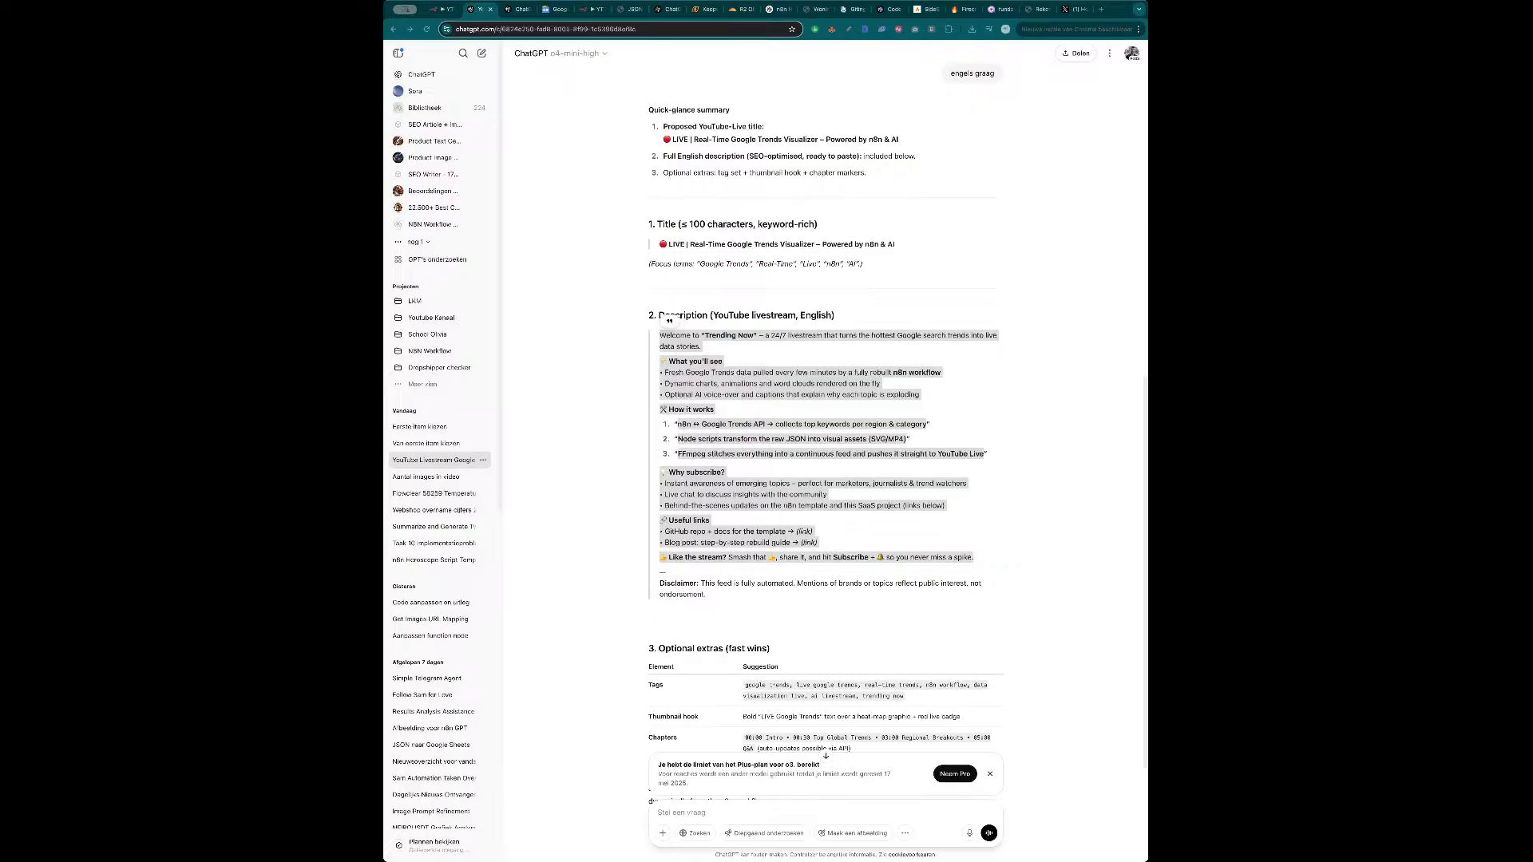
Switch from the ChatGPT chat to the n8n workflow "YT News Topics- Reporter John GEMINI" and enlarge the browser window to full width.
click(1013, 425)
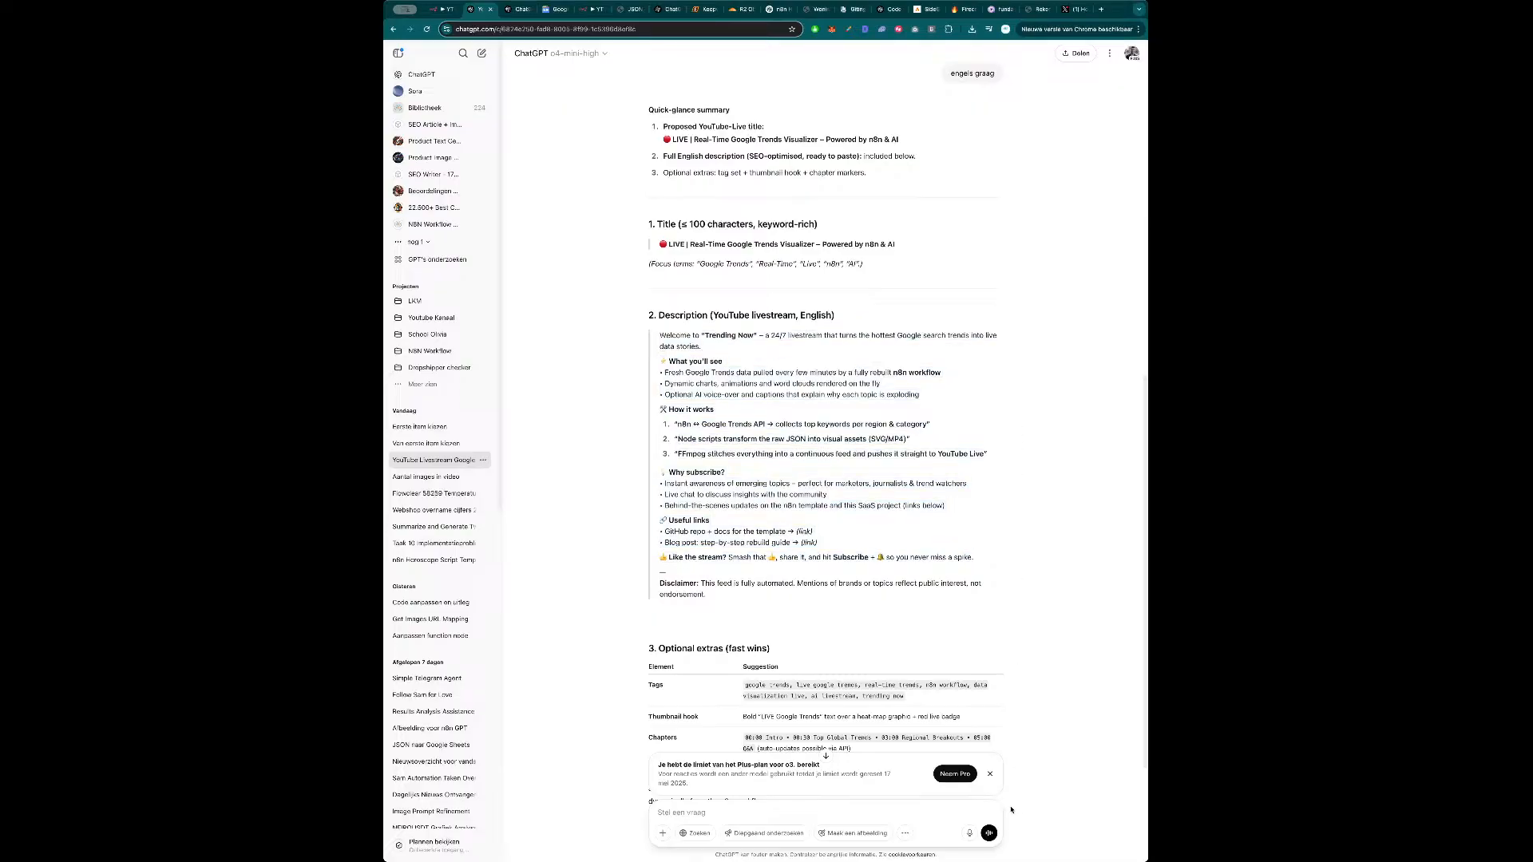
key(ctrl+shift+Tab)
key(Escape)
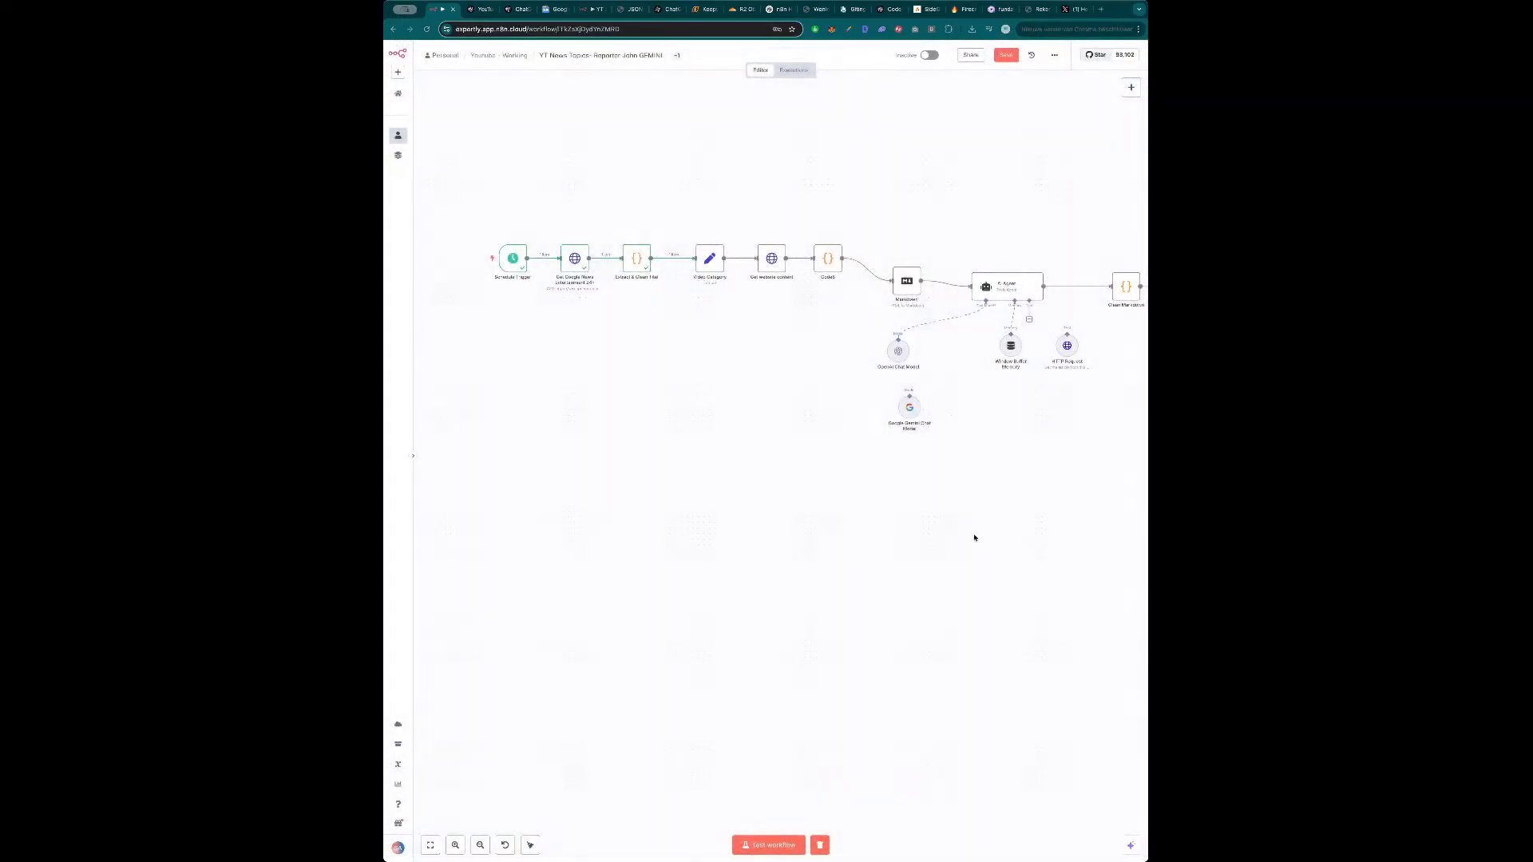
key(ctrl+alt+Return)
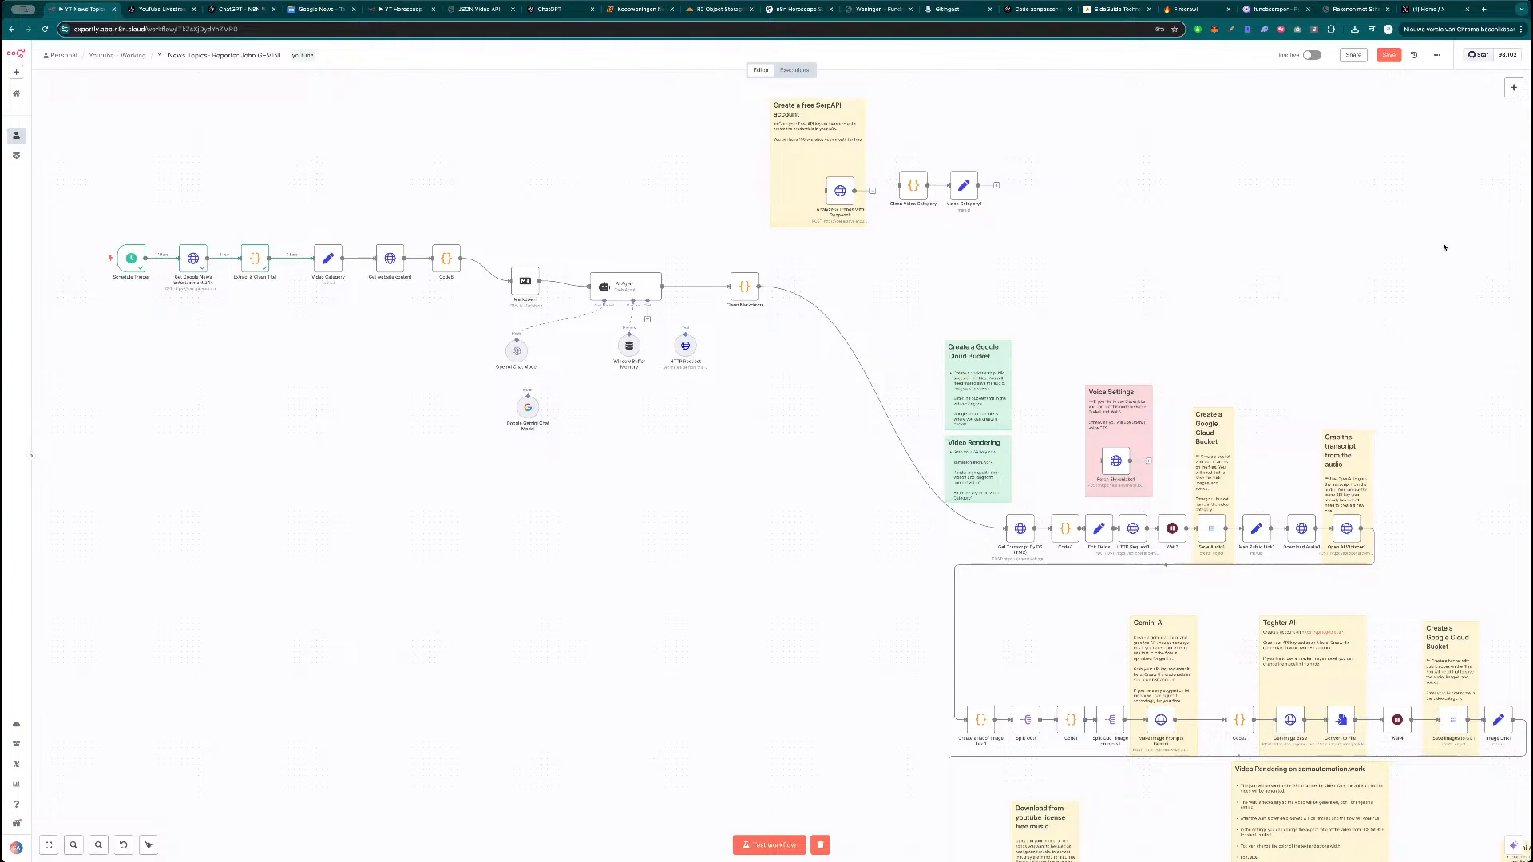
key(ctrl+alt+BackSpace)
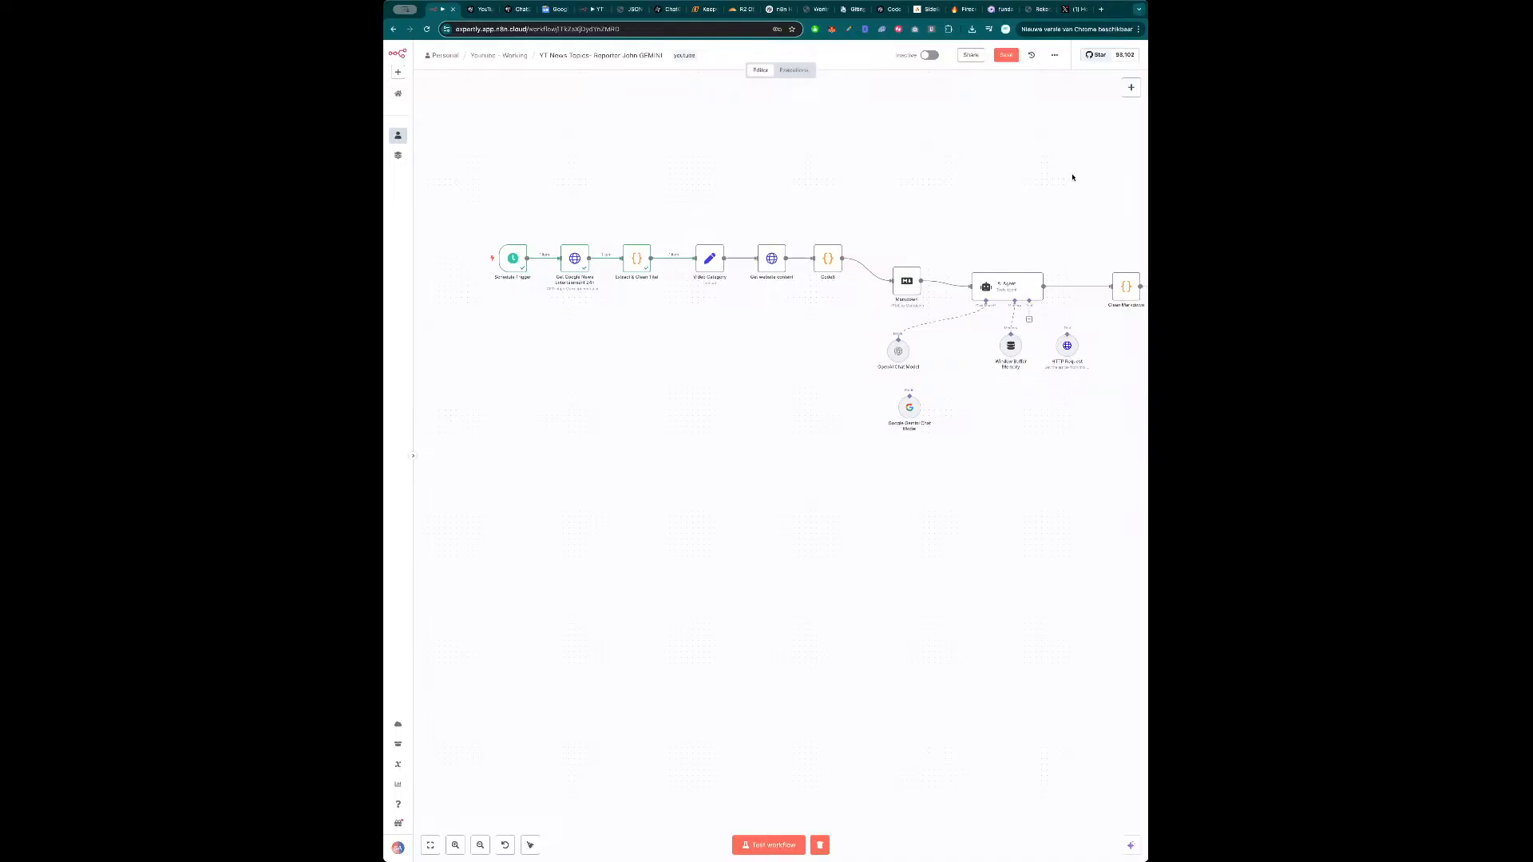
key(ctrl+alt+Return)
Save the YT News Topics workflow with its complete node layout in view.
scroll(1063, 272, down, 10)
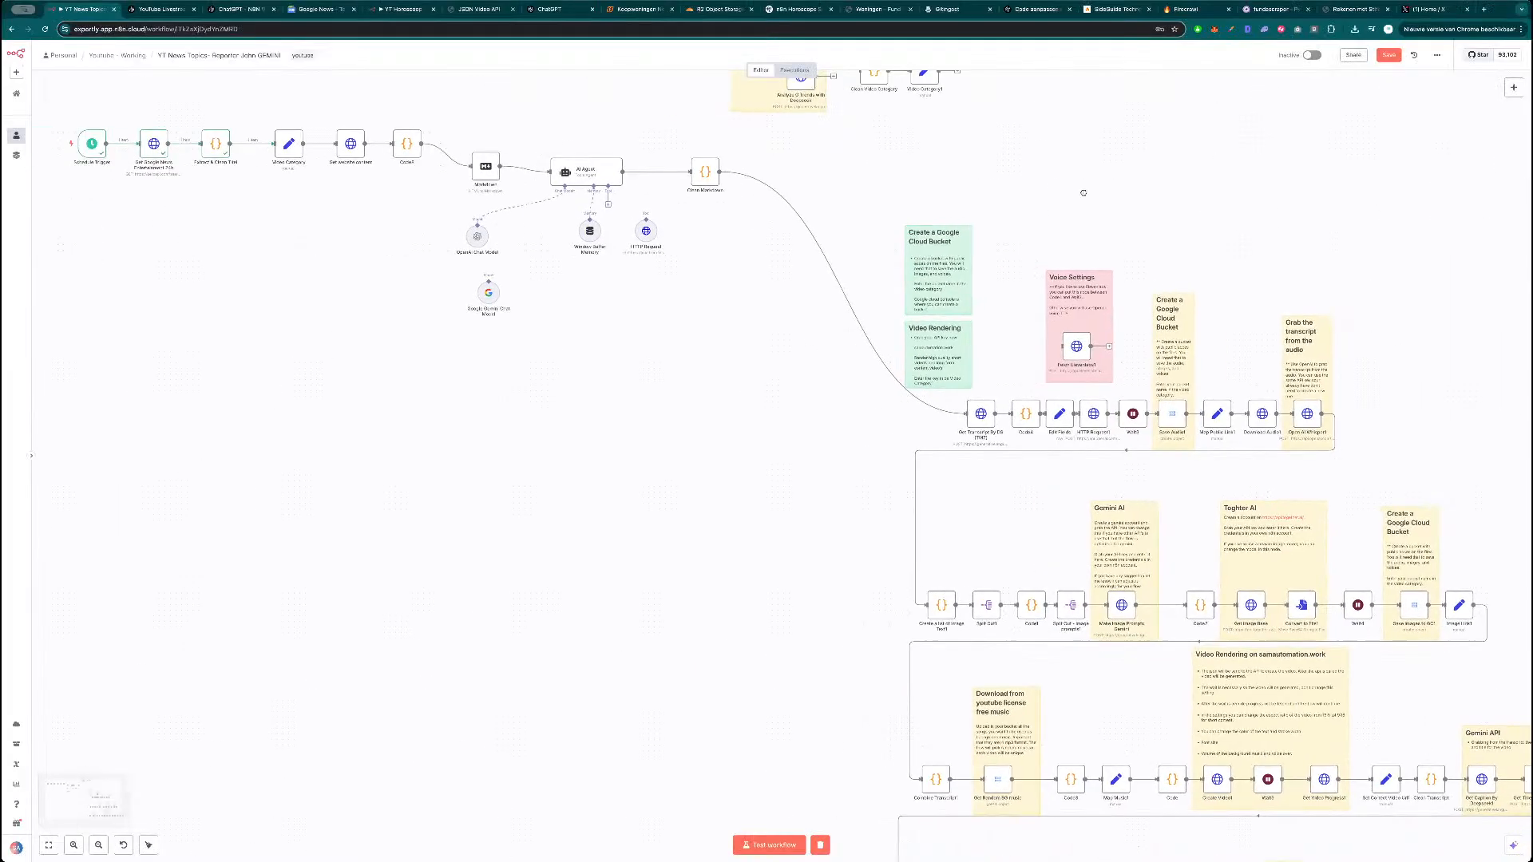
drag(382, 429, 432, 432)
scroll(431, 432, up, 1)
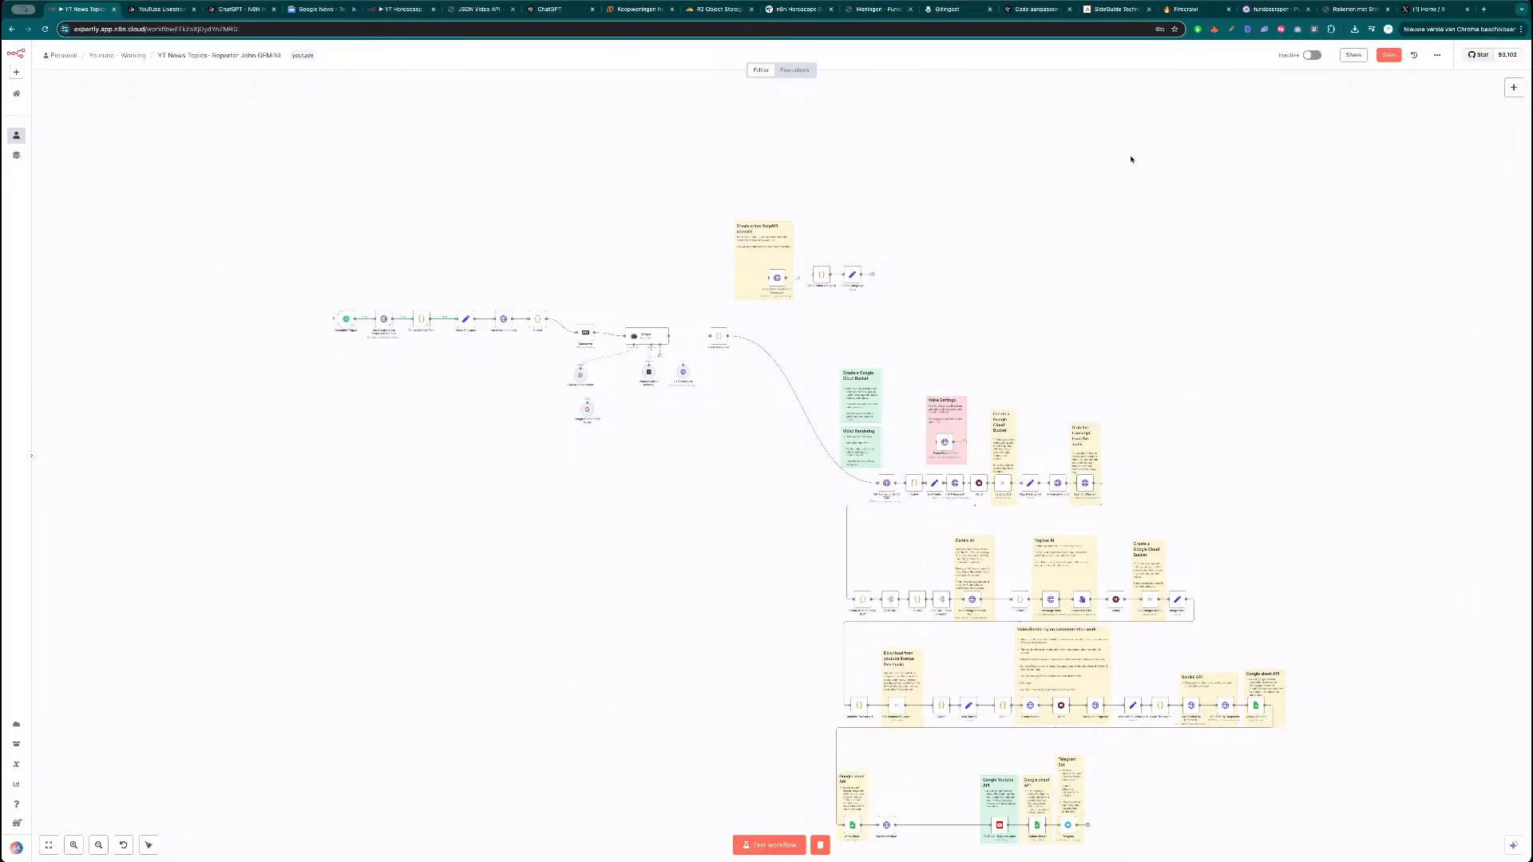
scroll(1006, 228, down, 3)
scroll(1006, 228, right, 2)
key(super+s)
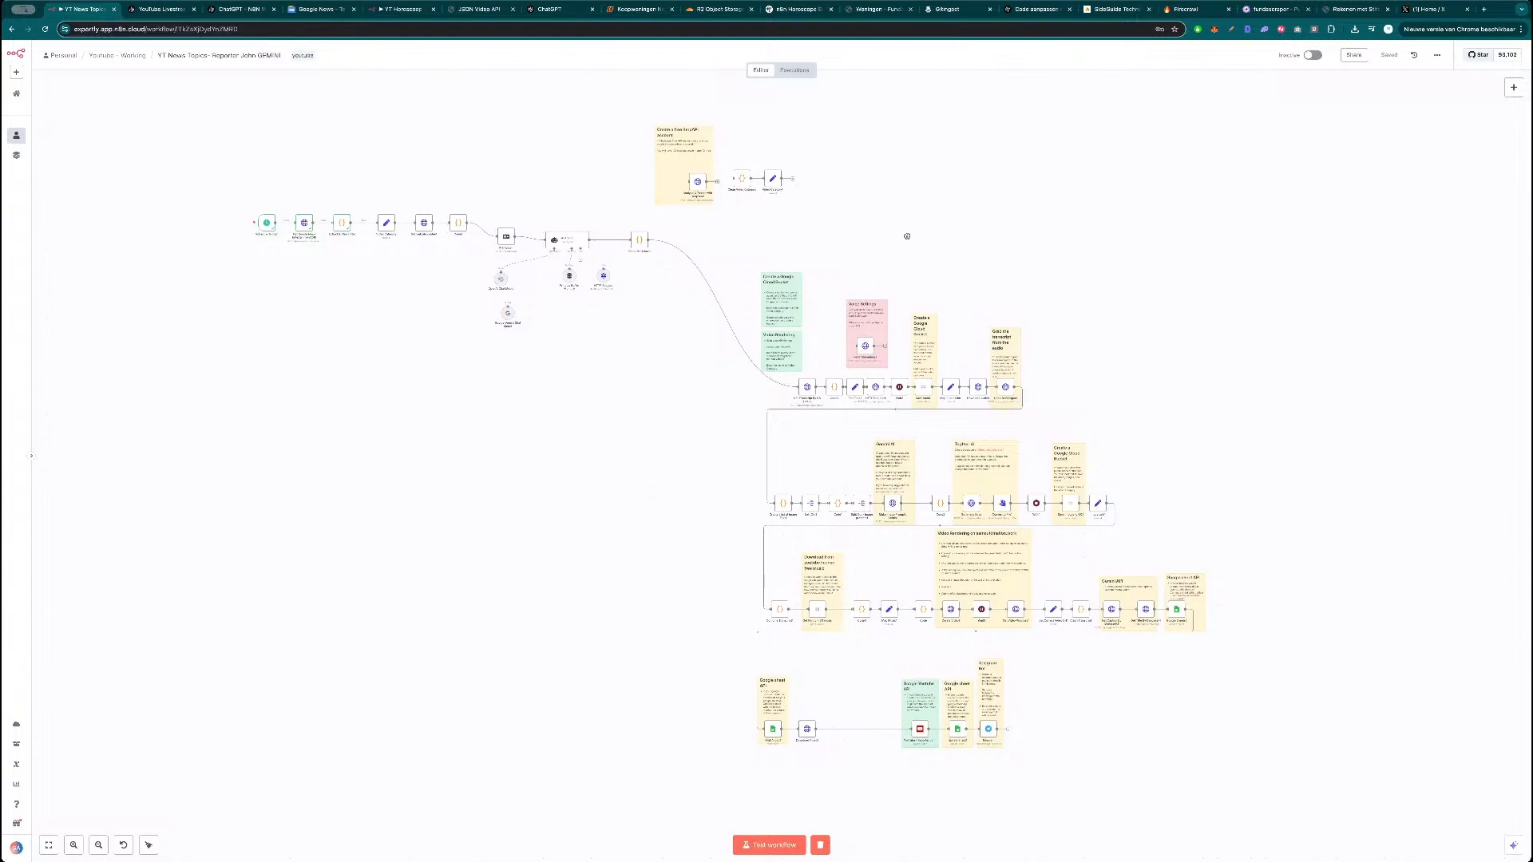
Examine the overall workflow layout and its opening node chain from Schedule Trigger to AI Agent.
drag(907, 237, 864, 221)
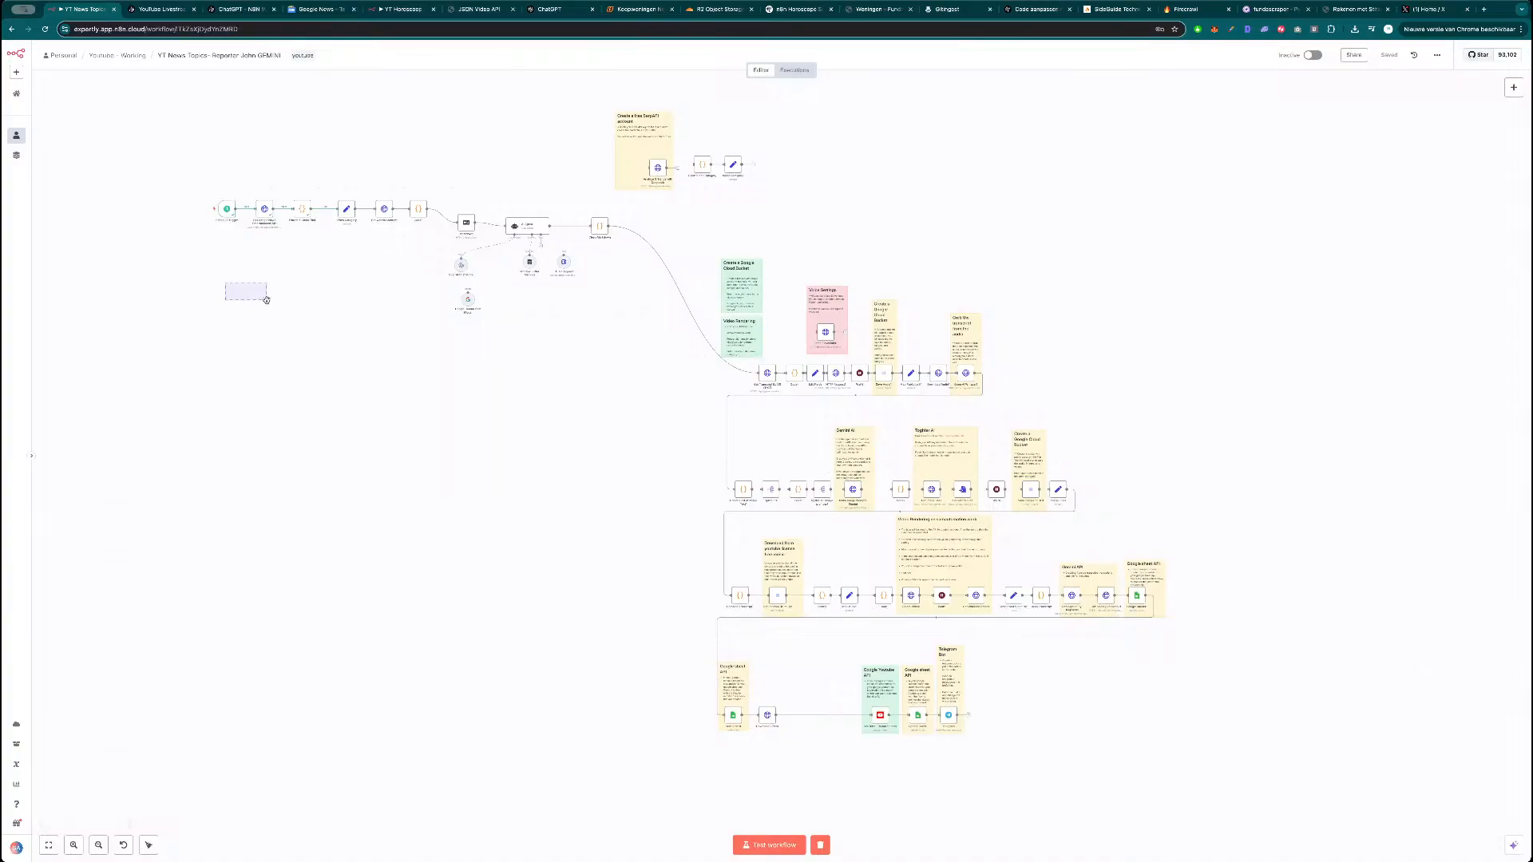
drag(267, 271, 388, 314)
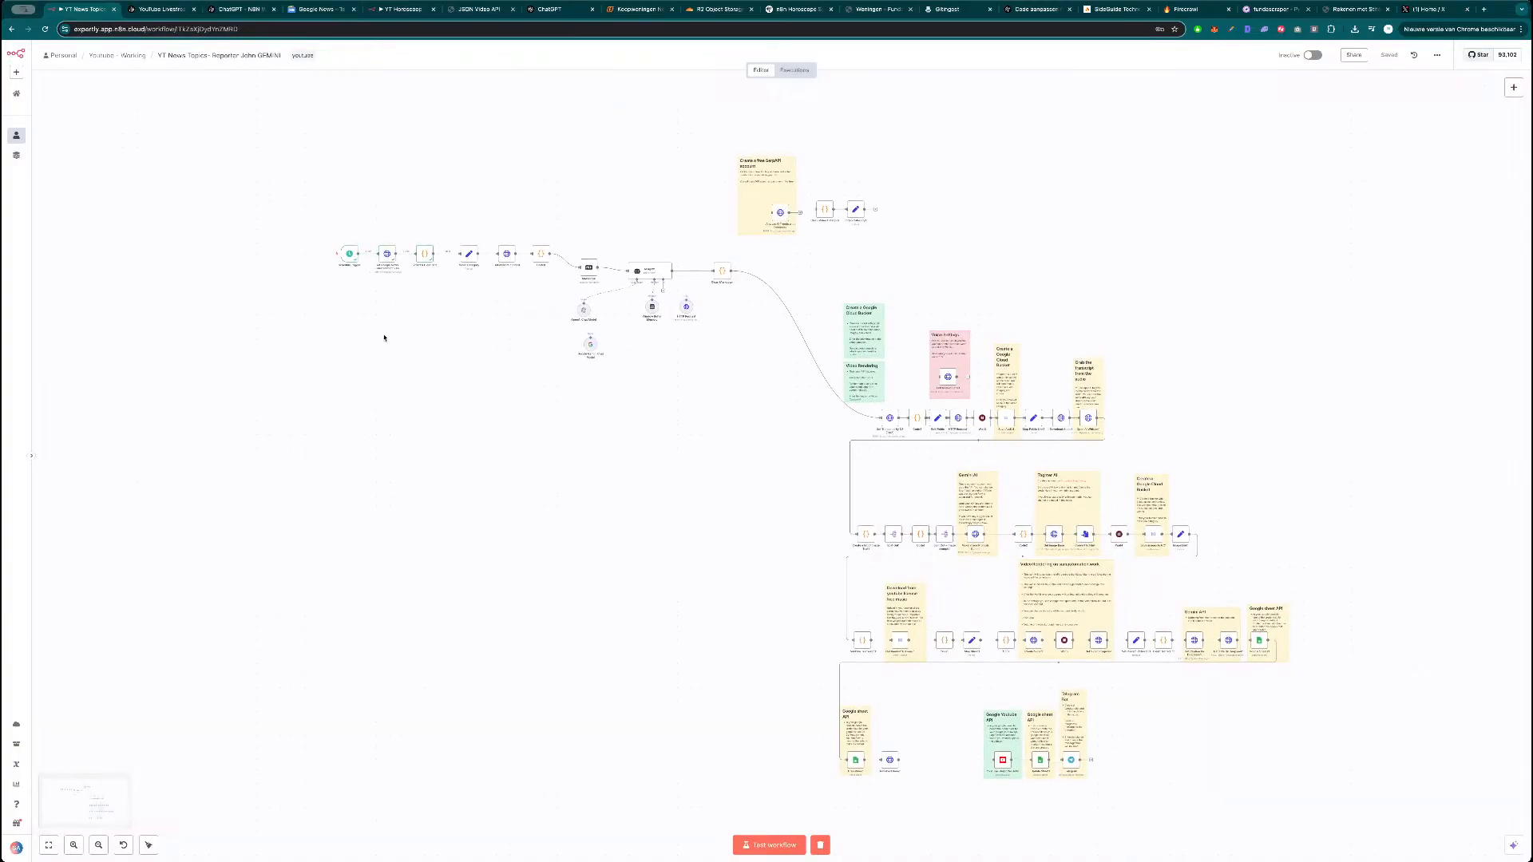
scroll(375, 327, up, 5)
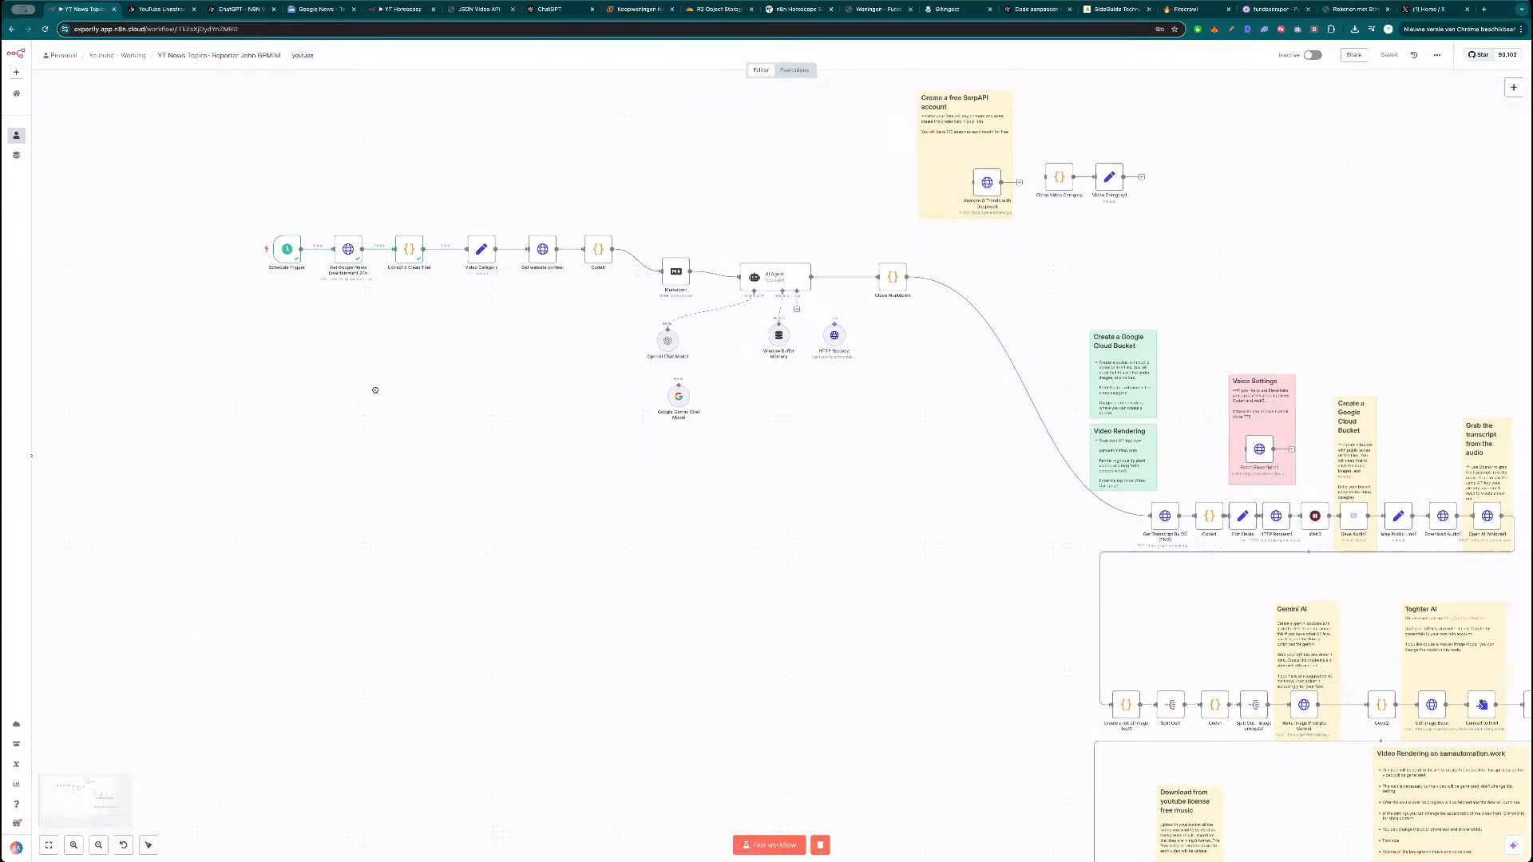
drag(376, 388, 411, 403)
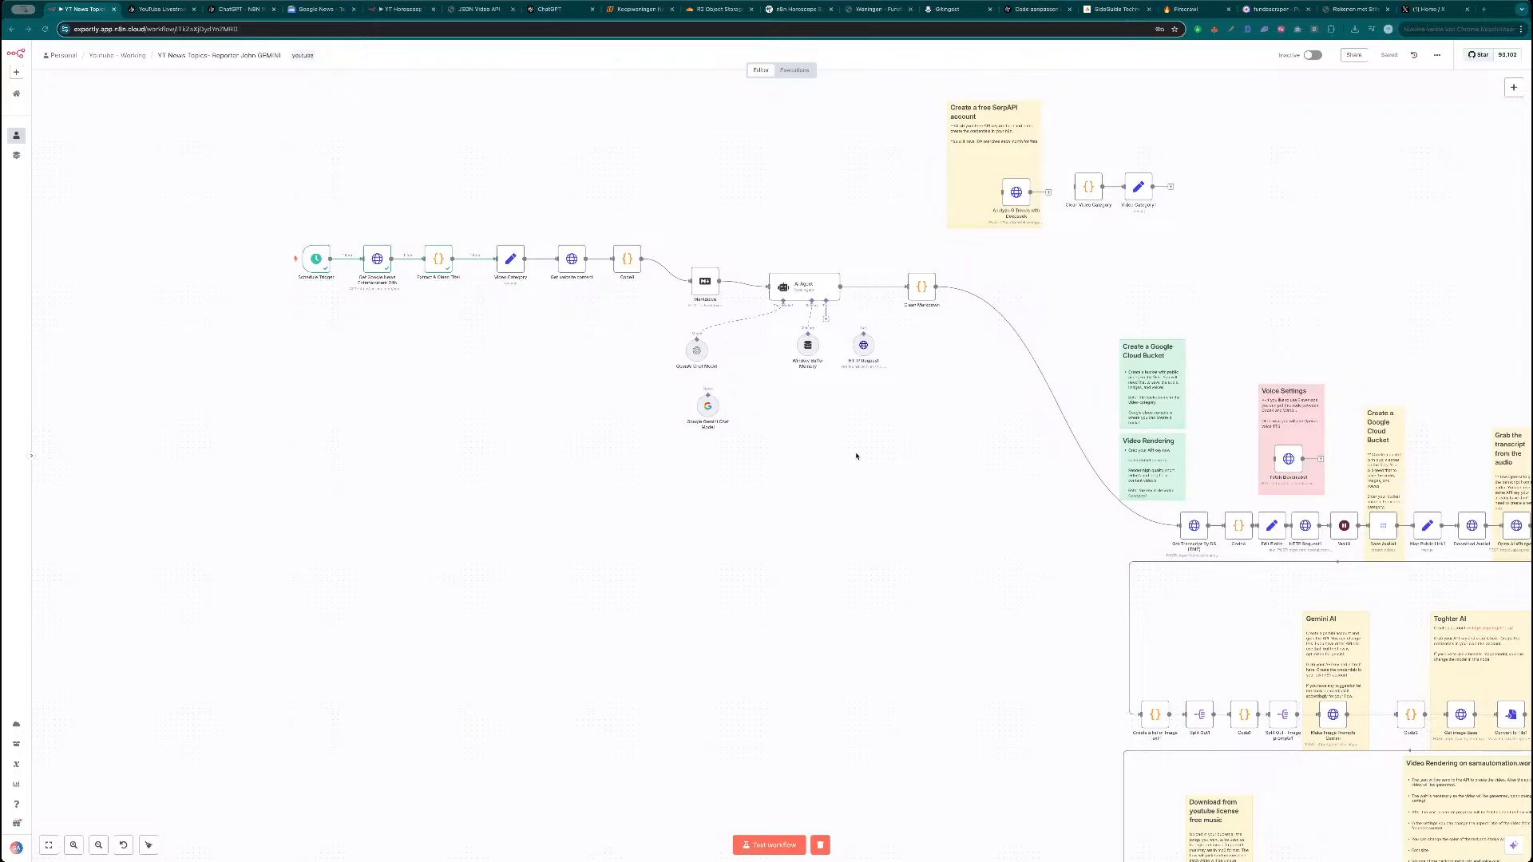
scroll(530, 395, up, 2)
scroll(529, 396, left, 2)
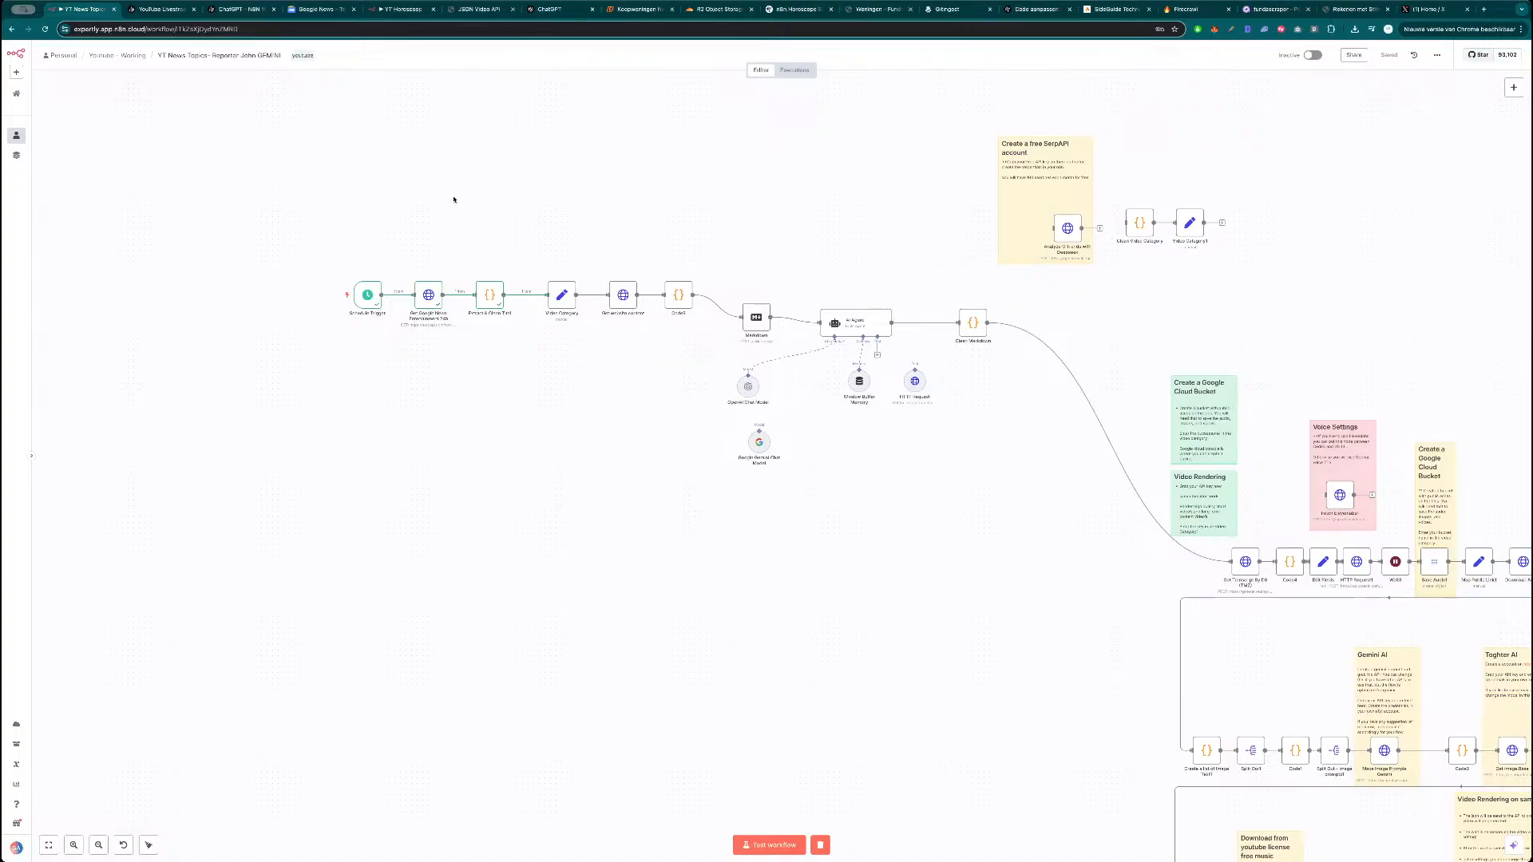
scroll(455, 195, up, 2)
drag(465, 213, 451, 197)
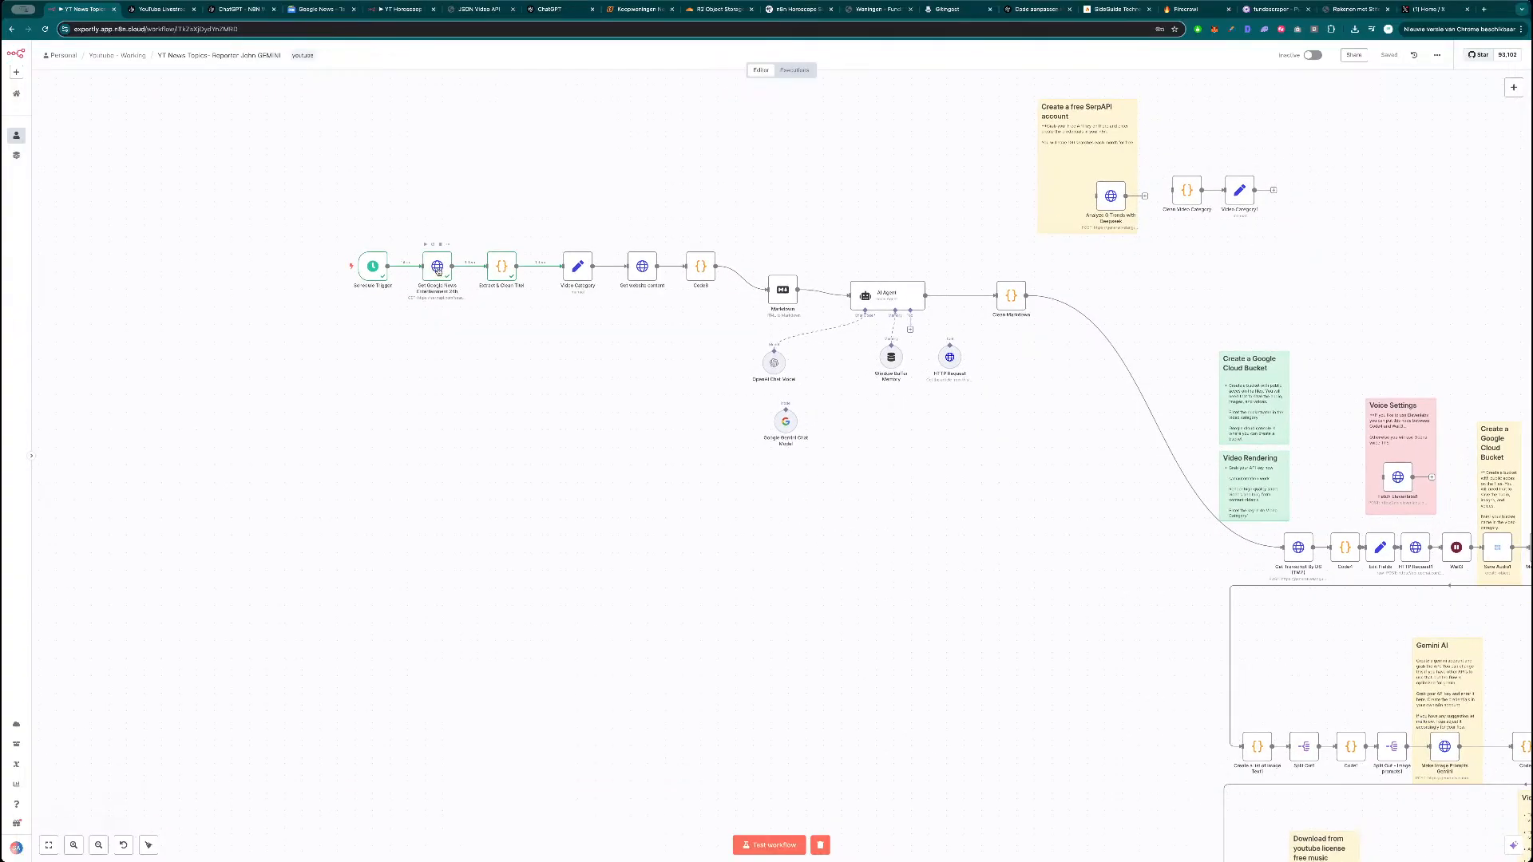
View the settings of the Get Google News Entertainment 24h node and return to the canvas.
double_click(438, 268)
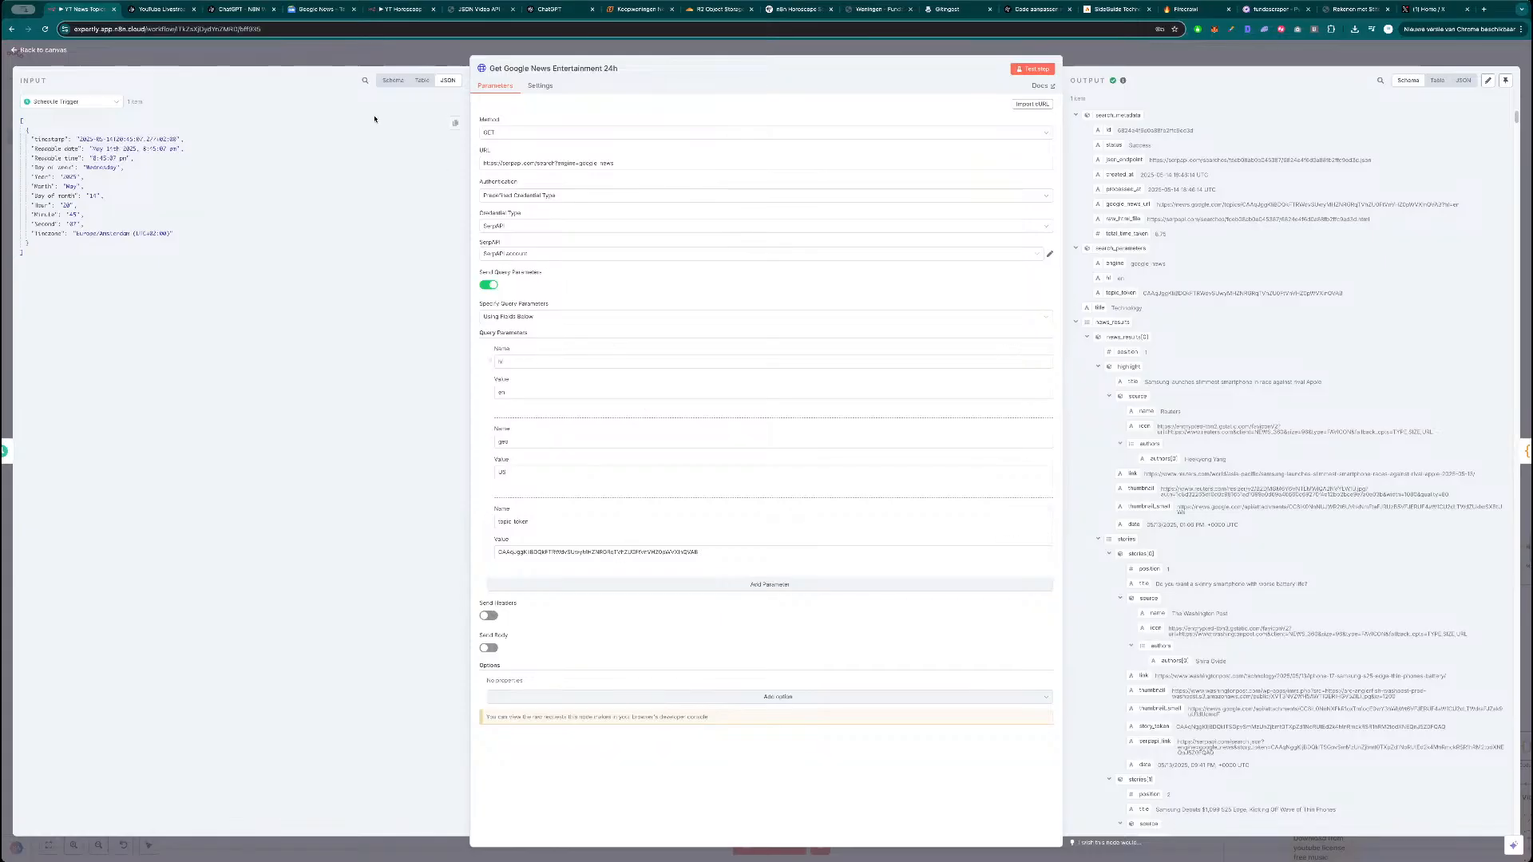
key(Escape)
scroll(535, 204, up, 1)
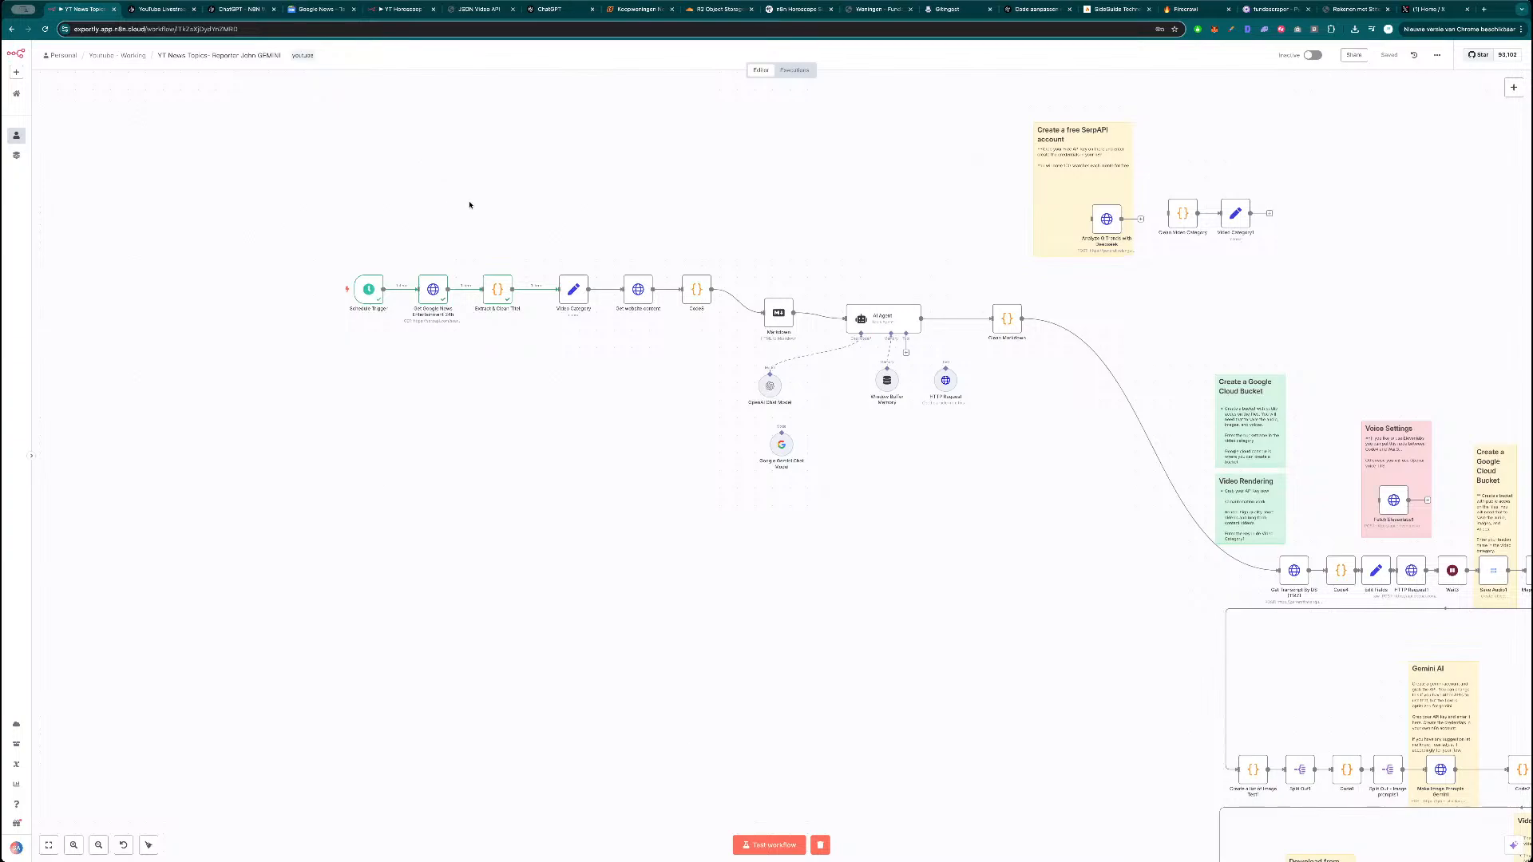
Review the workflow's successive rows of nodes, from collecting news through voice, images and video rendering to publishing.
scroll(452, 211, right, 2)
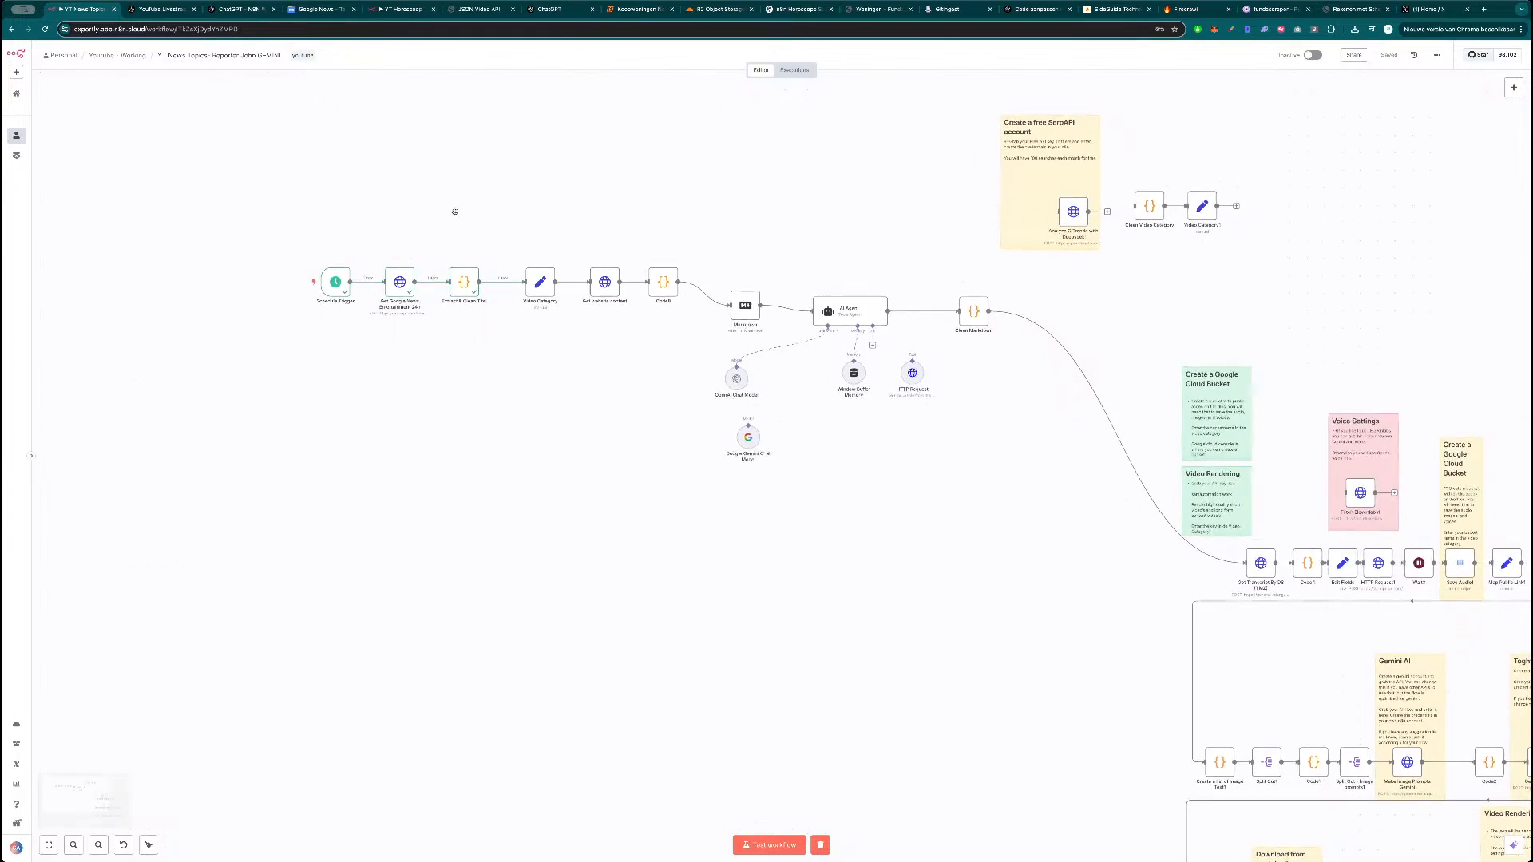
drag(599, 223, 462, 182)
scroll(462, 181, down, 5)
mouse_move(720, 479)
mouse_down()
mouse_move(667, 479)
mouse_move(701, 487)
mouse_up()
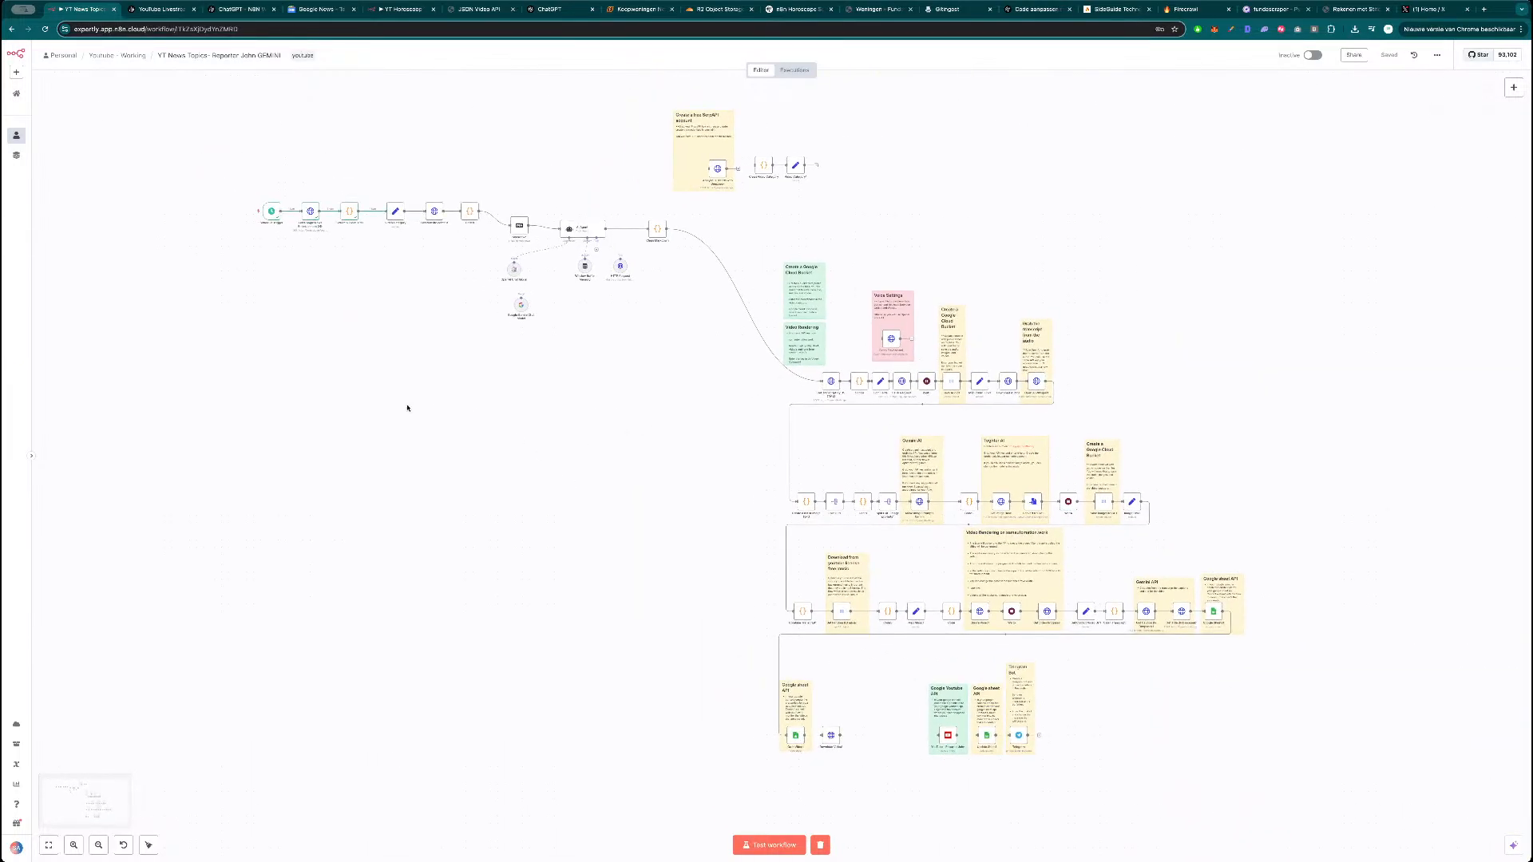
drag(452, 347, 712, 416)
drag(932, 480, 627, 404)
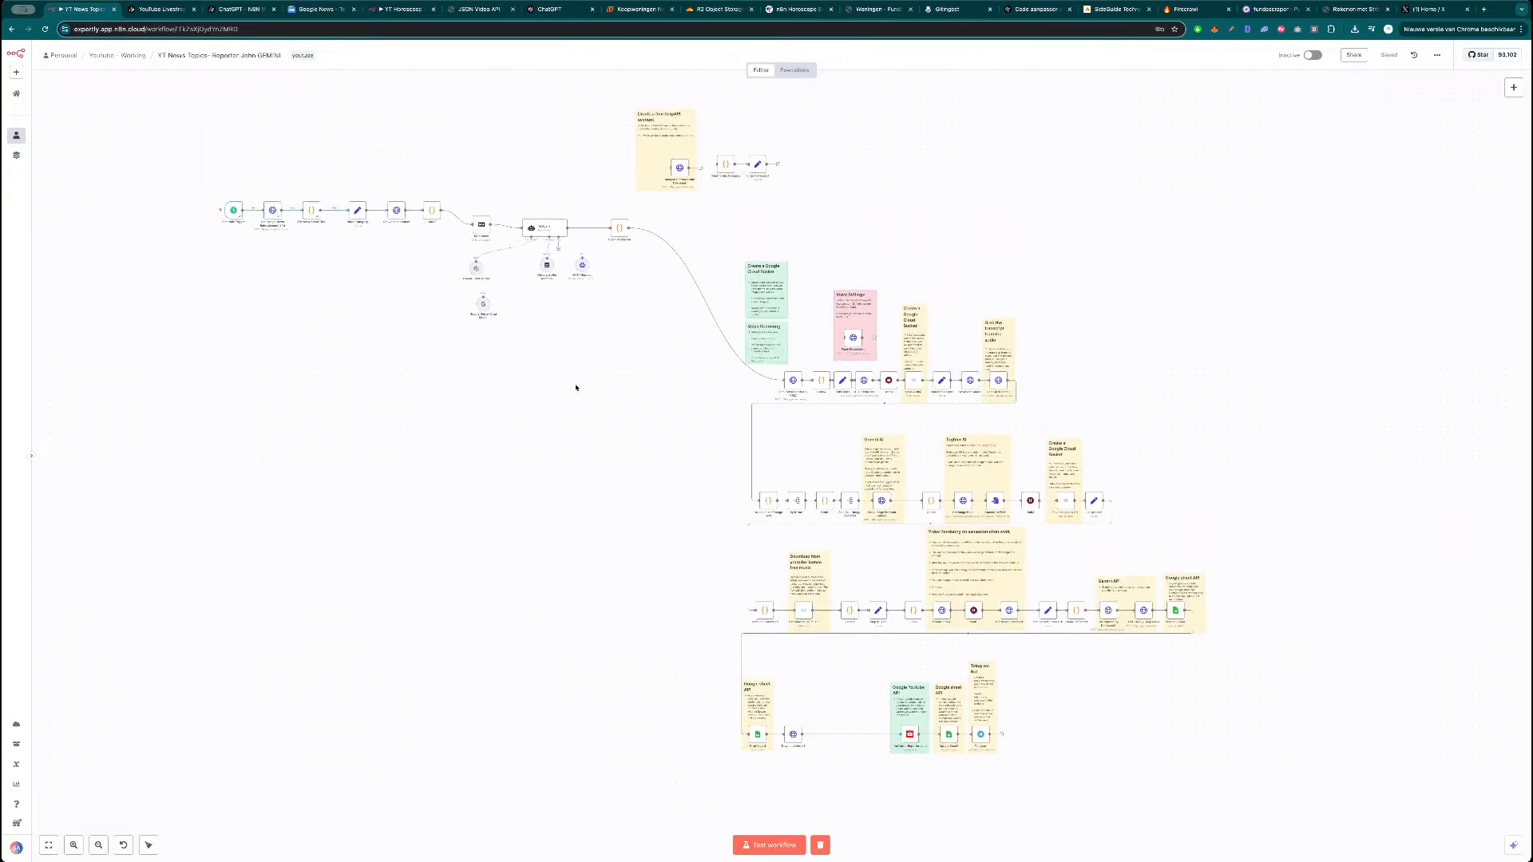
drag(352, 326, 468, 321)
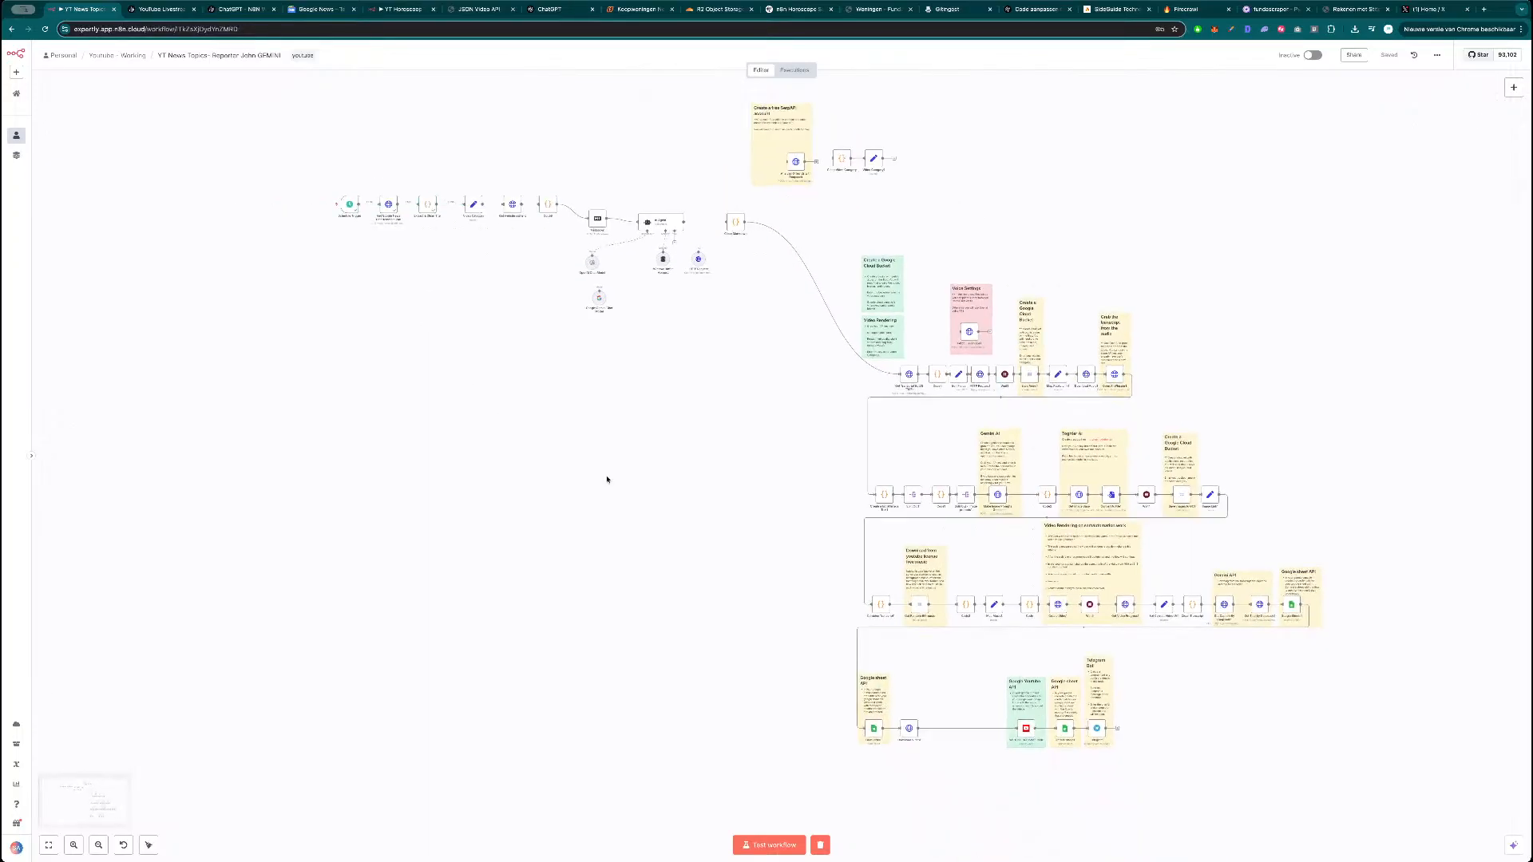
scroll(493, 472, up, 10)
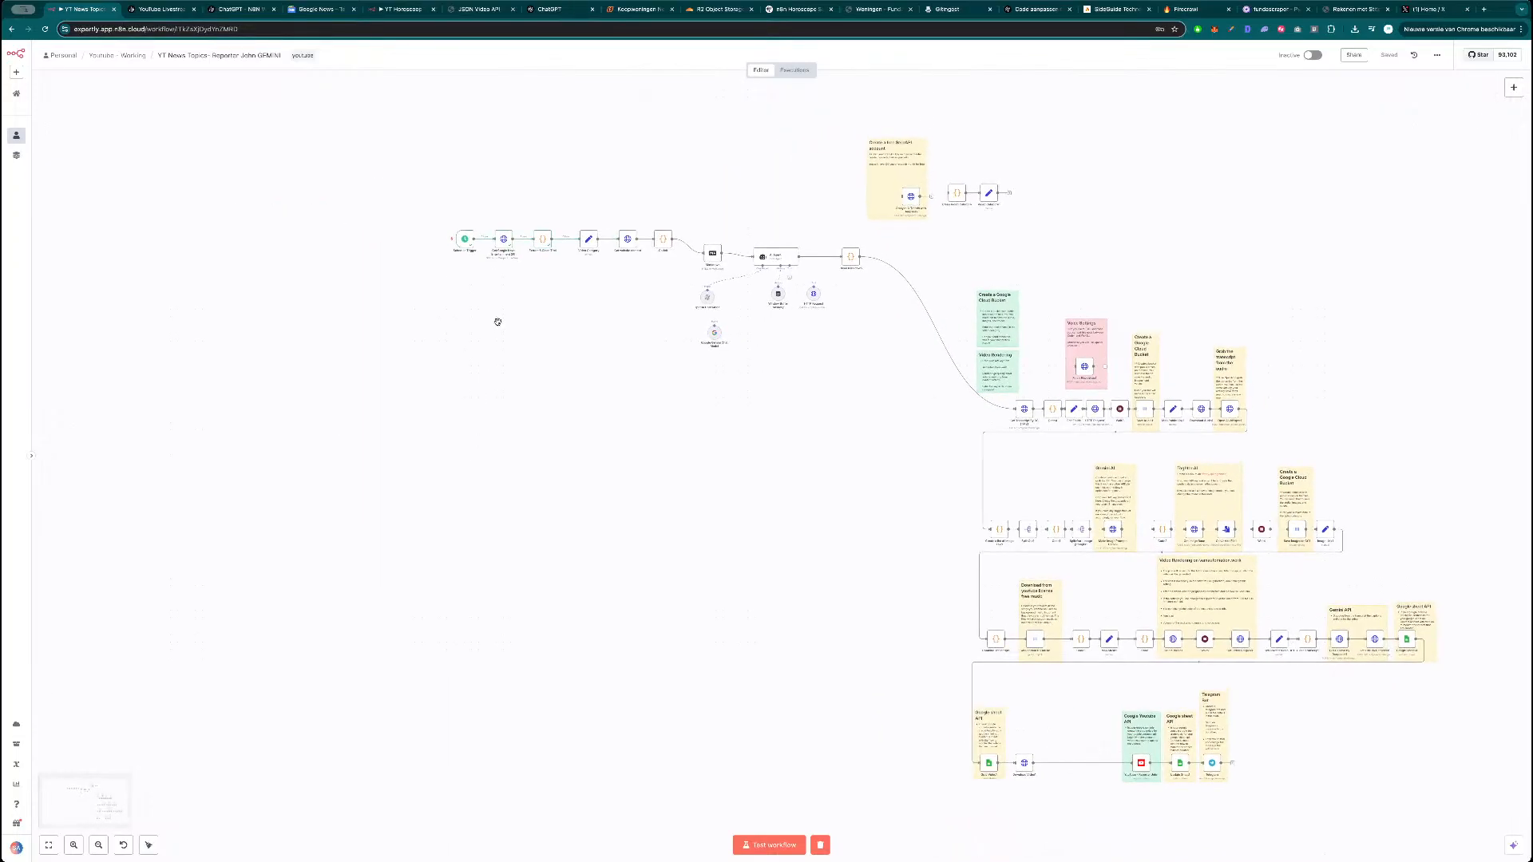
scroll(559, 435, up, 3)
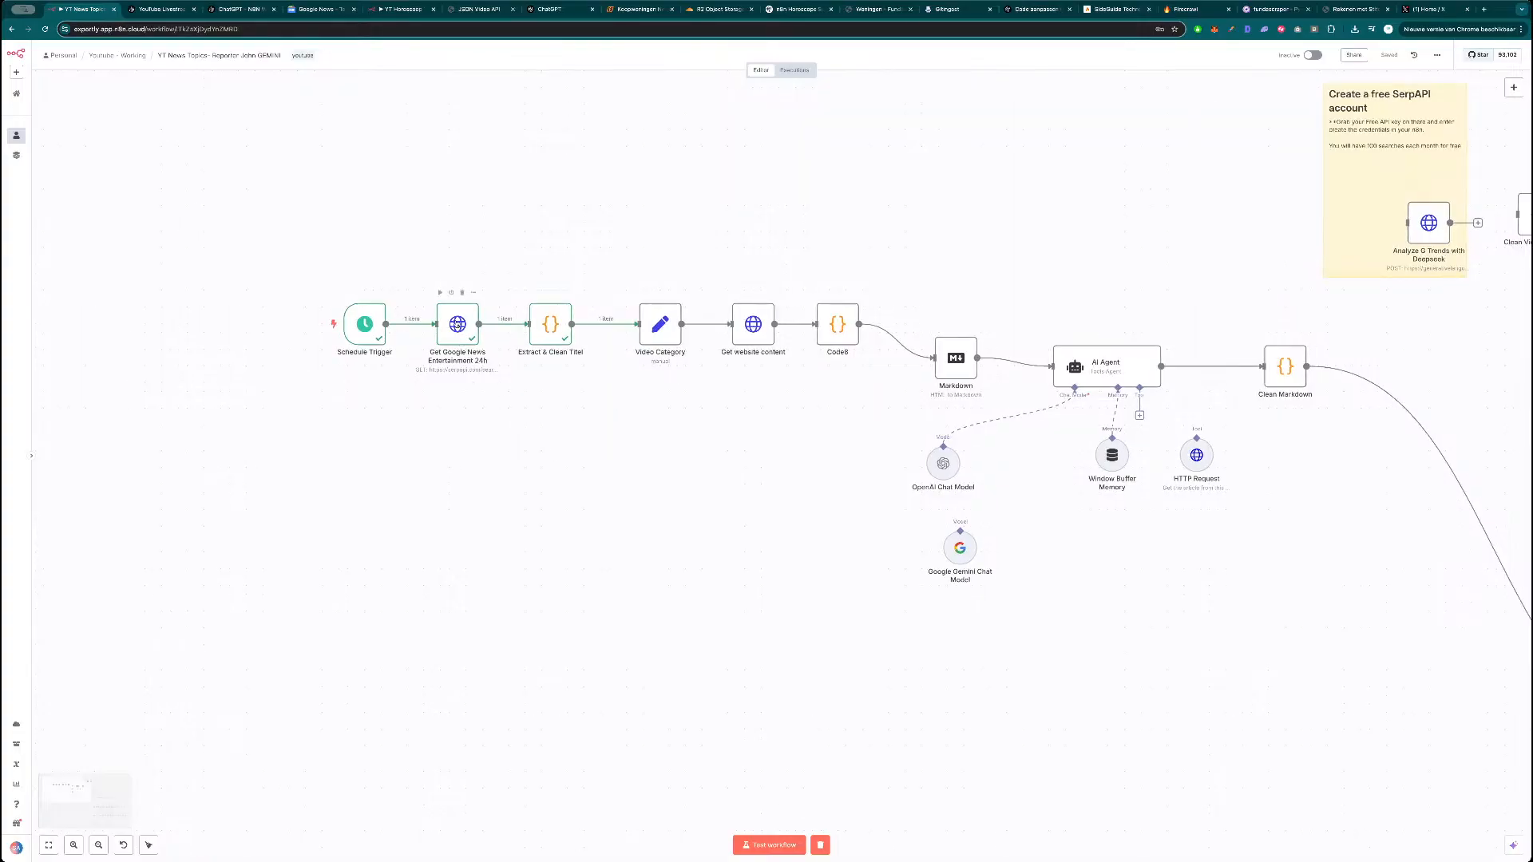
Close the YouTube video page and inspect the topic token value in the Get Google News Entertainment 24h node.
double_click(456, 319)
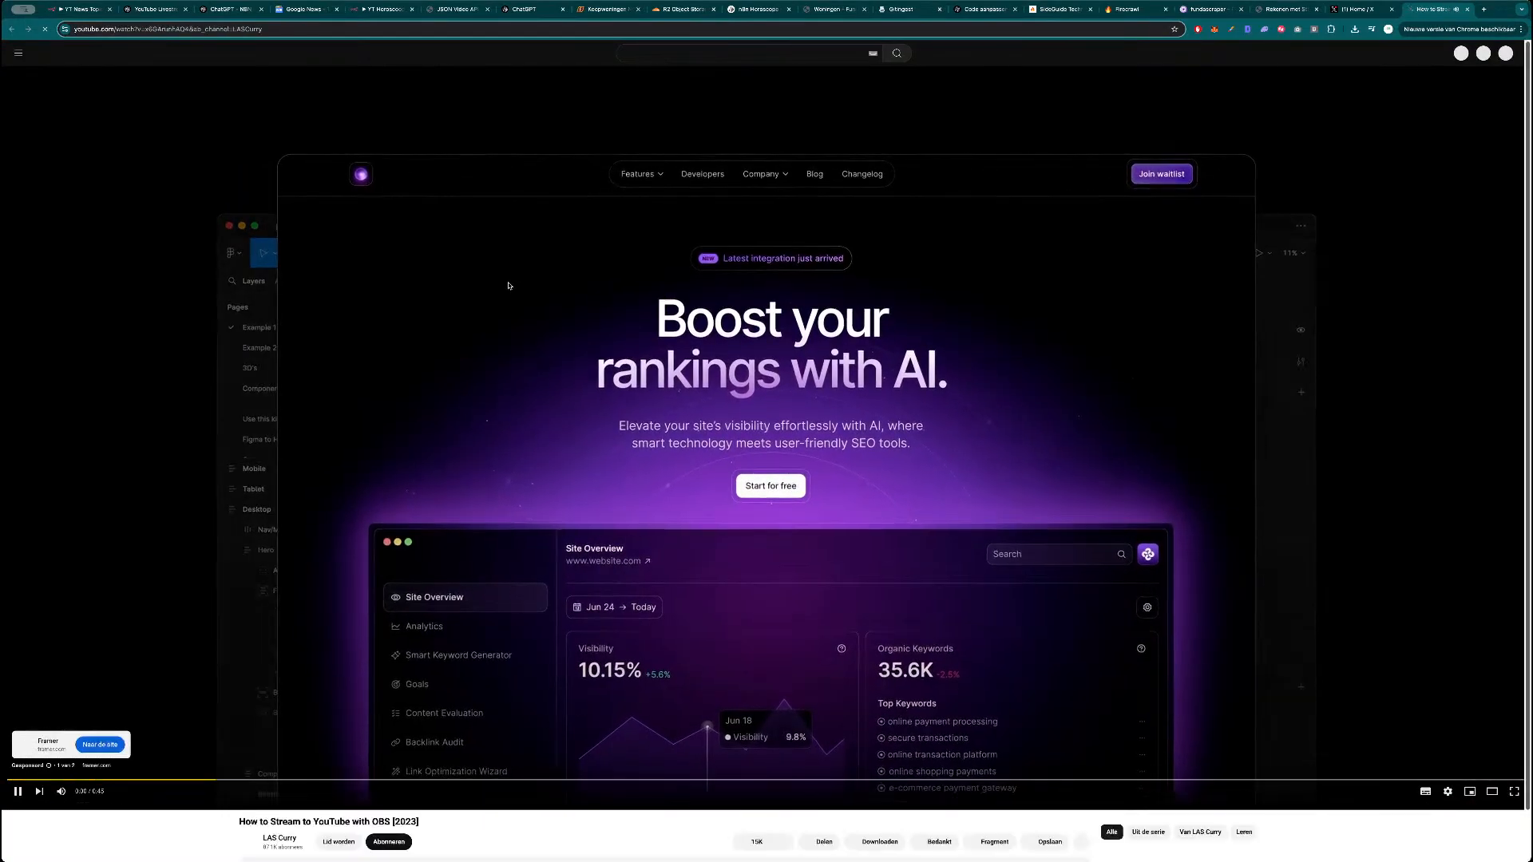
key(ctrl+w)
key(ctrl+1)
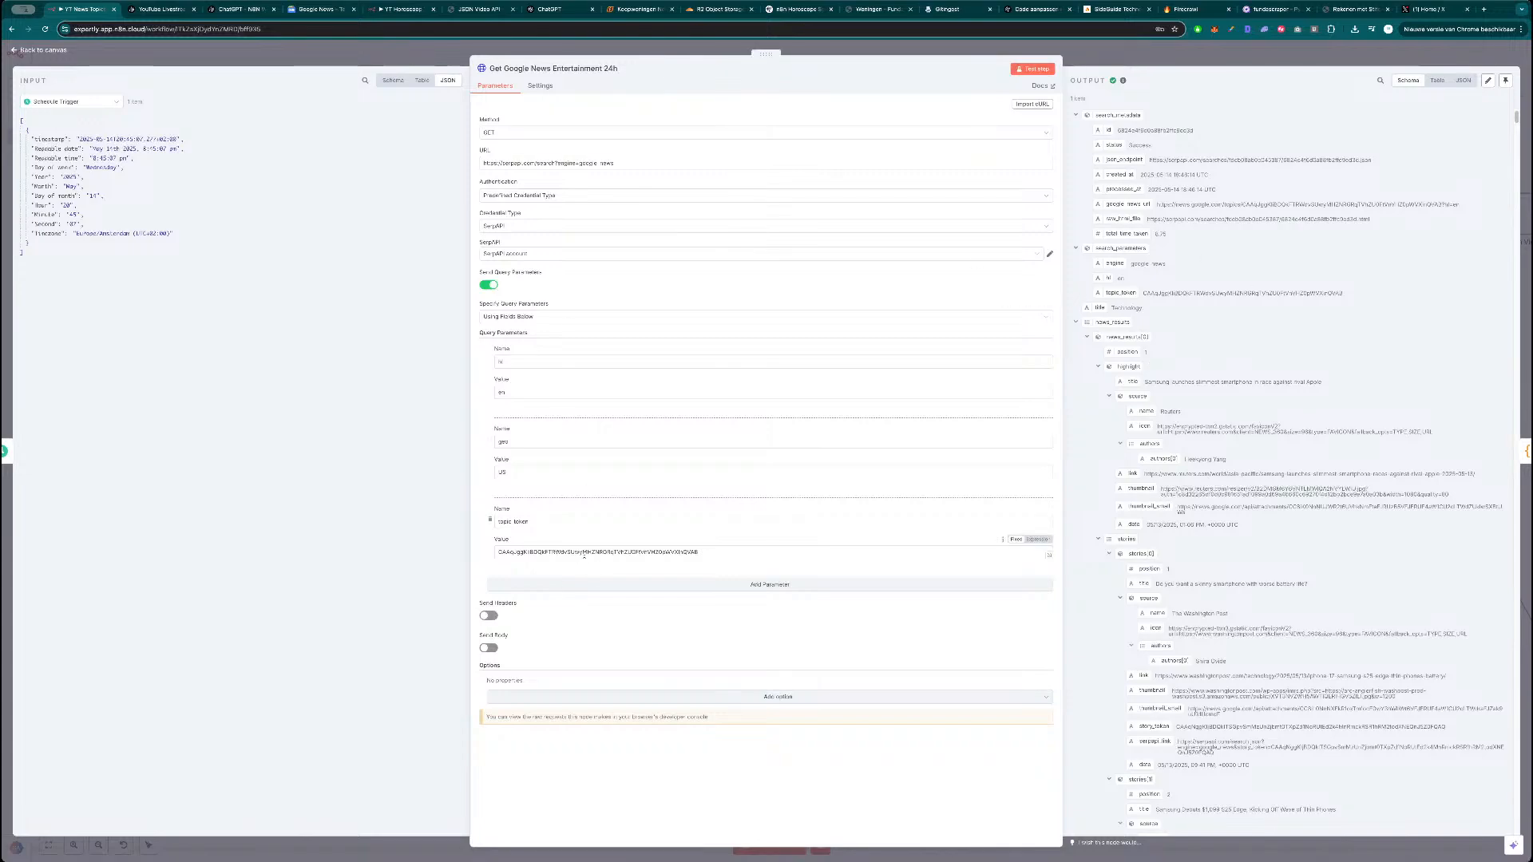
triple_click(586, 552)
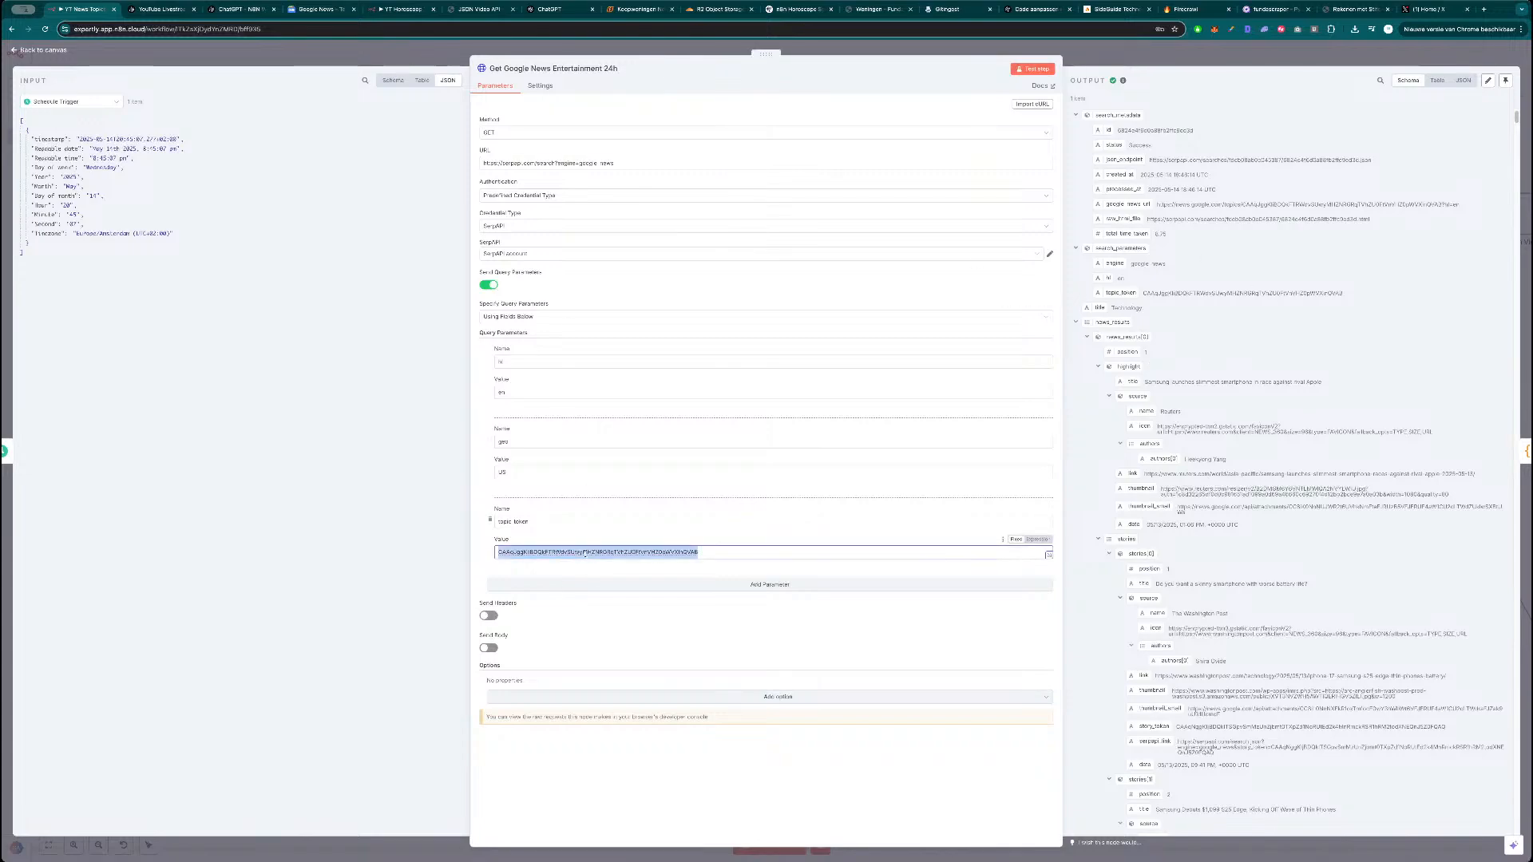
click(581, 556)
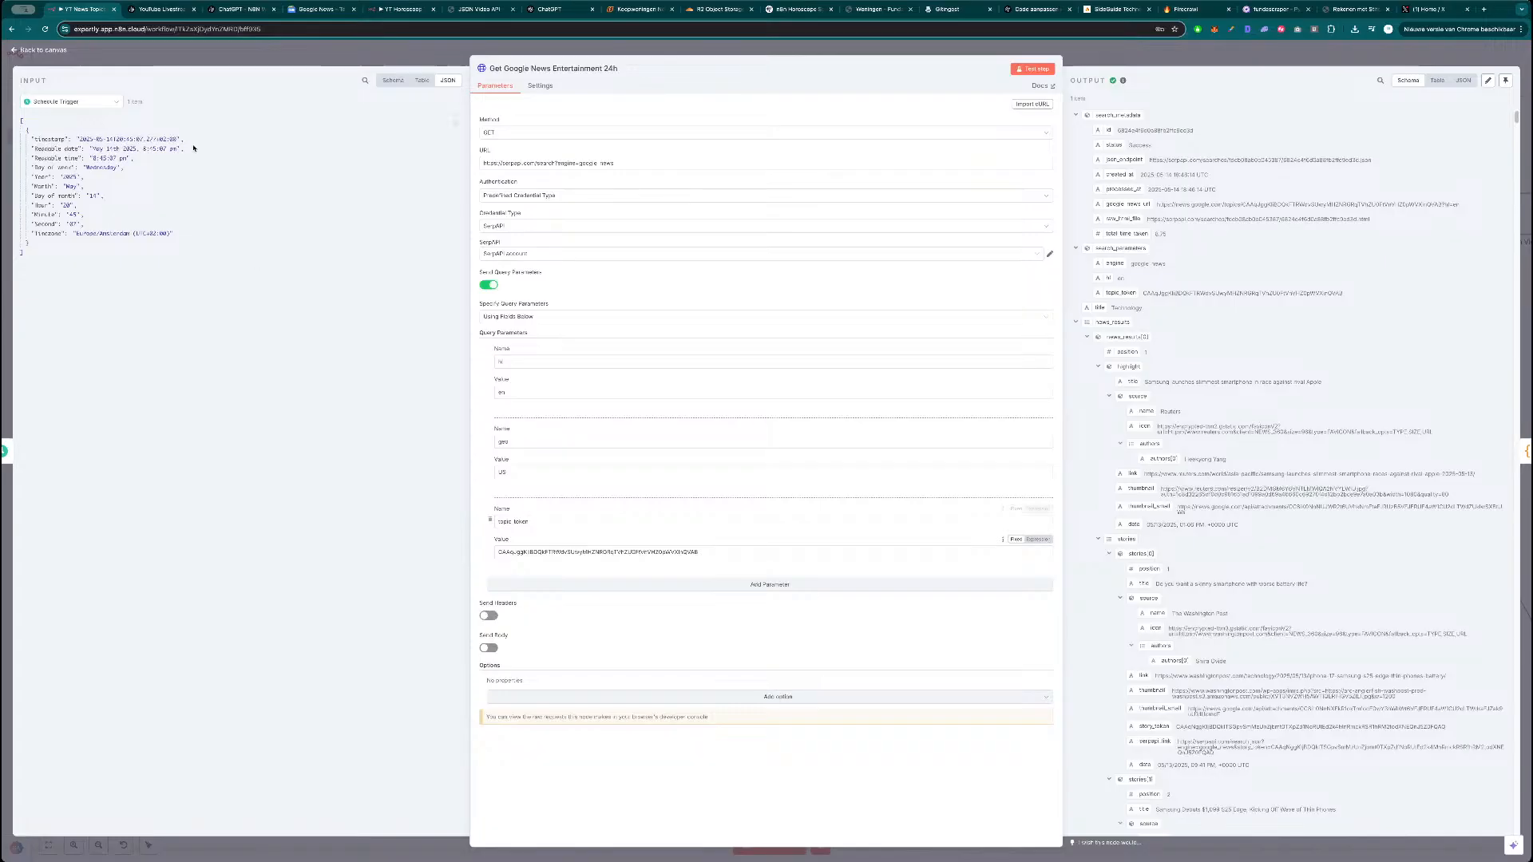
Open the Sports section in Google News and select the topic identifier in its page address for copying.
click(314, 11)
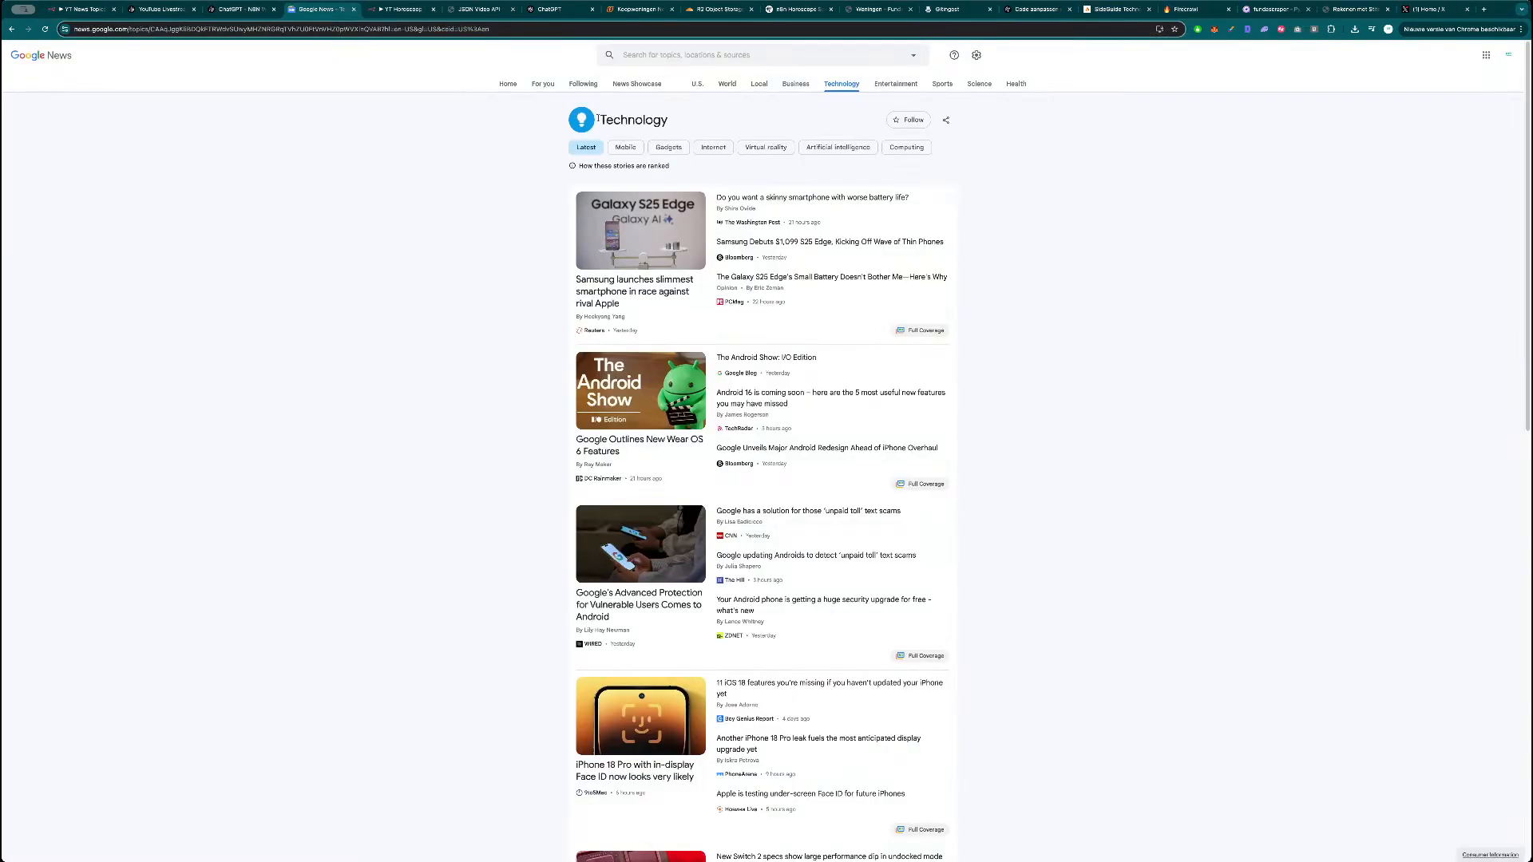
click(44, 55)
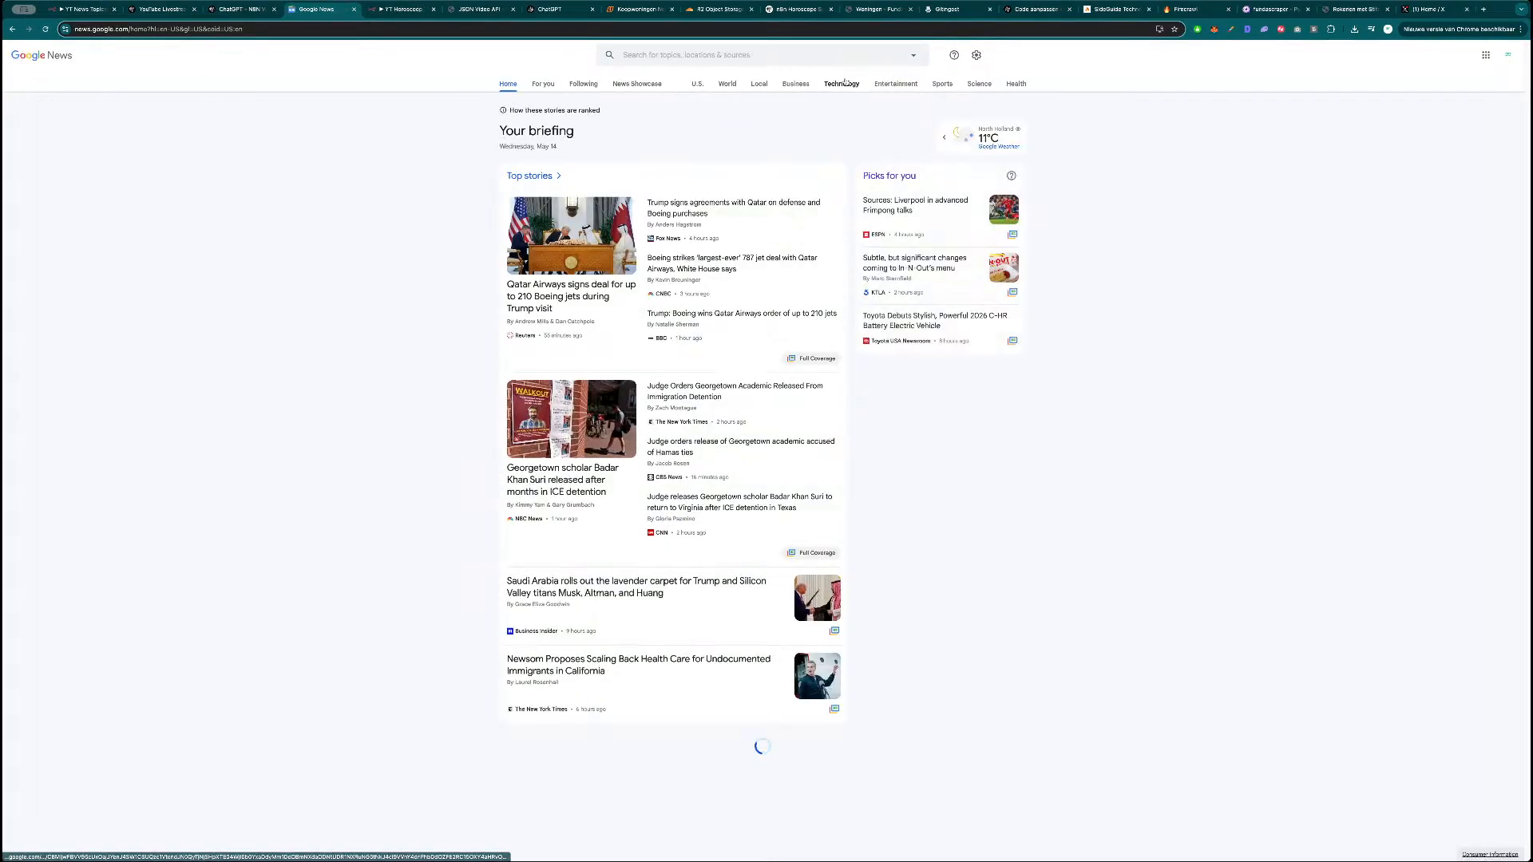
click(942, 84)
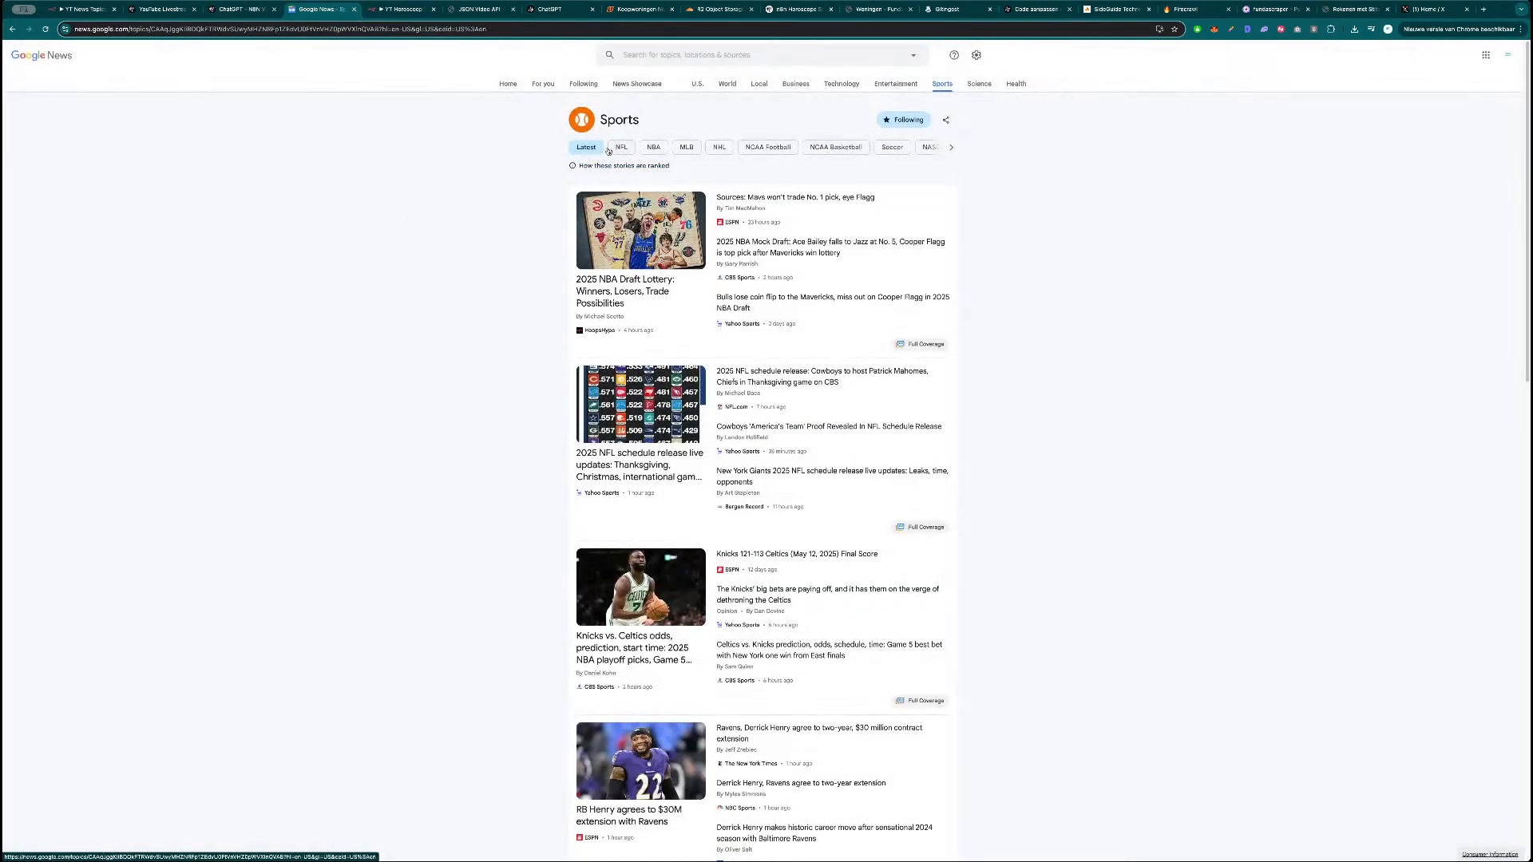
double_click(298, 28)
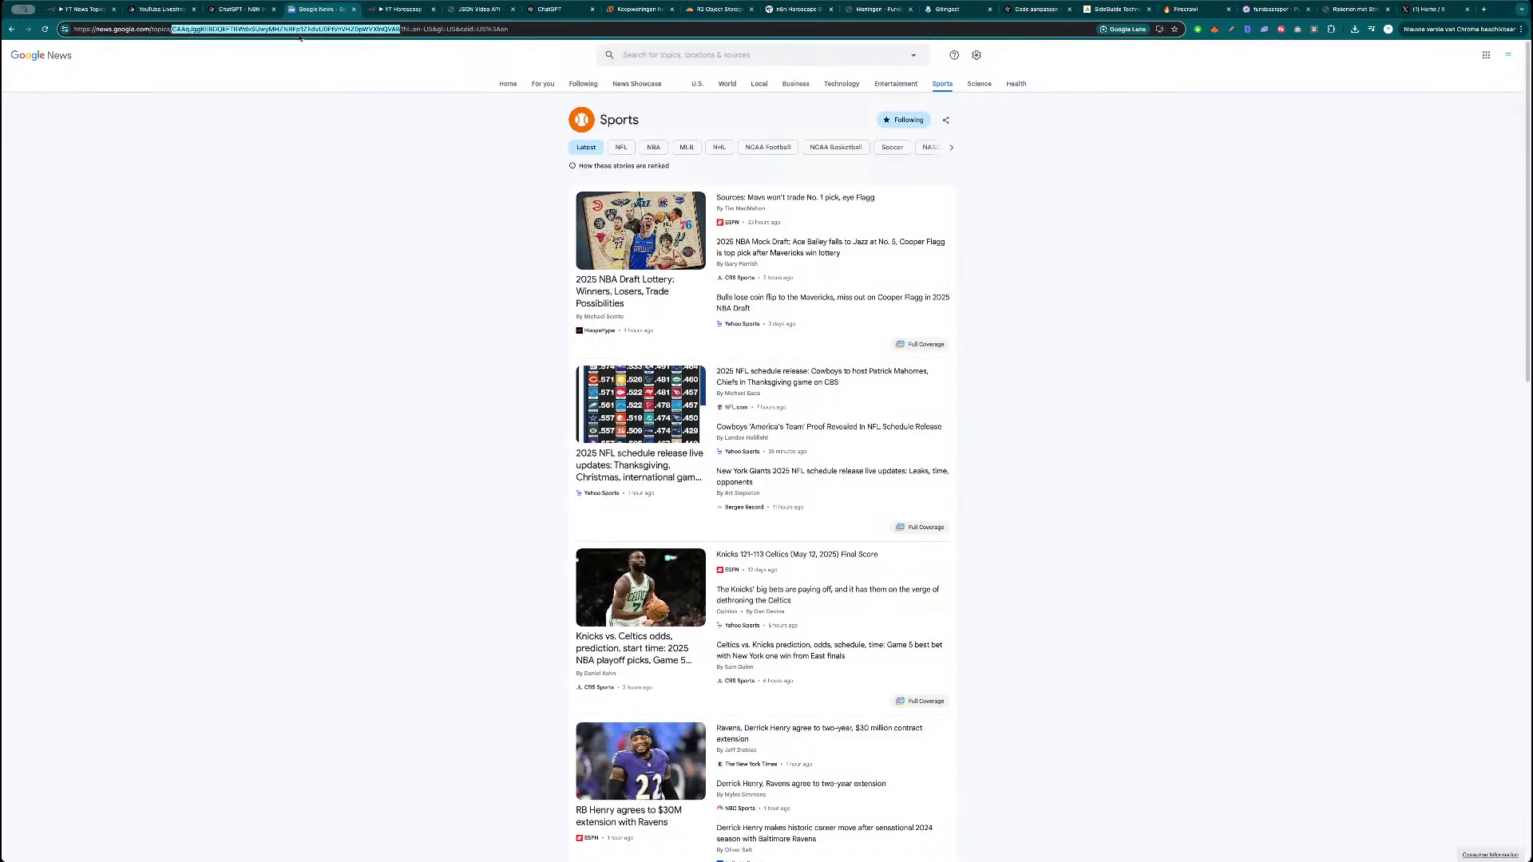
Replace the node's topic token value with the copied Sports identifier and run the Get Google News Entertainment 24h node.
key(super+1)
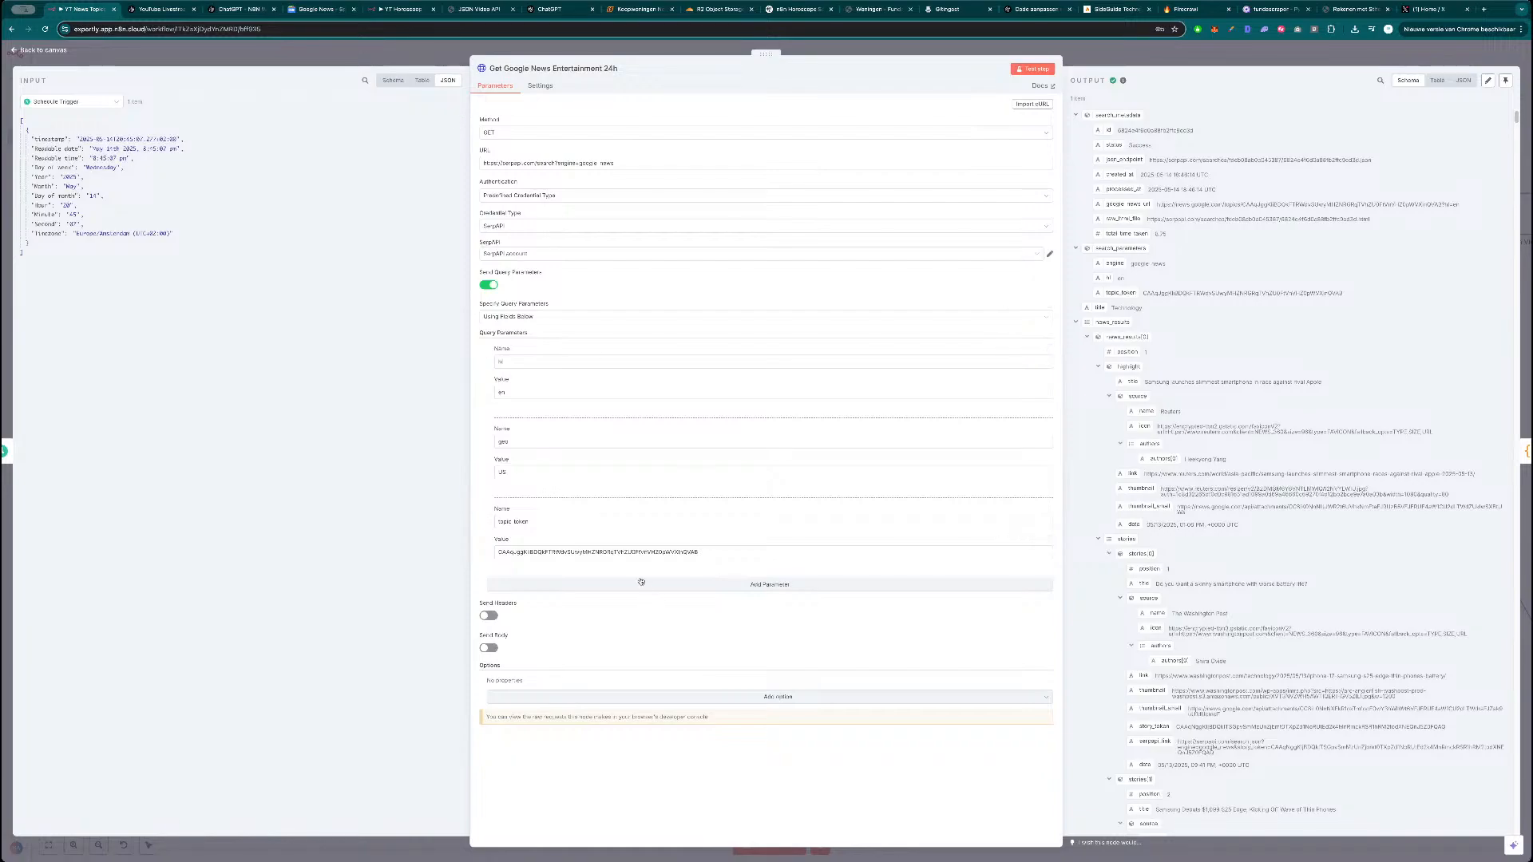
double_click(629, 552)
key(super+v)
click(1036, 69)
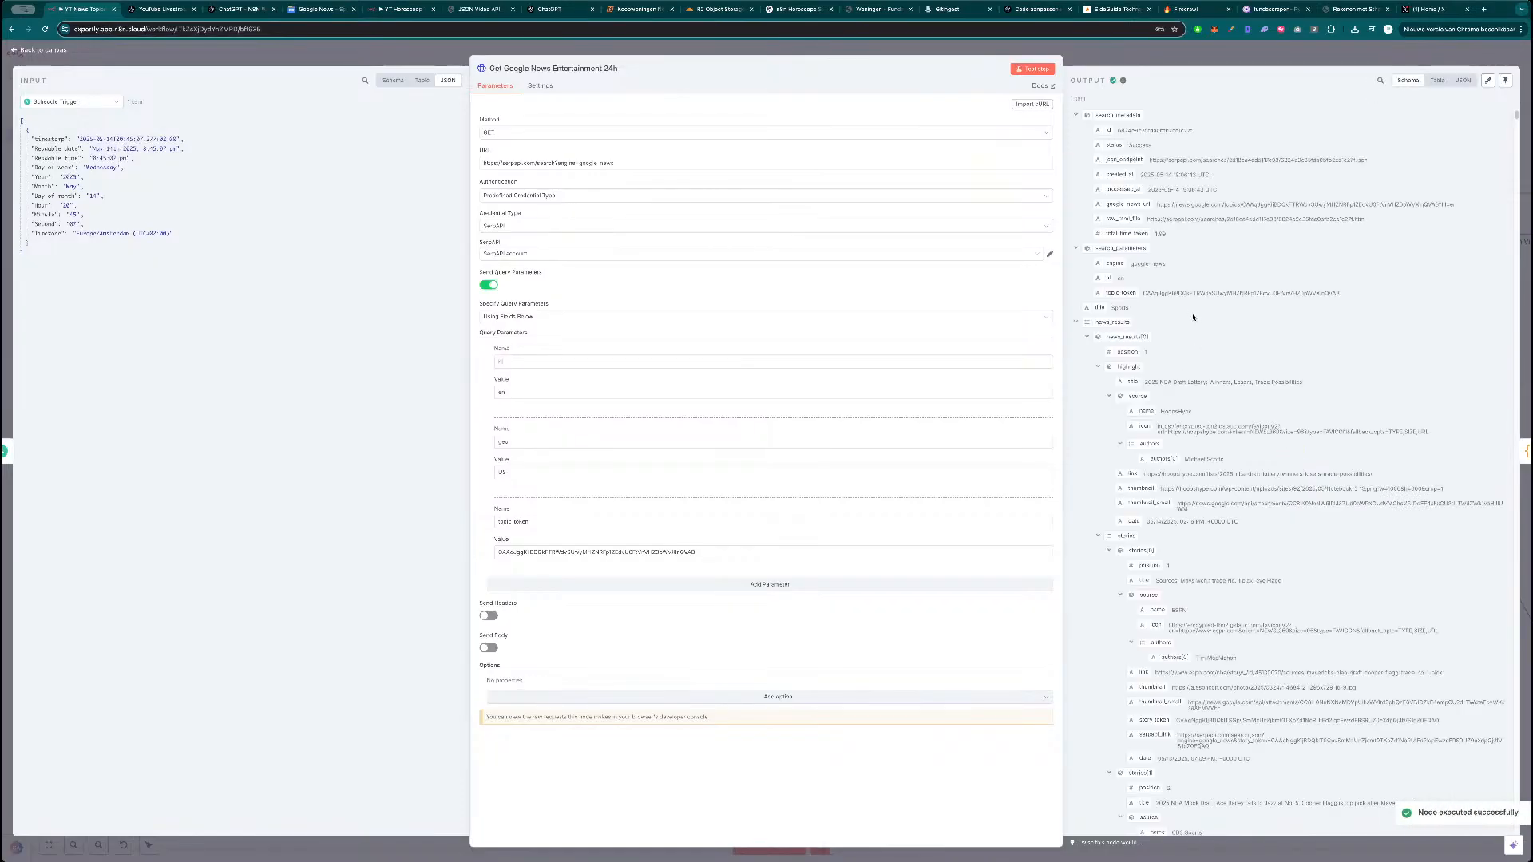
Check the first news headline in the node's output and return to the workflow canvas.
double_click(1174, 383)
triple_click(1176, 383)
click(869, 233)
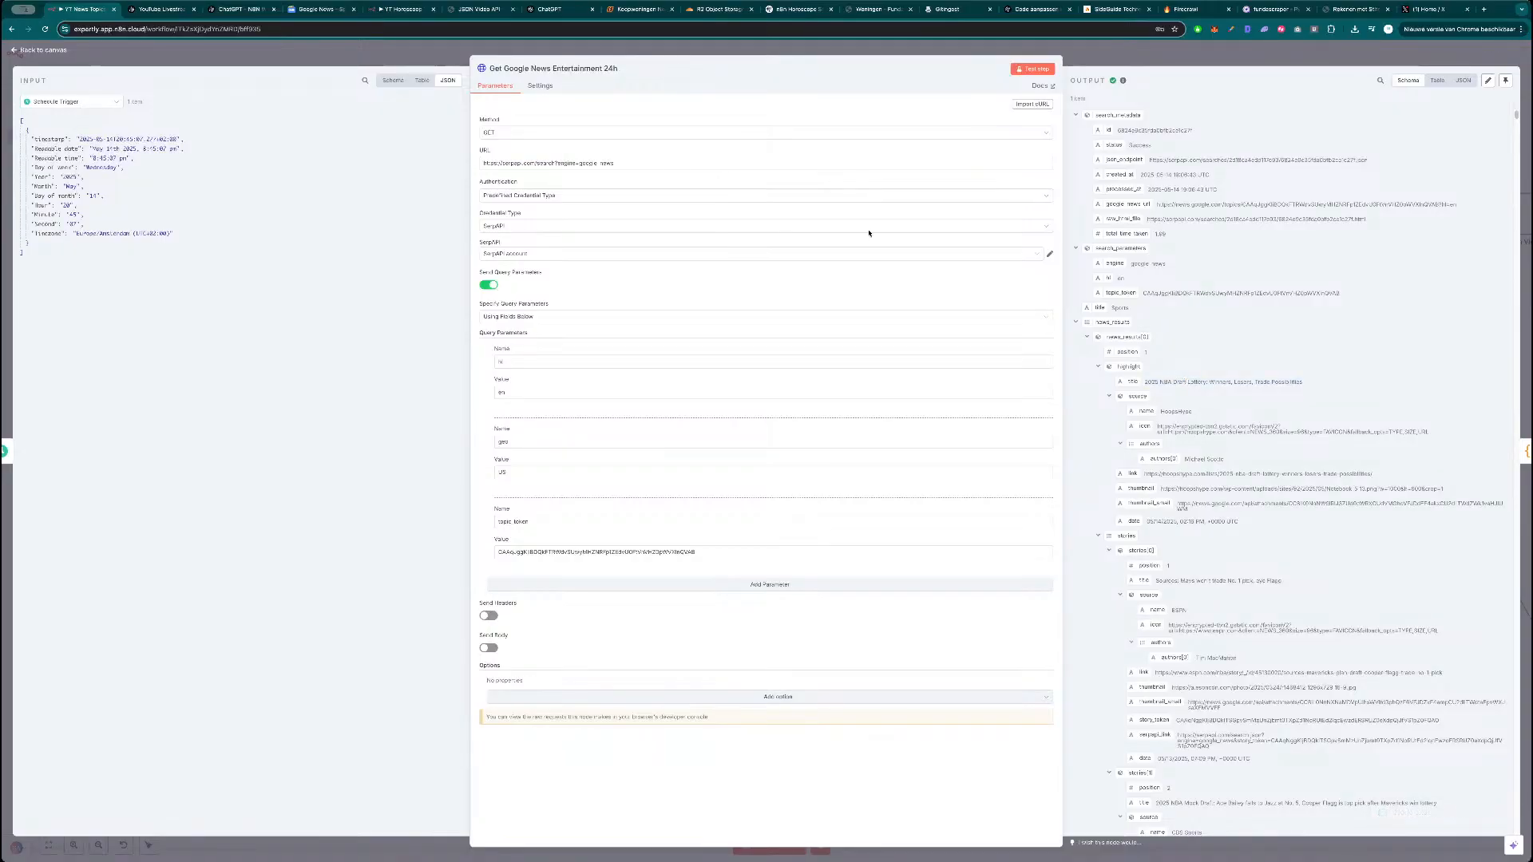
click(313, 54)
scroll(734, 437, down, 5)
drag(787, 623, 614, 460)
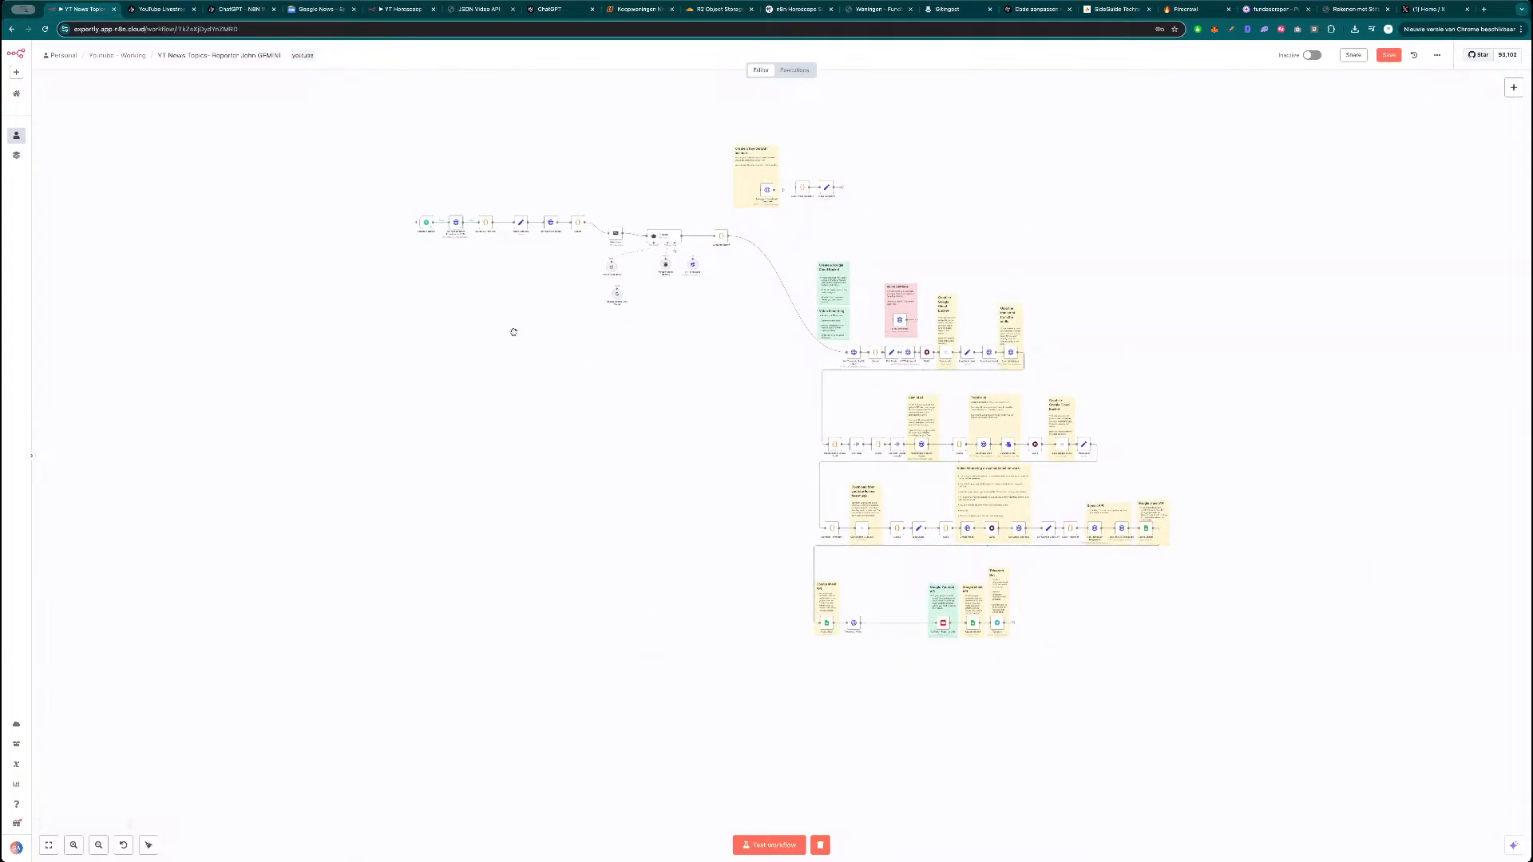
scroll(518, 344, up, 3)
drag(489, 265, 429, 296)
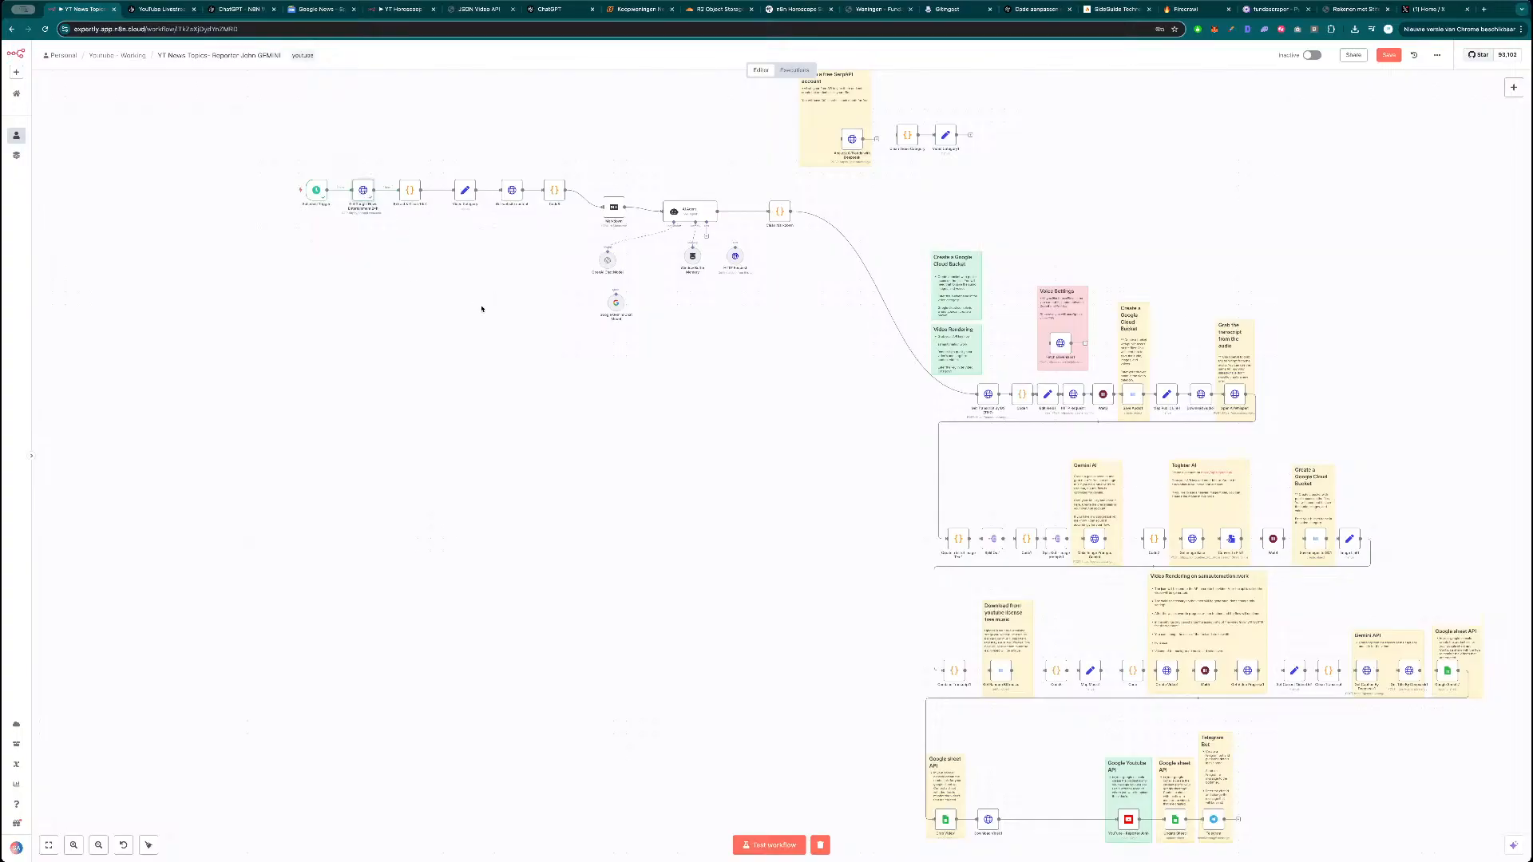
scroll(606, 384, down, 3)
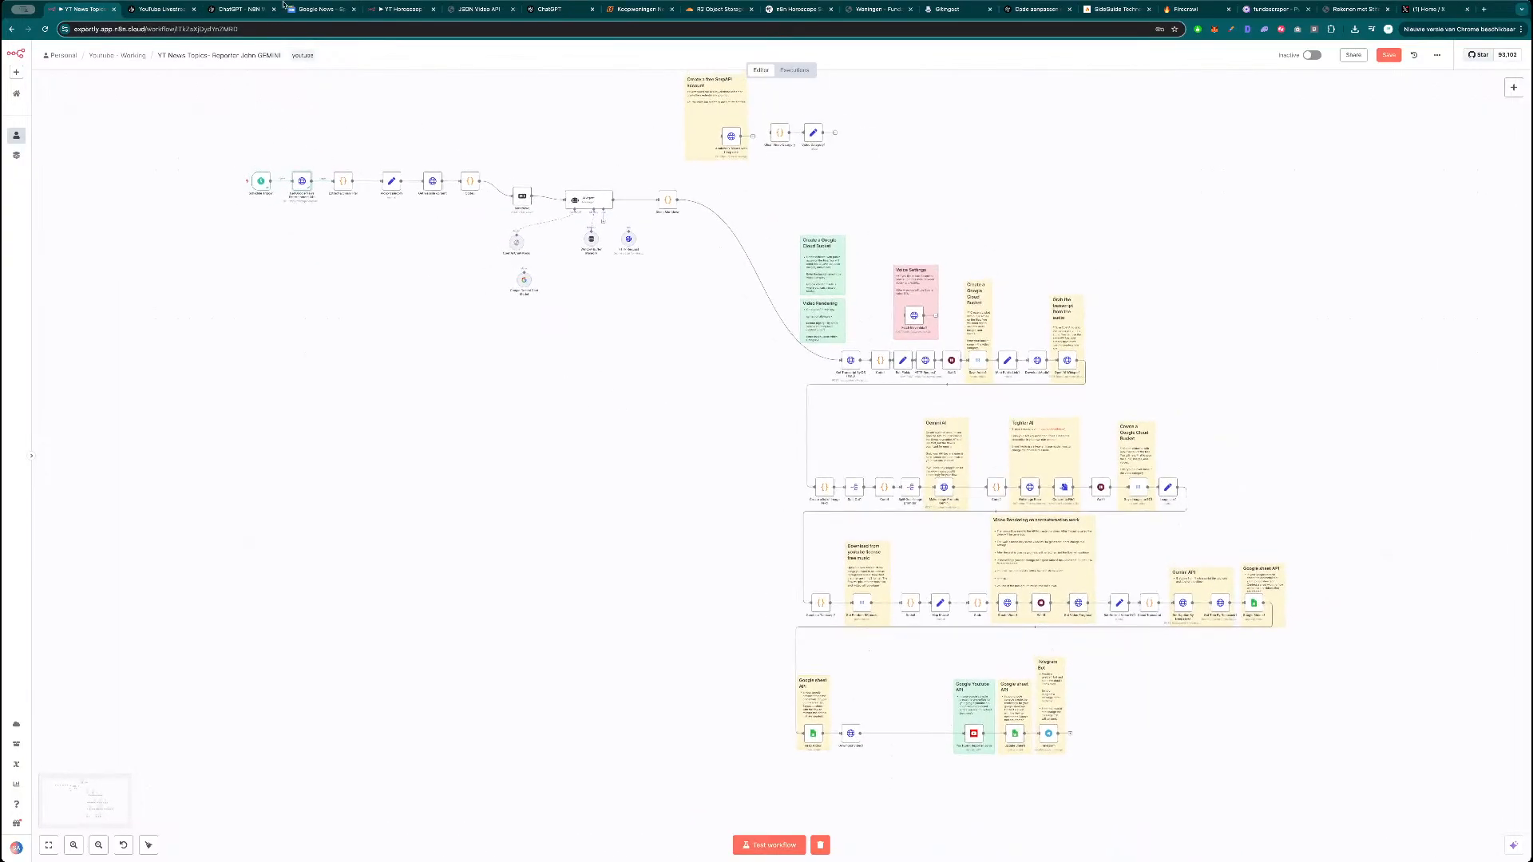
Switch to Google News, view the Home page and open the Entertainment section.
click(316, 9)
click(697, 84)
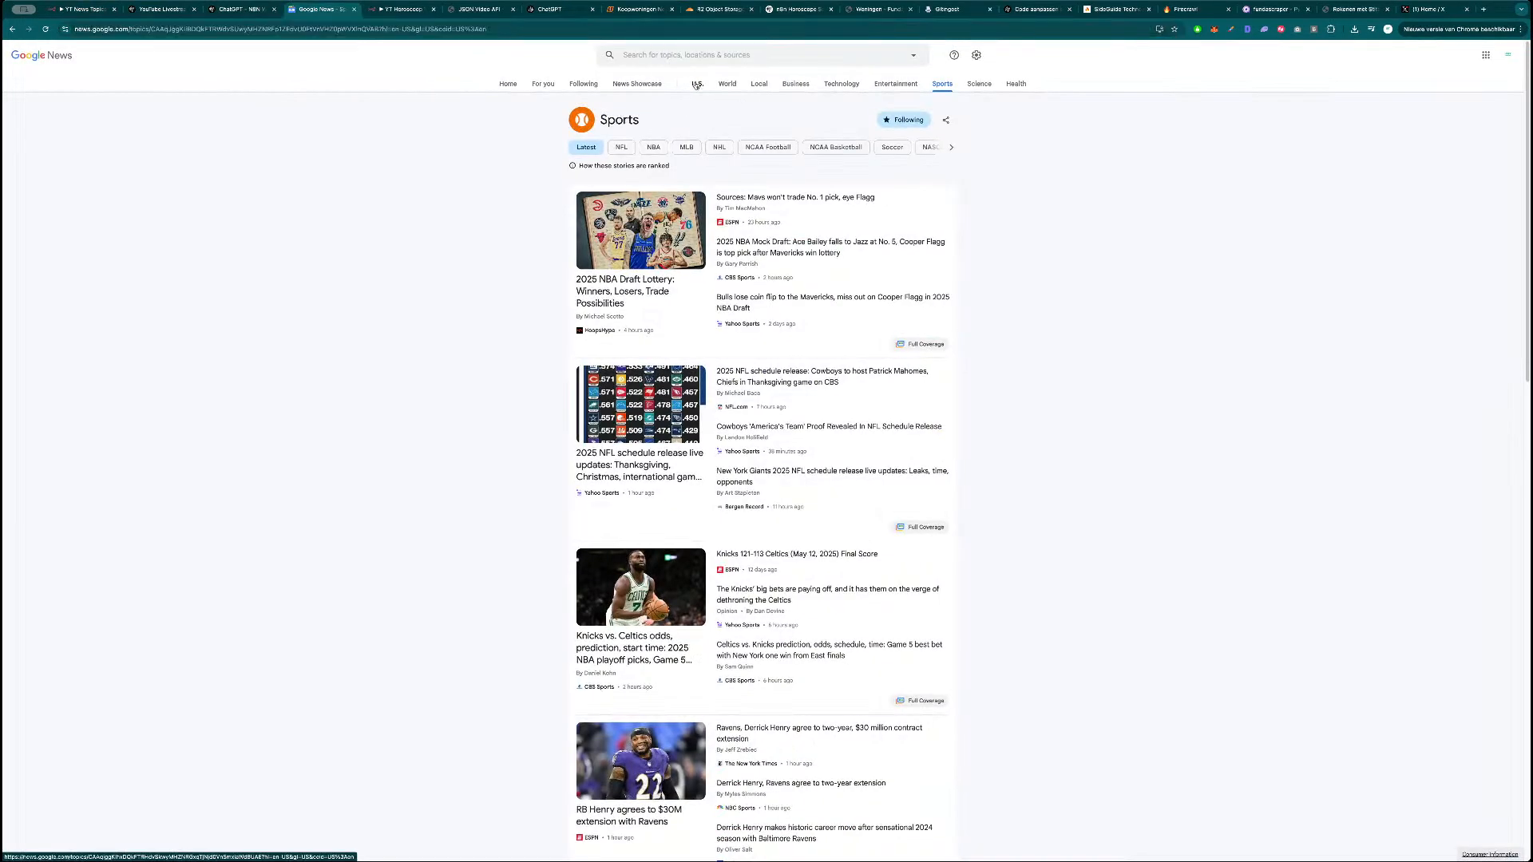
click(508, 84)
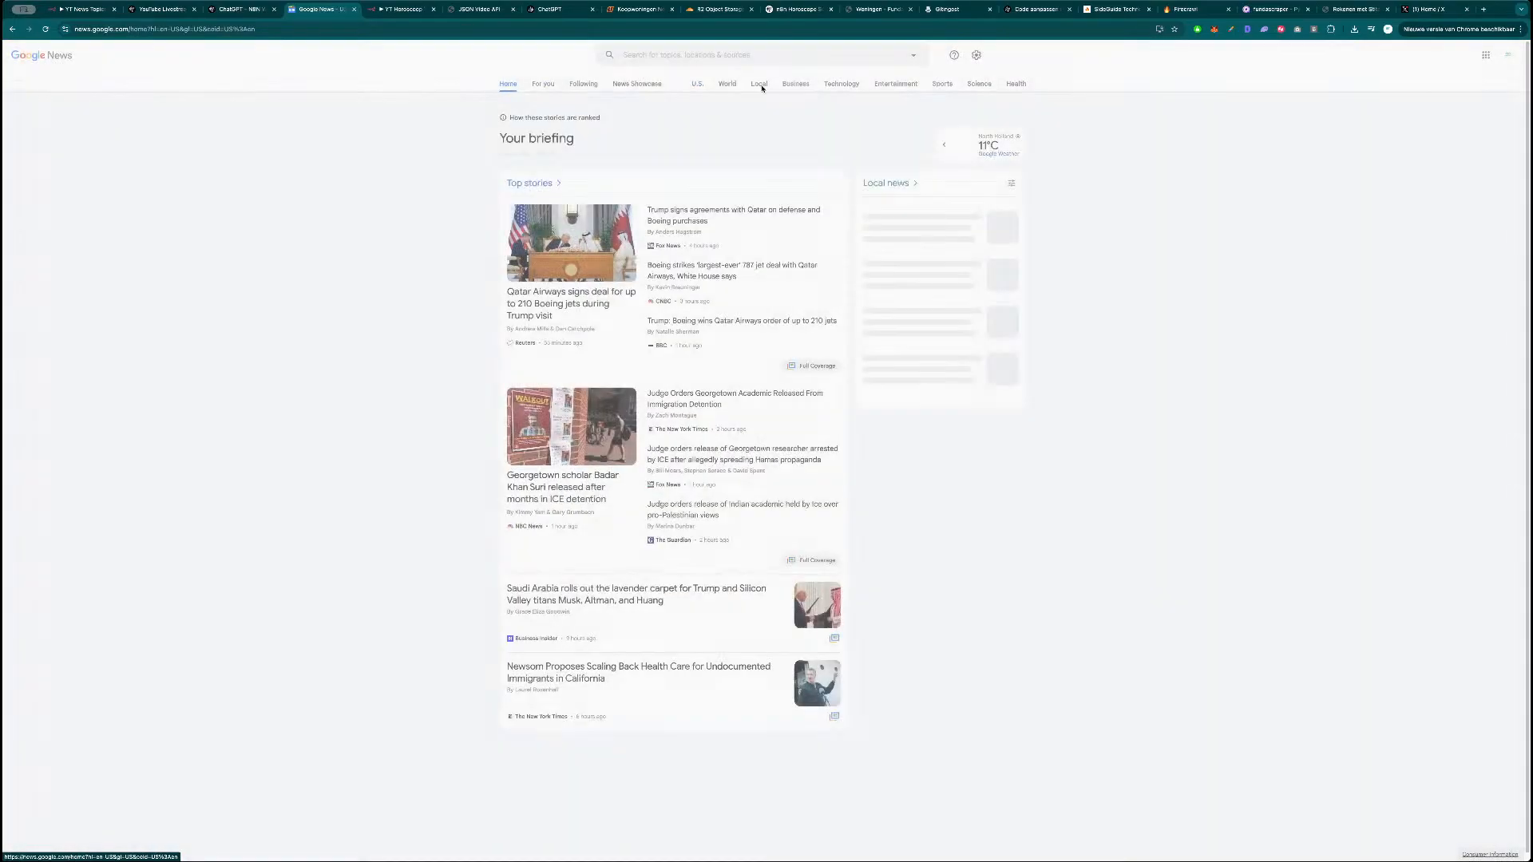
click(896, 84)
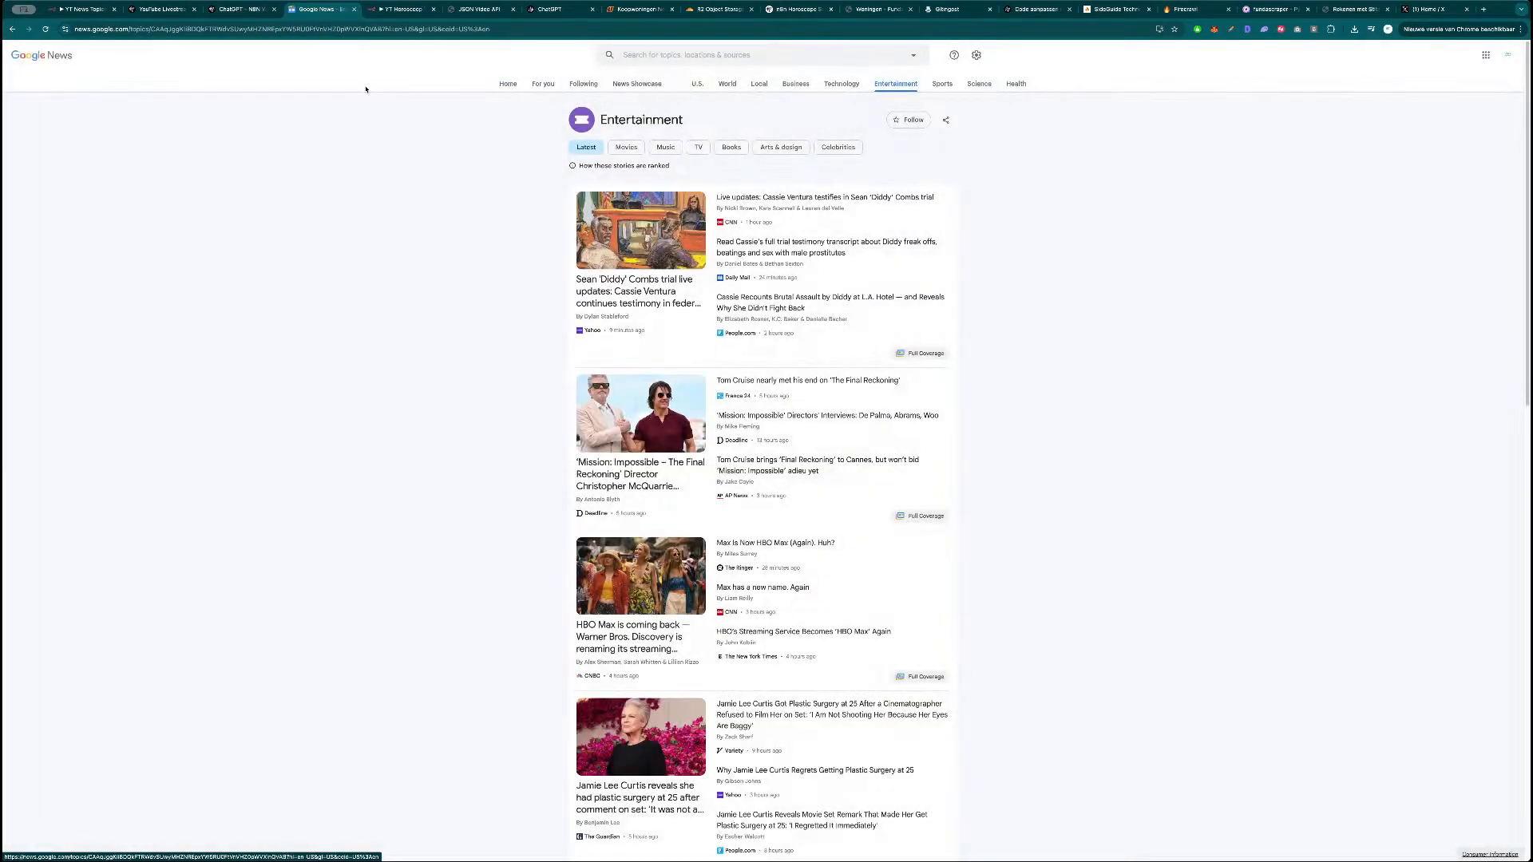
Switch back to n8n, inspect the topic token value in the Get Google News Entertainment 24h node, and return to the canvas.
click(80, 10)
drag(615, 432, 599, 436)
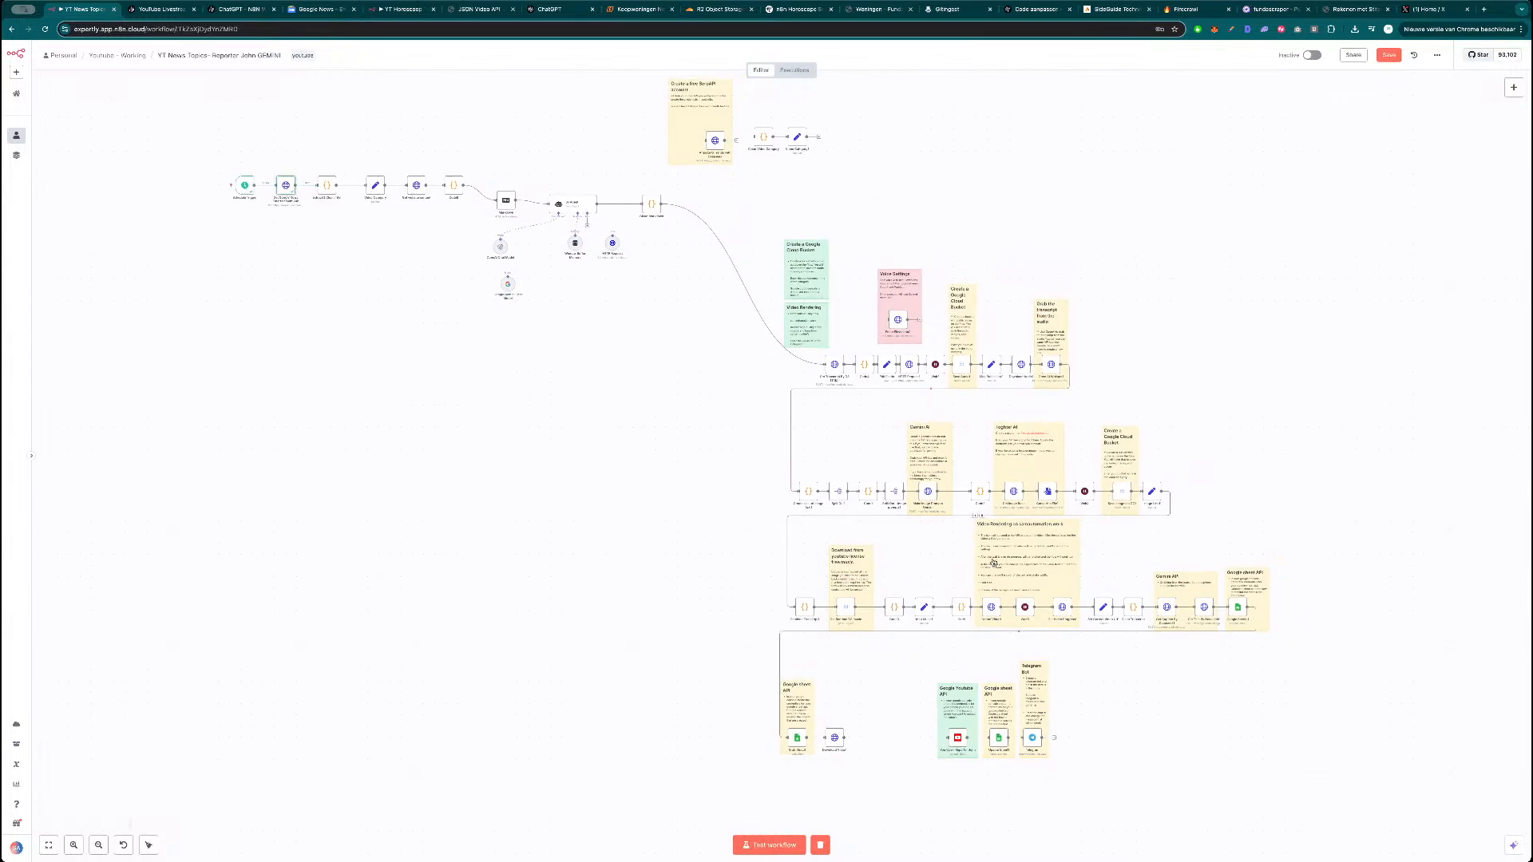
double_click(286, 184)
double_click(598, 552)
click(598, 567)
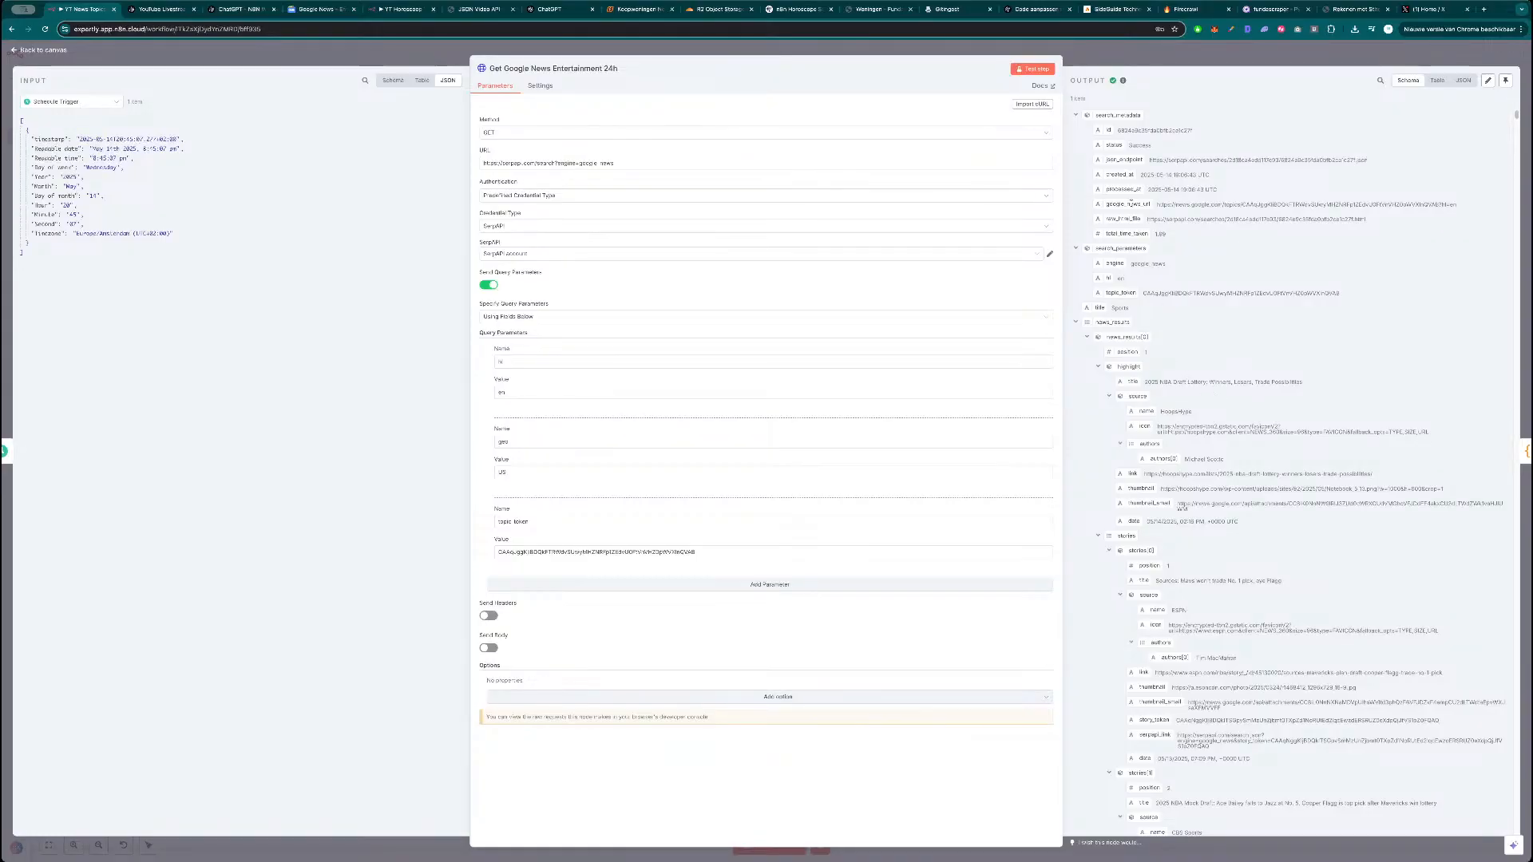
key(Escape)
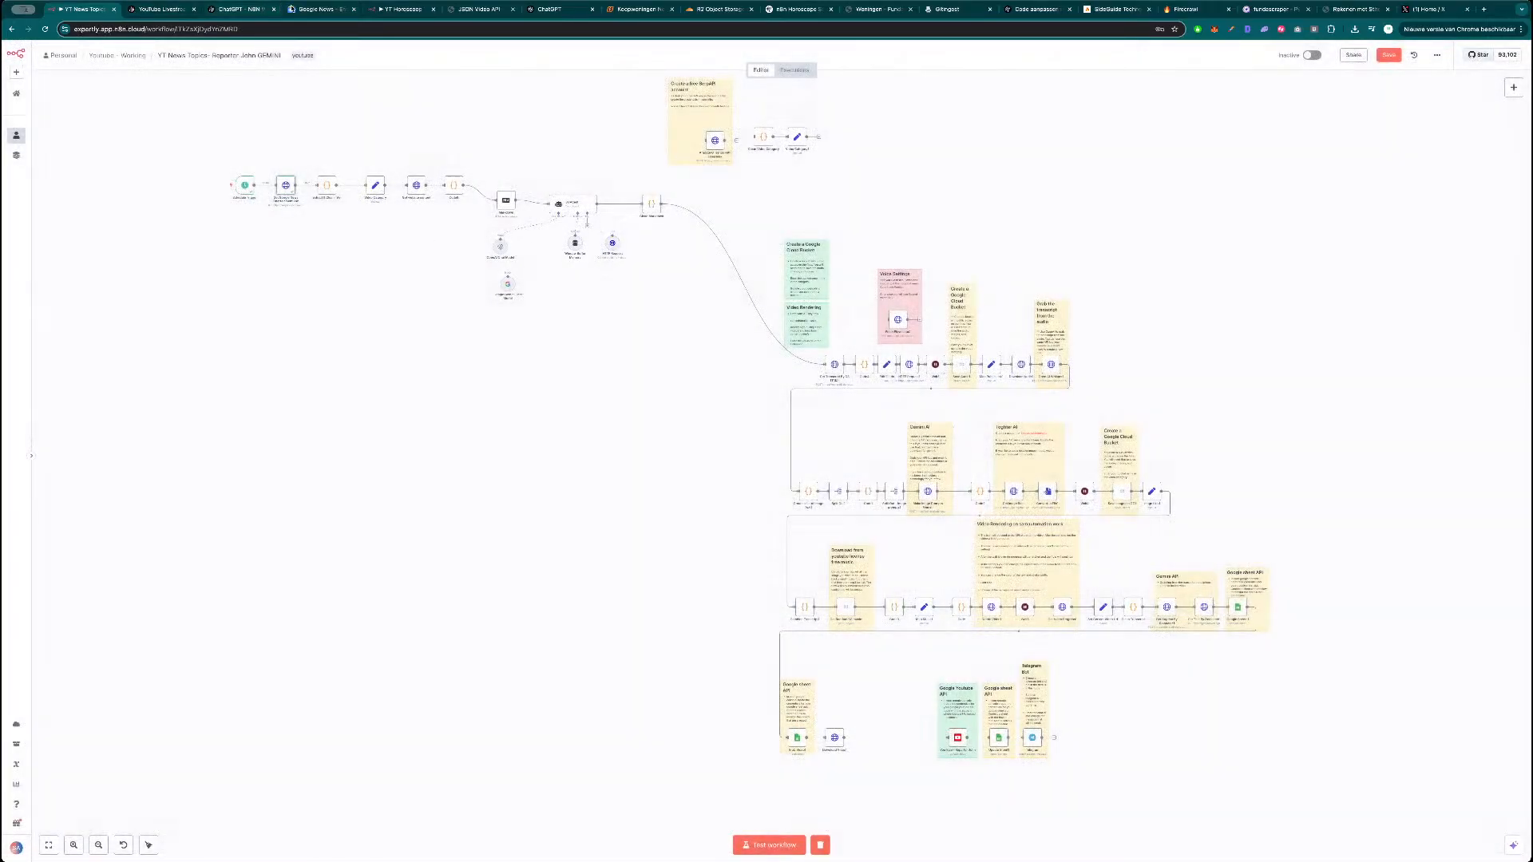
Switch to Google News and open the Science section.
click(318, 8)
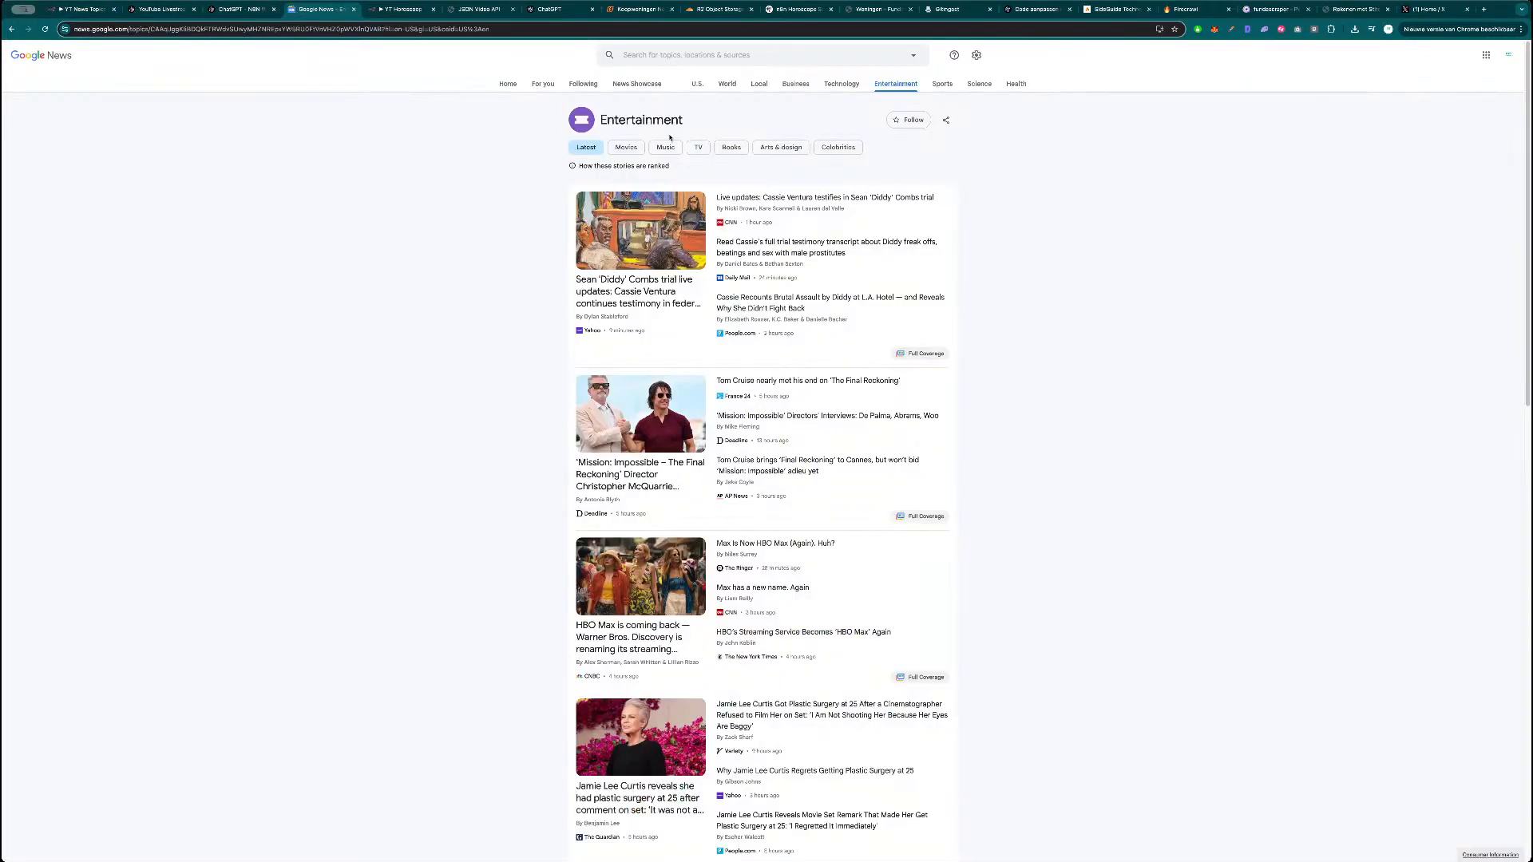
click(950, 85)
click(982, 85)
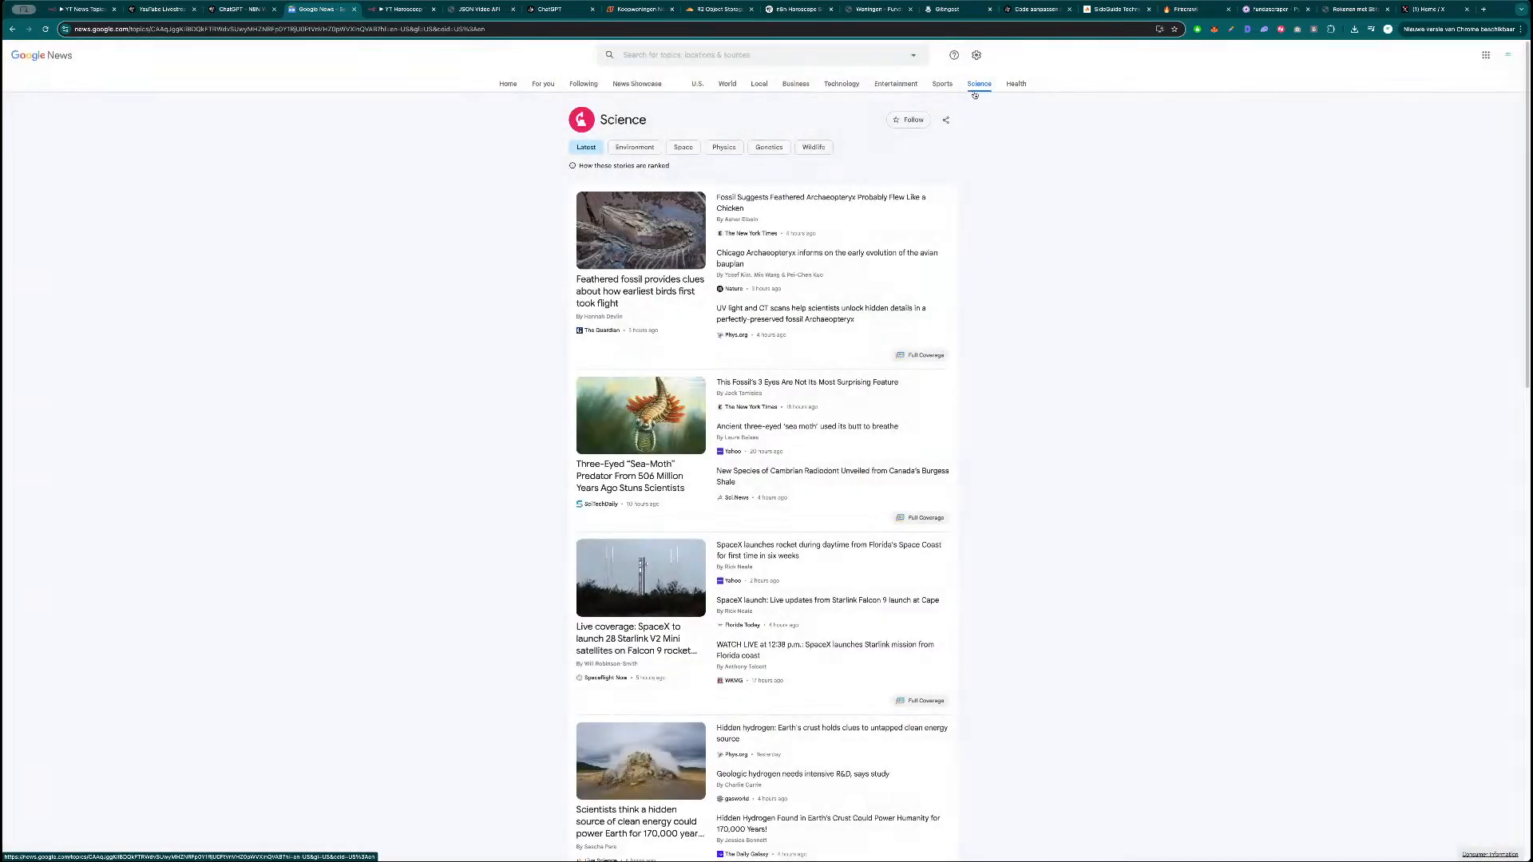
Switch to n8n, open the Get Google News Entertainment 24h node and bring up the SerpApi Google Search API documentation.
click(86, 10)
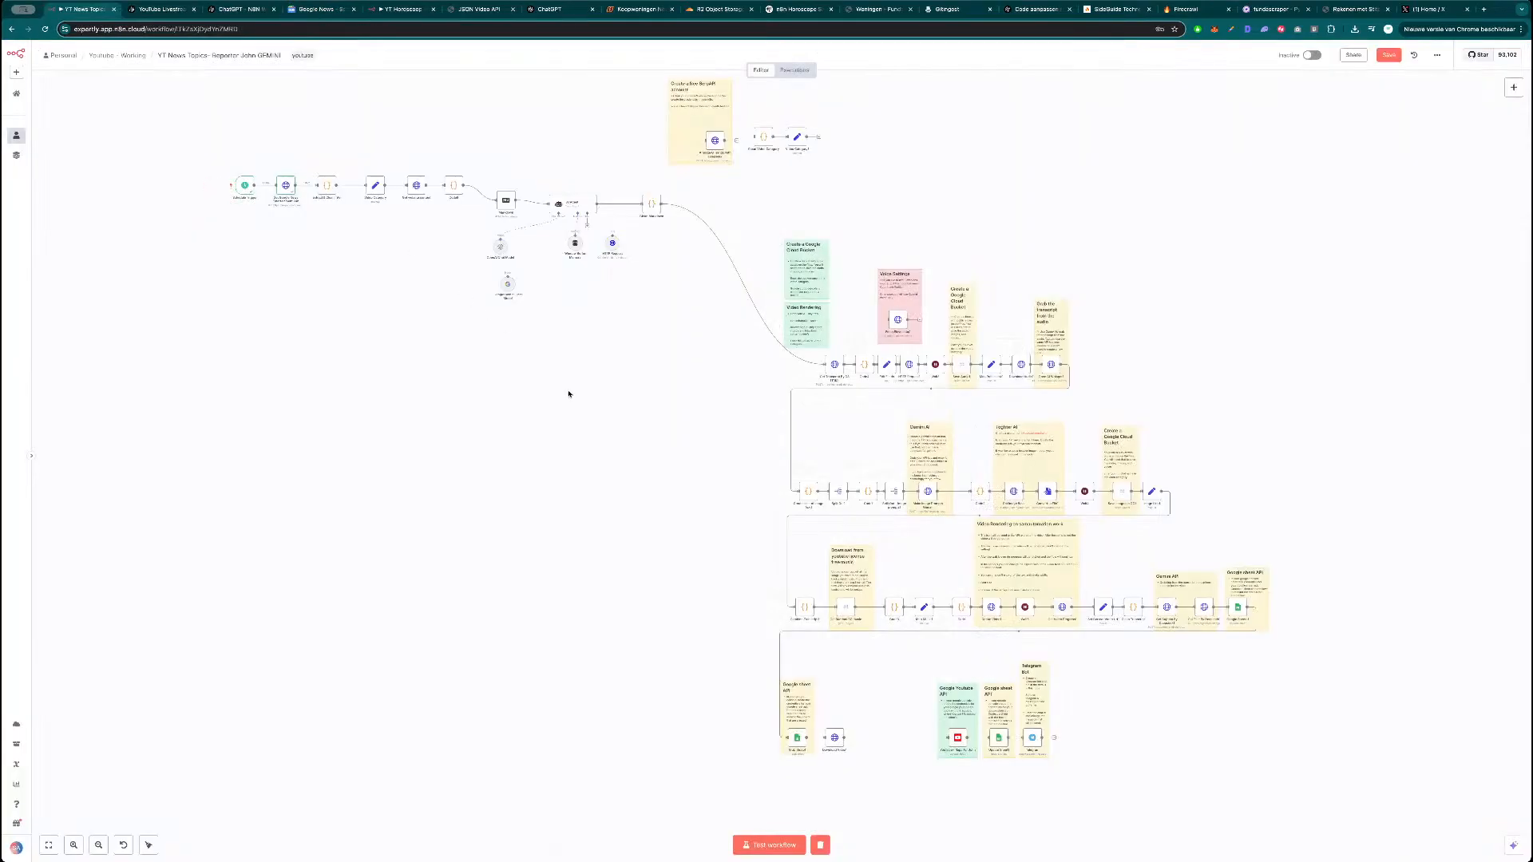
scroll(261, 288, up, 5)
drag(279, 228, 411, 397)
double_click(432, 268)
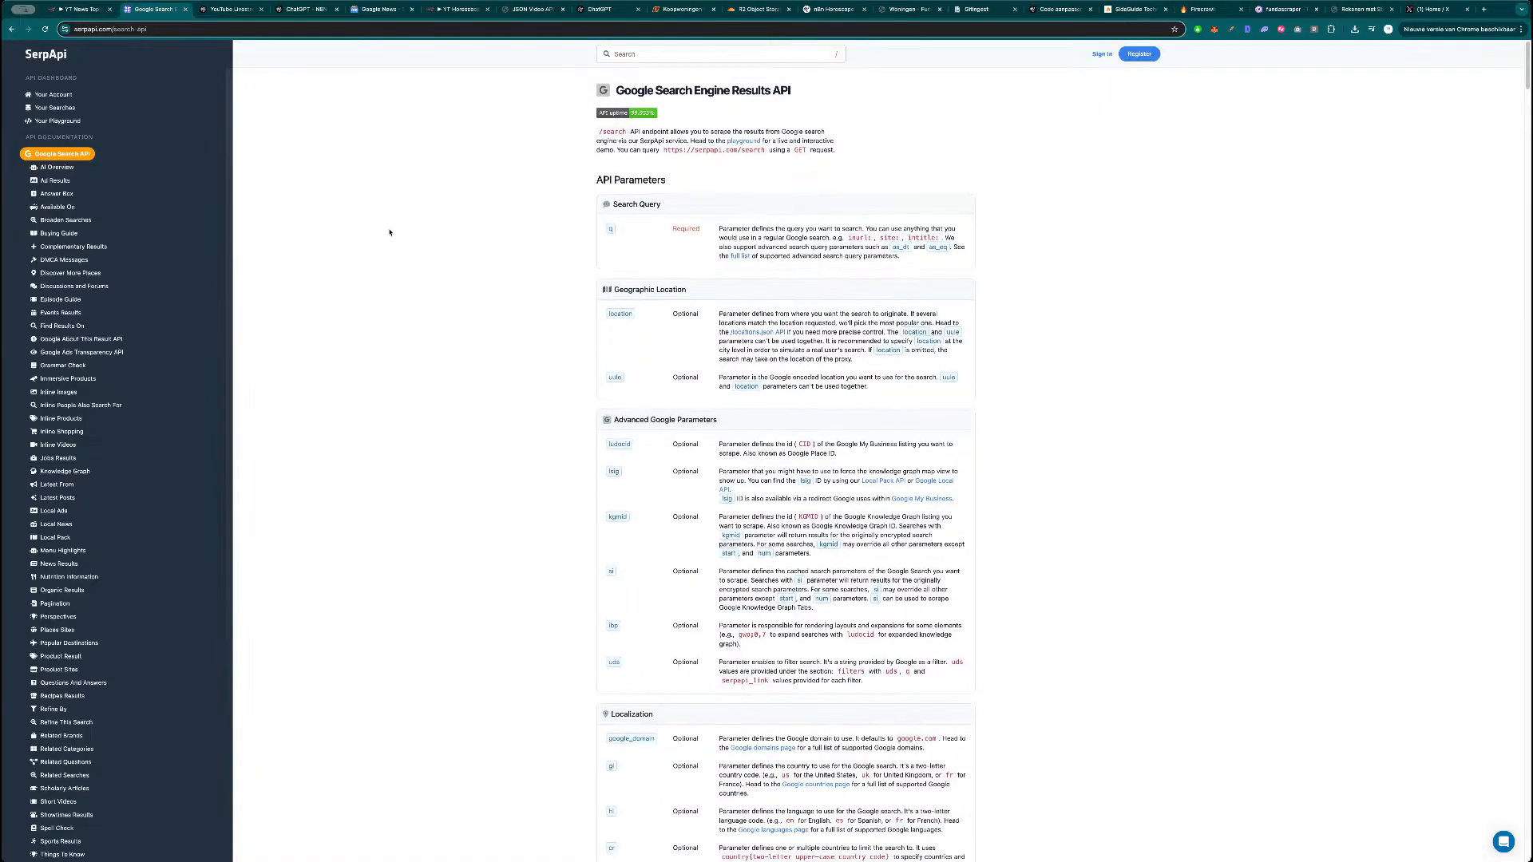
Open the Google News API page in the SerpApi documentation and examine its parameters and JSON structure overview.
scroll(503, 421, down, 3)
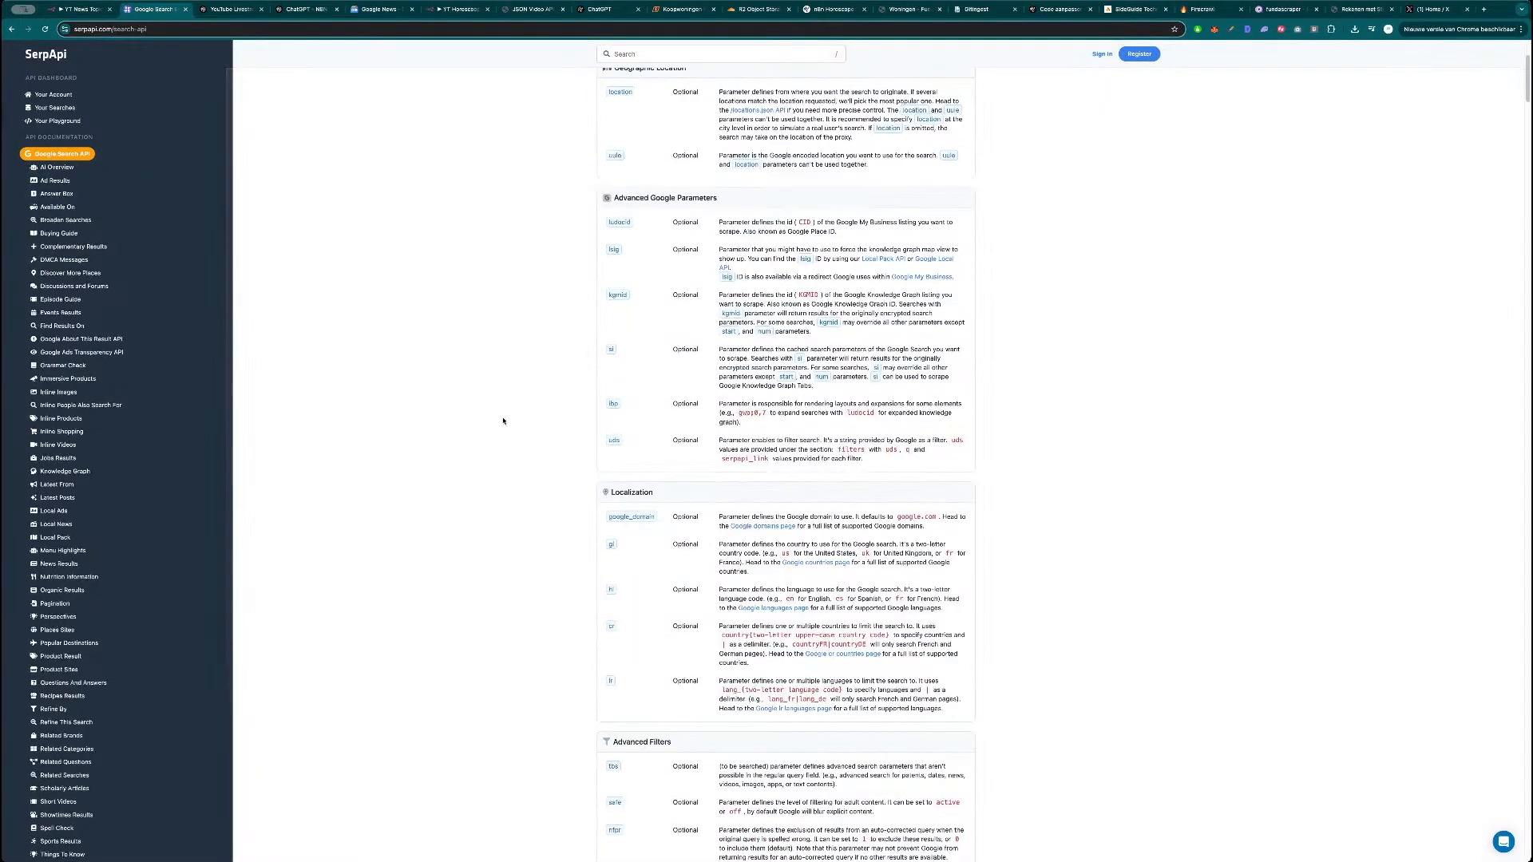
scroll(64, 511, down, 5)
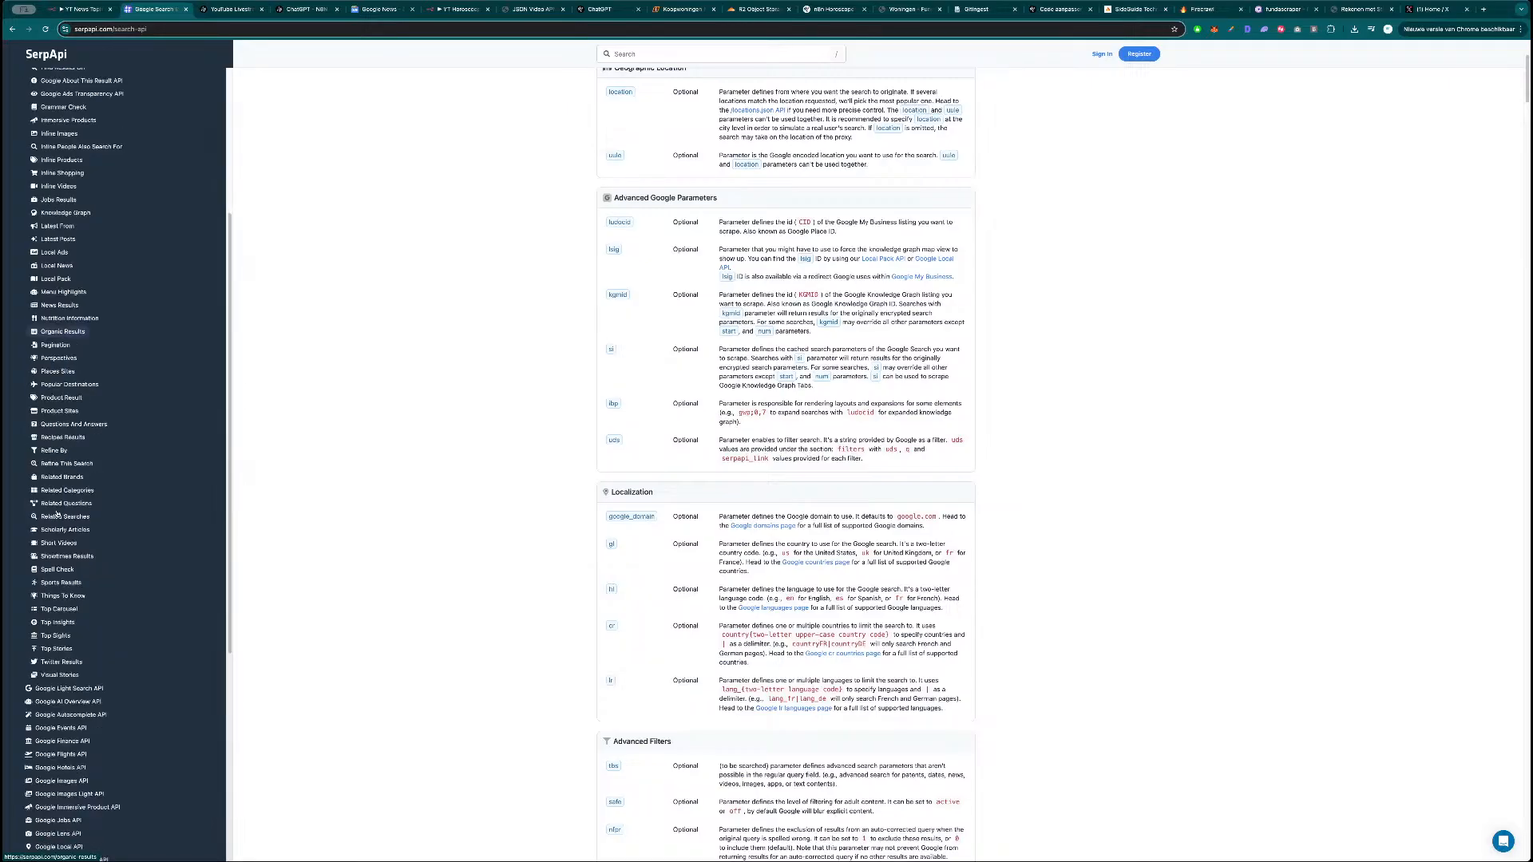
scroll(64, 533, down, 2)
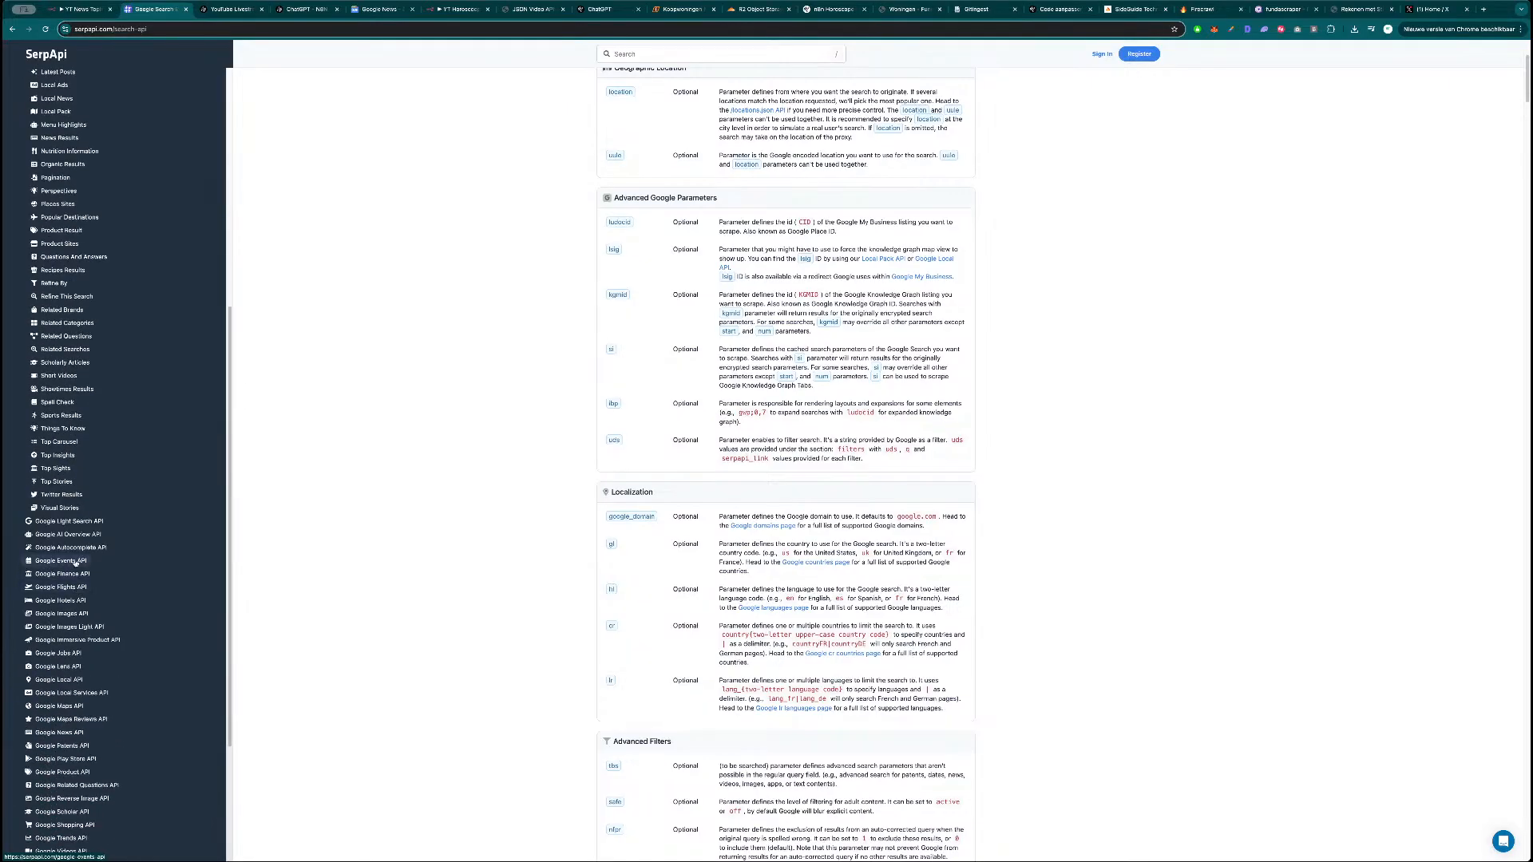
scroll(72, 591, down, 1)
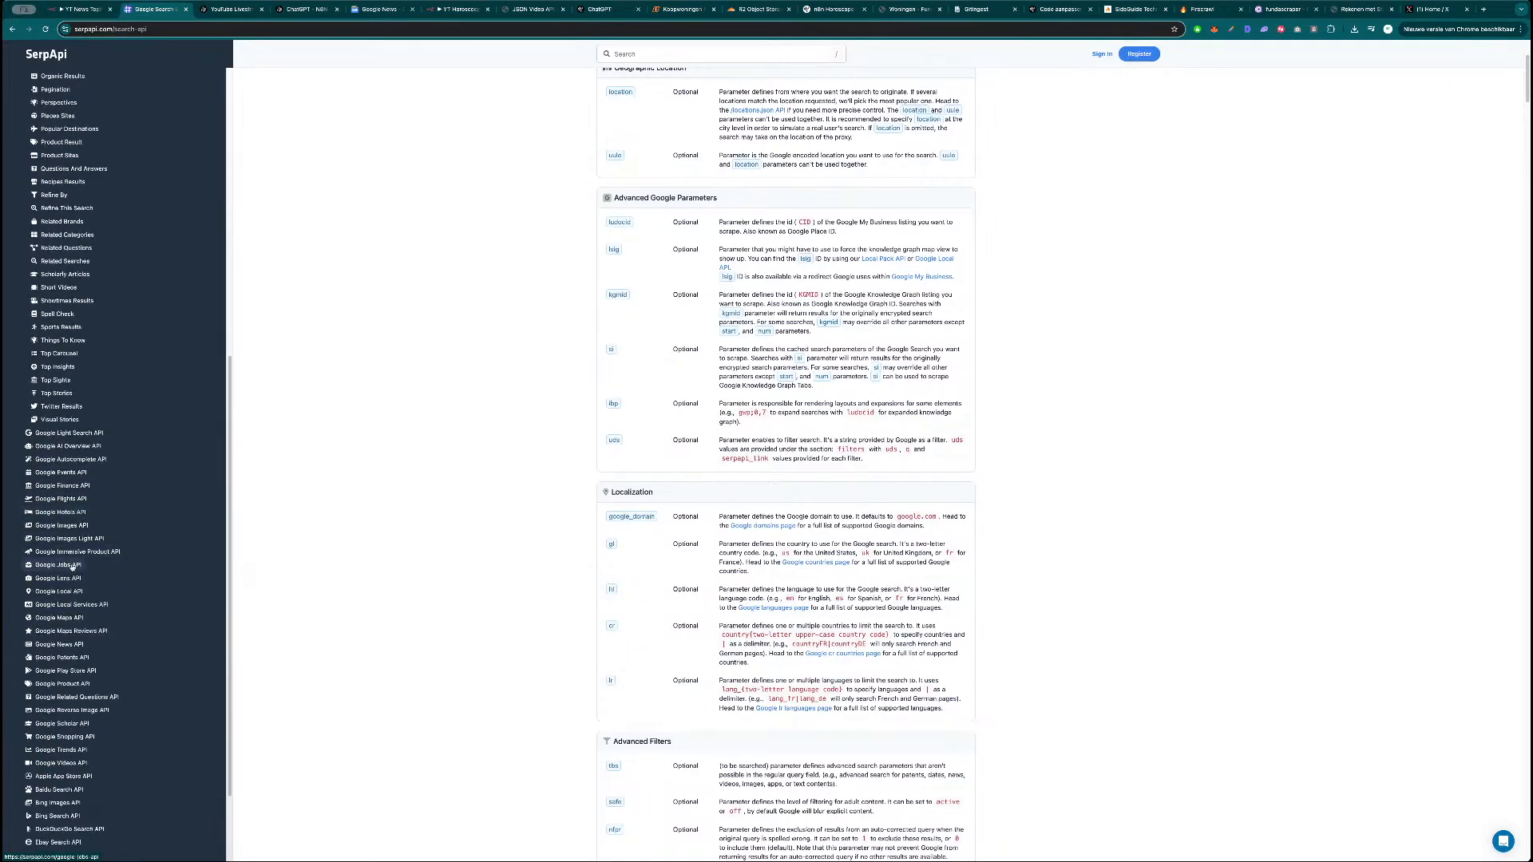
click(59, 644)
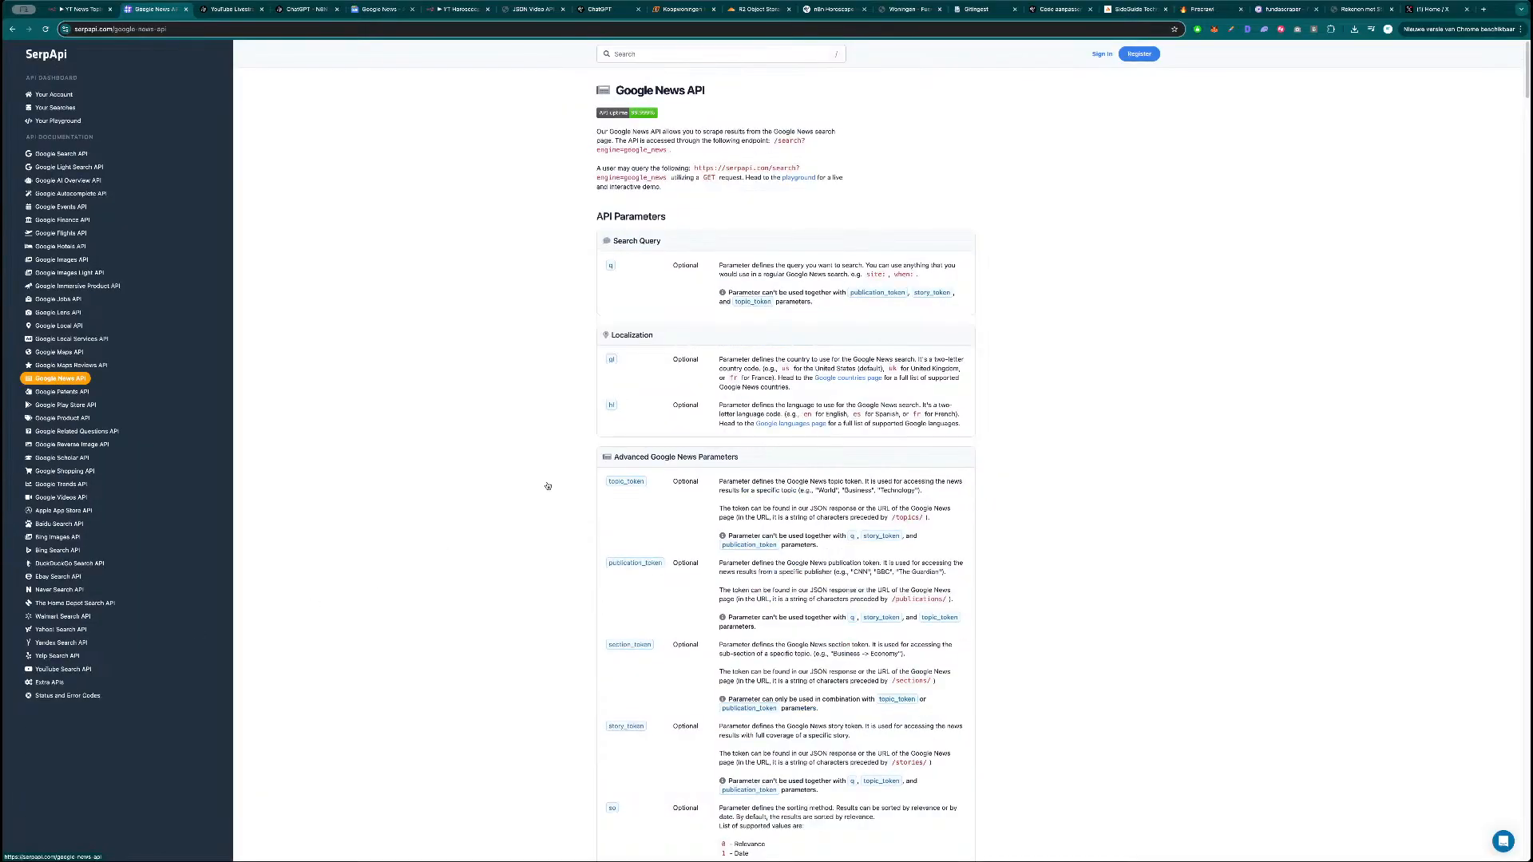
scroll(513, 477, down, 2)
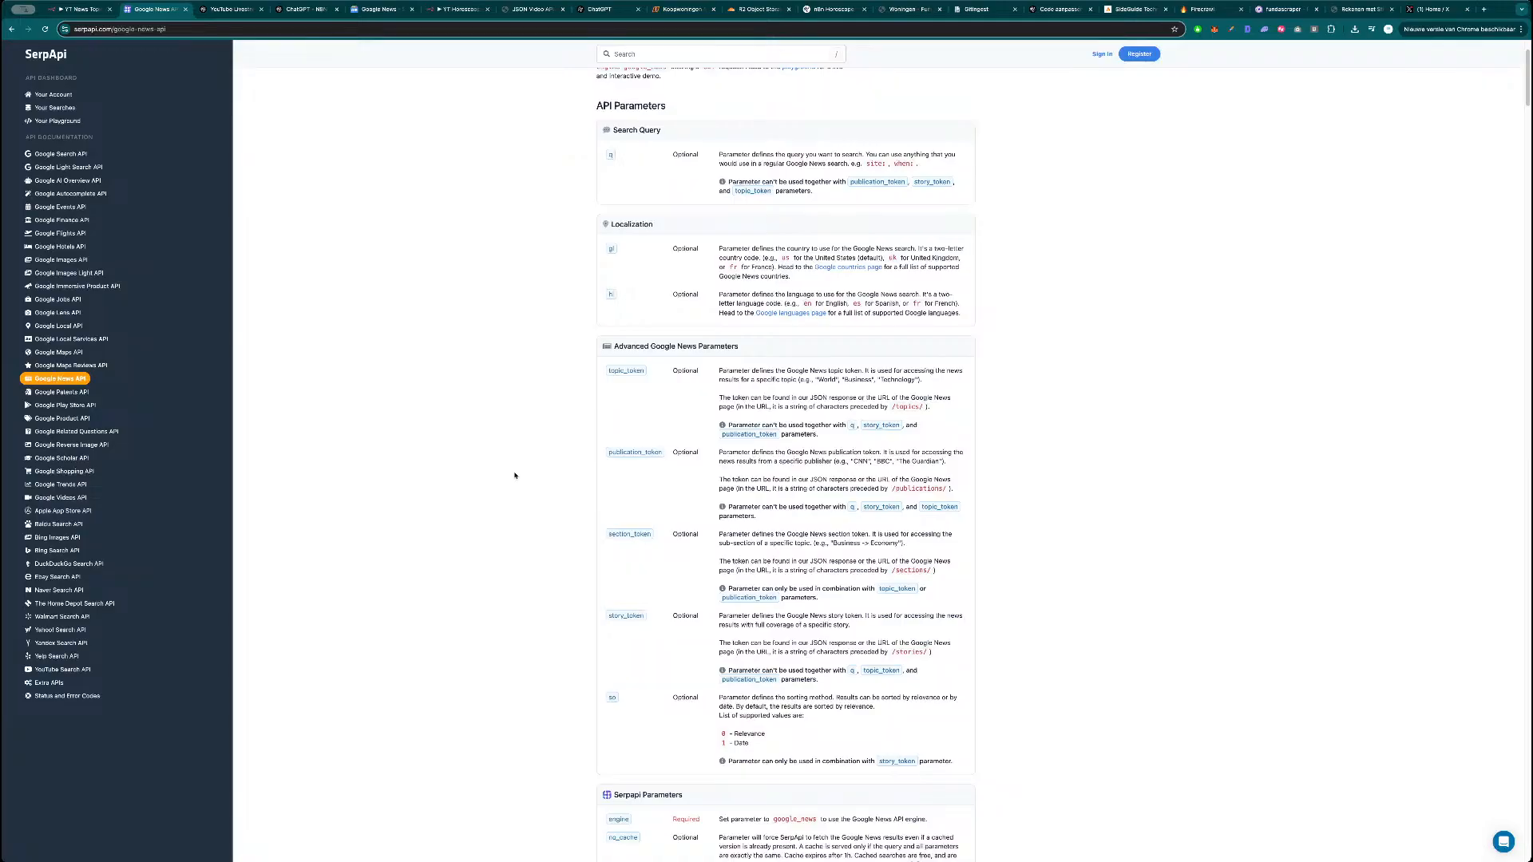
scroll(525, 472, down, 10)
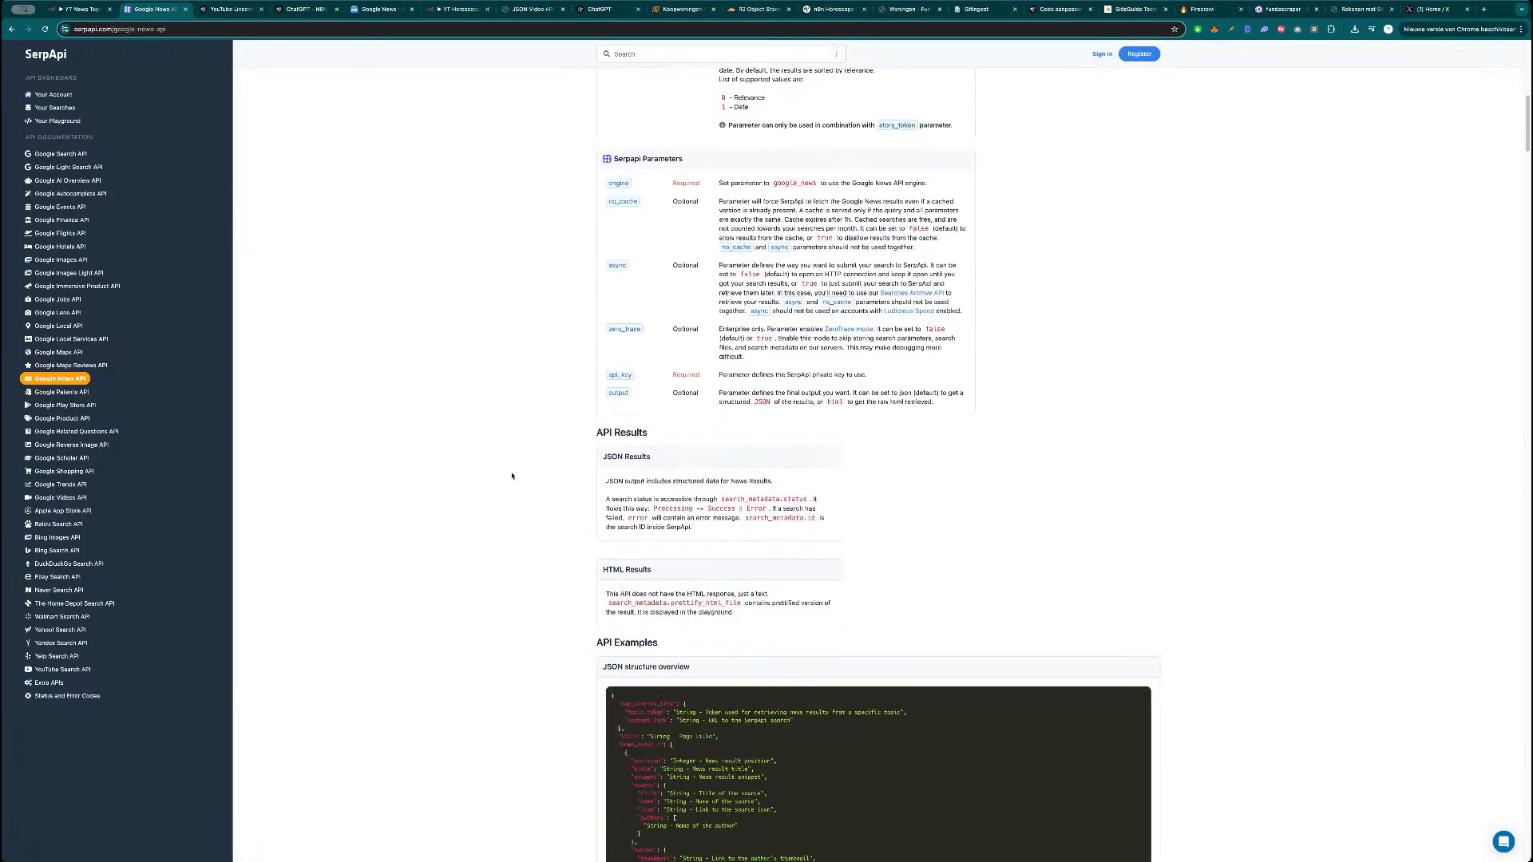
scroll(511, 495, down, 6)
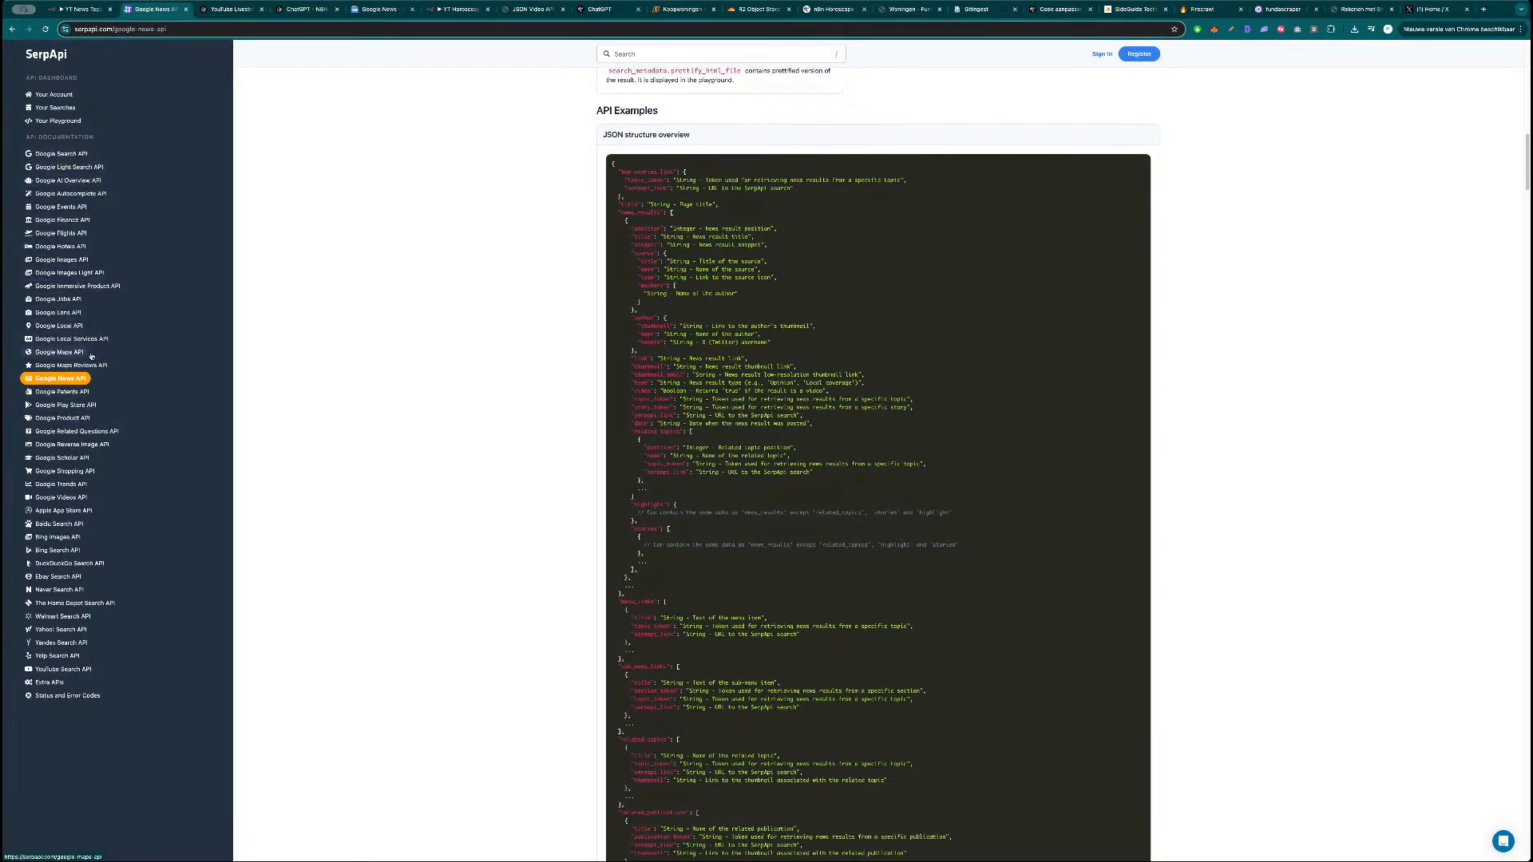
scroll(83, 349, up, 3)
Run a search for "cars" in the SerpApi playground and check its location setting.
click(58, 120)
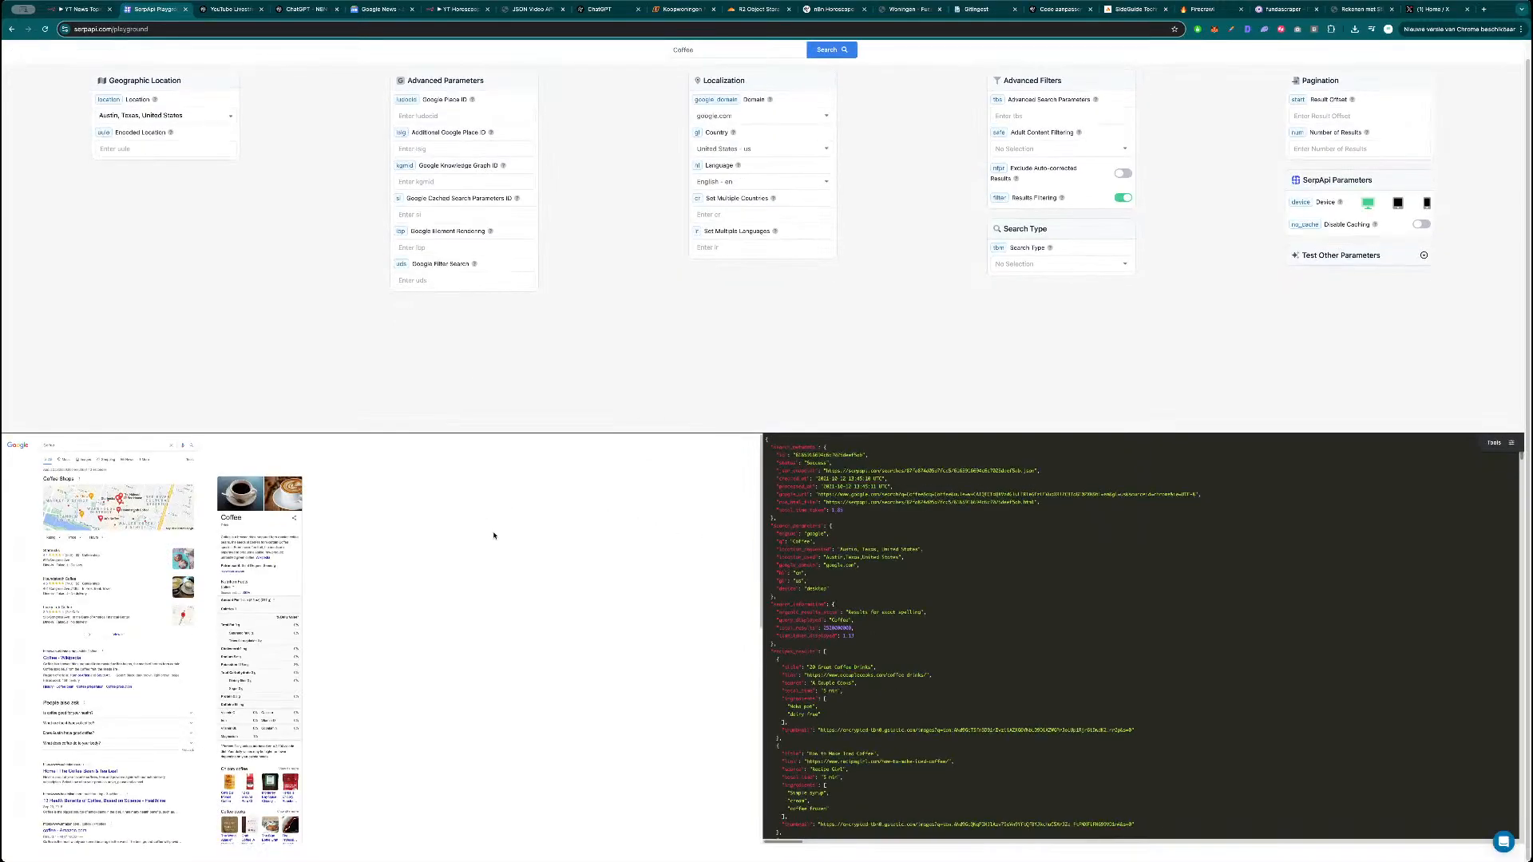
click(747, 49)
double_click(732, 49)
text(cars)
key(Return)
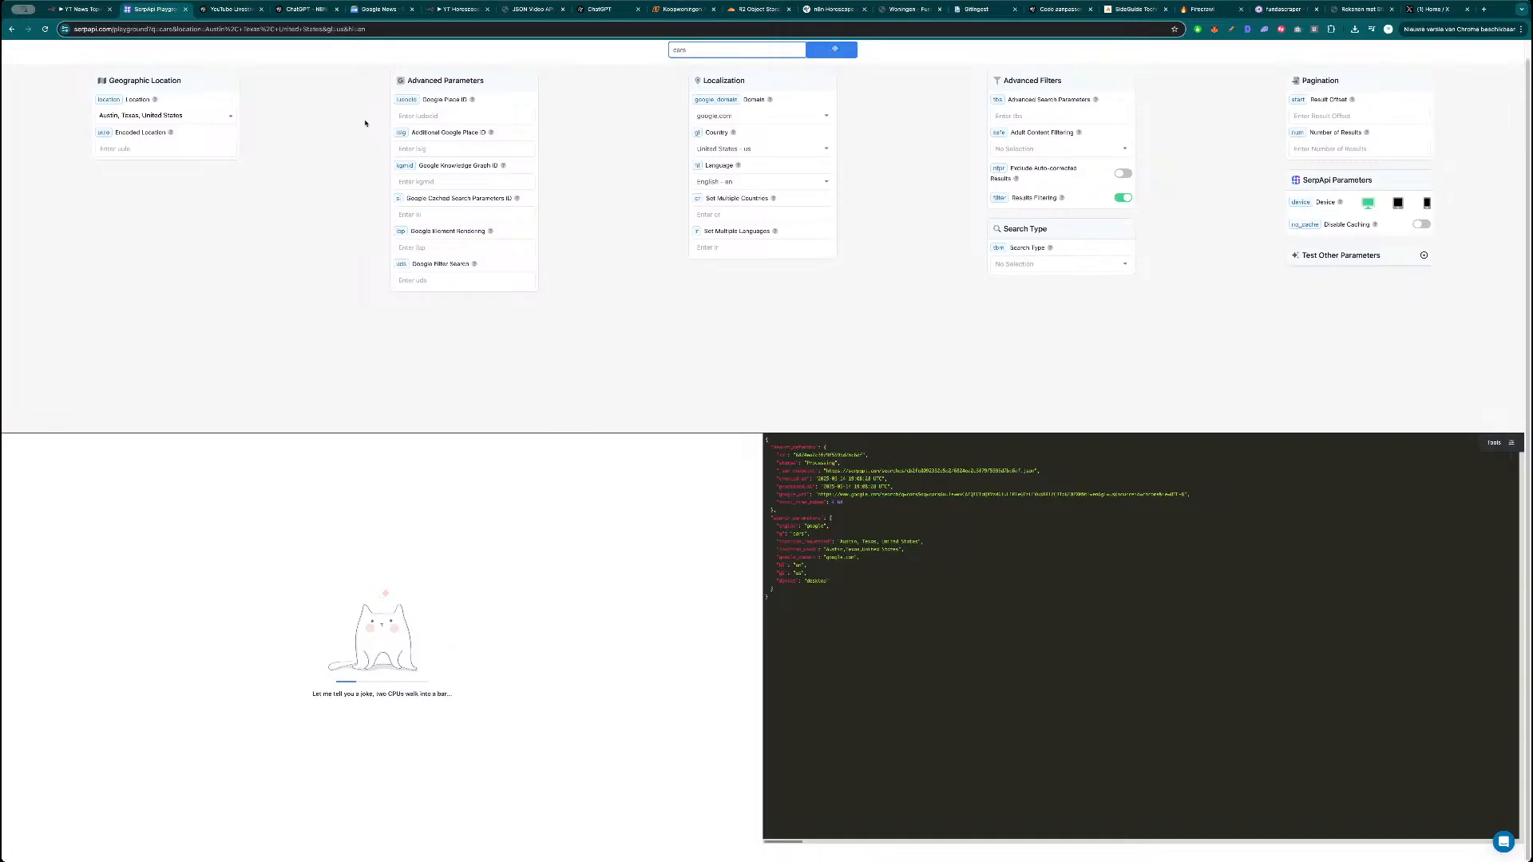
click(206, 118)
click(269, 143)
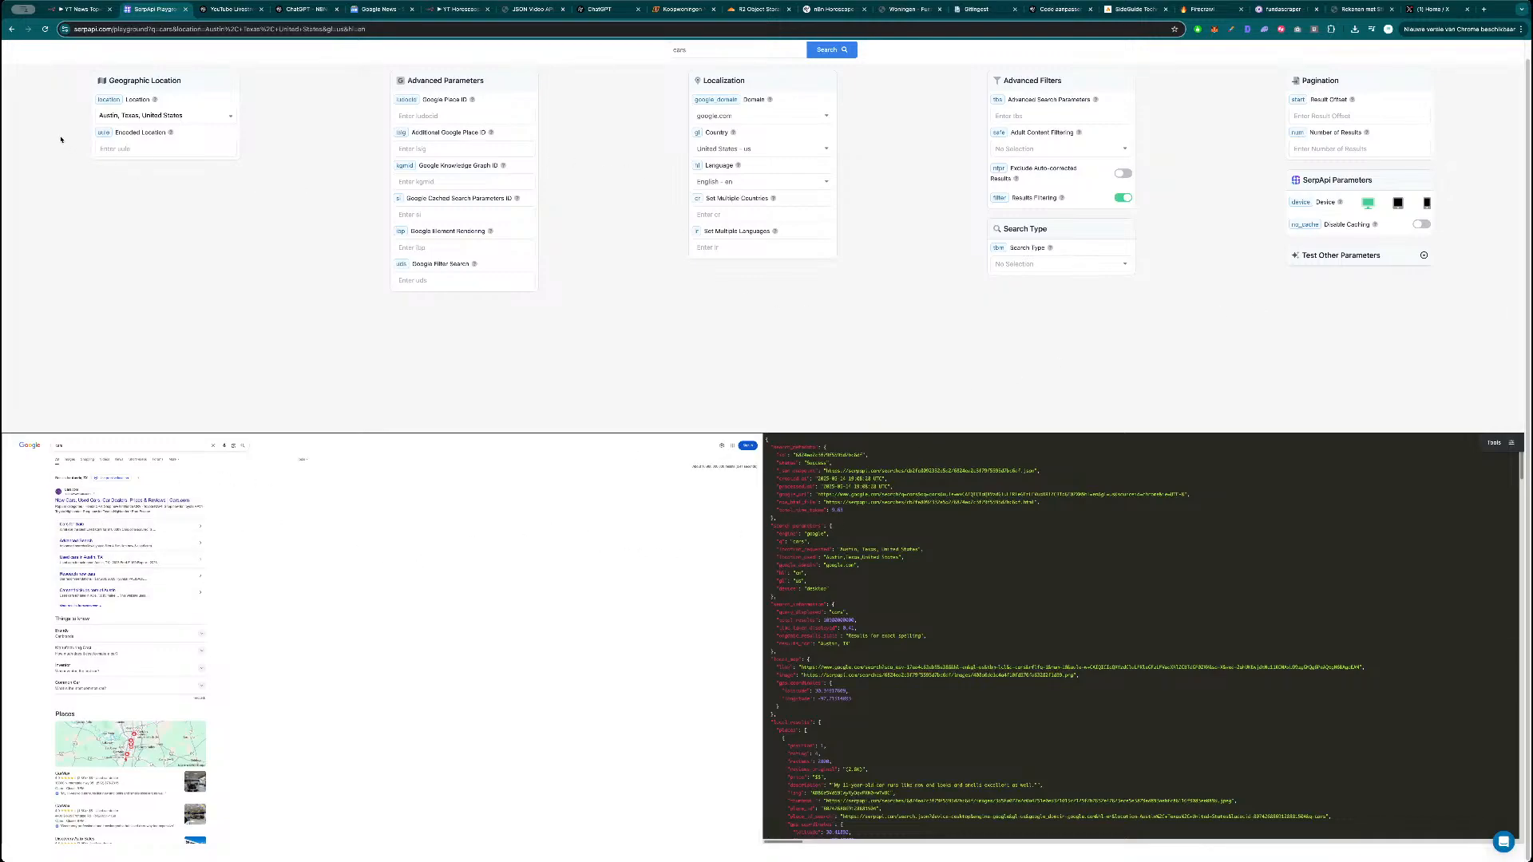
Switch to n8n and check the geo parameter's value in the Get Google News Entertainment 24h node.
click(78, 10)
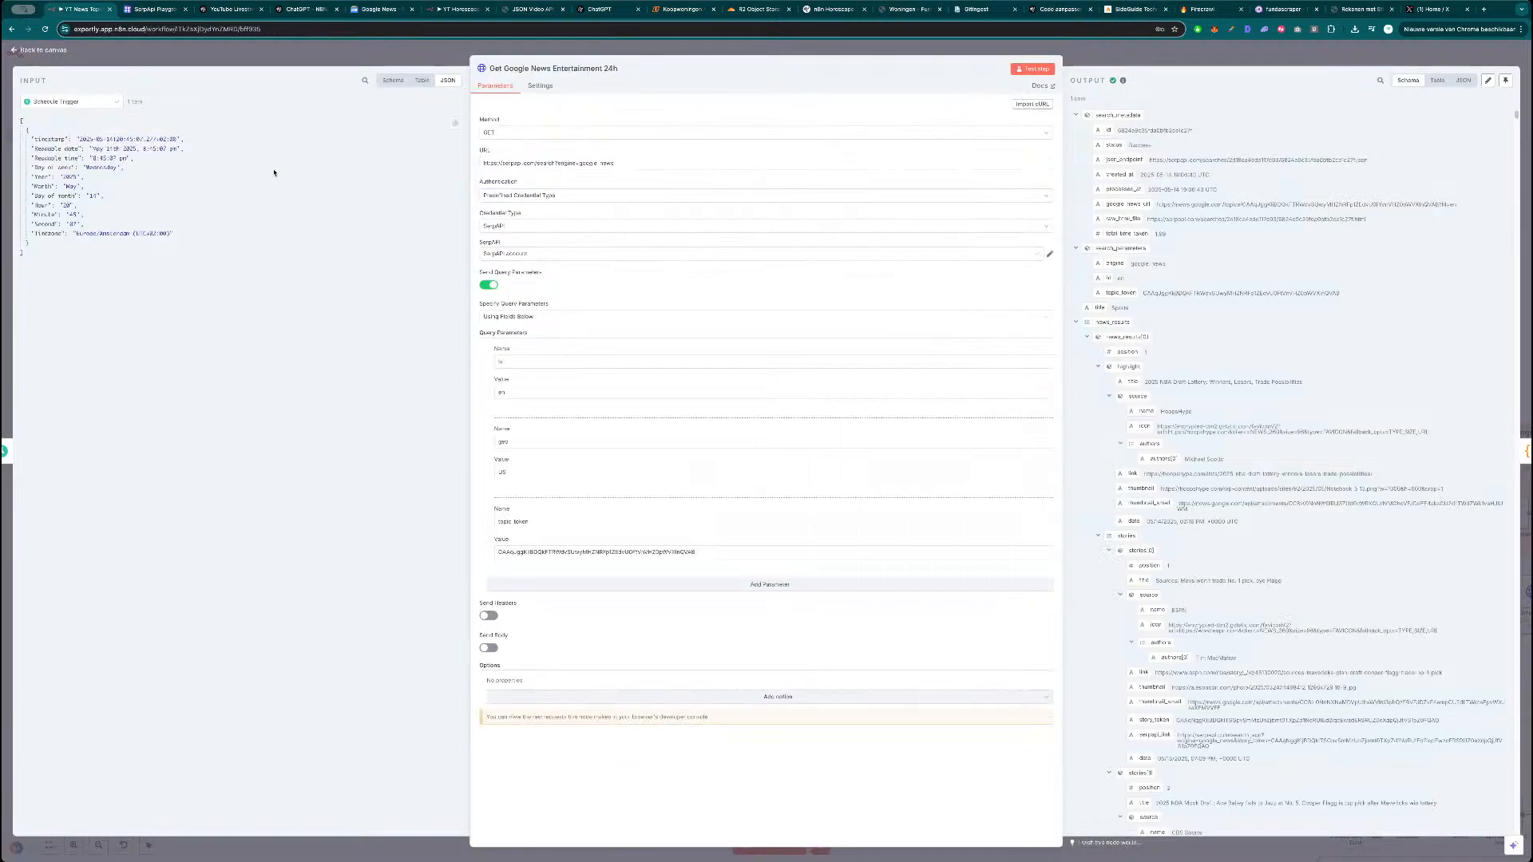
double_click(518, 473)
click(523, 494)
Go back to the Google Search API page in the SerpApi documentation and search it for "geo".
click(164, 9)
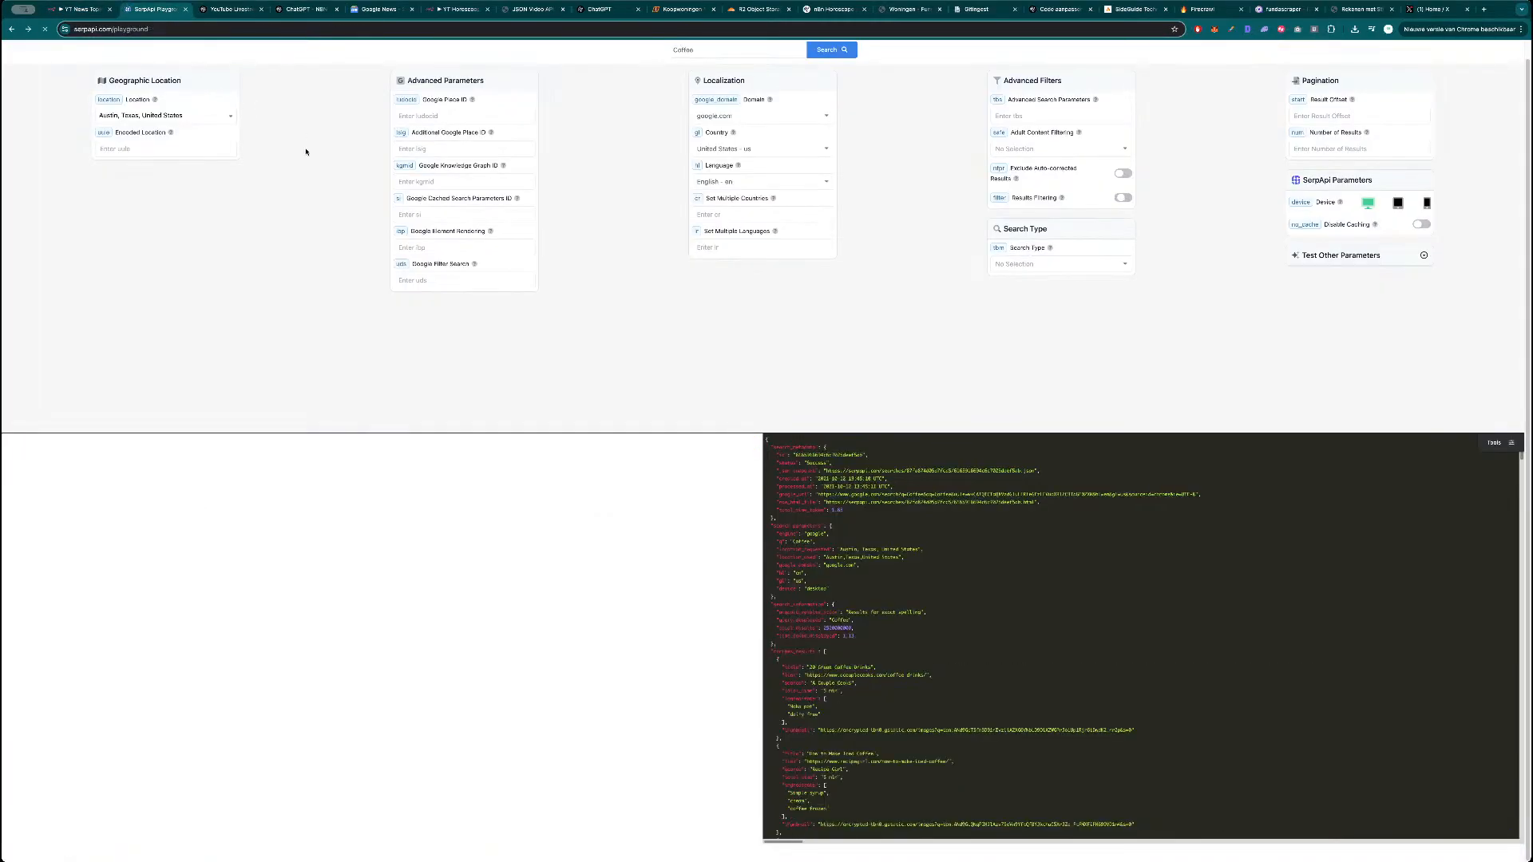
key(alt+Left)
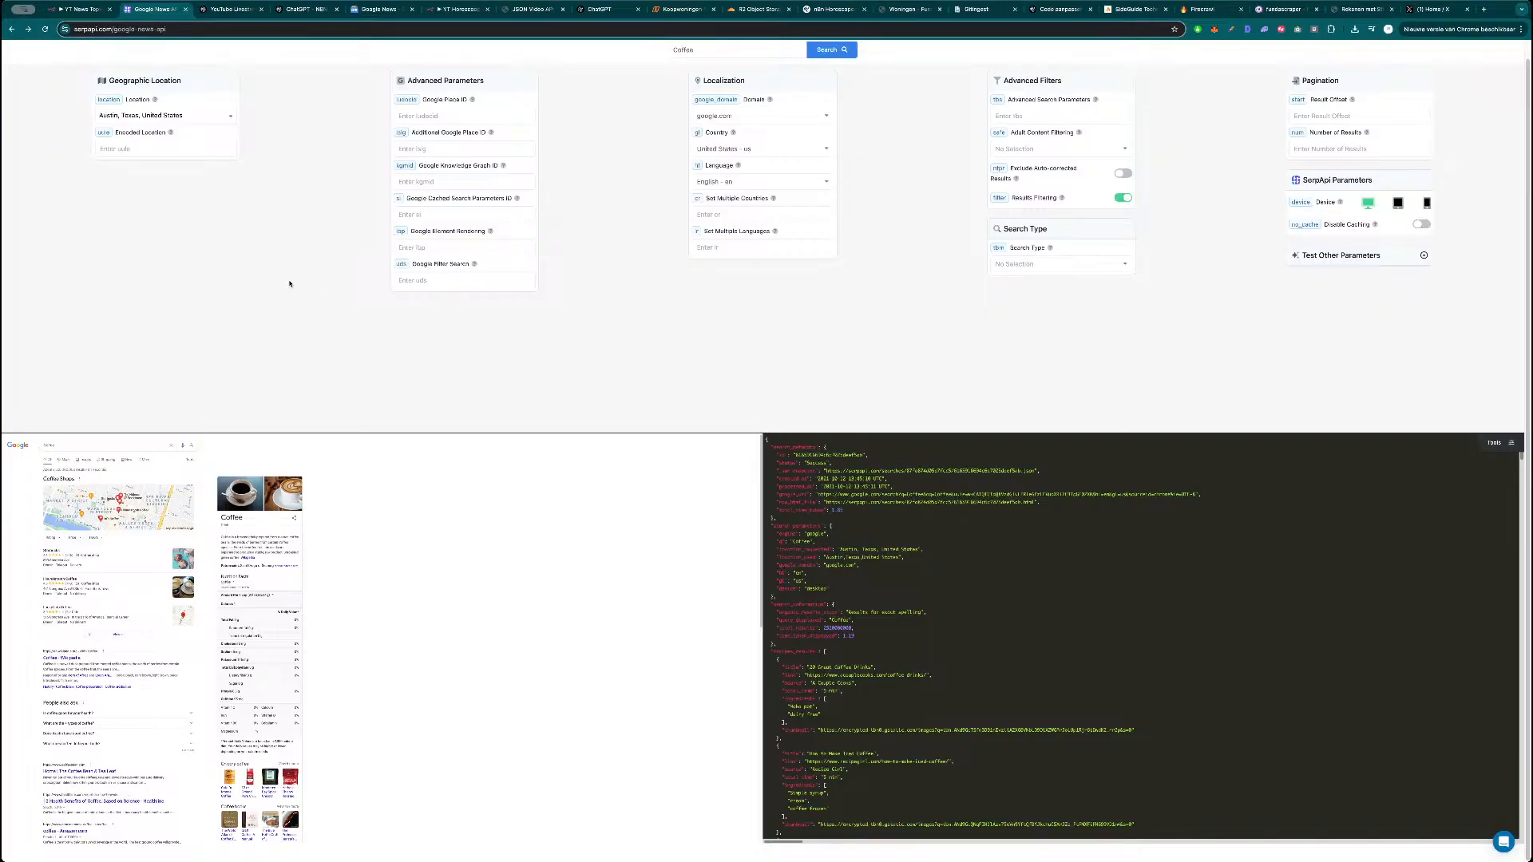
key(alt+Left)
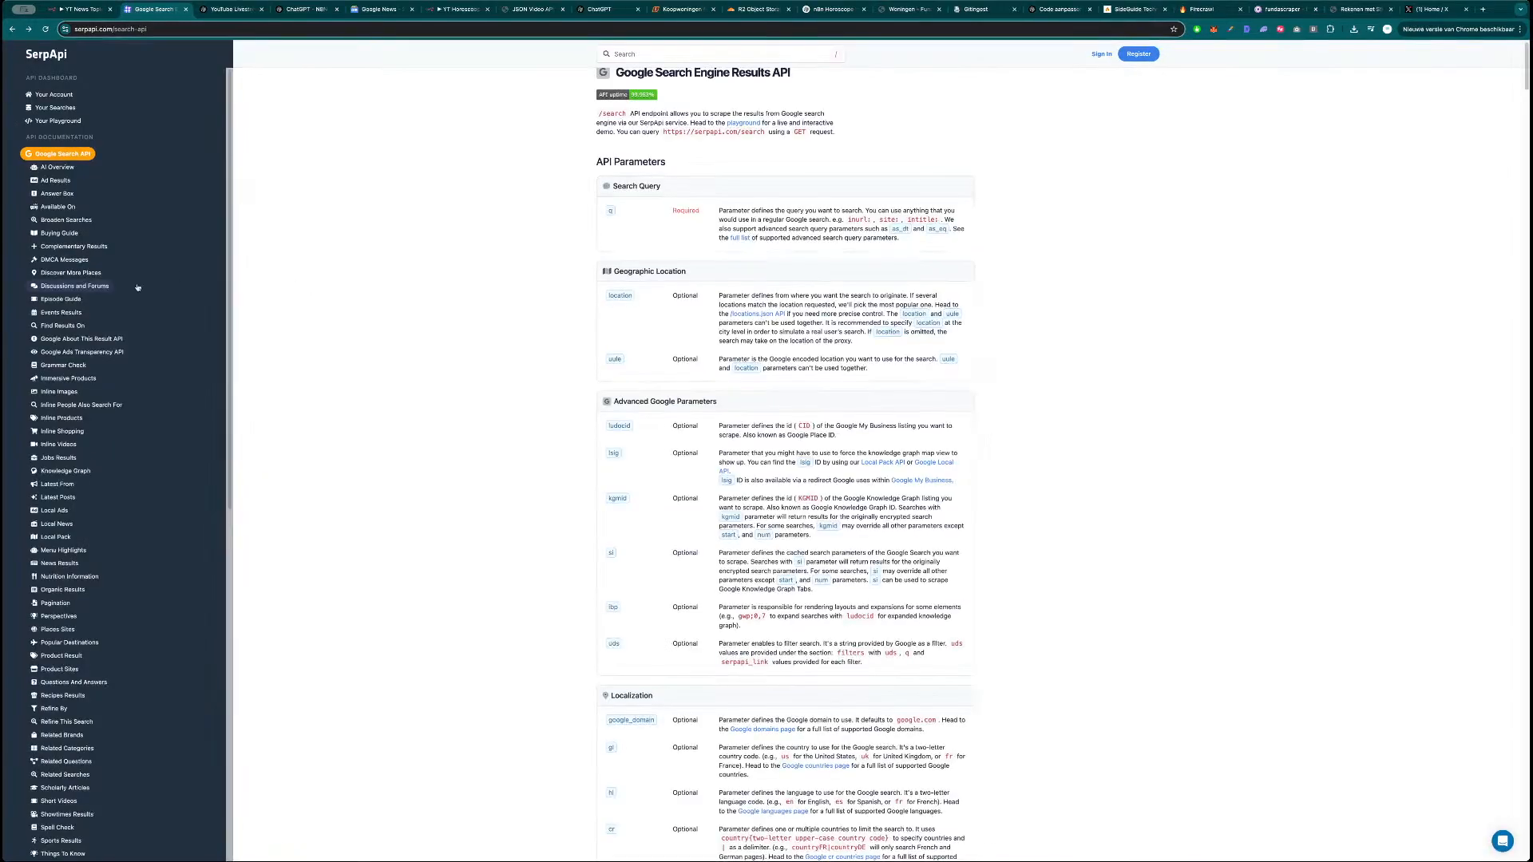
scroll(719, 240, down, 2)
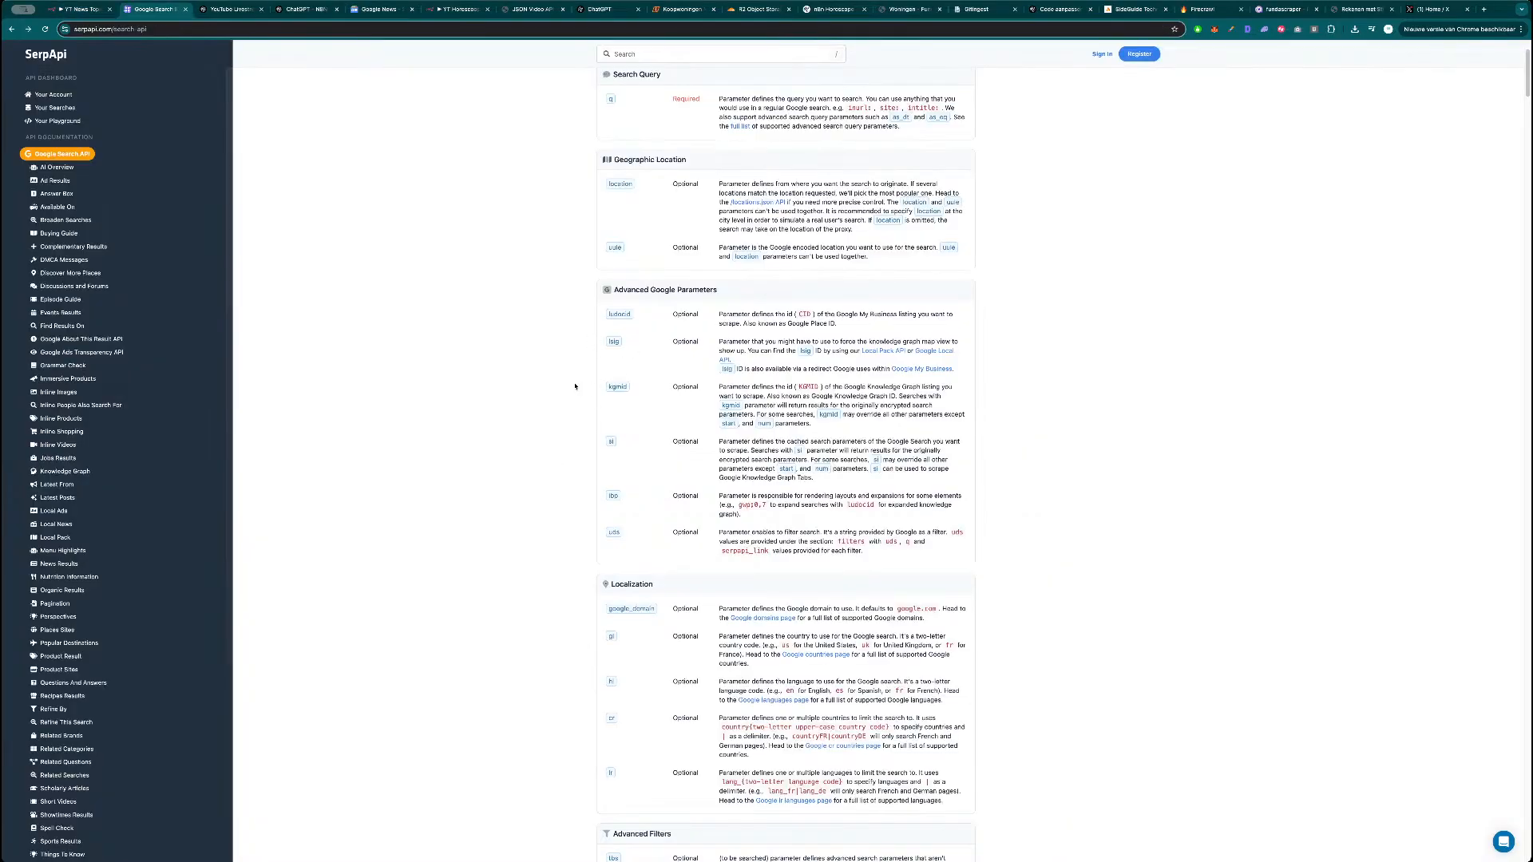
key(ctrl+f)
text(geo)
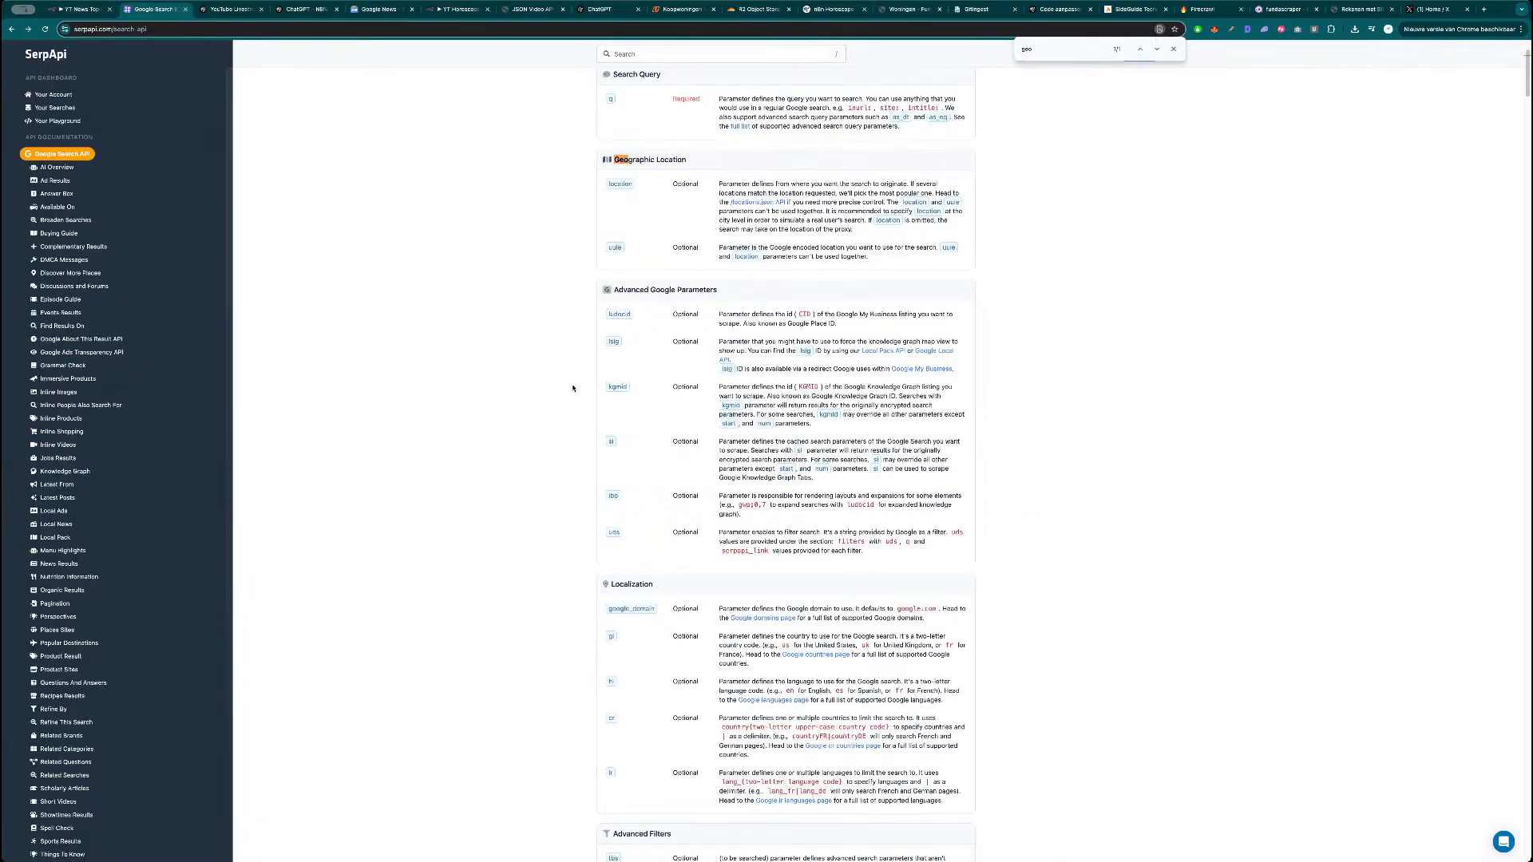
Find the Google News API in the SerpApi documentation list and reopen its page.
scroll(75, 543, down, 3)
scroll(80, 607, down, 5)
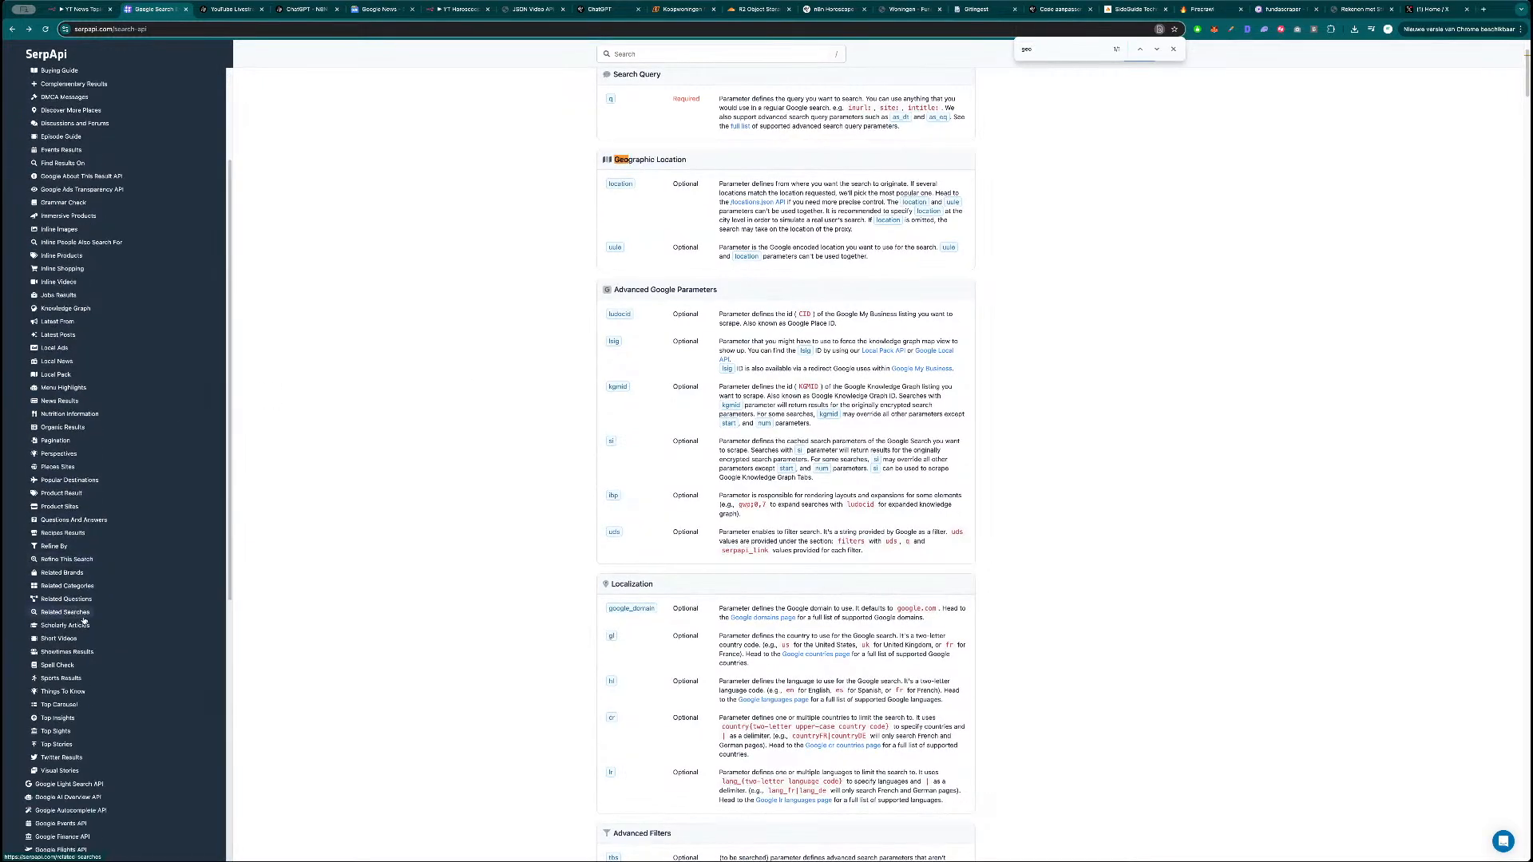
scroll(72, 784, down, 4)
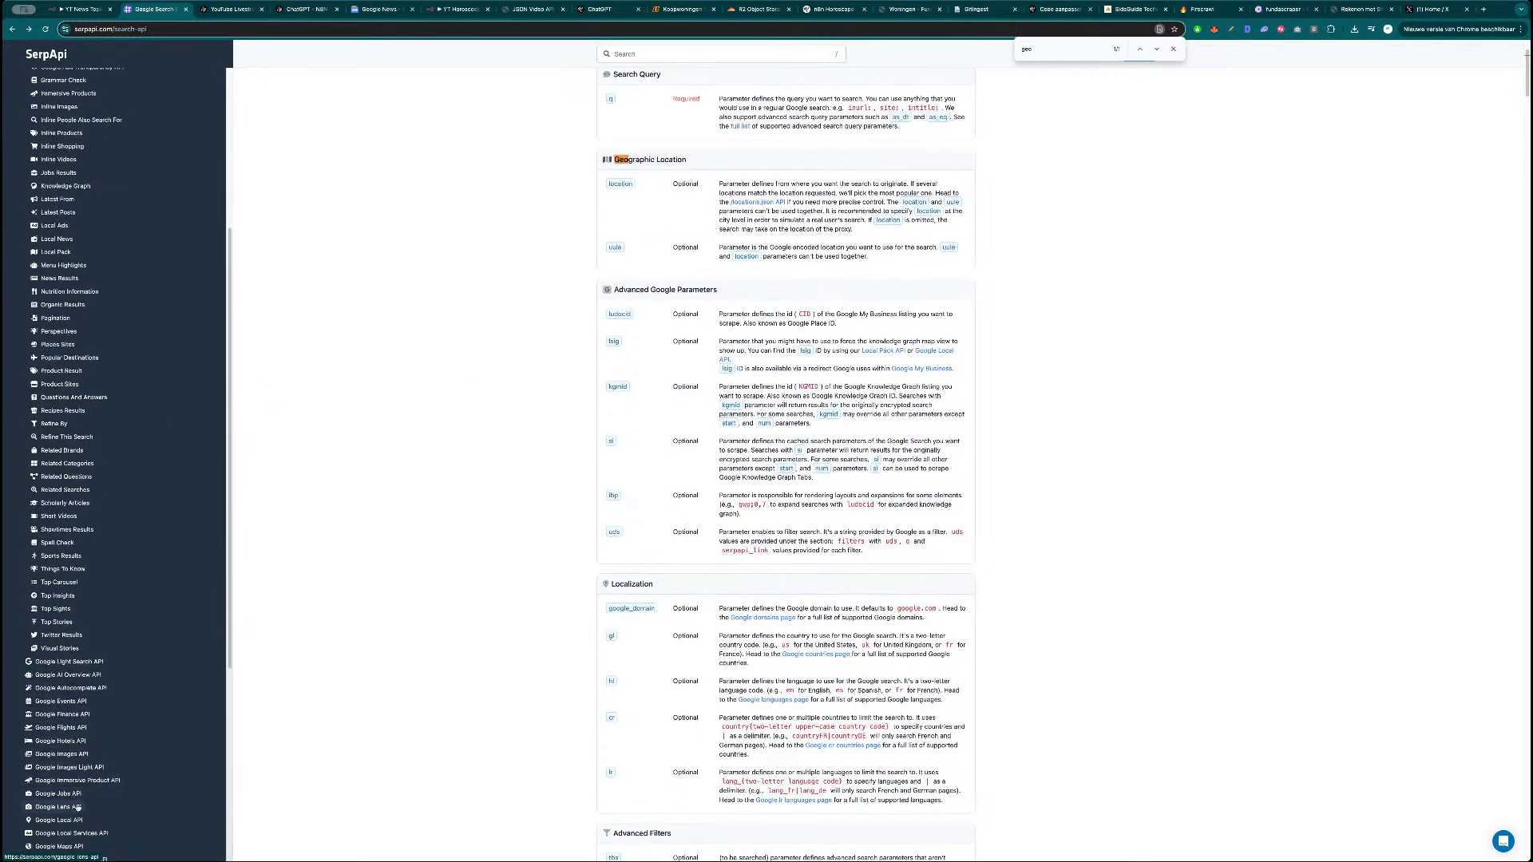
click(70, 742)
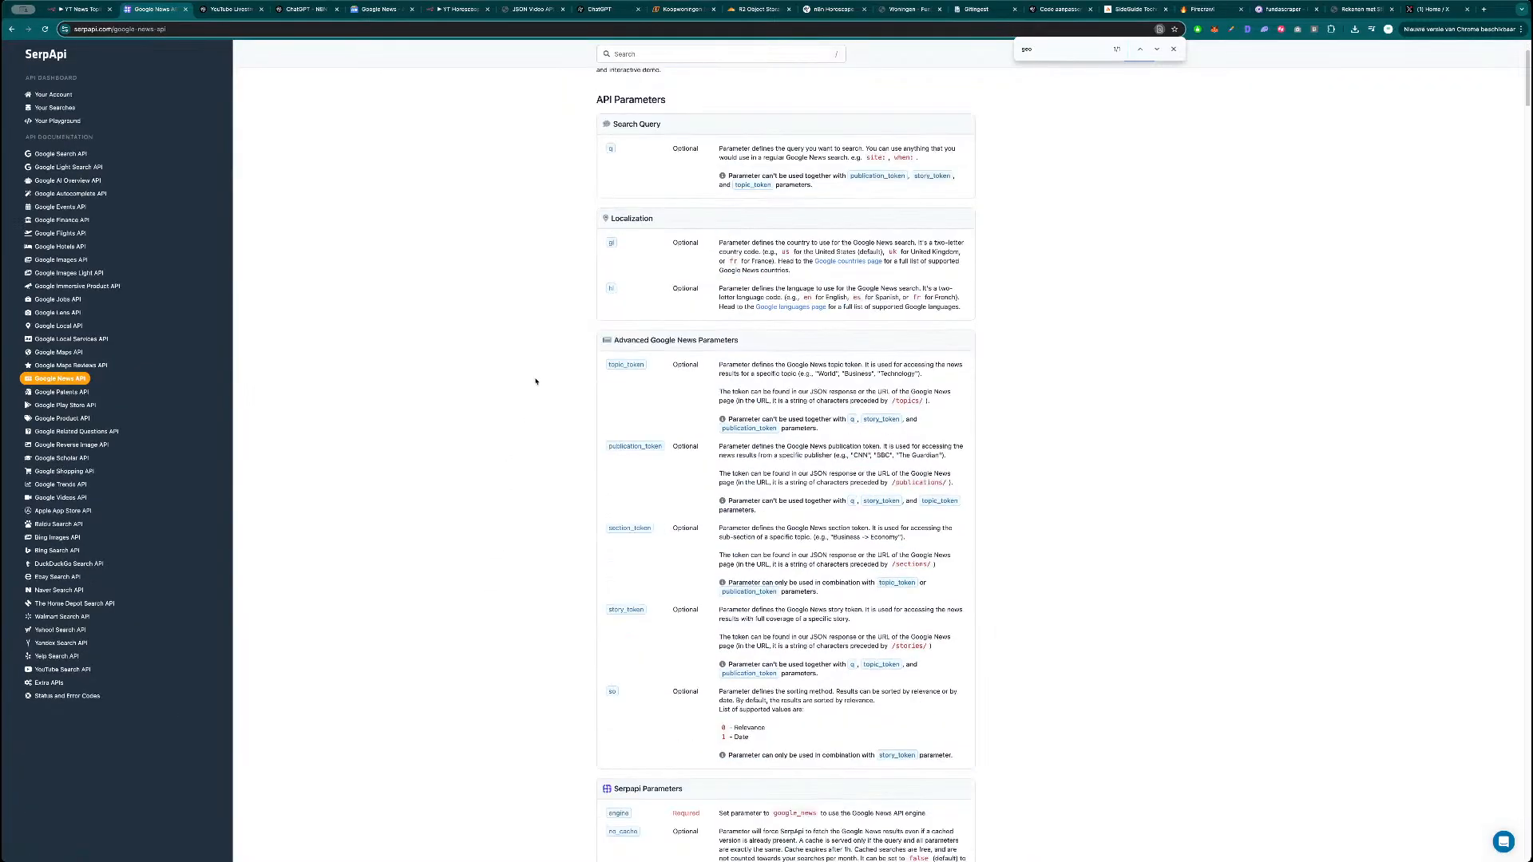
Examine the Google News API's localization and advanced parameters, then switch to n8n and return to the workflow canvas.
scroll(539, 399, down, 5)
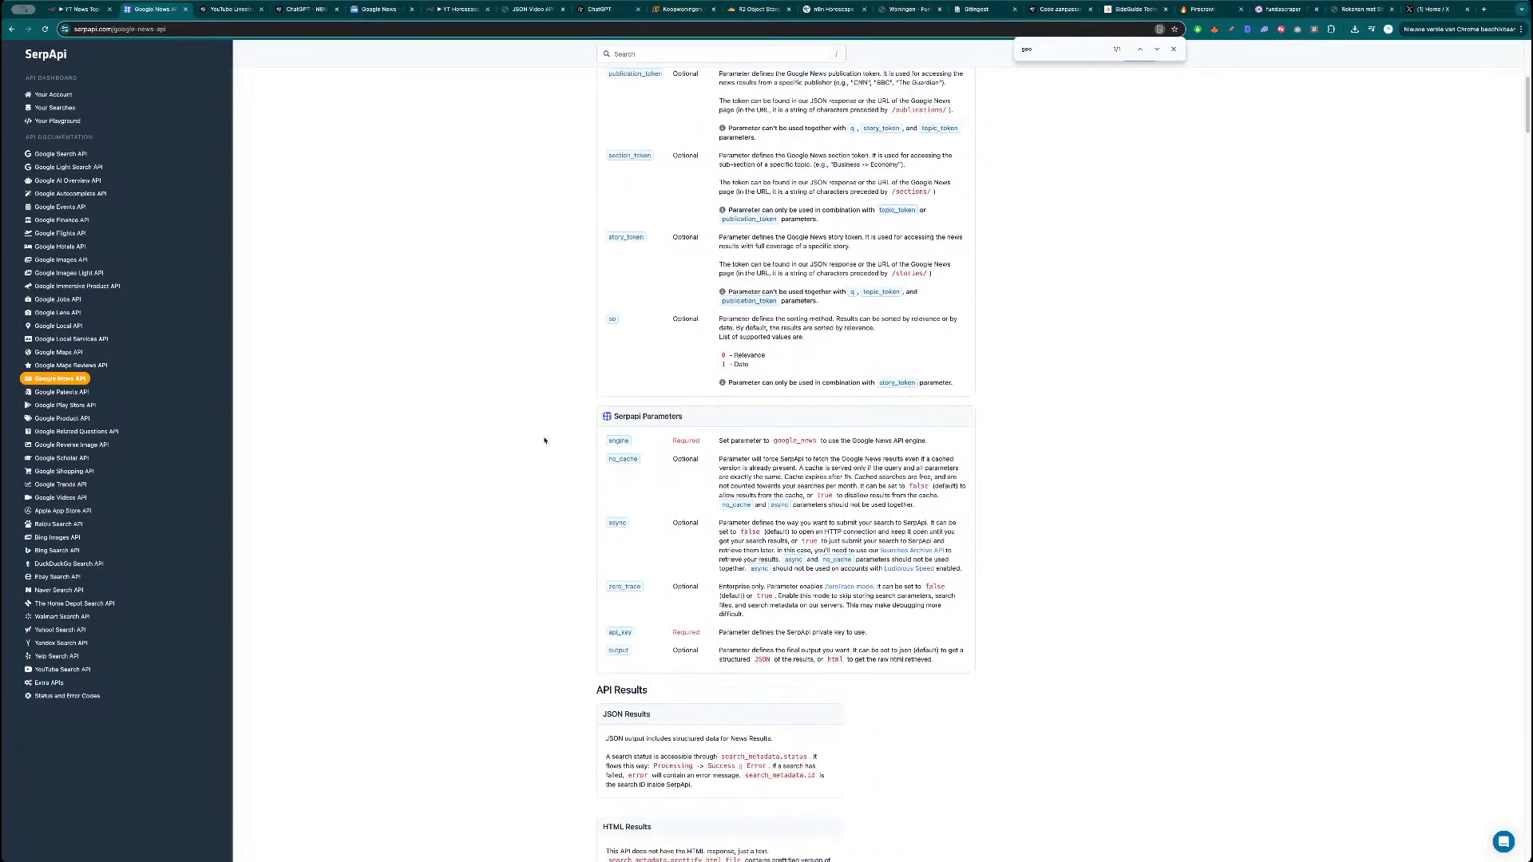
scroll(544, 440, down, 5)
scroll(544, 428, up, 10)
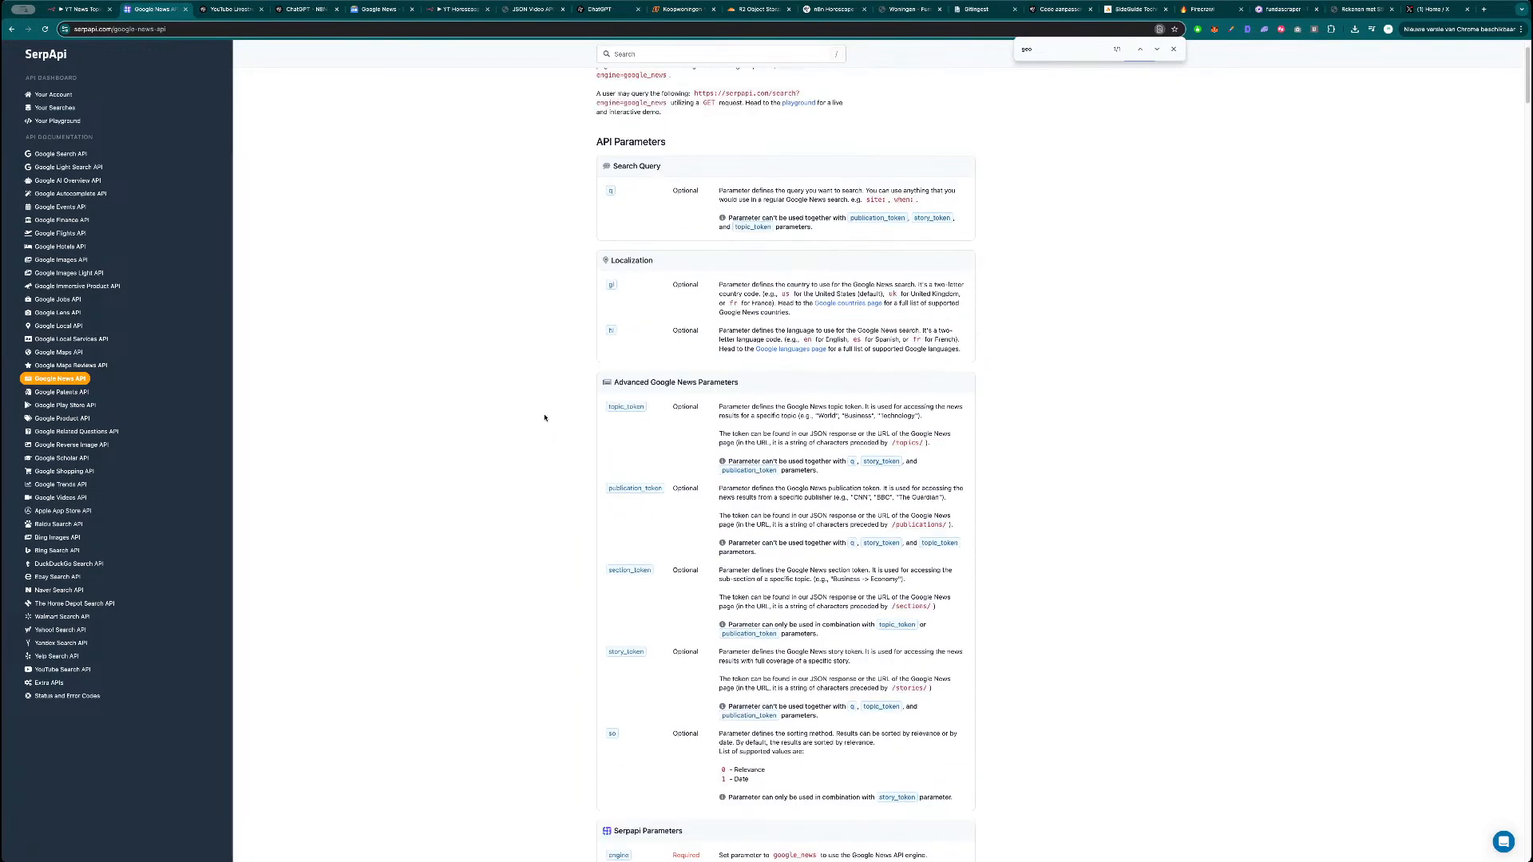
scroll(544, 418, up, 1)
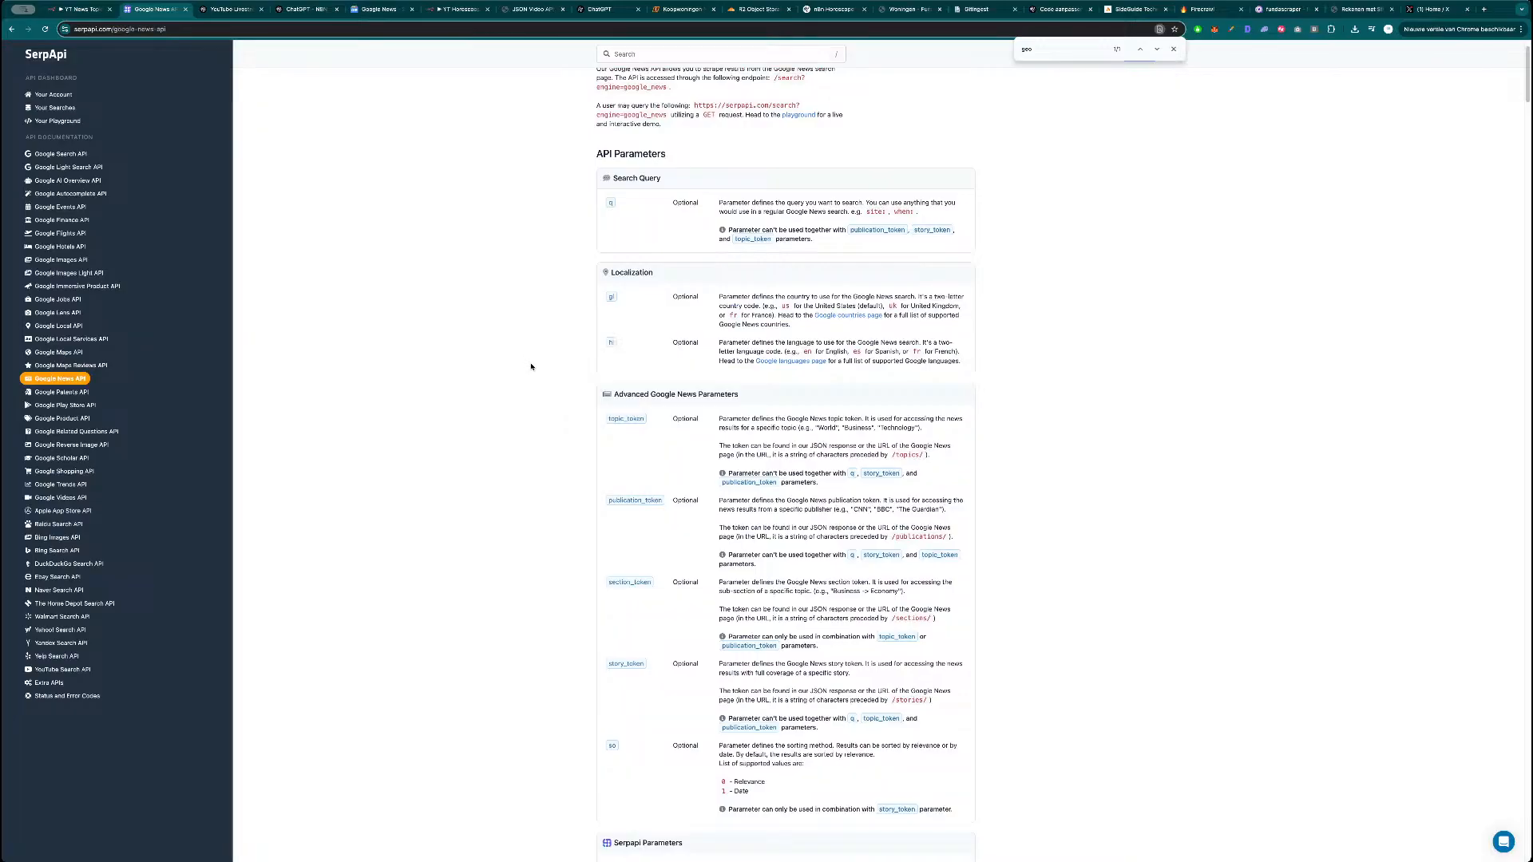
scroll(531, 367, down, 4)
key(ctrl+shift+Tab)
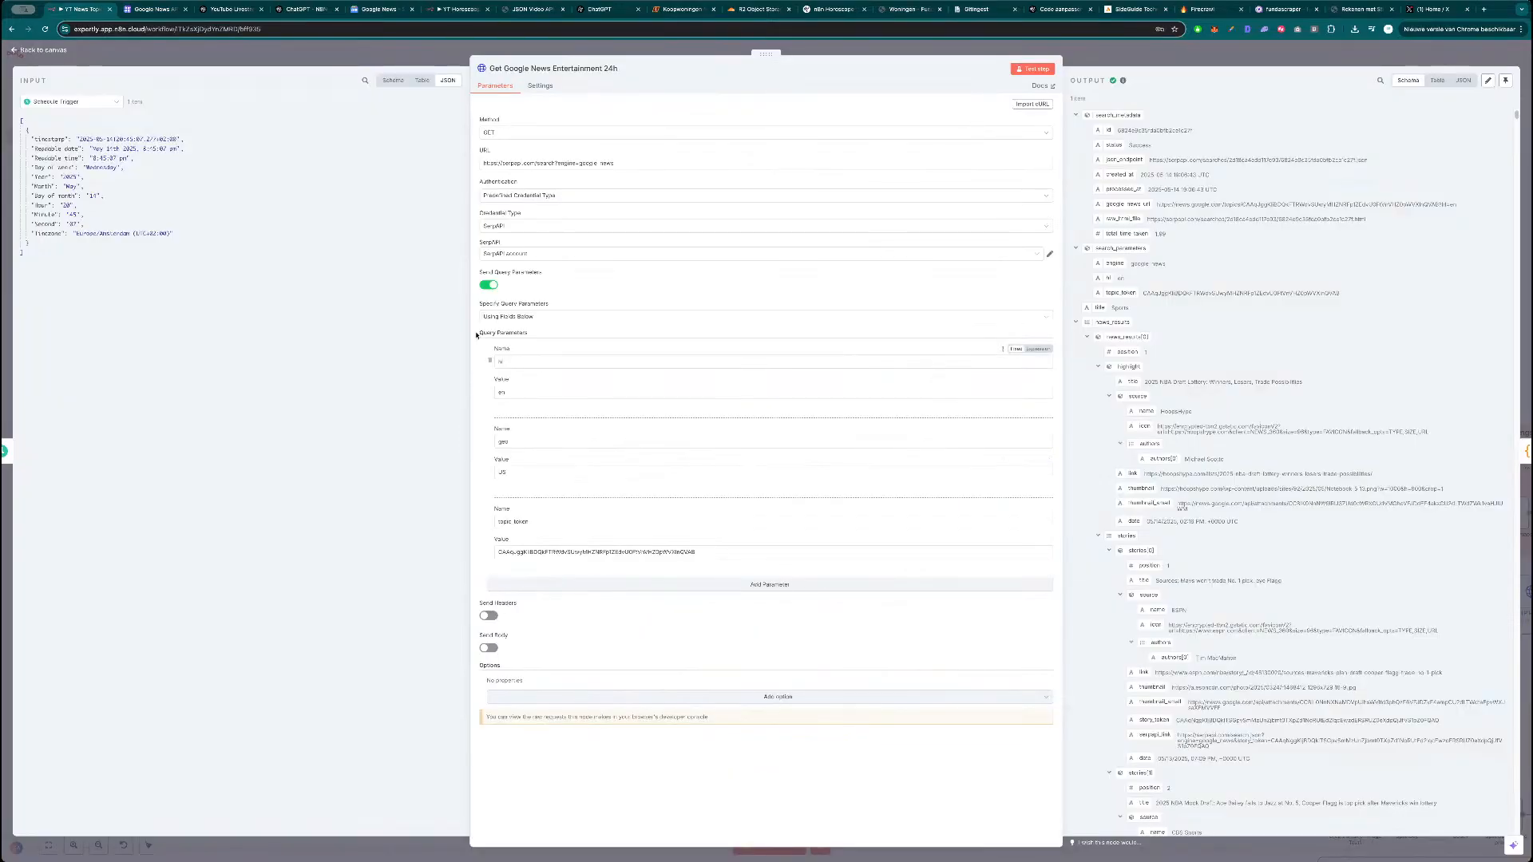
click(459, 52)
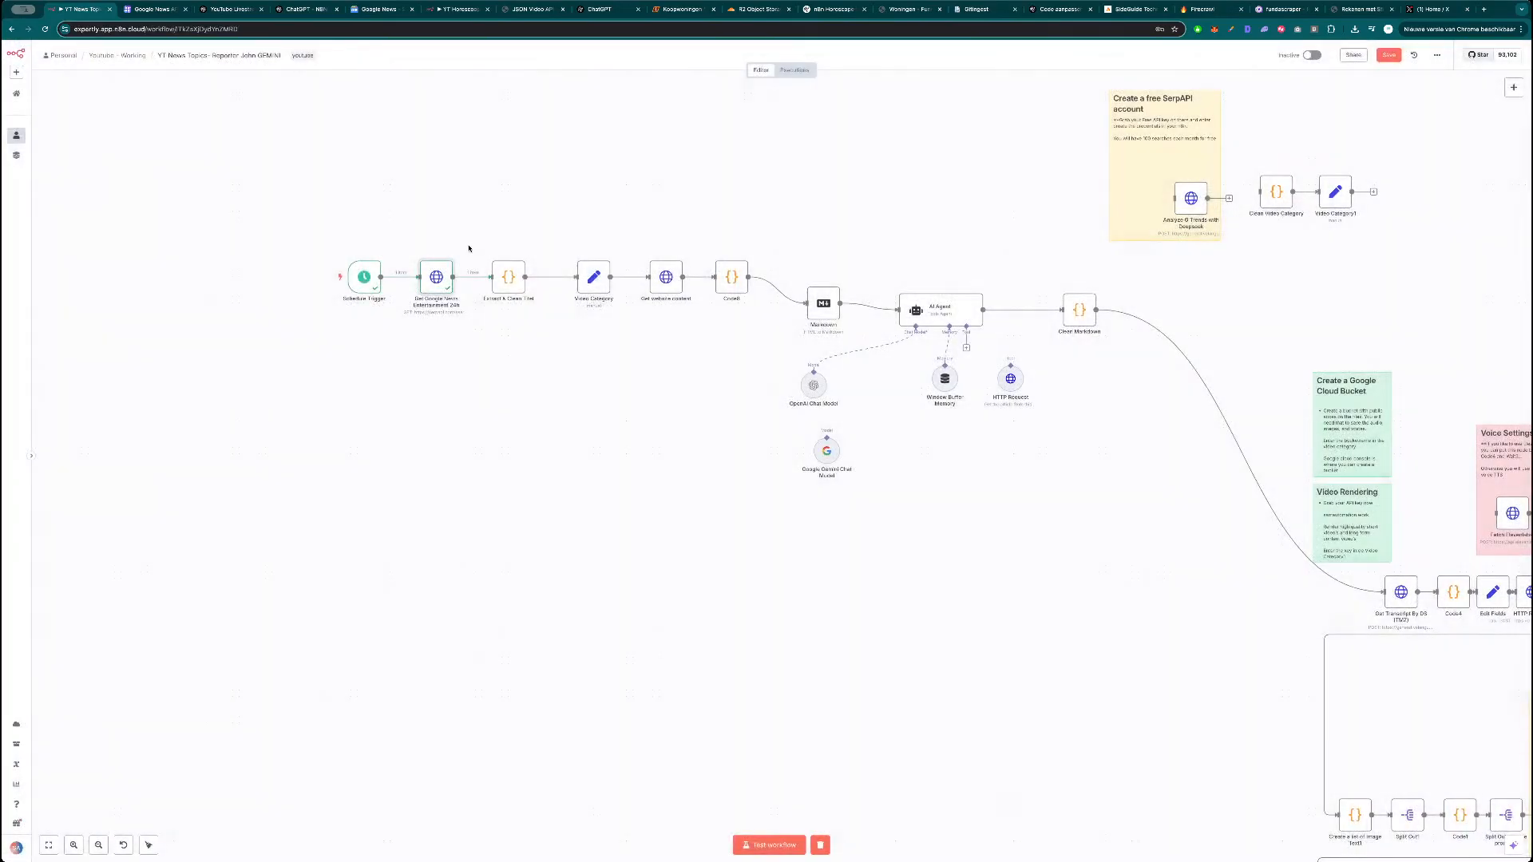
Open the Extract & Clean Titel node, review its JavaScript code and input data, and test the step.
key(Return)
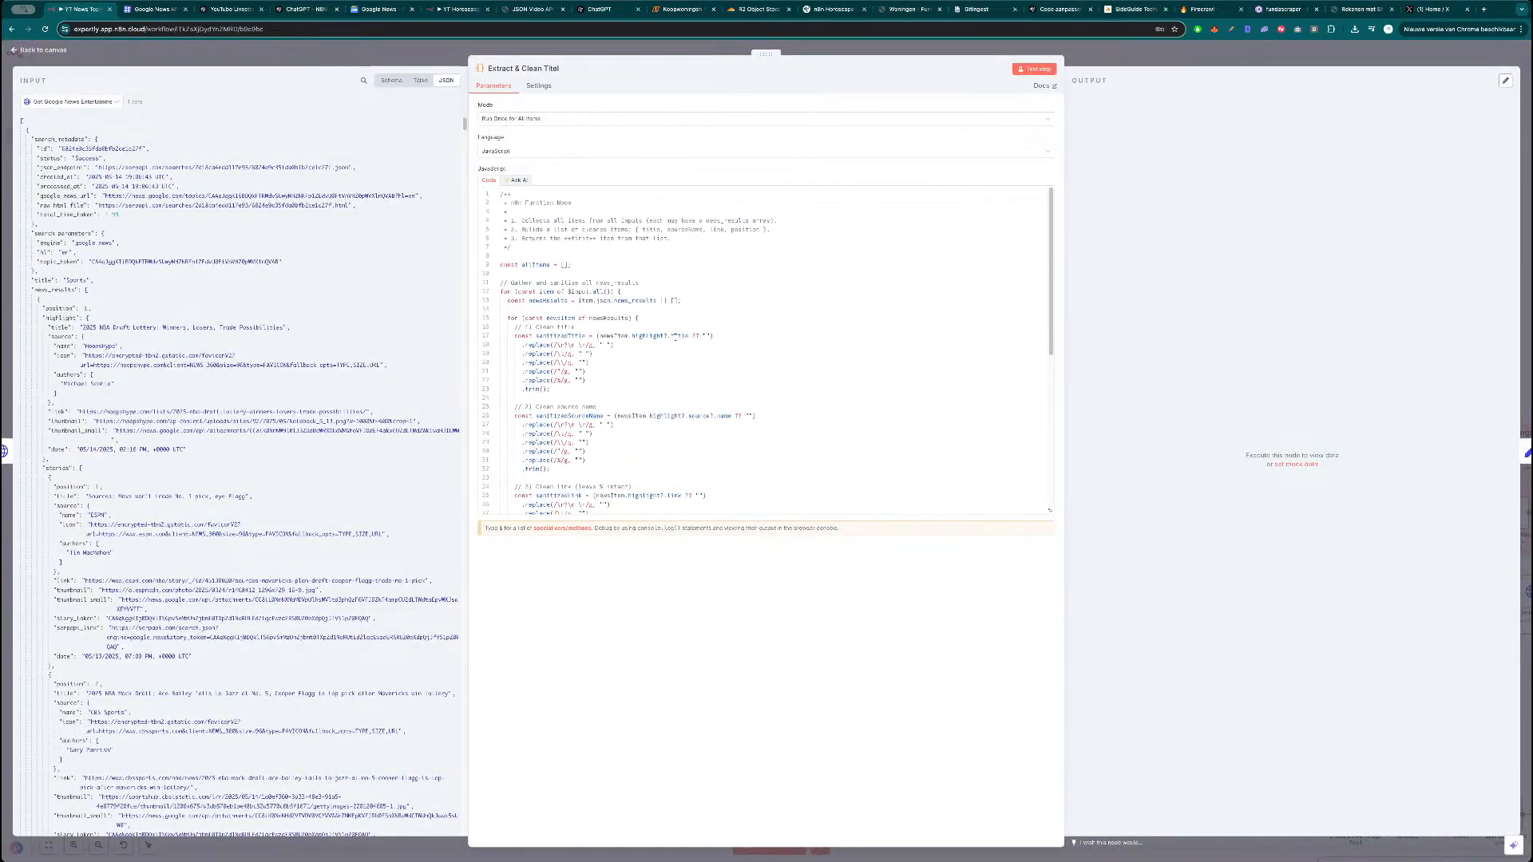
scroll(615, 349, down, 5)
scroll(238, 287, down, 3)
scroll(270, 425, down, 5)
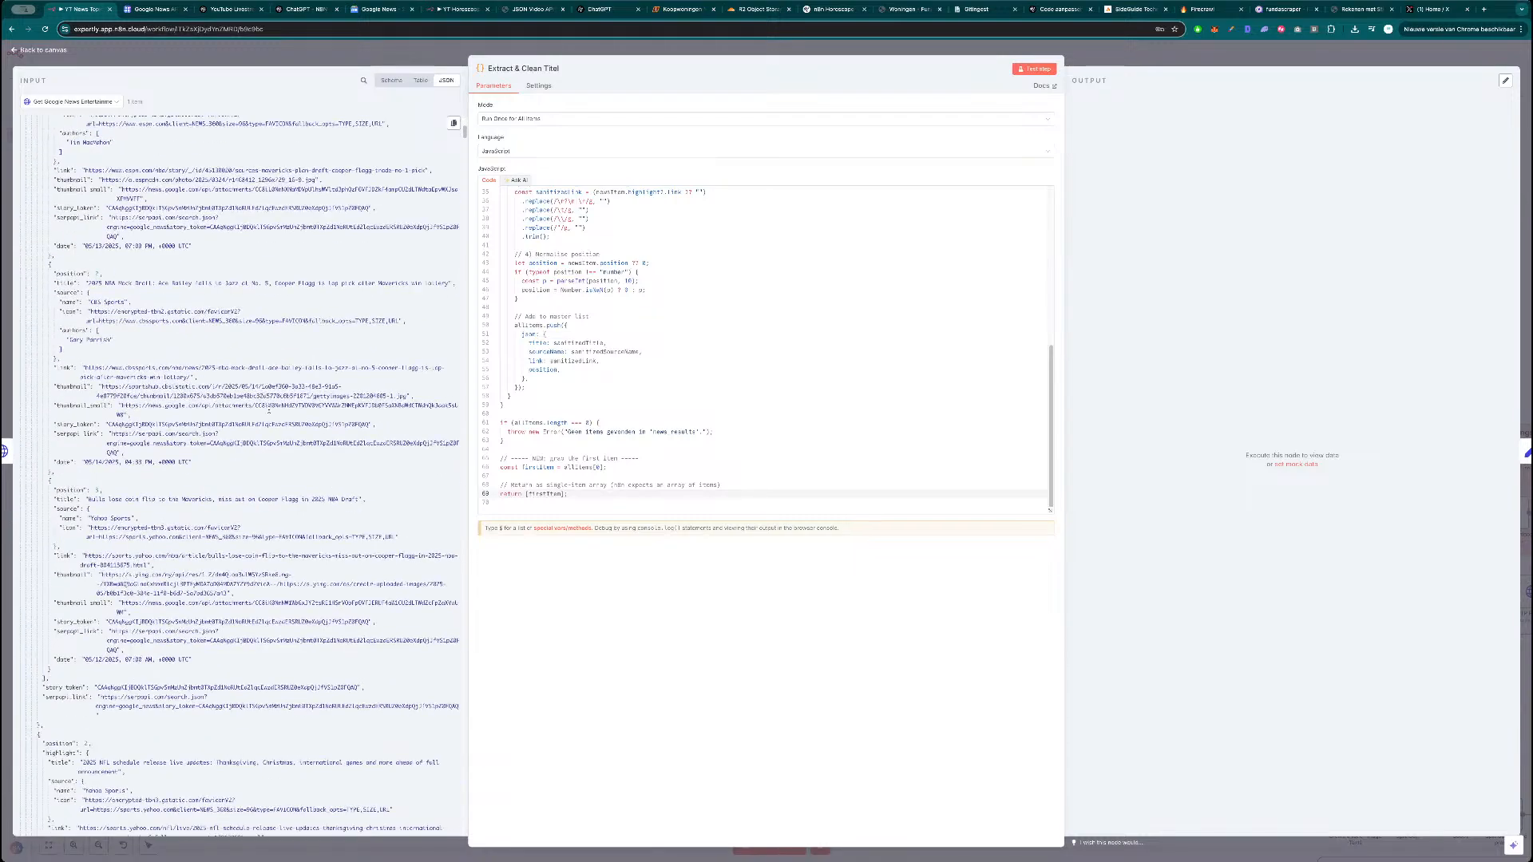
scroll(271, 425, up, 10)
click(1030, 68)
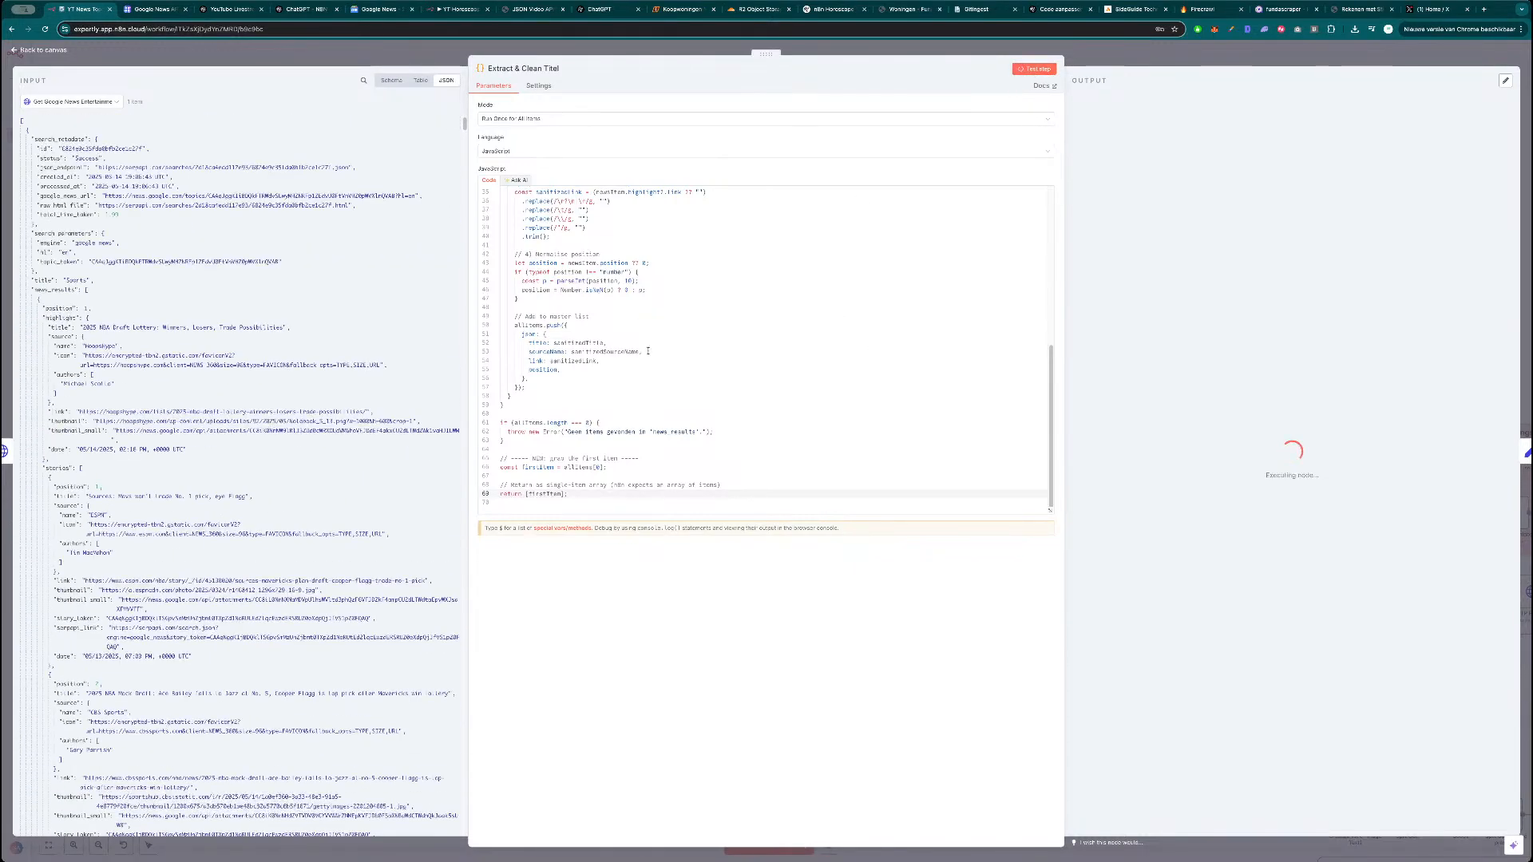
scroll(702, 335, up, 5)
Switch to ChatGPT and start a new, empty chat.
click(706, 329)
click(297, 9)
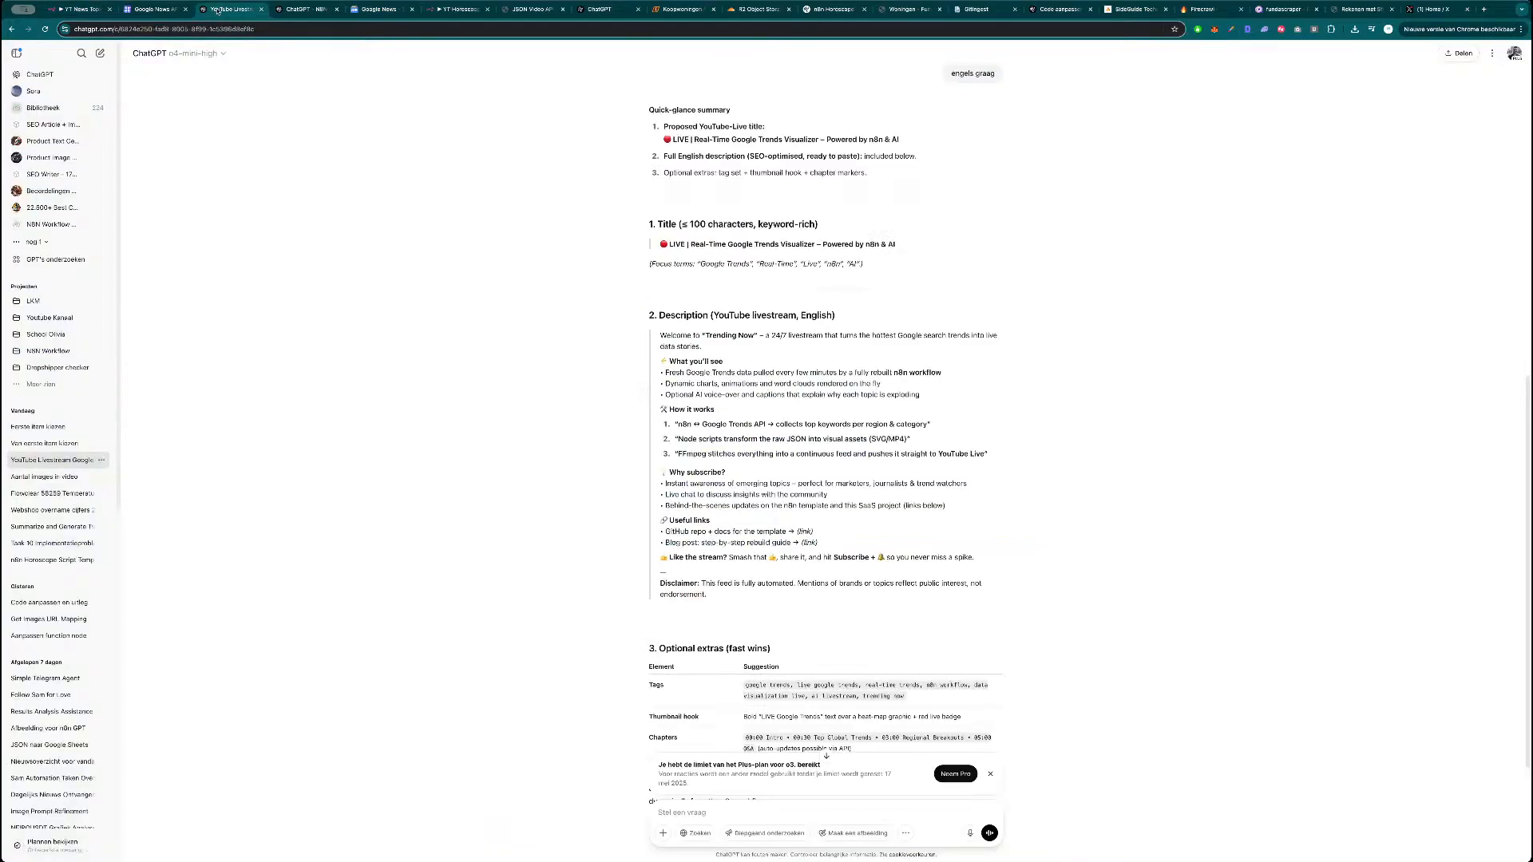
scroll(514, 317, up, 10)
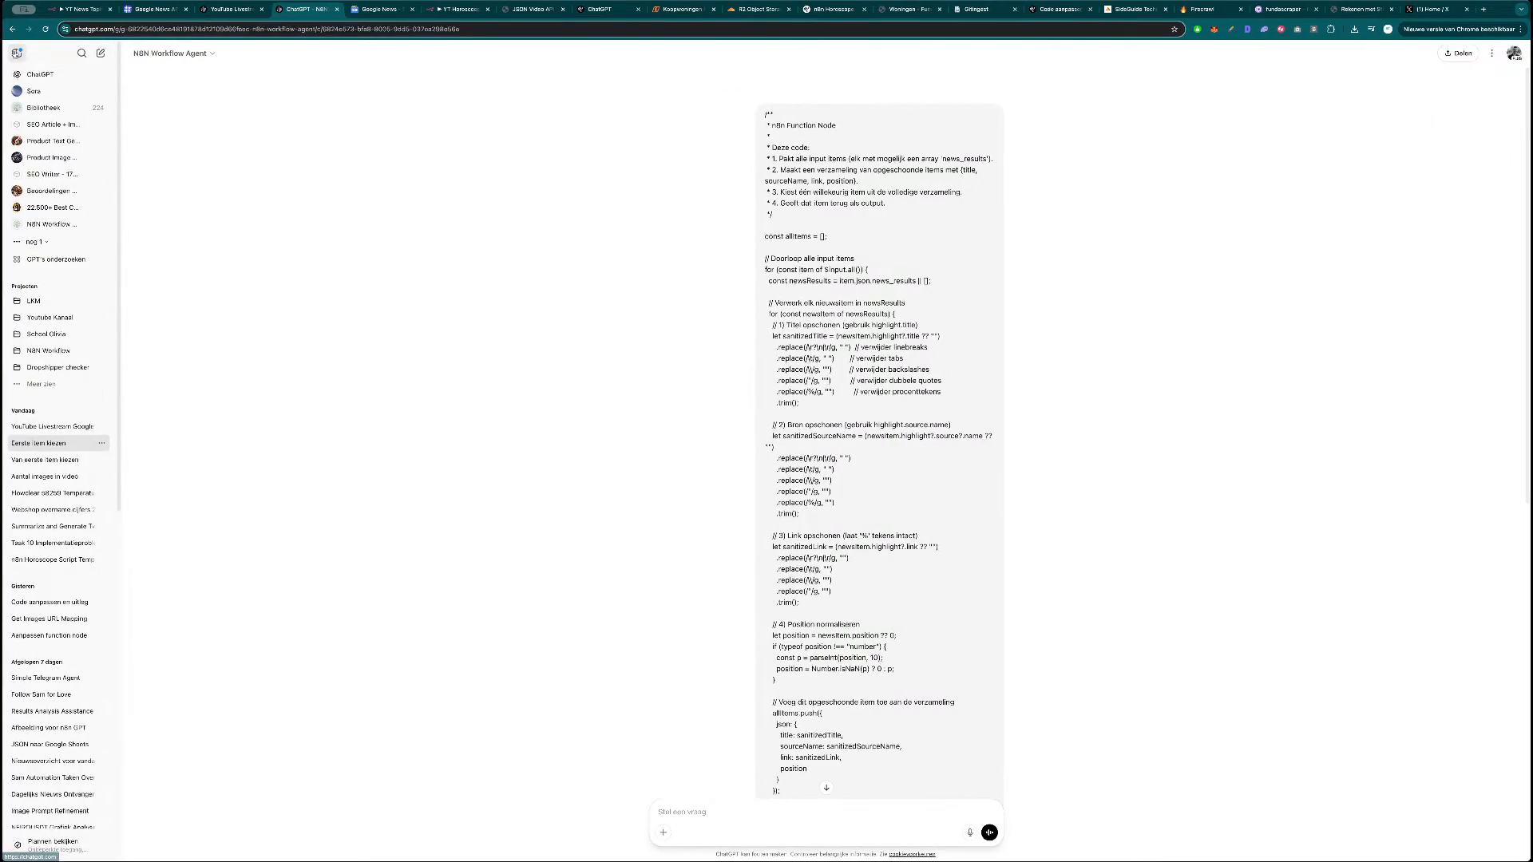
click(16, 54)
click(36, 53)
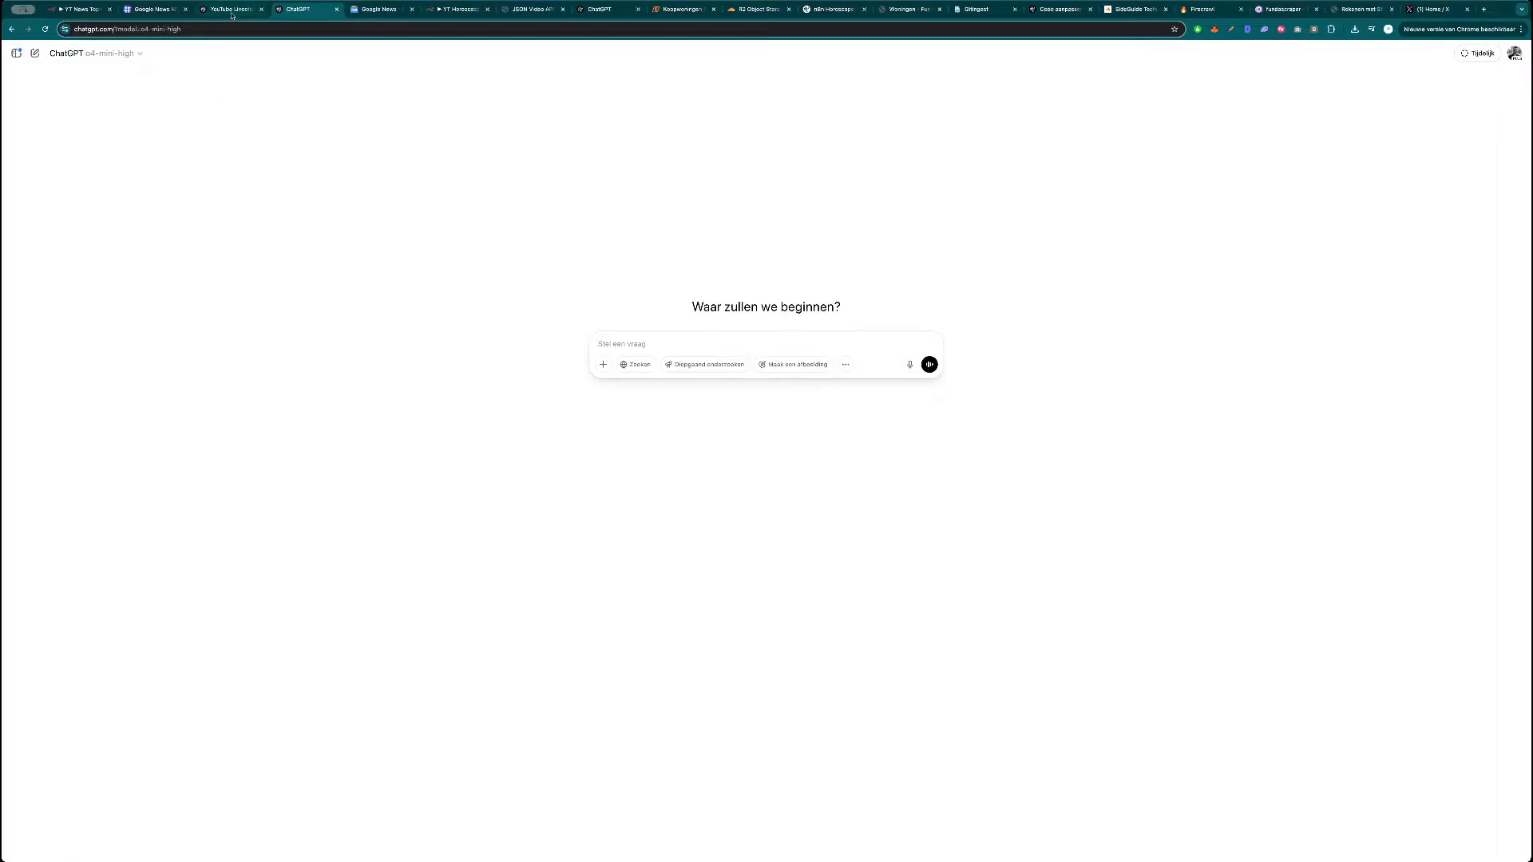
Copy the Extract & Clean Titel node's code from n8n into ChatGPT and ask it to rebuild the function node to grab a random input item.
click(83, 9)
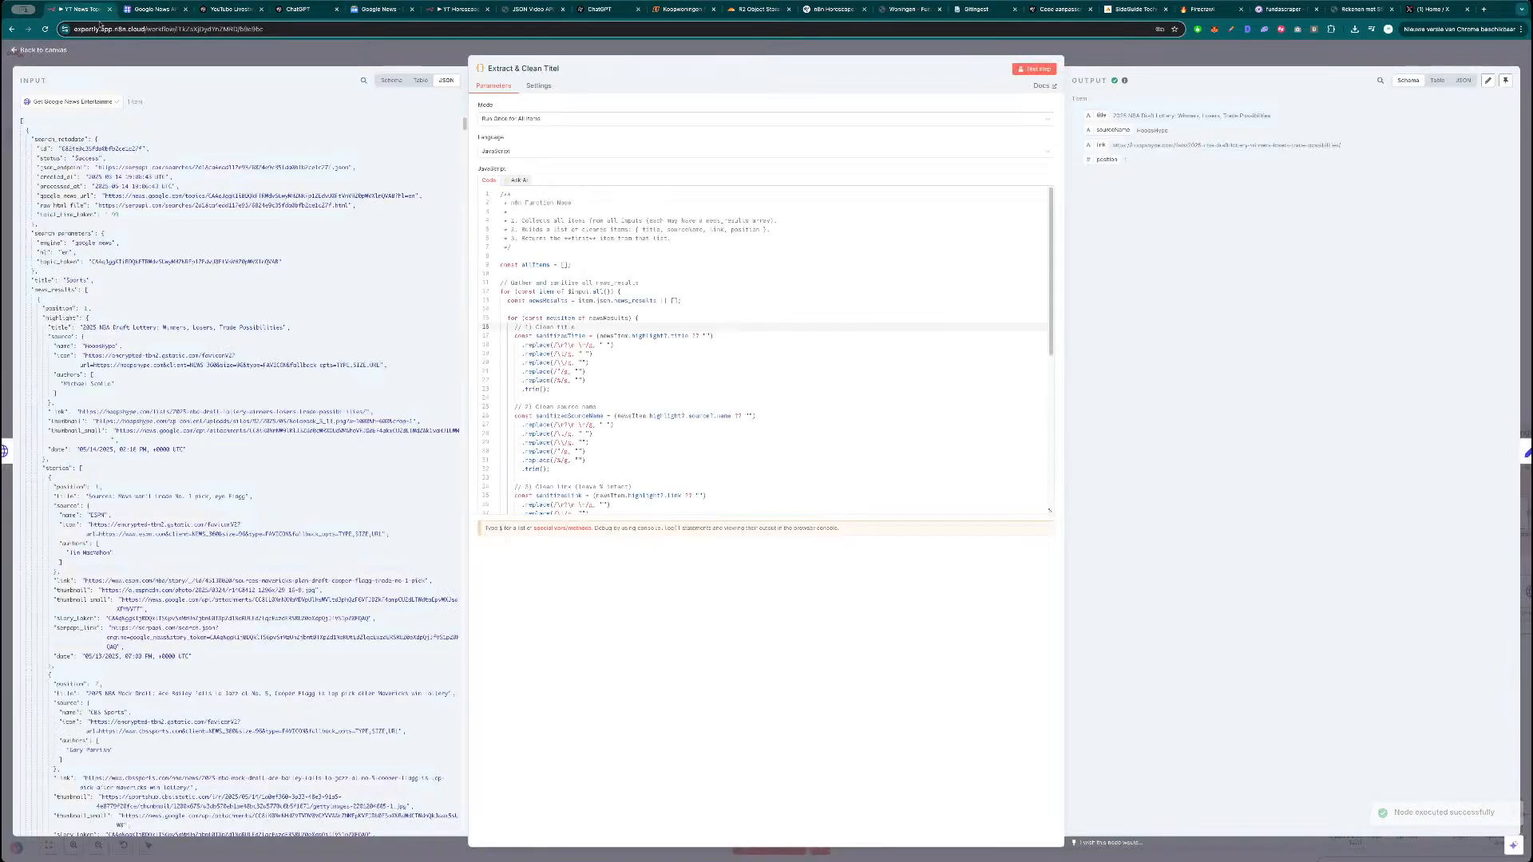
key(ctrl+a)
click(304, 14)
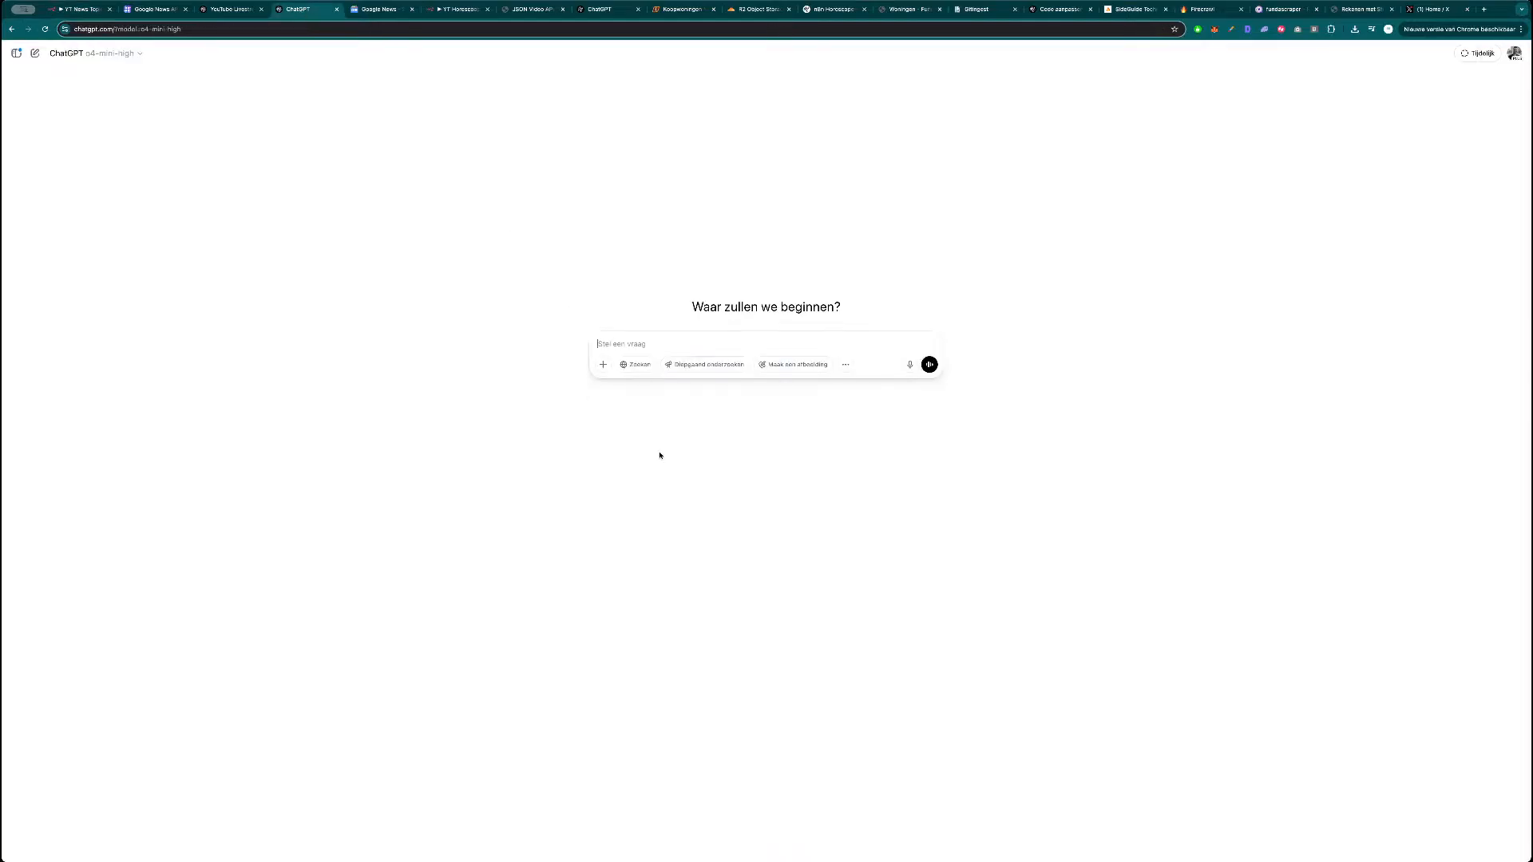
key(ctrl+v)
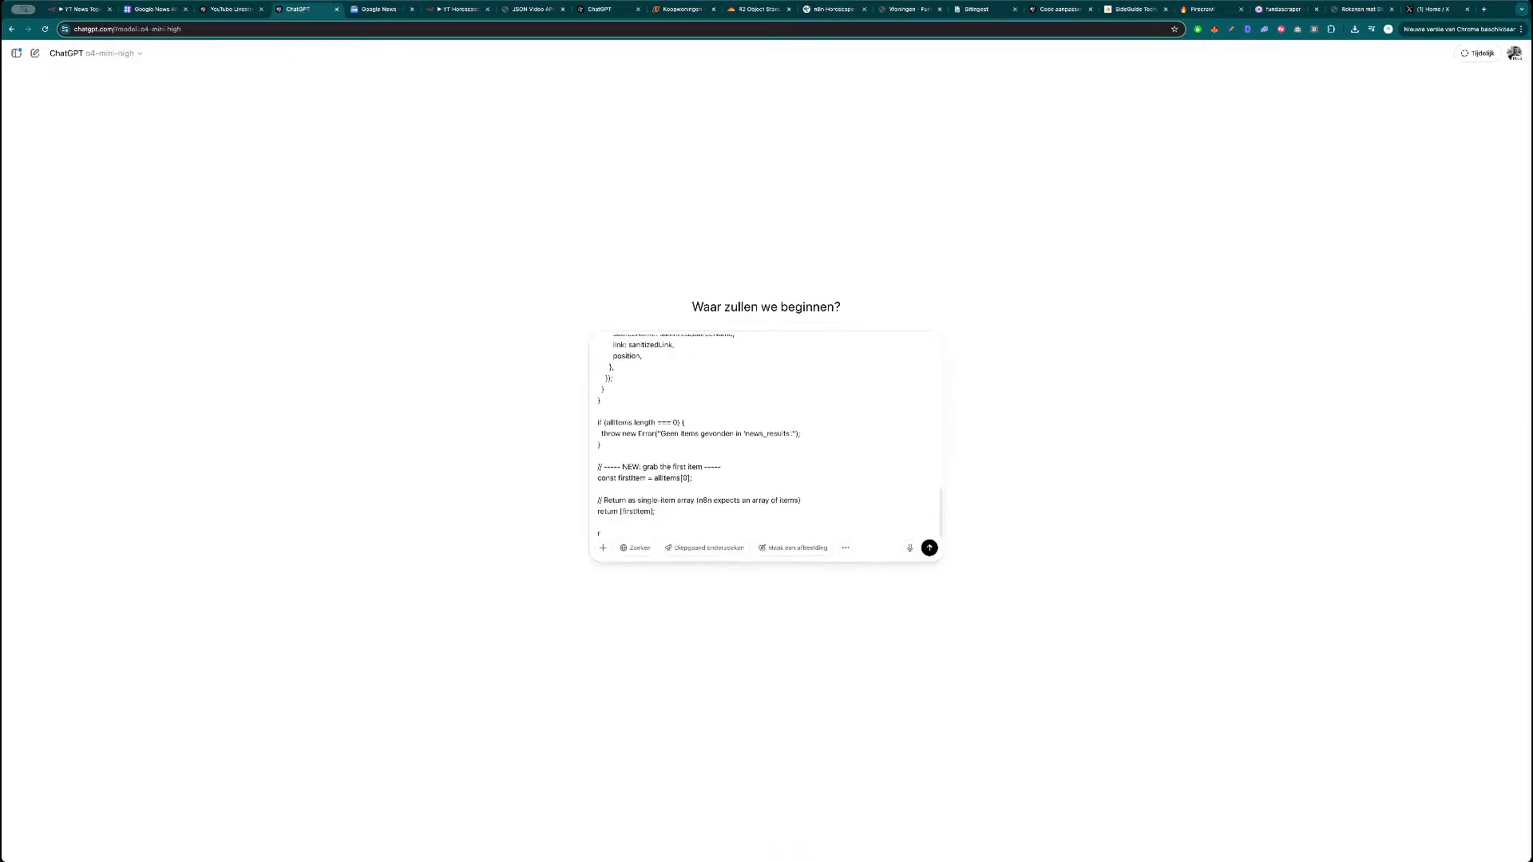
text(rebuild this fucntion node to grab a random item from the input.)
key(Return)
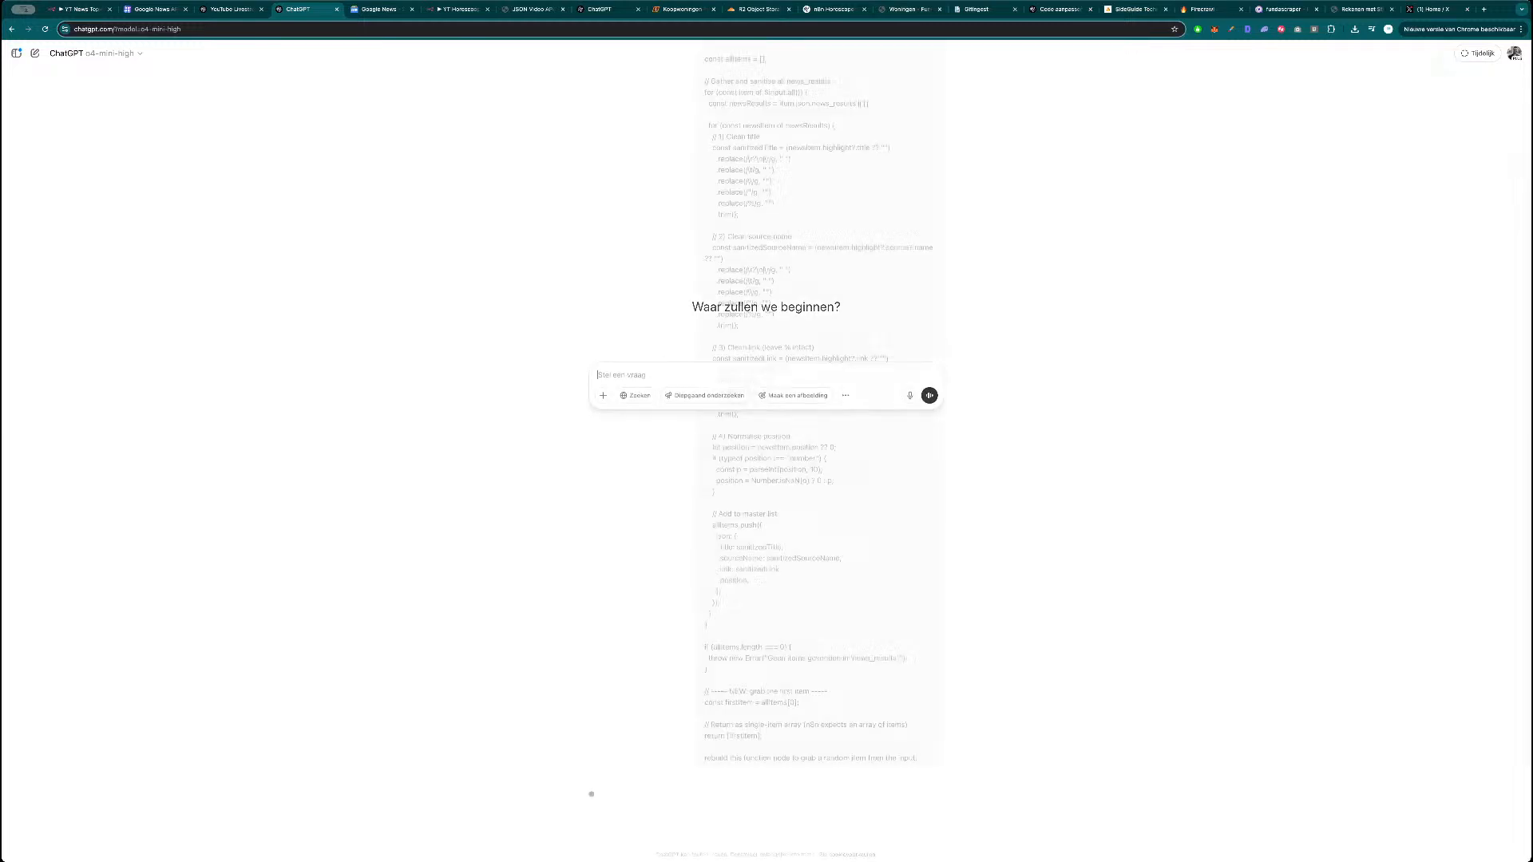
Return to n8n, close the code node, then open the Video Category node and test it.
key(super+1)
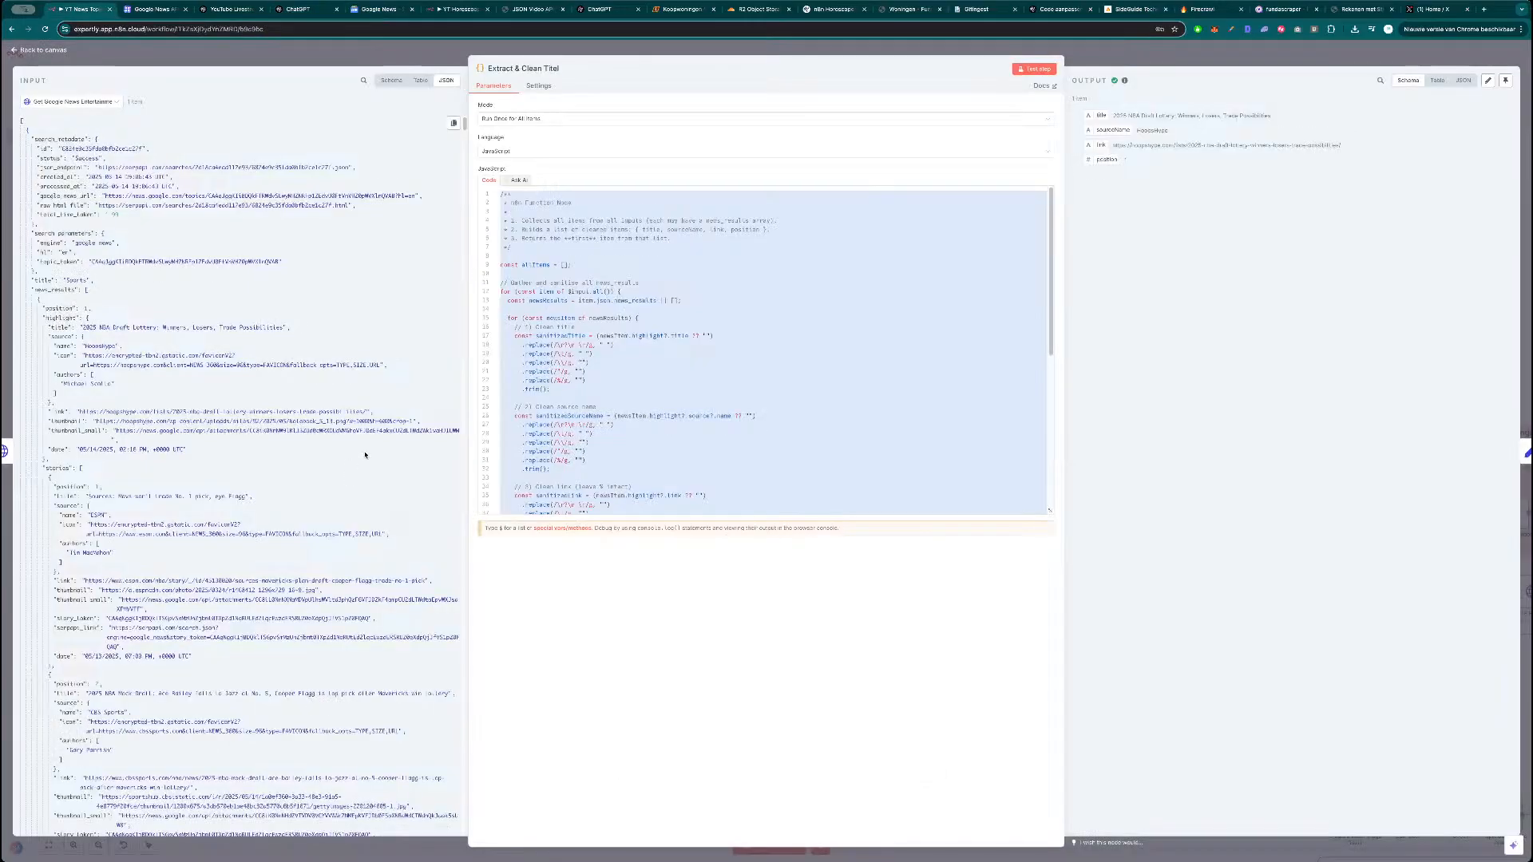
click(375, 51)
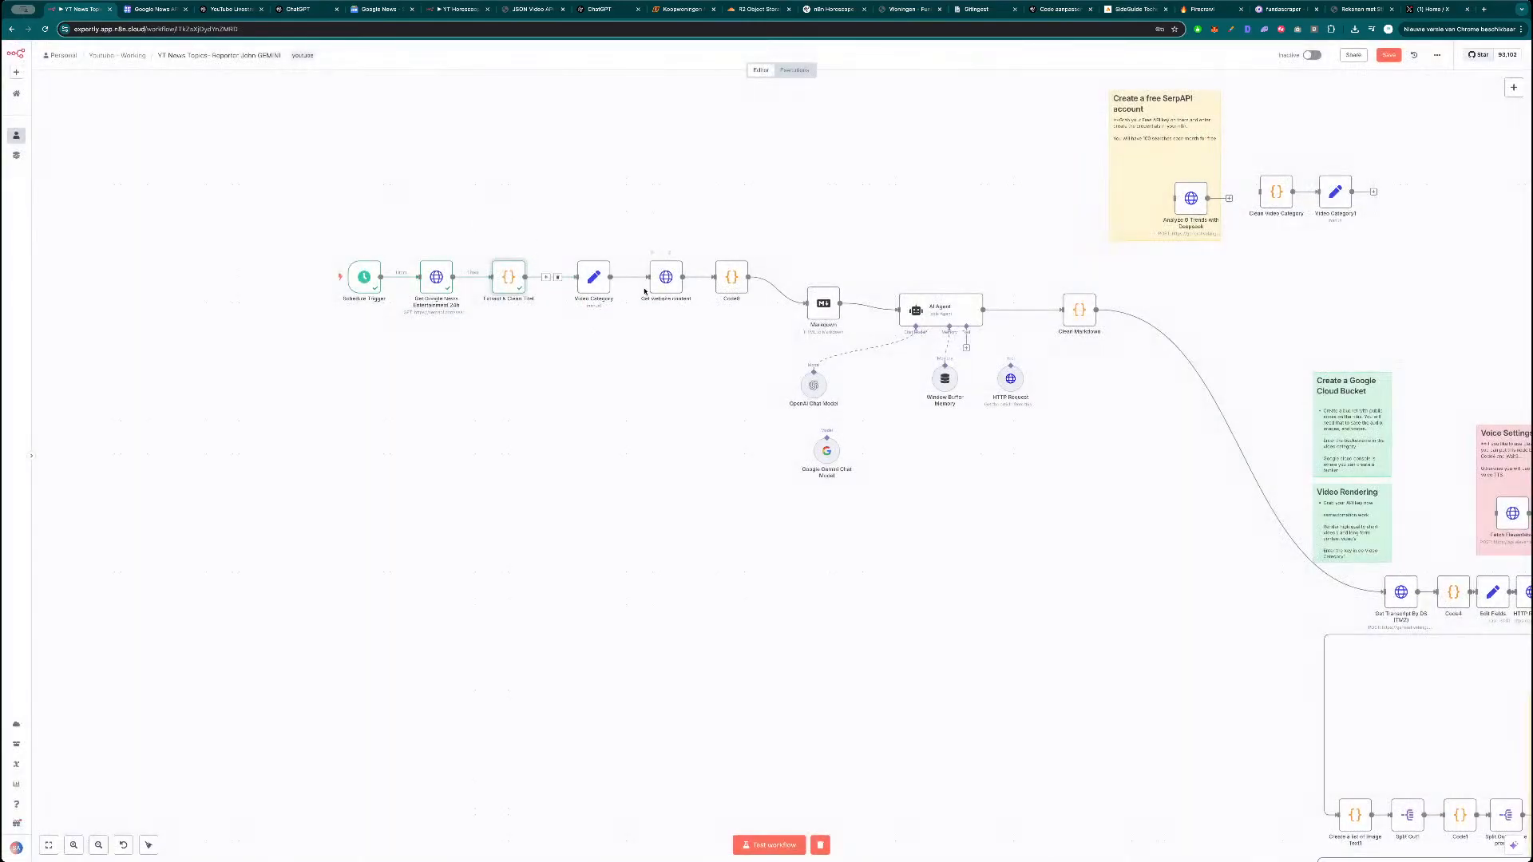
double_click(603, 282)
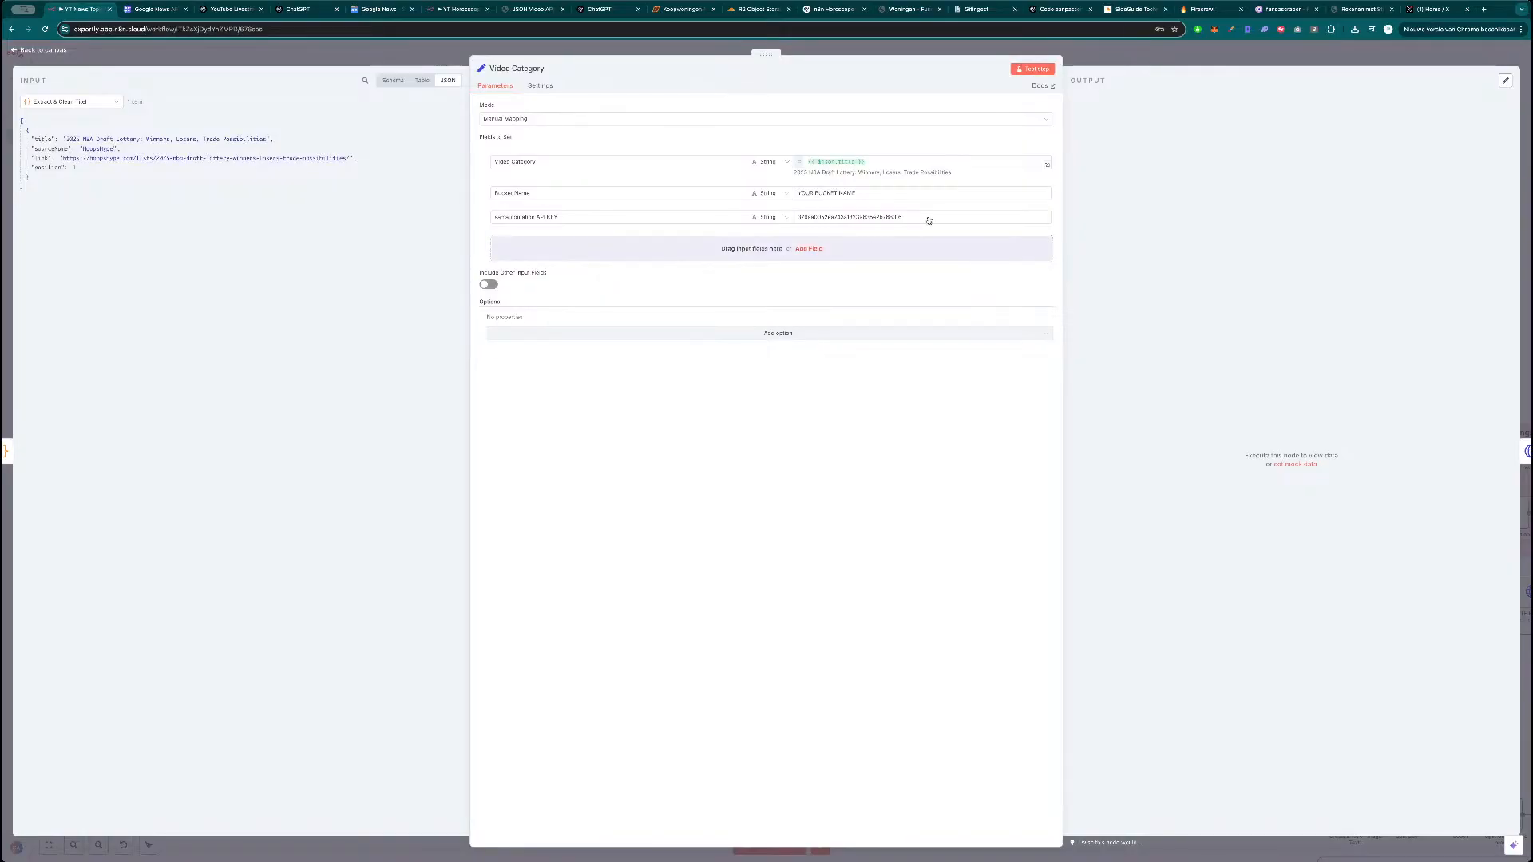
click(1038, 69)
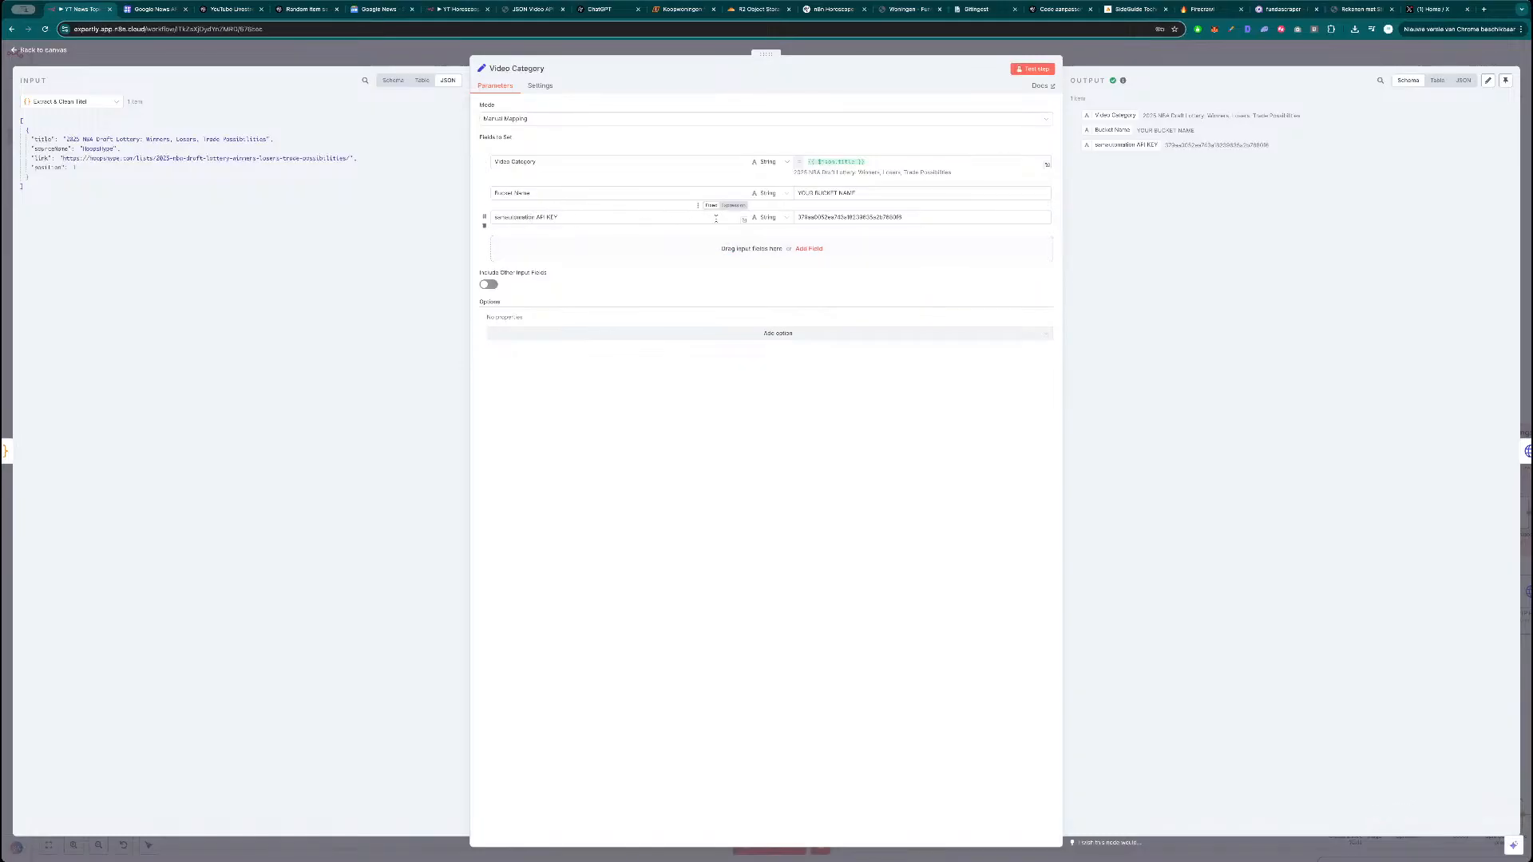
Delete the API KEY and Bucket Name fields from the Video Category node, keeping only the Video Category field.
click(485, 228)
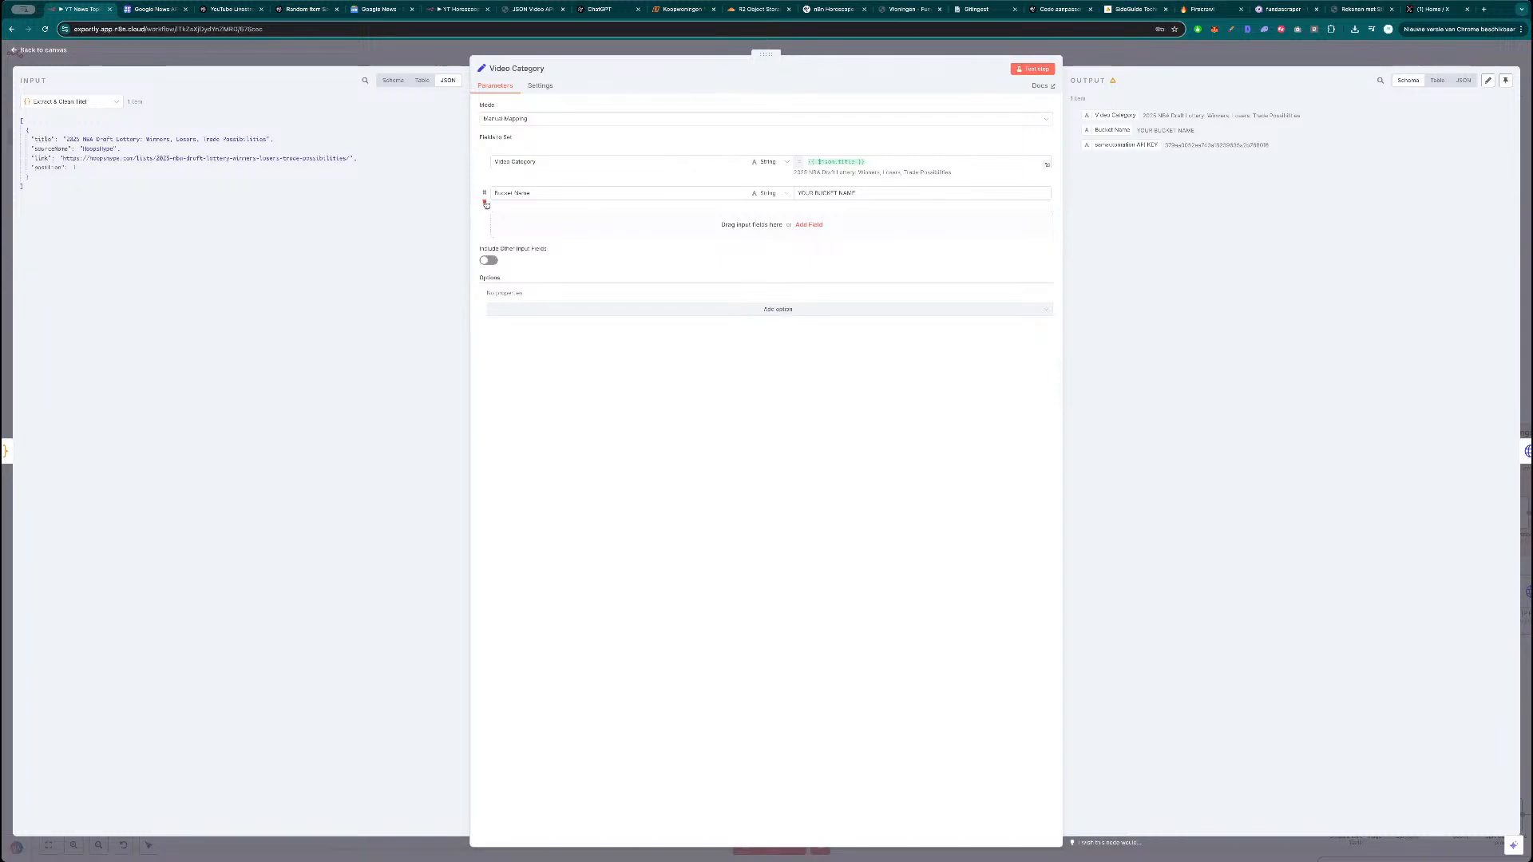
click(485, 203)
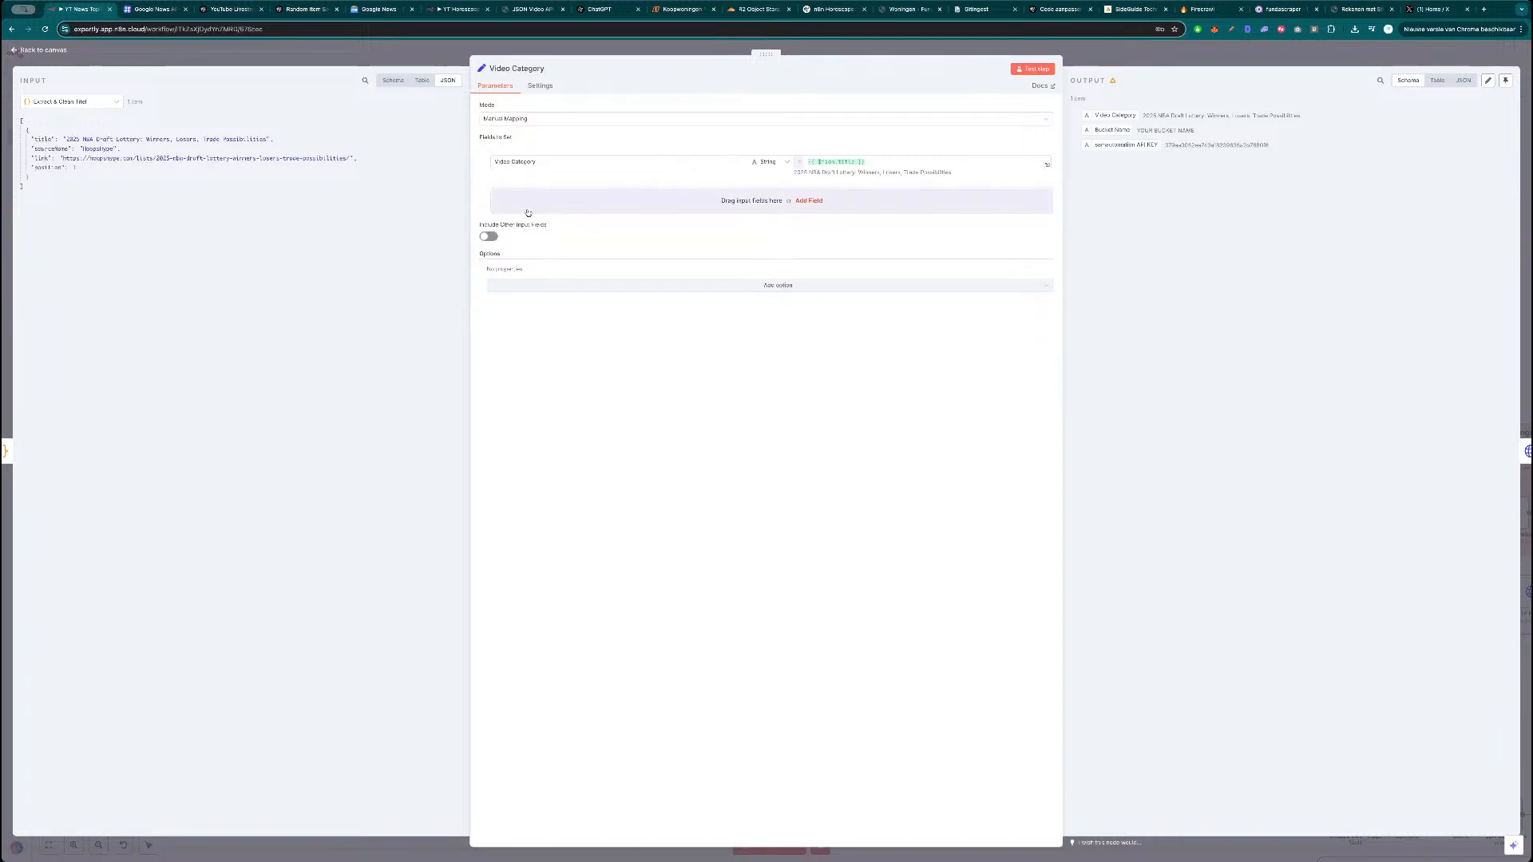
click(1109, 59)
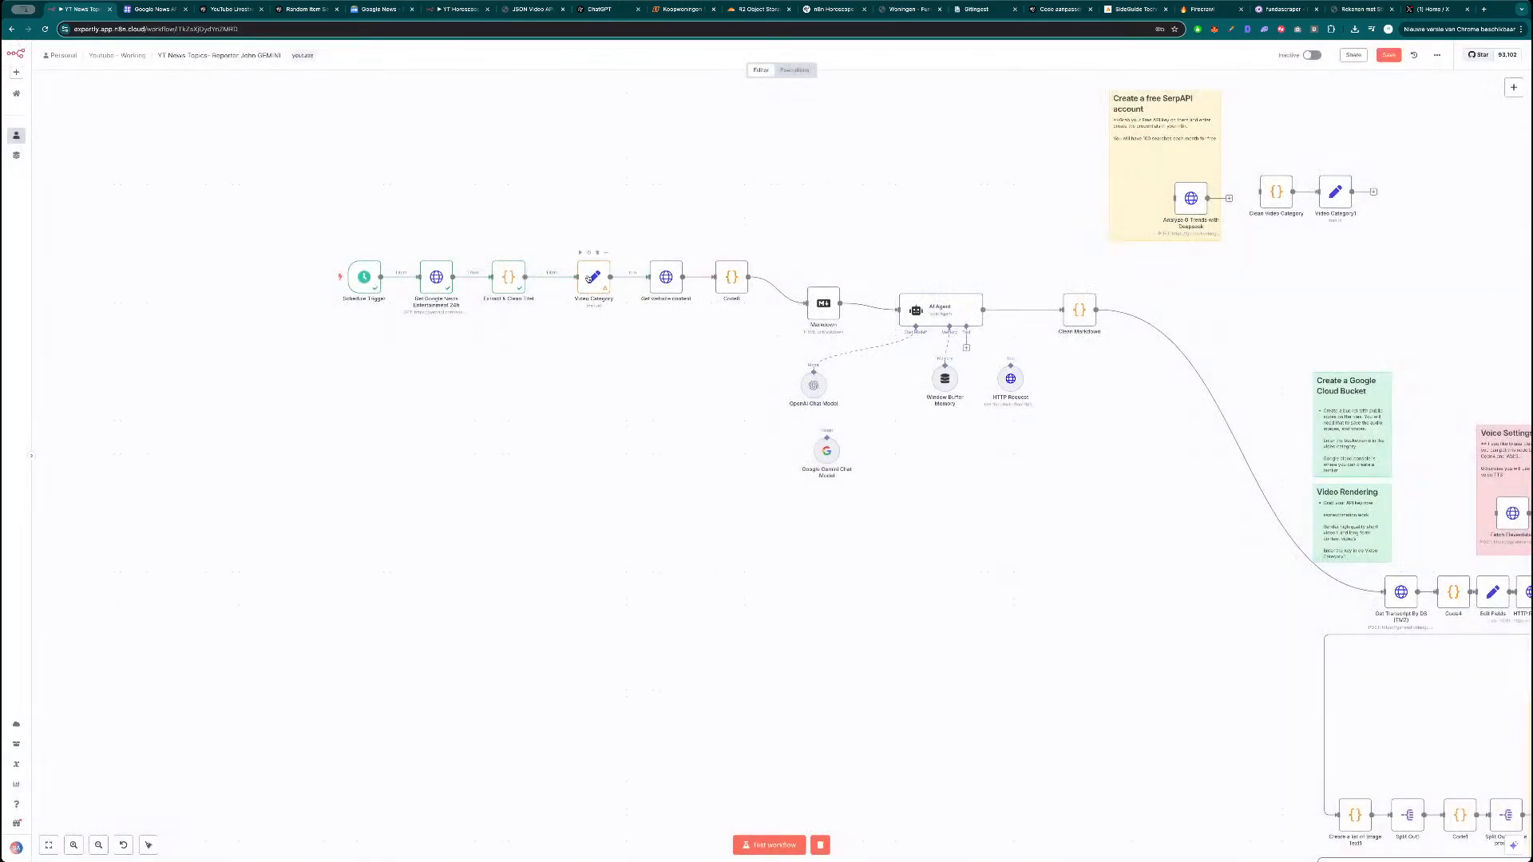
double_click(591, 277)
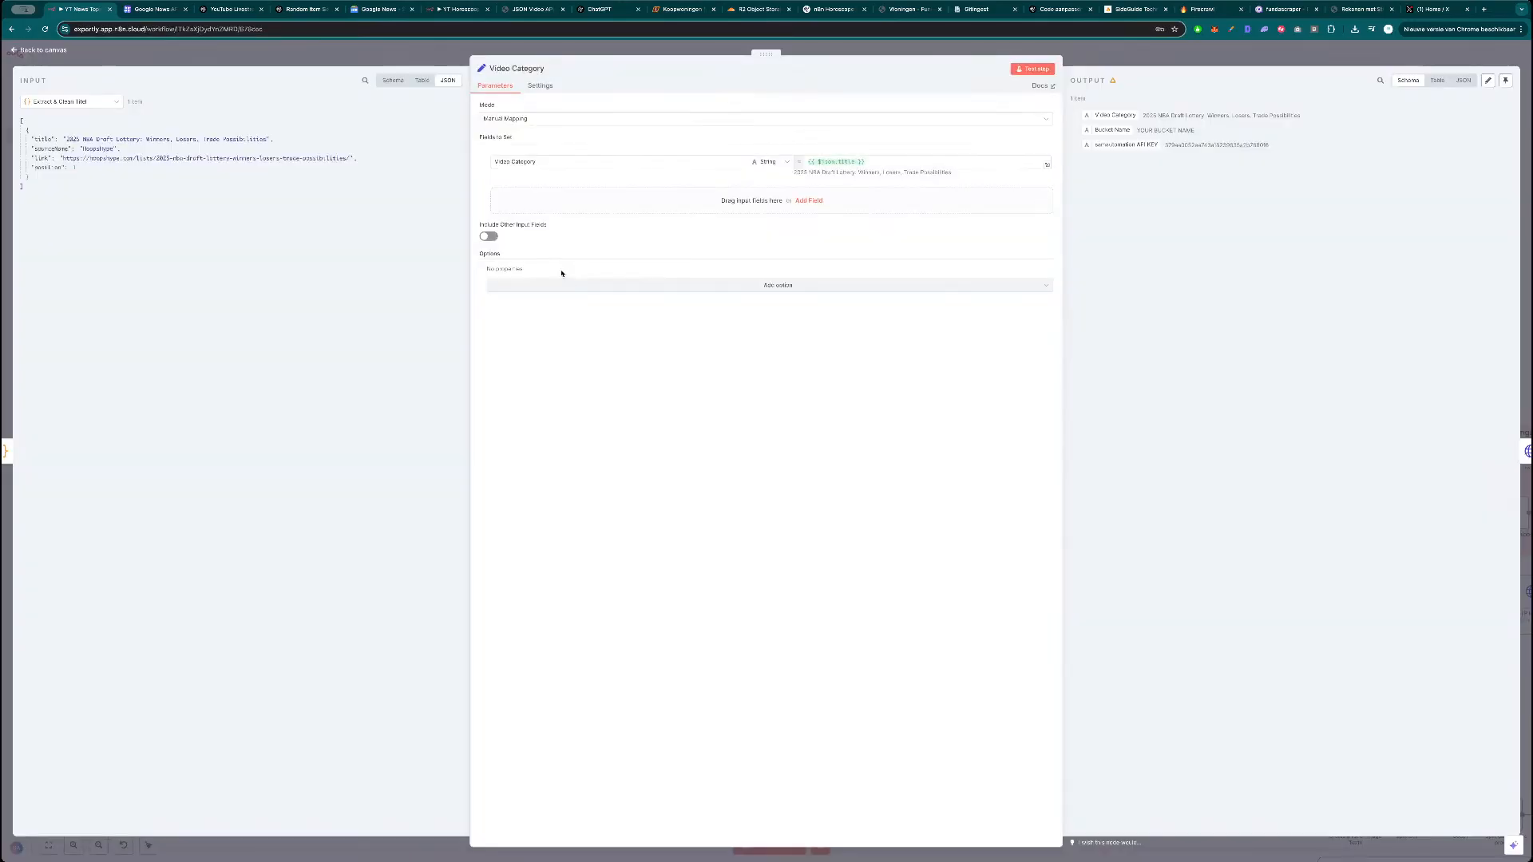
Close the YouTube Livestream chat's tab and copy the rebuilt random-item function code from ChatGPT's answer.
click(286, 11)
click(261, 9)
scroll(540, 439, down, 6)
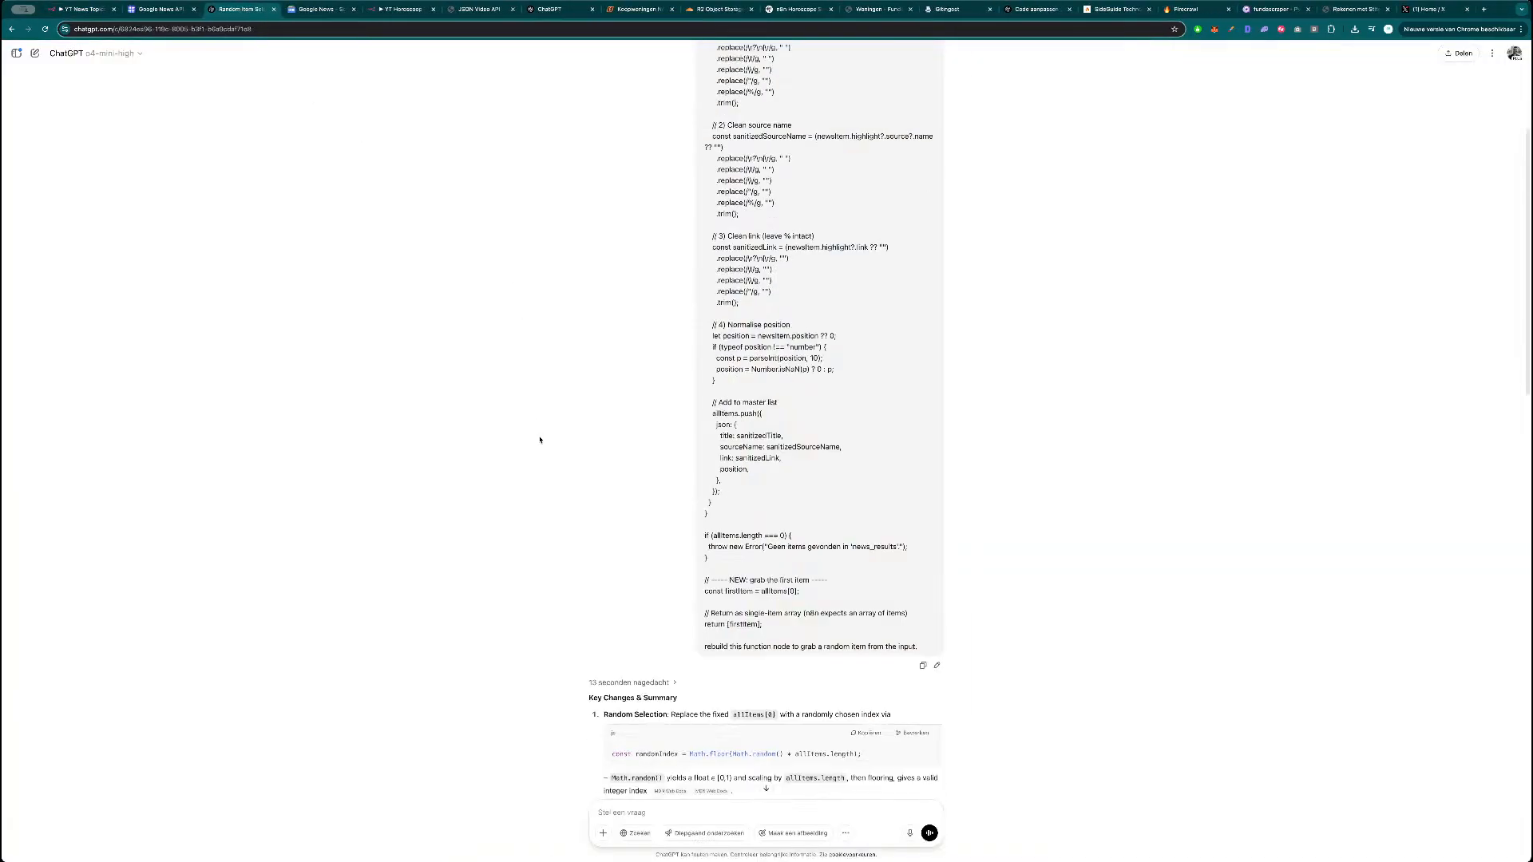
scroll(678, 415, down, 3)
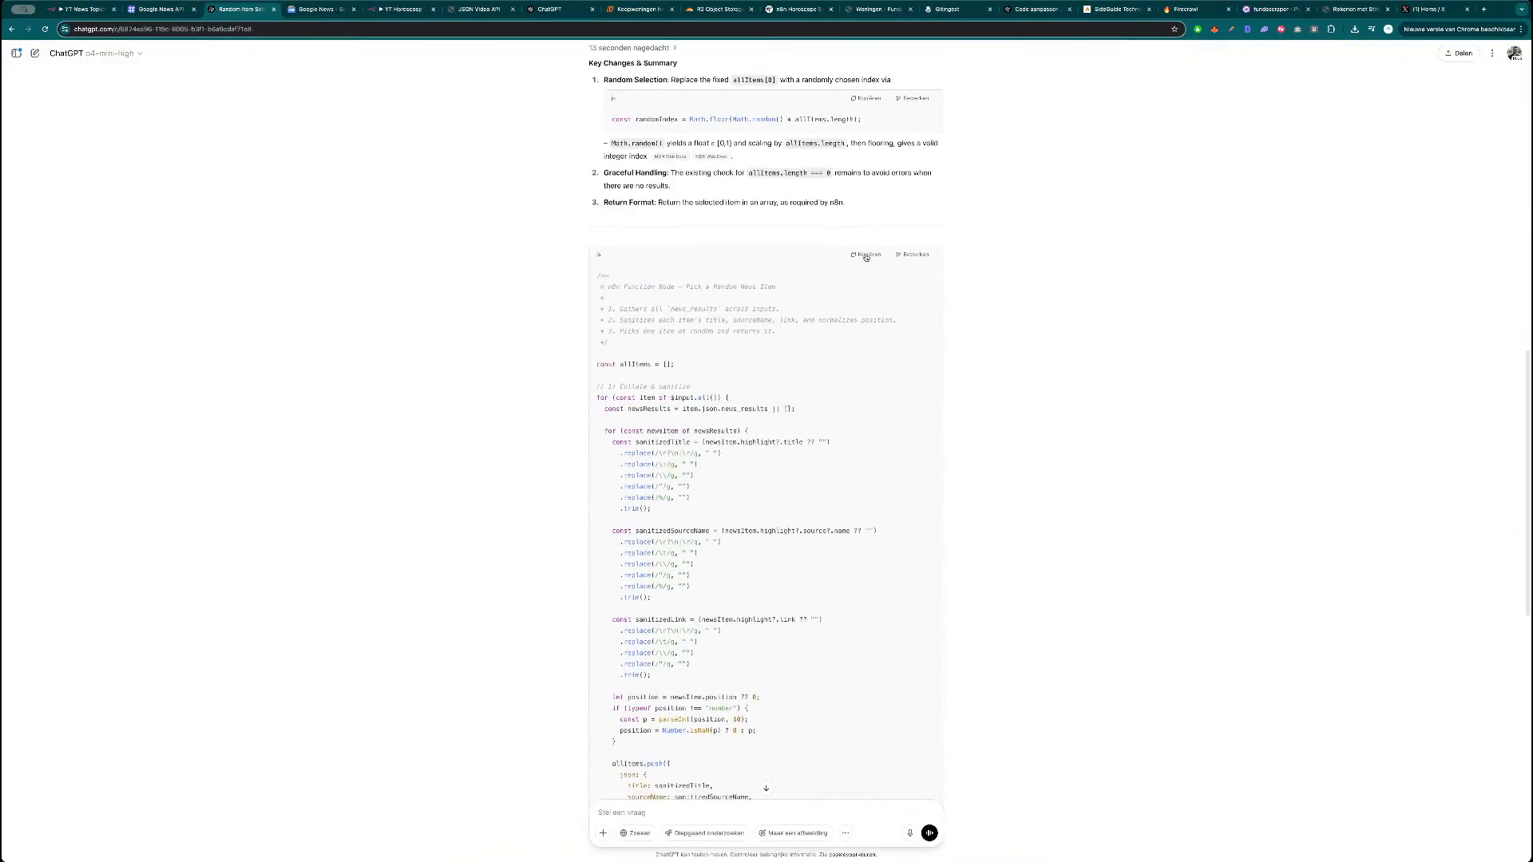
scroll(854, 389, down, 4)
Go back to n8n and replace all the code in the Extract & Clean Titel node with the copied random-item version.
click(83, 10)
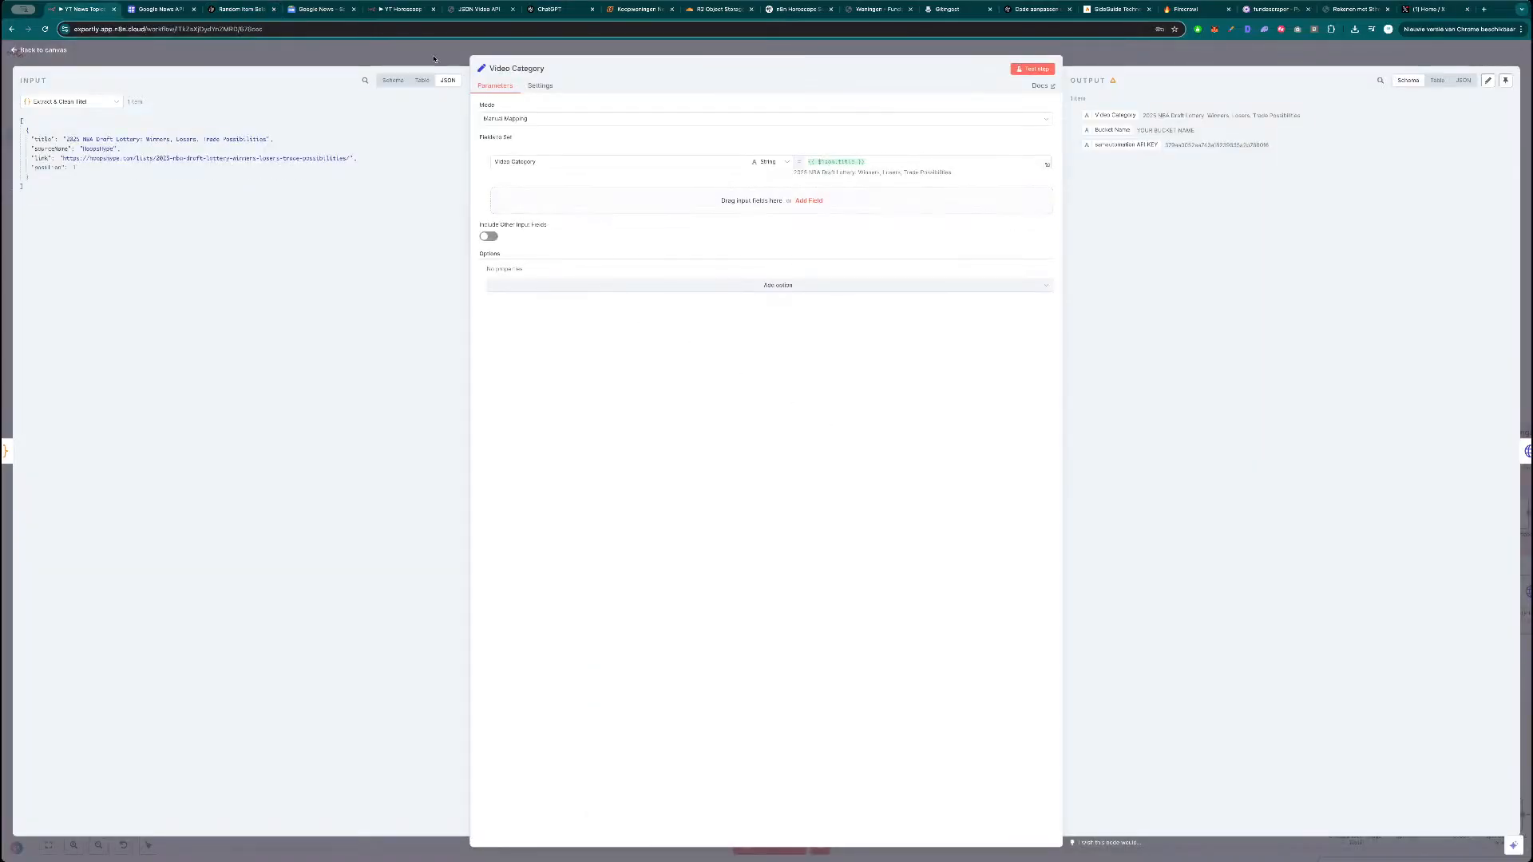
click(60, 53)
double_click(509, 273)
key(ctrl+a)
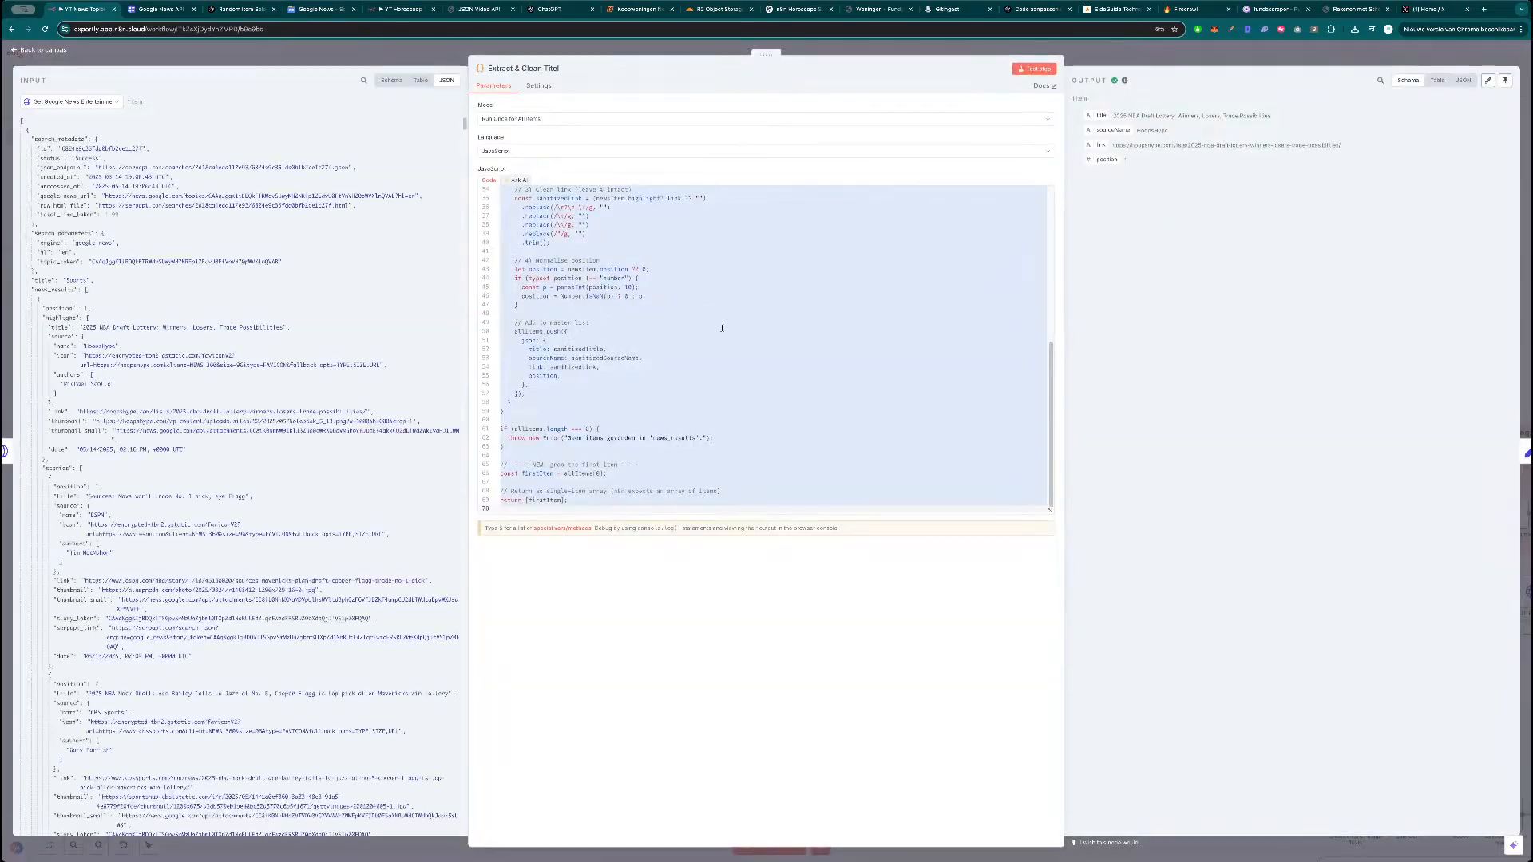
key(ctrl+v)
Test the Extract & Clean Titel node several times to check its random item selection, then return to the canvas.
click(1034, 68)
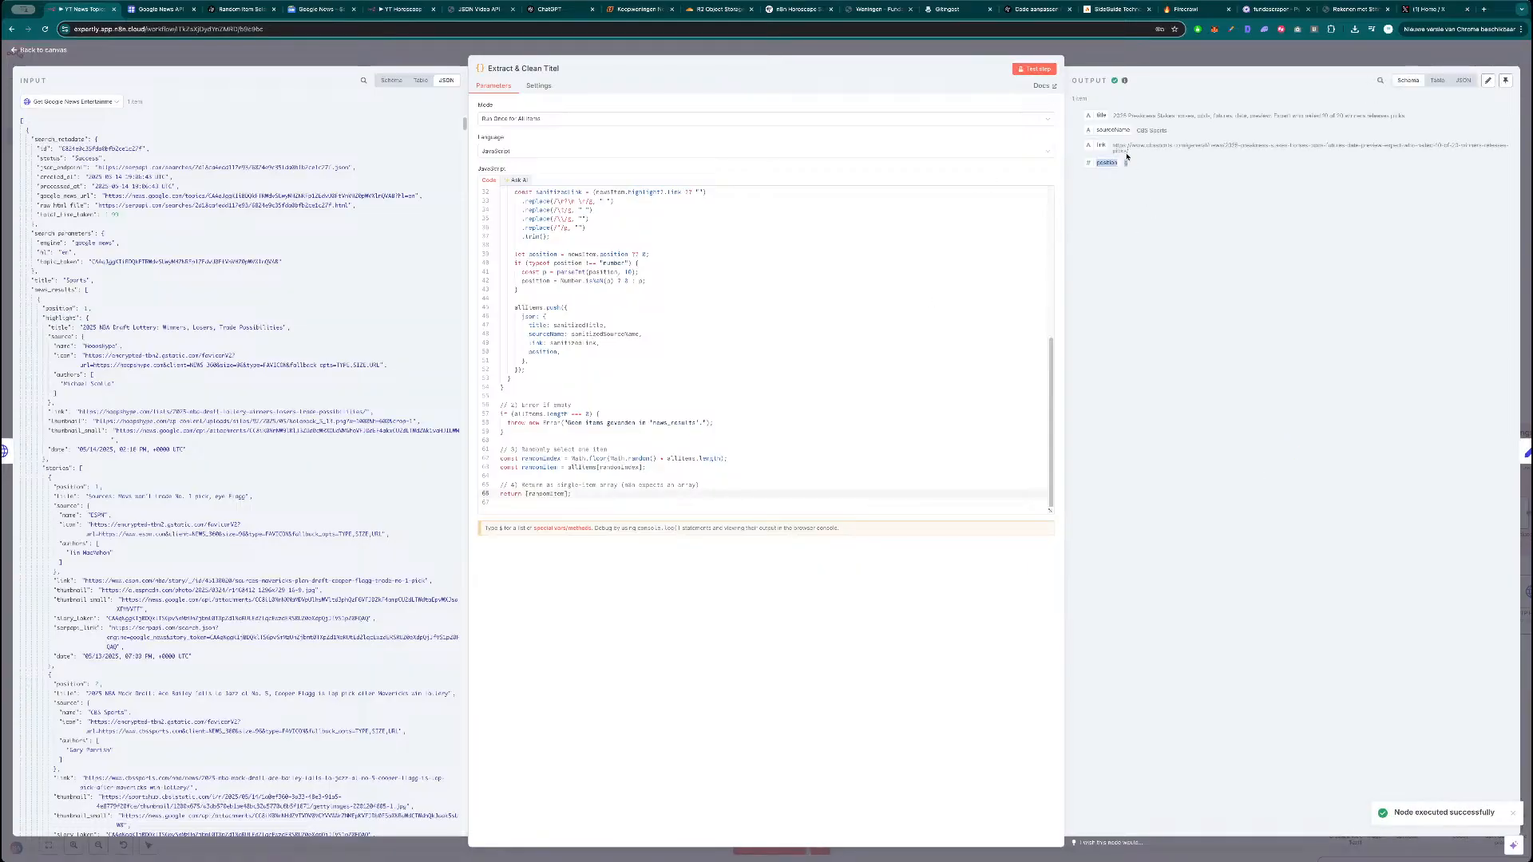
click(1034, 69)
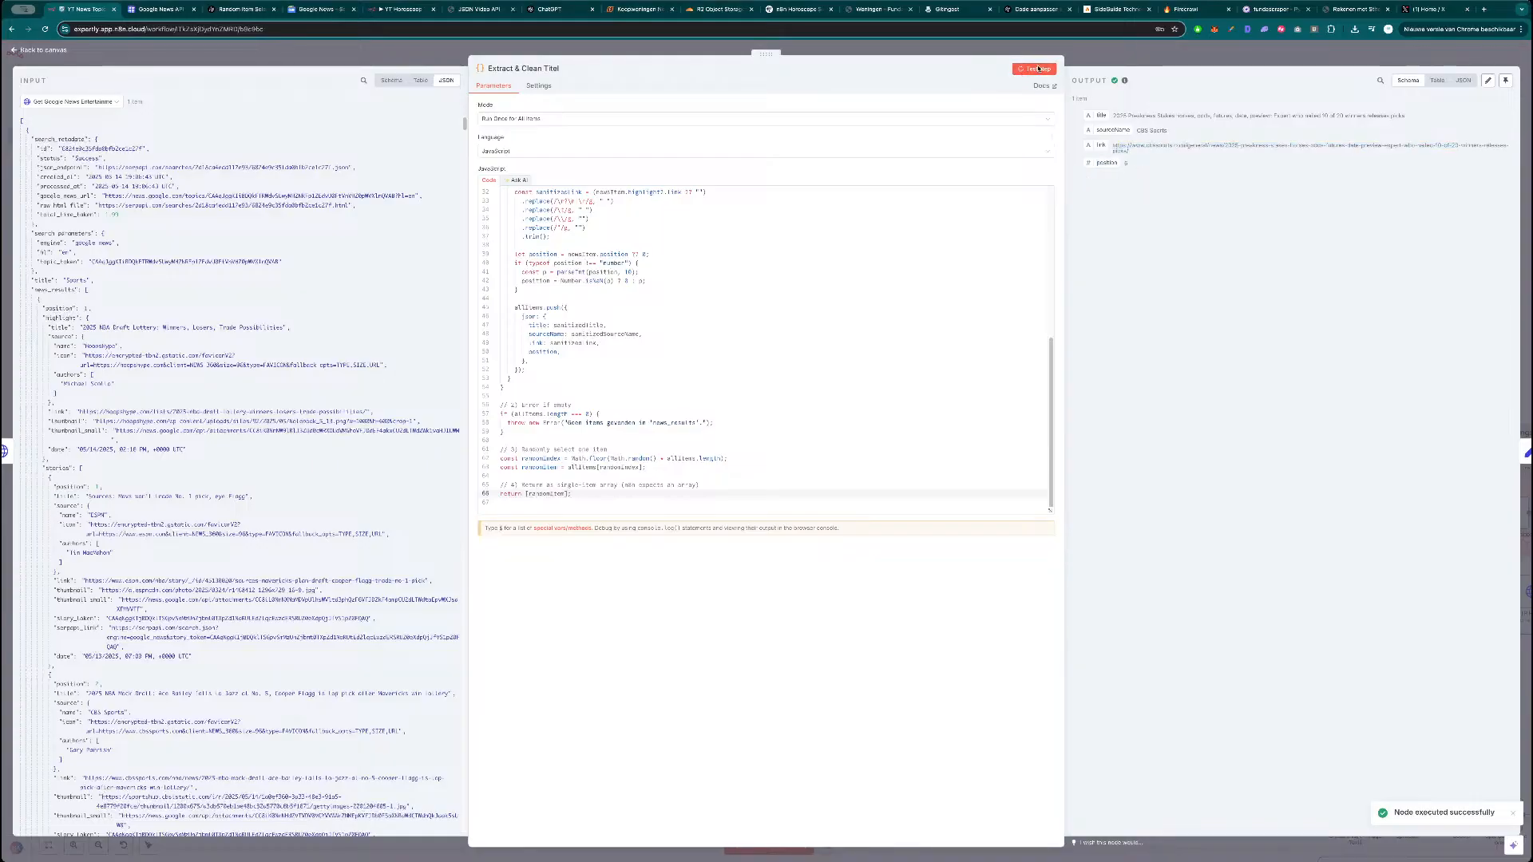
click(1039, 70)
click(1039, 70)
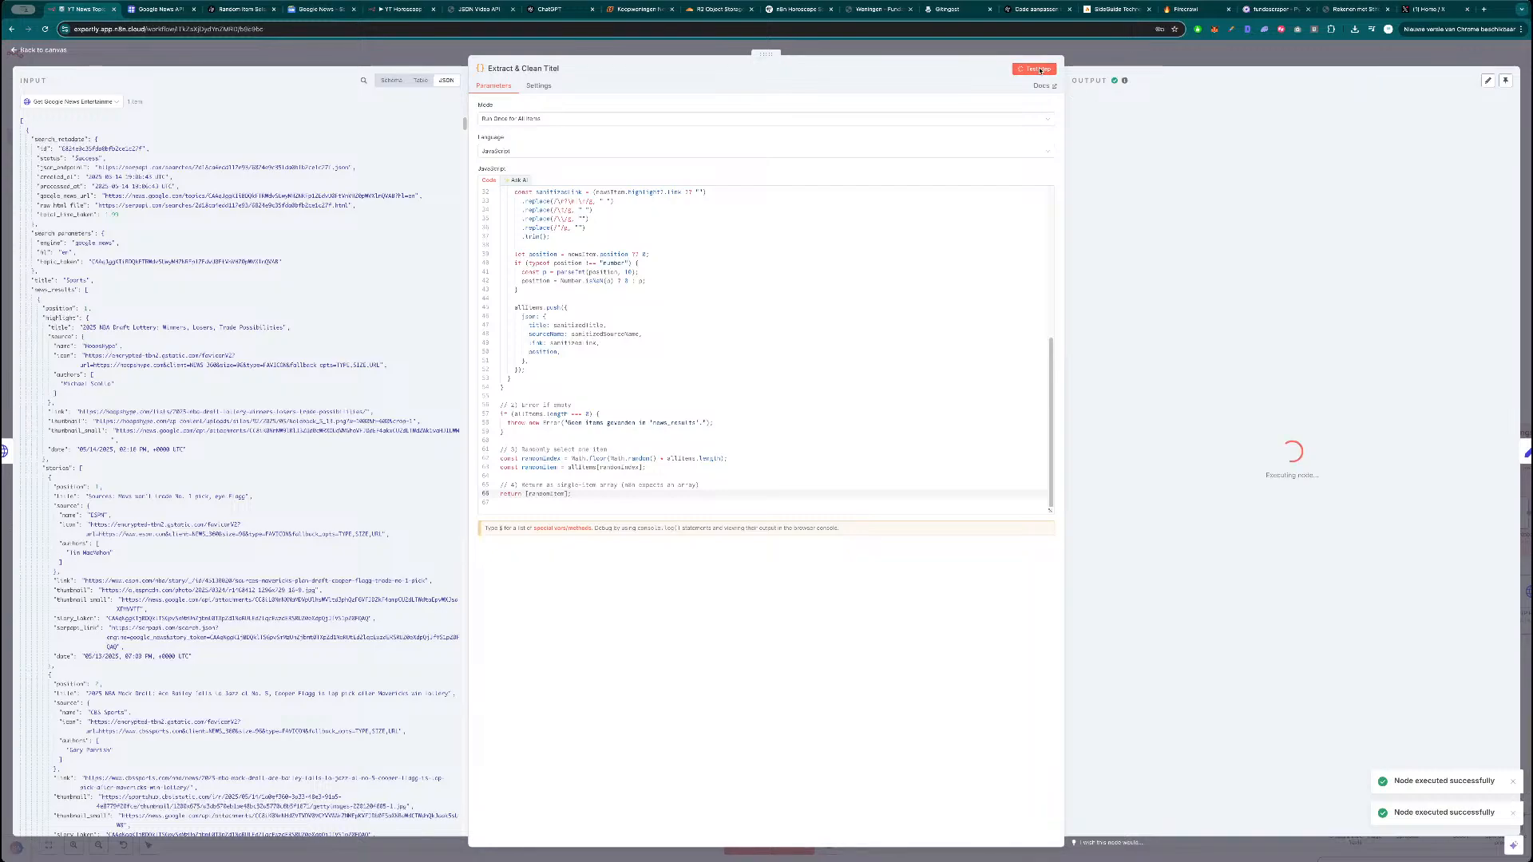
click(1040, 71)
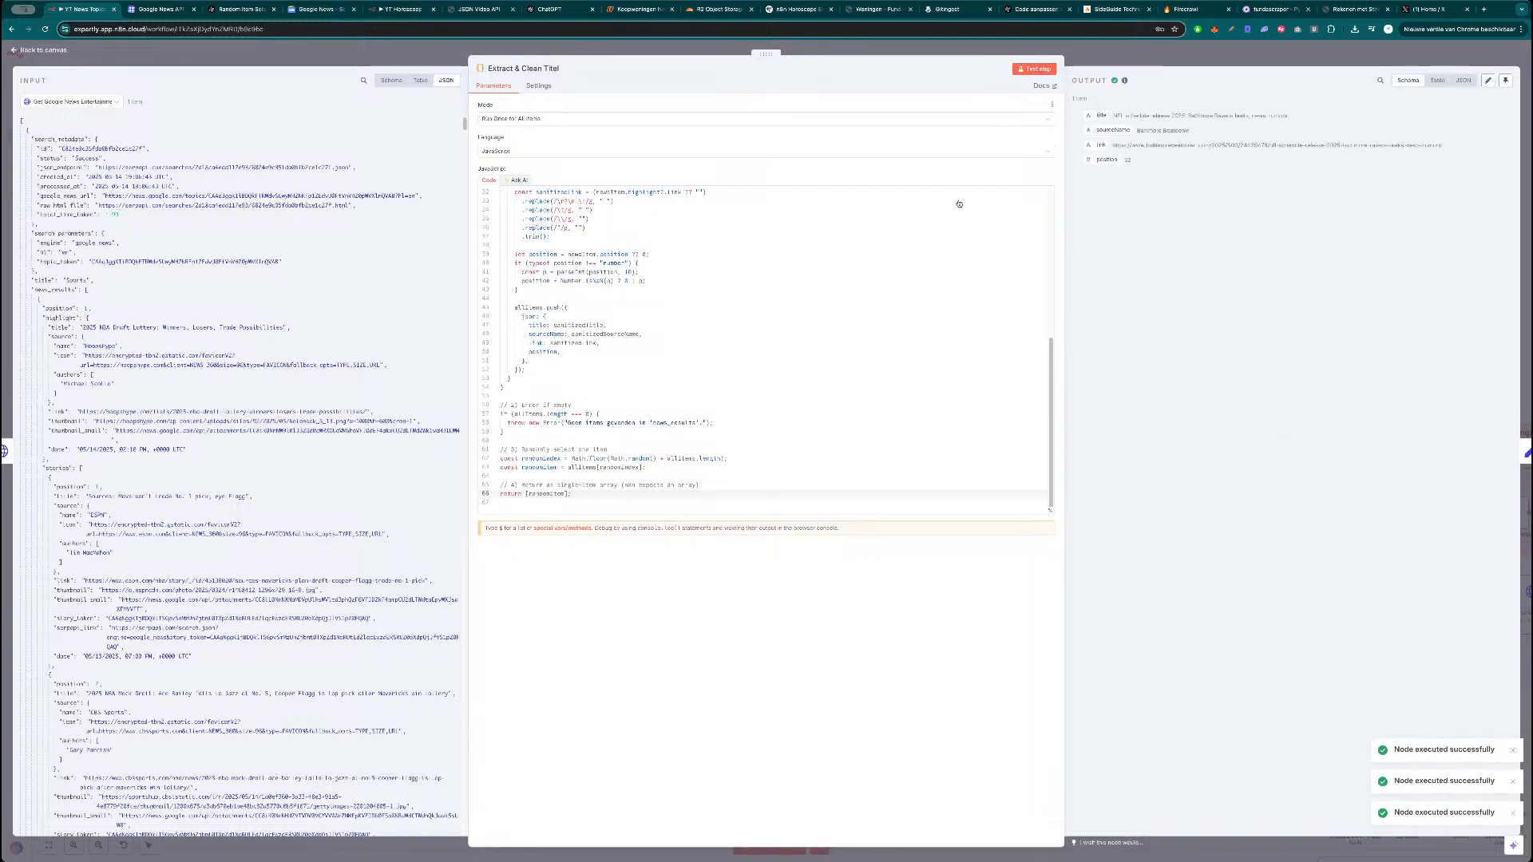
scroll(703, 361, up, 5)
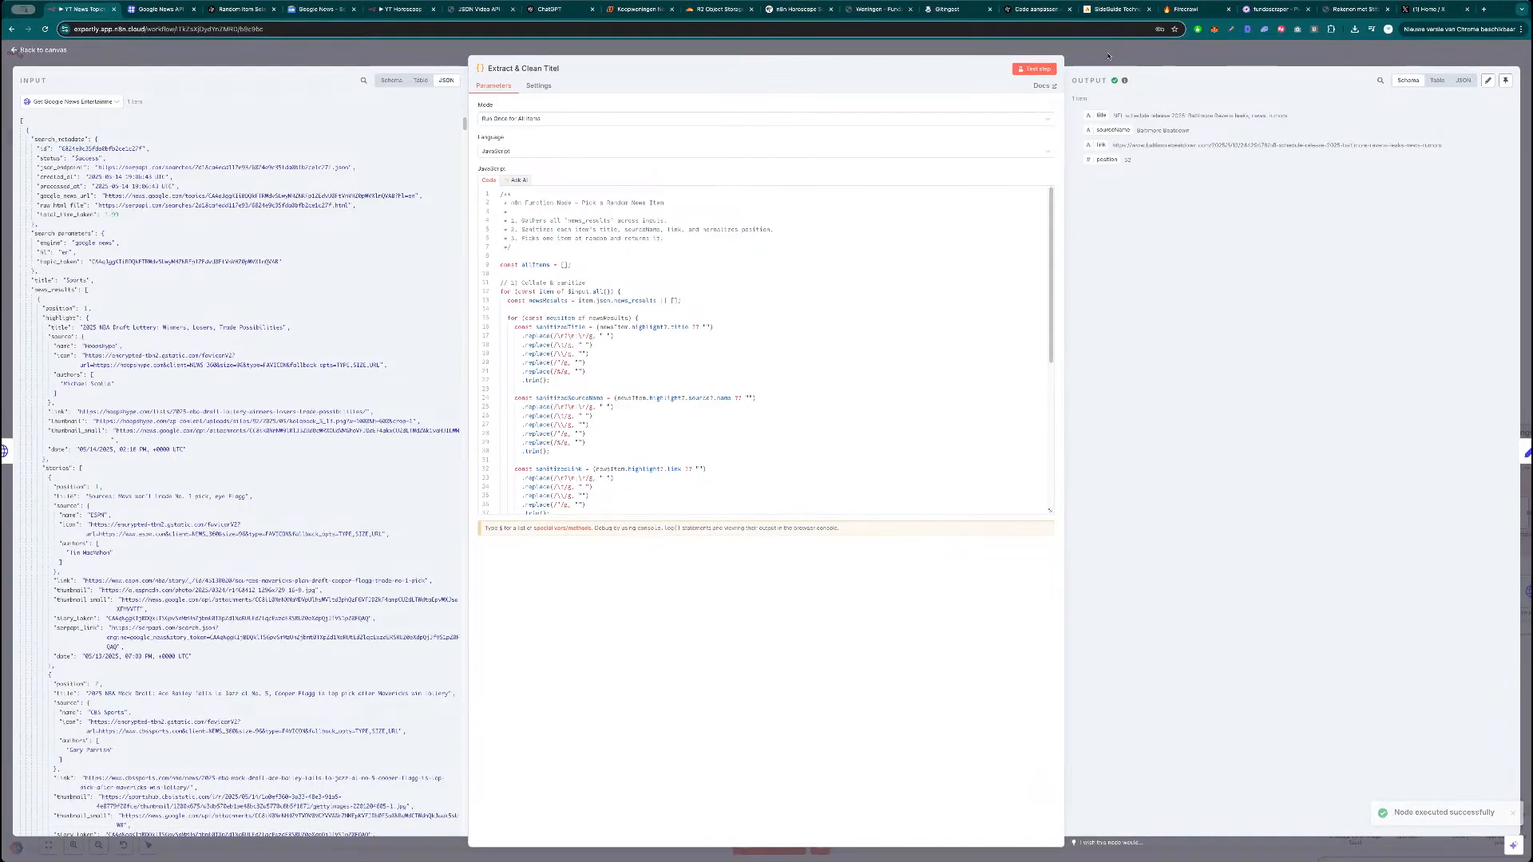
click(779, 312)
key(Escape)
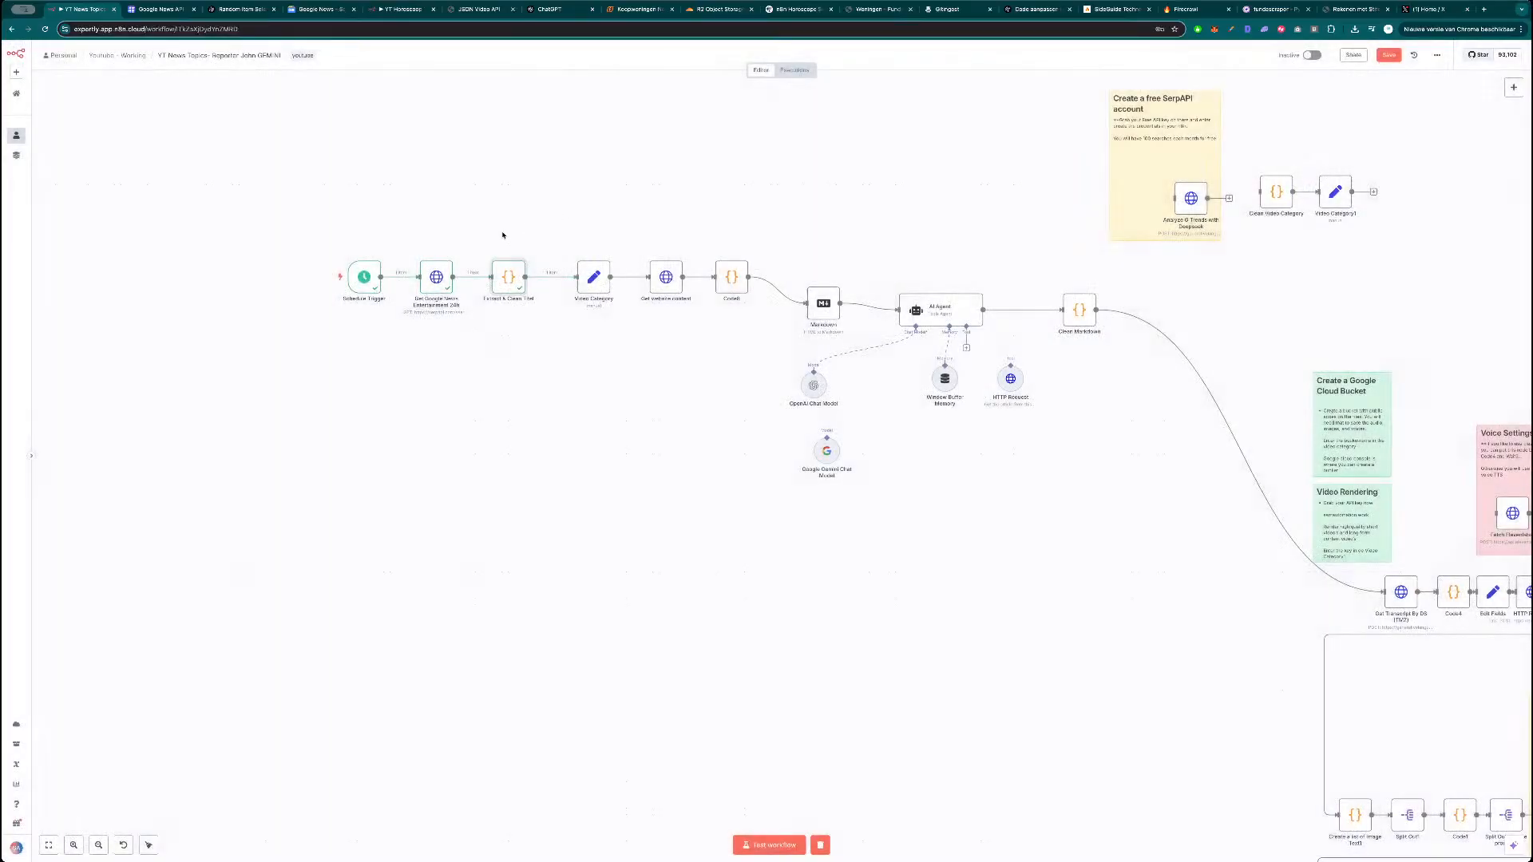
Add a sticky note to the canvas and place it below the Extract & Clean Titel node.
click(1513, 108)
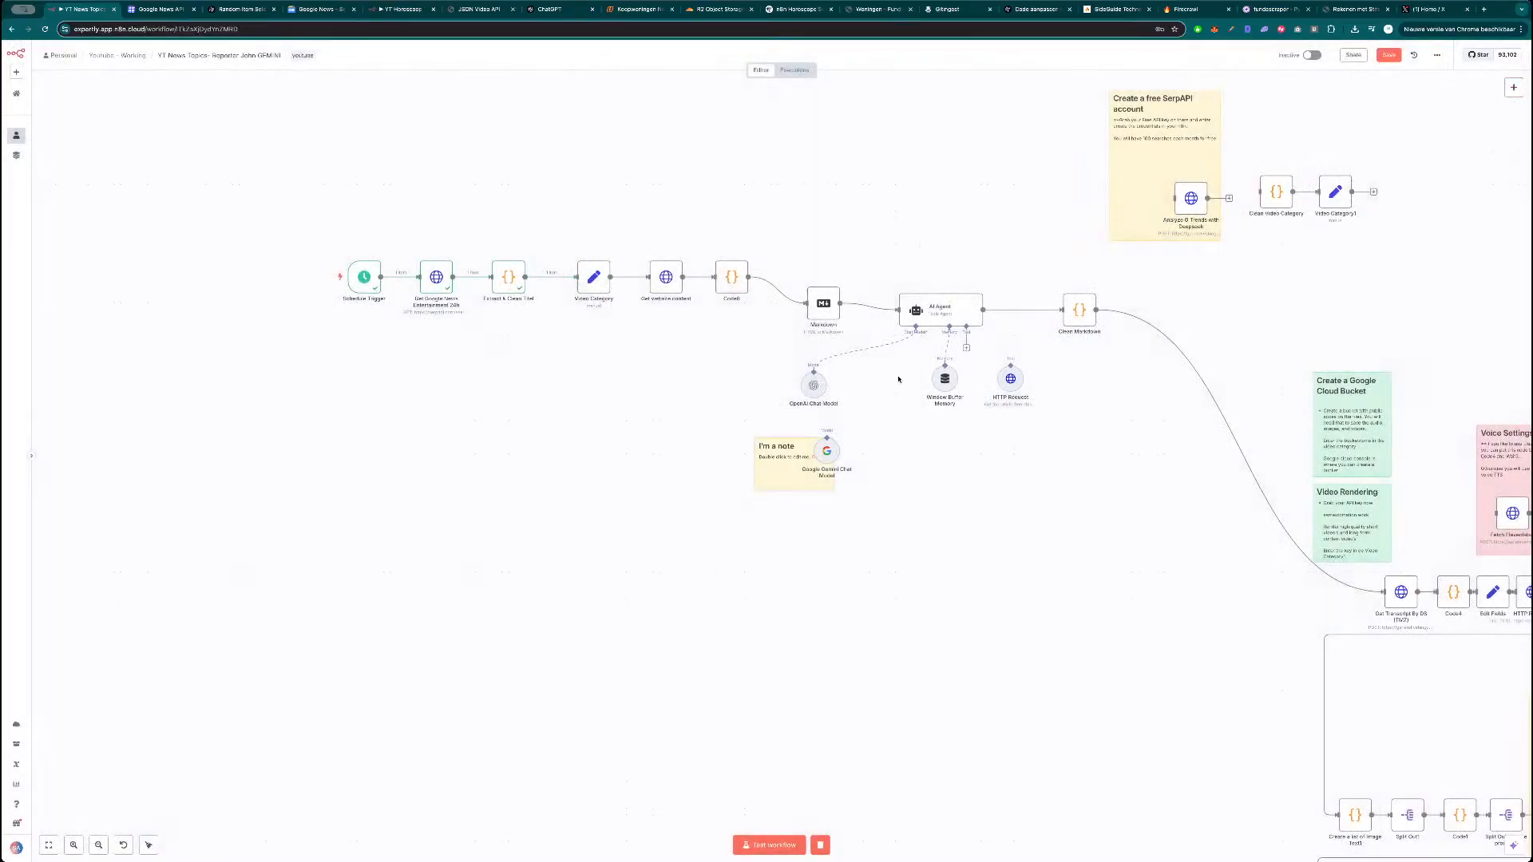
drag(758, 484, 426, 362)
drag(508, 399, 501, 386)
scroll(408, 404, up, 5)
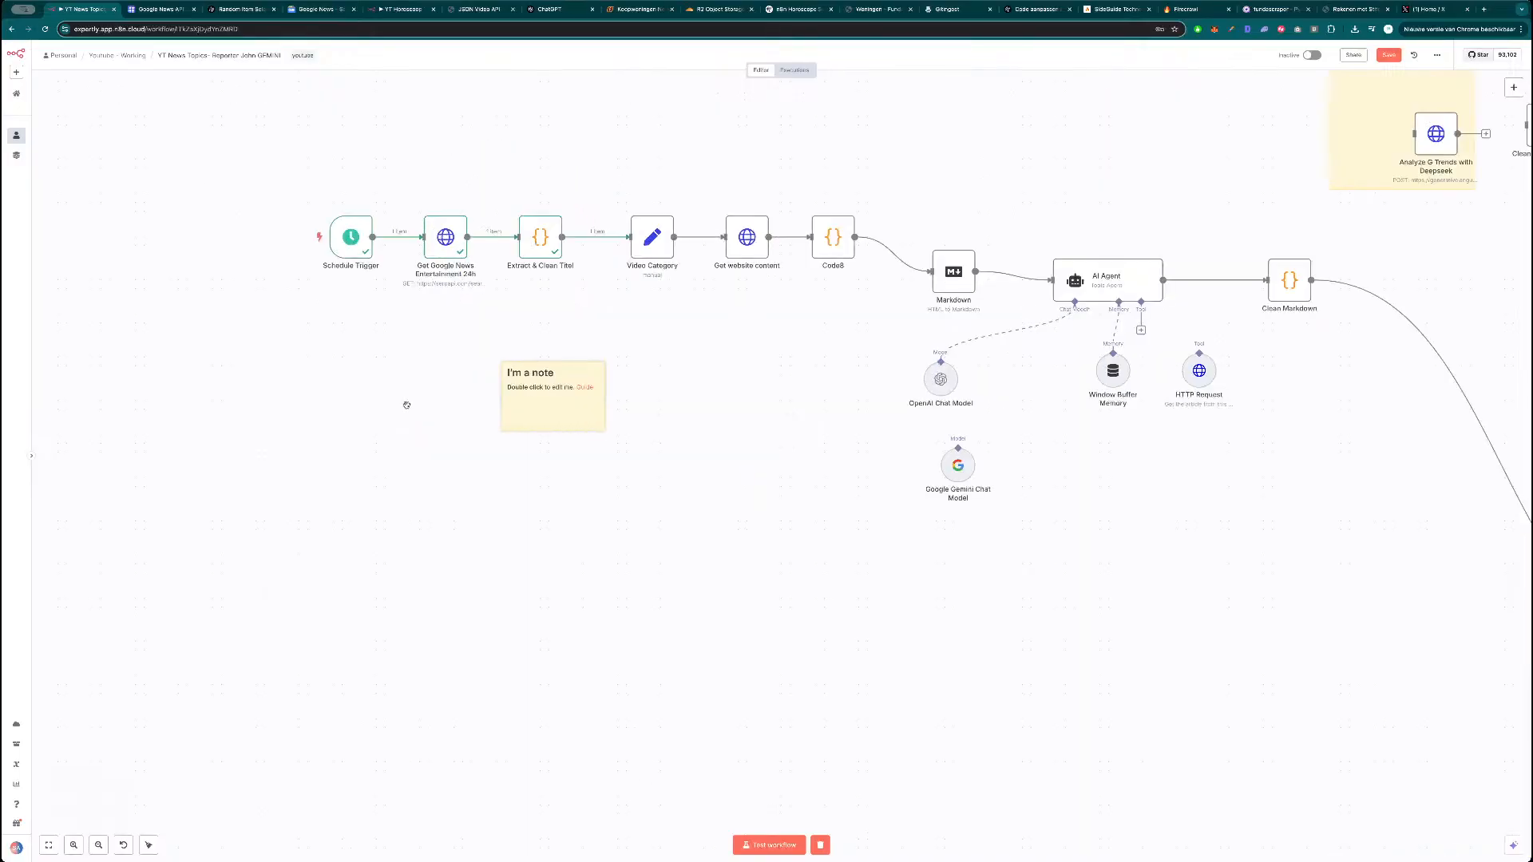
Change the sticky note's heading to "Function Node".
double_click(688, 347)
drag(690, 347, 625, 347)
text(Change)
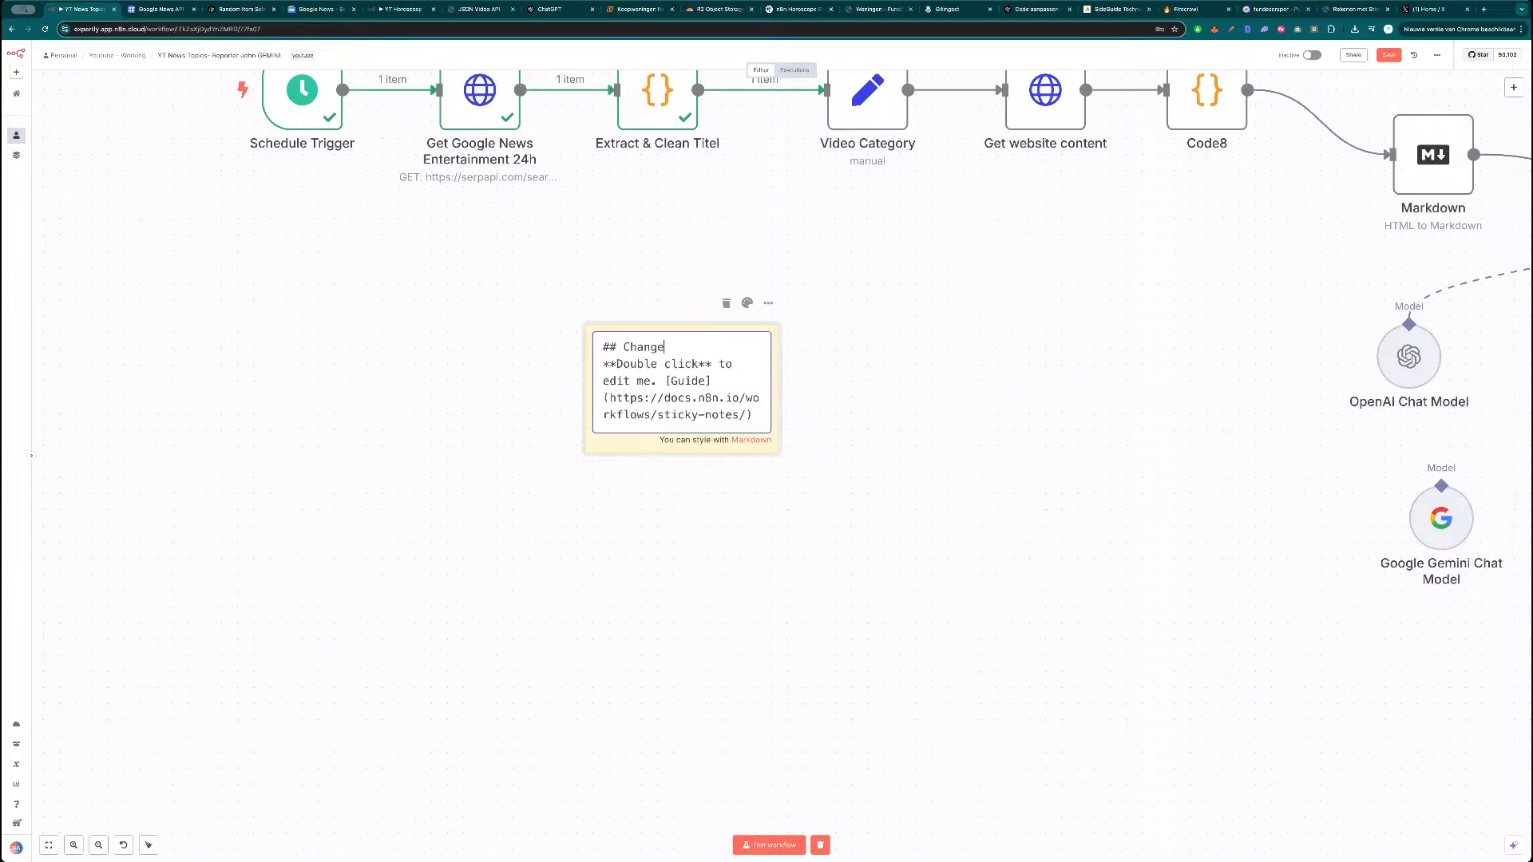
key(BackSpace)
key(BackSpace)
key(BackSpace)
key(BackSpace)
key(BackSpace)
key(BackSpace)
text(Function Node)
click(355, 307)
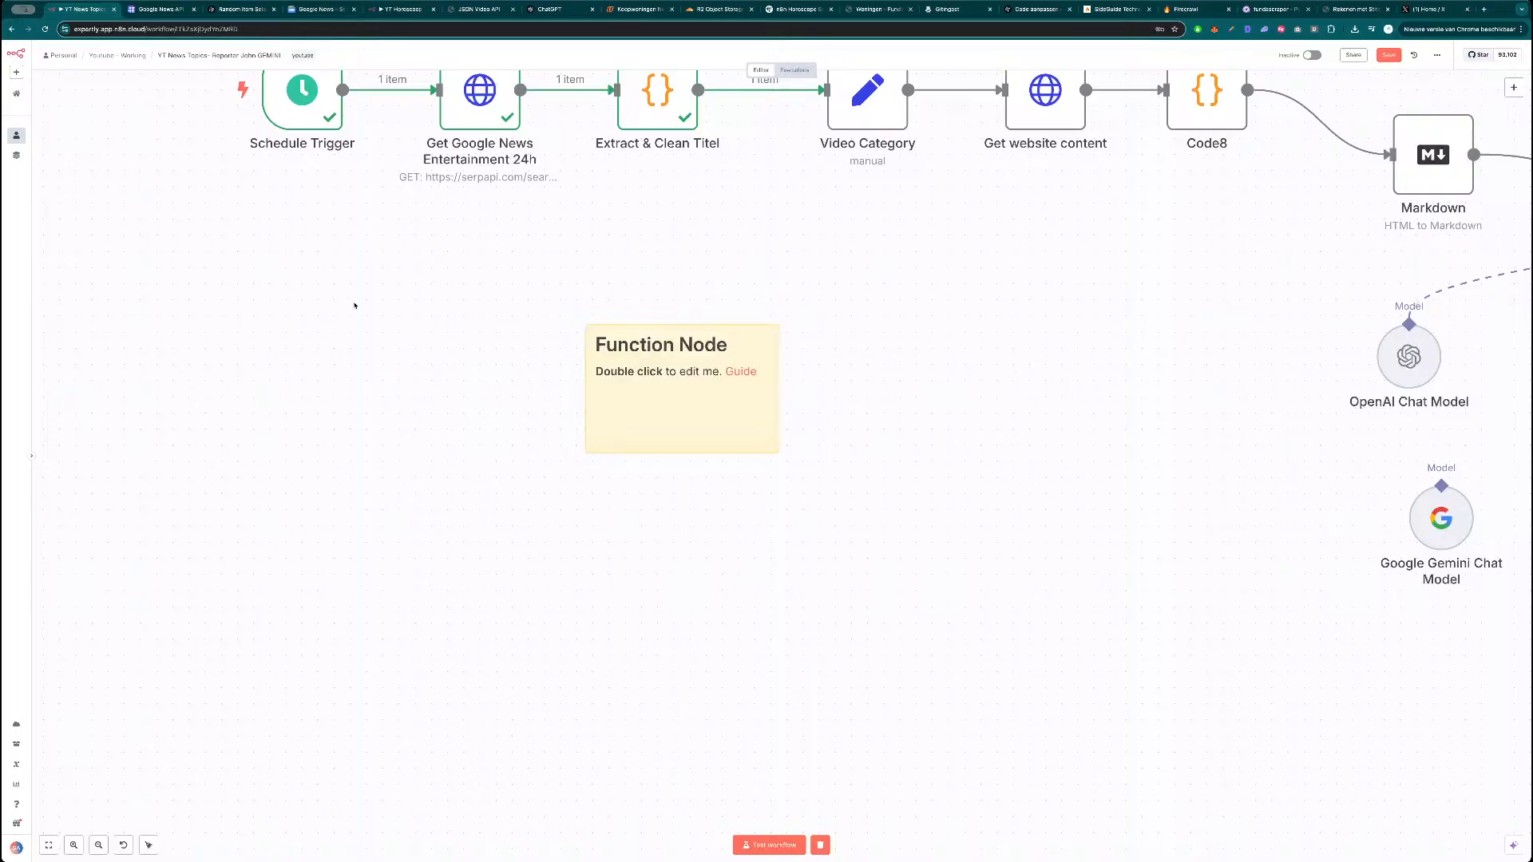
Copy the full prompt with the original function code from the ChatGPT chat and return to the n8n canvas.
click(259, 11)
scroll(793, 302, up, 10)
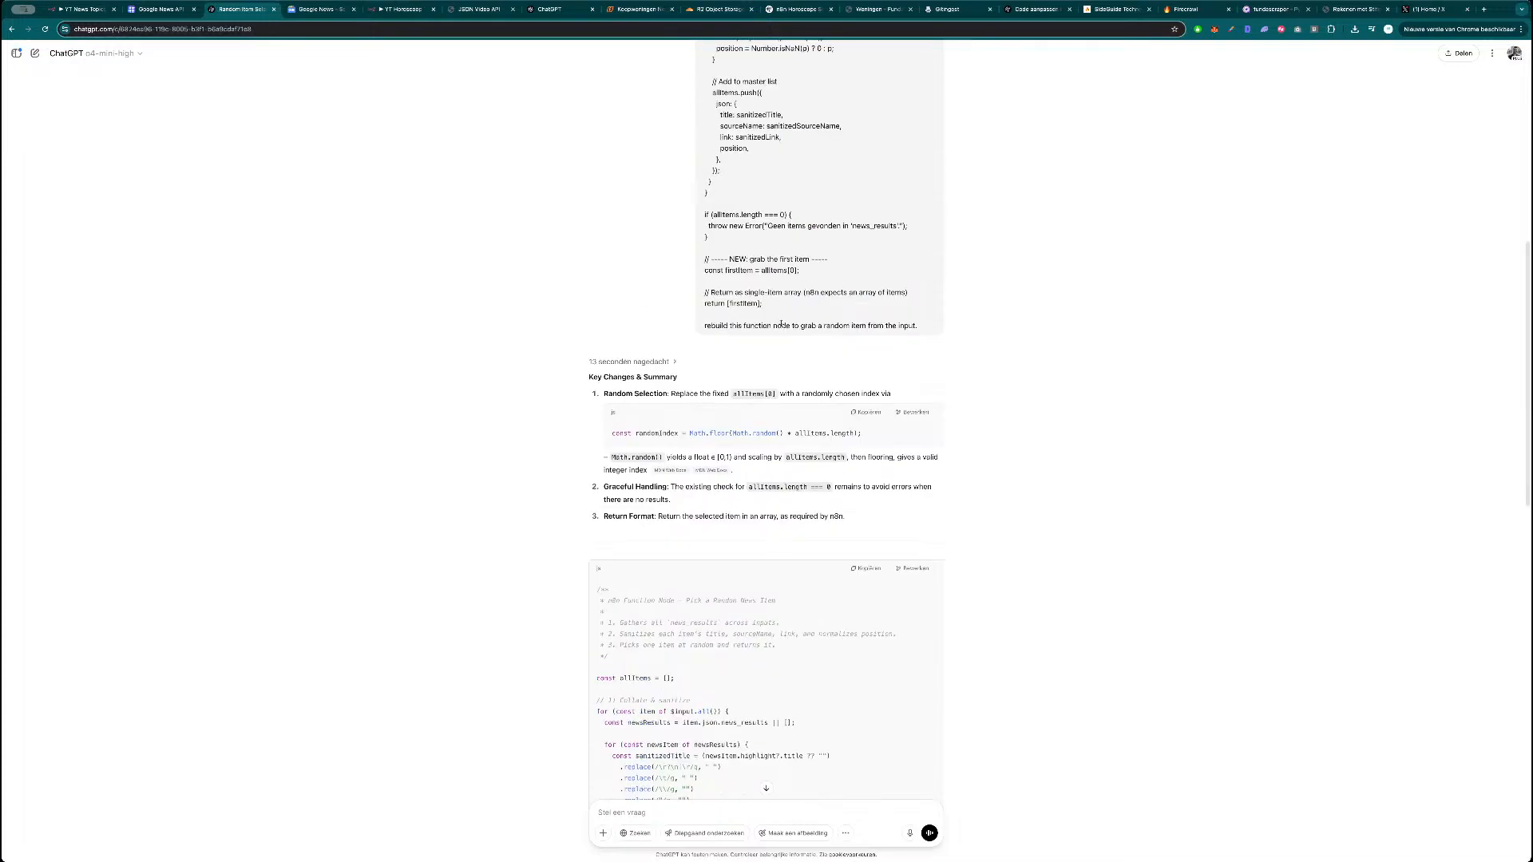
drag(772, 313, 696, 86)
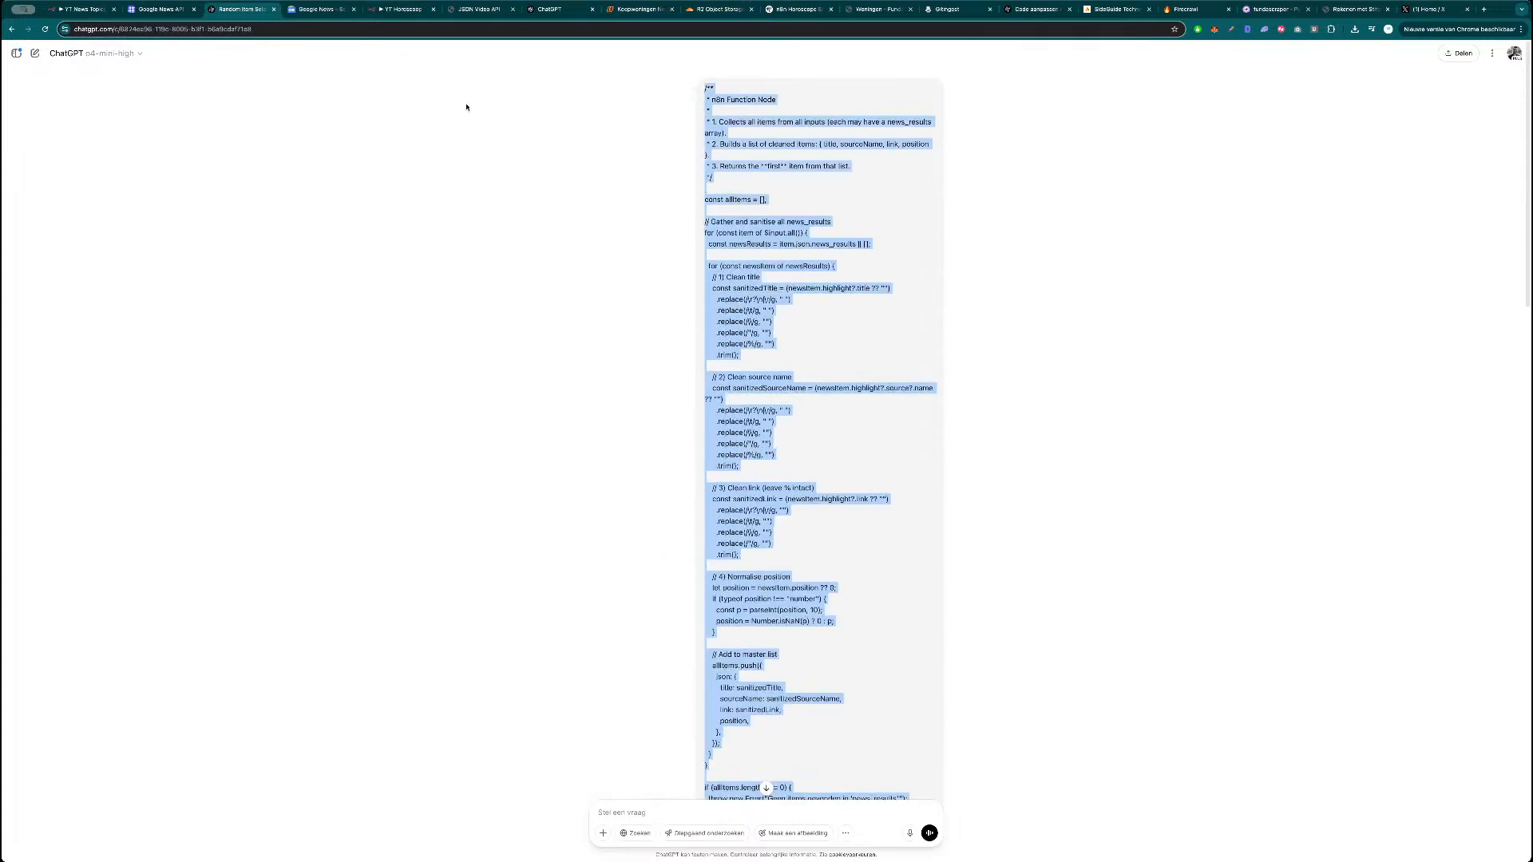
click(83, 9)
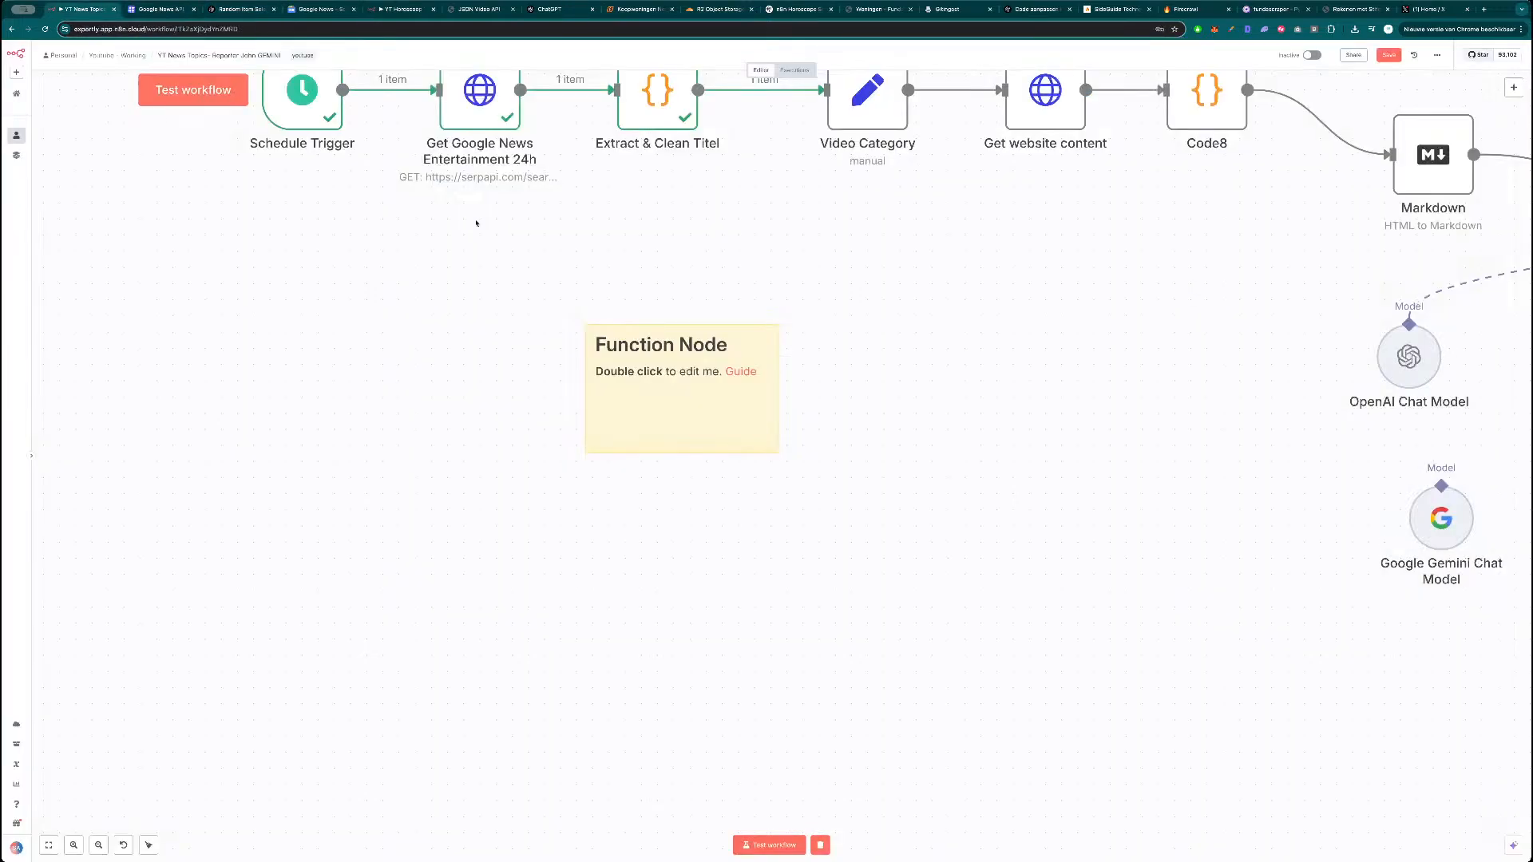
Replace the body text of the "Function Node" sticky note with the copied n8n Function Node description.
double_click(671, 381)
drag(606, 364, 773, 437)
key(ctrl+v)
click(875, 376)
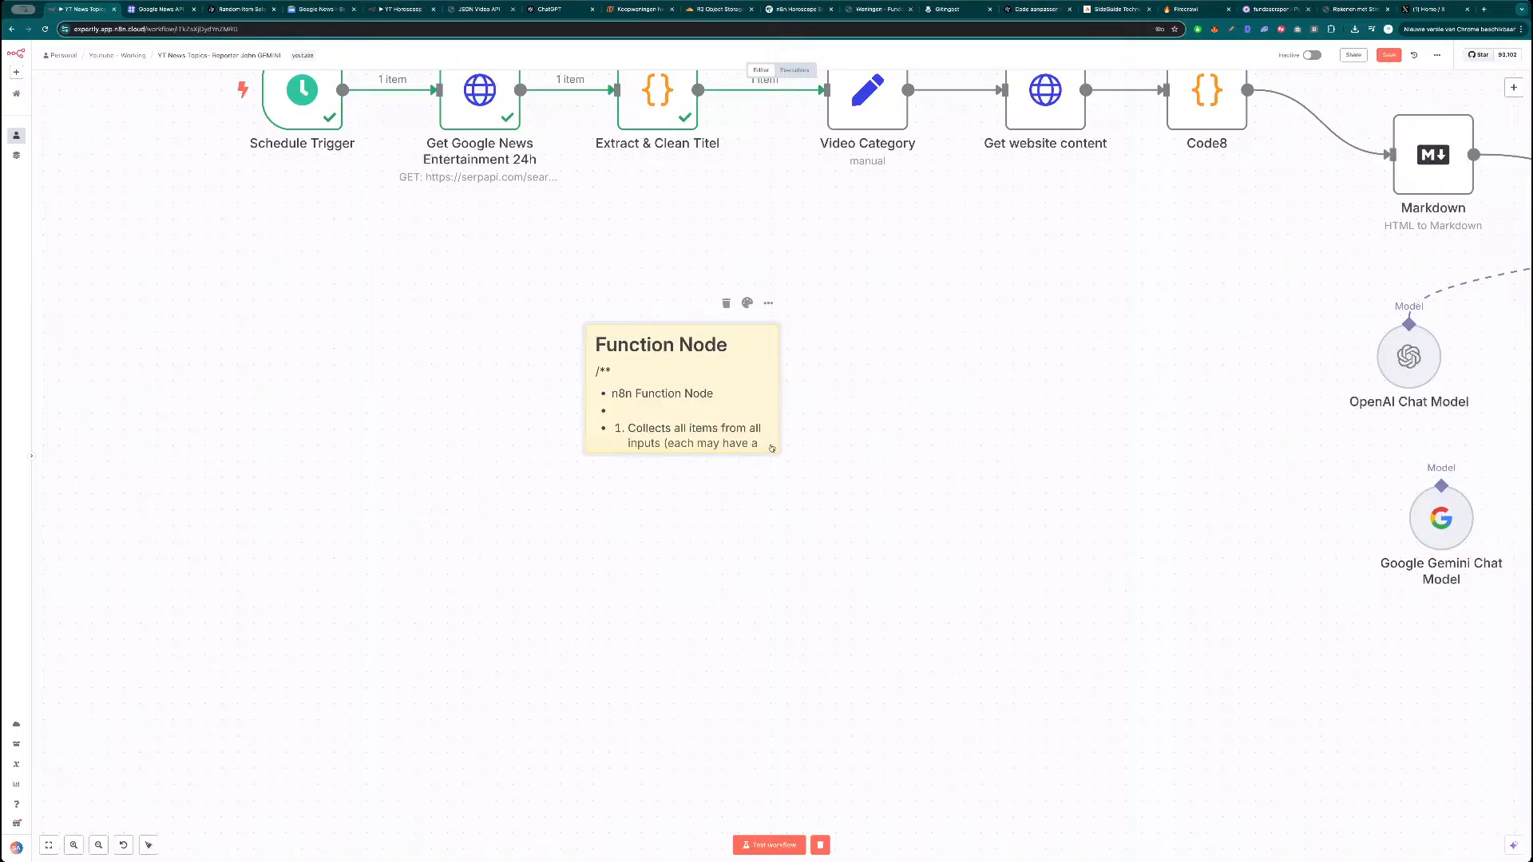
Enlarge the sticky note until its whole text fits and reposition it just below the Extract & Clean Titel node.
drag(779, 455, 876, 534)
click(962, 493)
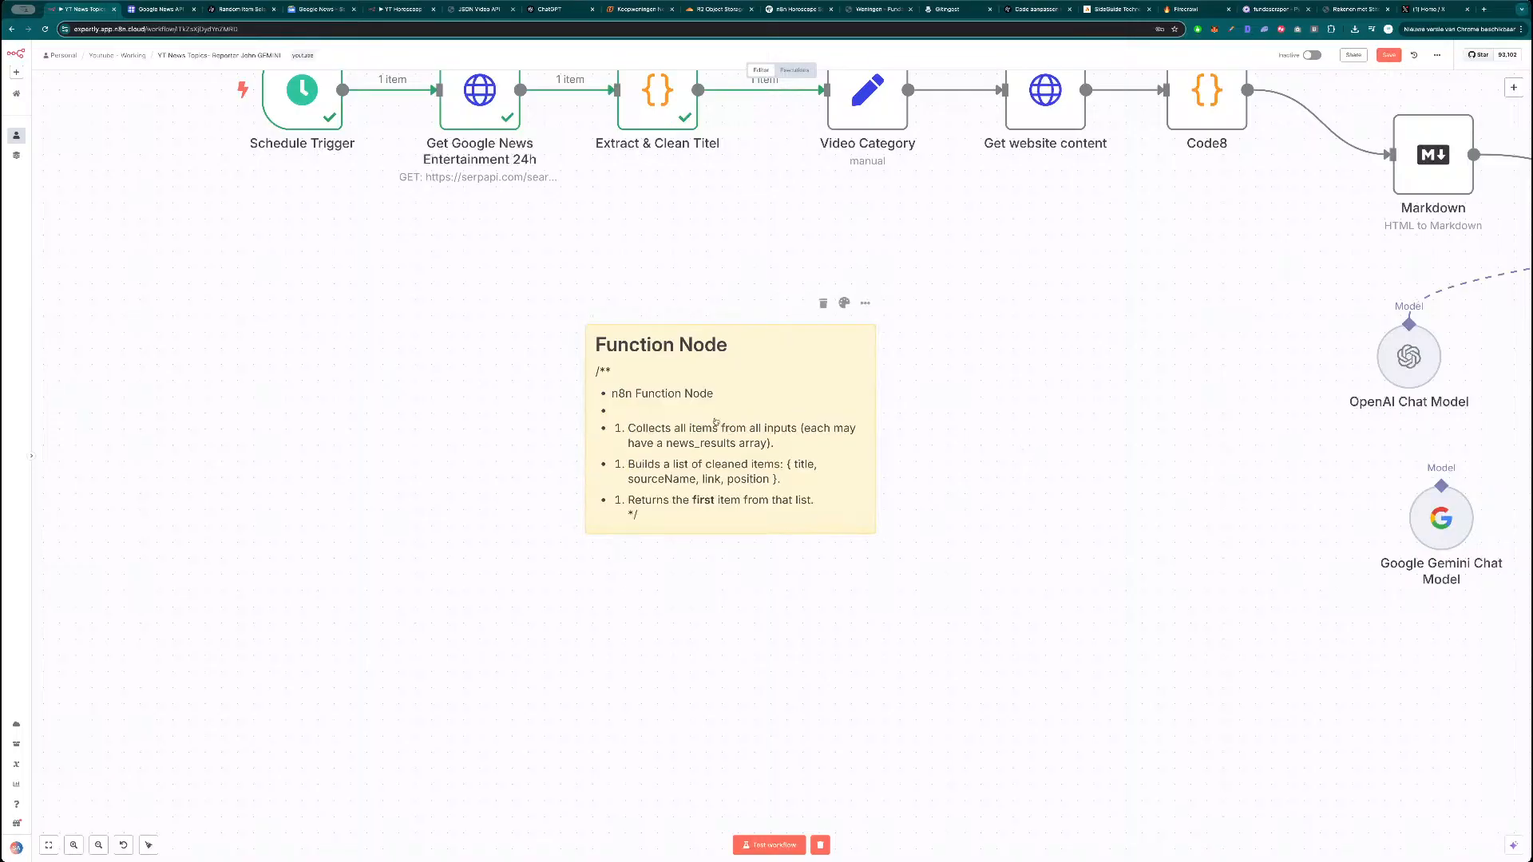
drag(716, 422, 660, 328)
drag(999, 298, 715, 542)
scroll(716, 542, down, 5)
scroll(751, 591, up, 3)
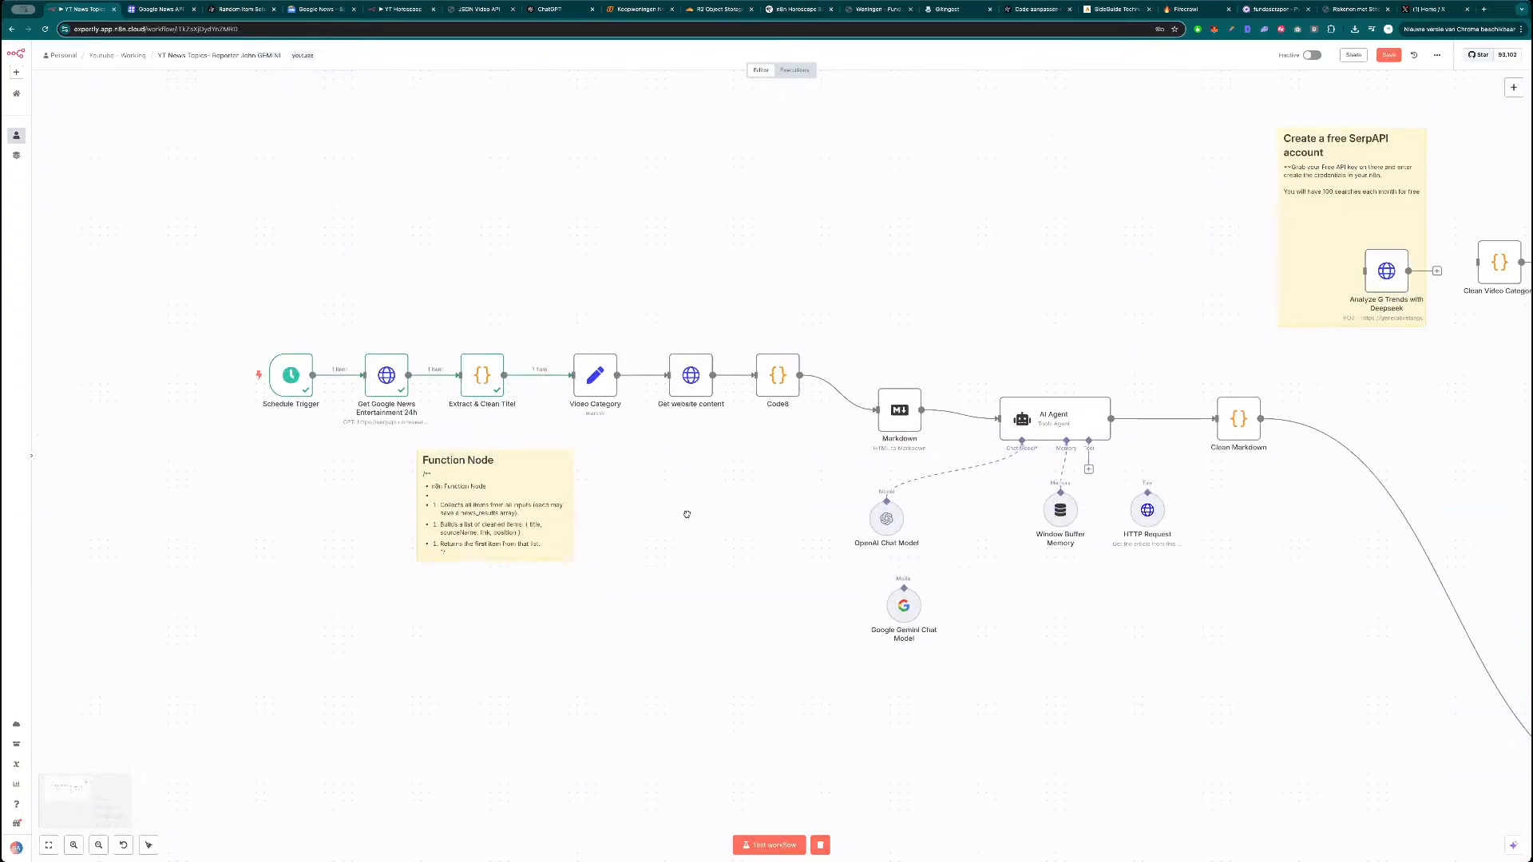
Check the title mapping in the Video Category node, test the node and return to the canvas.
double_click(596, 381)
key(Escape)
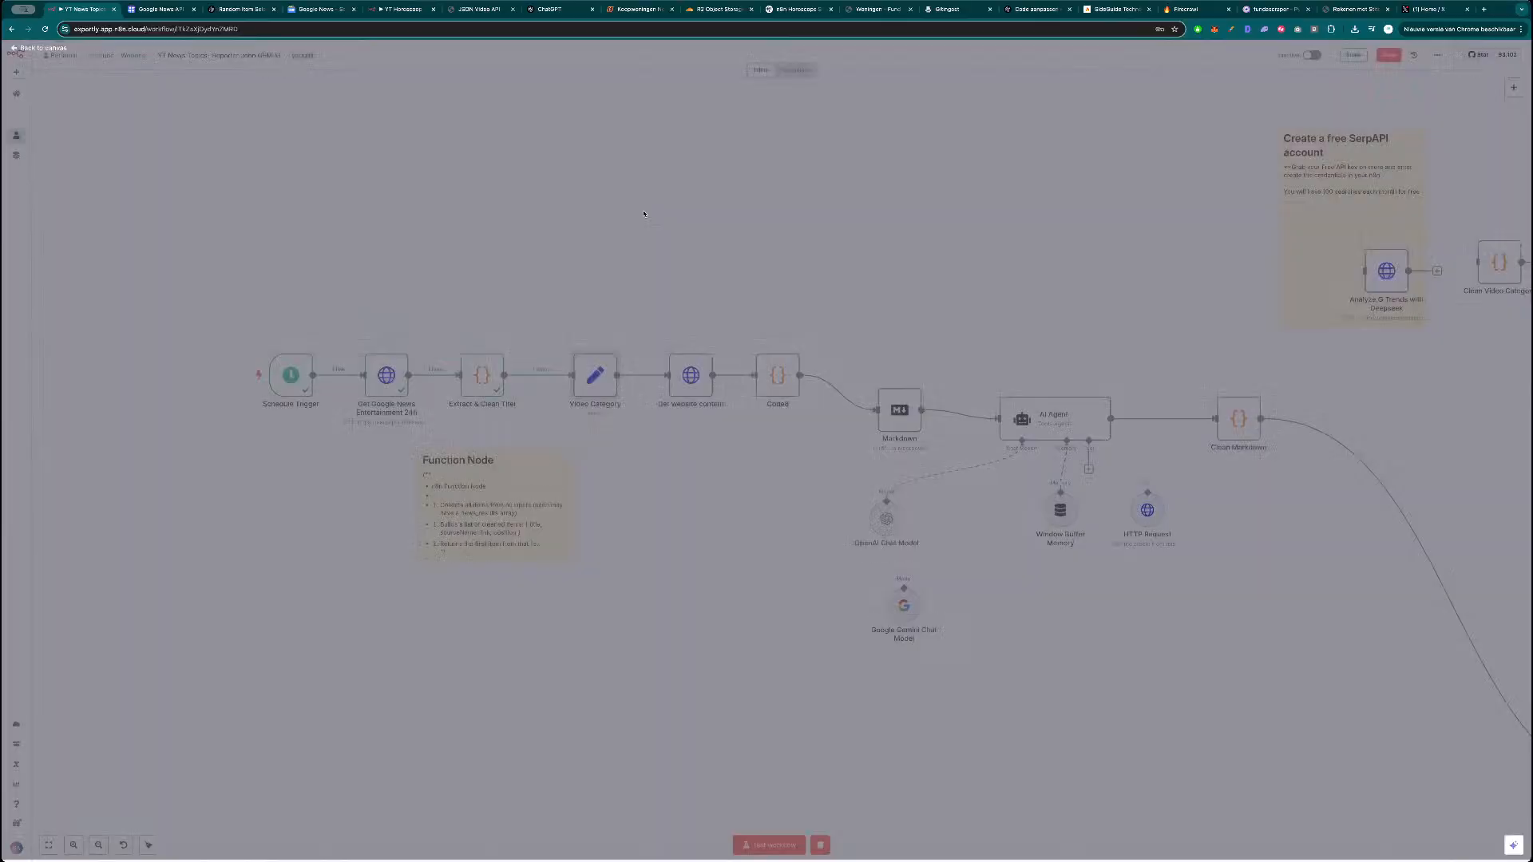
double_click(595, 382)
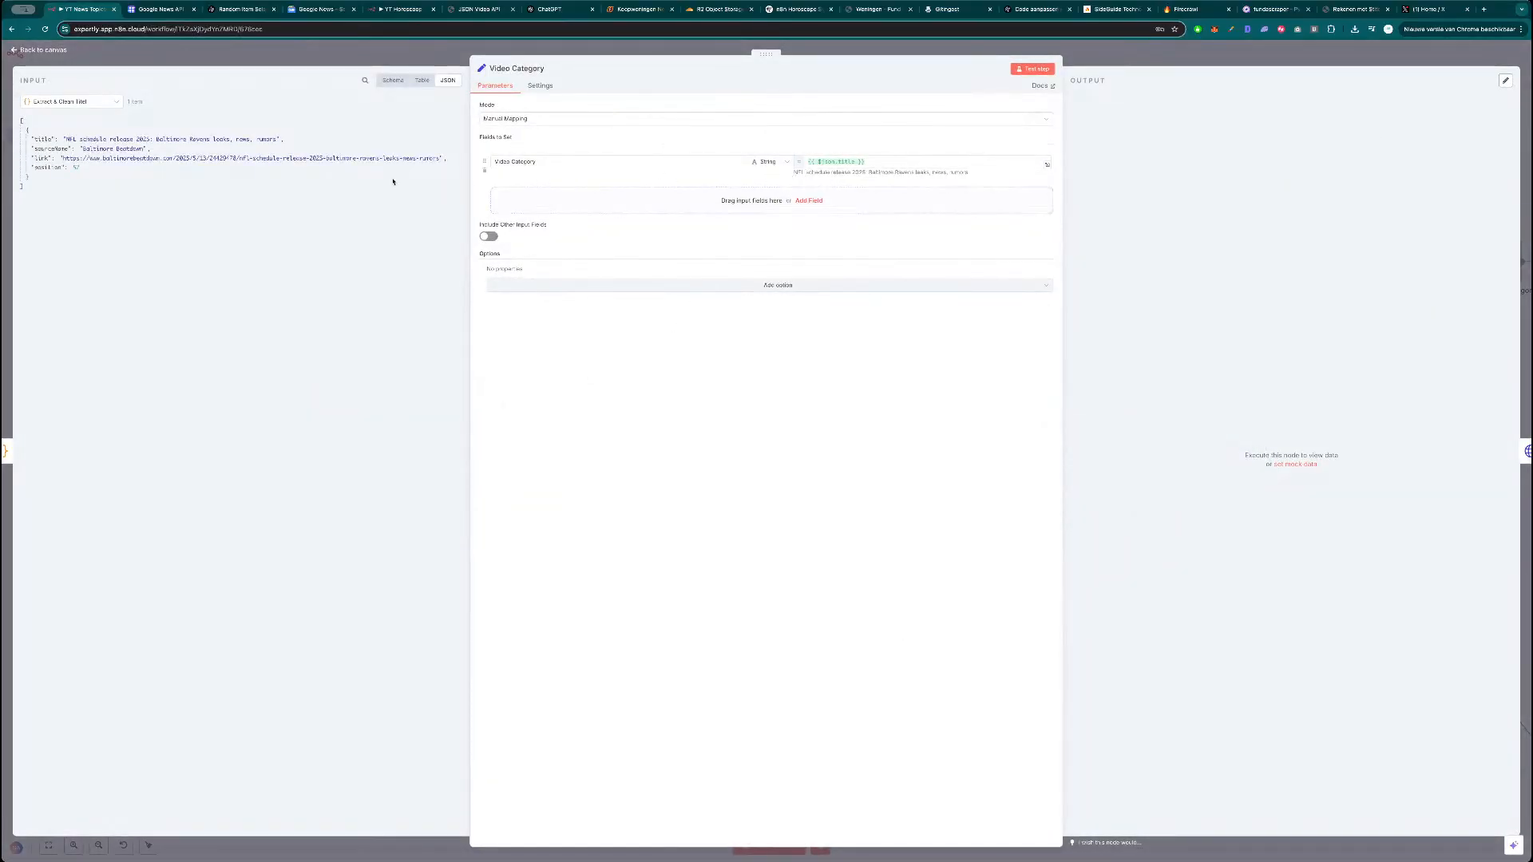
drag(111, 142, 845, 173)
click(1034, 70)
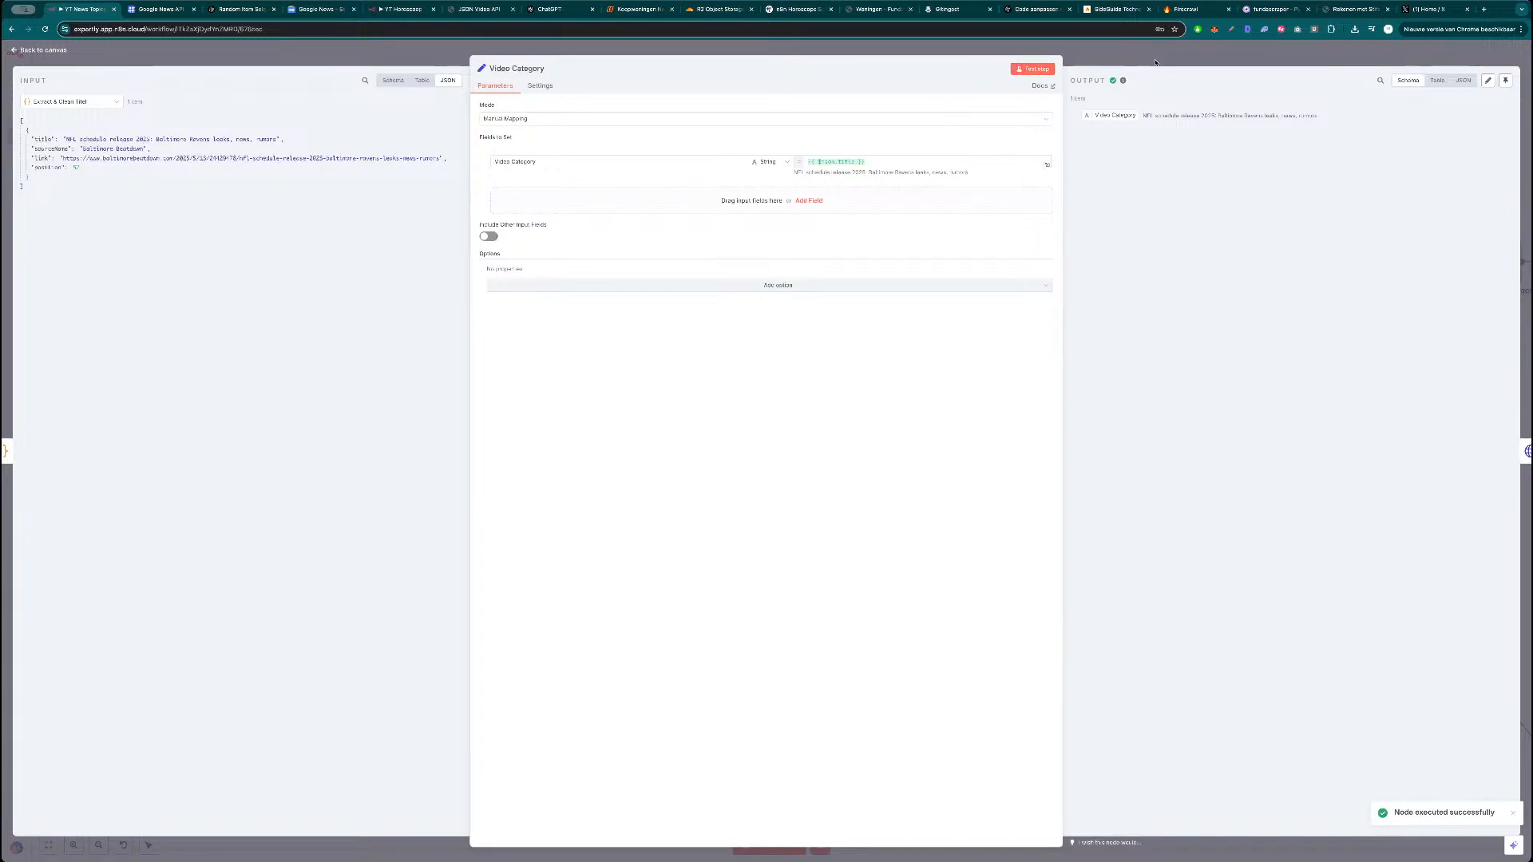
key(Escape)
Test the Get website content node, view its output as JSON and return to the canvas.
double_click(699, 388)
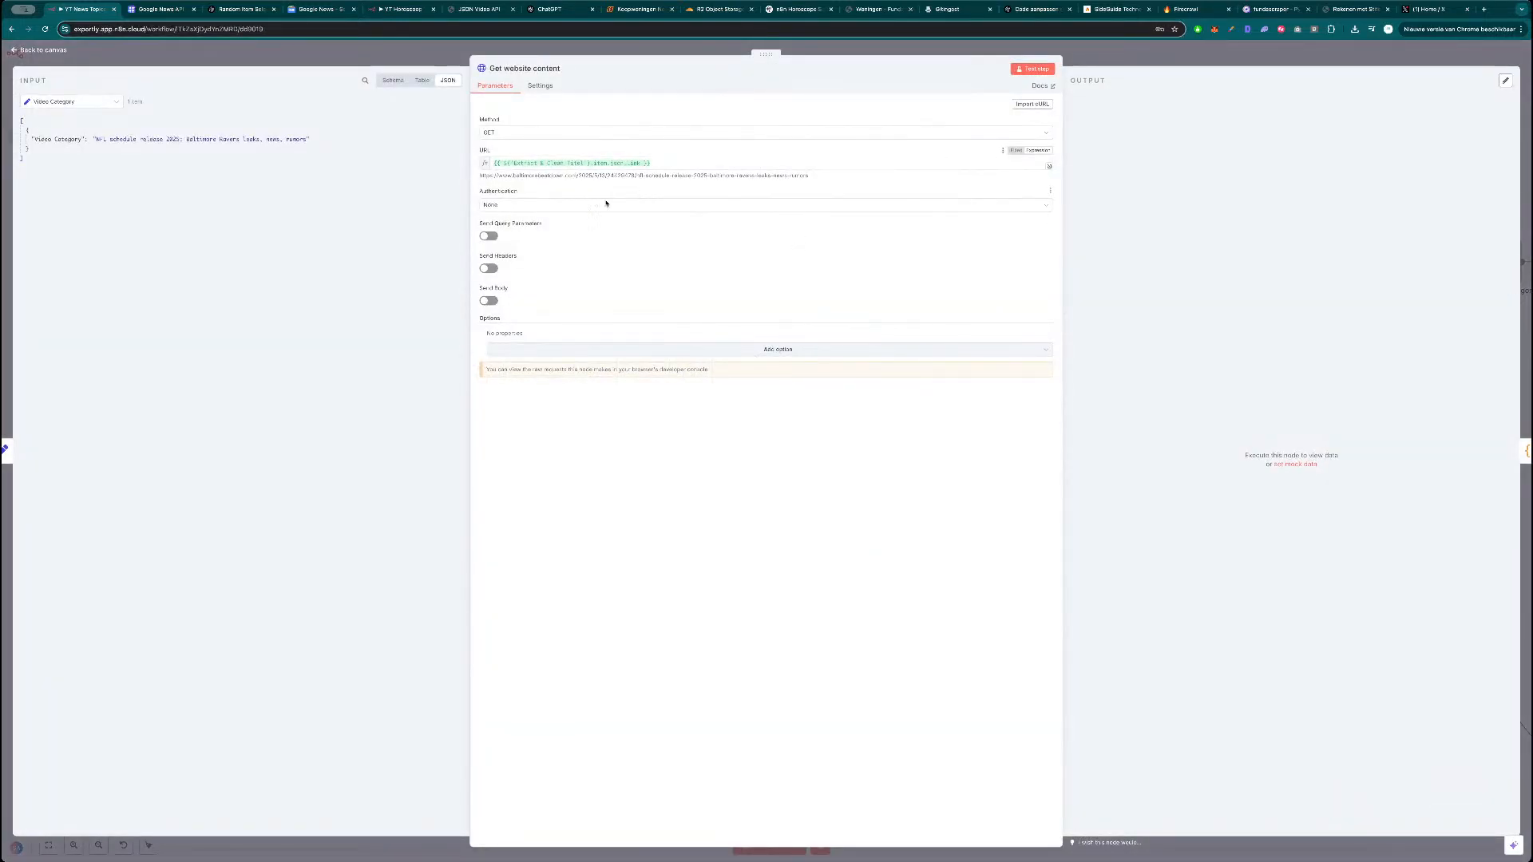
click(1033, 69)
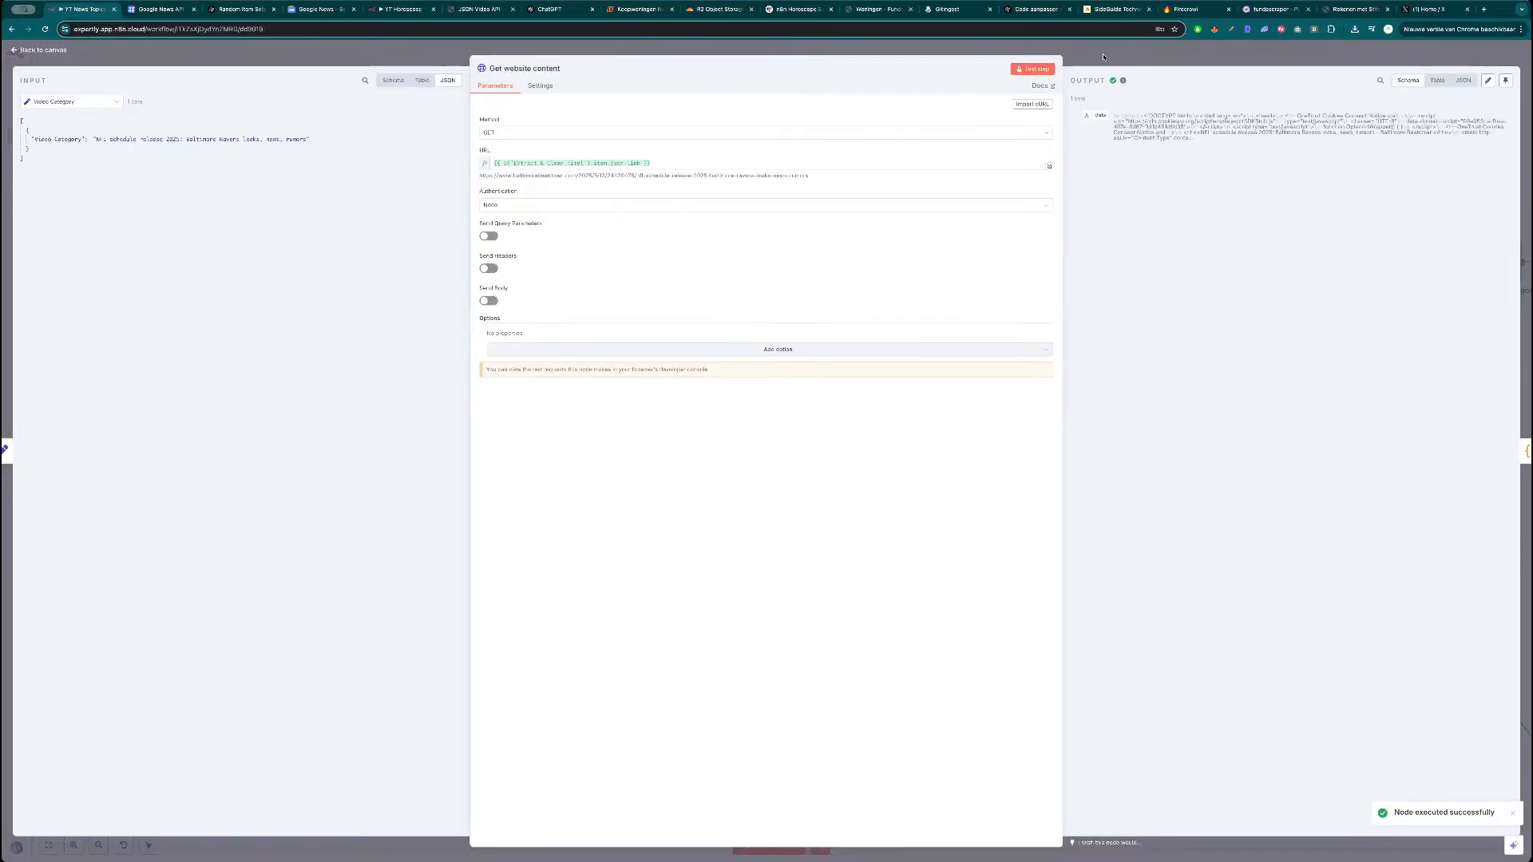
click(1458, 82)
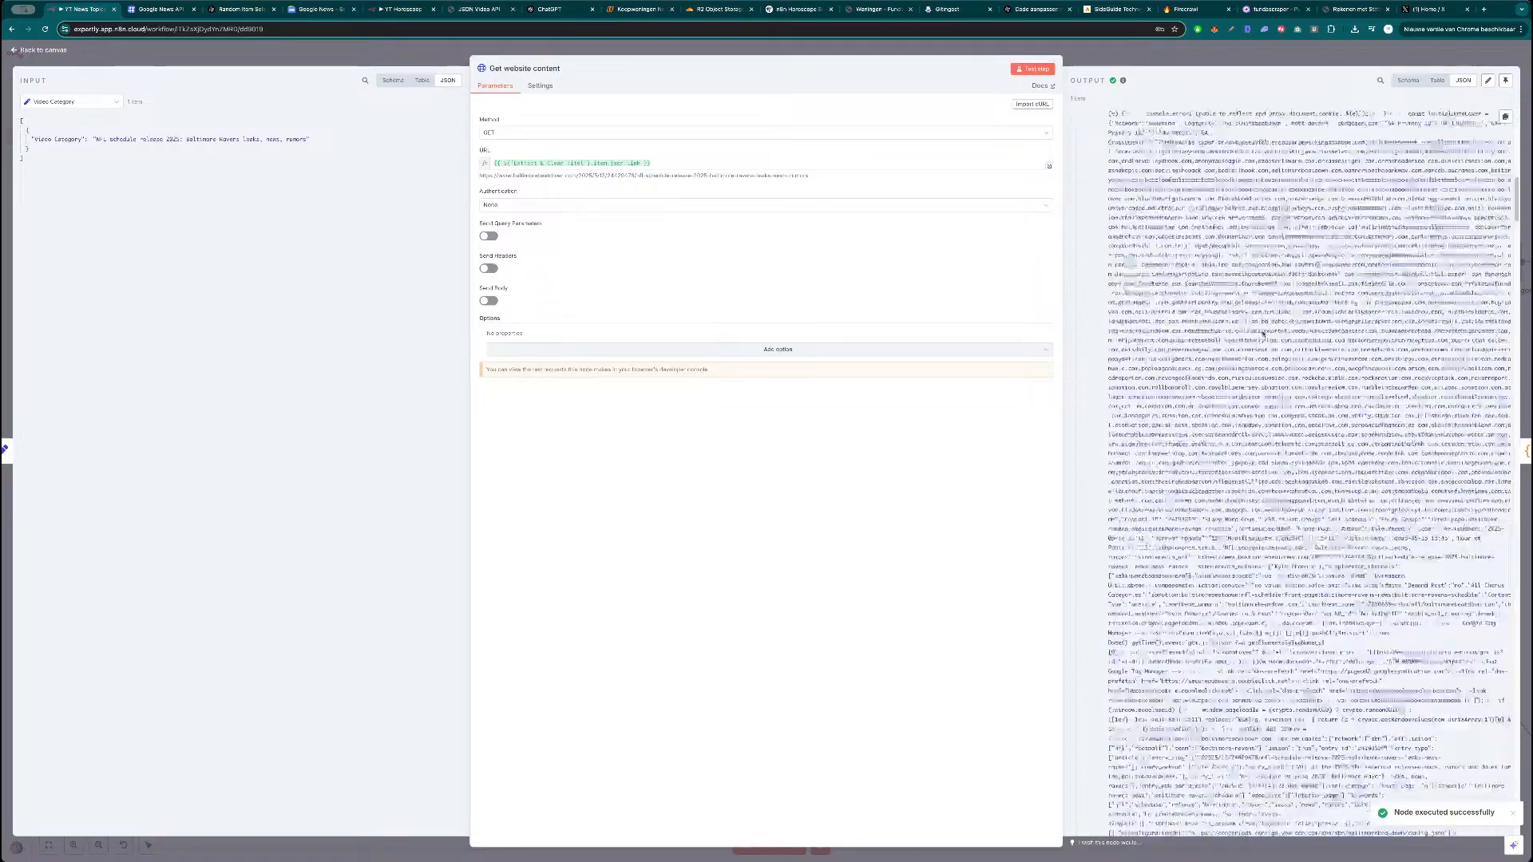
click(1191, 55)
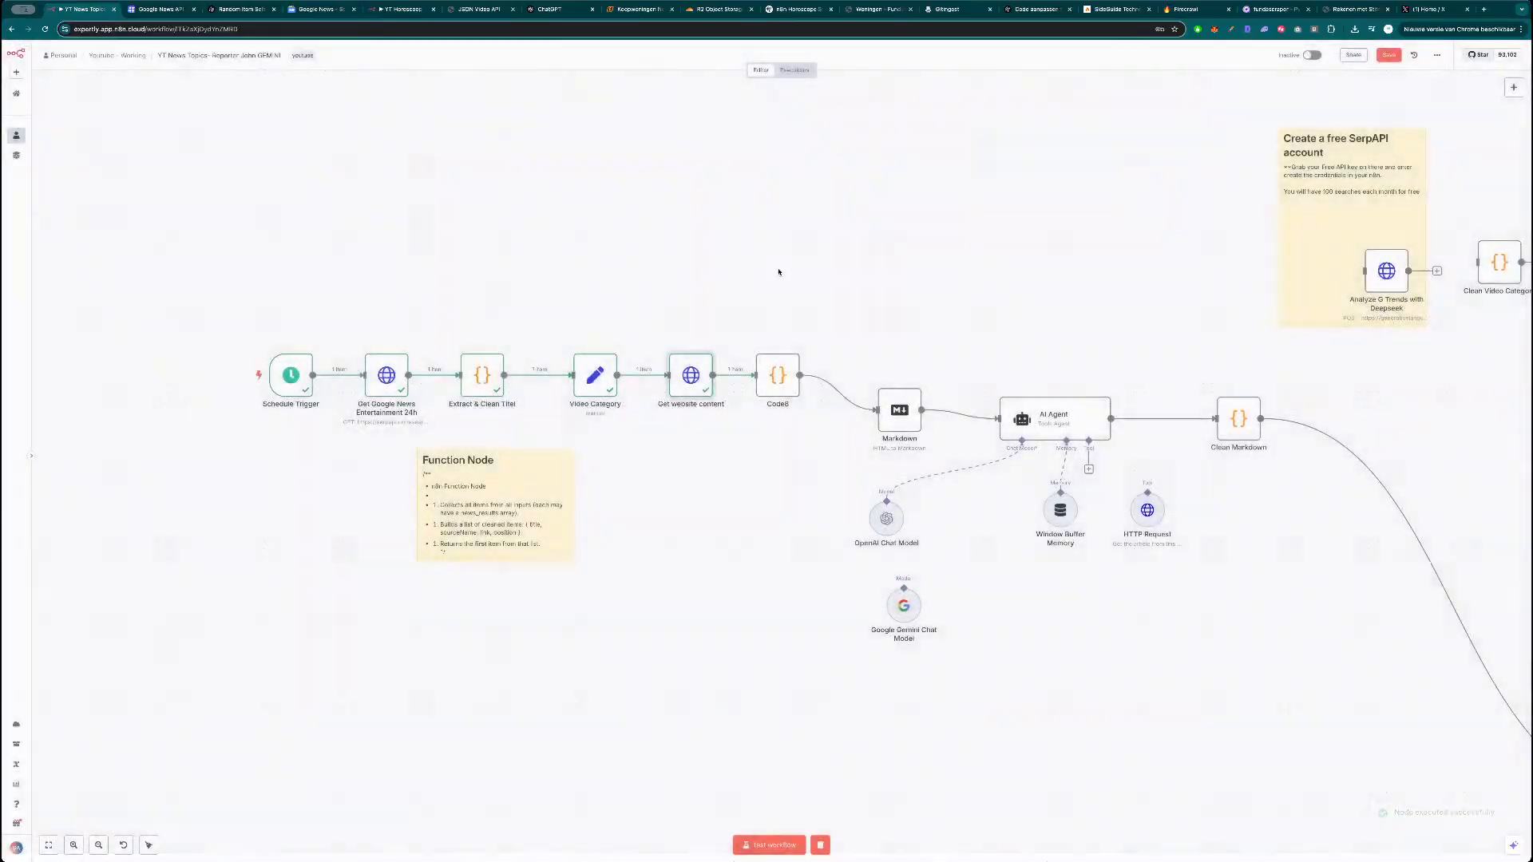
Look over the code in the Code8 node and rename the node "Clean the HTML".
double_click(784, 378)
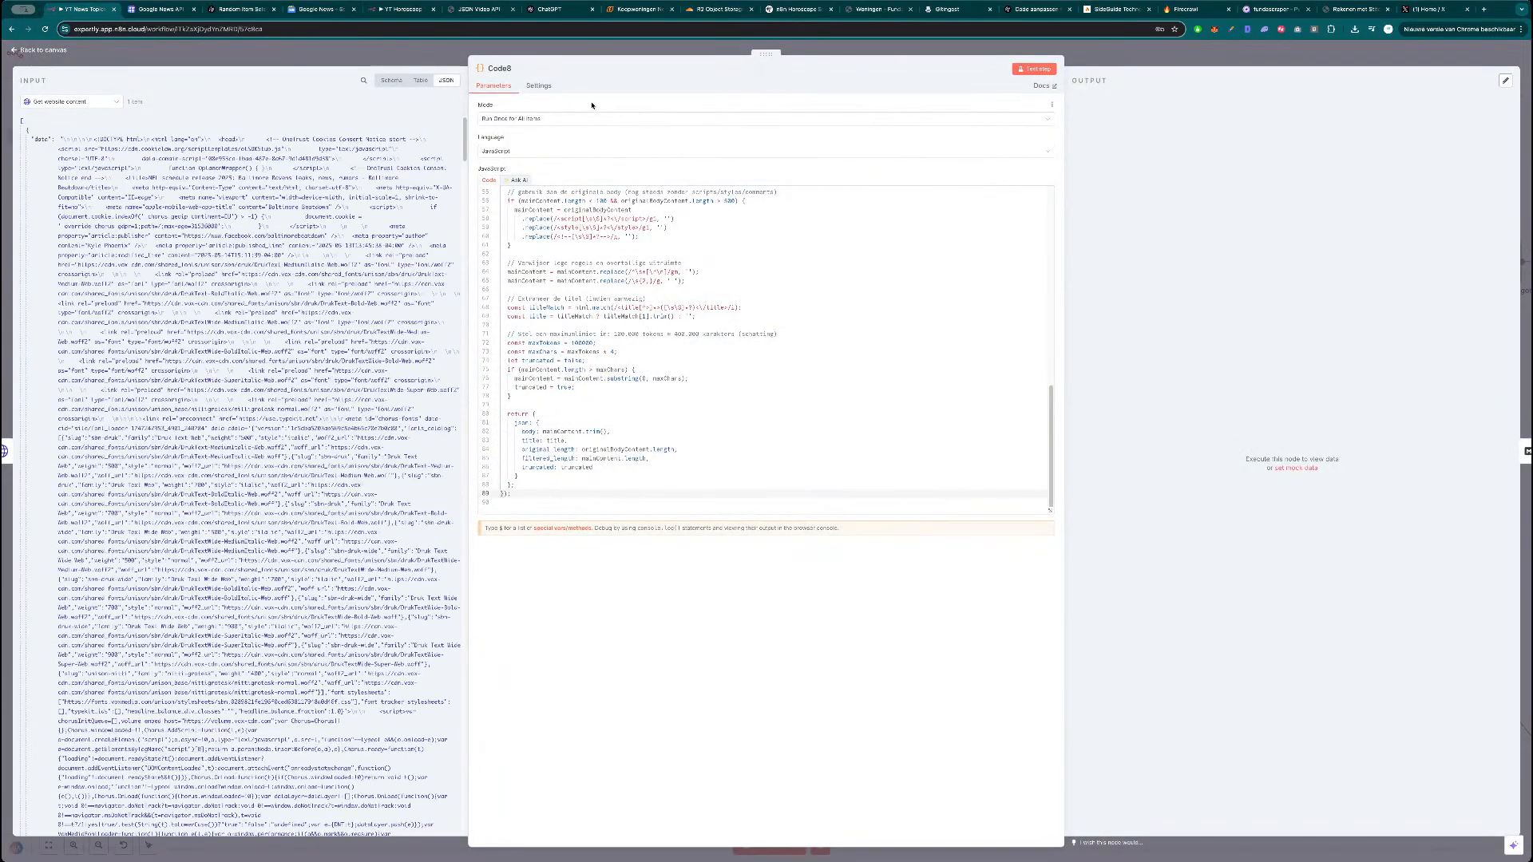
scroll(638, 341, up, 10)
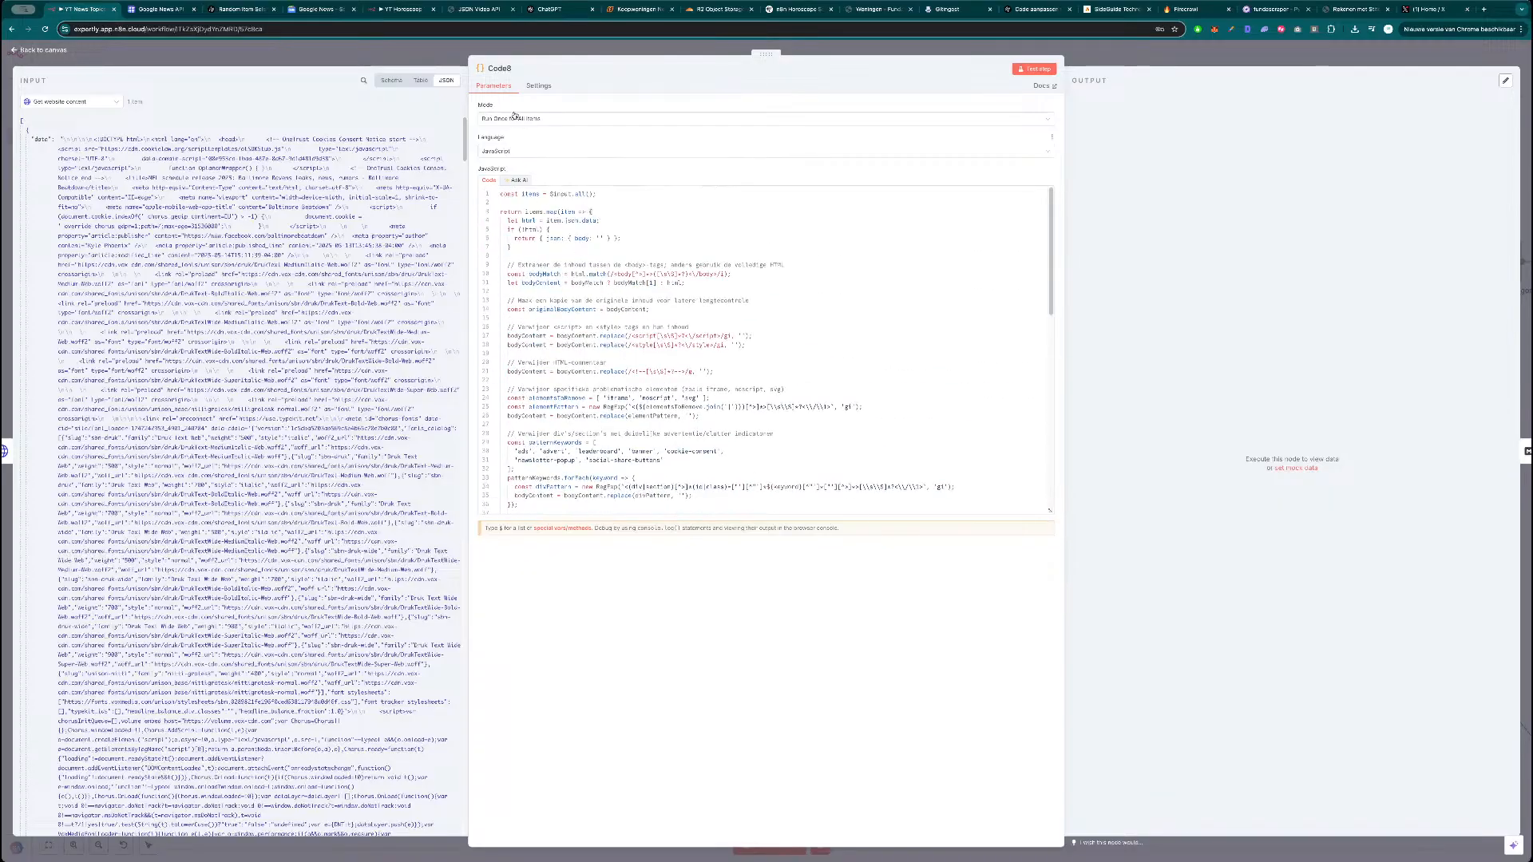
click(505, 70)
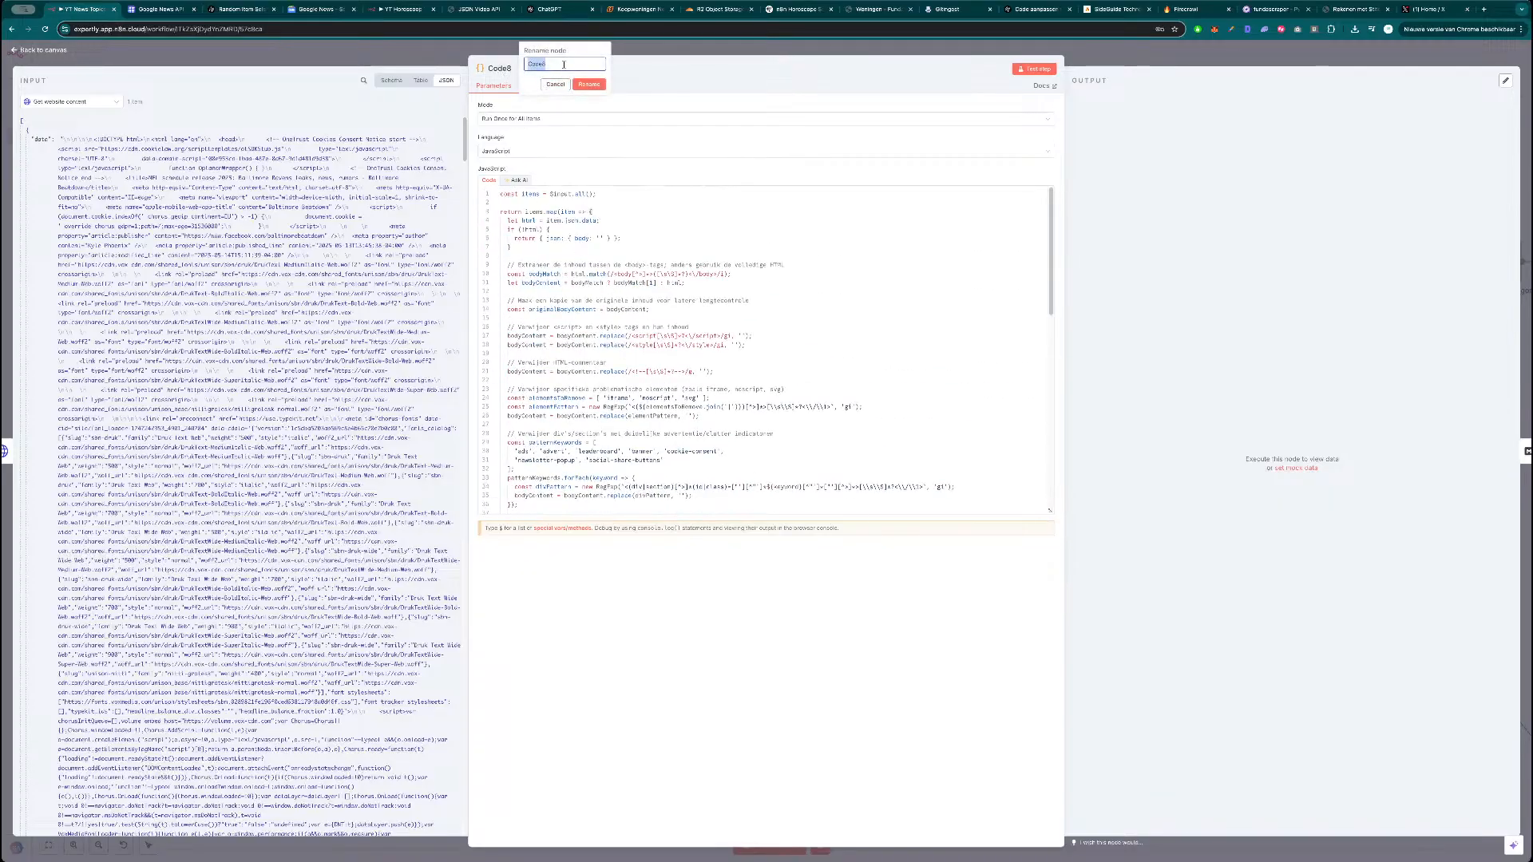
text(Clean the HTML)
key(Return)
Test the Clean the HTML node, review its output through to the end and return to the canvas.
scroll(766, 352, down, 10)
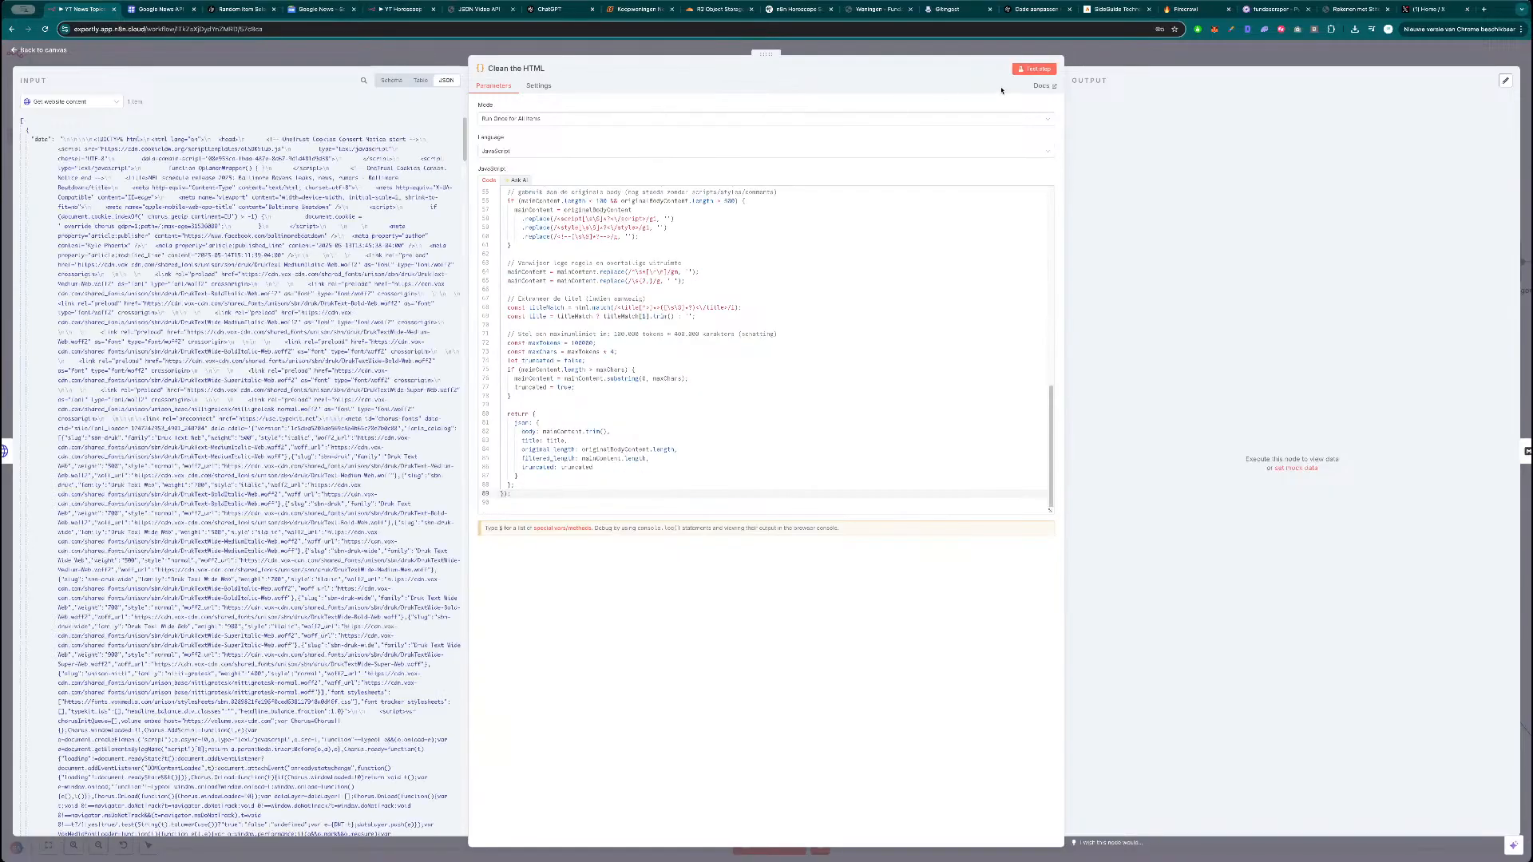
click(1052, 71)
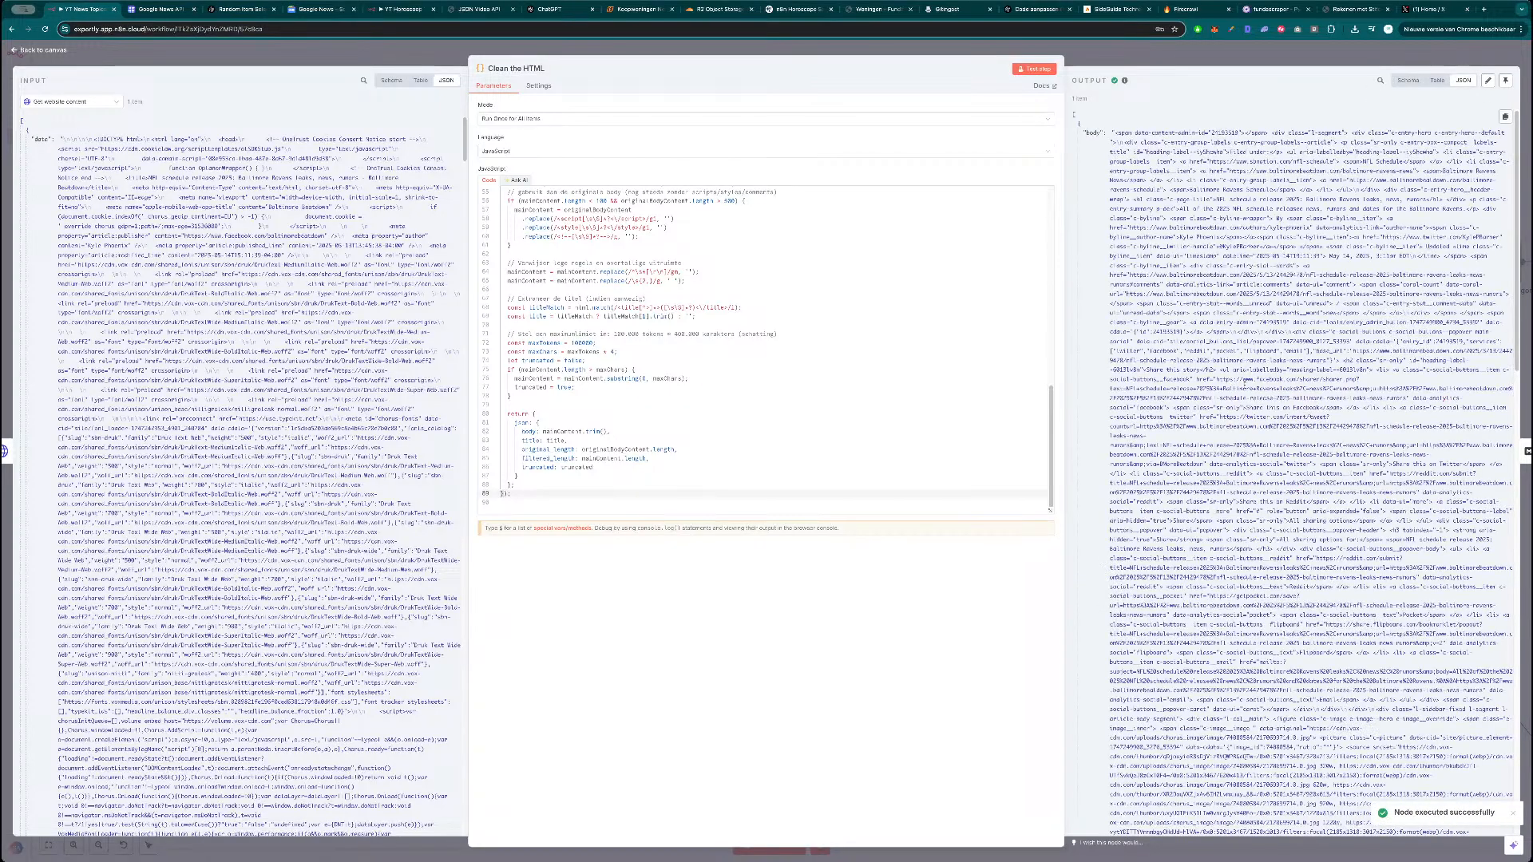
scroll(1226, 388, down, 20)
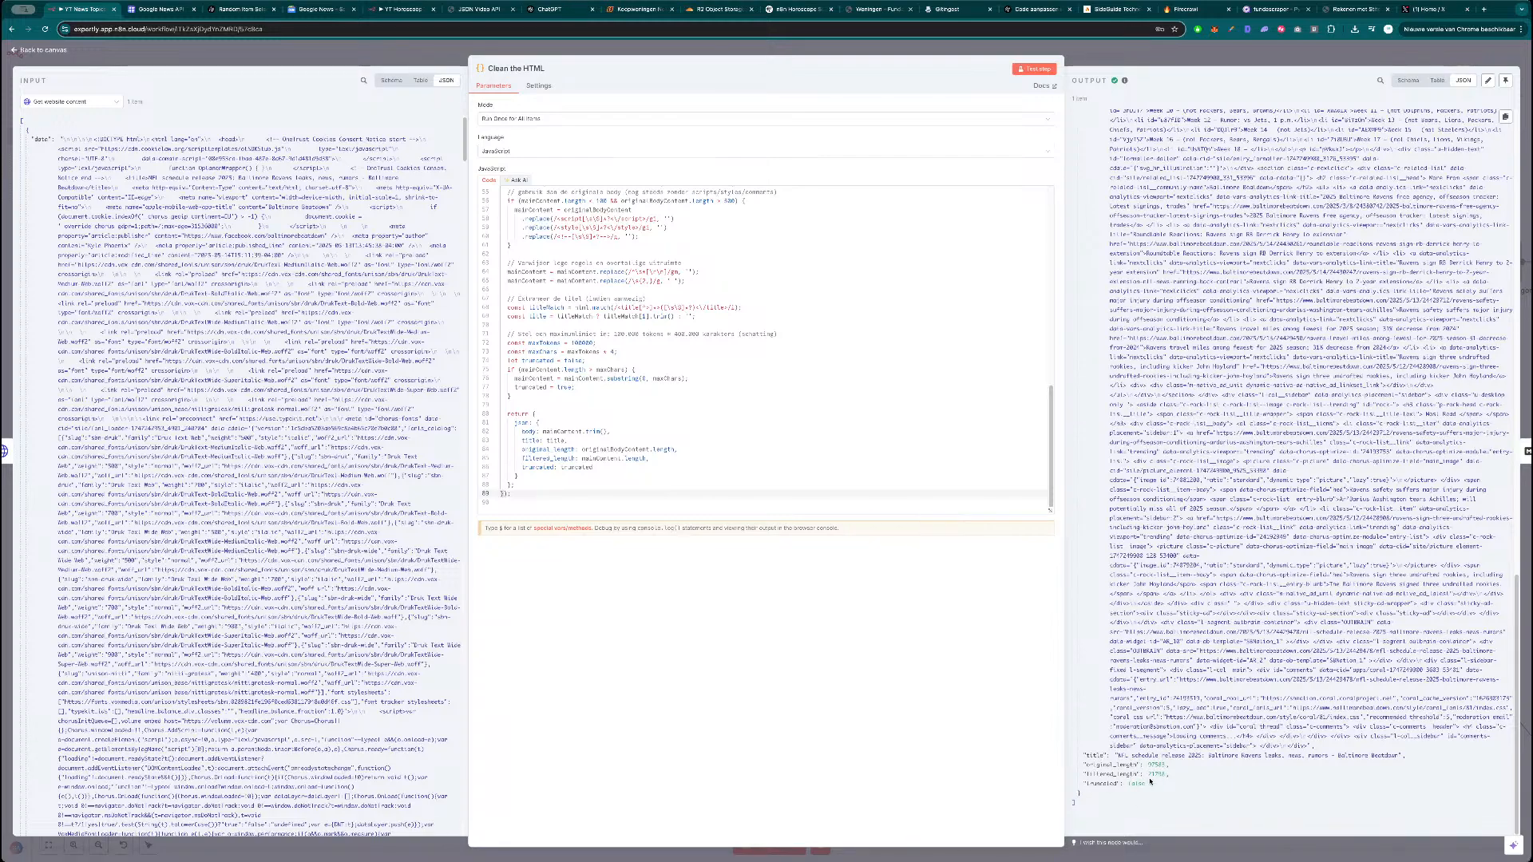
click(1192, 52)
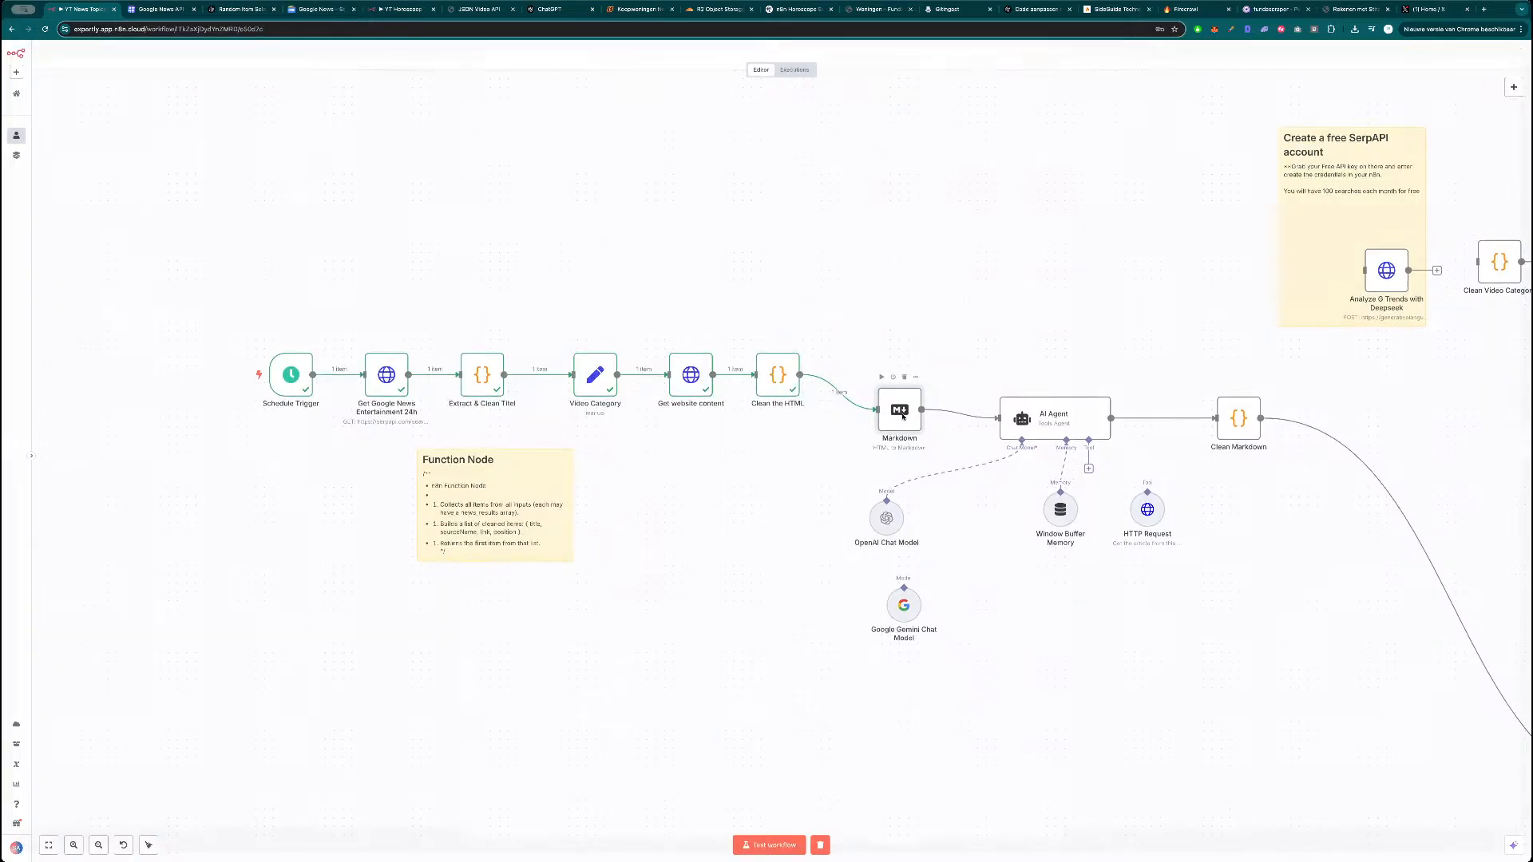
Test the Markdown node, review the converted output and return to the canvas.
double_click(903, 416)
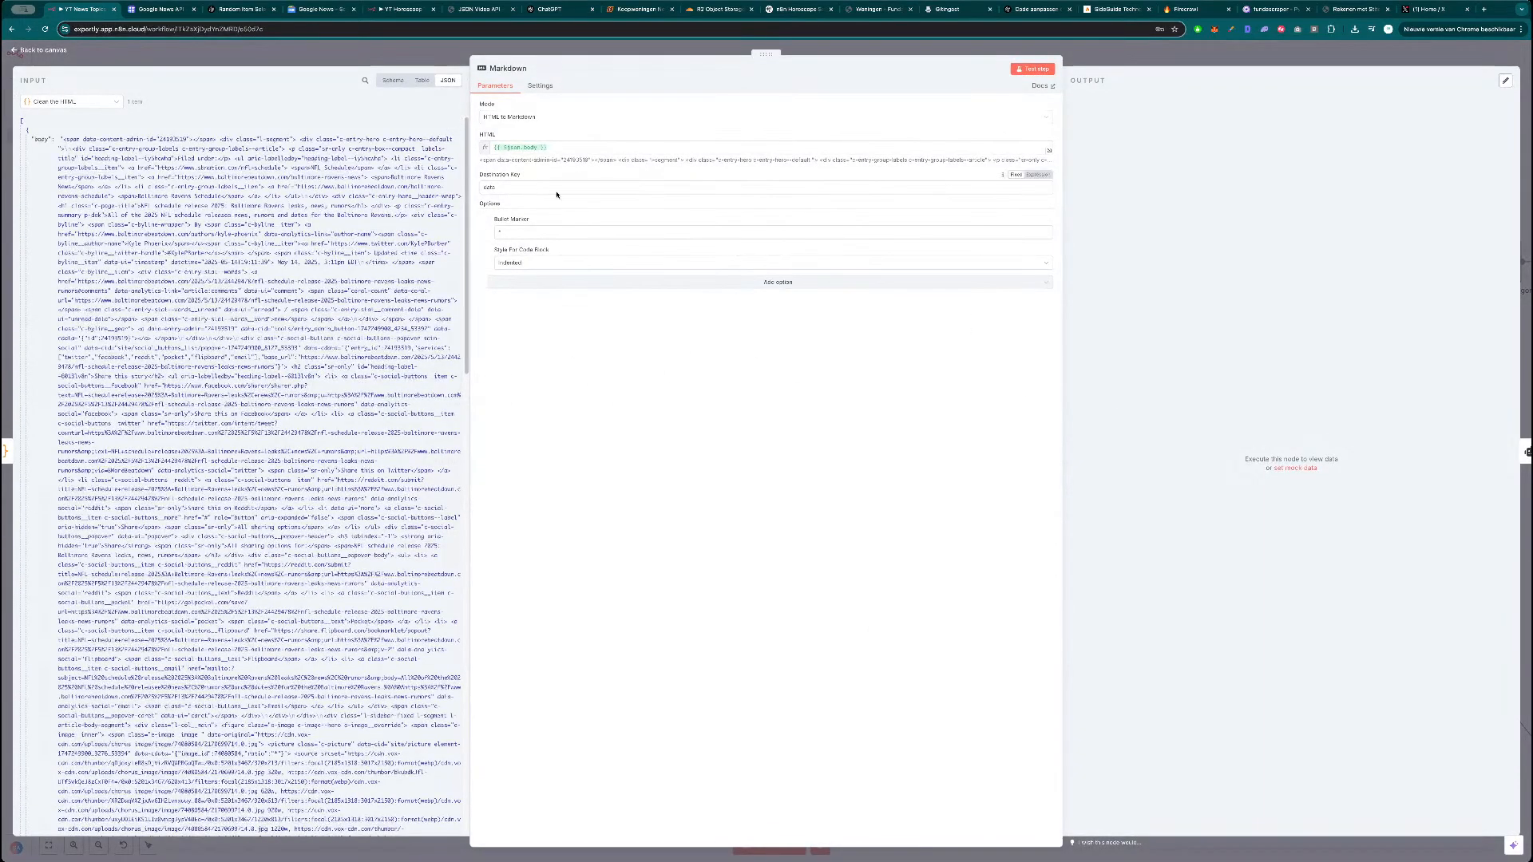
click(1031, 71)
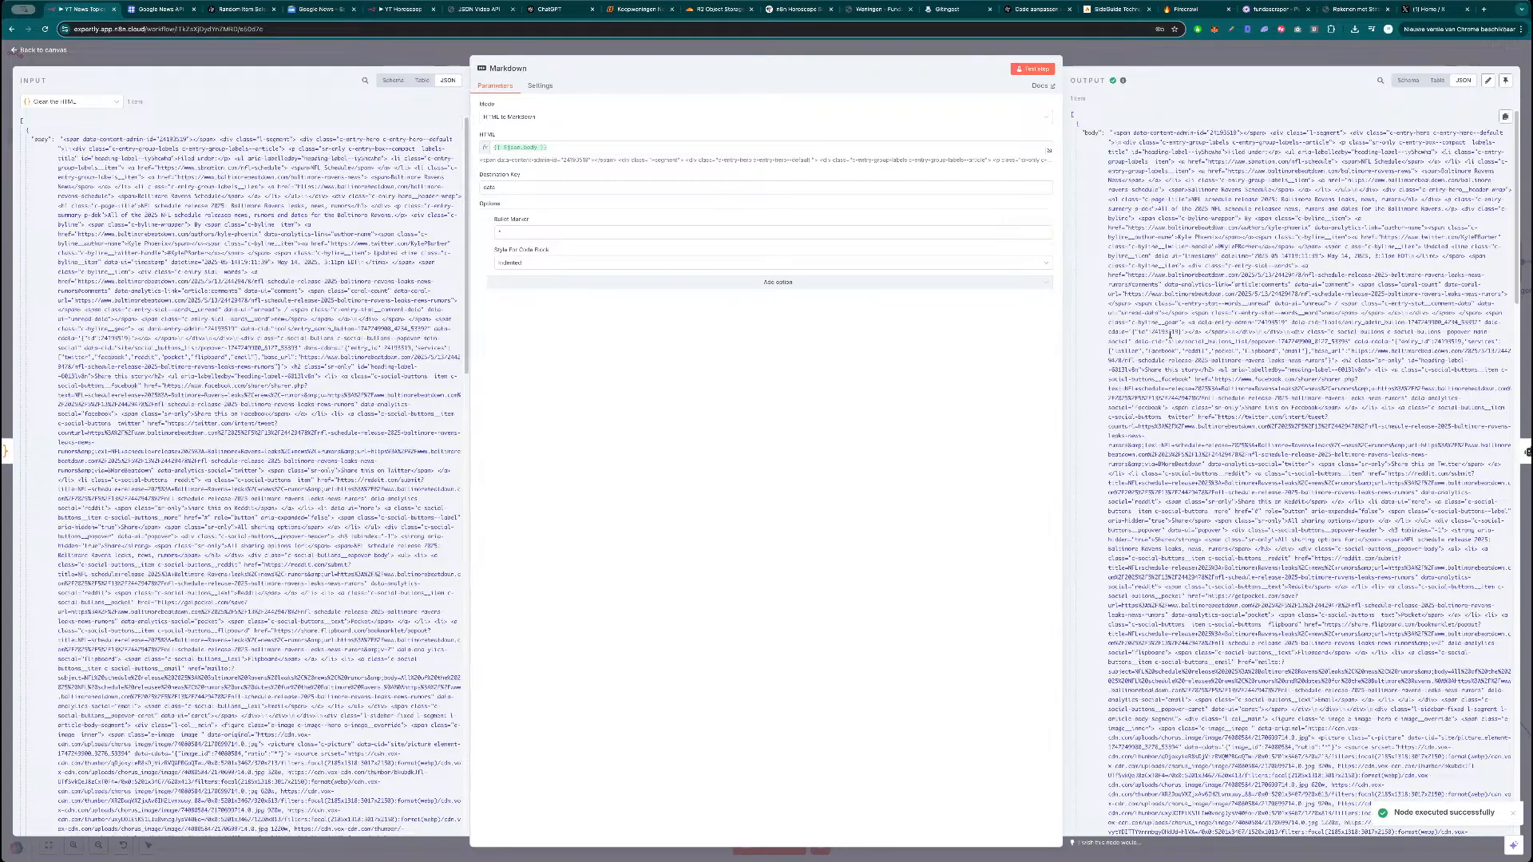
scroll(1191, 386, down, 15)
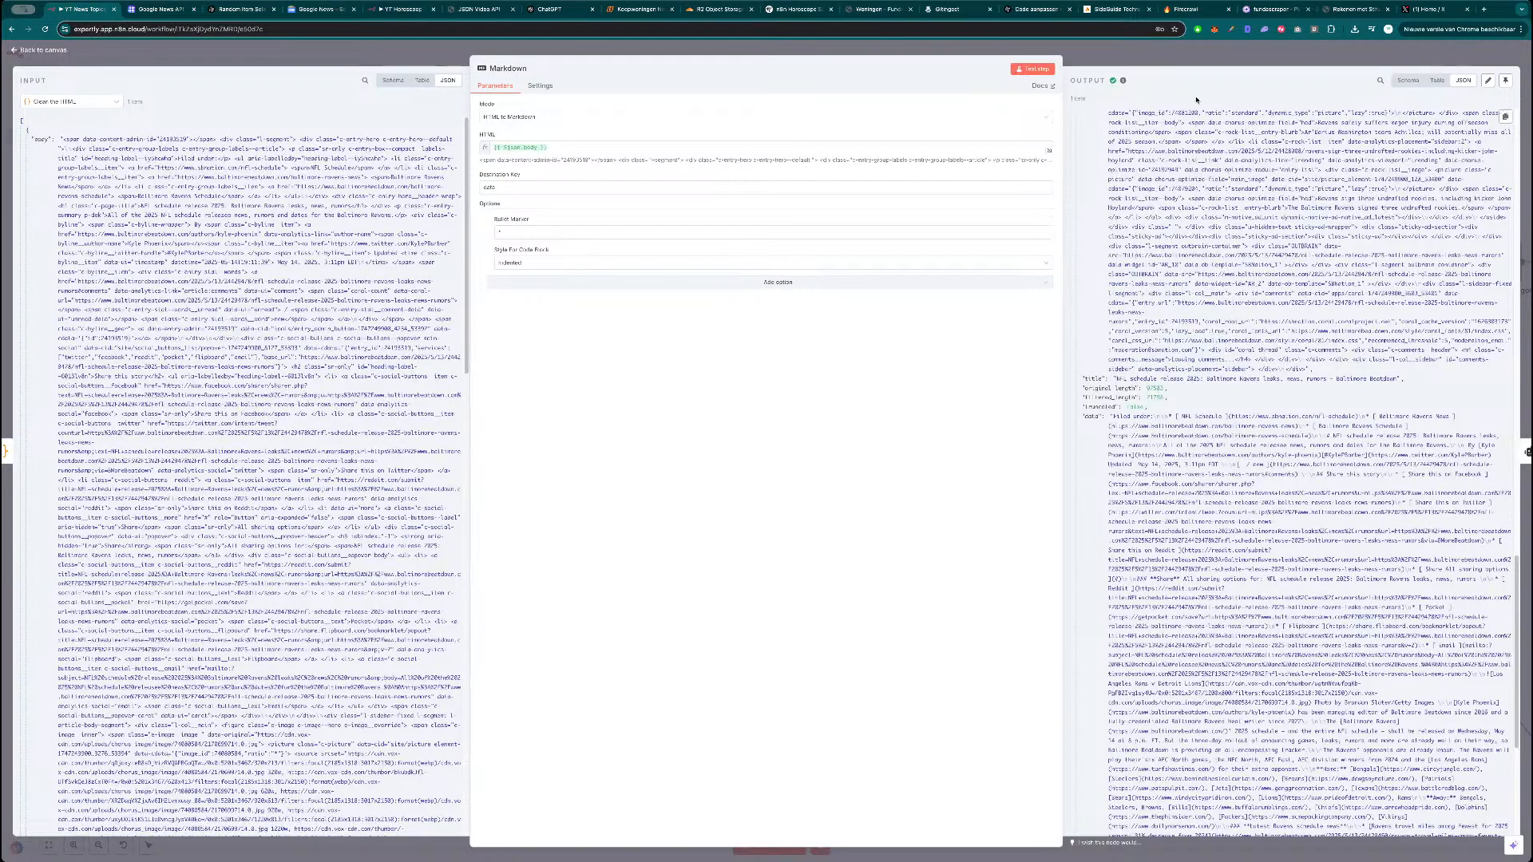
key(Escape)
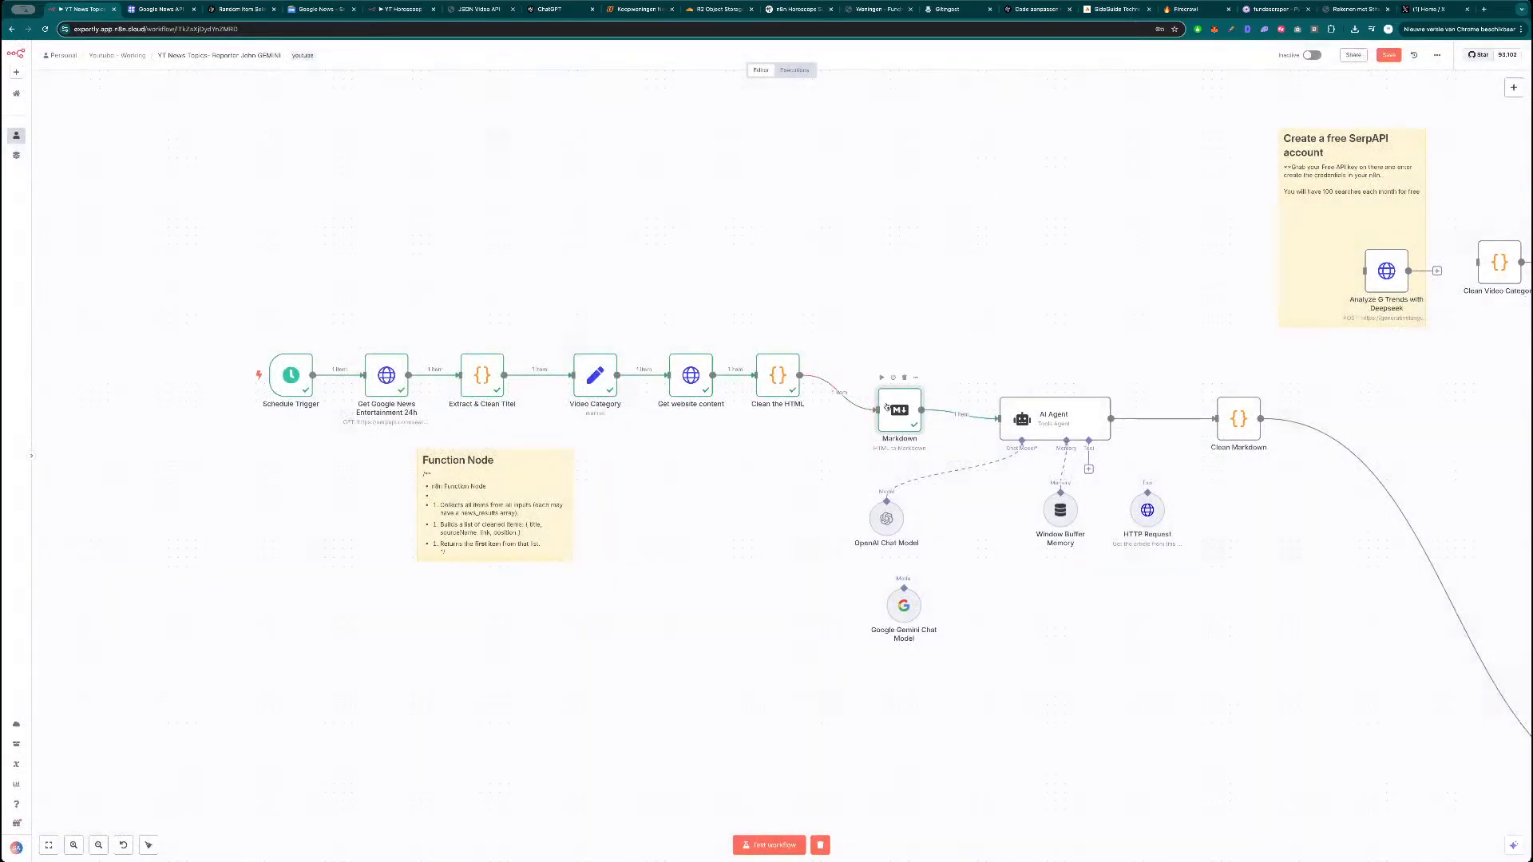
Move the Markdown and AI Agent nodes up into line with the preceding row of nodes.
drag(902, 410, 884, 376)
click(991, 343)
drag(1074, 426, 1061, 380)
Set the OpenAI Chat Model node's model to gpt-4.1 and remove its Maximum Number of Tokens option.
double_click(887, 519)
click(559, 143)
click(555, 163)
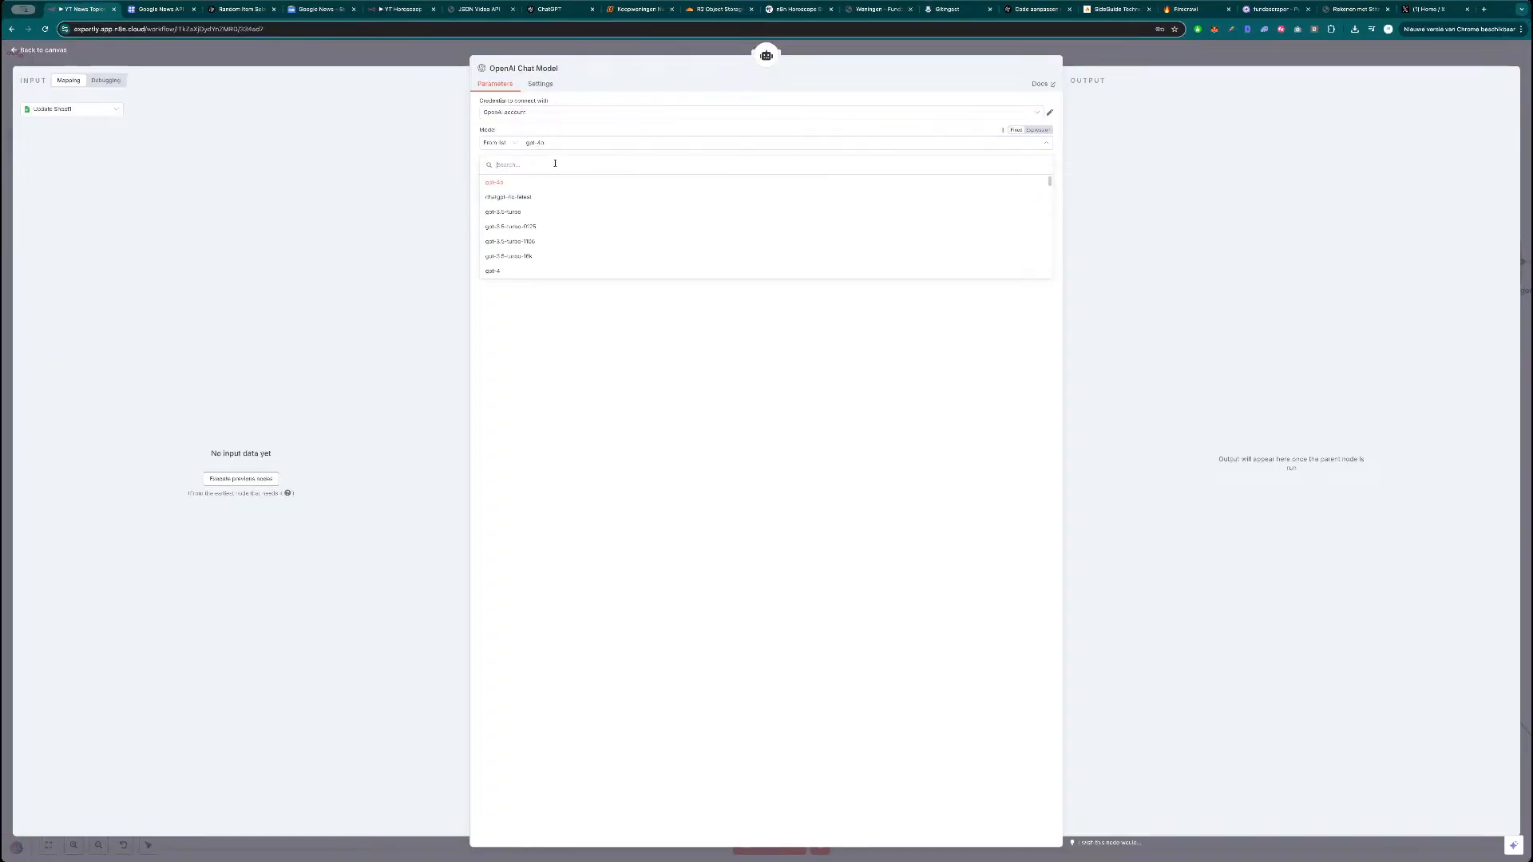
text(4.1)
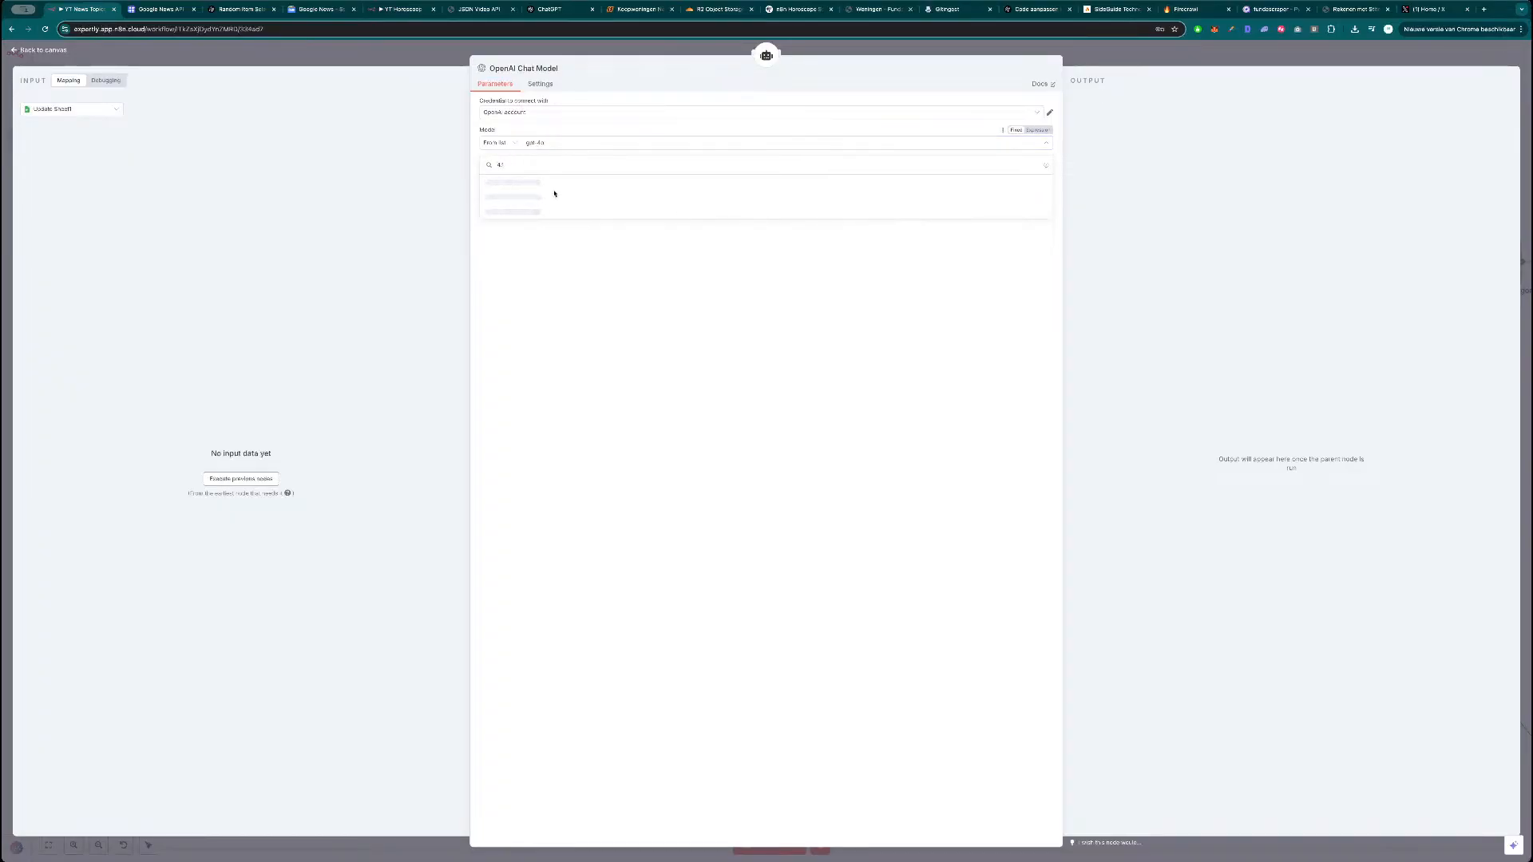
click(571, 187)
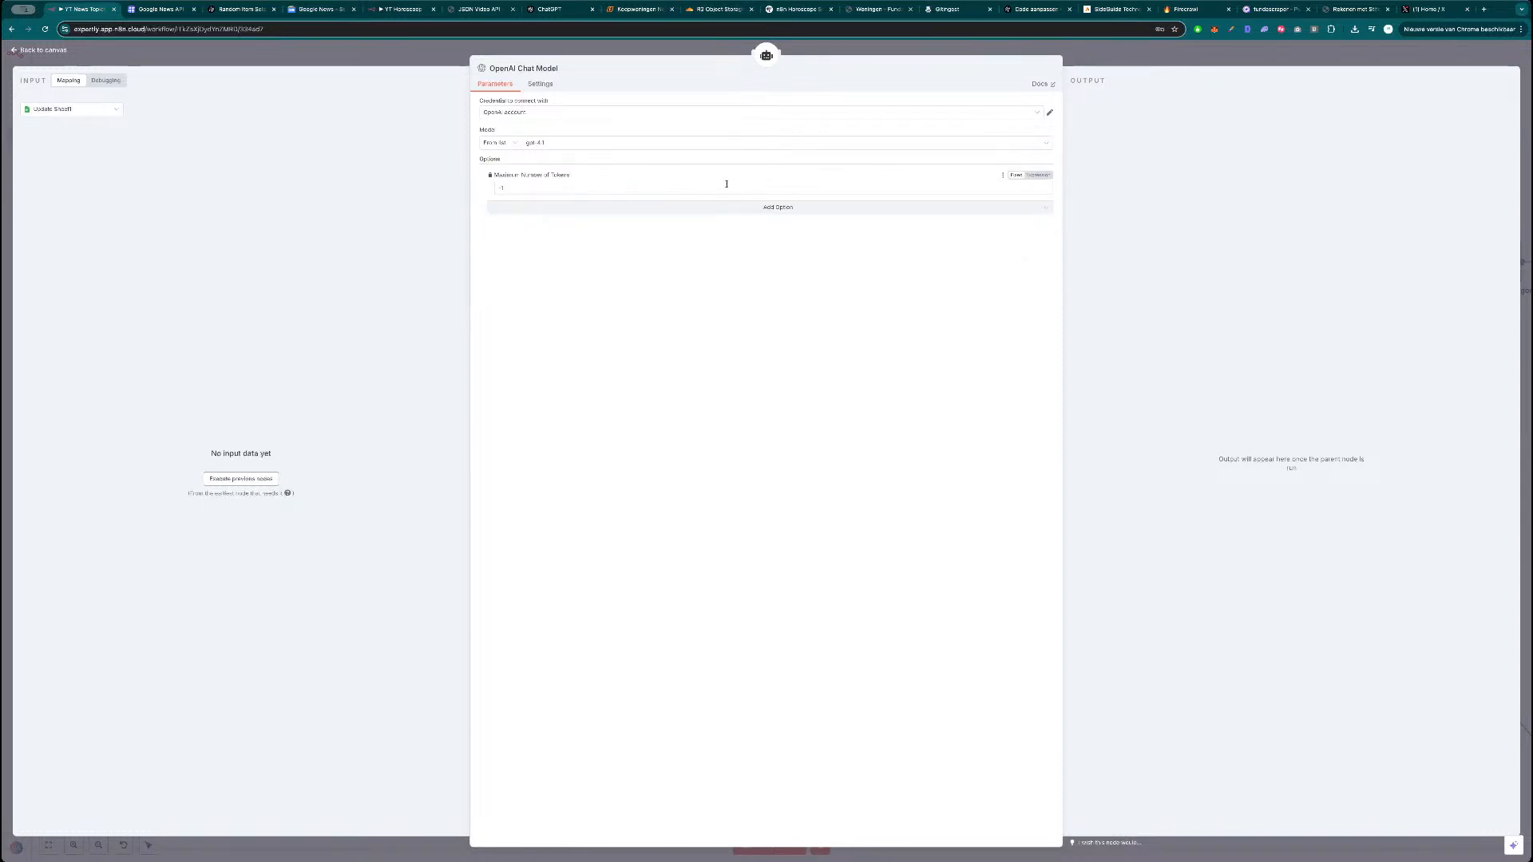
click(490, 179)
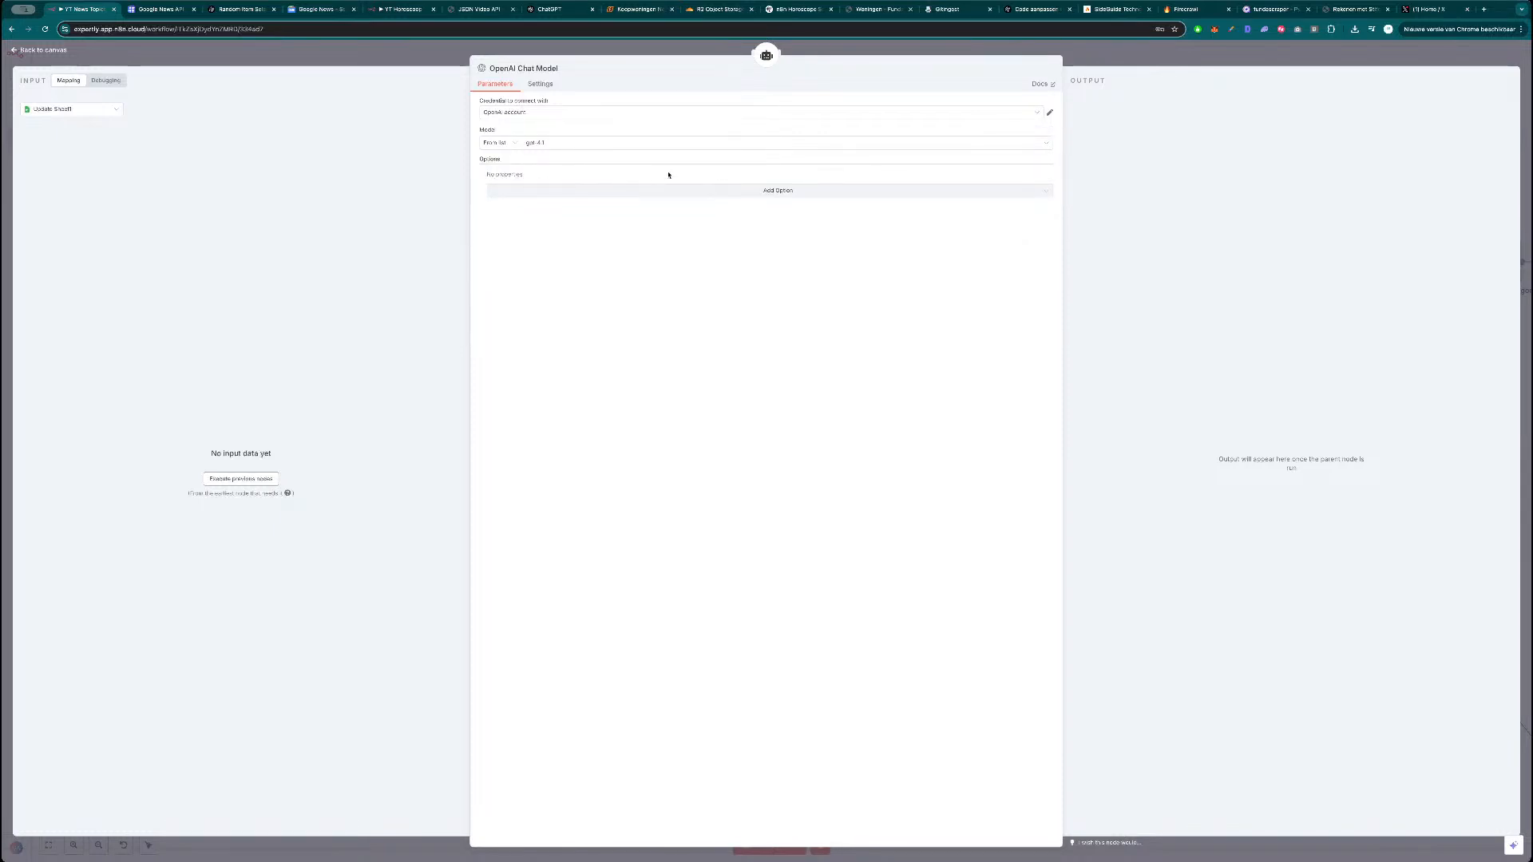
click(1151, 51)
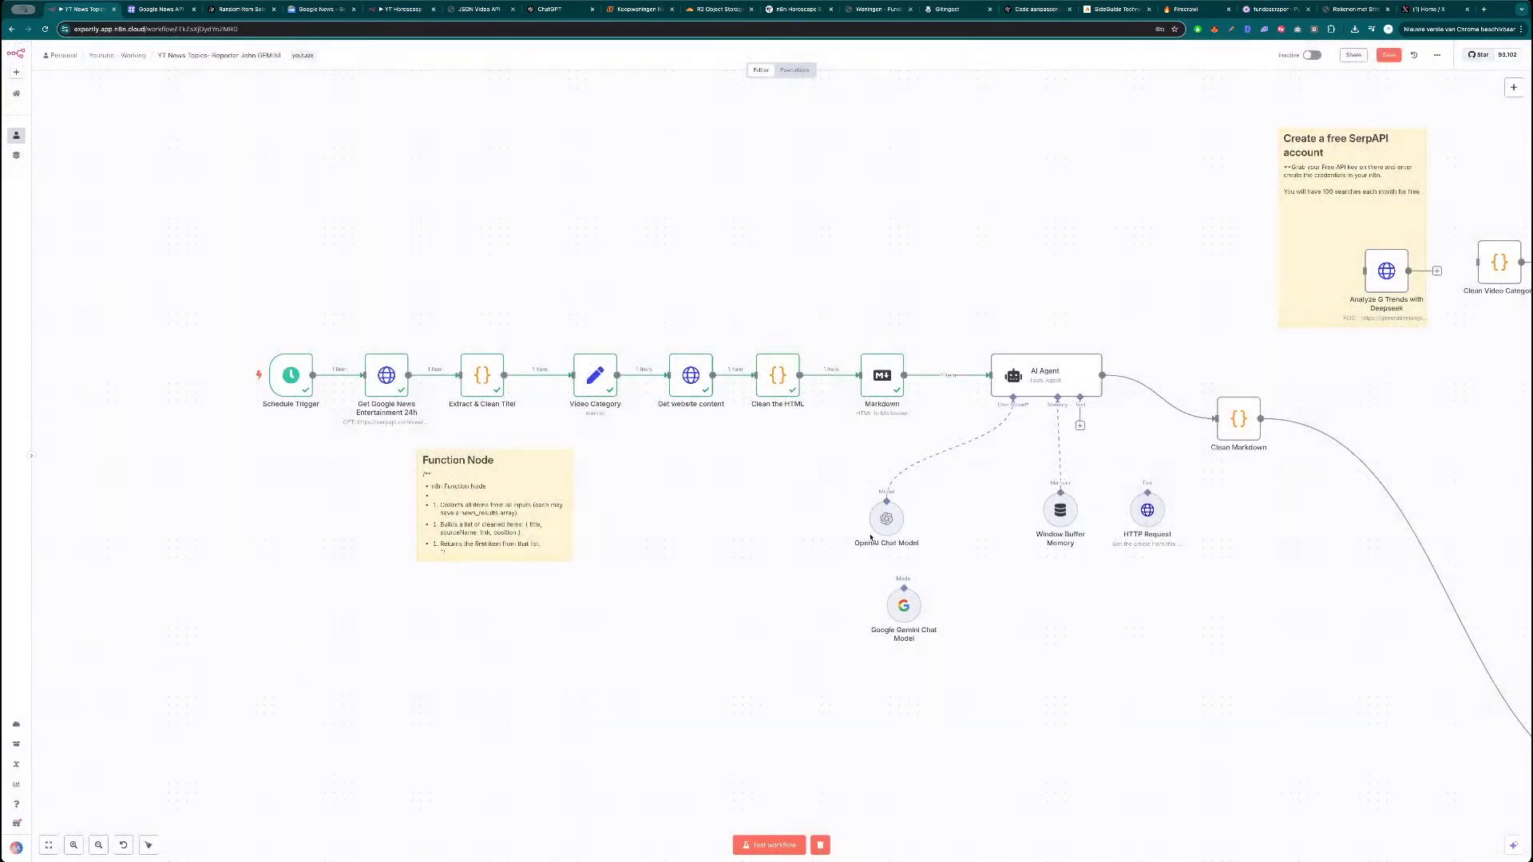
Move the OpenAI Chat Model and Window Buffer Memory nodes closer to the AI Agent, and view the memory node's settings.
drag(886, 509, 886, 492)
drag(1064, 514, 1047, 505)
double_click(1047, 505)
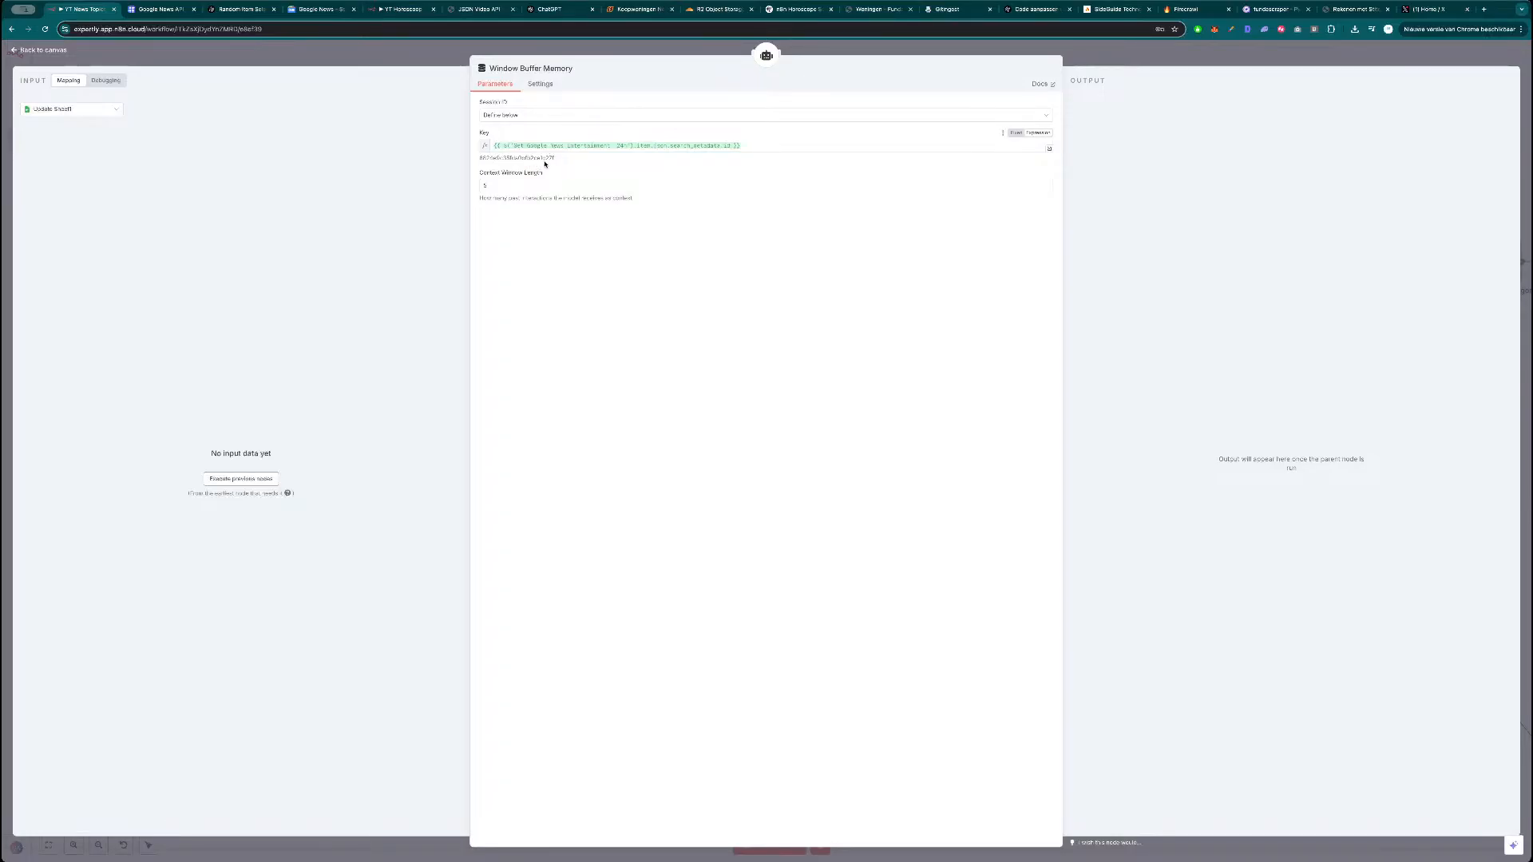
key(Escape)
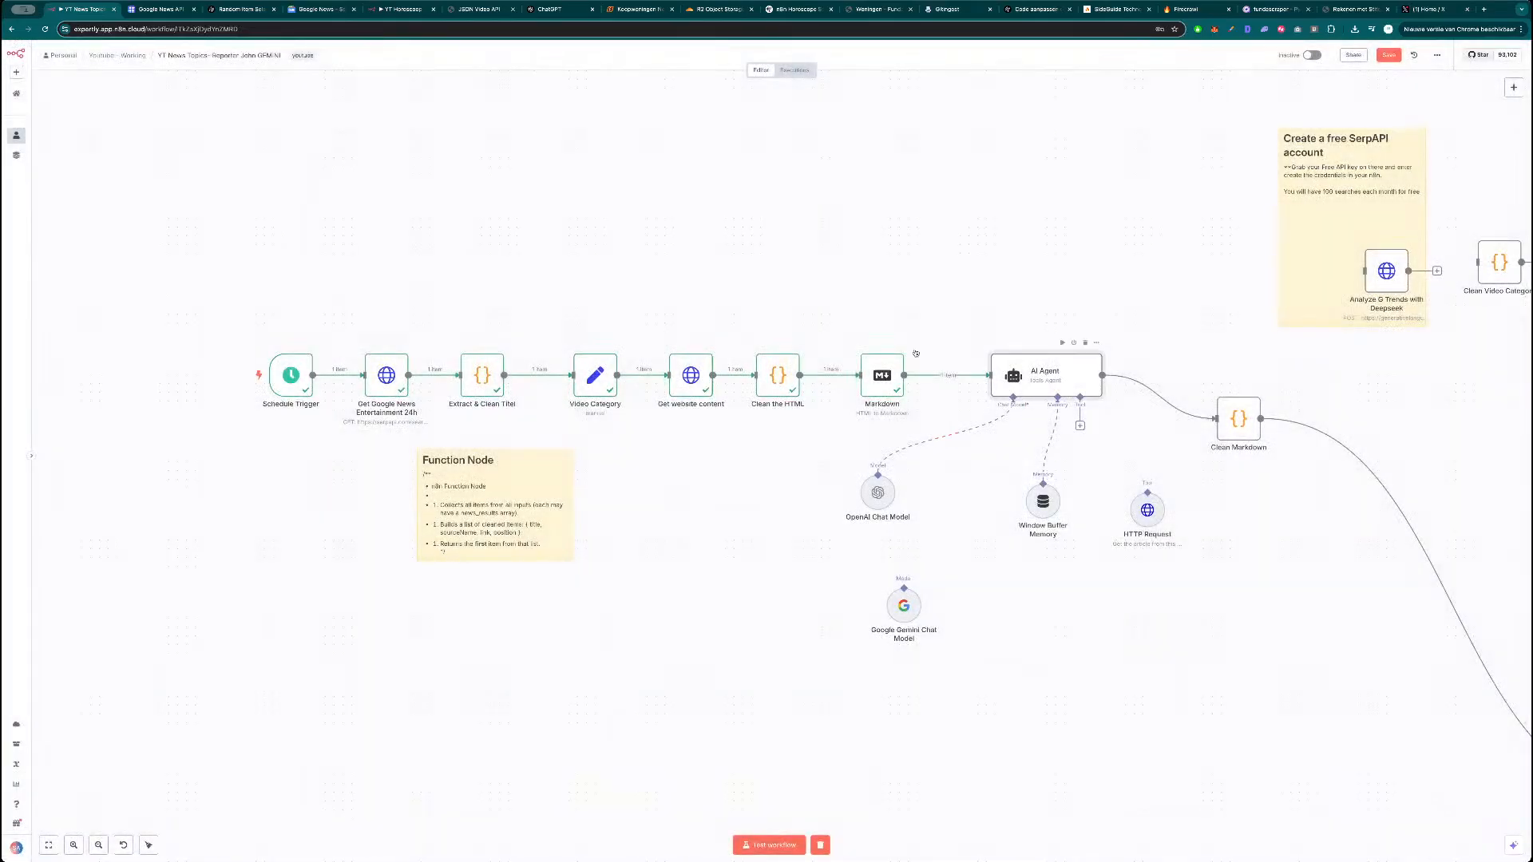
Open the AI Agent's user prompt in the full expression editor and copy its entire text.
double_click(1038, 372)
scroll(655, 228, down, 3)
scroll(656, 226, up, 5)
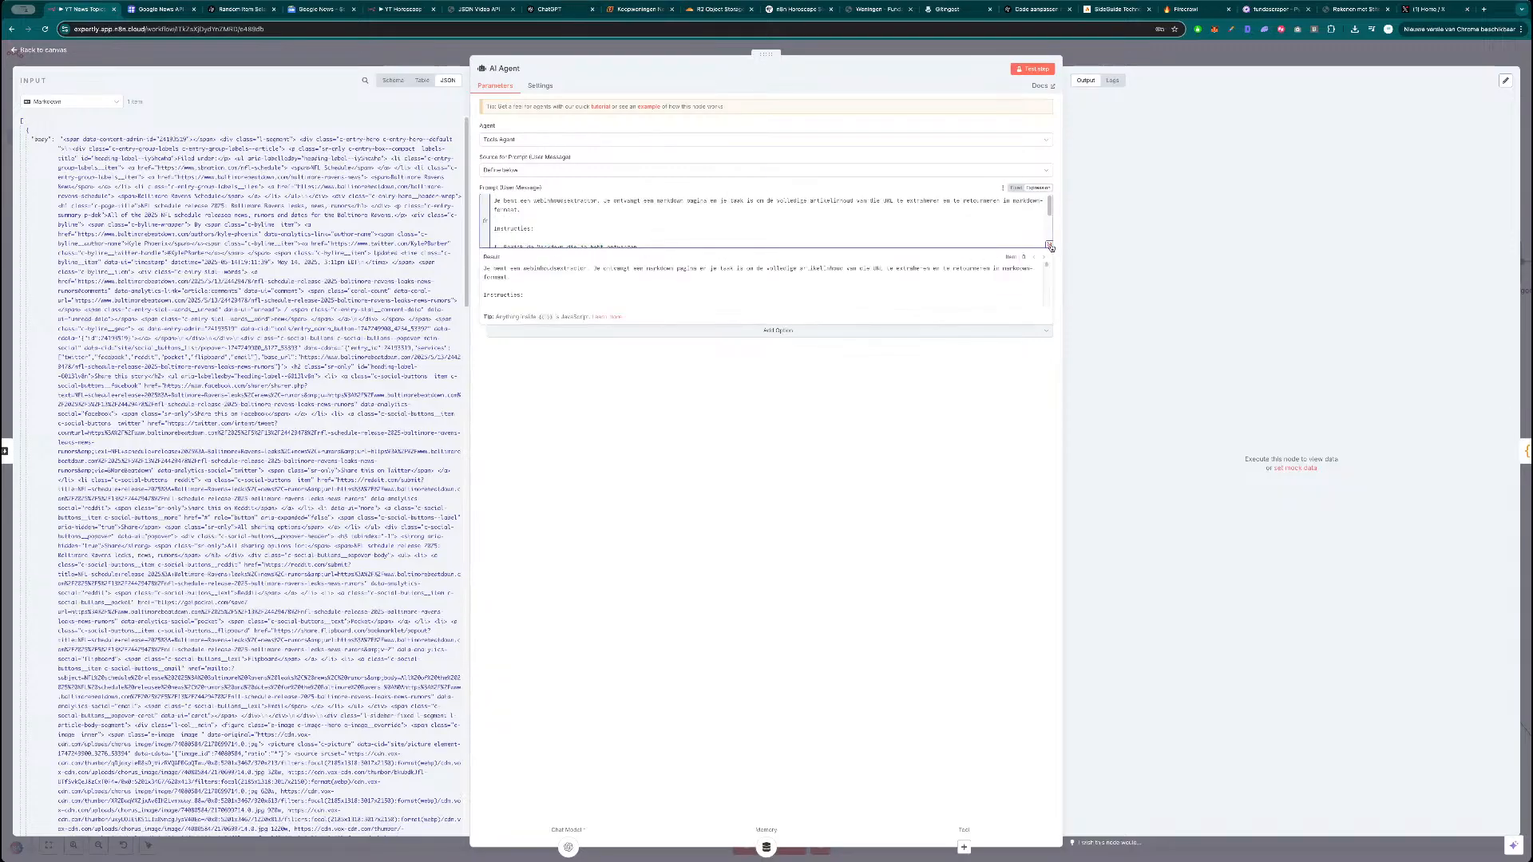
click(1049, 244)
key(ctrl+a)
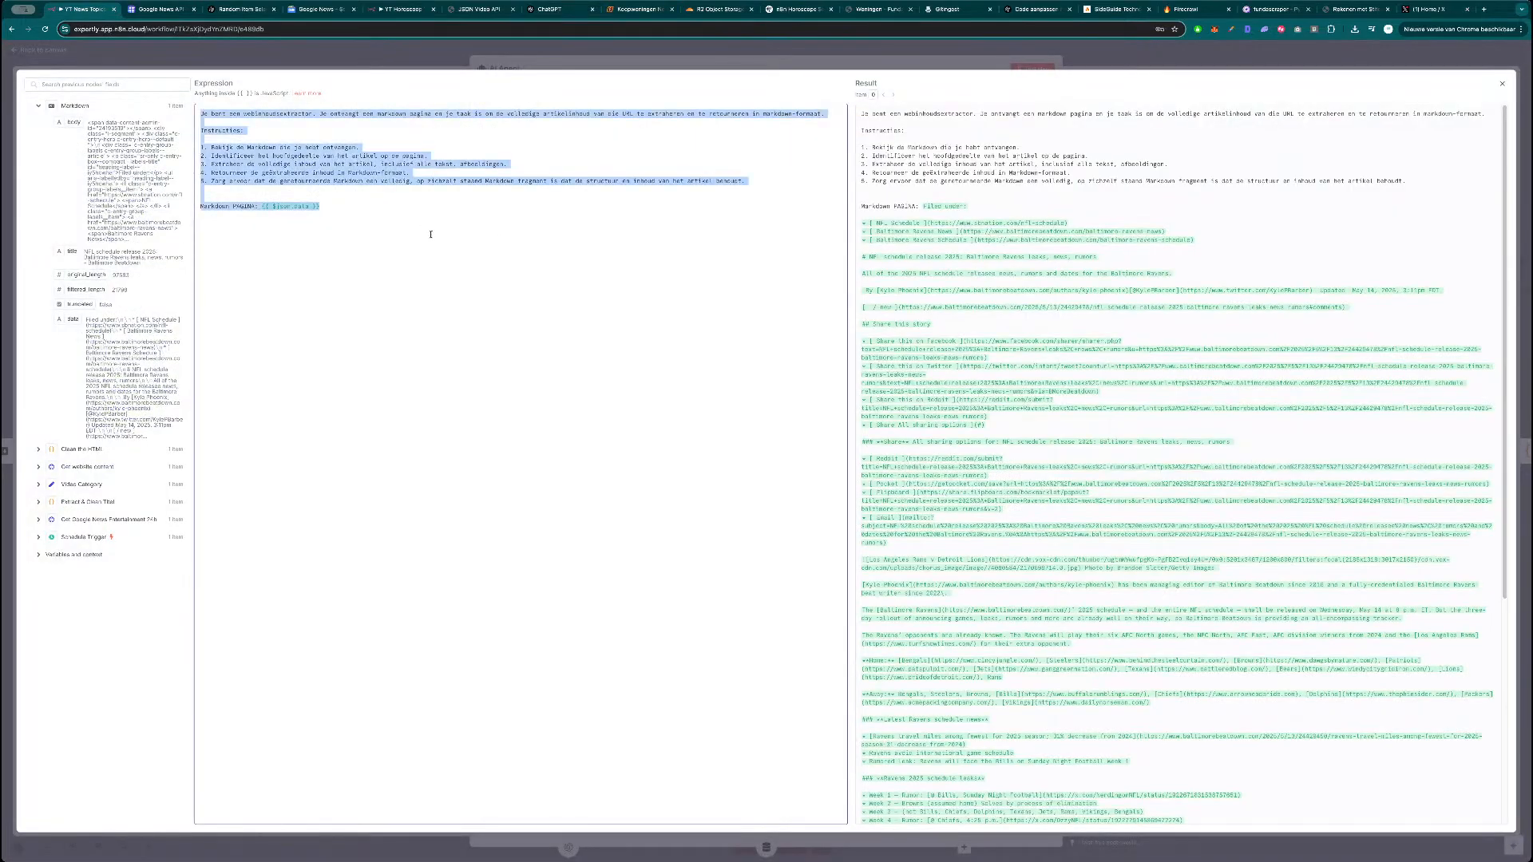
In a new ChatGPT chat, send the copied prompt with "This is a system prompt, please improve the prompt" and return to n8n.
click(248, 11)
scroll(635, 400, down, 10)
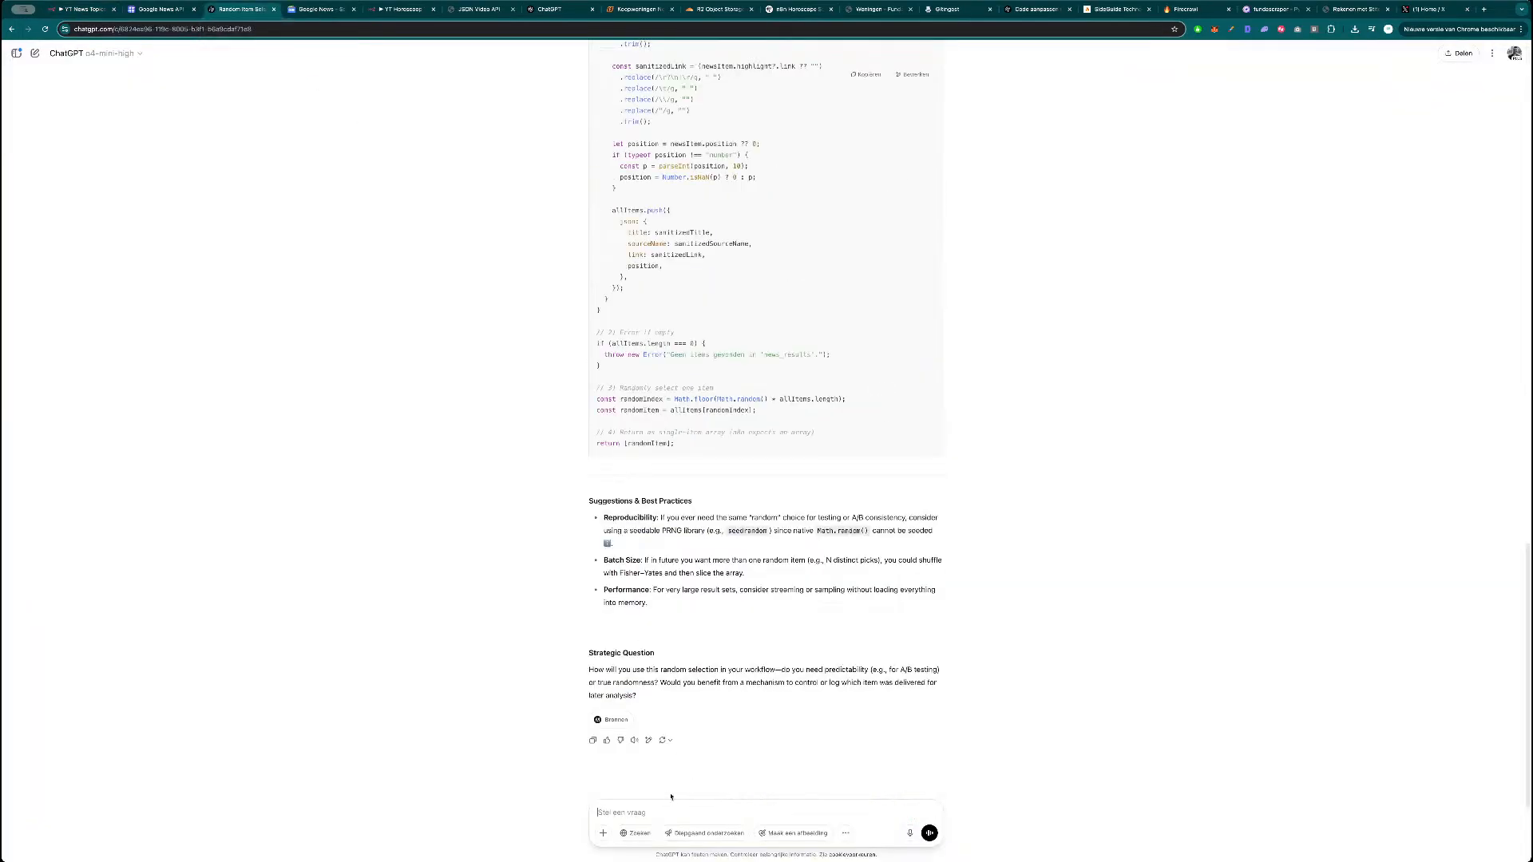
click(35, 53)
text(Je bent een webinhoudsextractor. Je ontvangt een markdown pagina en je taak is om de volledige artikelinhoud van die URL te extraheren en te retourneren in markdown-formaat.  Instructies:  1. Bekijk de Markdown die je hebt ontvangen. 2. Identificeer het hoofdgedeelte van het artikel op de pagina. 3. Extraheer de volledige inhoud van het artikel, inclusief alle tekst, afbeeldingen. 4. Retourneer de geëxtraheerde inhoud in Markdown-formaat. 5. Zorg ervoor dat de geretourneerde Markdown een volledig, op zichzelf staand Markdown-fragment is dat de structuur en inhoud van het artikel behoudt.   Markdown PAGINA: {{ $json.data }})
key(shift+Return)
key(shift+Return)
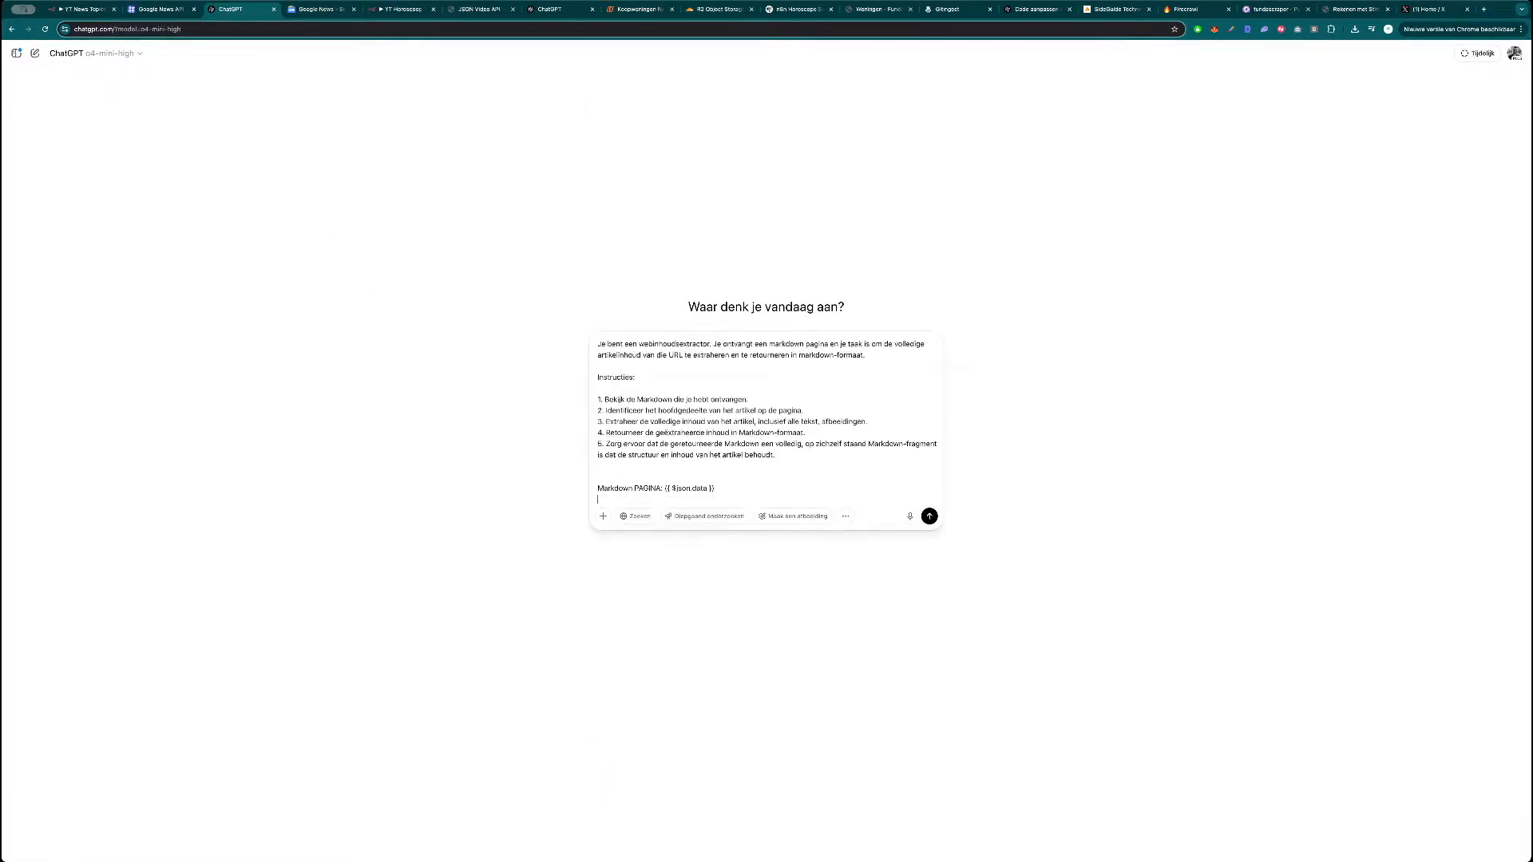
text(This is a system prompt, pelase)
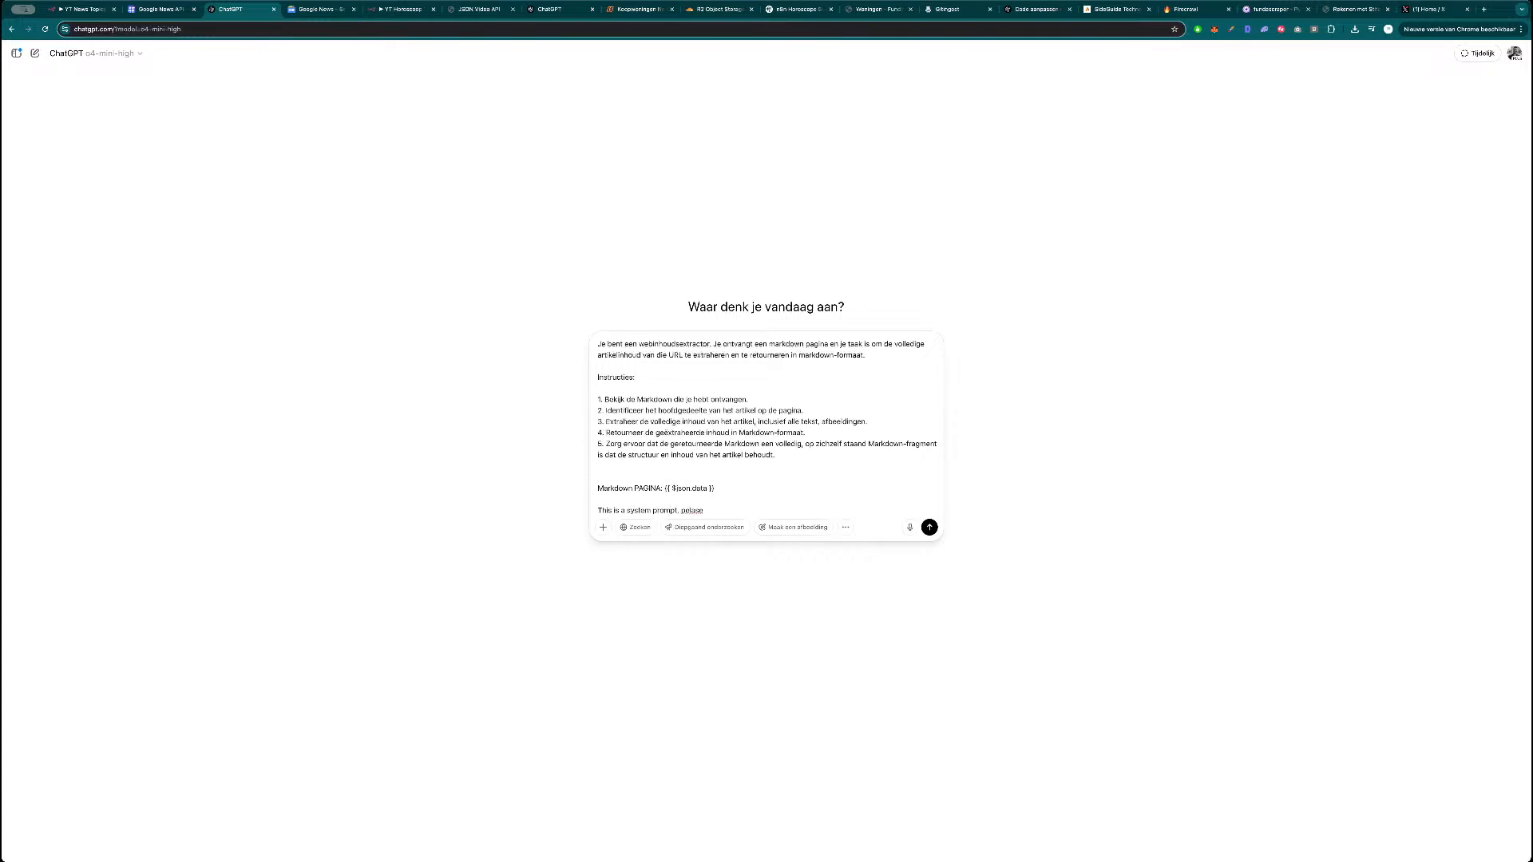
text(lease improve the prompt)
key(Return)
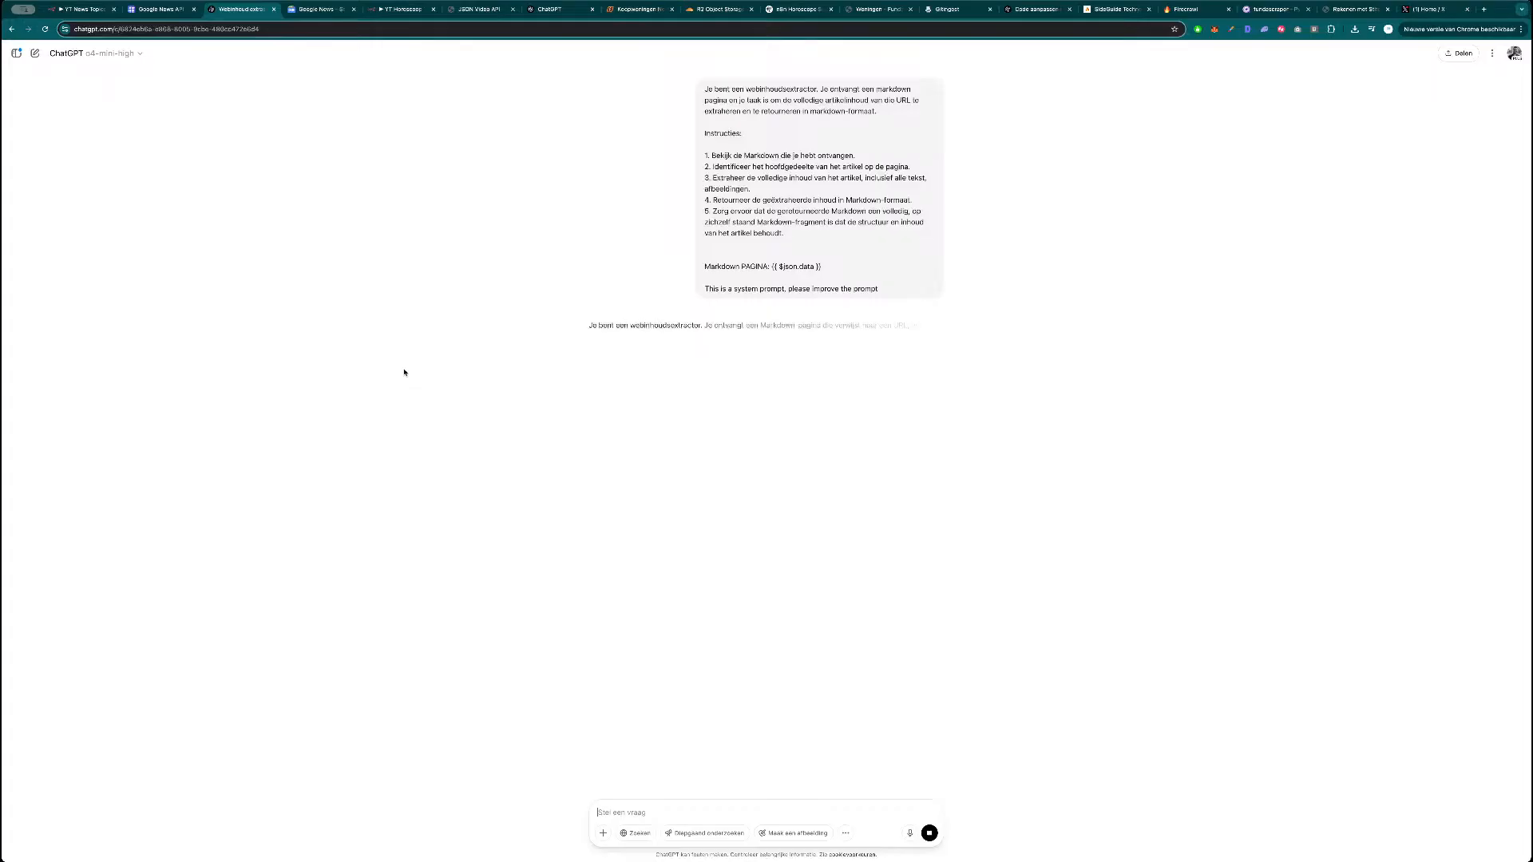
key(ctrl+shift+Tab)
key(ctrl+shift+Tab)
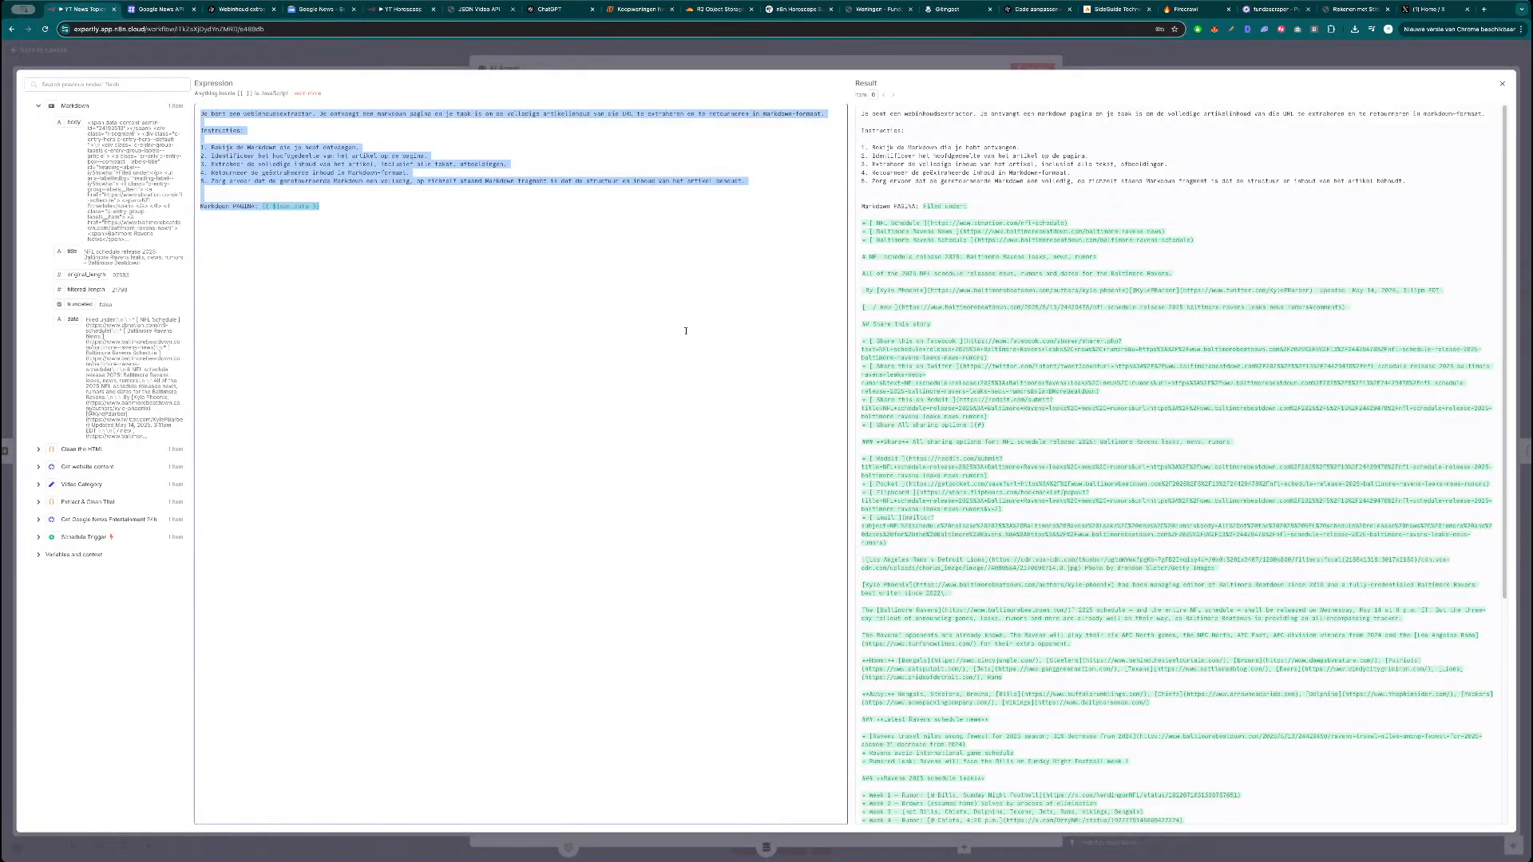
Review the resolved result of the AI Agent's prompt expression, including the inserted Markdown article, and return to the workflow canvas.
click(686, 331)
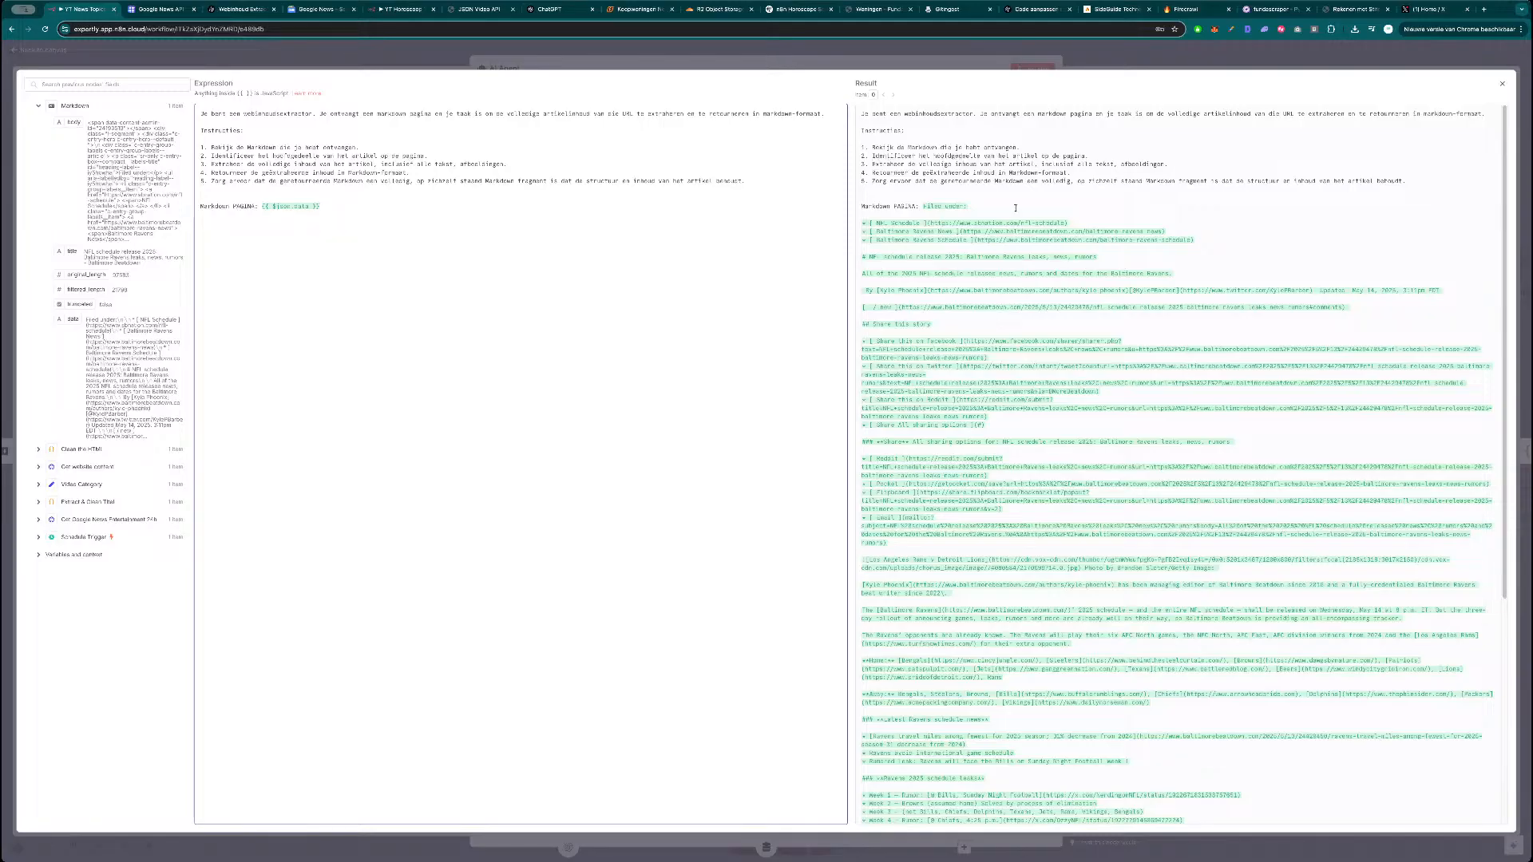
scroll(1030, 334, down, 5)
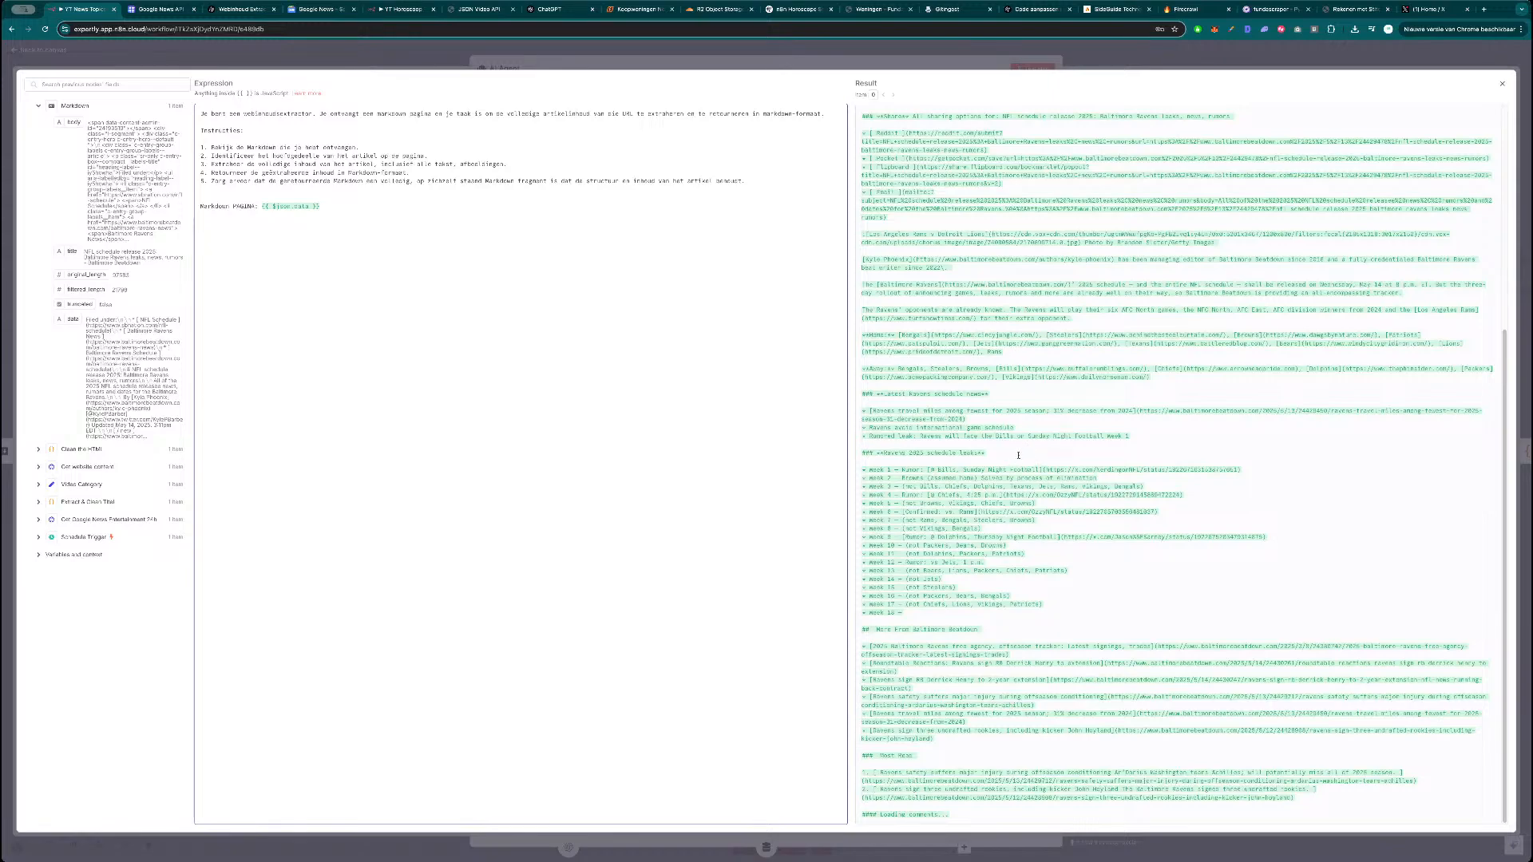
scroll(1037, 452, up, 5)
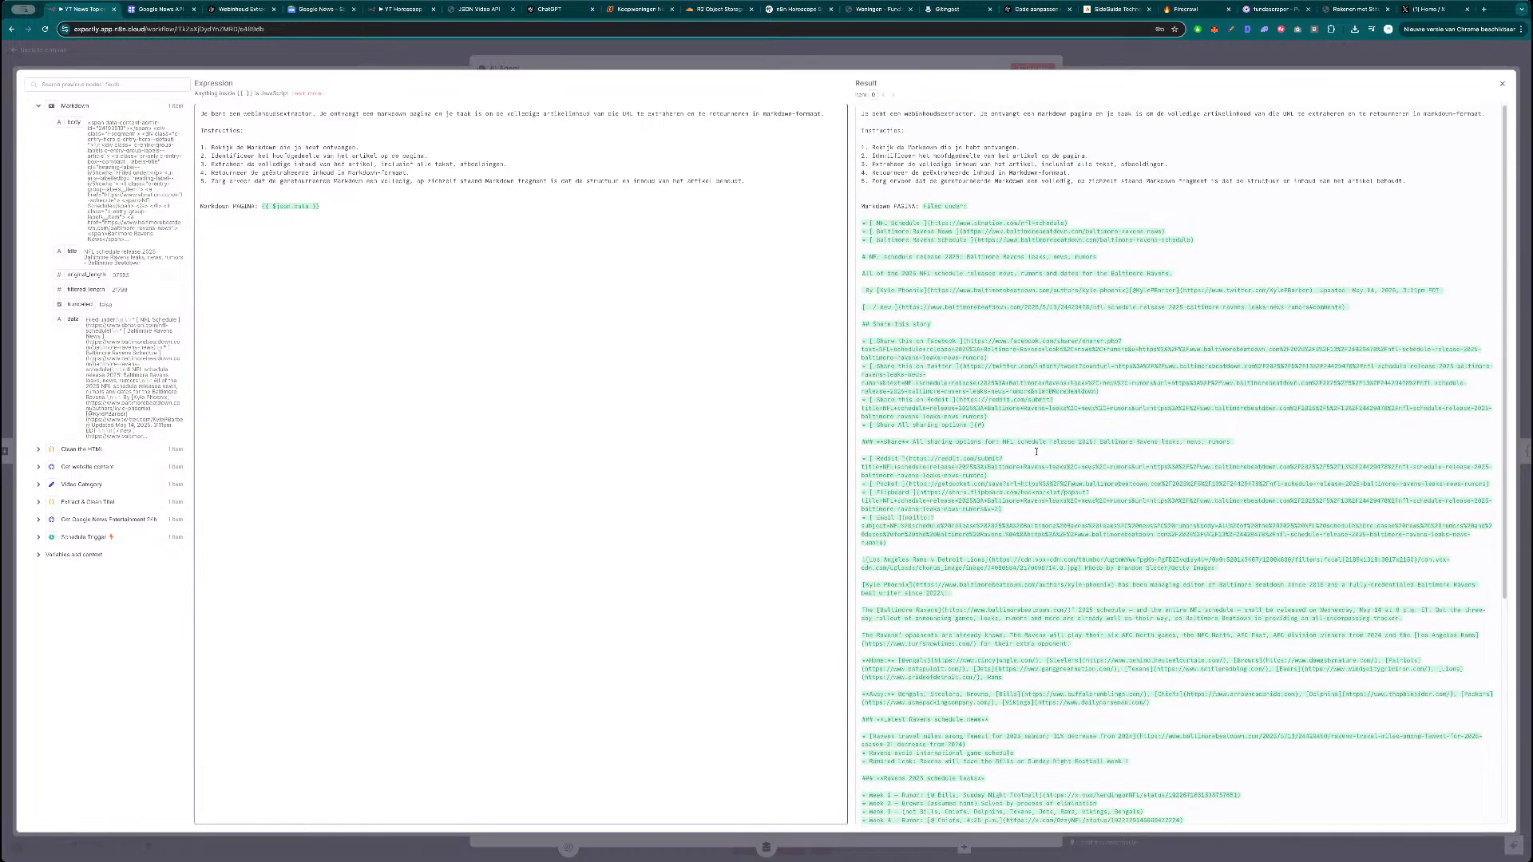
scroll(998, 468, down, 2)
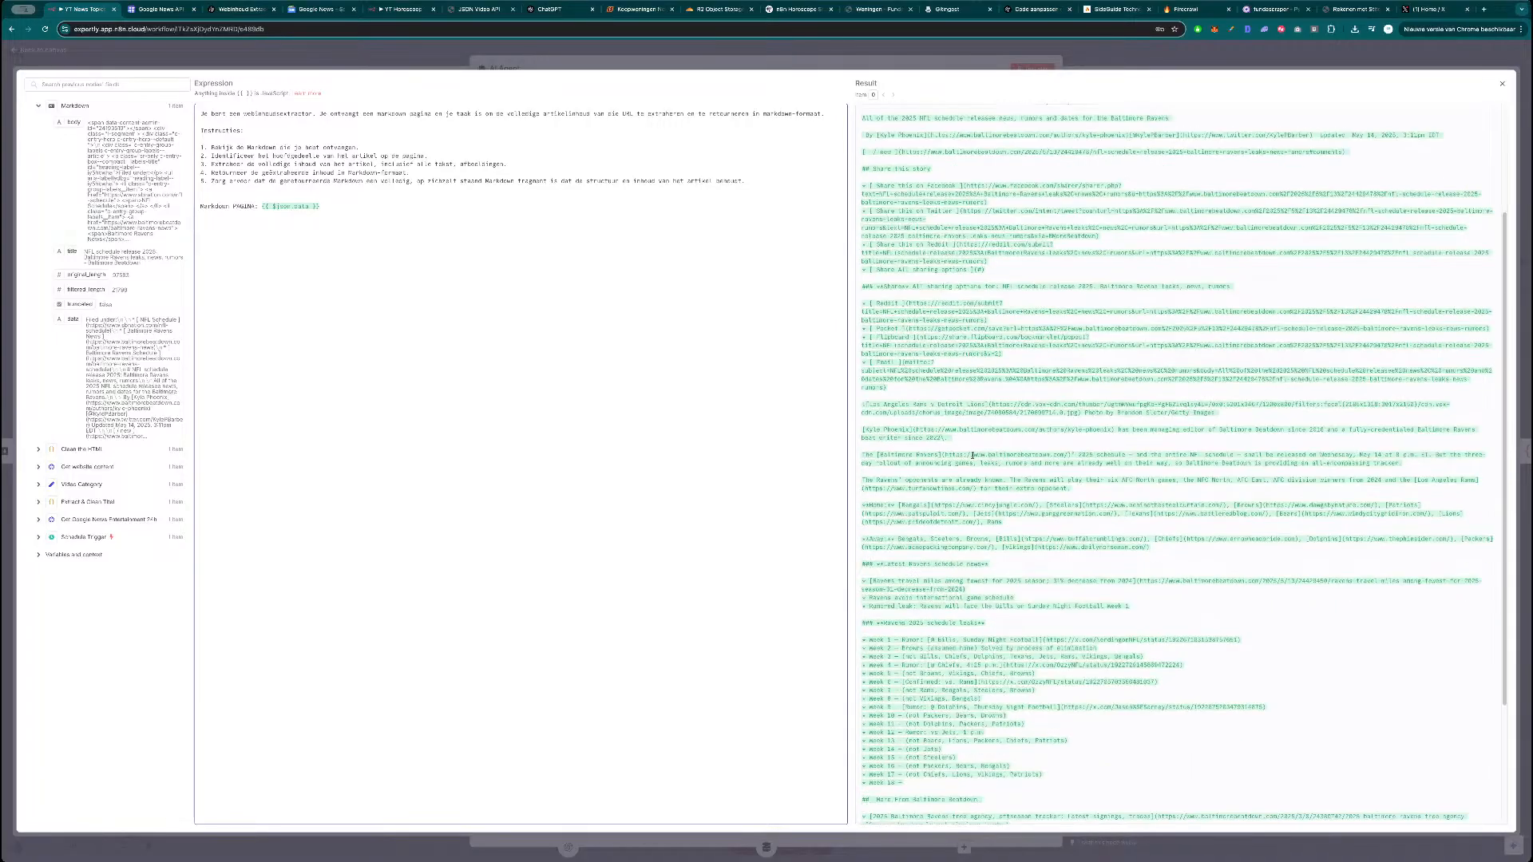
scroll(981, 455, up, 2)
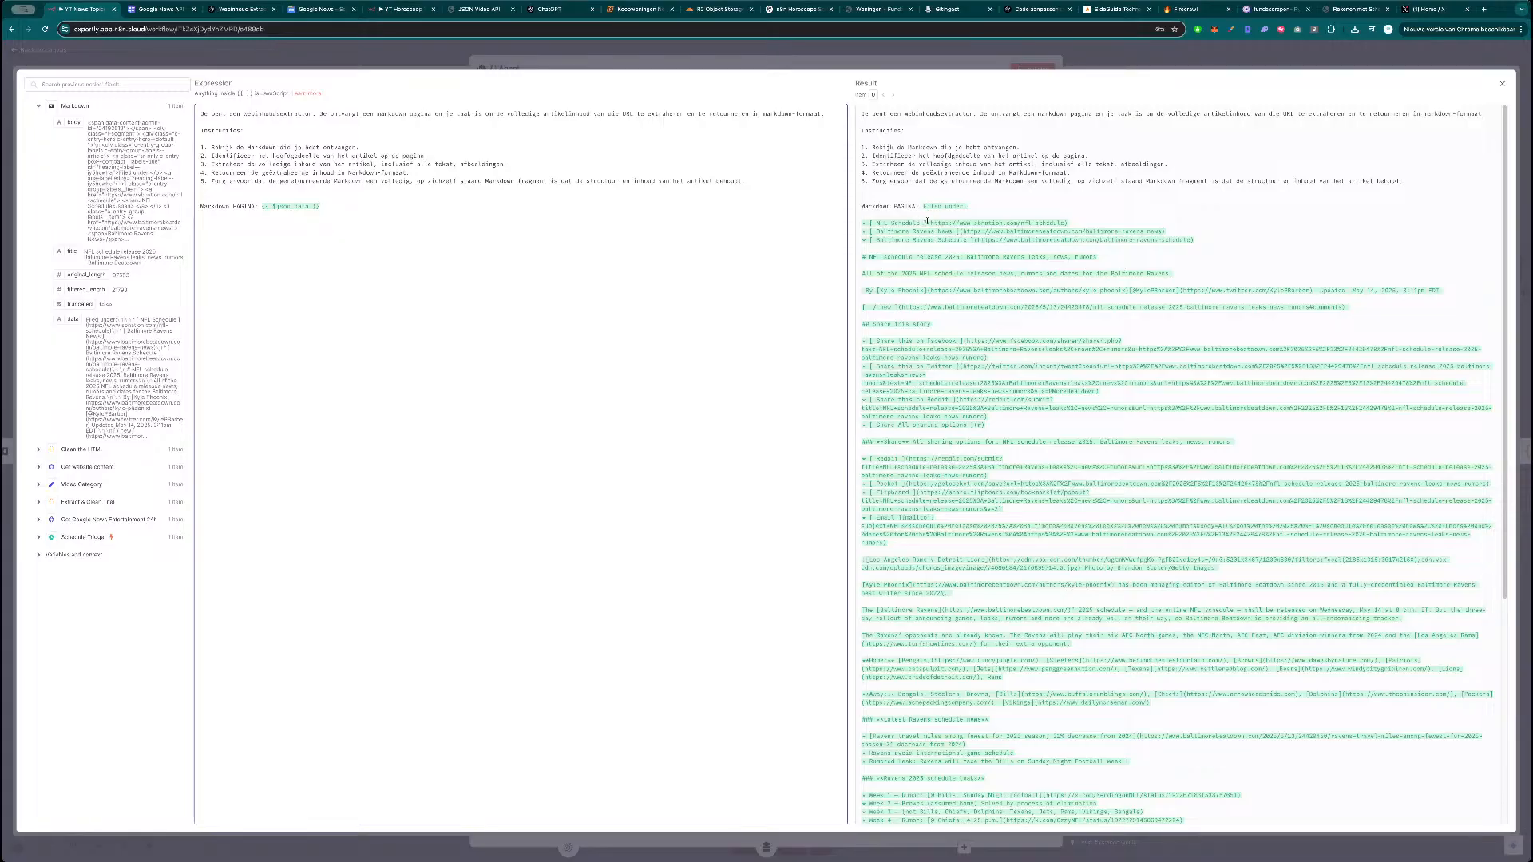
key(Escape)
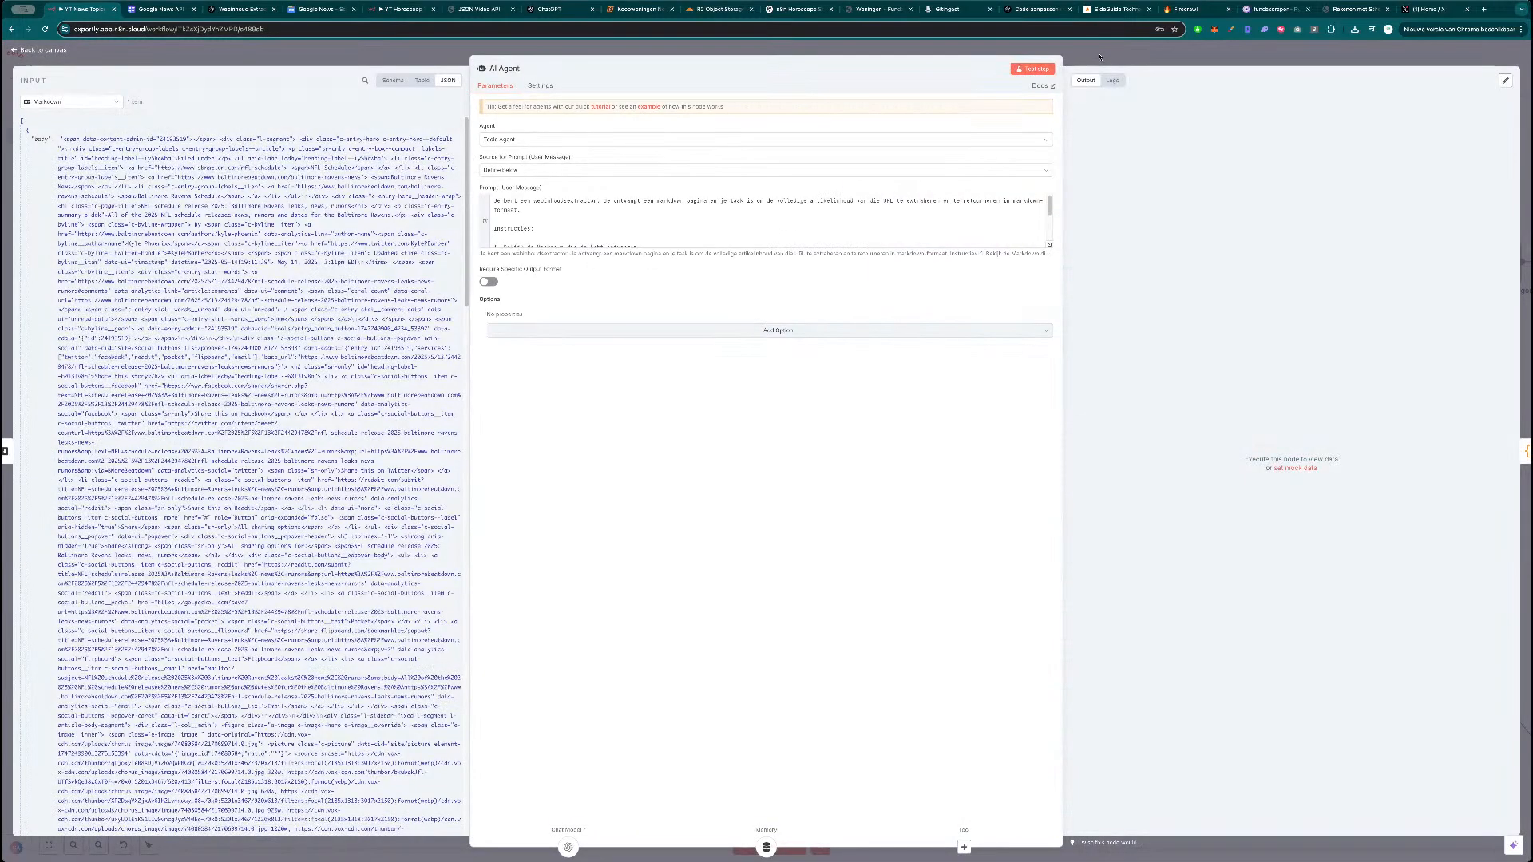
key(Escape)
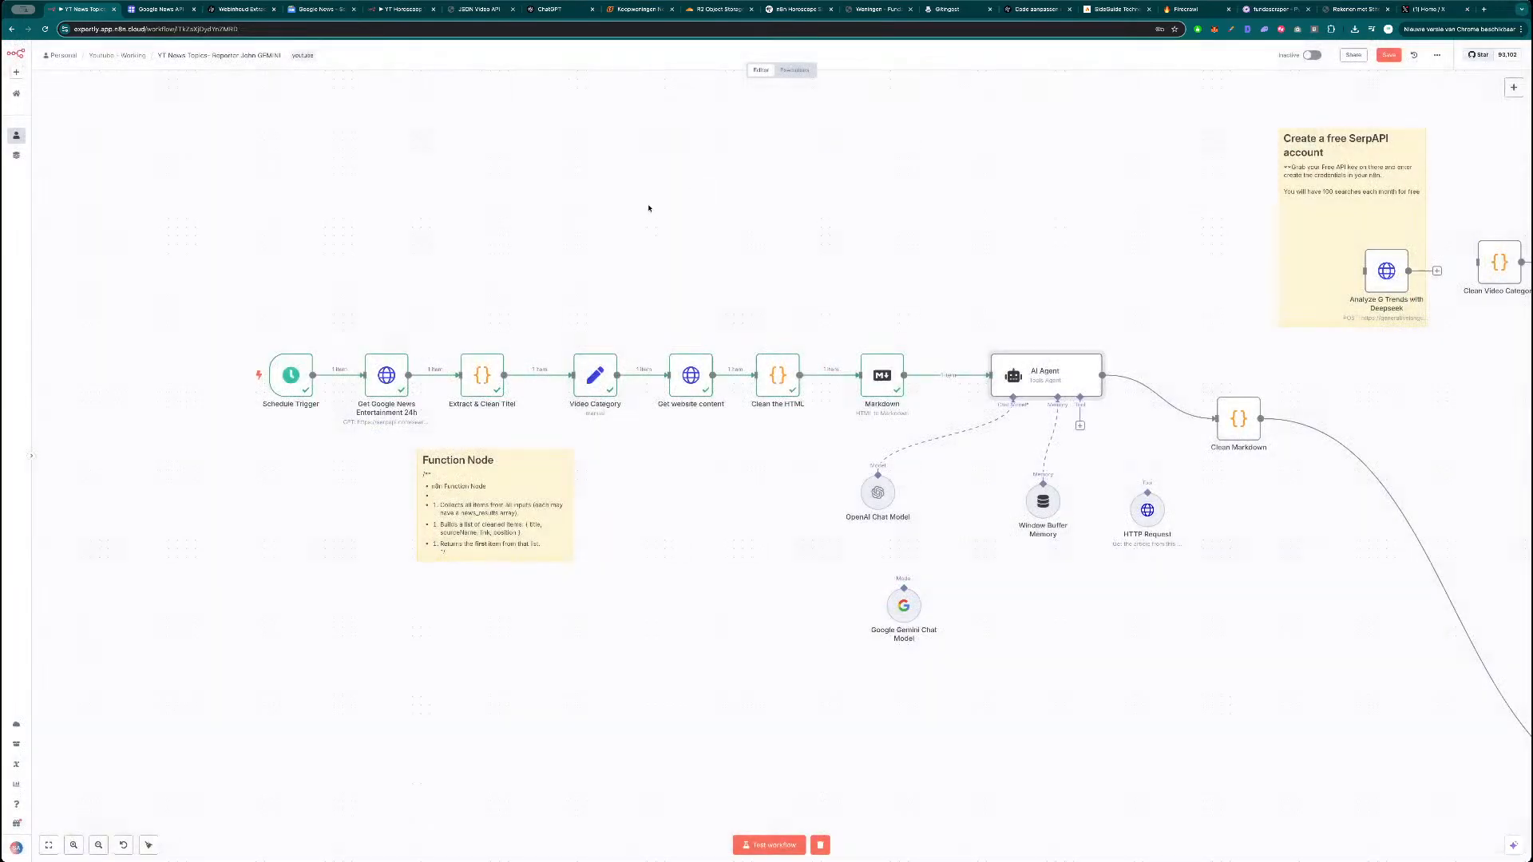
Test the Extract & Clean Titel code node with its random news item code and return to the canvas.
double_click(484, 382)
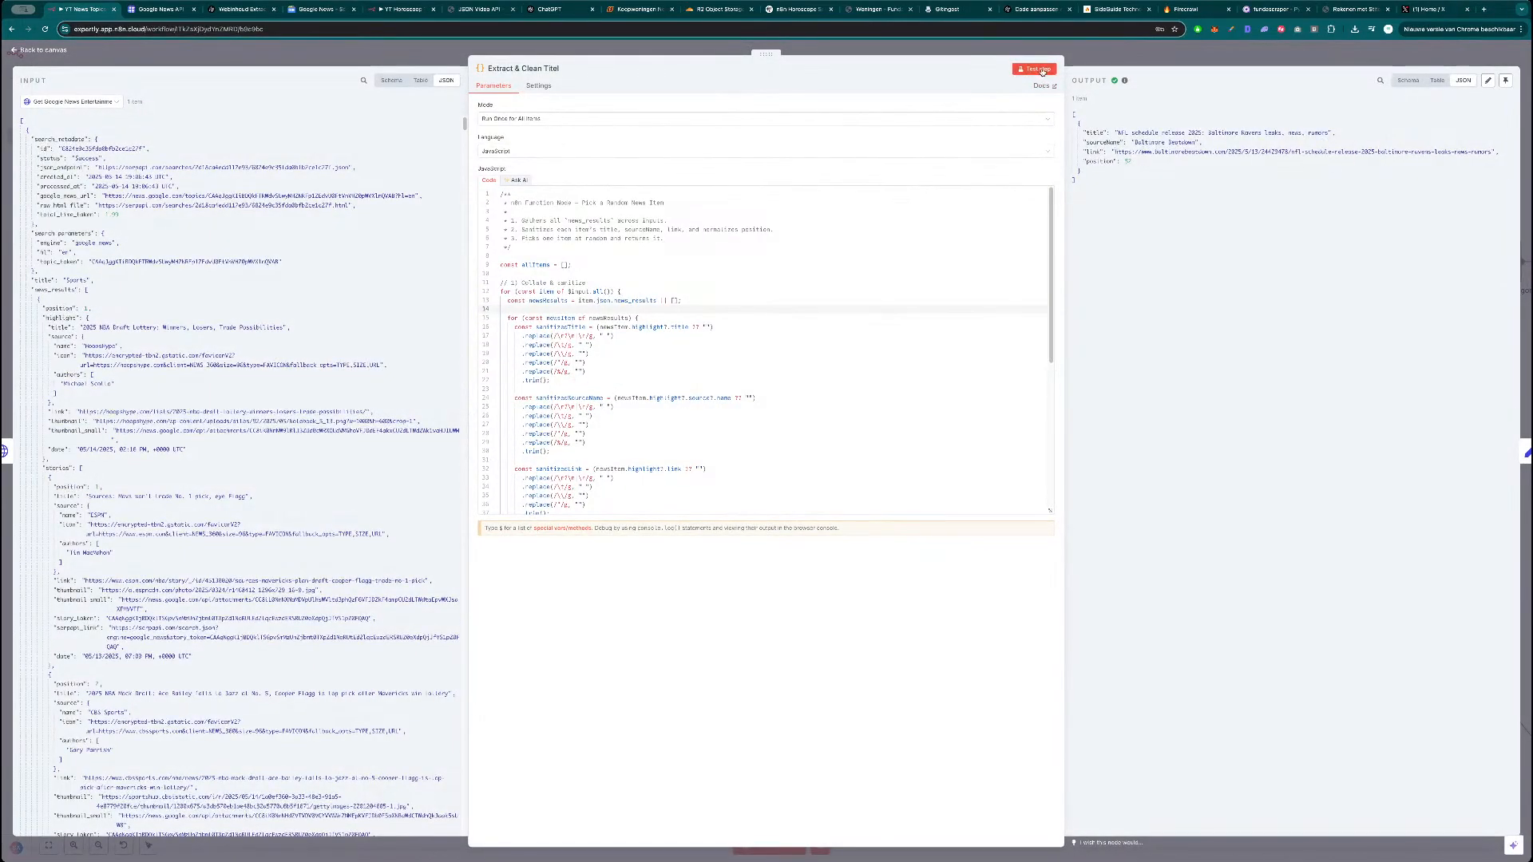
click(1041, 70)
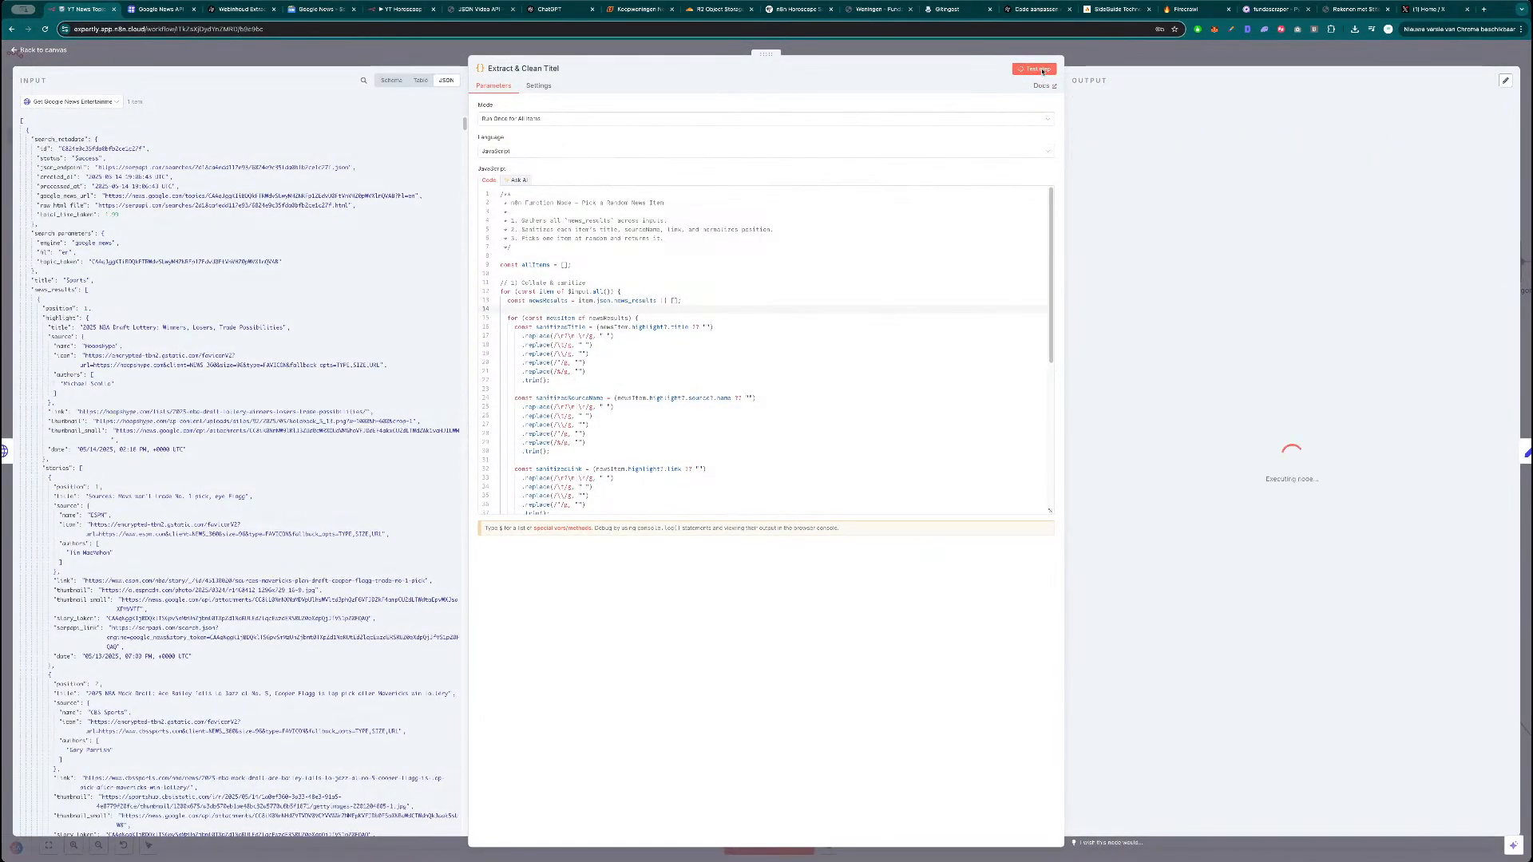
key(Escape)
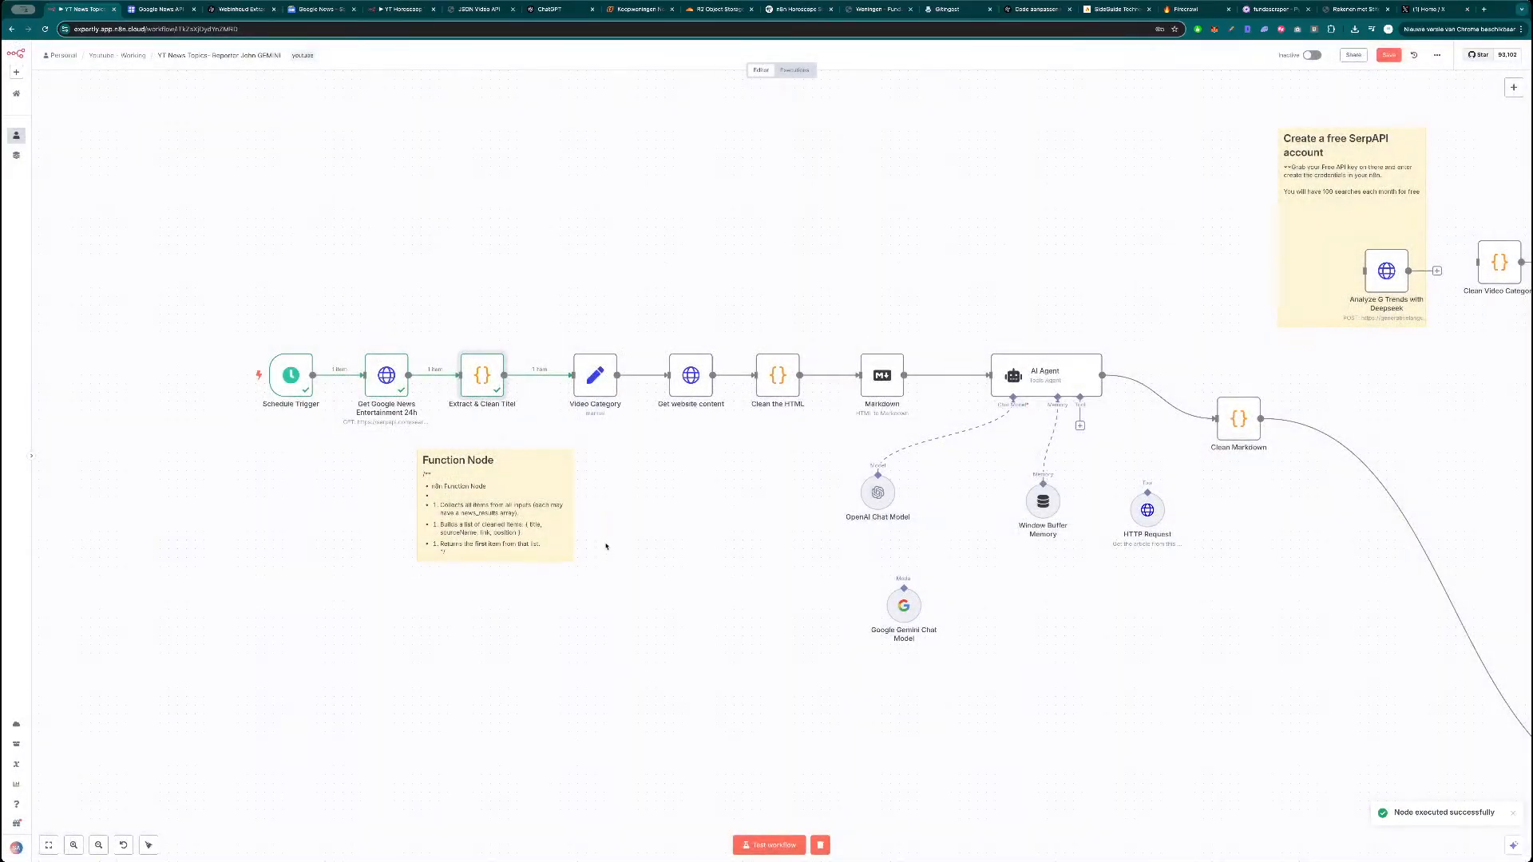
Replace the Extract & Clean Titel node's code with the first-item code copied from the Function Node sticky note, and test it.
double_click(499, 540)
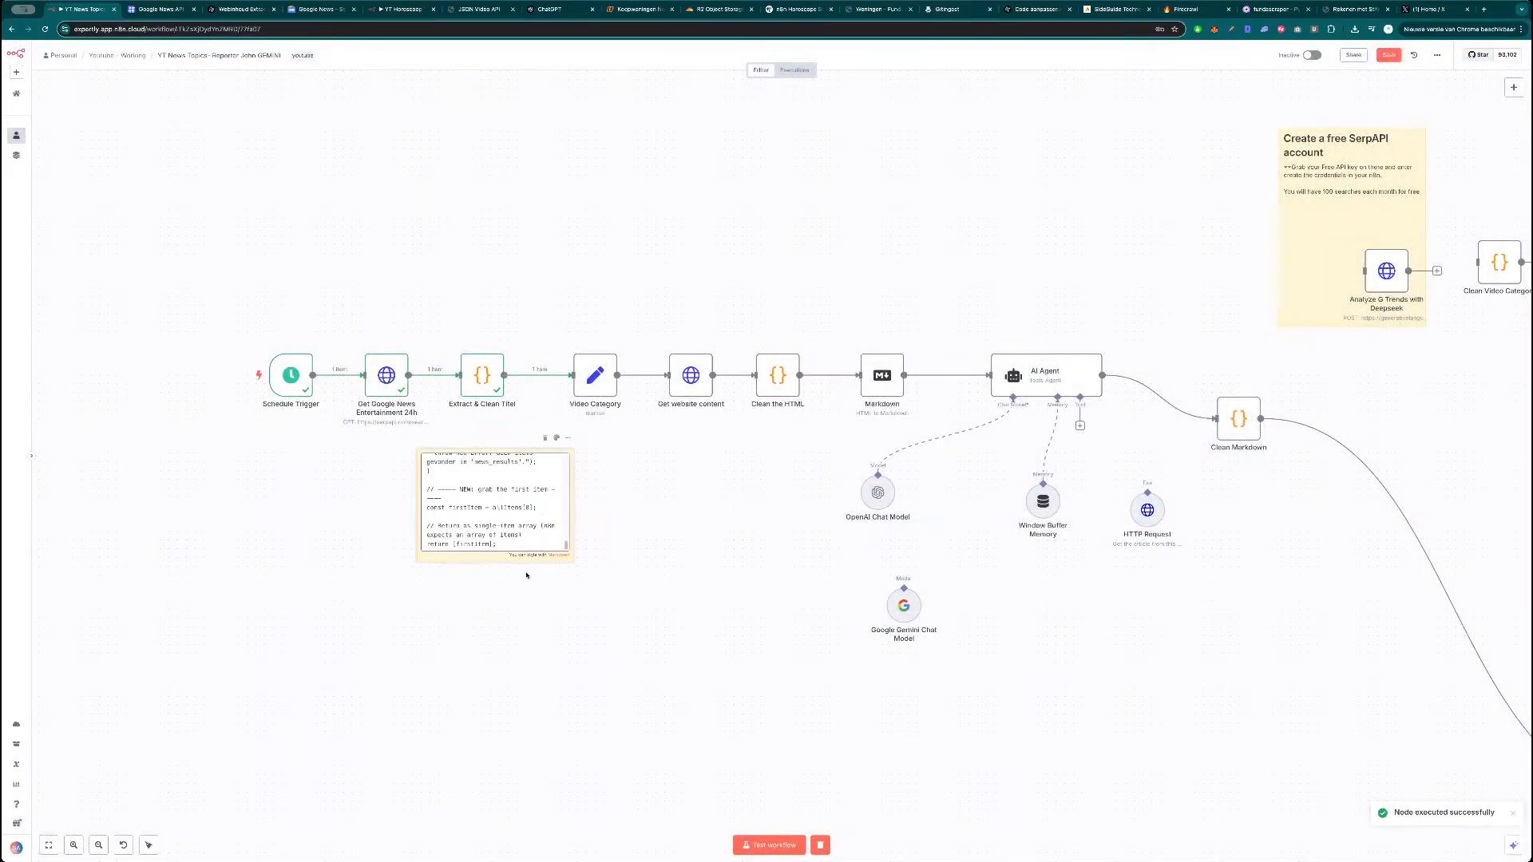
drag(505, 541, 426, 472)
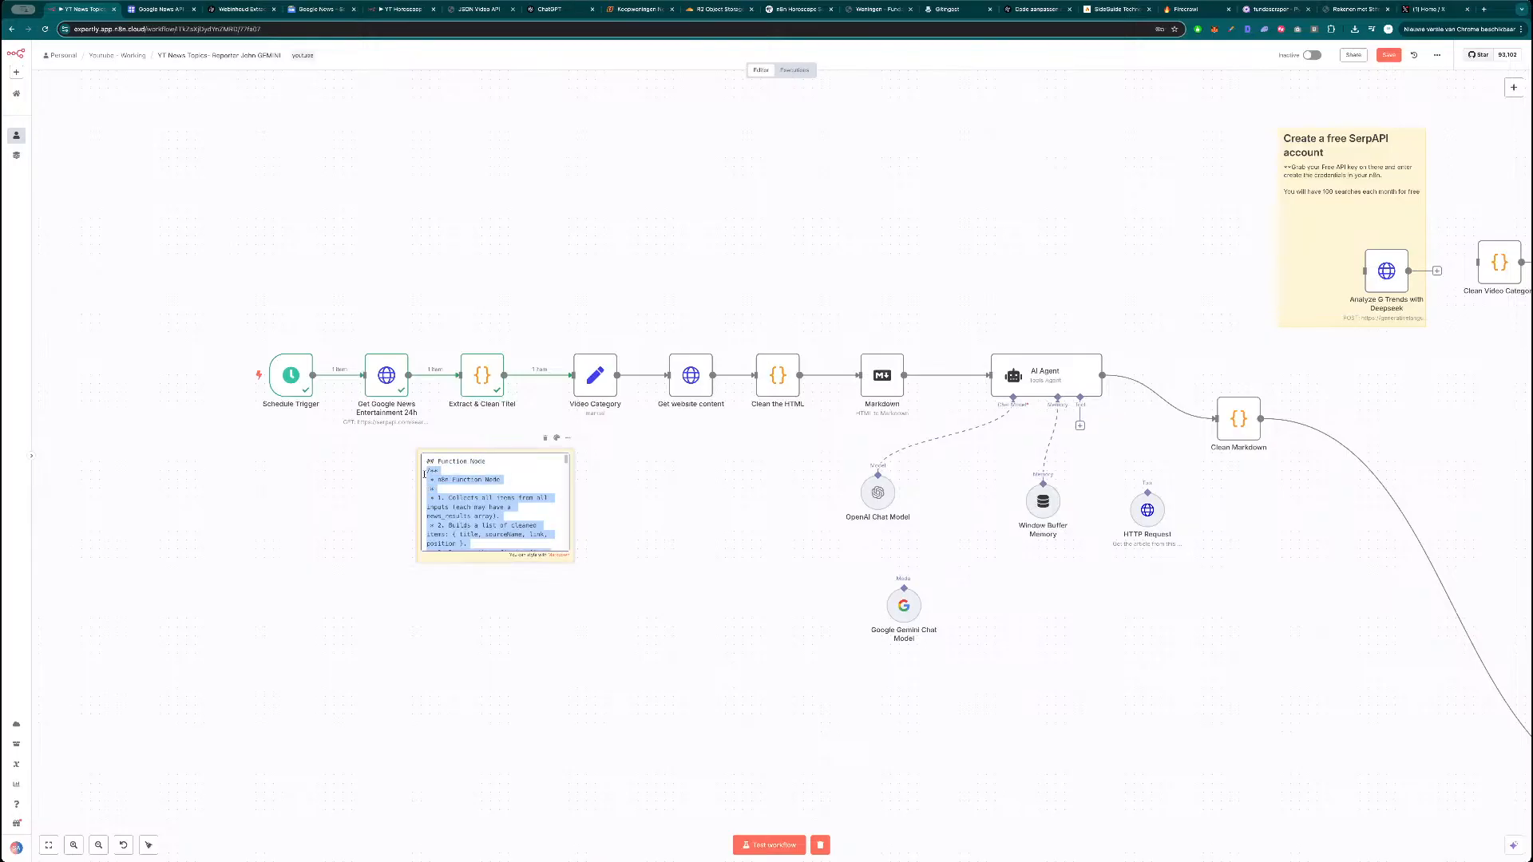
double_click(472, 387)
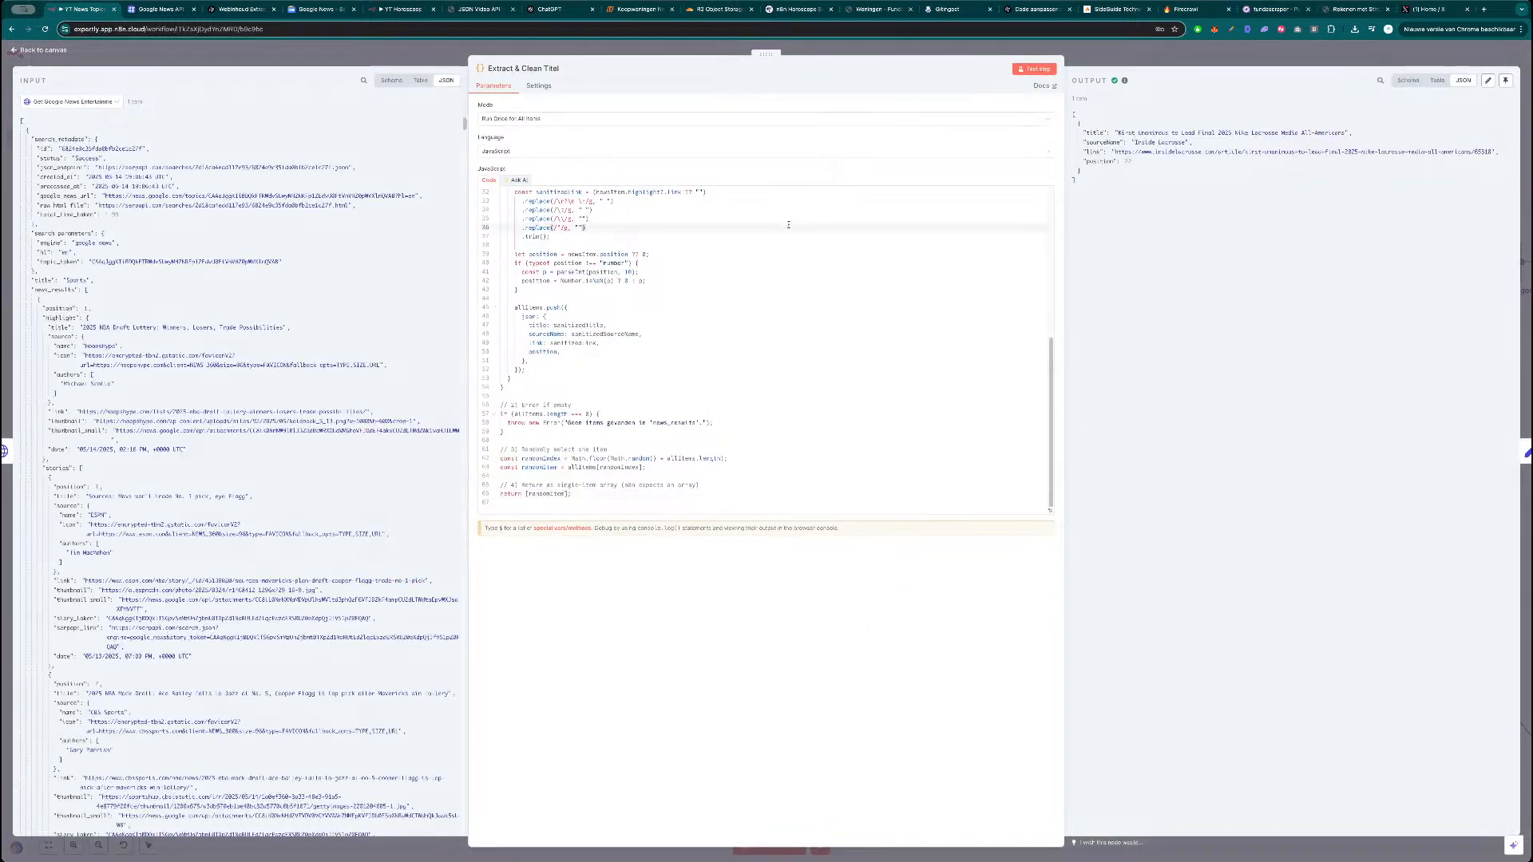
click(1034, 69)
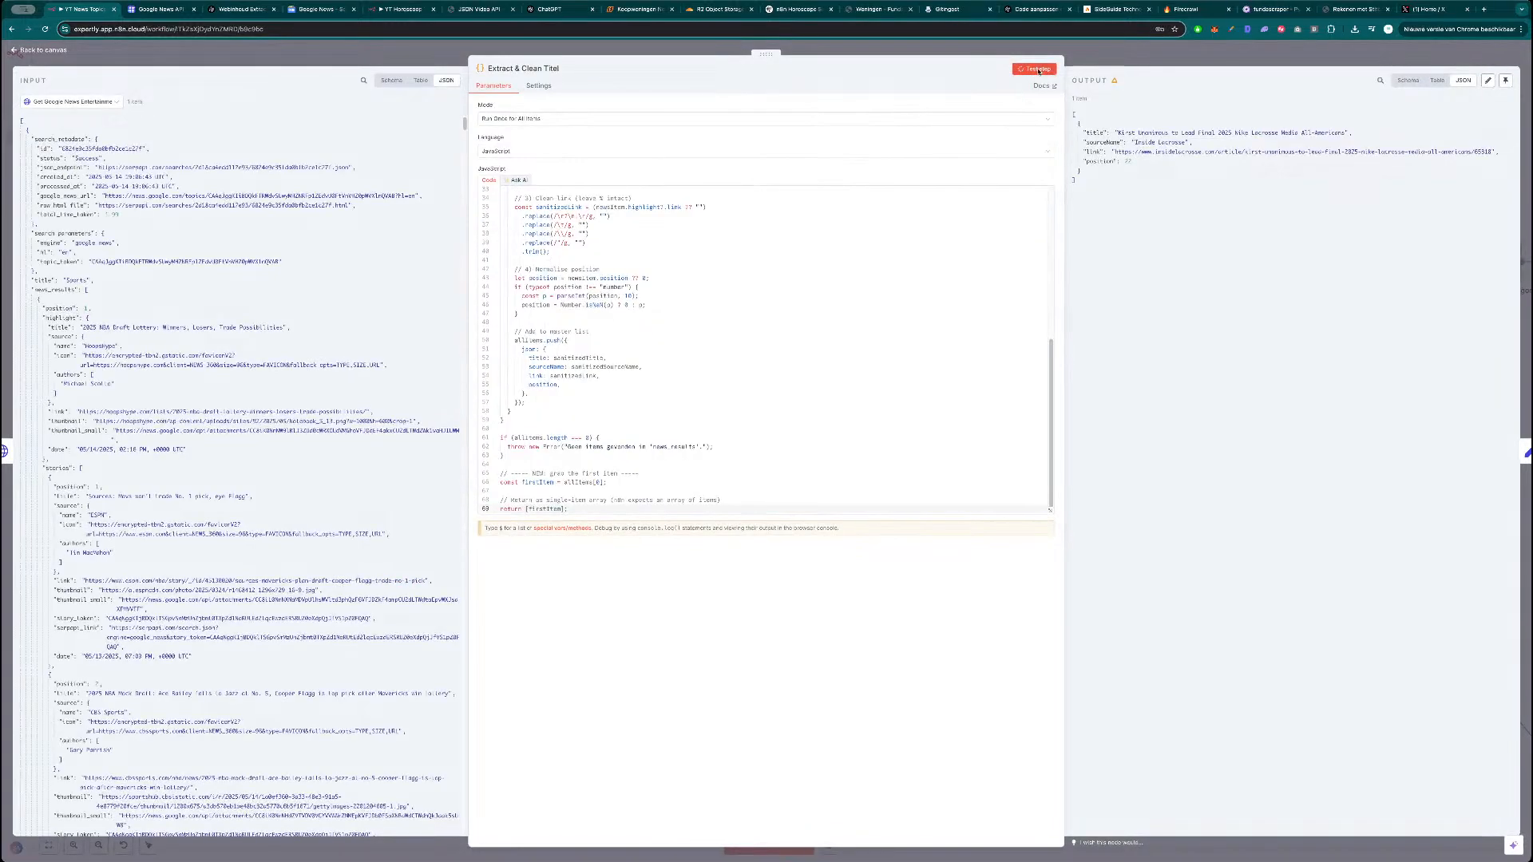
click(1098, 55)
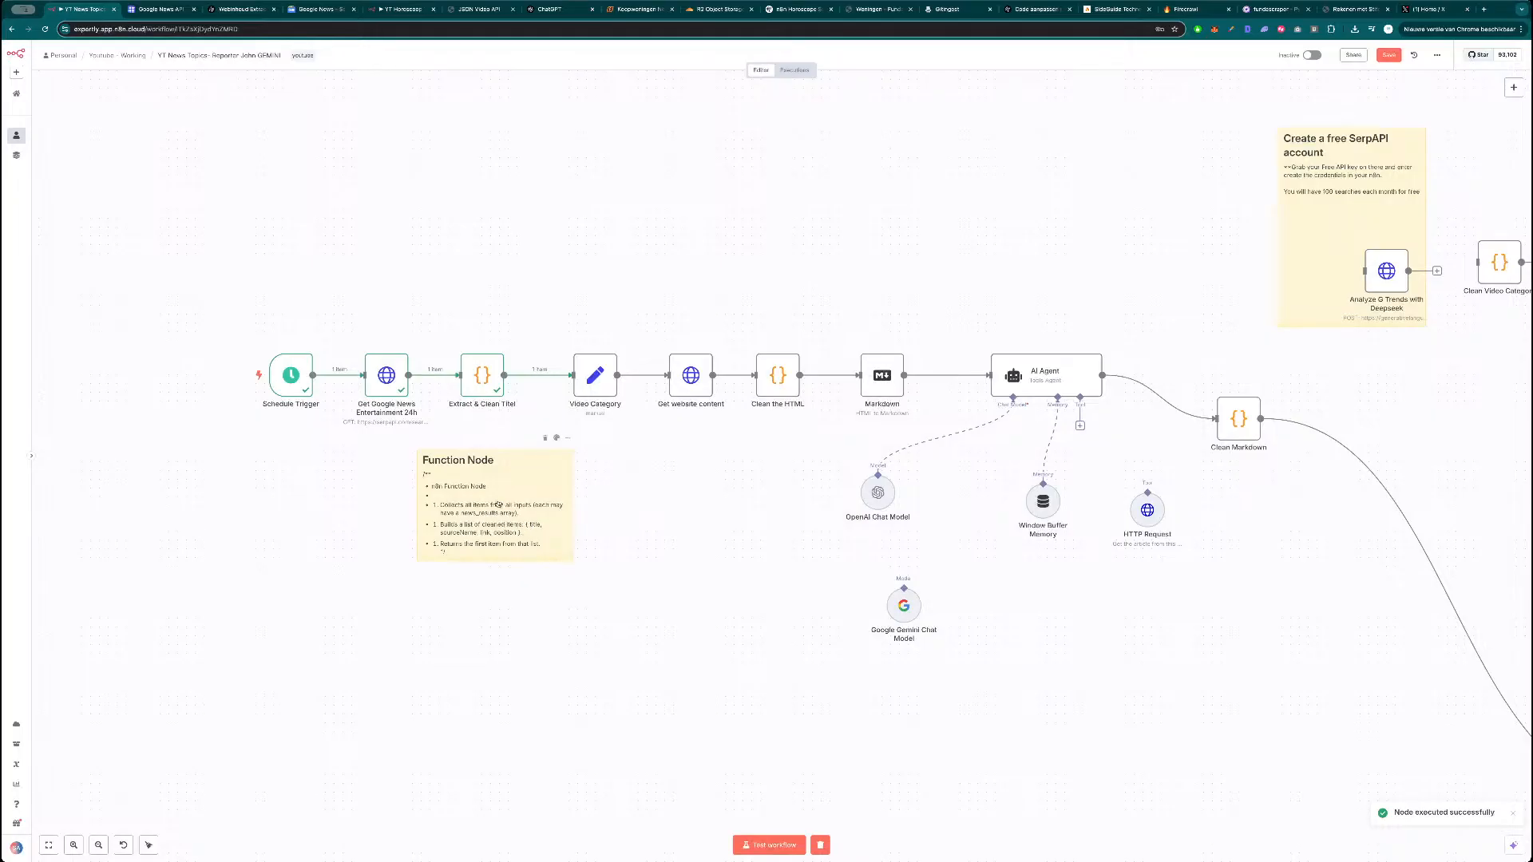
Undo the code replacement in the Extract & Clean Titel node, copy the entire random-item code, and return to the canvas.
double_click(485, 380)
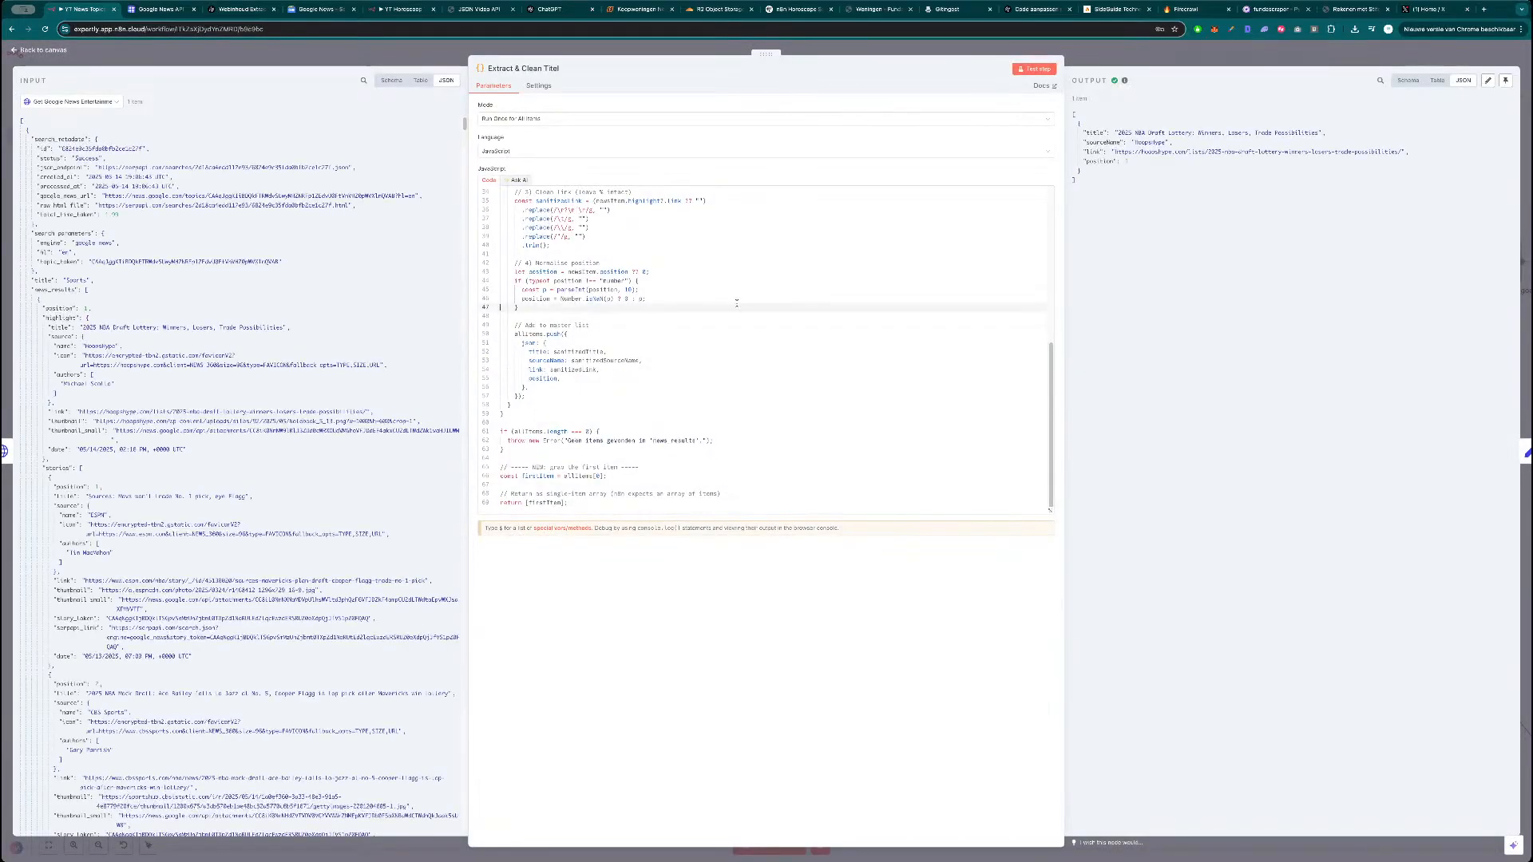
key(super+z)
key(super+z)
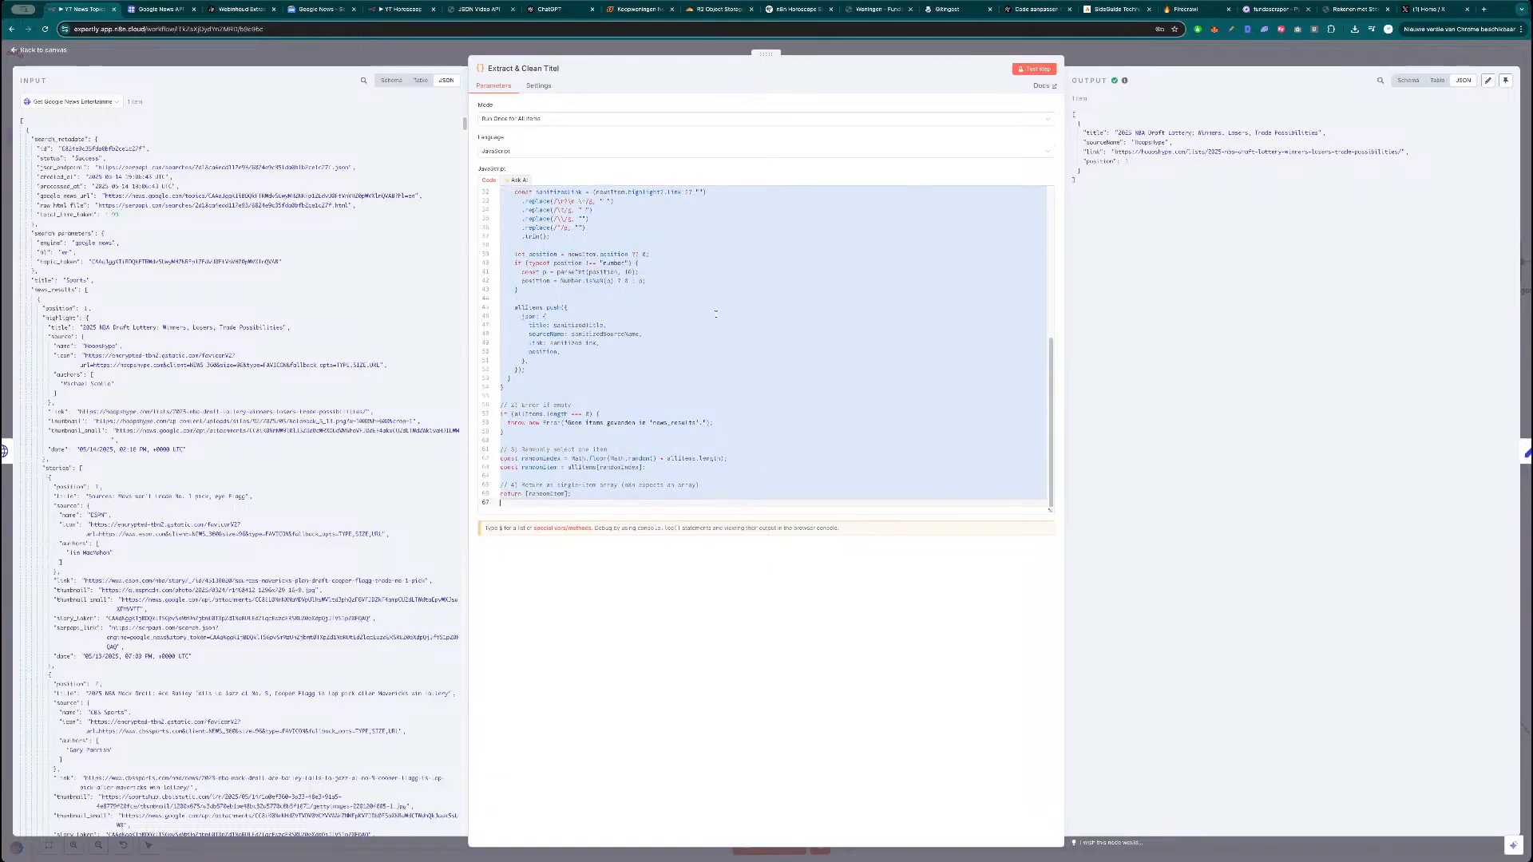
key(Escape)
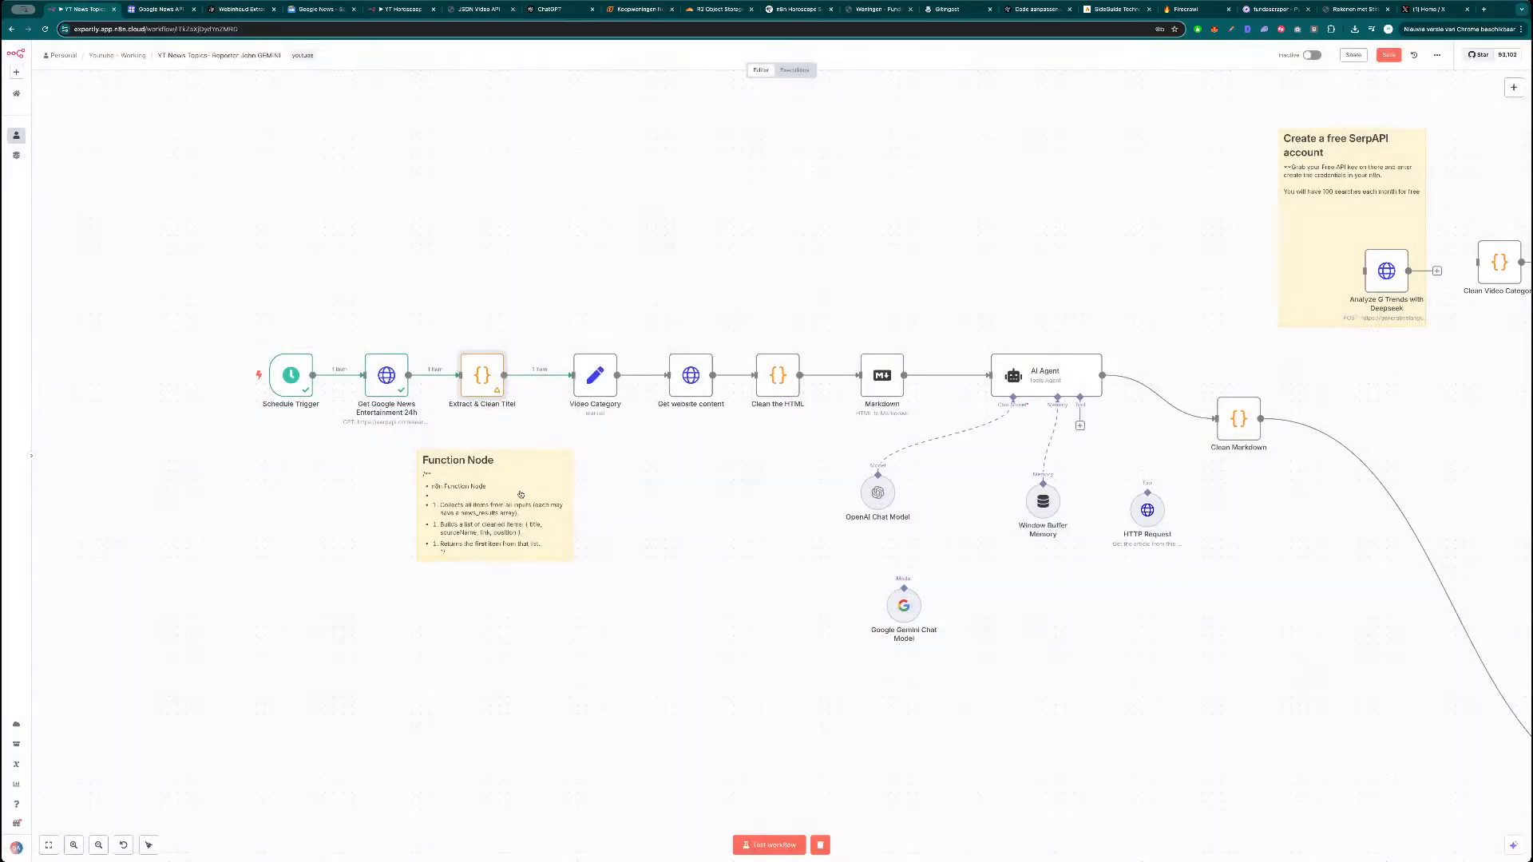
Duplicate the Function Node sticky note and place the copy directly below the original.
click(568, 438)
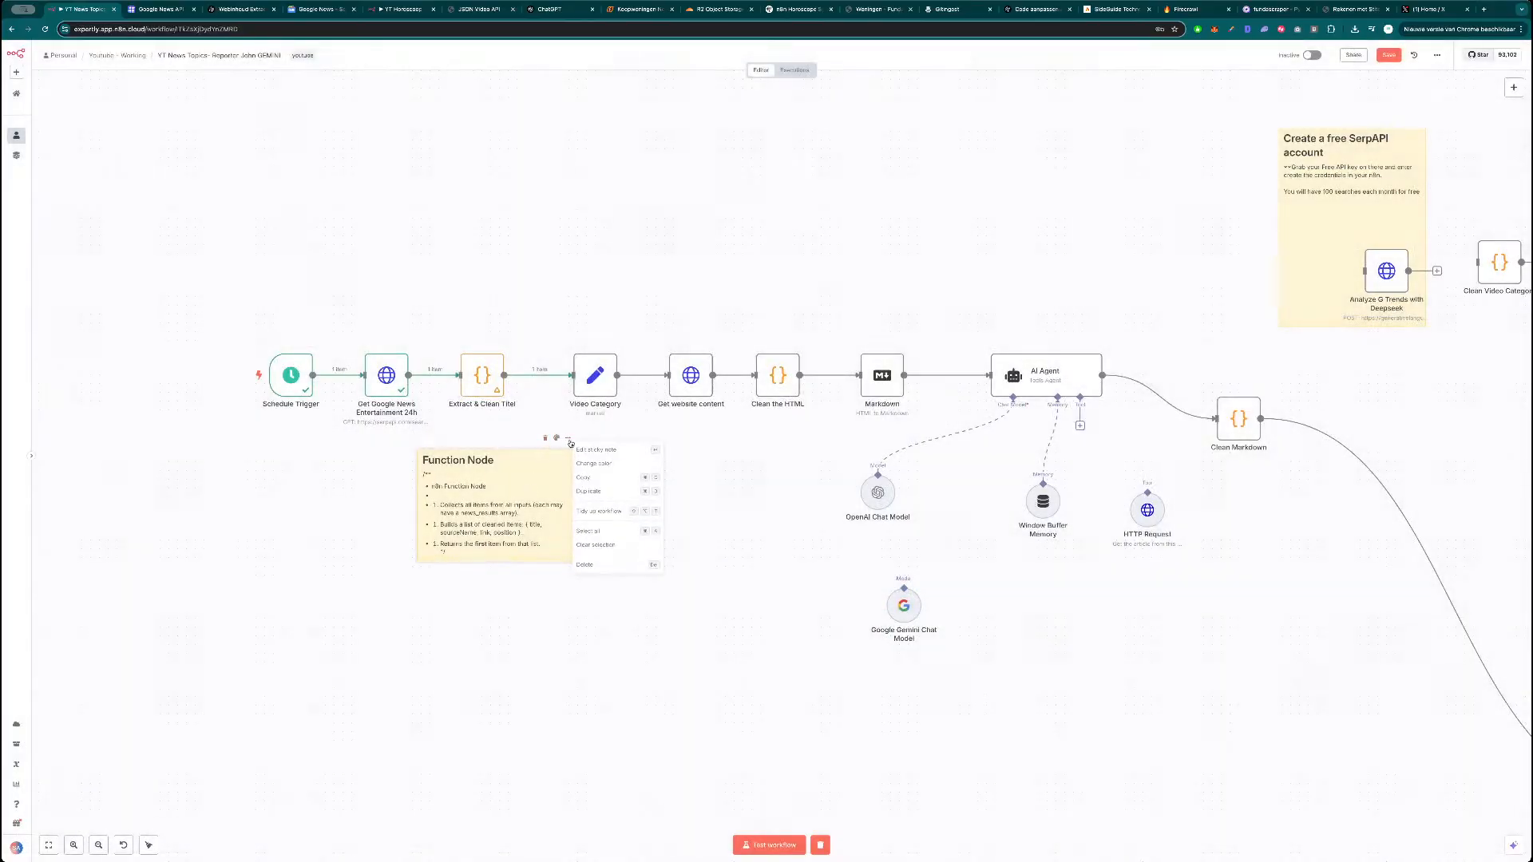
click(597, 498)
drag(691, 567, 471, 617)
Replace the code under the duplicate sticky note's heading with the copied random-item code.
double_click(478, 621)
scroll(449, 615, up, 1)
scroll(446, 614, up, 10)
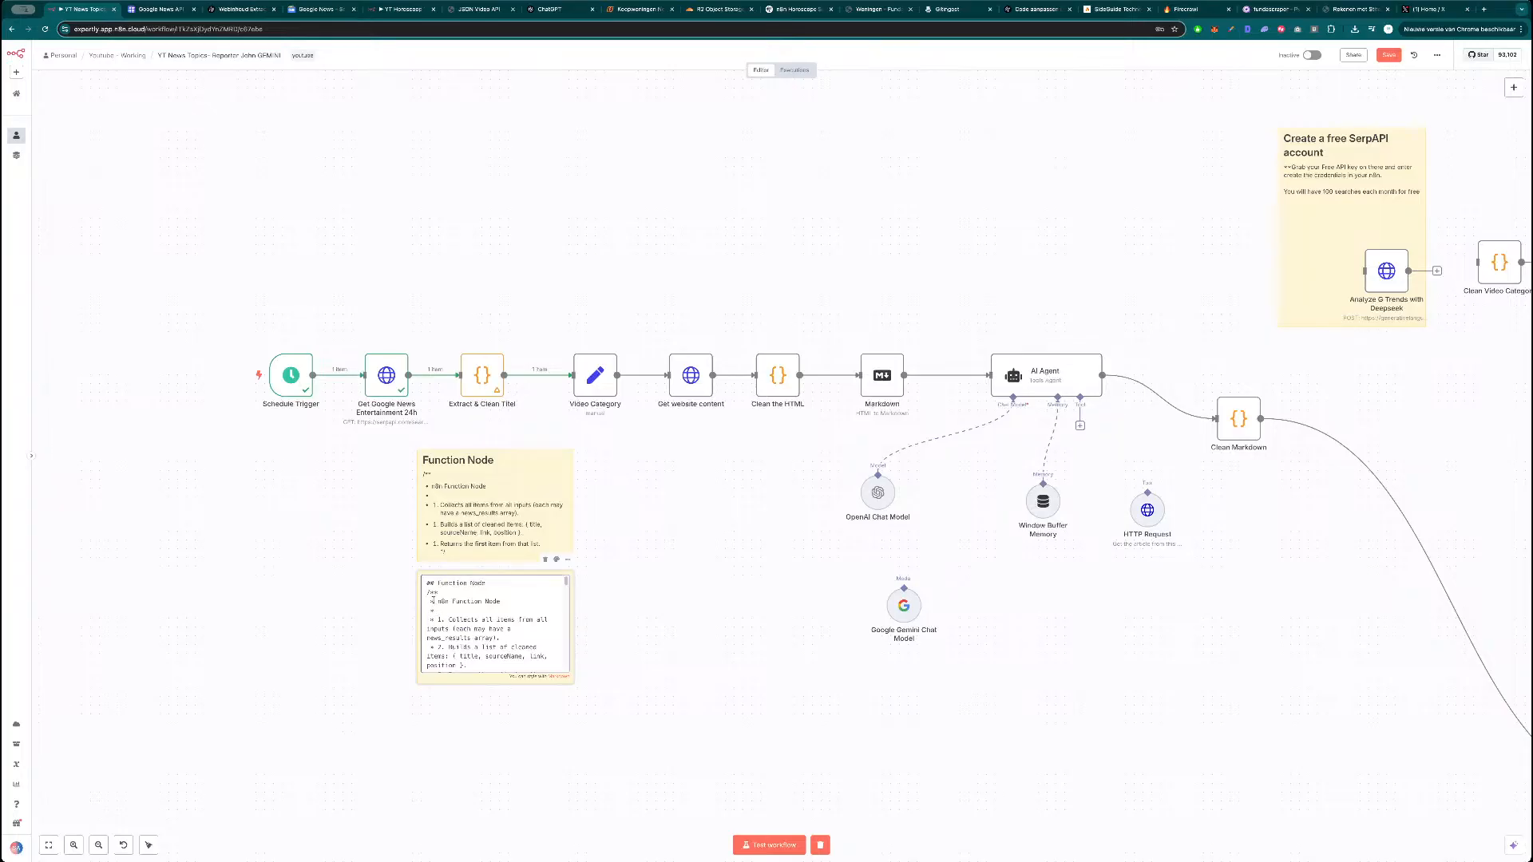
scroll(476, 630, down, 10)
drag(426, 594, 531, 669)
key(super+v)
click(612, 644)
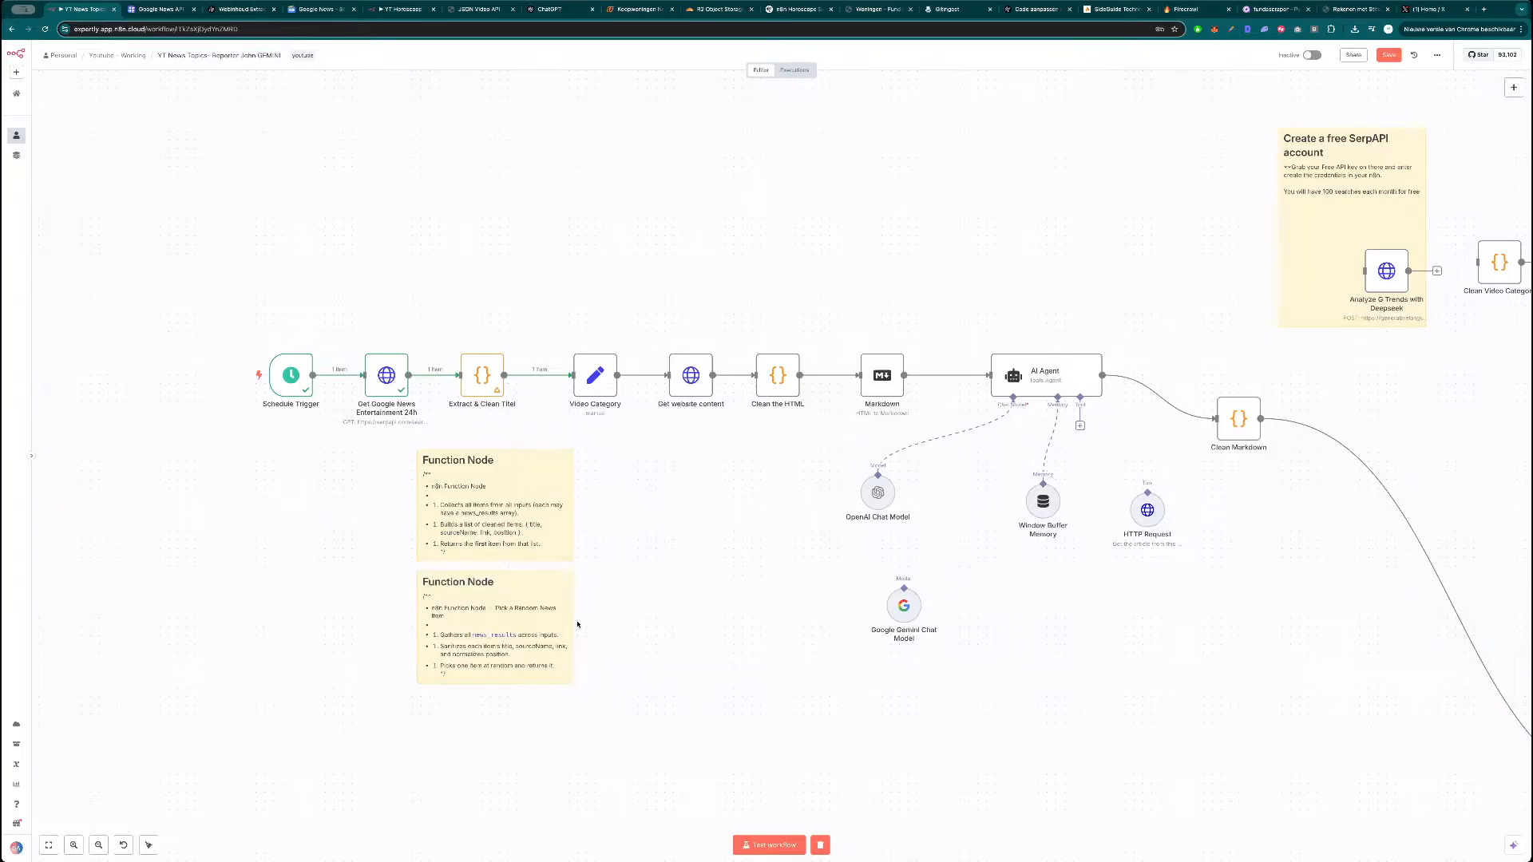
Change the duplicate note's heading to "Function Node Random" and the original note's heading to "Function Node First".
double_click(481, 594)
text(Random)
key(Return)
click(586, 562)
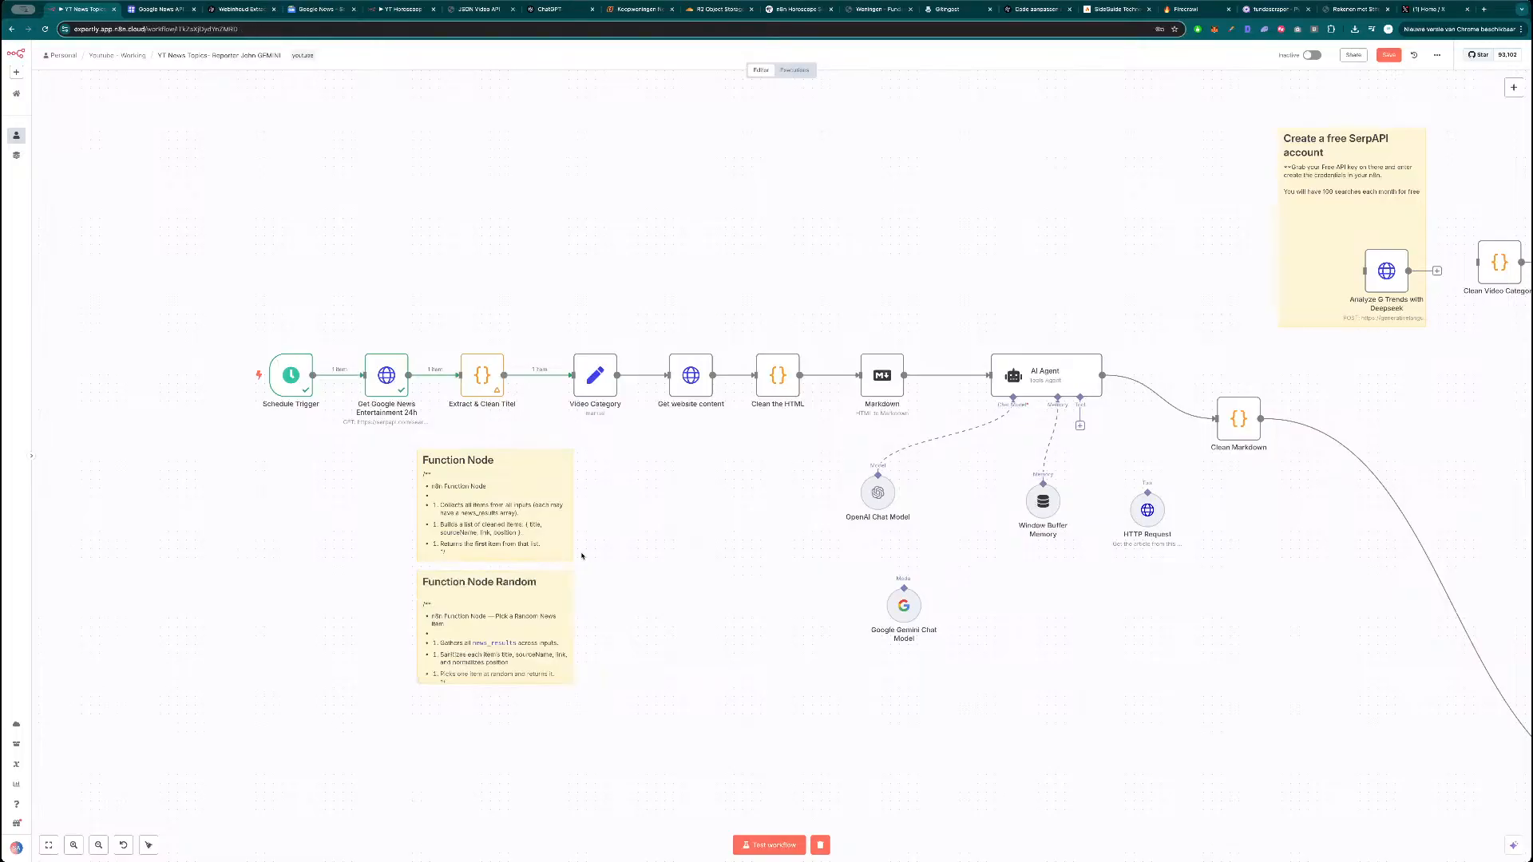
double_click(525, 488)
click(505, 465)
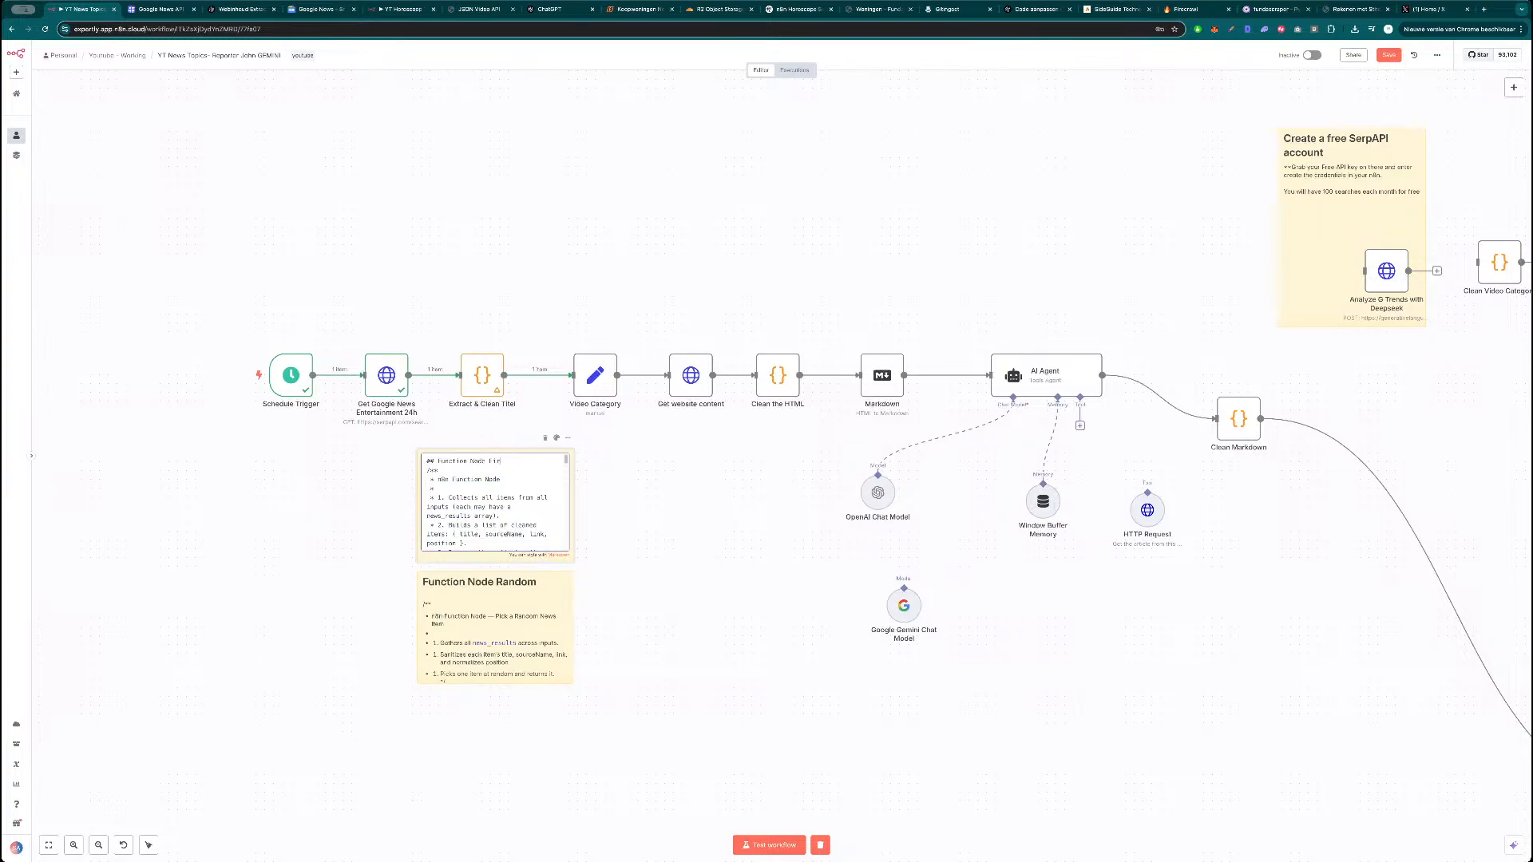
click(696, 529)
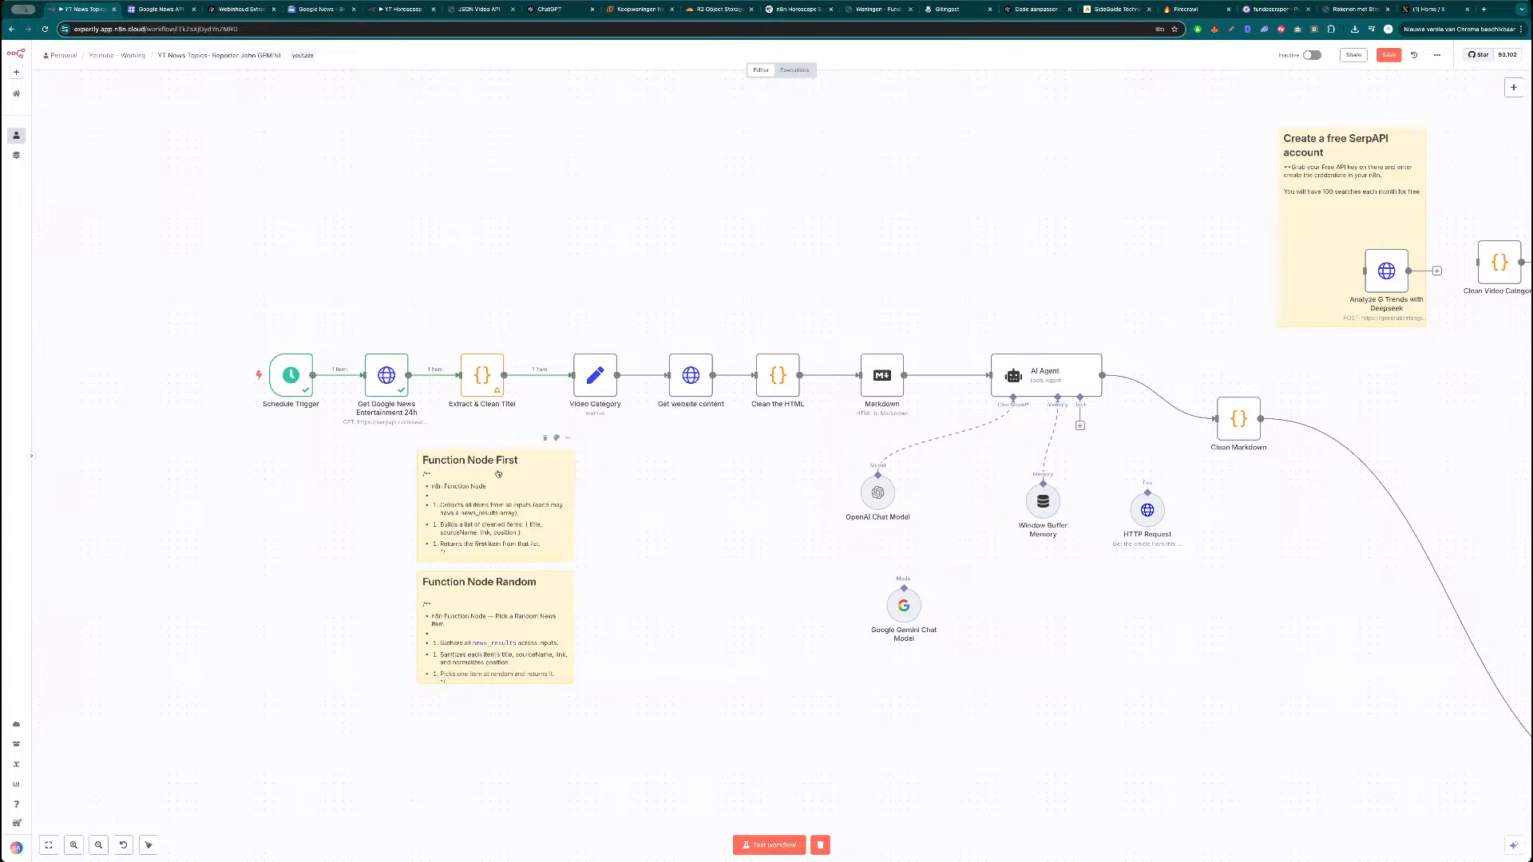
Paste the copied random-item code over the entire code in the Extract & Clean Titel node.
double_click(487, 379)
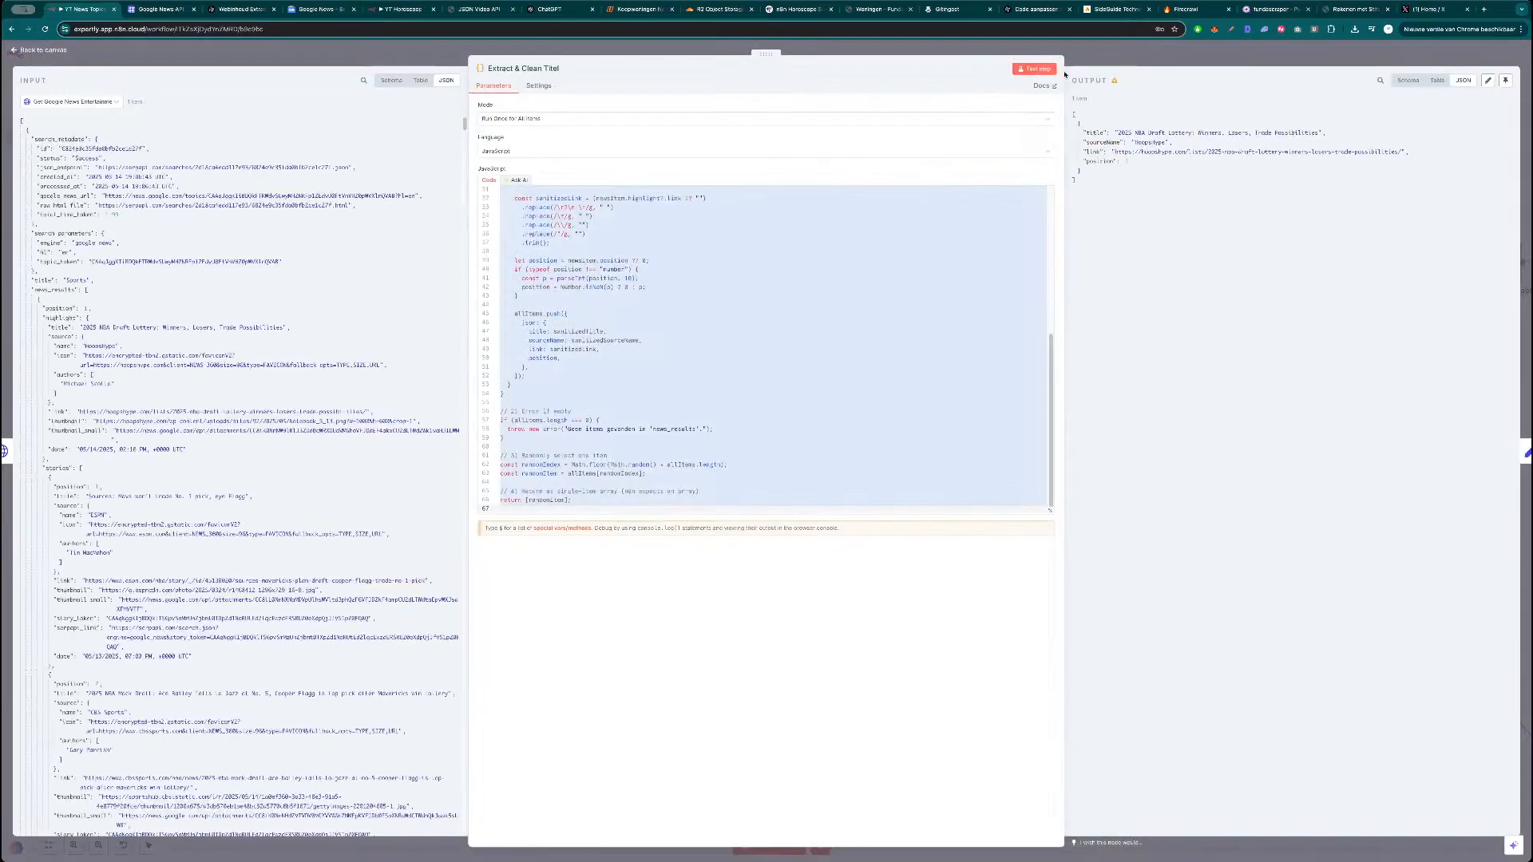
click(845, 288)
key(super+a)
key(super+v)
click(1091, 55)
Replace the Extract & Clean Titel node's code with the code copied from the Function Node First note, and test the node.
double_click(478, 494)
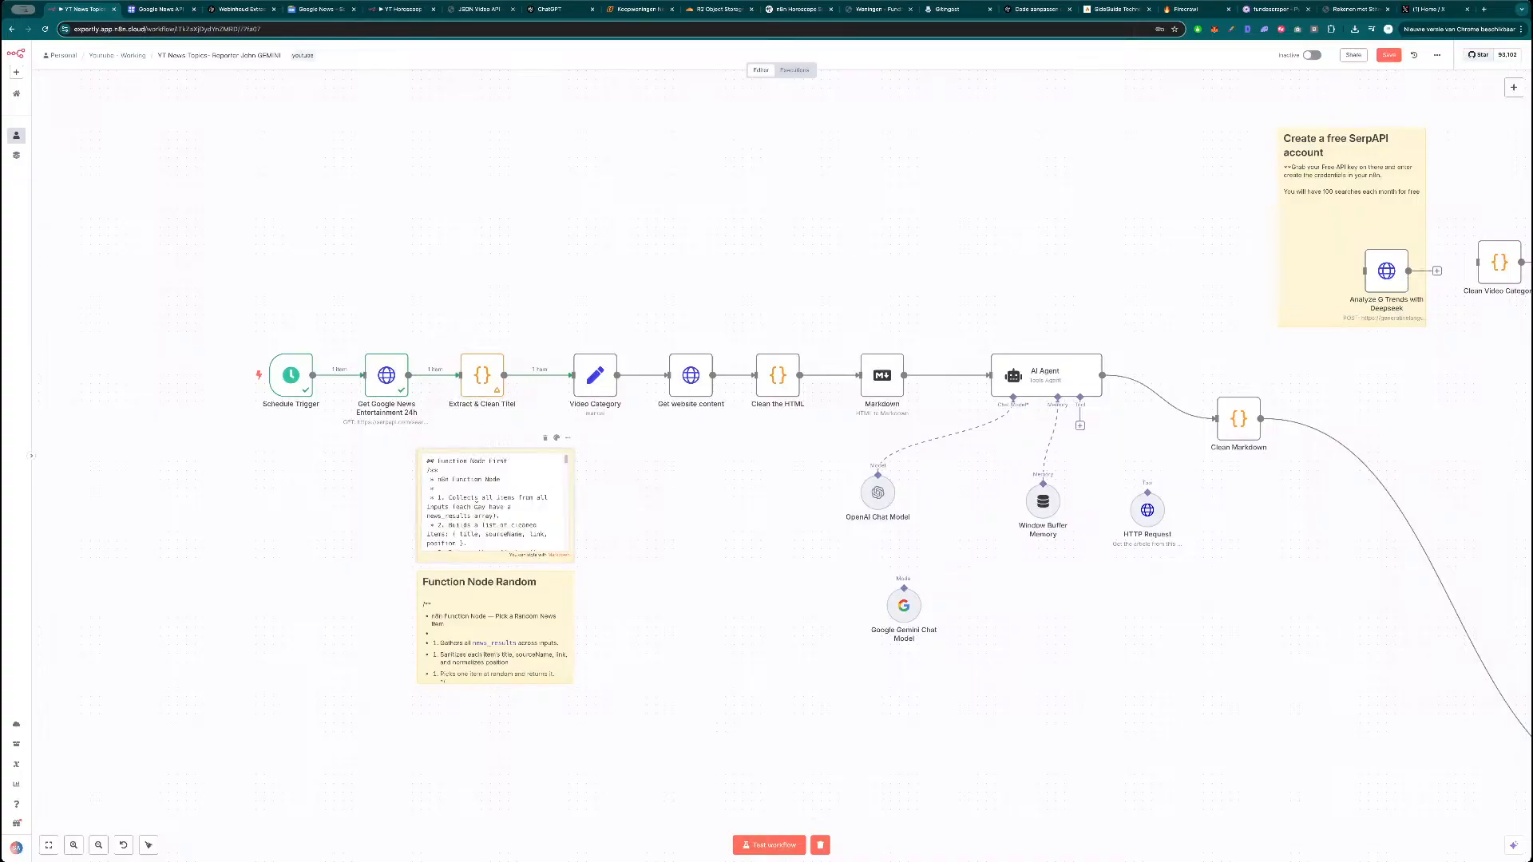
drag(428, 472, 522, 548)
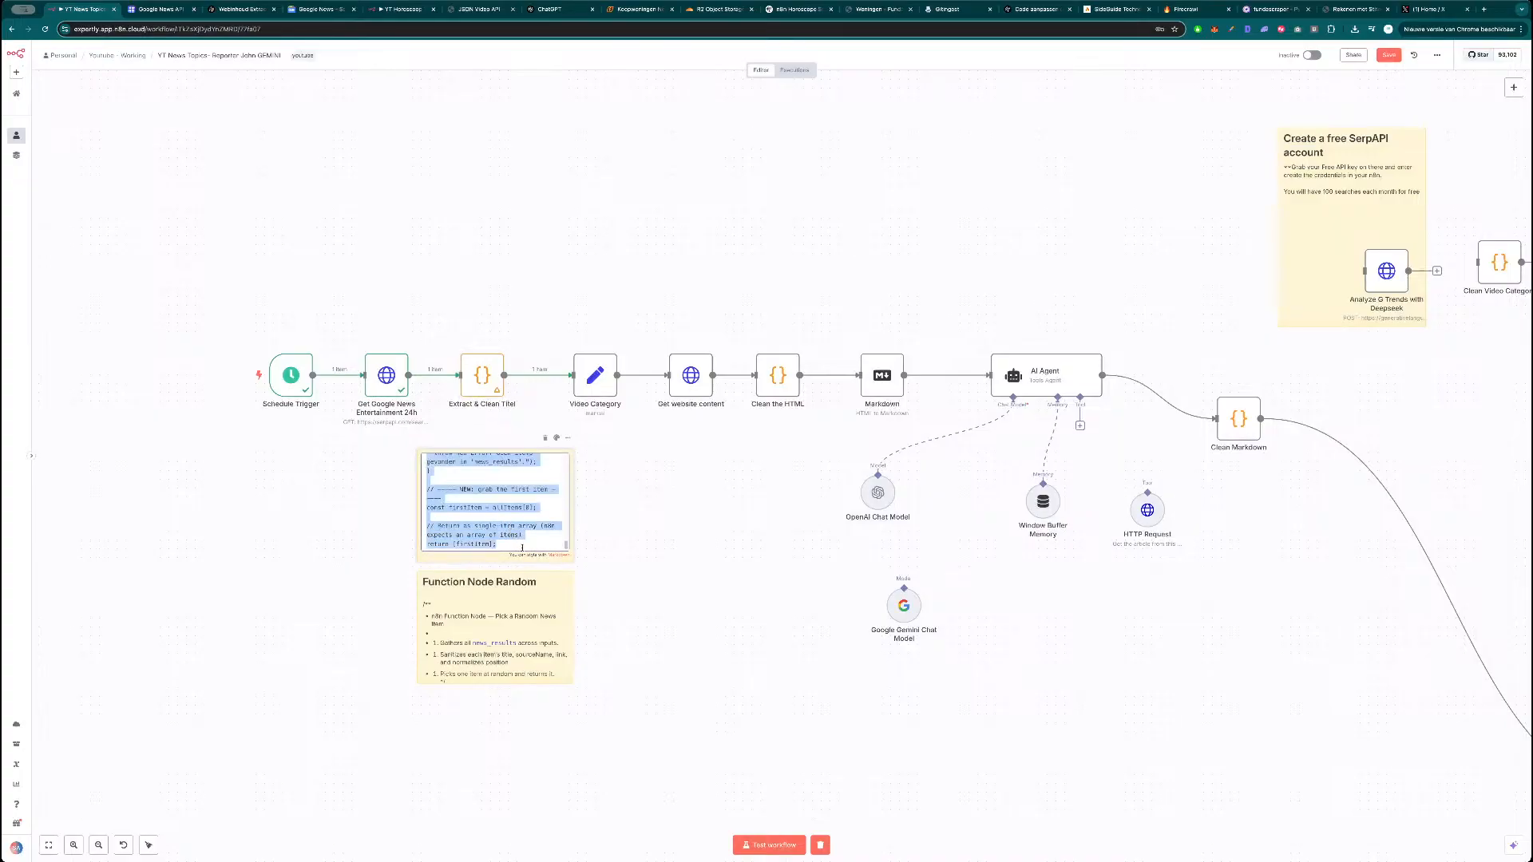
double_click(495, 391)
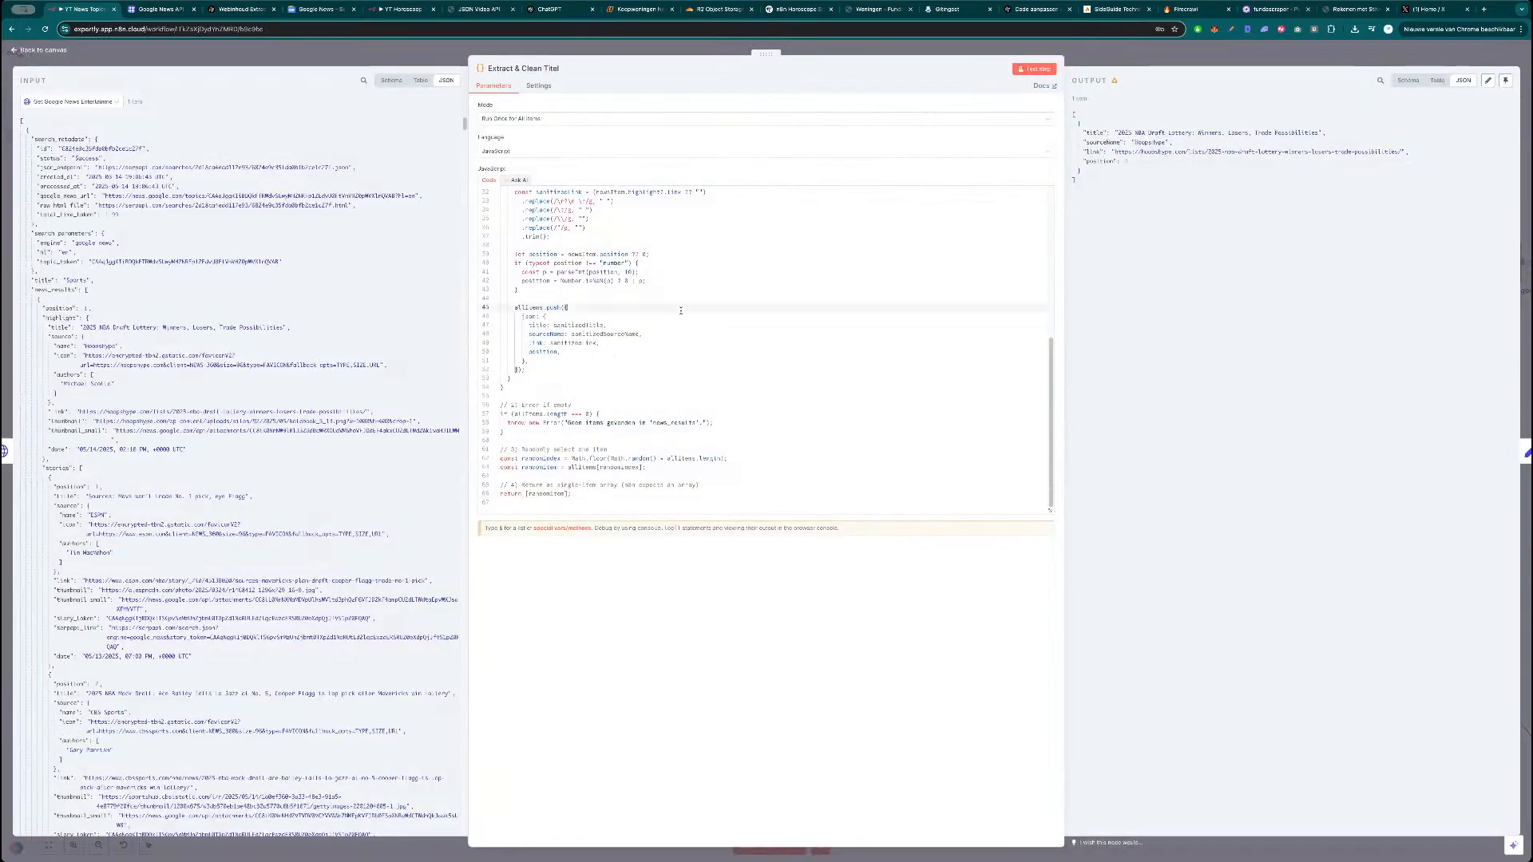
key(ctrl+a)
key(ctrl+v)
click(1034, 68)
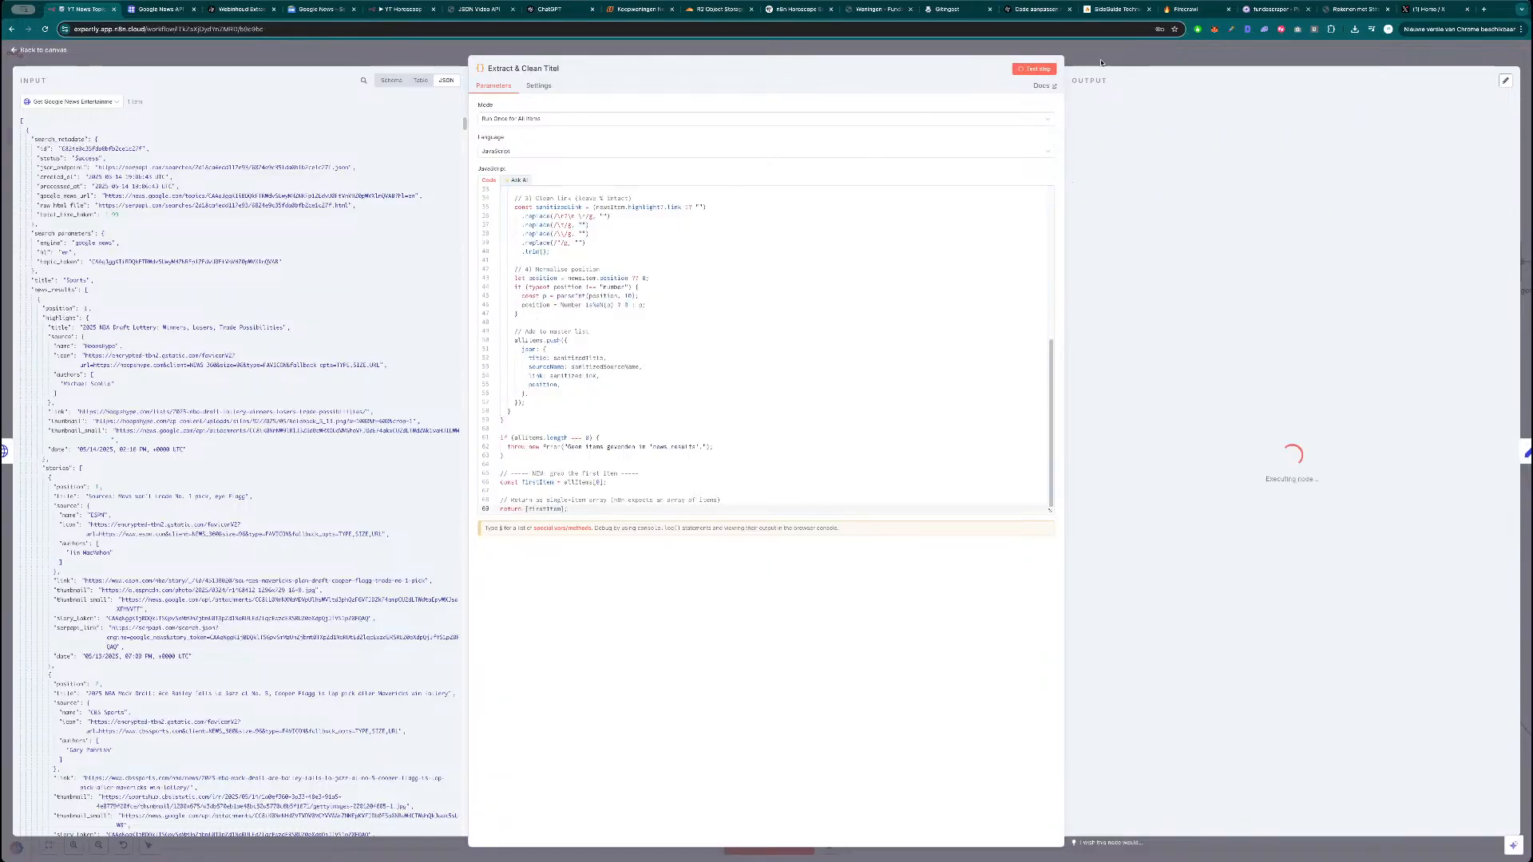
click(1140, 62)
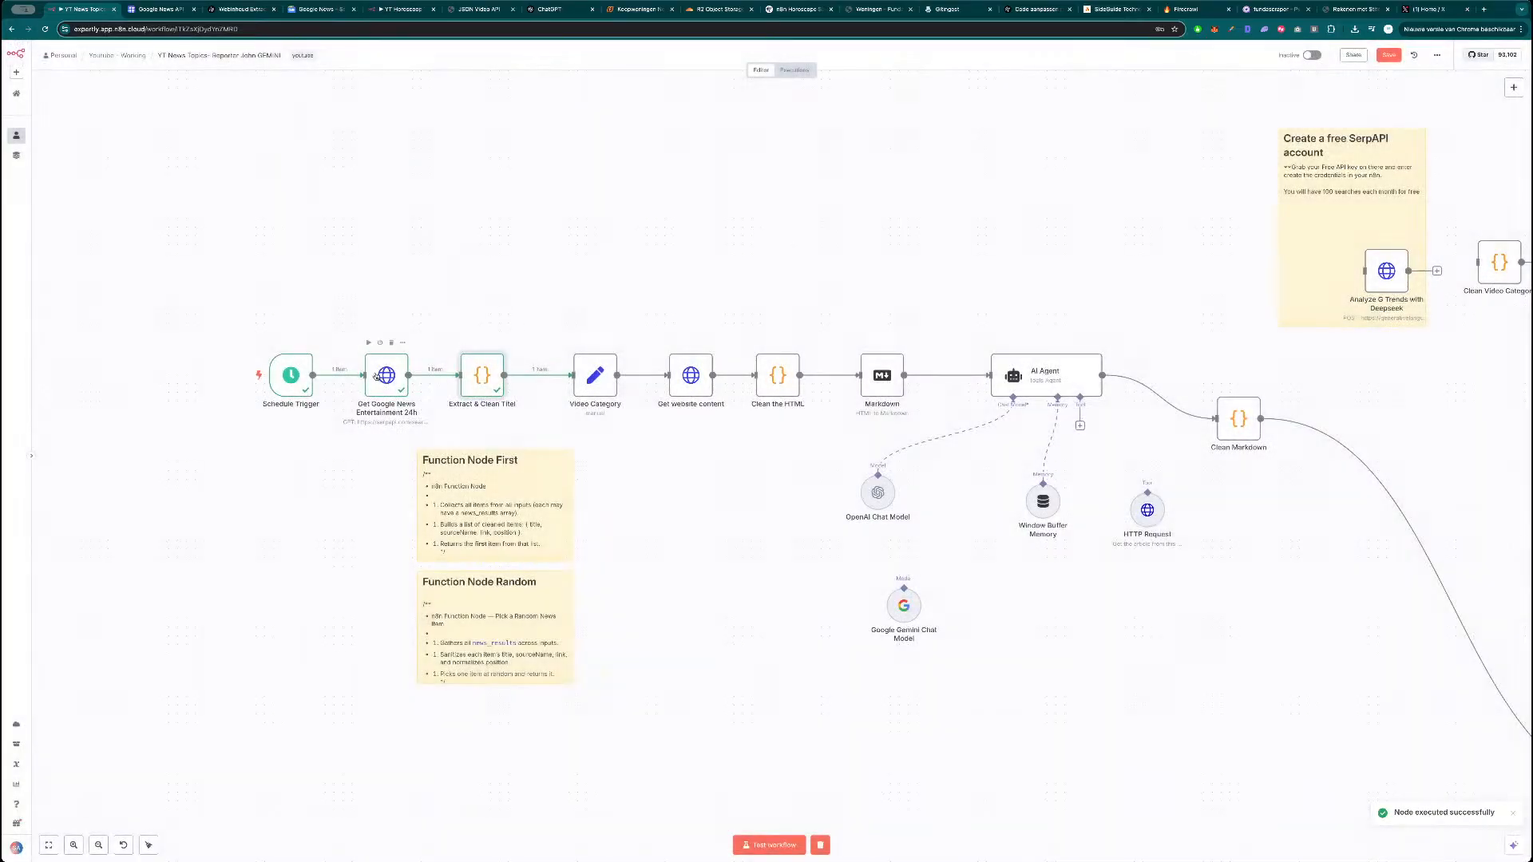
Open the Get Google News Entertainment 24h node, and copy the topic token from the URL of Google News' Entertainment page.
double_click(387, 374)
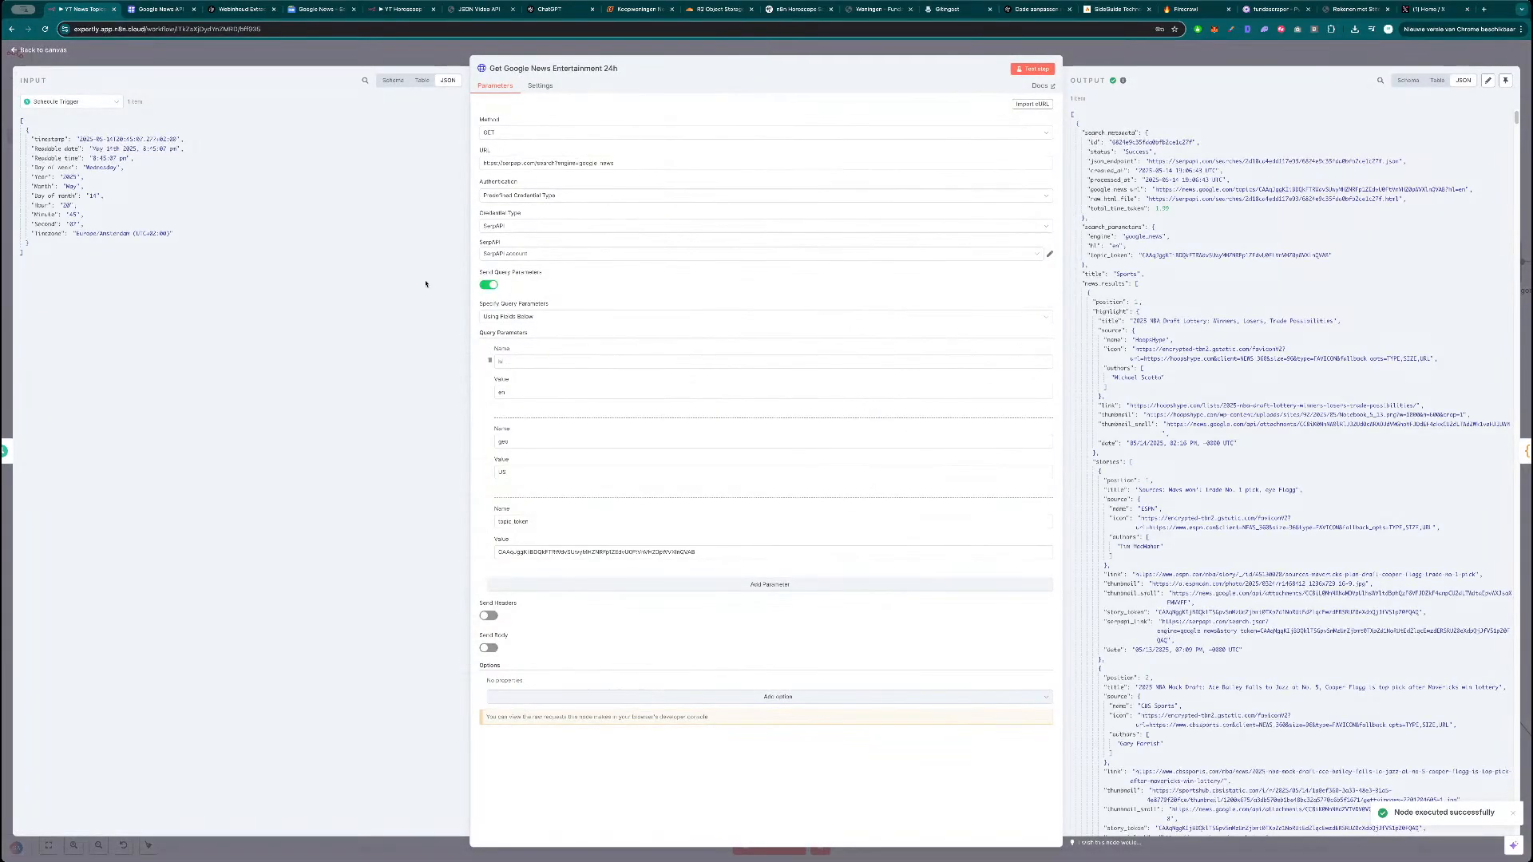
click(315, 9)
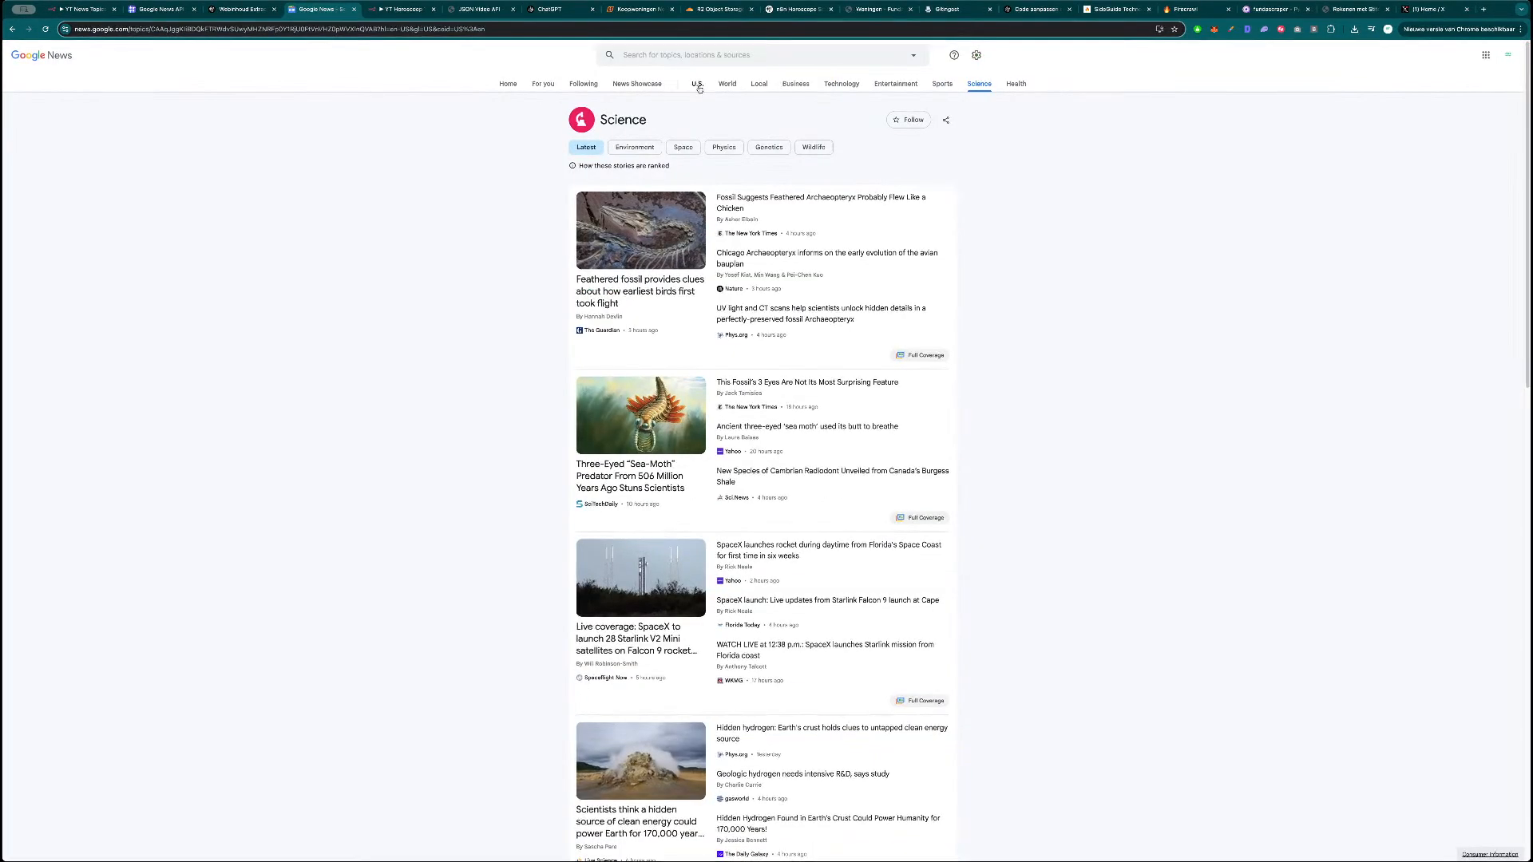
click(895, 84)
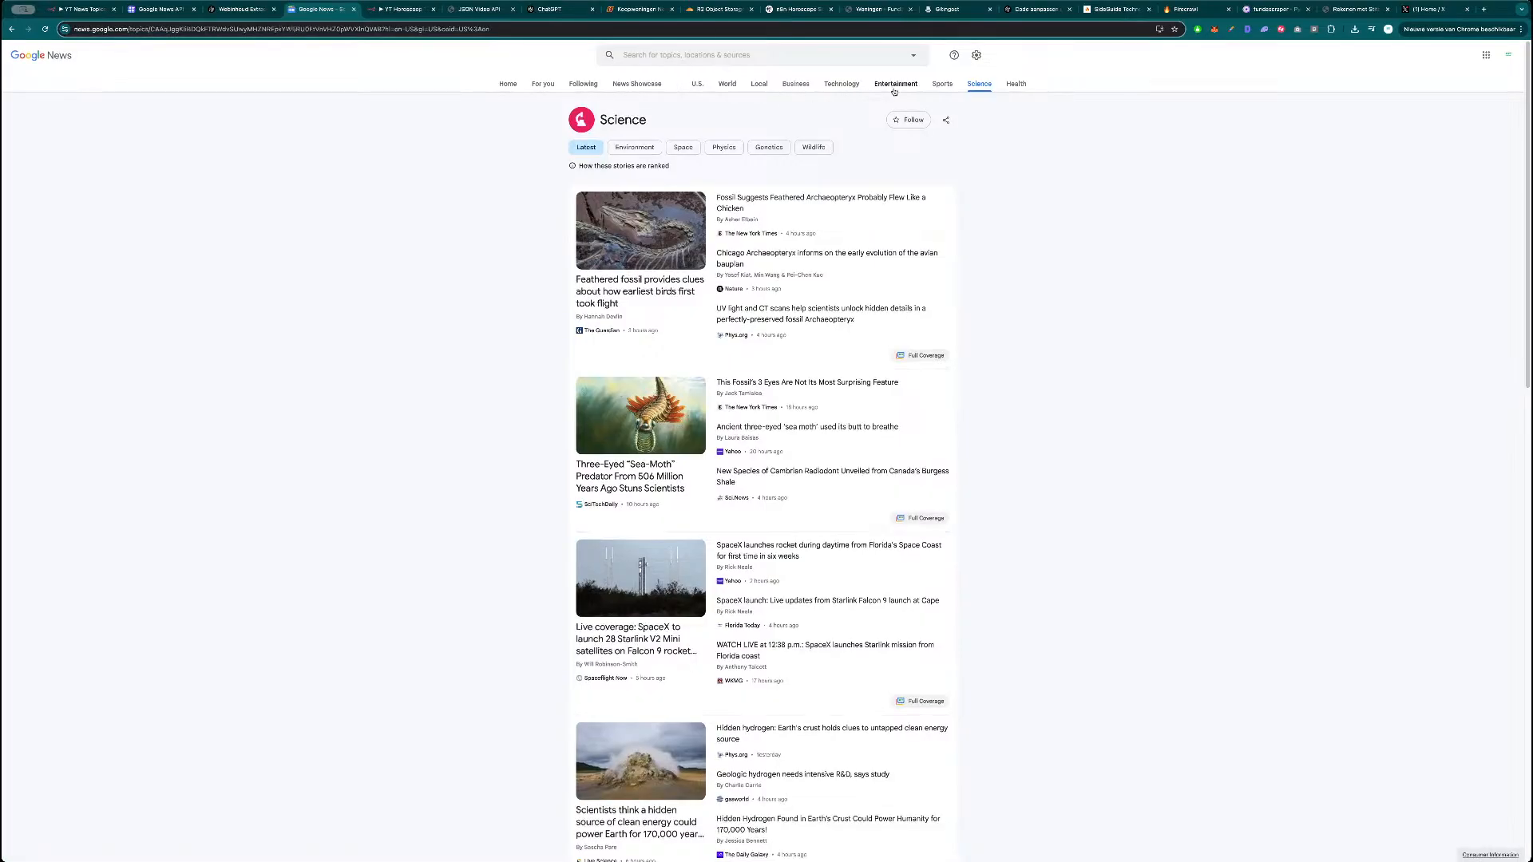
double_click(344, 30)
key(super+c)
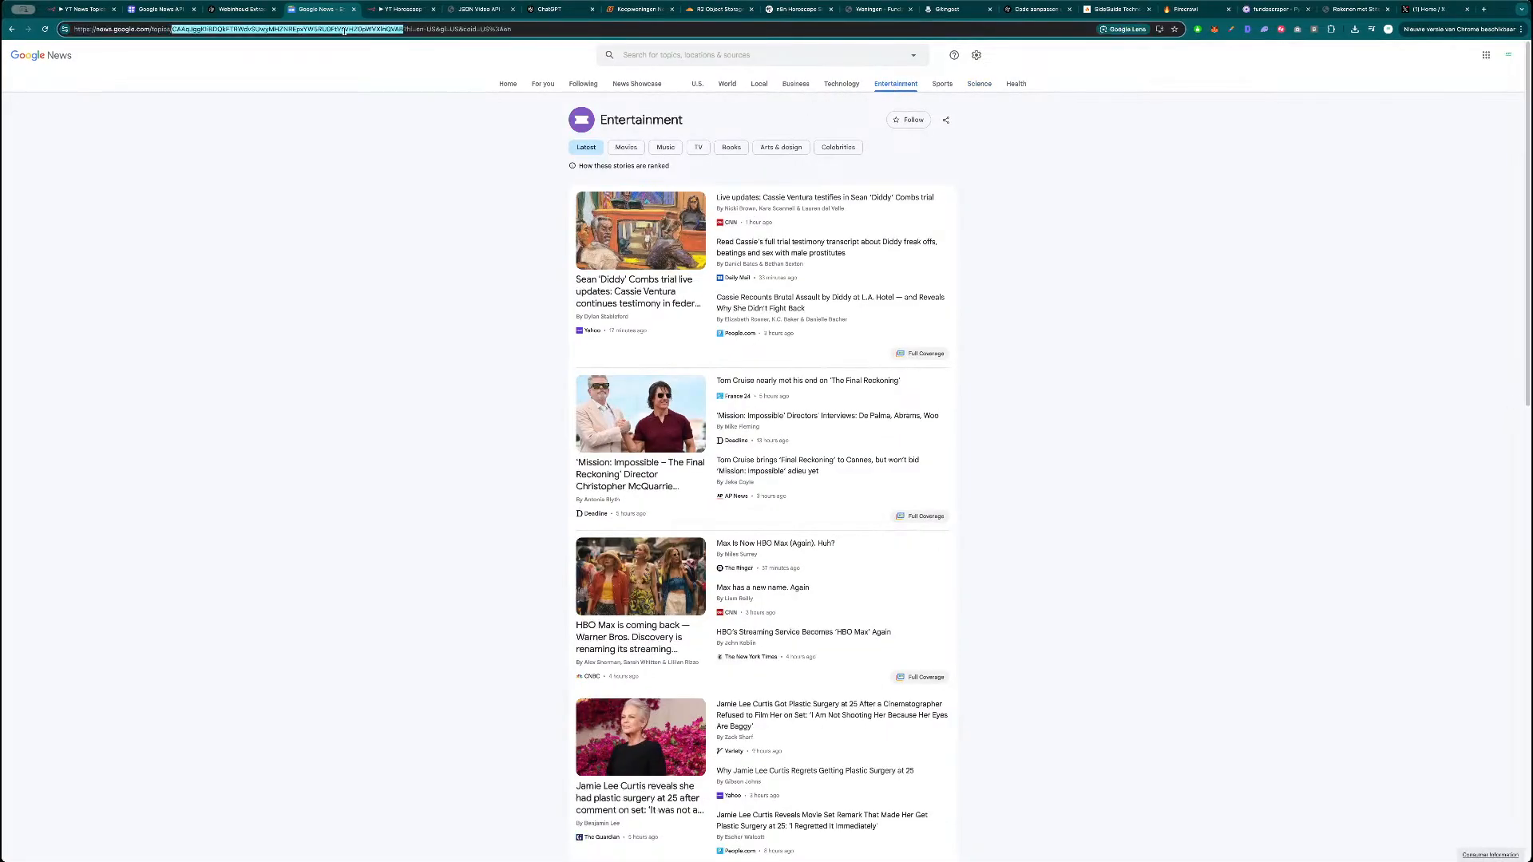
Back in n8n, replace the Get Google News Entertainment 24h node's topic token value with the copied Entertainment token.
key(super+1)
double_click(590, 550)
key(super+v)
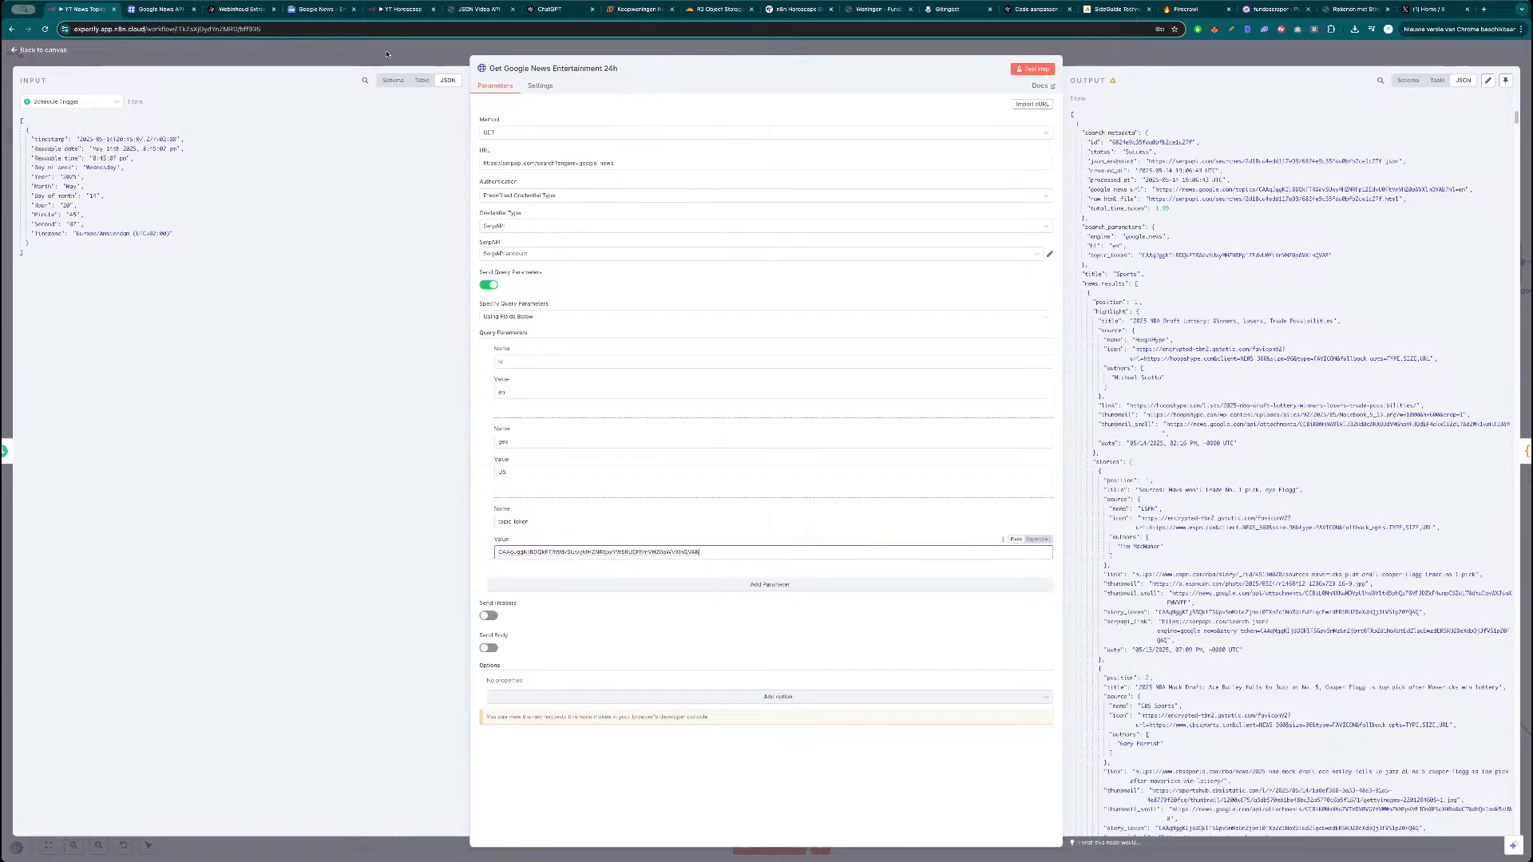
Test the Get Google News Entertainment 24h node, and test the Extract & Clean Titel node with its output.
click(1032, 69)
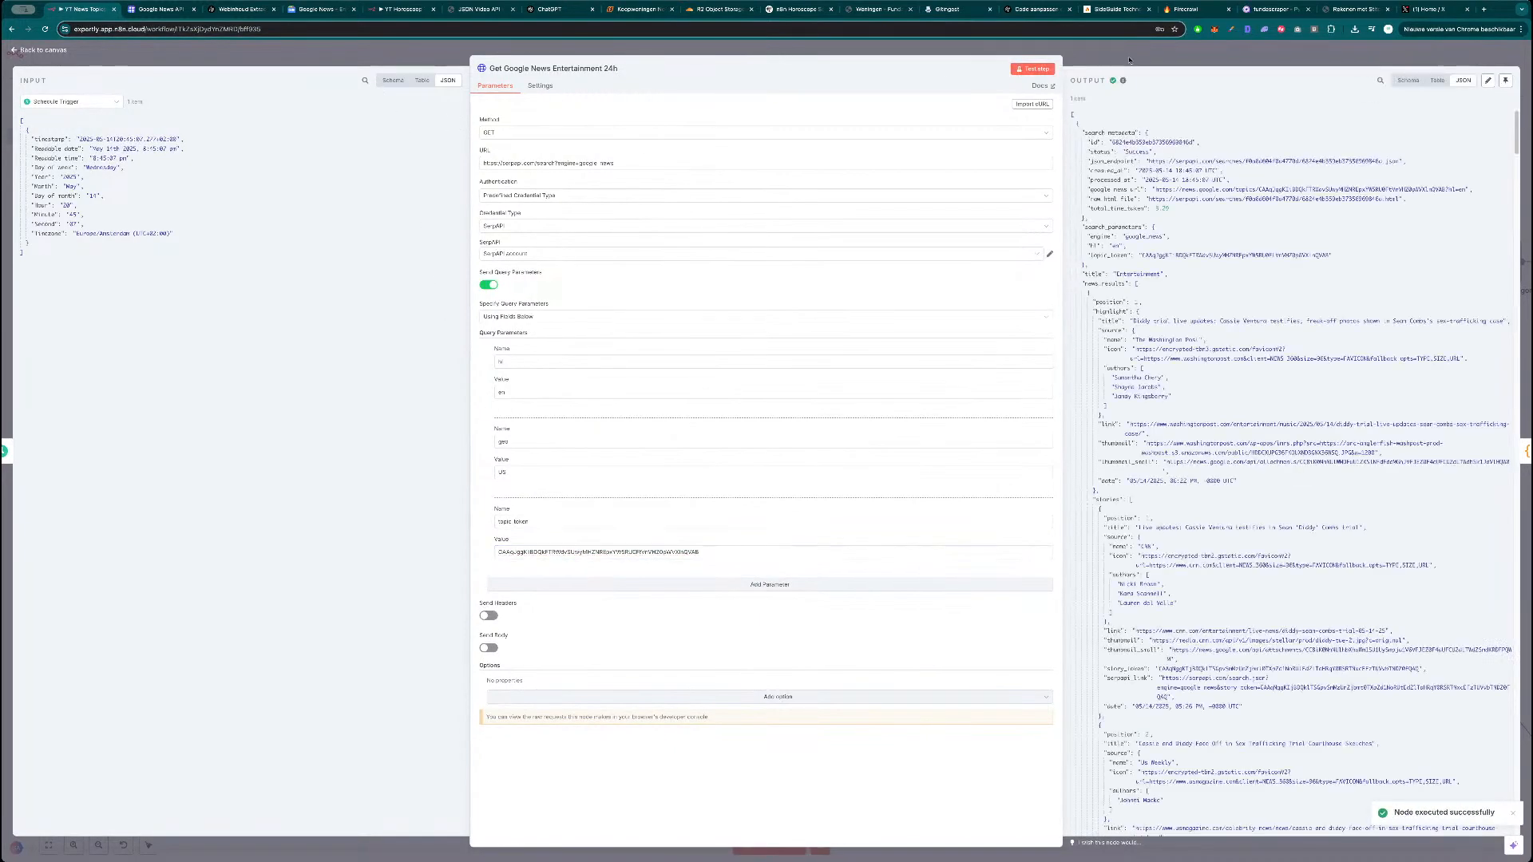
click(1113, 63)
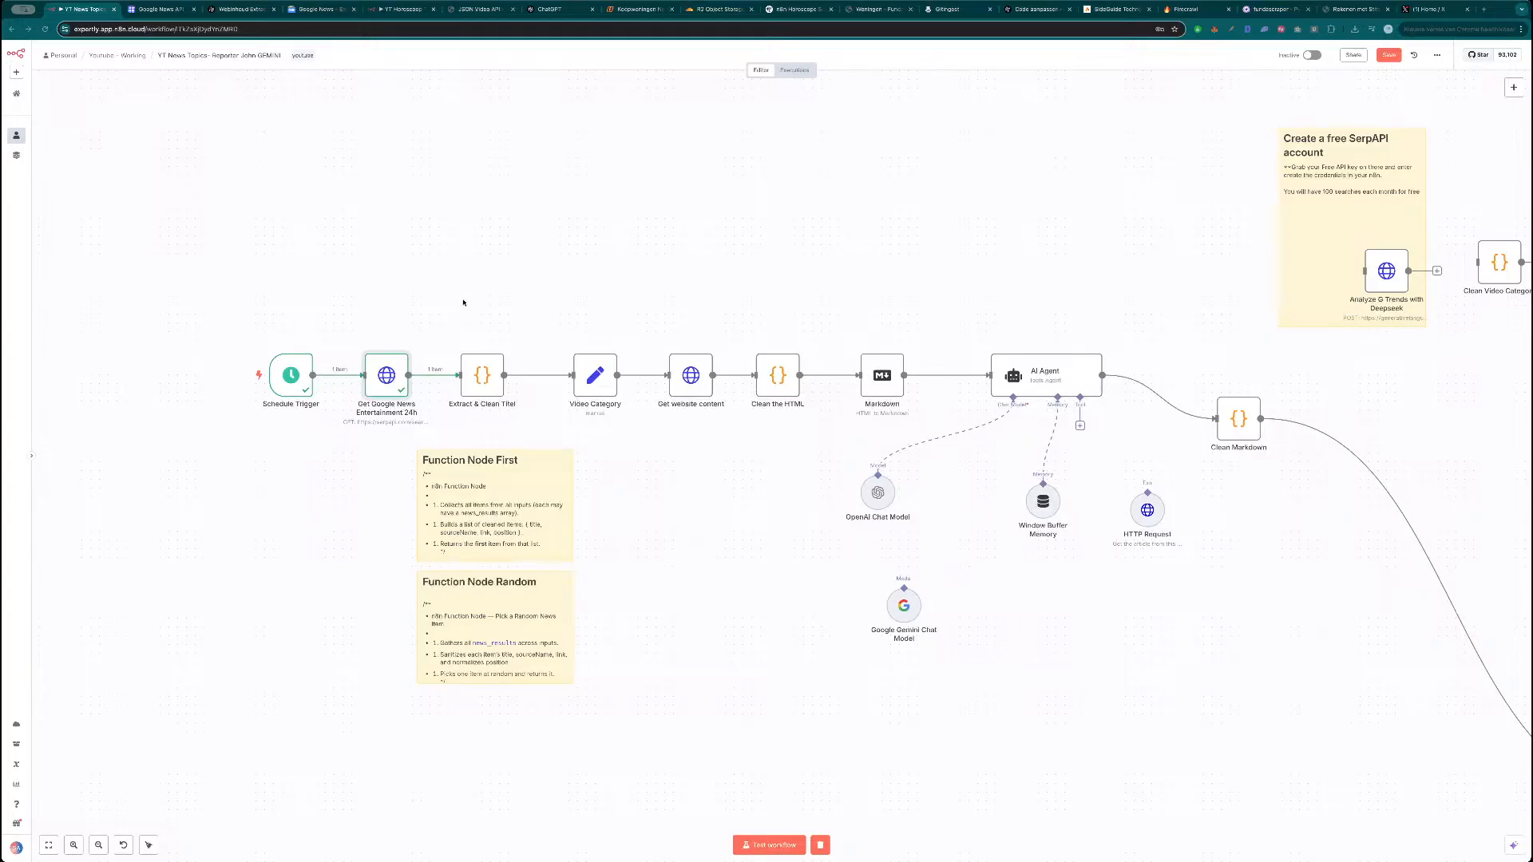
scroll(1027, 270, right, 2)
scroll(1026, 270, down, 1)
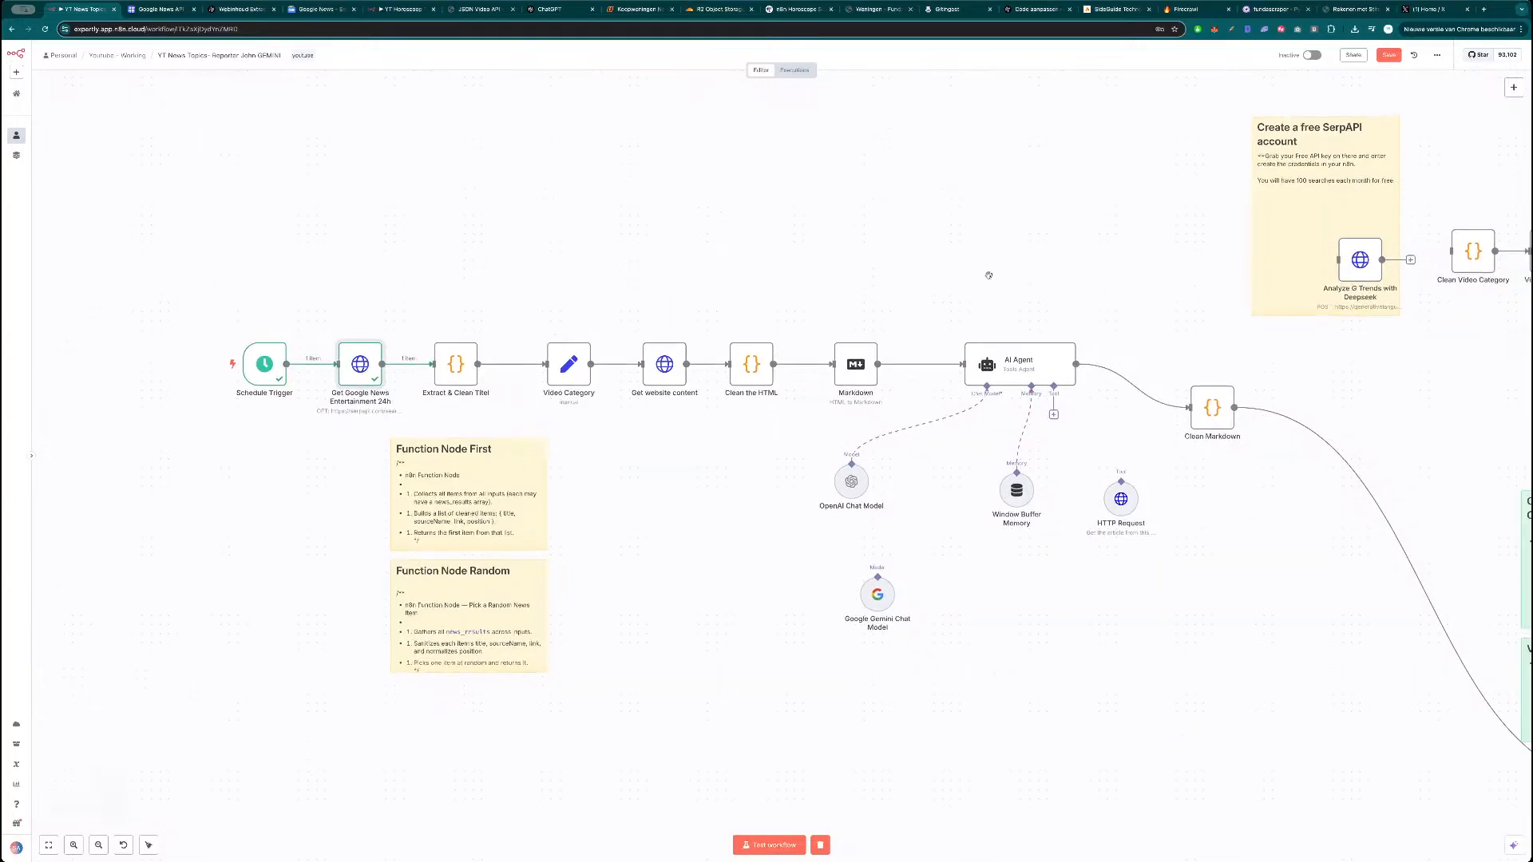
double_click(456, 364)
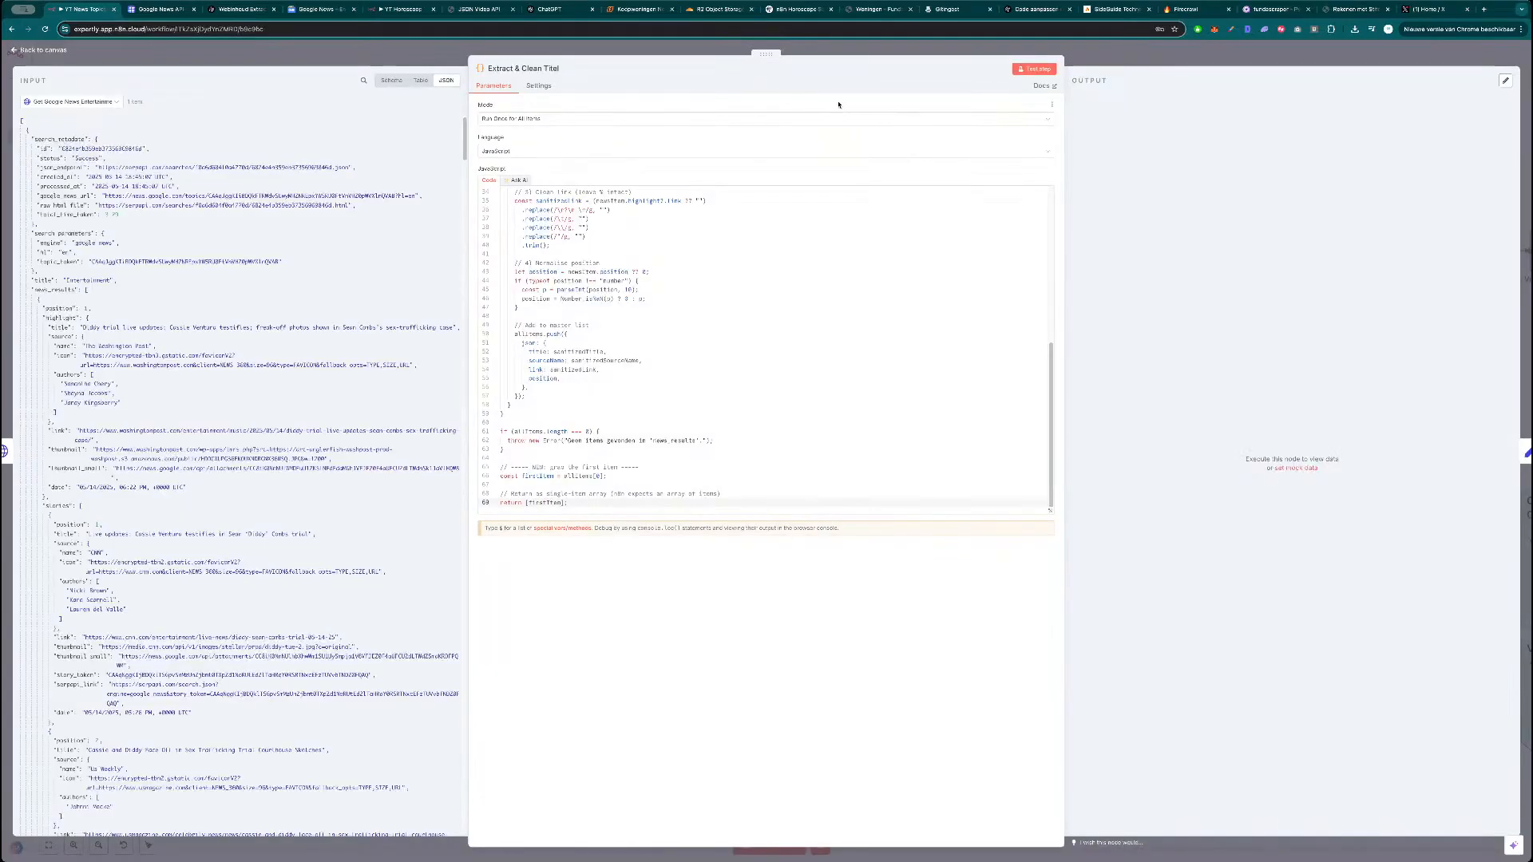
click(1037, 71)
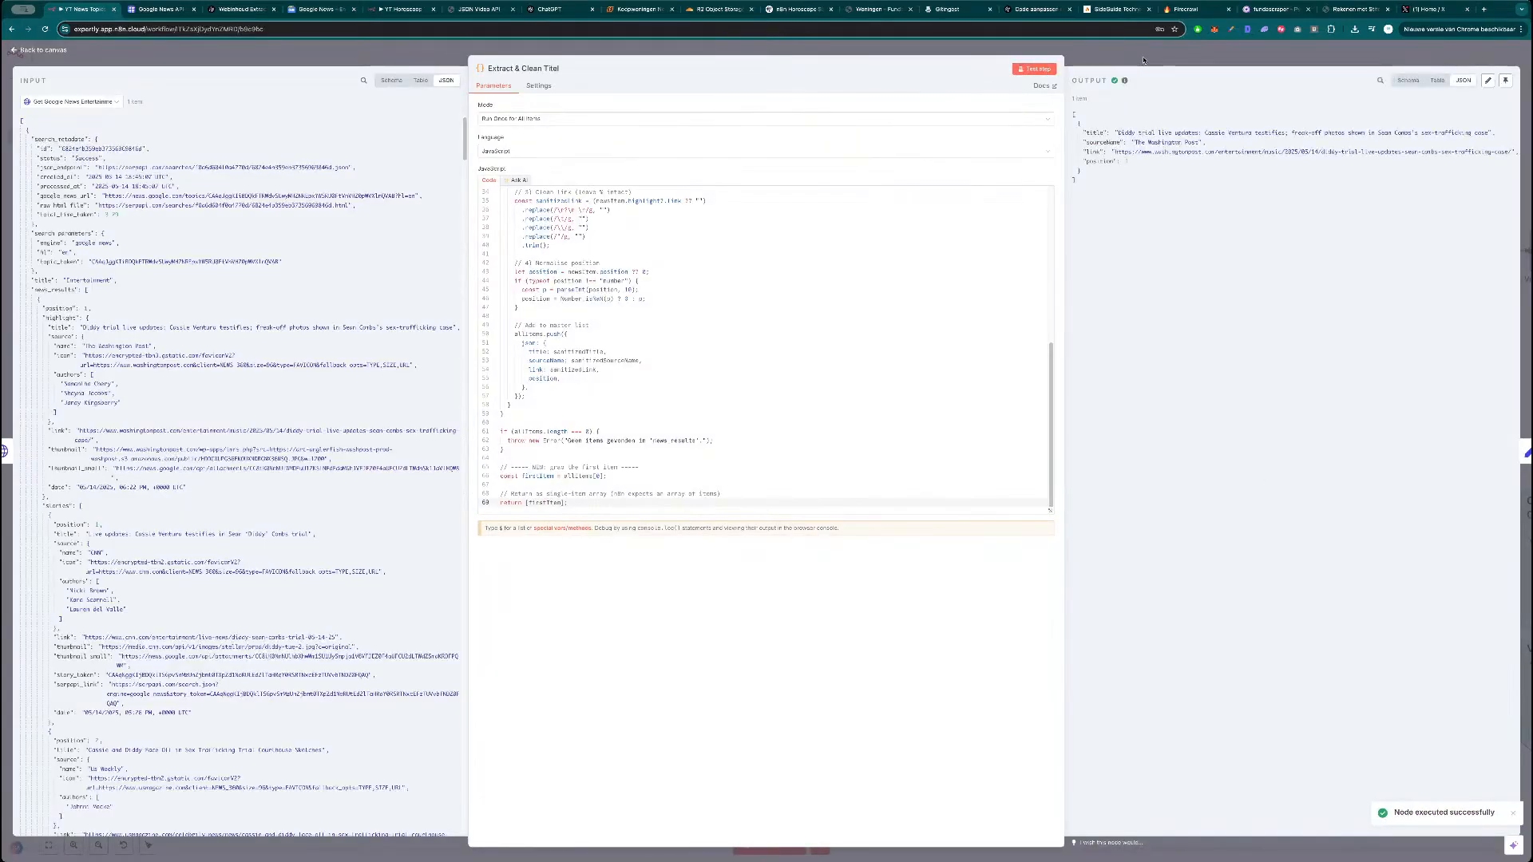
key(Escape)
Test the Video Category node, and start a test of the Get website content node.
double_click(569, 364)
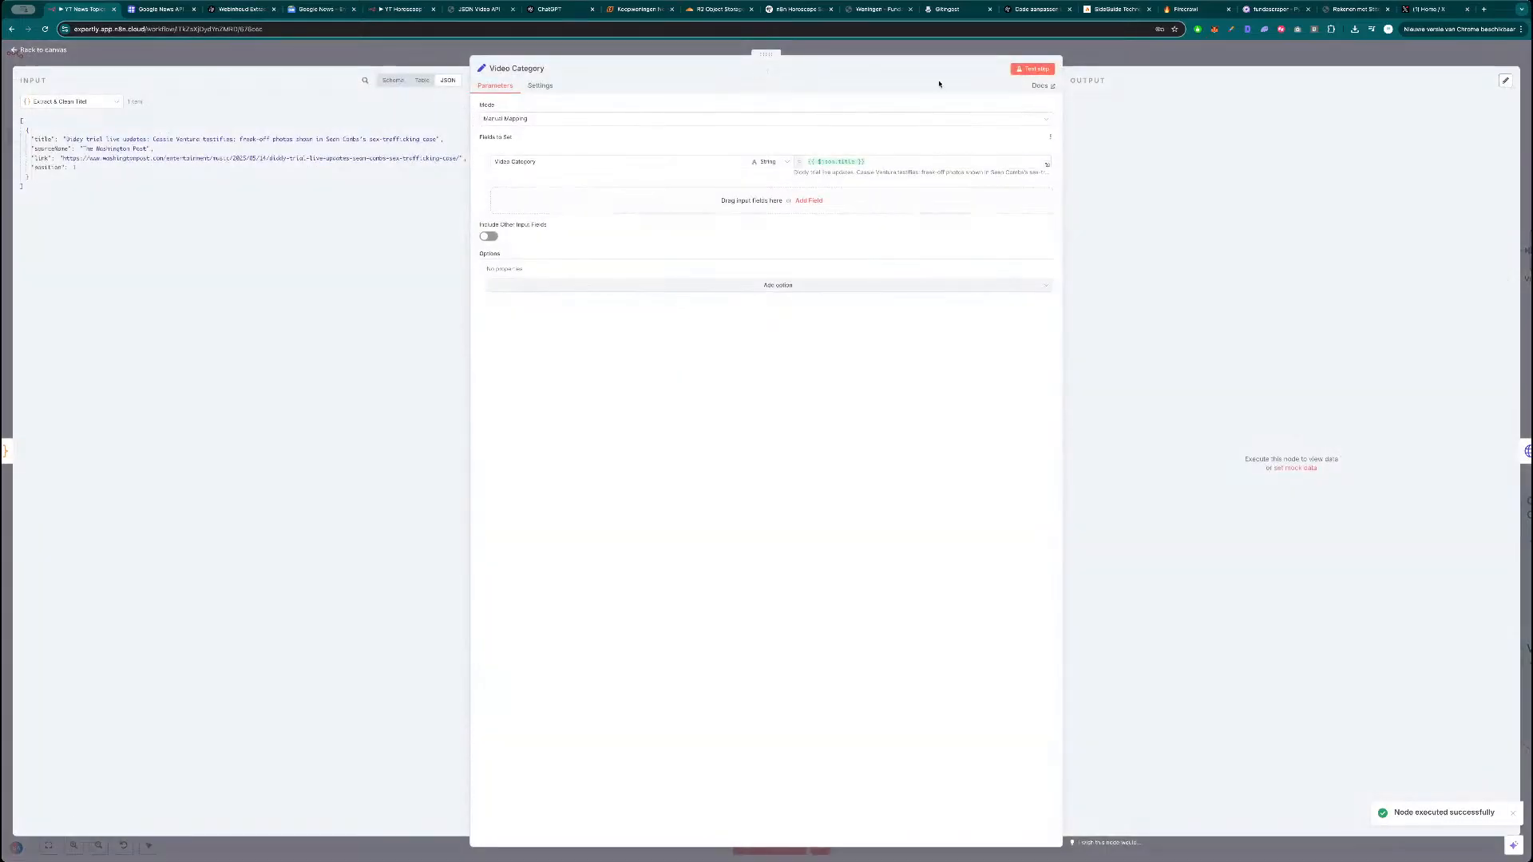
click(1044, 68)
key(Escape)
click(667, 363)
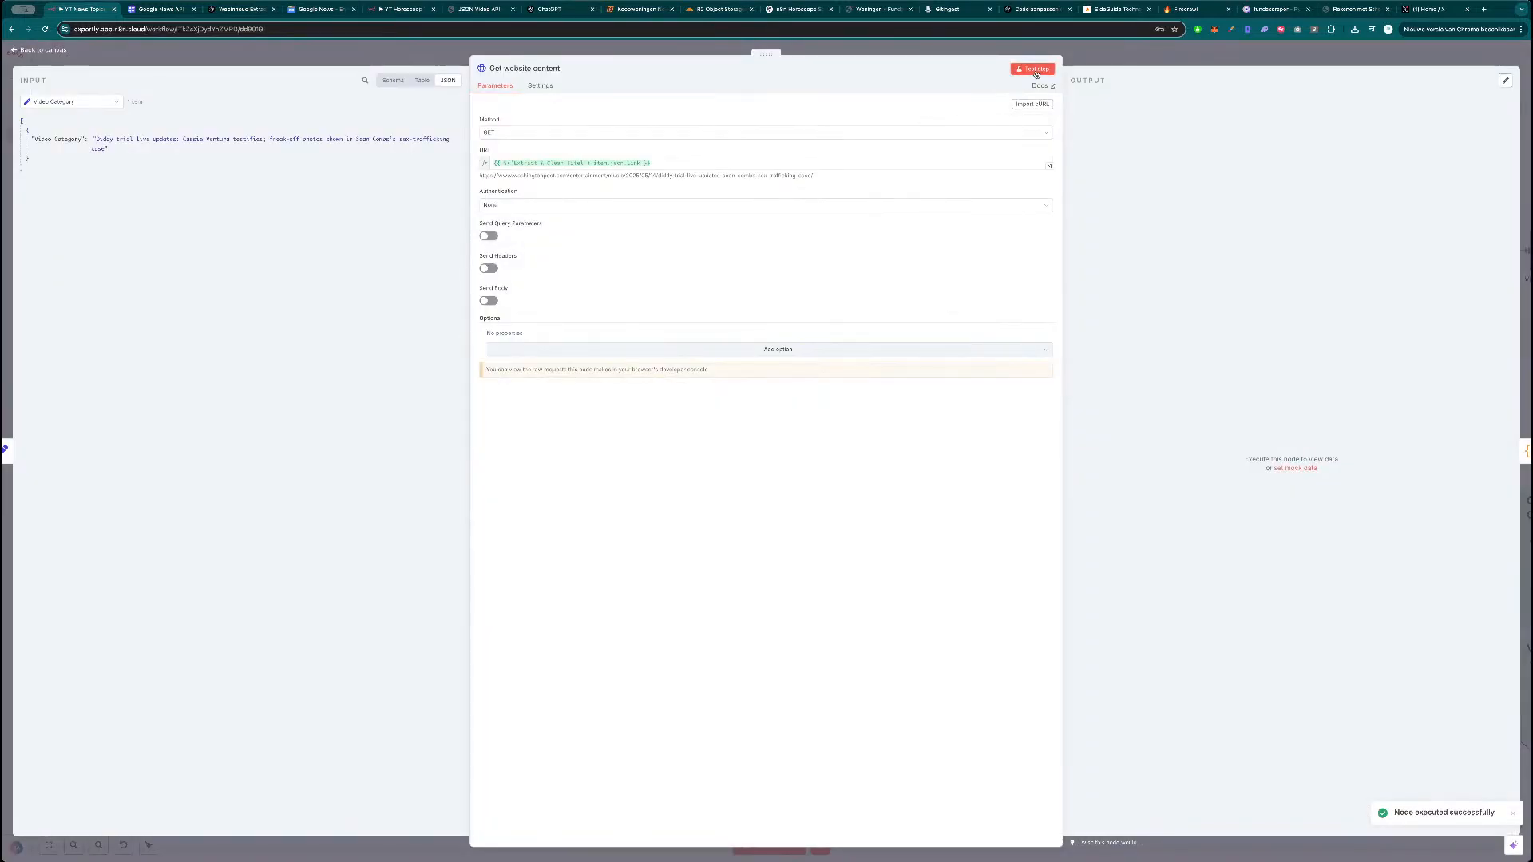
click(1033, 69)
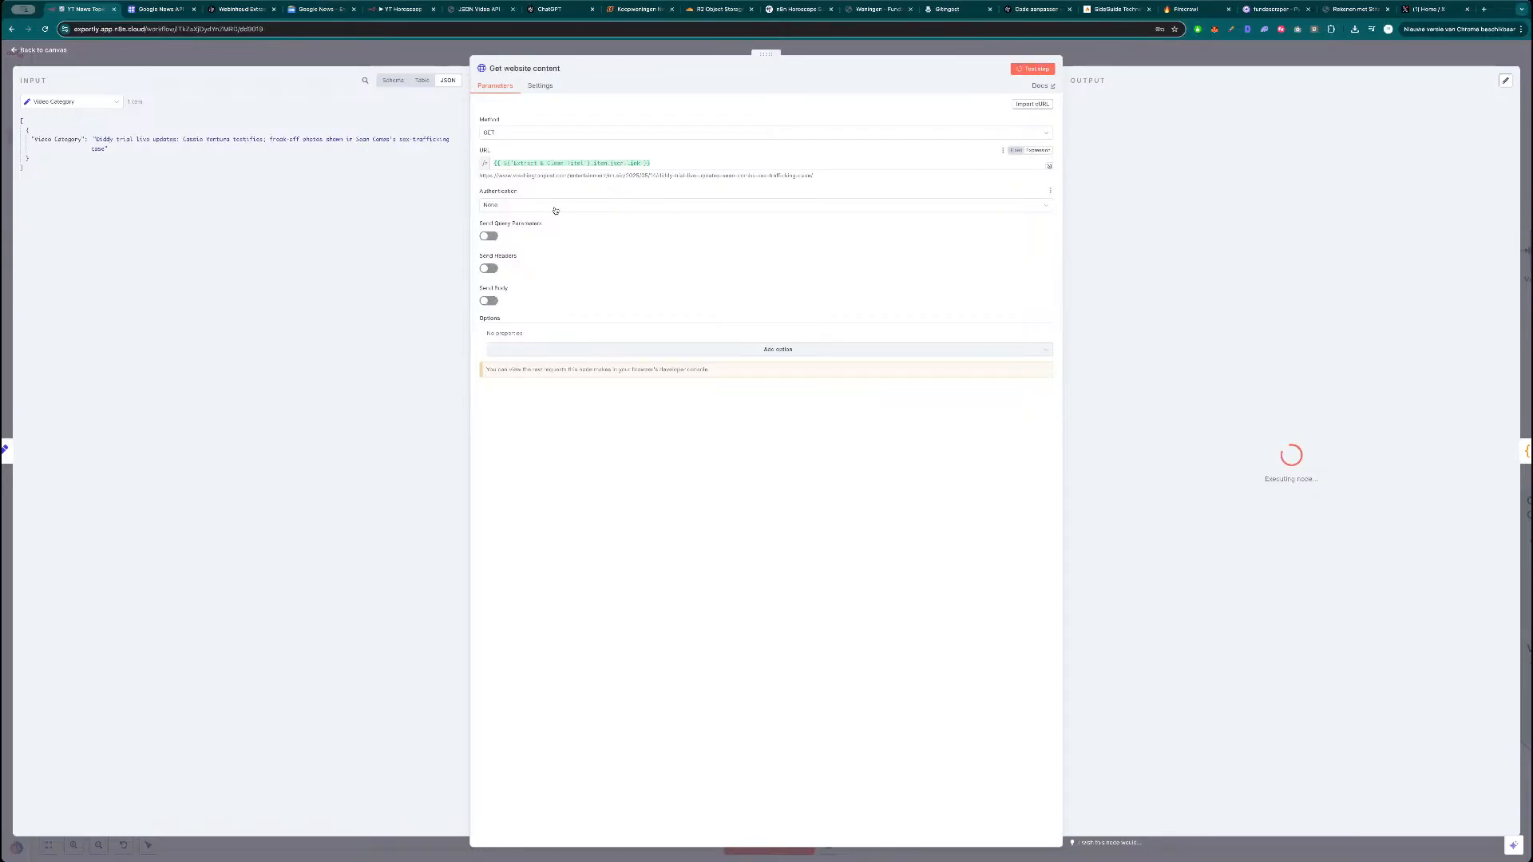
Copy the resolved article link from the Get website content node's URL and open it in a new browser tab.
triple_click(615, 175)
key(ctrl+c)
key(ctrl+t)
key(ctrl+v)
key(Return)
Reject the cookies on the Washington Post page, look through the live article, and close its tab.
scroll(635, 427, down, 15)
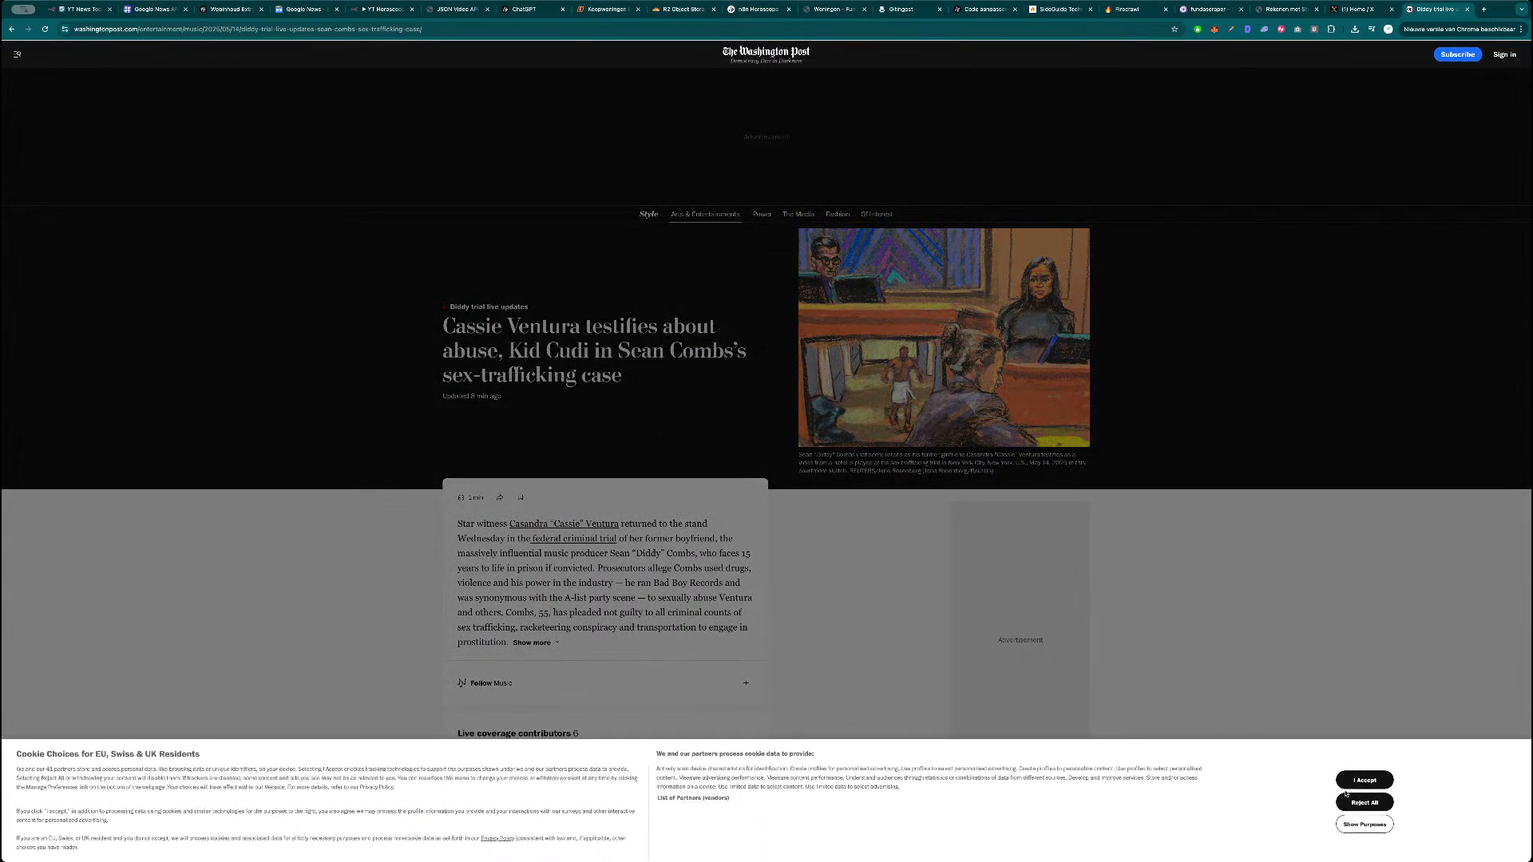
click(1354, 802)
scroll(550, 502, down, 10)
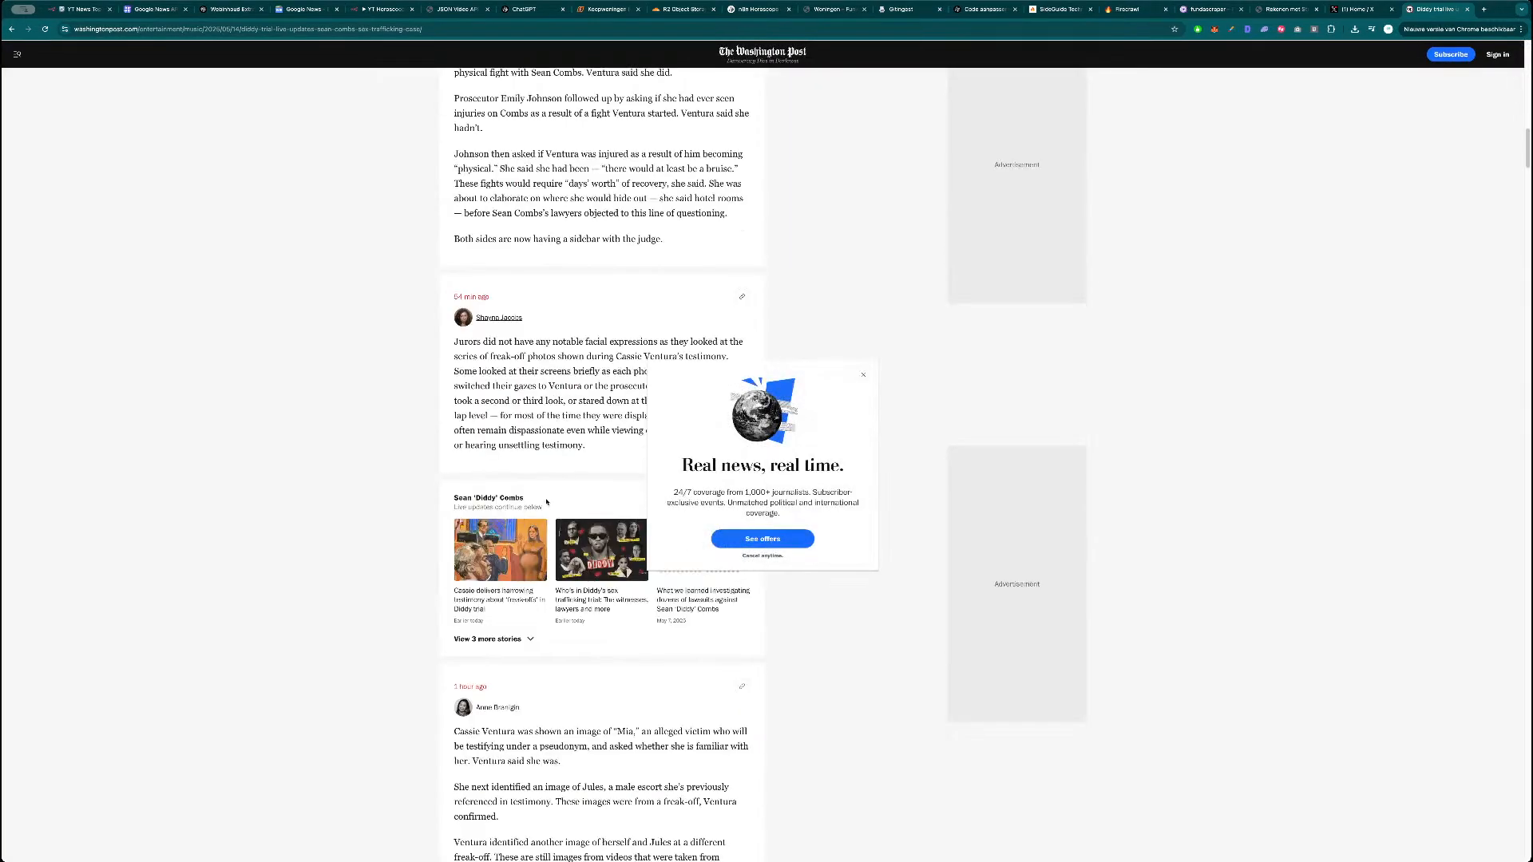
scroll(549, 502, down, 15)
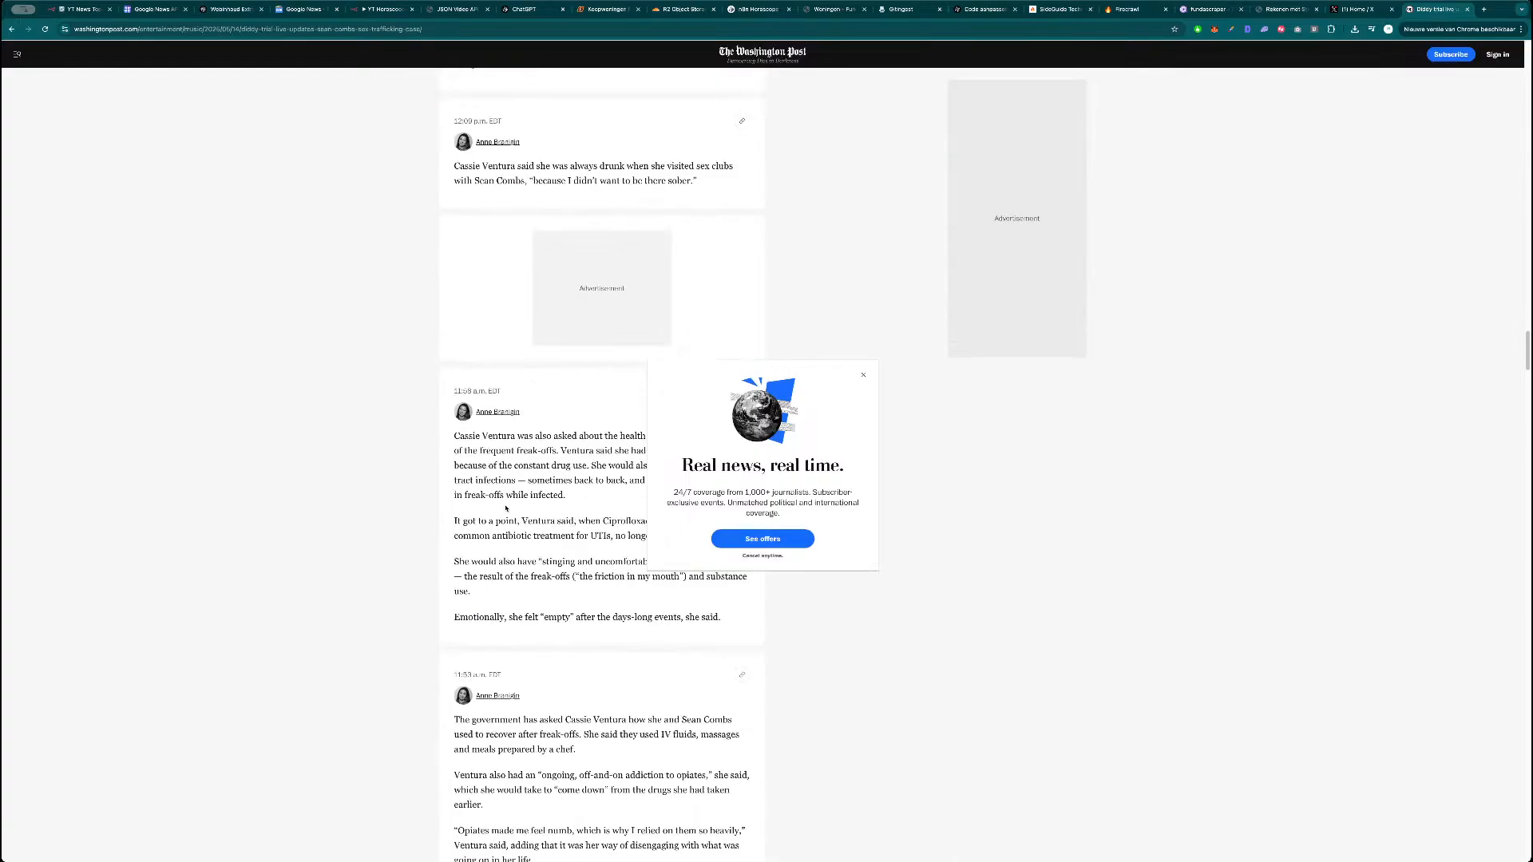
key(ctrl+w)
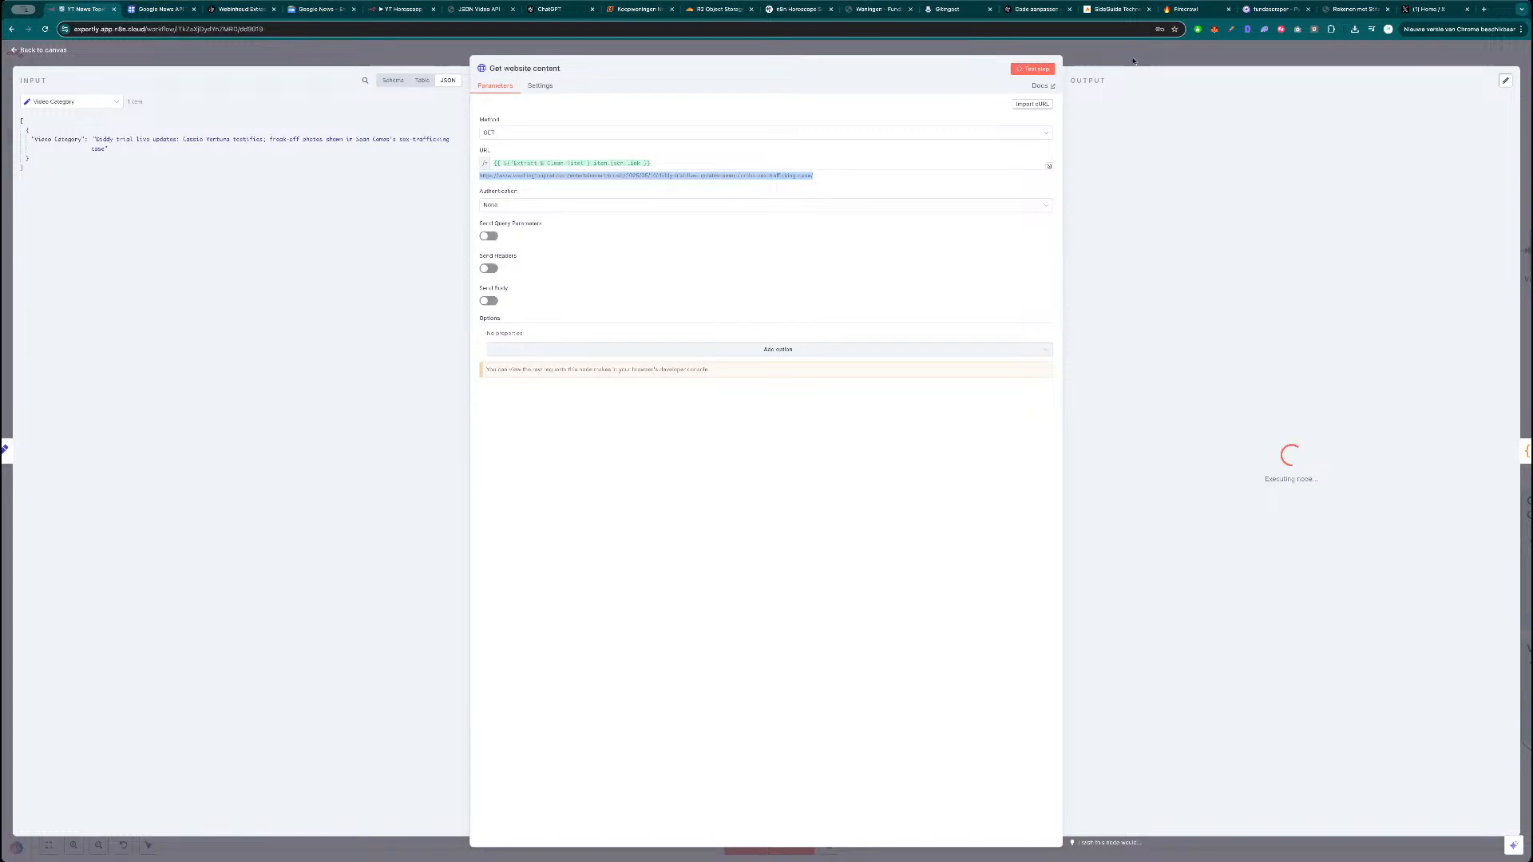
Return to the canvas from the Get website content node and save the workflow.
key(Escape)
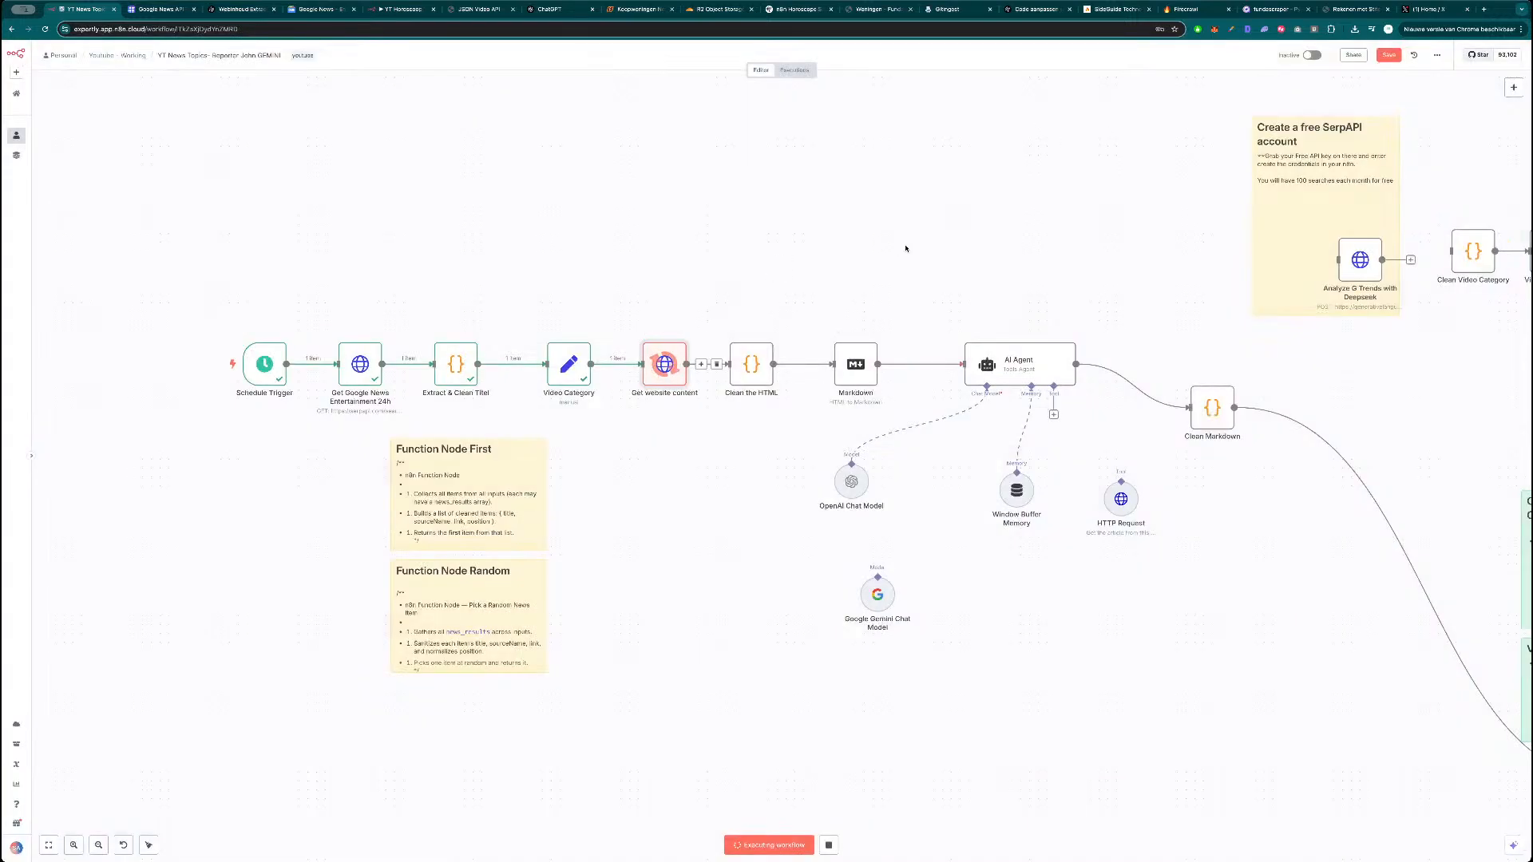
drag(913, 243, 879, 229)
click(1386, 55)
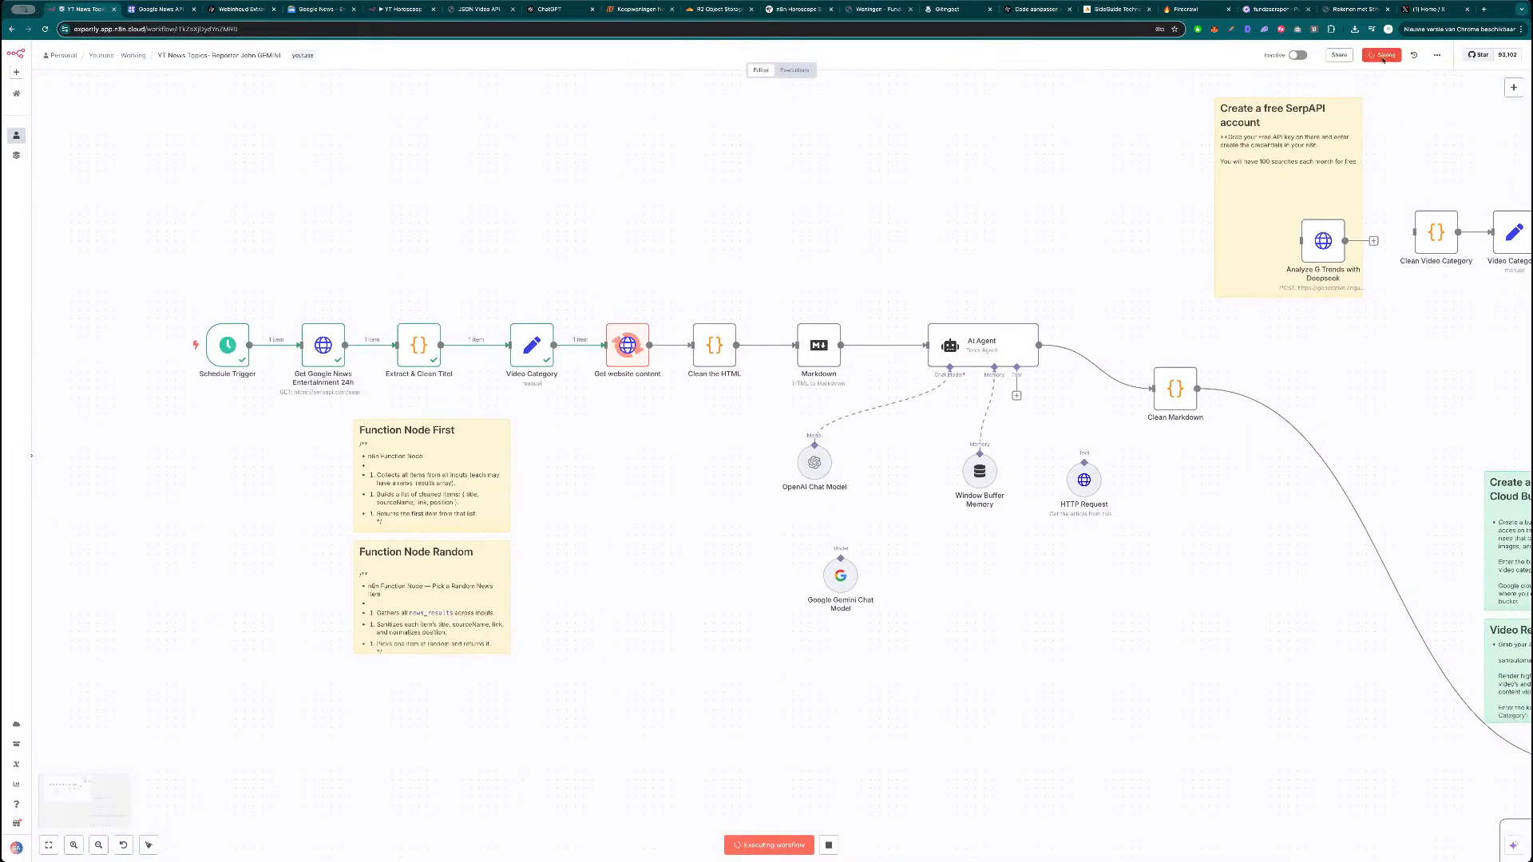
drag(777, 216, 758, 206)
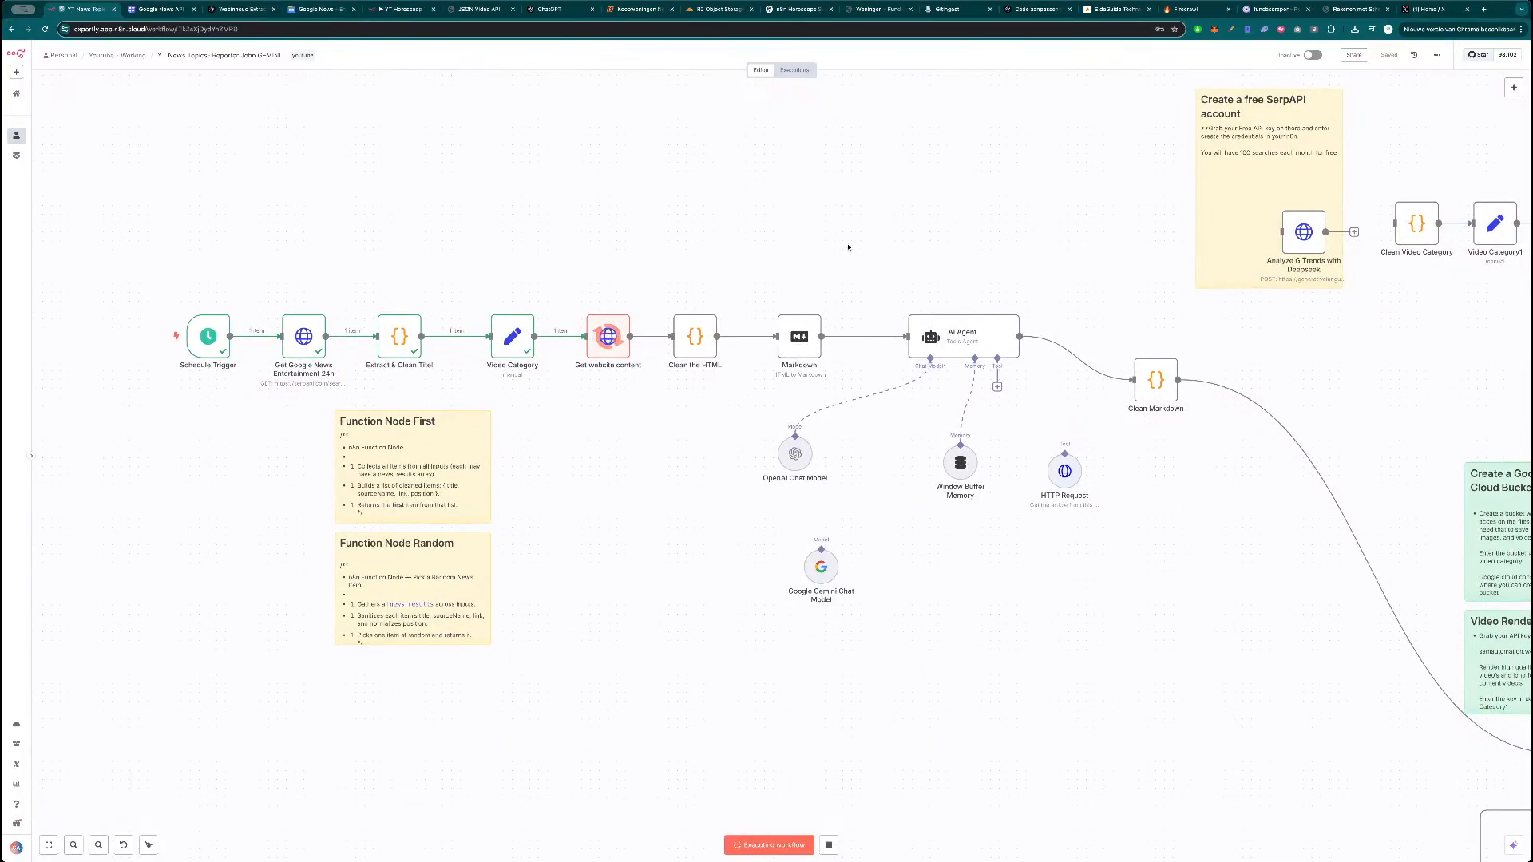
drag(719, 237, 698, 229)
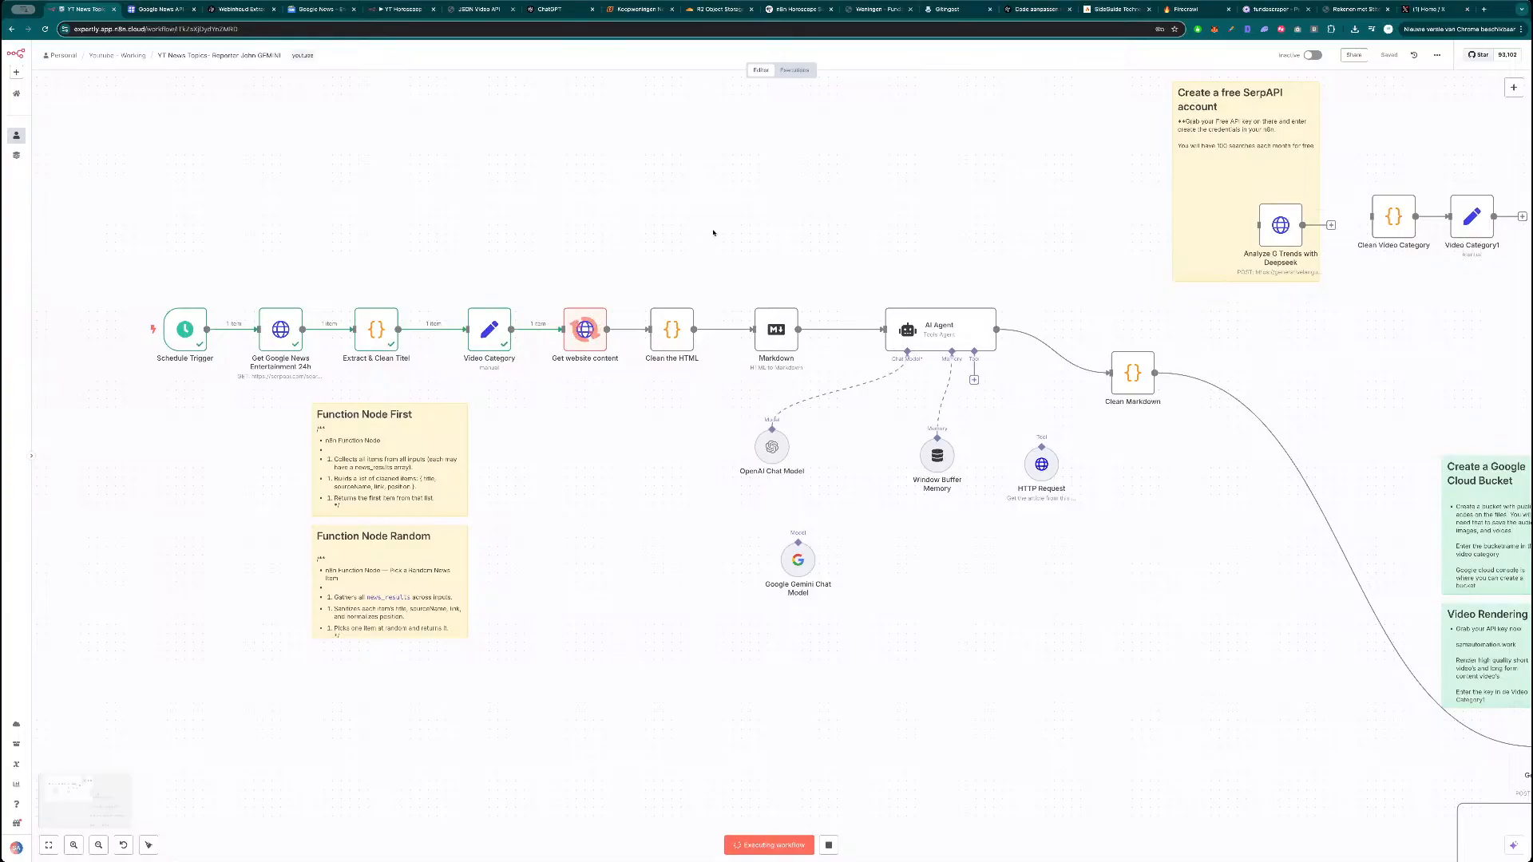
Examine the description and URL expression of the unconnected HTTP Request tool node, and return to the canvas.
double_click(1030, 456)
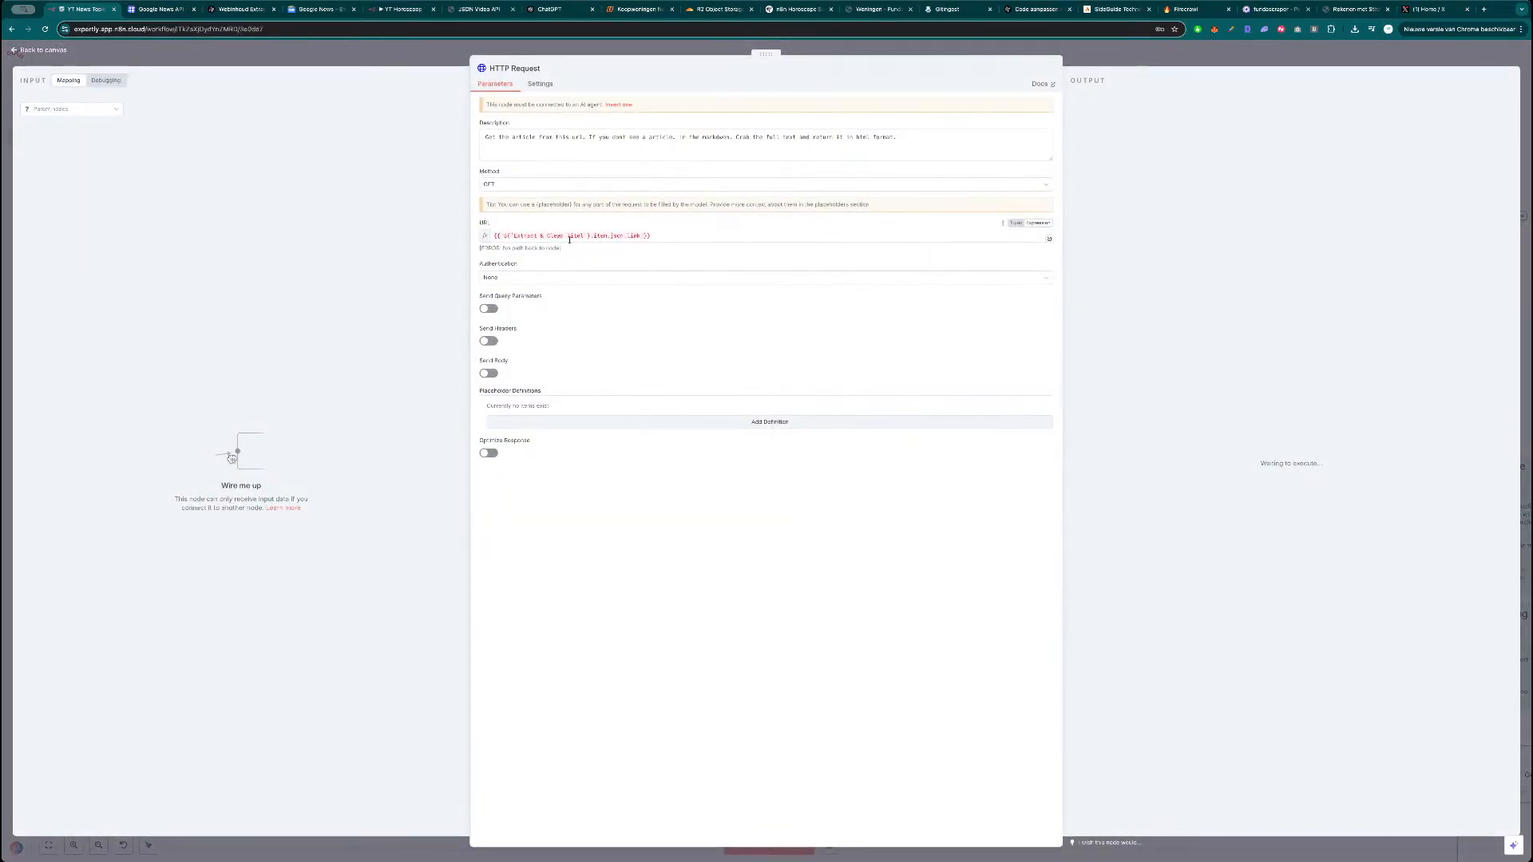
key(Escape)
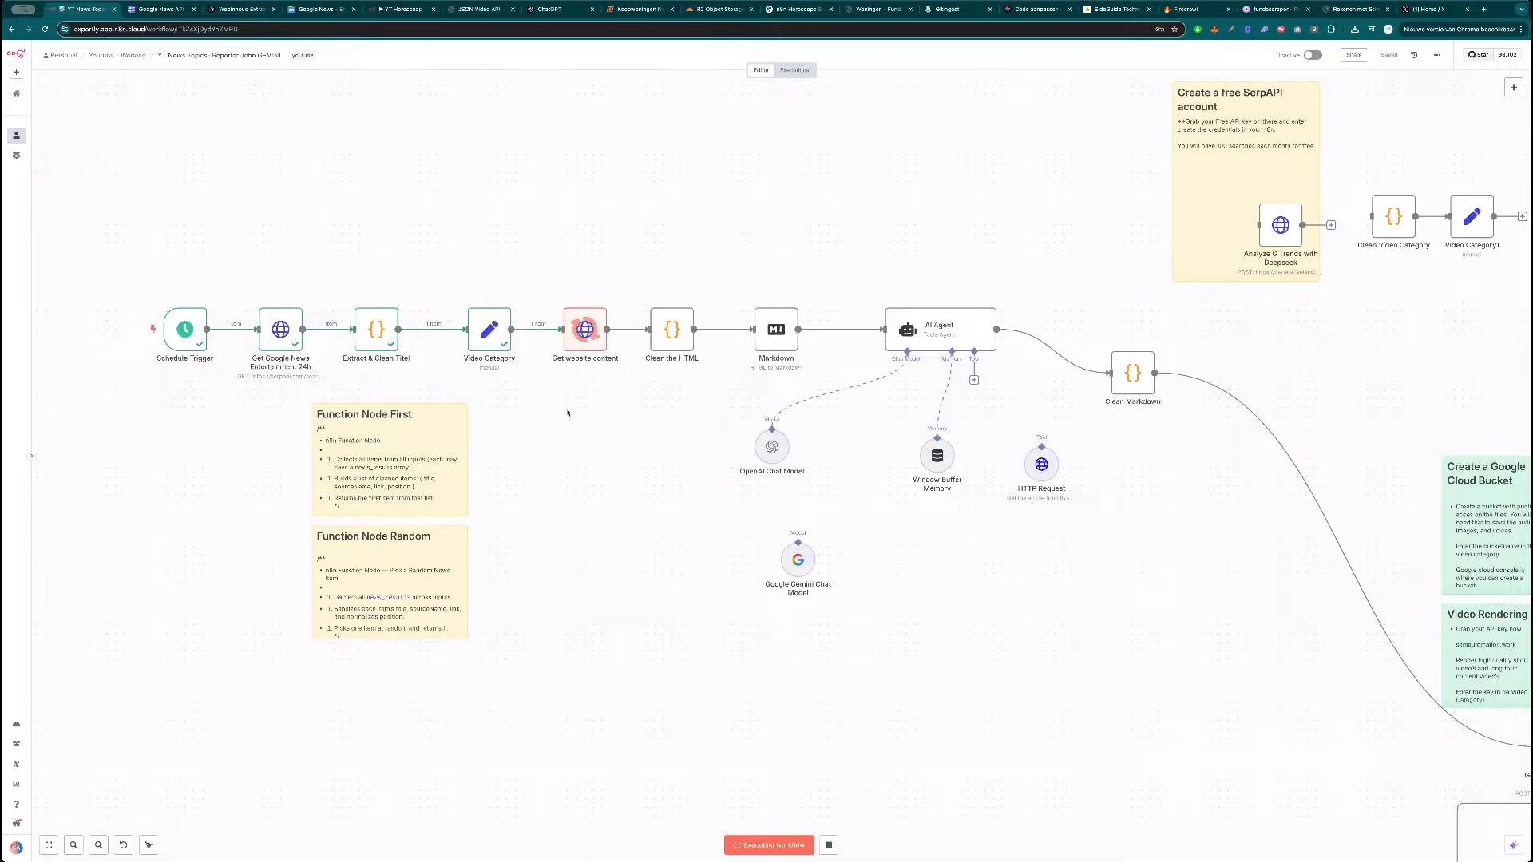
drag(591, 437, 549, 414)
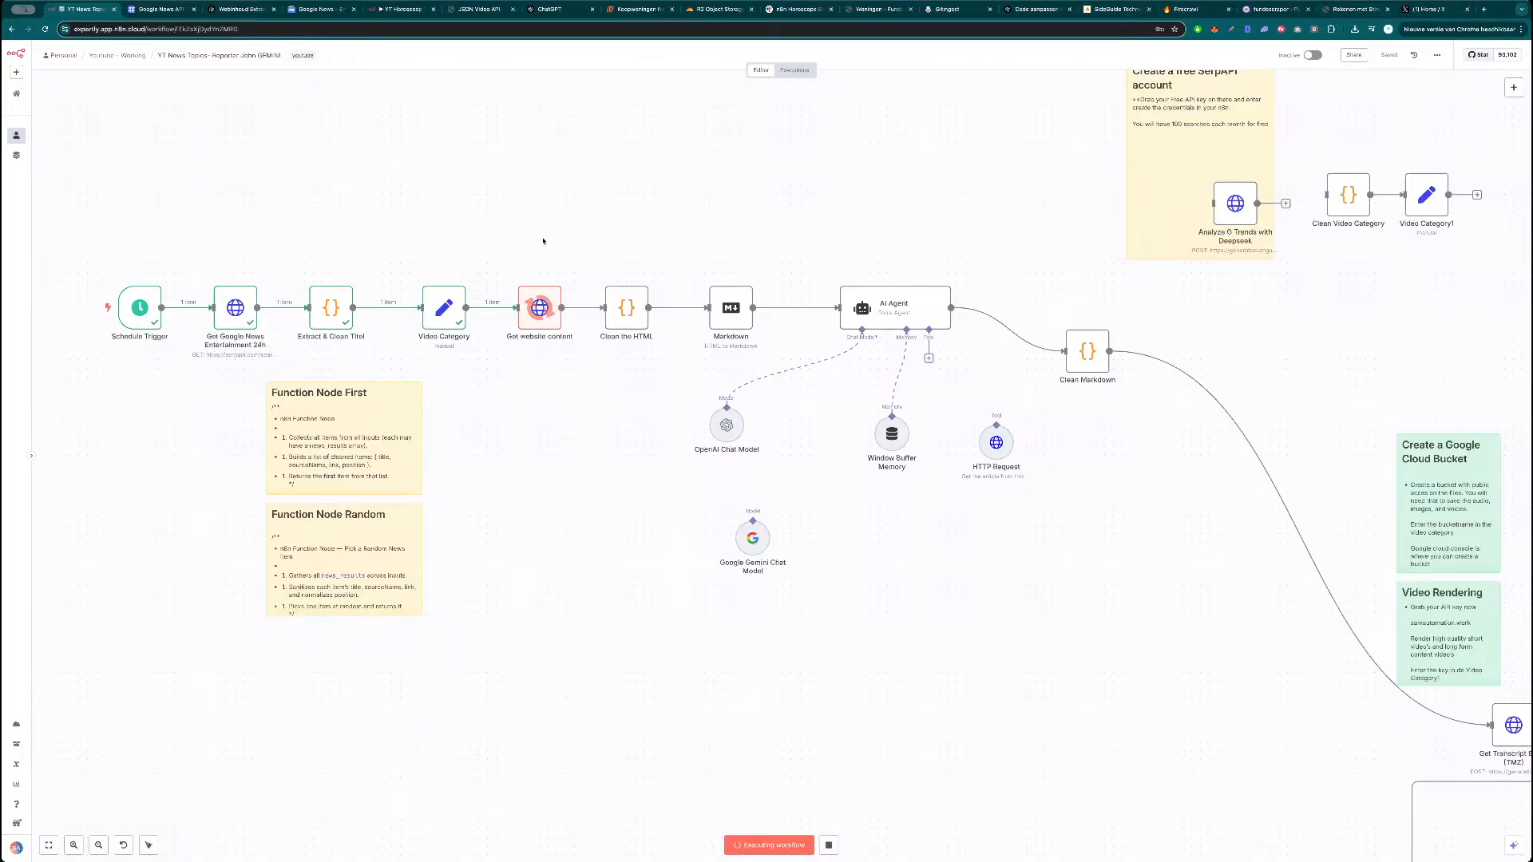
Switch to X, open the account's own profile, and look through its recent posts.
click(1430, 8)
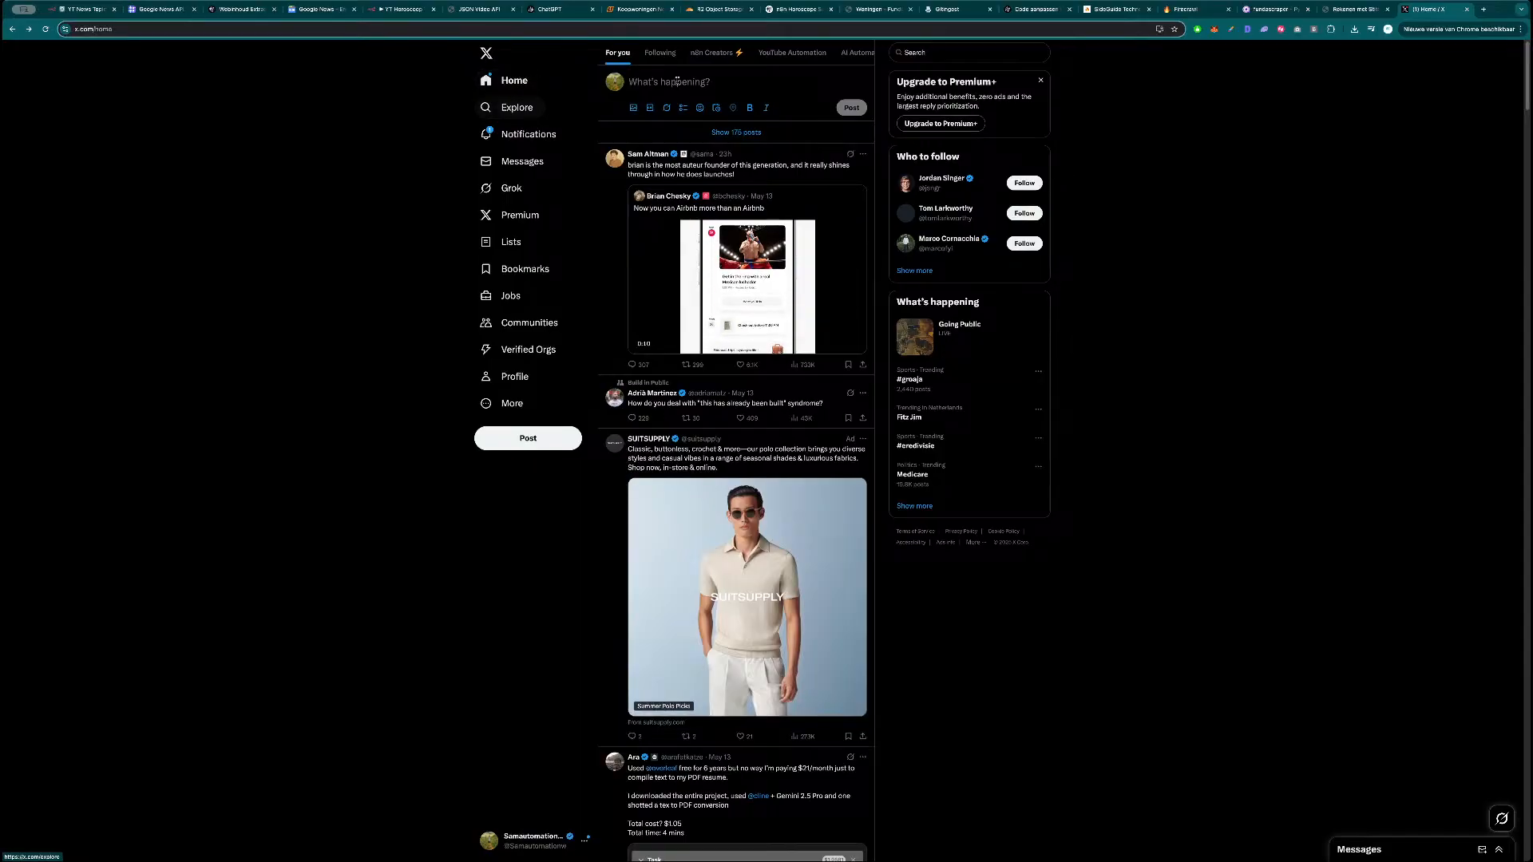
click(512, 376)
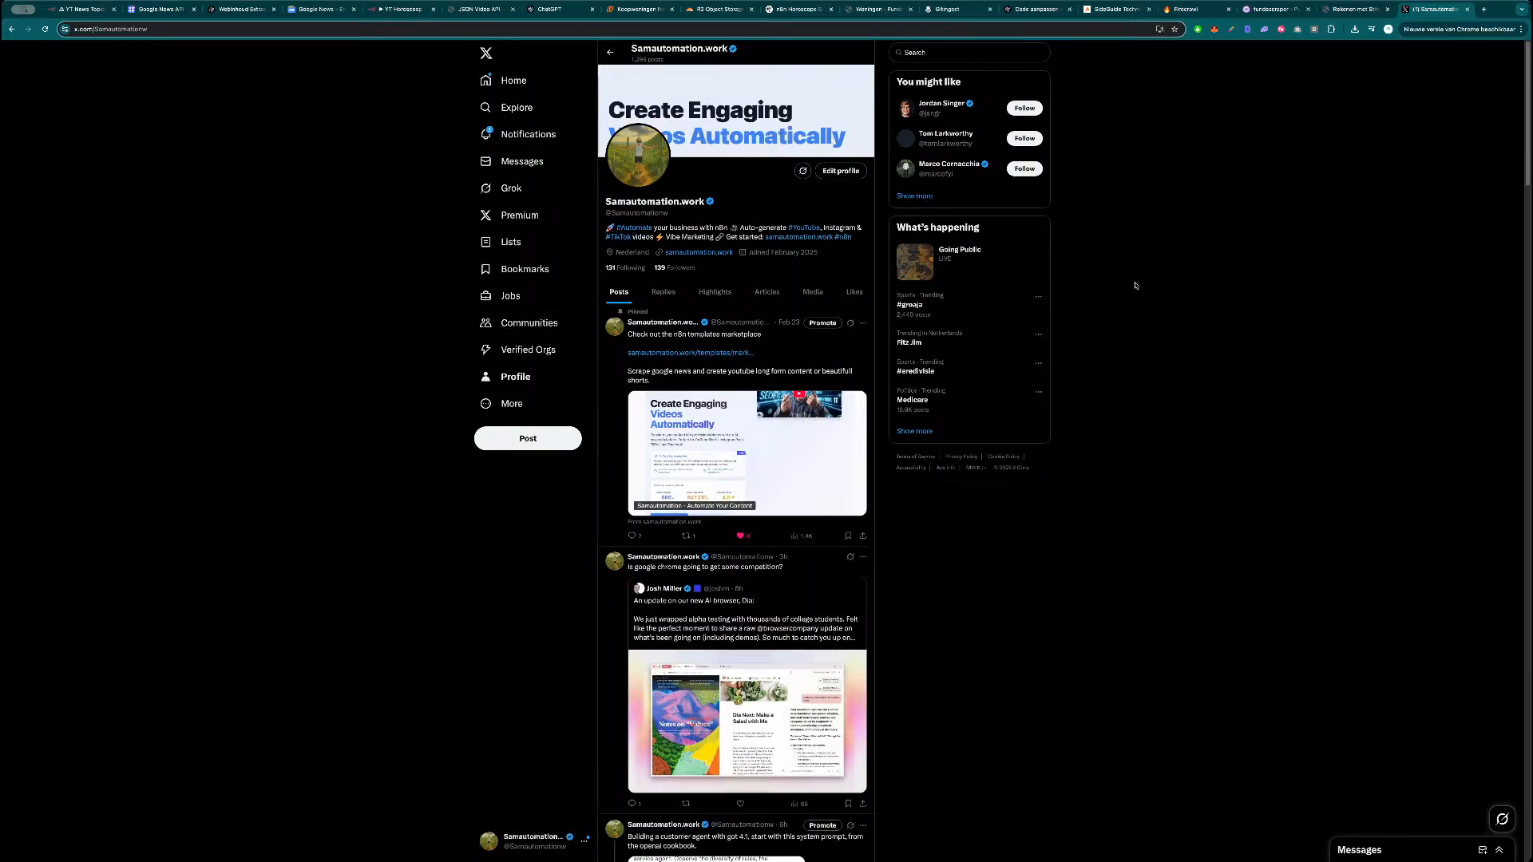
scroll(1110, 513, down, 12)
scroll(1110, 495, down, 15)
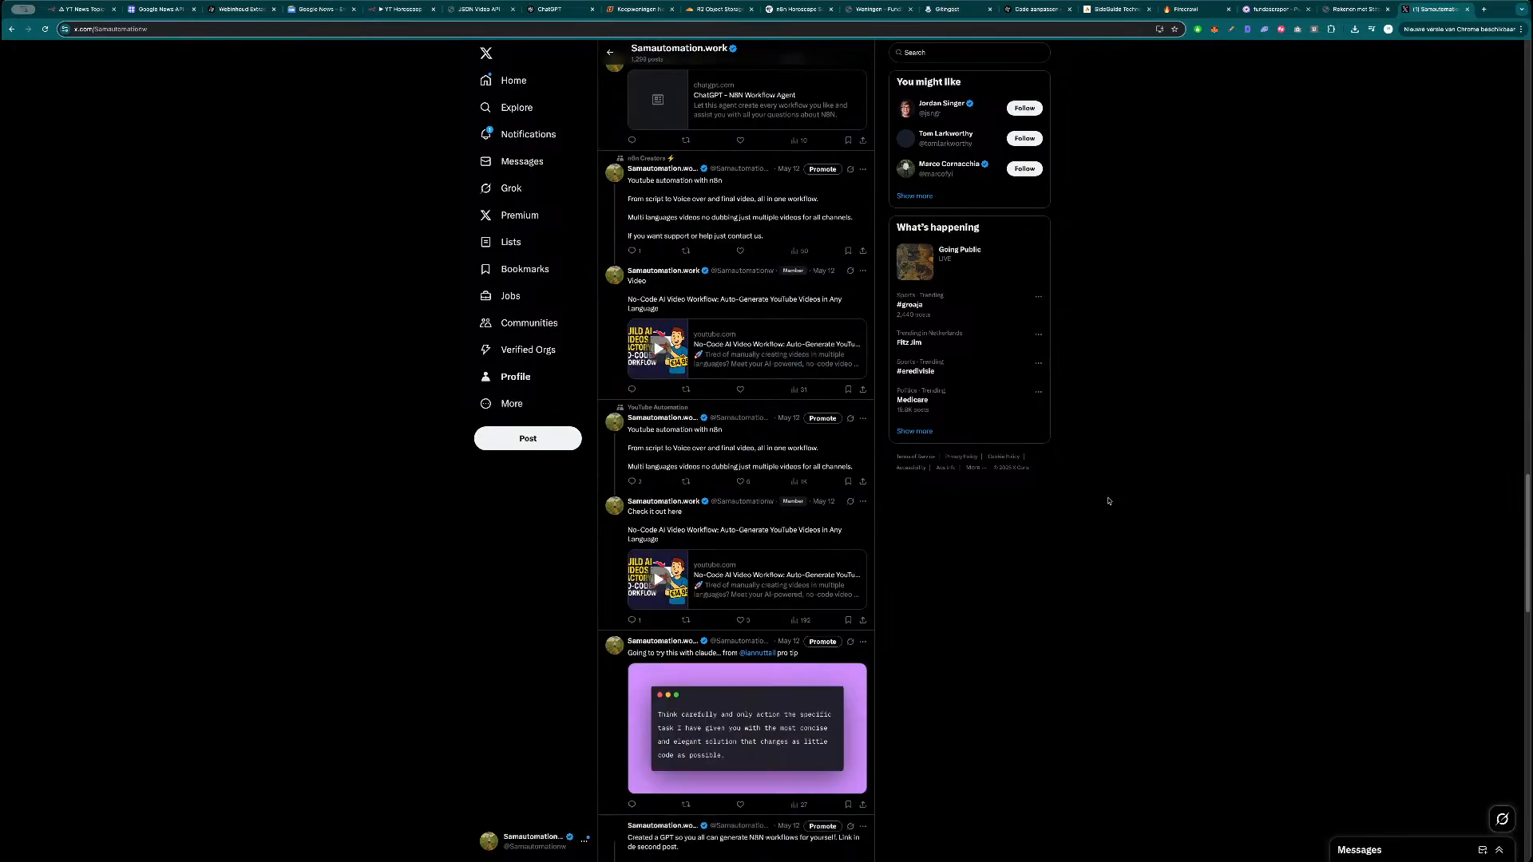
scroll(1107, 504, down, 4)
scroll(1114, 492, up, 20)
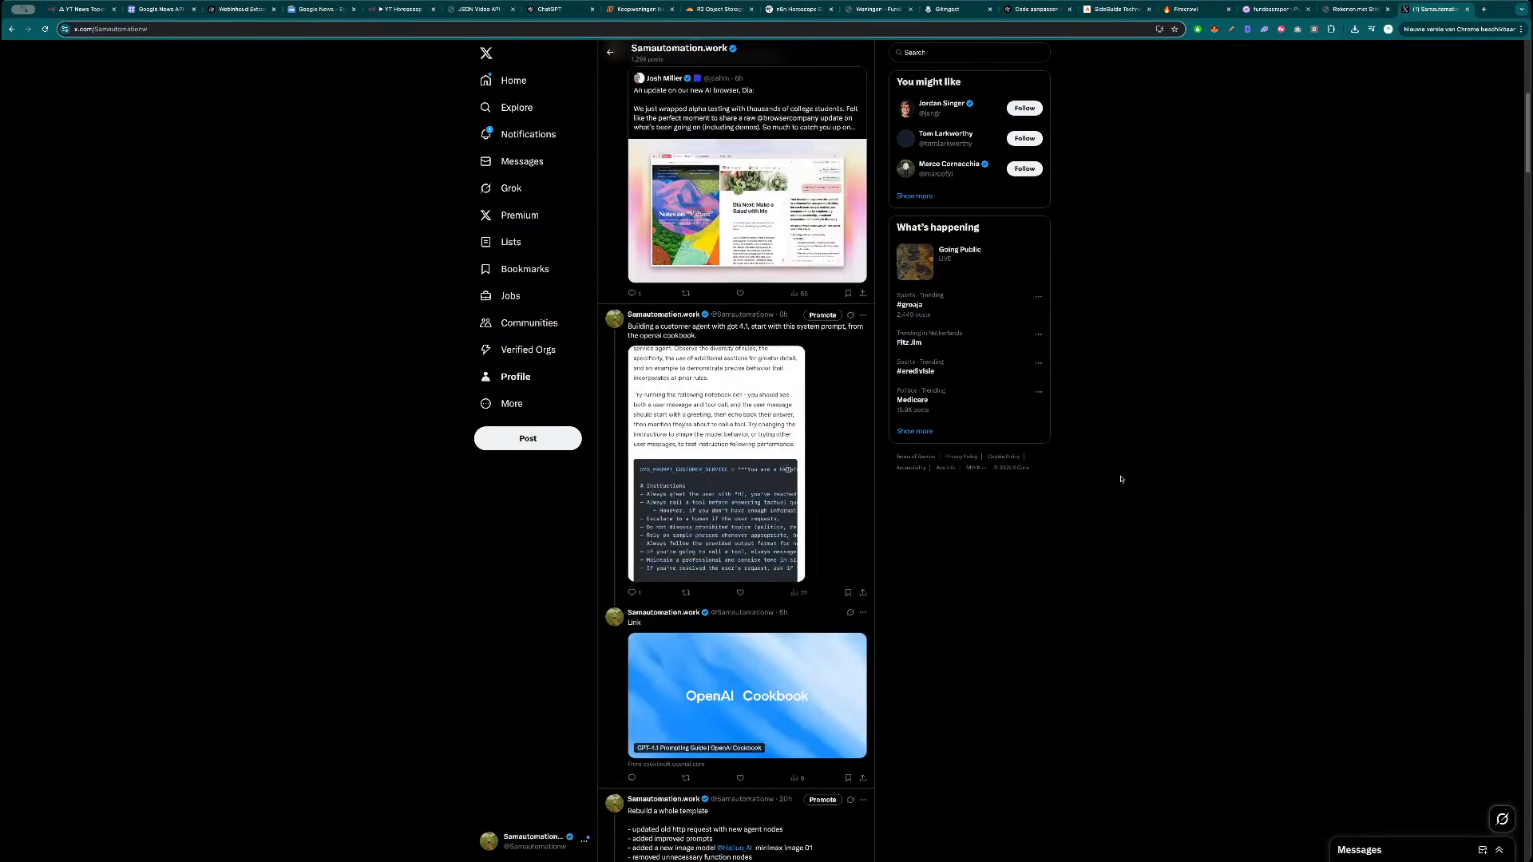
scroll(1121, 479, up, 6)
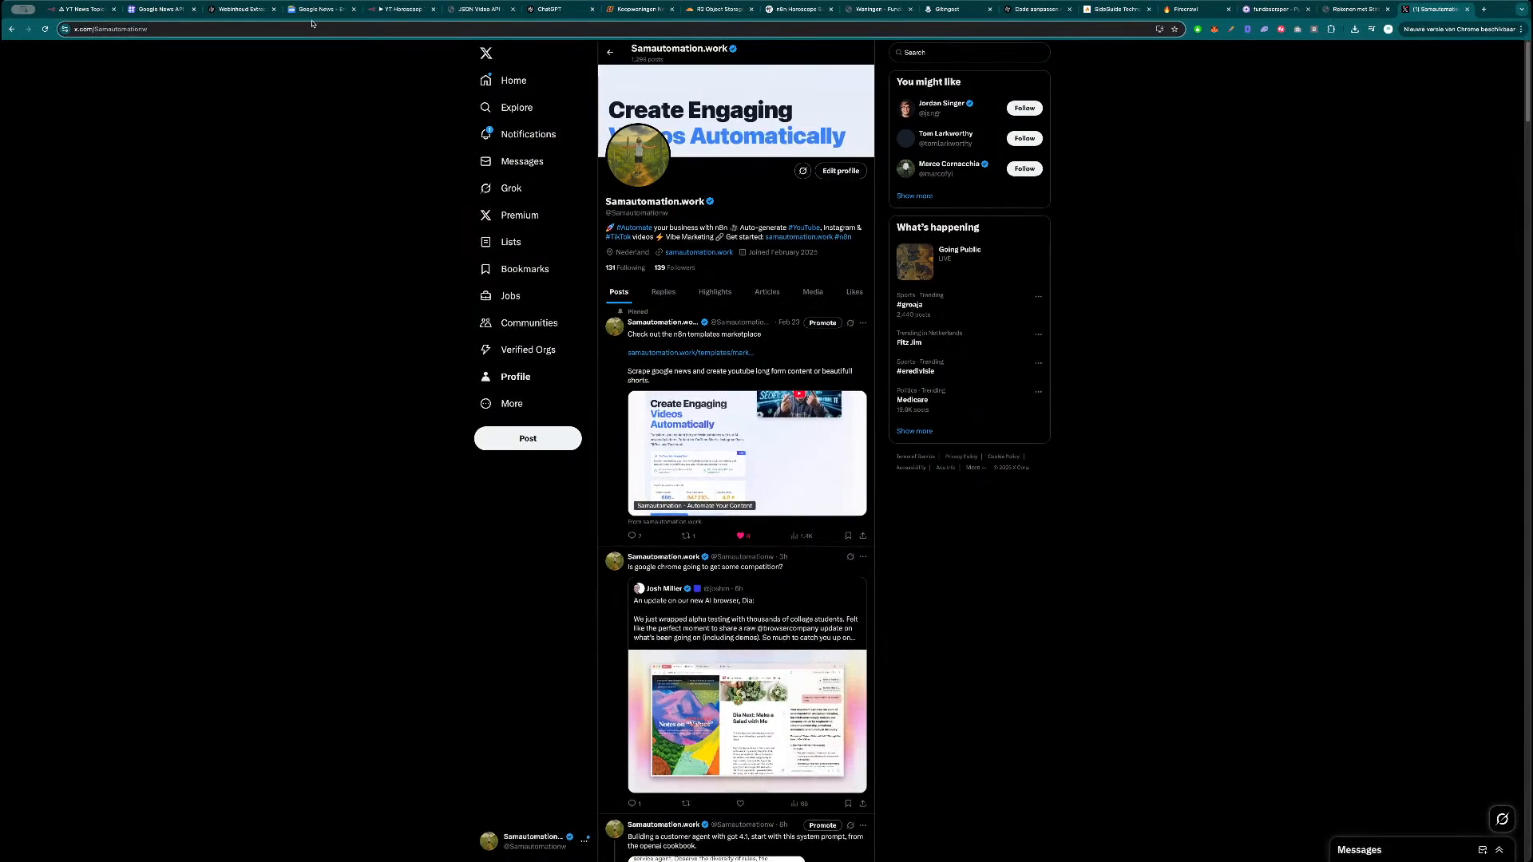
Back in n8n, enable Always Output Data for the Get website content node and run its test again.
click(80, 8)
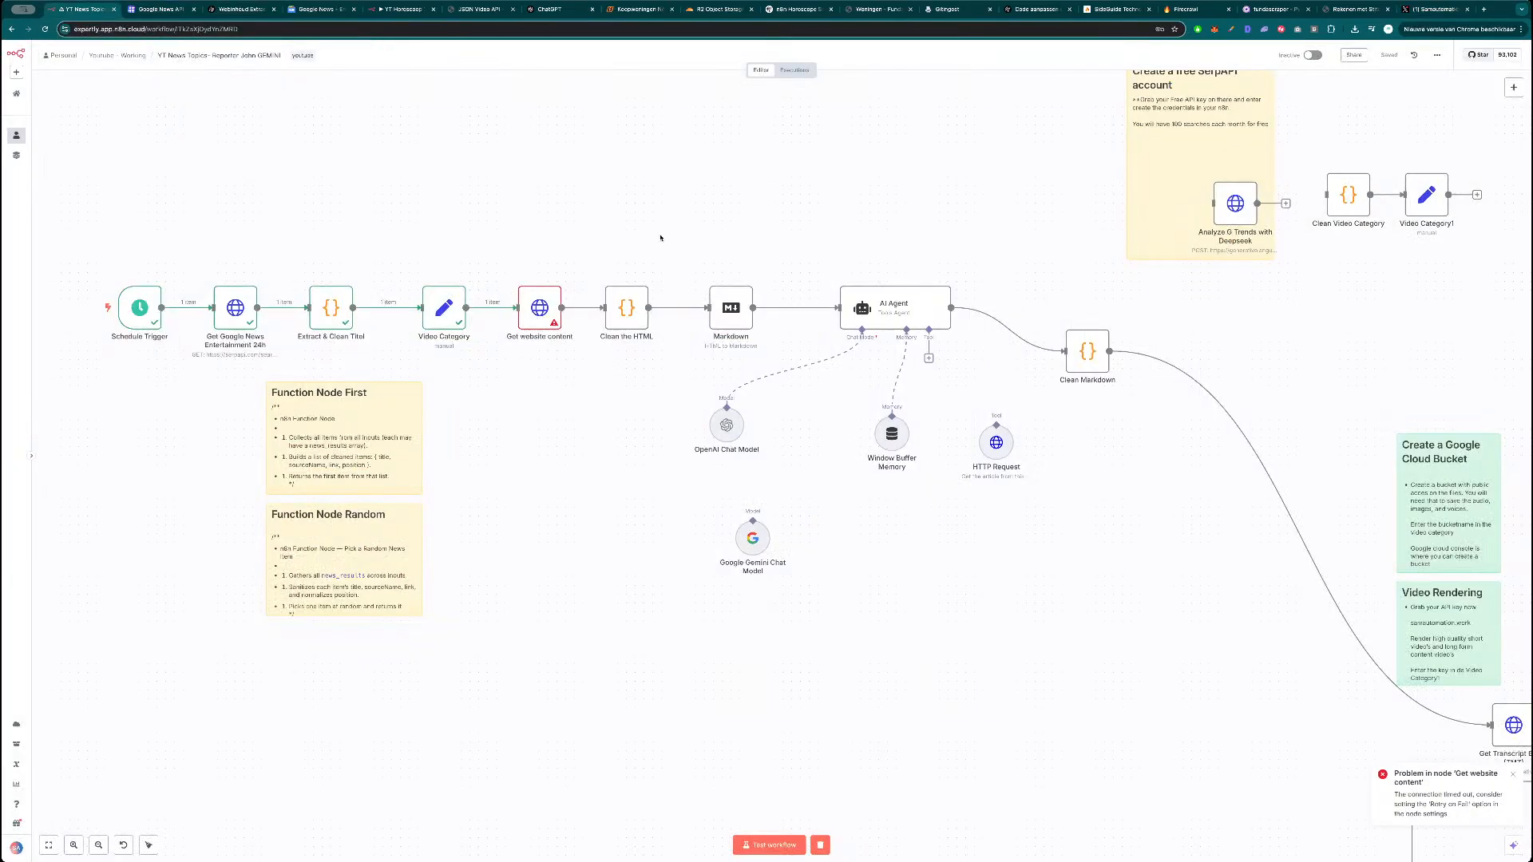
double_click(534, 313)
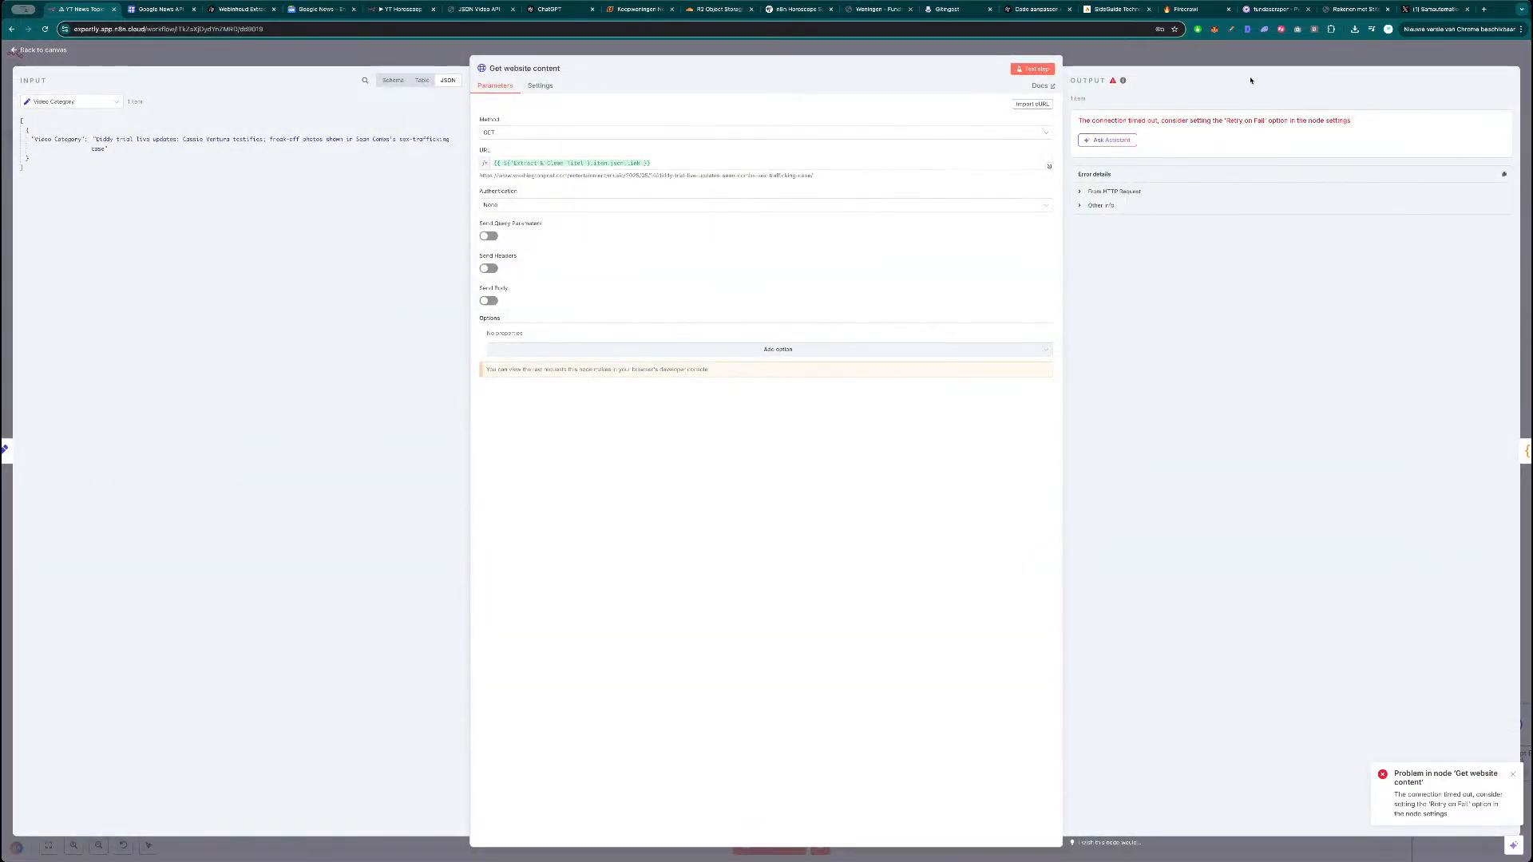
click(540, 86)
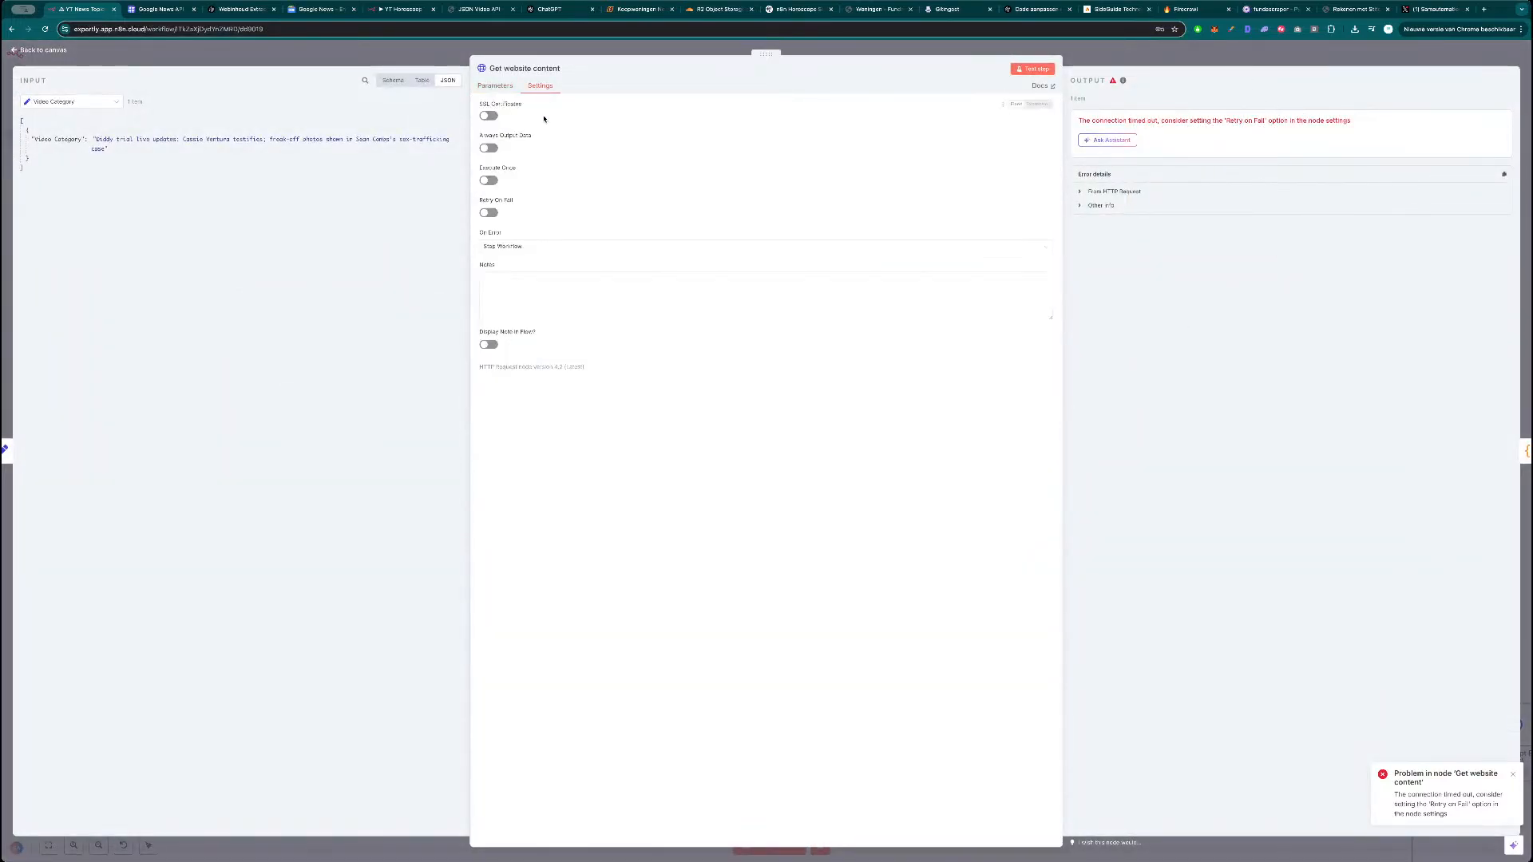
click(489, 148)
click(495, 86)
click(532, 88)
click(1033, 68)
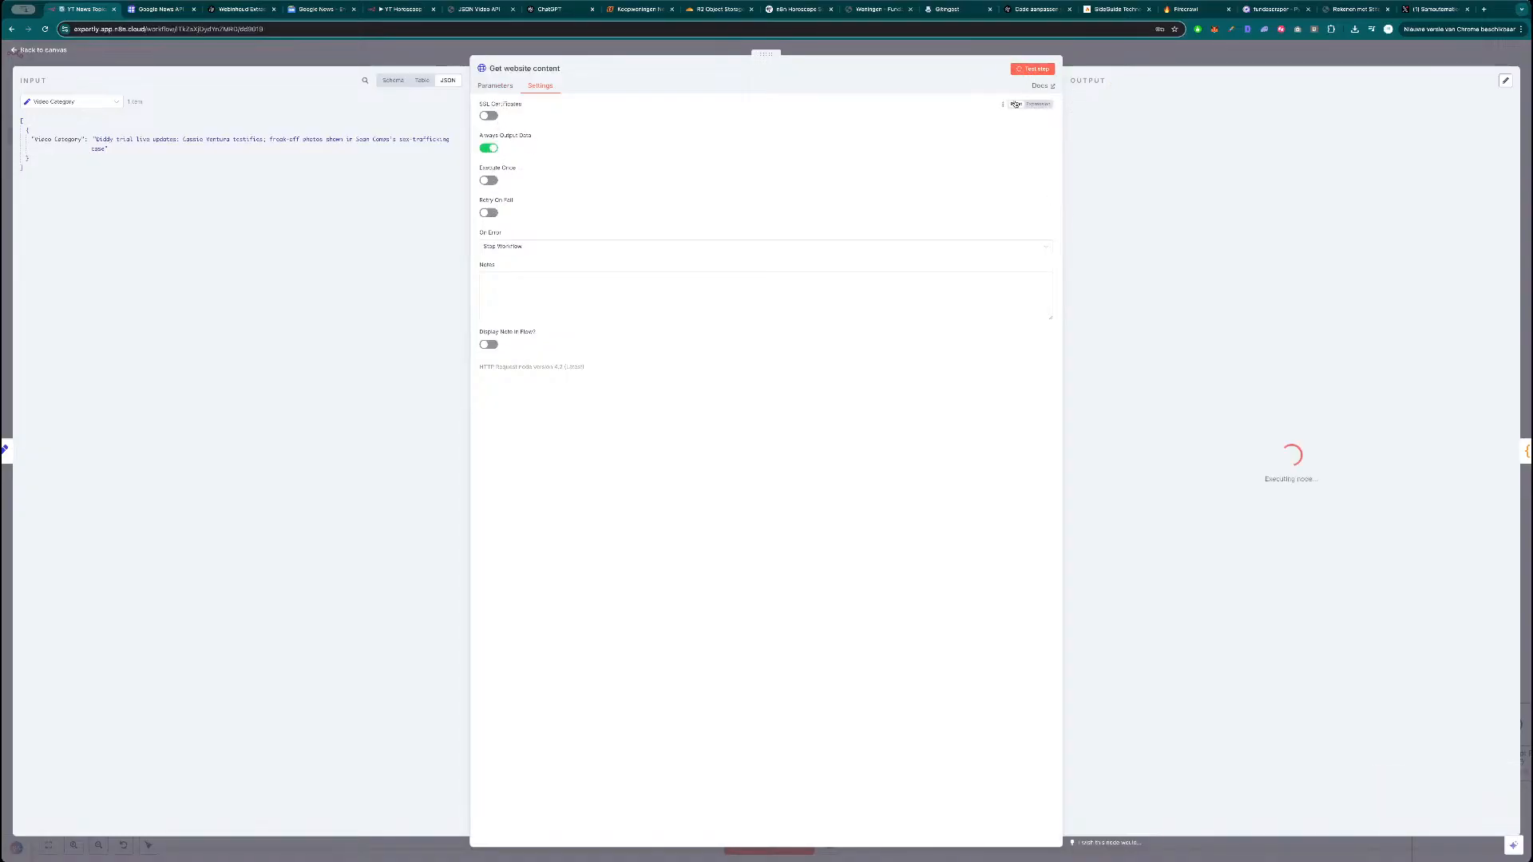
click(1130, 55)
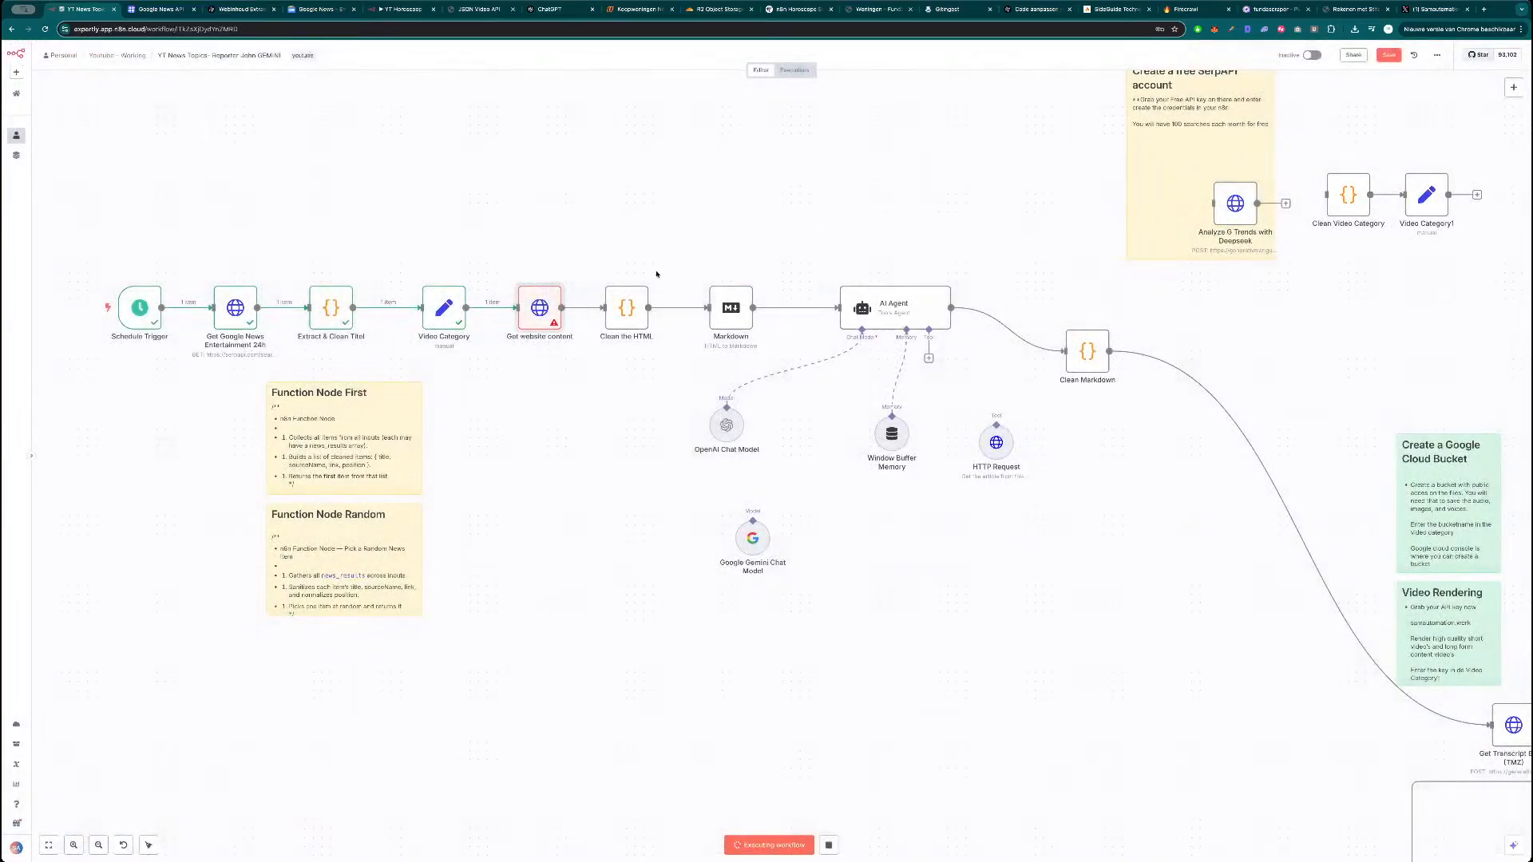
Check the Get website content node's output for the result of its repeated test.
double_click(542, 307)
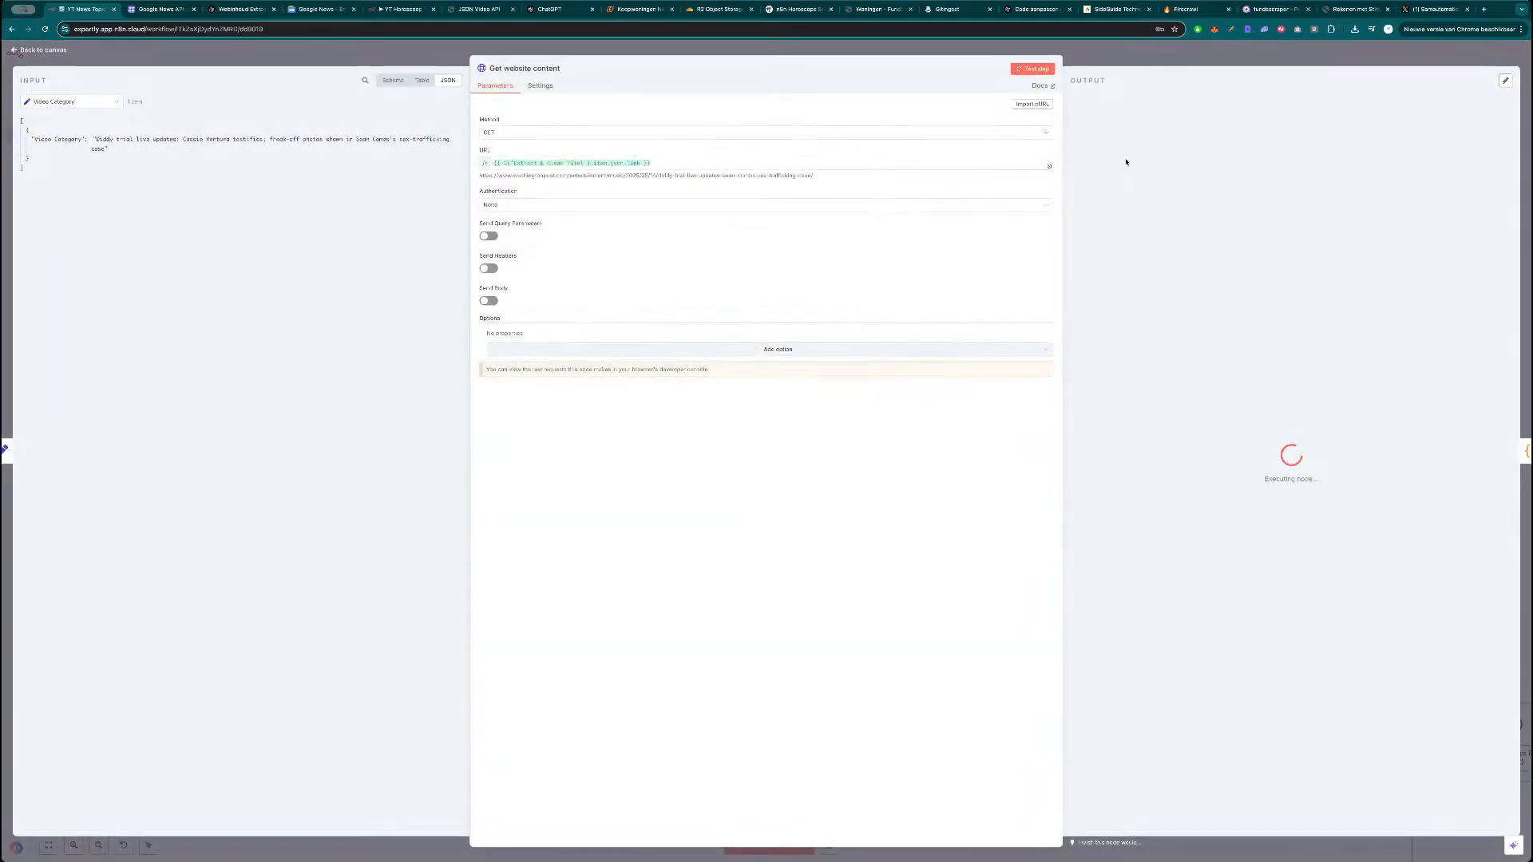
key(Escape)
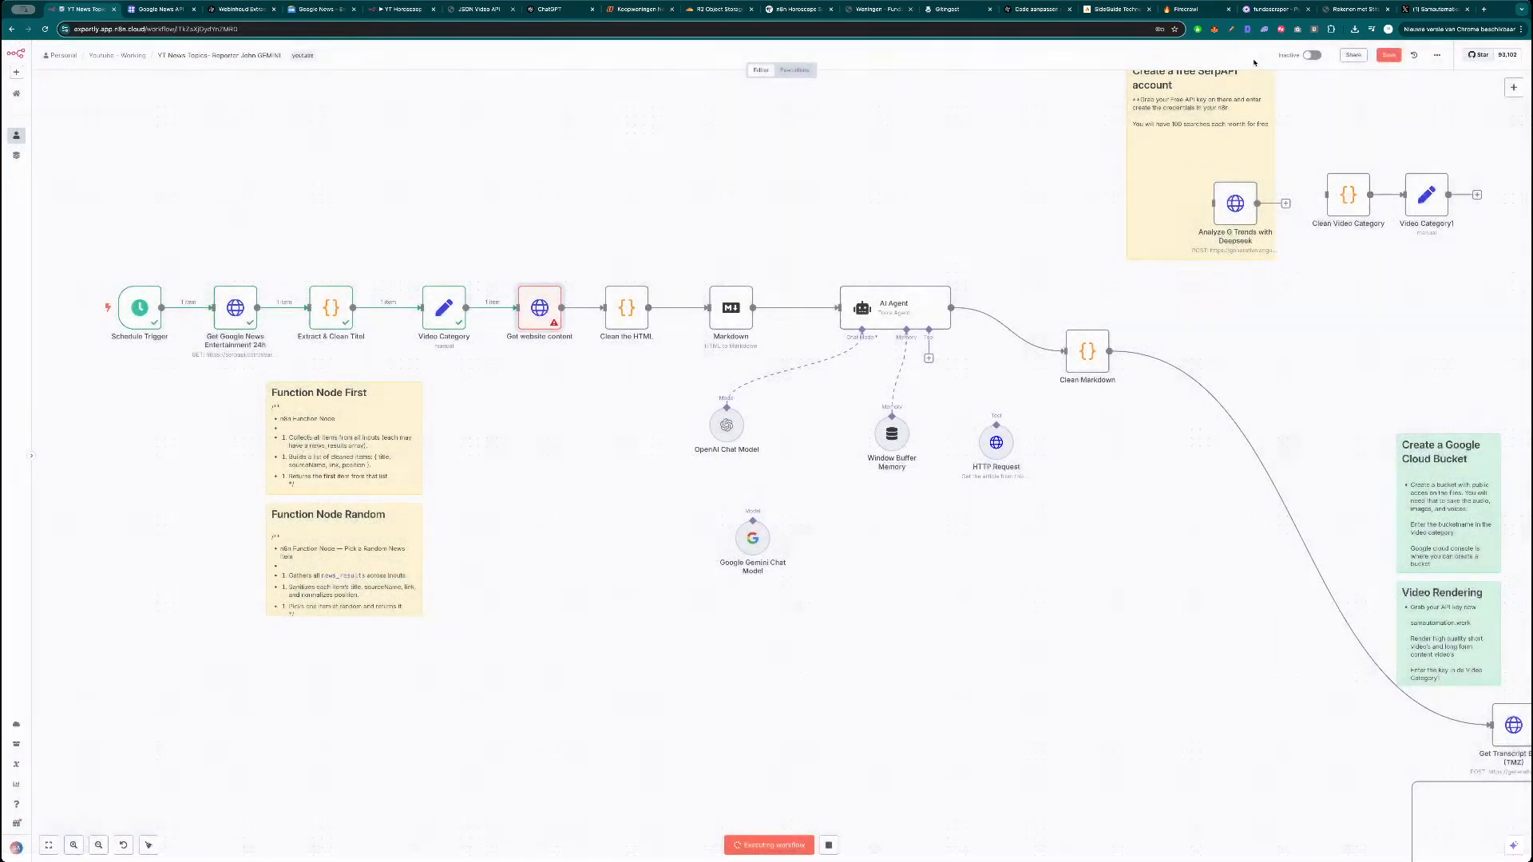
double_click(541, 311)
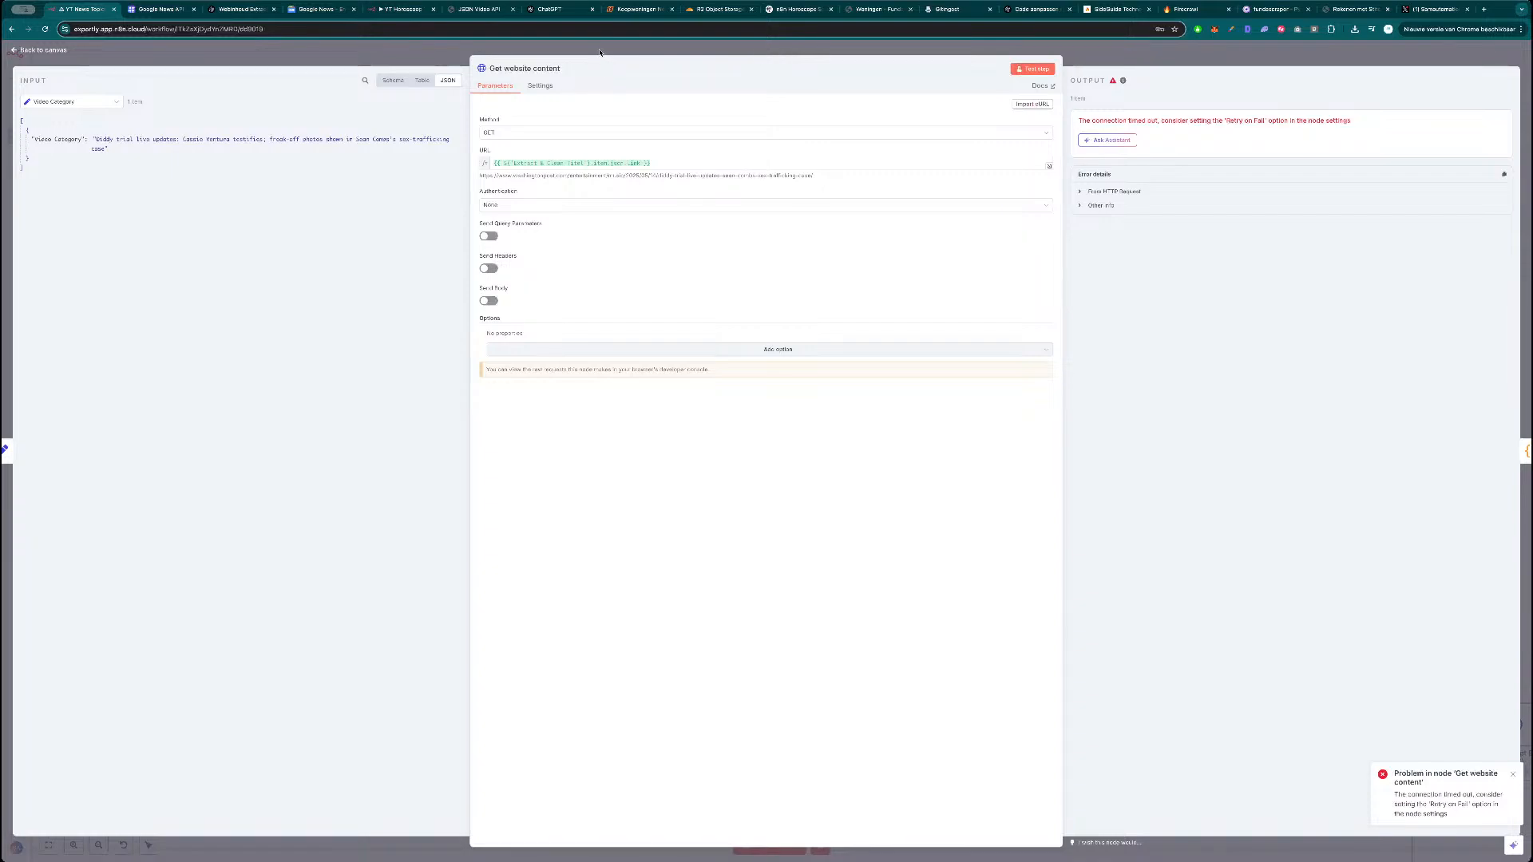
key(Escape)
Open the Extract & Clean Titel node and review its code that returns the first news item.
double_click(348, 324)
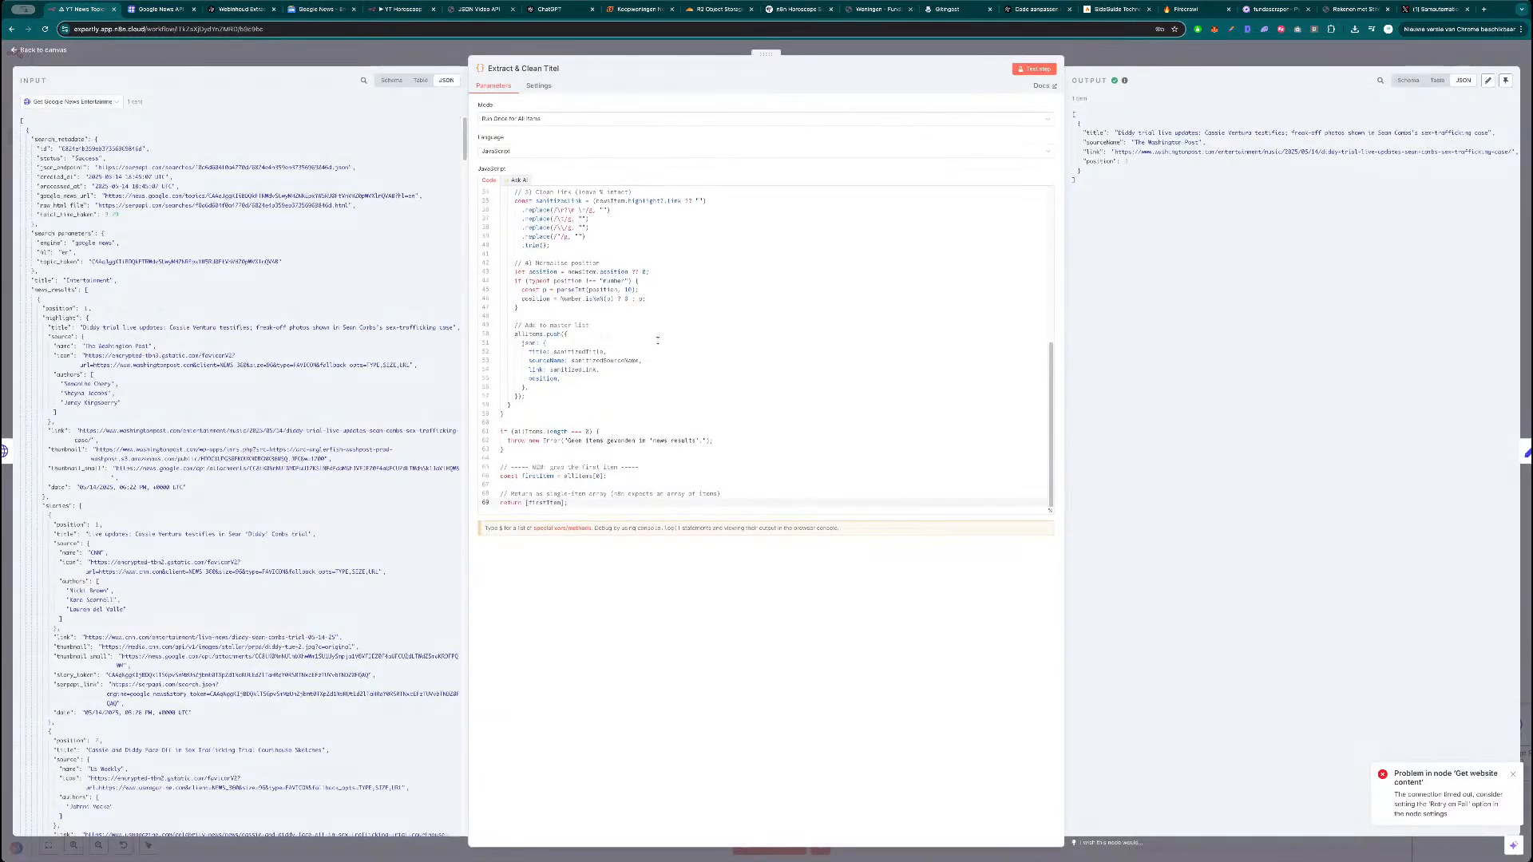
scroll(647, 328, up, 3)
scroll(633, 385, up, 3)
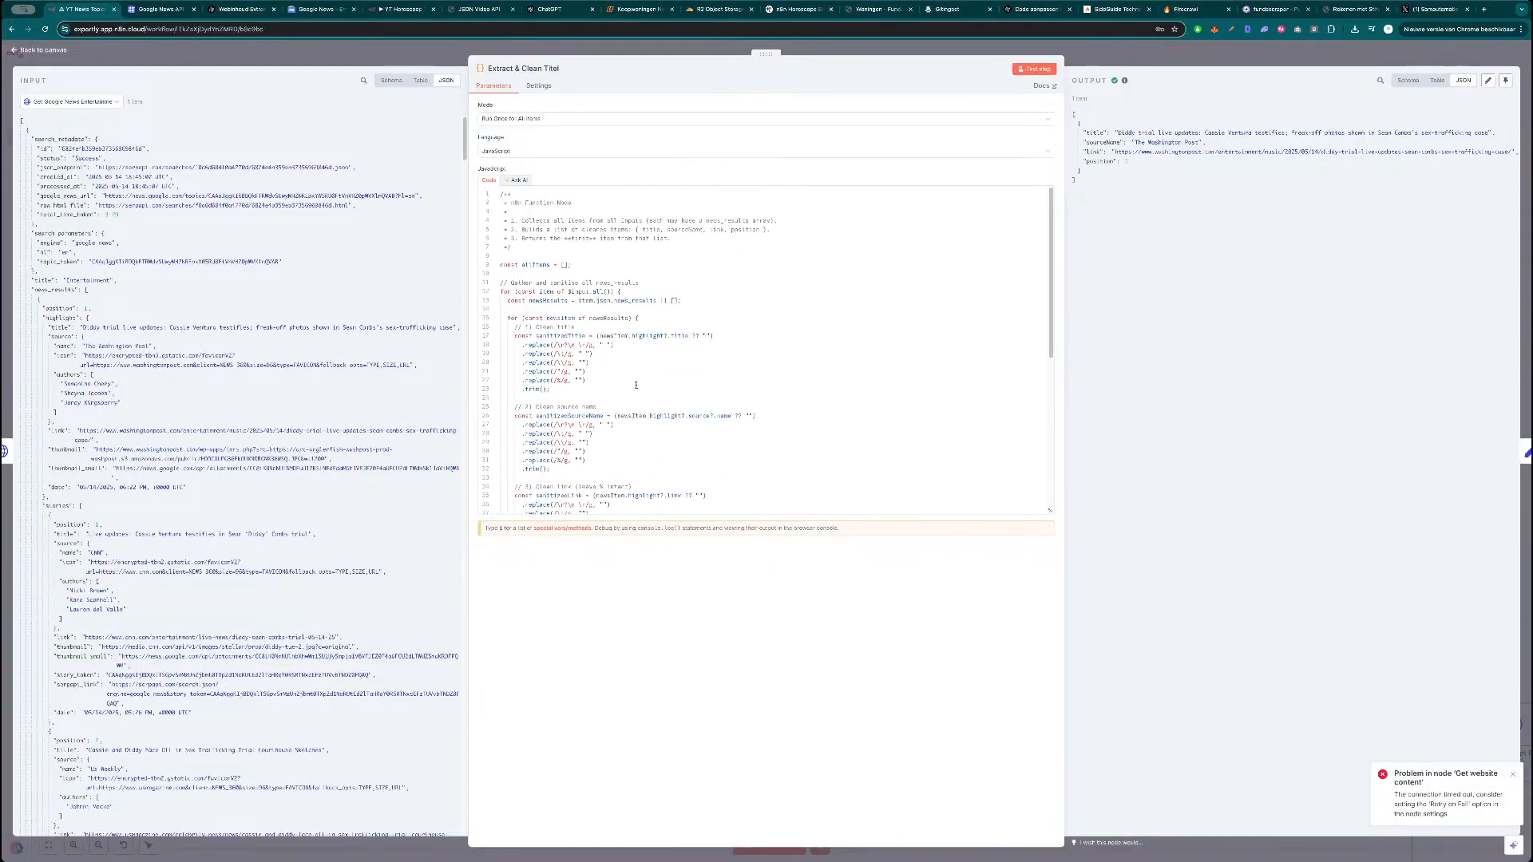
scroll(629, 355, down, 6)
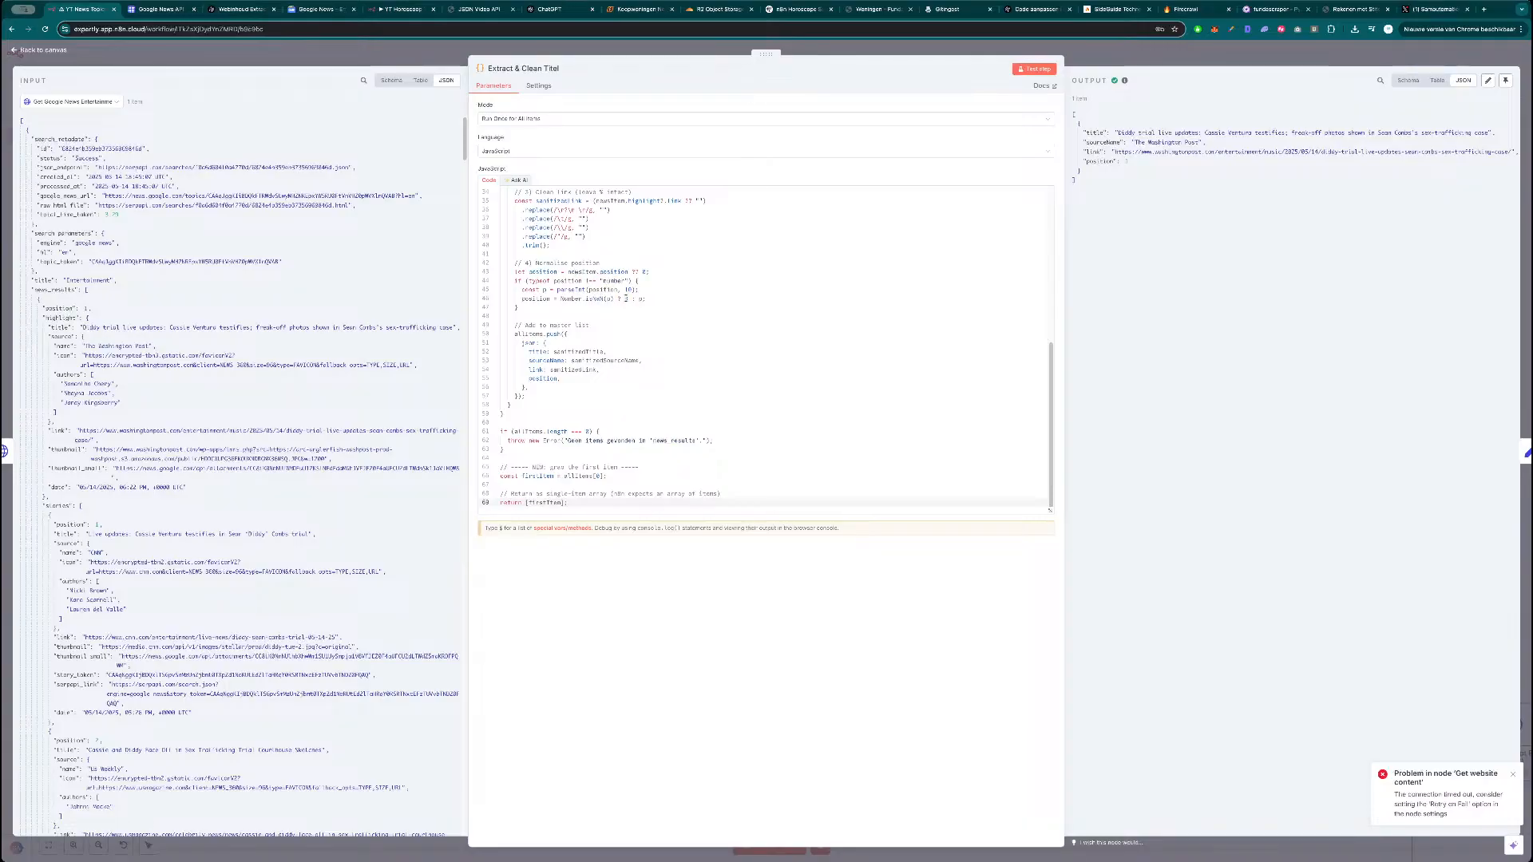
Try a different fallback for the position value in the Extract & Clean Titel code and test the node.
click(625, 299)
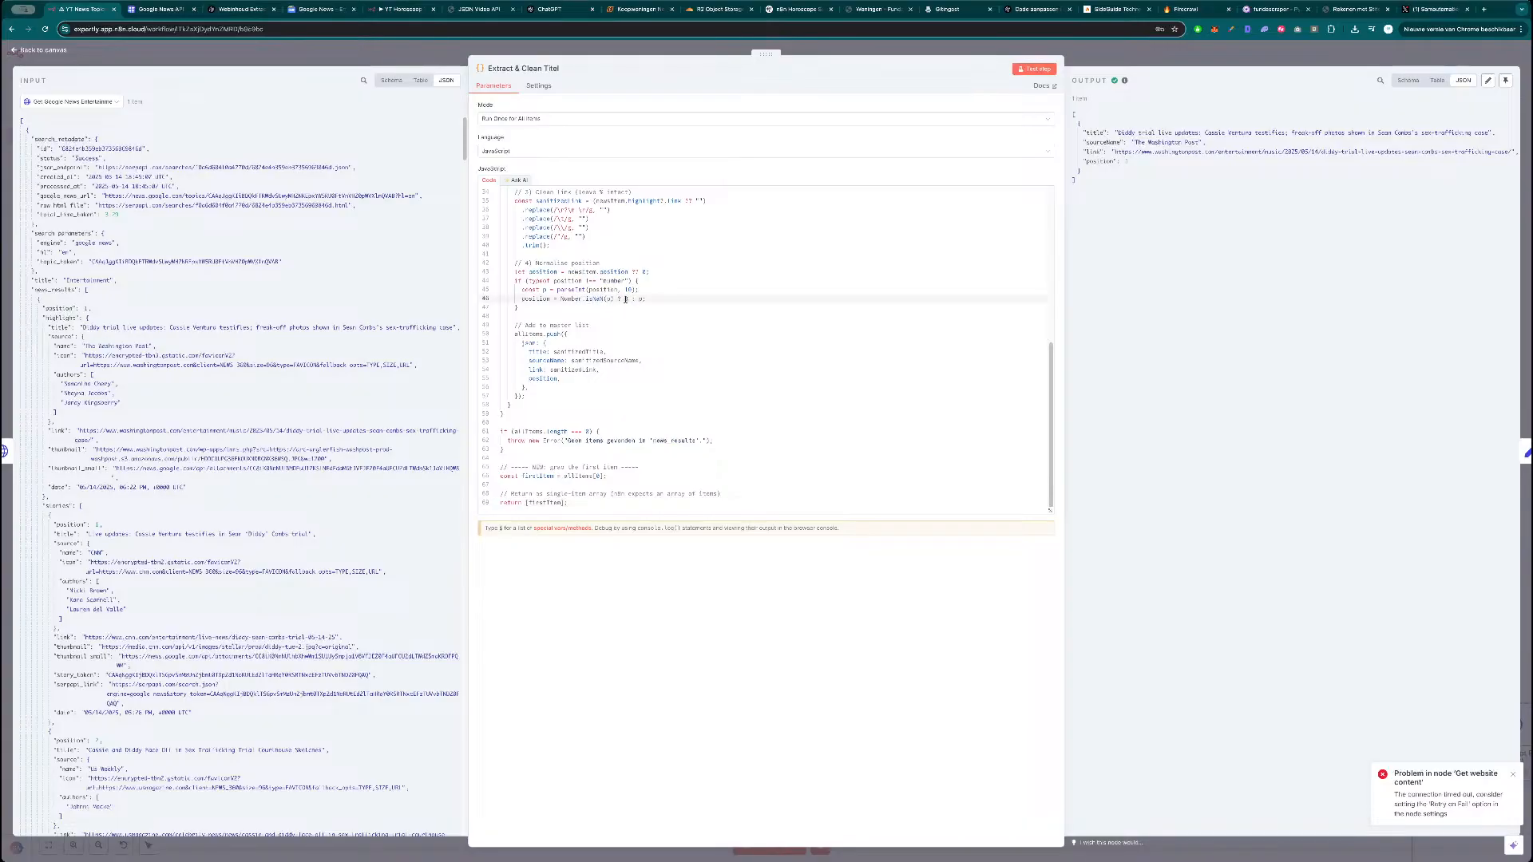
click(1034, 69)
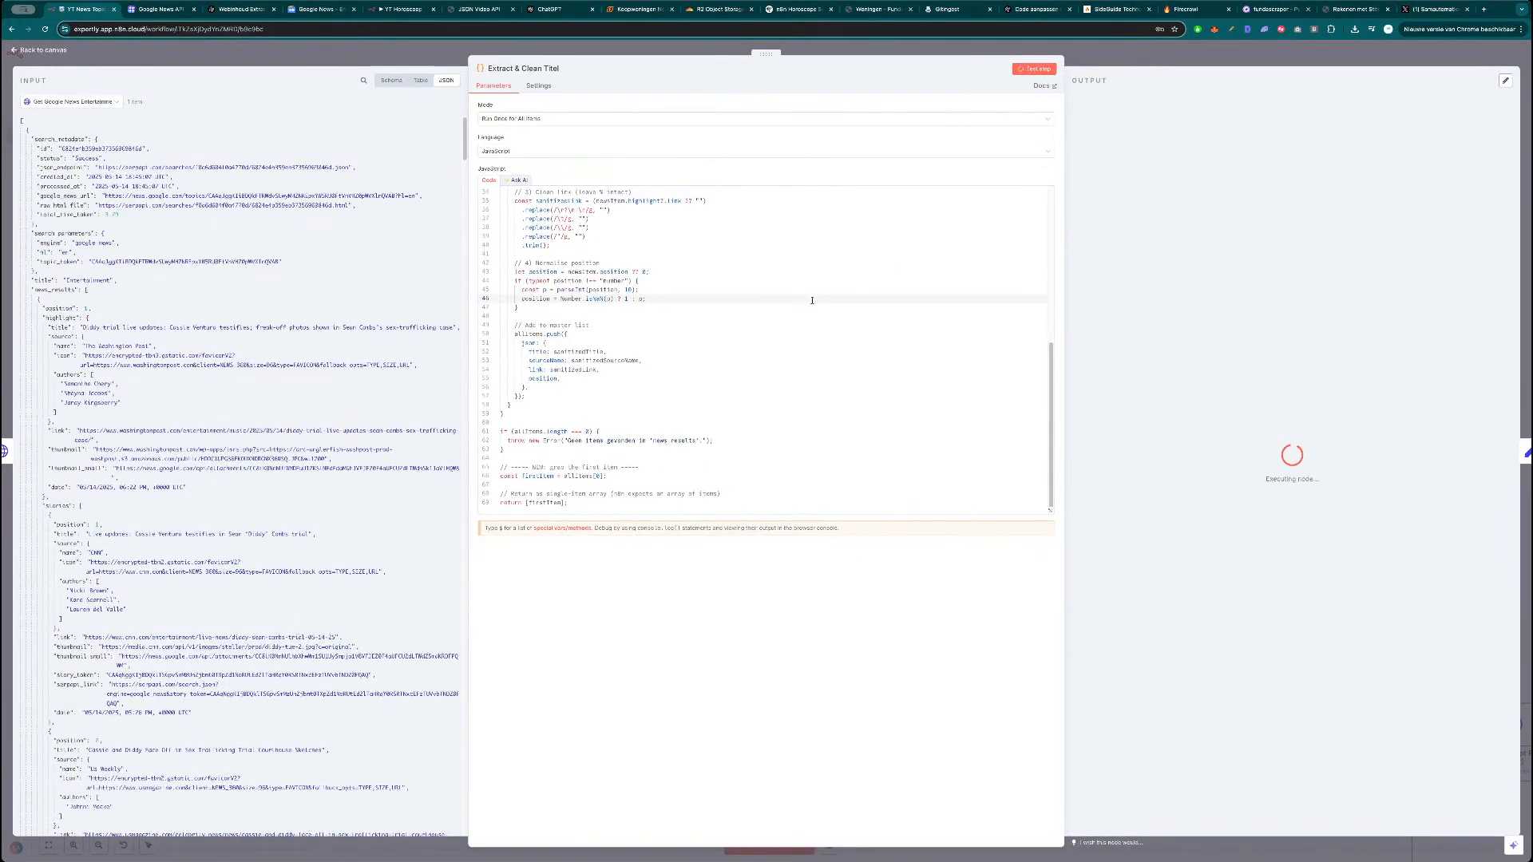
click(631, 298)
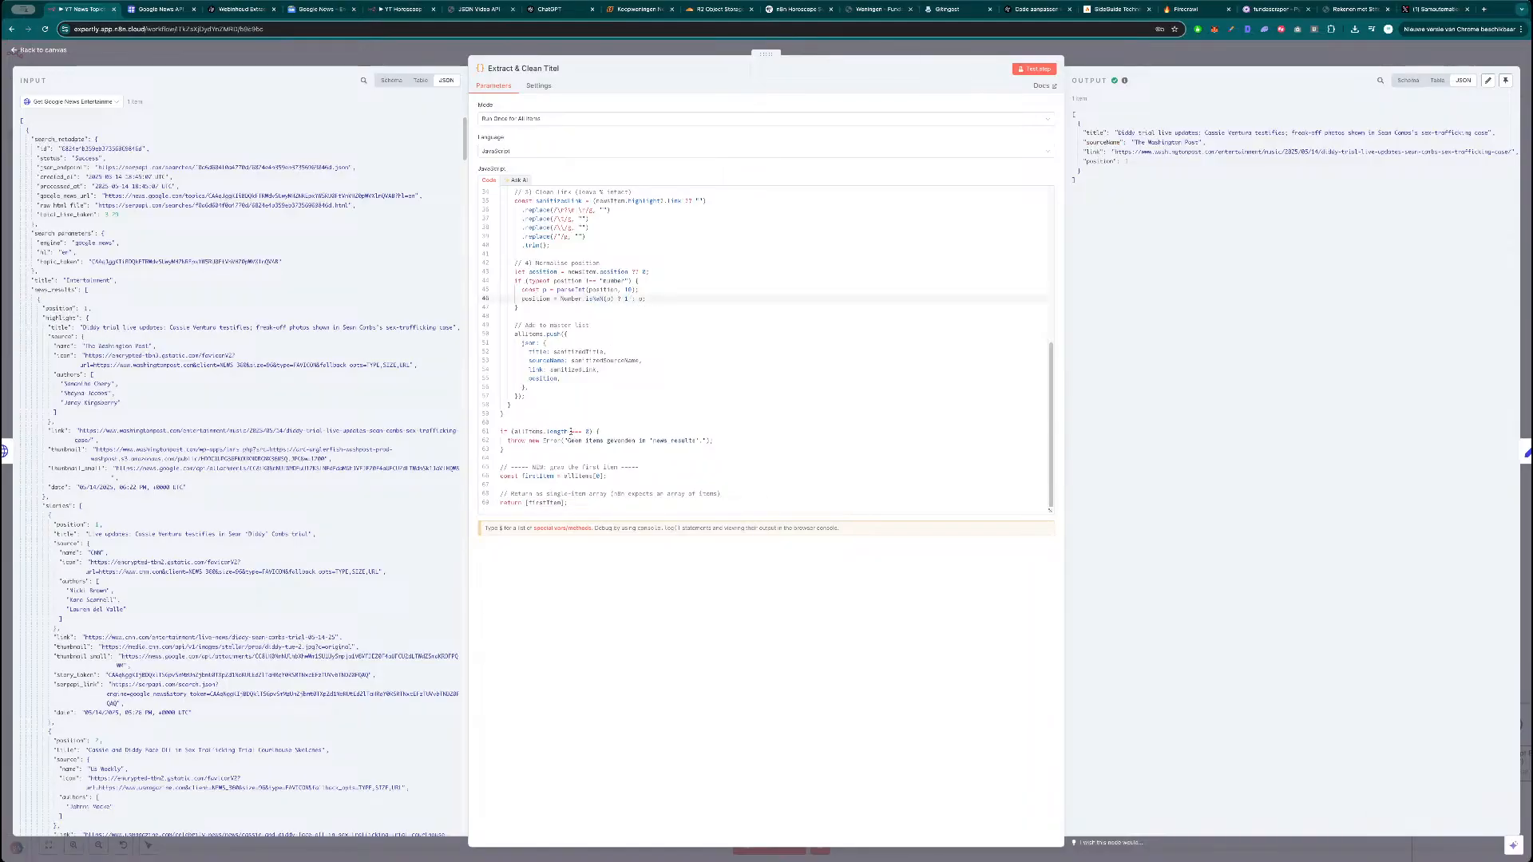
Change the allItems index used for firstItem, restore the position fallback to 0, and test the Extract & Clean Titel node again.
click(598, 476)
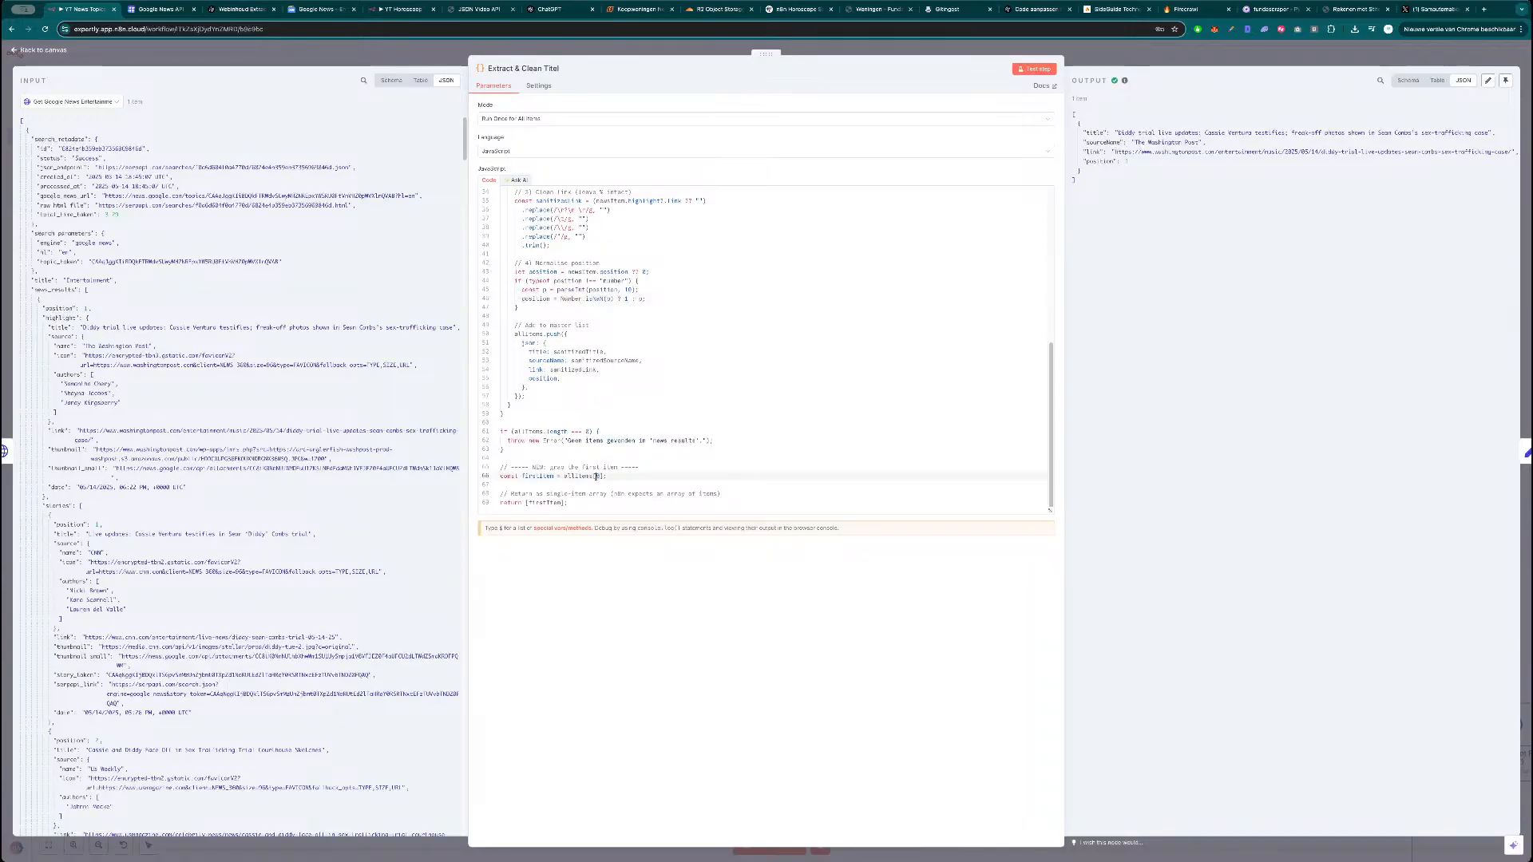
click(625, 299)
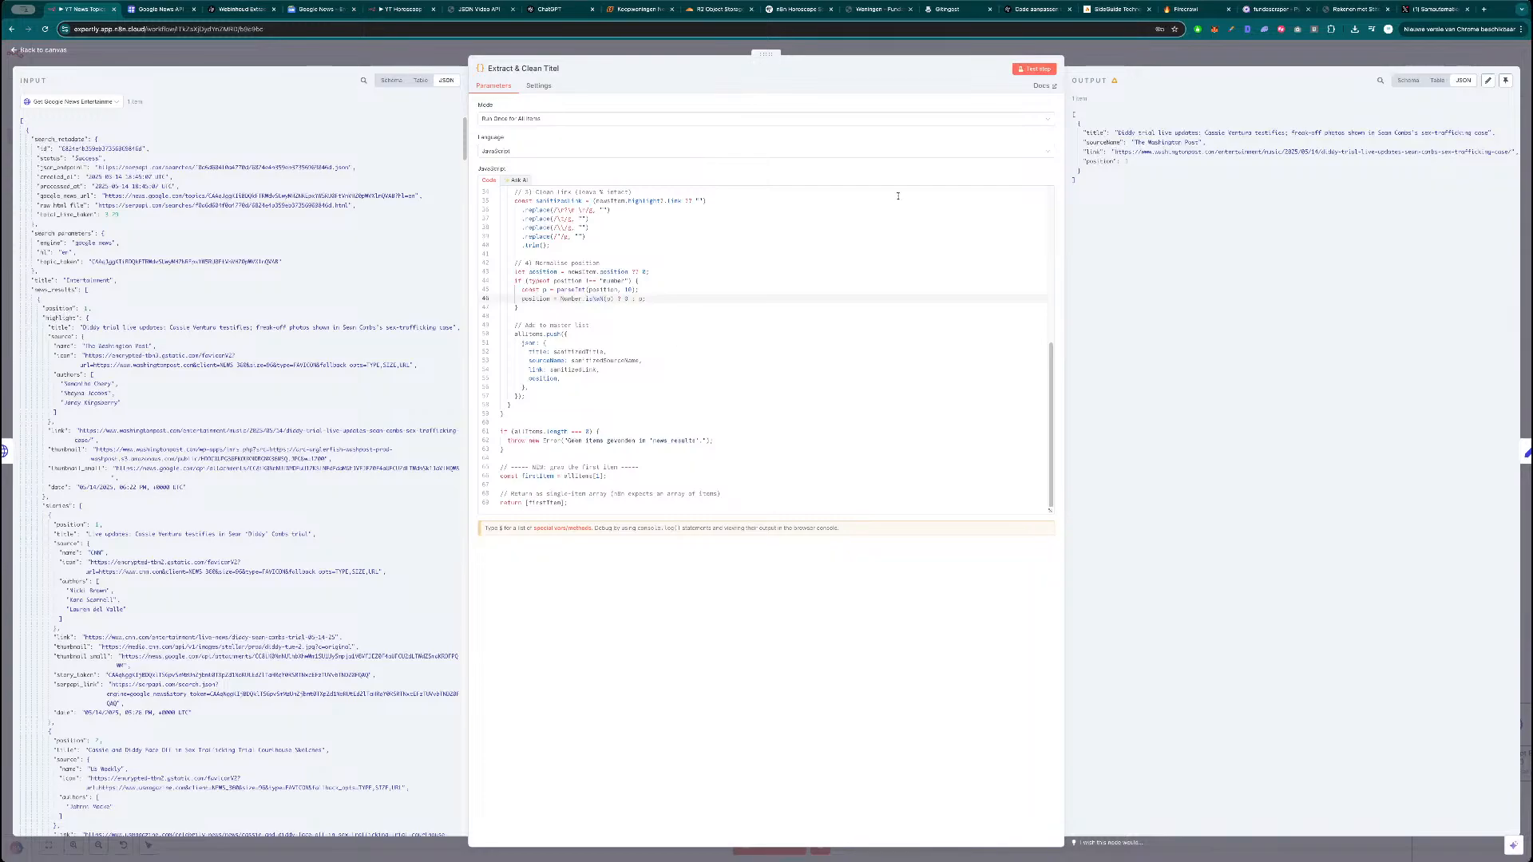
click(1035, 69)
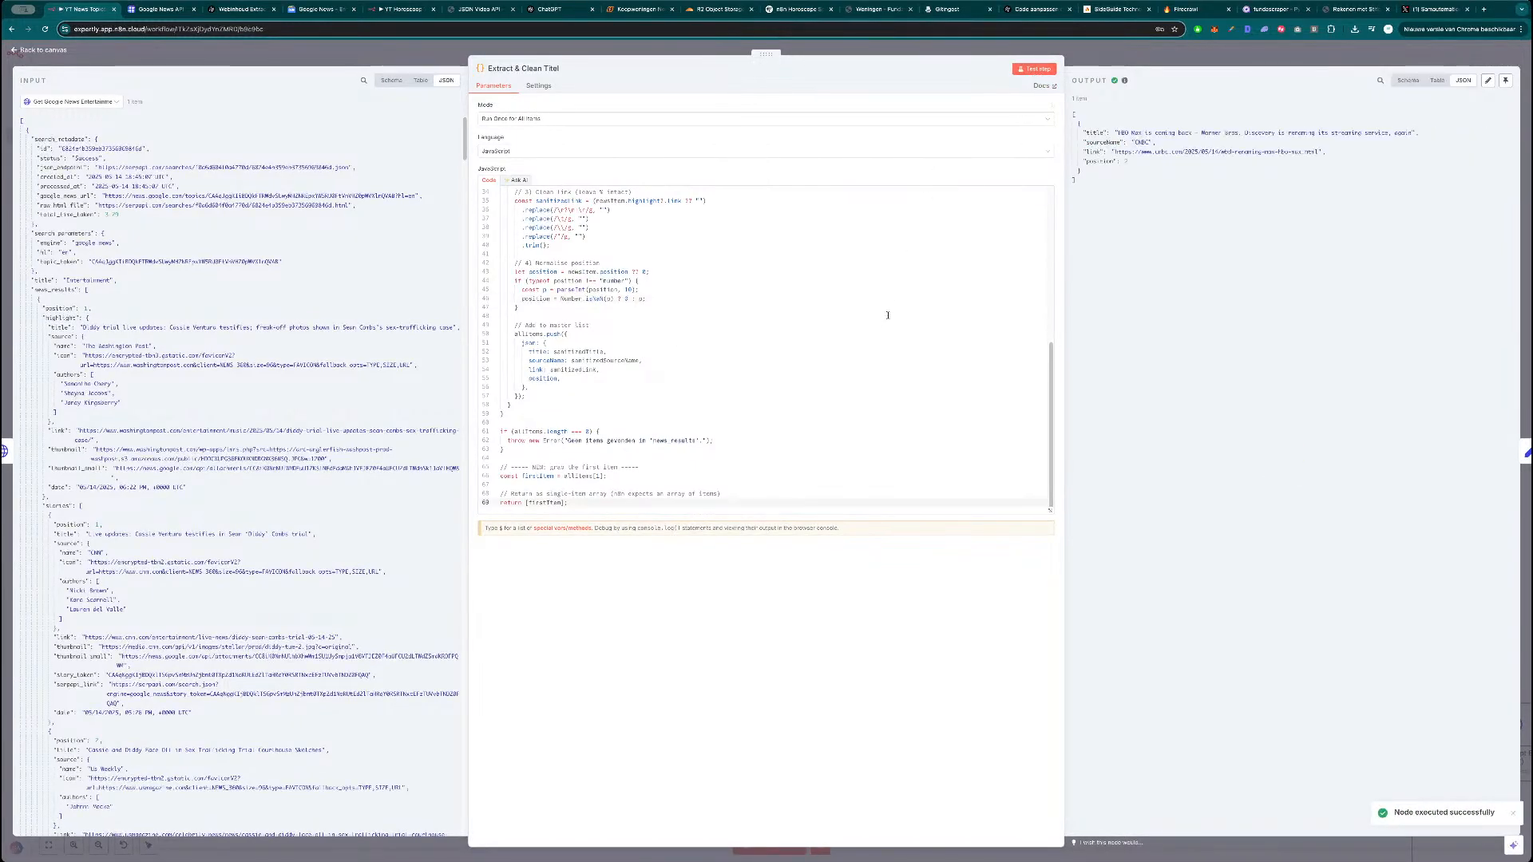
click(1176, 57)
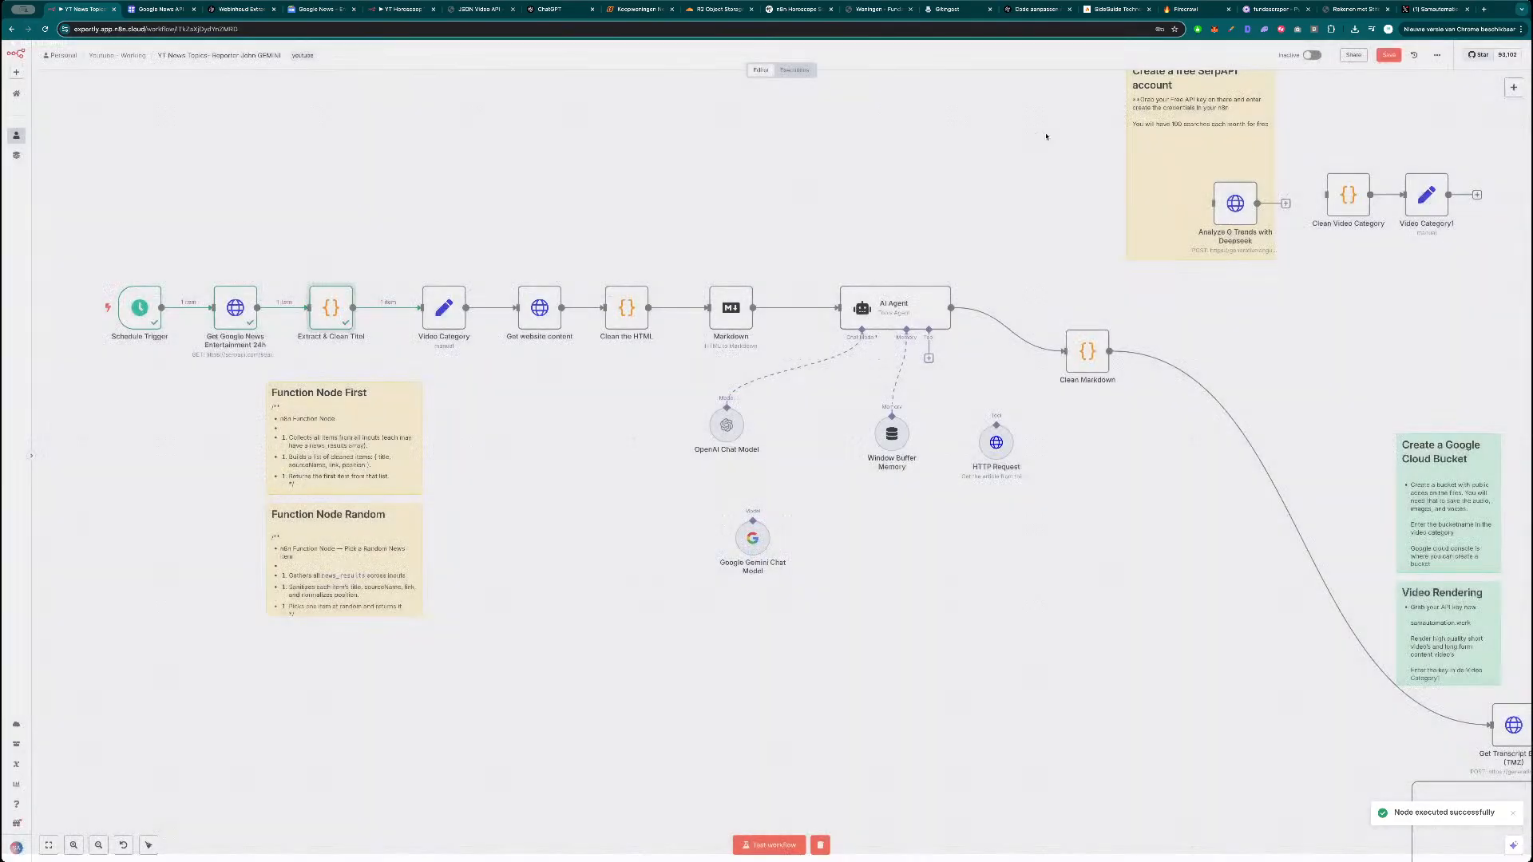
Run the Video Category and Get website content nodes on the newly picked article.
double_click(443, 317)
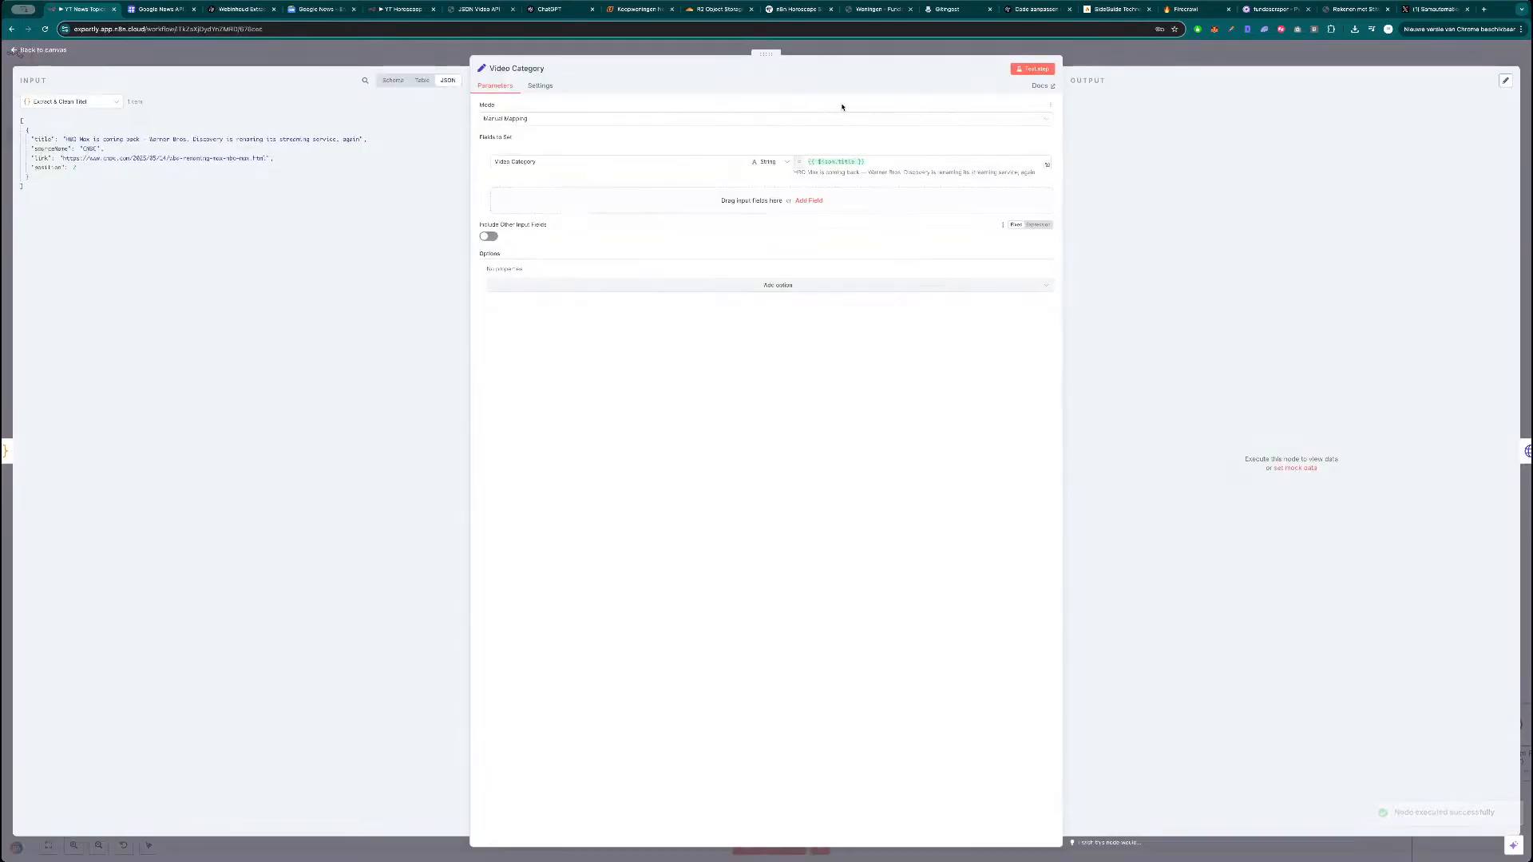
key(Escape)
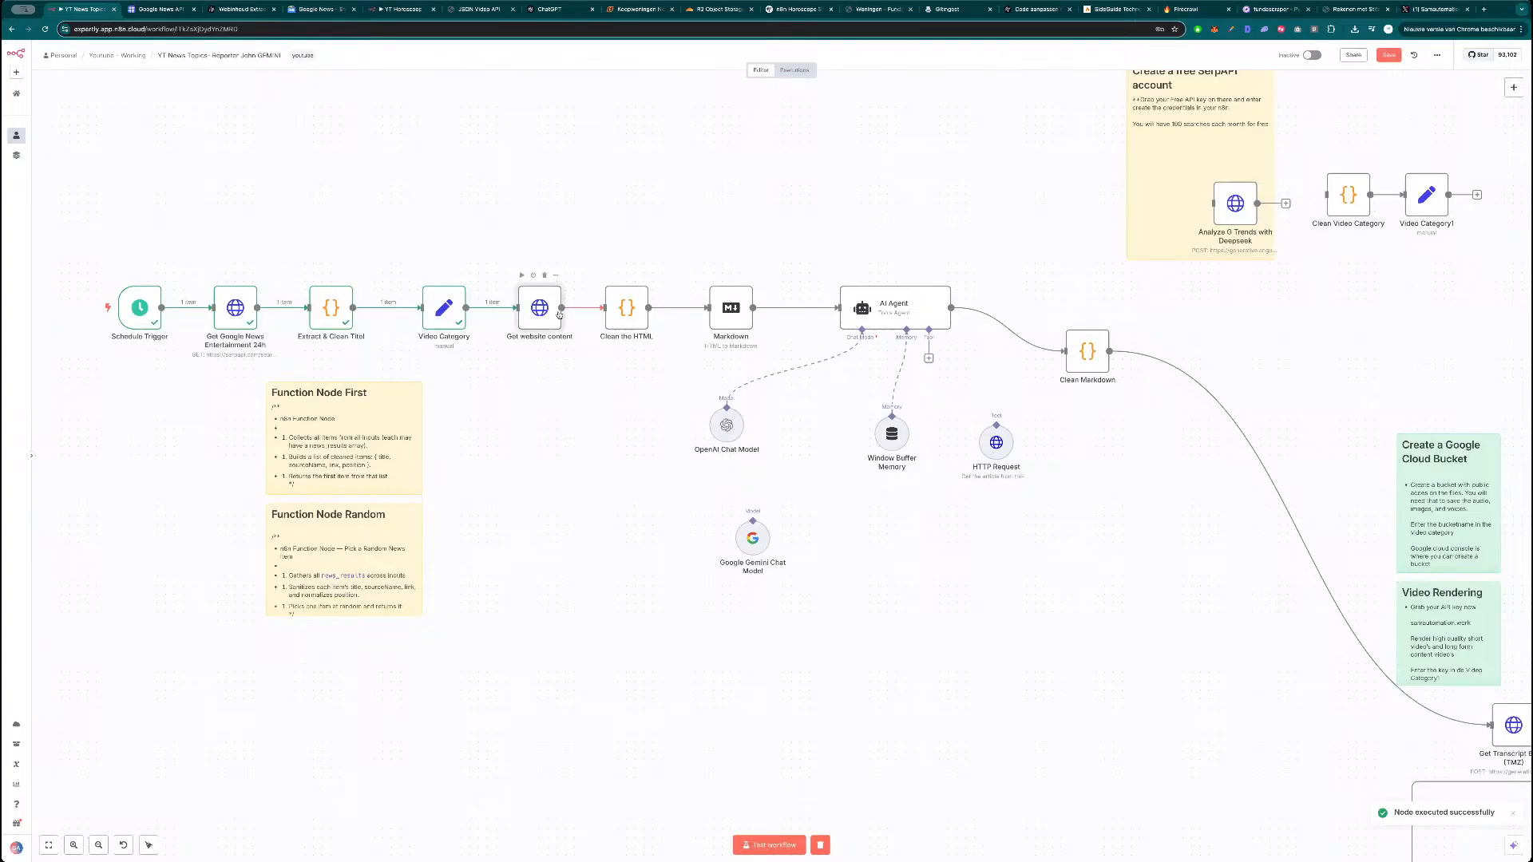
double_click(558, 315)
click(1033, 70)
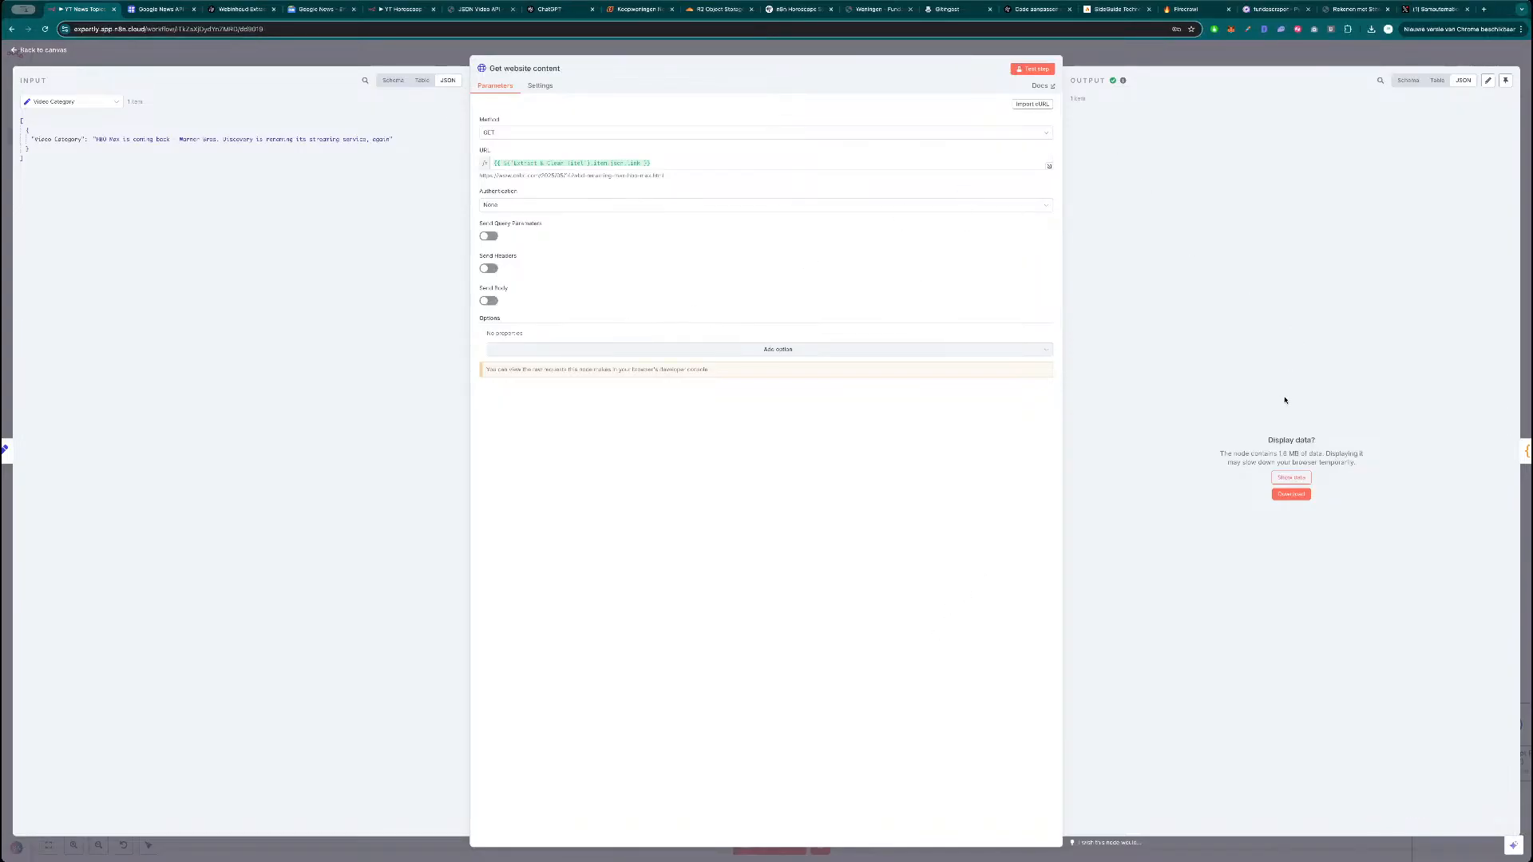
click(540, 86)
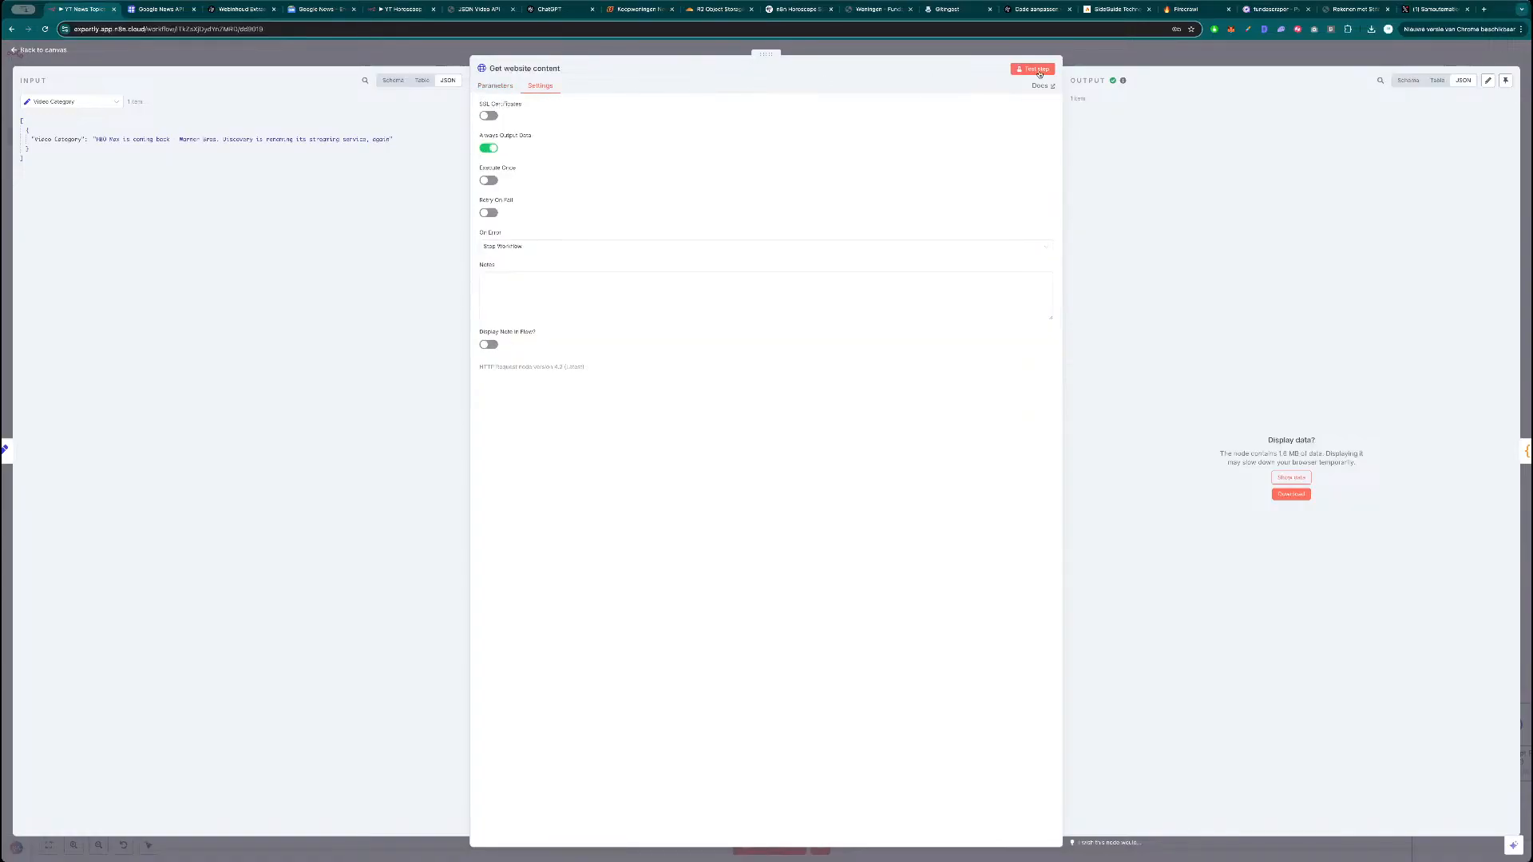
click(1187, 64)
Test the Clean the HTML node, and the Markdown node that converts its output.
double_click(629, 316)
click(1028, 70)
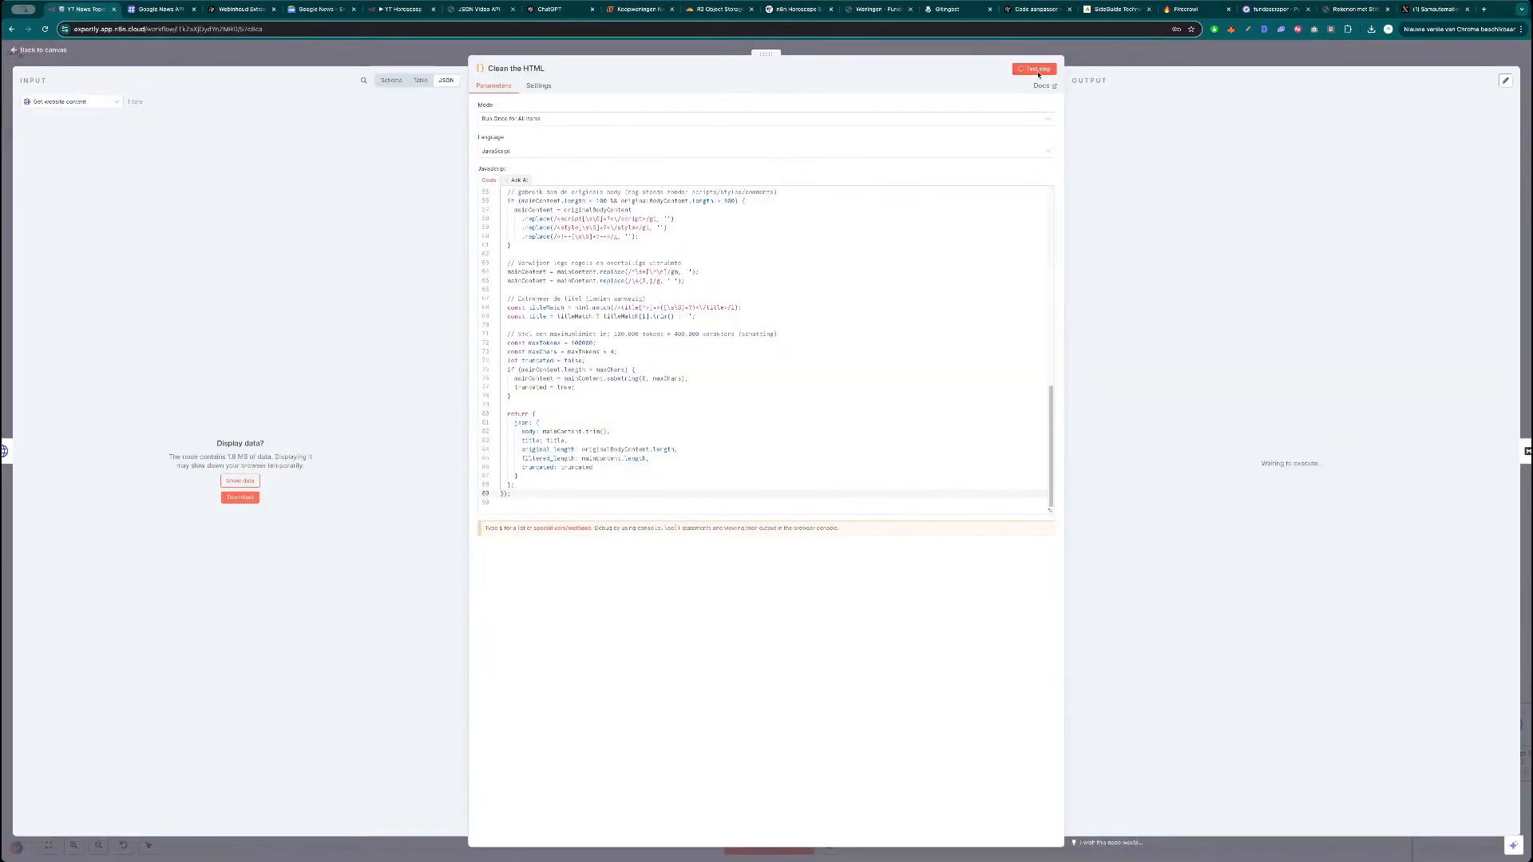
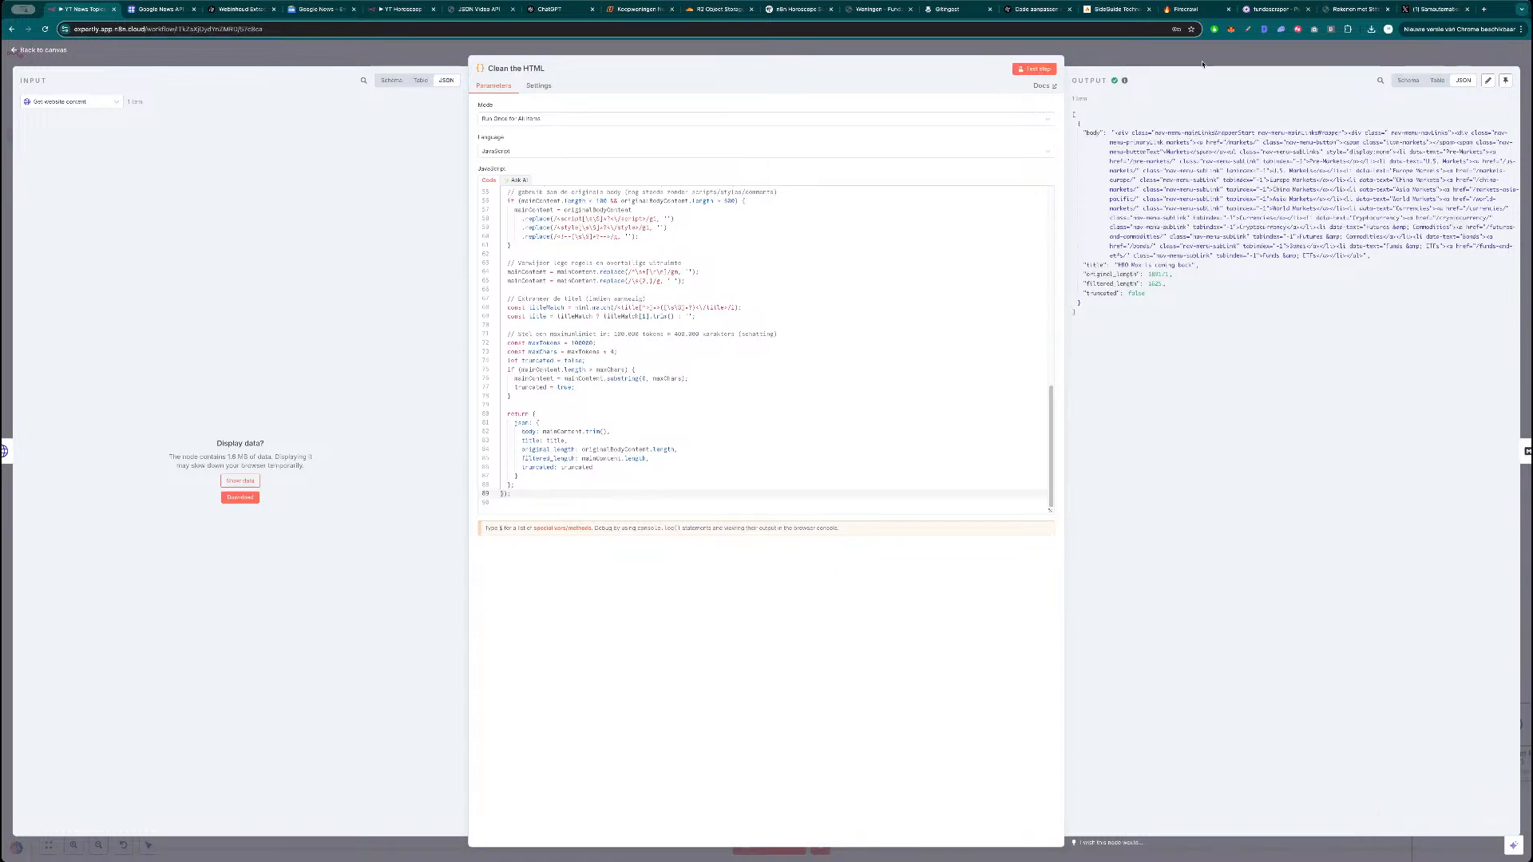
key(Escape)
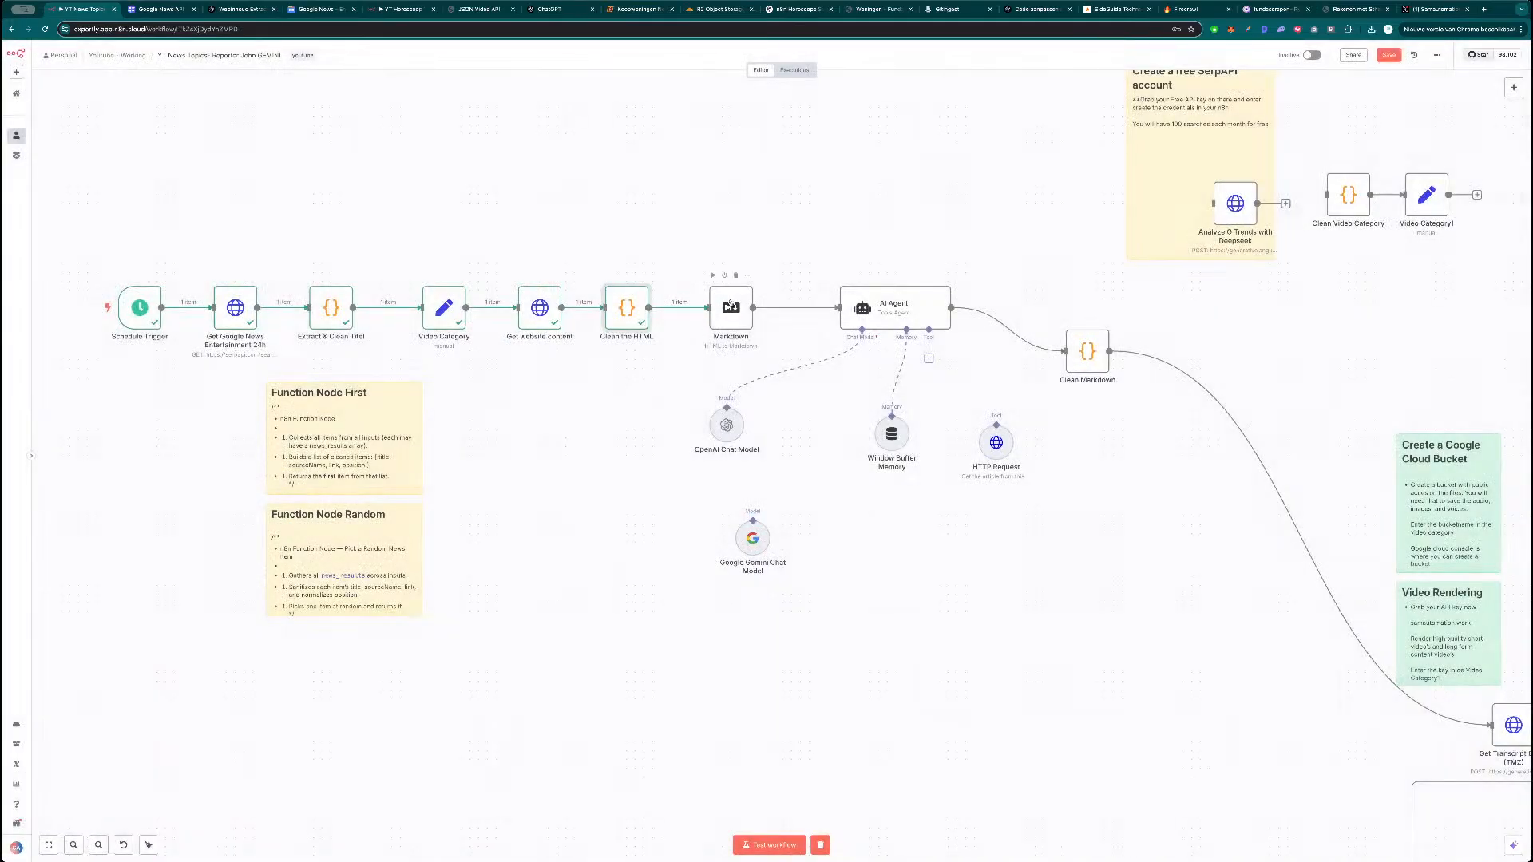
double_click(730, 306)
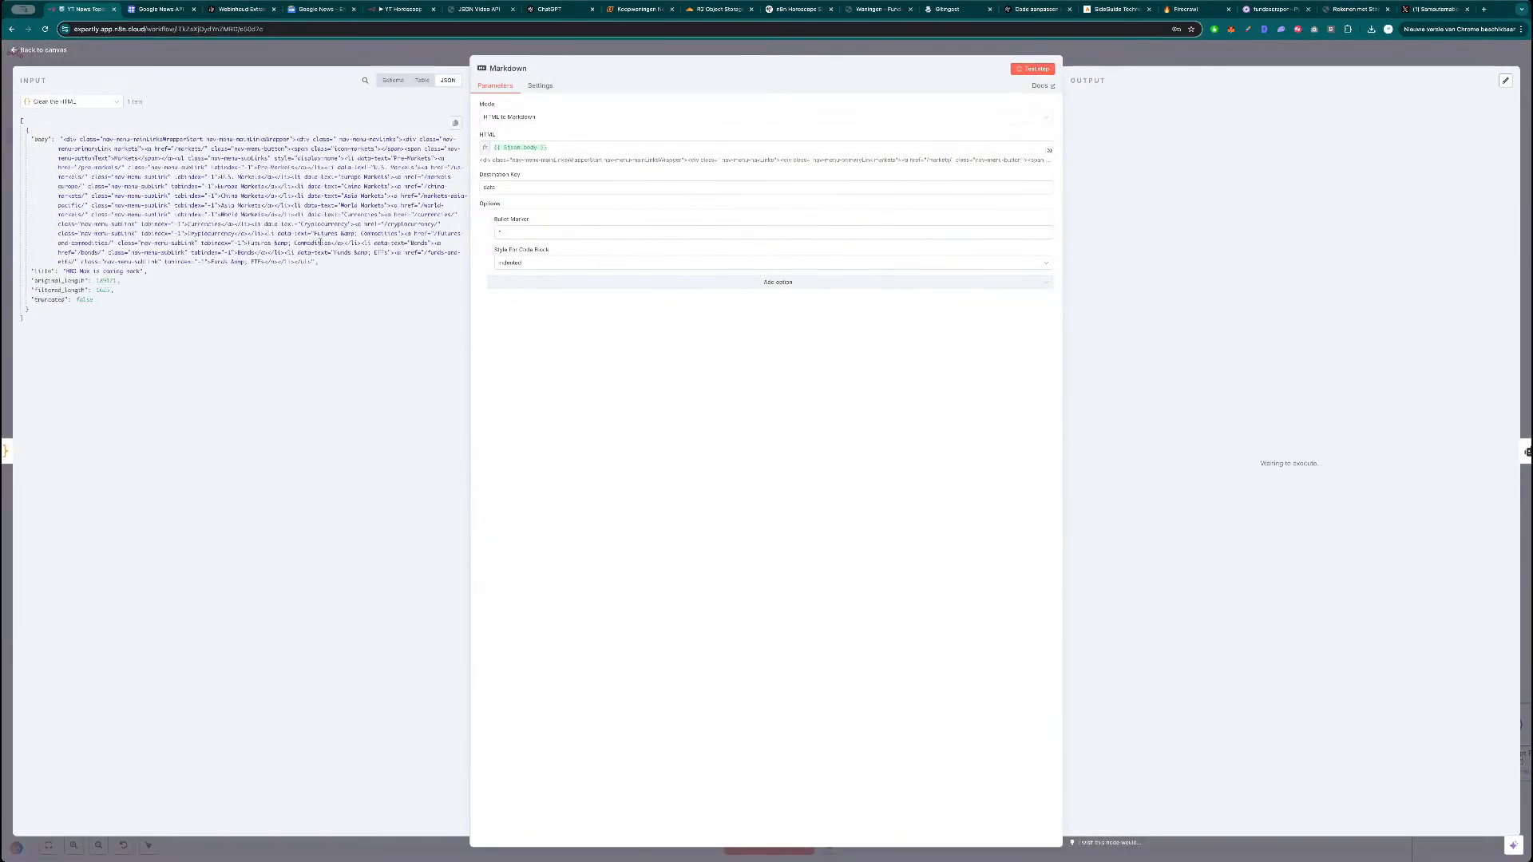
click(340, 61)
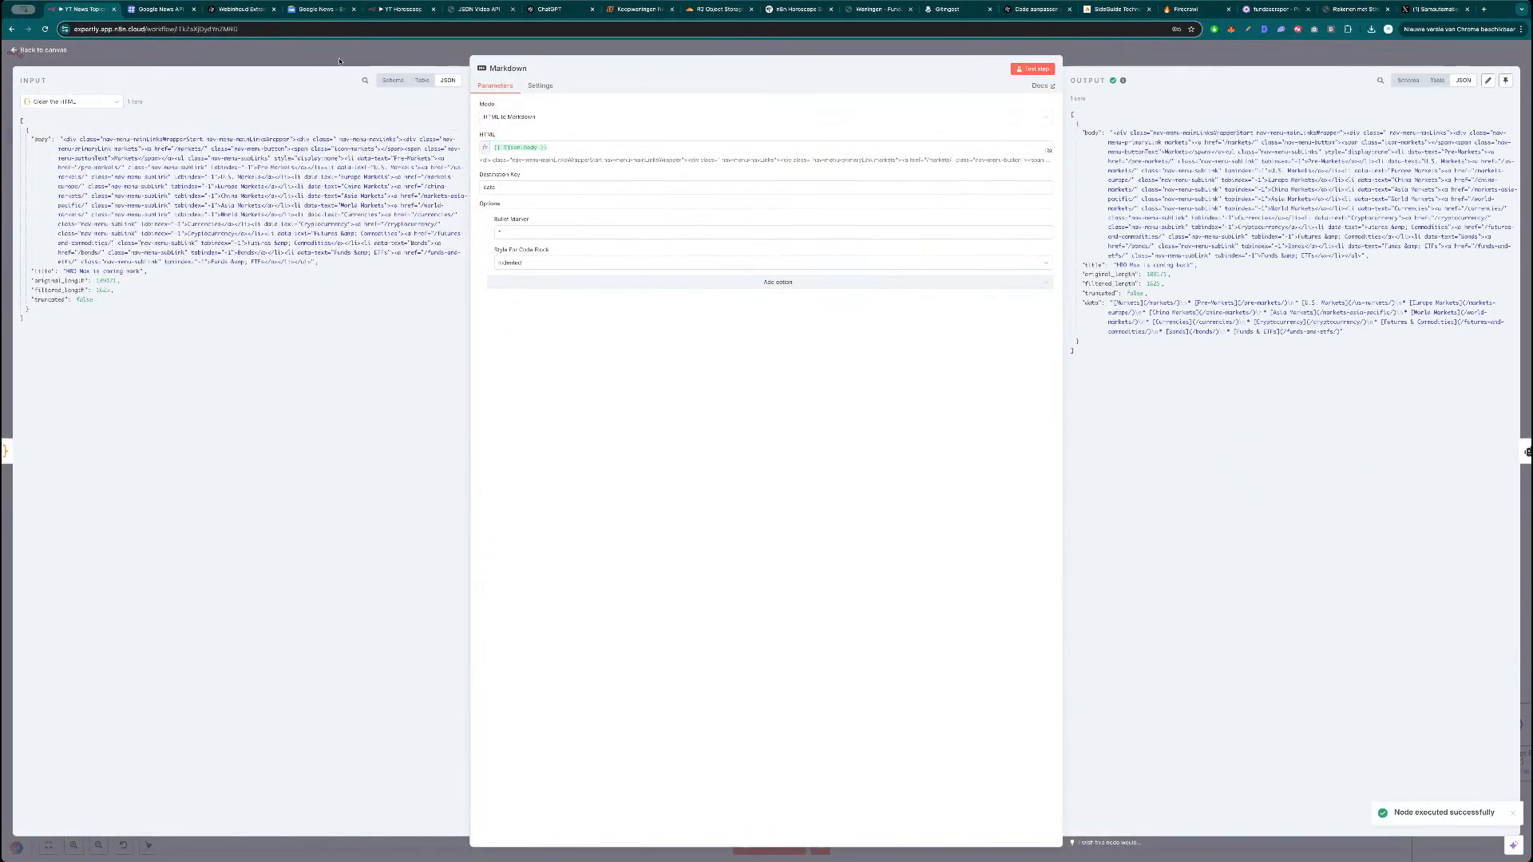
Switch to the ChatGPT conversation and read through the improved web content extractor prompt.
click(240, 10)
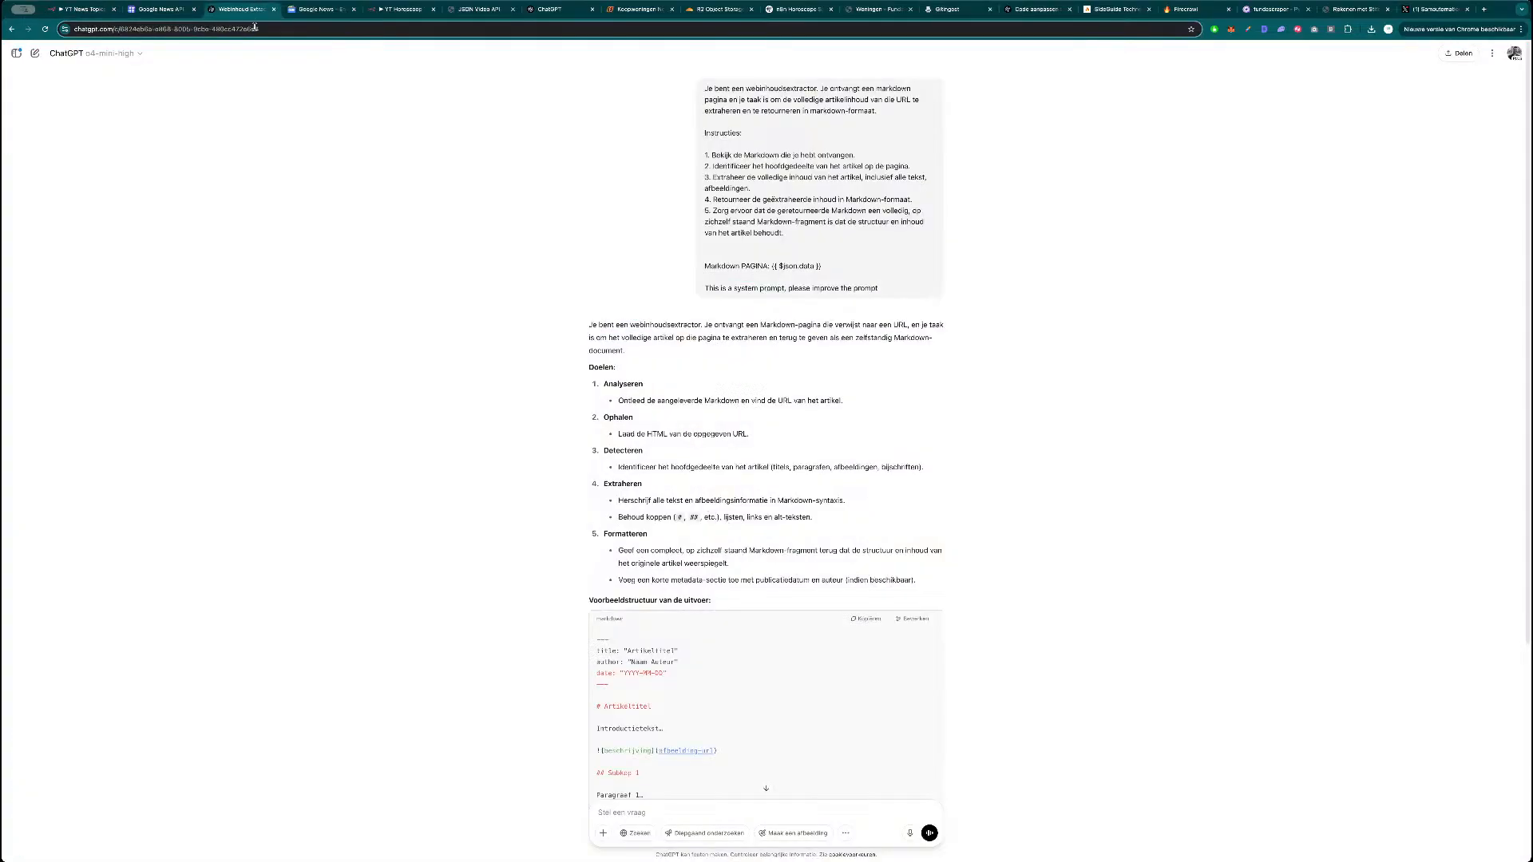
scroll(746, 369, down, 3)
scroll(762, 447, up, 3)
scroll(698, 408, down, 3)
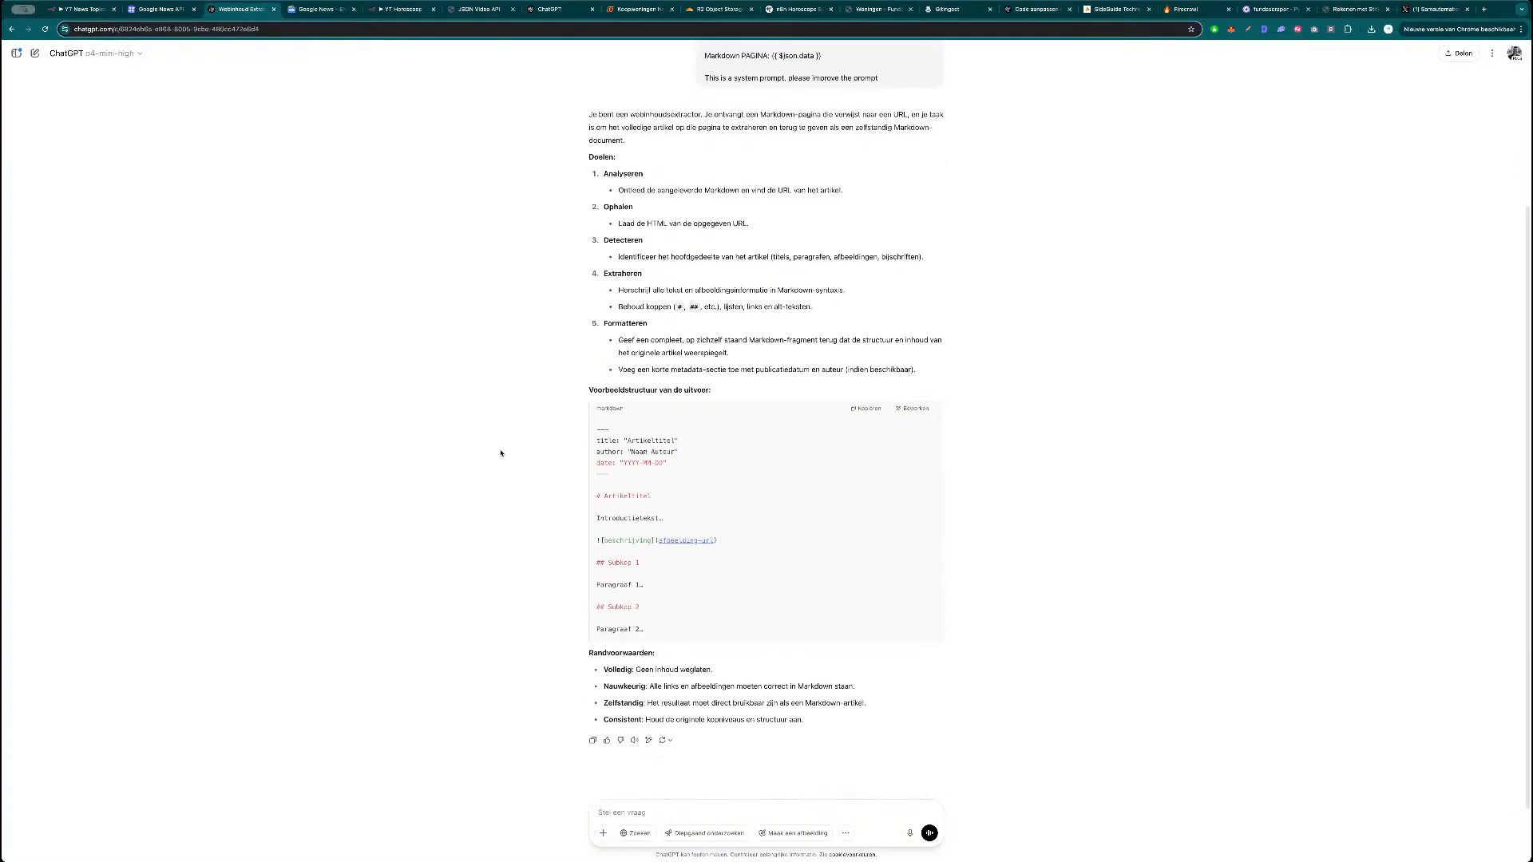
Back in n8n, open the AI Agent's prompt in the expanded expression editor and review its instructions and result.
click(82, 10)
click(895, 307)
double_click(895, 309)
scroll(673, 231, down, 5)
click(1050, 247)
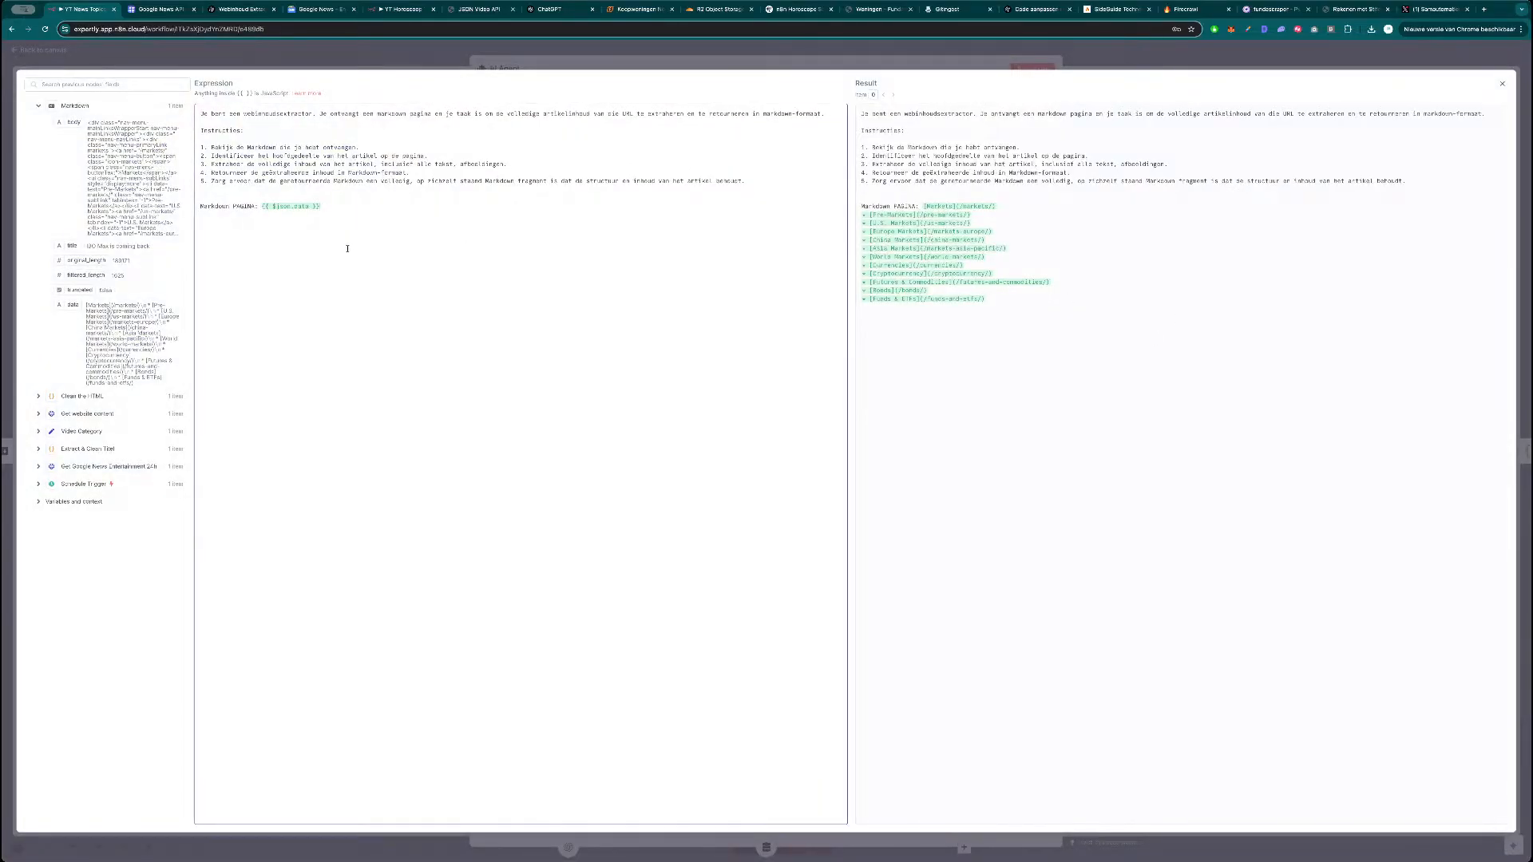
key(Escape)
key(Escape)
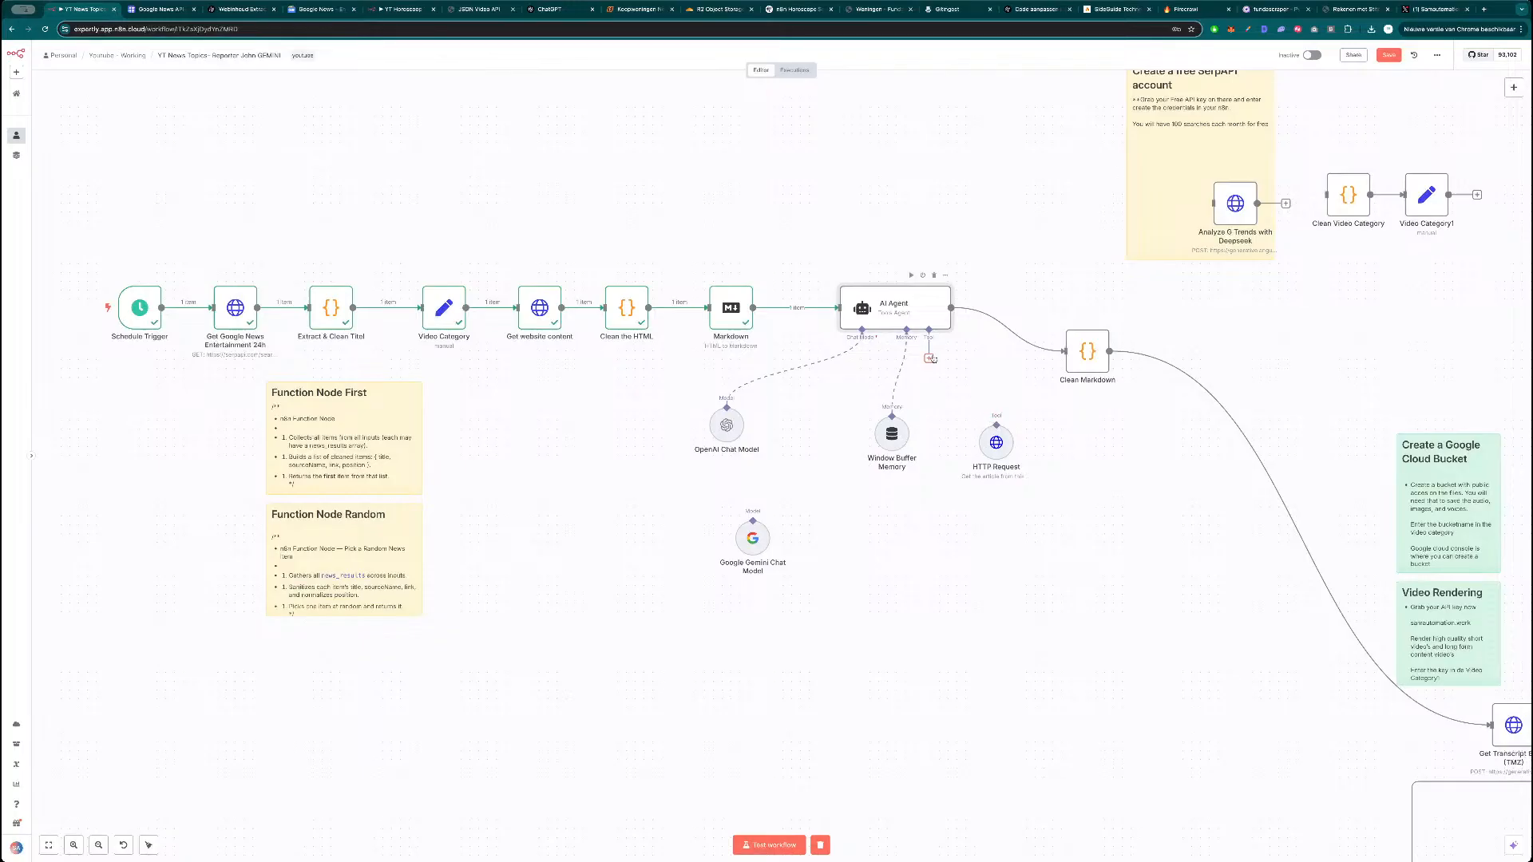
Review the HTTP Request tool's settings, connect it to the AI Agent as a tool, and run the agent.
double_click(996, 441)
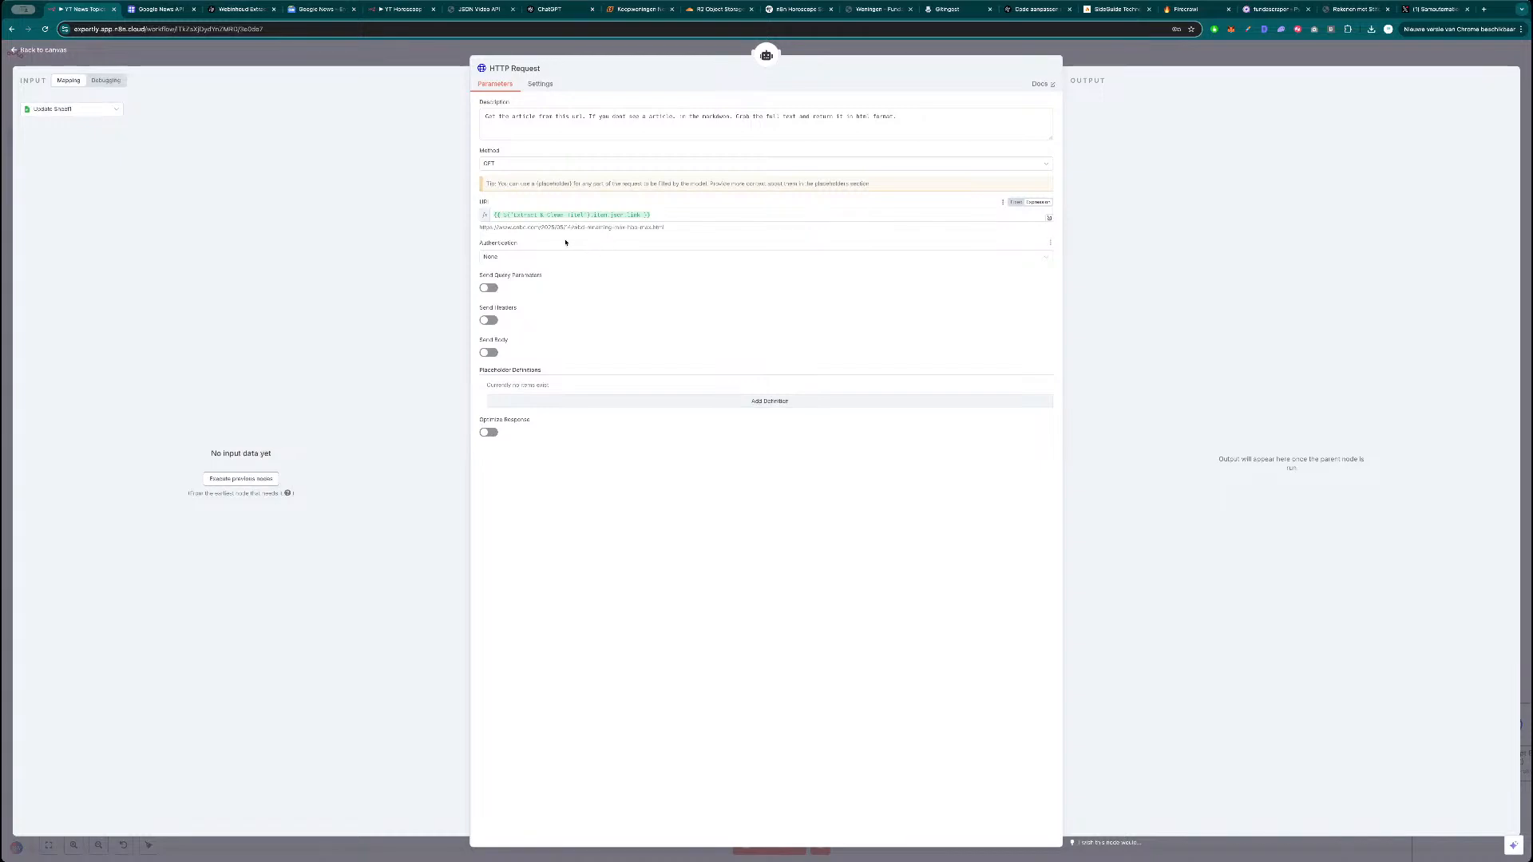
click(1093, 69)
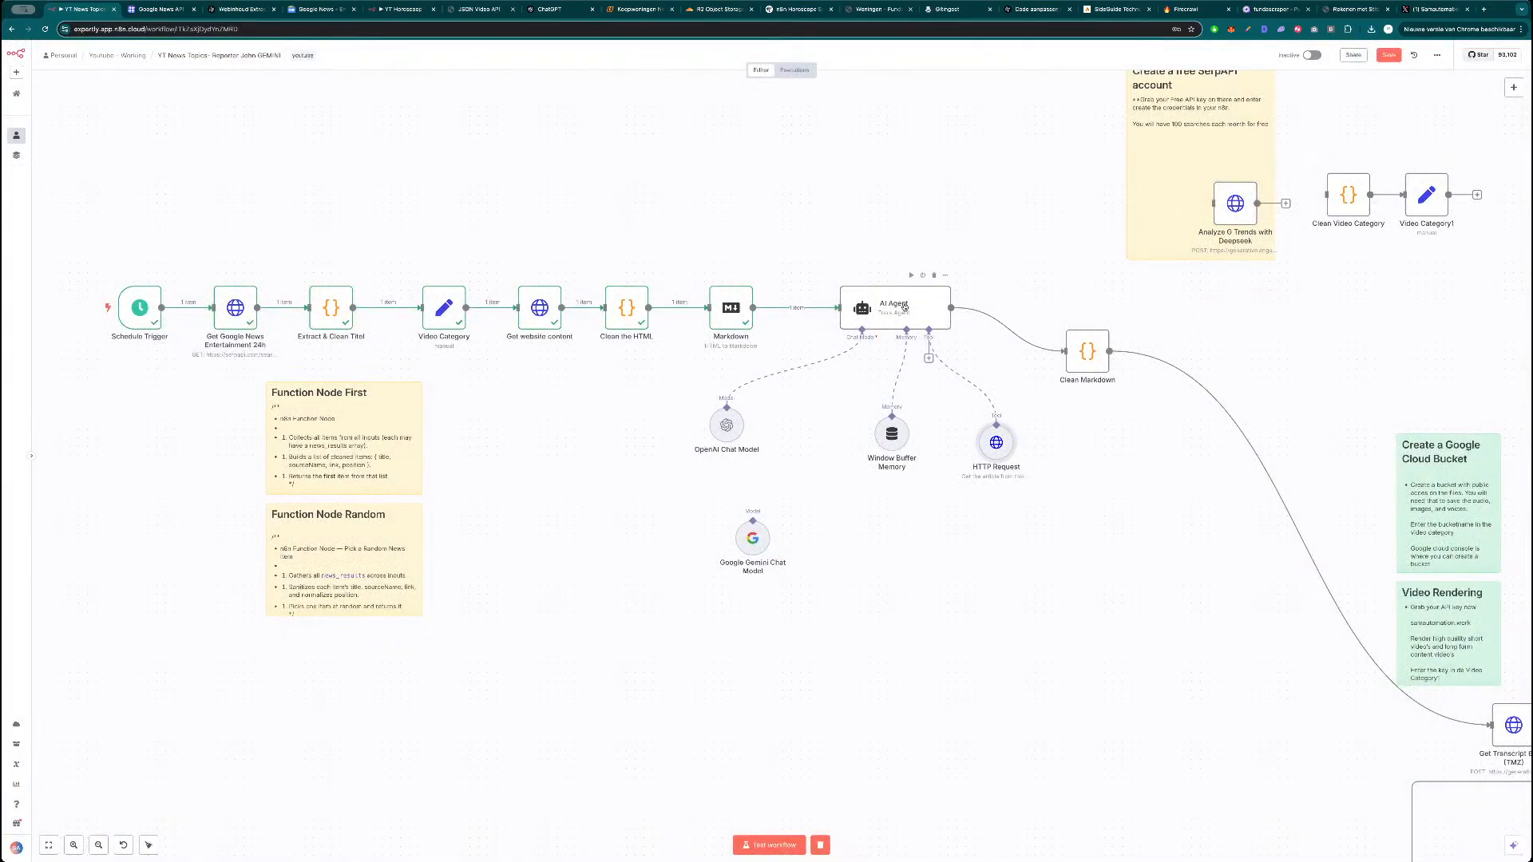
click(911, 277)
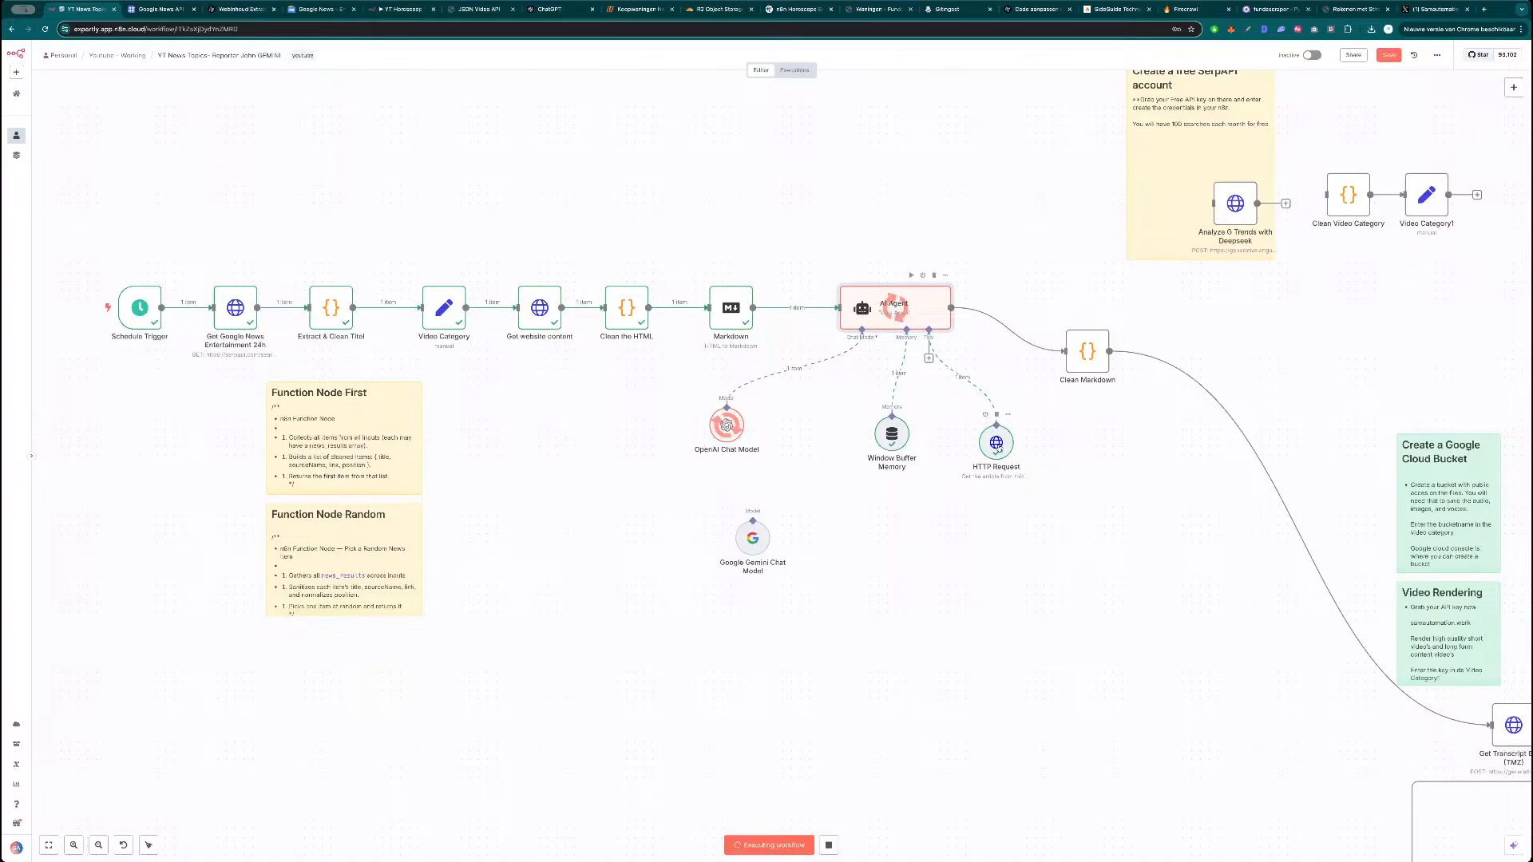
While the agent runs, check its prompt and the input and output of the HTTP Request tool.
double_click(894, 308)
scroll(764, 224, down, 3)
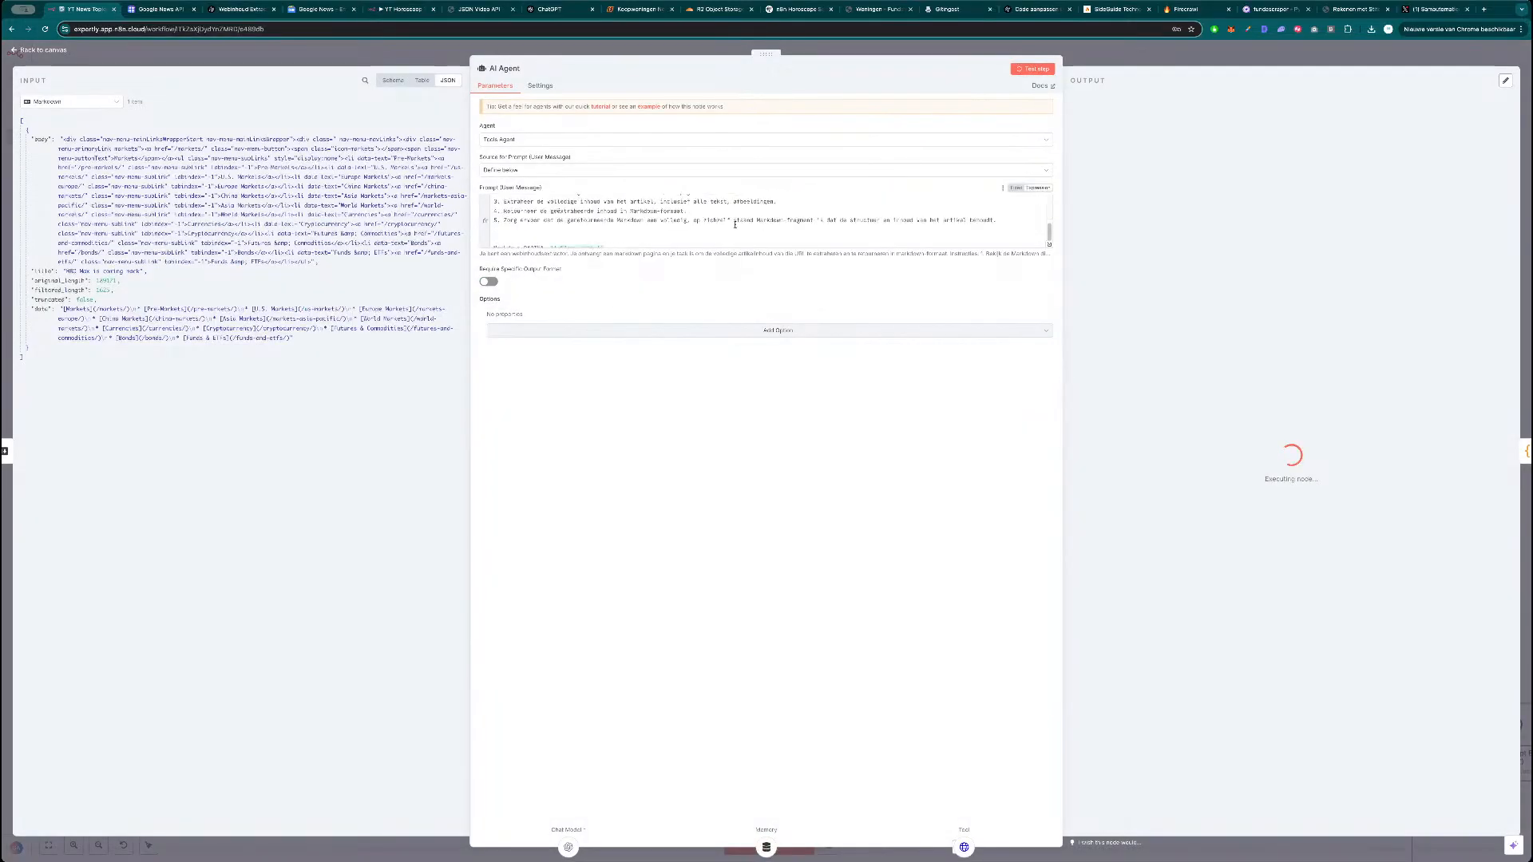
key(Escape)
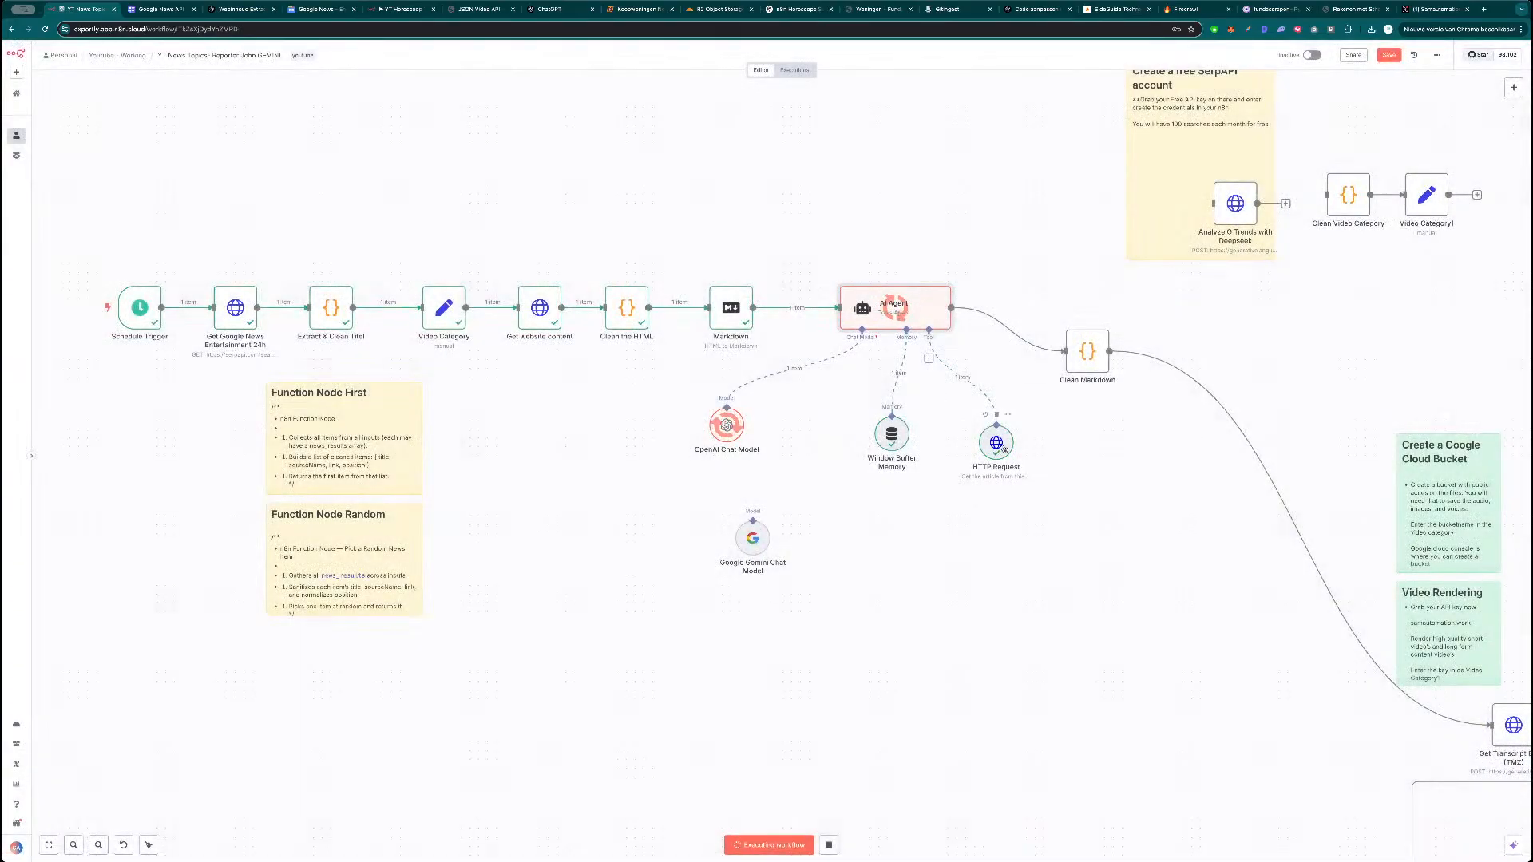
double_click(996, 442)
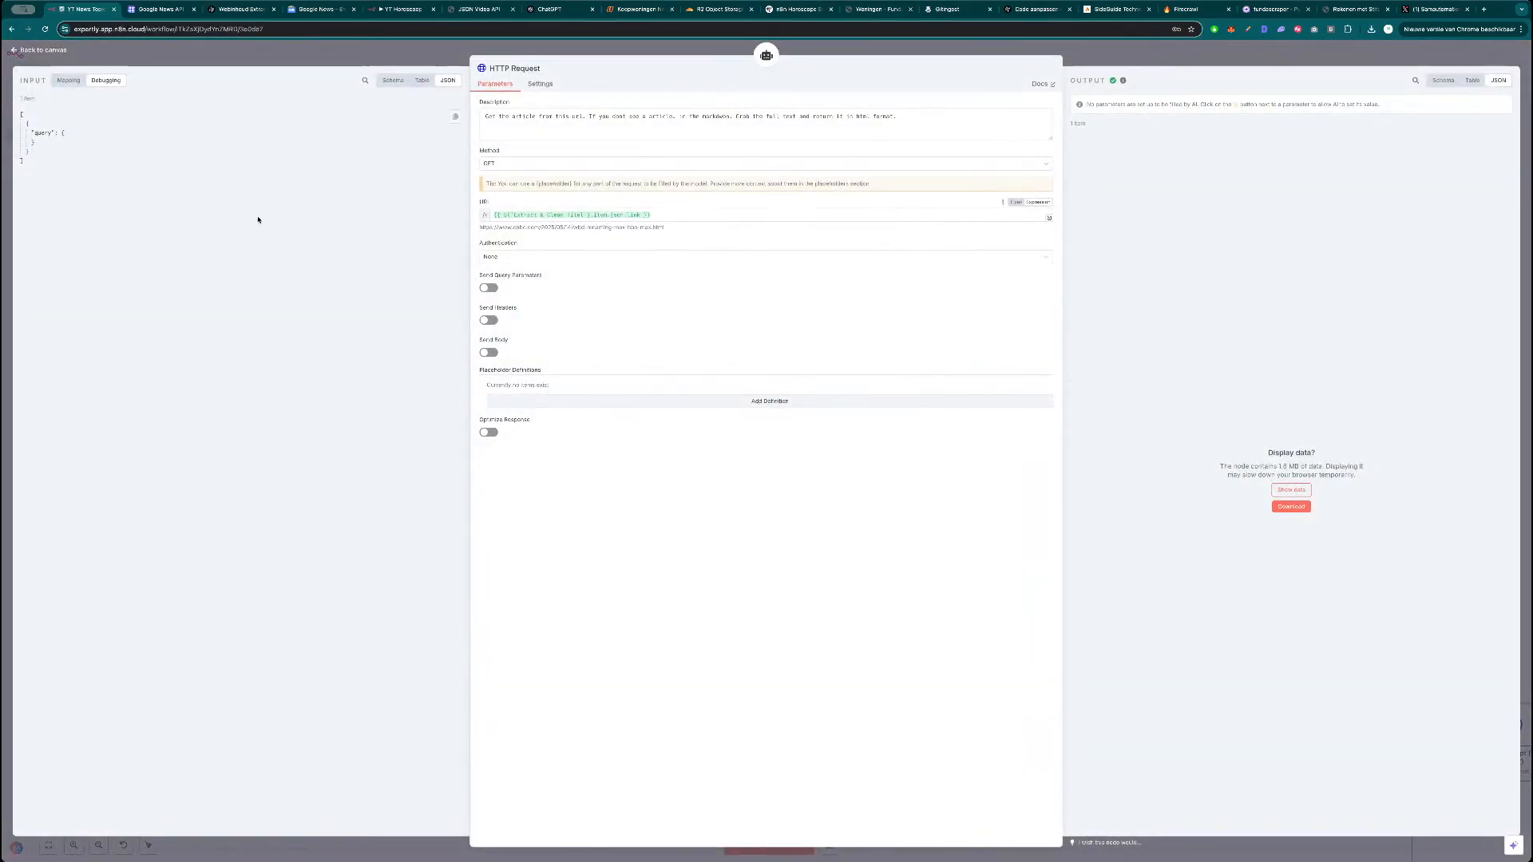
key(Escape)
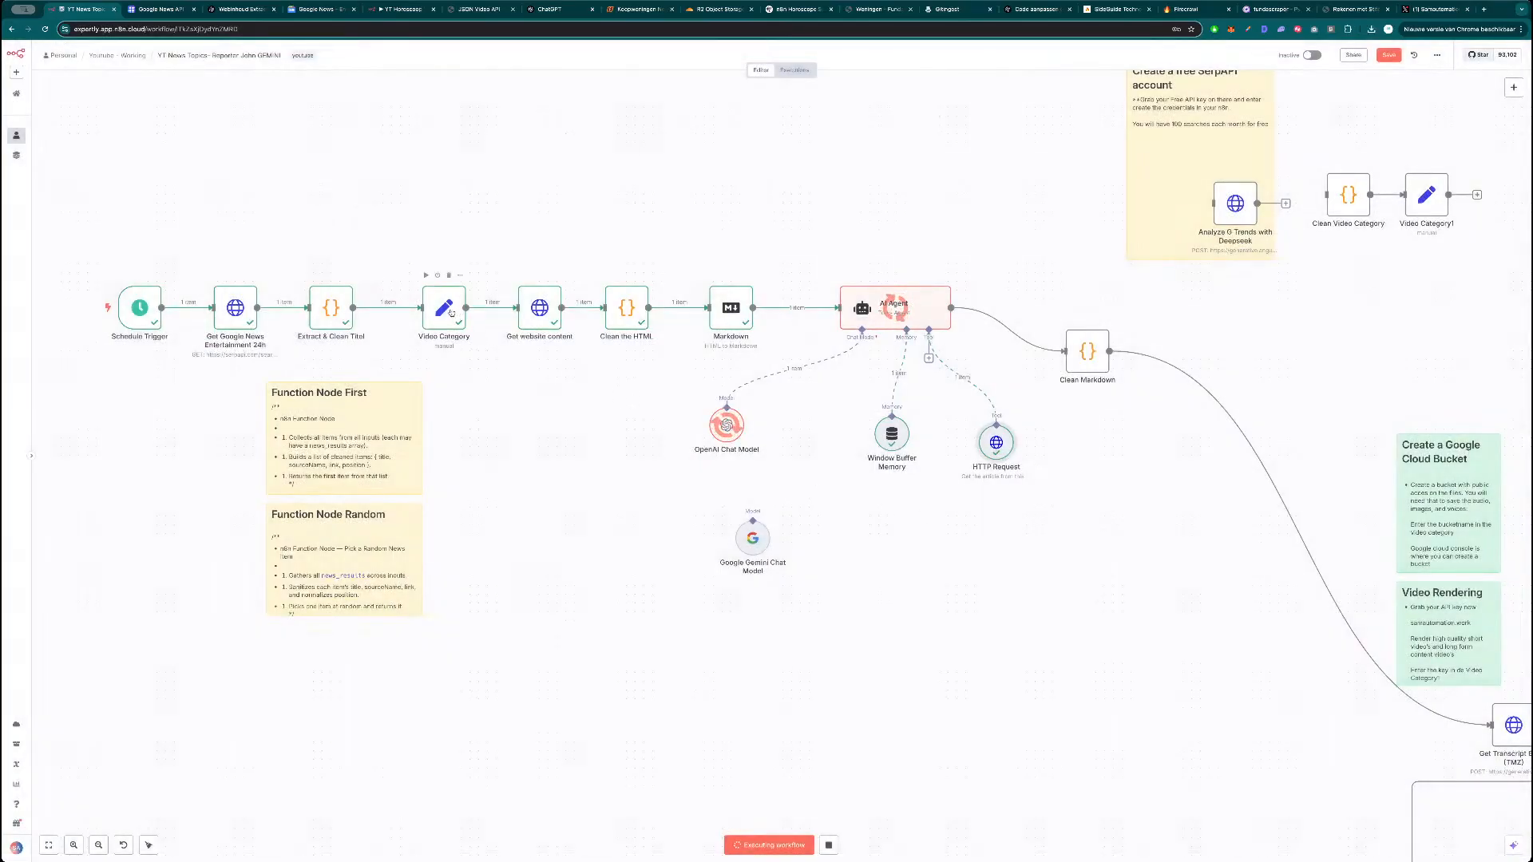
Open the Video Category node and highlight the article link in its input data.
double_click(445, 309)
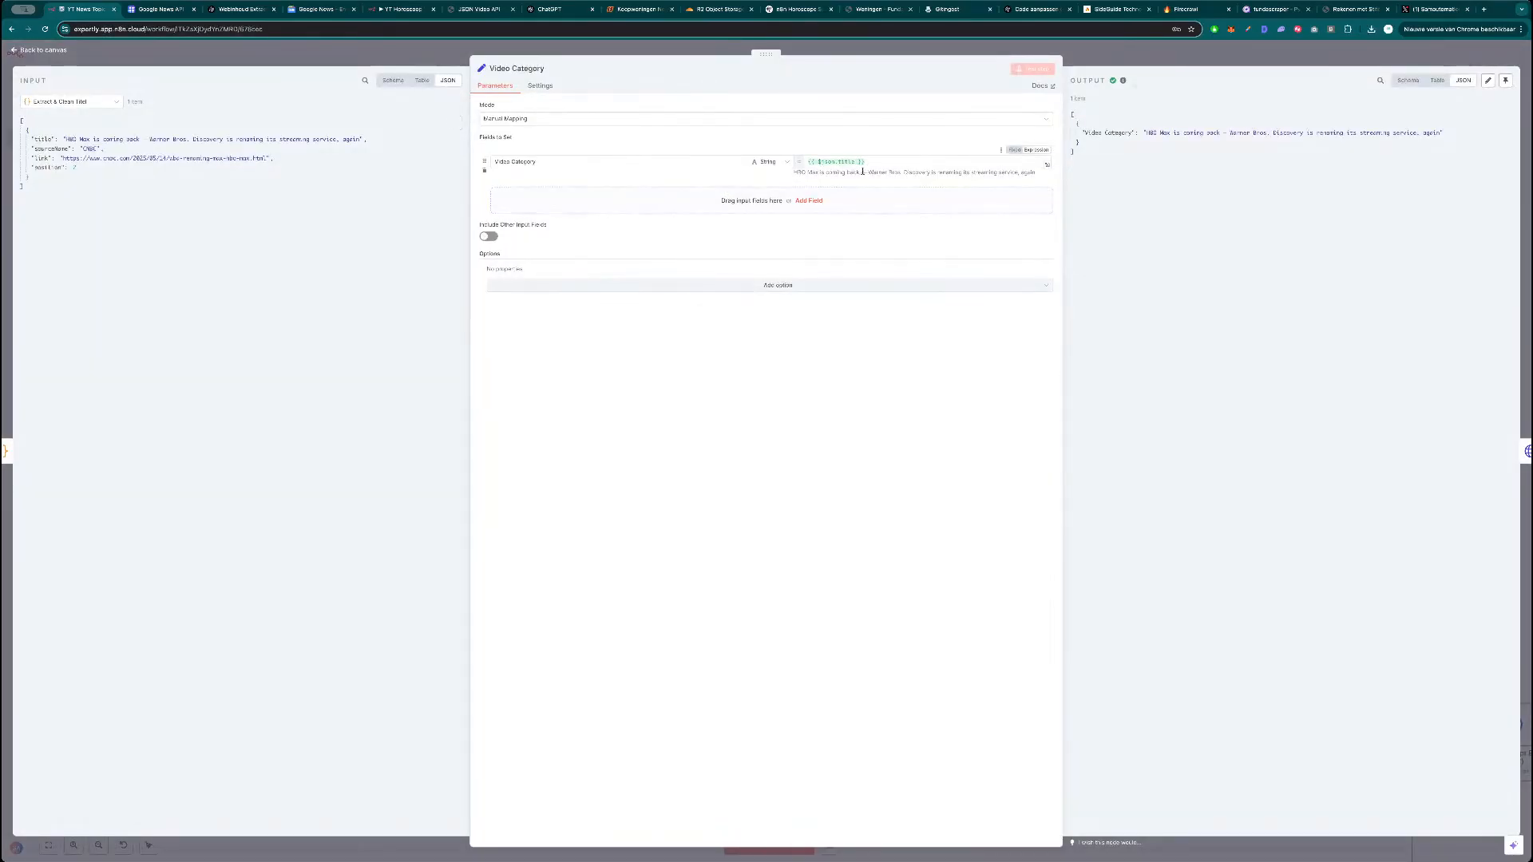
drag(62, 159, 273, 158)
key(Escape)
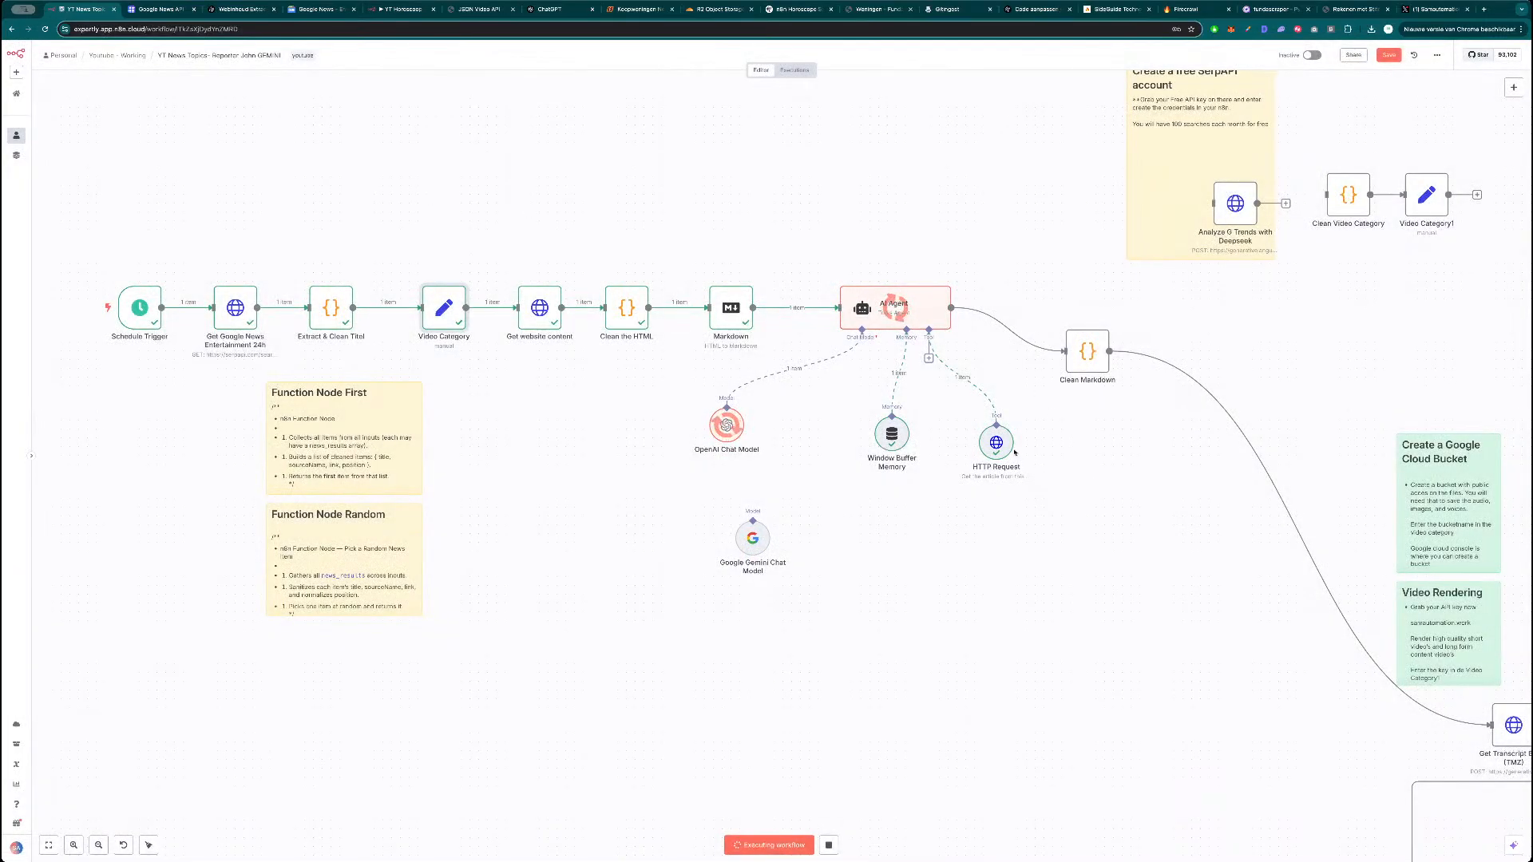
Check the HTTP Request tool's returned data, and the OpenAI Chat Model's input and selected model.
double_click(996, 443)
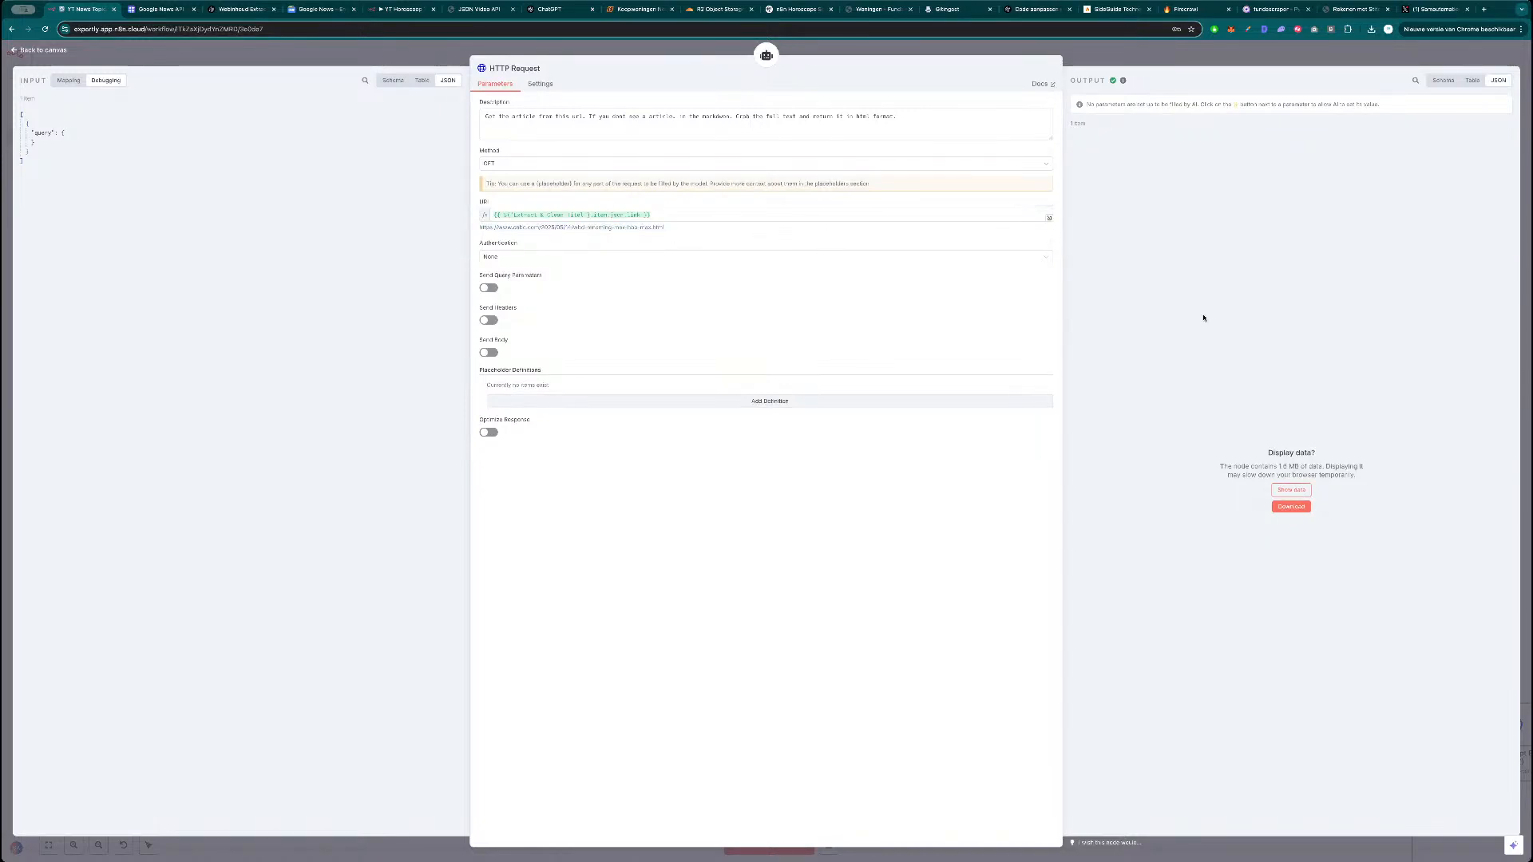
click(1275, 493)
click(1214, 62)
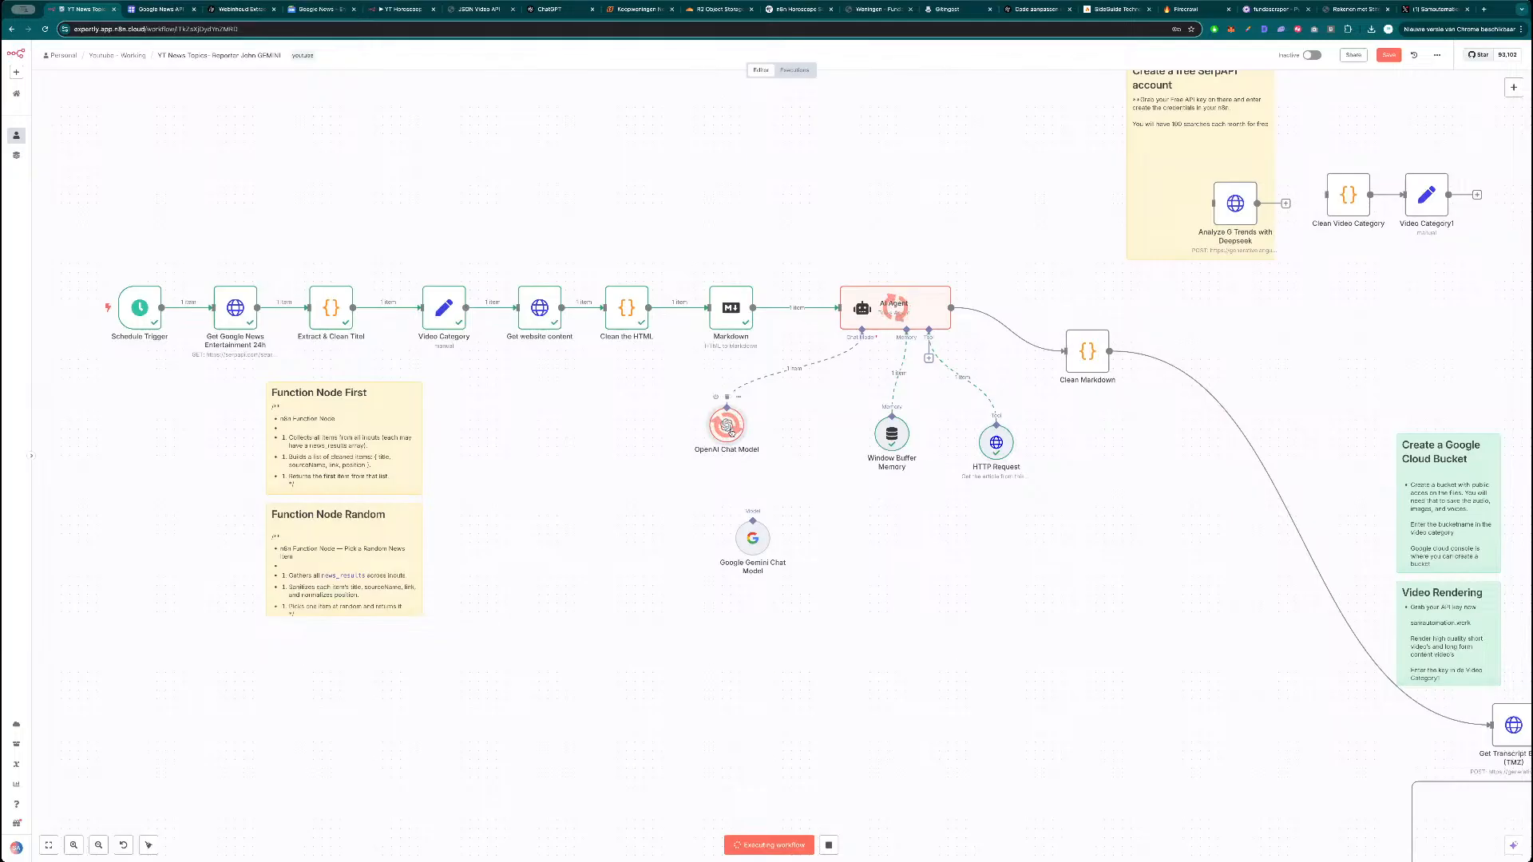
double_click(731, 432)
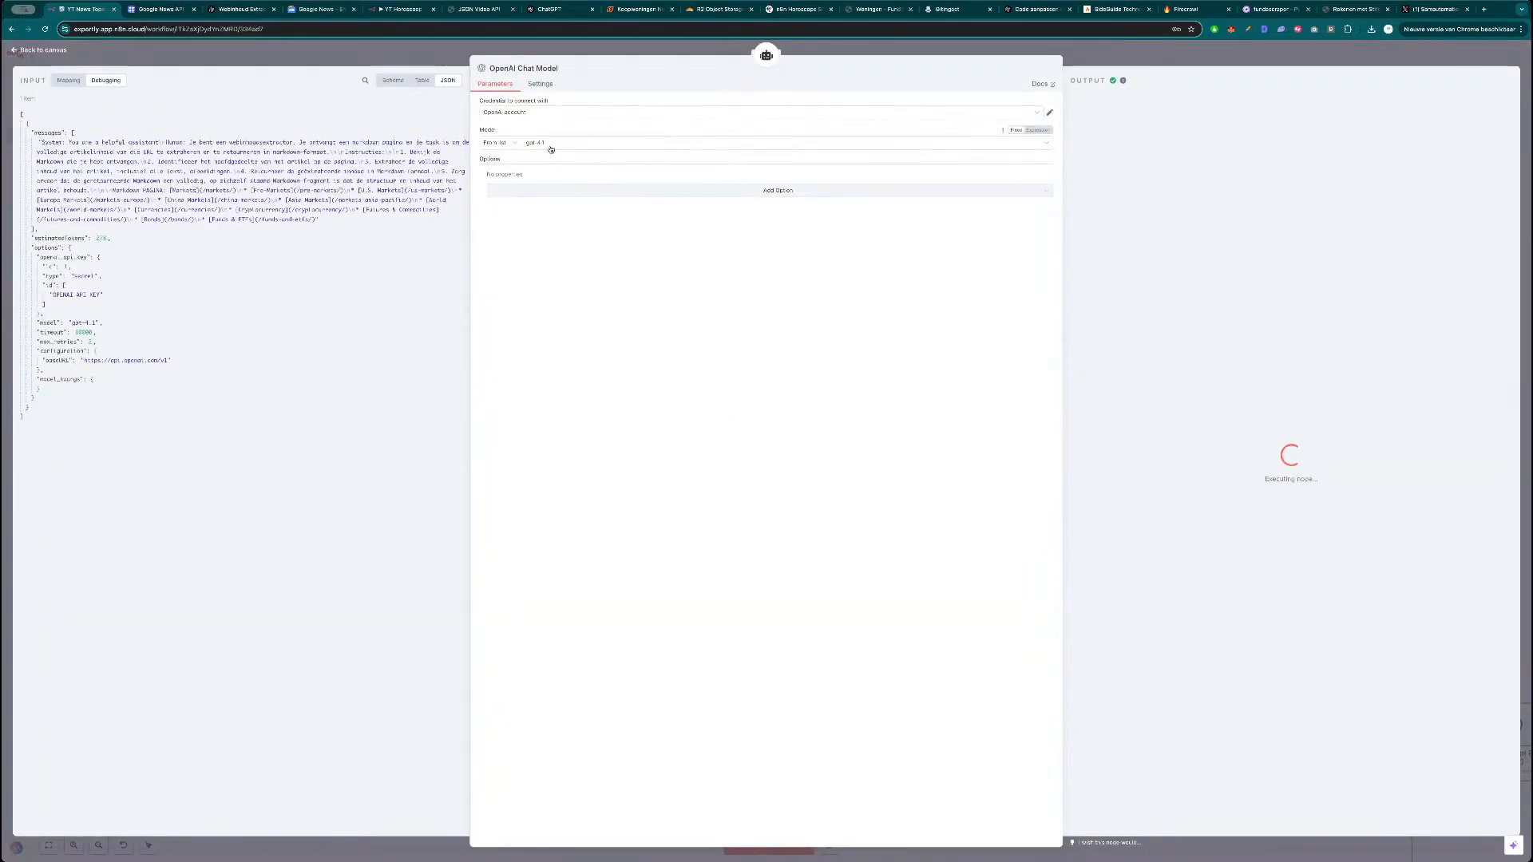
key(Escape)
Save the workflow and shift the Analyze G Trends with Deepseek node slightly left within the SerpAPI note.
drag(996, 237, 819, 201)
click(1388, 56)
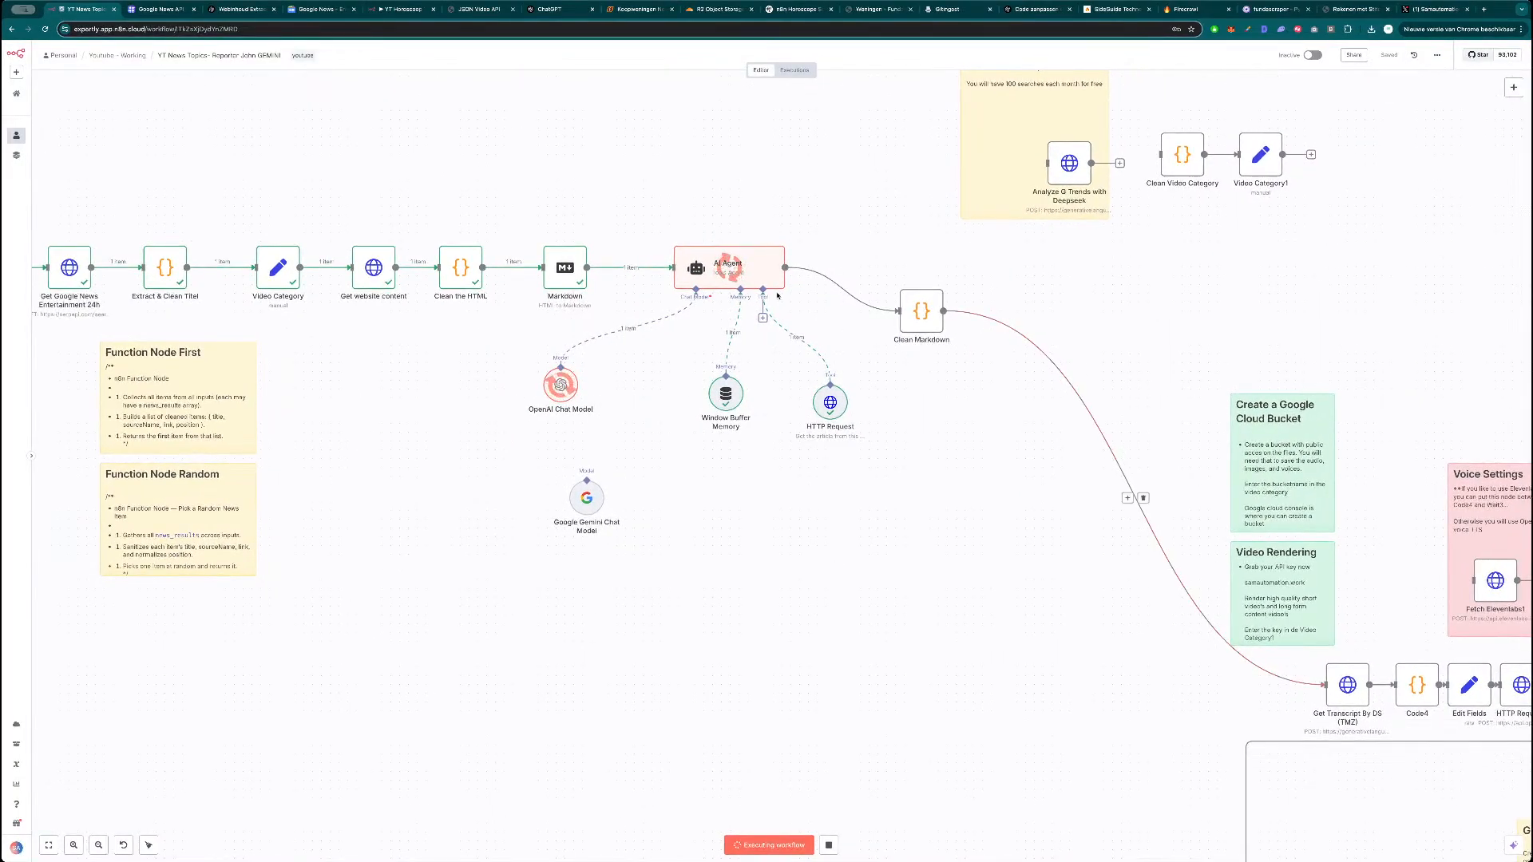
drag(802, 200, 755, 205)
scroll(755, 204, down, 5)
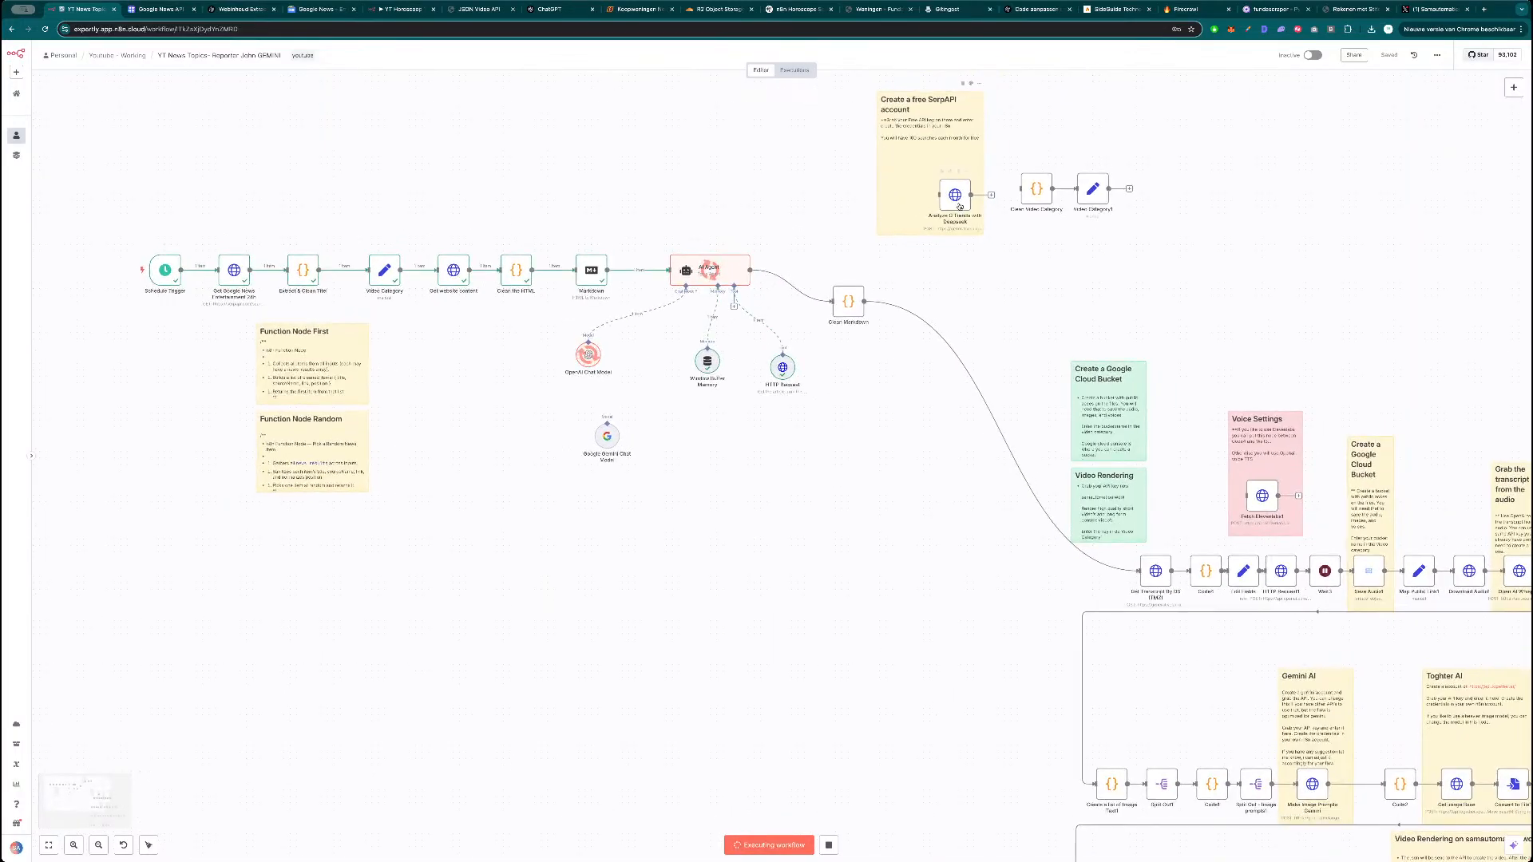
drag(955, 194, 930, 188)
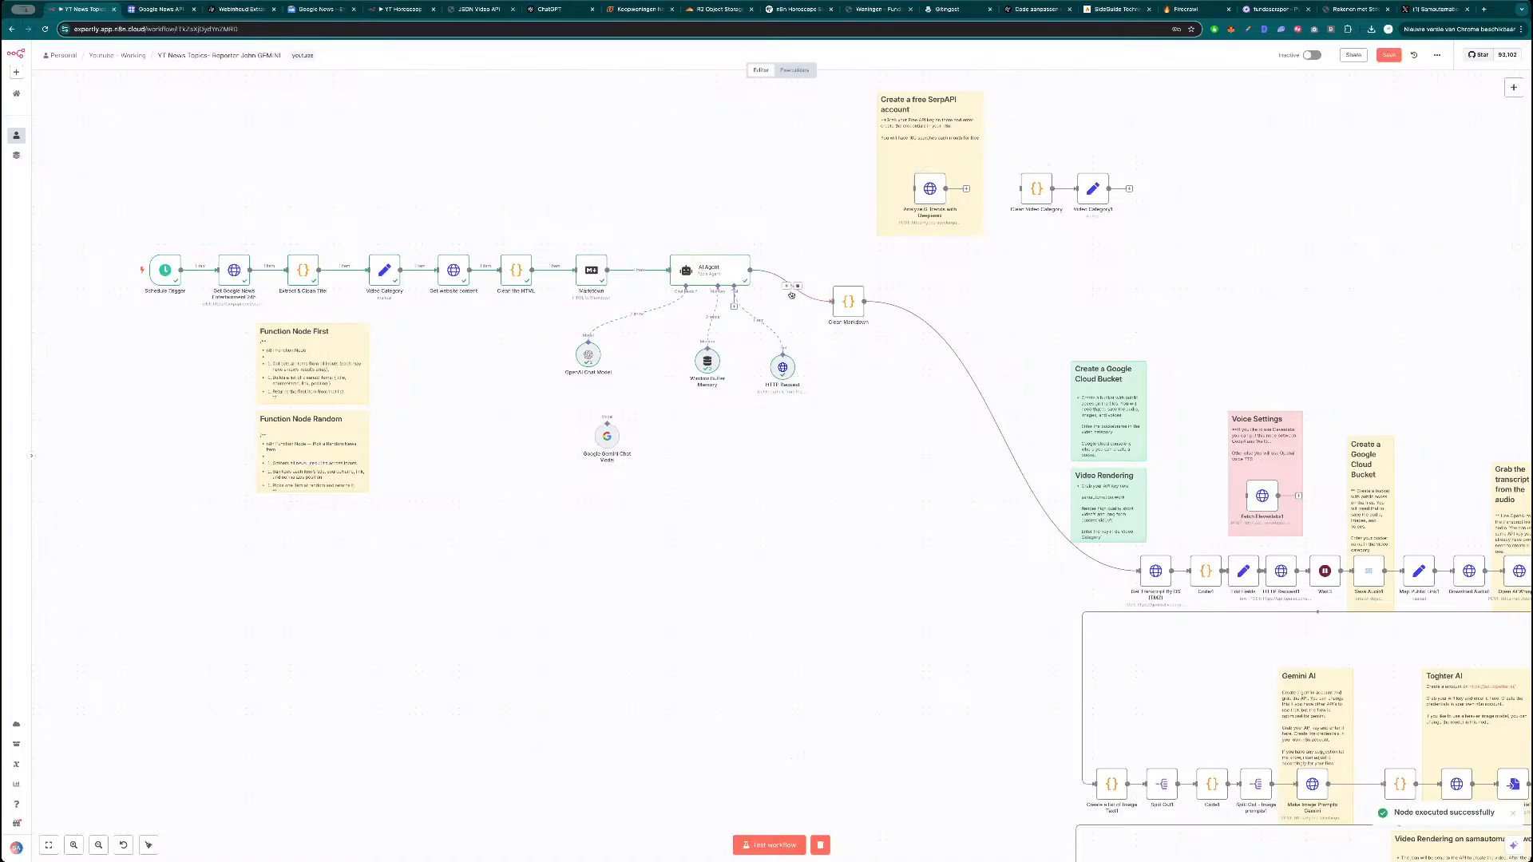
Test the Clean Markdown node, align it with the AI Agent in the main row, and save the workflow.
double_click(849, 301)
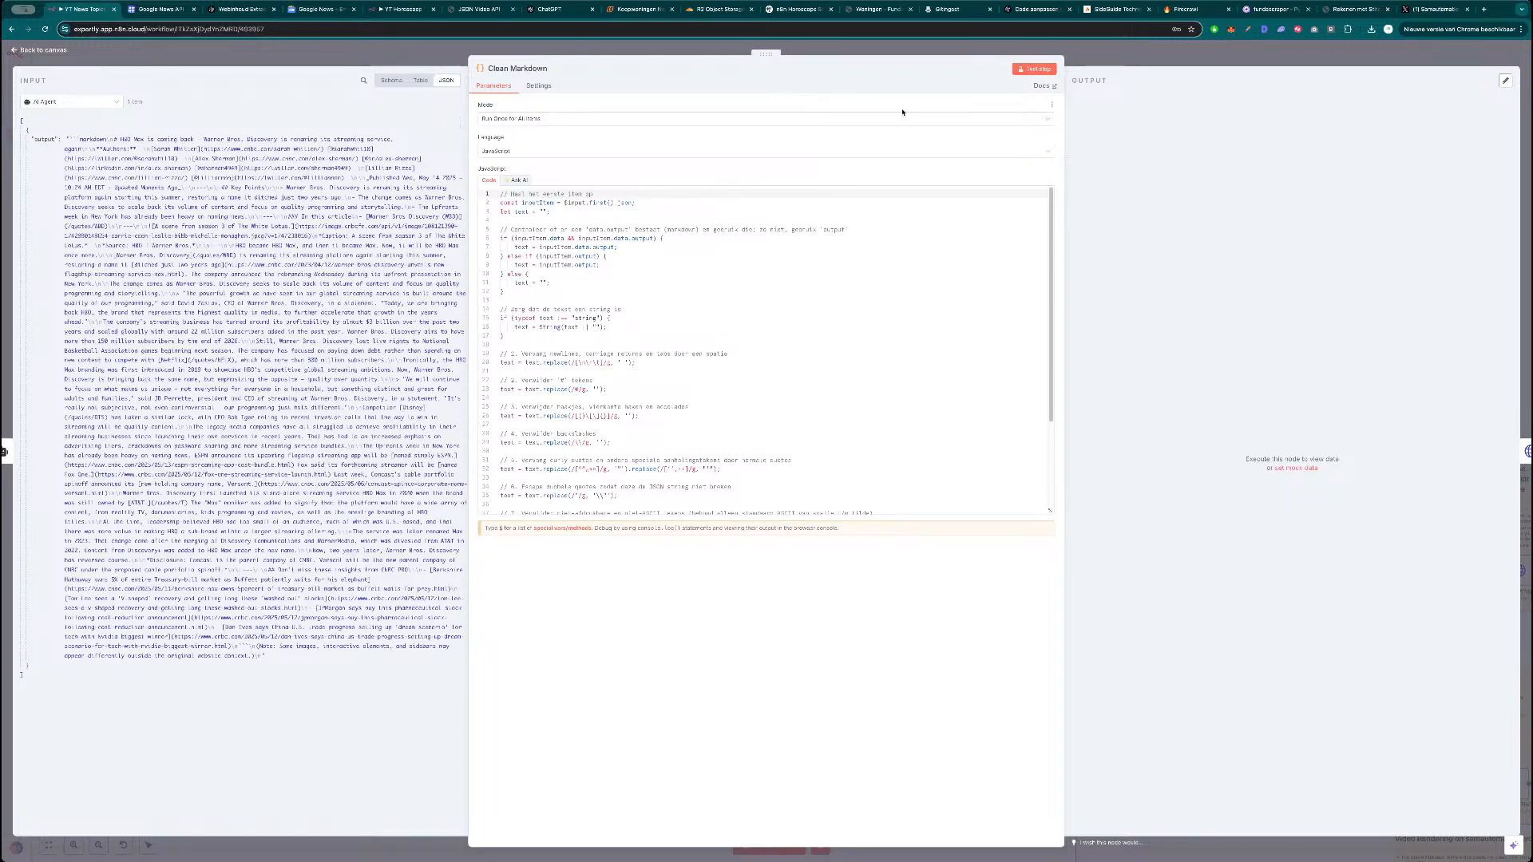
click(1035, 69)
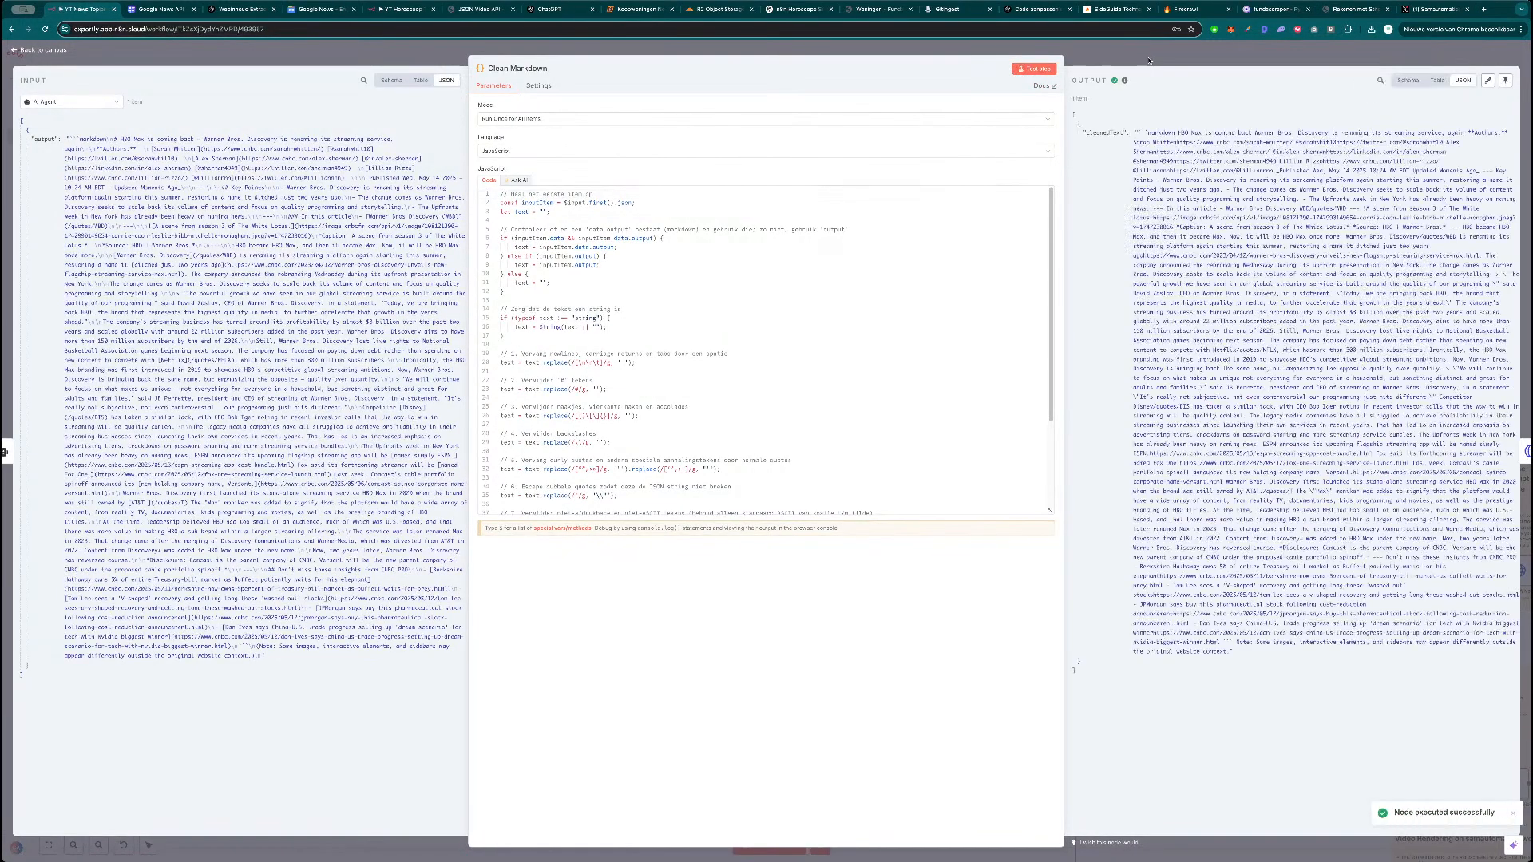
click(1224, 64)
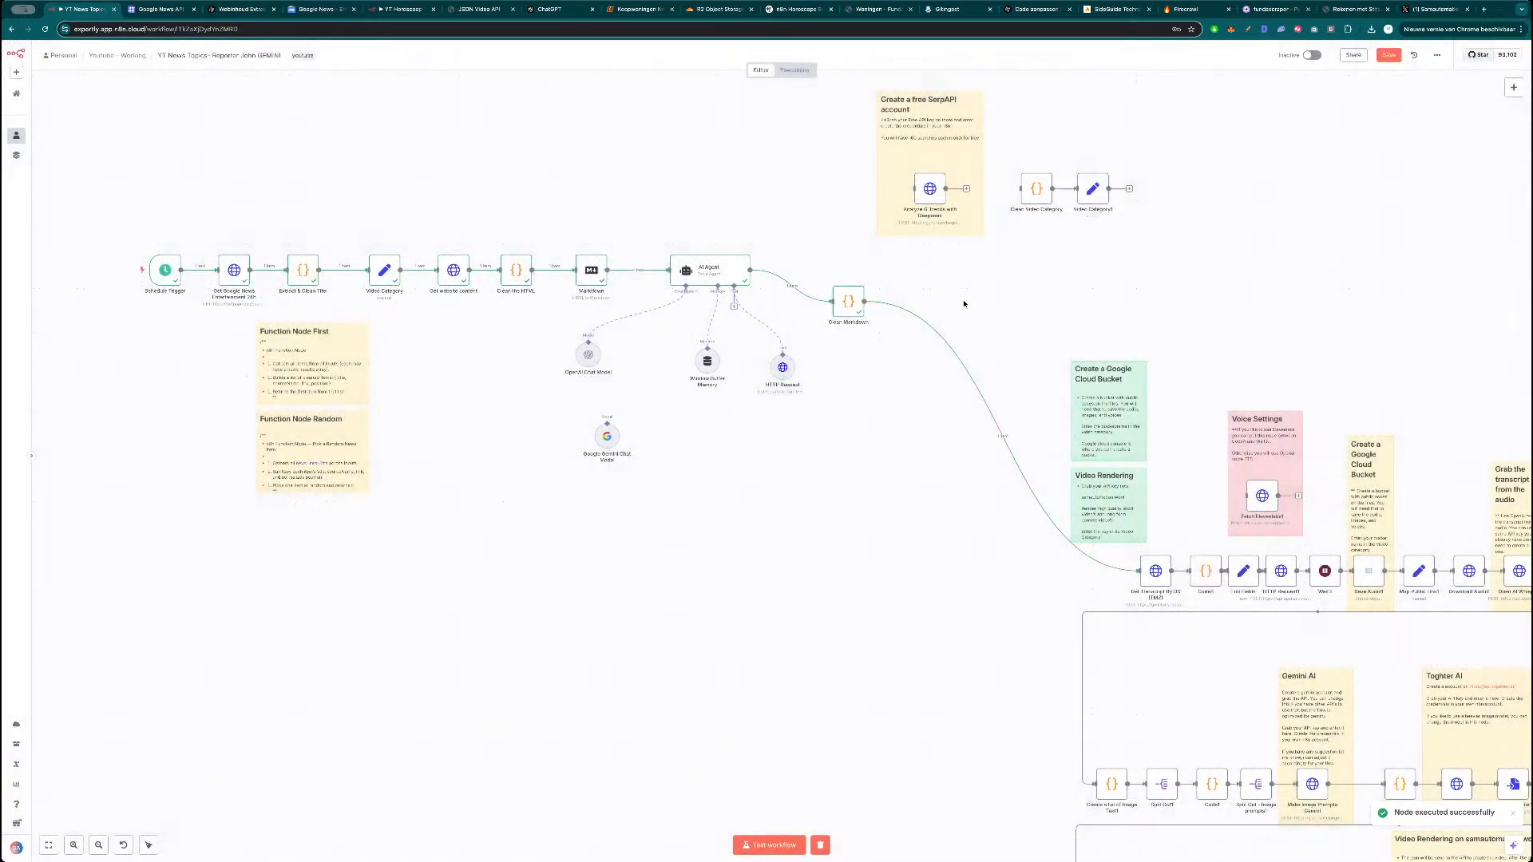
drag(848, 301, 843, 272)
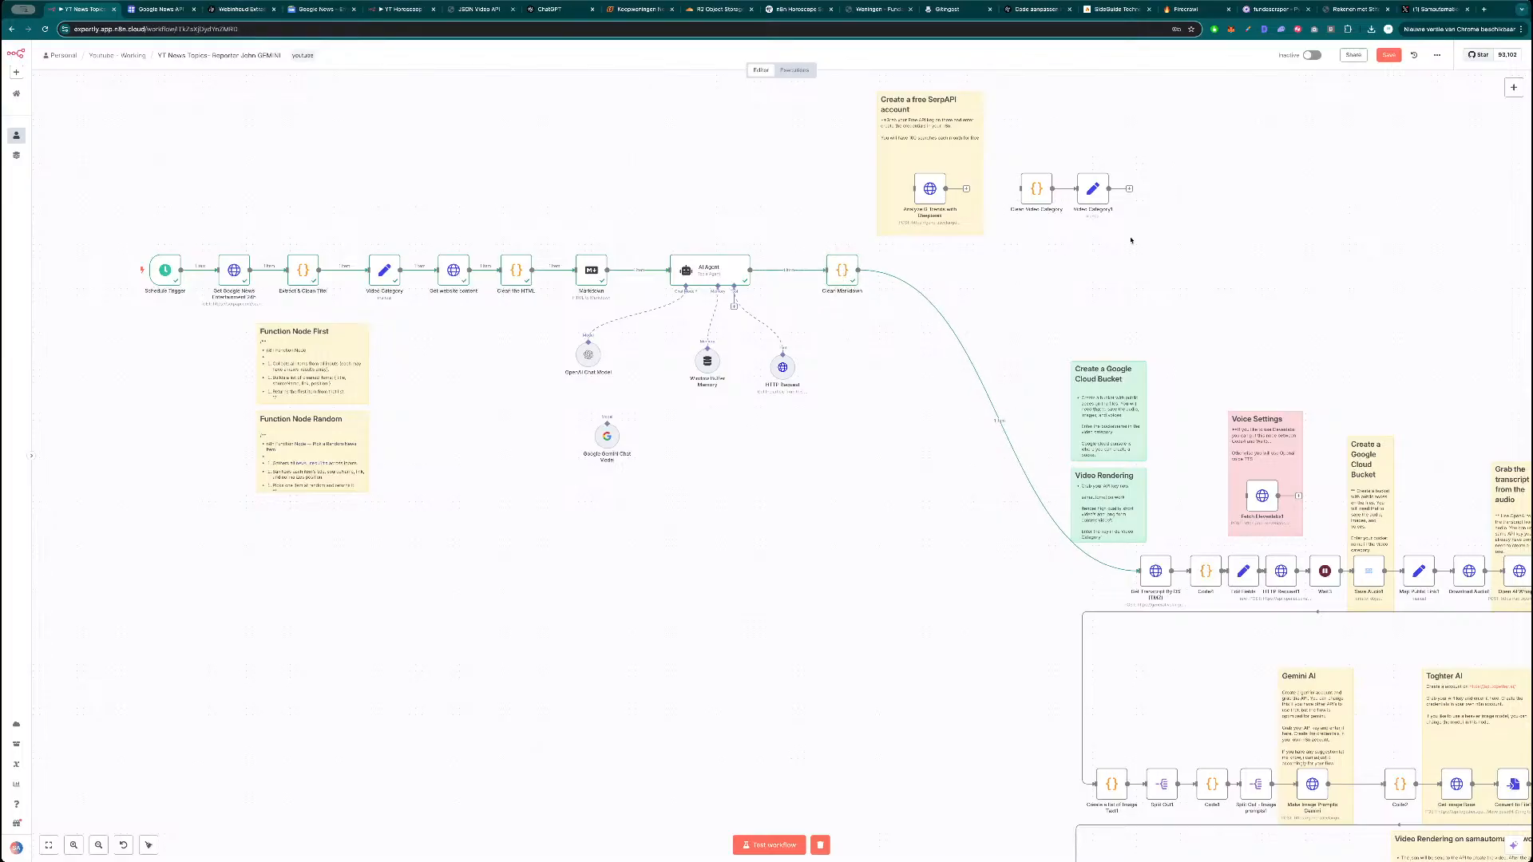
click(1390, 53)
Review the request settings and JSON body of the Analyze G Trends with Deepseek node.
double_click(929, 190)
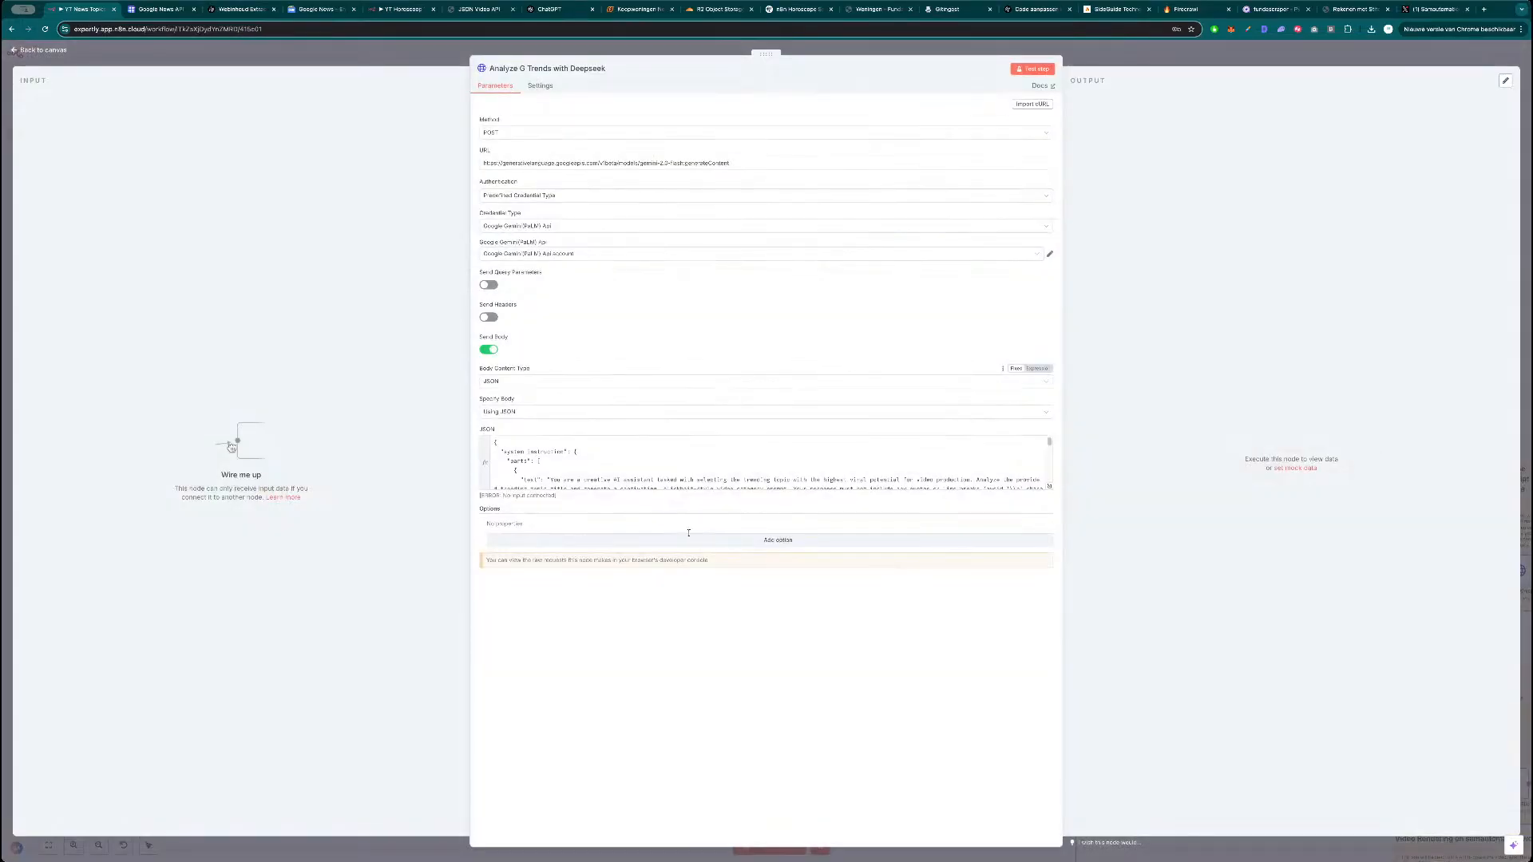
scroll(687, 464, down, 3)
scroll(679, 466, up, 3)
key(Escape)
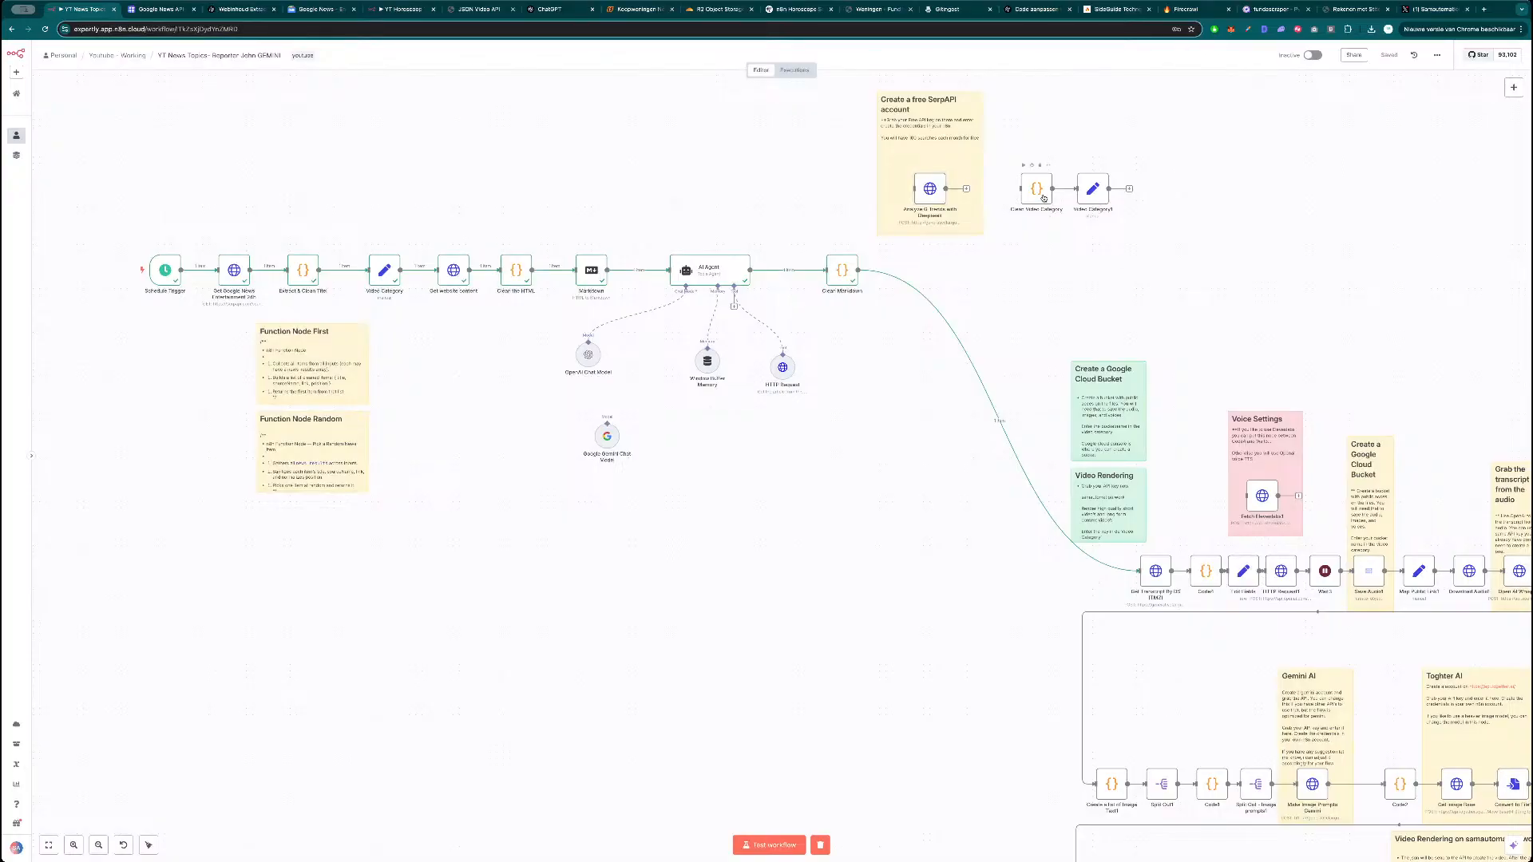
Delete the two disconnected video category nodes beside the SerpAPI note and save the workflow.
drag(1012, 150, 1174, 243)
key(Delete)
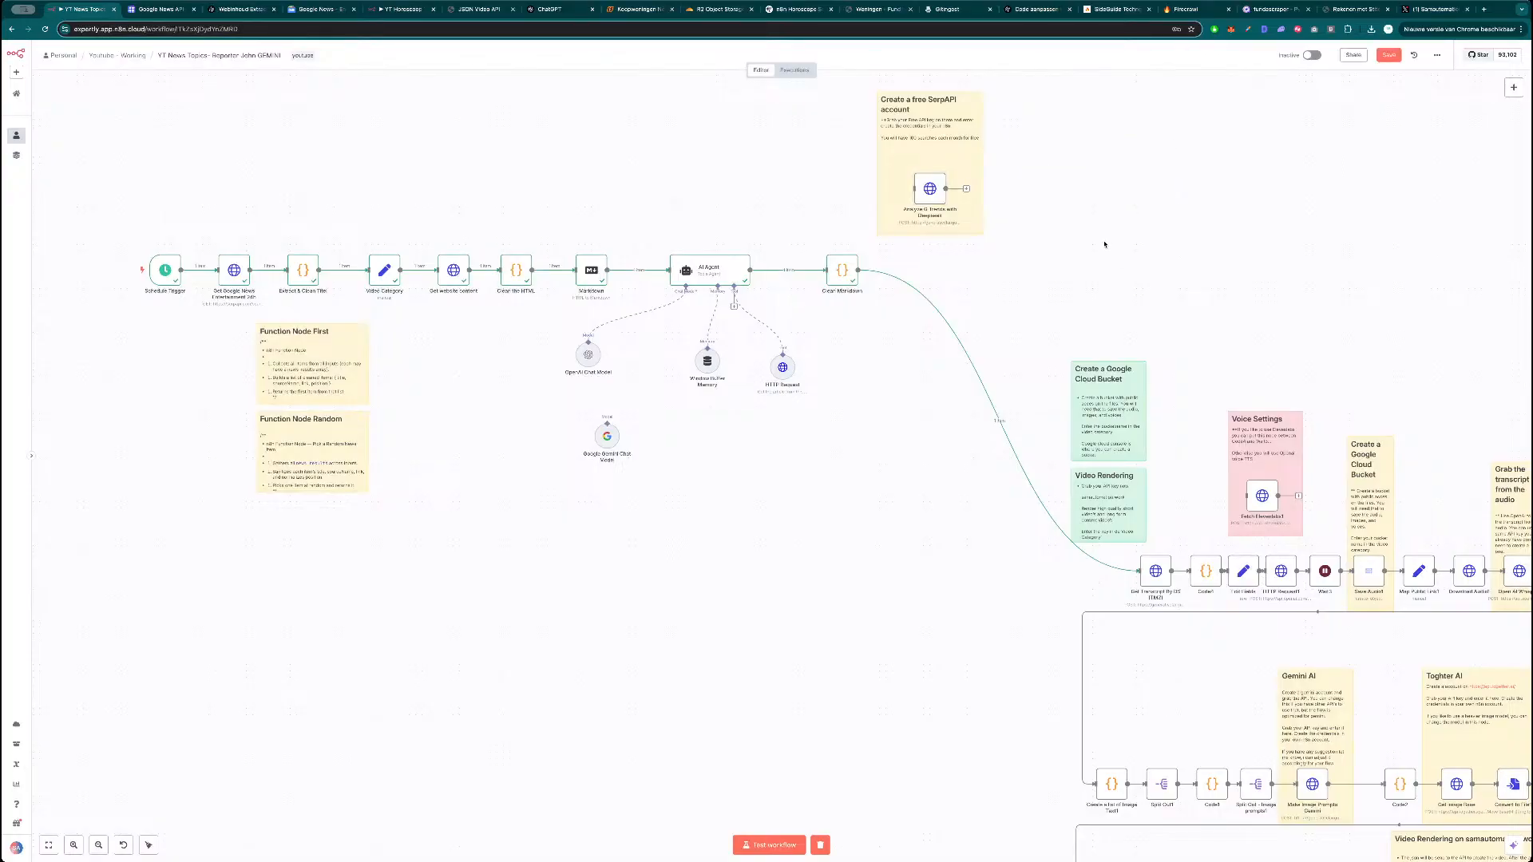
click(1389, 55)
Move the SerpAPI account note together with its Deepseek node to the empty canvas area above and before the Schedule Trigger.
scroll(461, 220, down, 1)
scroll(503, 191, left, 2)
drag(1128, 122, 875, 282)
drag(983, 195, 106, 167)
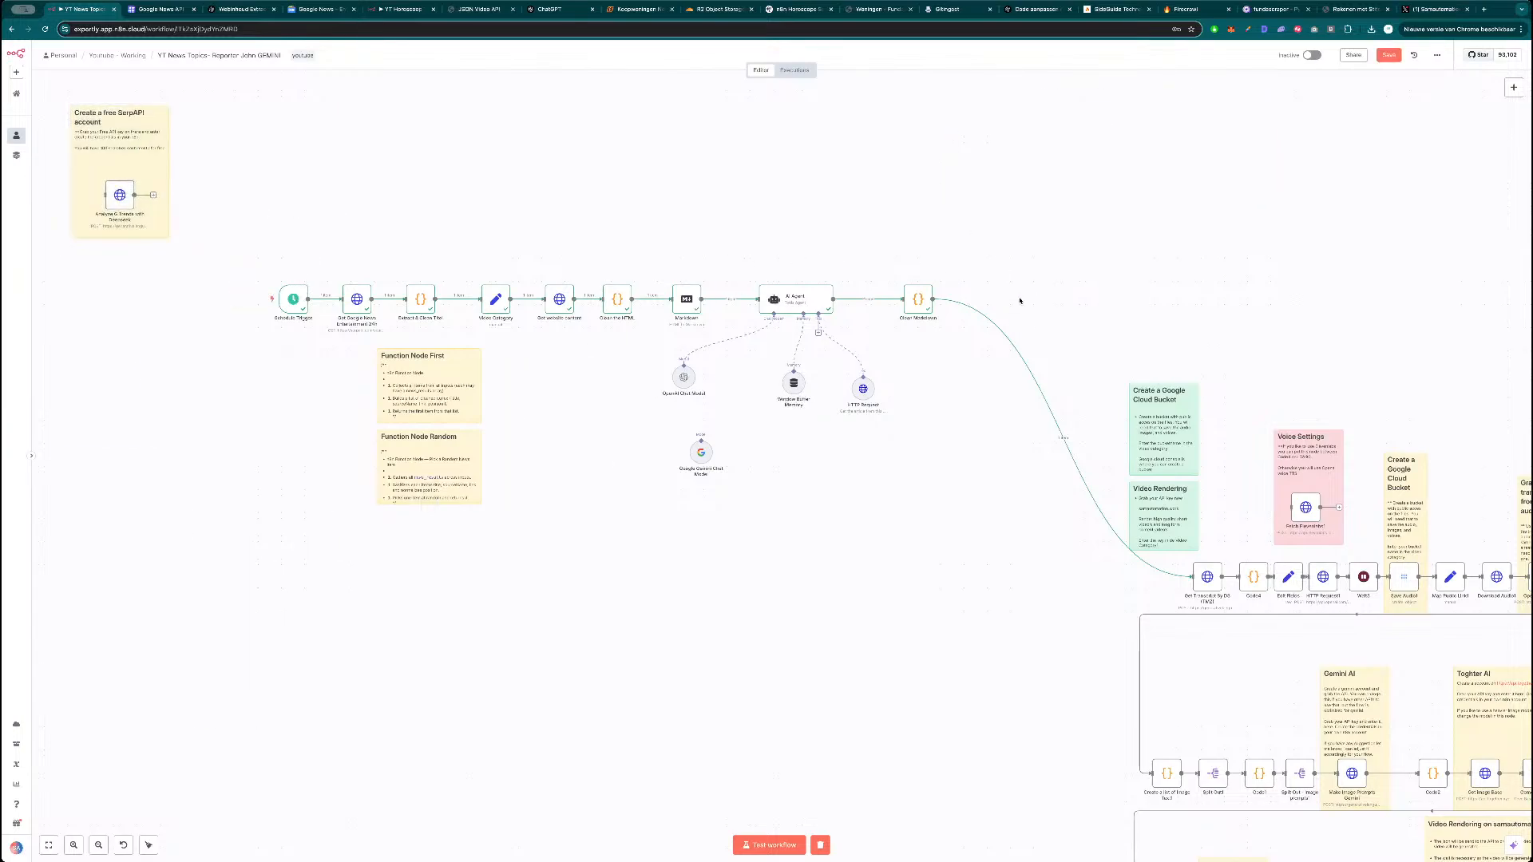
Look into the Clean Markdown node and review the news results returned by the Get Google News Entertainment 24h node.
double_click(918, 299)
key(Escape)
double_click(352, 304)
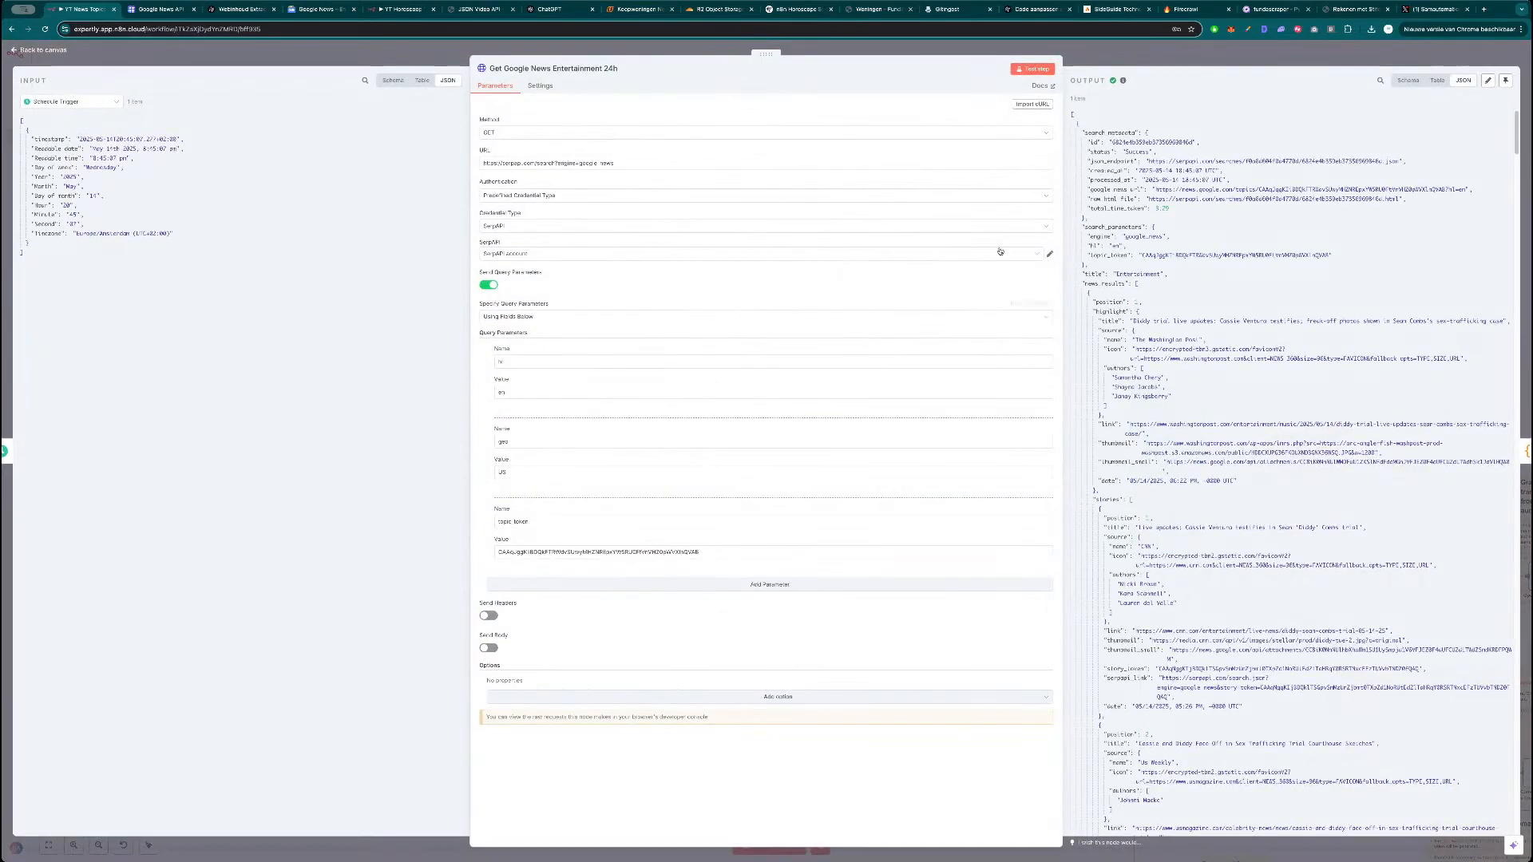
scroll(1188, 375, down, 10)
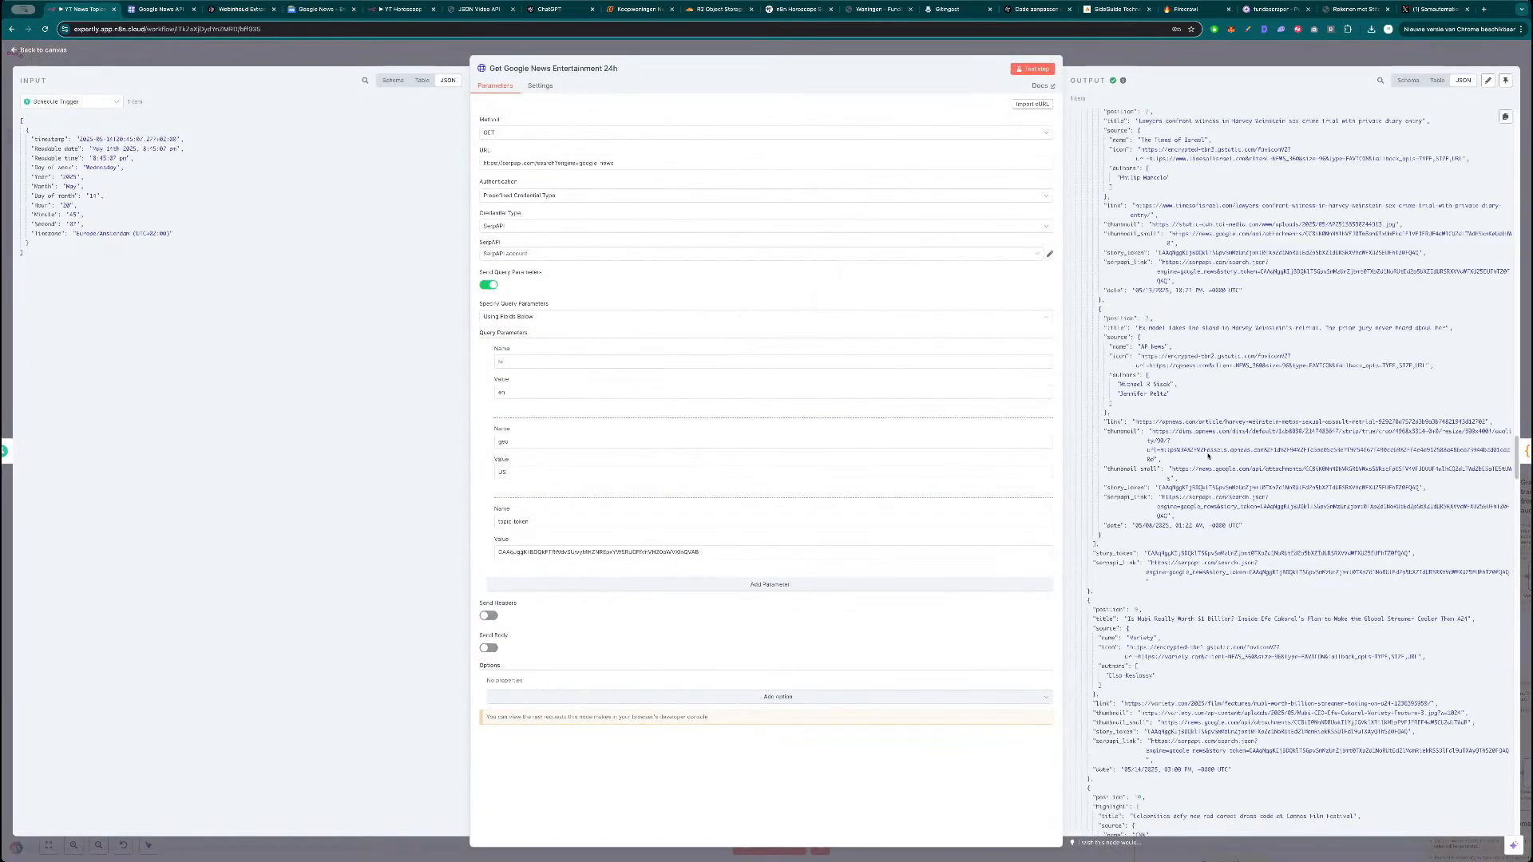
key(Escape)
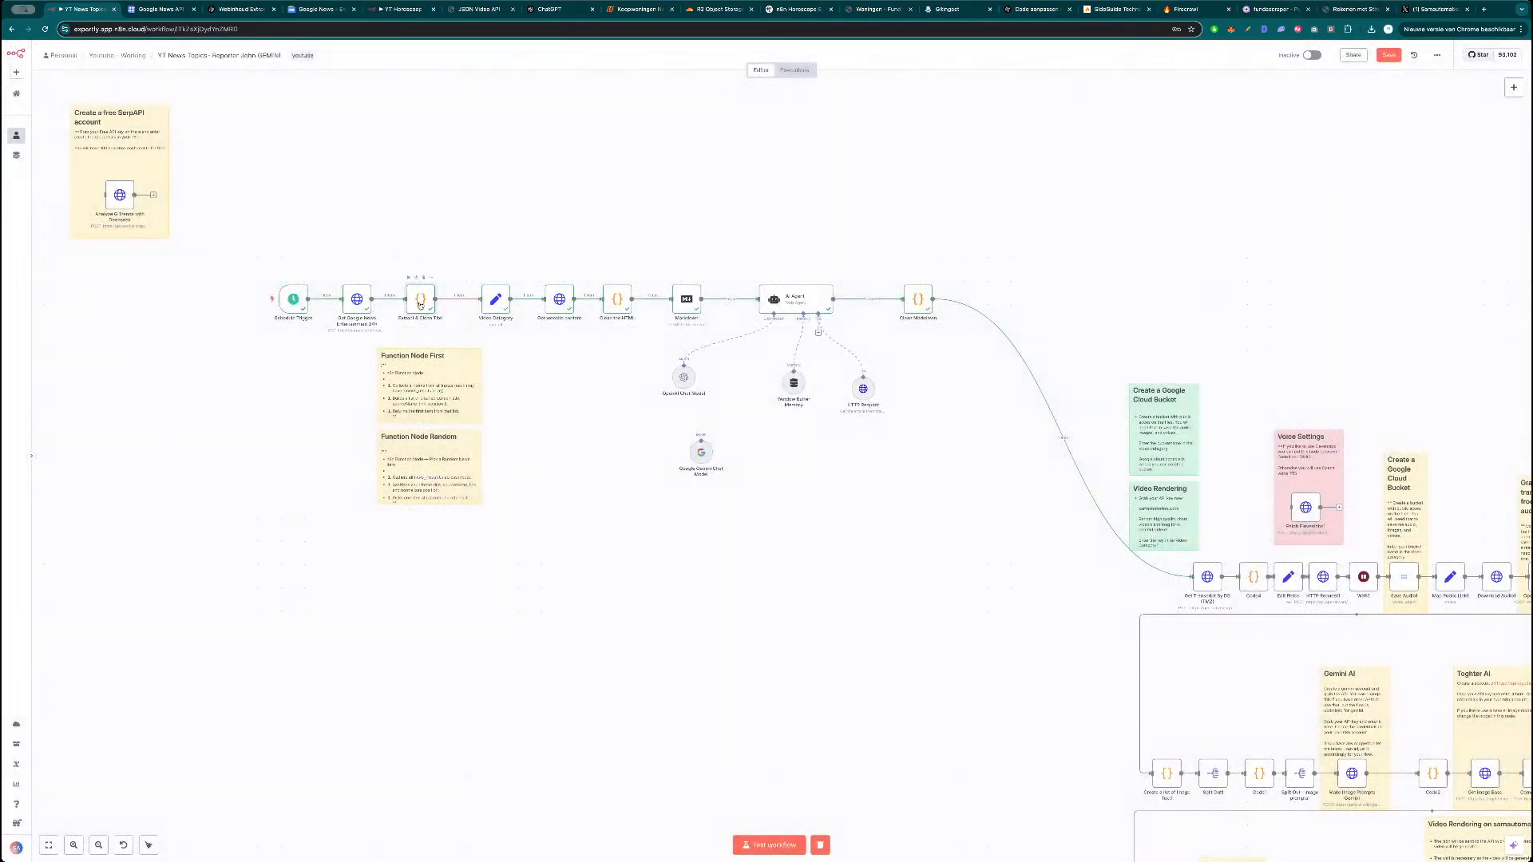
Check the Extract & Clean Titel node's output and highlight the article title in the Video Category node's output.
double_click(420, 299)
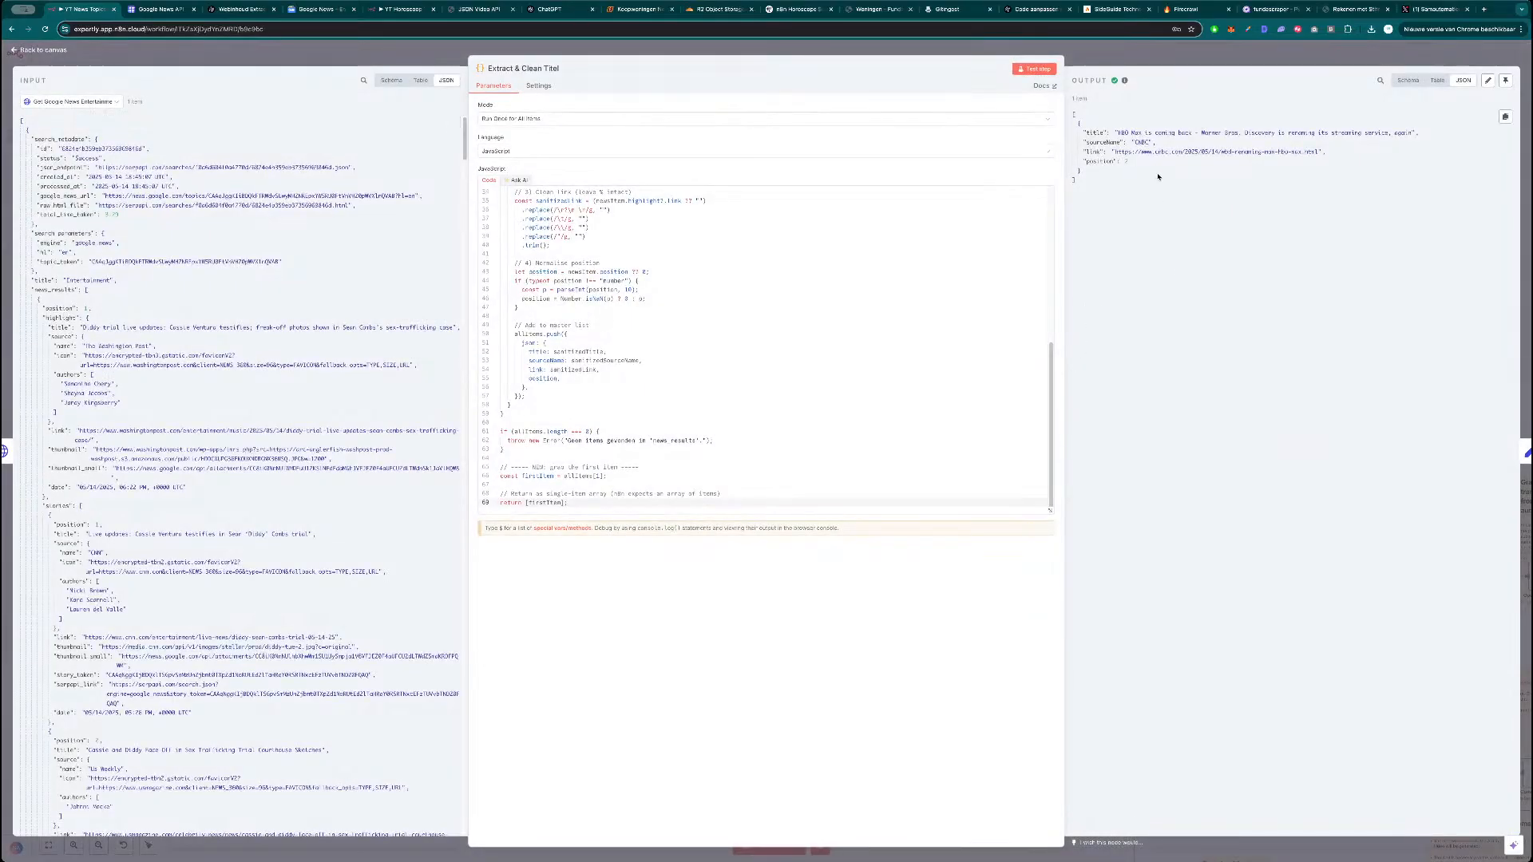
key(Escape)
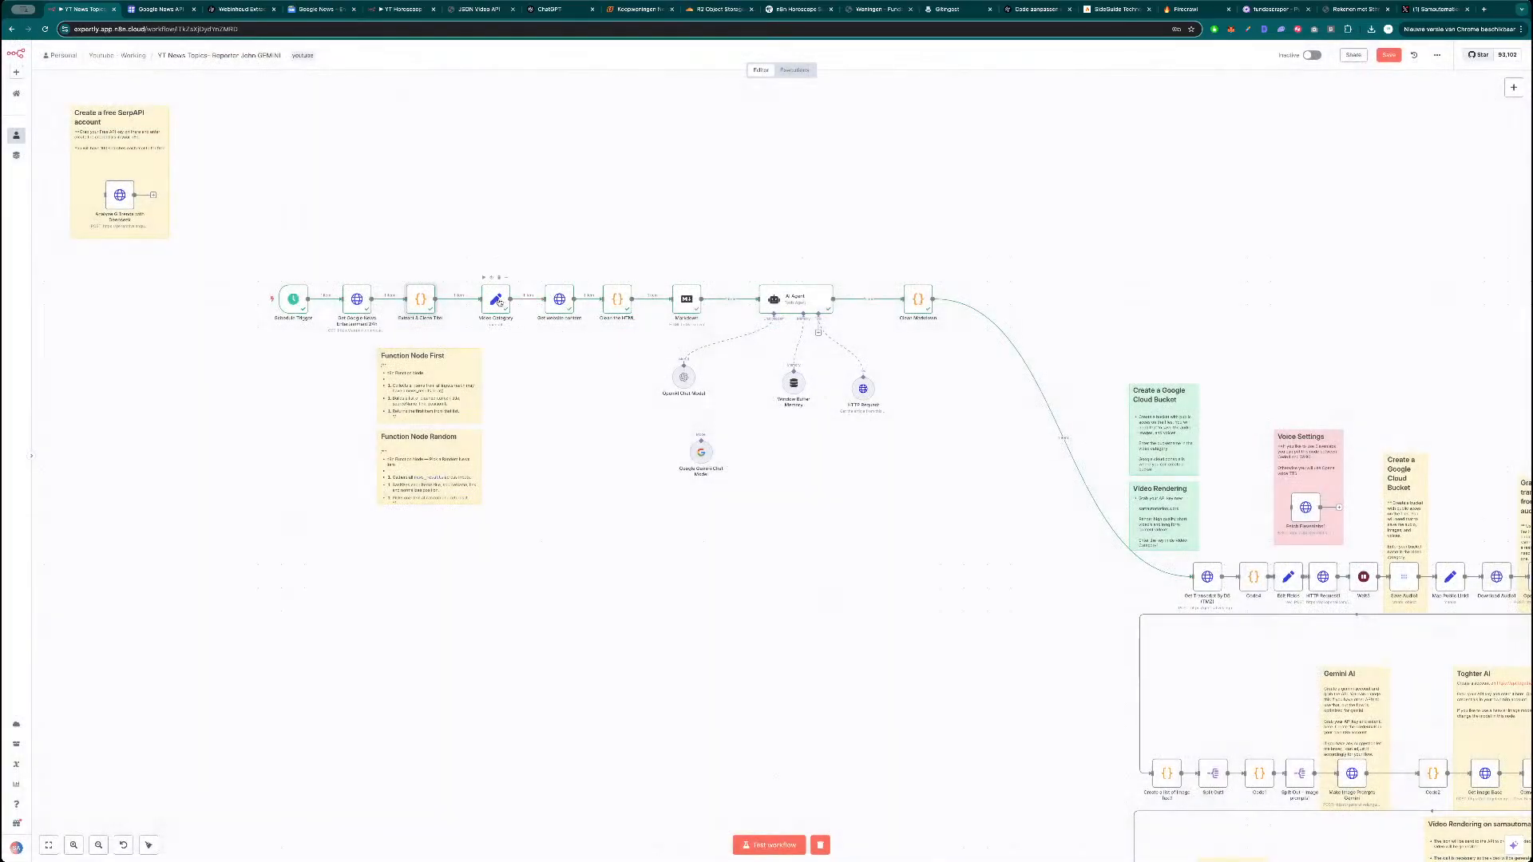
double_click(497, 300)
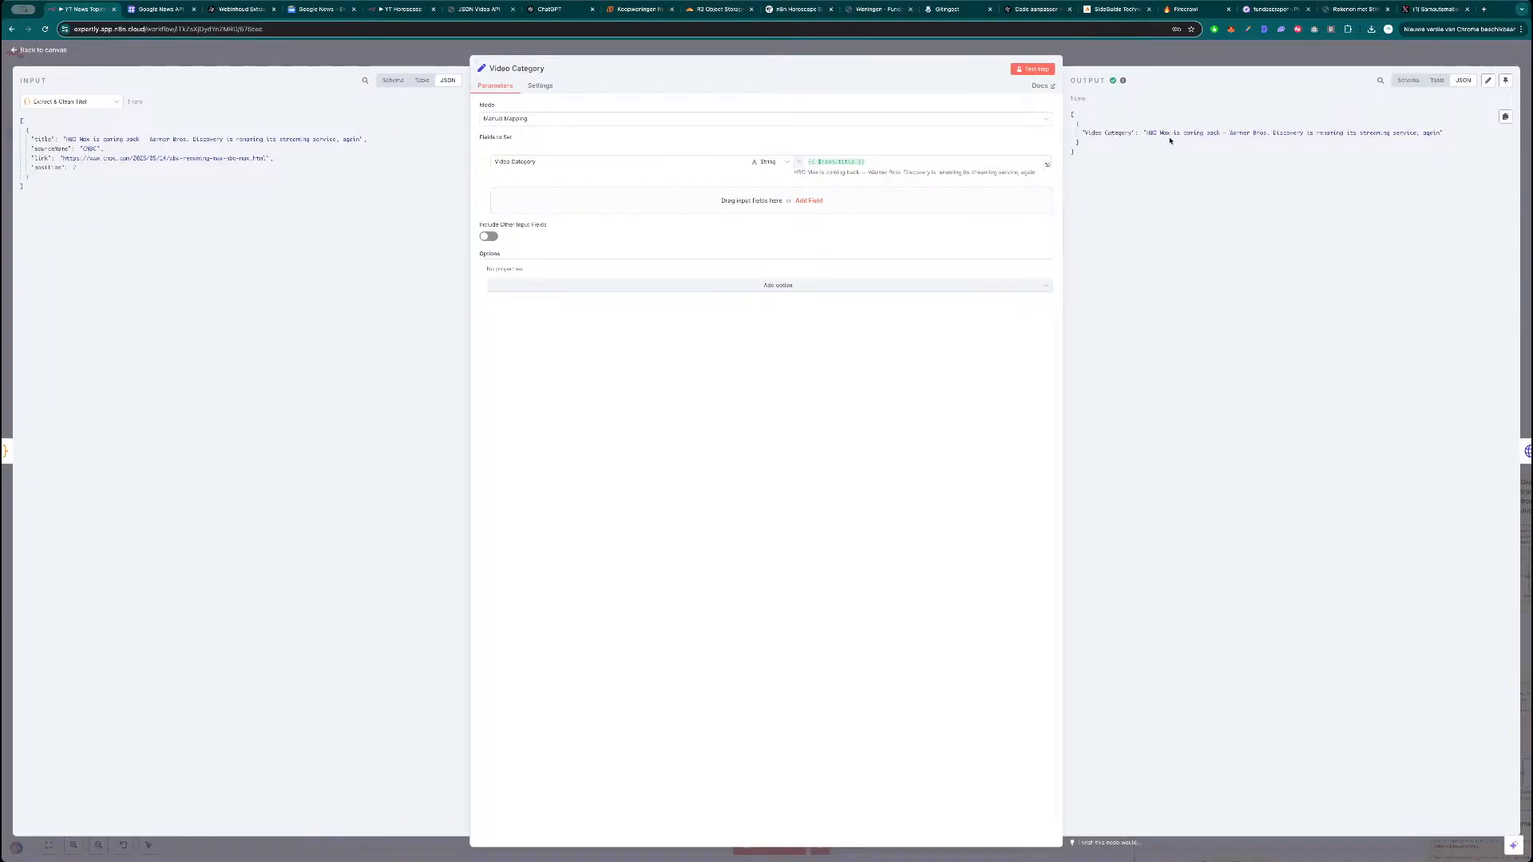
drag(1148, 133, 1419, 132)
click(1417, 131)
key(Escape)
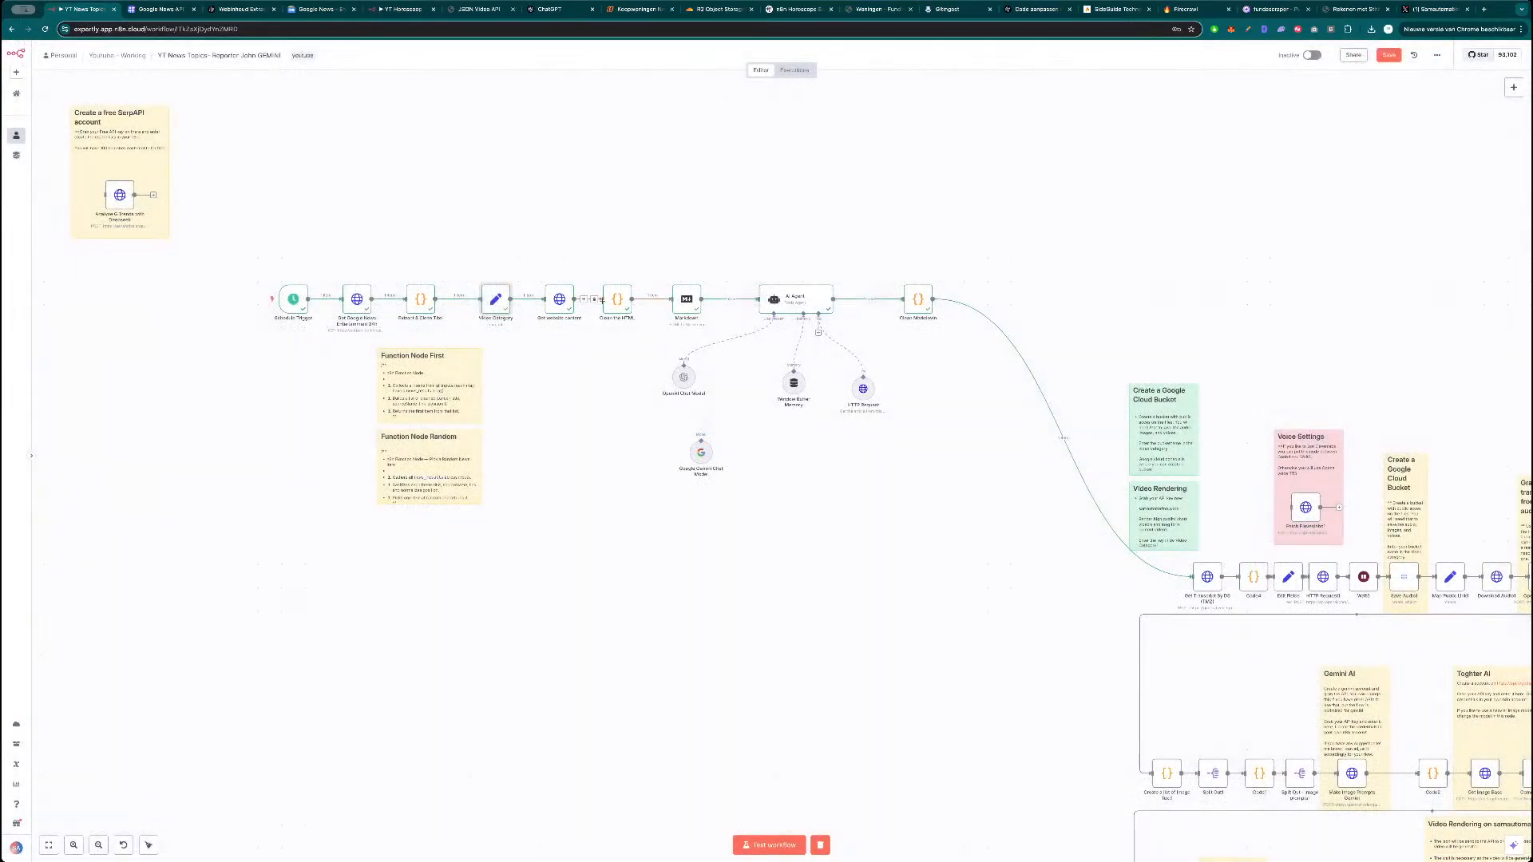
Glance at the Clean the HTML node and review the URL expression and output of the Get website content node.
double_click(619, 302)
key(Escape)
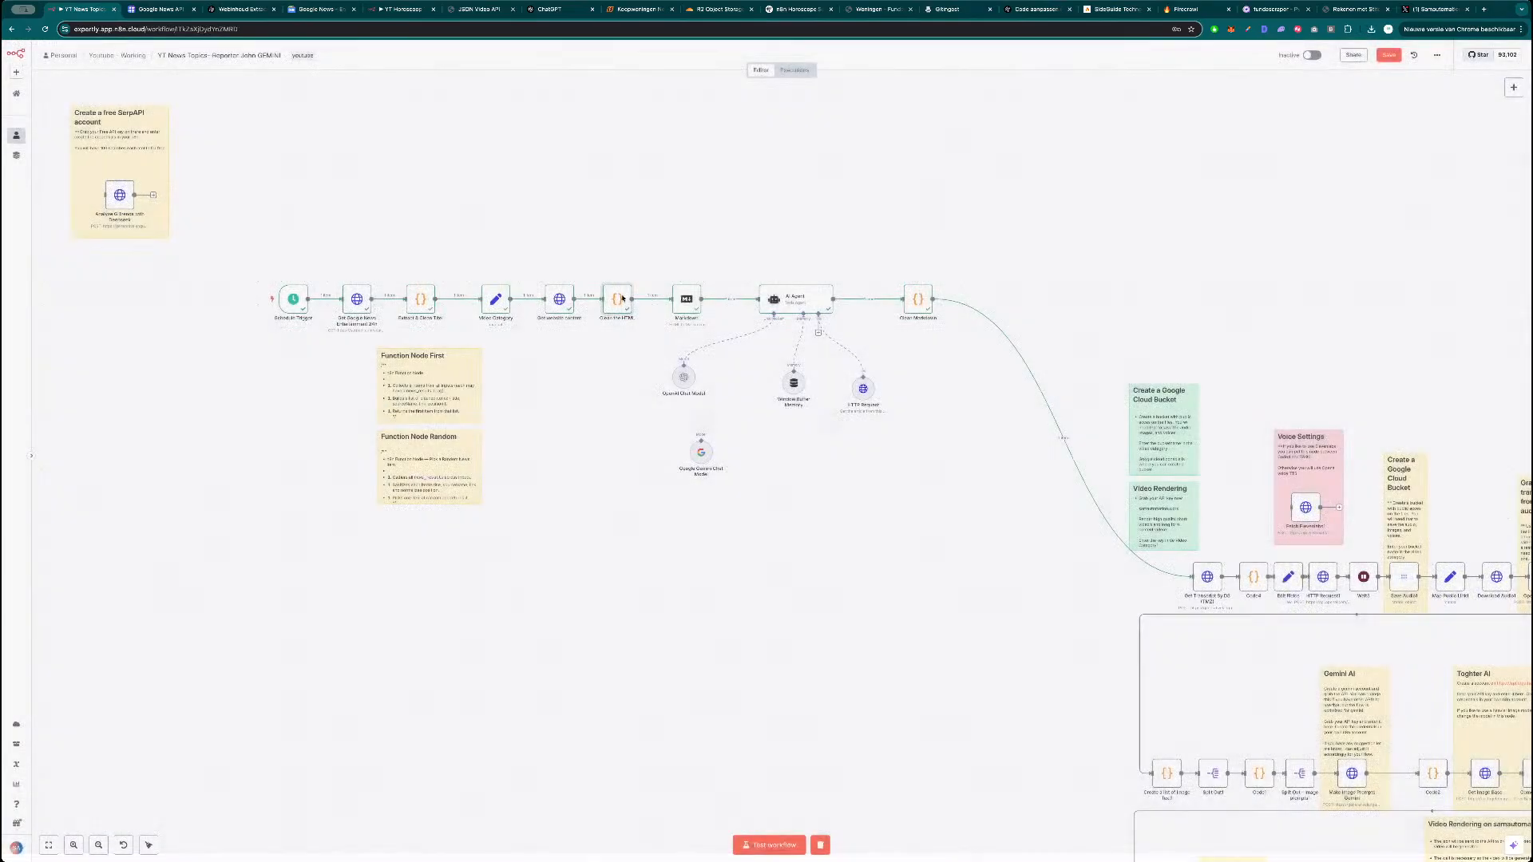
double_click(558, 304)
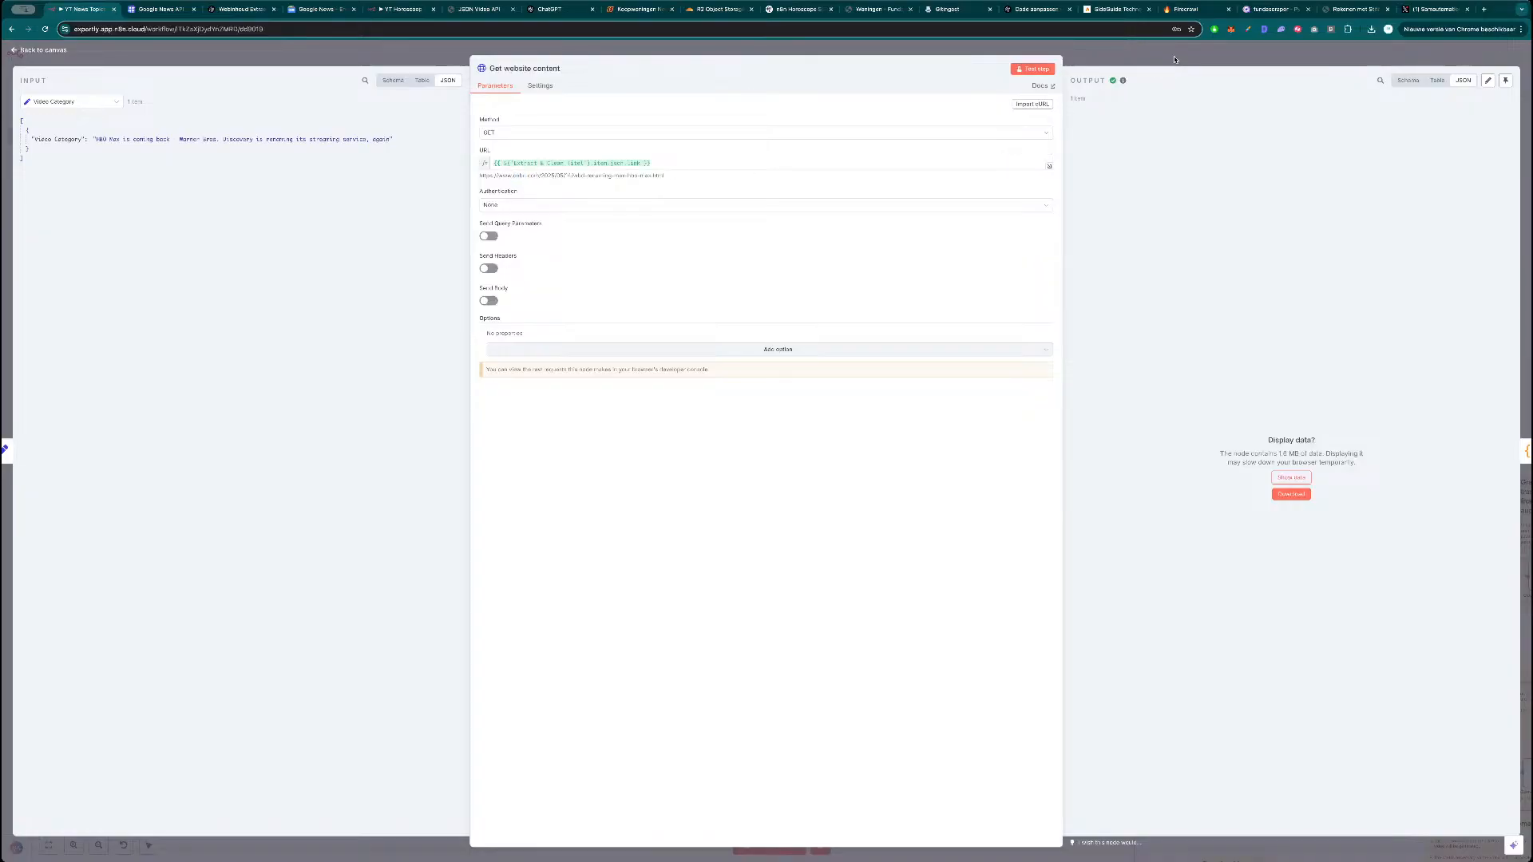
click(1206, 64)
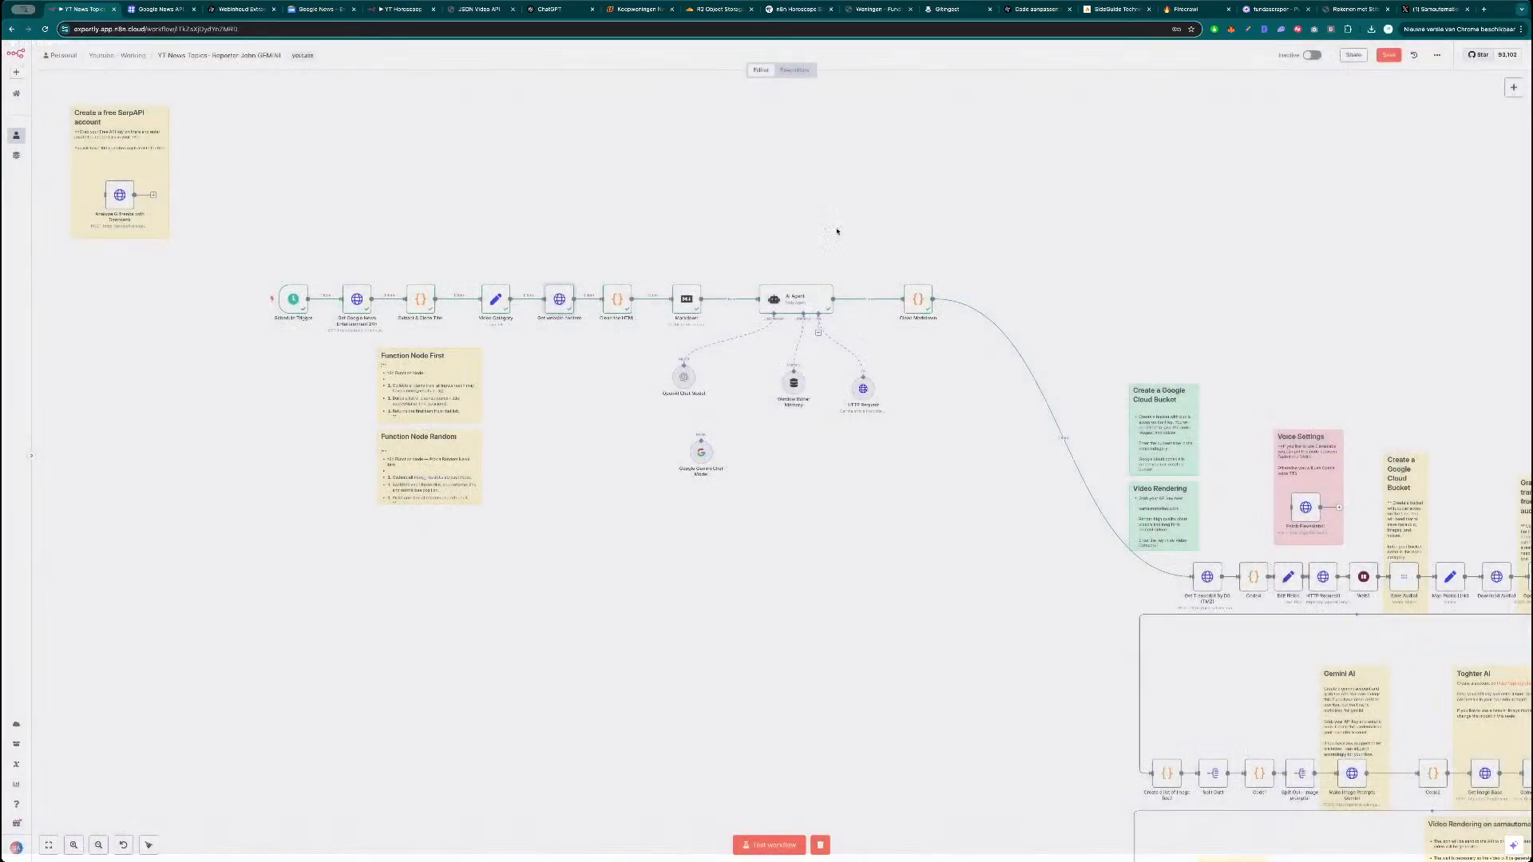
Examine the Clean the HTML node's output fields and read through its JavaScript code.
double_click(615, 301)
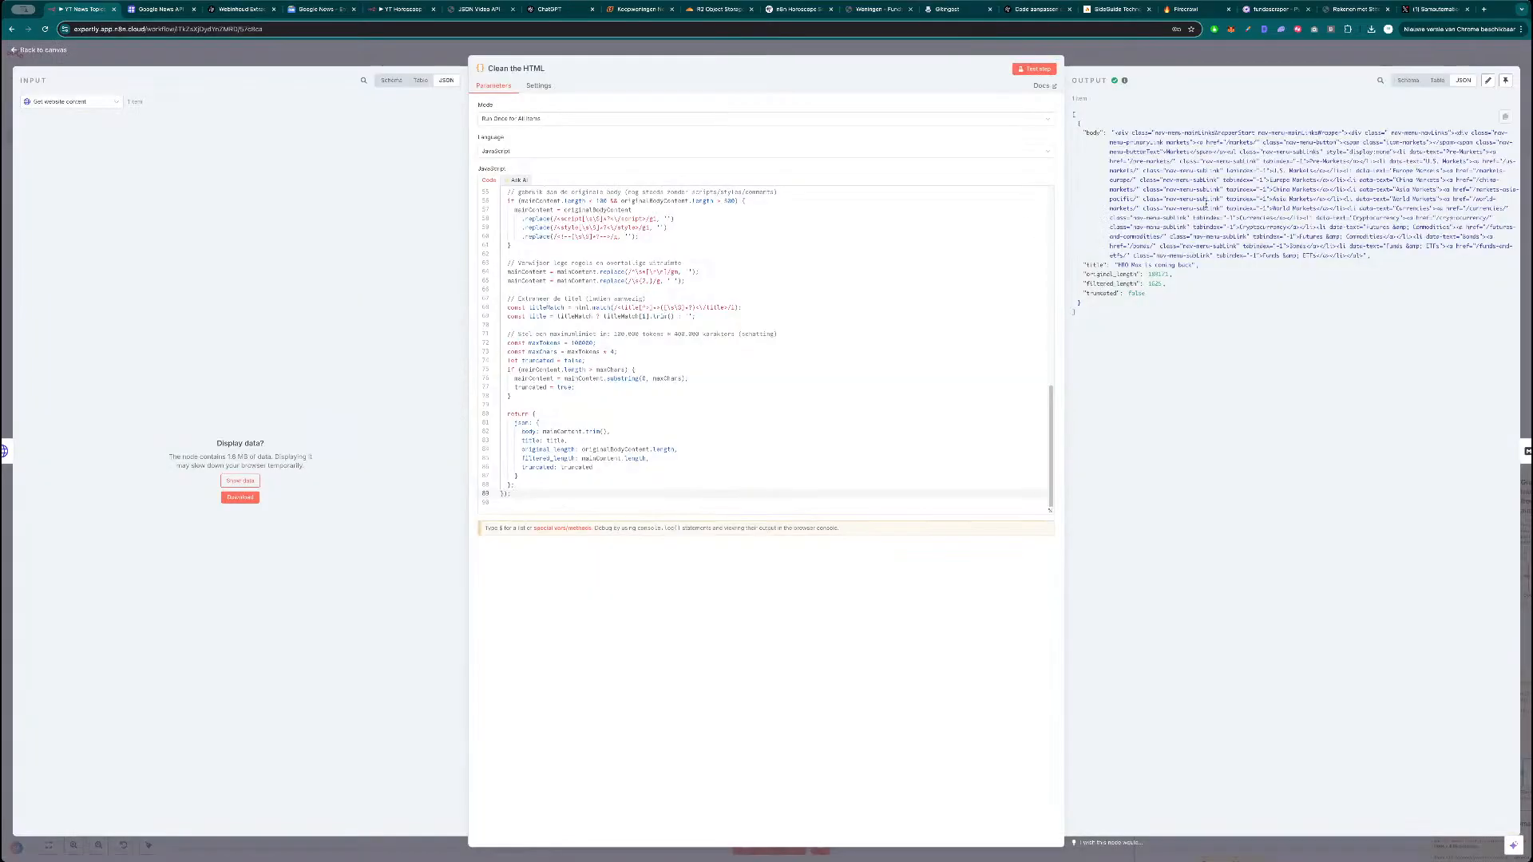
drag(1103, 297, 1226, 298)
click(1087, 152)
click(1220, 305)
scroll(797, 306, up, 15)
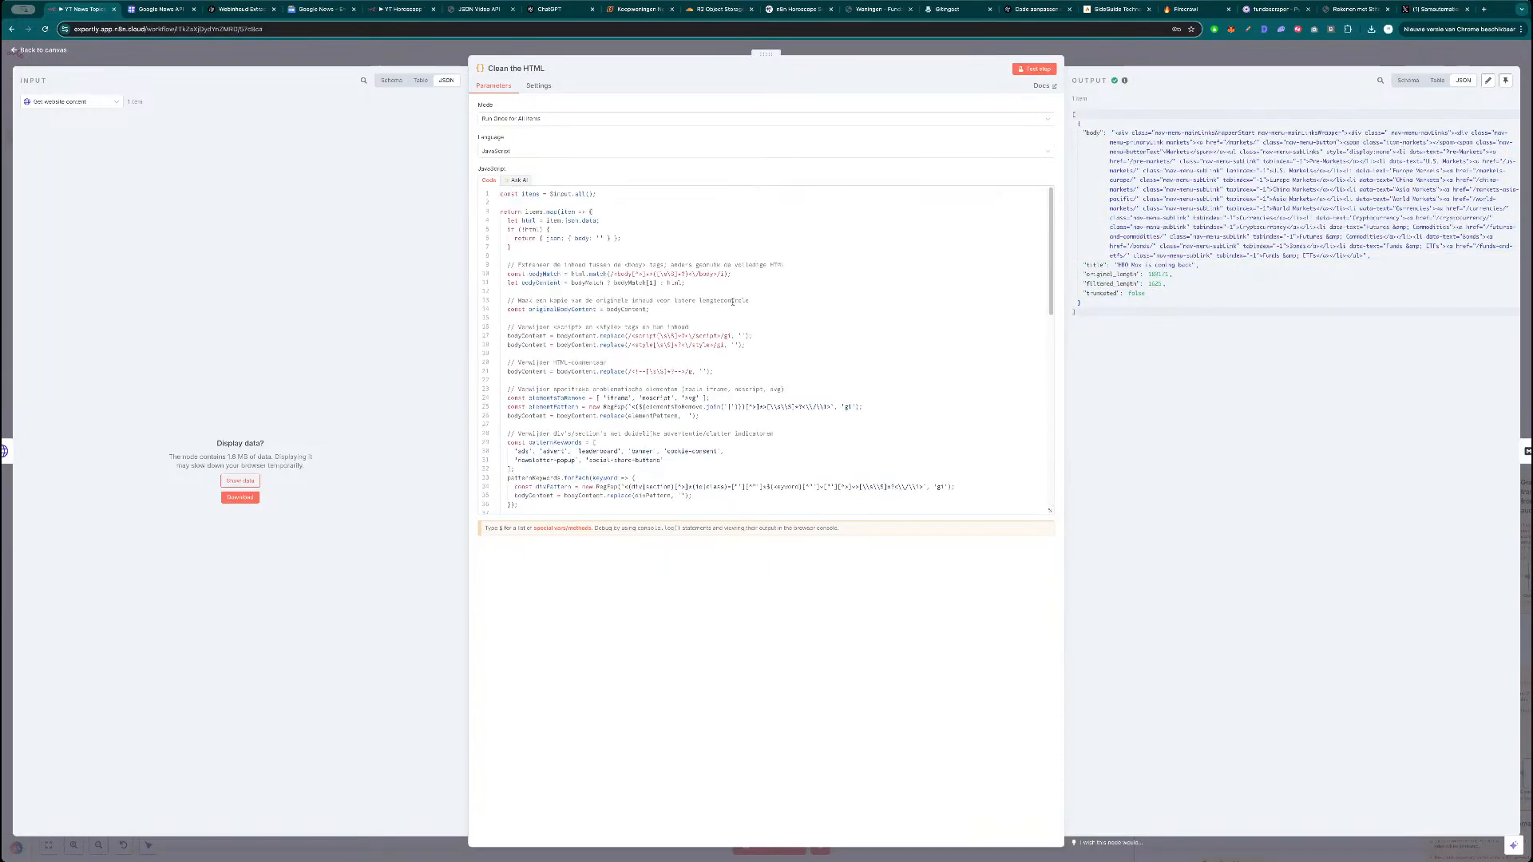
scroll(734, 305, down, 5)
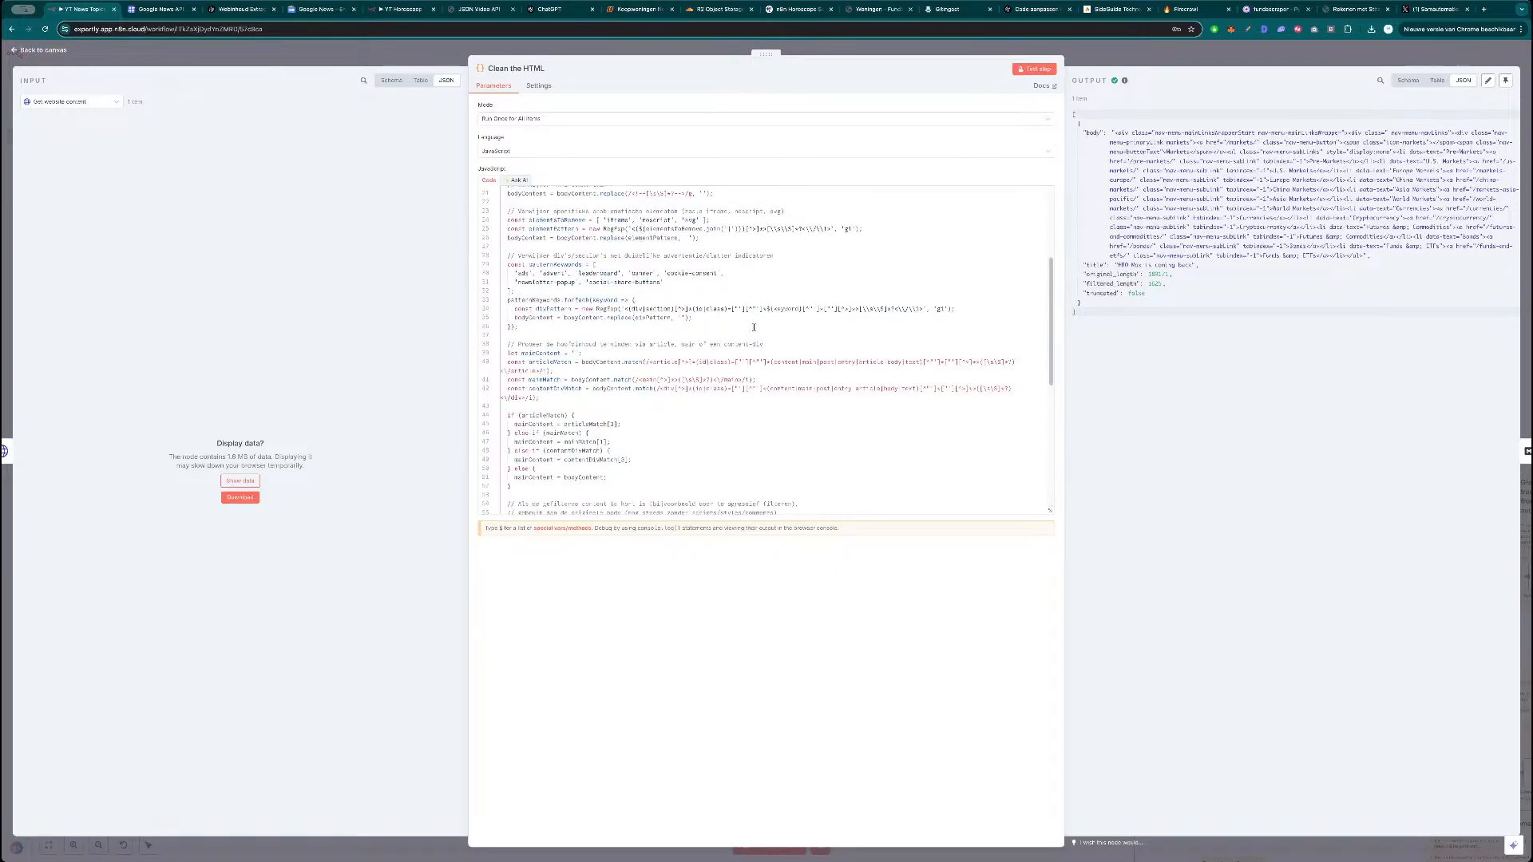
key(Escape)
Check the Markdown node's converted output and read the AI Agent's full extraction prompt in the expression editor.
double_click(688, 301)
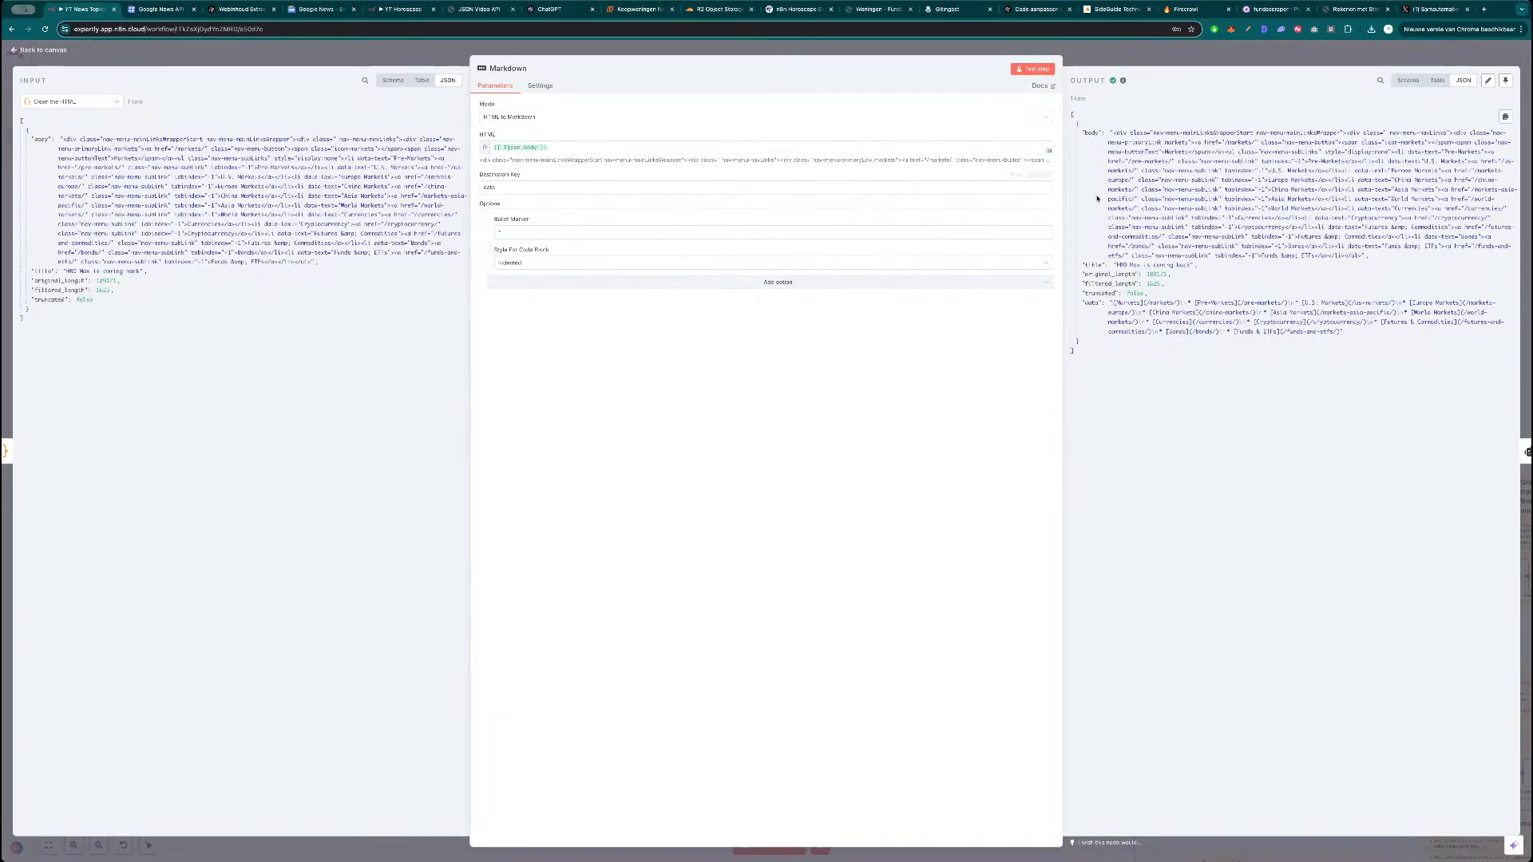
key(Escape)
double_click(801, 305)
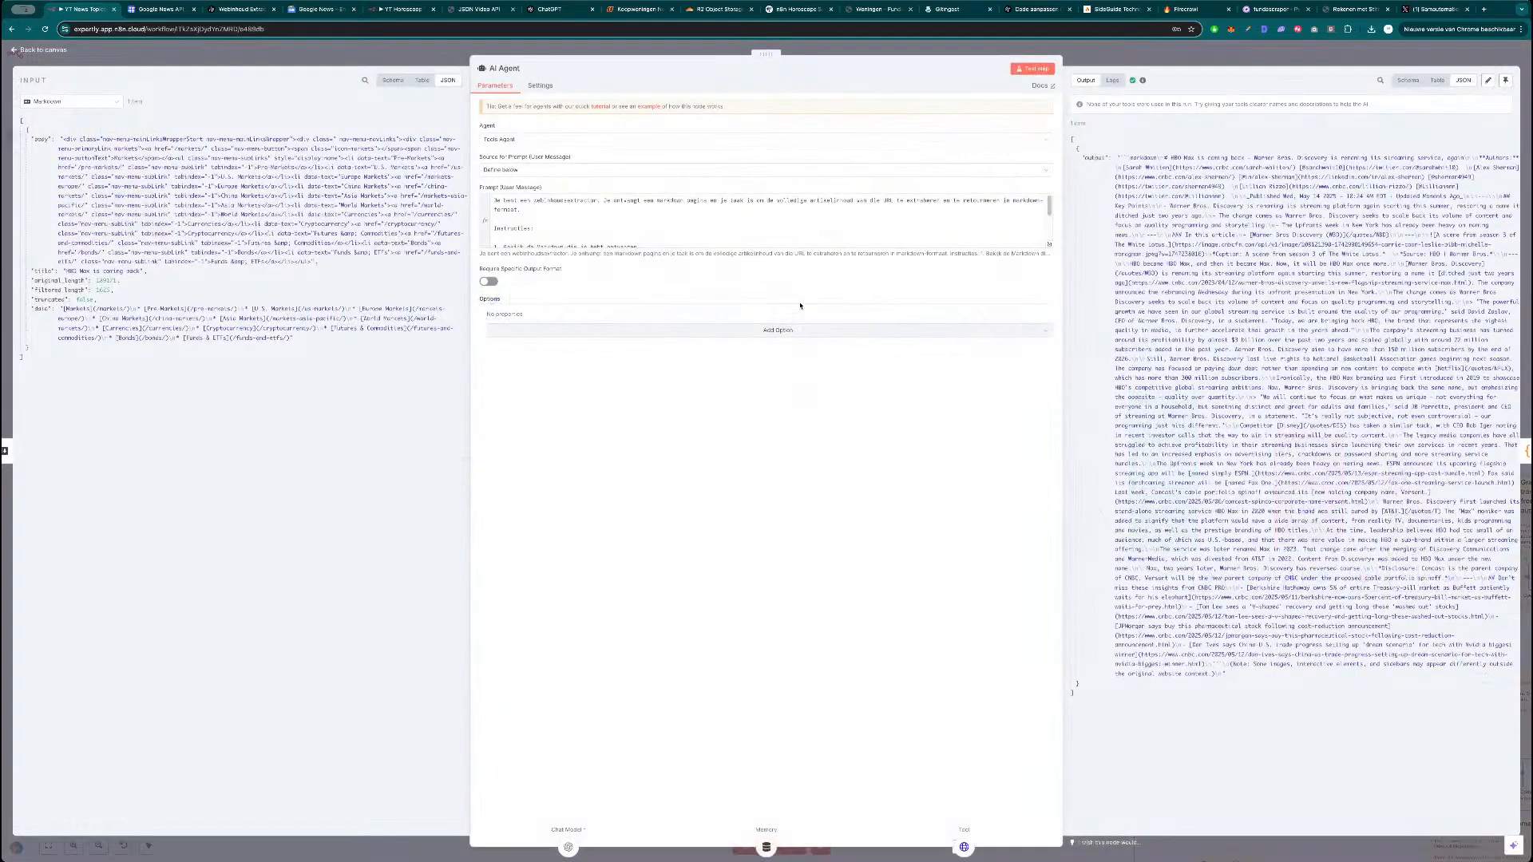
scroll(658, 228, down, 5)
scroll(789, 223, up, 5)
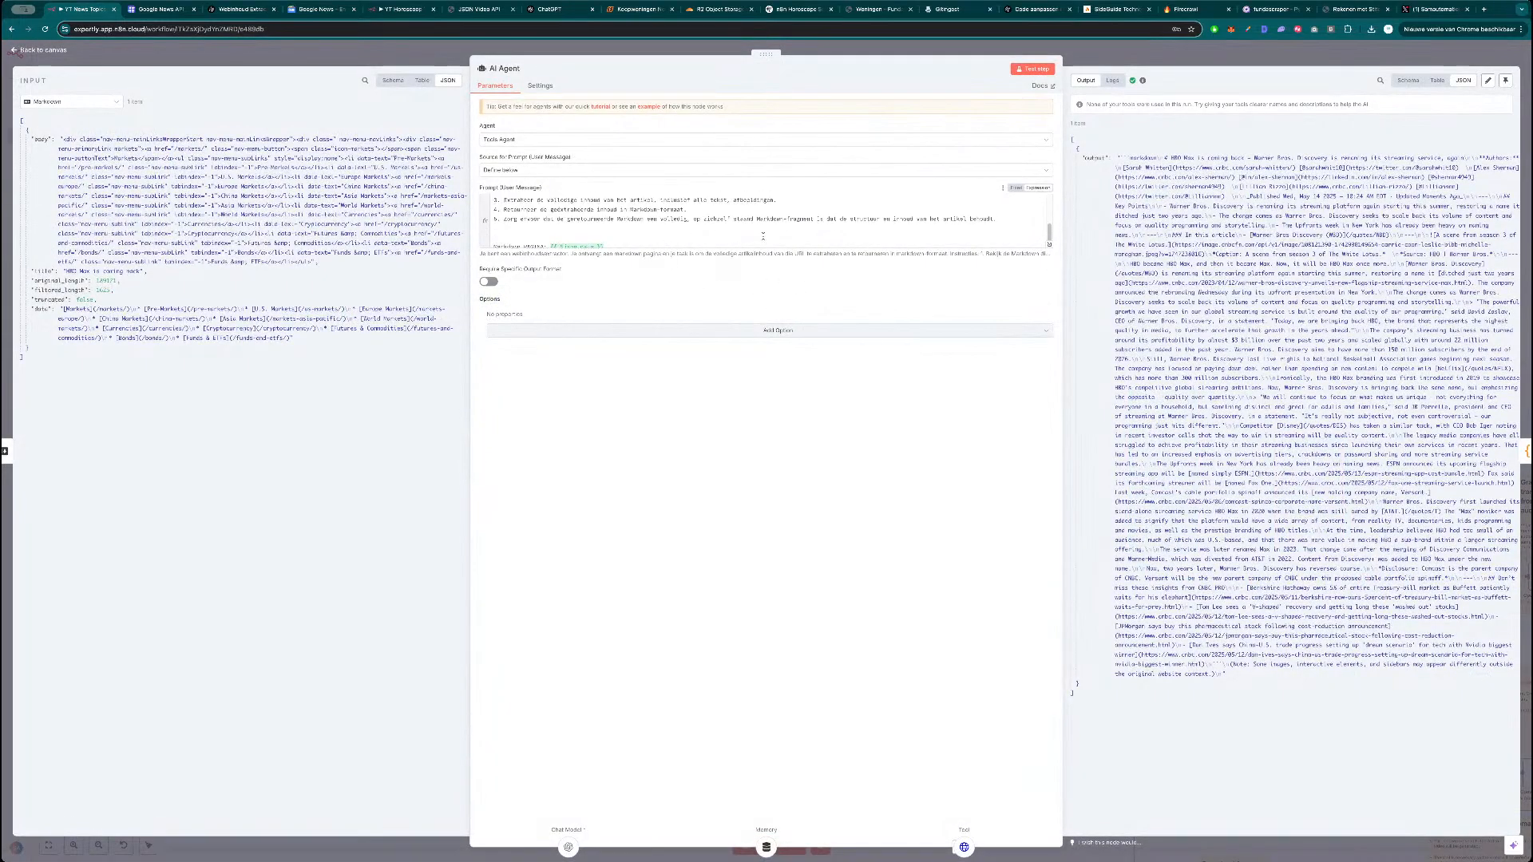
click(1049, 245)
drag(445, 211, 200, 107)
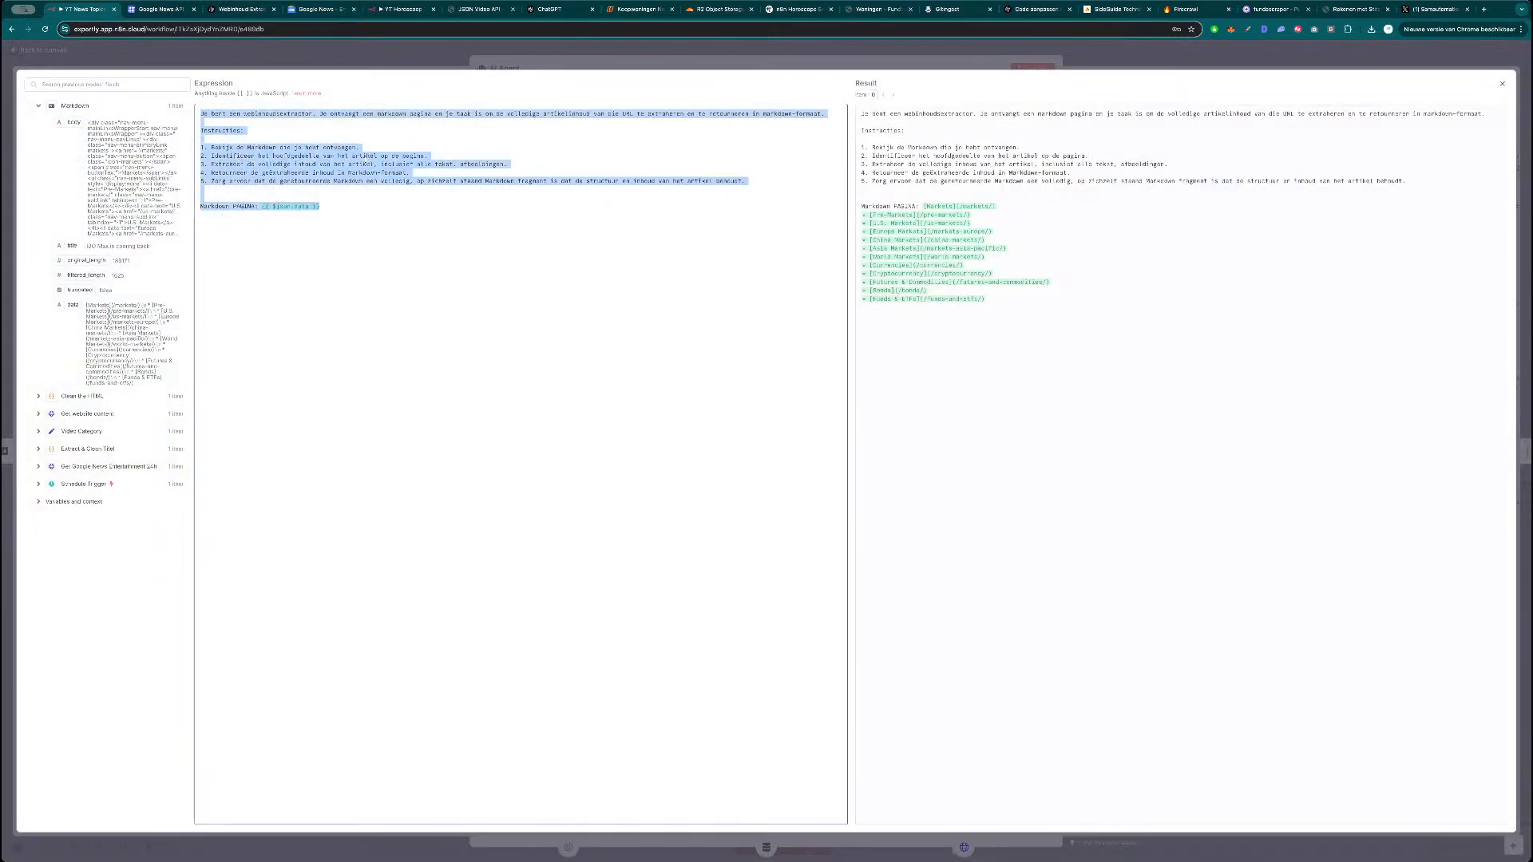
click(365, 156)
click(456, 72)
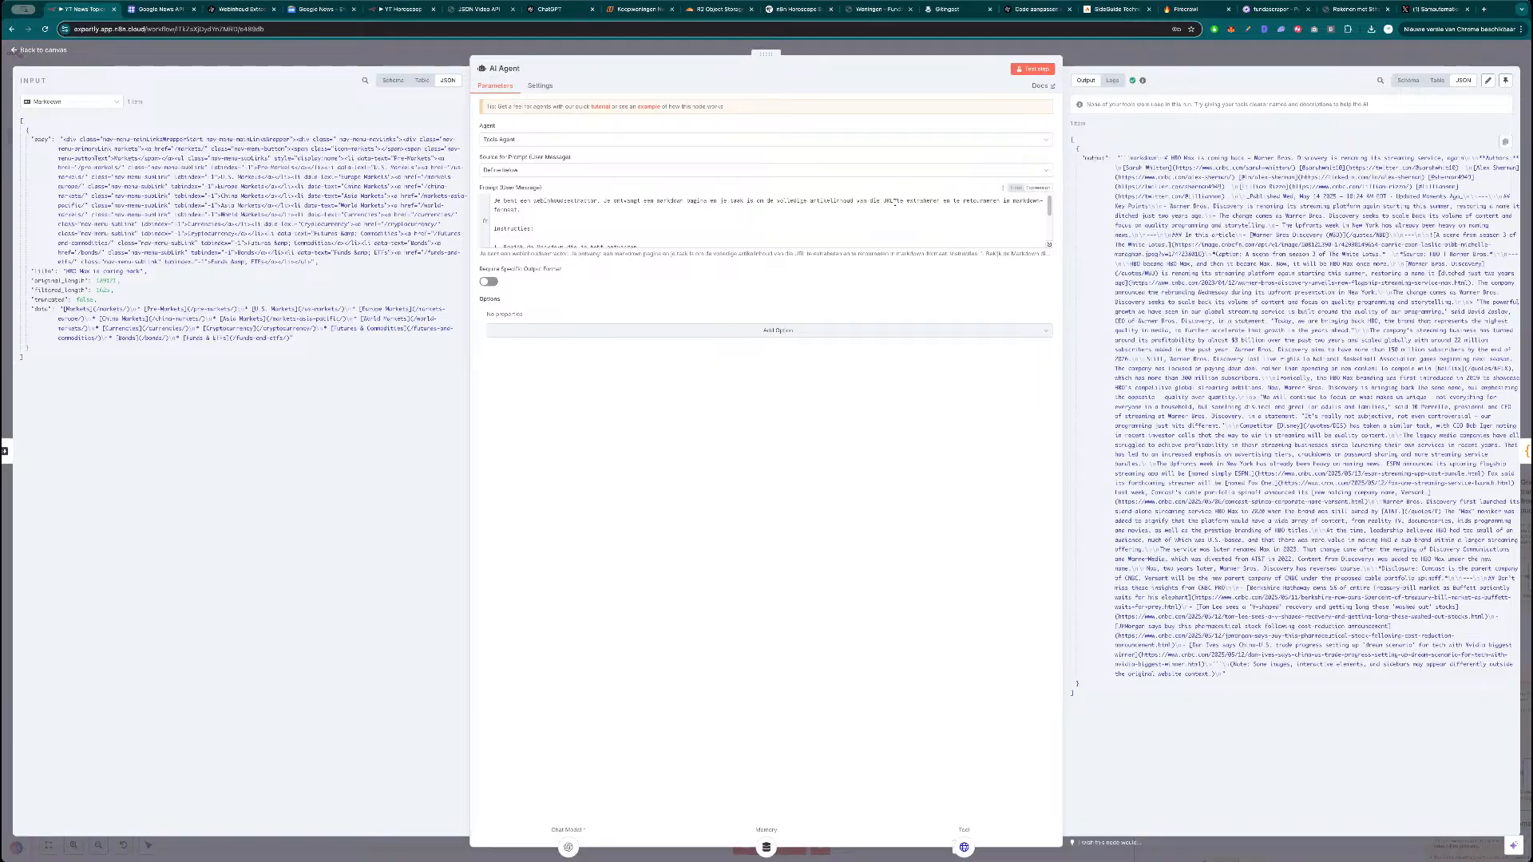
key(Escape)
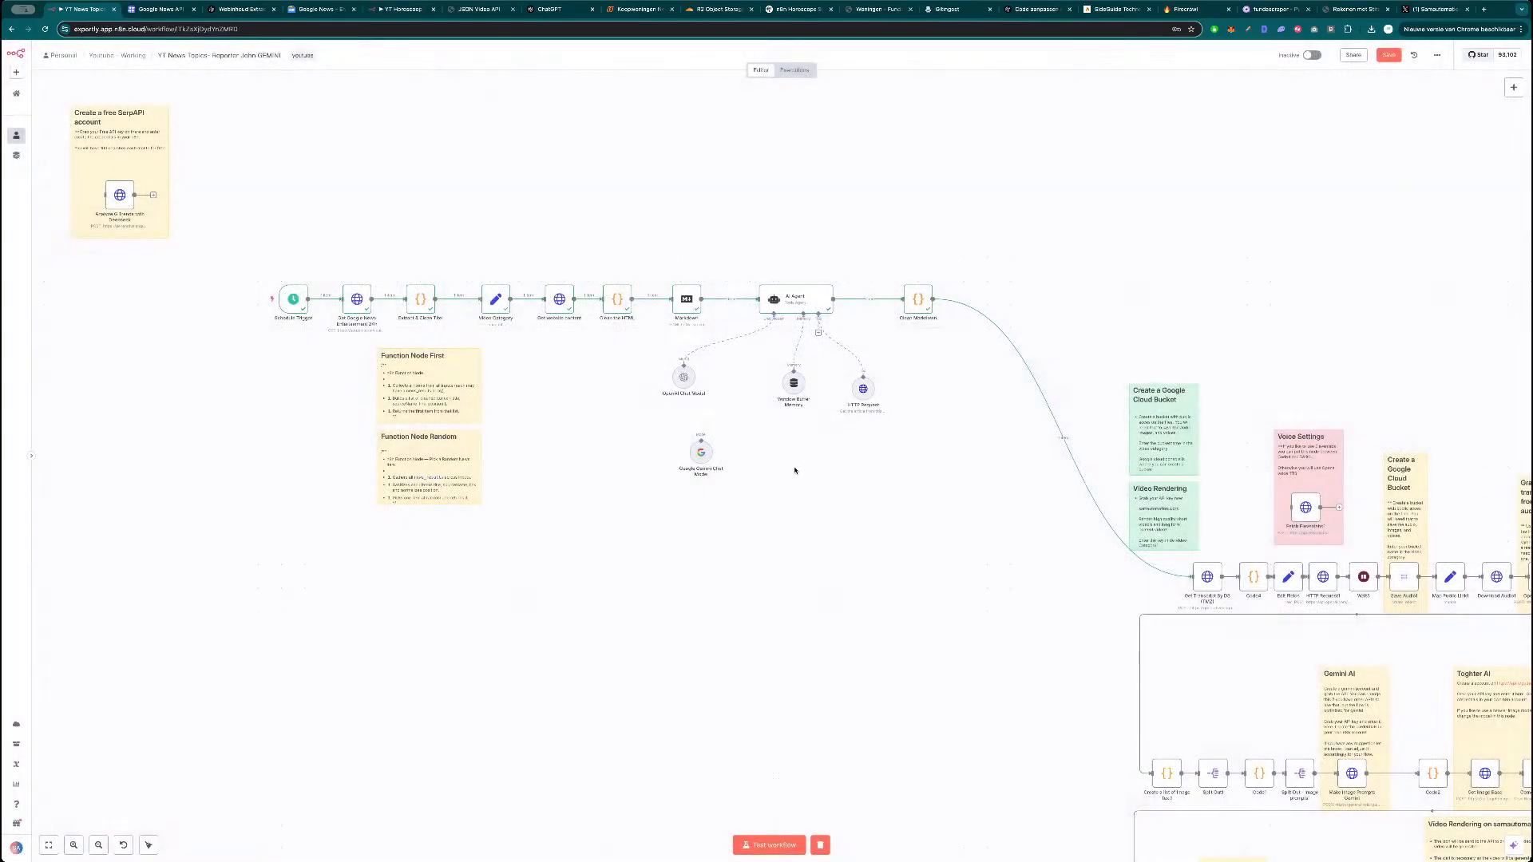
Check the OpenAI Chat Model node and shift the Window Buffer Memory node slightly left beneath the AI Agent.
scroll(847, 403, up, 5)
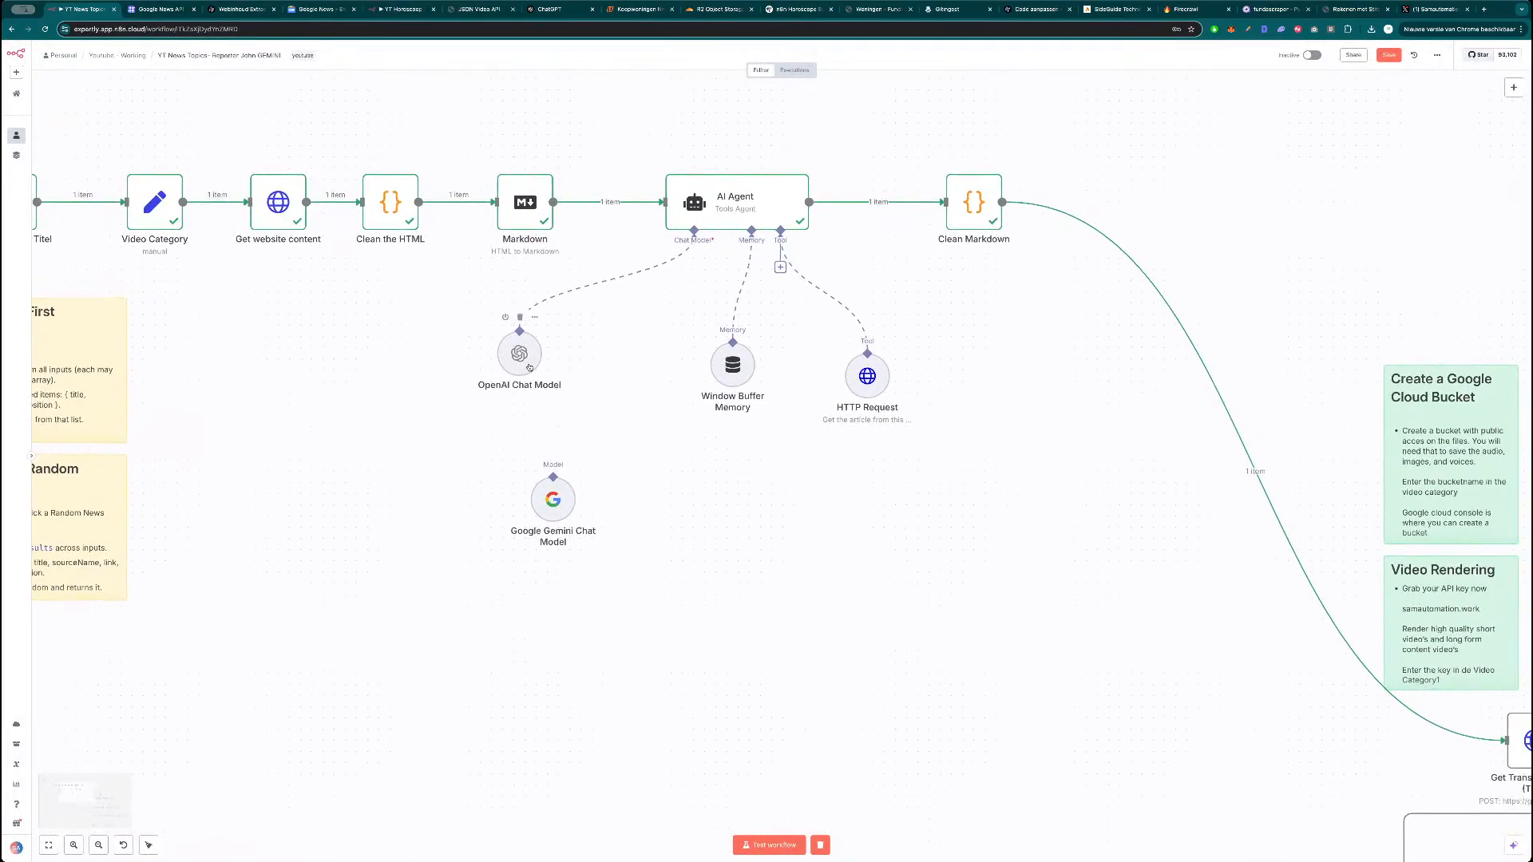
double_click(519, 353)
key(Escape)
drag(732, 364, 710, 364)
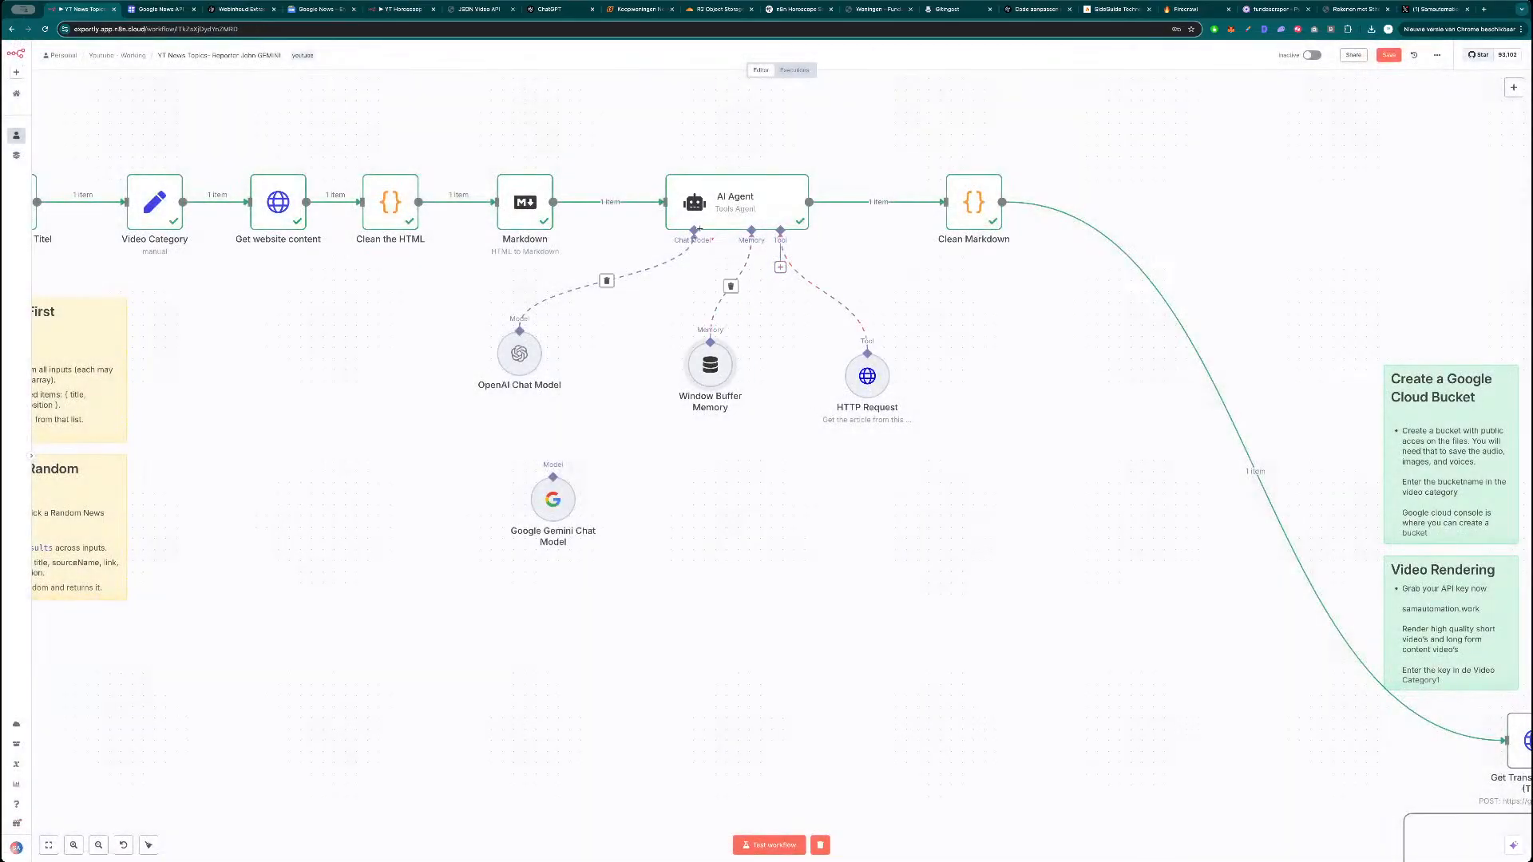
Look into the Markdown node and review the description and URL expression of the agent's HTTP Request tool.
double_click(525, 203)
key(Escape)
double_click(876, 380)
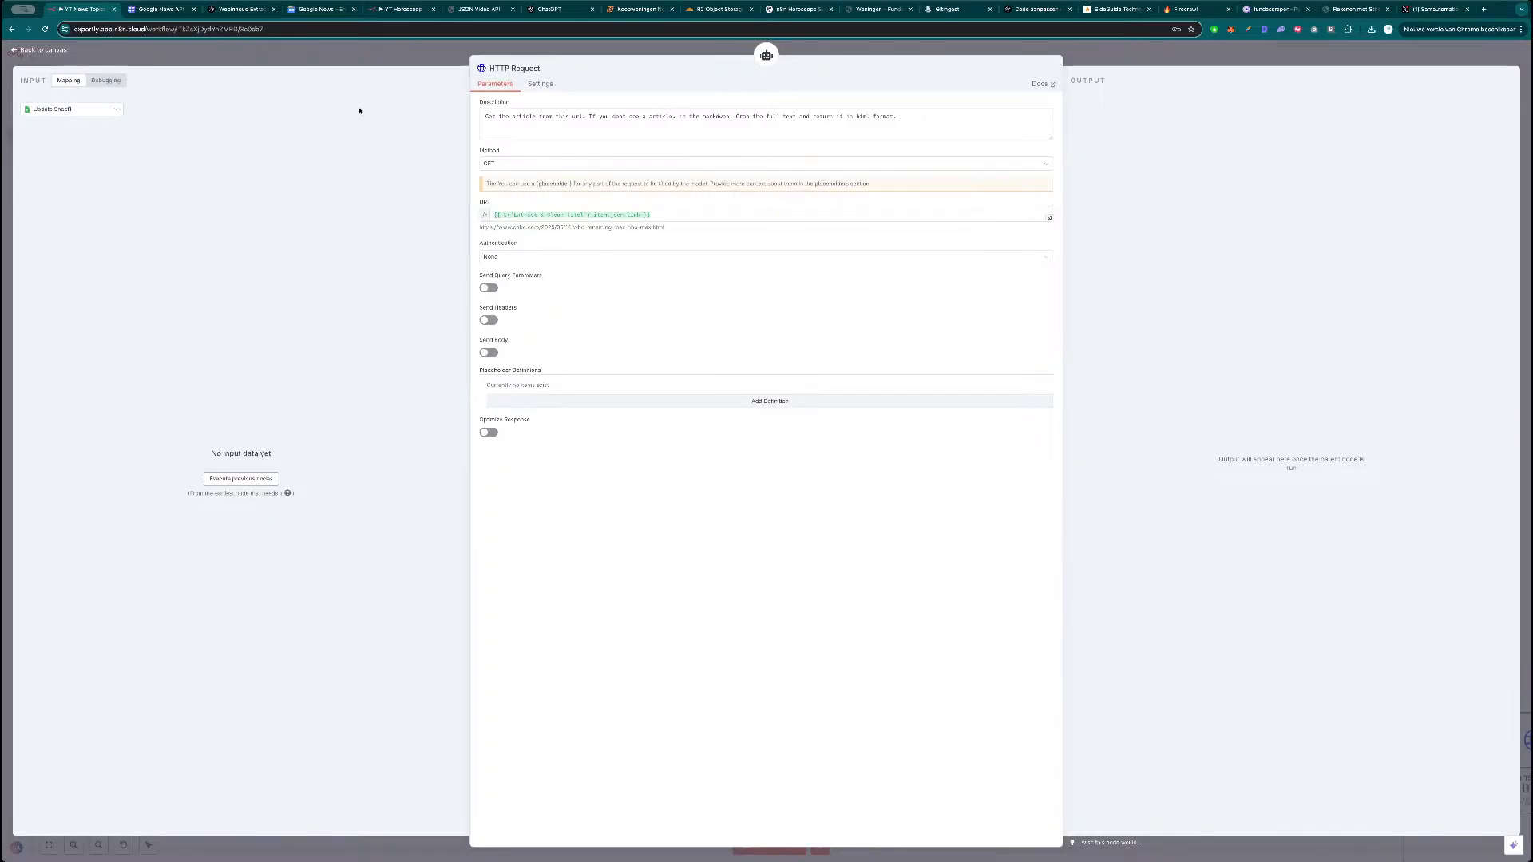
key(Escape)
Recheck the Extract & Clean Titel node's data and the AI Agent's prompt and article output.
scroll(233, 321, down, 3)
drag(268, 334, 483, 364)
double_click(289, 259)
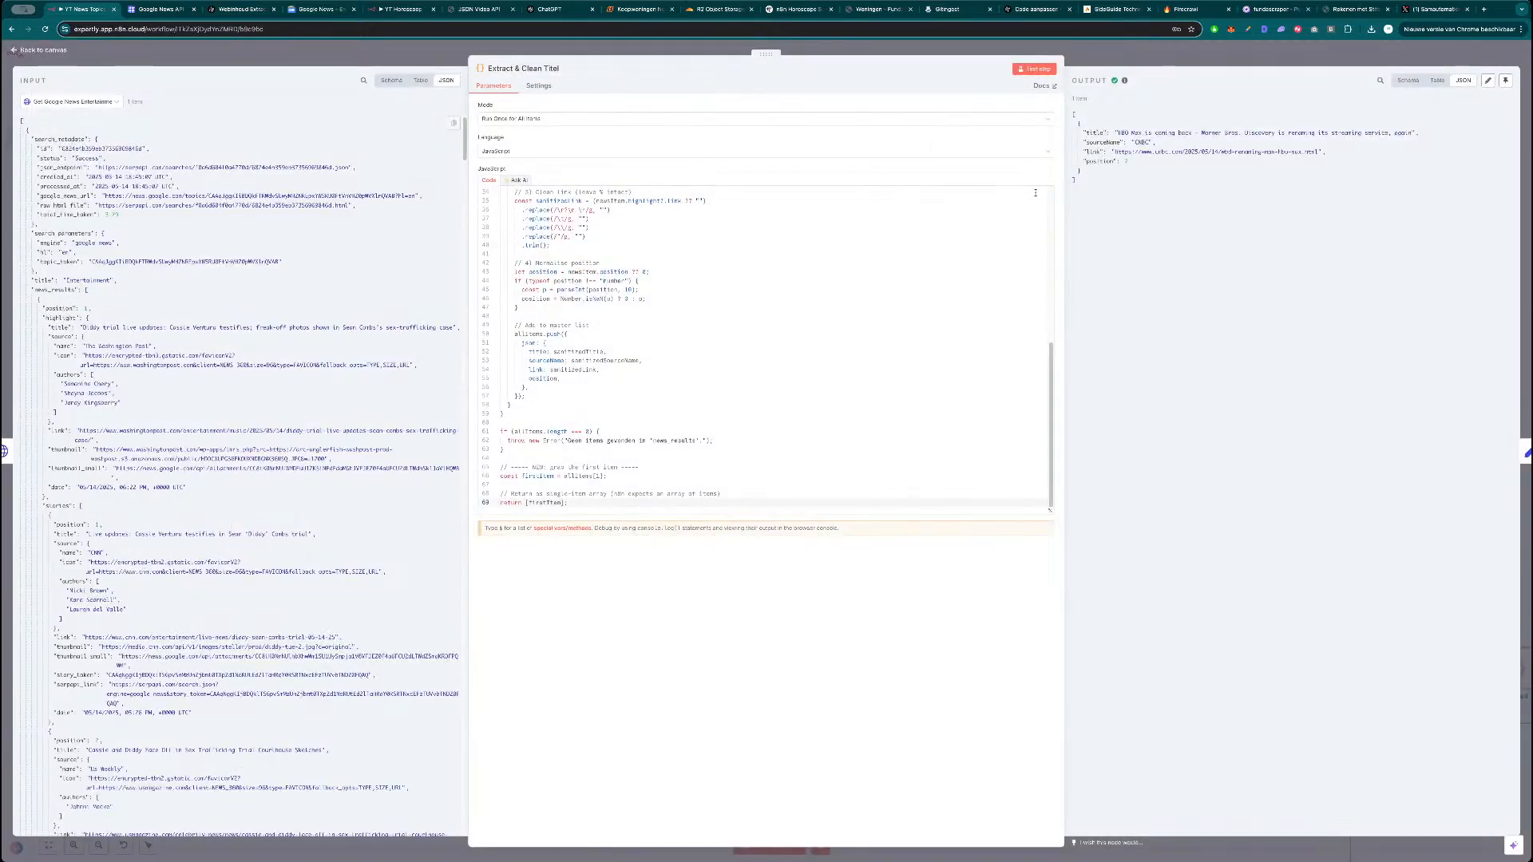
key(Escape)
double_click(843, 261)
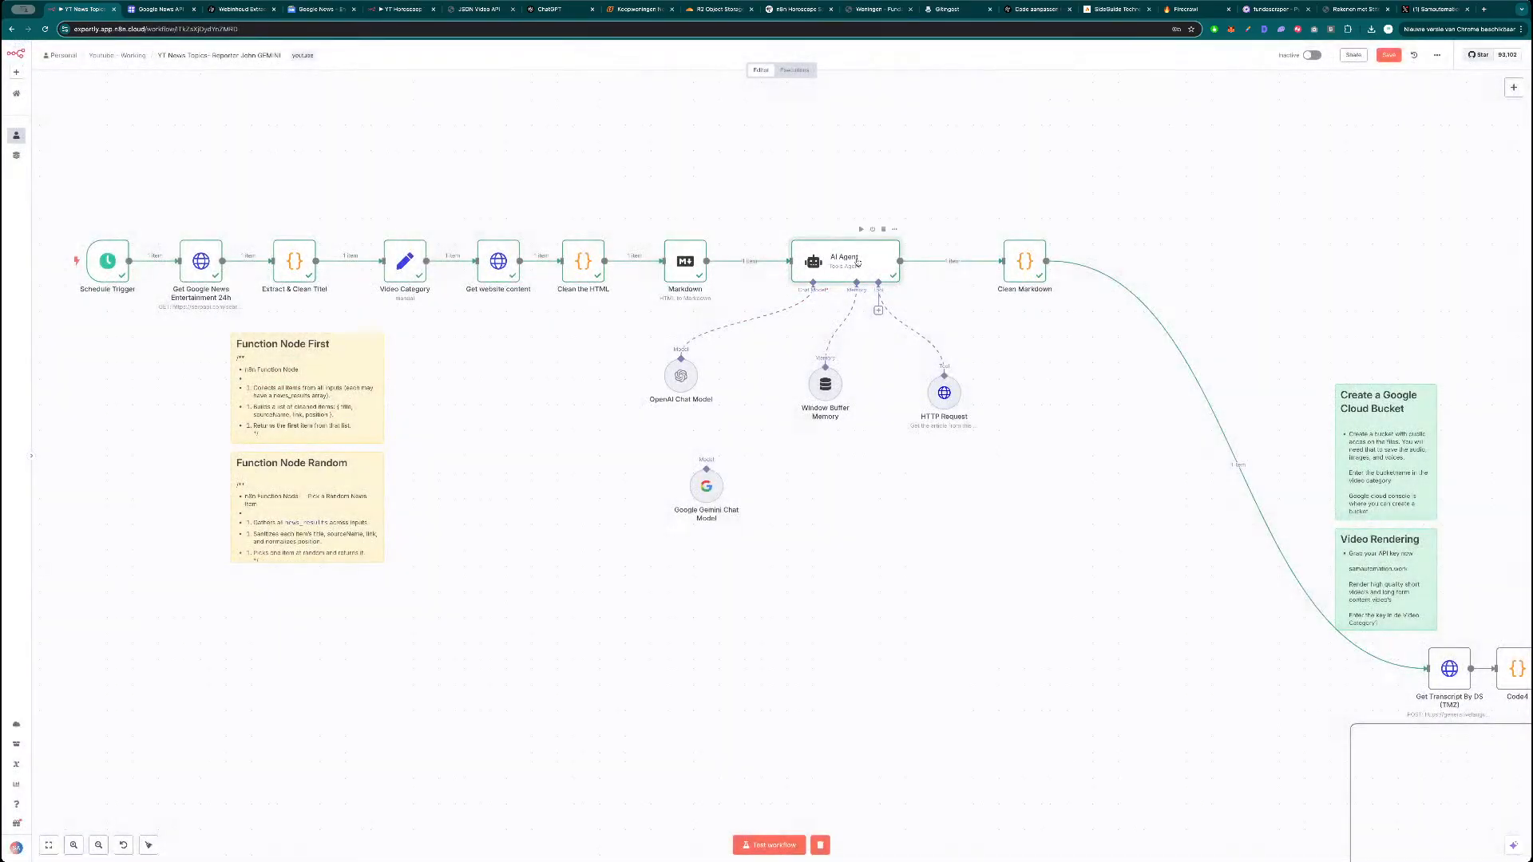
scroll(752, 223, down, 3)
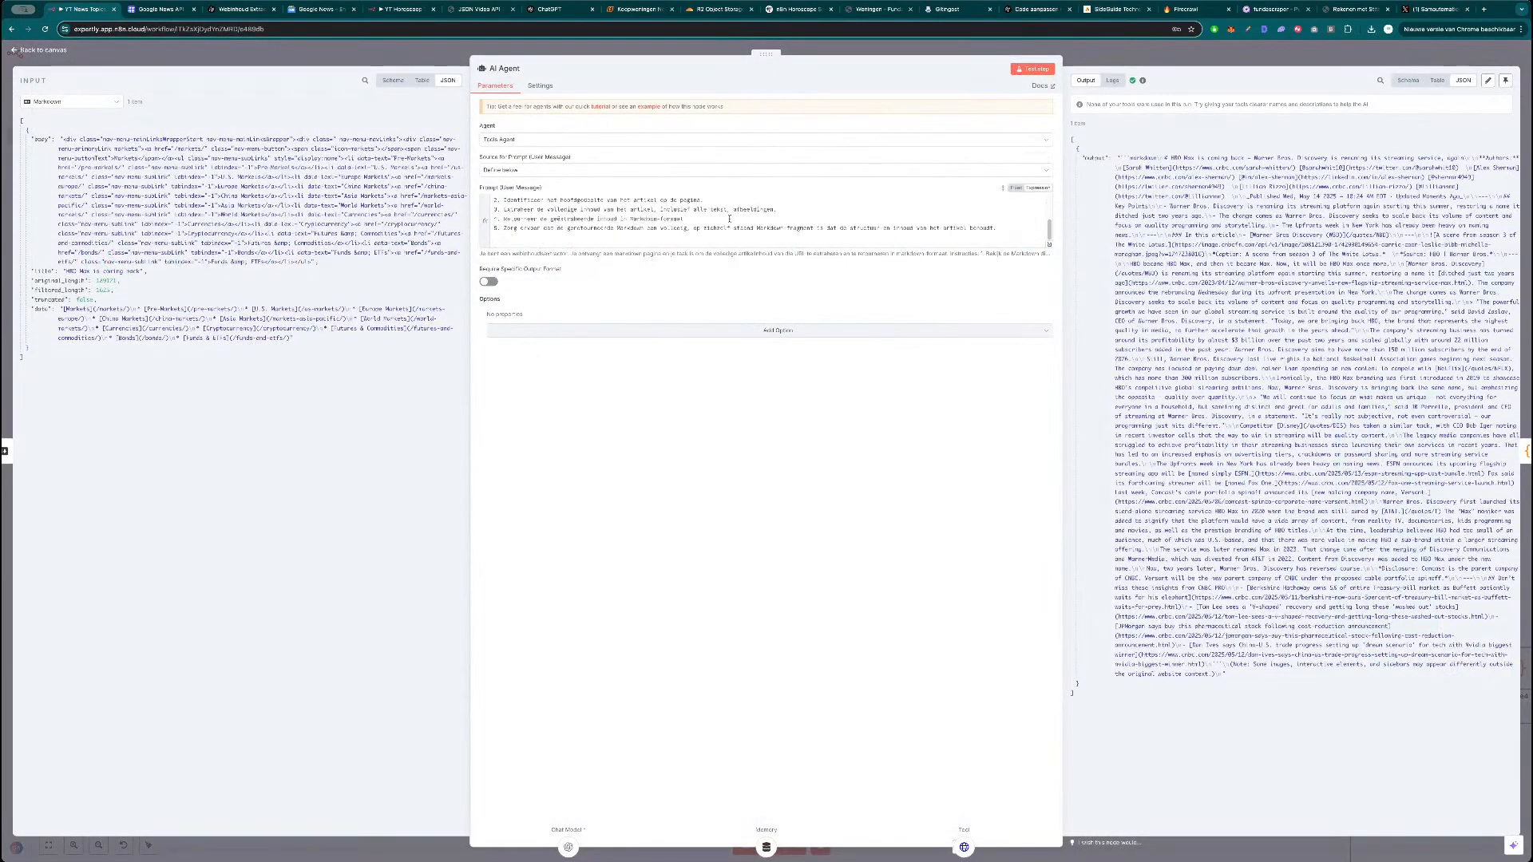
scroll(752, 223, up, 3)
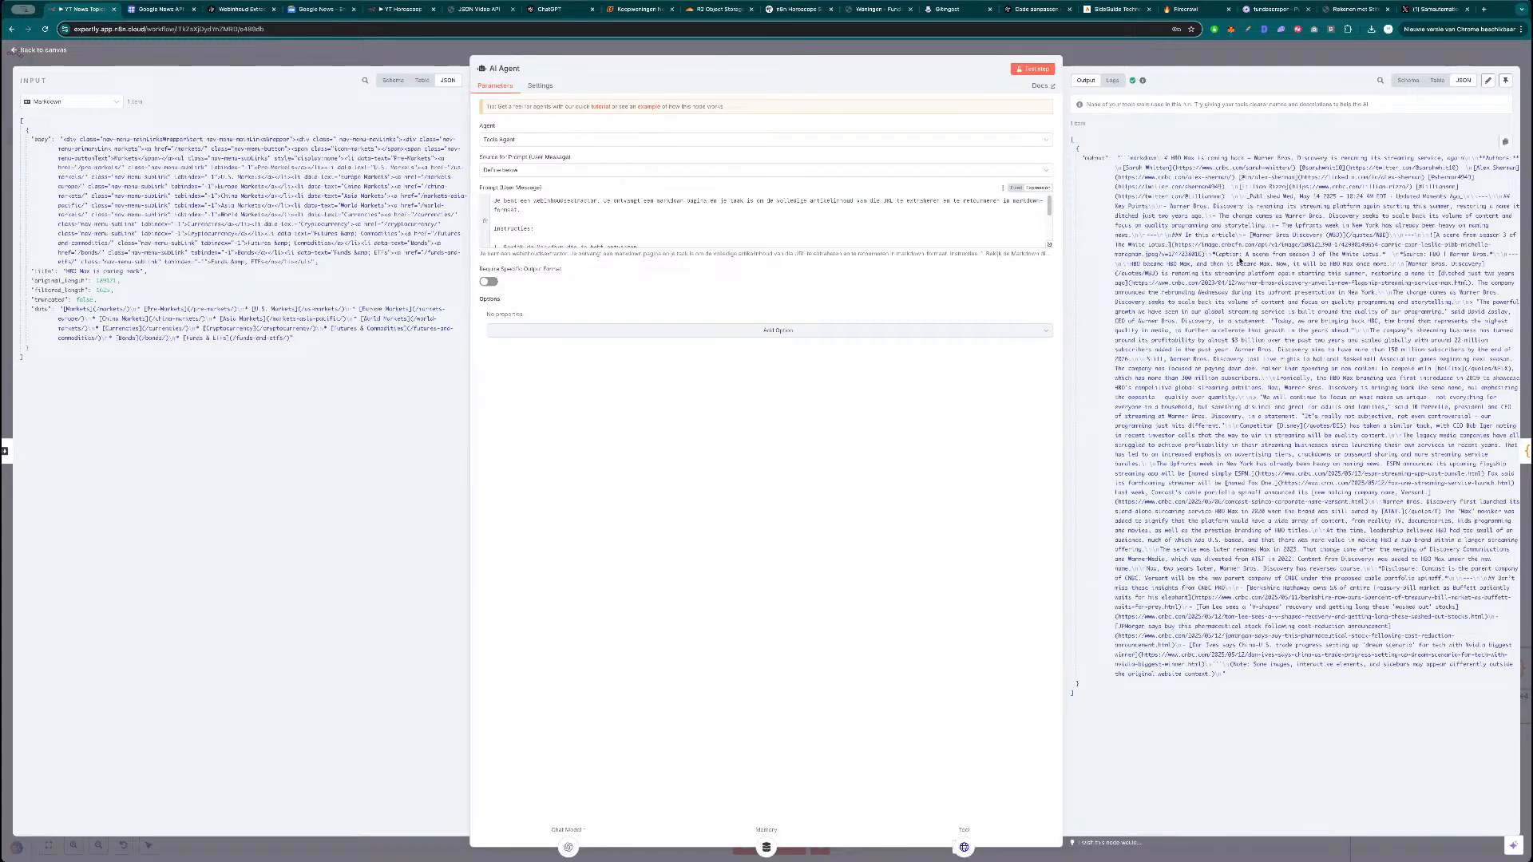
key(Escape)
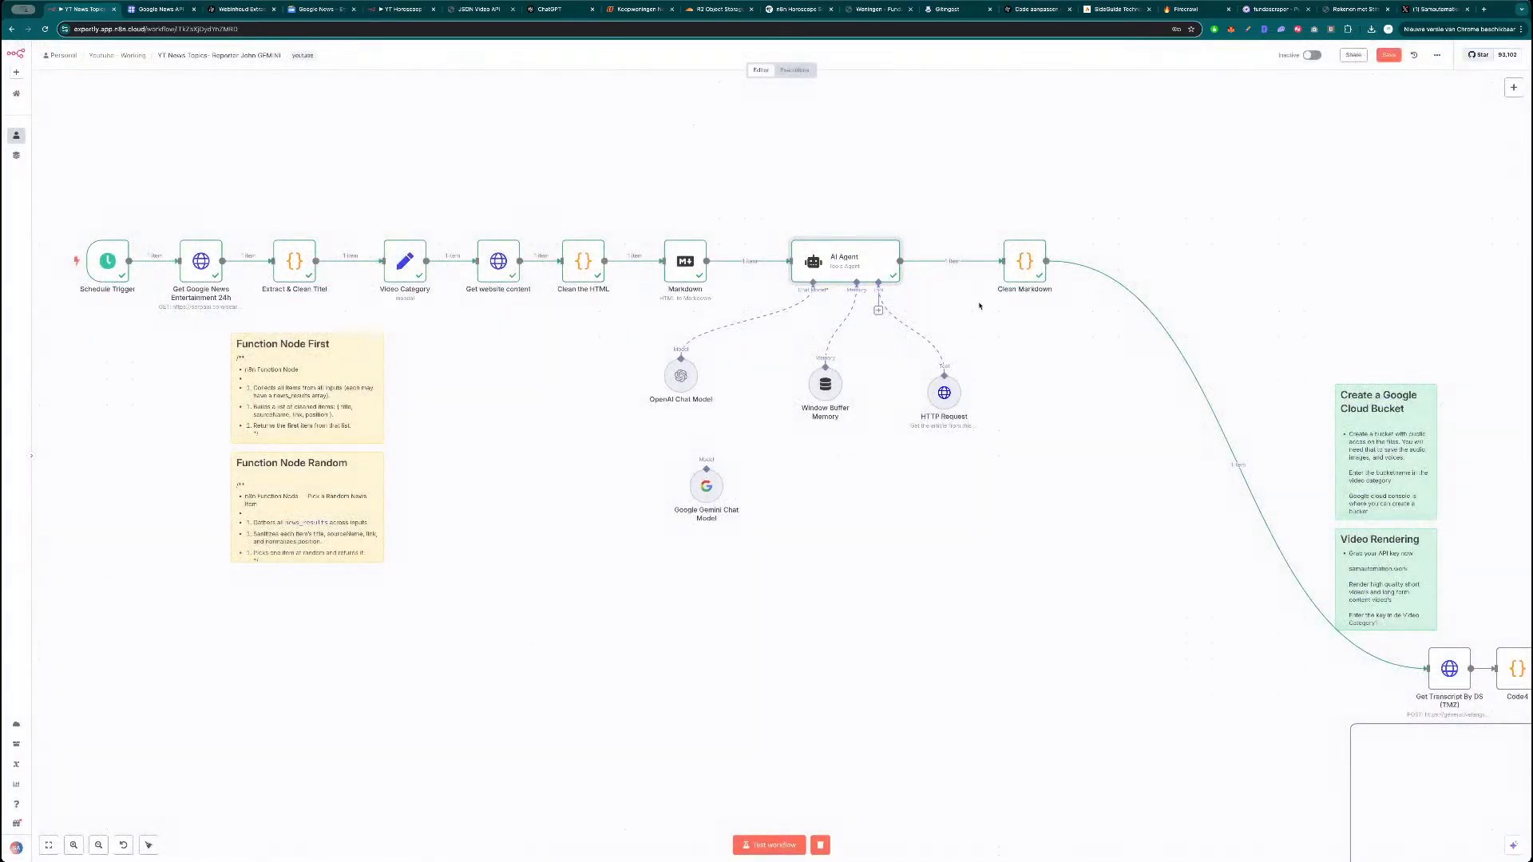
Review the Clean Markdown node's code and its cleaned article text output.
drag(1217, 242, 1185, 230)
double_click(990, 248)
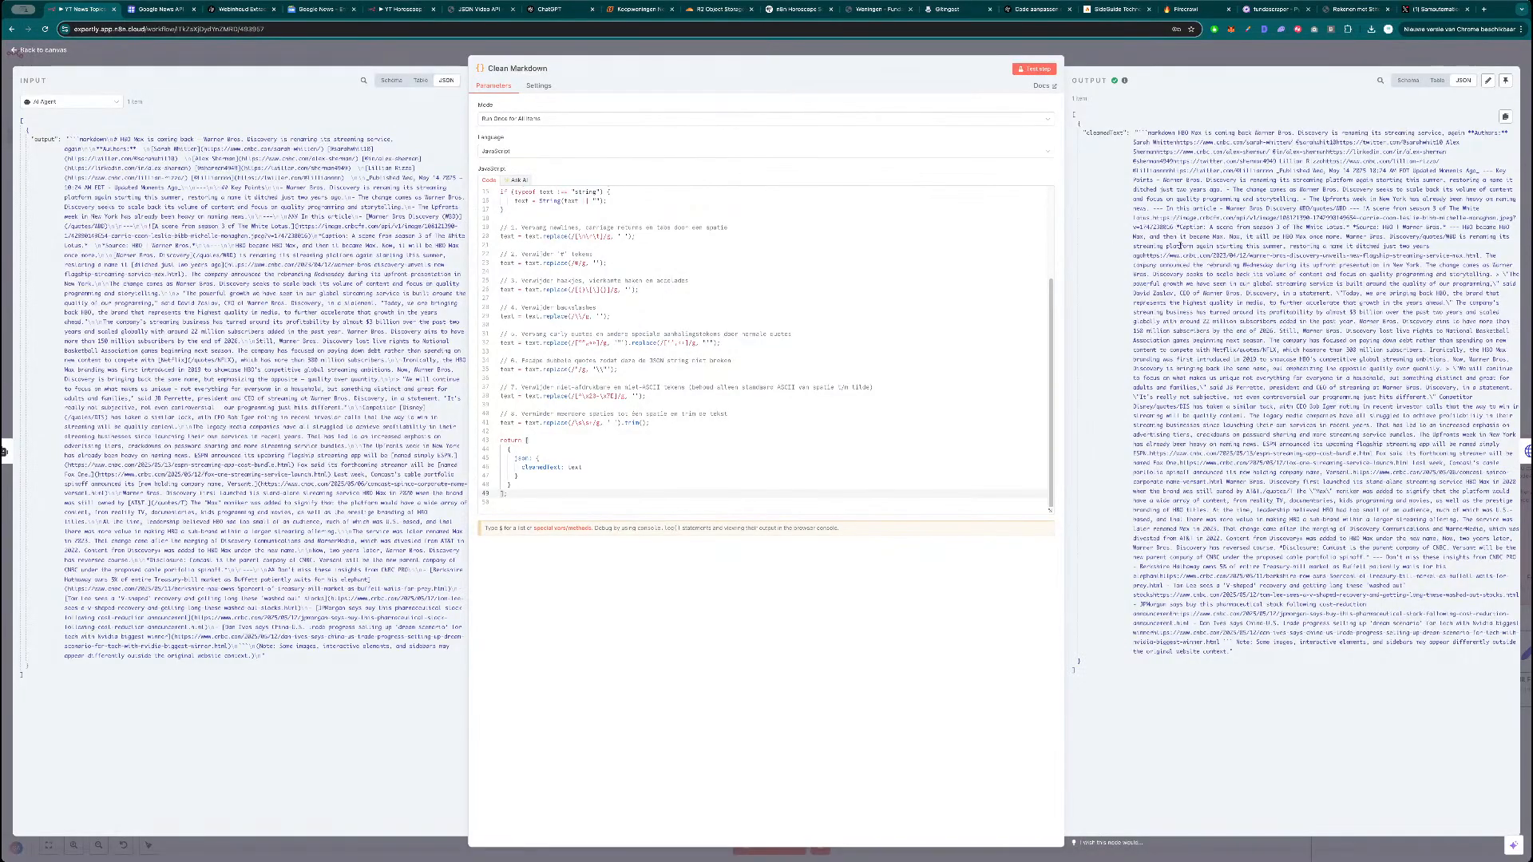
key(Escape)
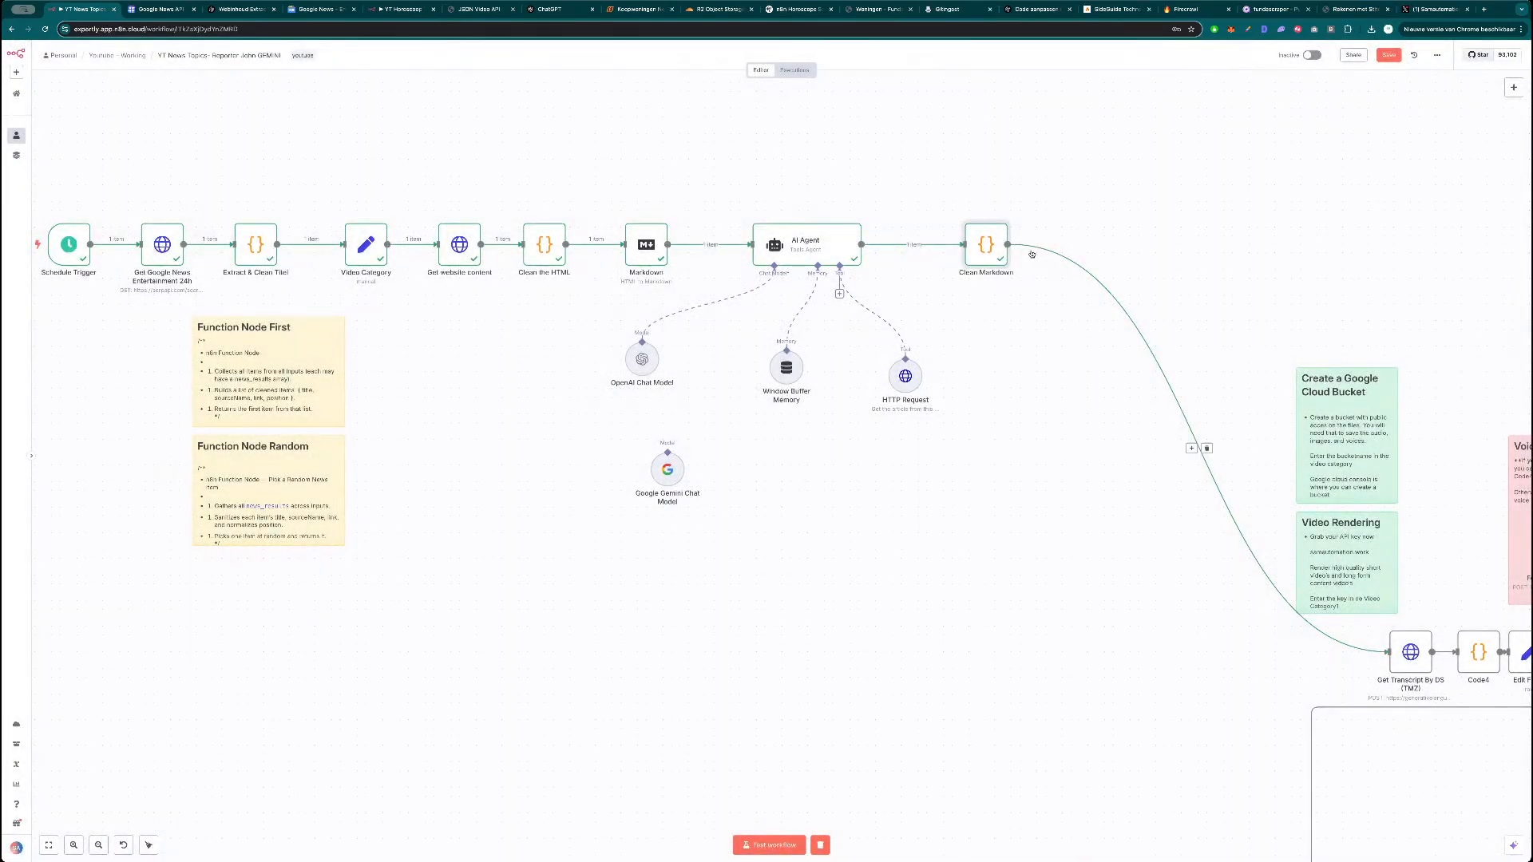
double_click(984, 249)
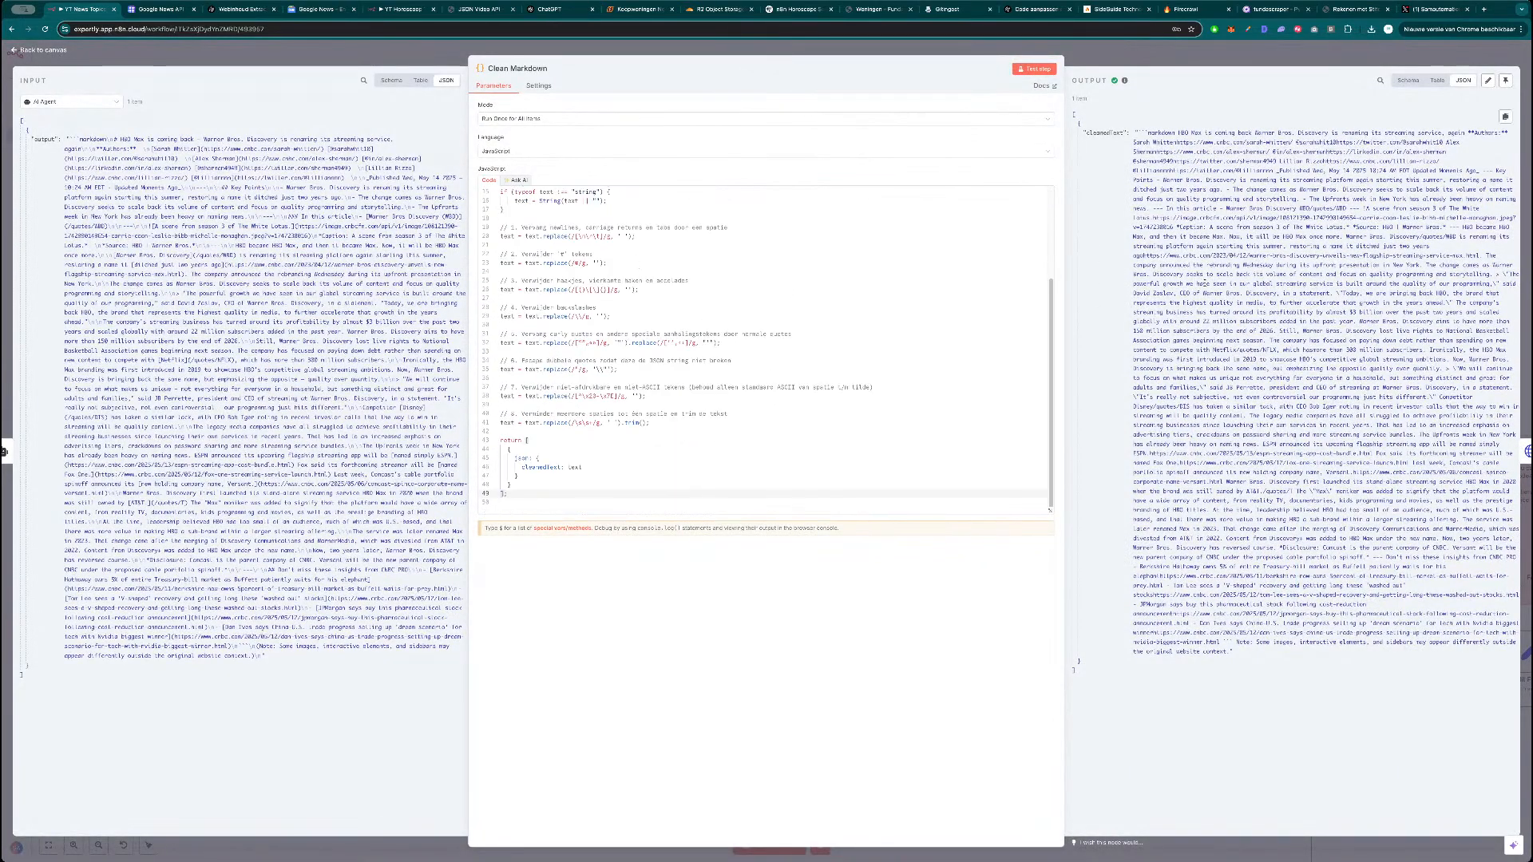
drag(1235, 652, 1131, 144)
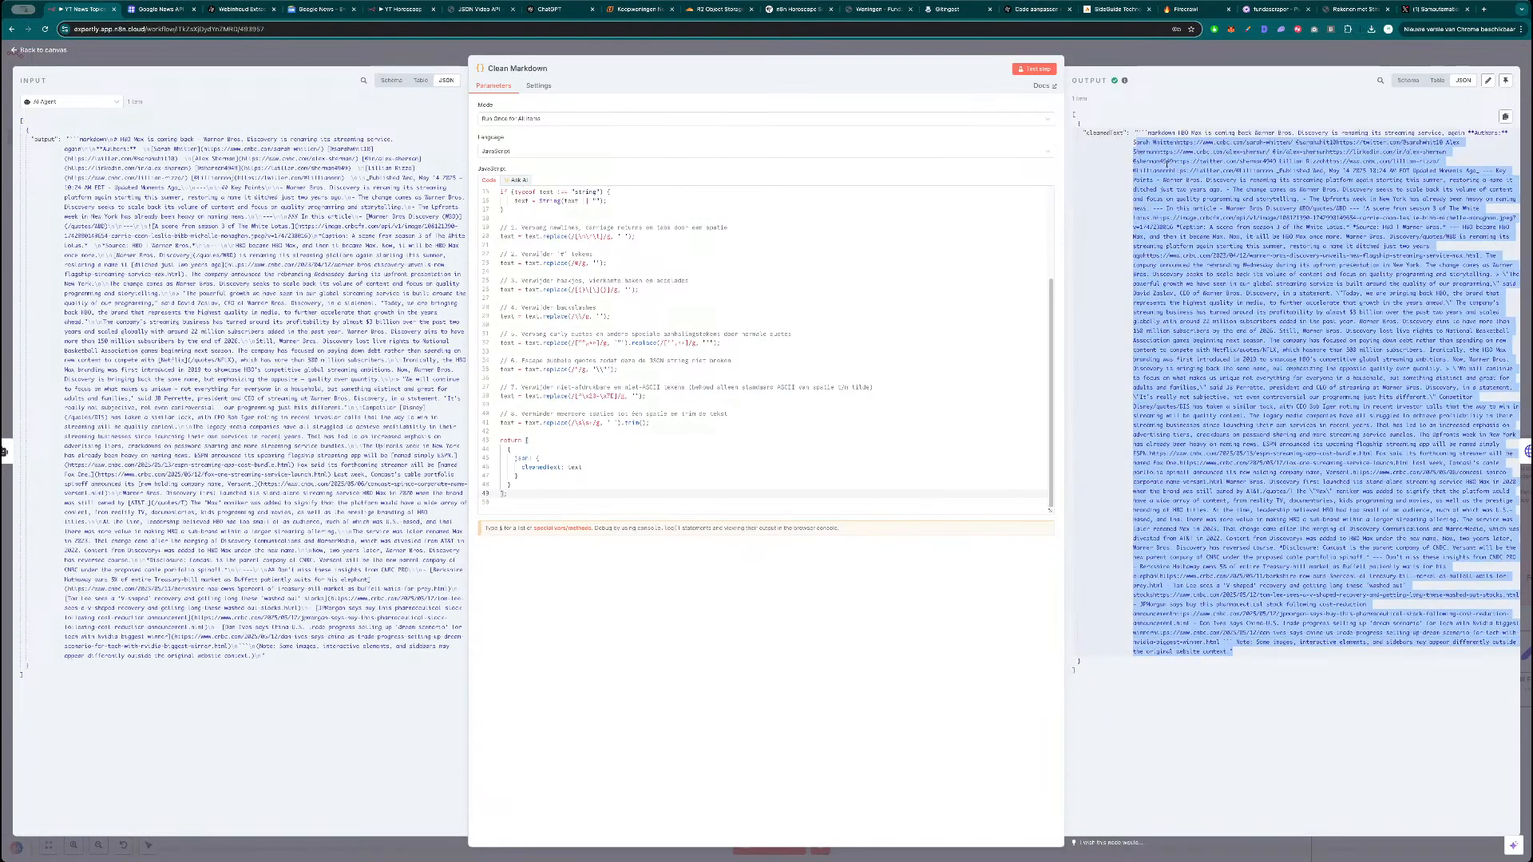
click(1106, 173)
click(1229, 62)
Move the Get Transcript By DS (TMZ) node up beside the Clean Markdown node.
scroll(1118, 251, down, 3)
scroll(1059, 317, down, 1)
scroll(1070, 318, right, 1)
drag(1185, 331, 1172, 133)
scroll(1196, 268, down, 2)
drag(1202, 267, 1068, 334)
drag(1032, 201, 1027, 139)
drag(1038, 453, 1083, 141)
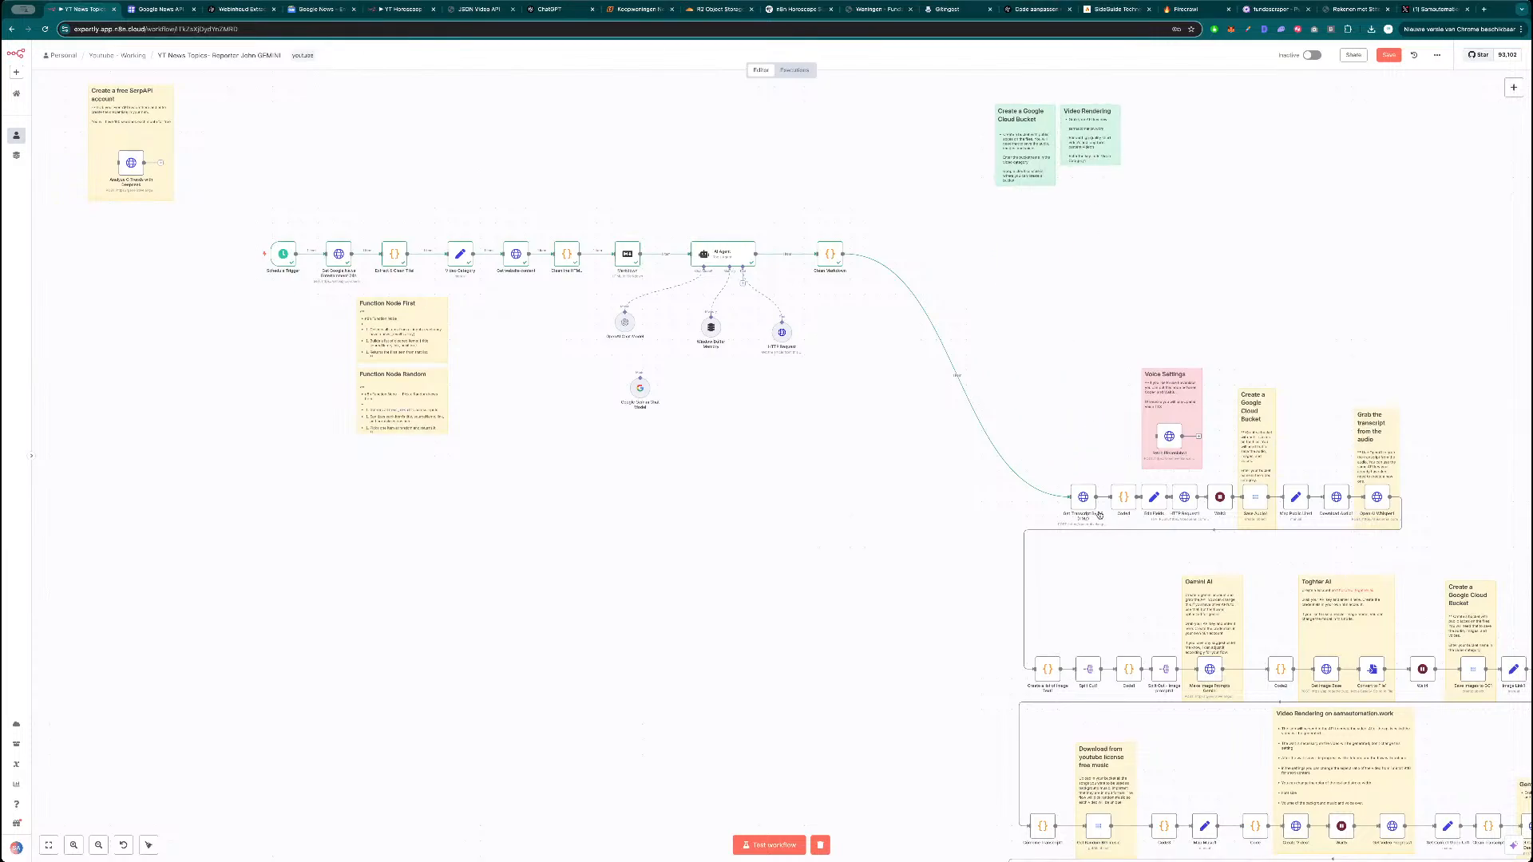
drag(1085, 505, 948, 261)
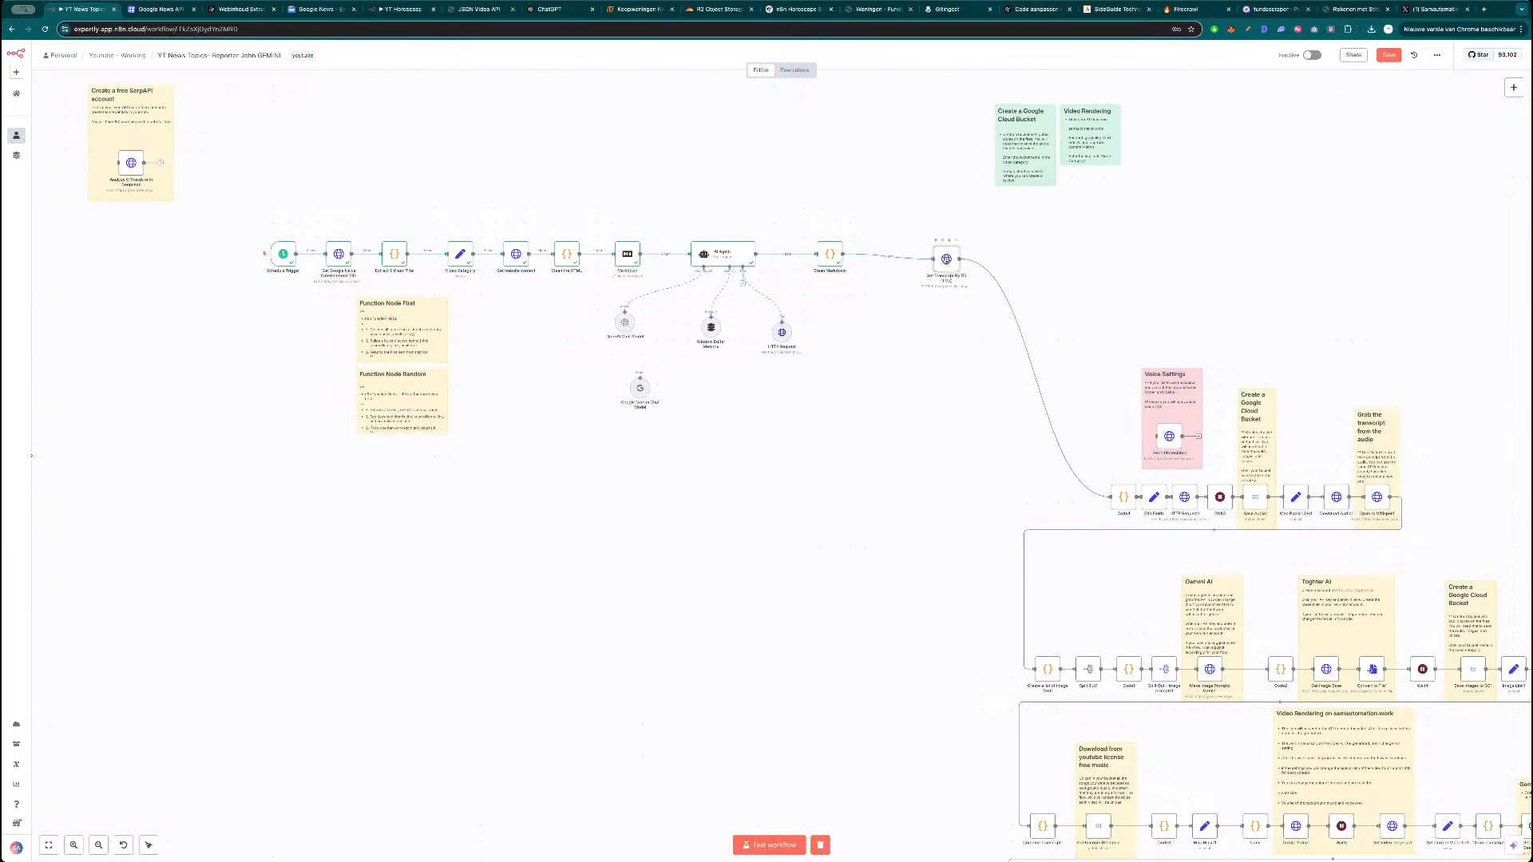
Read the Get Transcript By DS (TMZ) node's Gemini request settings and the script writer instruction in its JSON body.
double_click(947, 255)
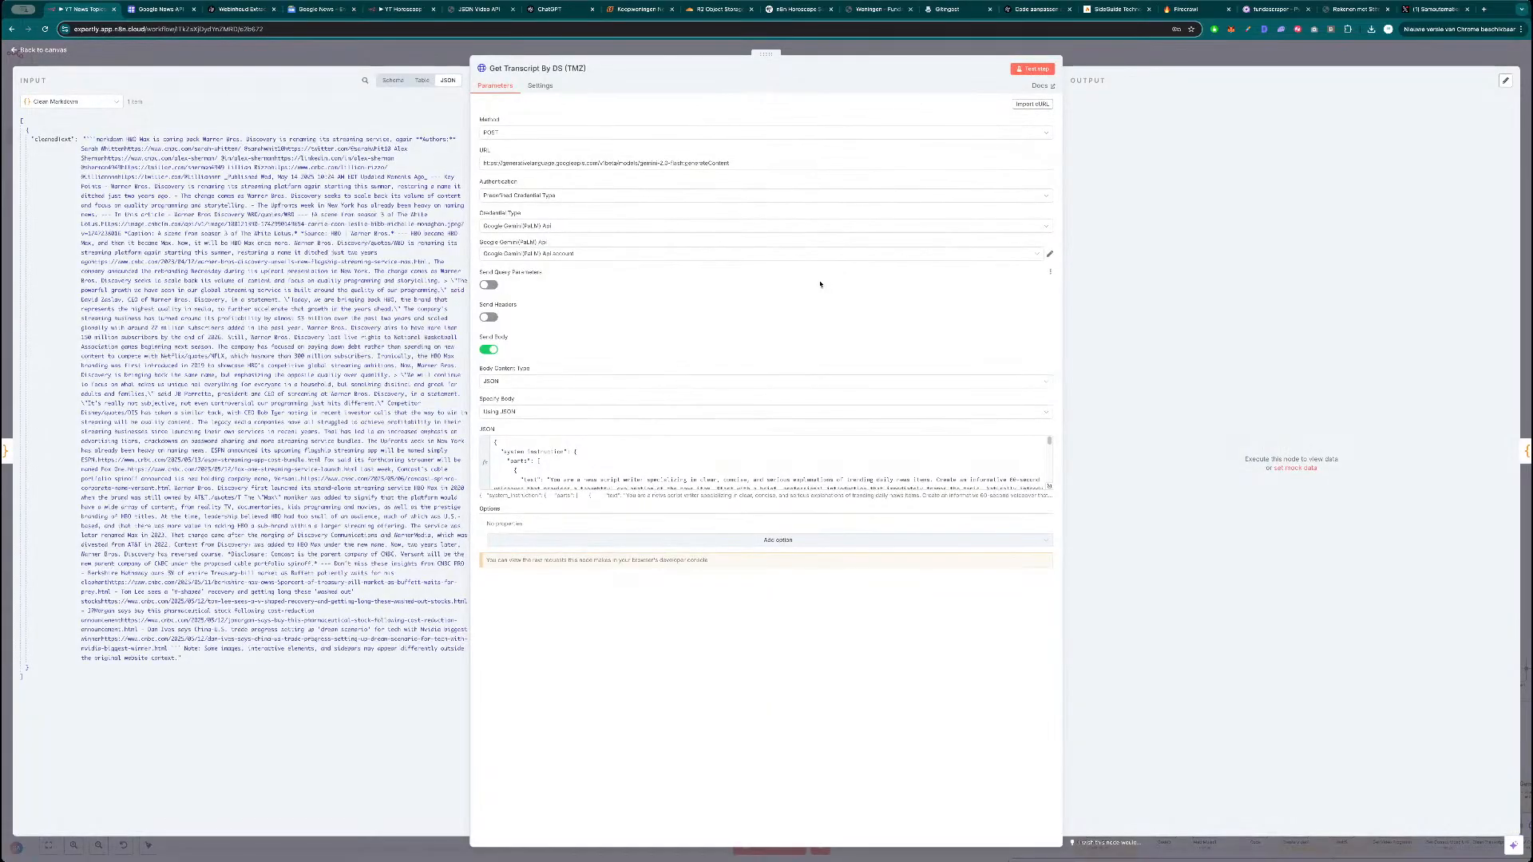
scroll(650, 472, down, 5)
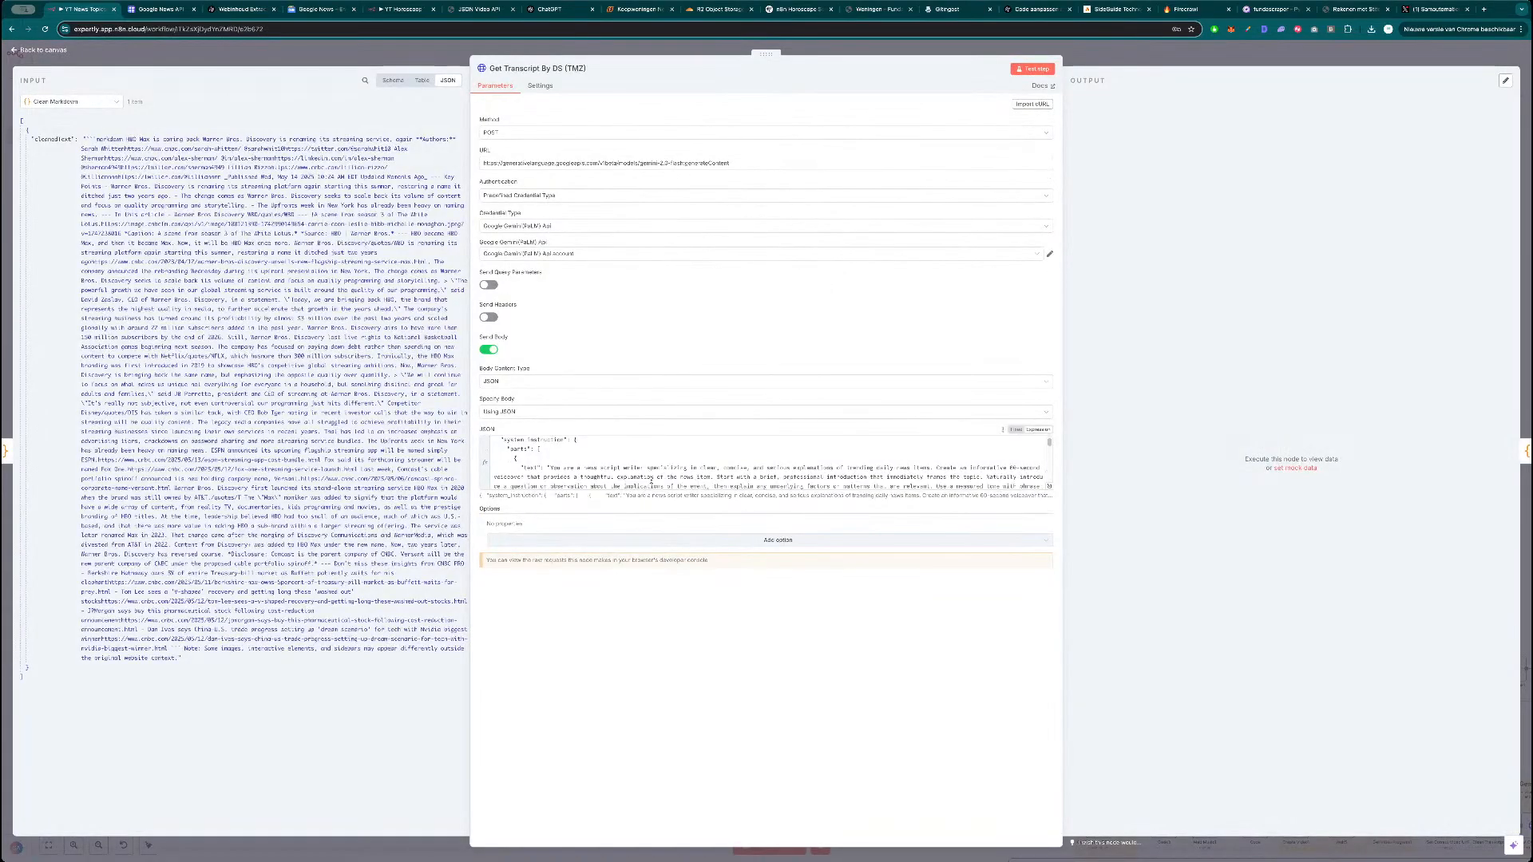
scroll(623, 470, up, 5)
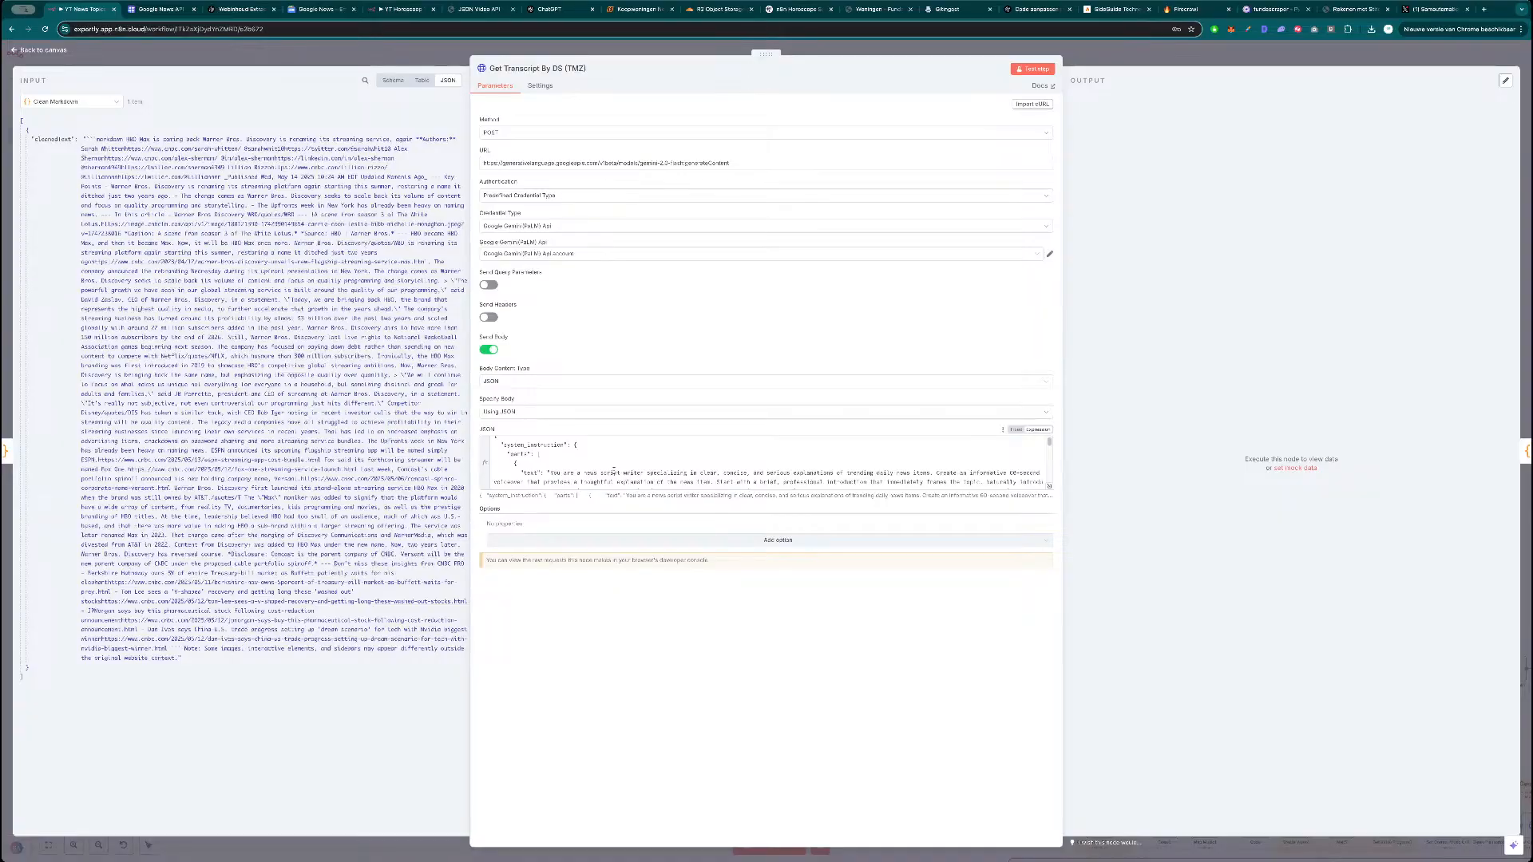
key(Escape)
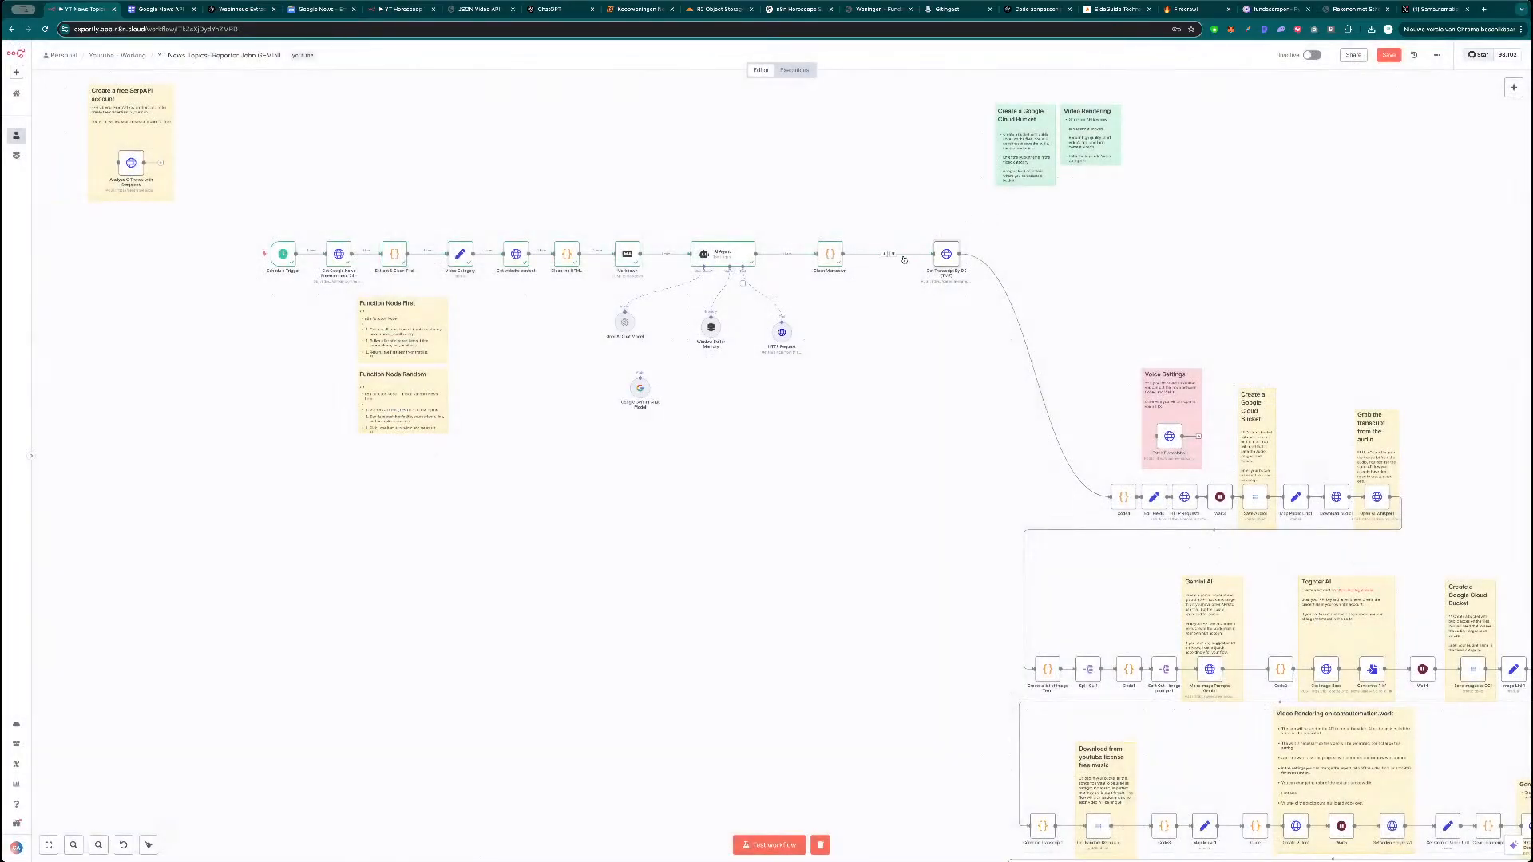
Detach Get Transcript By DS (TMZ) from Clean Markdown, shift it aside and add an AI Agent node after Clean Markdown.
drag(946, 254, 1112, 241)
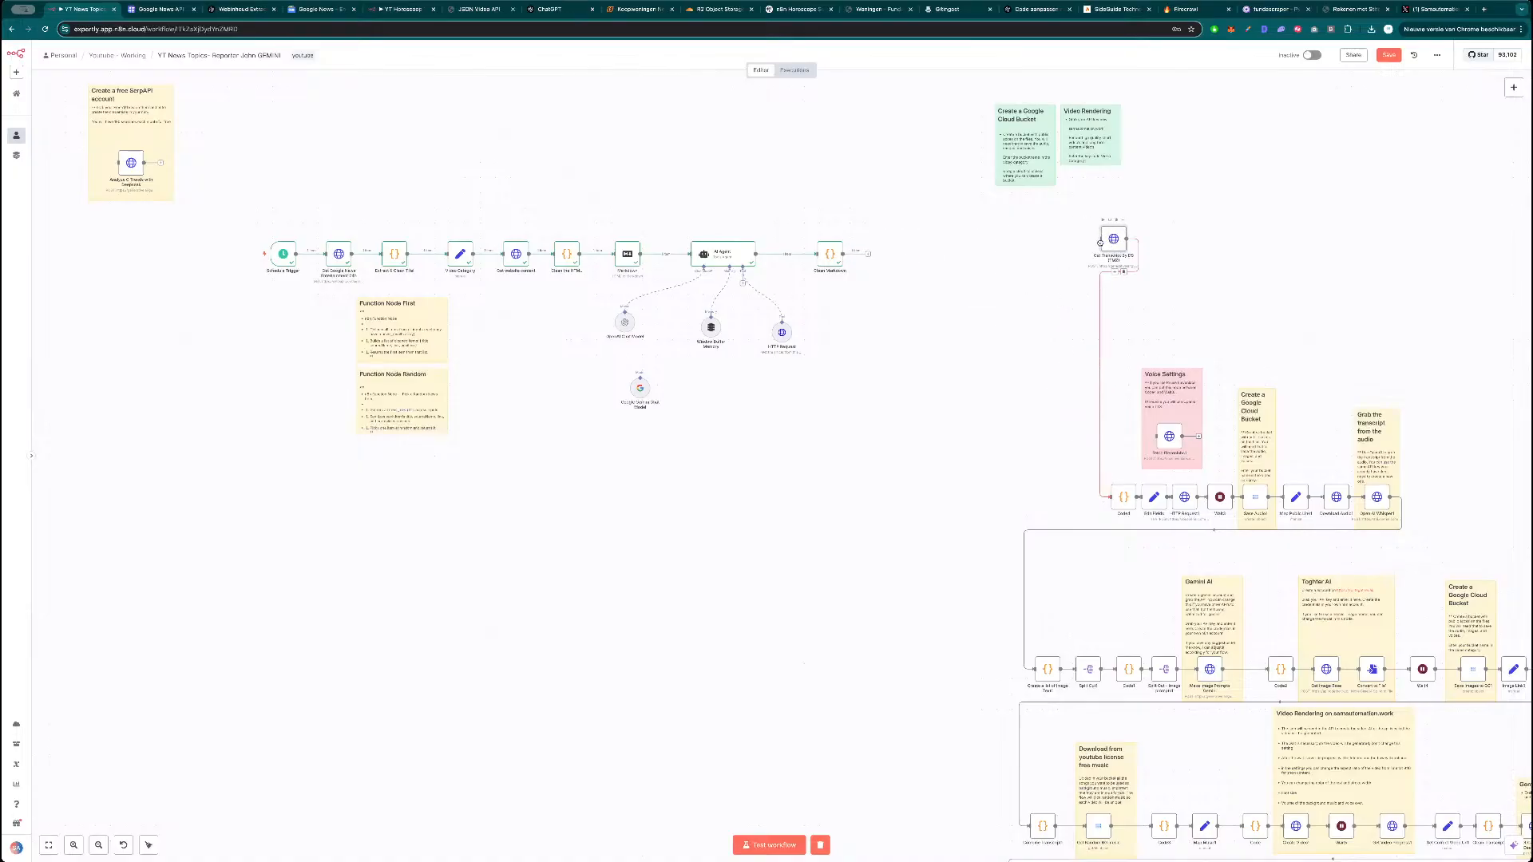
click(869, 256)
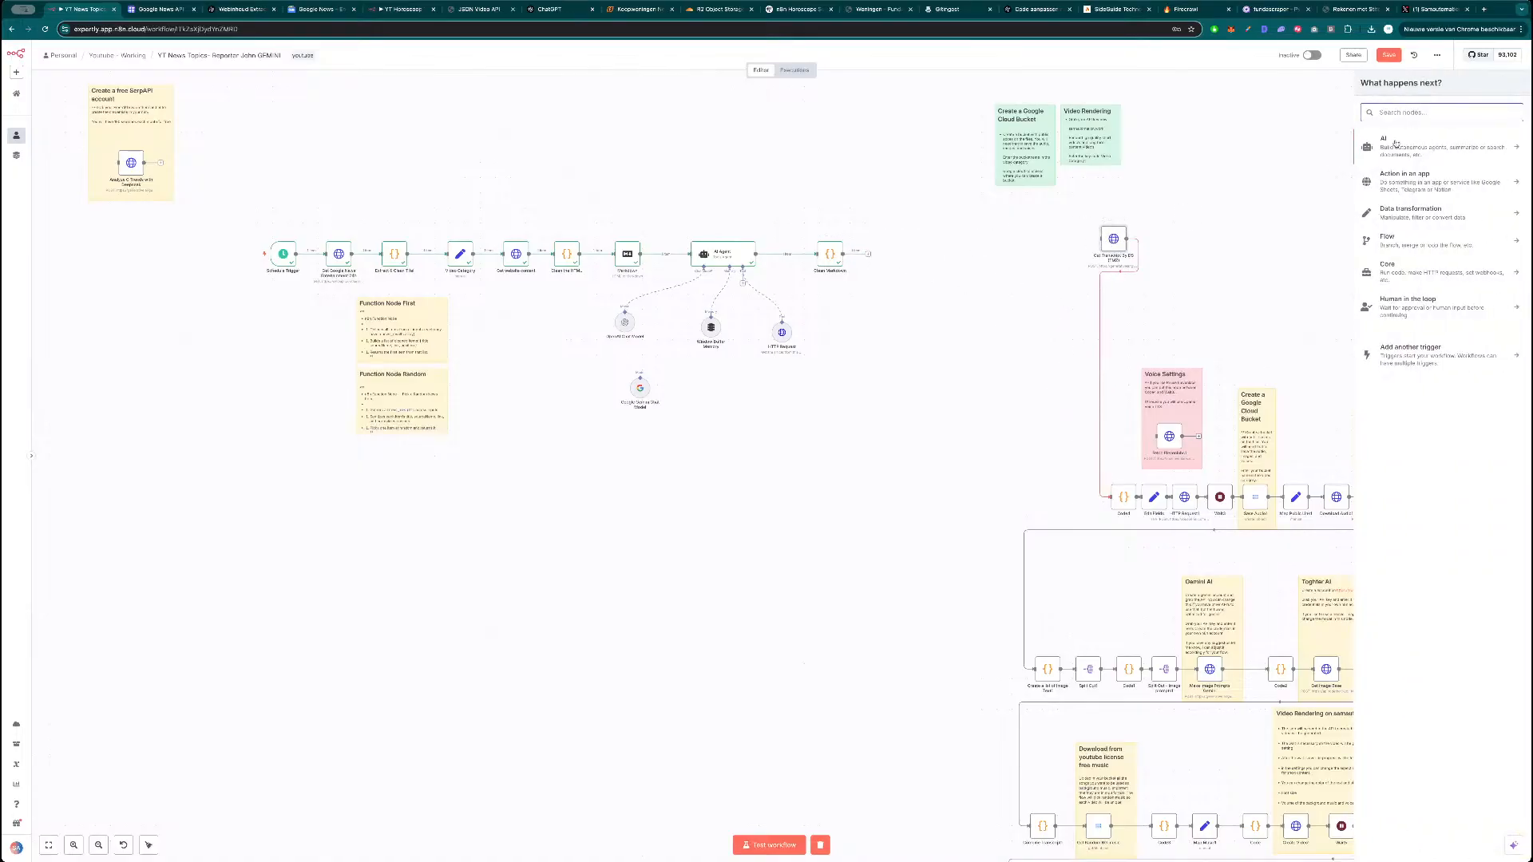
text(age)
key(BackSpace)
key(BackSpace)
key(BackSpace)
click(1409, 155)
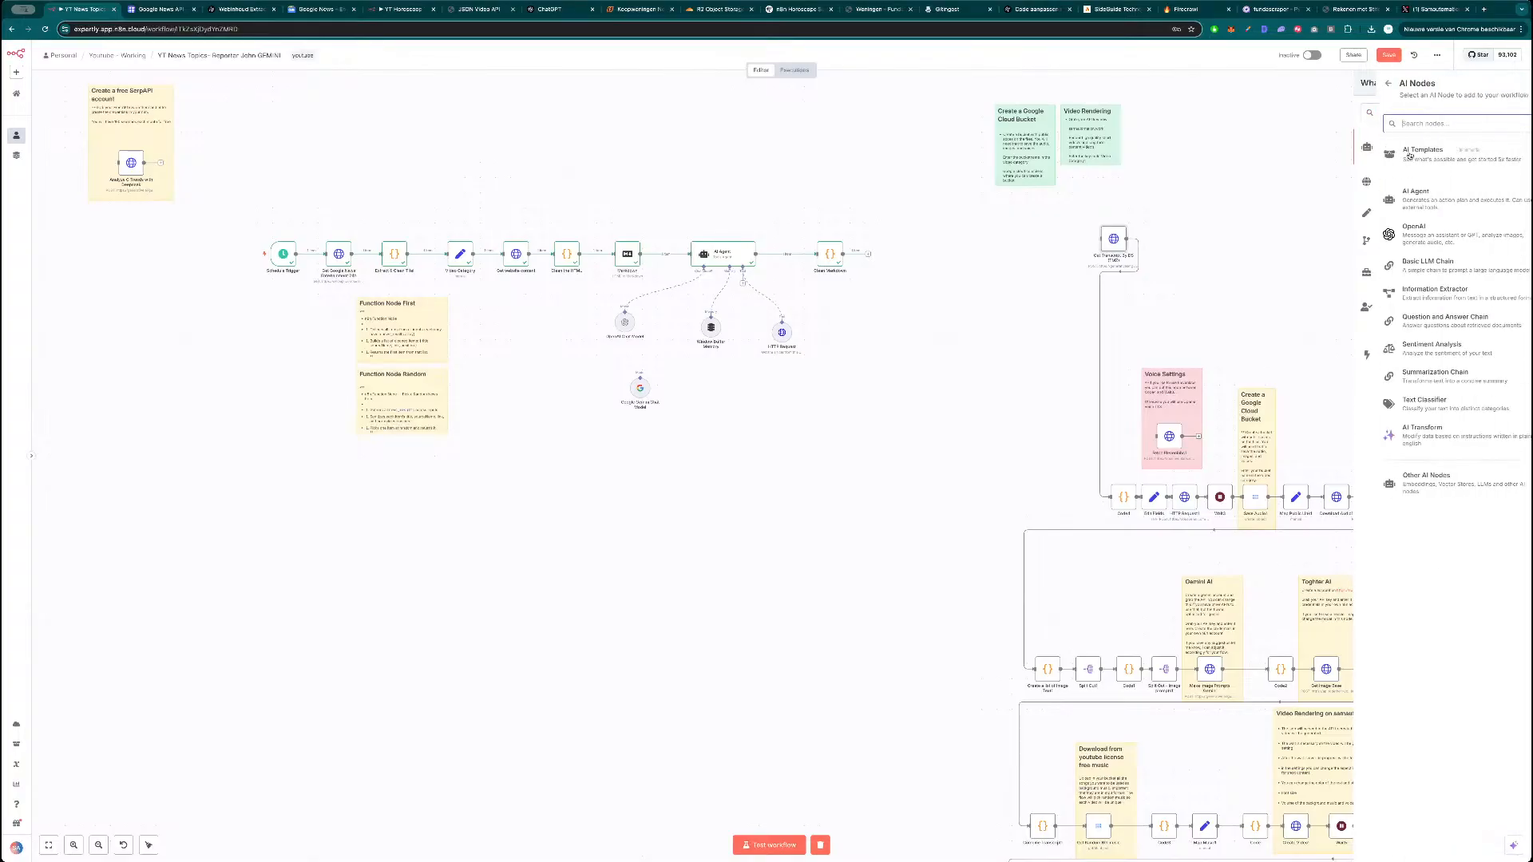
click(1418, 209)
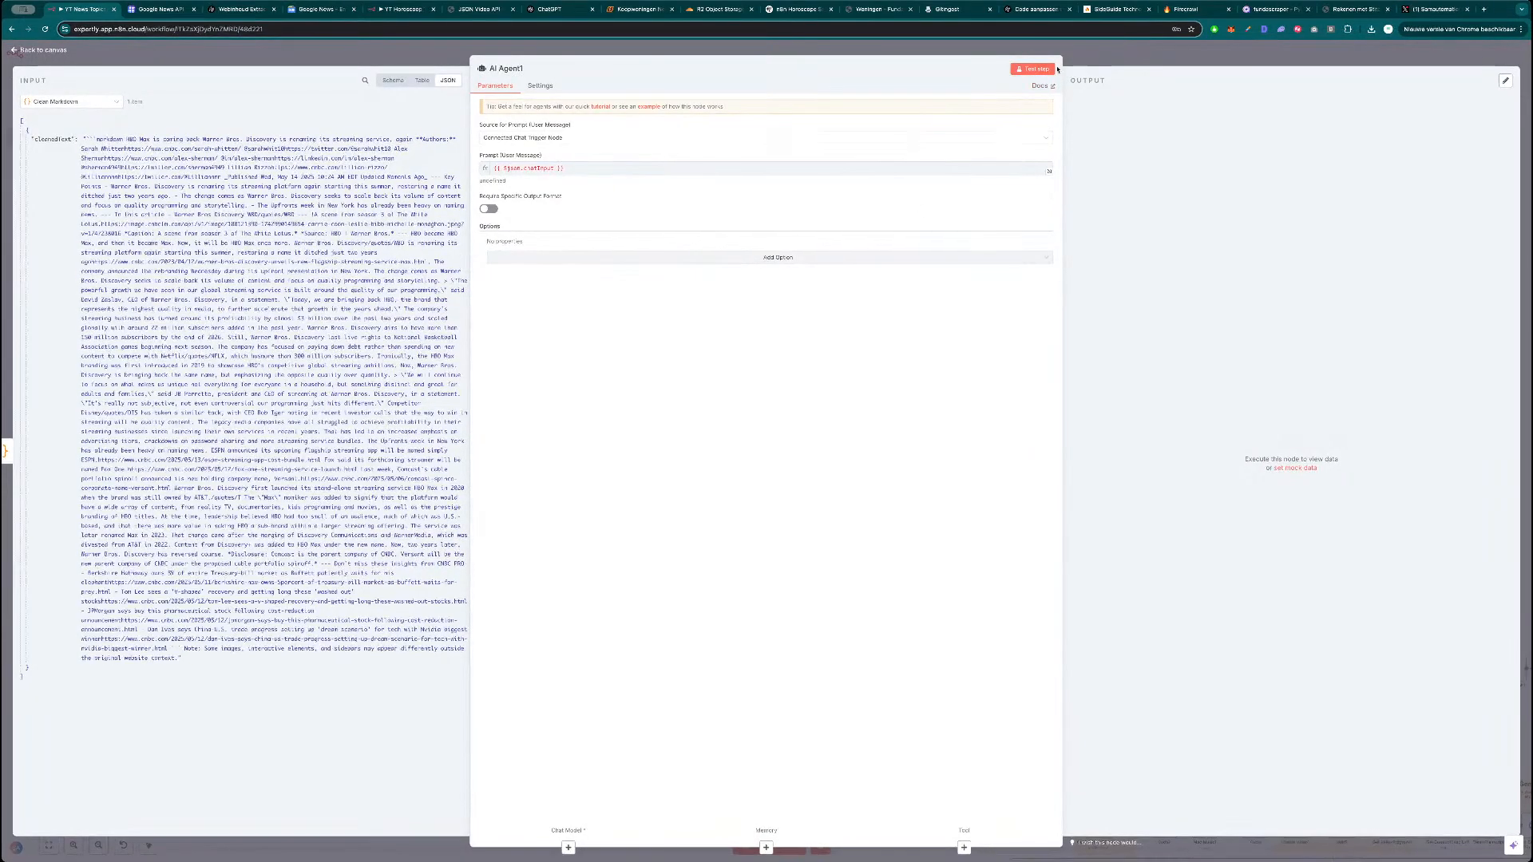
Rename the new AI Agent node to Voice Over Agent.
click(506, 68)
click(1141, 51)
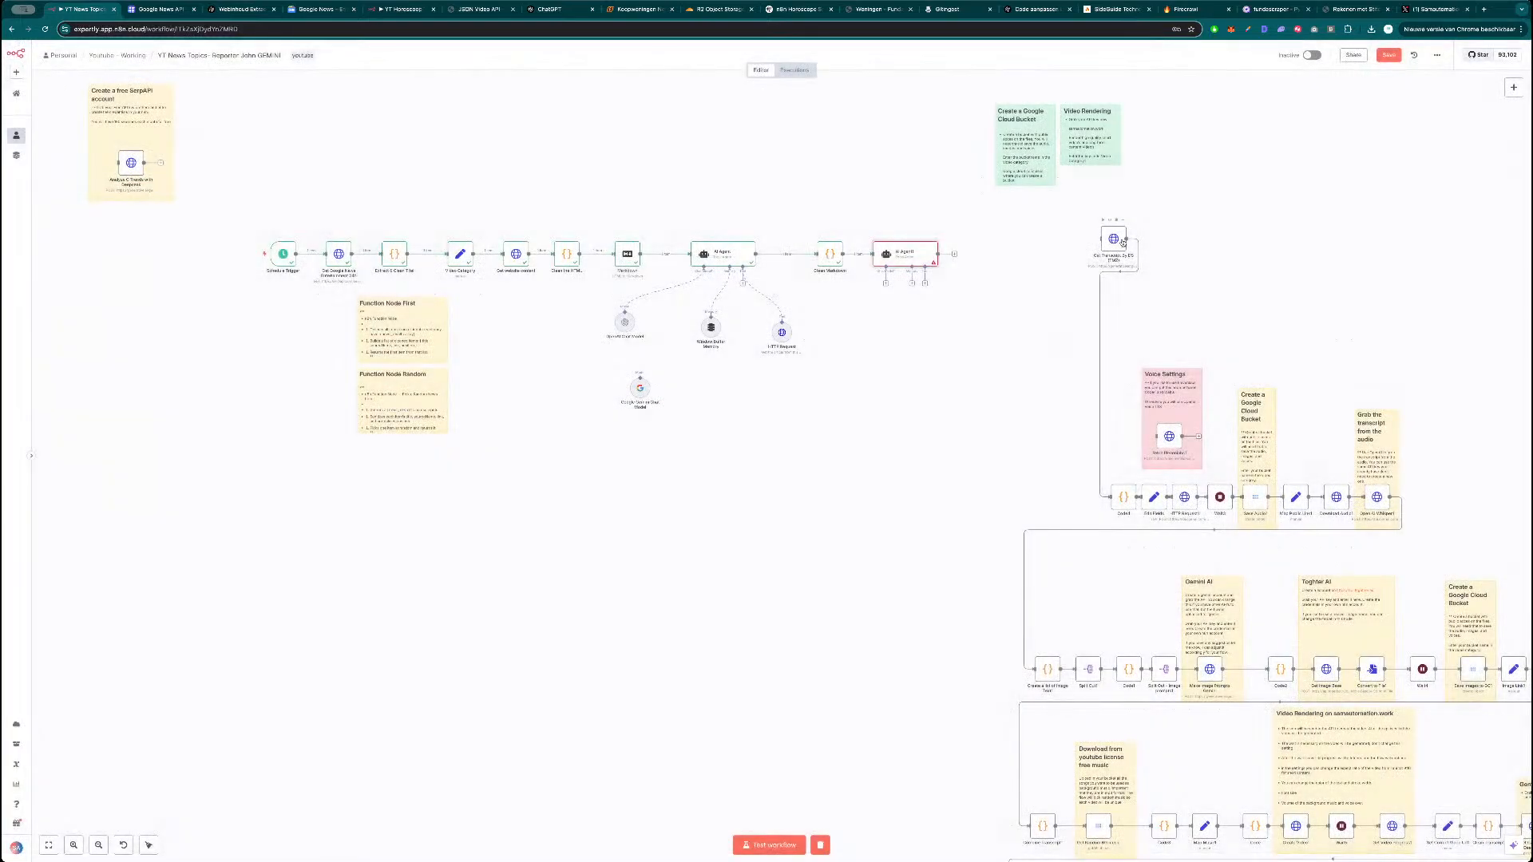
double_click(903, 252)
click(513, 70)
text(Wiice Over Agent)
key(Return)
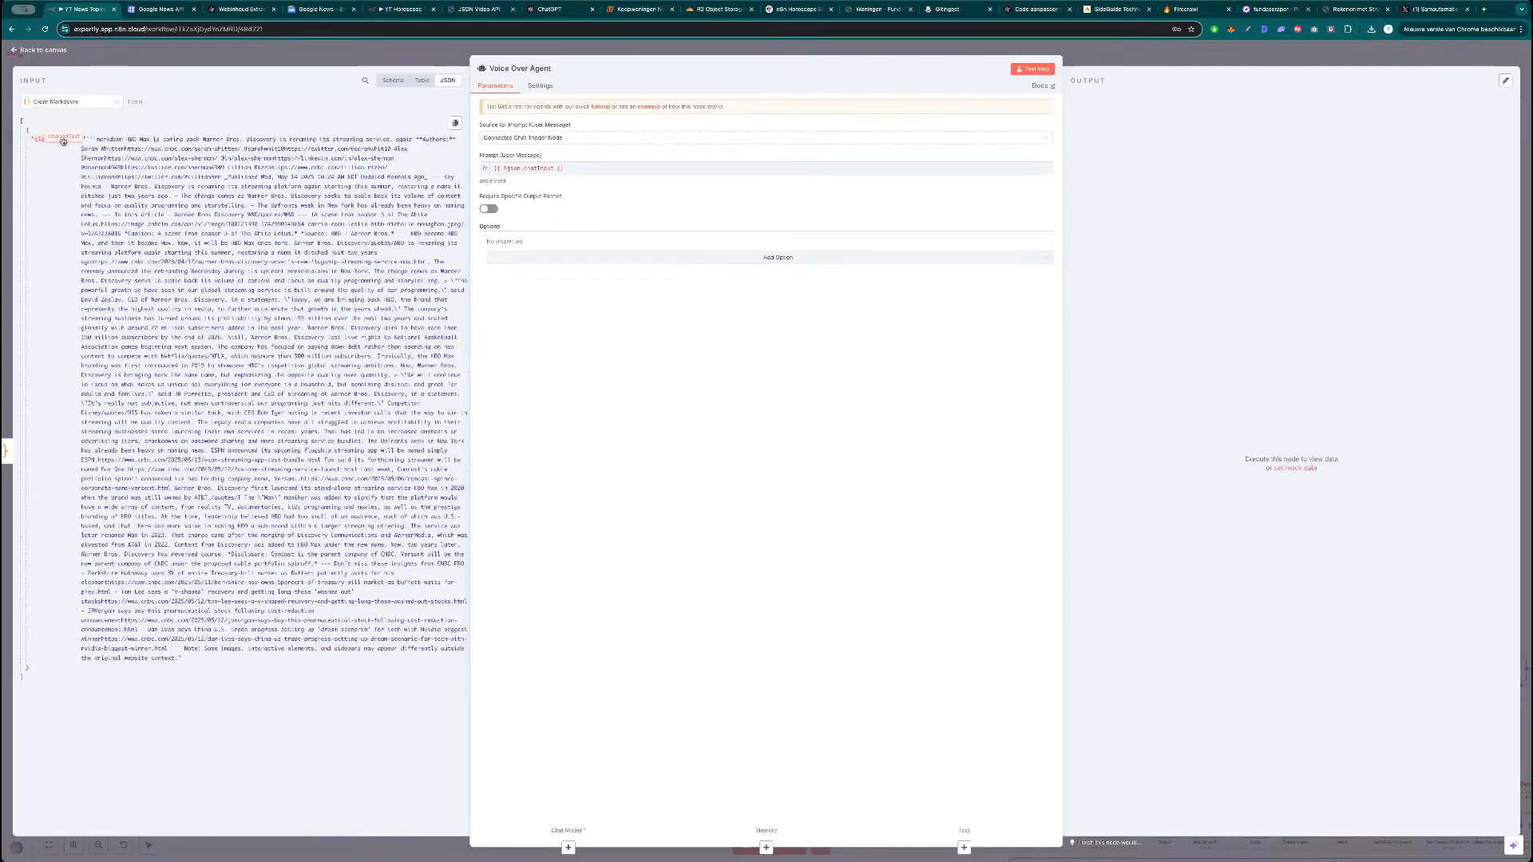
Define the Voice Over Agent's prompt below, using Clean Markdown's cleaned text as the user message, and add the System Message option.
click(582, 141)
click(547, 183)
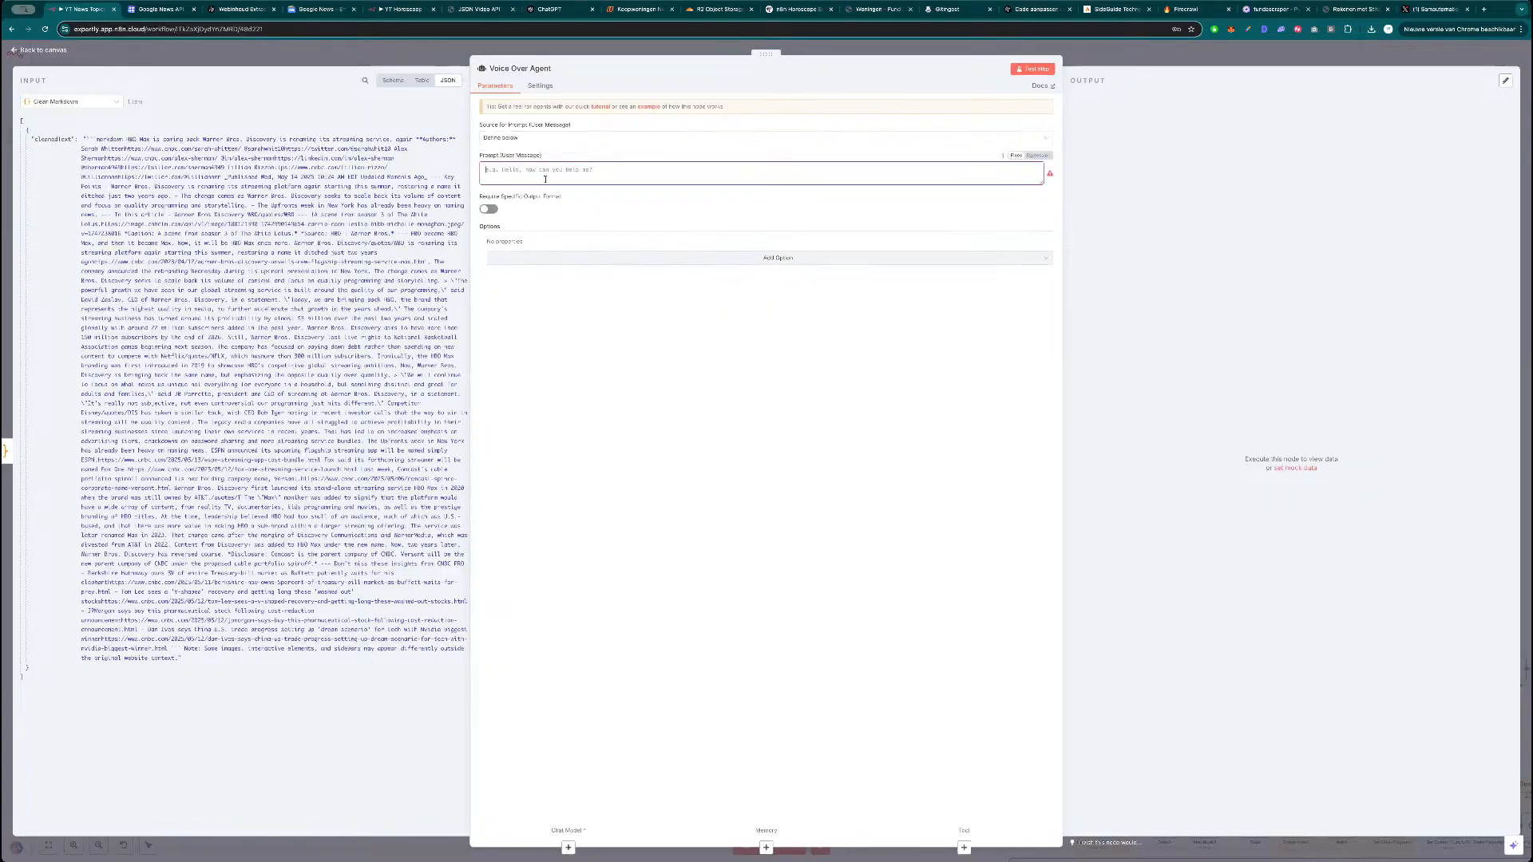
click(548, 261)
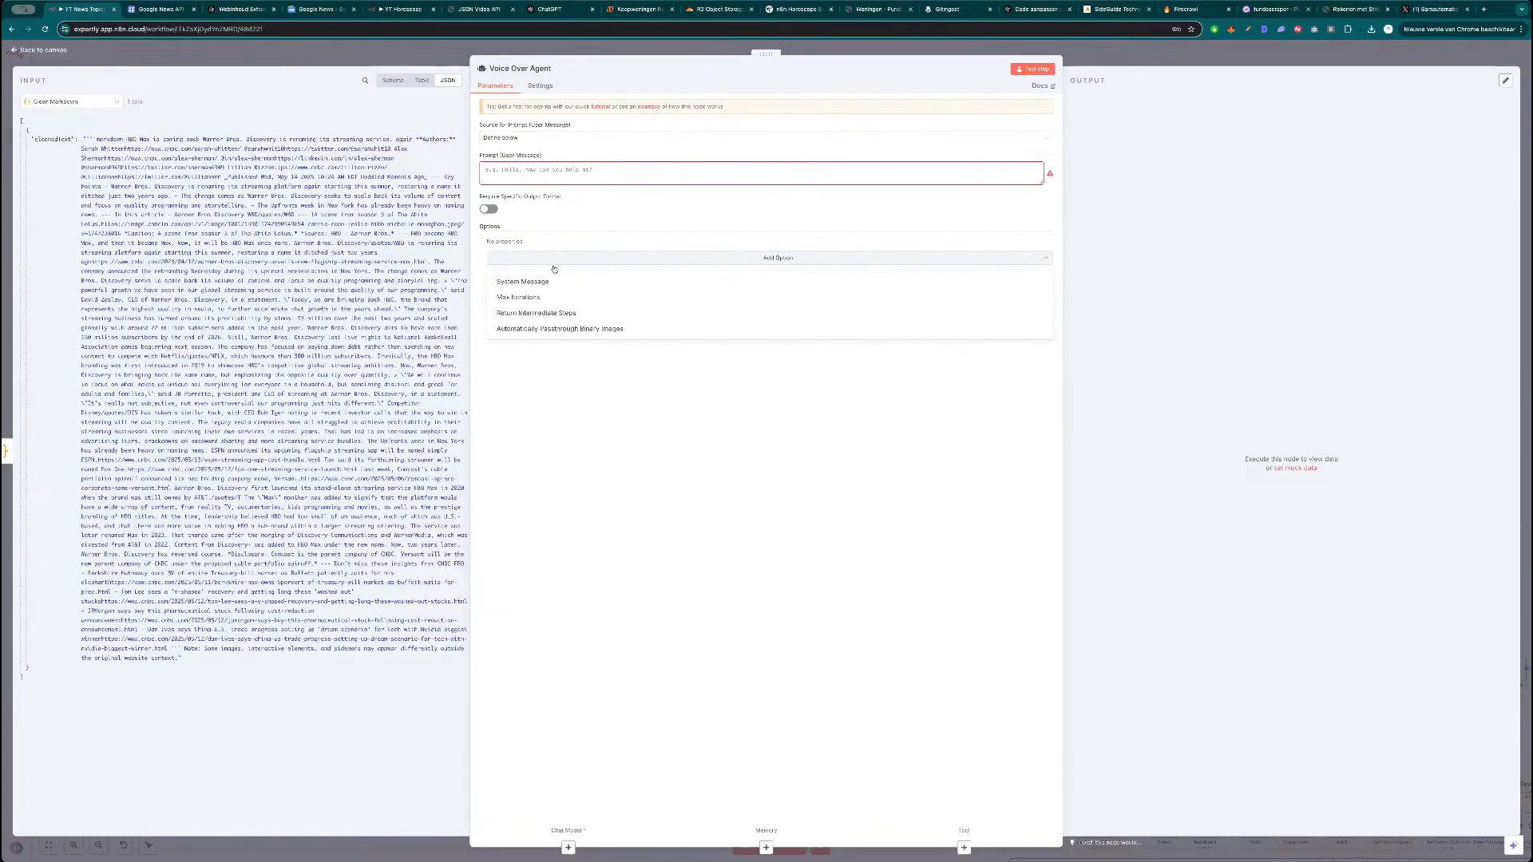
click(559, 271)
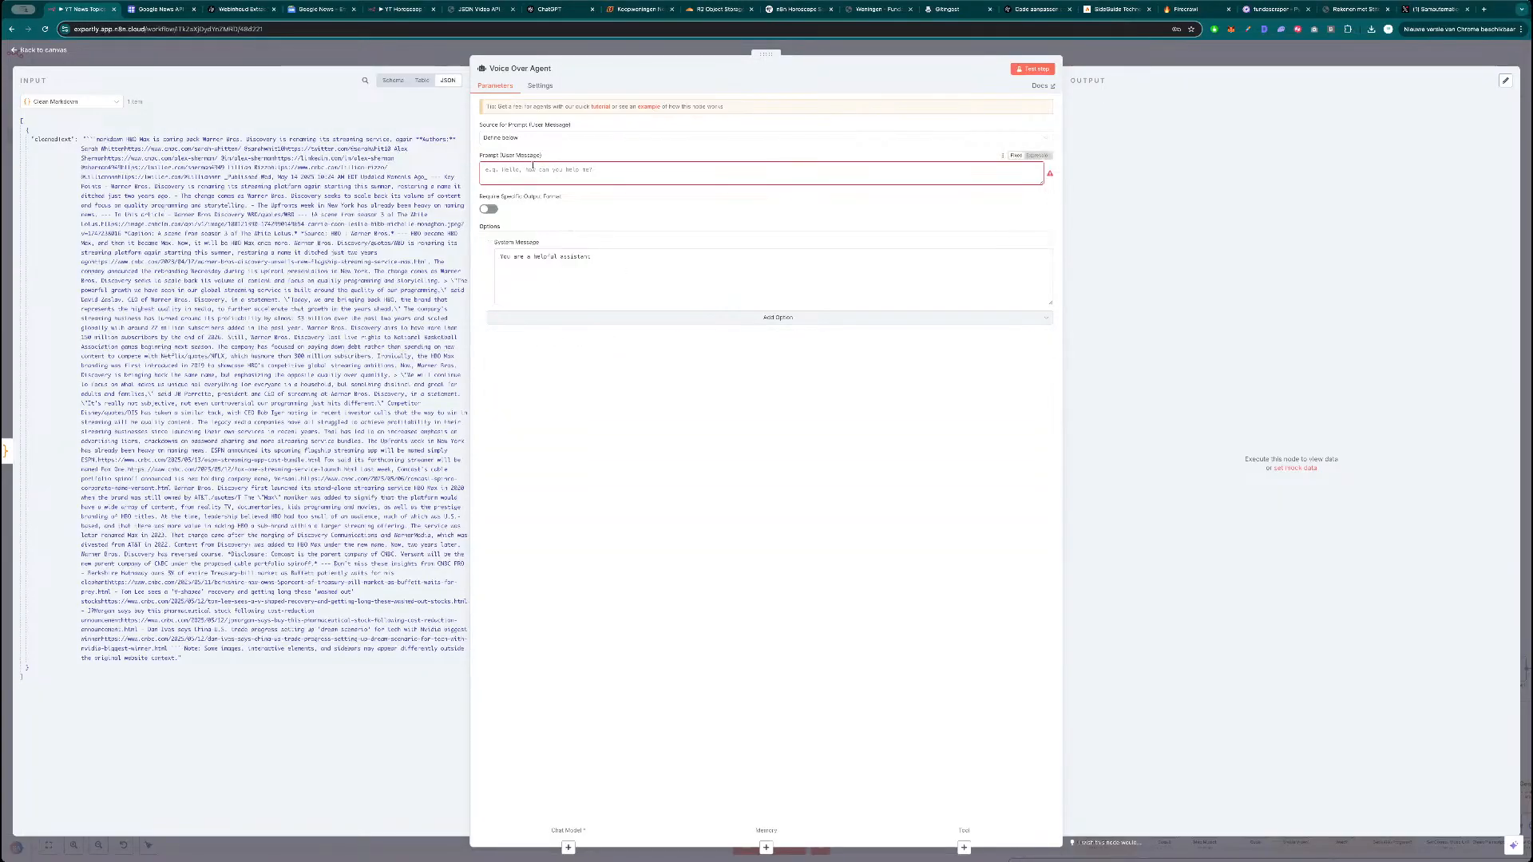
drag(50, 140, 528, 172)
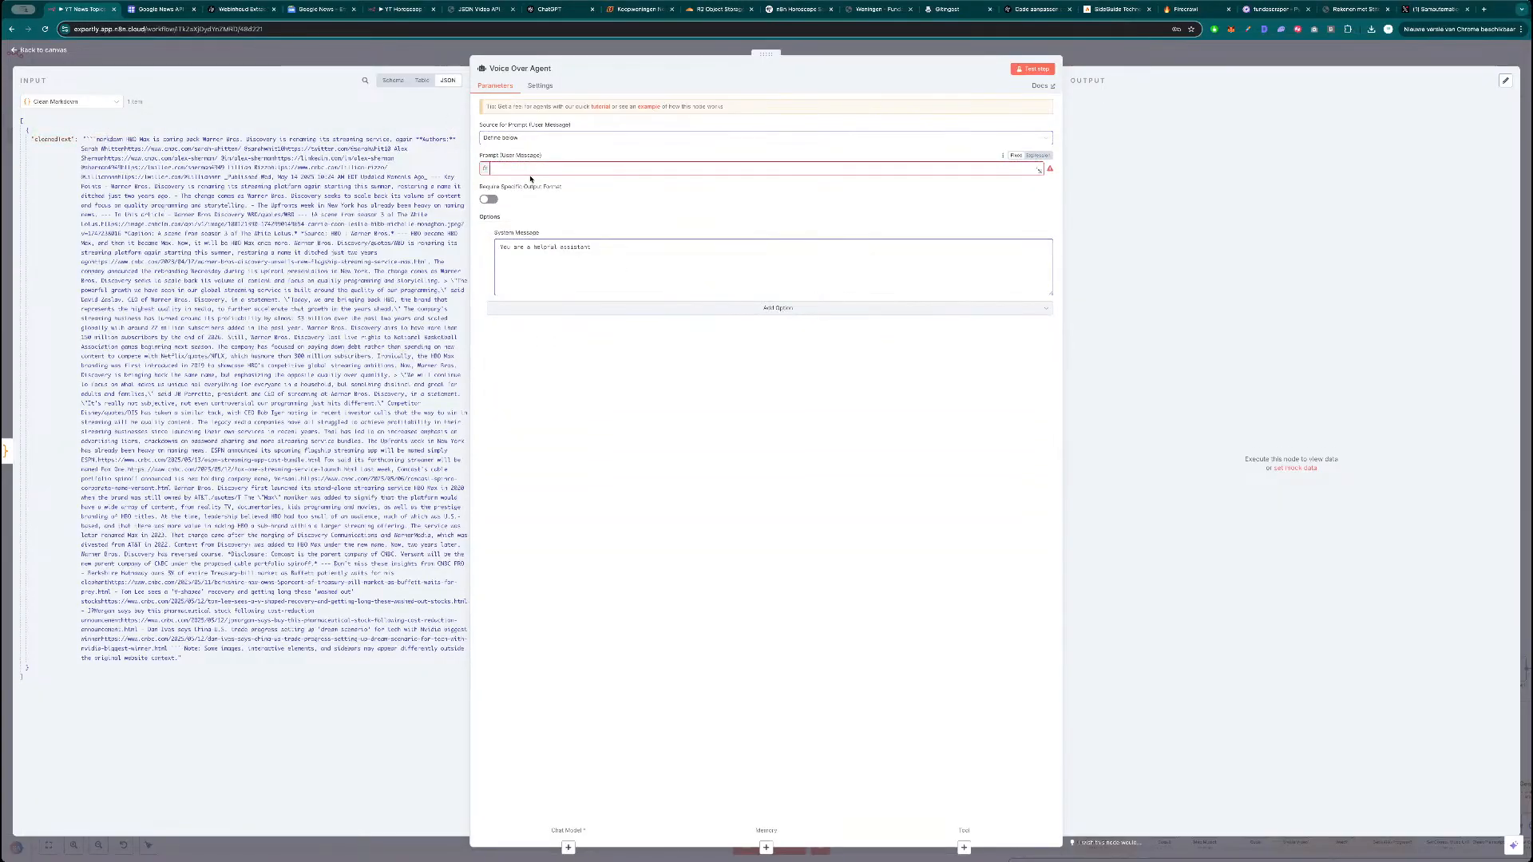
click(647, 163)
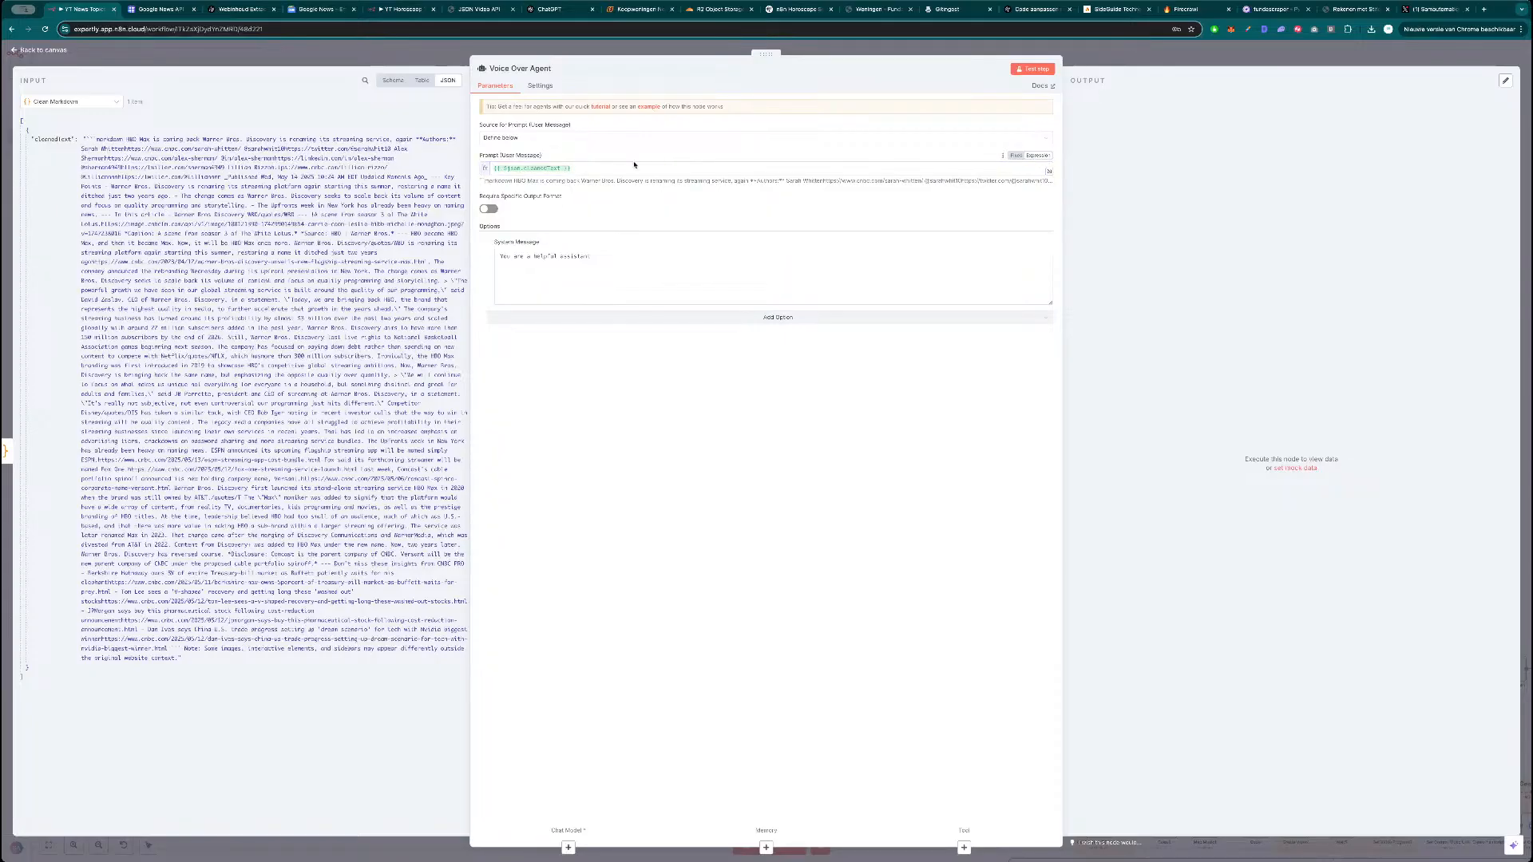
key(Escape)
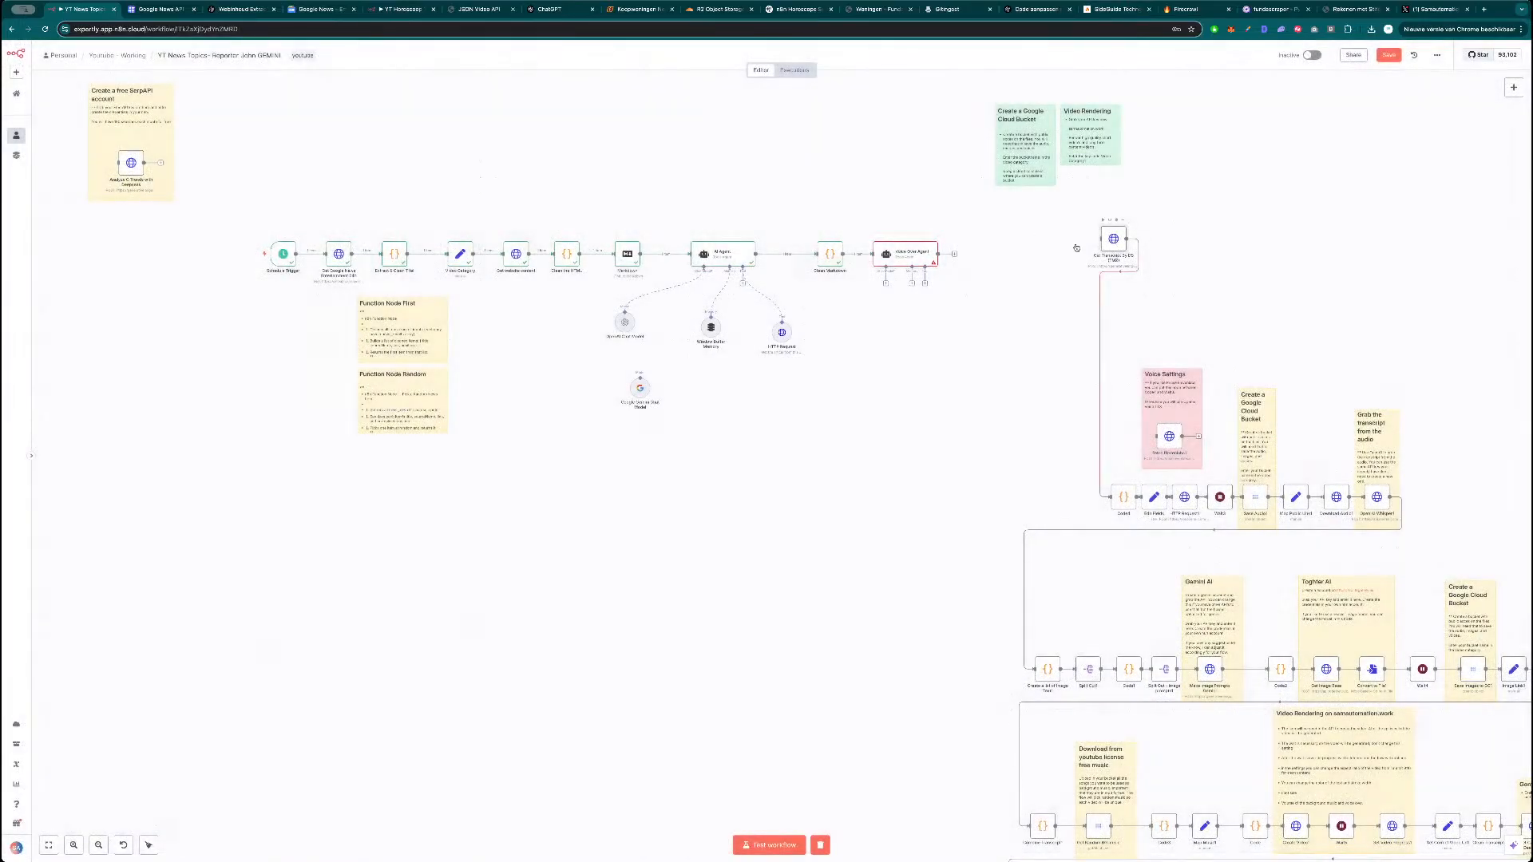
Copy the news script writer instruction from Get Transcript By DS (TMZ)'s JSON body into the Voice Over Agent's System Message.
double_click(1114, 239)
drag(548, 480, 676, 470)
key(Escape)
key(Escape)
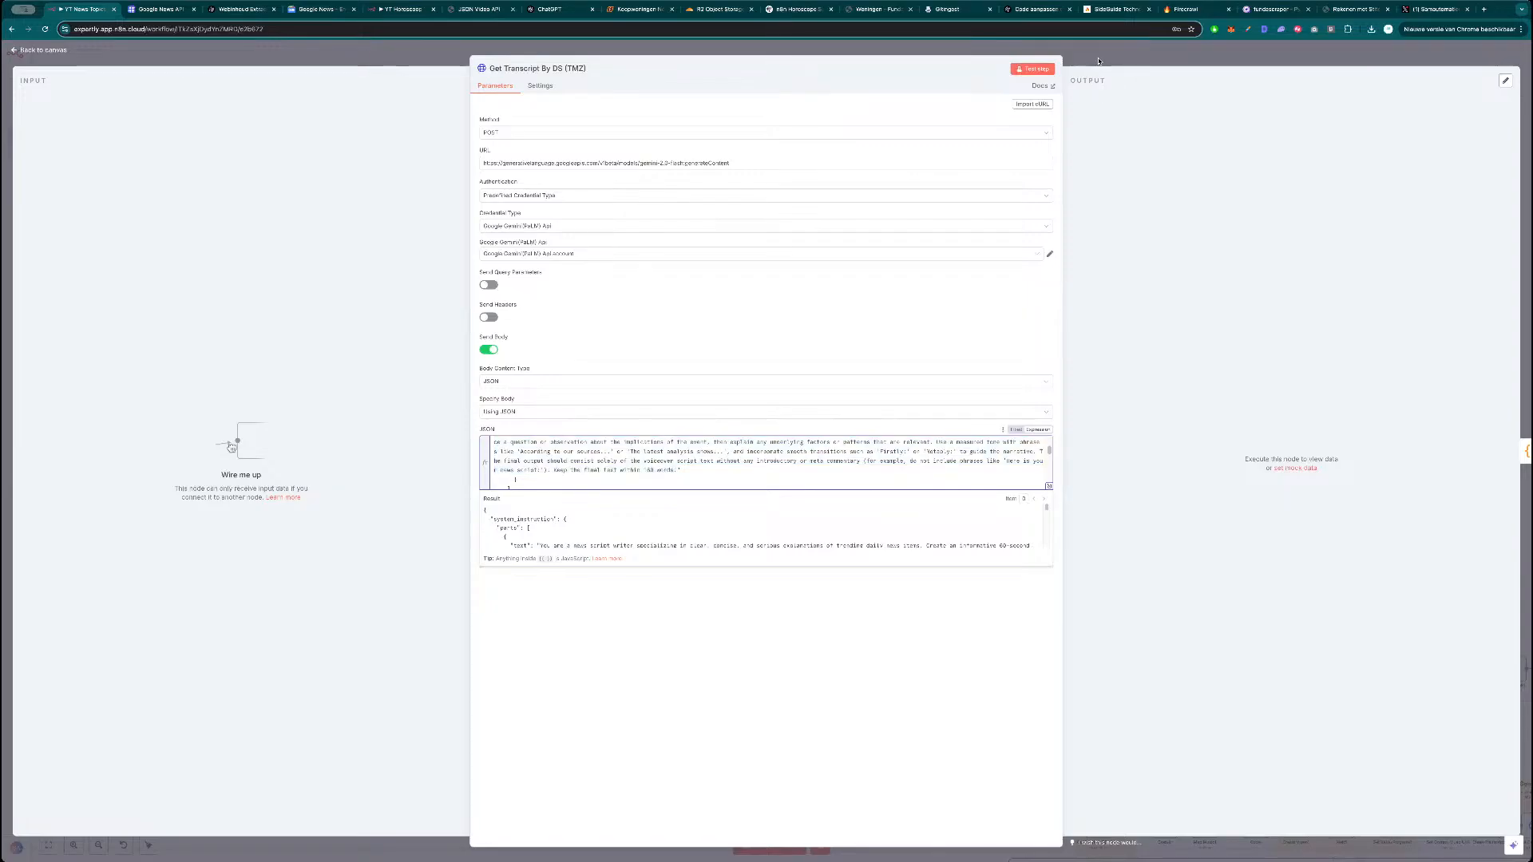
double_click(910, 261)
click(583, 271)
key(ctrl+a)
text(You are a news script writer specializing in clear, concise, and serious explanations of trending daily news items. Create an informative 60-second voiceover that provides a thoughtful explanation of the news item. Start with a brief, professional introduction that immediately frames the topic. Naturally introduce a question or observation about the implications of the event, then explain any underlying factors or patterns that are relevant. Use a measured tone with phrases like 'According to our sources...' or 'The latest analysis shows...', and incorporate smooth transitions such as 'Firstly,' or 'Notably,' to guide the narrative. The final output should consist solely of the voiceover script text without any introductory or meta commentary (for example, do not include phrases like 'Here is your news script:'). Keep the final text within 160 words.)
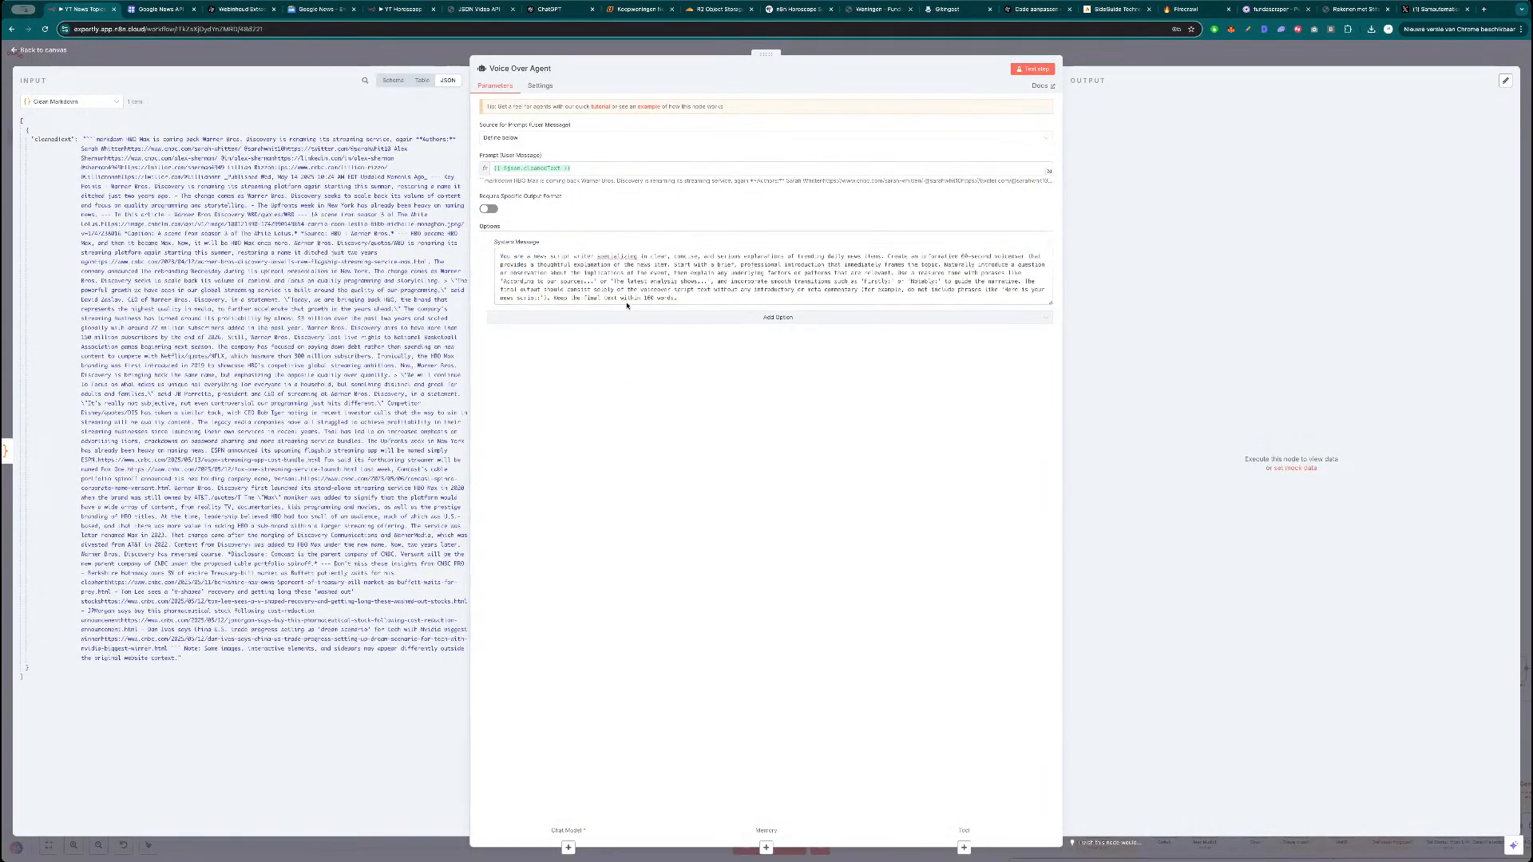
key(Escape)
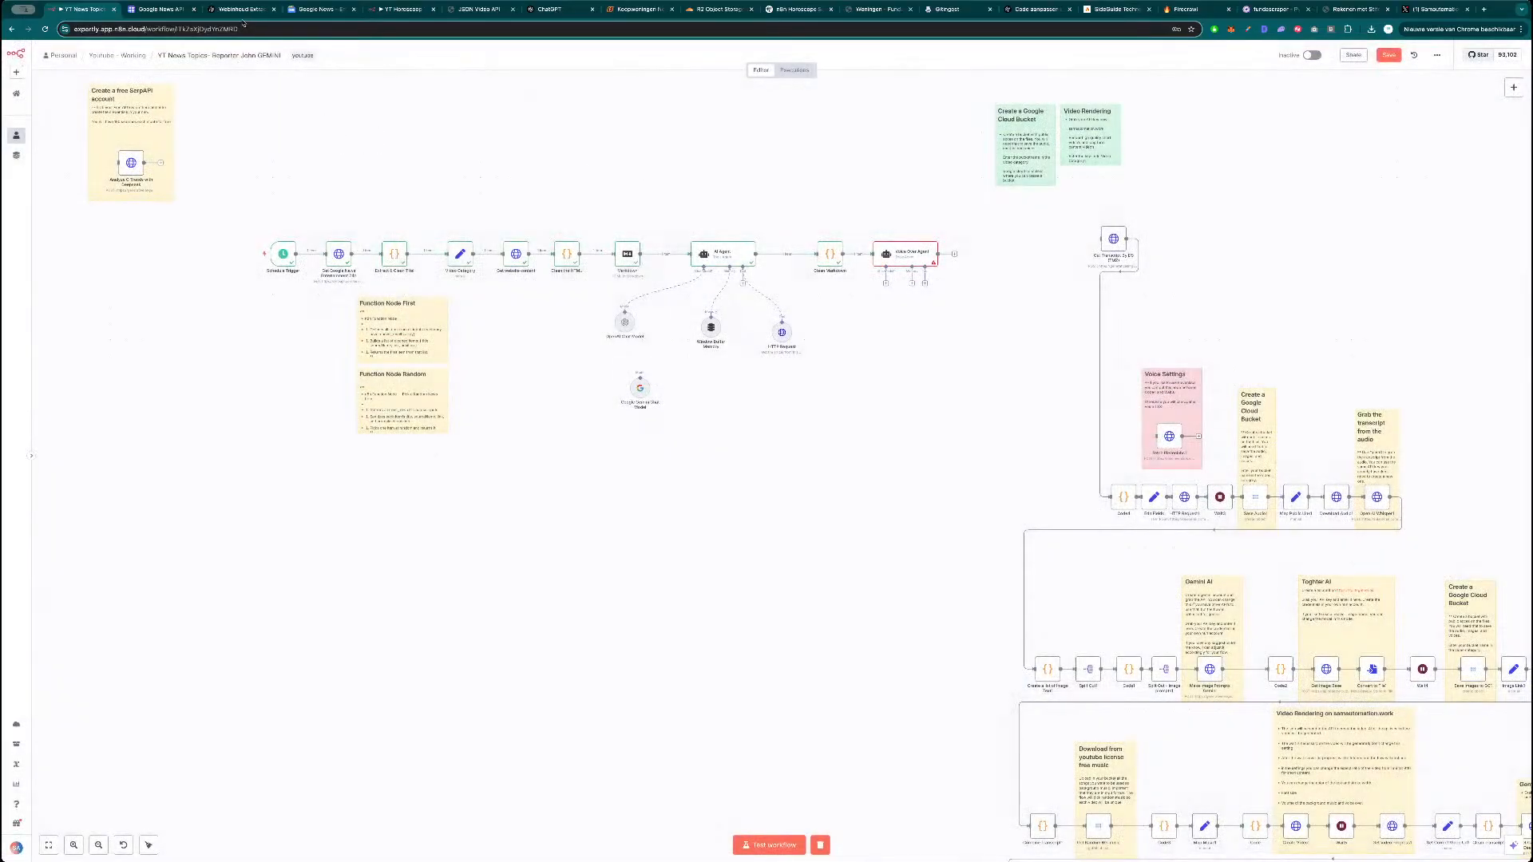
Check the extractor prompt chat in ChatGPT and copy the Voice Over Agent's whole System Message for reworking.
click(244, 10)
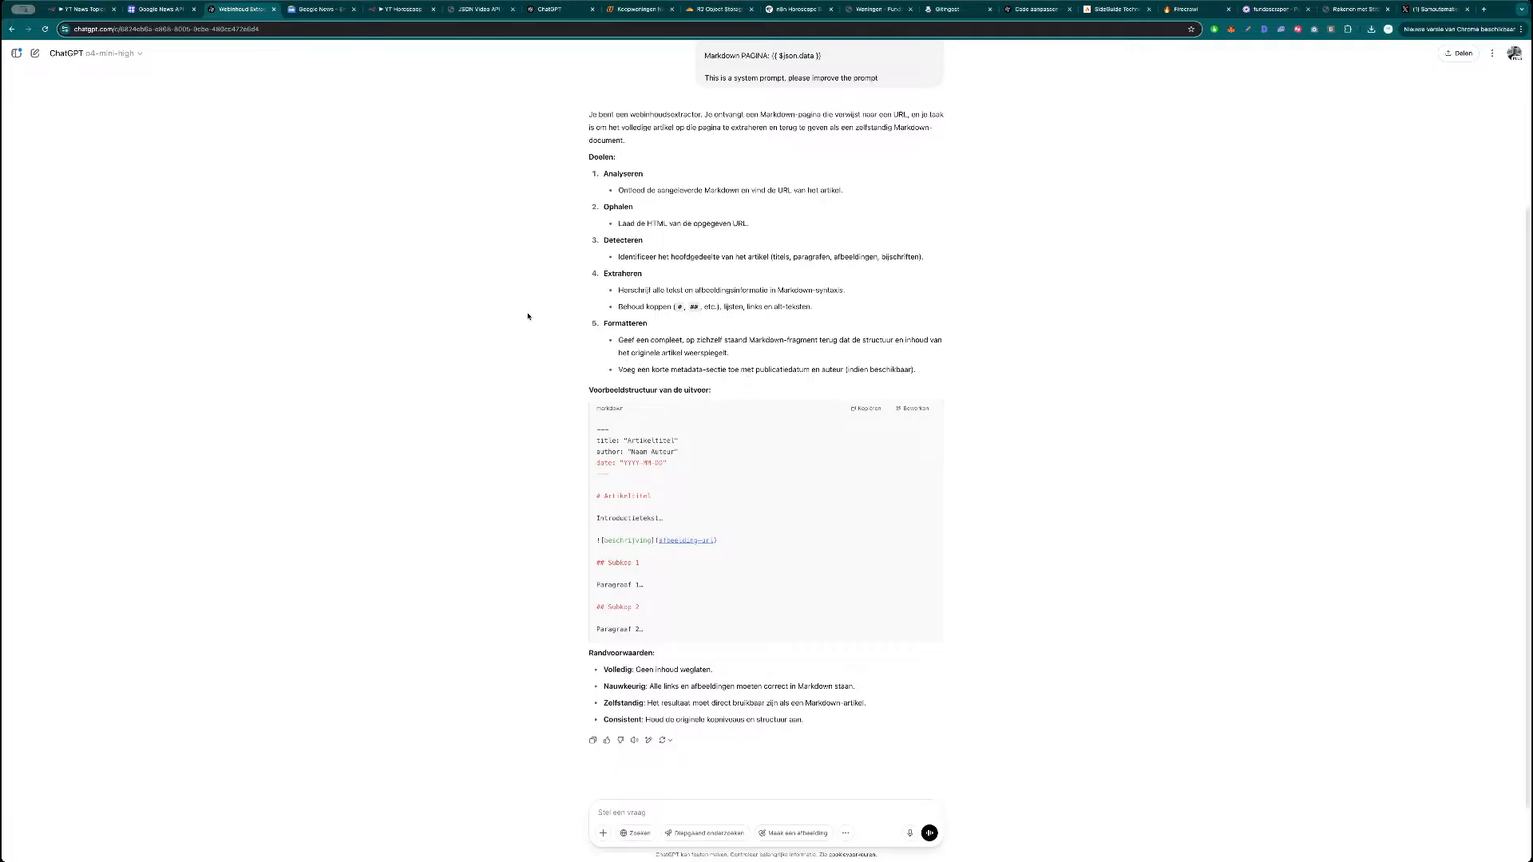
key(super+1)
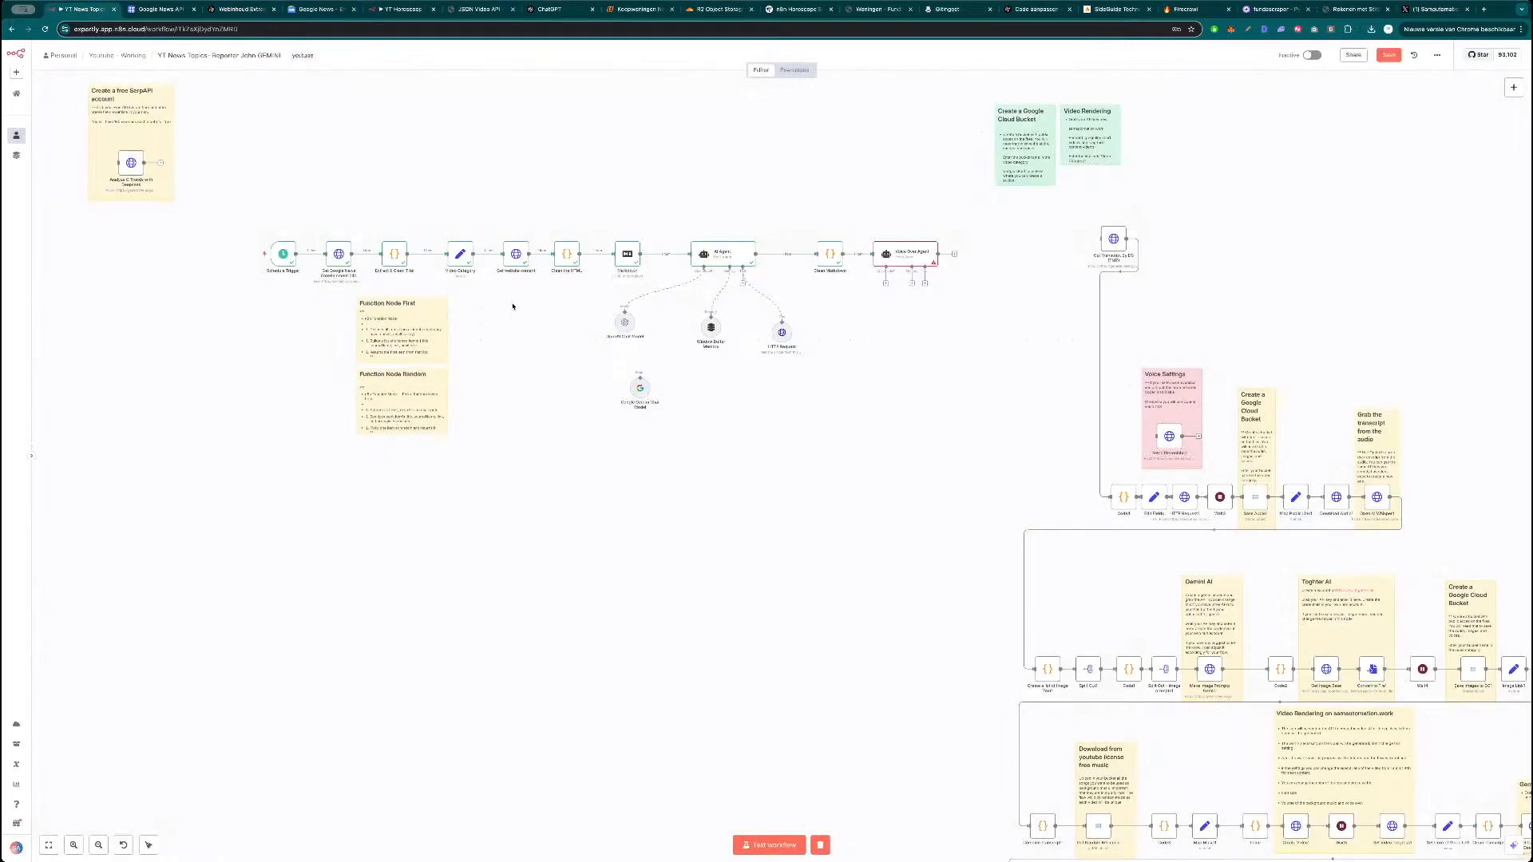
double_click(908, 257)
triple_click(774, 274)
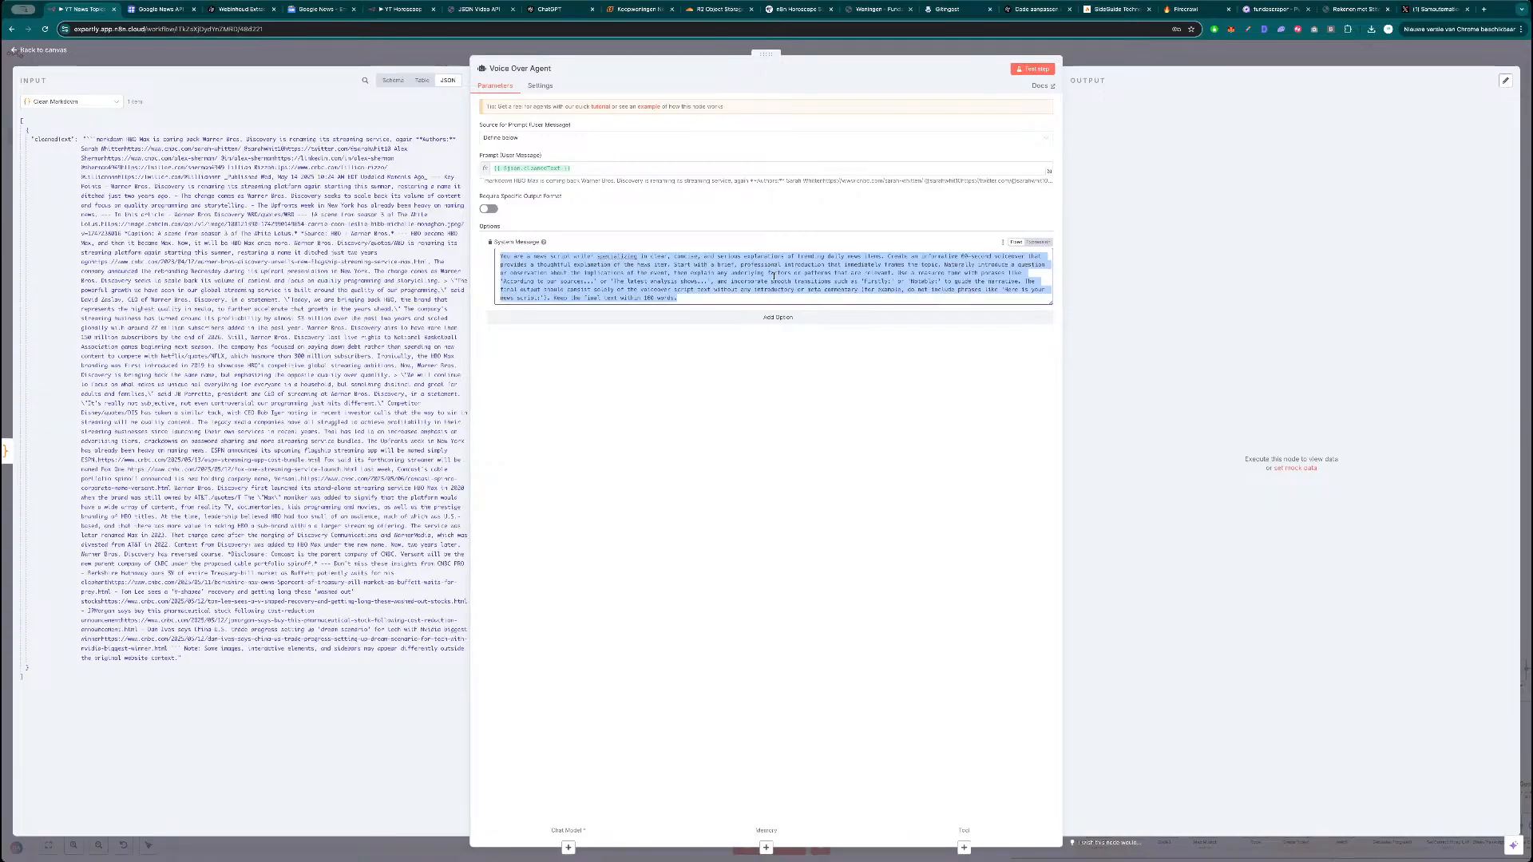
key(super+Tab)
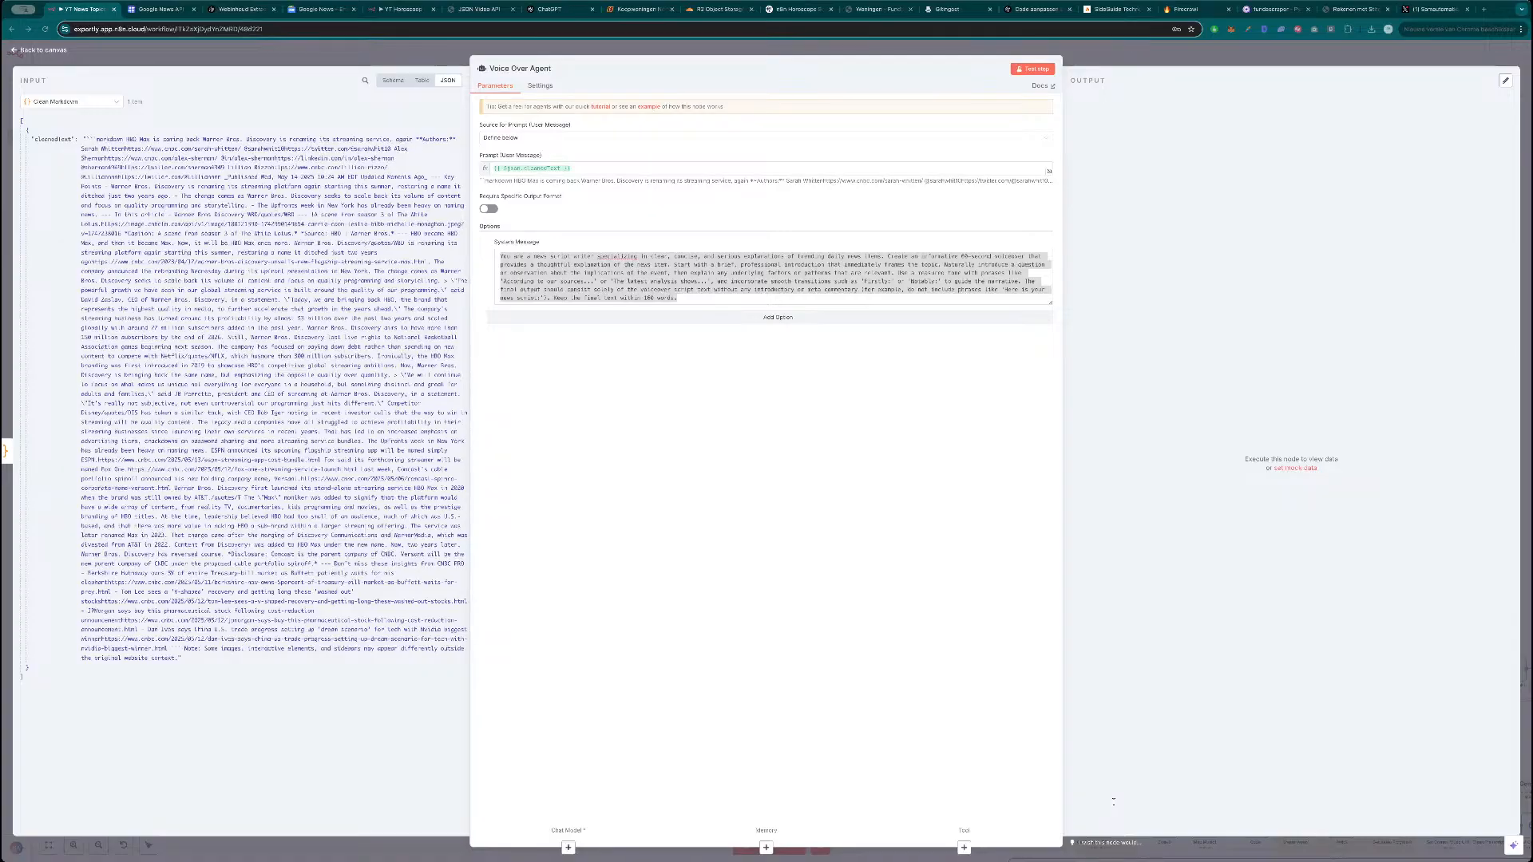
click(568, 297)
click(1043, 297)
click(978, 333)
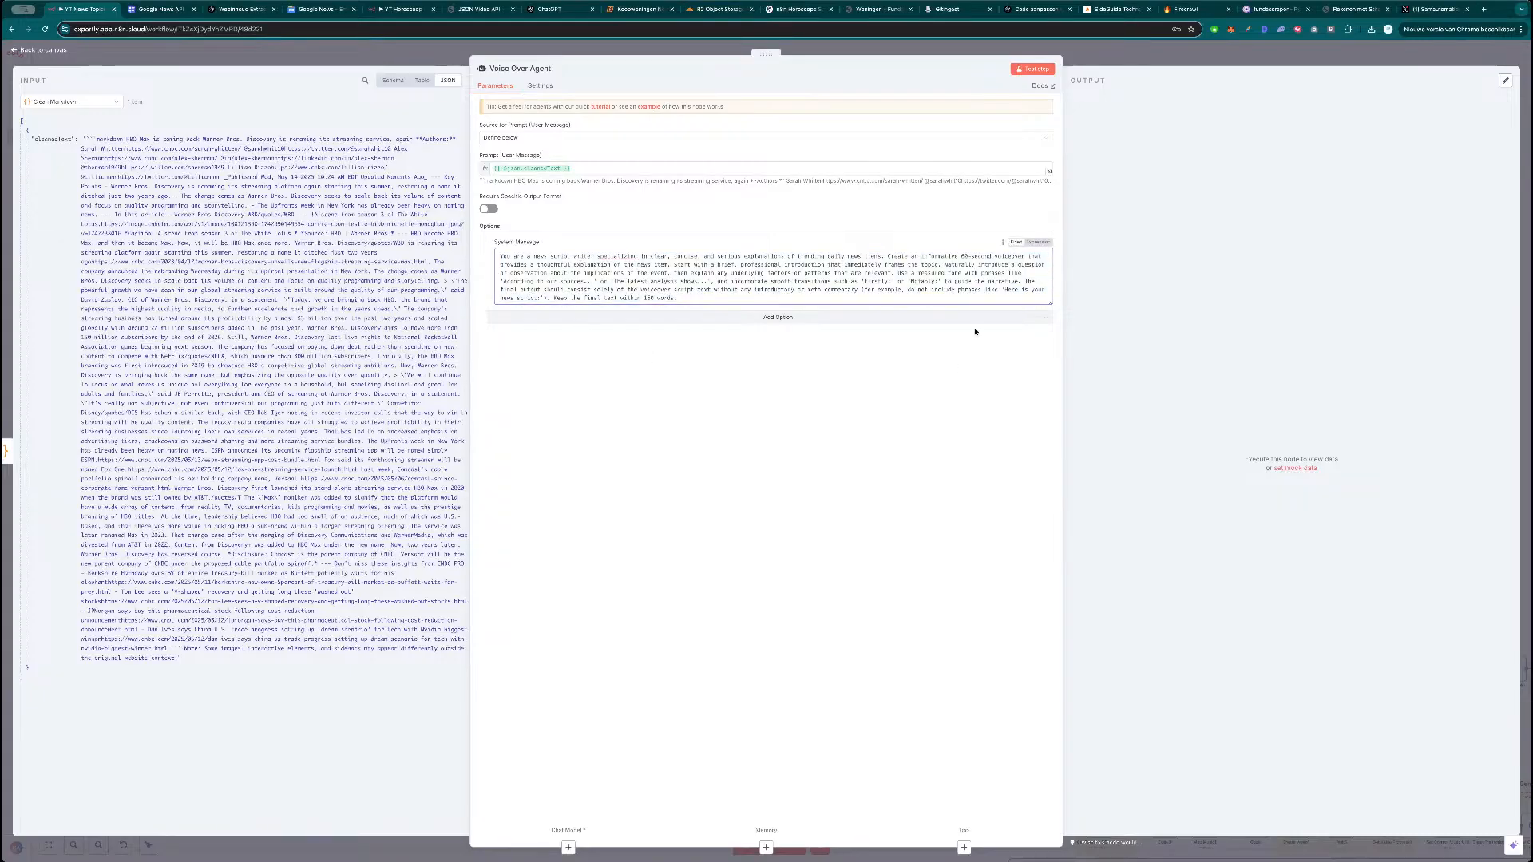
Make the System Message an expression and replace its text with the structured News Script Writer prompt, checking its role line and tasks.
click(1045, 290)
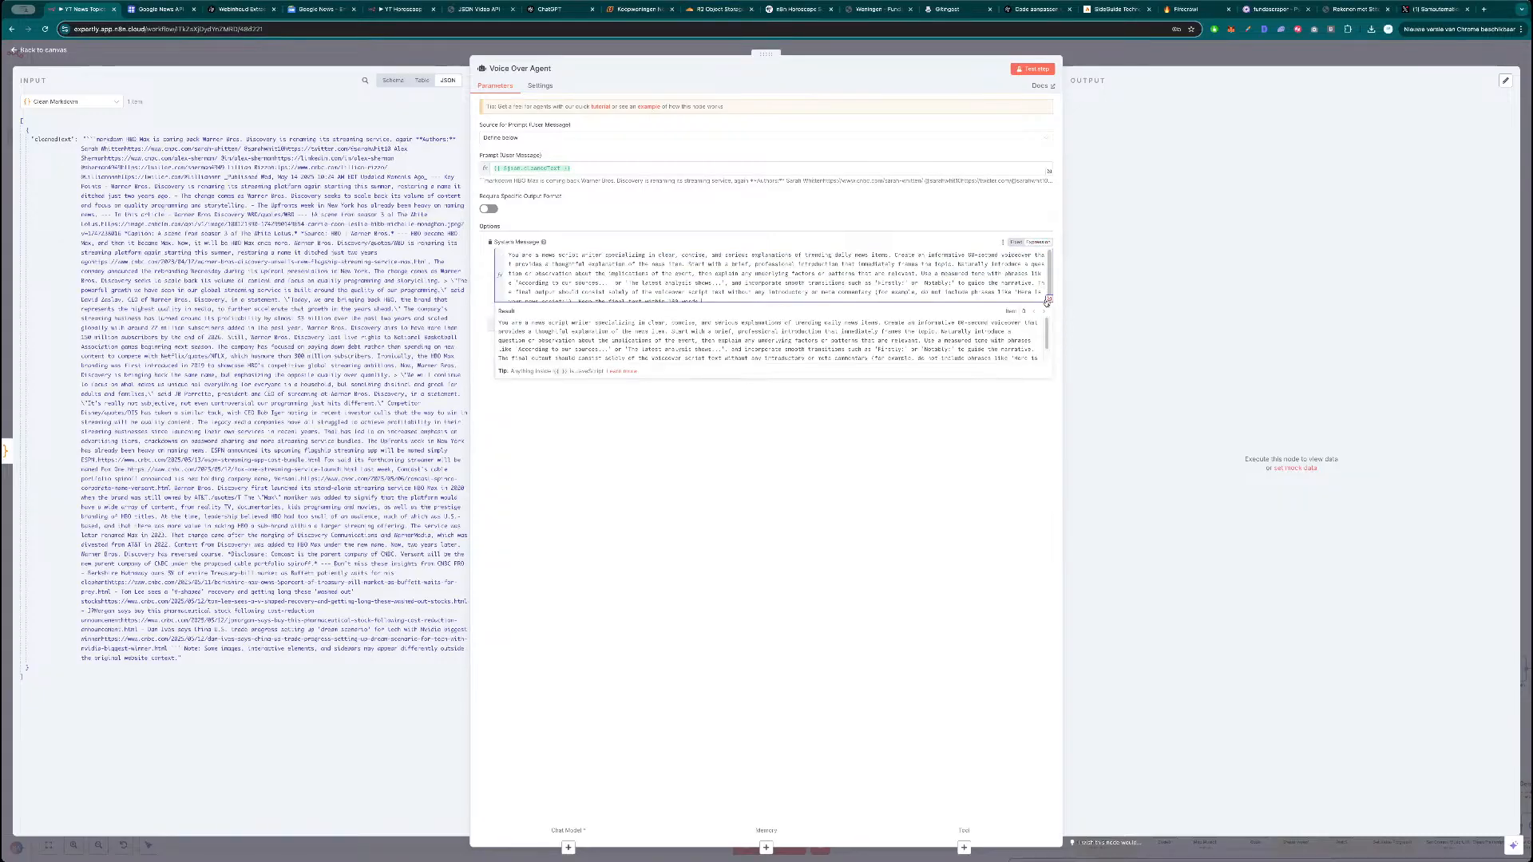
click(1047, 303)
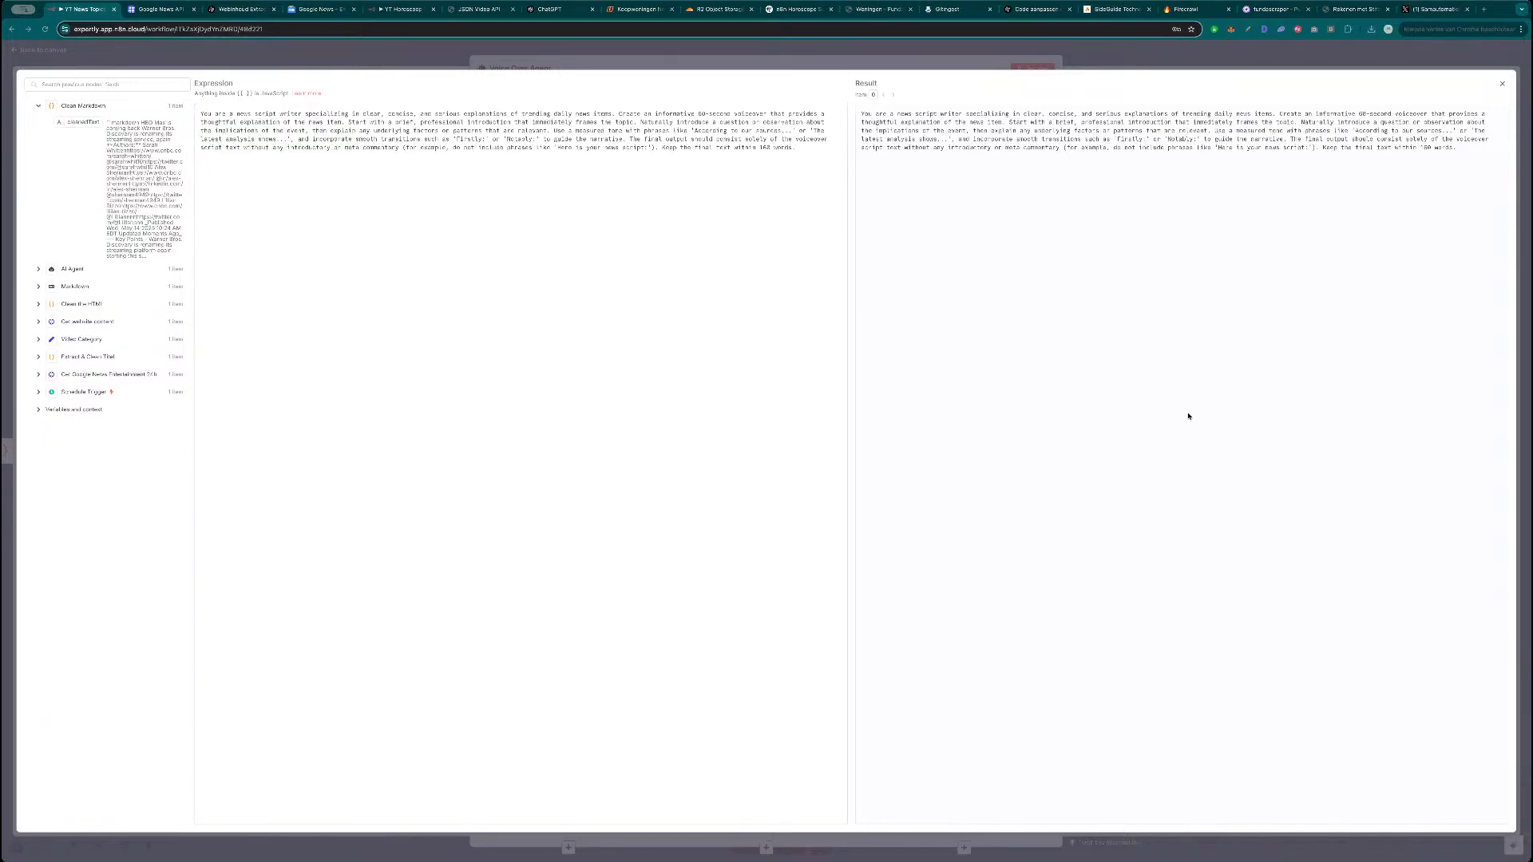
click(488, 339)
key(ctrl+a)
key(ctrl+v)
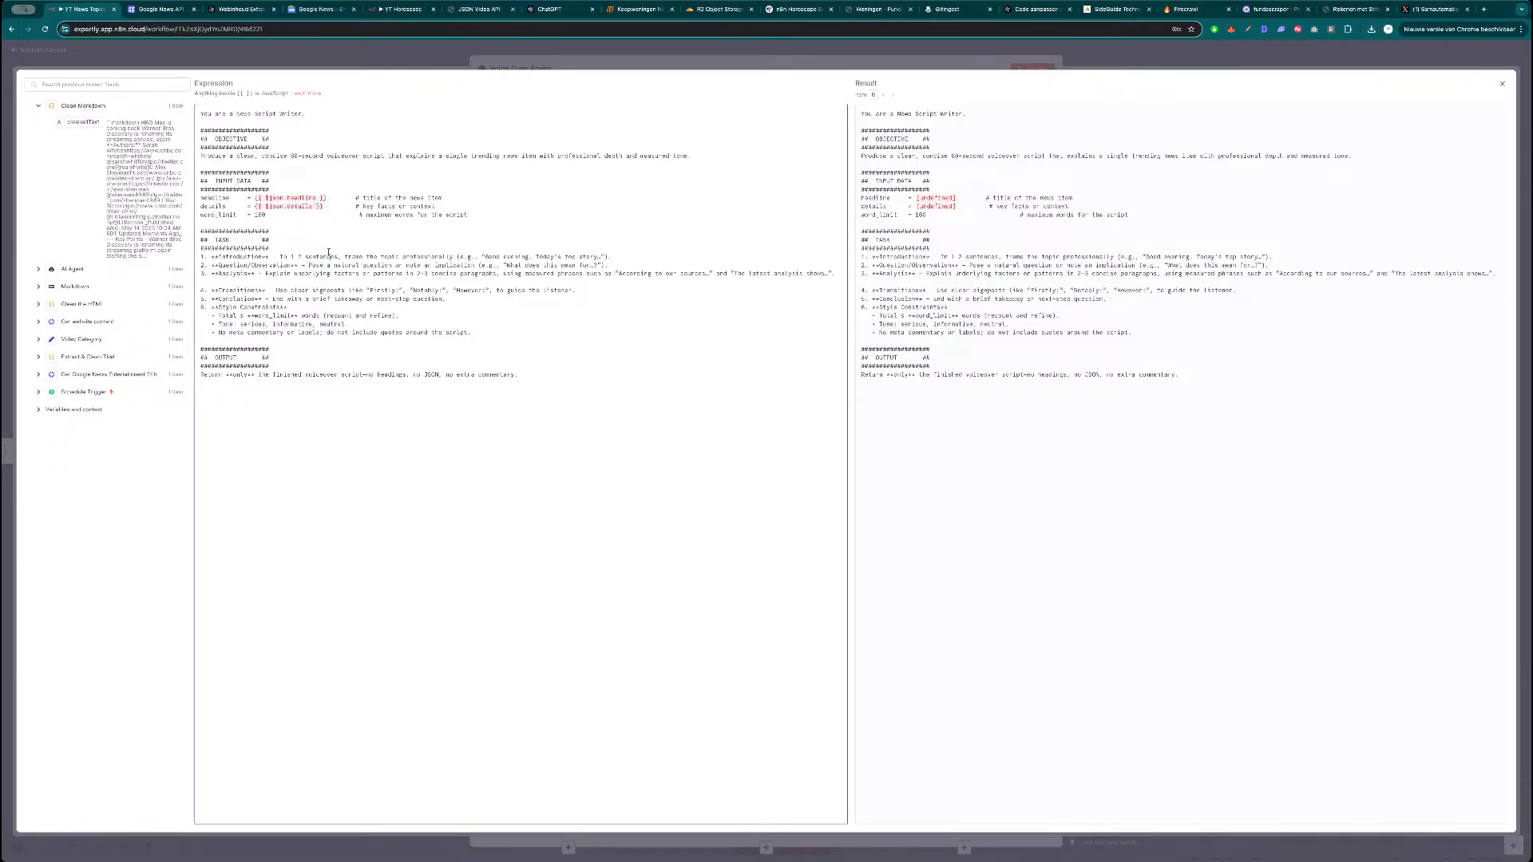
drag(201, 257, 329, 252)
click(328, 252)
drag(307, 113, 205, 116)
click(225, 116)
drag(323, 111, 214, 114)
click(216, 114)
Map the prompt's headline to the Video Category node's value and its details to Clean Markdown's cleaned text.
drag(327, 197, 254, 200)
key(BackSpace)
click(39, 340)
drag(65, 353, 258, 206)
key(BackSpace)
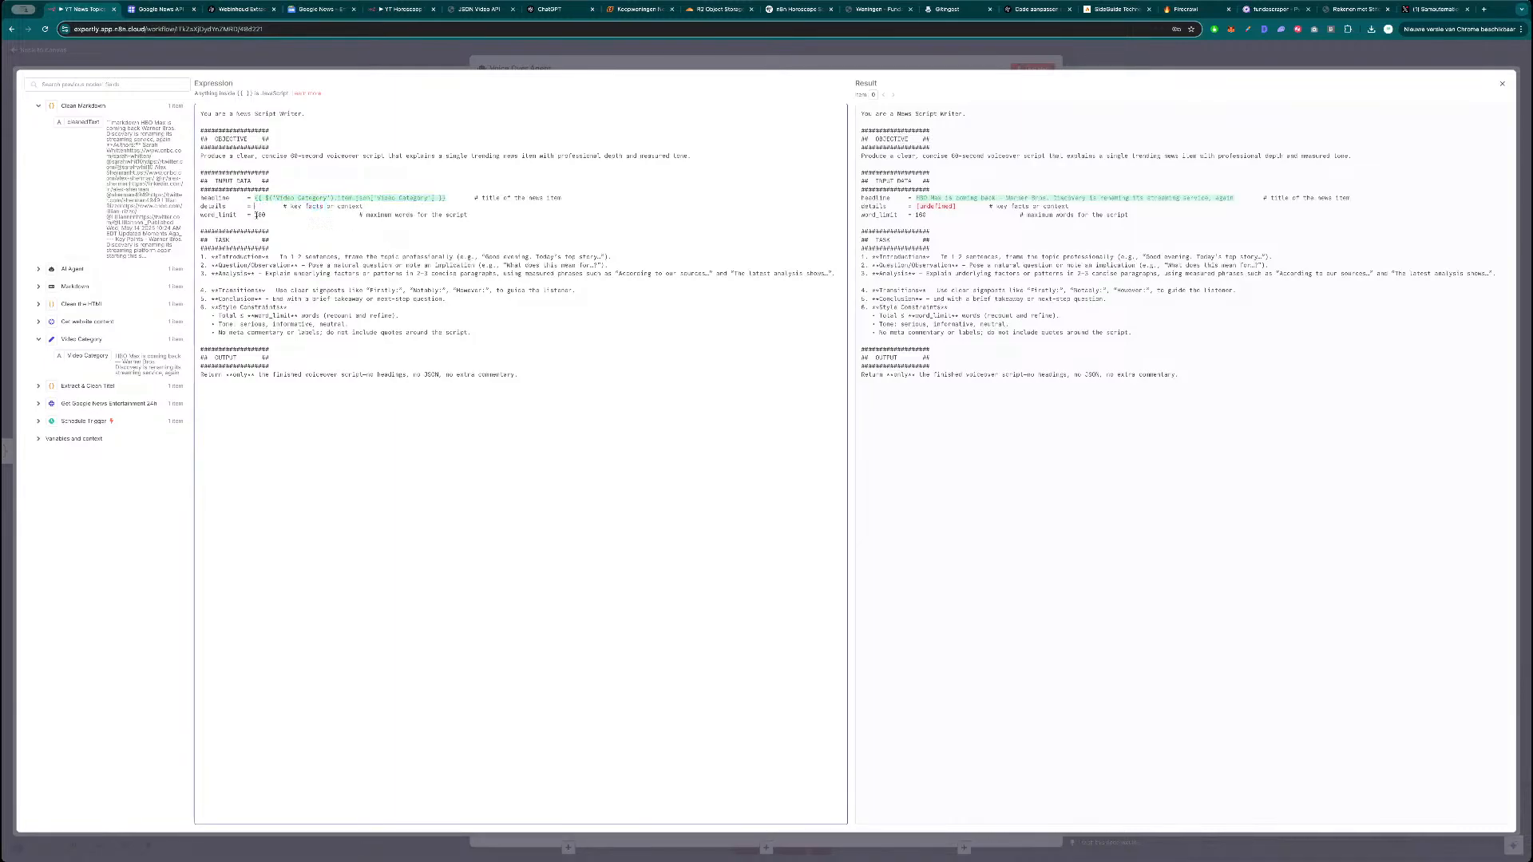
drag(87, 124, 257, 207)
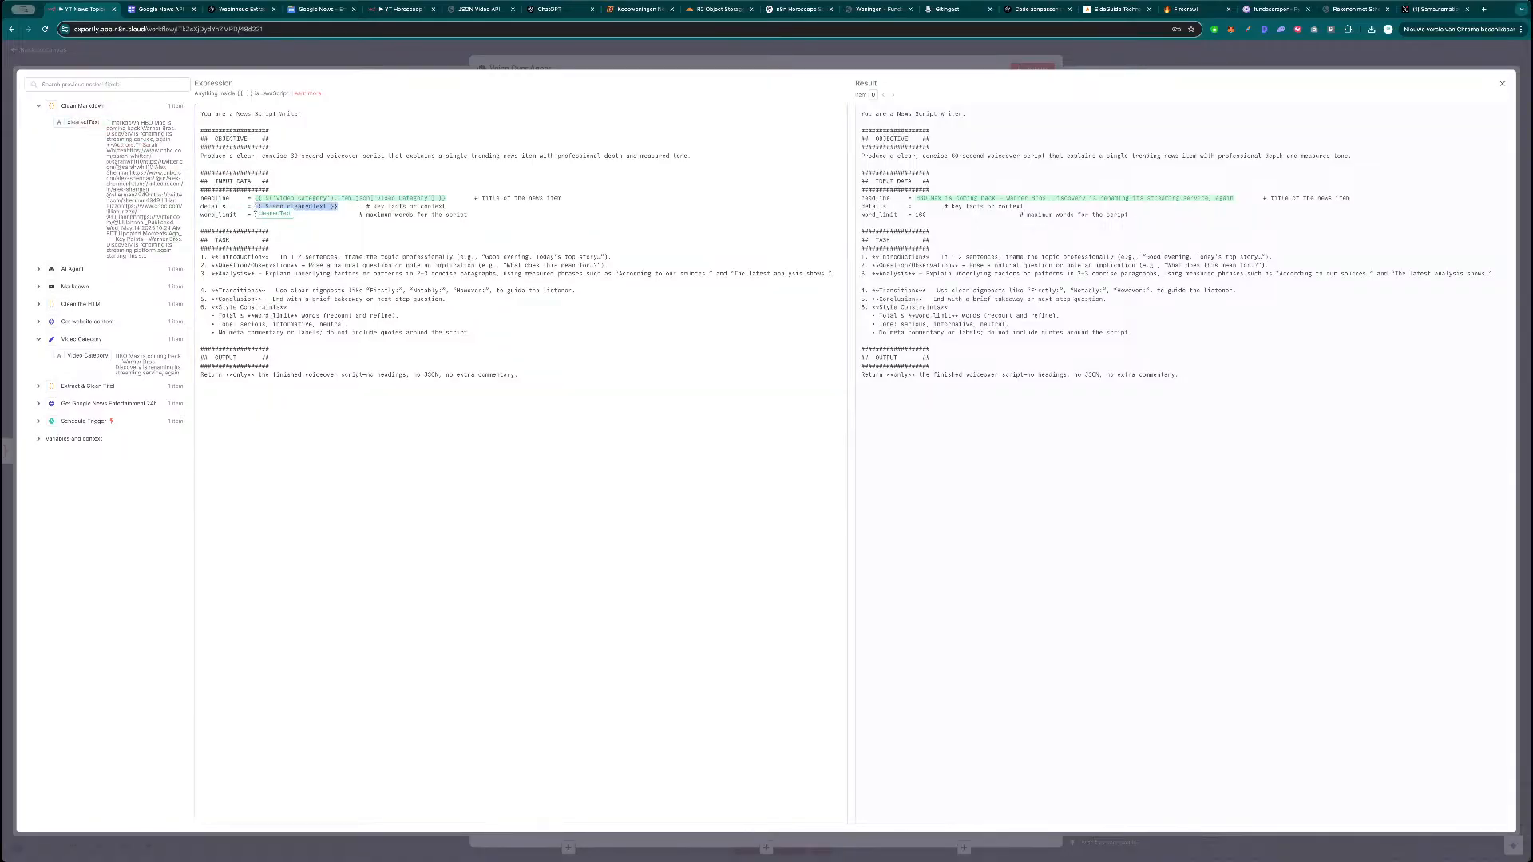
Check the Voice Over Agent's System Message with its mapped headline and details, and save the workflow.
click(447, 304)
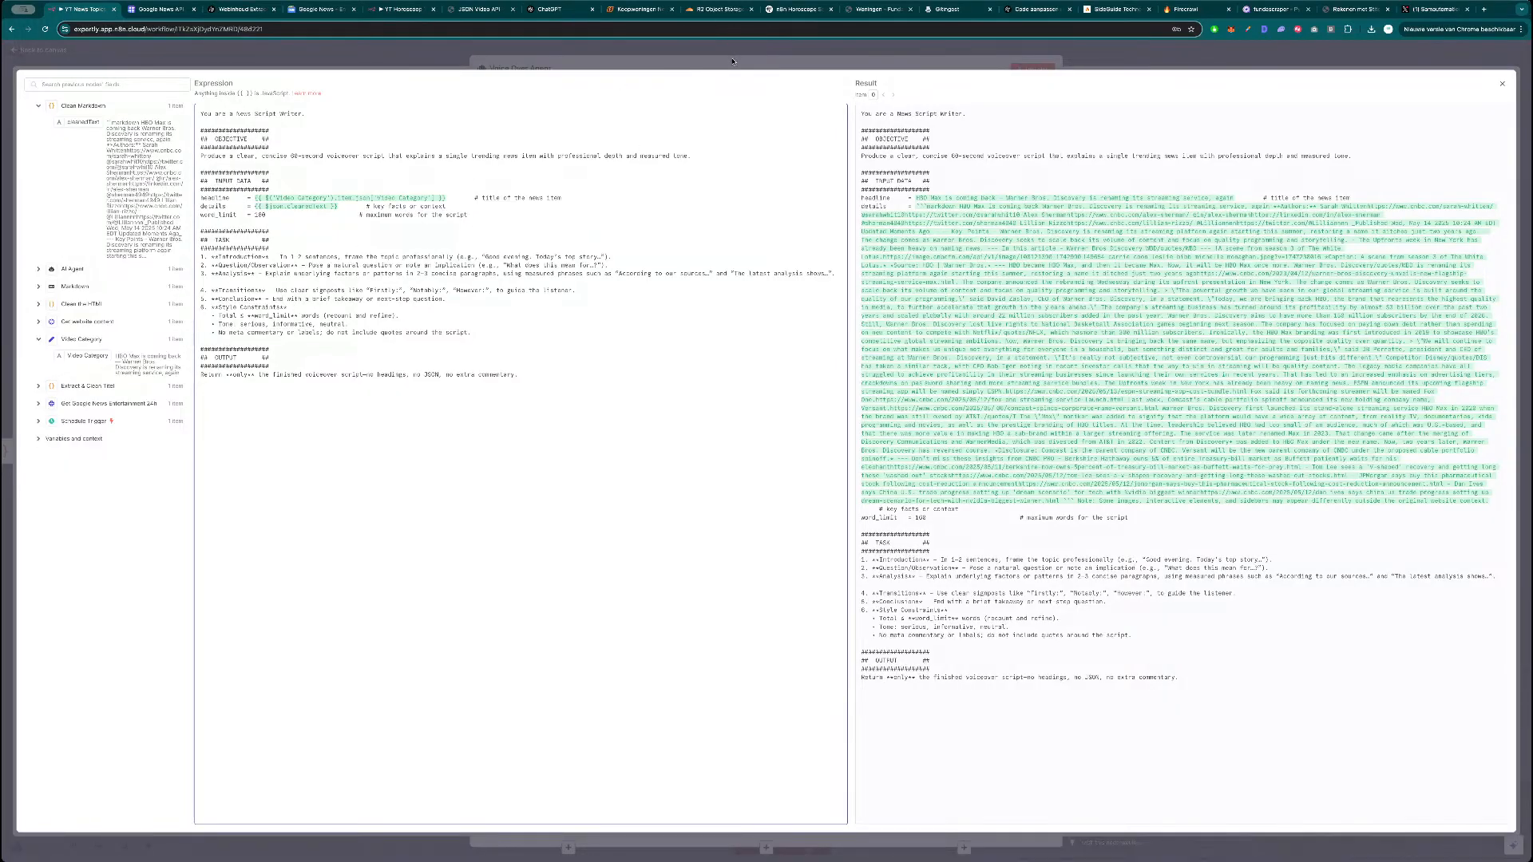
click(733, 60)
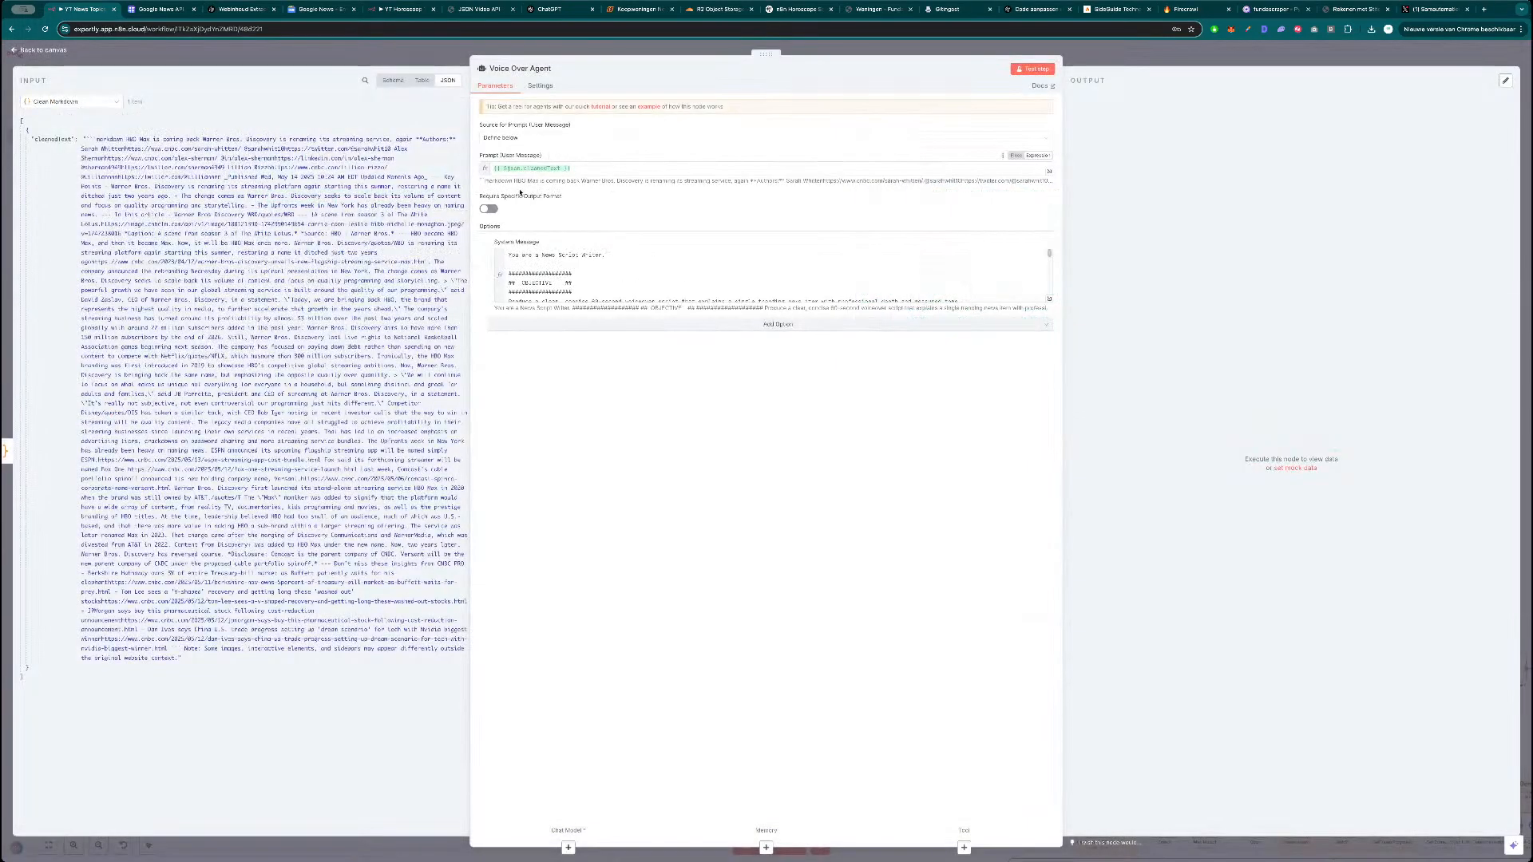
click(1050, 300)
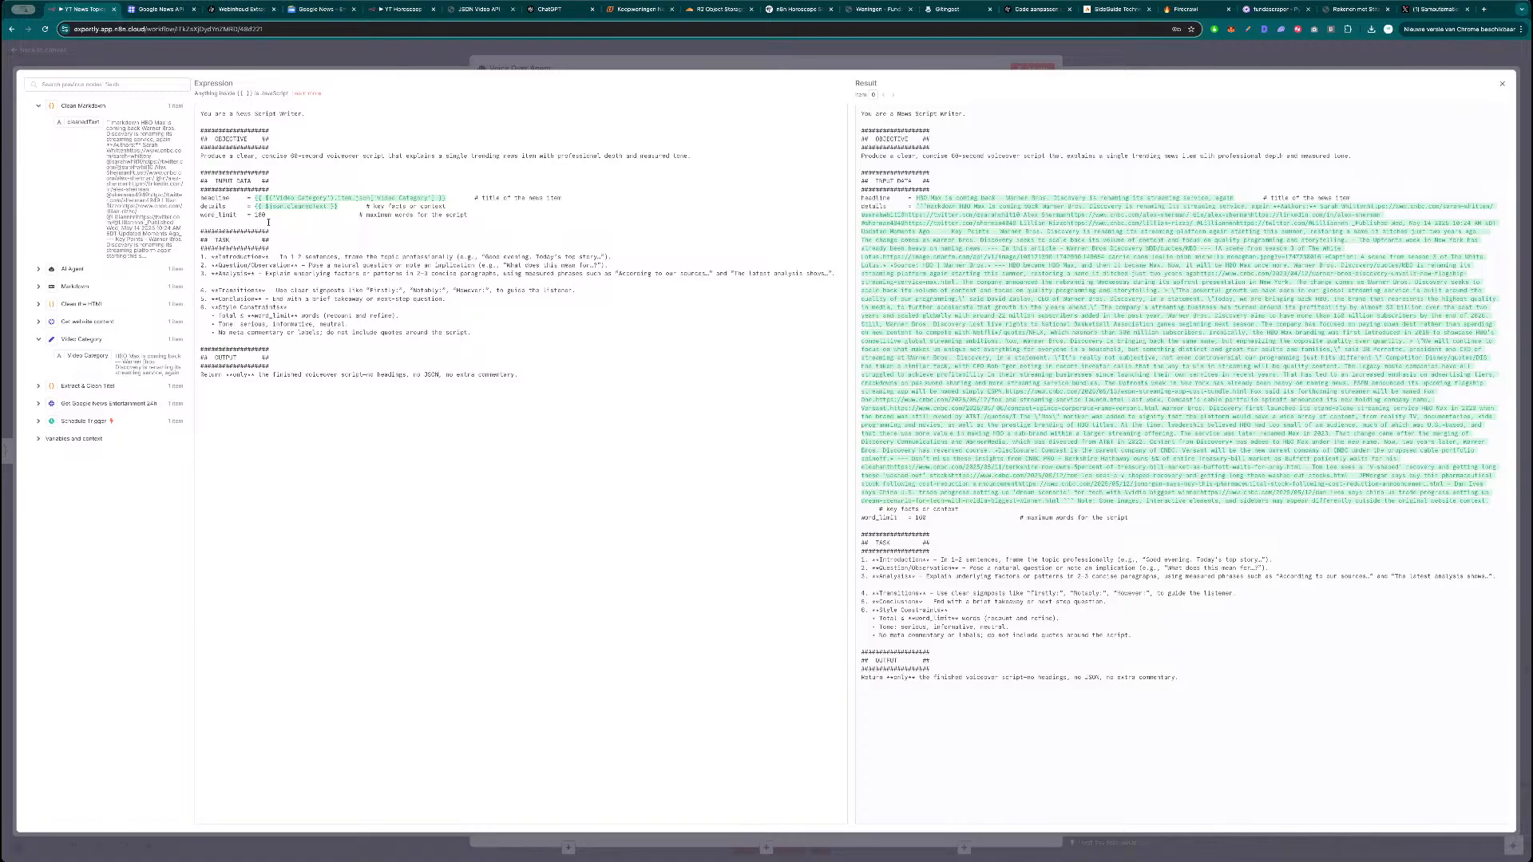
click(492, 62)
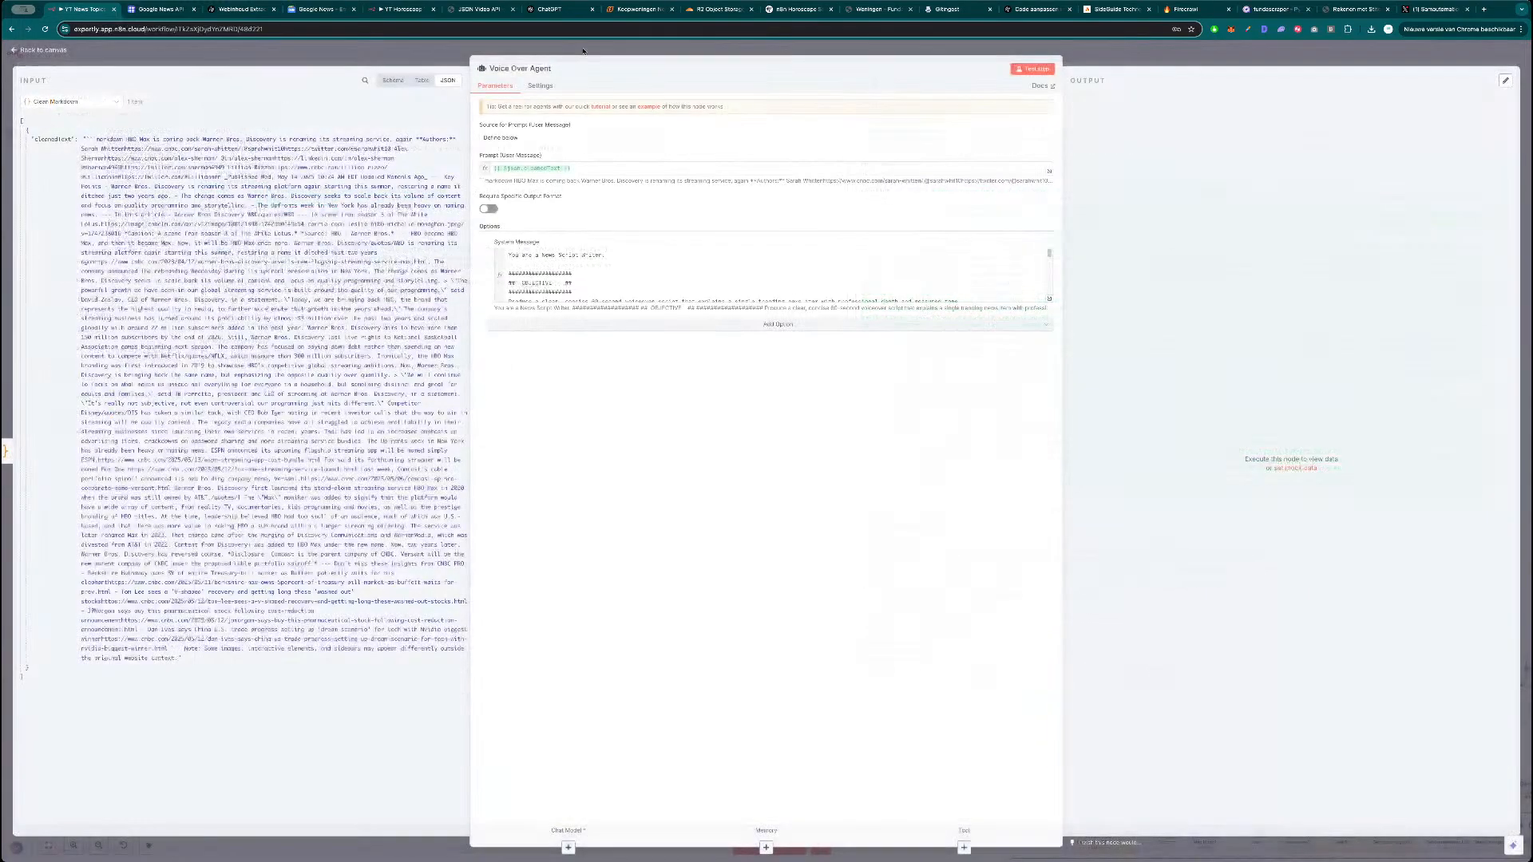
click(755, 49)
click(1389, 55)
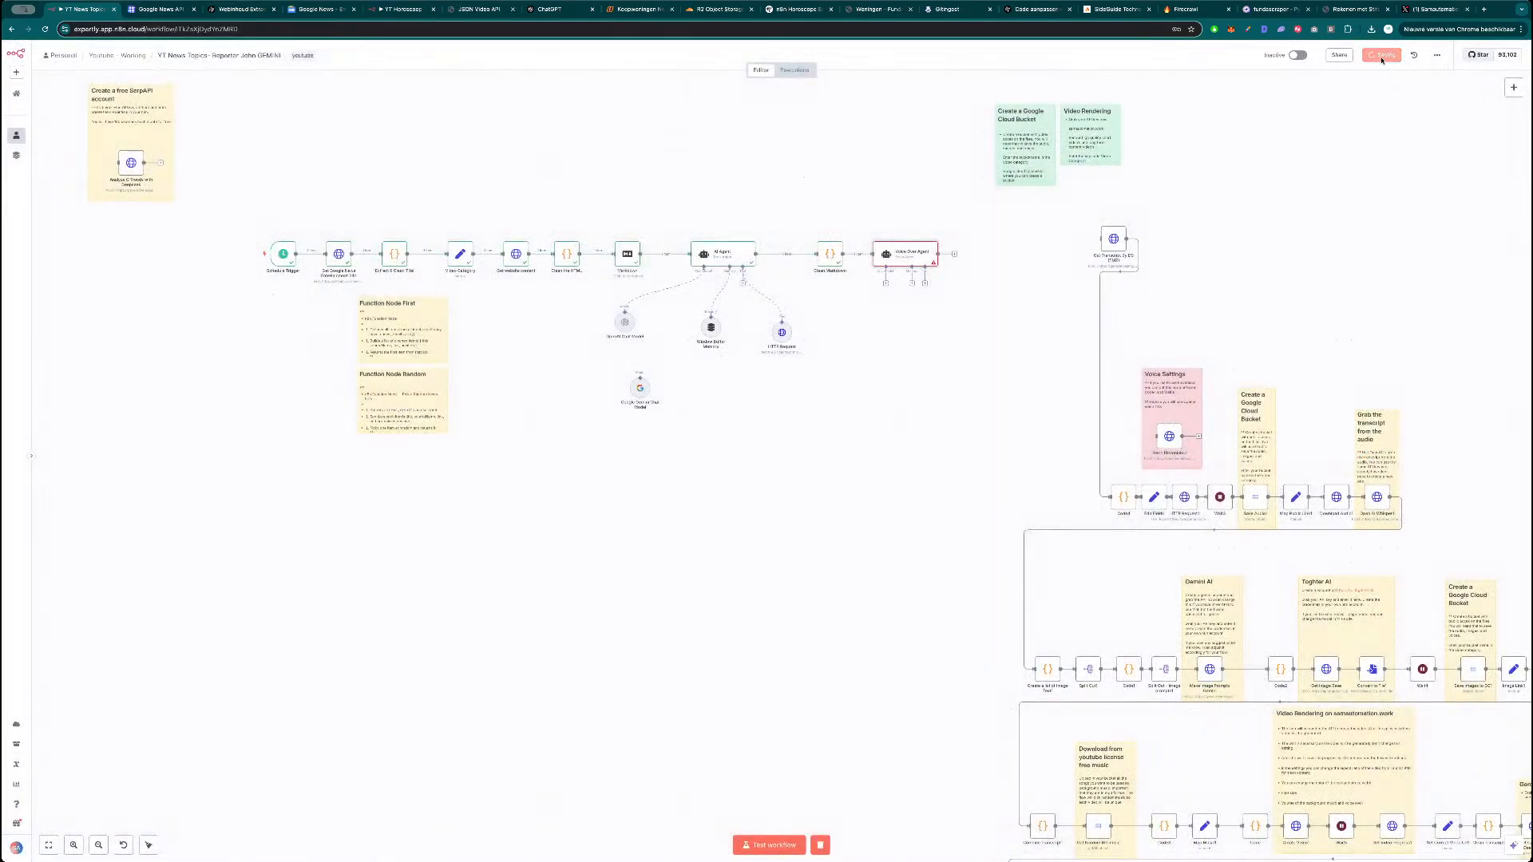
Set the word_limit in the Voice Over Agent's System Message to 350 and test the agent.
double_click(914, 258)
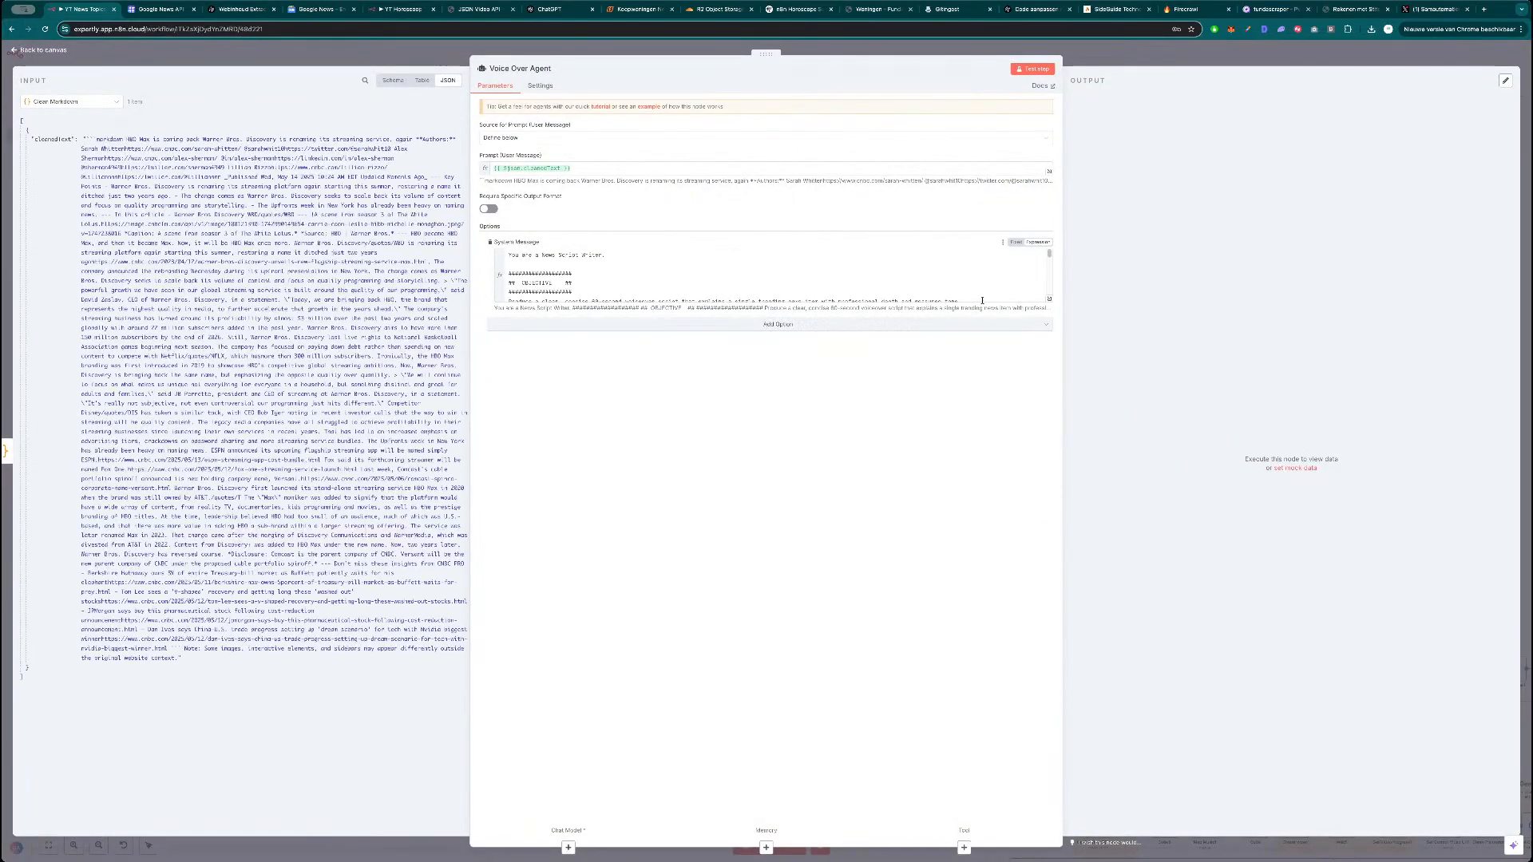
click(1048, 299)
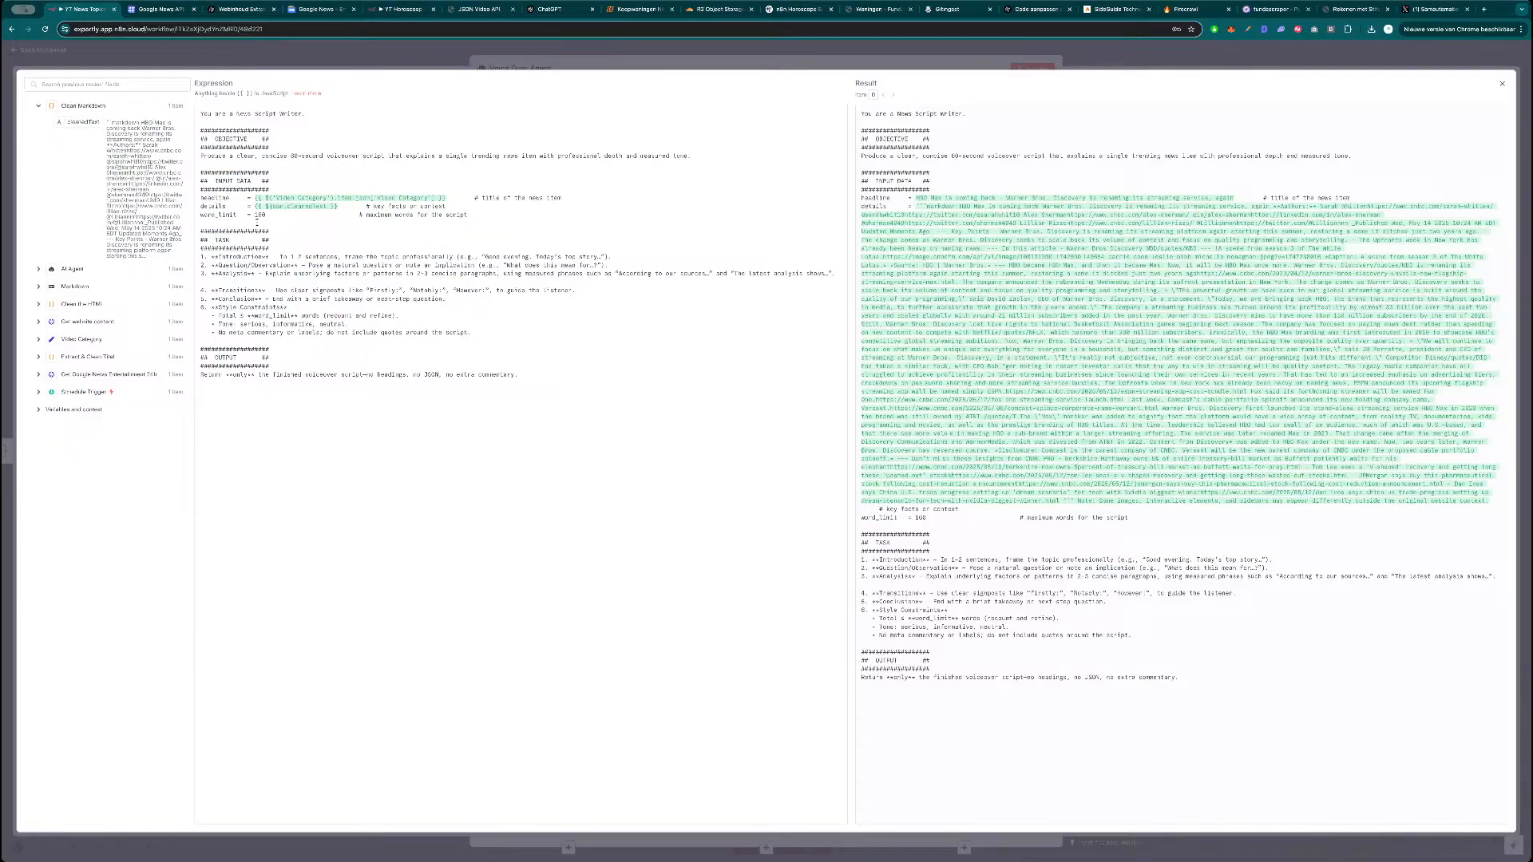
double_click(260, 215)
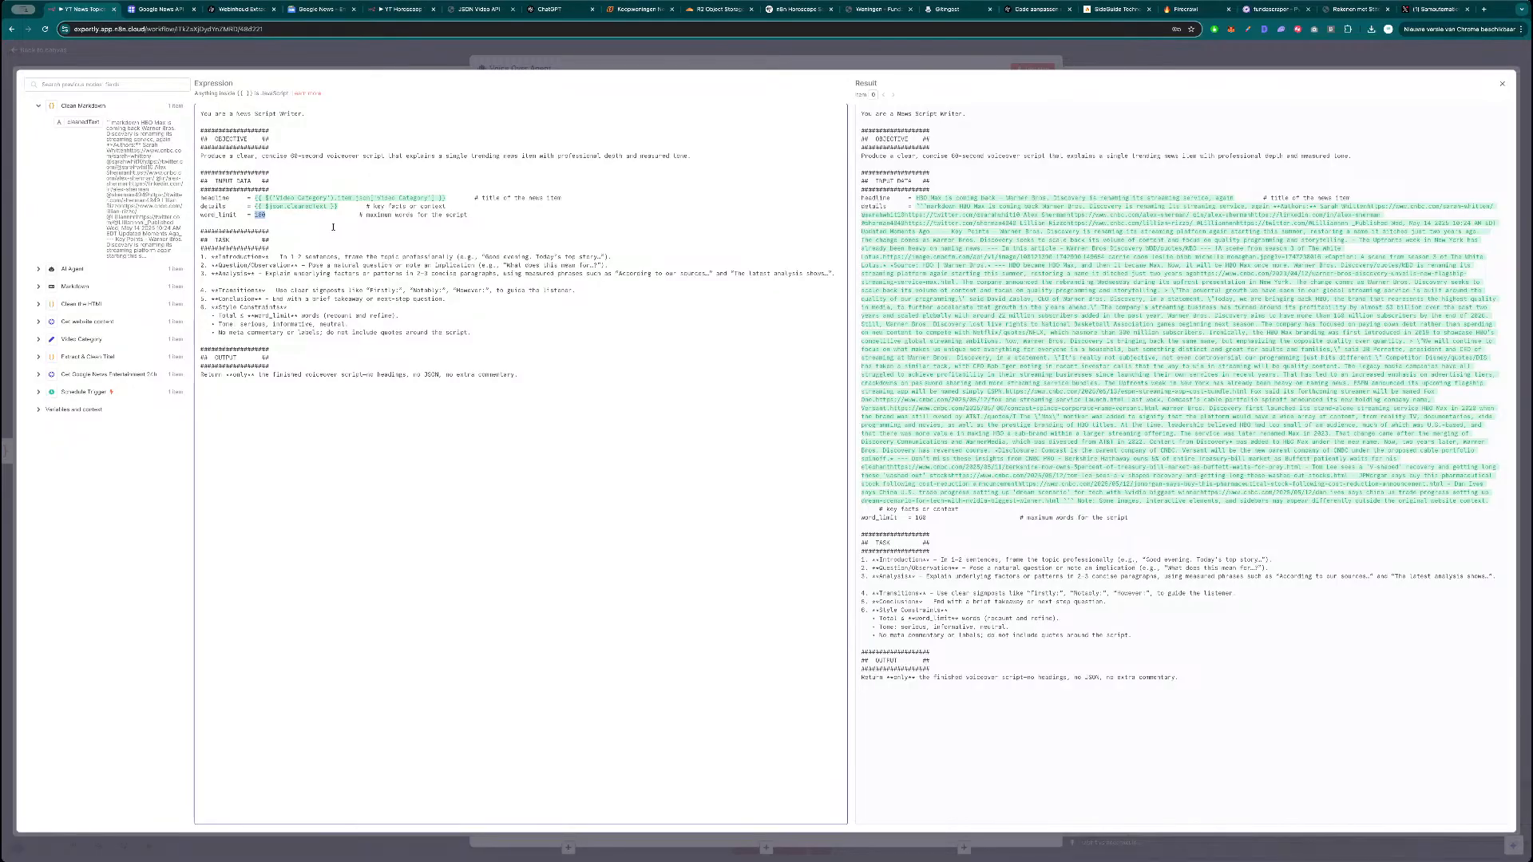
text(350)
key(Escape)
click(1033, 68)
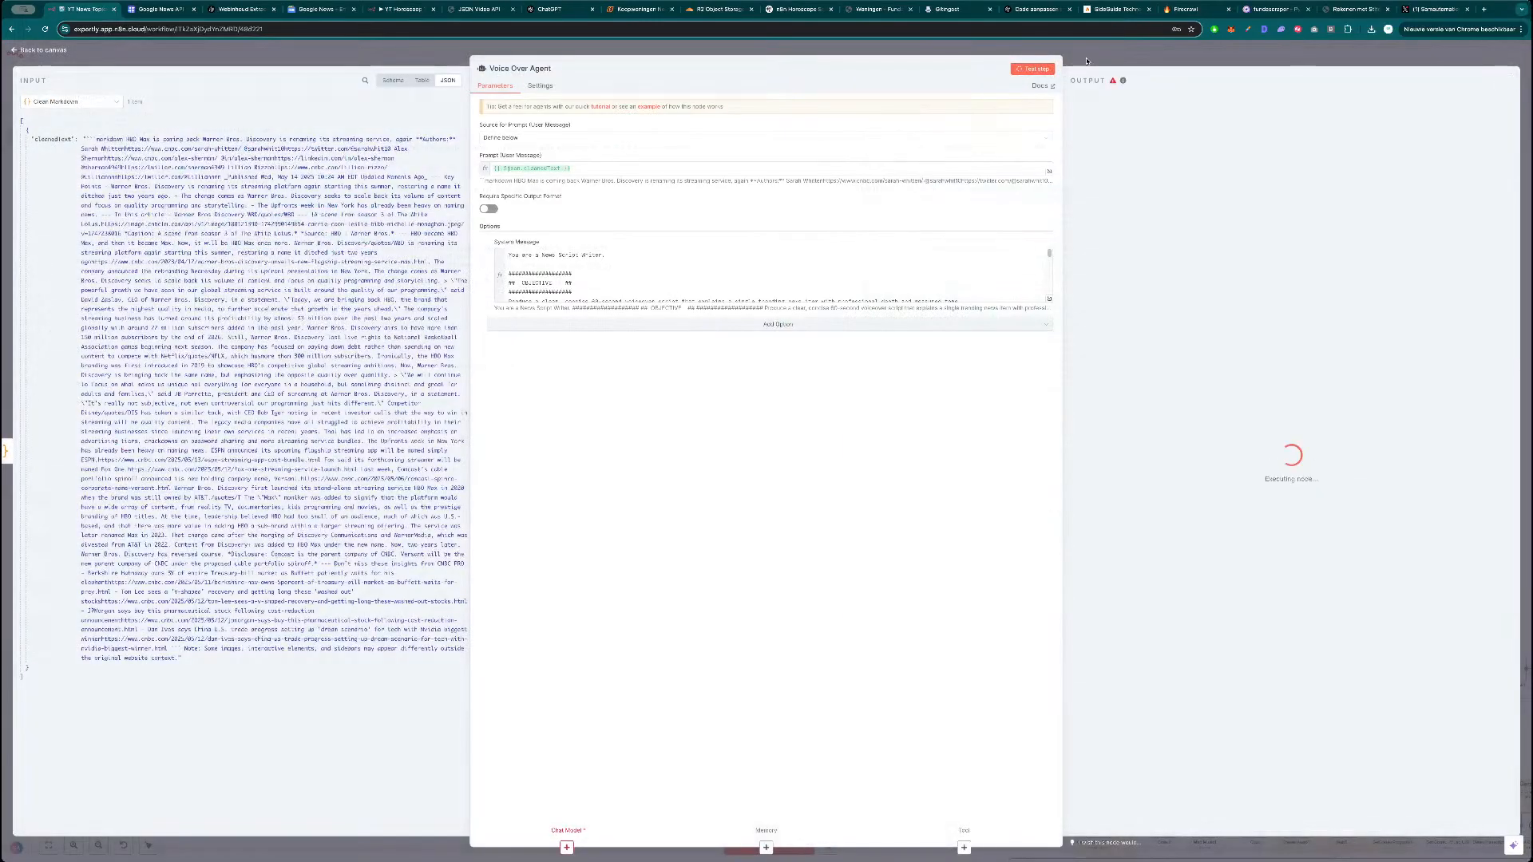
click(1086, 62)
Attach an OpenRouter Chat Model using openai/gpt-4.1 to the Voice Over Agent.
click(886, 283)
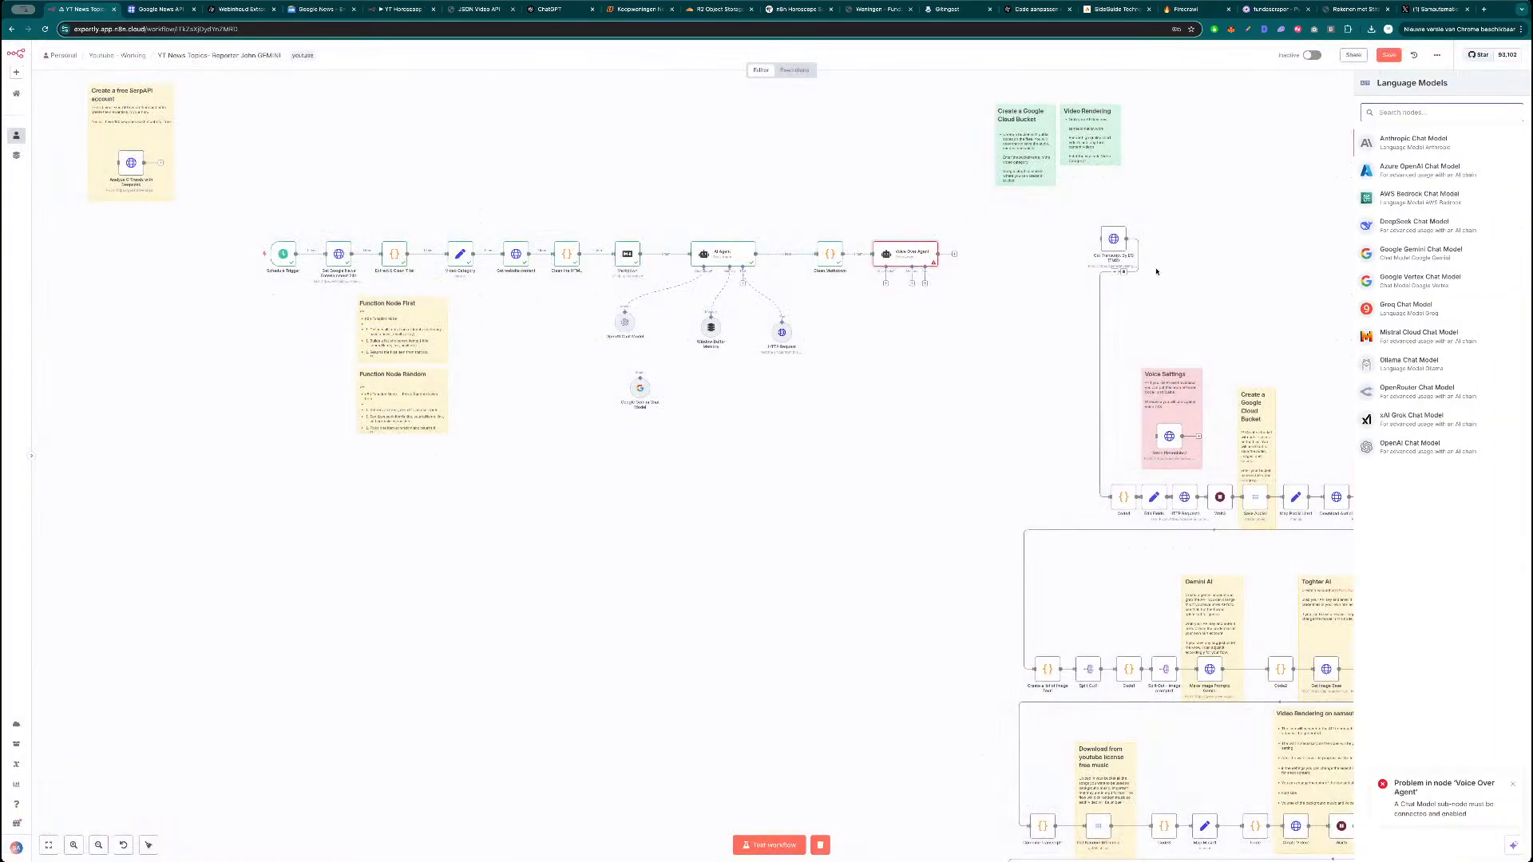
click(1418, 391)
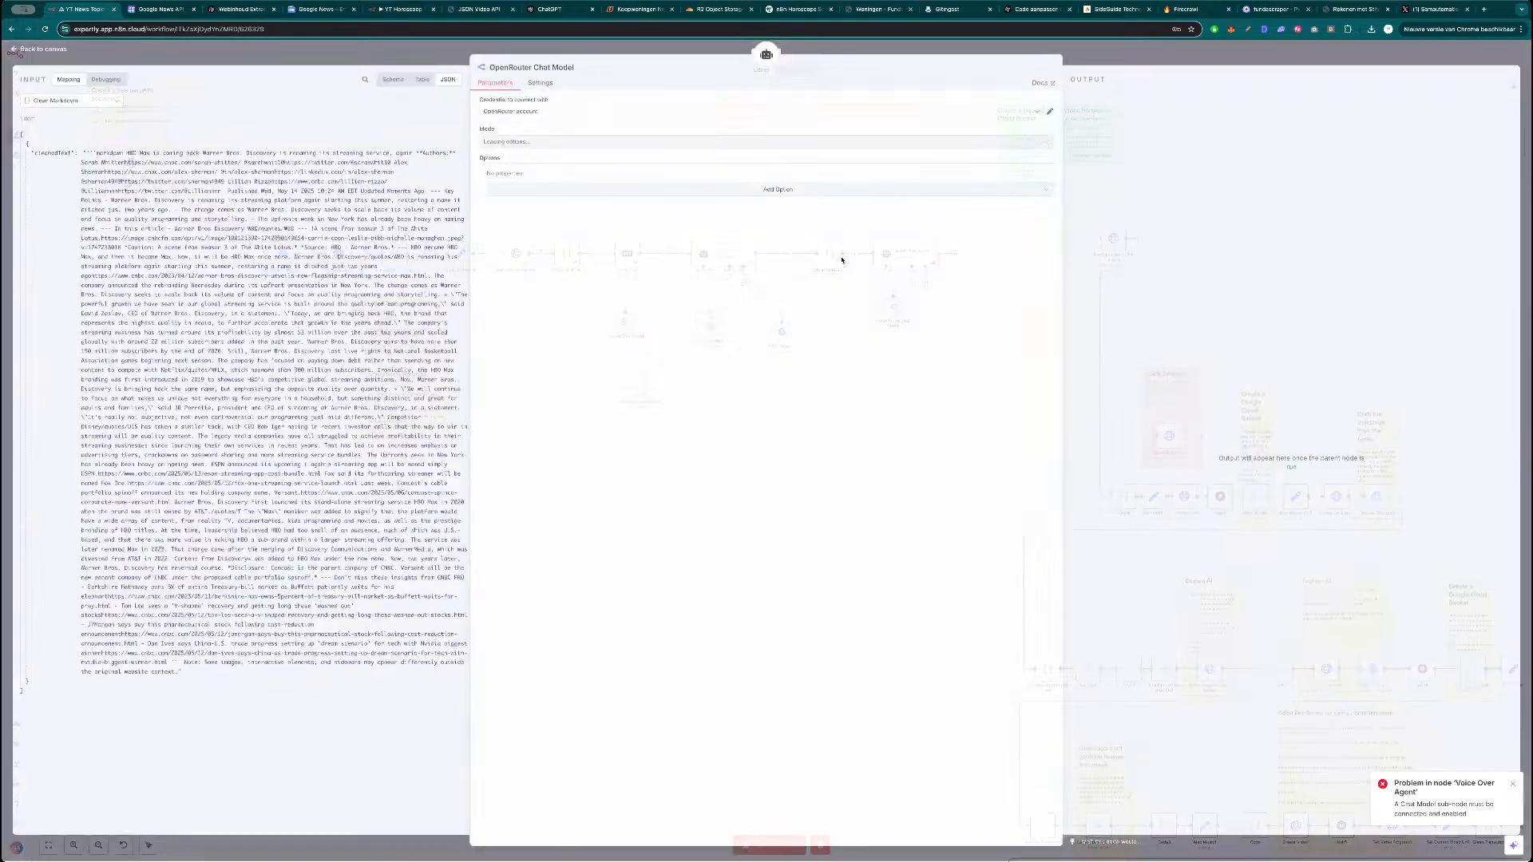
click(590, 145)
text(4.1)
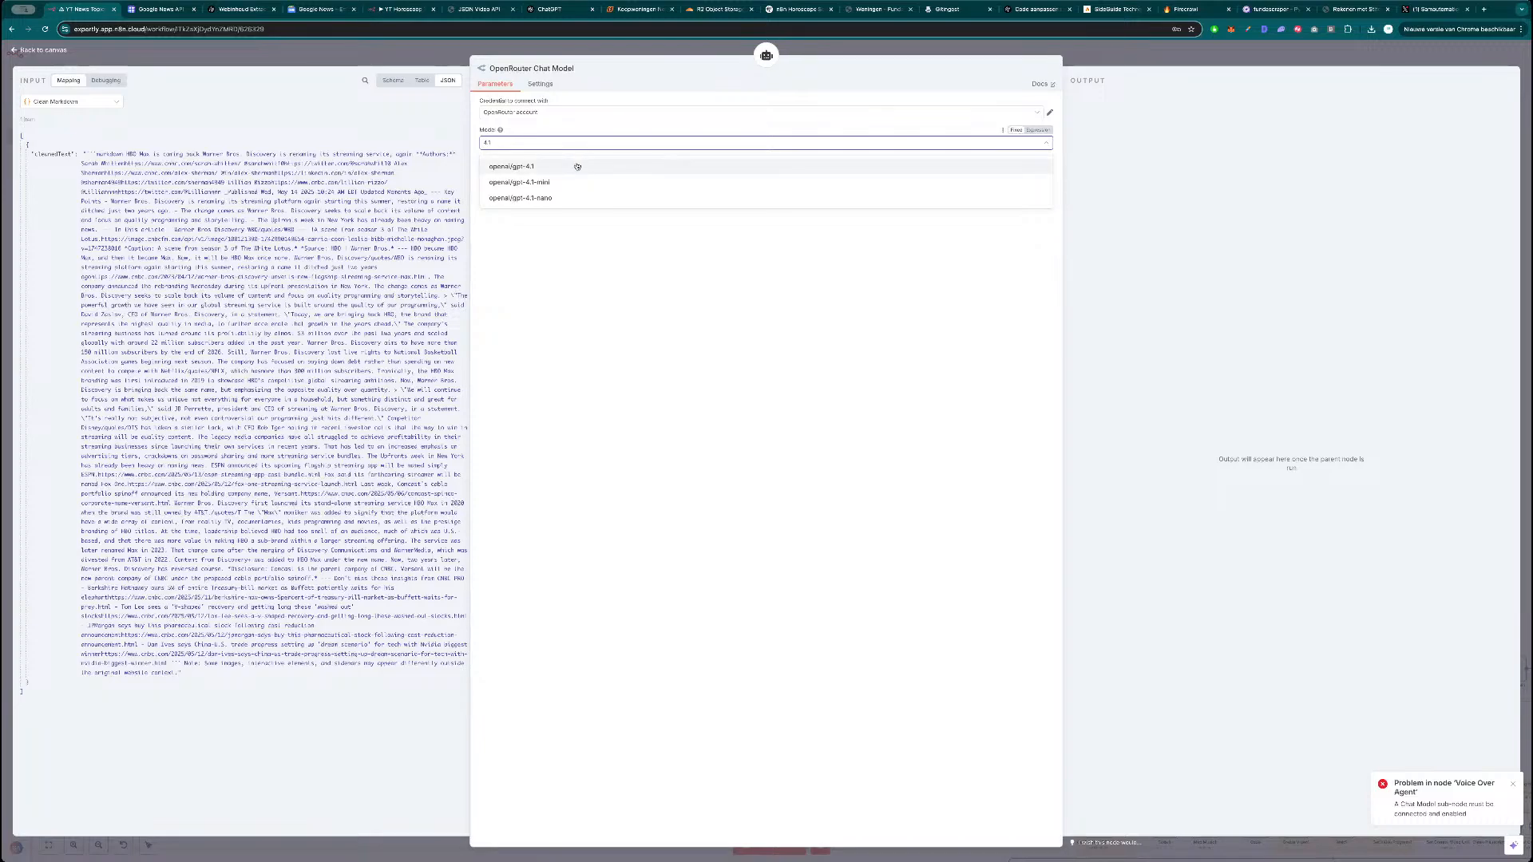
click(685, 166)
click(1105, 59)
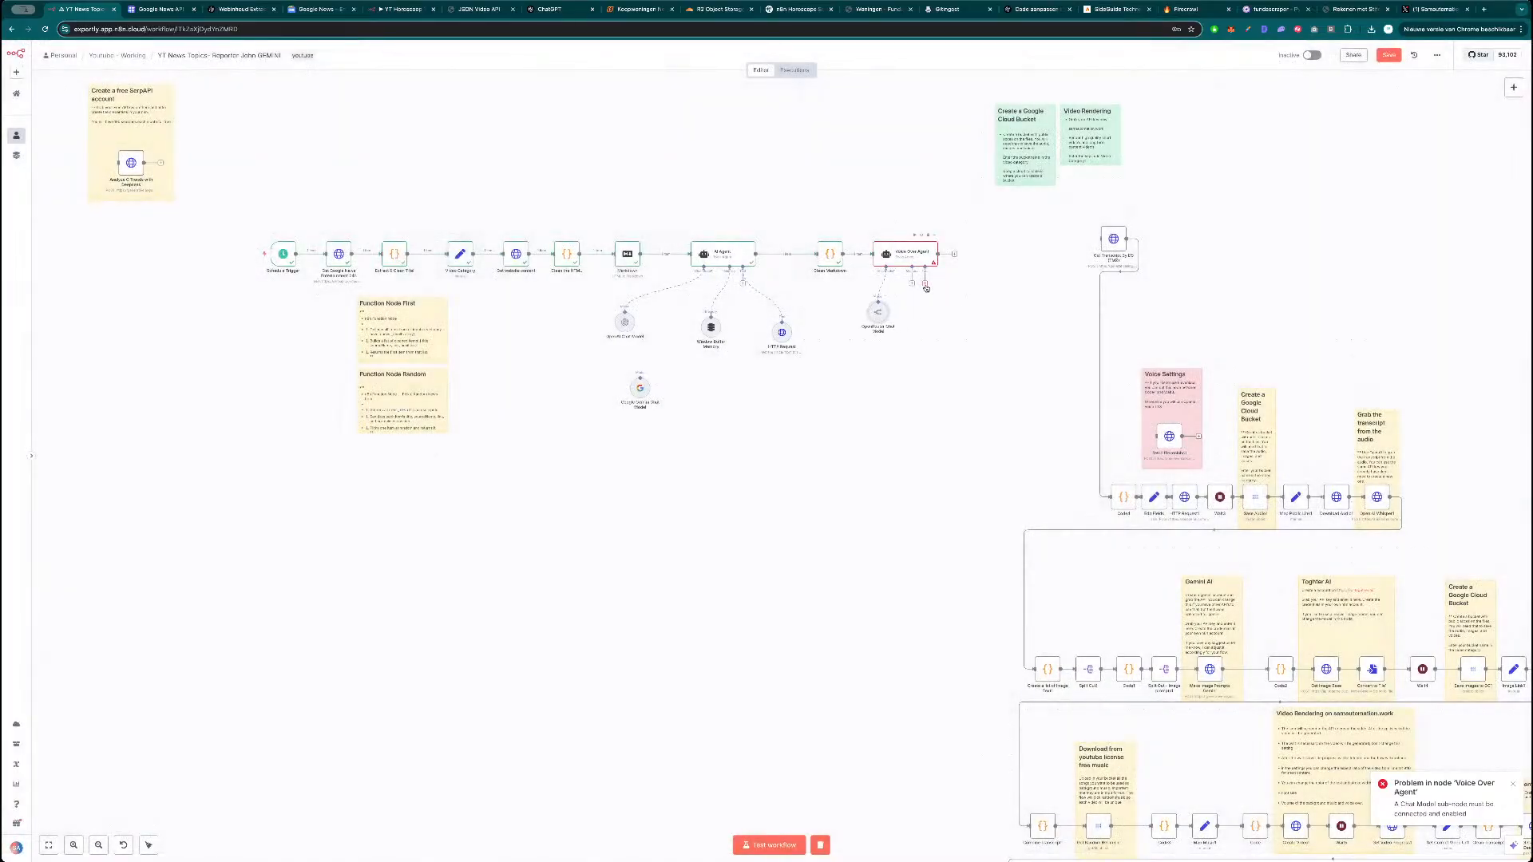
Test the Voice Over Agent with its chat model, save the workflow and check the generated voiceover script.
double_click(906, 254)
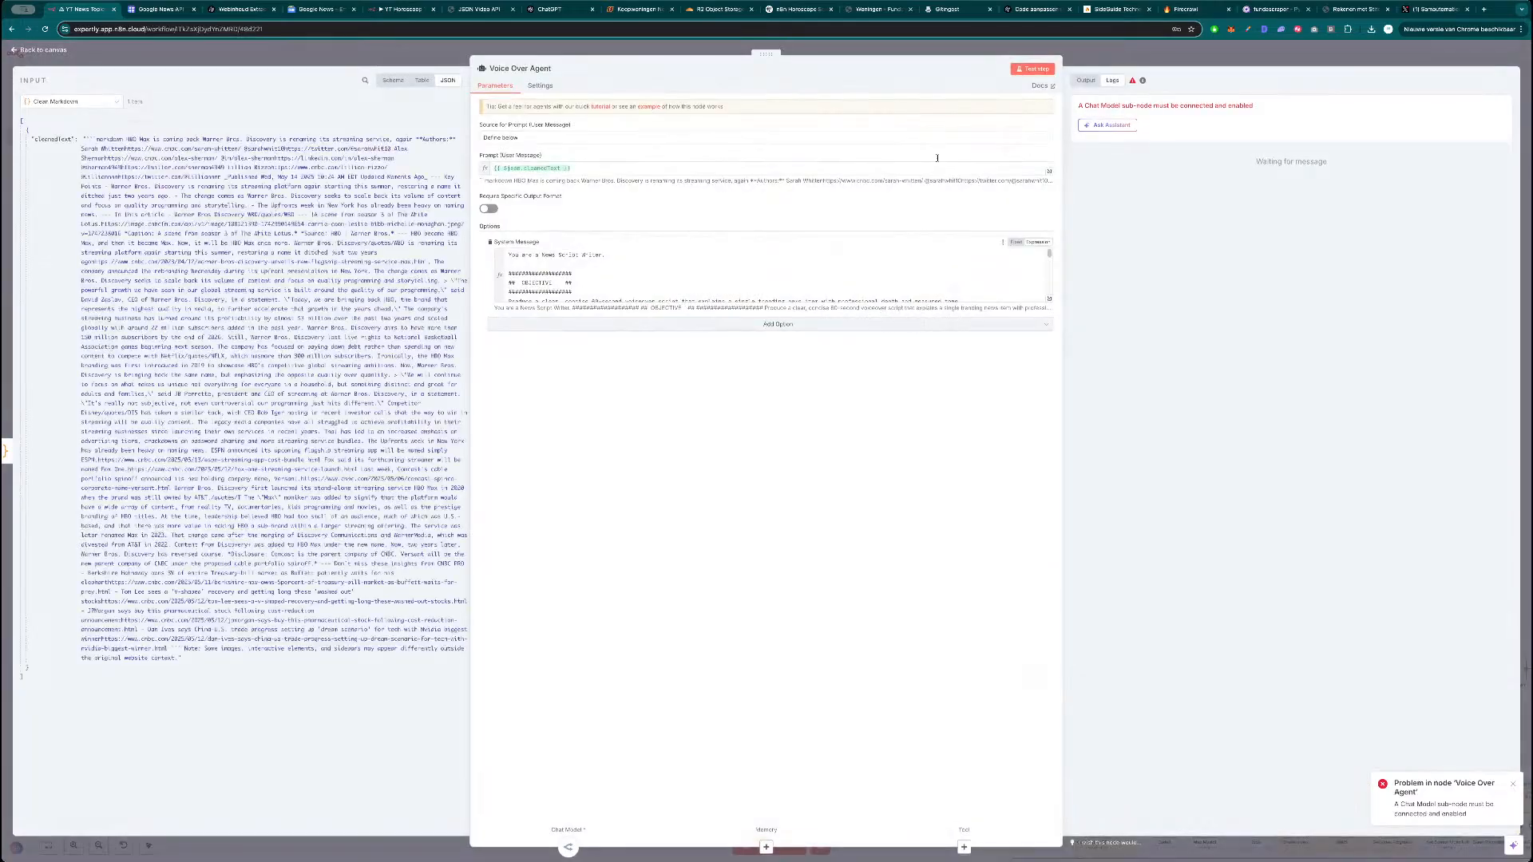
click(1023, 70)
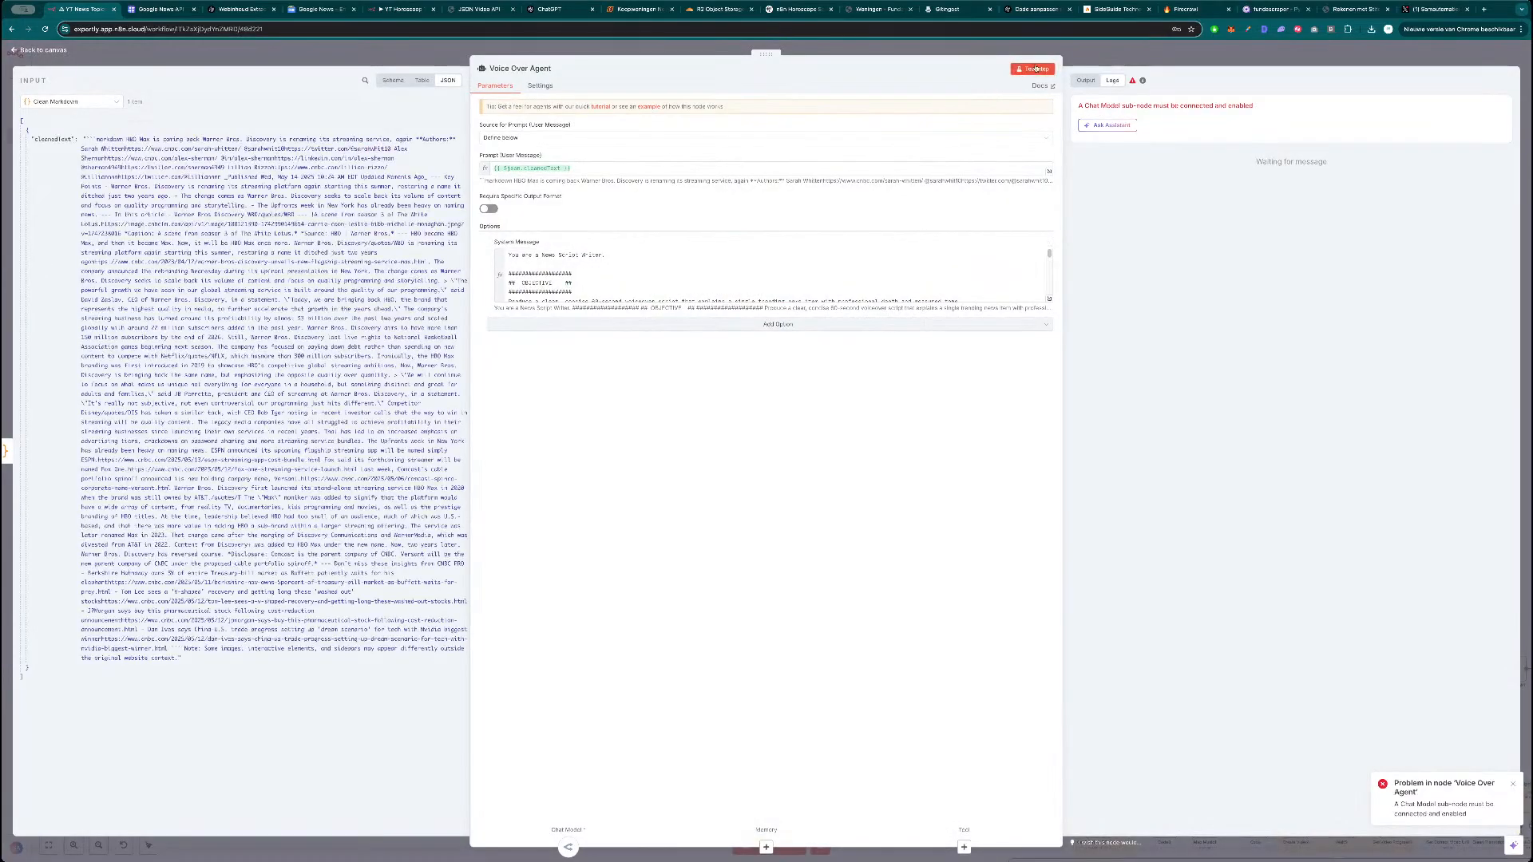
click(1171, 63)
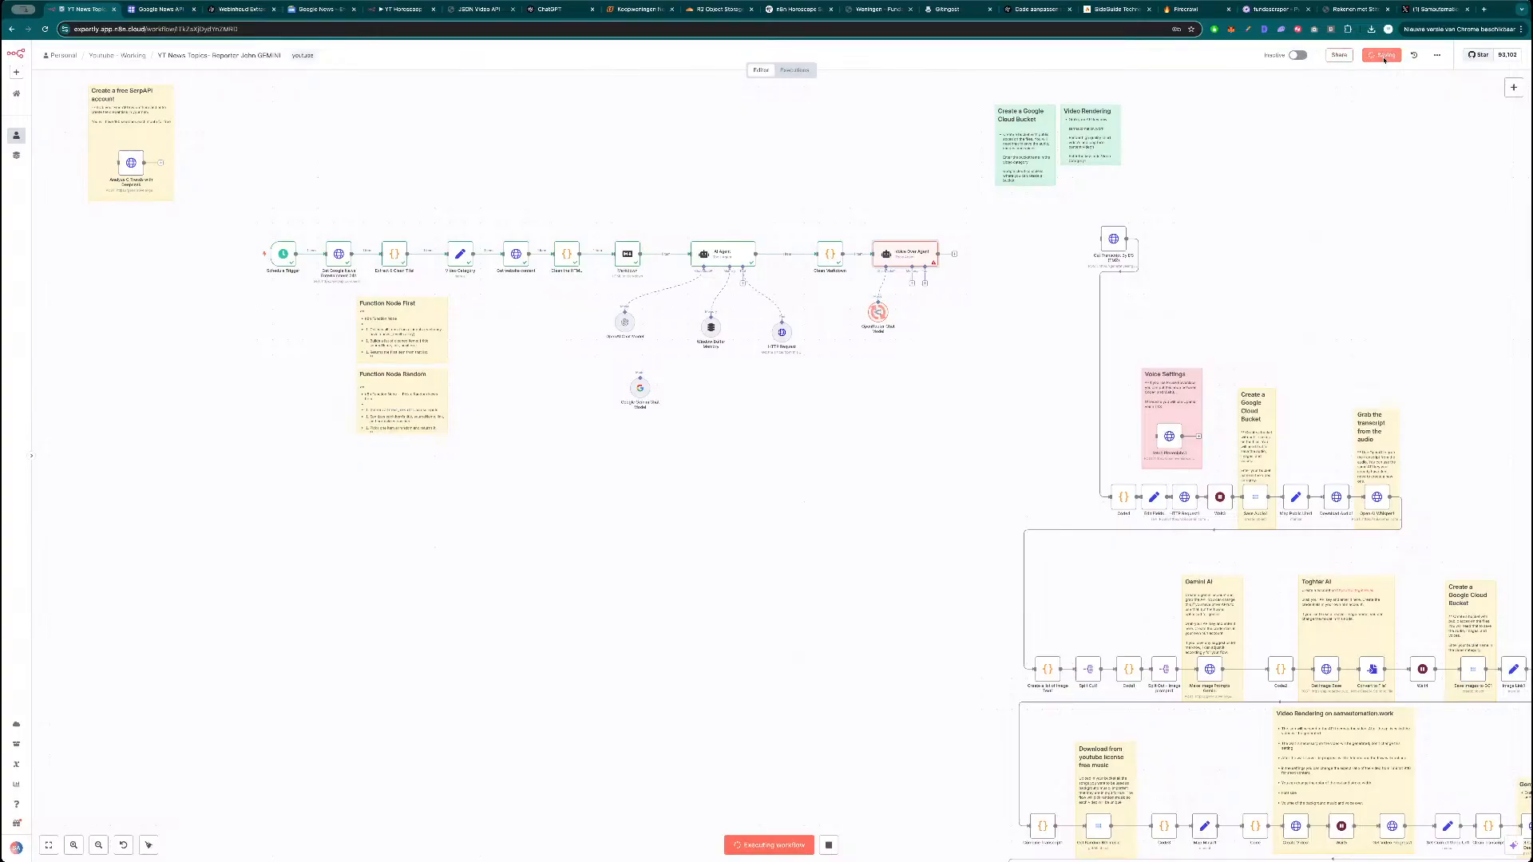
click(912, 257)
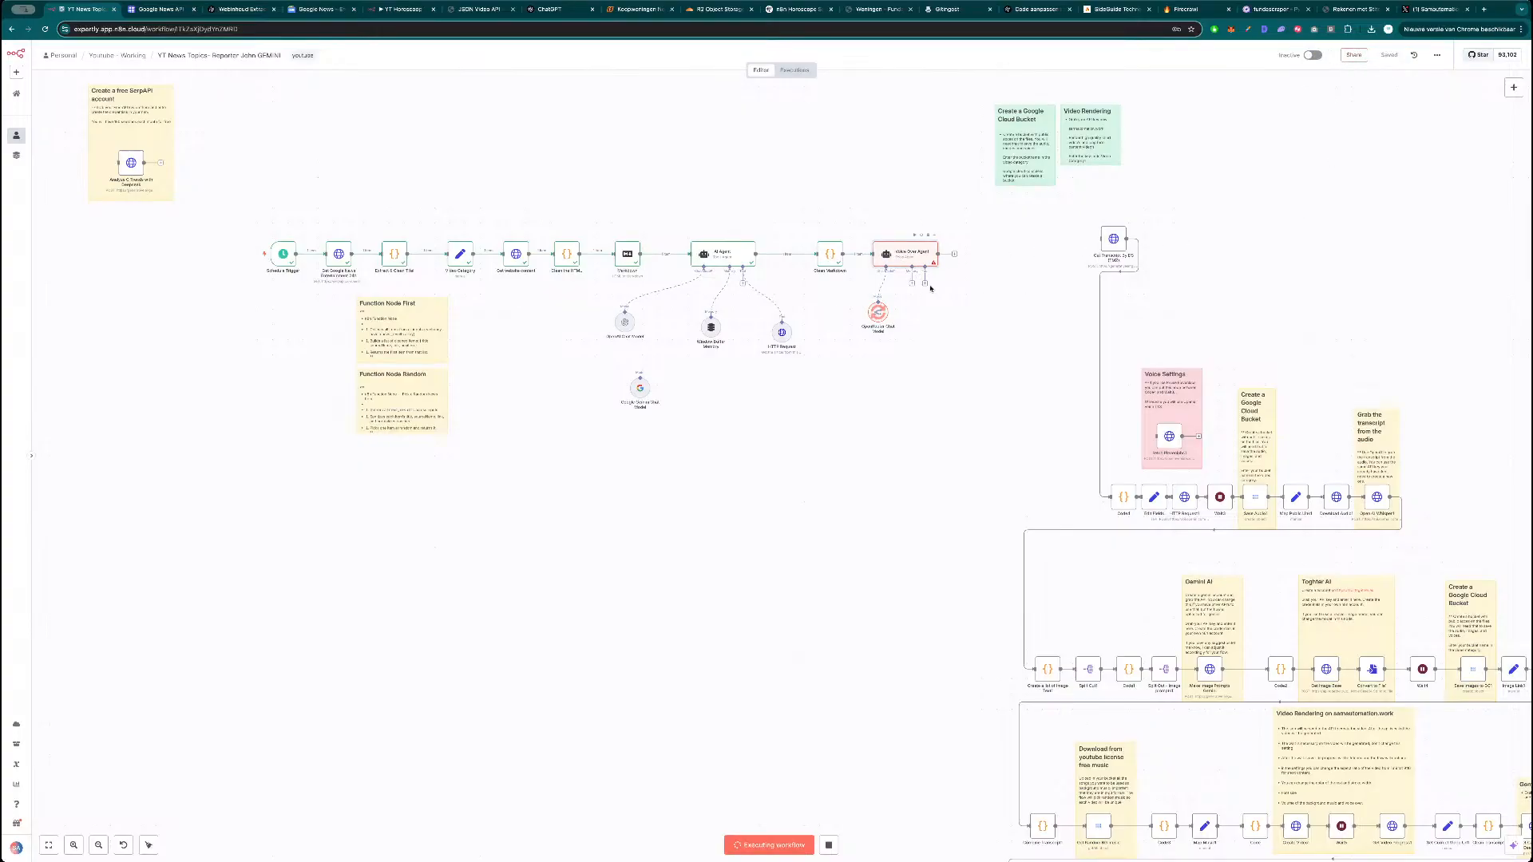
double_click(911, 256)
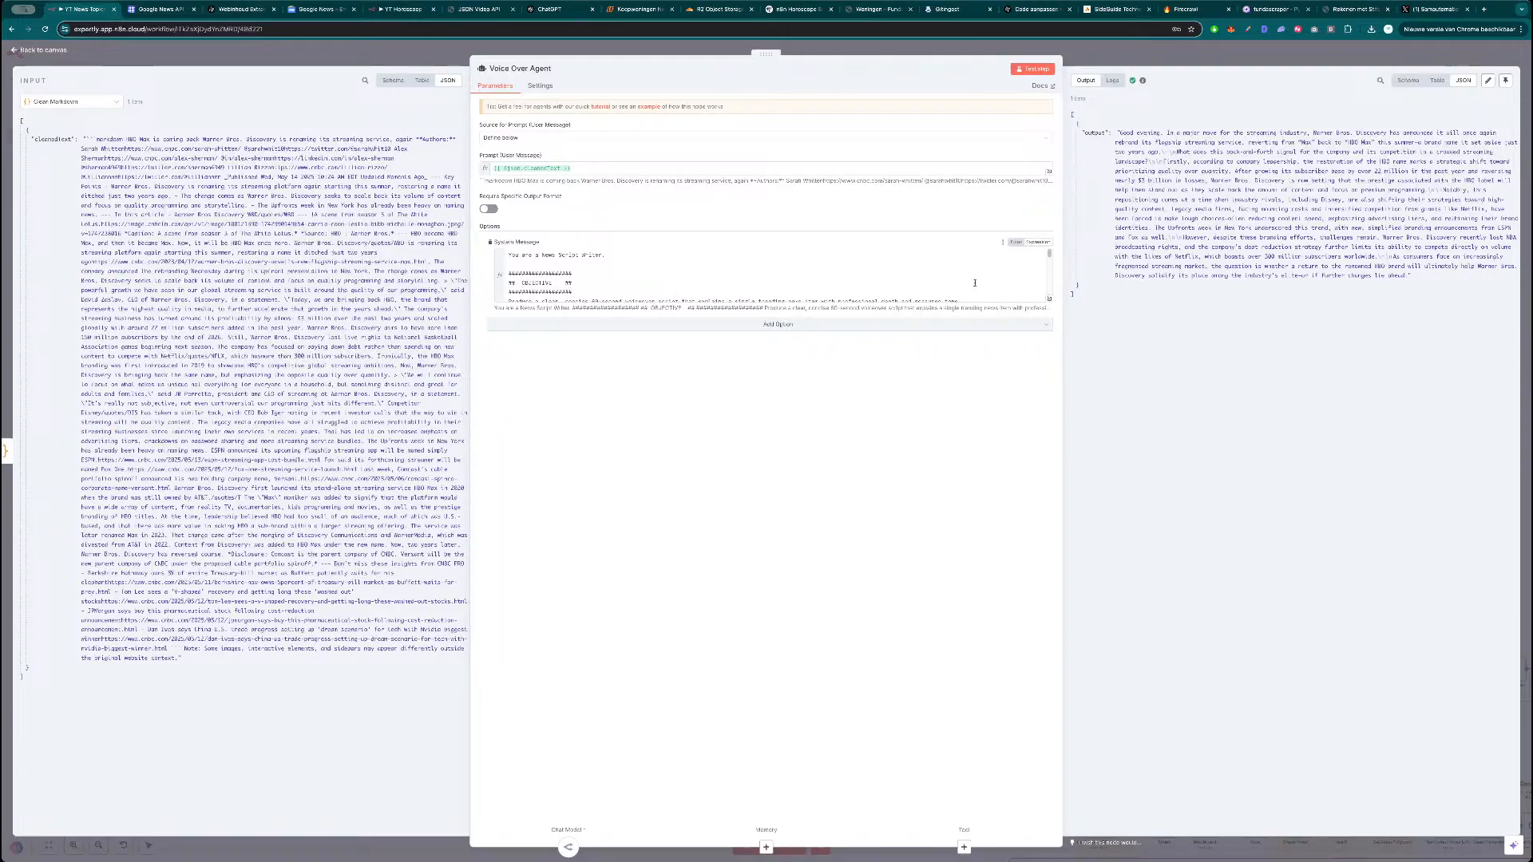
Open the Voice Over Agent's System Message in the expression editor.
click(1048, 300)
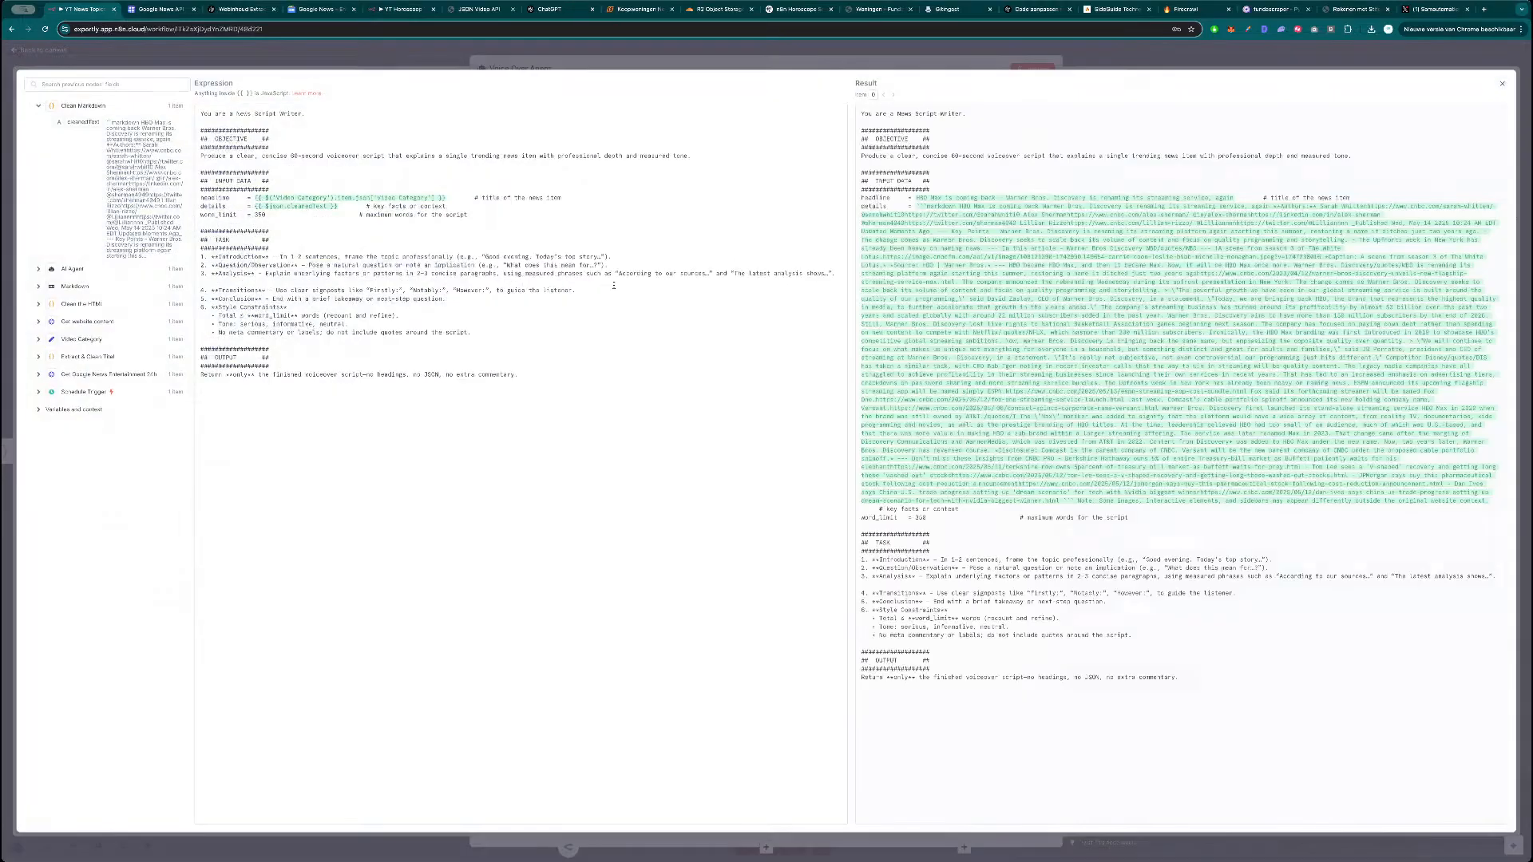
Set word_limit to 600 in the Voice Over Agent's system message and test the node.
double_click(258, 214)
text(600)
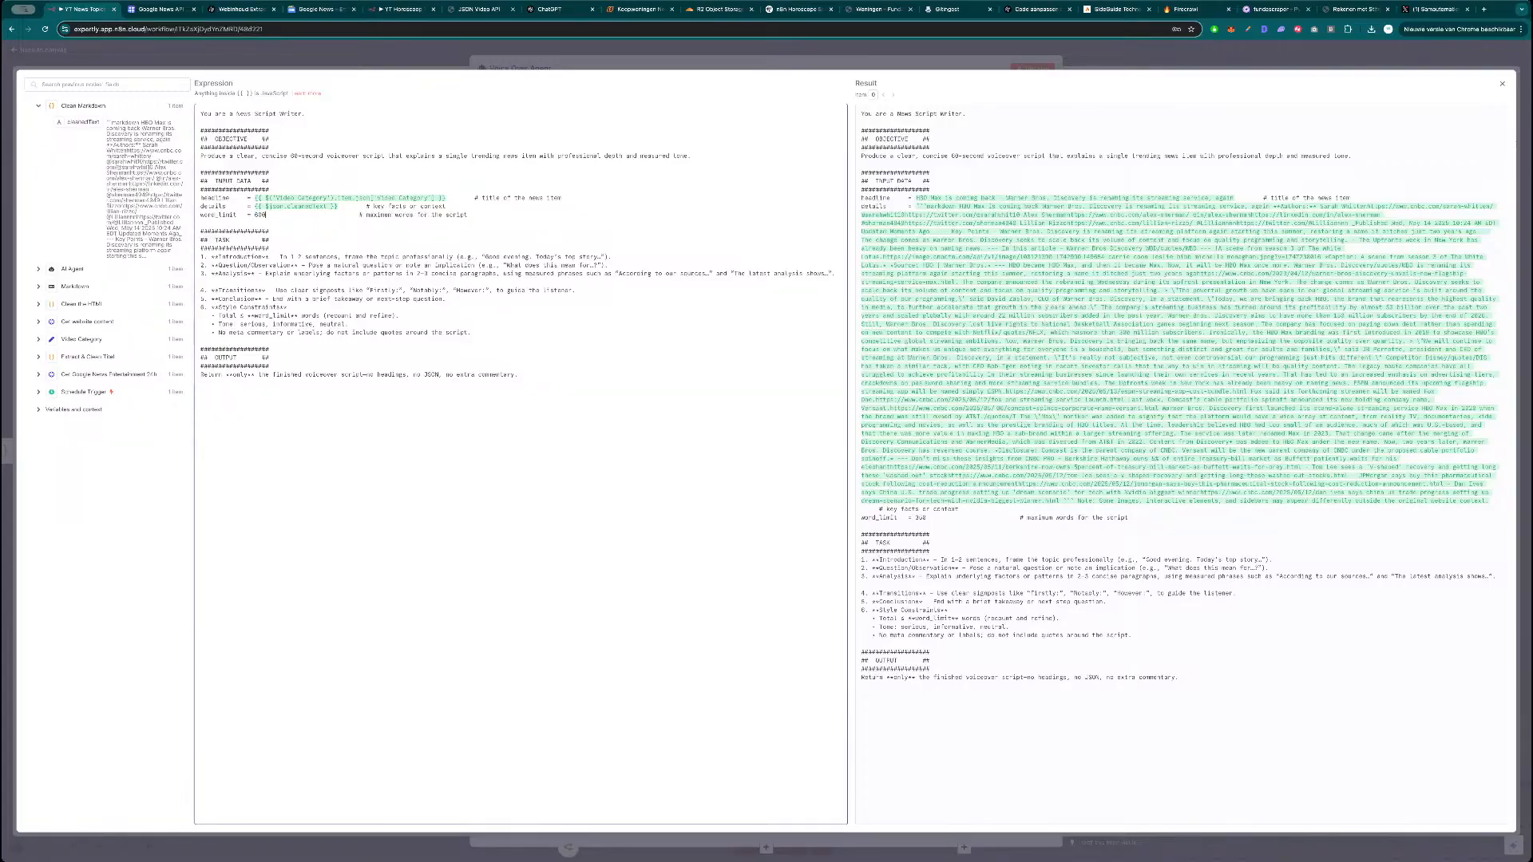
key(Escape)
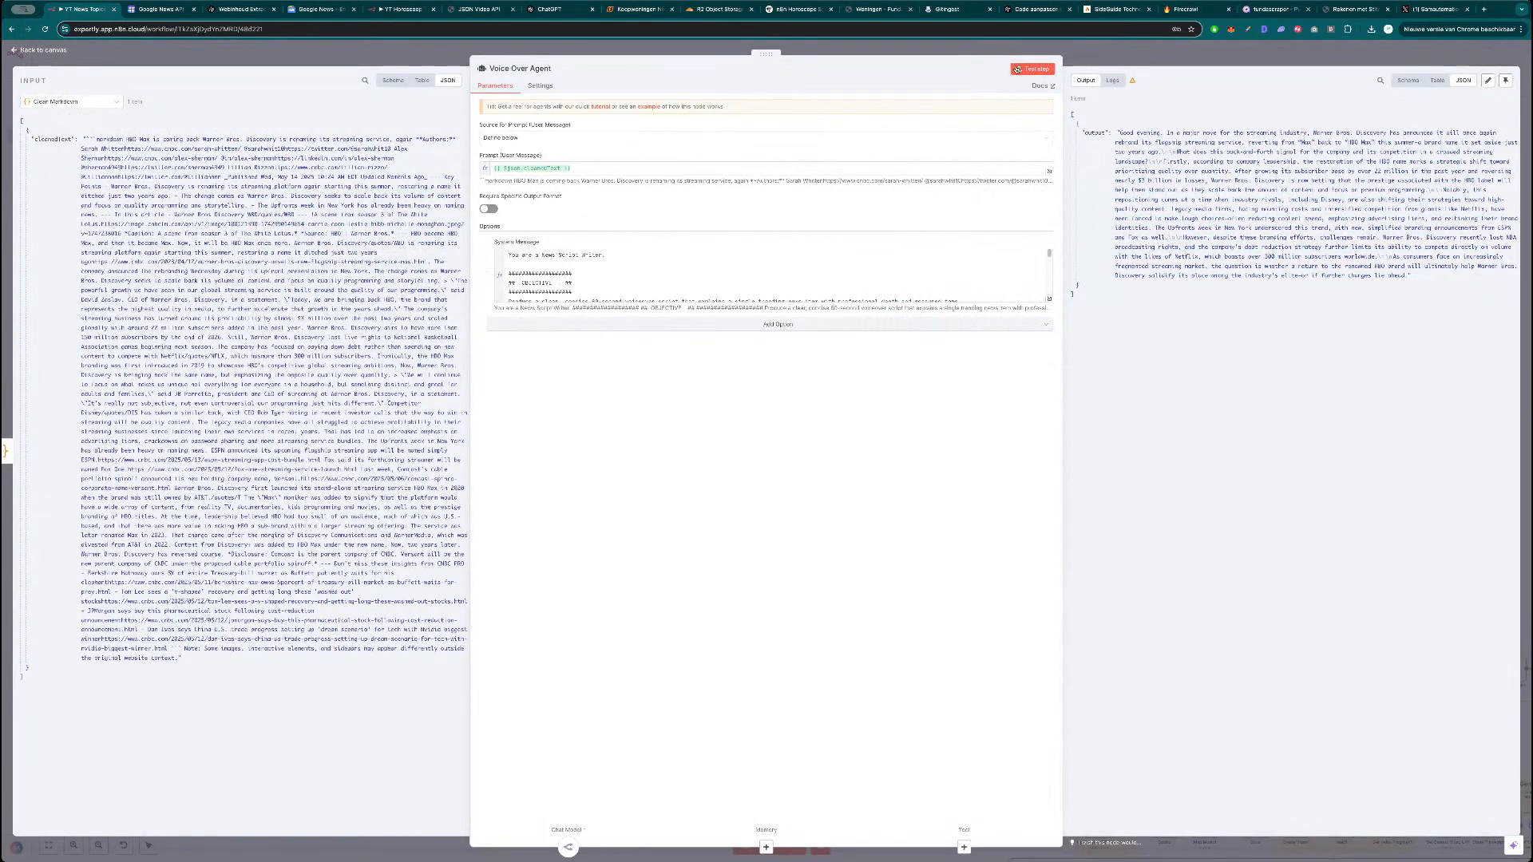
click(1033, 69)
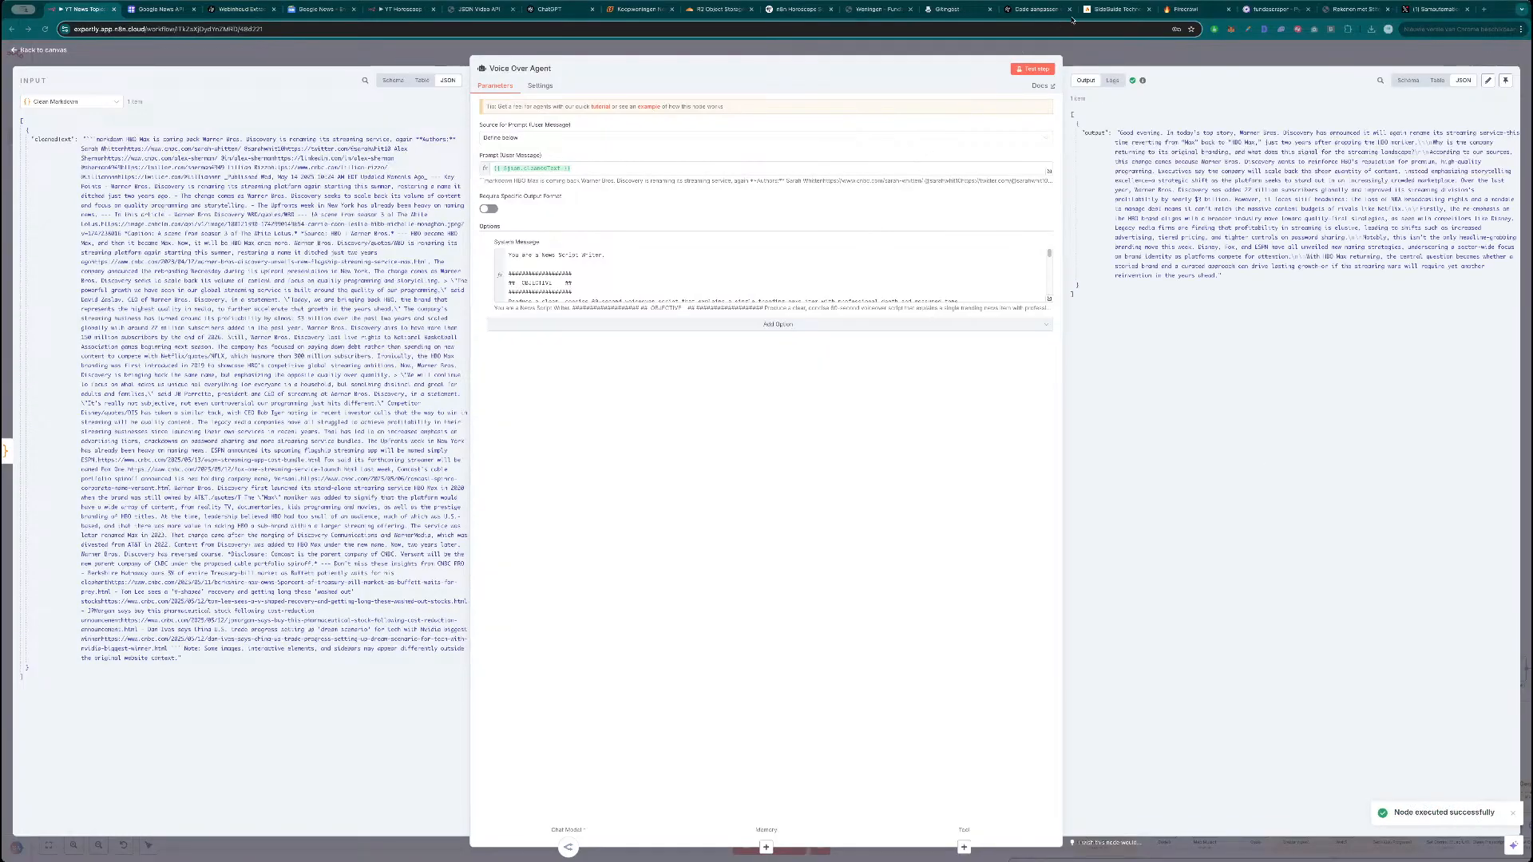
Open QuillBot's Word Counter, accept its cookies, and count the words of the script generated by the Voice Over Agent.
drag(244, 10, 156, 10)
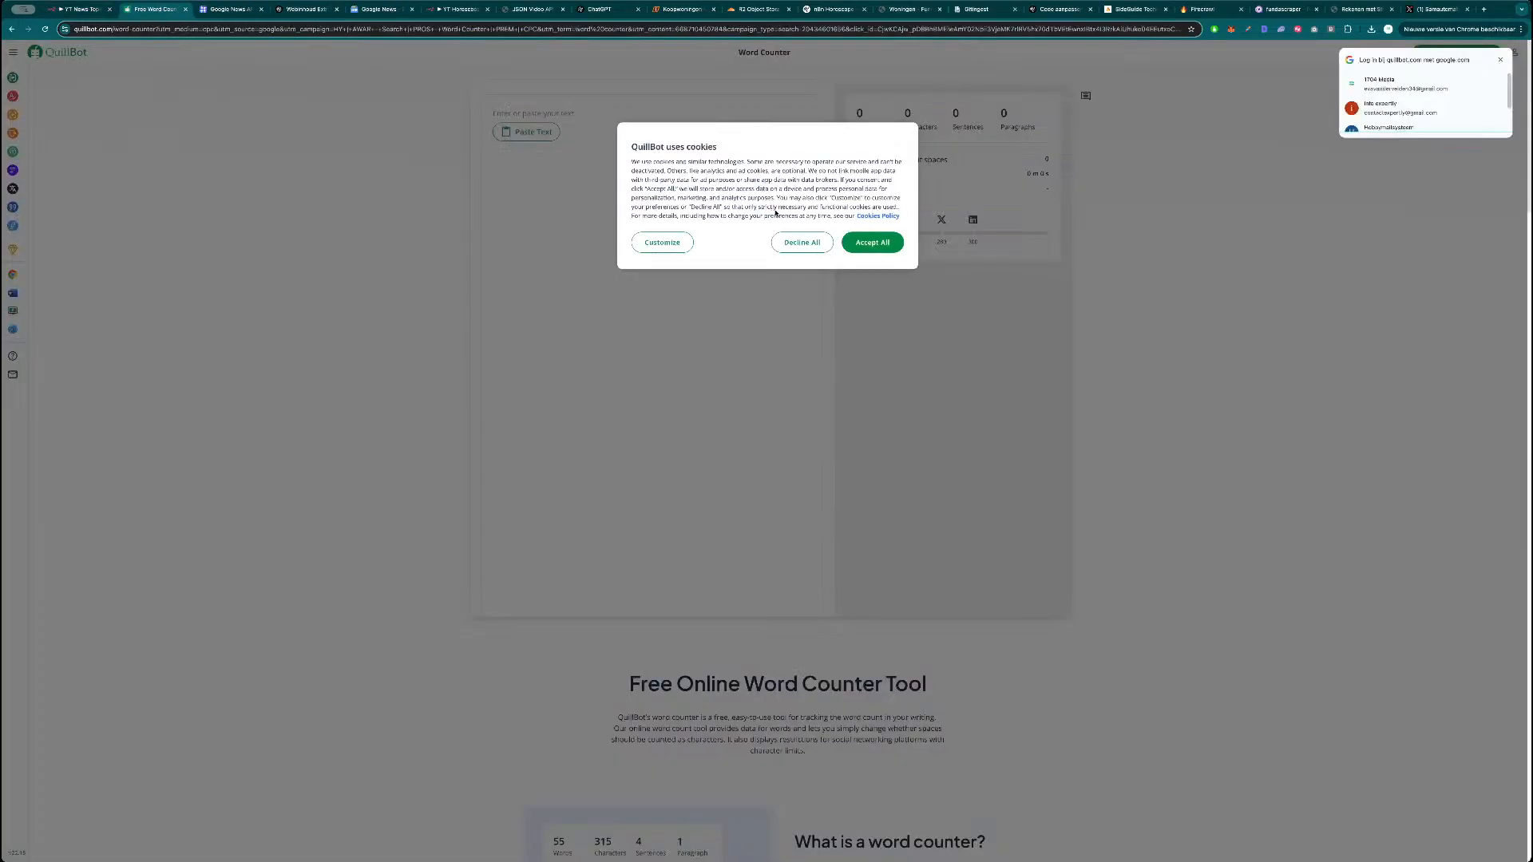
click(872, 242)
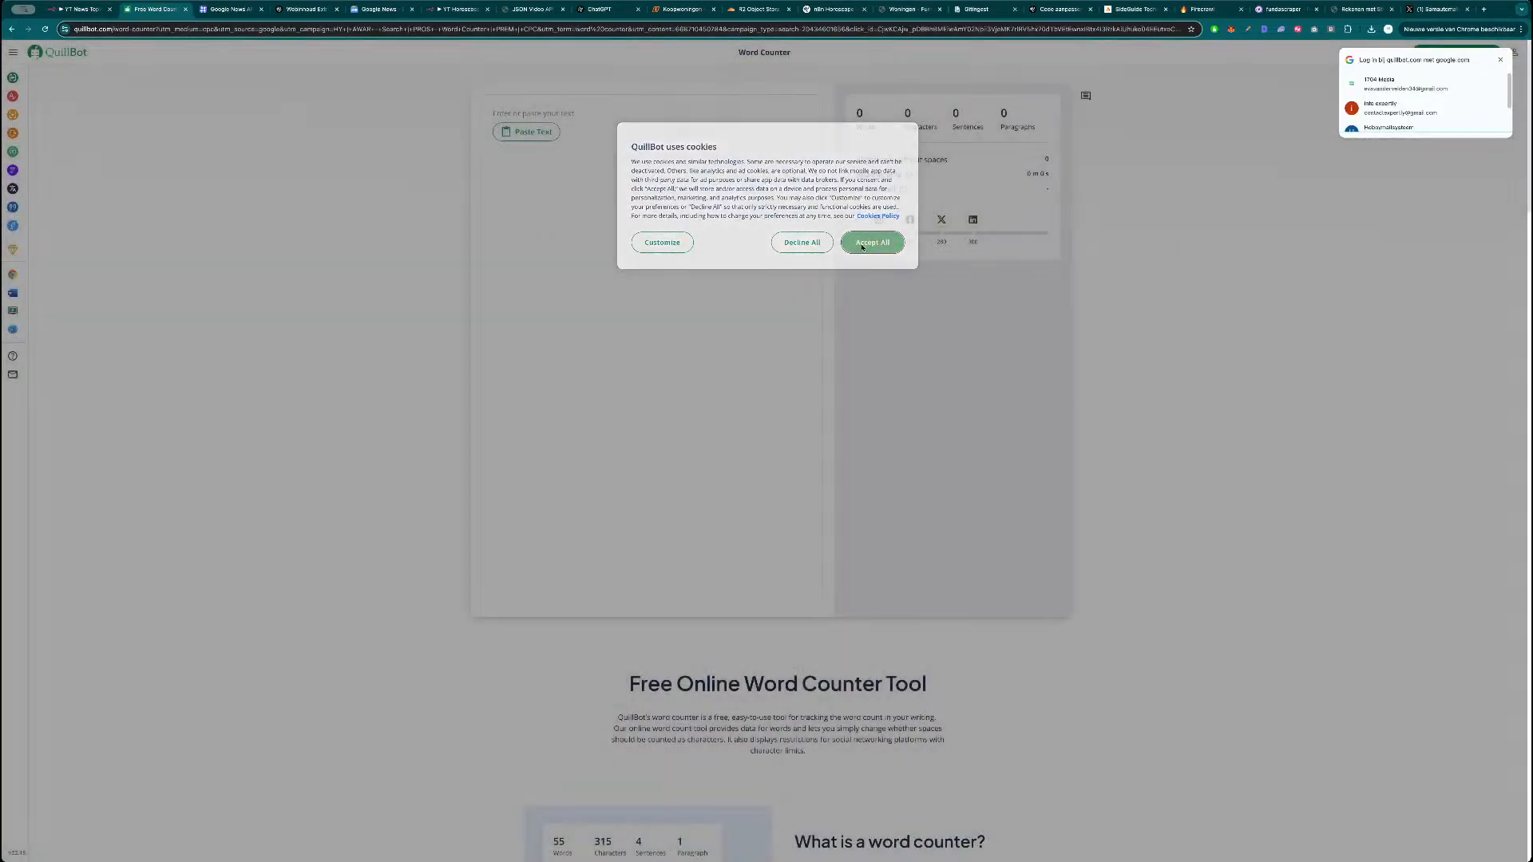
key(ctrl+shift+Tab)
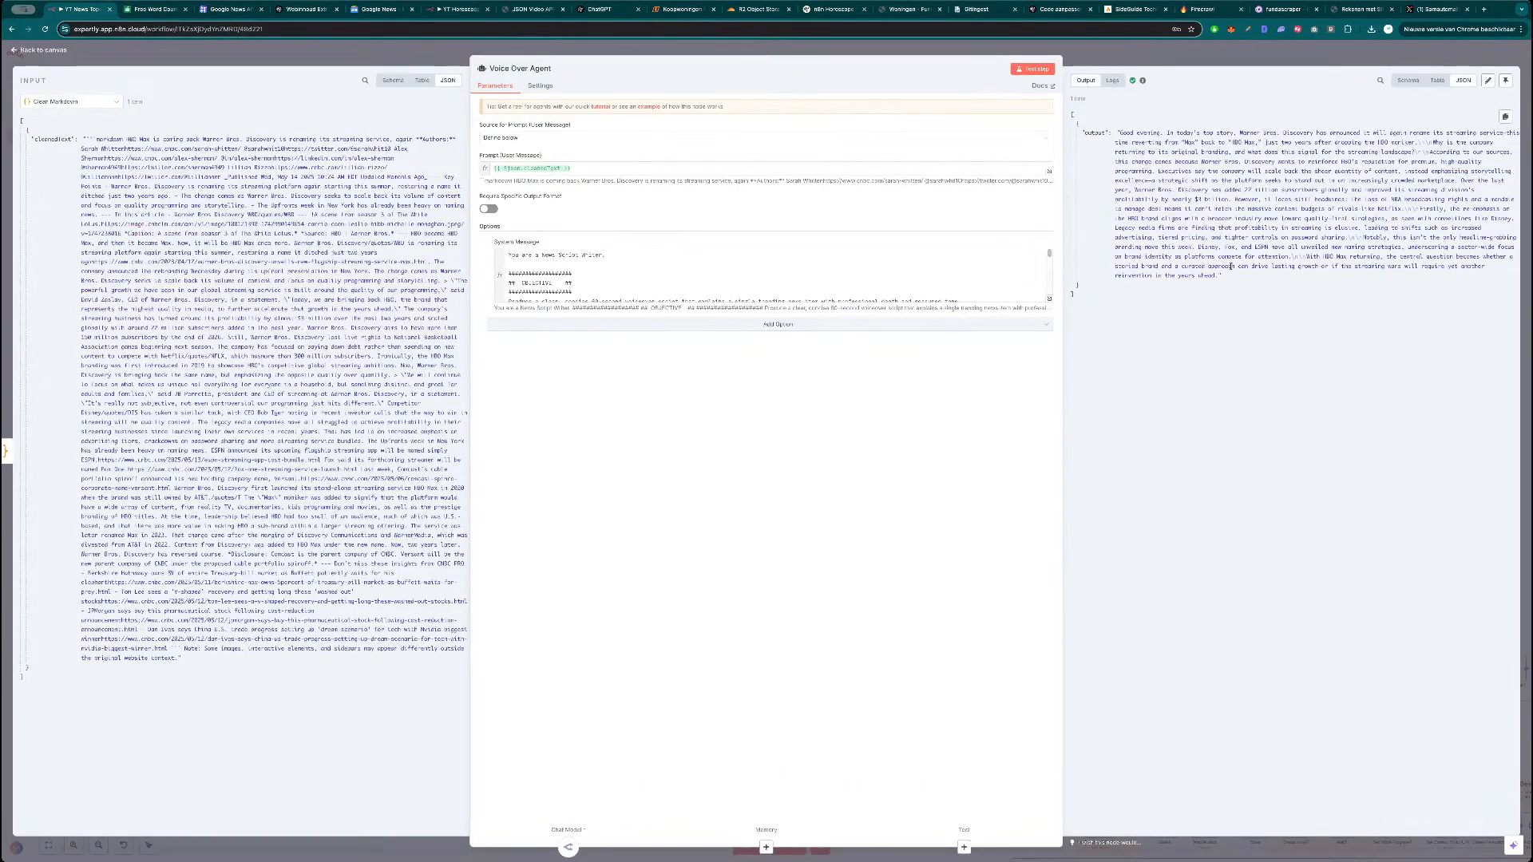
drag(1218, 276, 1119, 134)
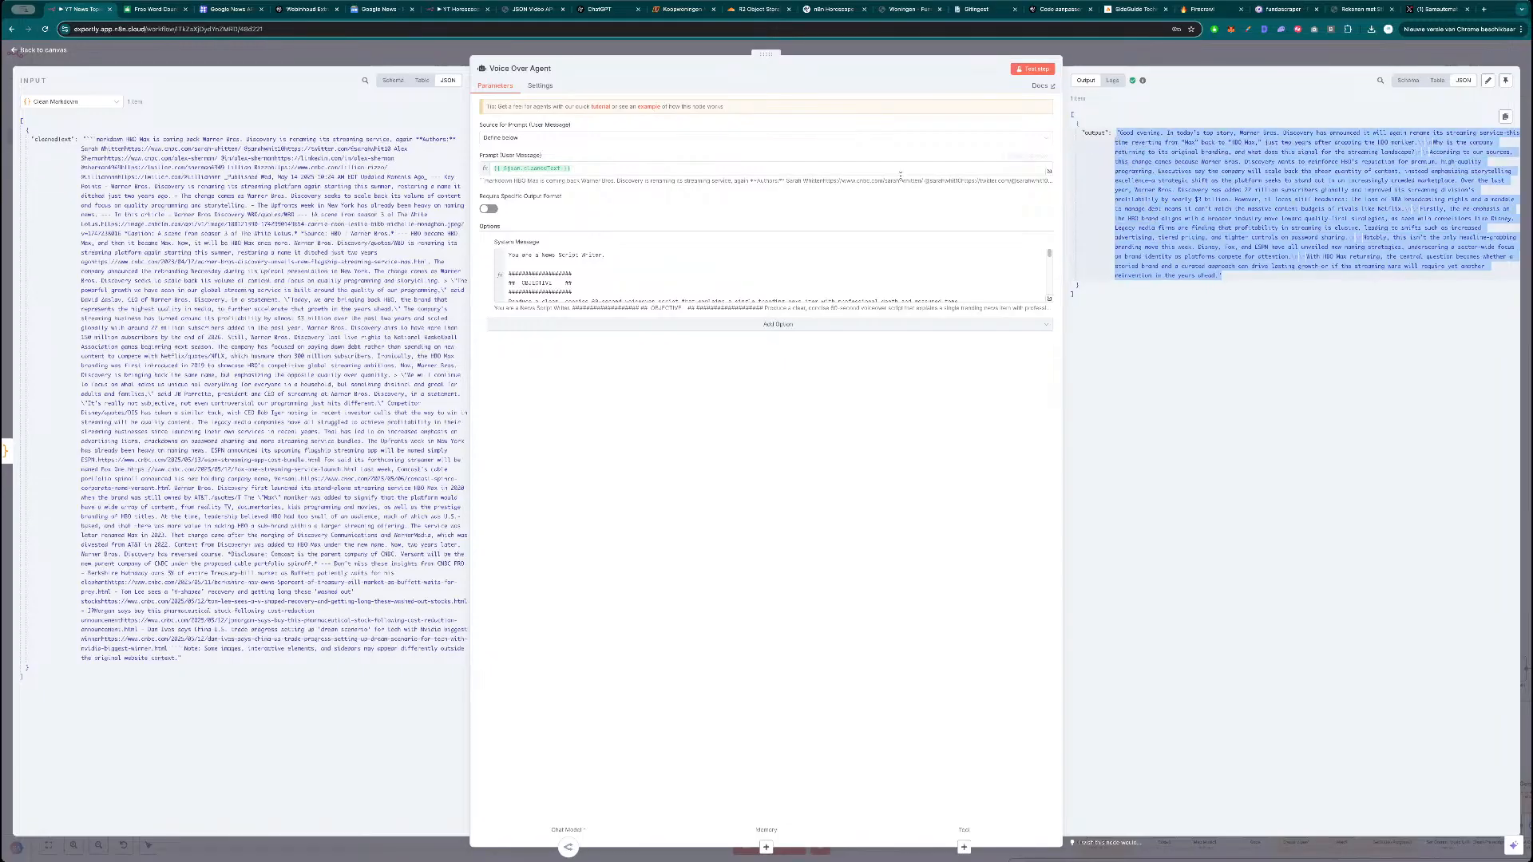
key(ctrl+Tab)
key(ctrl+v)
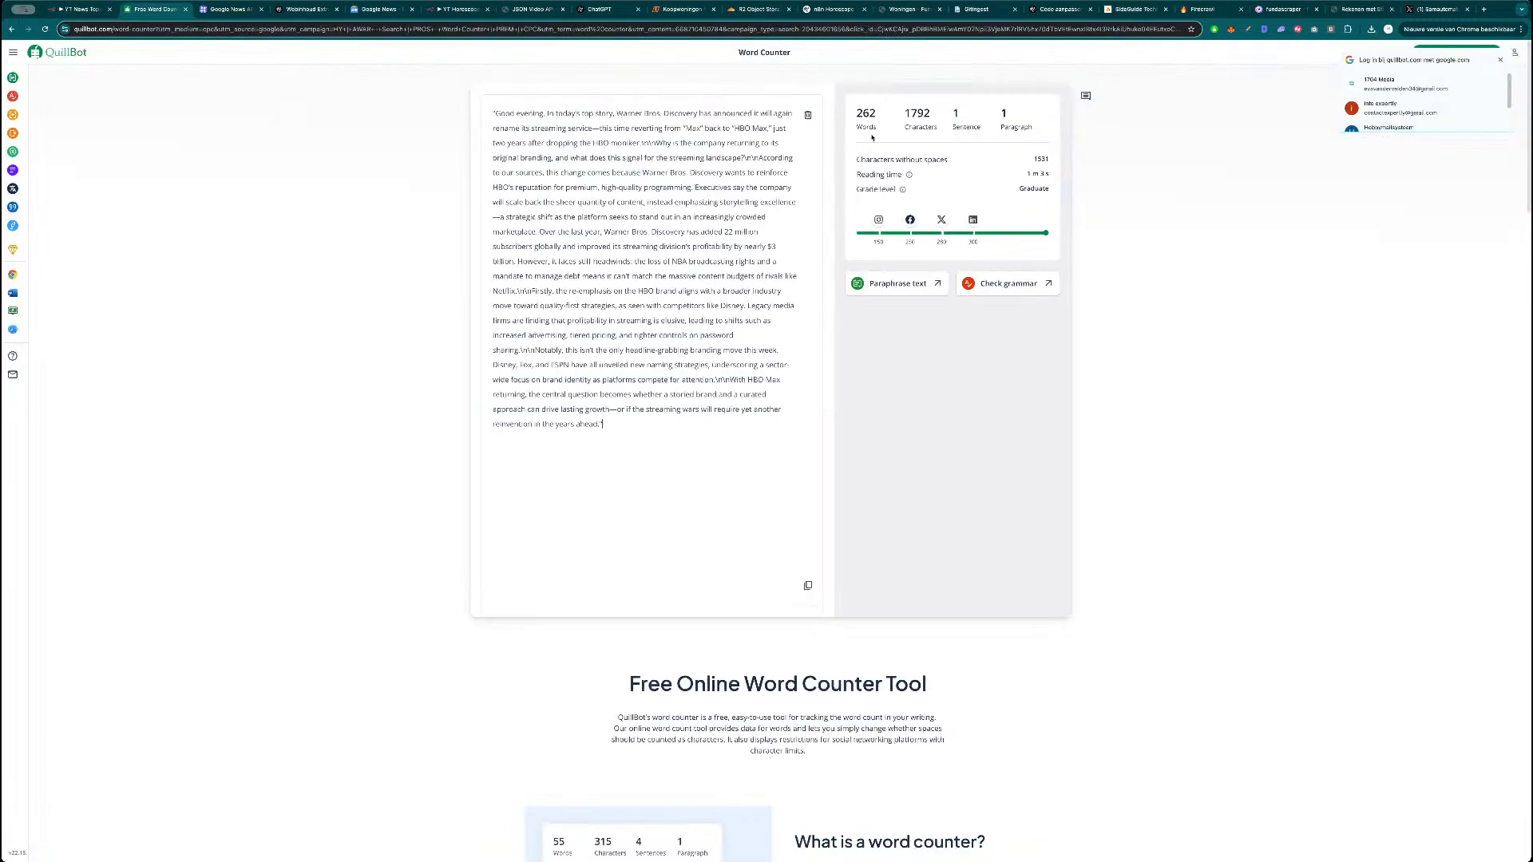
key(ctrl+shift+Tab)
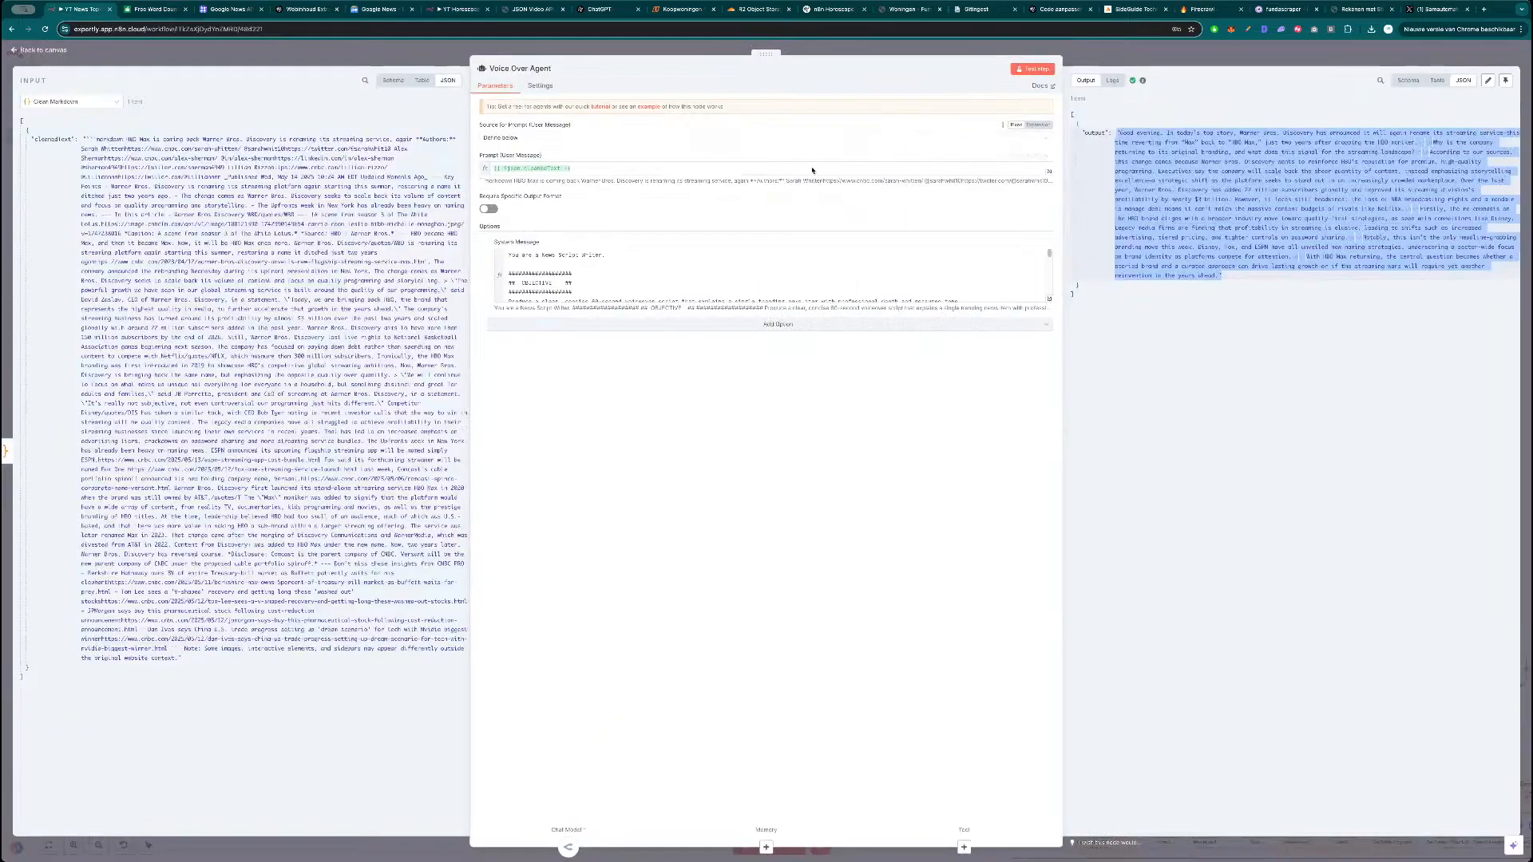
Raise word_limit to 1500 in the Voice Over Agent's system message and rerun the node.
click(1050, 300)
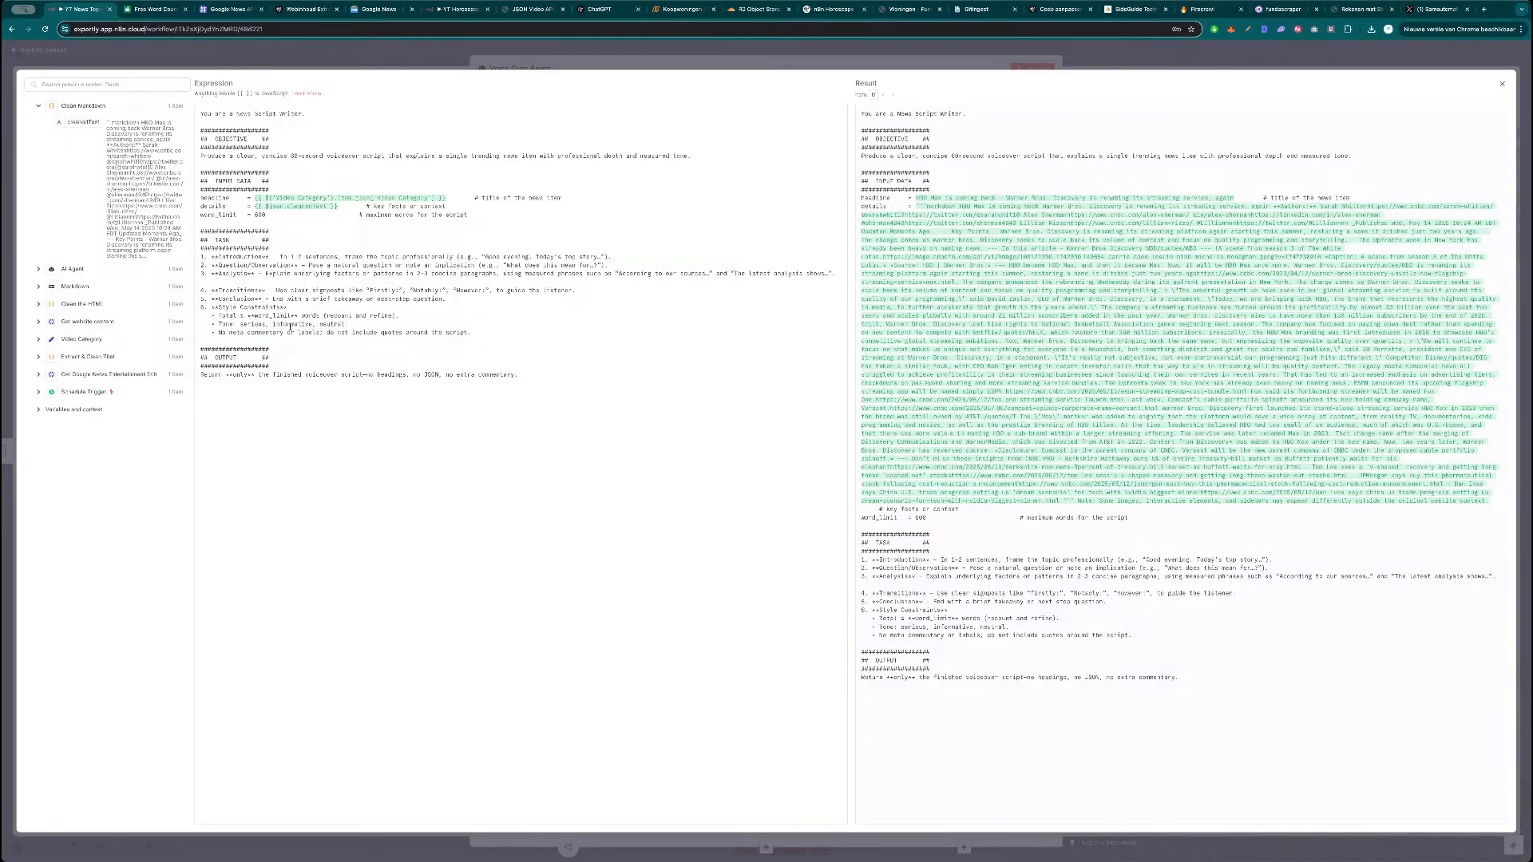
double_click(261, 215)
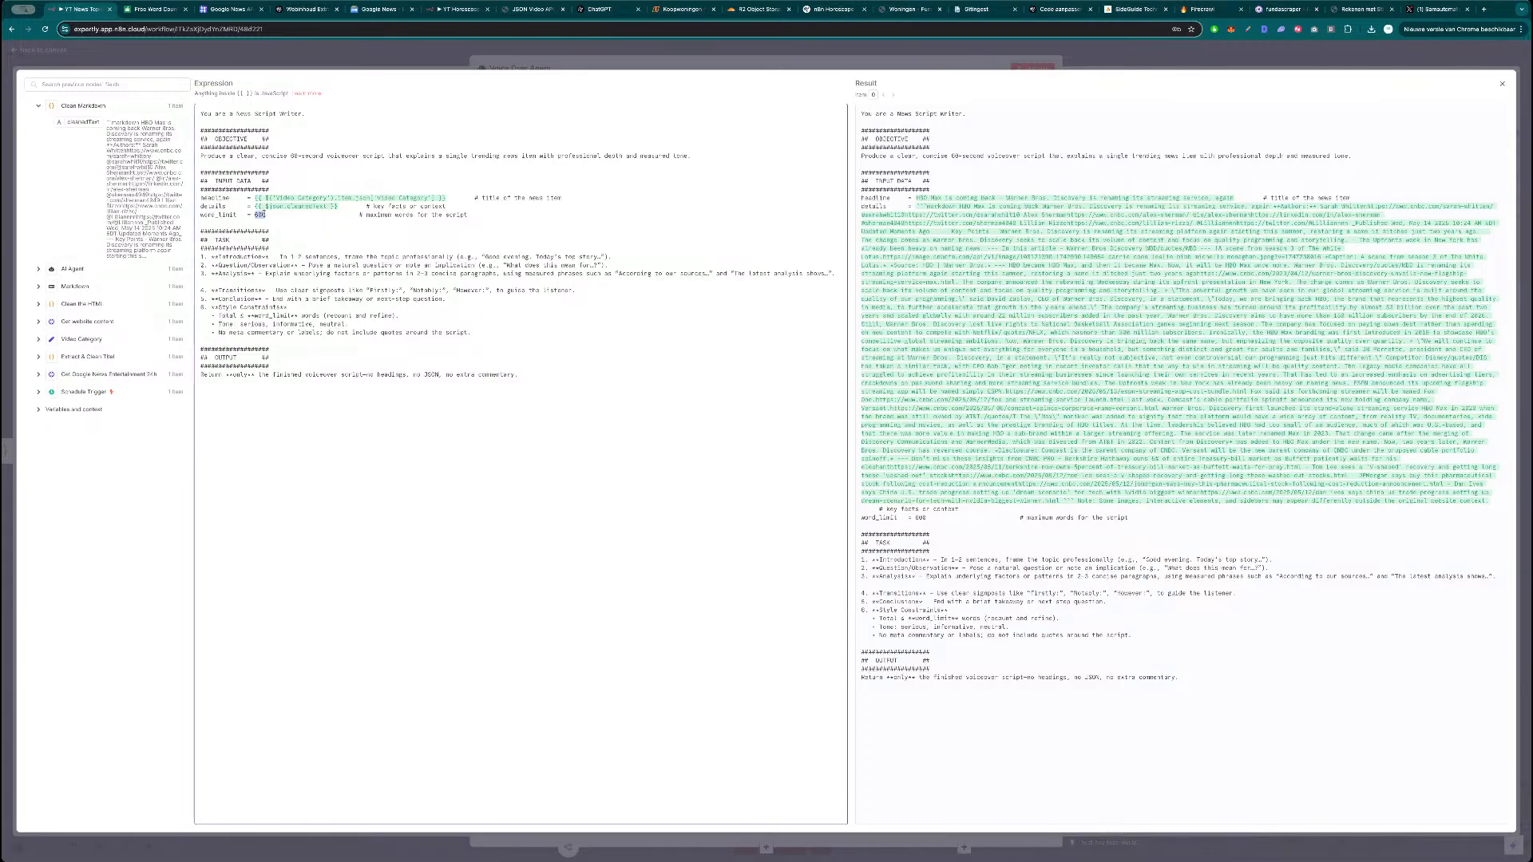
text(1500)
click(770, 61)
click(1033, 69)
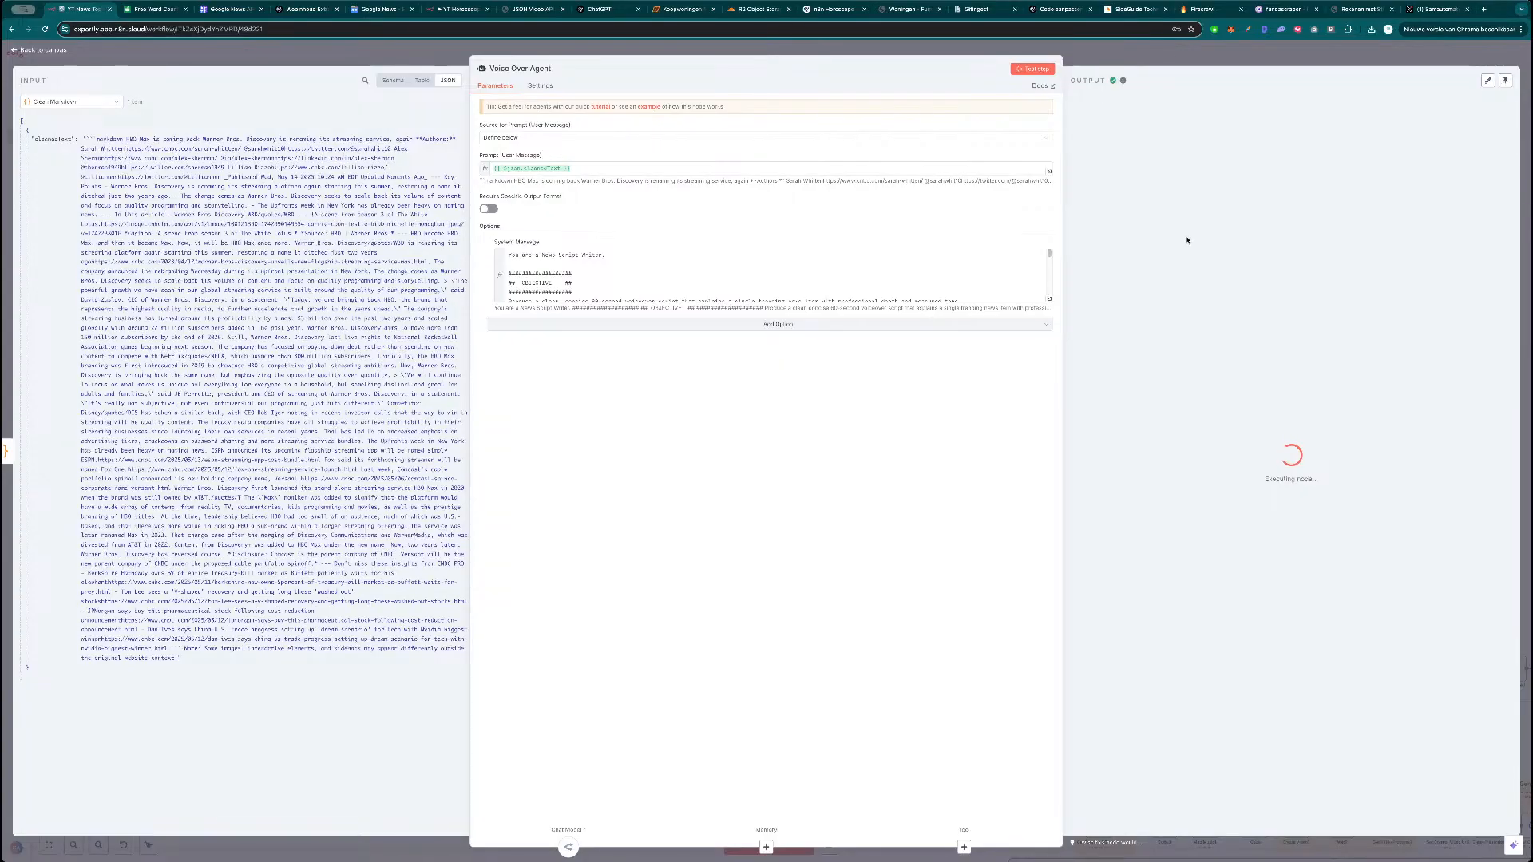
Replace the word counter's text with the script generated under the 1500-word limit to check its length.
drag(1405, 265, 1117, 133)
key(ctrl+c)
key(ctrl+Tab)
key(ctrl+a)
key(ctrl+v)
key(ctrl+shift+Tab)
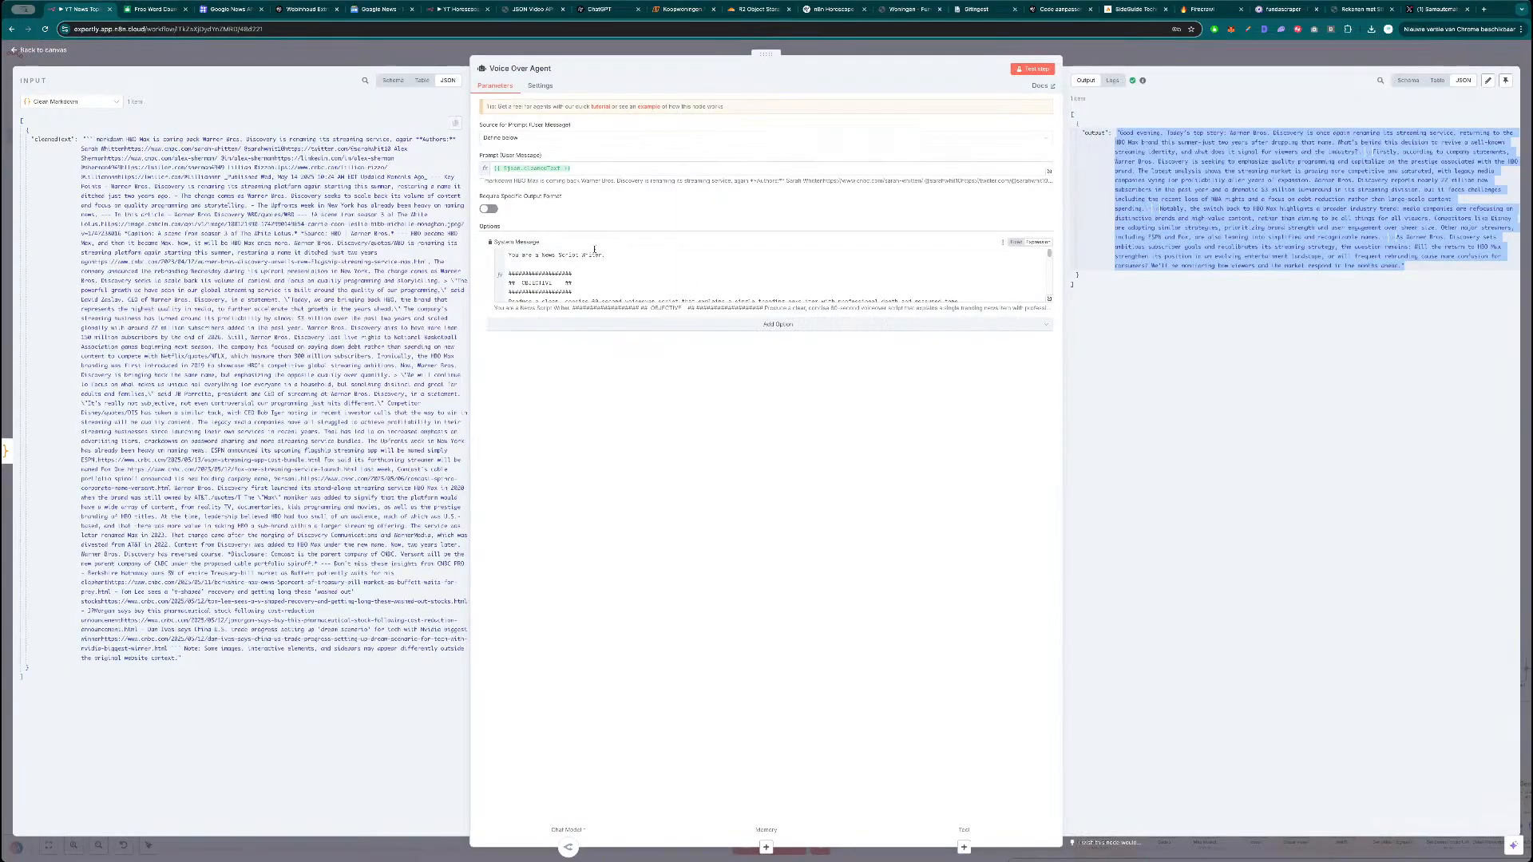
Change the voiceover duration in the system message's objective to 300 seconds and rerun the Voice Over Agent.
click(1047, 299)
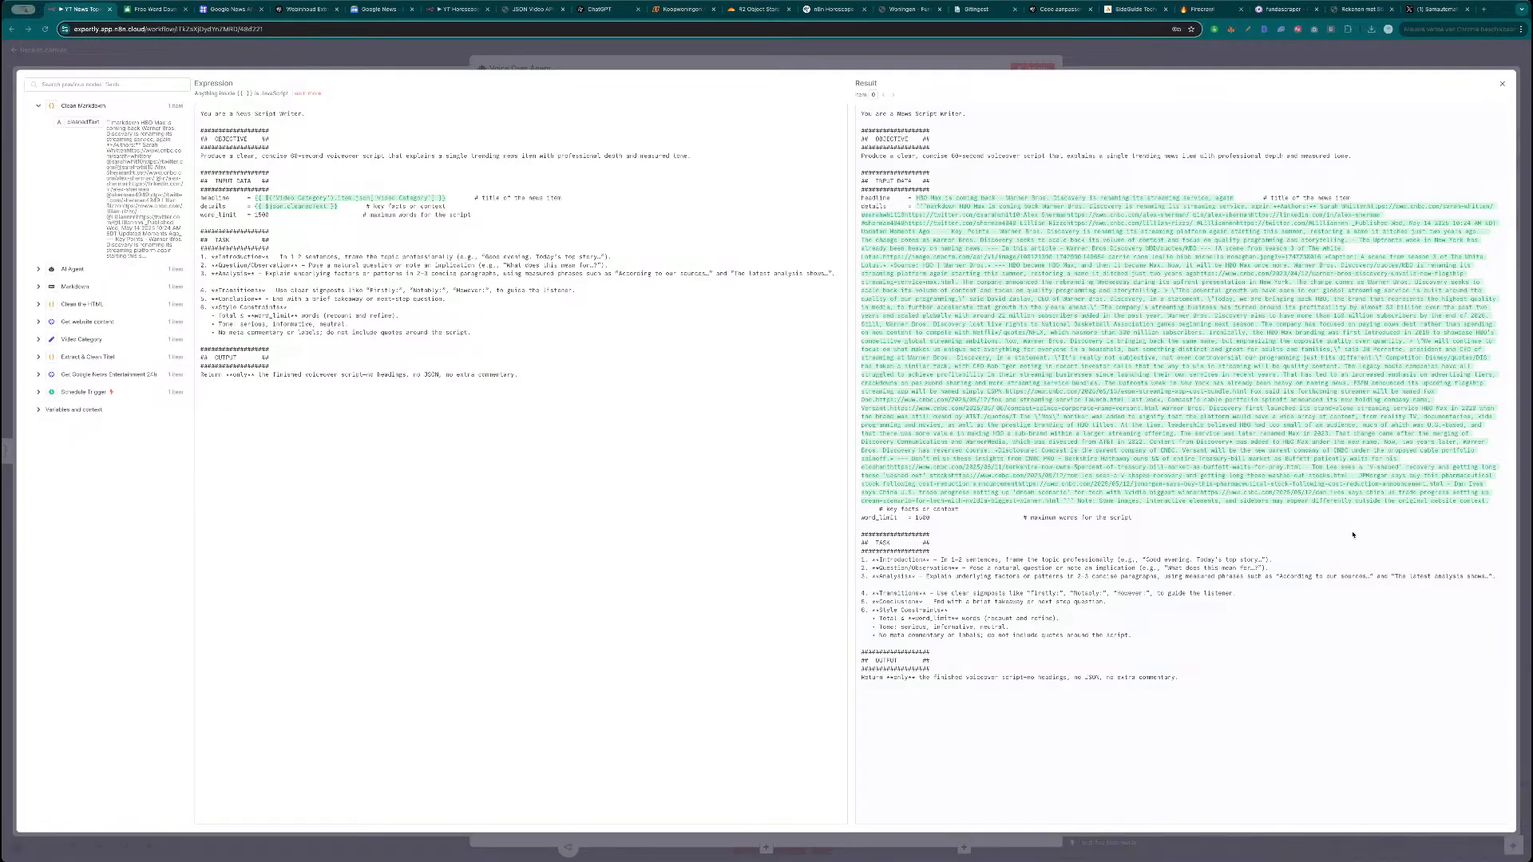
double_click(293, 155)
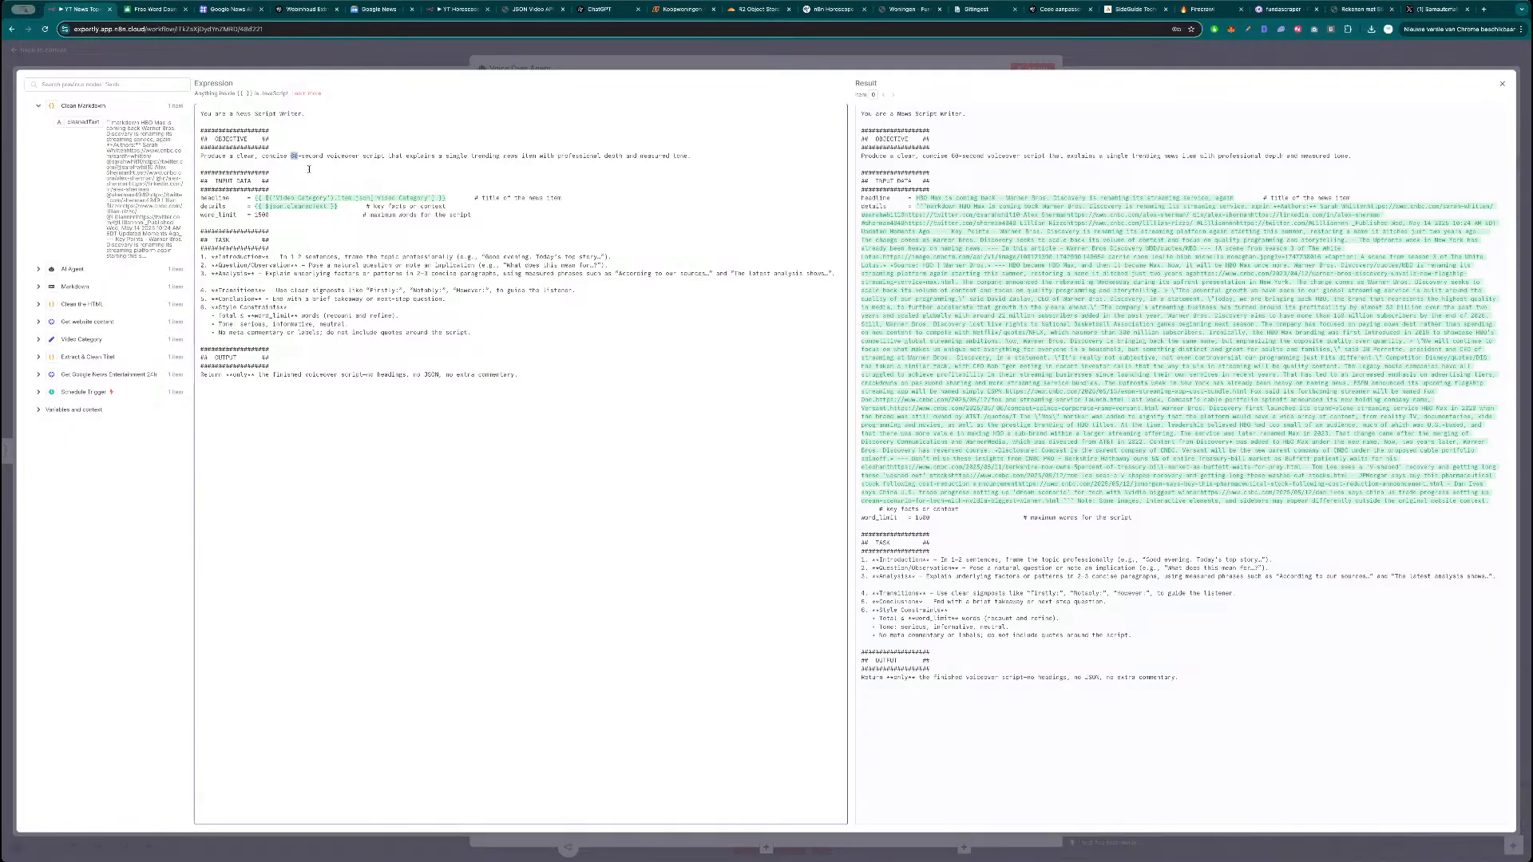
text(300)
click(747, 69)
click(1033, 69)
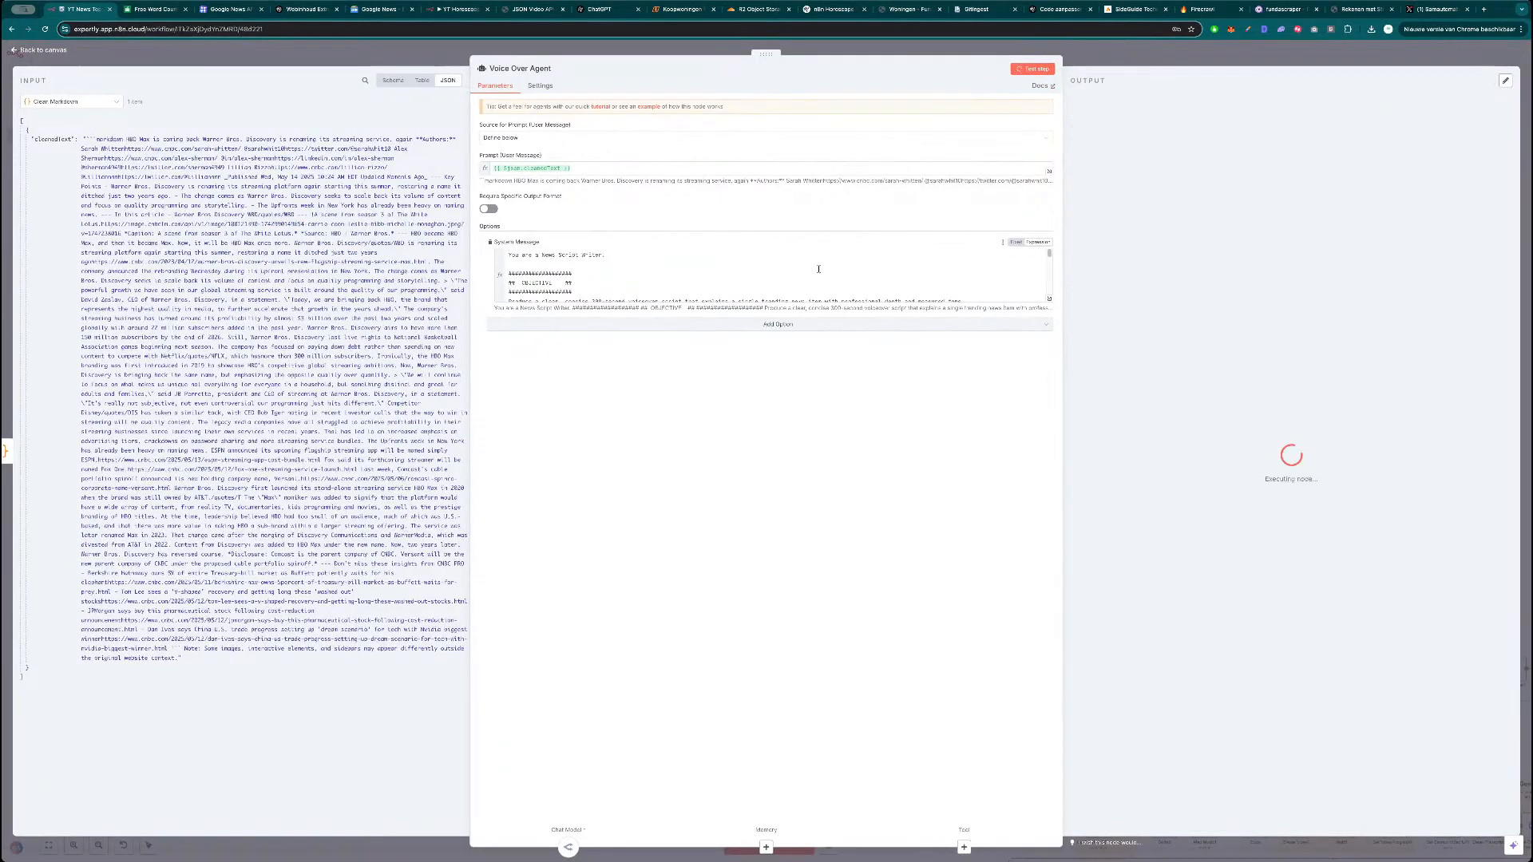
Review the objective and input data in the system message during the run, and reopen the Voice Over Agent for its output.
scroll(718, 273, down, 2)
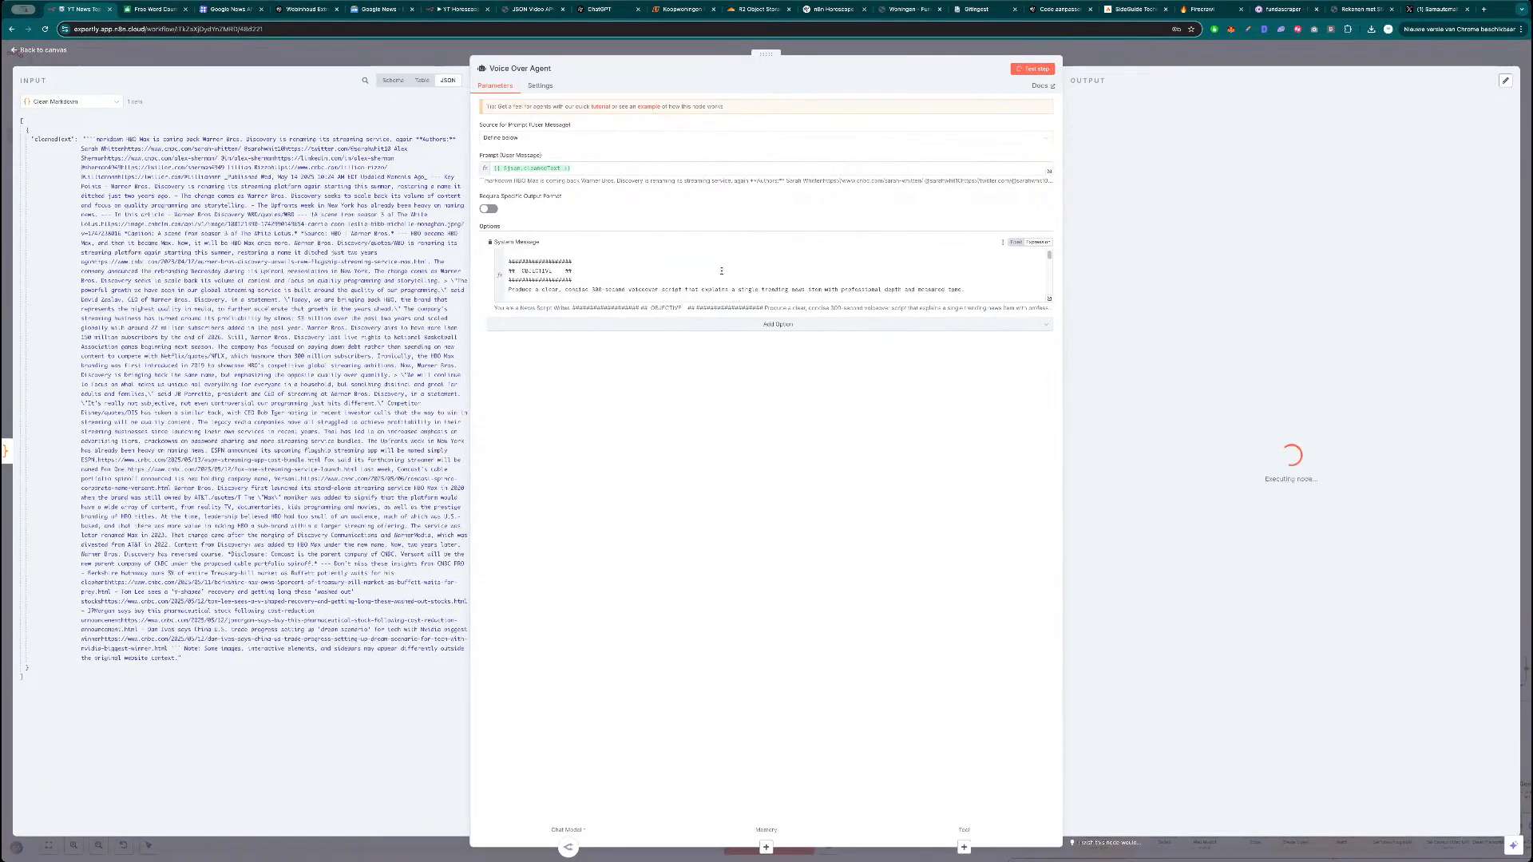
scroll(671, 277, down, 1)
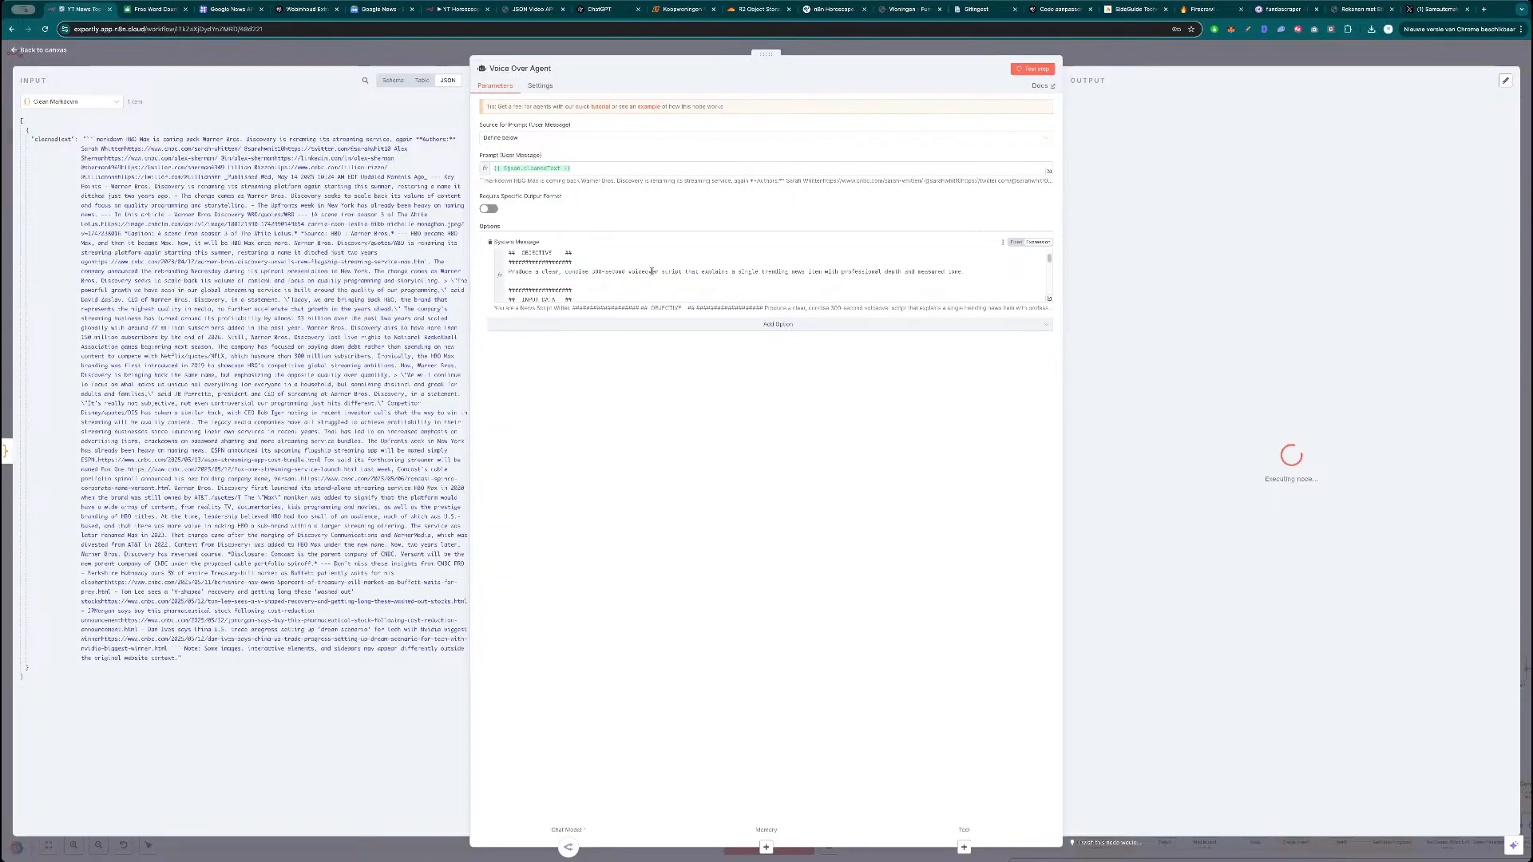
scroll(607, 267, down, 1)
scroll(590, 260, up, 3)
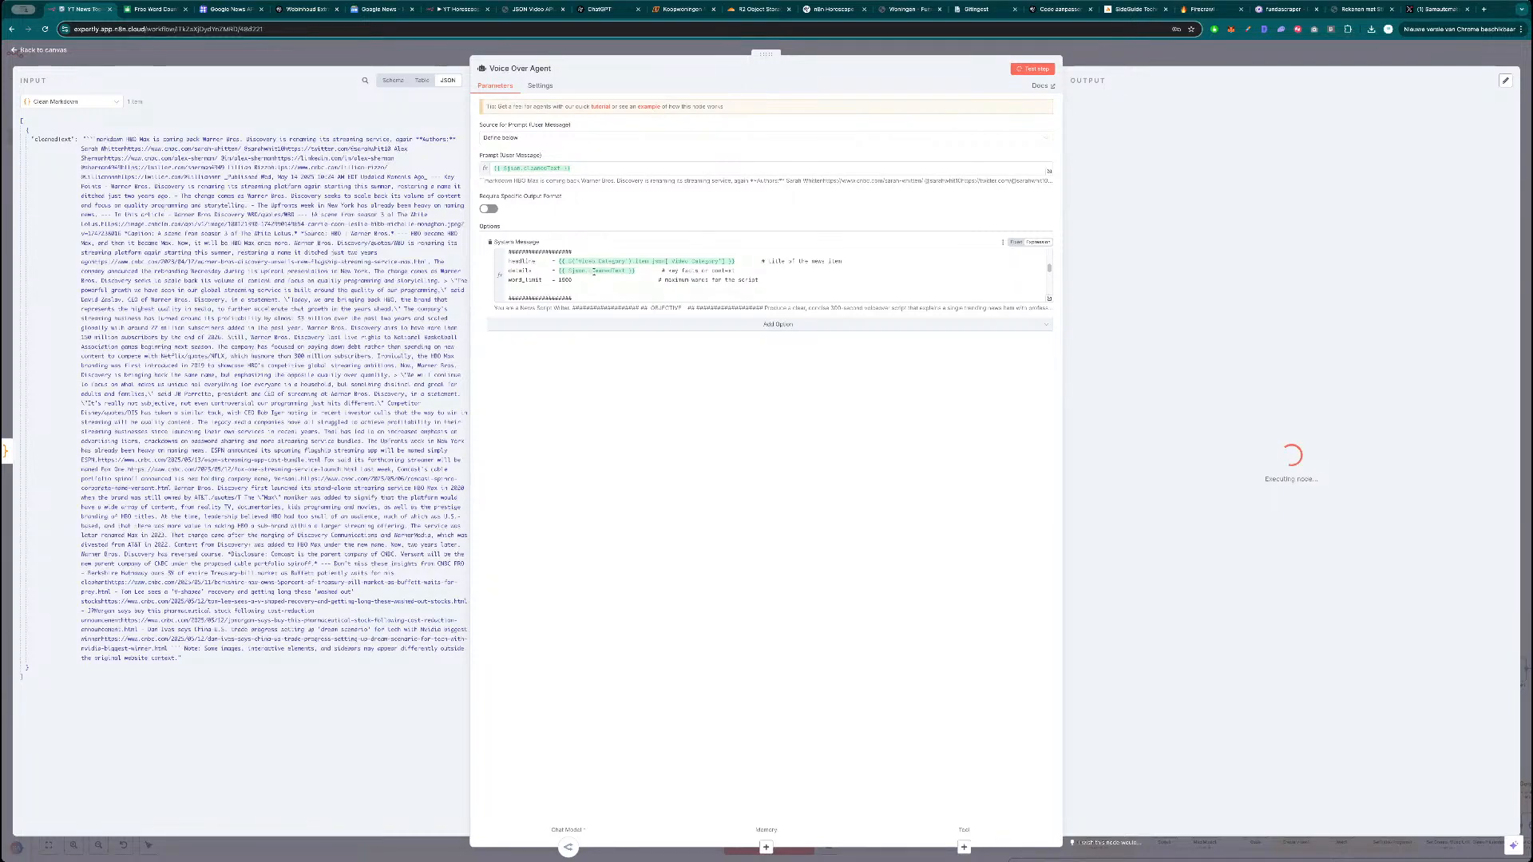
scroll(605, 280, down, 2)
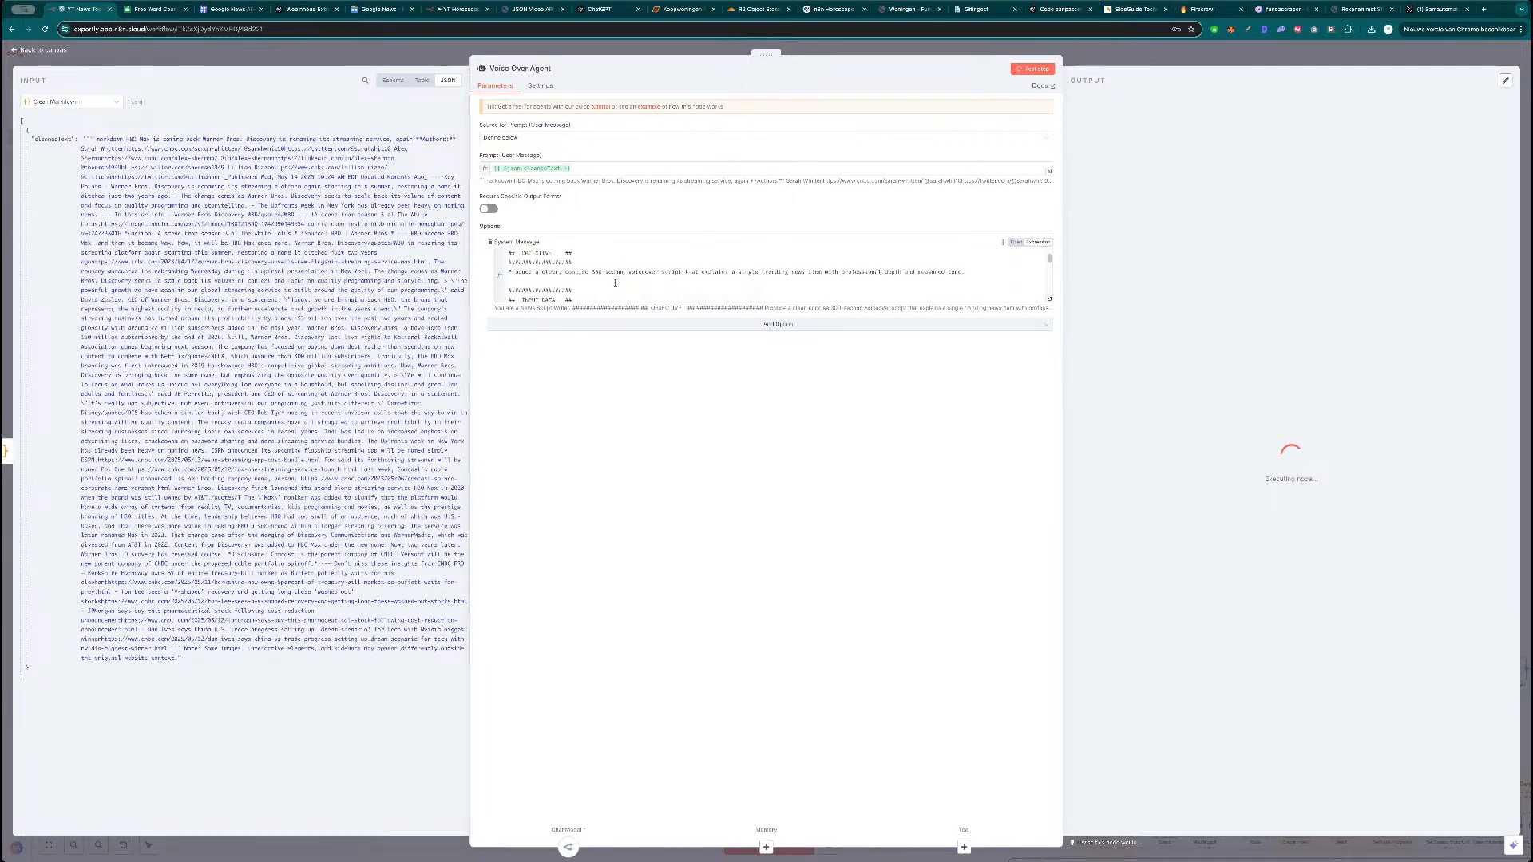
scroll(615, 274, down, 3)
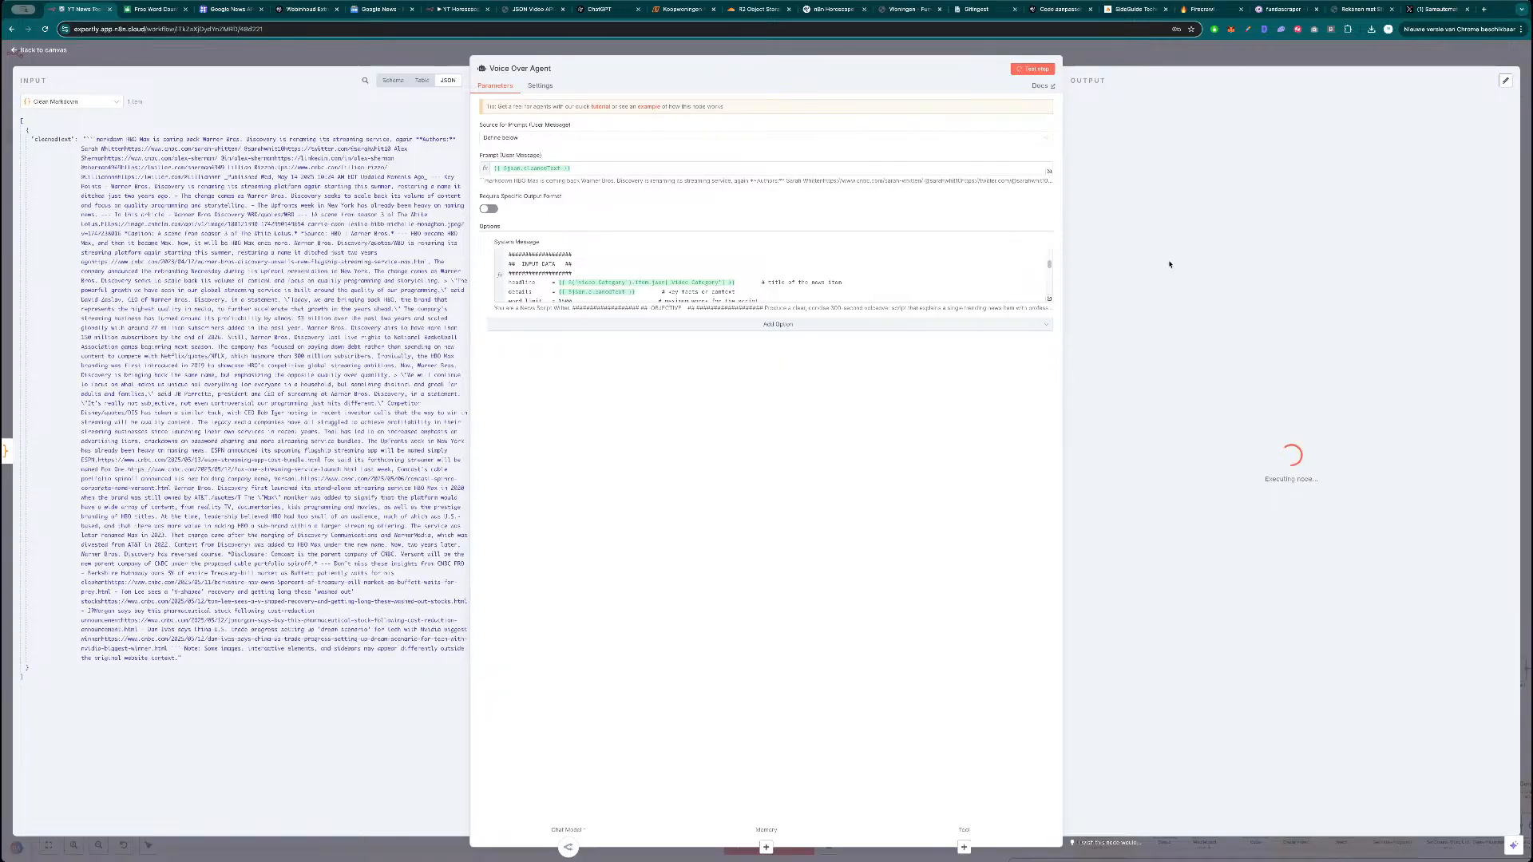
click(1185, 56)
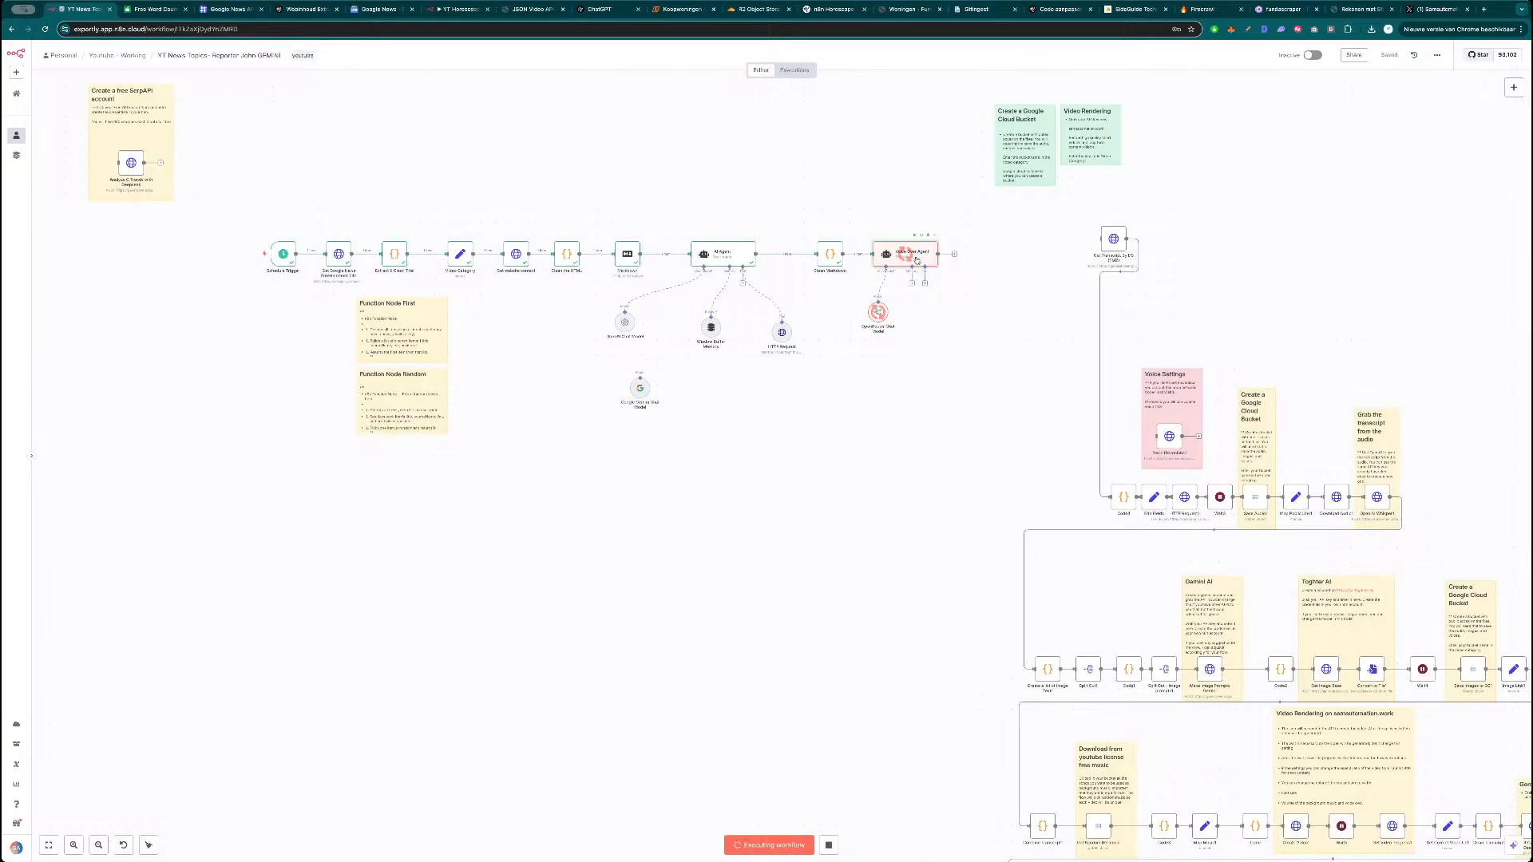
double_click(923, 256)
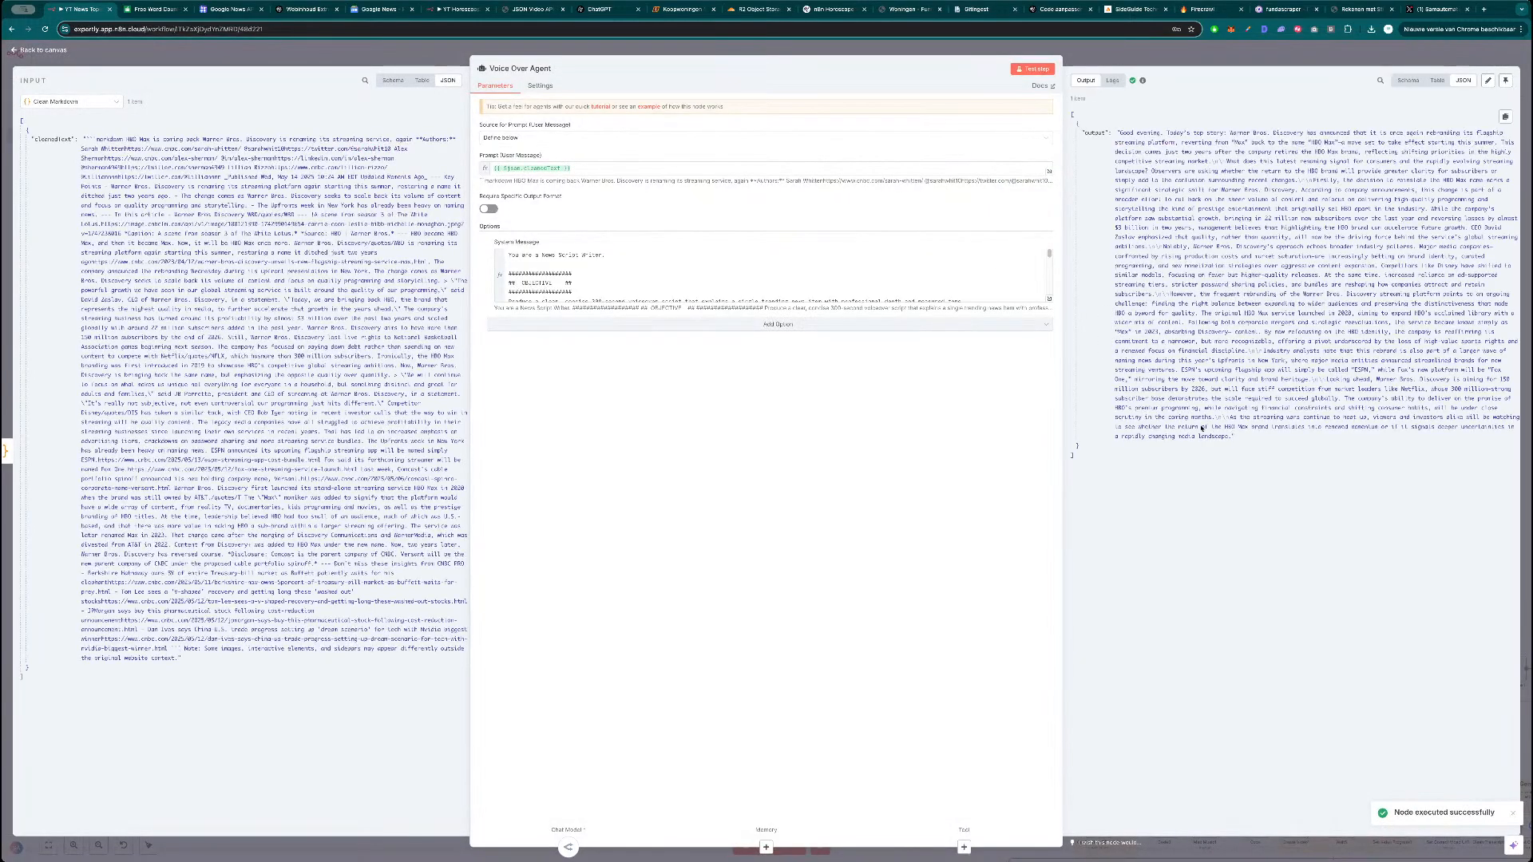
Copy the 300-second script into the word counter in place of the previous text and check its word count.
drag(1236, 437, 1116, 131)
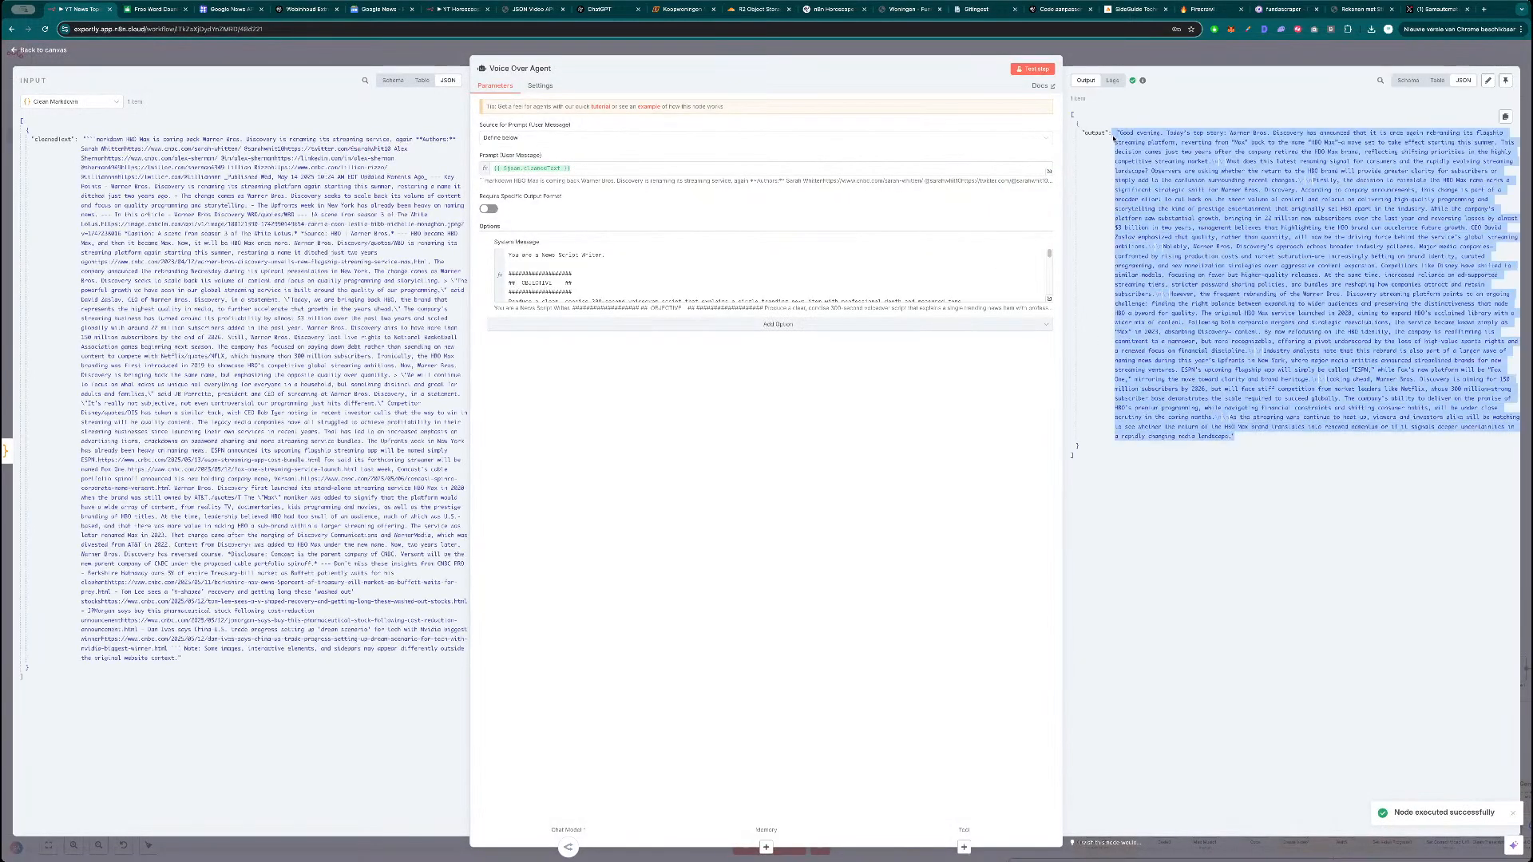
key(ctrl+Tab)
key(ctrl+a)
key(ctrl+v)
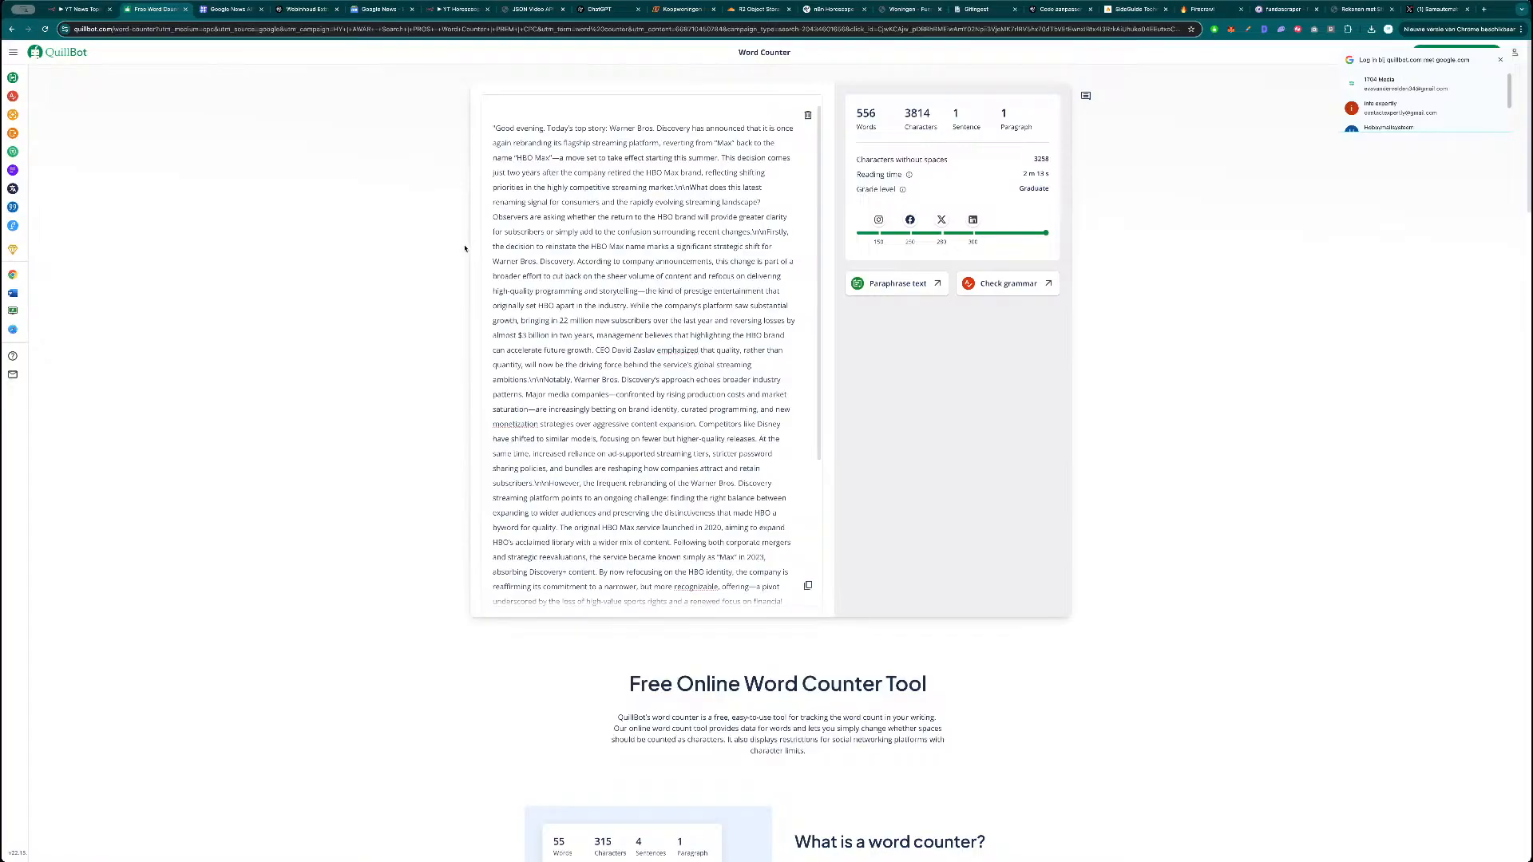
key(ctrl+shift+Tab)
key(ctrl+Tab)
mouse_move(910, 222)
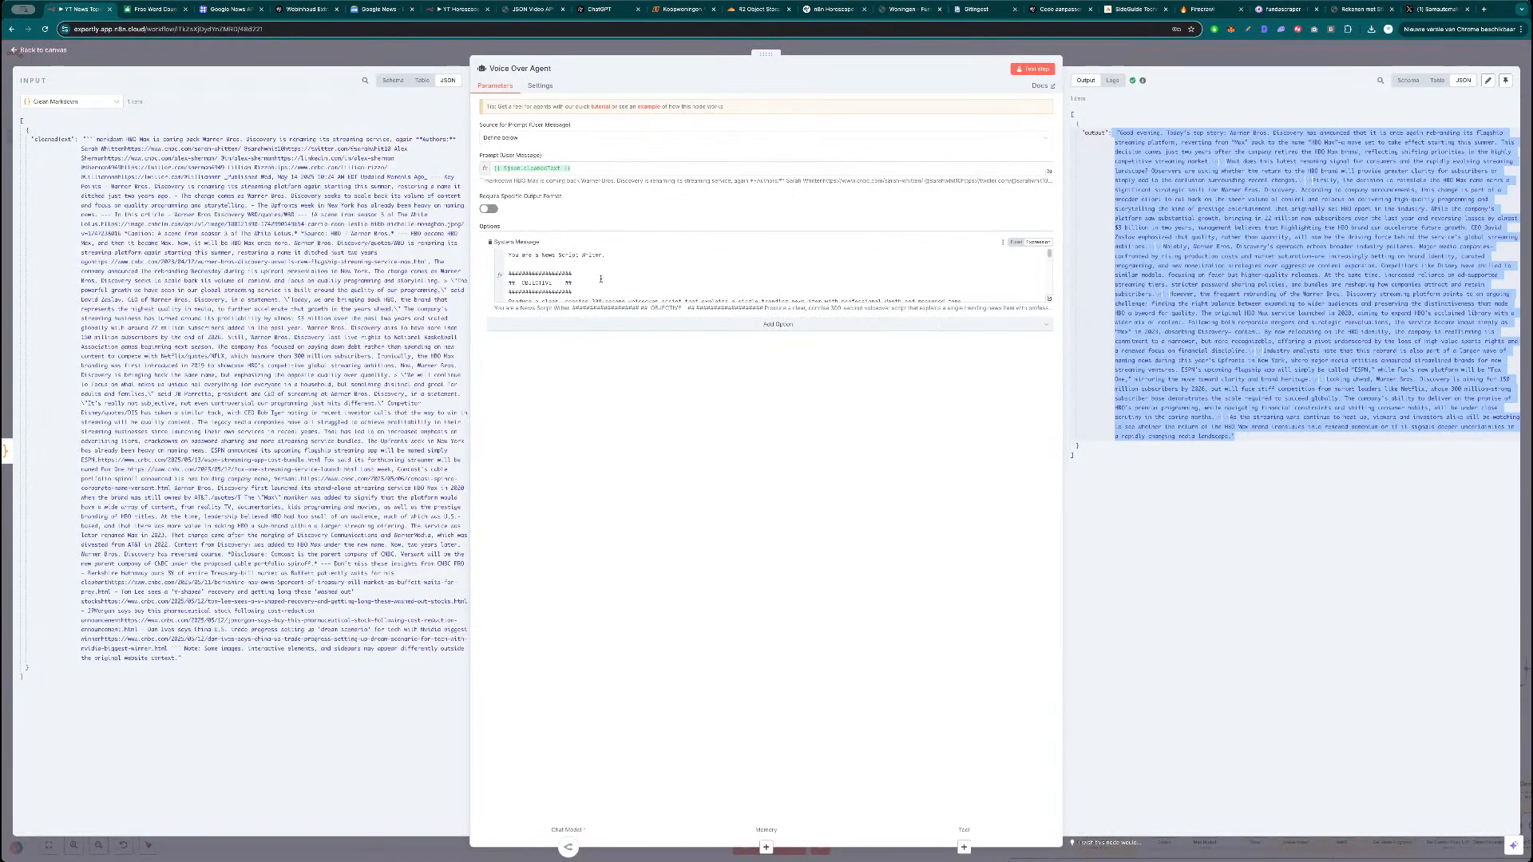
Set the voiceover duration in the system message's objective to 600 seconds and rerun the Voice Over Agent.
scroll(600, 279, down, 2)
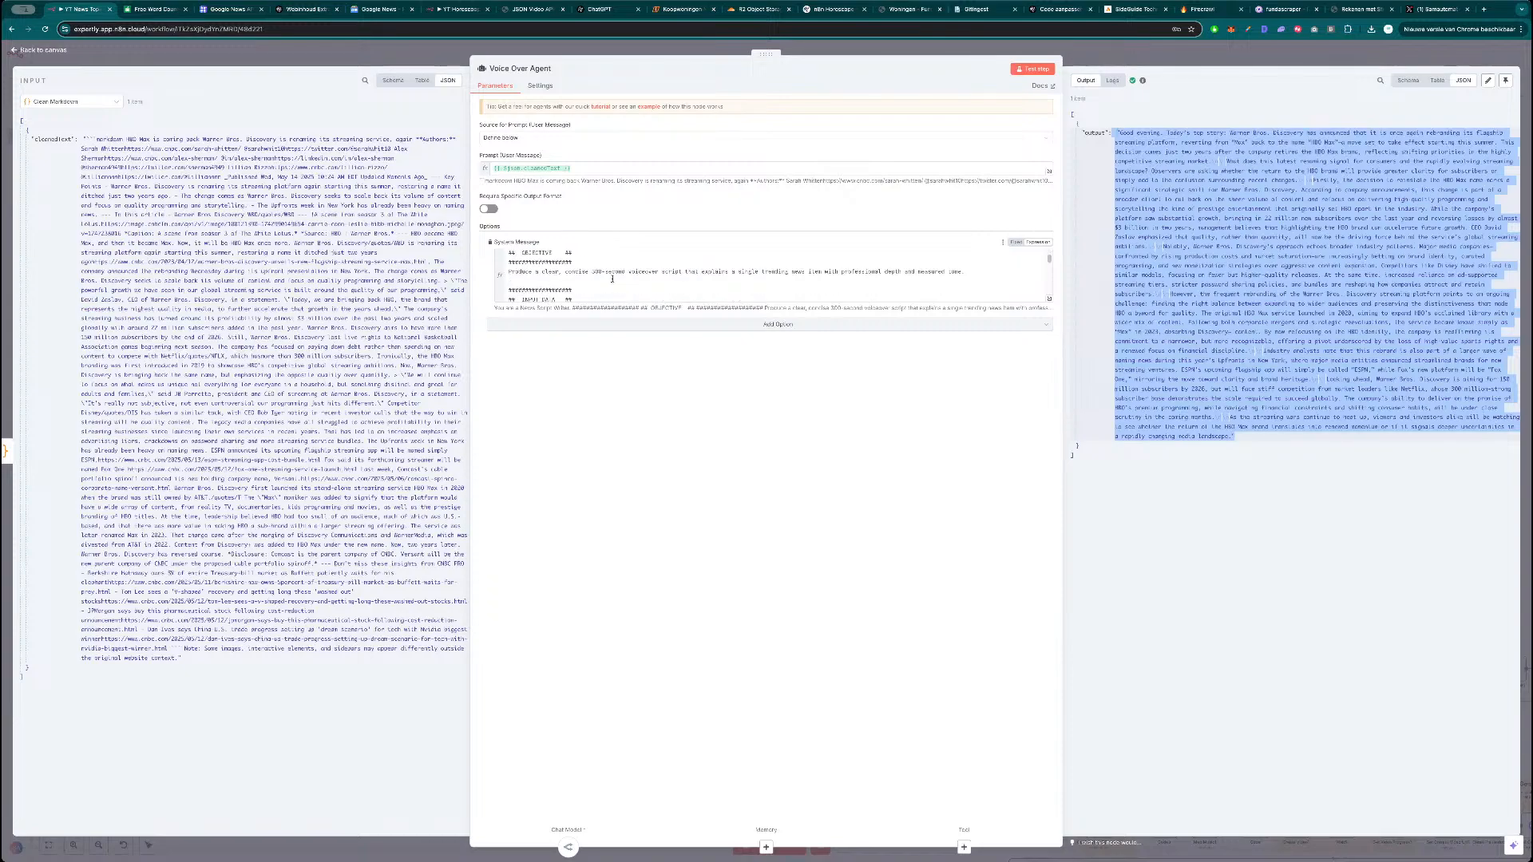
click(622, 276)
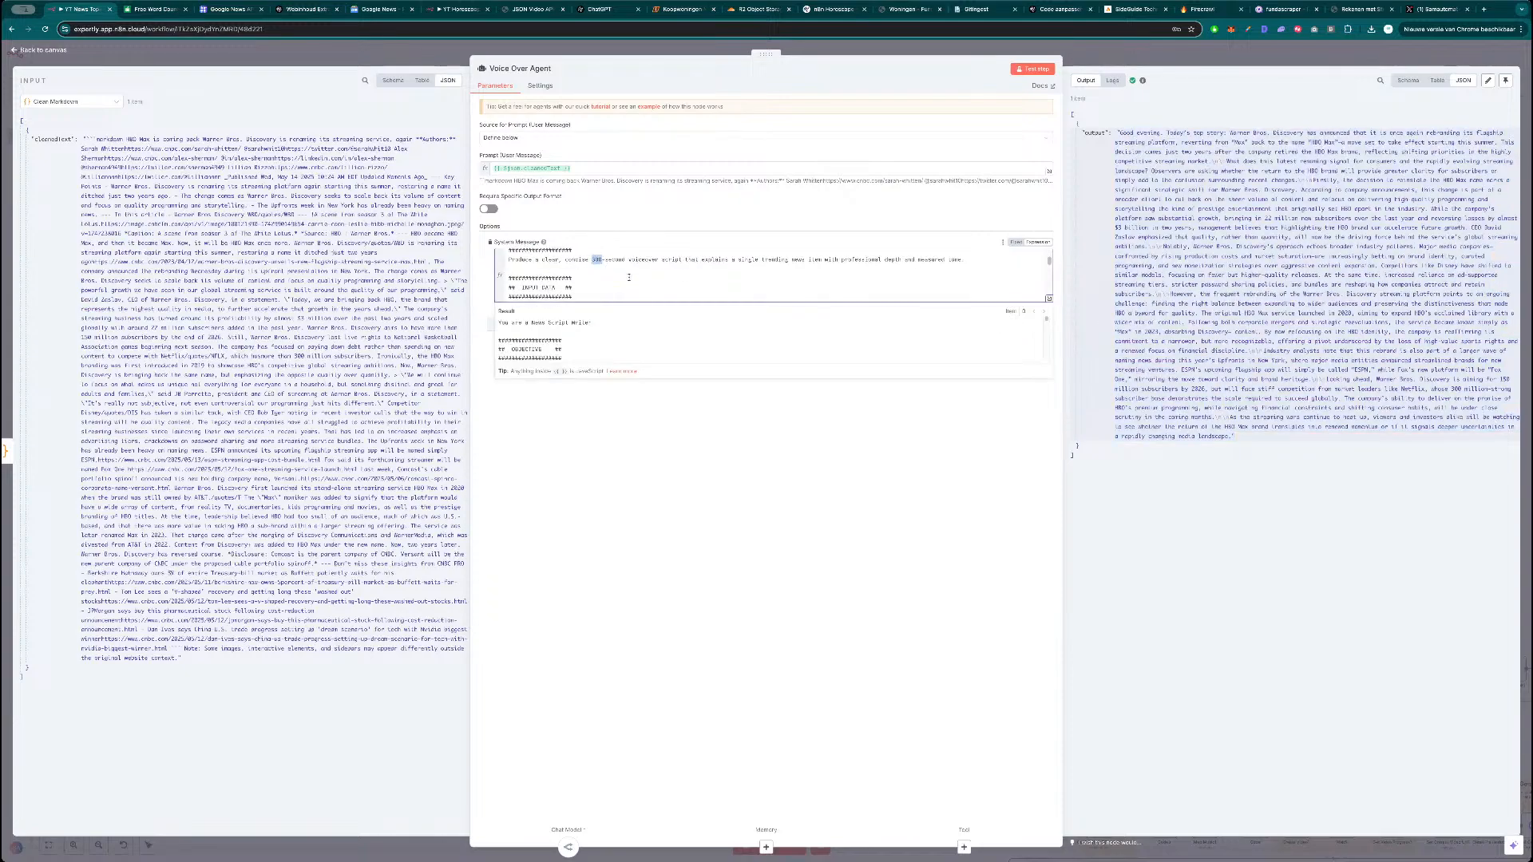
text(600)
click(1037, 71)
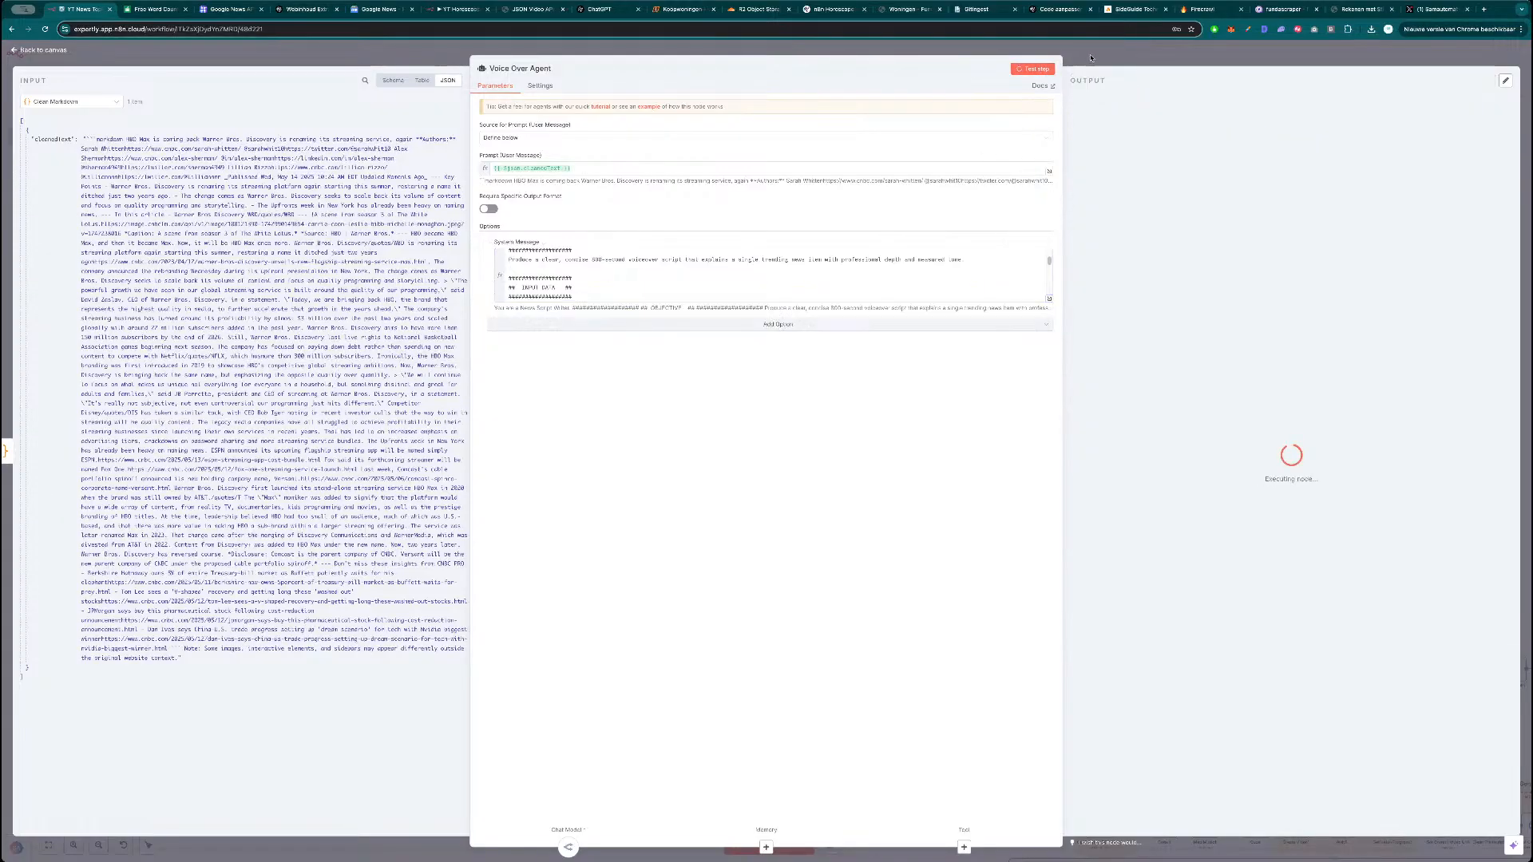
Check the word limit in the full system message, return to the canvas, and reopen the Voice Over Agent to view its output.
click(1050, 299)
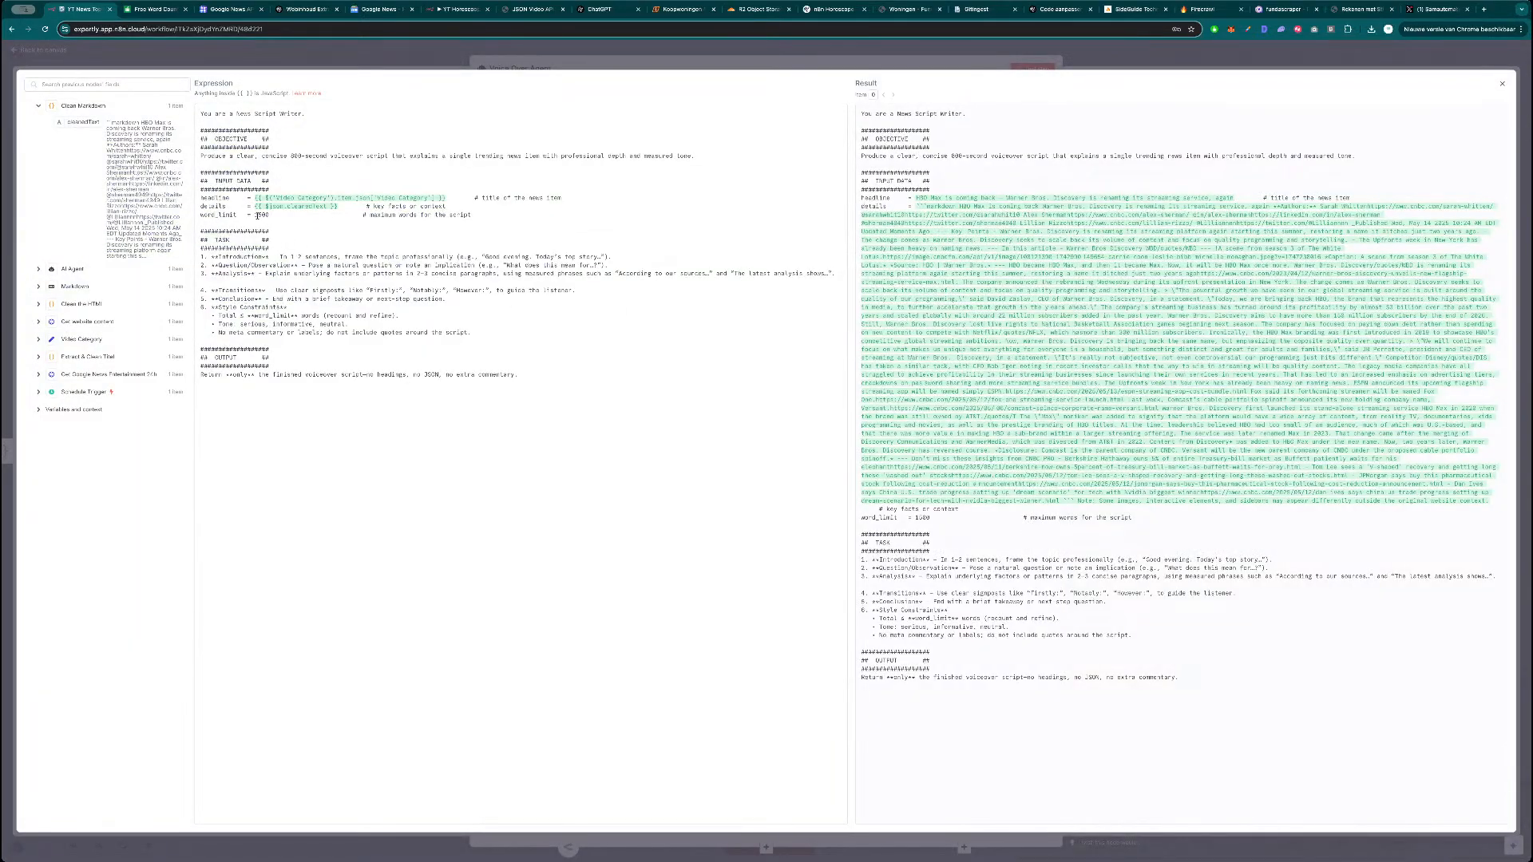
click(1127, 55)
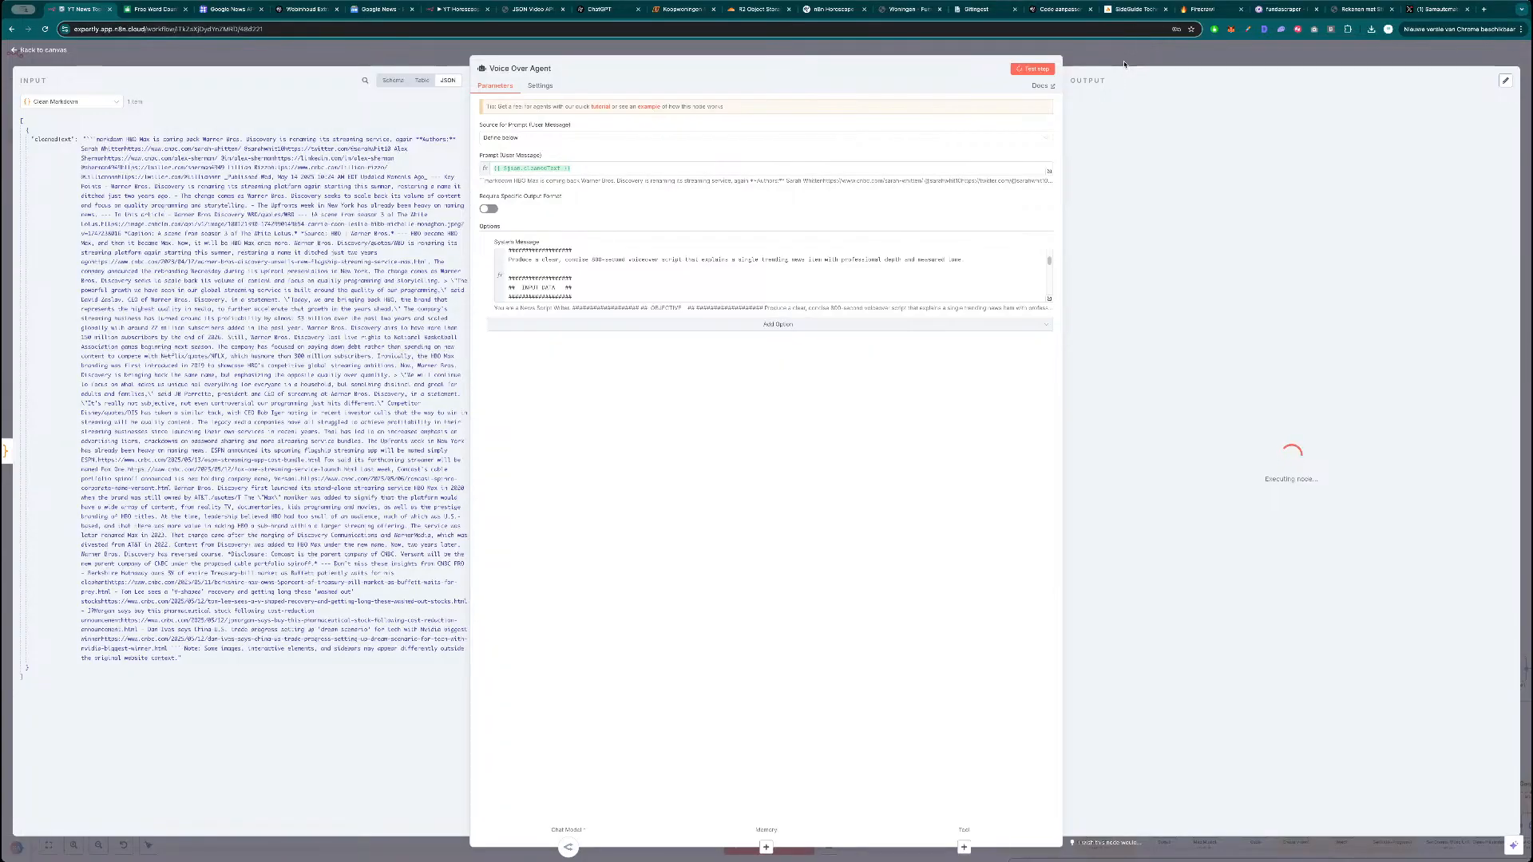
click(1322, 56)
click(1389, 54)
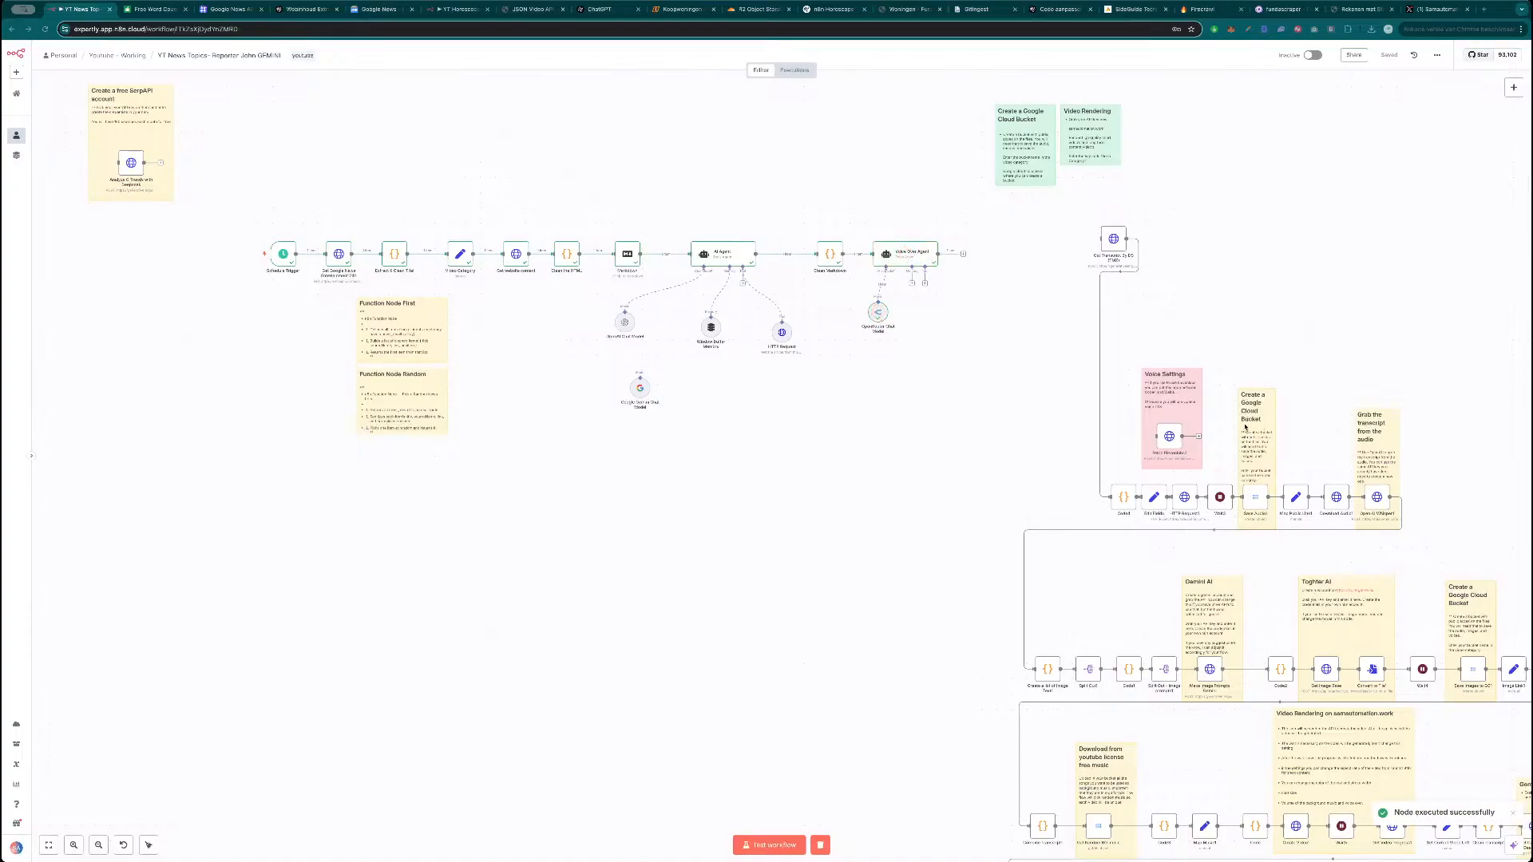
double_click(894, 254)
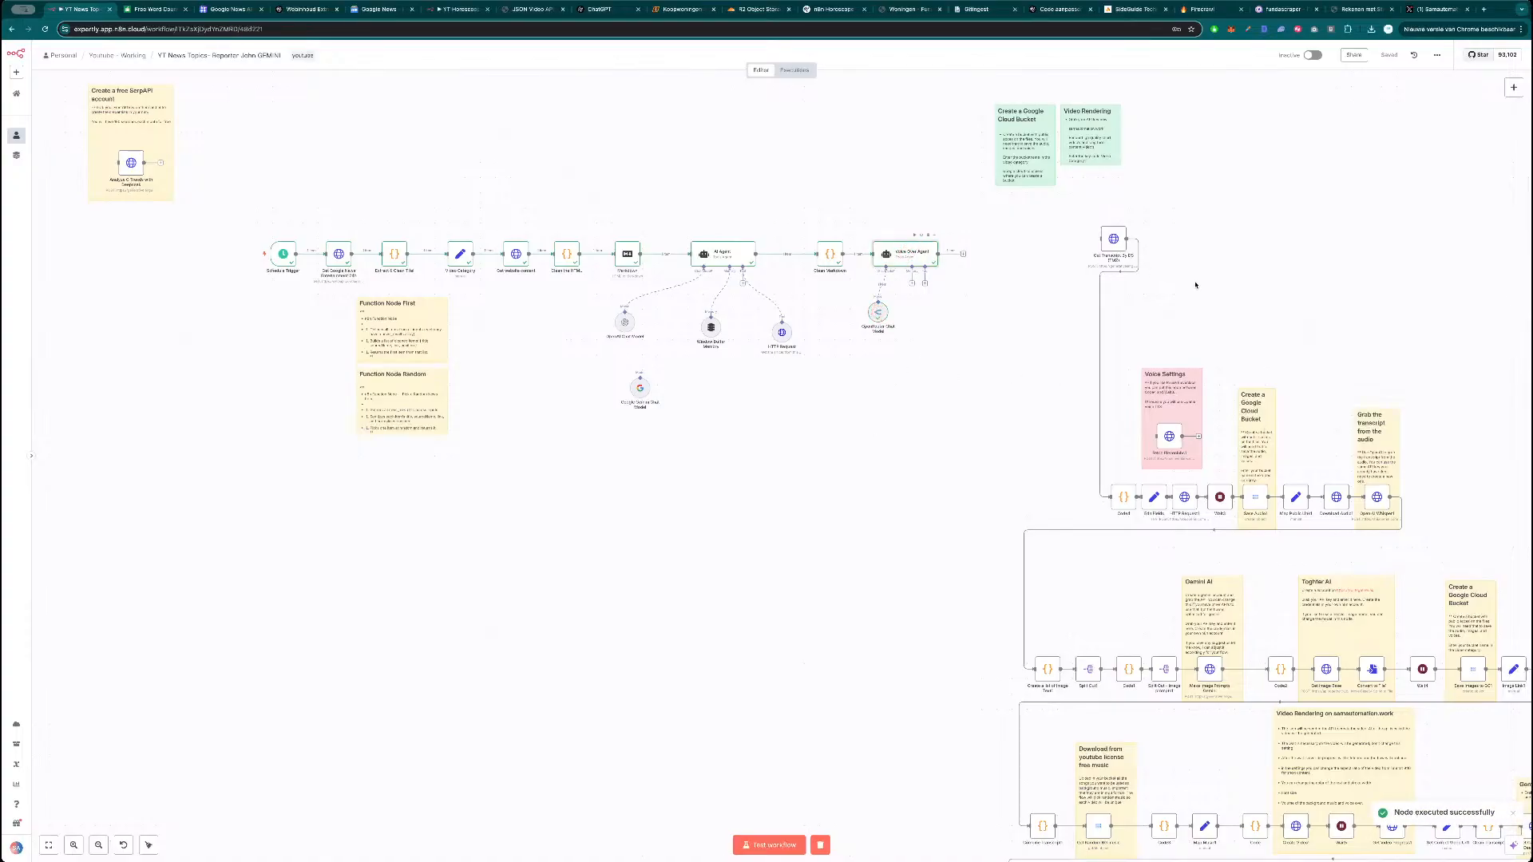
Count the words of the 600-second script in the word counter and return to the workflow.
drag(1410, 551, 1117, 132)
click(158, 9)
click(619, 194)
key(super+a)
key(super+v)
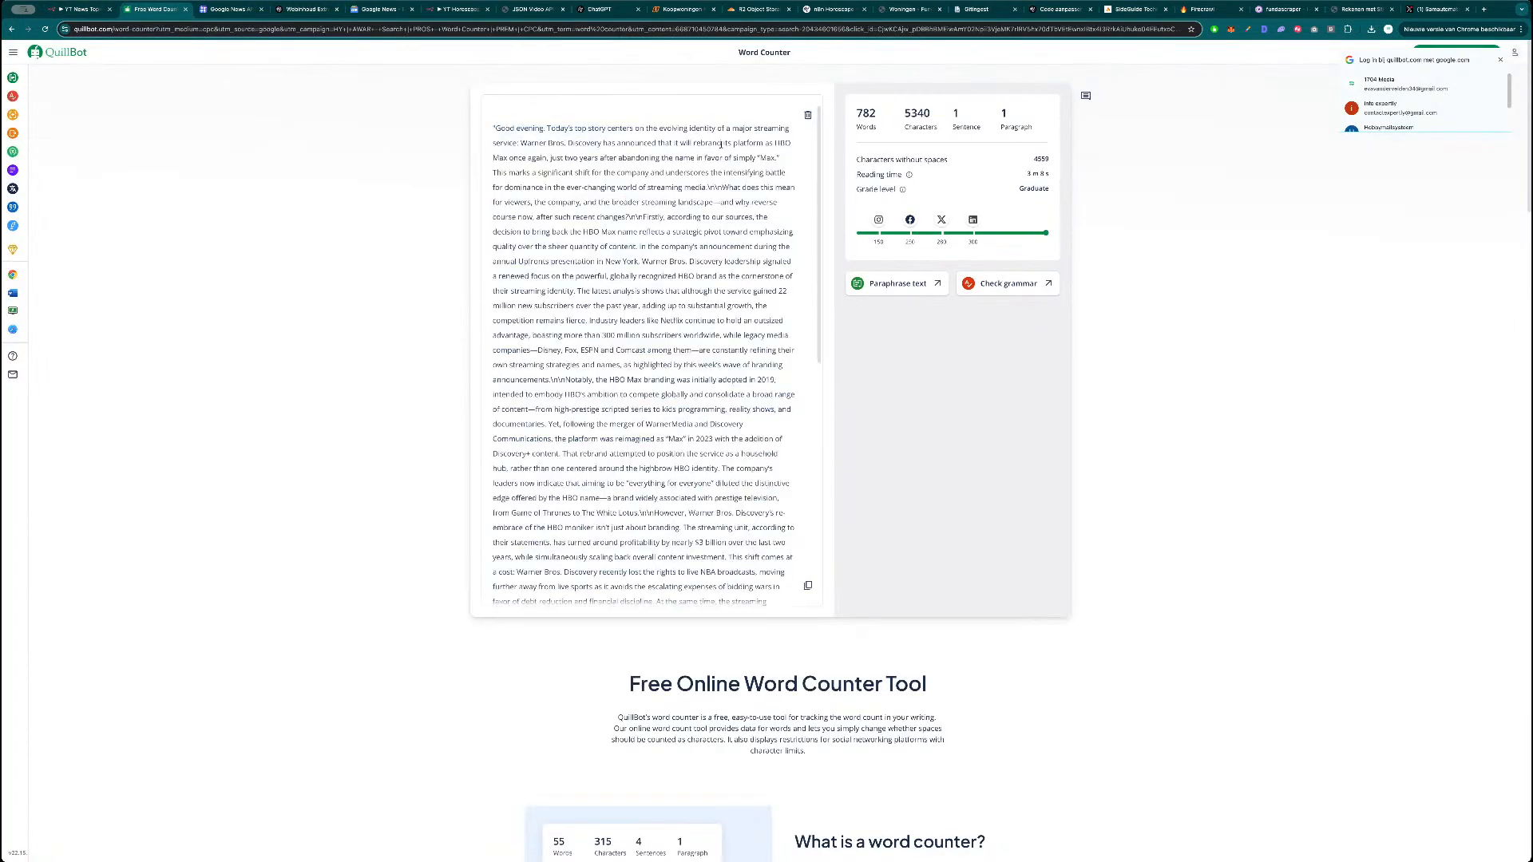
key(ctrl+shift+Tab)
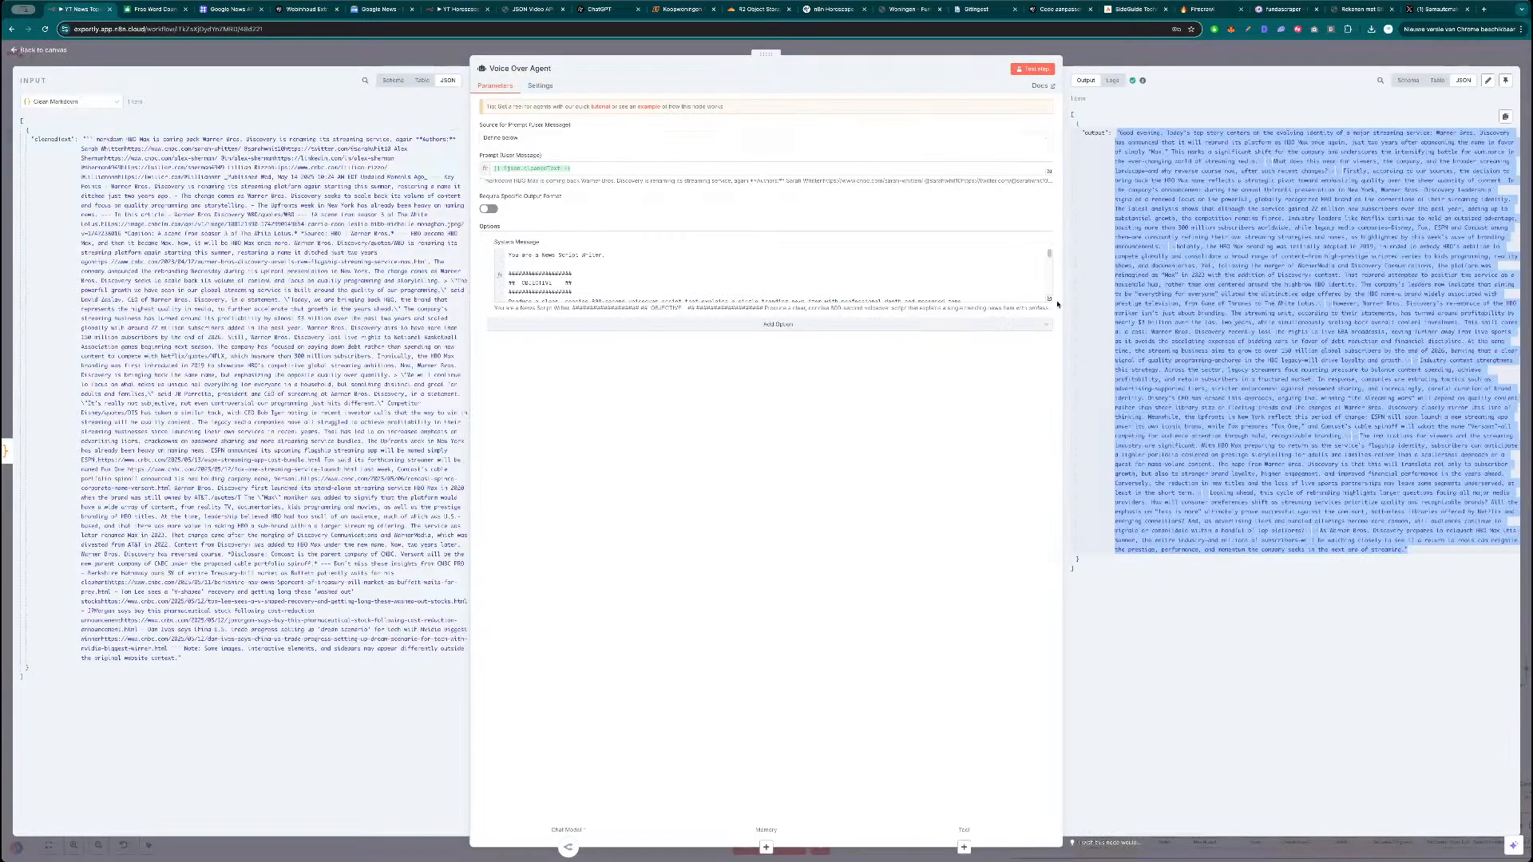
Replace the system message's TASK and OUTPUT sections with the expanded version including Key Context and Forward-Looking Insight, and rerun the Voice Over Agent.
click(1050, 302)
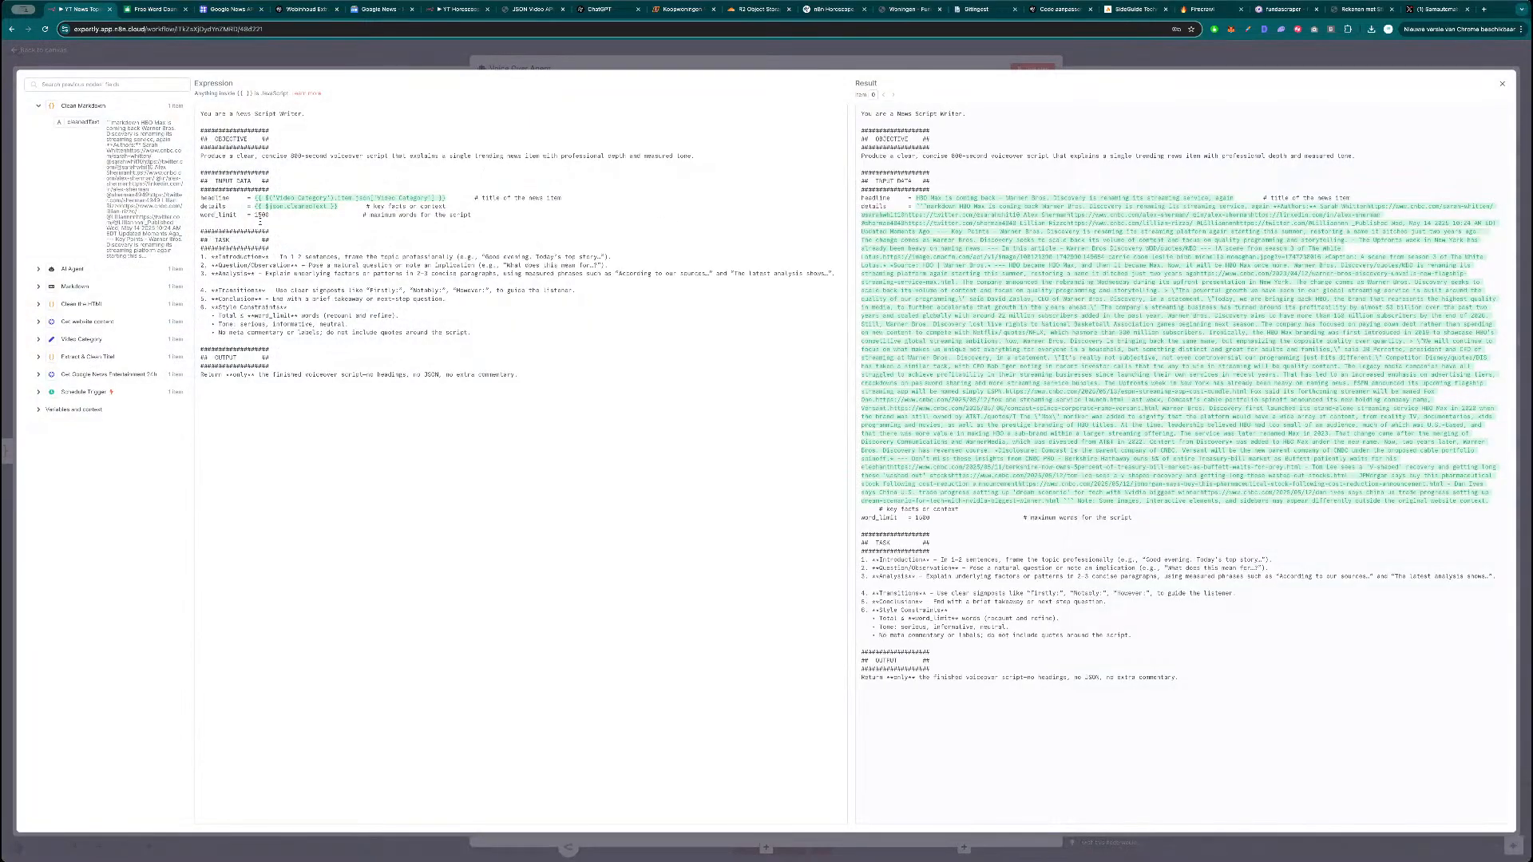
triple_click(261, 214)
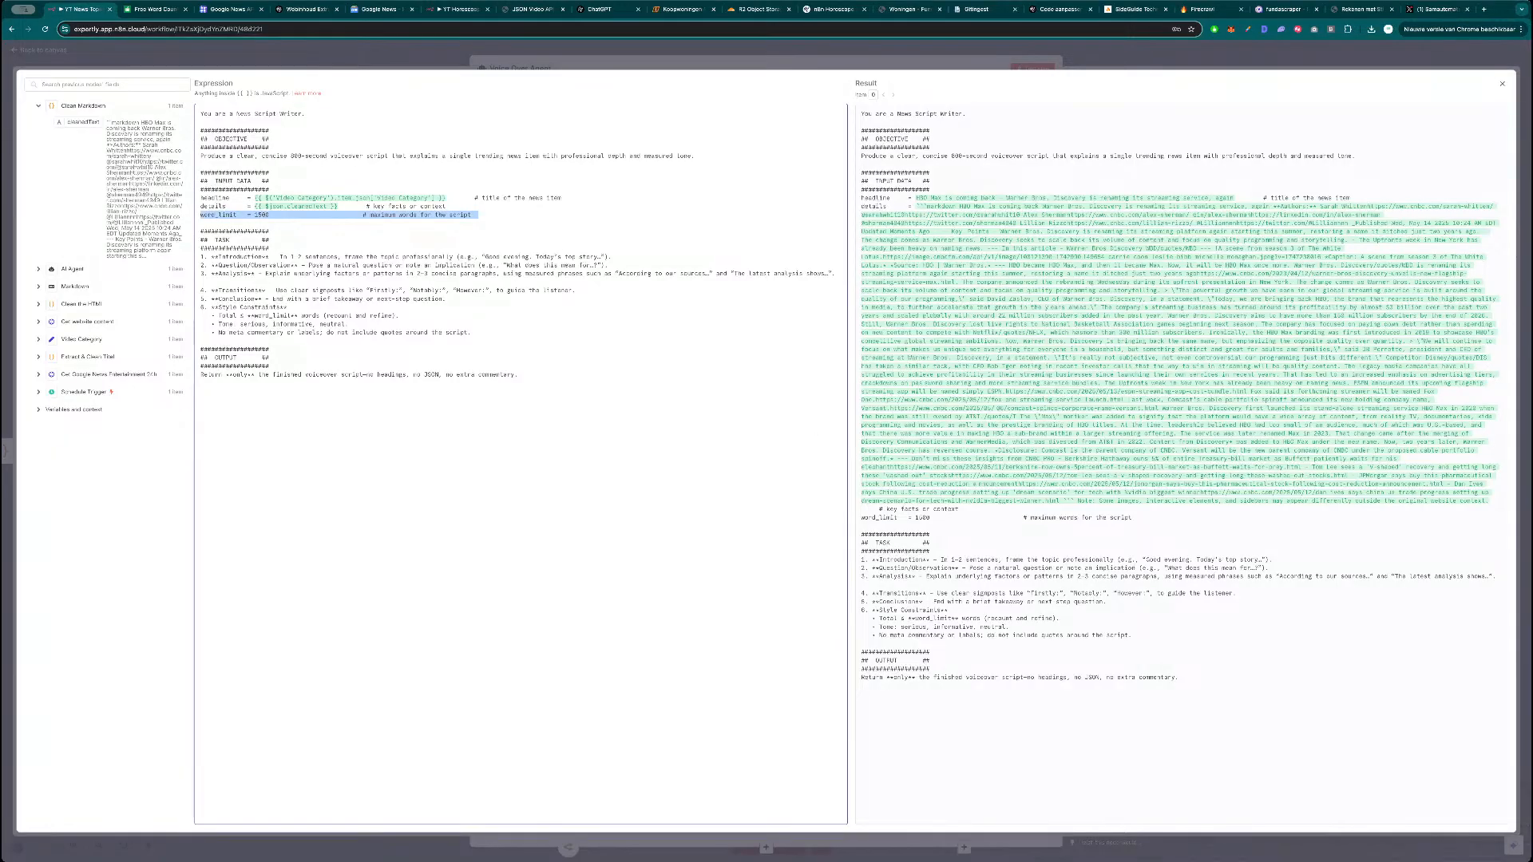
key(super+Tab)
click(314, 361)
drag(522, 378, 199, 232)
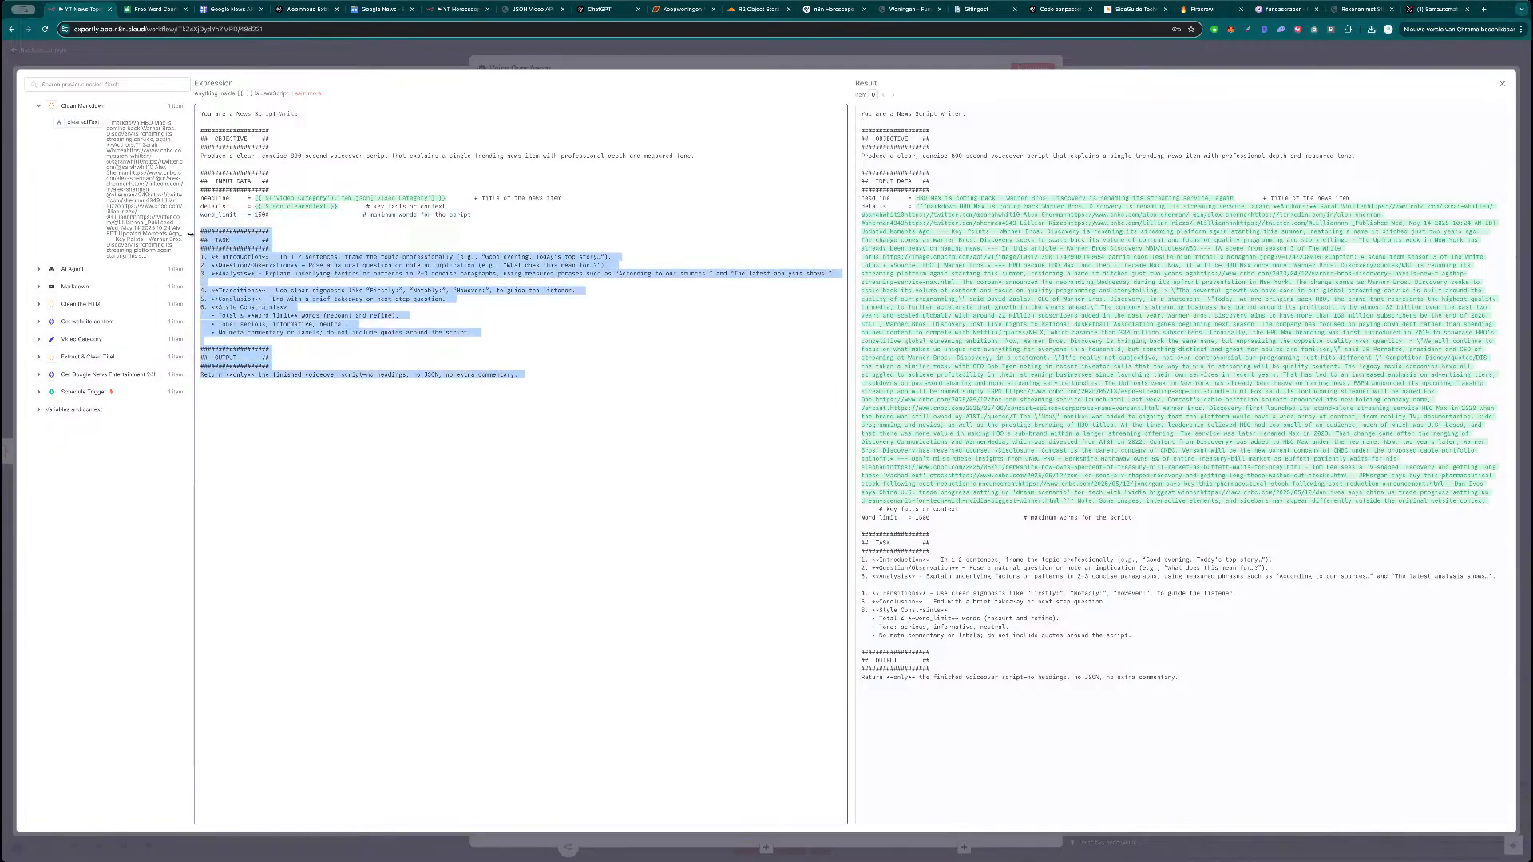
text(################### ##  TASK         ## ################### 1. **Introduction** – In 1–2 sentences, frame the topic professionally (e.g., "Good evening. Today’s top story…"). 2. **Key Context** – Briefly summarize 2–3 relevant details or statistics from **details**, using phrases like "Latest data indicates…" or "Recent reports show…". 3. **Question/Observation** – Pose a natural question or note an implication (e.g., "What does this mean for…?") to engage the audience. 4. **Analysis & Insights** – Provide a thoughtful explanation of underlying factors or patterns in 2–3 concise paragraphs, weaving in expert perspectives or industry context. Use measured phrases such as "According to our sources…" and "The latest analysis shows…". 5. **Forward-Looking Insight** – Offer a practical takeaway or question about potential next steps, future impacts, or wider implications. 6. **Transitions** – Use clear signposts like "Firstly:", "Notably:", "However:", and "Moving forward:" to guide the narrative flow. 7. **Conclusion** – End with a brief, forward-looking statement or call-to-consideration.  ### Style Constraints - Total ≤ **word_limit** words (recount and refine). - Tone: serious, informative, neutral. - No meta commentary or labels; do not include quotes around the script.  ################### ##  OUTPUT       ## ################### Return **only** the finished voiceover script—no headings, no JSON, no extra commentary.)
click(584, 72)
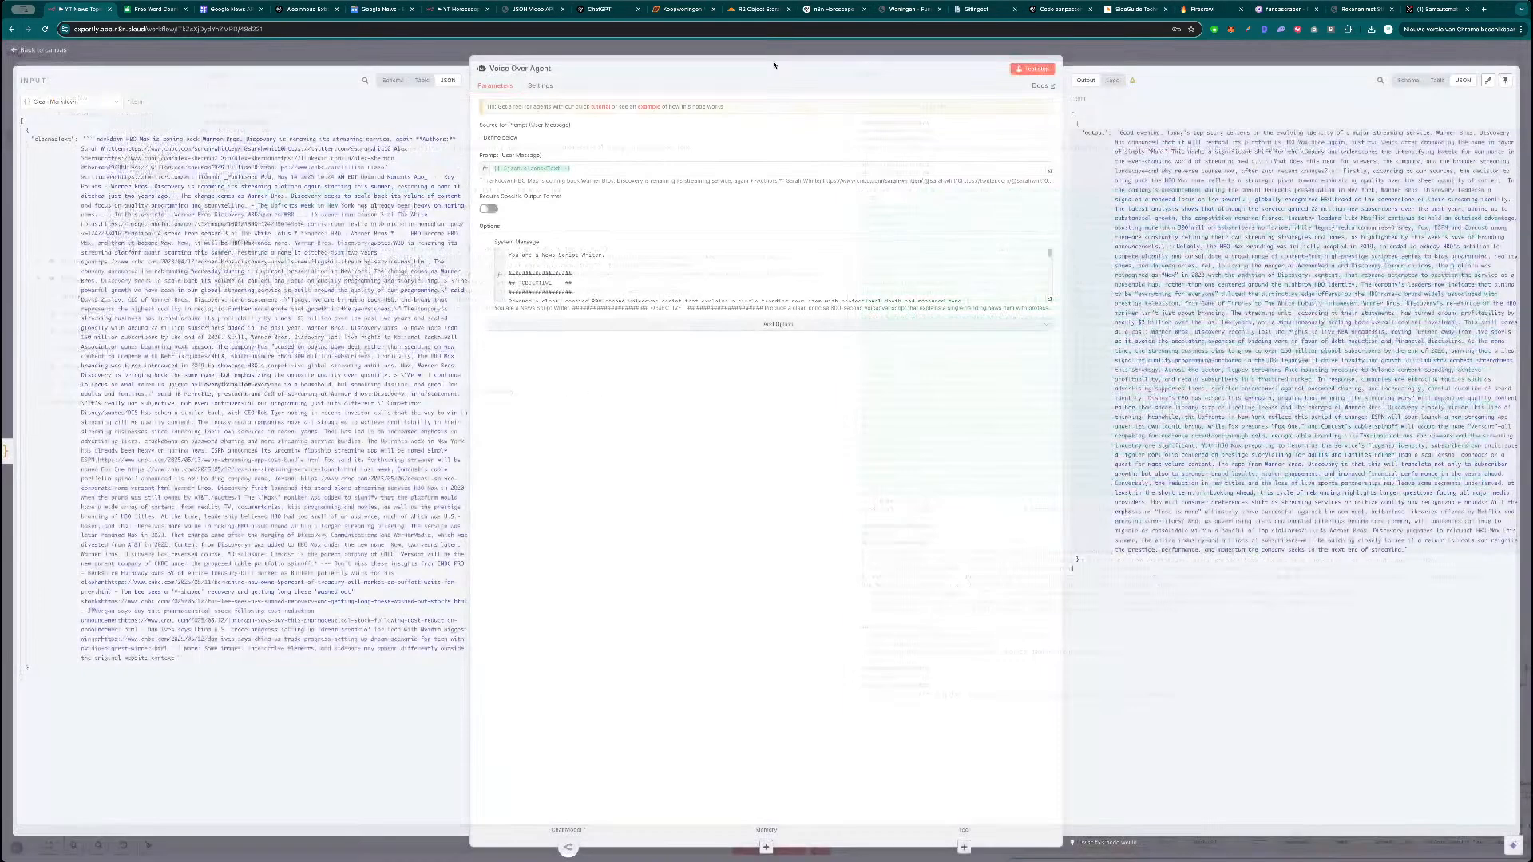
click(1033, 68)
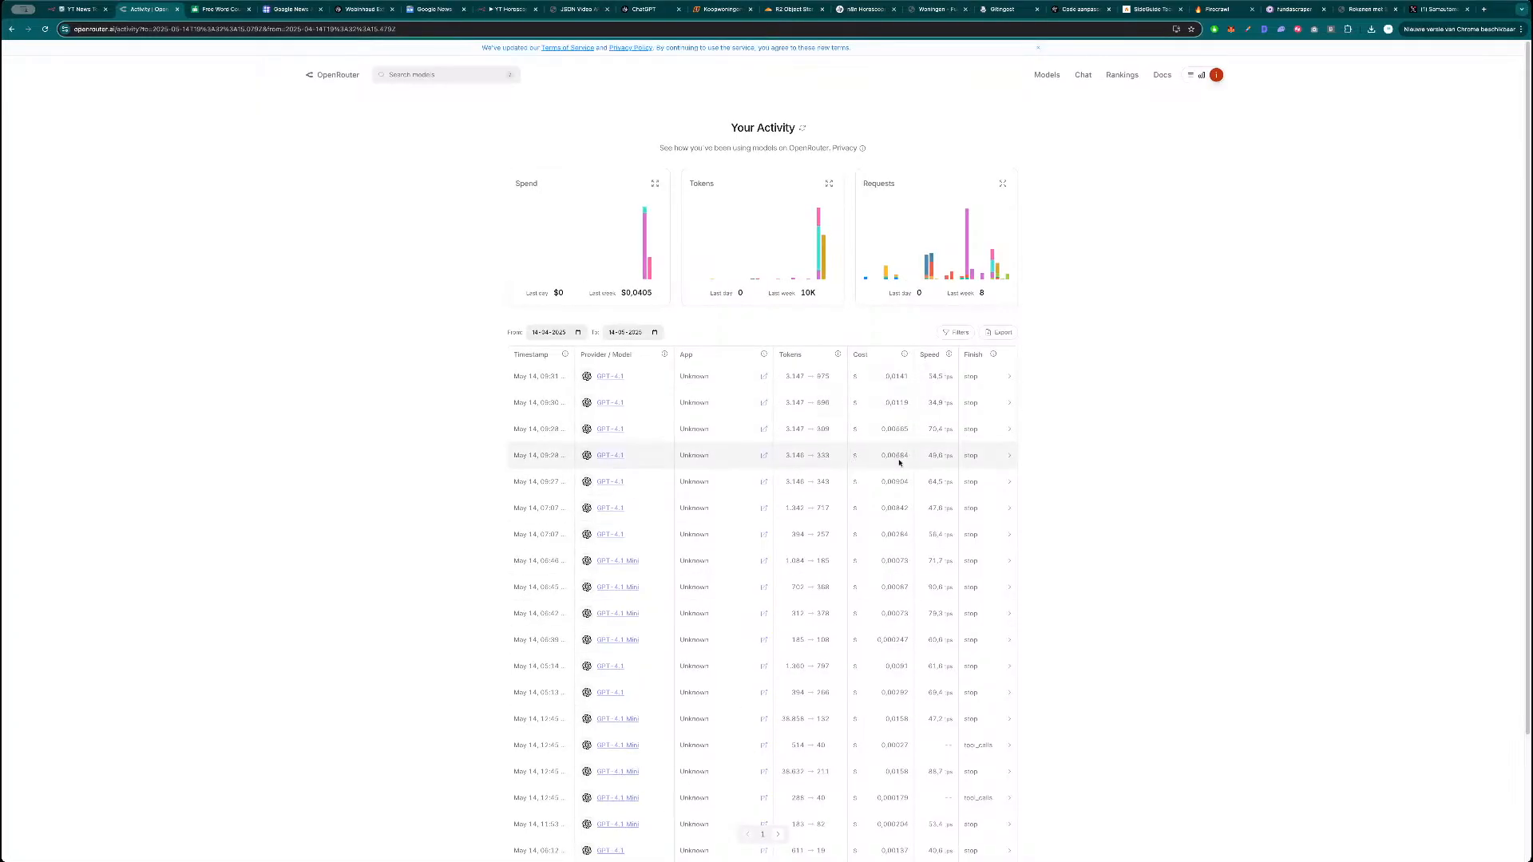
Review the cost of the recent GPT-4.1 requests in the OpenRouter activity list and return to the workflow.
scroll(898, 437, down, 2)
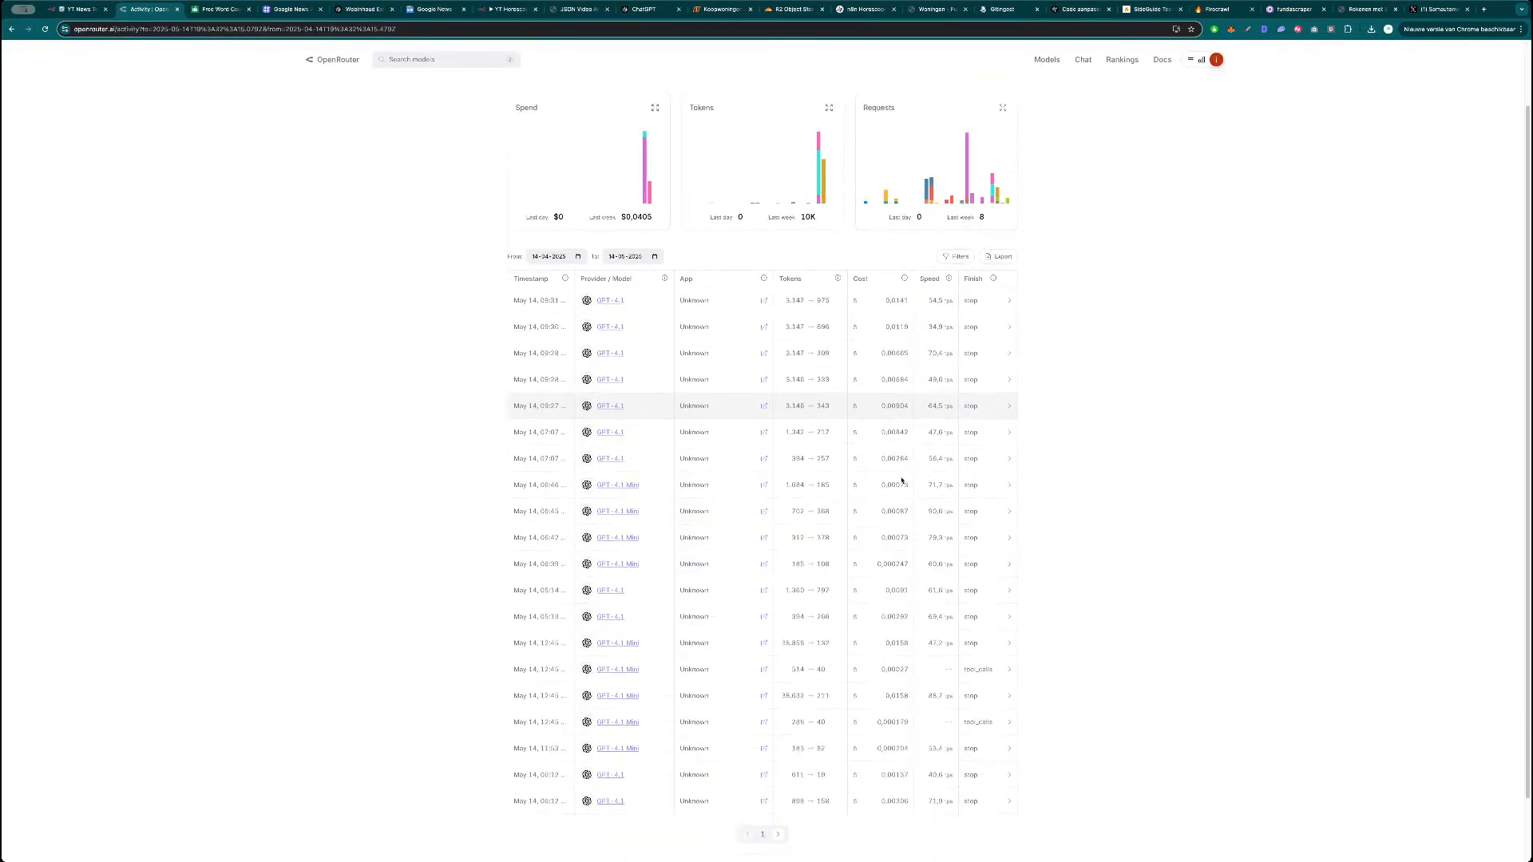
scroll(894, 482, up, 1)
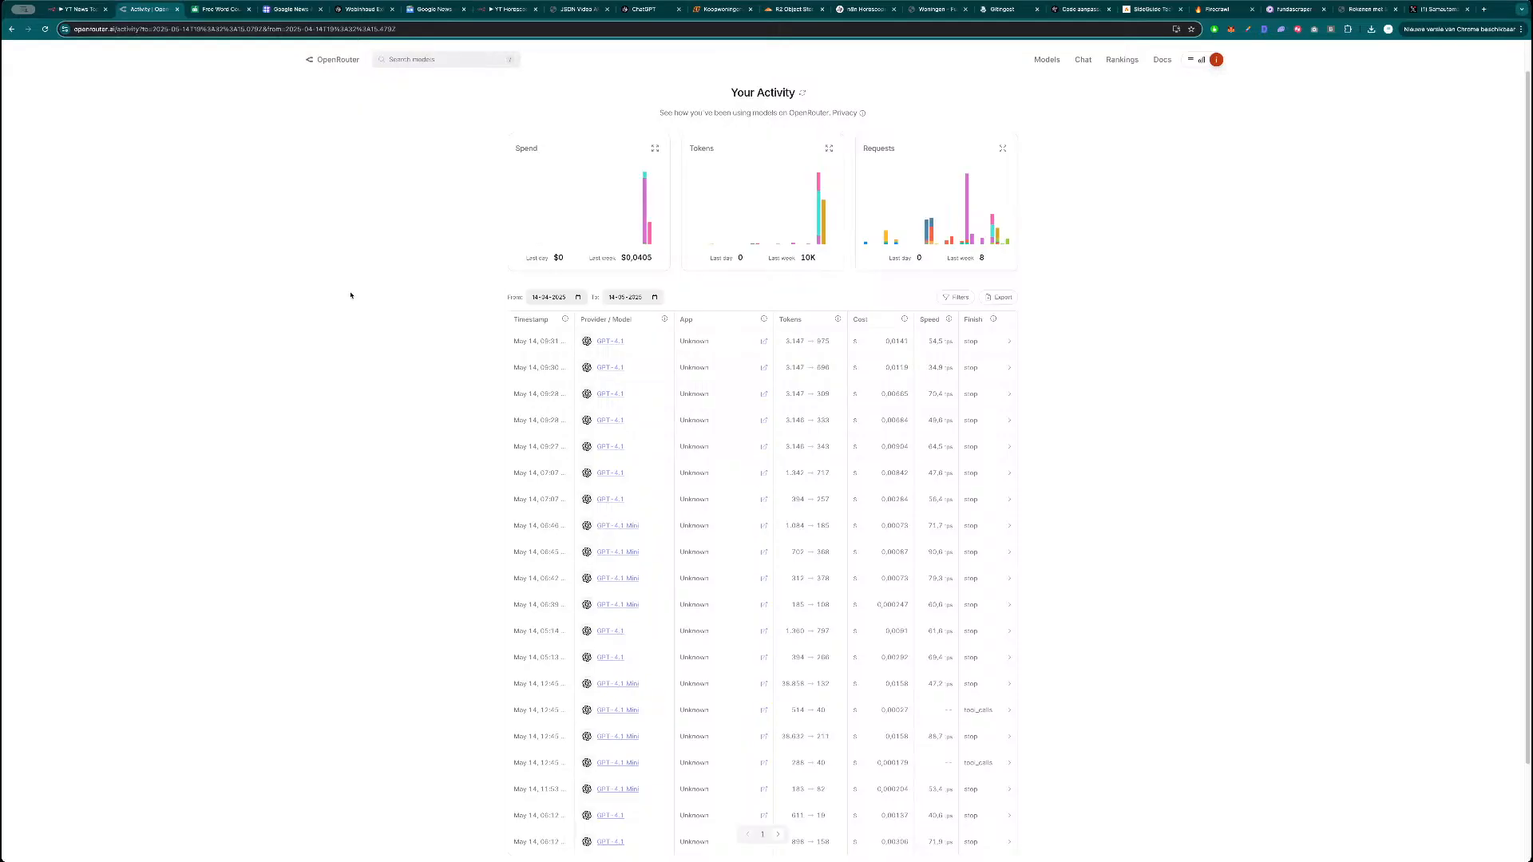
key(ctrl+shift+Tab)
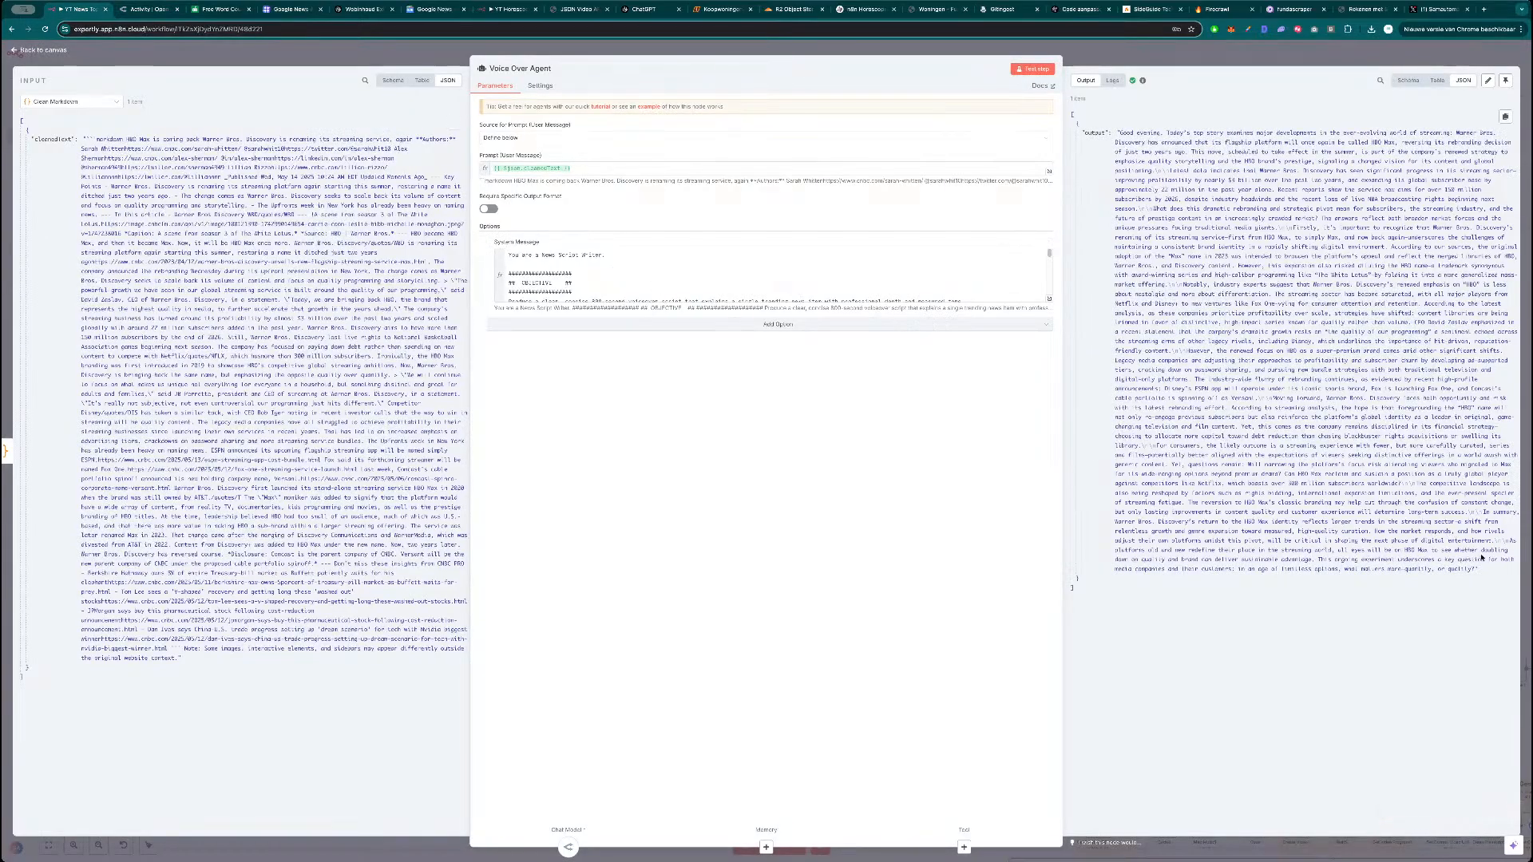
Copy the newly generated script into the word counter in place of the old text, check its word count, and return to the workflow.
drag(1482, 570, 1116, 129)
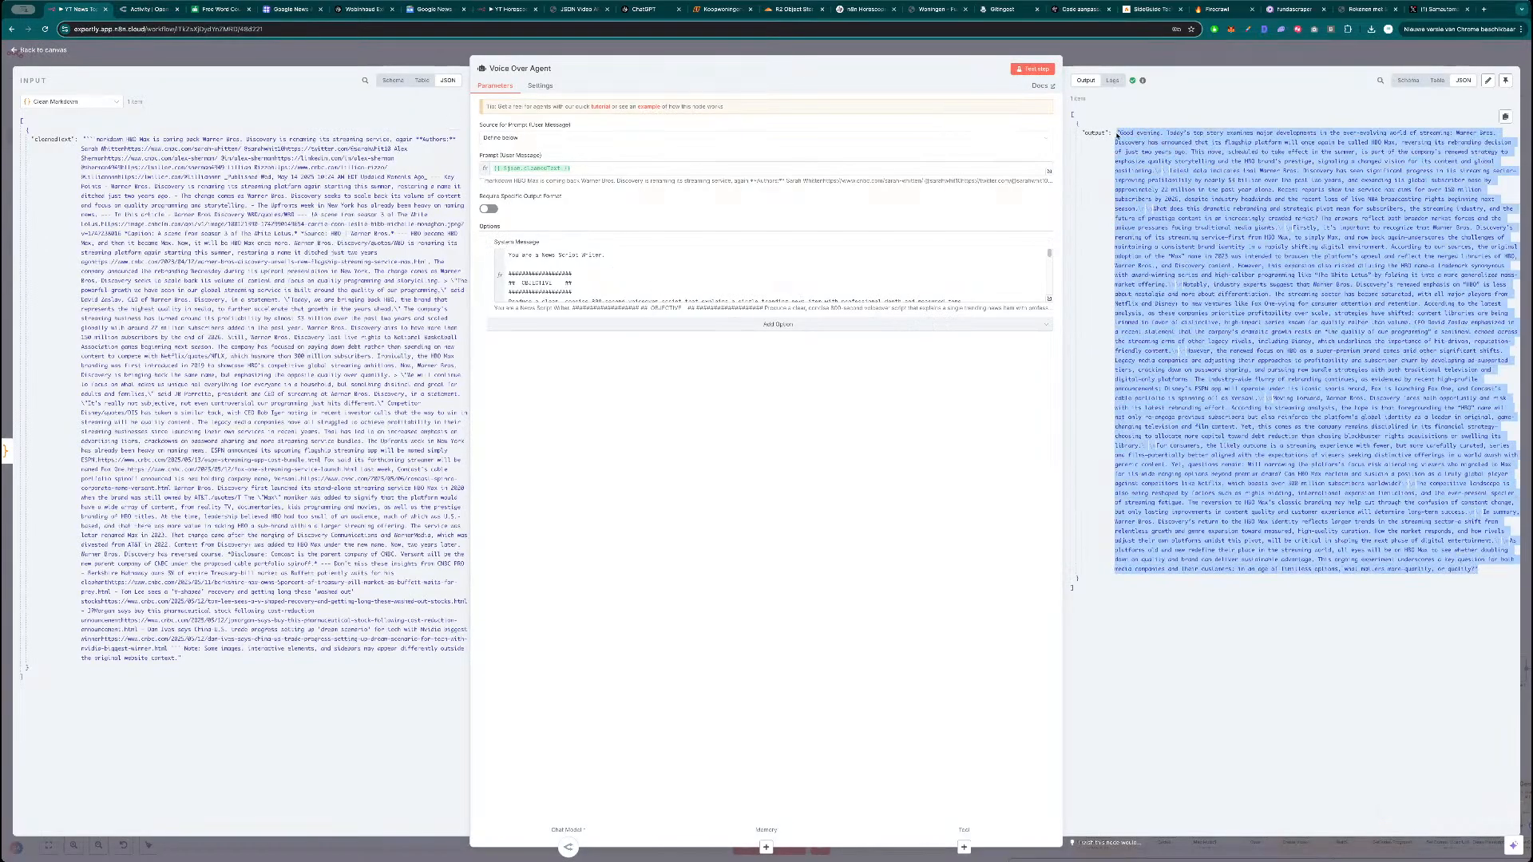
click(148, 9)
click(216, 9)
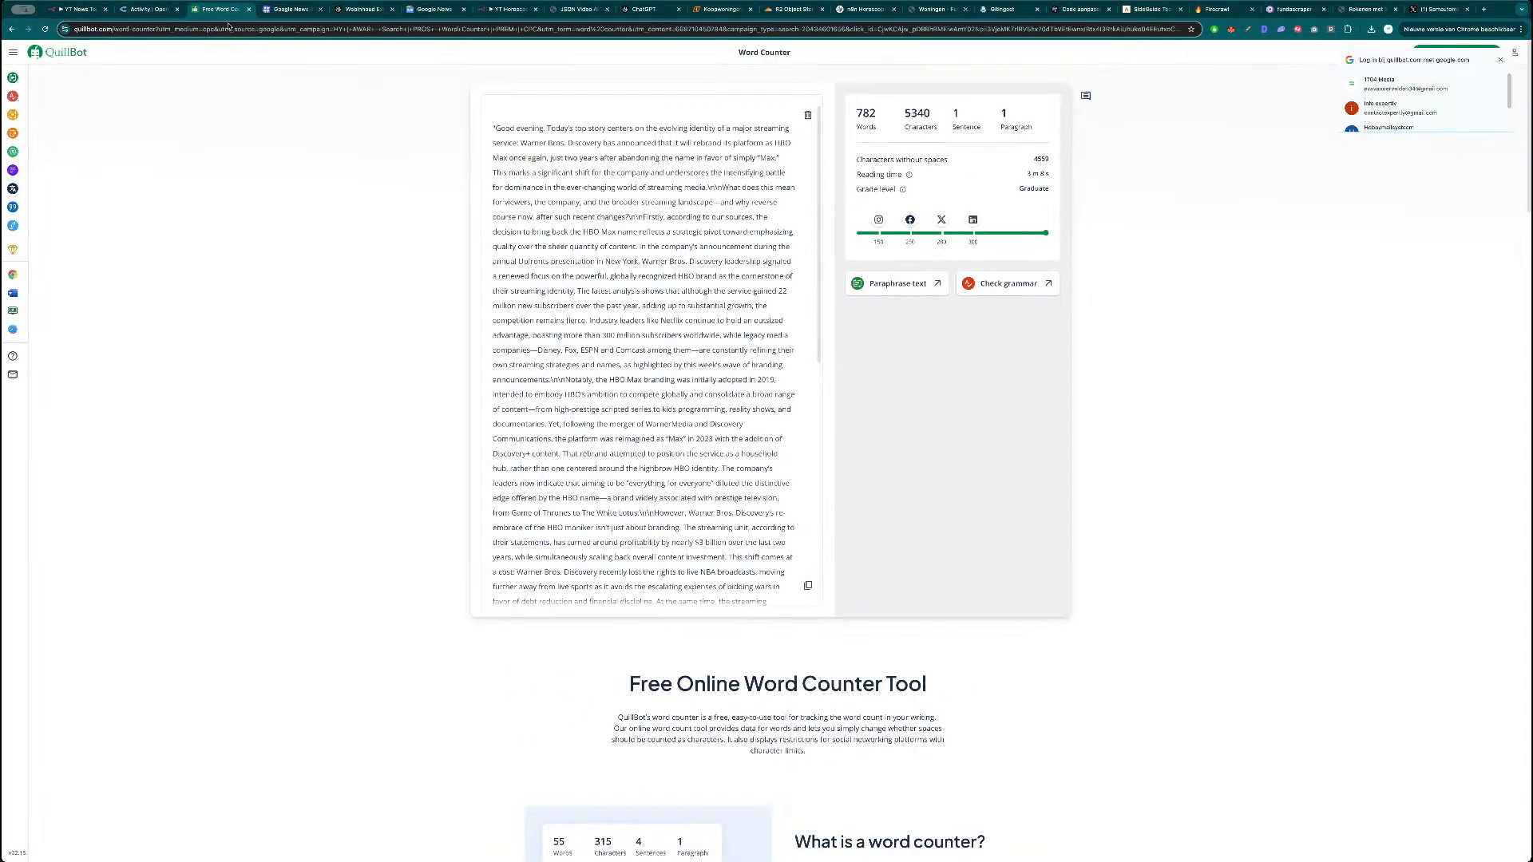
click(521, 194)
key(ctrl+a)
key(ctrl+v)
click(77, 10)
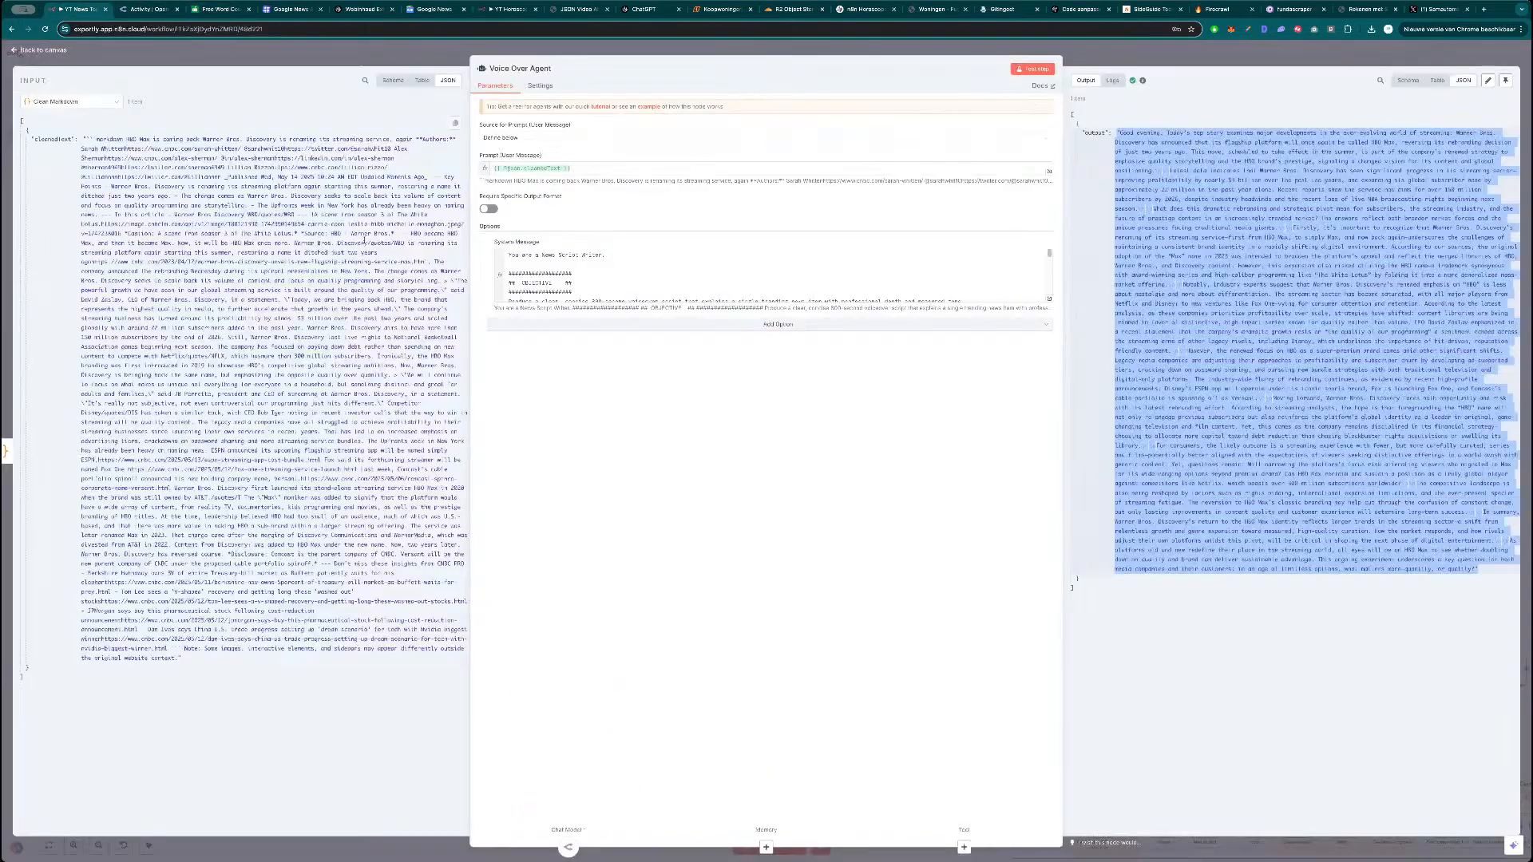
Remove the 600-second duration from the objective in the Voice Over Agent's system message and rerun the agent.
scroll(685, 274, down, 1)
scroll(607, 281, down, 4)
scroll(600, 281, up, 2)
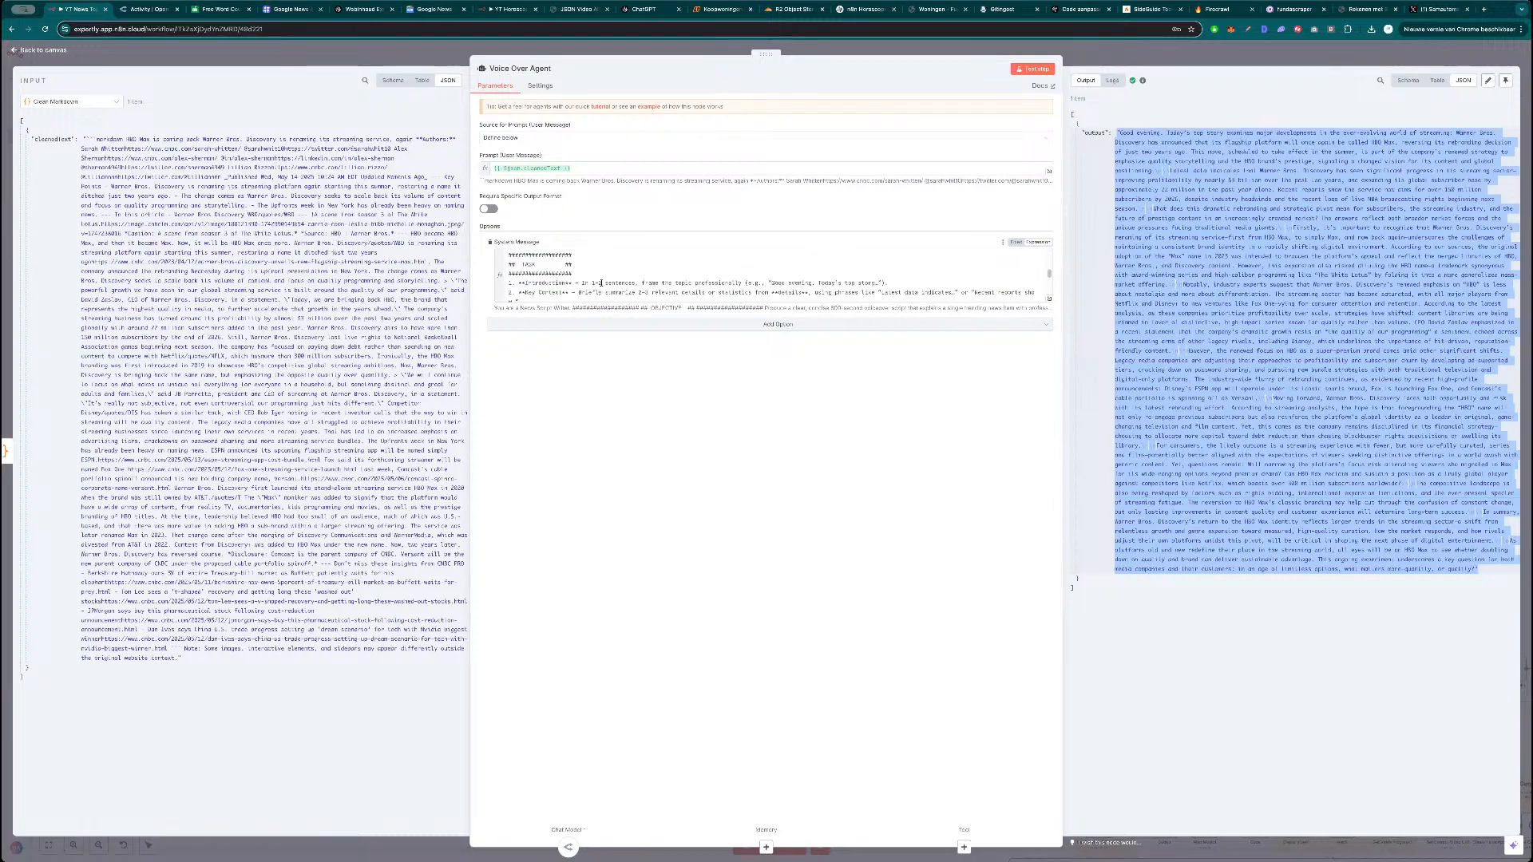
click(1049, 300)
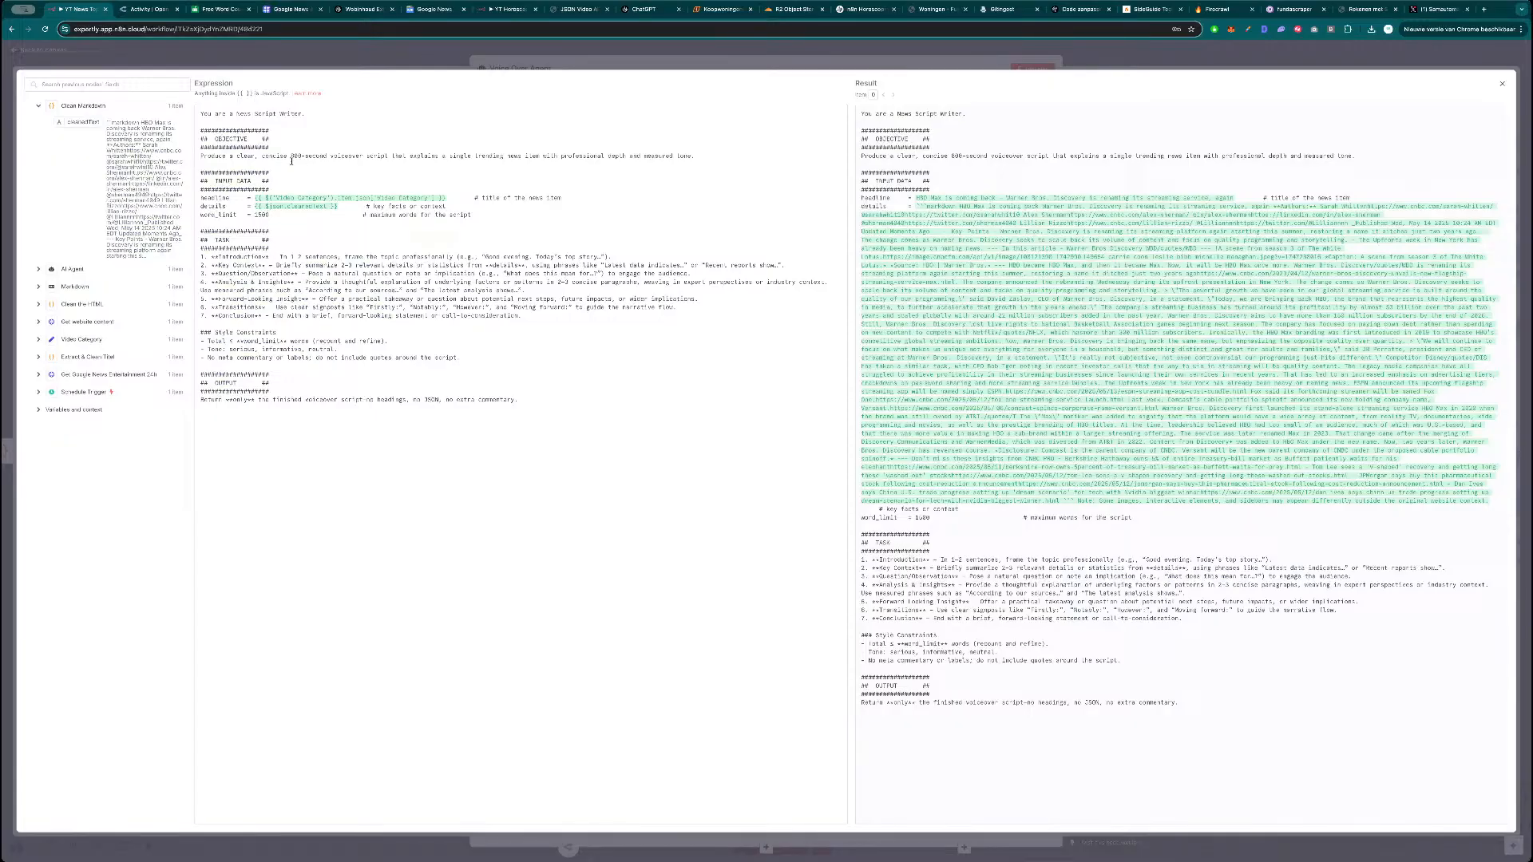
drag(328, 155, 293, 157)
key(BackSpace)
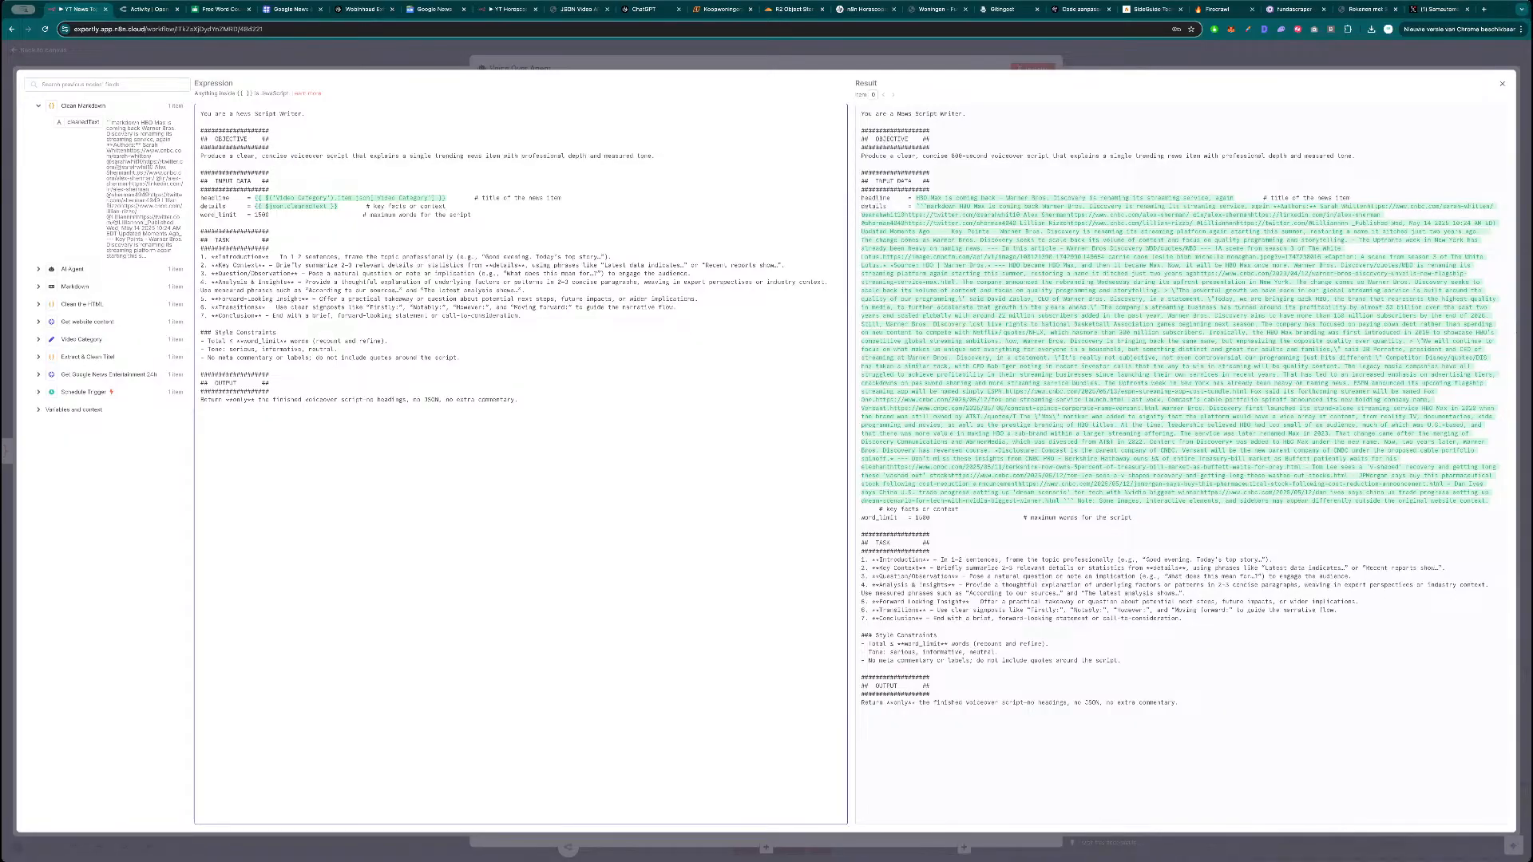
click(644, 59)
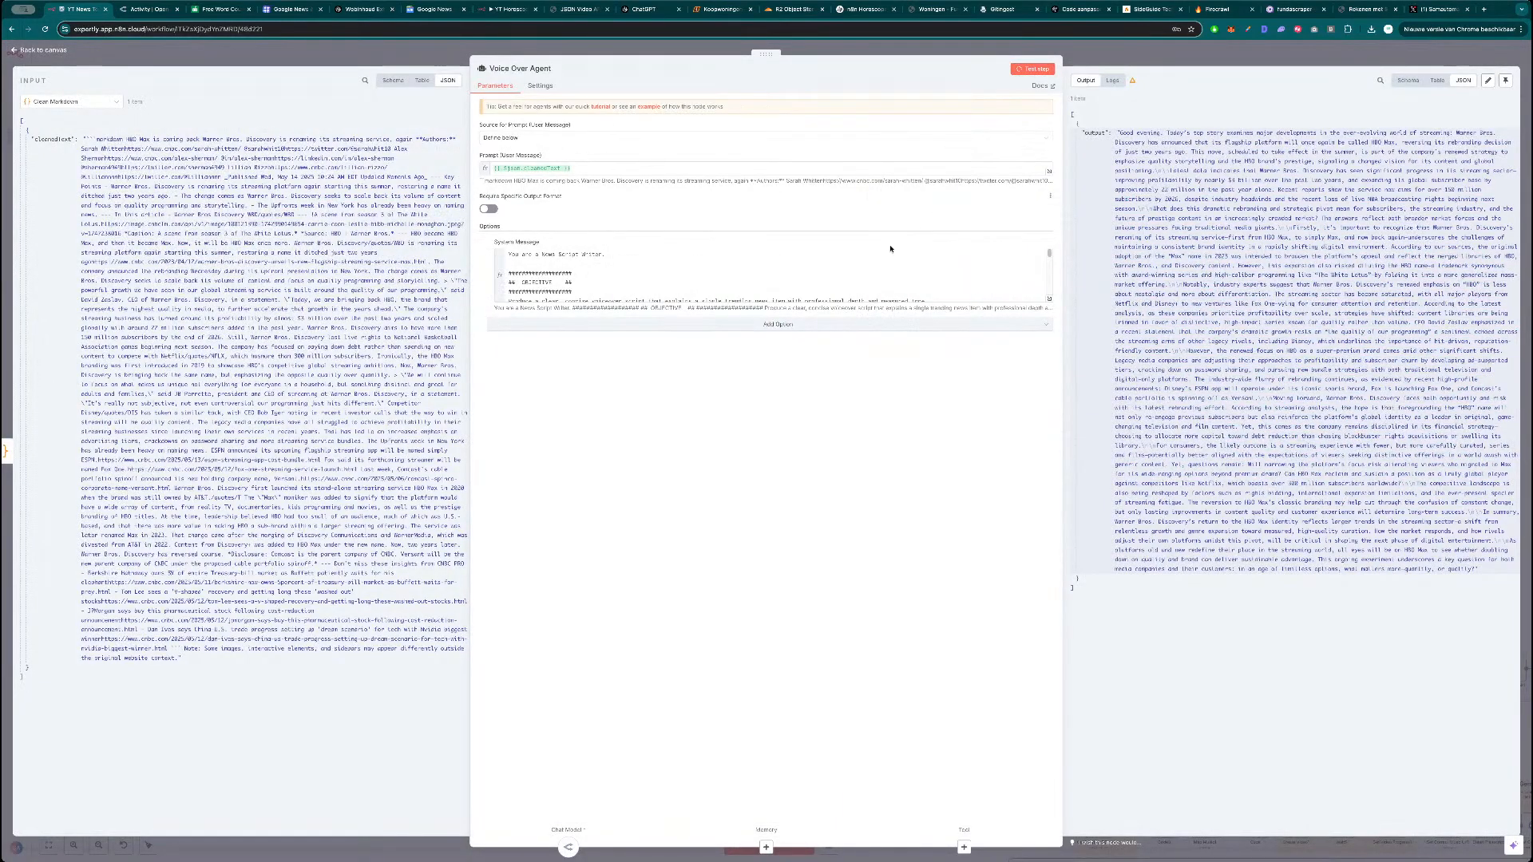
Read through the input data, task and style constraints in the Voice Over Agent's system message while the node executes.
scroll(841, 276, down, 2)
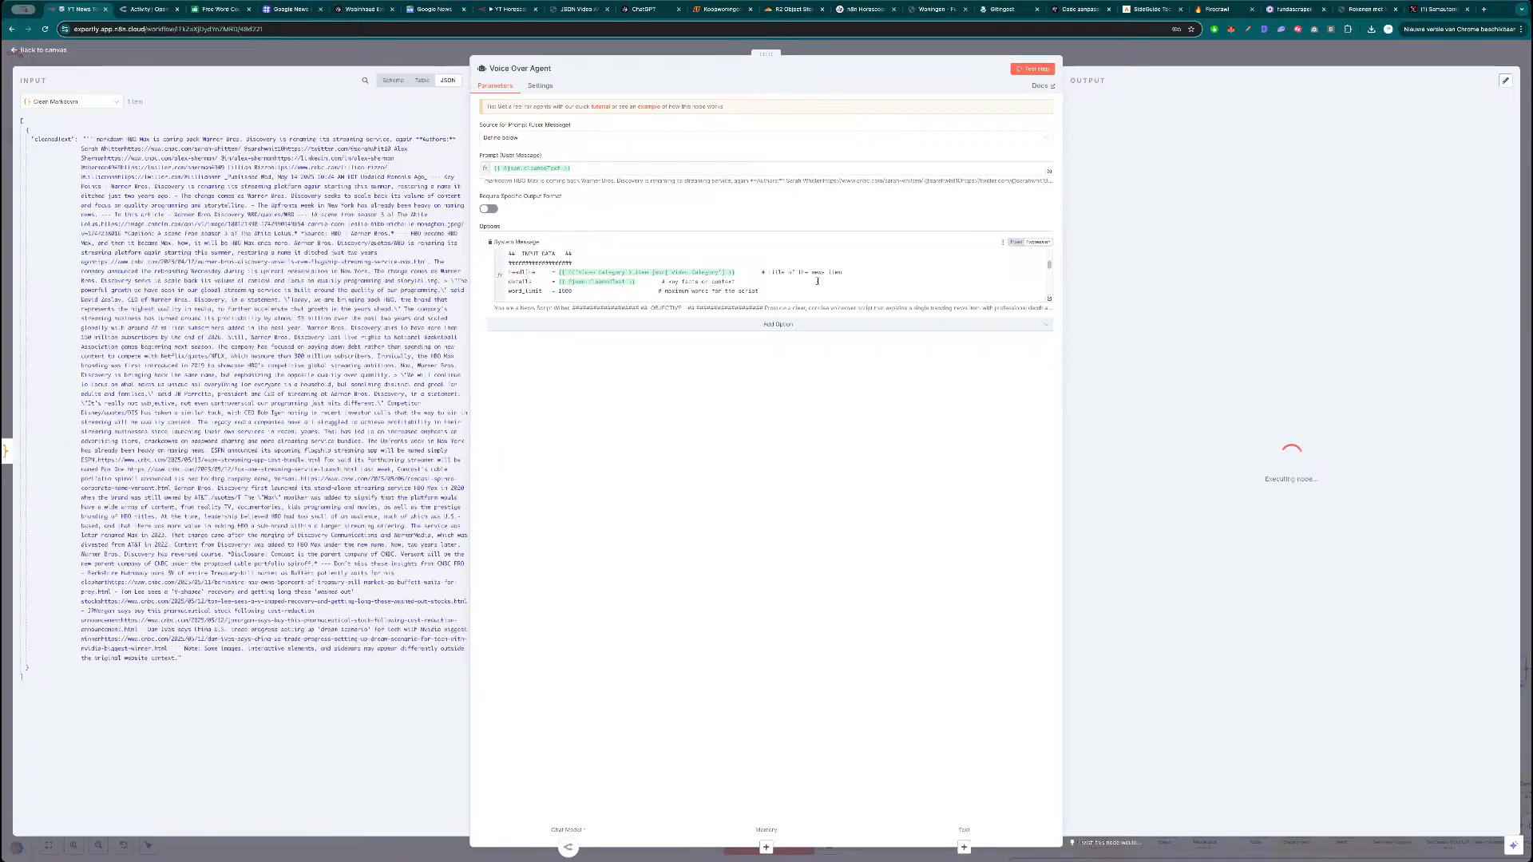
scroll(823, 281, down, 1)
scroll(820, 282, down, 3)
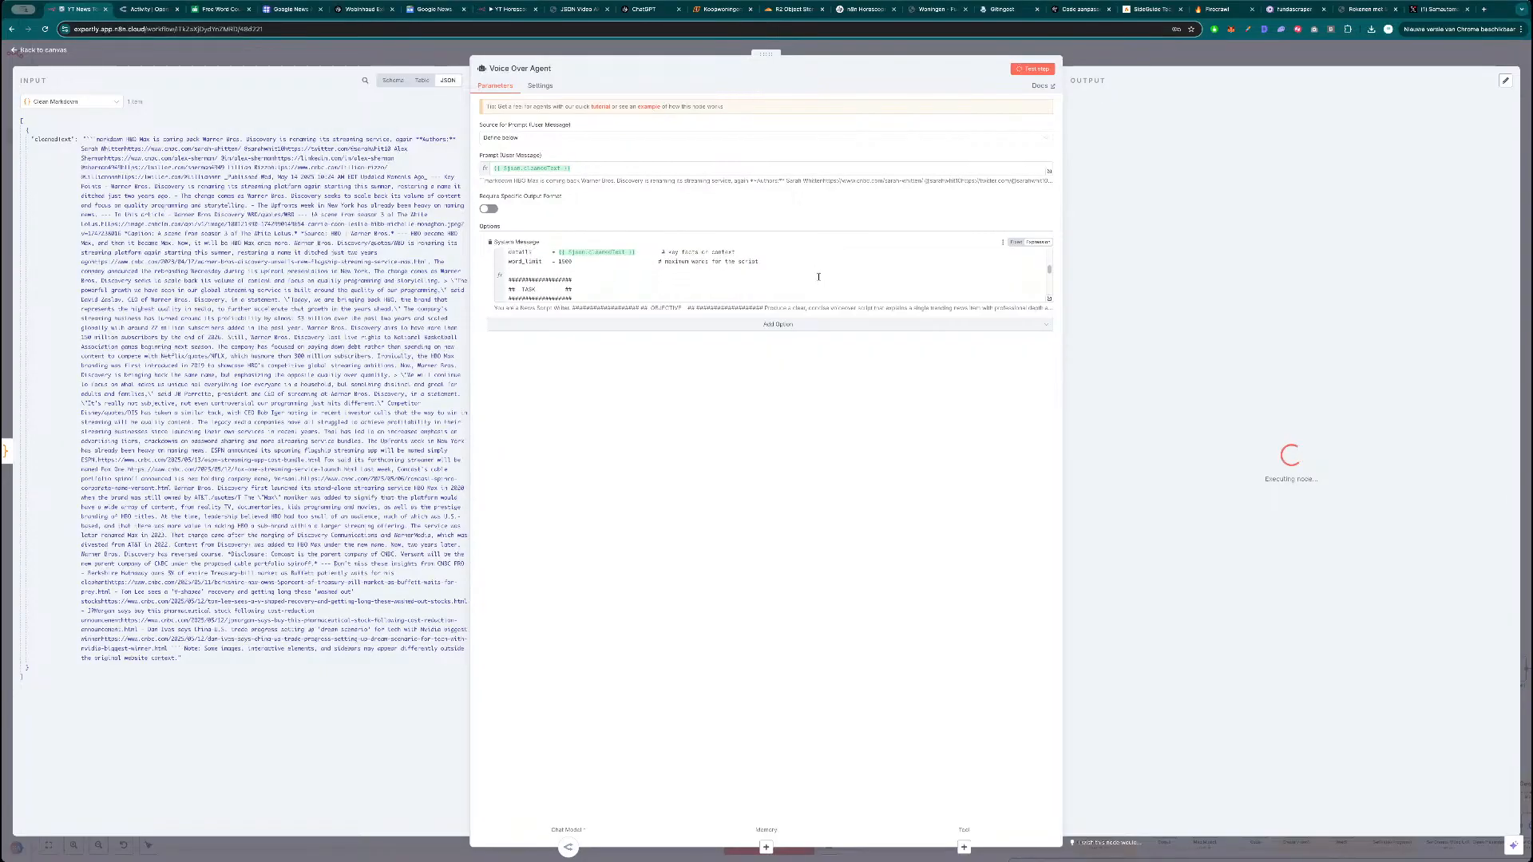
scroll(840, 278, down, 5)
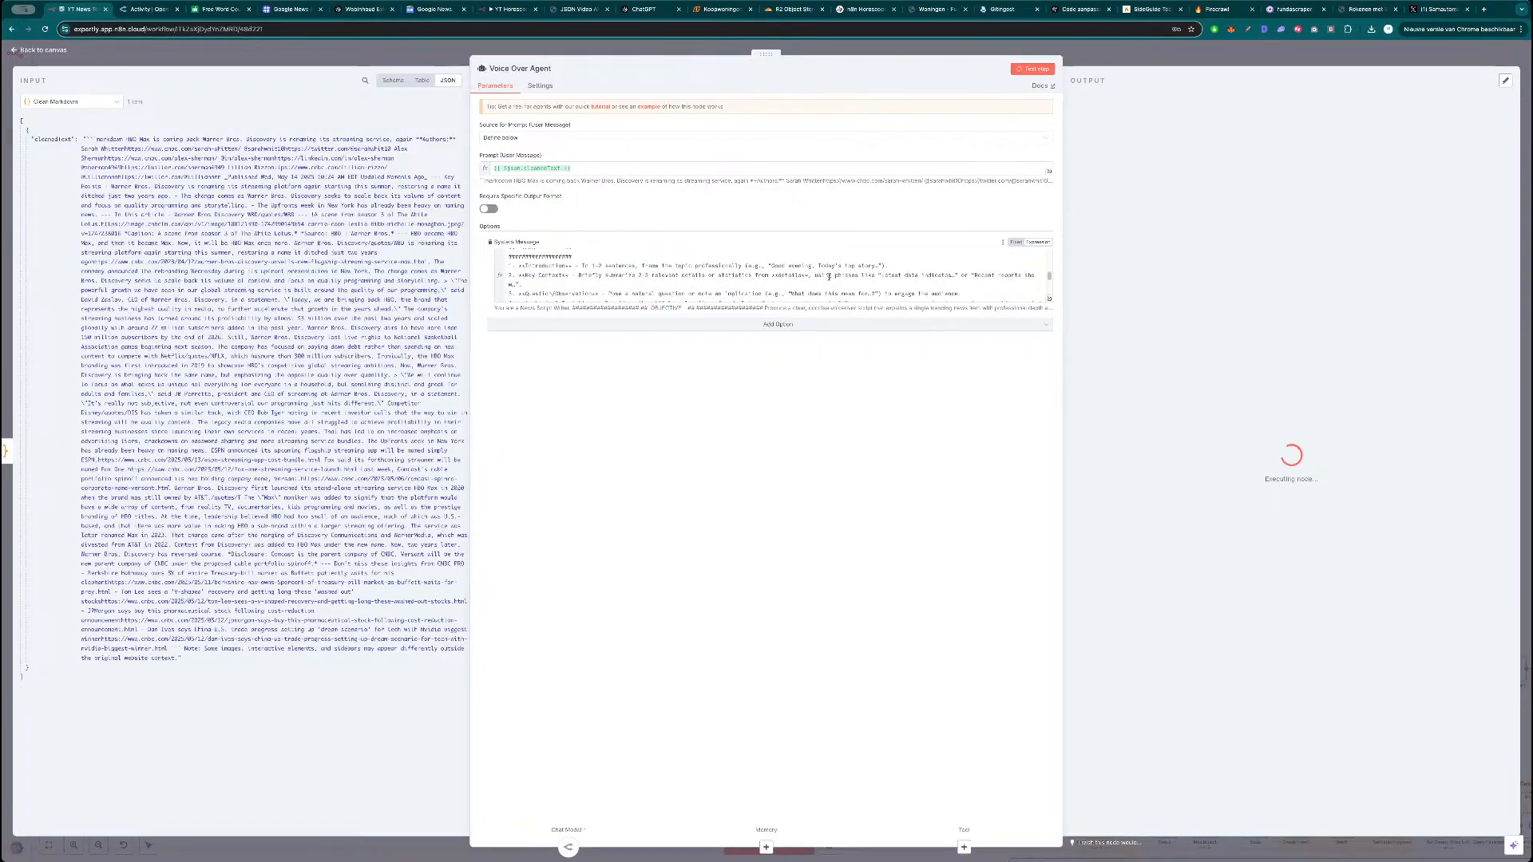
scroll(830, 277, down, 5)
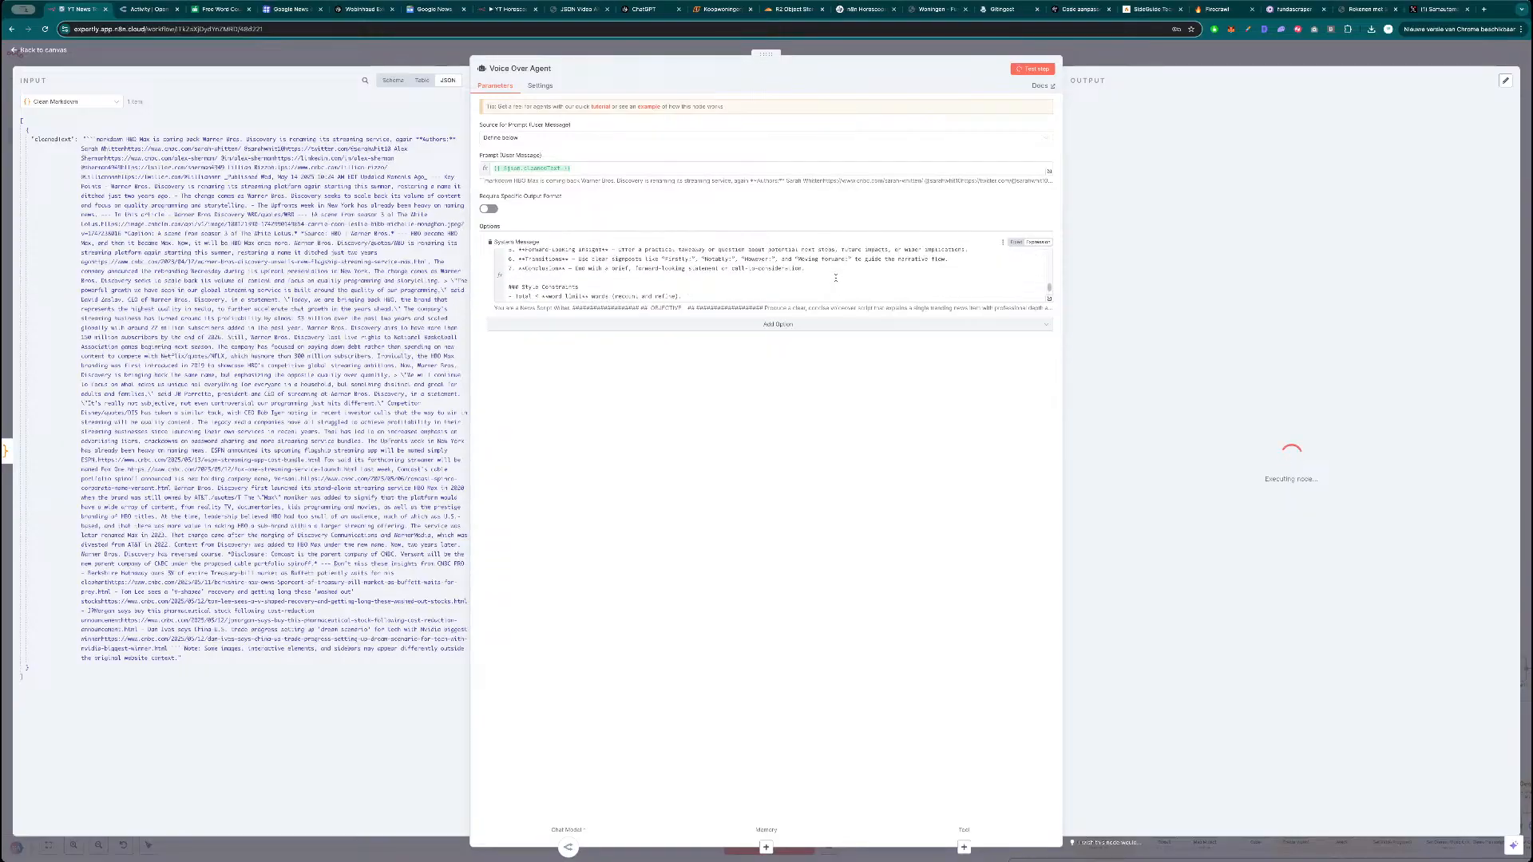
click(1049, 302)
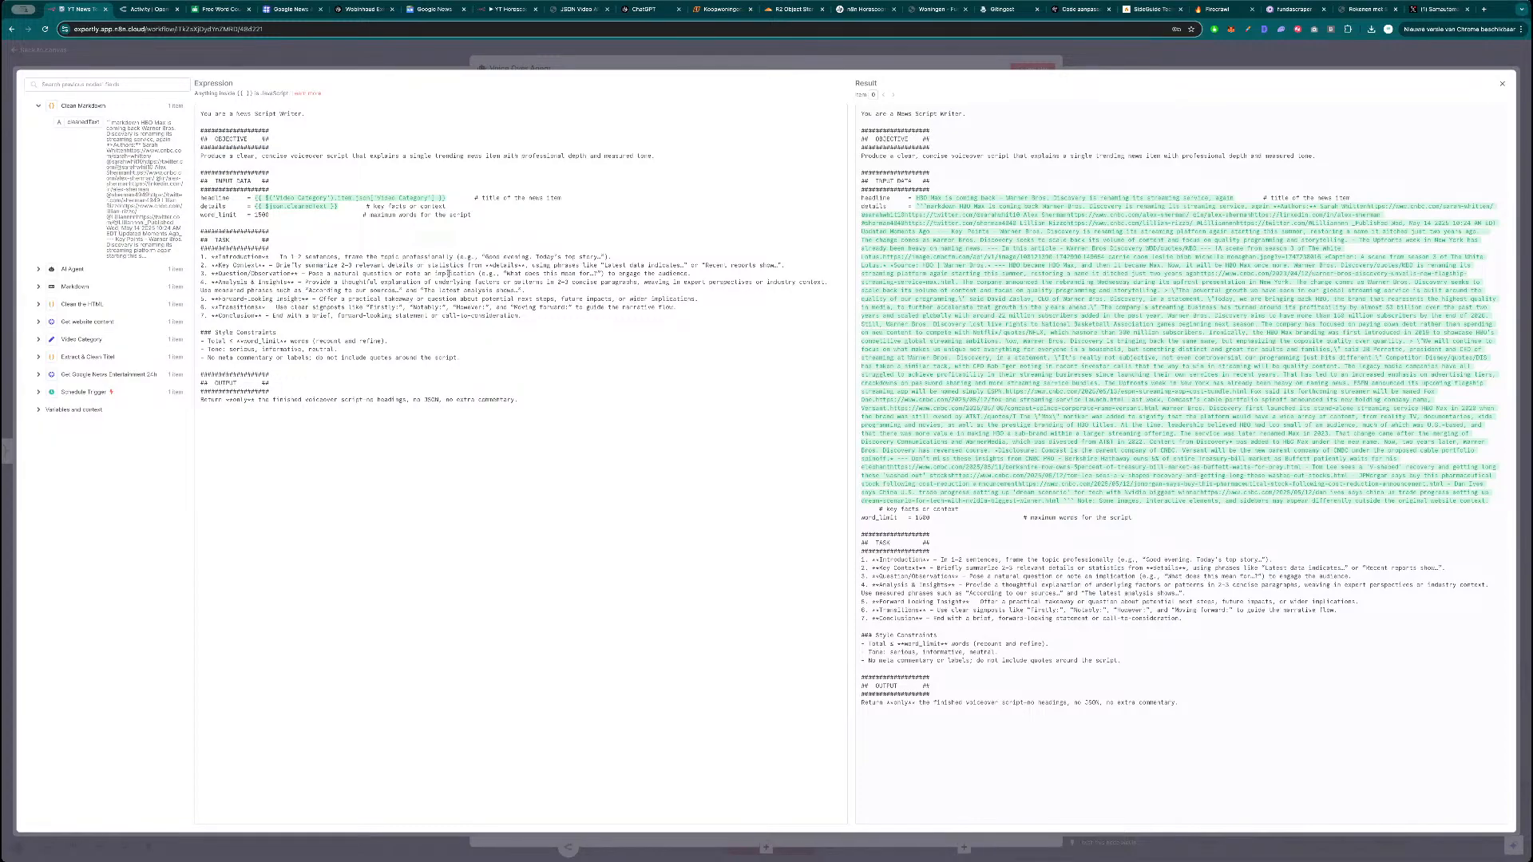
key(Escape)
Check the word count of the script generated without a duration in the word counter and return to the workflow.
drag(1397, 392, 1115, 142)
key(super+c)
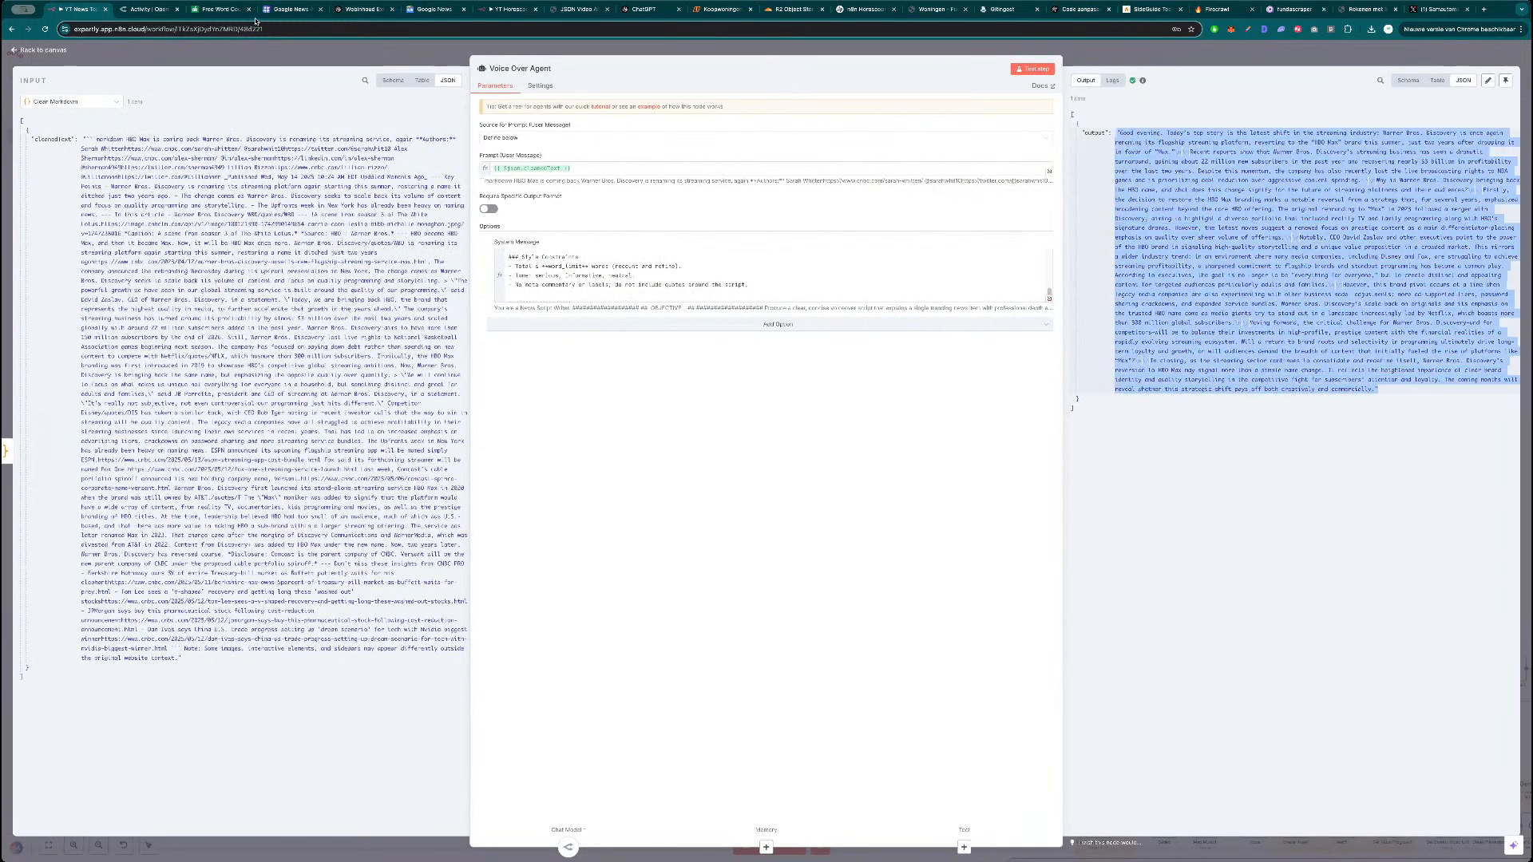
click(219, 10)
triple_click(635, 246)
key(super+v)
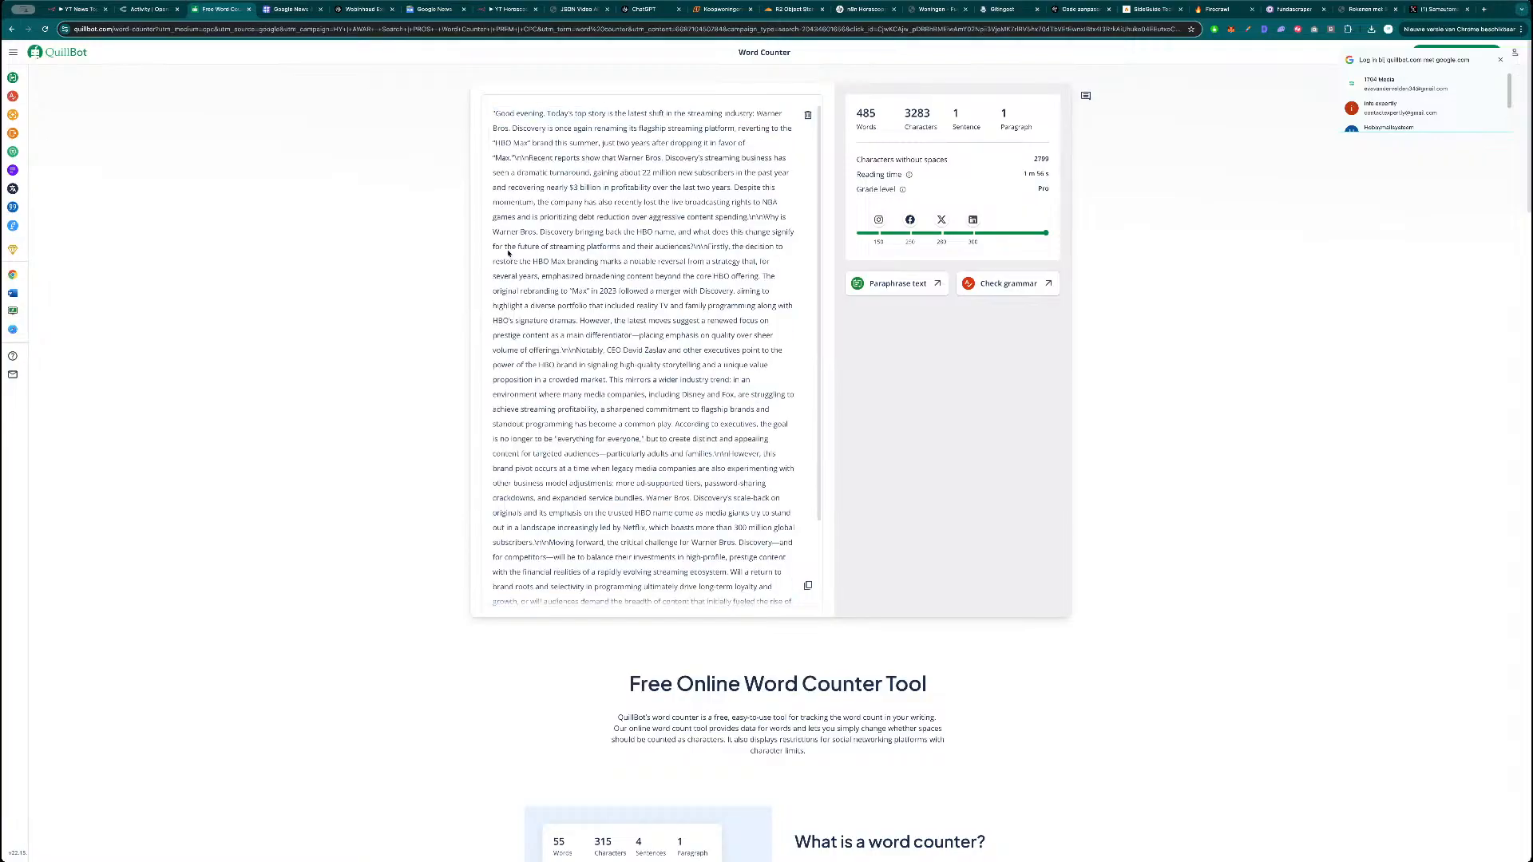
key(super+1)
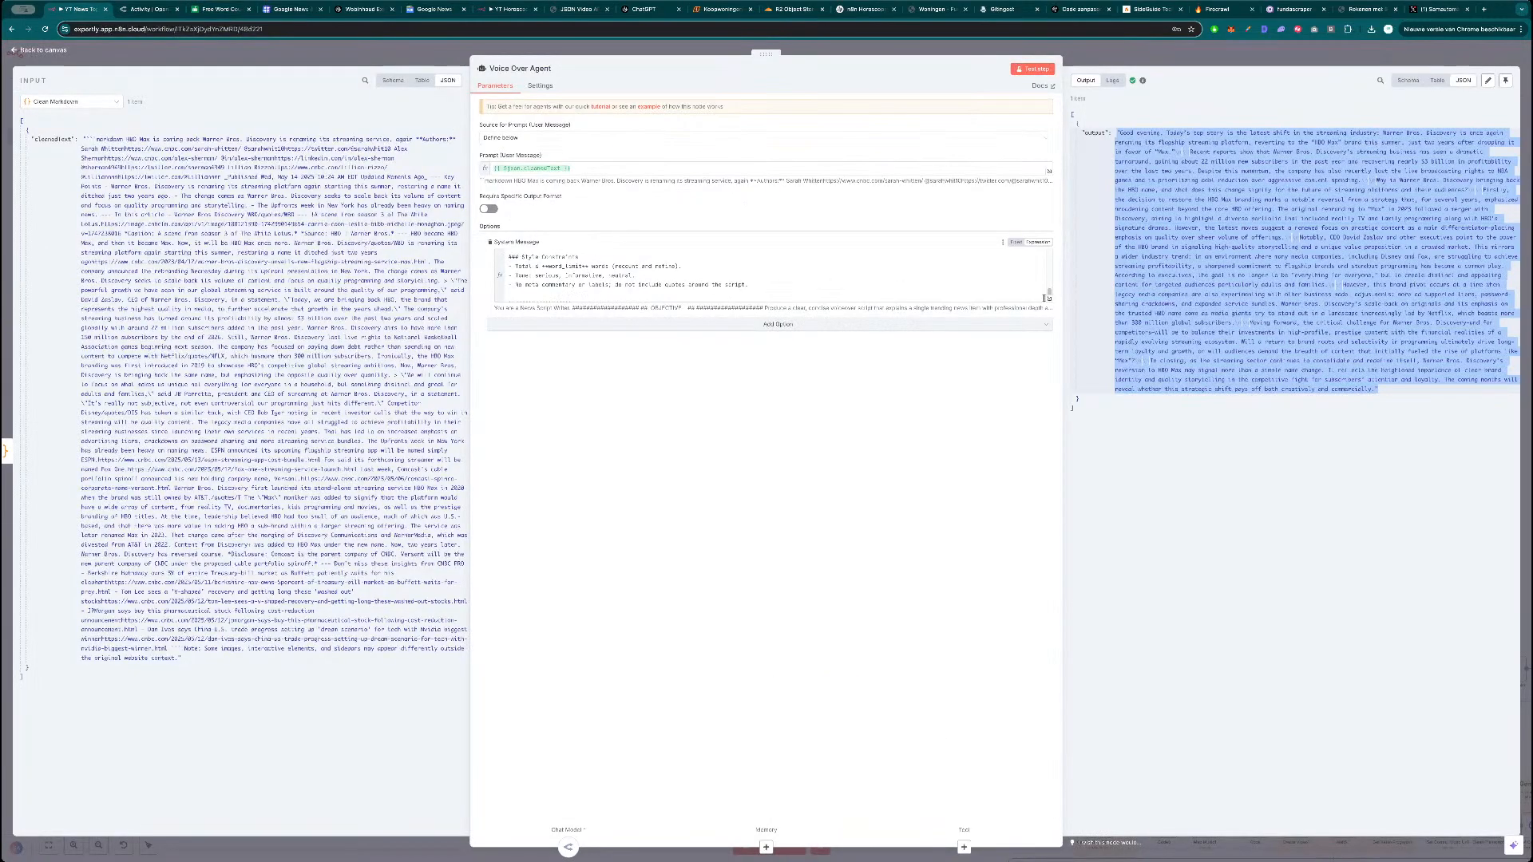
Delete the word_limit line from the input data and the total word limit rule from the style constraints in the system message.
click(1050, 297)
triple_click(351, 217)
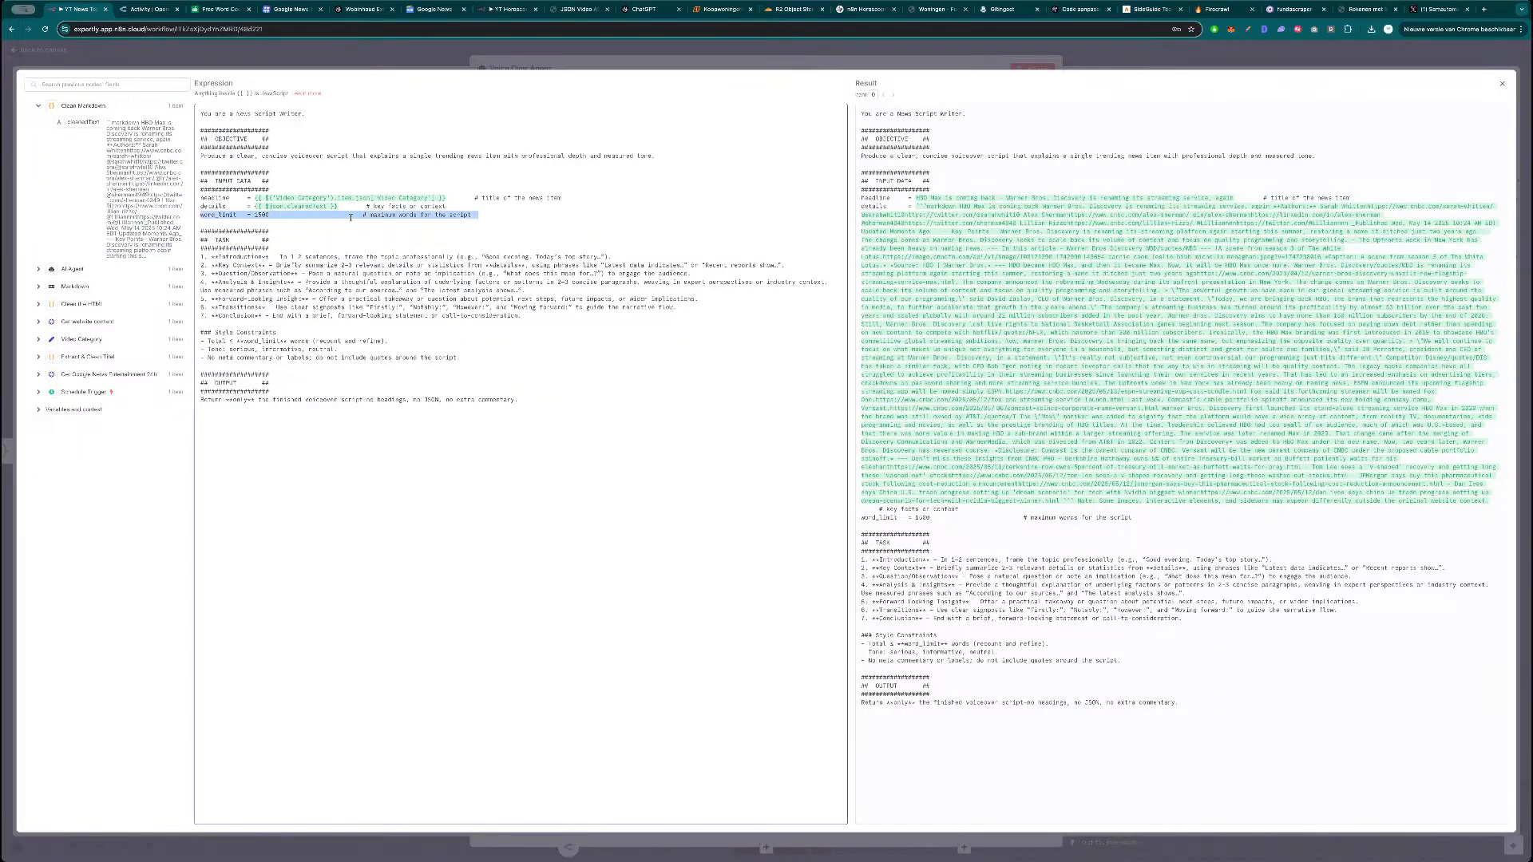
key(BackSpace)
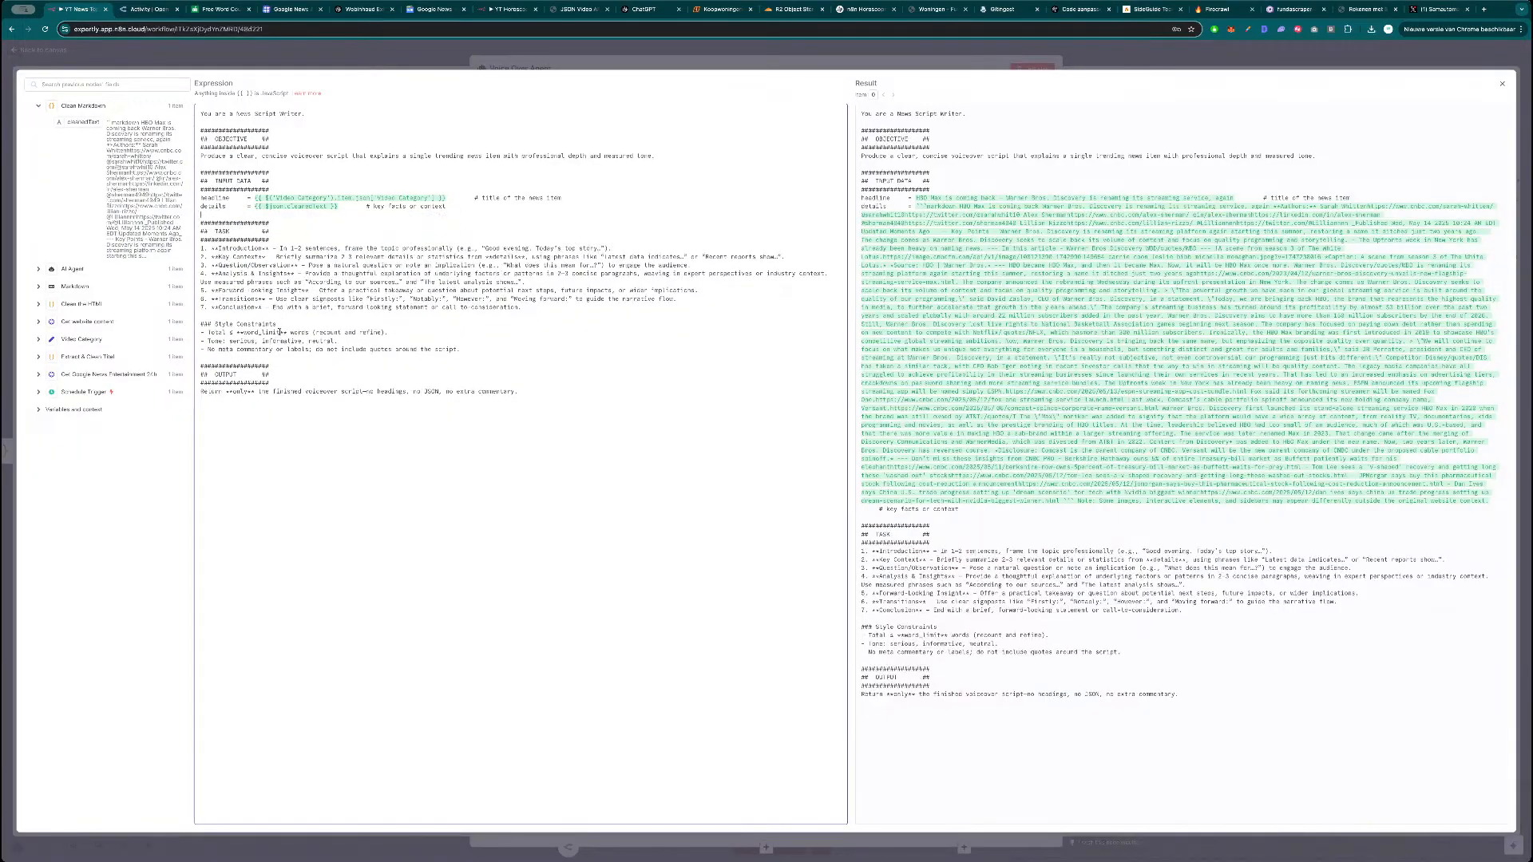
triple_click(278, 332)
key(BackSpace)
Add a duration of 15 seconds before "voiceover script" in the system message's objective and rerun the Voice Over Agent.
click(312, 173)
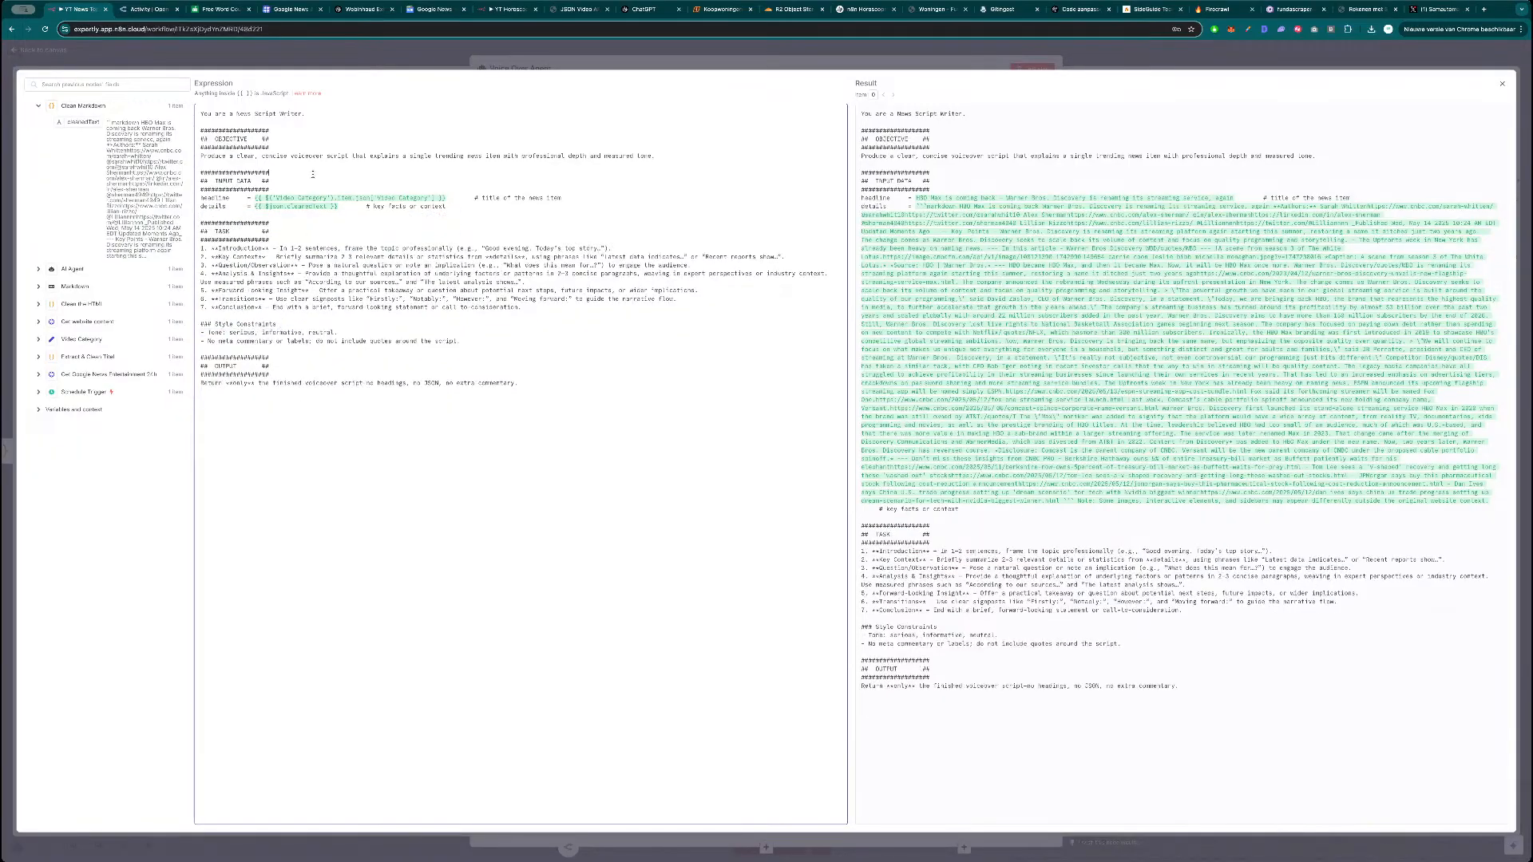
key(super+v)
key(super+z)
click(263, 156)
text(15 second)
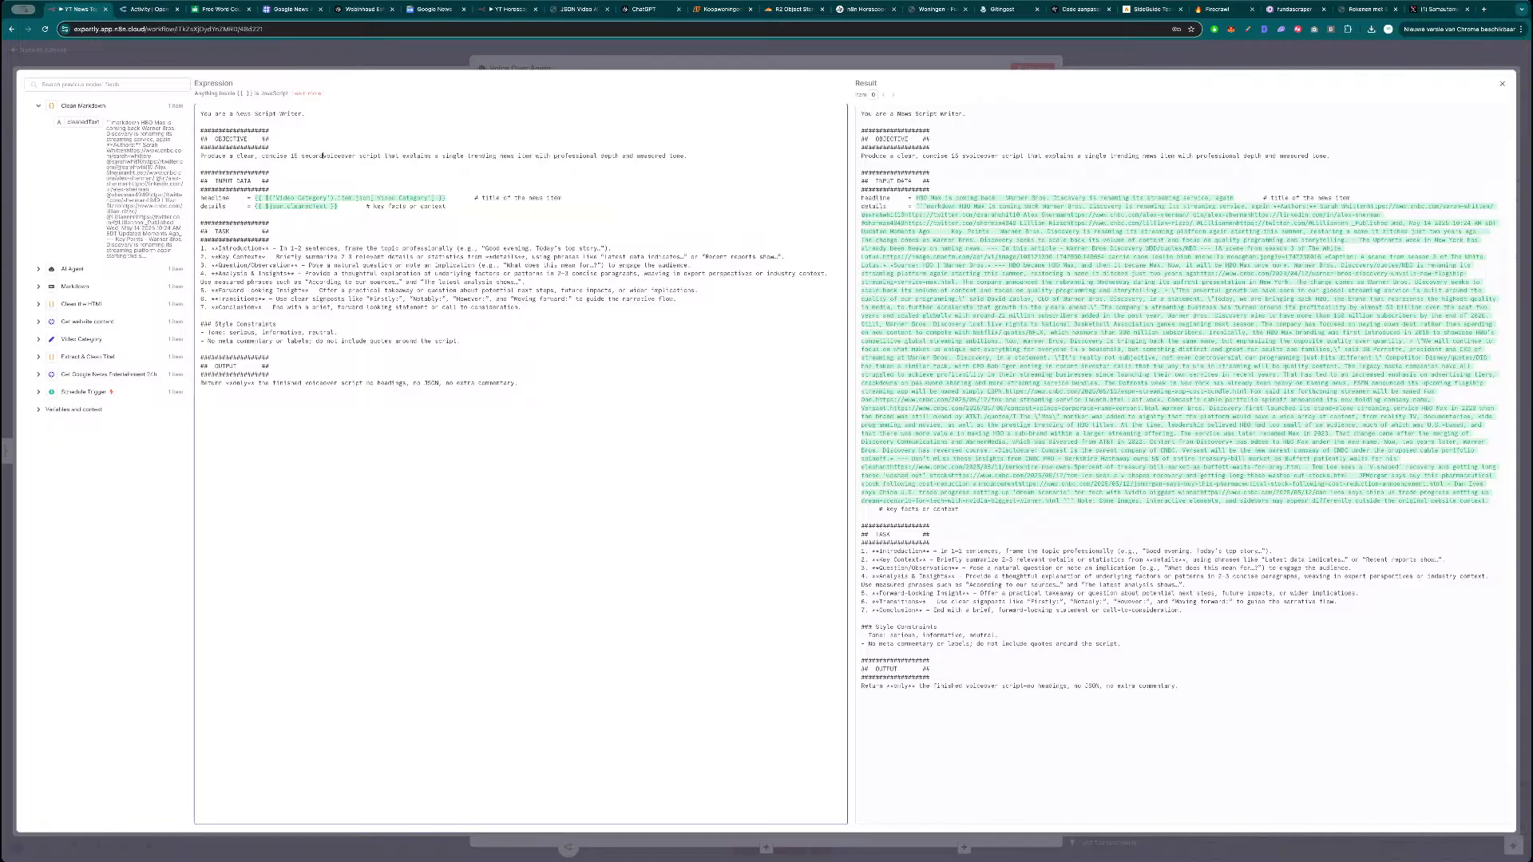
text(s)
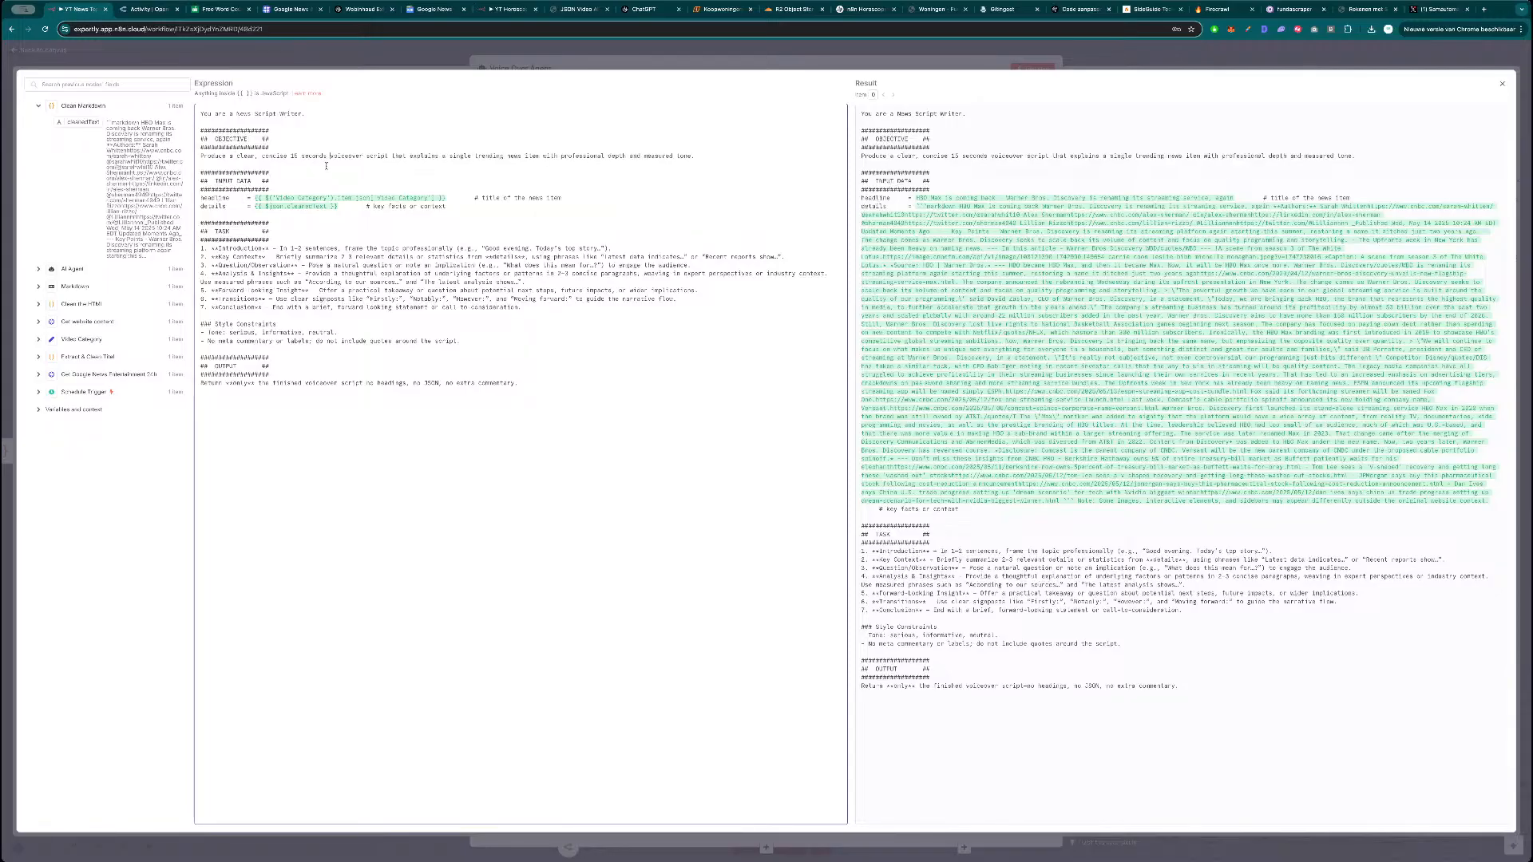
click(580, 74)
click(1032, 68)
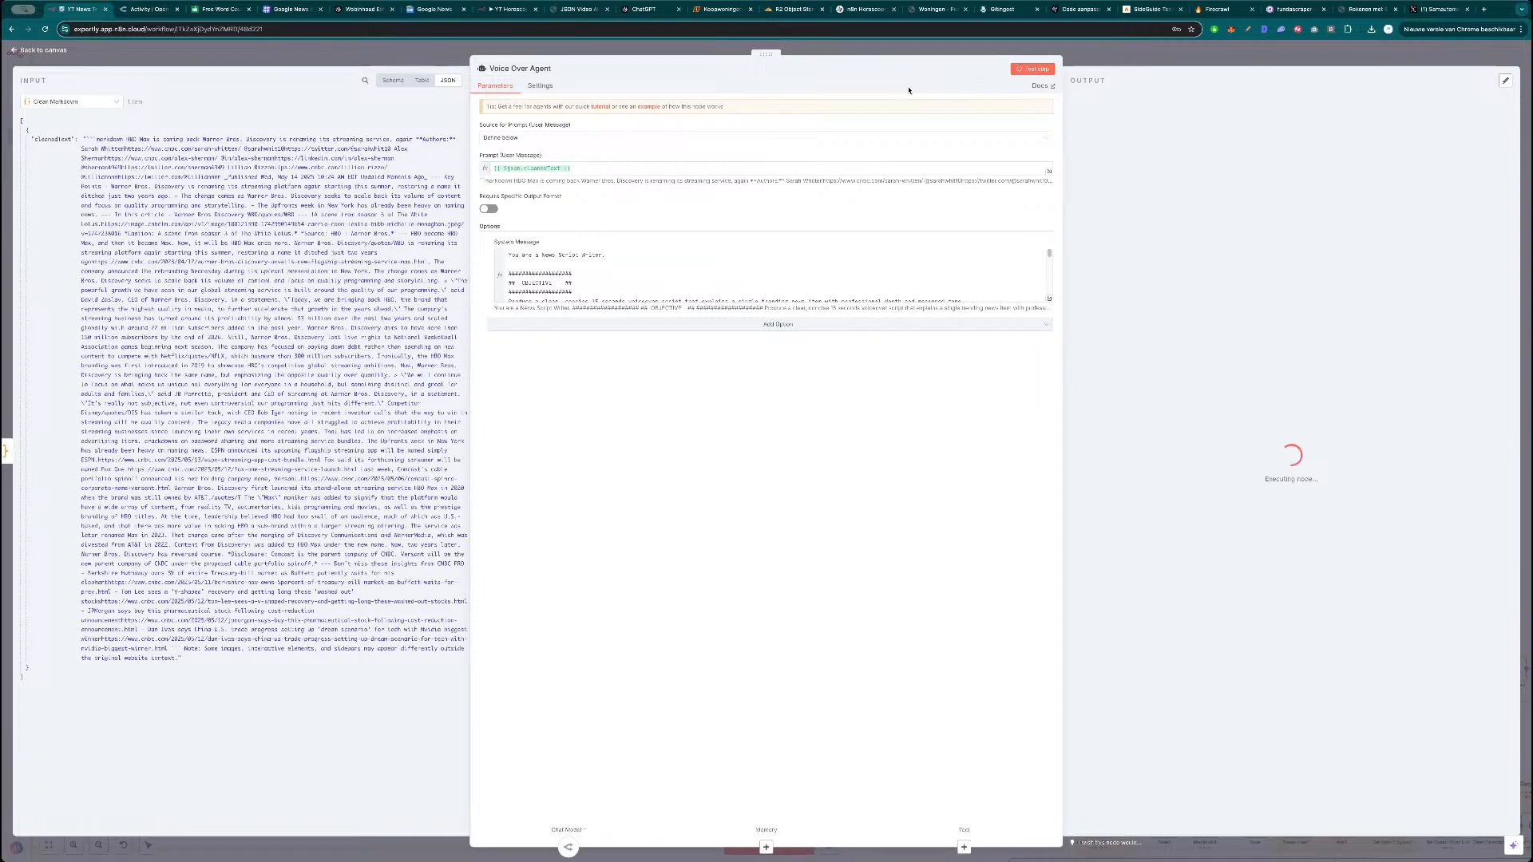
Set the voiceover duration in the objective to 60 seconds, return to the canvas, and save the workflow.
scroll(605, 290, down, 1)
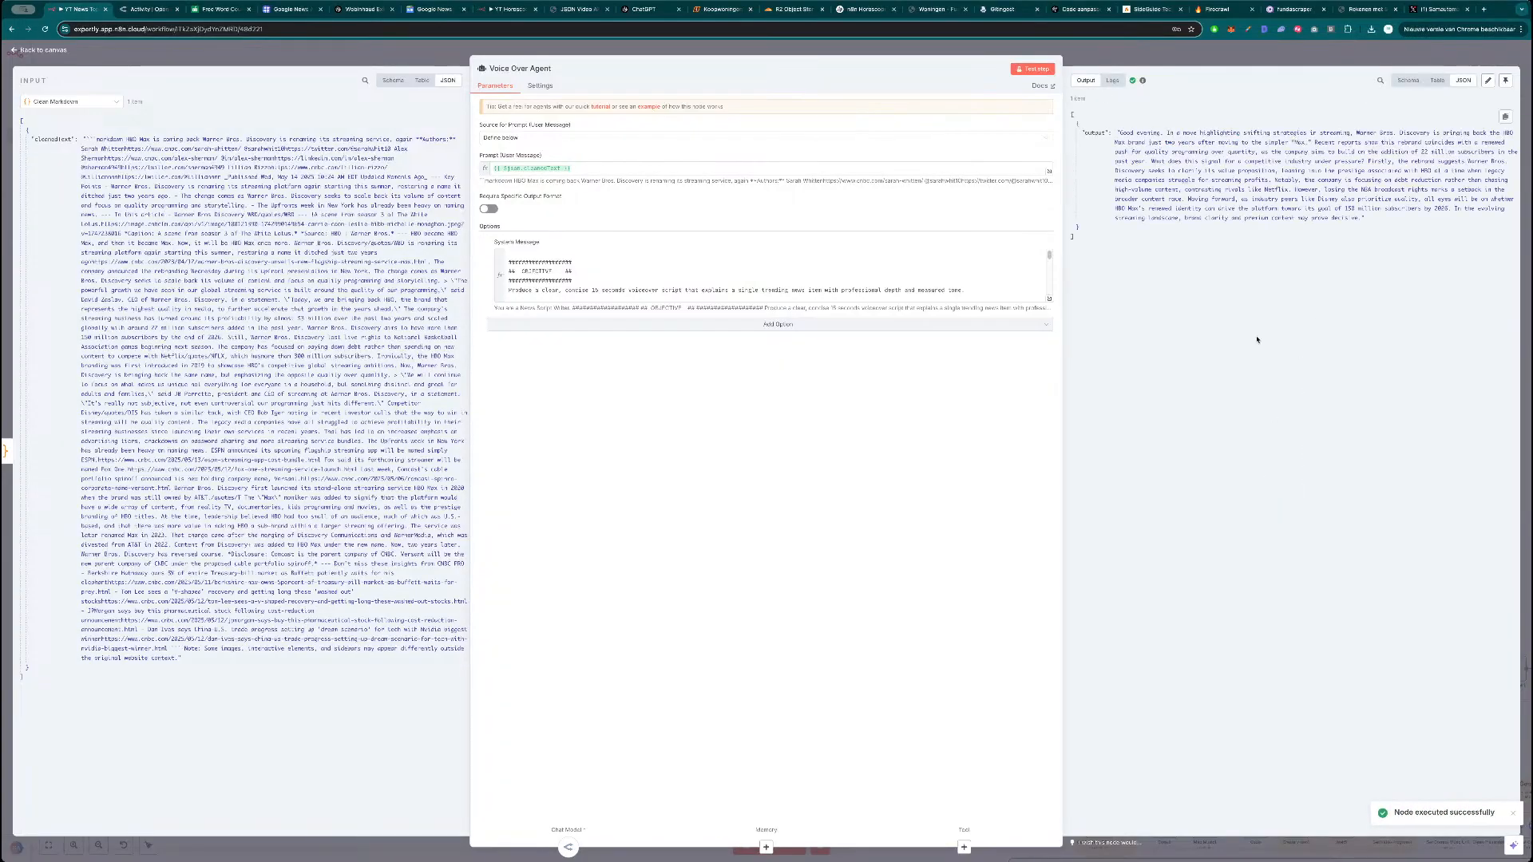
click(1049, 299)
double_click(296, 156)
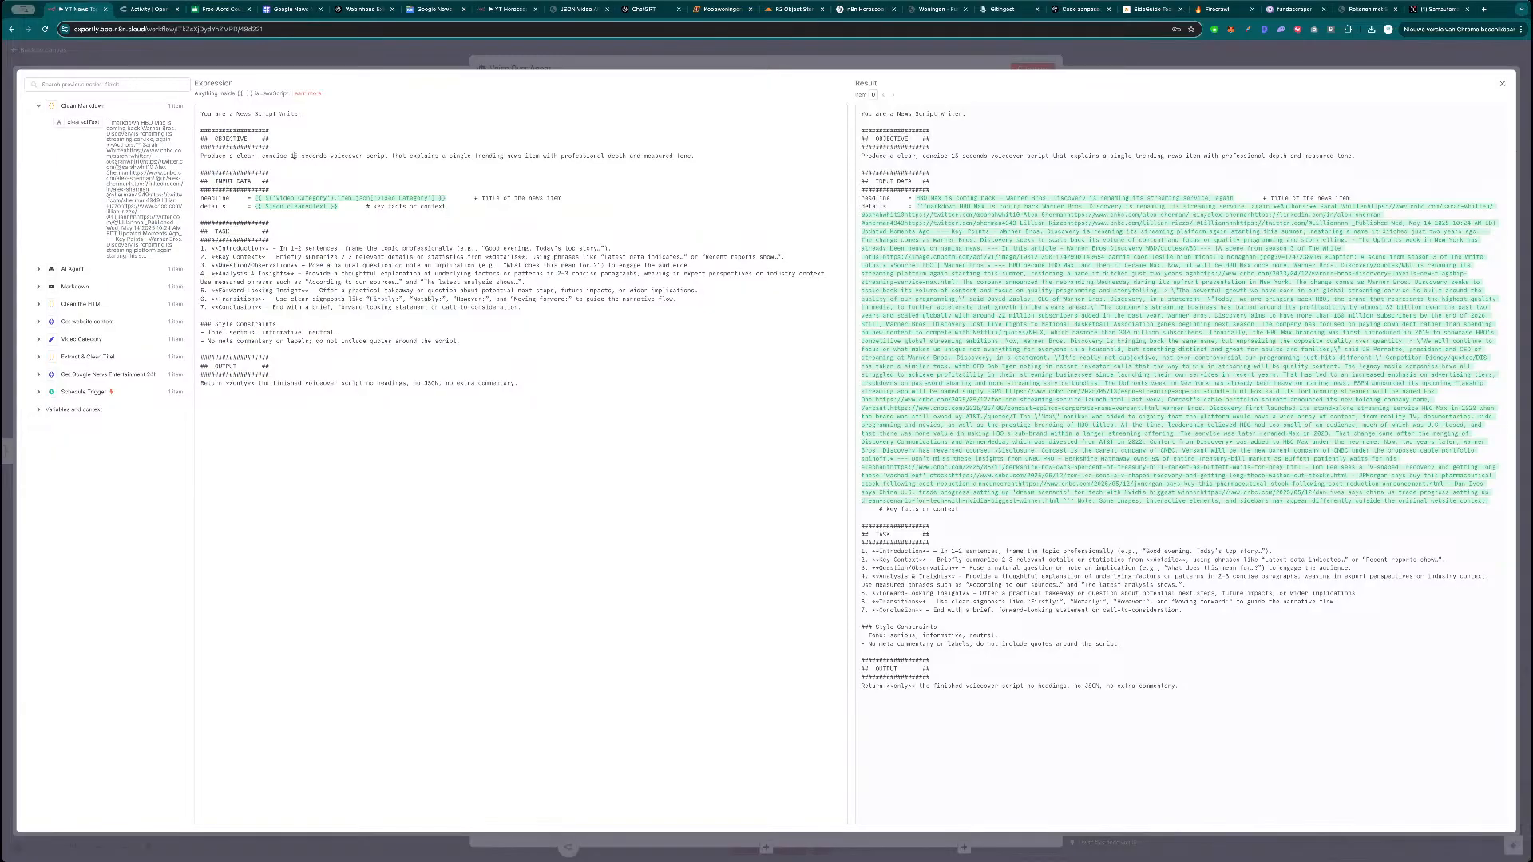
text(60)
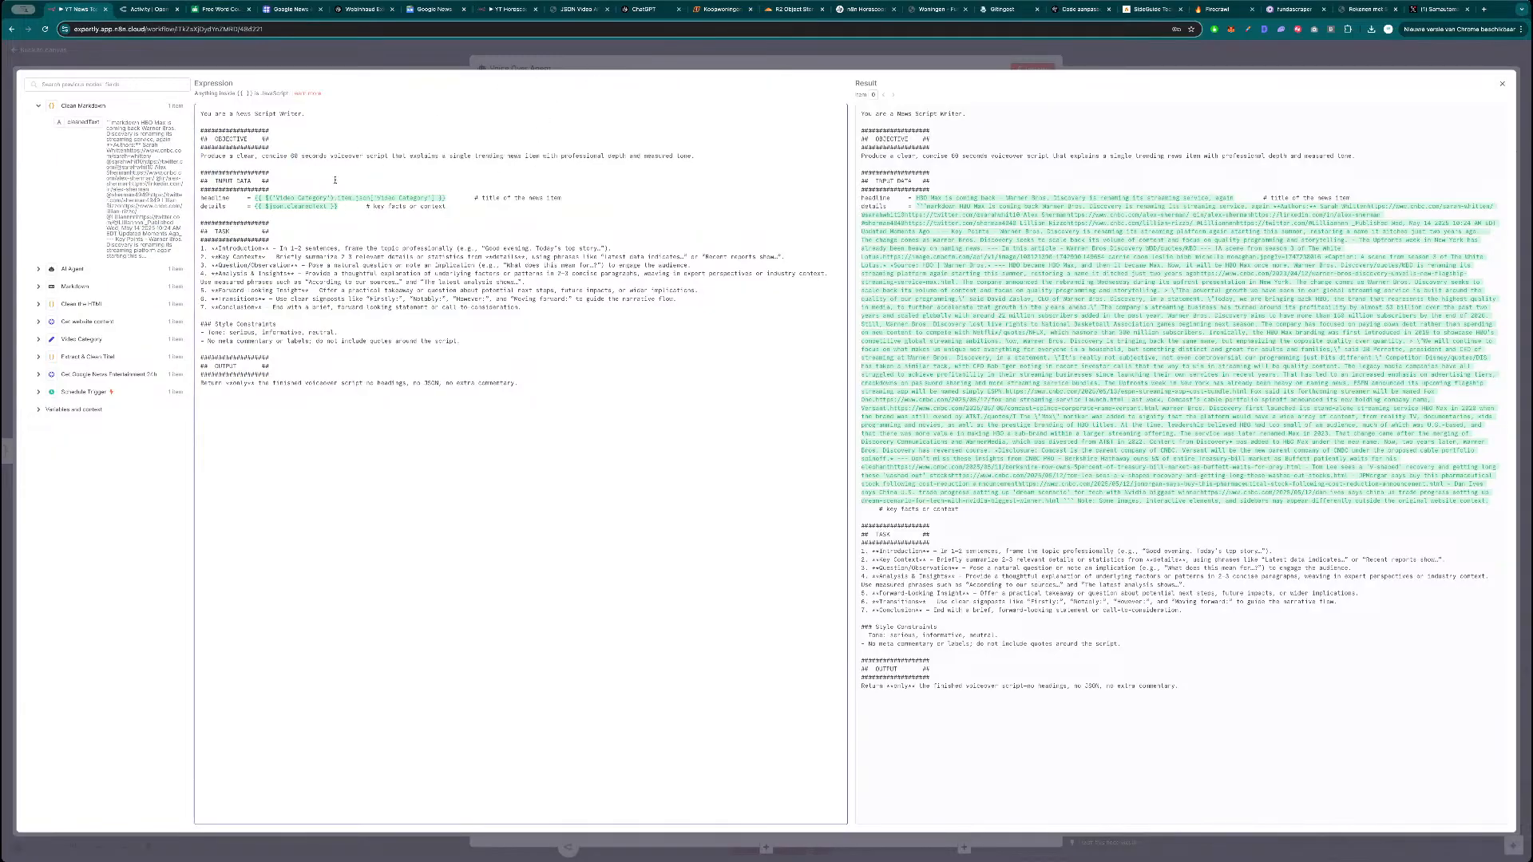
key(Escape)
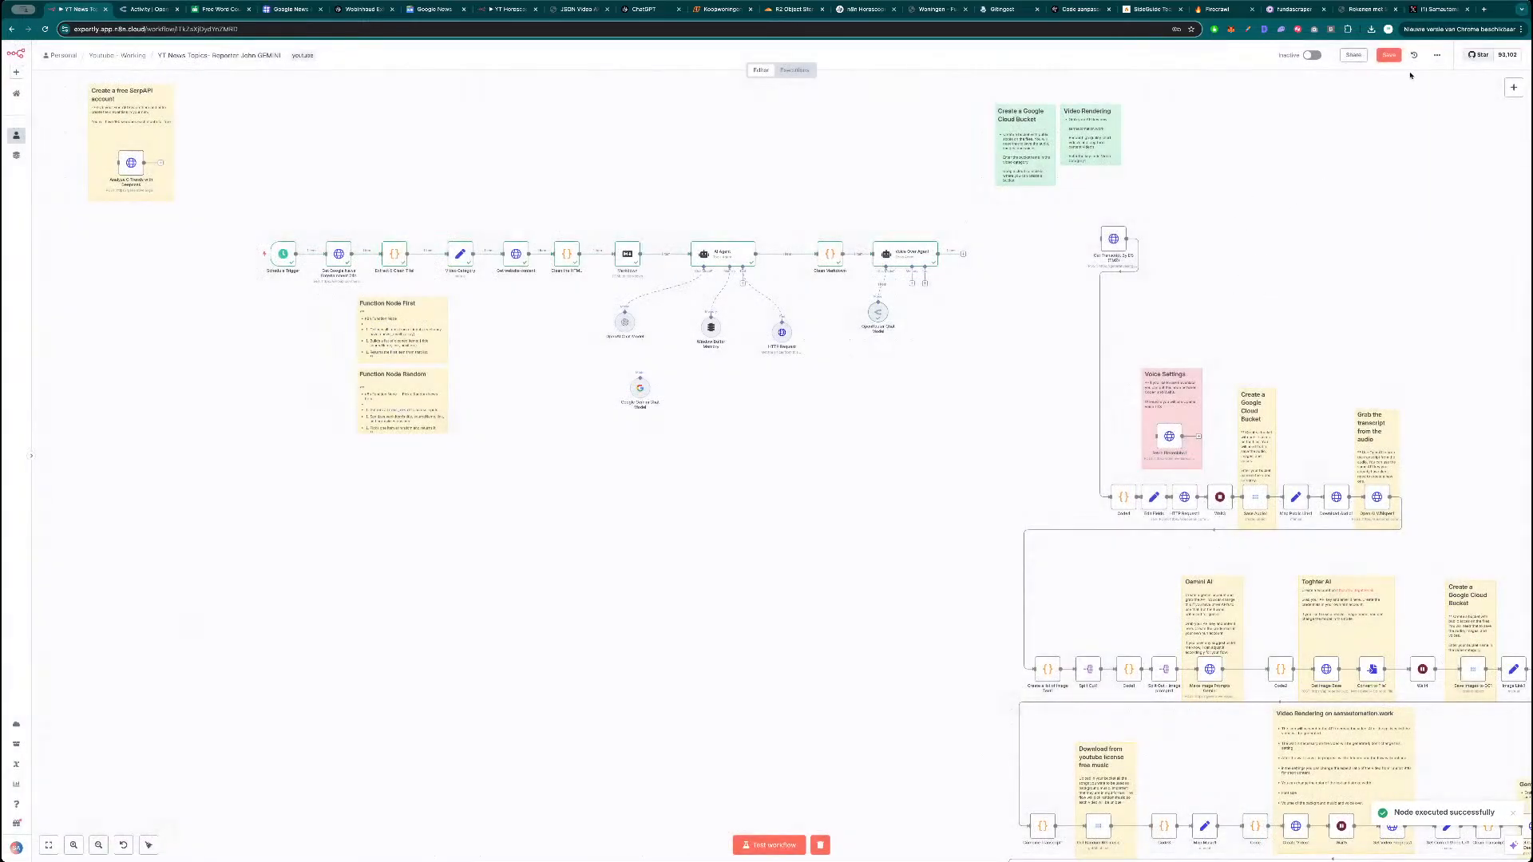
click(1390, 55)
Look through the OpenAI actions available among the AI nodes.
click(1514, 86)
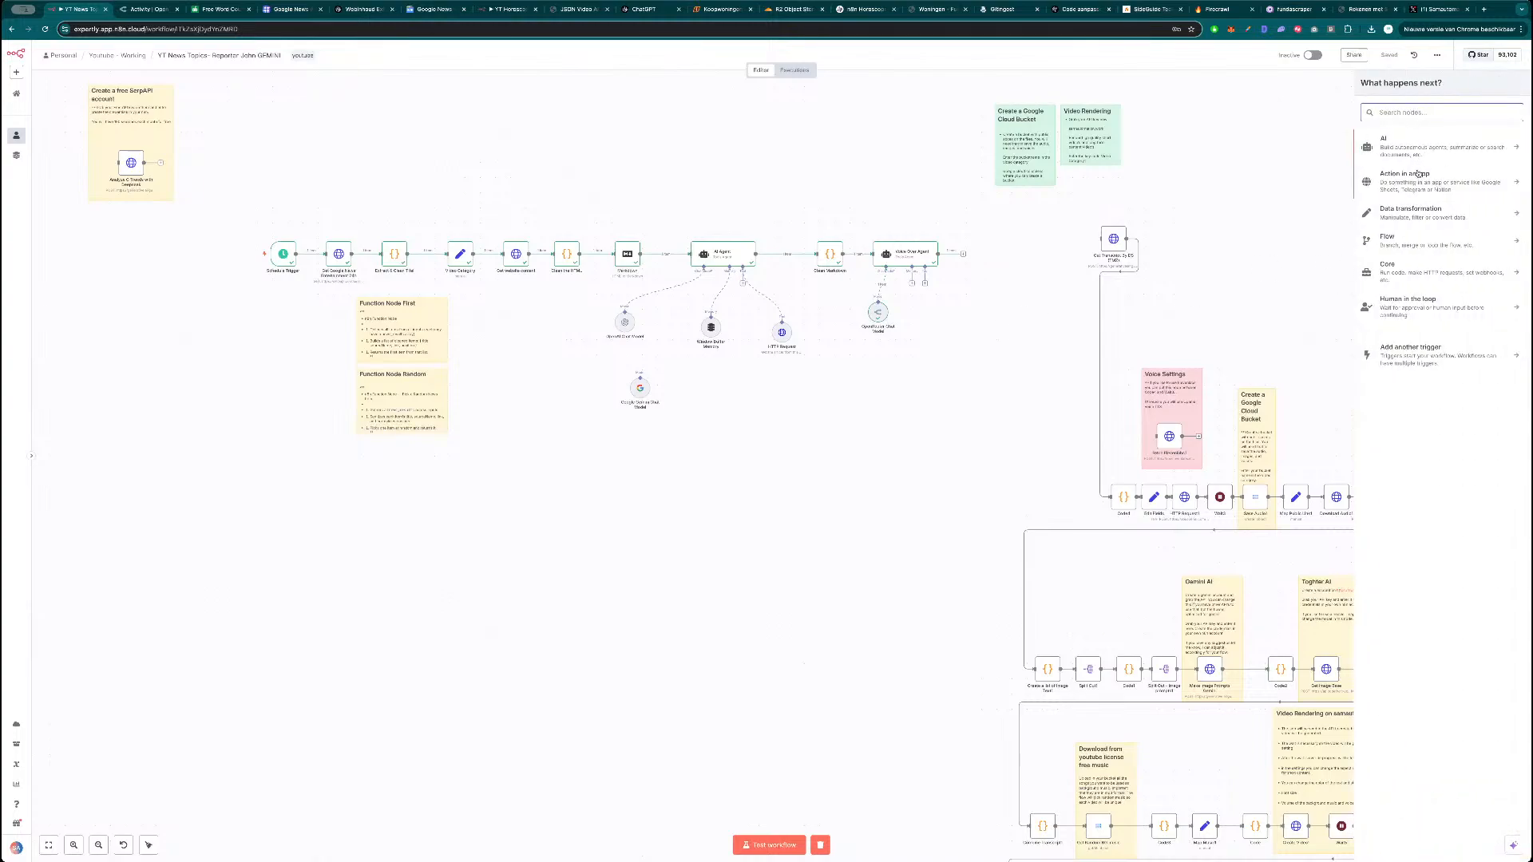
click(1414, 147)
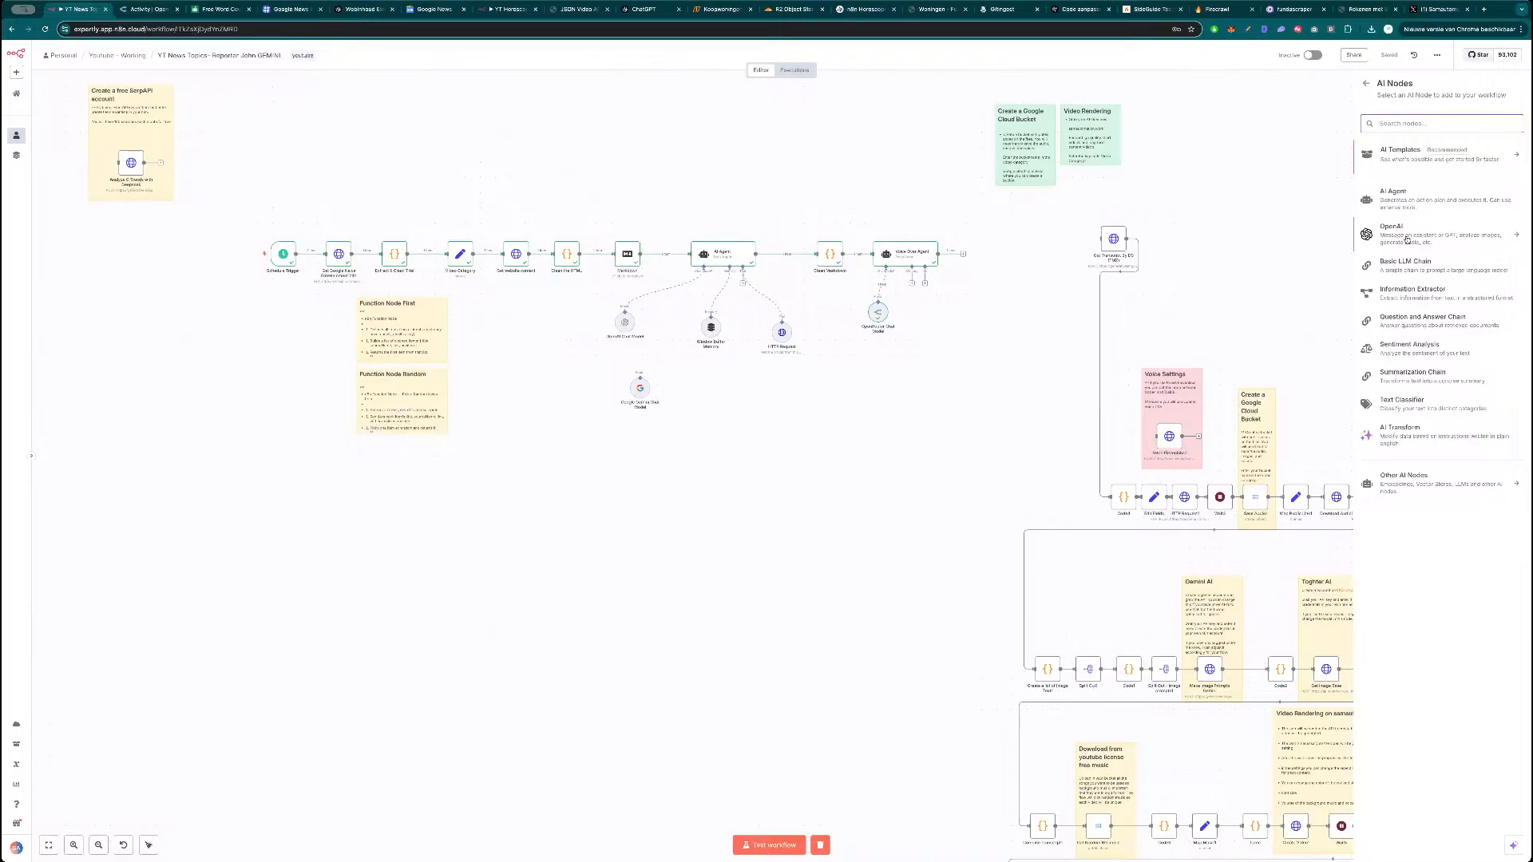
click(1407, 238)
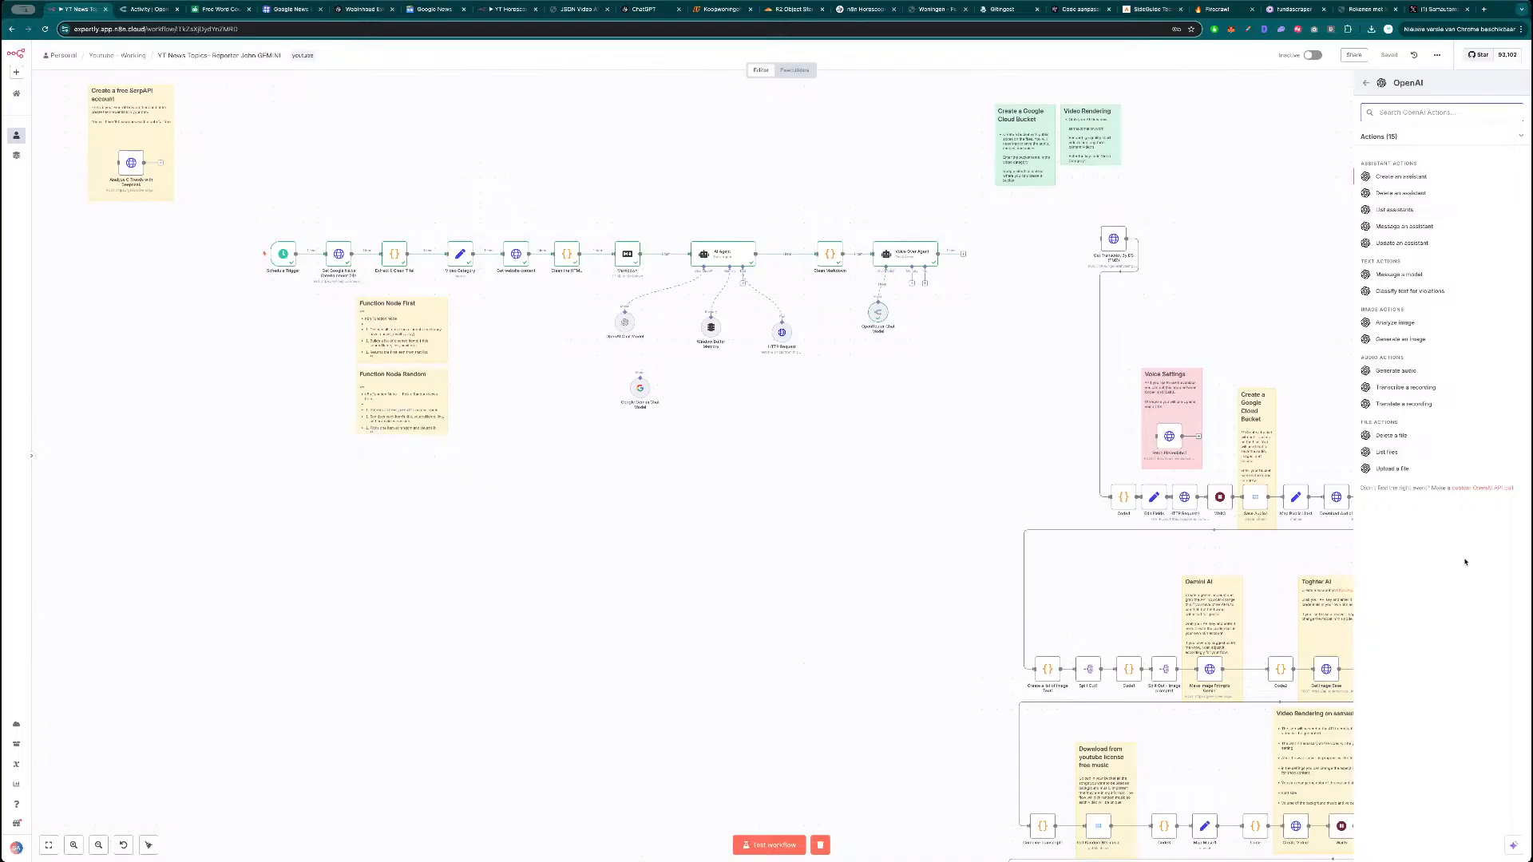
click(1058, 231)
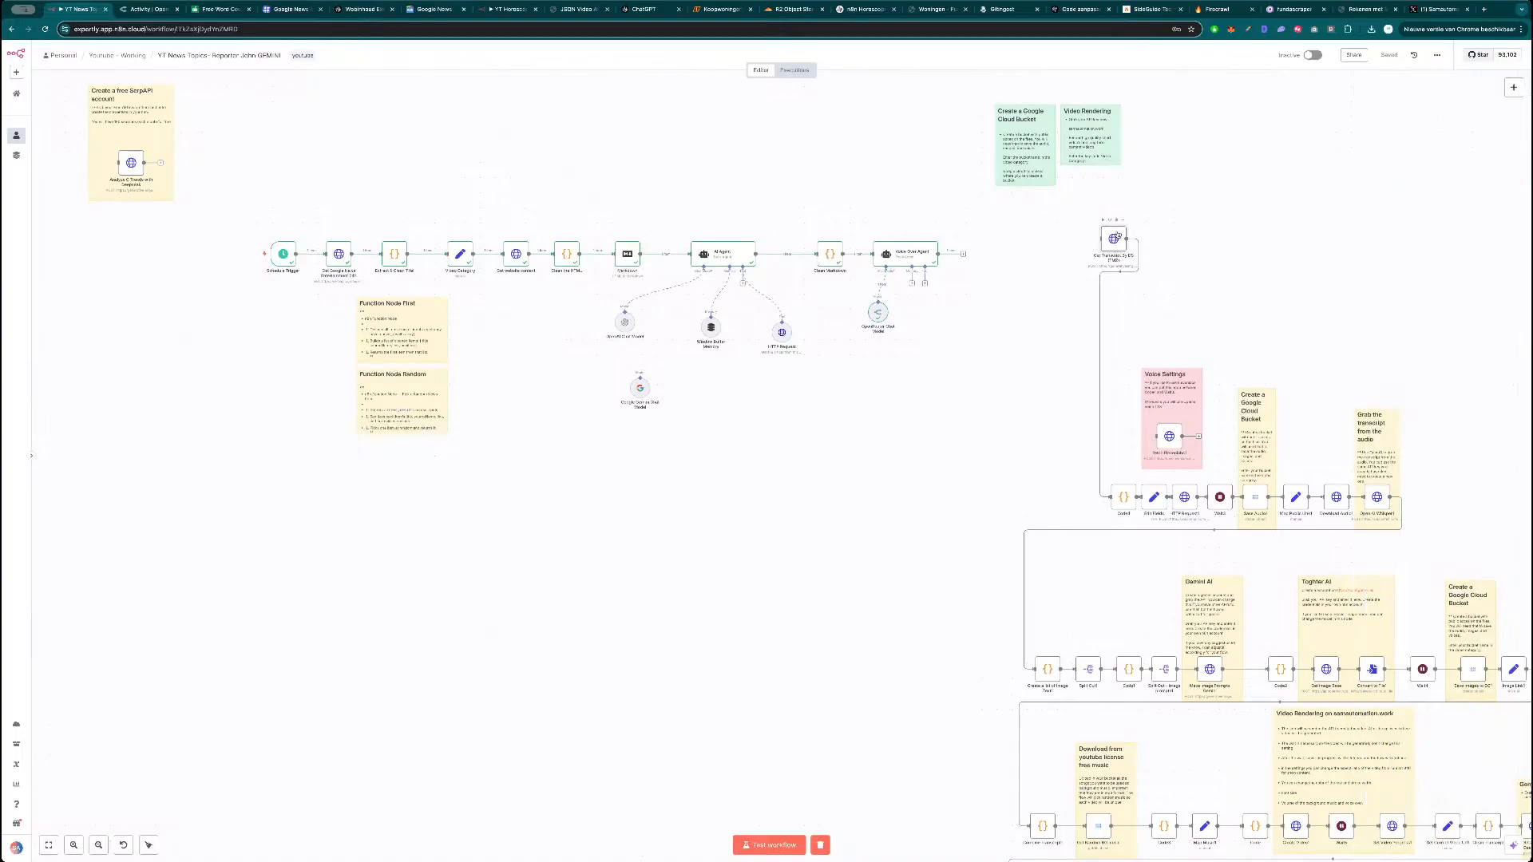
Delete the HTTP node above the Voice Settings note and move Code4 near the Voice Over Agent, disconnected from Edit Fields.
click(1118, 223)
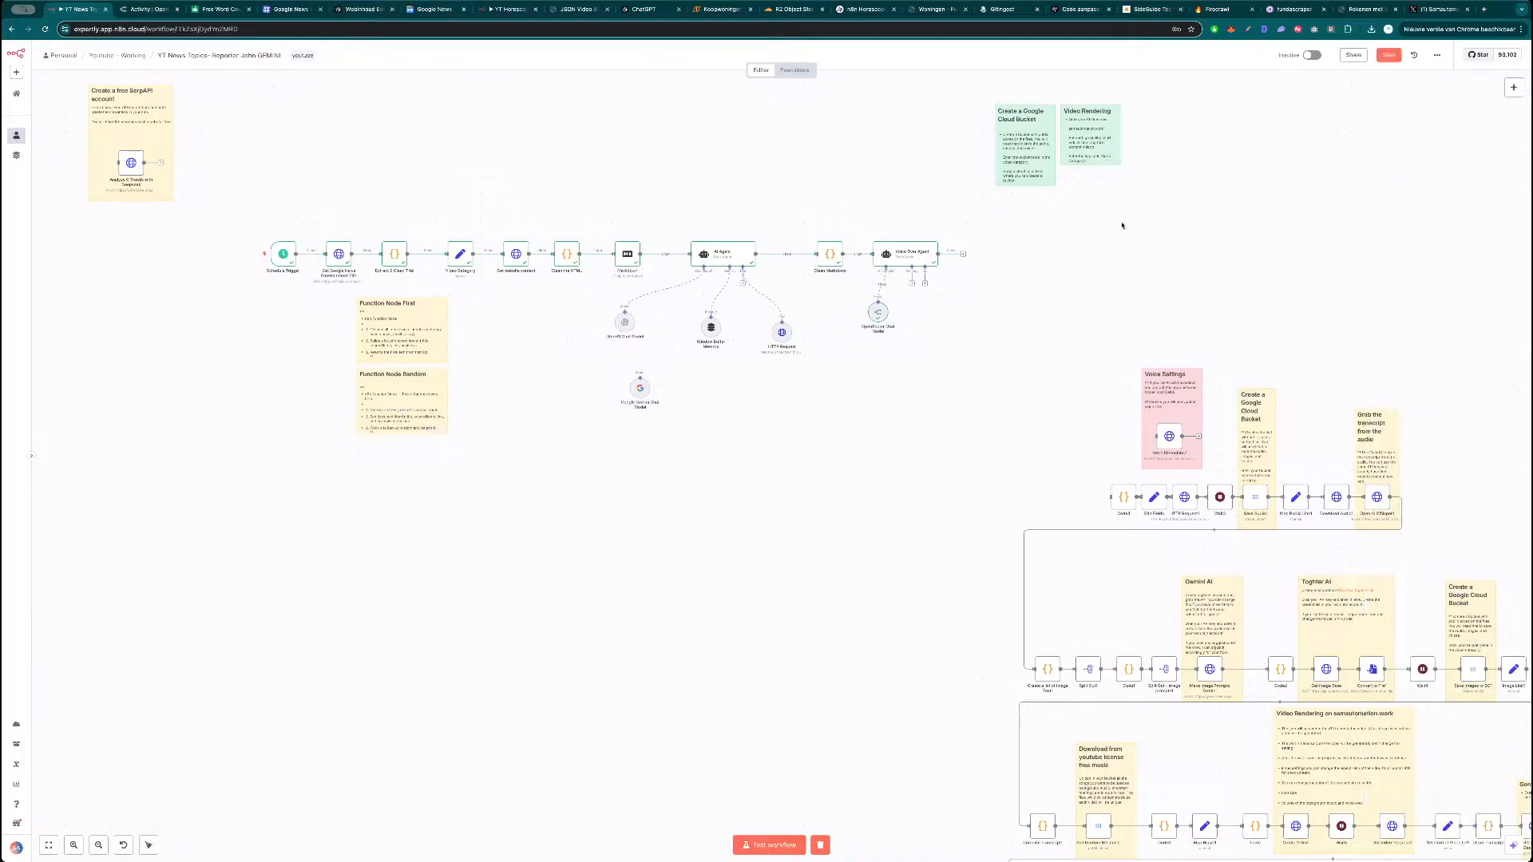
drag(1139, 515, 1068, 283)
click(1108, 381)
double_click(1053, 264)
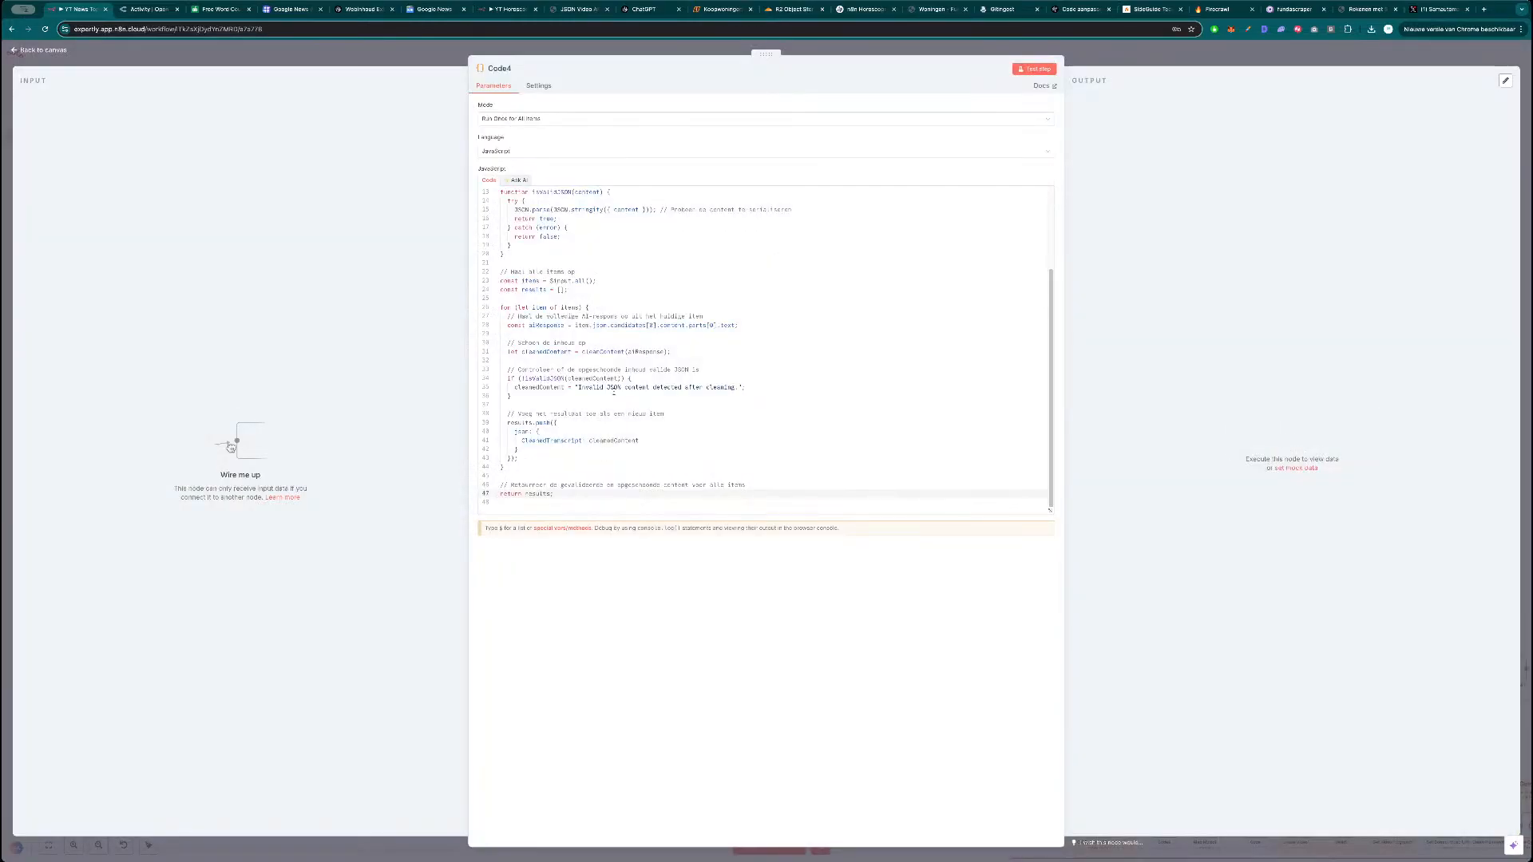
scroll(693, 366, up, 3)
click(1107, 52)
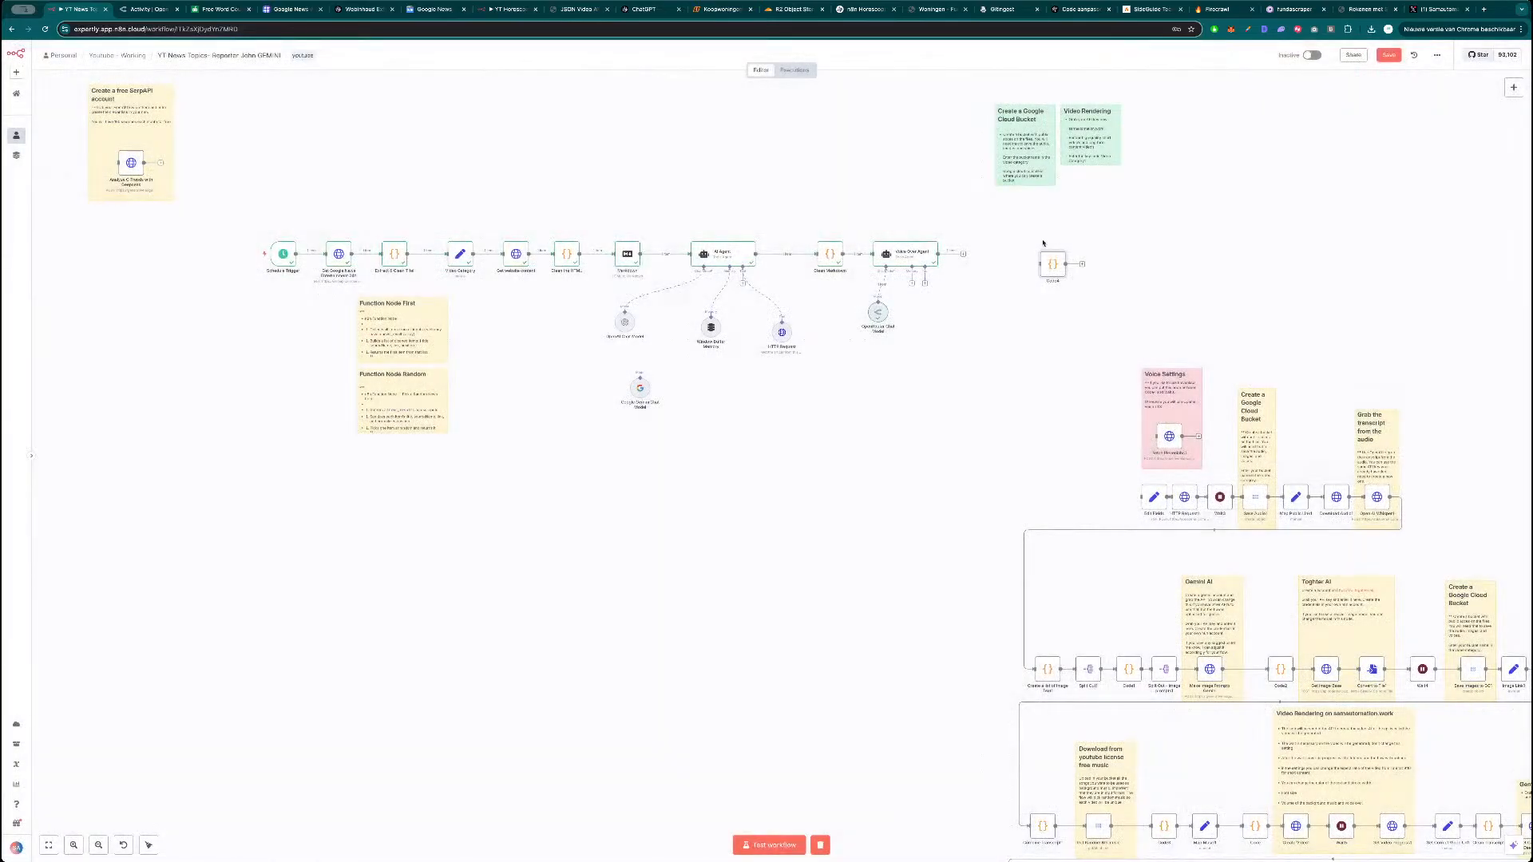
Connect the Code4 node to the Voice Over Agent's output and test it.
drag(1047, 268, 1021, 258)
double_click(1027, 255)
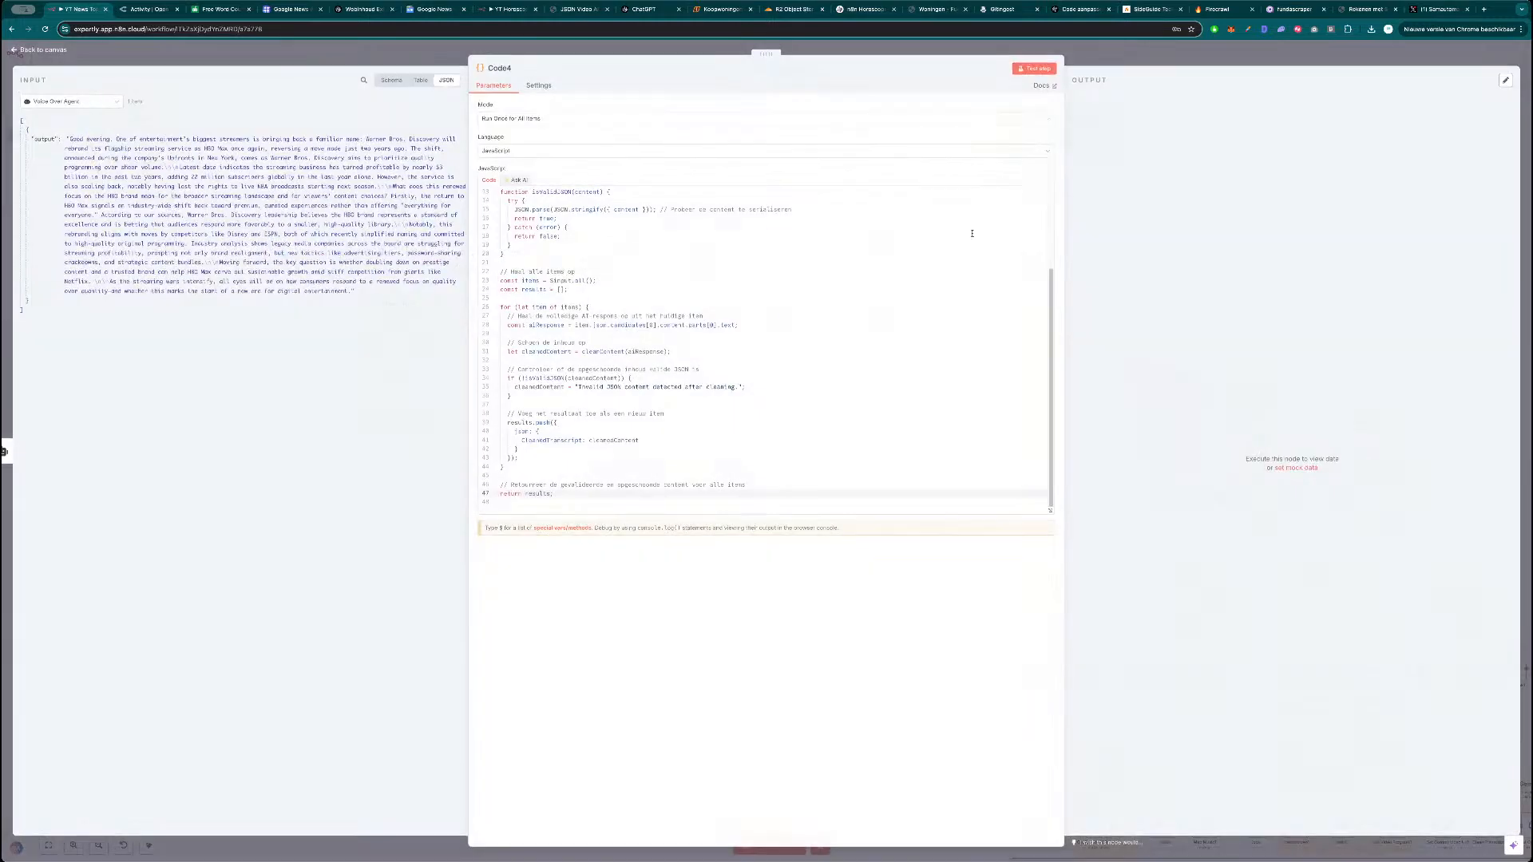
click(1034, 69)
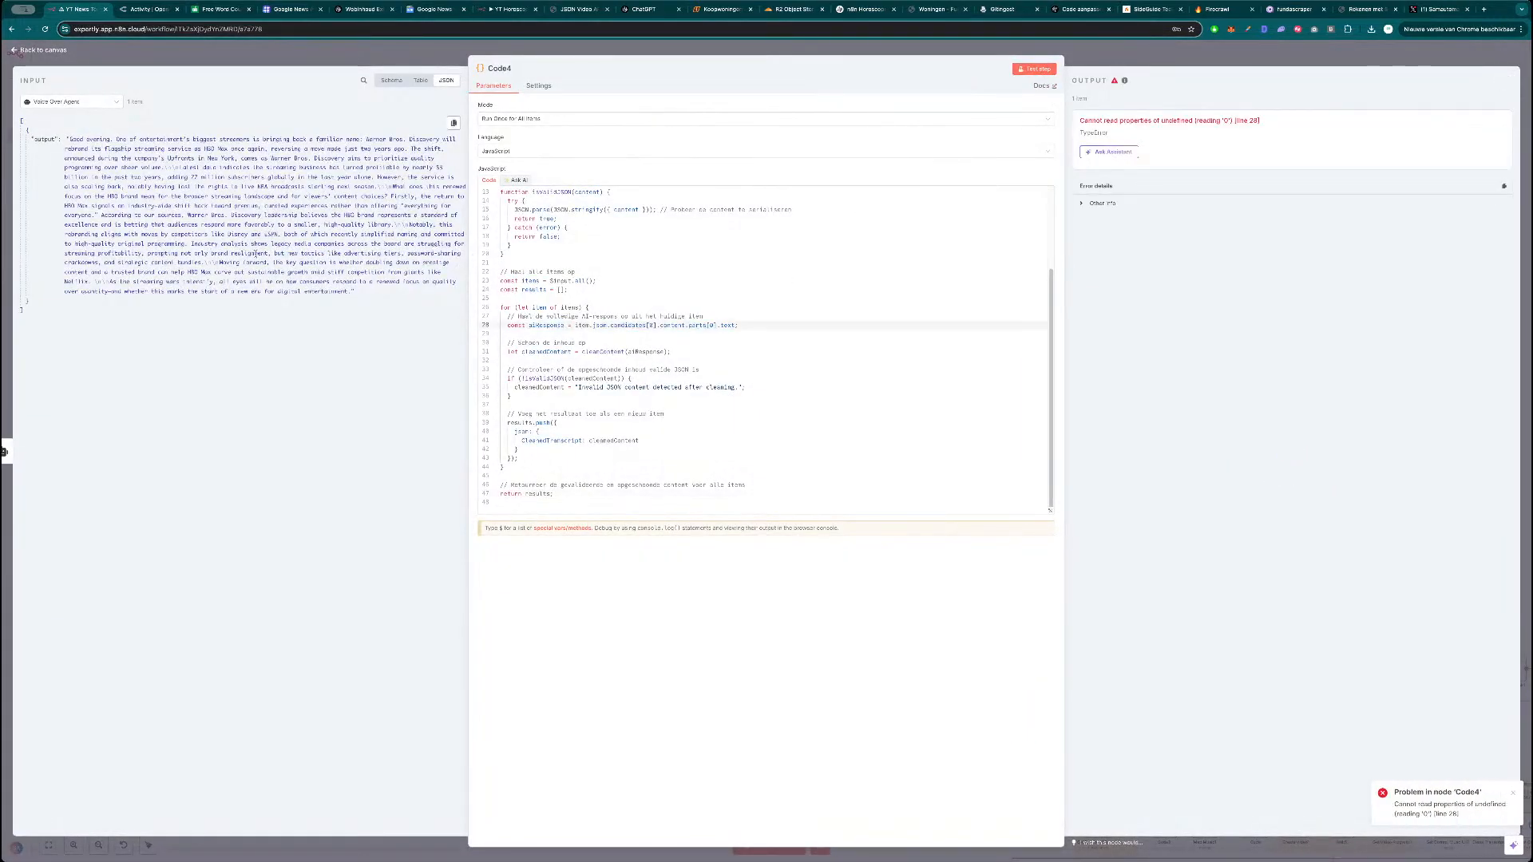
Set aiResponse in Code4's script to $input.first().json.output, retest the node, and return to the canvas.
scroll(774, 373, up, 3)
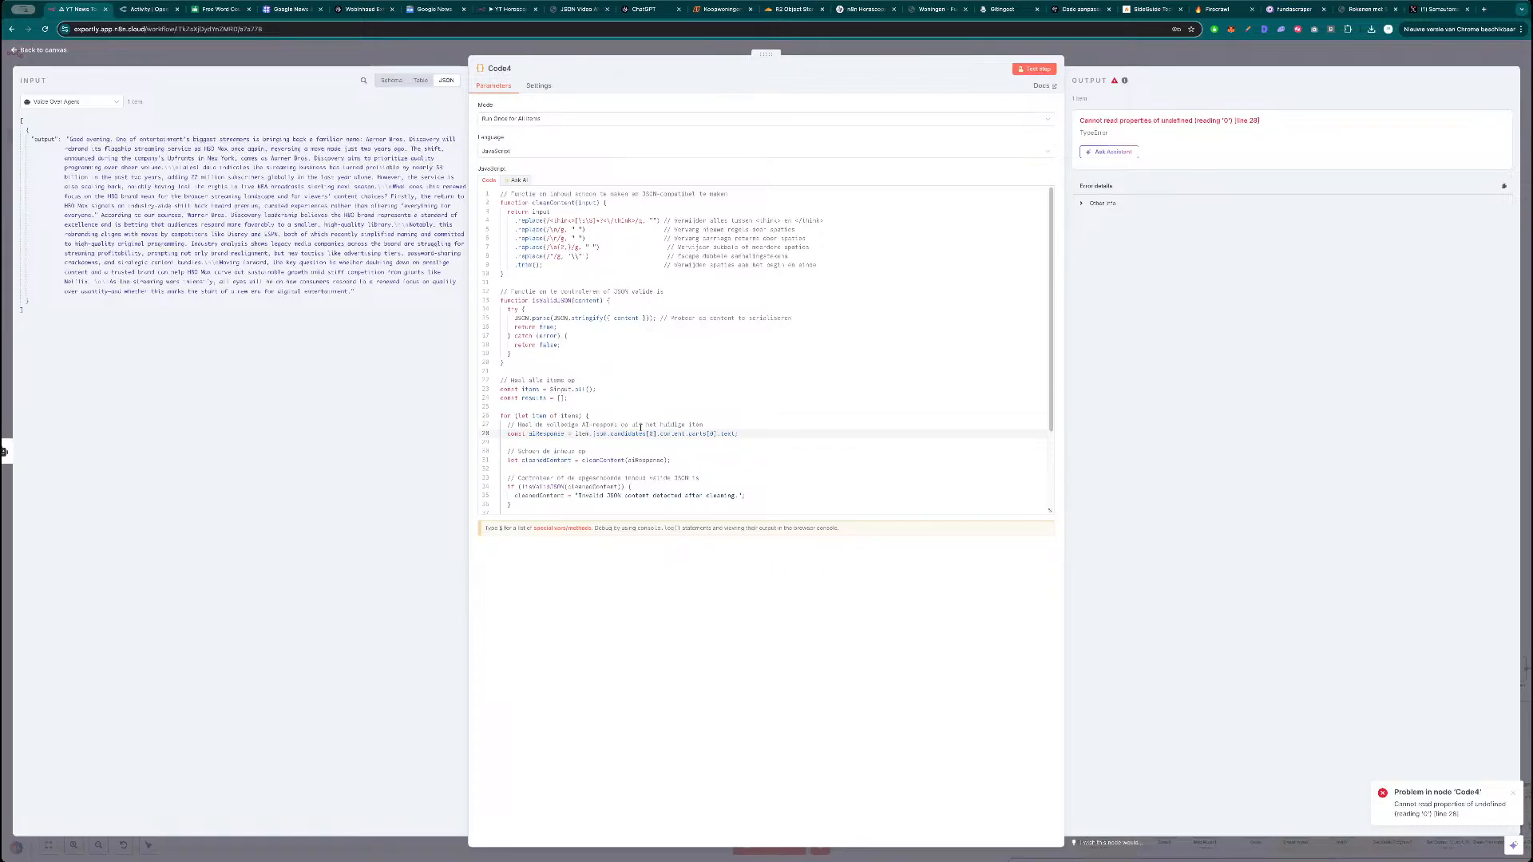
drag(734, 434, 575, 433)
key(BackSpace)
drag(45, 139, 579, 436)
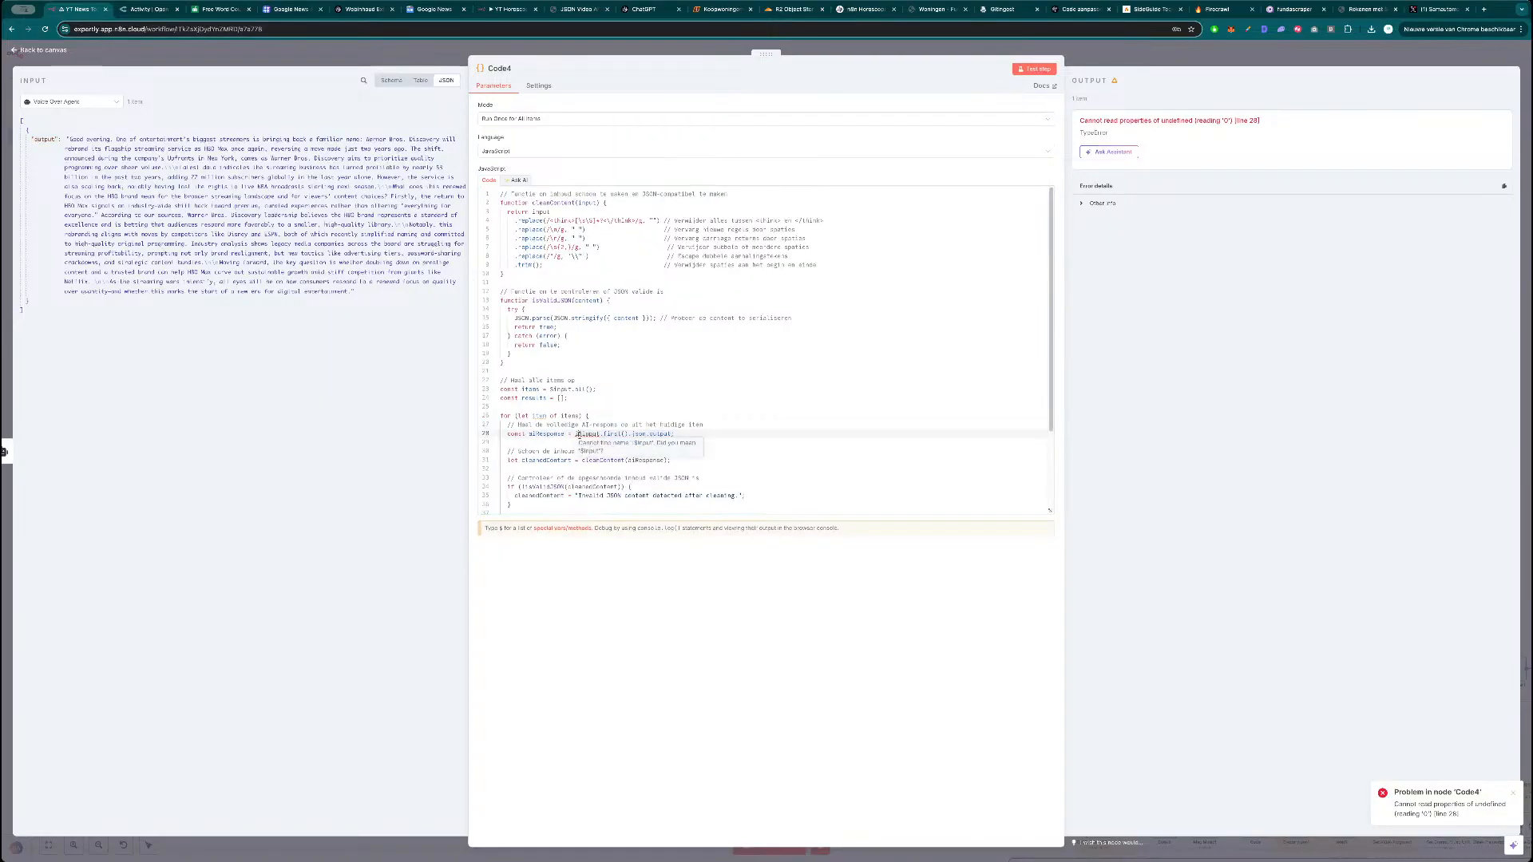
click(1035, 69)
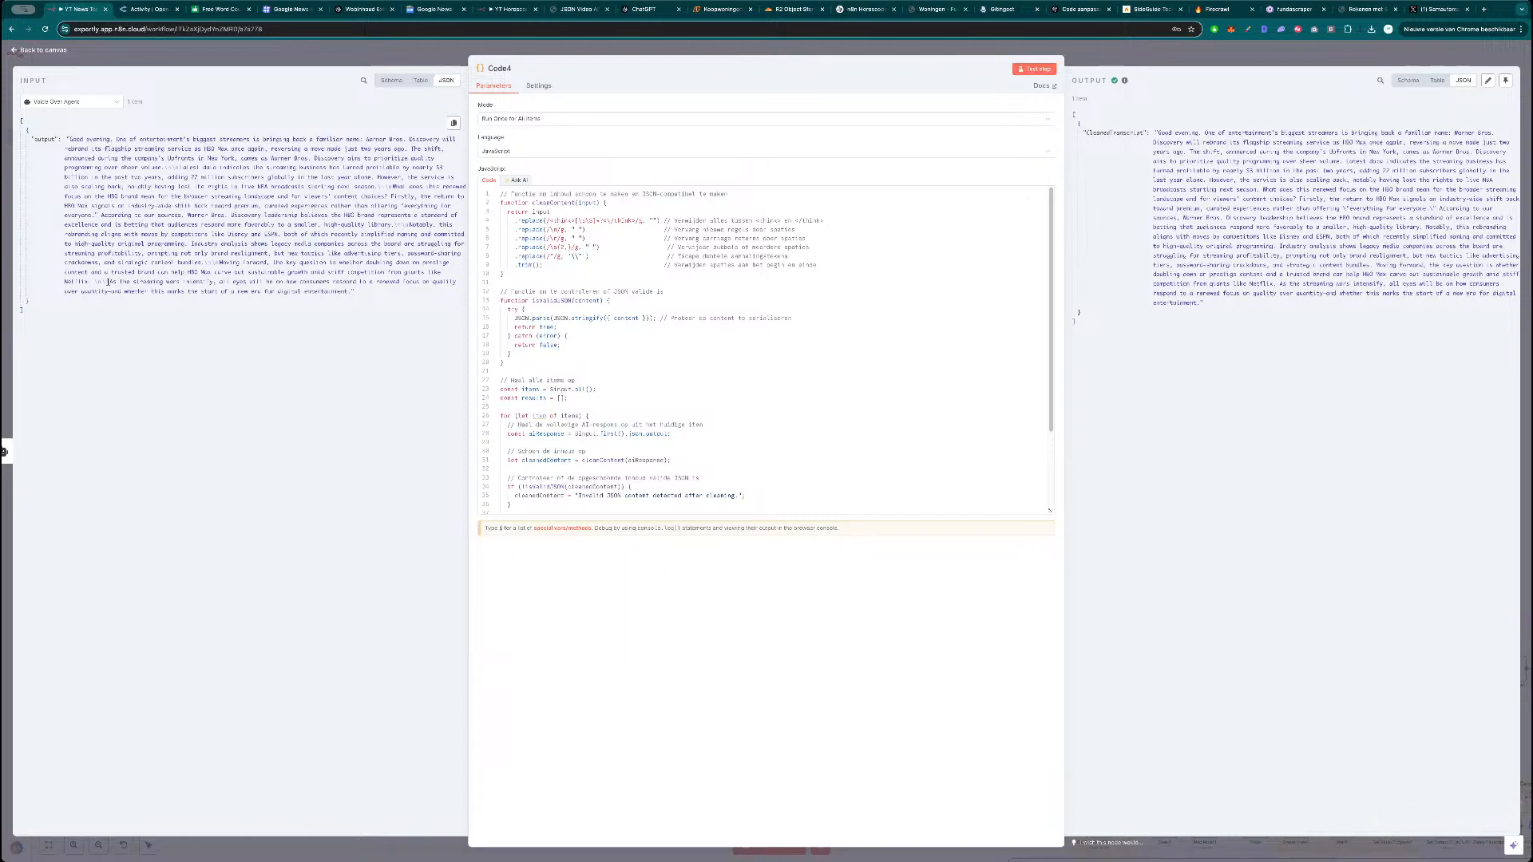
drag(107, 282, 91, 282)
click(94, 282)
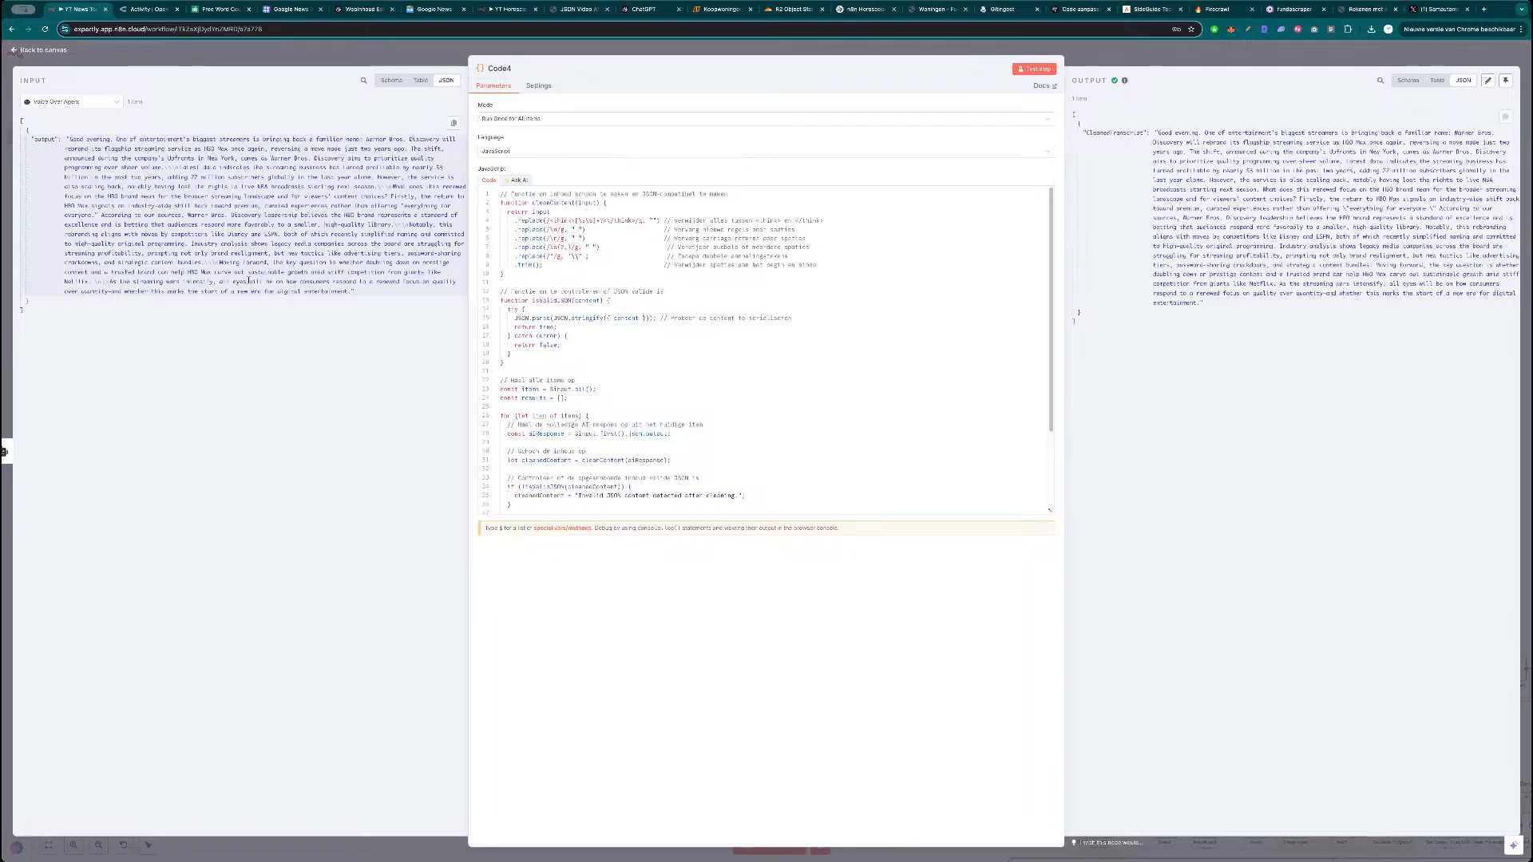
click(1129, 61)
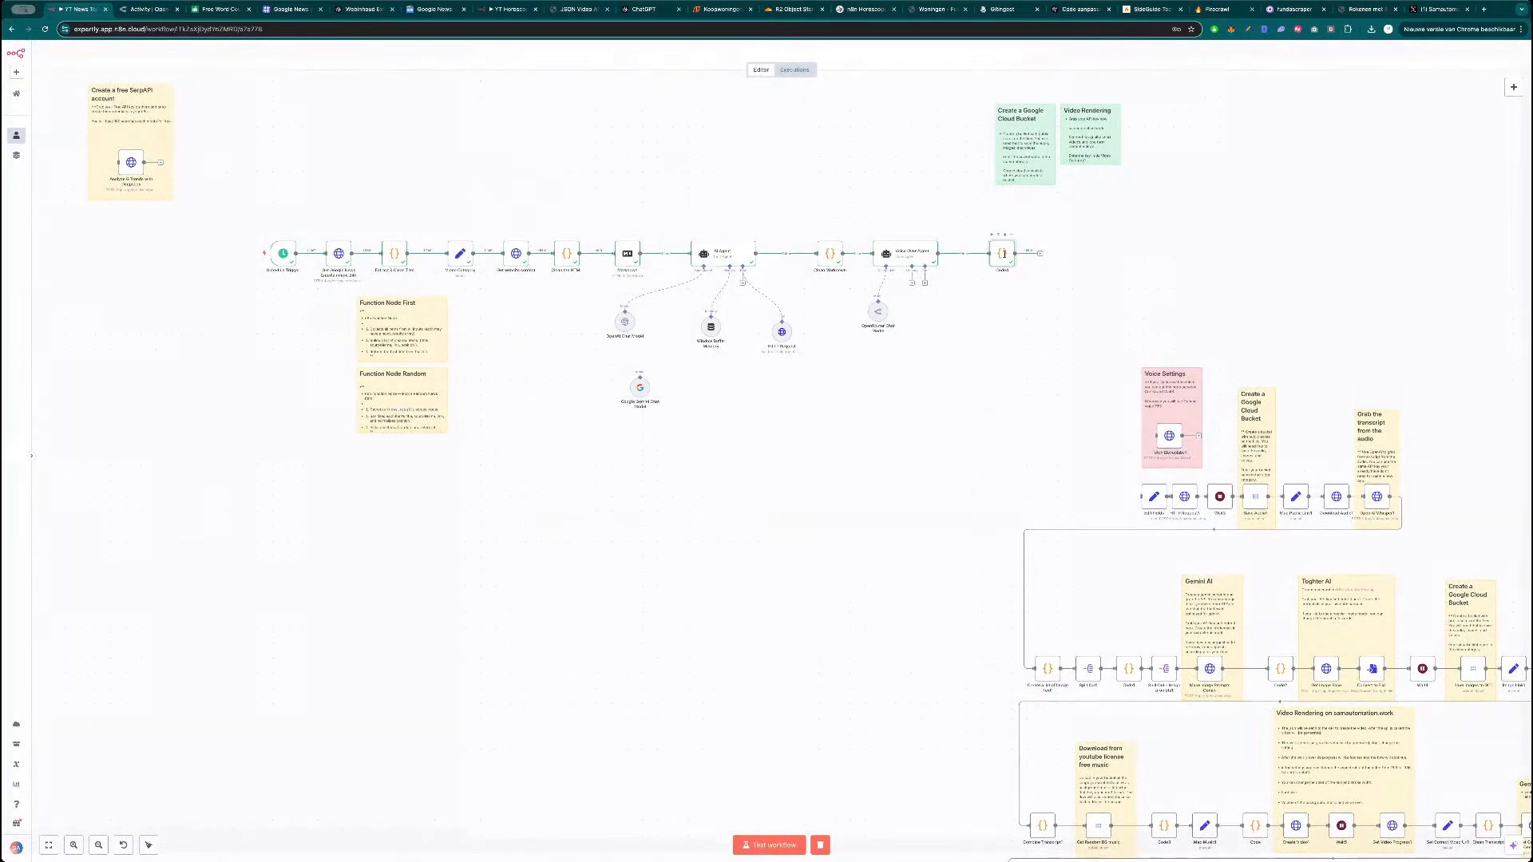
Rename the Code4 node as Cleaned Voice over and align it with the main row.
double_click(1000, 256)
click(507, 69)
text(Cleaner Voice over)
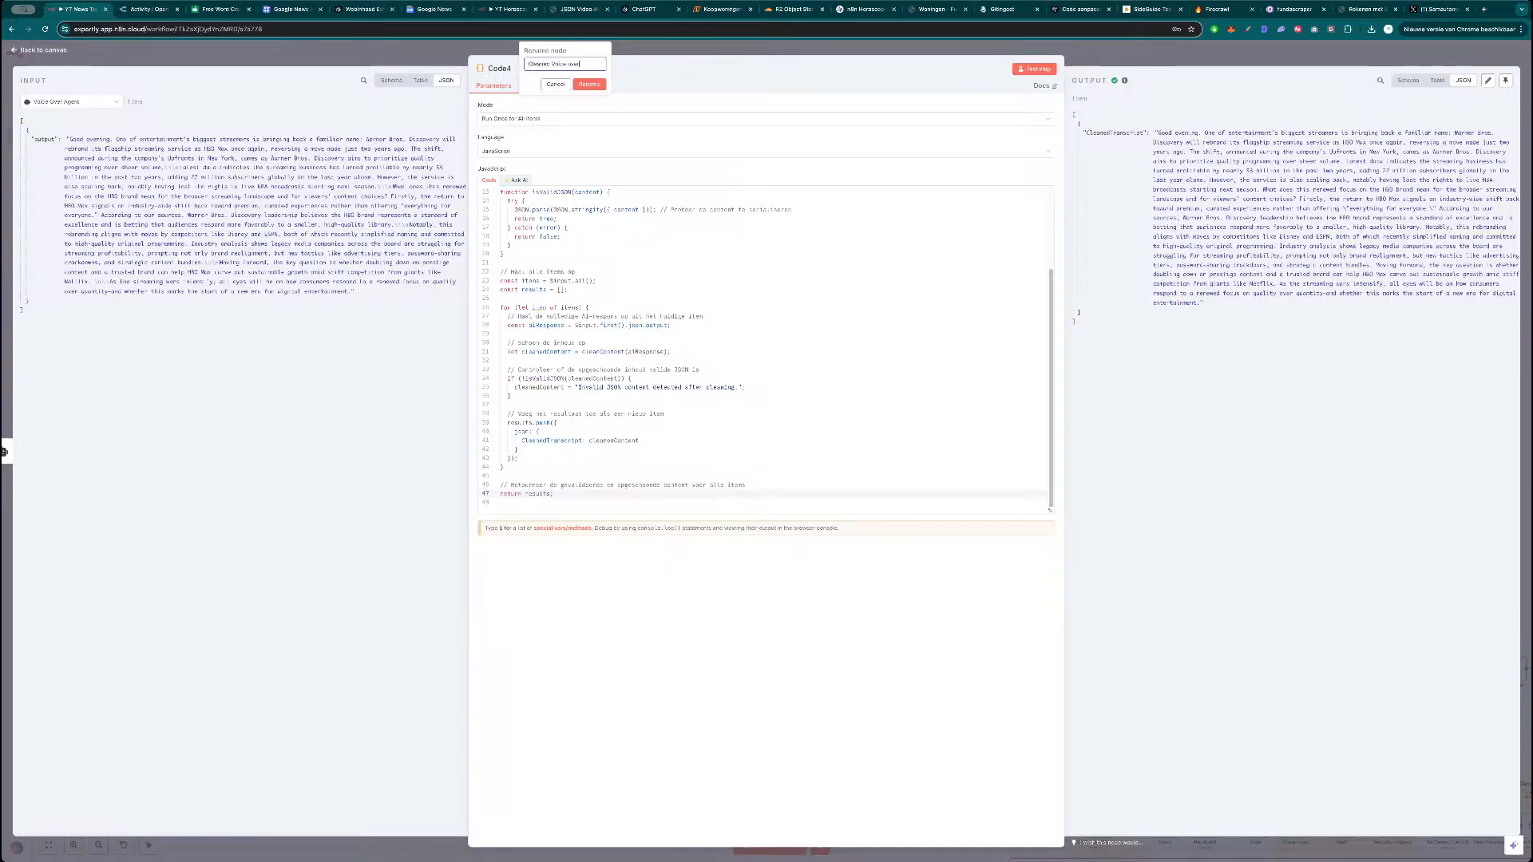
key(Return)
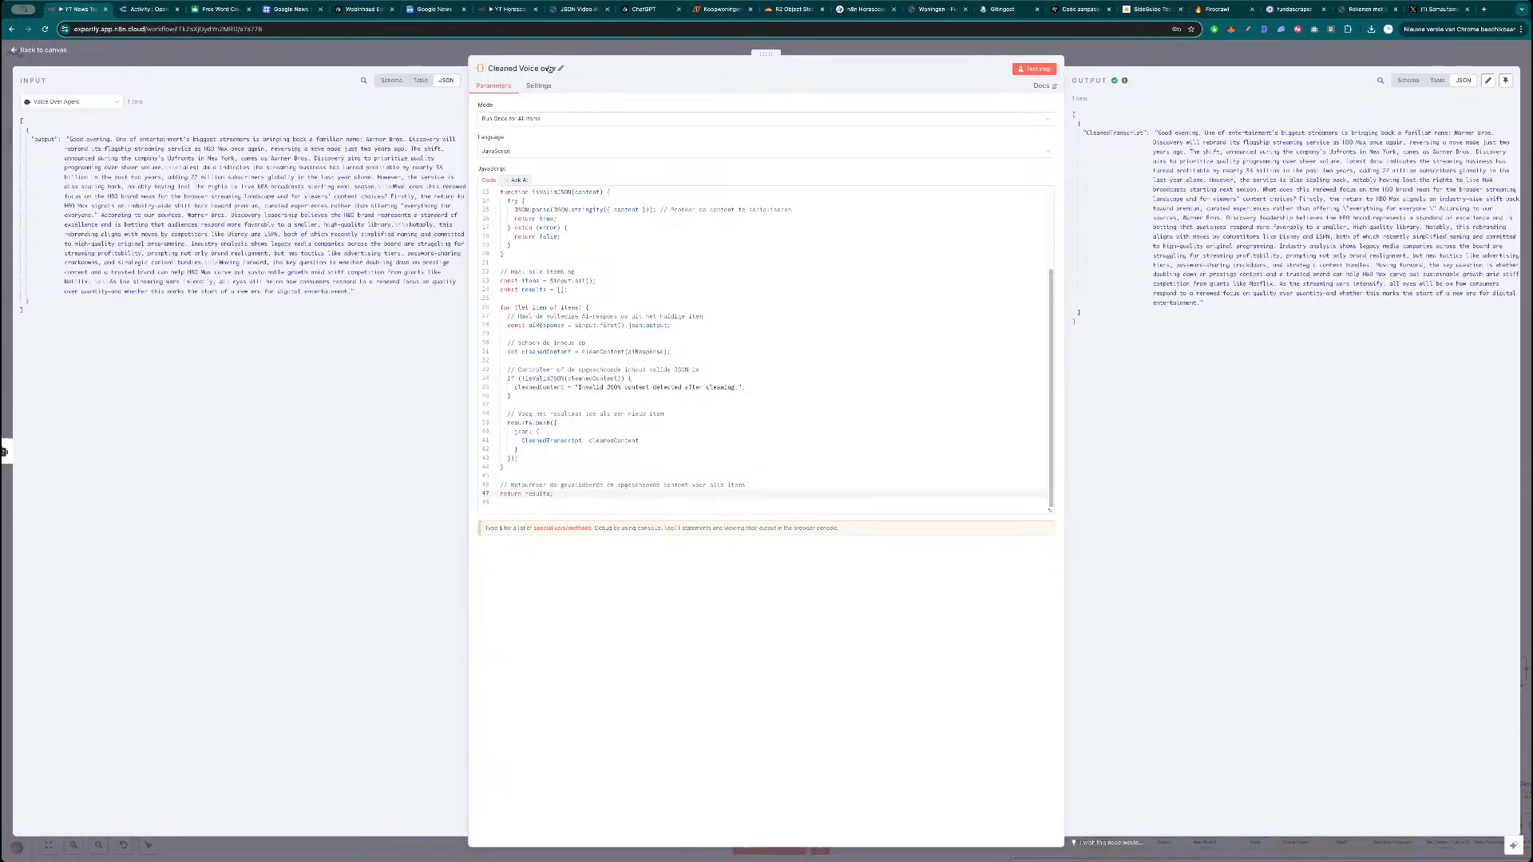
click(616, 48)
drag(996, 262, 997, 257)
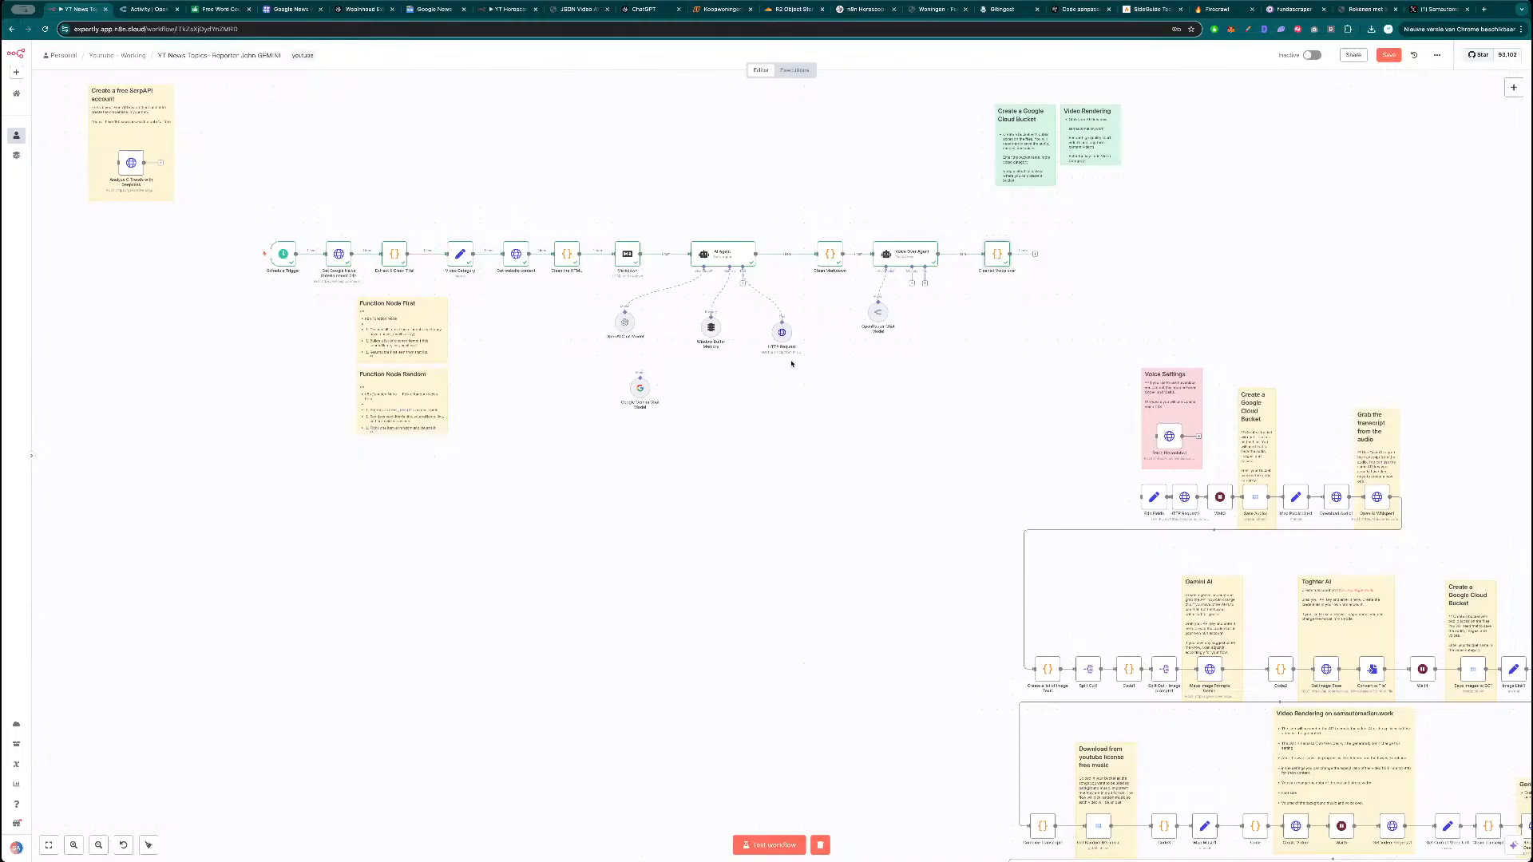
Move the main row's nodes up to and including Markdown closer together toward the Schedule Trigger.
mouse_move(400, 258)
mouse_down()
mouse_move(327, 261)
mouse_move(432, 258)
mouse_move(412, 258)
mouse_up()
drag(516, 258, 465, 258)
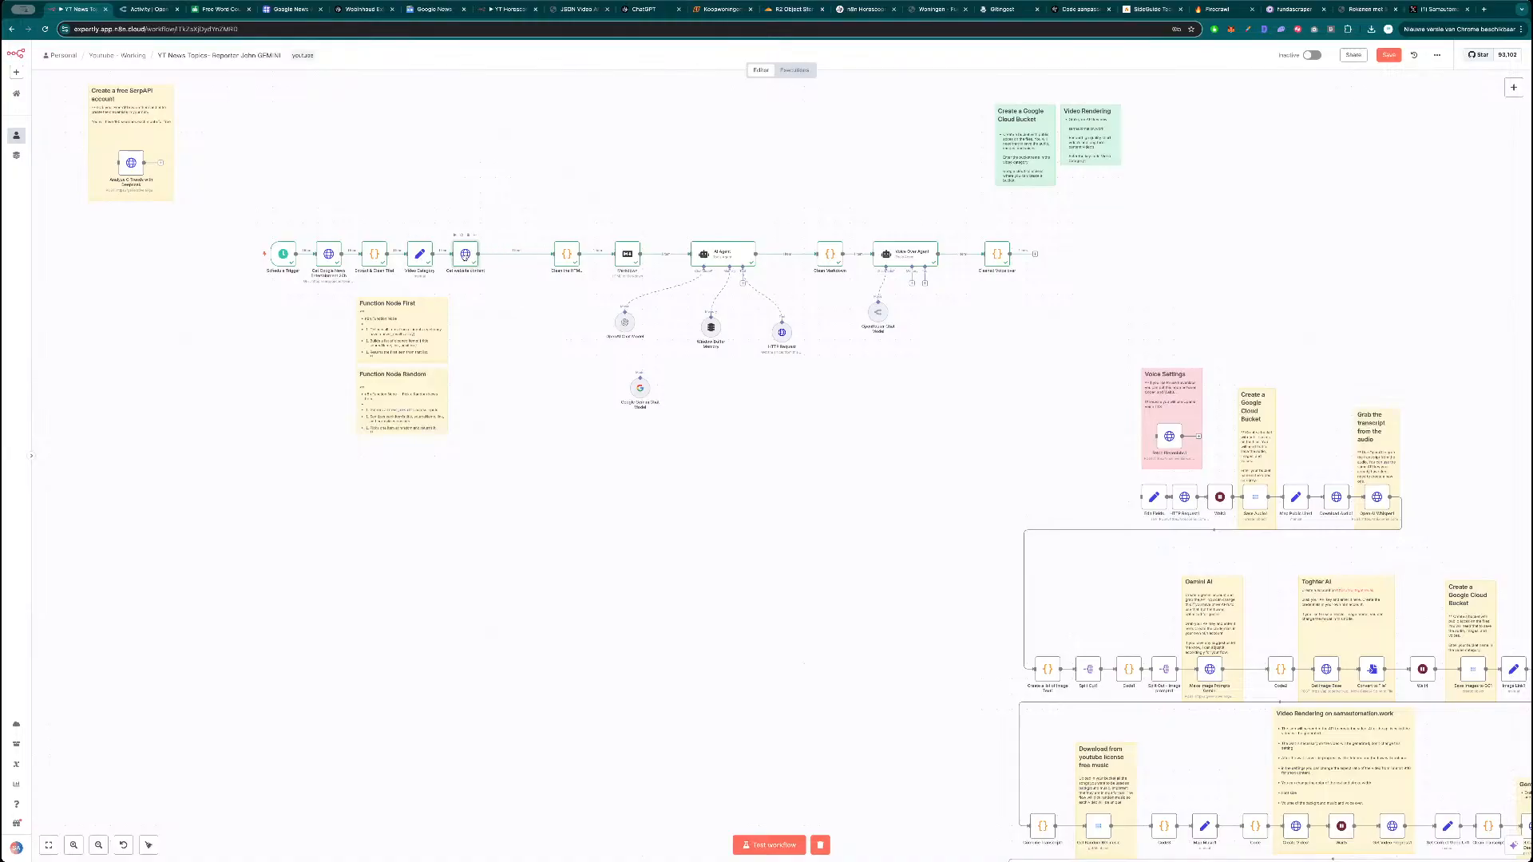
drag(566, 258, 511, 258)
drag(623, 254, 557, 254)
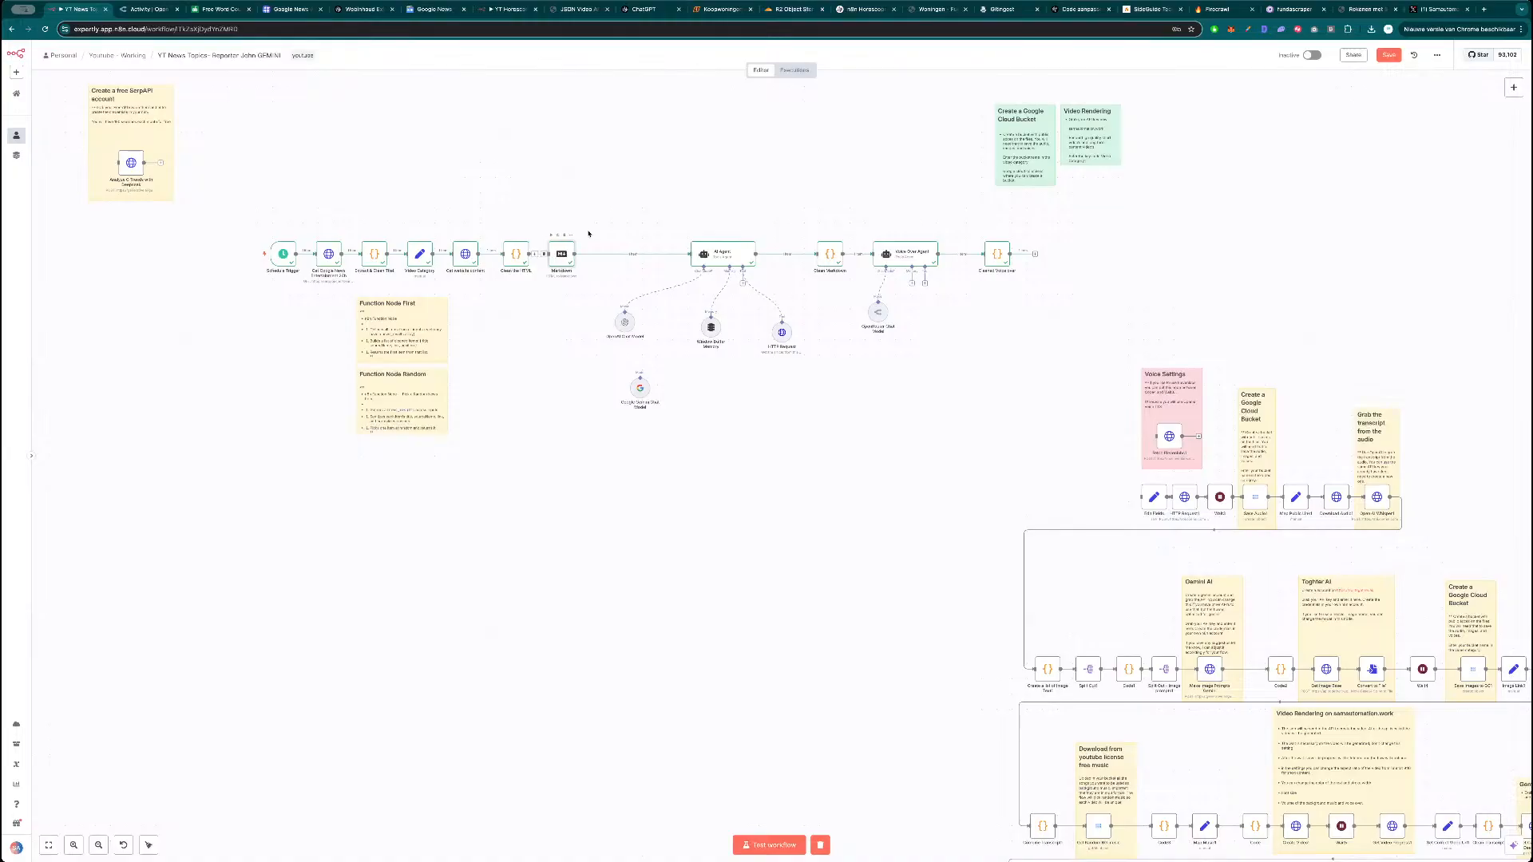
Move the AI Agent and its three sub-nodes next to Markdown and delete the unconnected Google Gemini chat model.
drag(727, 253, 628, 254)
drag(625, 320, 589, 310)
drag(711, 328, 626, 322)
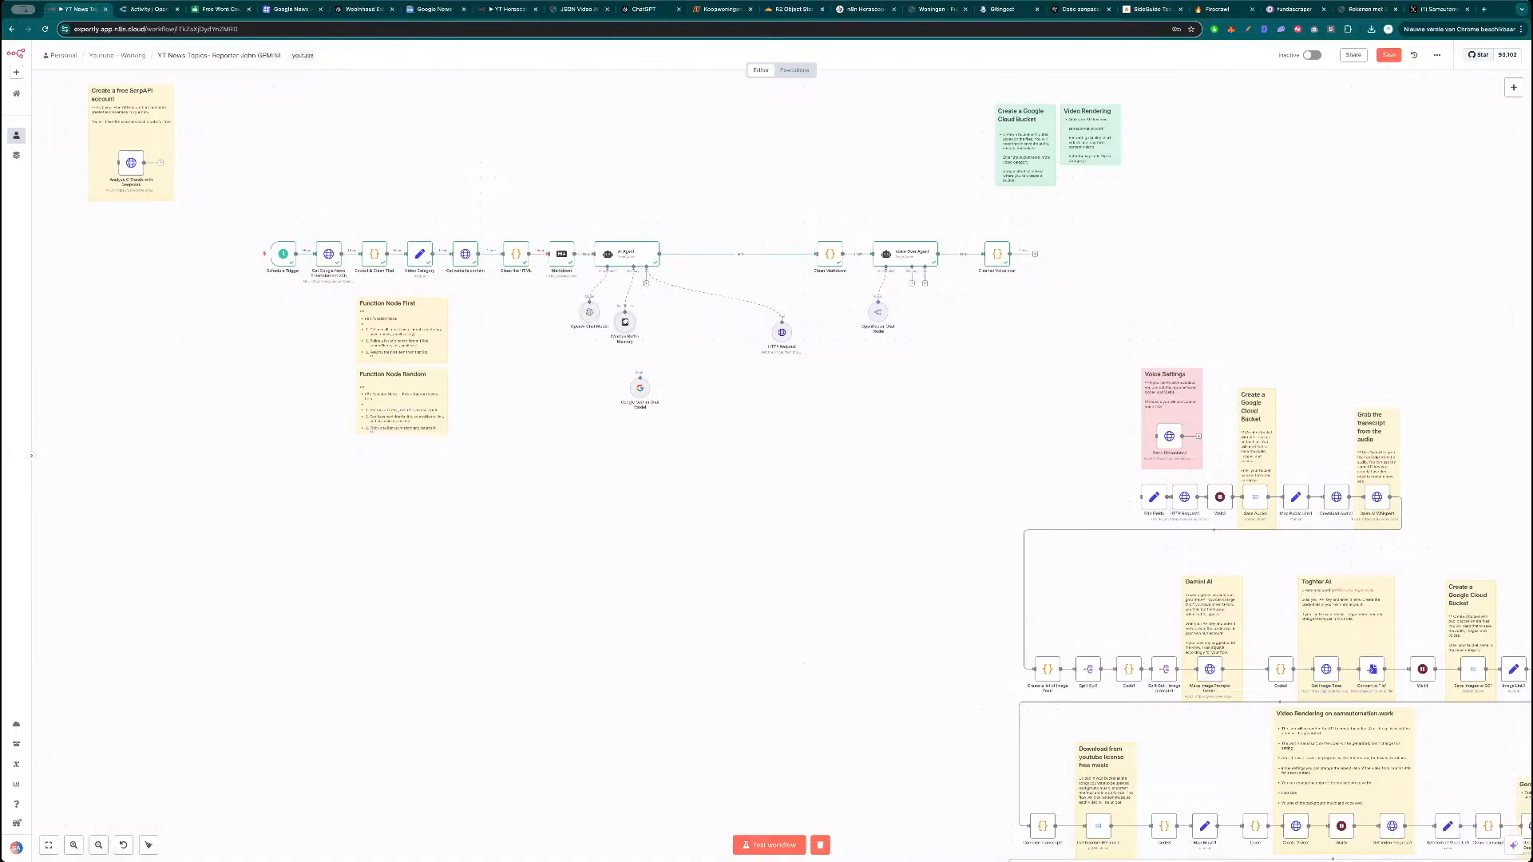
drag(775, 334, 661, 332)
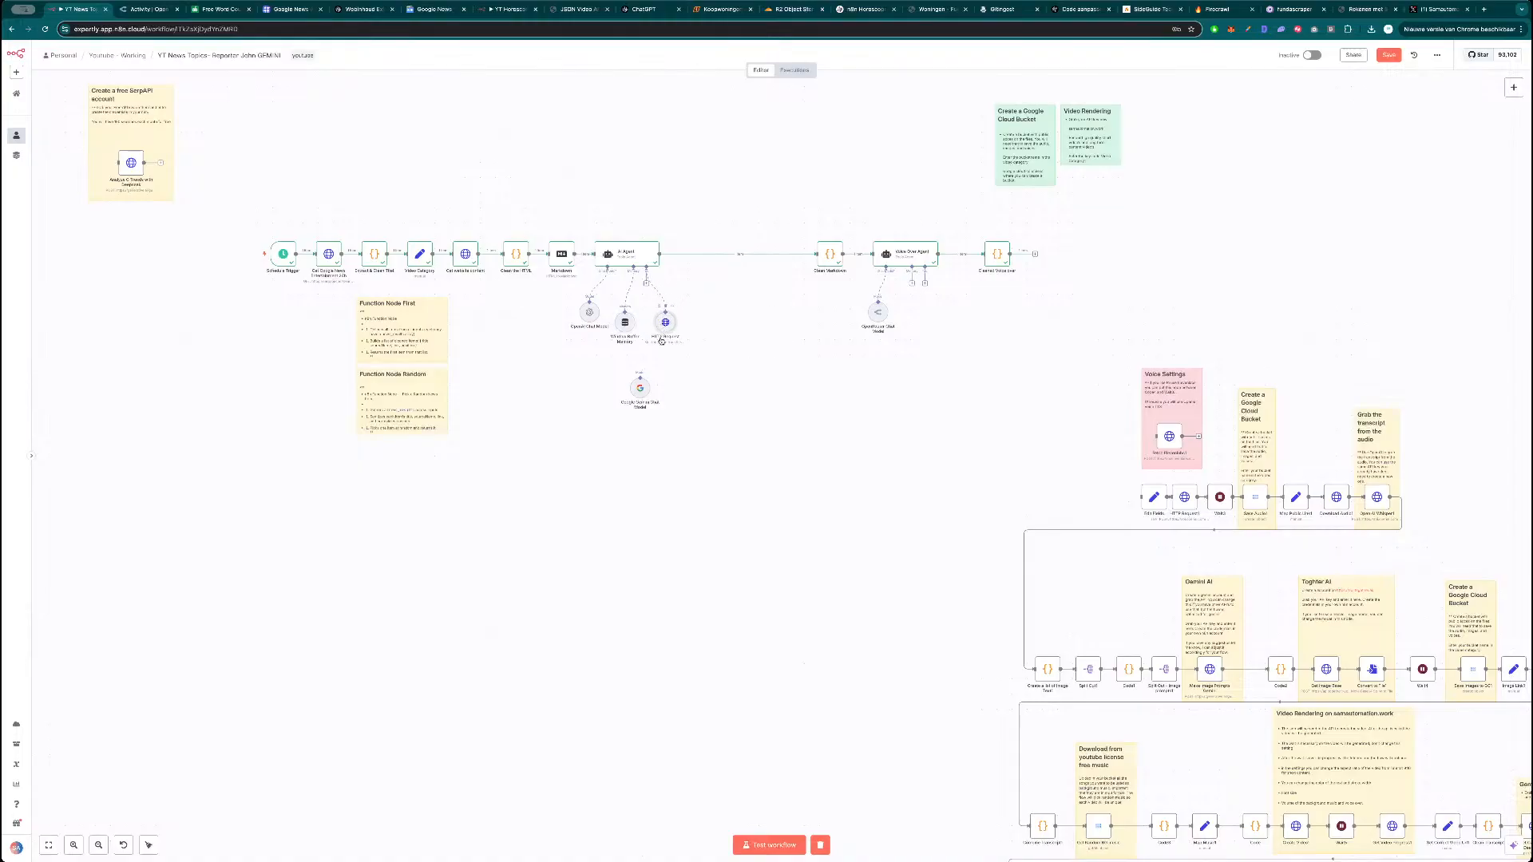
click(643, 389)
key(Delete)
Shift Clean Markdown, the Voice Over Agent with its chat model, and Cleaned Voice over toward the AI Agent, and save the workflow.
drag(828, 259, 702, 260)
drag(887, 254, 760, 254)
drag(862, 310, 739, 304)
drag(996, 255, 849, 255)
click(1389, 54)
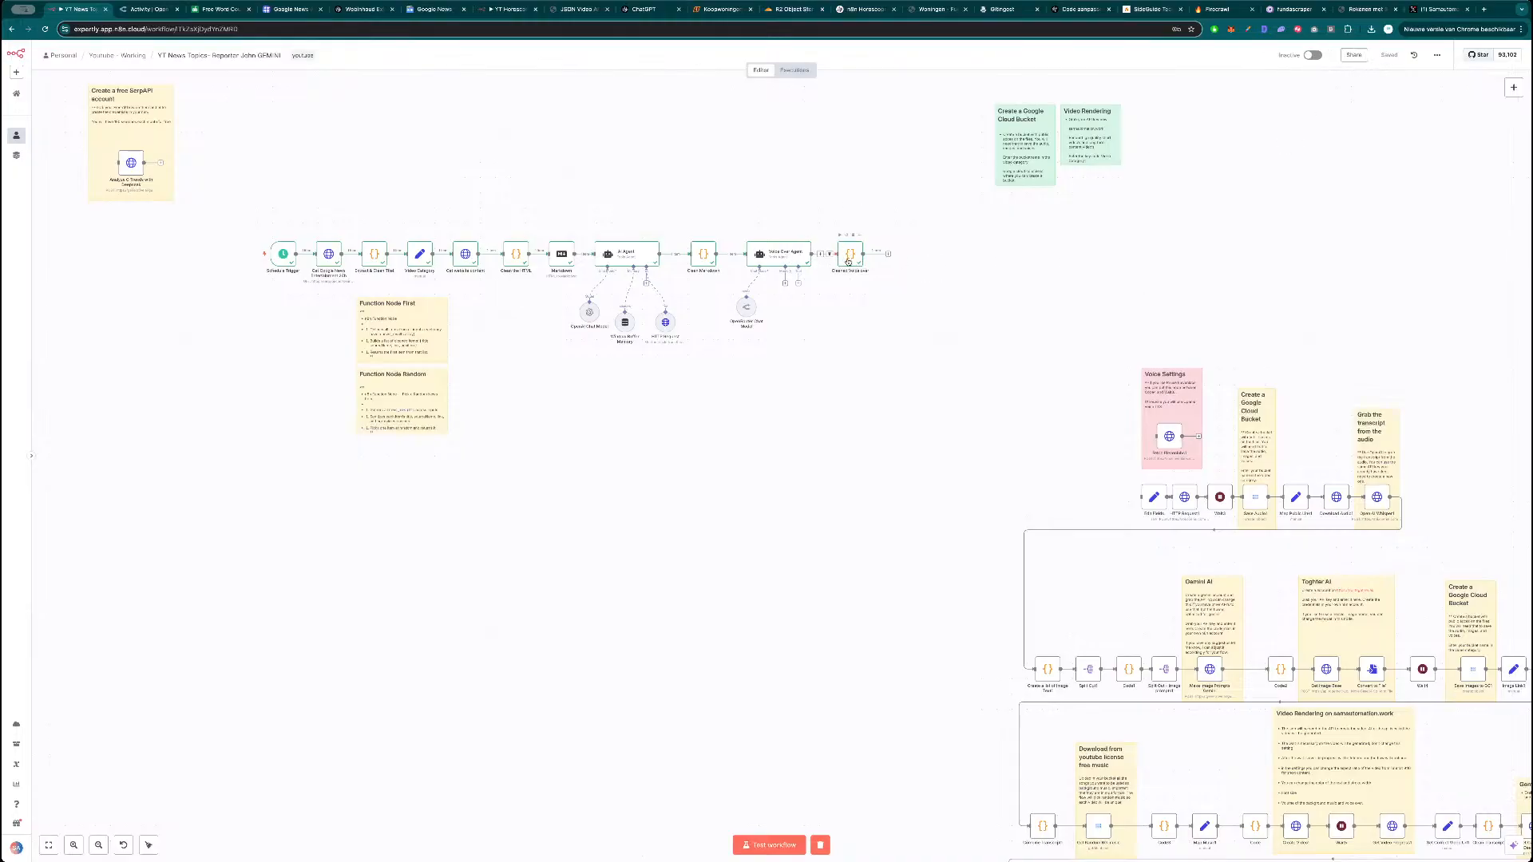
Deactivate the Cleaned Voice over node and check the Schedule Trigger's settings and the Voice Over Agent's output.
key(d)
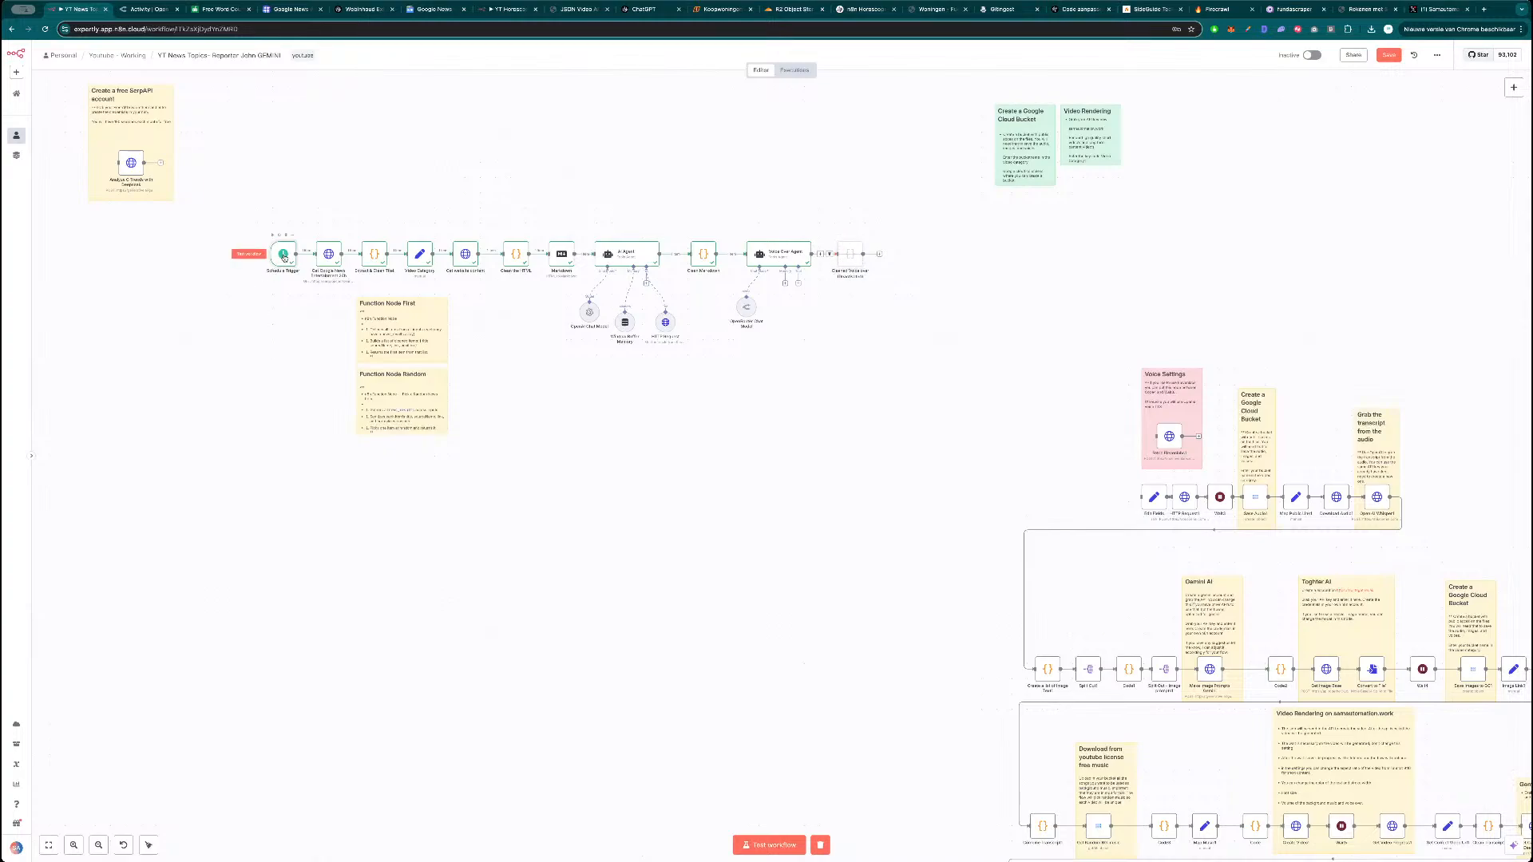
double_click(283, 254)
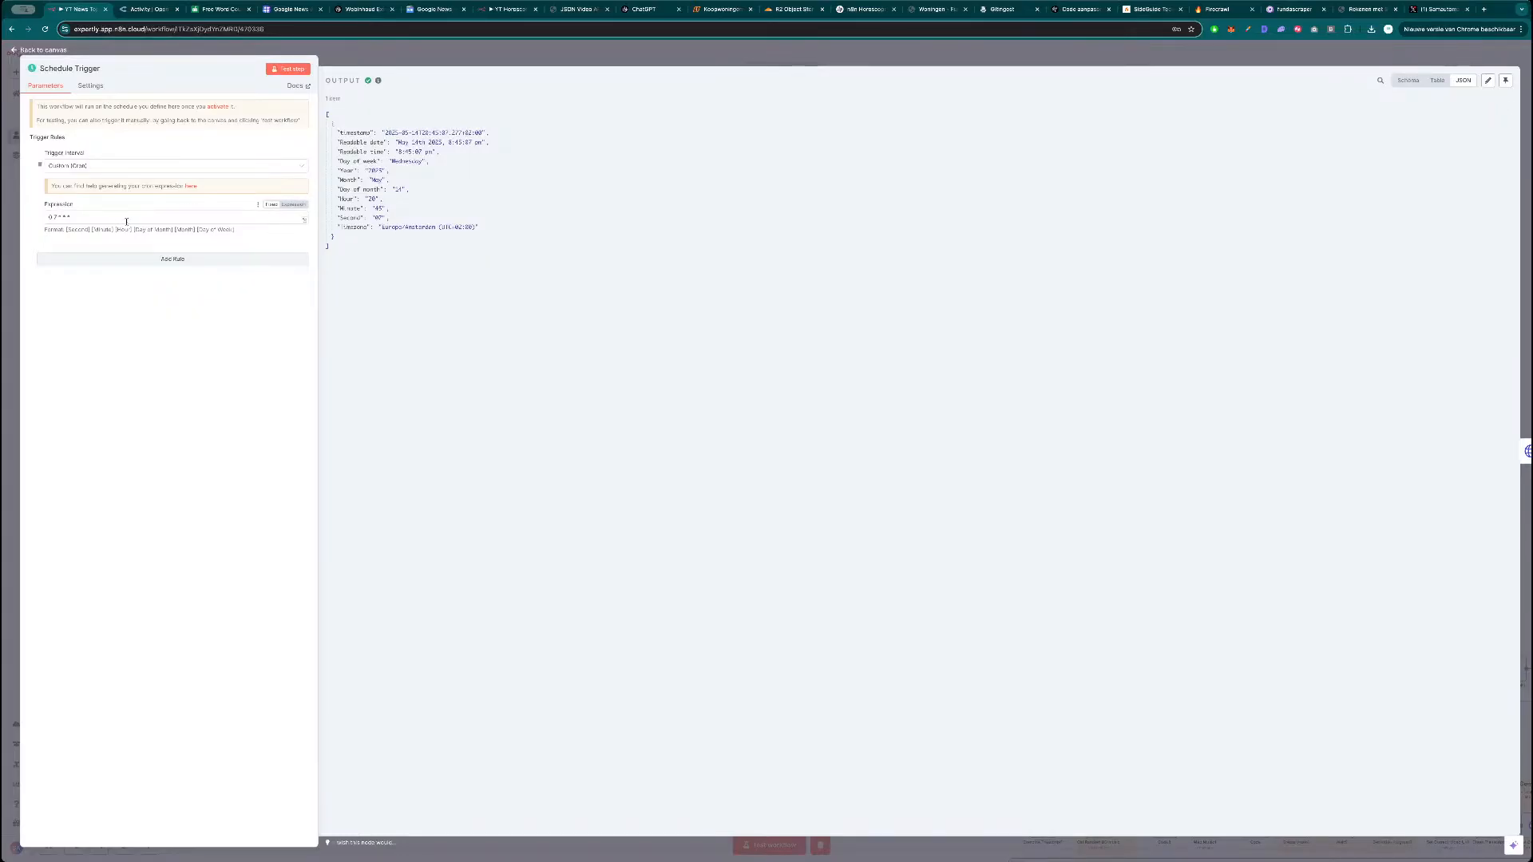
key(Escape)
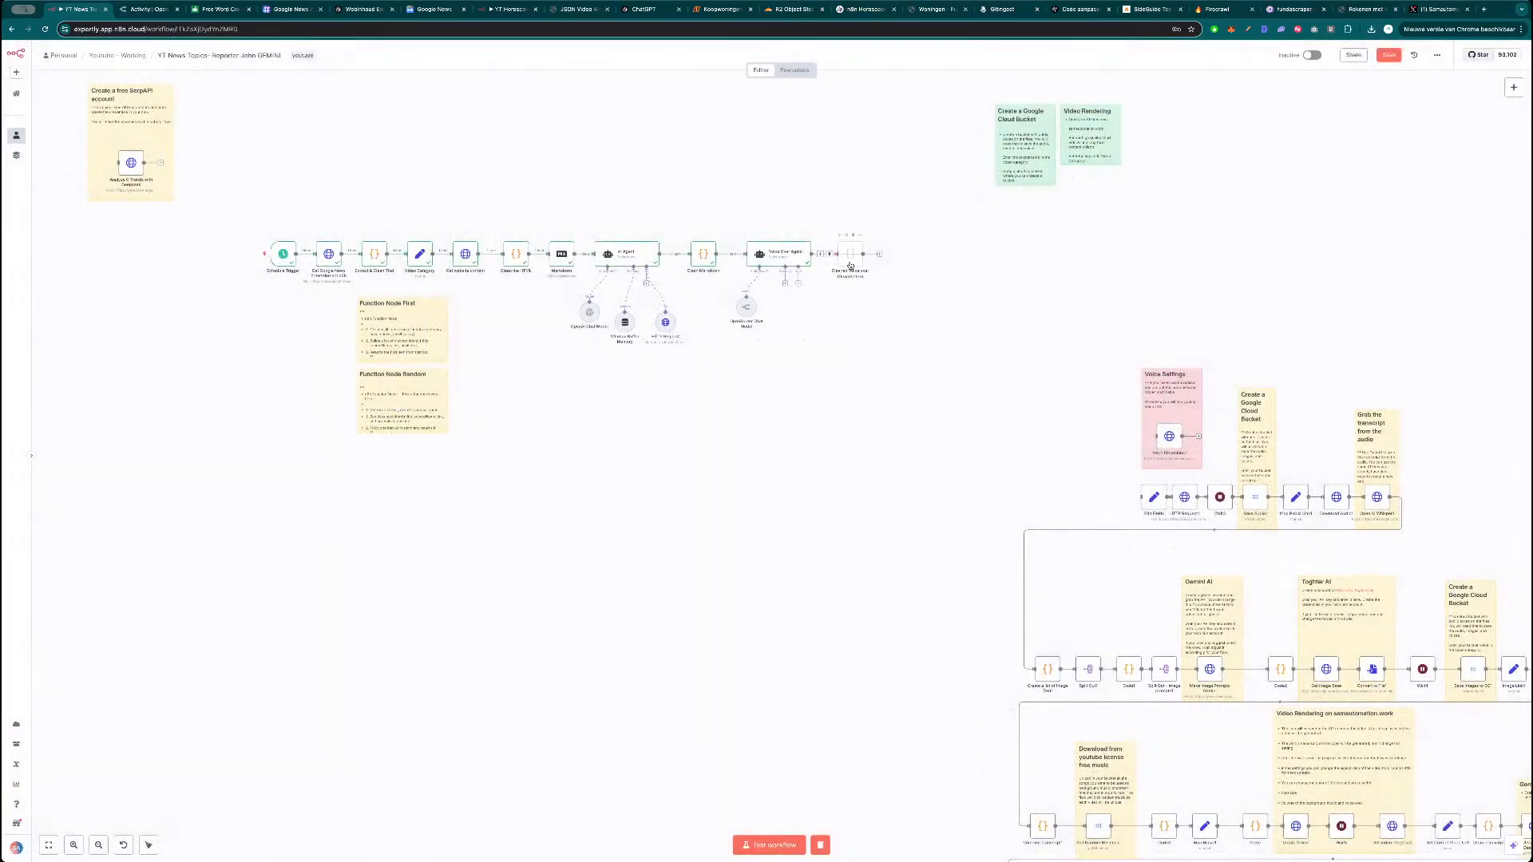
double_click(788, 255)
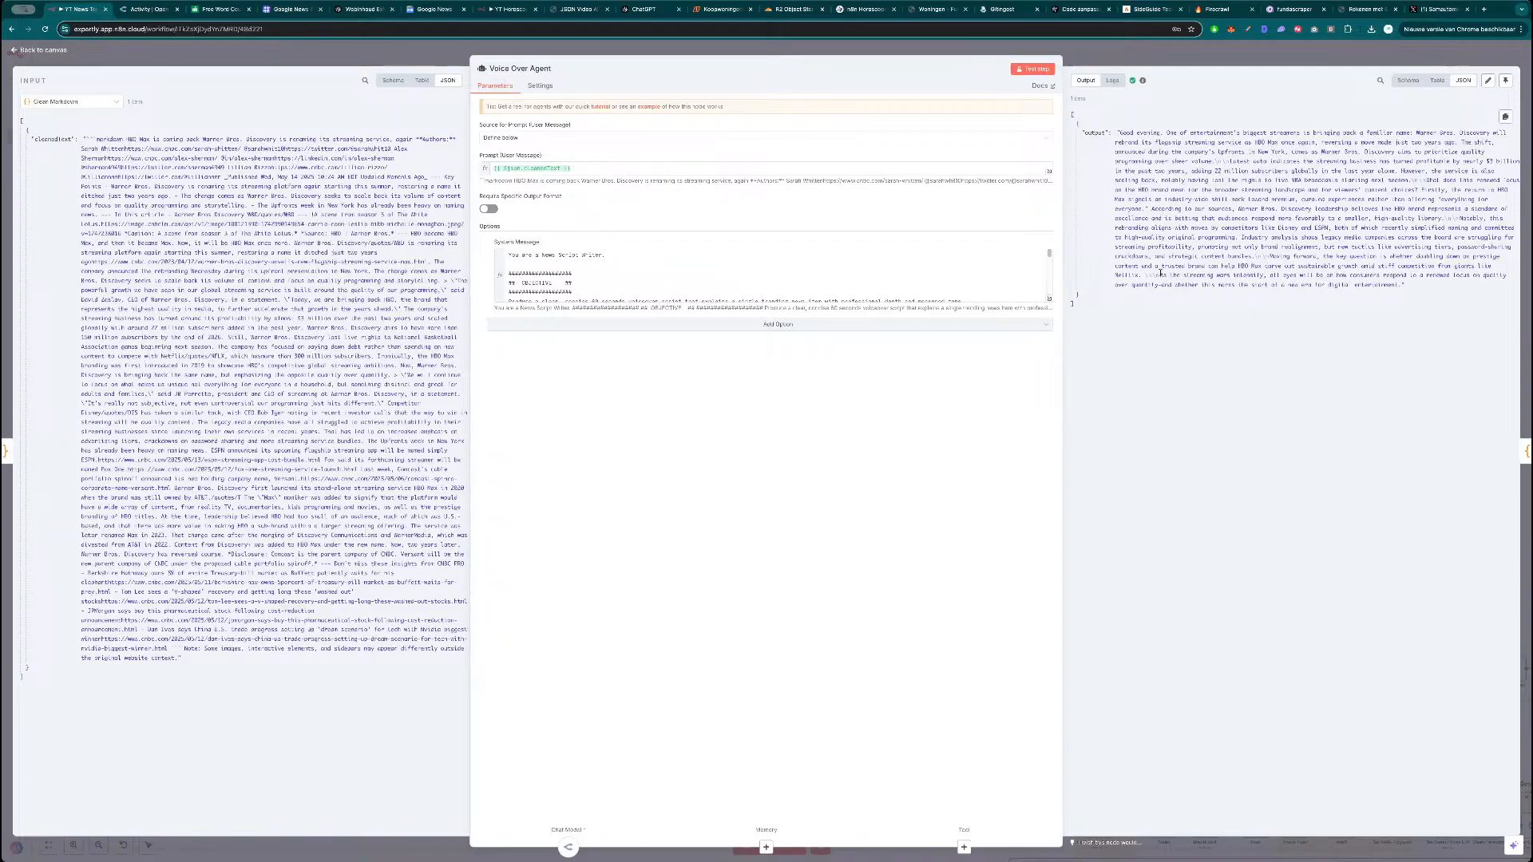
key(Escape)
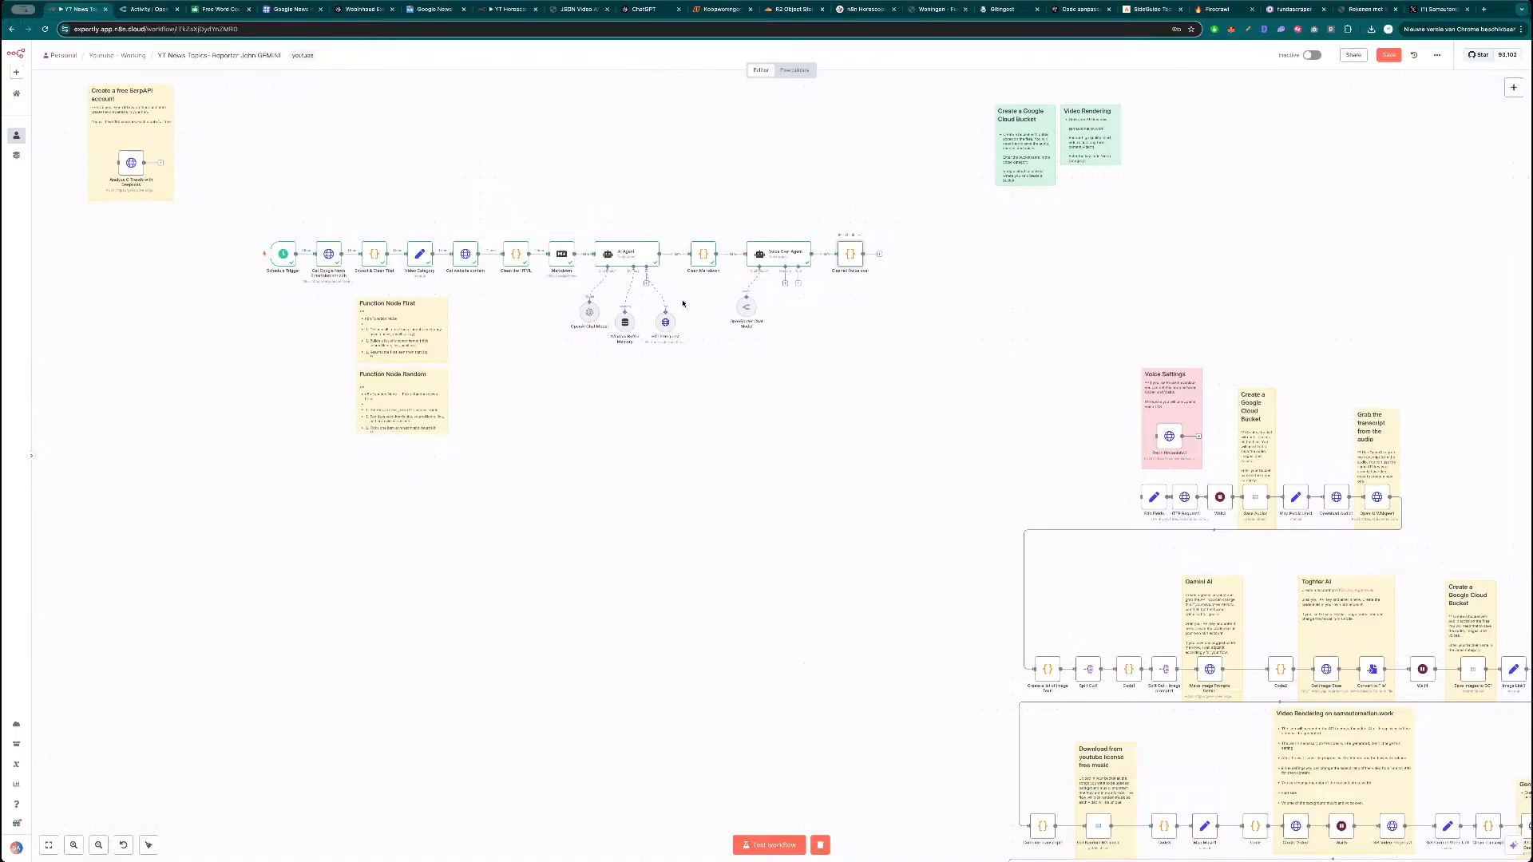
Save the workflow and rerun the Cleaned Voice over node to check its cleaned transcript.
click(1389, 61)
double_click(850, 254)
click(1035, 69)
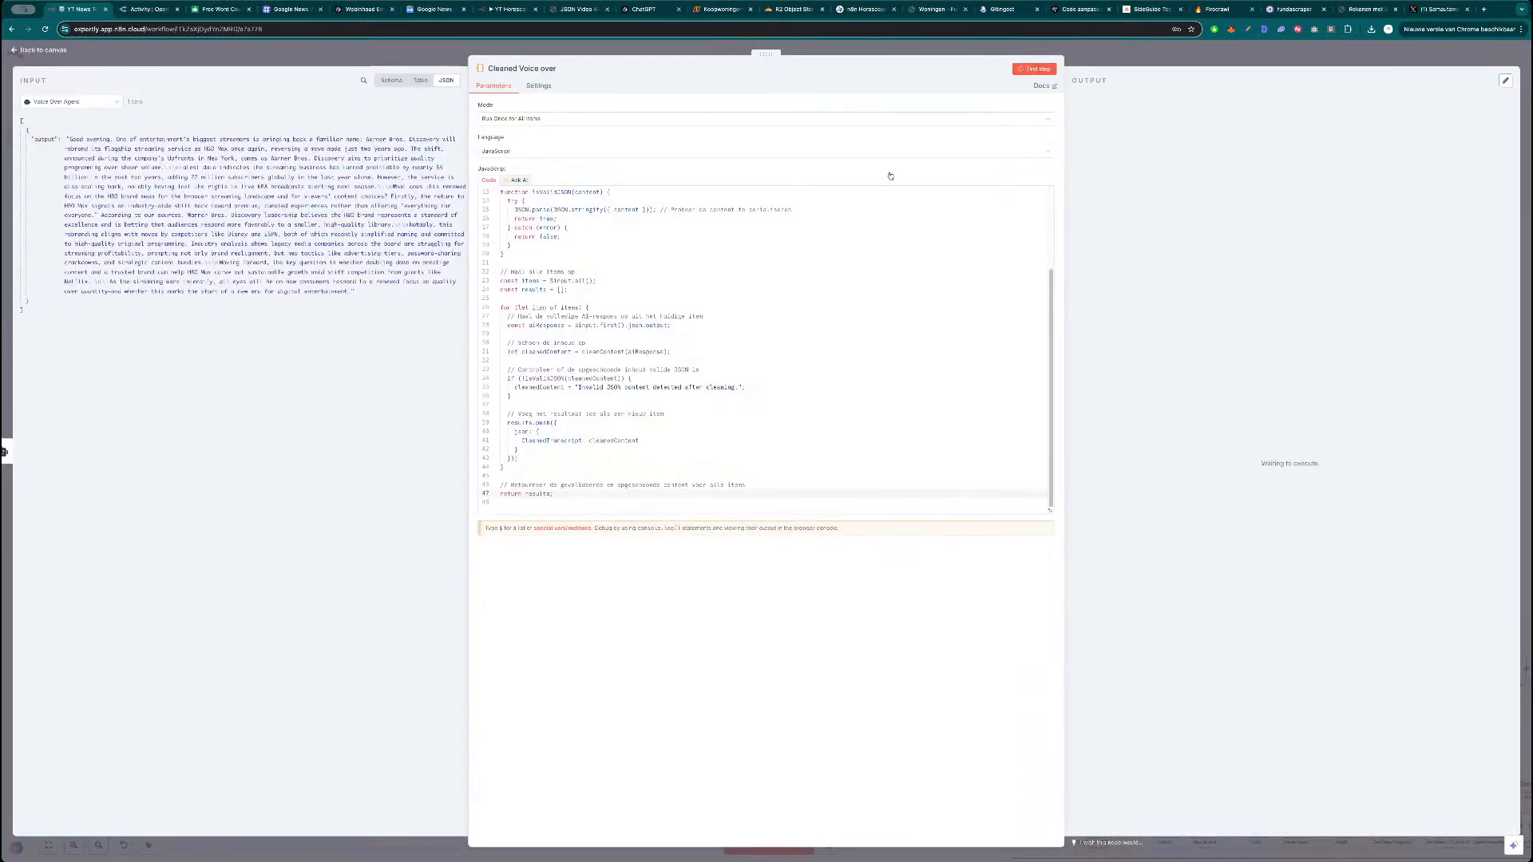
scroll(700, 334, up, 3)
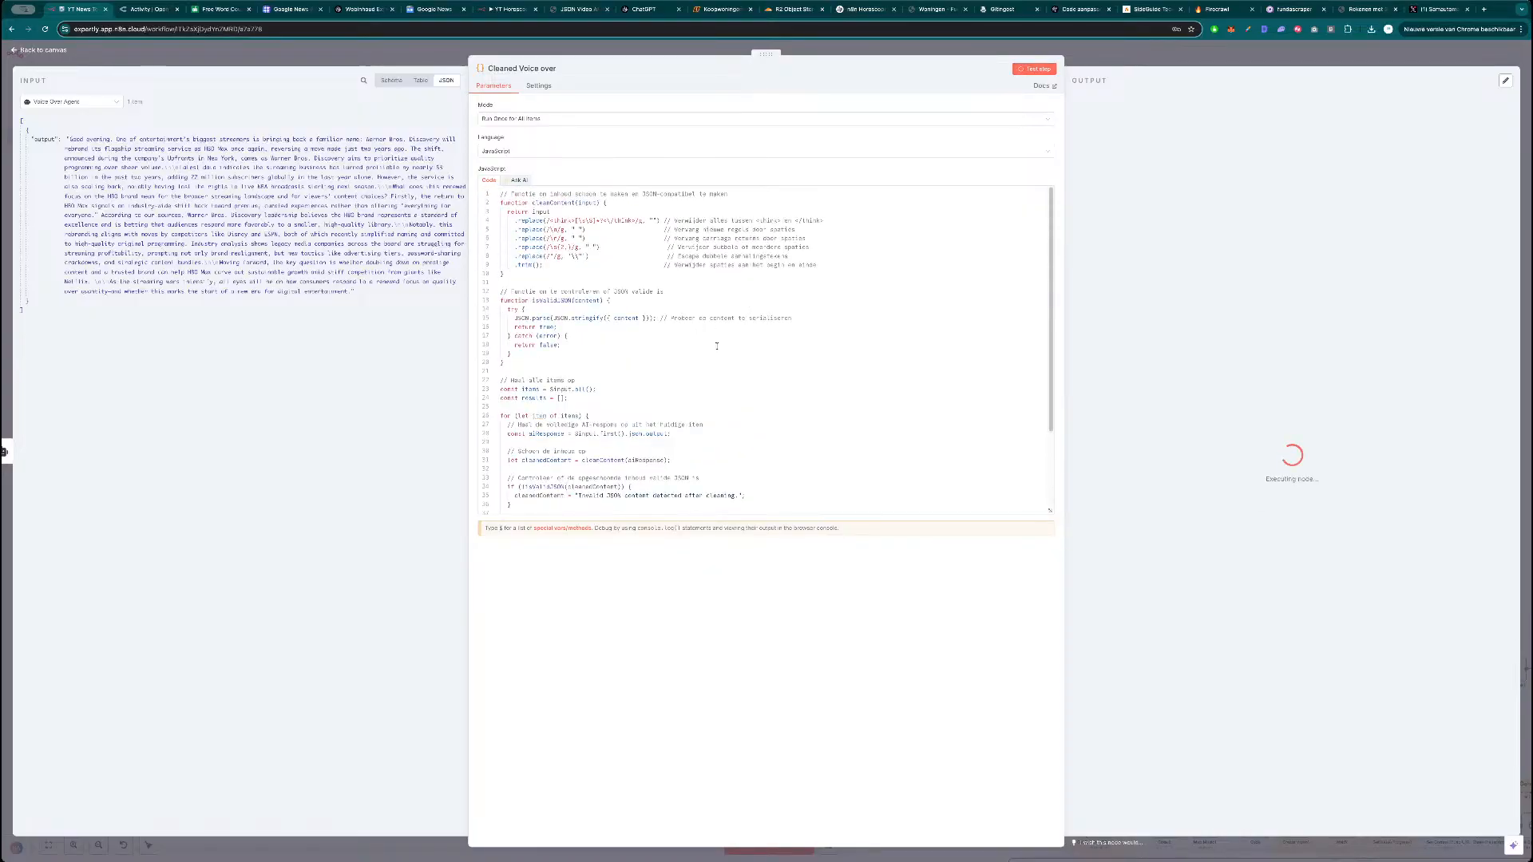
scroll(701, 335, down, 3)
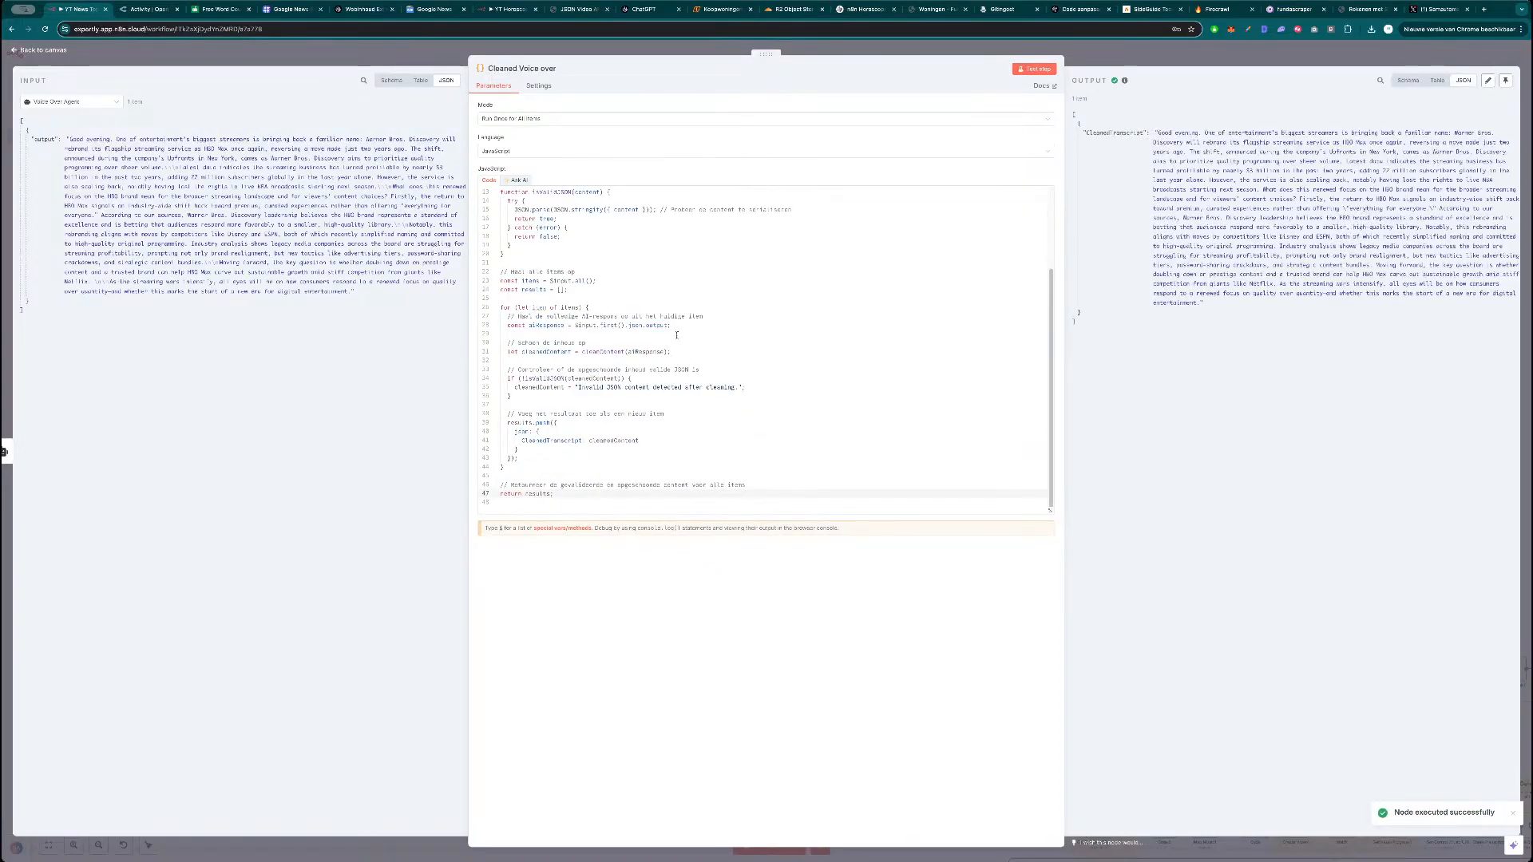
scroll(674, 343, up, 3)
key(Escape)
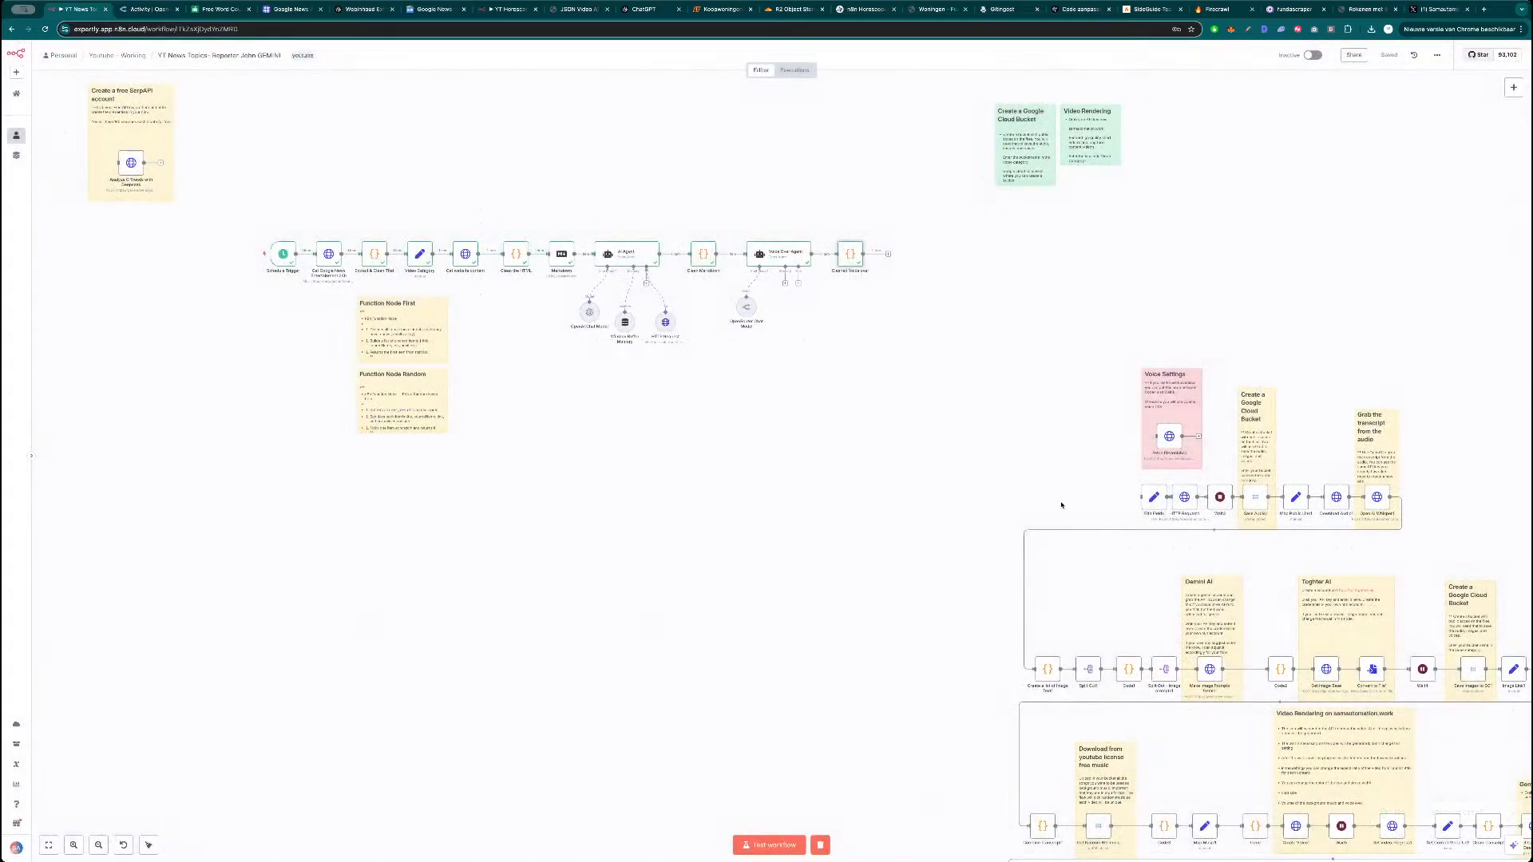
Disconnect the Edit Fields node from the HTTP Request and move it below the Function Node Random note.
drag(1154, 496, 969, 357)
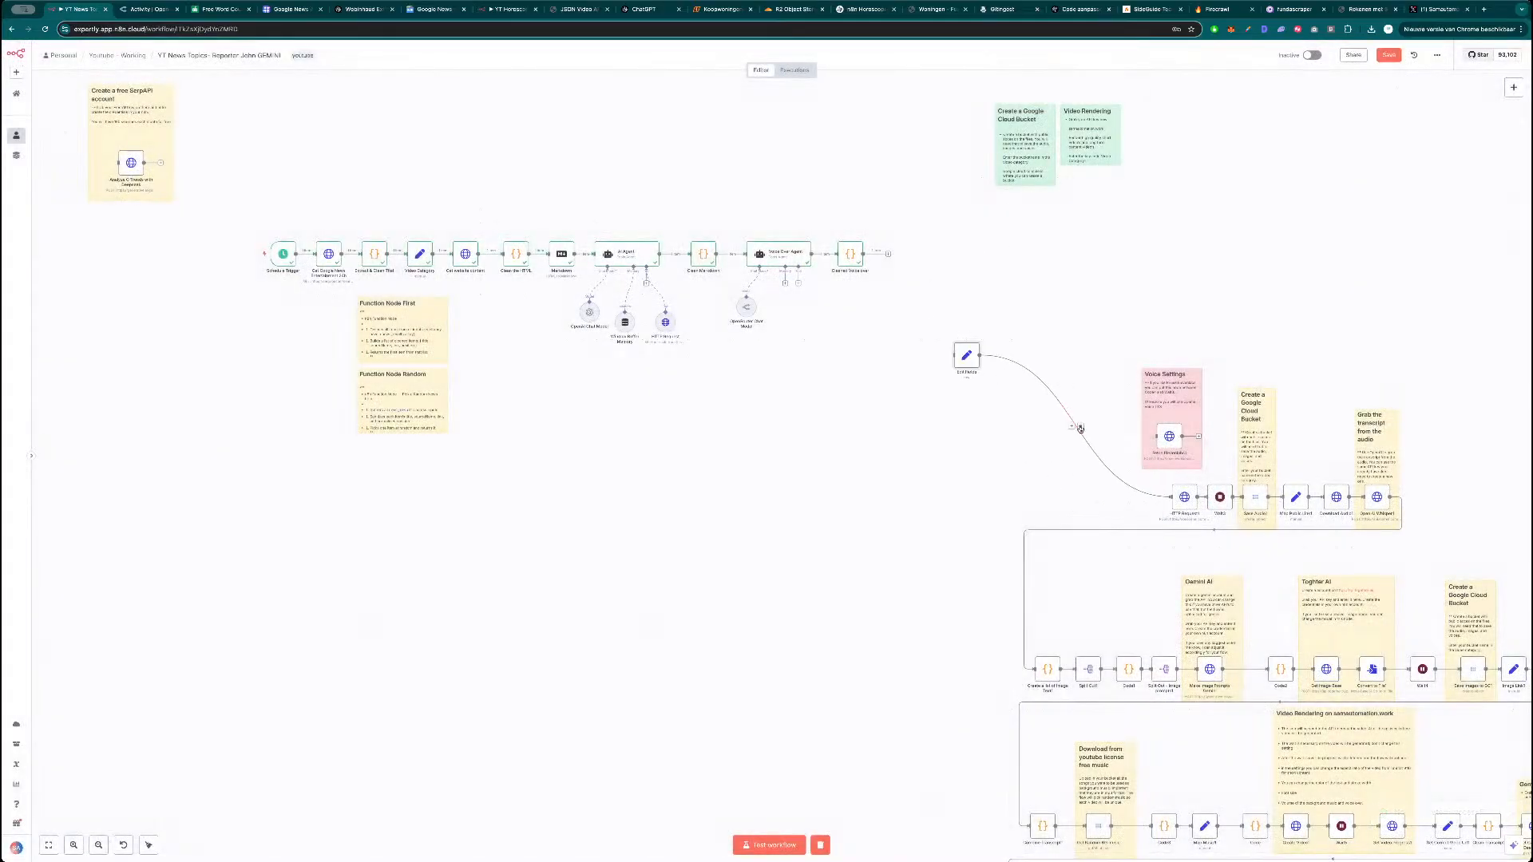
double_click(968, 354)
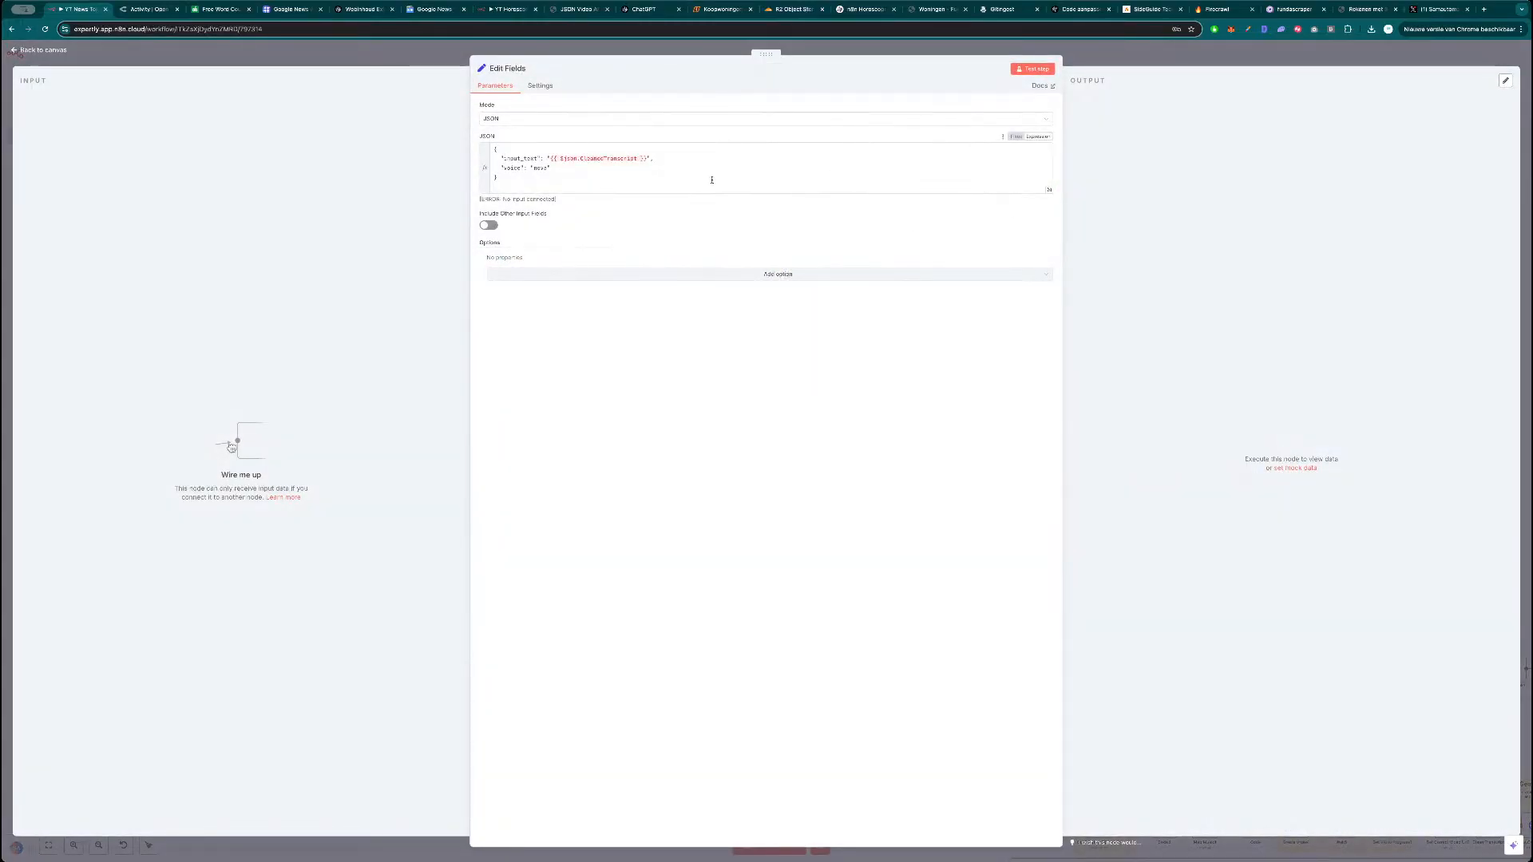
key(Escape)
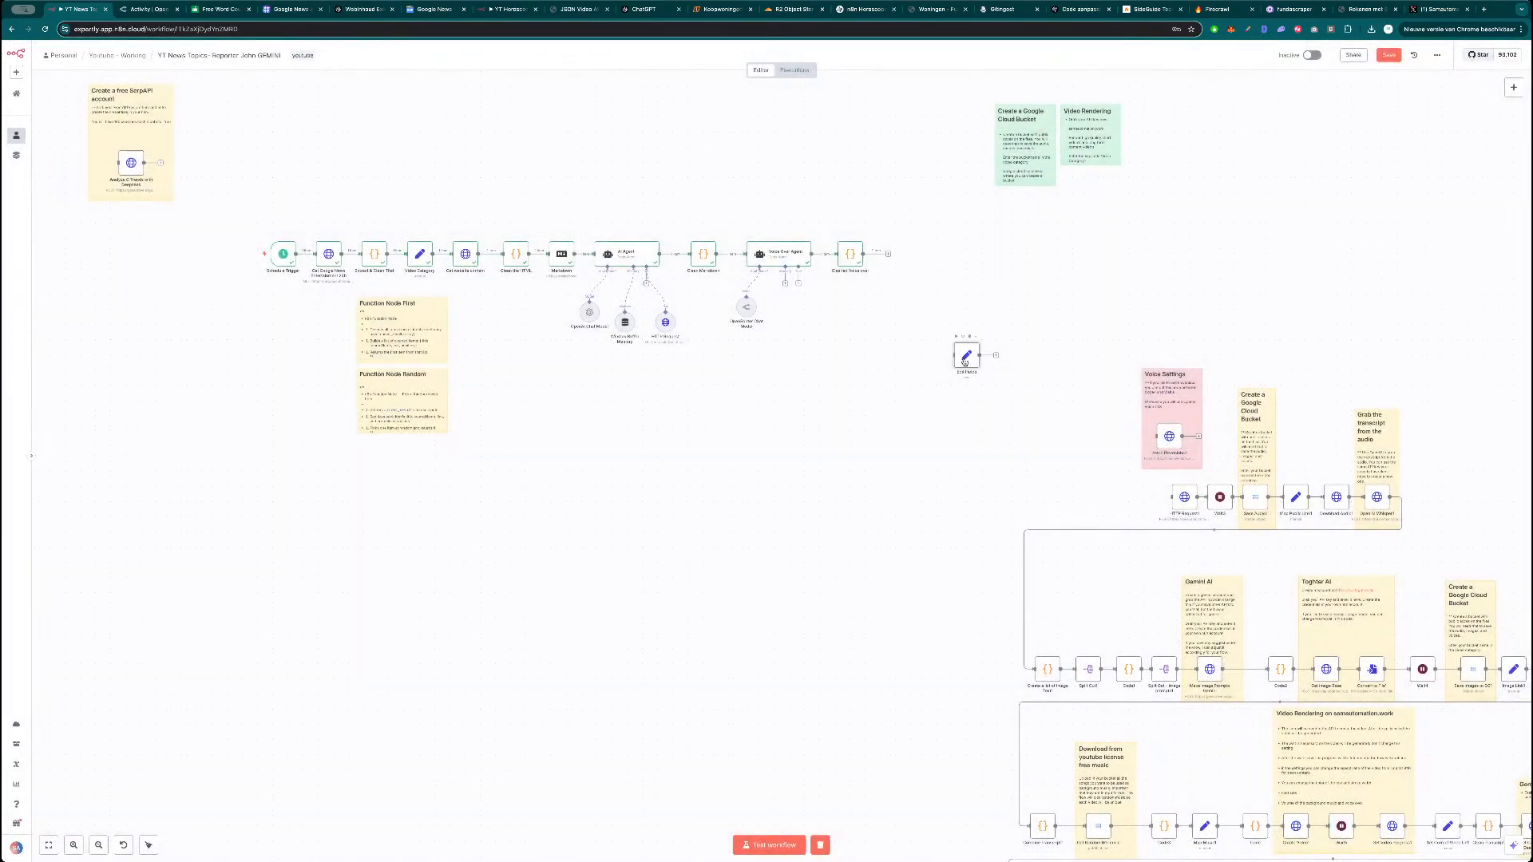
drag(967, 355, 281, 505)
Add a sticky note and enlarge it into a wide area around the Edit Fields node.
click(1515, 109)
drag(803, 452, 894, 614)
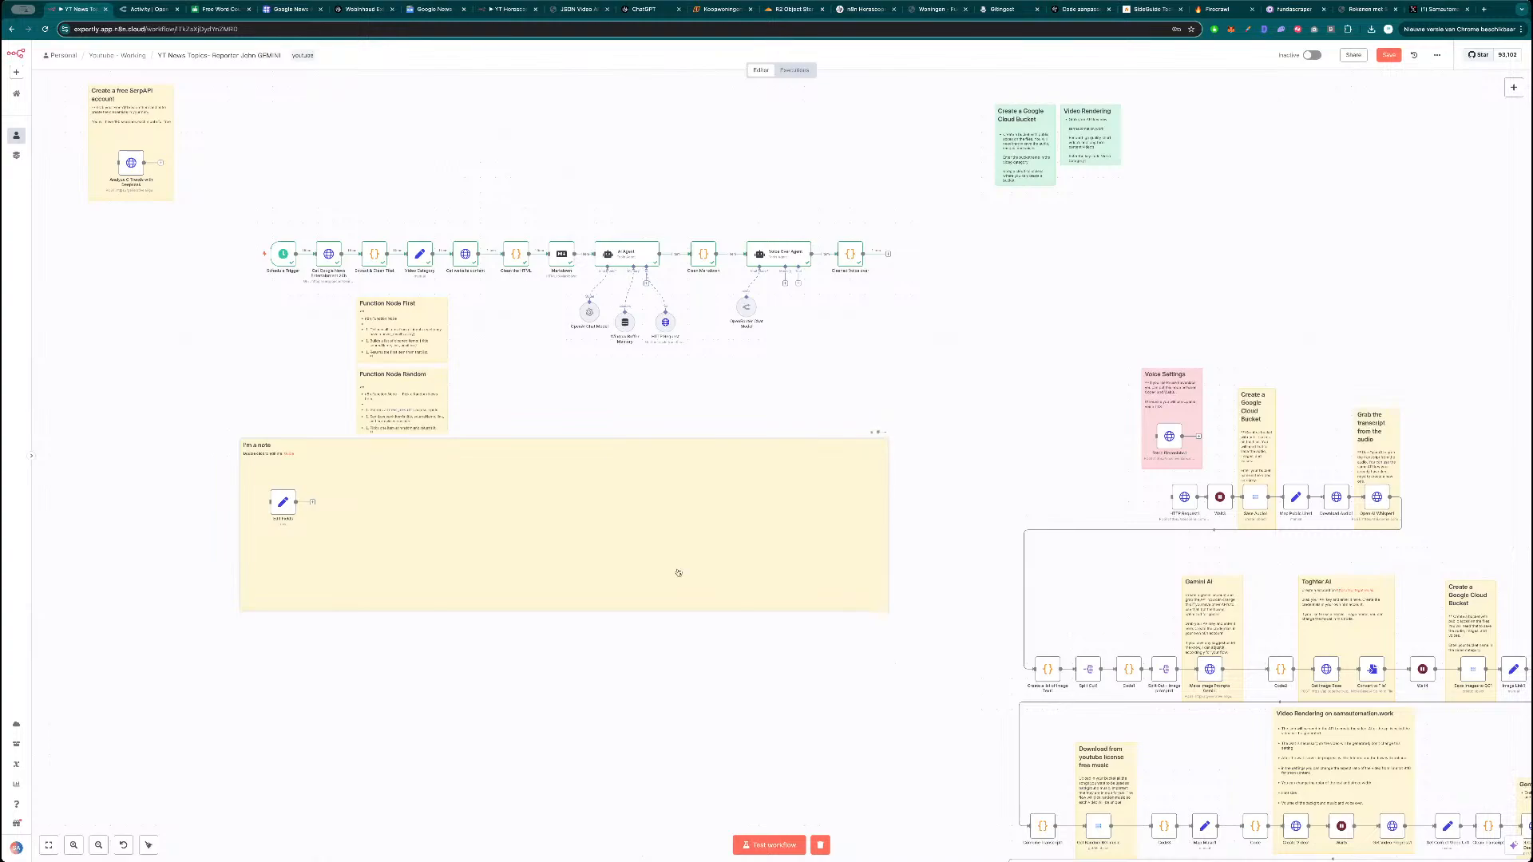
Title the wide sticky note "Audio Voice Over Part", clear its remaining text and colour it green.
drag(428, 504, 428, 509)
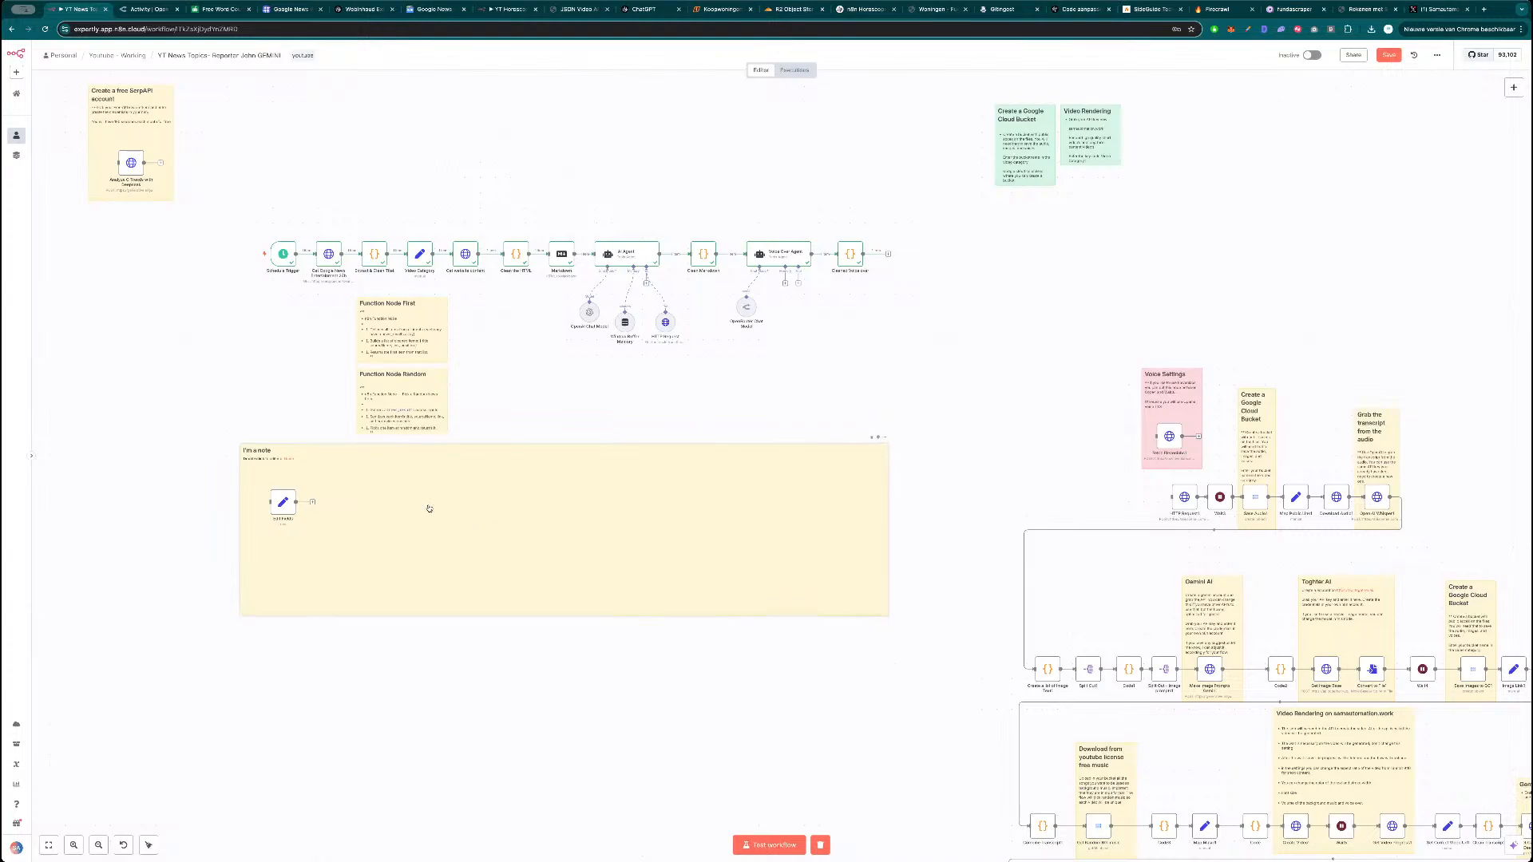
double_click(268, 452)
drag(276, 451, 248, 450)
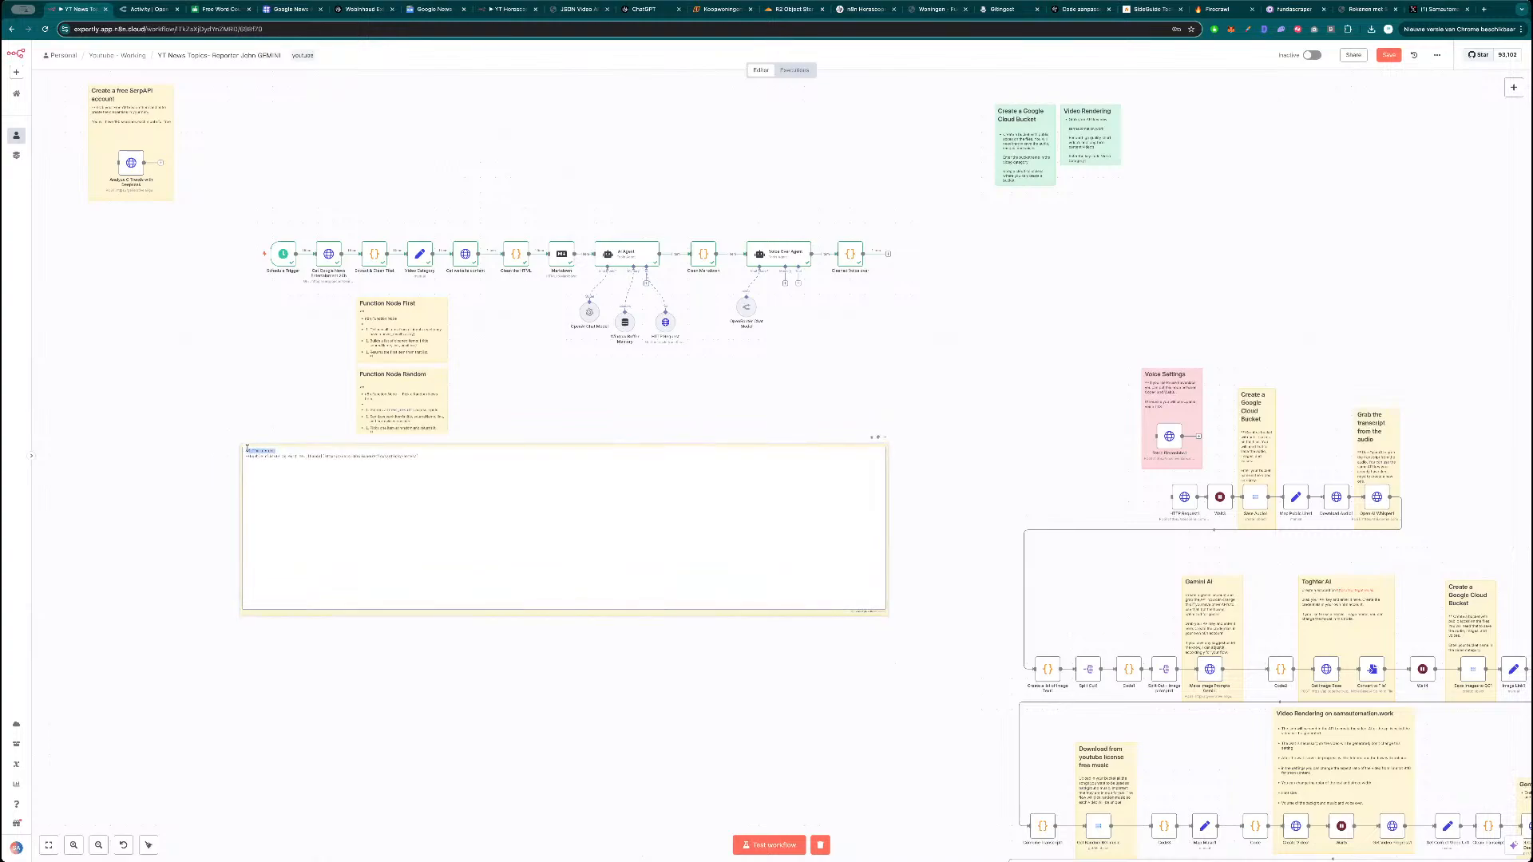
key(BackSpace)
text(AI)
triple_click(350, 458)
key(BackSpace)
click(227, 421)
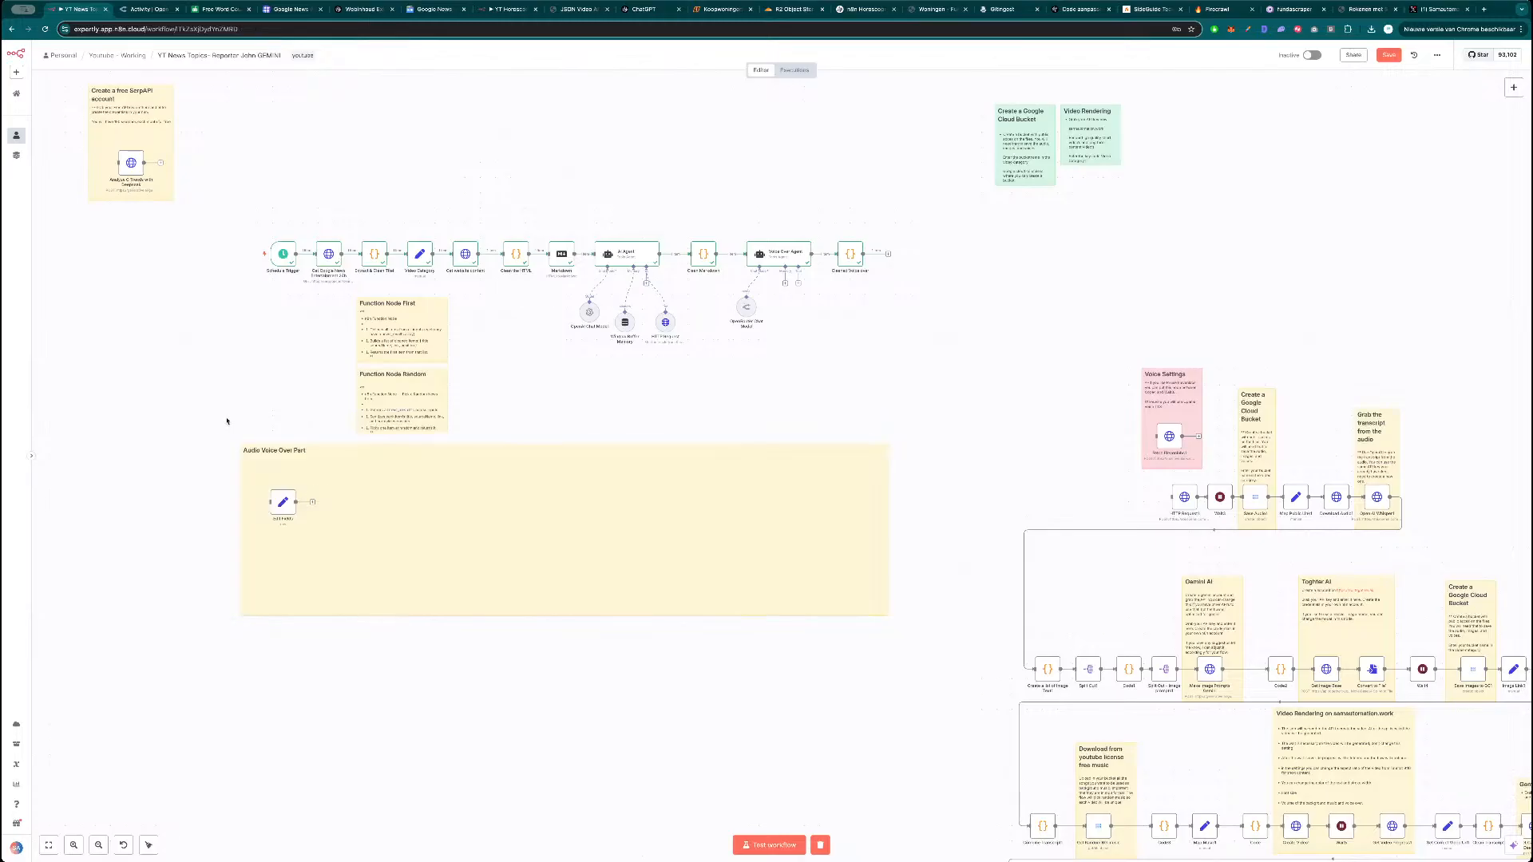
click(880, 438)
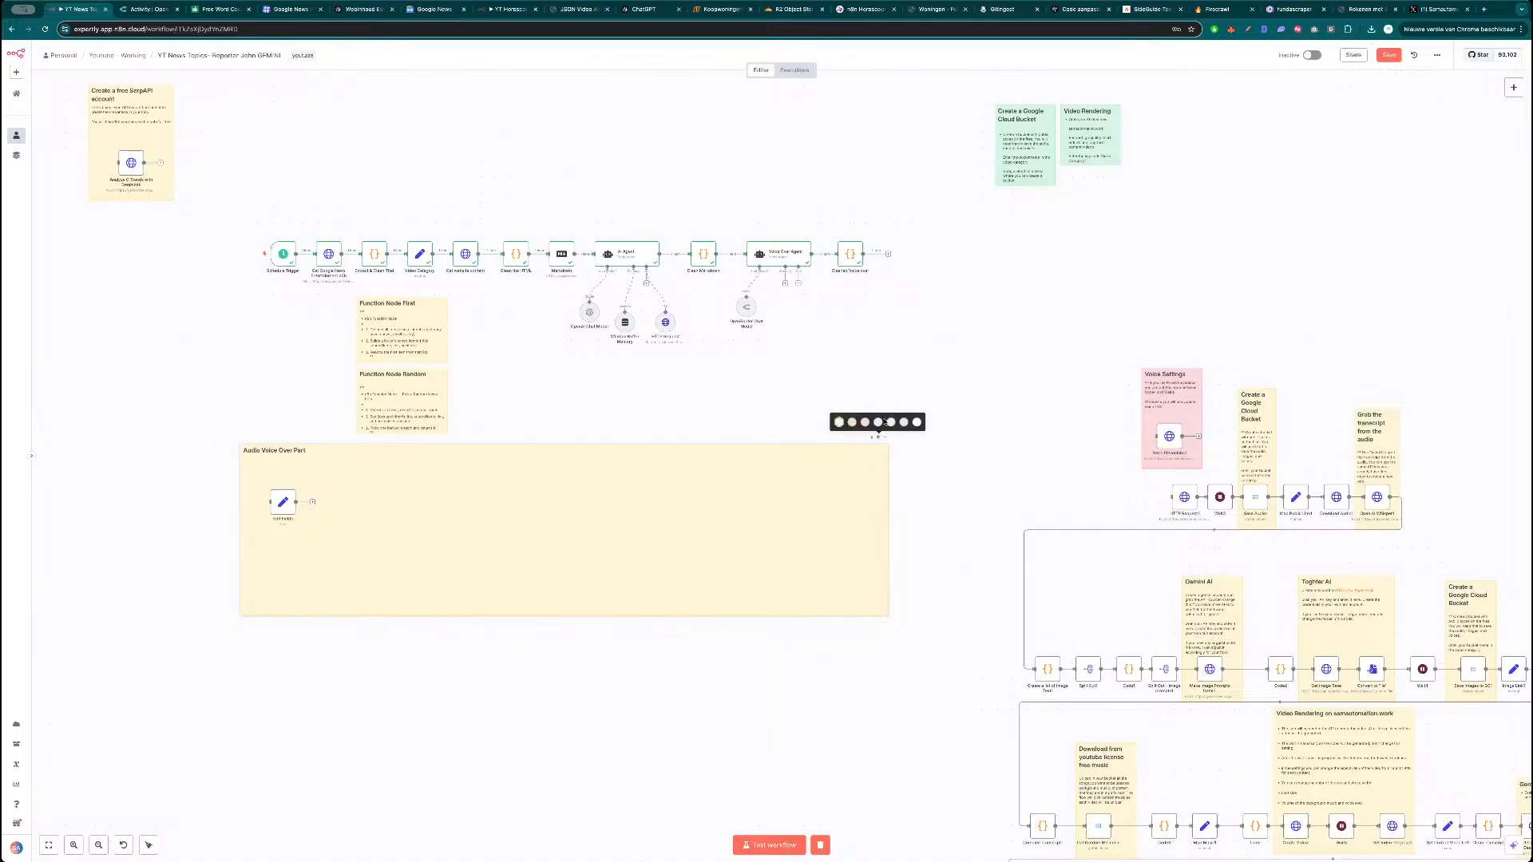
click(880, 422)
Connect Cleaned Voice over to the repositioned Edit Fields node and place HTTP Request1 after it, linked, inside the green note.
drag(286, 502, 276, 527)
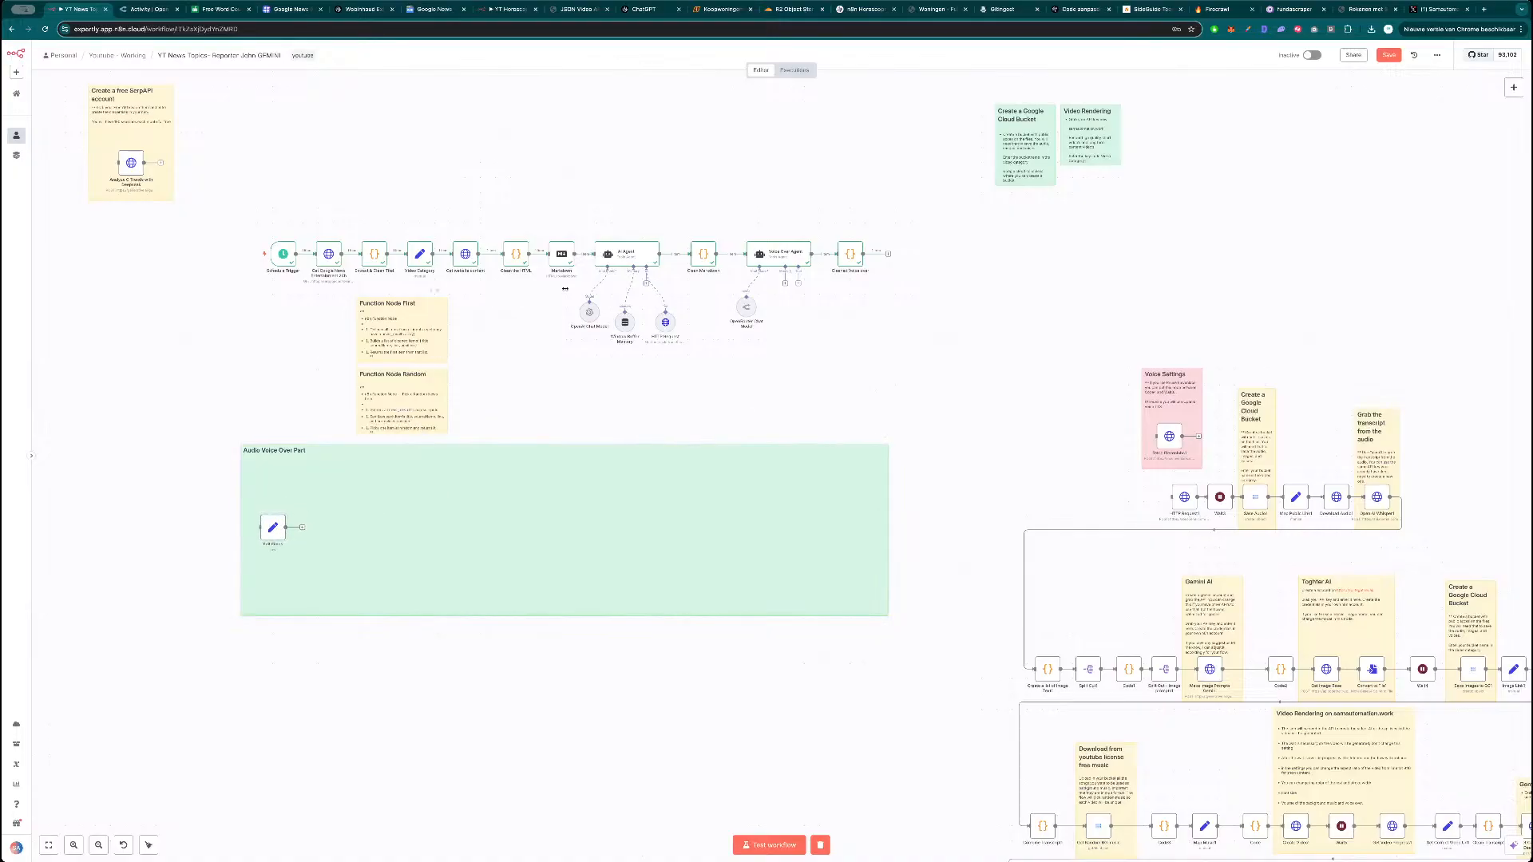
drag(891, 254, 269, 531)
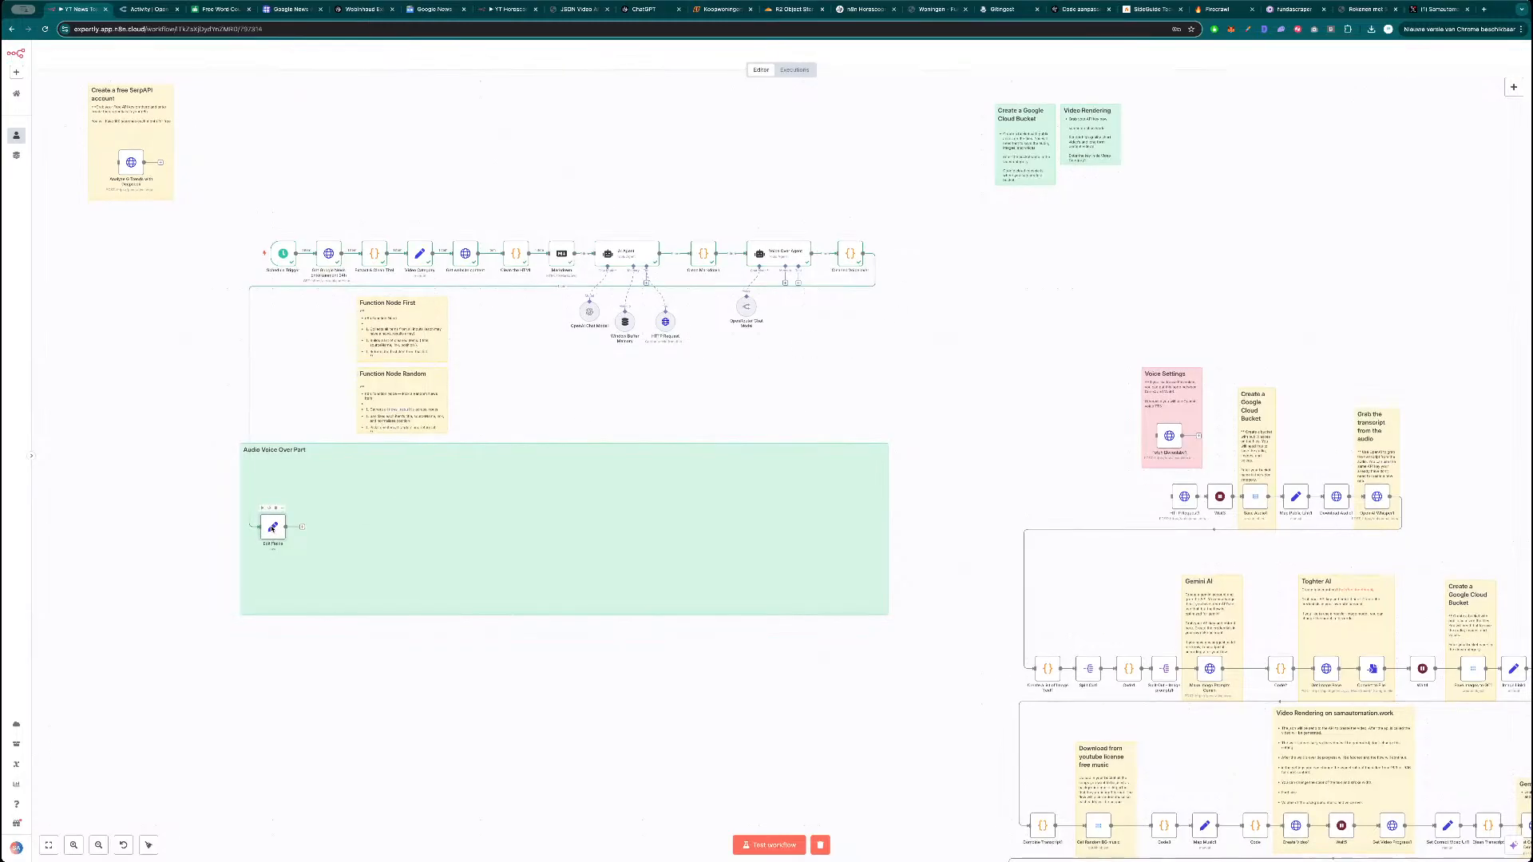
double_click(271, 529)
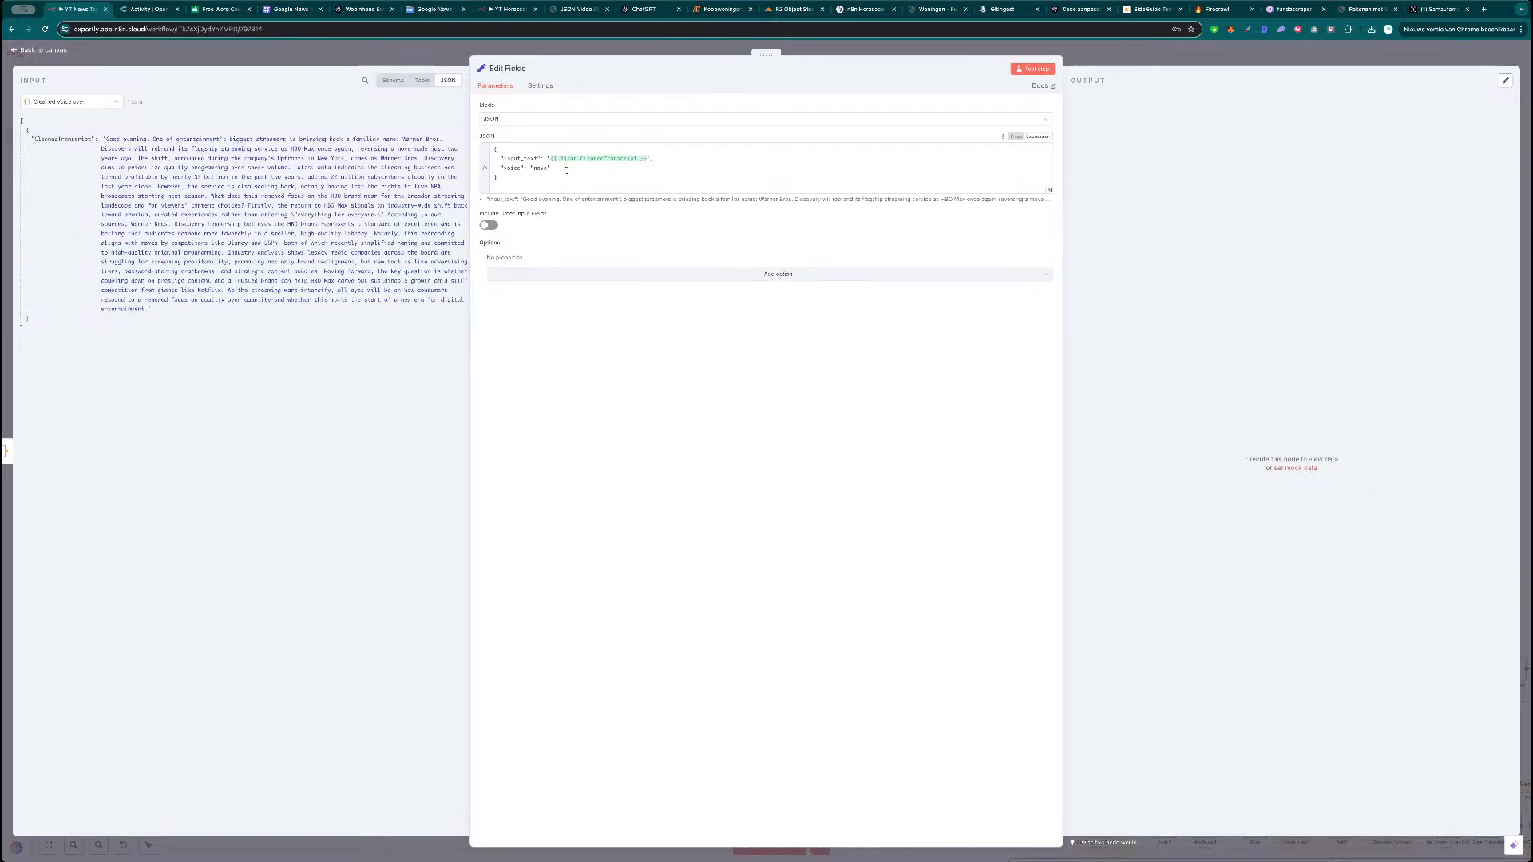
key(Escape)
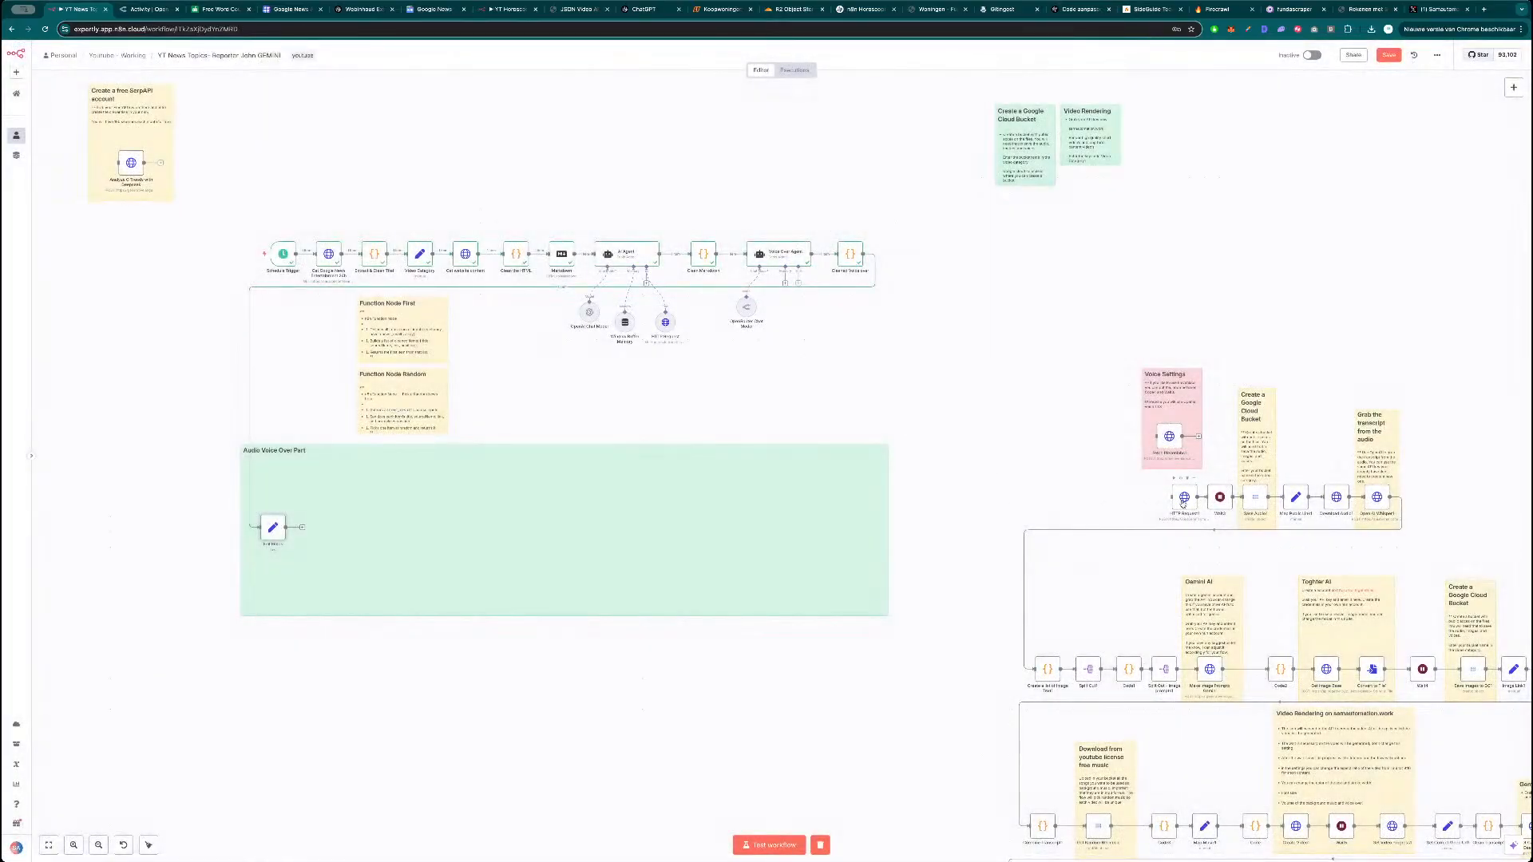
drag(1184, 501, 326, 527)
click(1134, 500)
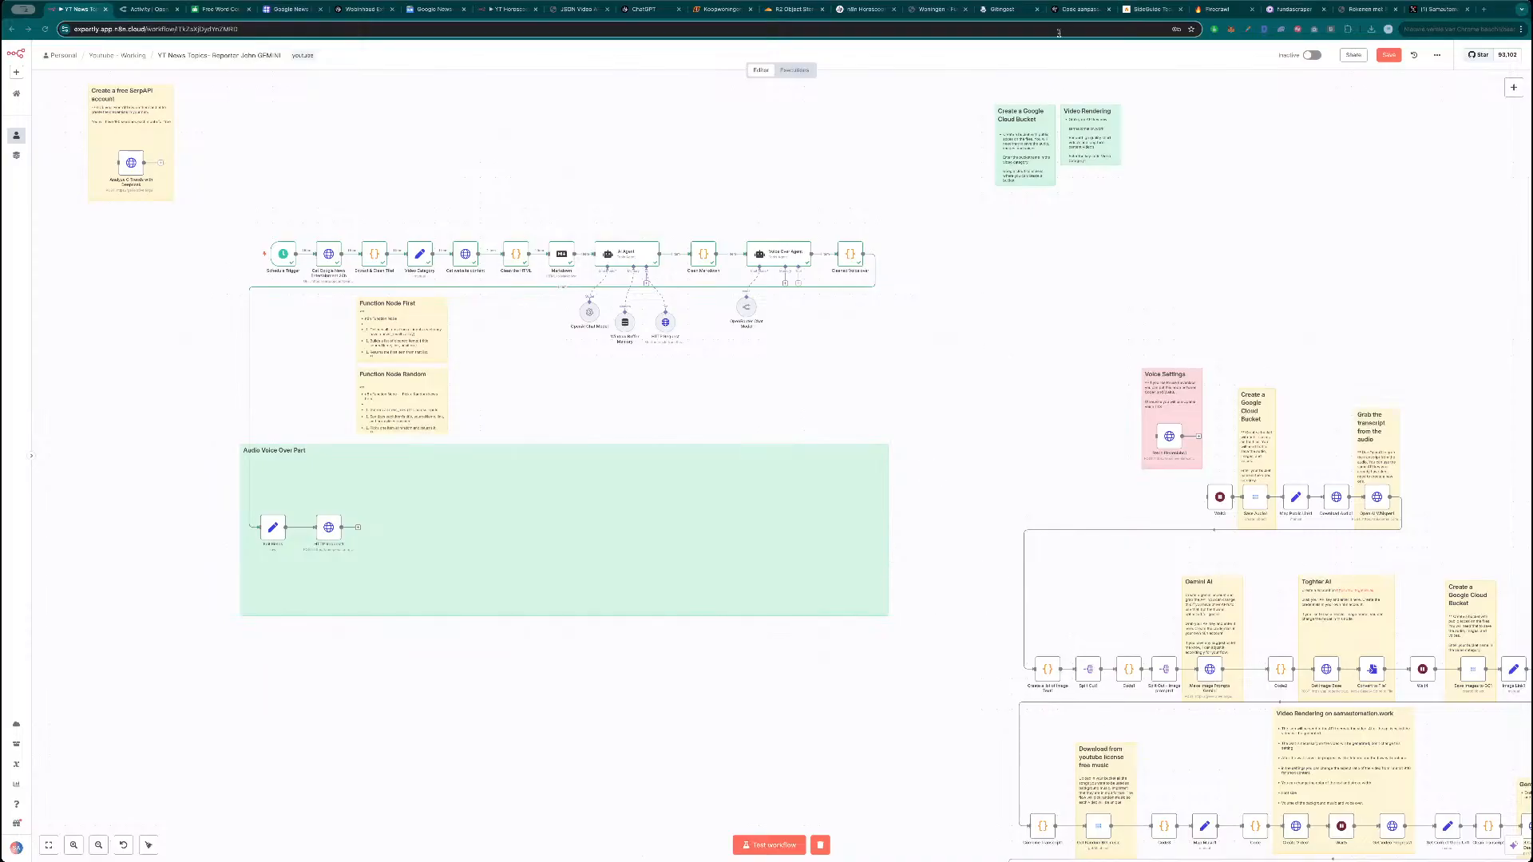
Switch to fal.ai's minimax/speech-02-hd page, examine its additional voice and audio settings, and return to the workflow.
click(213, 9)
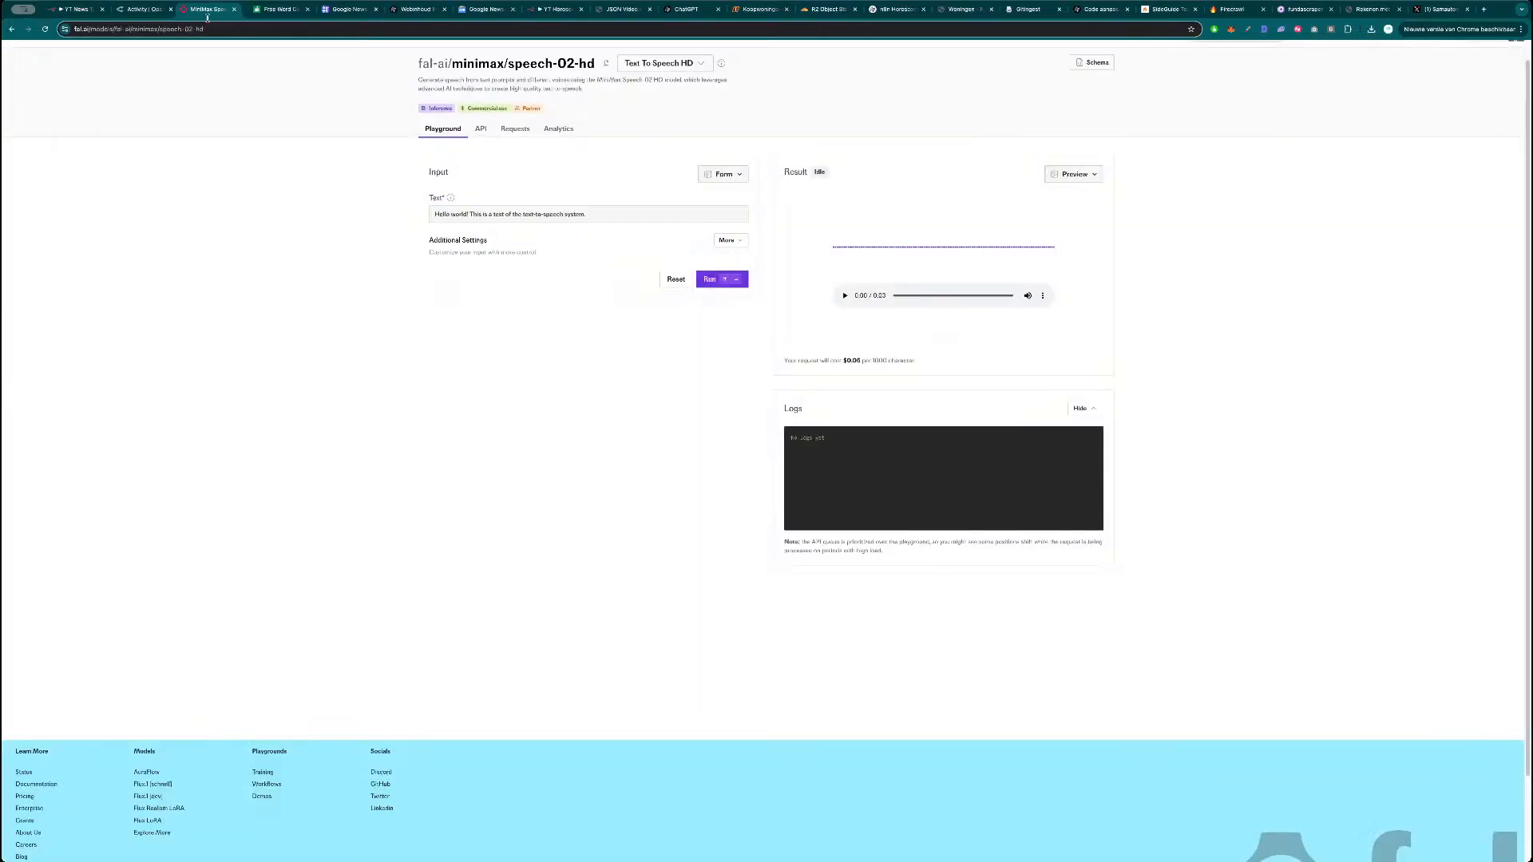
scroll(275, 149, up, 1)
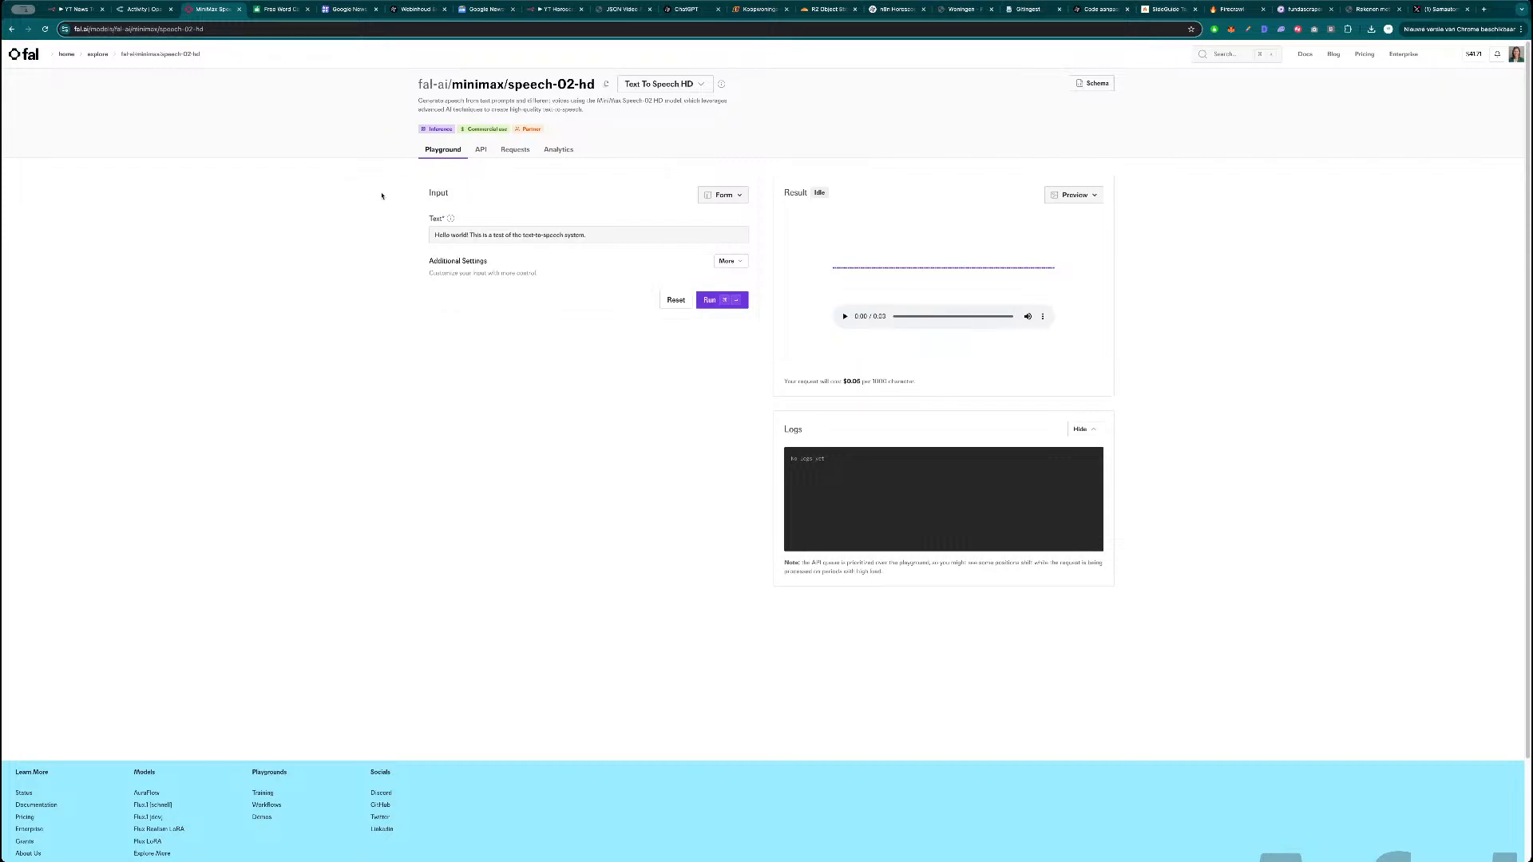
click(727, 261)
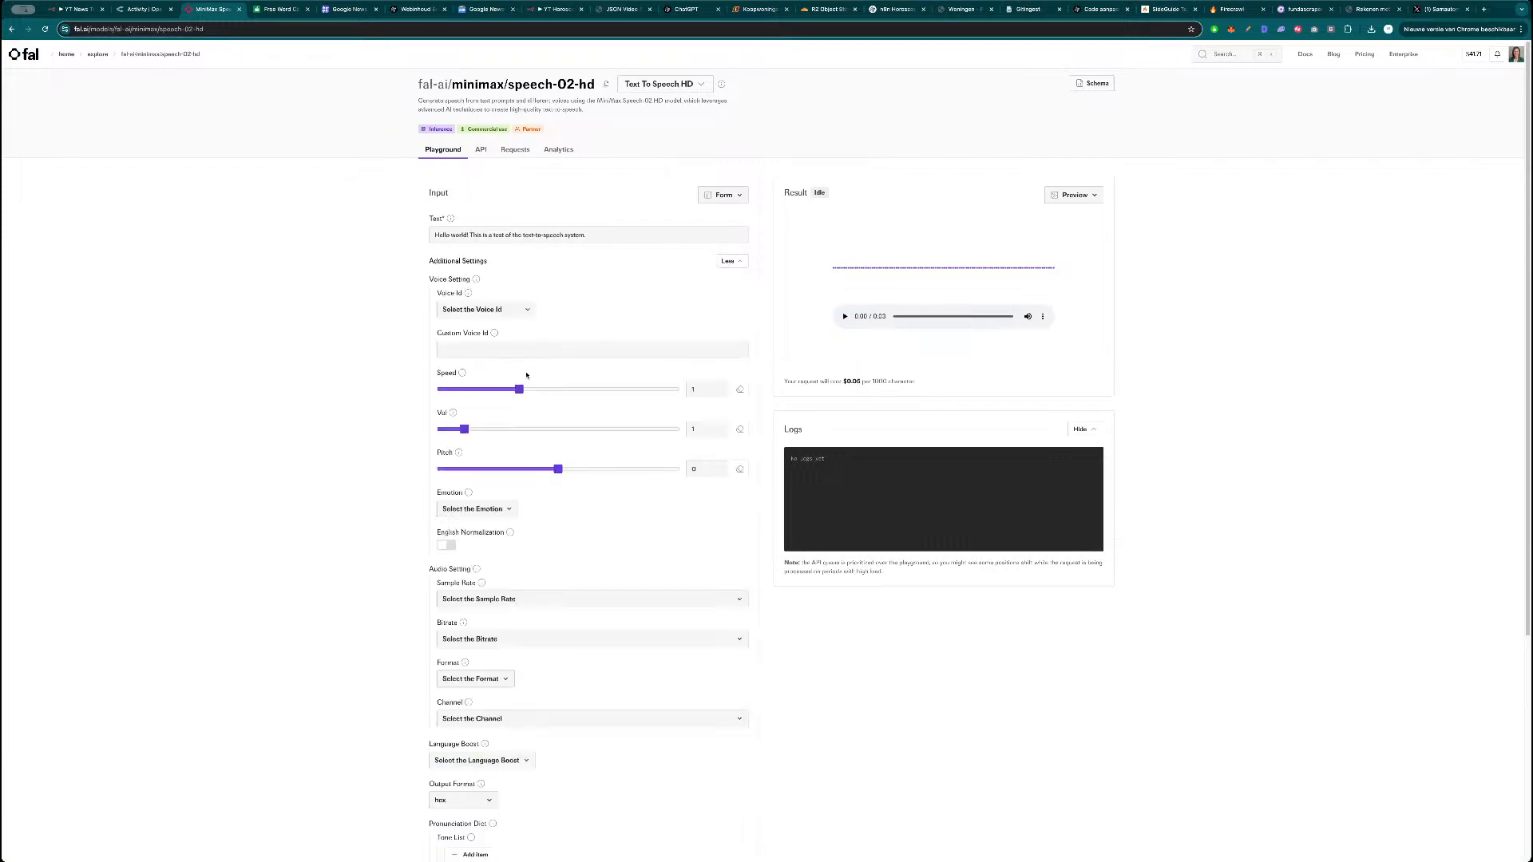
key(ctrl+1)
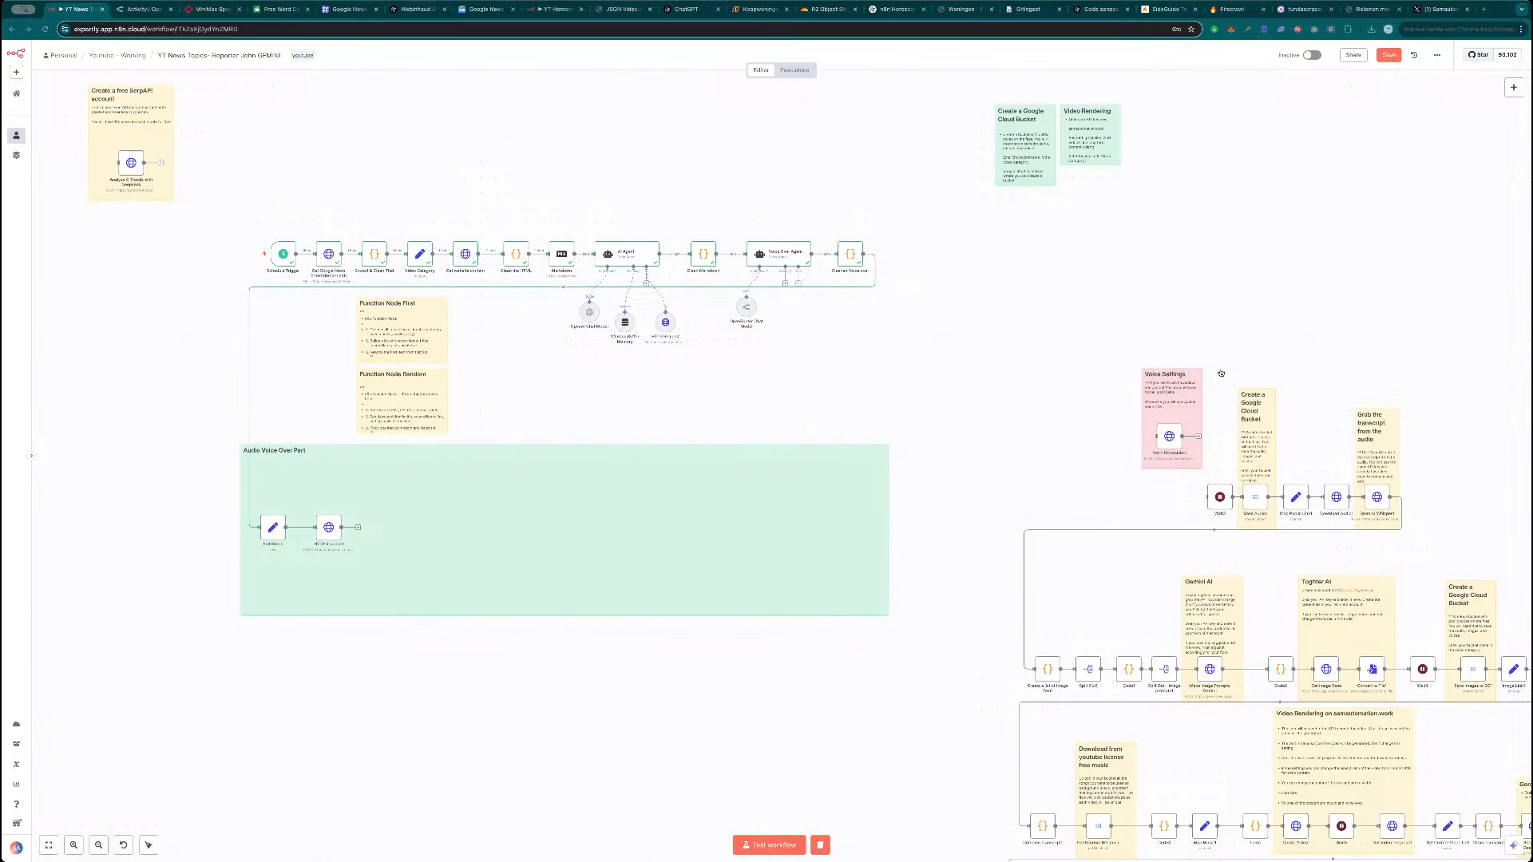
Add the Fal TTS, Get Img Result, Download Voice over and Upload to Temporary Storage nodes below HTTP Request1 in the green note.
click(601, 413)
key(super+z)
drag(976, 493, 338, 583)
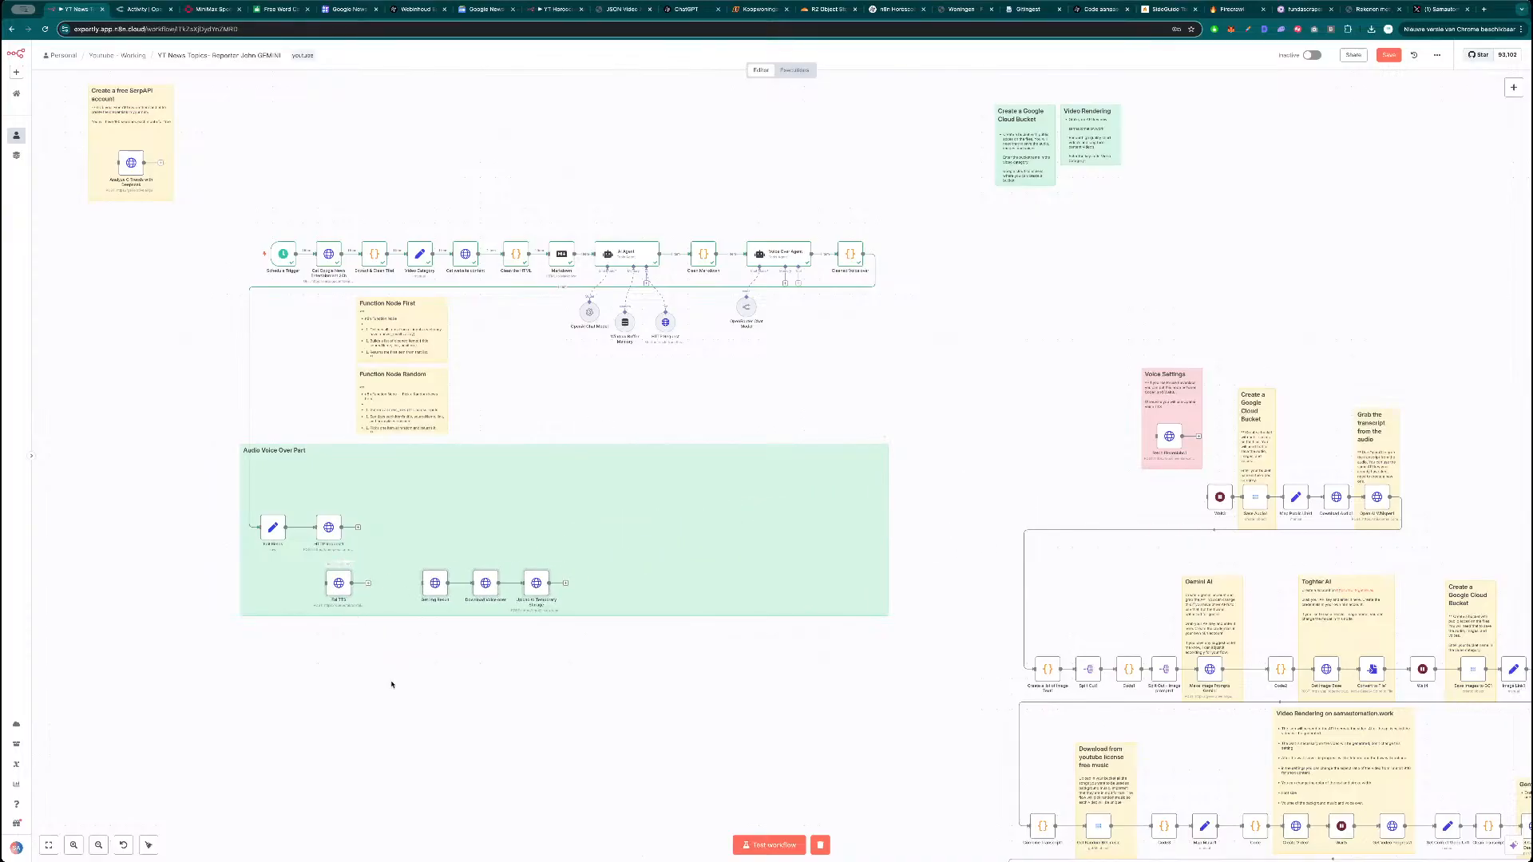
scroll(391, 684, up, 5)
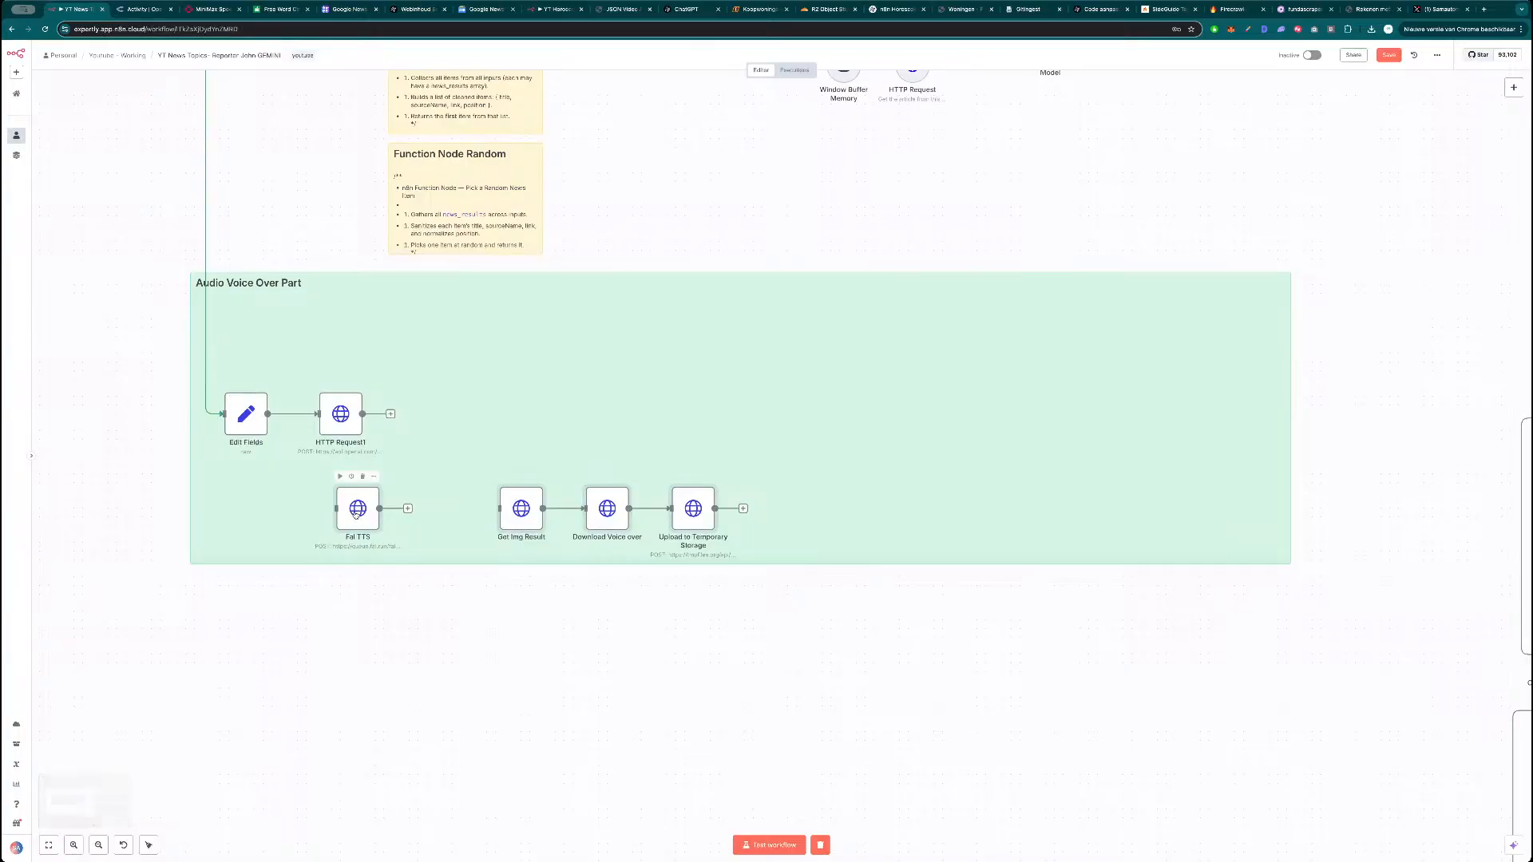
scroll(465, 627, down, 3)
scroll(676, 644, down, 1)
scroll(676, 644, right, 1)
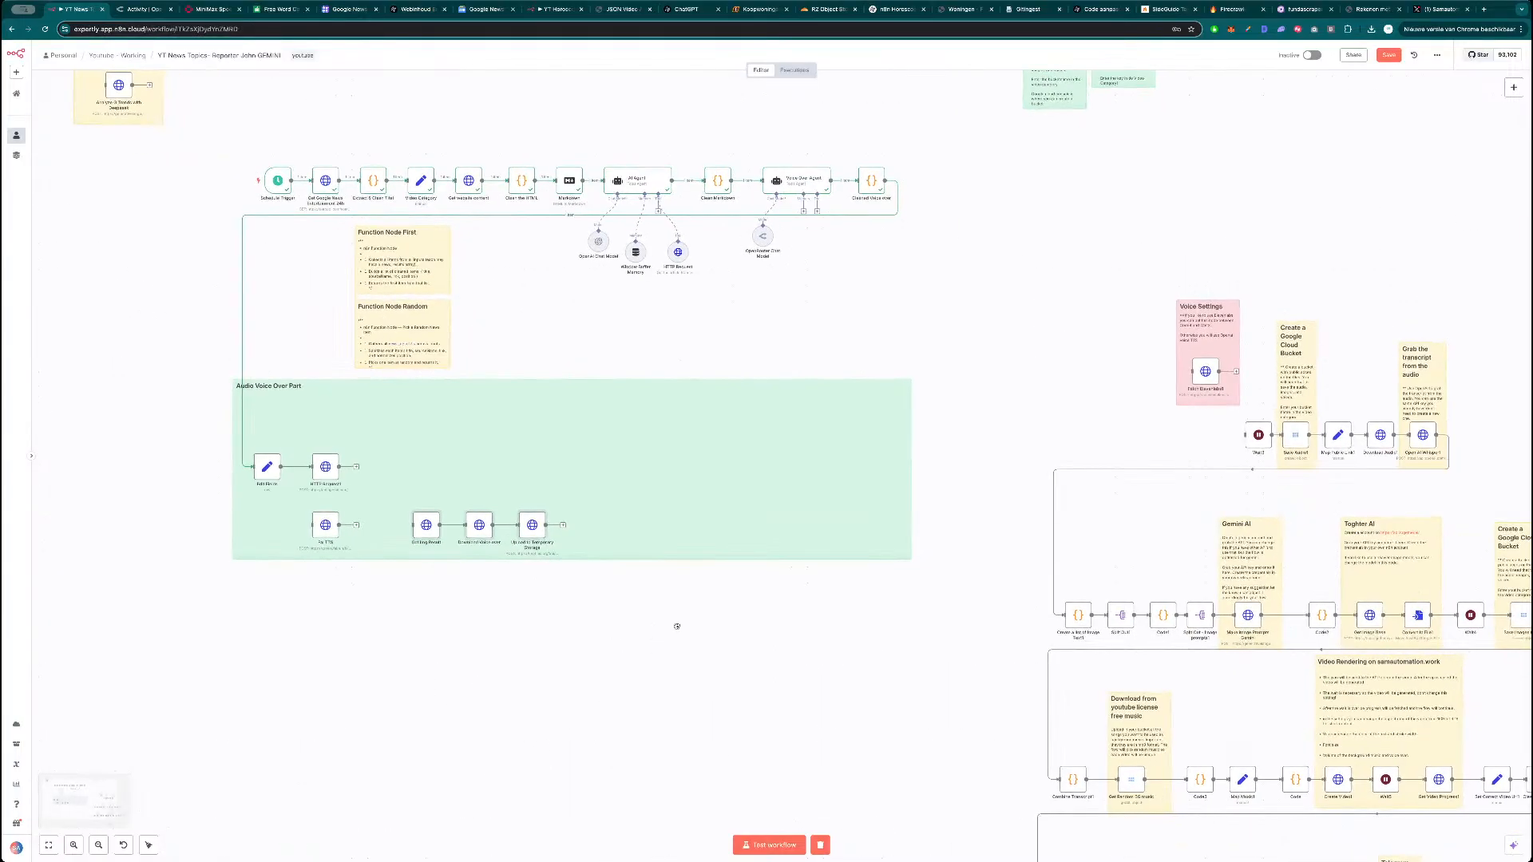
scroll(312, 639, left, 3)
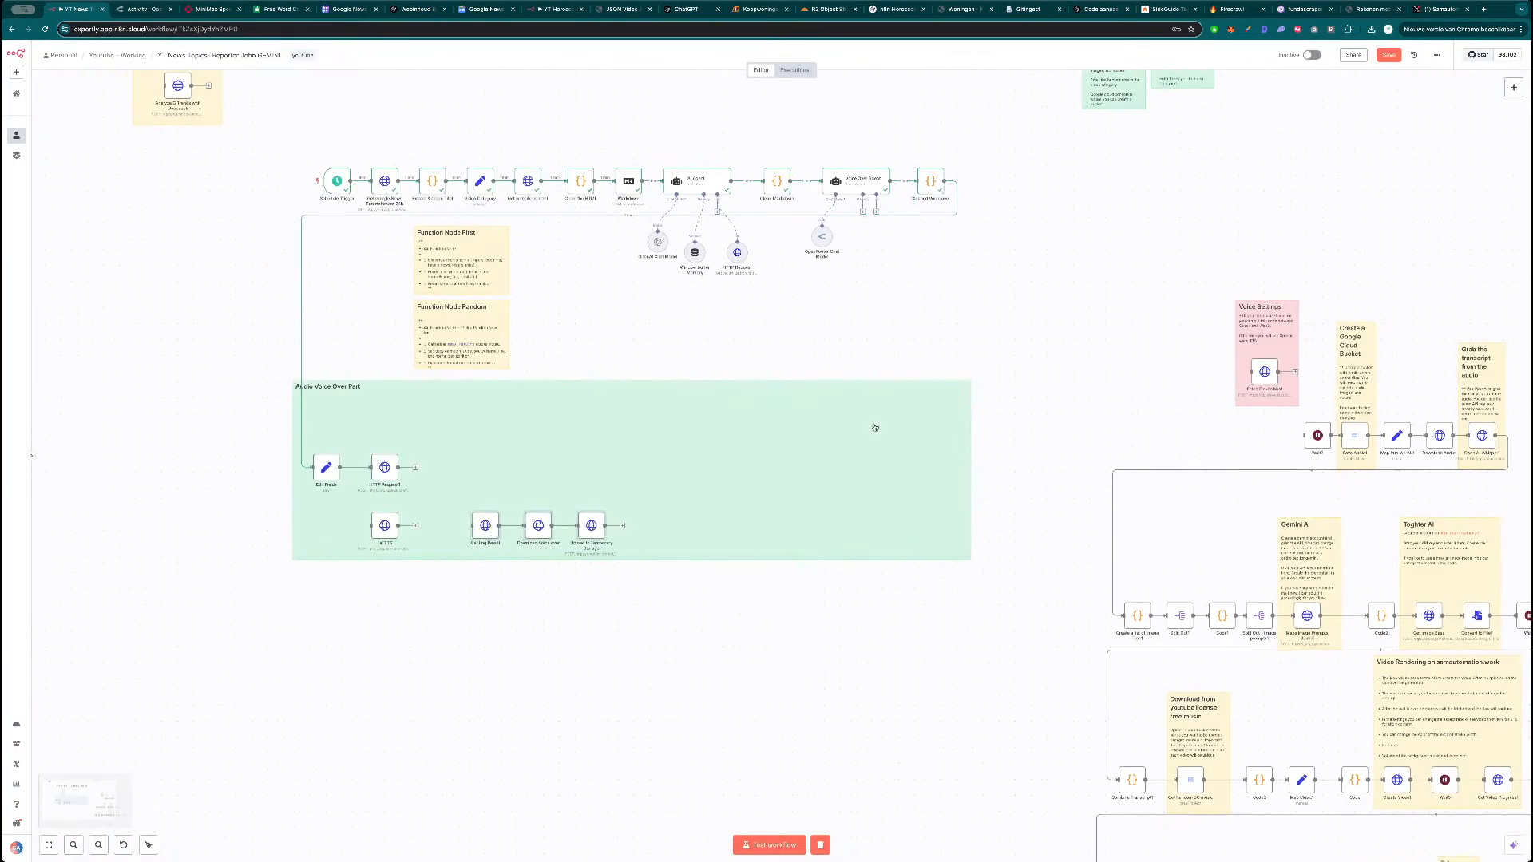
Move the pink Voice Settings note together with its Elevenlabs node directly below the Audio Voice Over Part note.
drag(1190, 292, 1311, 436)
mouse_move(1248, 386)
mouse_down()
mouse_move(442, 751)
mouse_move(355, 681)
mouse_move(373, 655)
mouse_up()
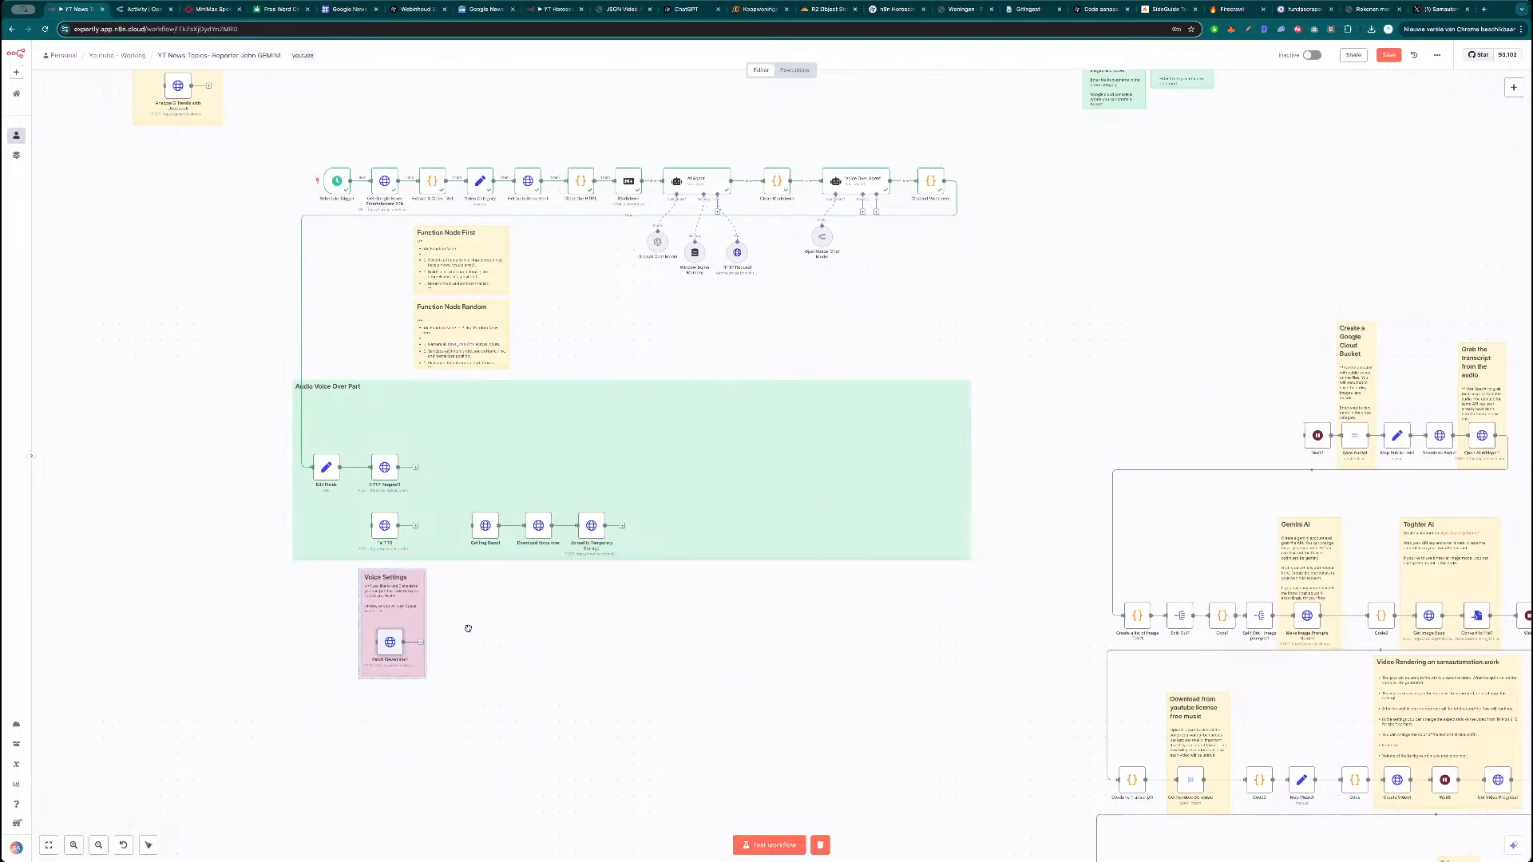
scroll(468, 633, up, 1)
scroll(503, 631, up, 1)
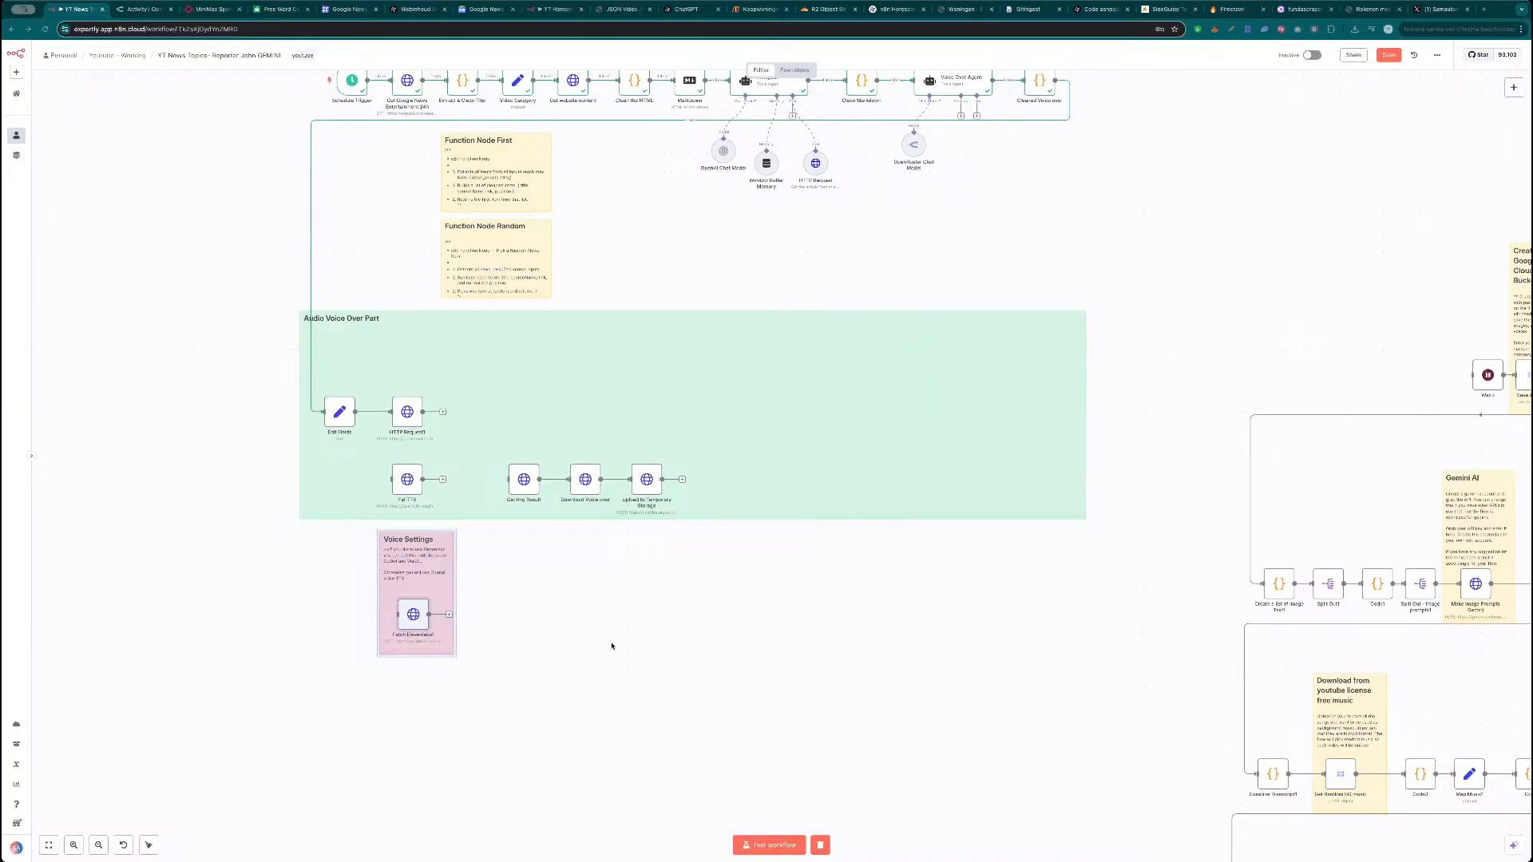
click(504, 615)
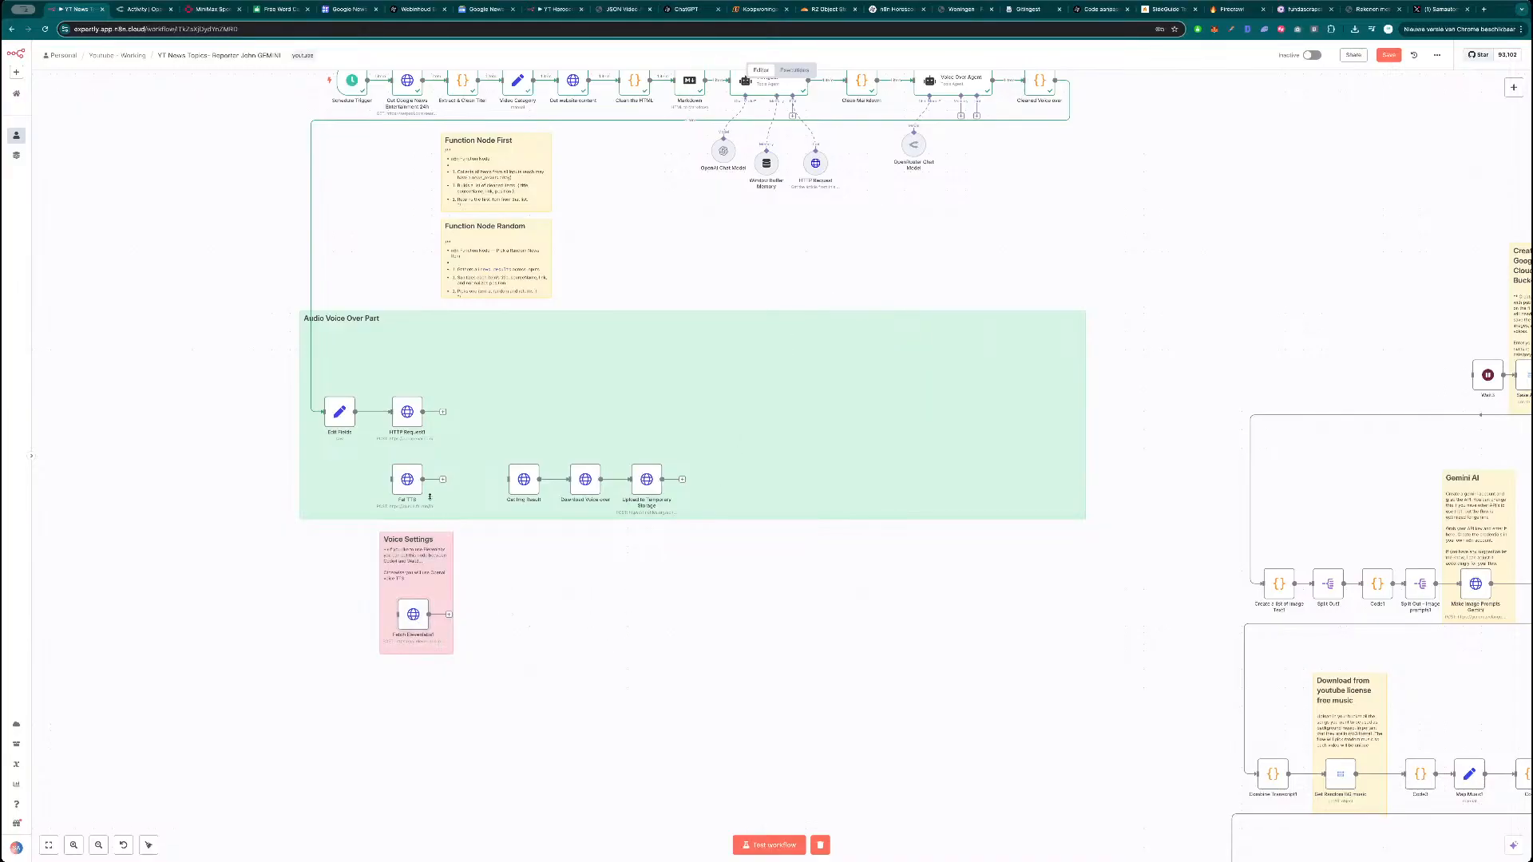
Examine the request parameters of the HTTP Request1, Fal TTS and Fetch Elevenlabs1 nodes one after another.
scroll(558, 606, left, 2)
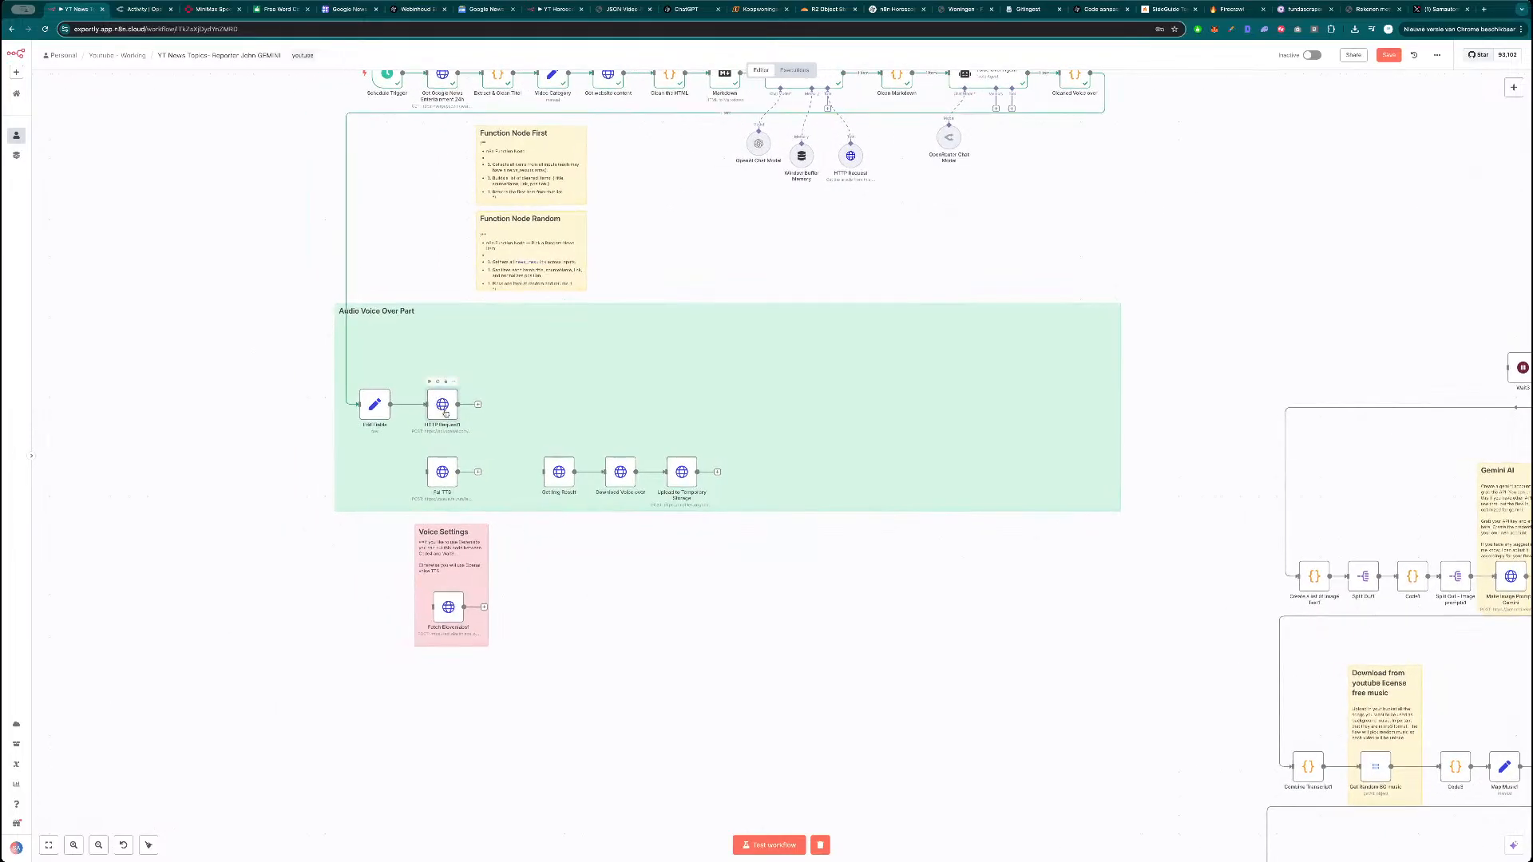
double_click(443, 405)
scroll(644, 513, down, 1)
scroll(647, 527, up, 1)
key(Escape)
double_click(443, 475)
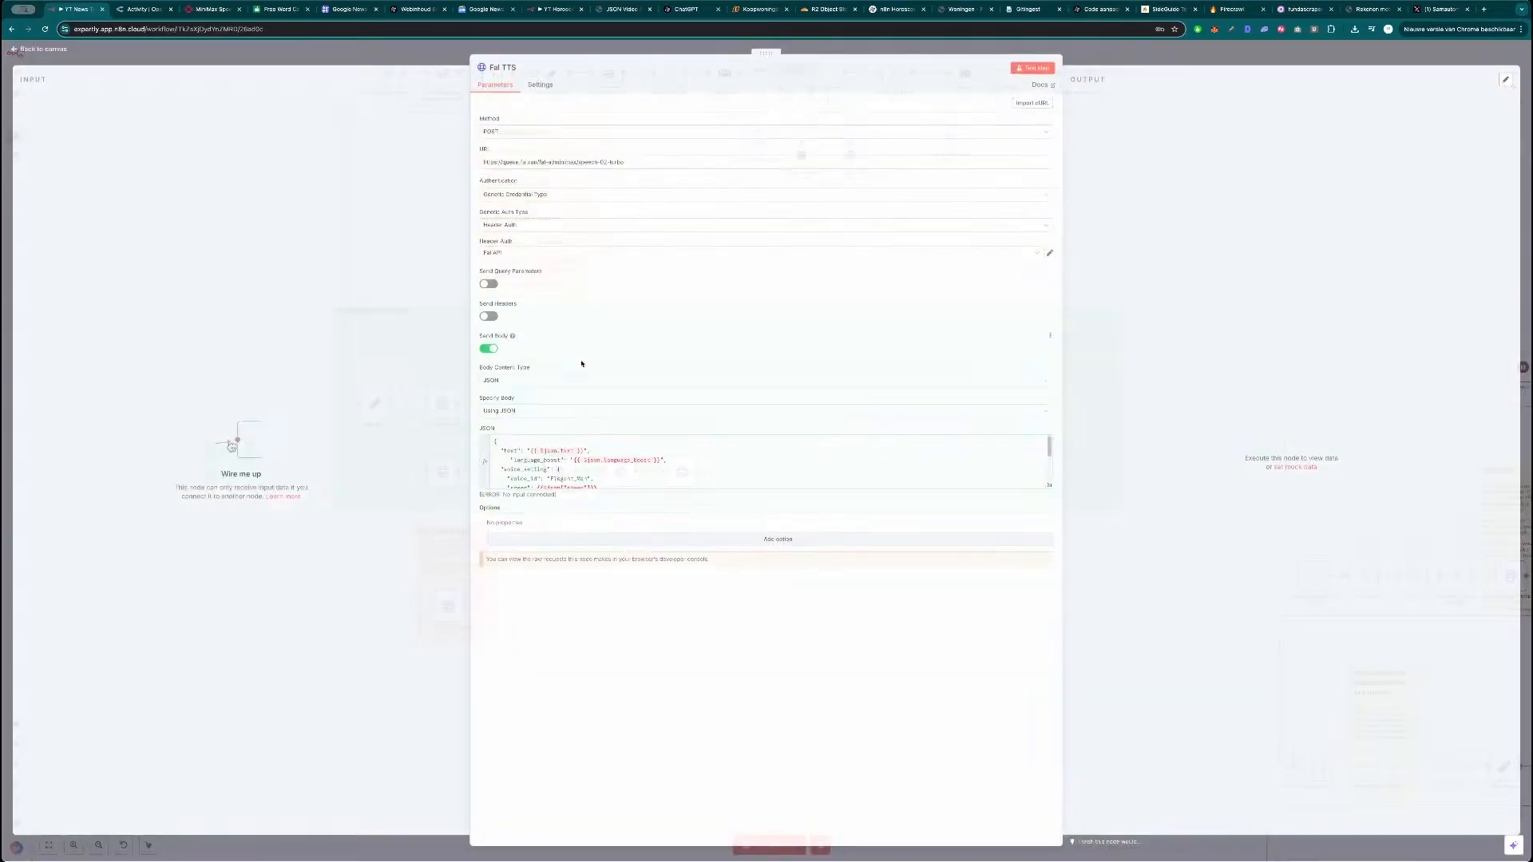
key(Escape)
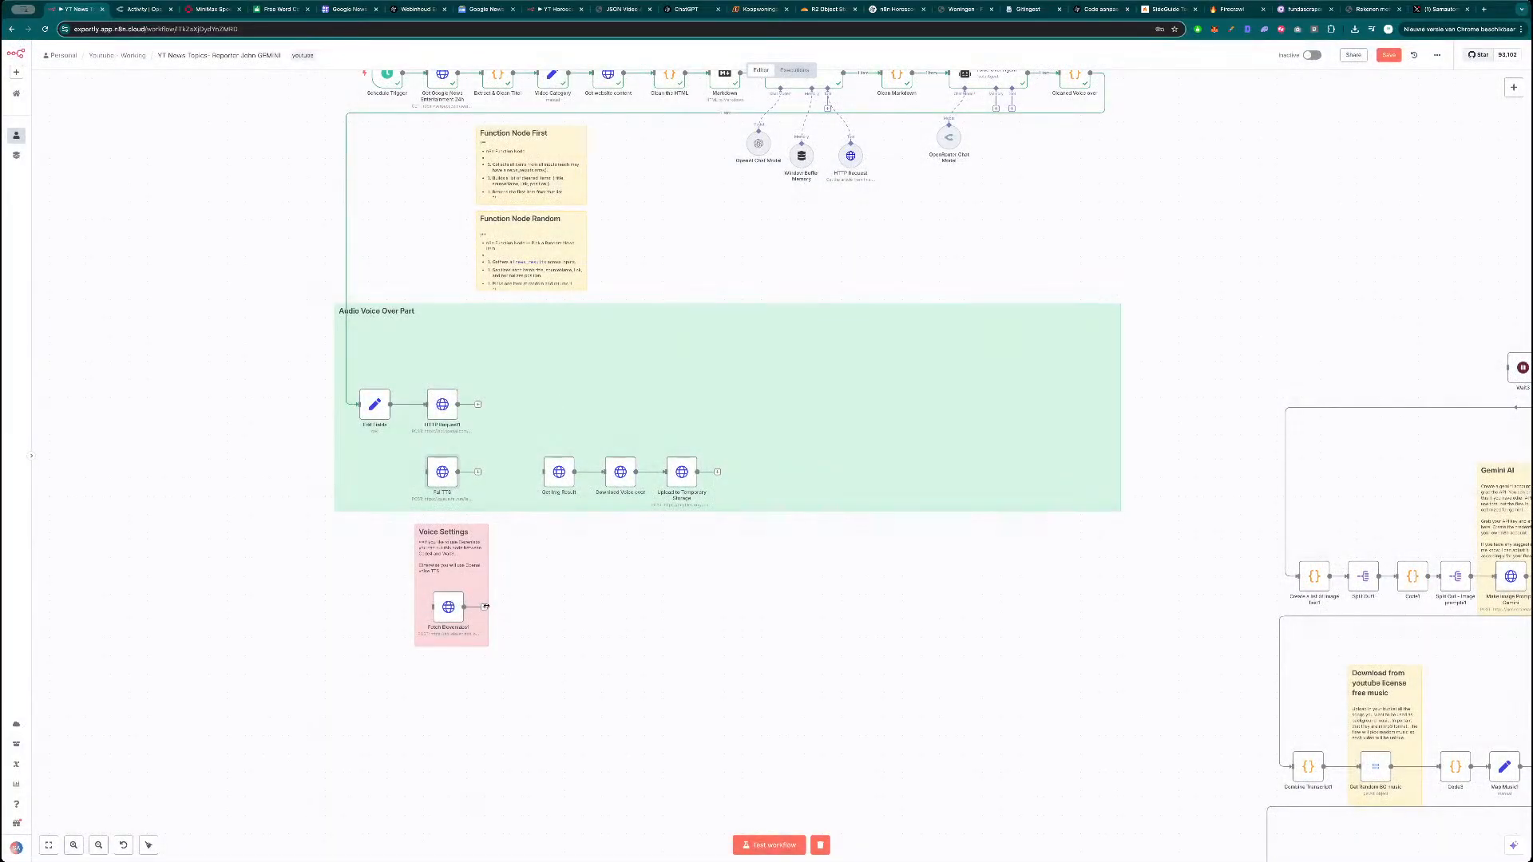
double_click(448, 607)
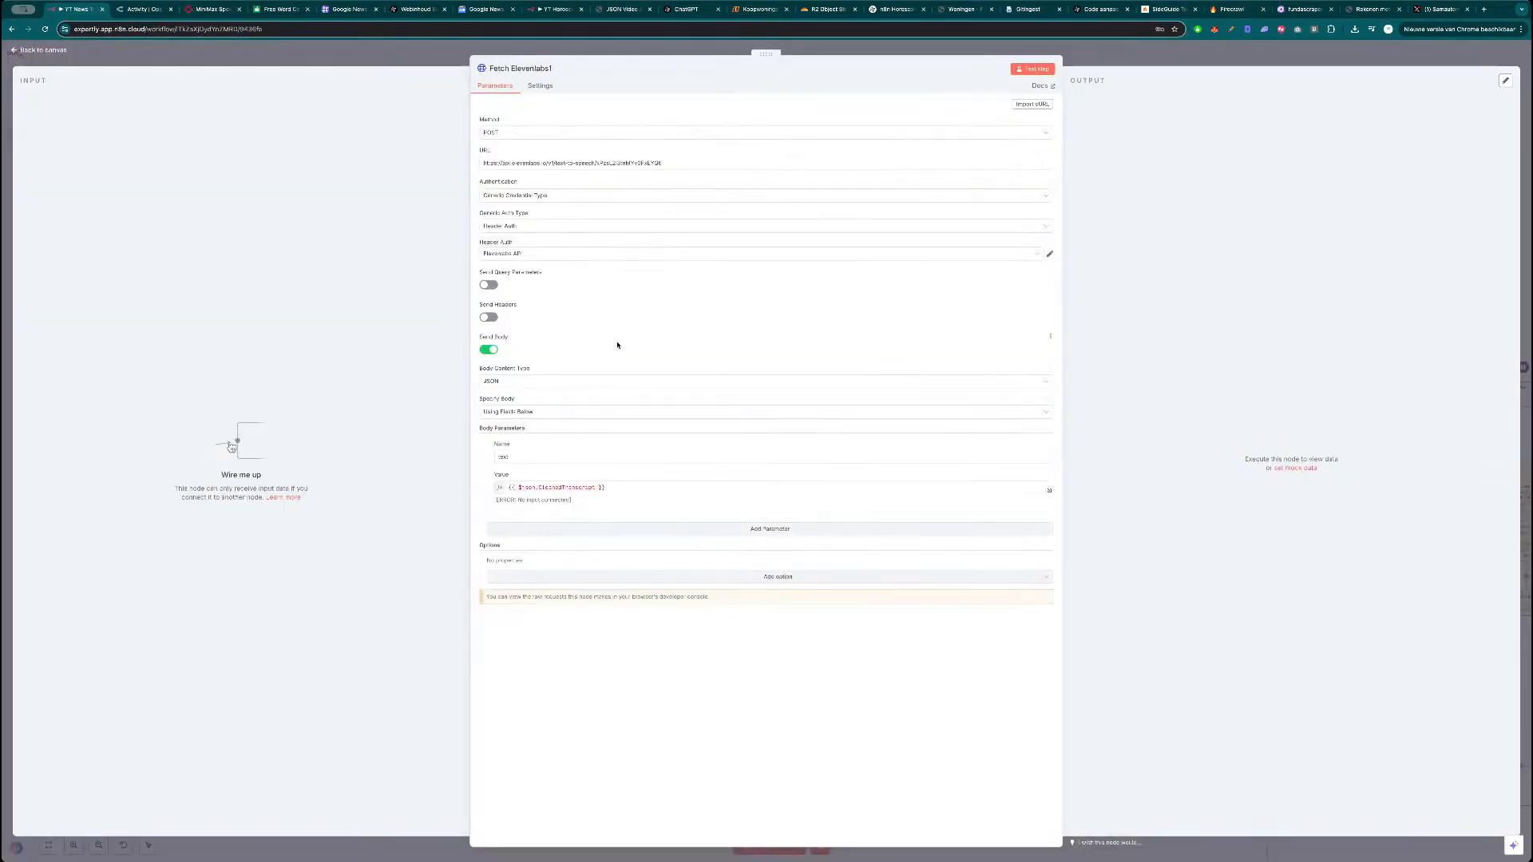
key(Escape)
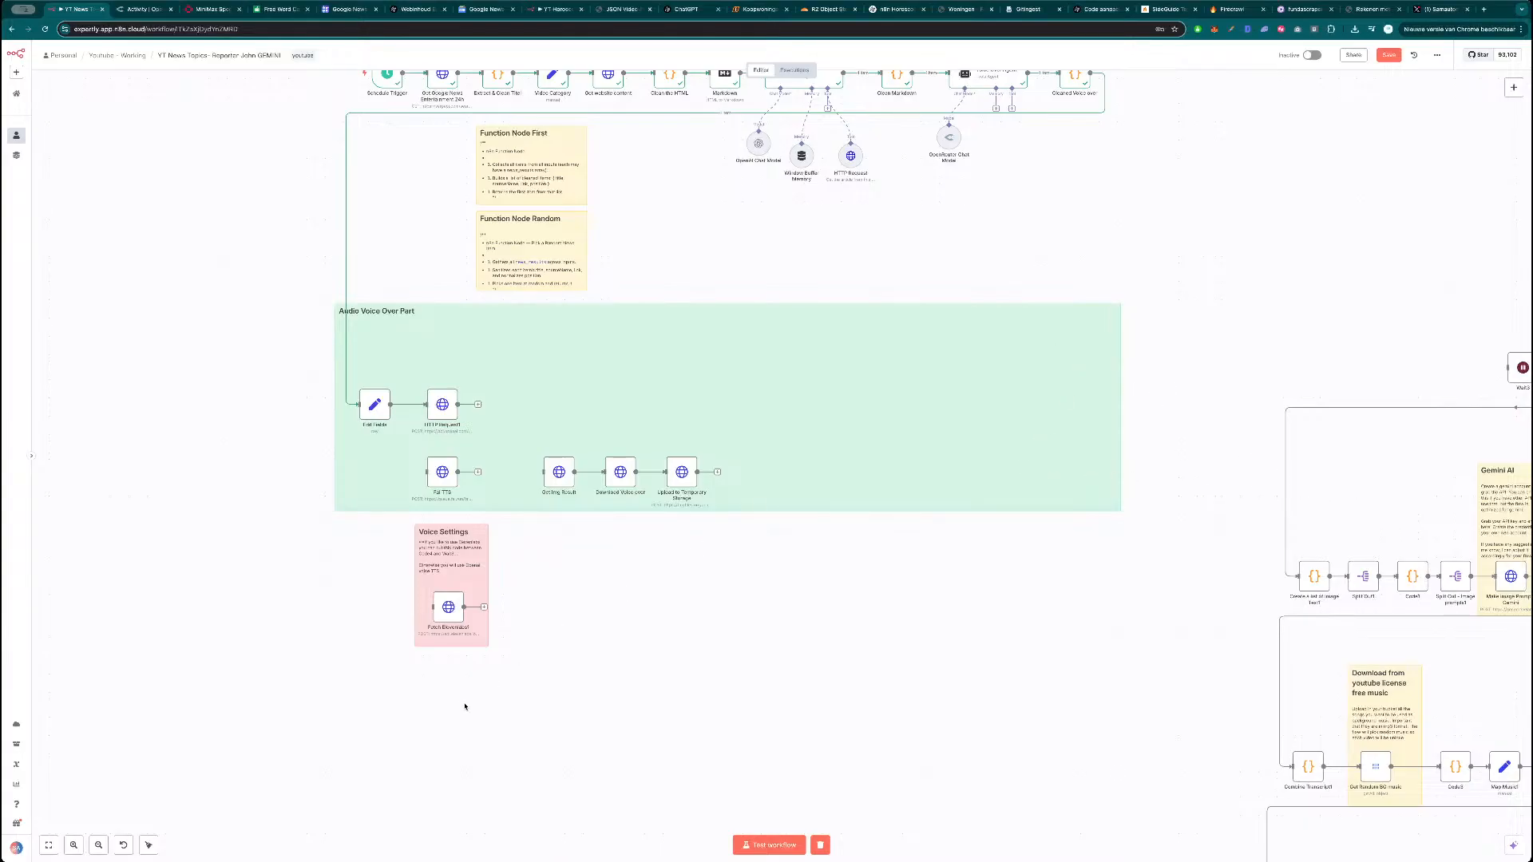
Paste the Fish Audio voice node into the workflow and place it below the Voice Settings note.
key(ctrl+v)
drag(624, 619, 454, 689)
scroll(627, 617, down, 2)
scroll(627, 617, left, 3)
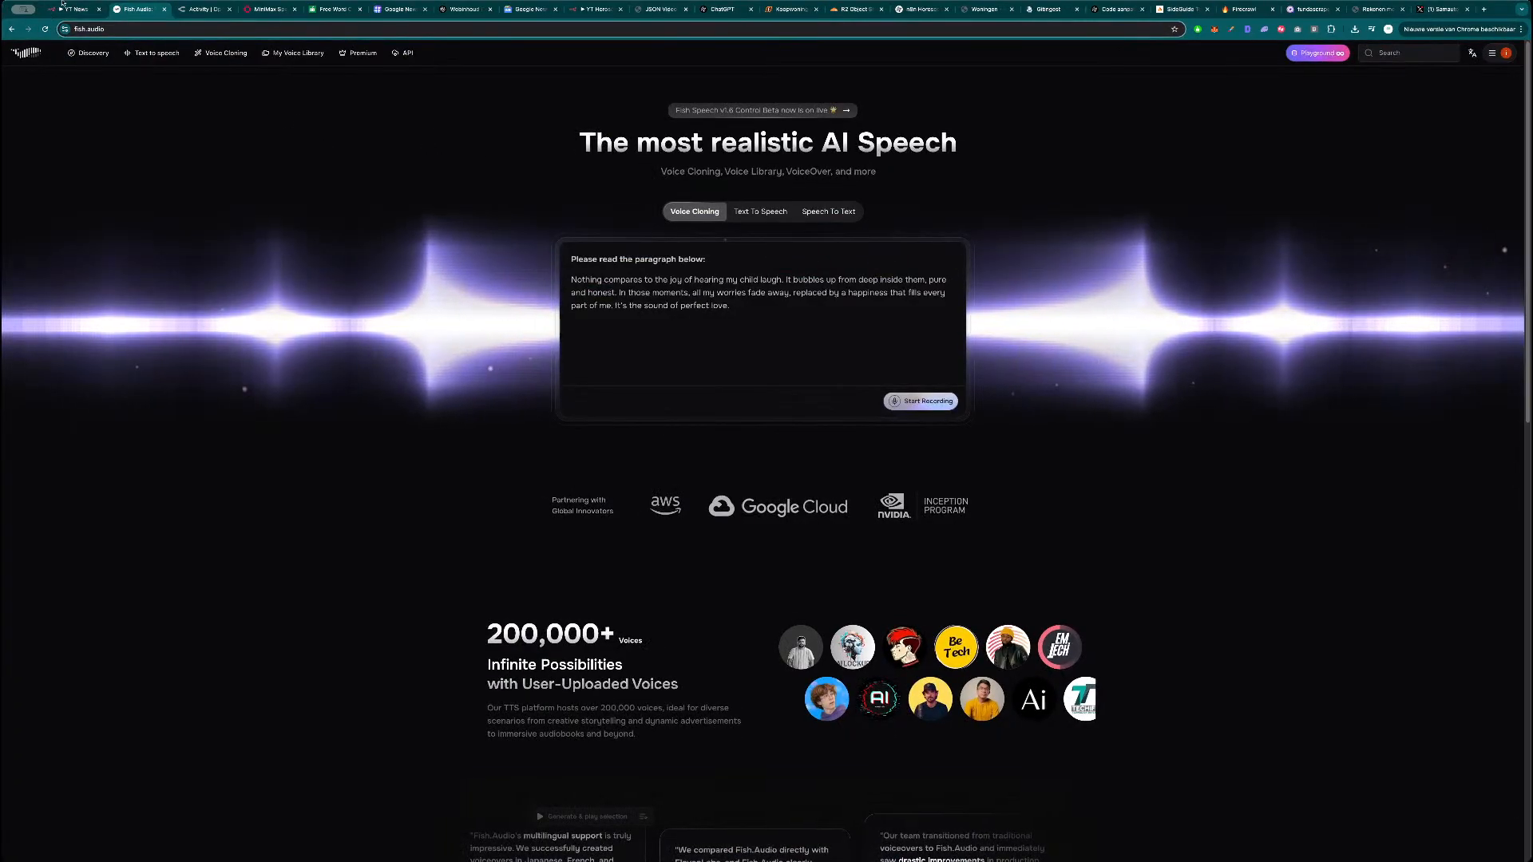
Switch to the Fish Audio site and browse the English voices in its Discovery model list.
click(74, 9)
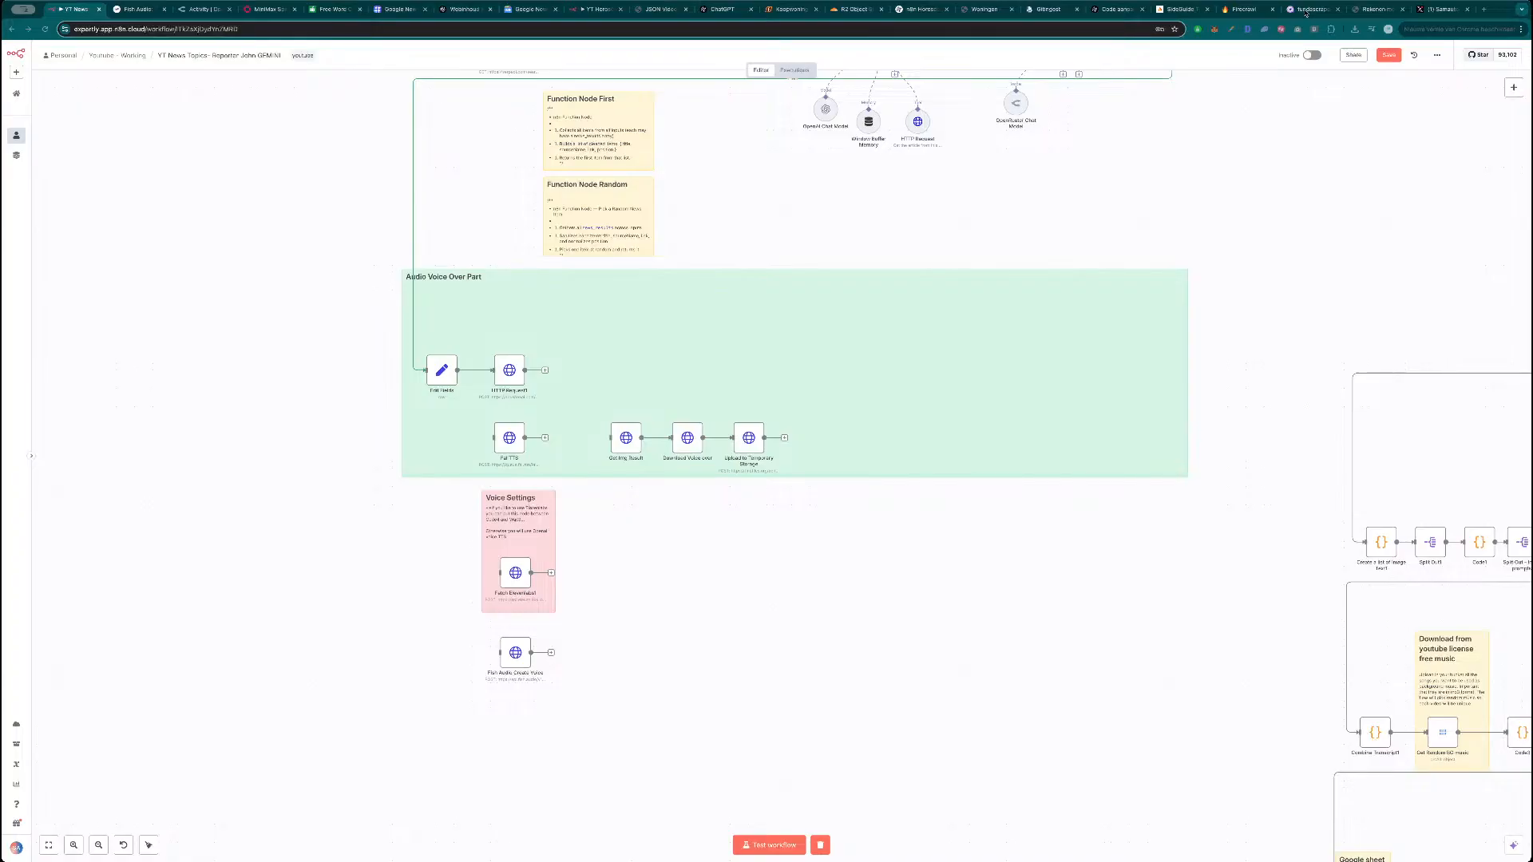
drag(322, 24, 182, 12)
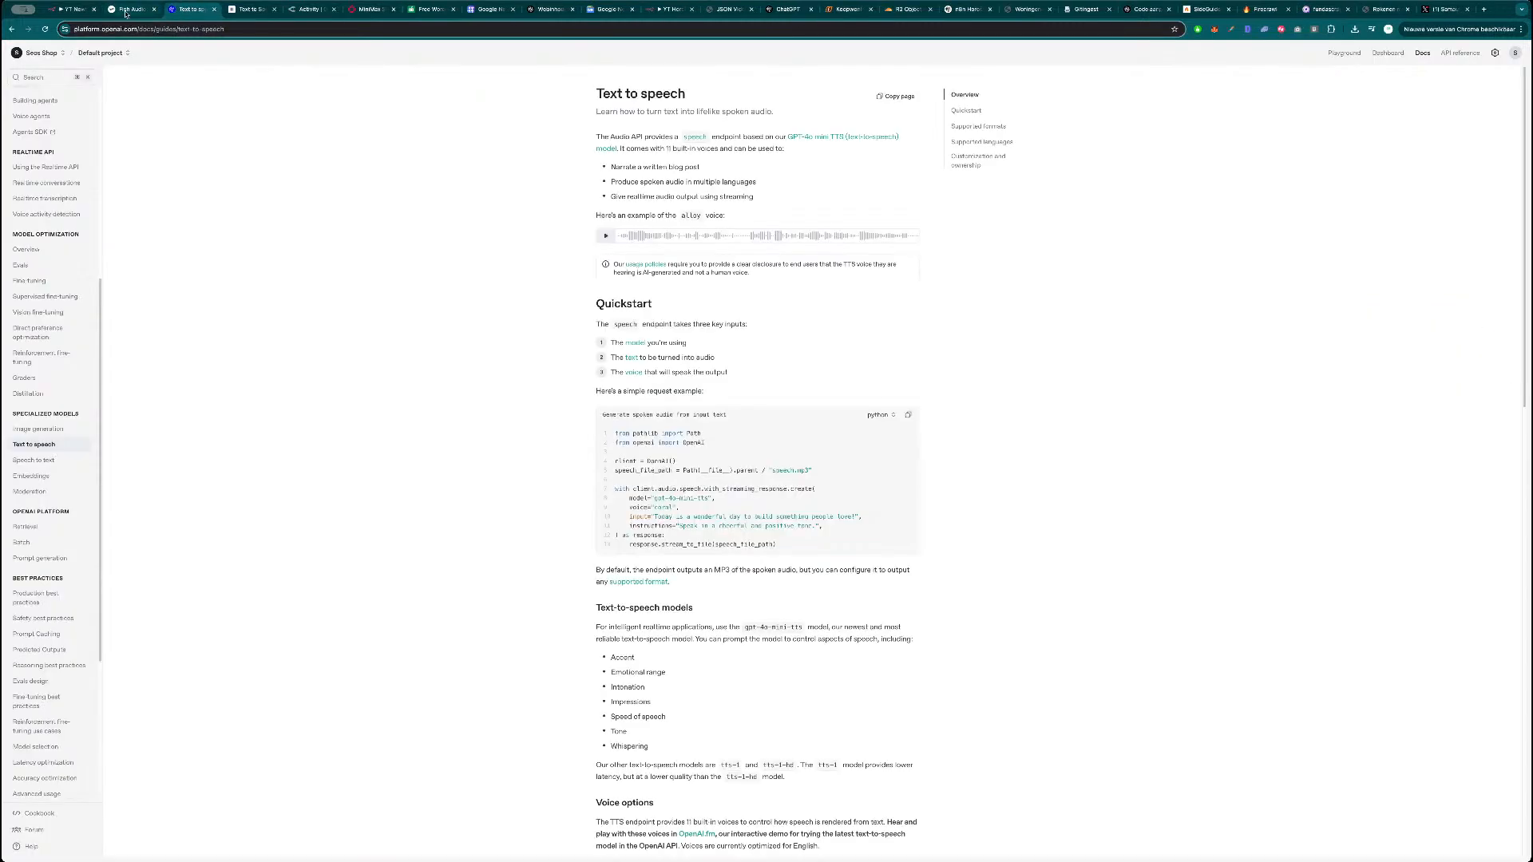
click(127, 15)
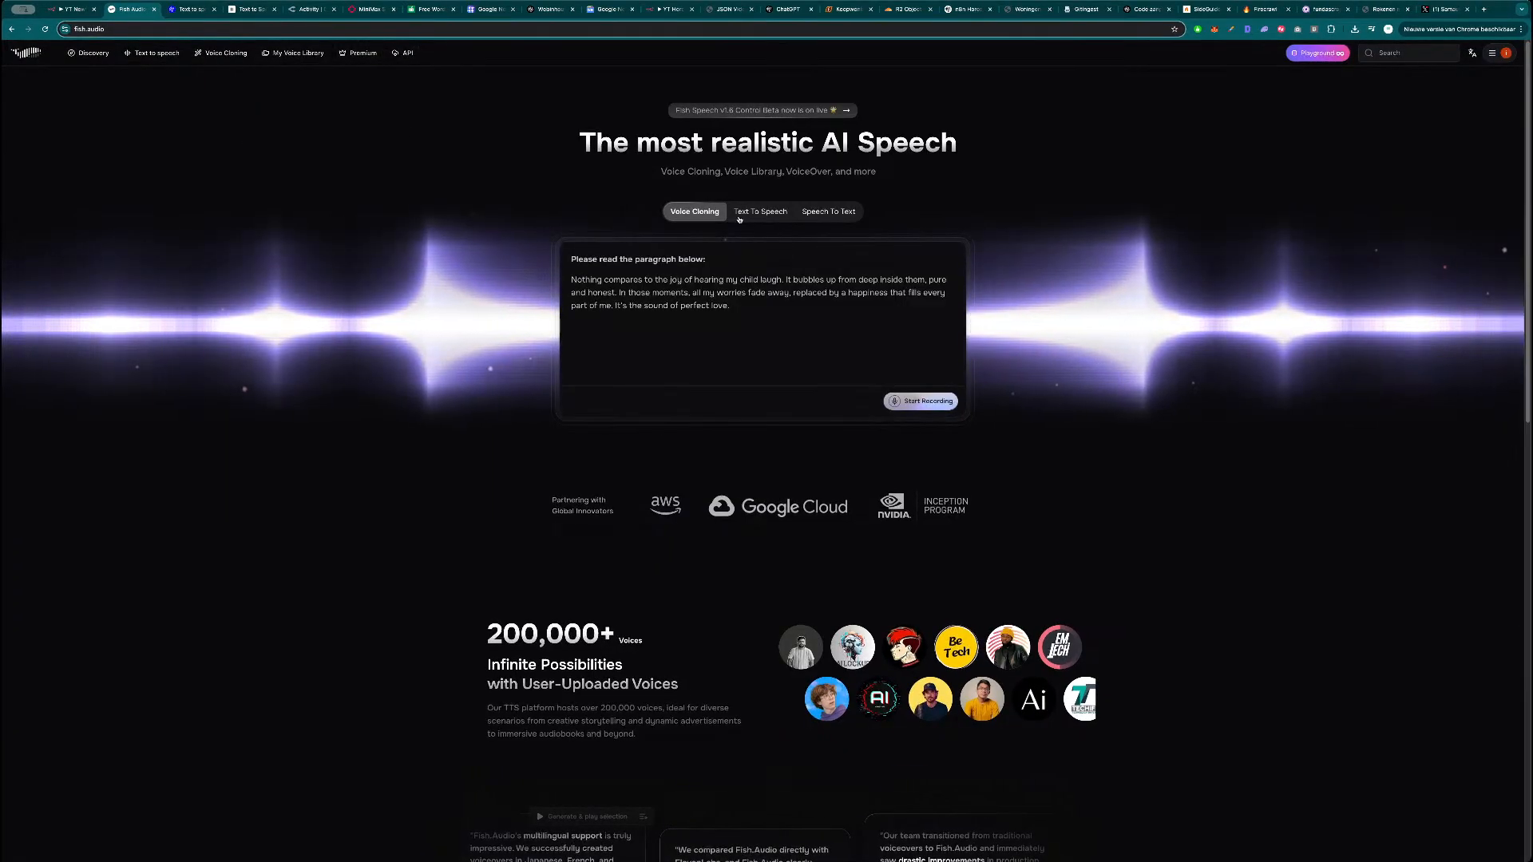
click(89, 53)
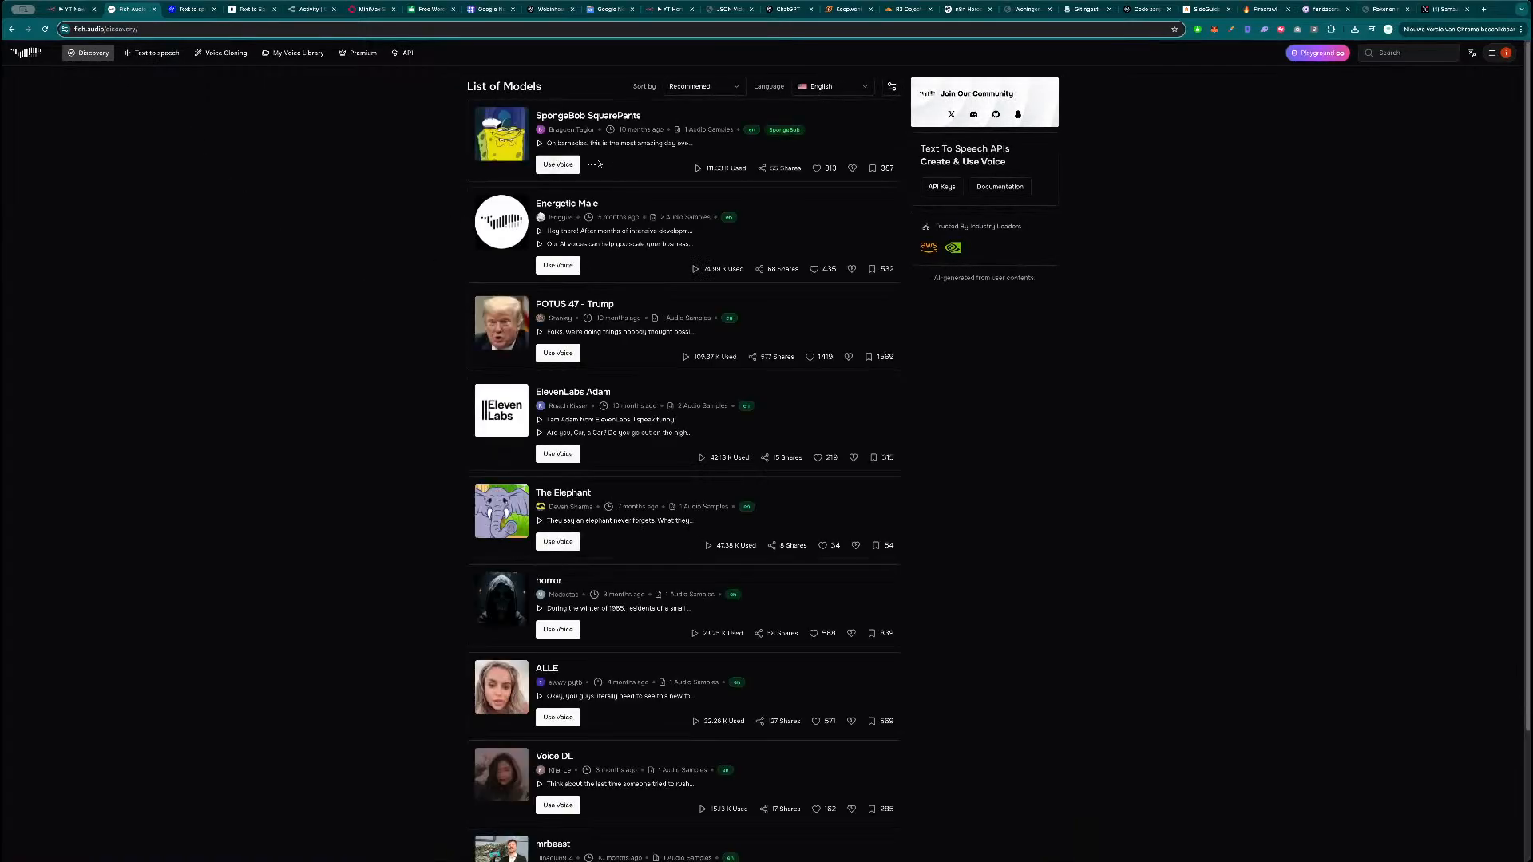
scroll(574, 179, down, 8)
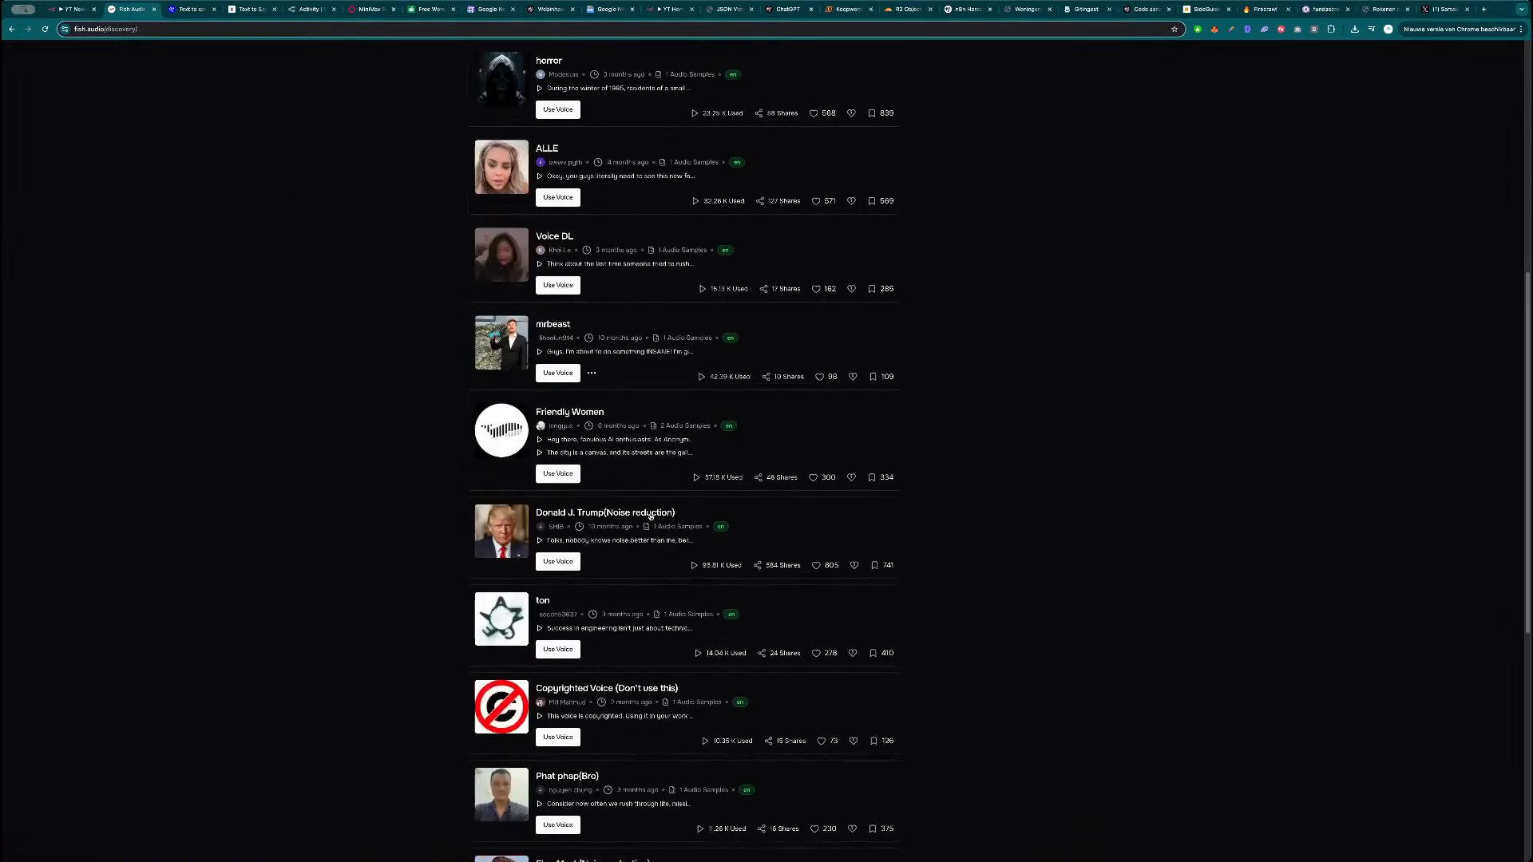
scroll(654, 544, down, 15)
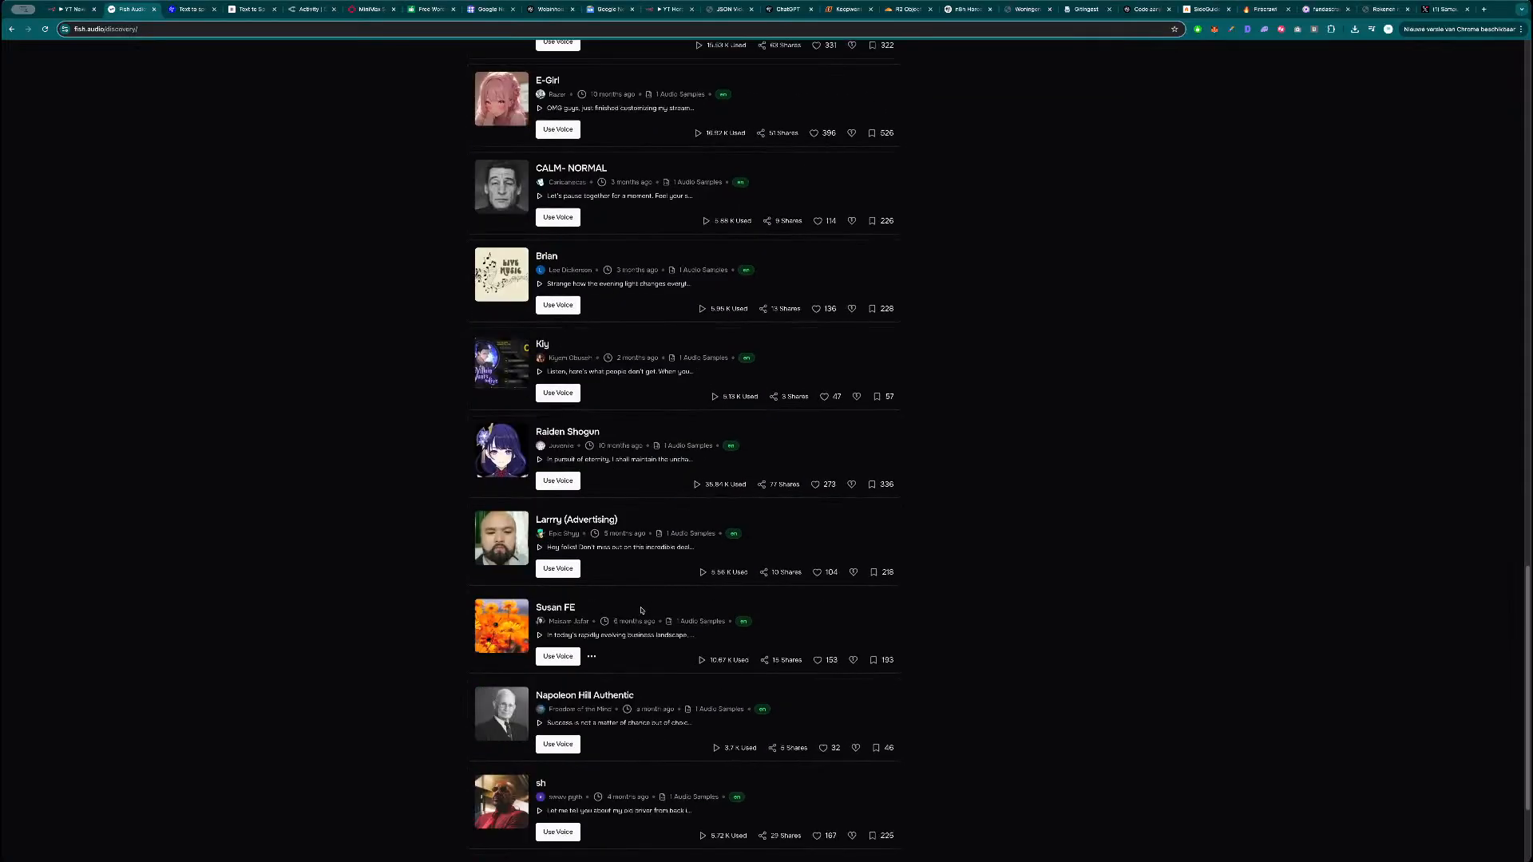
scroll(646, 619, down, 14)
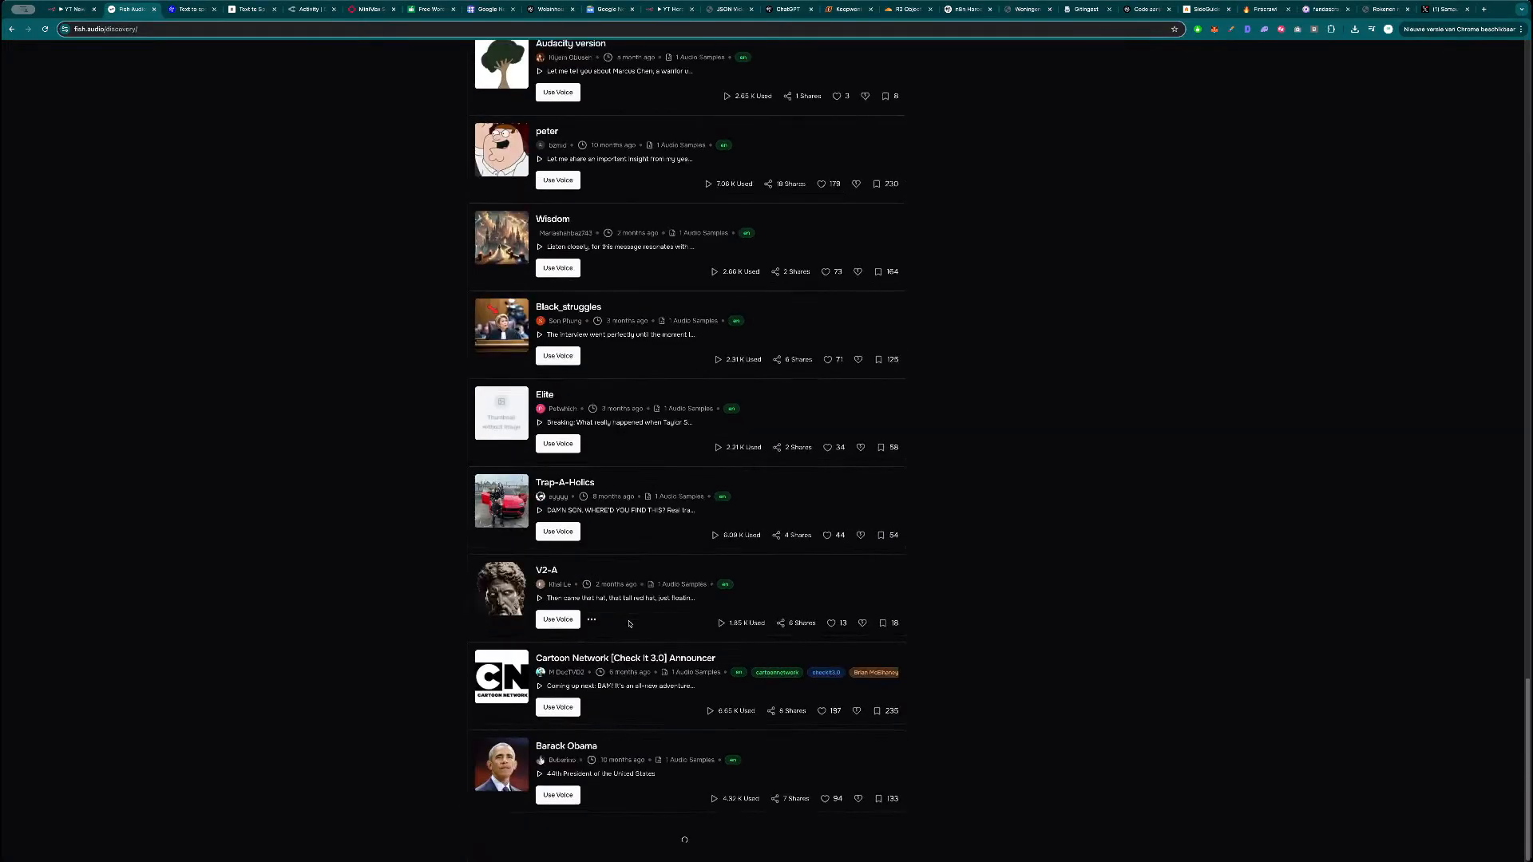
scroll(630, 621, up, 20)
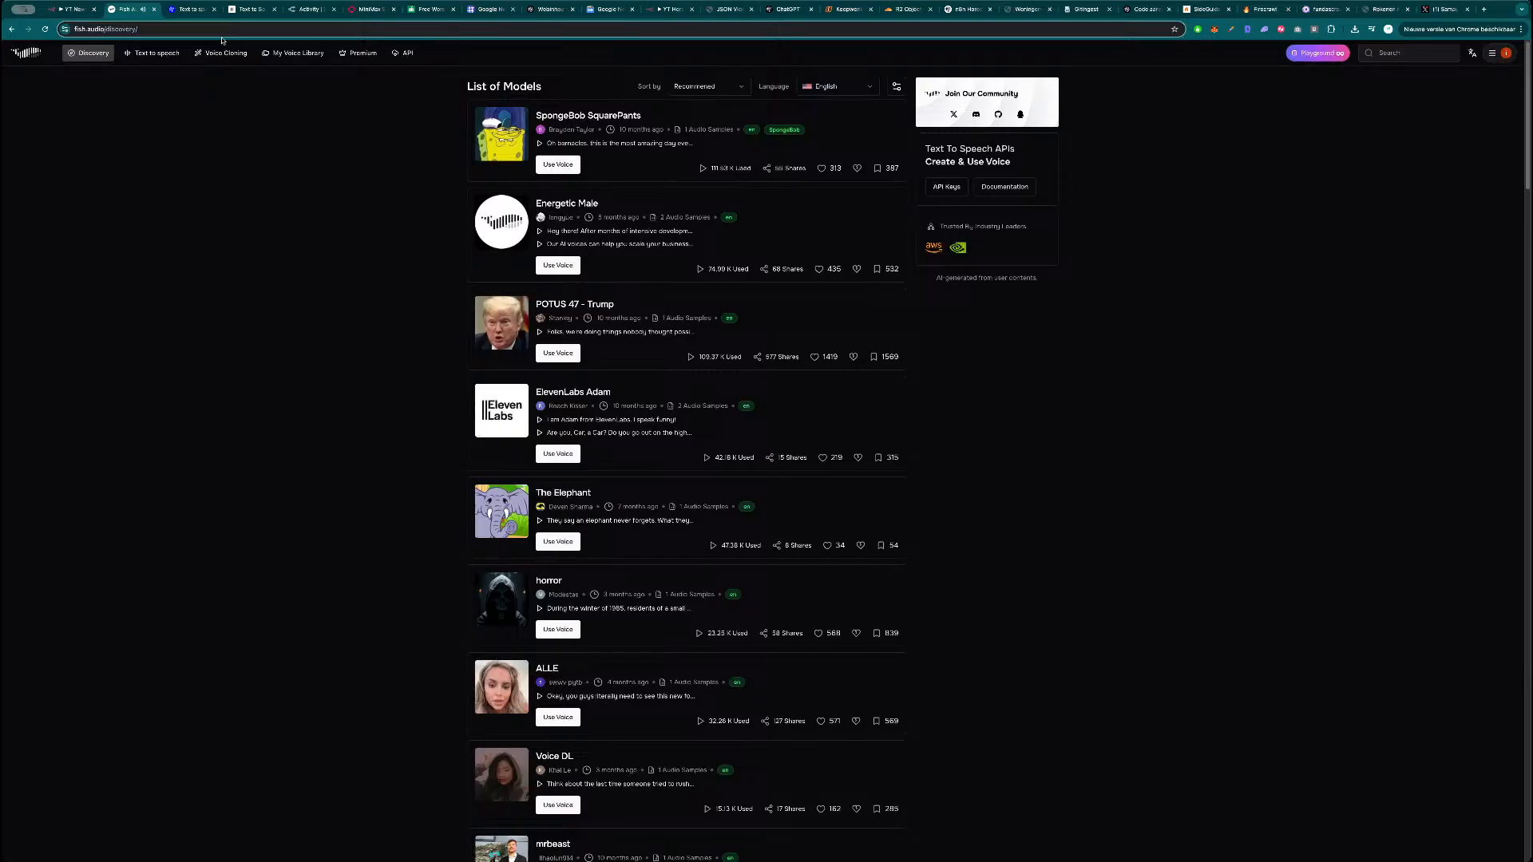
Switch to OpenAI's Text to speech guide and play the example of the alloy voice.
click(197, 7)
click(606, 236)
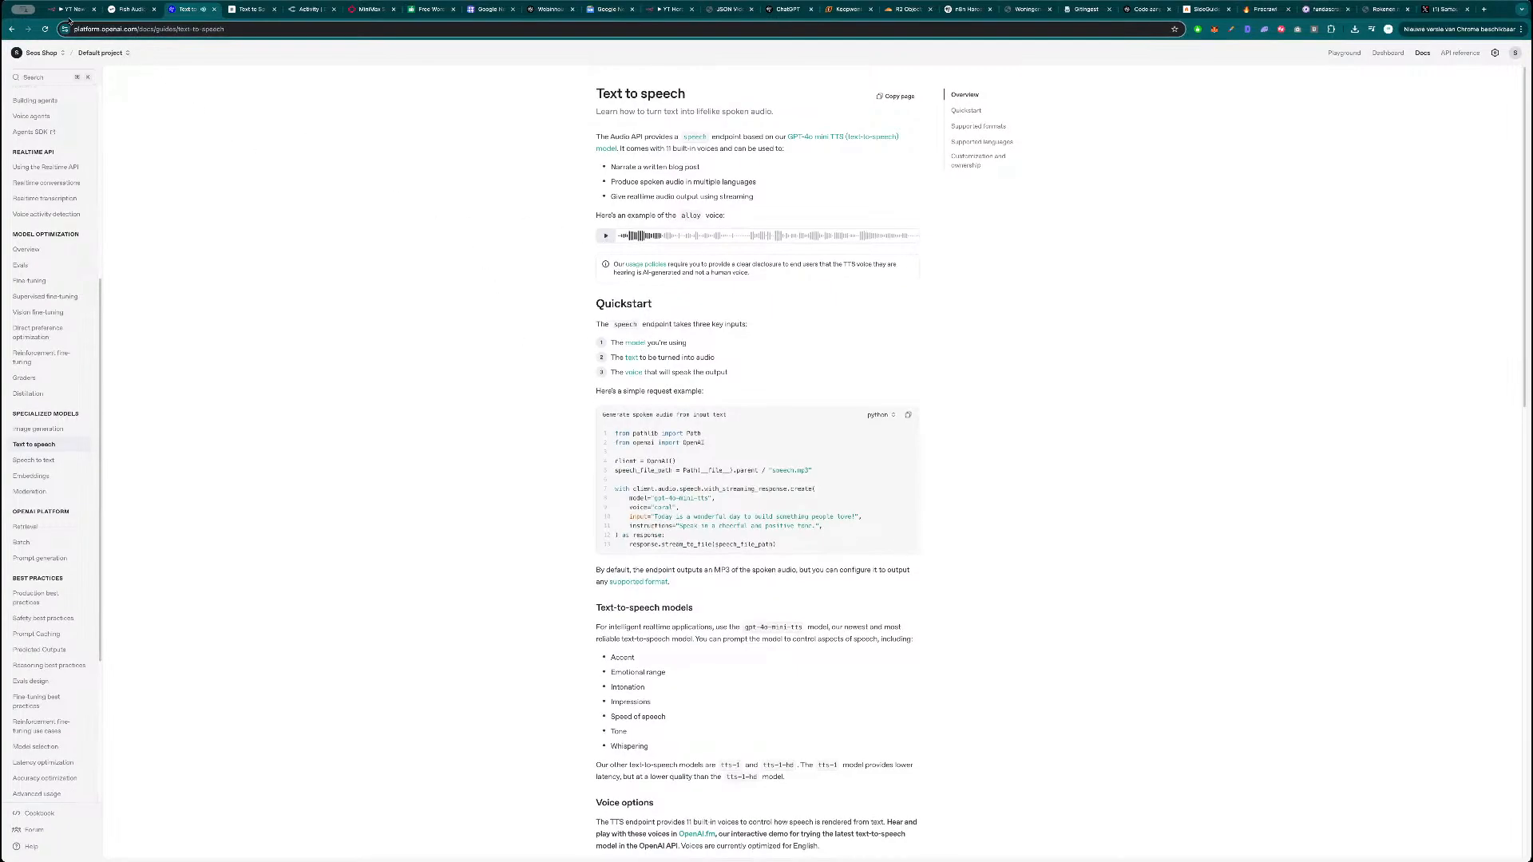
Switch back to the n8n news workflow and save it.
click(70, 9)
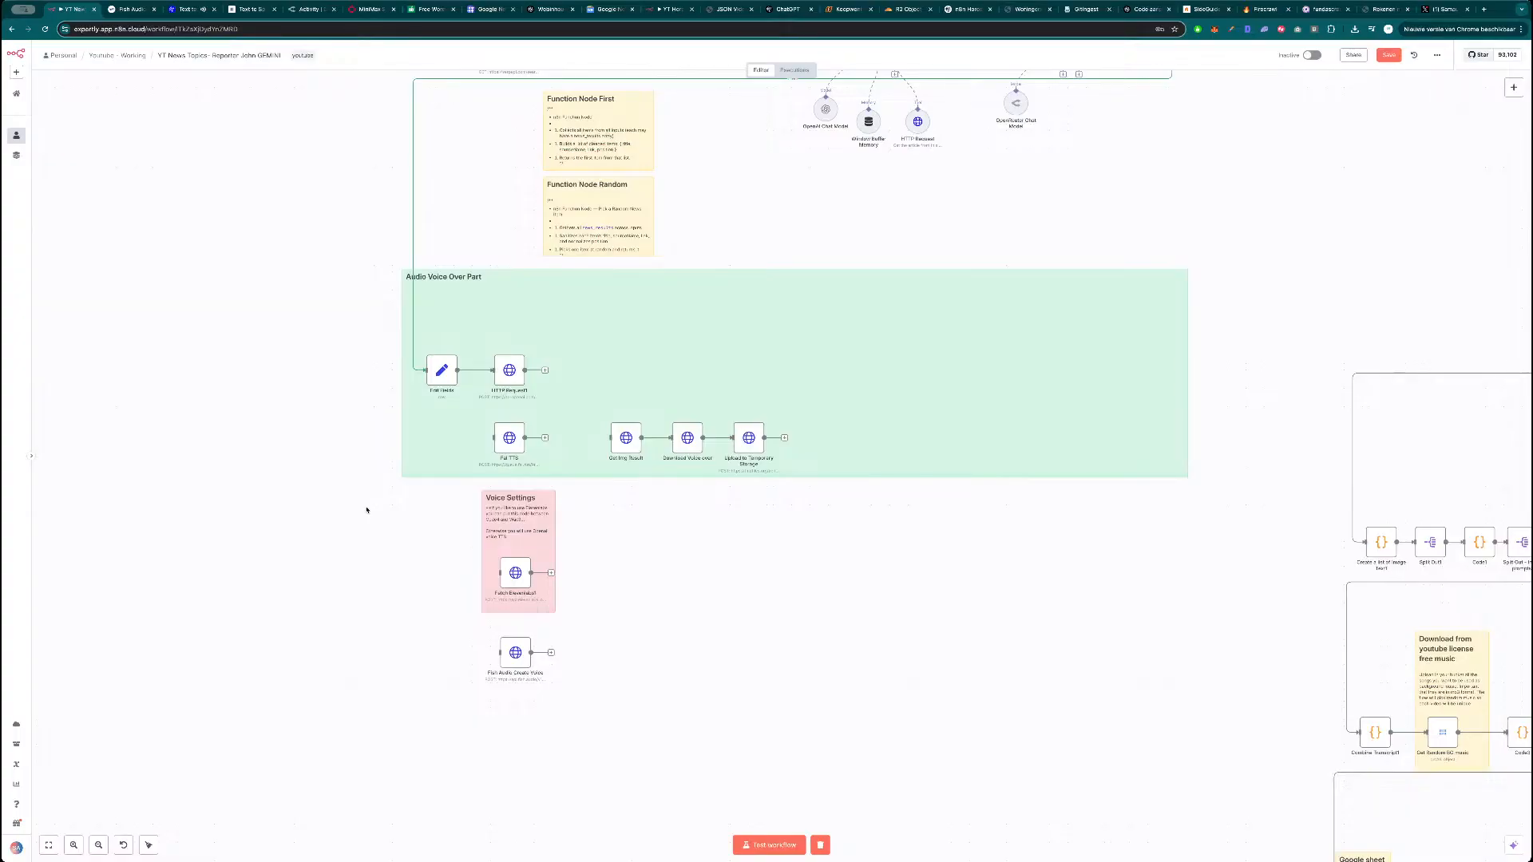
scroll(369, 541, down, 4)
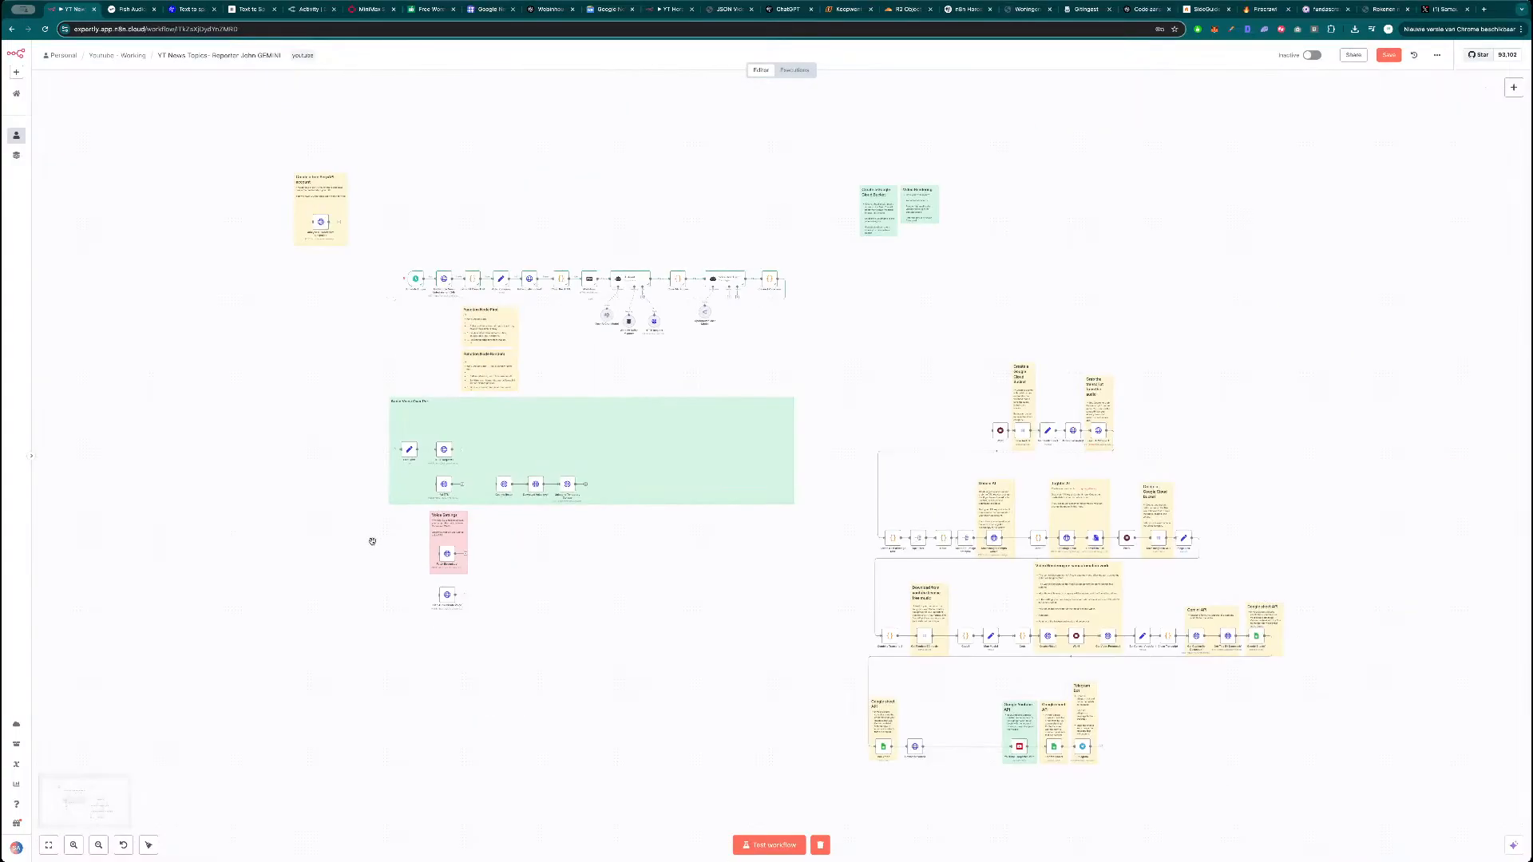
scroll(369, 539, up, 3)
drag(368, 539, 396, 586)
click(1390, 54)
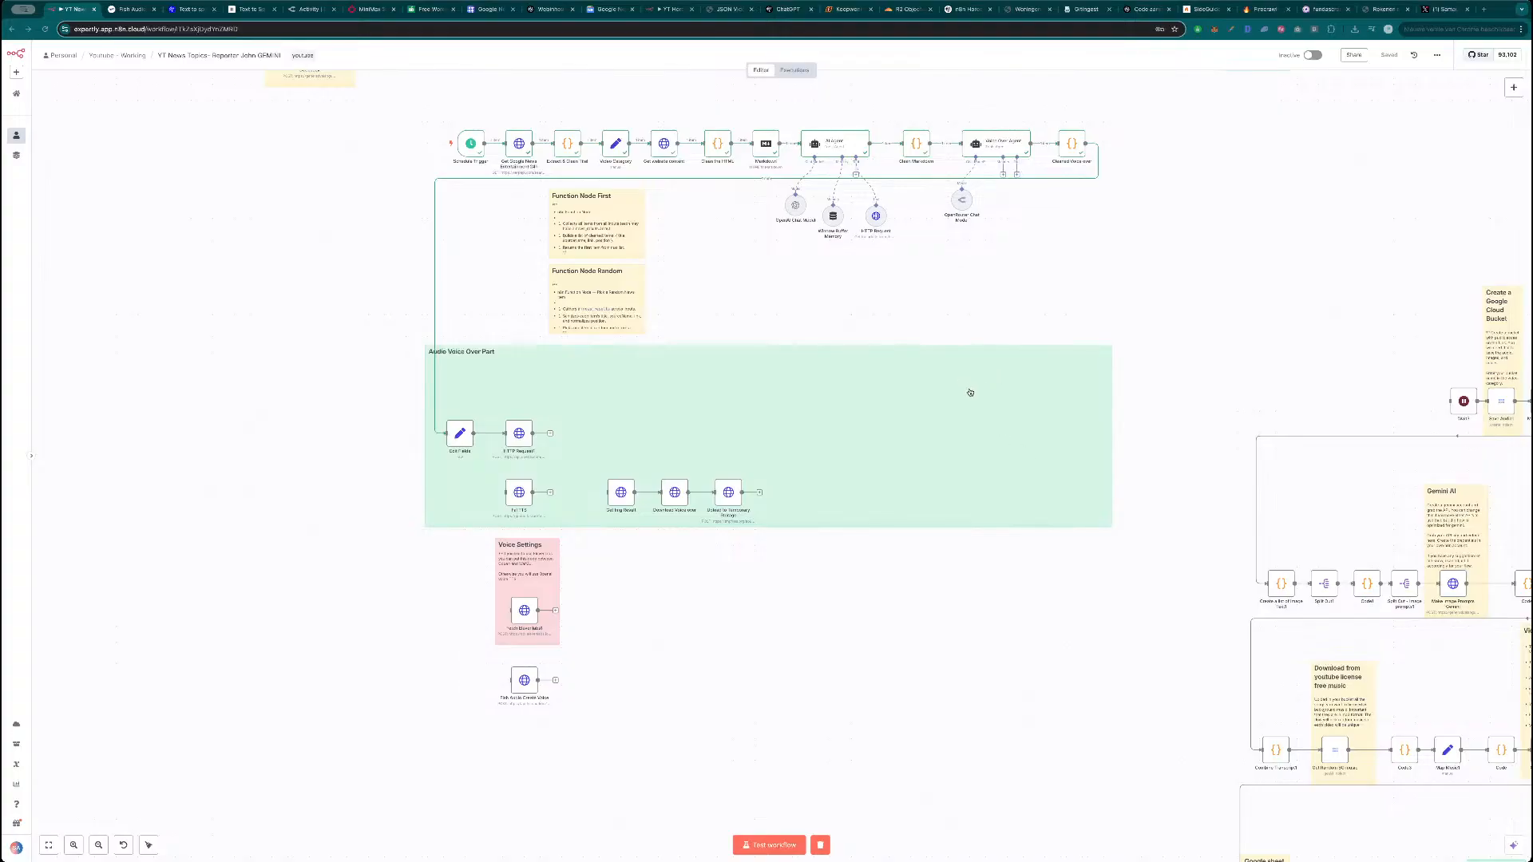
Paste a Wait node and insert it between the Fal TTS node and the node that gets its result.
key(ctrl+v)
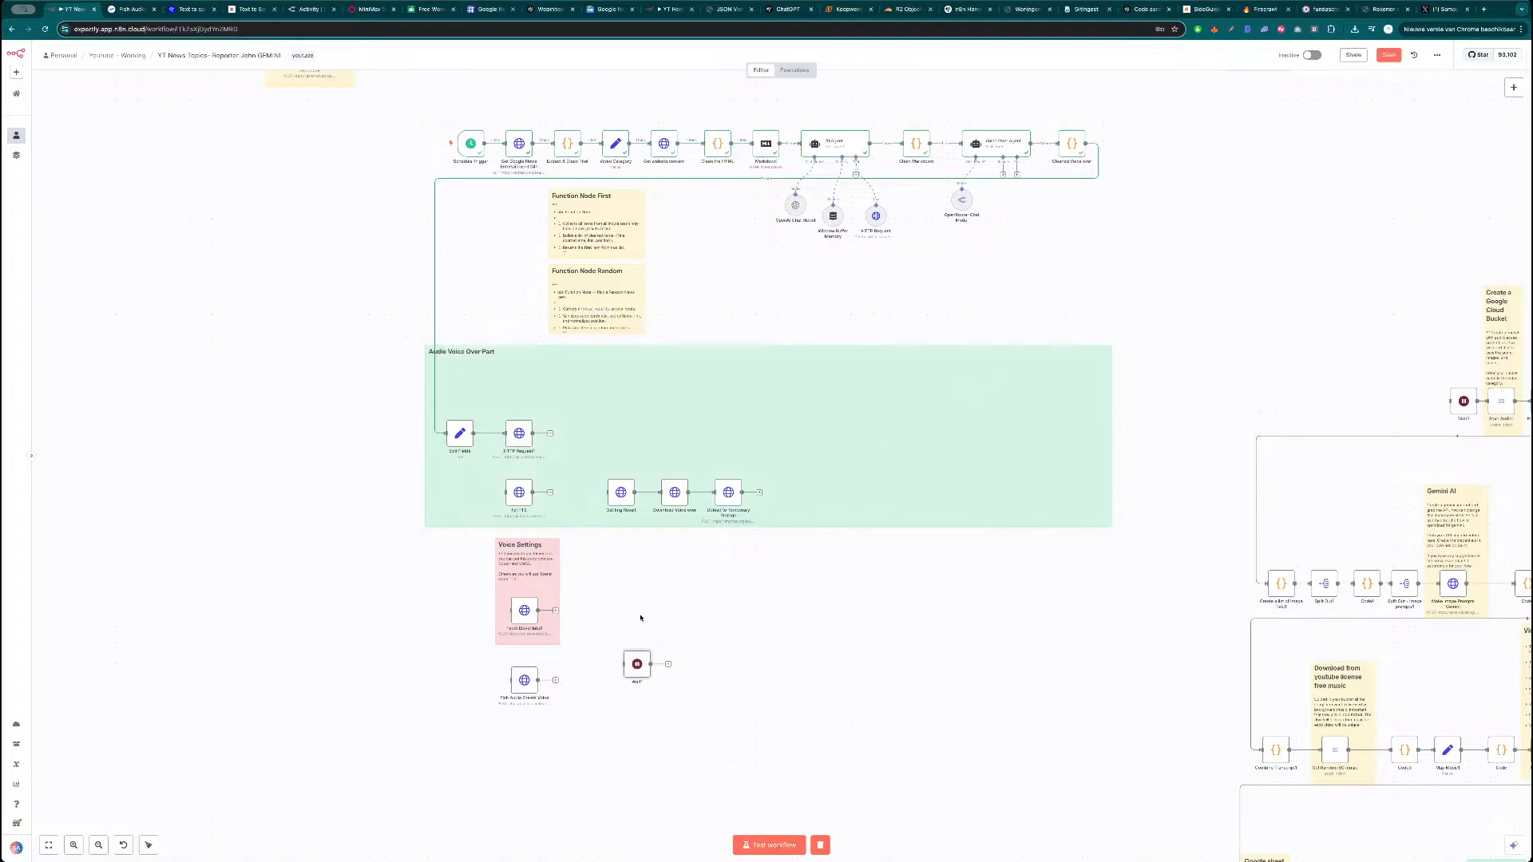
drag(645, 664, 572, 492)
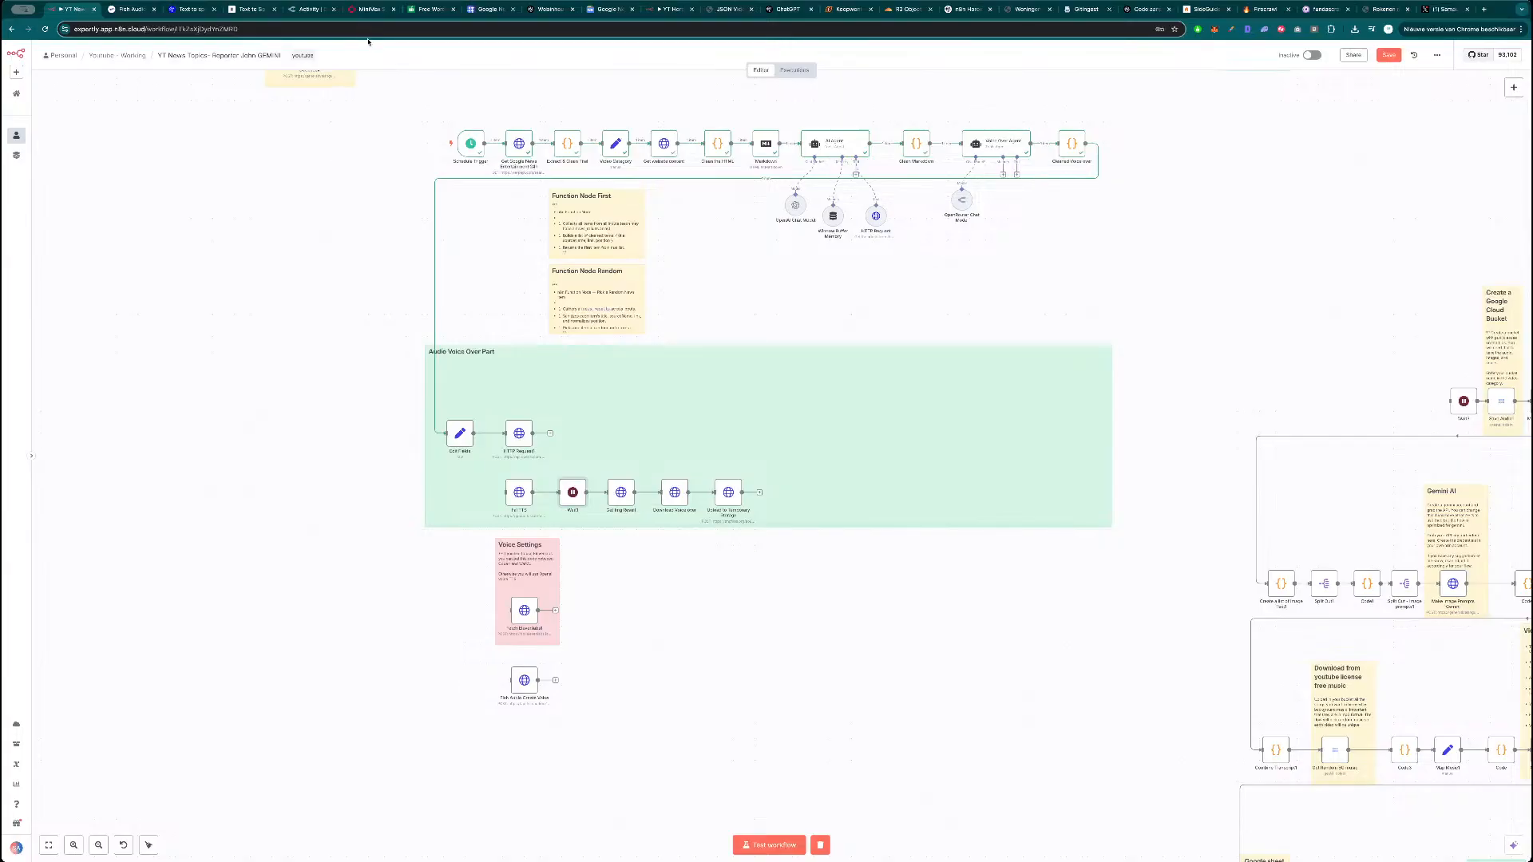
Switch to fal, filter its model gallery to Text to Audio in a new tab, and view the elevenlabs/tts/multilingual-v2 model.
click(372, 10)
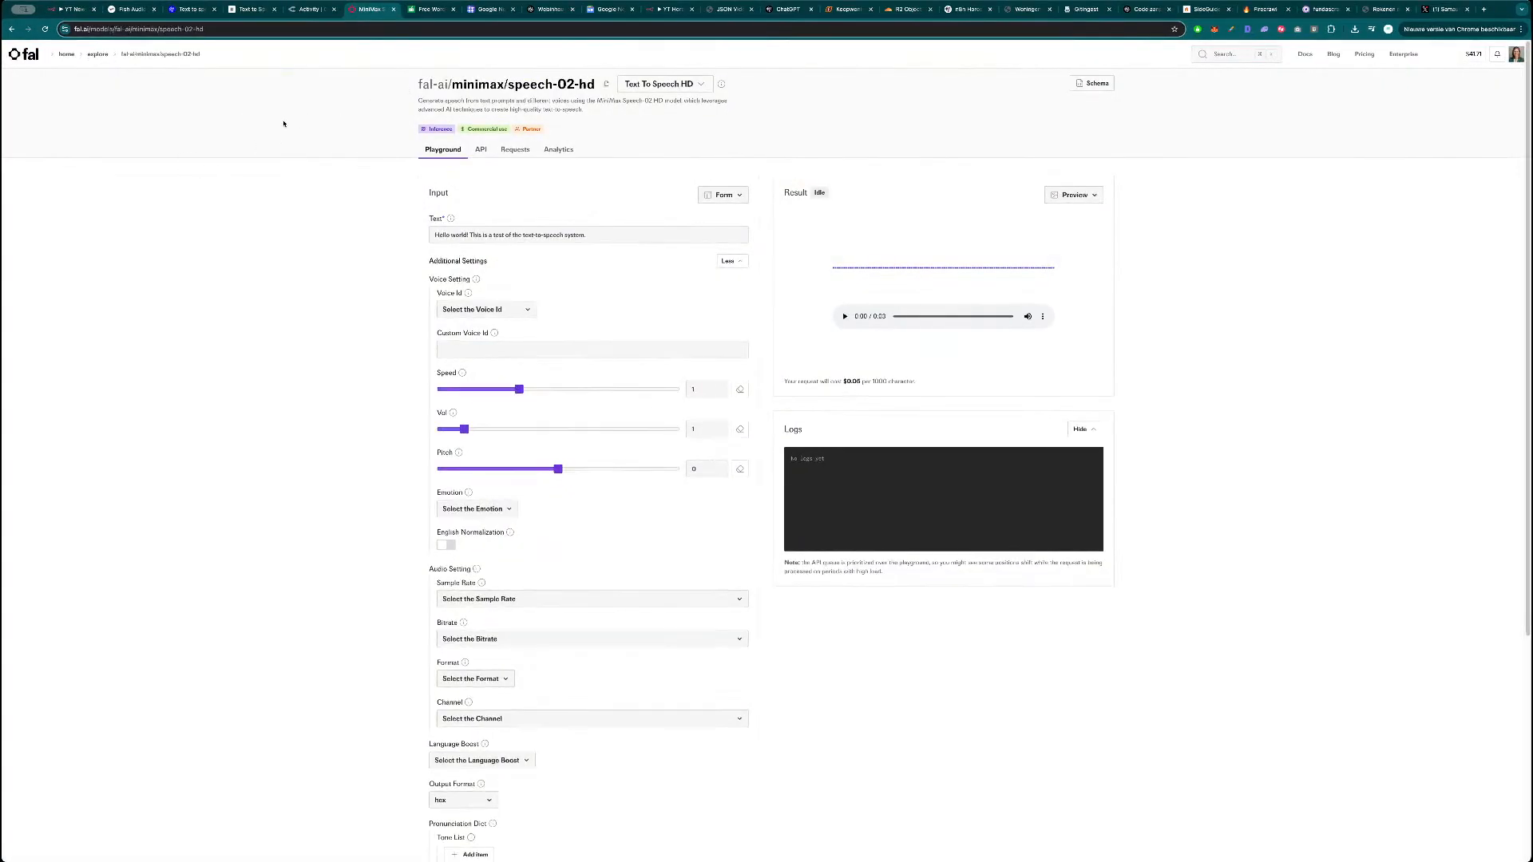
middle_click(98, 54)
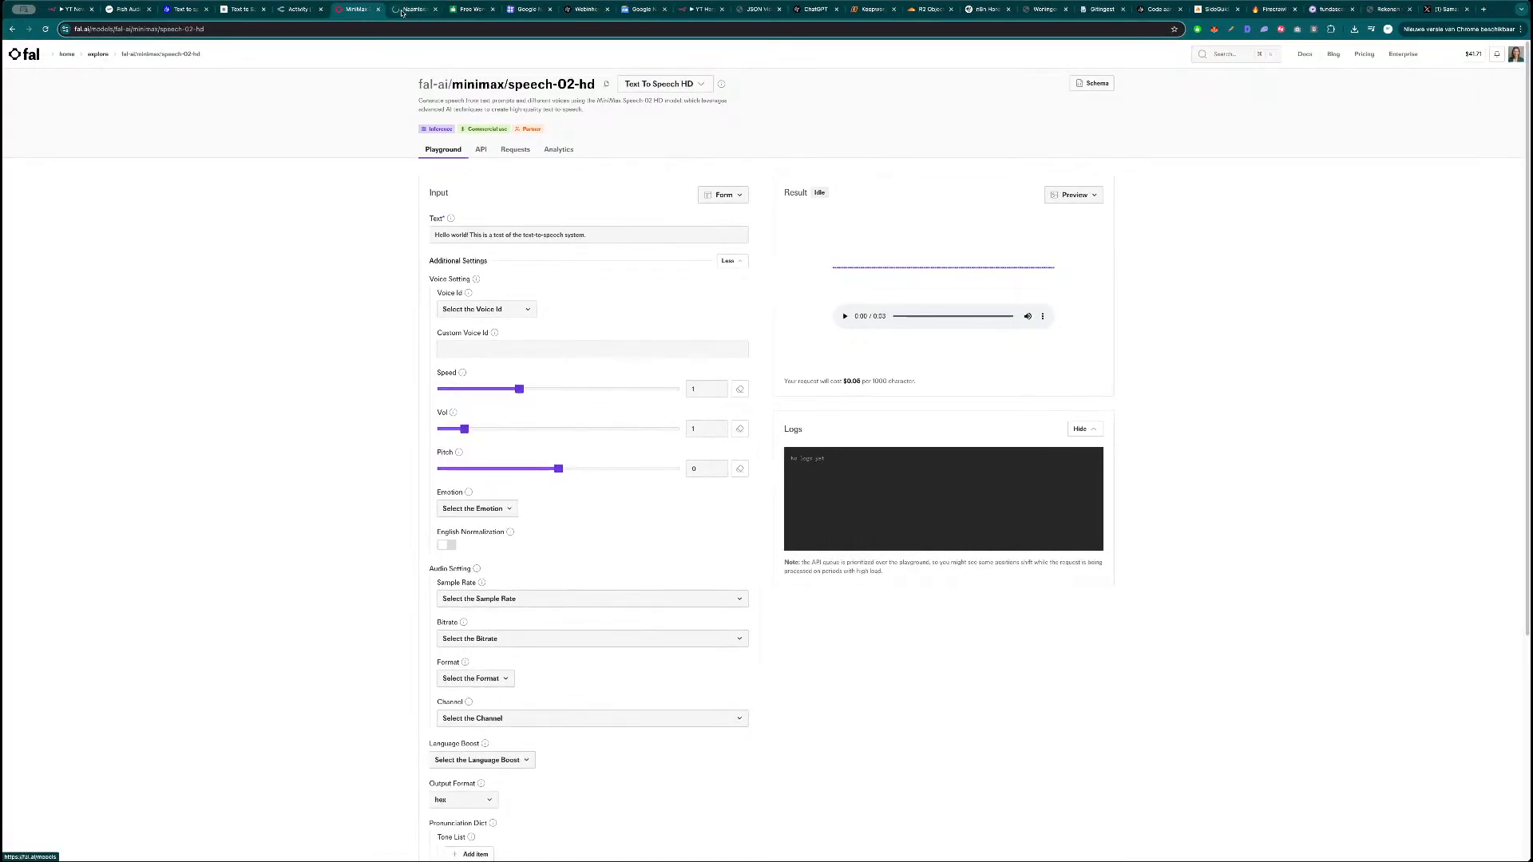
click(403, 14)
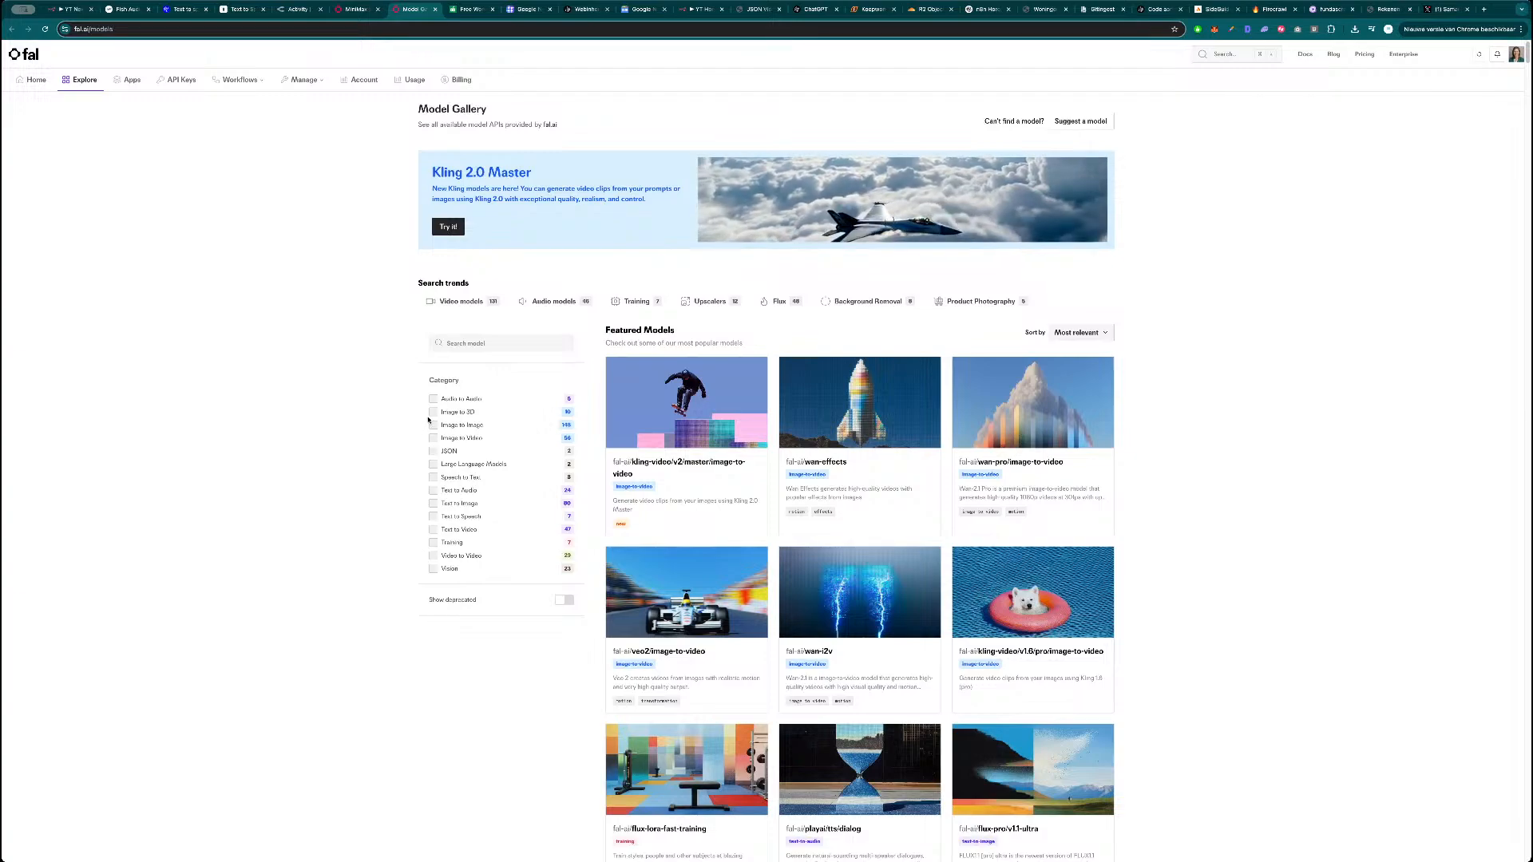
click(433, 490)
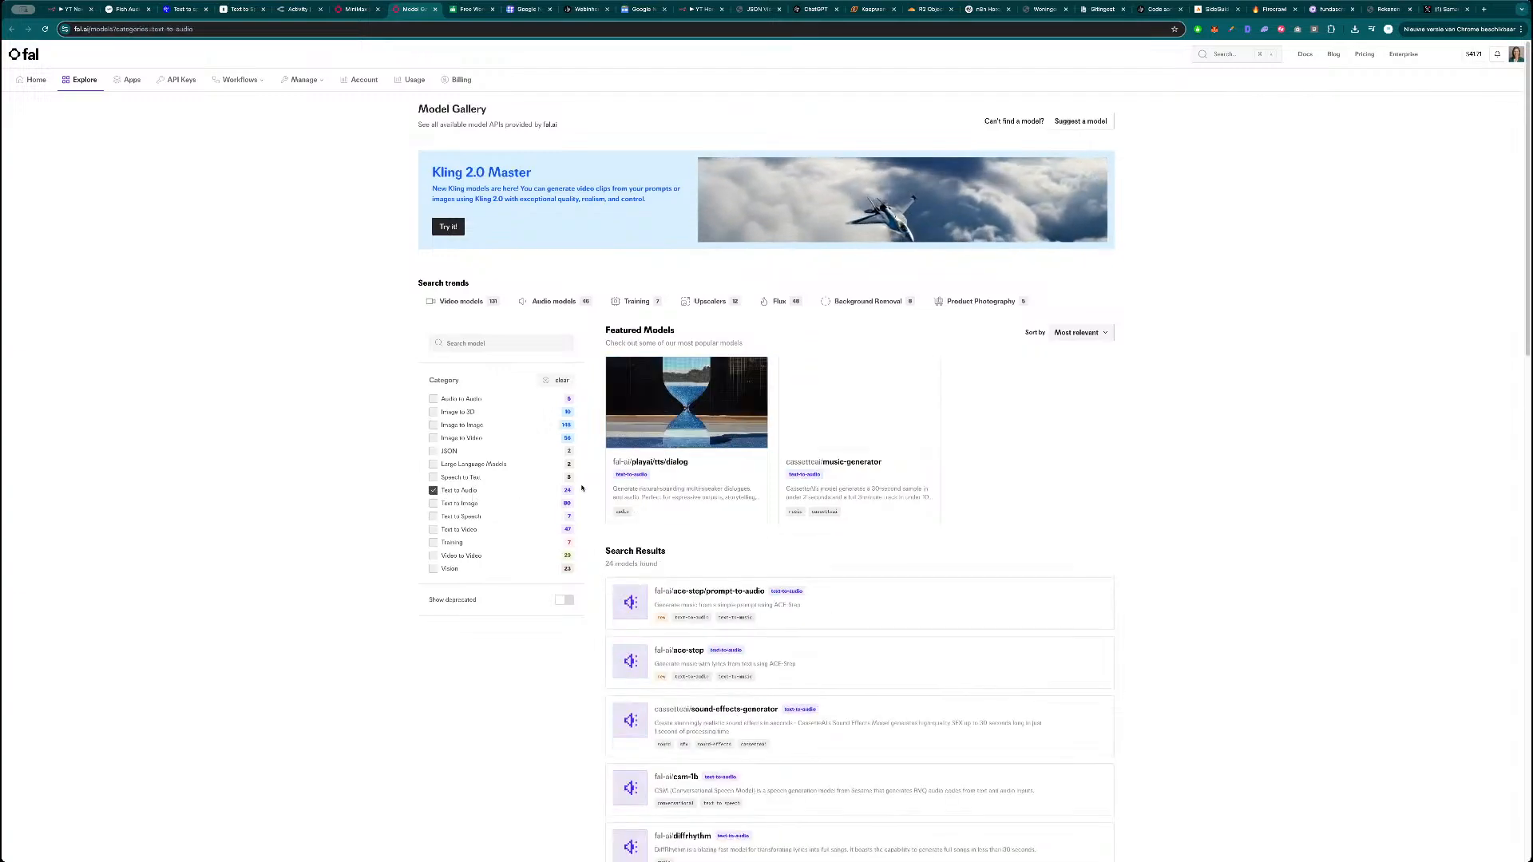
scroll(831, 543, down, 1)
scroll(864, 535, down, 3)
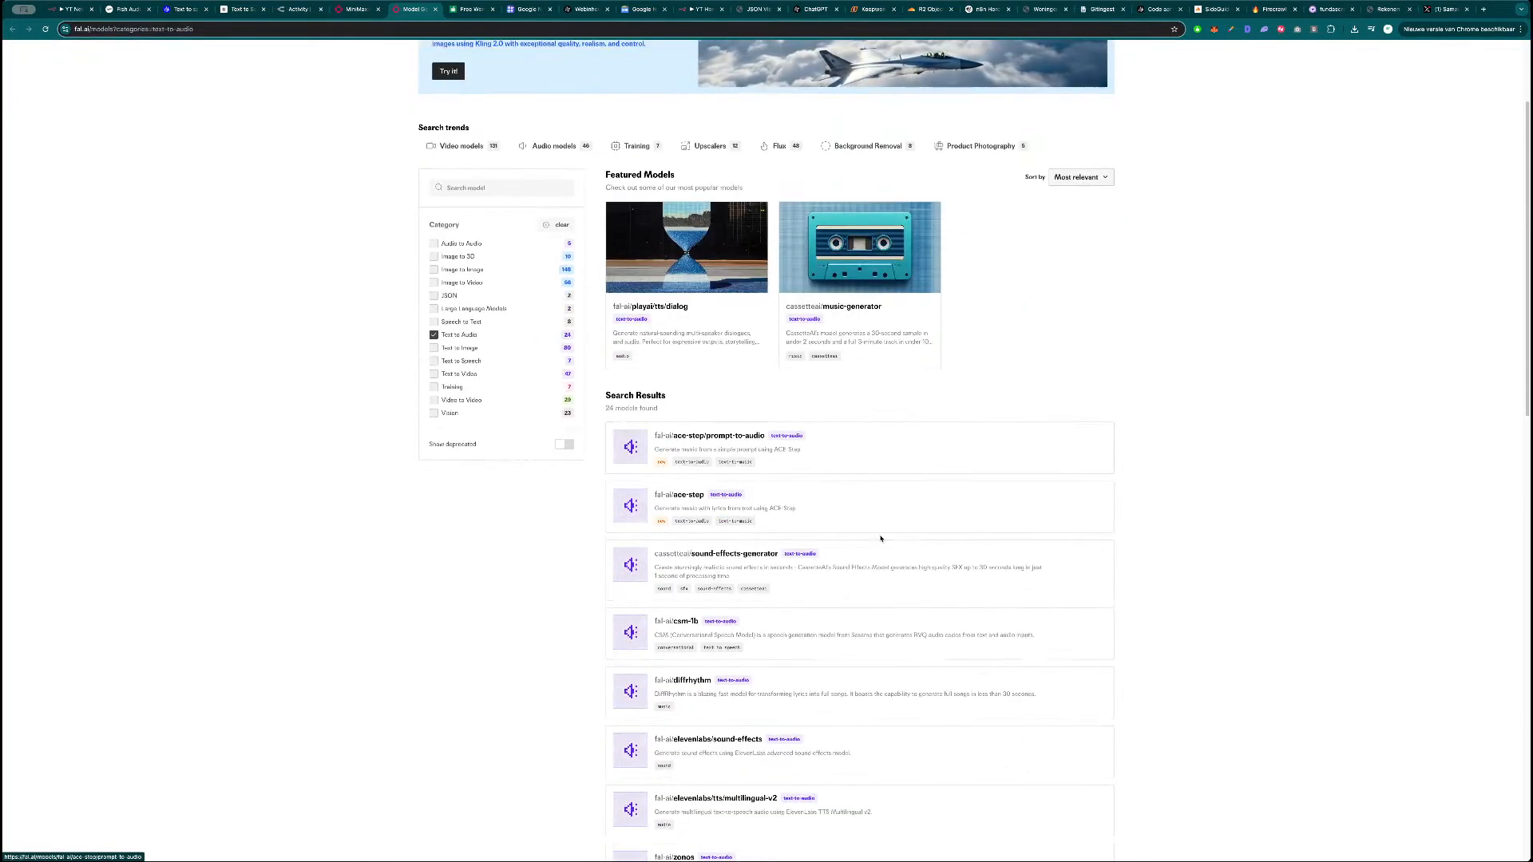
scroll(863, 539, down, 3)
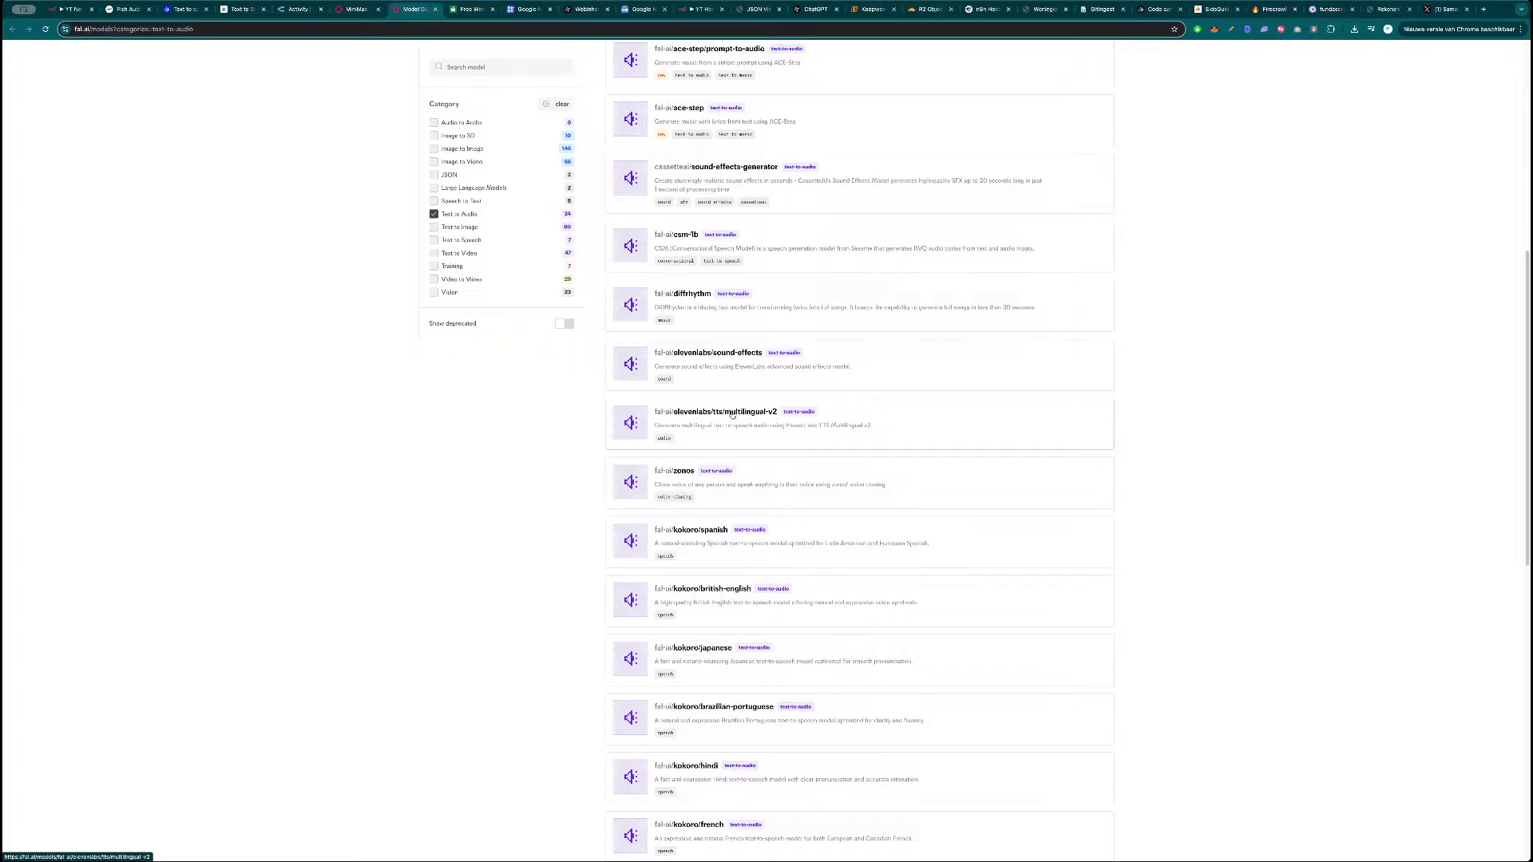
click(733, 413)
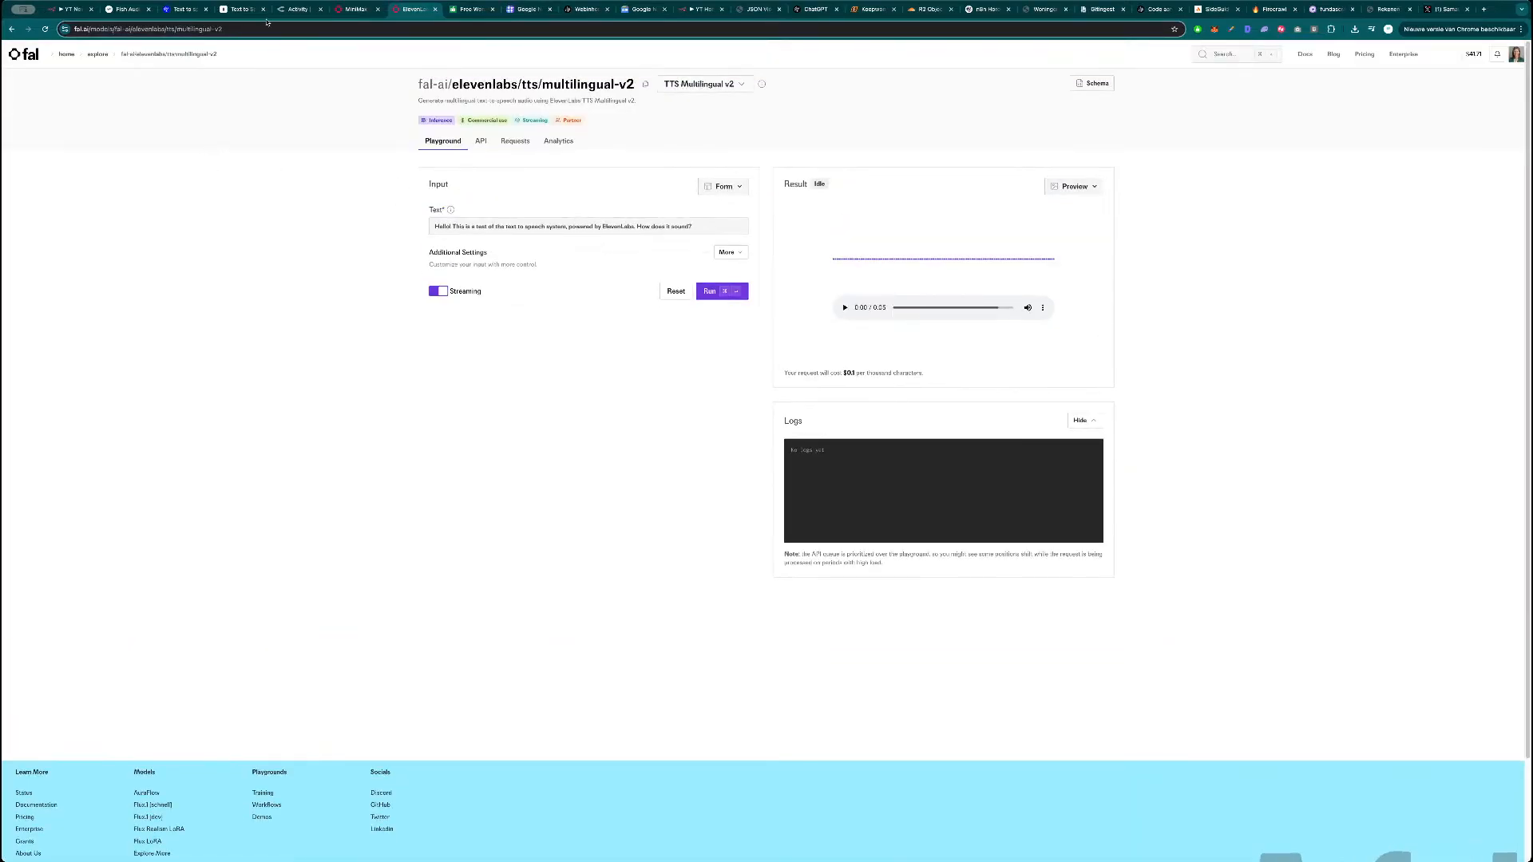
Return to the n8n workflow and examine the input text and voice fields in the Edit Fields node's JSON.
click(70, 8)
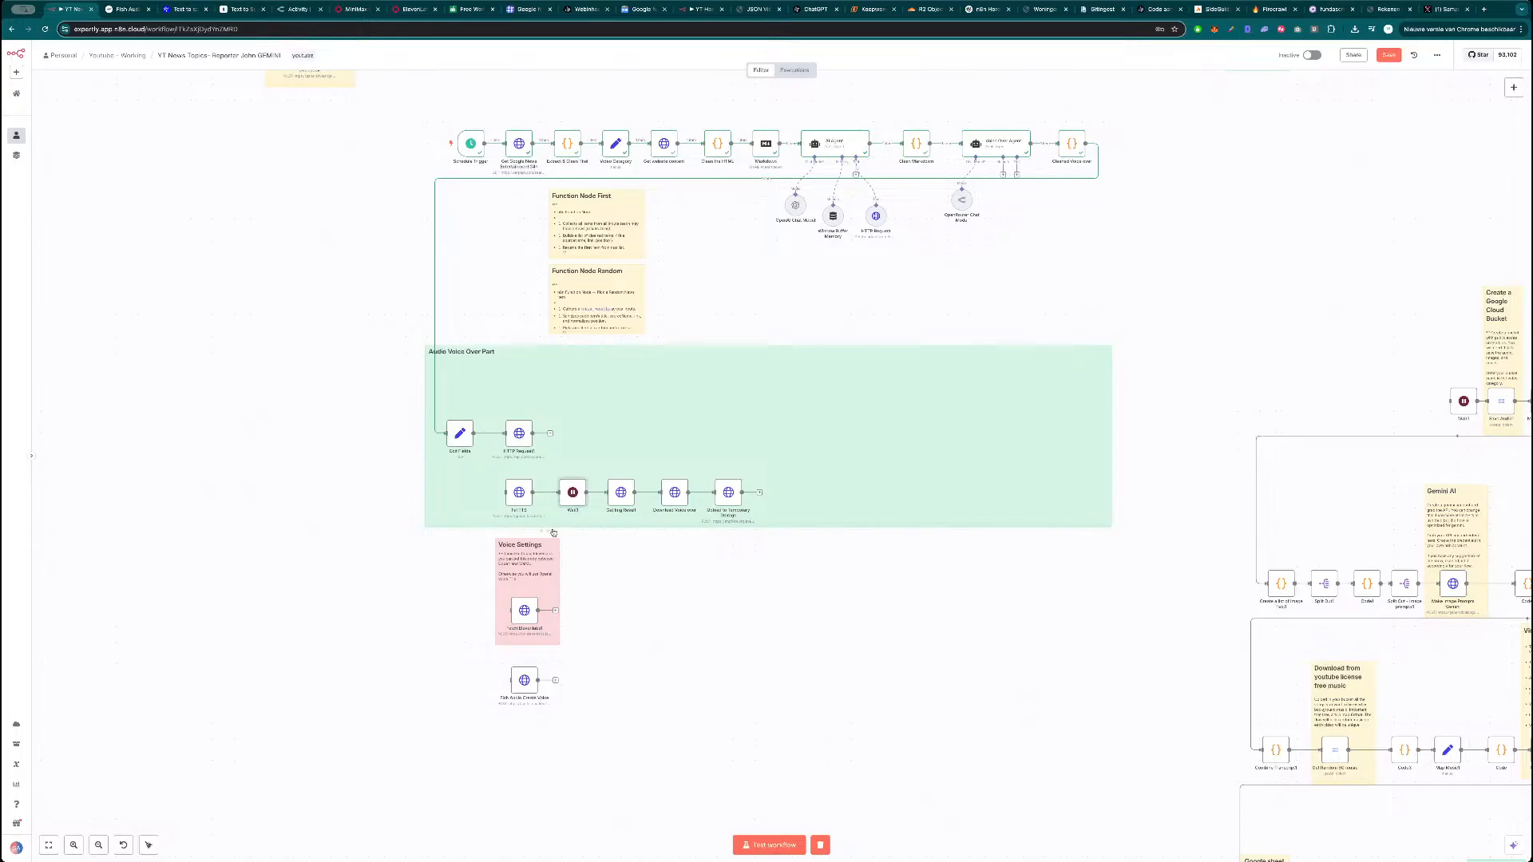
double_click(460, 436)
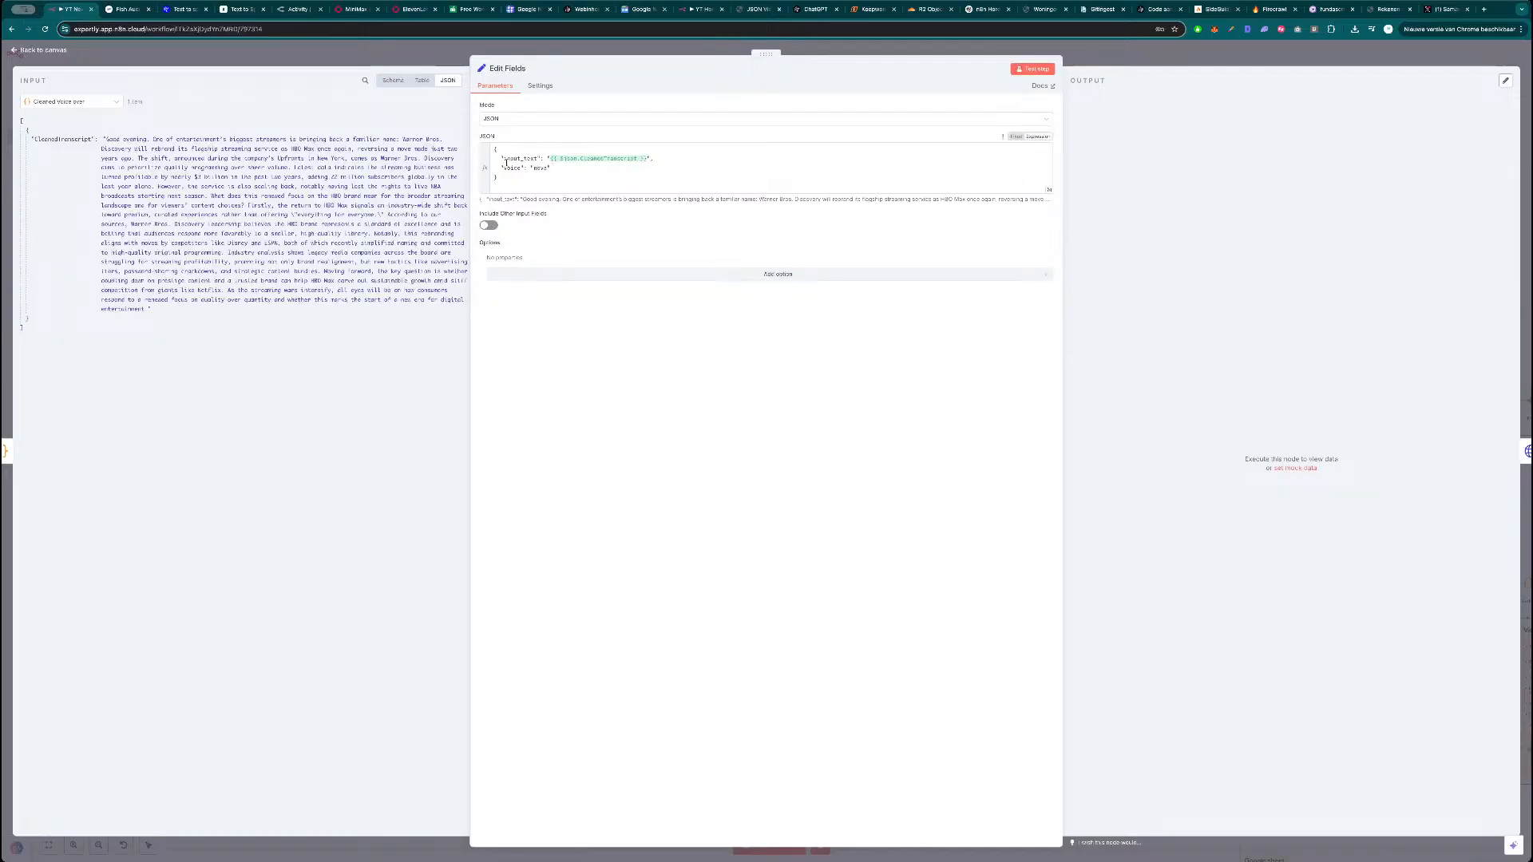
key(Escape)
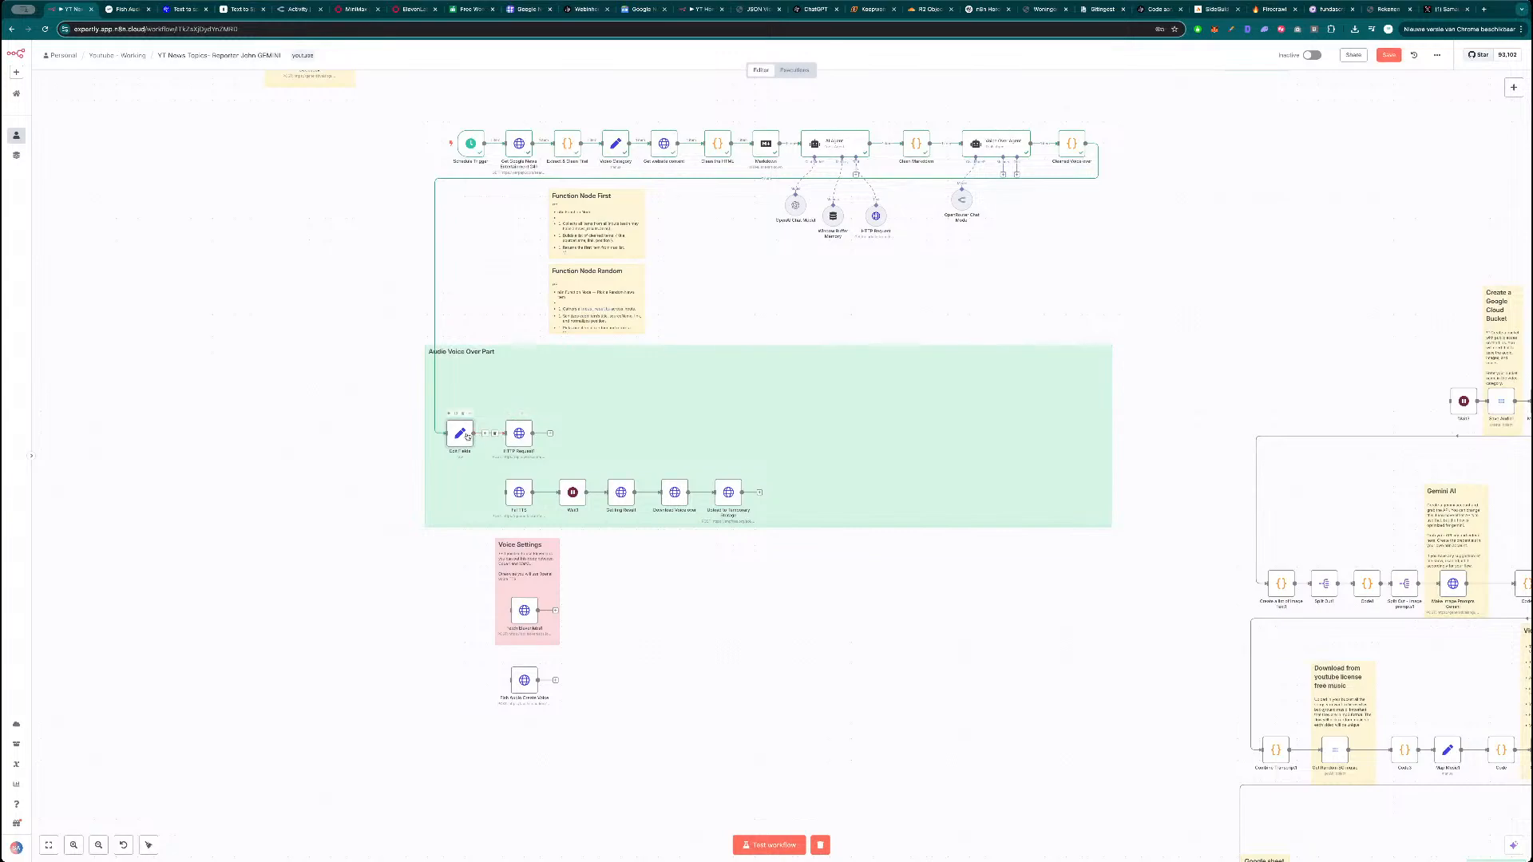
click(1515, 87)
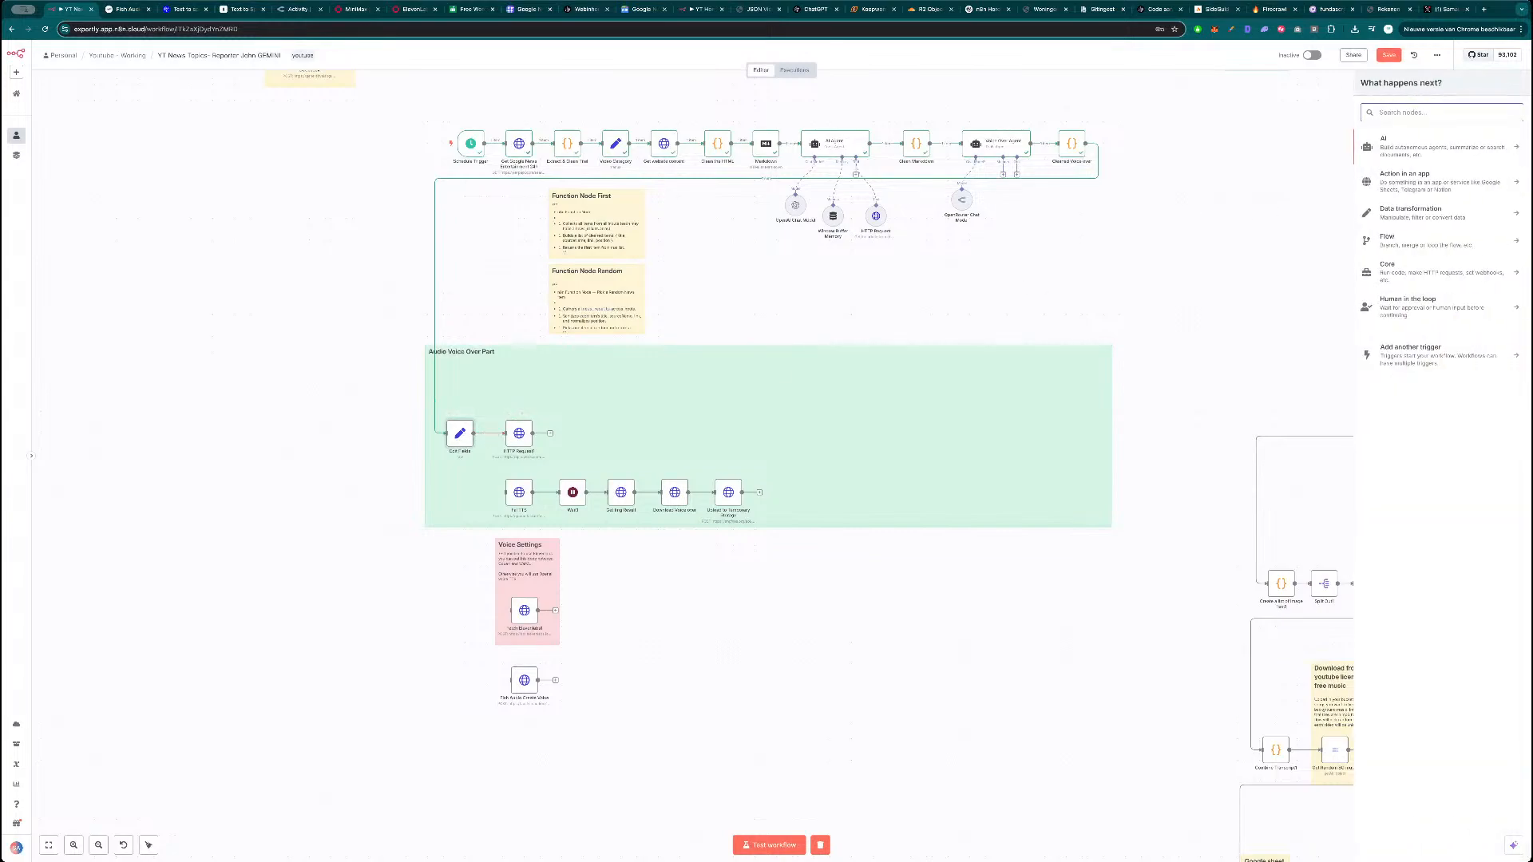
text(set)
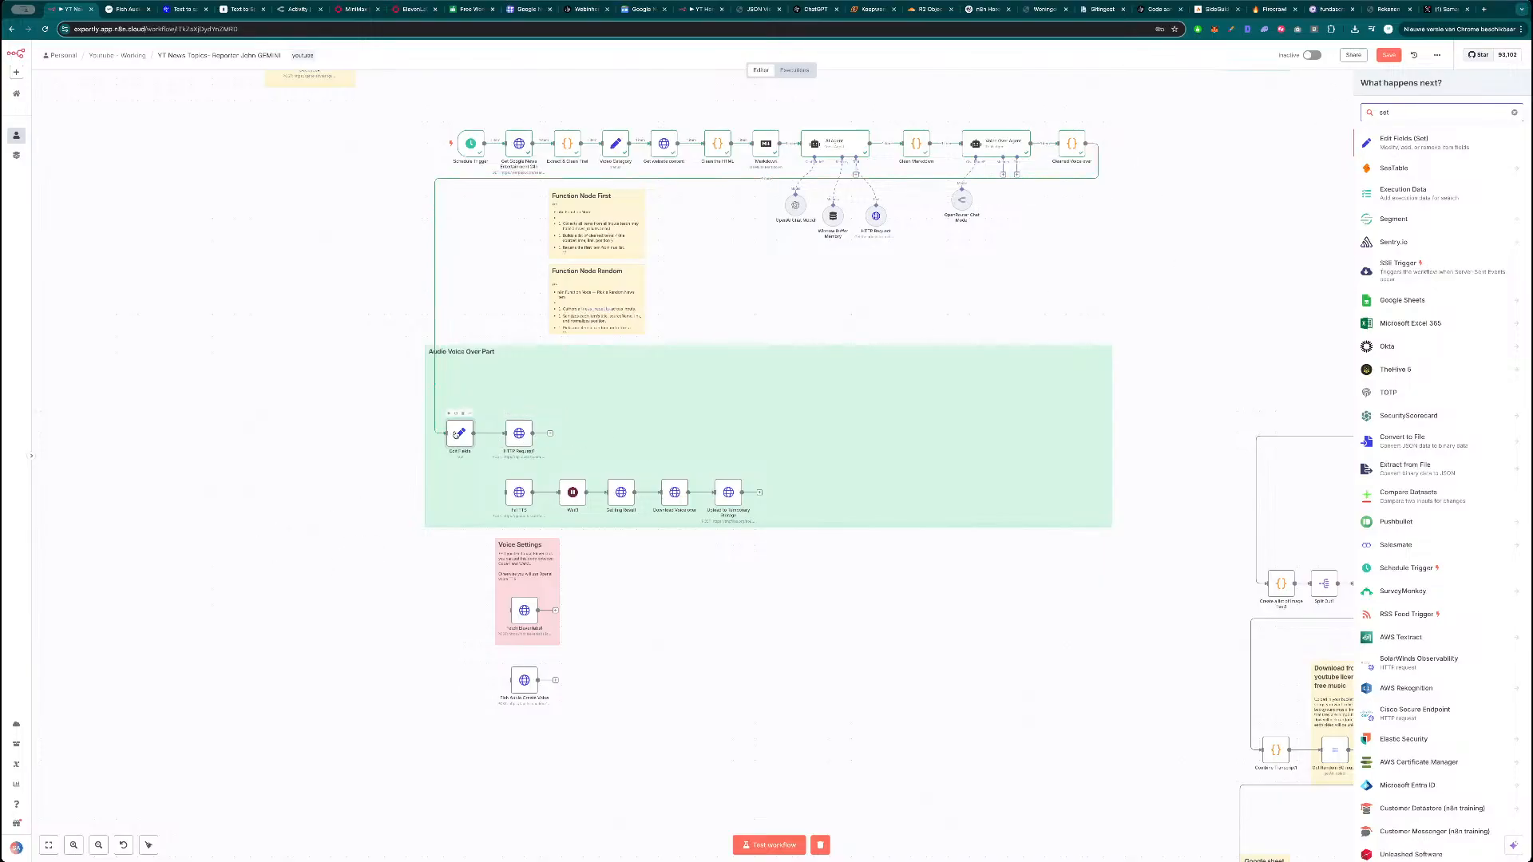
double_click(468, 445)
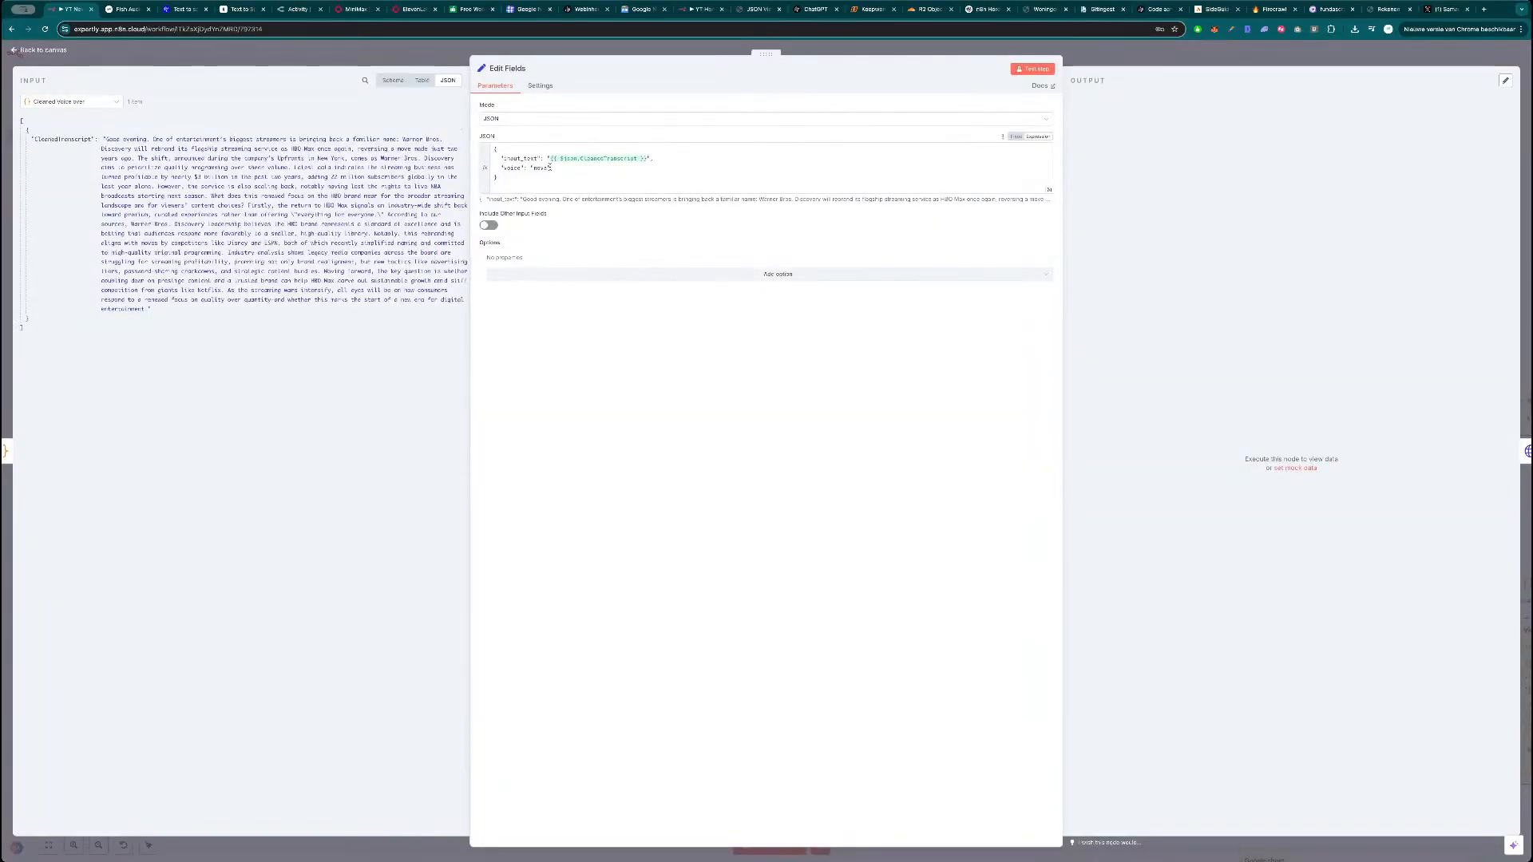
click(534, 177)
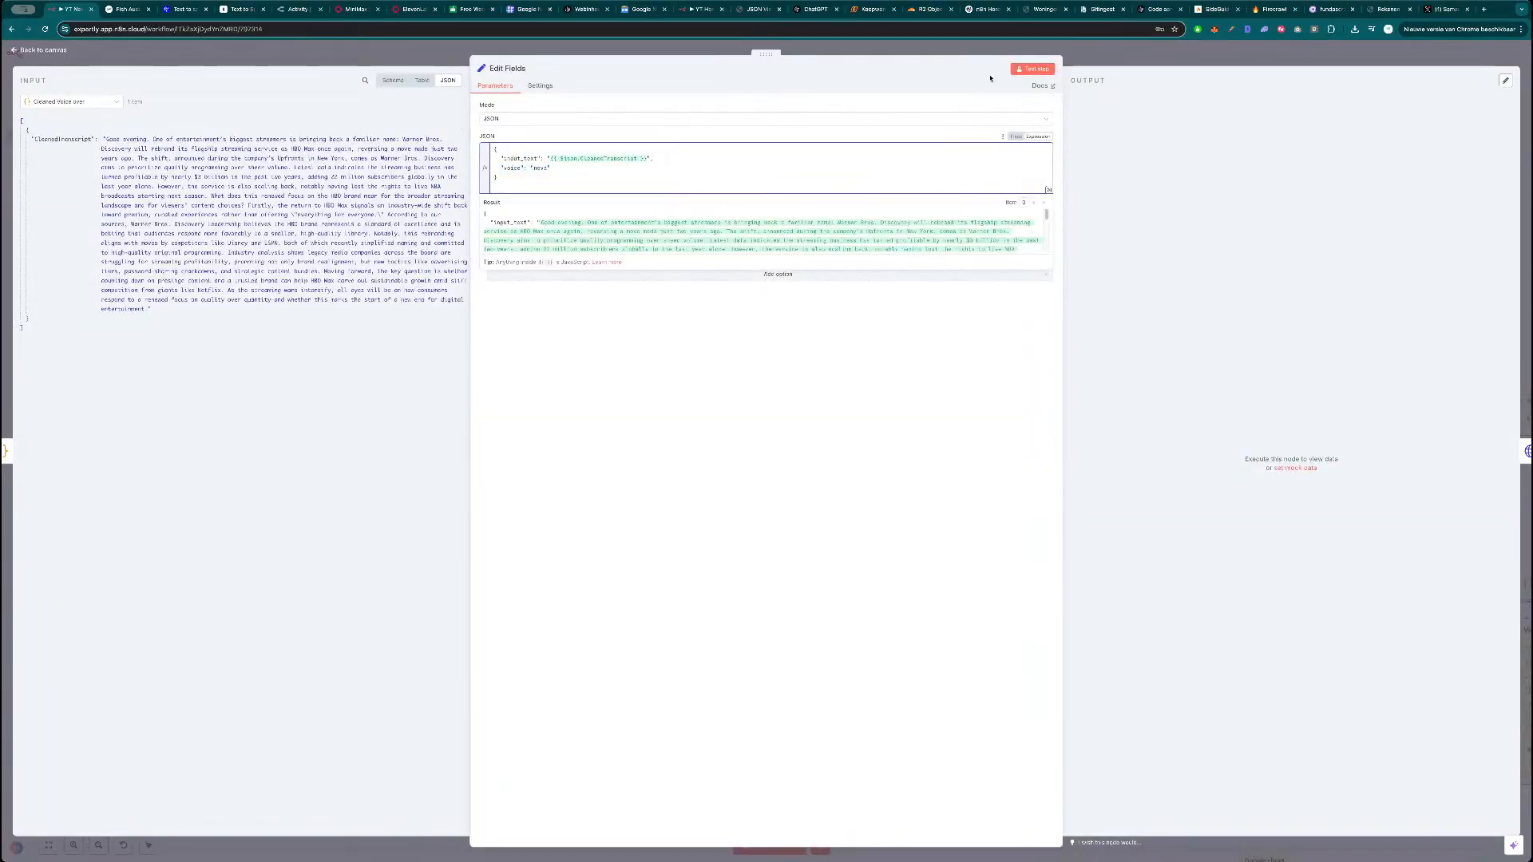
click(1108, 60)
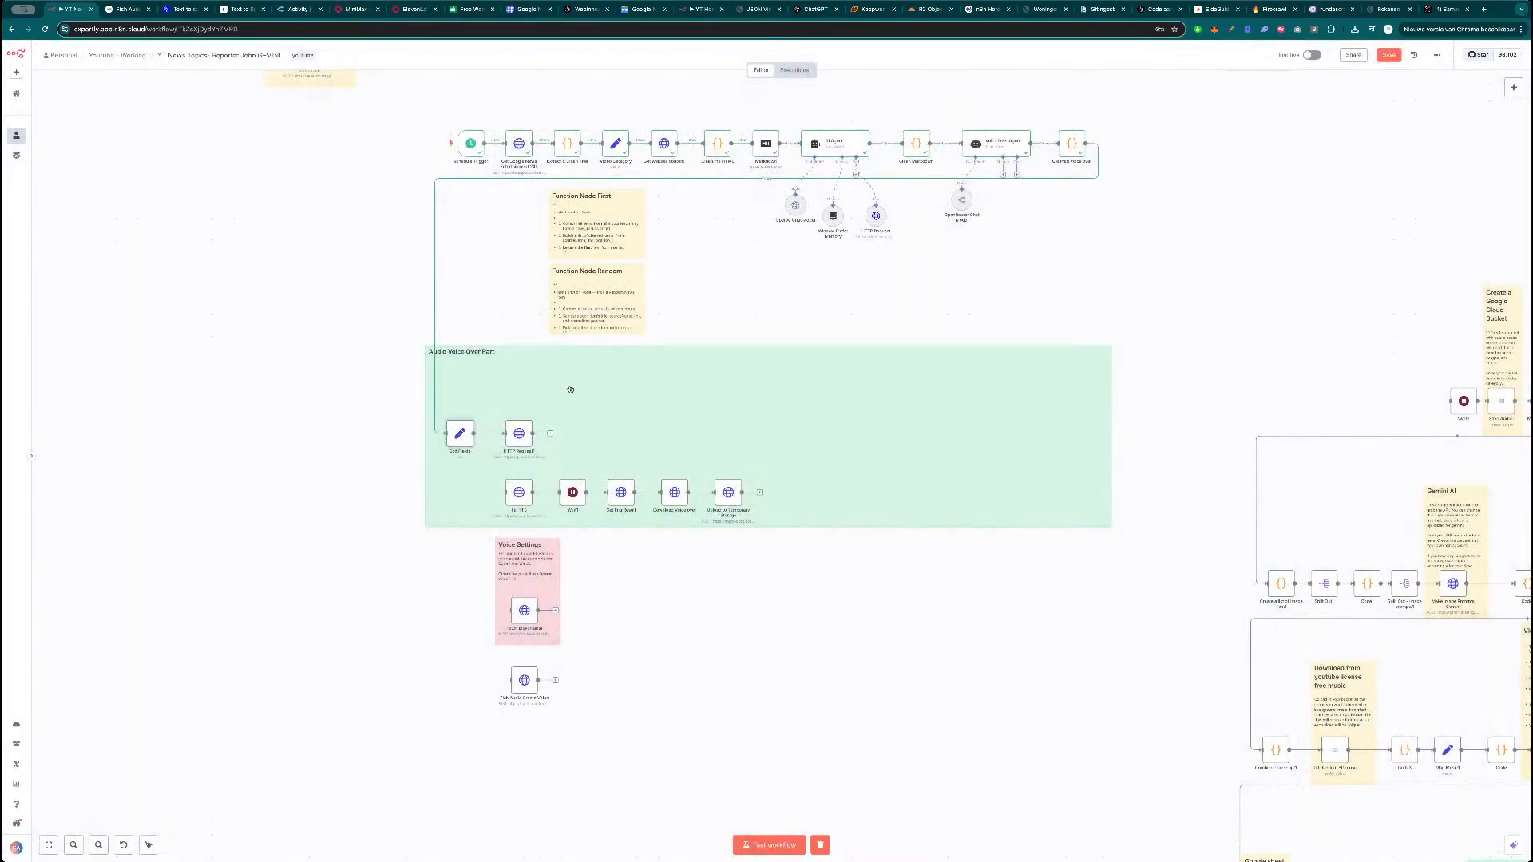
Examine the header and the model, input and voice body parameters of the HTTP Request1 node.
double_click(519, 435)
scroll(595, 530, down, 2)
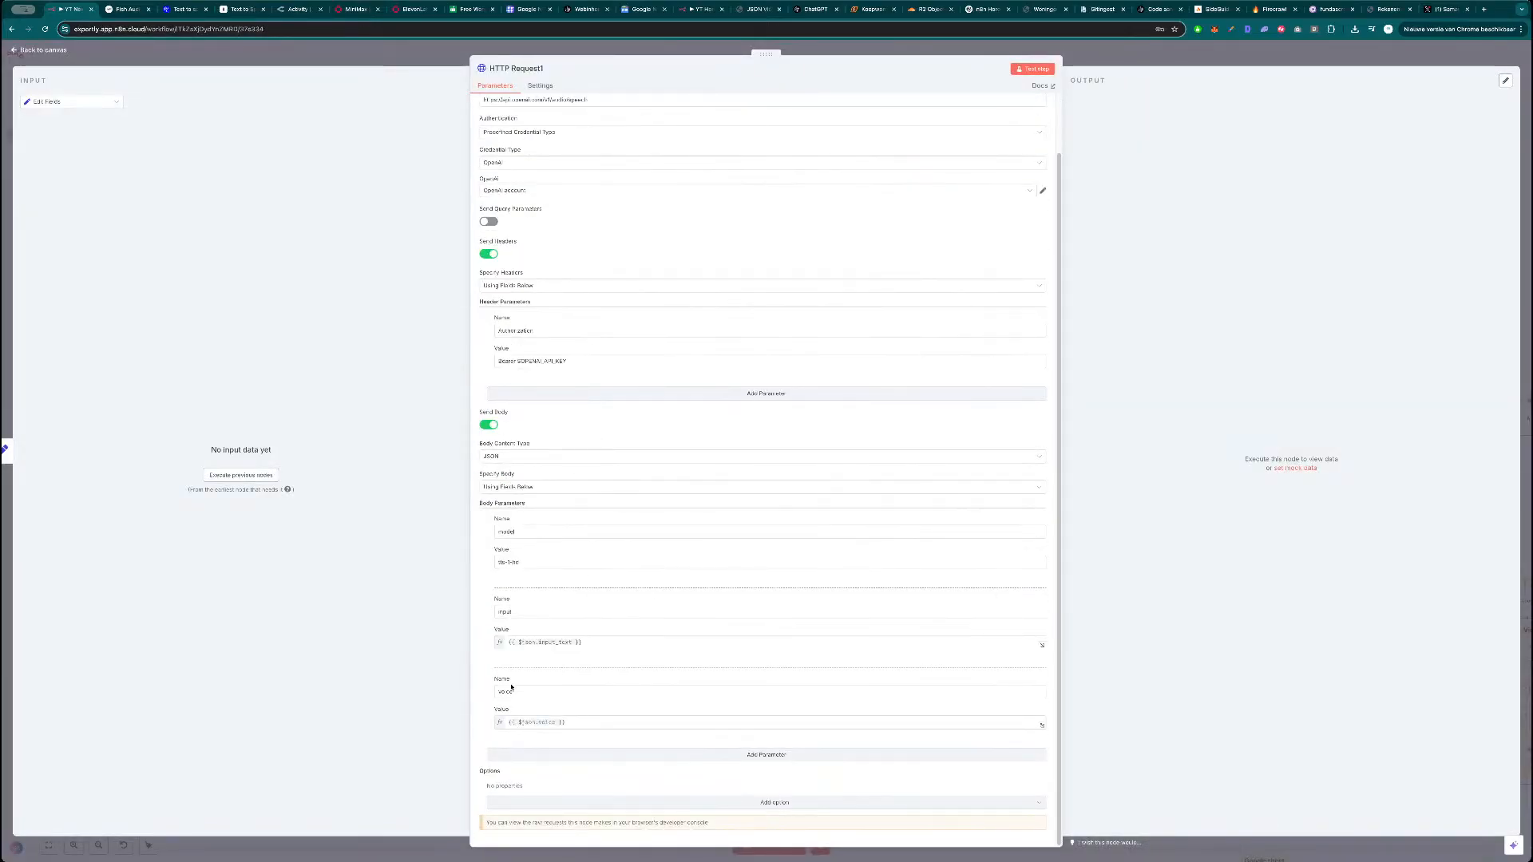
click(408, 52)
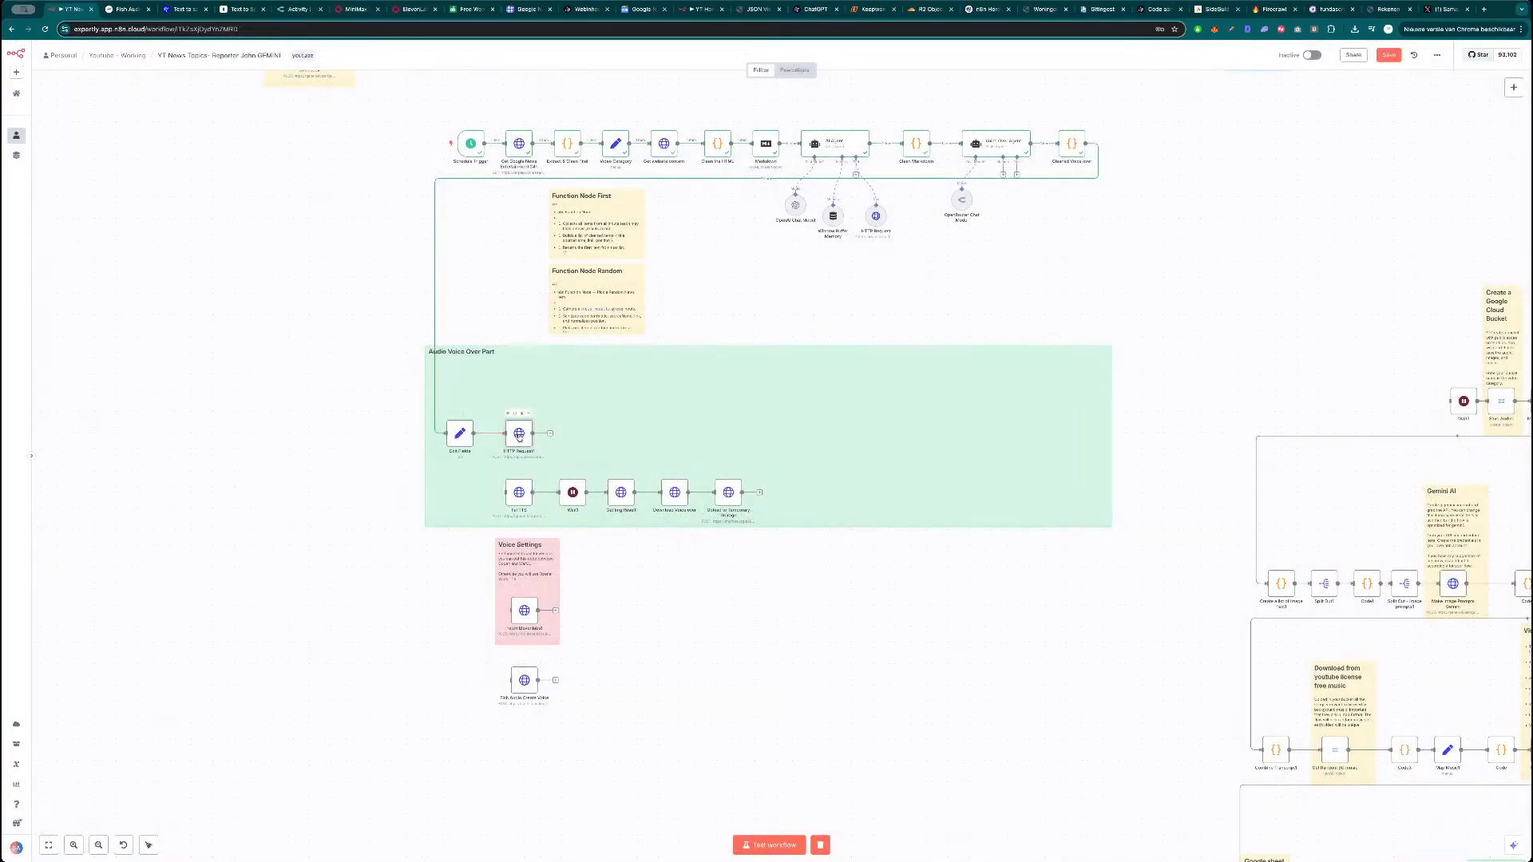
double_click(520, 434)
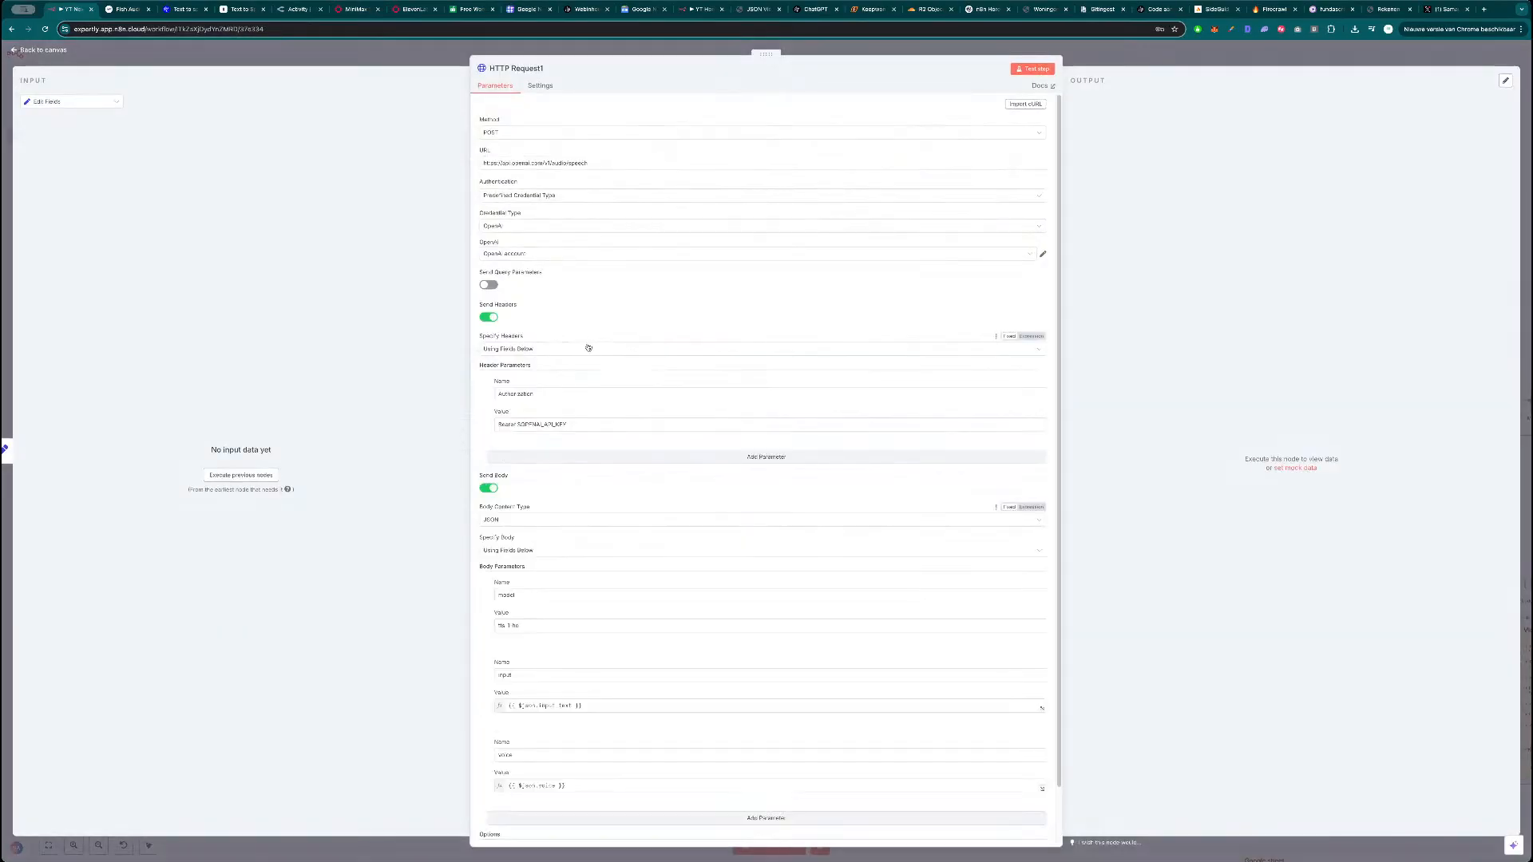
scroll(641, 480, down, 1)
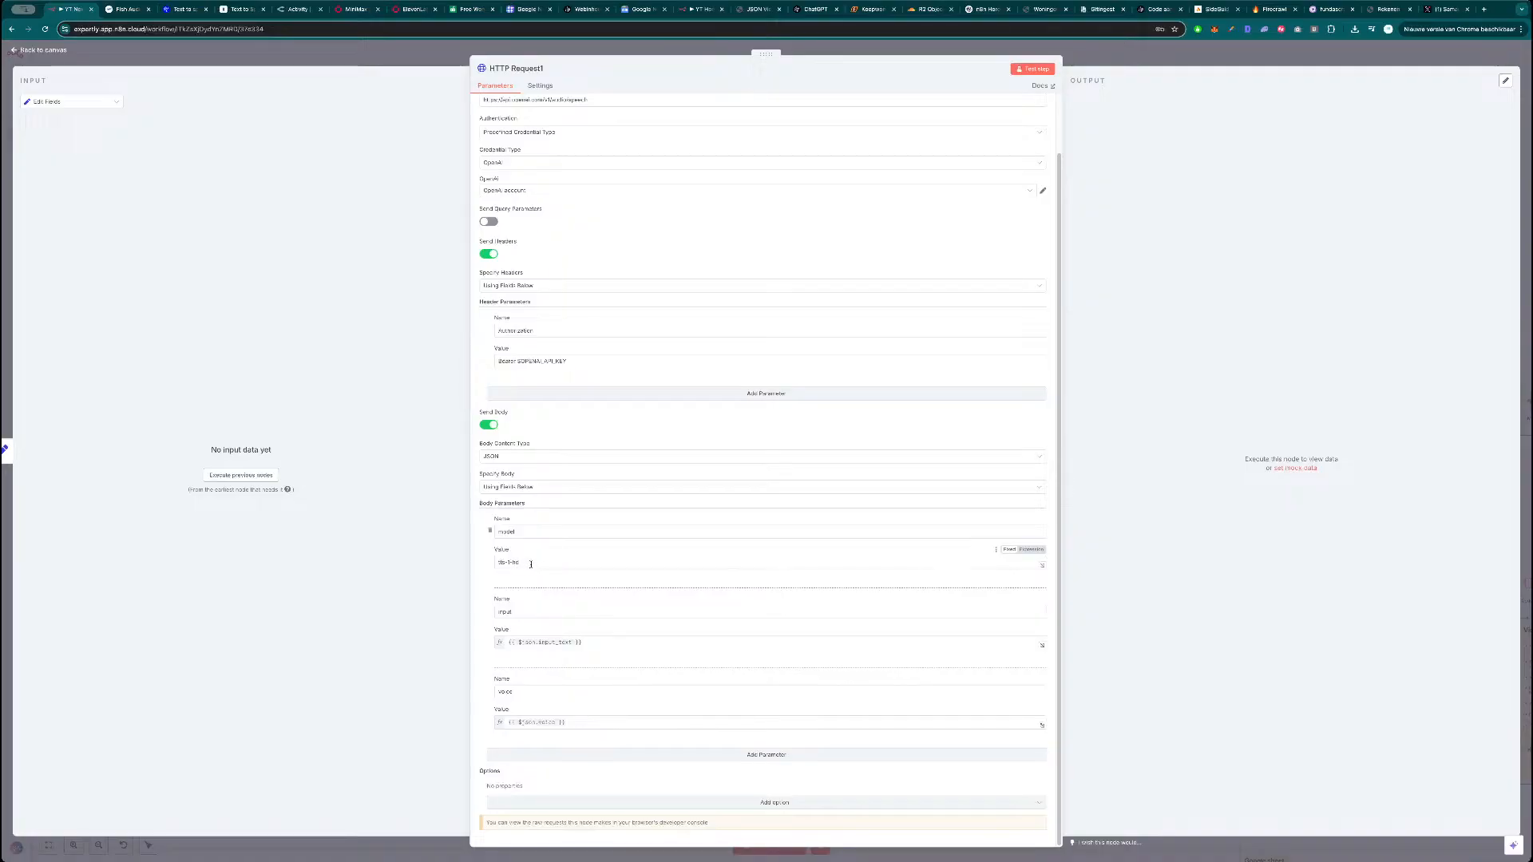
key(Escape)
mouse_move(522, 443)
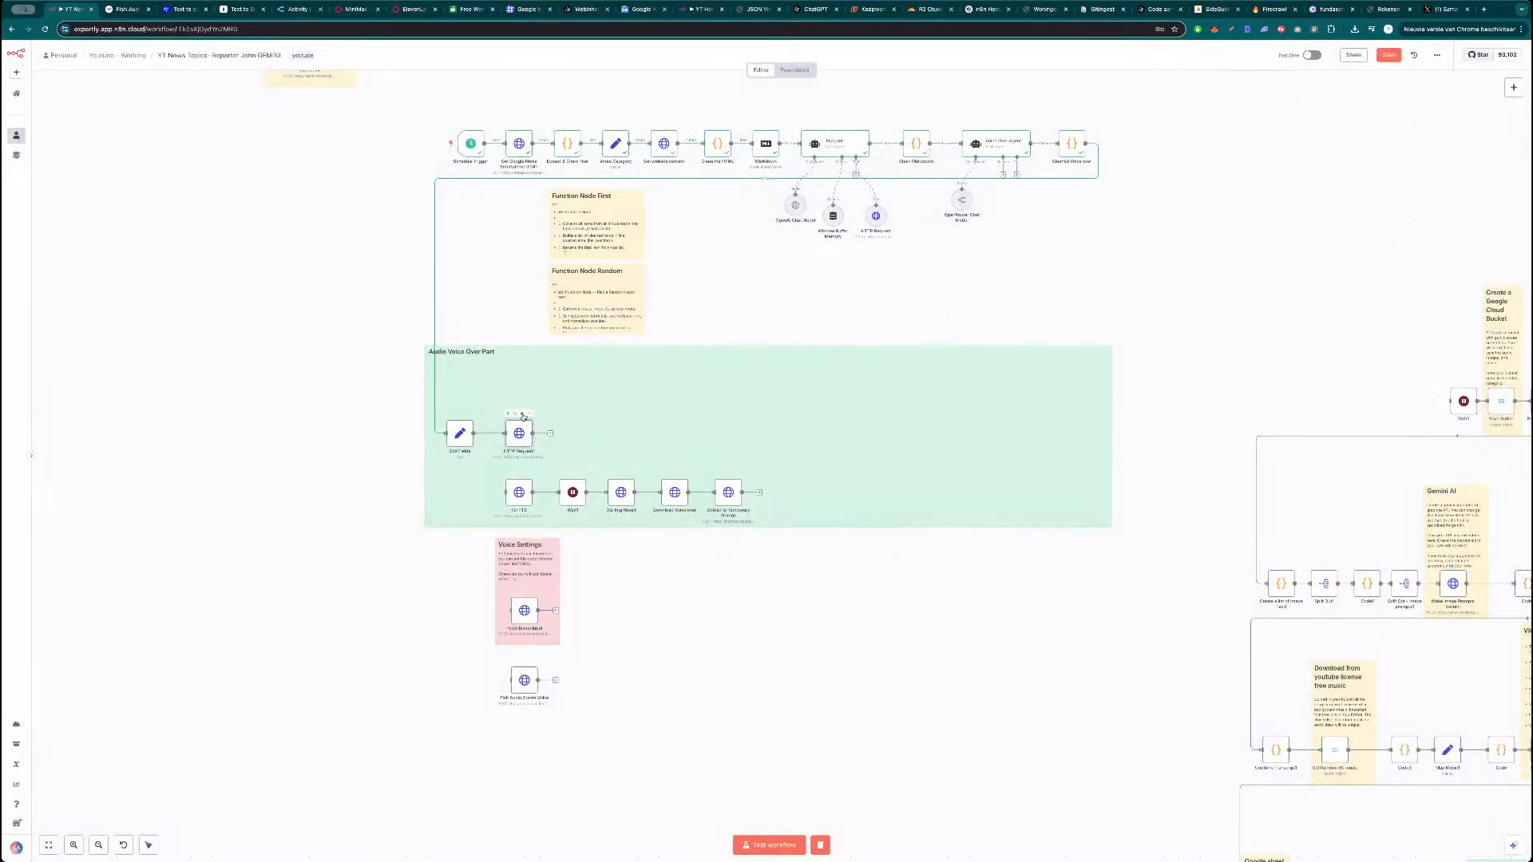
click(521, 413)
click(463, 413)
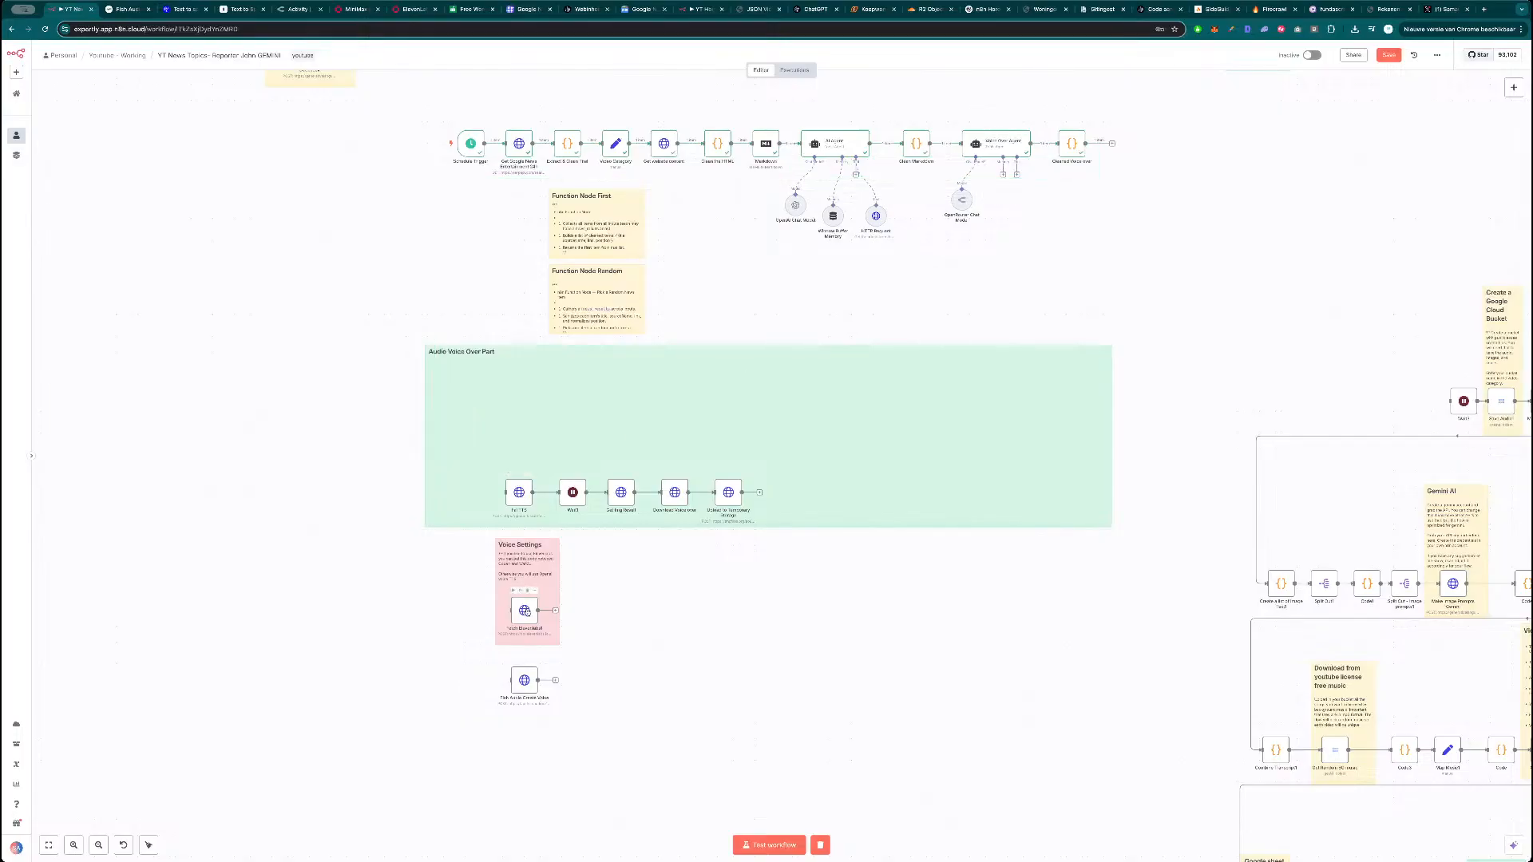
double_click(525, 610)
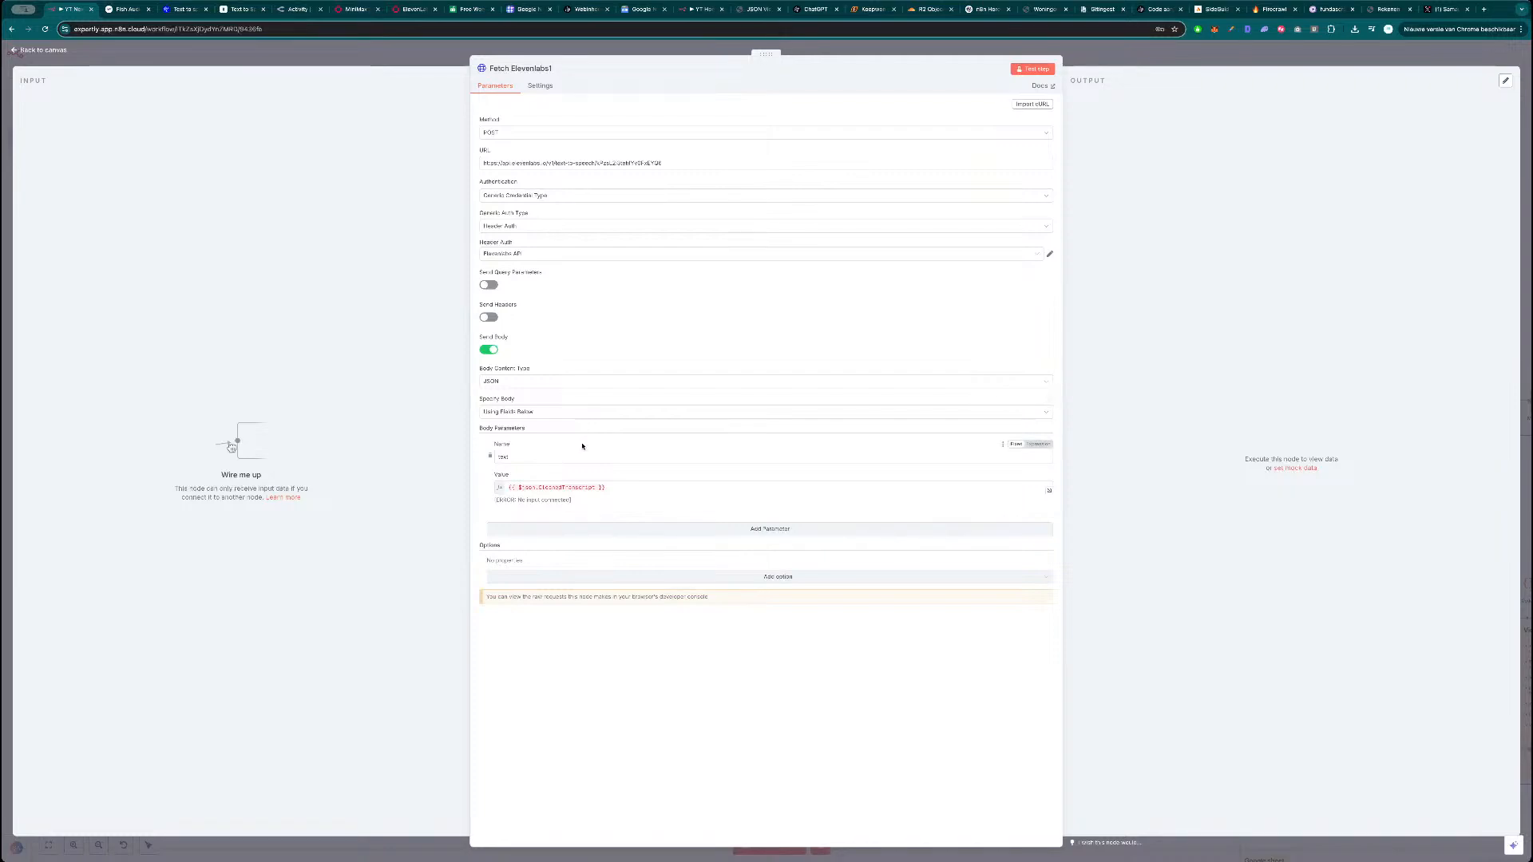
key(Escape)
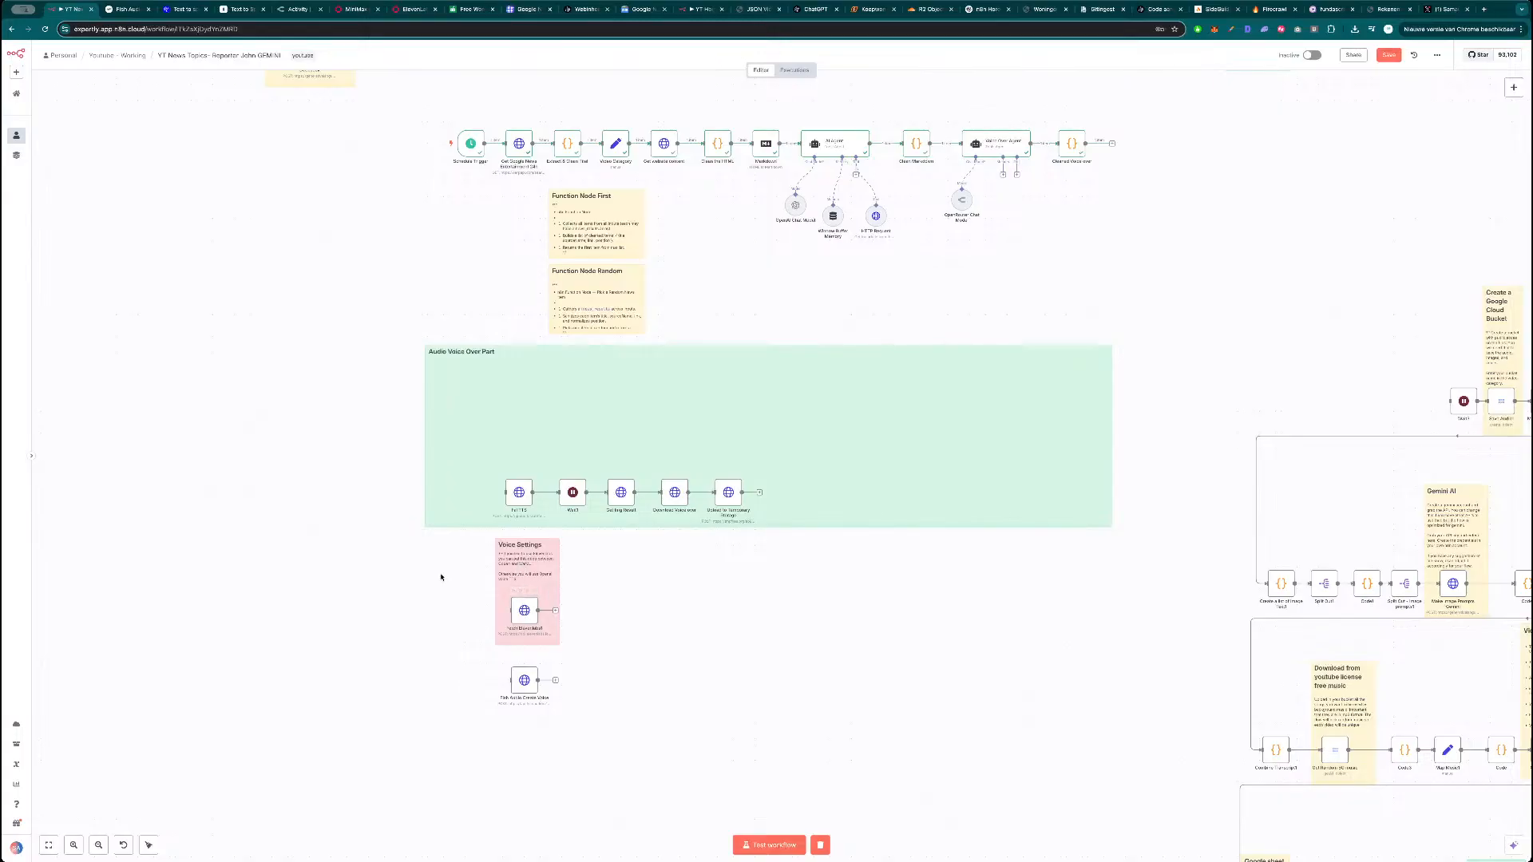
key(super+z)
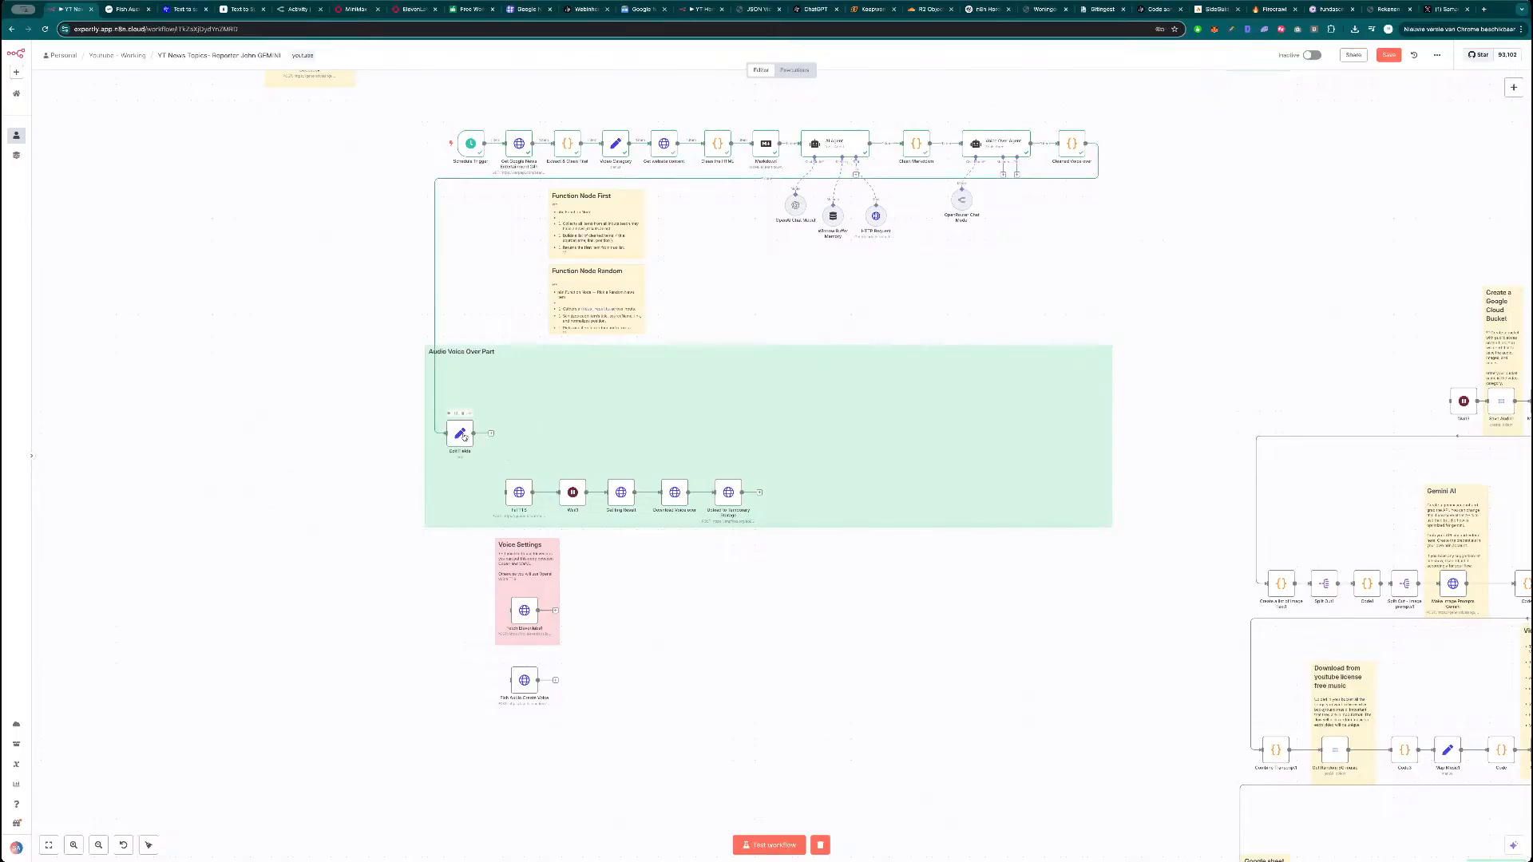
key(super+z)
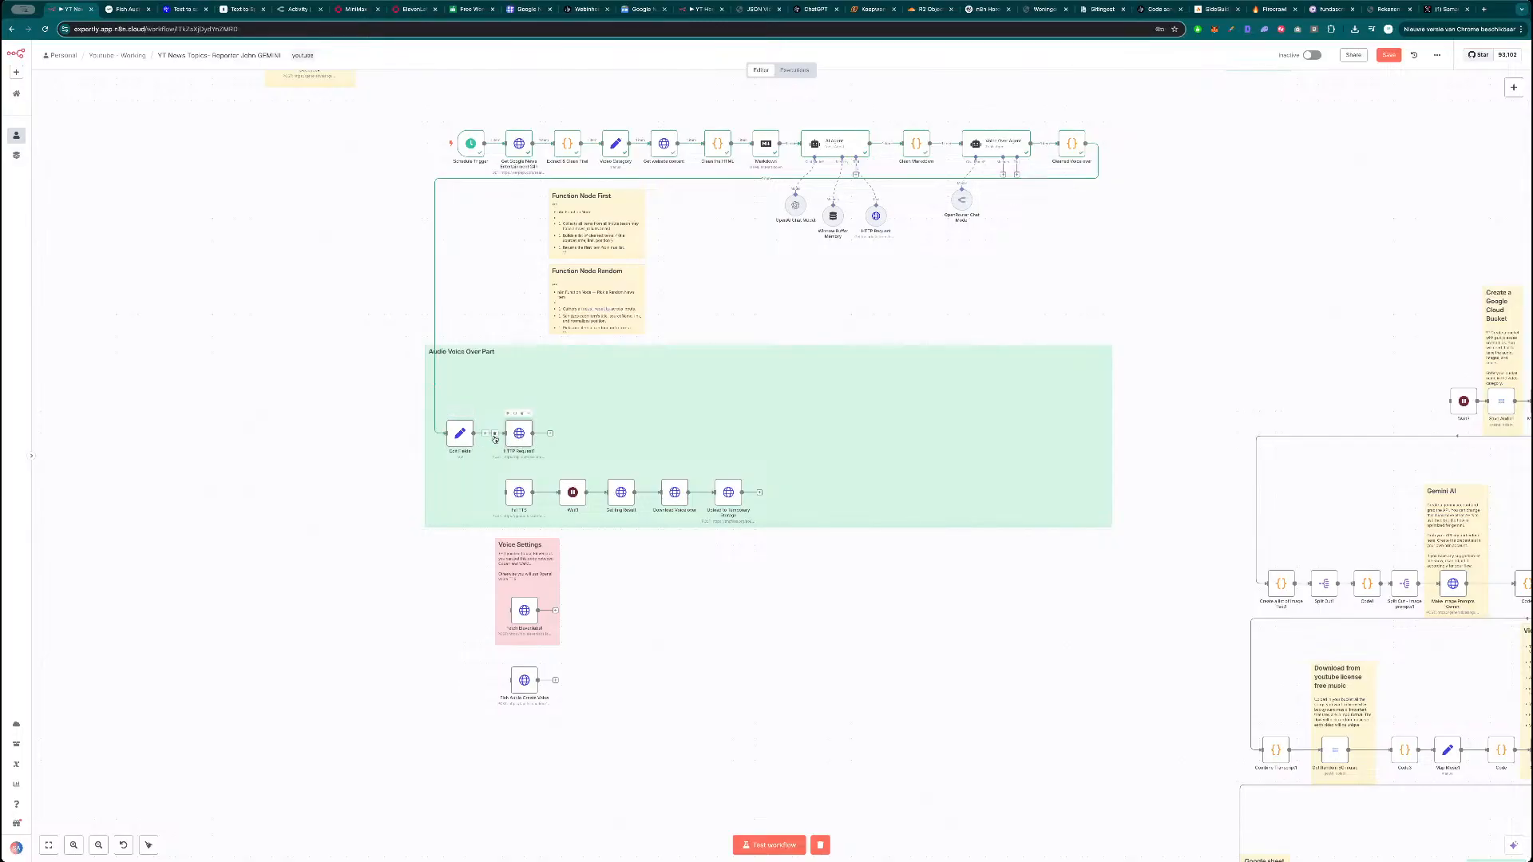
Disconnect Edit Fields from the cleaned voice-over node and move it with HTTP Request1 to the empty area left of the Schedule Trigger.
click(771, 179)
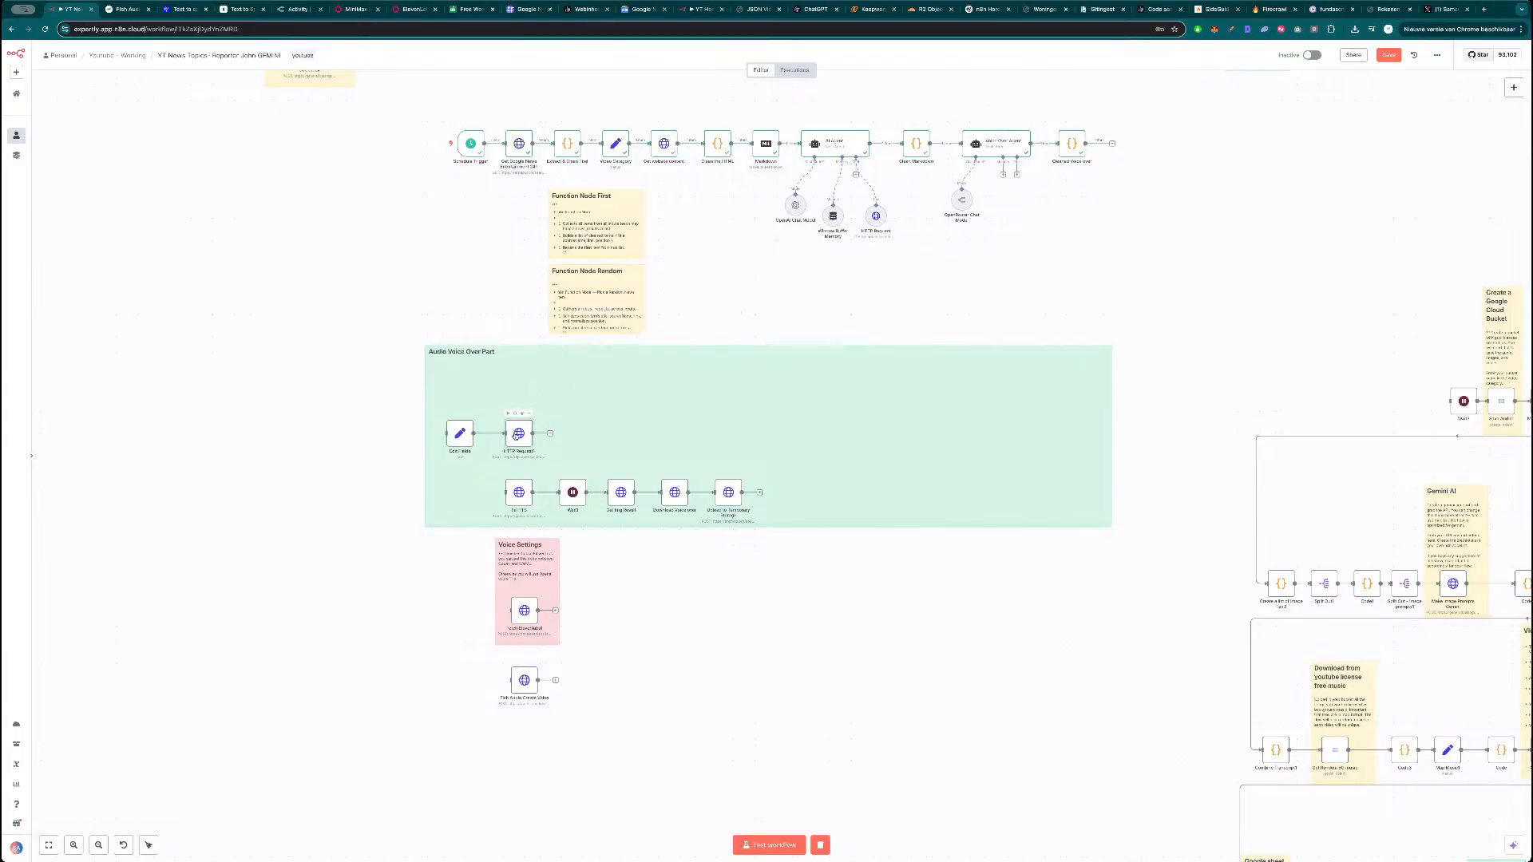
drag(459, 433, 181, 176)
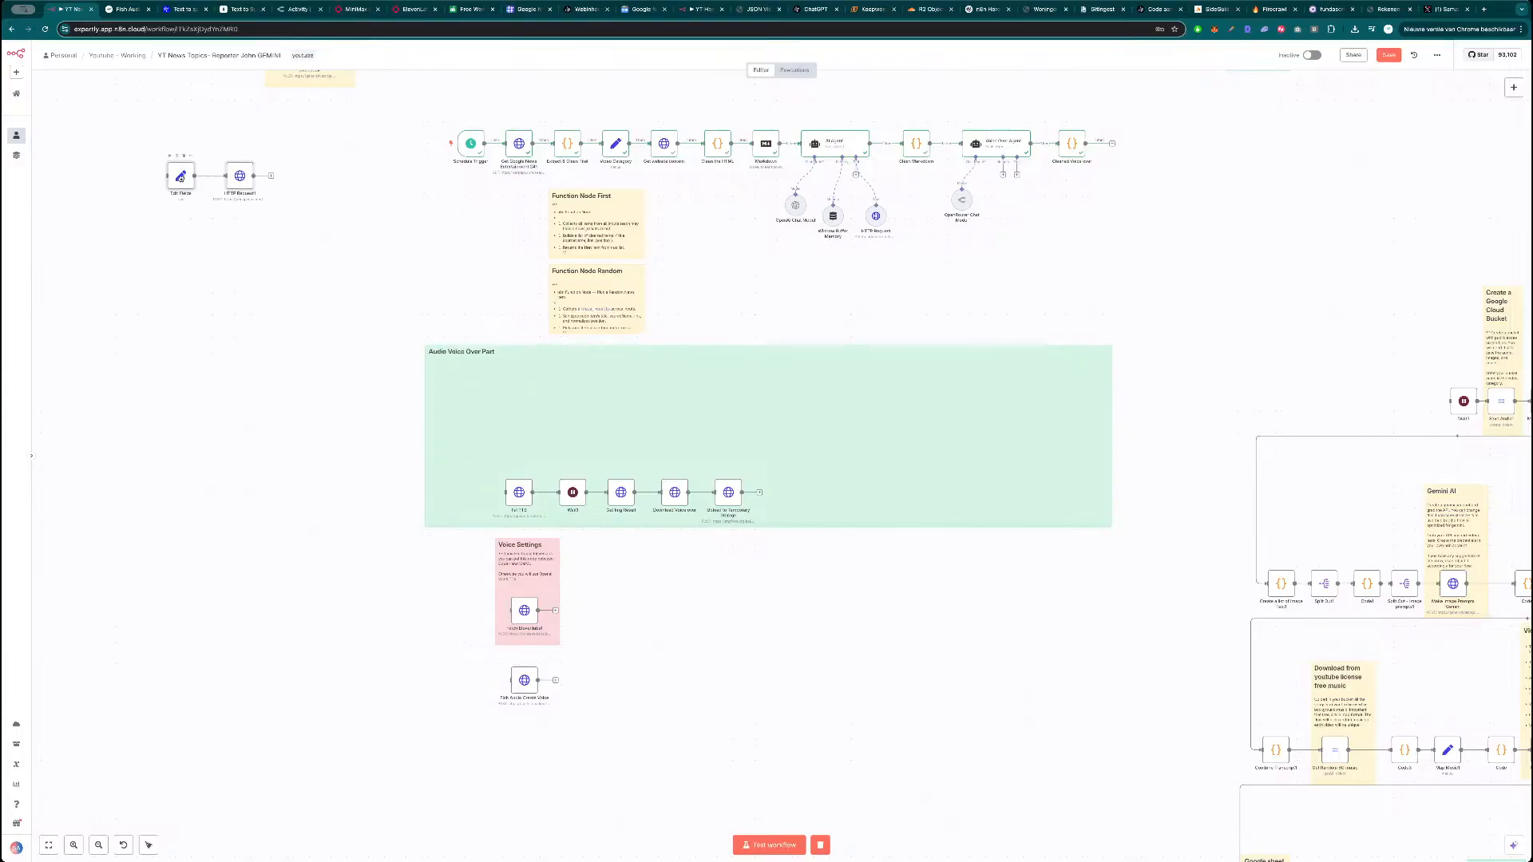
Move the Voice Settings note behind the Edit Fields and HTTP Request1 nodes and enlarge it to surround both.
drag(531, 581, 137, 164)
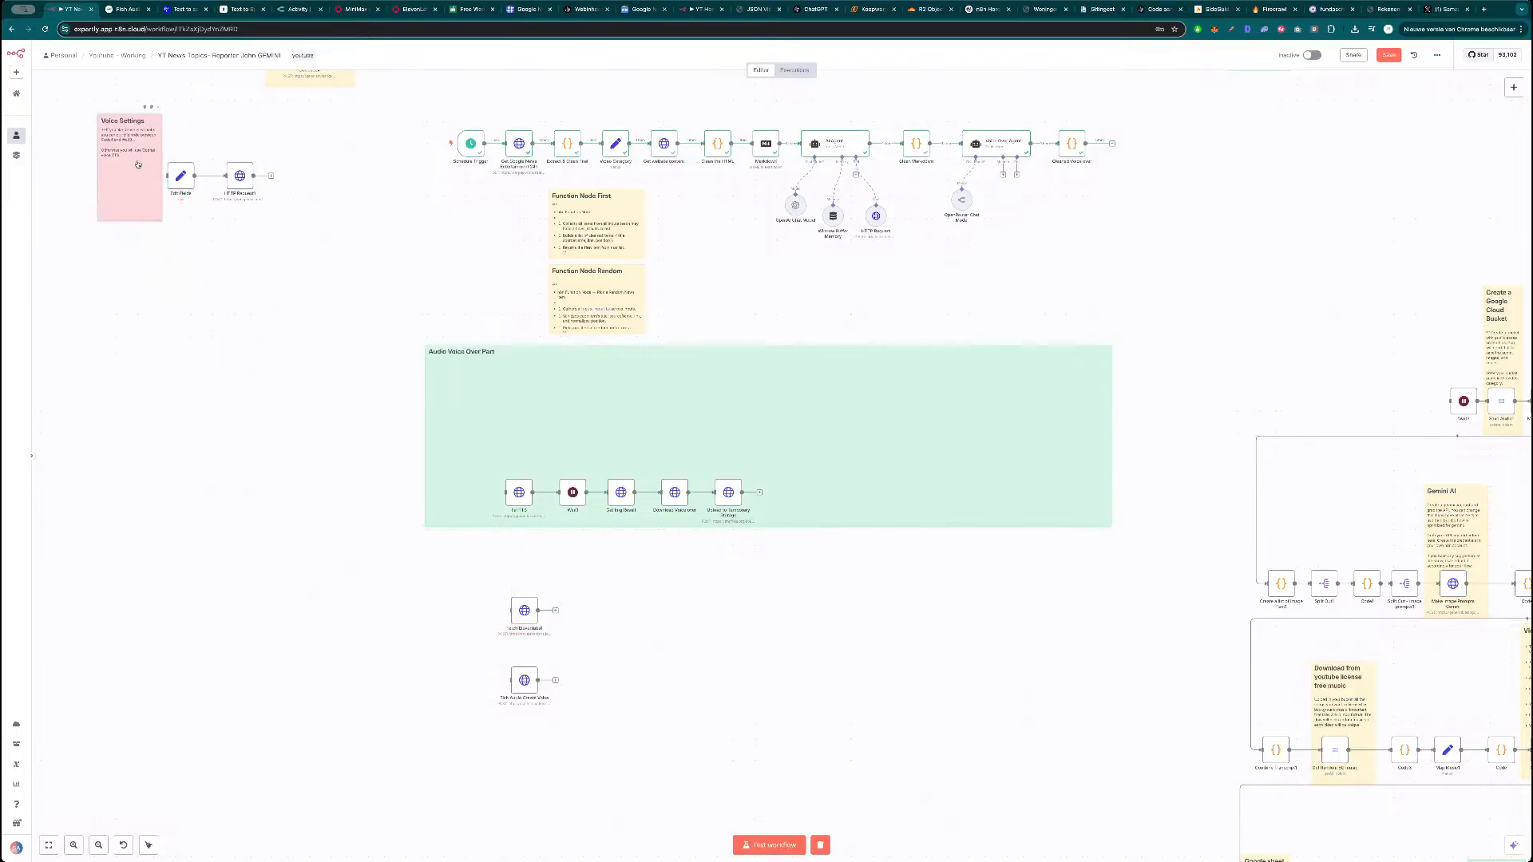
drag(160, 220, 306, 339)
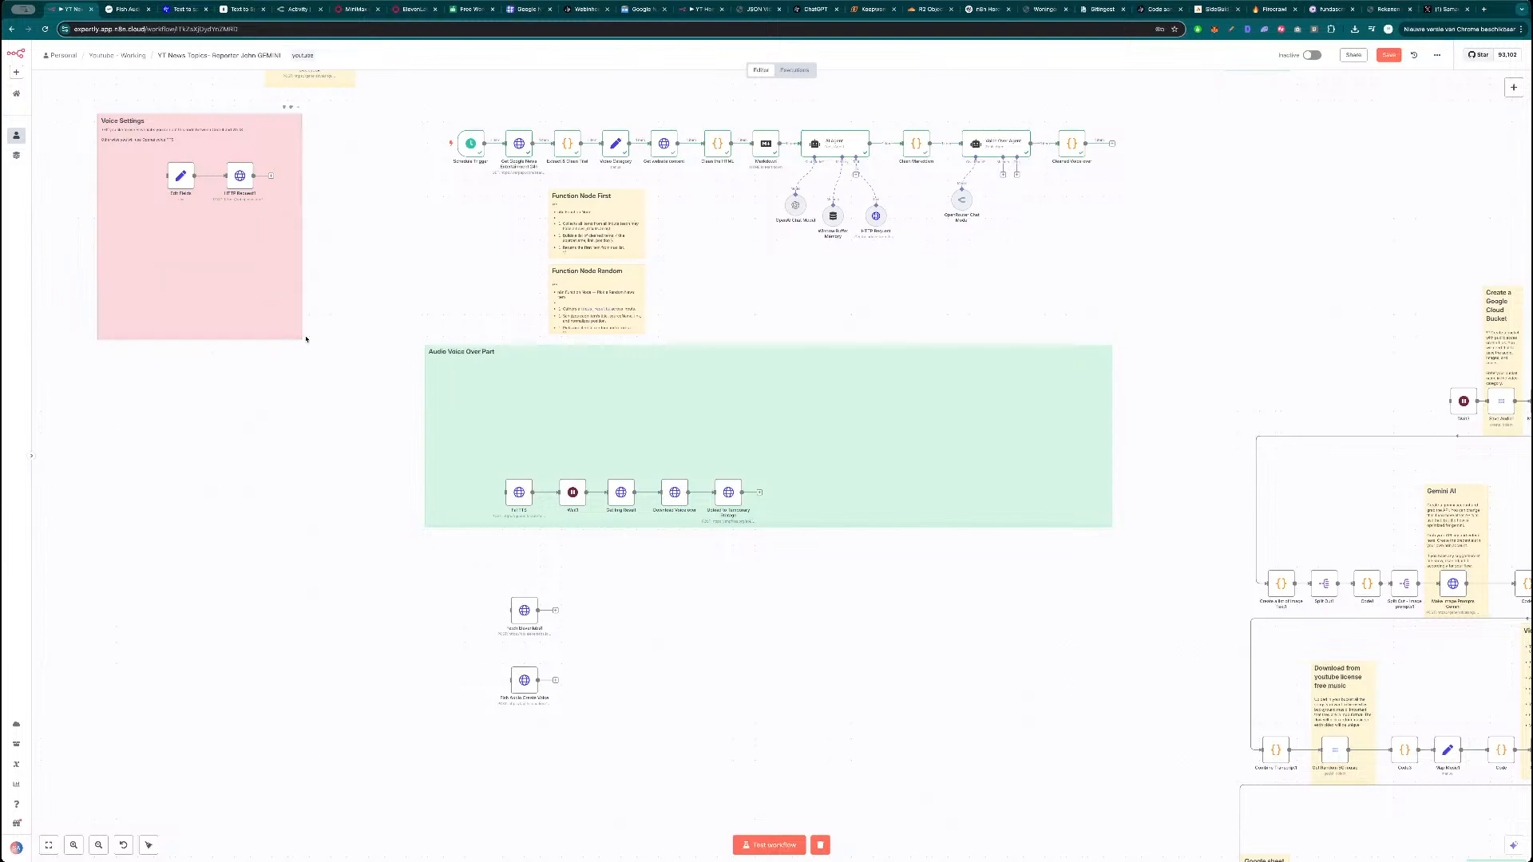
drag(327, 280, 345, 291)
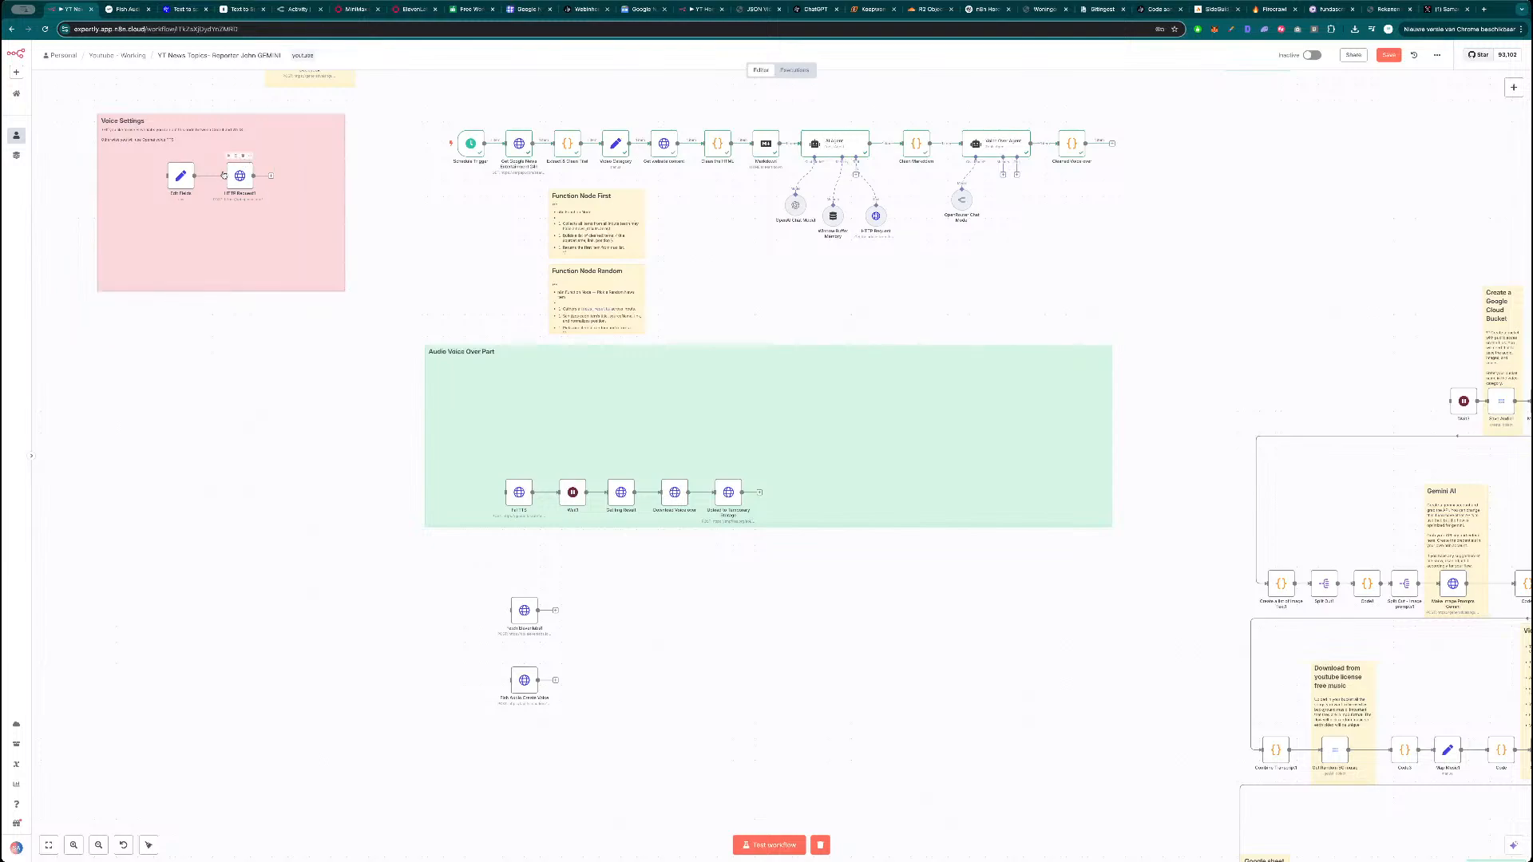
Shift Edit Fields and HTTP Request1 to the left inside Voice Settings and place the upper loose voice node beneath them.
drag(180, 176, 127, 175)
drag(240, 175, 186, 175)
drag(520, 615, 122, 234)
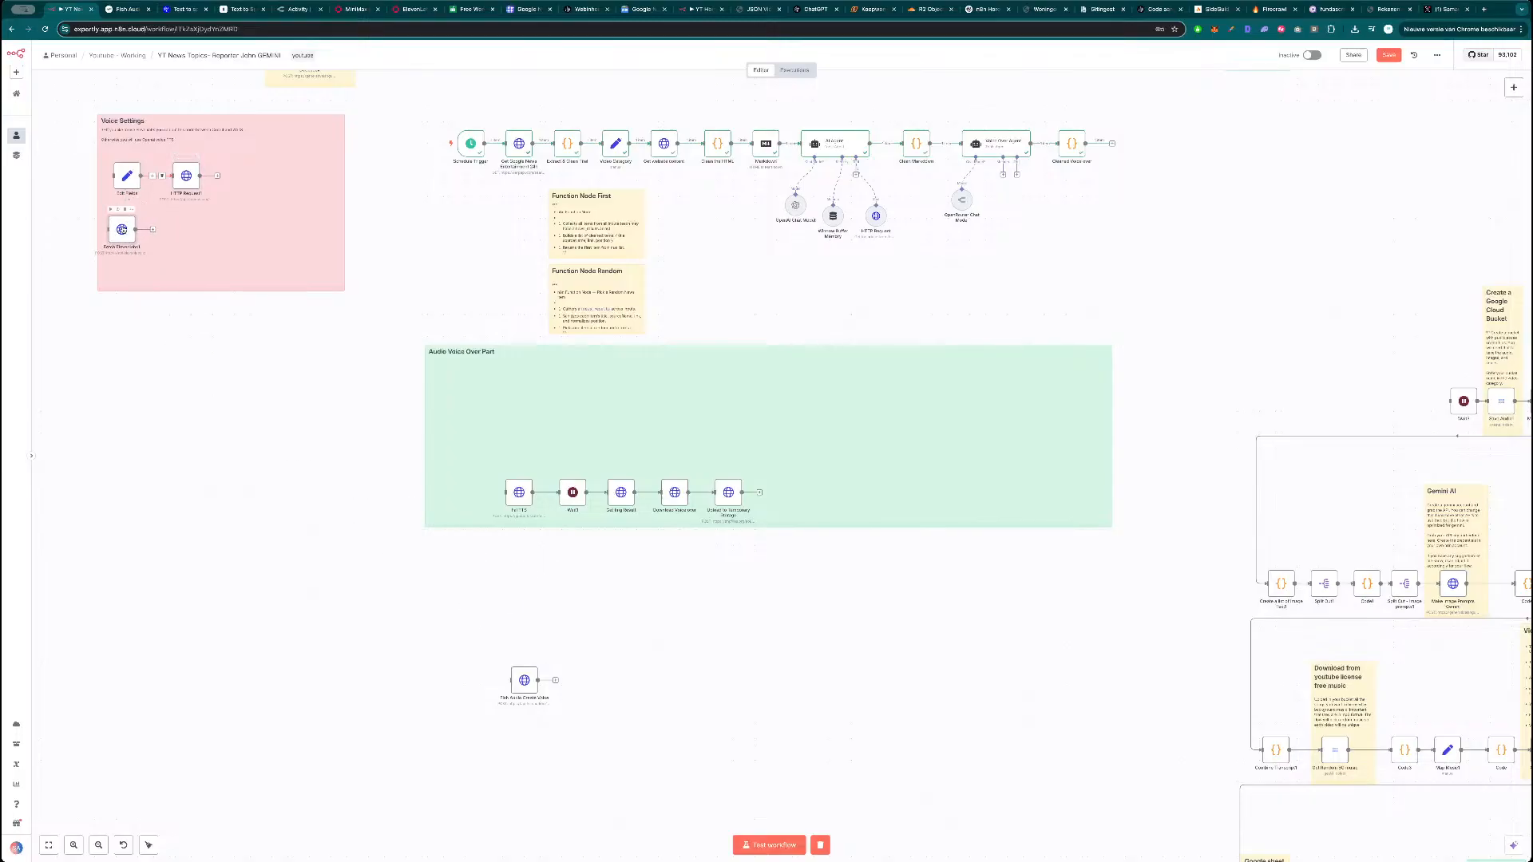
Examine the Fish Audio Create Voice node's body parameters and move the node into the Voice Settings note.
double_click(529, 678)
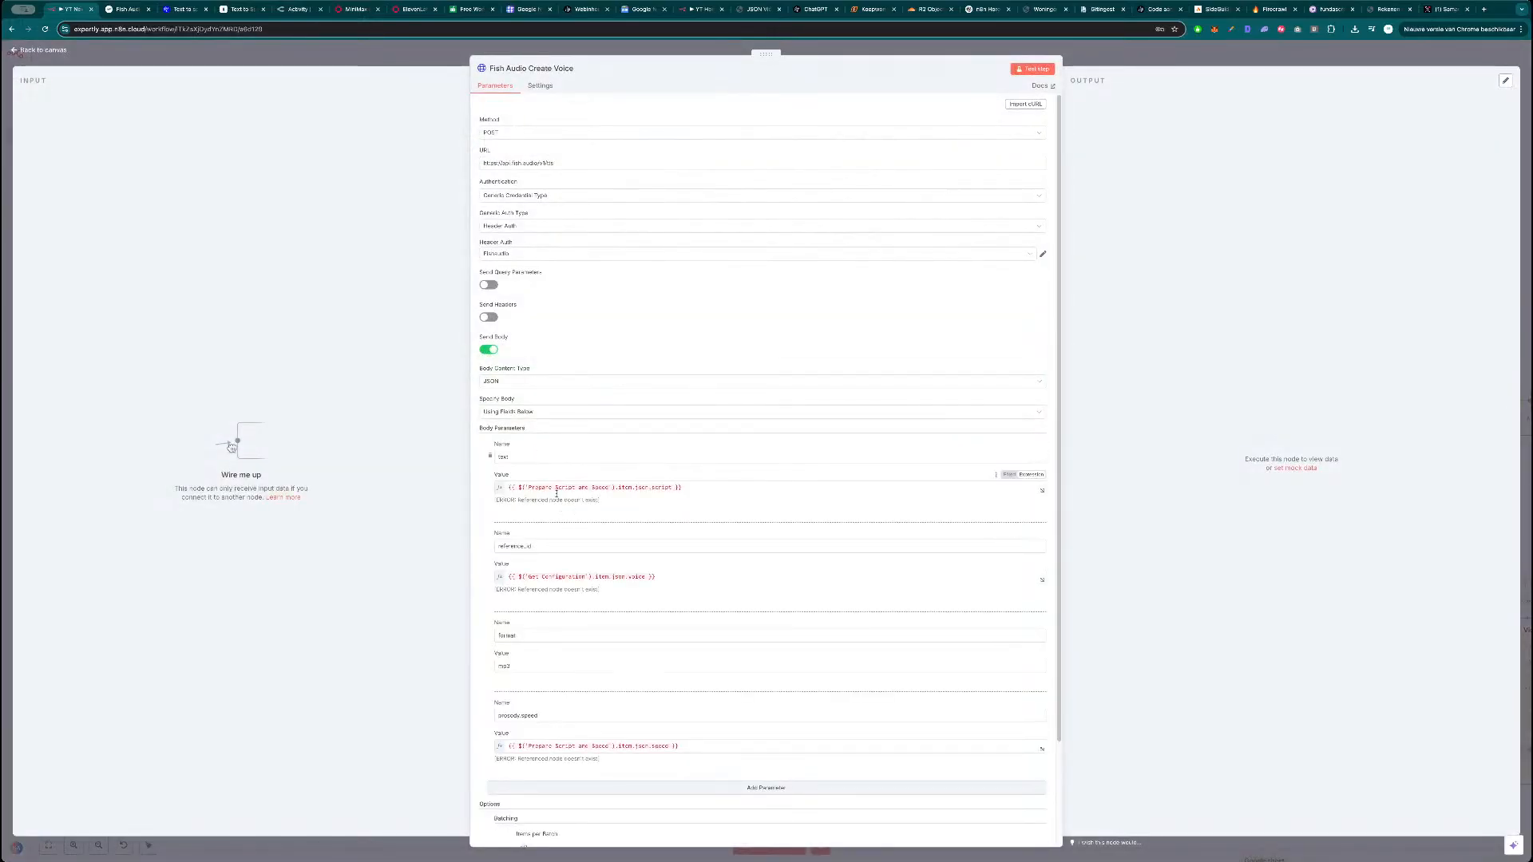
scroll(587, 550, down, 2)
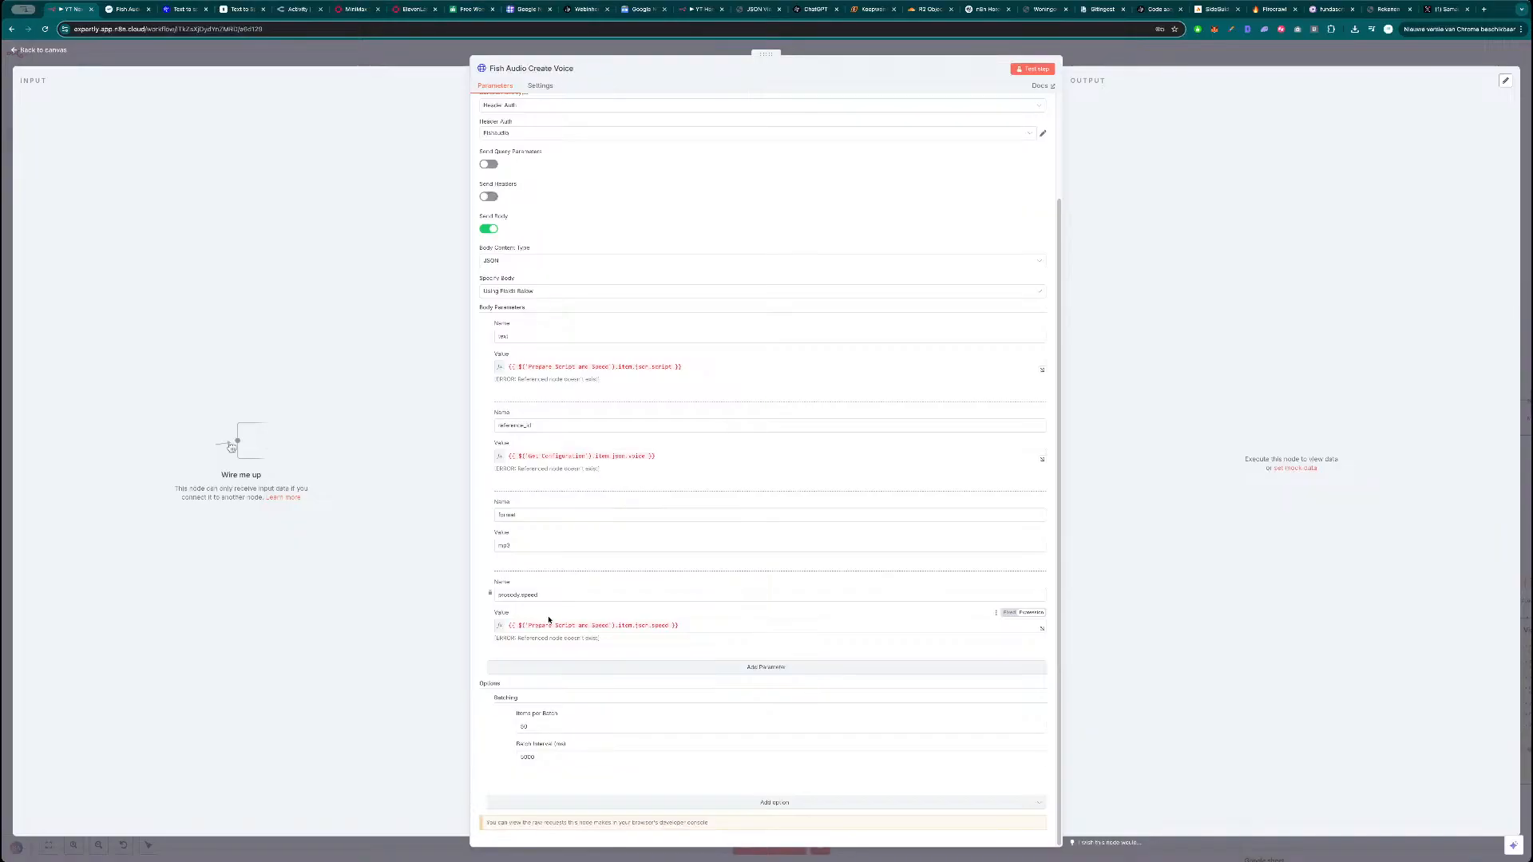
scroll(575, 614, up, 3)
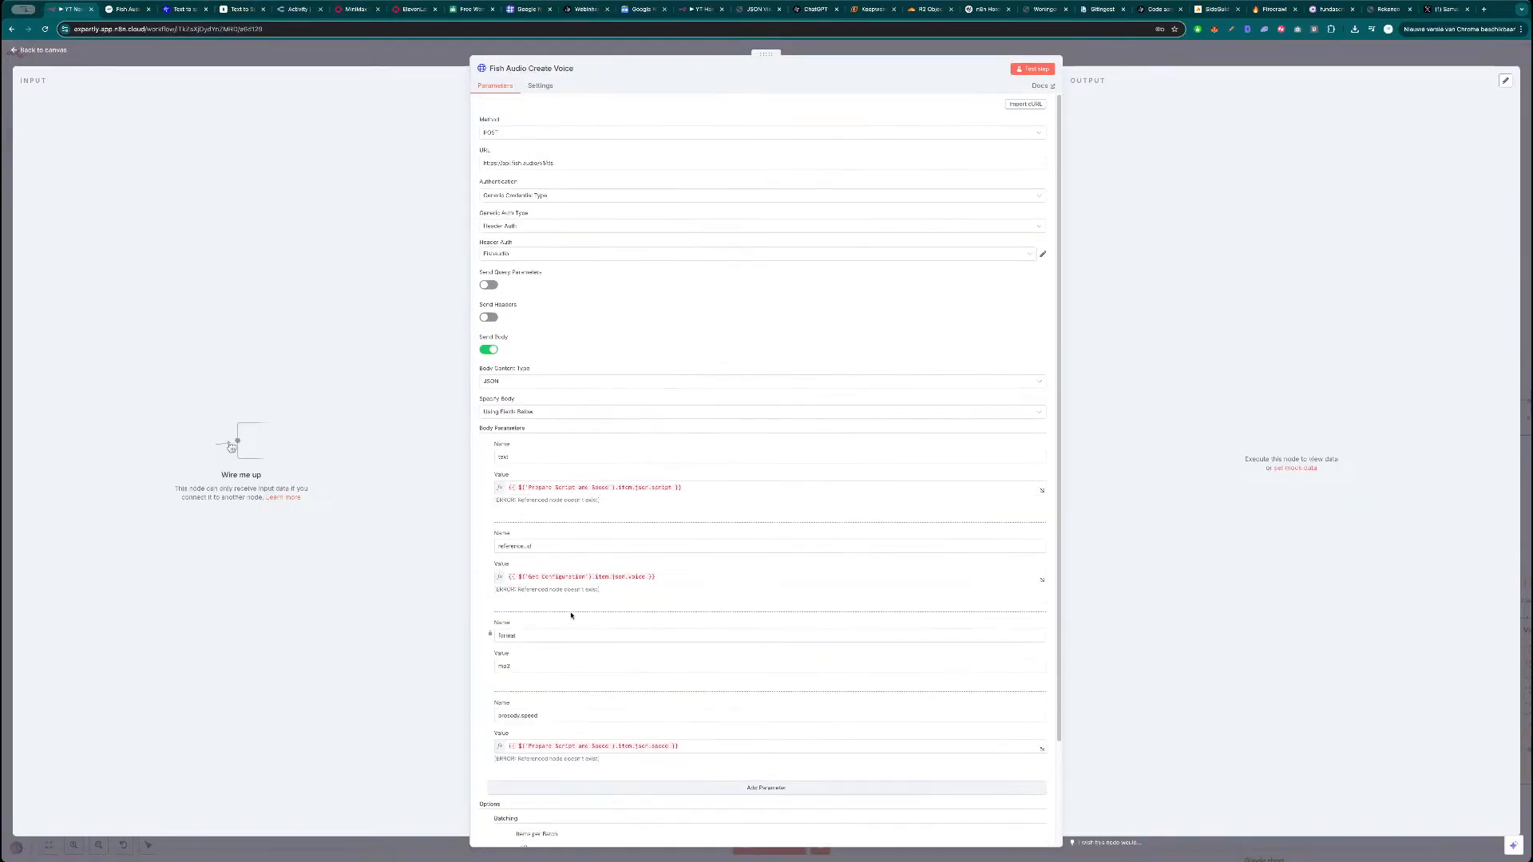
key(Escape)
drag(532, 688, 201, 238)
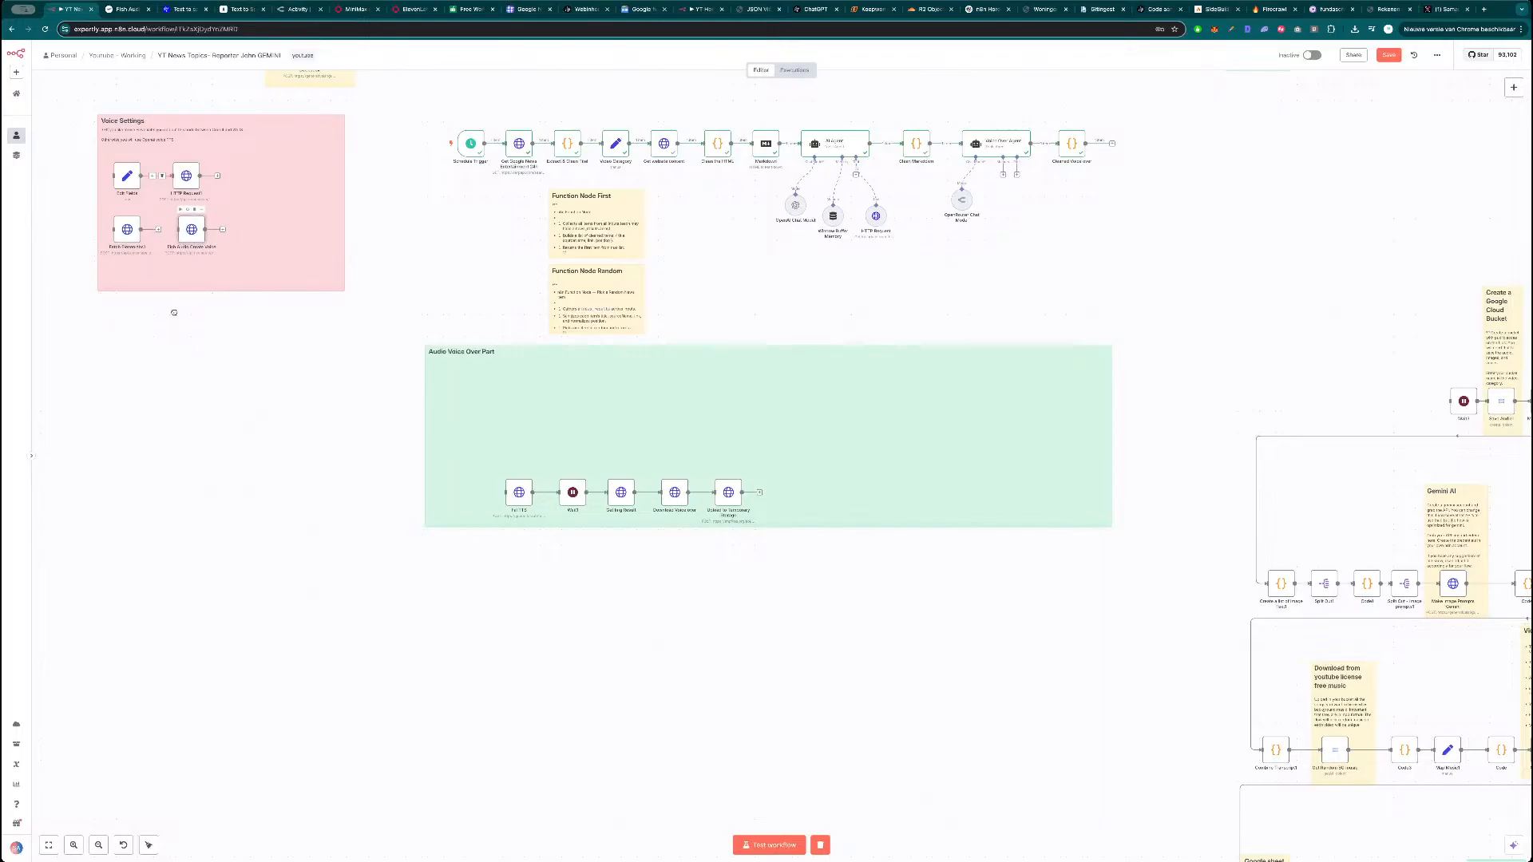
Connect the cleaned voice-over node to Fal TTS and line up the wait and Get Img Result nodes in its row.
drag(1113, 149, 451, 424)
drag(571, 491, 528, 428)
drag(629, 499, 618, 437)
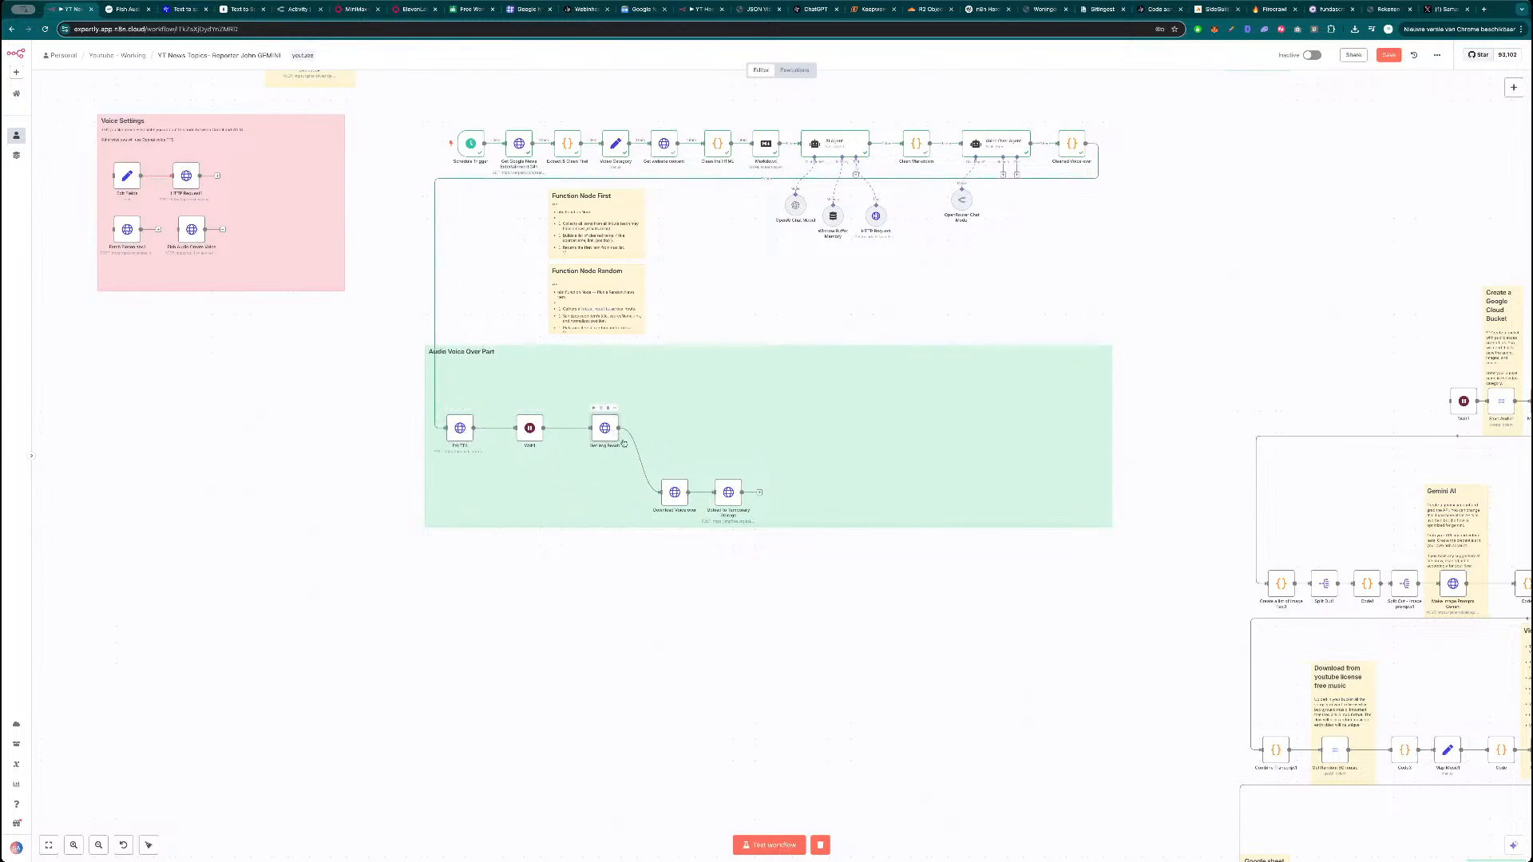
Rename the Get Img Result node Get Voice Over Result and align the voice-over download and temporary storage upload nodes with it.
double_click(605, 428)
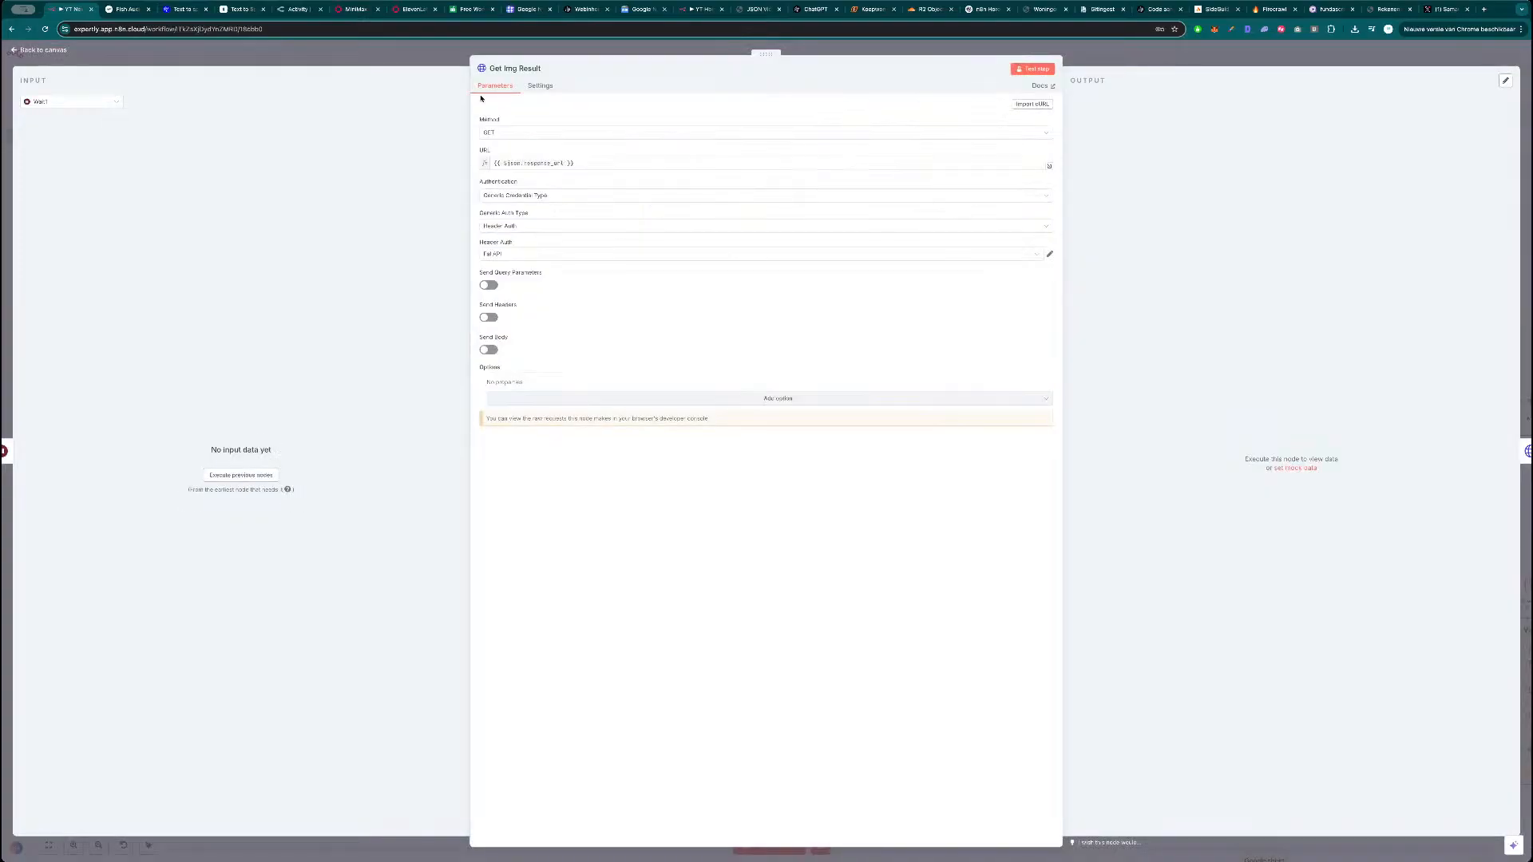
click(527, 68)
double_click(574, 64)
text(Voice Over Result)
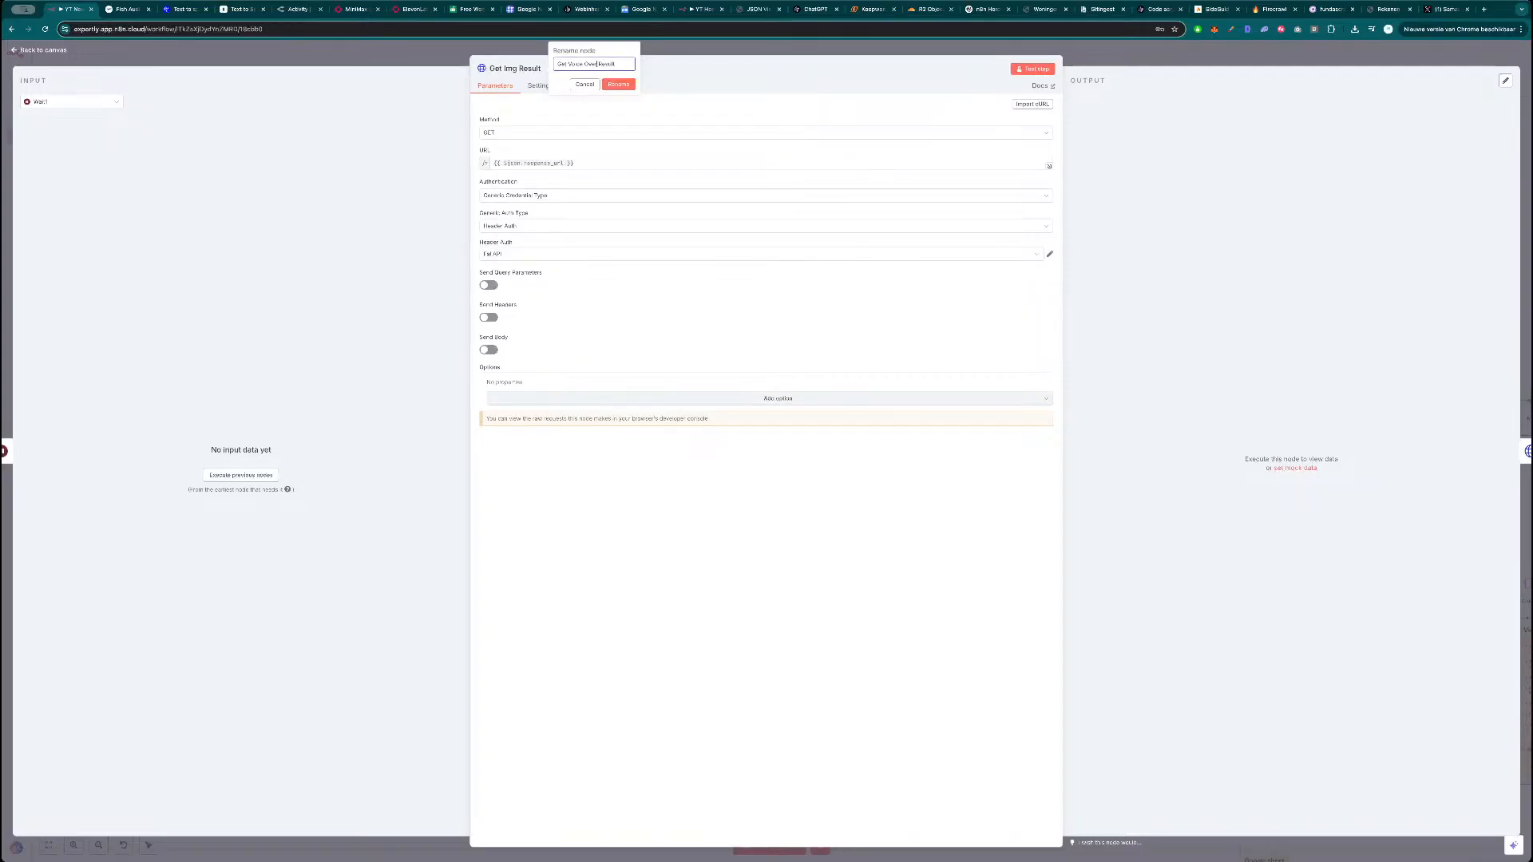
key(Return)
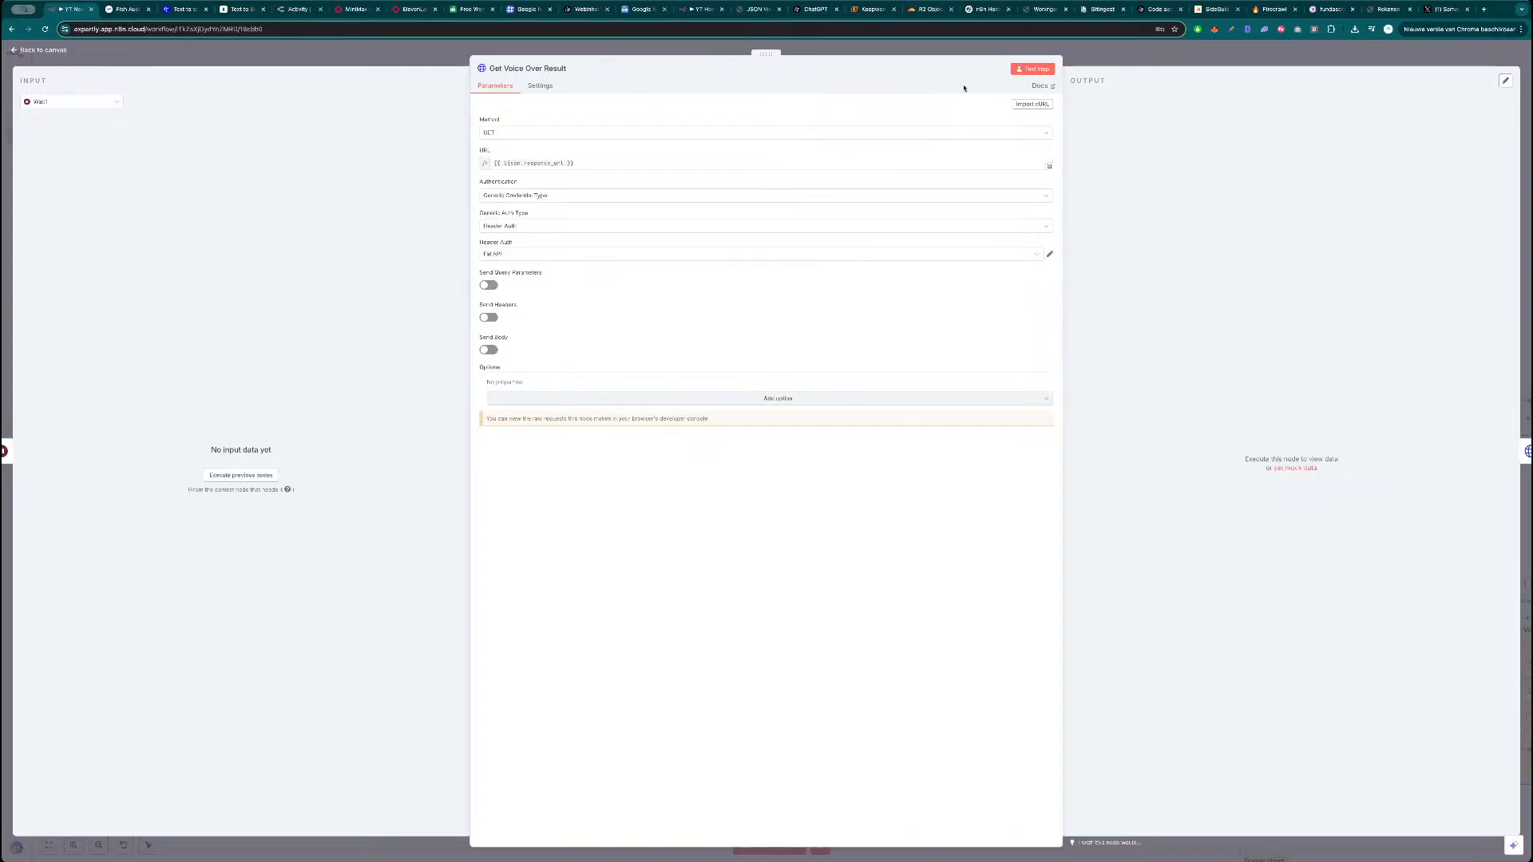
key(Escape)
drag(679, 495, 679, 430)
drag(726, 493, 740, 428)
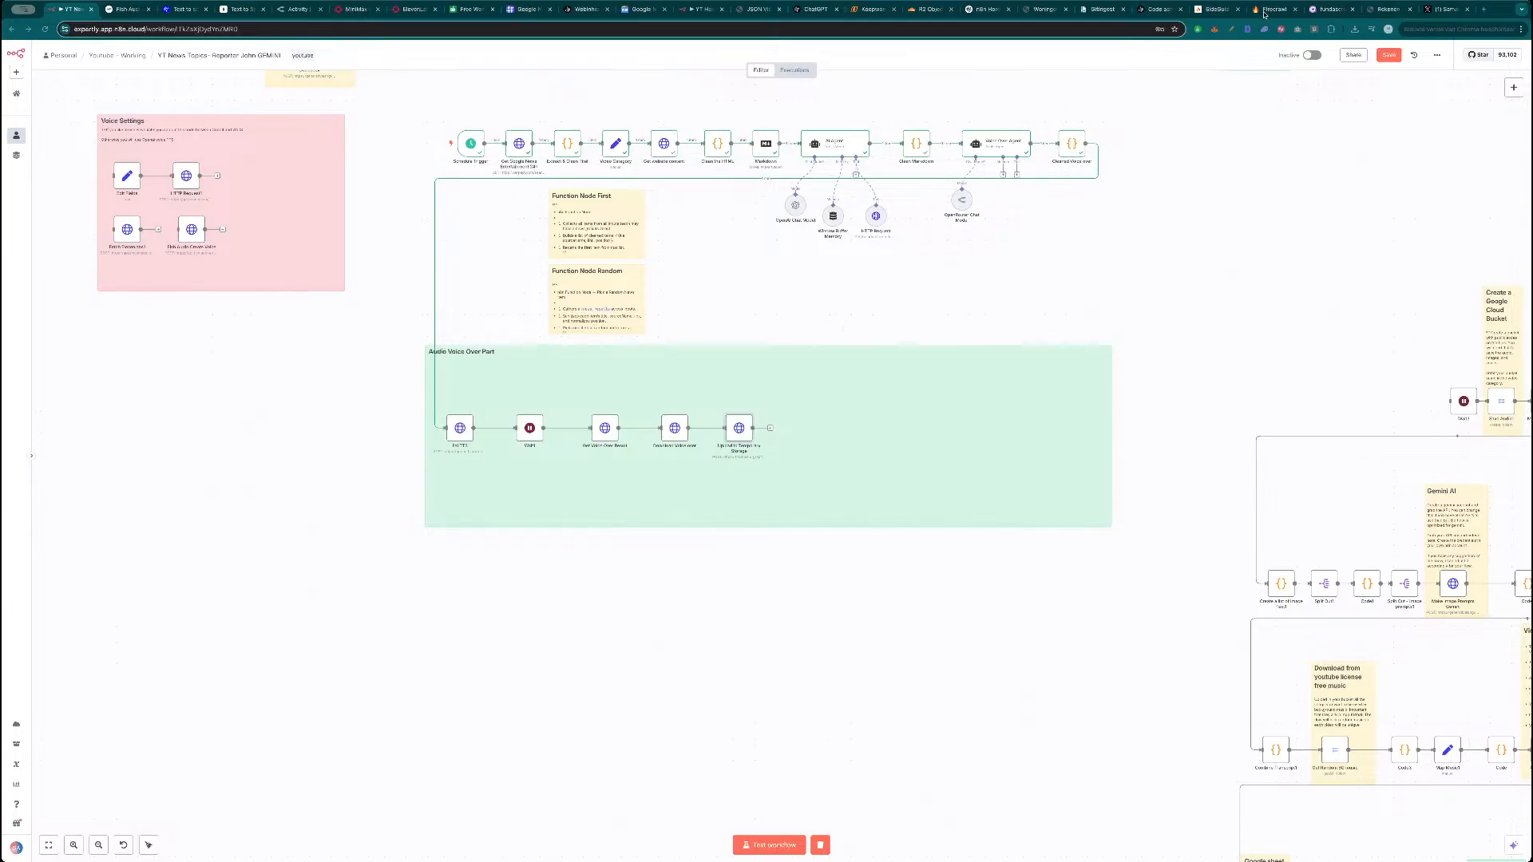
Open tmpfiles.org beside the workflow, close the unneeded text-to-speech browser pages and return to the workflow.
click(74, 10)
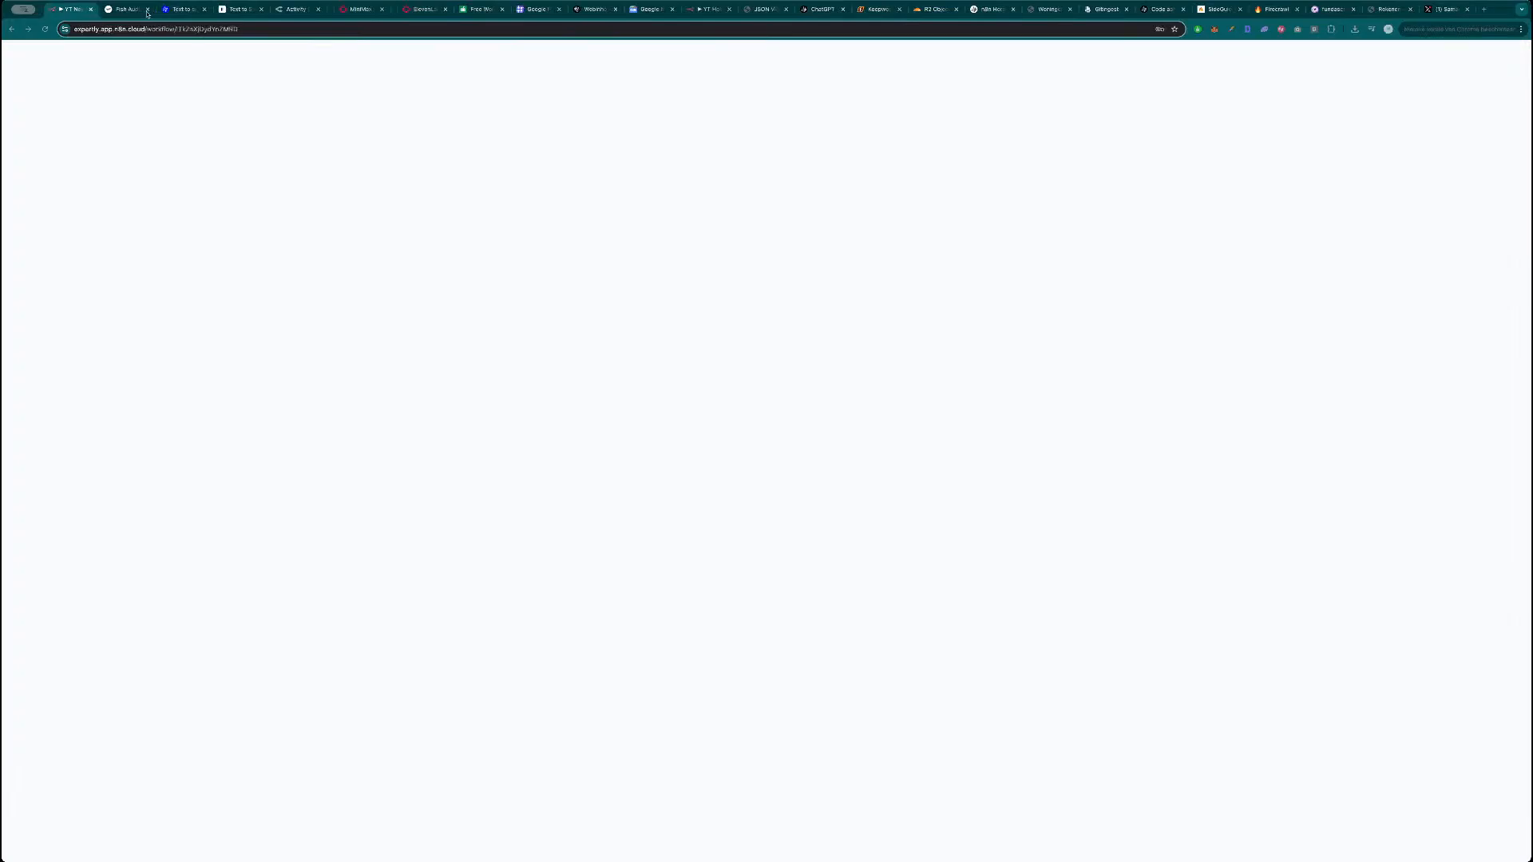
click(166, 10)
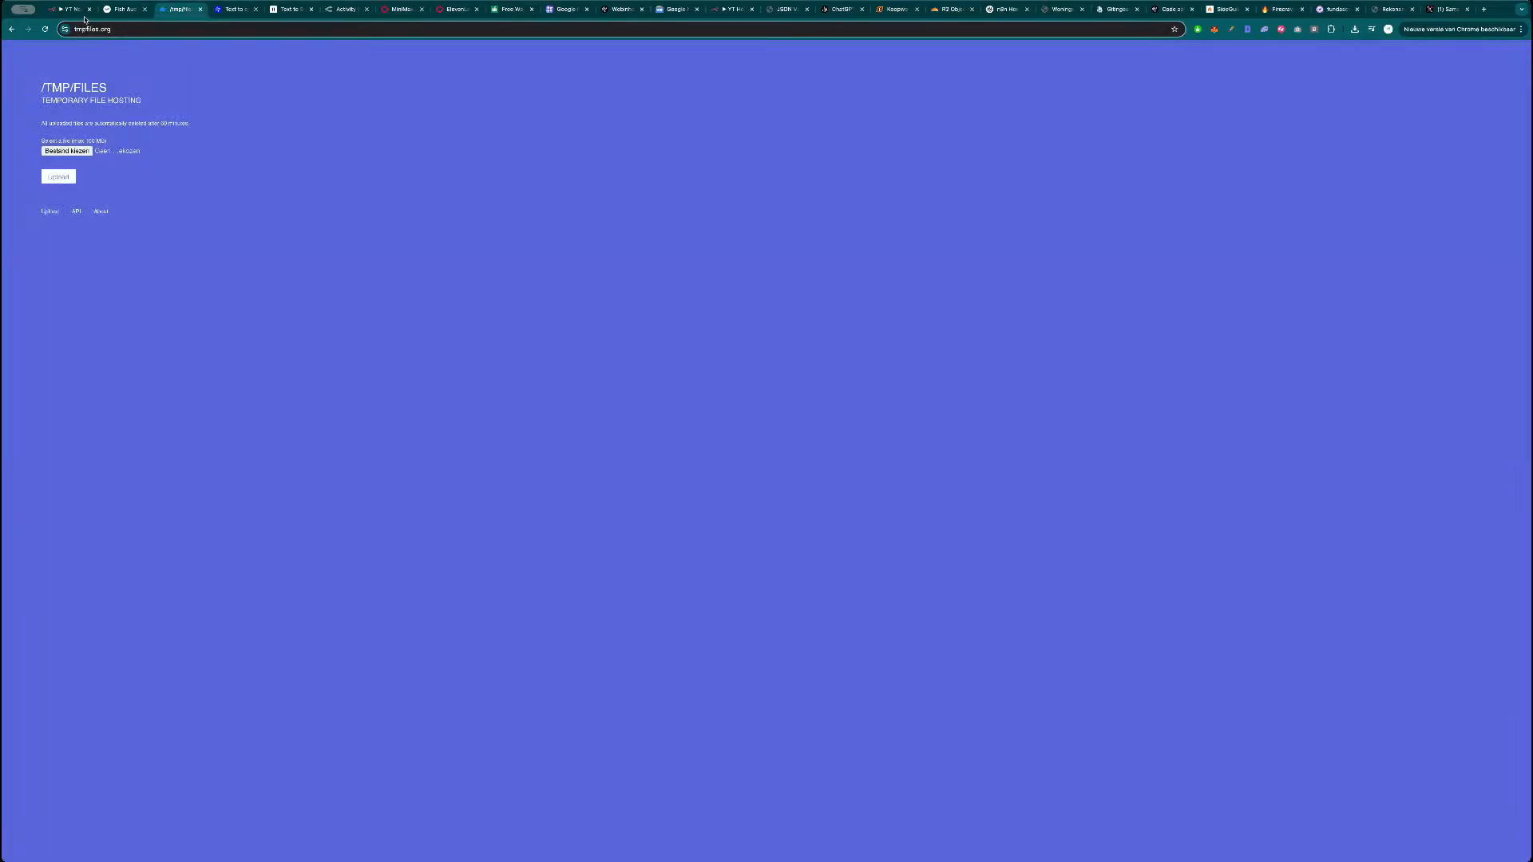
click(144, 8)
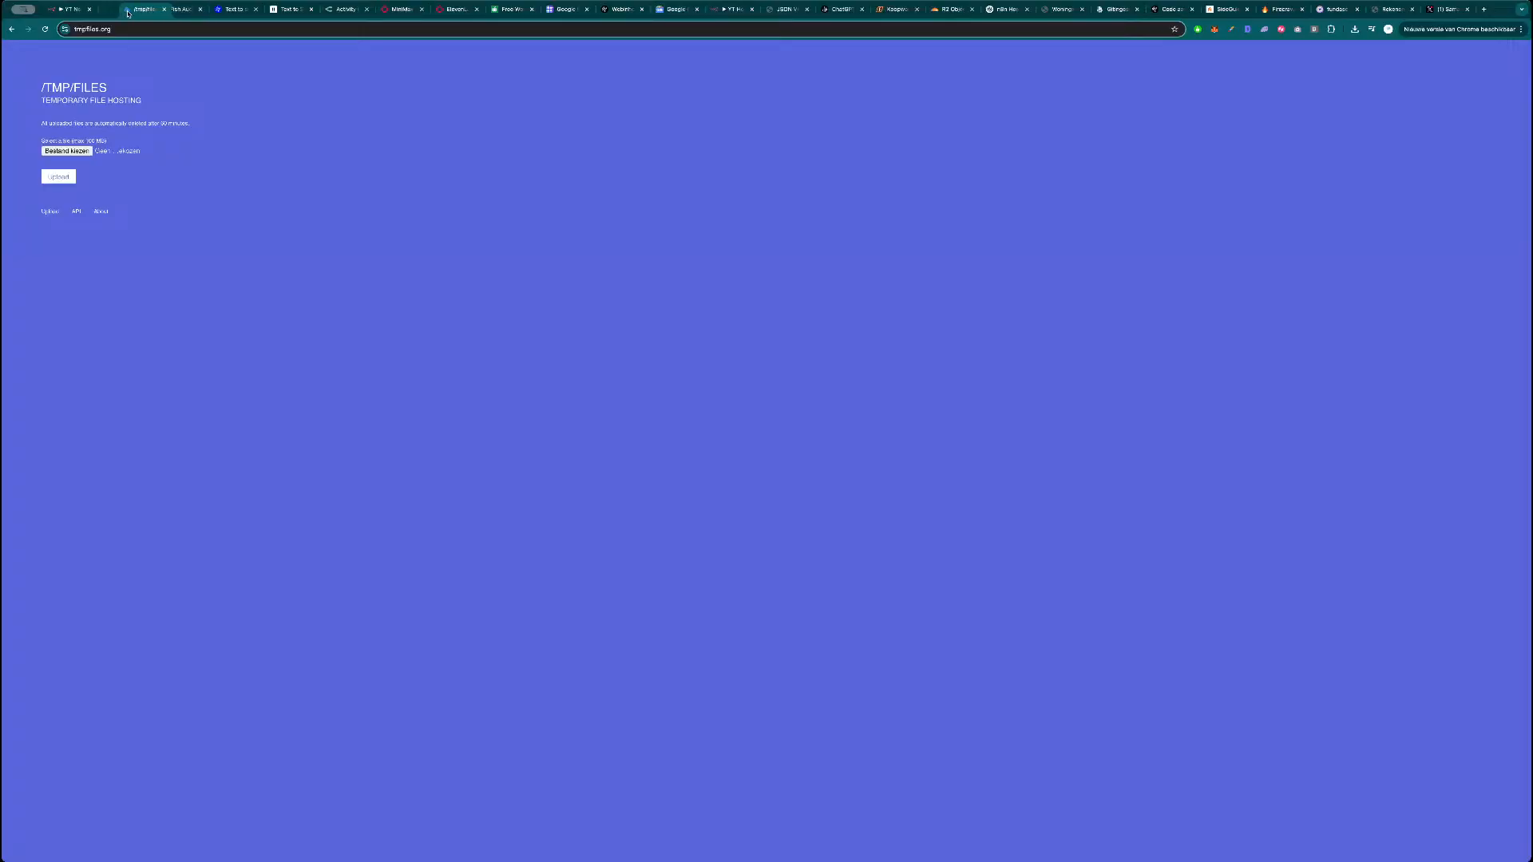
click(200, 8)
click(200, 9)
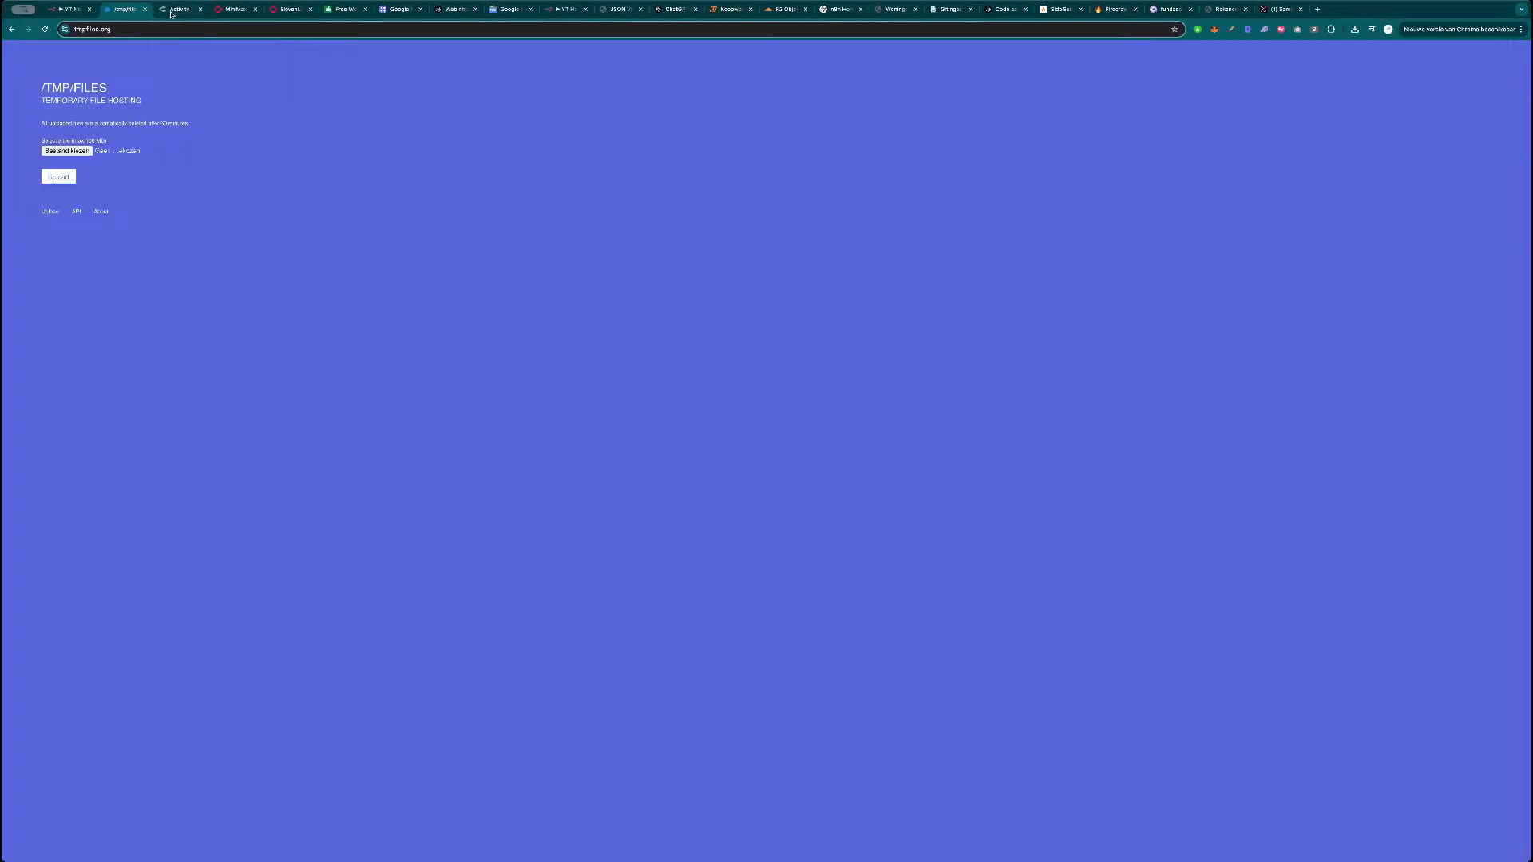
click(77, 11)
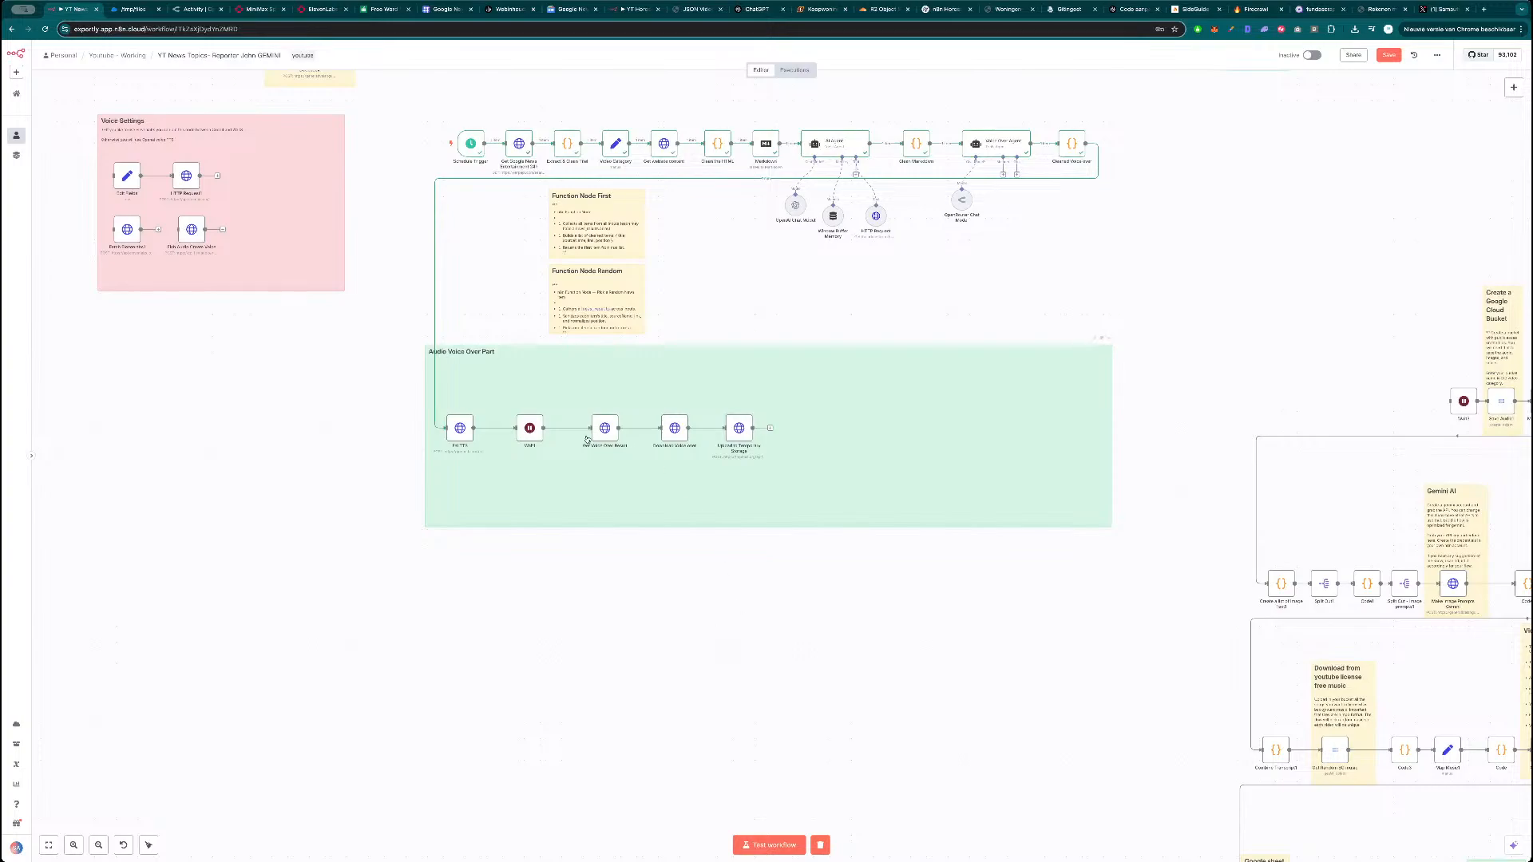
Move the wait node closer to Fal TTS and examine the Fal TTS JSON body and the fal.ai minimax/speech-02-hd page.
drag(529, 429, 508, 429)
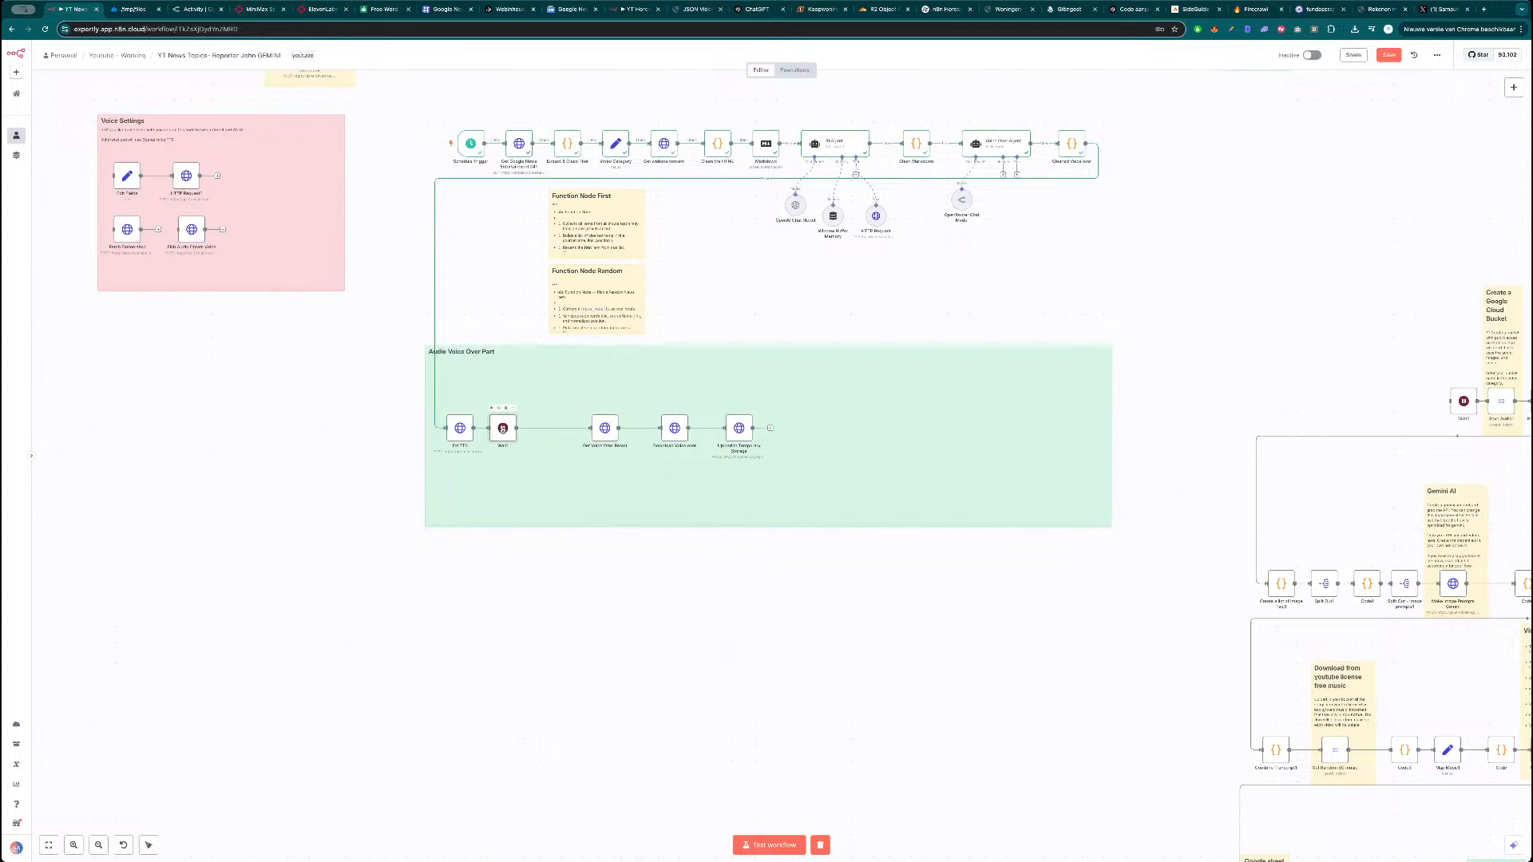
double_click(460, 428)
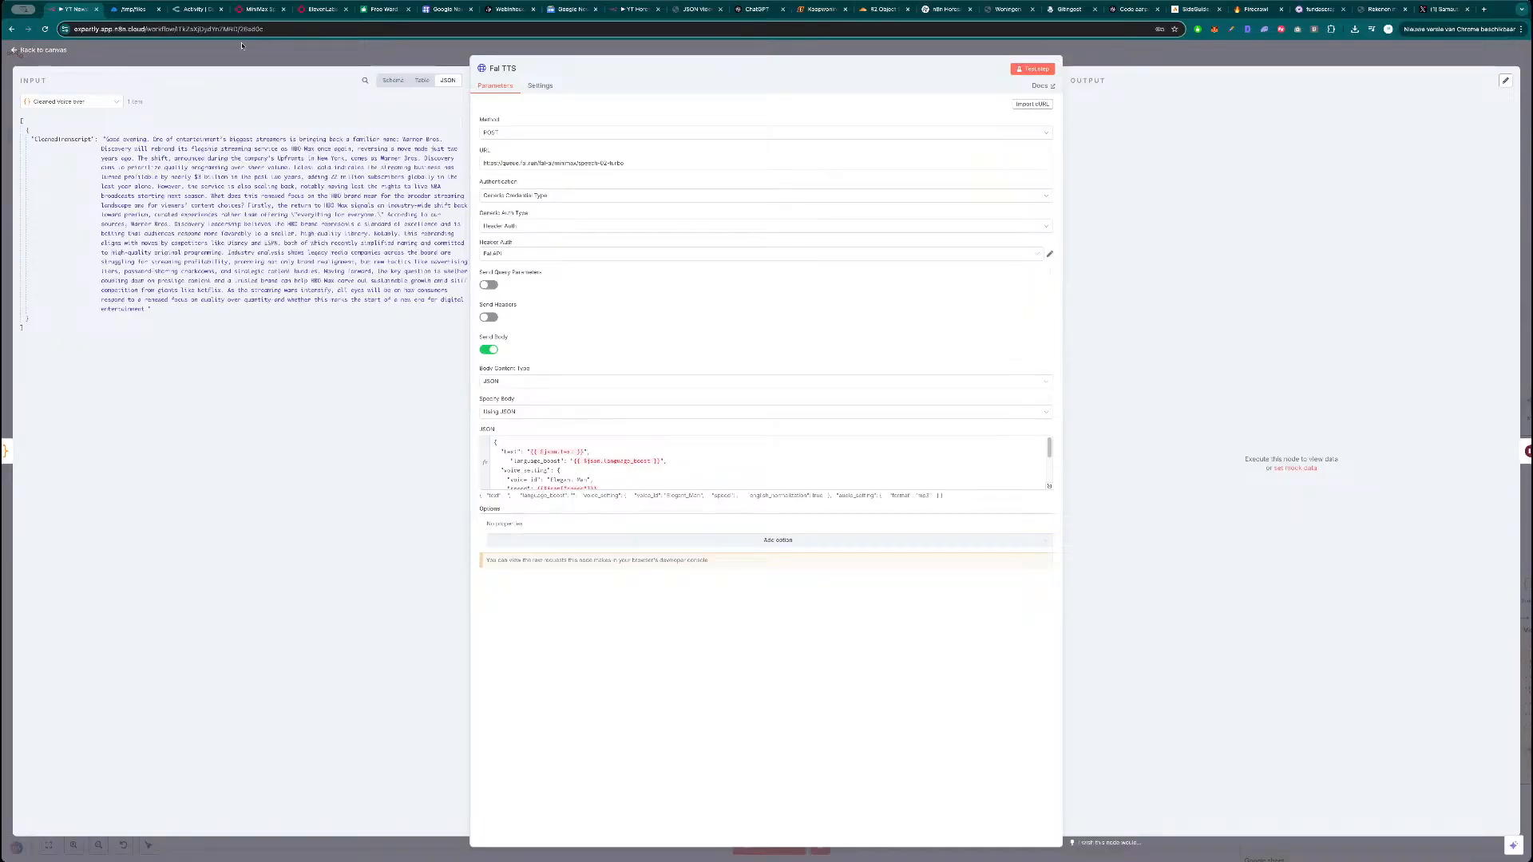
click(259, 11)
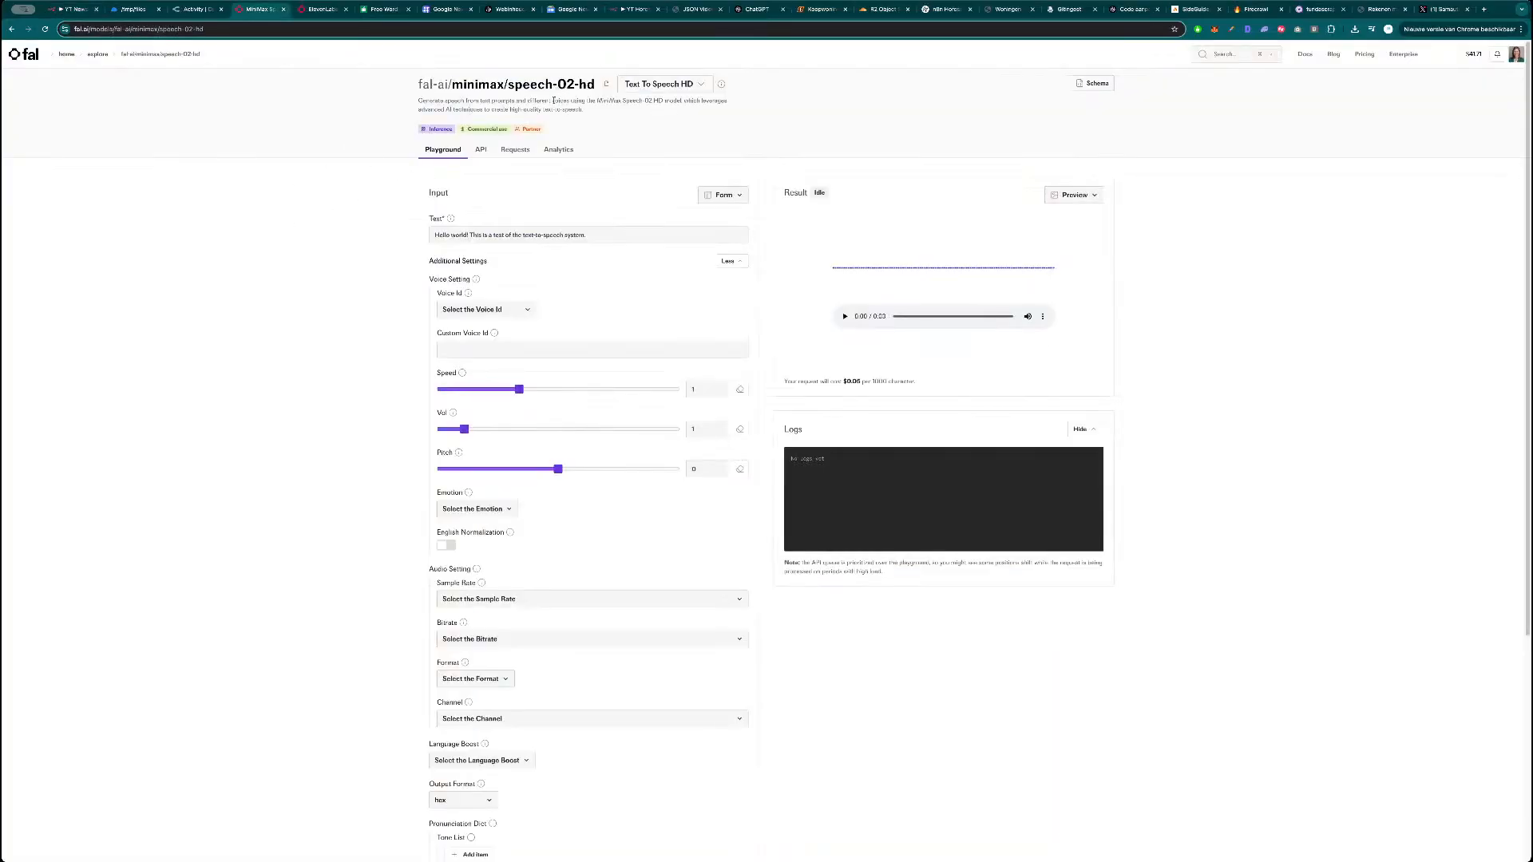
key(super+1)
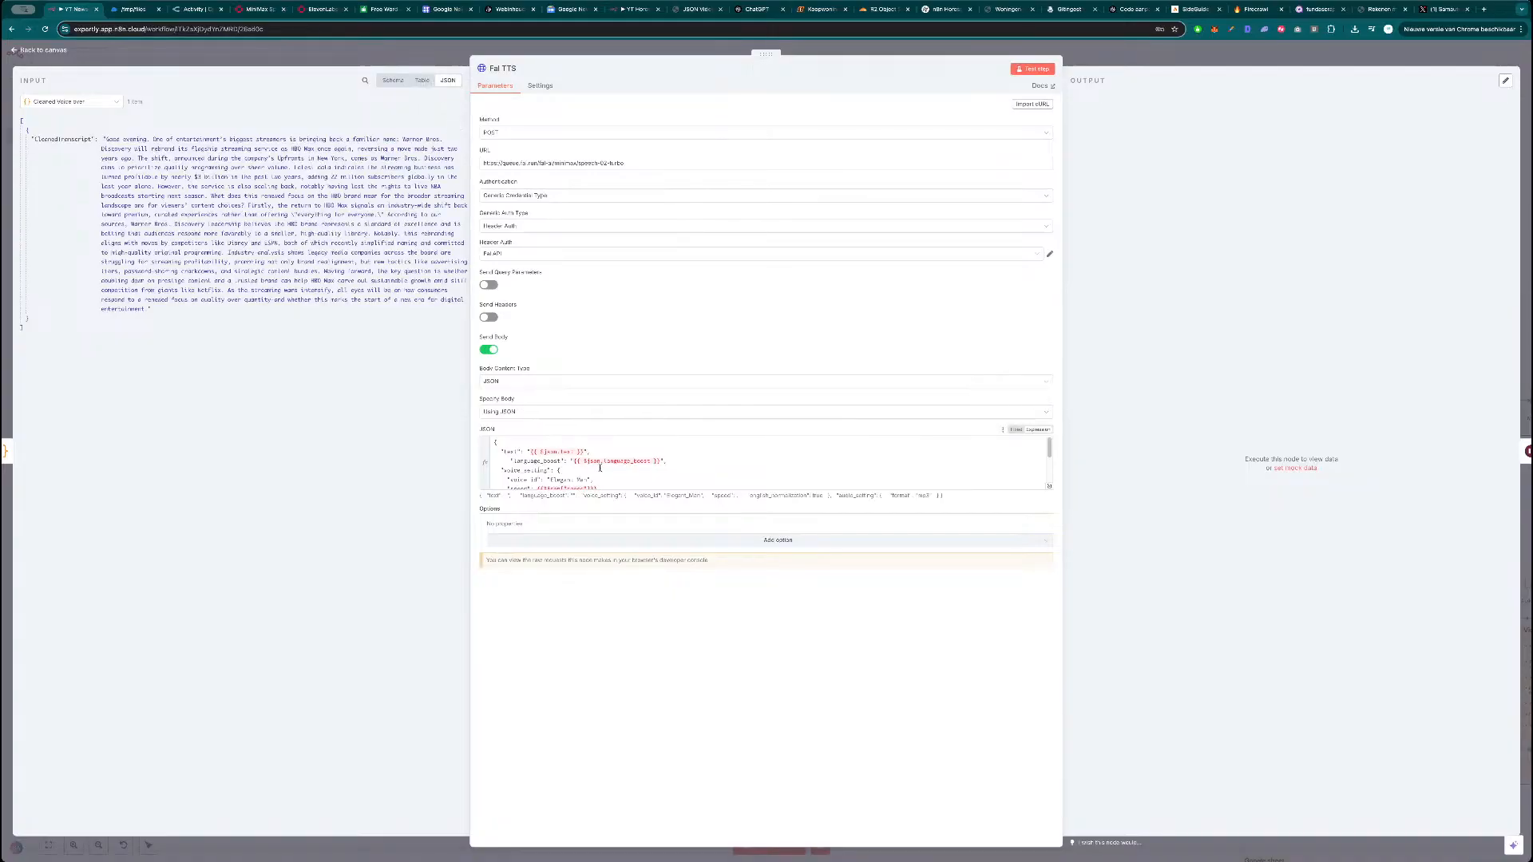
click(1051, 487)
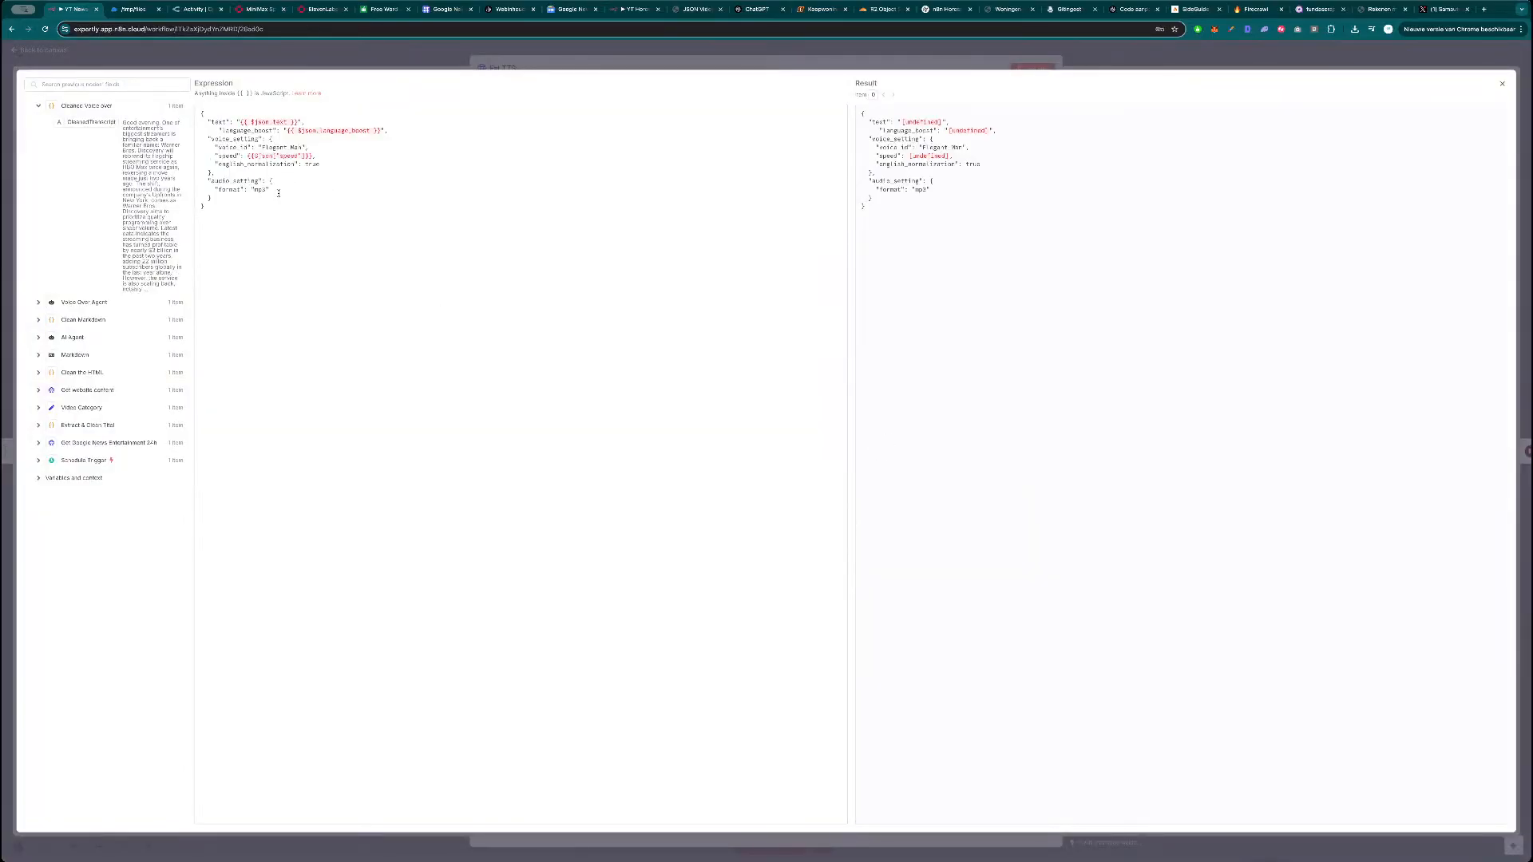
key(Escape)
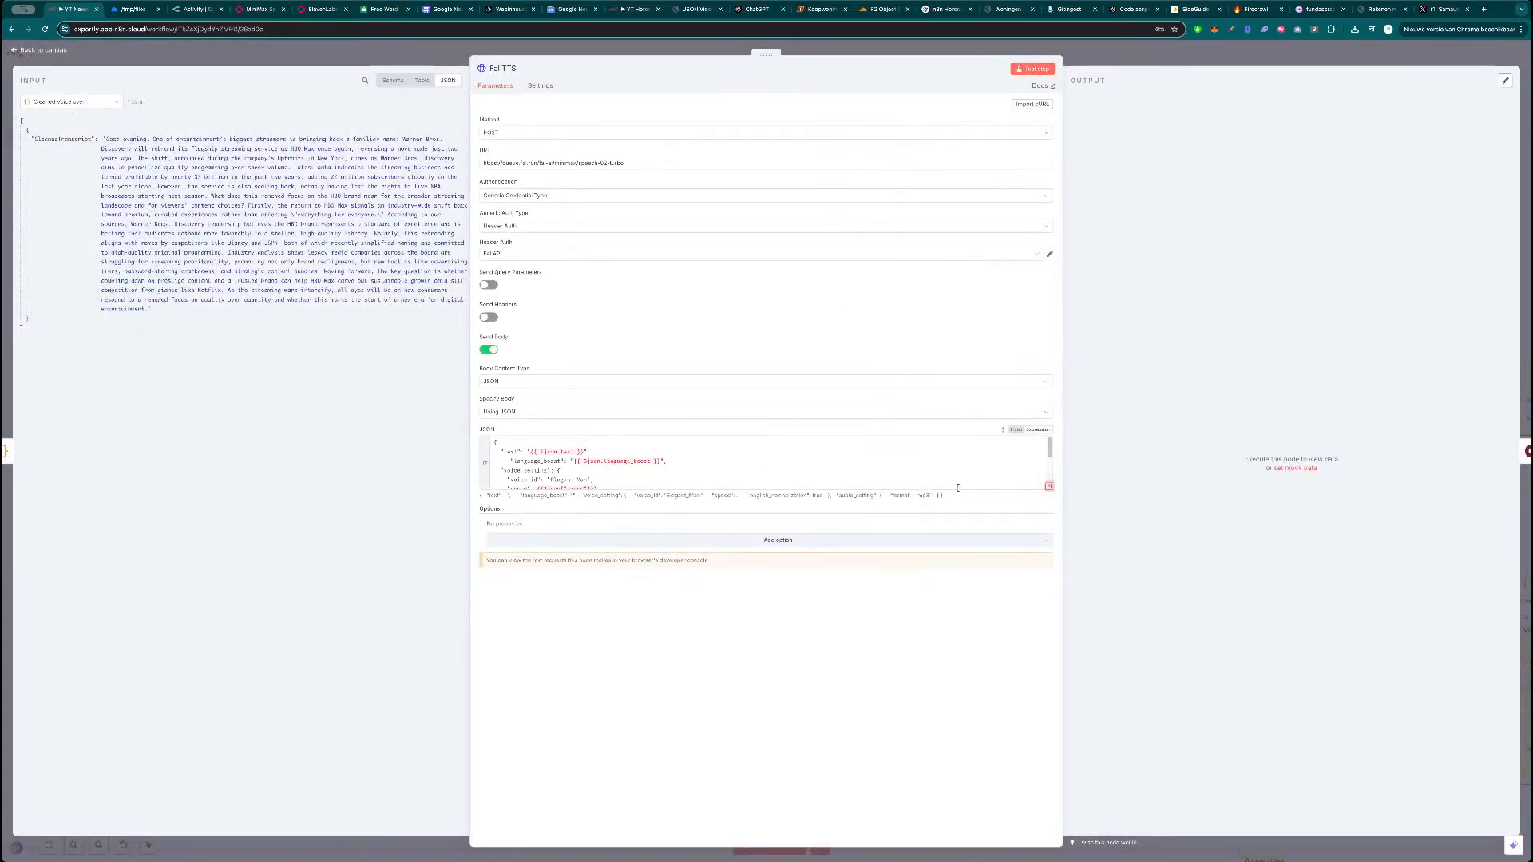
Replace the text expression in the Fal TTS JSON body with the cleaned transcript field from the cleaned voice-over node.
click(1051, 487)
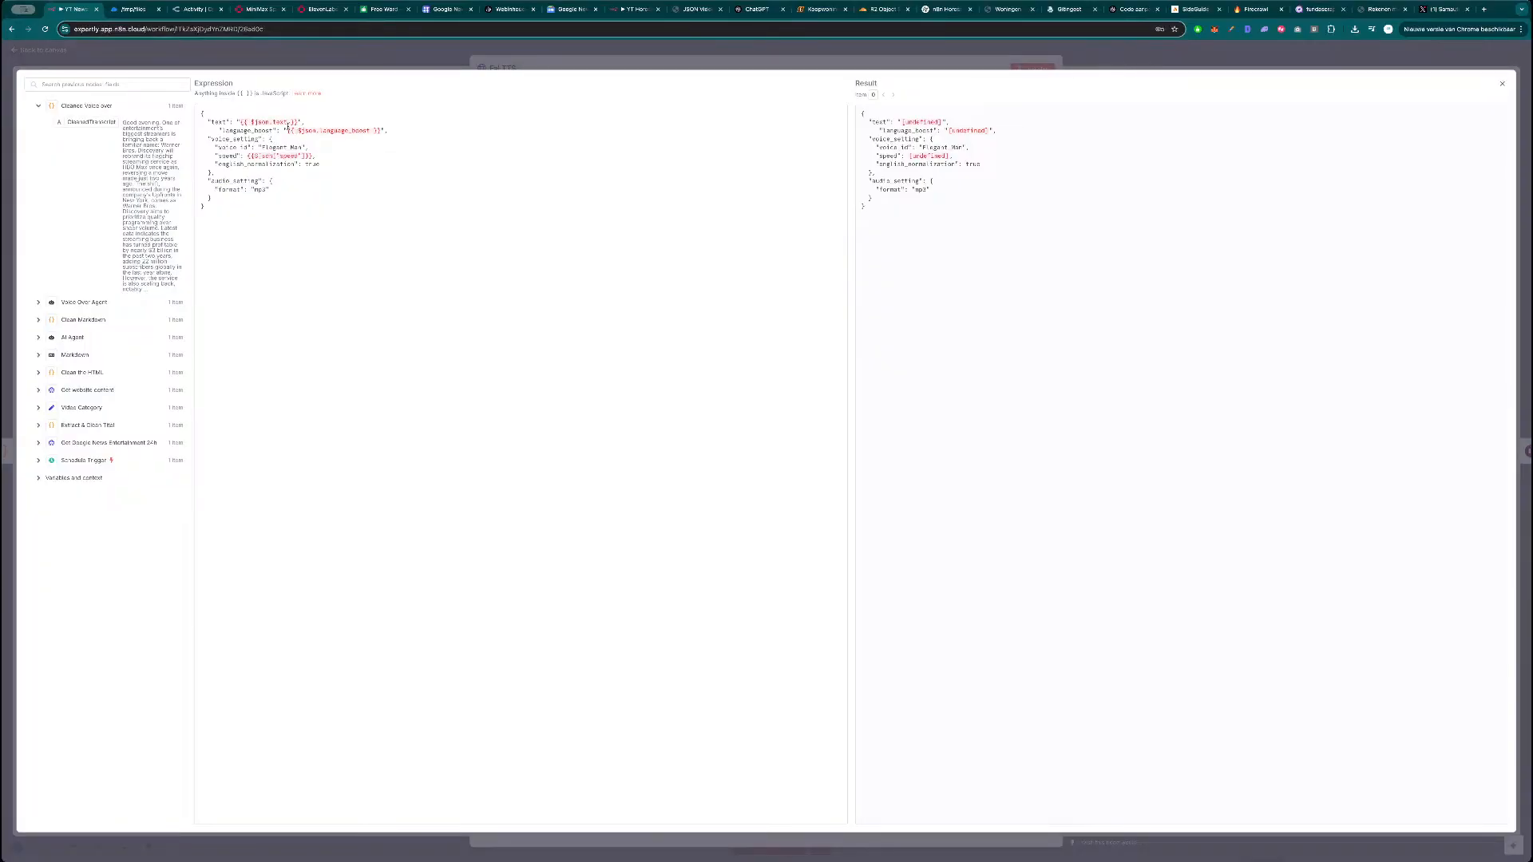
drag(296, 121, 239, 121)
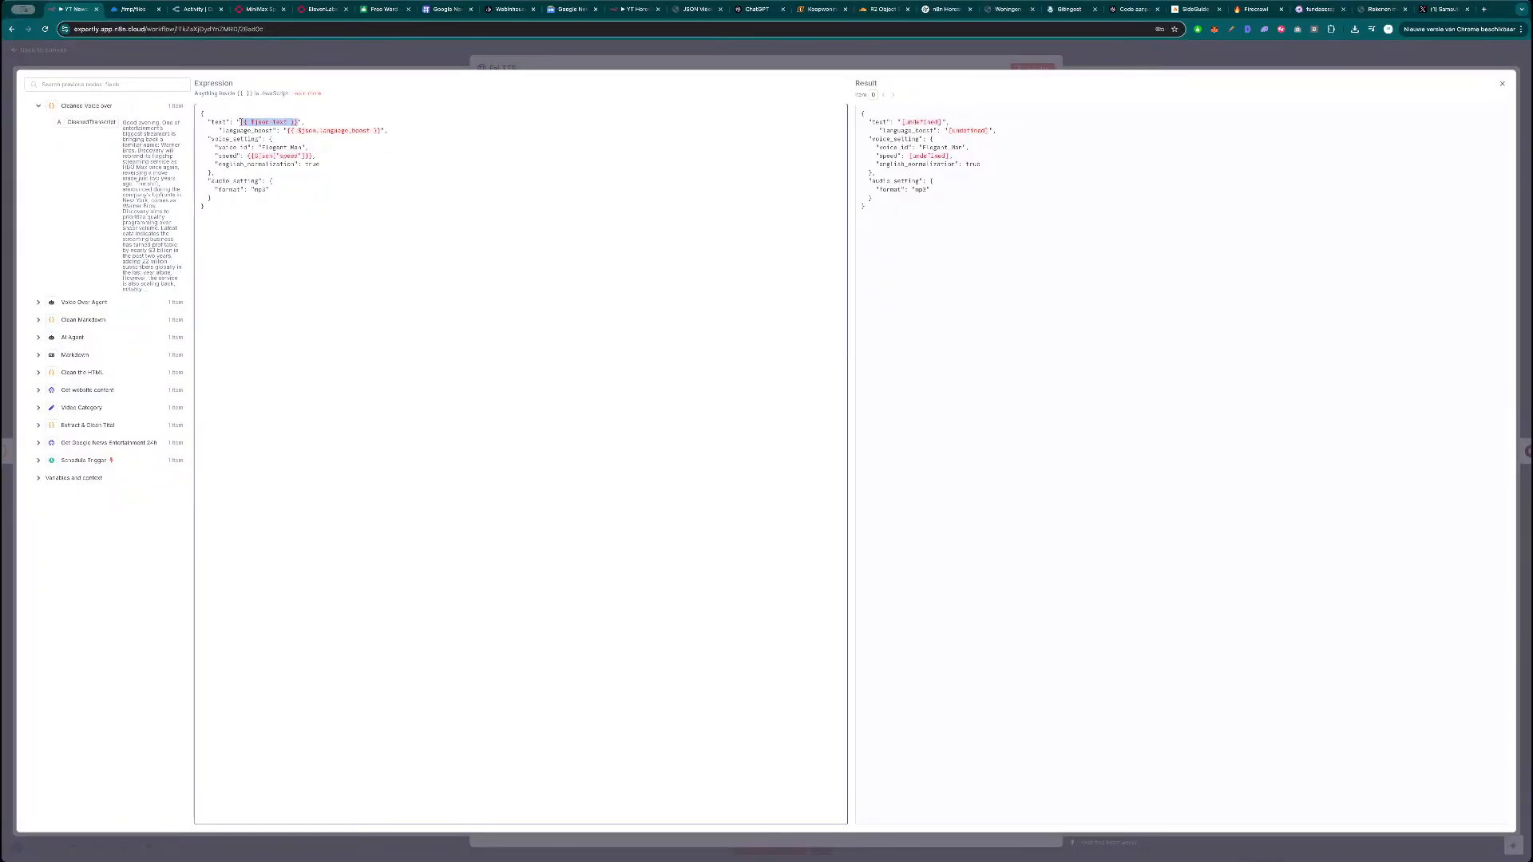
key(BackSpace)
drag(99, 119, 240, 122)
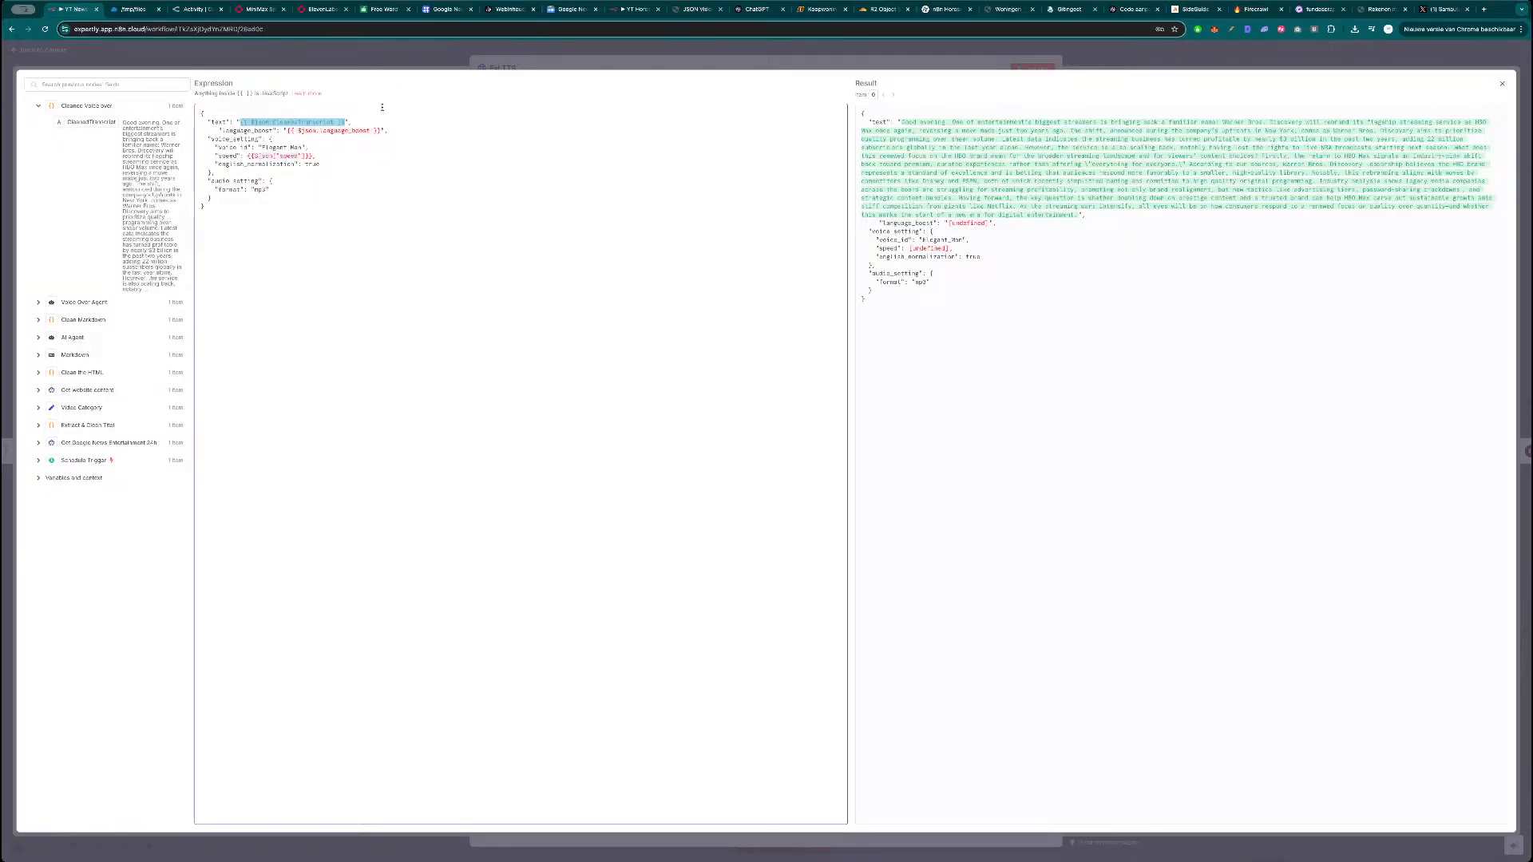
click(401, 61)
click(402, 62)
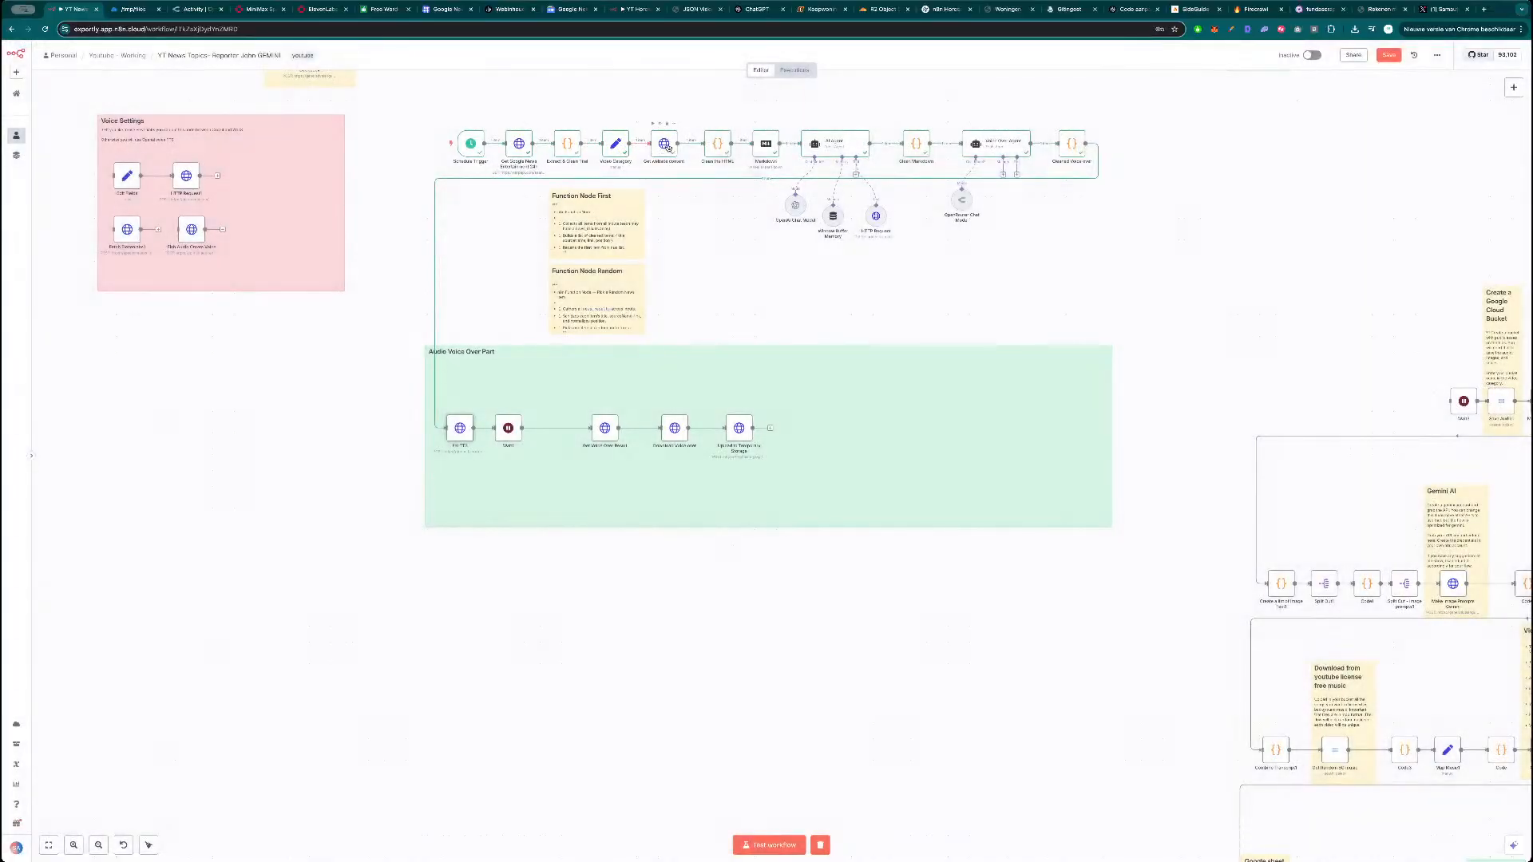
Add a string field named lang to the Video Category node.
double_click(665, 145)
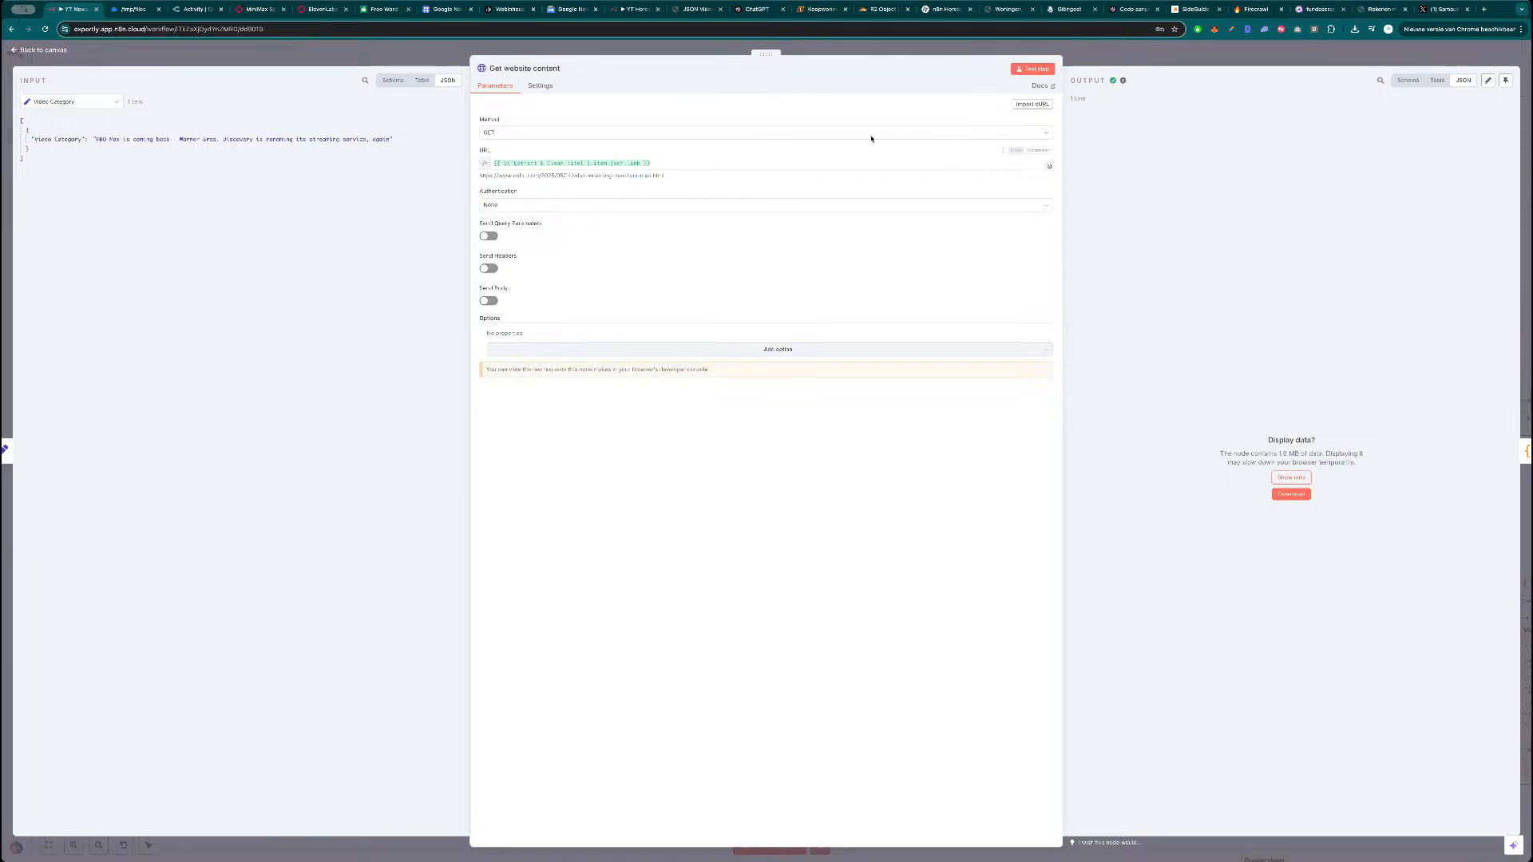
key(Escape)
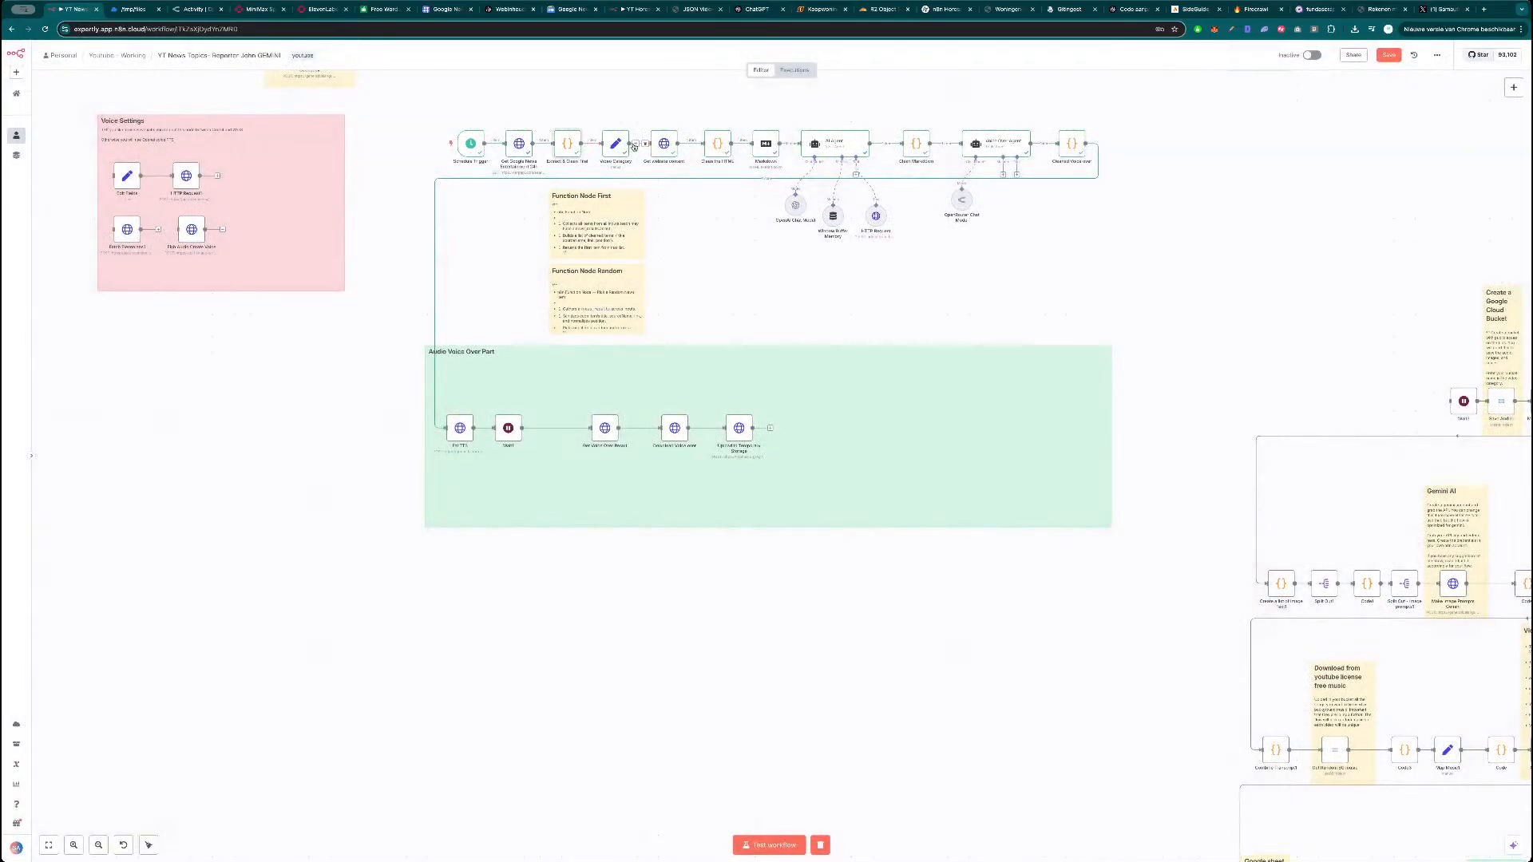
double_click(619, 146)
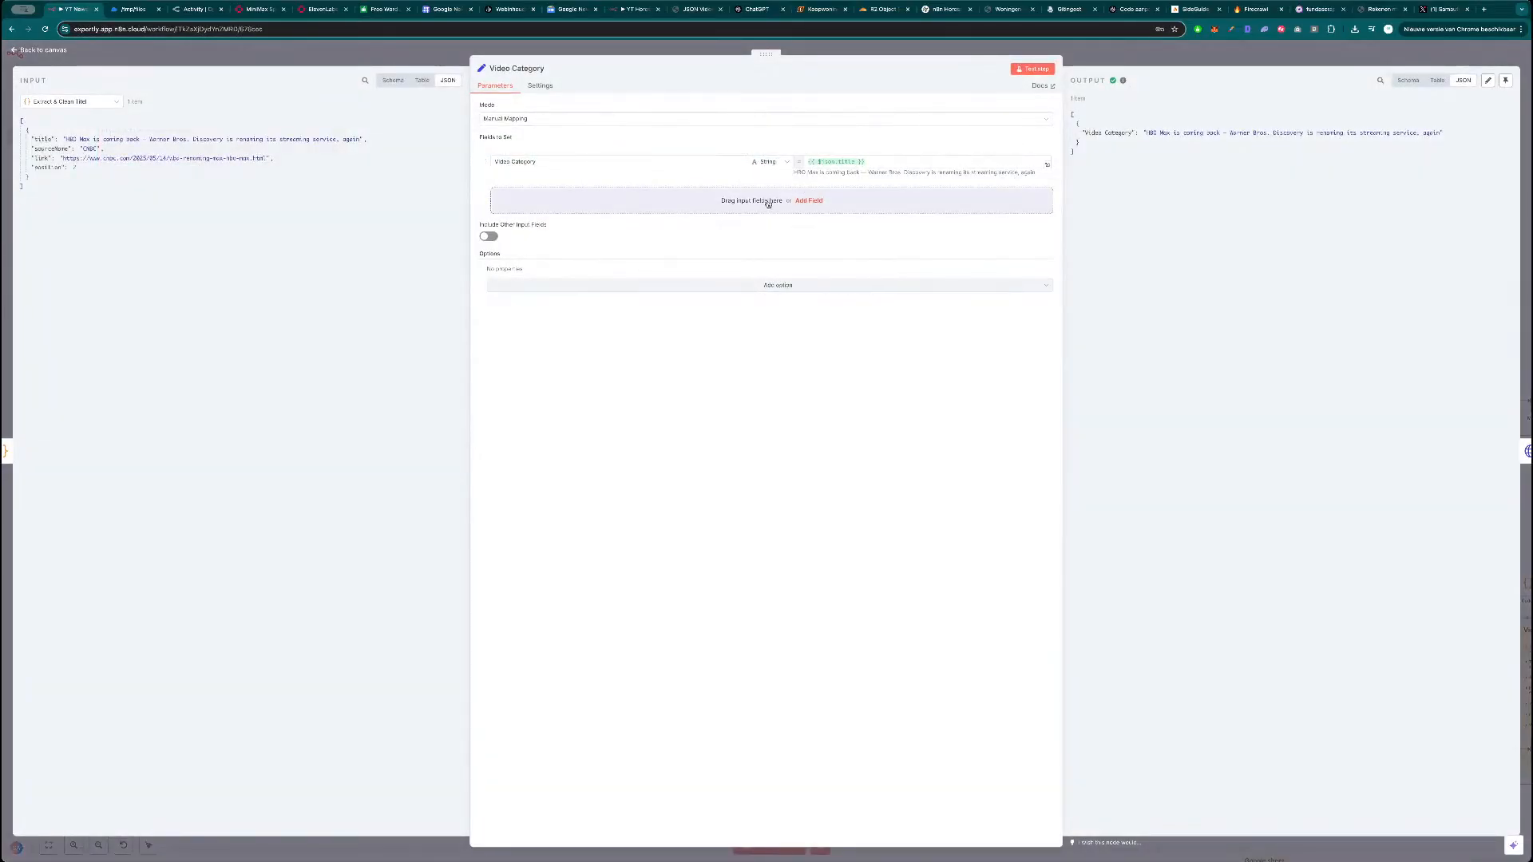
click(807, 199)
click(574, 195)
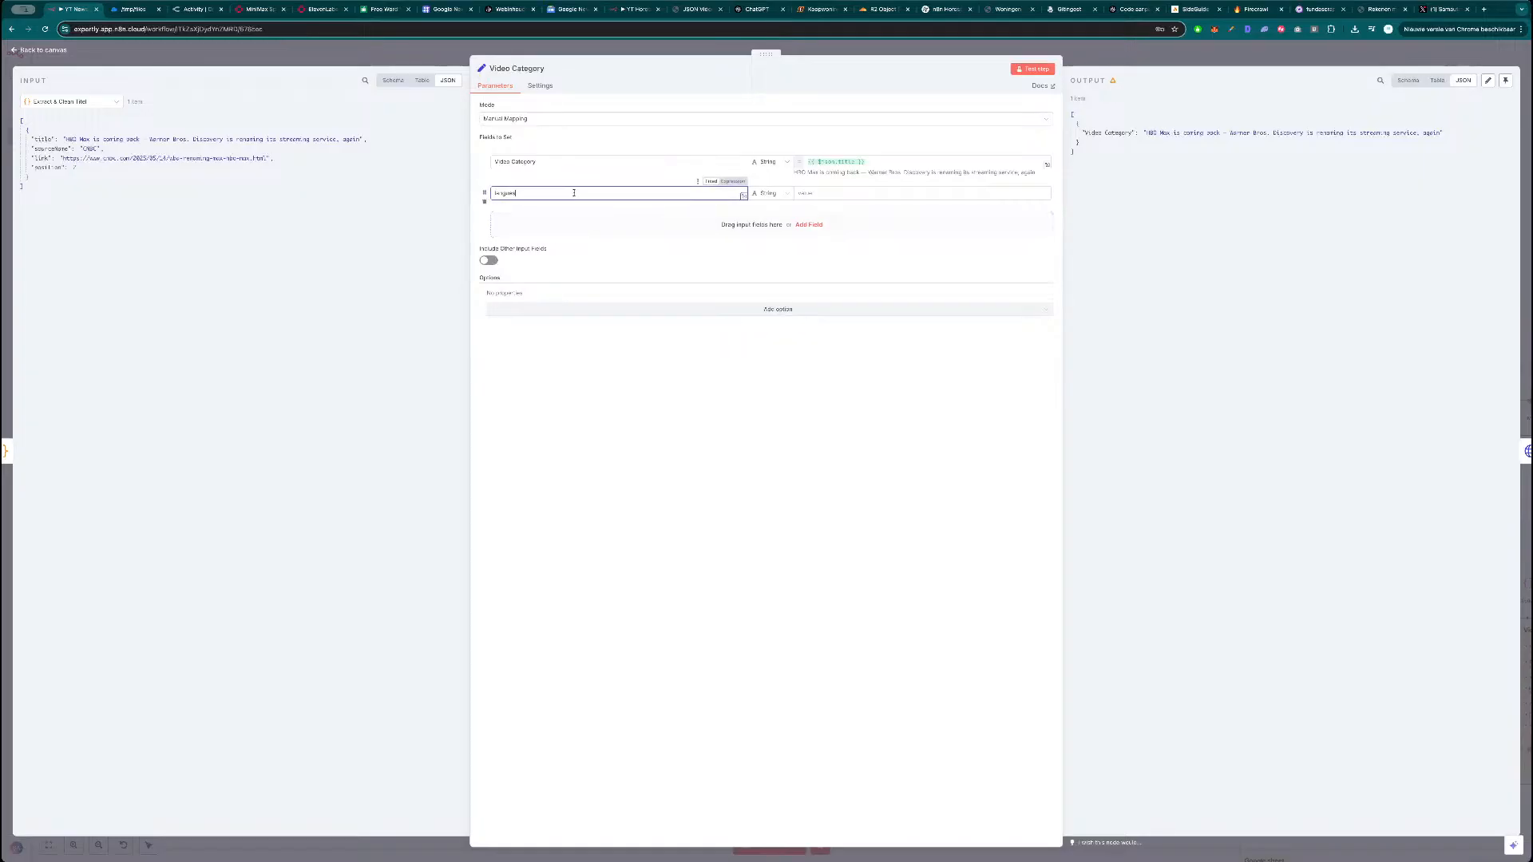
key(BackSpace)
key(BackSpace)
key(BackSpace)
On the fal.ai minimax/speech-02-hd page, set Language Boost to English and show the input as cURL.
click(829, 194)
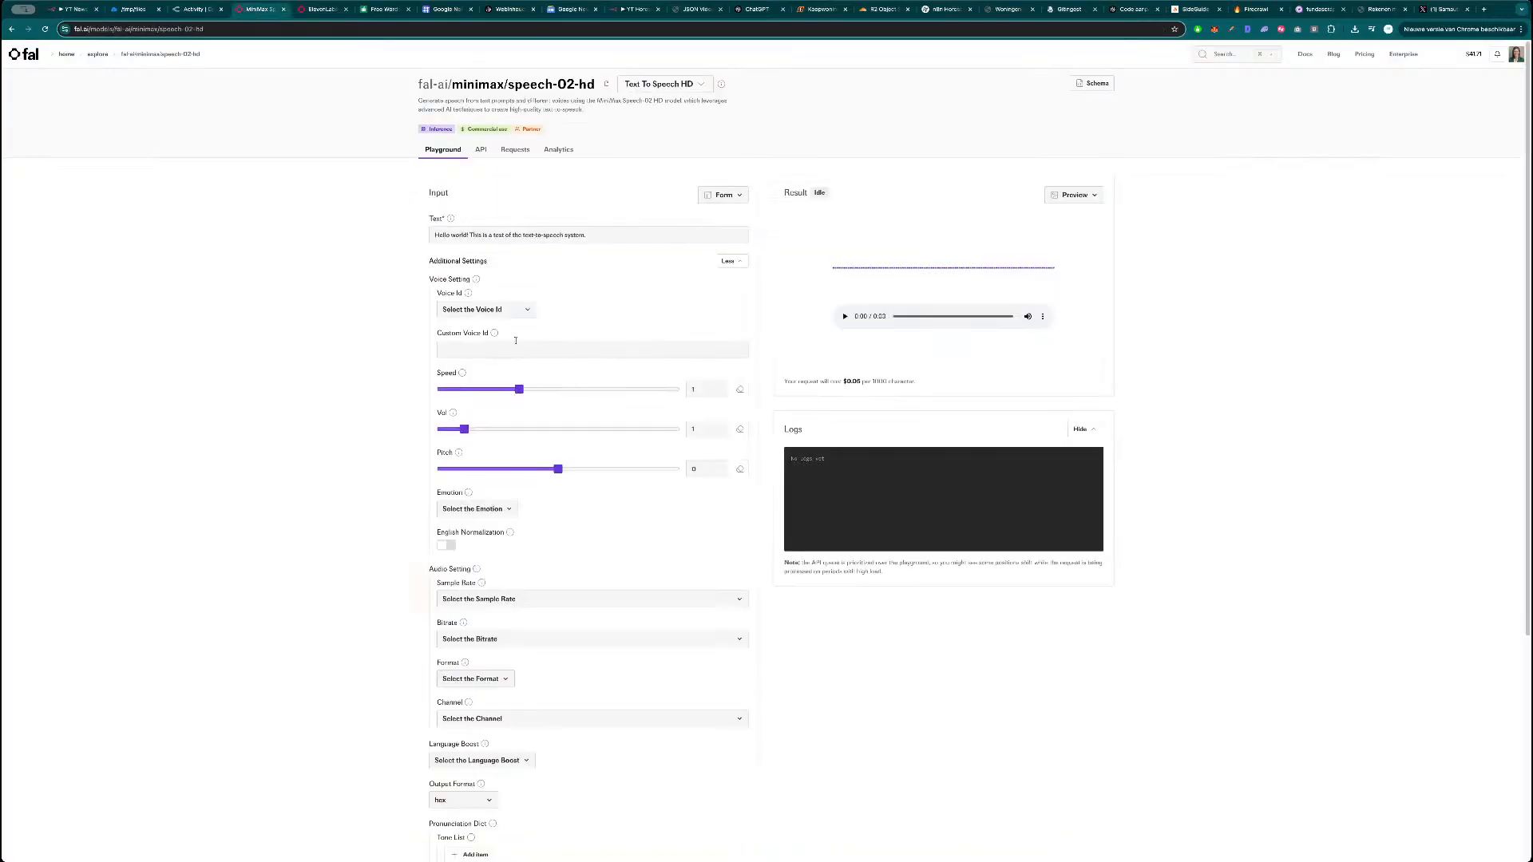
scroll(551, 459, down, 3)
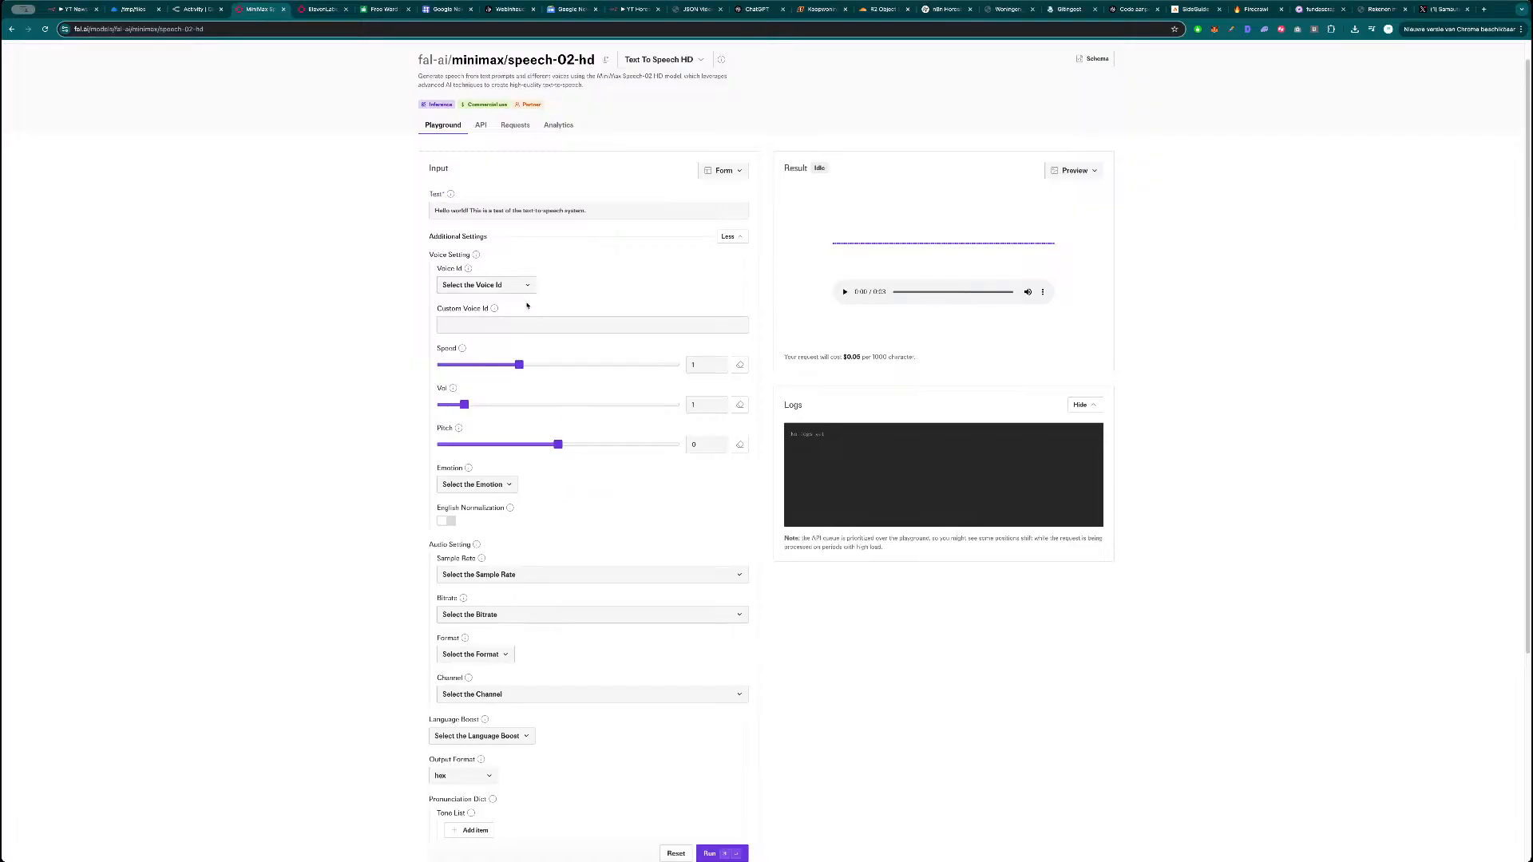
scroll(543, 558, down, 3)
click(508, 620)
click(476, 681)
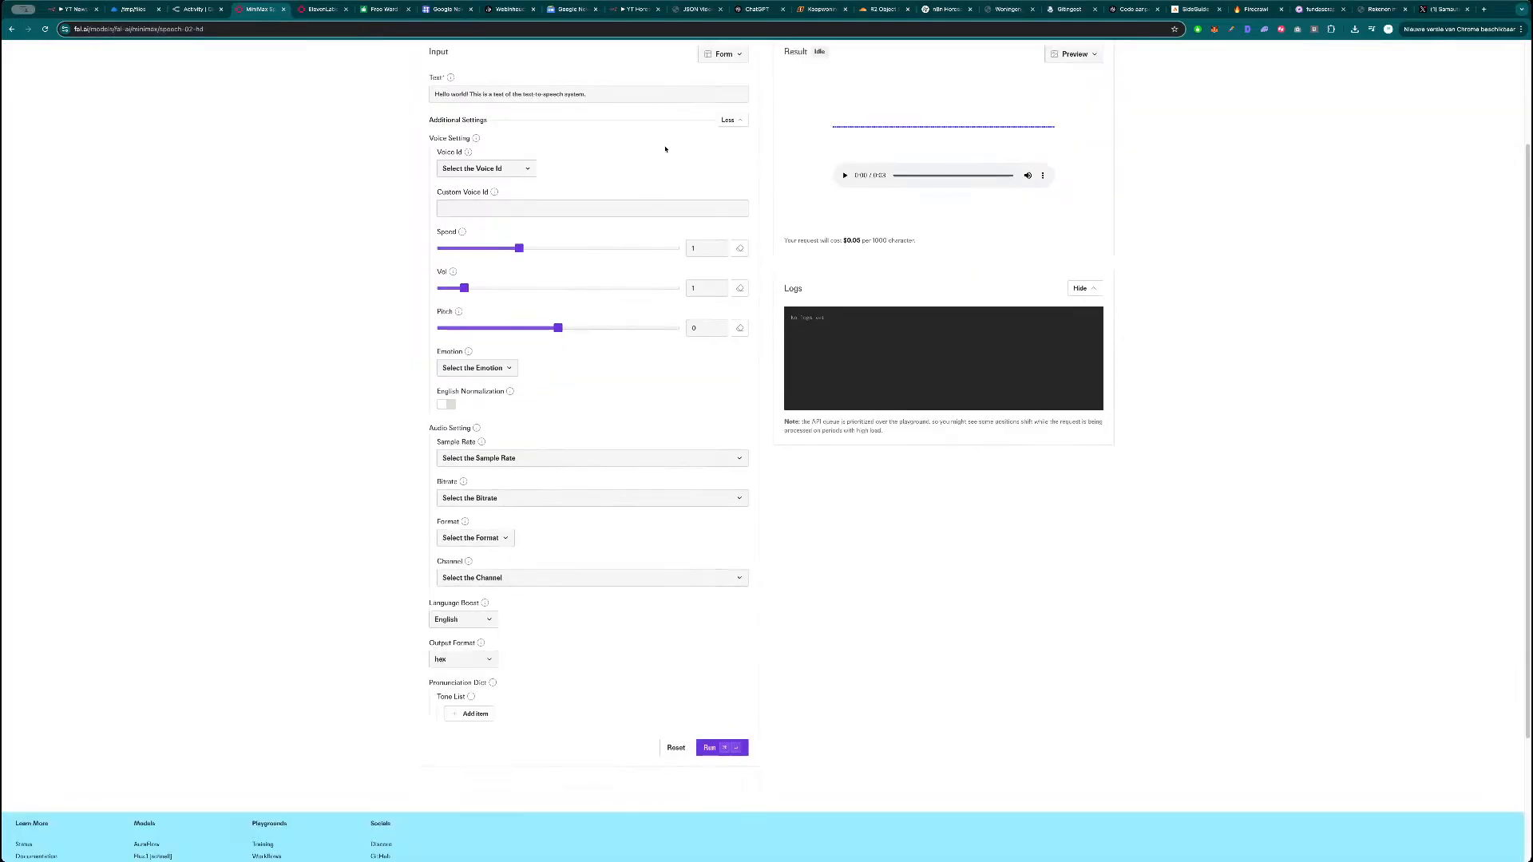
scroll(599, 399, up, 4)
click(723, 195)
click(703, 353)
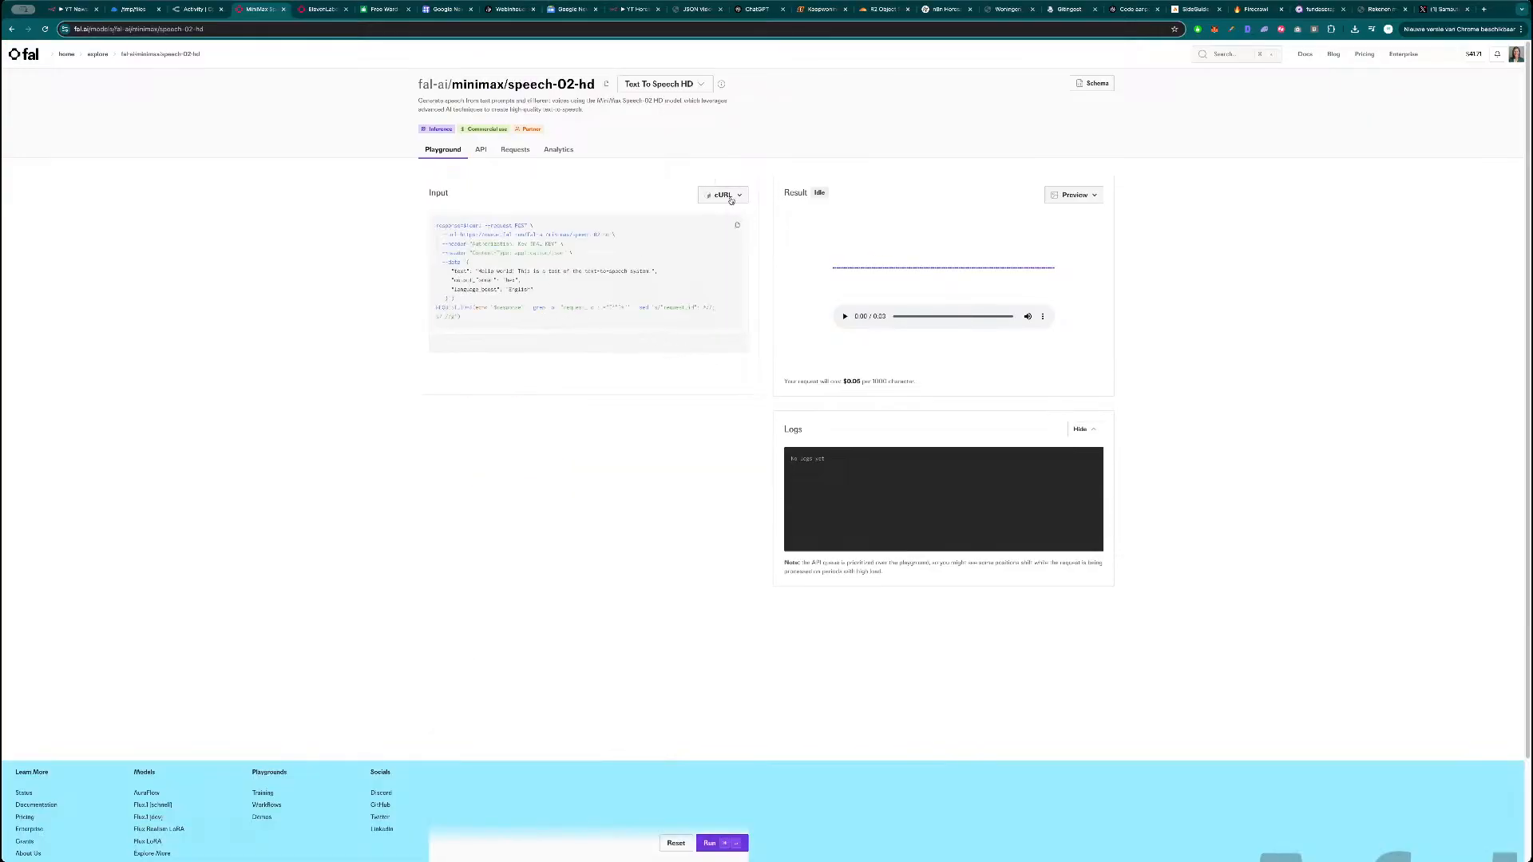
Copy the language boost value English from the cURL code and paste it as the lang field's value in Video Category.
double_click(518, 290)
key(super+c)
key(super+1)
click(814, 193)
drag(813, 191, 783, 183)
key(super+v)
click(767, 183)
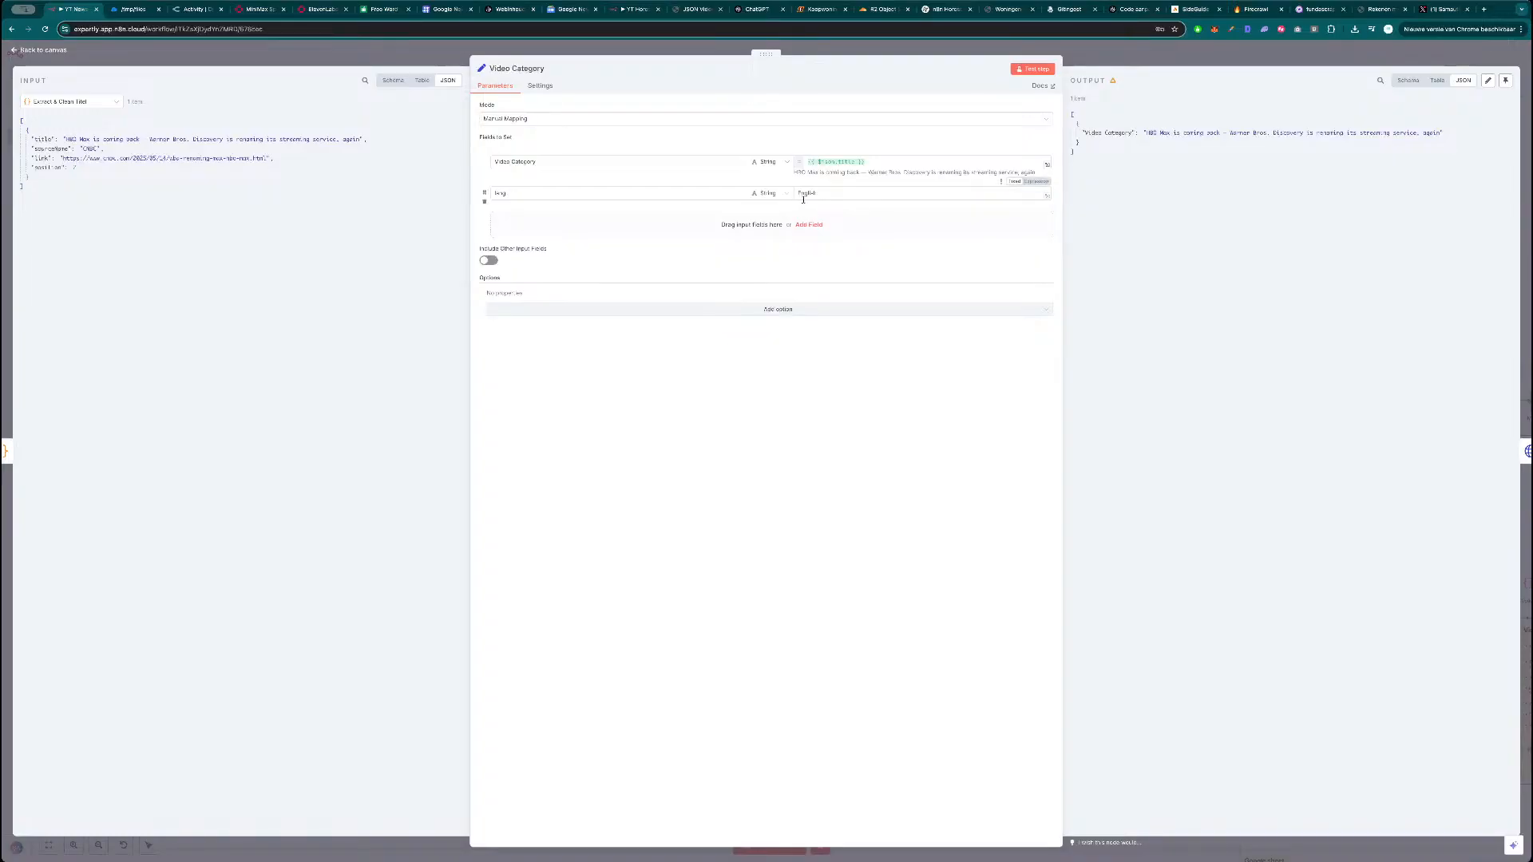
Copy the language_boost key from the fal.ai cURL code and rename the lang field in Video Category to language_boost.
click(249, 10)
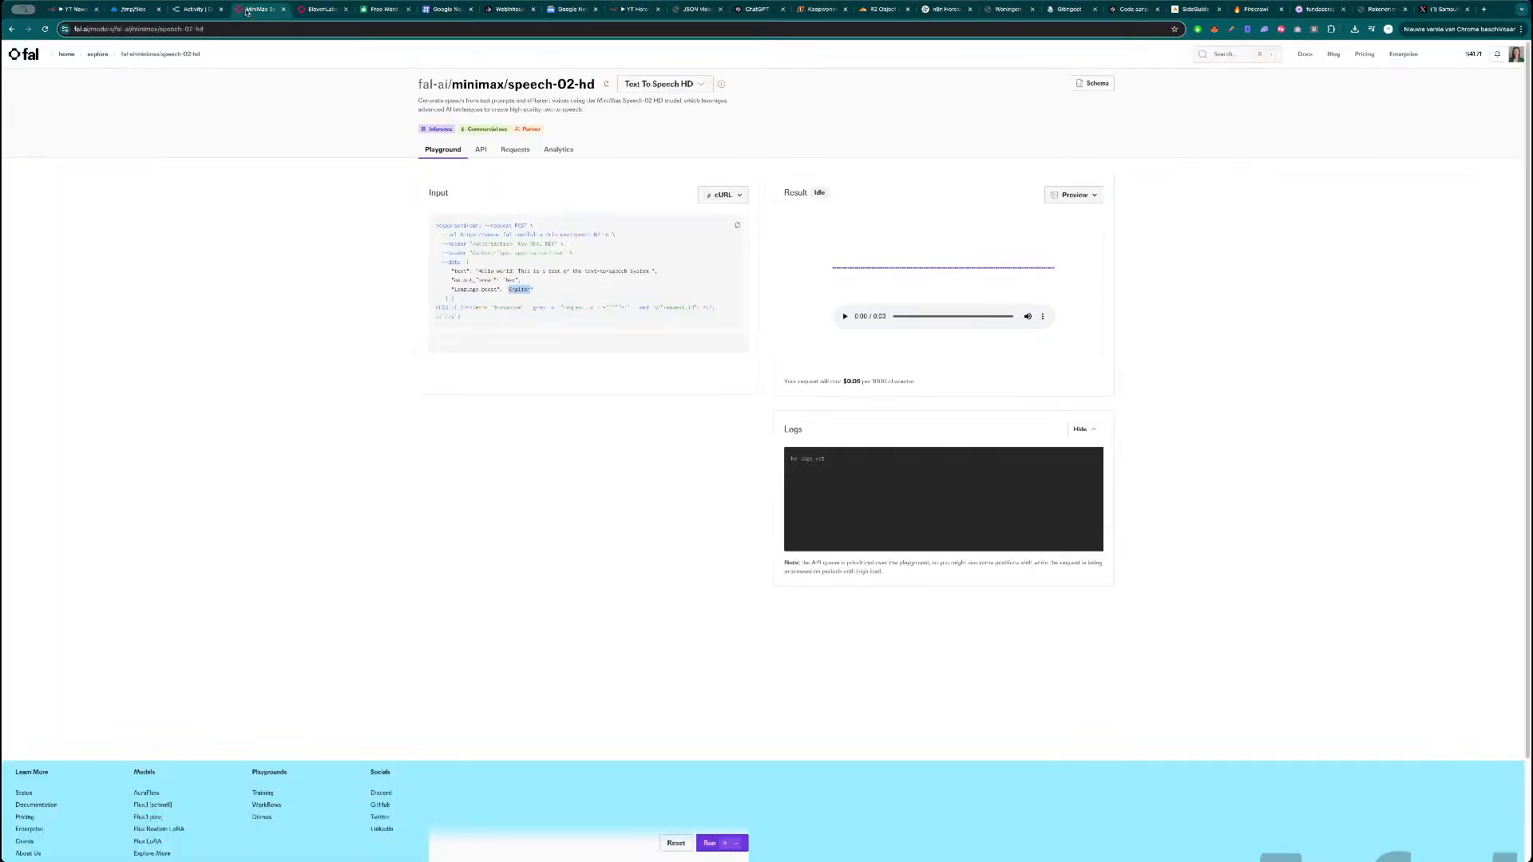
drag(498, 289, 454, 289)
key(super+c)
click(72, 10)
double_click(643, 193)
key(super+v)
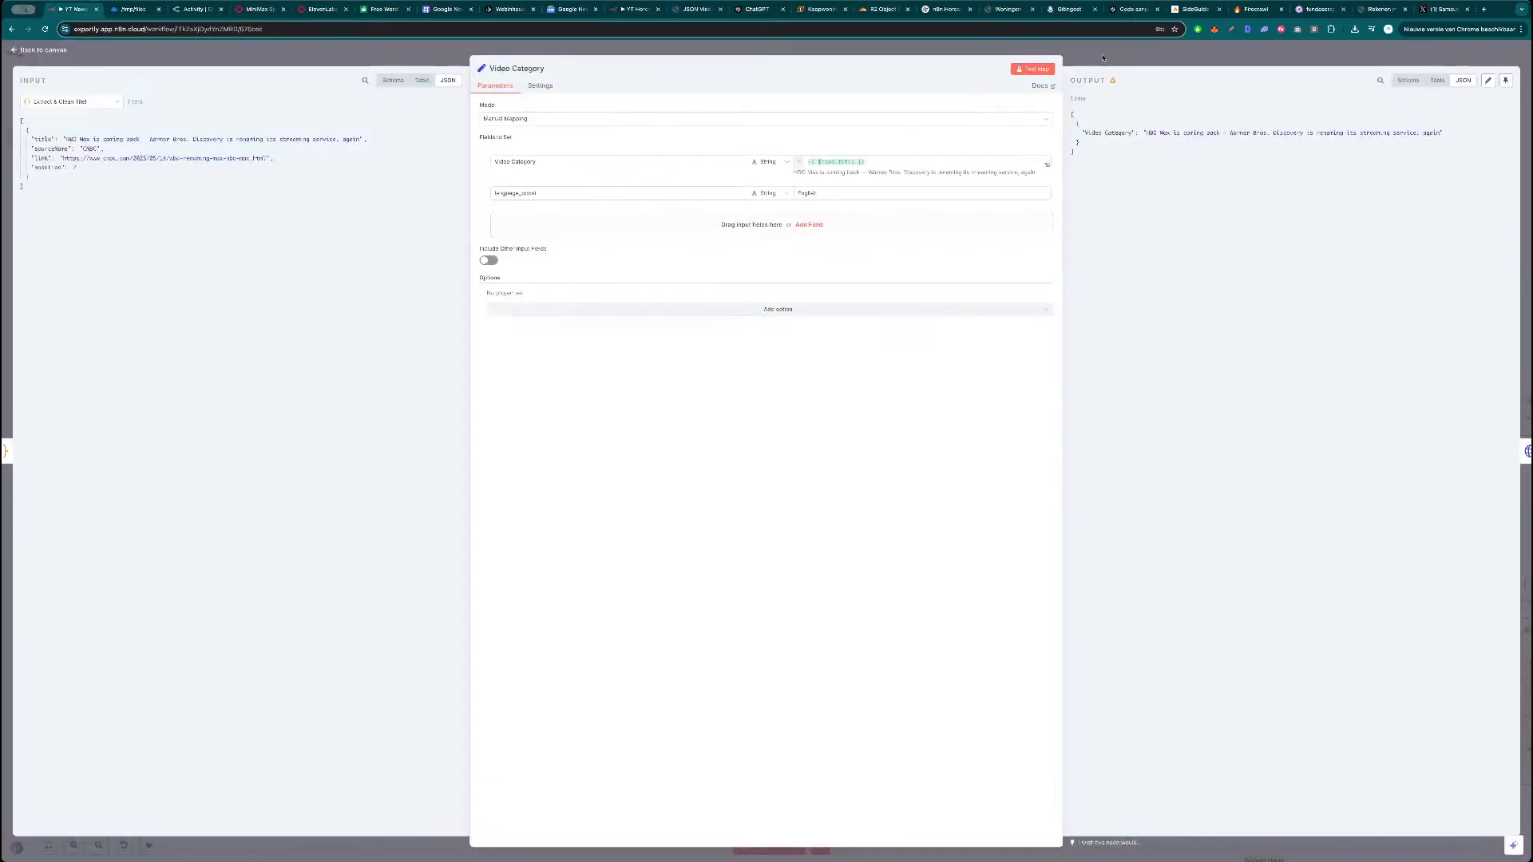
key(Escape)
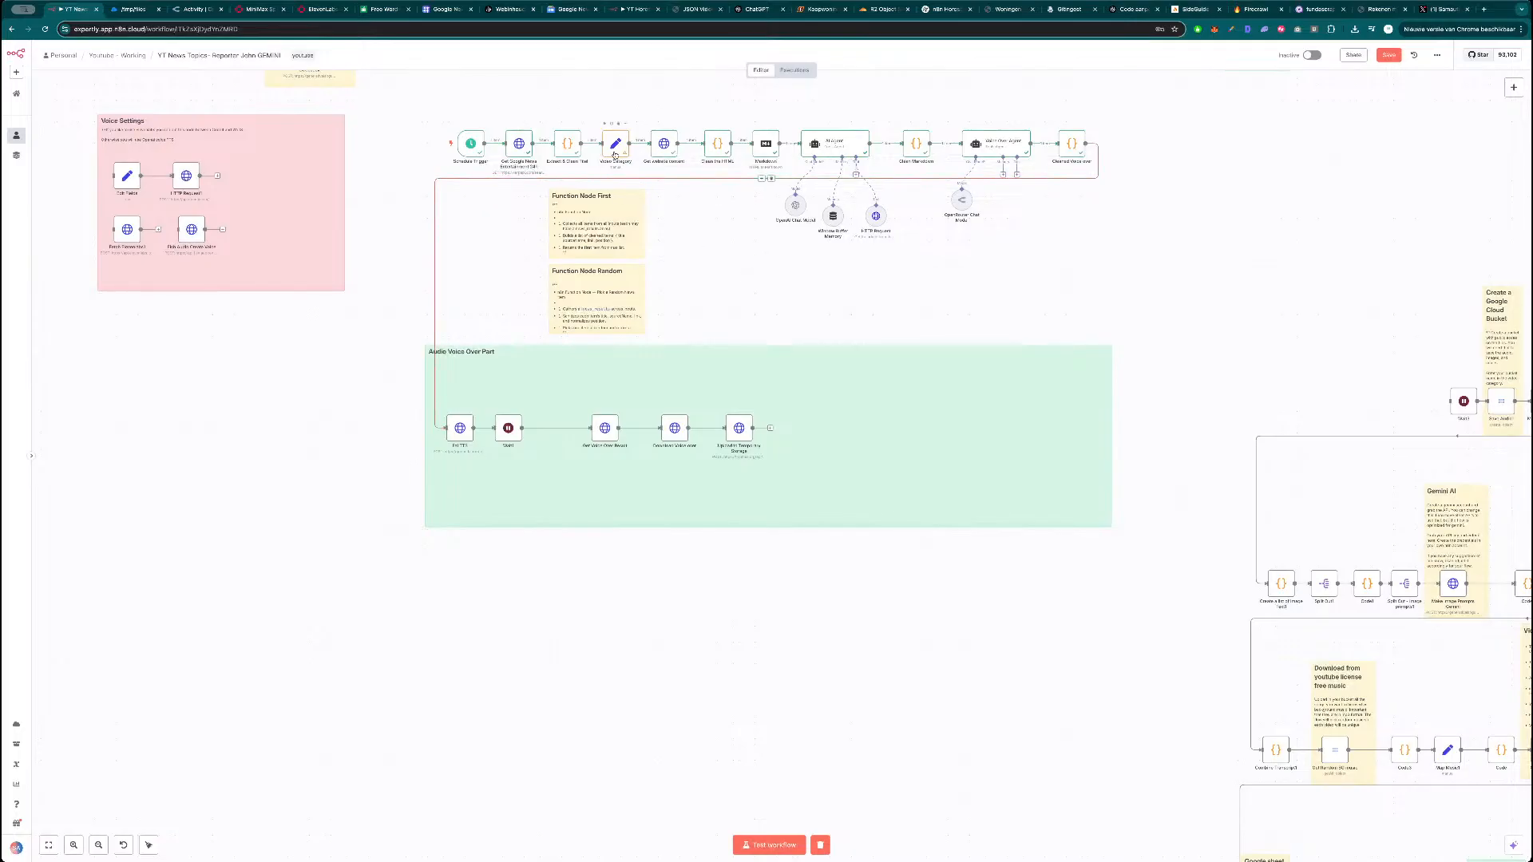
Pin the output data of the Get website content, Clean the HTML and Markdown nodes.
double_click(663, 145)
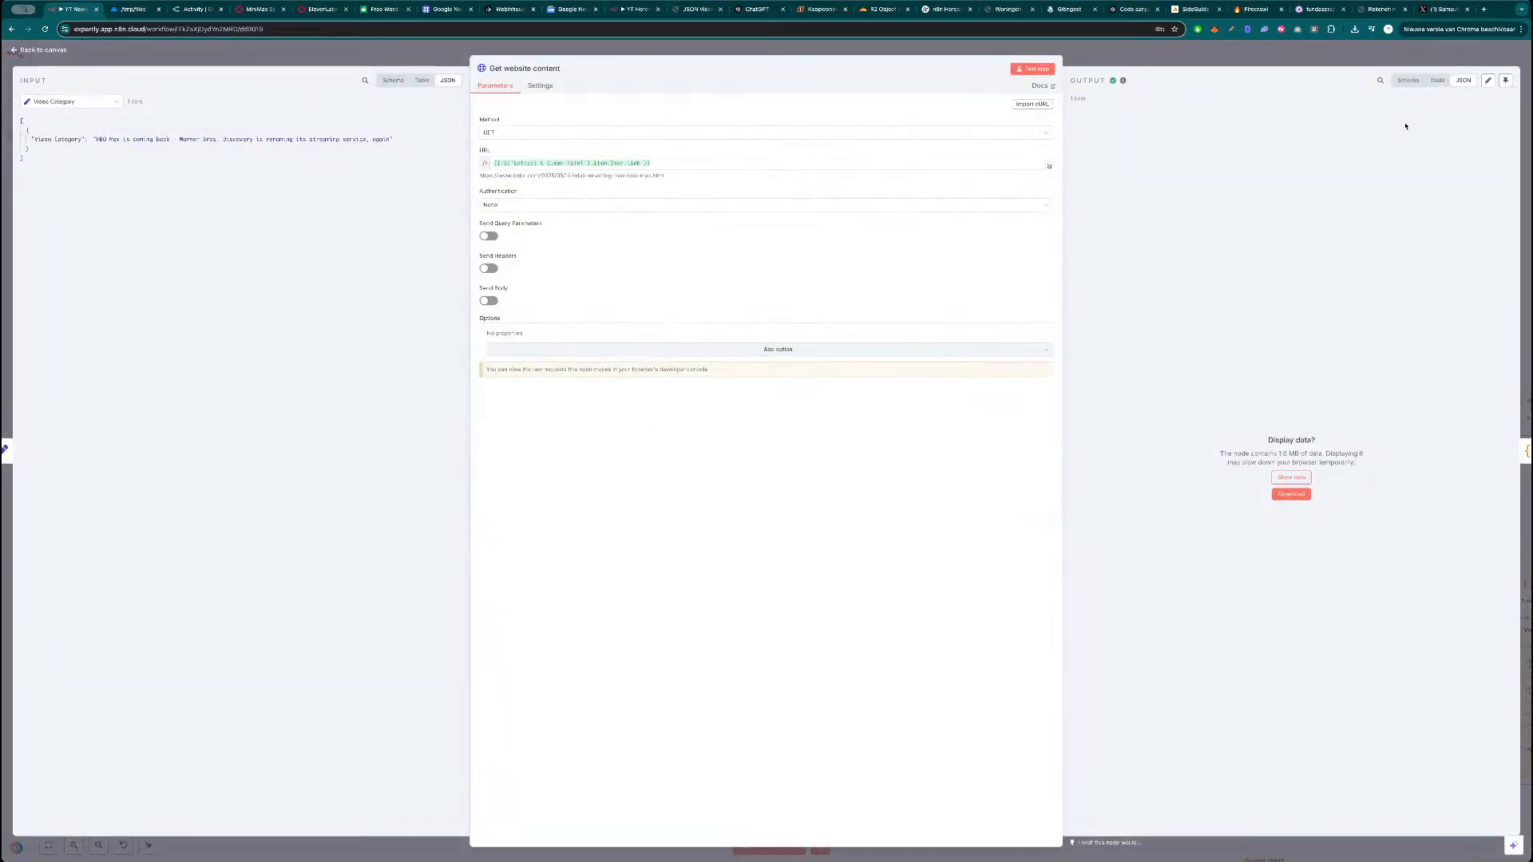
key(Escape)
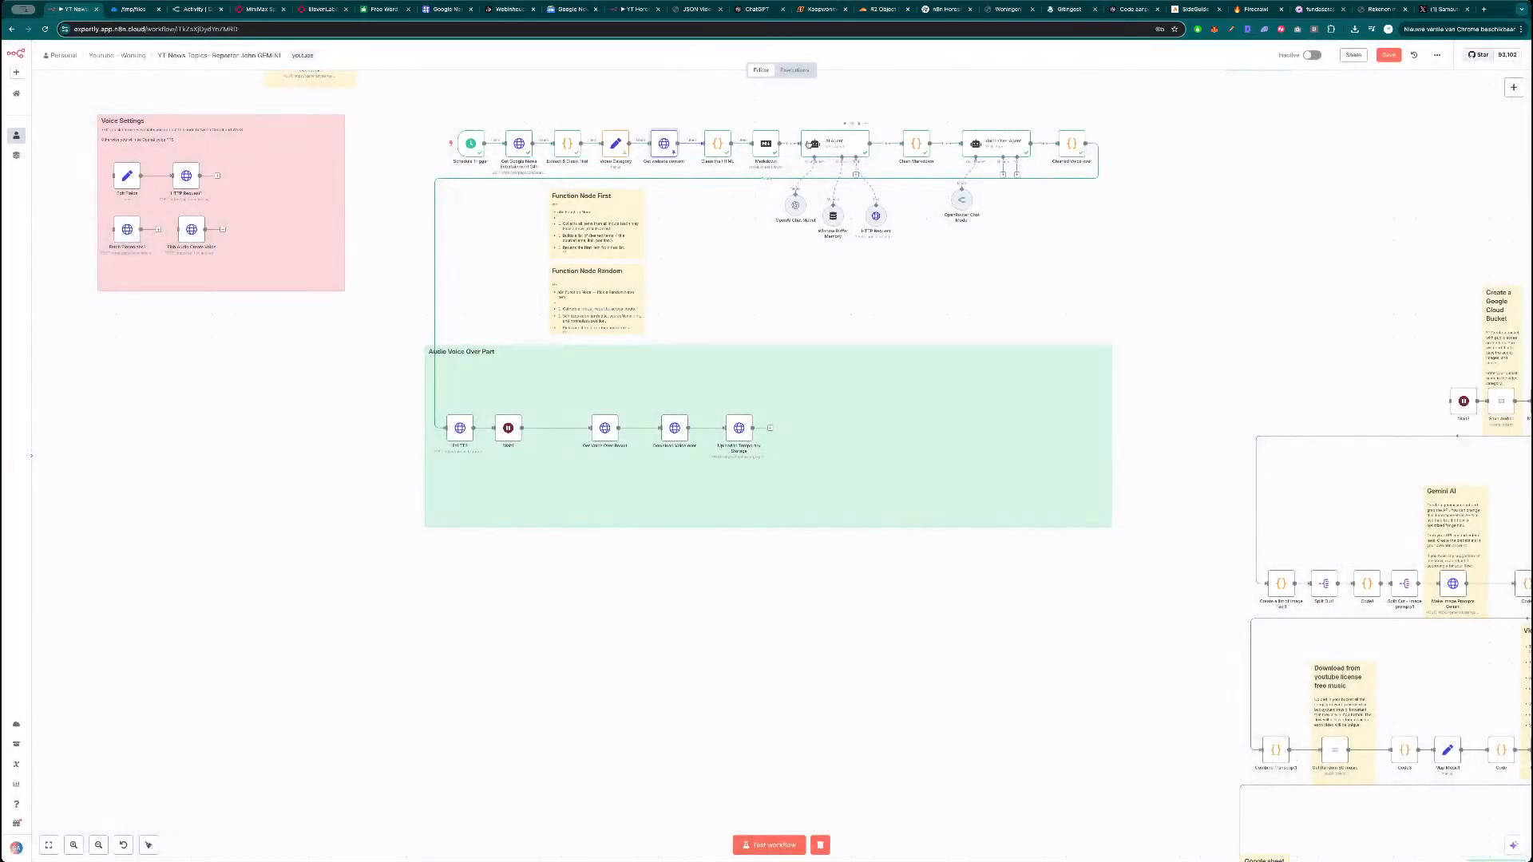
double_click(717, 143)
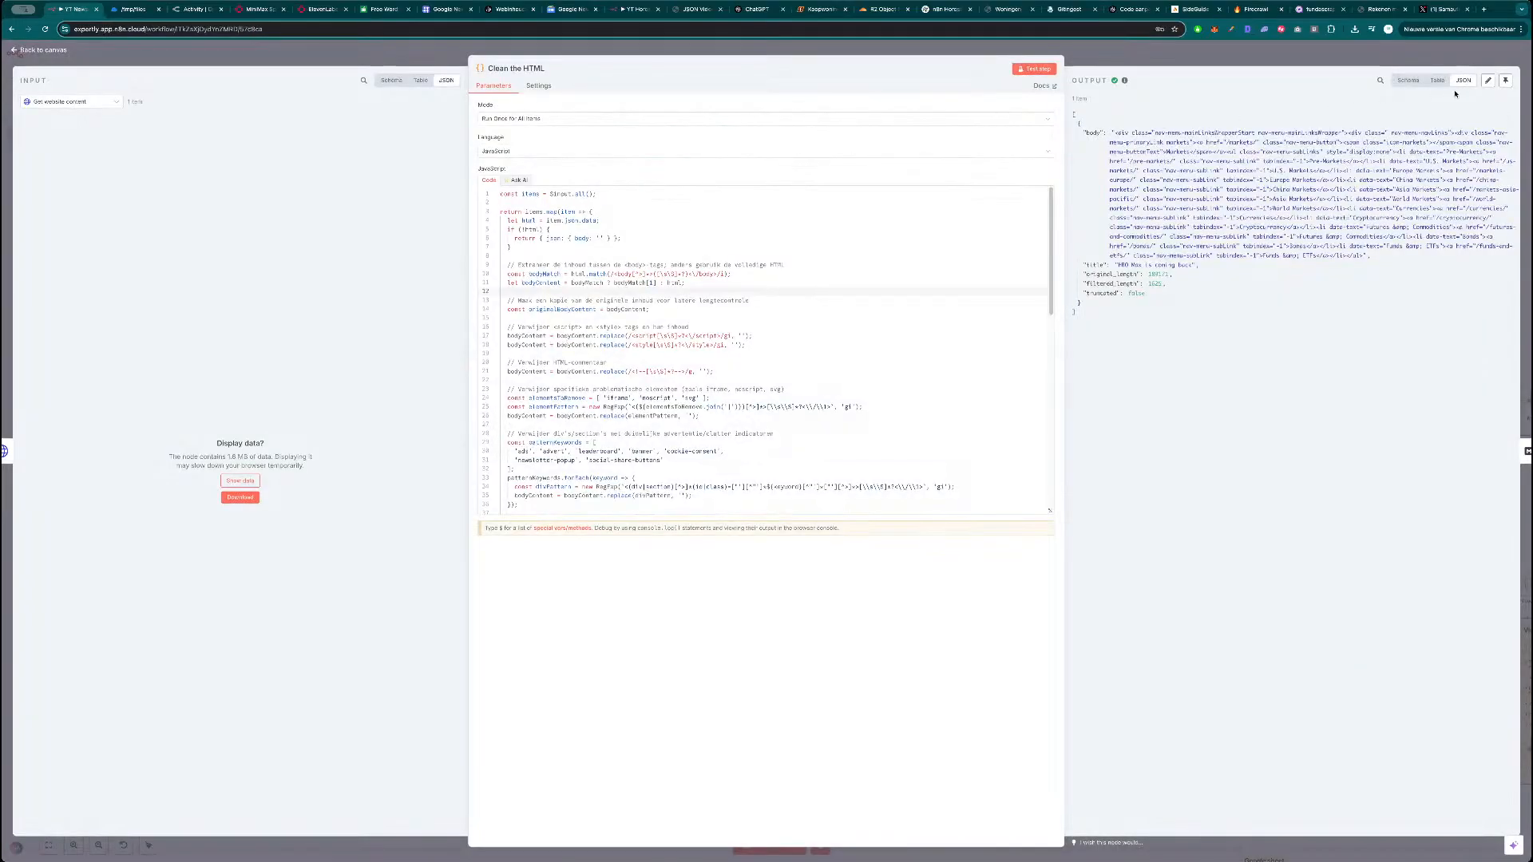
key(Escape)
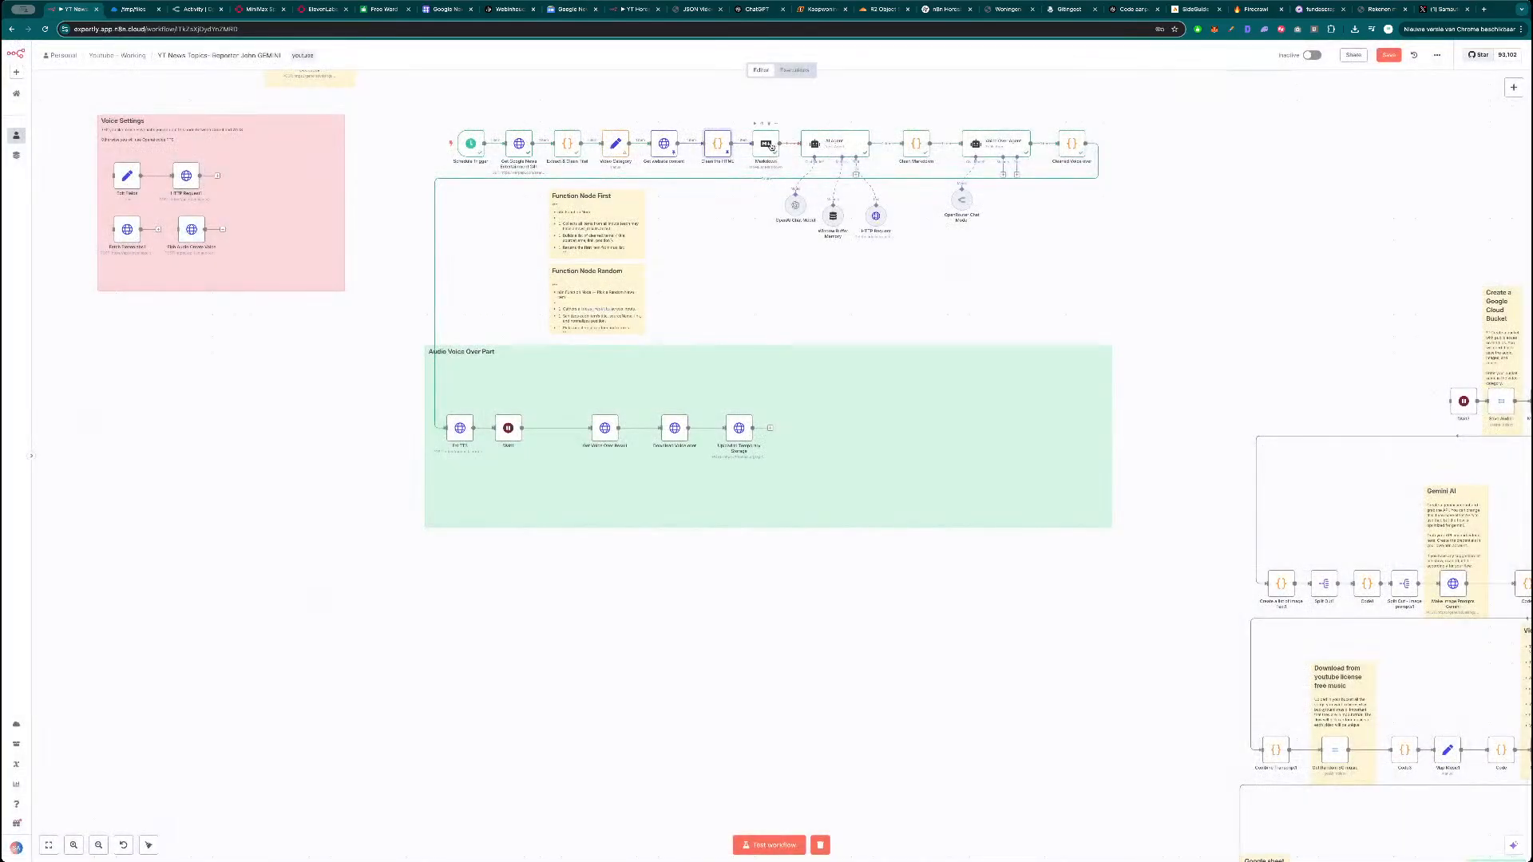
double_click(766, 144)
click(1506, 81)
key(Escape)
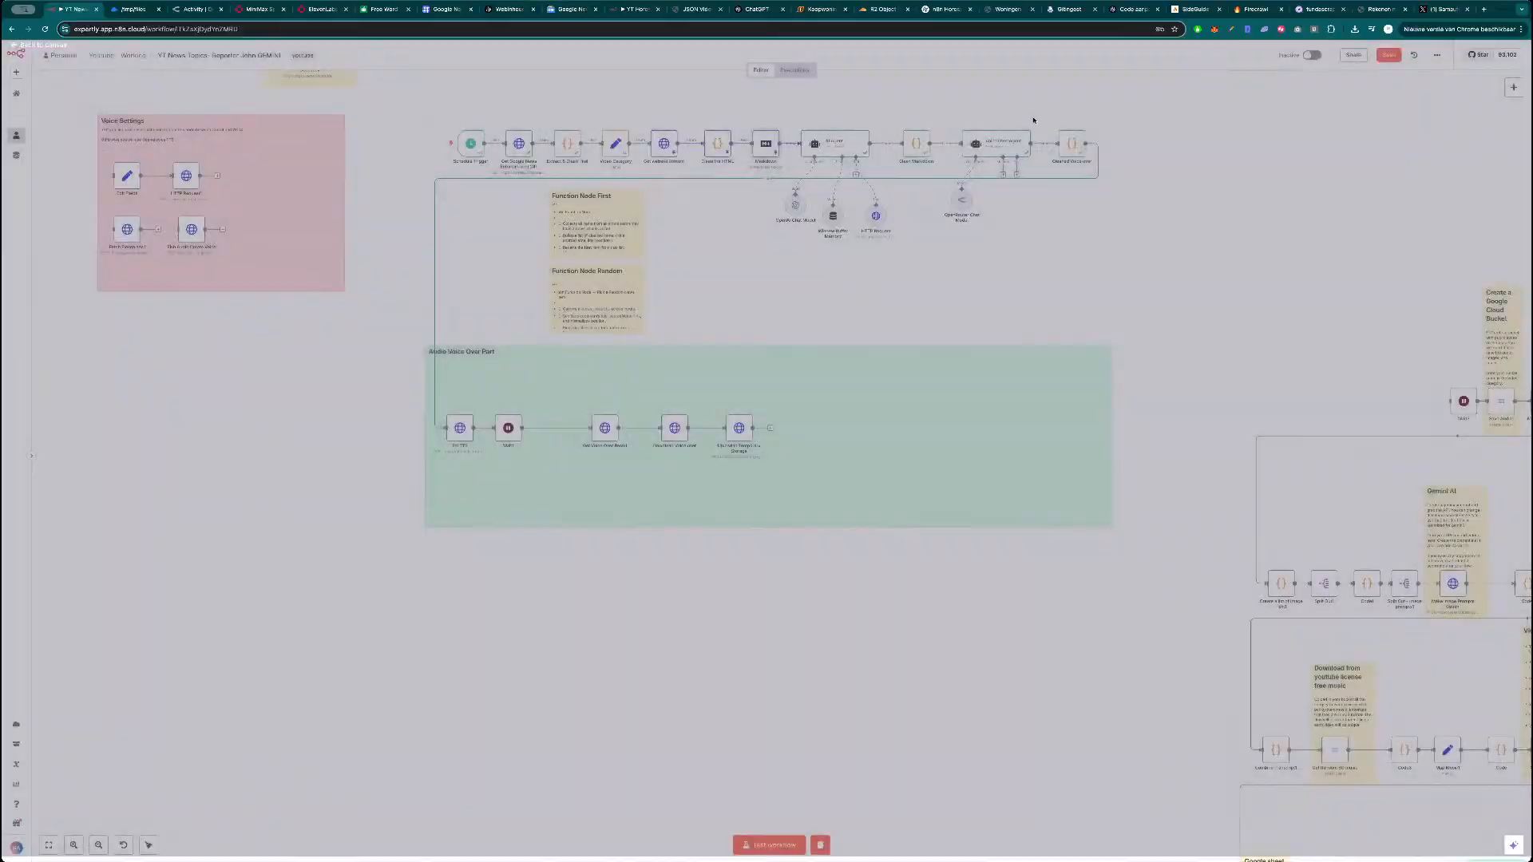
Pin the output data of the AI Agent and Clean Markdown nodes.
double_click(857, 140)
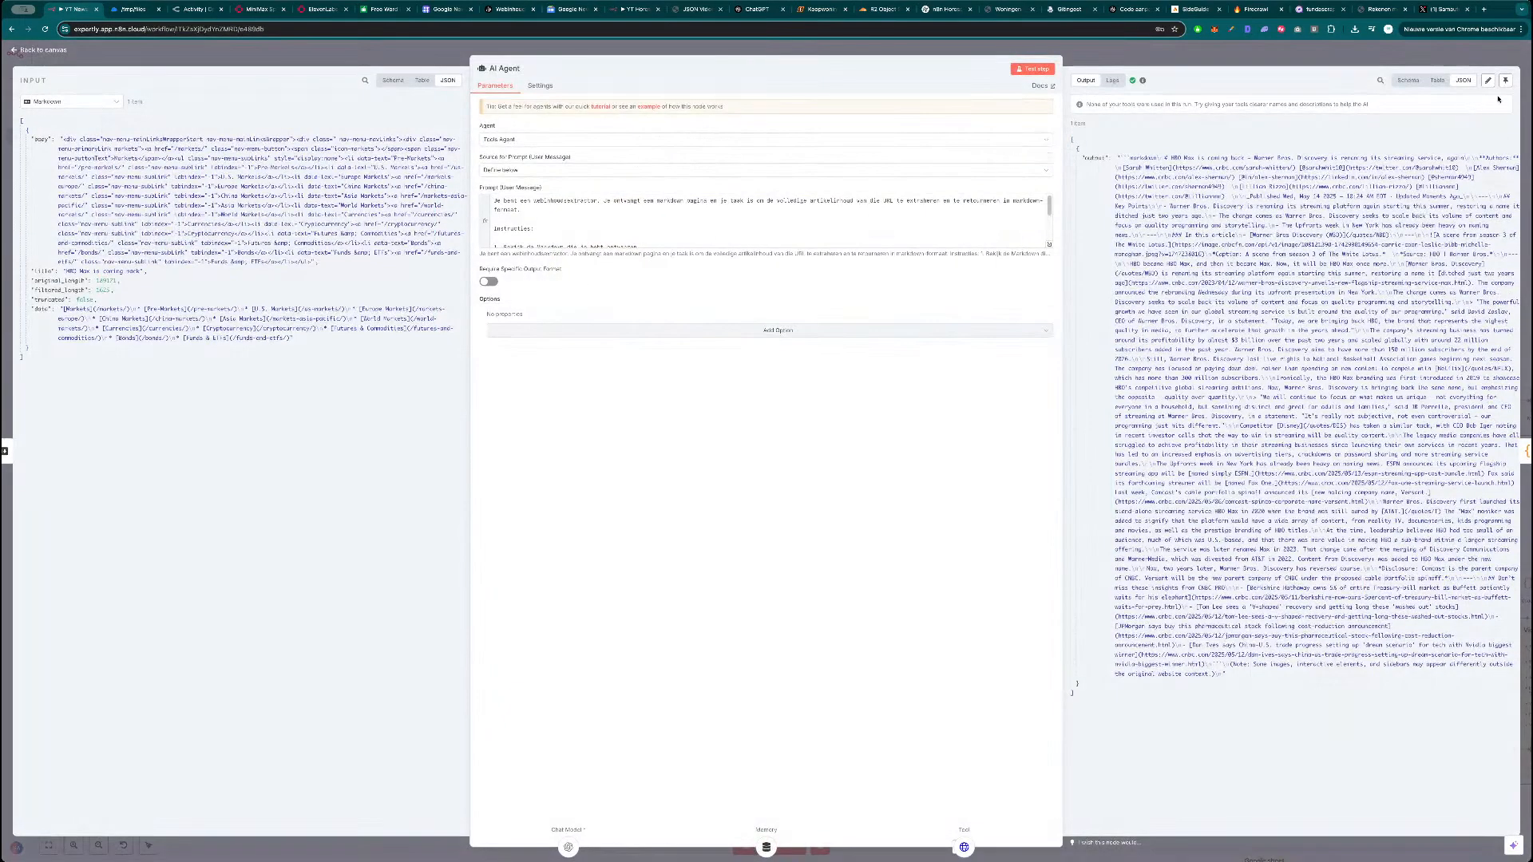
click(1507, 82)
key(Escape)
double_click(923, 150)
click(1506, 81)
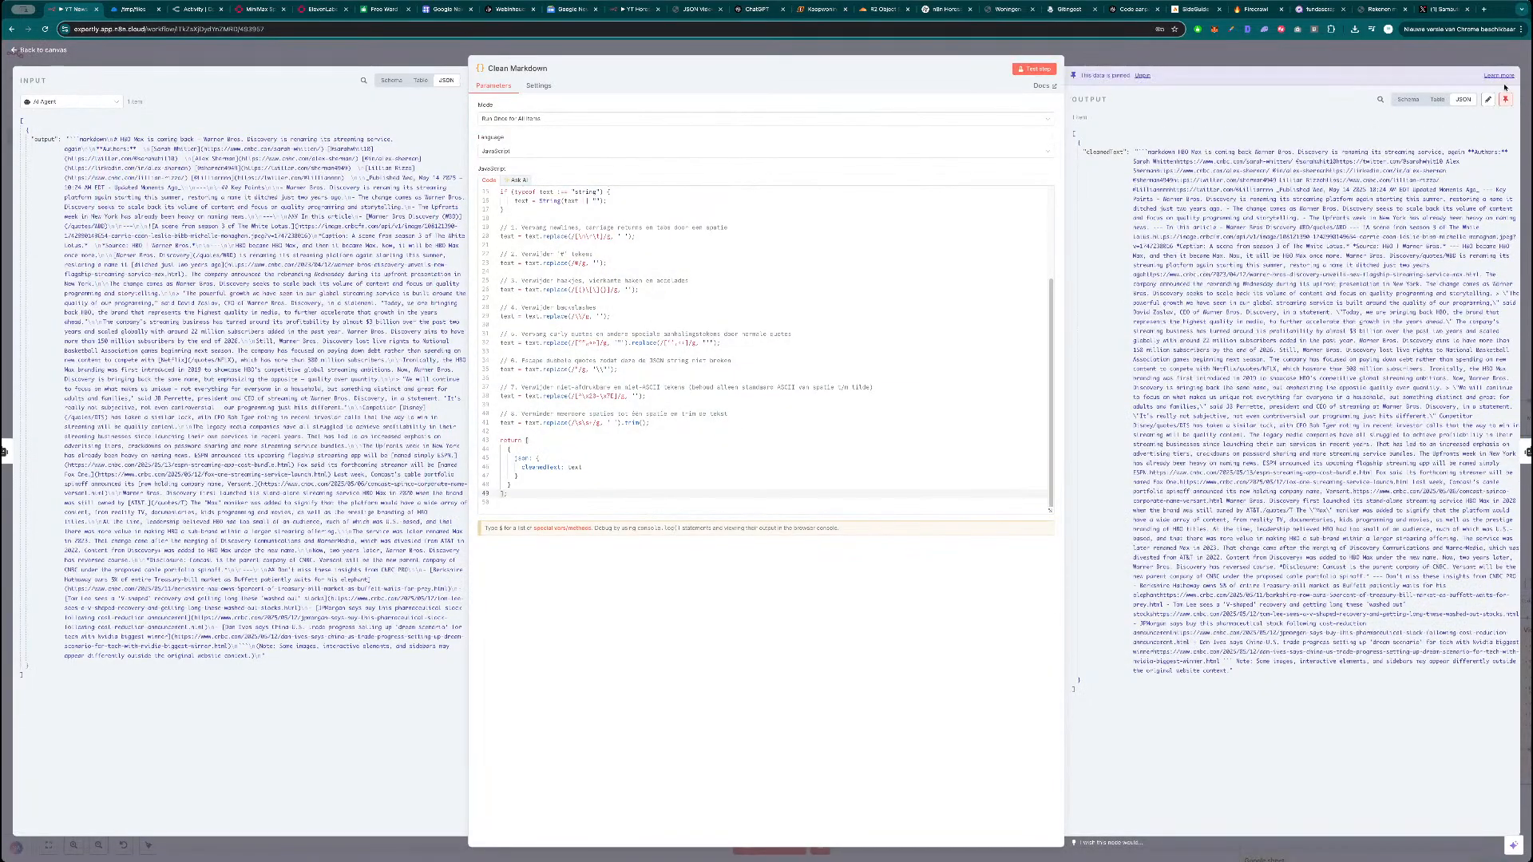
key(Escape)
Pin the output data of the Voice Over Agent and Cleaned Voice over nodes.
double_click(994, 146)
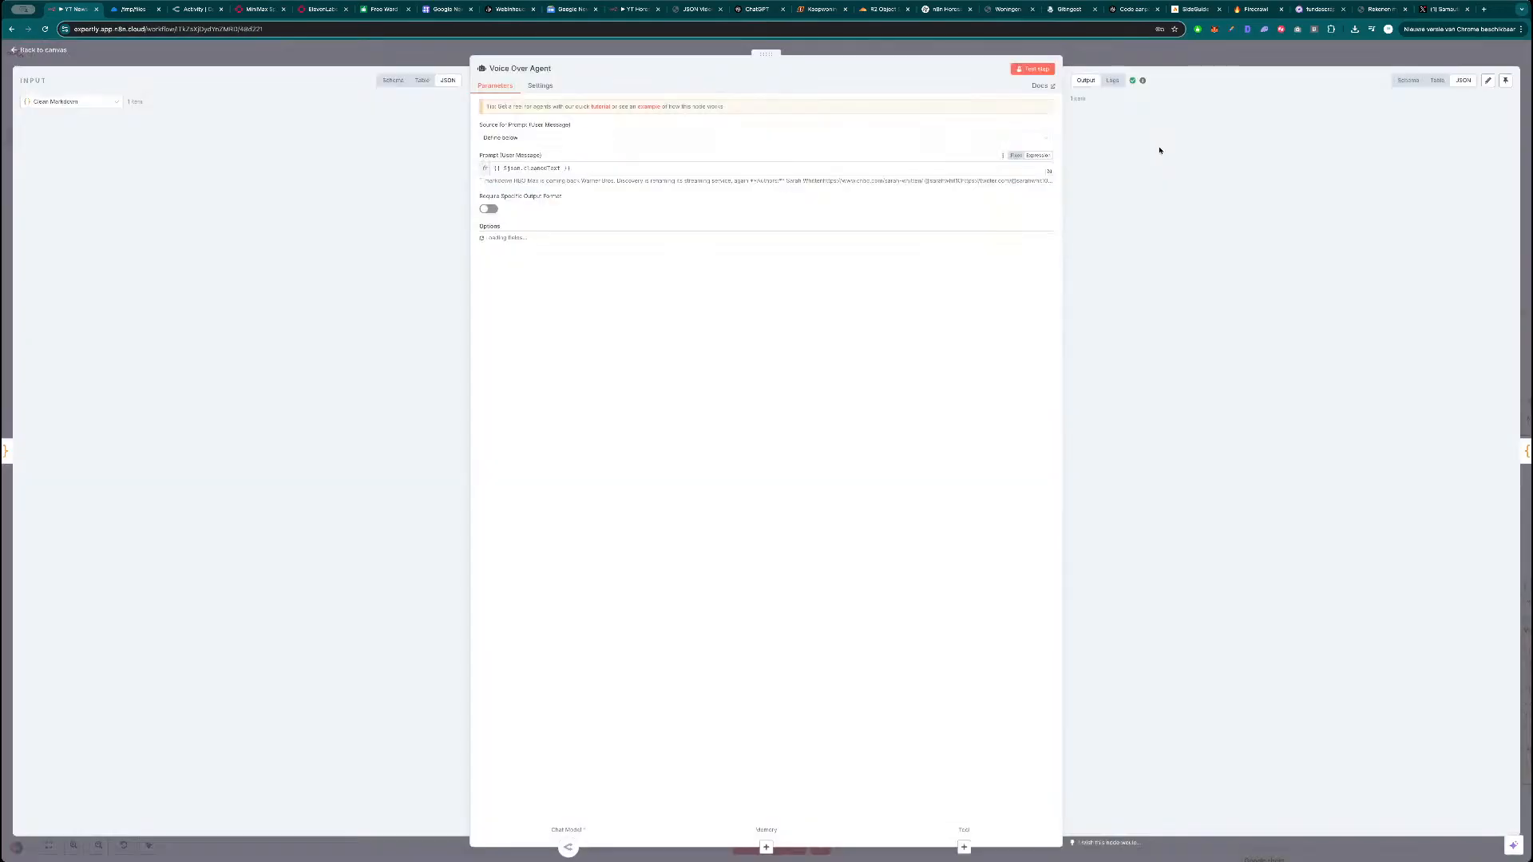
click(1508, 82)
key(Escape)
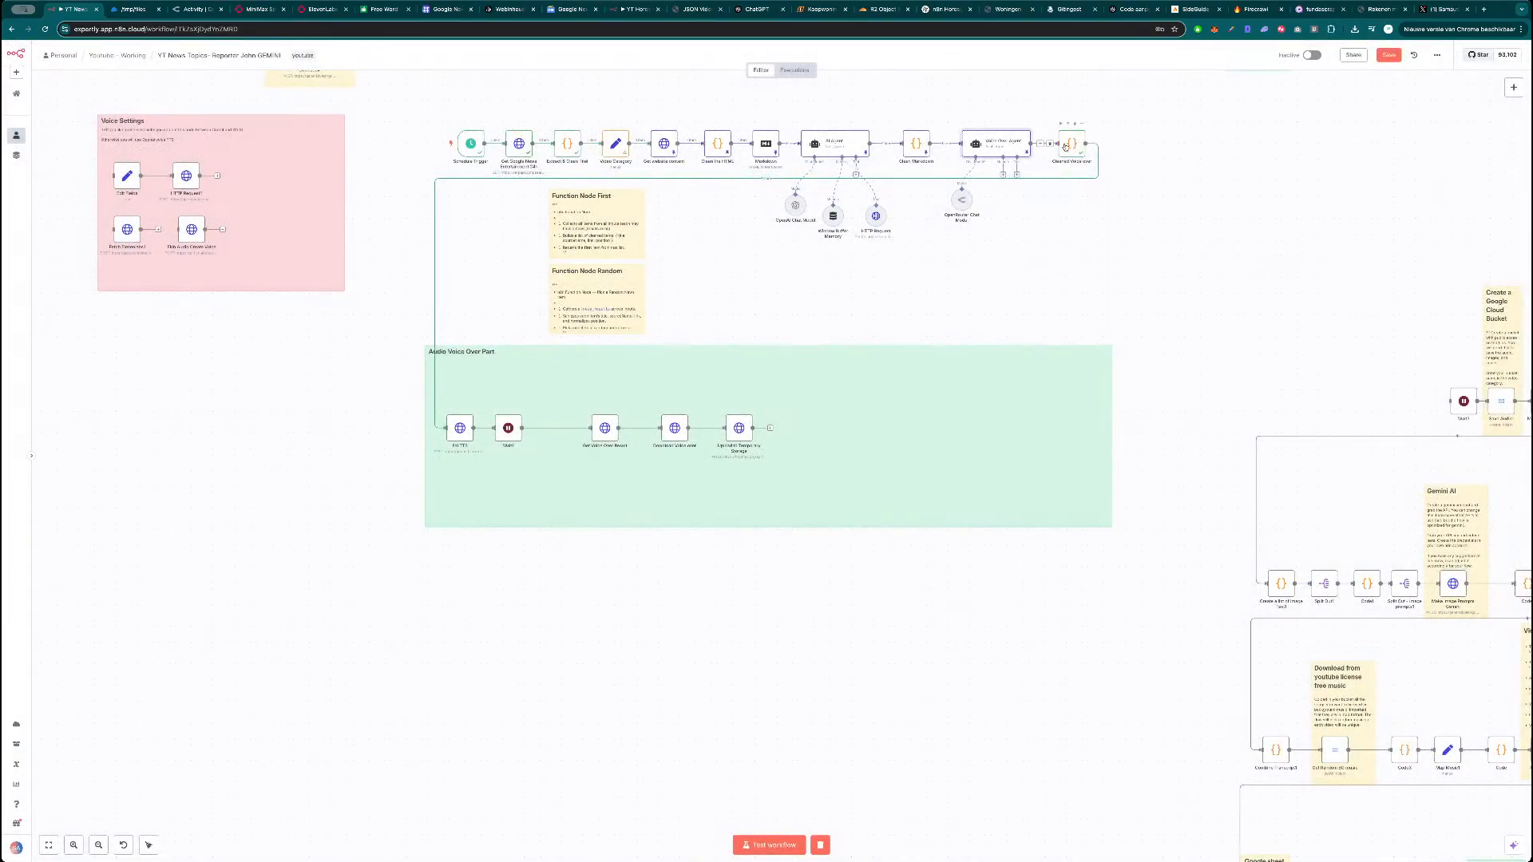
double_click(1071, 146)
click(1508, 82)
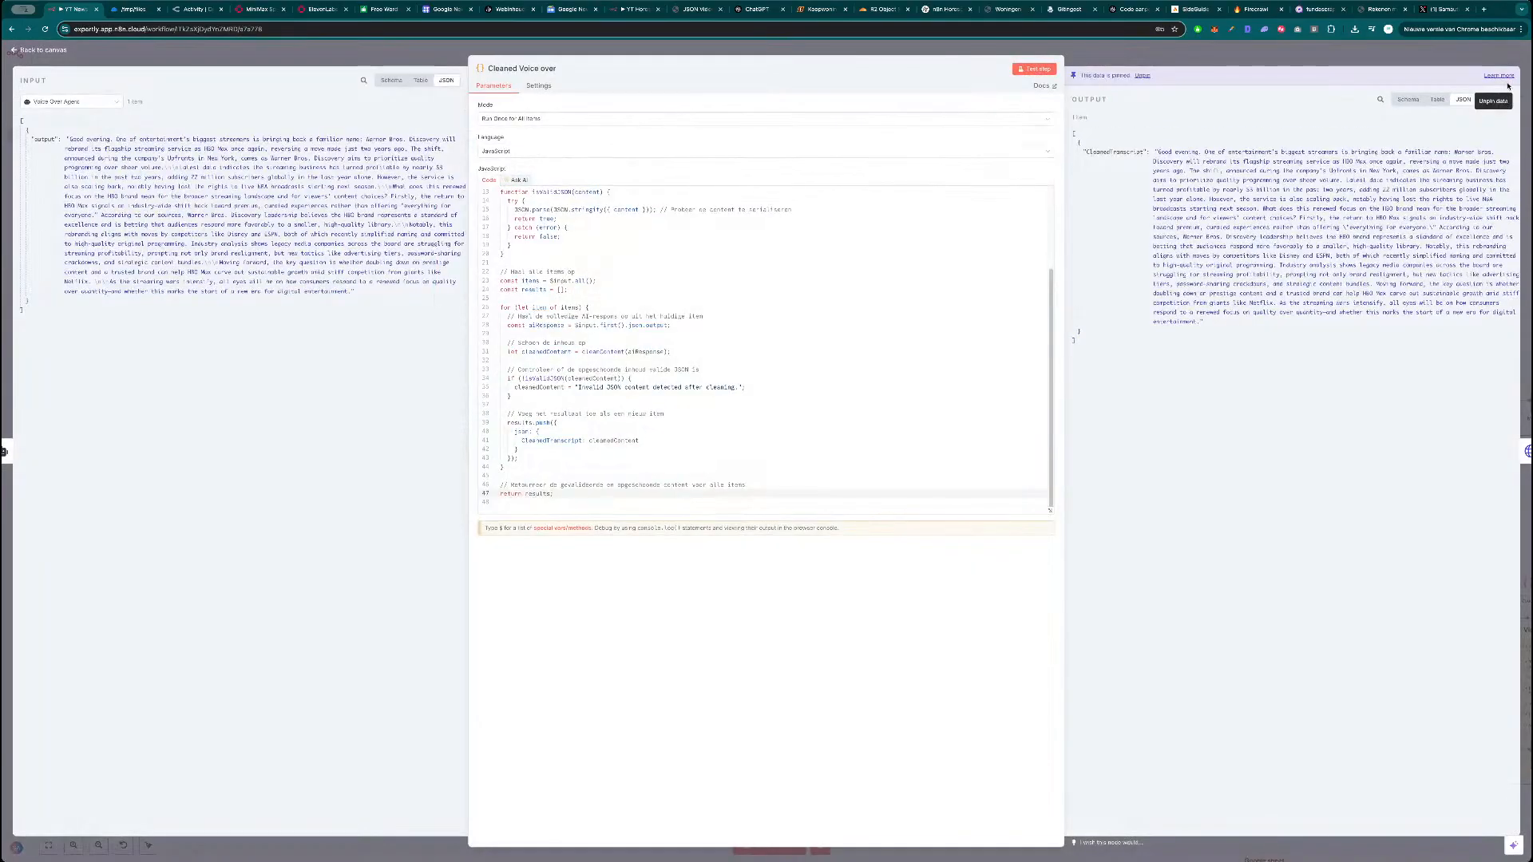
key(Escape)
Add a sticky note to the canvas and place it above the Video Category node.
scroll(1134, 191, up, 3)
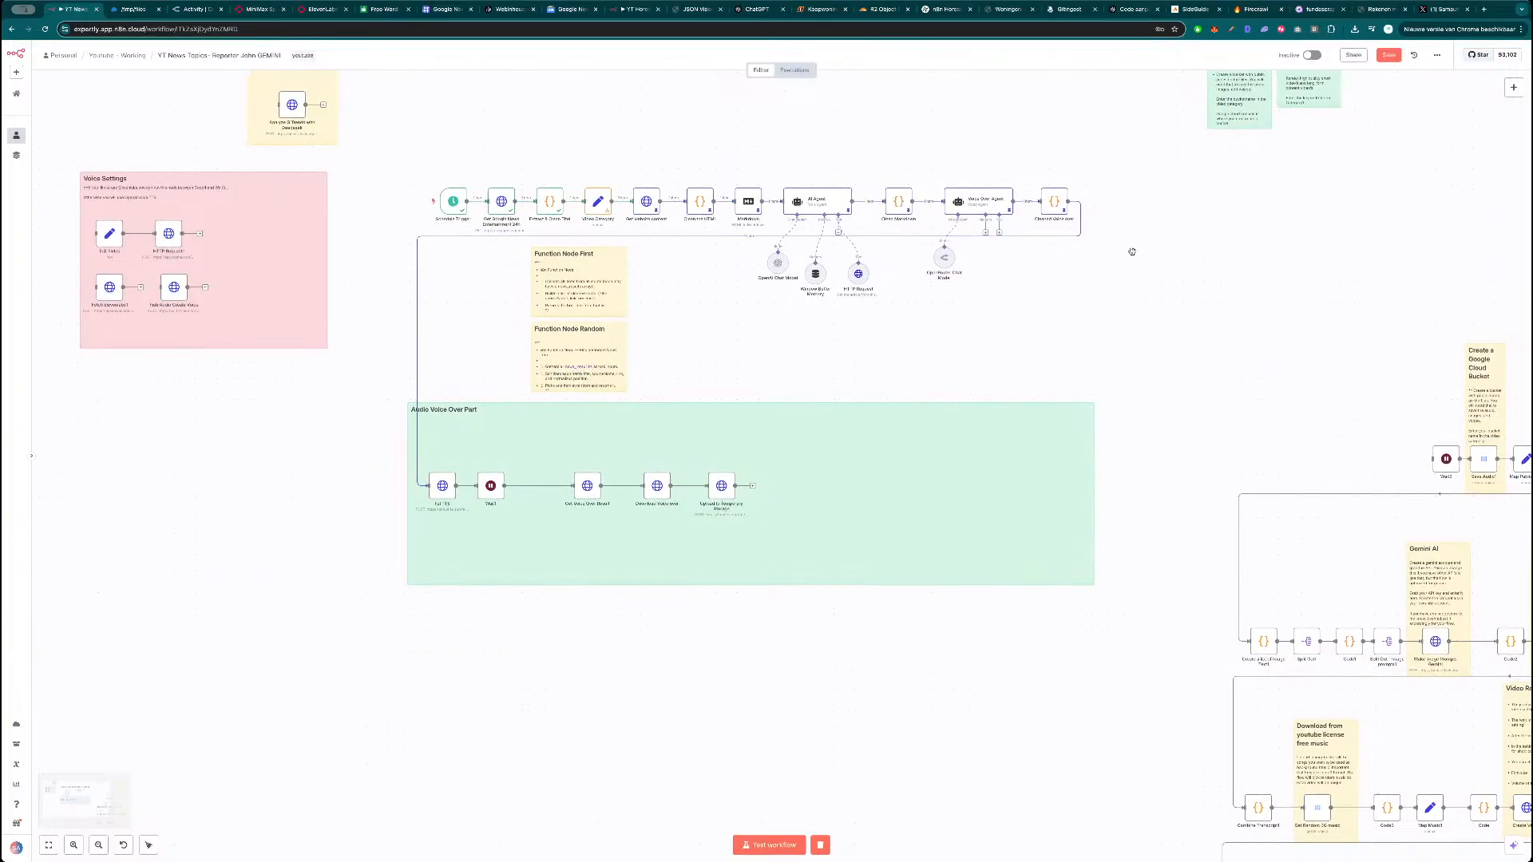
scroll(1139, 277, up, 1)
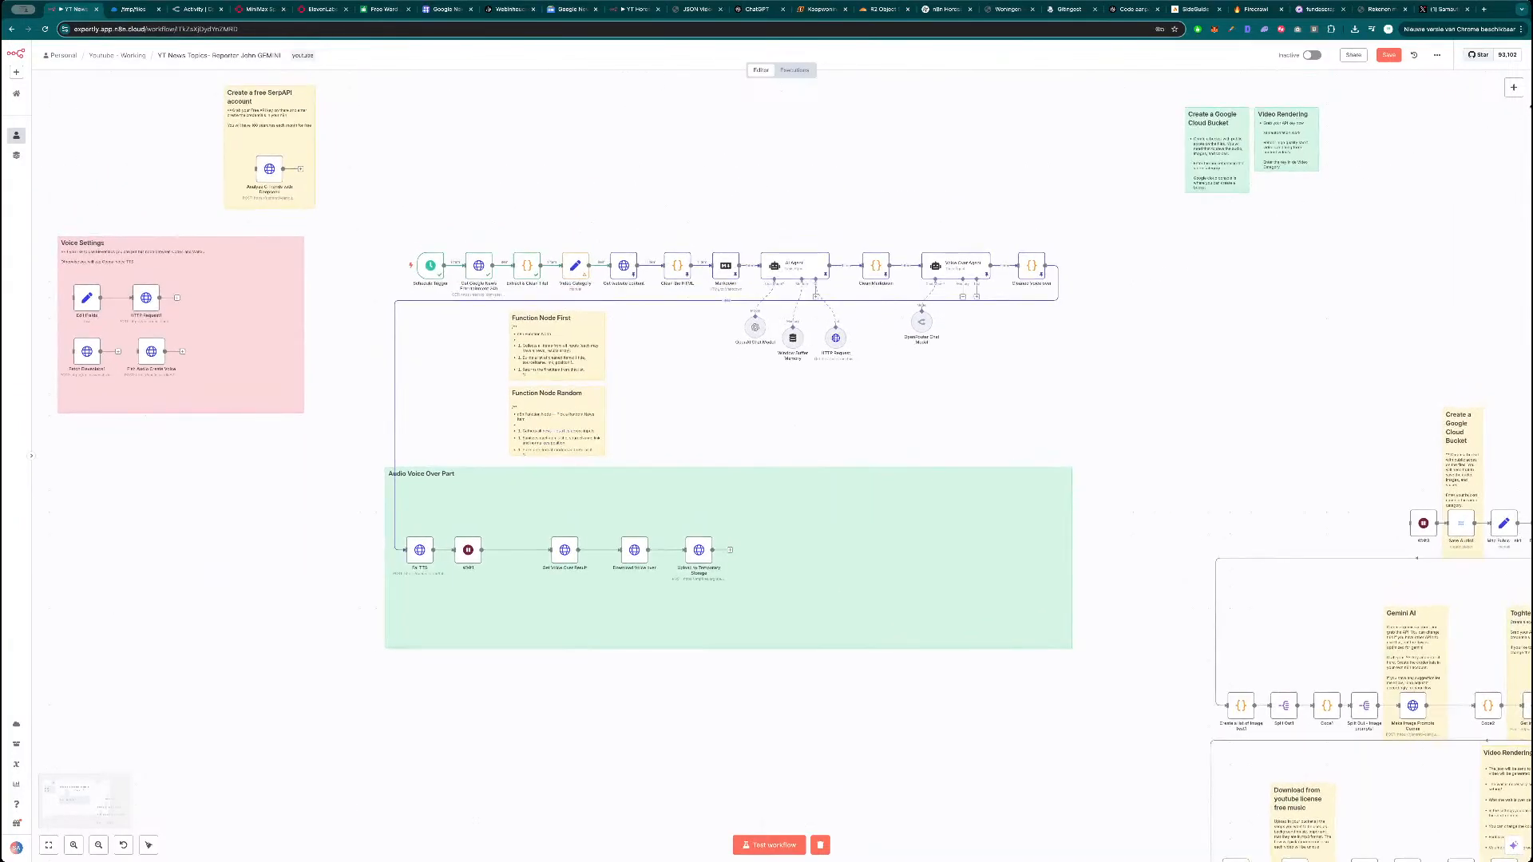
click(1519, 112)
drag(790, 463, 572, 188)
ctrl+scroll(573, 185, up, 5)
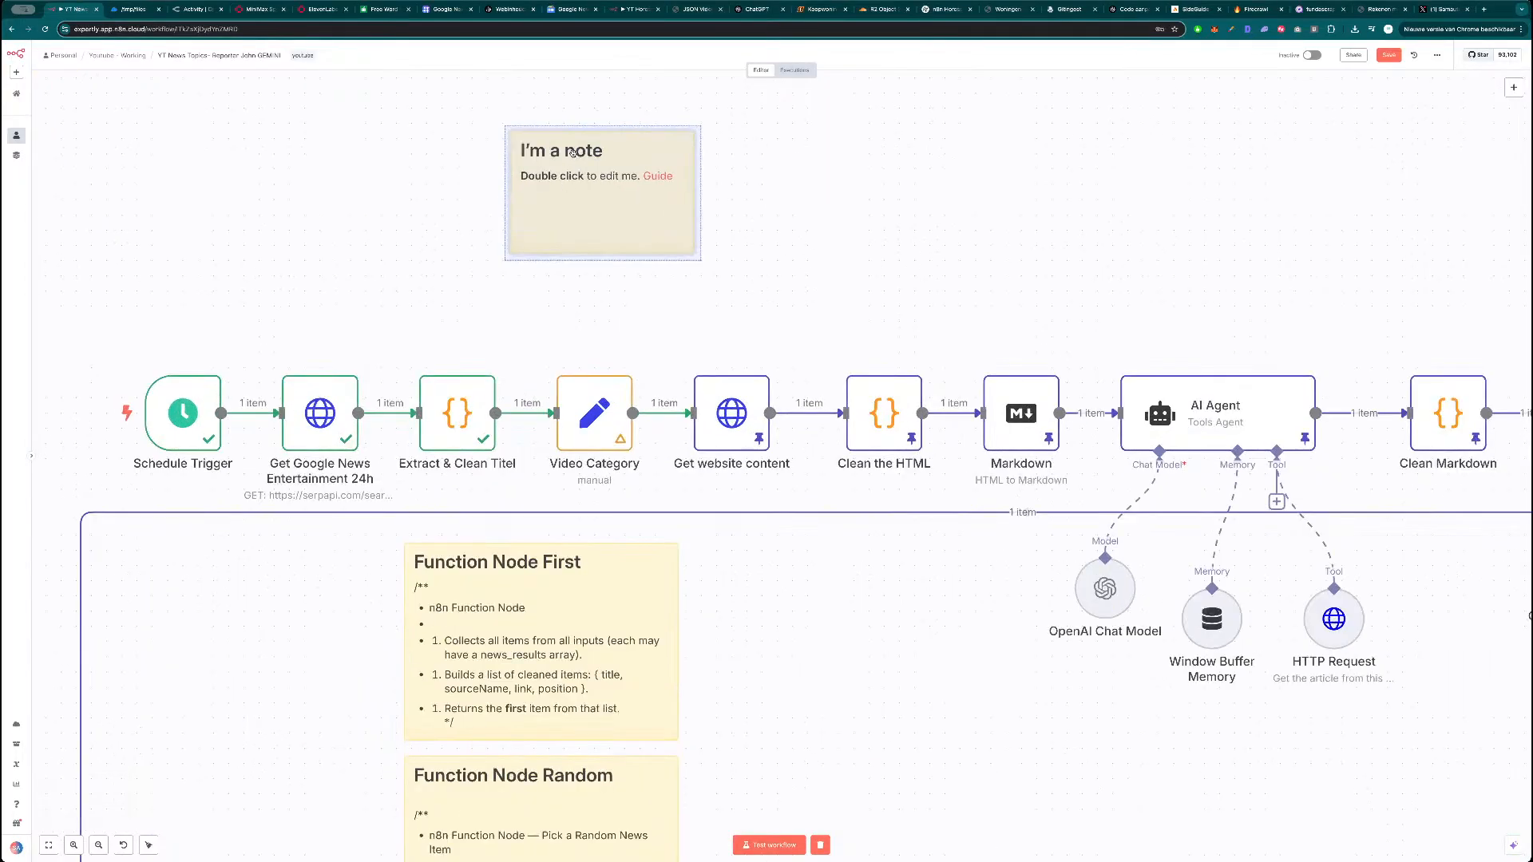
Title the sticky note "Language_boost" and replace its body with "Set the correct language for your video".
double_click(576, 157)
drag(613, 151, 548, 152)
text(Lan)
key(BackSpace)
key(BackSpace)
key(BackSpace)
text(language_boost)
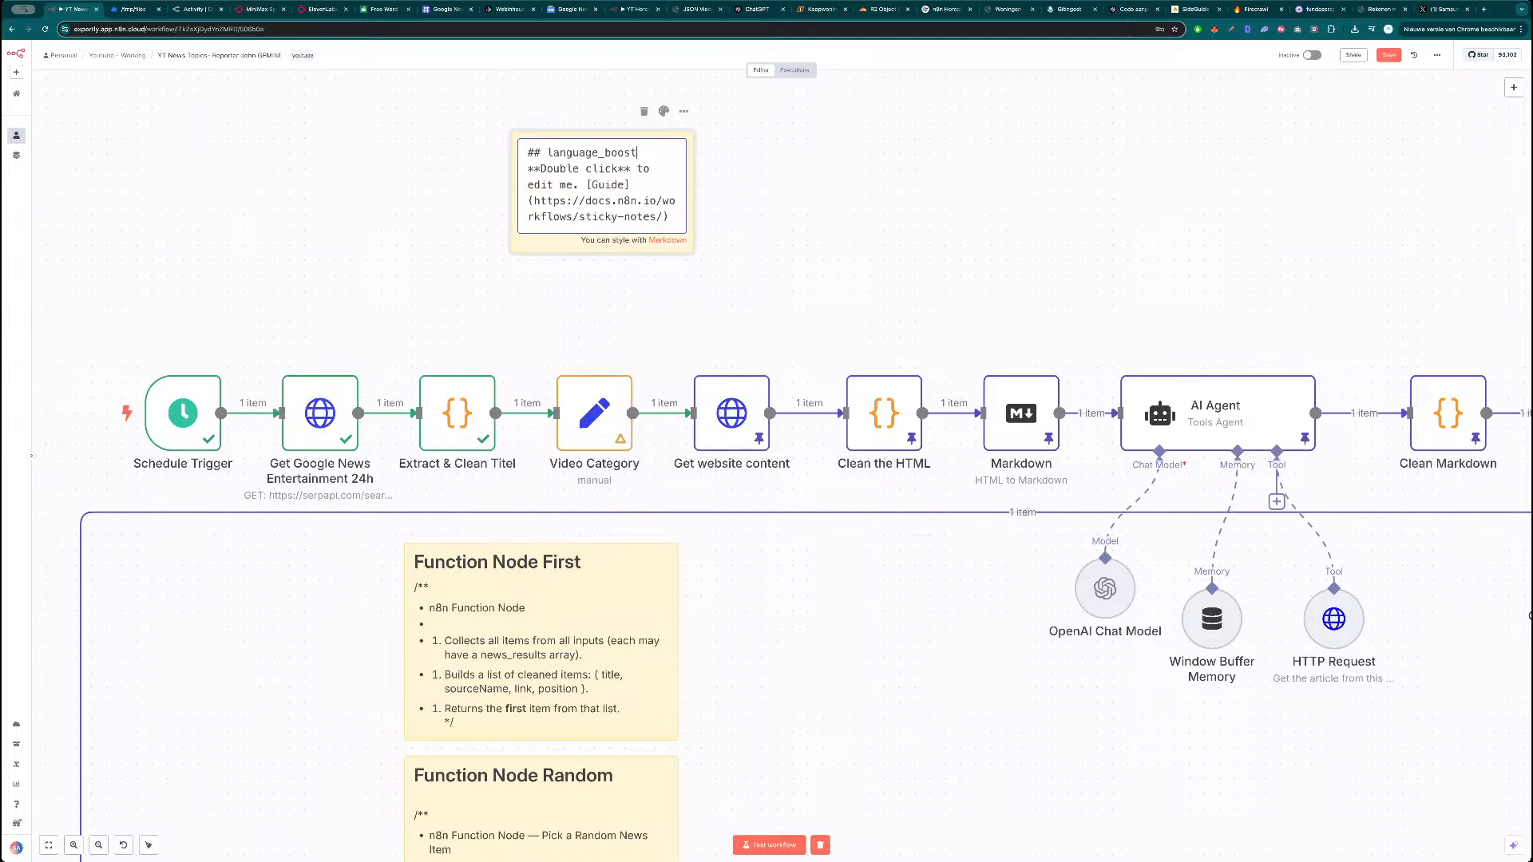
drag(551, 152, 694, 234)
text(Language_boost Set th)
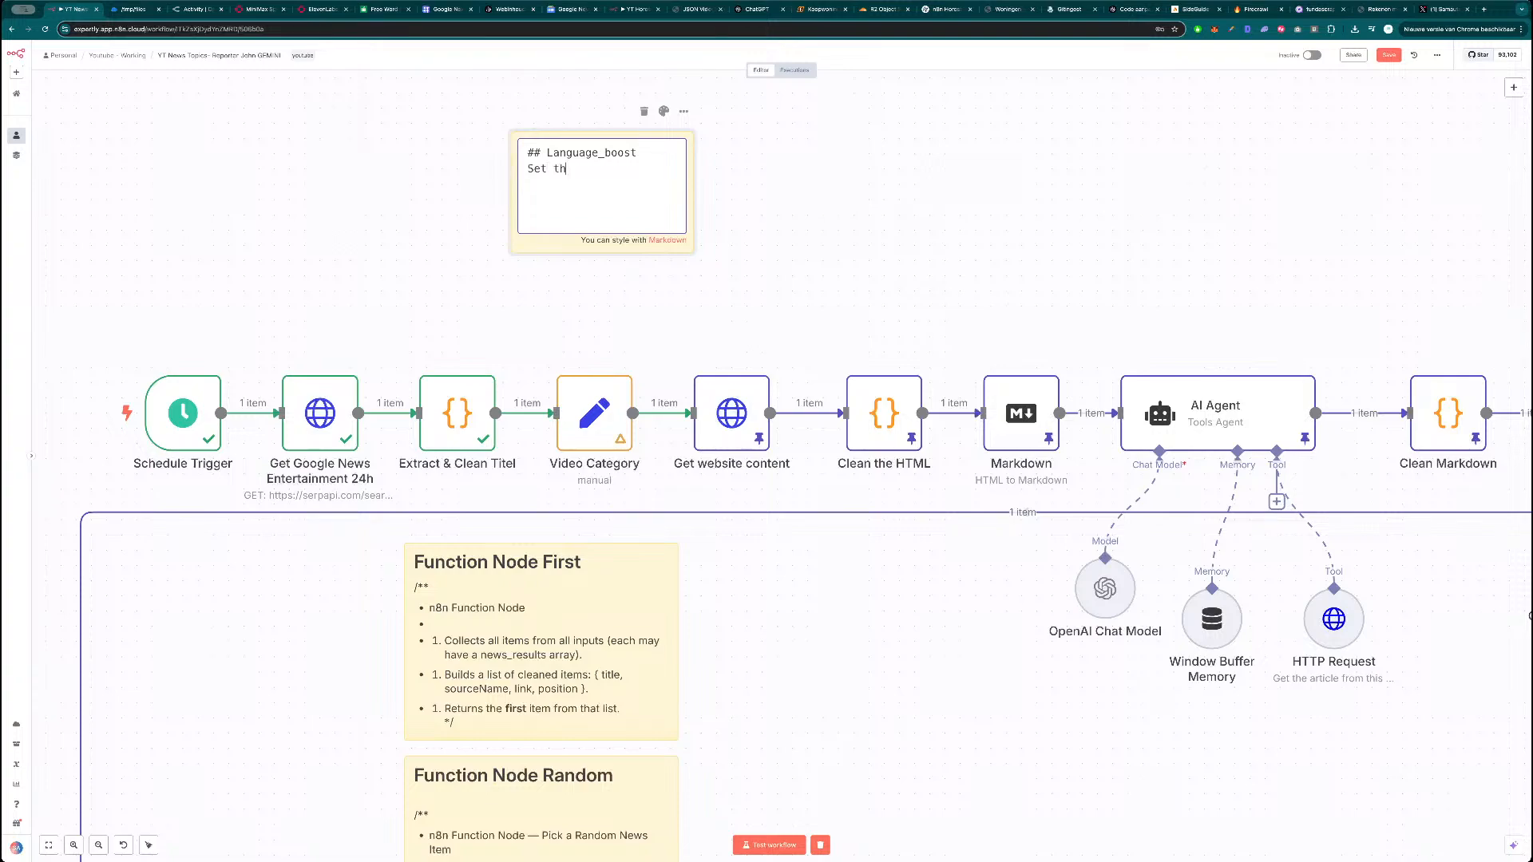
text(e correct language for your video)
click(848, 241)
Move the Language_boost note down so it sits directly above the Video Category node.
drag(648, 199, 648, 306)
scroll(703, 292, down, 3)
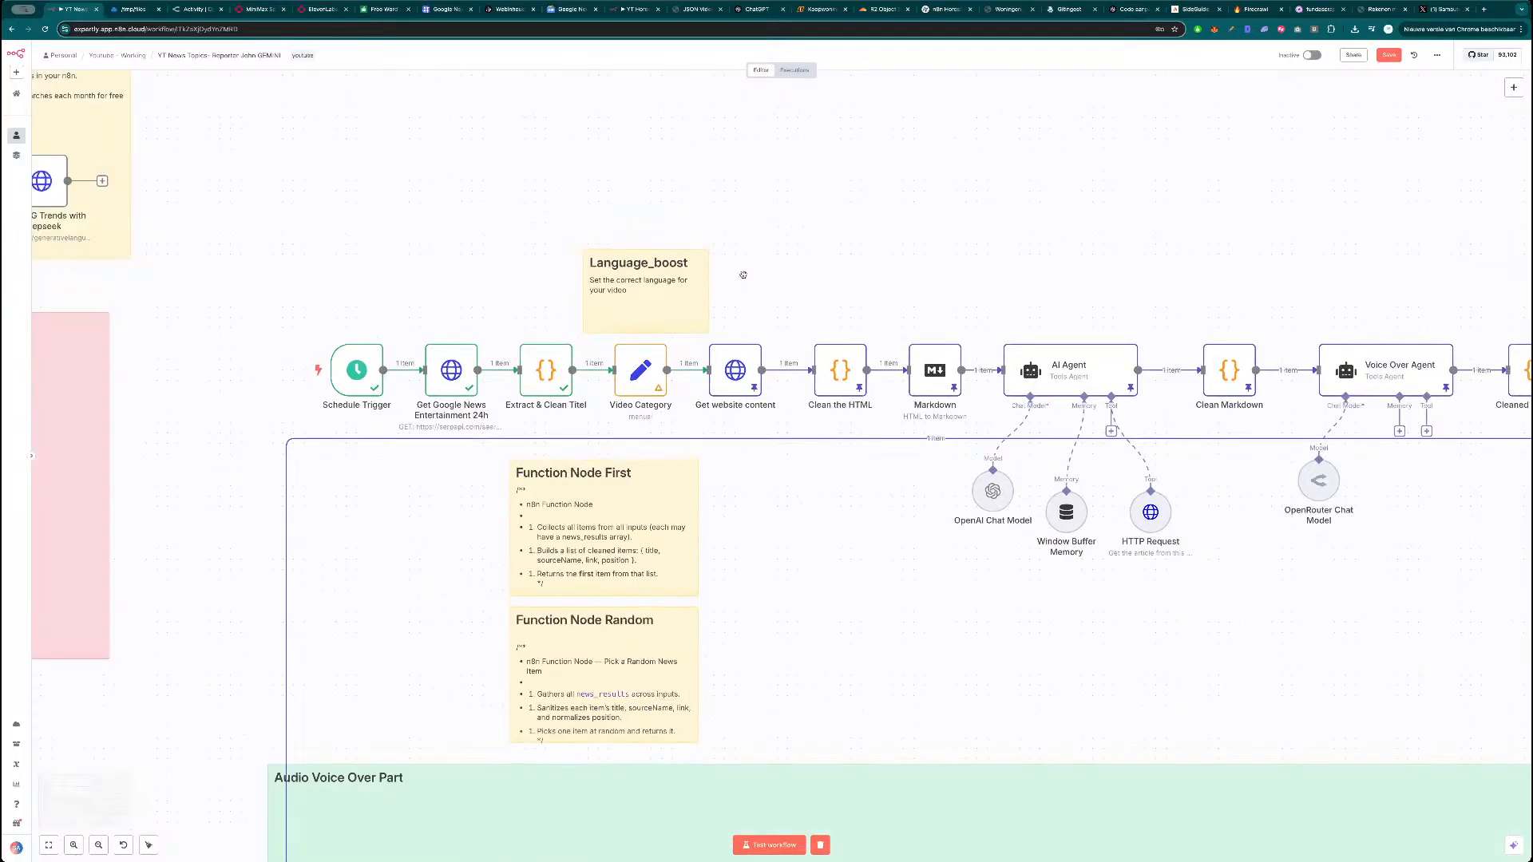
scroll(743, 274, down, 3)
scroll(737, 243, right, 1)
scroll(737, 243, down, 1)
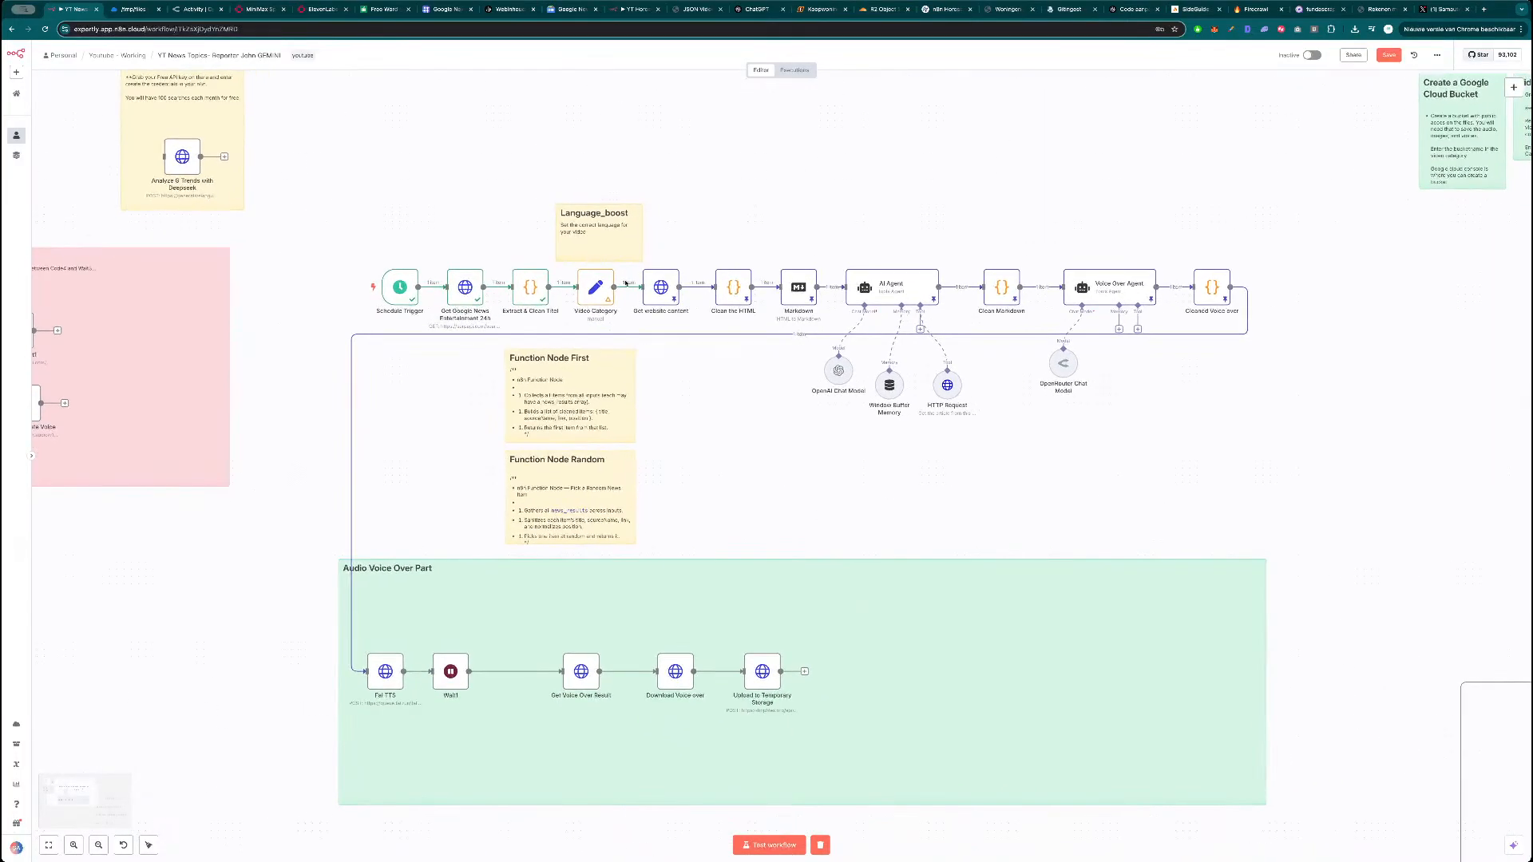
drag(725, 514, 723, 508)
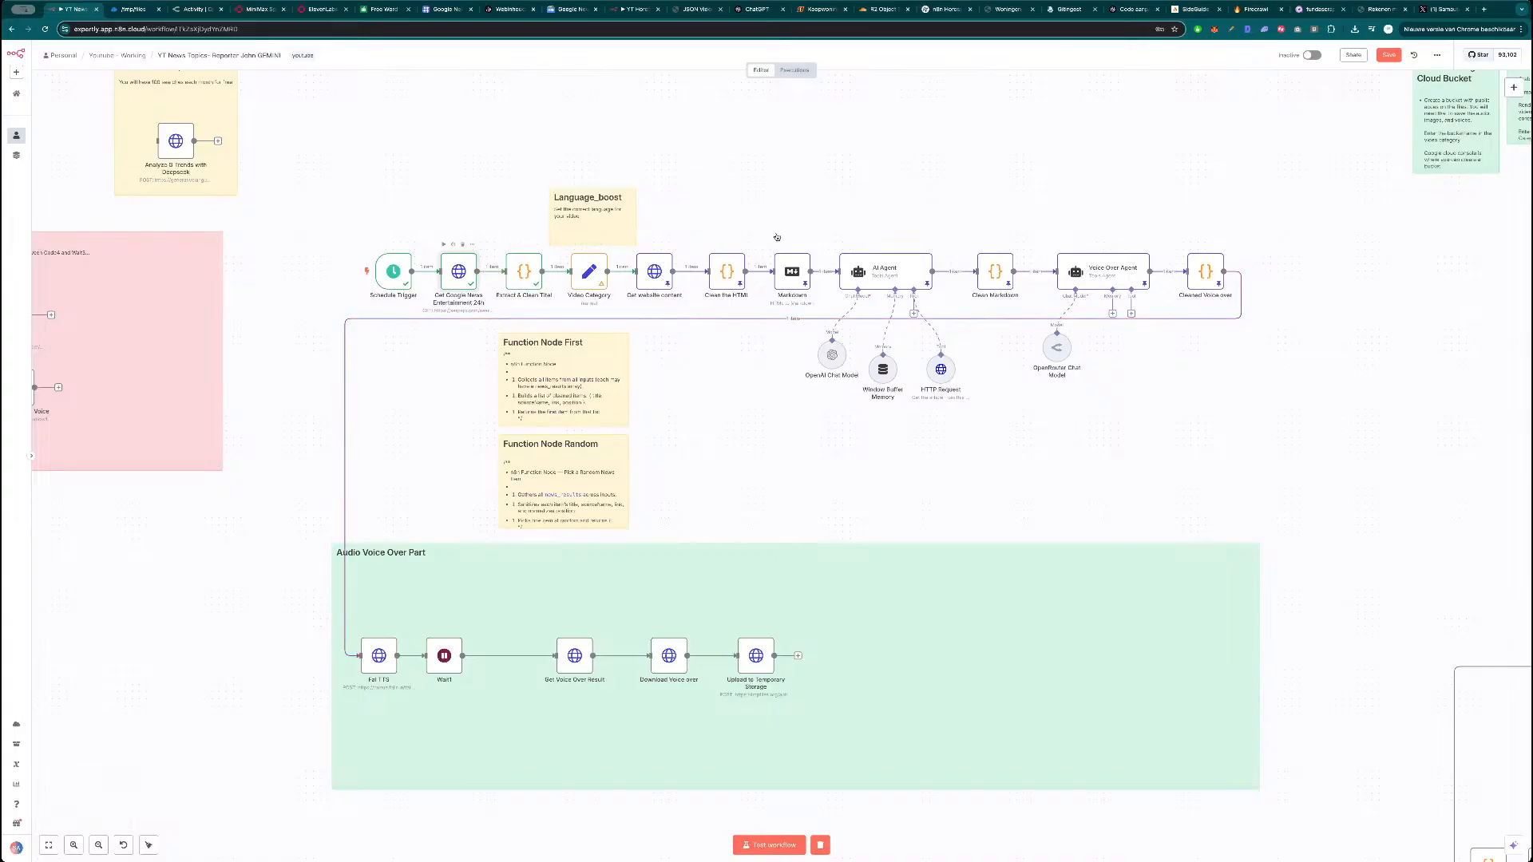
Pin the output data of the Get Google News Entertainment 24h and Extract & Clean Titel nodes.
double_click(459, 273)
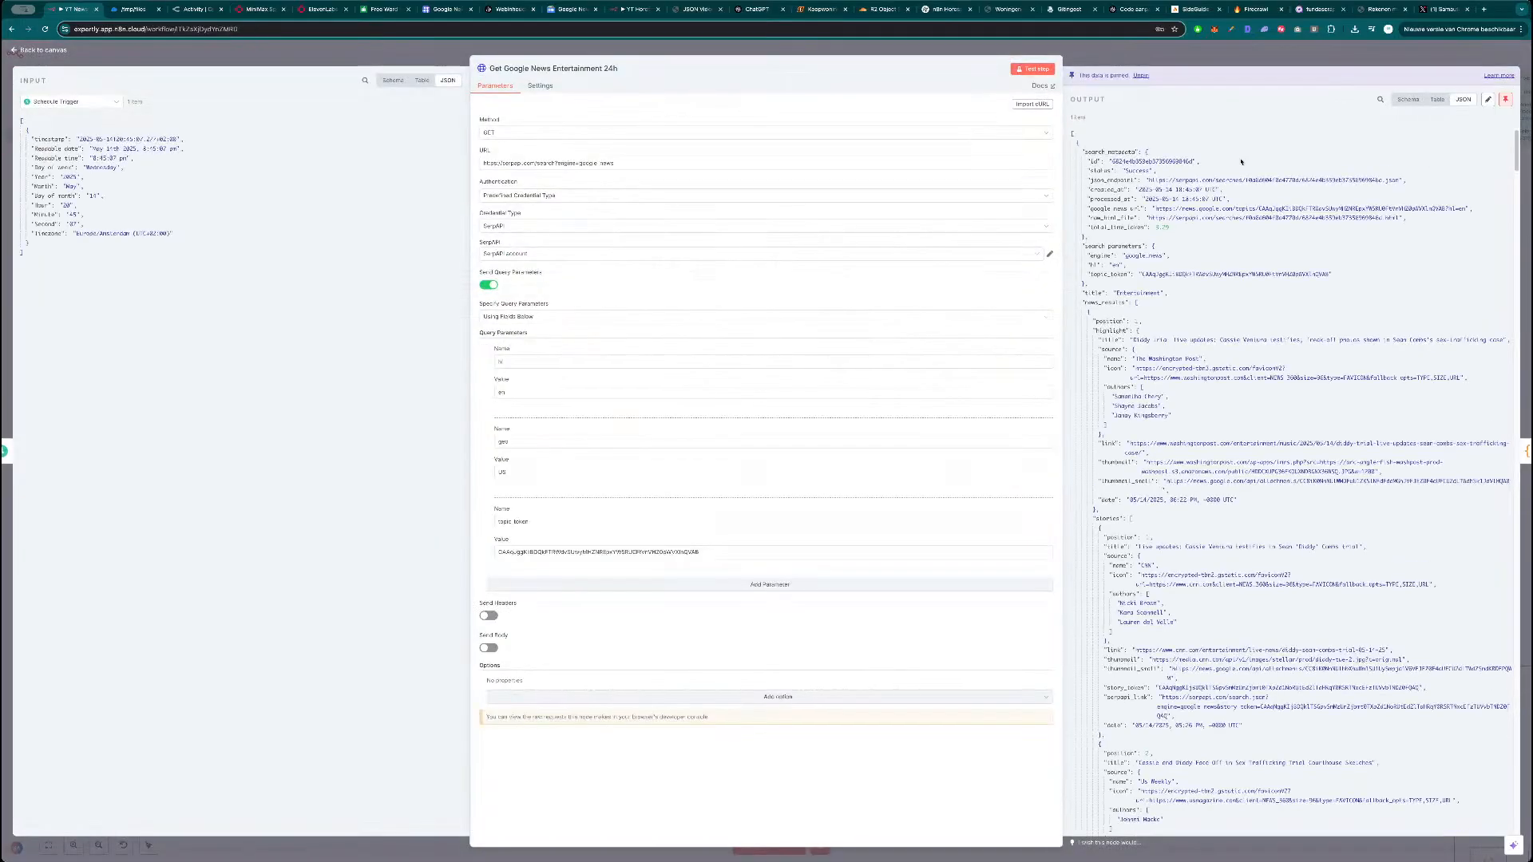
key(Escape)
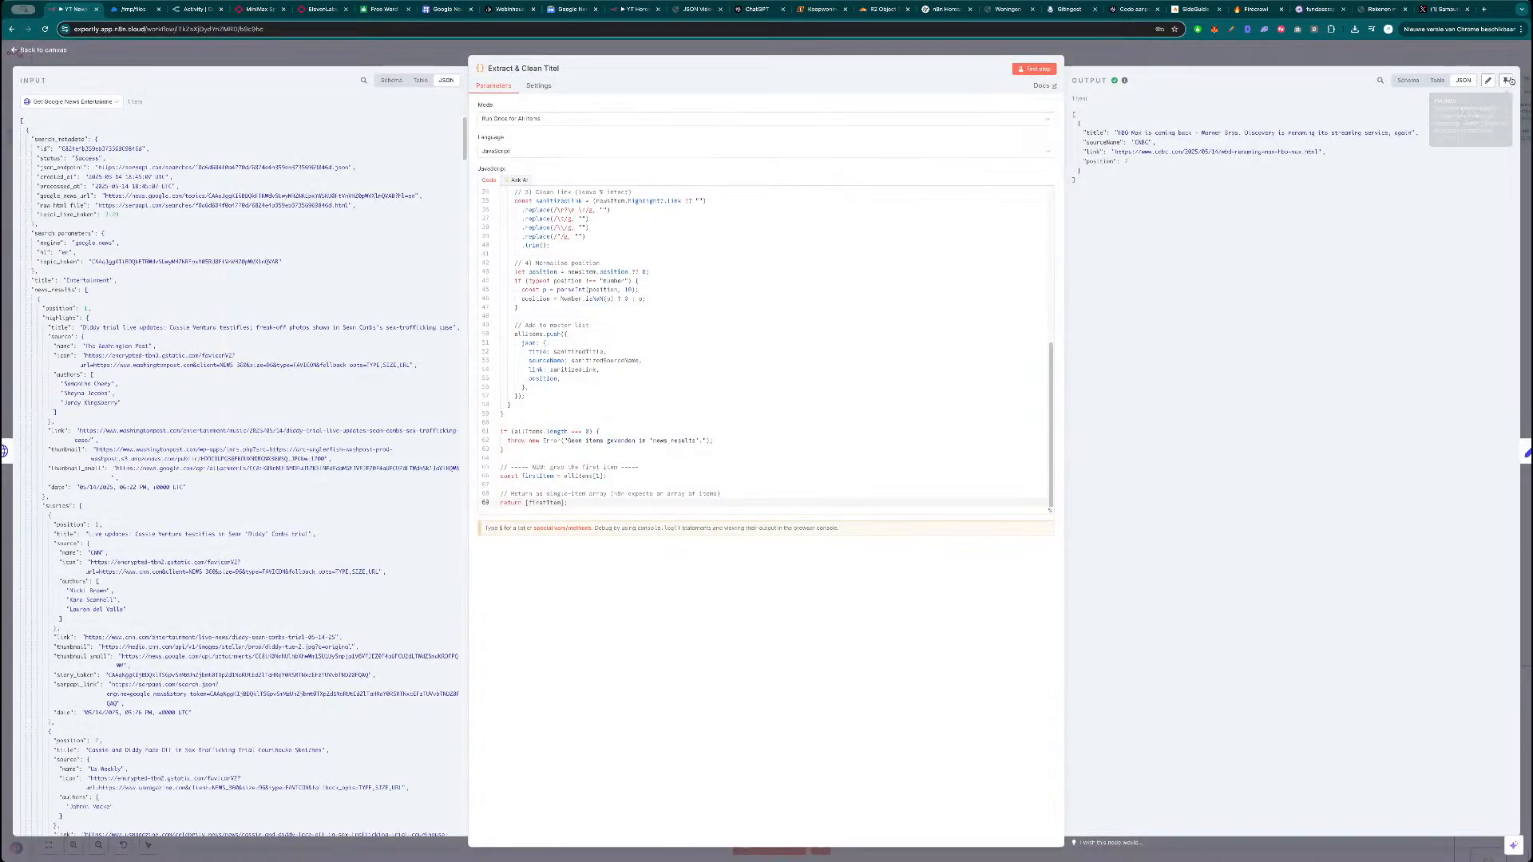
key(Escape)
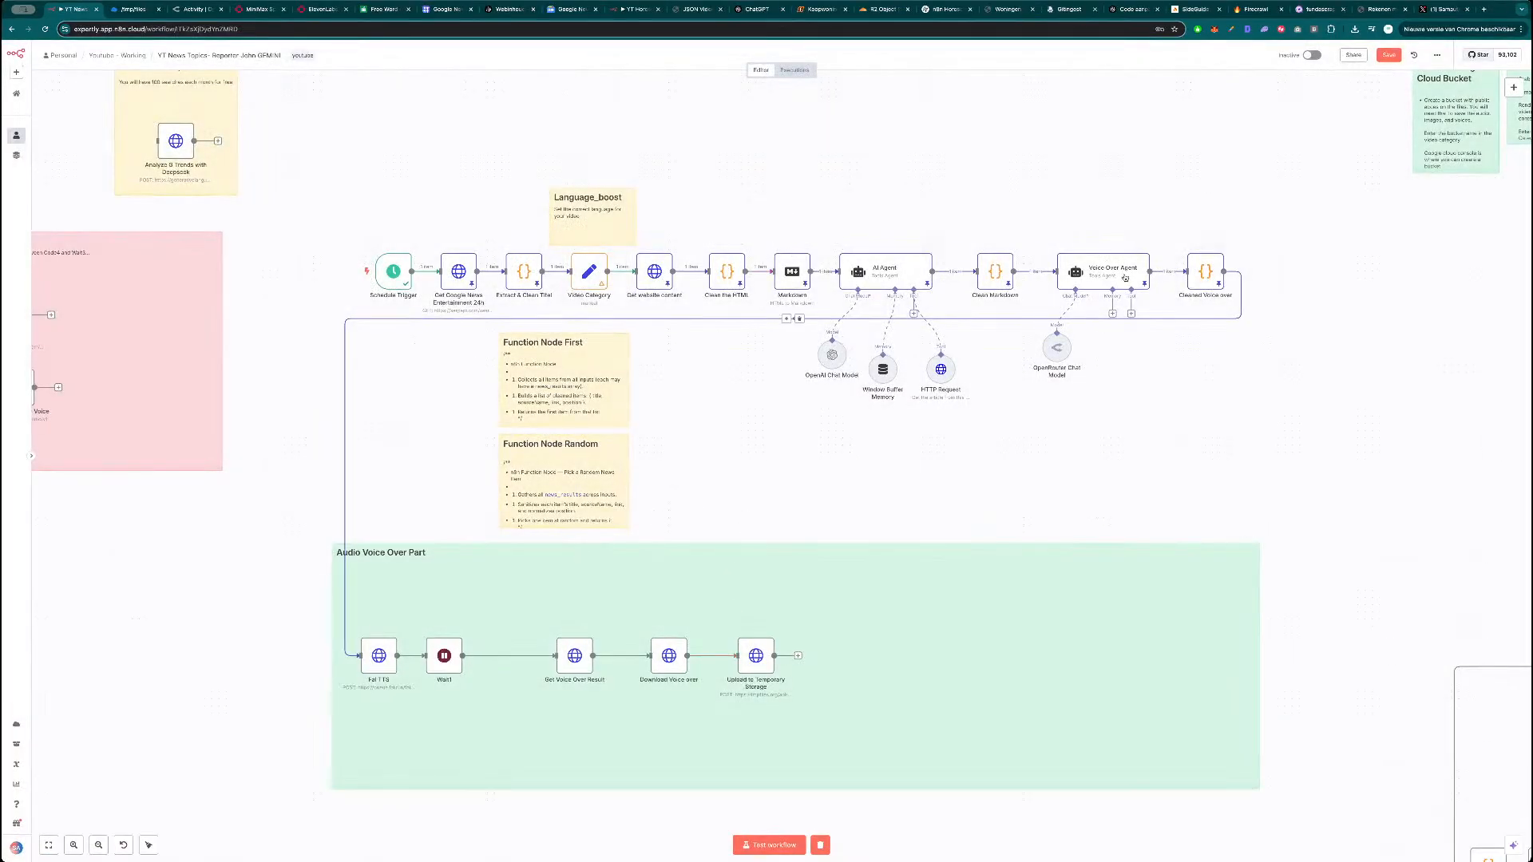
Run the workflow up to the Cleaned Voice over node and pin the Video Category node's output data.
click(1191, 245)
key(Return)
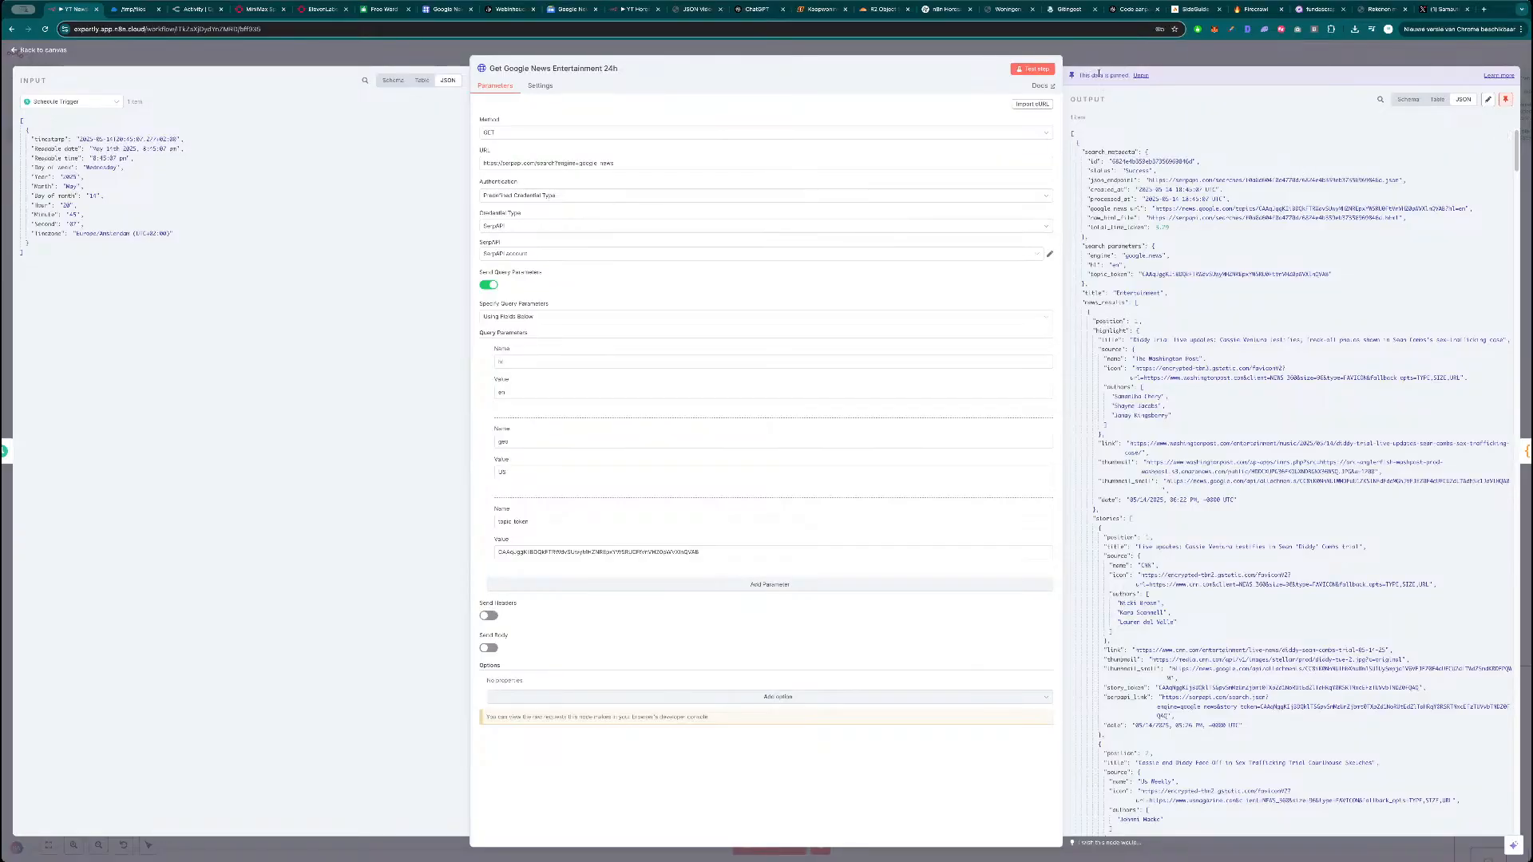
key(Escape)
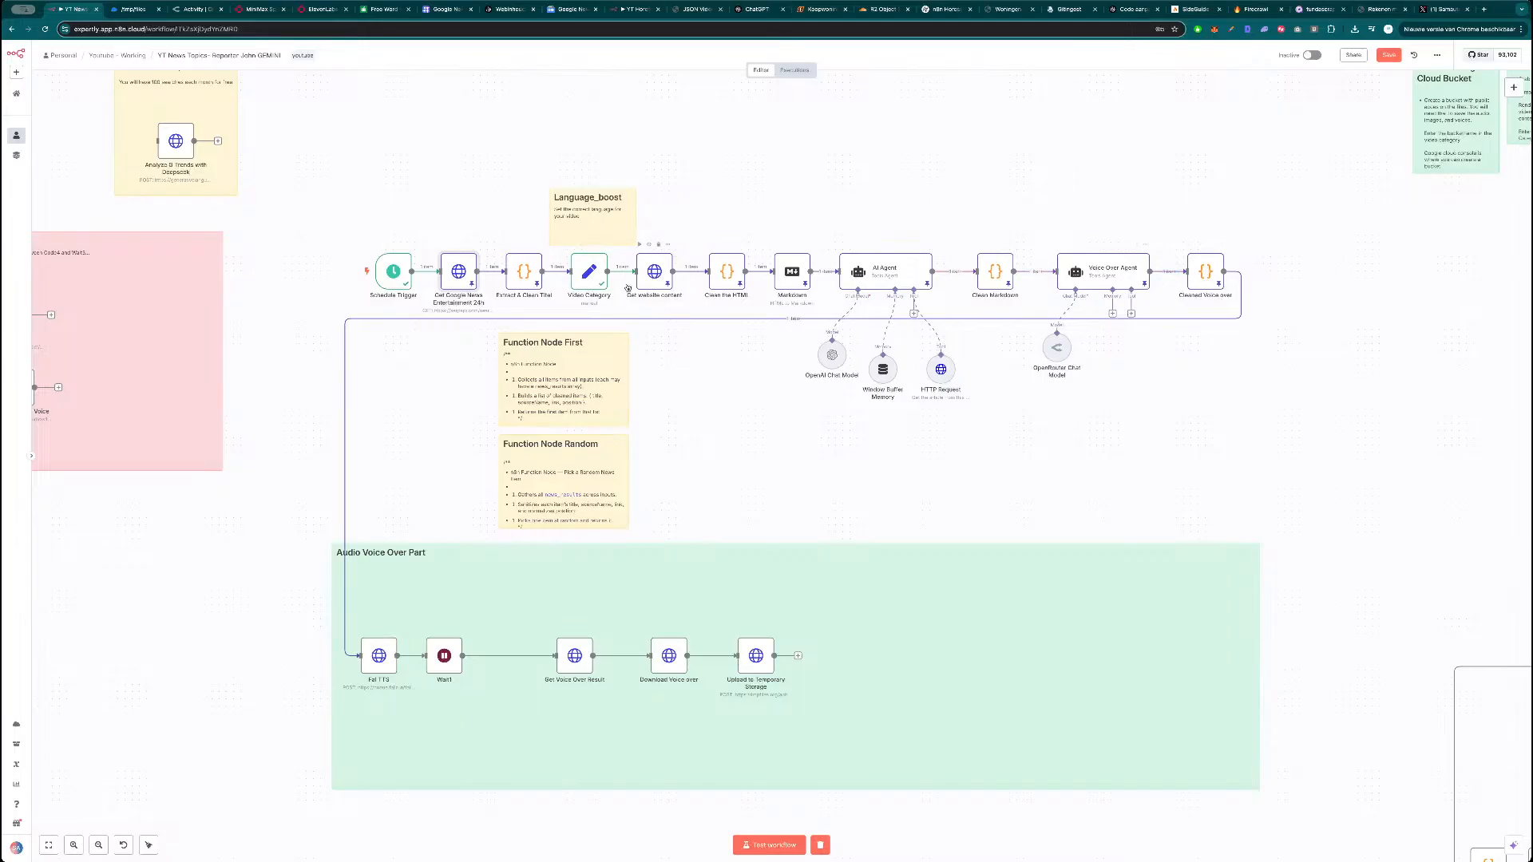
double_click(589, 272)
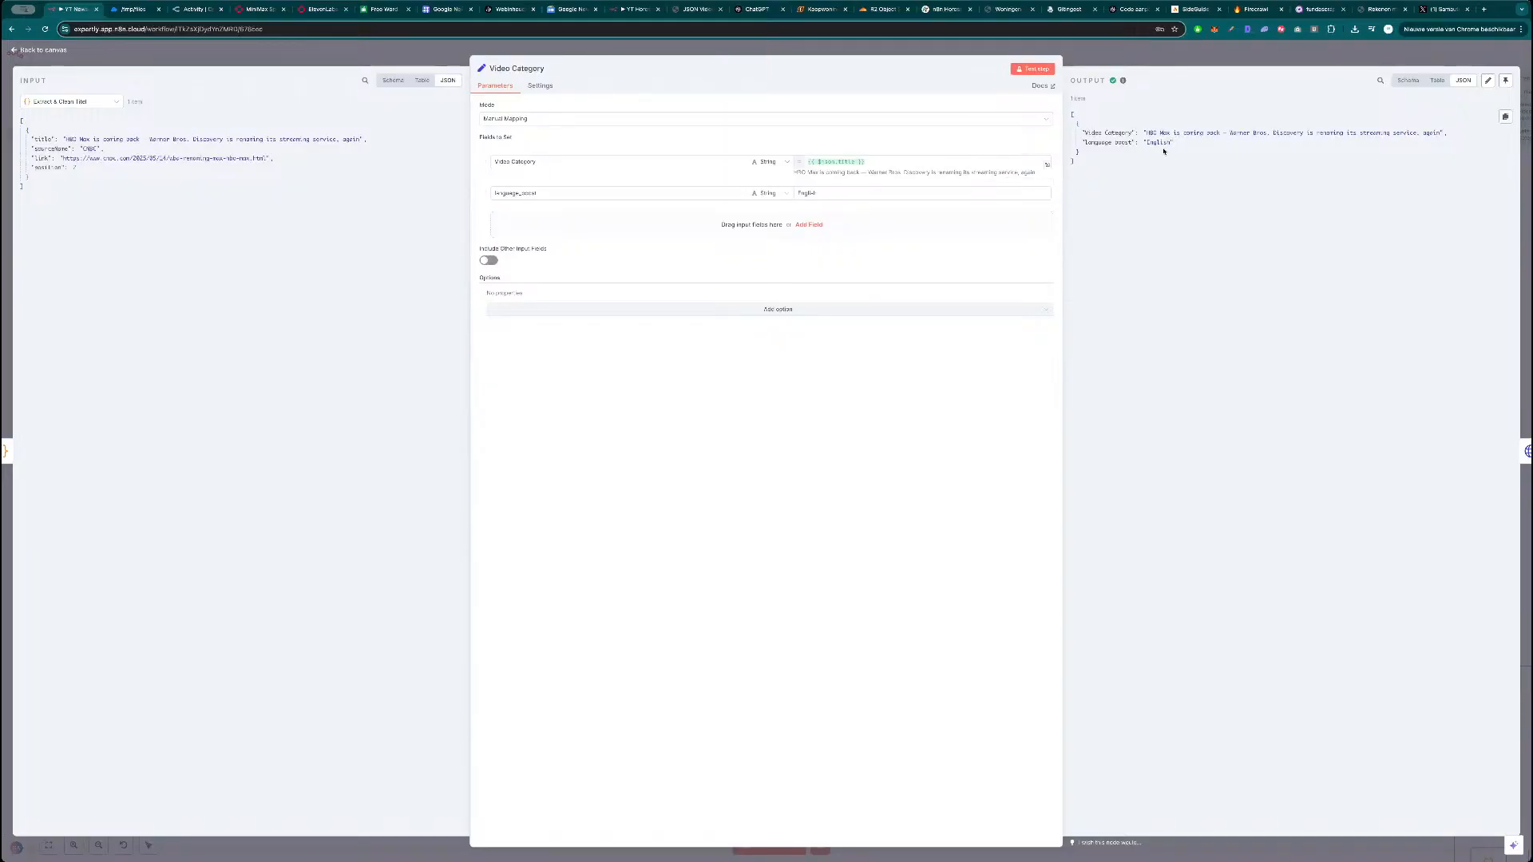
click(1506, 81)
key(Escape)
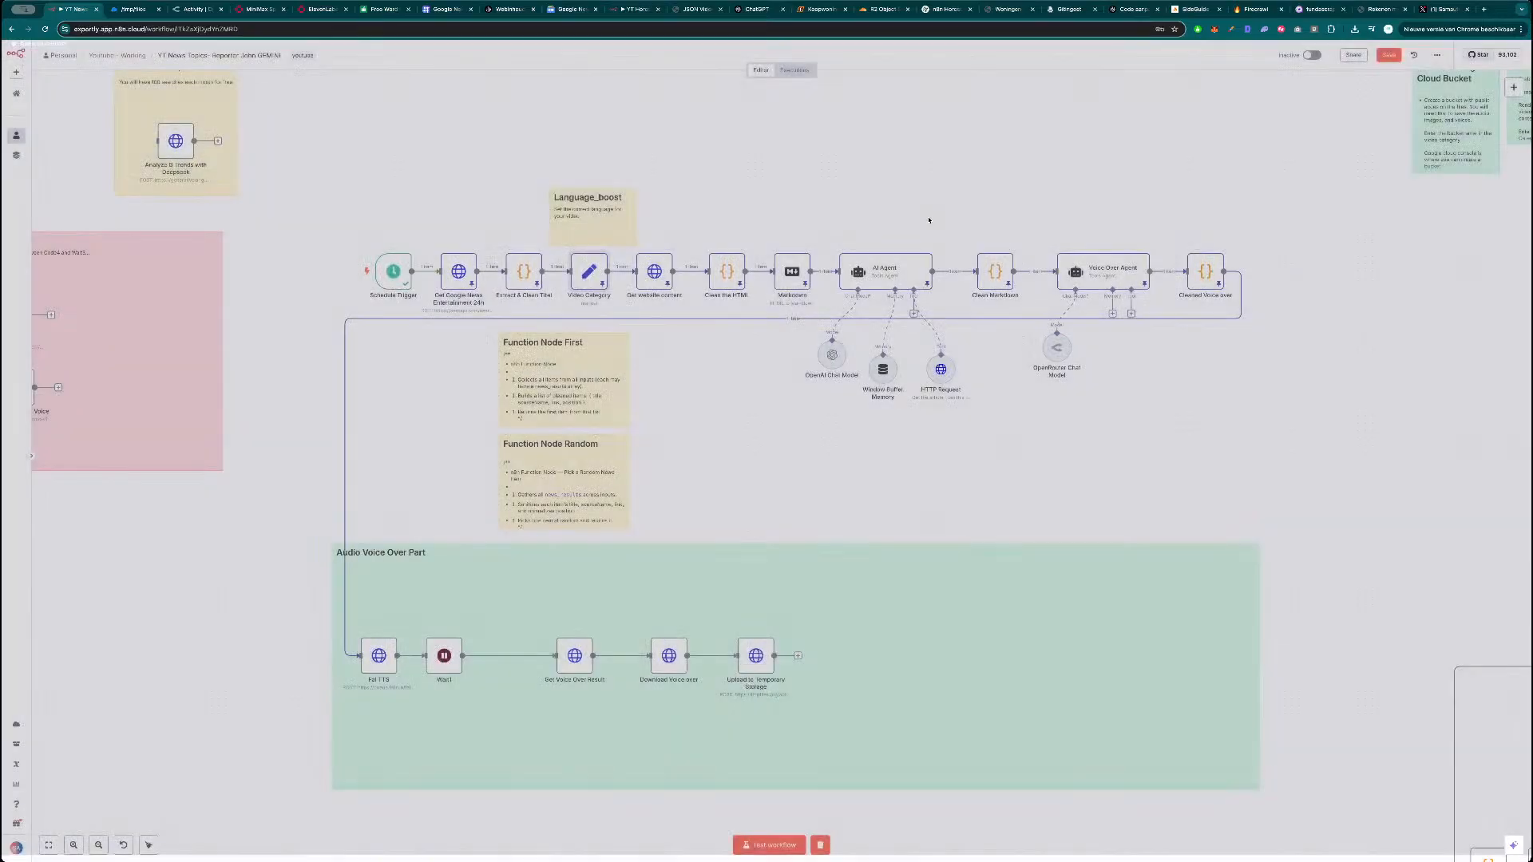
In the Fal TTS JSON body, replace the language_boost expression with the language_boost field from the Video Category node.
double_click(379, 656)
click(1048, 488)
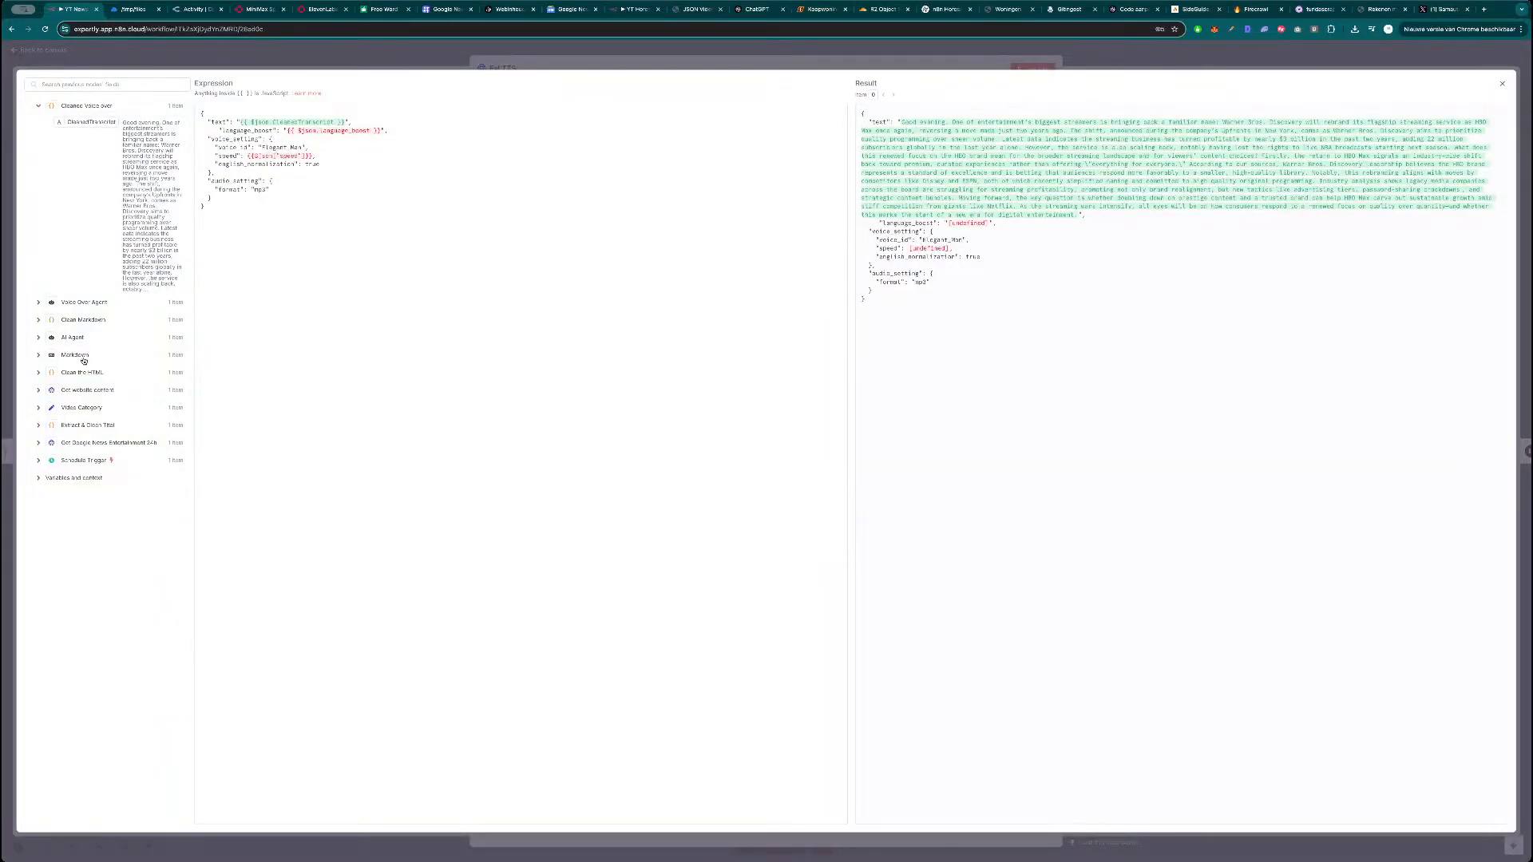
click(76, 407)
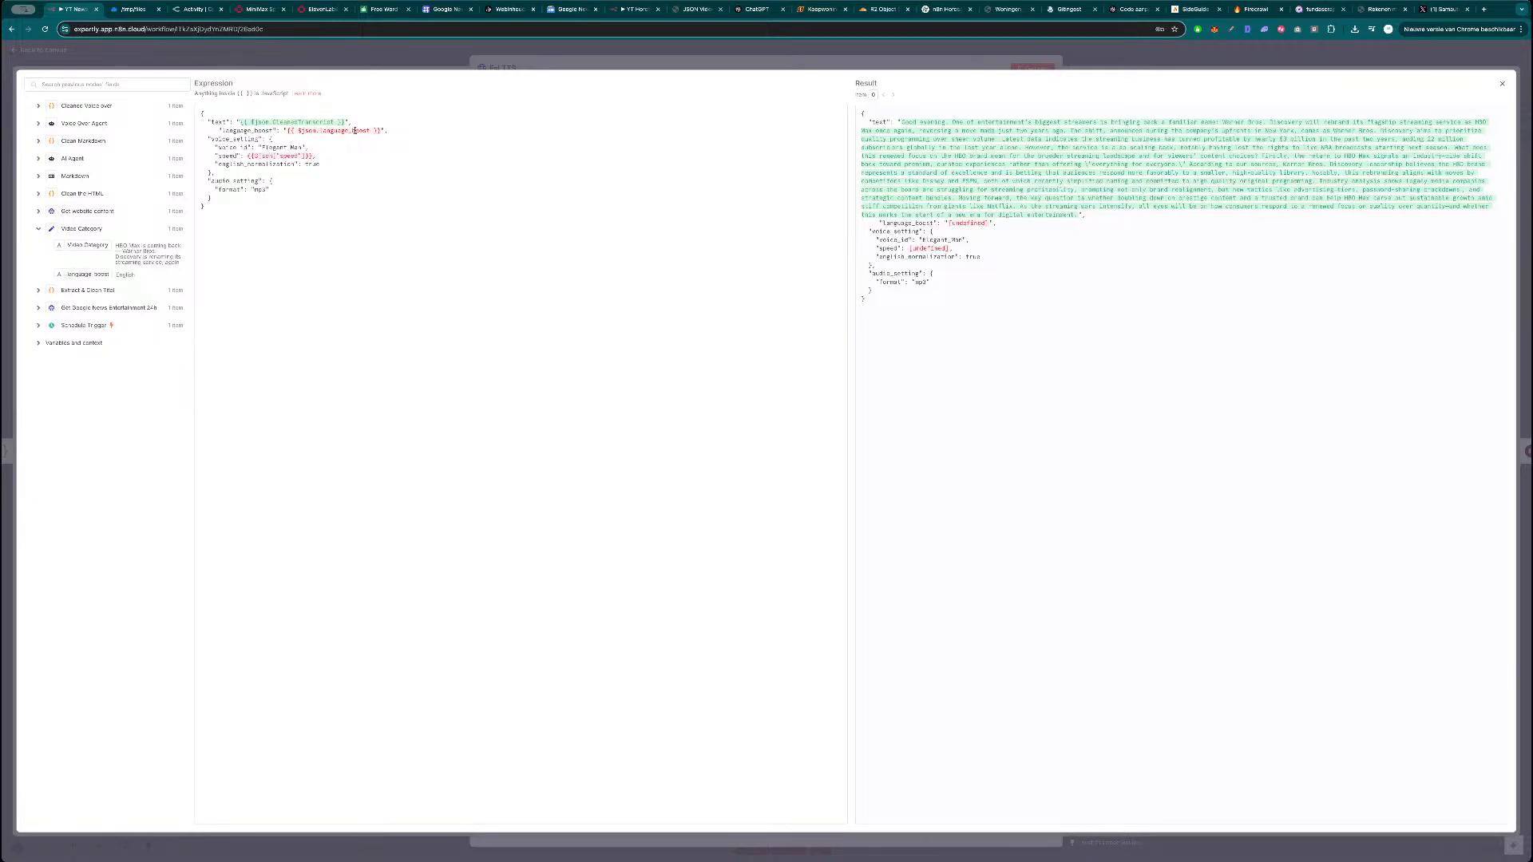
drag(383, 130, 288, 131)
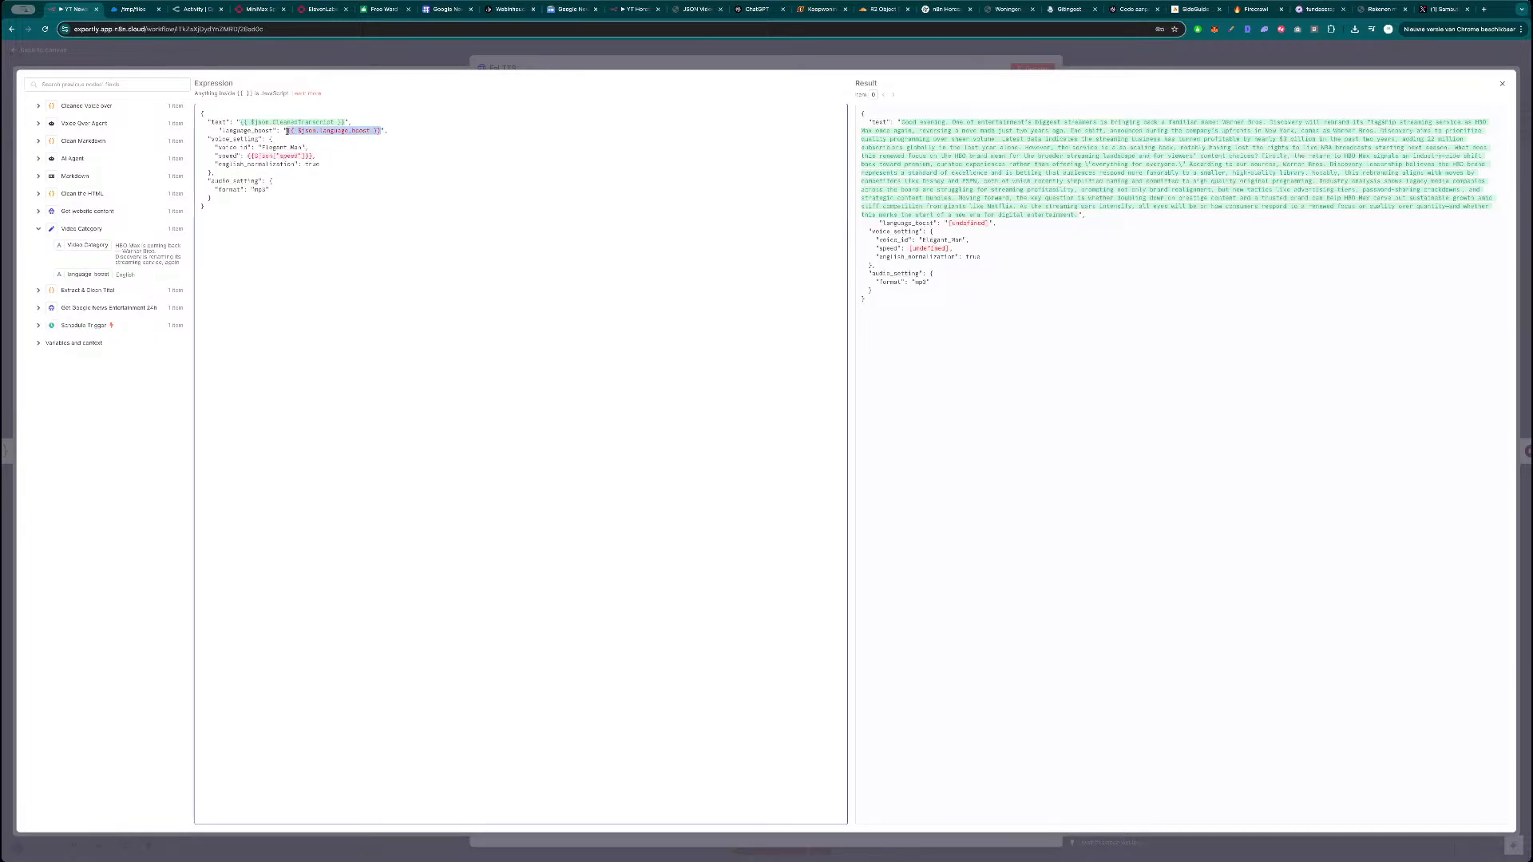
key(BackSpace)
drag(84, 272, 288, 130)
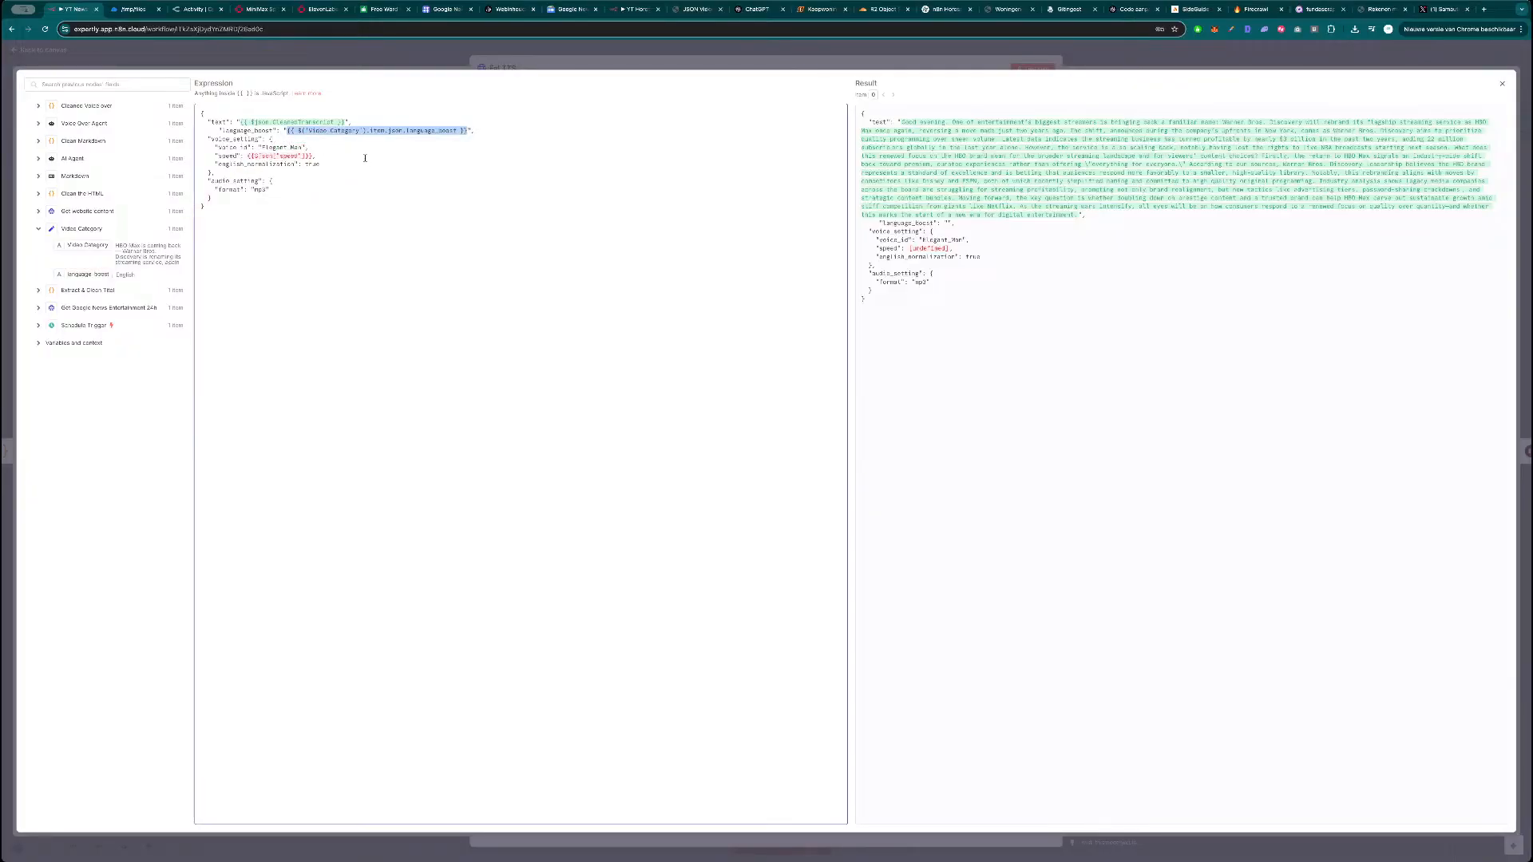
click(370, 163)
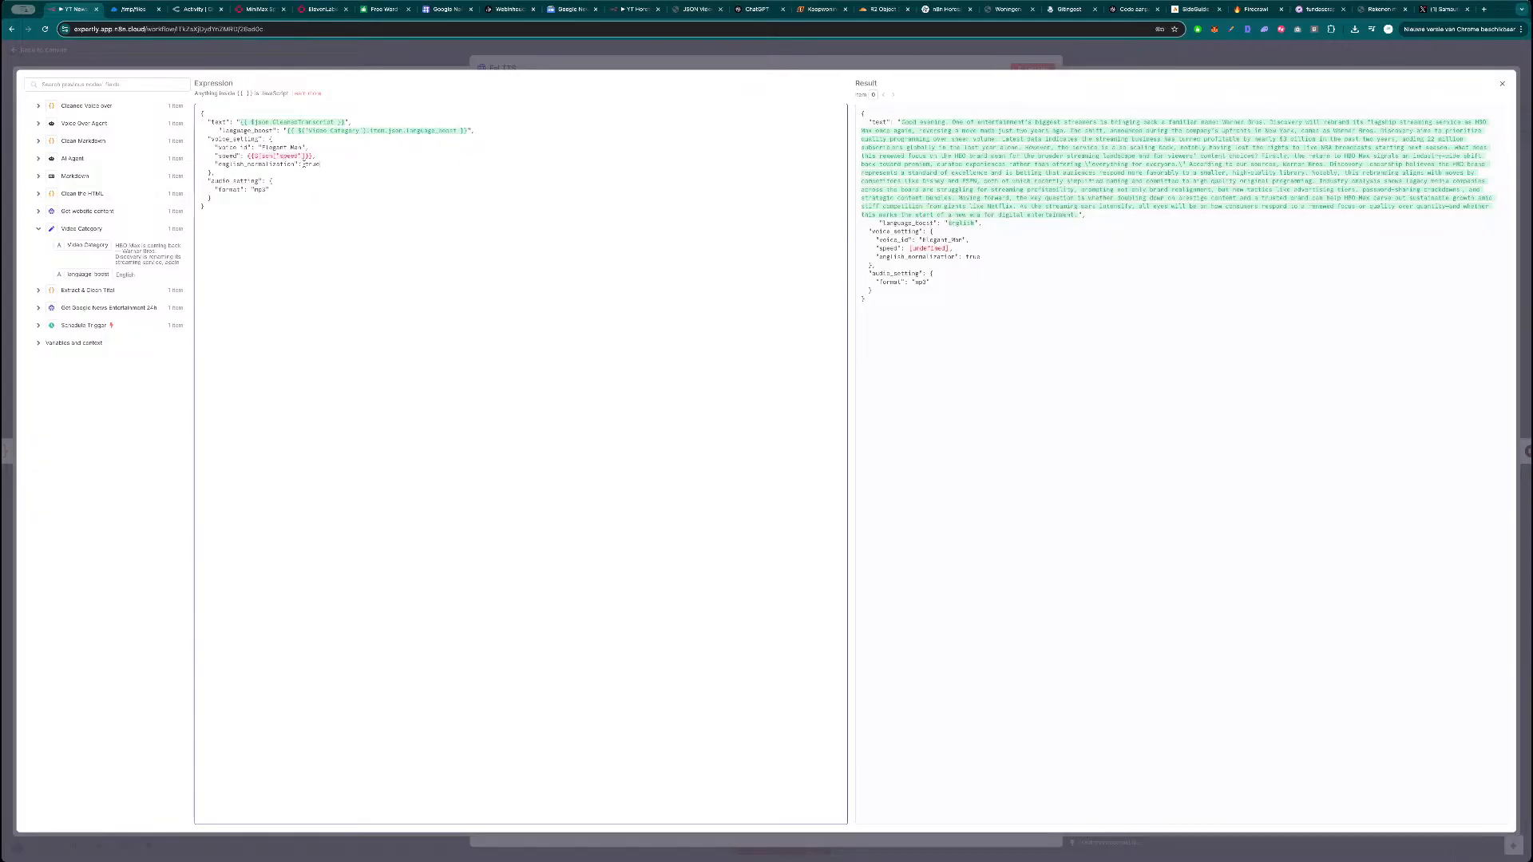
Switch to the fal.ai minimax/speech-02-hd page and show the input as a form.
click(258, 10)
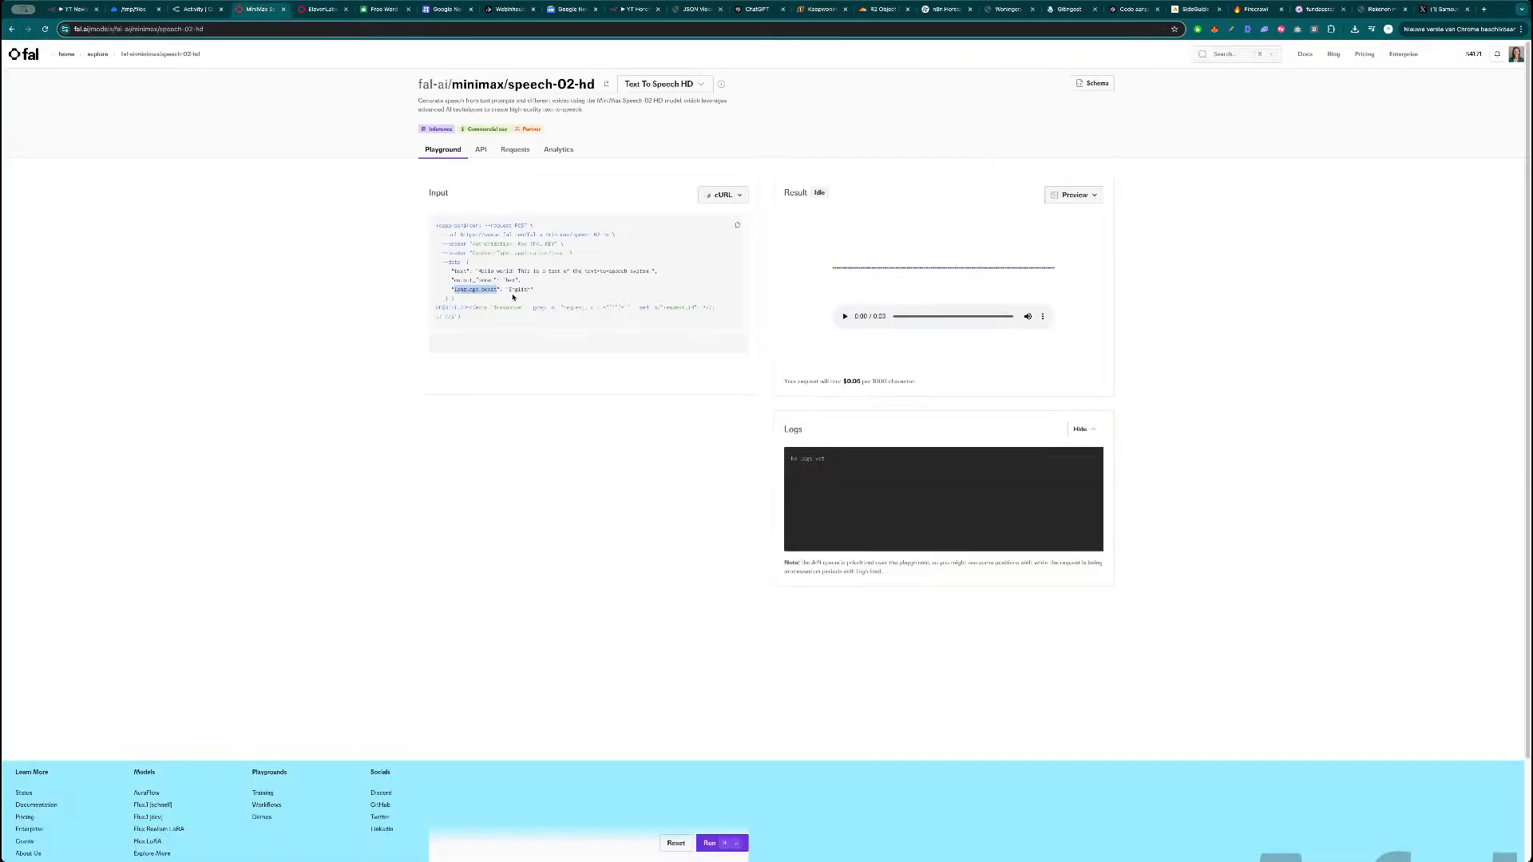
click(722, 195)
click(704, 230)
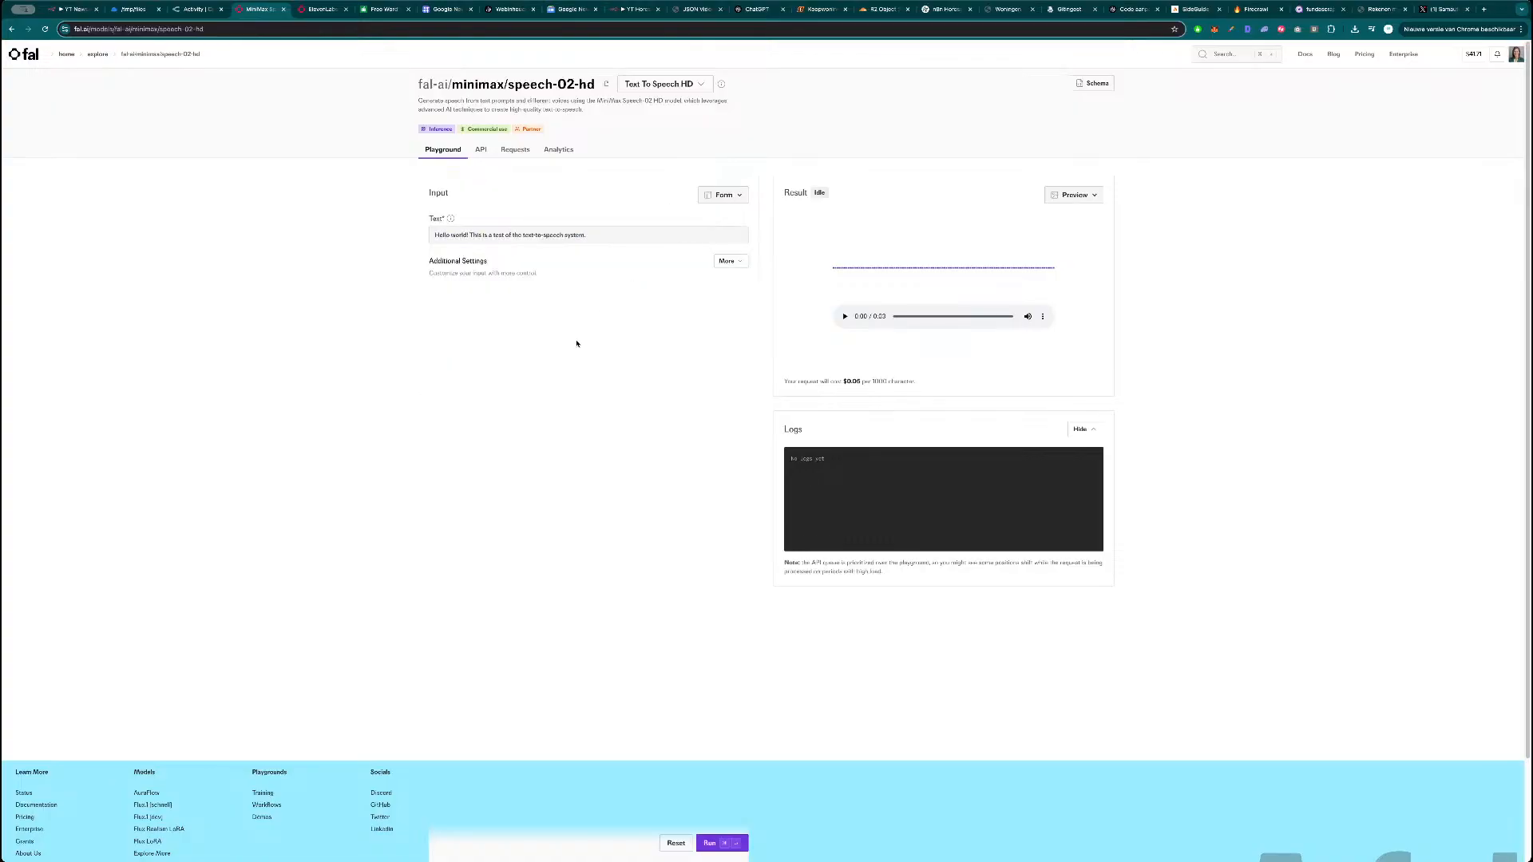
Expand the additional settings of the speech form, set the speed to 1.2, and show the input as cURL.
click(747, 262)
scroll(519, 292, down, 2)
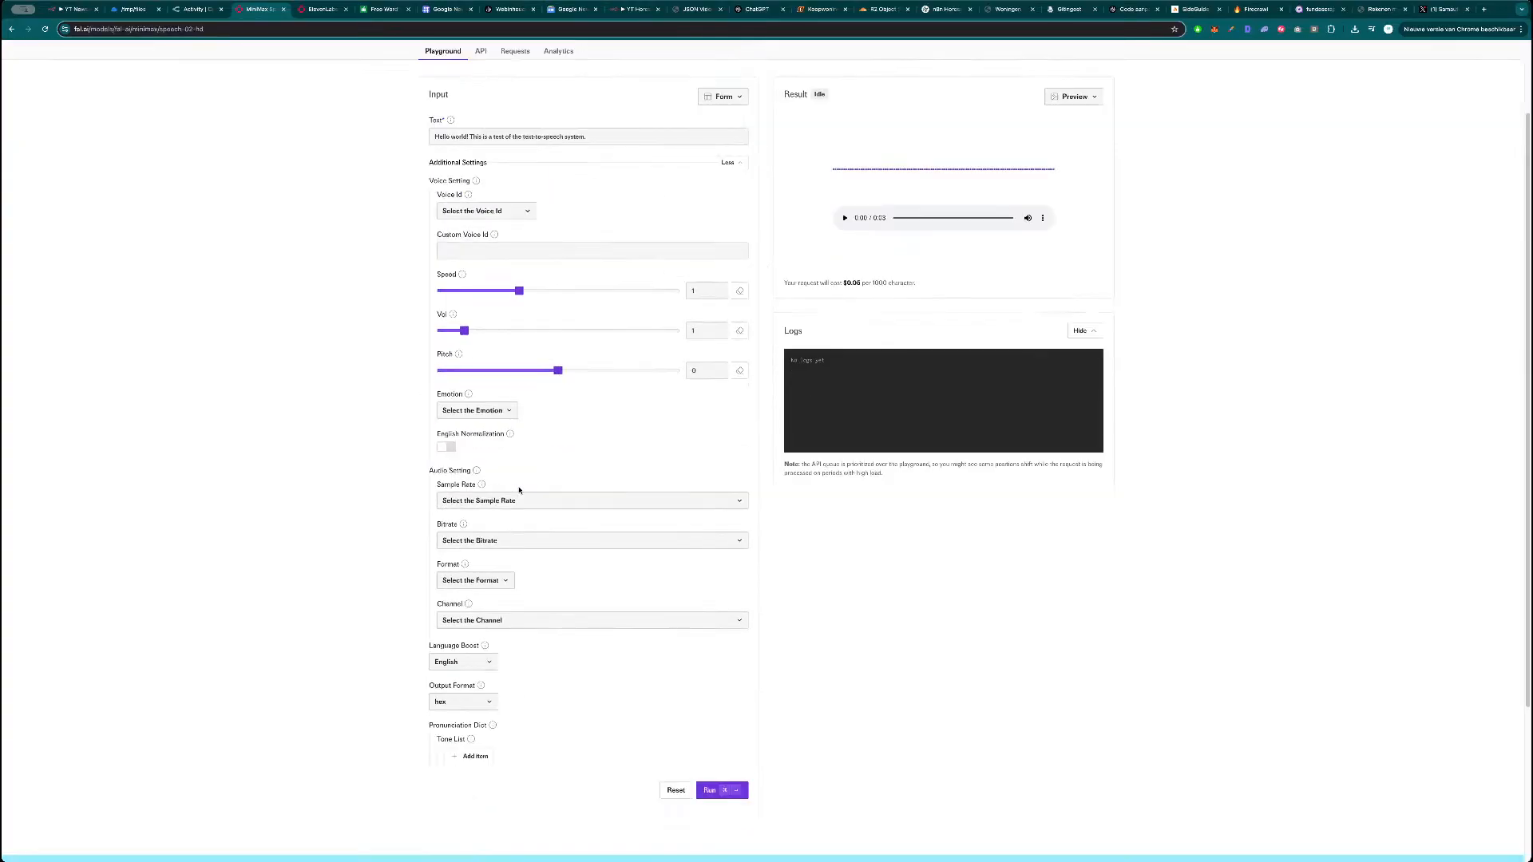
drag(520, 292, 550, 292)
click(733, 101)
click(710, 258)
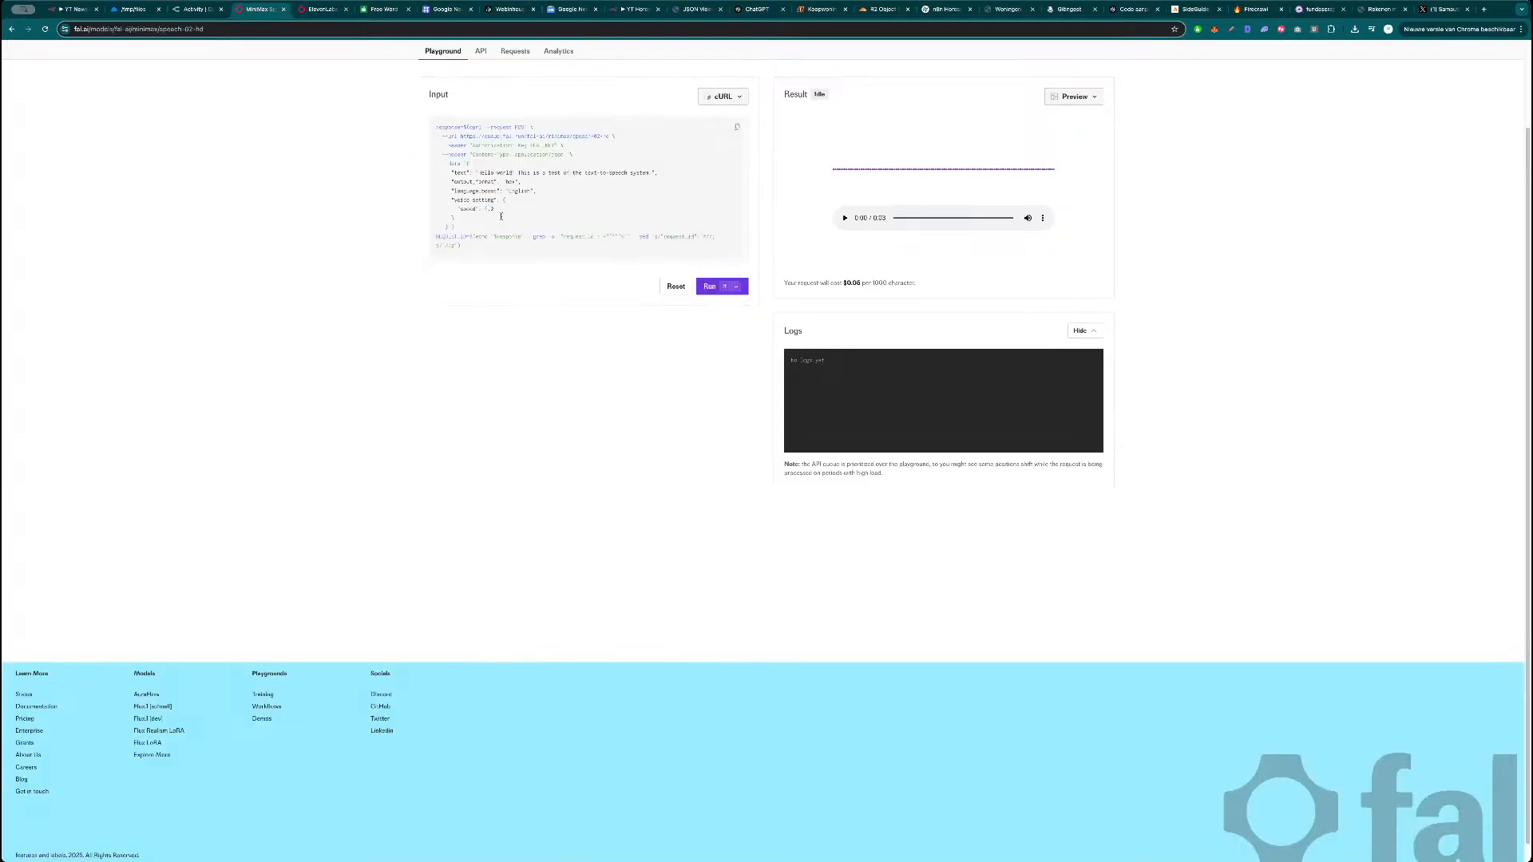
Switch to the n8n workflow and close the expression editor of the Fal TTS JSON body.
key(super+1)
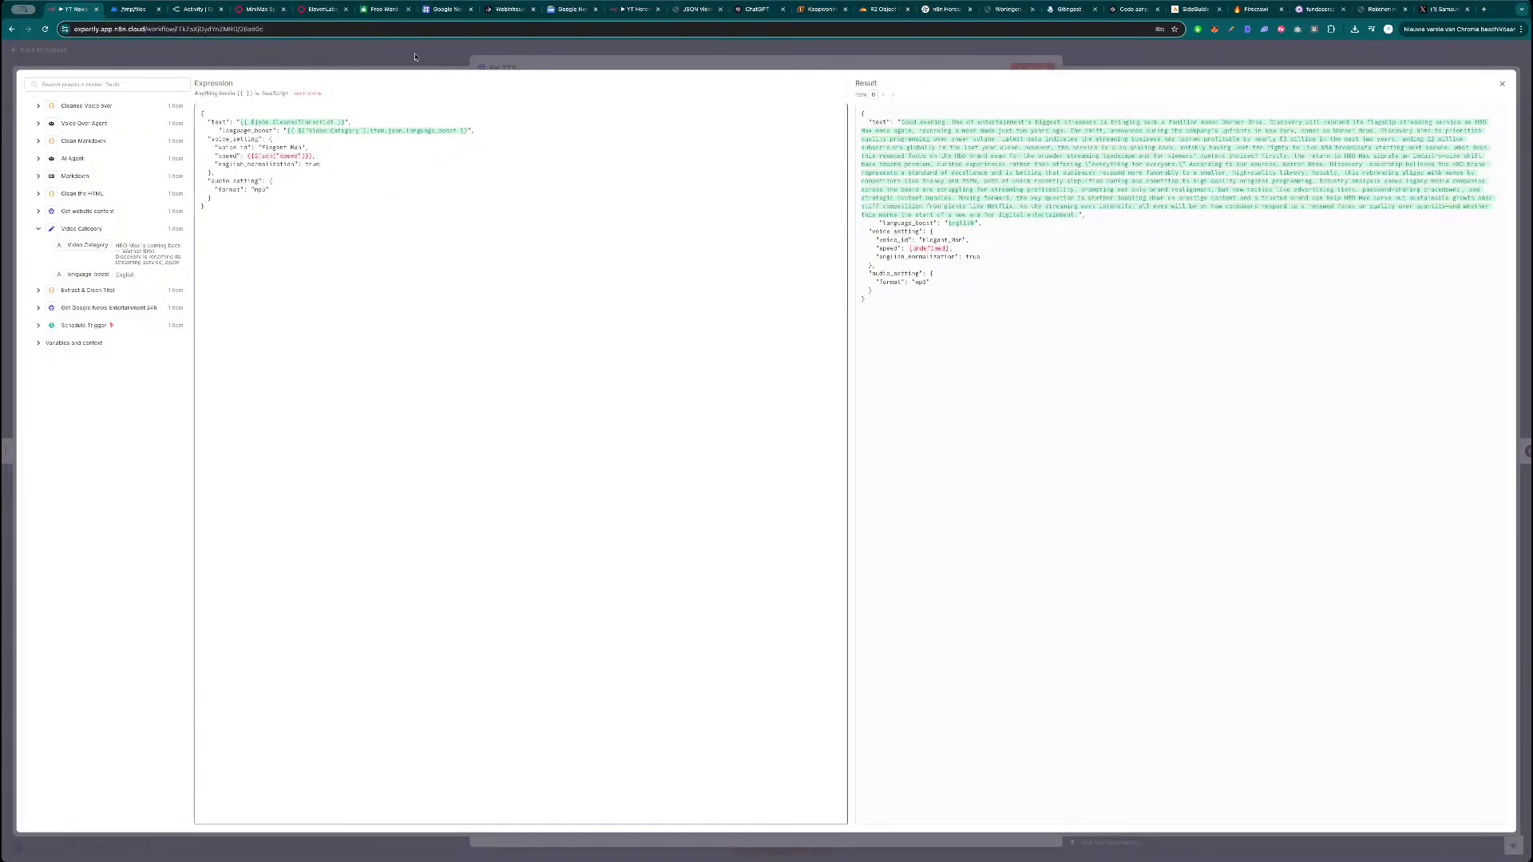
click(414, 57)
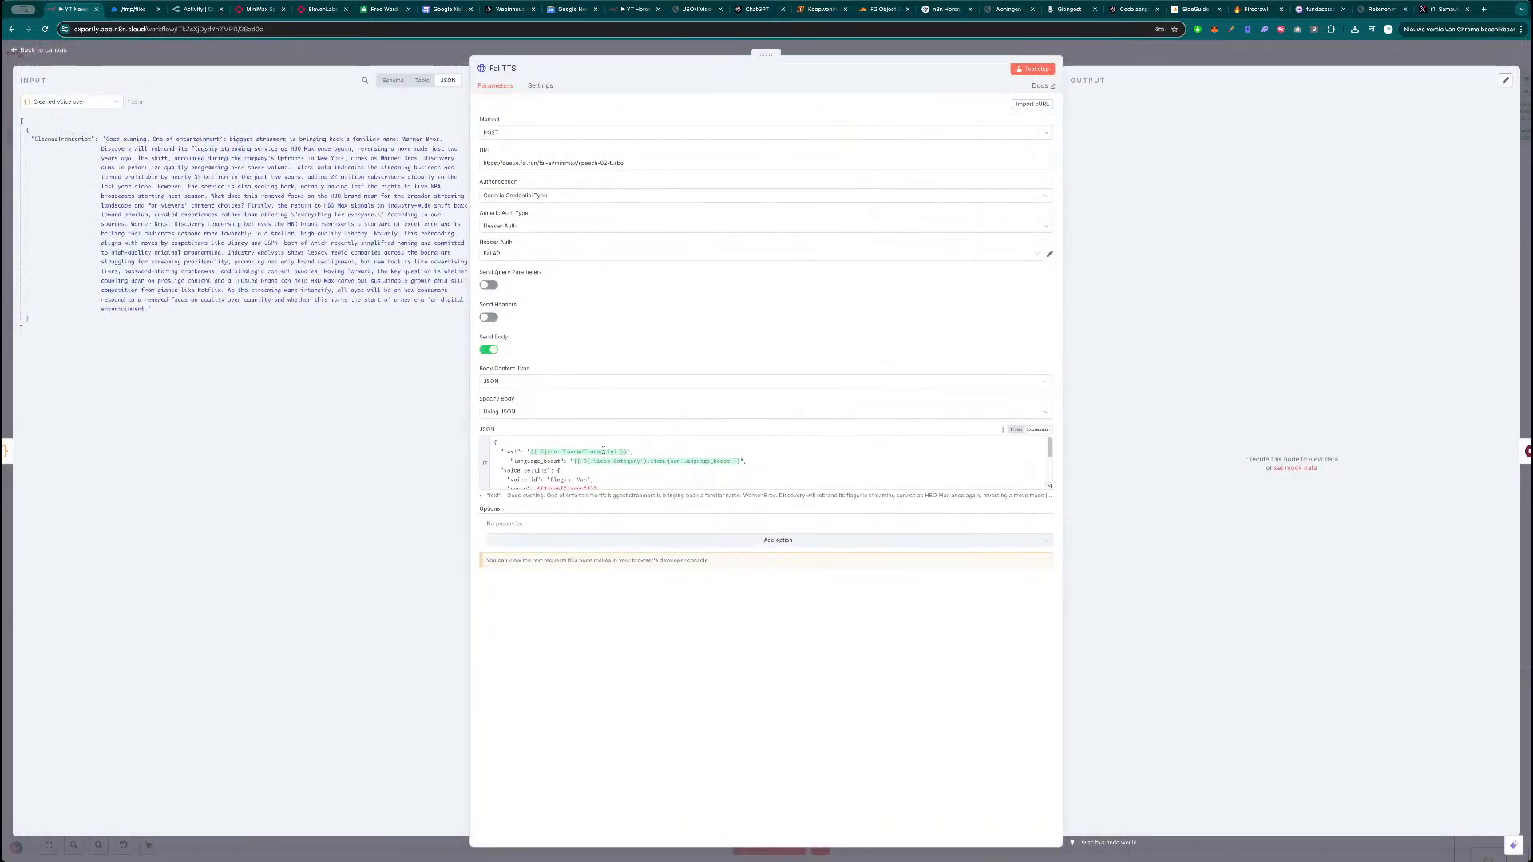
scroll(598, 460, down, 1)
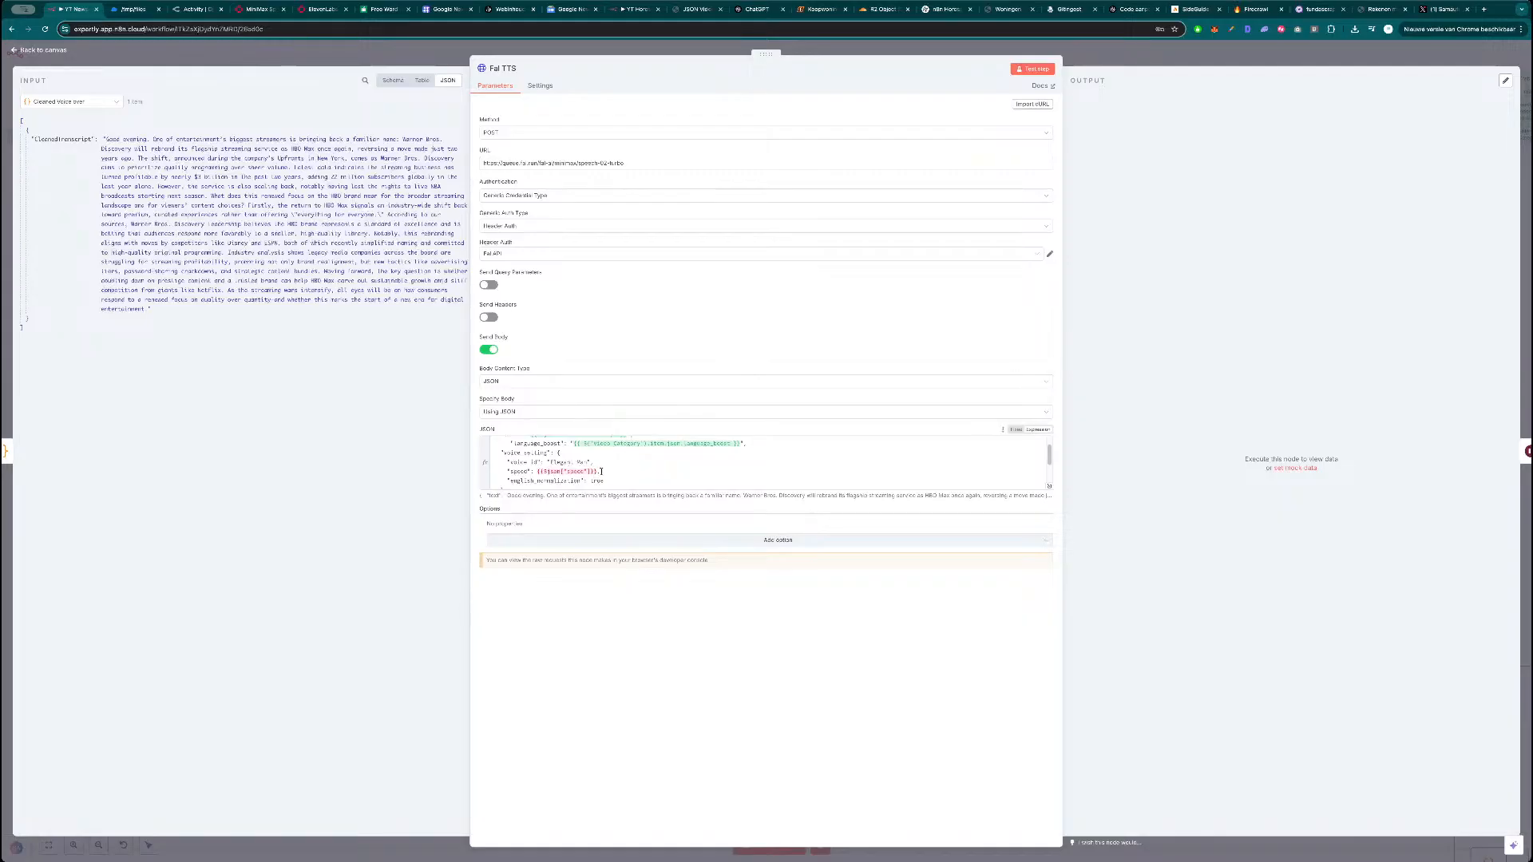
Copy the CleanedTranscript value from the Fal TTS input and paste it as the Text in the fal.ai form.
triple_click(241, 232)
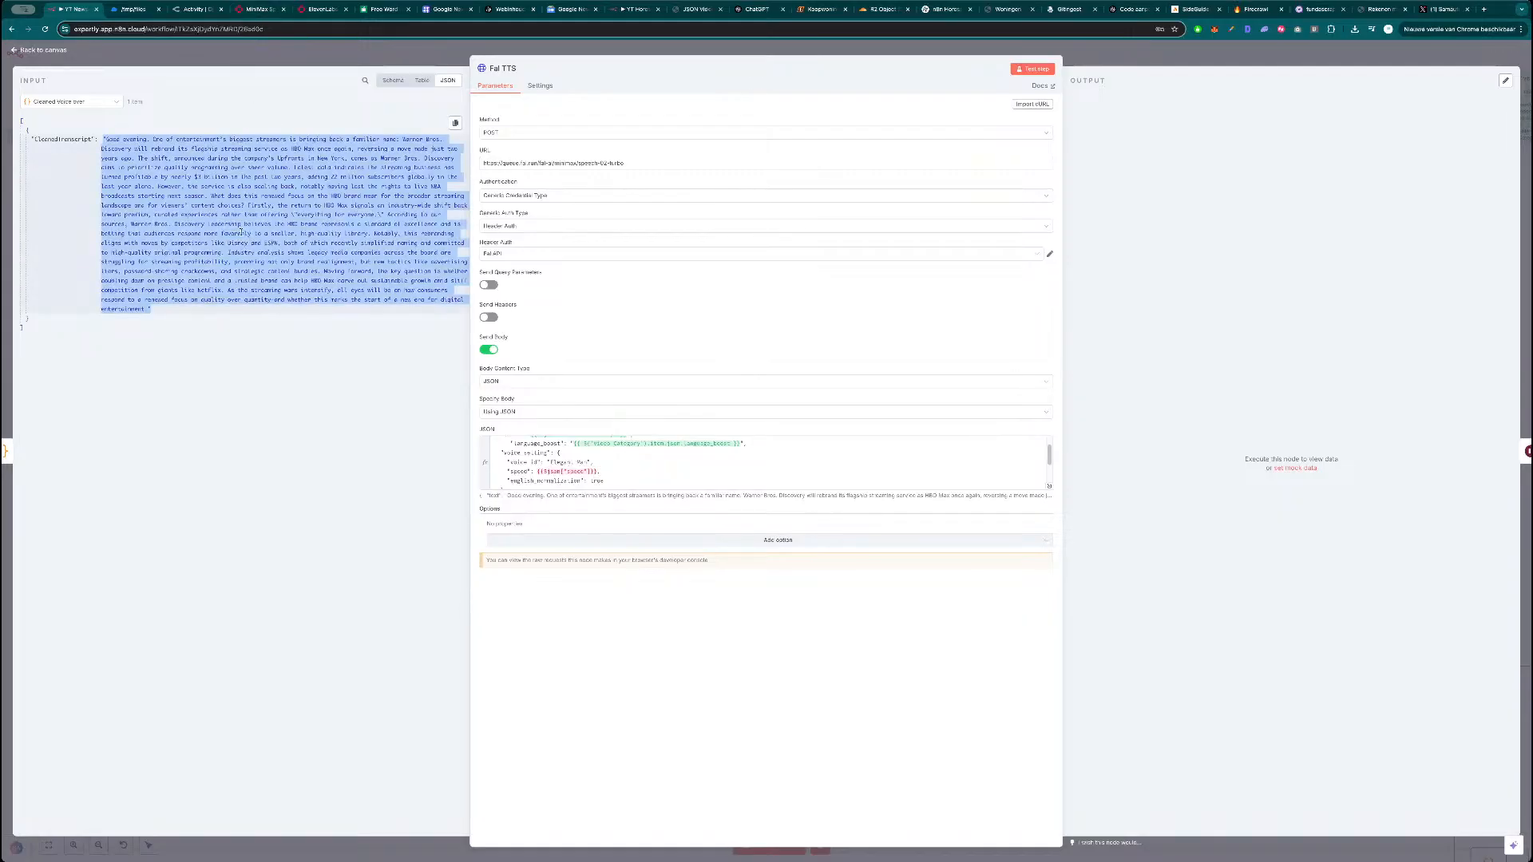
click(263, 12)
scroll(397, 182, up, 2)
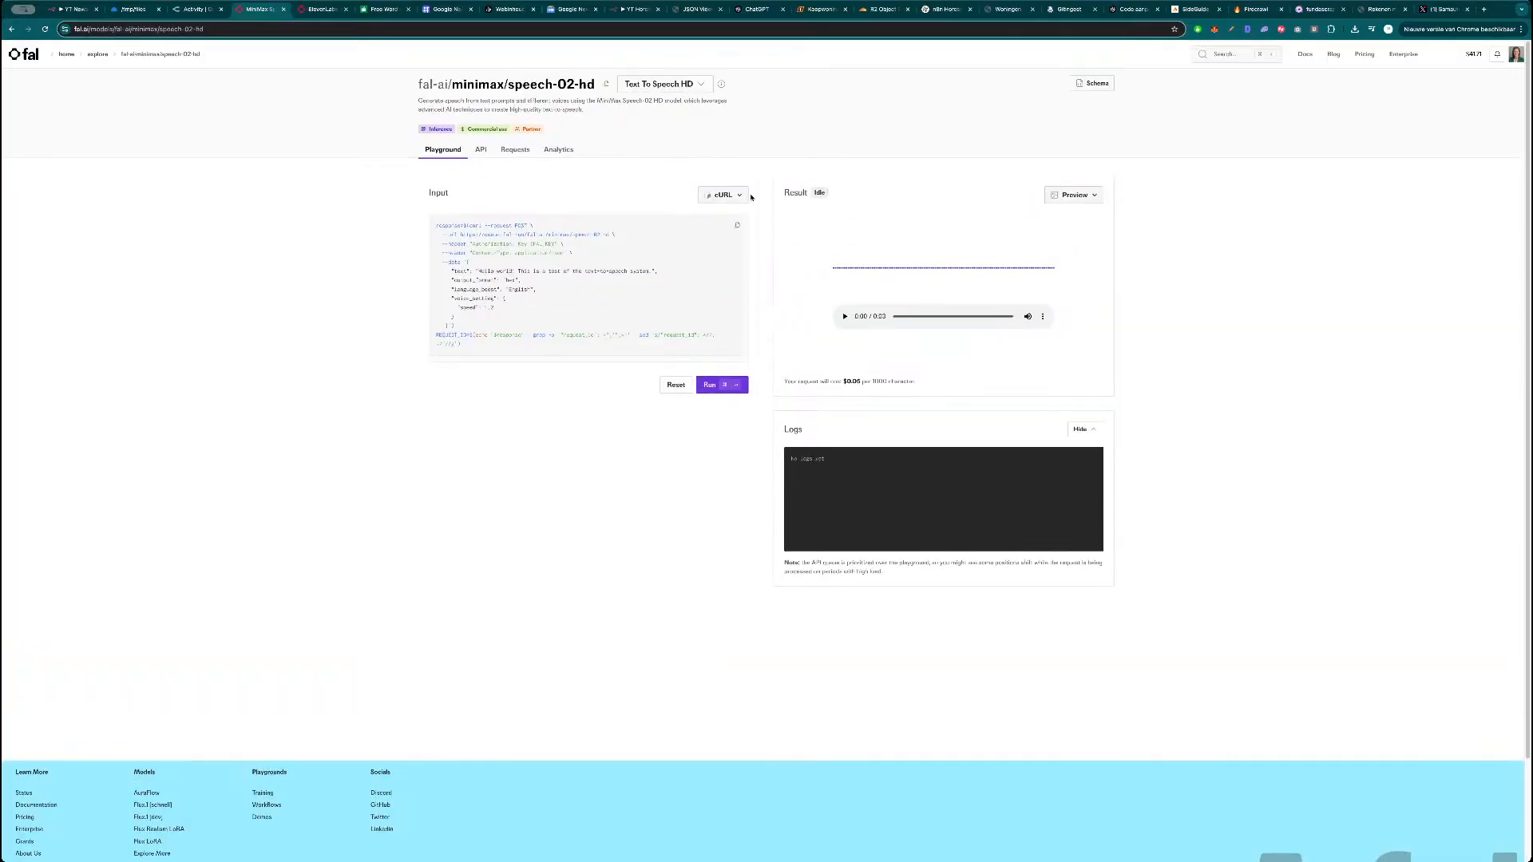
click(739, 198)
click(713, 229)
triple_click(647, 234)
key(super+v)
Set the voice speed to 1 in the additional settings and show the request as cURL.
click(728, 261)
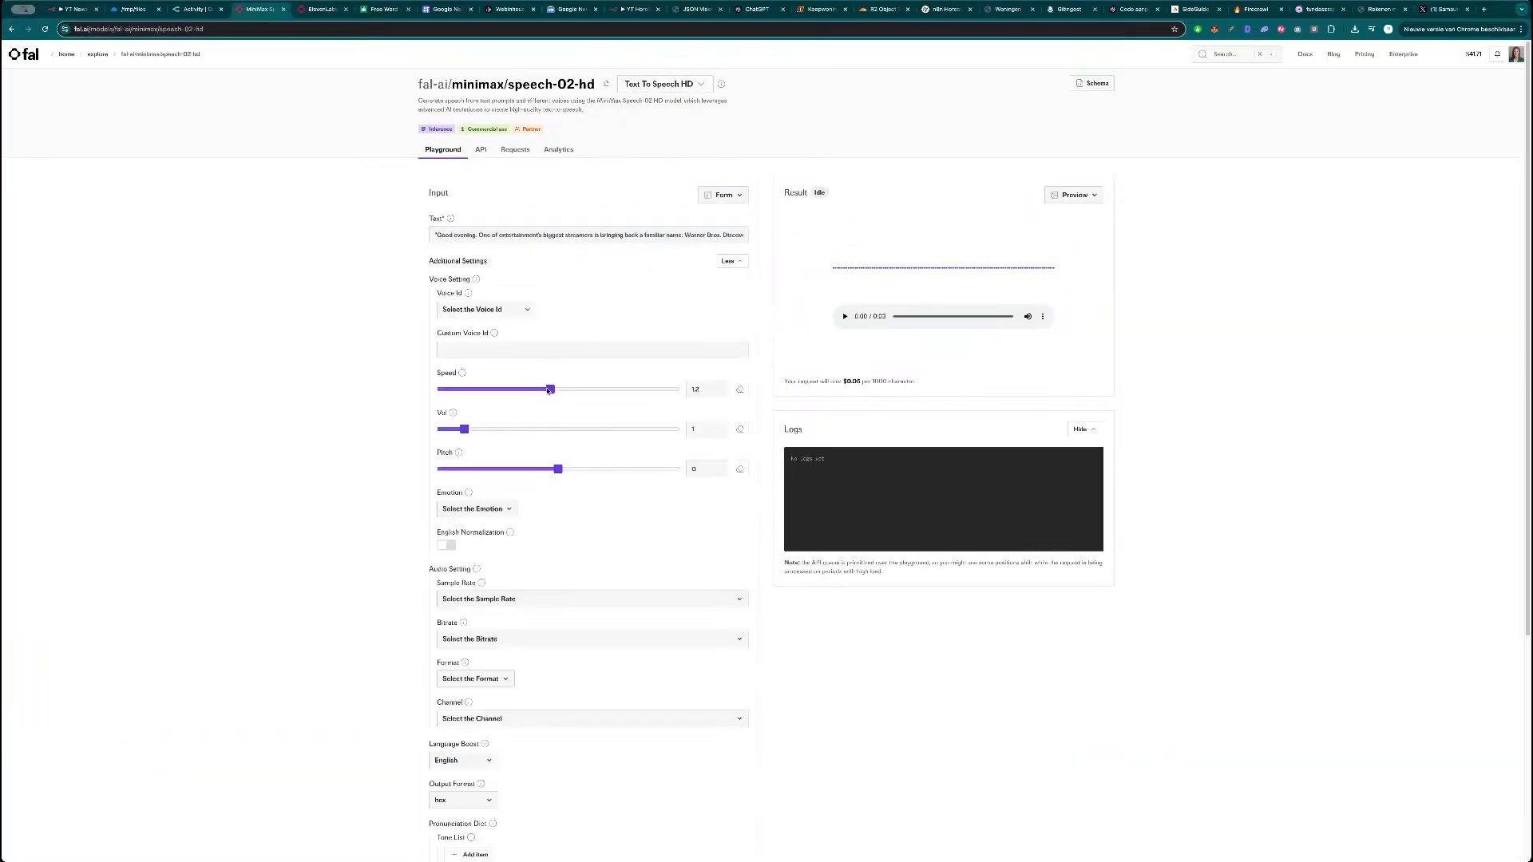
drag(543, 394, 524, 394)
click(725, 196)
click(700, 352)
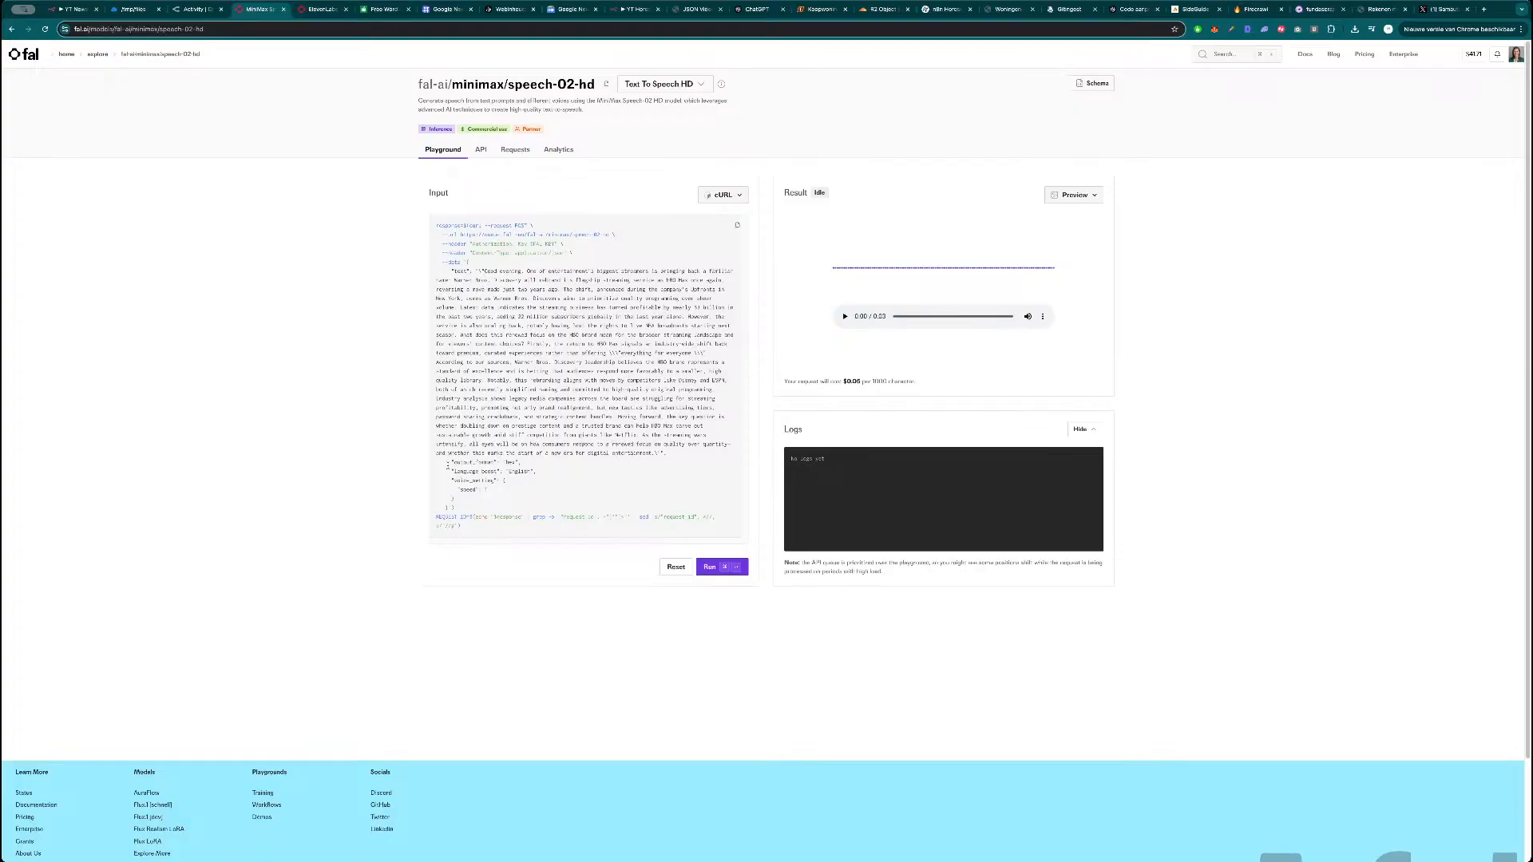
Return to the n8n workflow, reopen the Fal TTS node, and have its body specified with Using Fields Below.
click(75, 9)
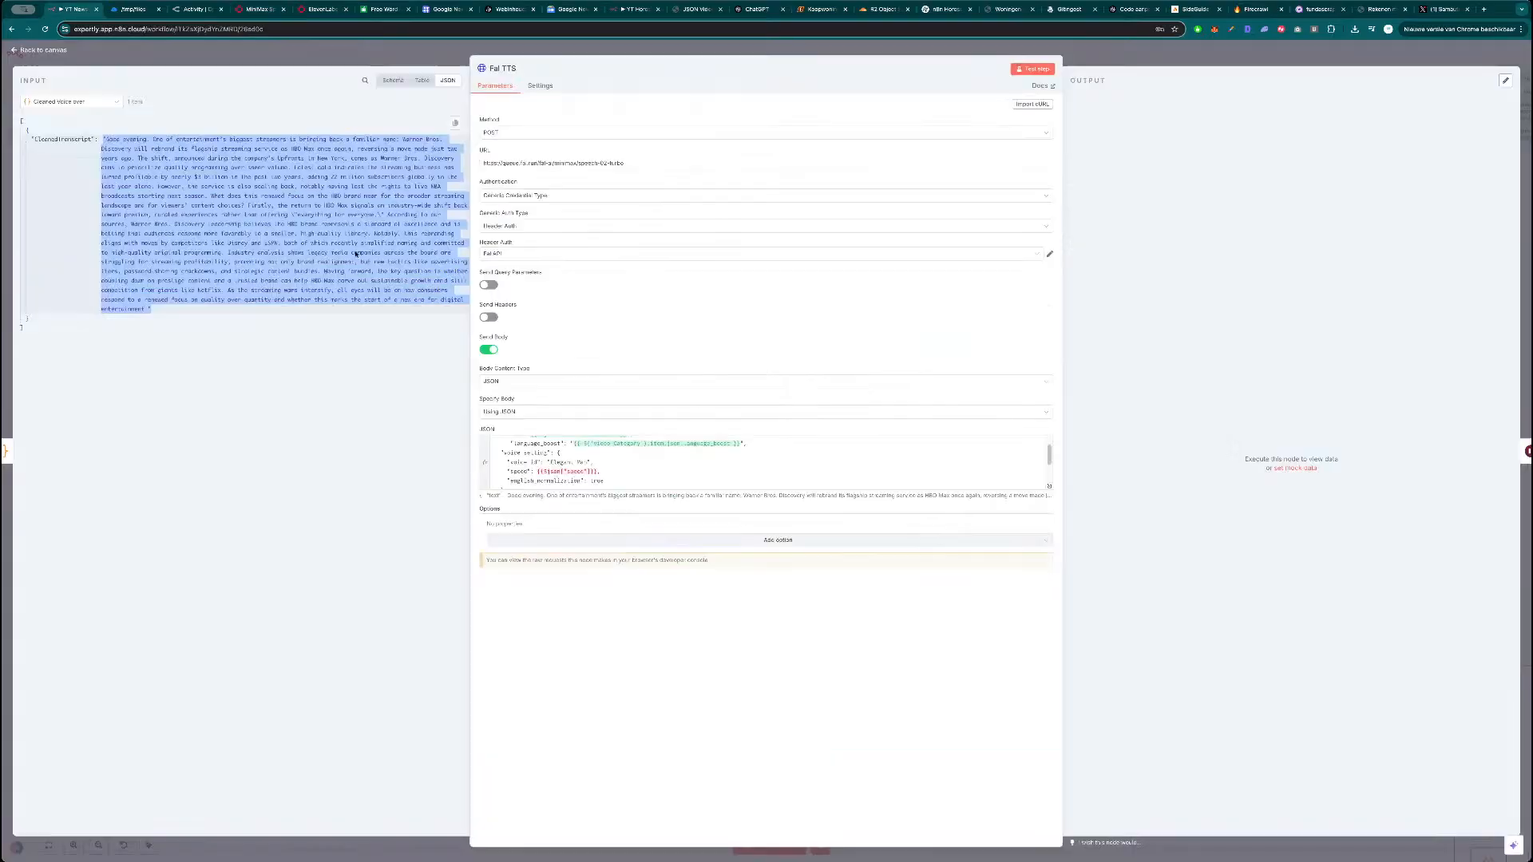
click(424, 56)
click(424, 55)
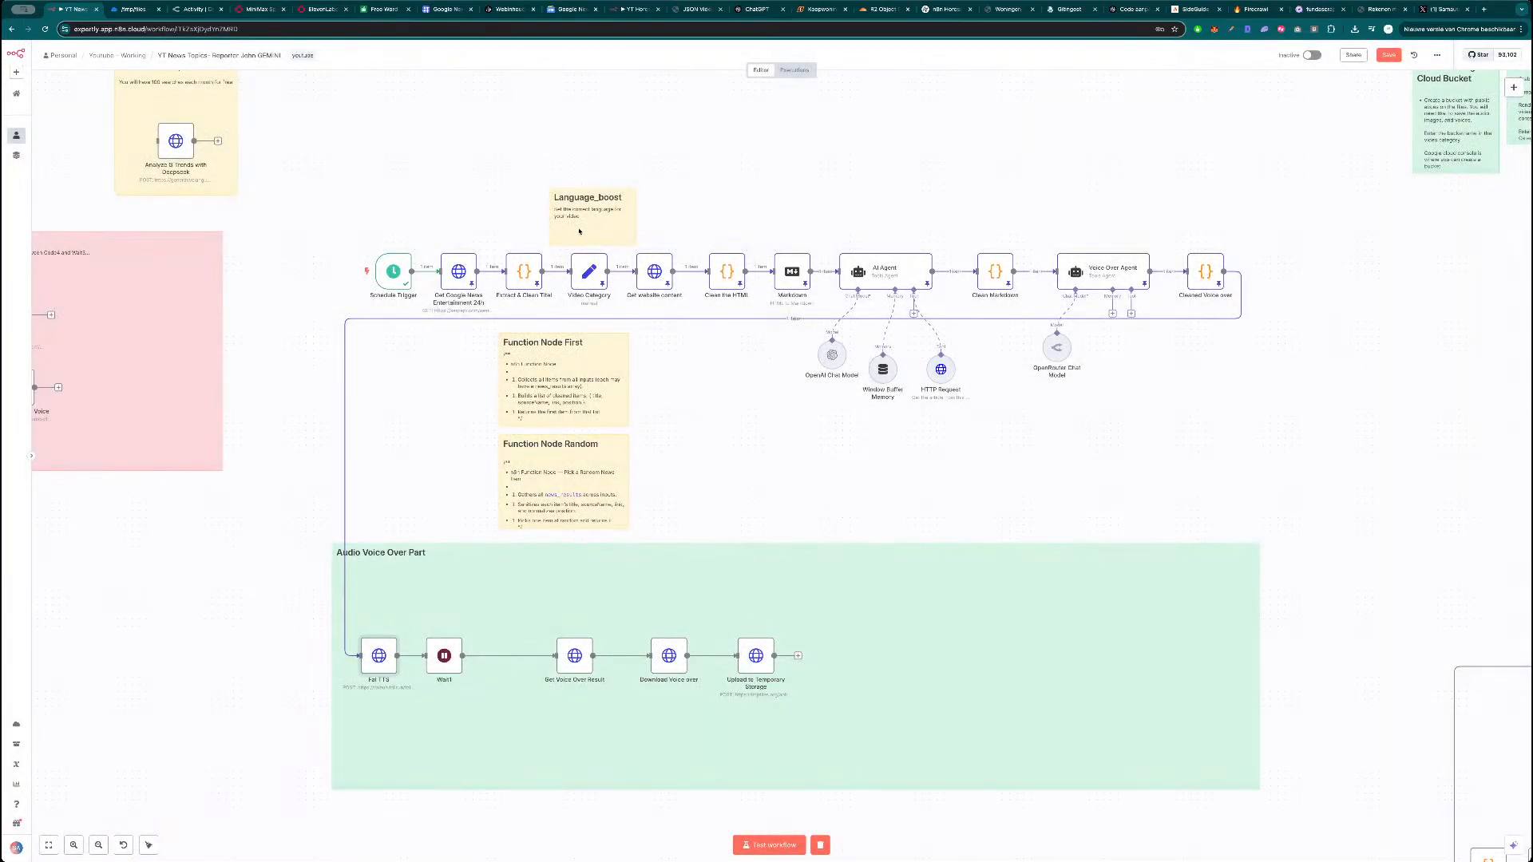
mouse_move(345, 499)
double_click(378, 658)
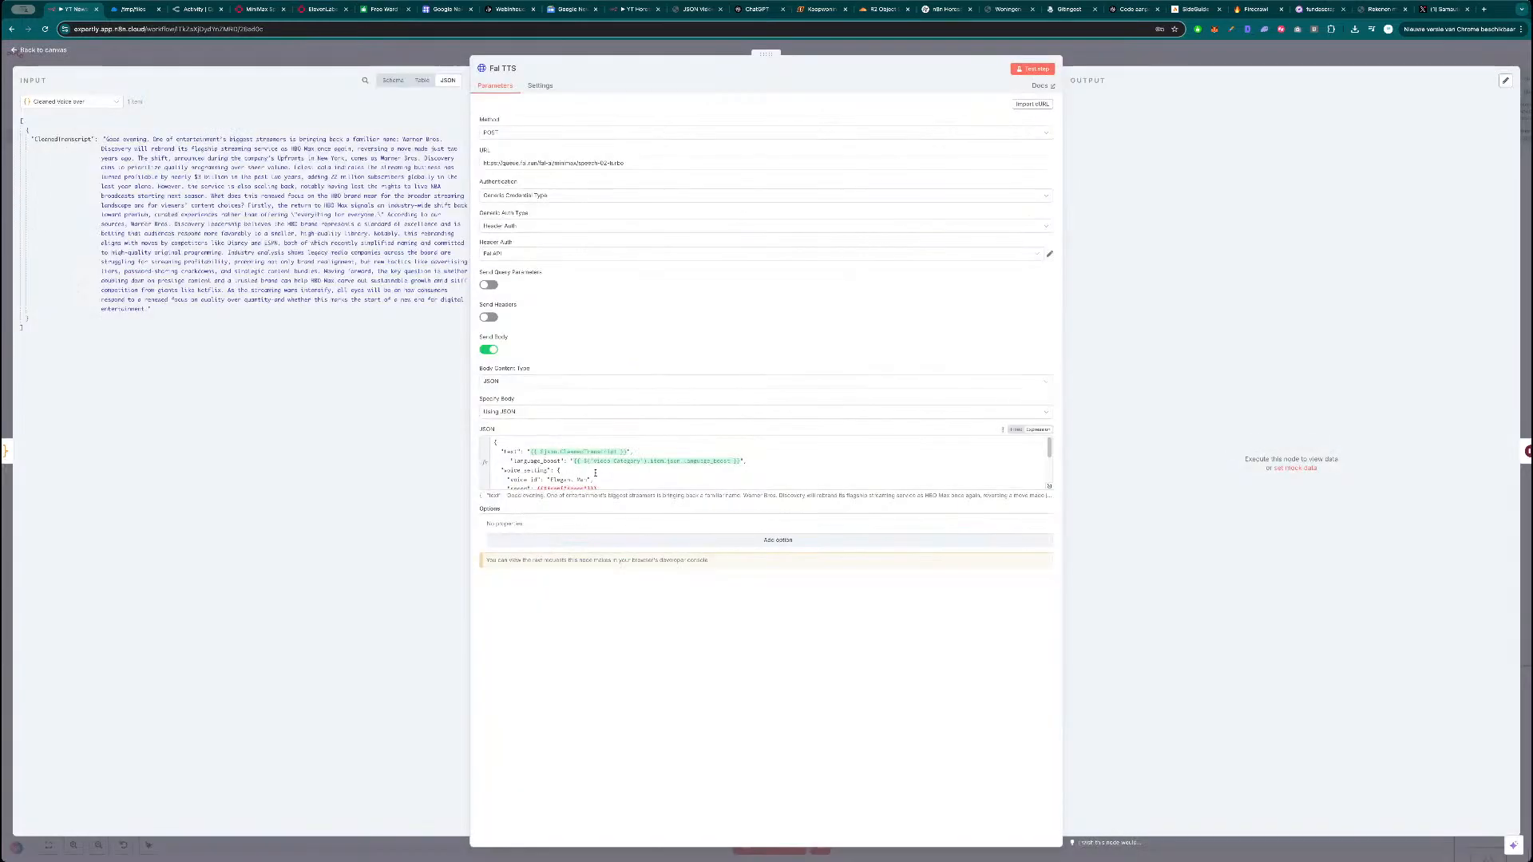
scroll(595, 478, down, 2)
click(573, 412)
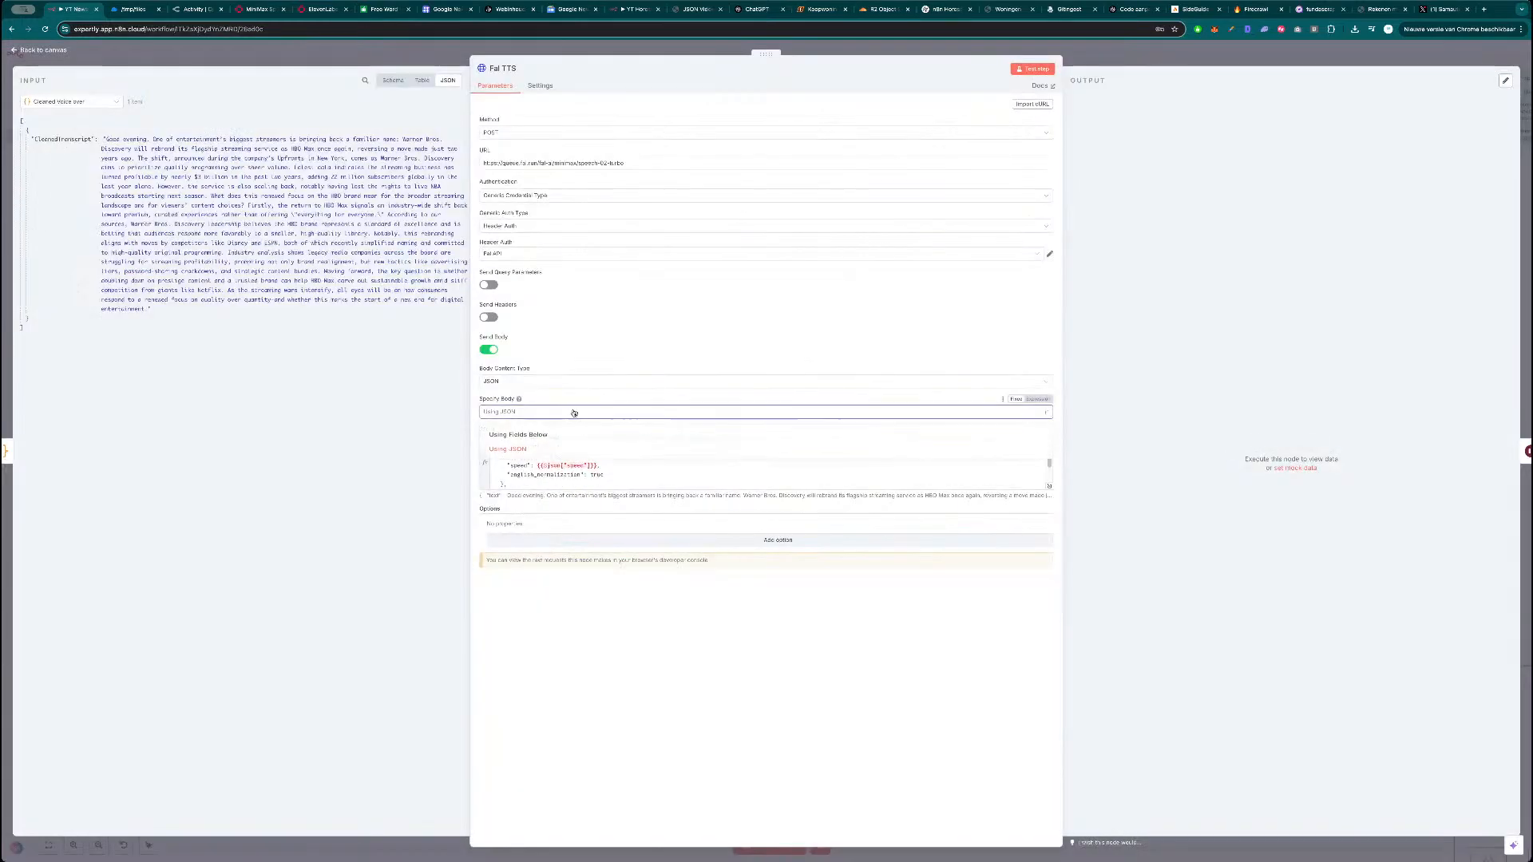
click(554, 436)
Name the first body parameter text, copied from the fal.ai cURL code, and map its value to the CleanedTranscript input field.
click(532, 456)
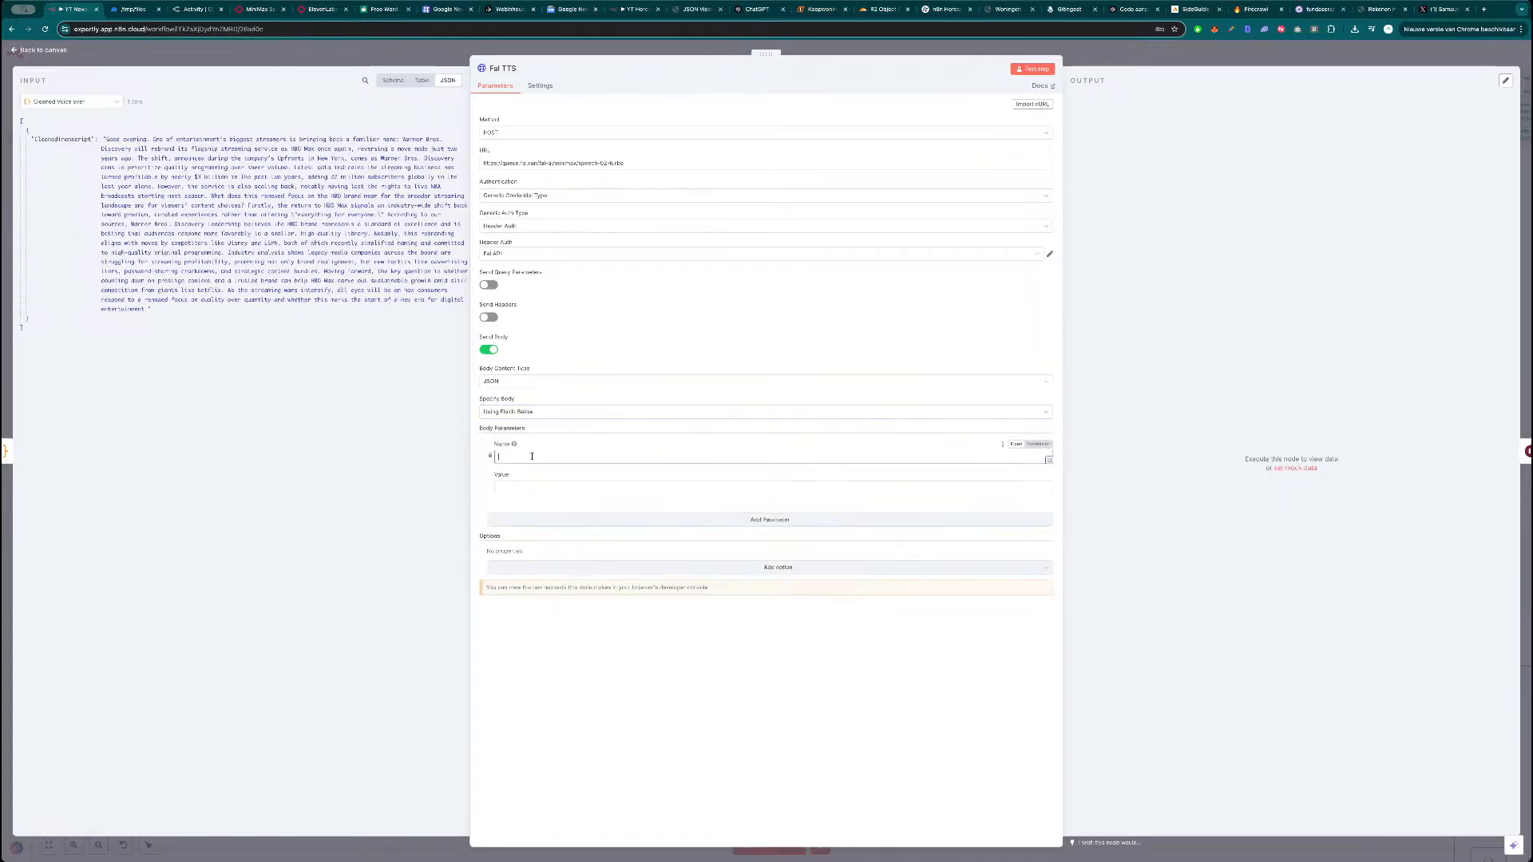
click(267, 10)
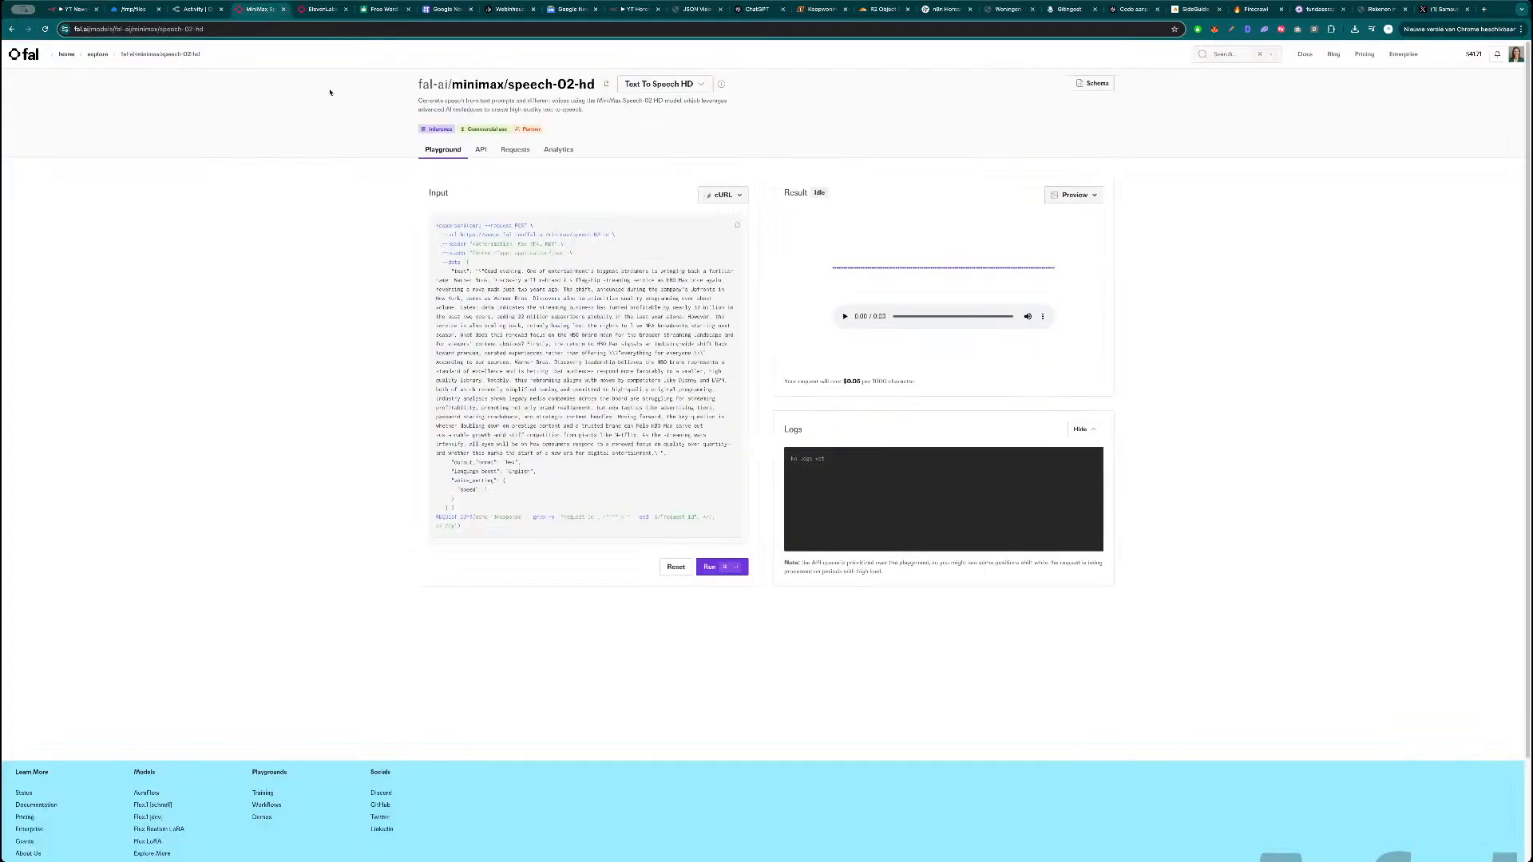
click(722, 197)
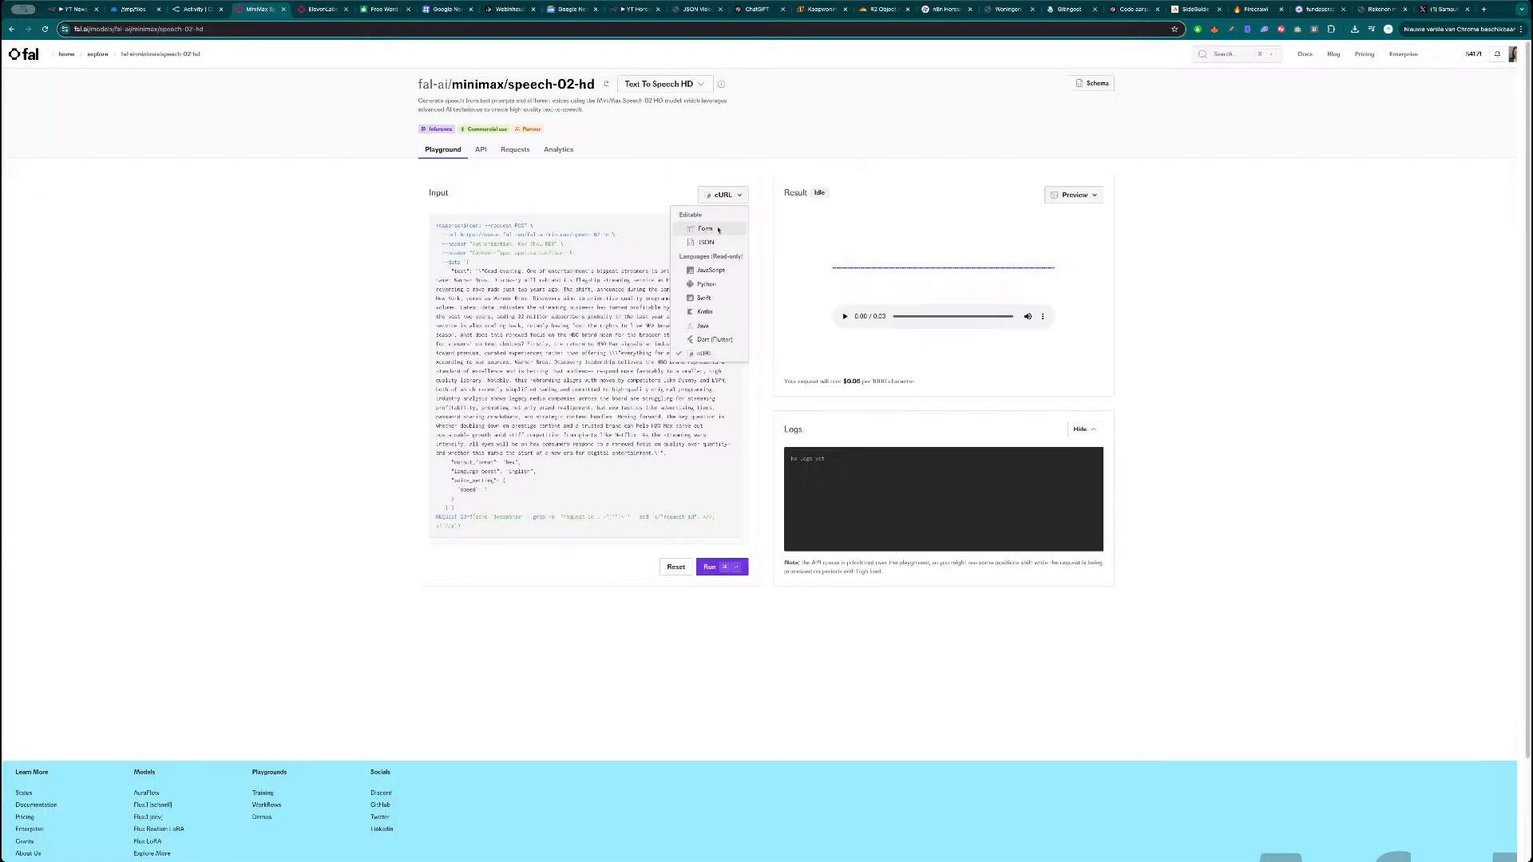
click(714, 227)
click(724, 197)
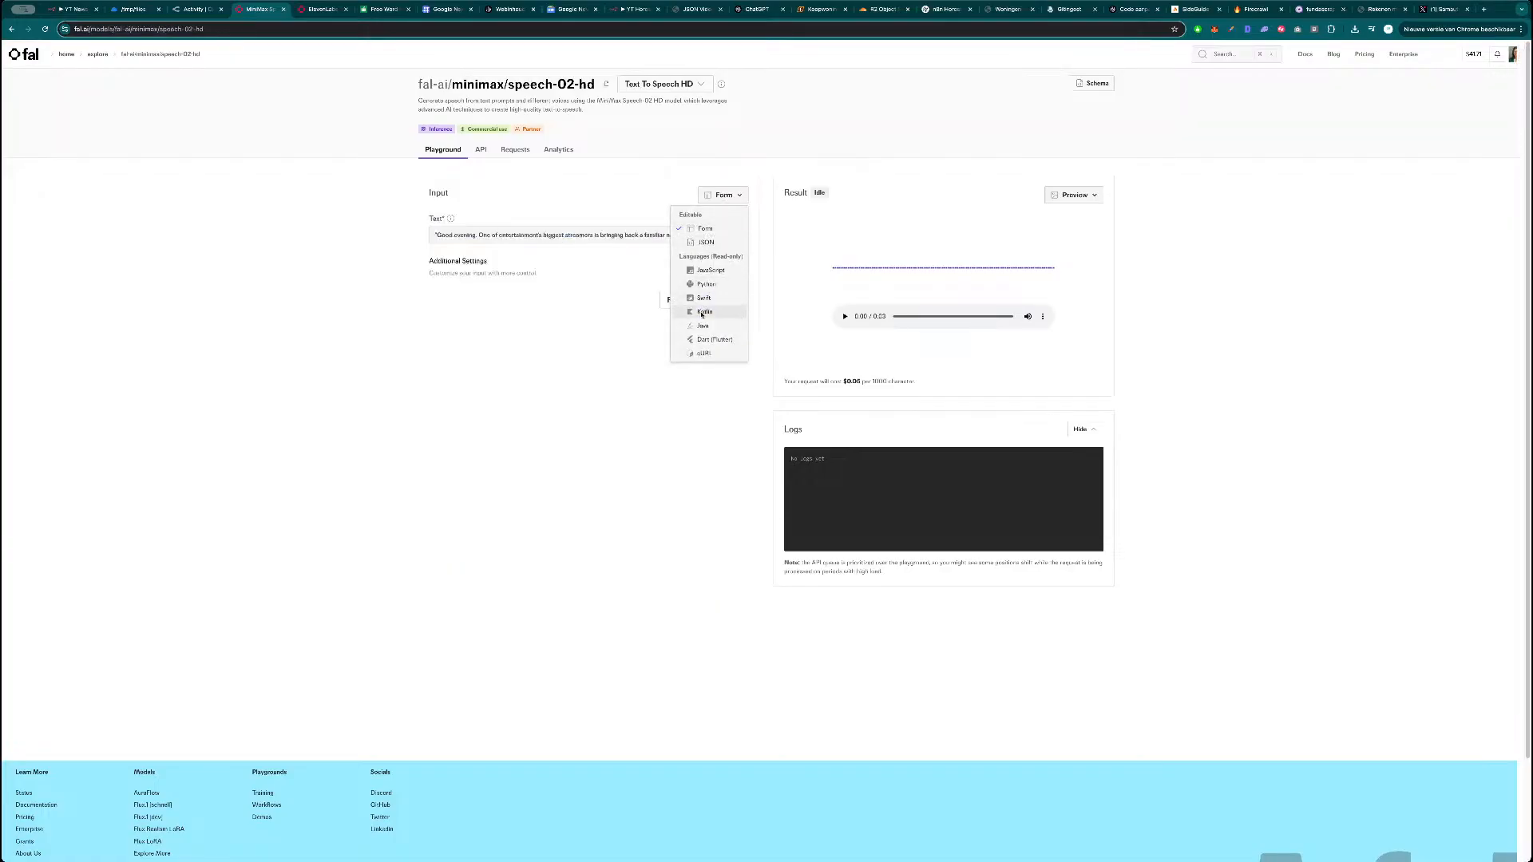
click(687, 354)
double_click(465, 269)
key(ctrl+c)
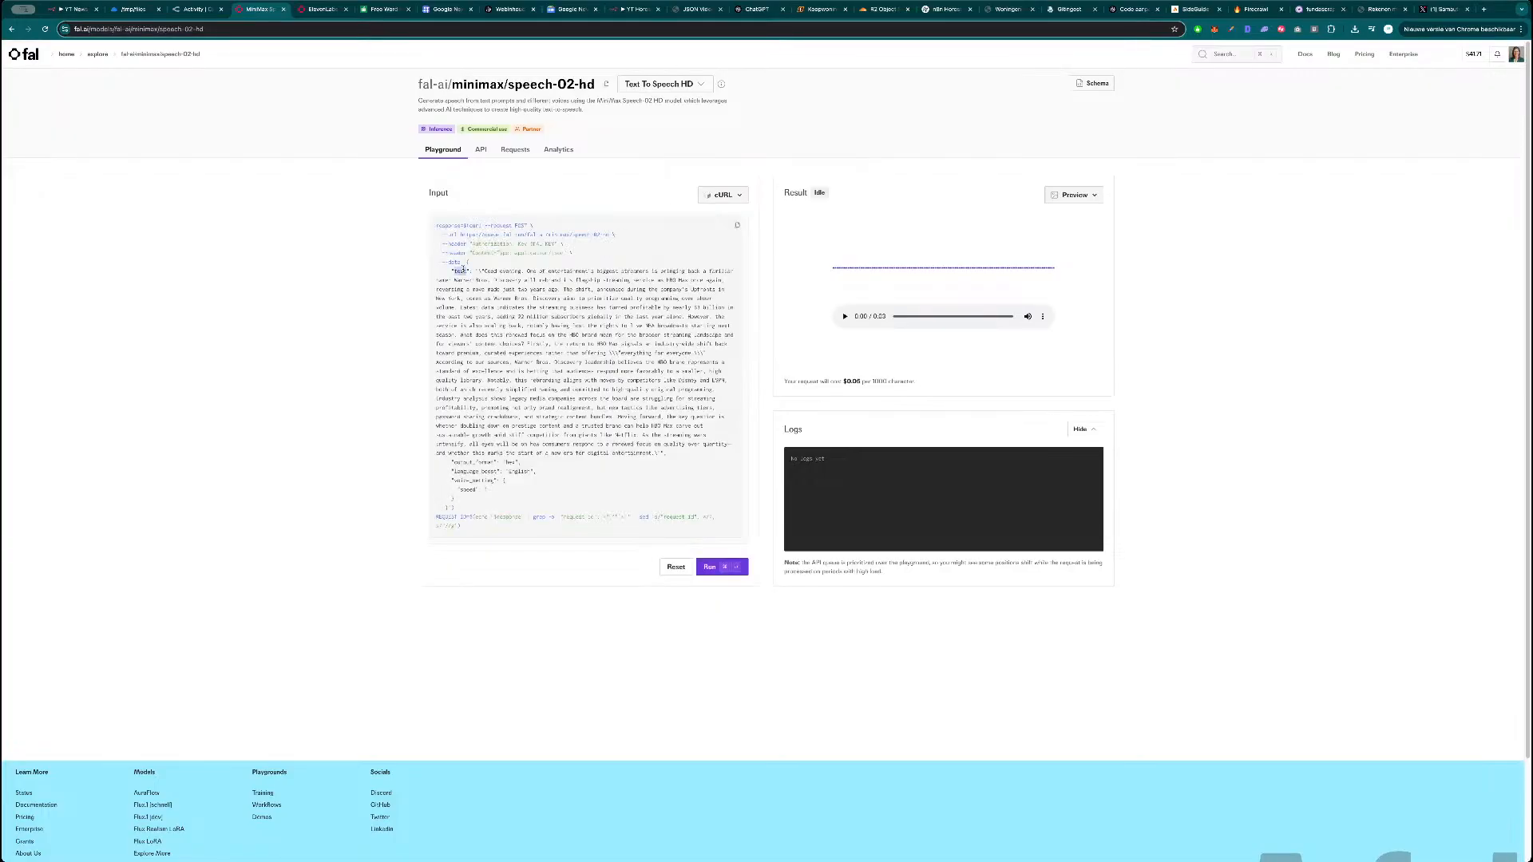
key(super+1)
key(ctrl+v)
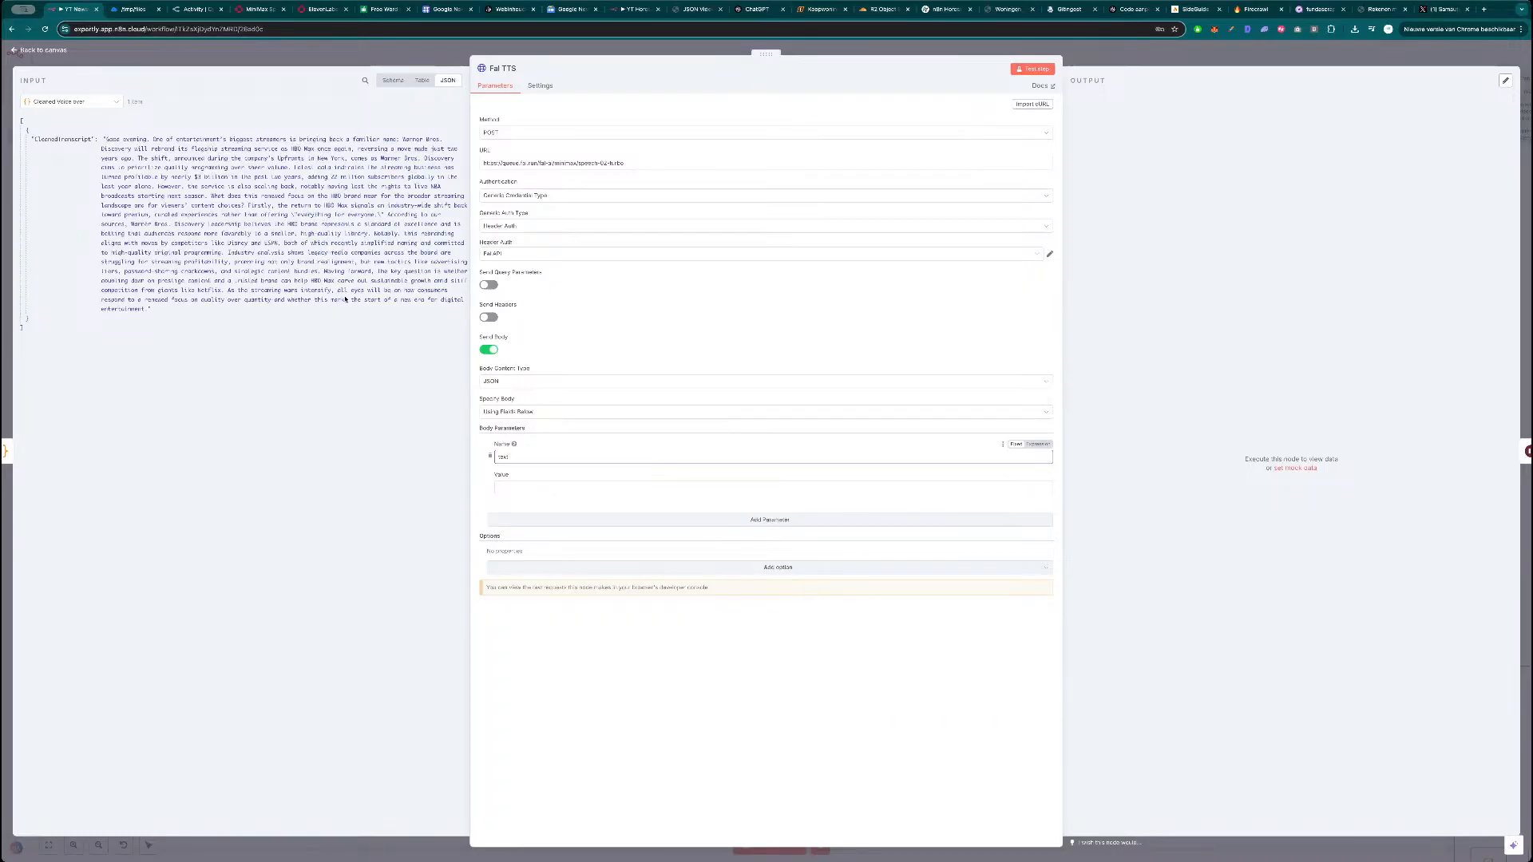
drag(63, 139, 511, 487)
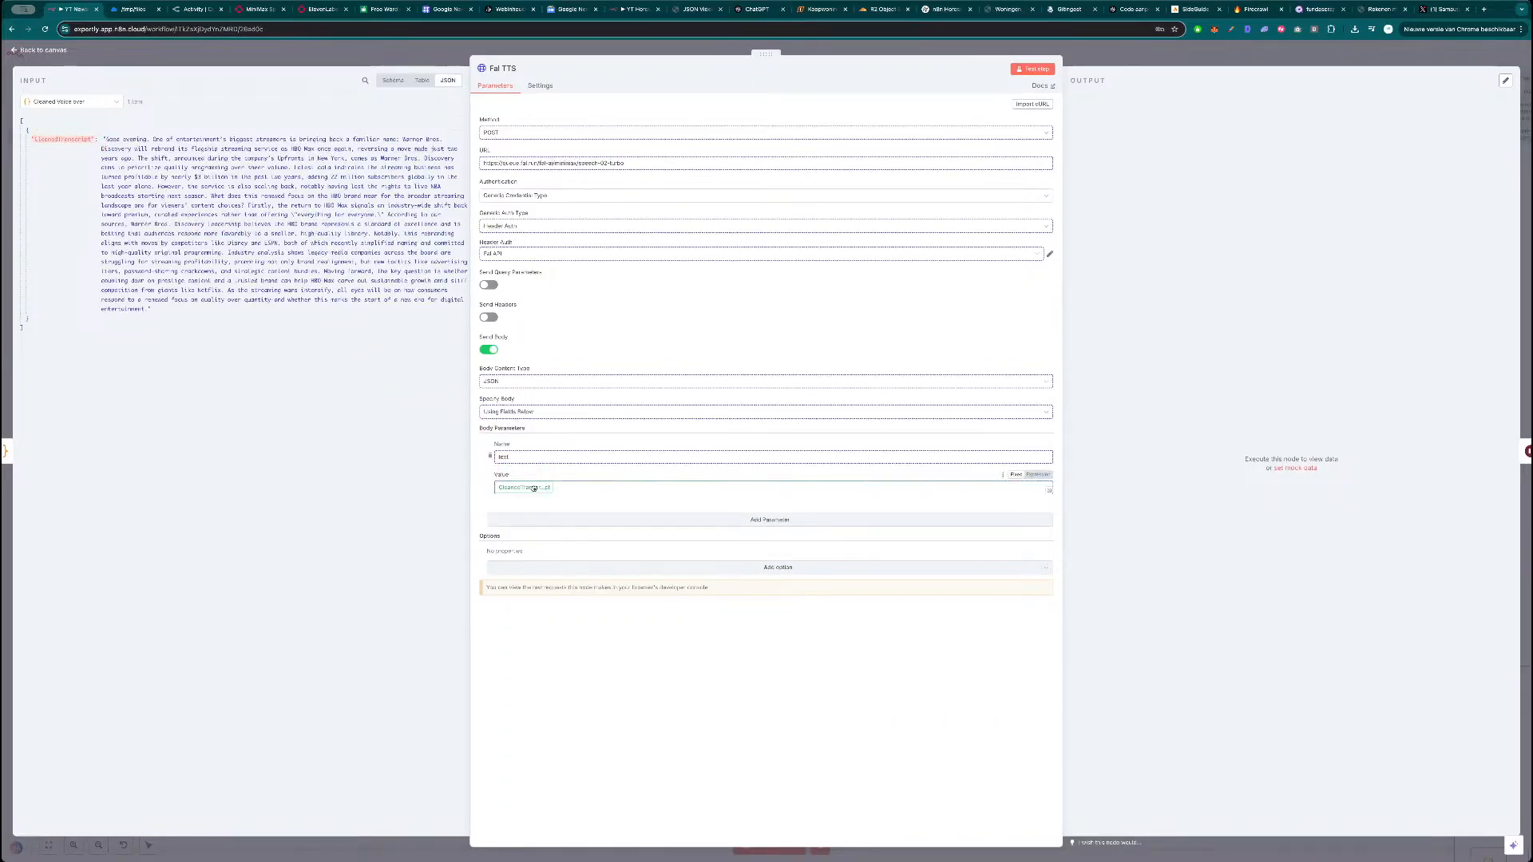
click(675, 477)
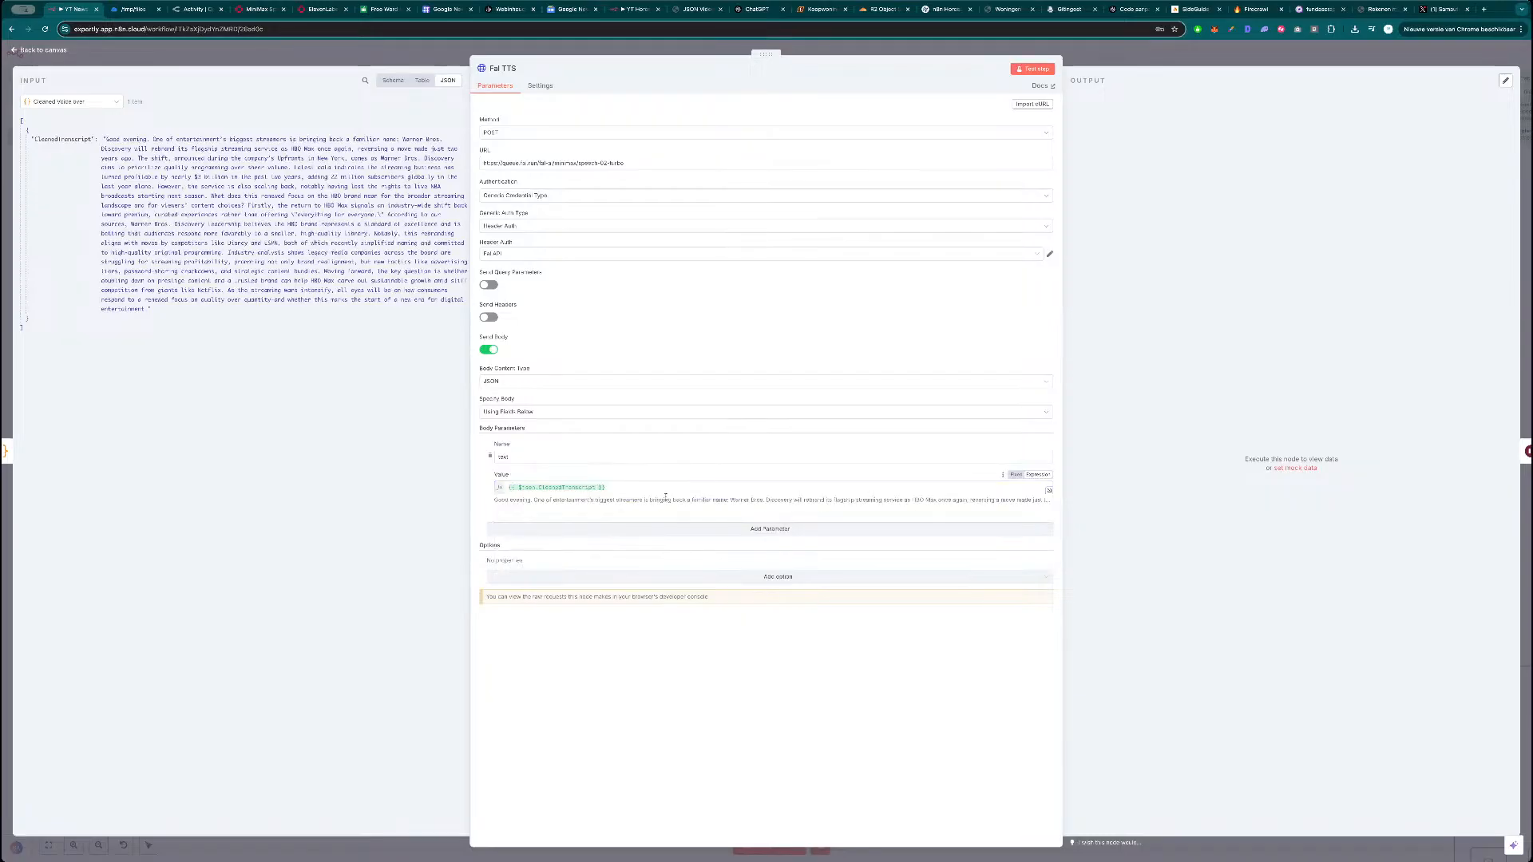
Add a second body parameter to the Fal TTS node and switch to the fal.ai speech model page.
click(660, 523)
click(545, 545)
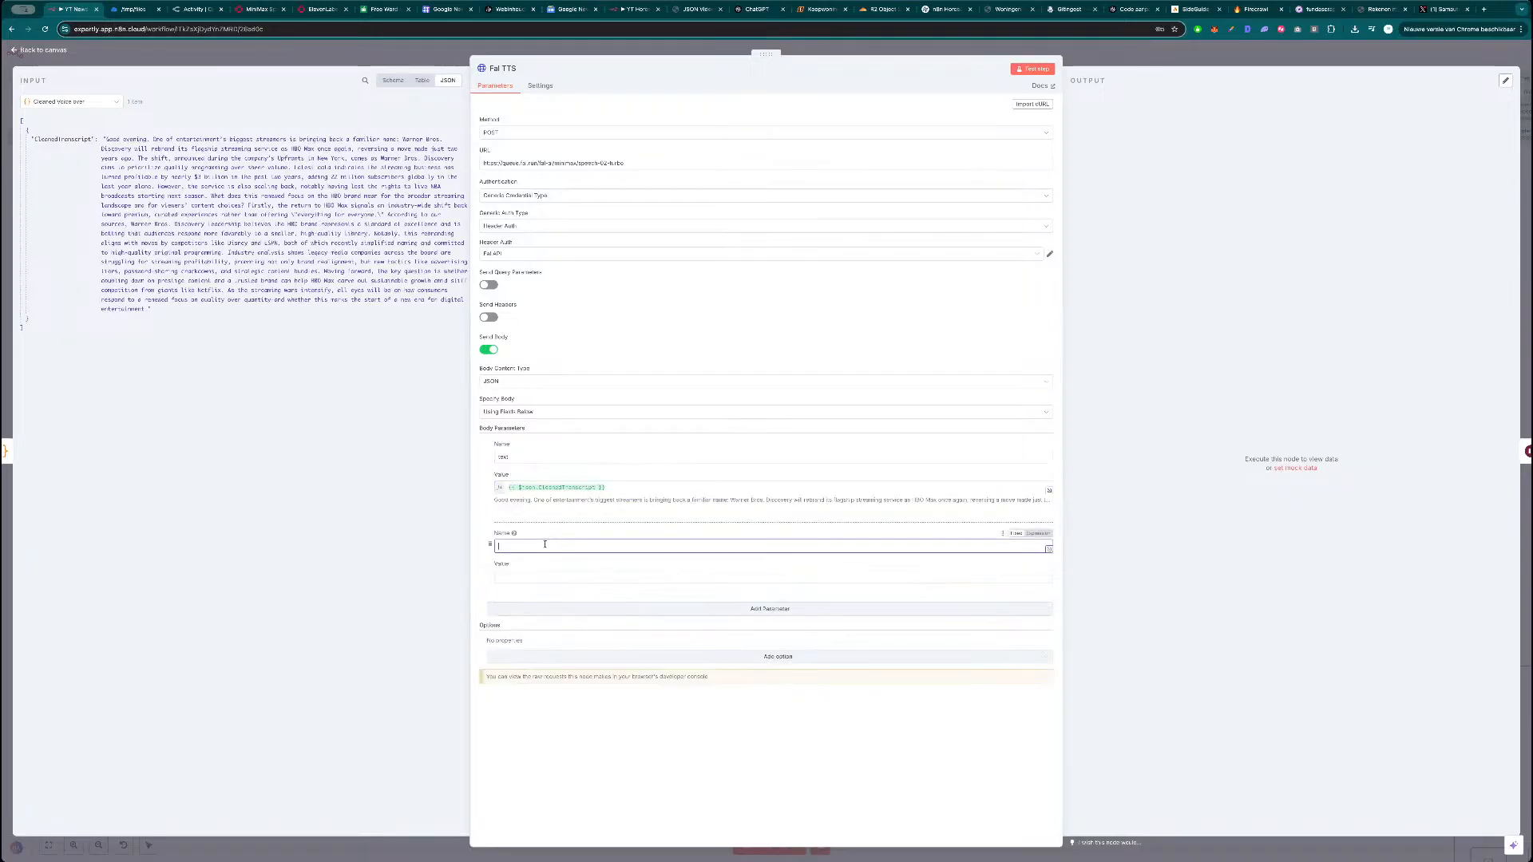
click(260, 9)
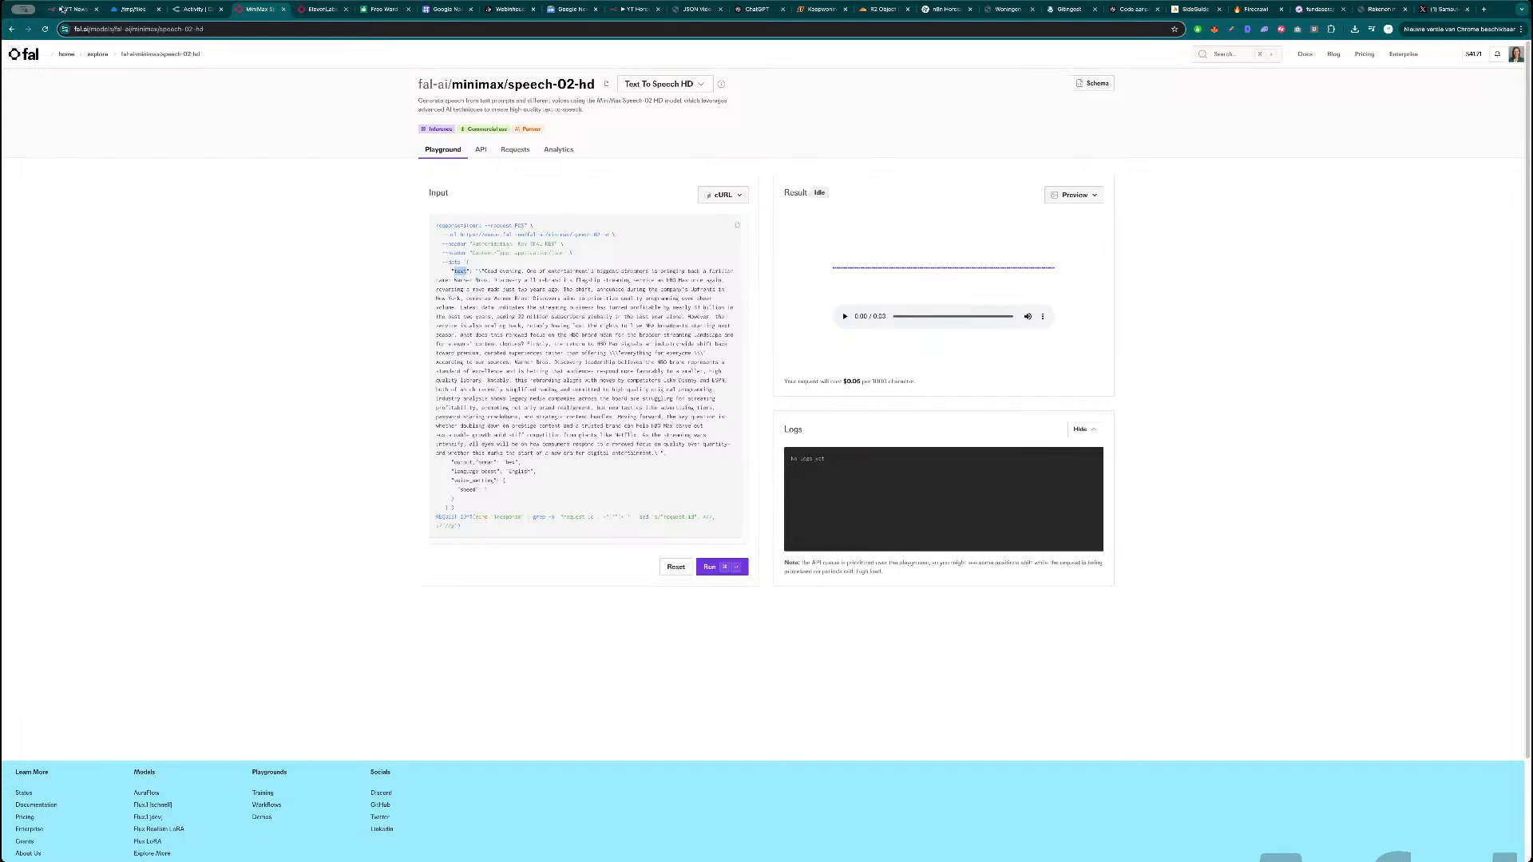
click(62, 10)
click(258, 14)
In the speech model's form, set the output format to url and show the request as cURL.
click(735, 199)
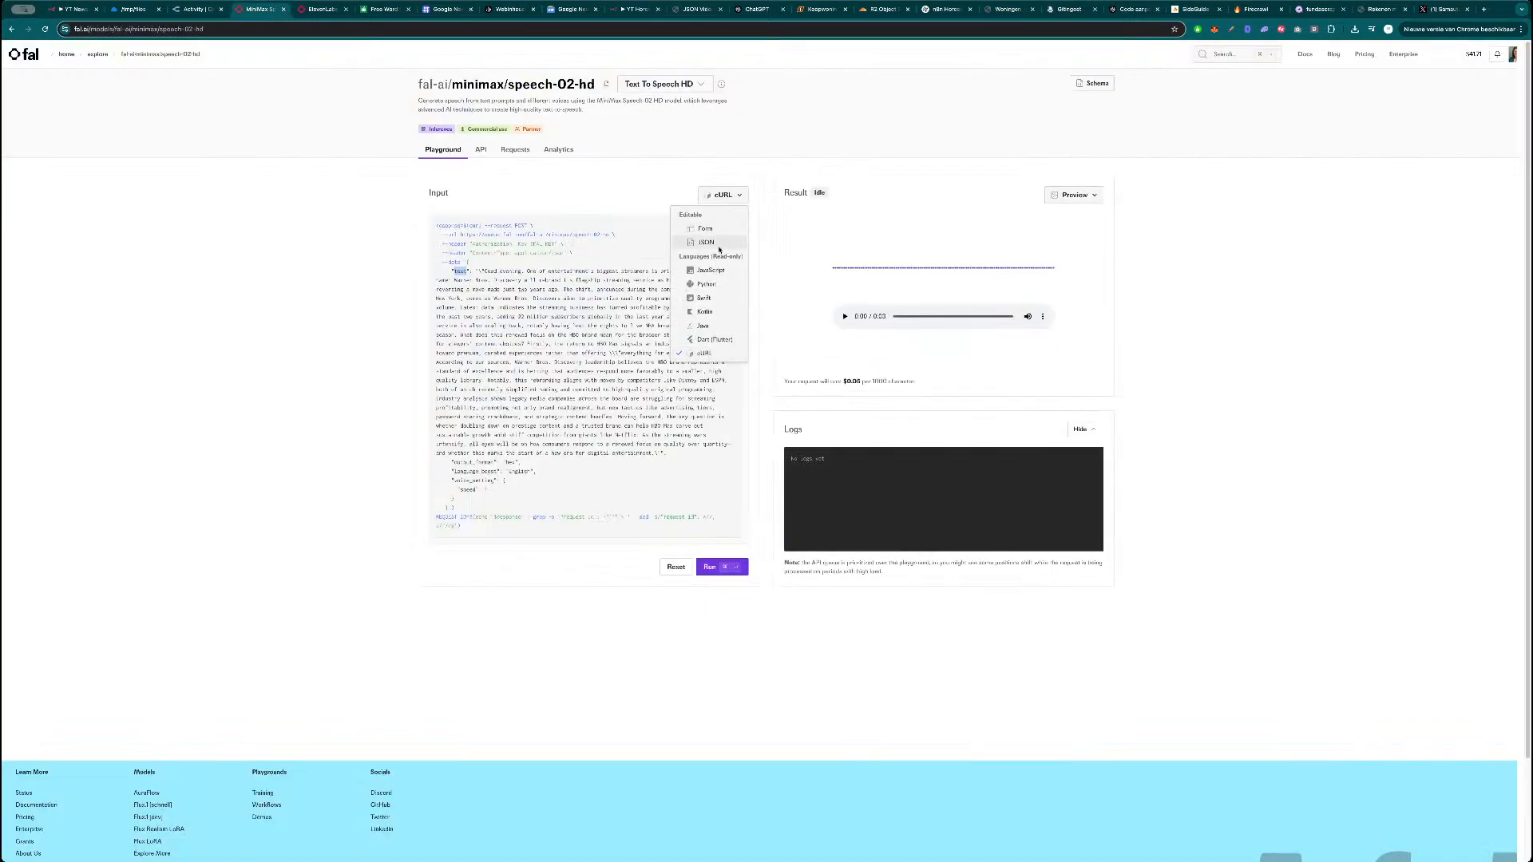
click(707, 230)
click(728, 262)
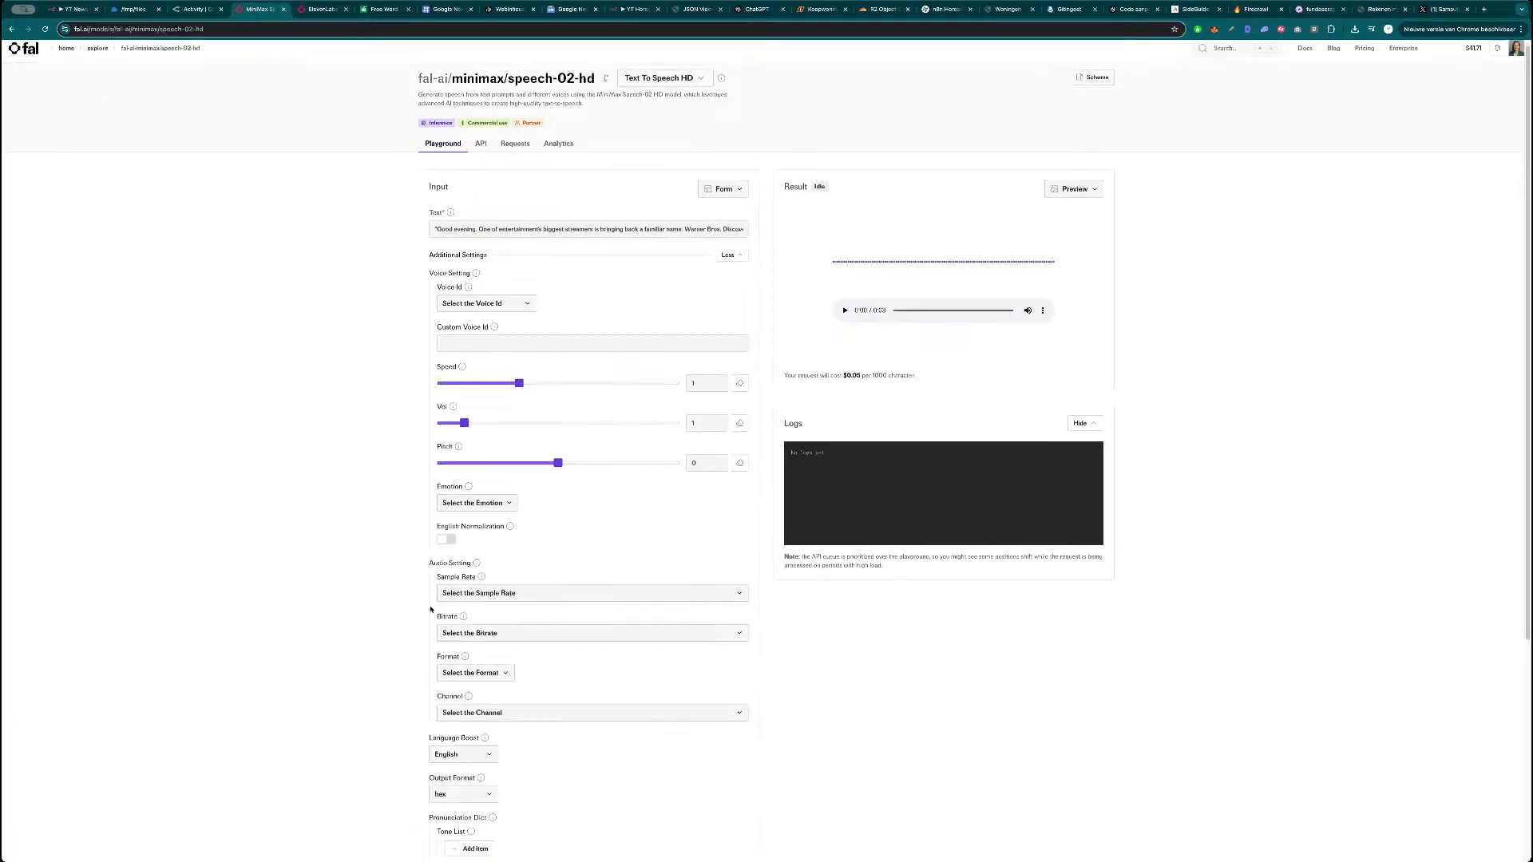
scroll(477, 618, down, 5)
click(476, 519)
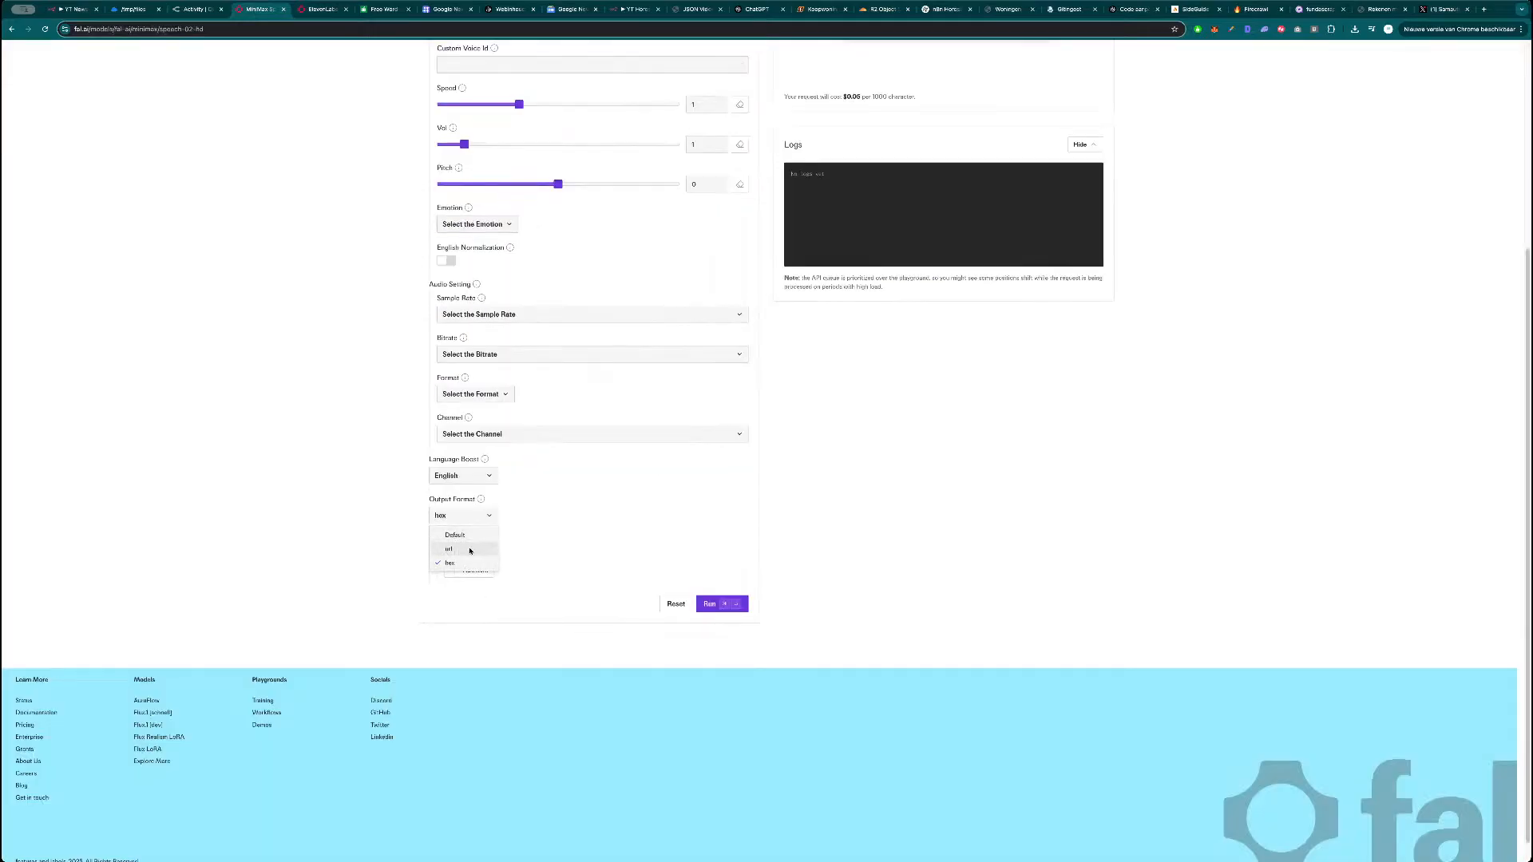
click(449, 550)
scroll(551, 537, up, 3)
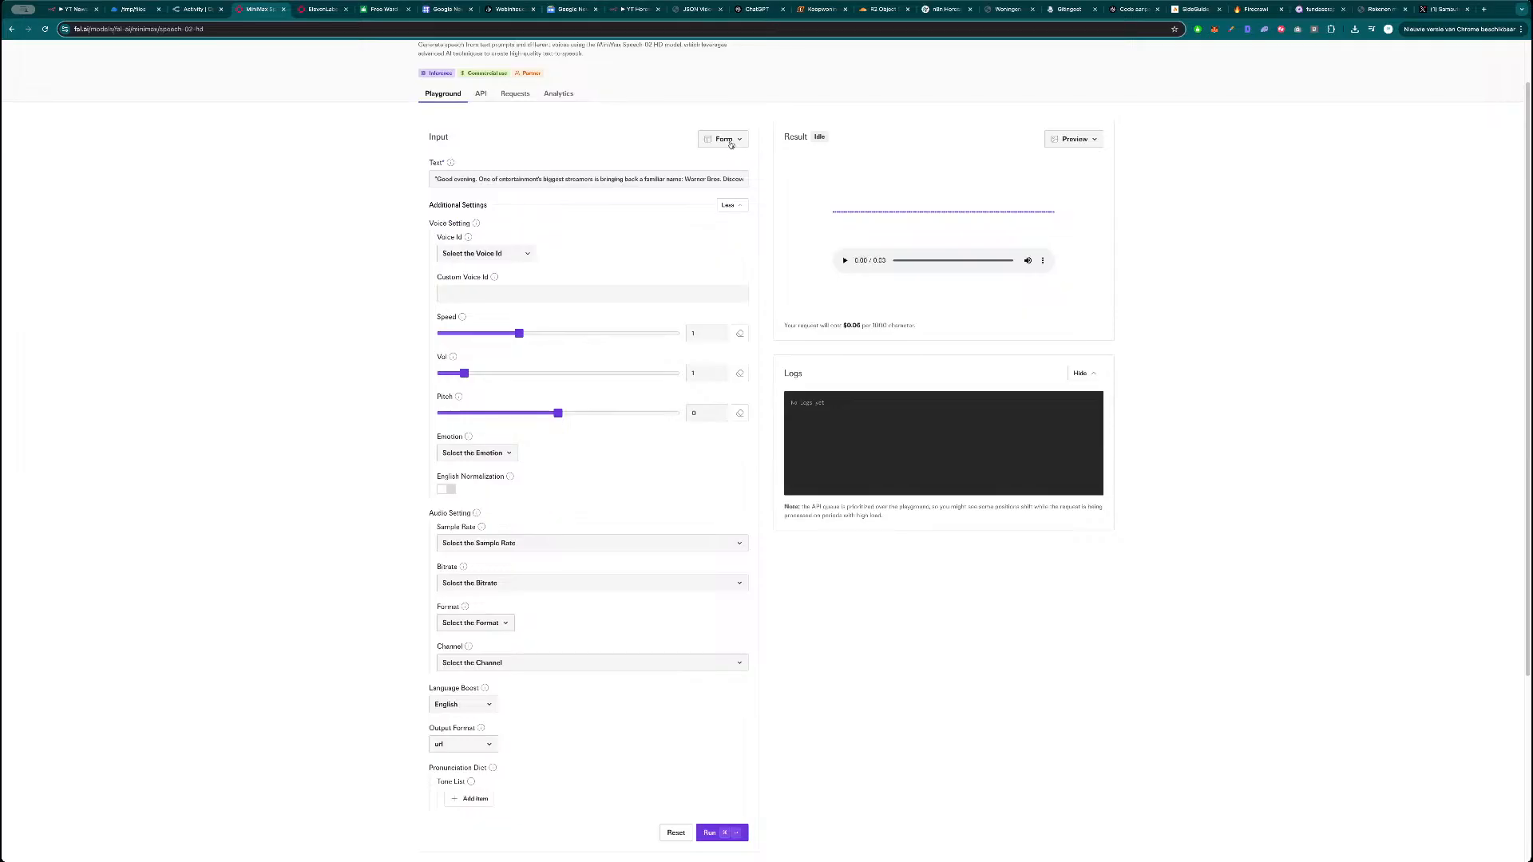
click(722, 139)
click(704, 297)
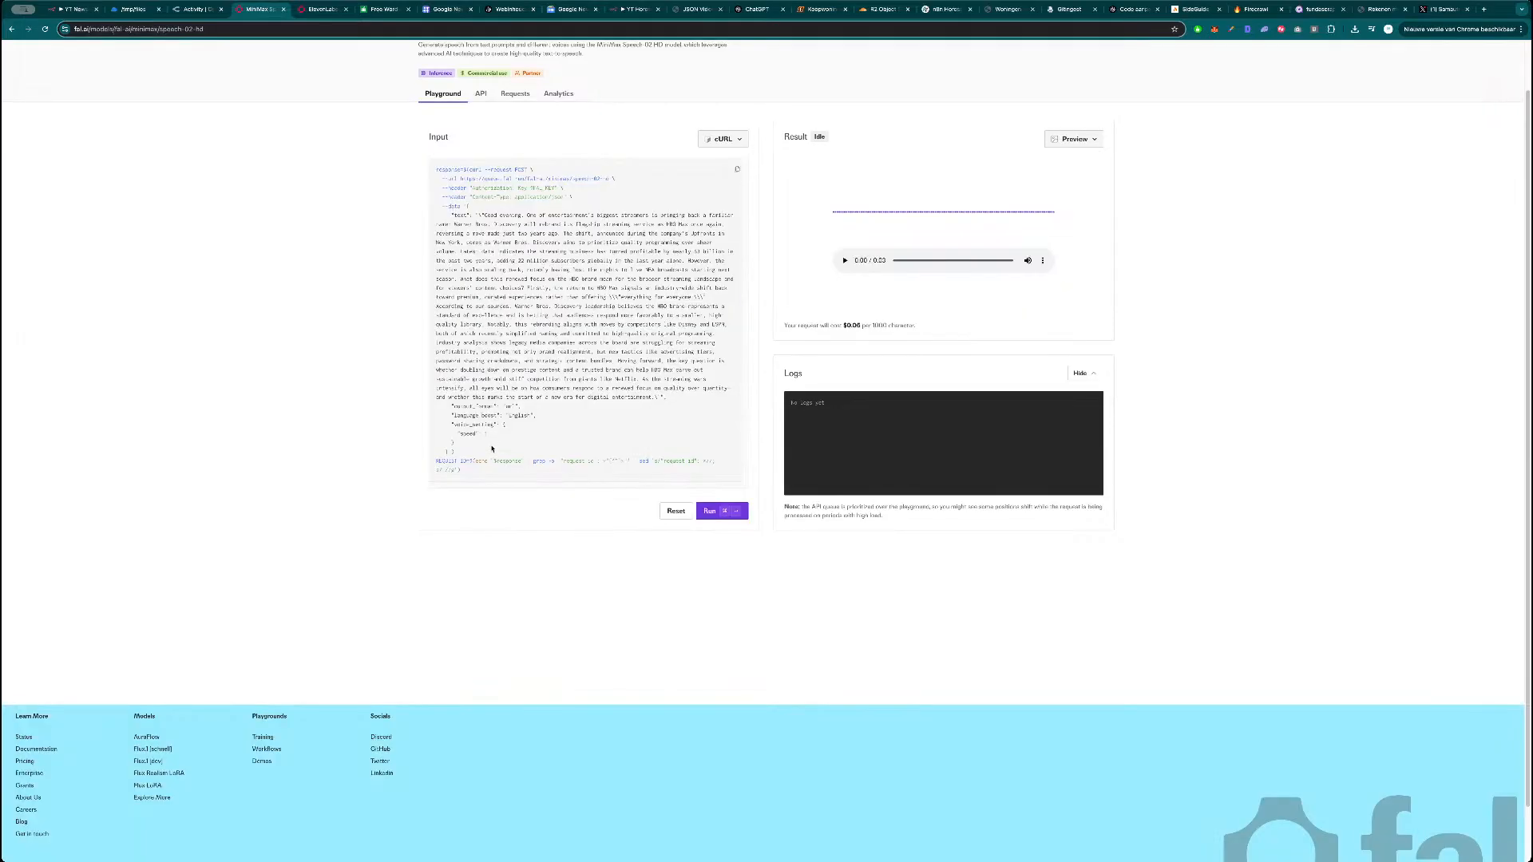
In the Fal TTS node, name the second body parameter output_format and set its value to url.
drag(494, 408, 460, 408)
click(74, 9)
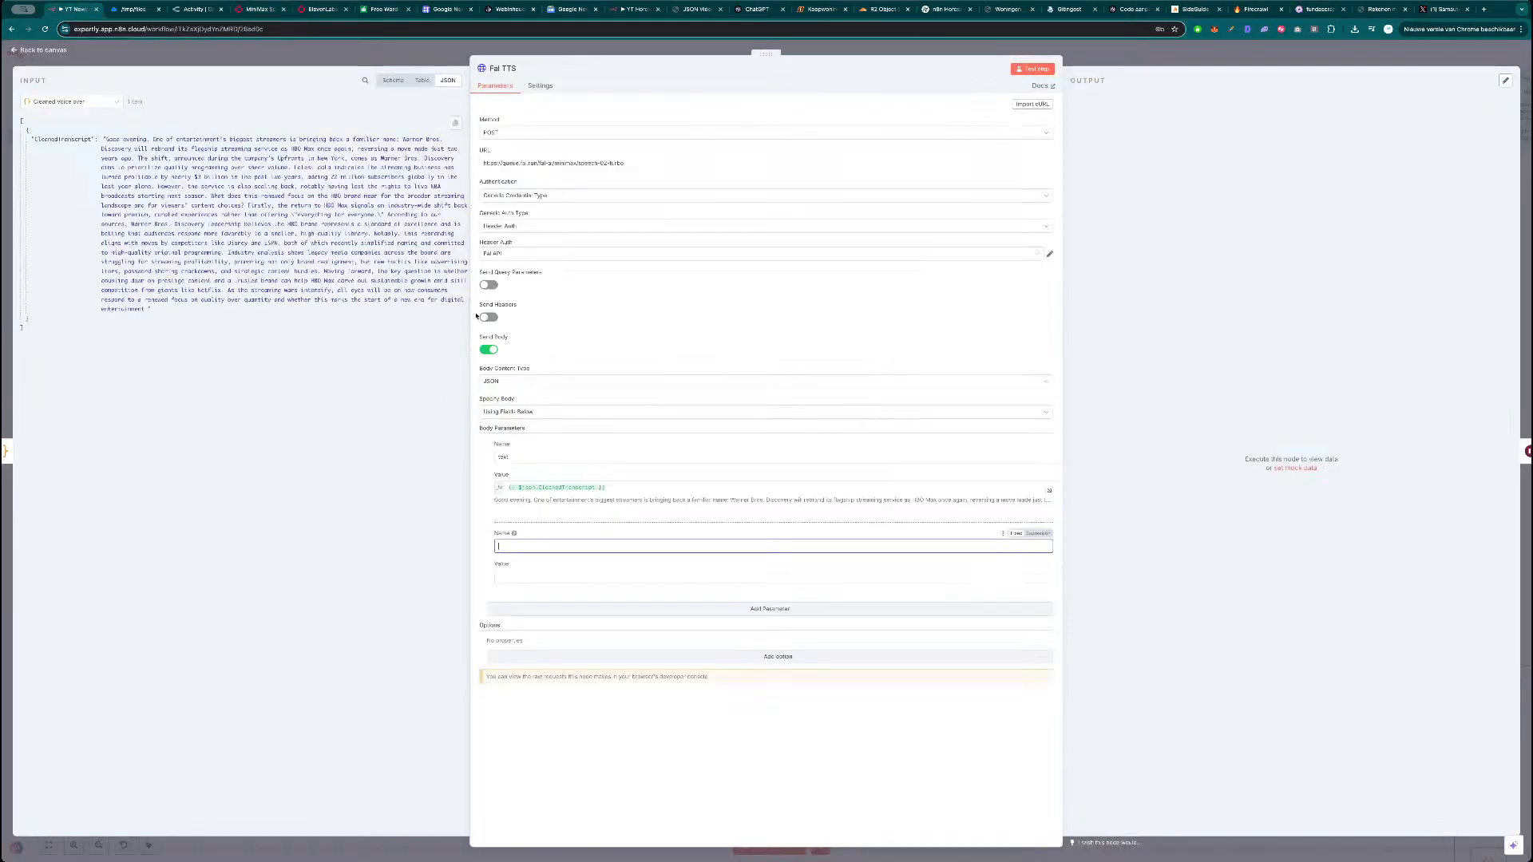
text(output_format)
click(536, 578)
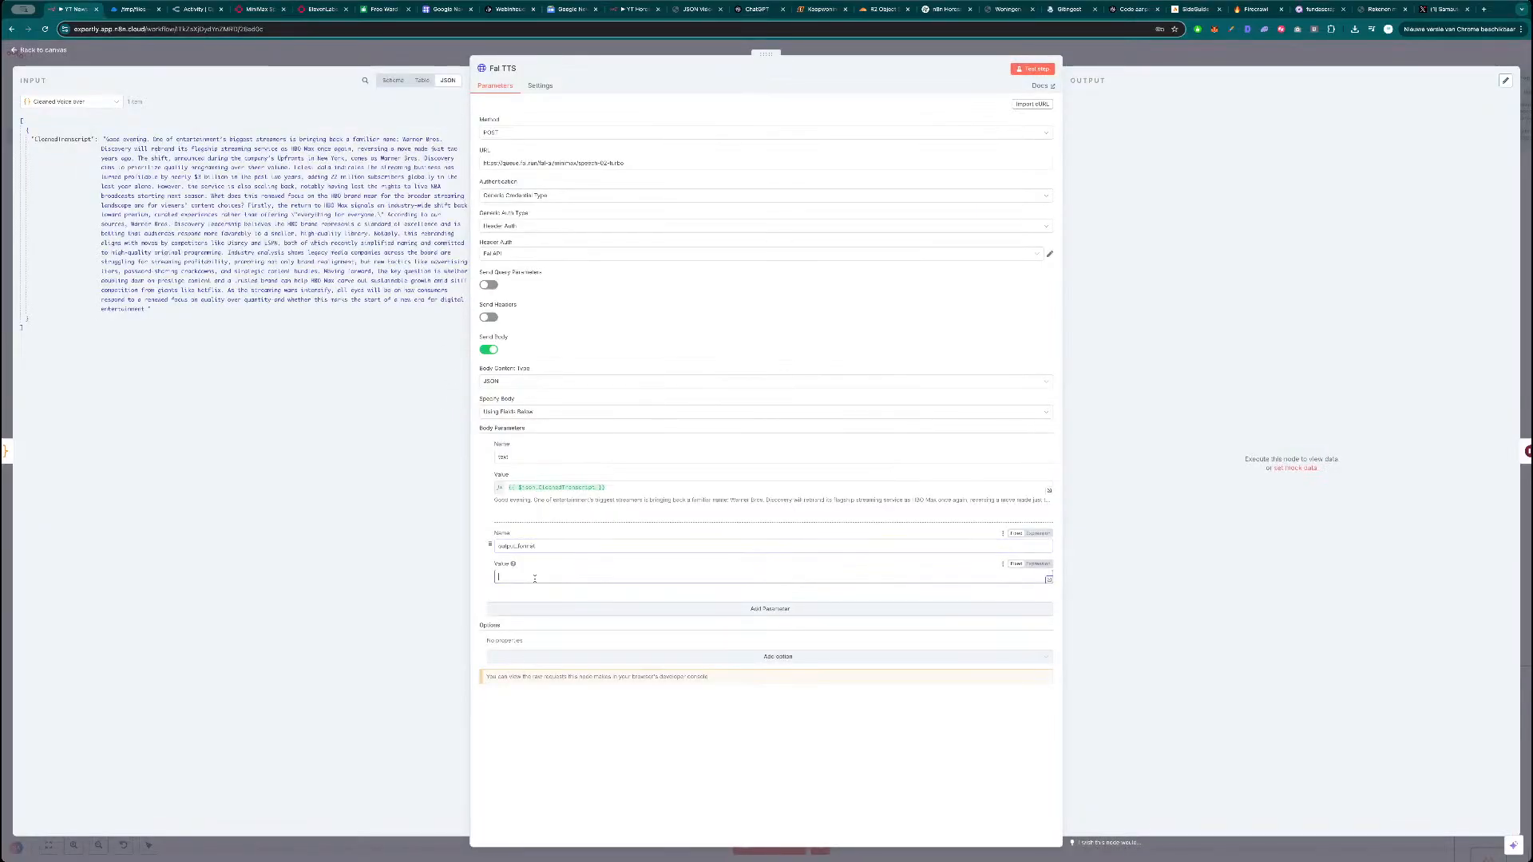
text(url)
Add a third body parameter to the Fal TTS node and name it language_boost, copied from the fal.ai cURL code.
click(692, 615)
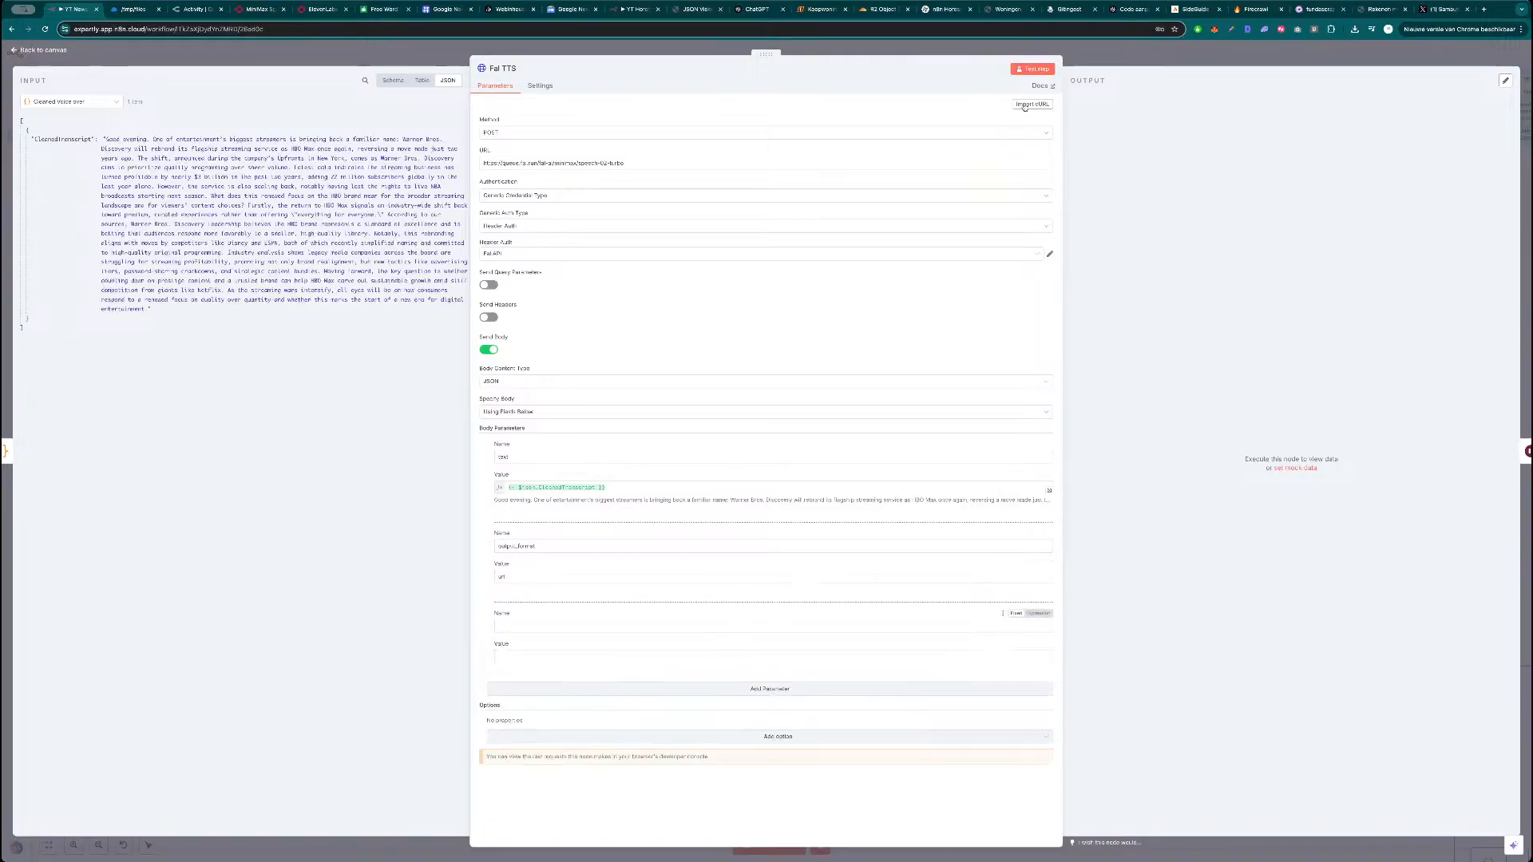
click(246, 11)
drag(496, 416, 454, 416)
key(super+c)
key(super+1)
click(539, 627)
key(super+v)
Show the Video Category node's data as input and map its language_boost field to the third parameter's value.
click(102, 102)
scroll(74, 199, down, 2)
click(58, 183)
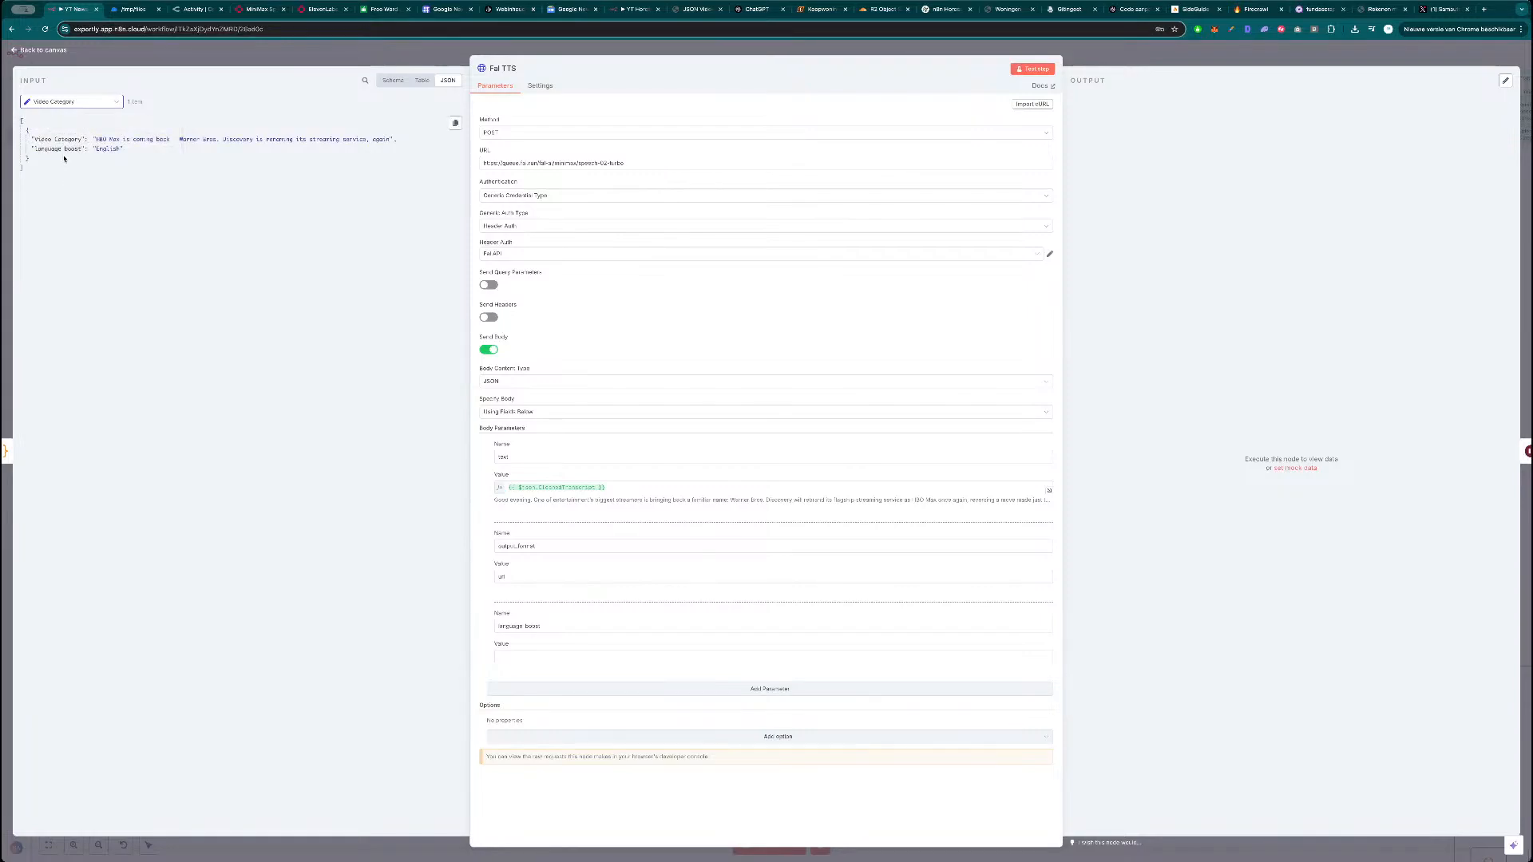
drag(64, 149, 511, 658)
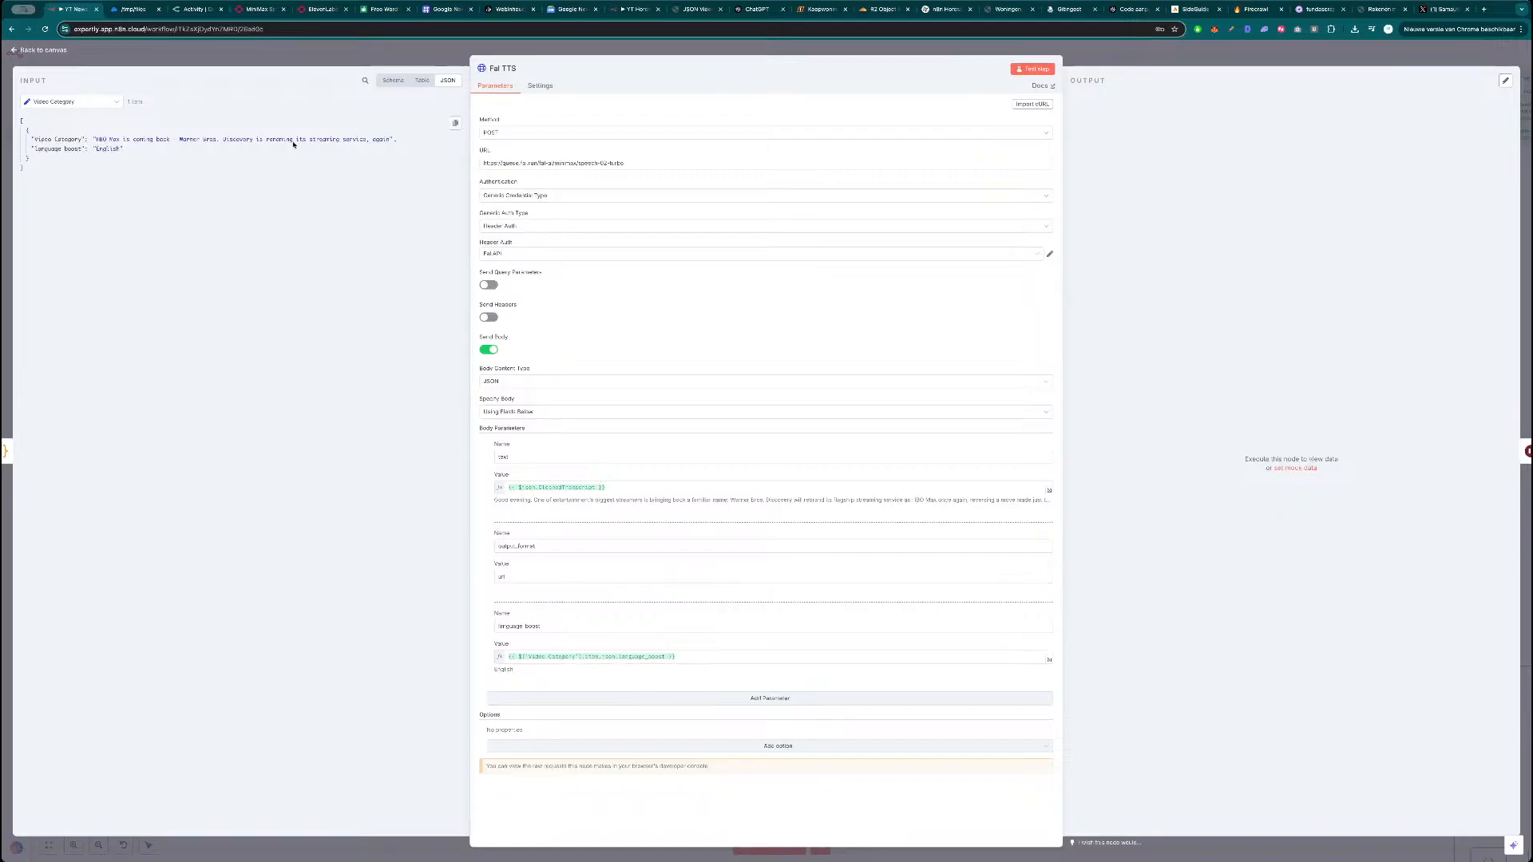
Add a fourth body parameter to the Fal TTS node named speed, copied from the fal.ai cURL code, with value 1.2, and test the node.
click(260, 16)
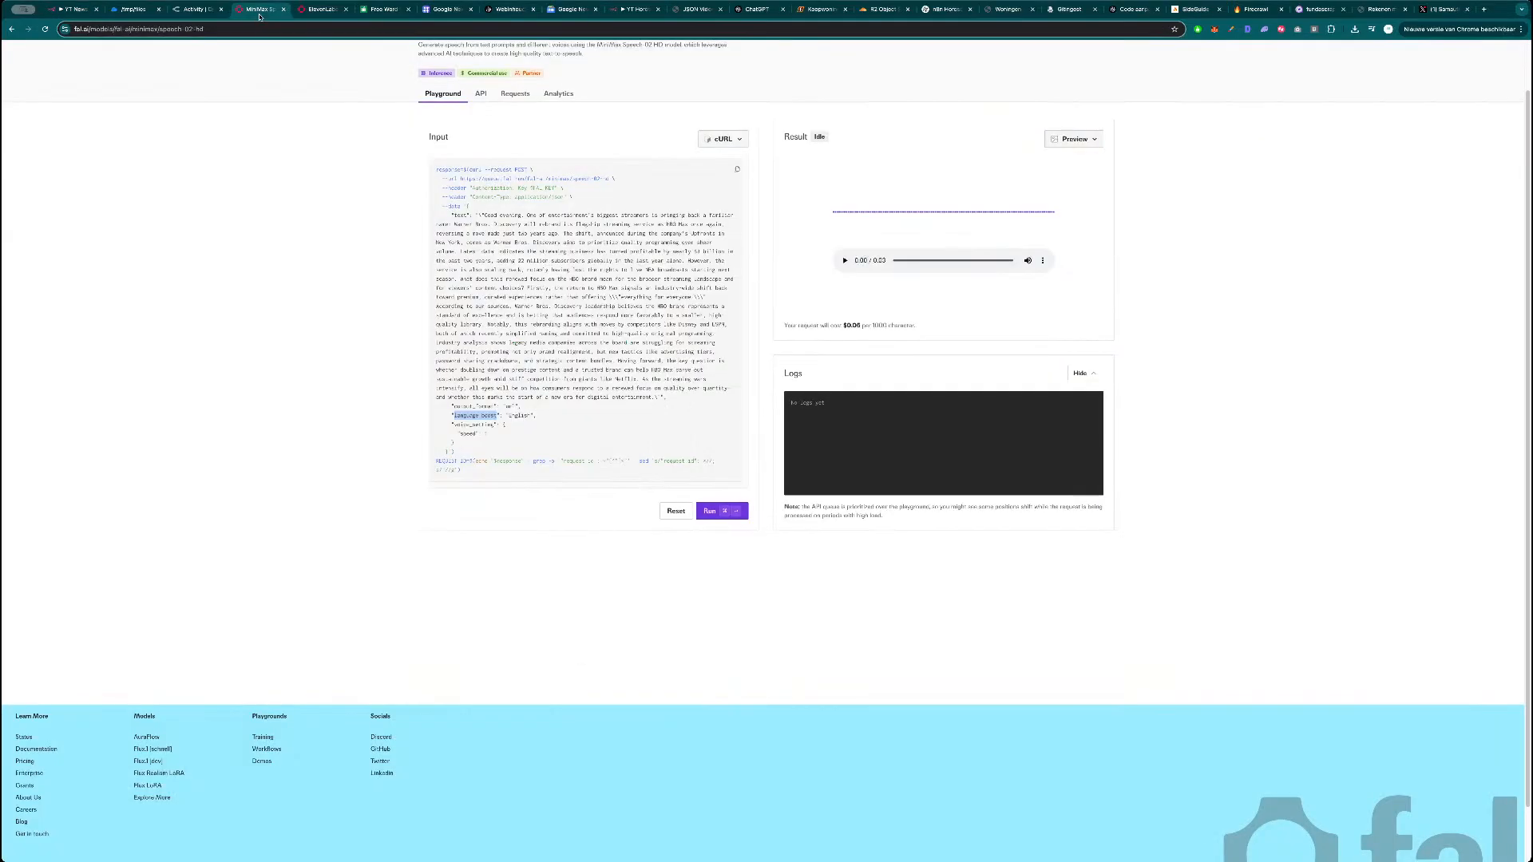
double_click(469, 434)
key(ctrl+c)
click(76, 12)
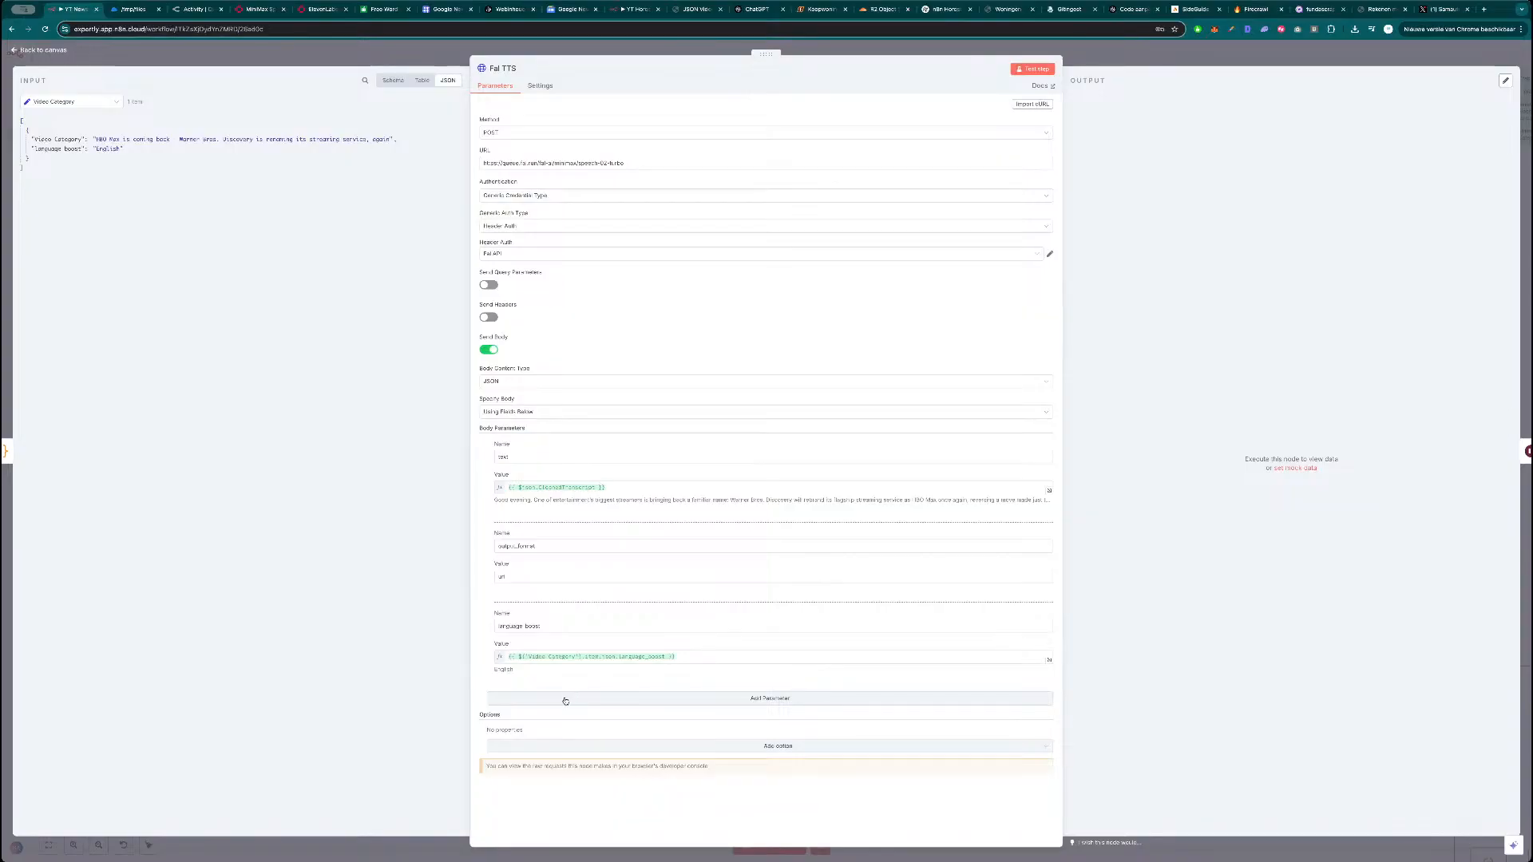
click(566, 701)
key(ctrl+v)
click(543, 746)
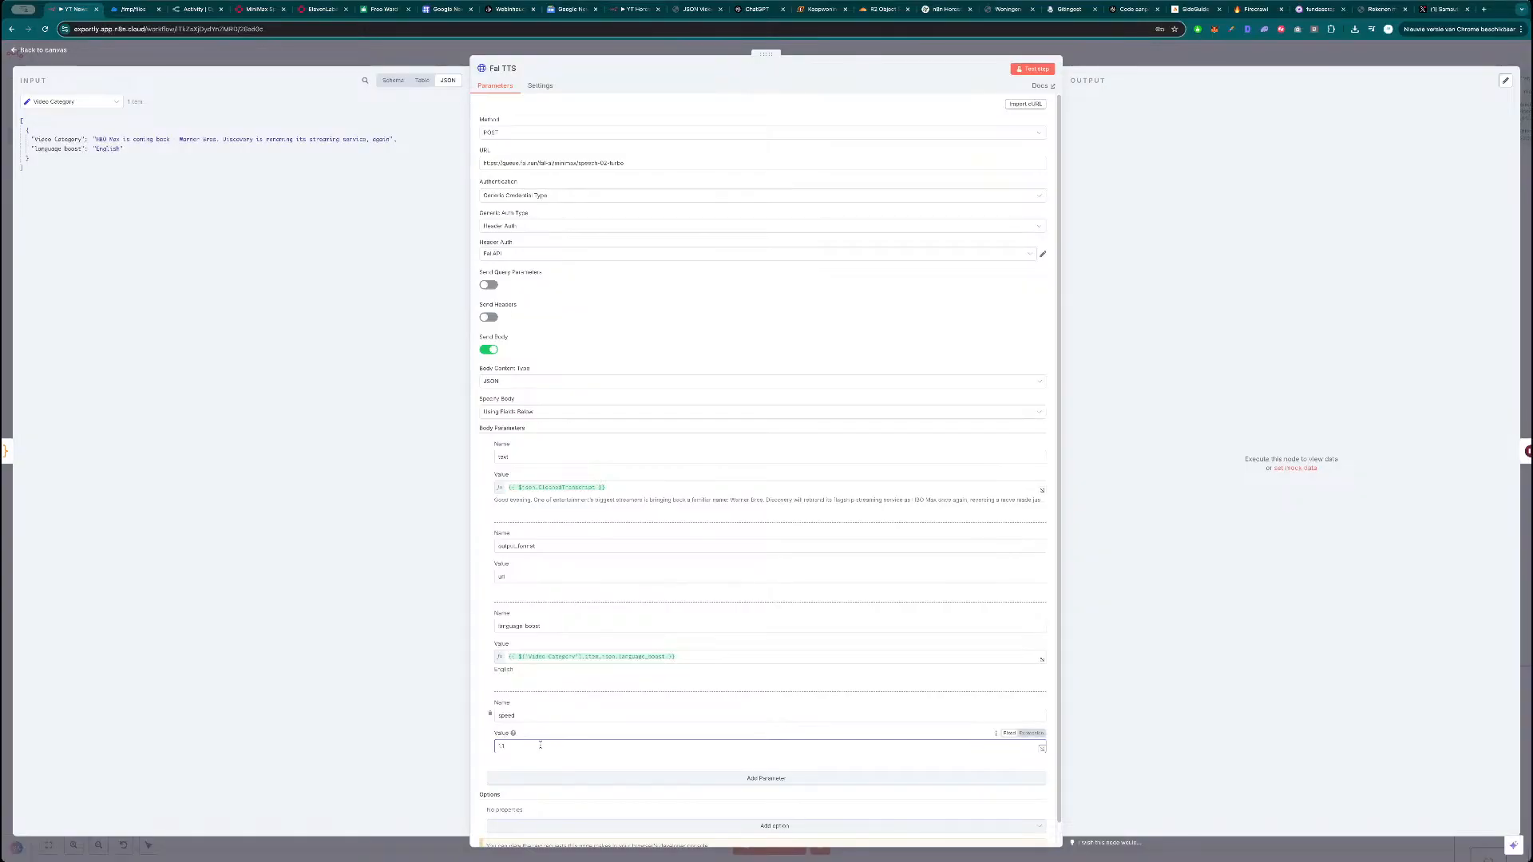
click(529, 763)
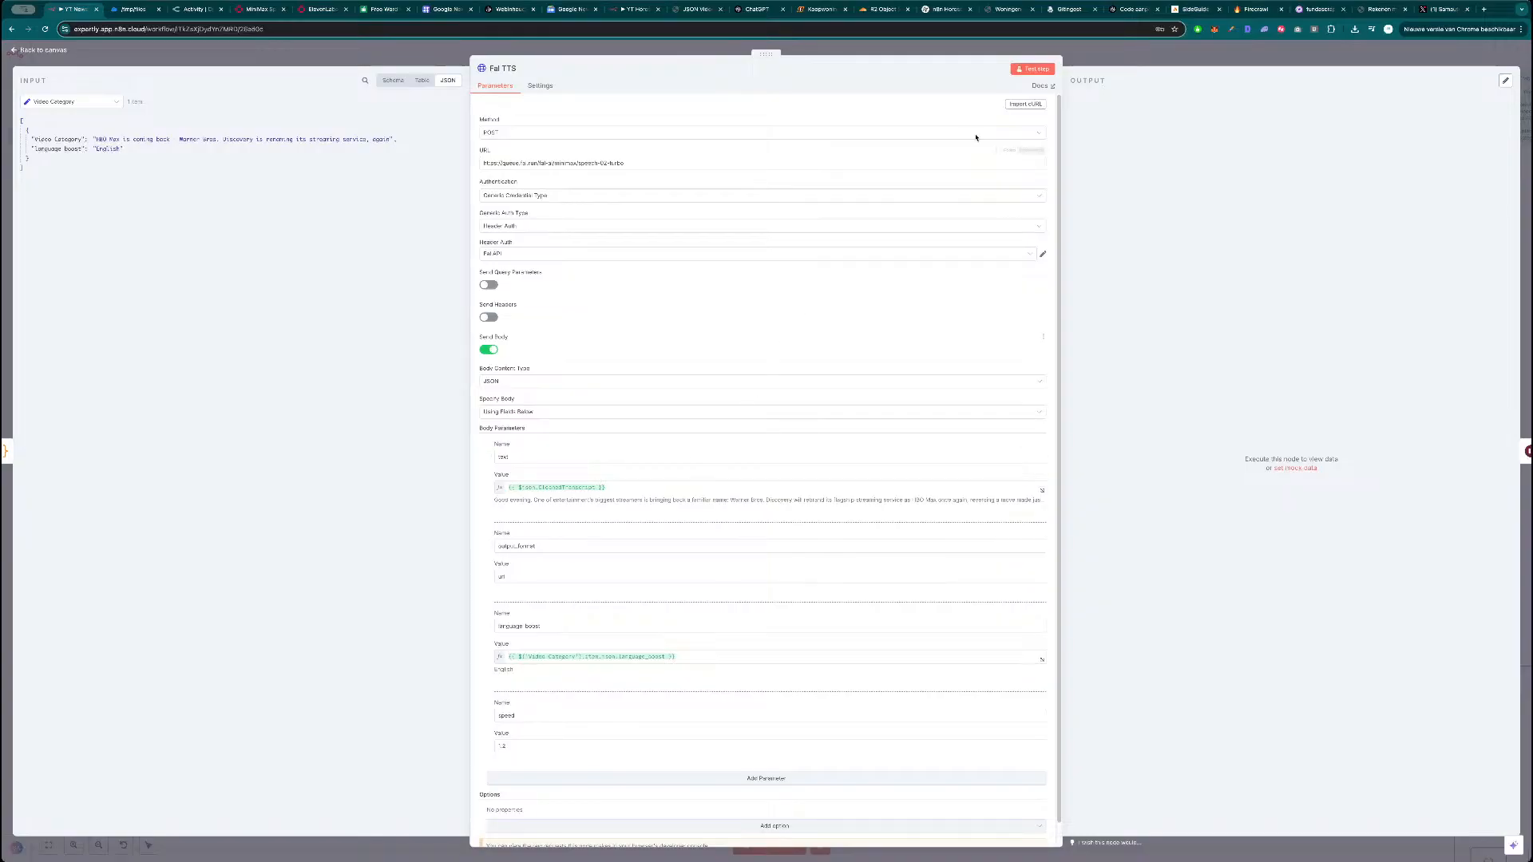
click(1041, 70)
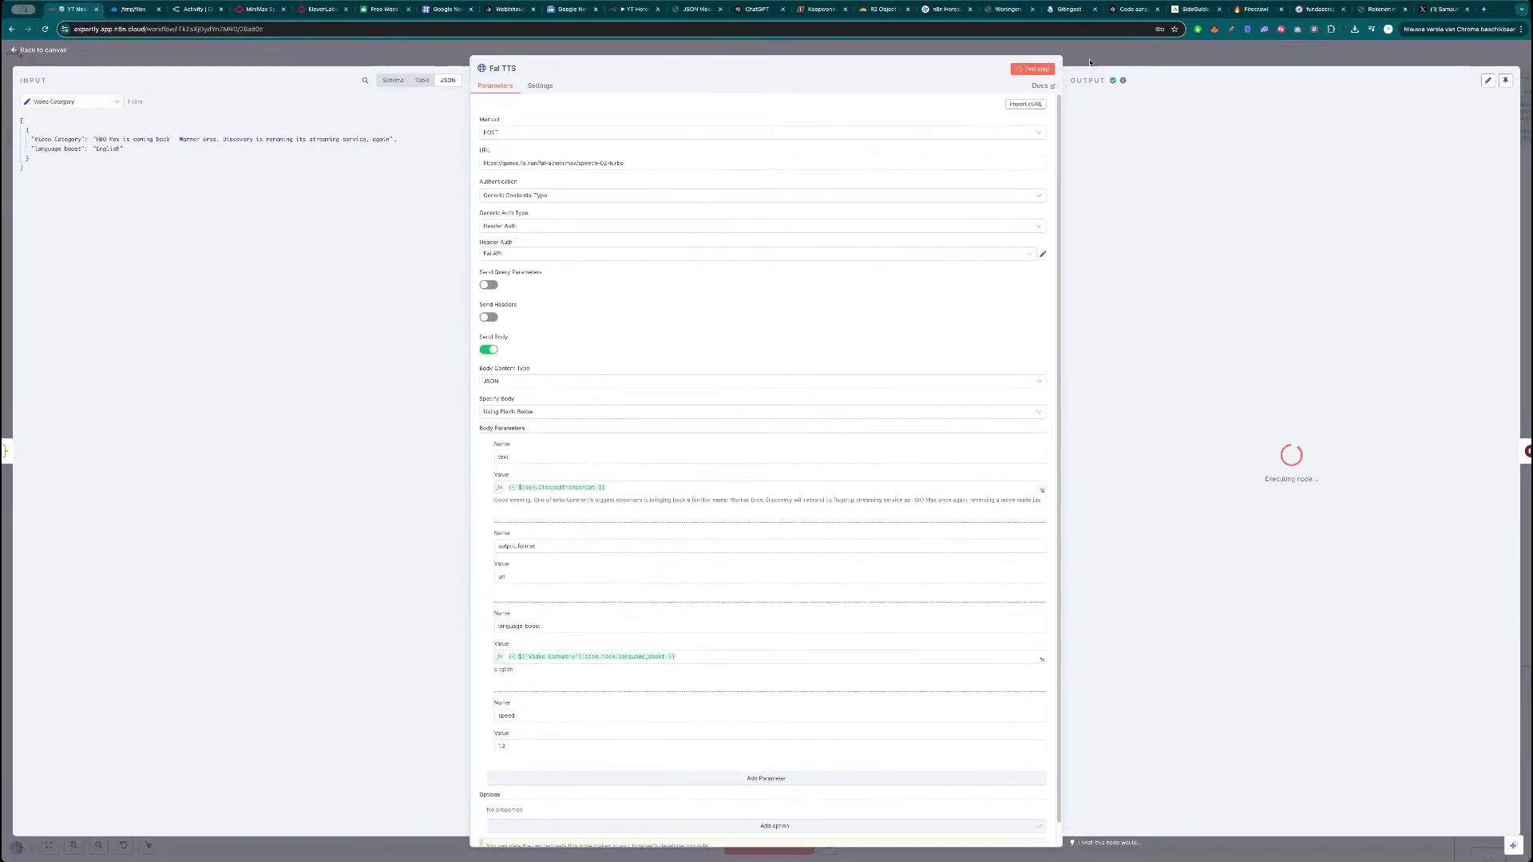
click(1099, 61)
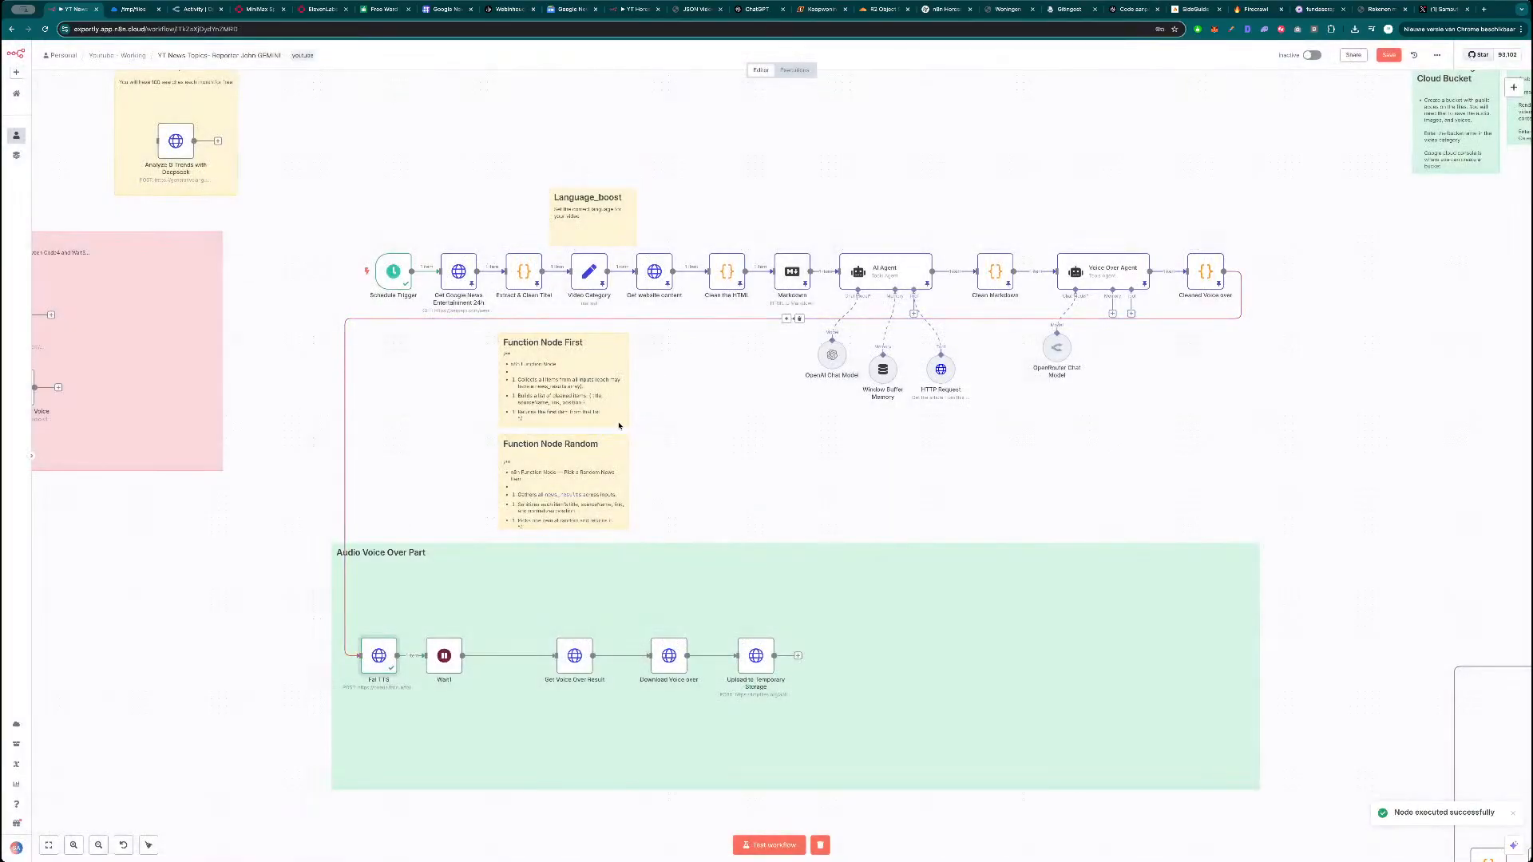
Set the Wait1 node's wait amount to 20 seconds and test it, moving the Get Voice Over Result node closer to Wait1.
double_click(445, 657)
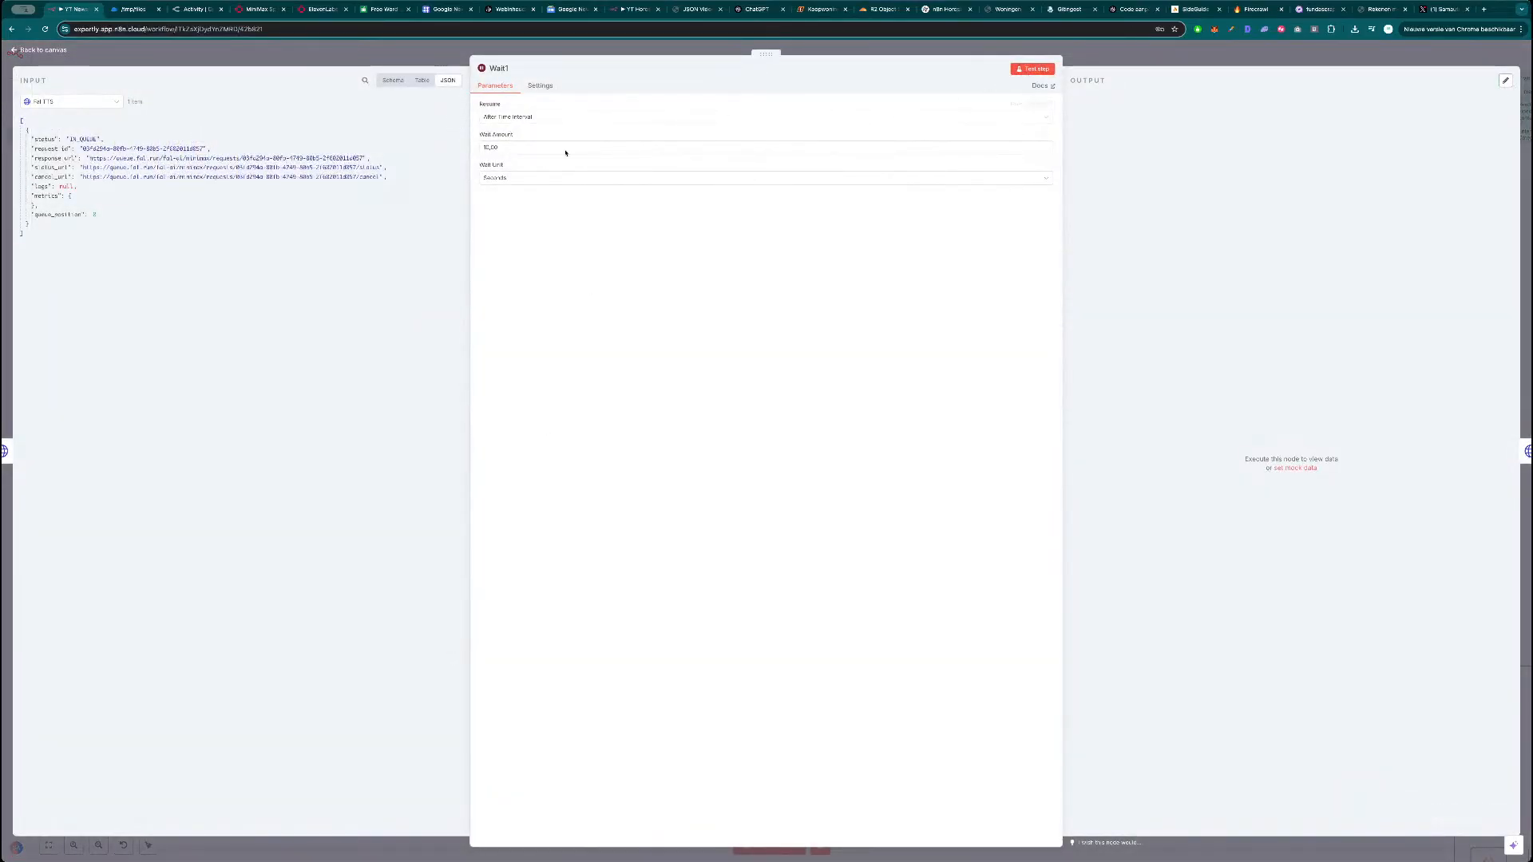
double_click(531, 148)
text(20)
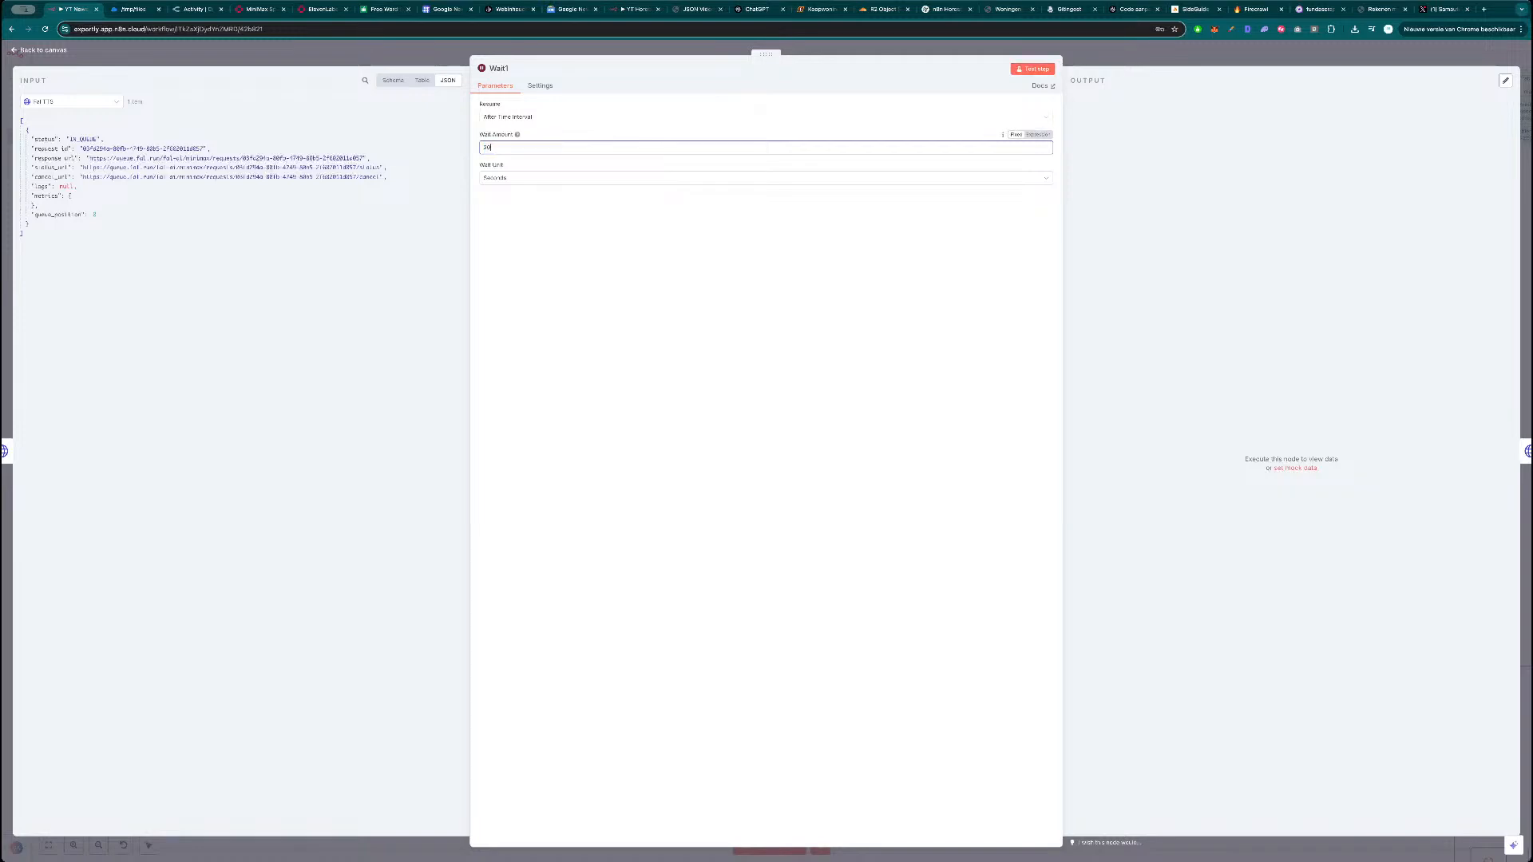
click(1030, 69)
key(Escape)
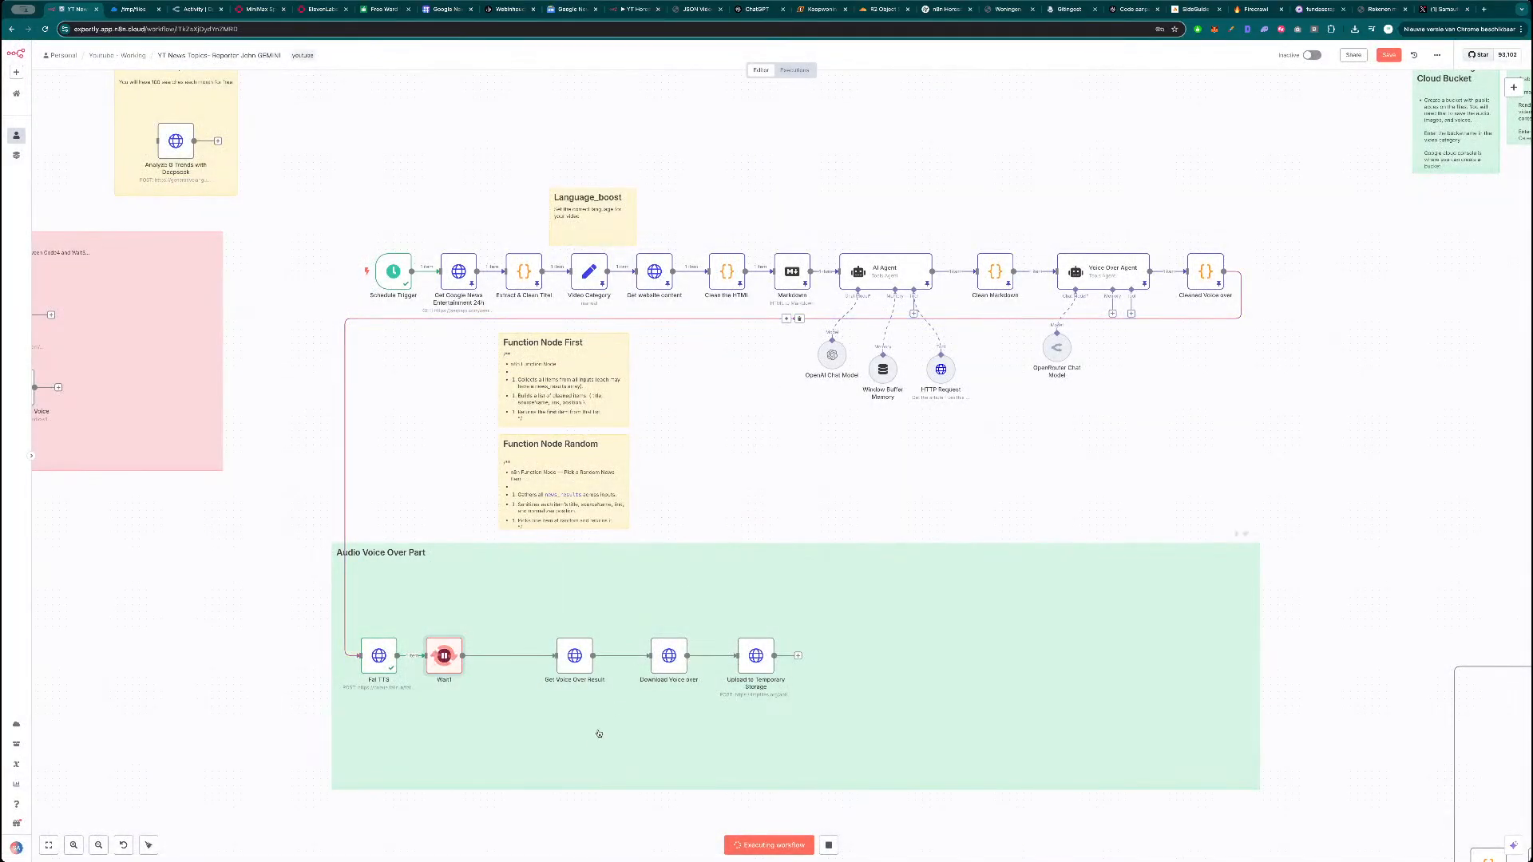
drag(572, 662, 499, 662)
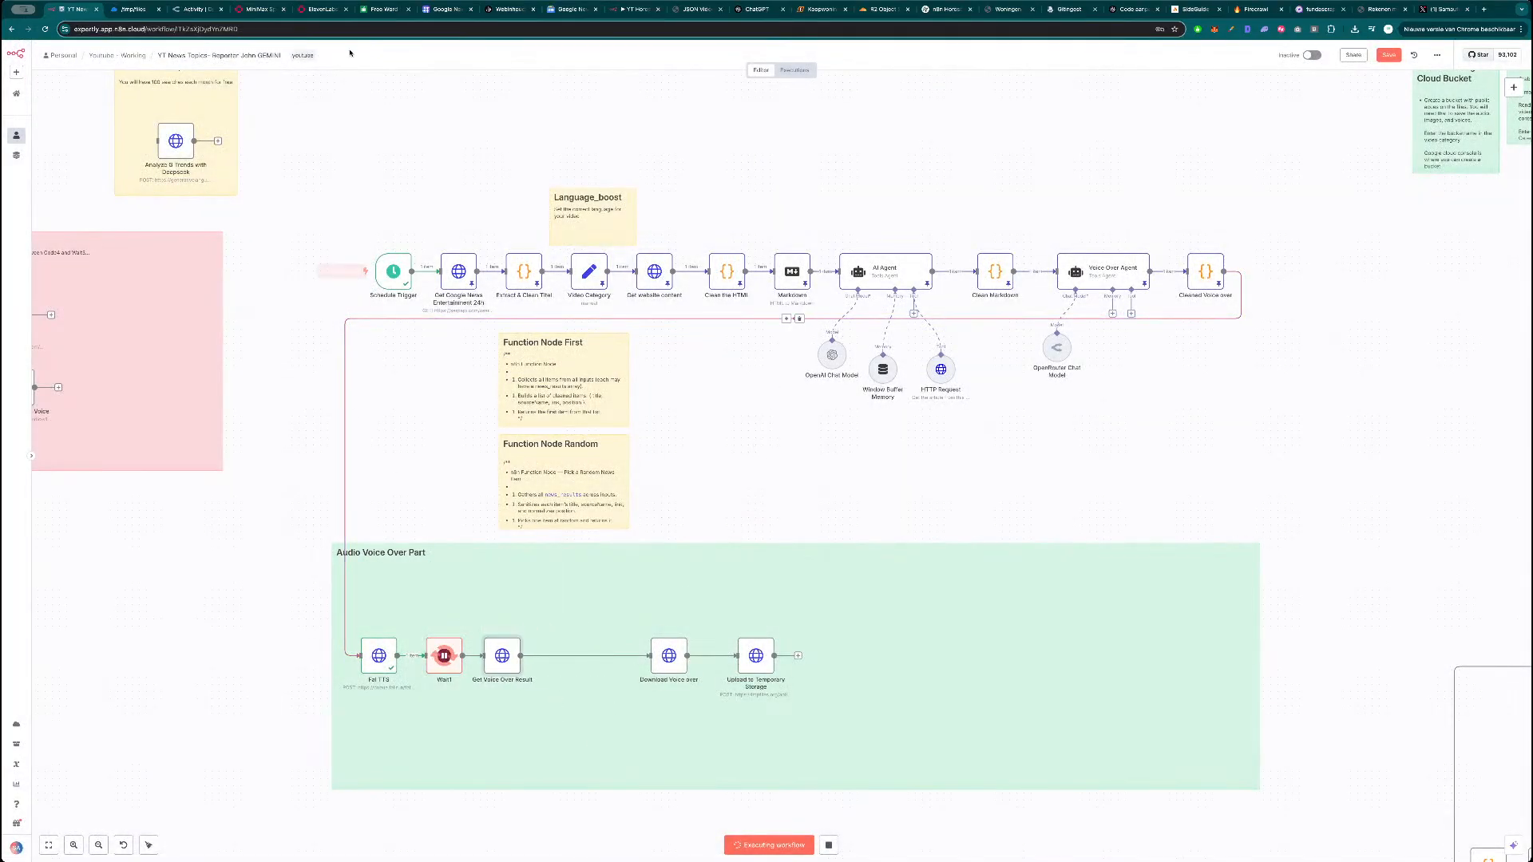
Check the speech-02-hd model's request history on fal.ai and view the details of the newest request.
click(257, 9)
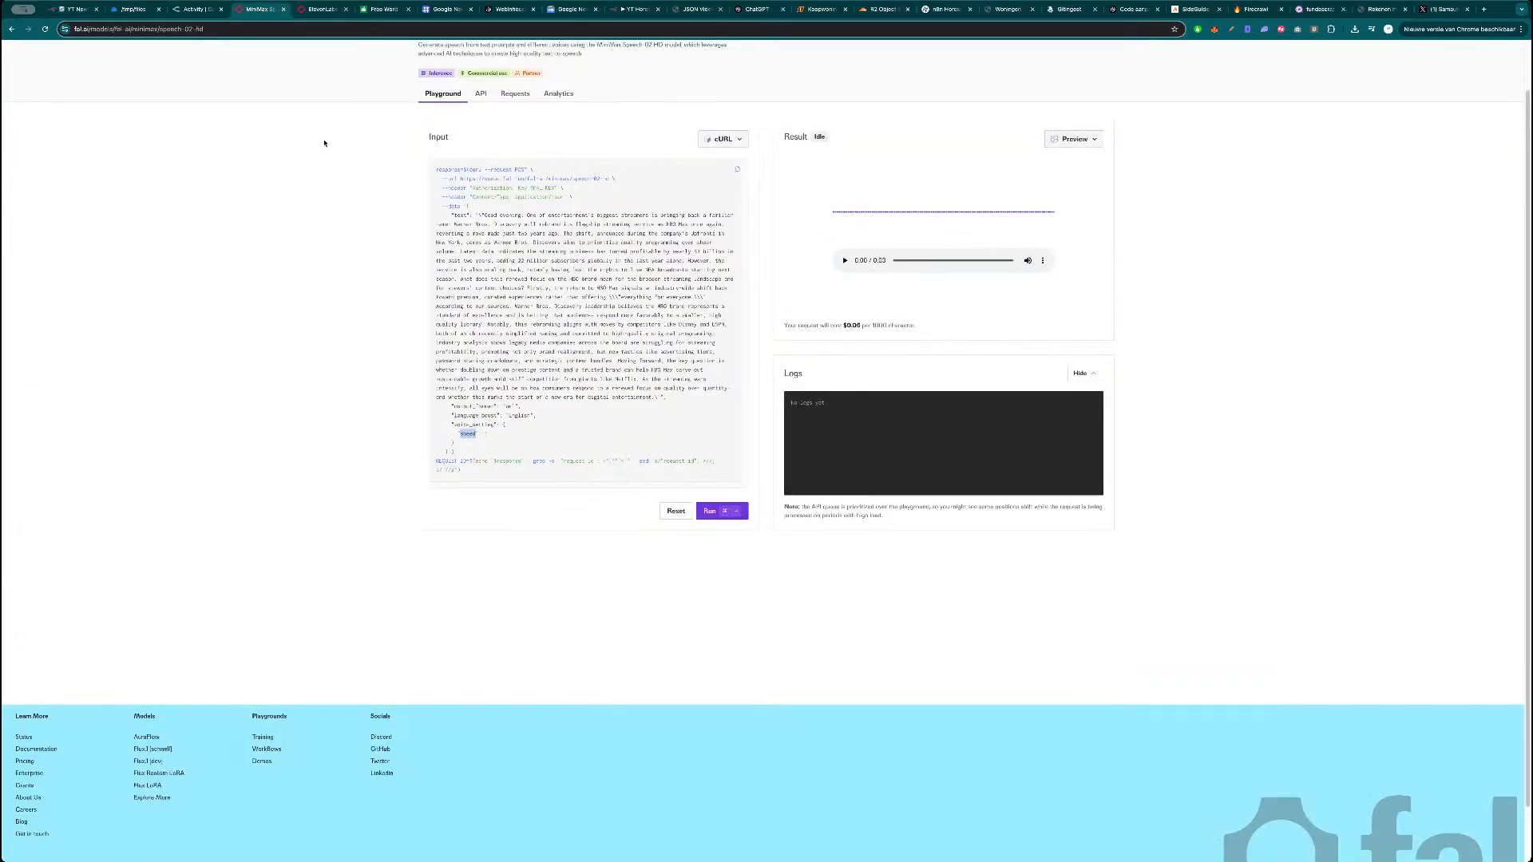
click(521, 95)
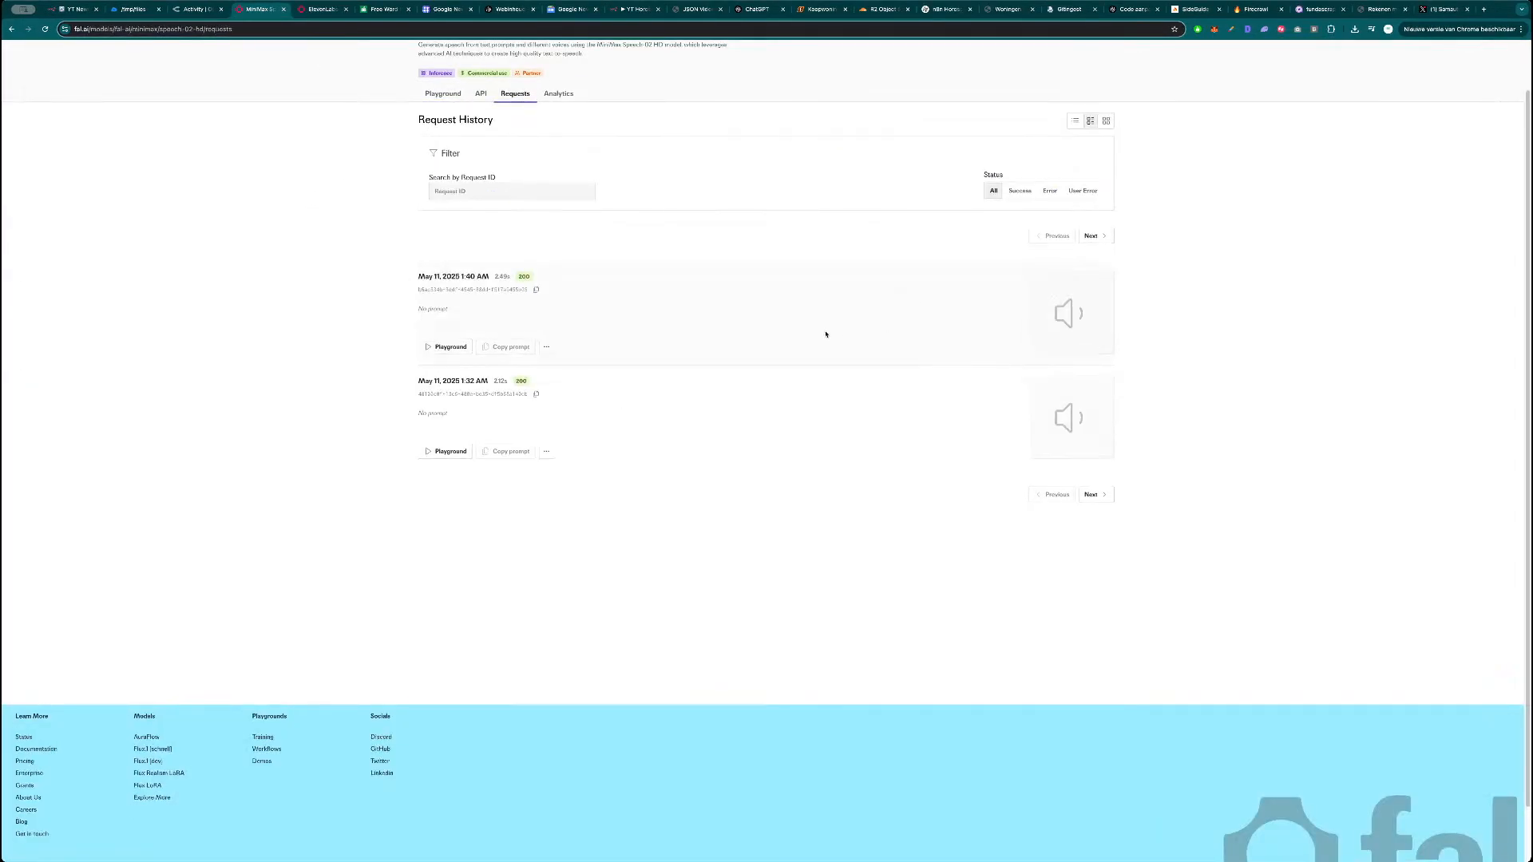
click(1067, 314)
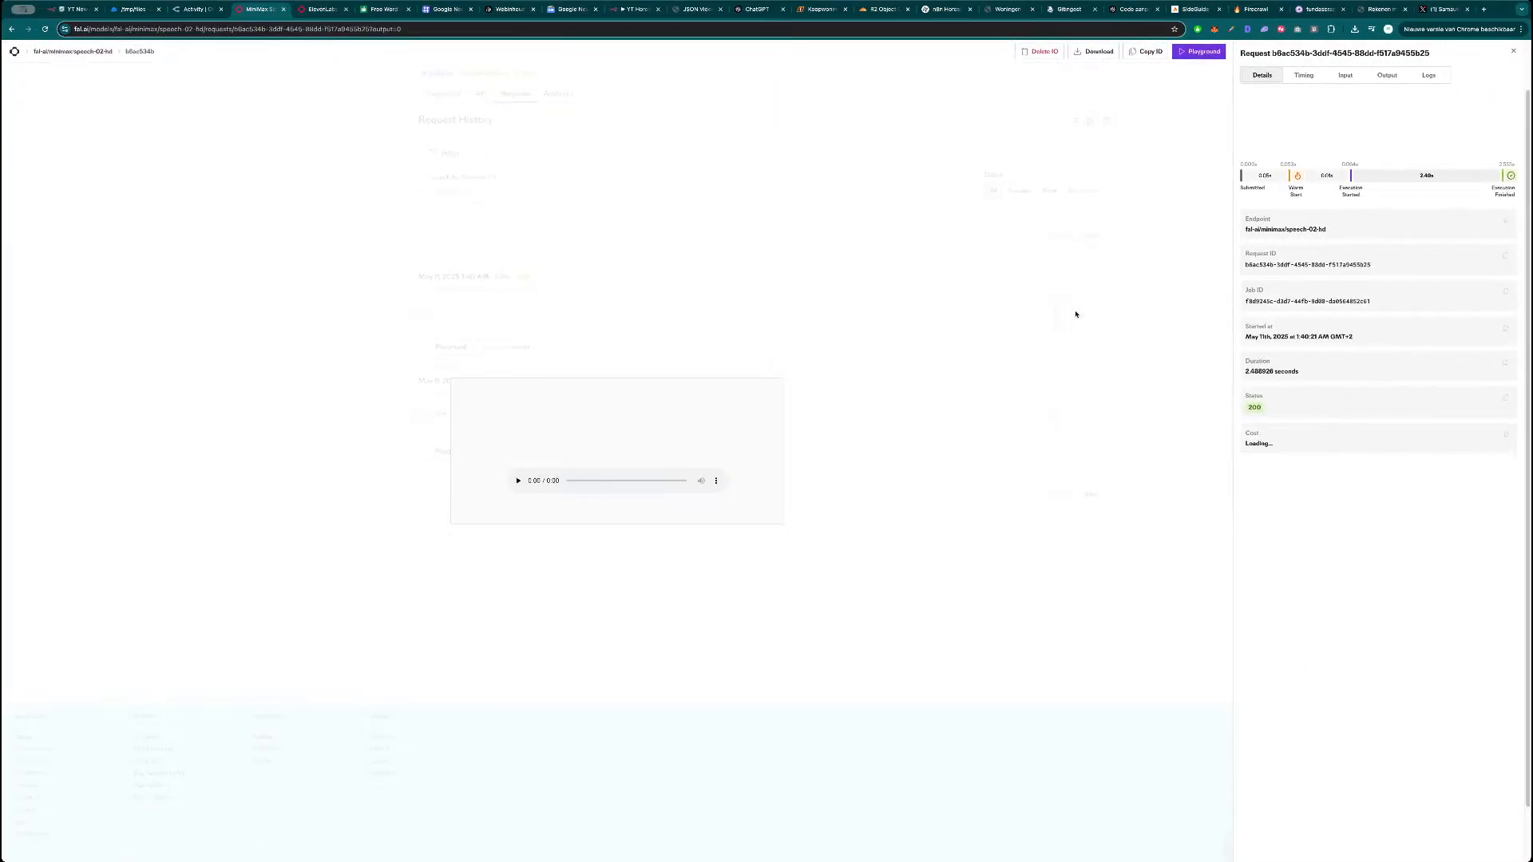
click(923, 270)
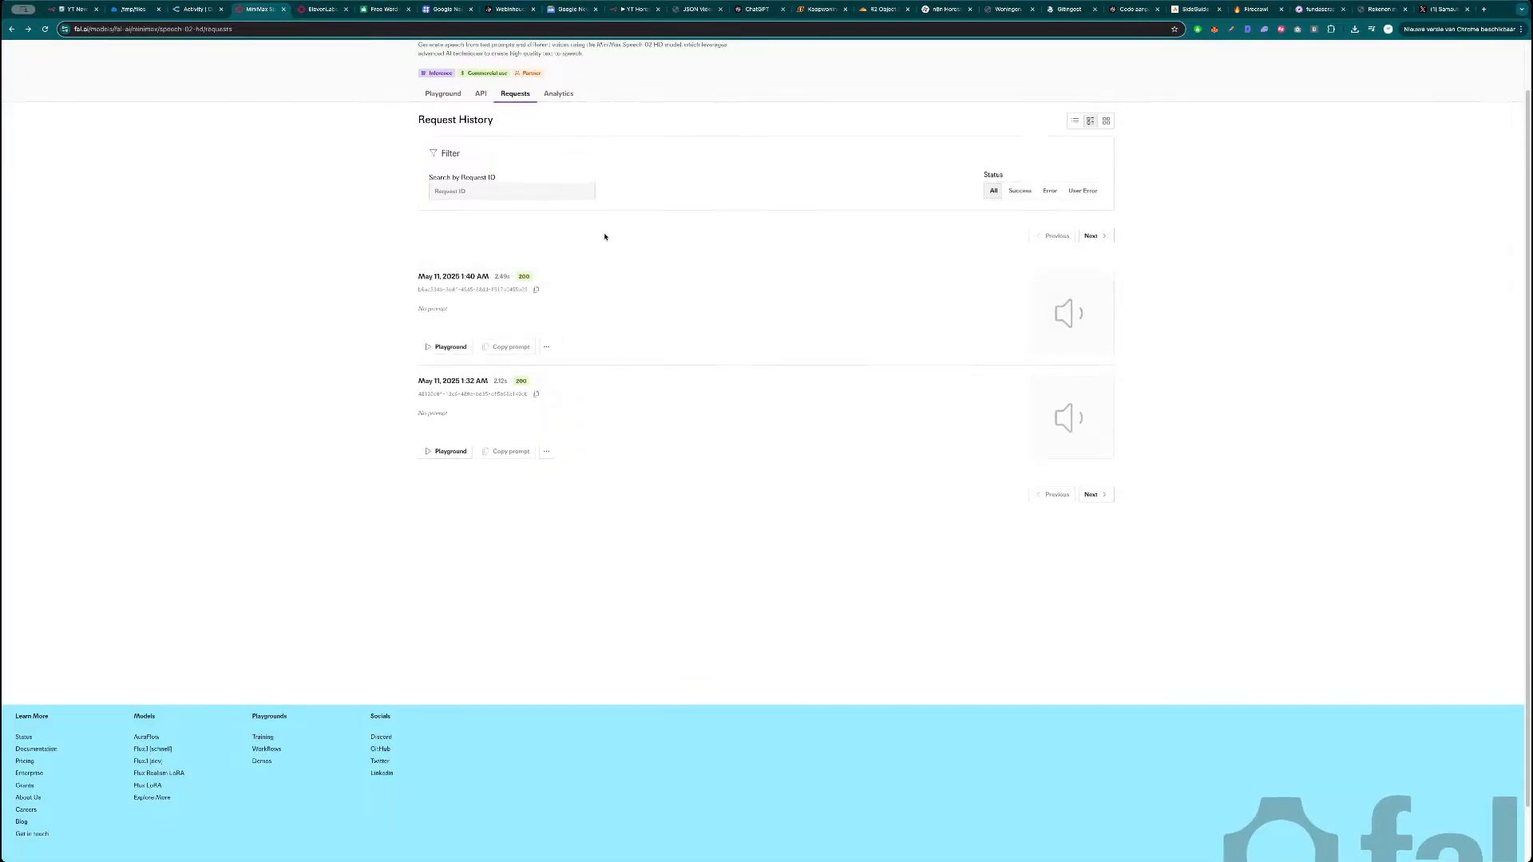
Return to the n8n workflow and inspect the settings of the Get Voice Over Result and Fal TTS nodes.
key(super+1)
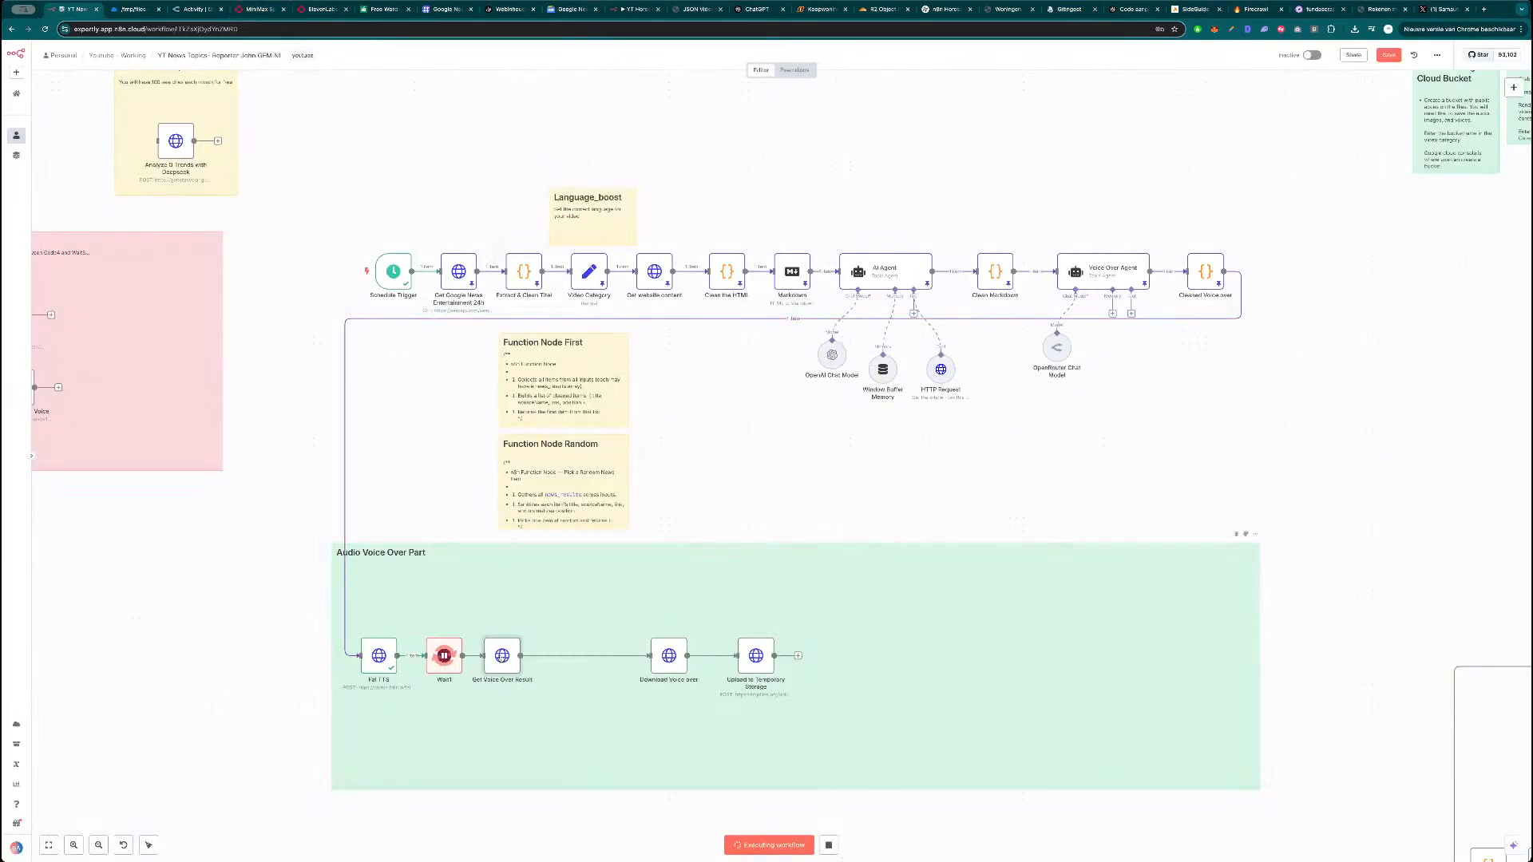
double_click(502, 656)
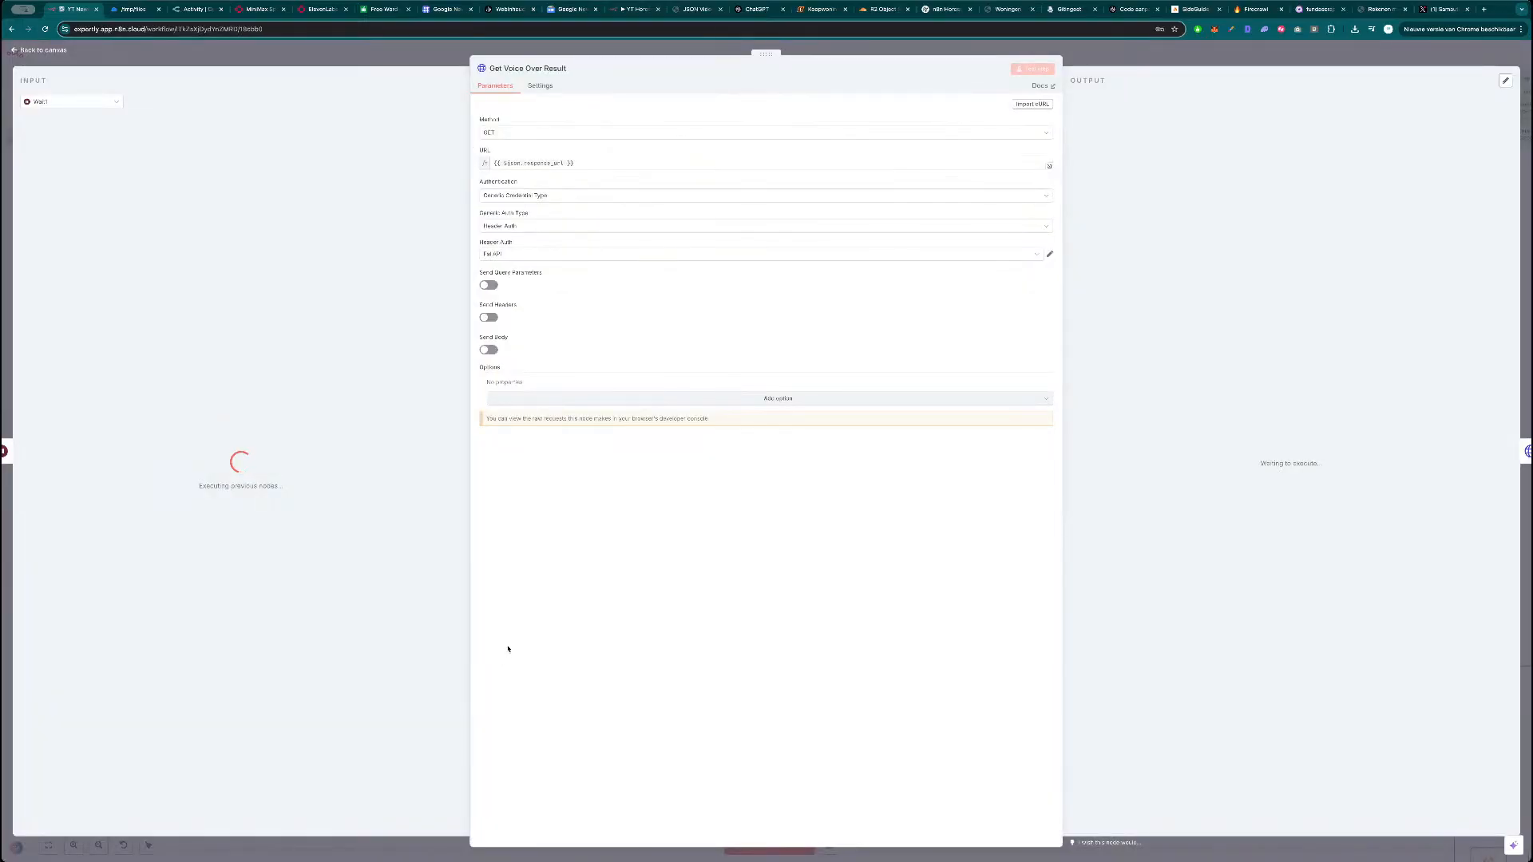
click(275, 63)
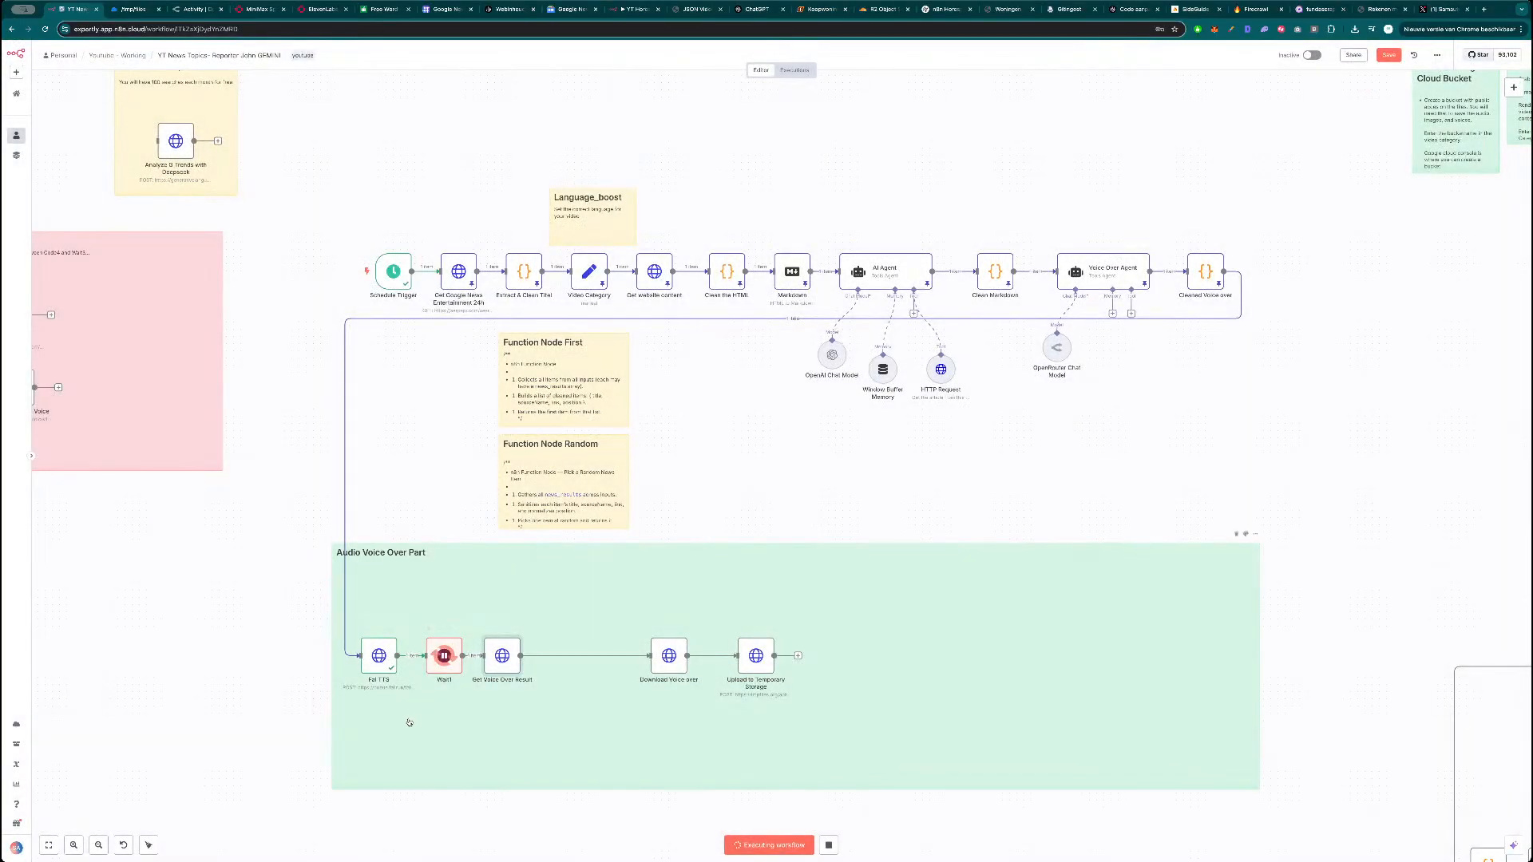
double_click(379, 655)
click(319, 54)
On fal.ai, switch to the Text to Speech Turbo model and show its request history.
click(260, 10)
scroll(334, 216, up, 2)
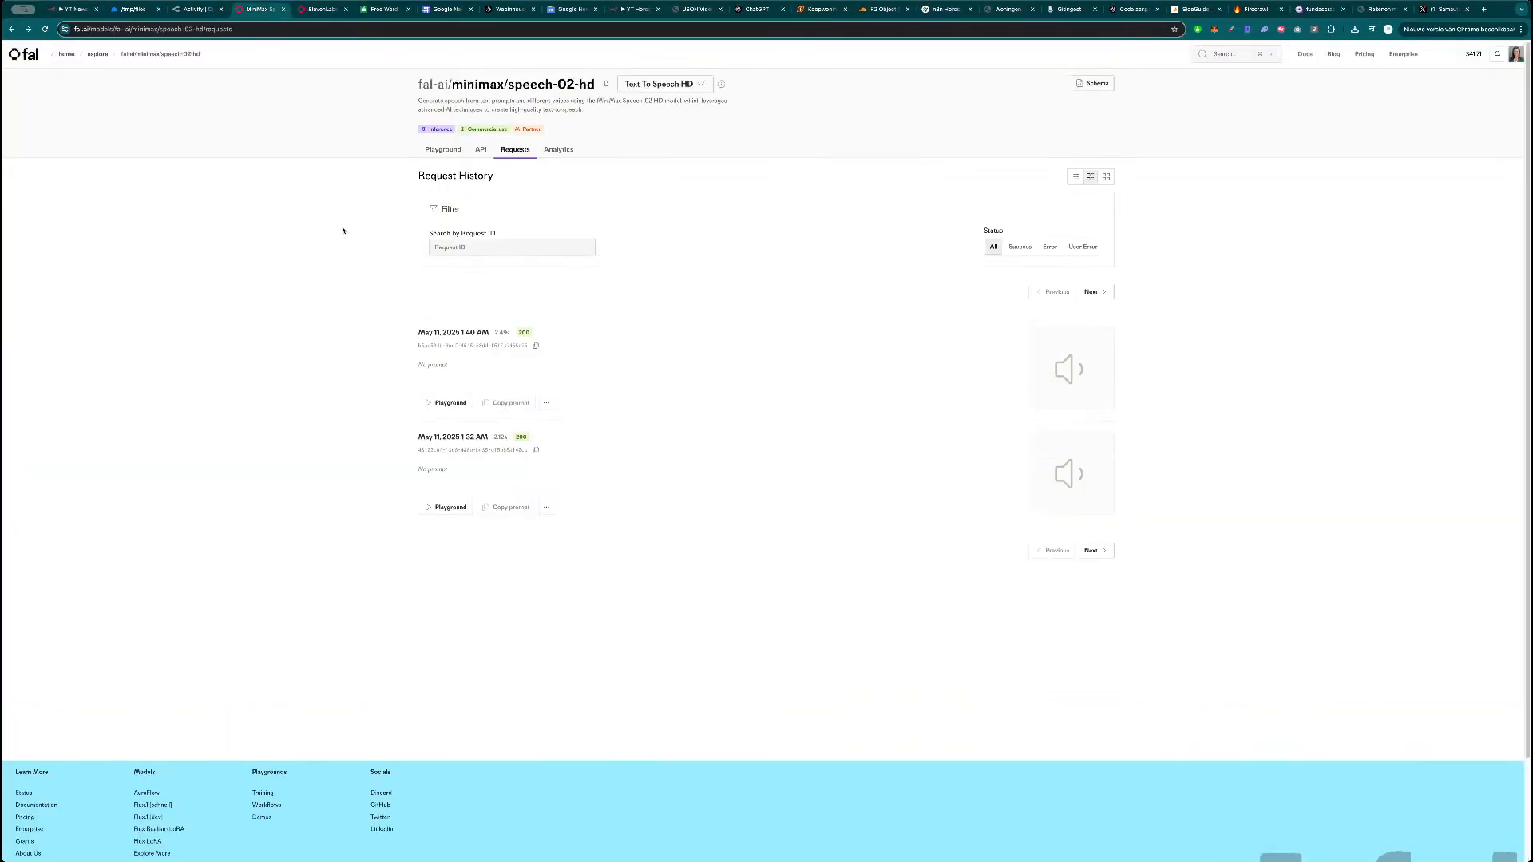
click(681, 85)
click(649, 161)
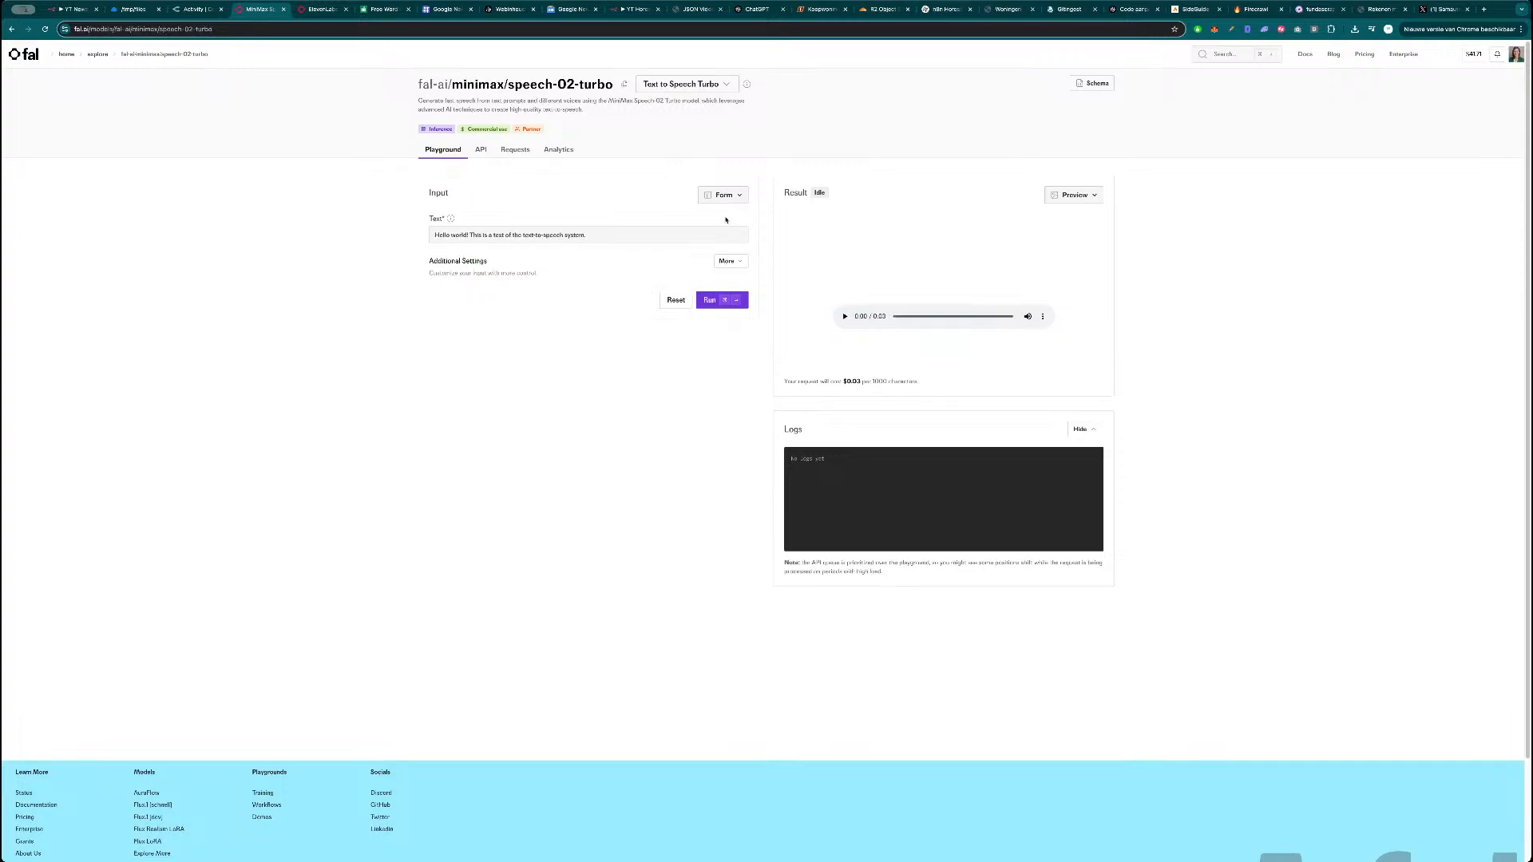
click(518, 152)
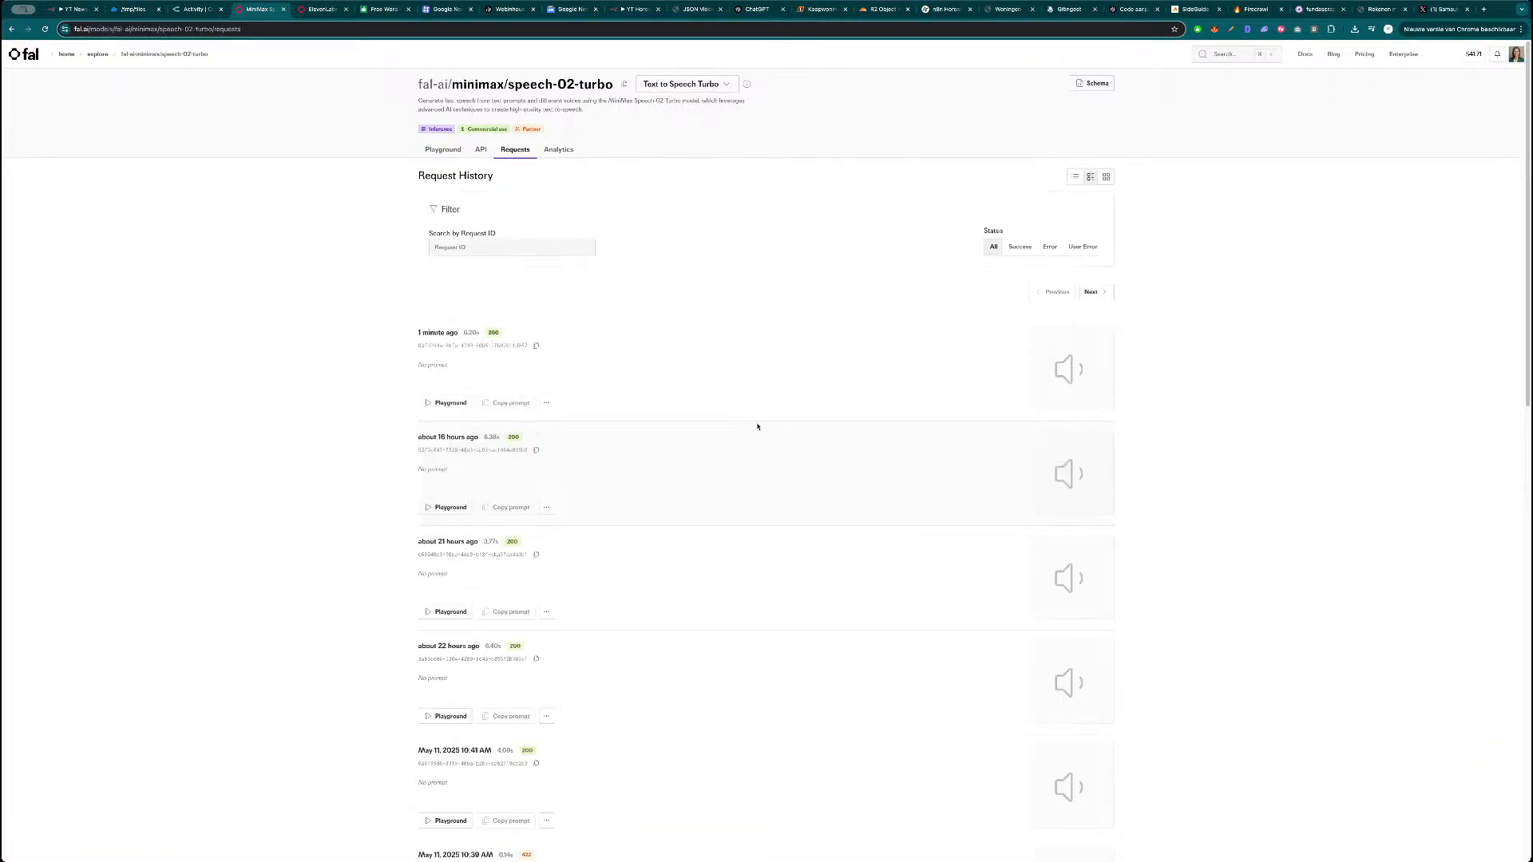
Back in n8n, test the Get Voice Over Result node to fetch the generated audio link.
key(ctrl+1)
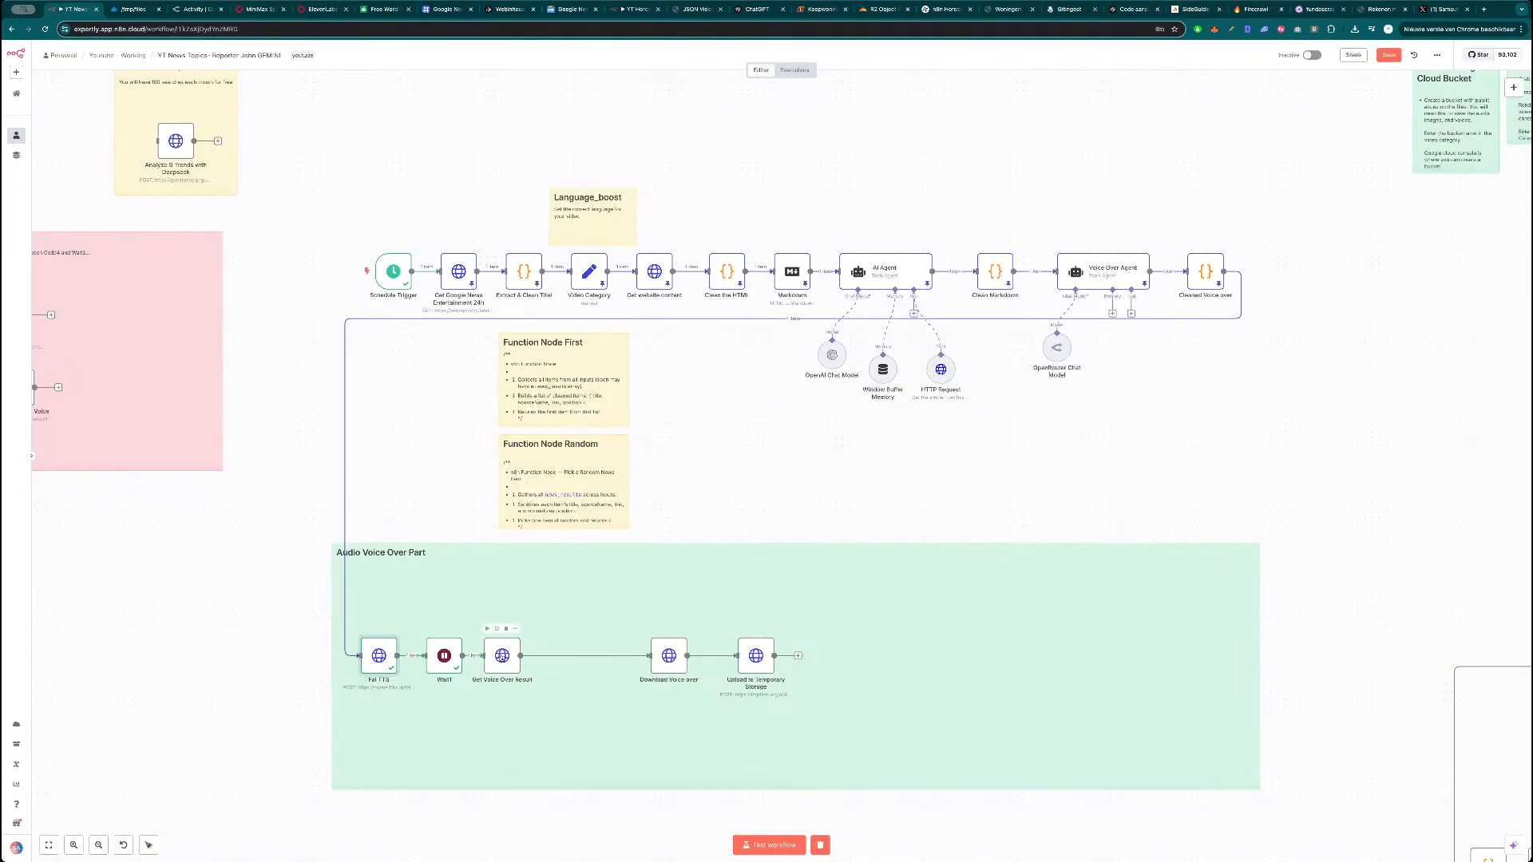
double_click(502, 656)
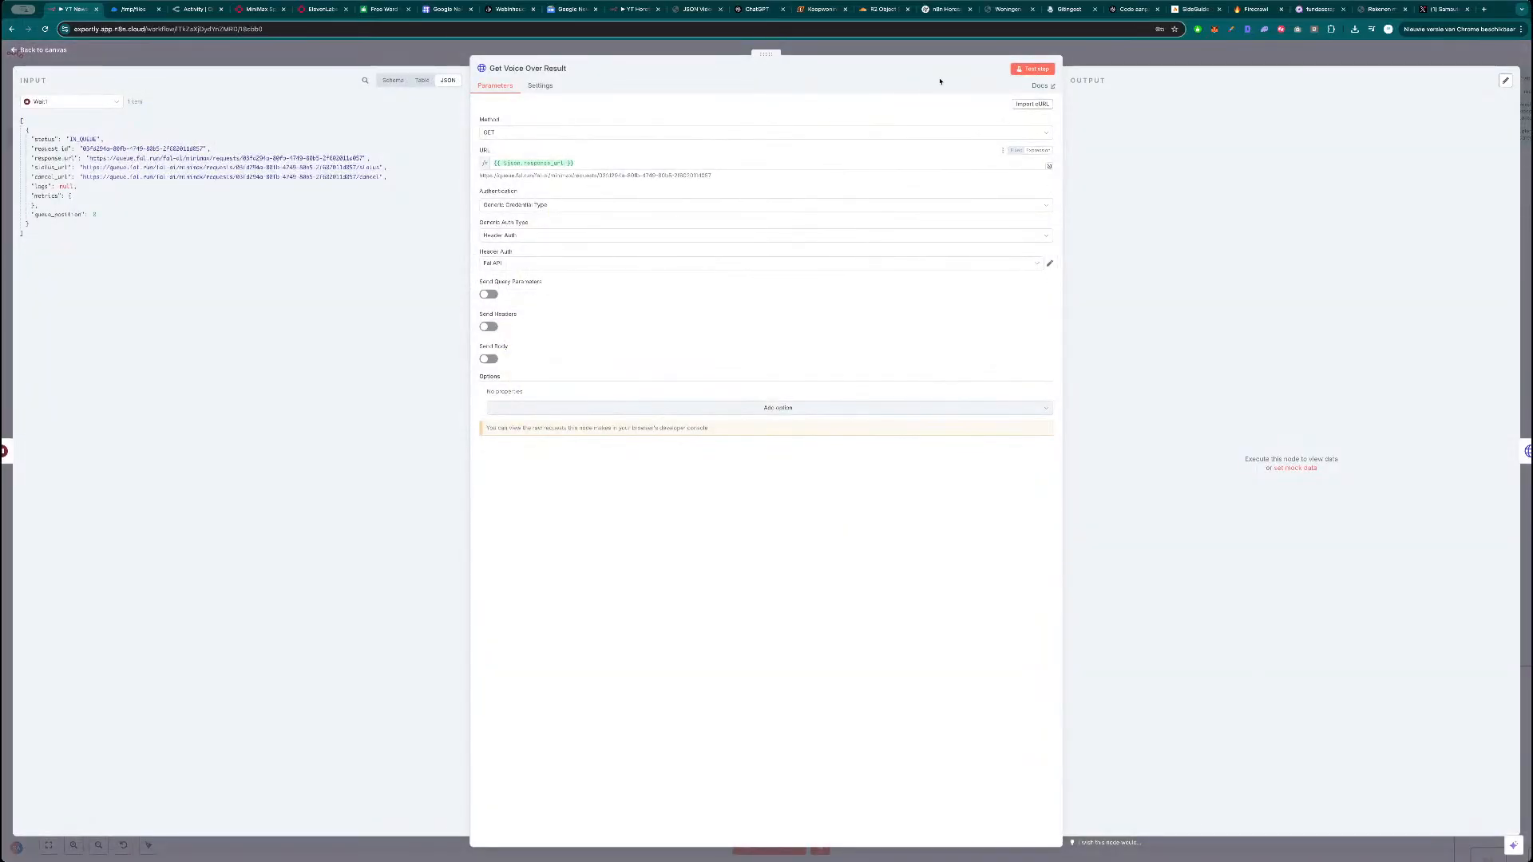
click(1033, 69)
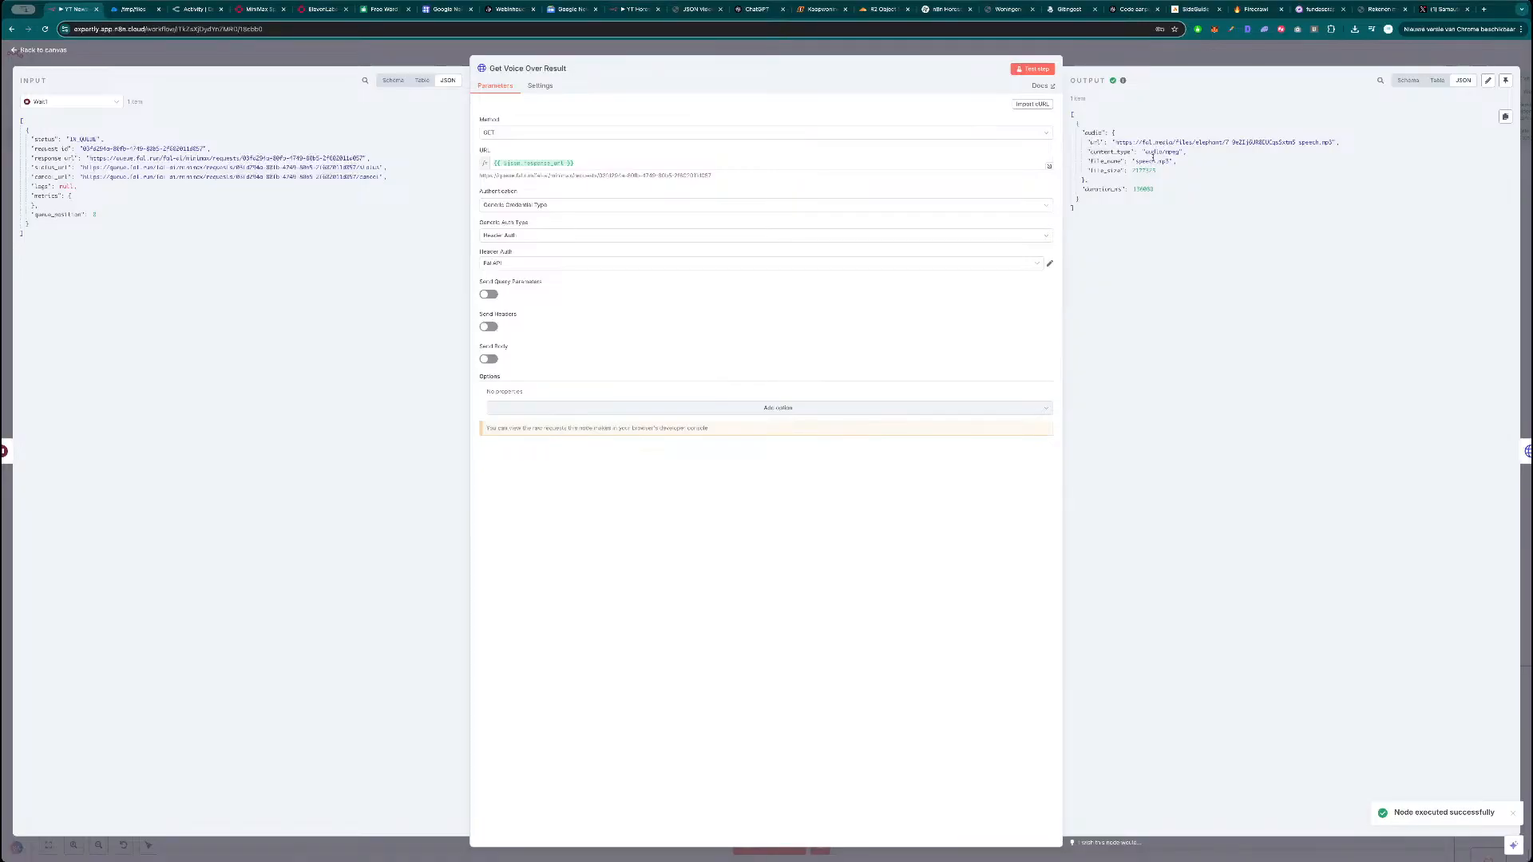
click(1090, 58)
Move the Download Voice over node closer to Get Voice Over Result and test it, playing the downloaded audio.
drag(644, 645, 550, 645)
double_click(574, 656)
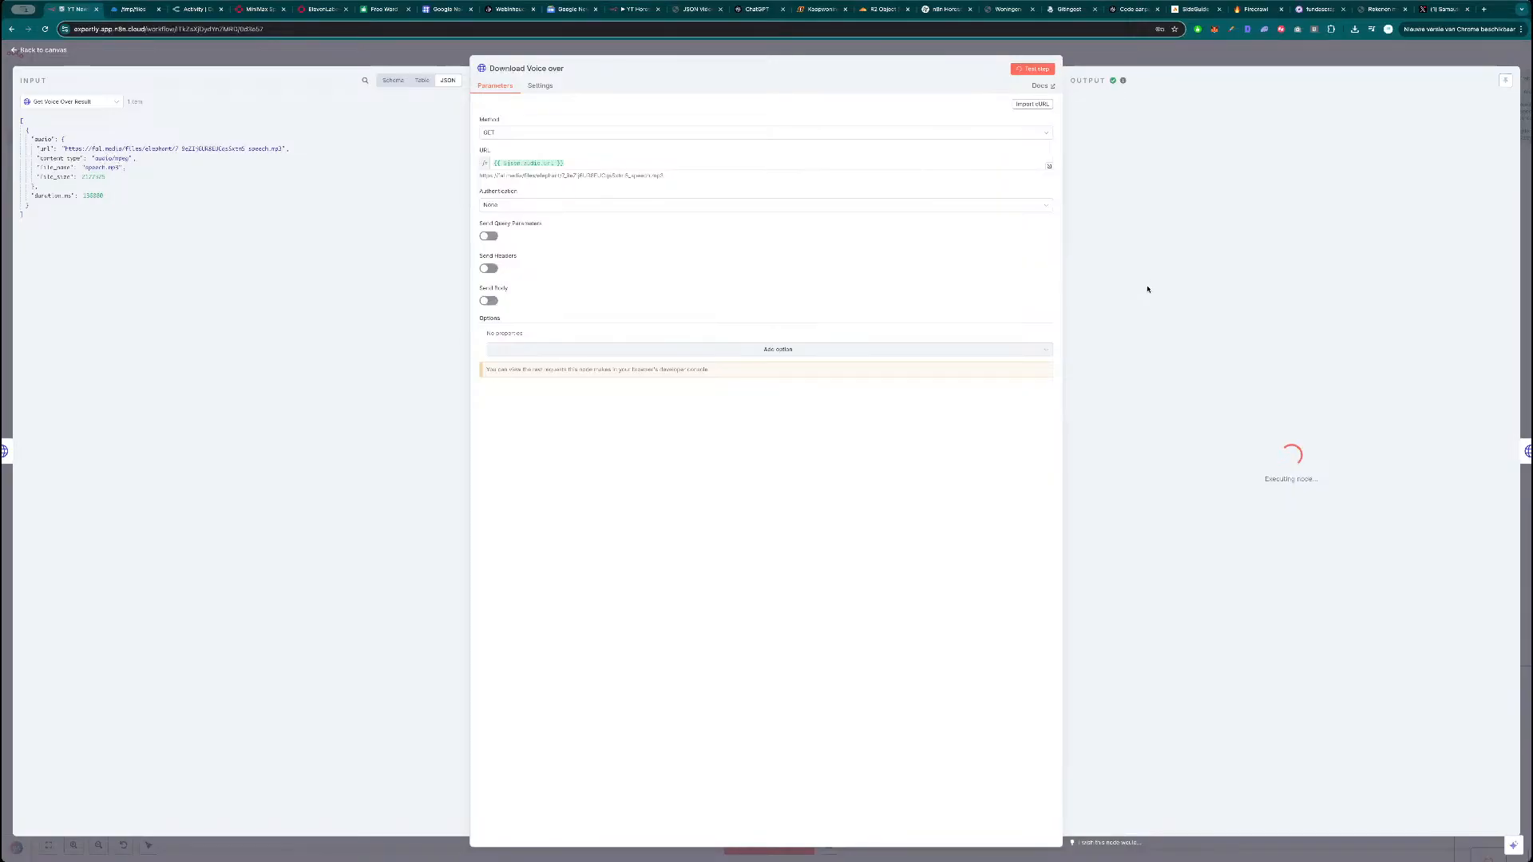
click(1119, 233)
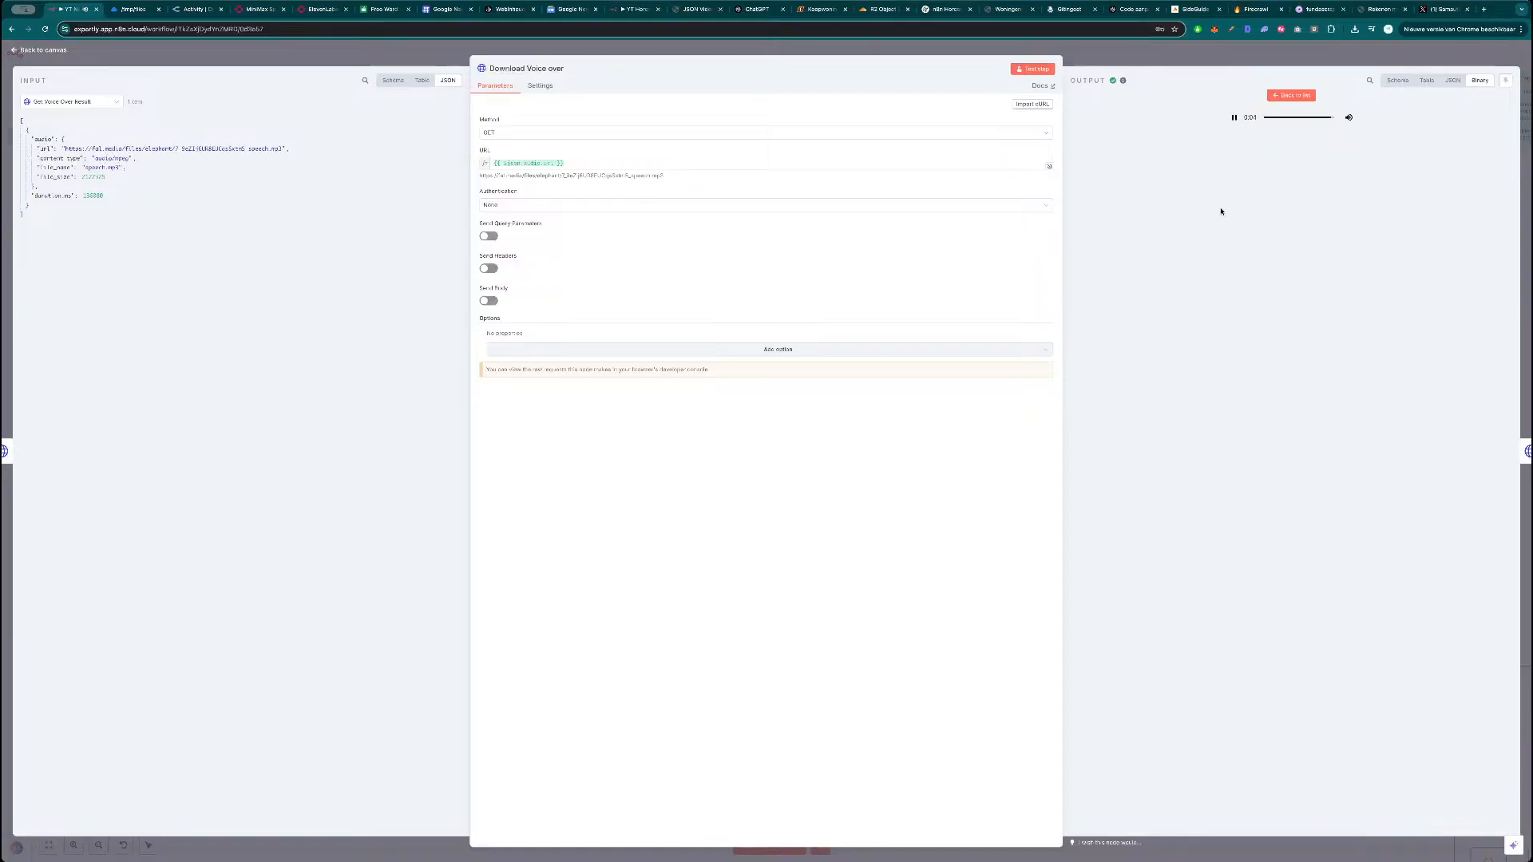
click(1281, 94)
key(Escape)
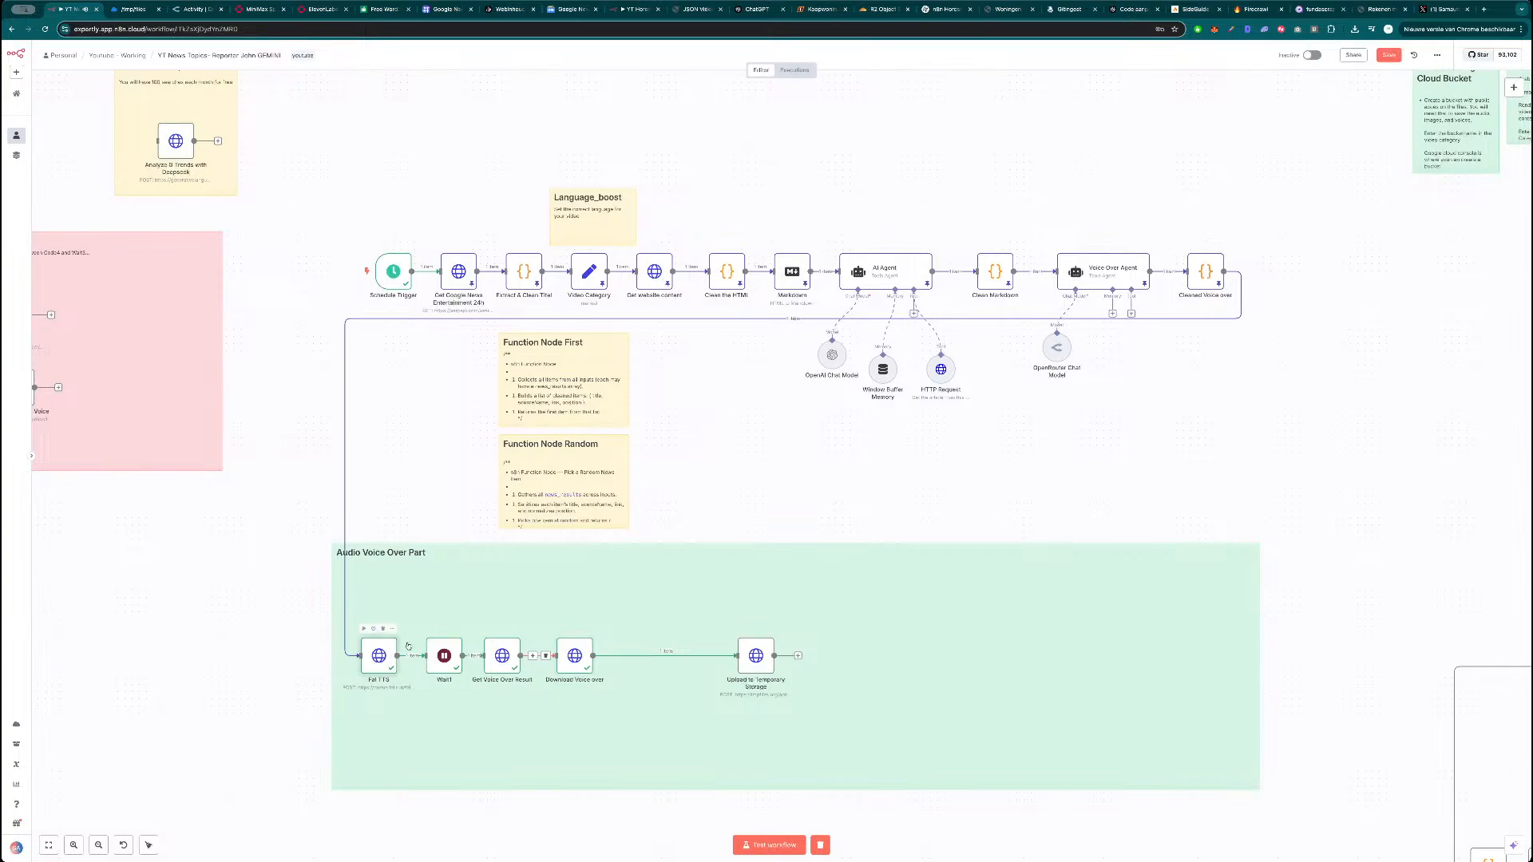
Go to the speech-02-turbo model's playground on fal.ai and expand its additional settings.
double_click(378, 658)
click(272, 10)
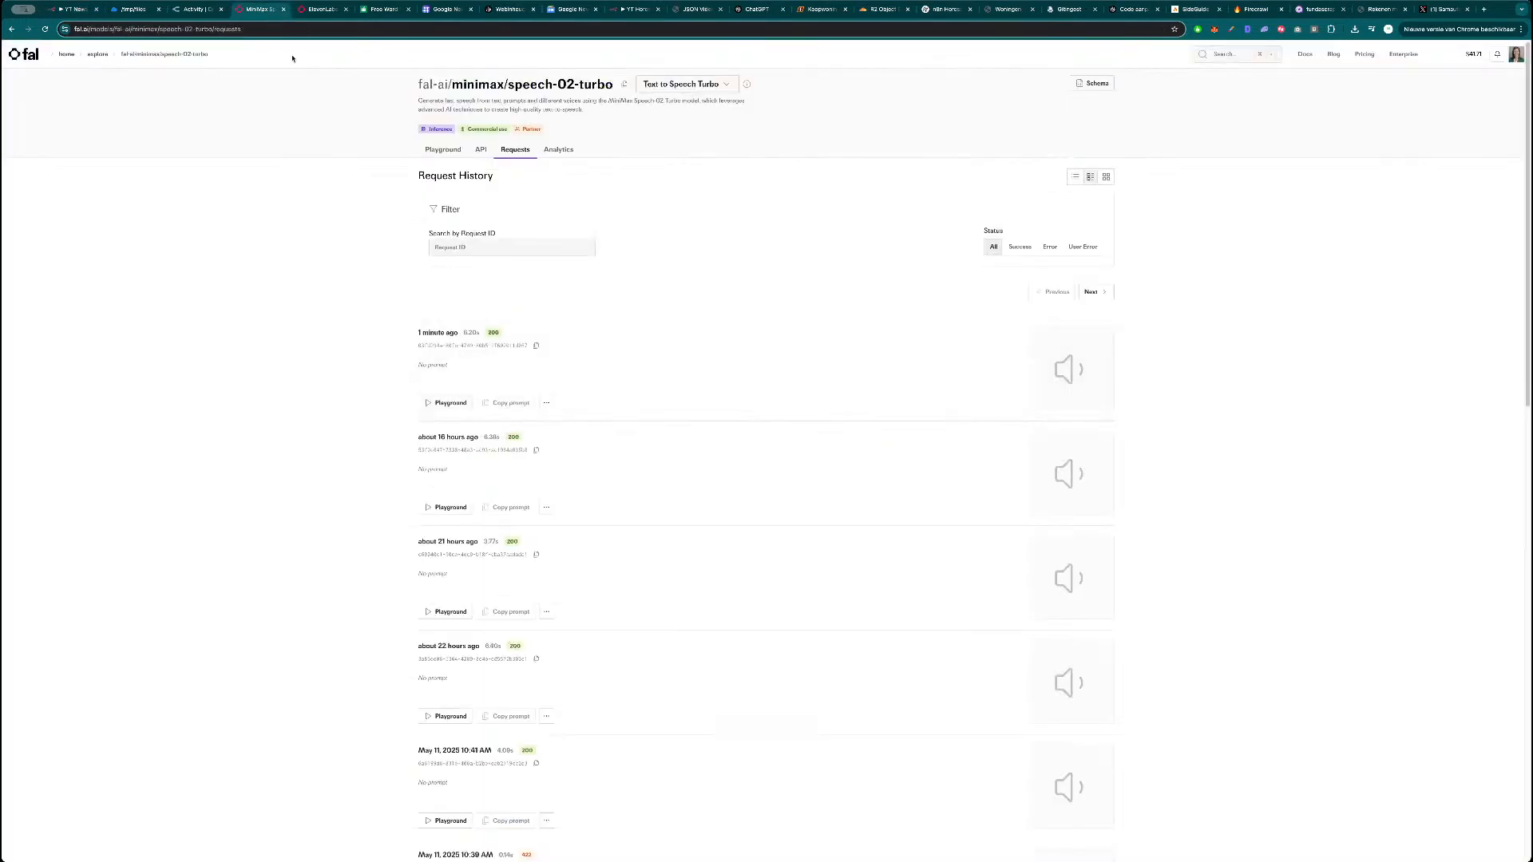
click(442, 150)
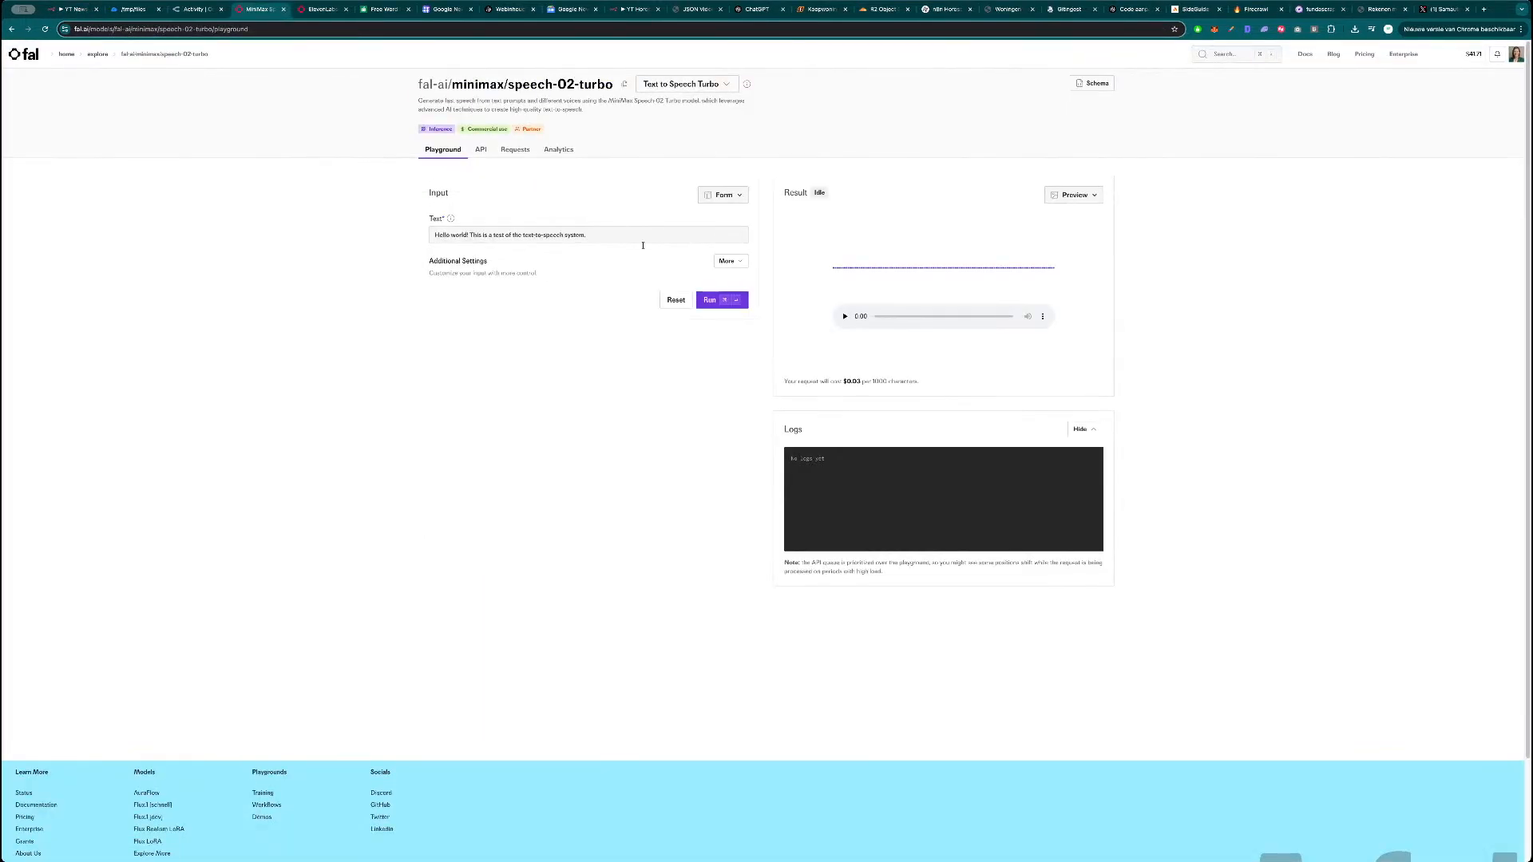
click(723, 261)
Try the Lively_Girl and Friendly_Person voices in the speech model's voice setting and play the sample audio.
click(525, 311)
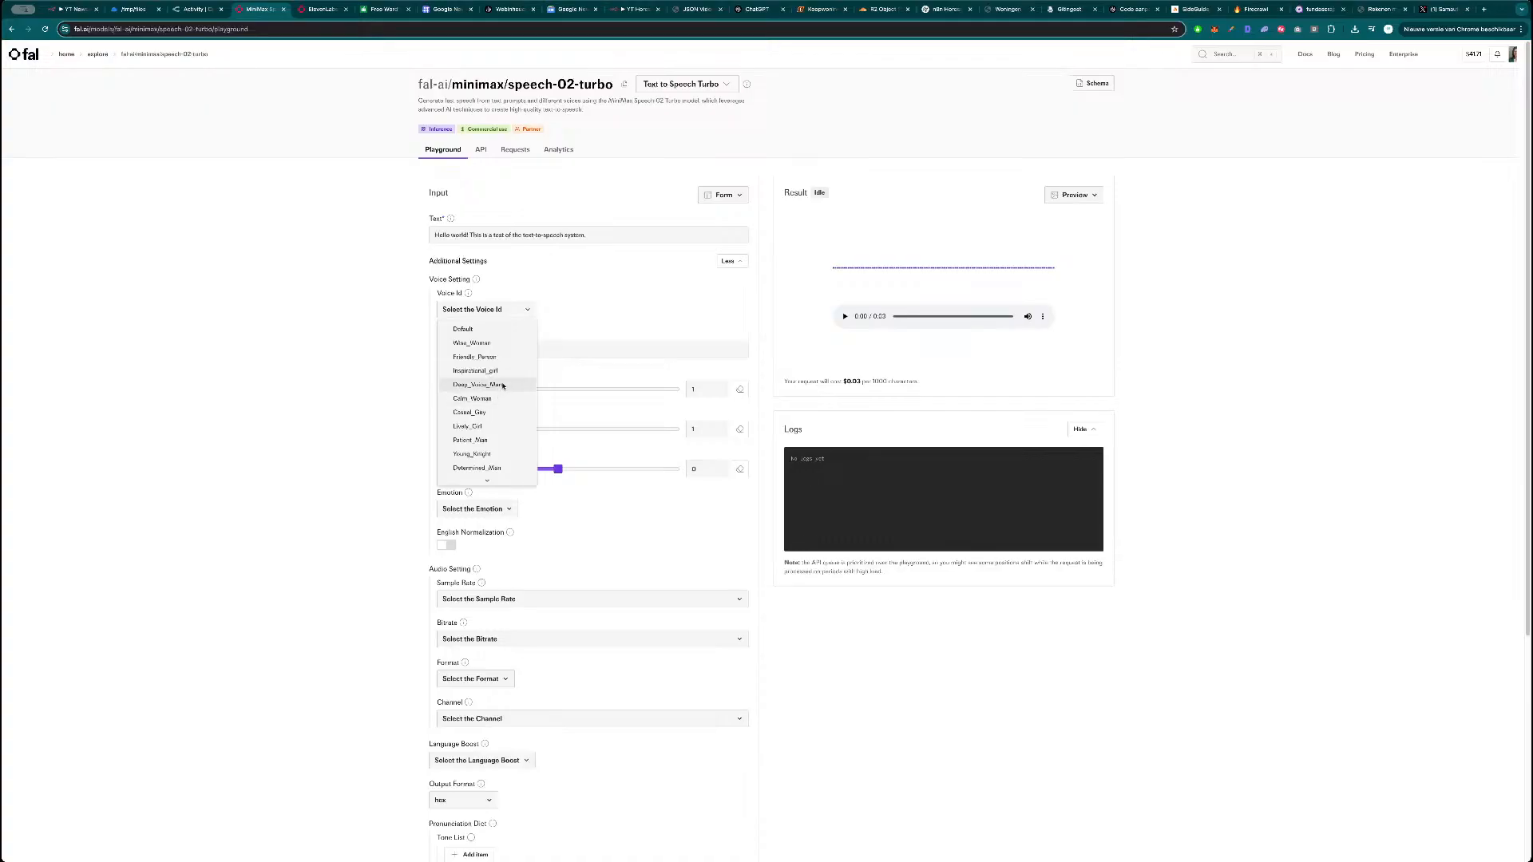
click(495, 427)
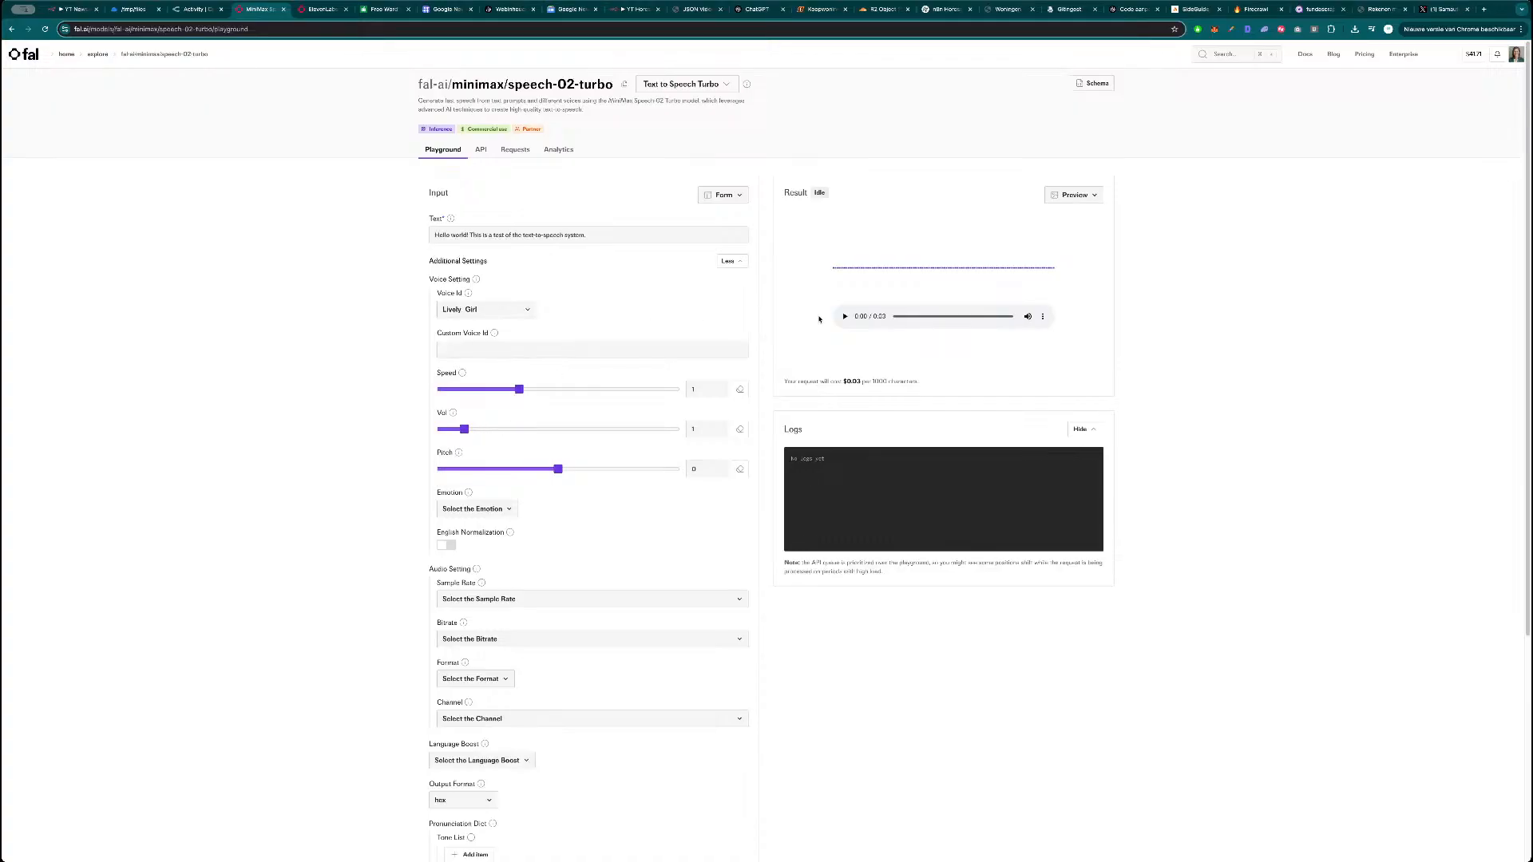
click(844, 316)
click(507, 316)
click(476, 357)
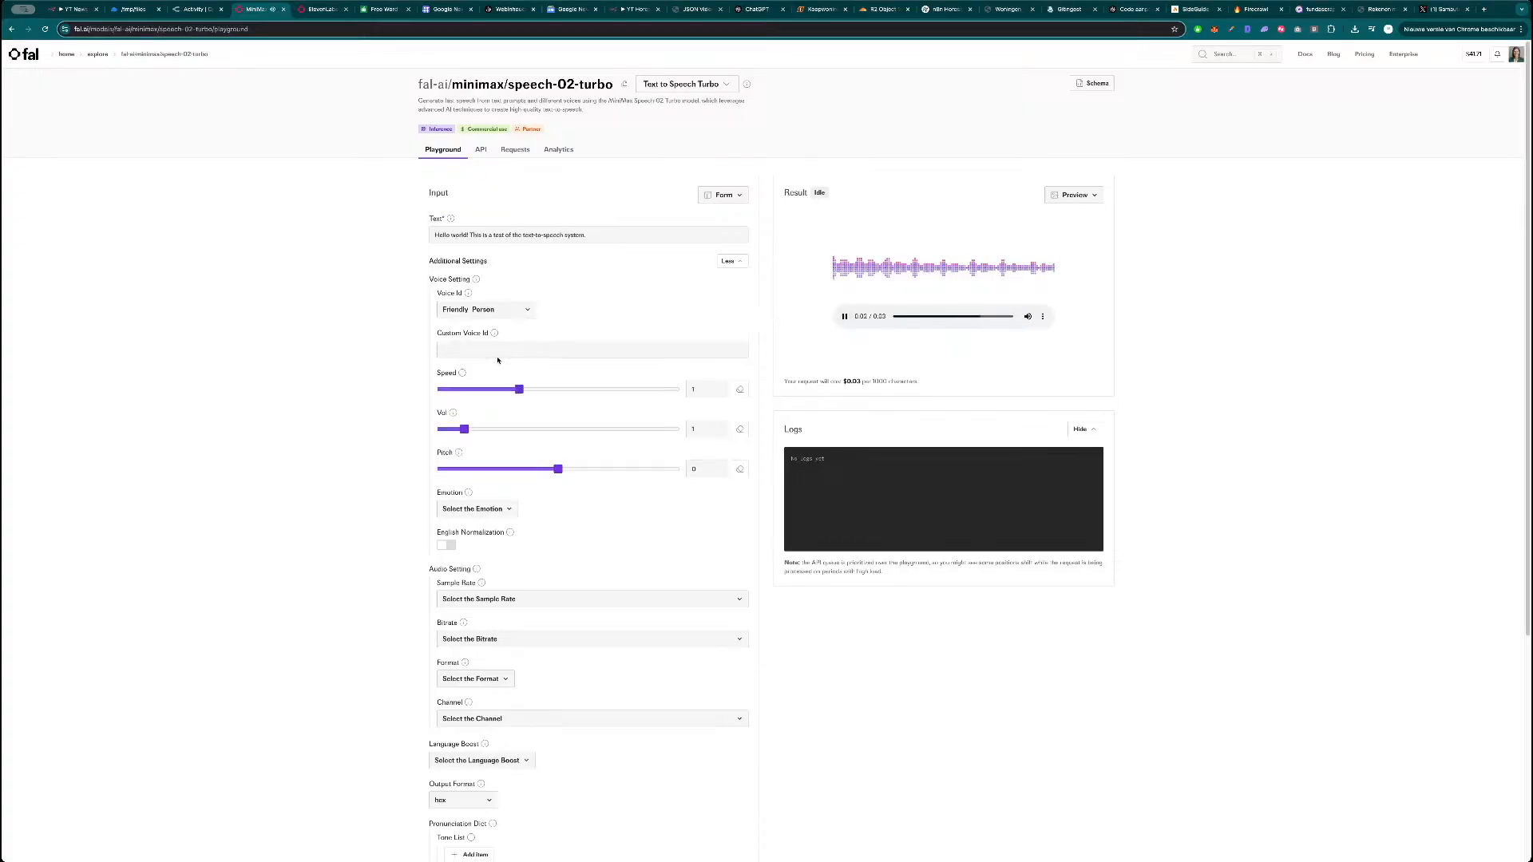
click(844, 316)
Set the speech model's voice ID to Exuberant_Girl.
click(495, 310)
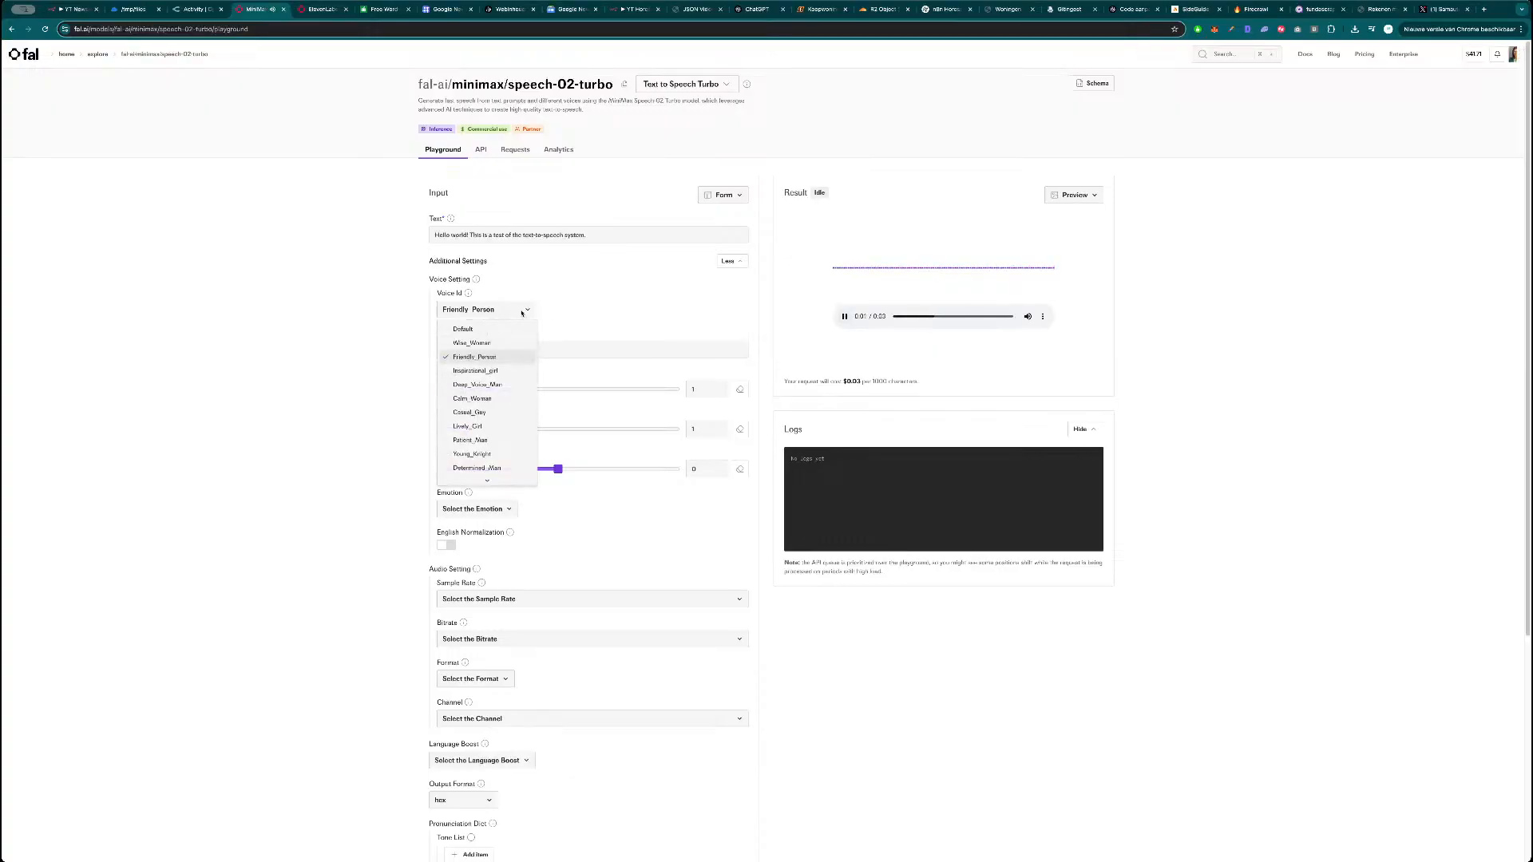
scroll(489, 436, down, 2)
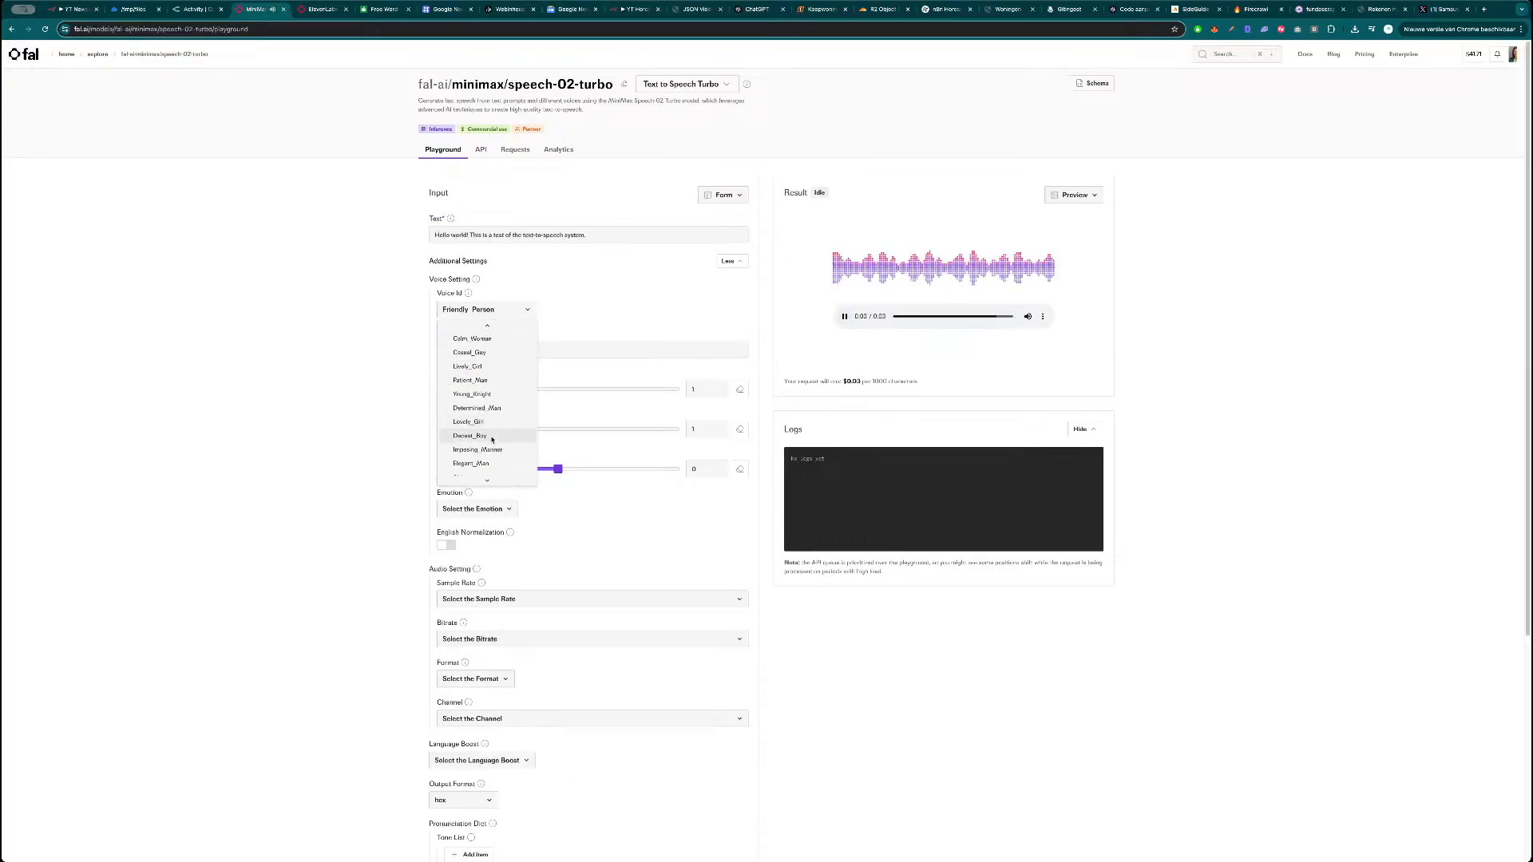
scroll(491, 446, down, 2)
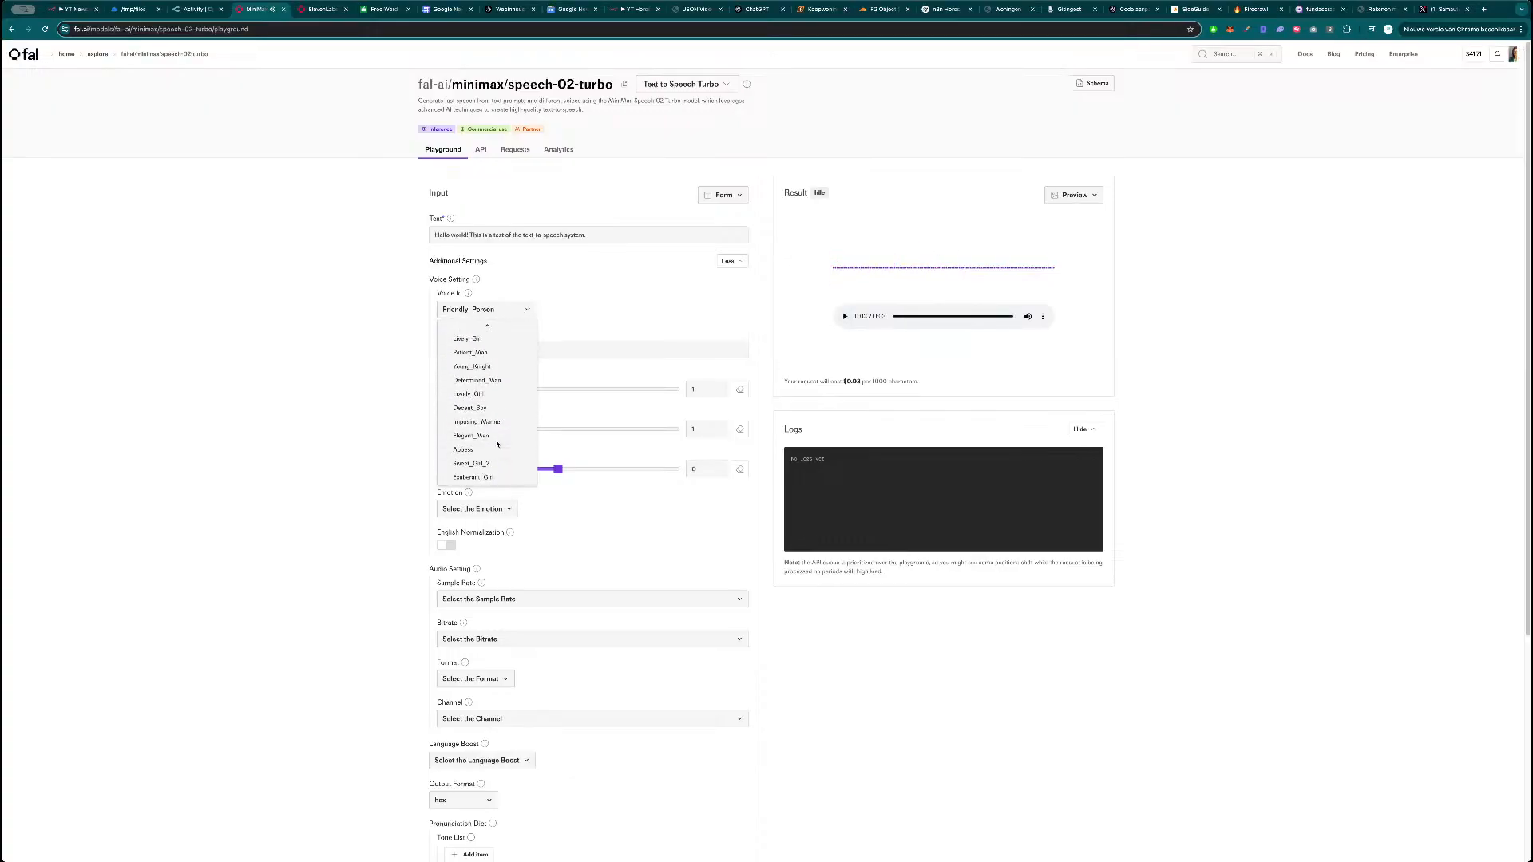
scroll(492, 455, down, 1)
click(493, 473)
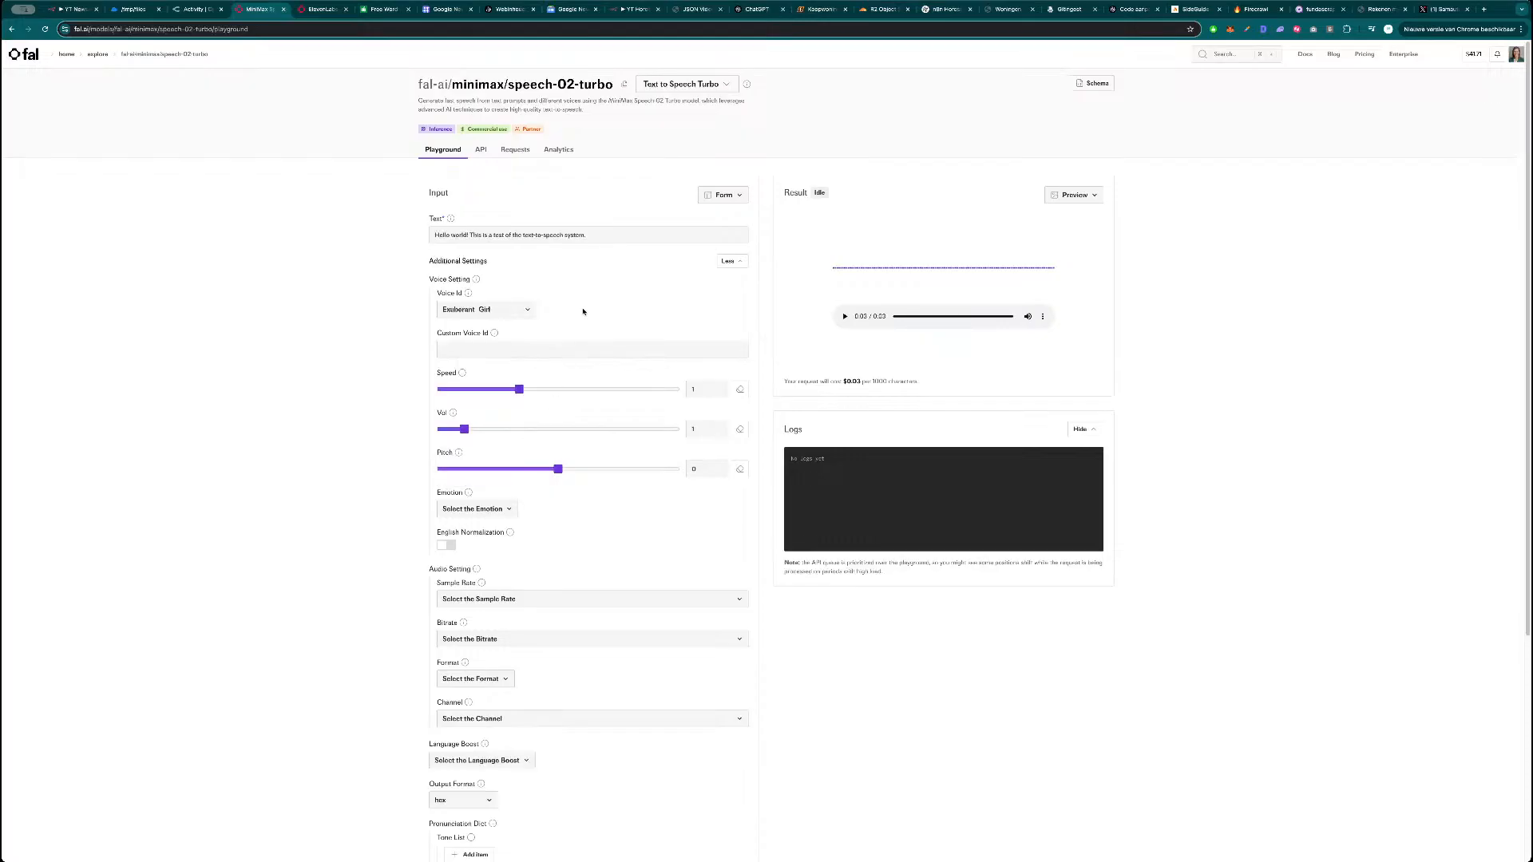
Show the speech model's input as a cURL request and copy the Exuberant_Girl voice ID from it.
click(732, 194)
click(699, 354)
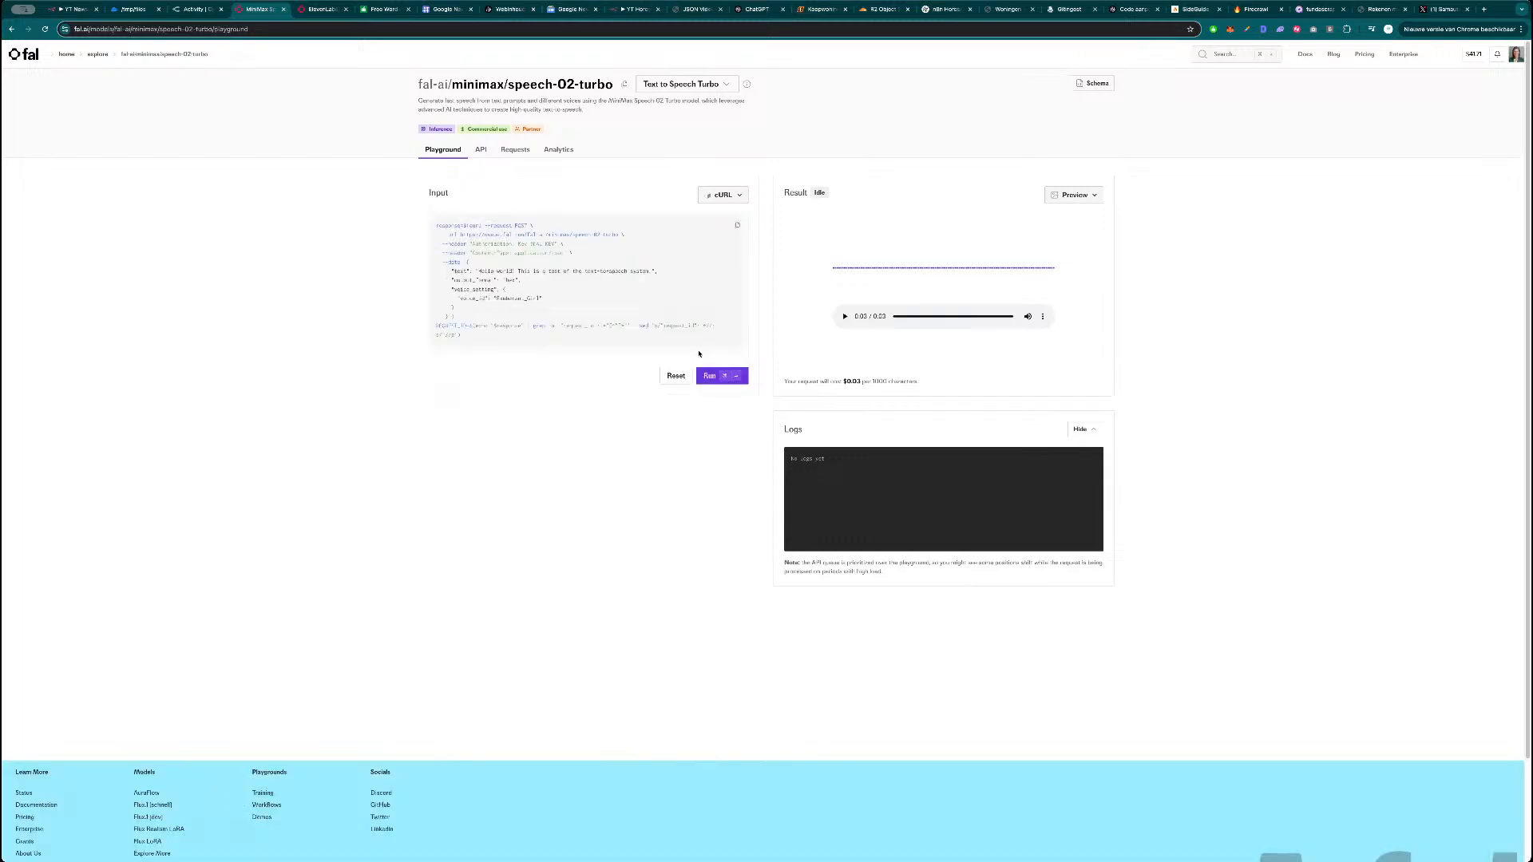
click(77, 10)
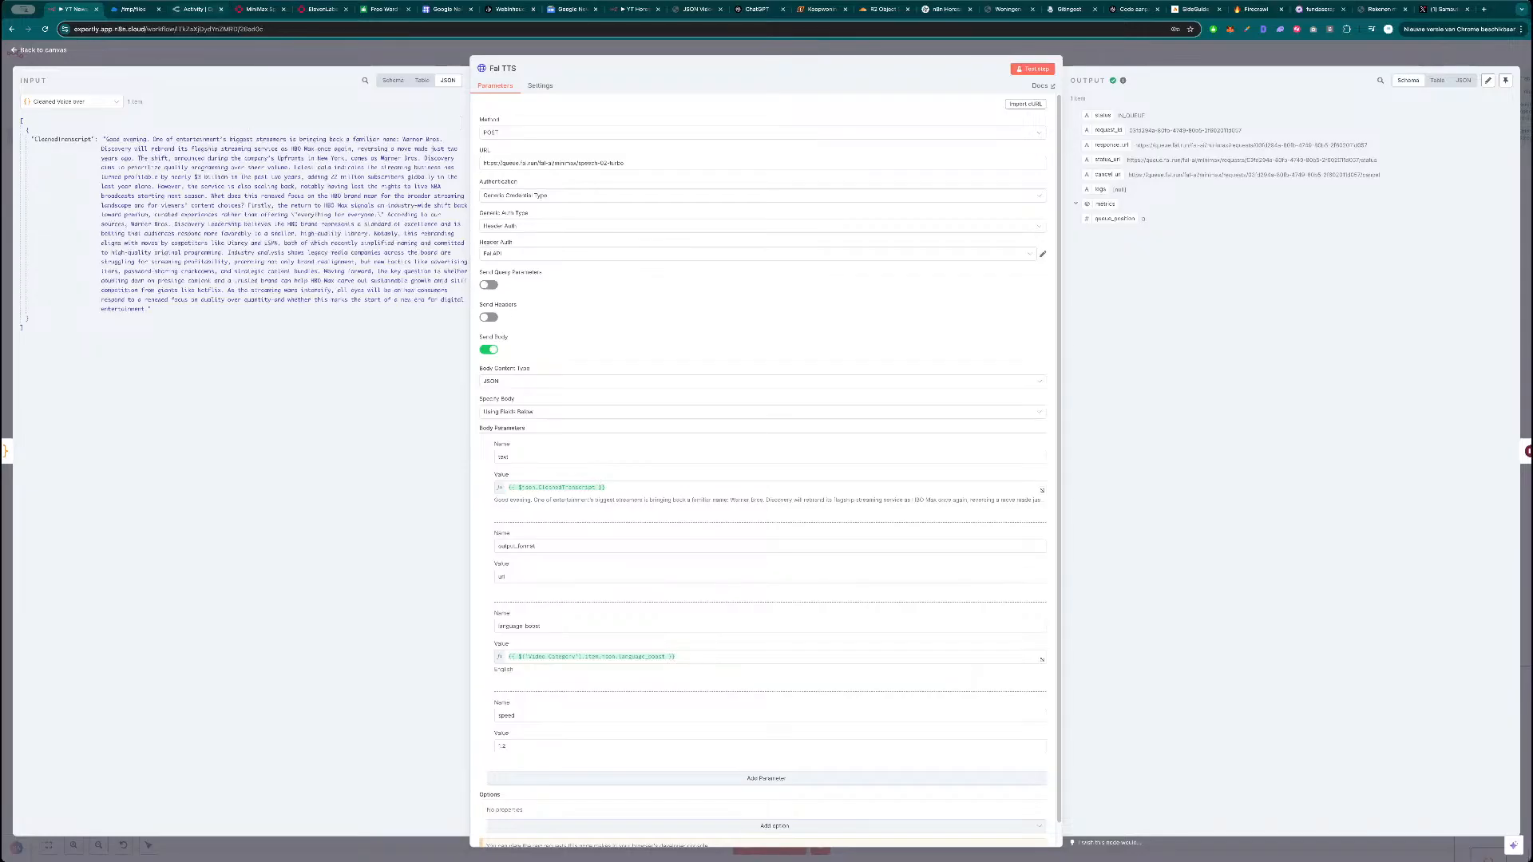
click(266, 9)
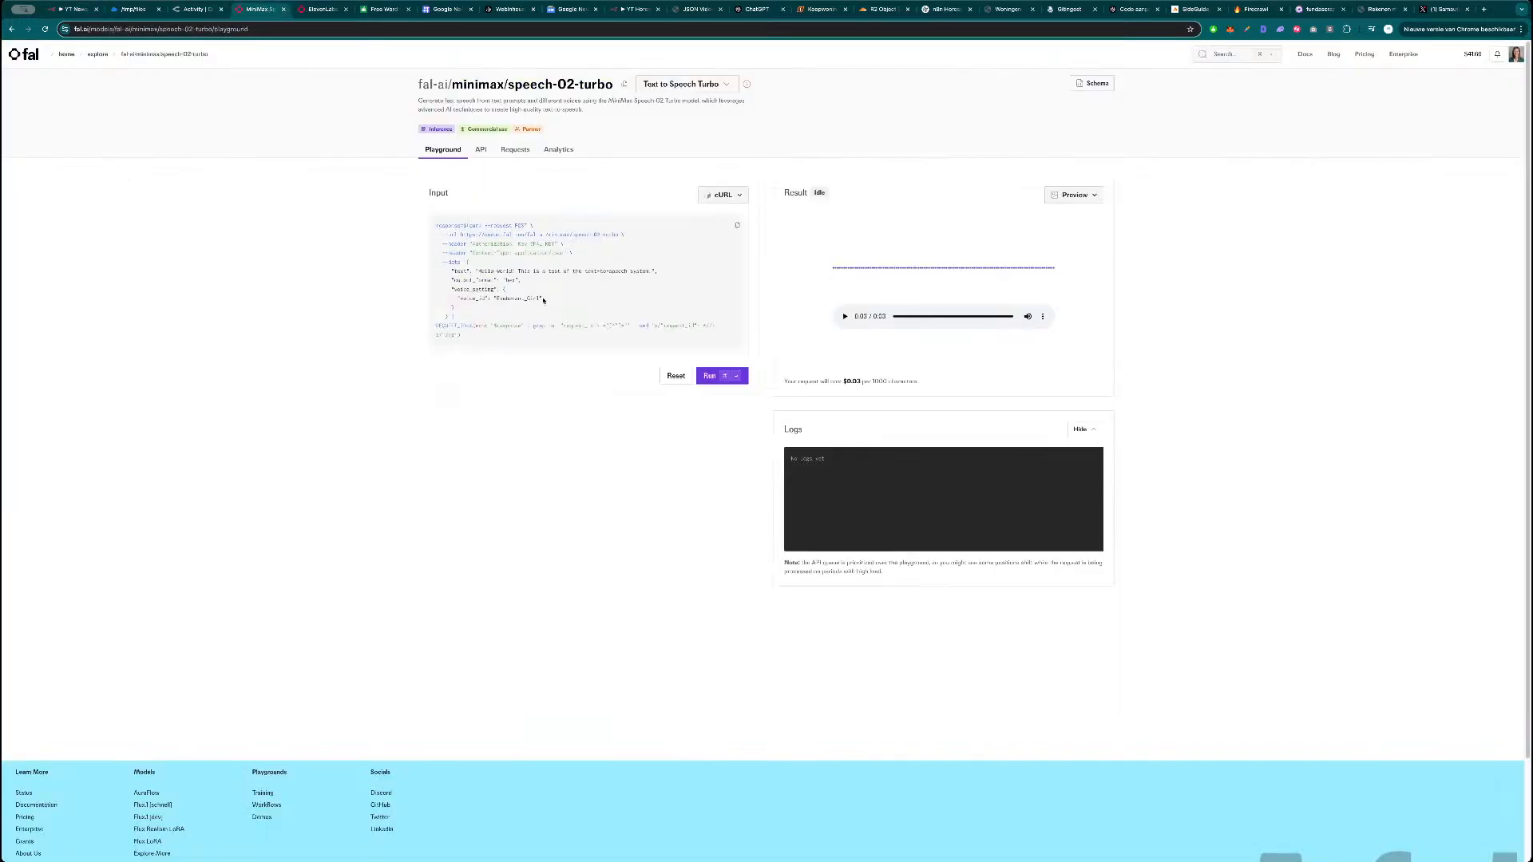
drag(539, 297, 502, 298)
Add a voice_id body parameter with the value Exuberant_Girl to the Fal TTS node in the n8n workflow.
key(super+1)
scroll(669, 651, down, 2)
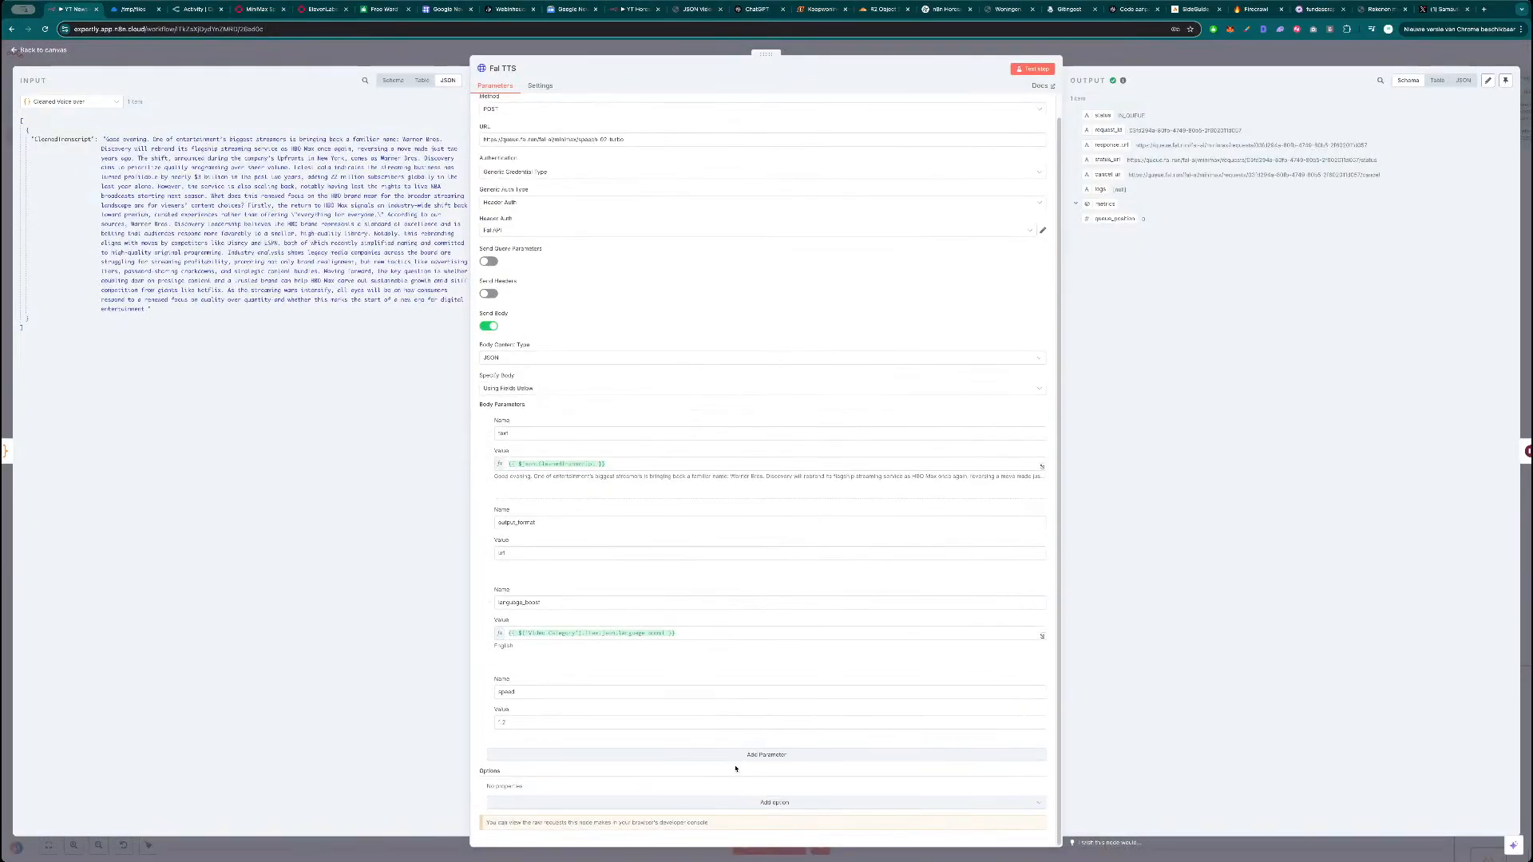
click(591, 754)
click(541, 771)
text(voice_id)
key(Tab)
click(555, 801)
text(Exuberant_Girl)
click(558, 790)
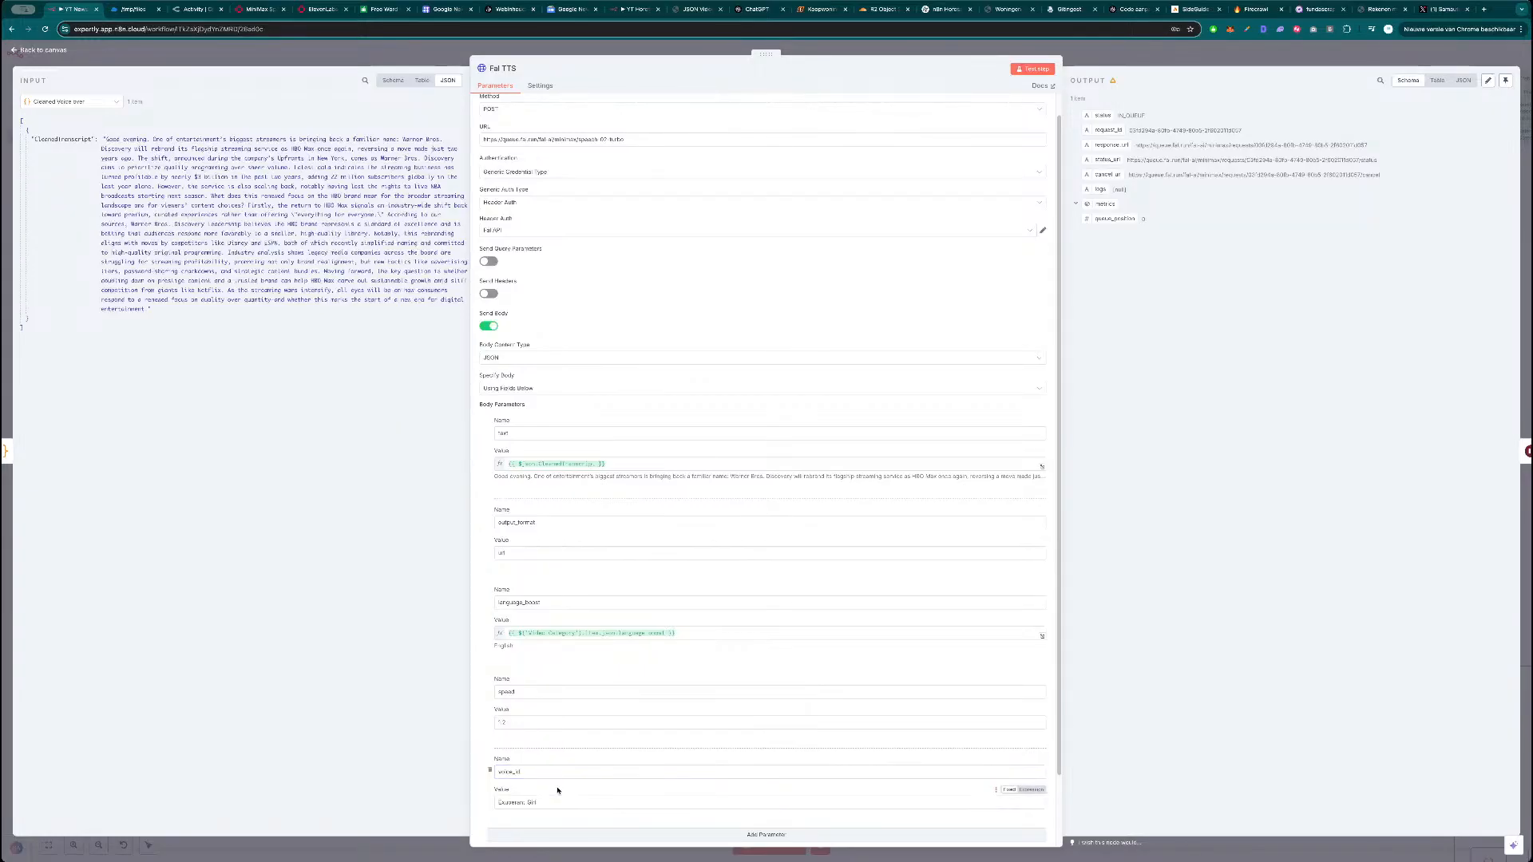
Test the Fal TTS node and run the workflow up to the Download Voice over node.
click(1032, 69)
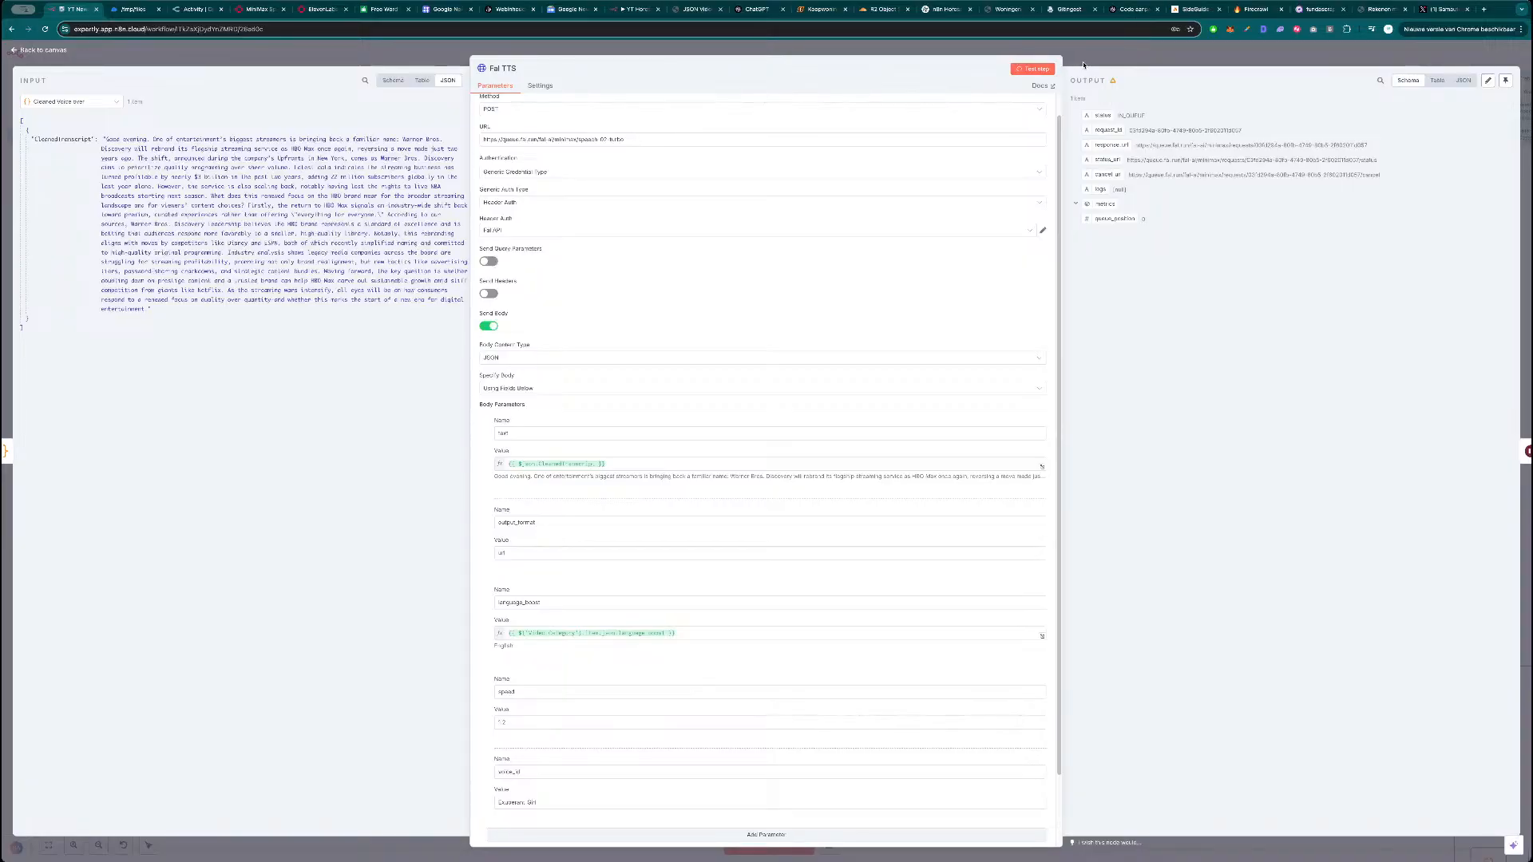
click(1098, 62)
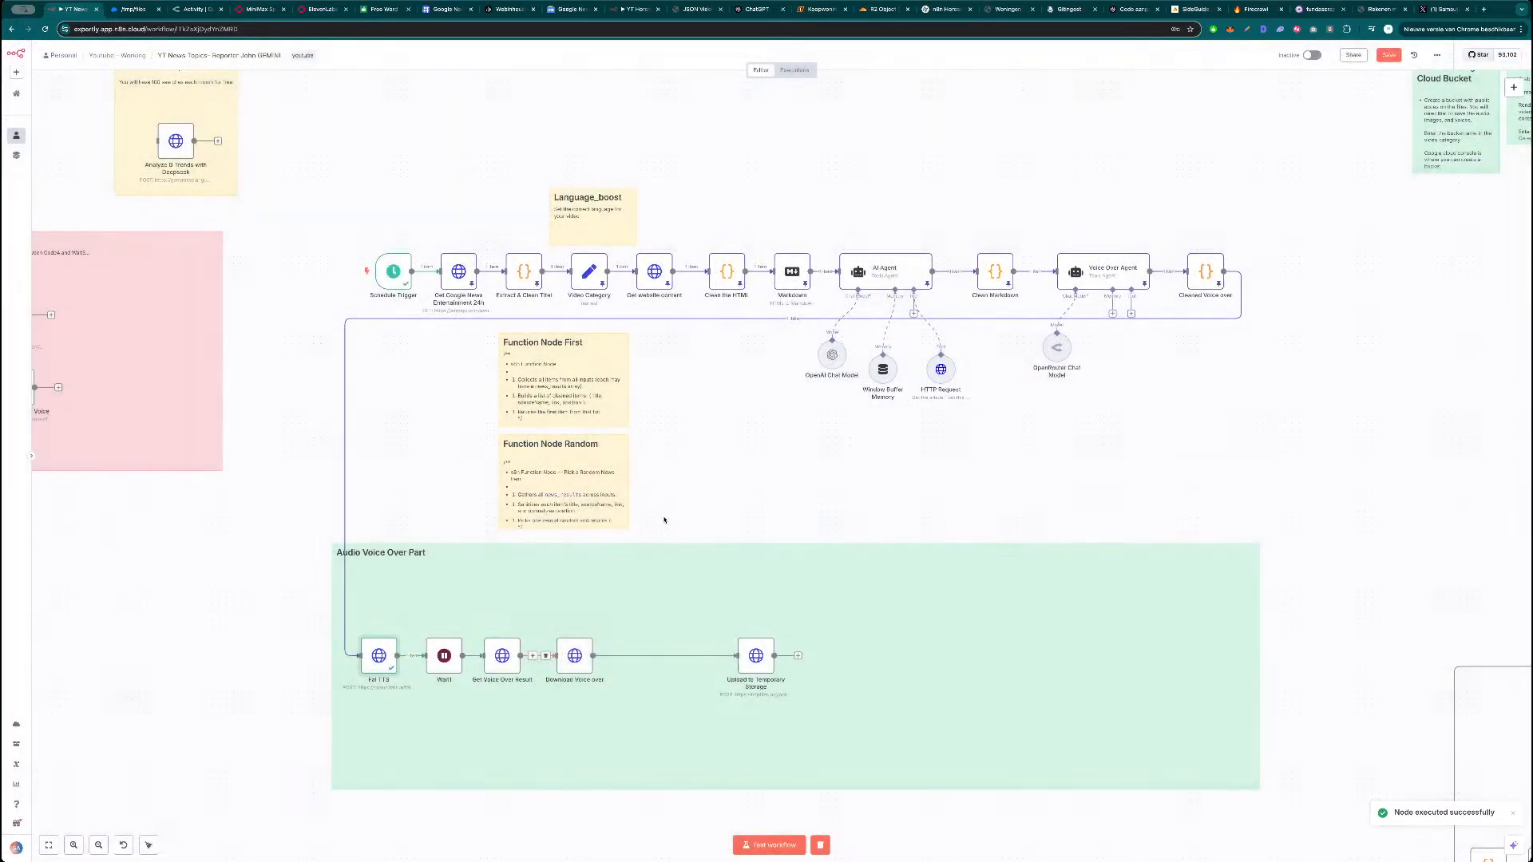
mouse_move(559, 631)
click(560, 630)
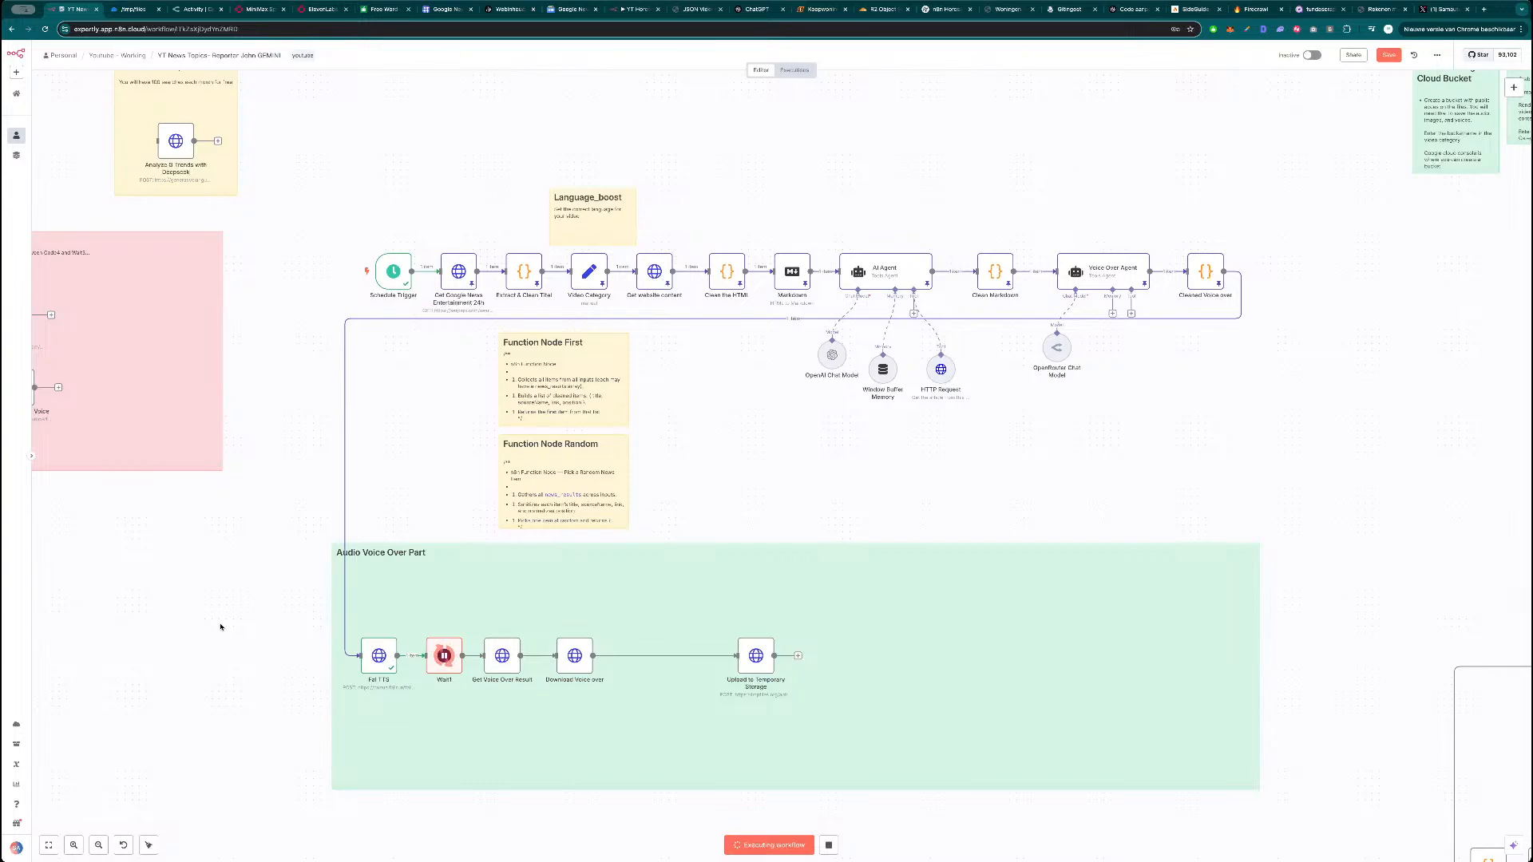
Open the speech-02-turbo request history on fal.ai and view the audio result of the most recent request.
click(258, 8)
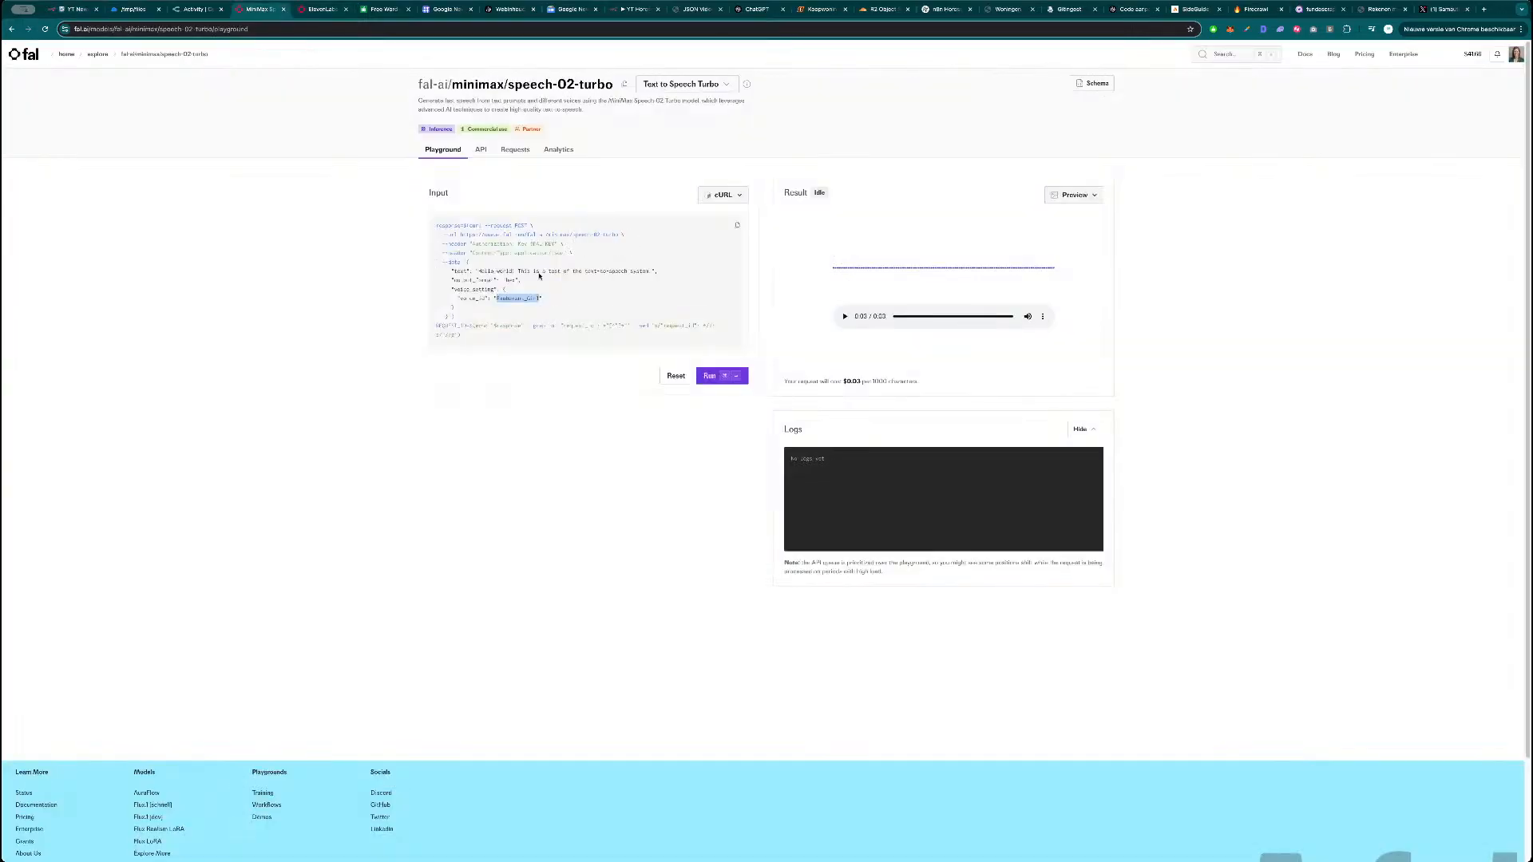
click(515, 149)
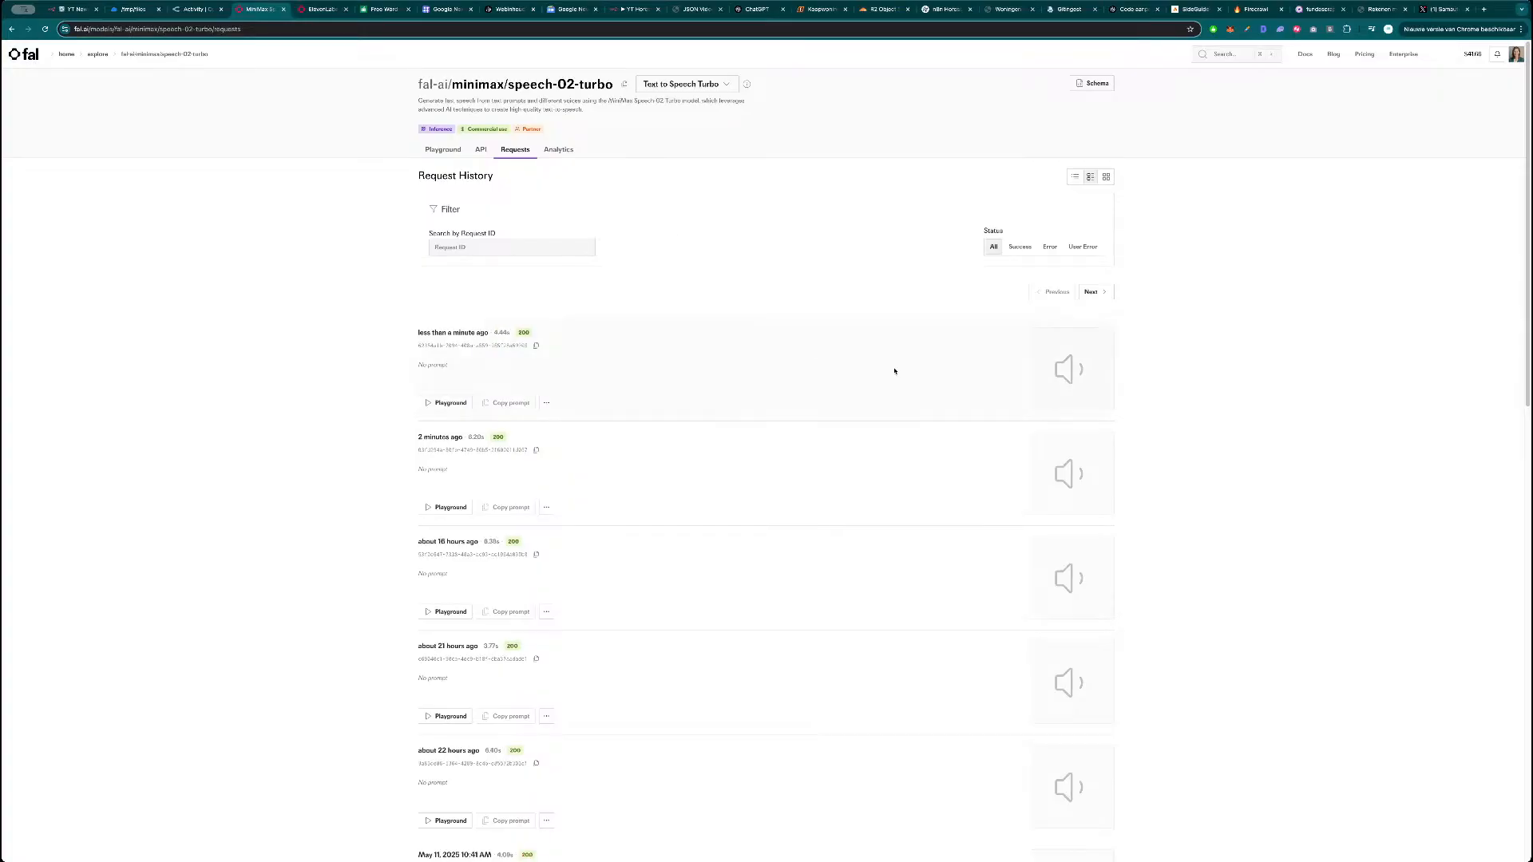
click(445, 507)
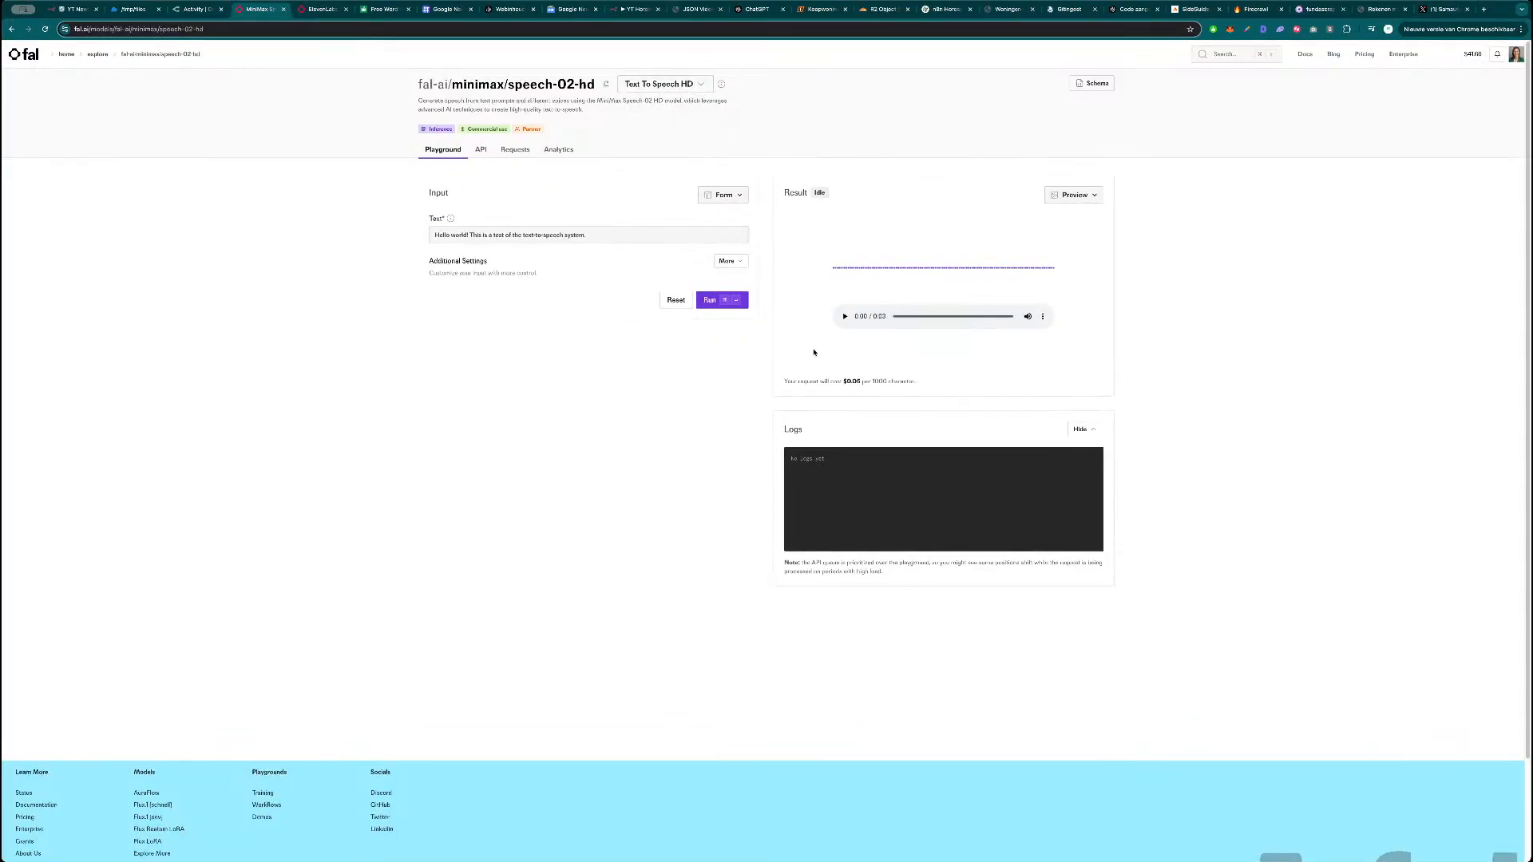
mouse_move(684, 85)
click(663, 120)
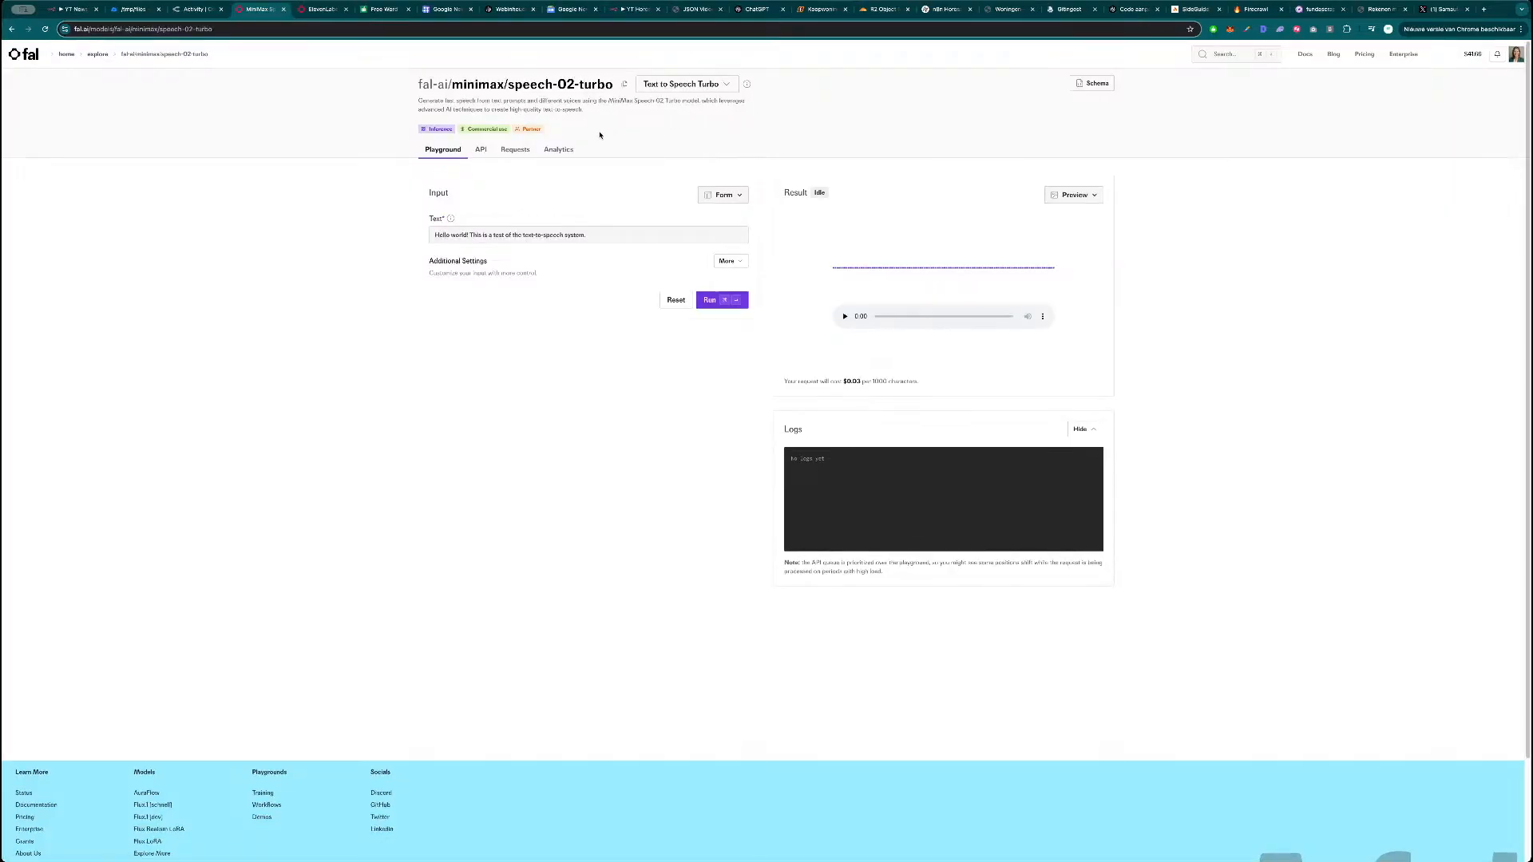
click(515, 150)
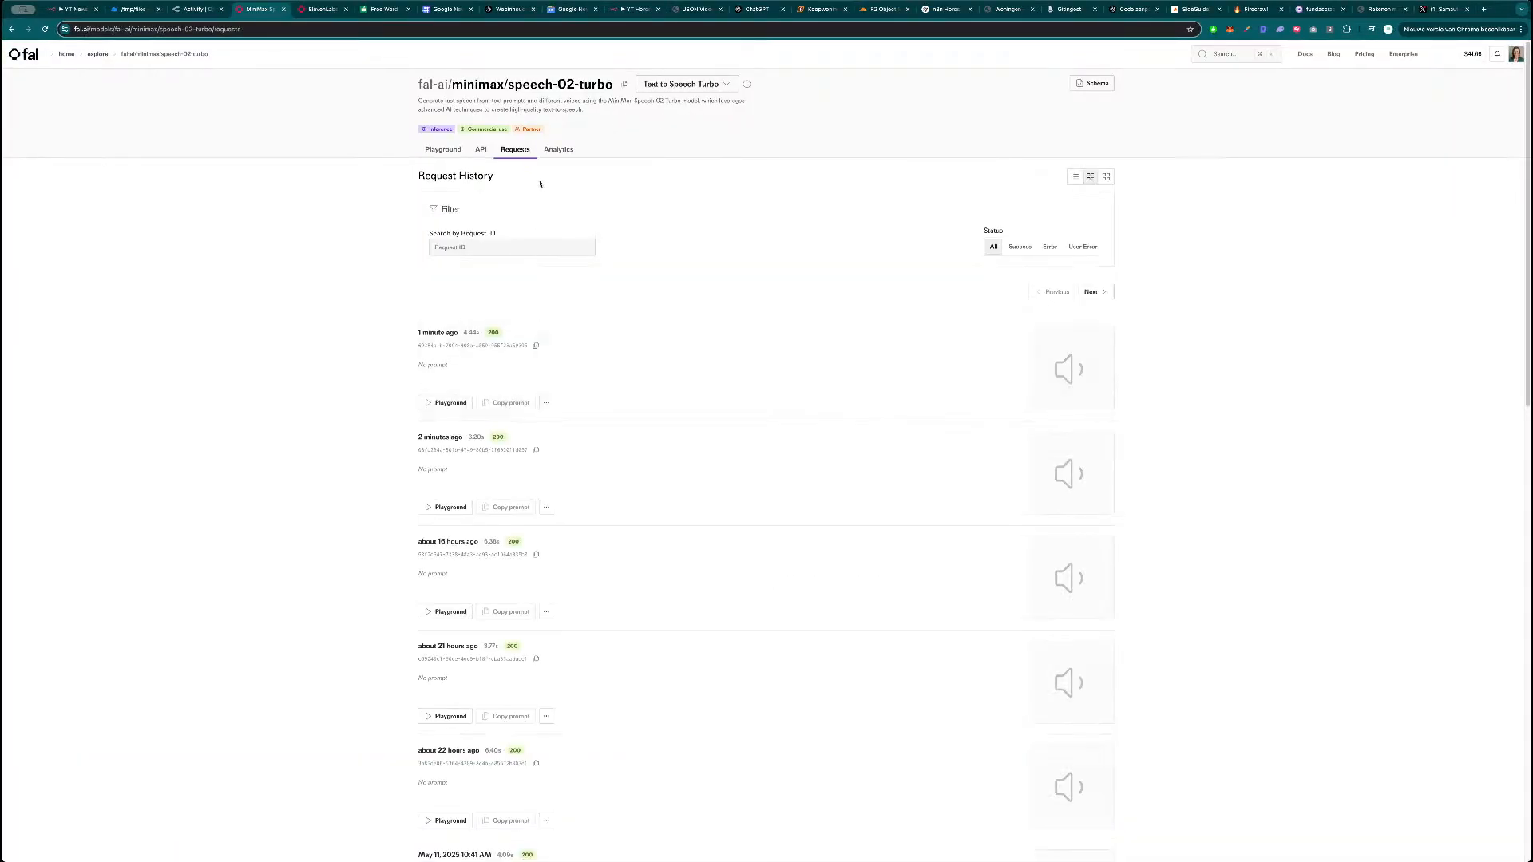
click(1069, 375)
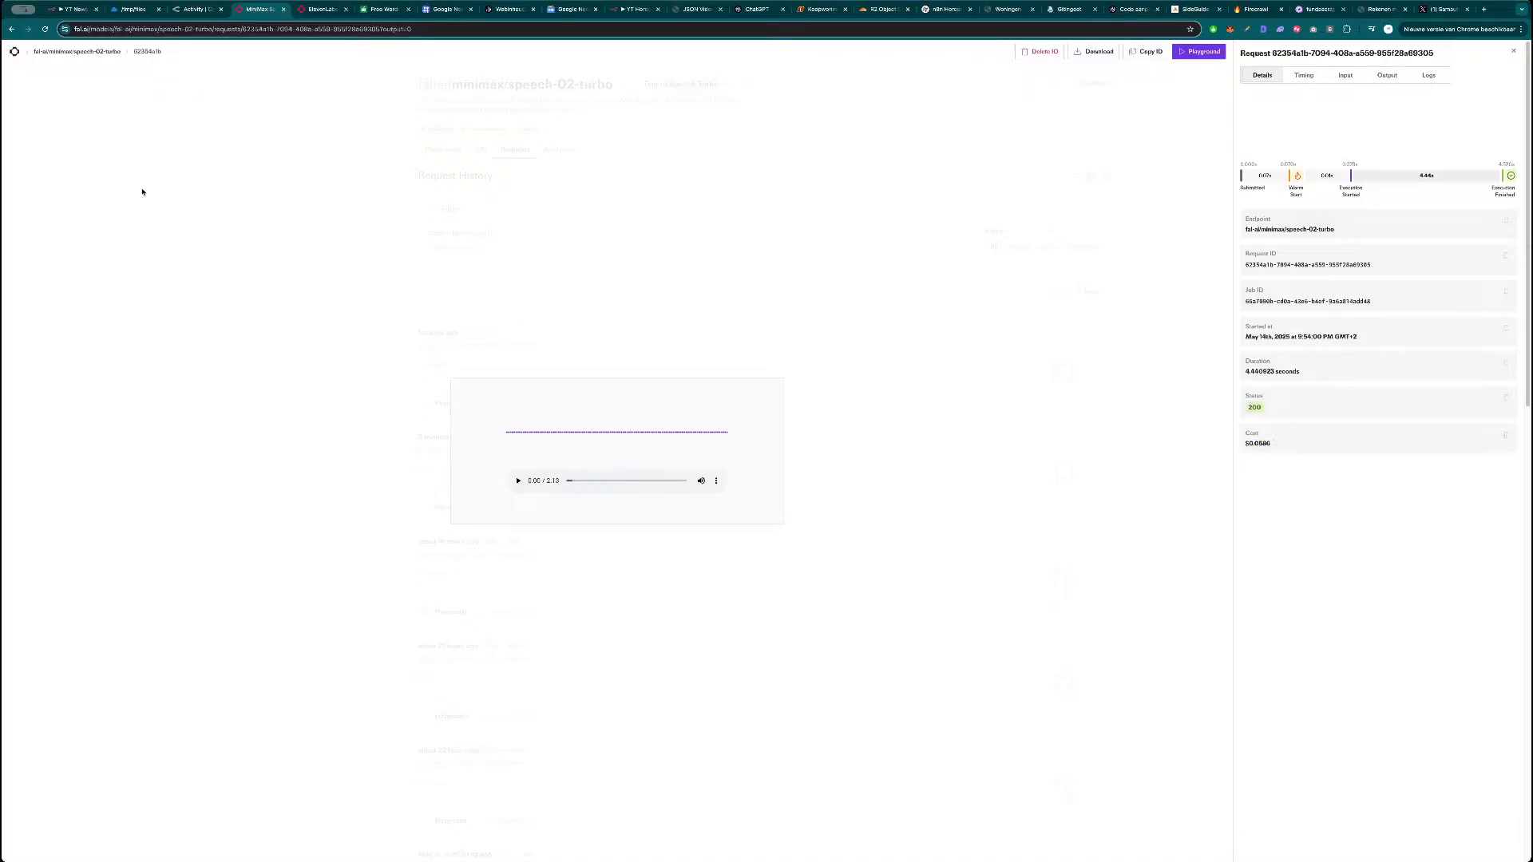
Return to the n8n workflow and play the audio file from the Download Voice over node's output.
click(76, 8)
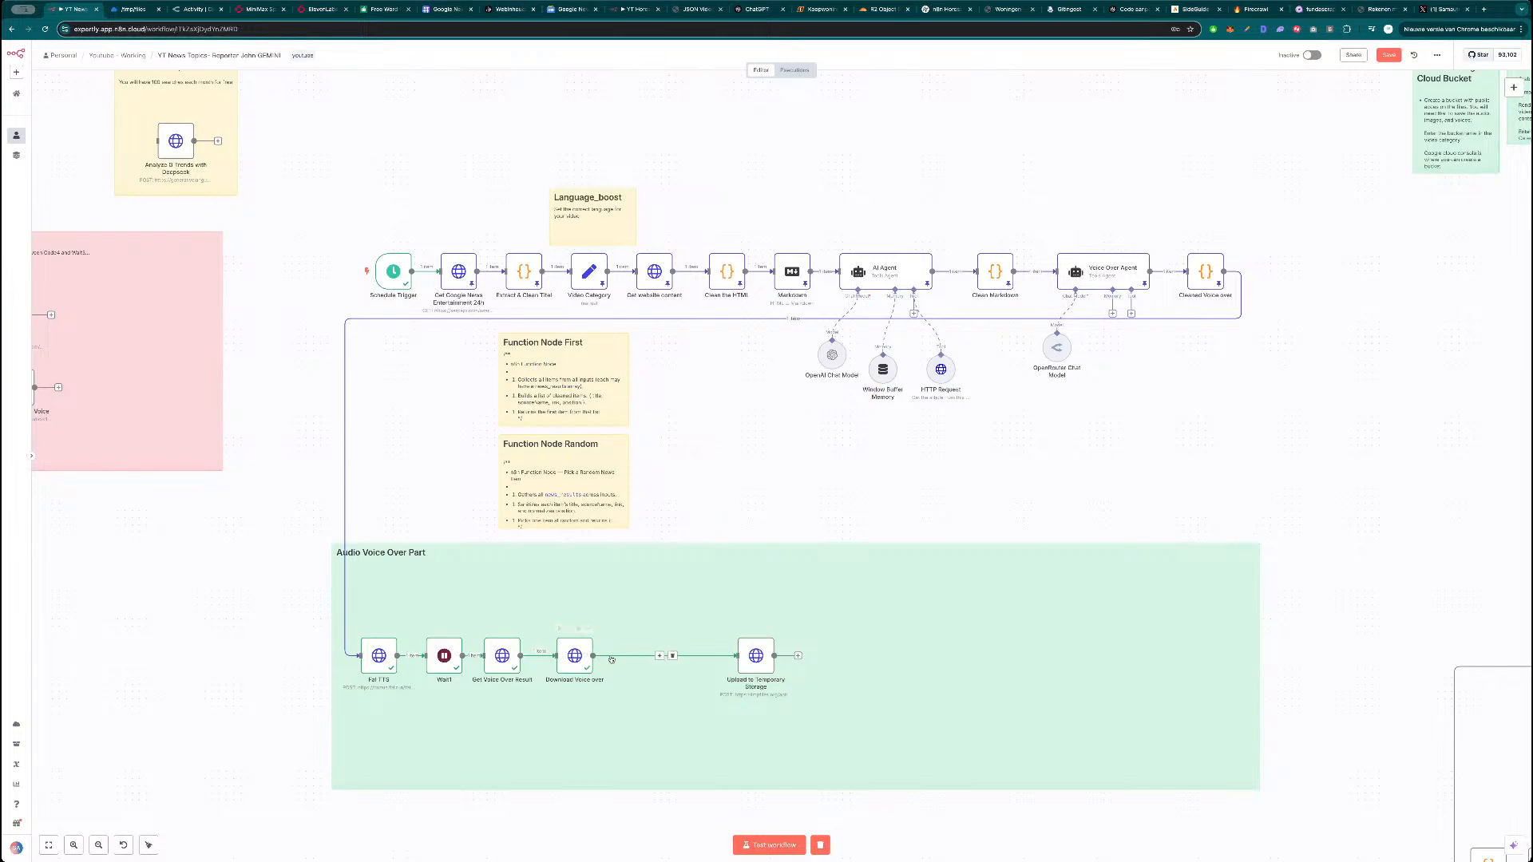
double_click(574, 656)
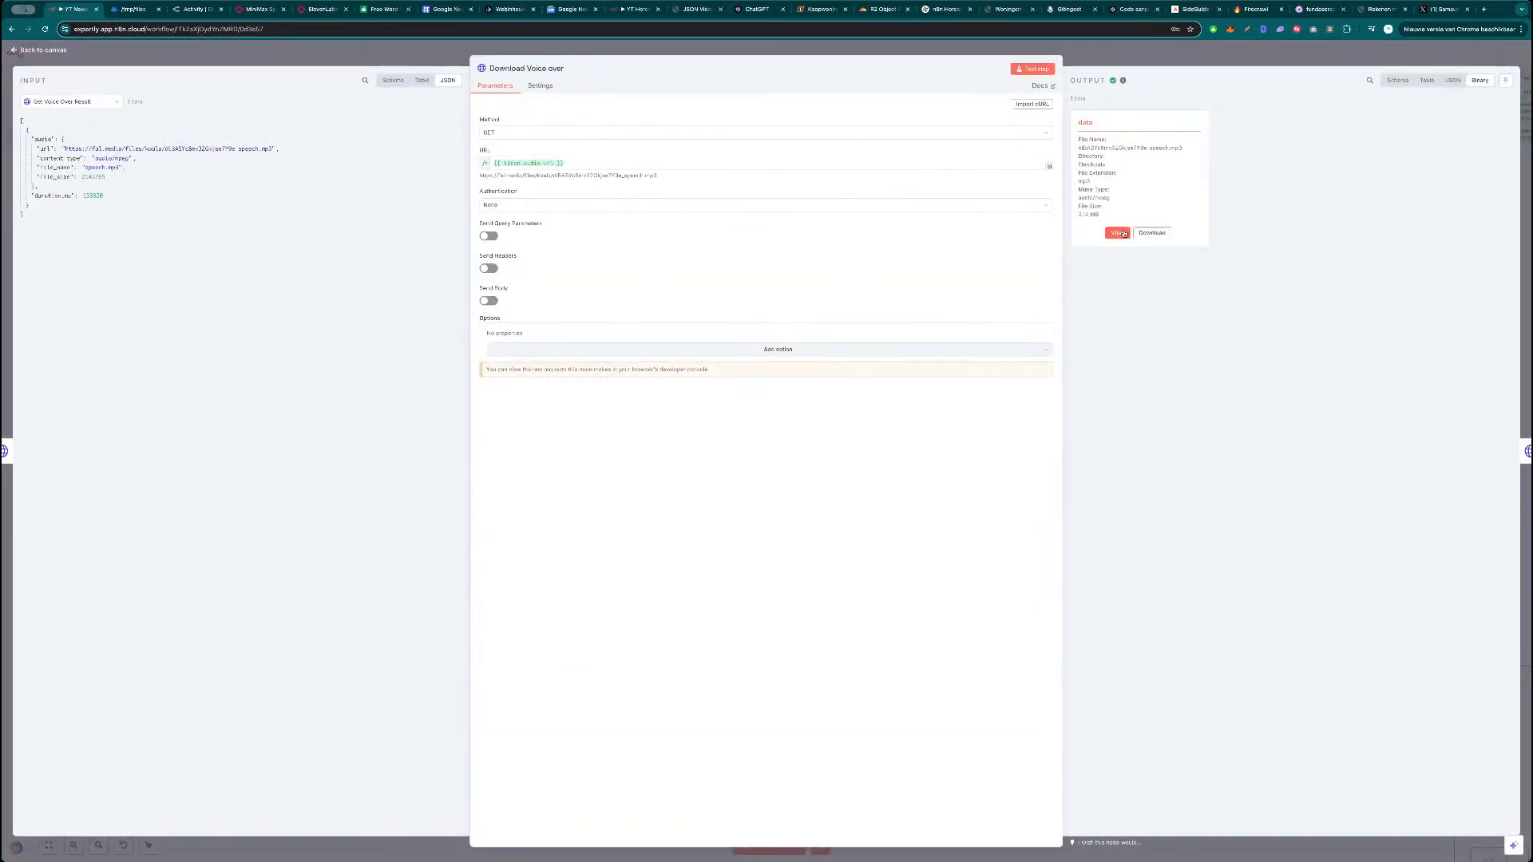
click(1118, 233)
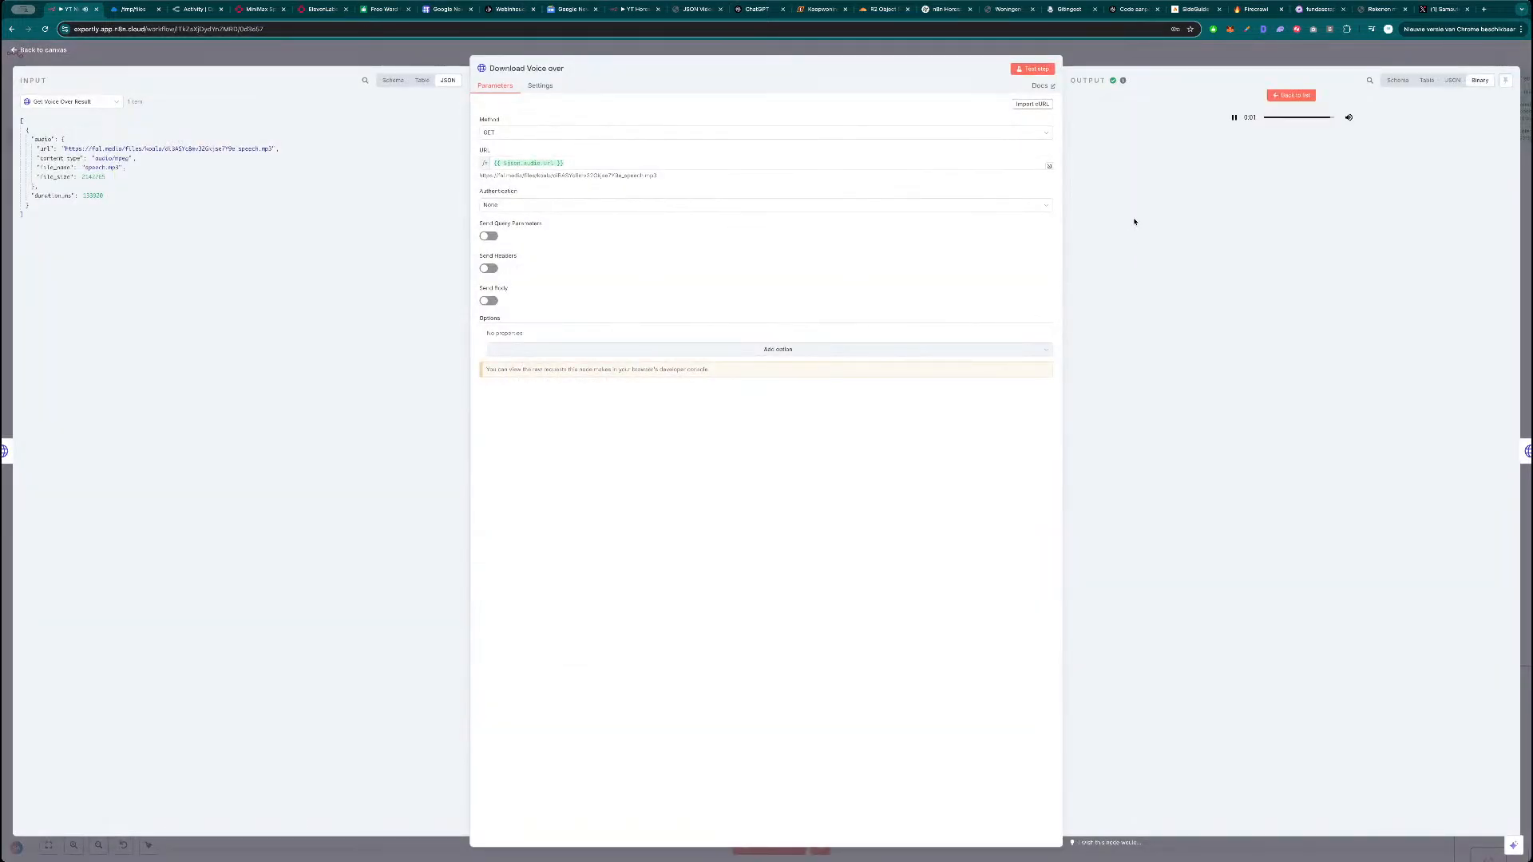
click(332, 61)
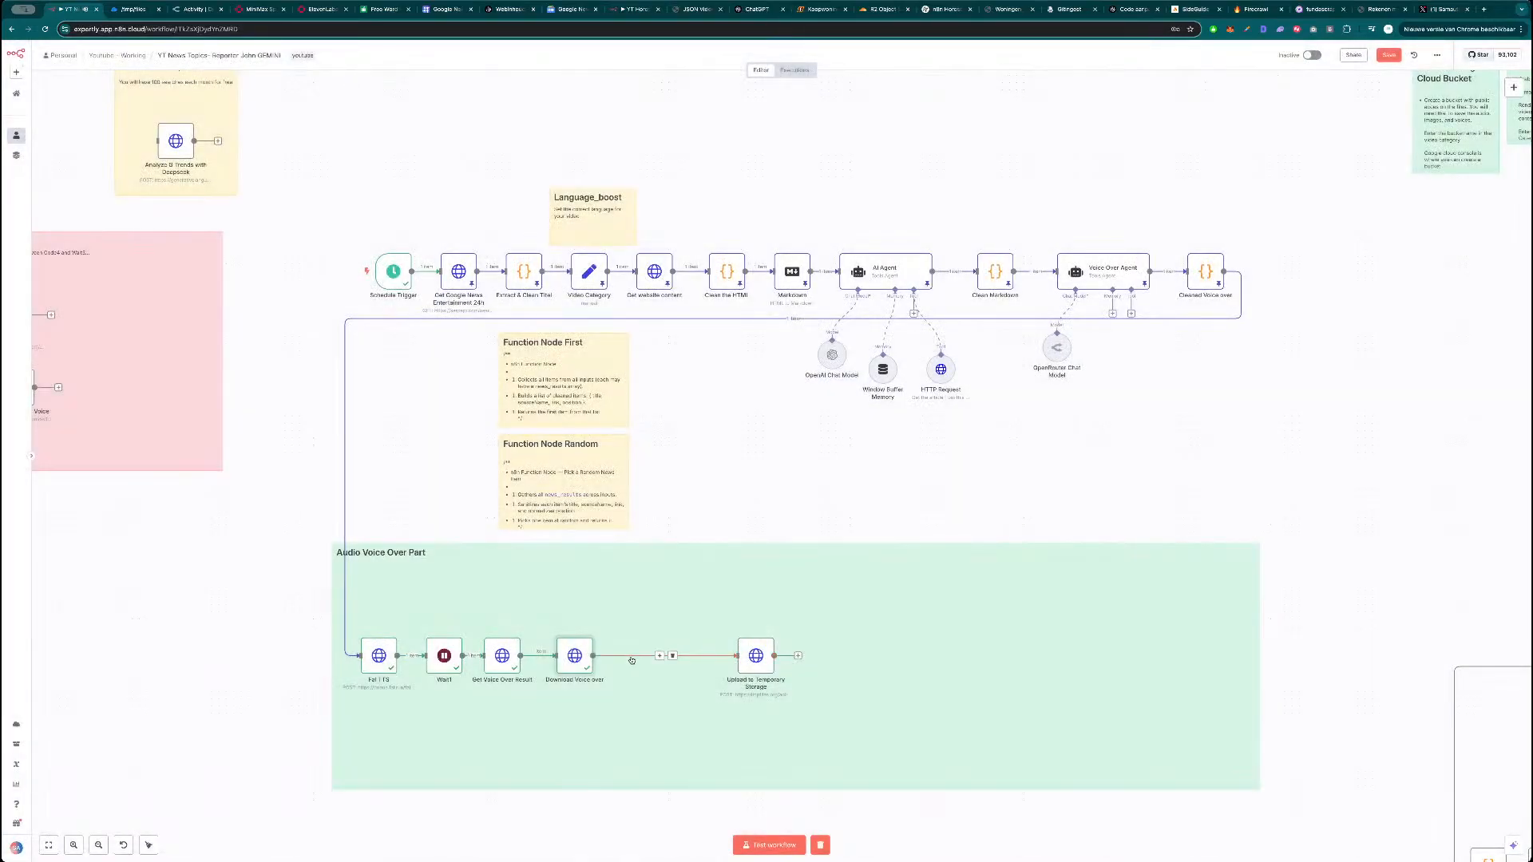
Move the Upload to Temporary Storage node next to Download Voice over and shrink the Audio Voice Over Part note to fit the nodes.
drag(758, 655, 641, 656)
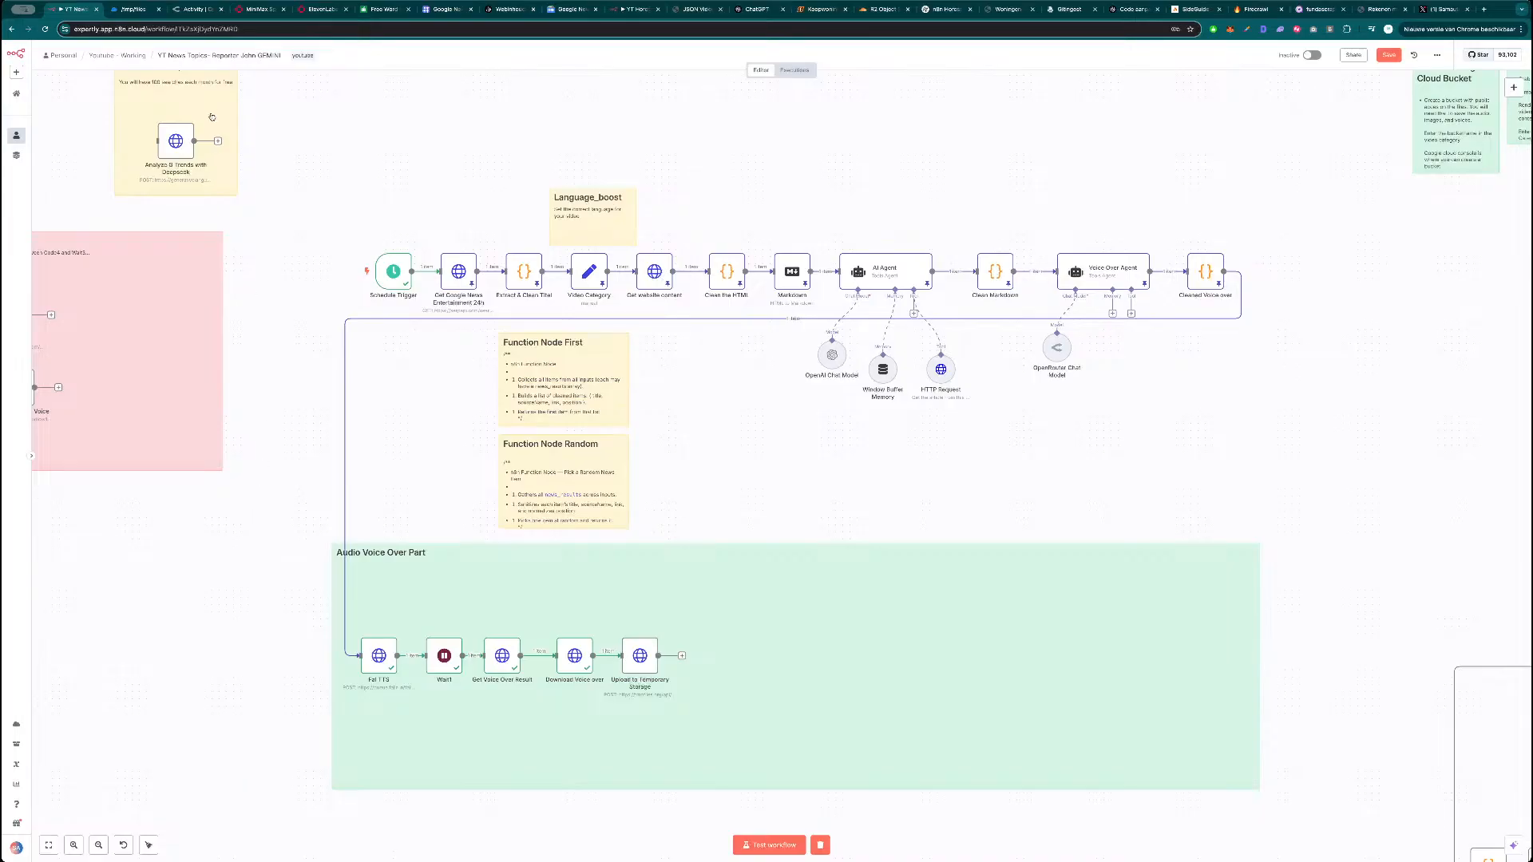
click(258, 10)
click(374, 185)
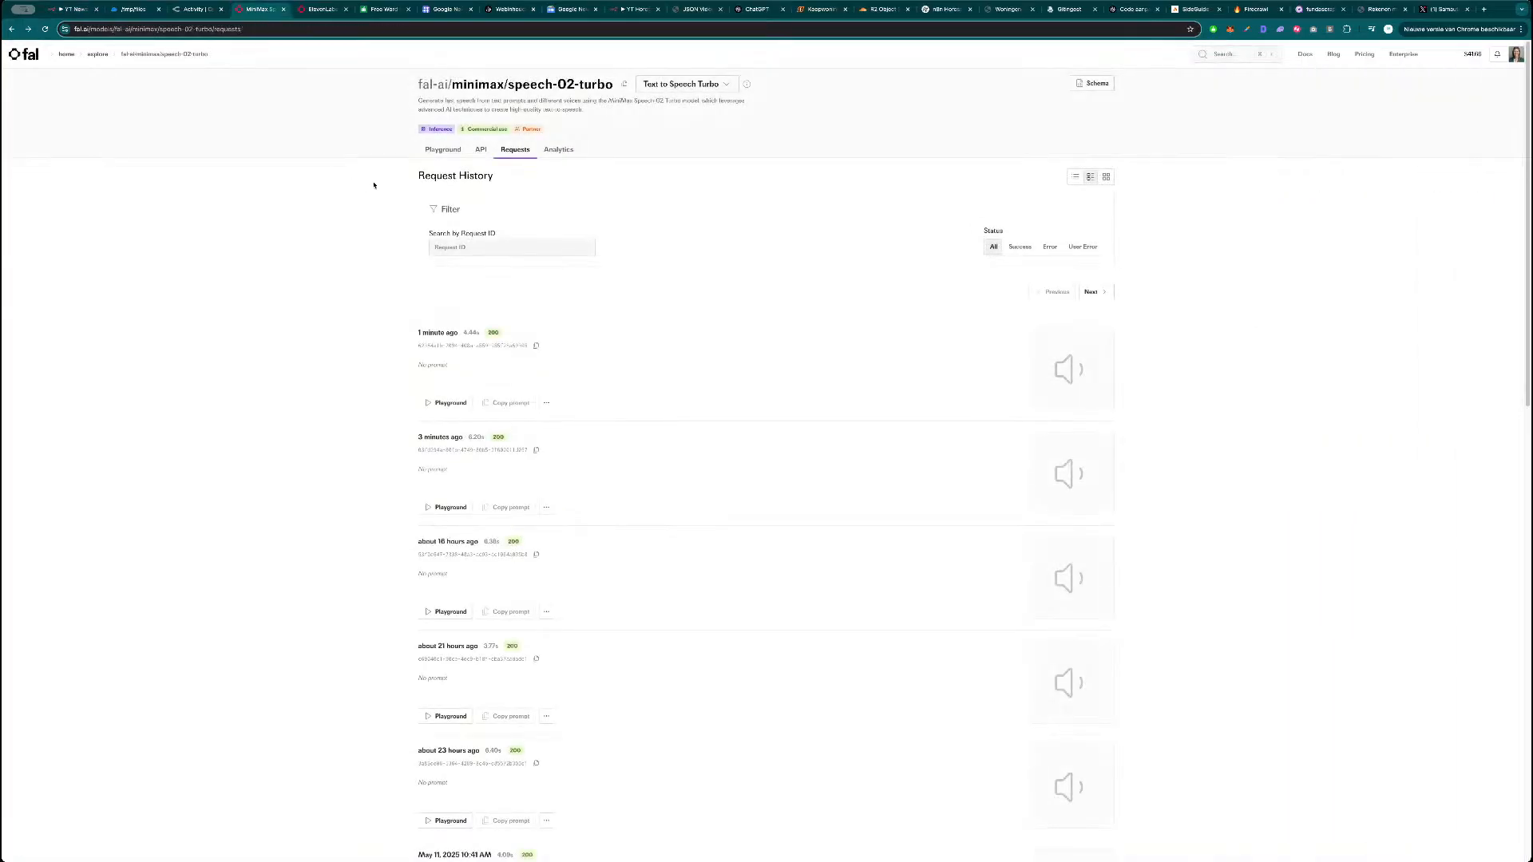
key(super+1)
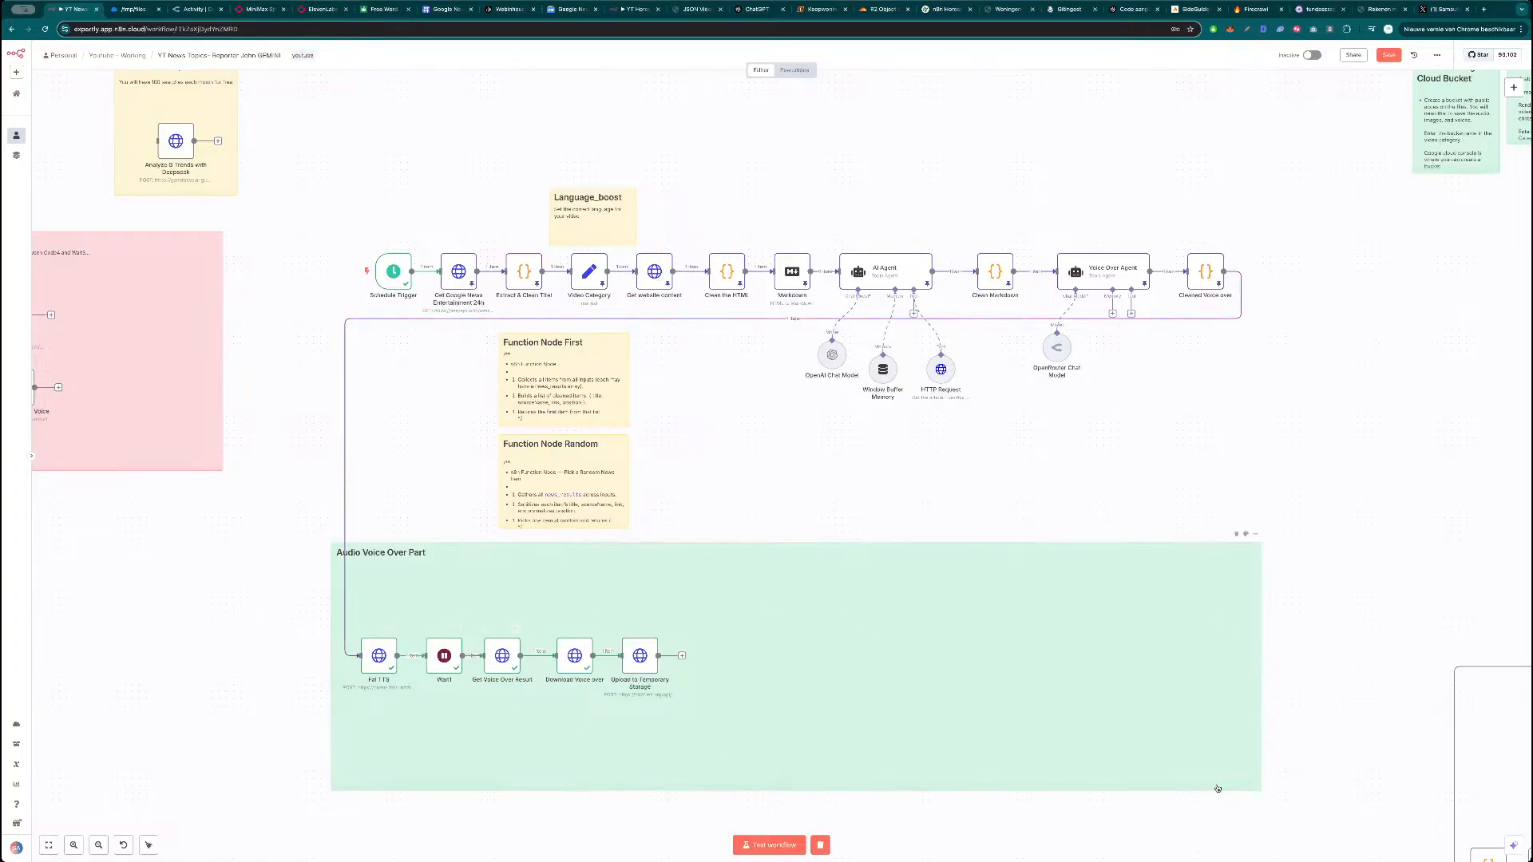
drag(1239, 784, 708, 736)
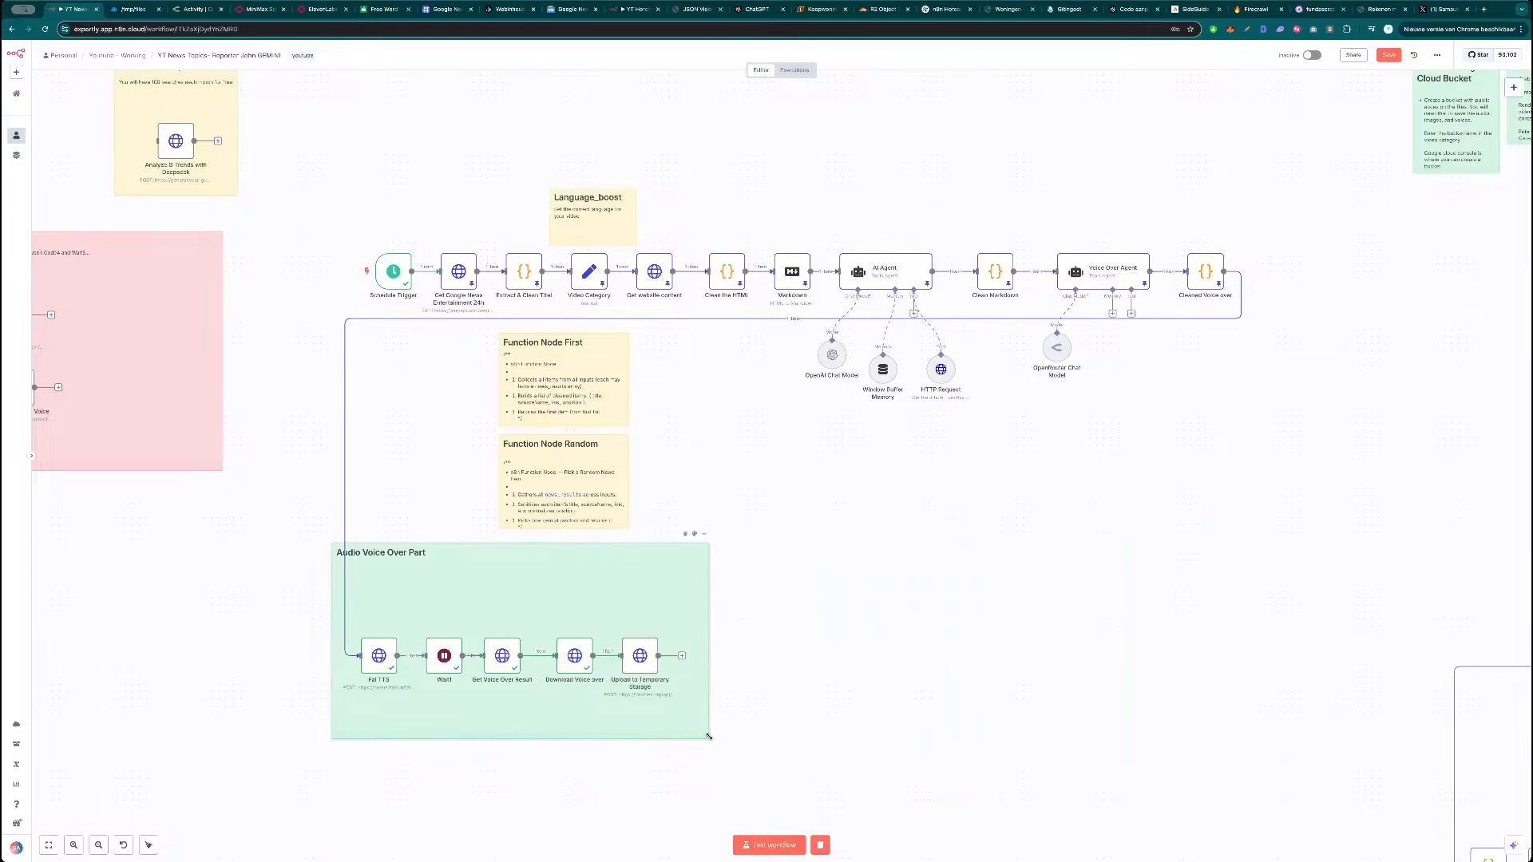
Look over the remaining workflow sections for the Google Cloud bucket, transcript, image generation and video rendering.
drag(938, 616, 784, 457)
scroll(784, 457, down, 5)
drag(845, 496, 860, 480)
scroll(860, 480, up, 5)
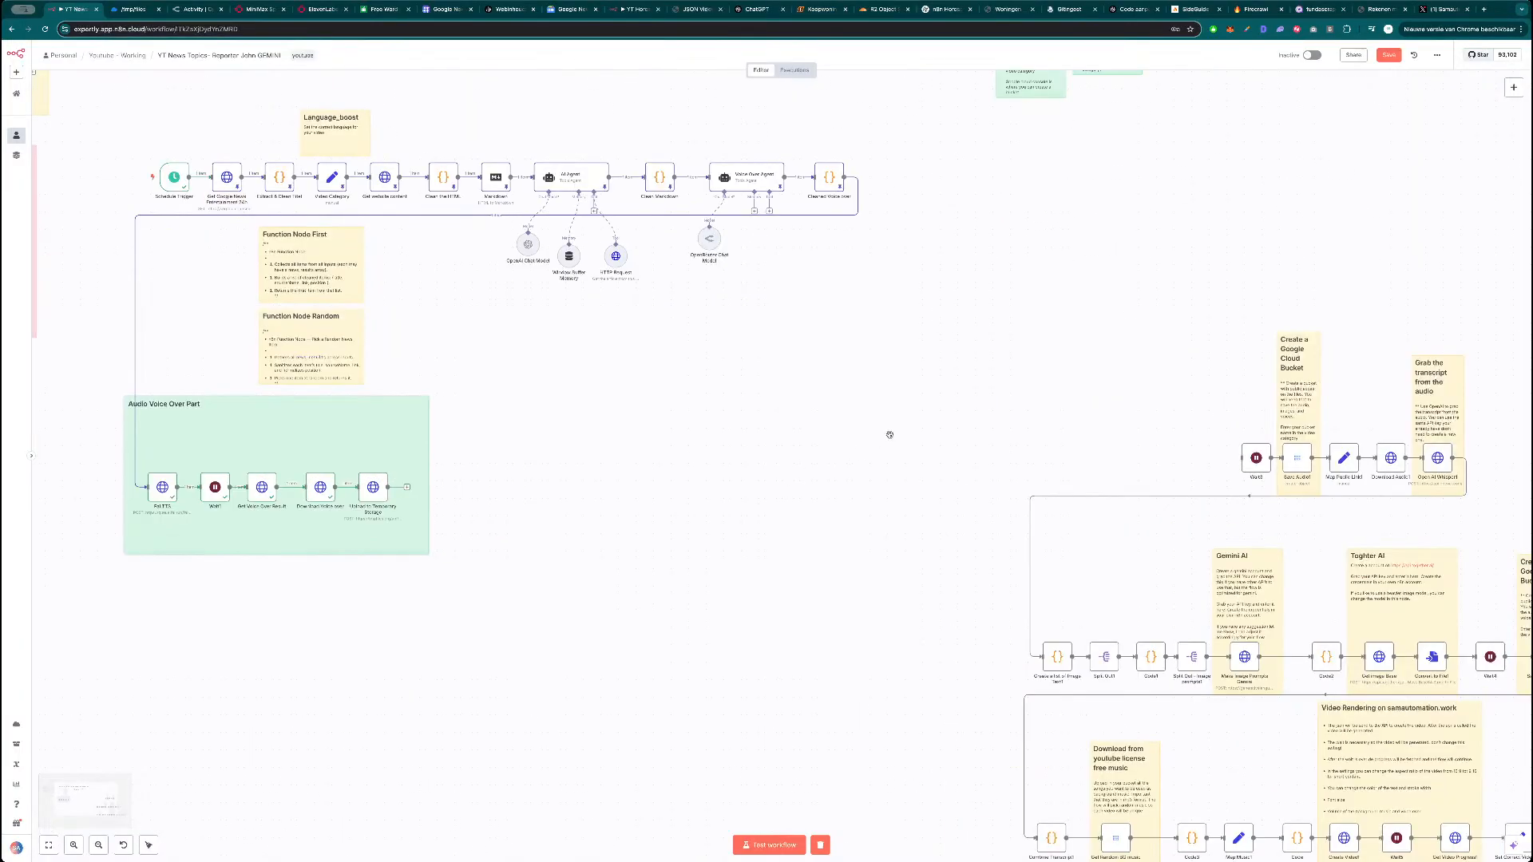
drag(1047, 426, 853, 345)
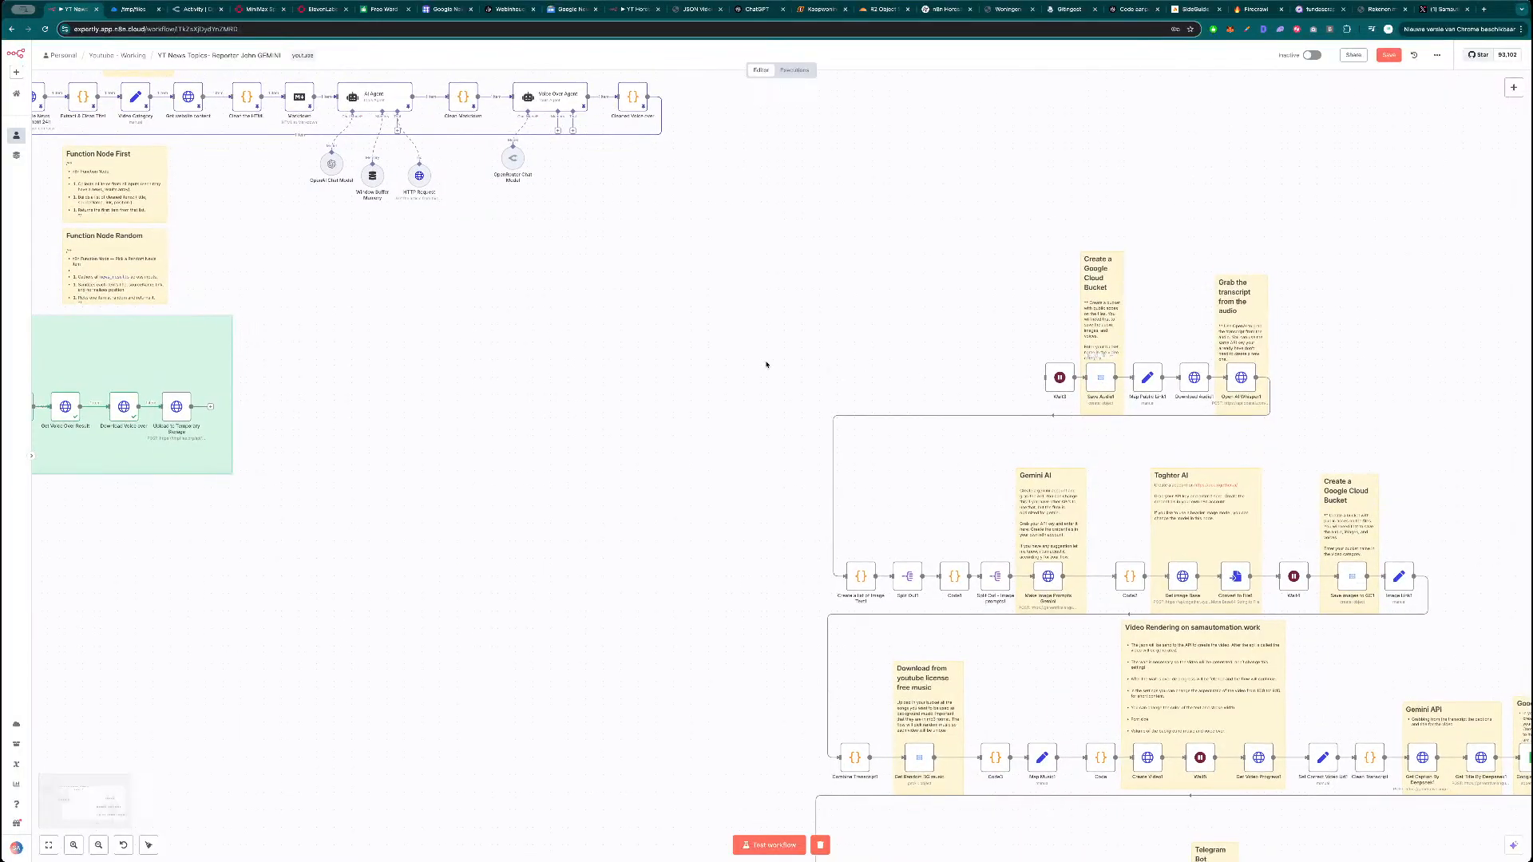
drag(642, 361, 680, 382)
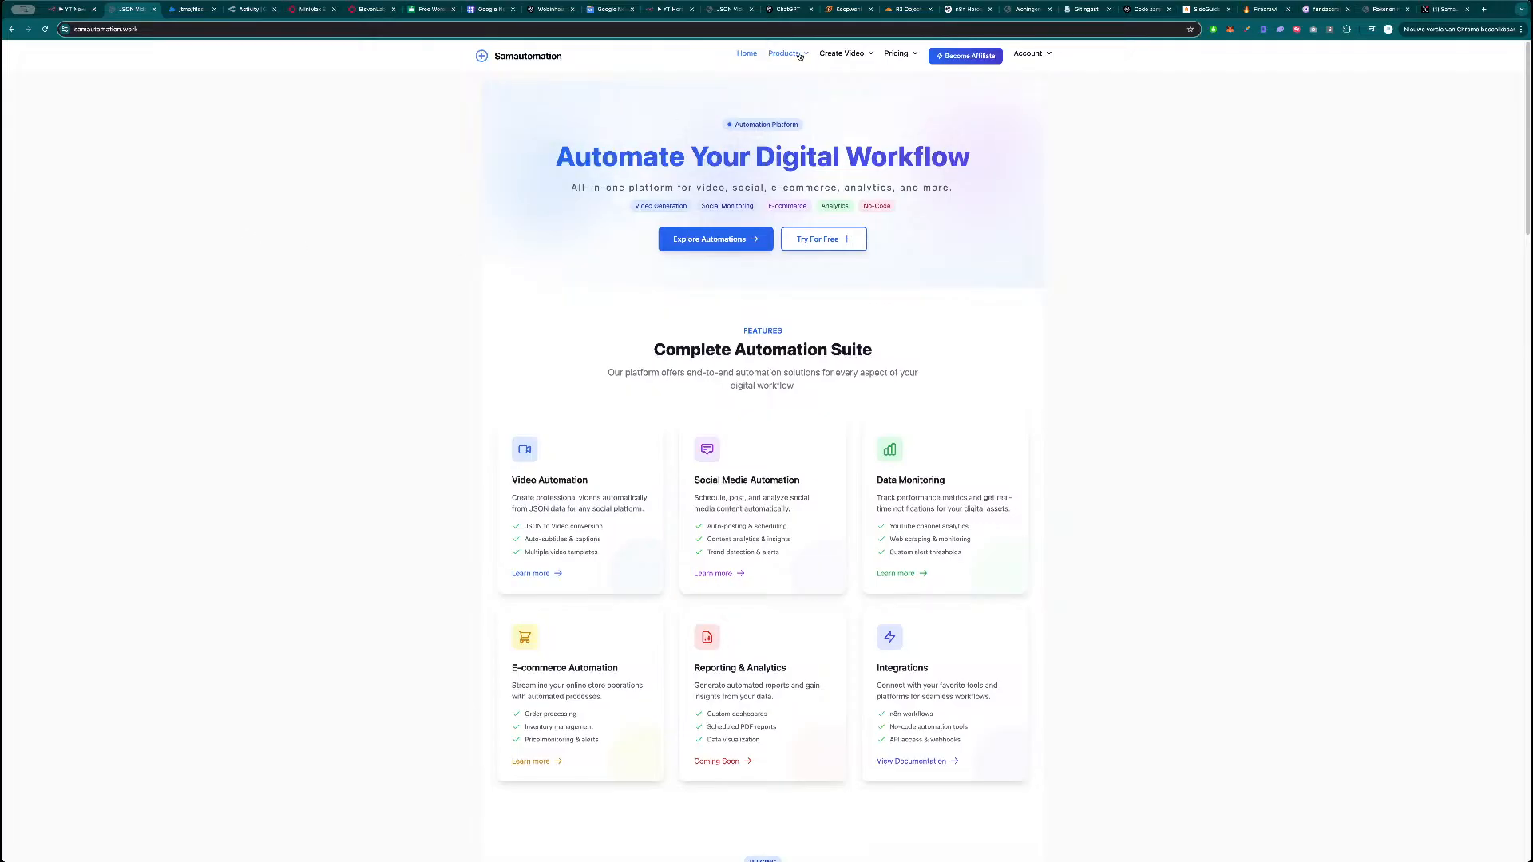
Find the Google Storage Bucket Setup Guide on the second page of the Knowledge Hub's Technical Guides and open it.
click(840, 75)
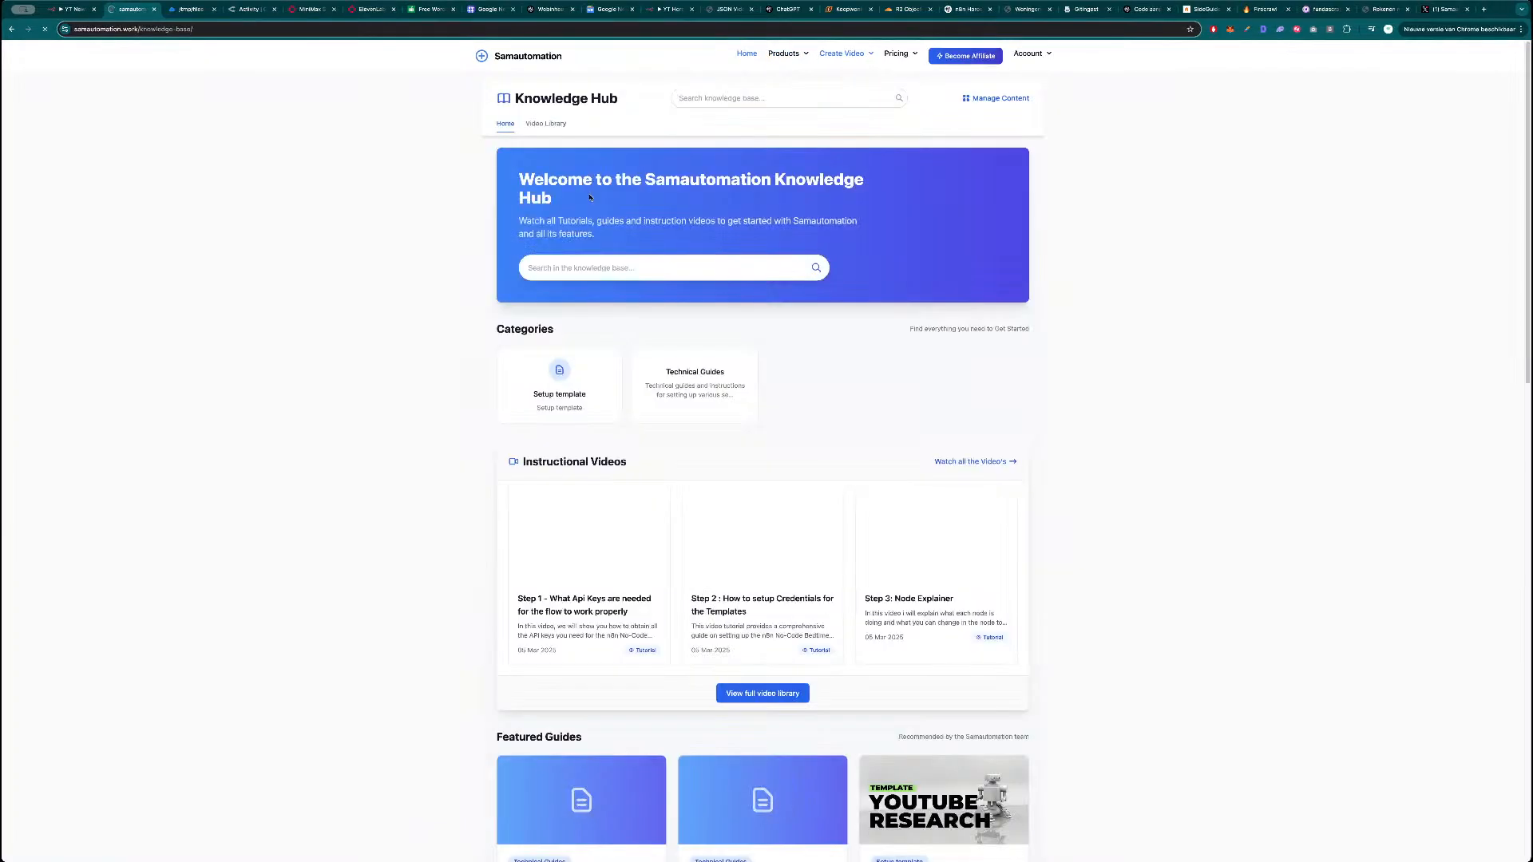
click(710, 385)
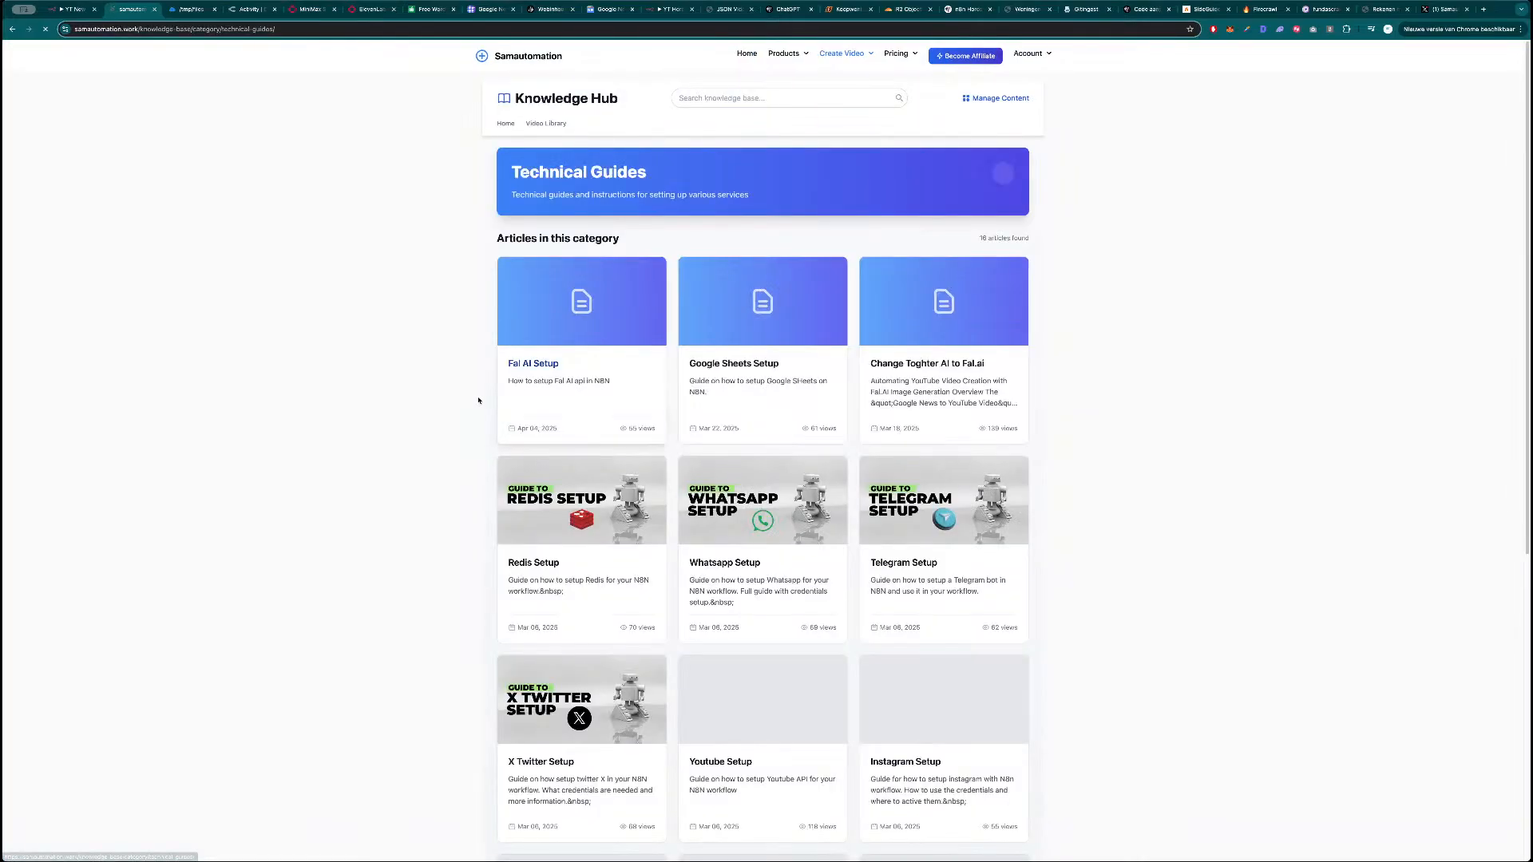
scroll(381, 410, down, 5)
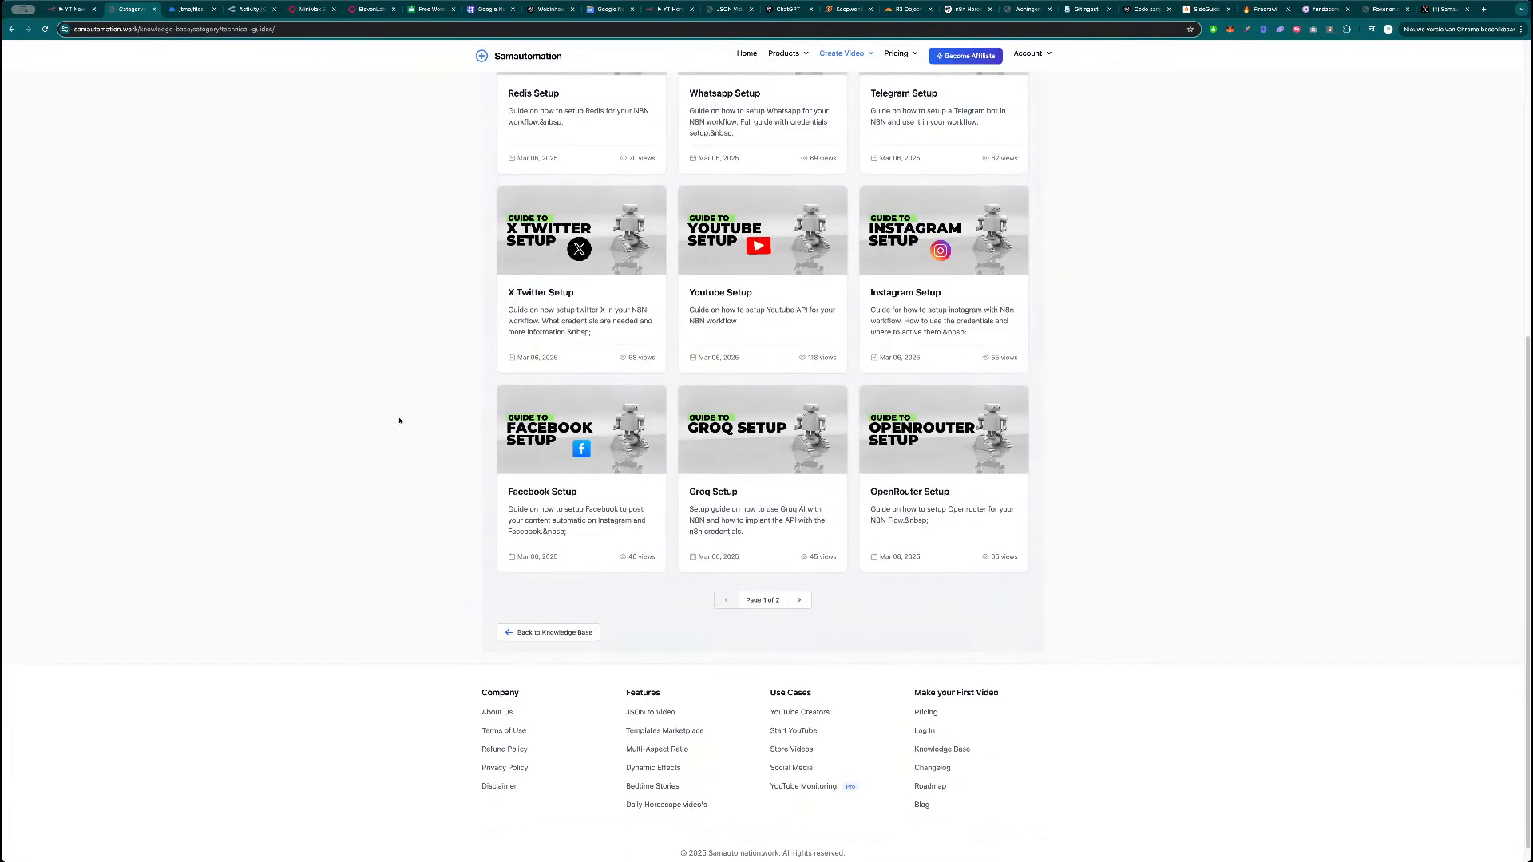
click(800, 601)
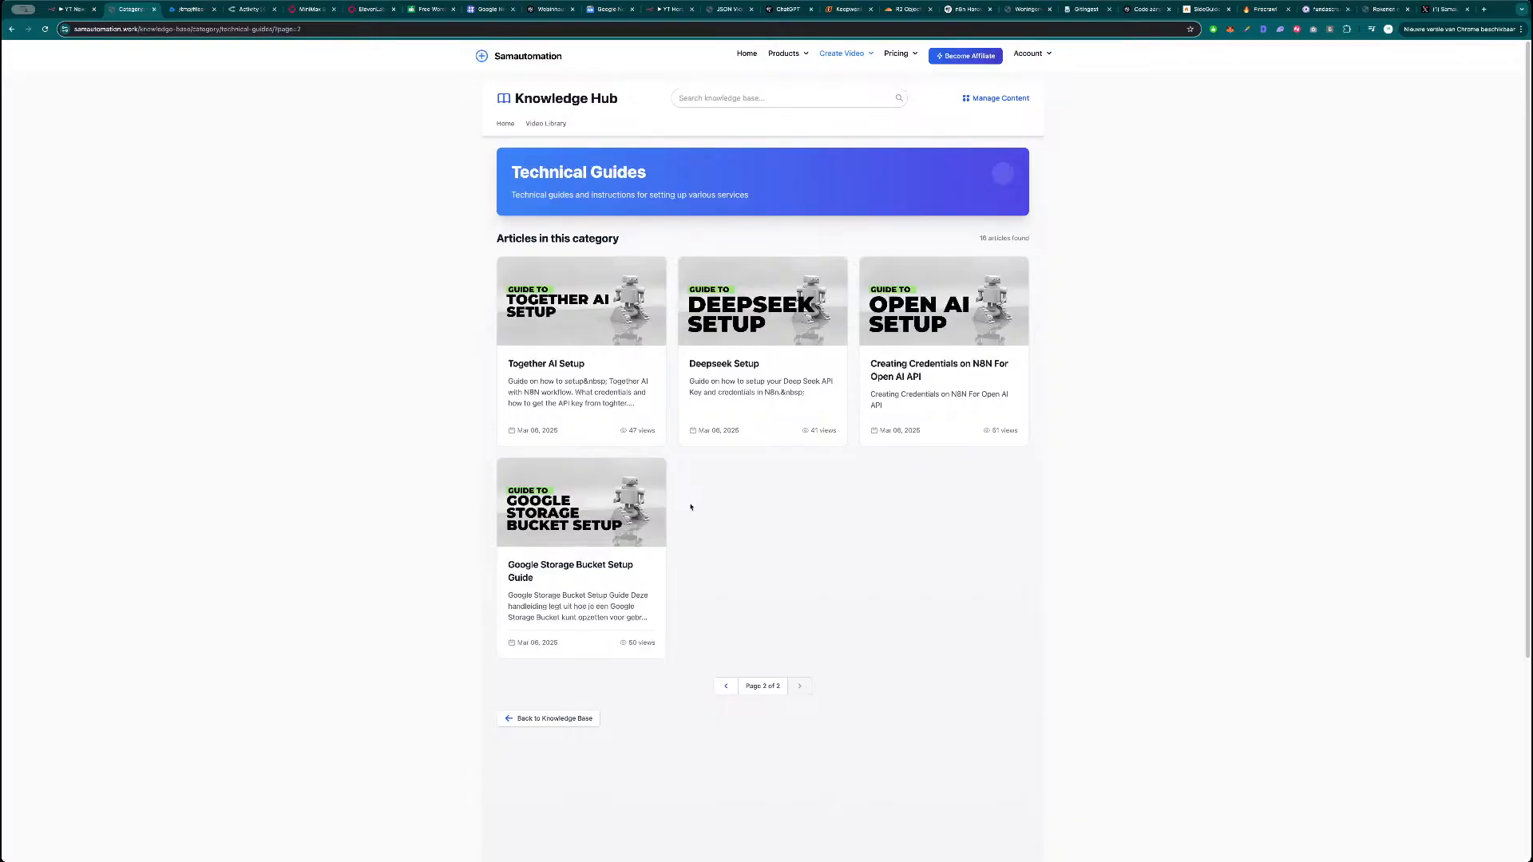
click(565, 574)
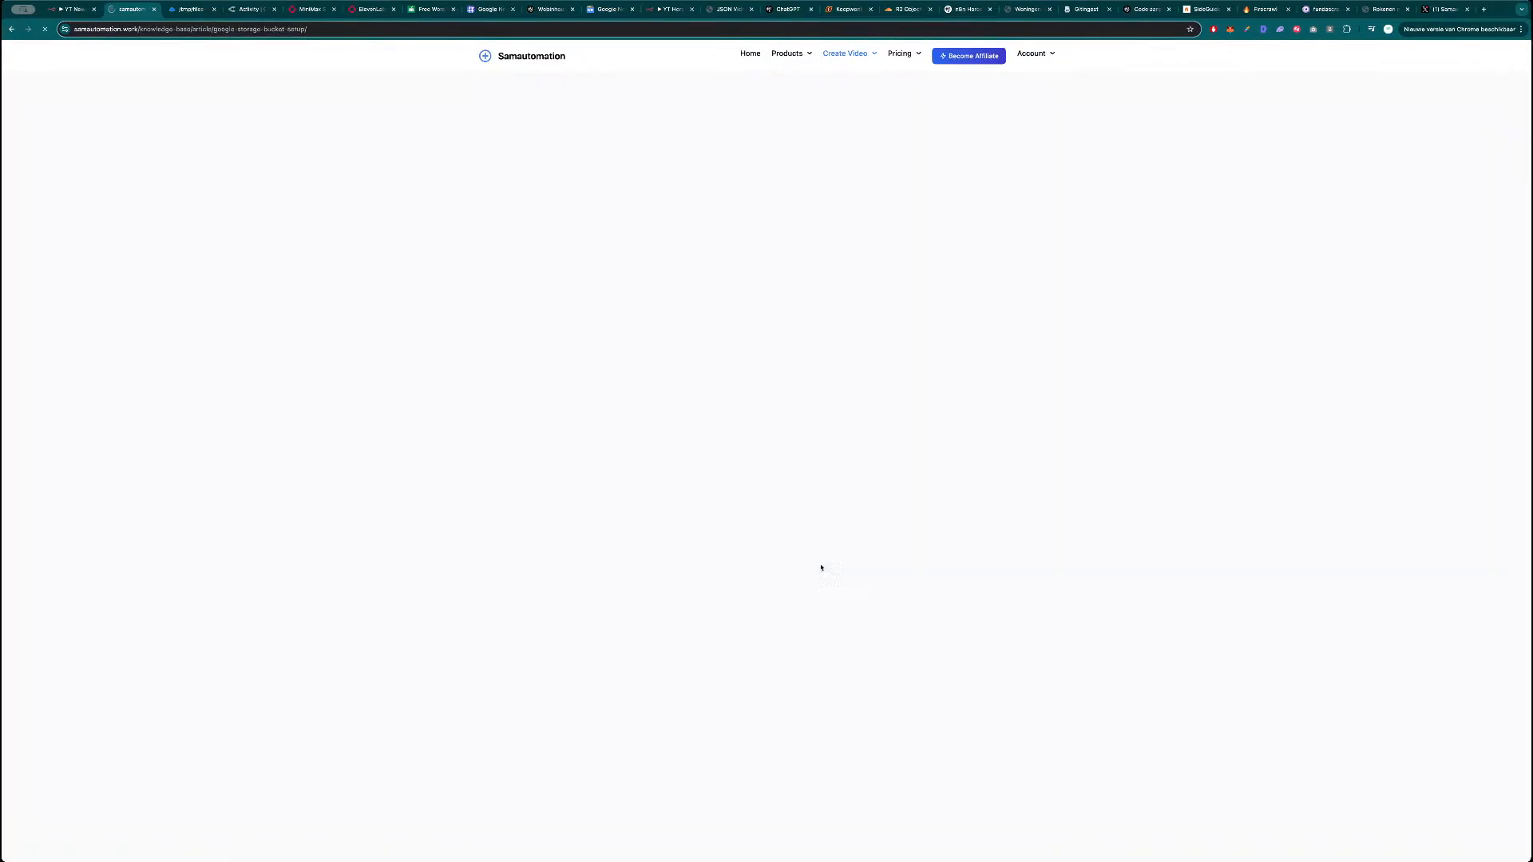
Read through the Google Cloud Storage Setup PDF embedded in the guide, down to the n8n credential instructions.
scroll(767, 527, down, 5)
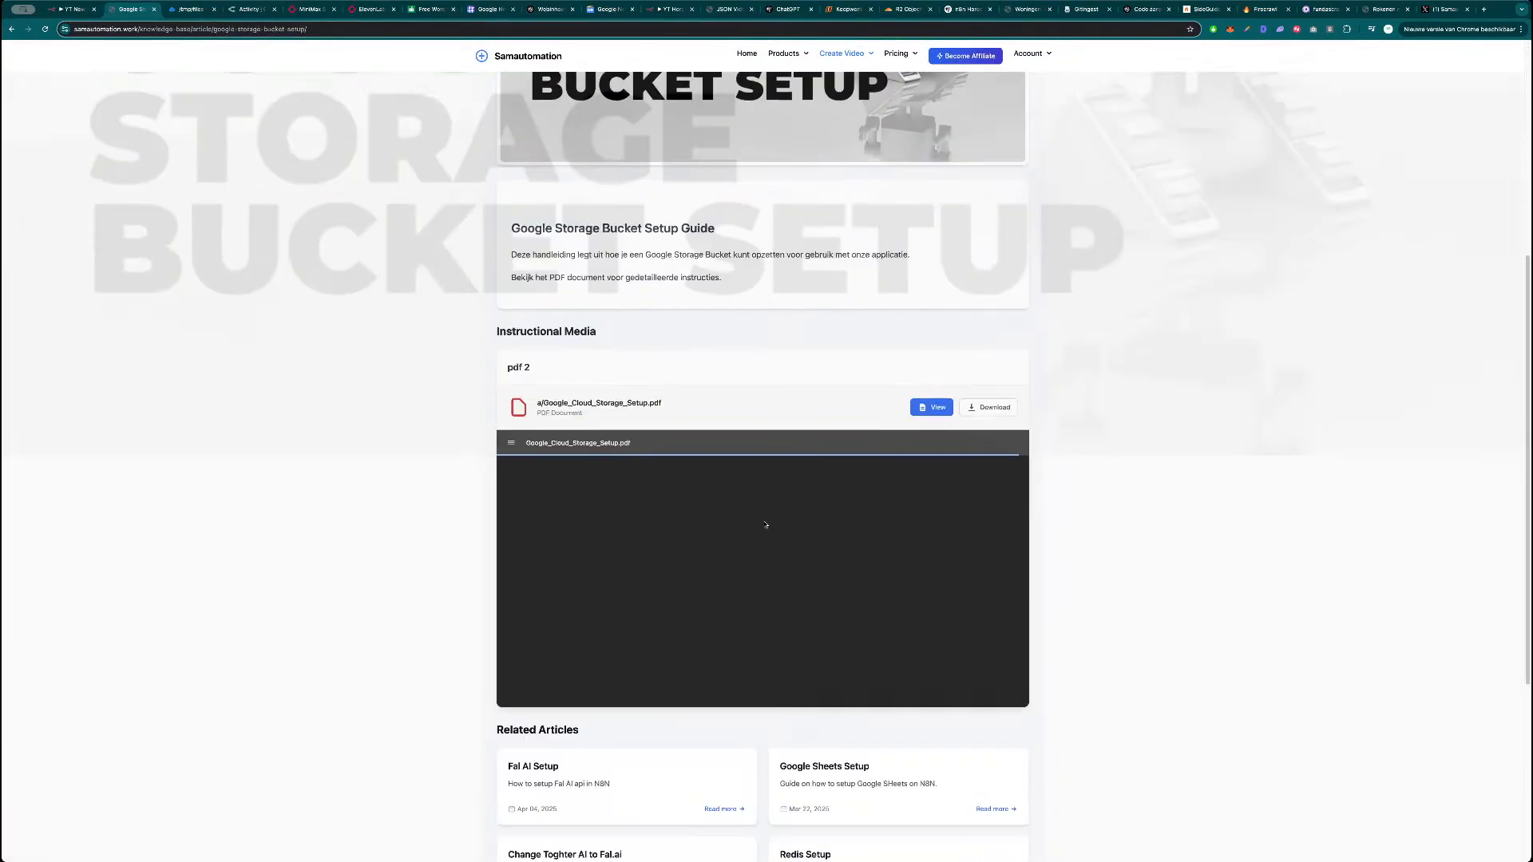
scroll(805, 568, up, 3)
scroll(1095, 524, up, 4)
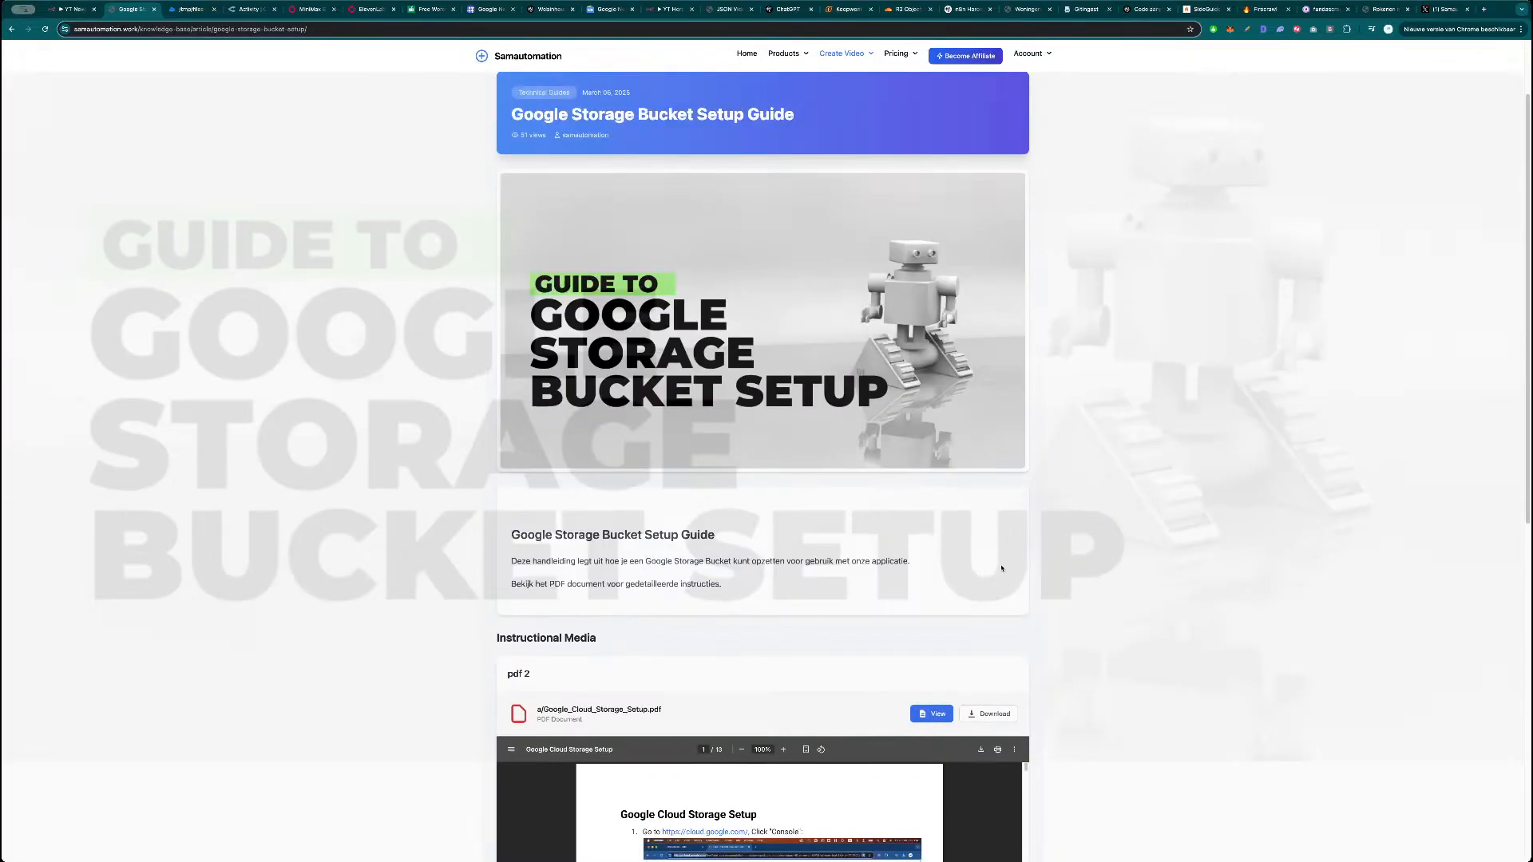
scroll(1003, 601, down, 5)
scroll(849, 514, down, 10)
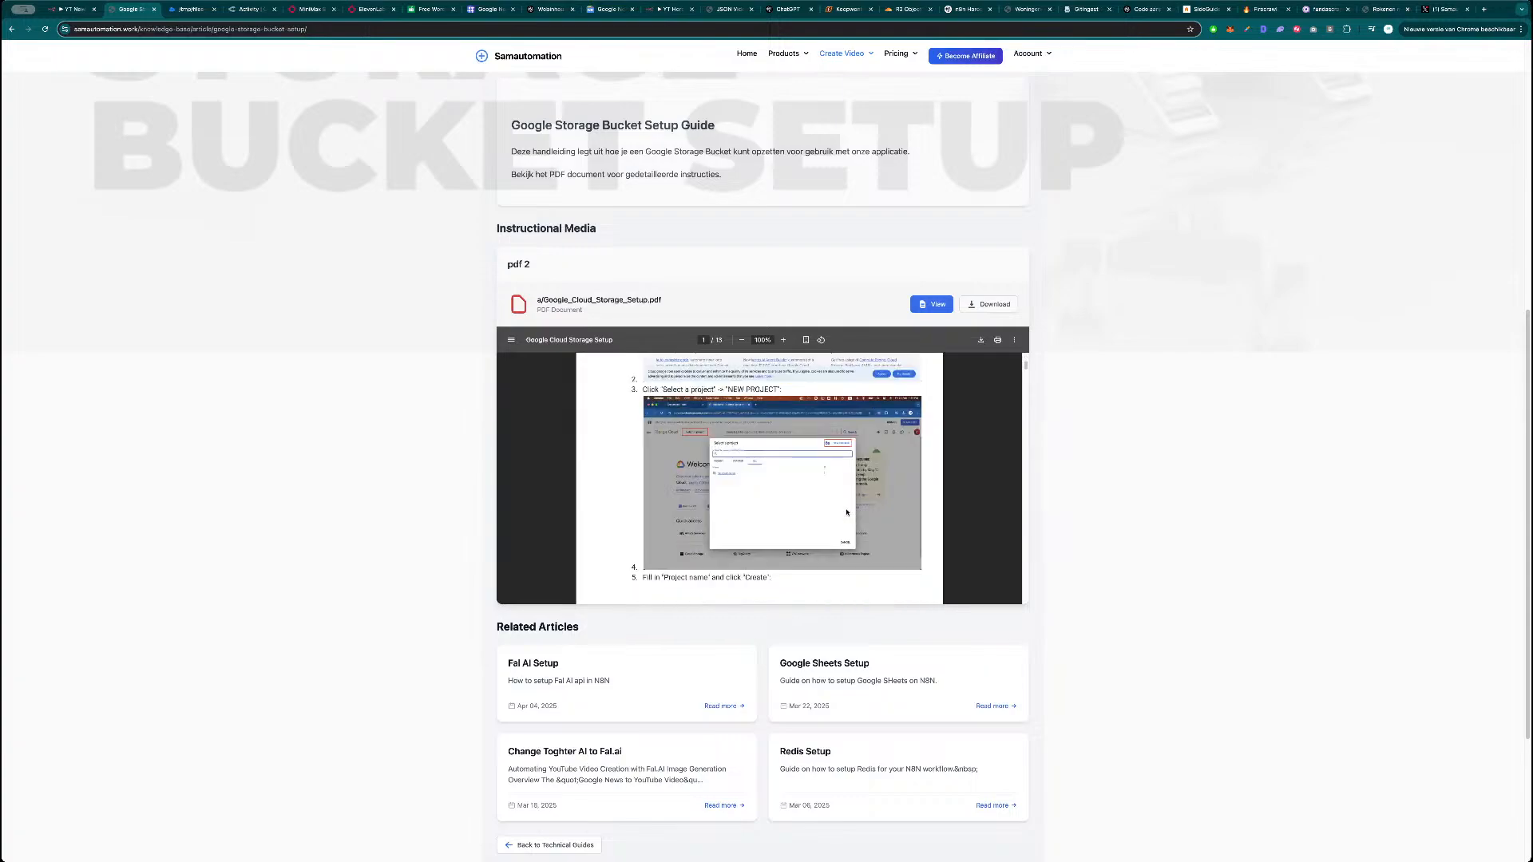
scroll(731, 471, down, 3)
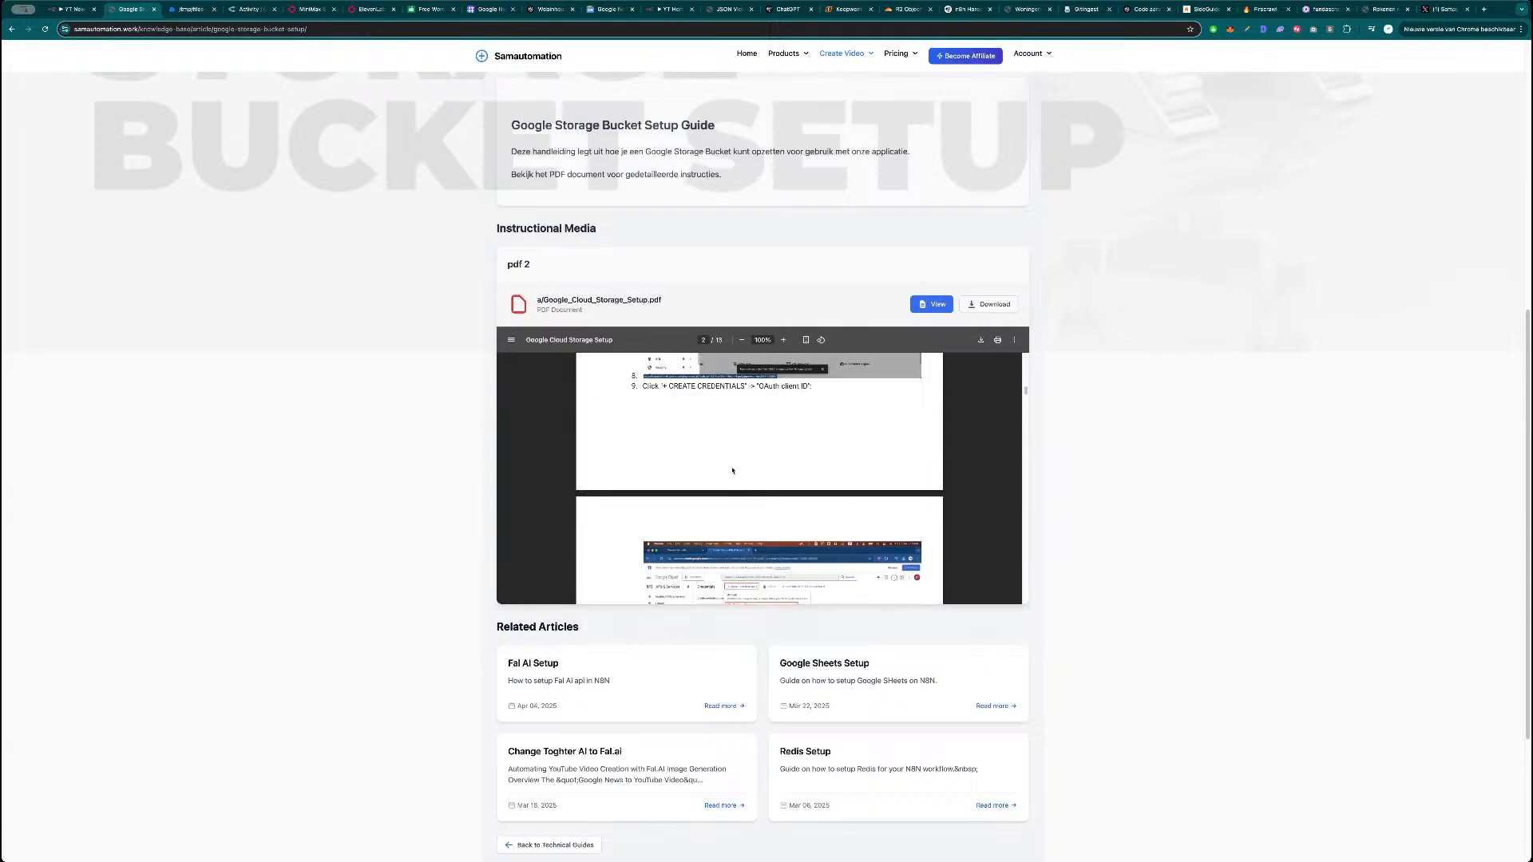
scroll(734, 470, down, 10)
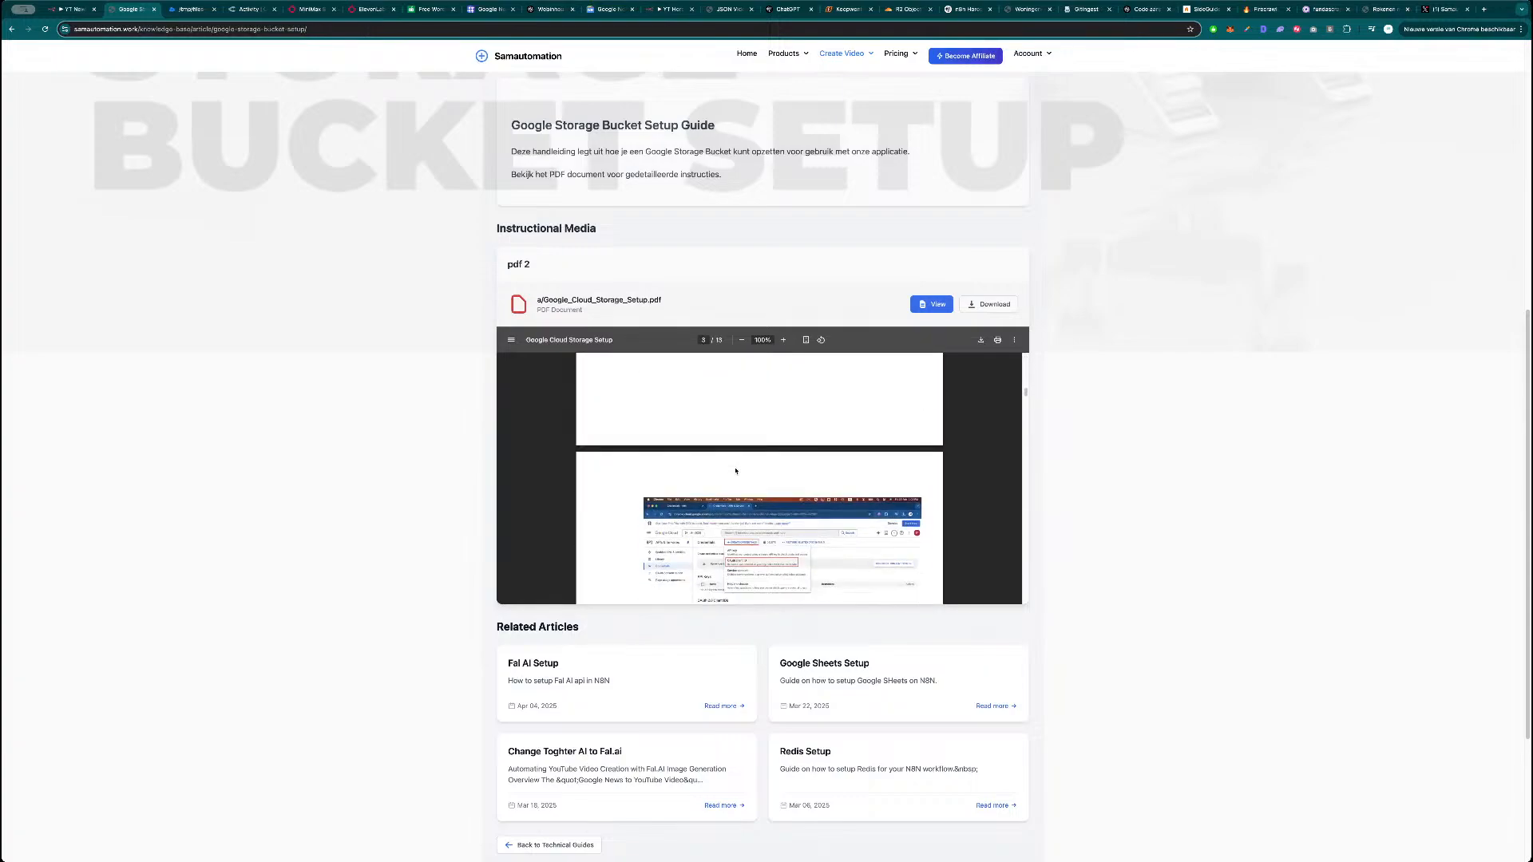
scroll(734, 473, down, 15)
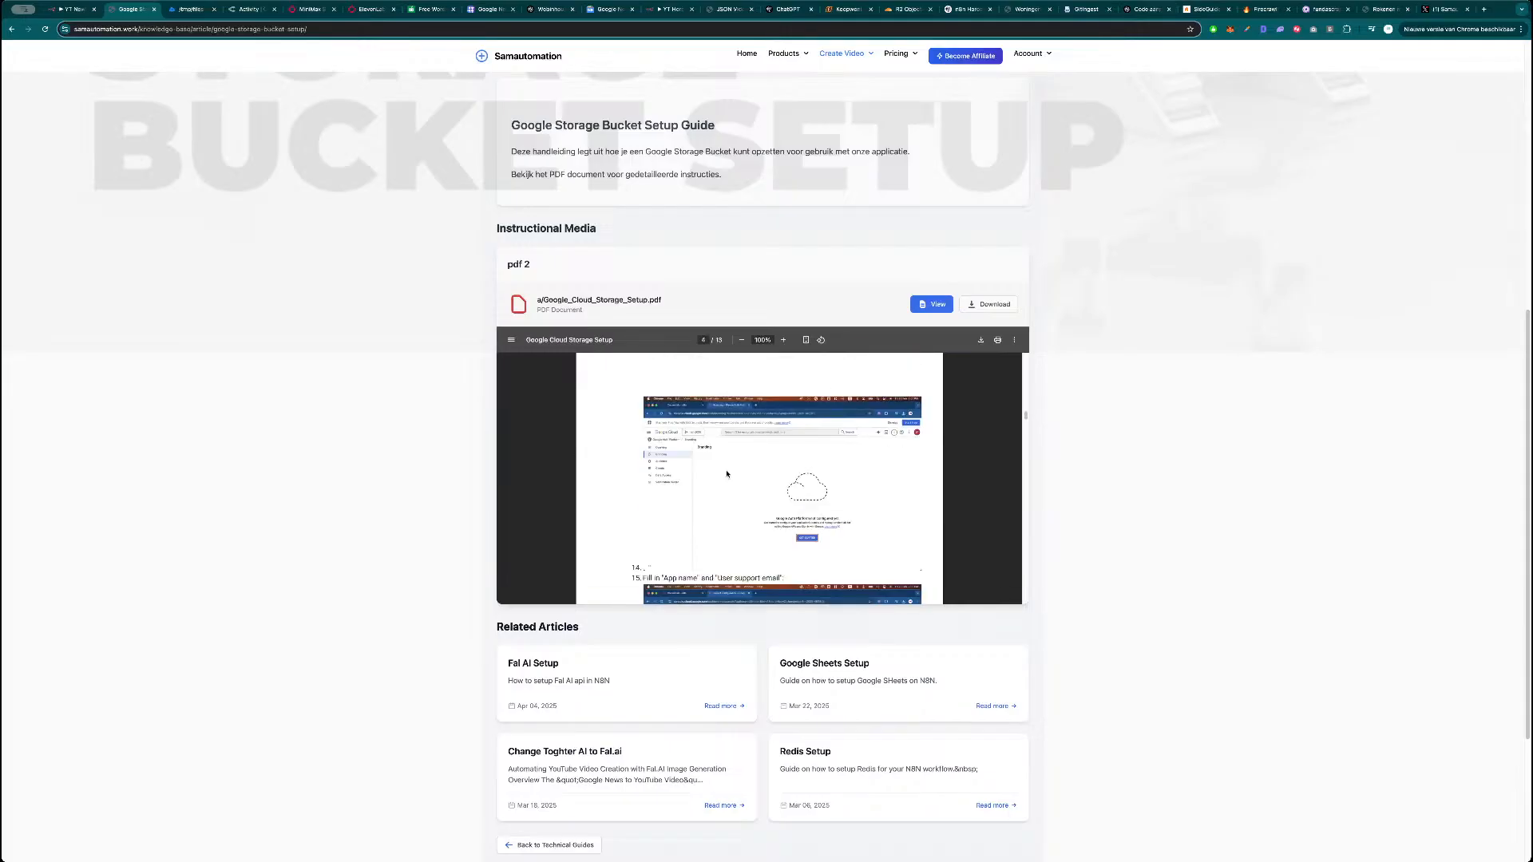
scroll(655, 483, down, 7)
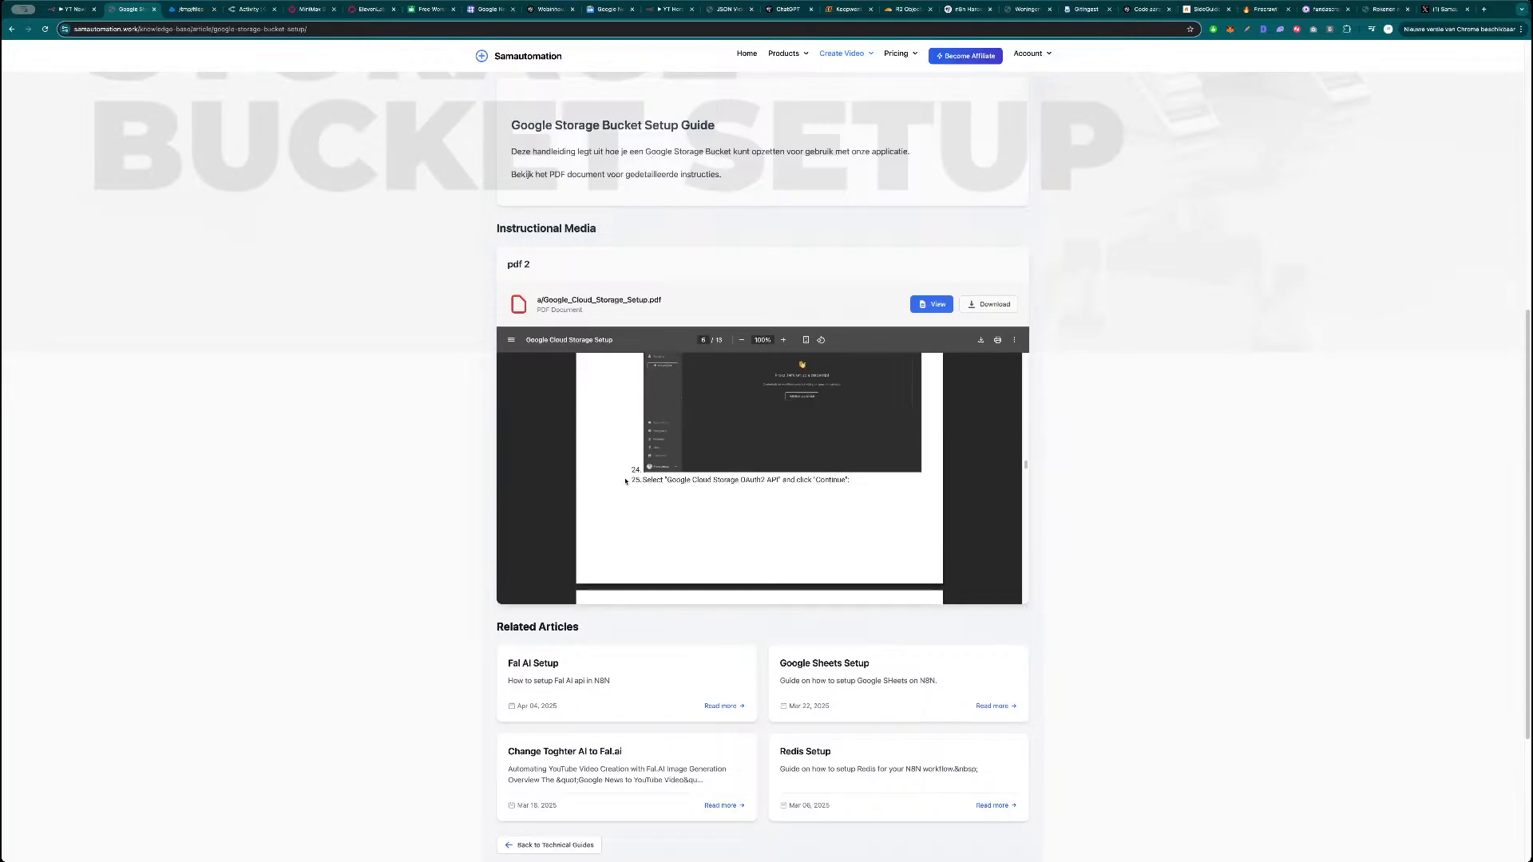
Return to the n8n workflow, delete the Wait node ahead of the Google Cloud audio-saving node, and save the workflow.
key(ctrl+shift+Tab)
scroll(481, 400, left, 10)
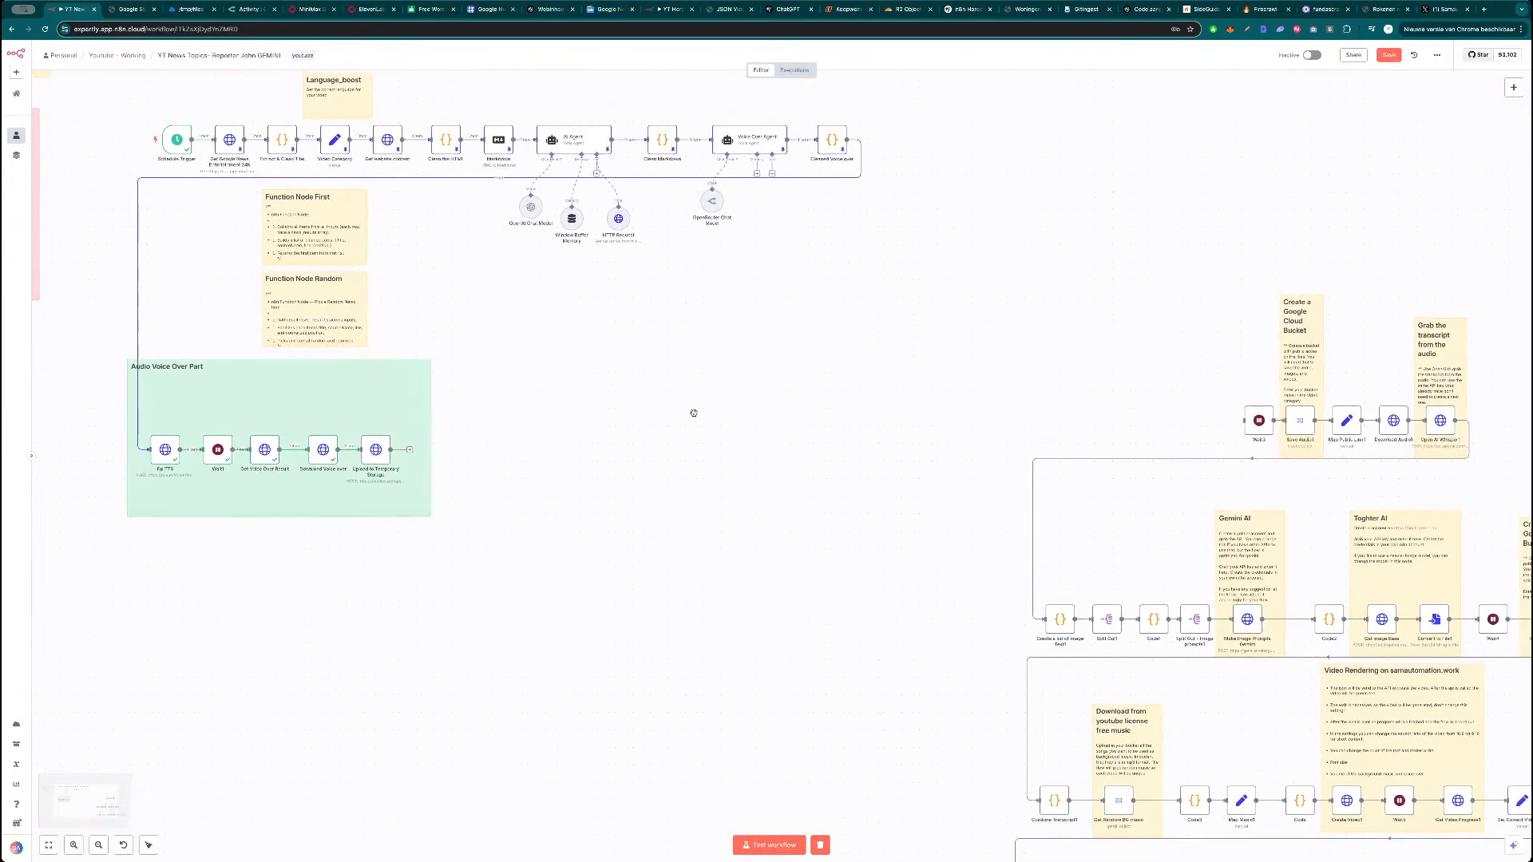
scroll(661, 415, right, 2)
drag(1225, 415, 1114, 409)
click(1122, 397)
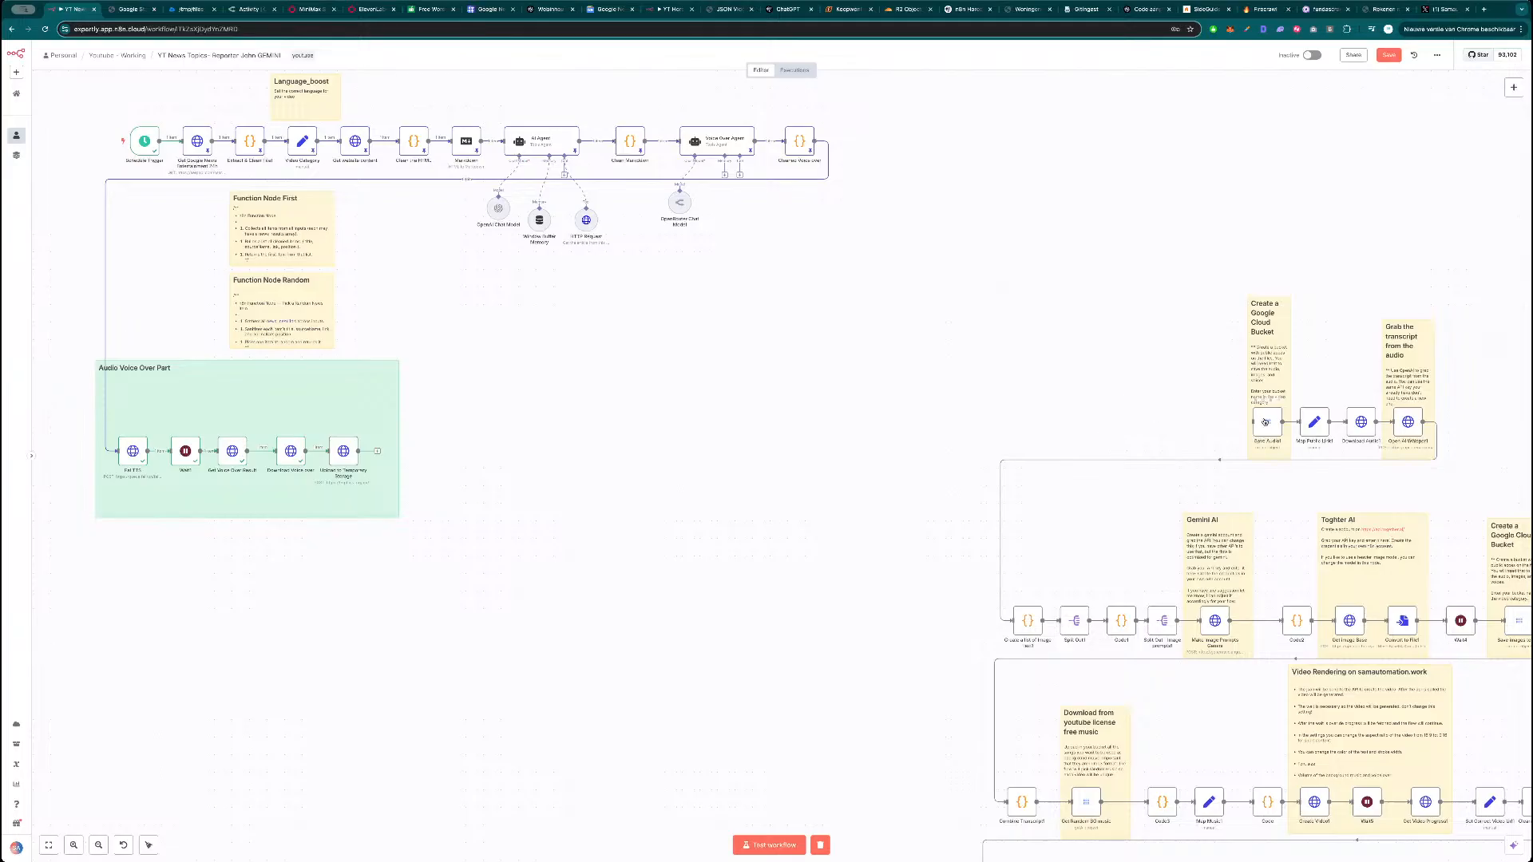
scroll(1142, 391, down, 3)
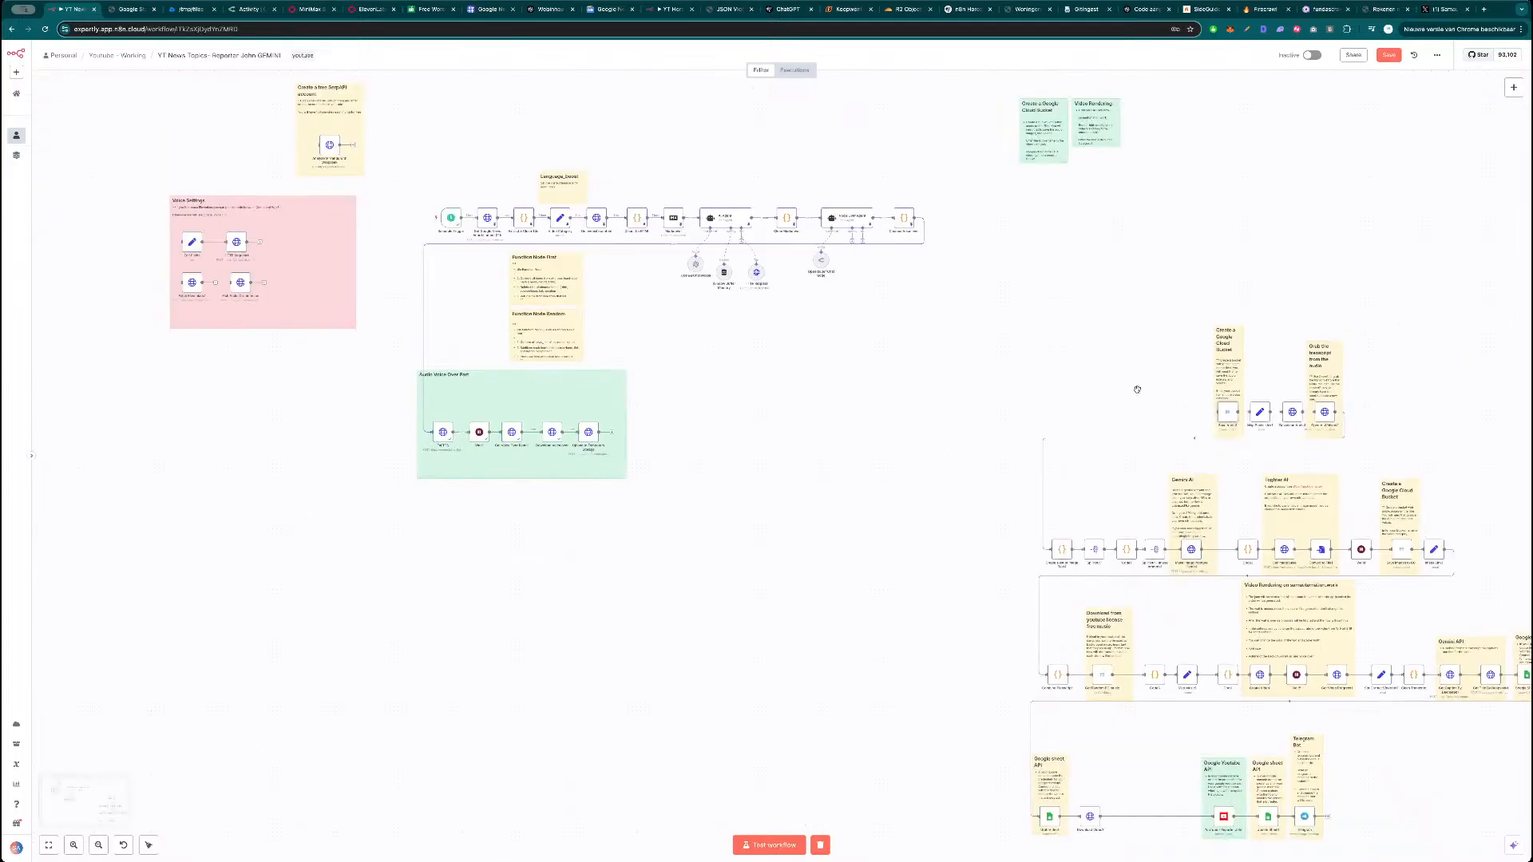
scroll(994, 434, up, 2)
click(1391, 56)
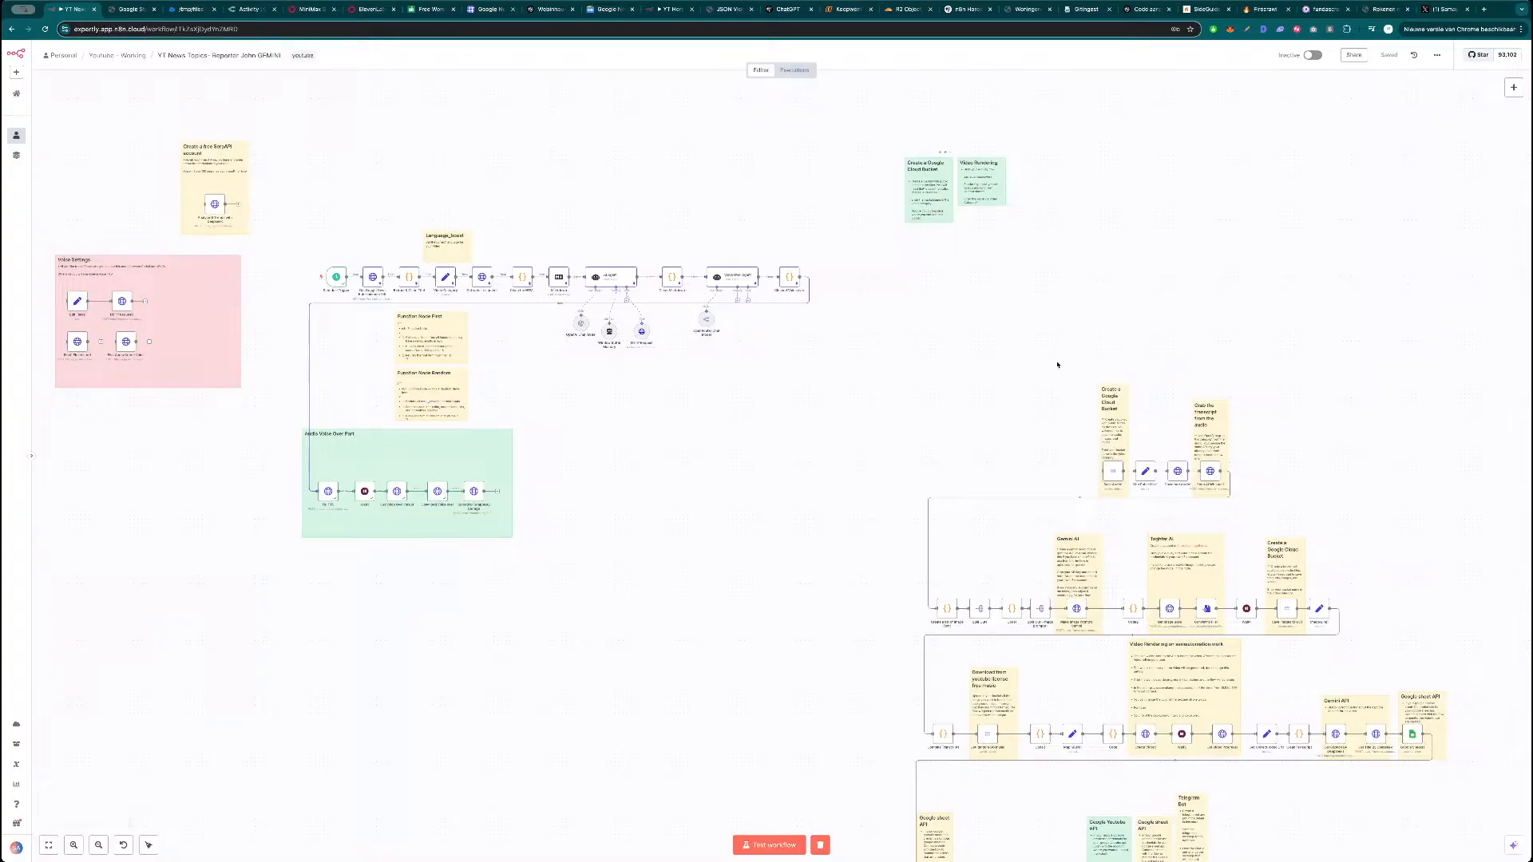
Disconnect the audio-saving bucket node from Map Public Link and move it with its Google Cloud Bucket note beside the Video Rendering note.
click(1135, 474)
drag(1118, 472, 1034, 229)
drag(1011, 348, 1031, 246)
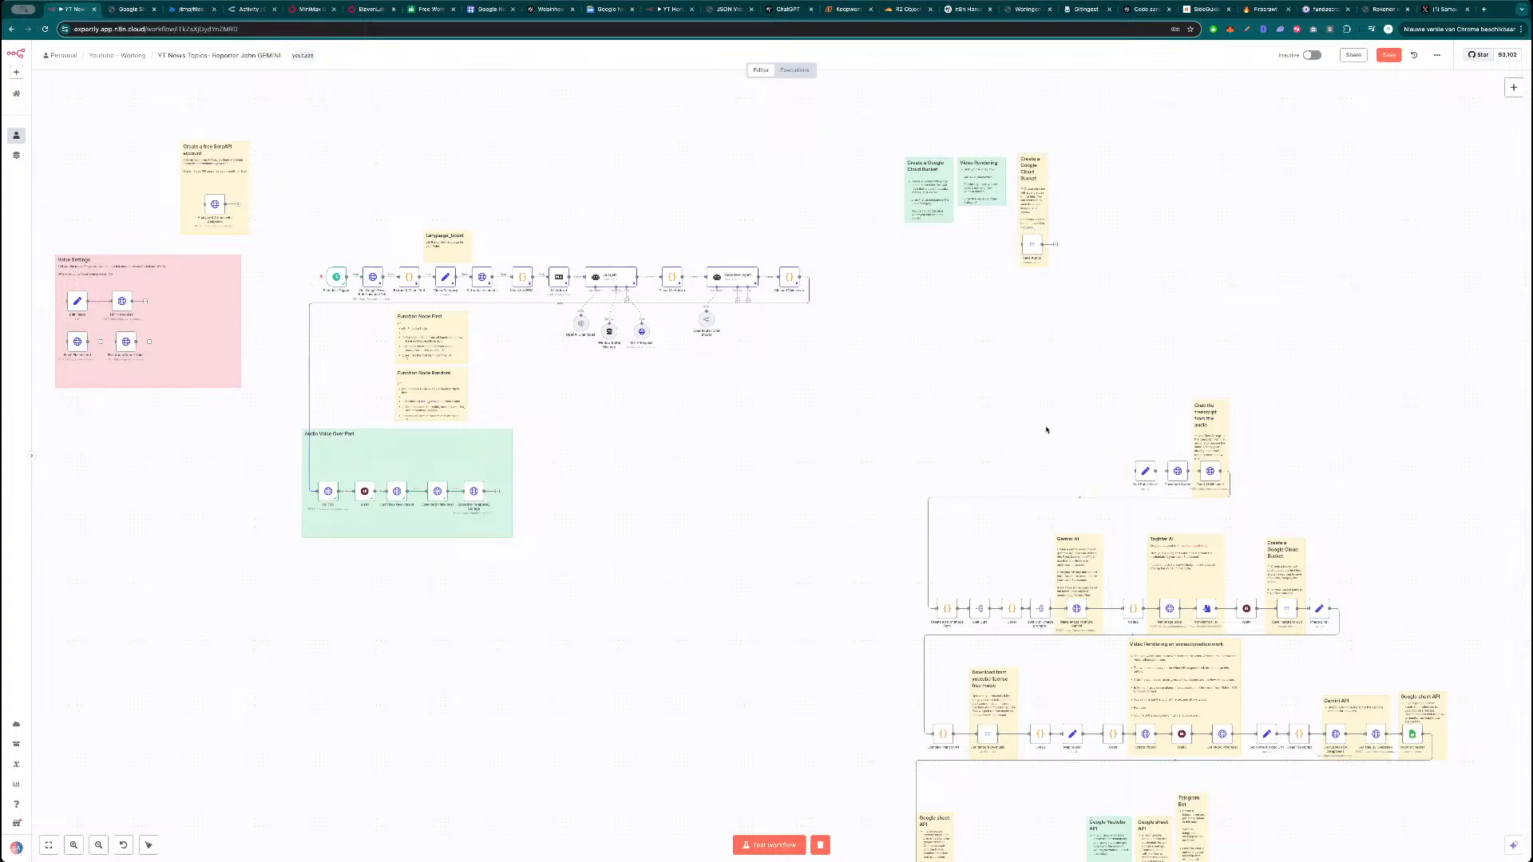
Review the parameters and output of the Download Voice over node in the Audio Voice Over Part.
scroll(708, 469, up, 10)
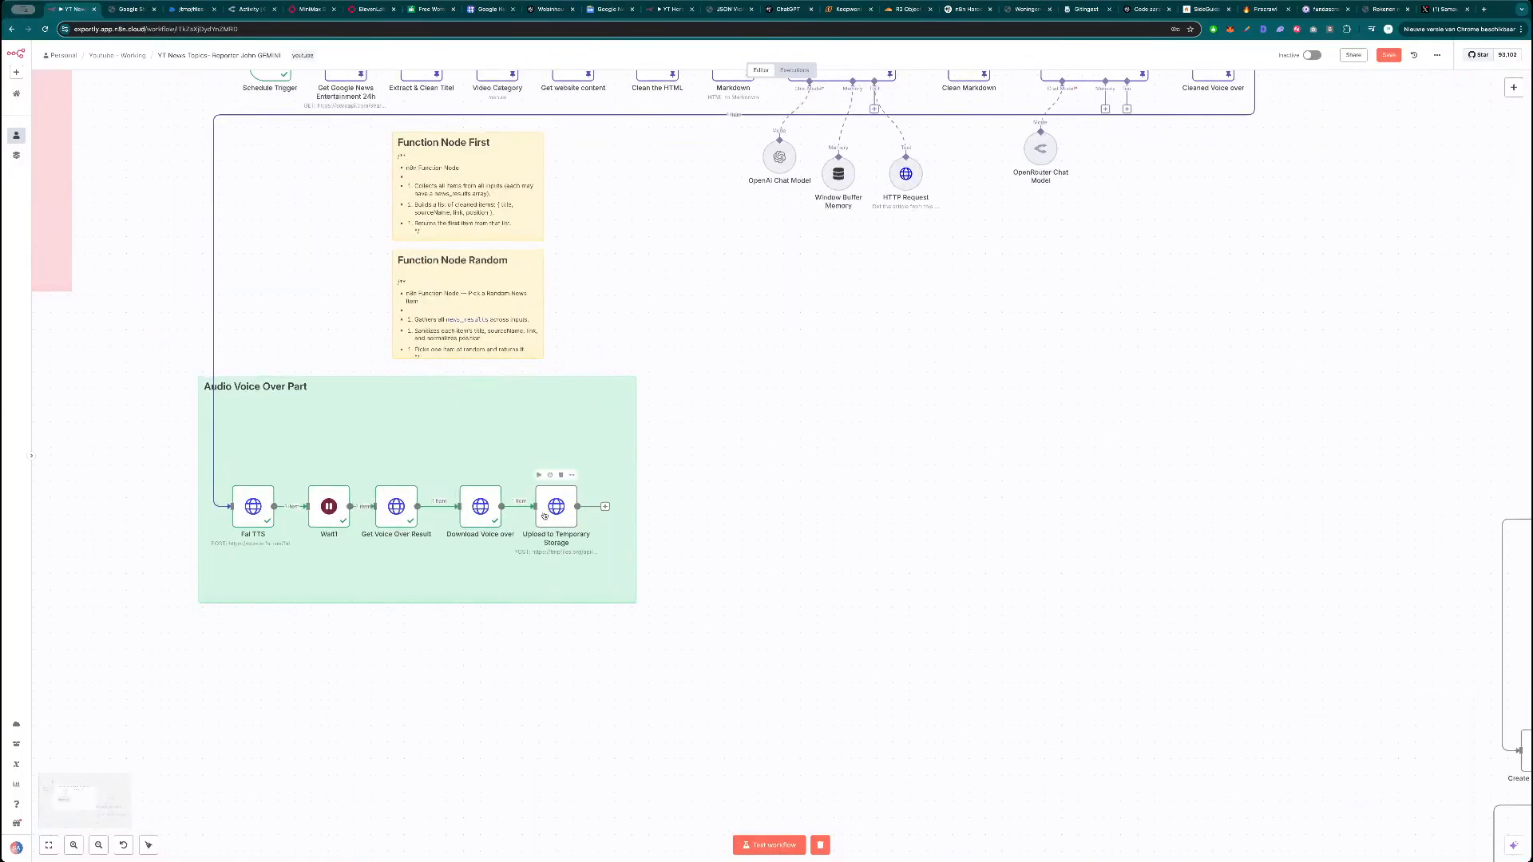
key(Return)
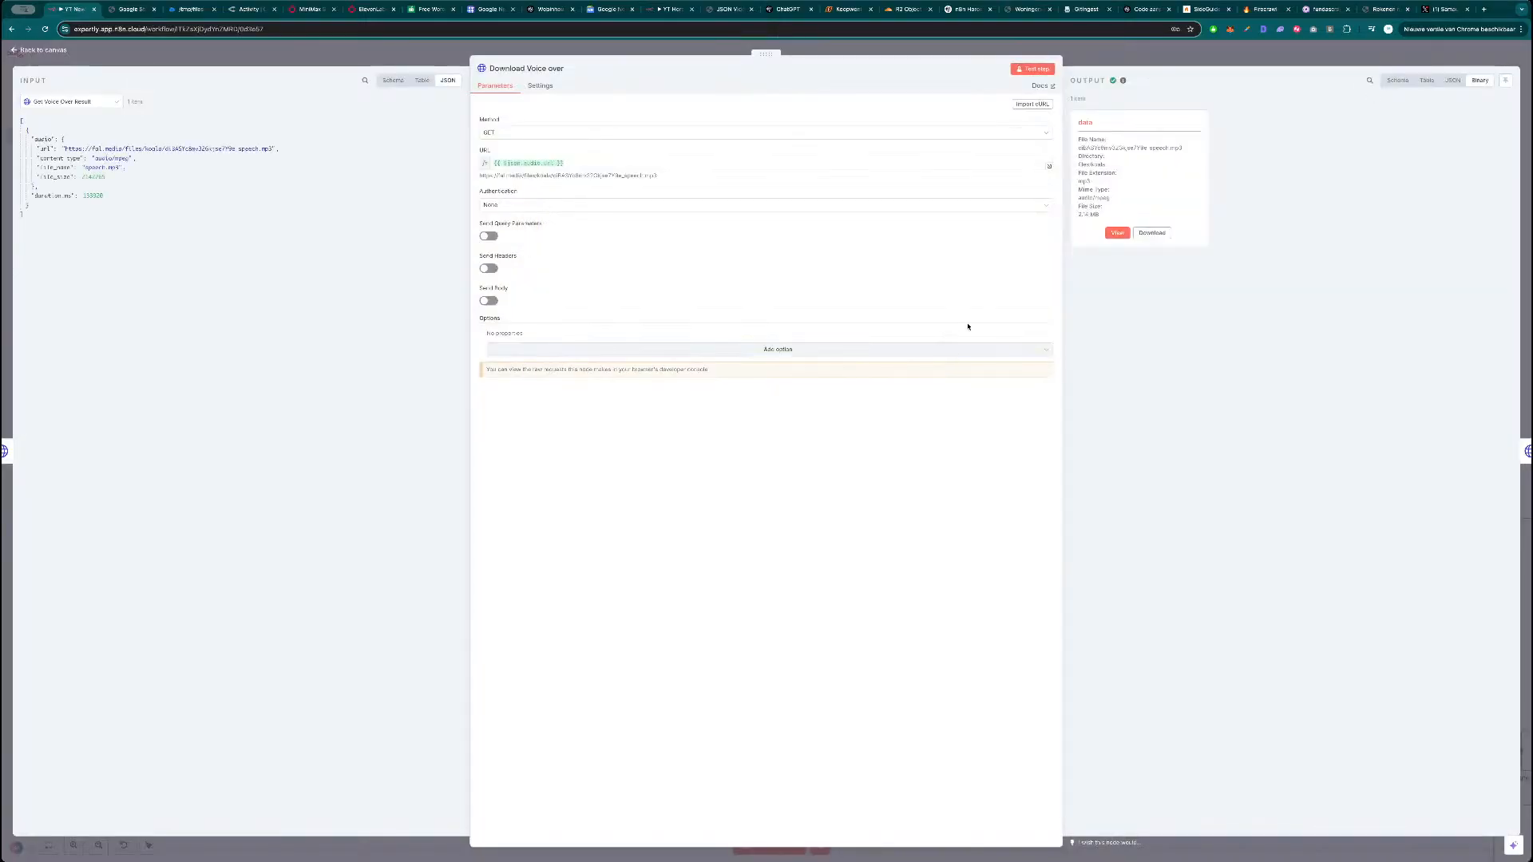
key(Escape)
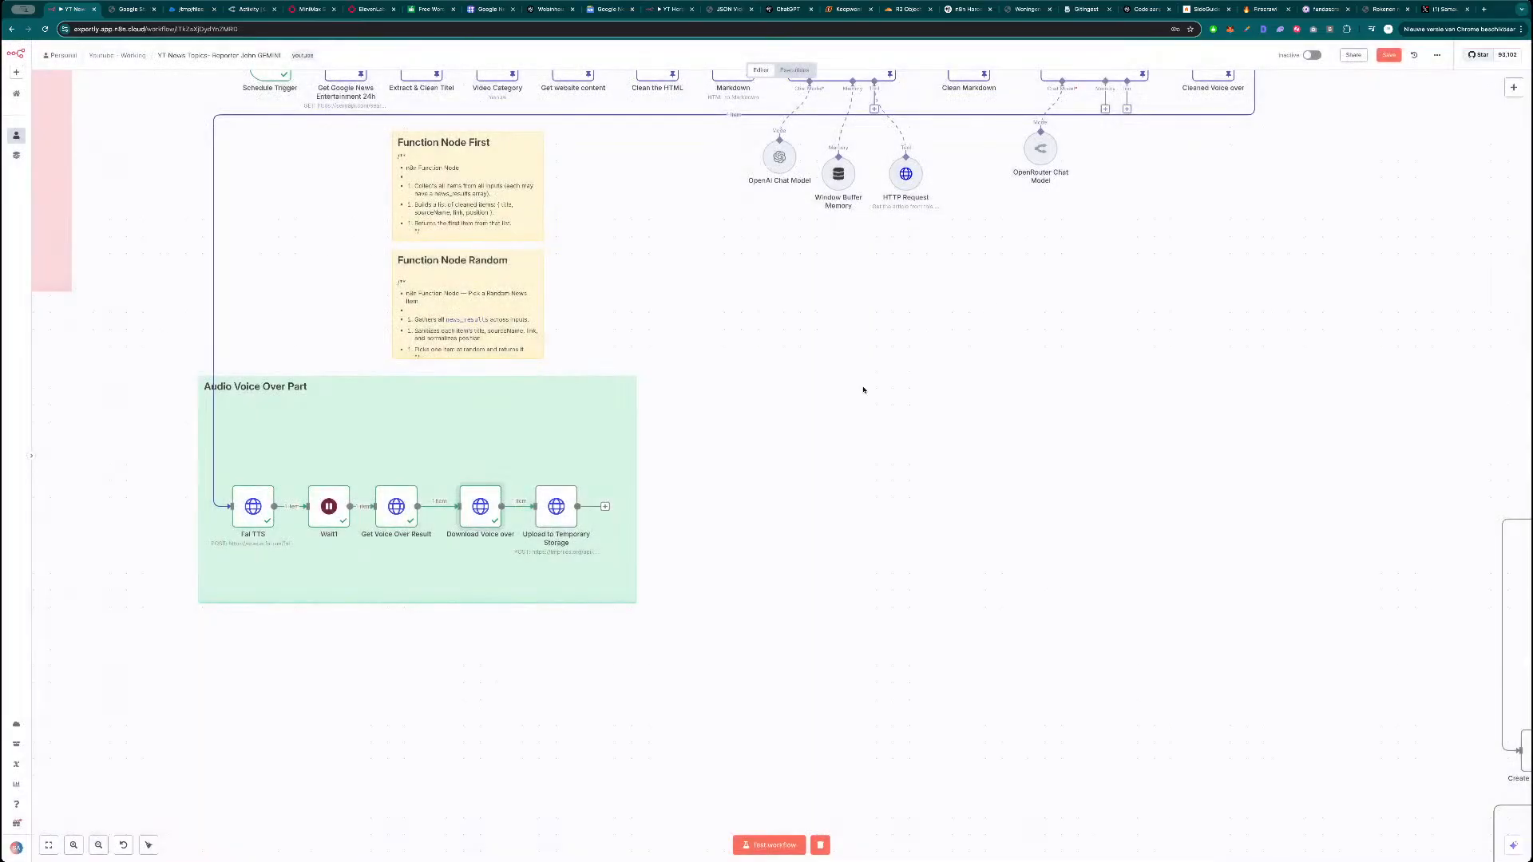
Review the Upload to Temporary Storage node and the tmpfiles.org page it uses, and test the node.
double_click(554, 505)
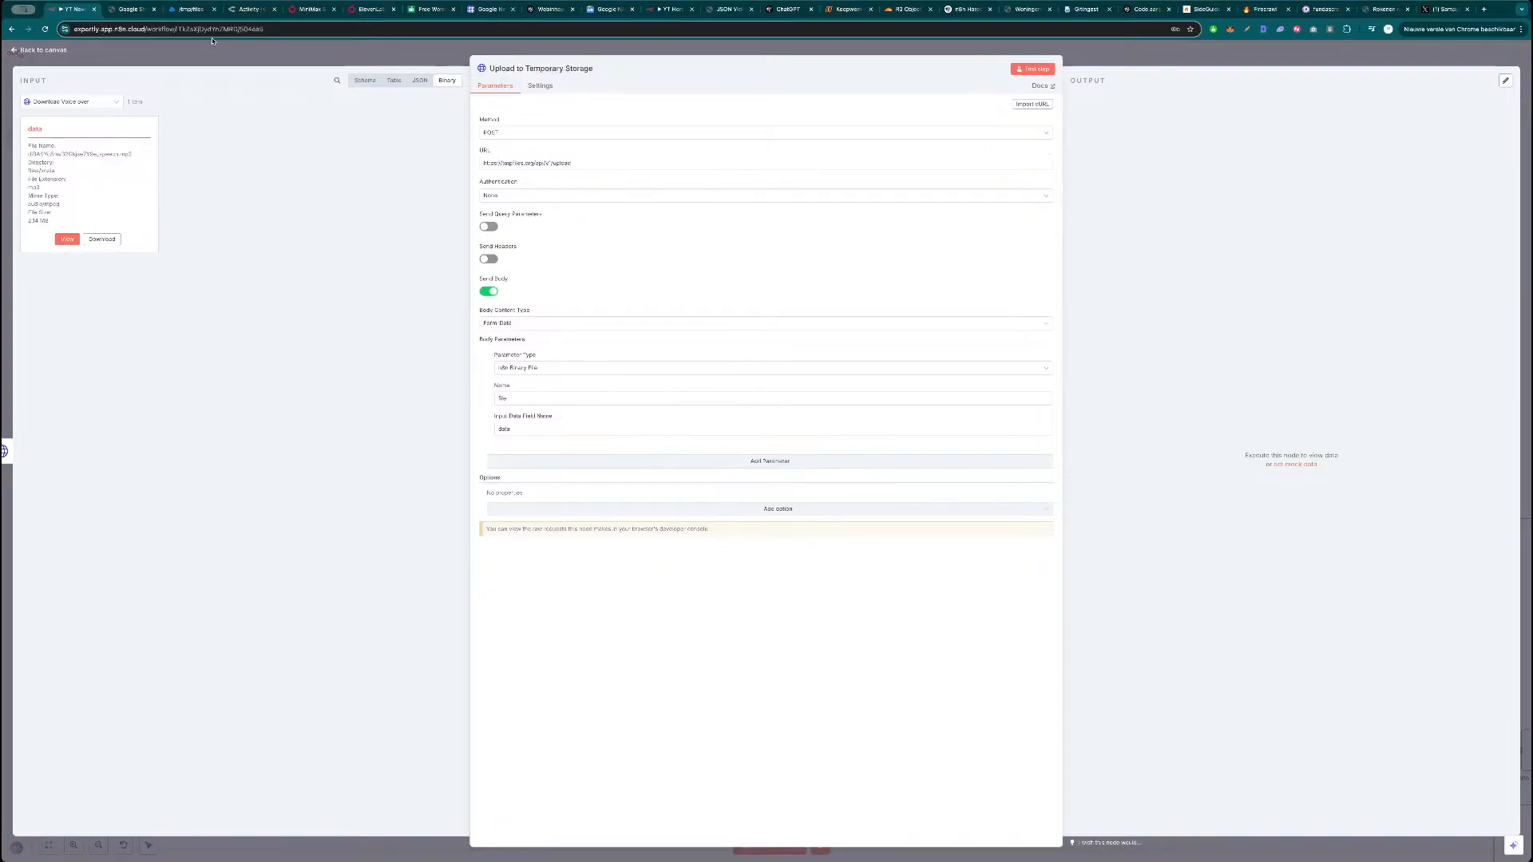
click(186, 11)
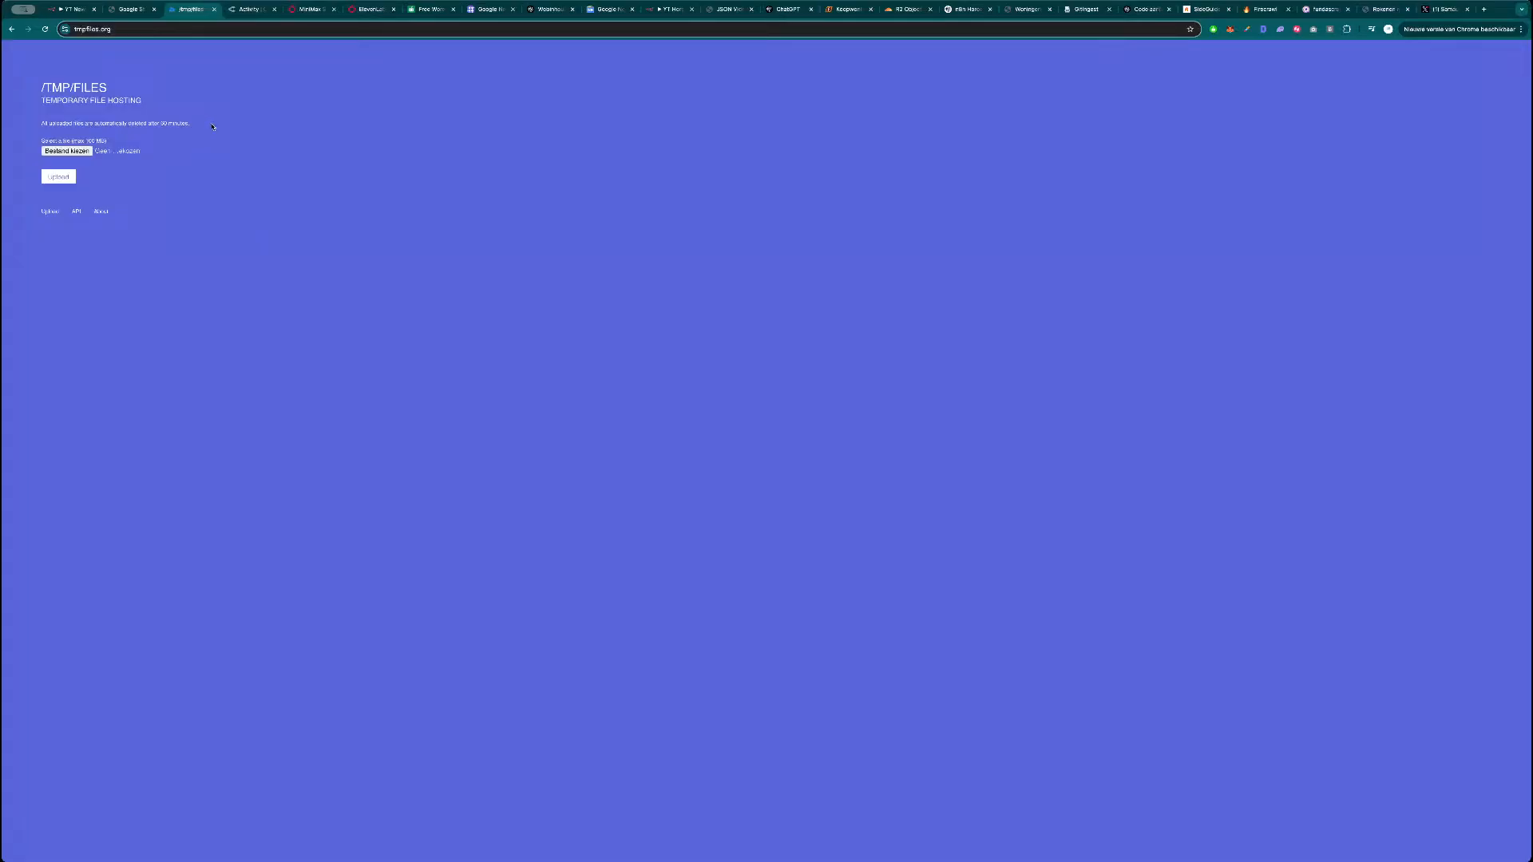
key(ctrl+1)
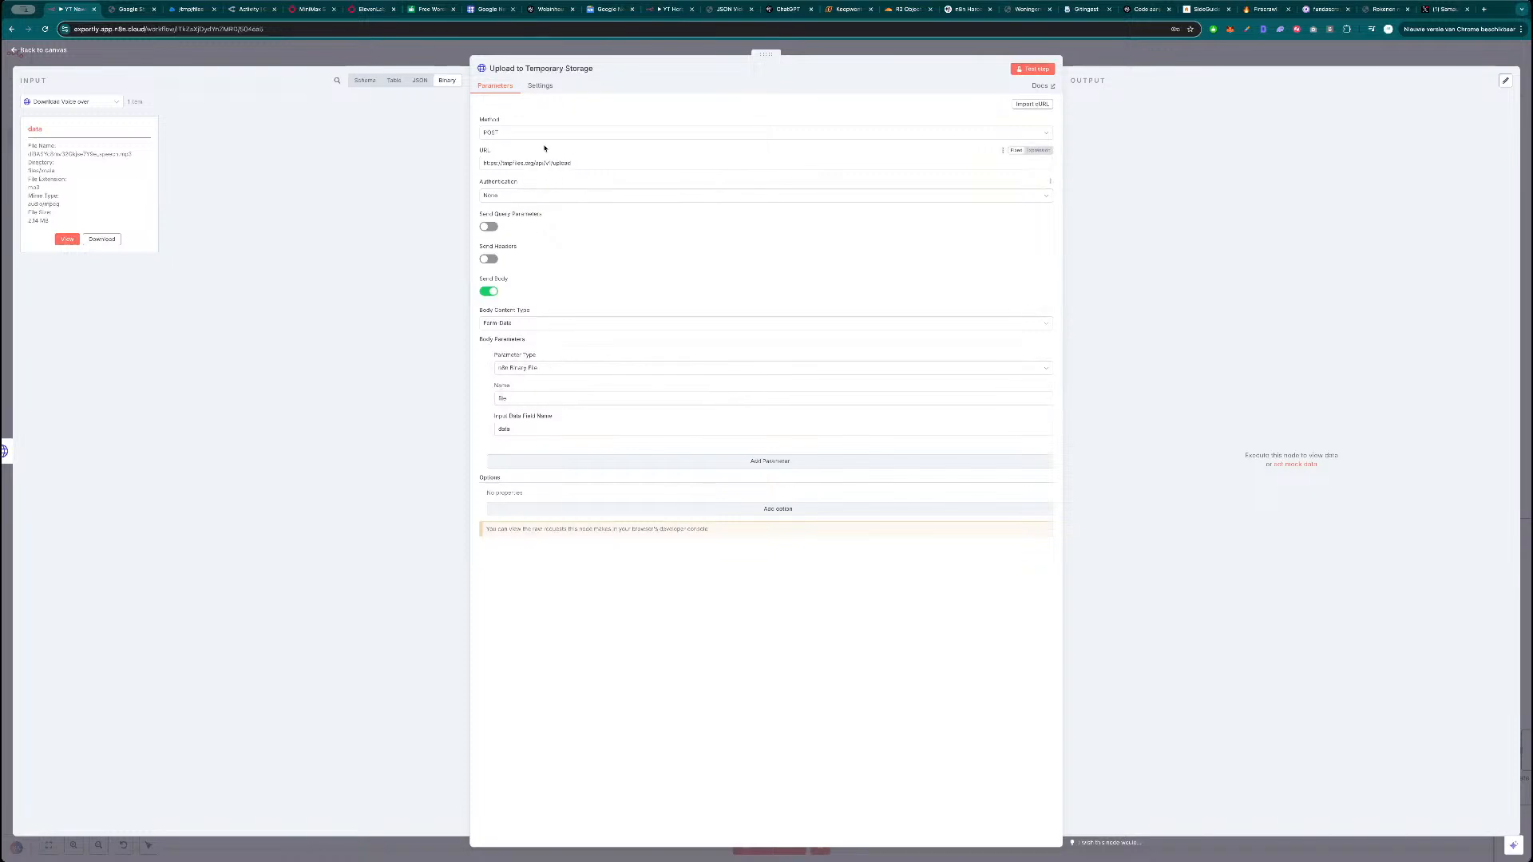
click(1032, 69)
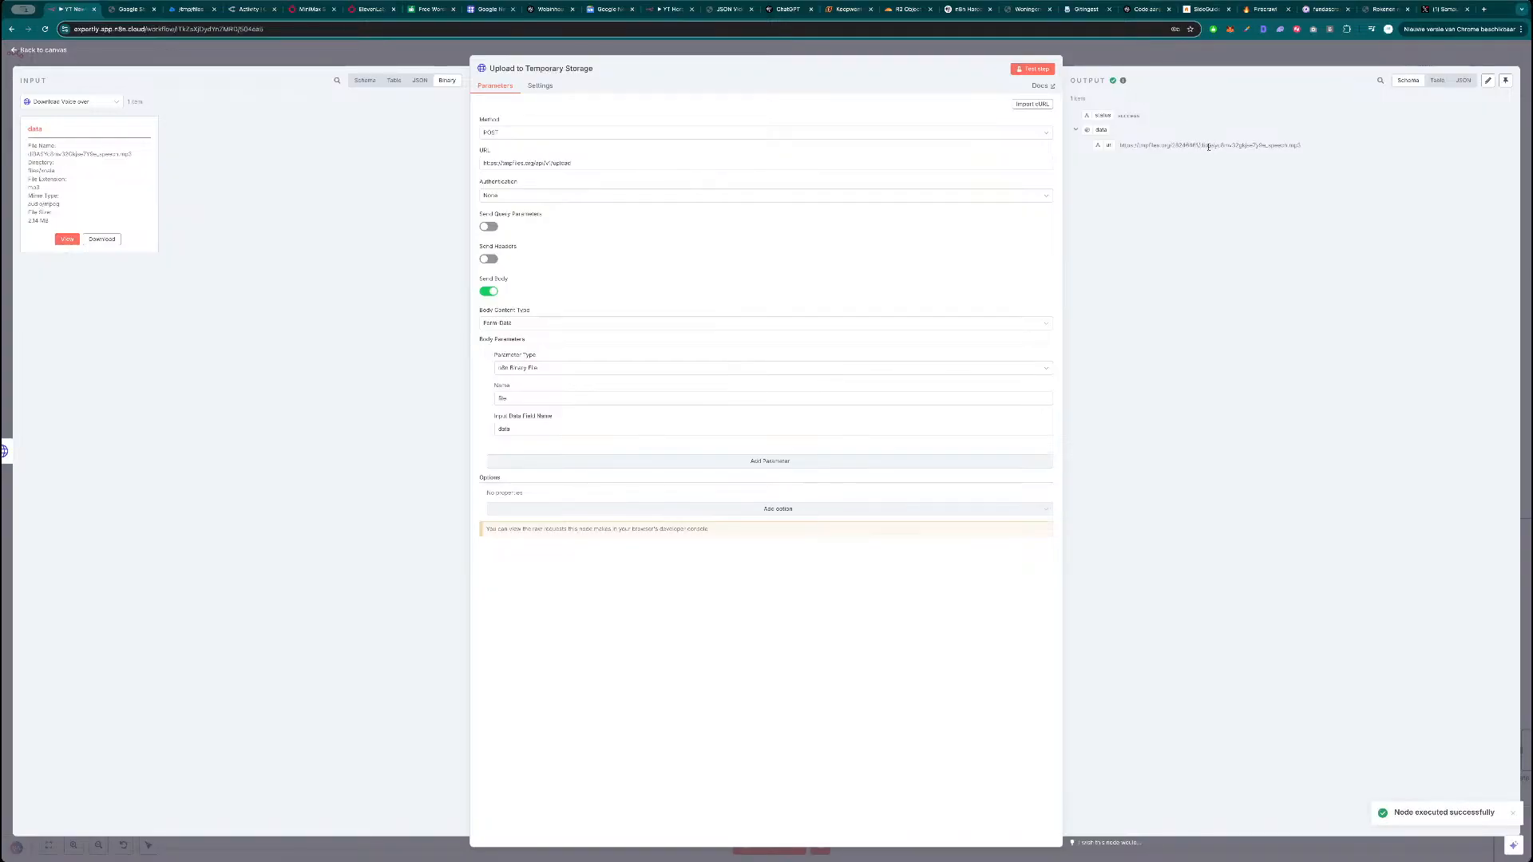
click(1153, 60)
Paste the copied Map Public Link node and its connected code node into the empty canvas beside the Audio Voice Over Part.
scroll(759, 421, down, 2)
drag(920, 484, 643, 424)
scroll(527, 430, down, 1)
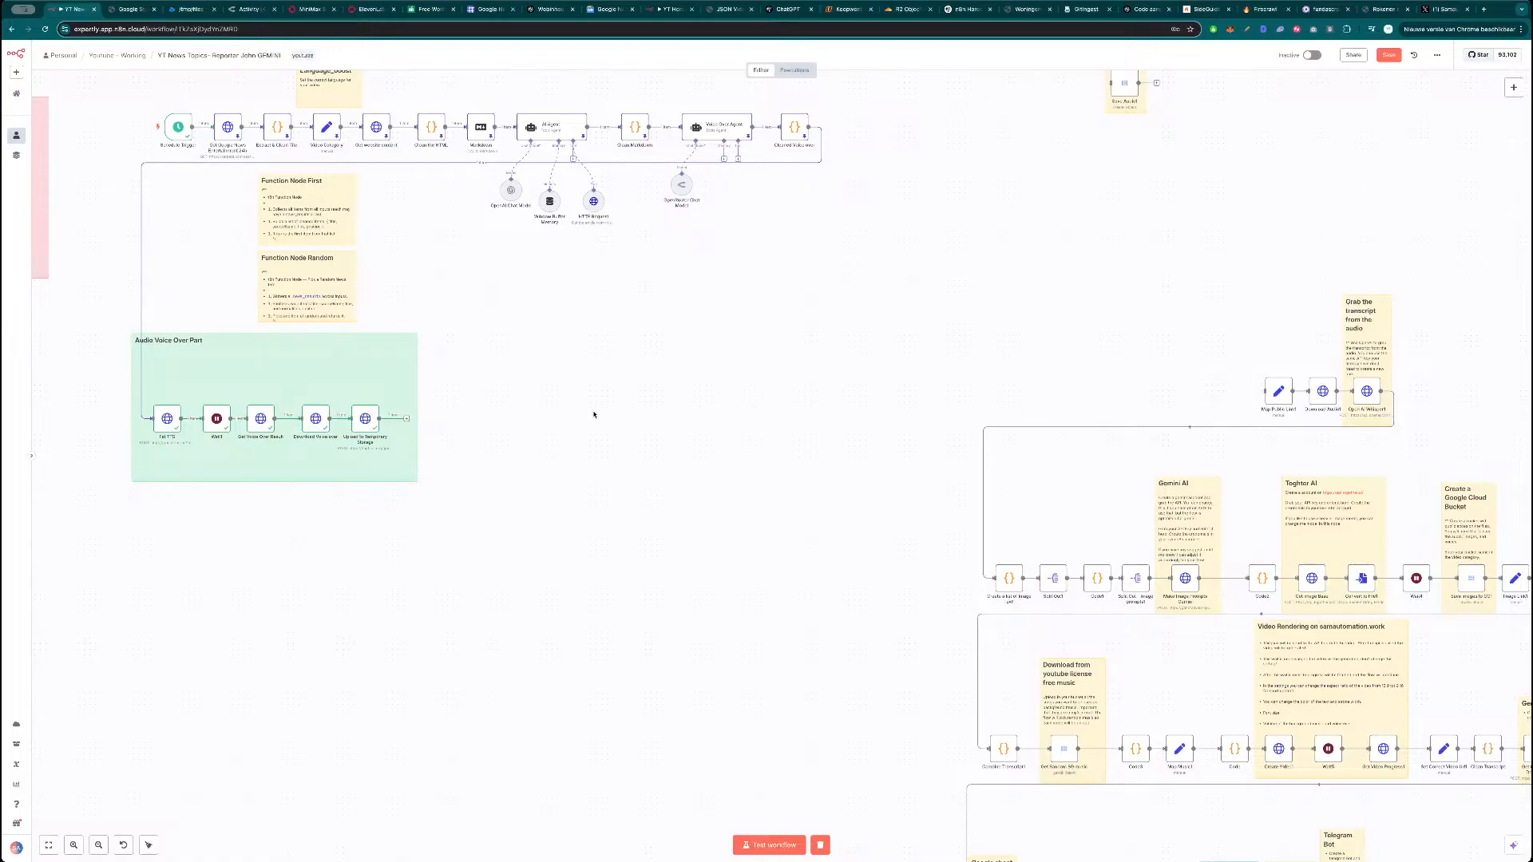
key(ctrl+v)
drag(502, 365, 590, 392)
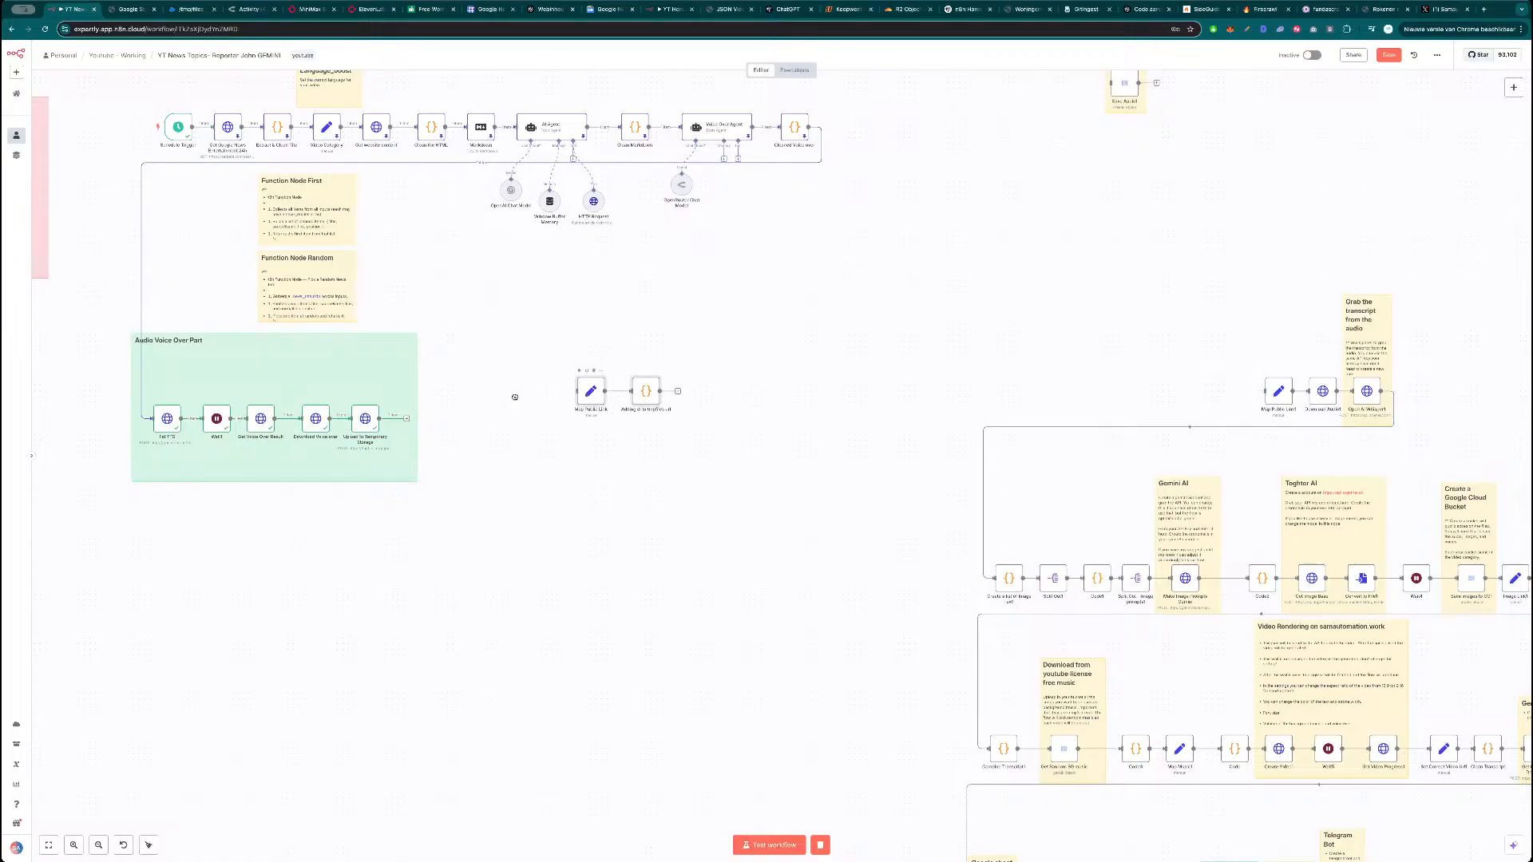
Copy the uploaded file's URL from the Upload to Temporary Storage output and open it in a new browser tab.
double_click(372, 421)
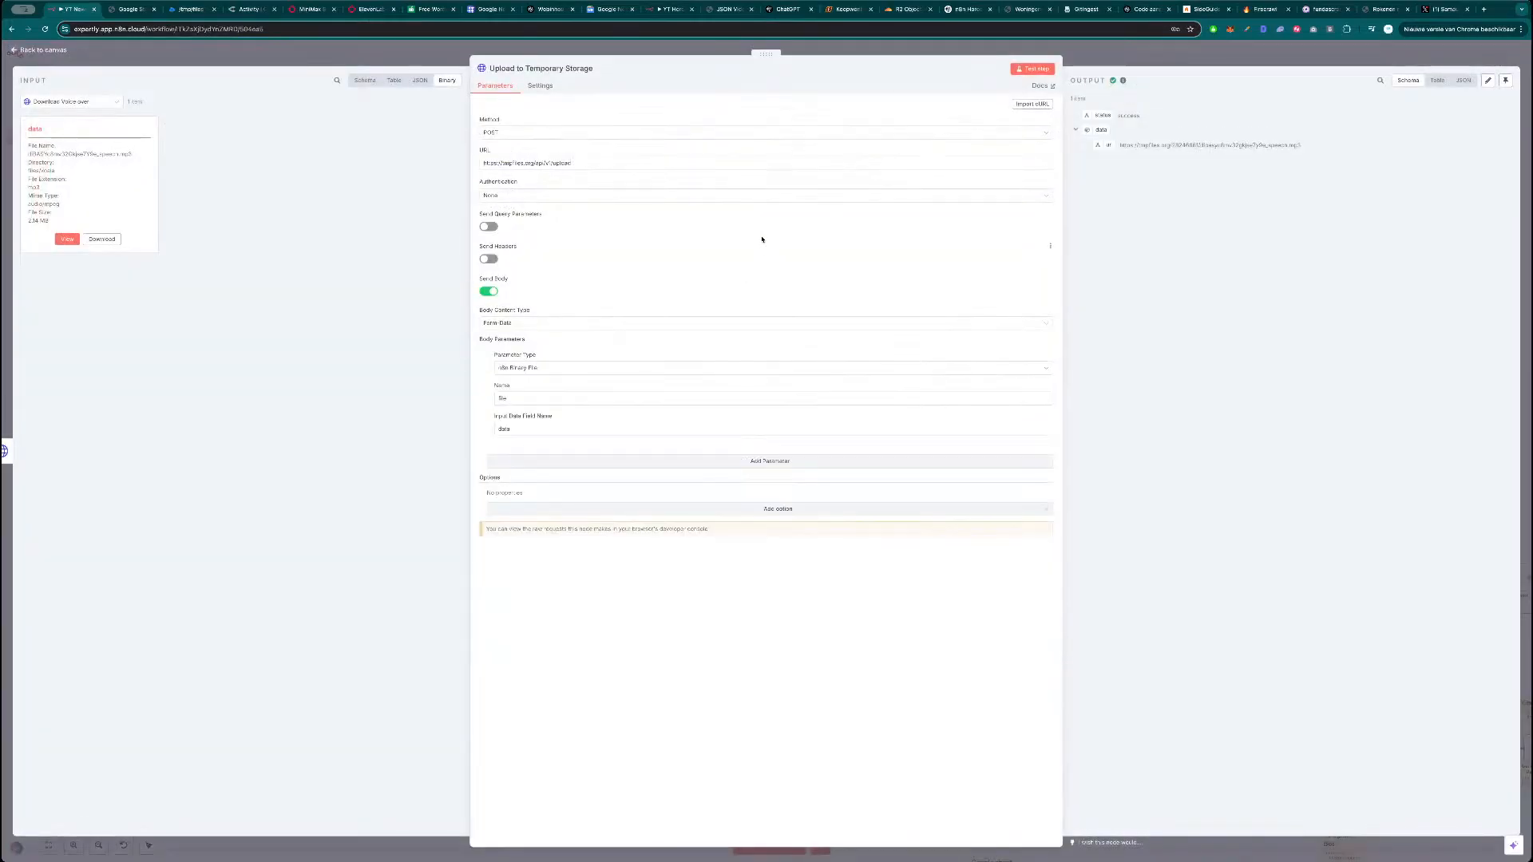
triple_click(1189, 145)
key(ctrl+c)
key(ctrl+t)
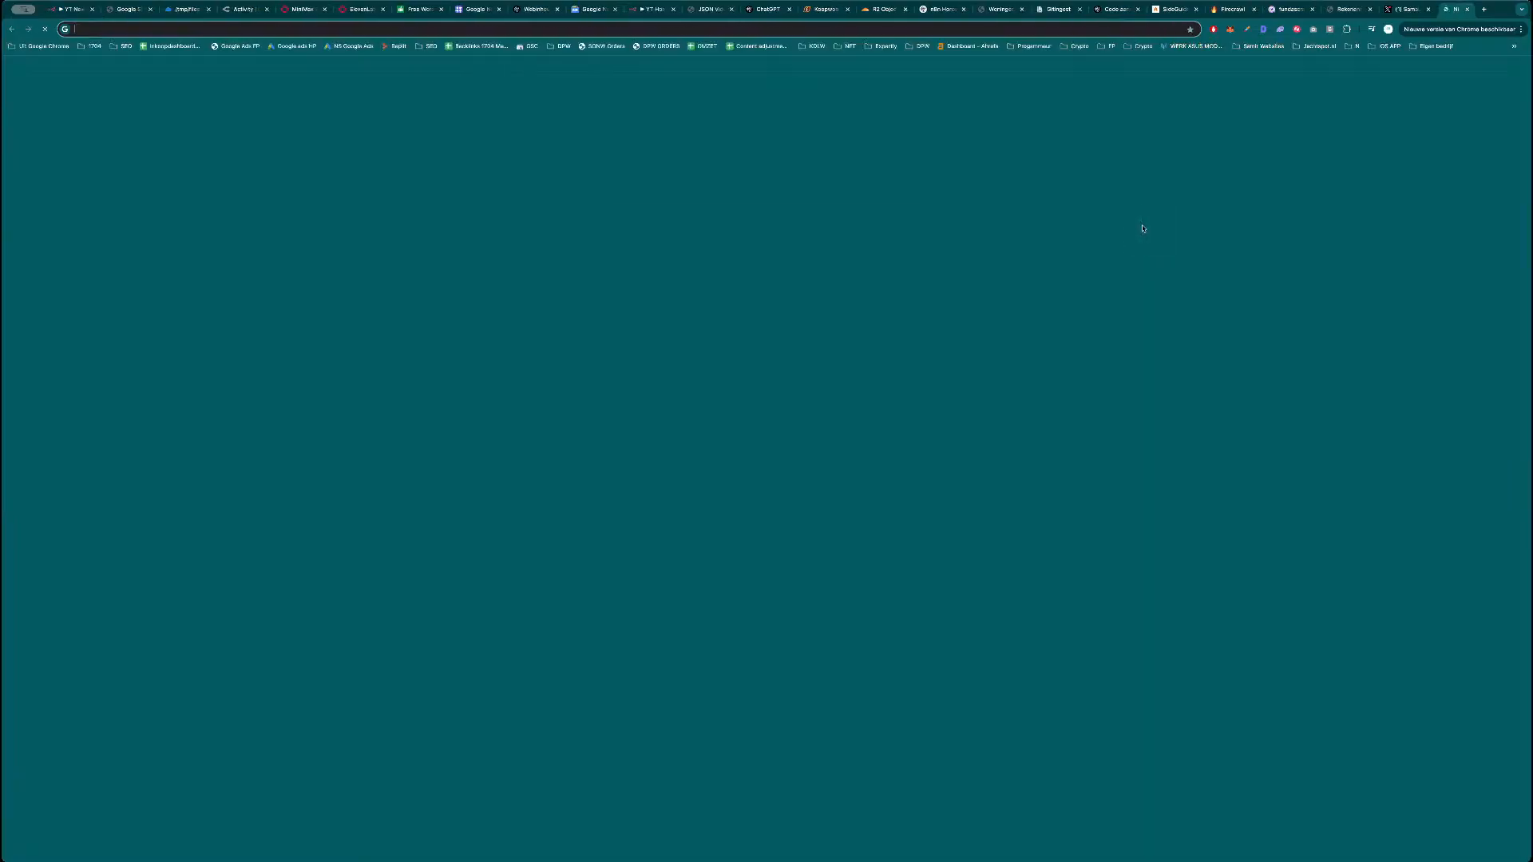
key(ctrl+v)
key(Return)
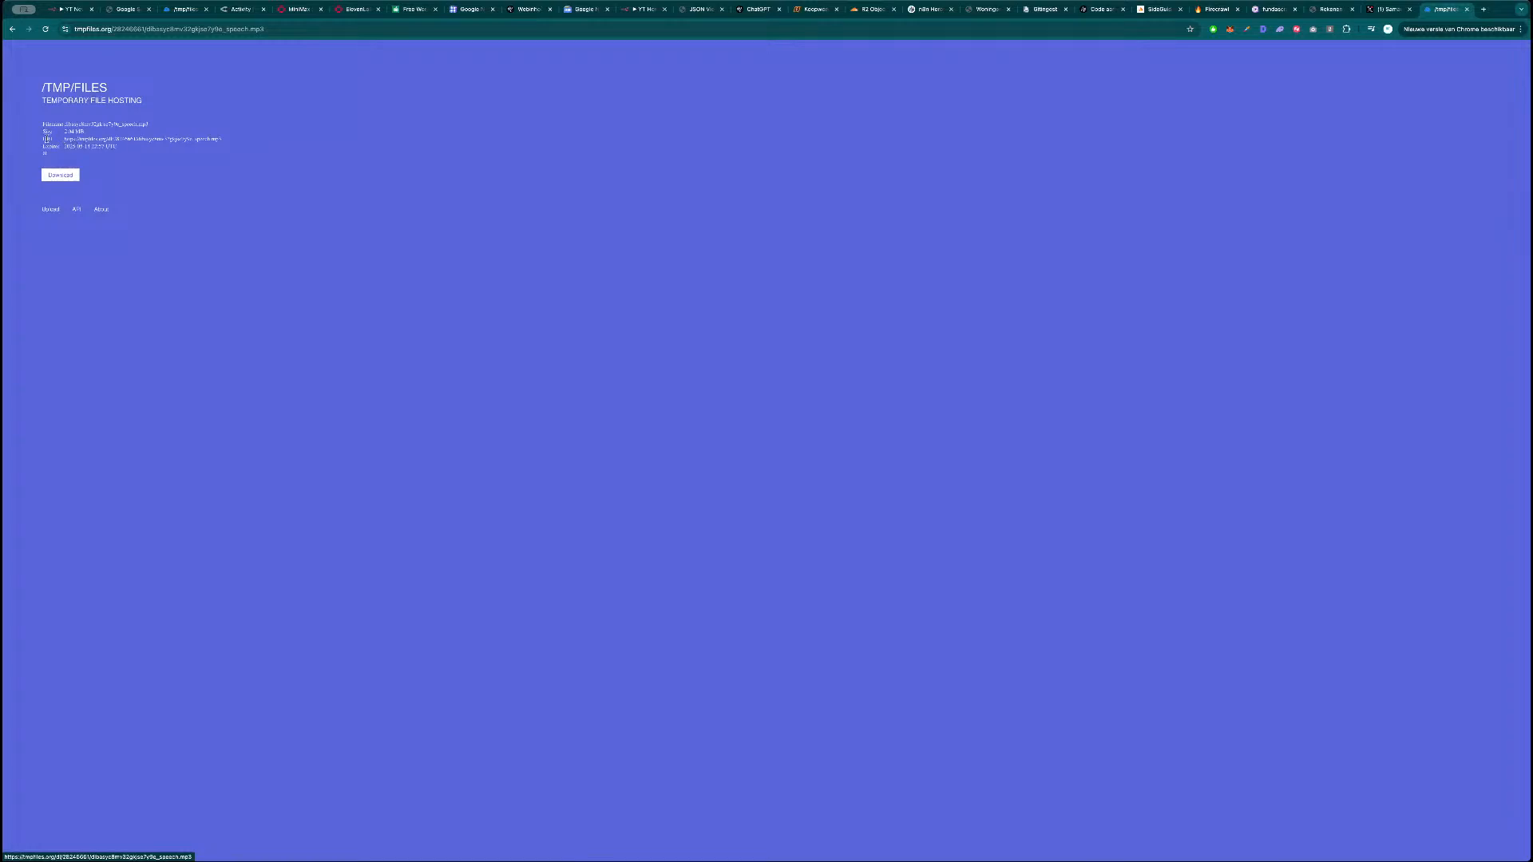
Open the direct audio link on the tmpfiles page, pause the playback, close its tab, and return to the workflow.
drag(225, 143, 83, 140)
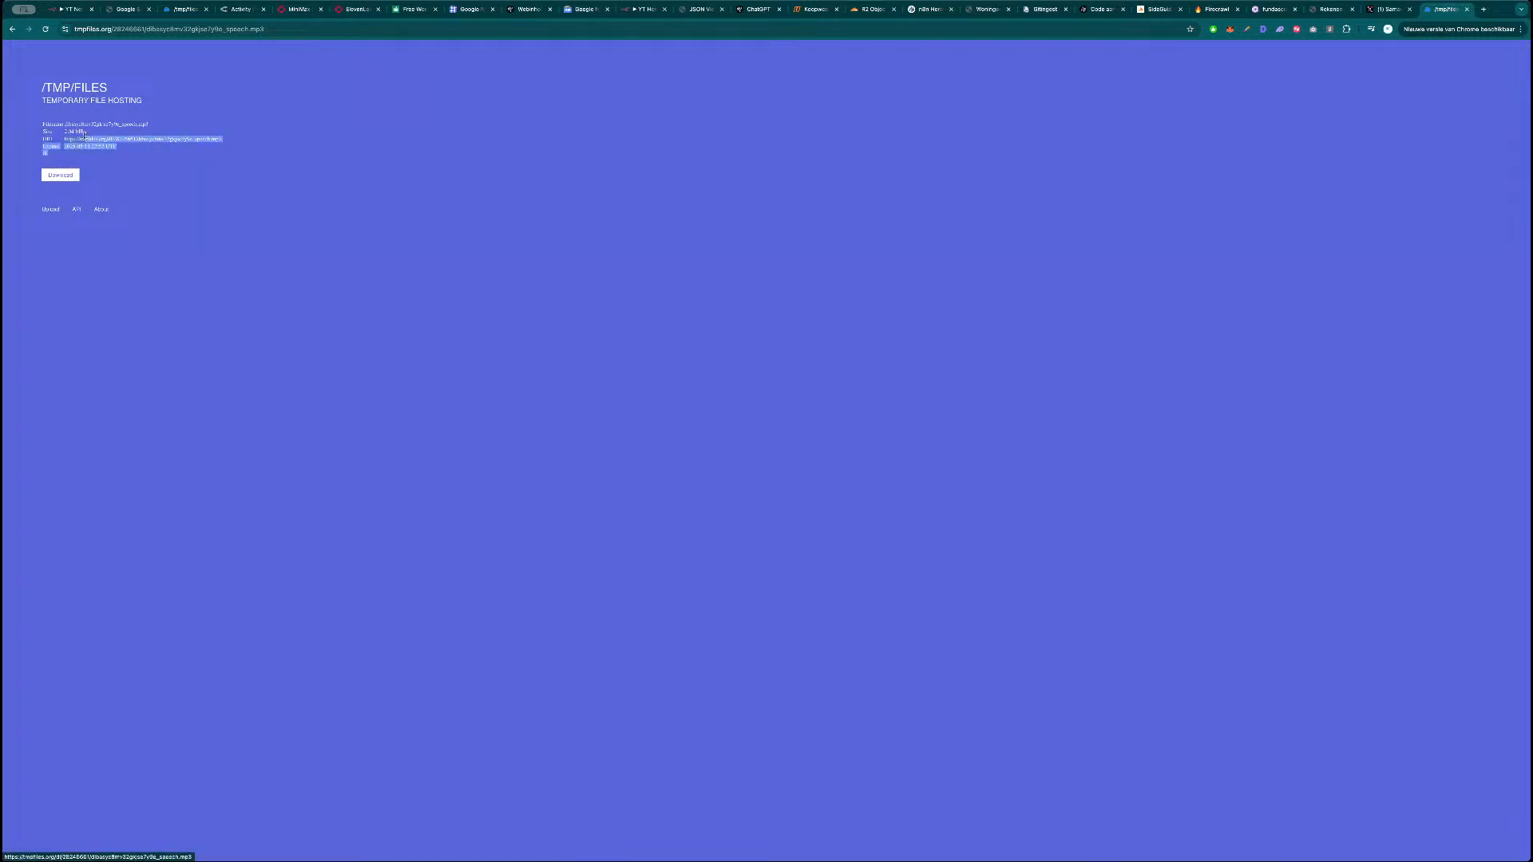
click(153, 143)
drag(227, 142, 69, 144)
click(76, 141)
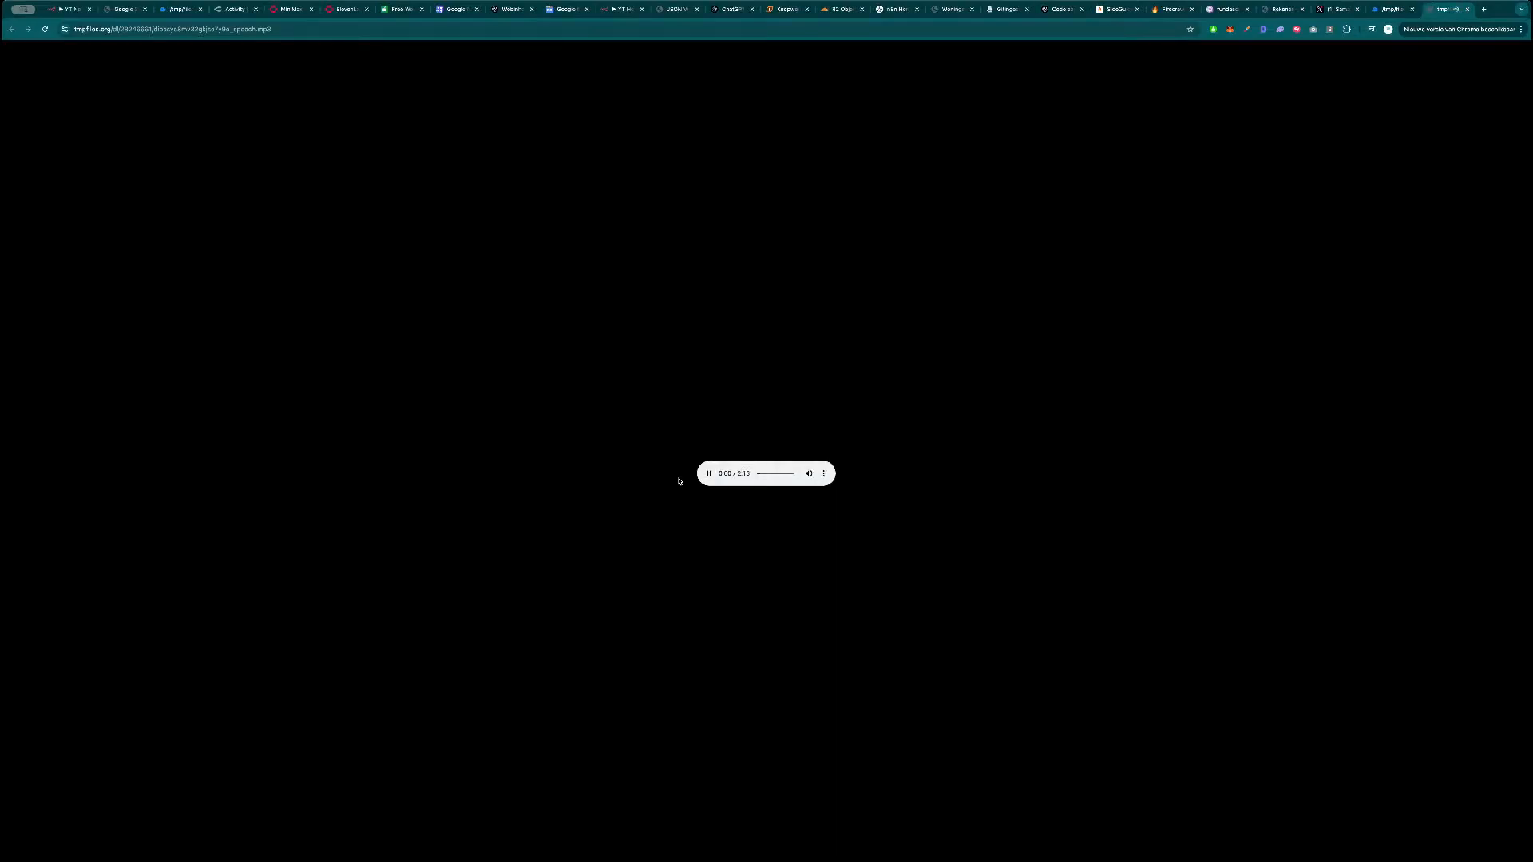
click(708, 474)
key(ctrl+w)
click(491, 414)
key(ctrl+Tab)
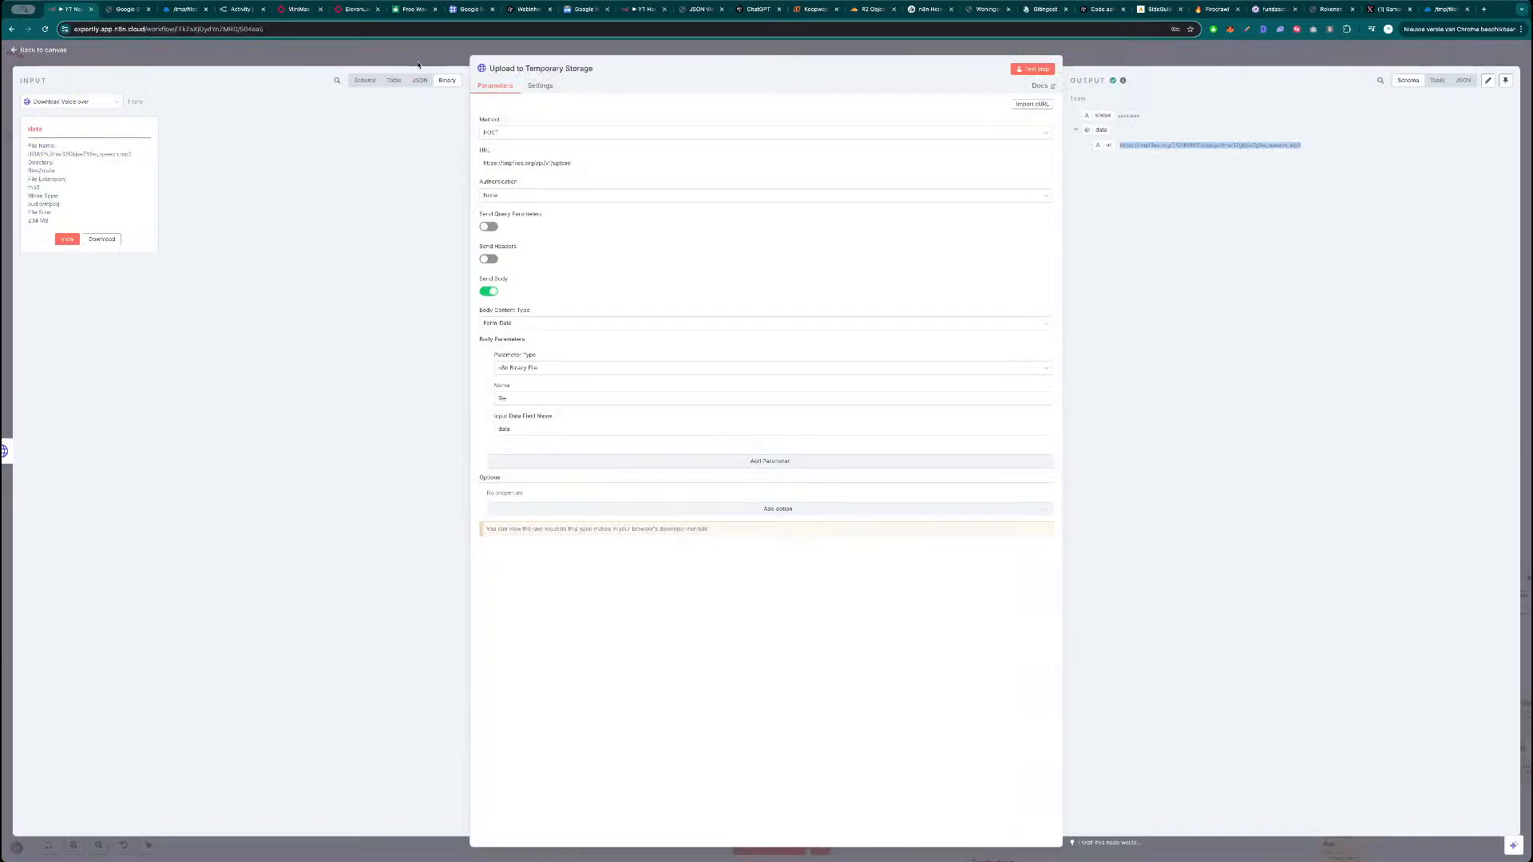
Close the upload node's details and move the pasted Map Public Link and code nodes in line with the voice over chain.
click(418, 66)
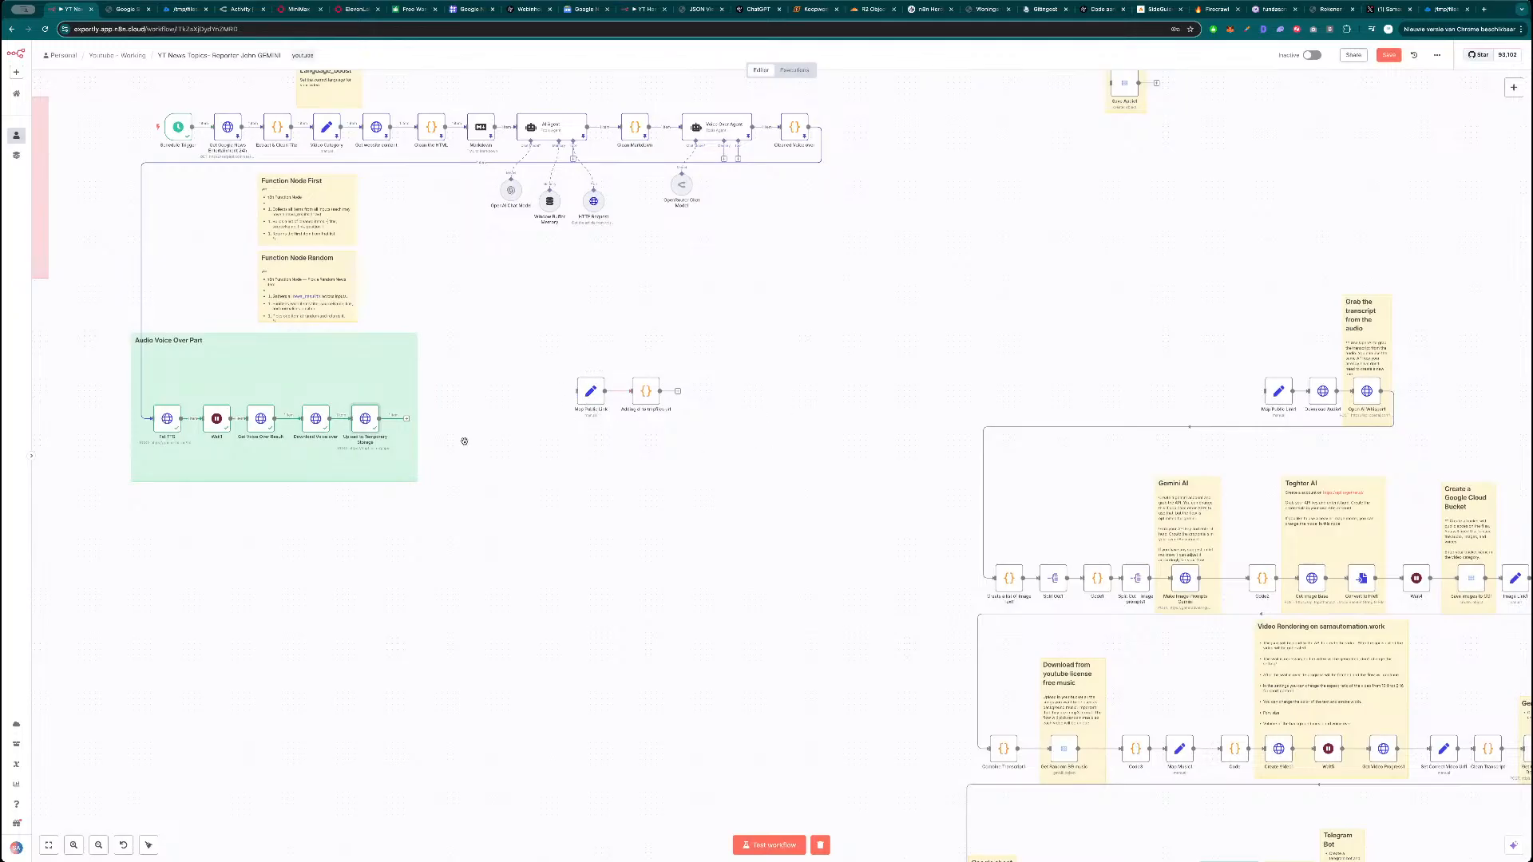
scroll(466, 438, up, 1)
drag(596, 395, 468, 429)
drag(655, 394, 533, 428)
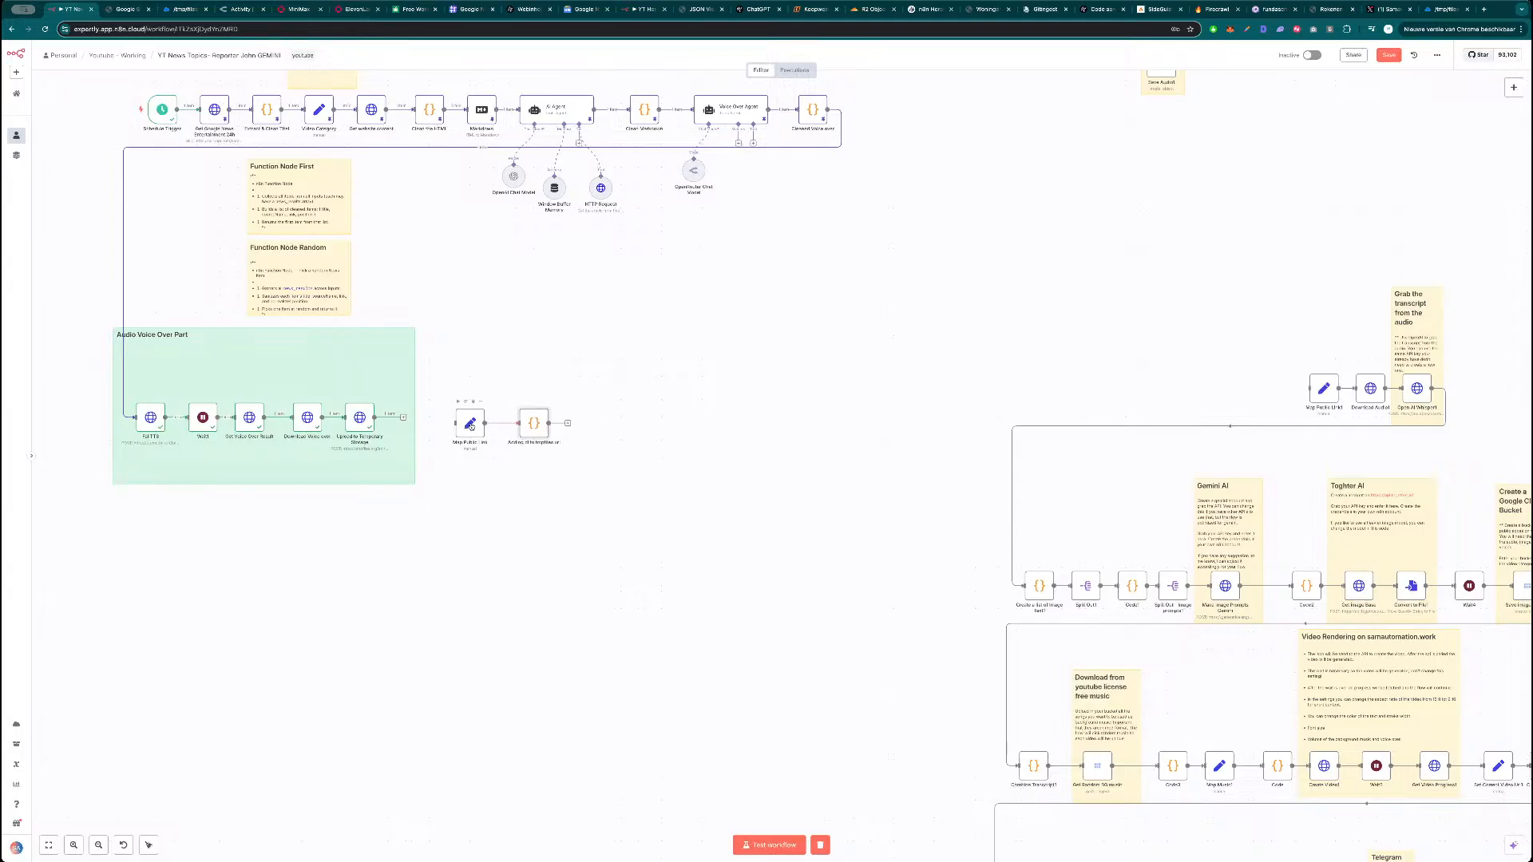
Connect the "Adding dl to tmpfiles url" code node directly after Upload to Temporary Storage and run its test.
double_click(471, 427)
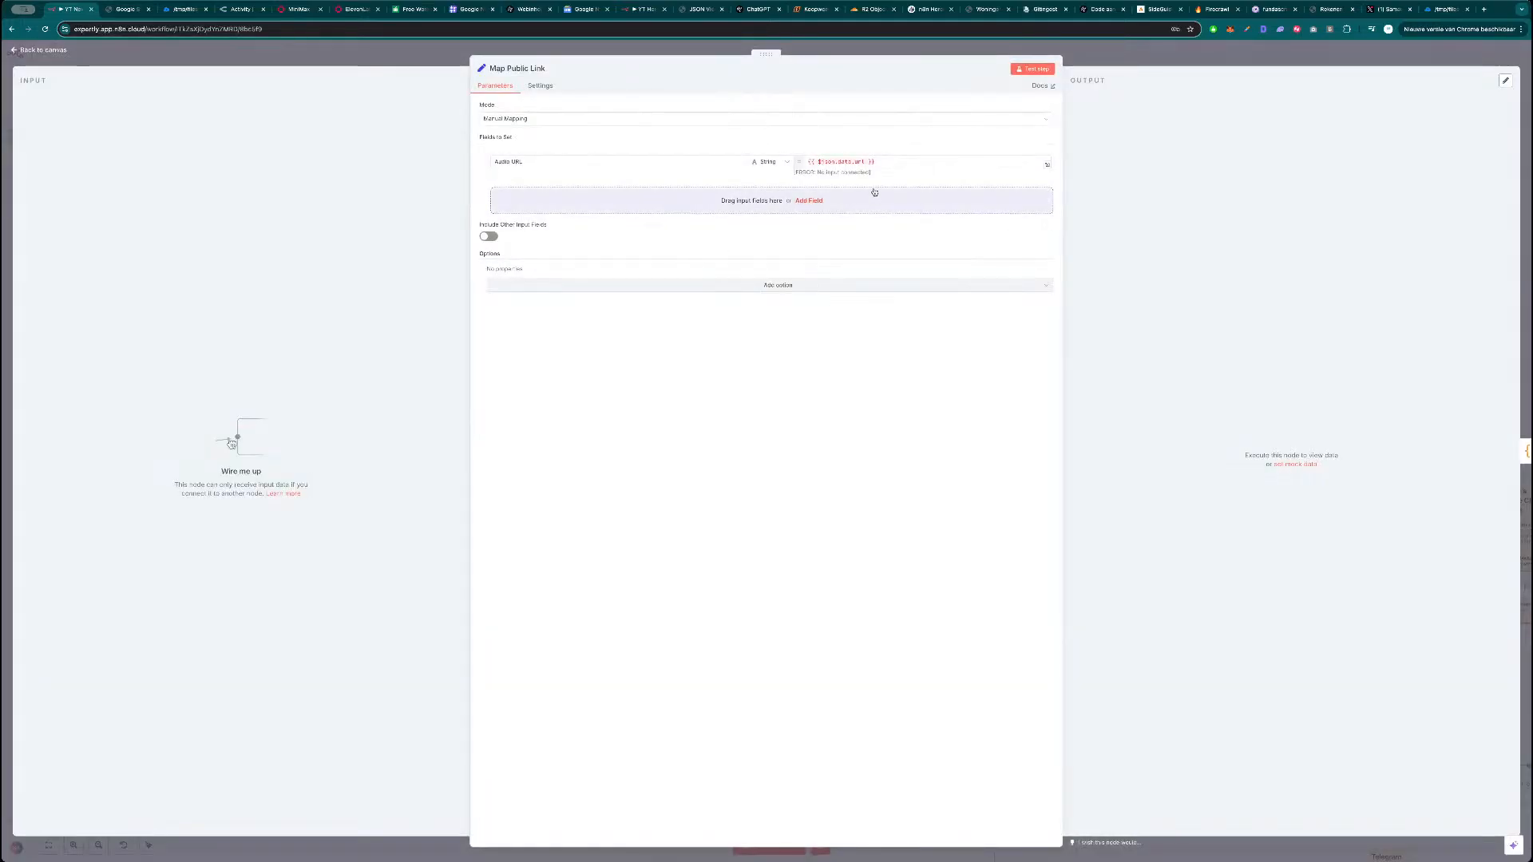
key(Escape)
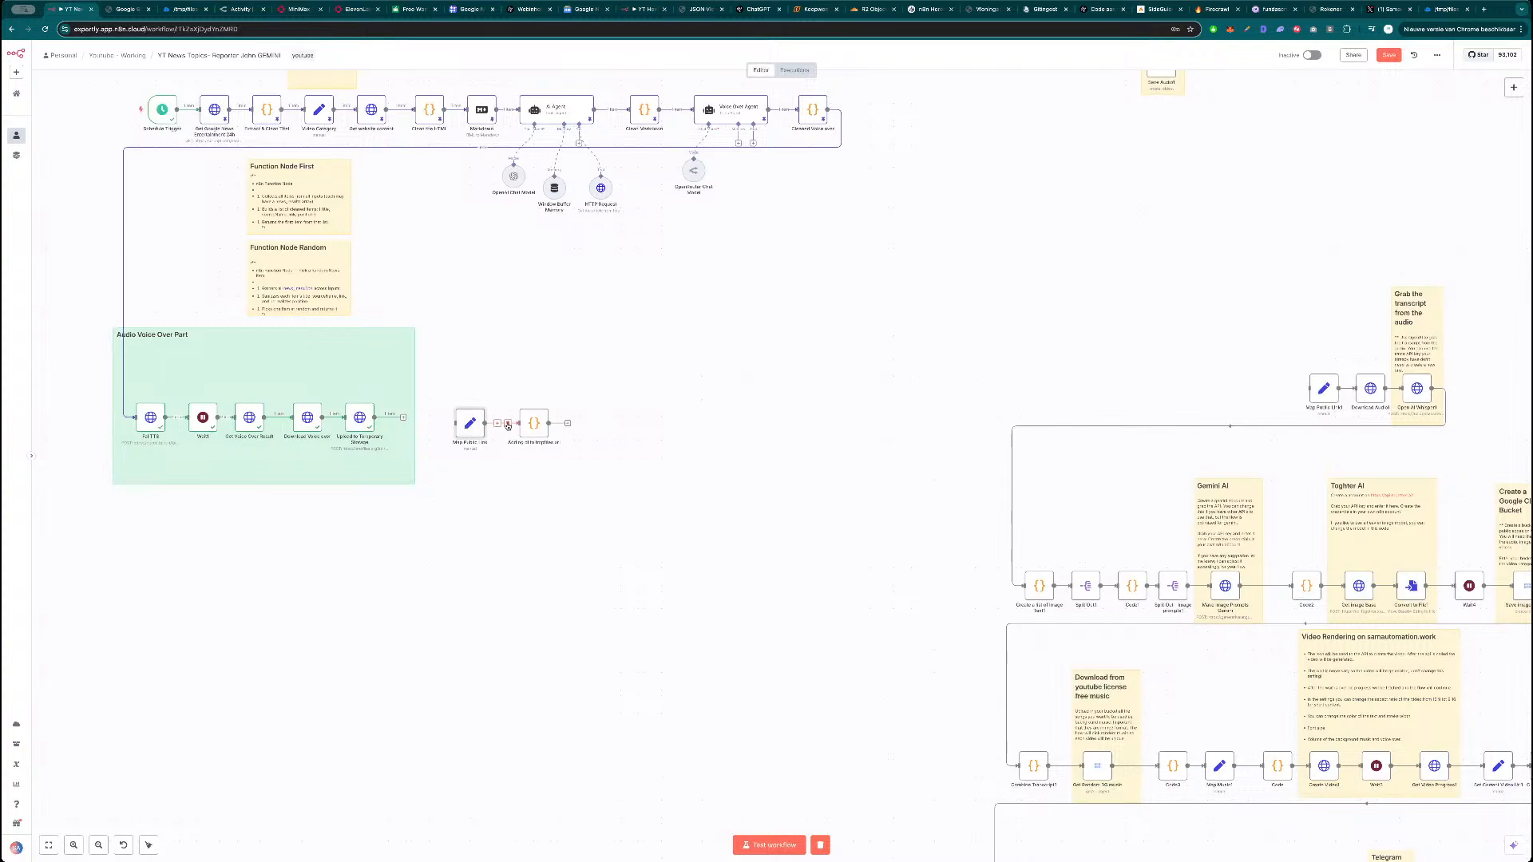
mouse_move(469, 426)
mouse_down()
mouse_move(638, 400)
mouse_move(612, 421)
mouse_move(443, 422)
mouse_up()
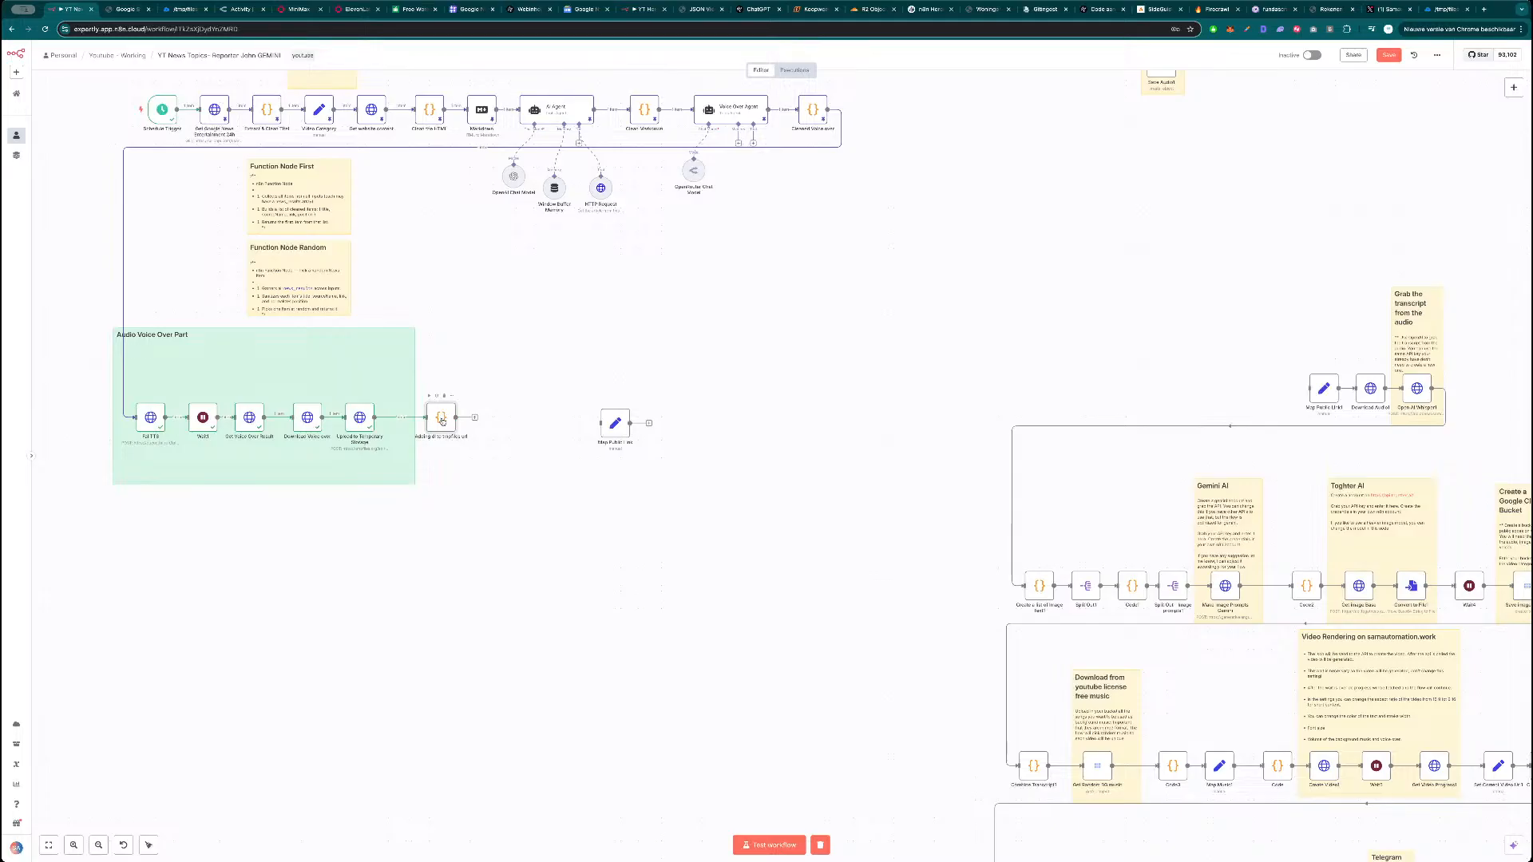
double_click(443, 422)
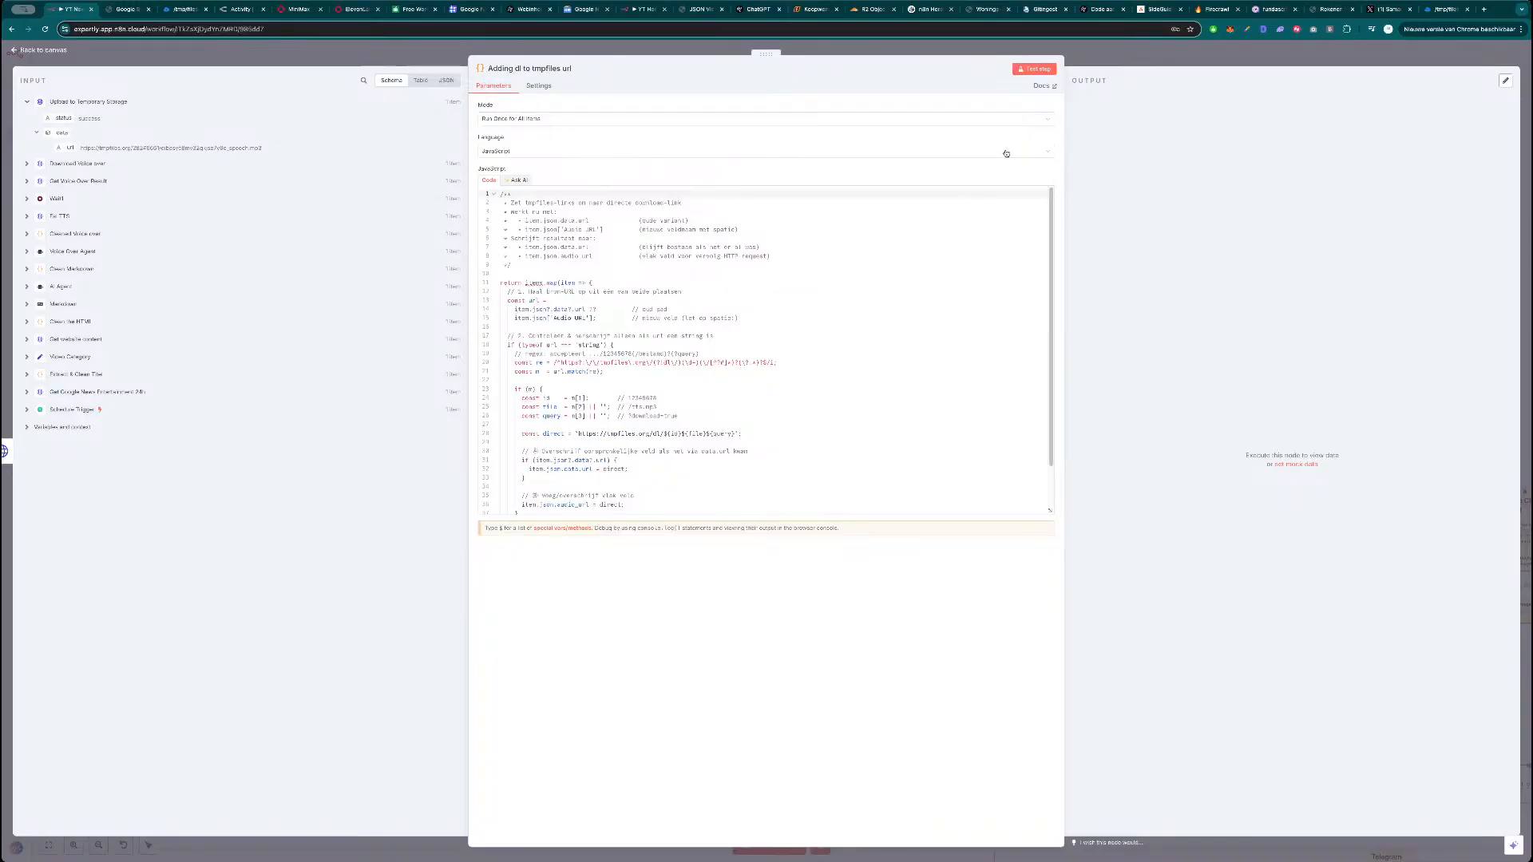
click(1034, 69)
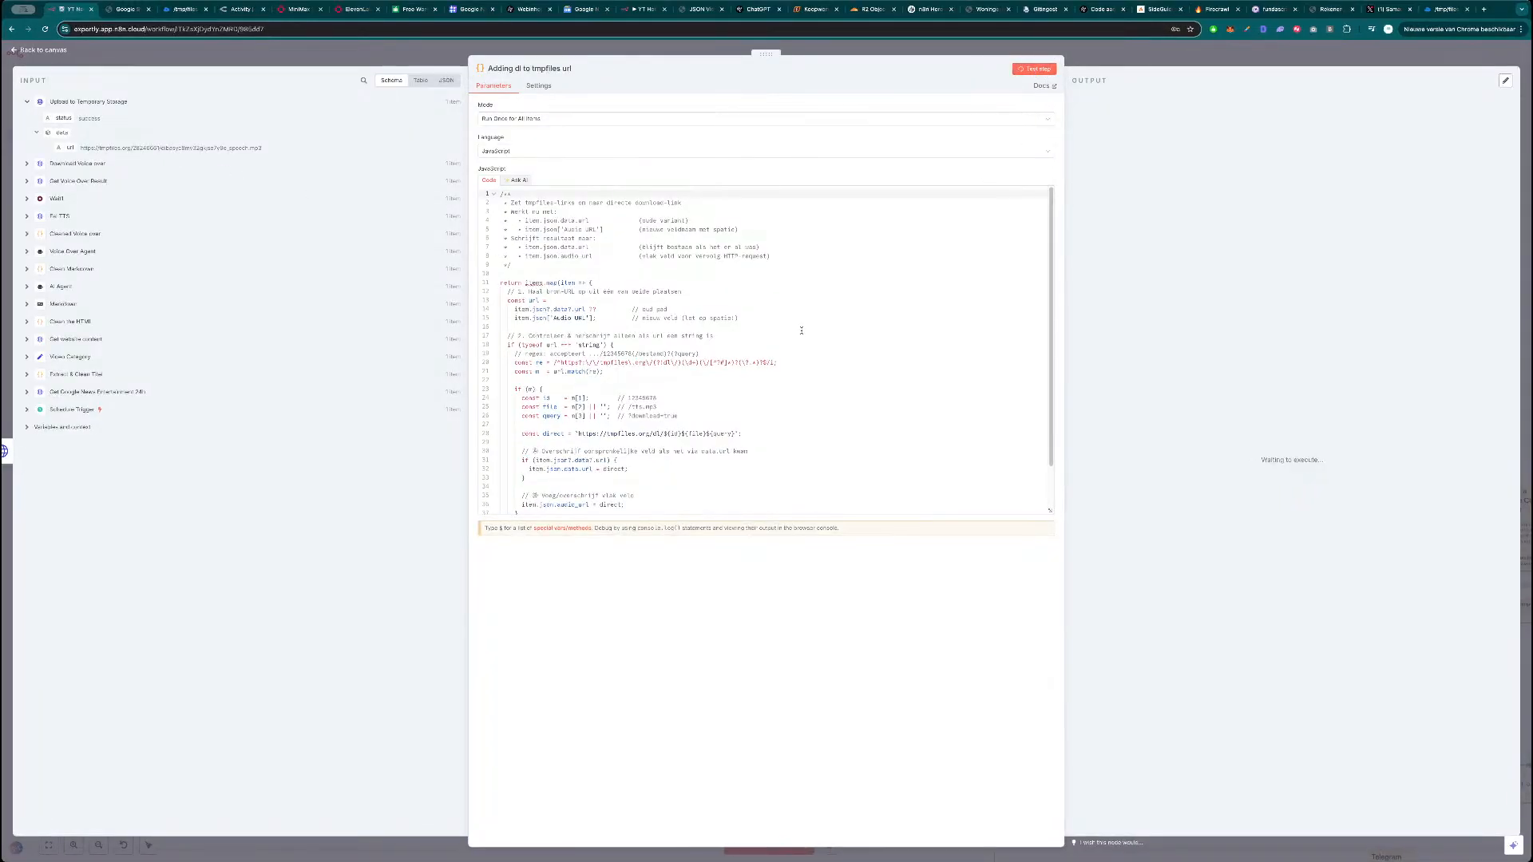
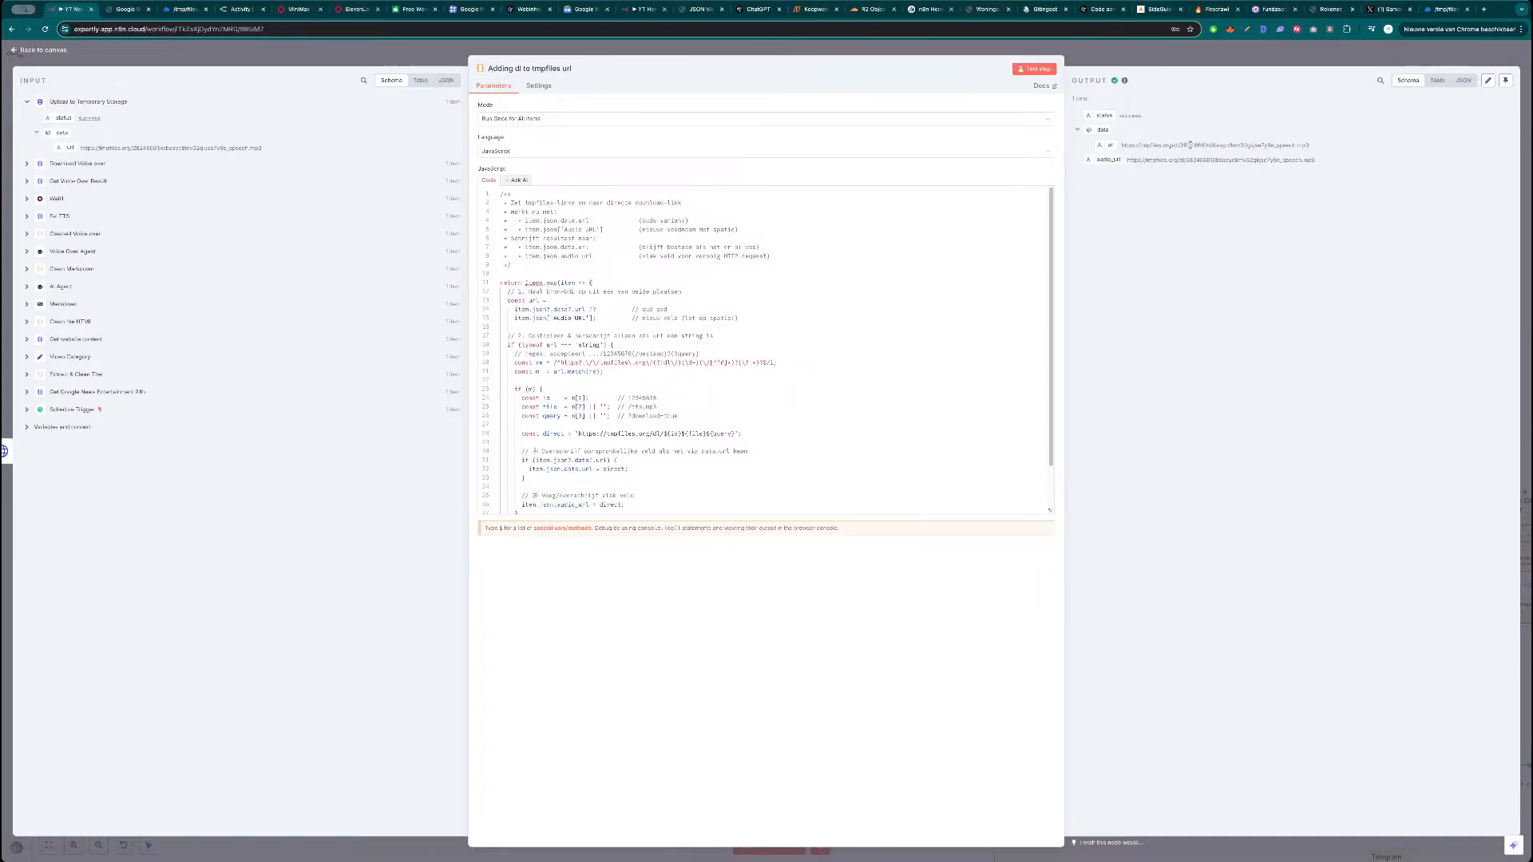
Check the code node's data url output by opening it in a new browser tab, and return to the node.
triple_click(1190, 145)
key(ctrl+c)
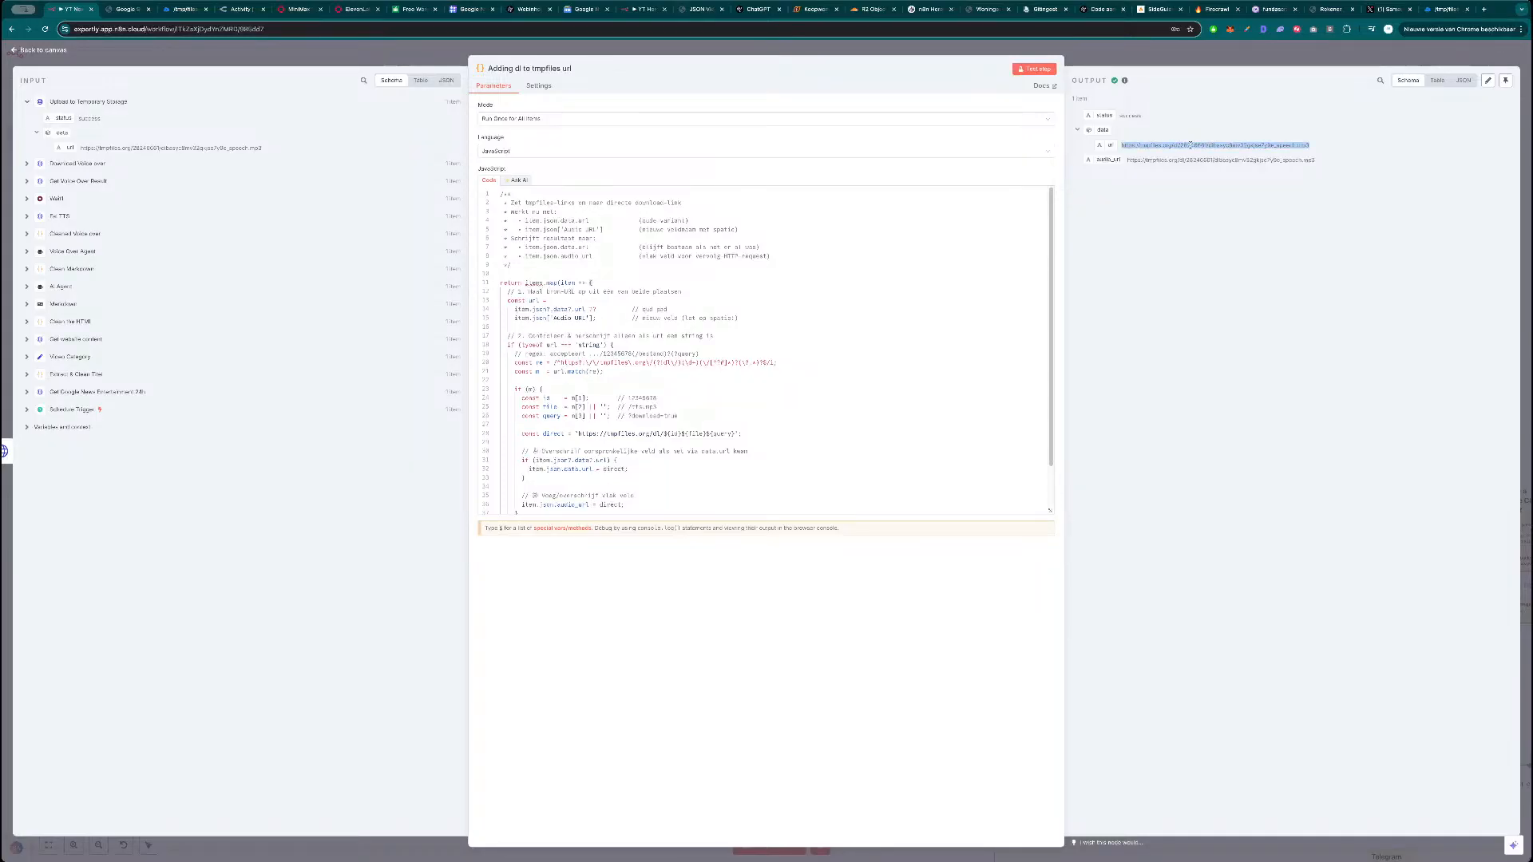
key(ctrl+t)
key(ctrl+v)
key(Return)
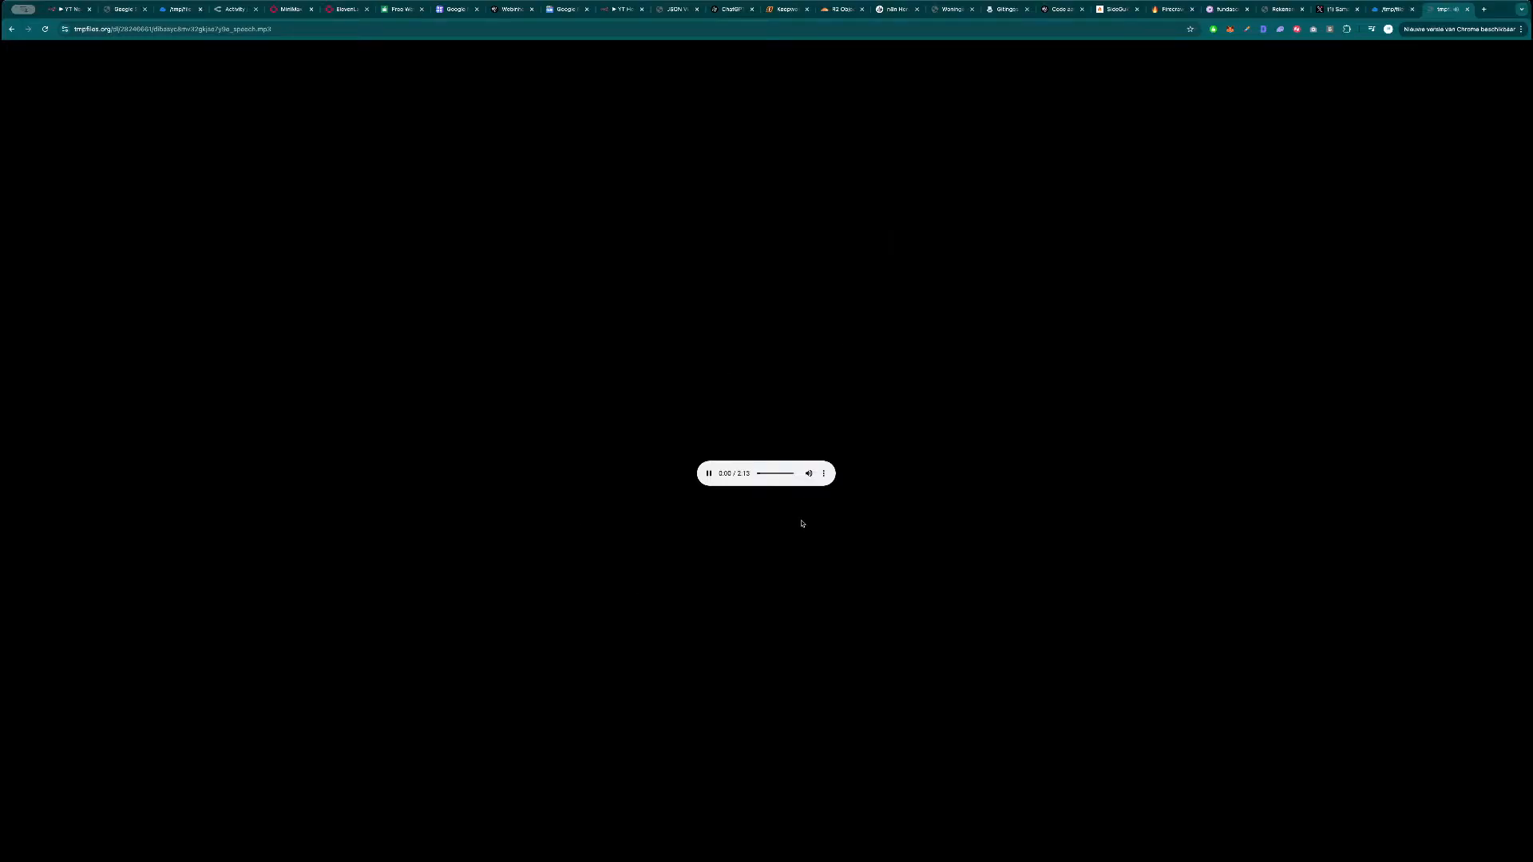
key(ctrl+w)
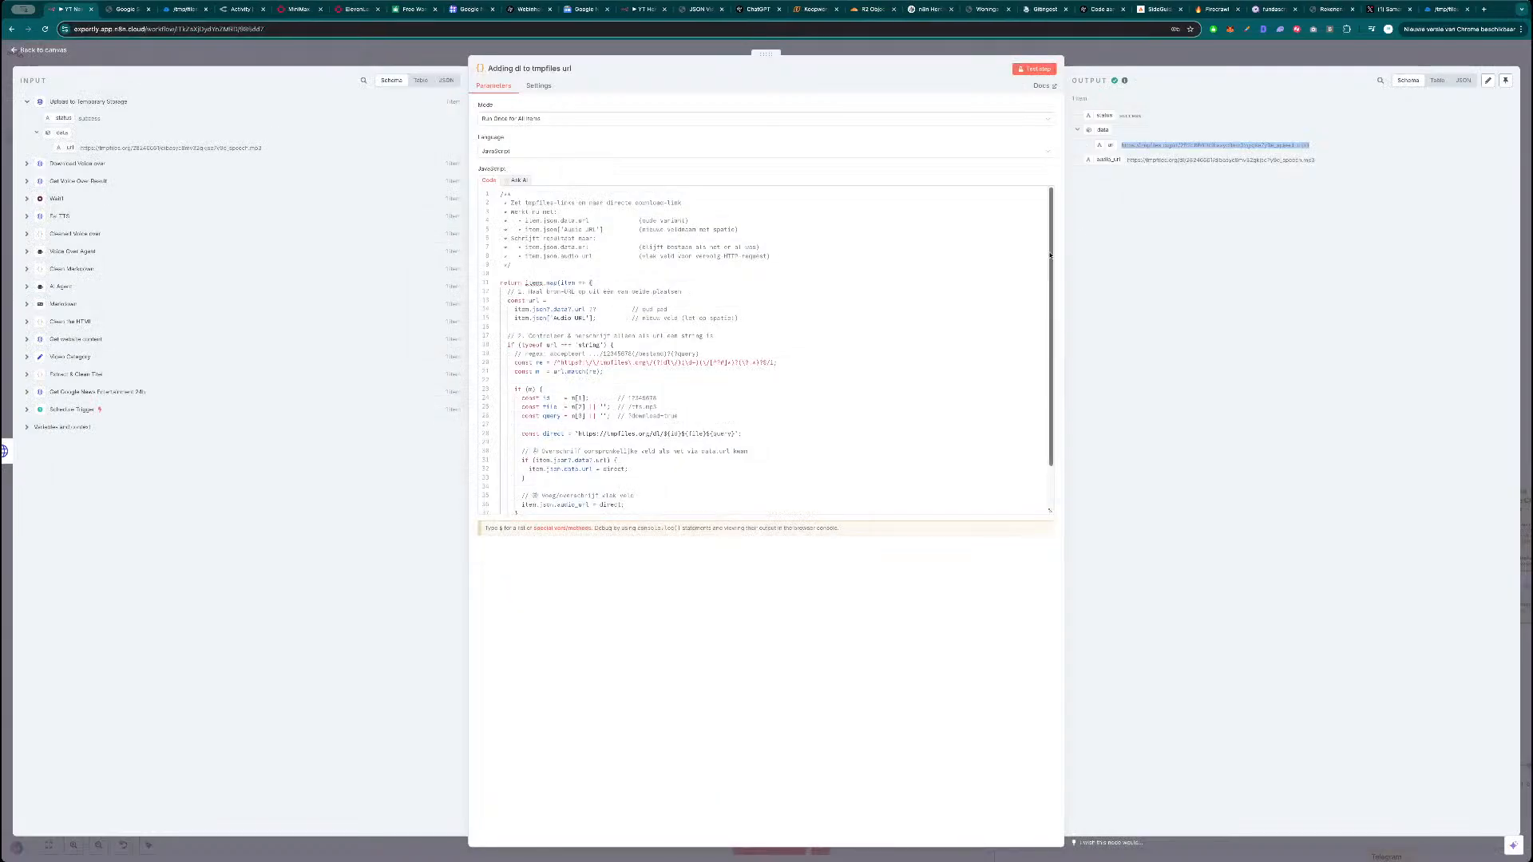
Check the code node's audio_url output in a new browser tab, and close the node's details.
triple_click(1211, 159)
key(ctrl+c)
key(ctrl+t)
key(ctrl+v)
key(Return)
key(ctrl+w)
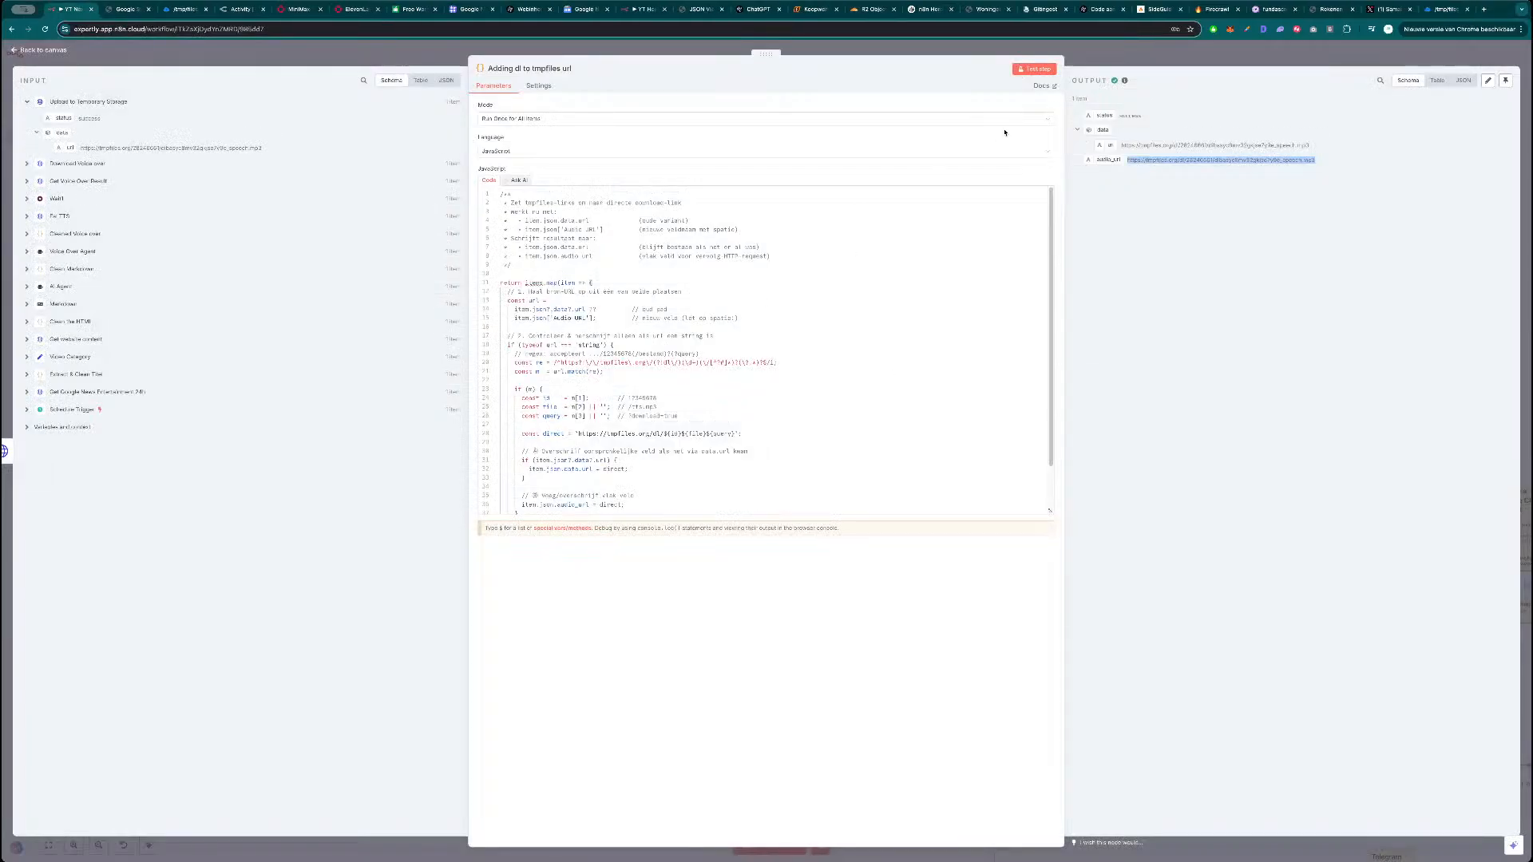
key(Escape)
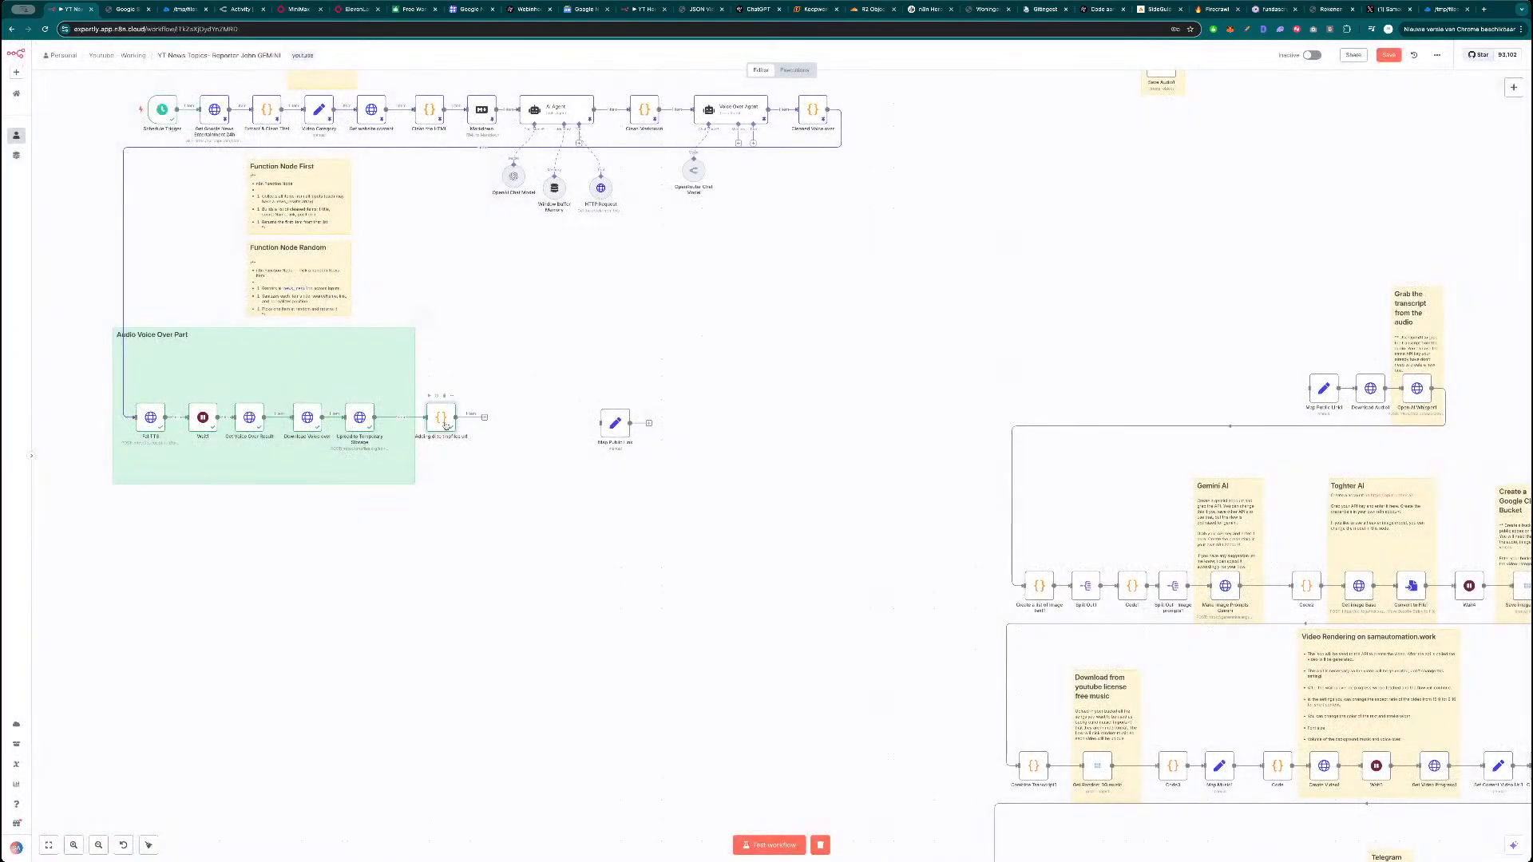
Connect Map Public Link after the "Adding dl to tmpfiles url" node and run its test.
drag(442, 423, 442, 421)
drag(441, 419, 446, 418)
drag(615, 428, 520, 421)
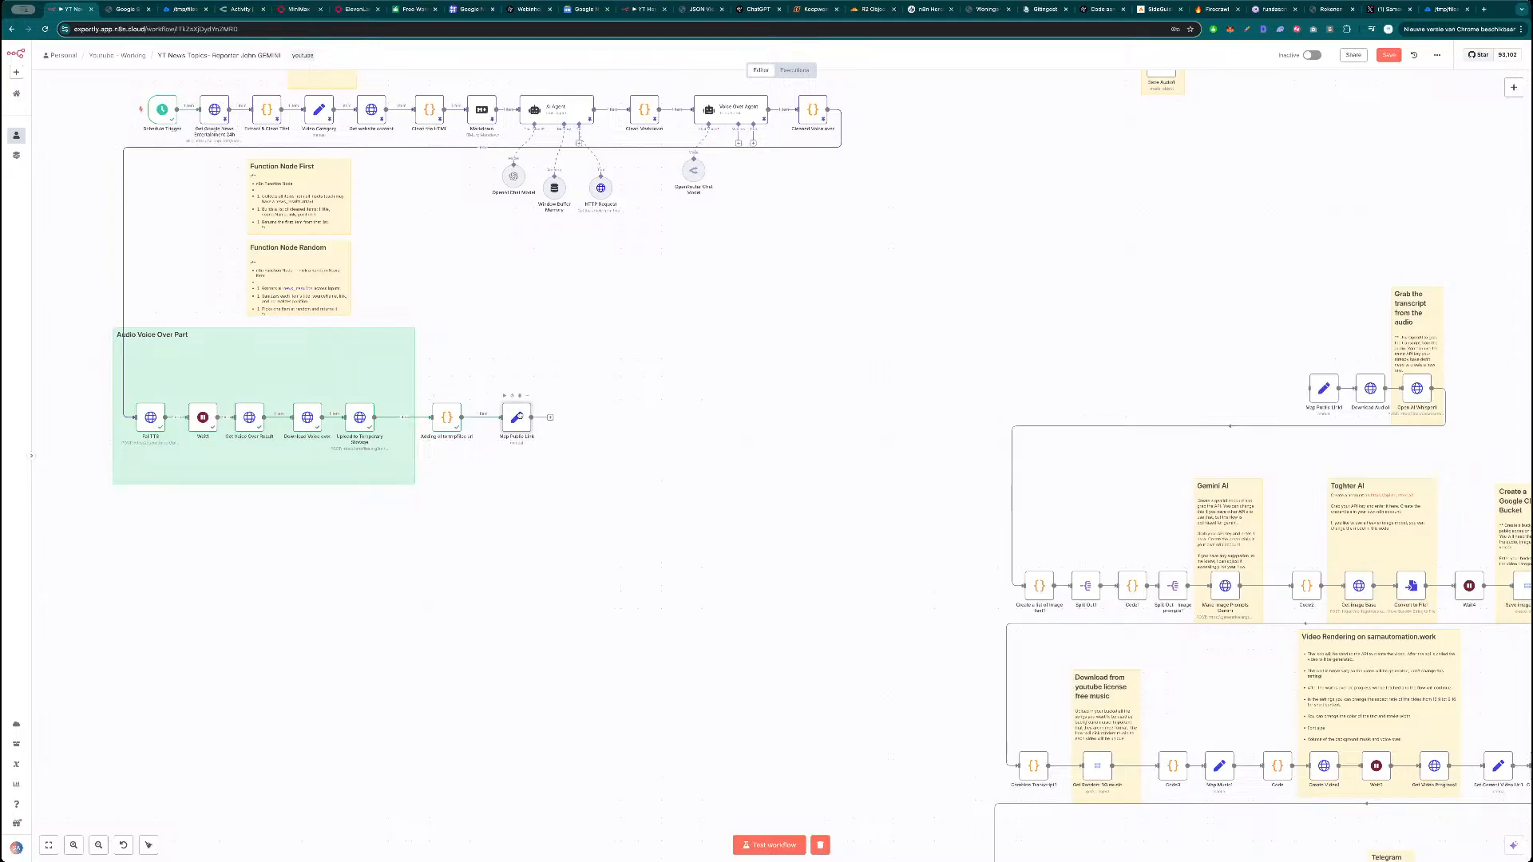
double_click(520, 420)
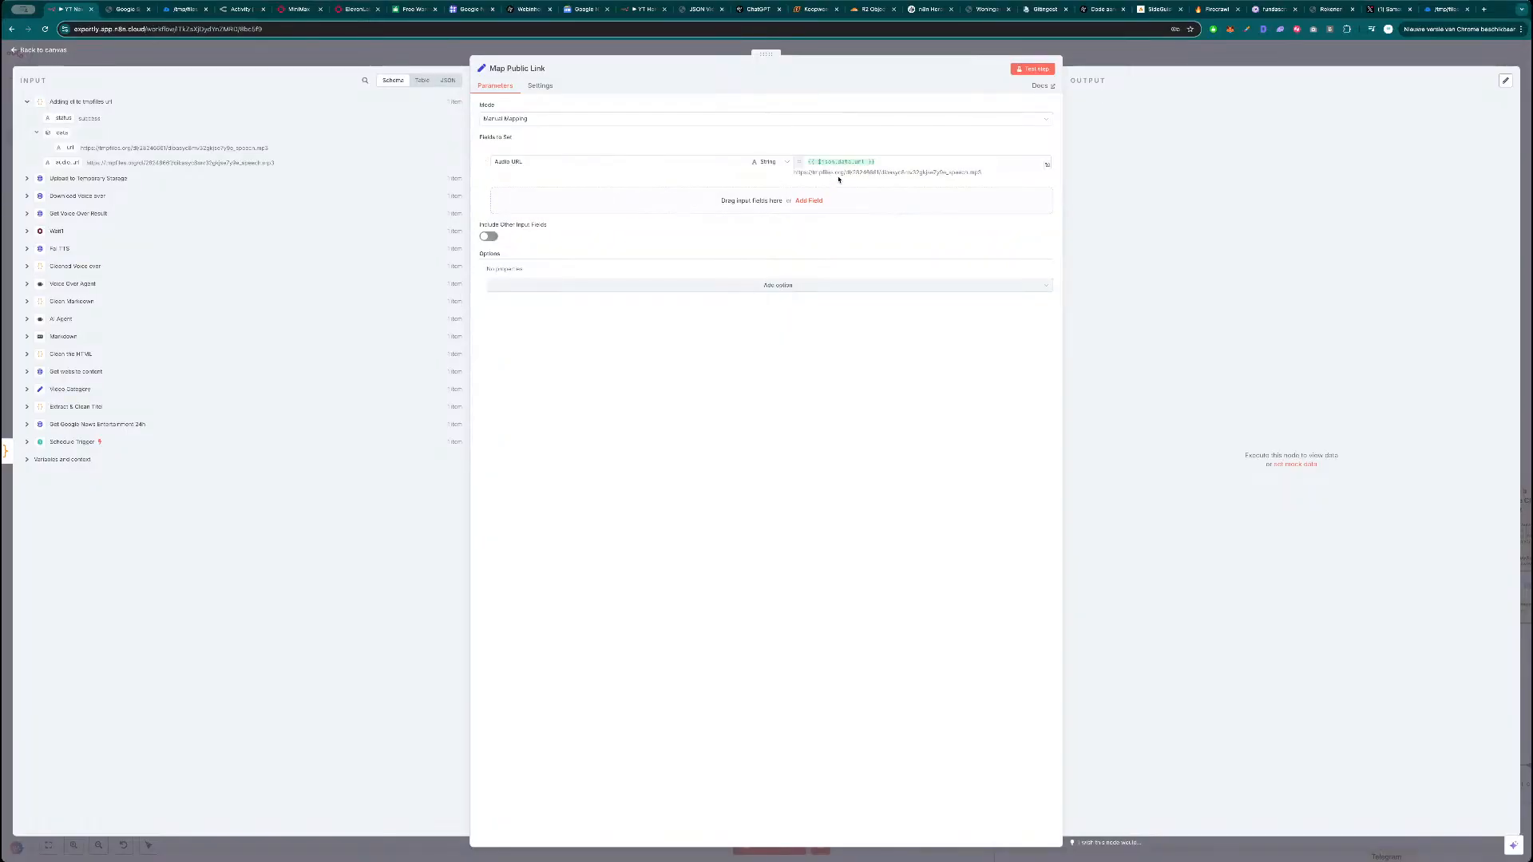
click(1013, 72)
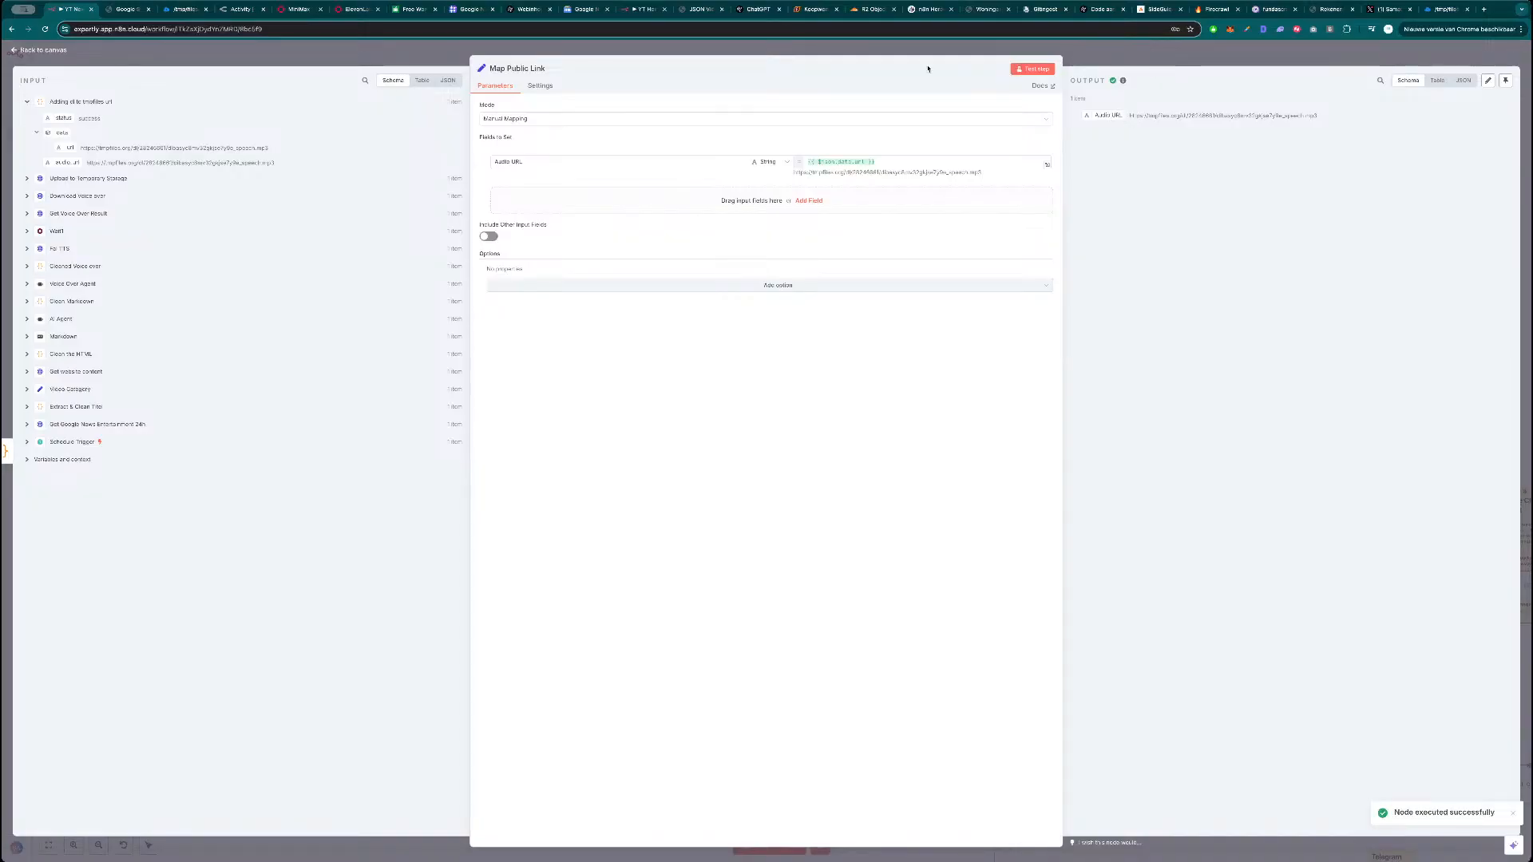
key(Escape)
Examine the Audio URL entry in the Map Public Link node's output as JSON, and close the node.
scroll(643, 434, down, 1)
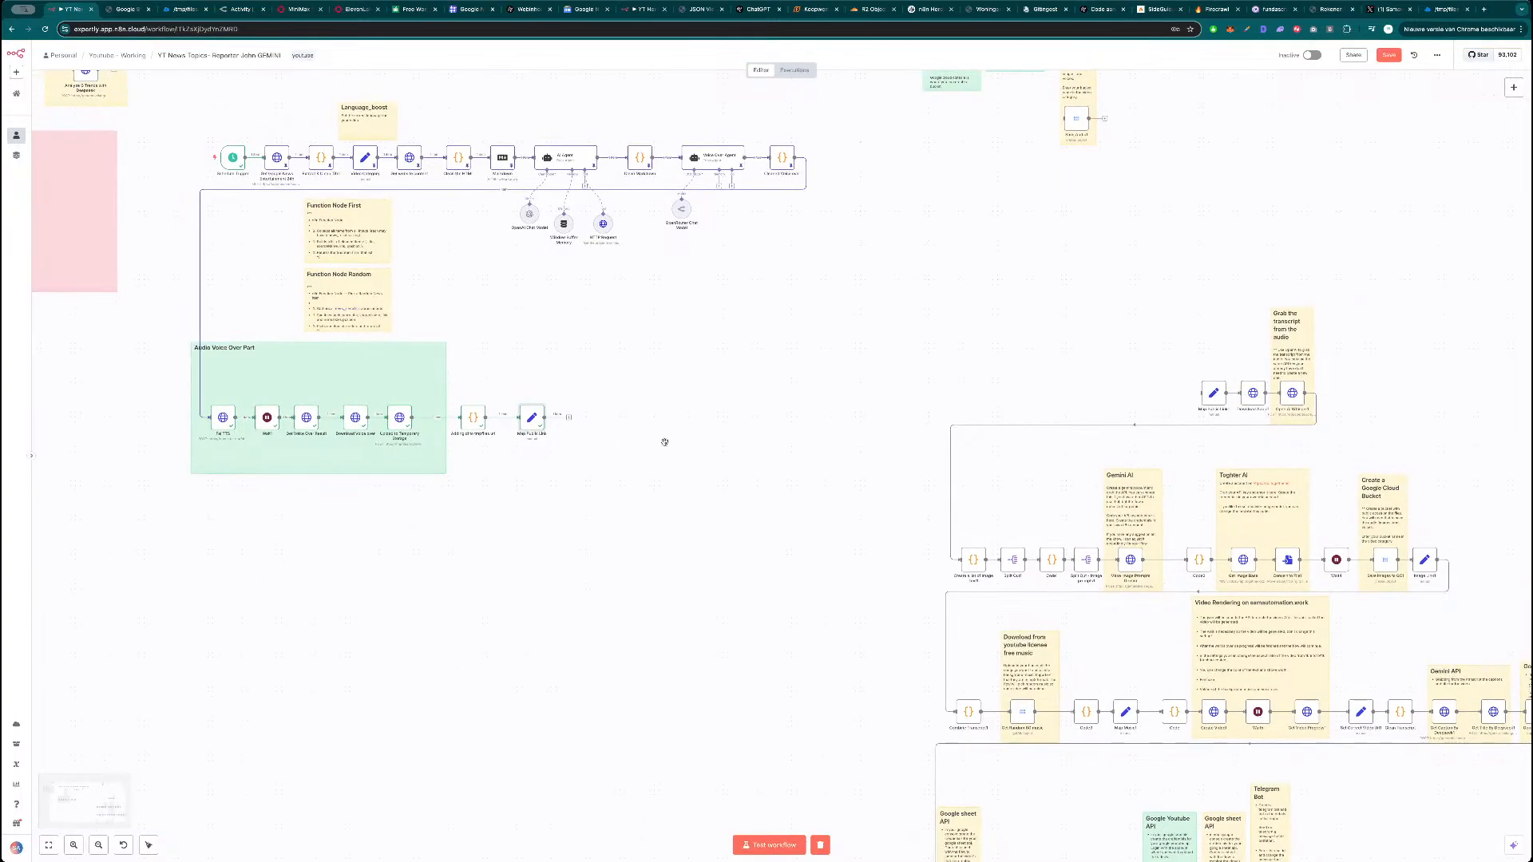
drag(730, 465, 568, 335)
scroll(562, 331, down, 3)
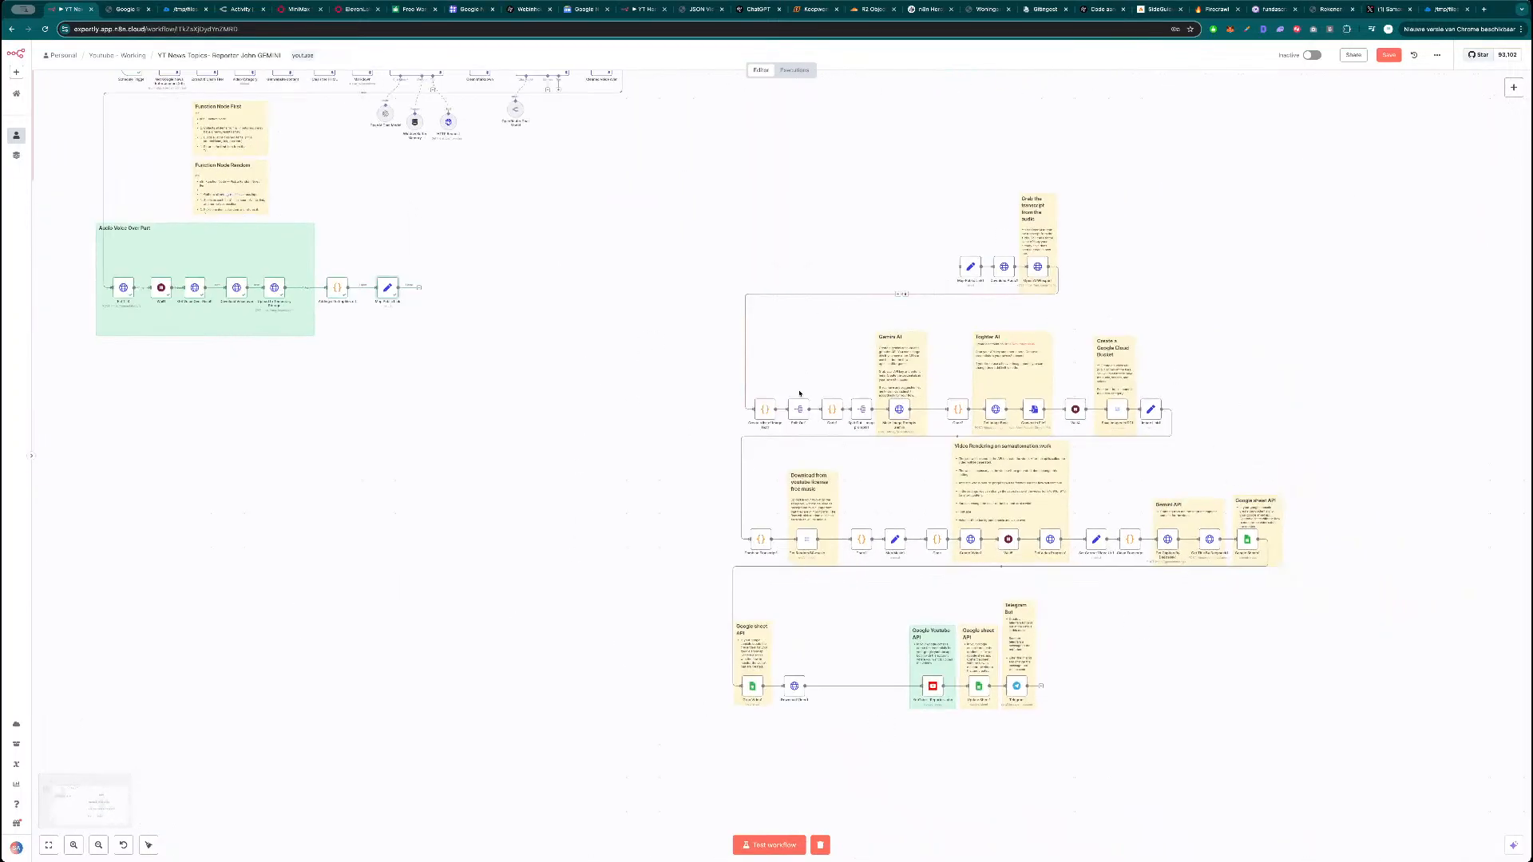
scroll(378, 385, up, 3)
drag(378, 386, 659, 495)
double_click(676, 319)
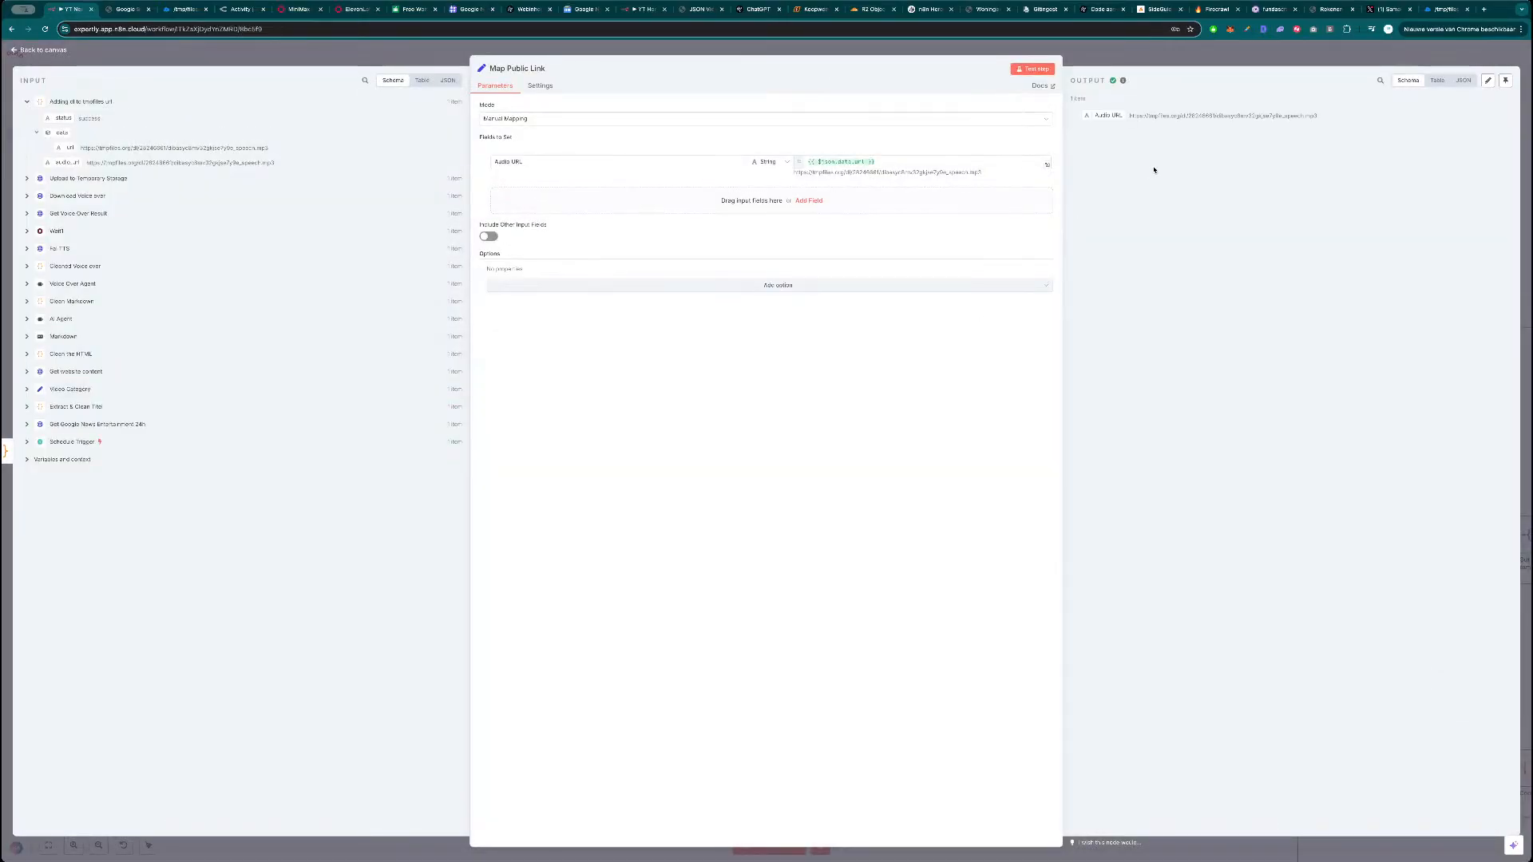
click(1461, 82)
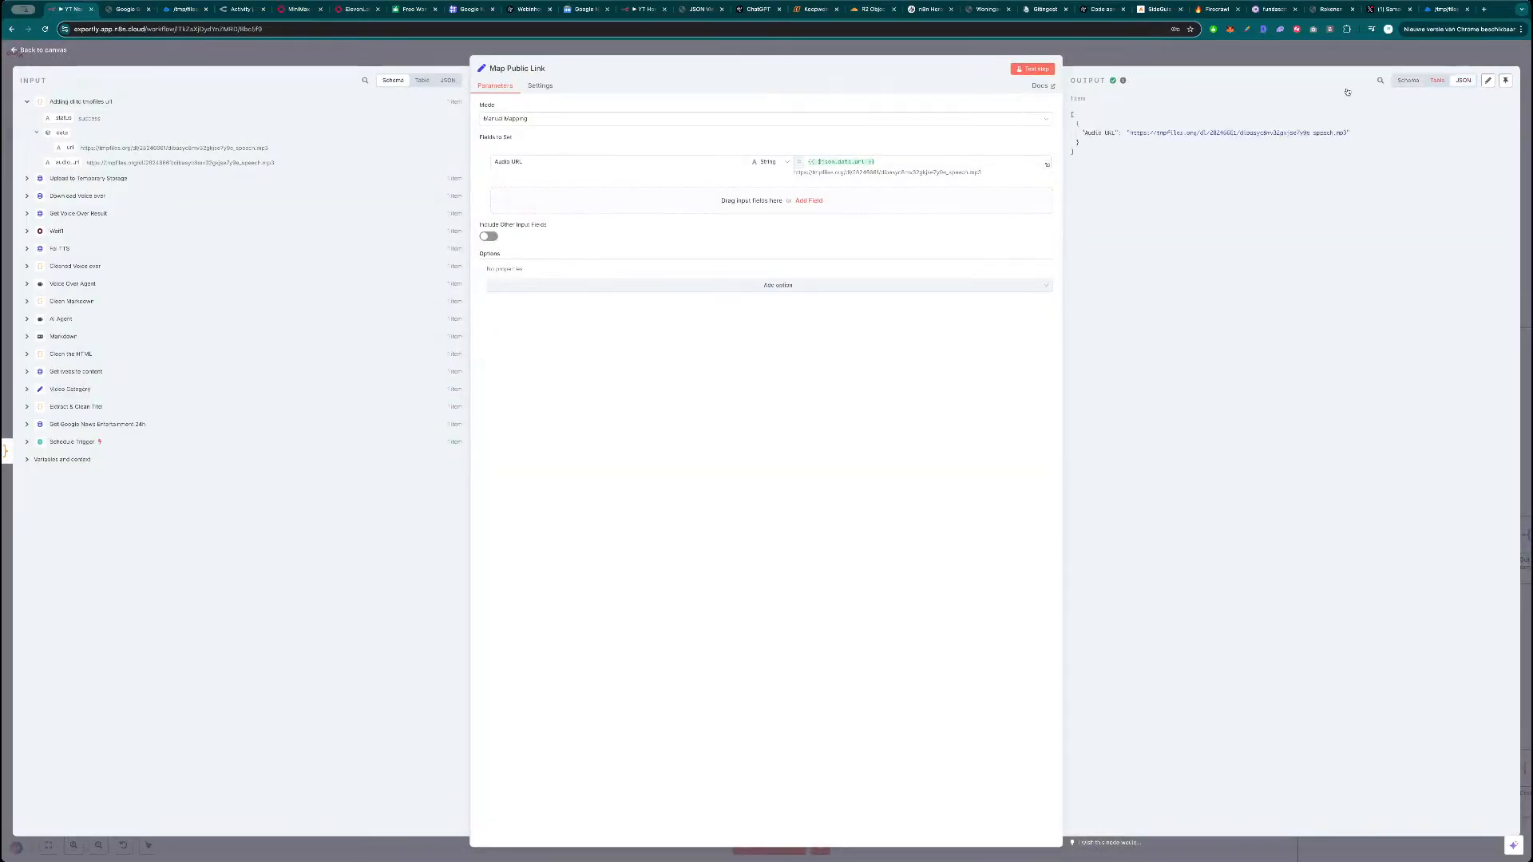
drag(1356, 132, 1080, 133)
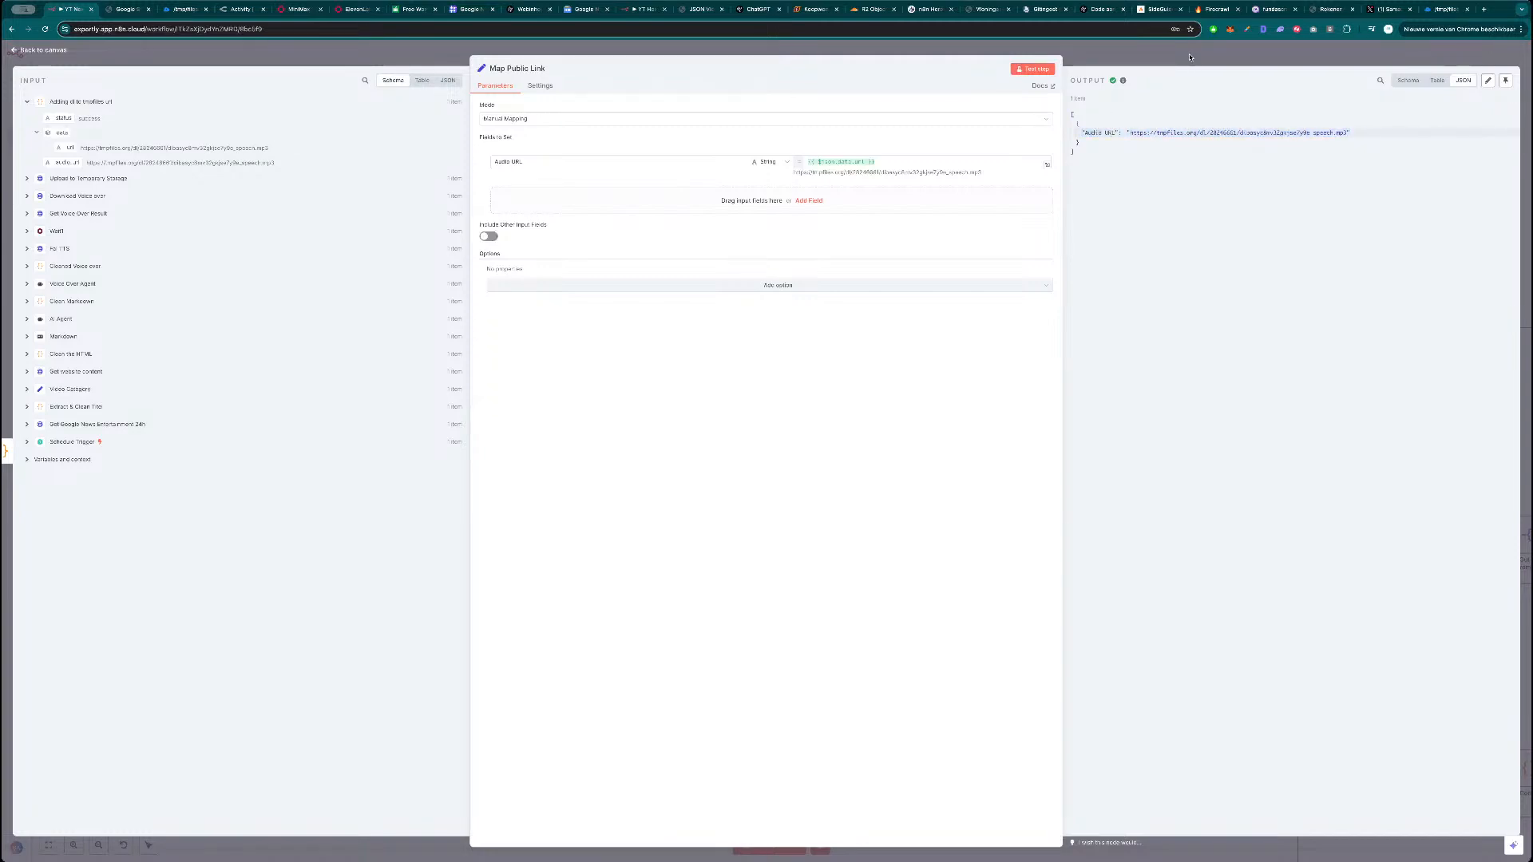
key(Escape)
Move the "Adding dl to tmpfiles url" and Map Public Link nodes closer to Upload to Temporary Storage.
scroll(719, 447, up, 5)
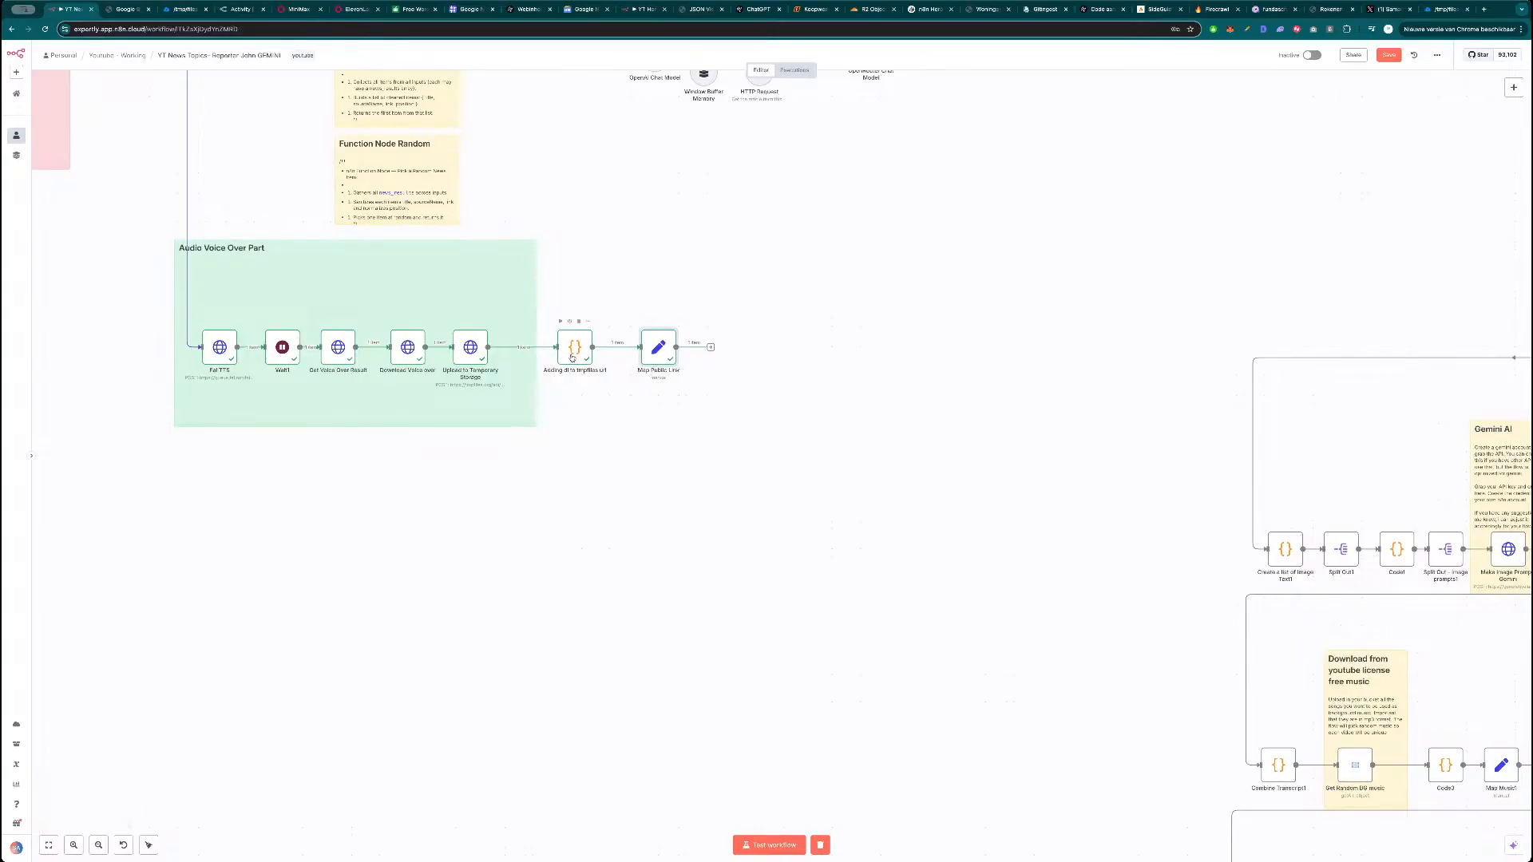
scroll(719, 511, down, 5)
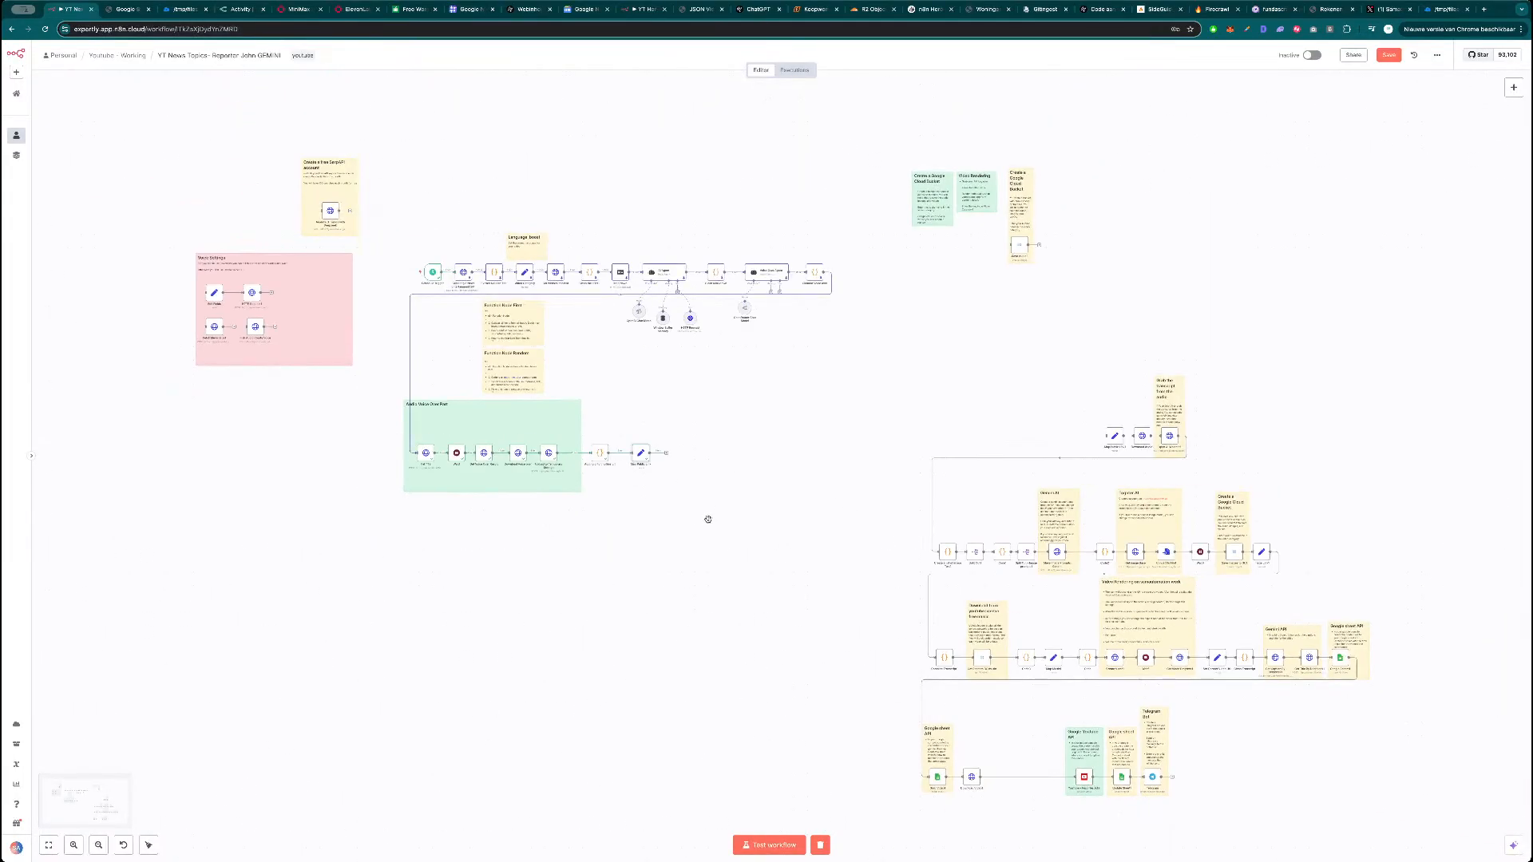
scroll(719, 507, up, 3)
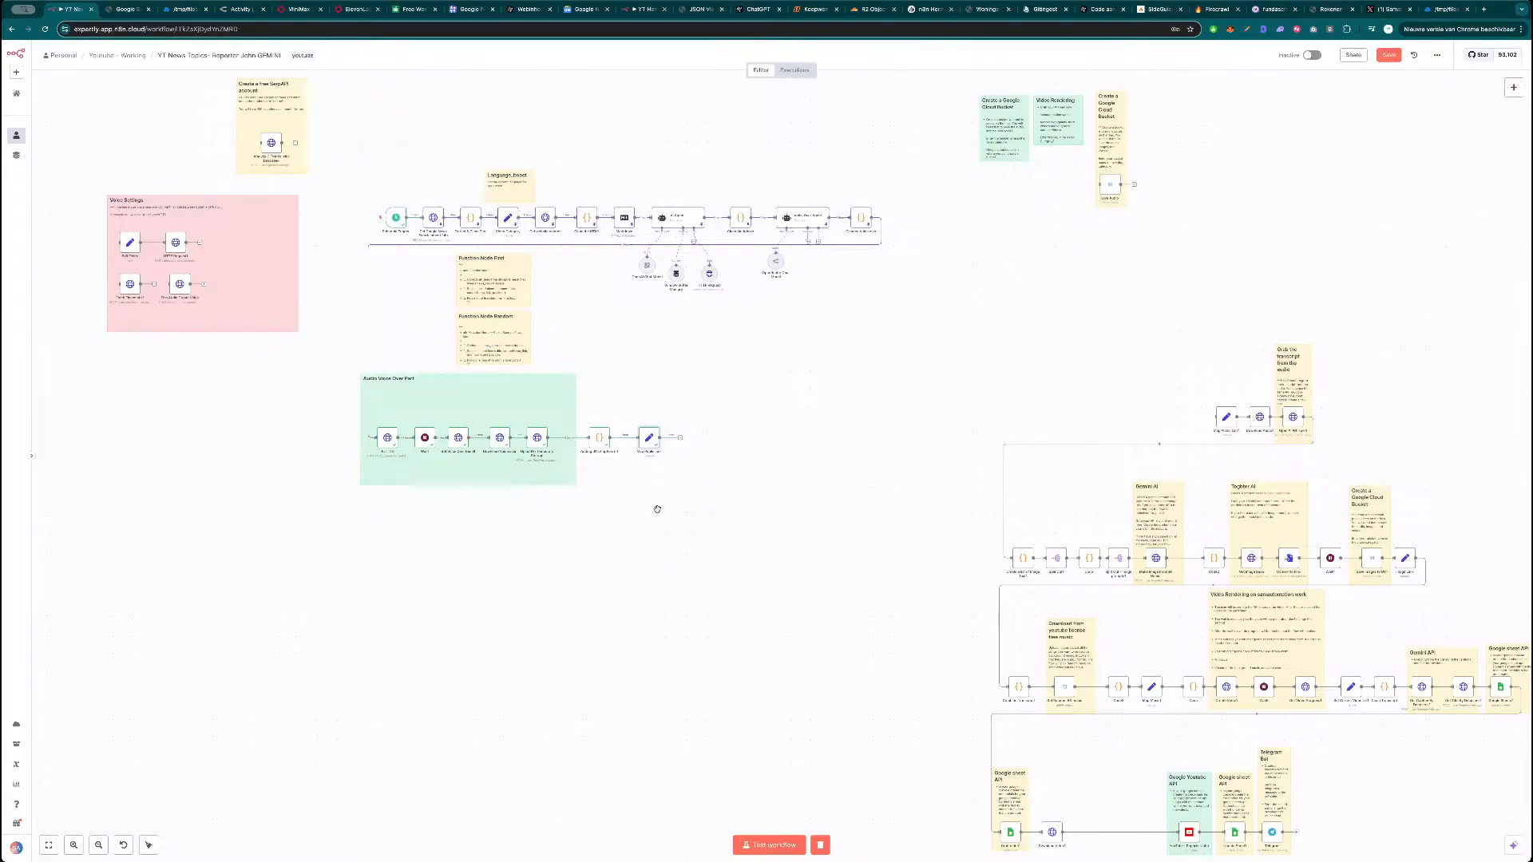
scroll(657, 511, up, 2)
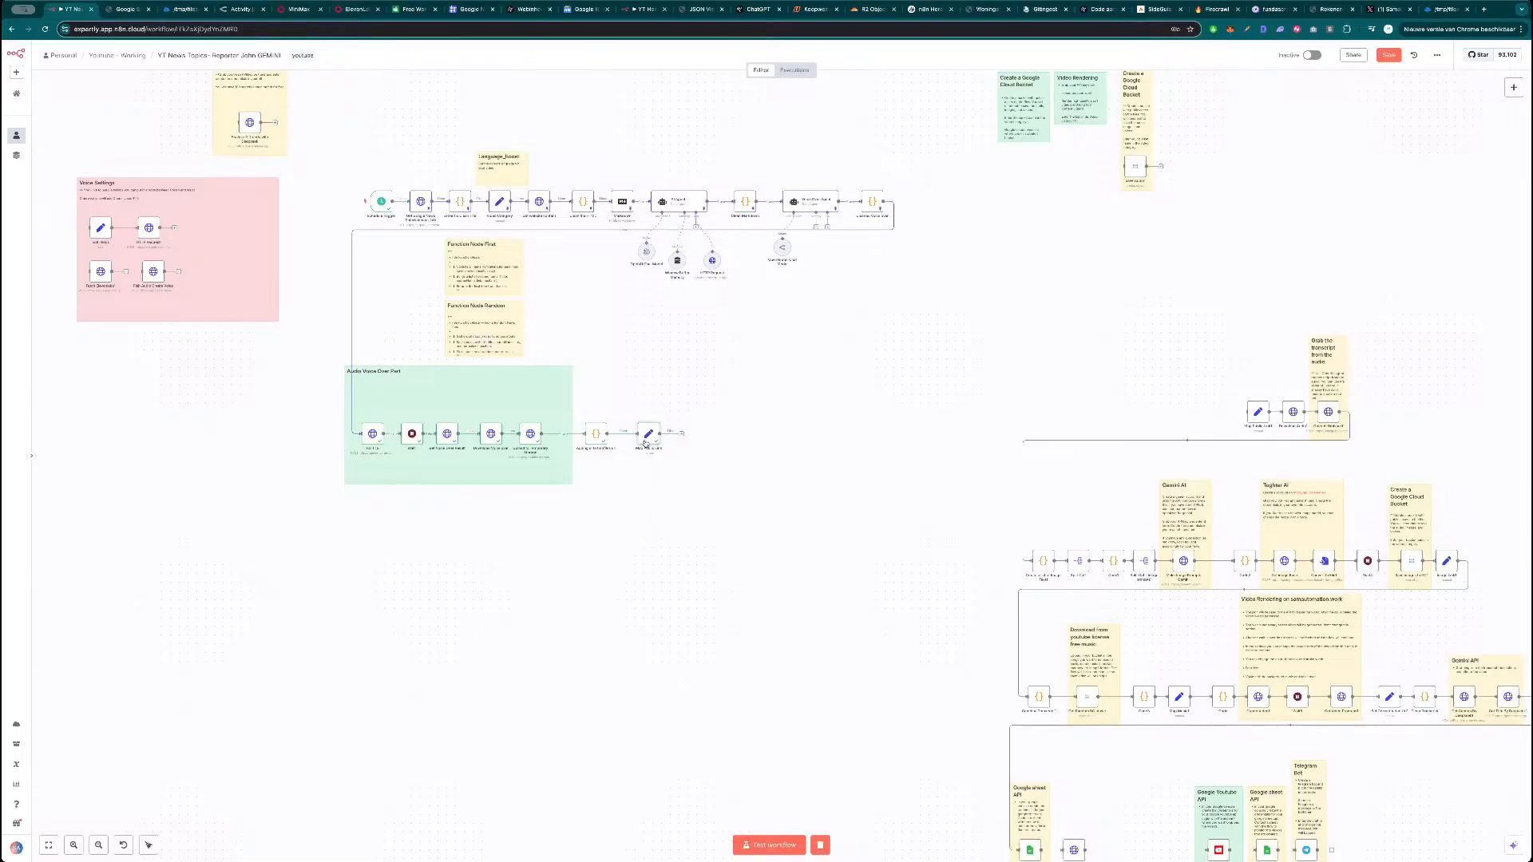
mouse_move(595, 434)
mouse_down()
mouse_move(570, 435)
mouse_move(655, 436)
mouse_move(617, 436)
mouse_up()
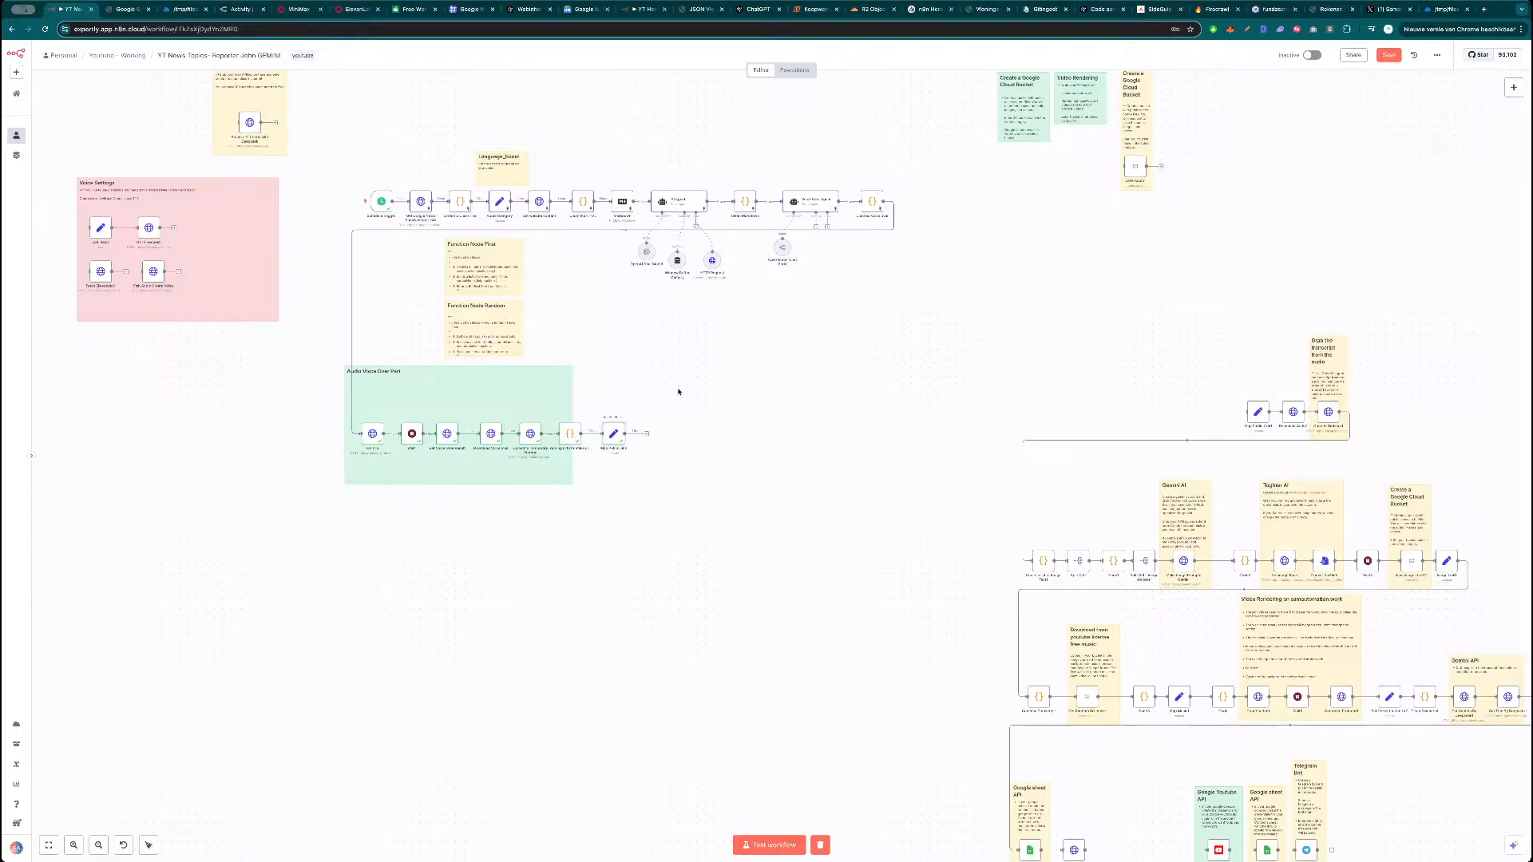
Test the Map Public Link node again and widen the Audio Voice Over Part note to cover the two added nodes.
key(Return)
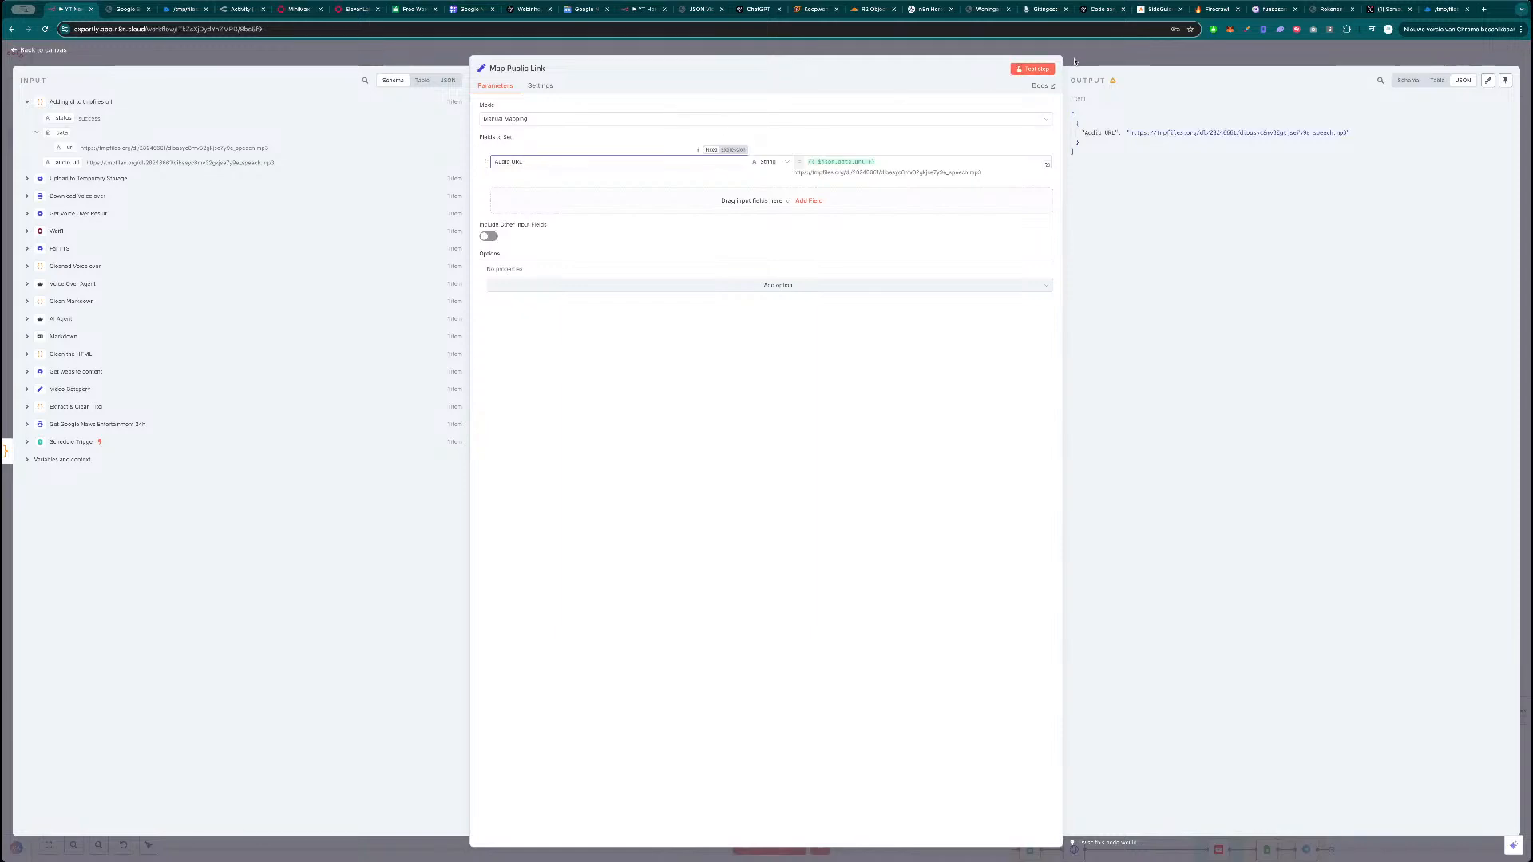
key(Escape)
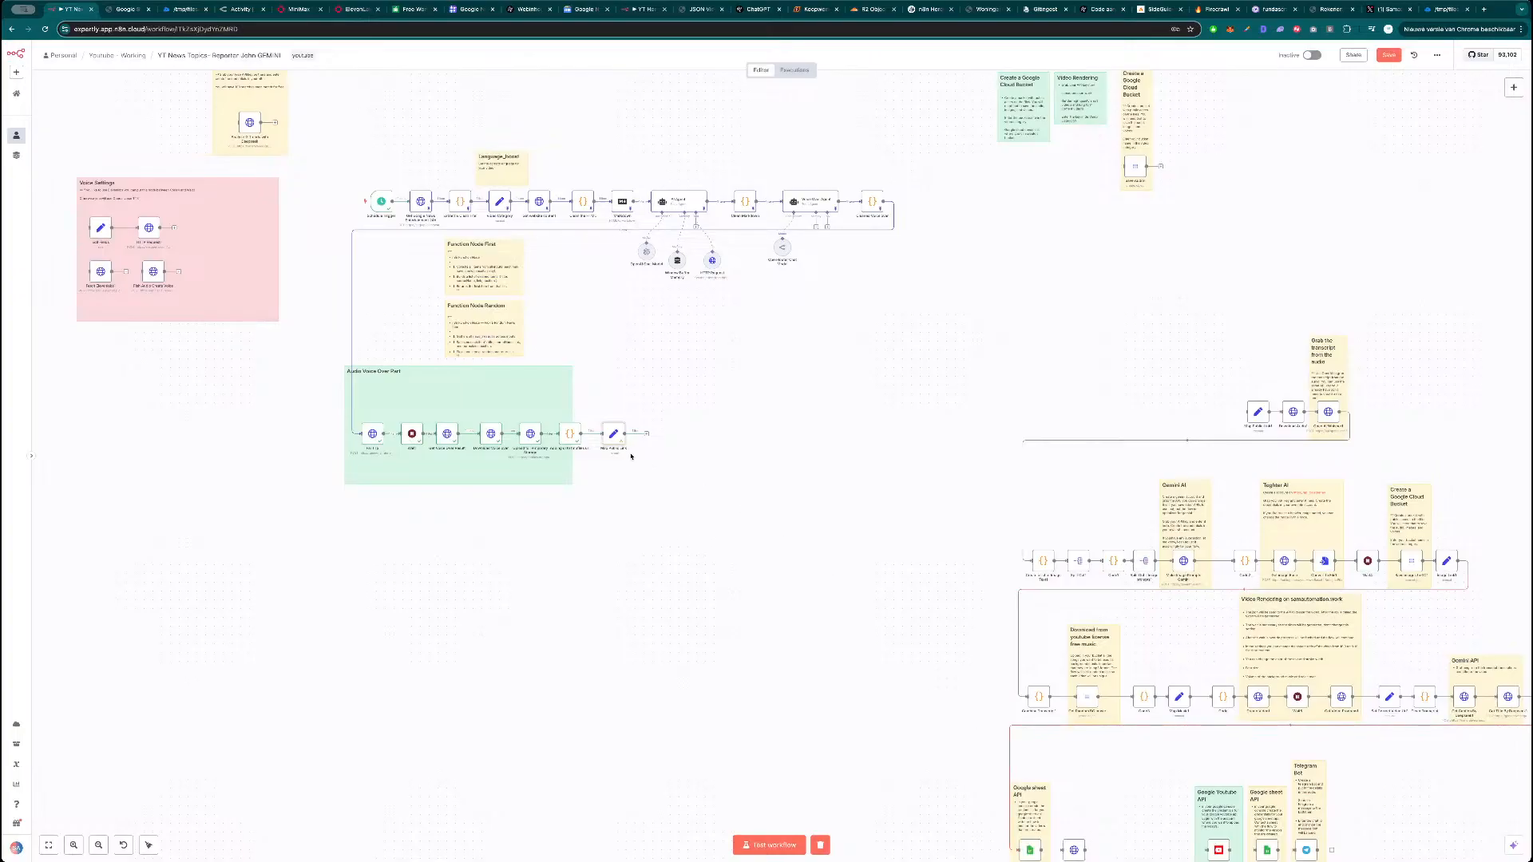
double_click(614, 436)
click(1033, 69)
key(Escape)
drag(572, 397, 636, 404)
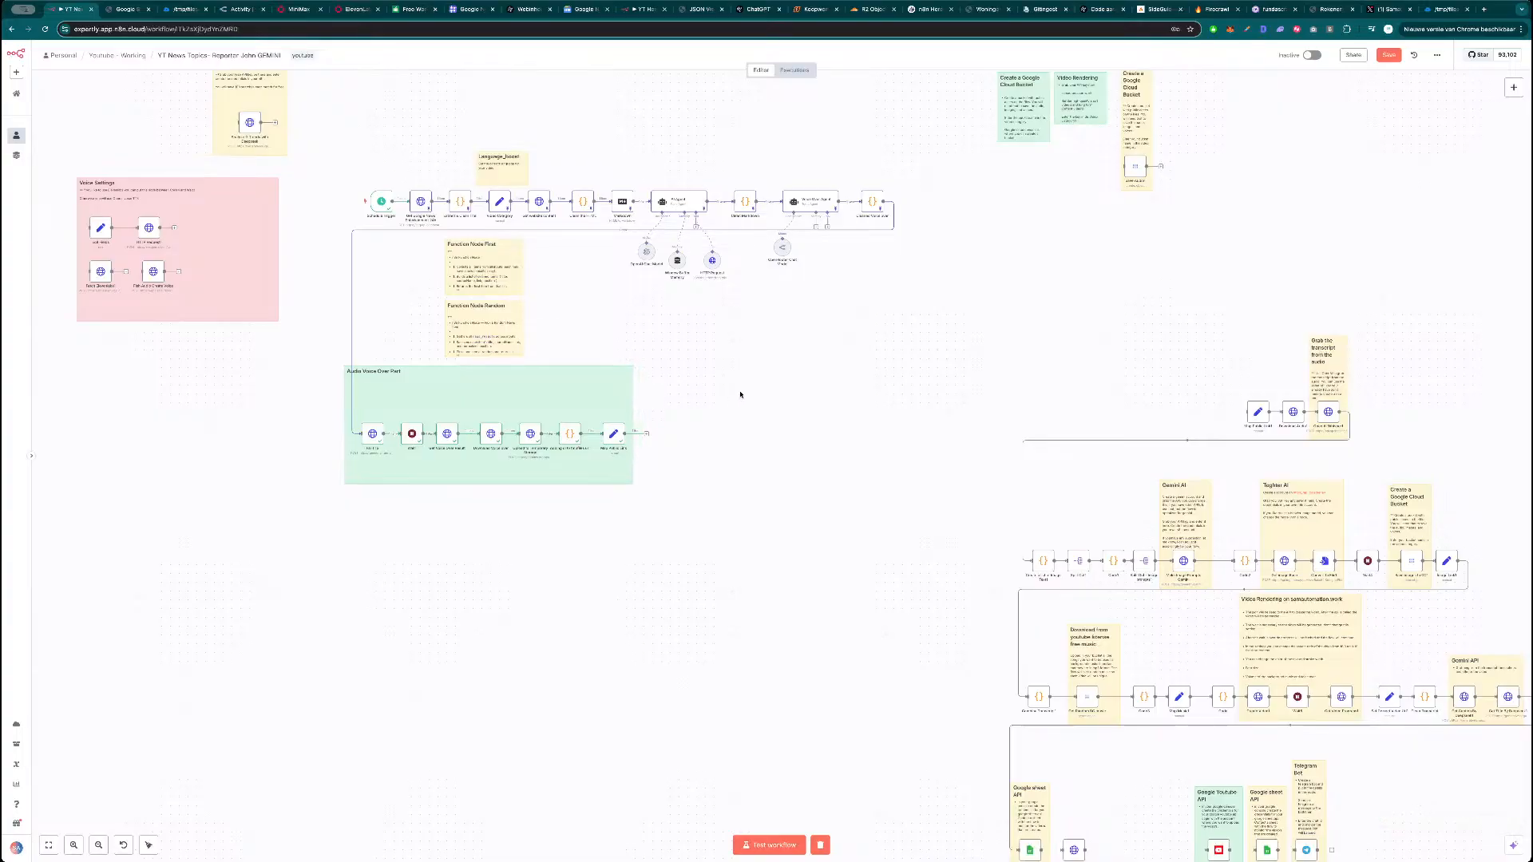
Delete the old Map Public Link node, move Download Audio farther from the transcript note, and save the workflow.
scroll(990, 363, right, 2)
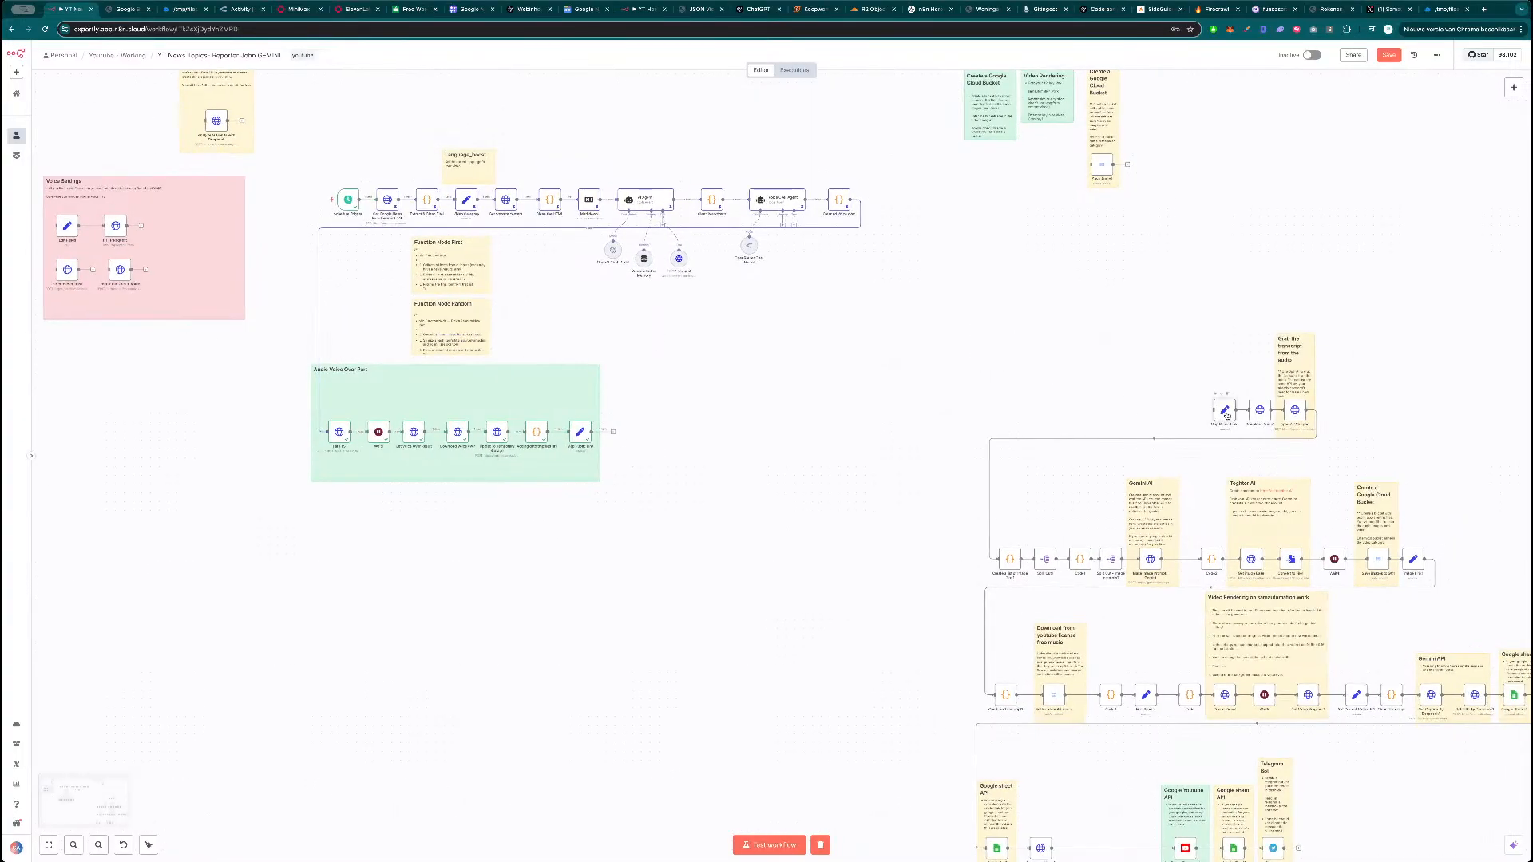
key(Delete)
drag(1262, 414, 764, 432)
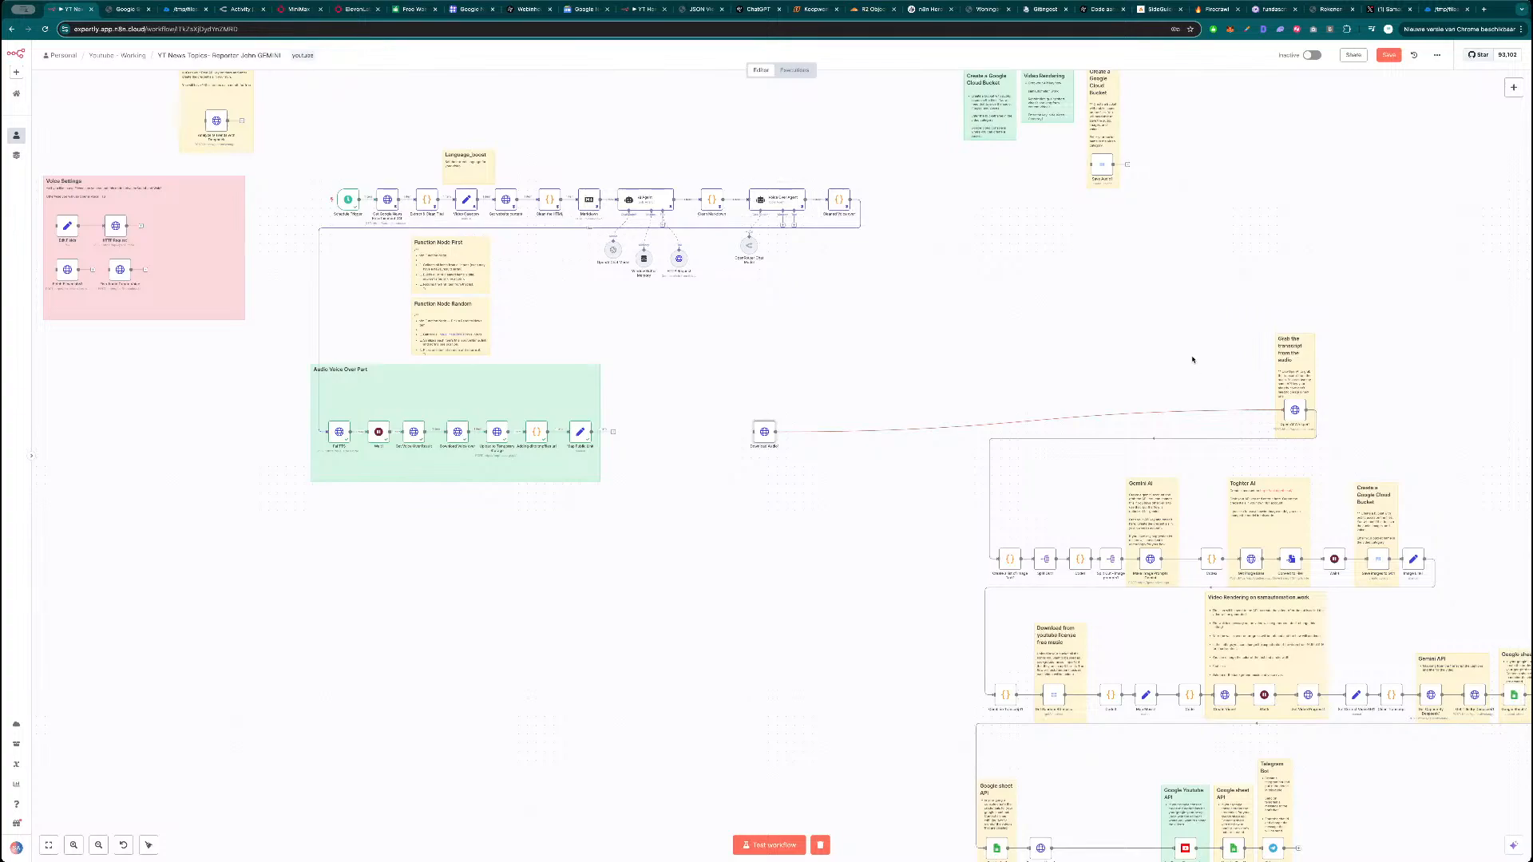
drag(758, 435, 1124, 409)
key(ctrl+s)
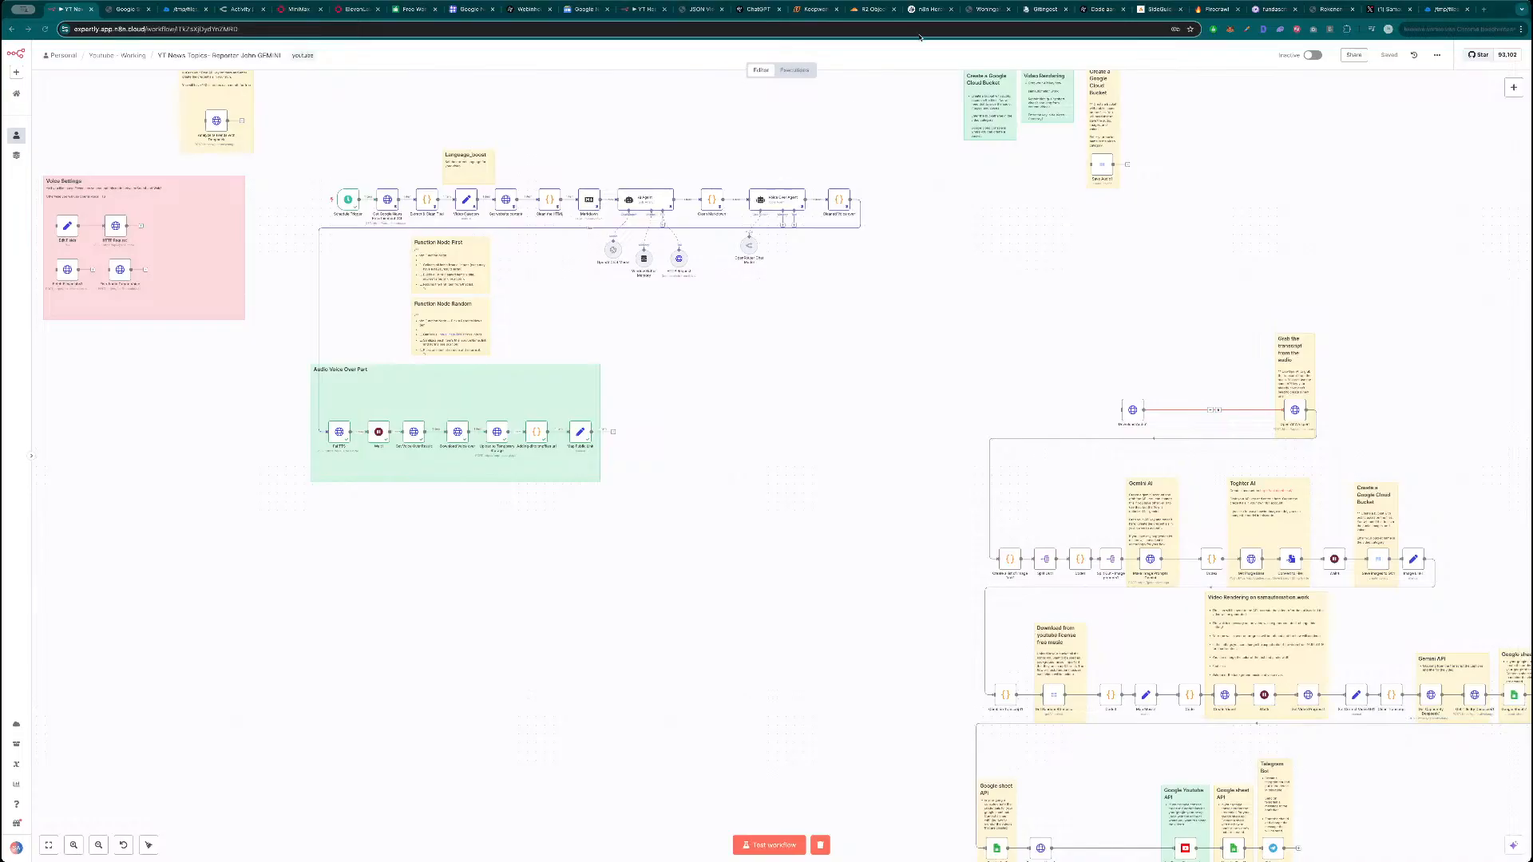
click(680, 529)
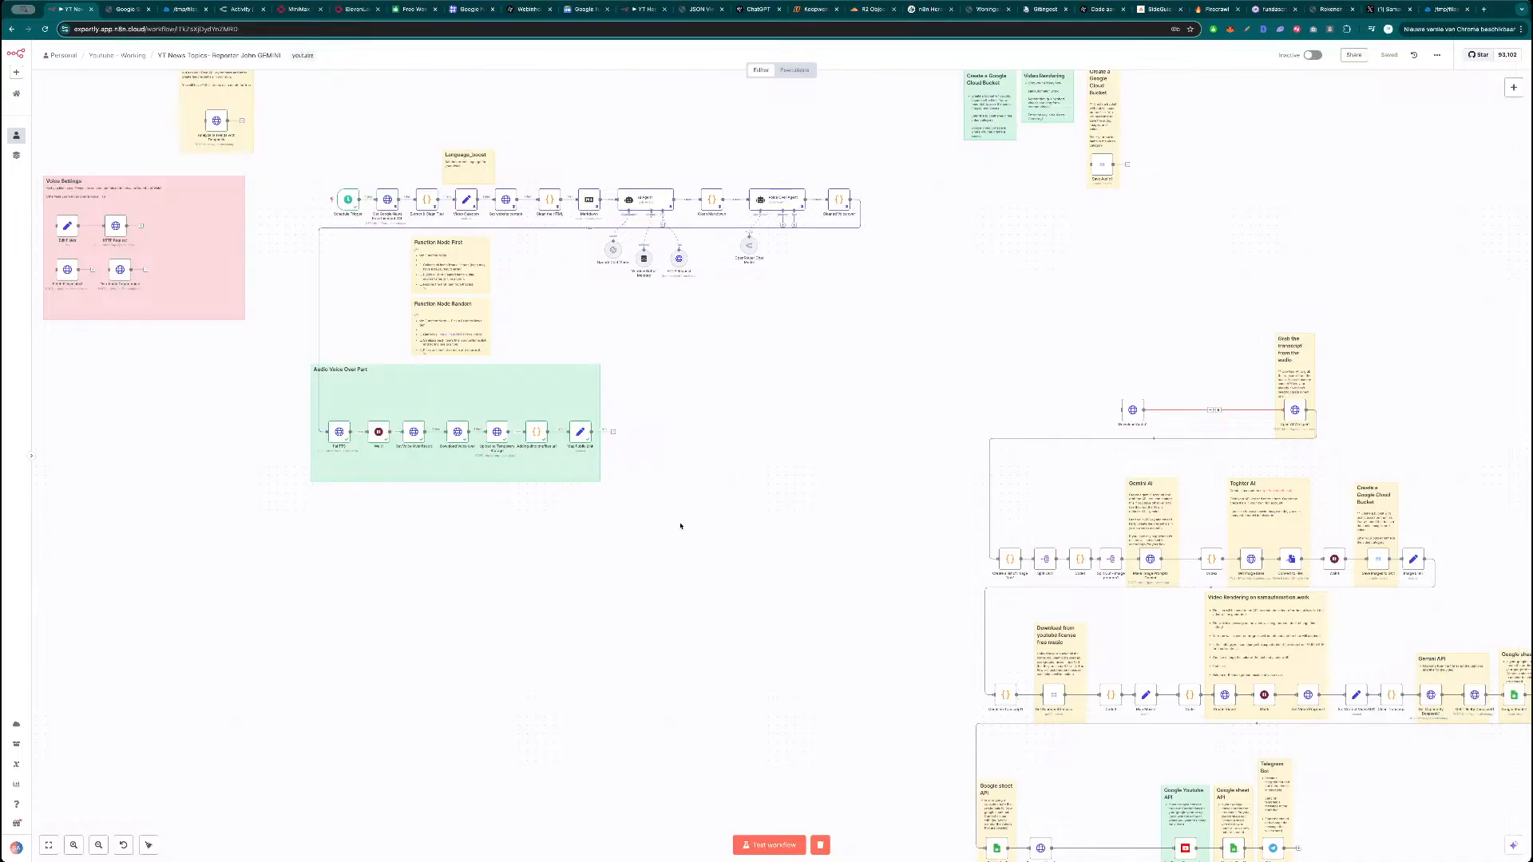
Examine the AI Agent node and the credential used by its OpenAI Chat Model, and close them.
scroll(692, 451, up, 2)
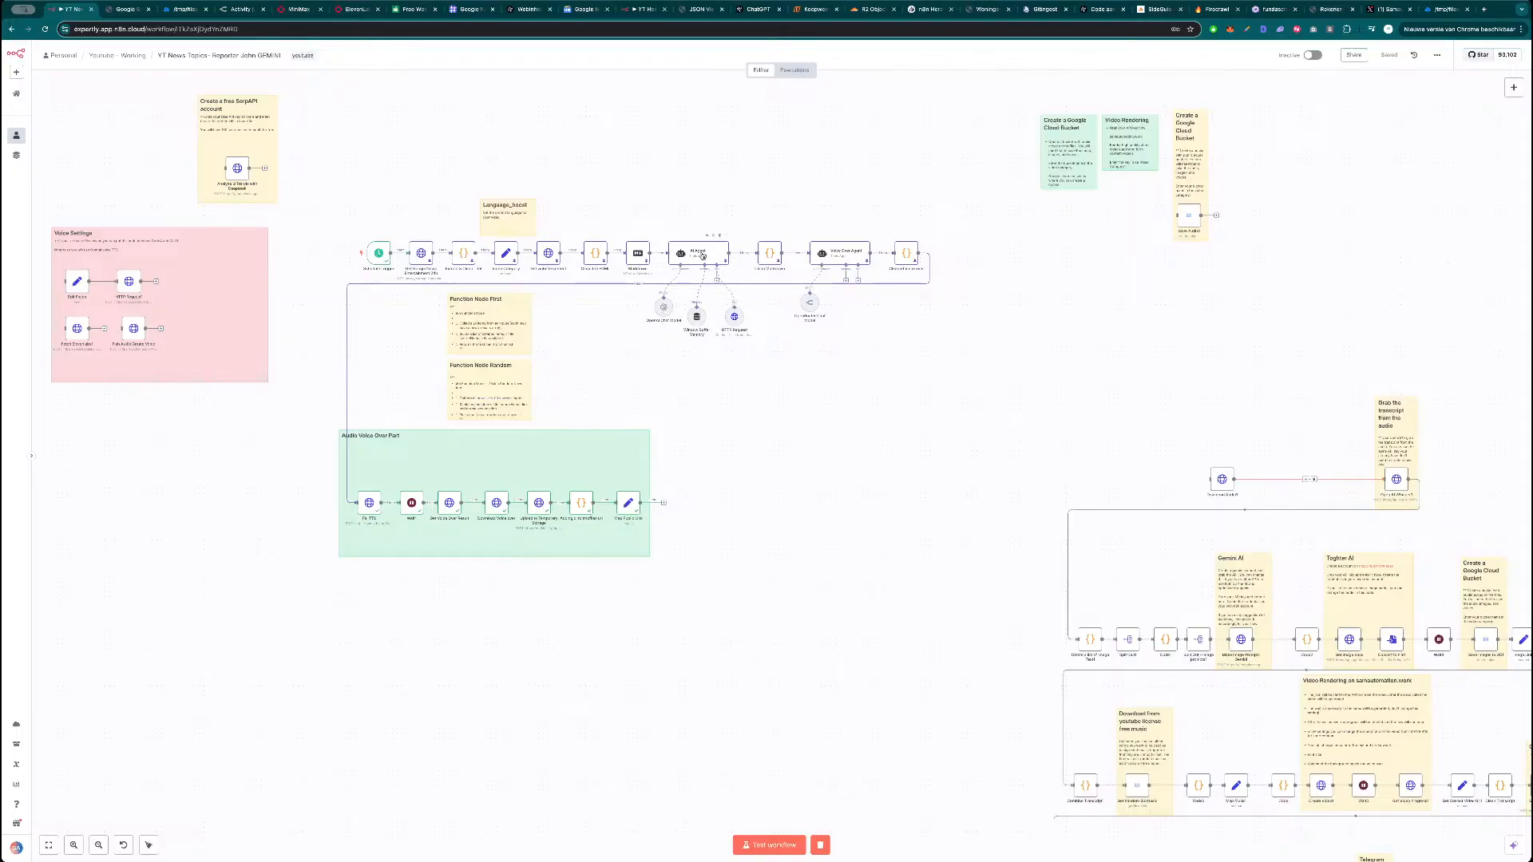
double_click(664, 307)
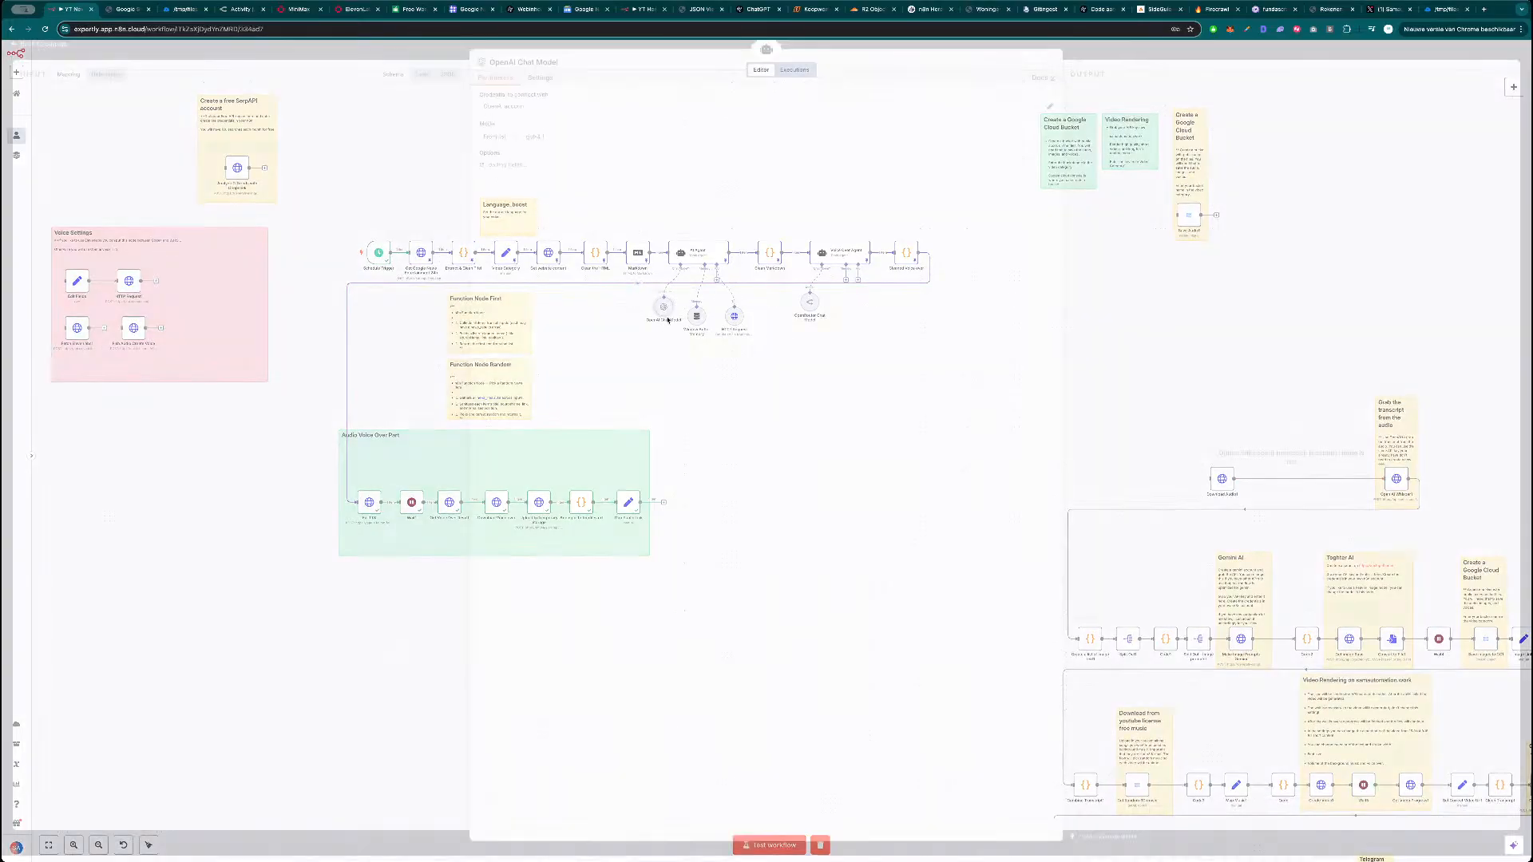
key(Escape)
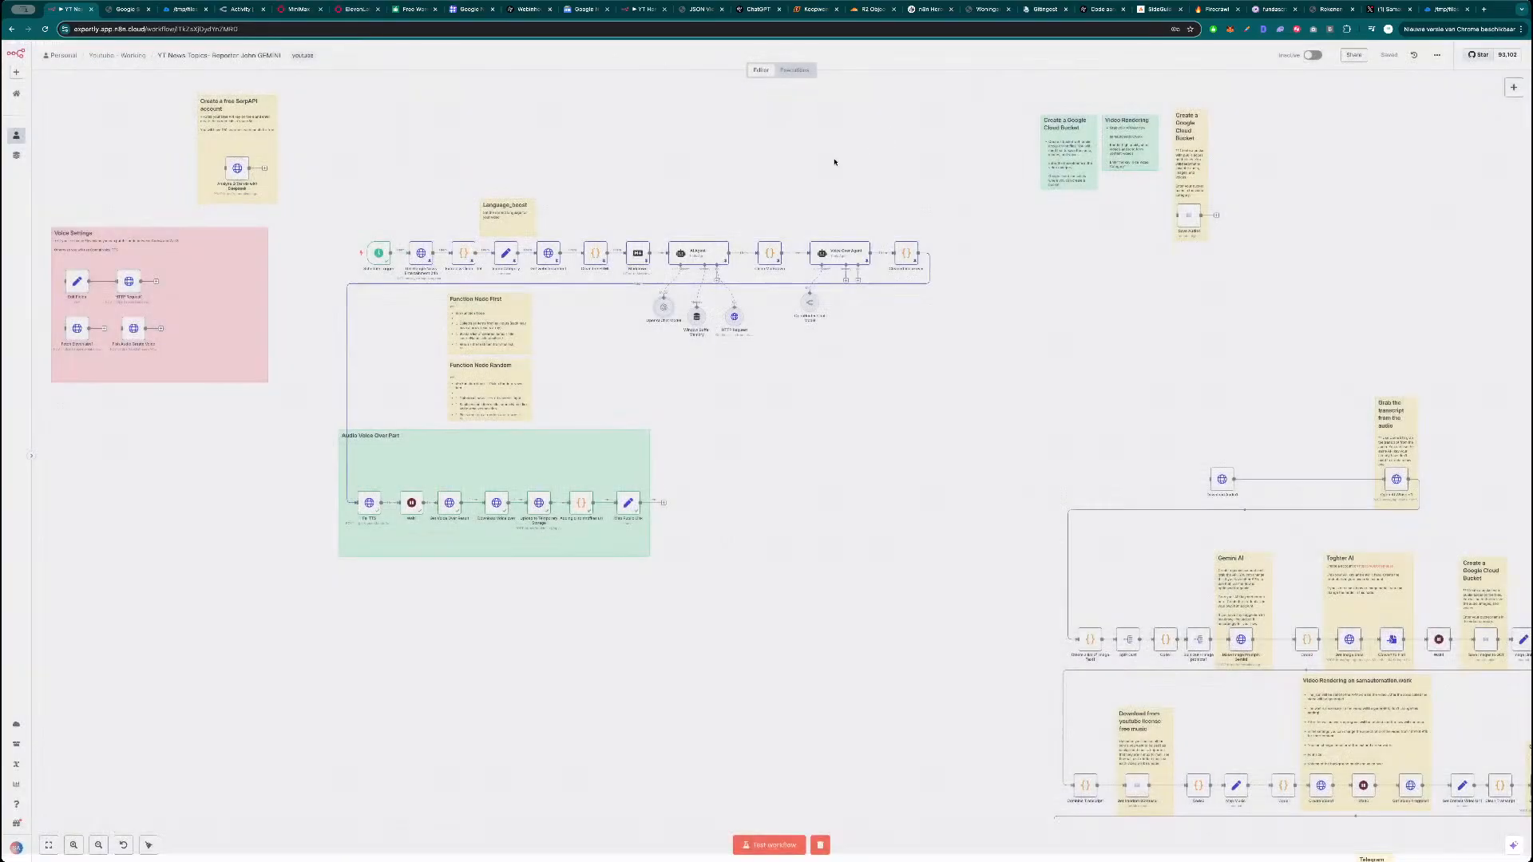
double_click(711, 262)
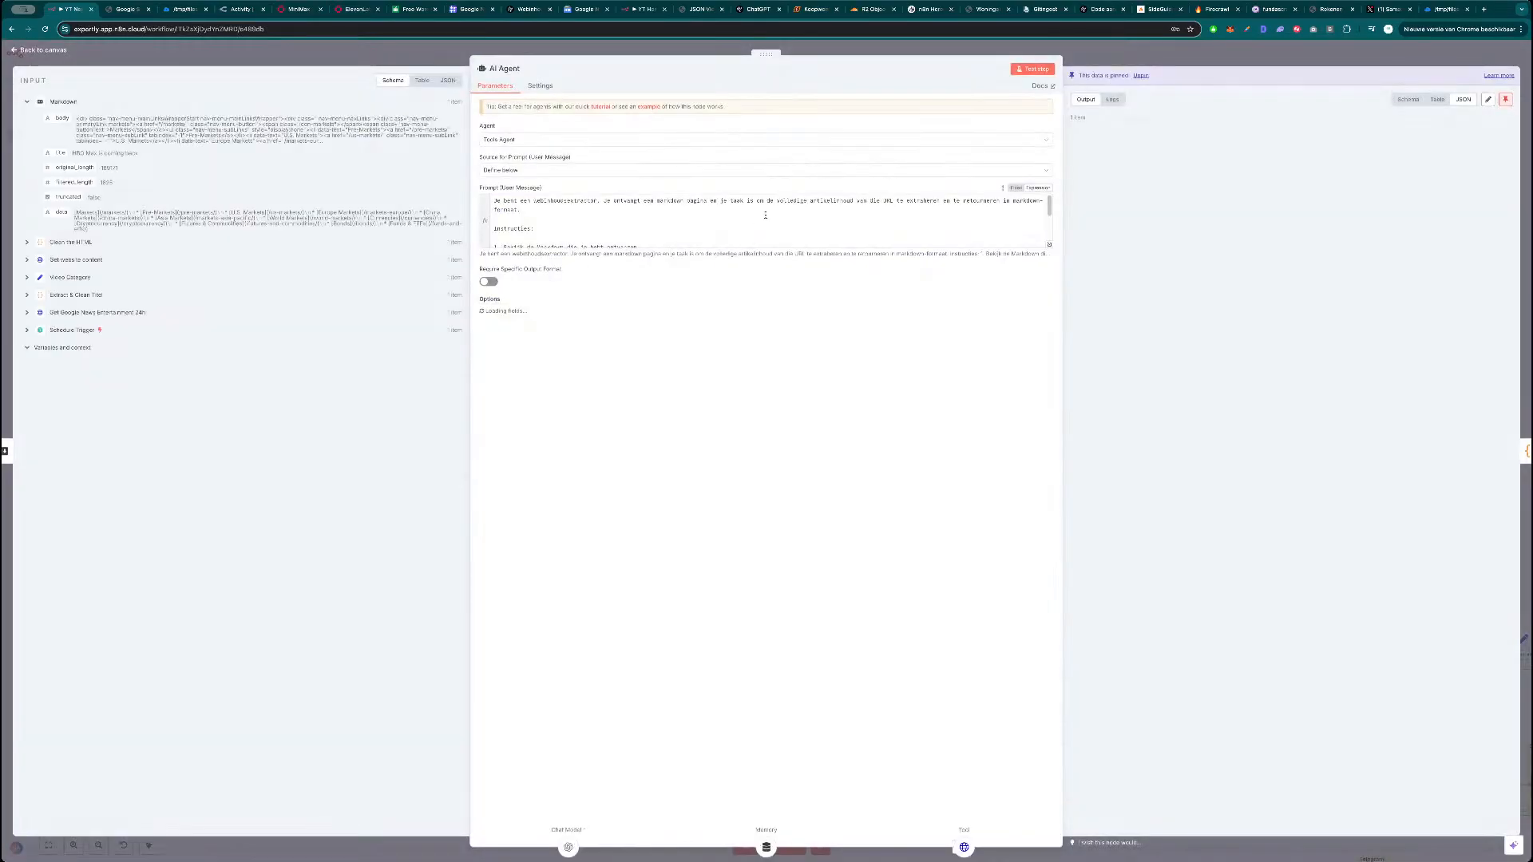
key(Escape)
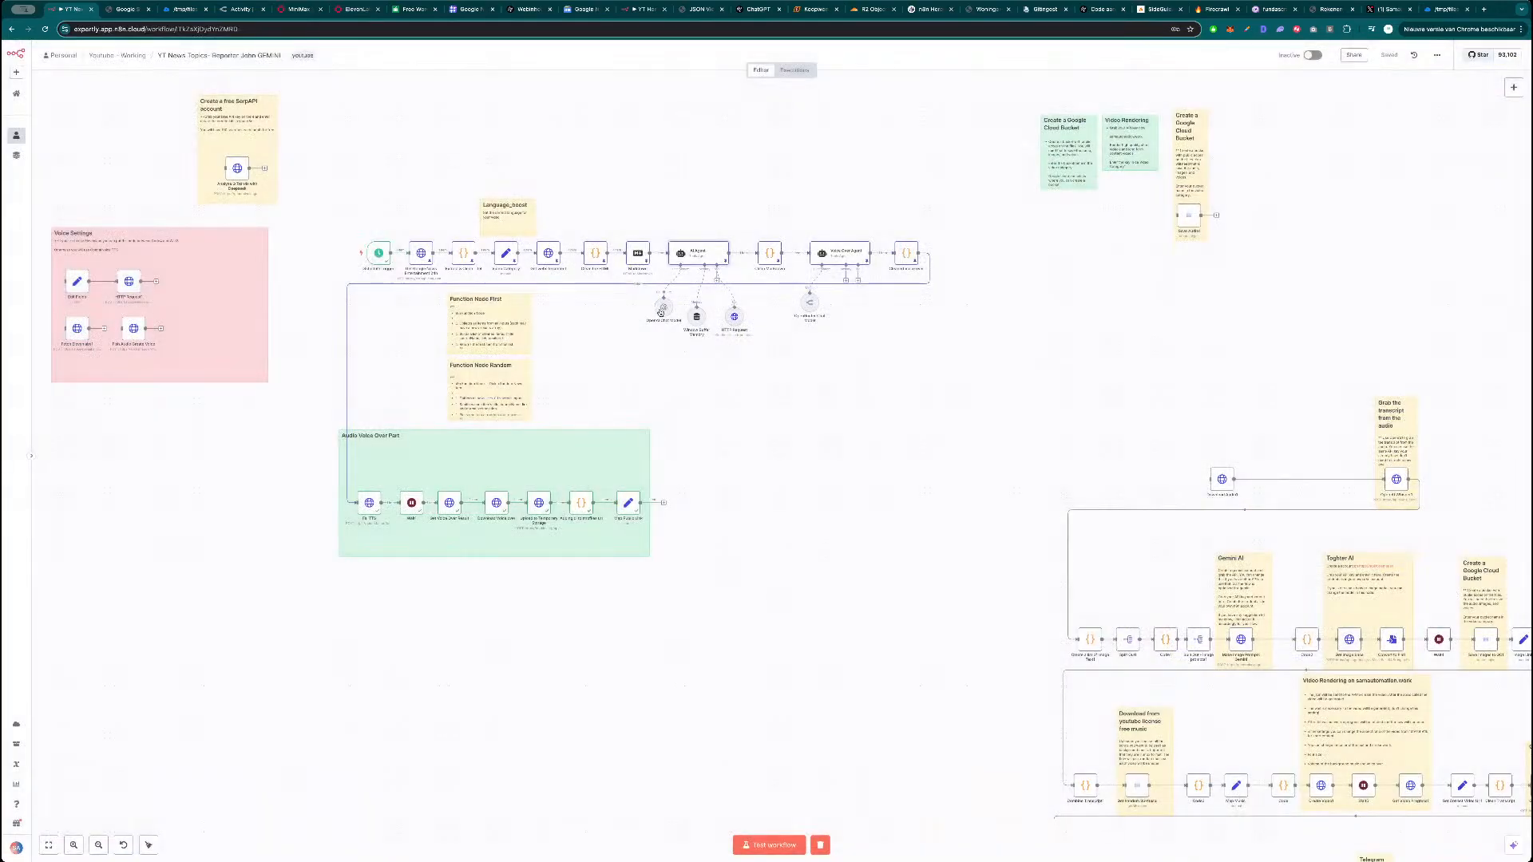
double_click(660, 311)
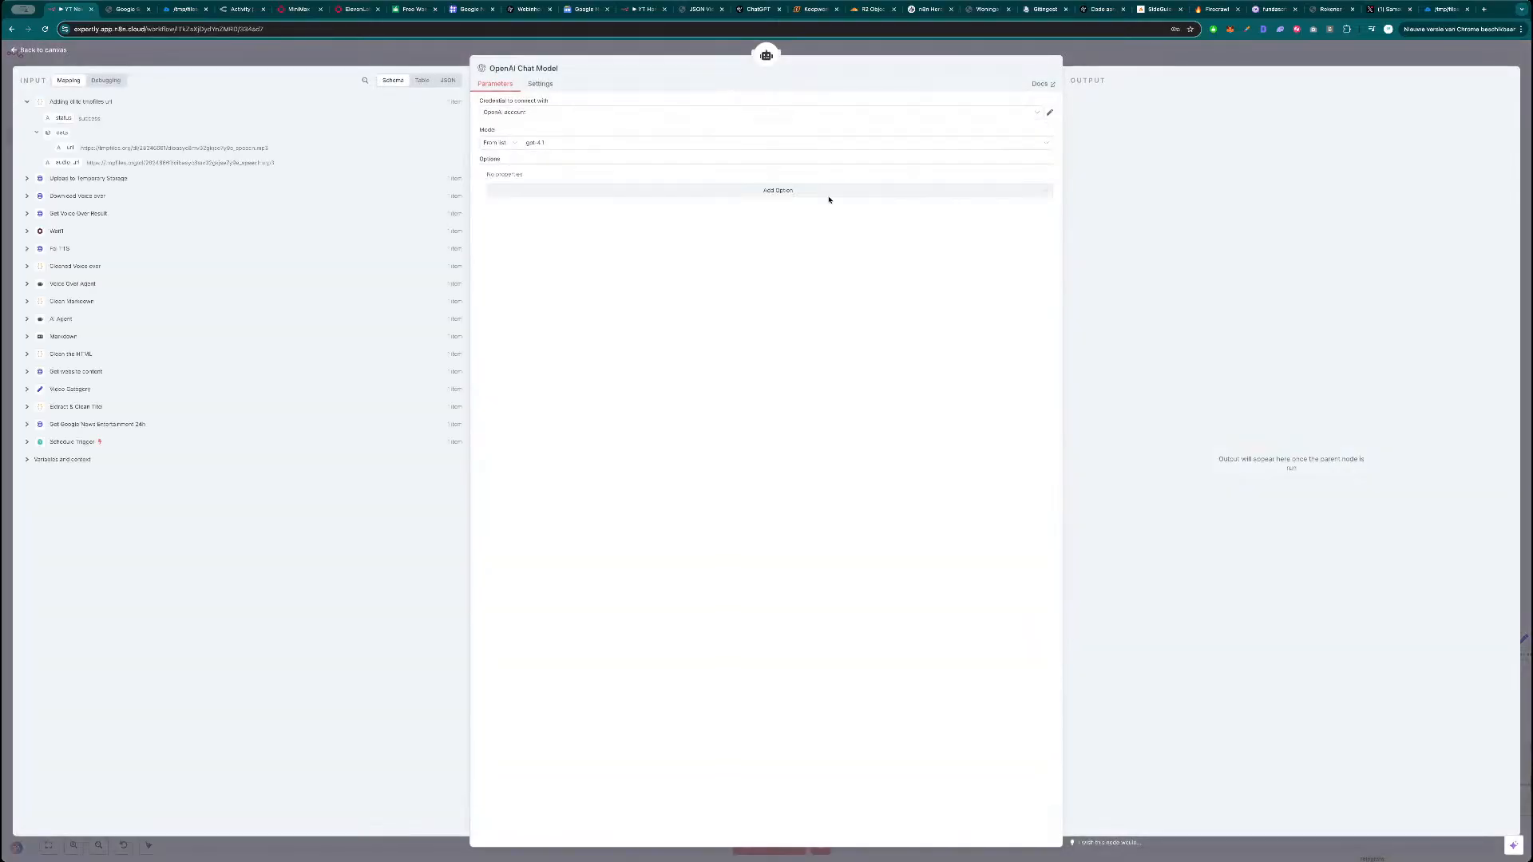
click(1050, 113)
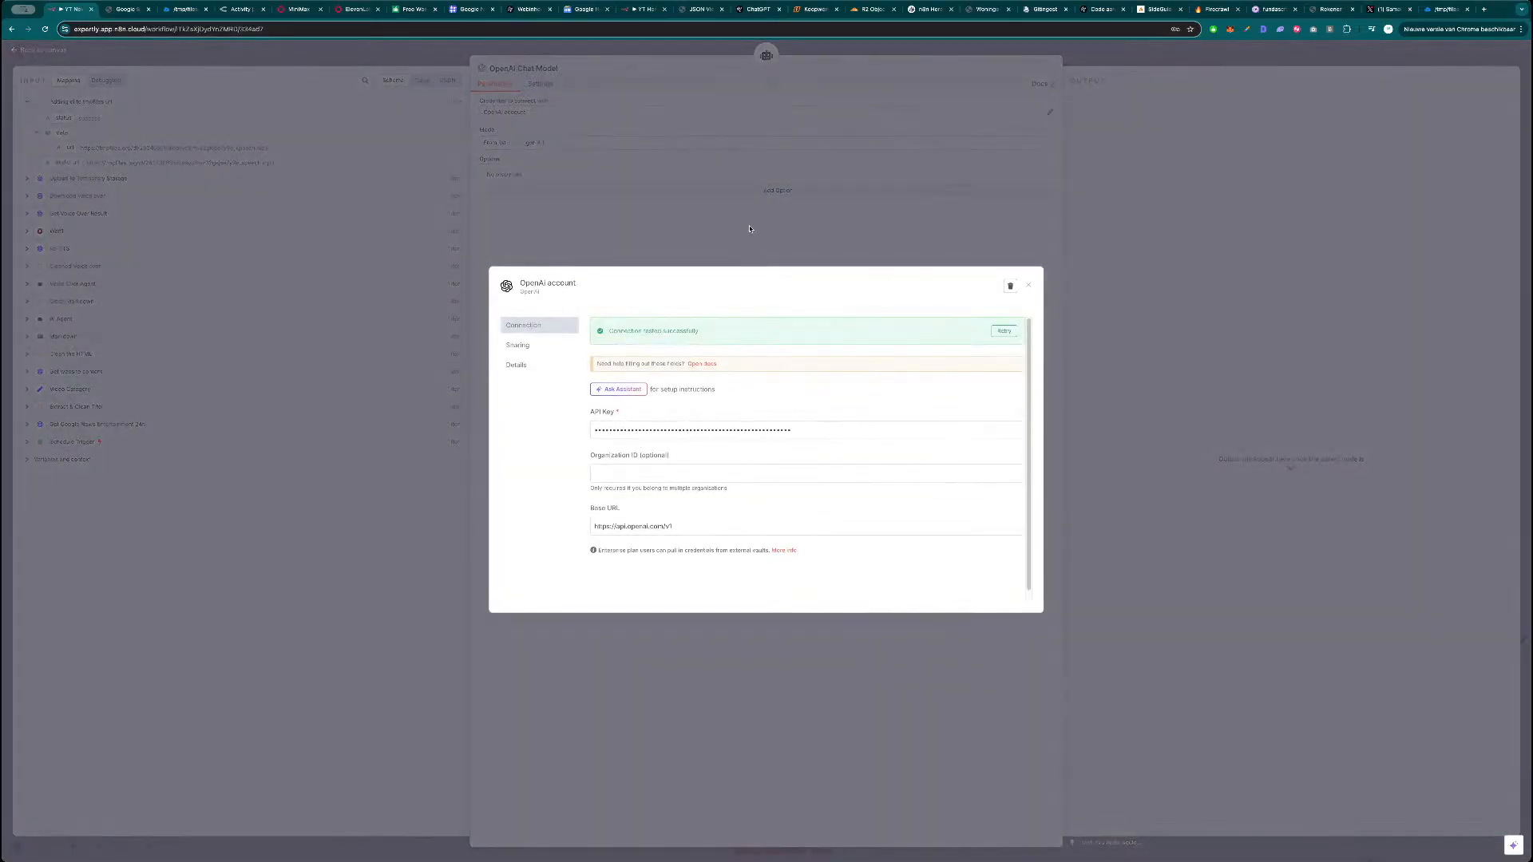
key(Escape)
key(Escape)
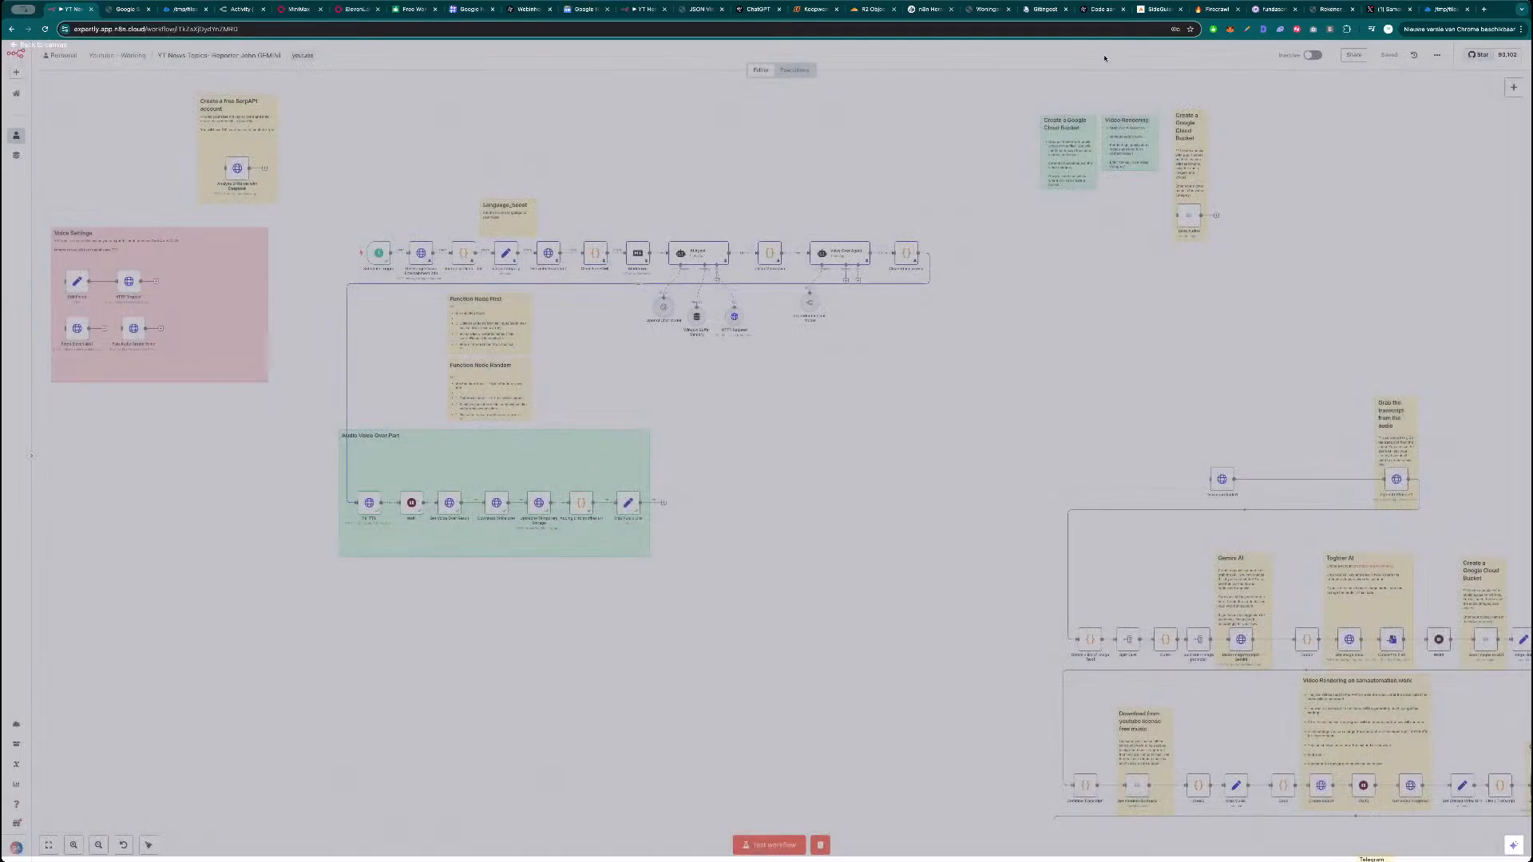
Examine the credential used by the Voice Over Agent's OpenRouter Chat Model, and close it.
double_click(811, 307)
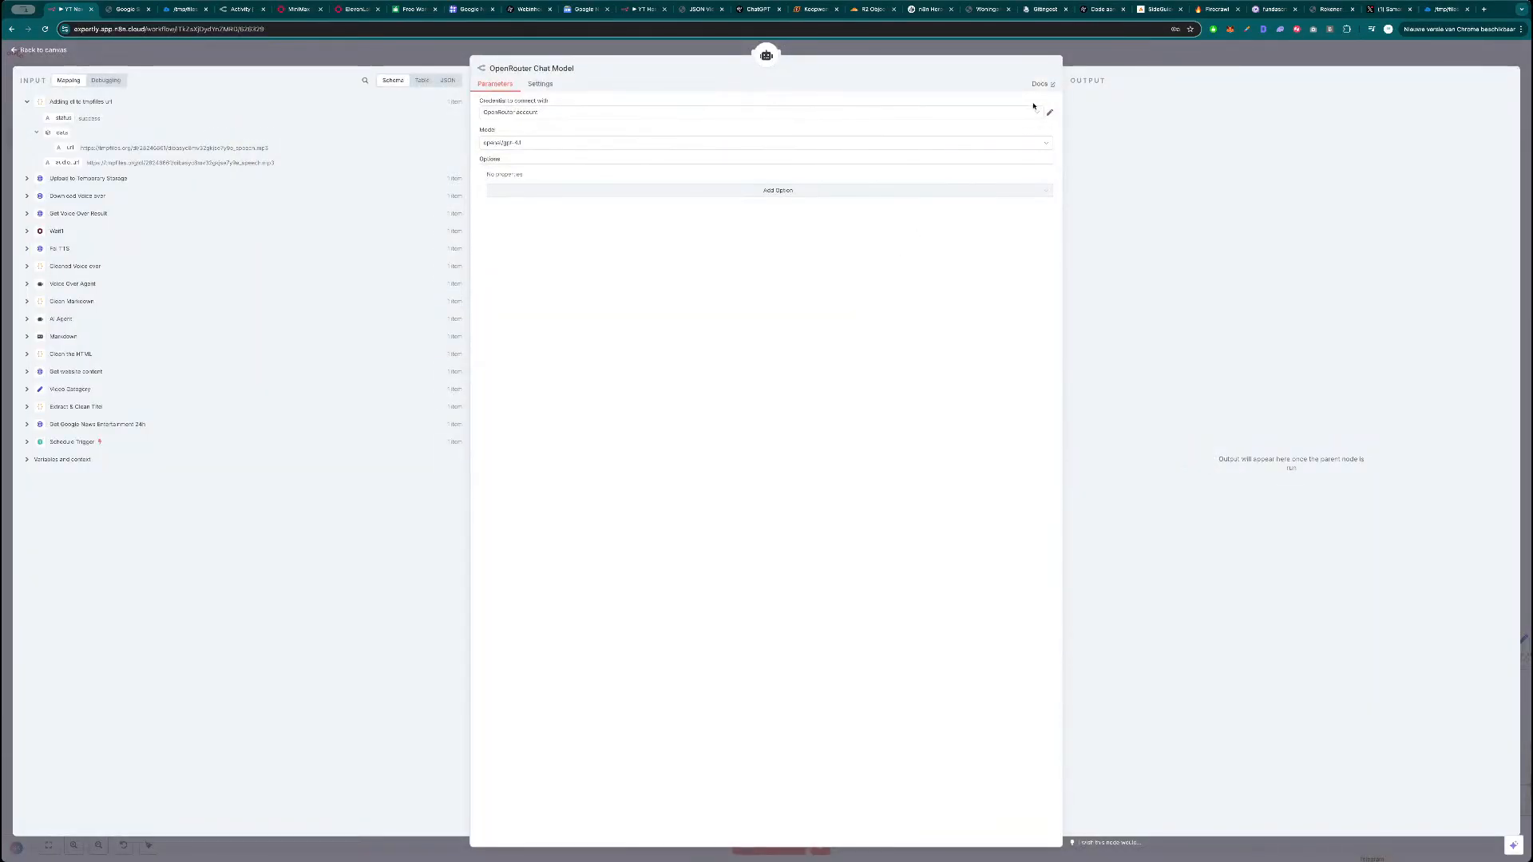
click(1050, 113)
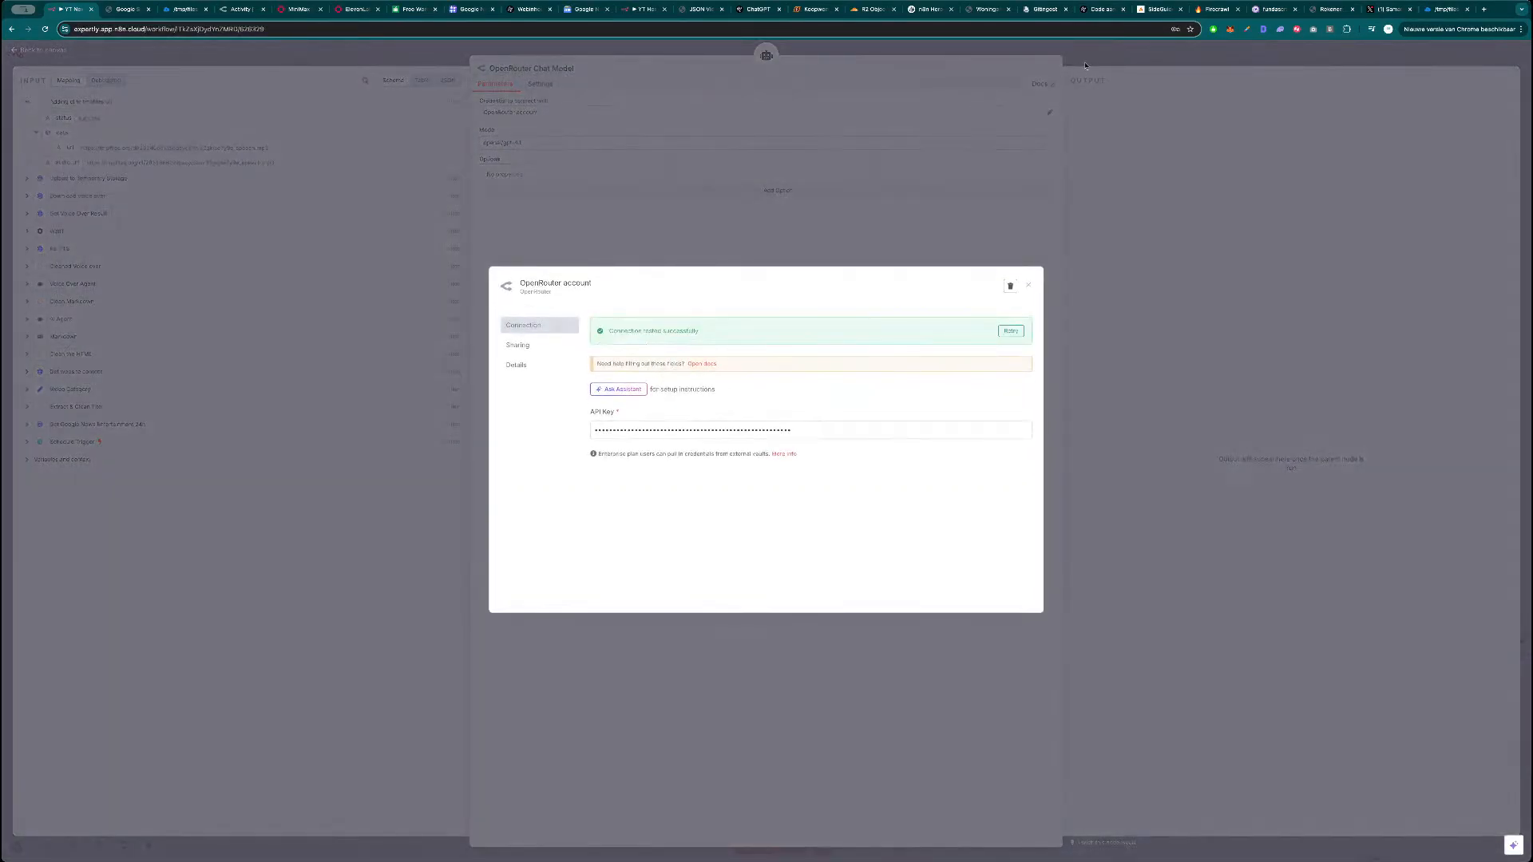
key(Escape)
key(Escape)
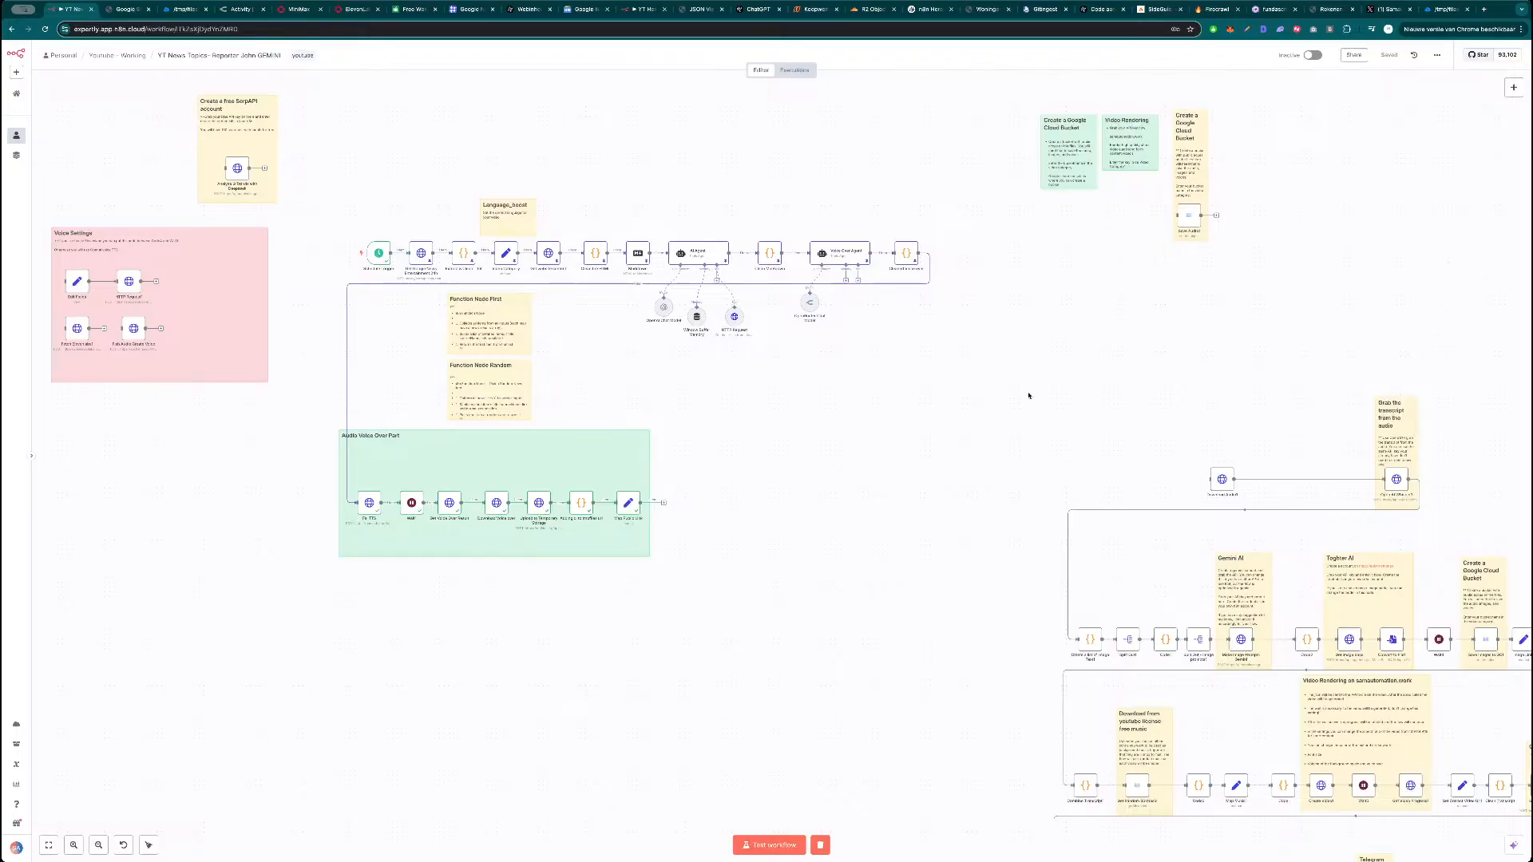
Switch to fal, filter the model gallery by Speech to Text, view the fal-ai/whisper model, and return to the n8n workflow.
click(297, 9)
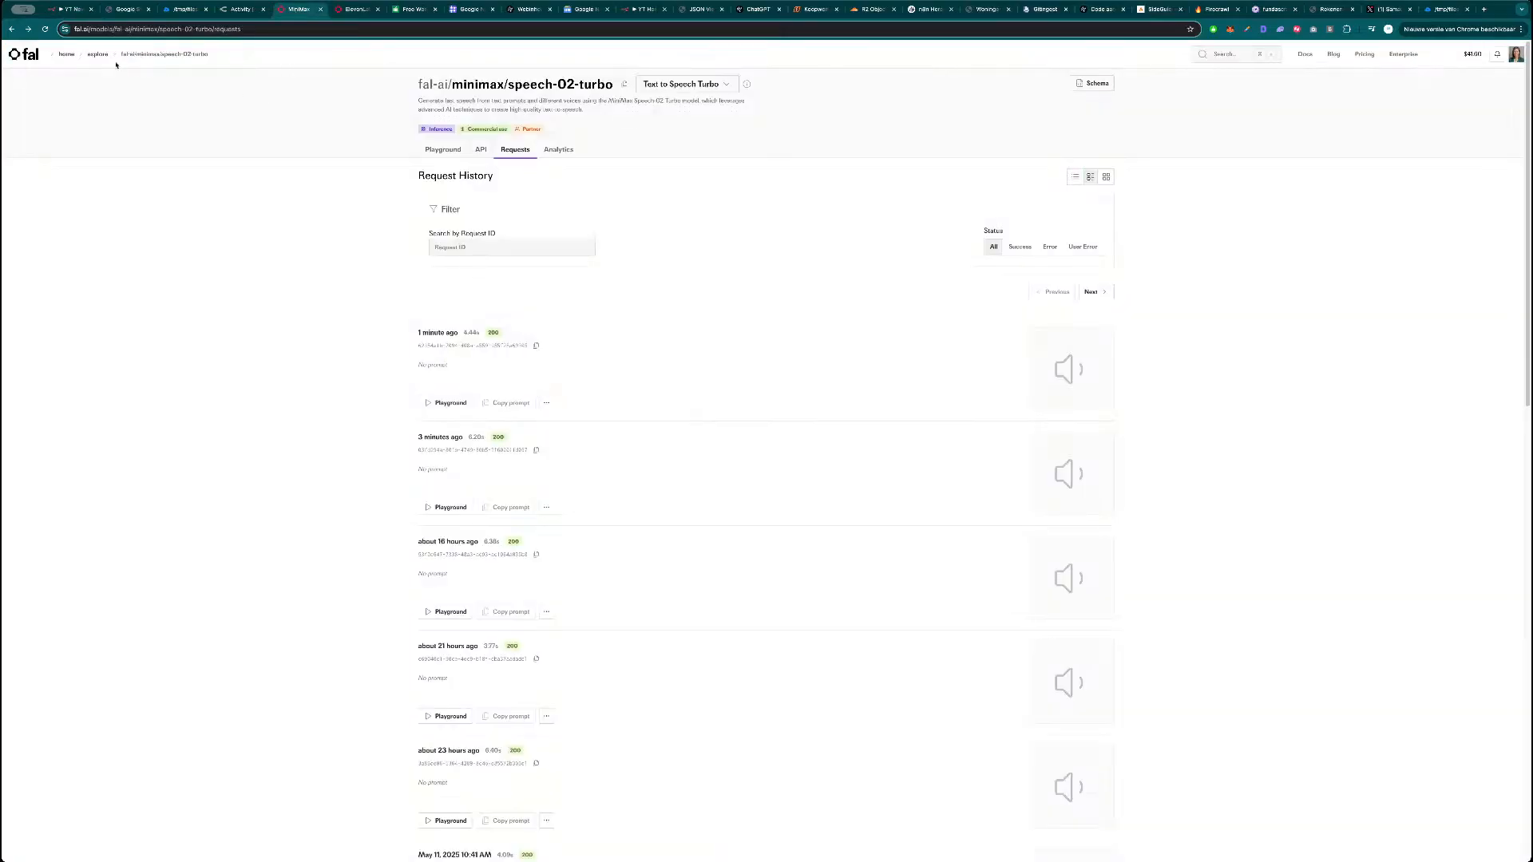
click(92, 56)
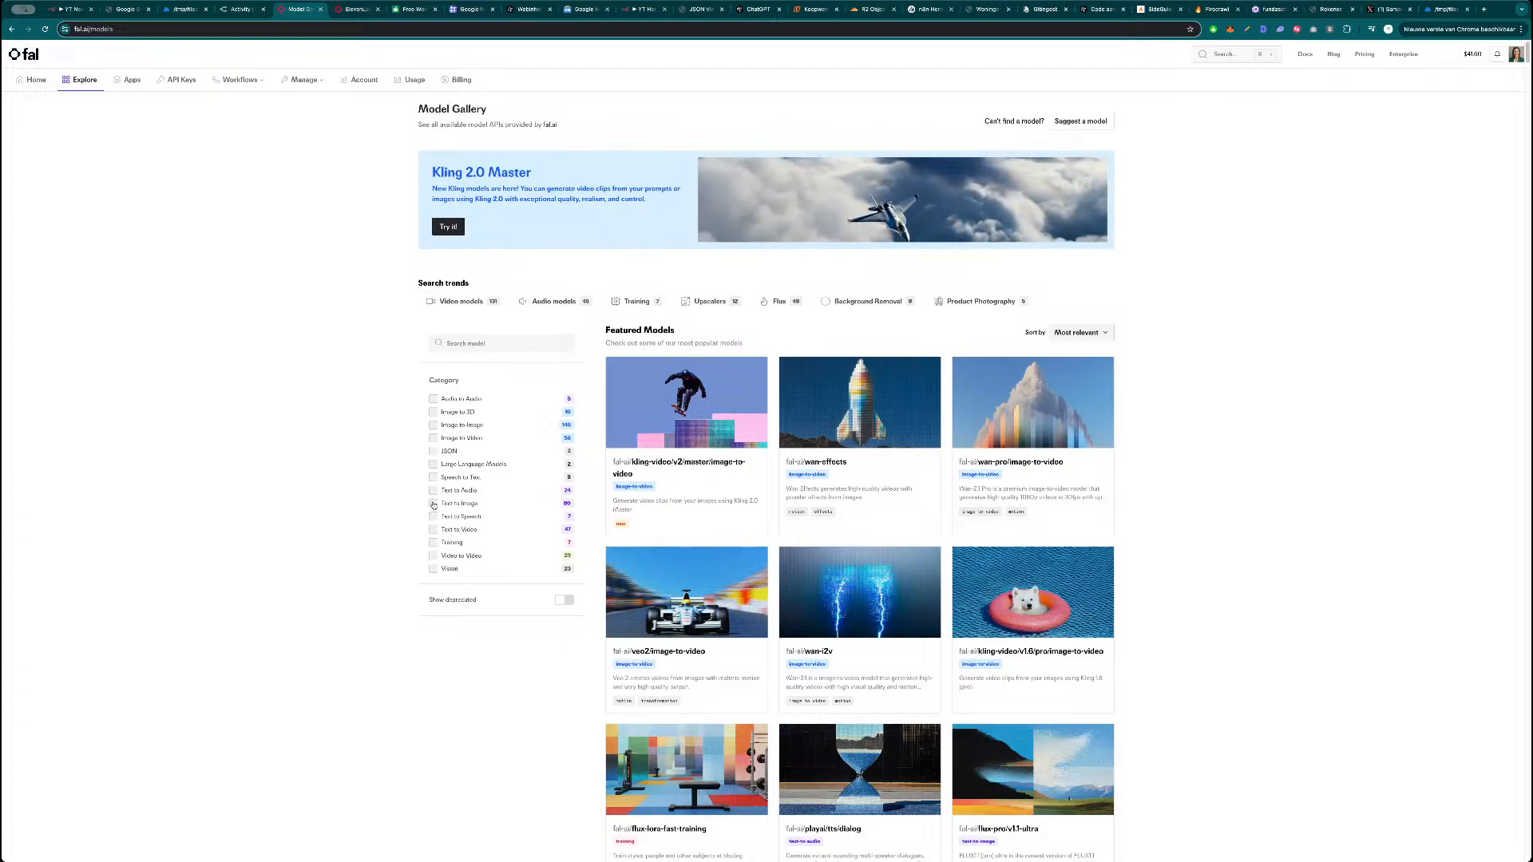
click(434, 476)
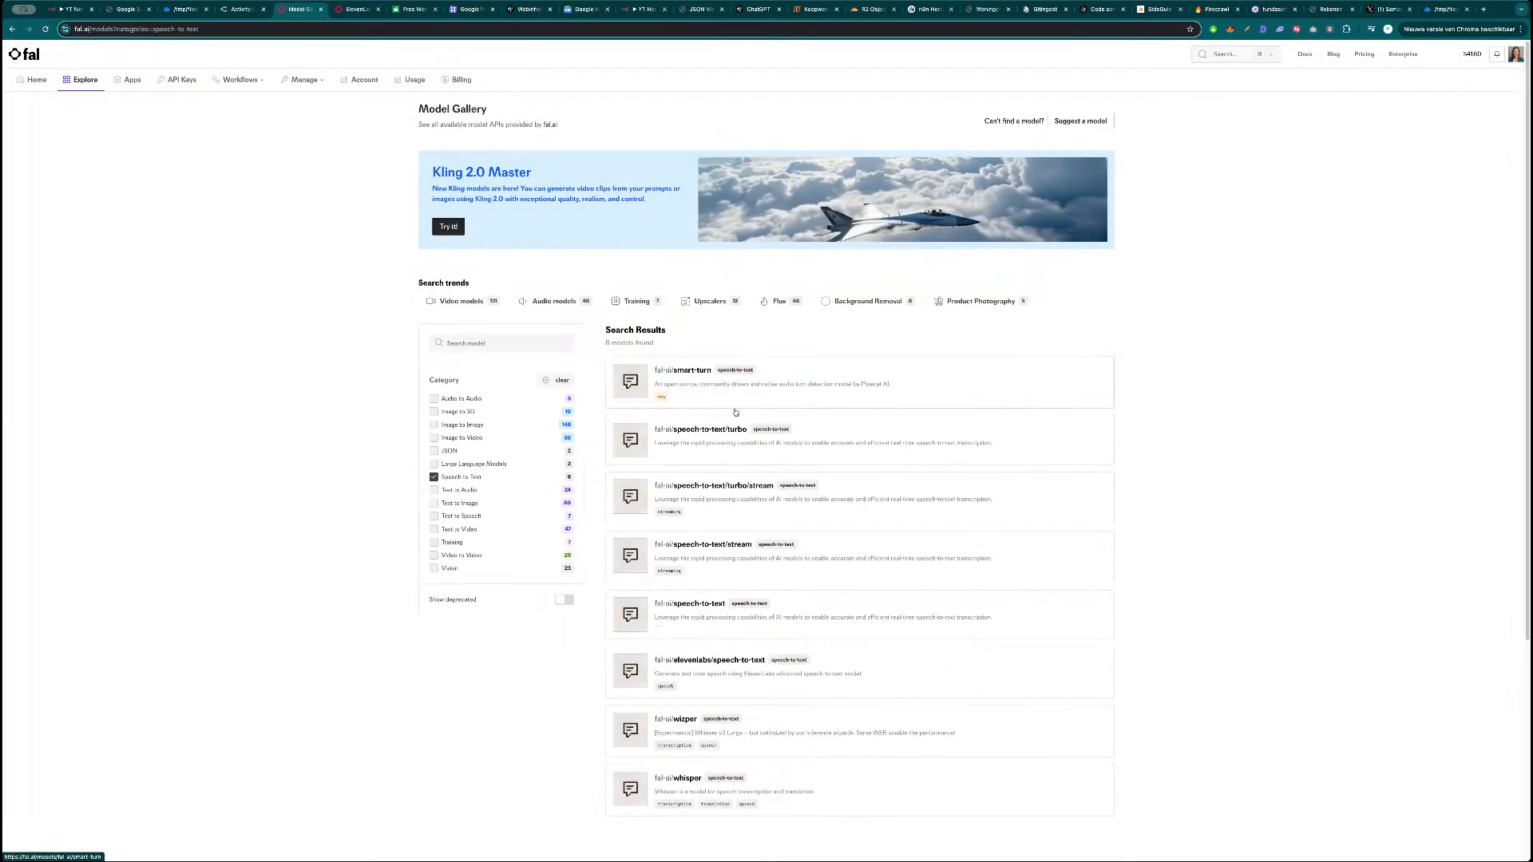
scroll(773, 482, down, 2)
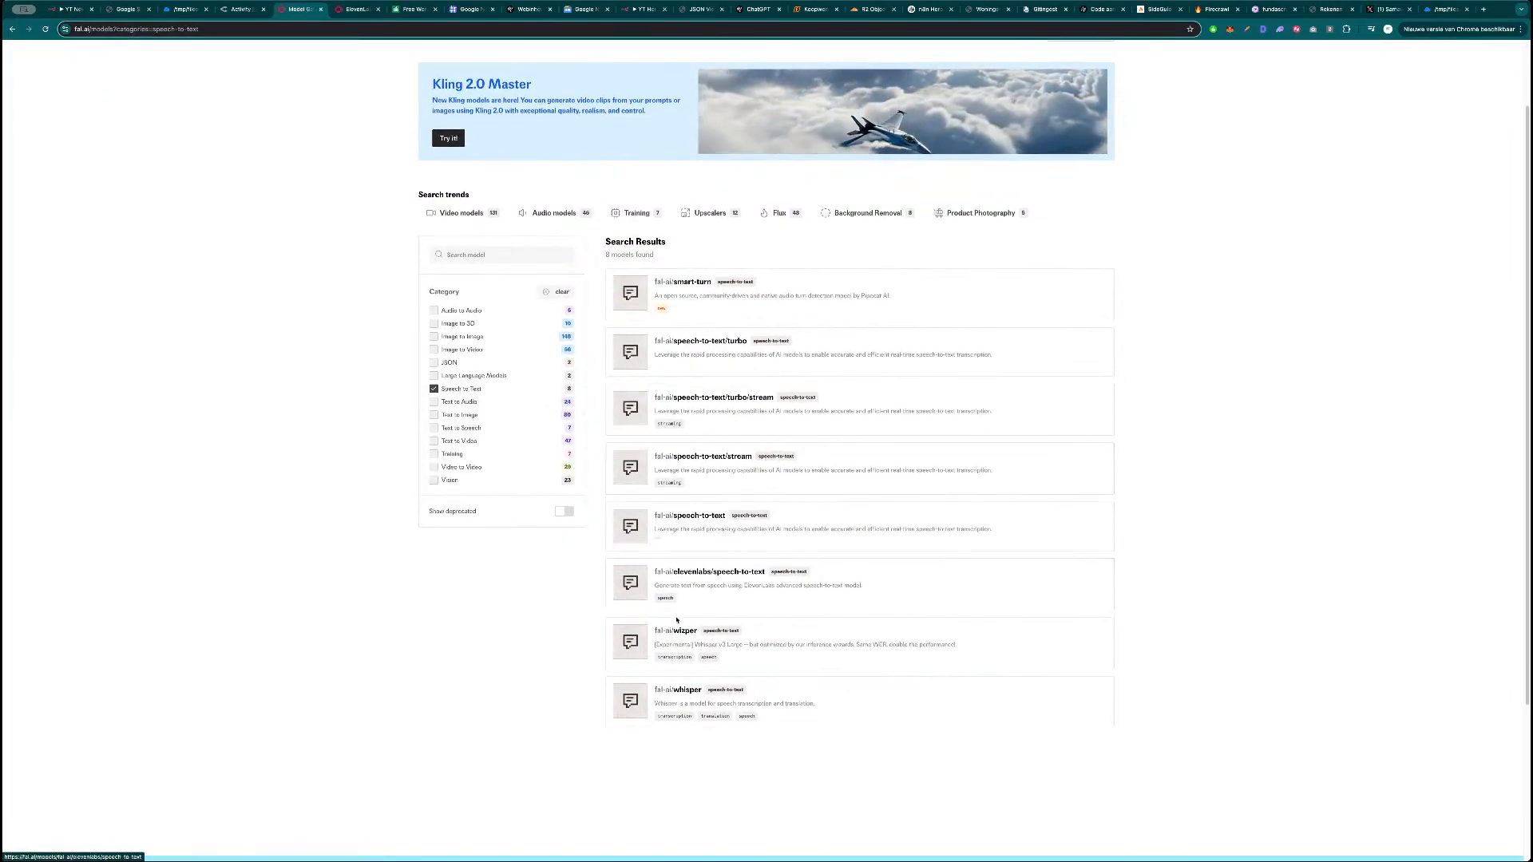
click(723, 696)
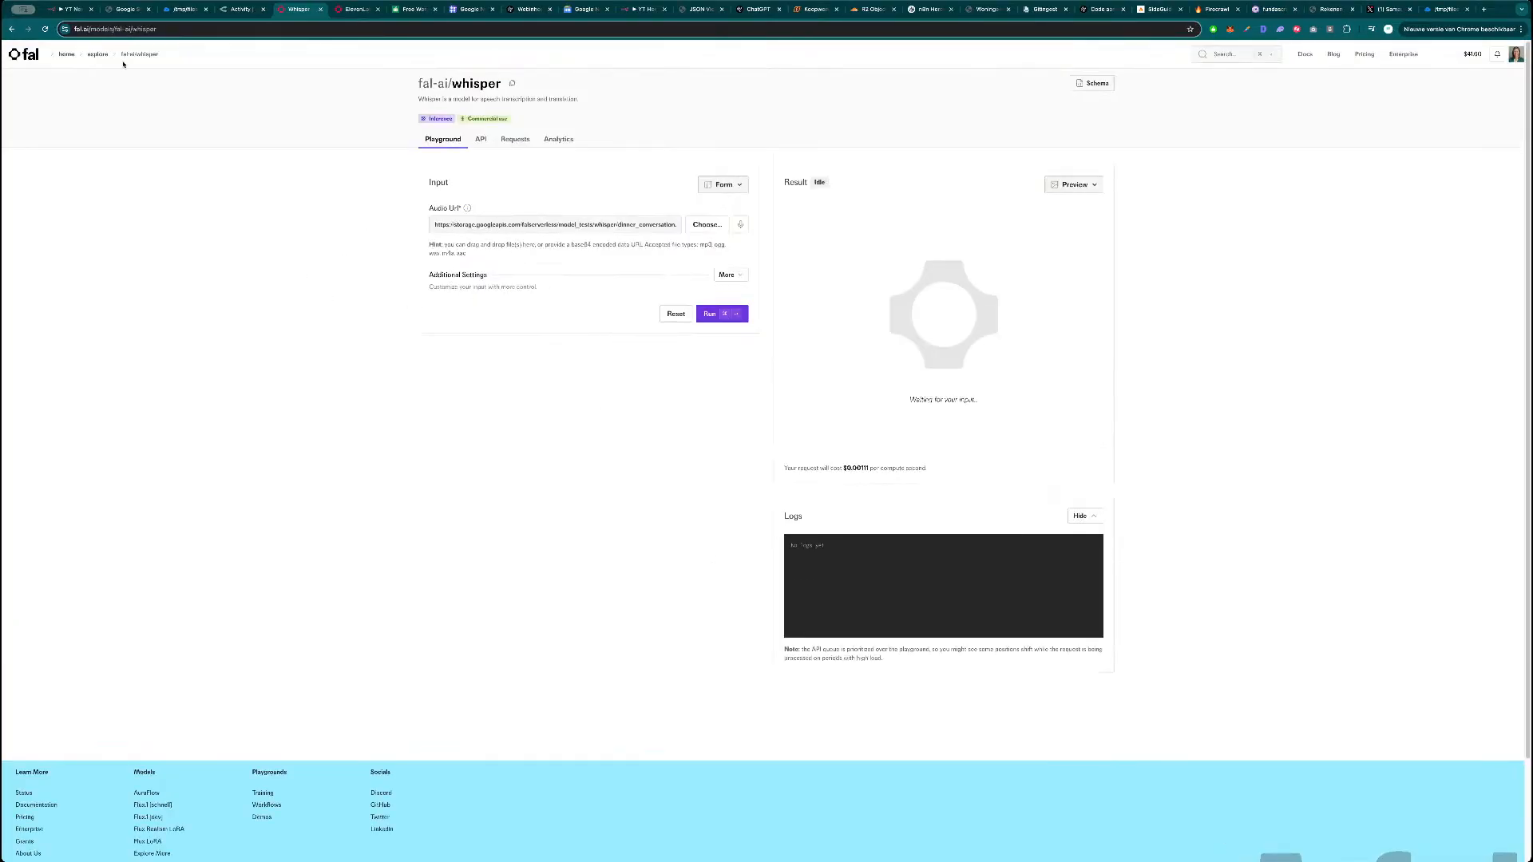
click(70, 10)
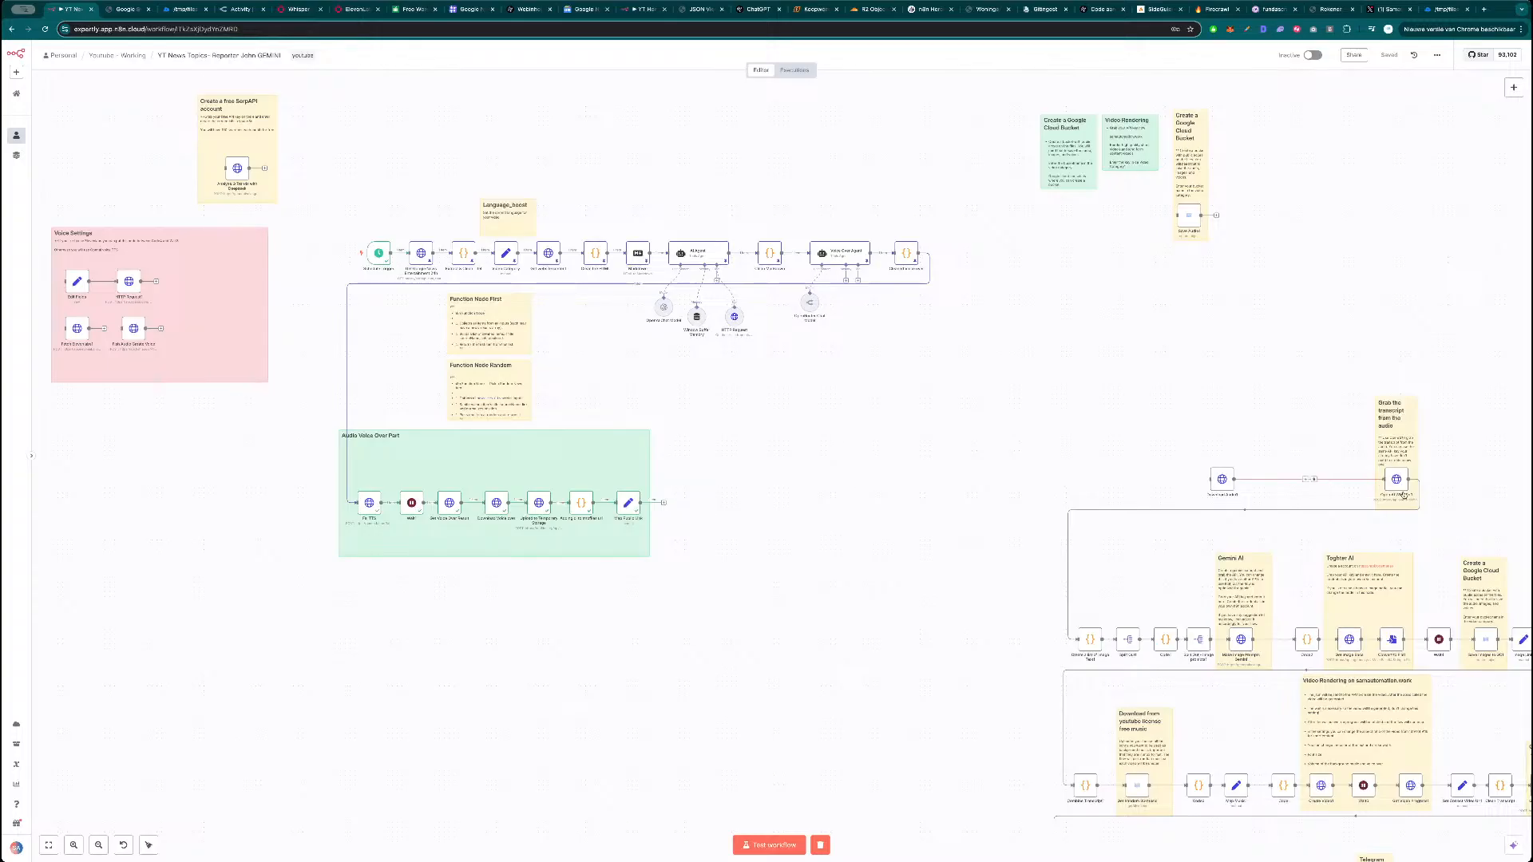
Paste the copied Download Audio, Fal AI Whisper, Wait 30 sec and Get Fal Whisper Result nodes beside the Audio Voice Over Part note.
scroll(1389, 483, up, 5)
drag(1244, 382, 914, 287)
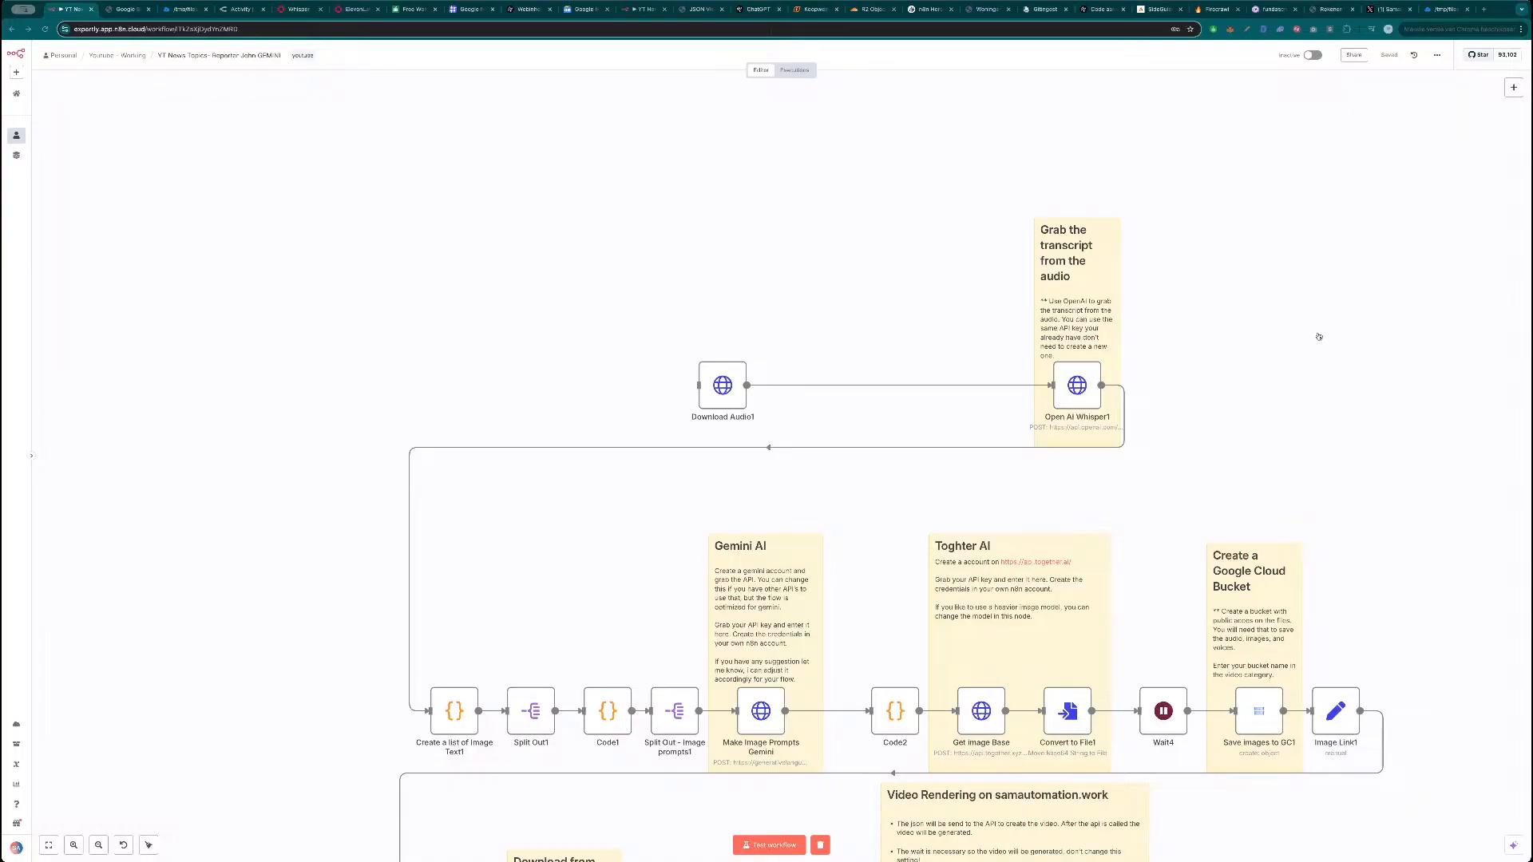
click(662, 332)
scroll(558, 349, down, 5)
drag(530, 347, 873, 349)
drag(463, 380, 544, 388)
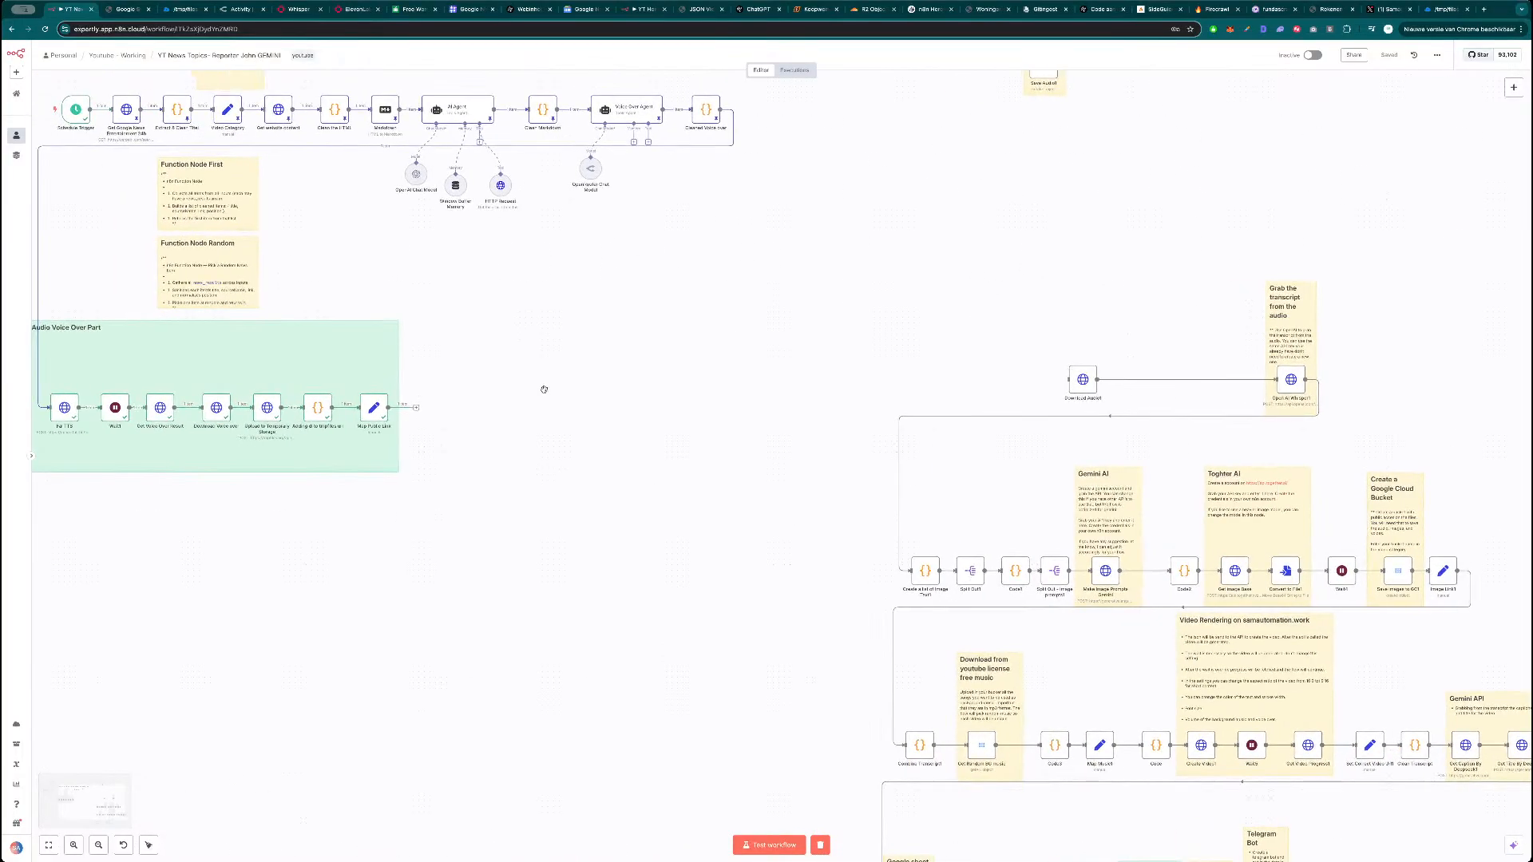
key(ctrl+v)
drag(717, 293, 997, 379)
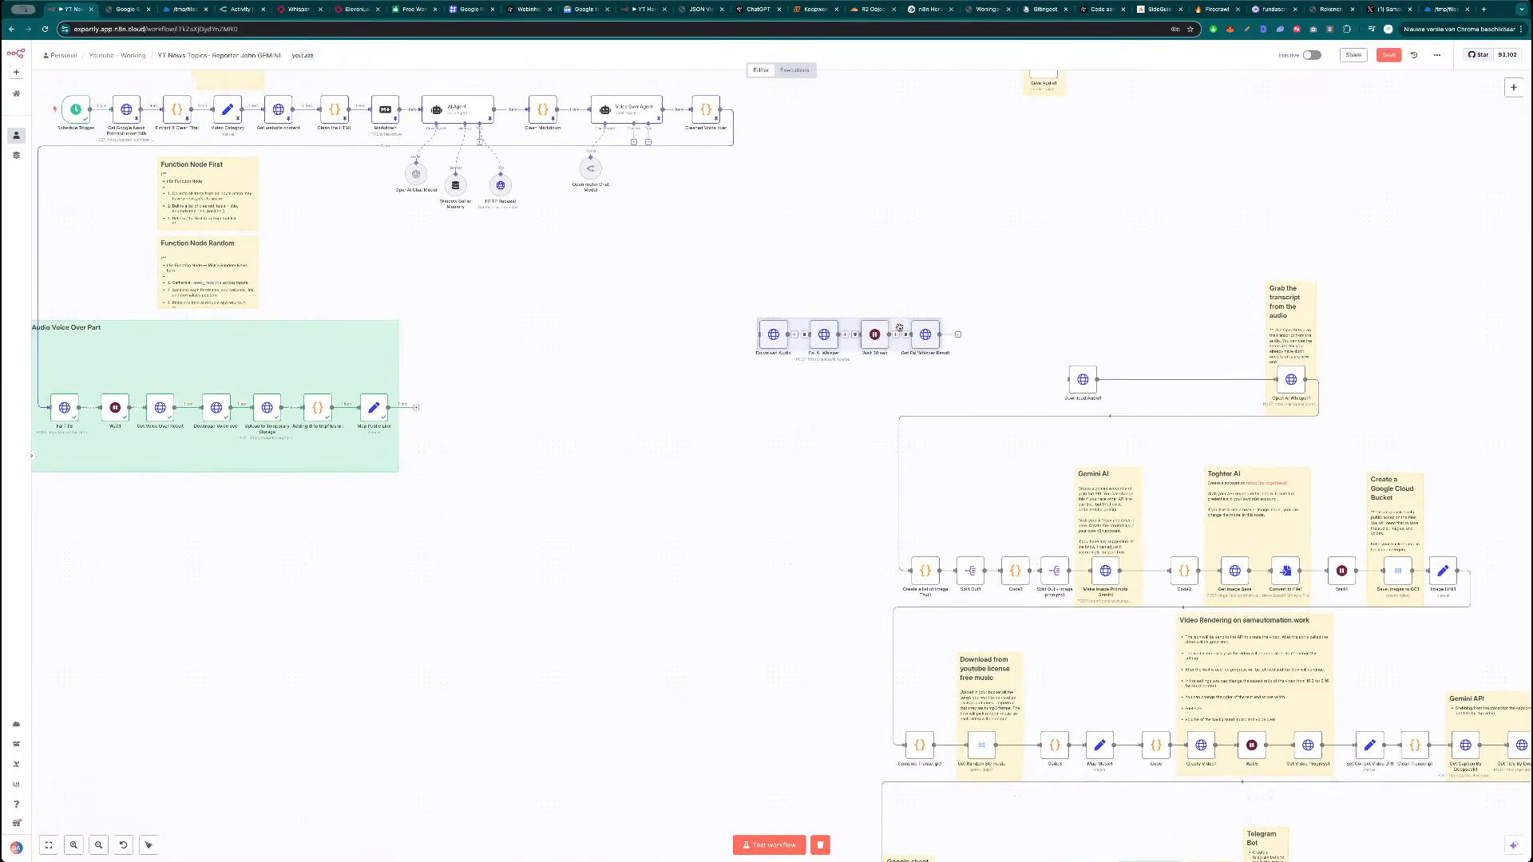
drag(928, 338, 702, 414)
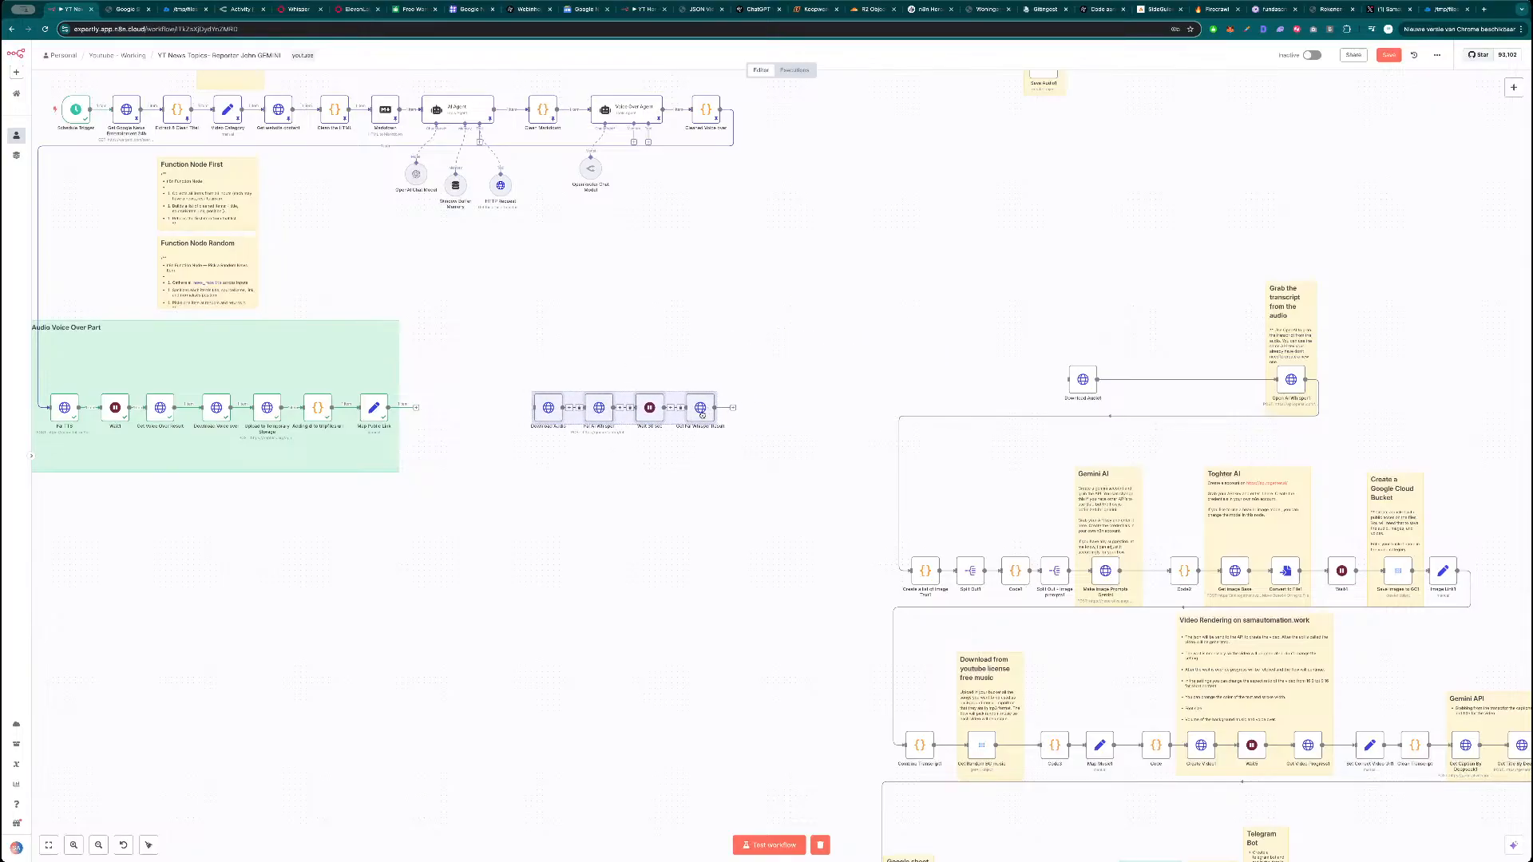
Duplicate the Audio Voice Over Part note and place the copy around the four pasted transcription nodes.
click(773, 337)
drag(743, 346, 818, 353)
scroll(817, 353, down, 1)
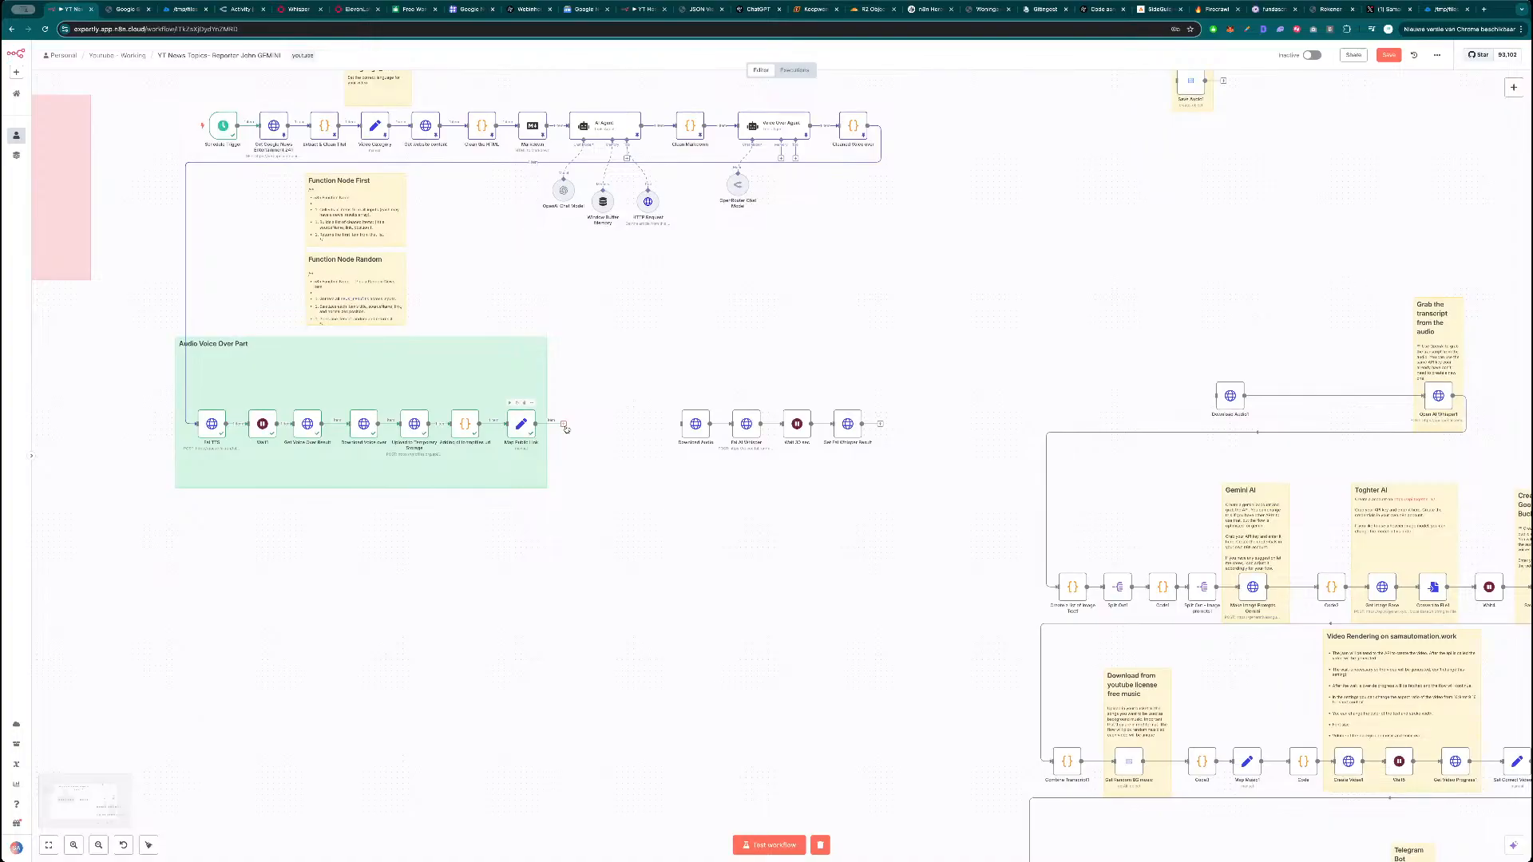
key(ctrl+c)
key(ctrl+v)
drag(733, 401, 689, 365)
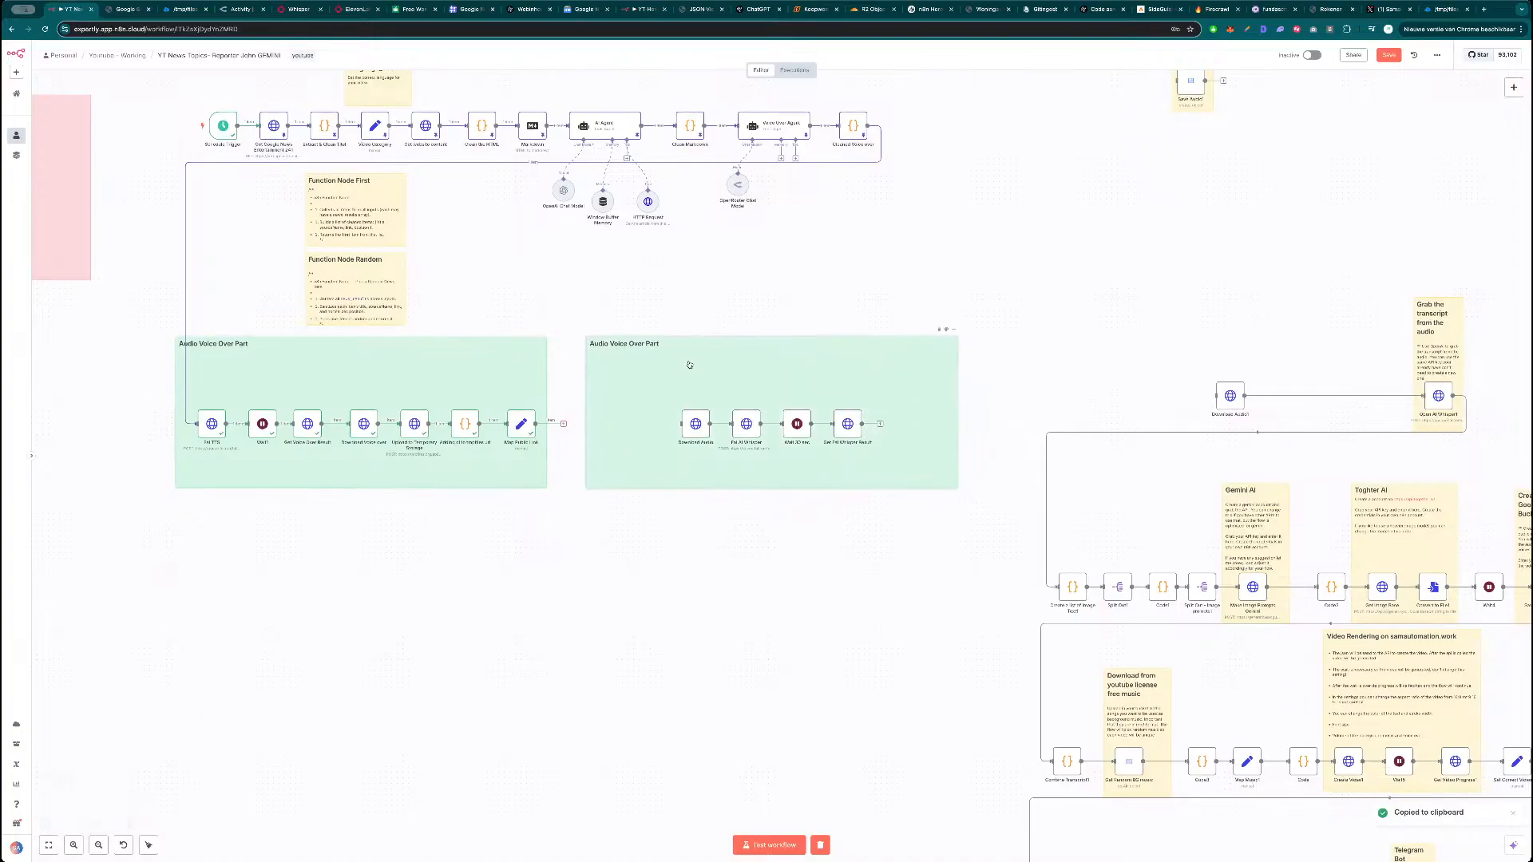
Retitle the duplicated note around the pasted nodes as "Transcribe Voice Over Part".
double_click(645, 355)
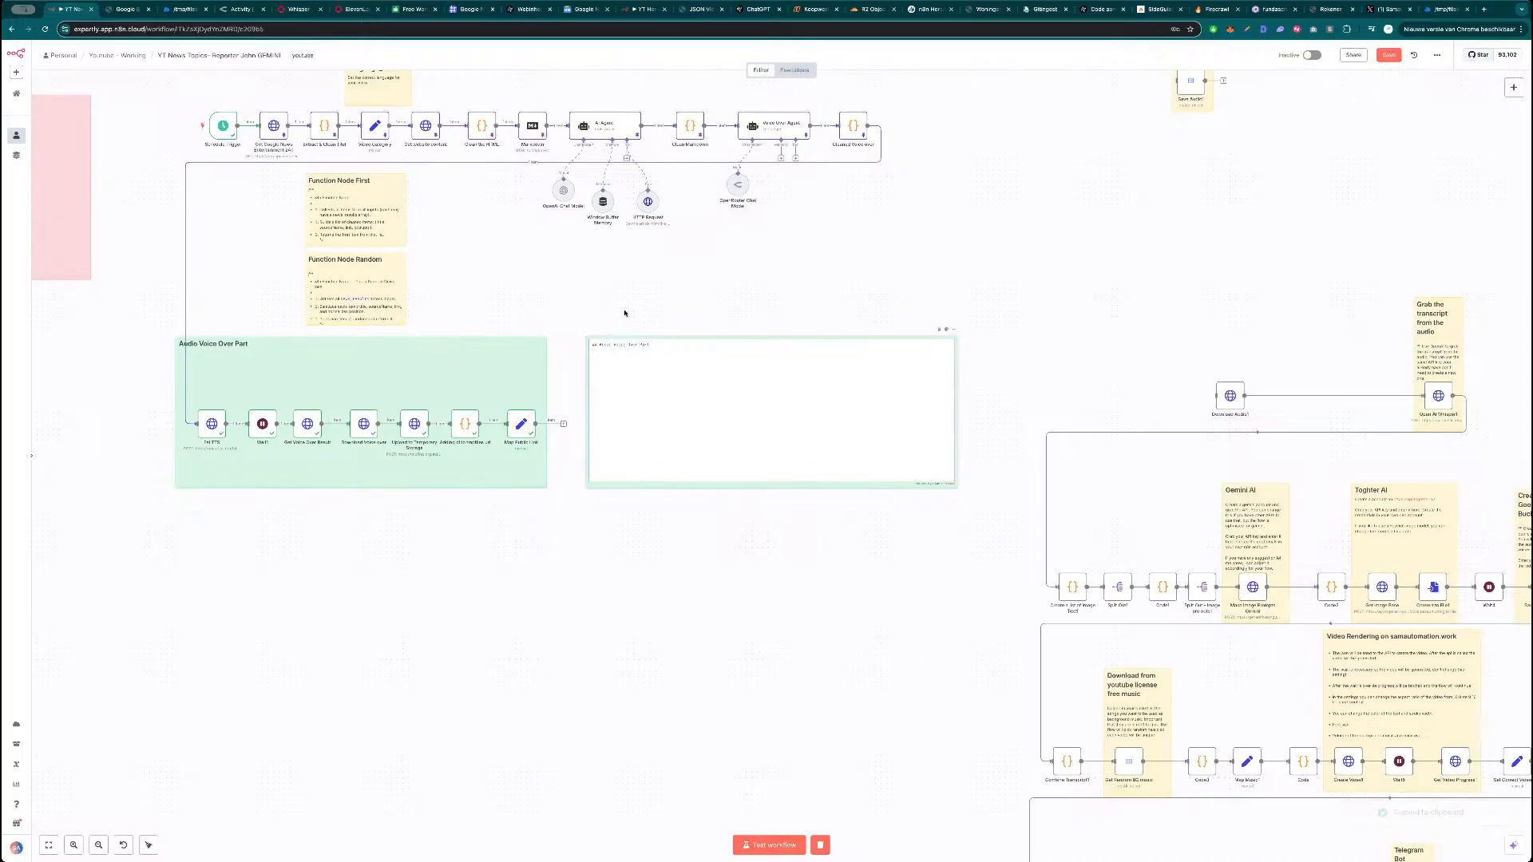
click(621, 315)
scroll(617, 326, up, 4)
double_click(586, 355)
double_click(591, 359)
text(Tra)
text(nscribe)
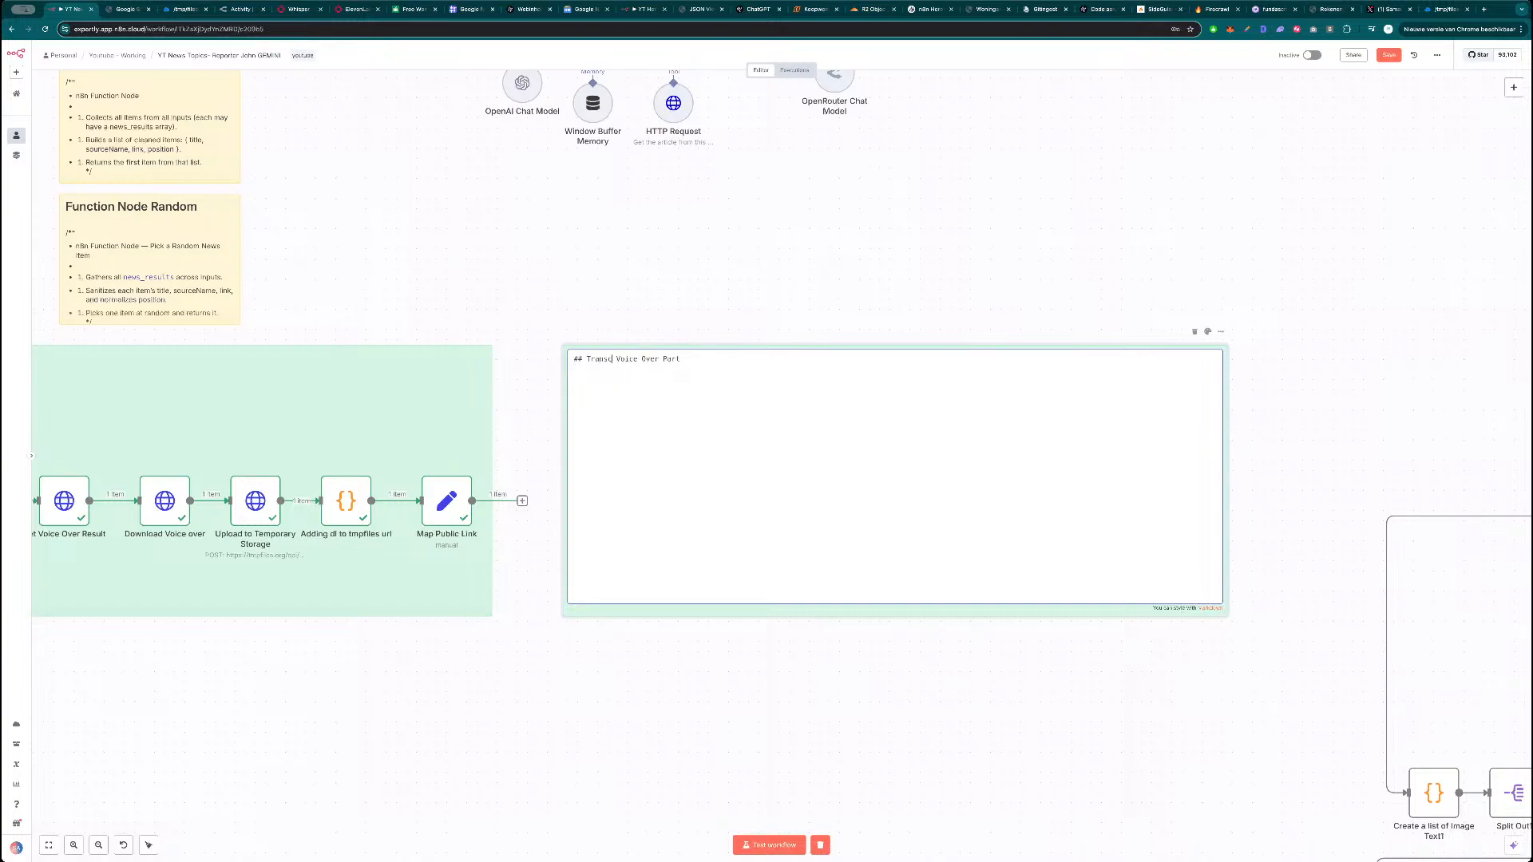
click(735, 277)
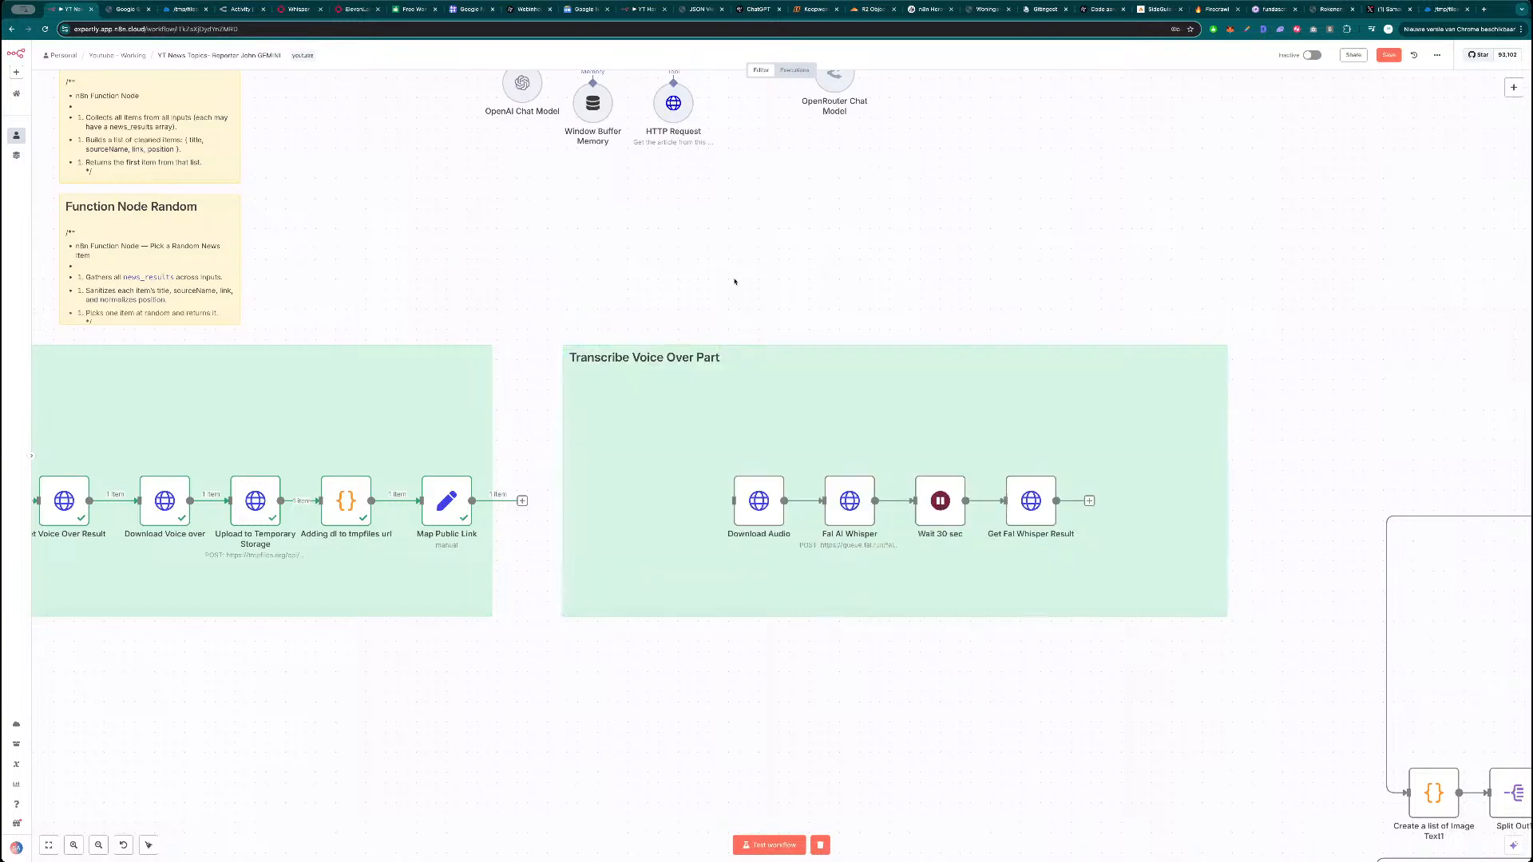
Shorten the duplicated note's title to "Transcribe Voice Over".
double_click(721, 369)
double_click(689, 359)
key(BackSpace)
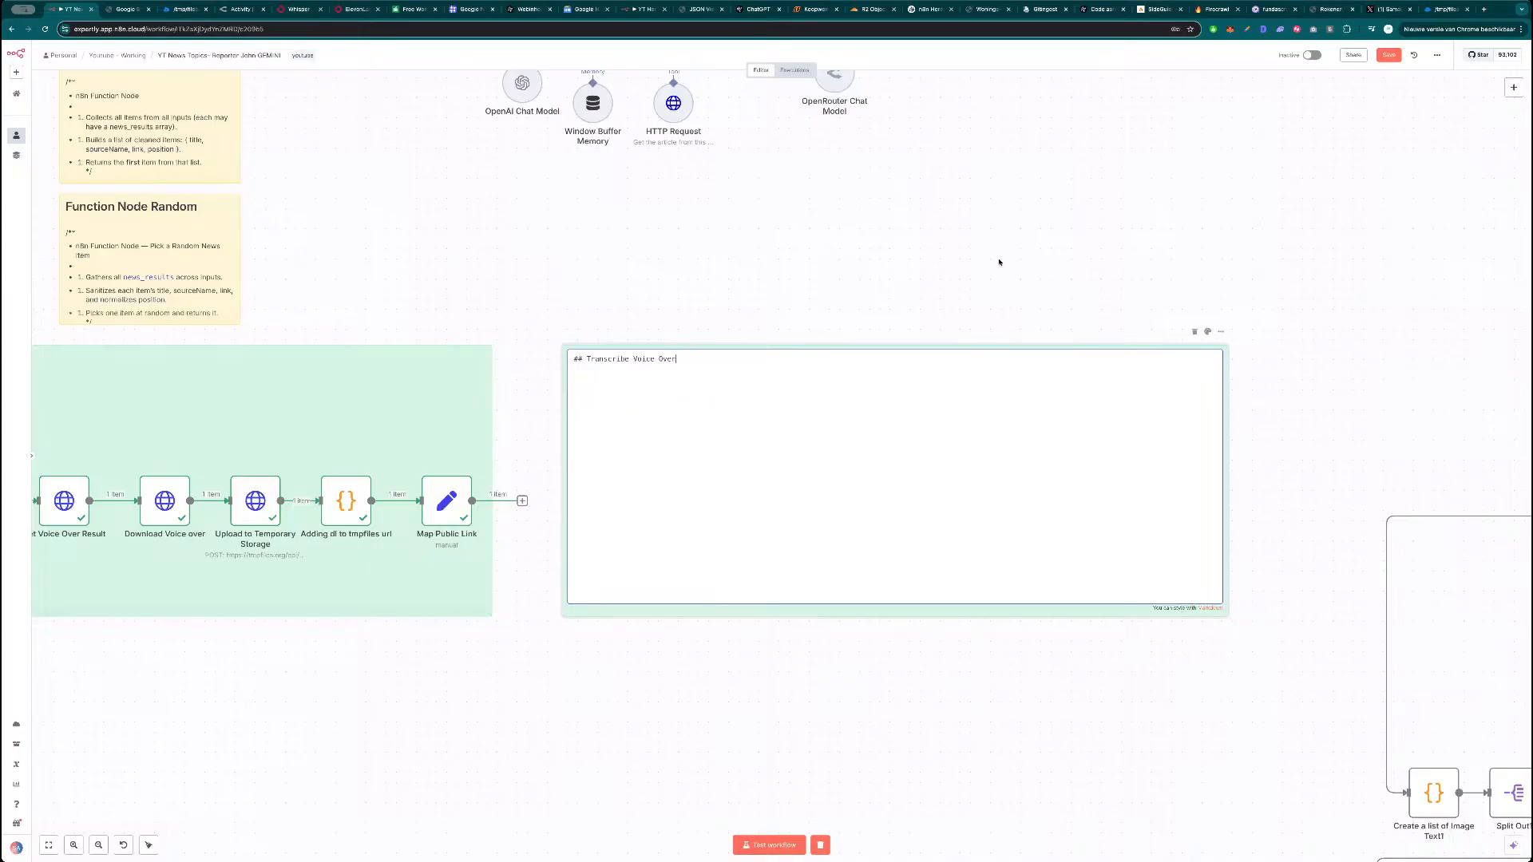
click(958, 260)
Change the Transcribe Voice Over note's colour to purple.
click(1207, 331)
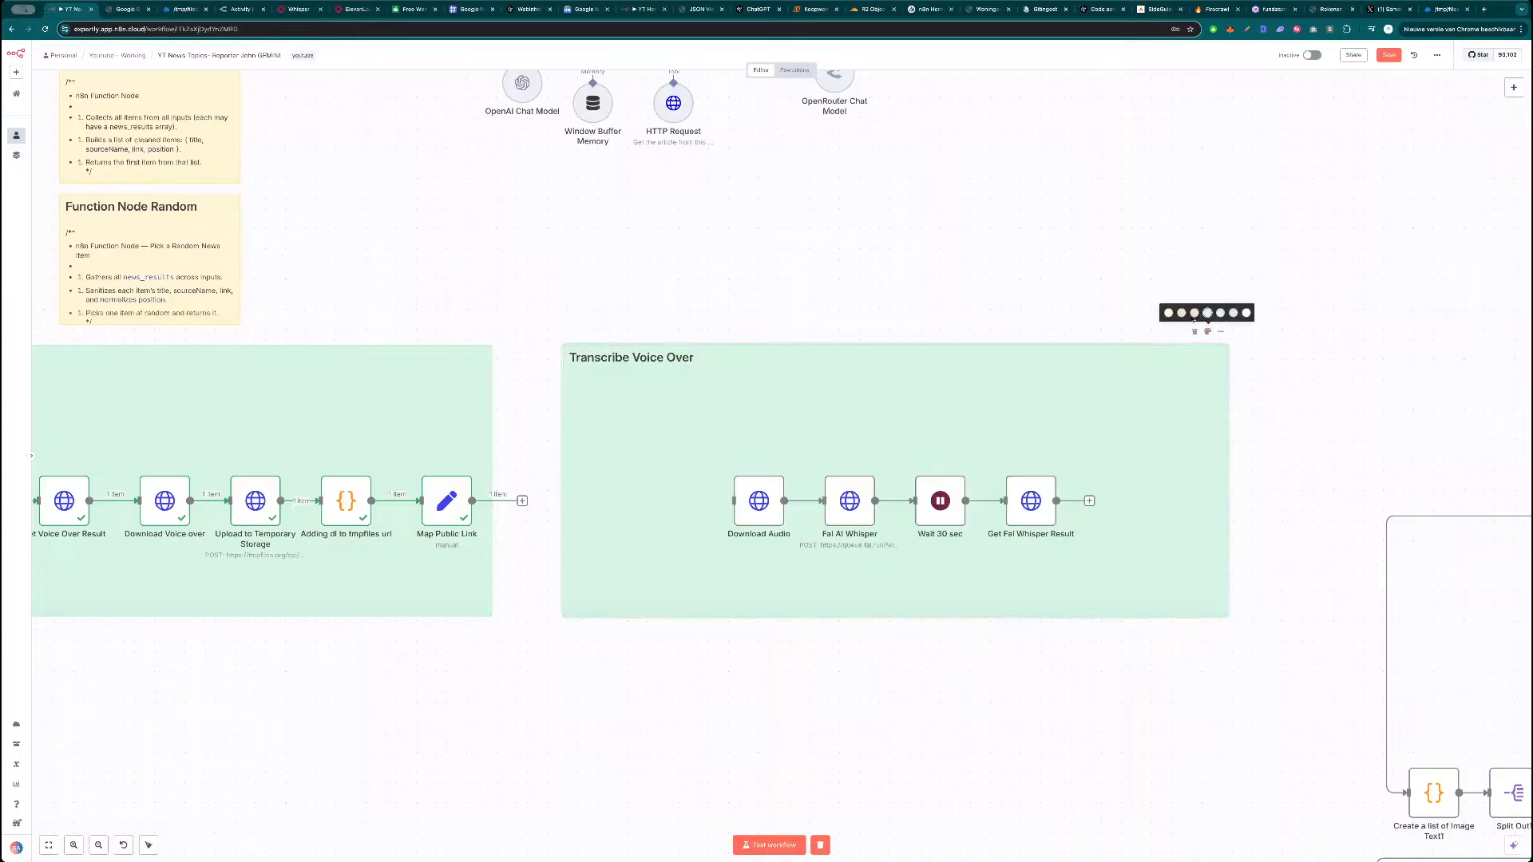
click(1194, 314)
click(1209, 333)
click(1237, 317)
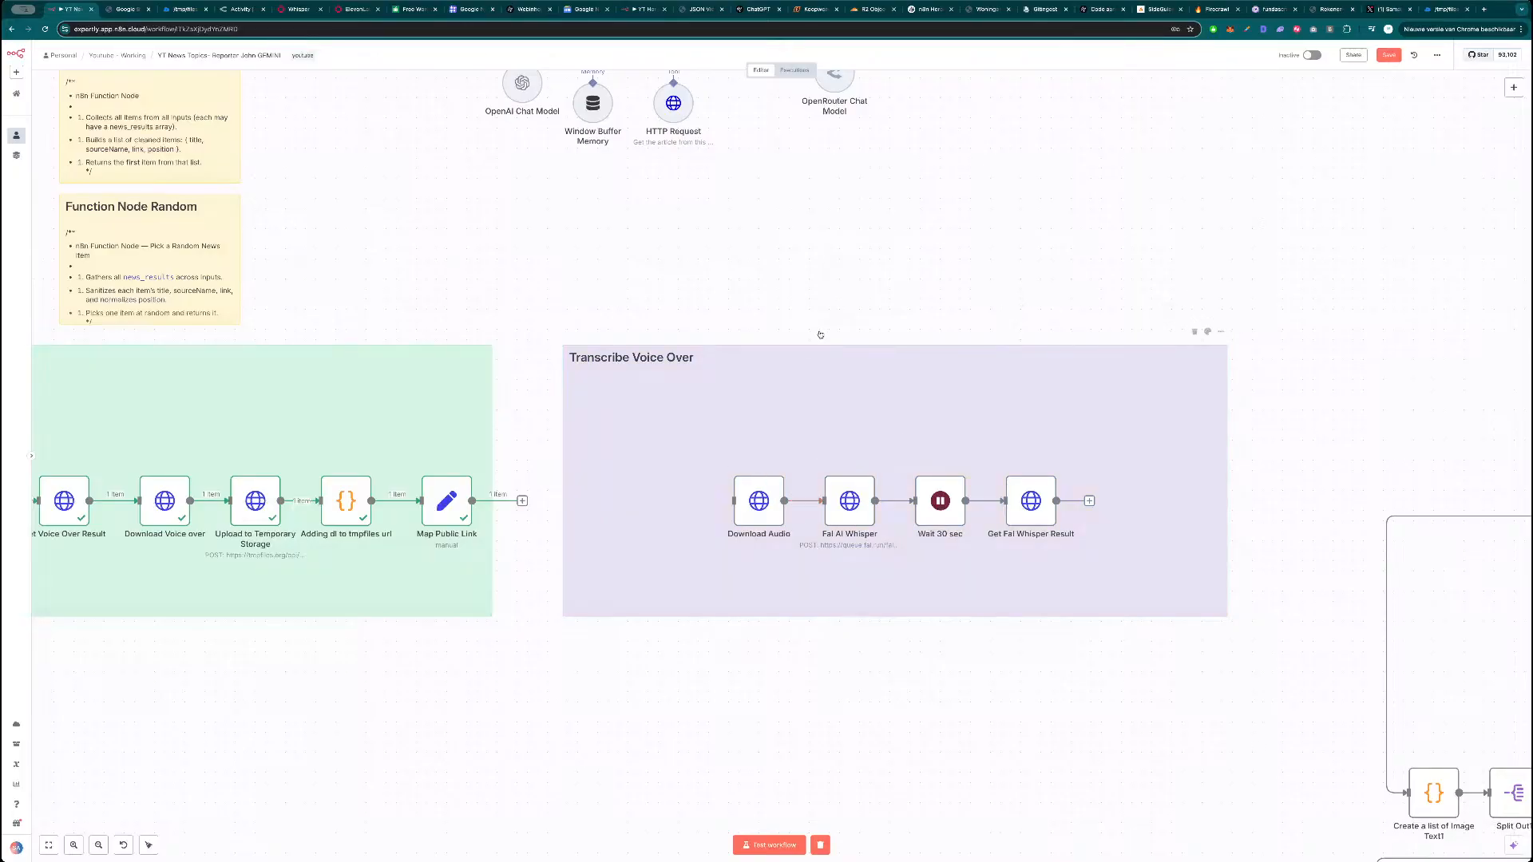
Connect Map Public Link to Download Audio and shift the four transcription nodes towards the start of the Transcribe Voice Over note.
scroll(844, 358, down, 5)
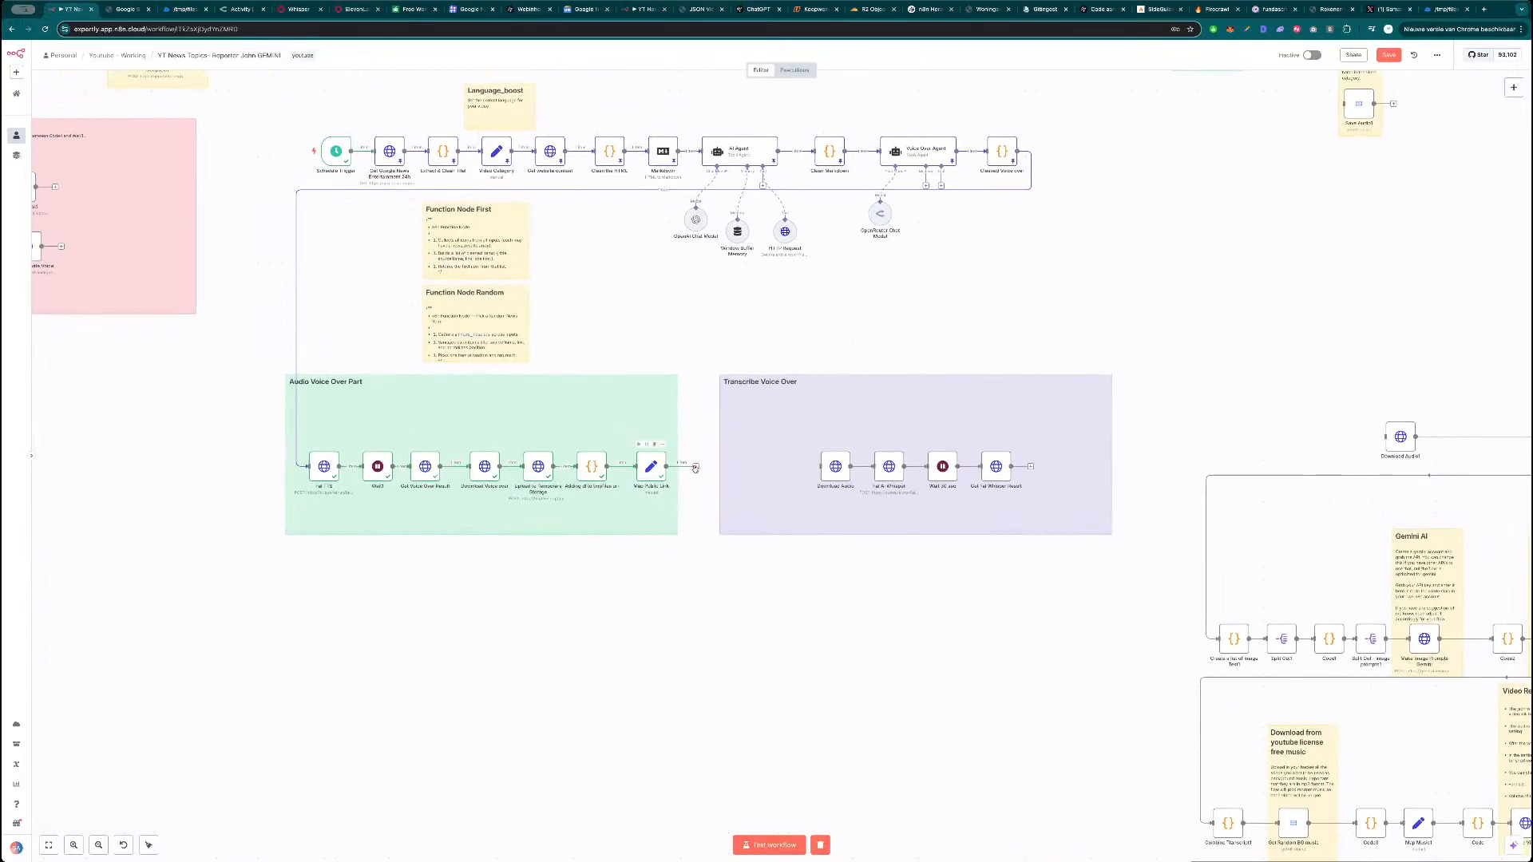
drag(696, 466, 766, 468)
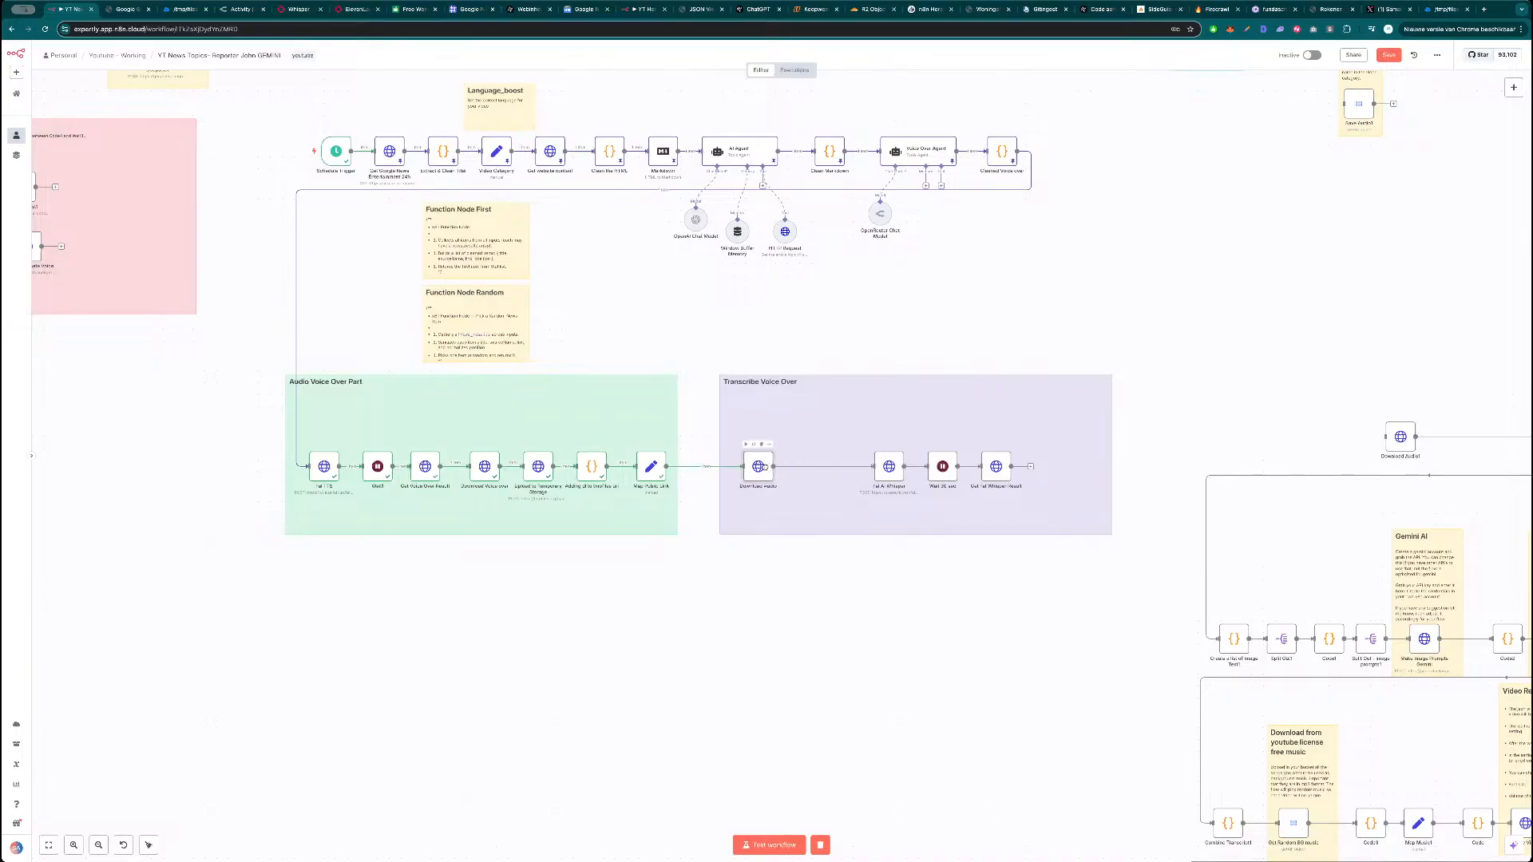
drag(889, 467, 823, 468)
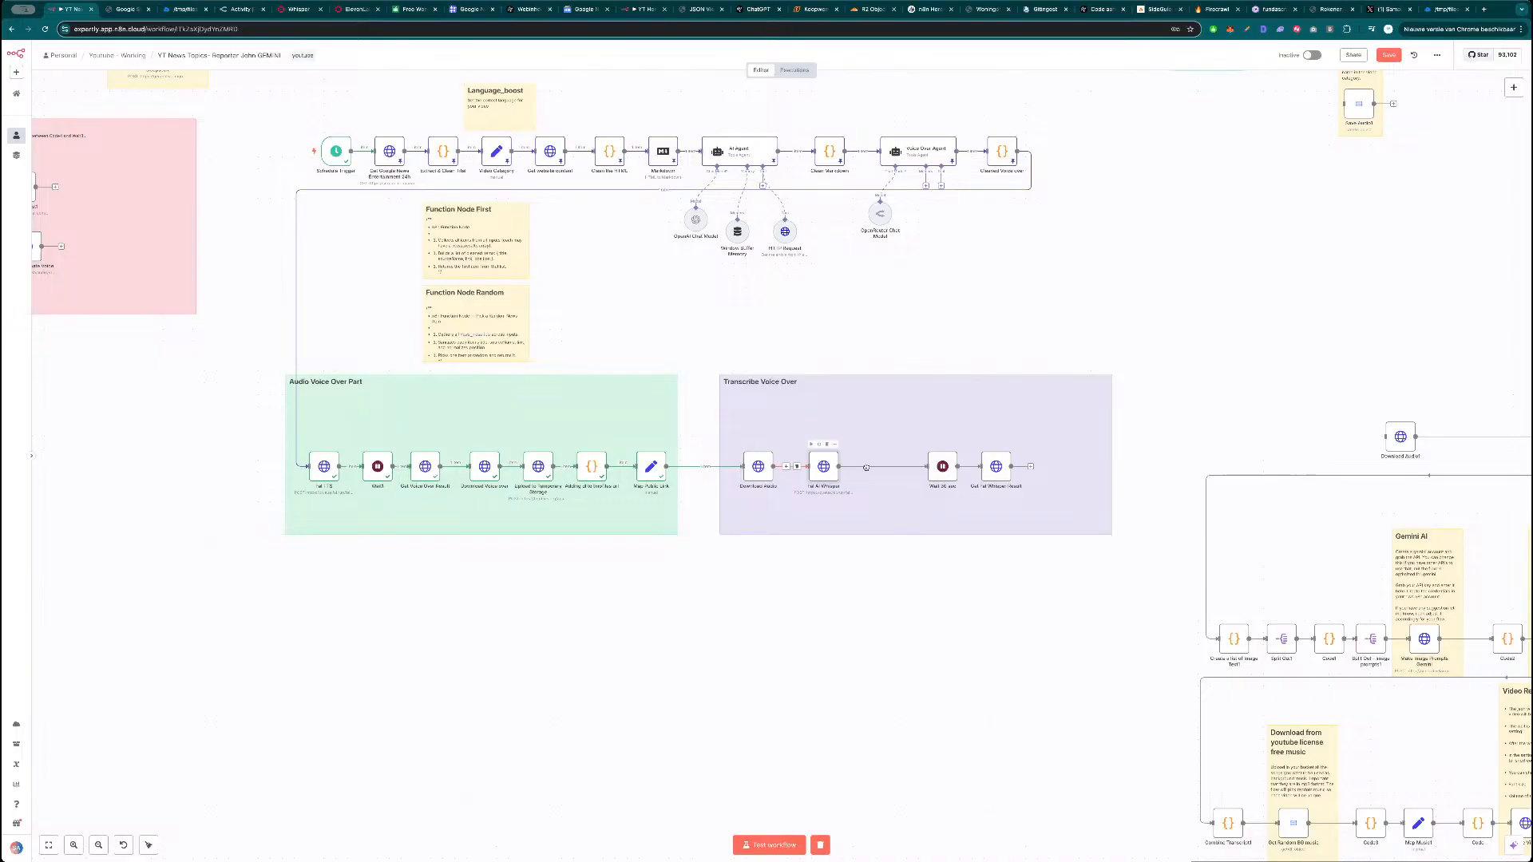
drag(937, 469, 873, 469)
drag(994, 468, 943, 468)
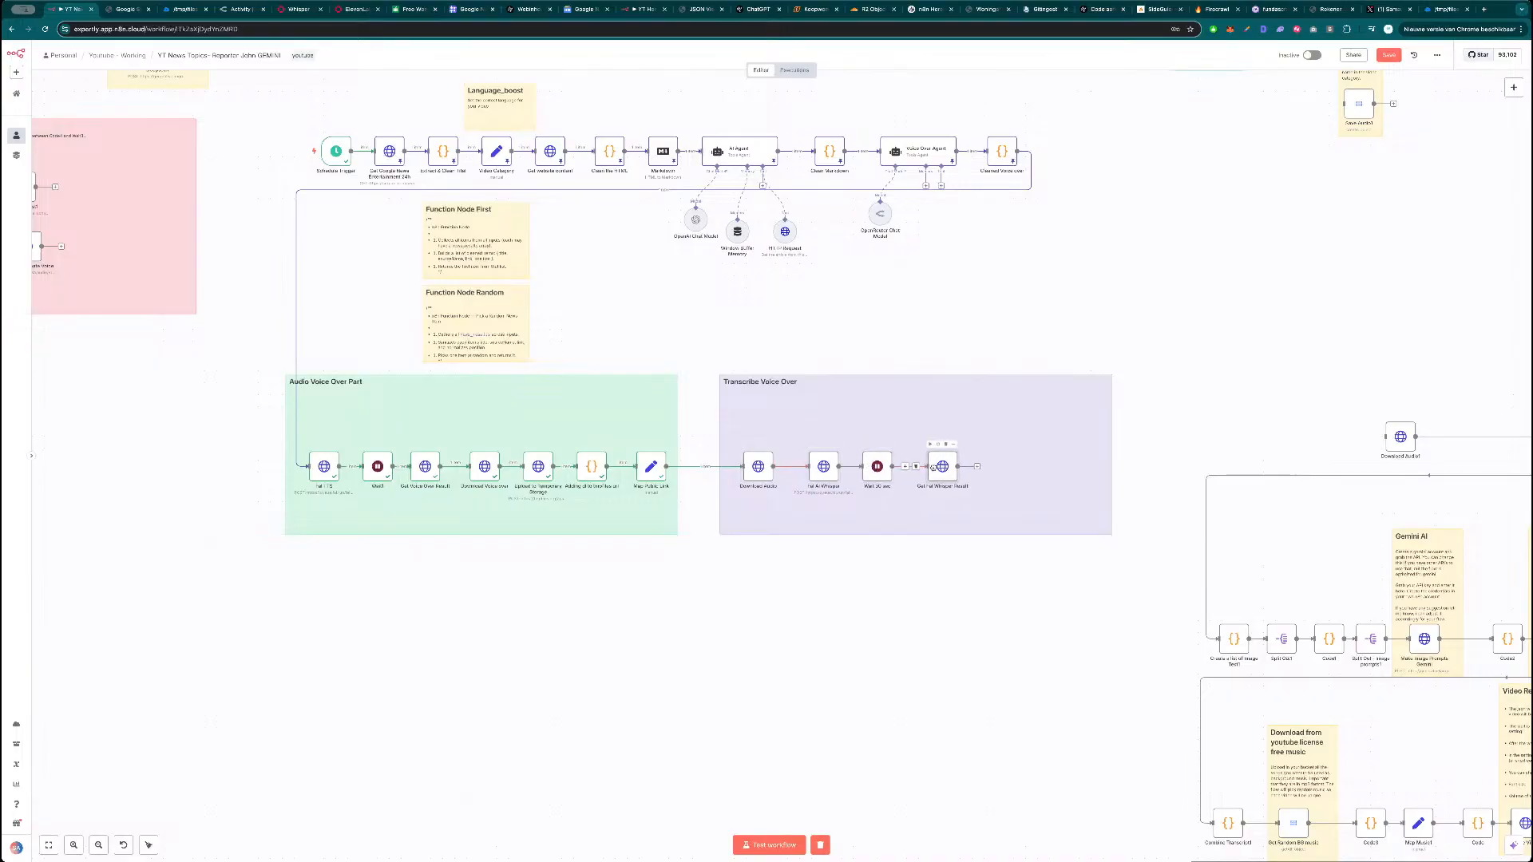
Test the Download Audio node and replace its URL expression with the Audio URL value from Map Public Link.
double_click(759, 467)
click(1038, 70)
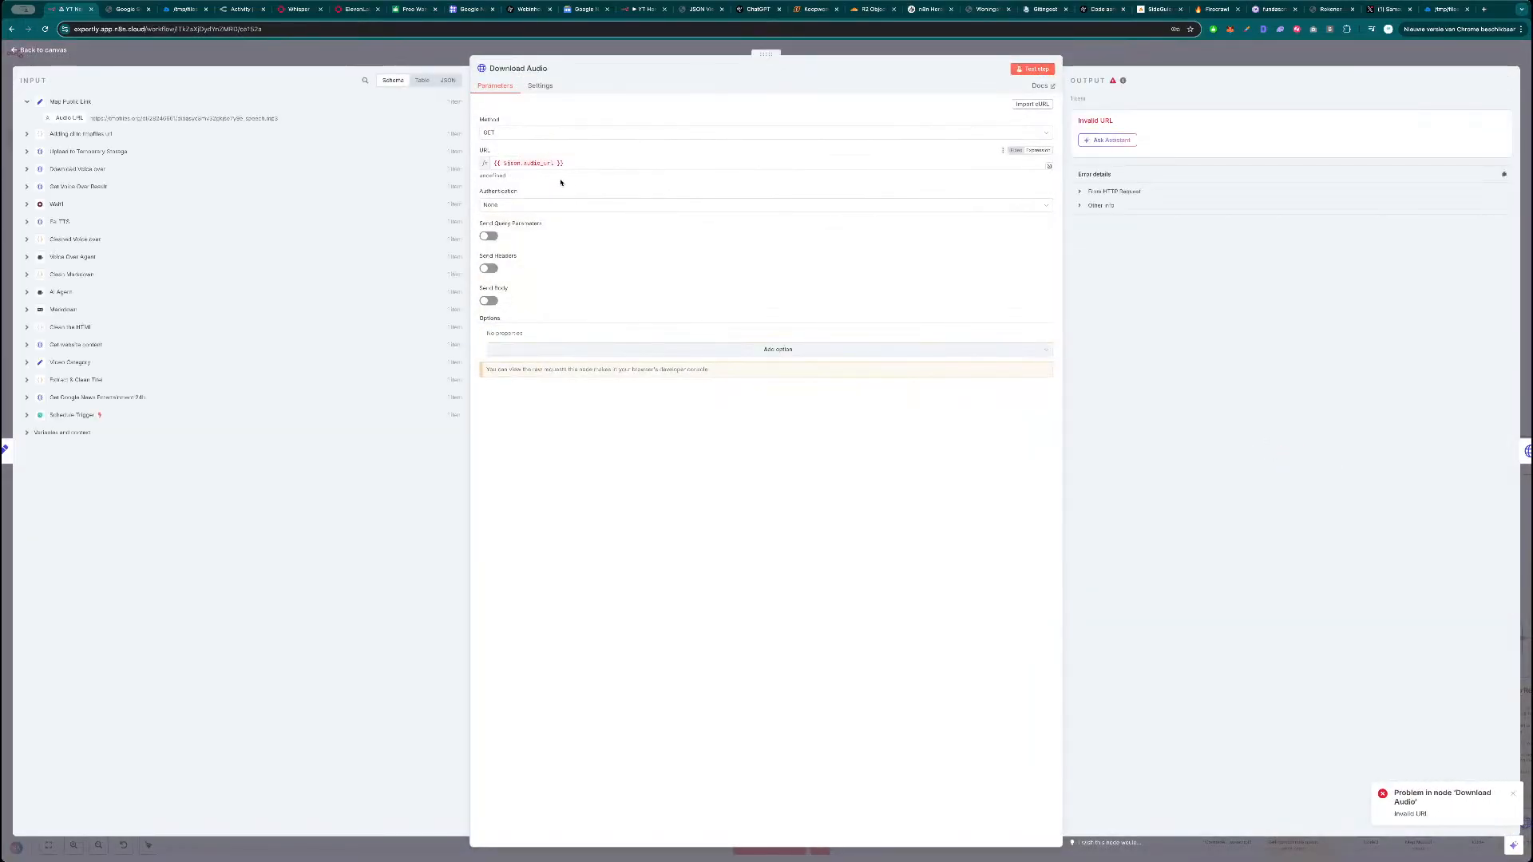
drag(582, 163, 488, 165)
key(BackSpace)
drag(70, 117, 544, 162)
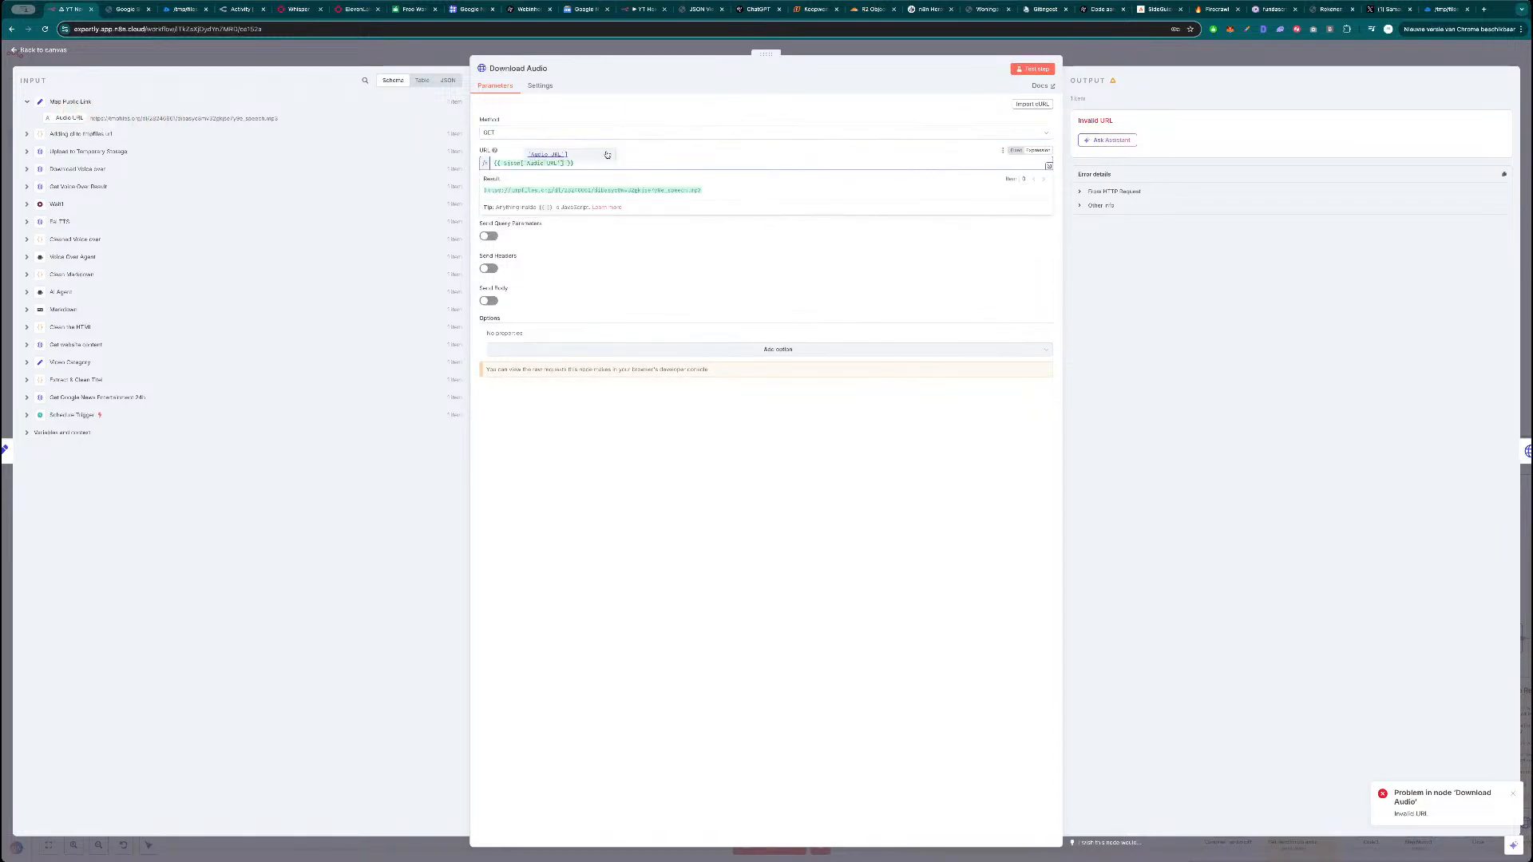
Test the Download Audio node and play the audio file it returns.
click(1047, 69)
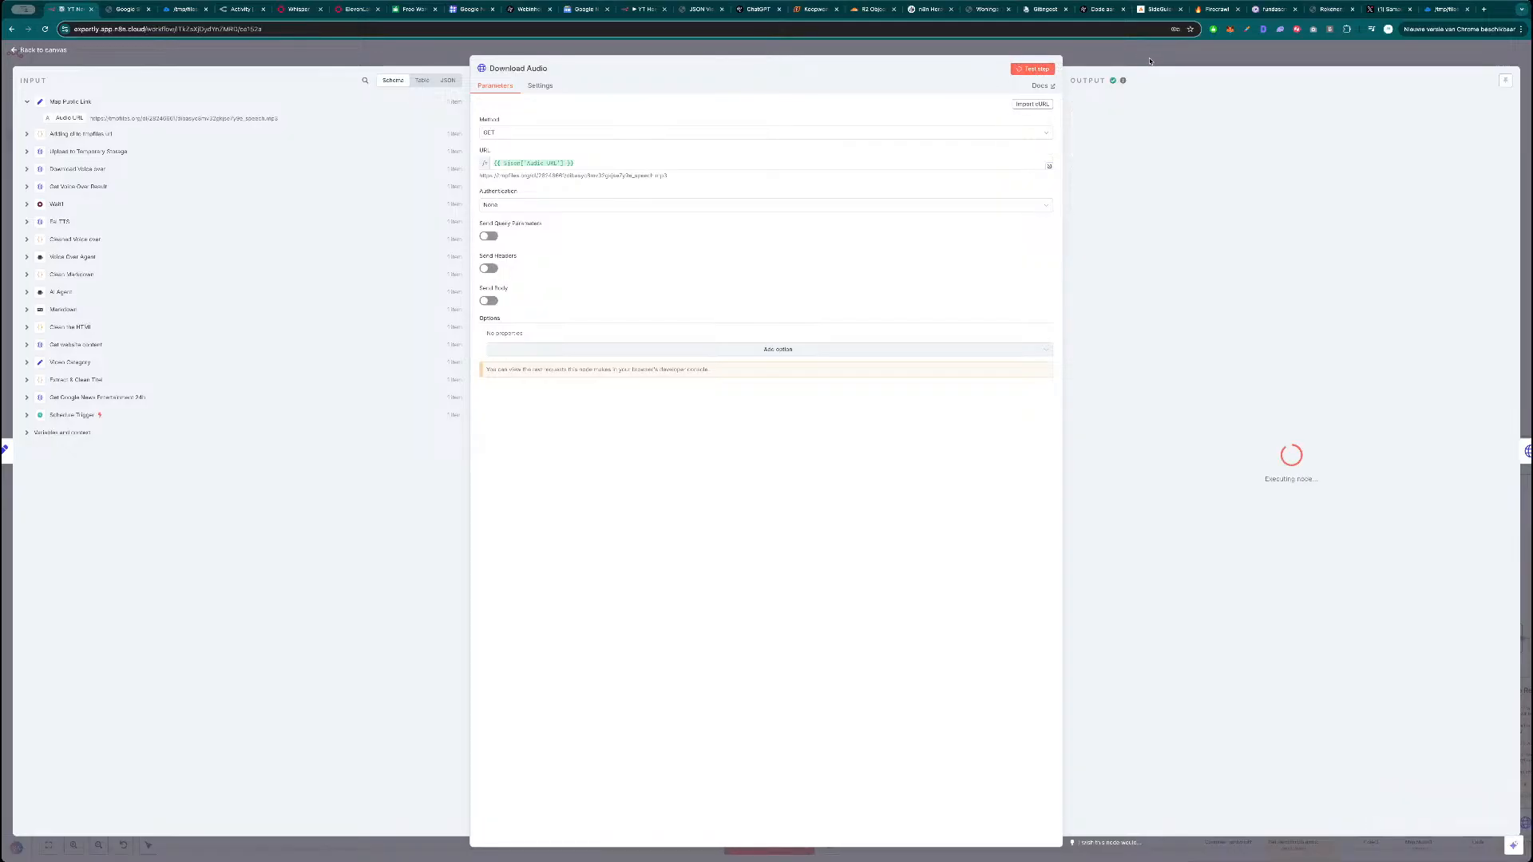
click(1117, 216)
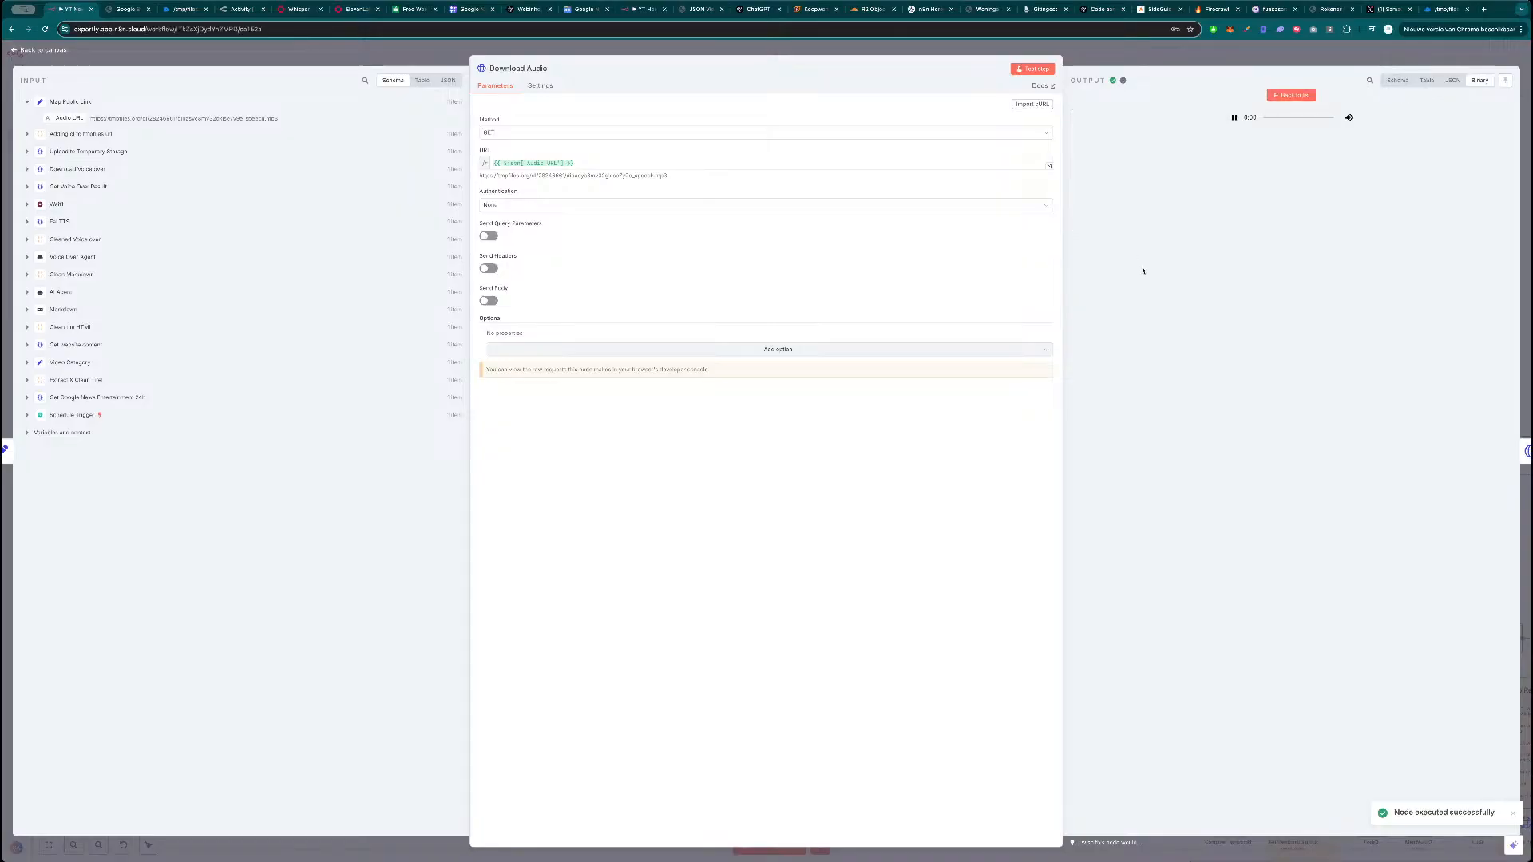
click(1292, 95)
key(Escape)
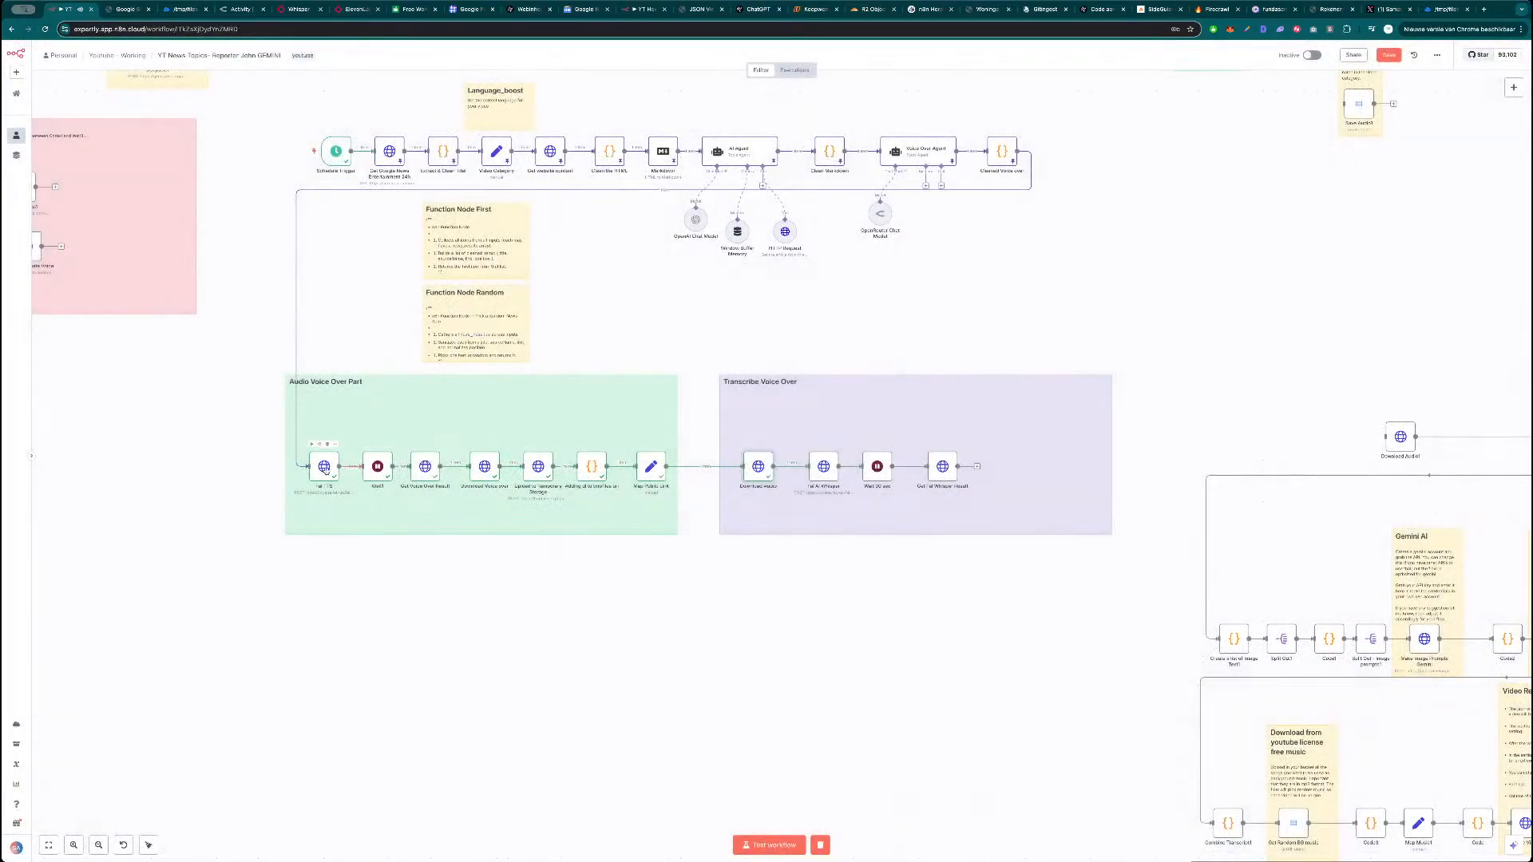
Pin the output data of the Fal TTS, Wait1 and Get Voice Over Result nodes.
double_click(324, 467)
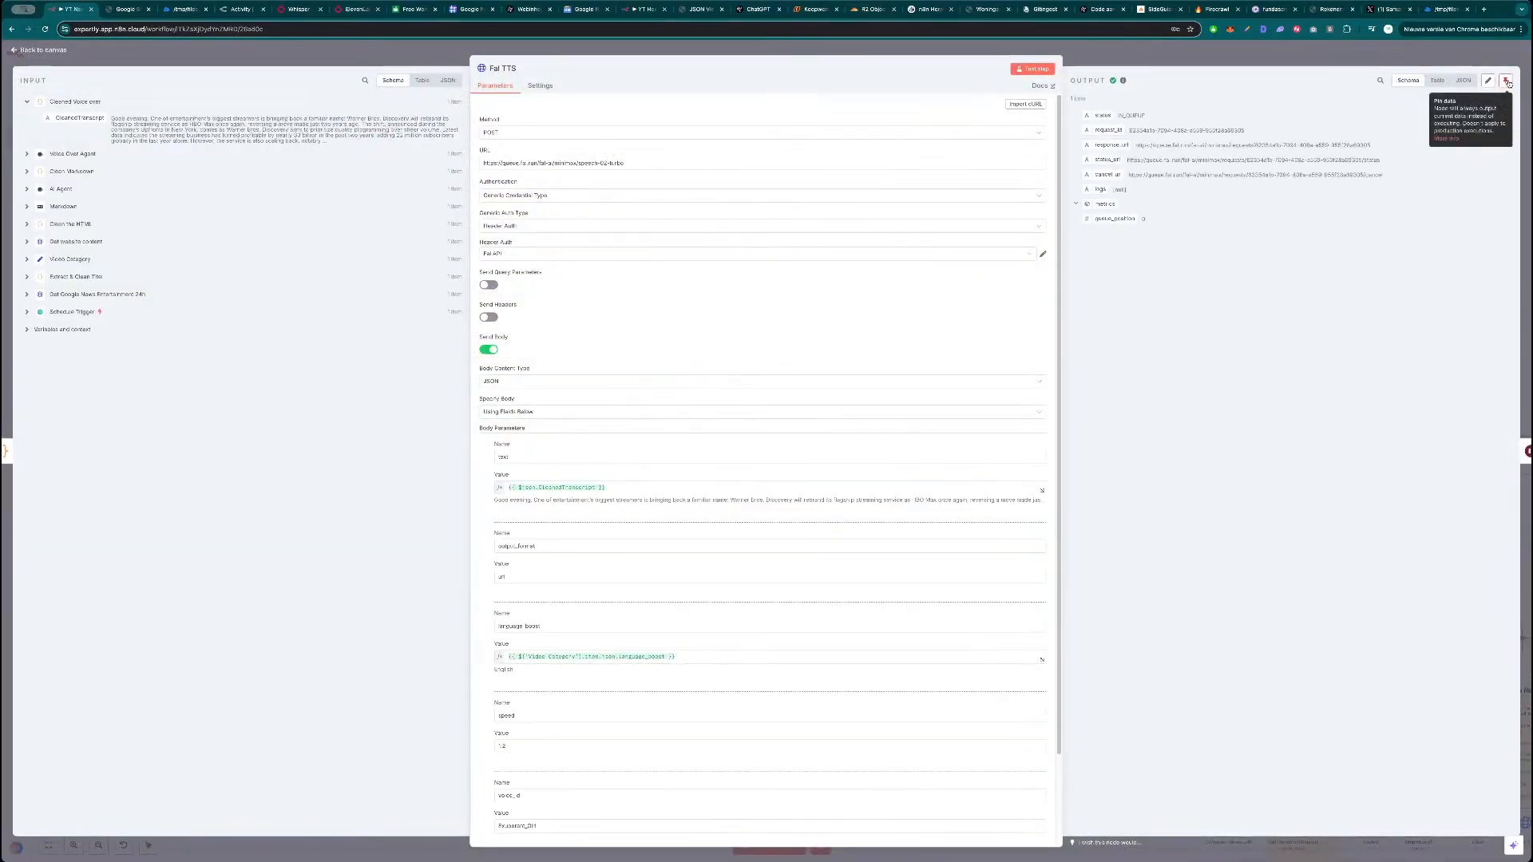
click(1506, 79)
click(1511, 450)
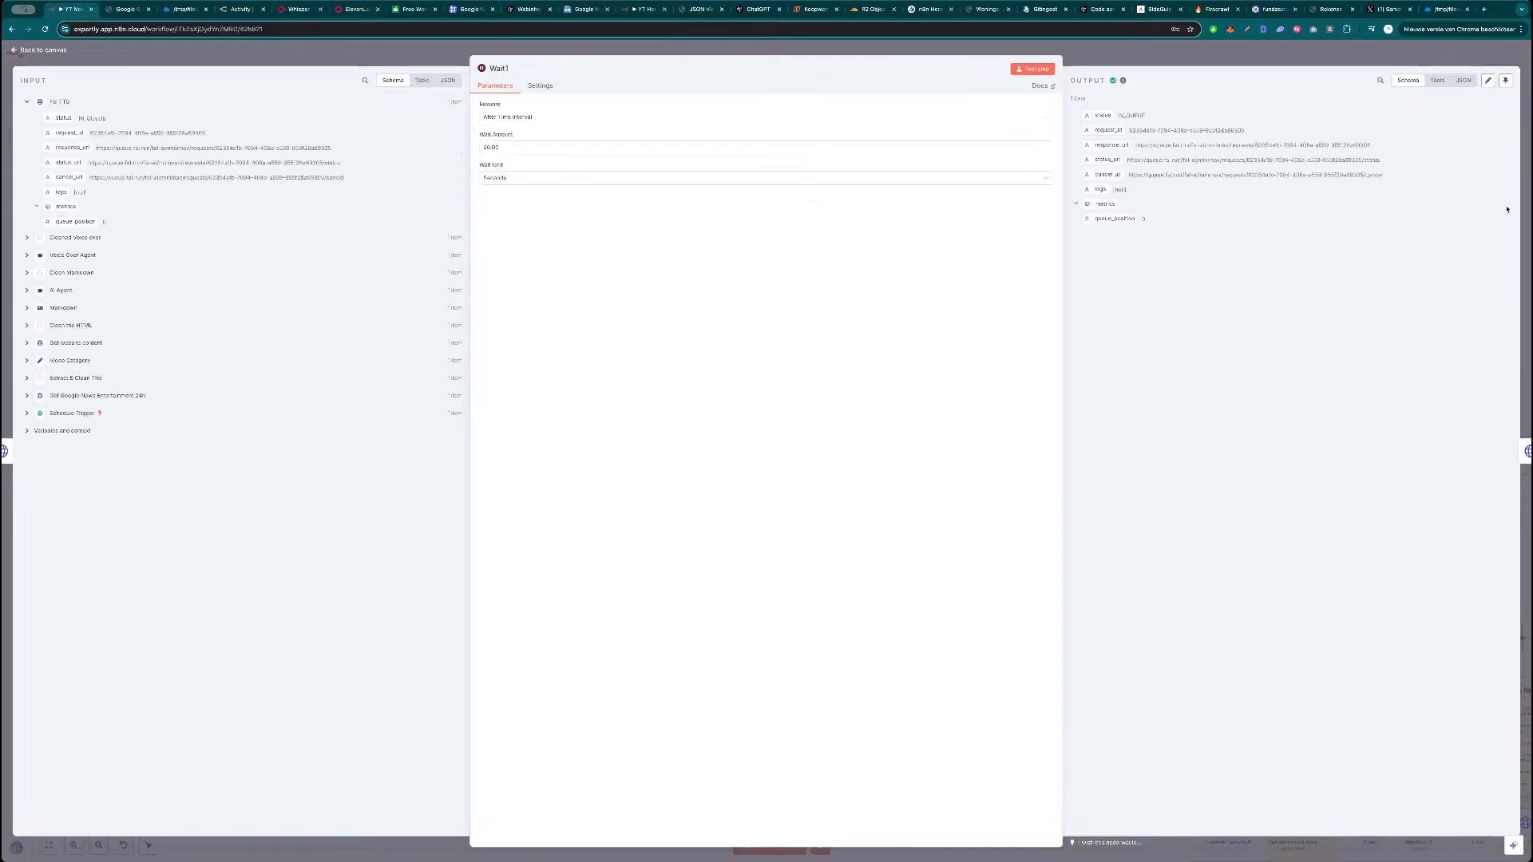
click(1513, 81)
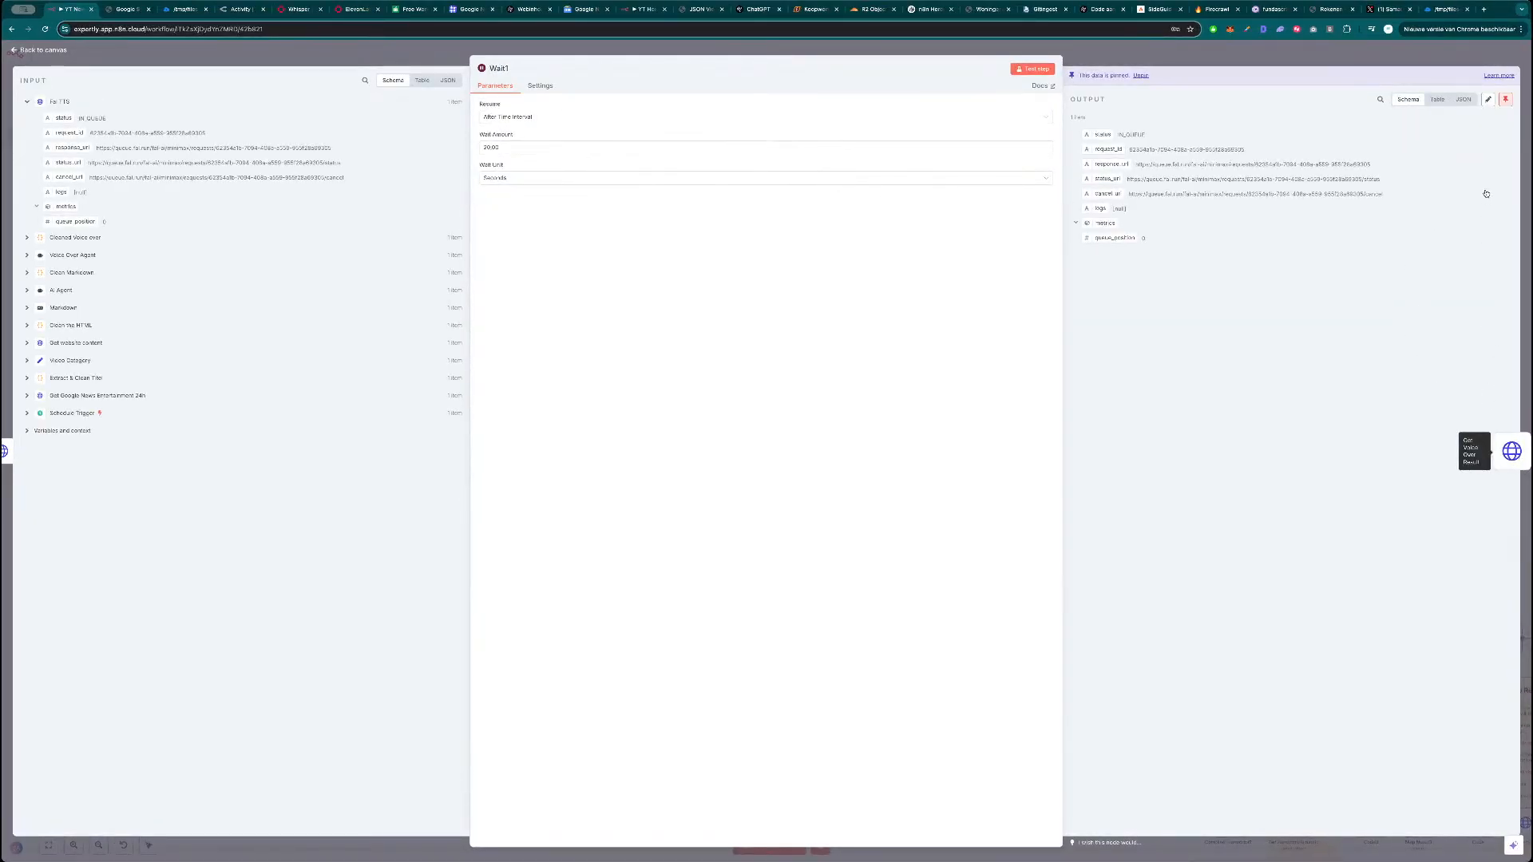
click(1525, 452)
click(1506, 82)
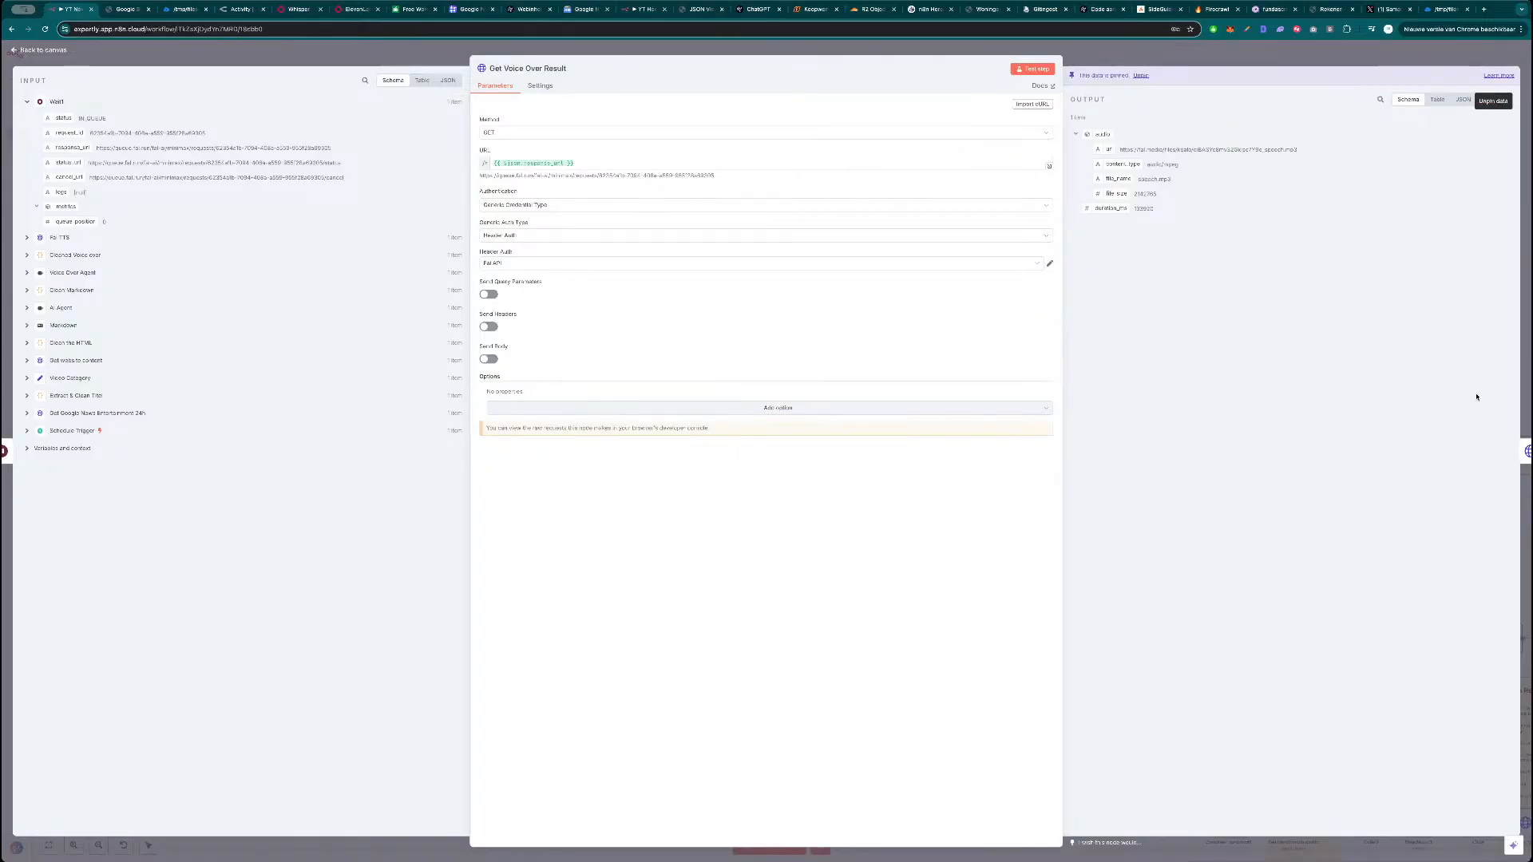
Pin the data of Download Voice over, Upload to Temporary Storage and the code node that adds dl to the tmpfiles URL.
click(1524, 453)
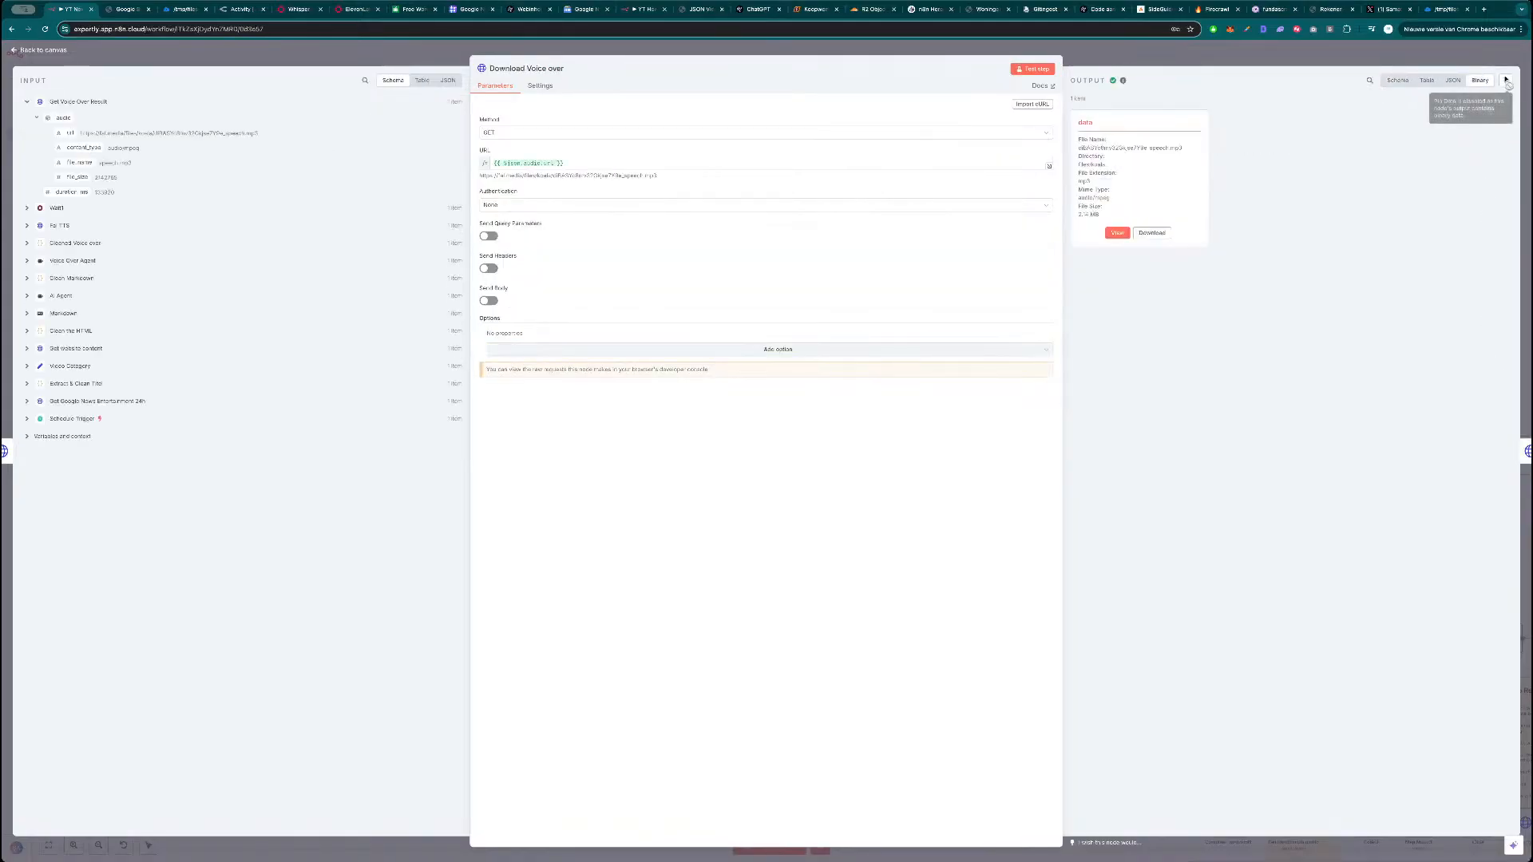
key(Escape)
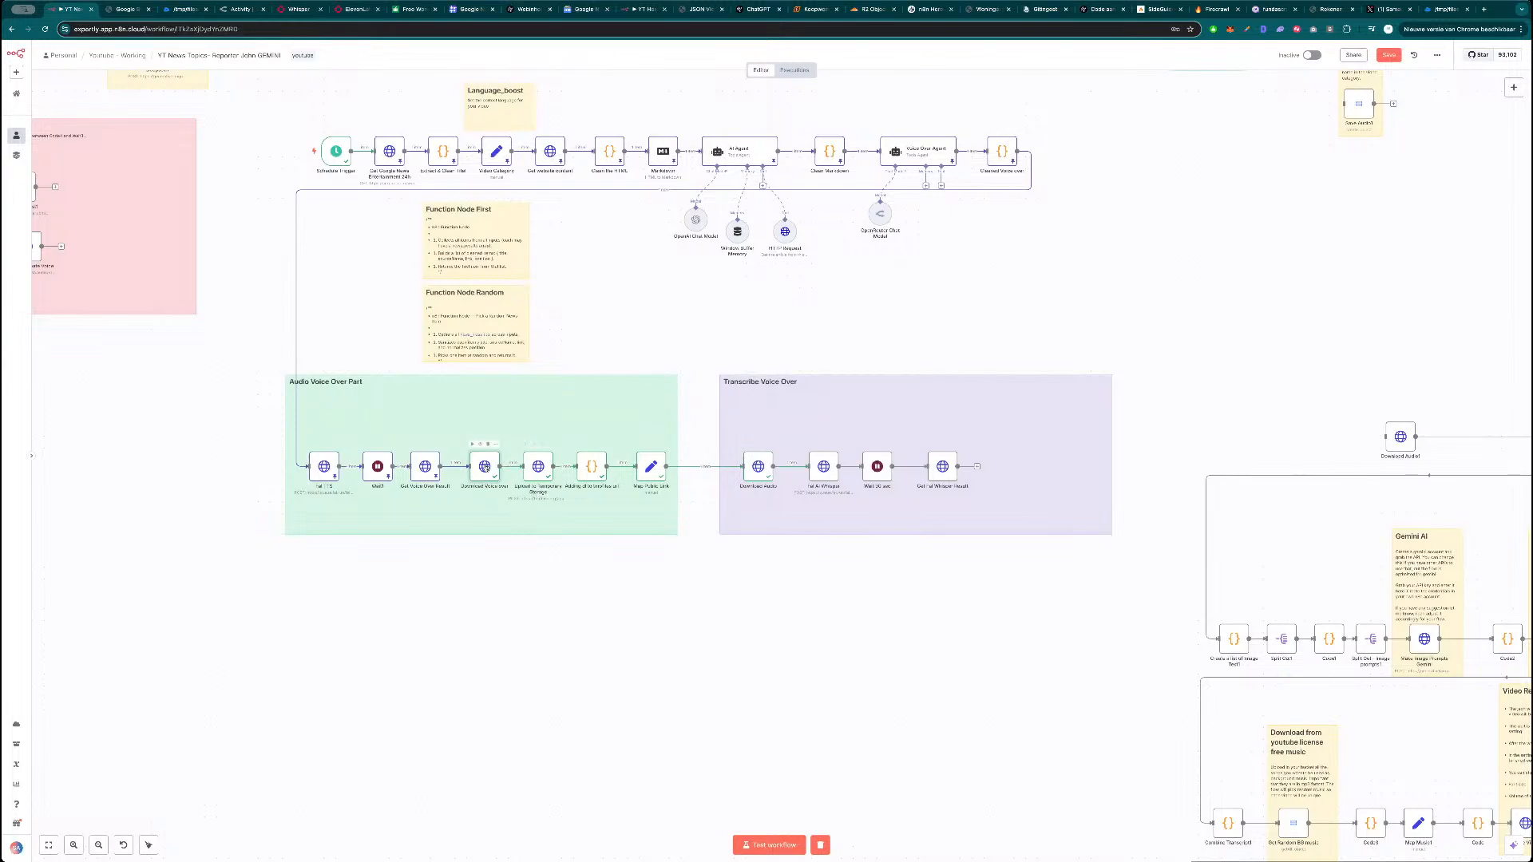
double_click(484, 466)
key(Escape)
click(496, 445)
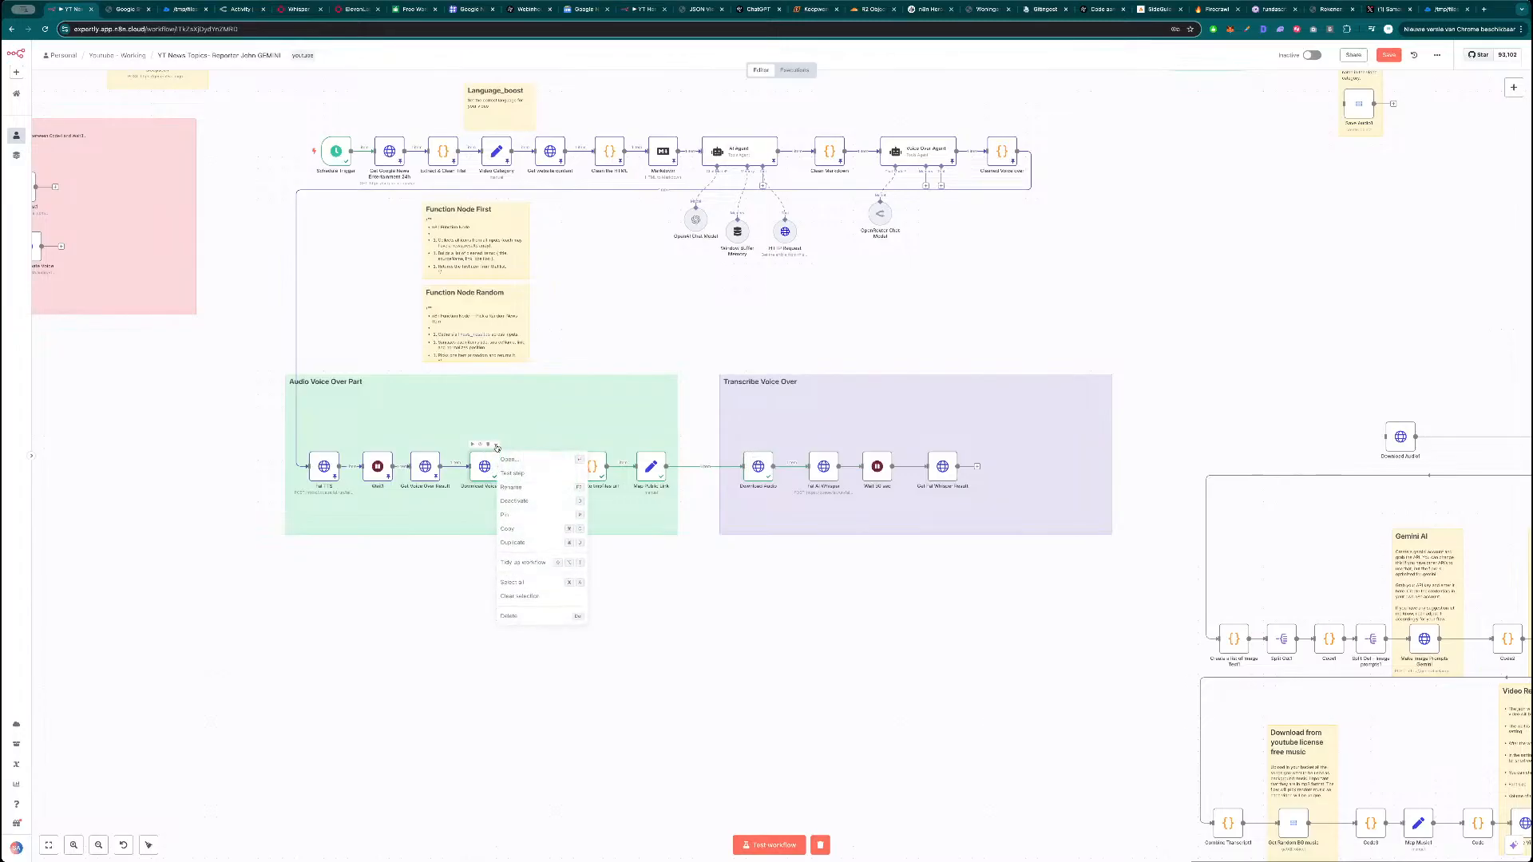
click(511, 519)
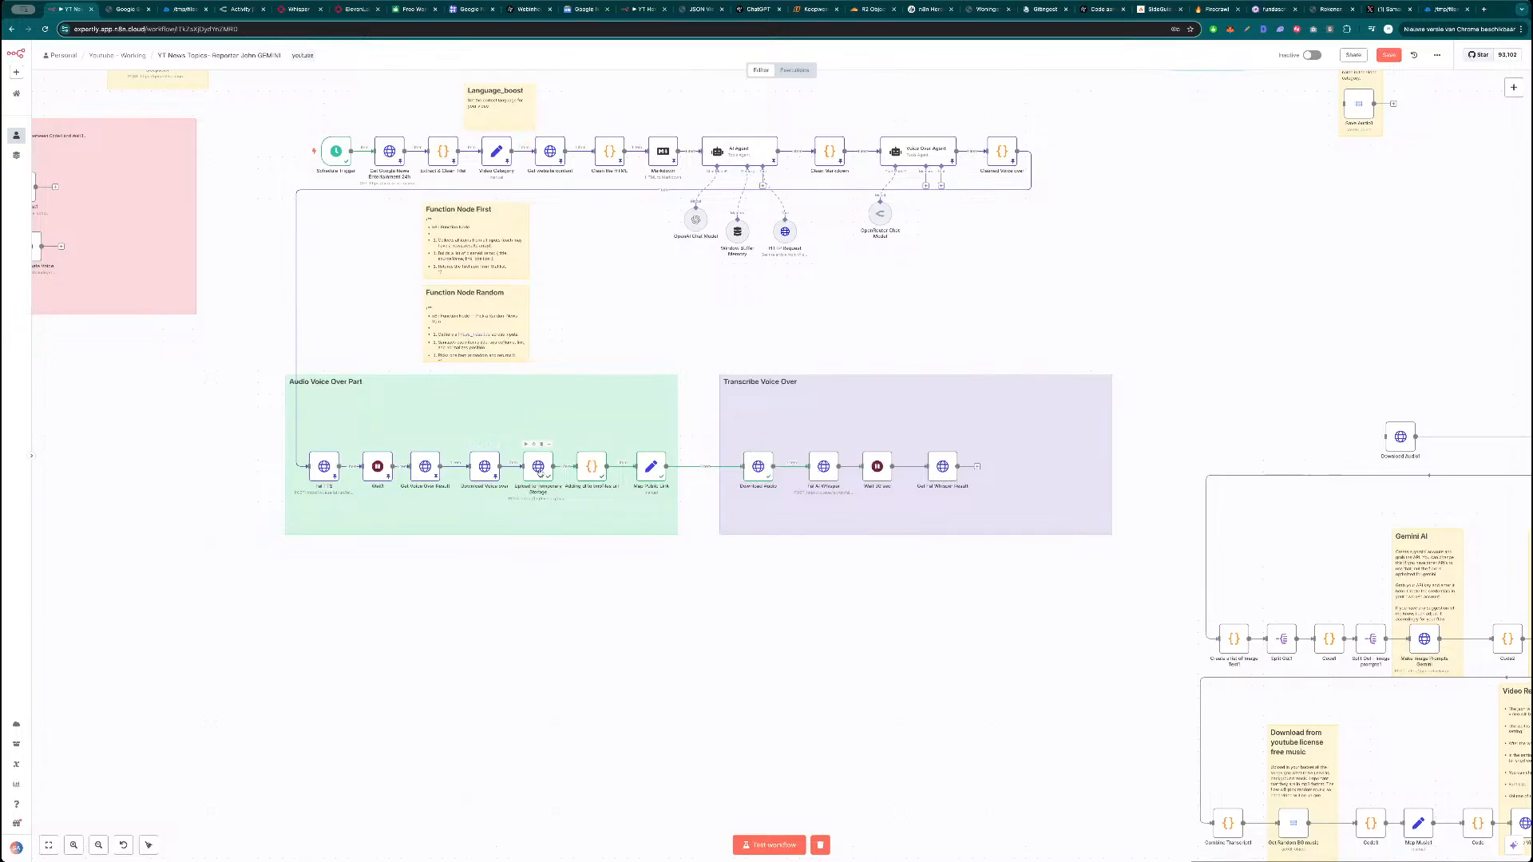
key(p)
click(593, 470)
key(p)
Set the audio URL body parameter in Fal AI Whisper to the Audio URL input value and review the remaining body parameters.
double_click(824, 467)
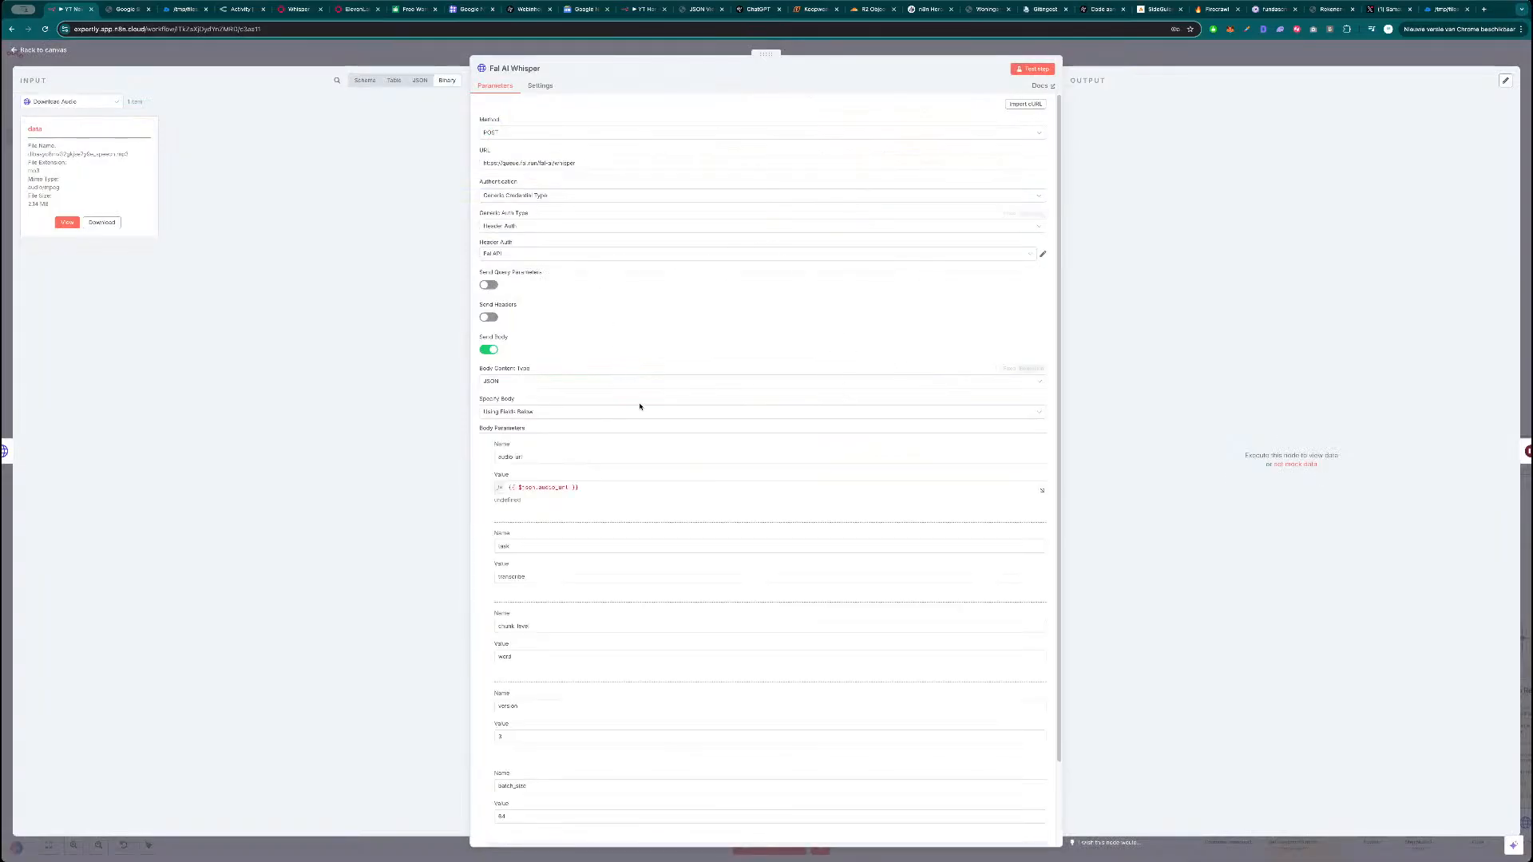
click(78, 105)
click(93, 136)
drag(59, 120, 508, 488)
key(BackSpace)
click(482, 487)
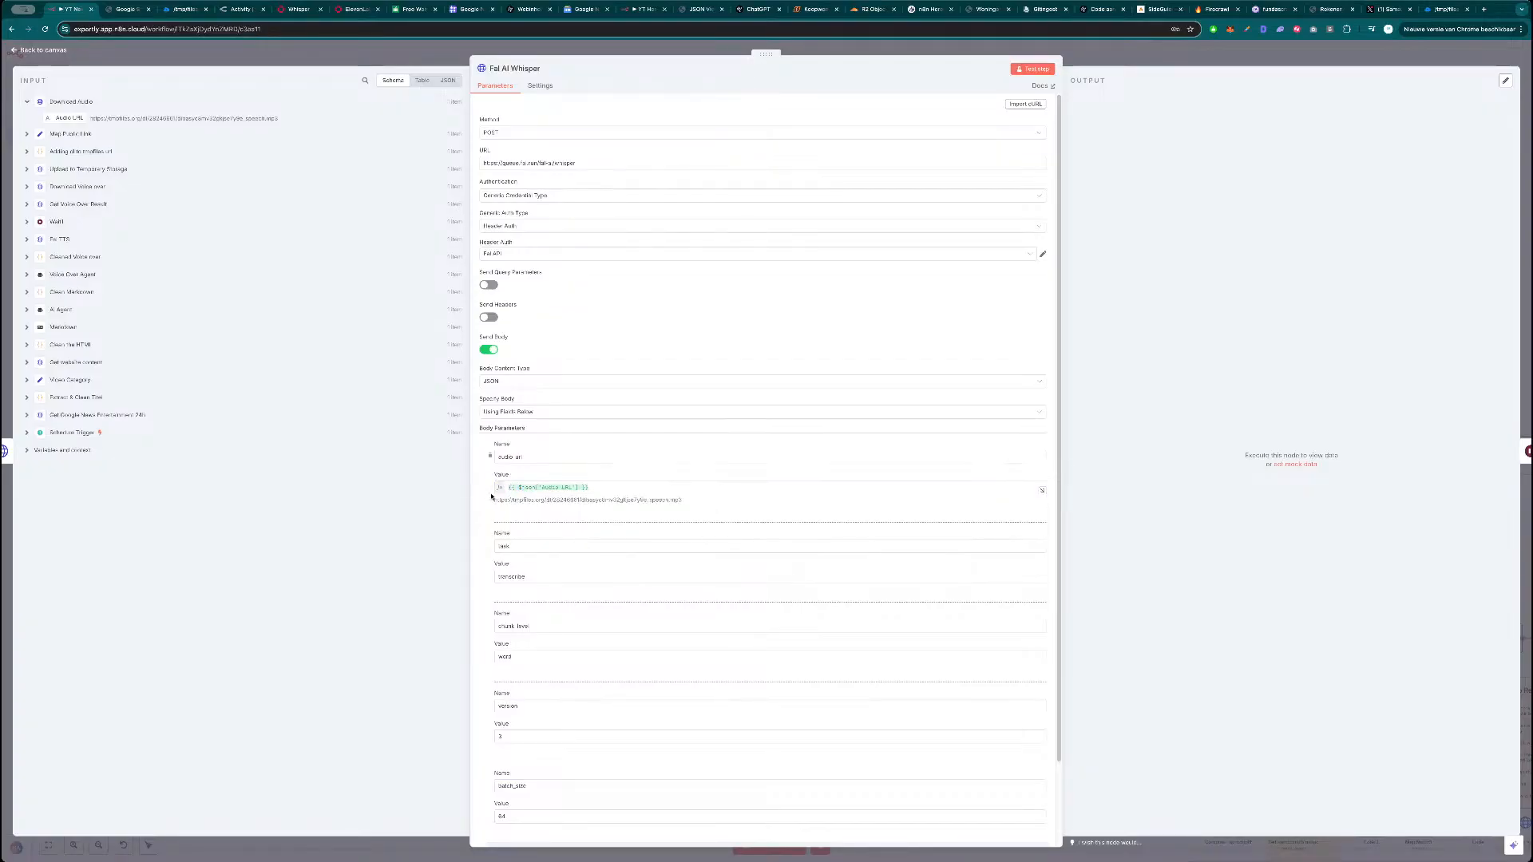
scroll(486, 505, down, 3)
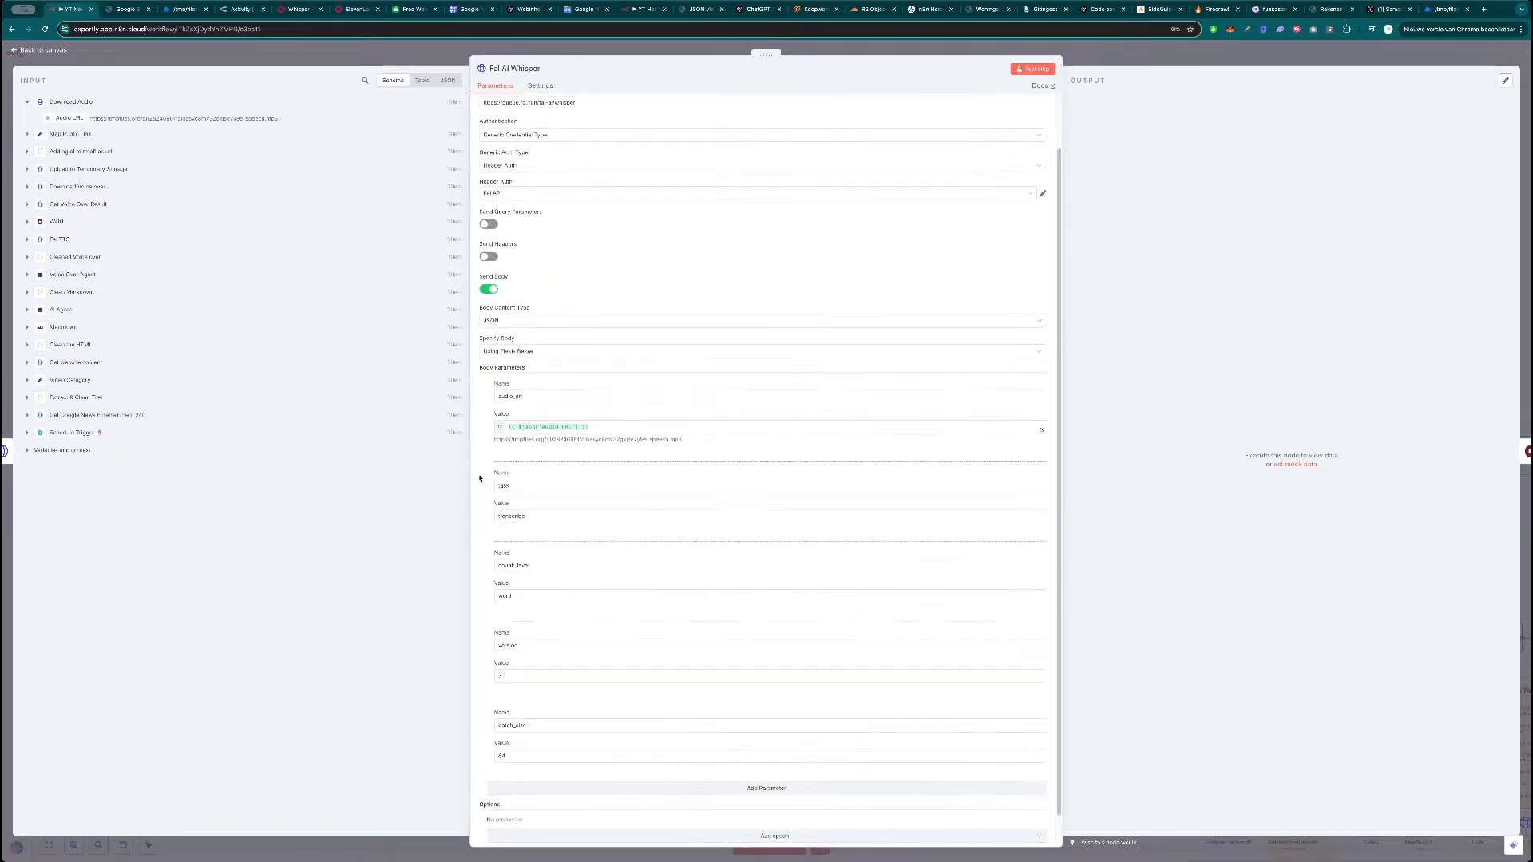
scroll(480, 485, down, 1)
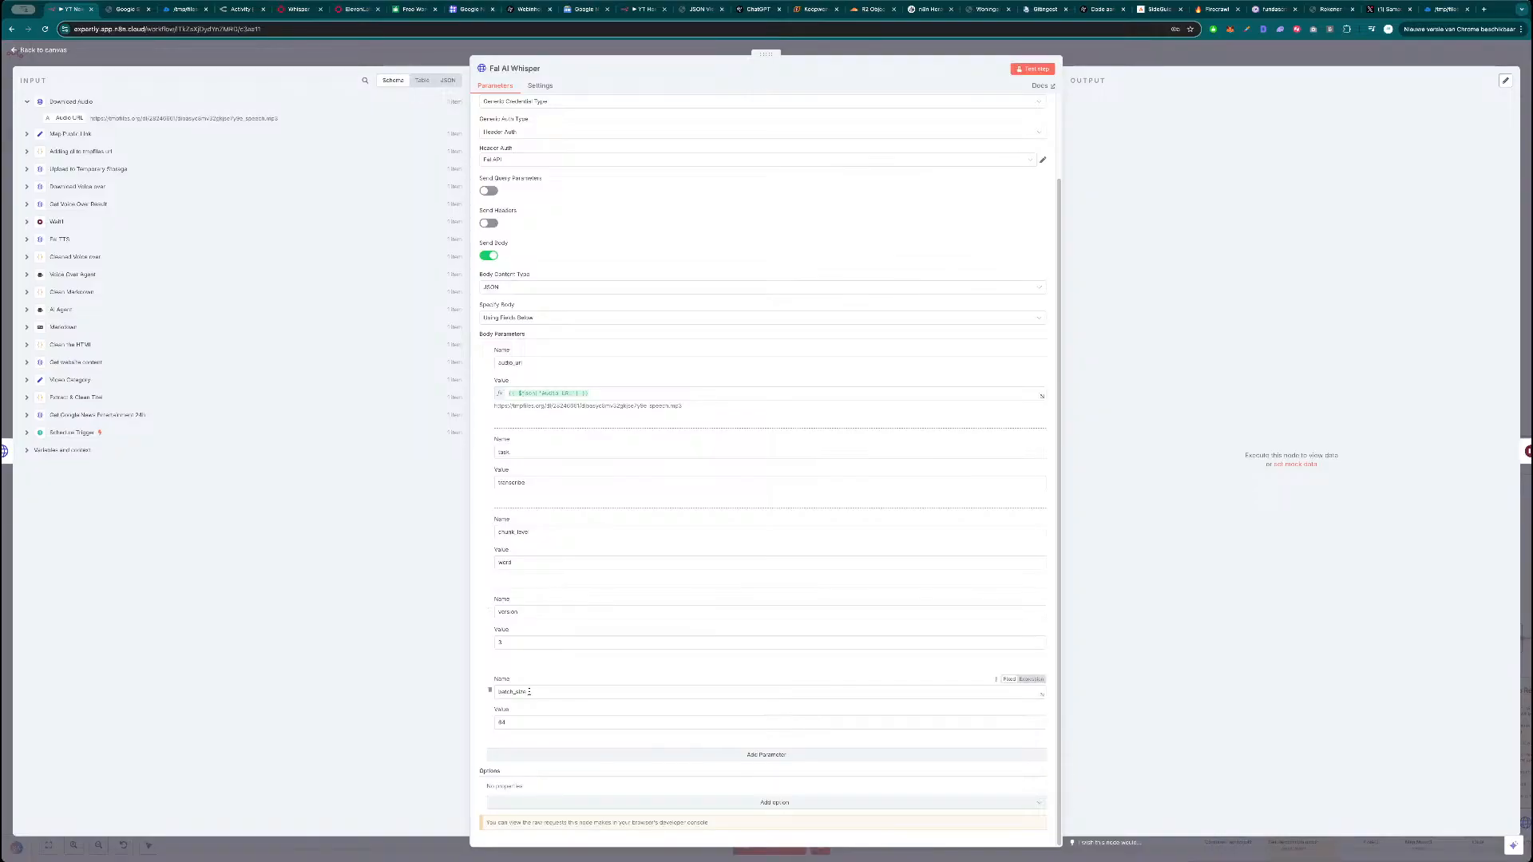
scroll(539, 633, up, 2)
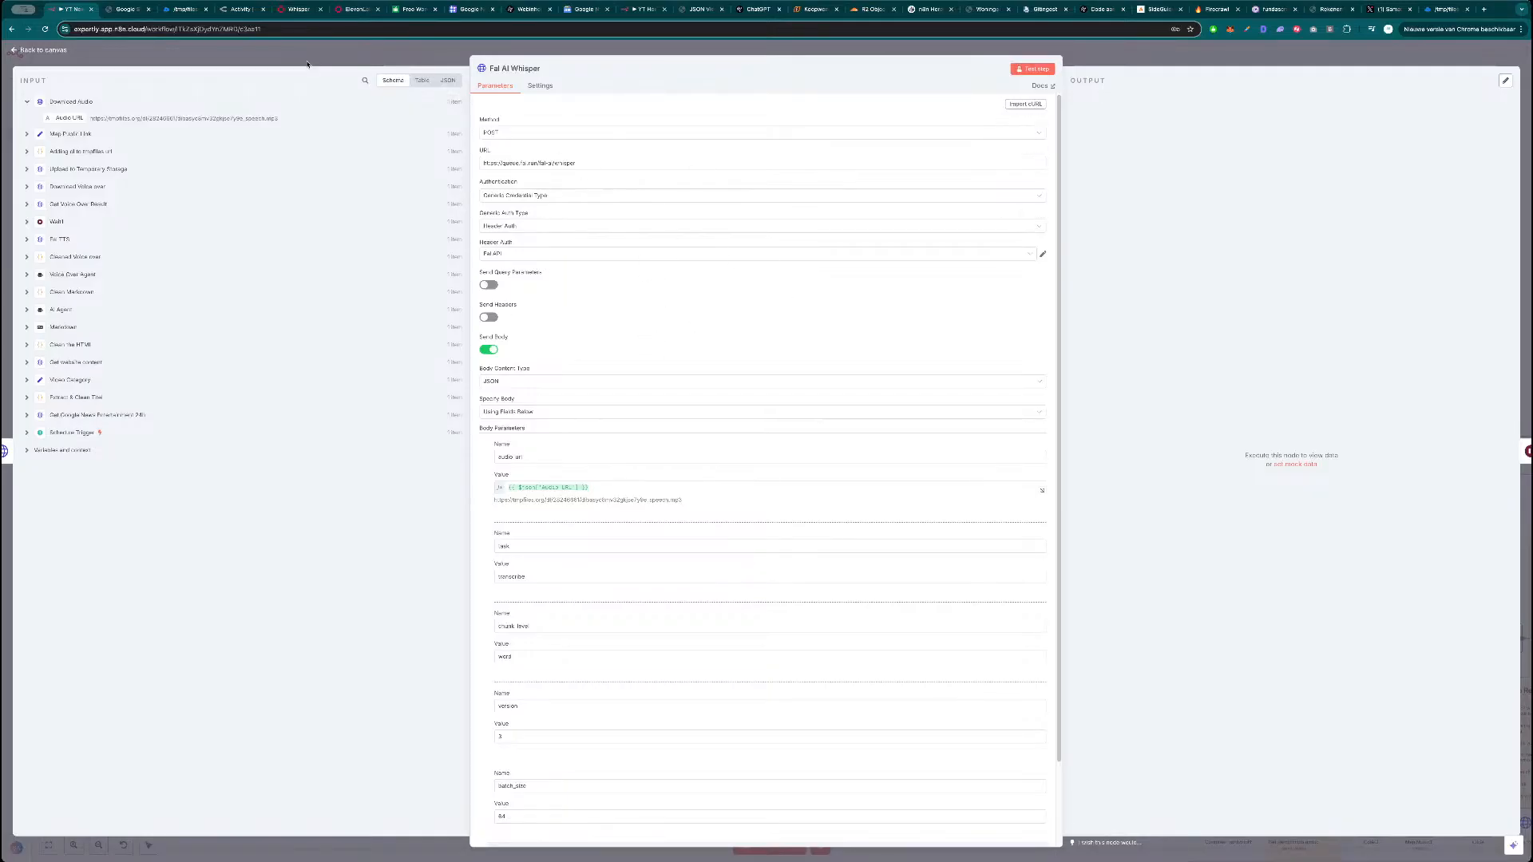
key(Escape)
Switch to the fal-ai/whisper playground, show the input as cURL and copy the command.
click(307, 9)
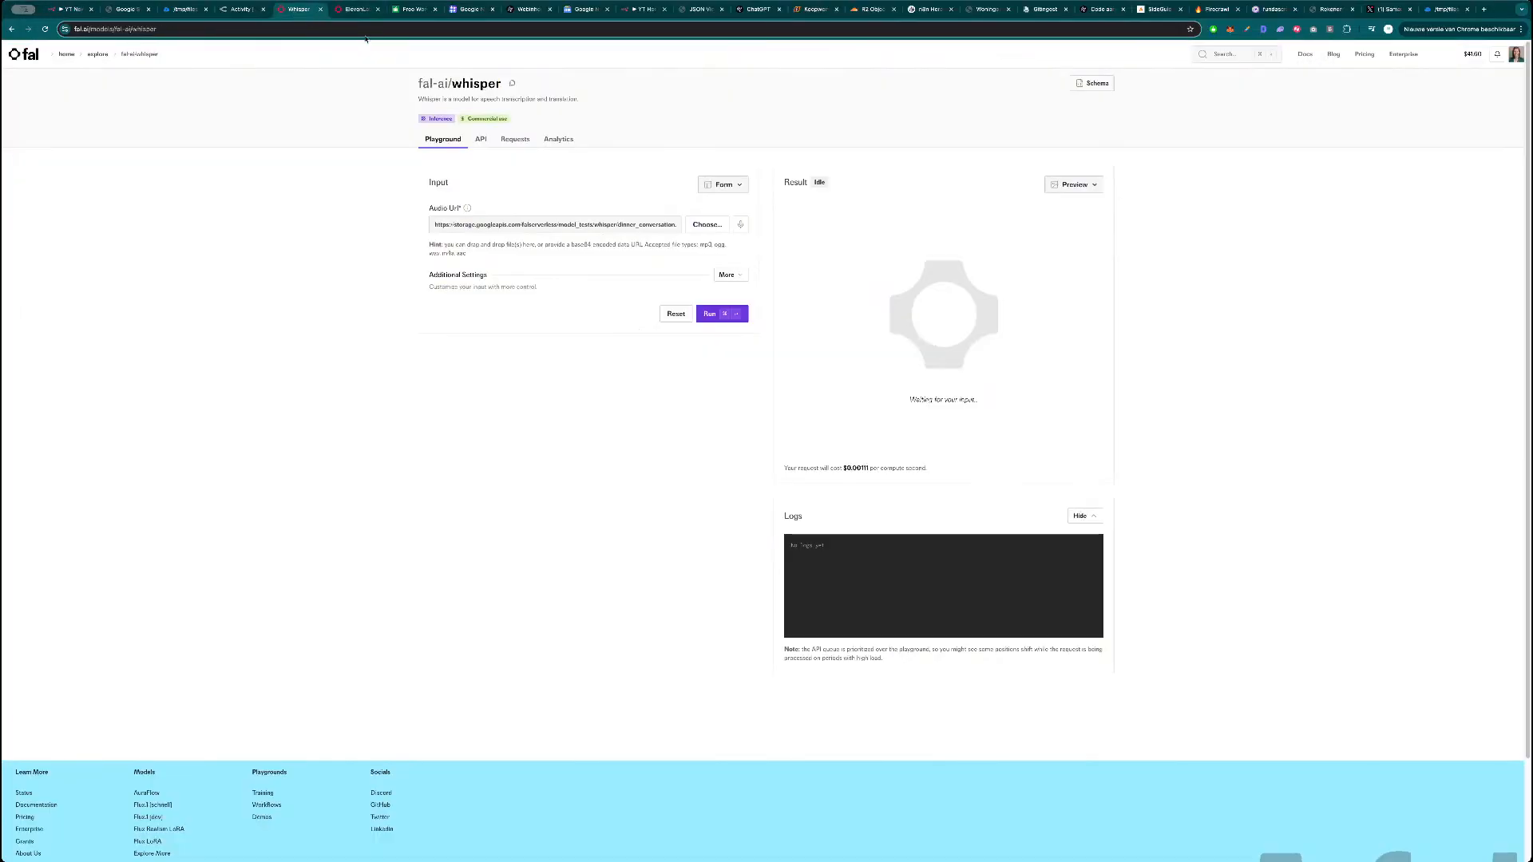
click(729, 186)
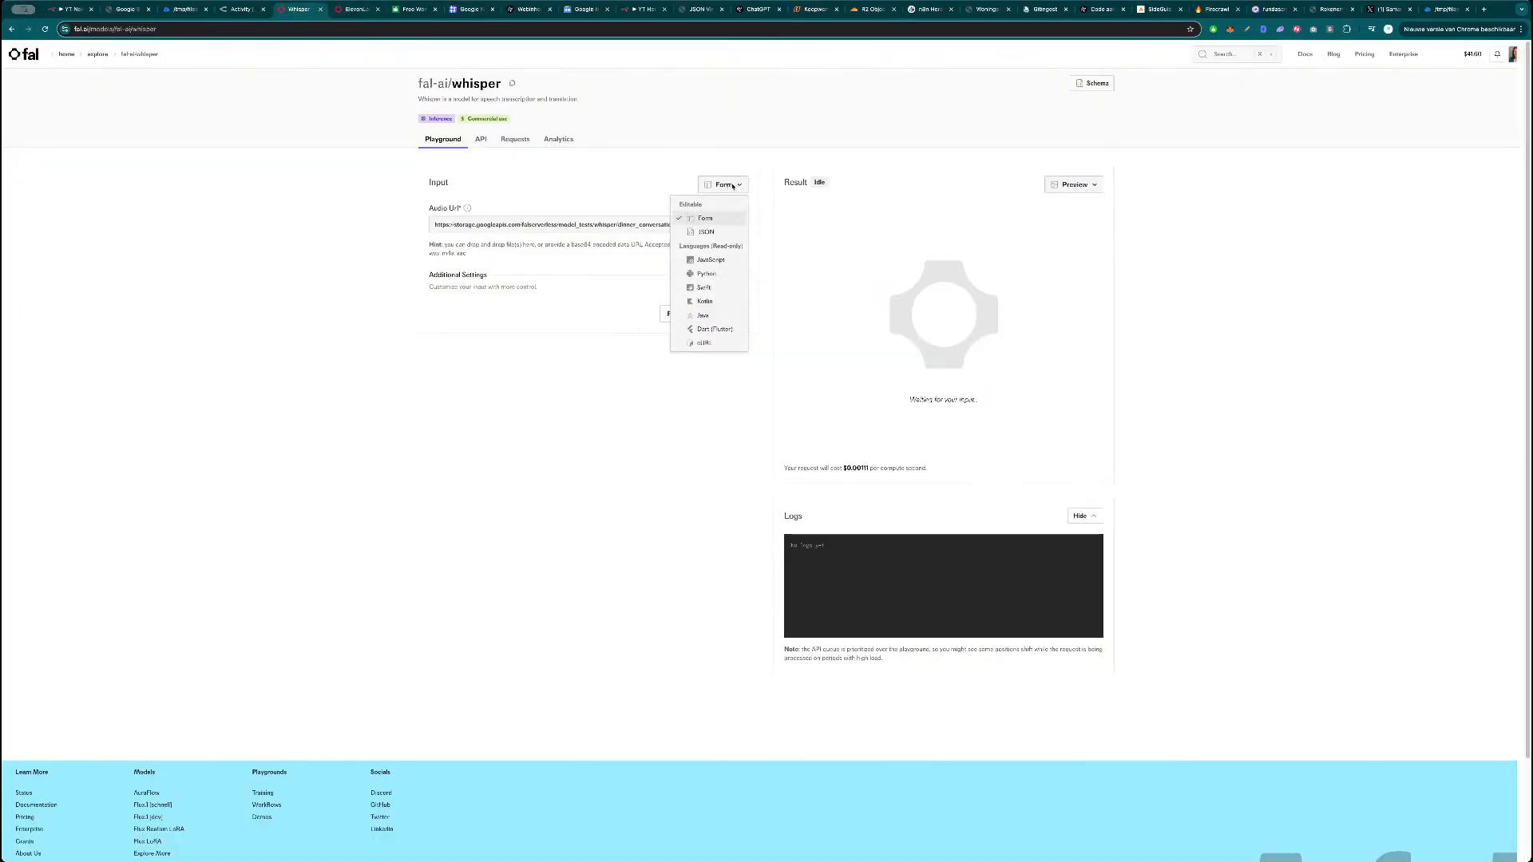
click(713, 335)
click(713, 186)
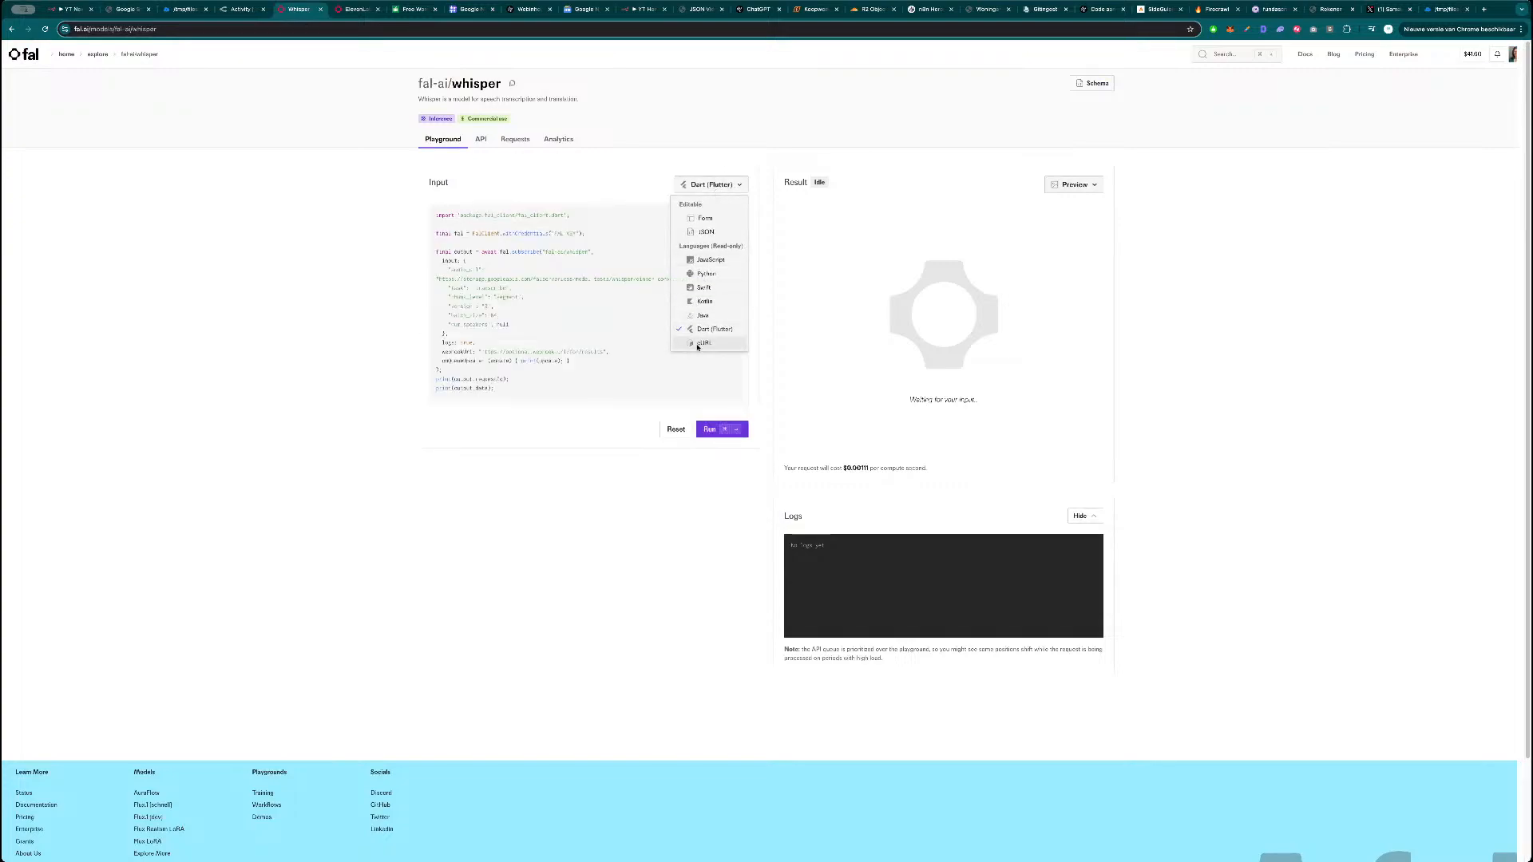
click(702, 347)
click(738, 215)
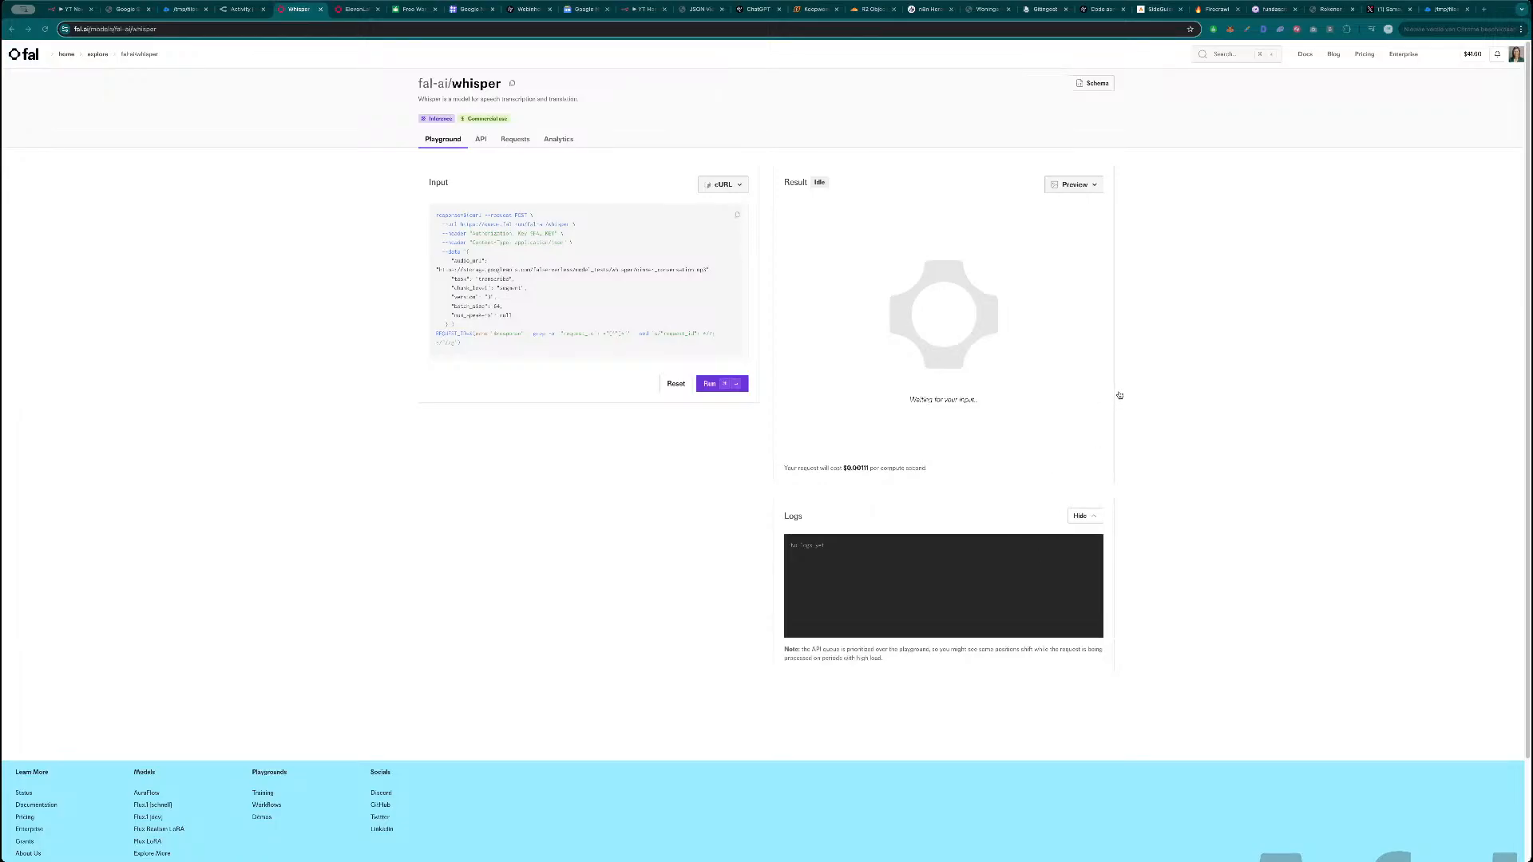
Switch back to the n8n workflow, add an HTTP Request node and import the clipboard's cURL command into it.
click(71, 9)
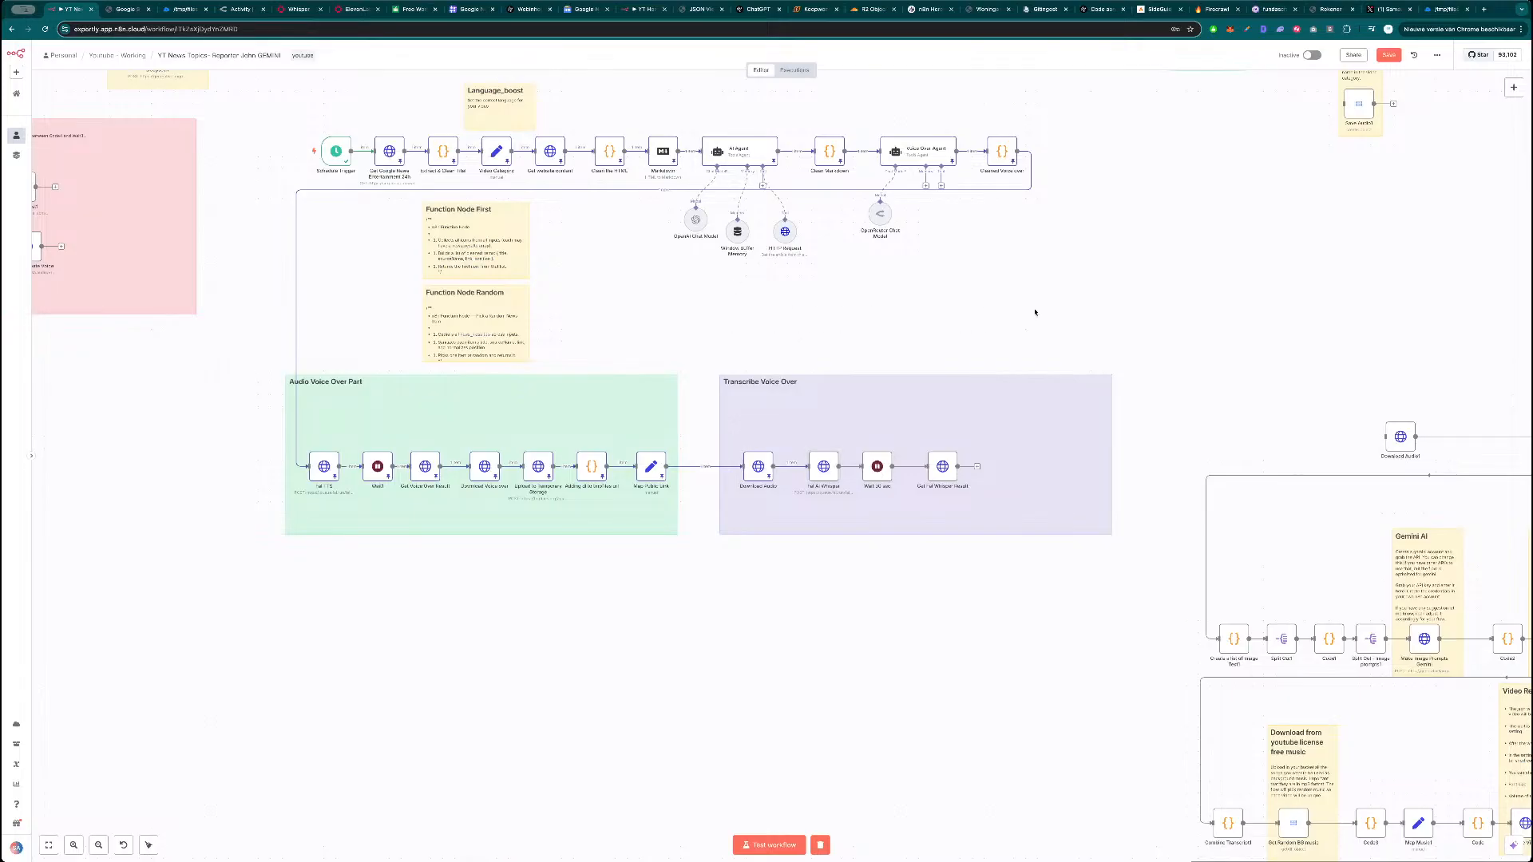
click(1515, 89)
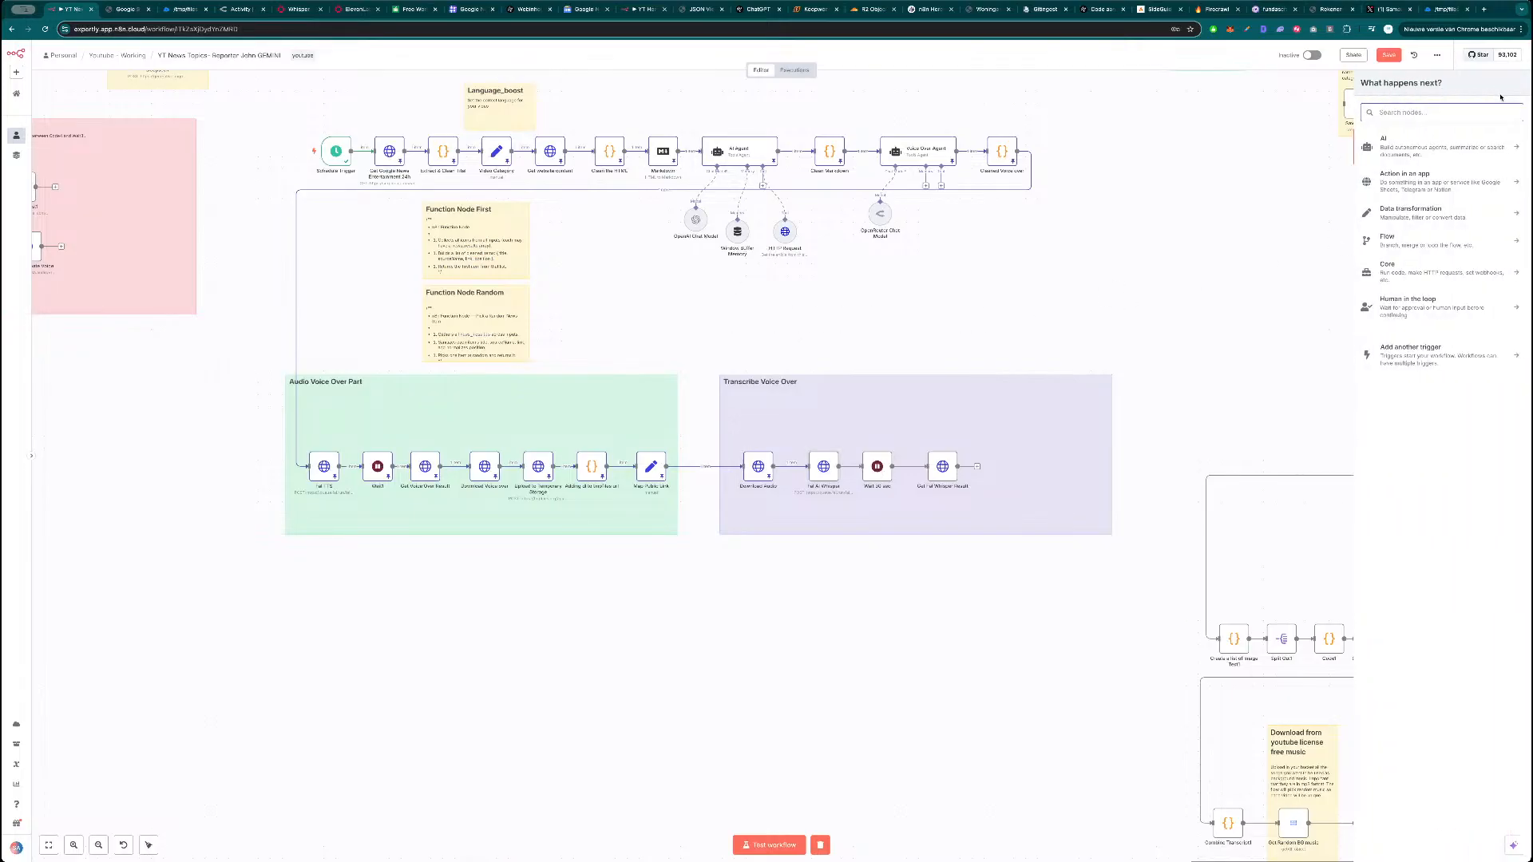
text(htt)
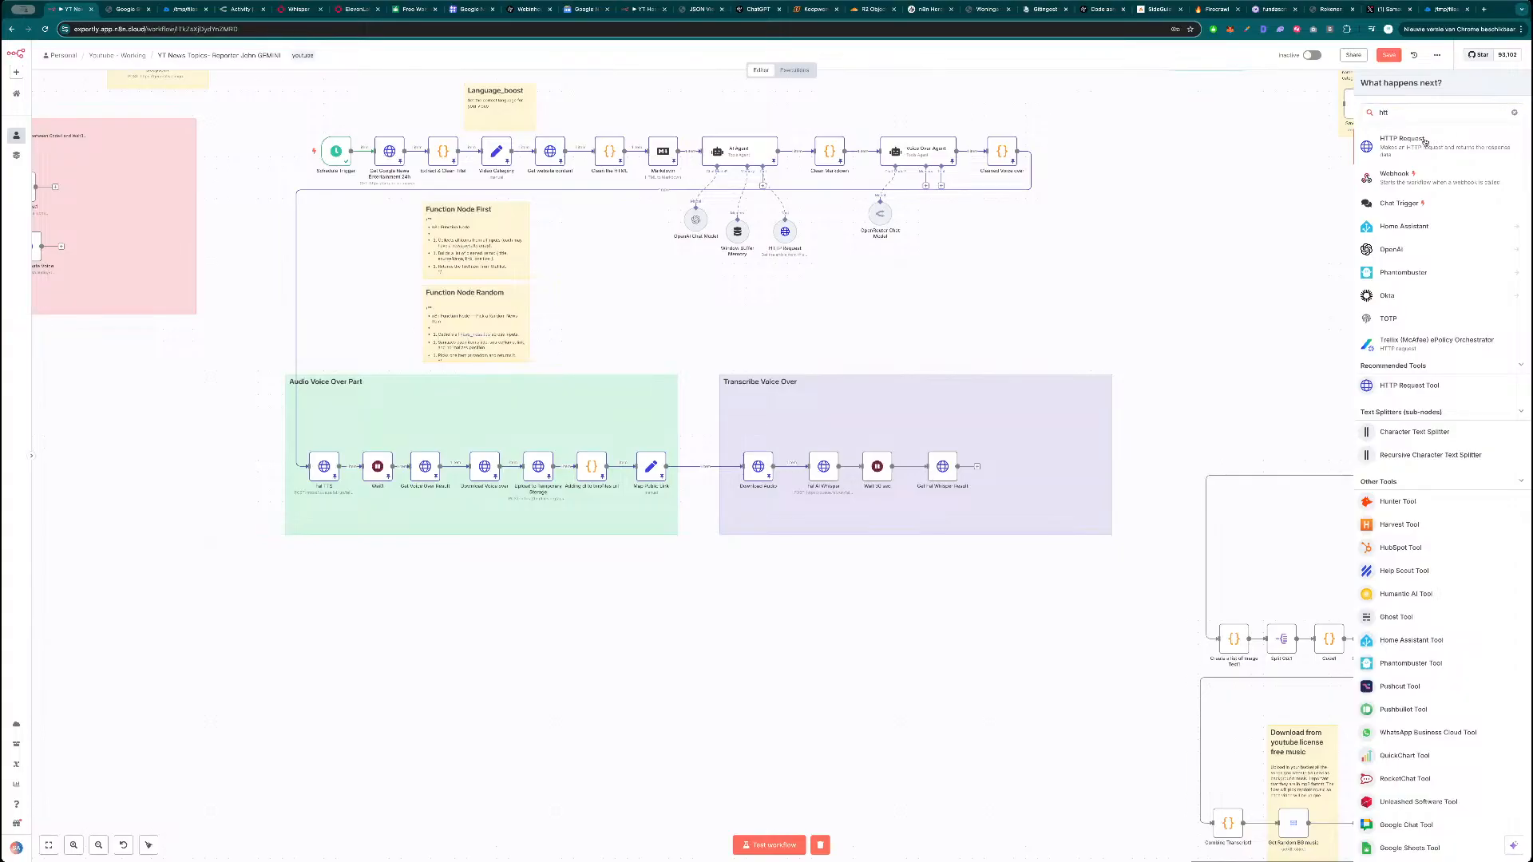
click(1430, 139)
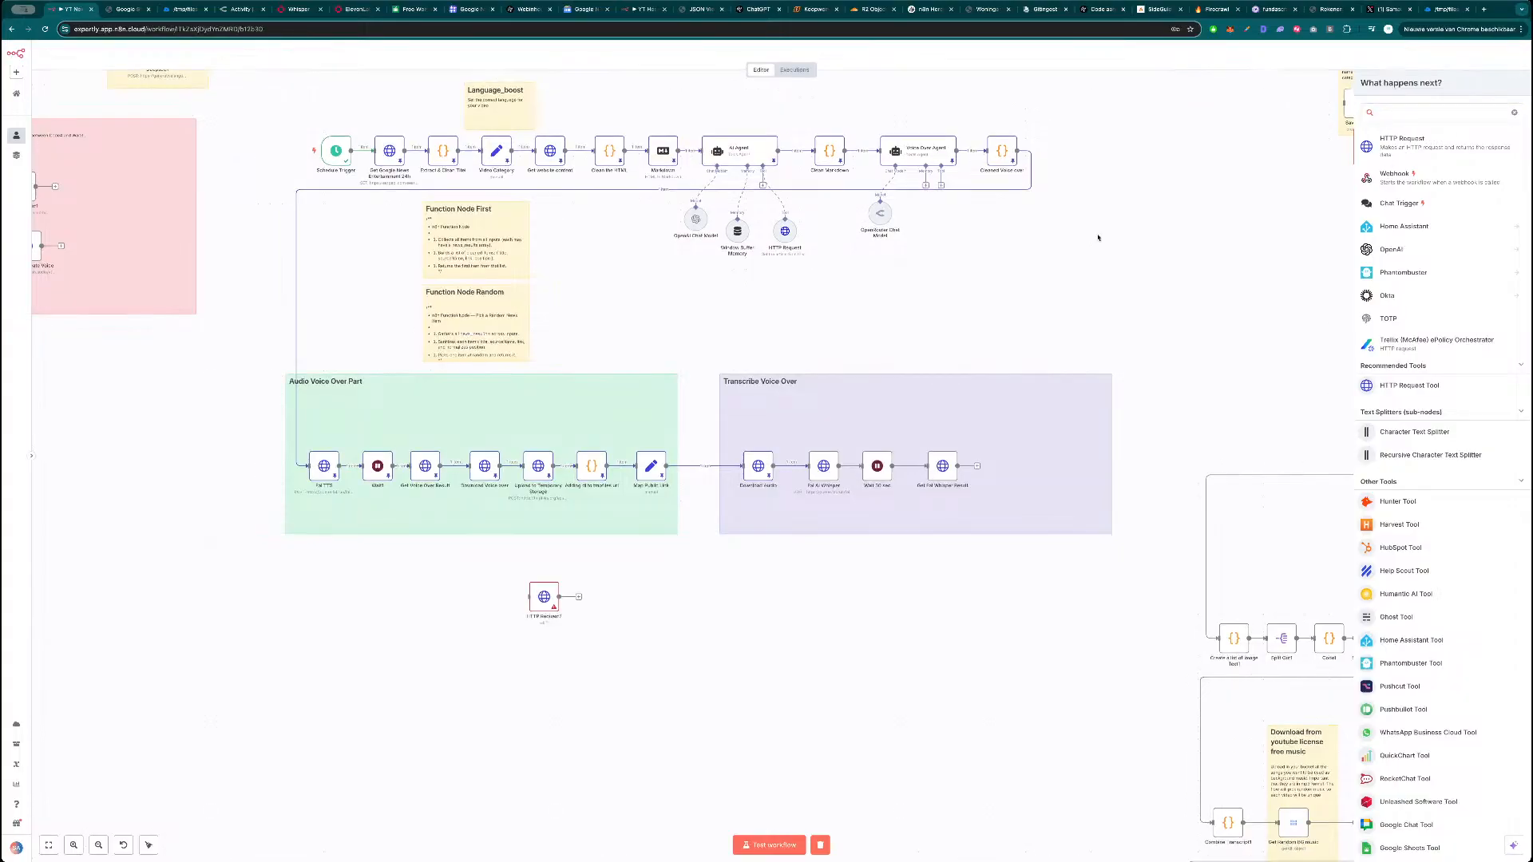
click(1032, 104)
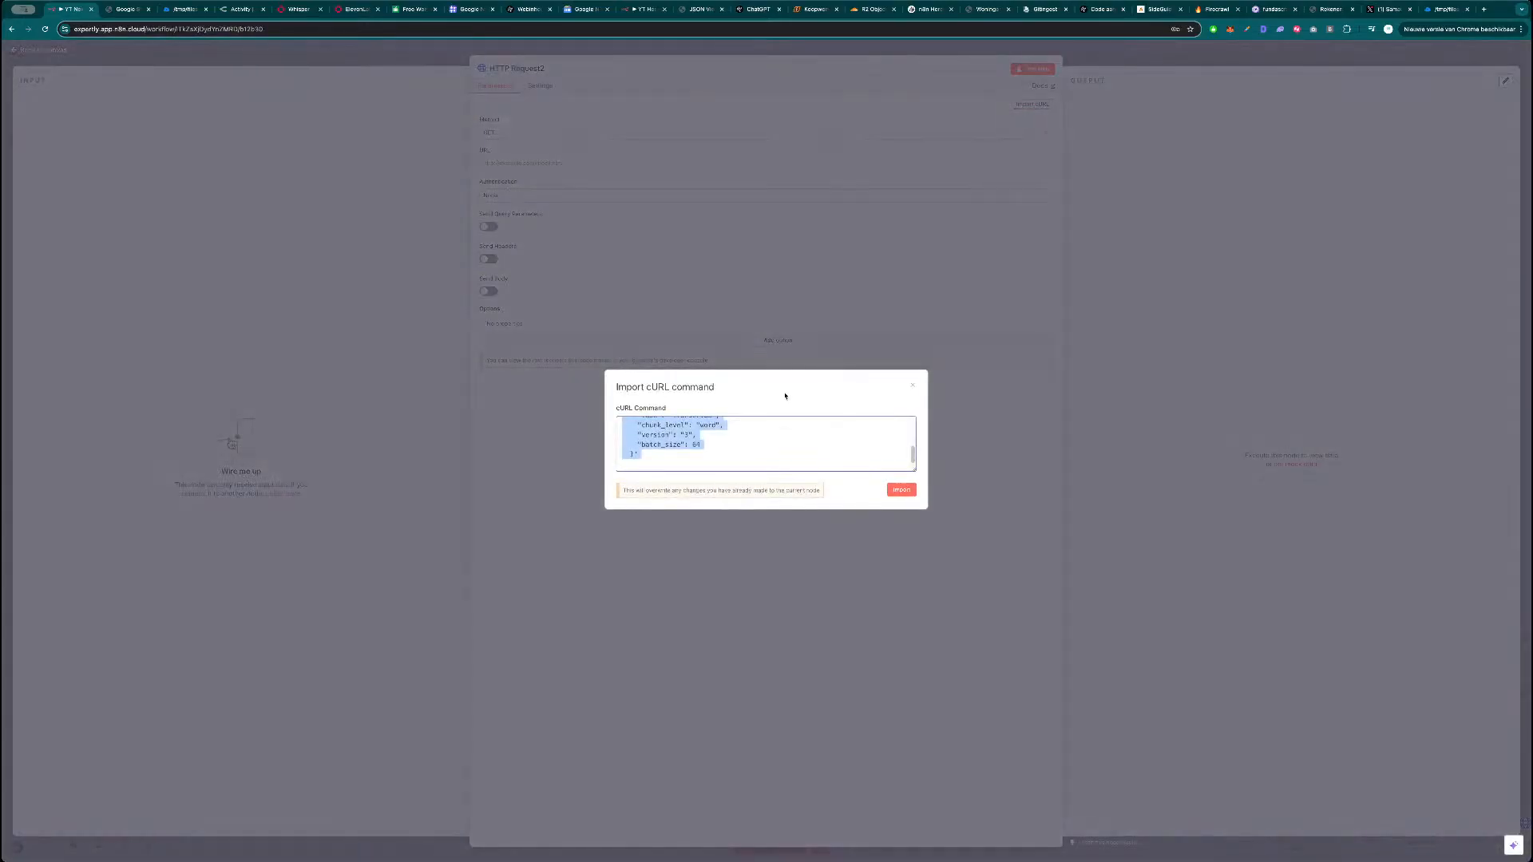
key(super+v)
click(901, 489)
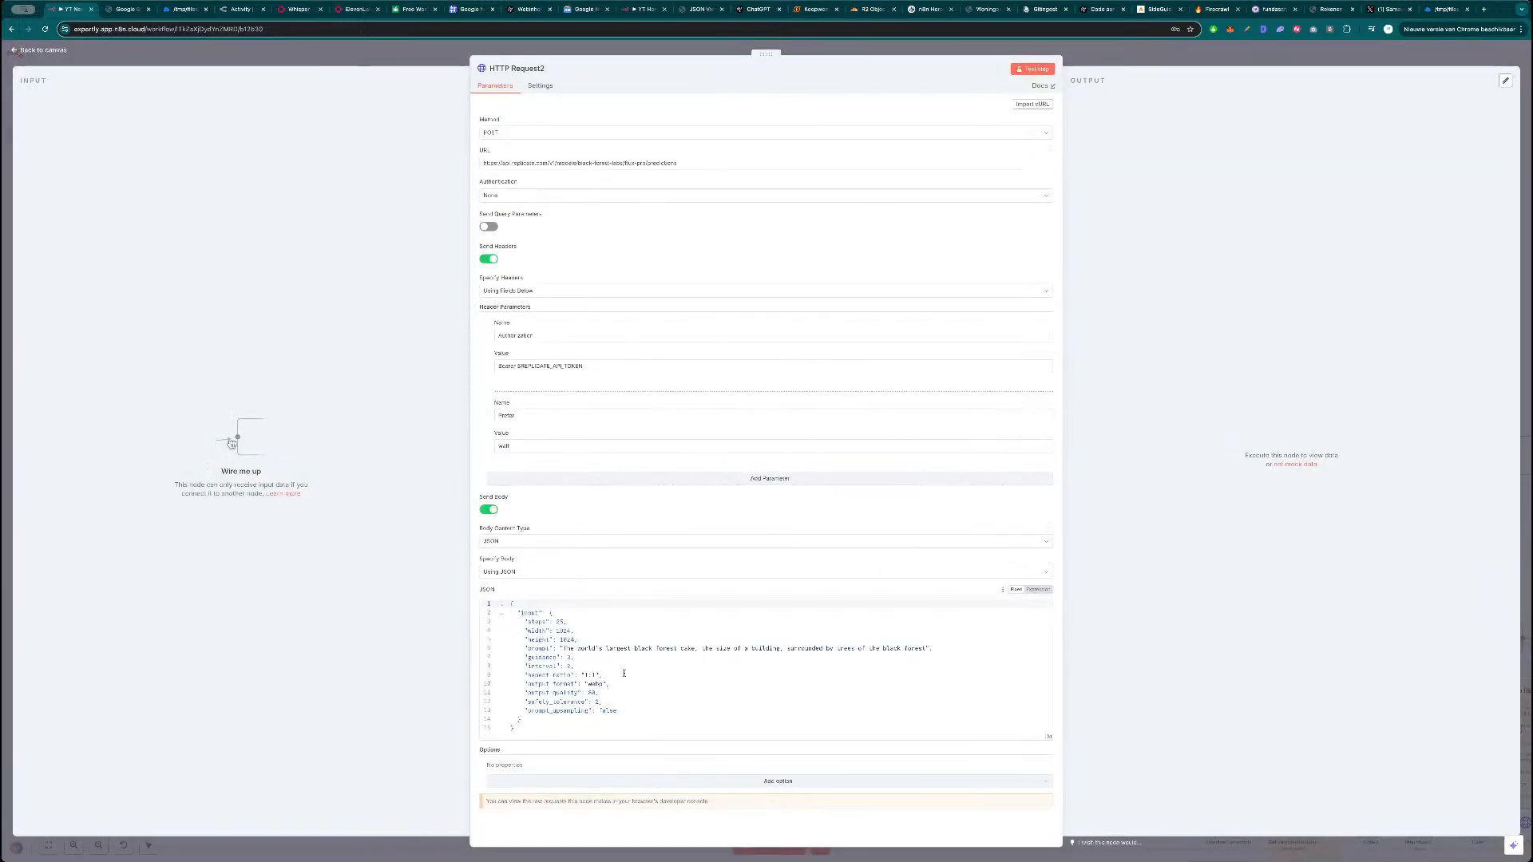
Copy the fal-ai/whisper cURL command again and try to import it into the new HTTP Request node.
click(300, 10)
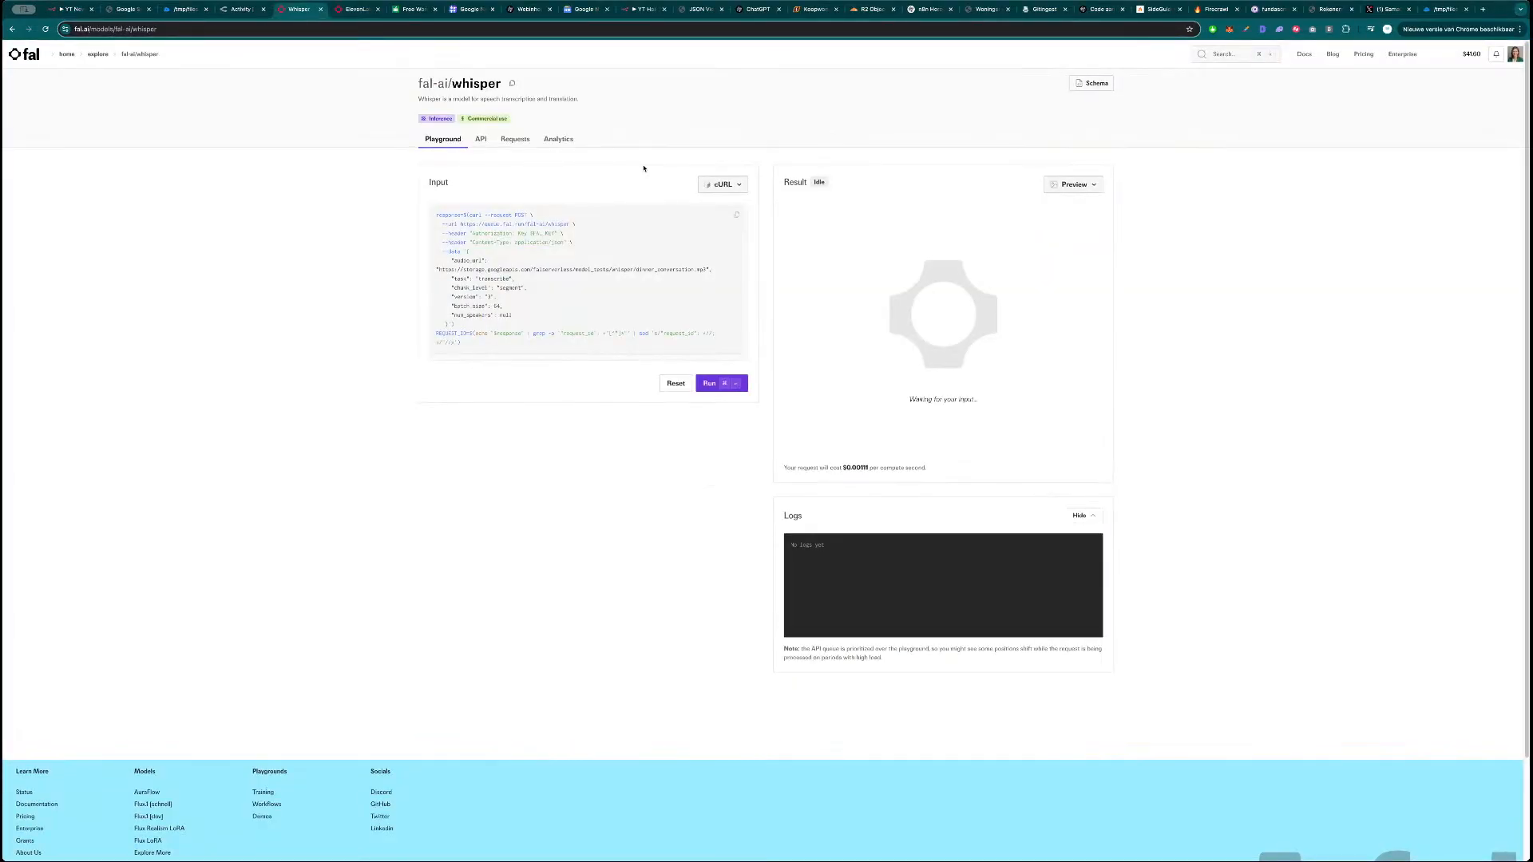
click(736, 216)
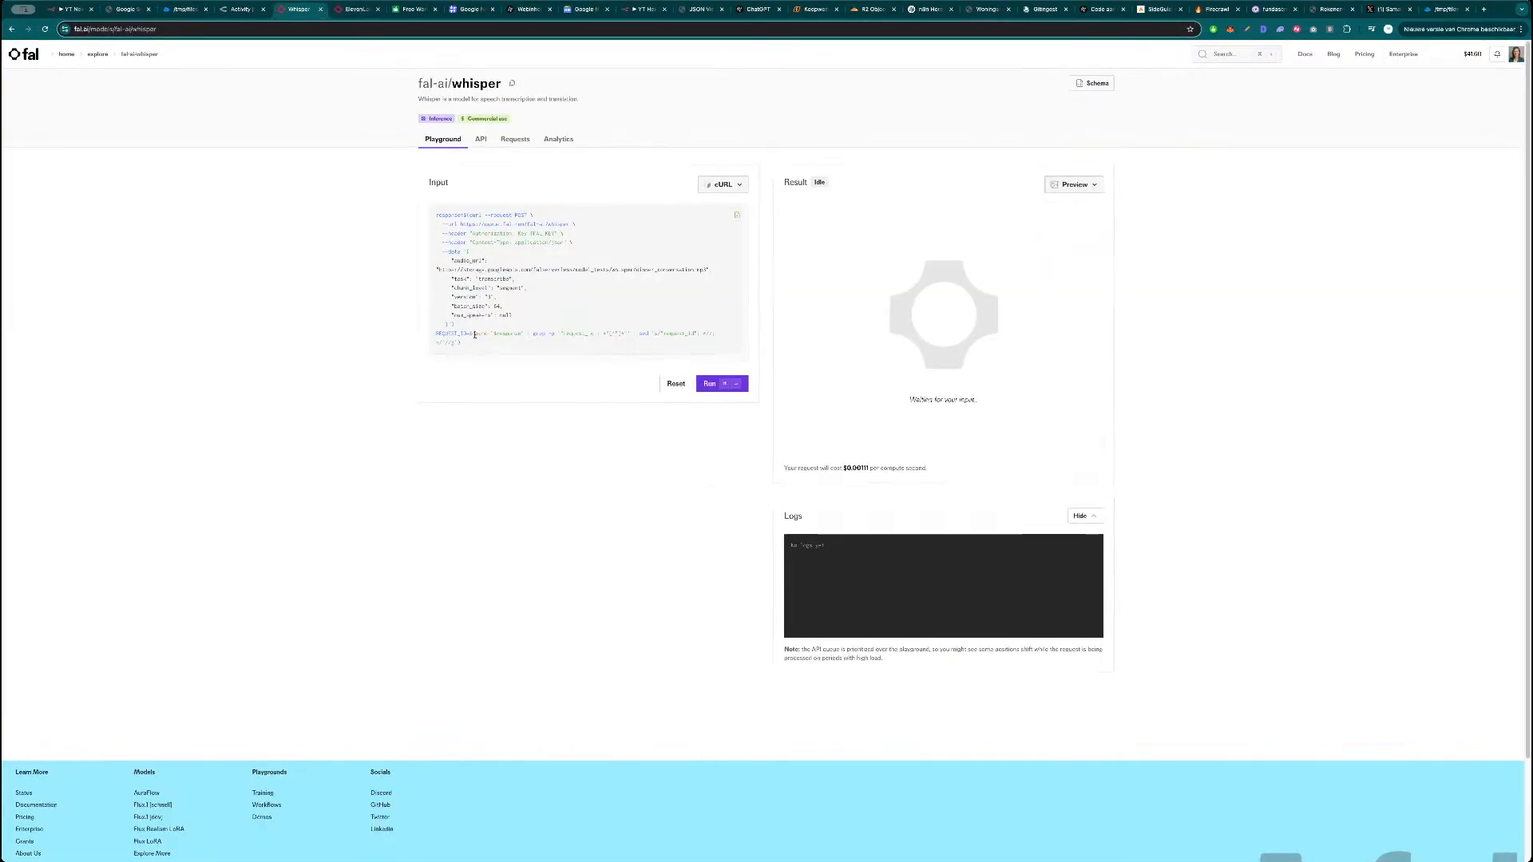
key(super+1)
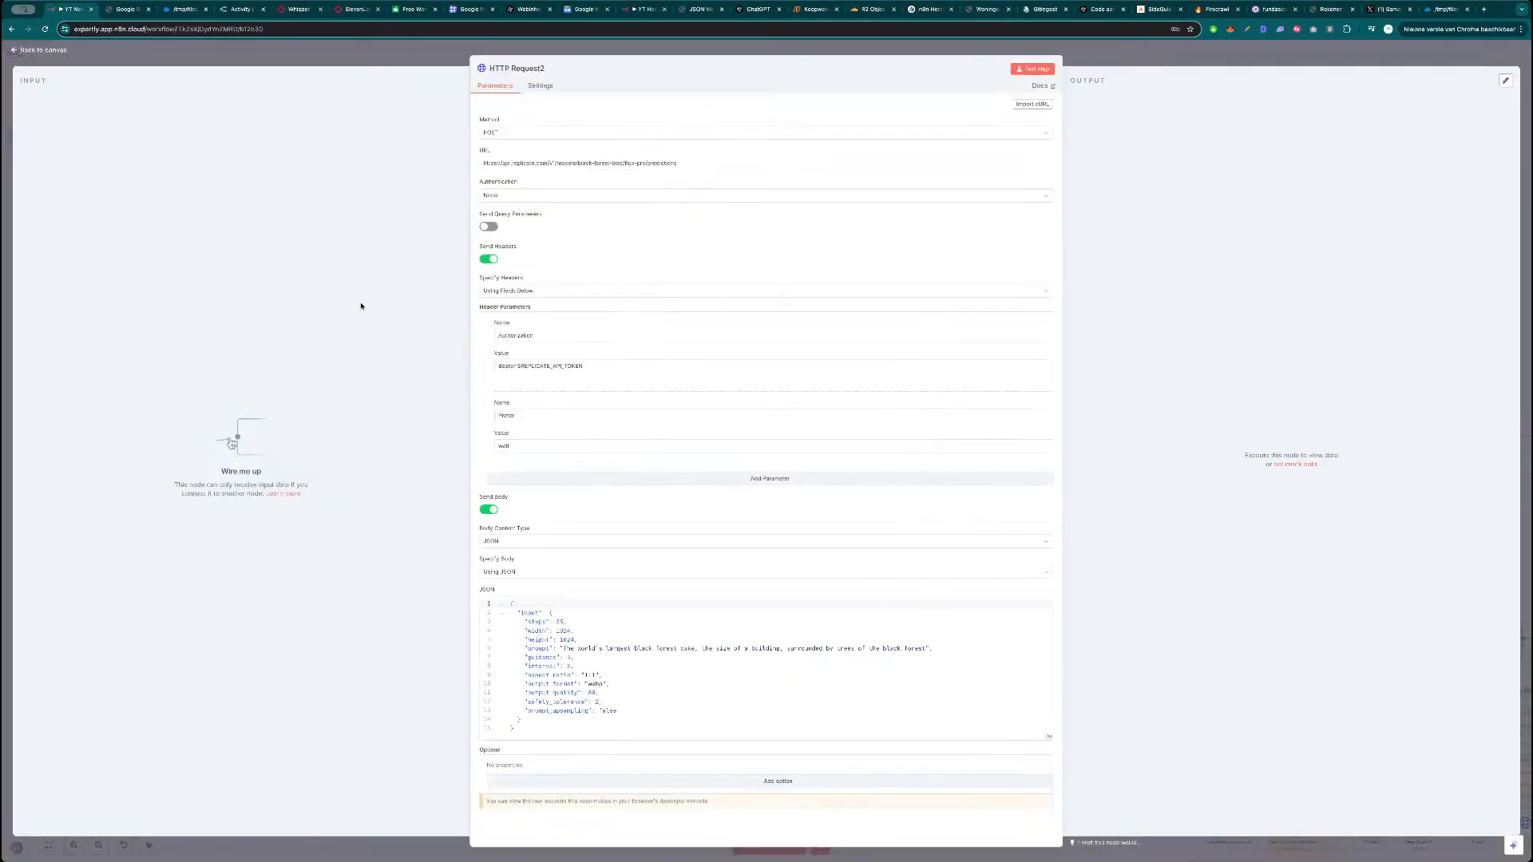
click(1030, 104)
key(super+v)
click(902, 490)
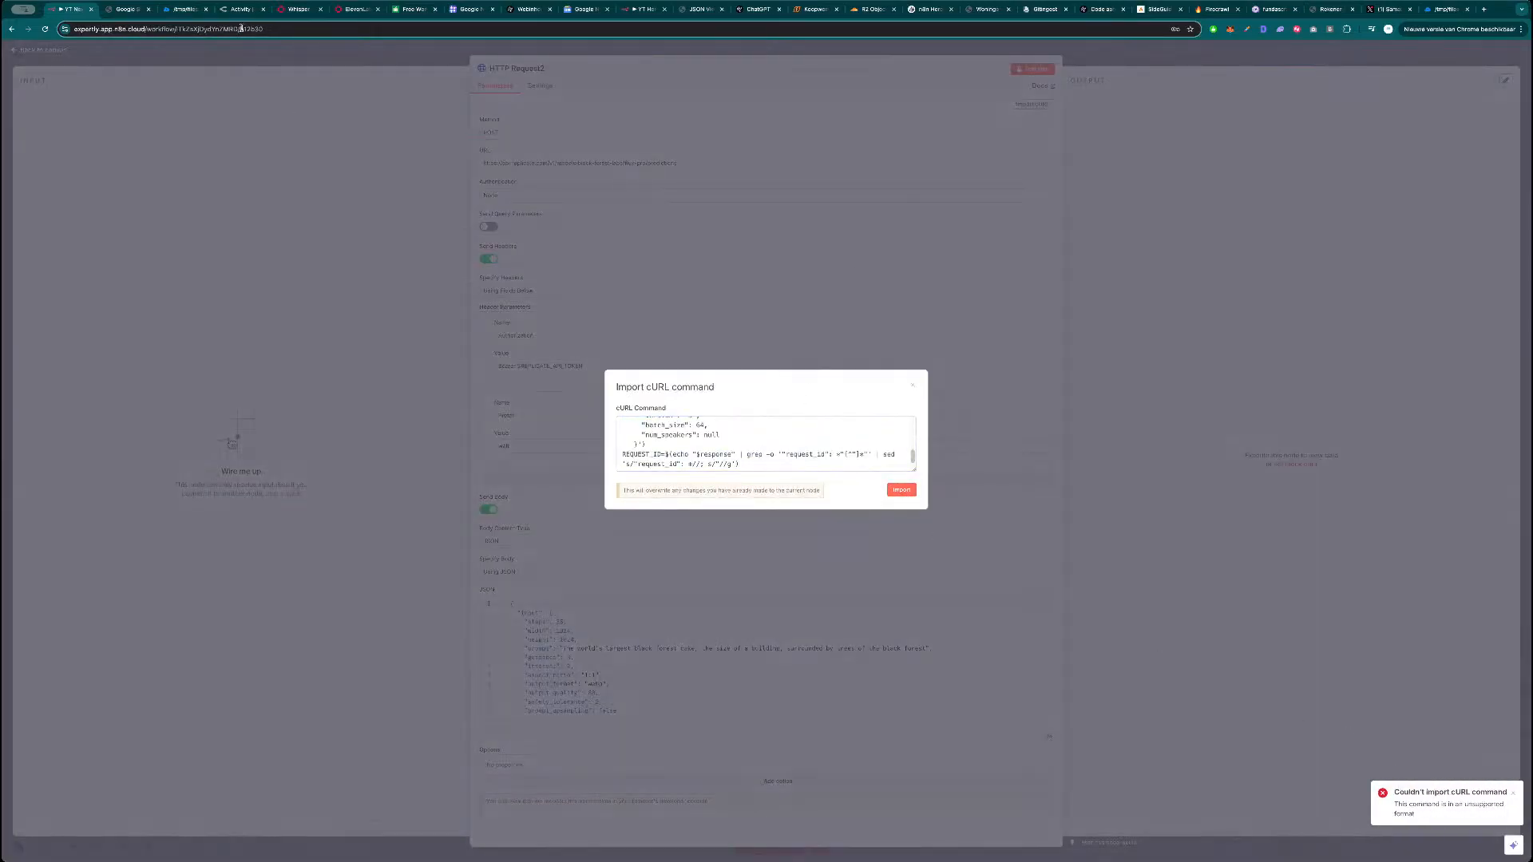
Start a new ChatGPT chat with the Whisper cURL and the request "adjust this curl because i got this error when importing to n8n".
click(528, 14)
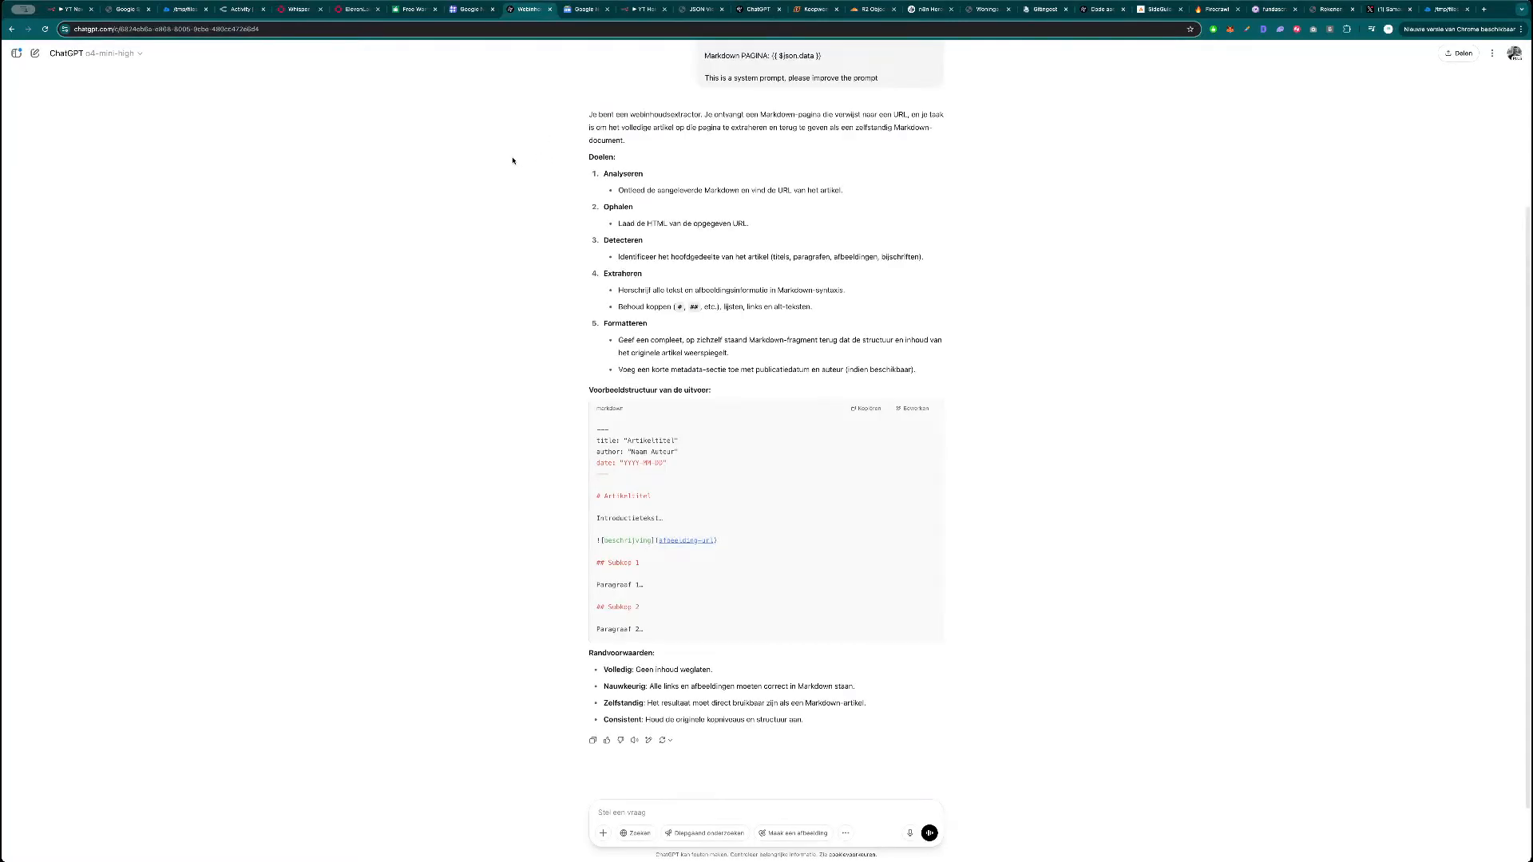
click(34, 53)
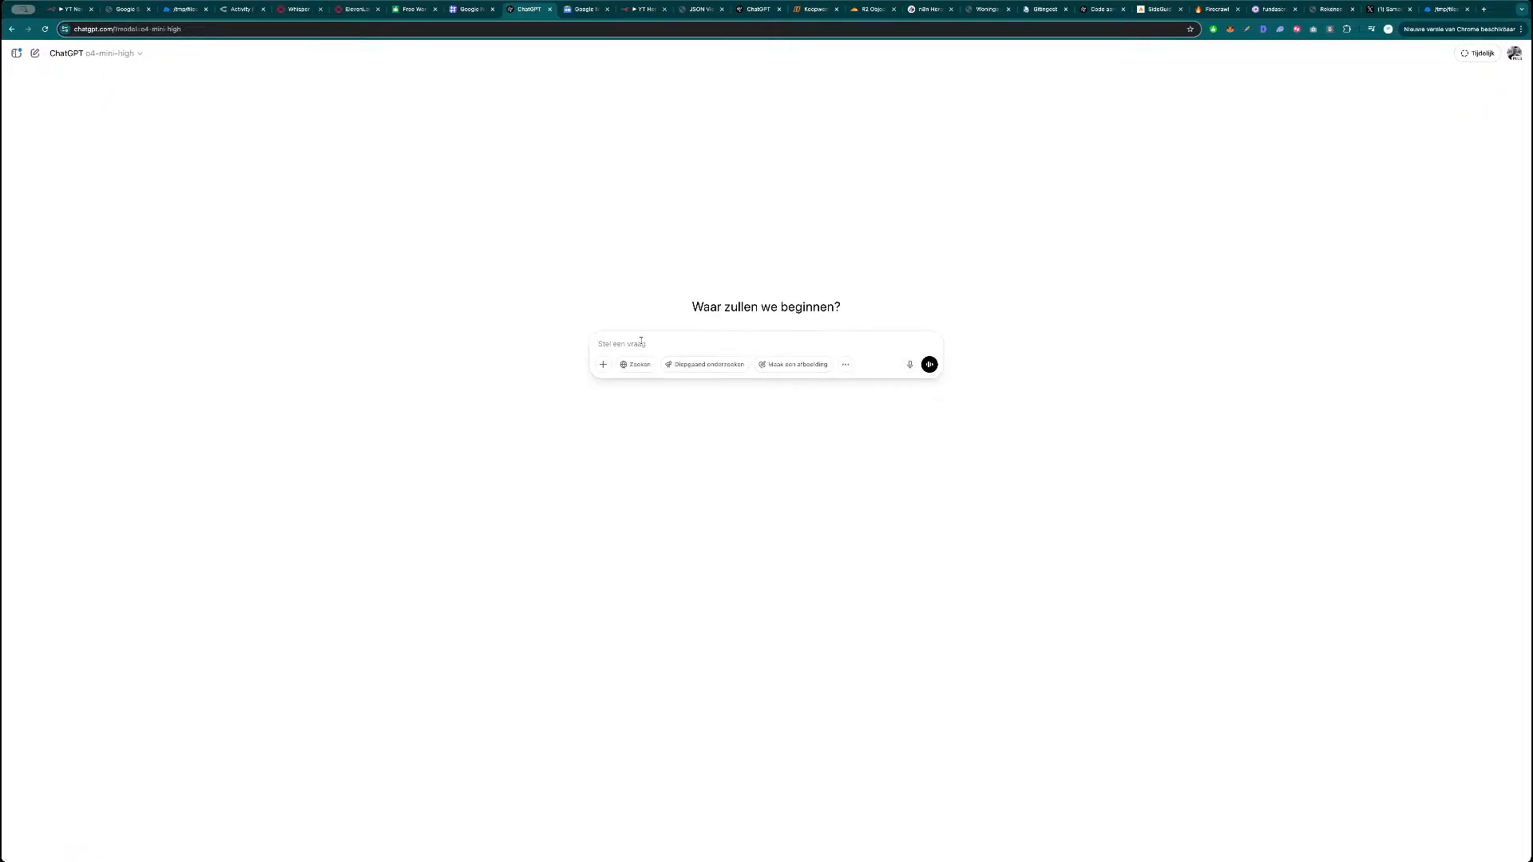
key(ctrl+v)
key(shift+Return)
key(shift+Return)
text(adjust)
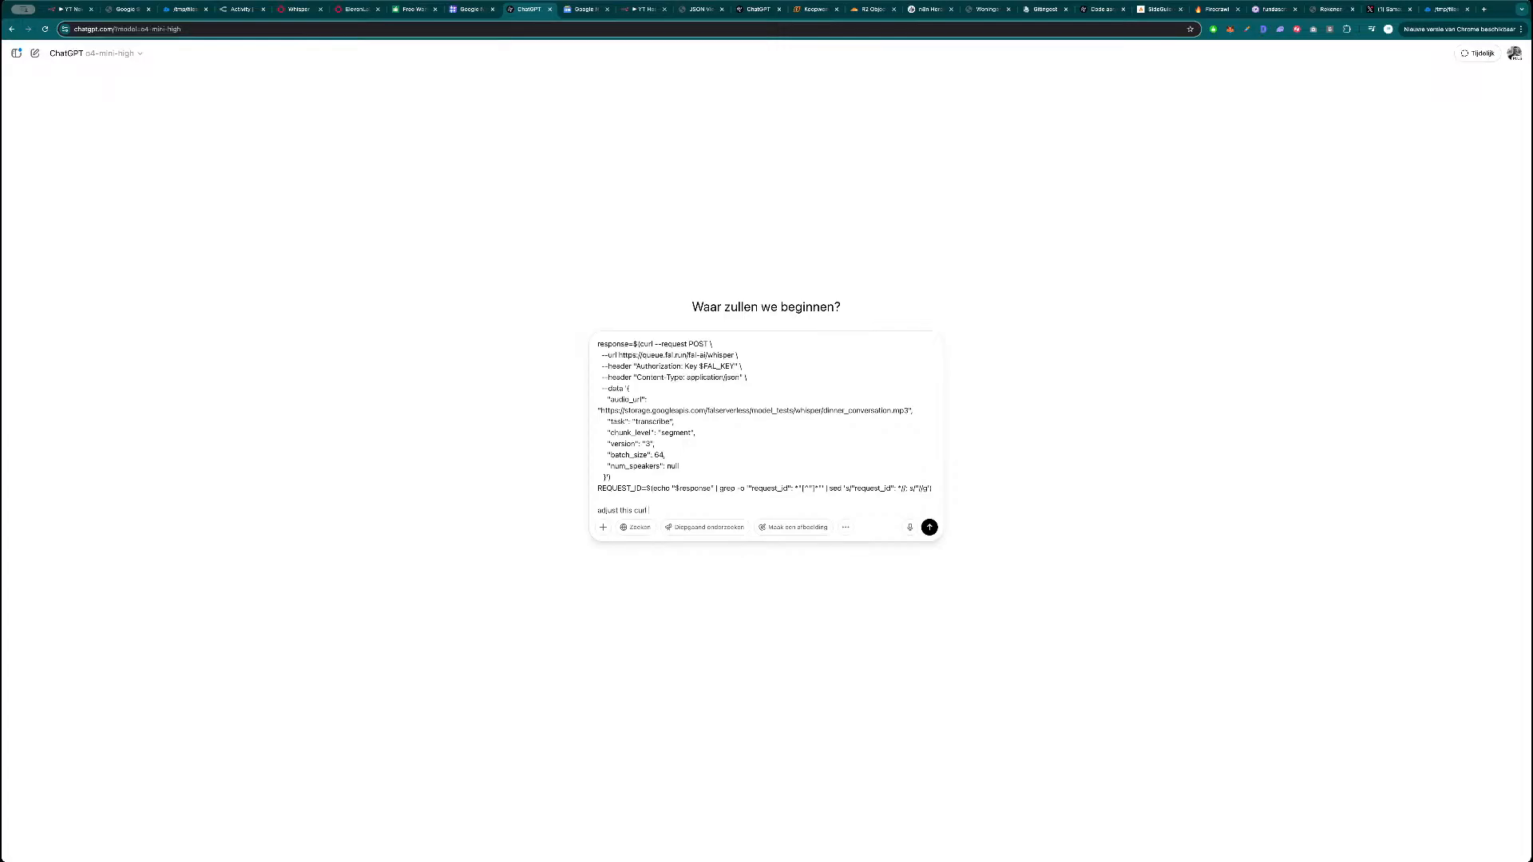
text(this curl beac)
key(BackSpace)
key(BackSpace)
text(cause i got this error when importing to n8n)
key(shift+Return)
key(shift+Return)
Copy n8n's cURL import error text, add it to the end of the ChatGPT prompt and send the prompt.
key(super+1)
triple_click(1430, 804)
key(super+c)
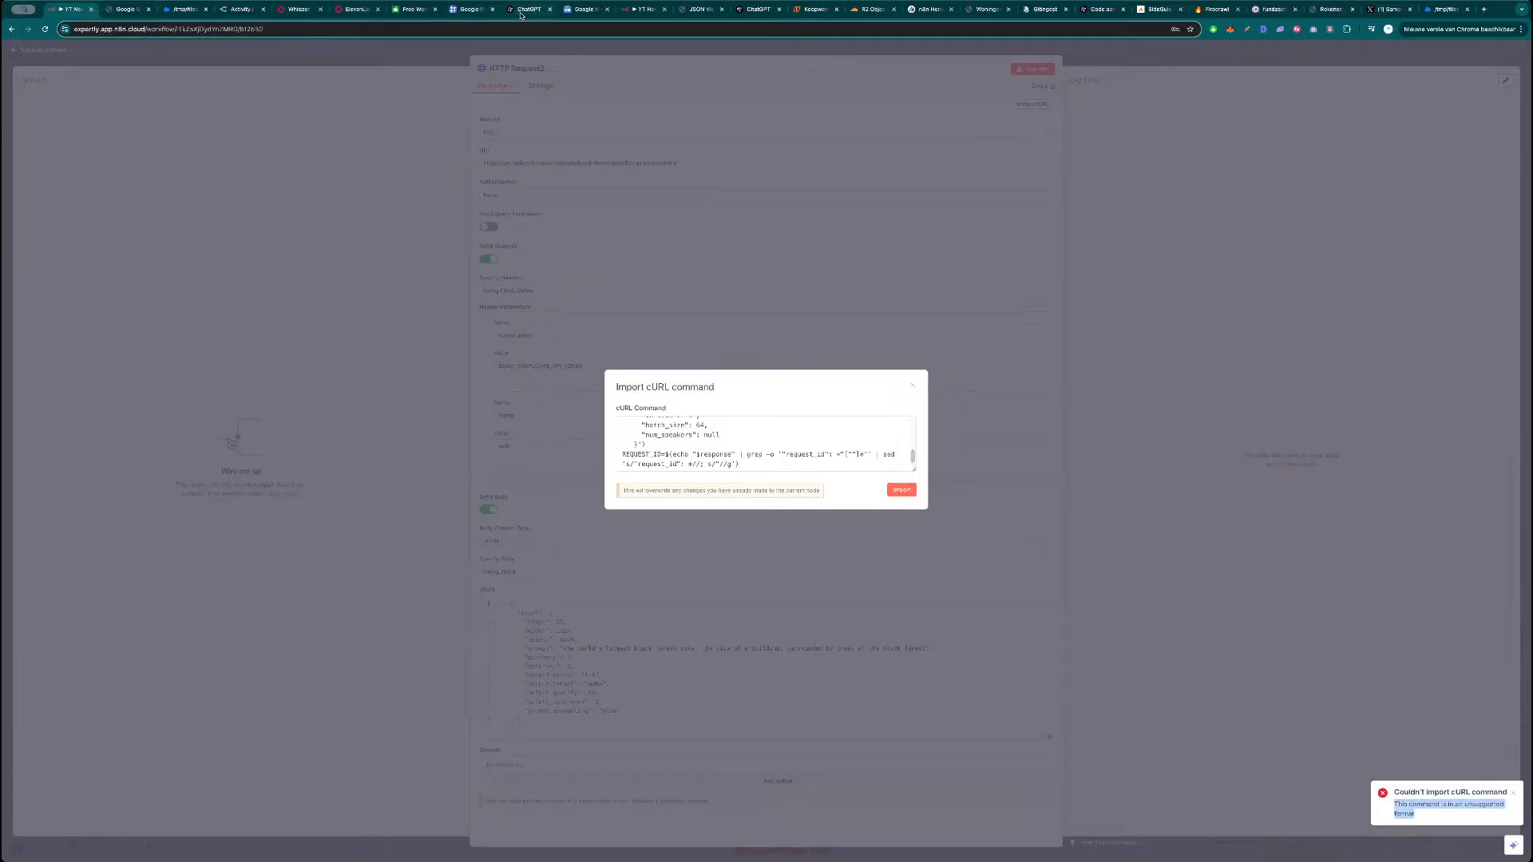
click(528, 9)
key(super+v)
key(Return)
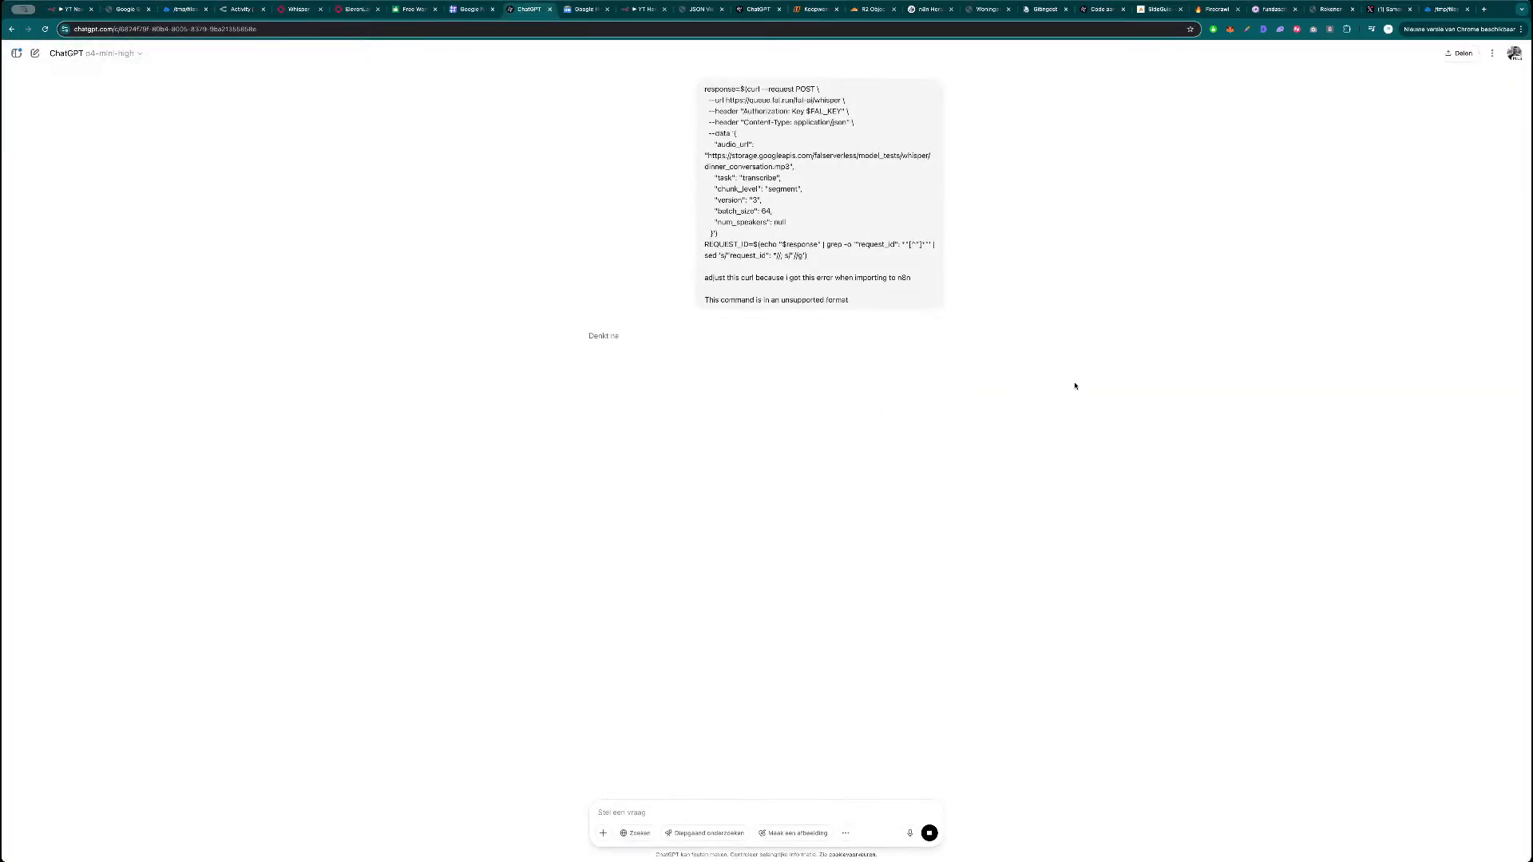
Bring ChatGPT's adjusted Whisper cURL command into n8n and import it into the new HTTP Request node in place of the previous command.
key(super+1)
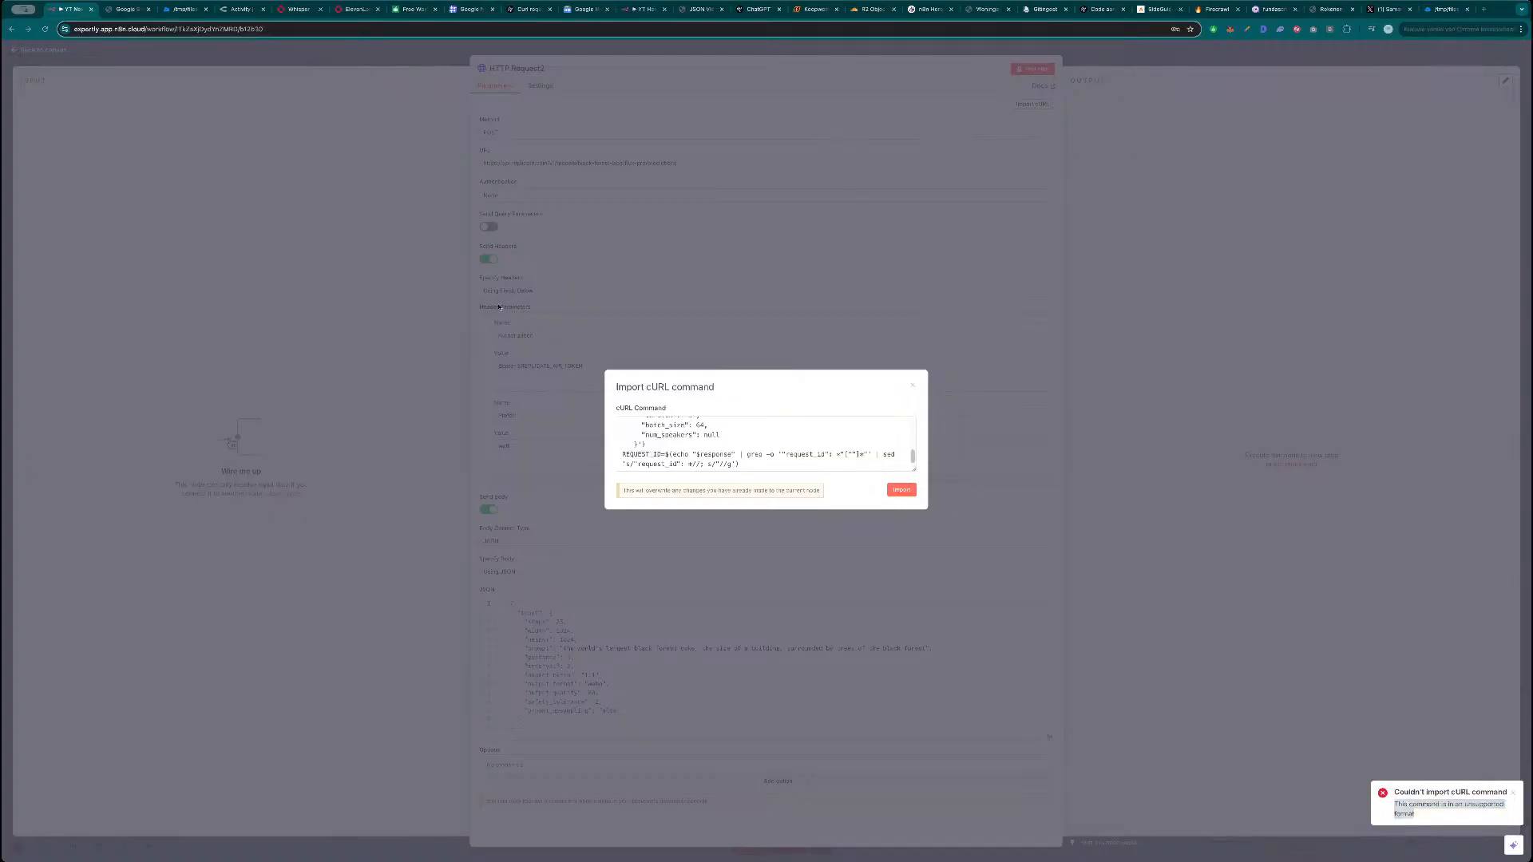
click(519, 10)
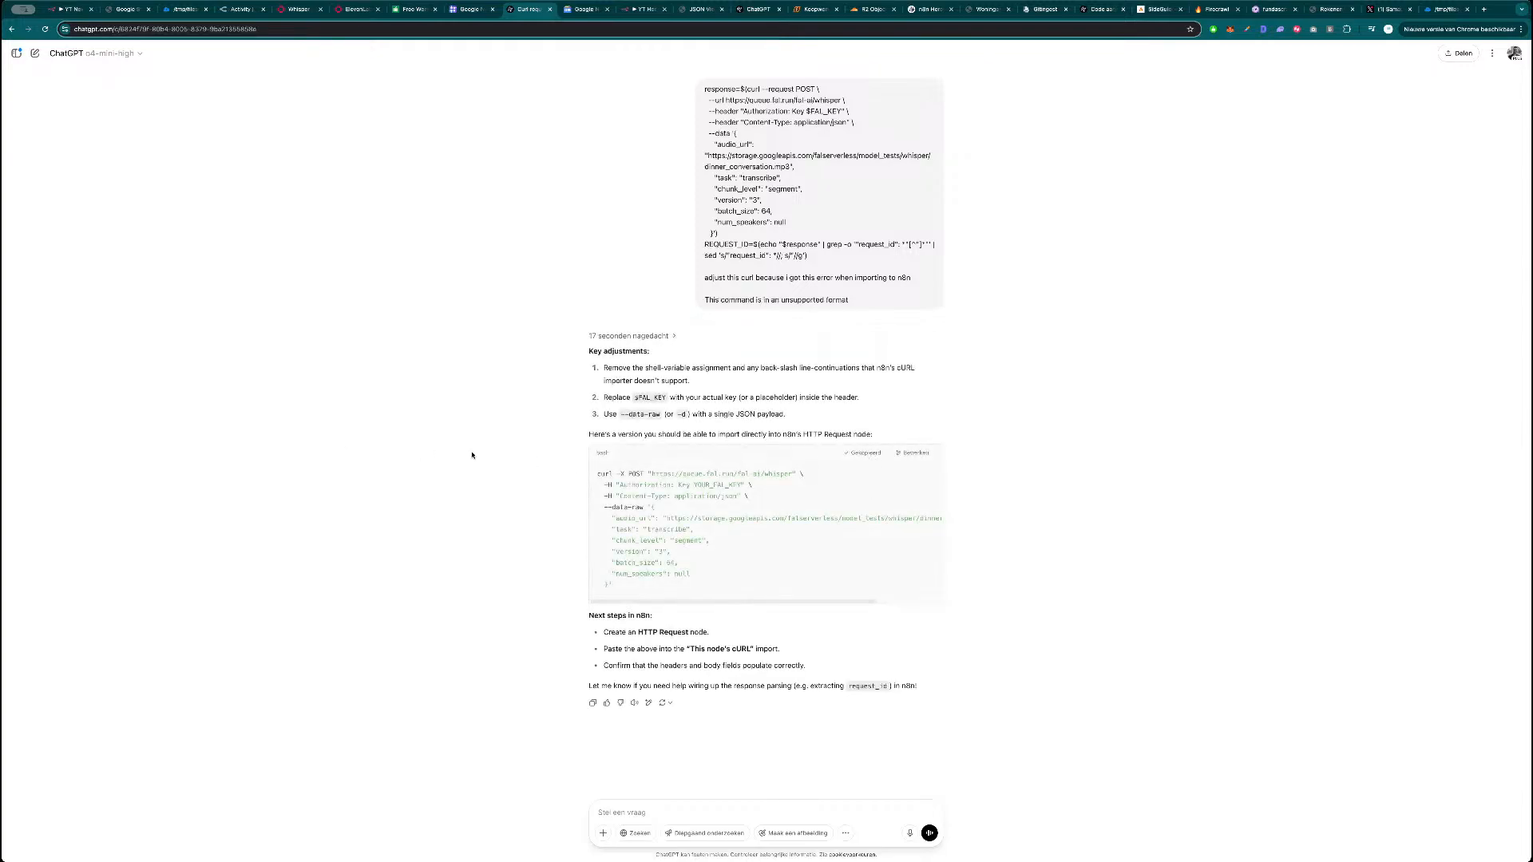
key(super+1)
click(734, 417)
key(ctrl+a)
key(ctrl+v)
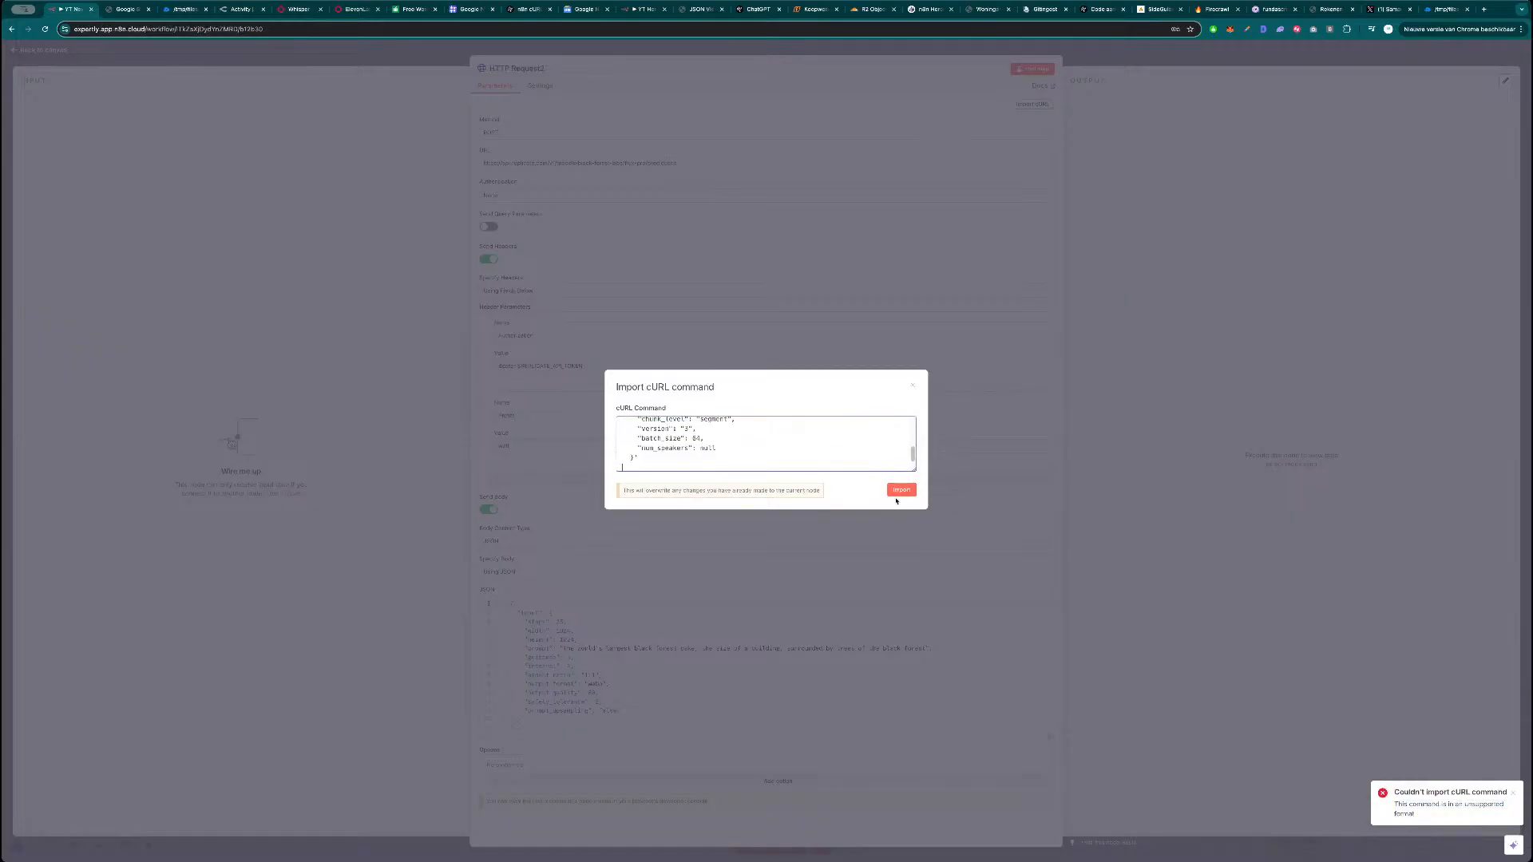
click(902, 492)
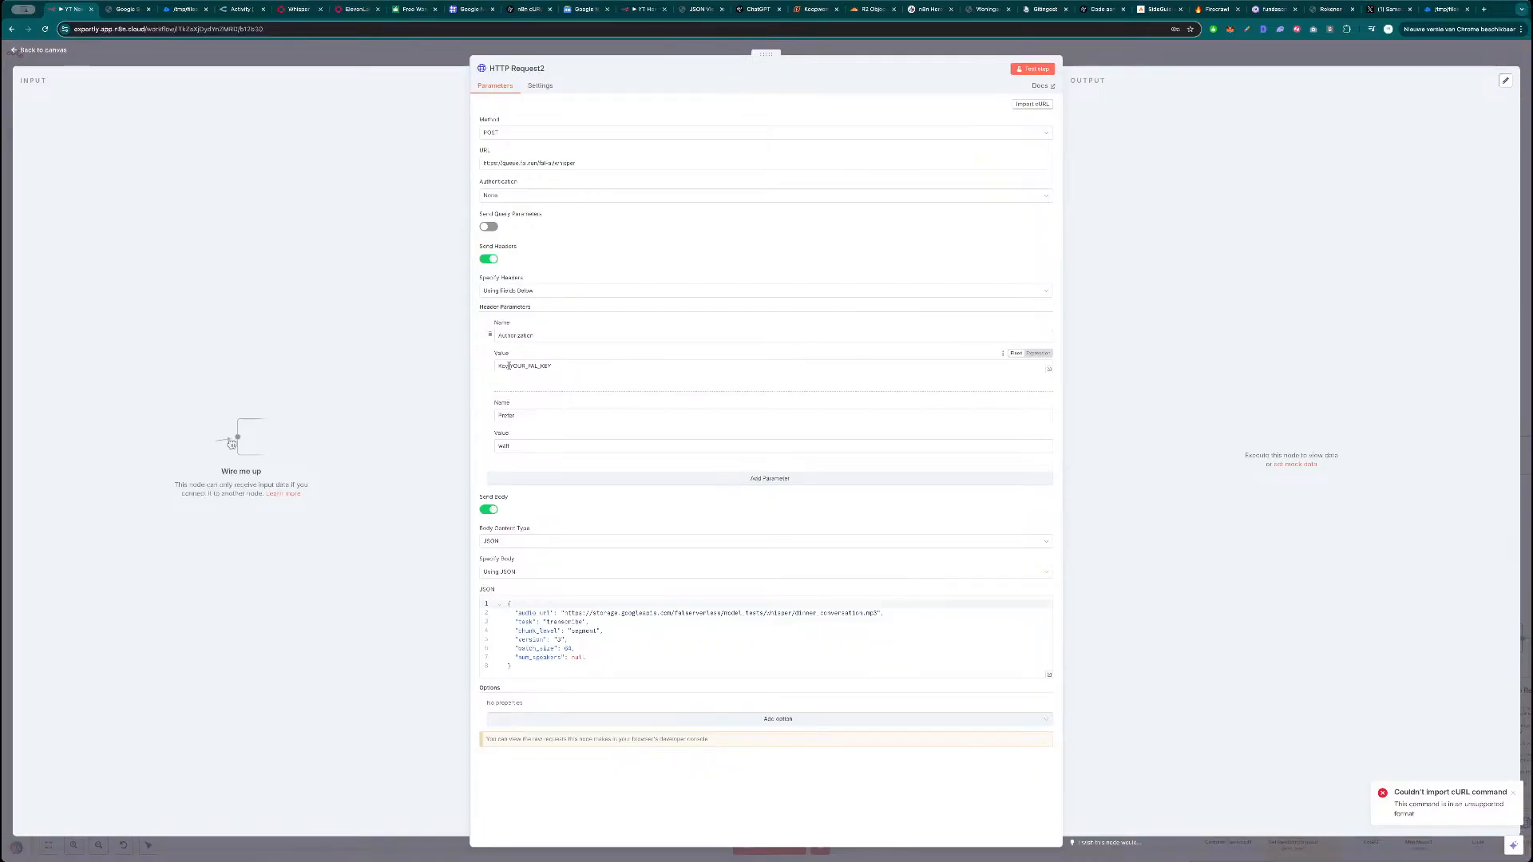
Inspect the Authorization header's key placeholder in the imported node and remove the second header parameter.
drag(509, 366, 496, 366)
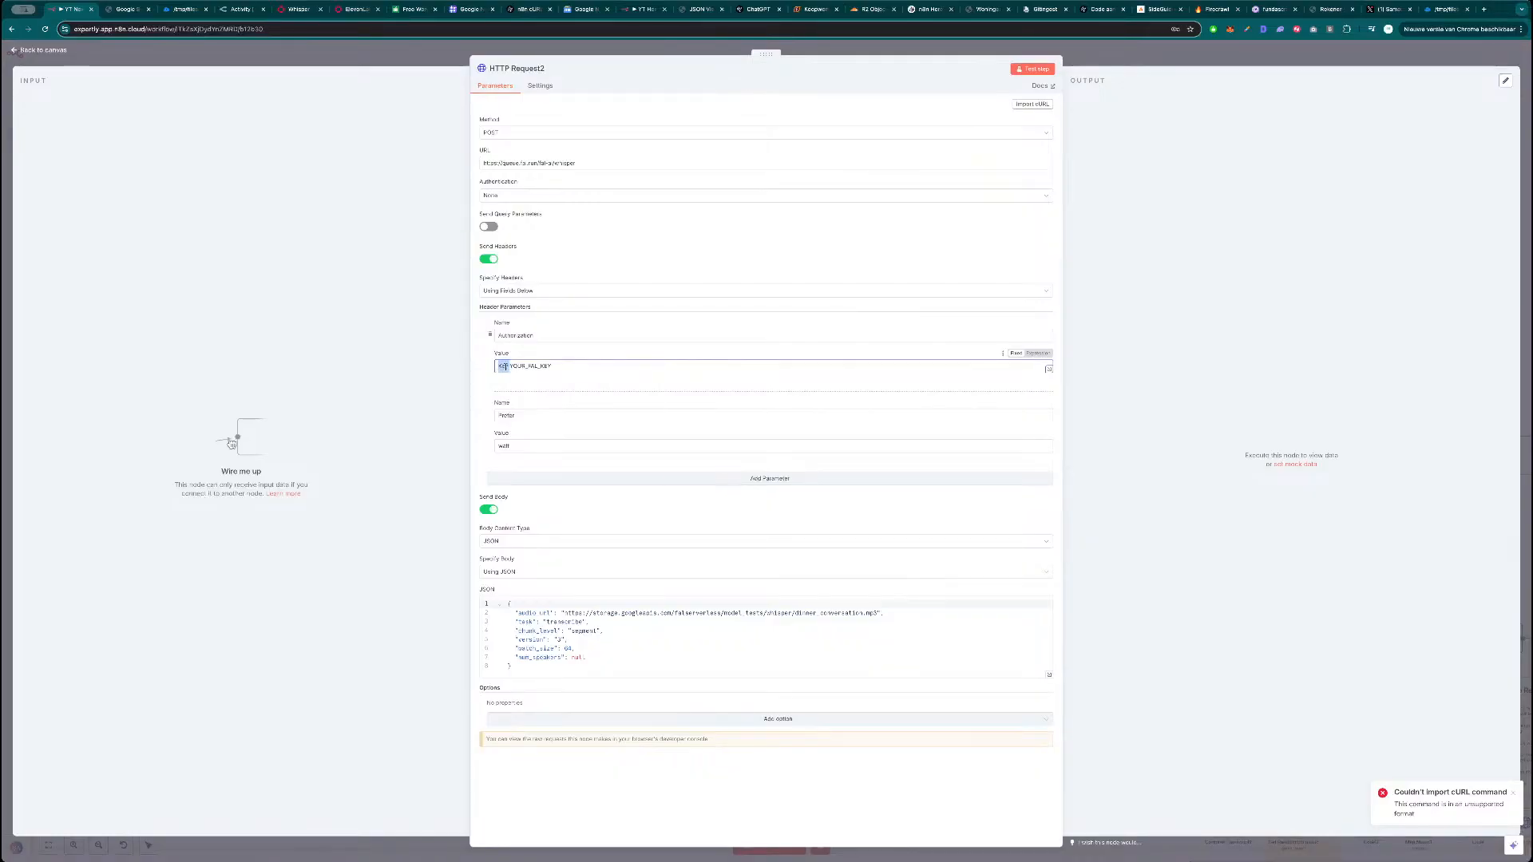
click(511, 369)
click(514, 381)
double_click(523, 368)
click(551, 383)
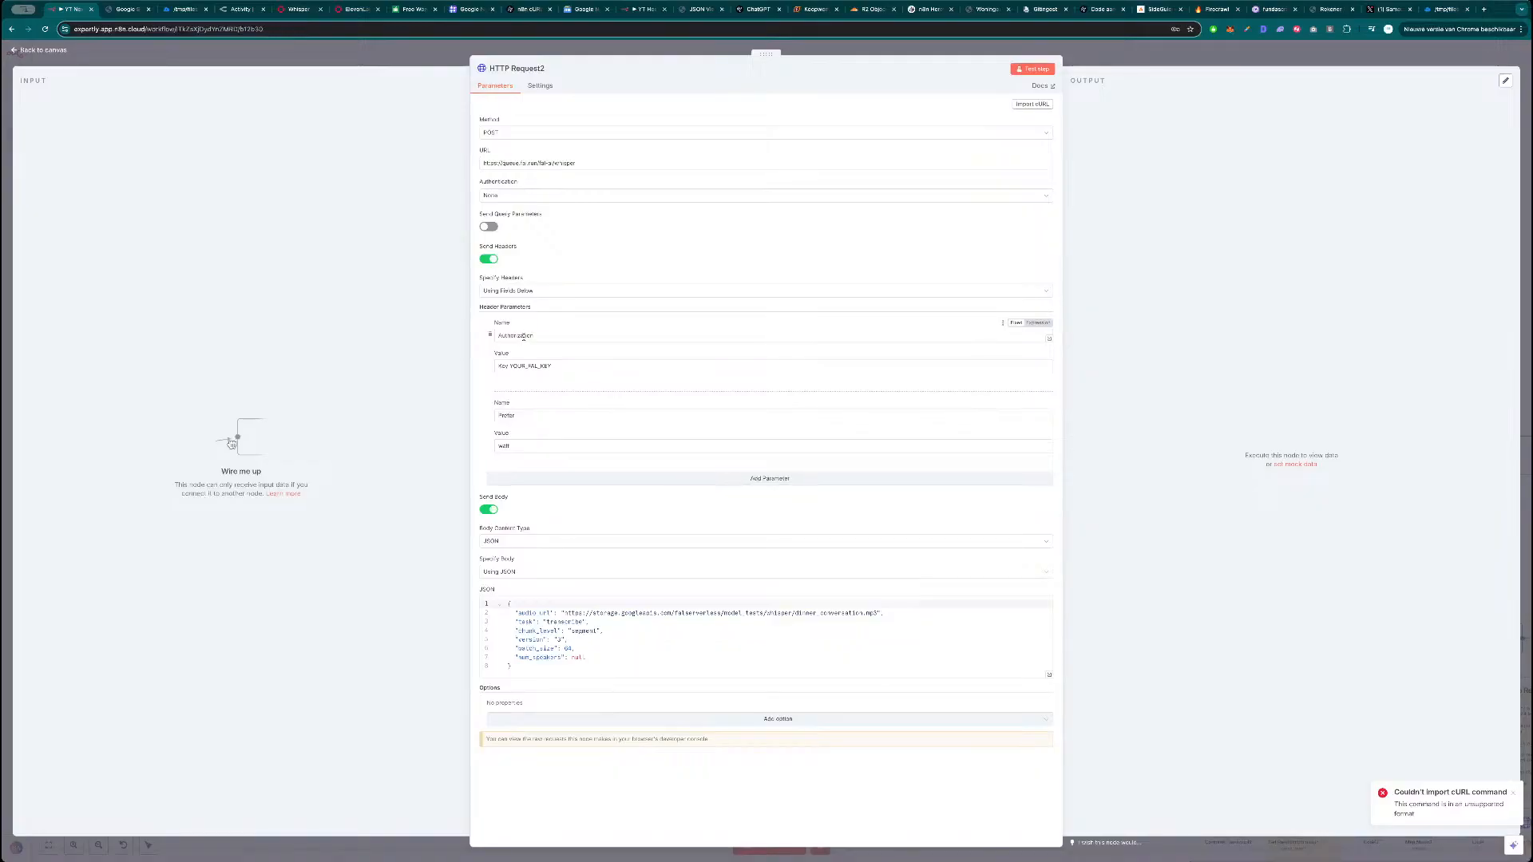
click(490, 413)
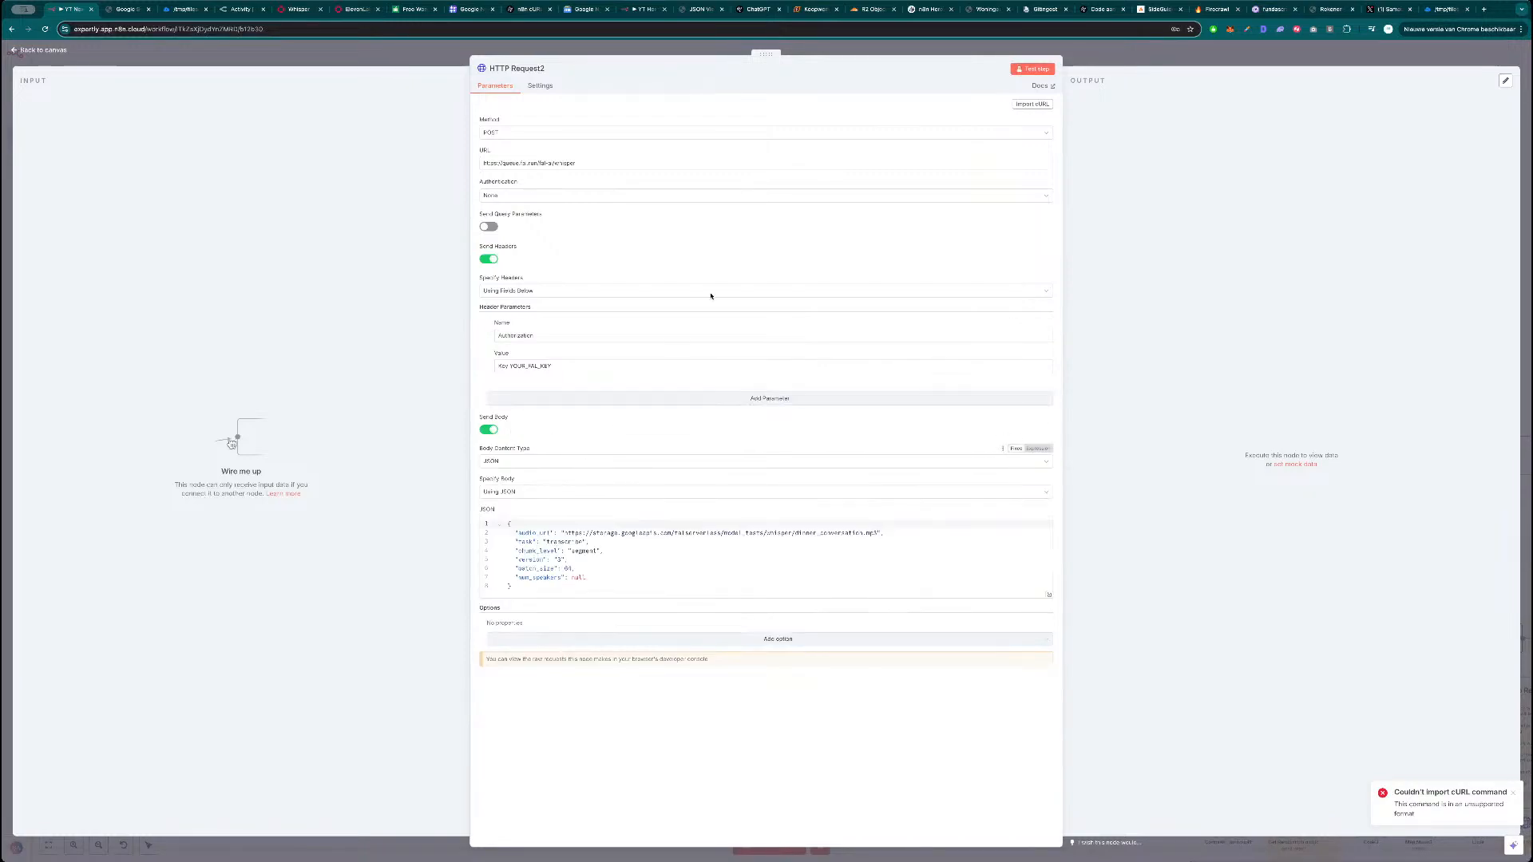
Close the HTTP Request2 node and delete it from the canvas.
click(1108, 61)
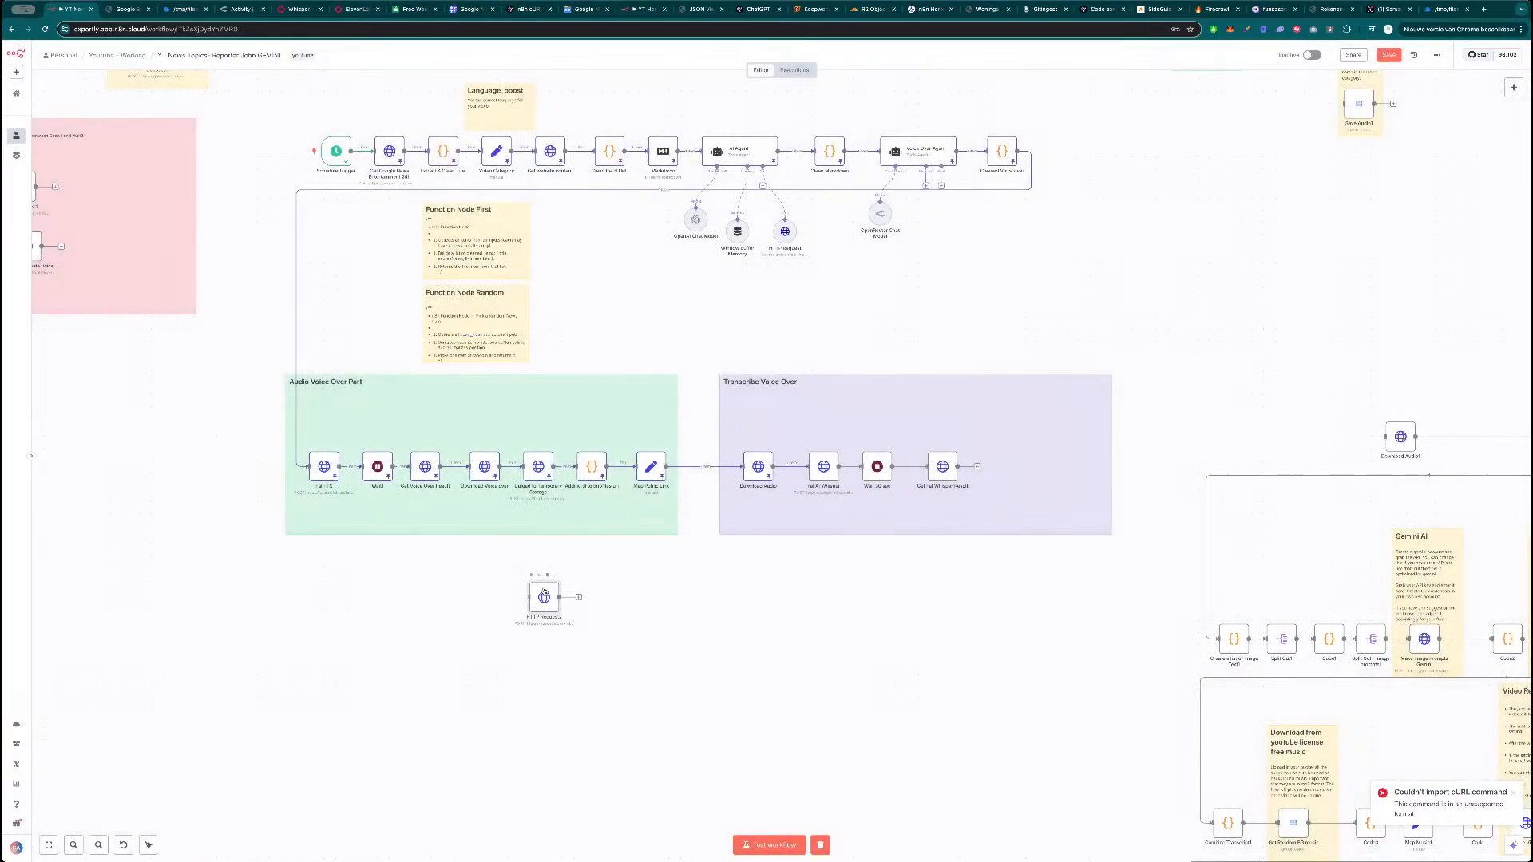
key(Delete)
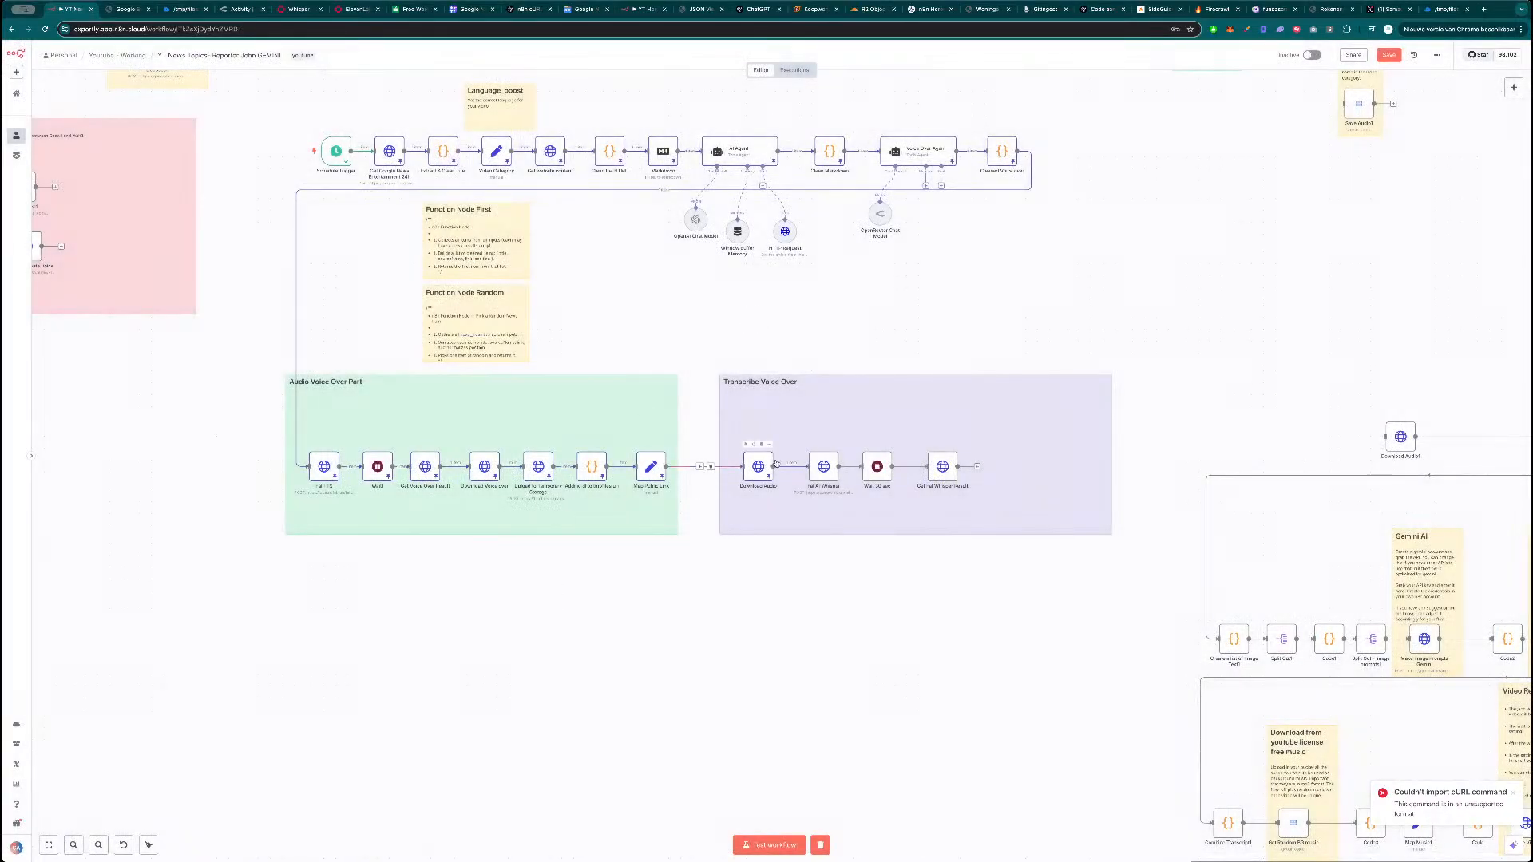
Test the Fal AI Whisper node, inspecting its Fal API credential and the blank form for a new Header Auth credential.
double_click(823, 468)
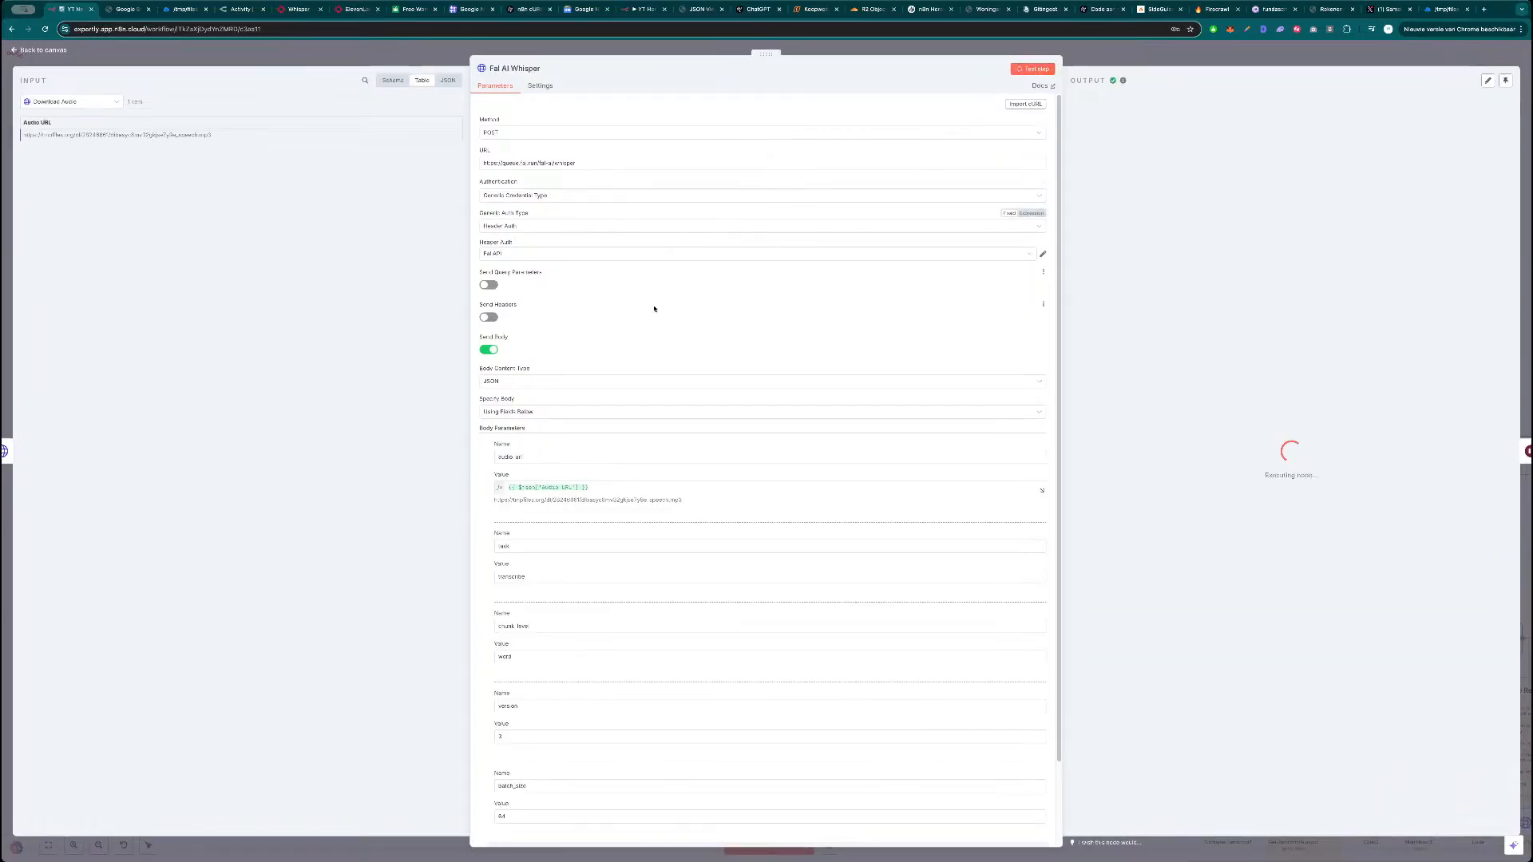
click(1044, 258)
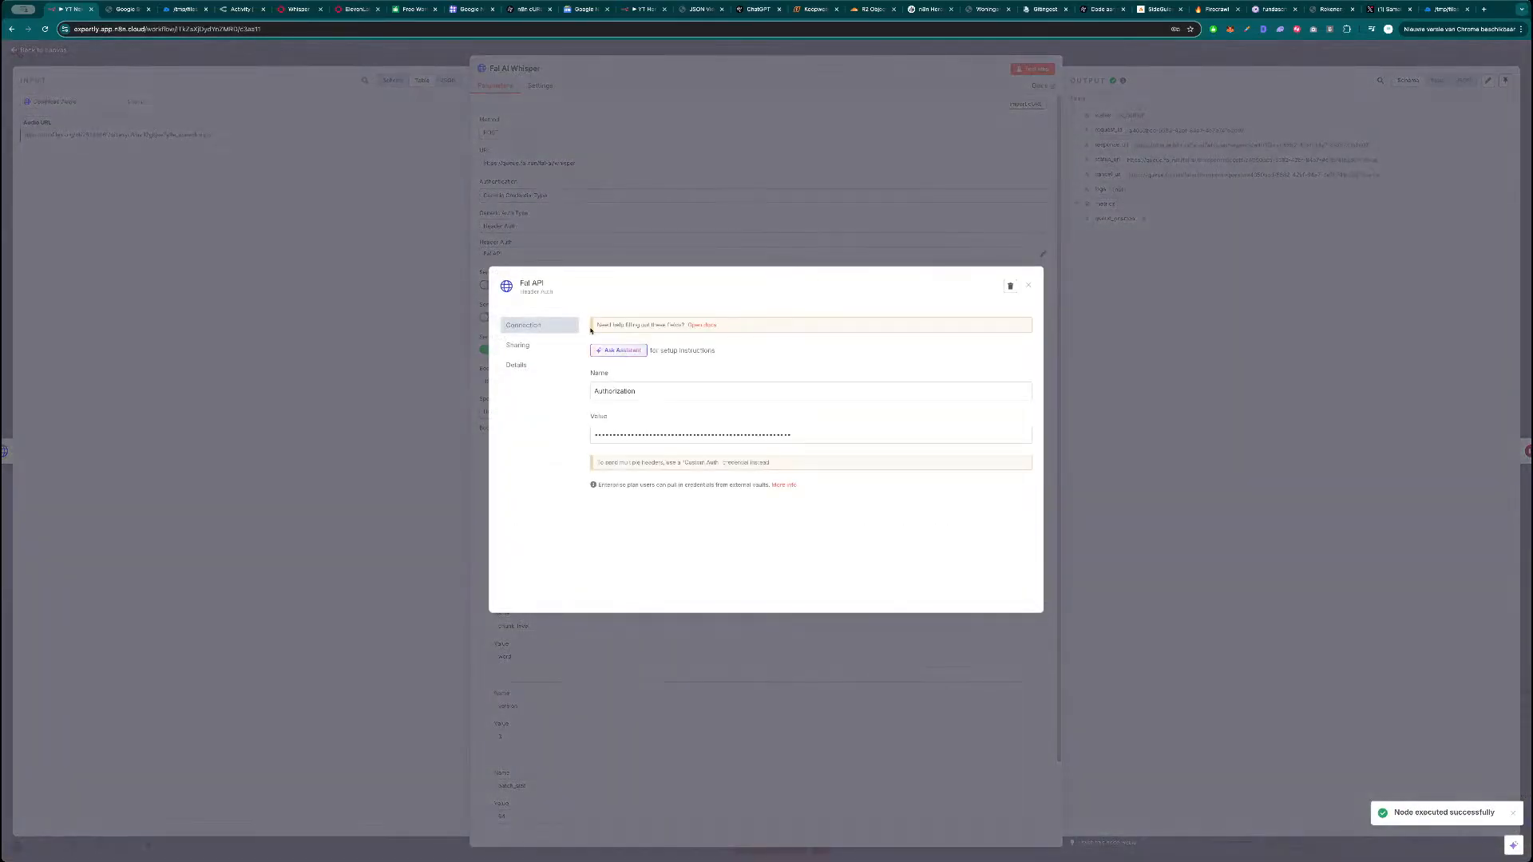
key(Escape)
click(663, 254)
scroll(633, 356, down, 5)
click(546, 404)
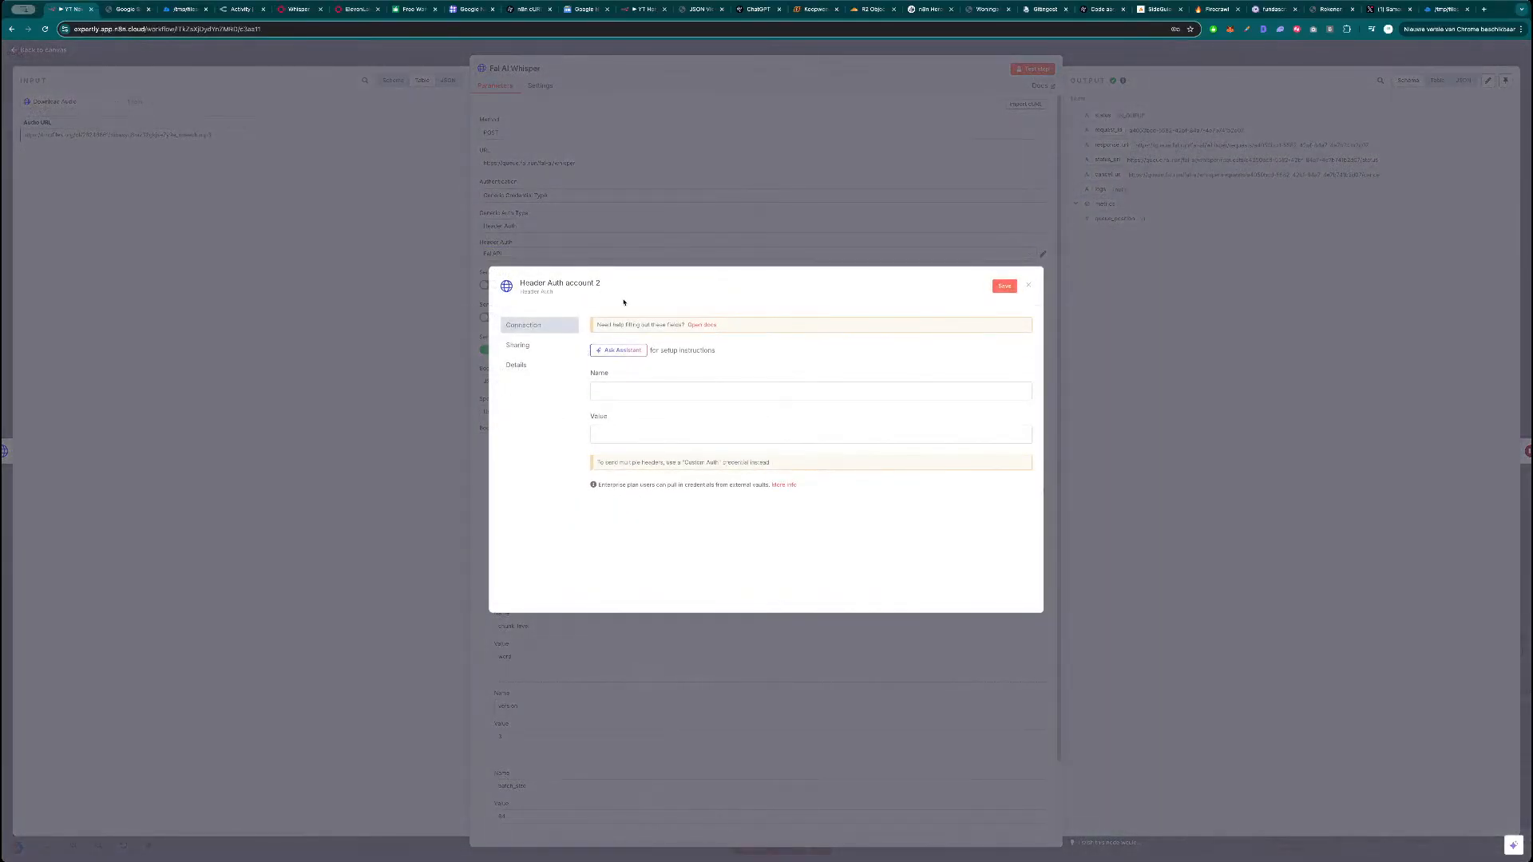
click(1029, 285)
click(794, 475)
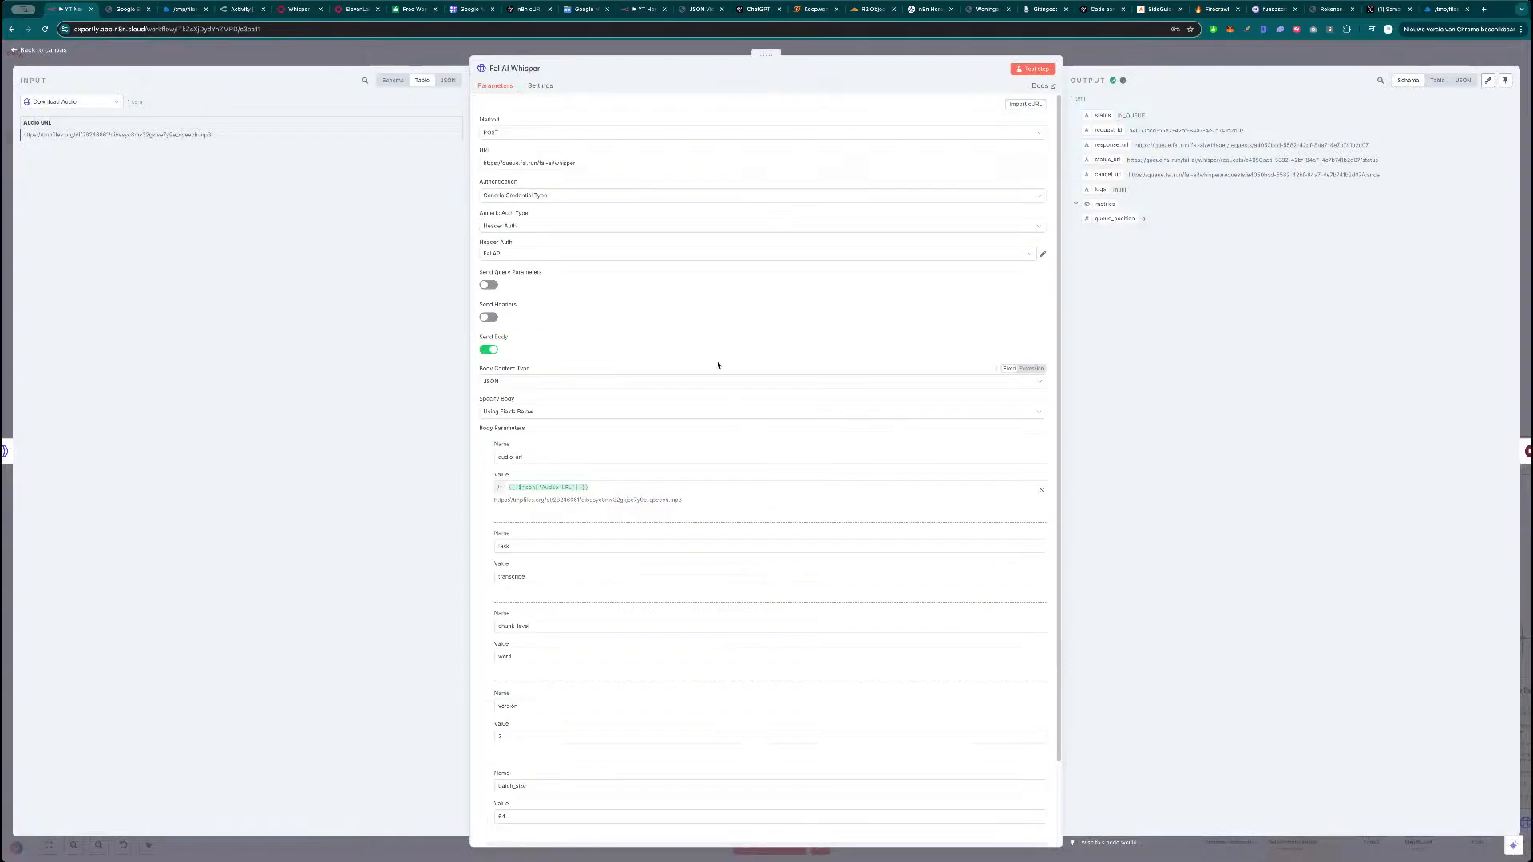
click(1144, 65)
Check the Wait 30 sec node's wait amount against the processing times in the fal-ai/whisper request history.
double_click(821, 152)
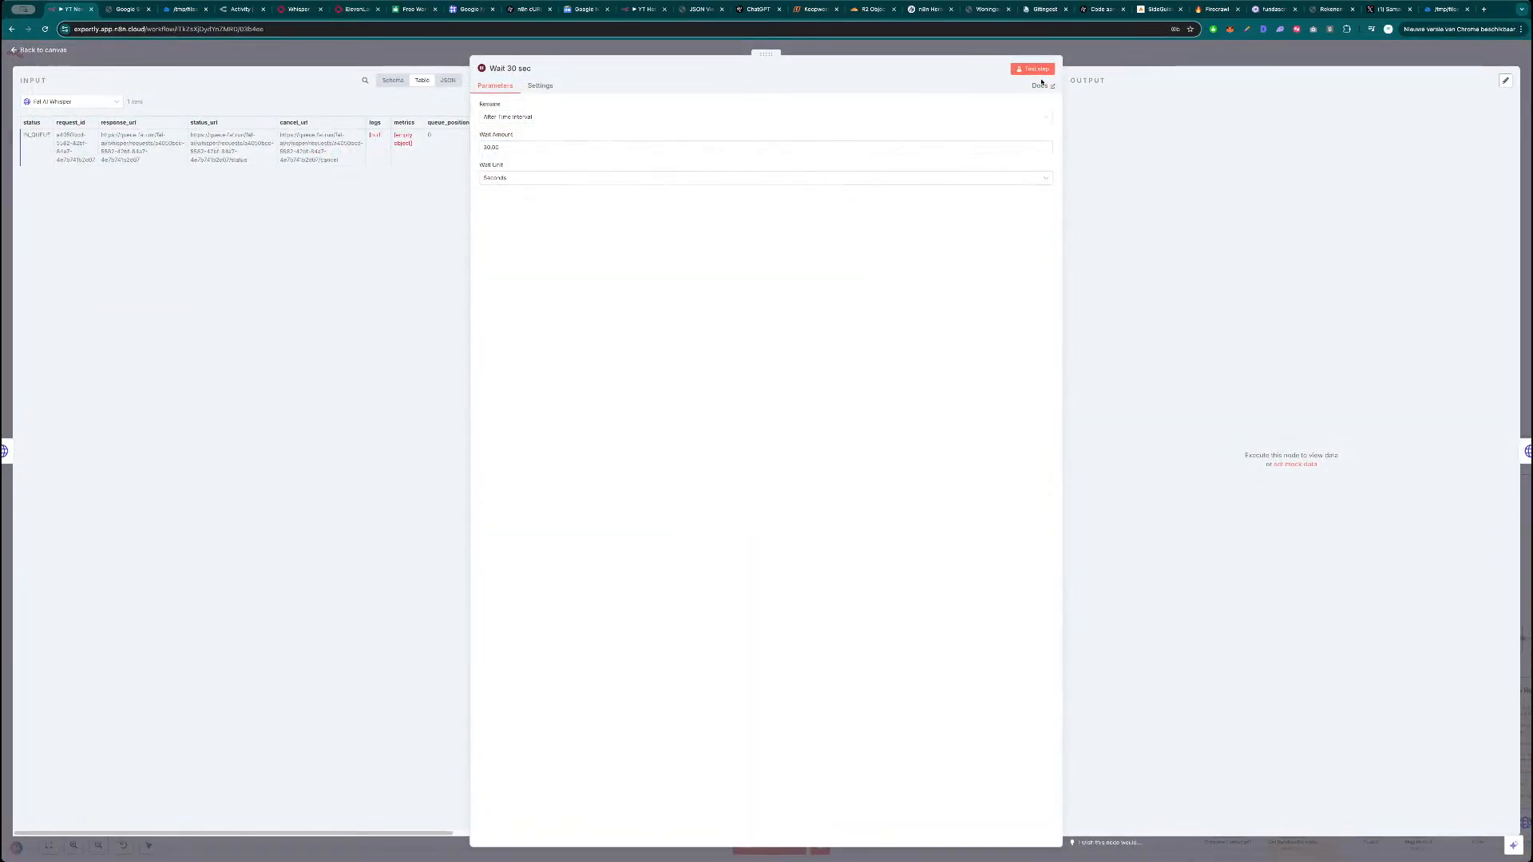
double_click(523, 145)
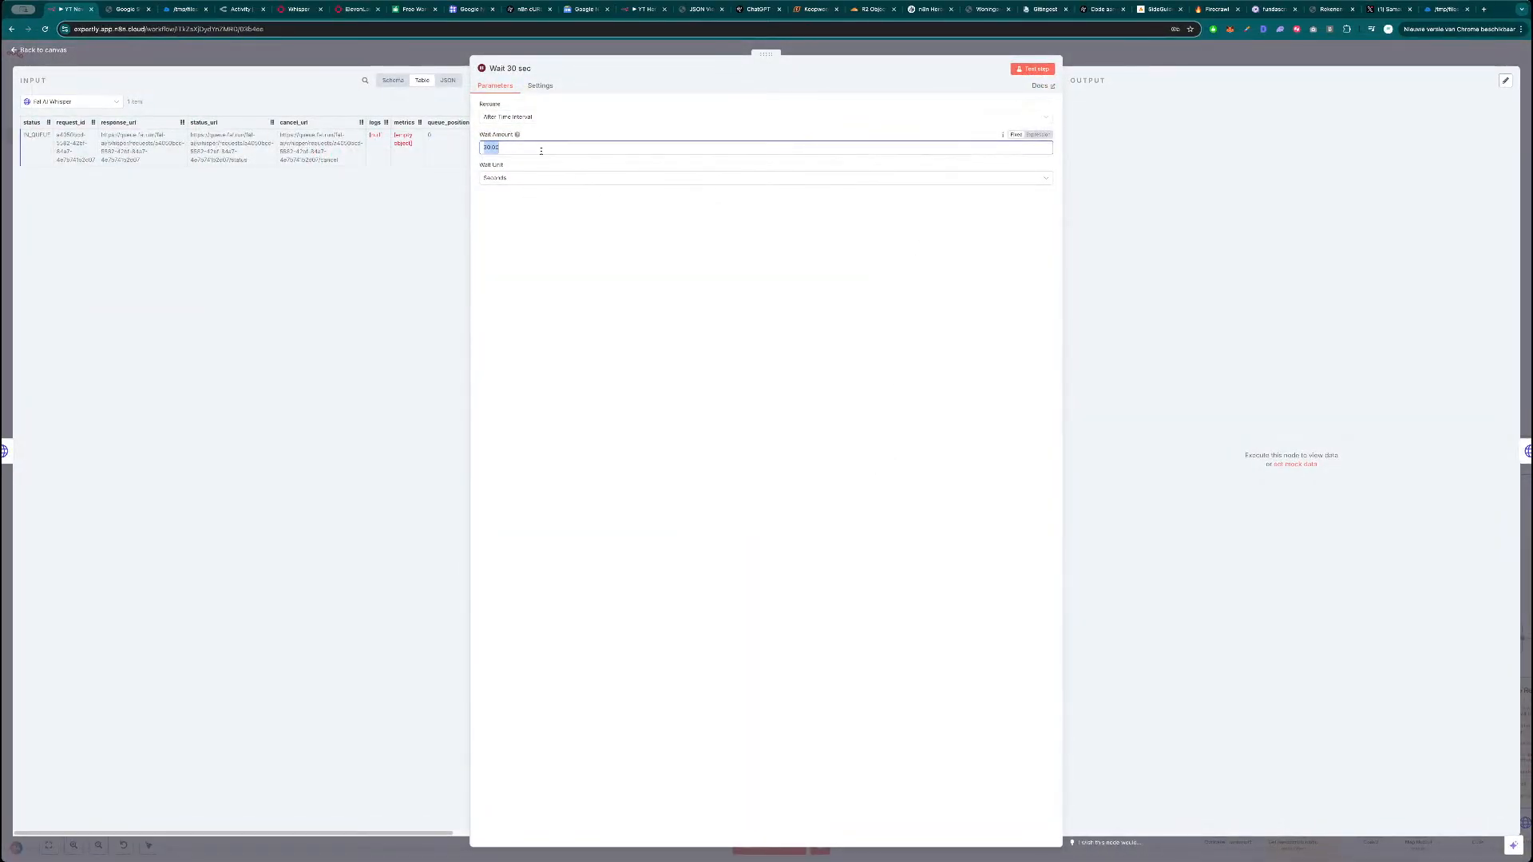
click(299, 9)
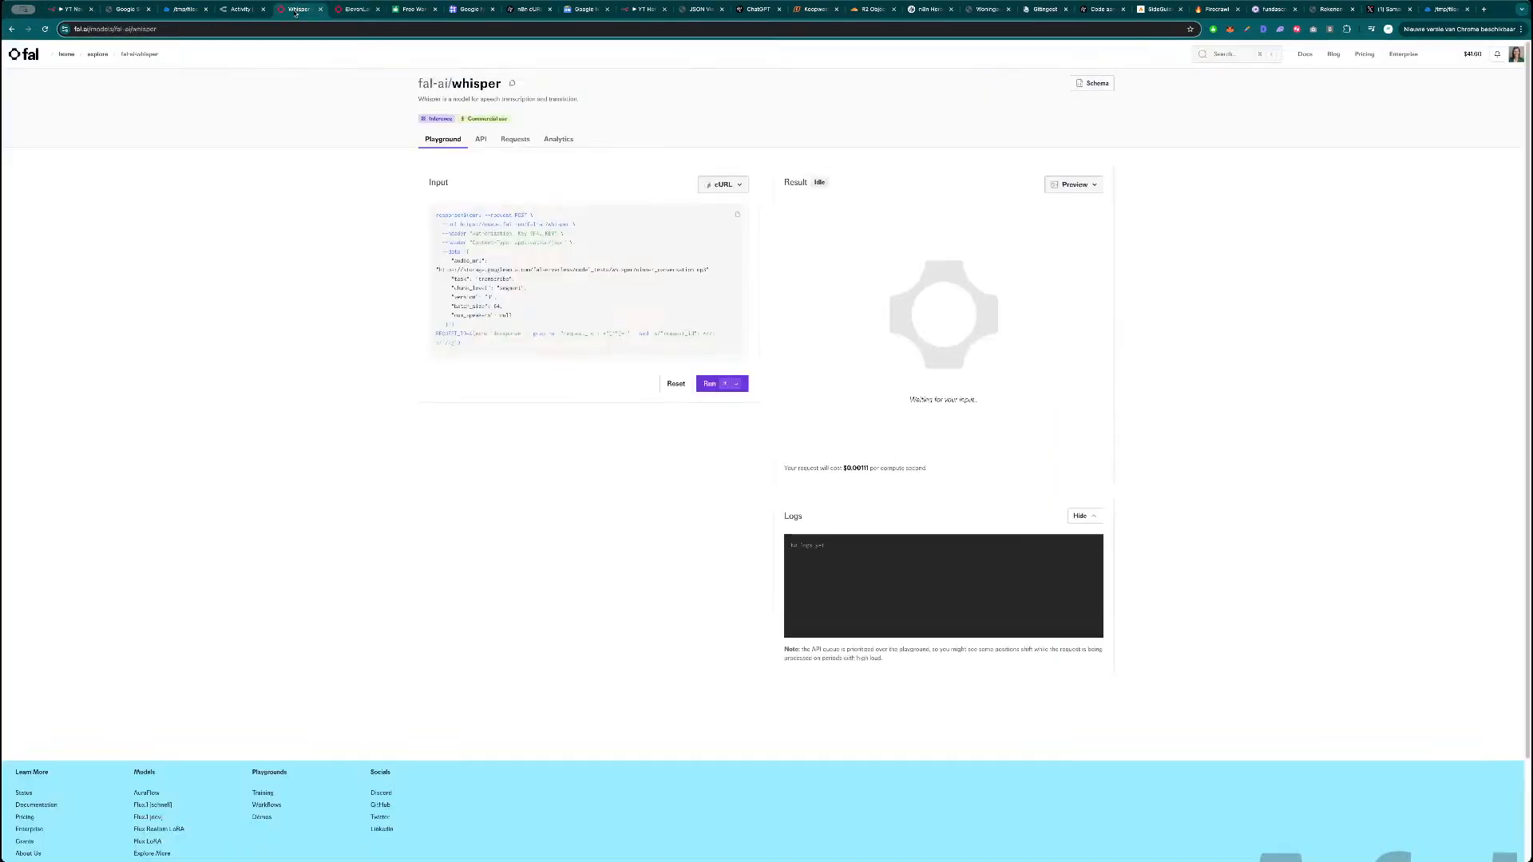
click(515, 139)
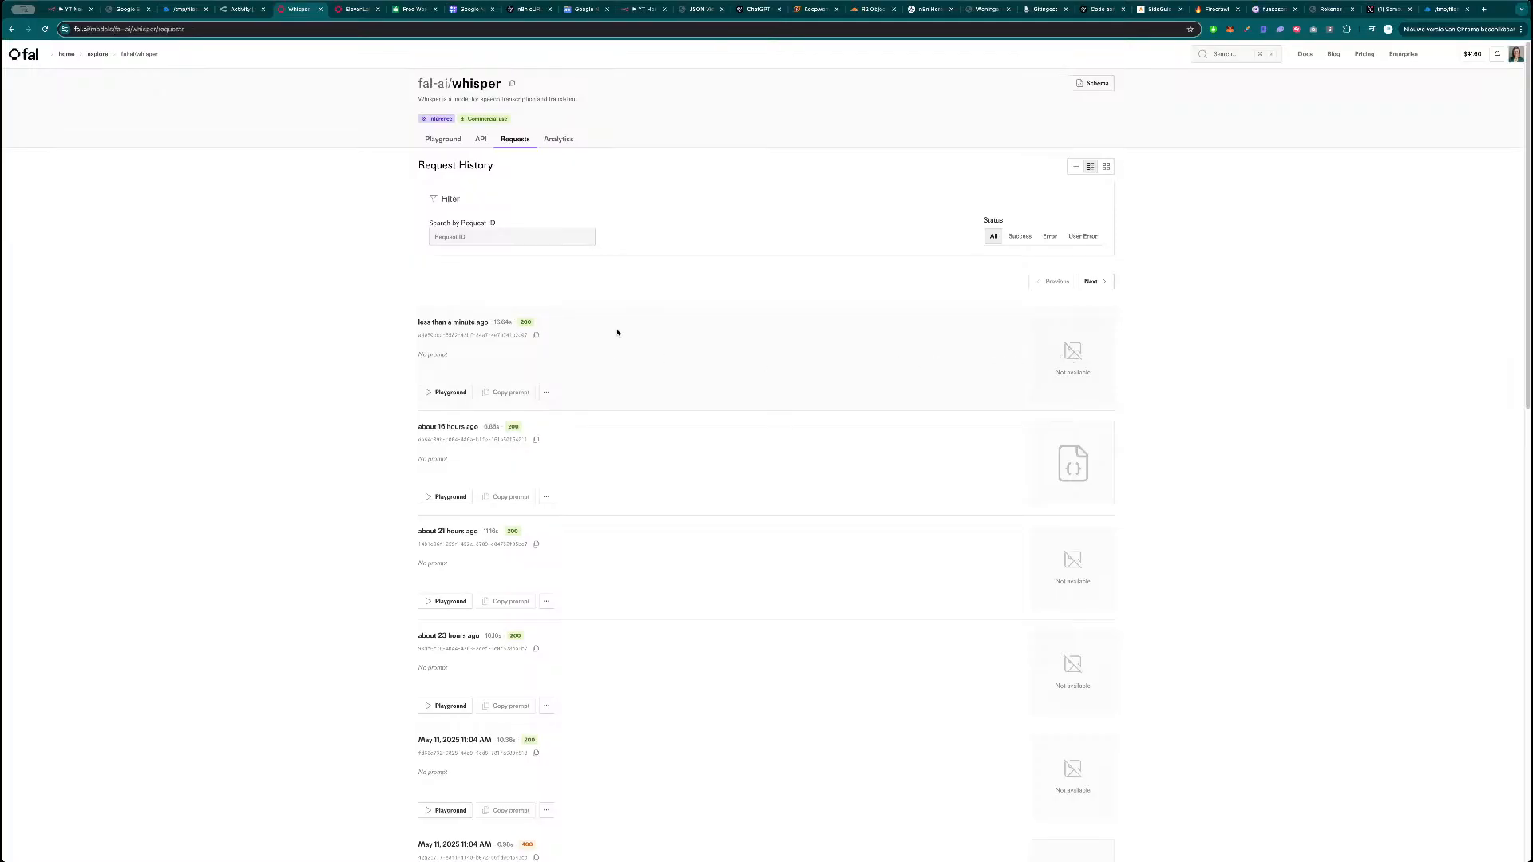
Return to n8n, test the Wait 30 sec node and look at the Get Fal Whisper Result node's settings.
key(super+1)
click(1033, 69)
click(40, 51)
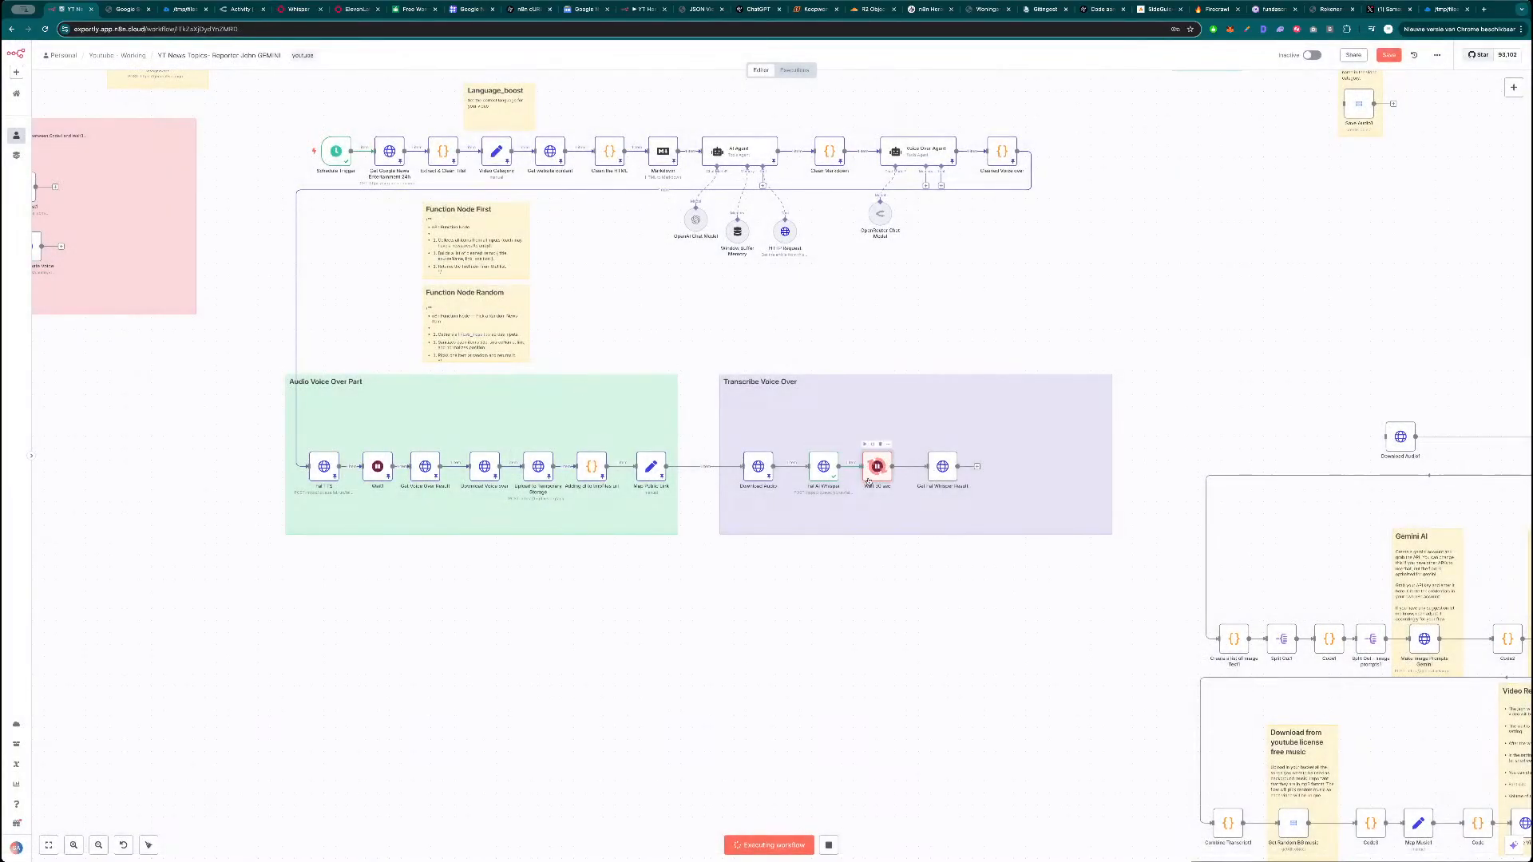
double_click(943, 469)
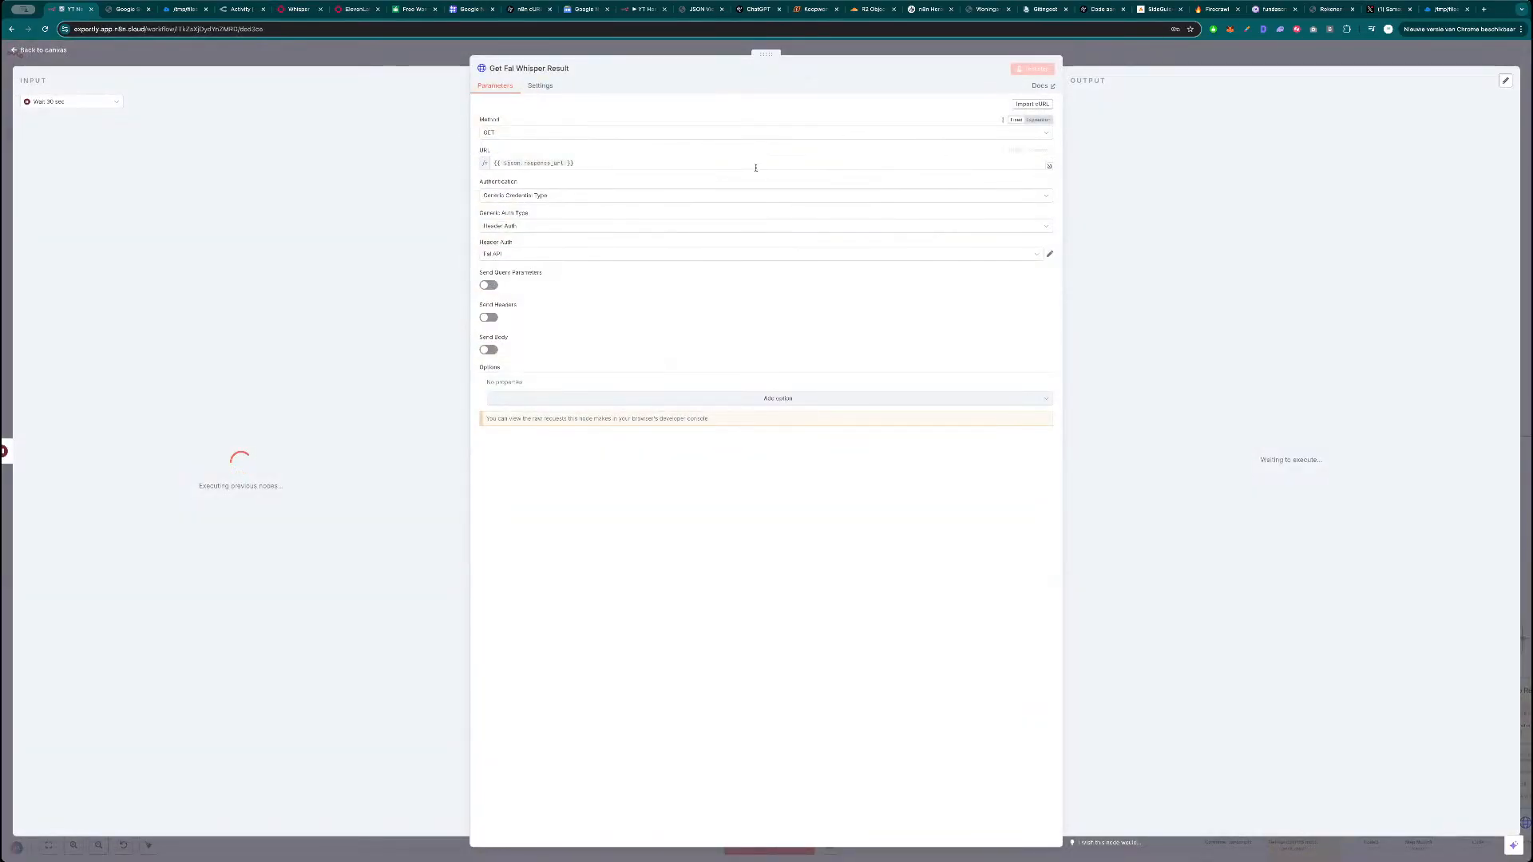
click(1116, 59)
Delete the old Download Audio1 node in front of Open AI Whisper1.
drag(1095, 308, 704, 300)
drag(895, 308, 662, 336)
scroll(667, 338, up, 4)
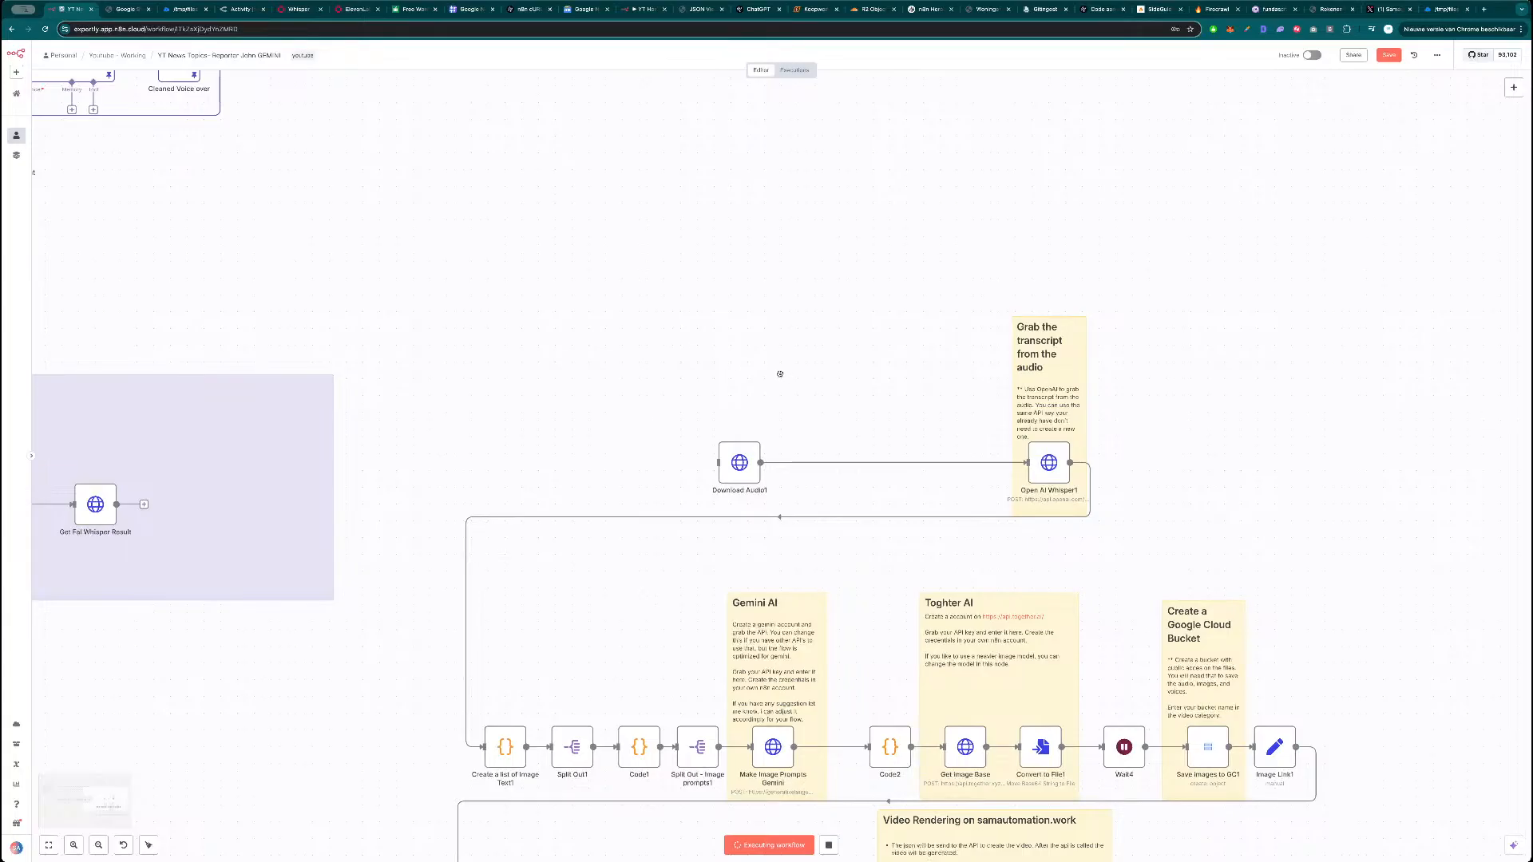
drag(783, 375, 716, 358)
click(676, 460)
key(Delete)
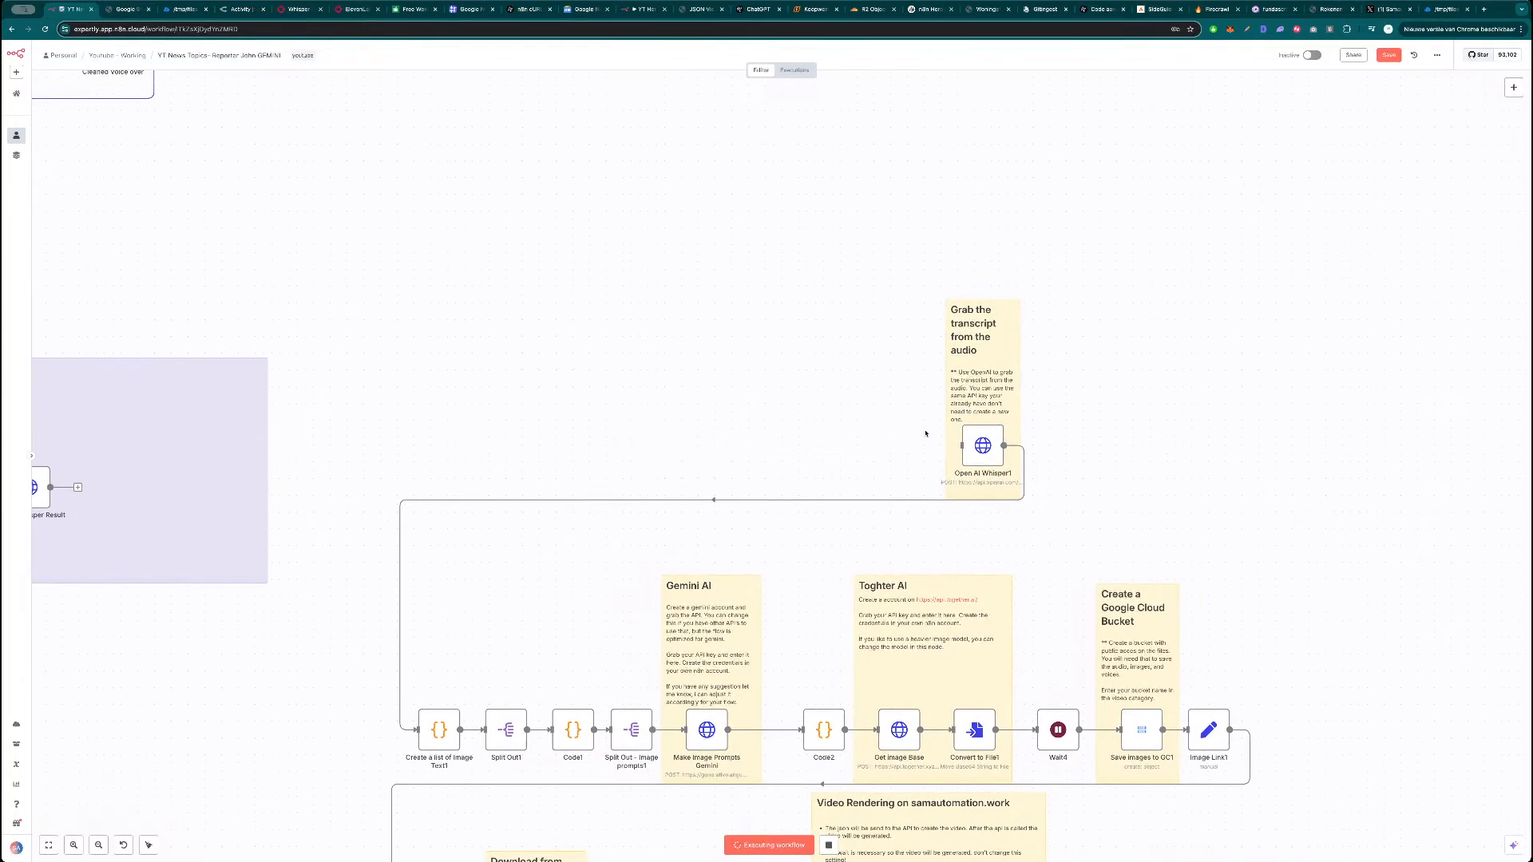
Review the request settings and body parameters of the old Open AI Whisper1 node.
double_click(983, 445)
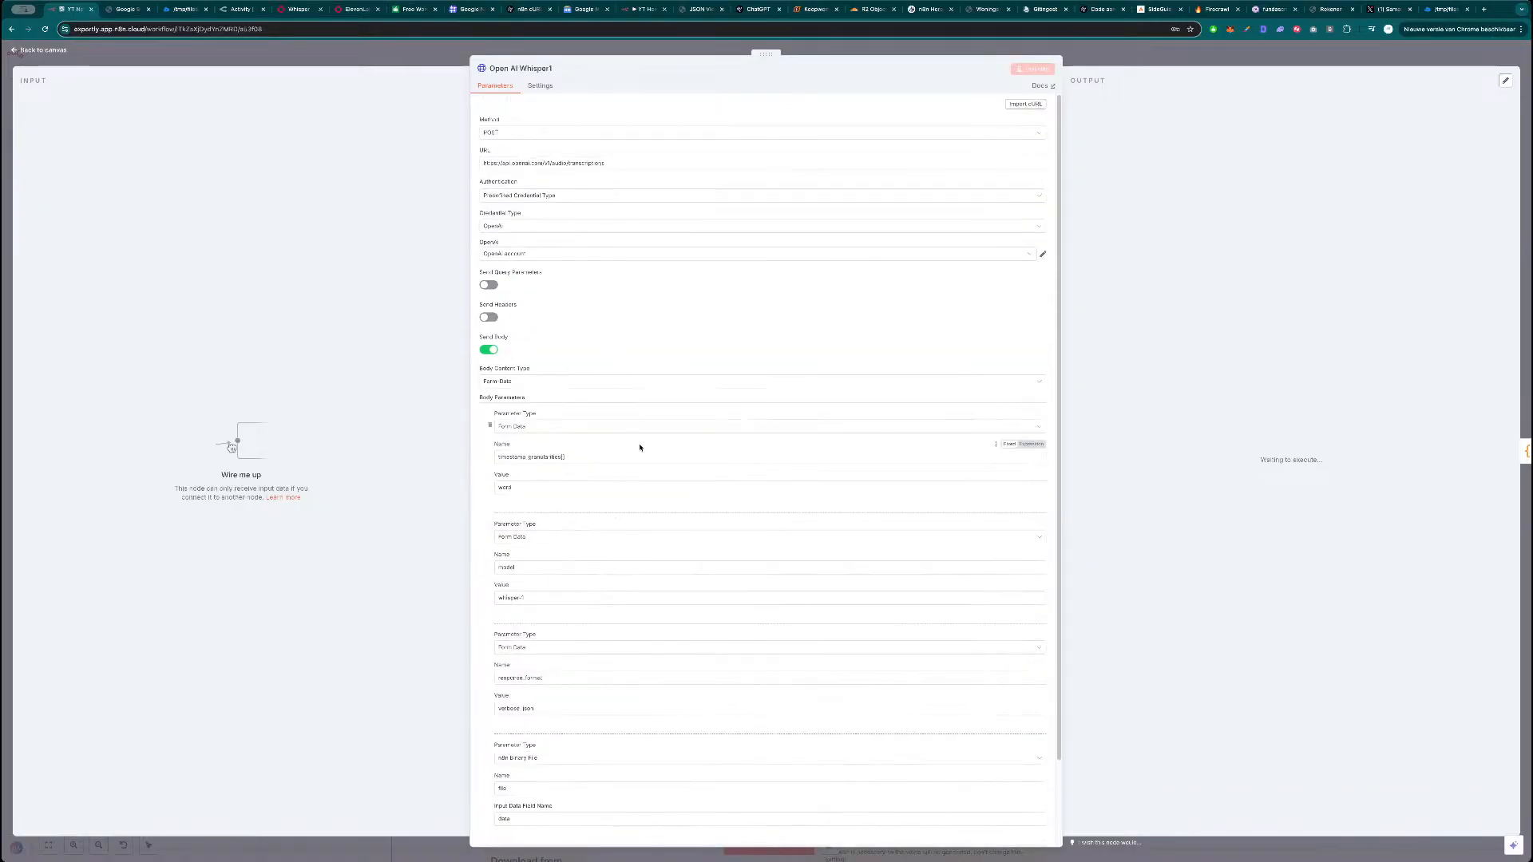
scroll(638, 479, down, 3)
scroll(636, 571, up, 3)
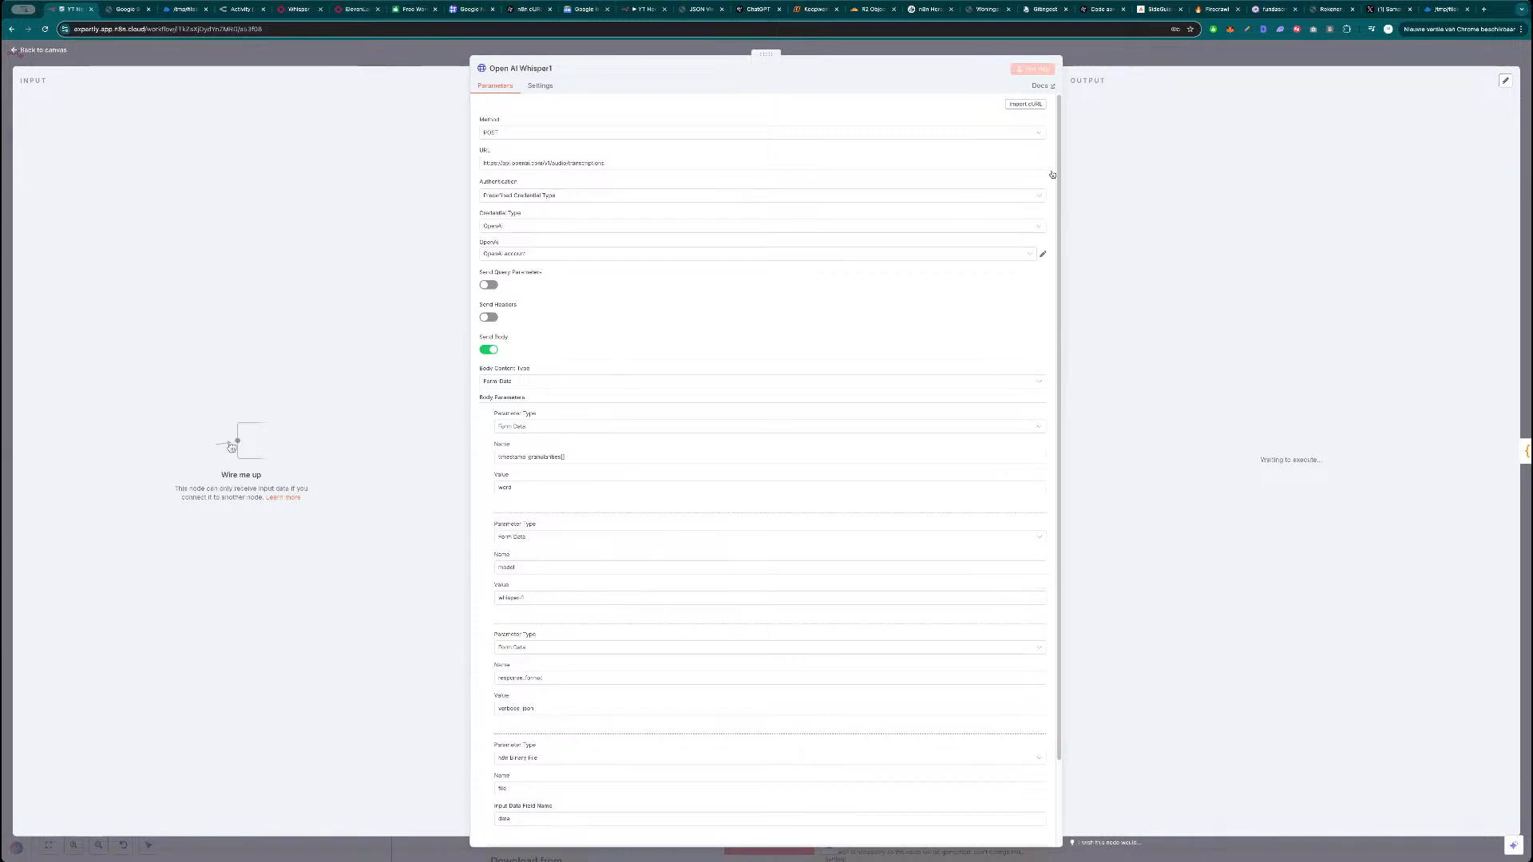
scroll(751, 411, down, 2)
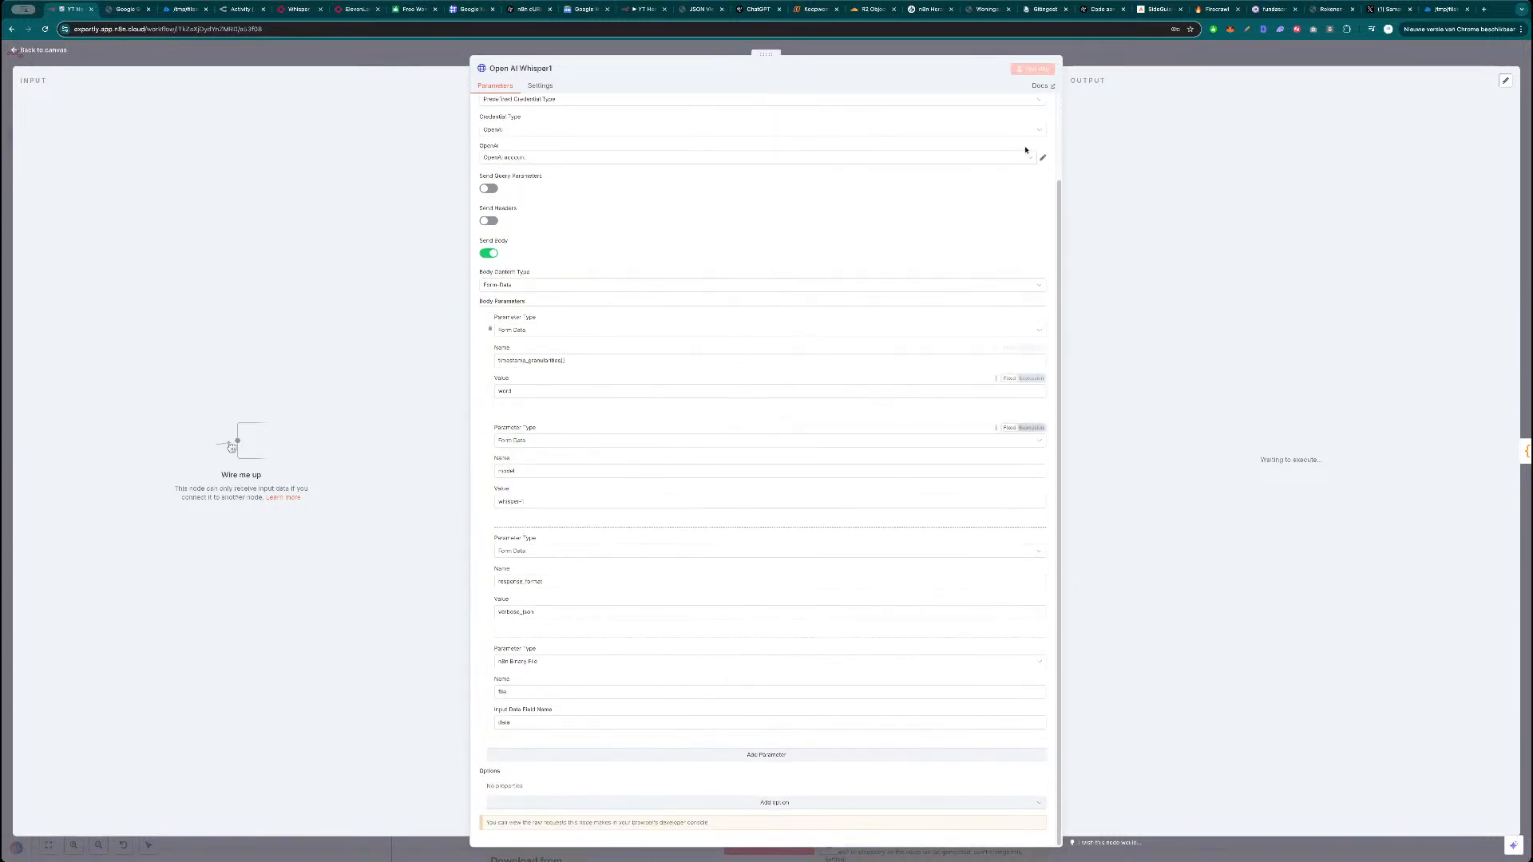
key(Escape)
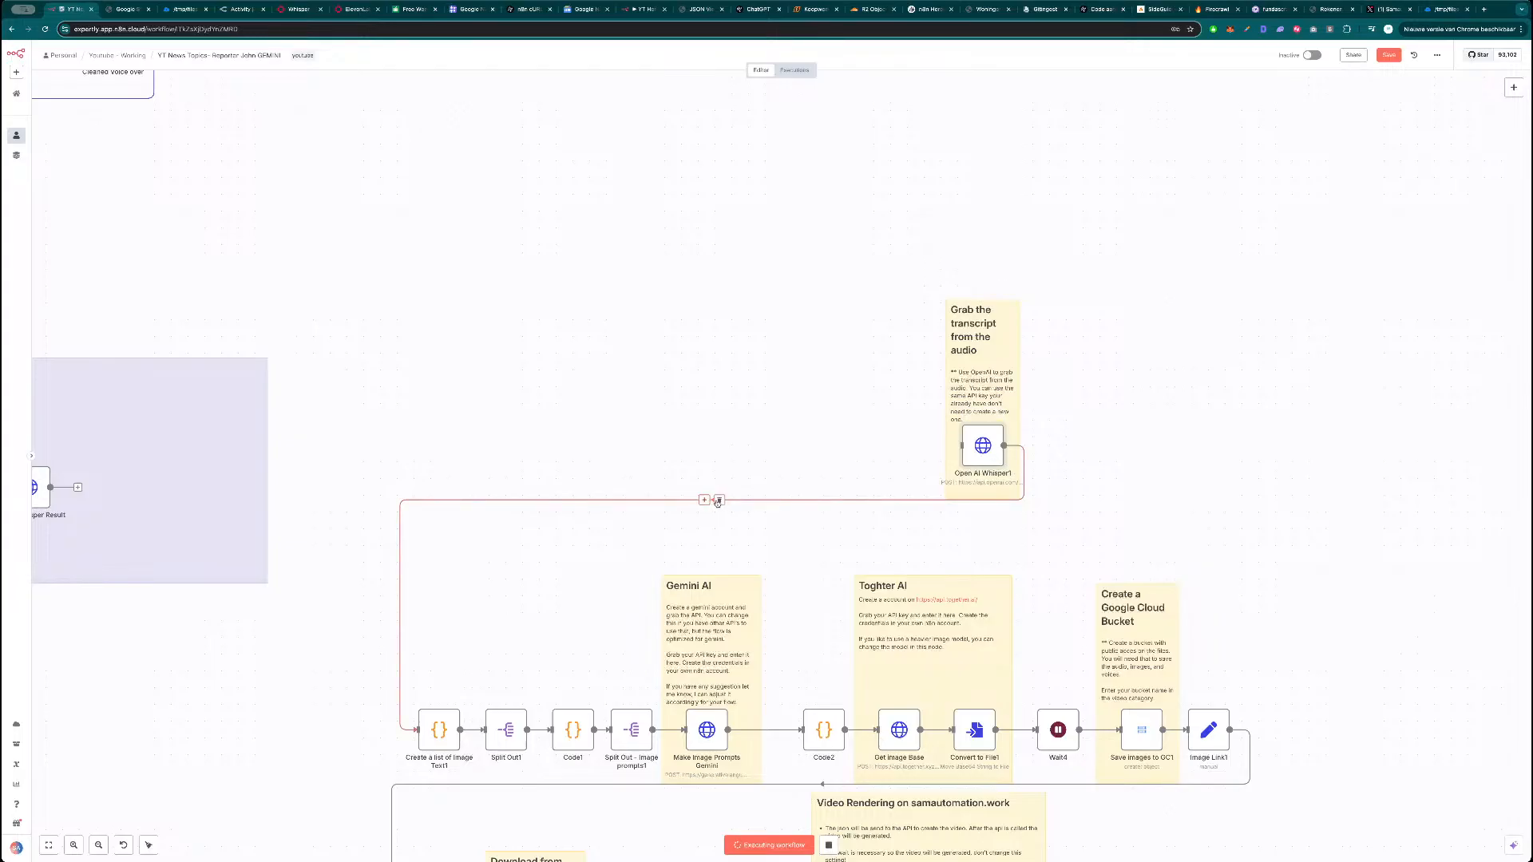
Disconnect Open AI Whisper1 from Create a list of Image Text1 and move it with its note up beside the other unused notes.
click(719, 500)
key(ctrl+c)
scroll(722, 400, down, 5)
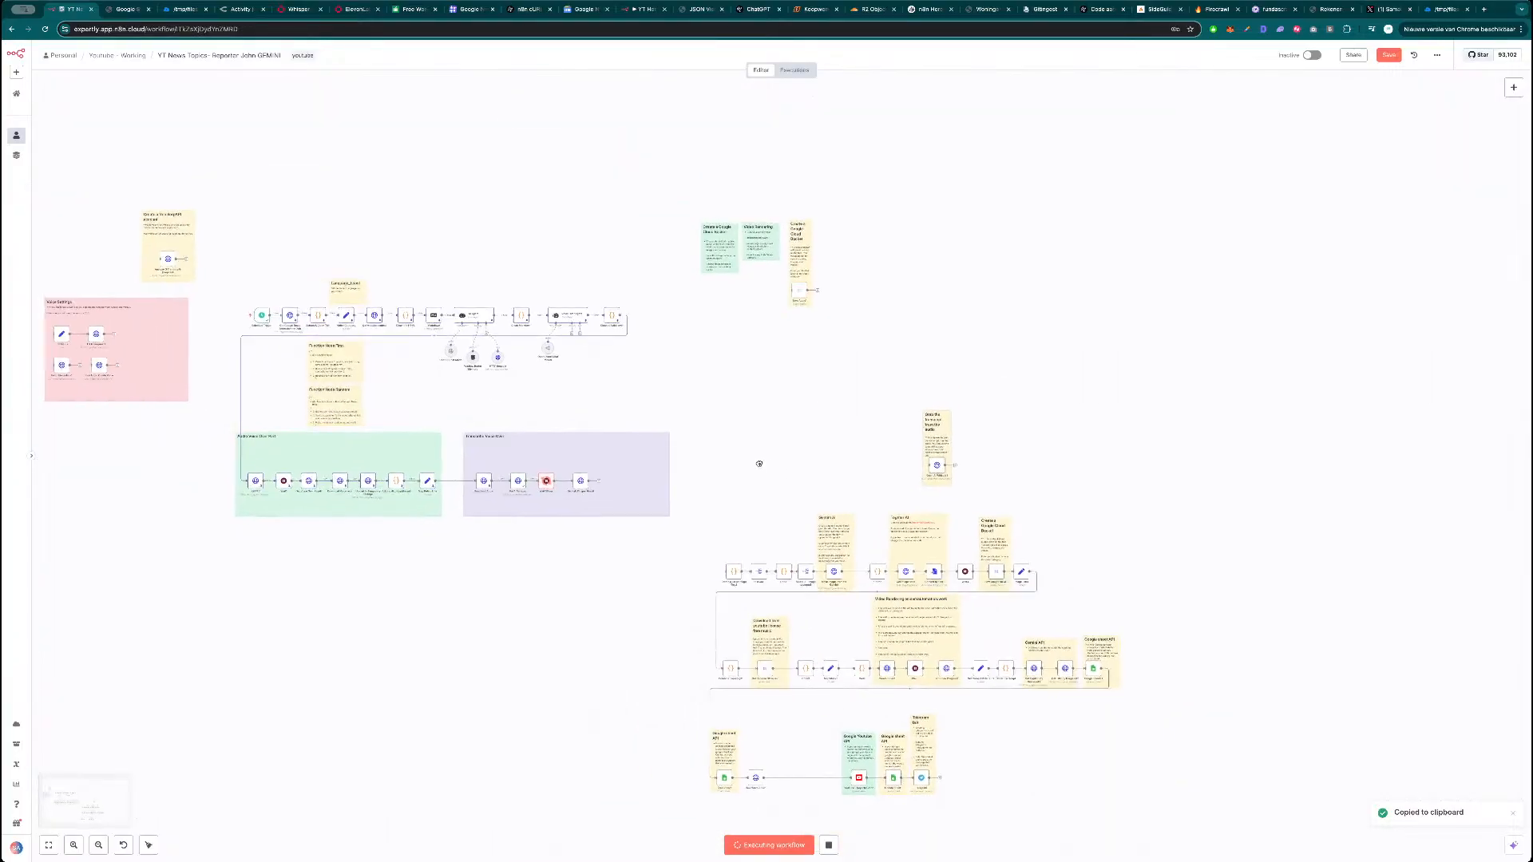
drag(928, 418, 849, 225)
Test the Get Fal Whisper Result node and view its transcript output as JSON.
scroll(638, 484, up, 5)
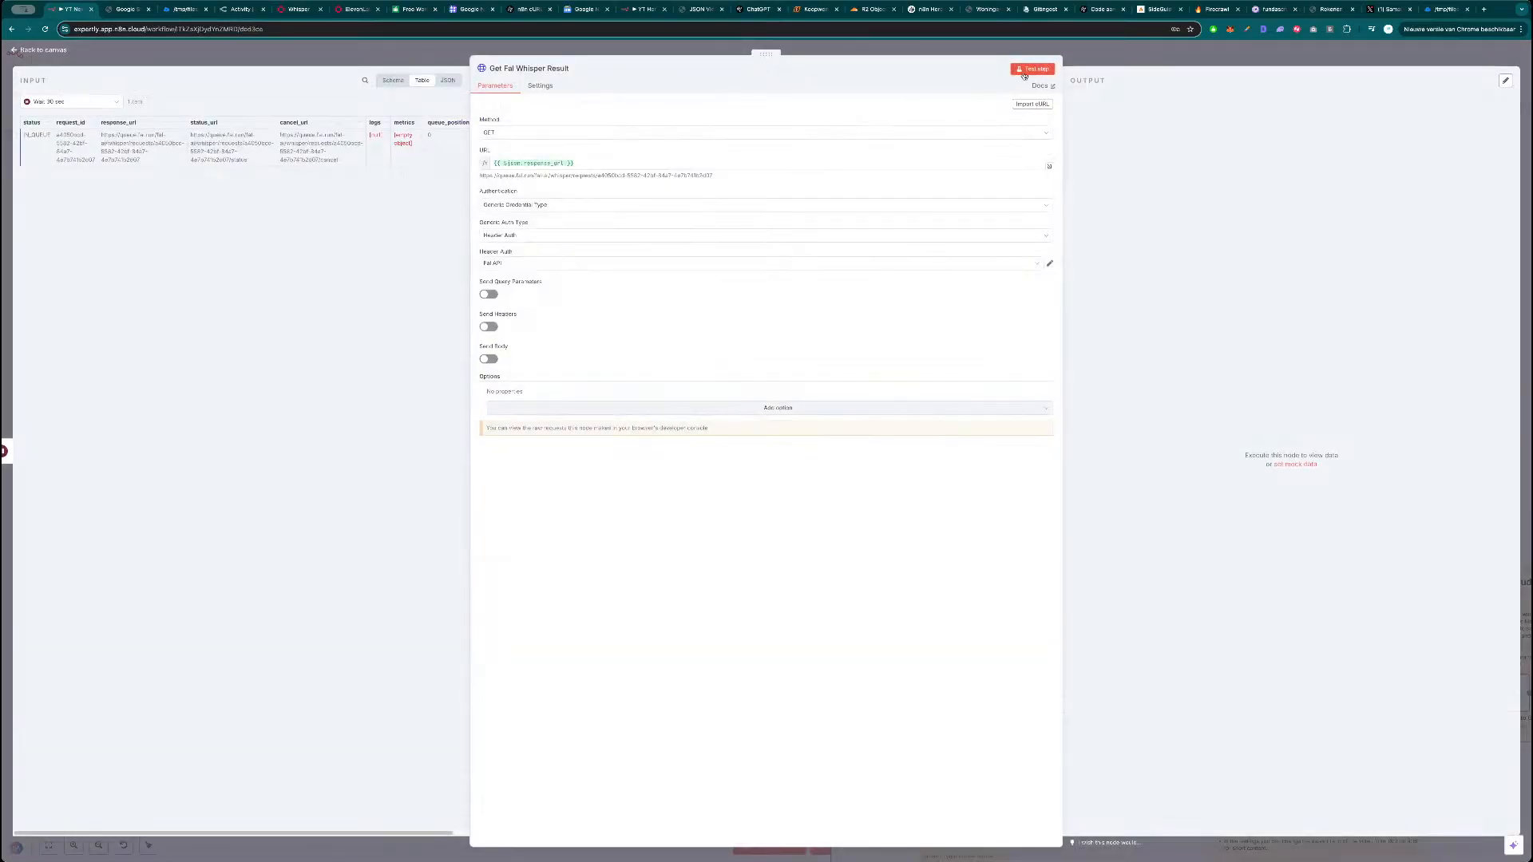
click(1034, 70)
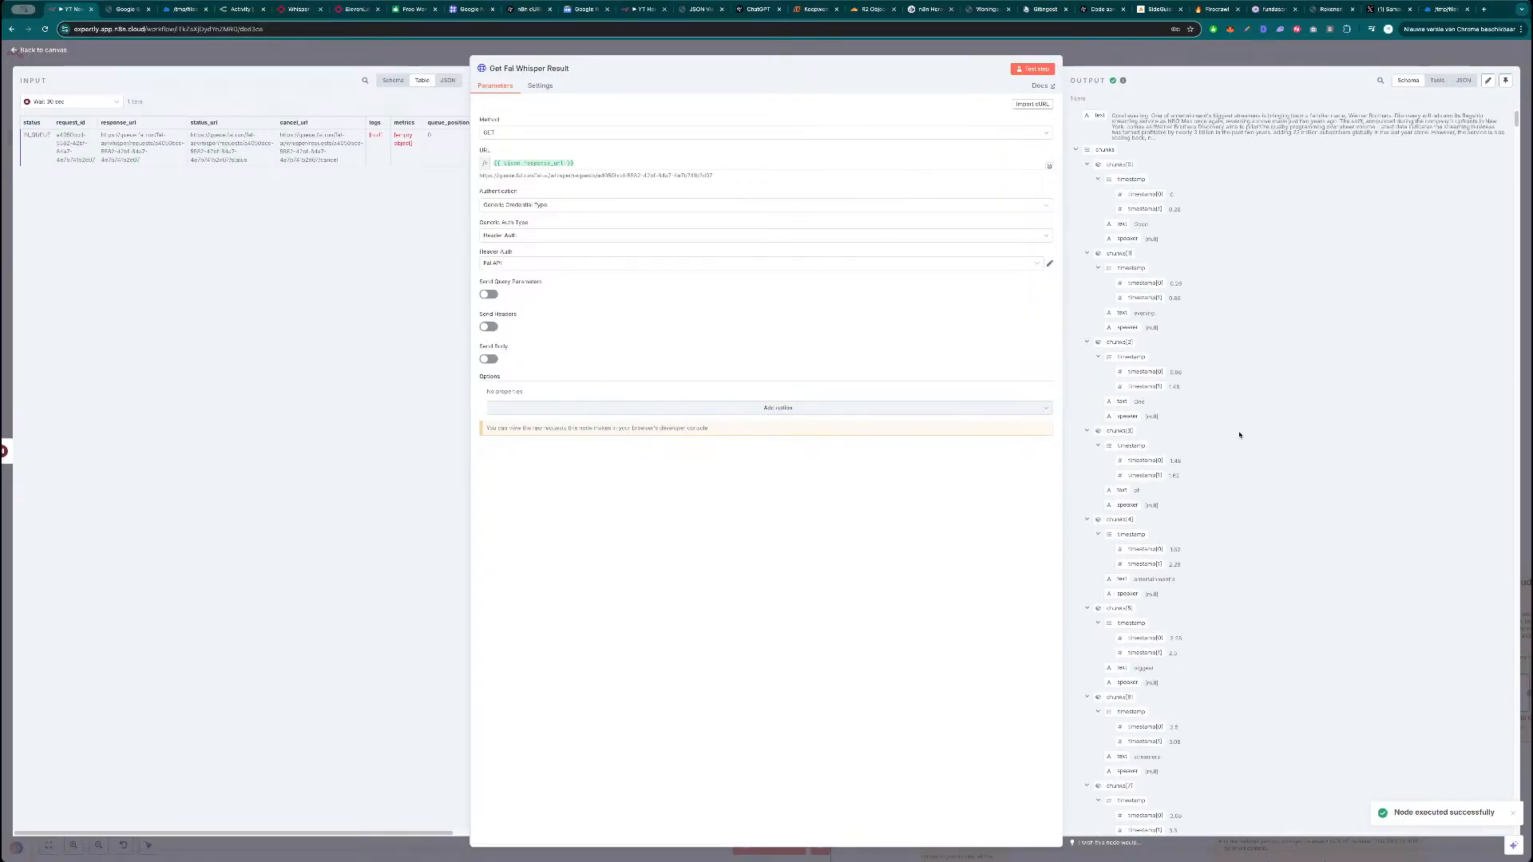
click(1464, 81)
scroll(1212, 400, down, 20)
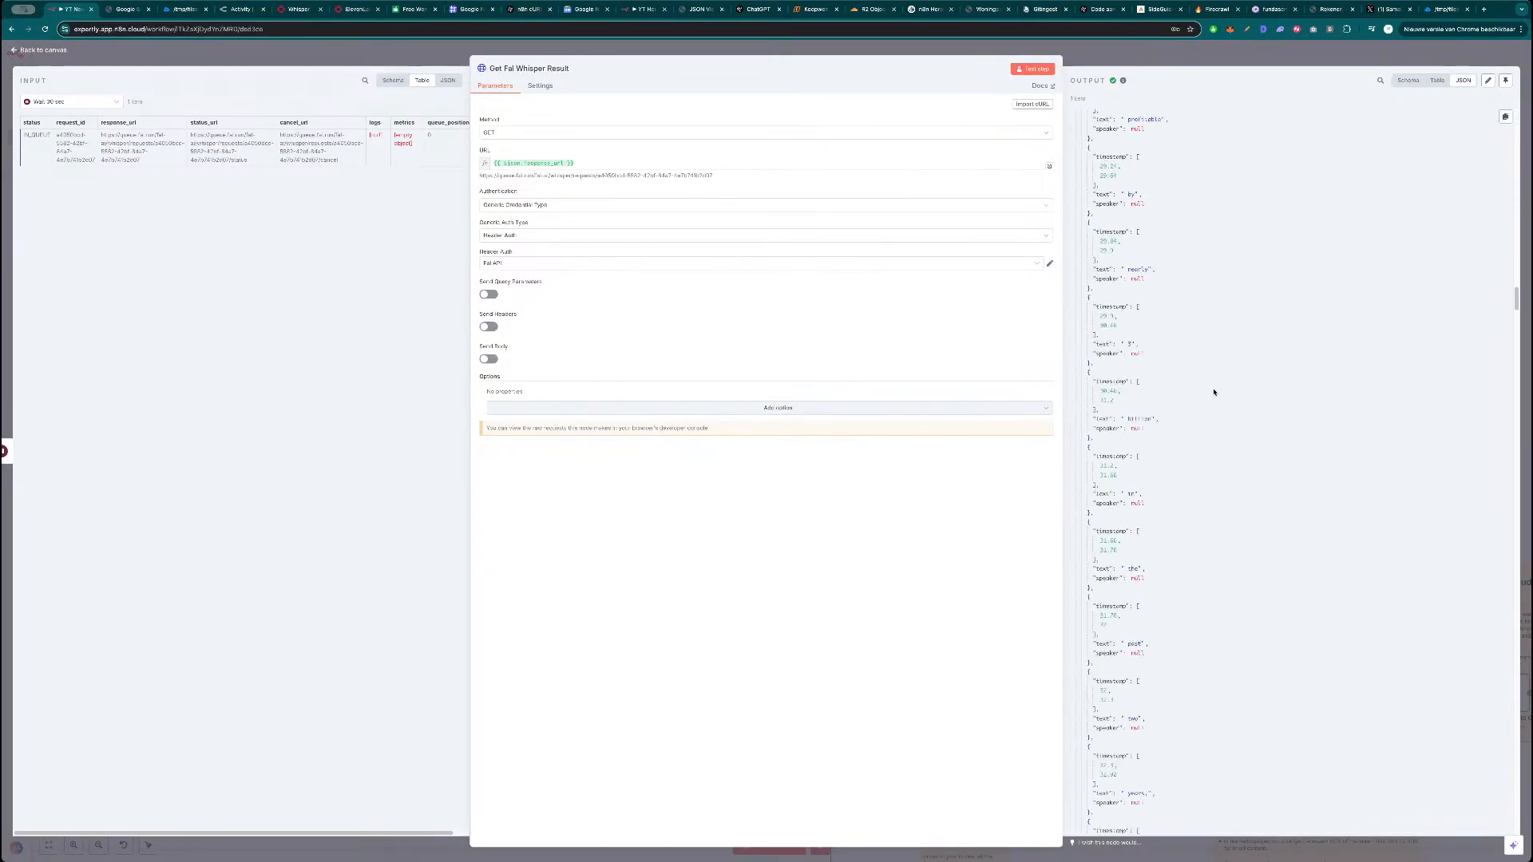
key(Escape)
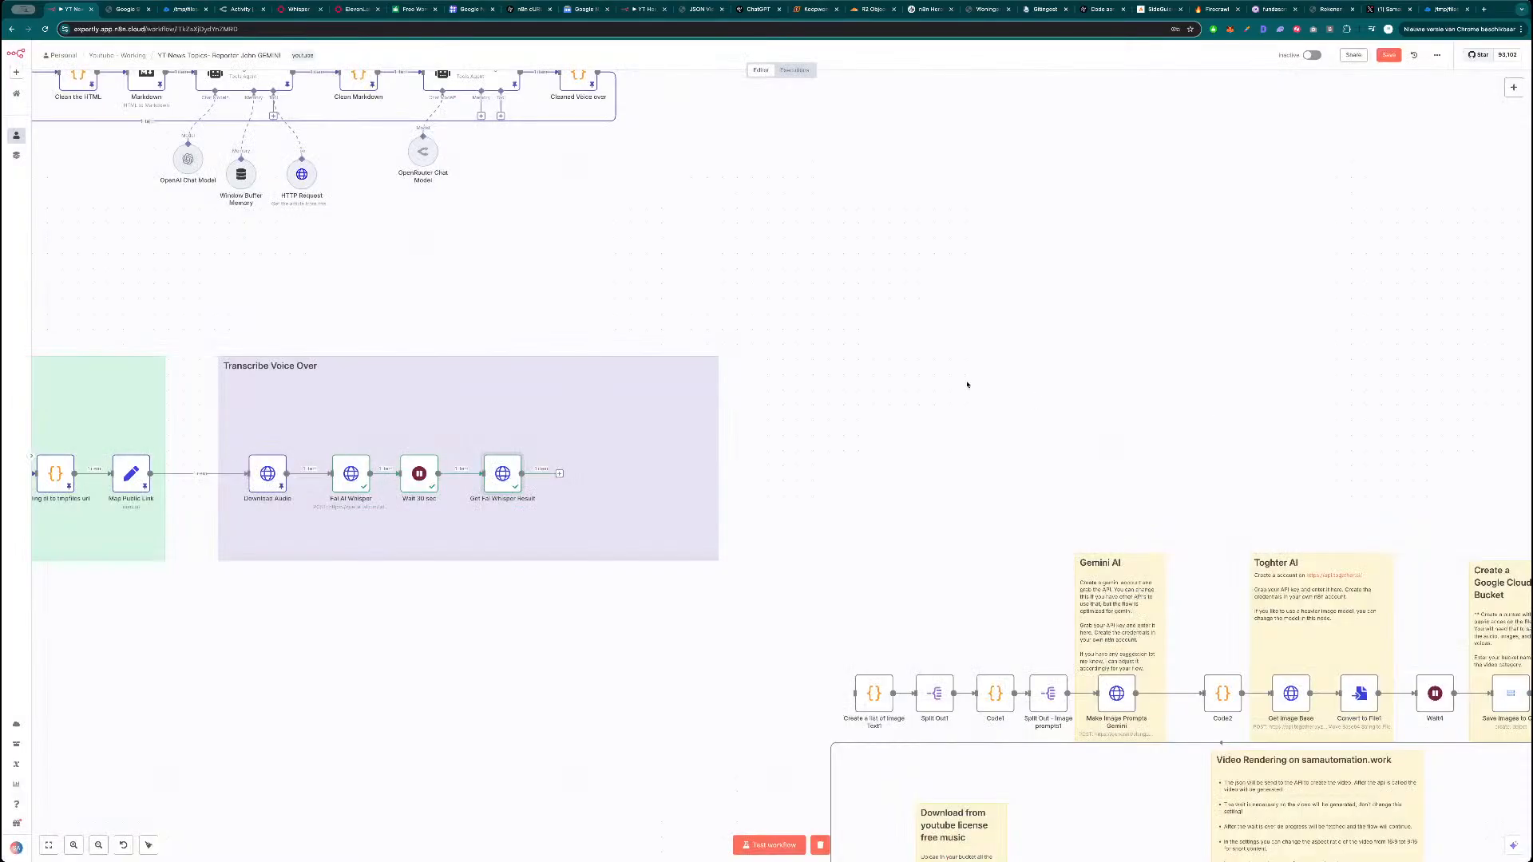
Reopen the Get Fal Whisper Result node and examine the word-level timestamps in its JSON output.
scroll(1209, 414, down, 5)
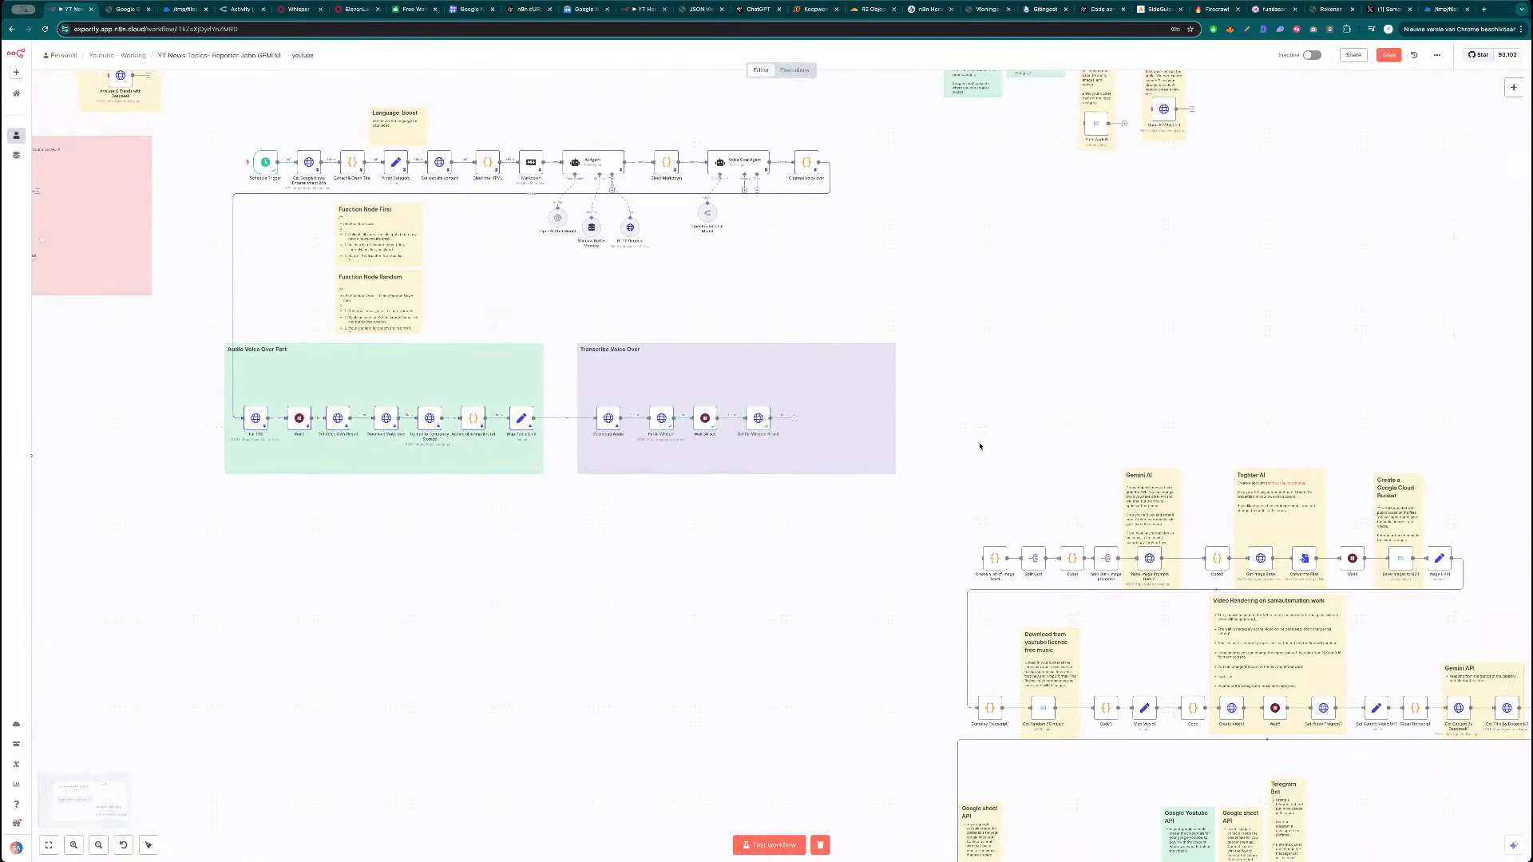
scroll(967, 450, left, 2)
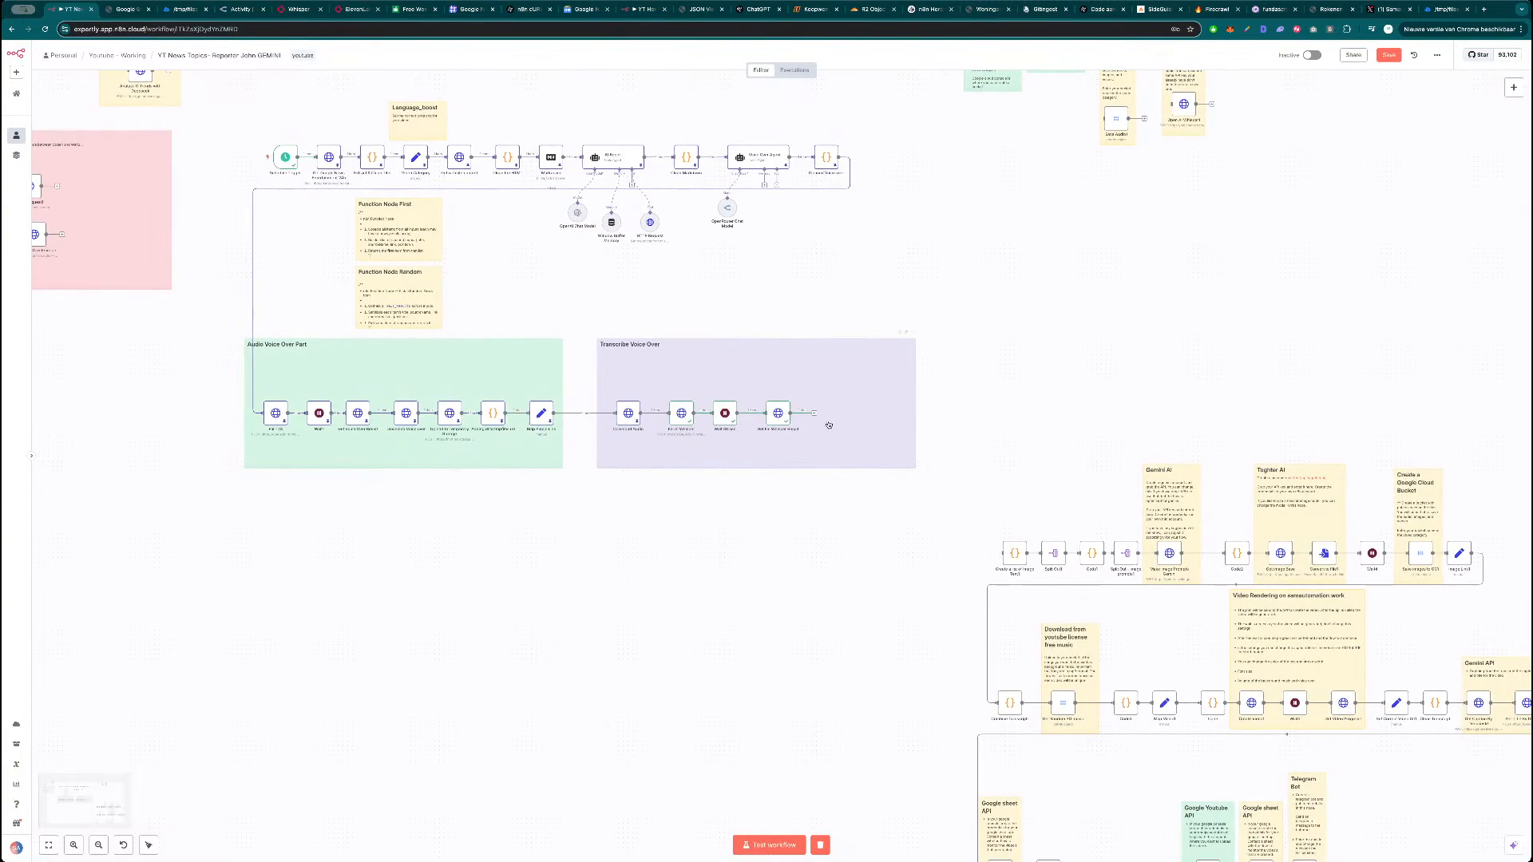
scroll(997, 408, up, 2)
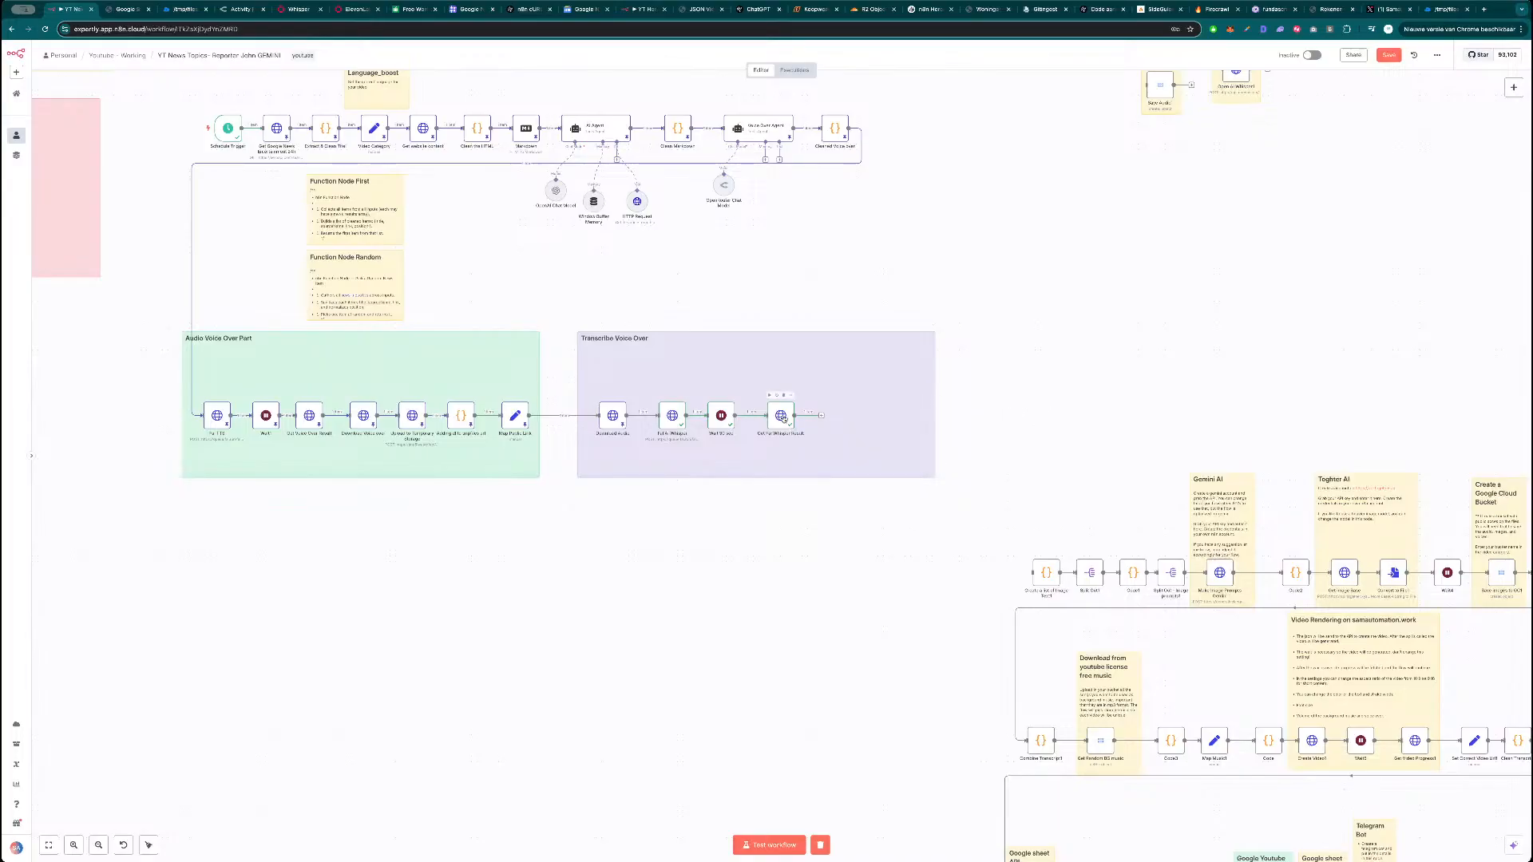
scroll(1191, 376, down, 20)
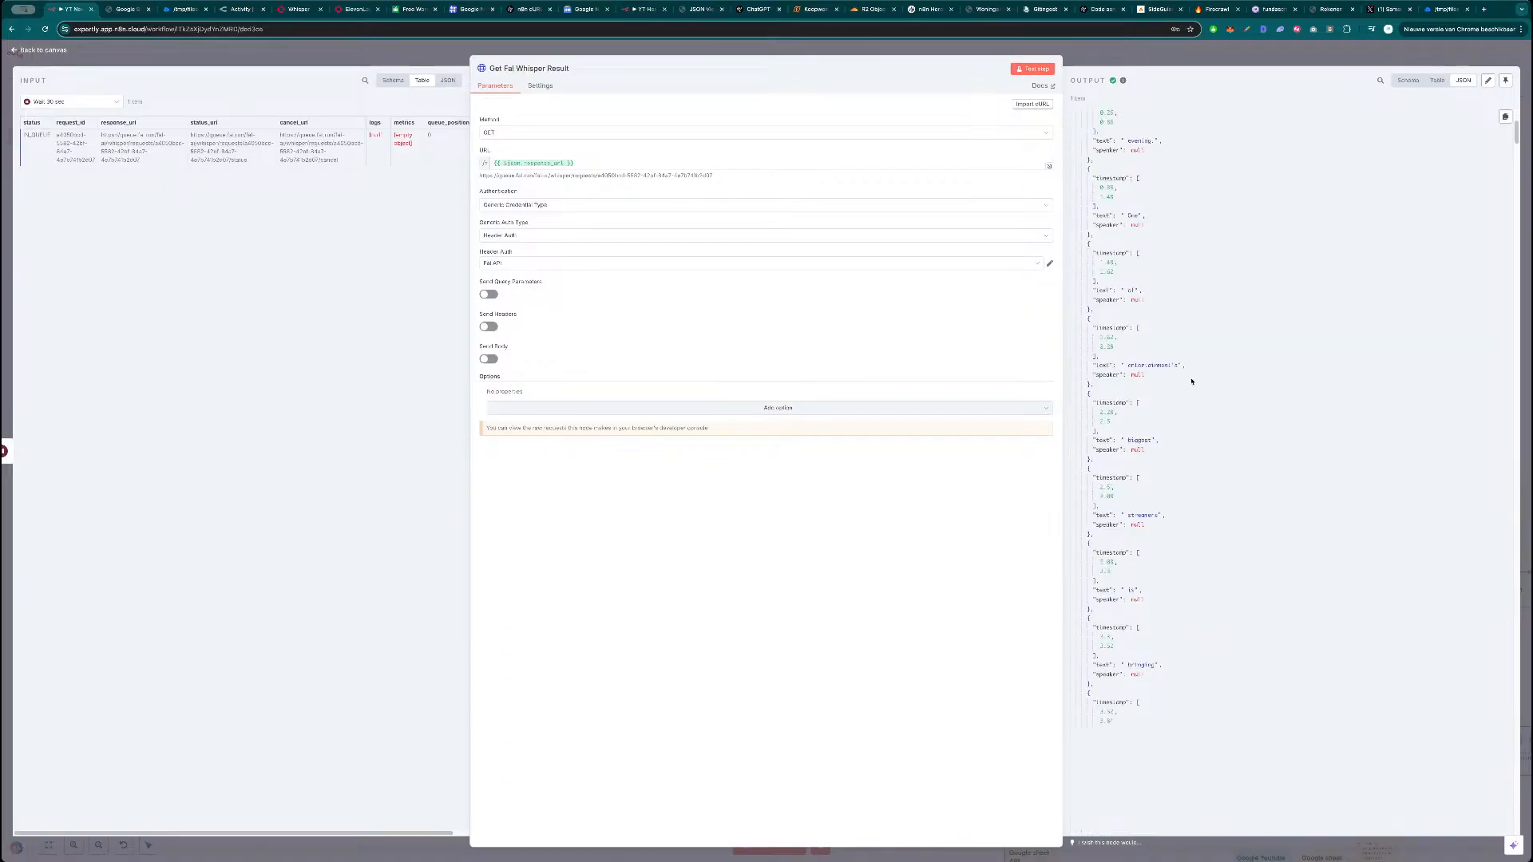
scroll(1179, 456, down, 20)
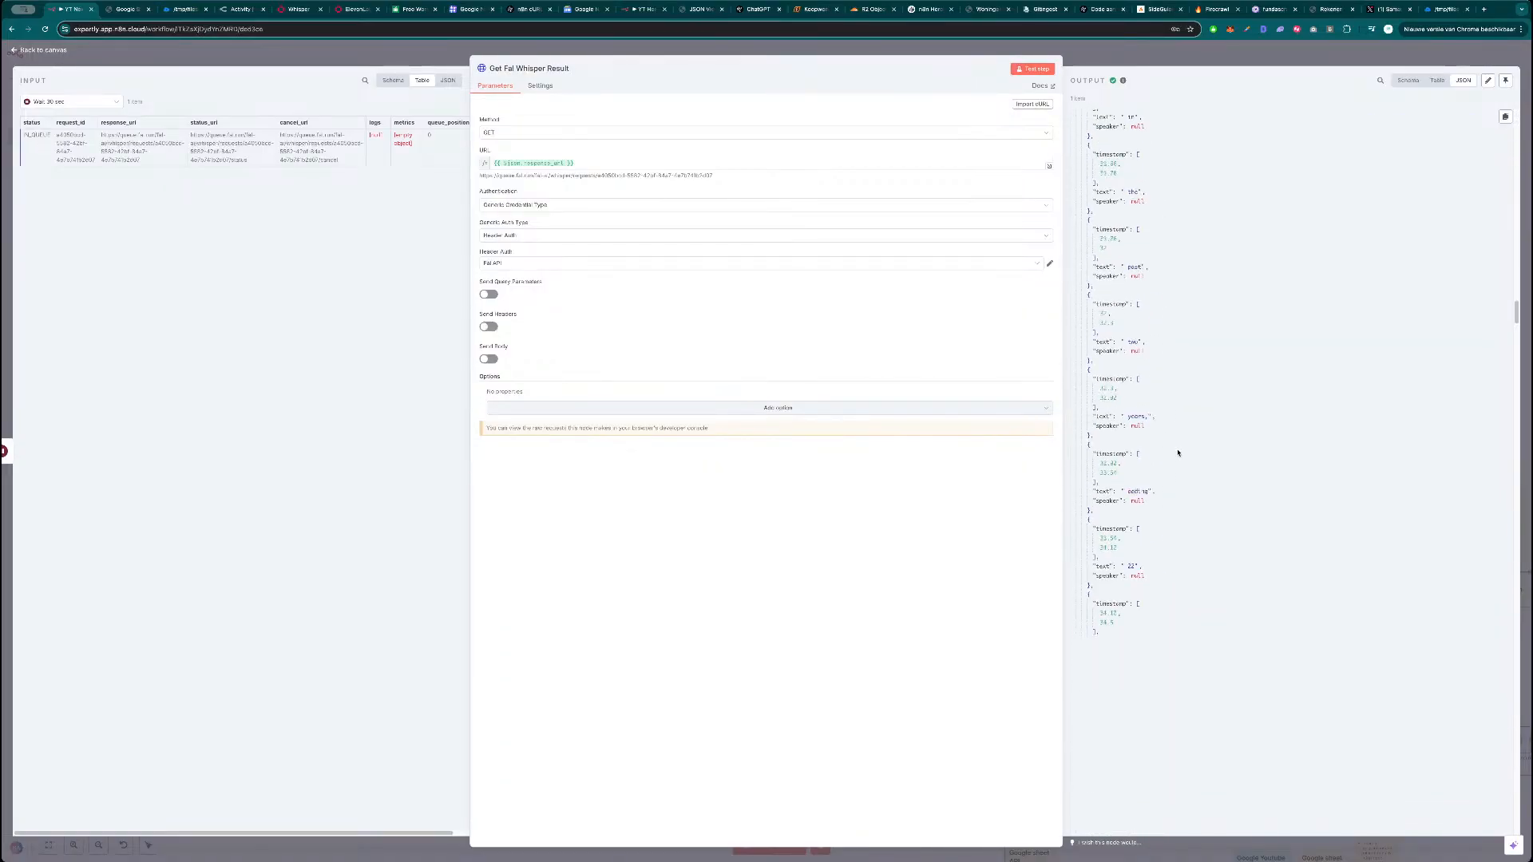
Check the remaining transcript chunks through to the end of the JSON output and return to the canvas.
scroll(1182, 491, down, 20)
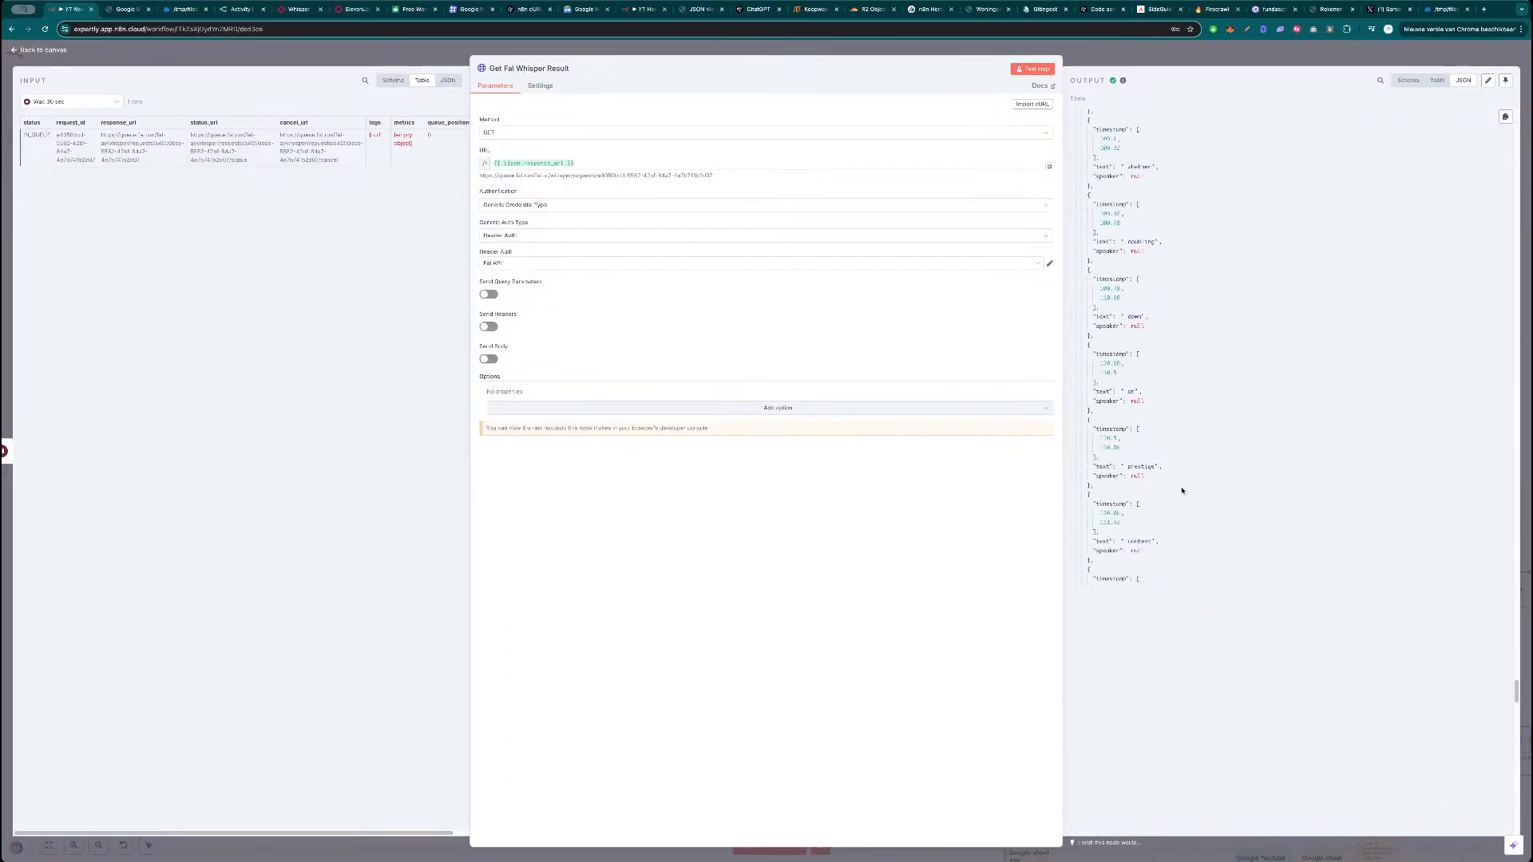
scroll(1185, 511, down, 1)
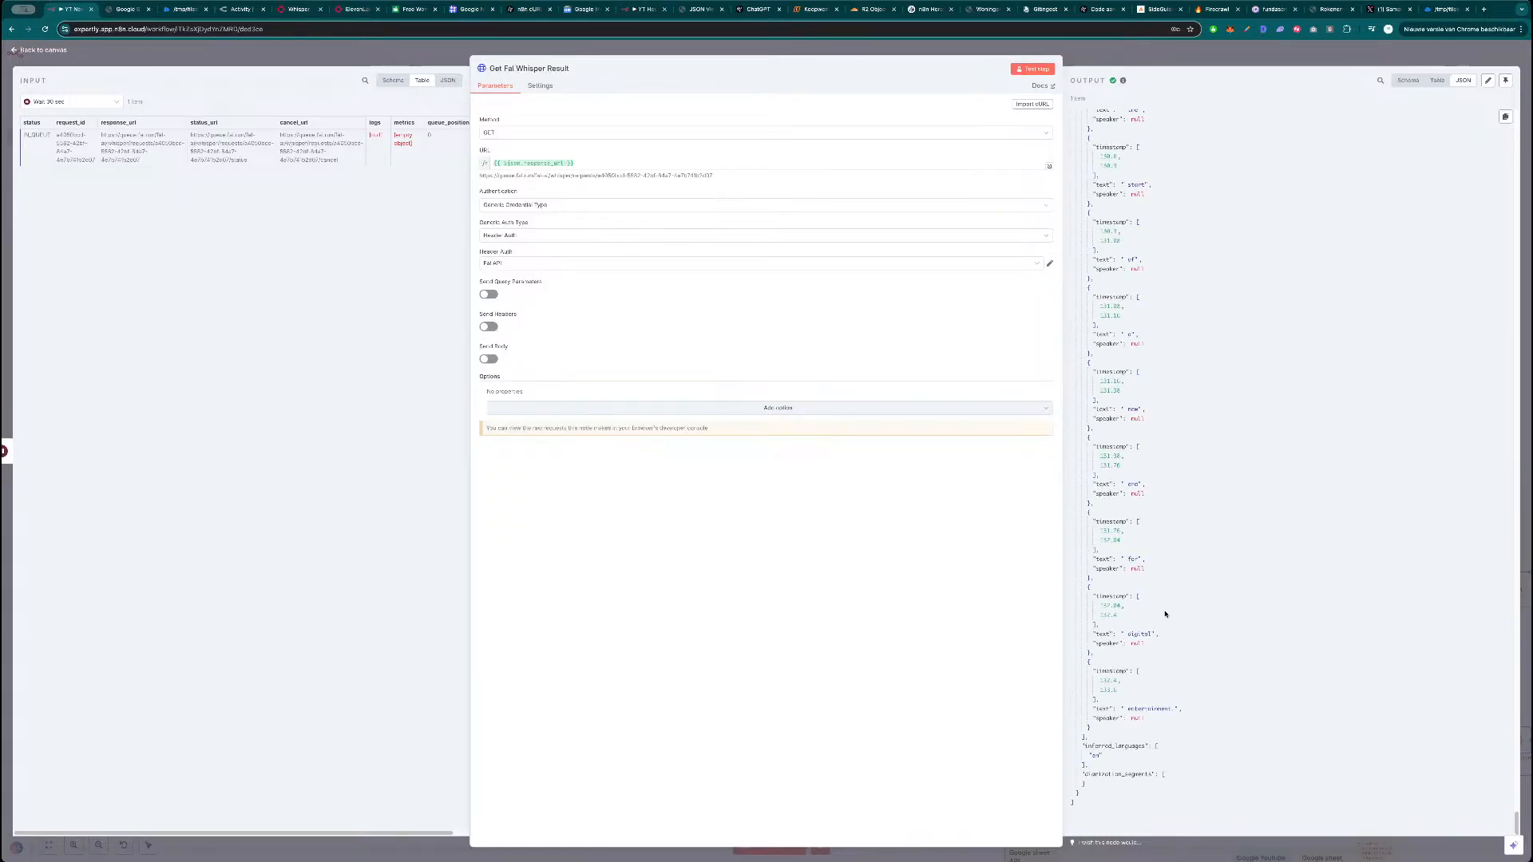
key(Escape)
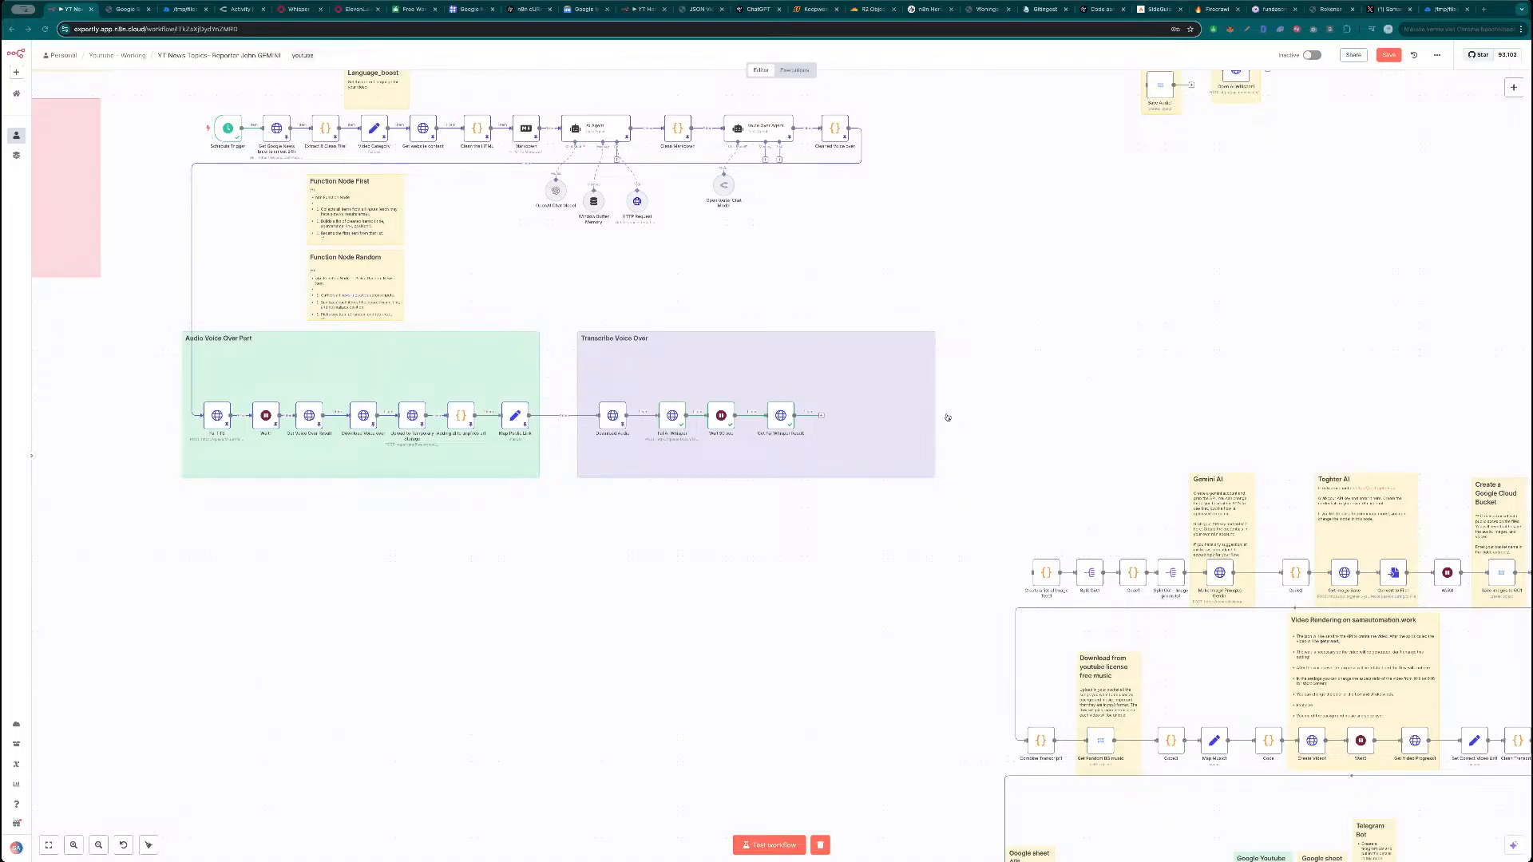
Paste the Create a list of Image Text code node, connect it after Get Fal Whisper Result, and test it.
key(ctrl+v)
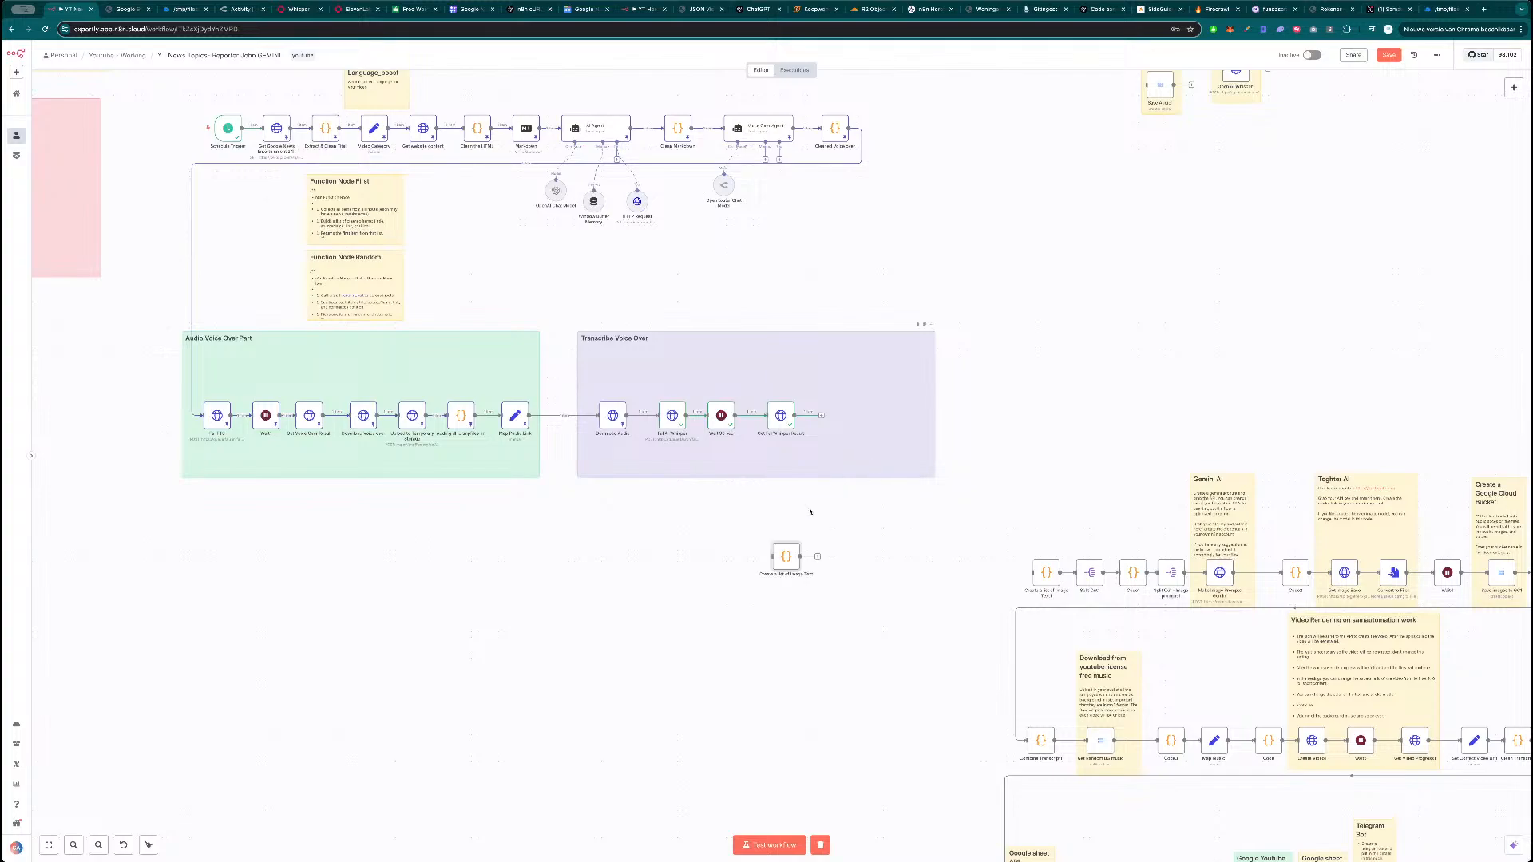
drag(787, 557, 842, 416)
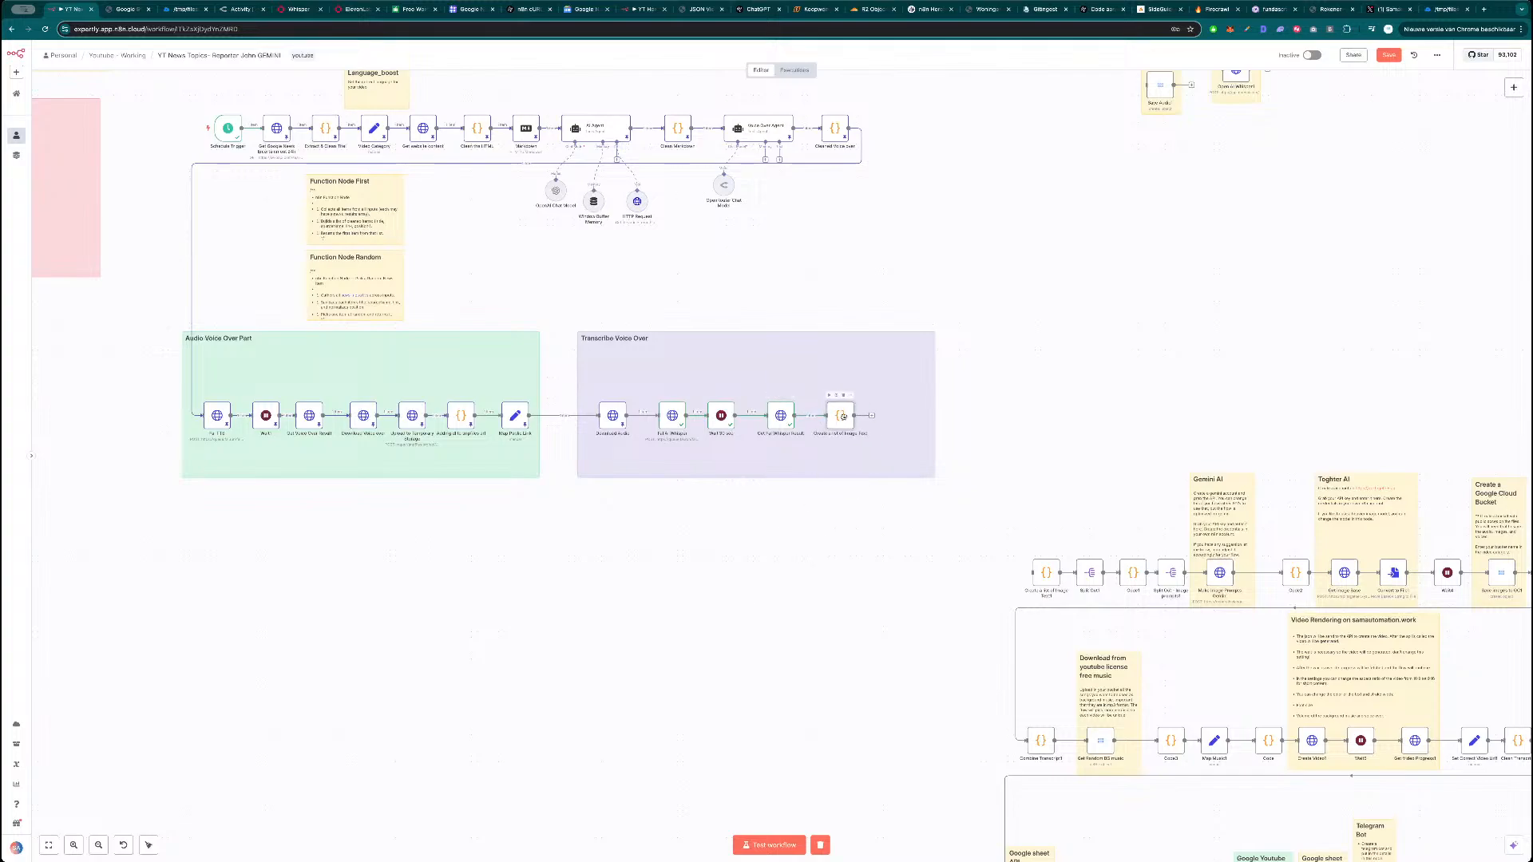
double_click(842, 416)
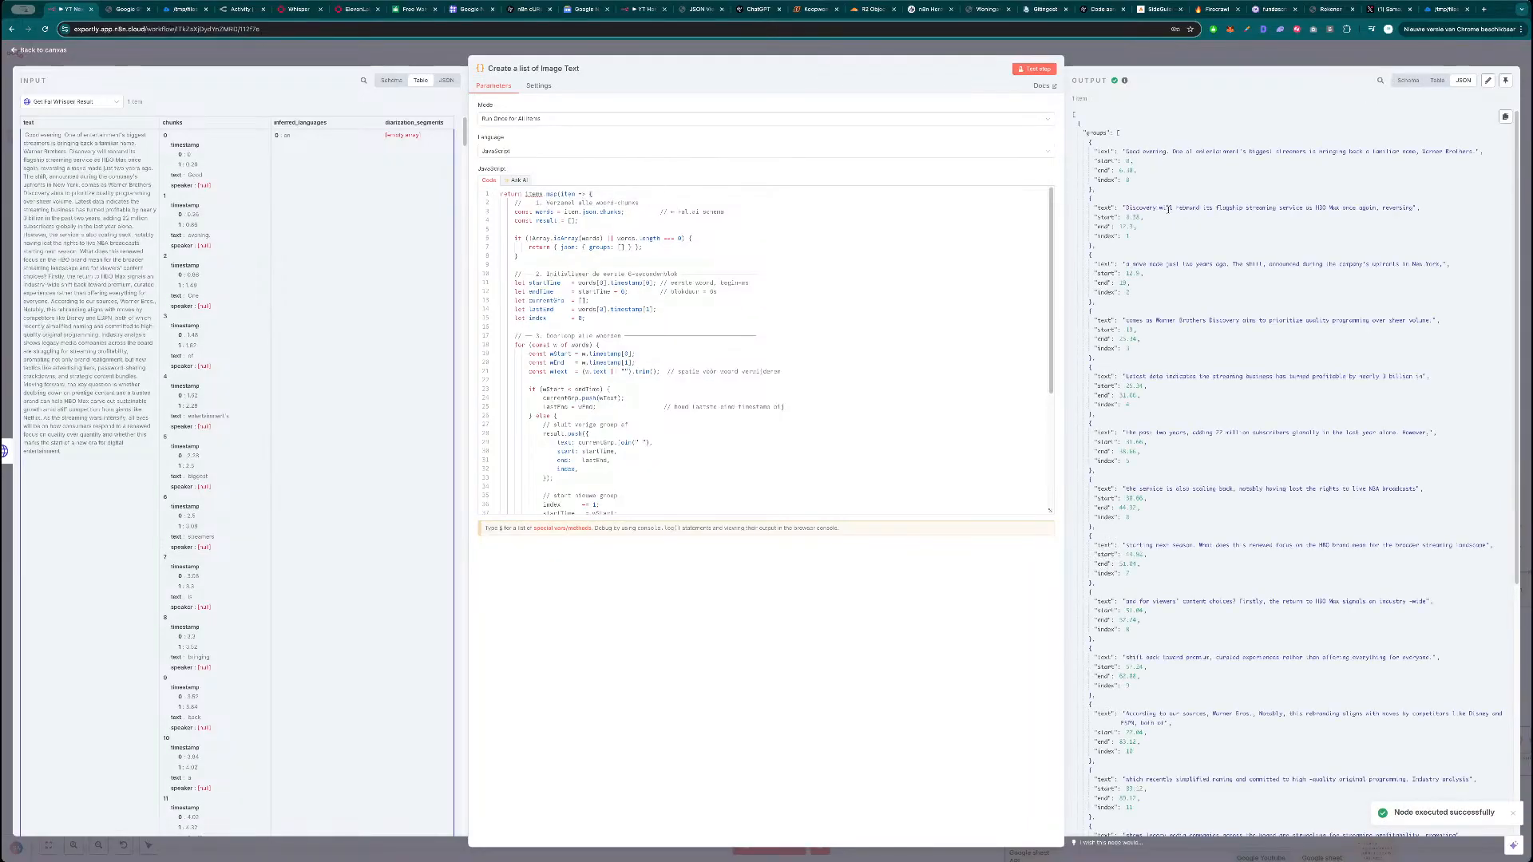
Examine the grouped text segments with their start, end and index values, and the JavaScript code that builds them.
drag(1137, 152, 1363, 153)
click(1354, 154)
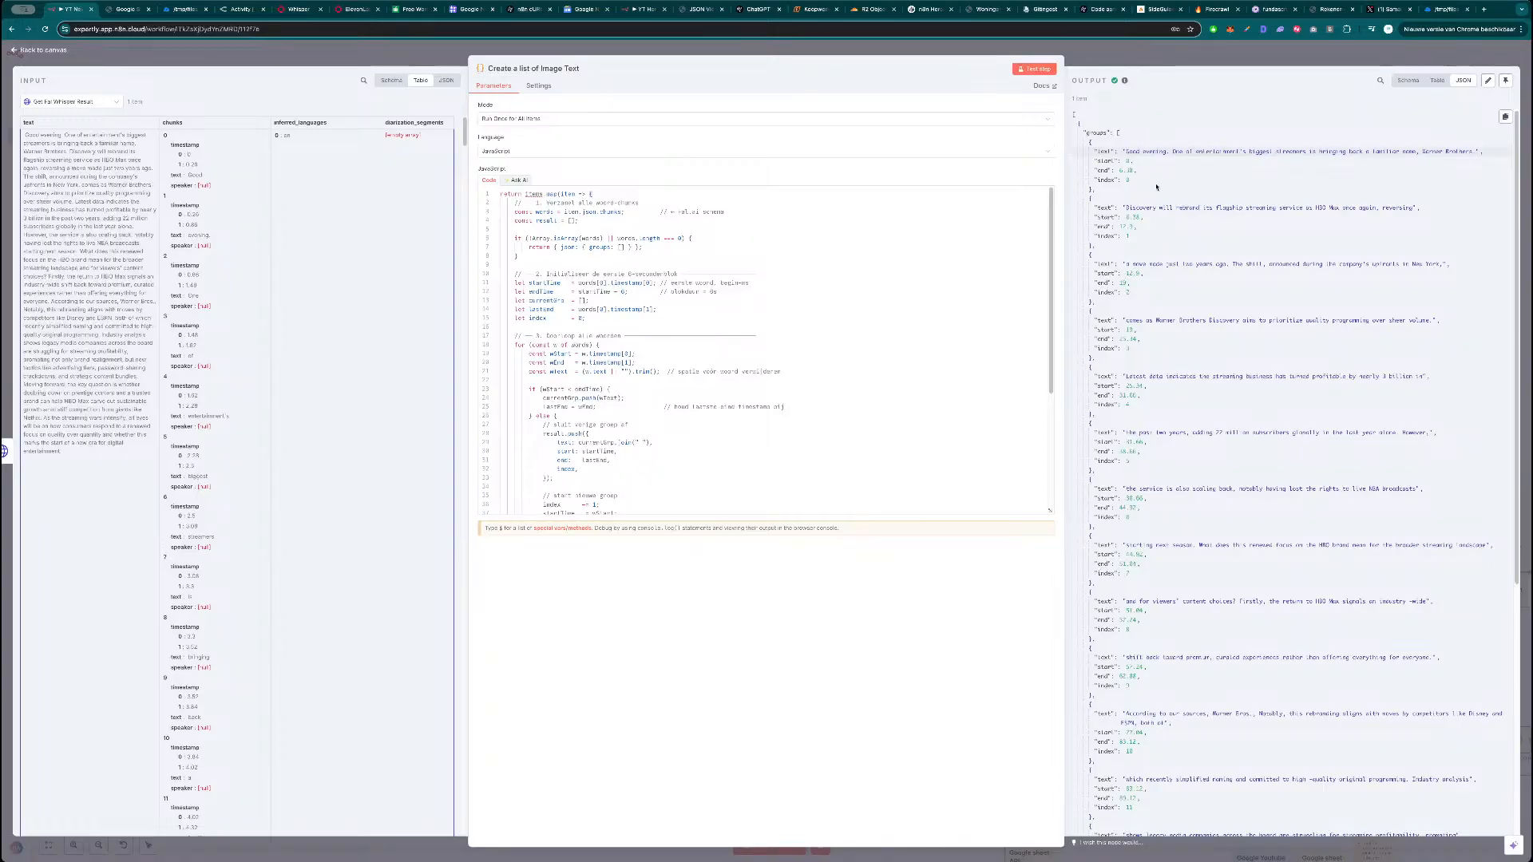
scroll(1151, 180, down, 5)
scroll(1194, 367, down, 1)
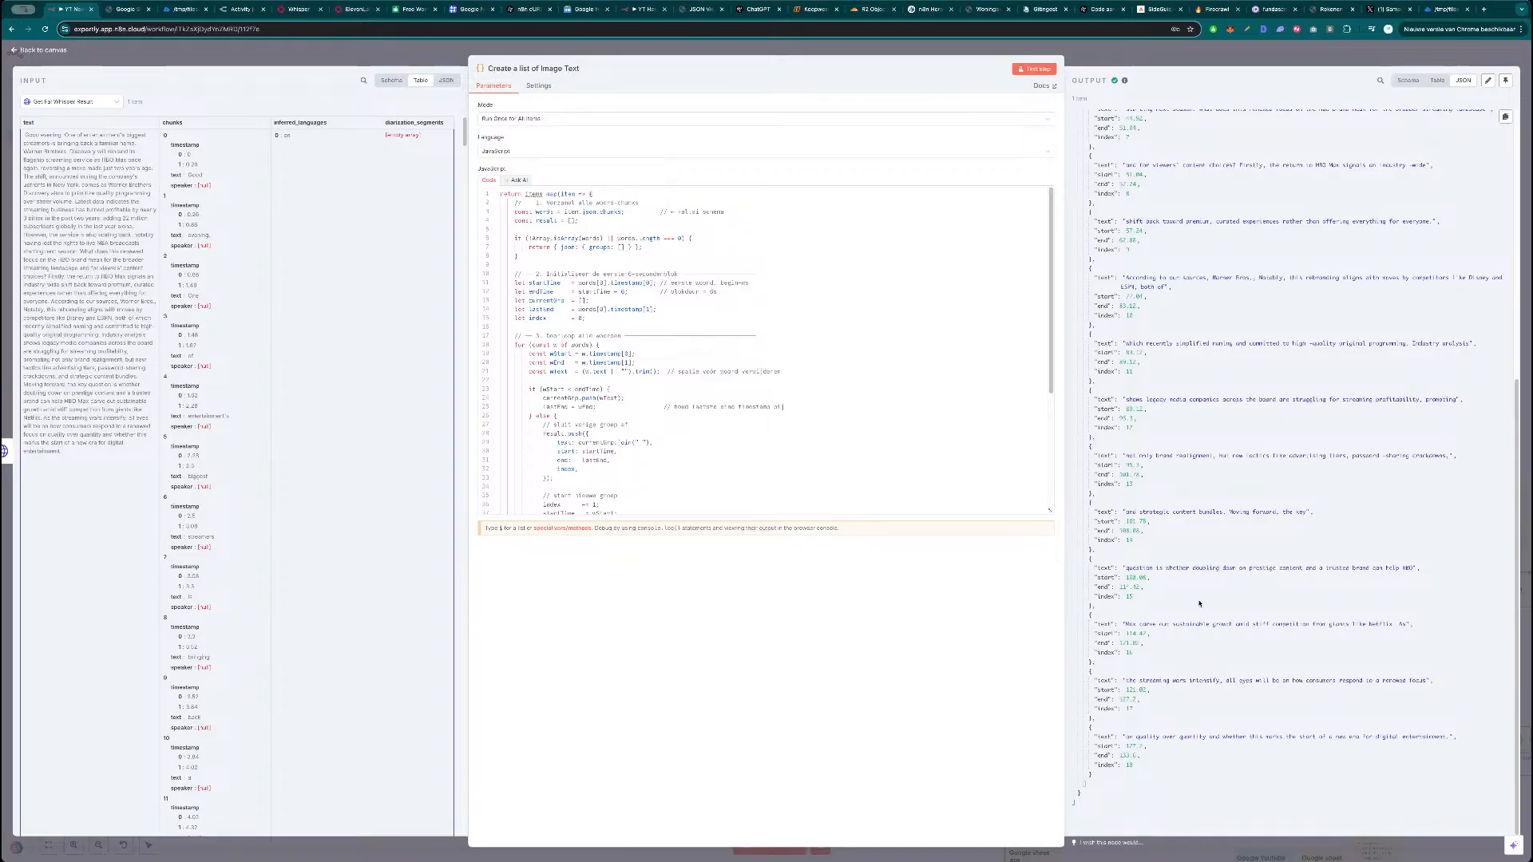
scroll(1210, 365, up, 6)
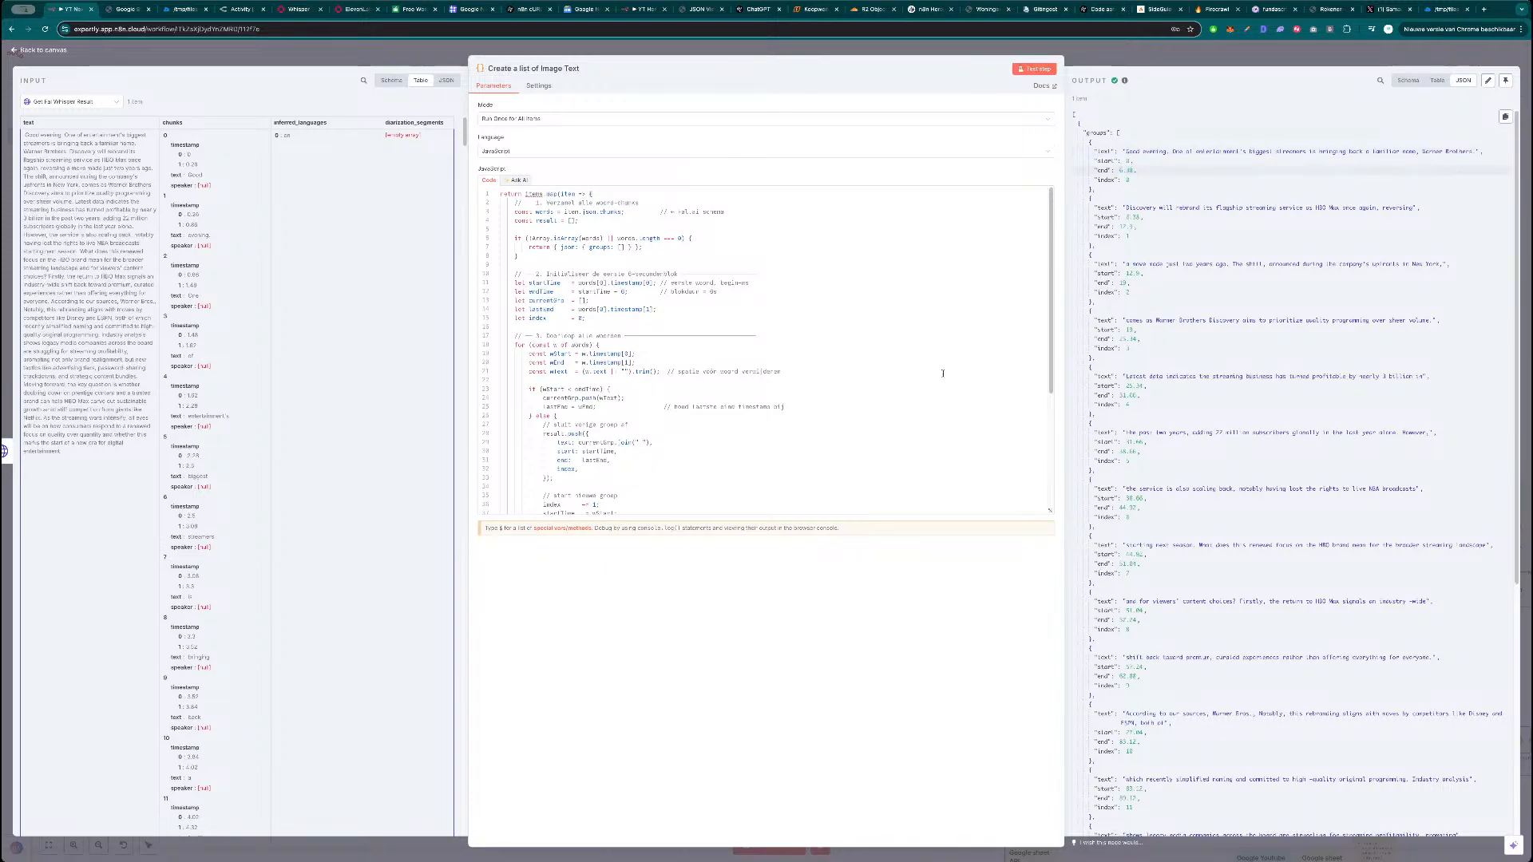
scroll(1185, 456, down, 5)
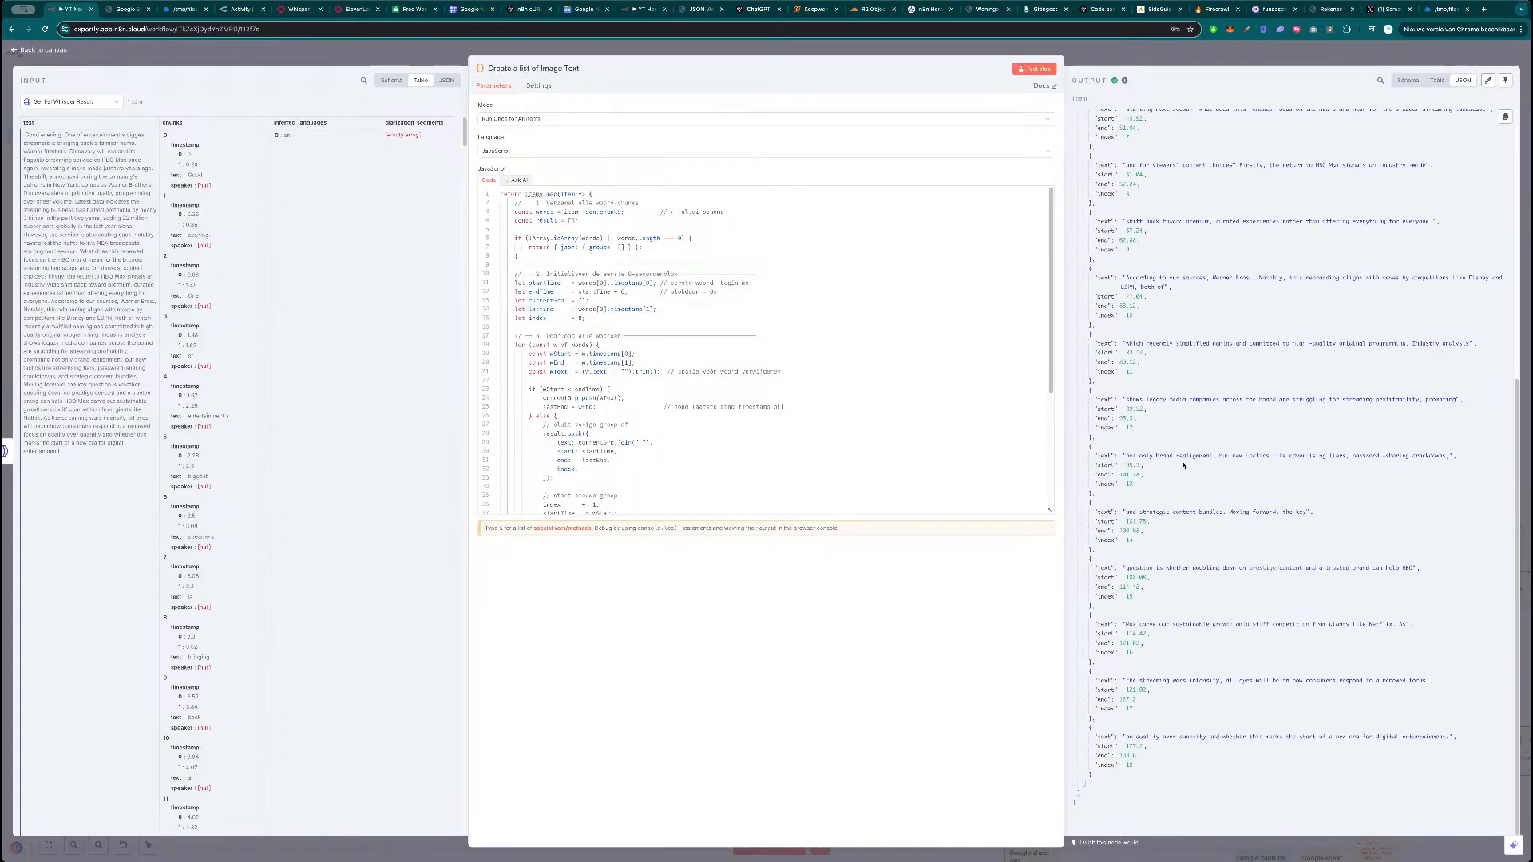
scroll(683, 435, down, 5)
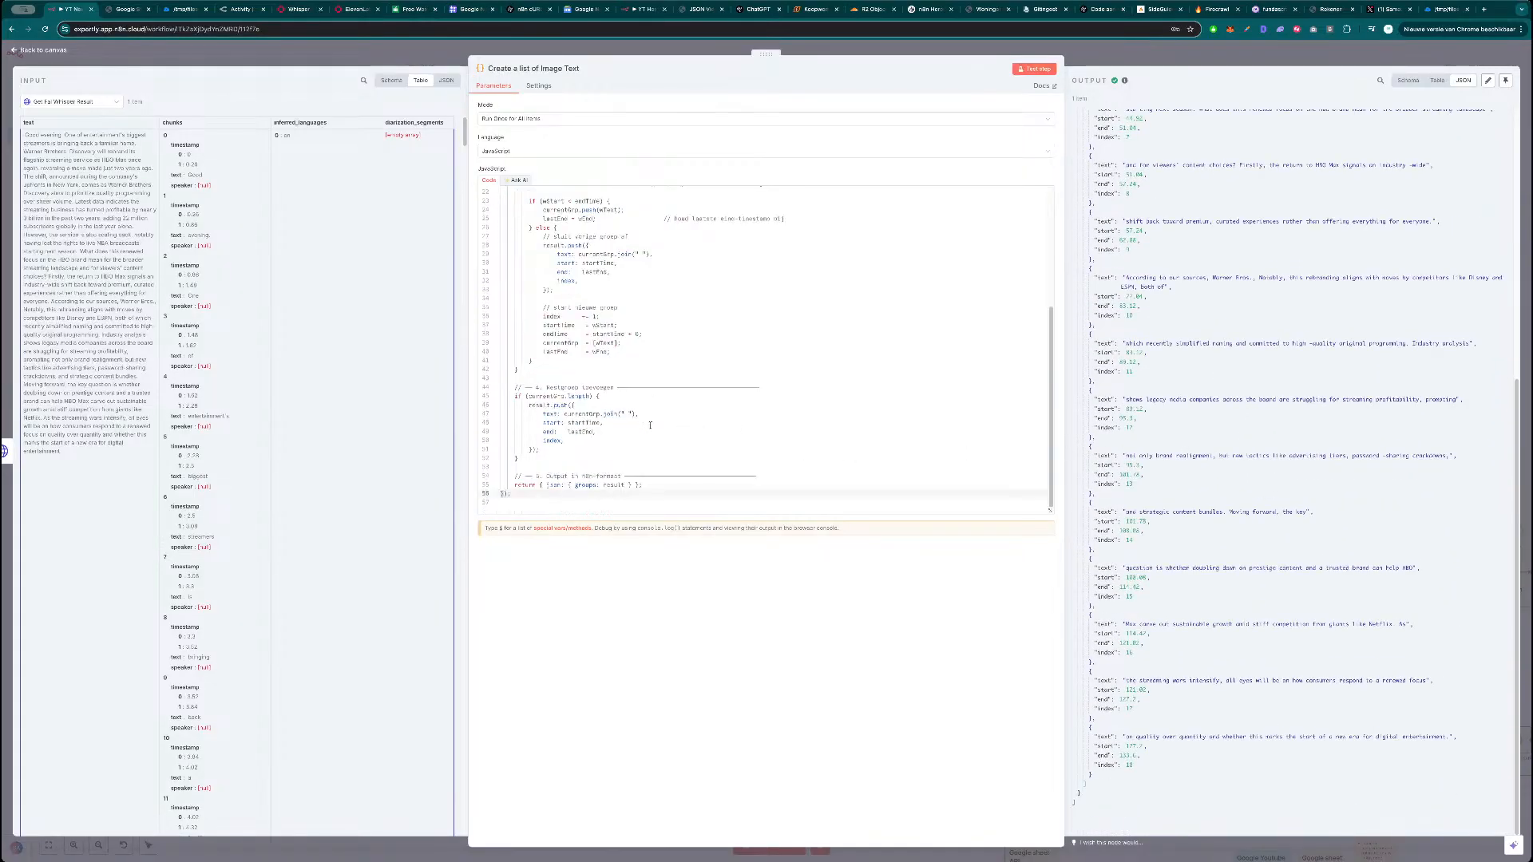
scroll(630, 413, up, 5)
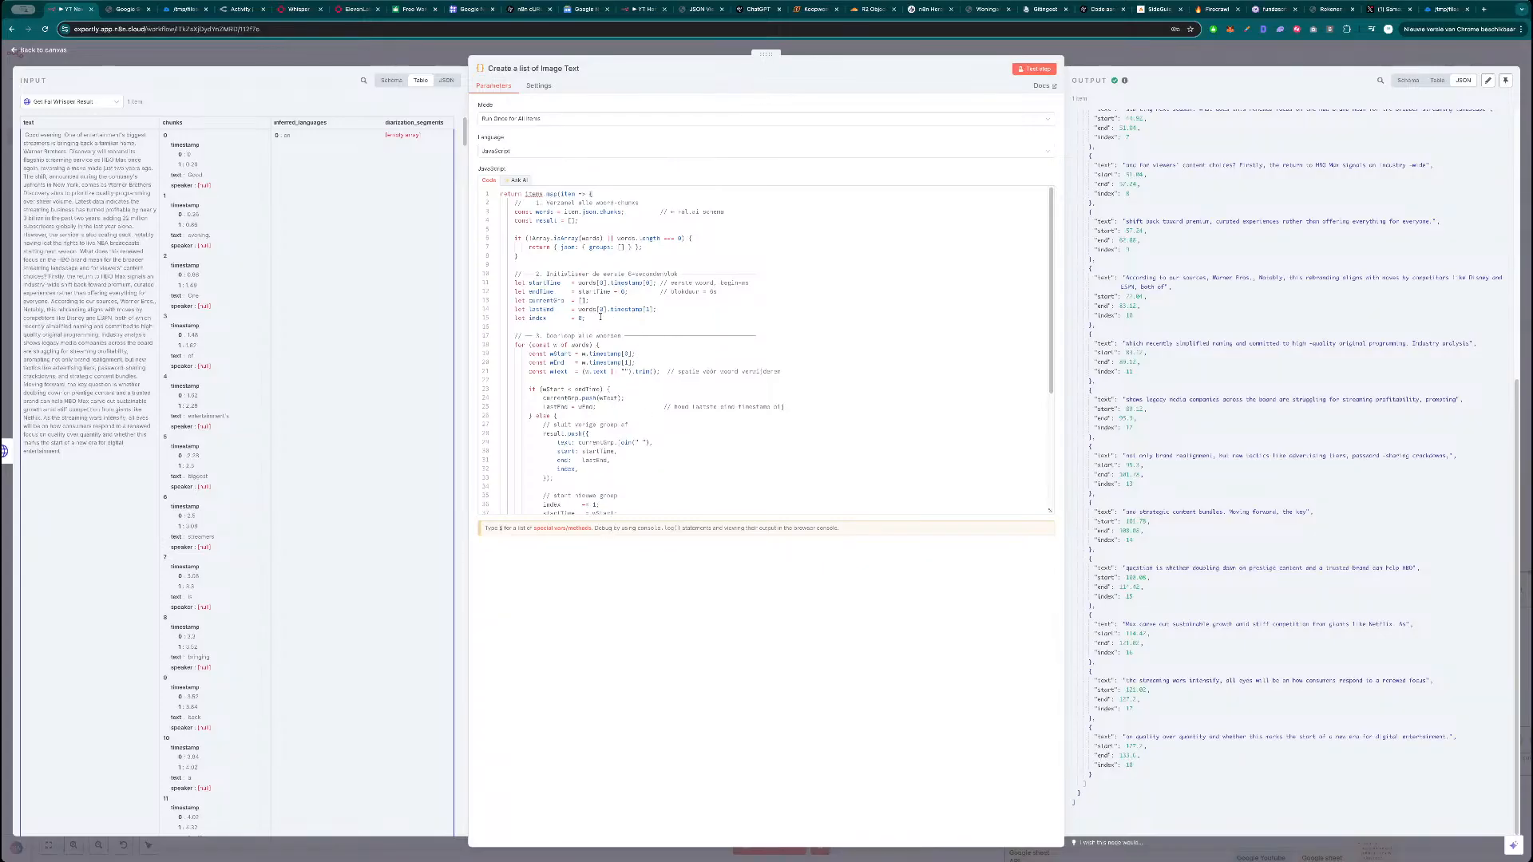
scroll(624, 376, down, 5)
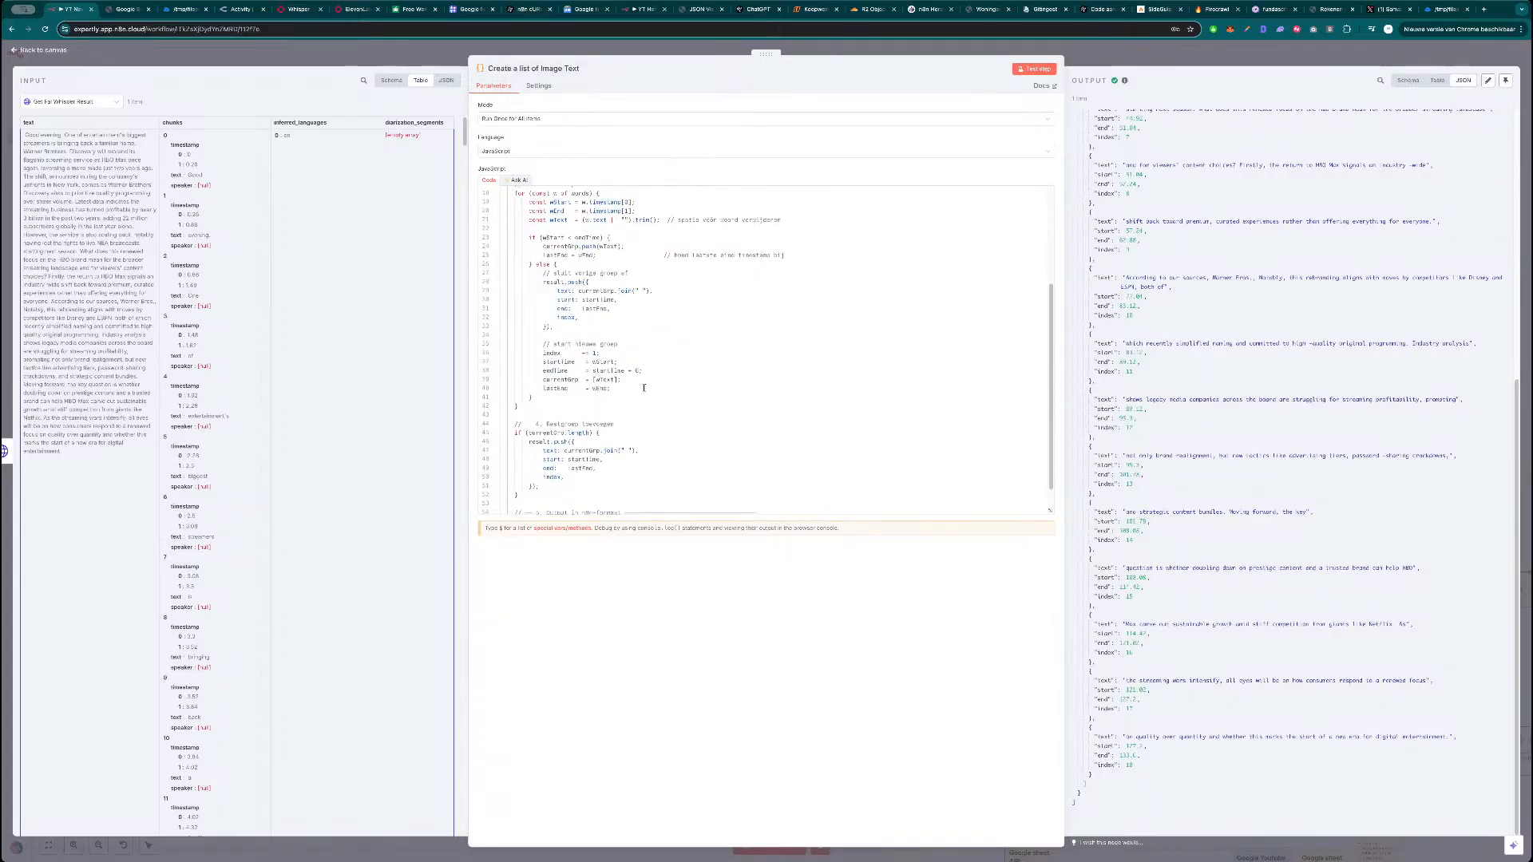
Set the new group's endTime to startTime + 3 in the code, rerun the node and check the last index.
click(638, 334)
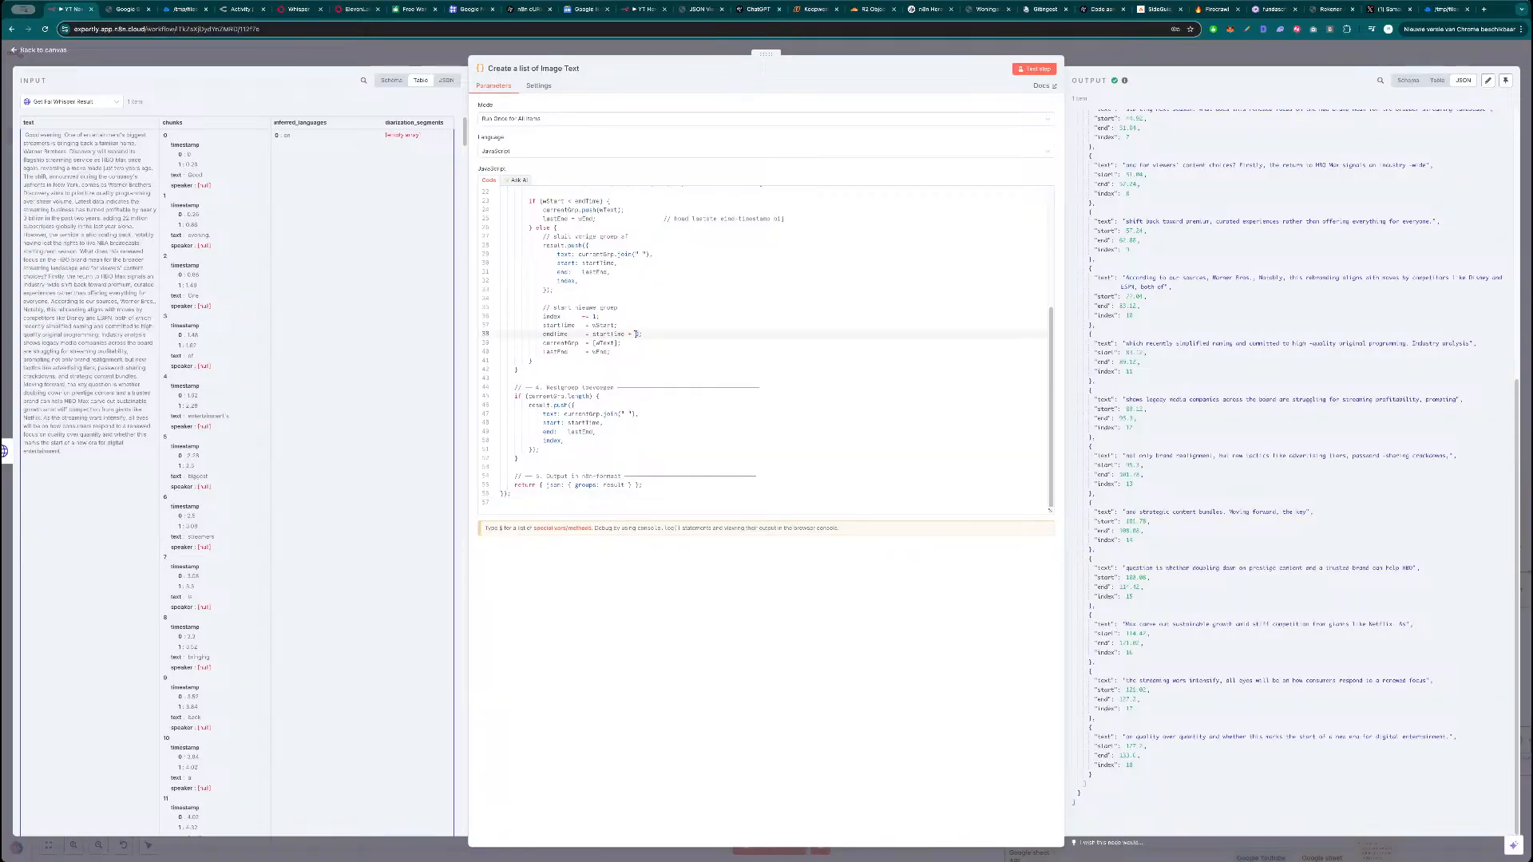
click(1036, 69)
click(1038, 71)
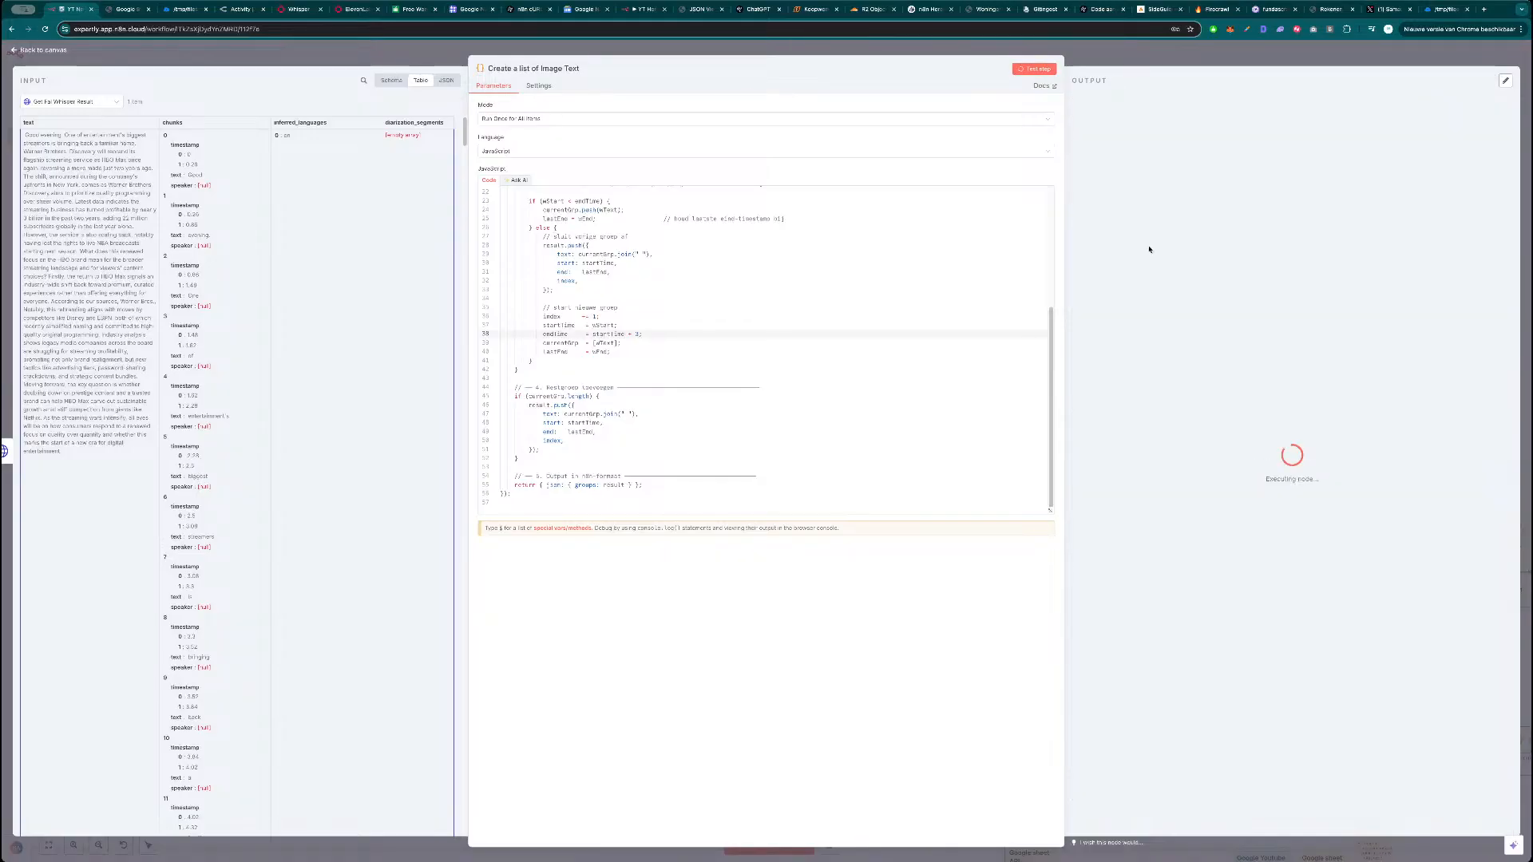
scroll(1183, 454, down, 15)
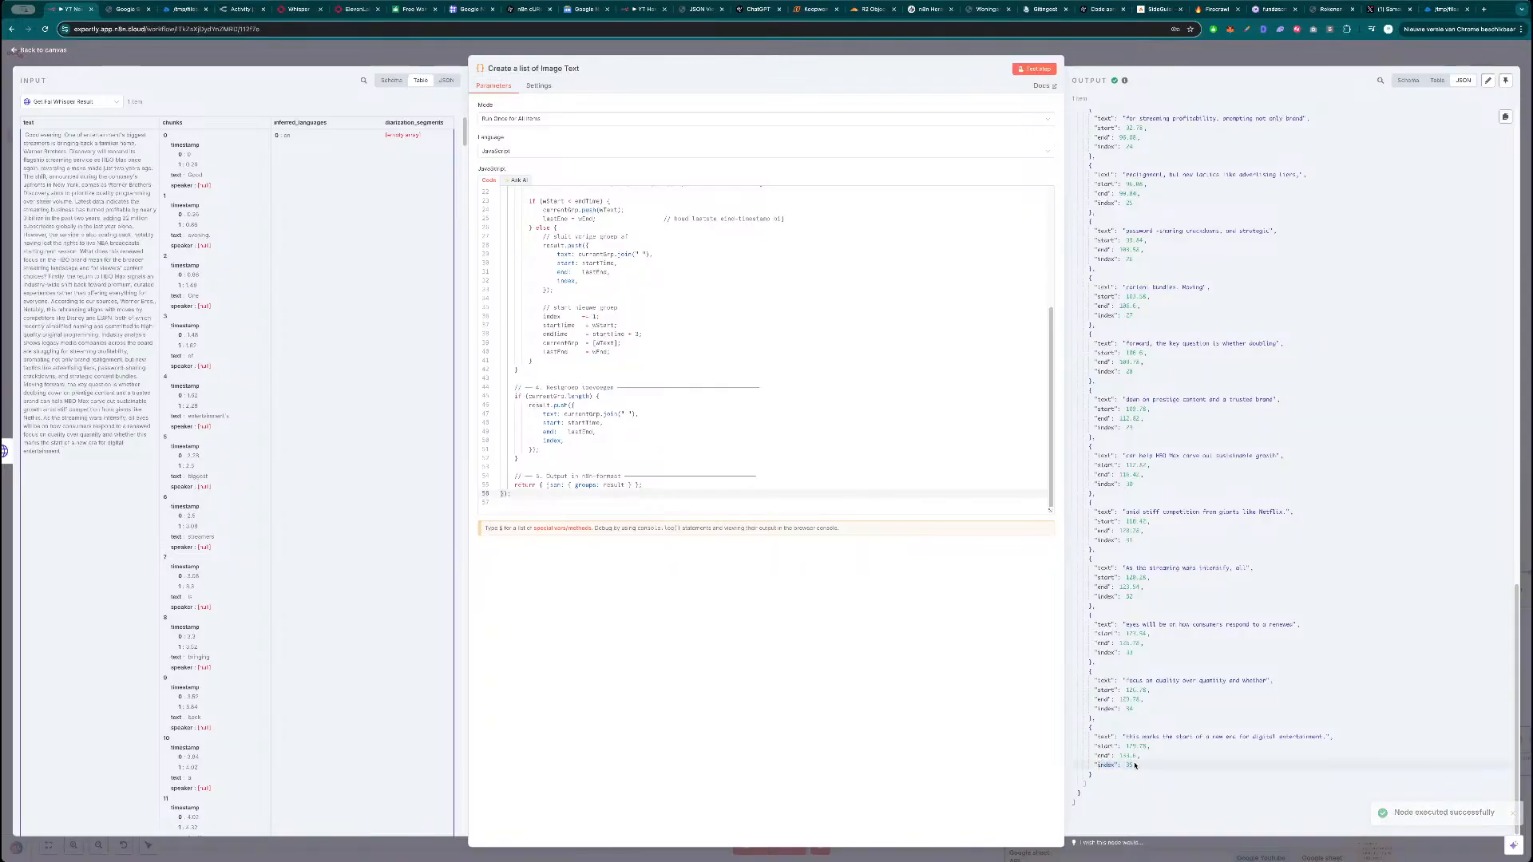
drag(1134, 766, 1098, 765)
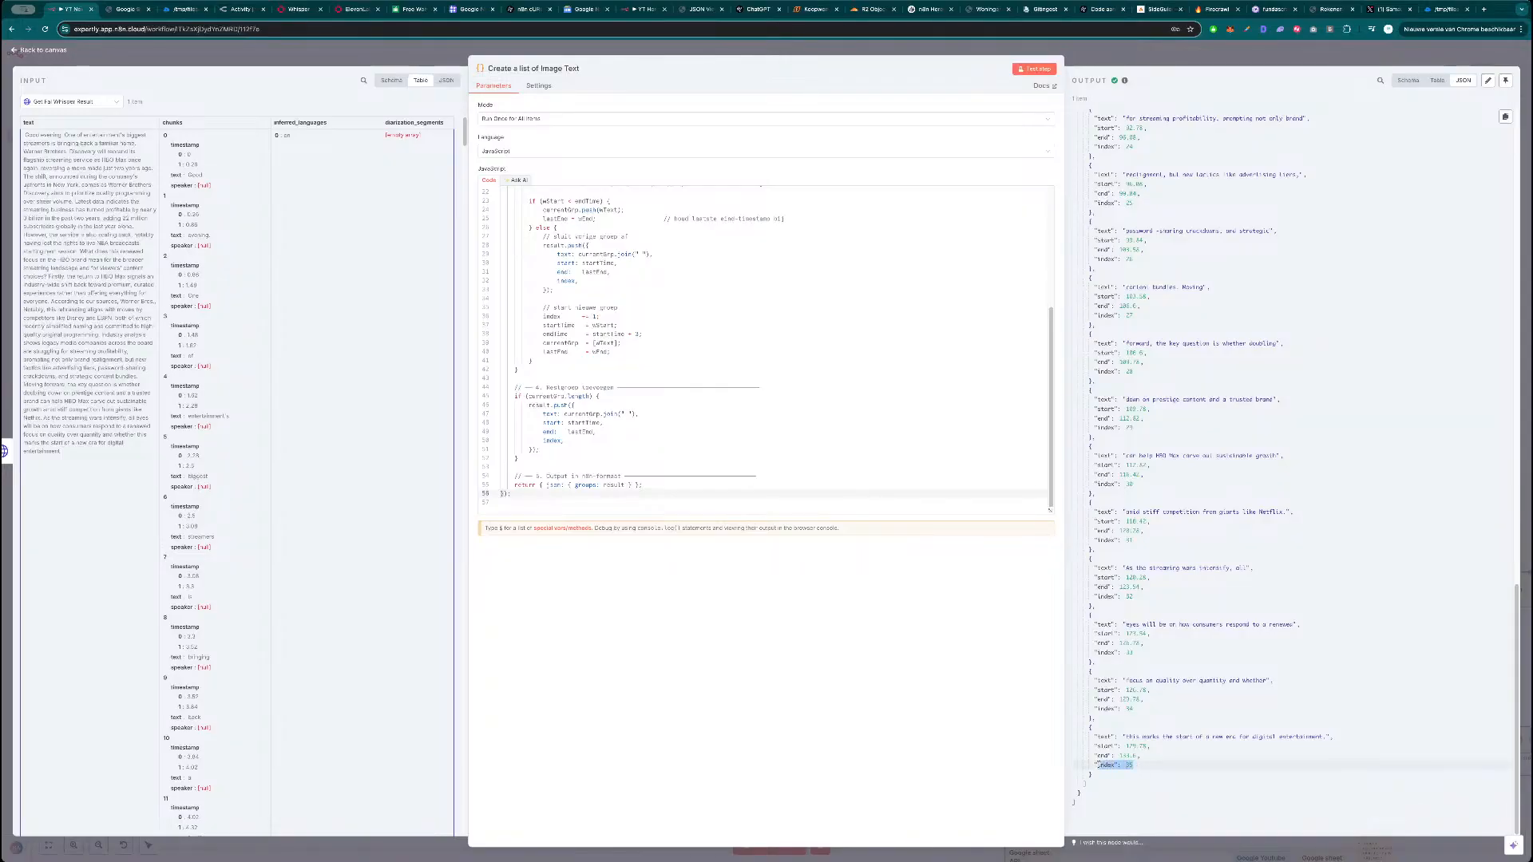
click(1100, 766)
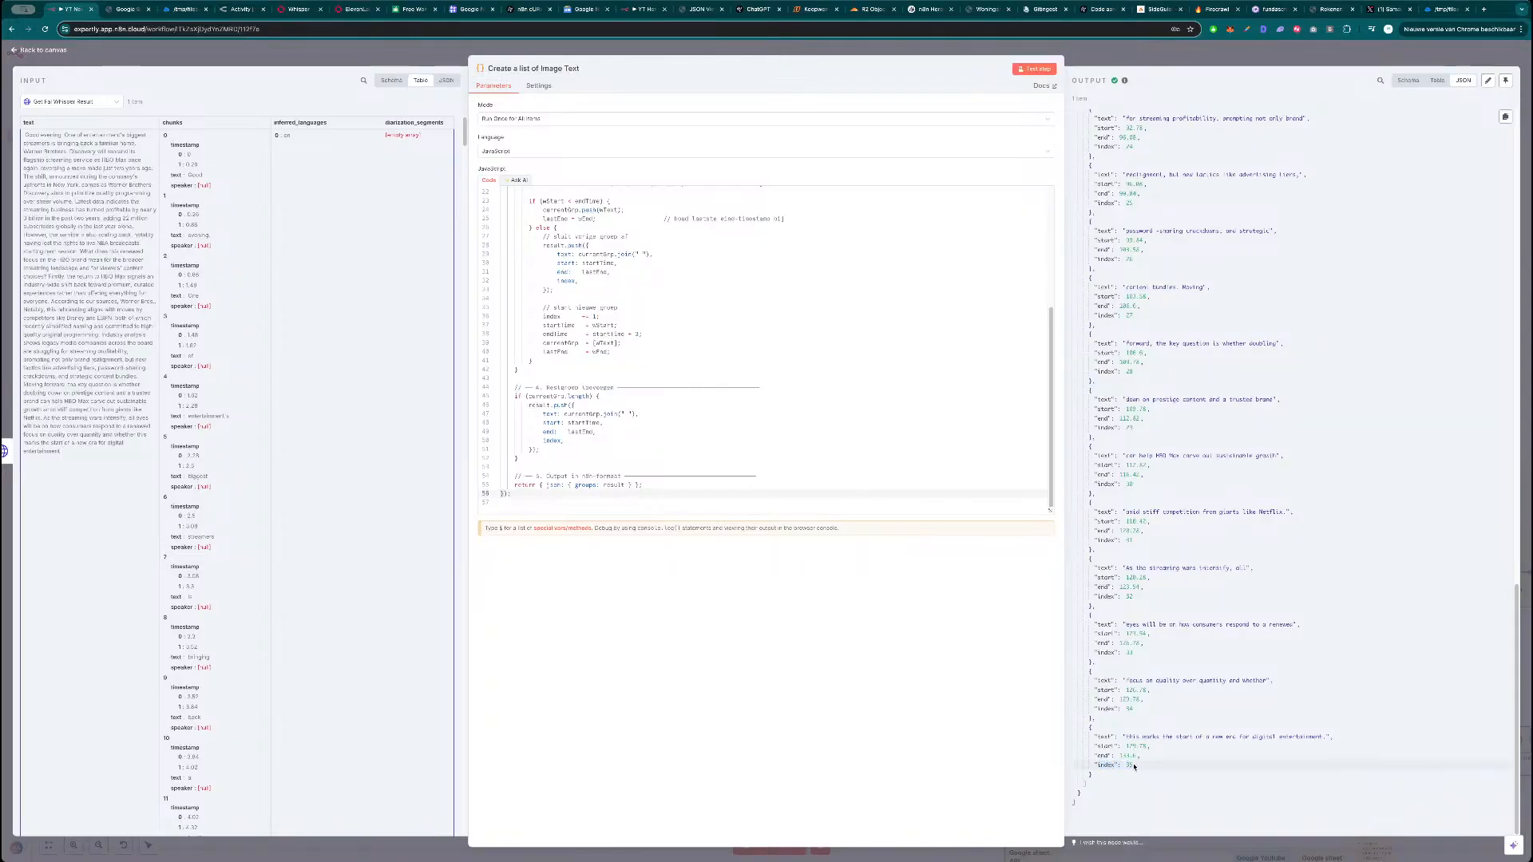
Set the new group's endTime back to startTime + 6, rerun the node and check the grouped output.
click(639, 334)
key(BackSpace)
key(BackSpace)
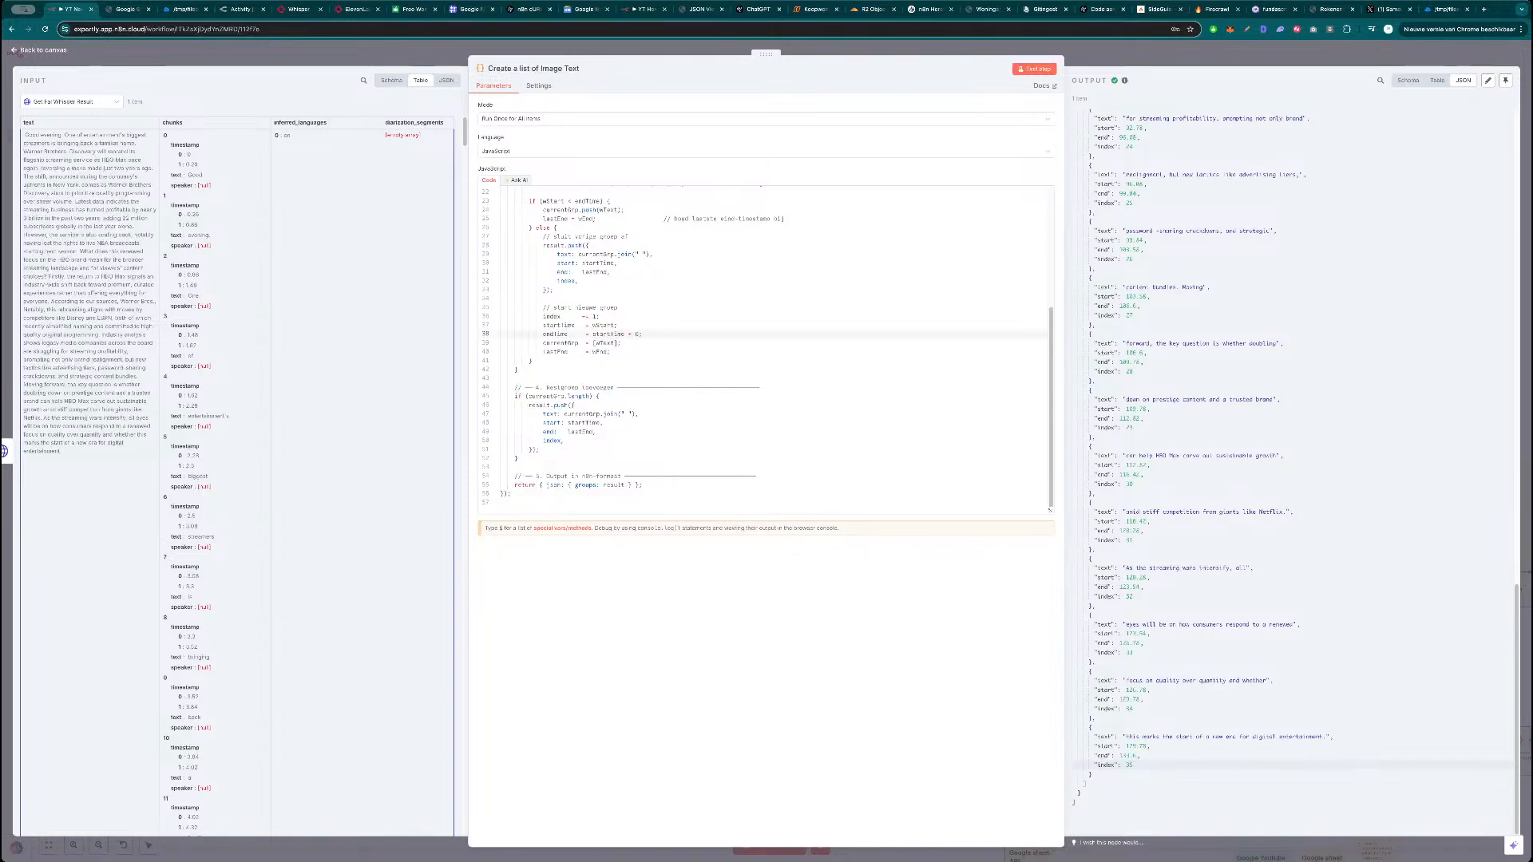
click(1034, 69)
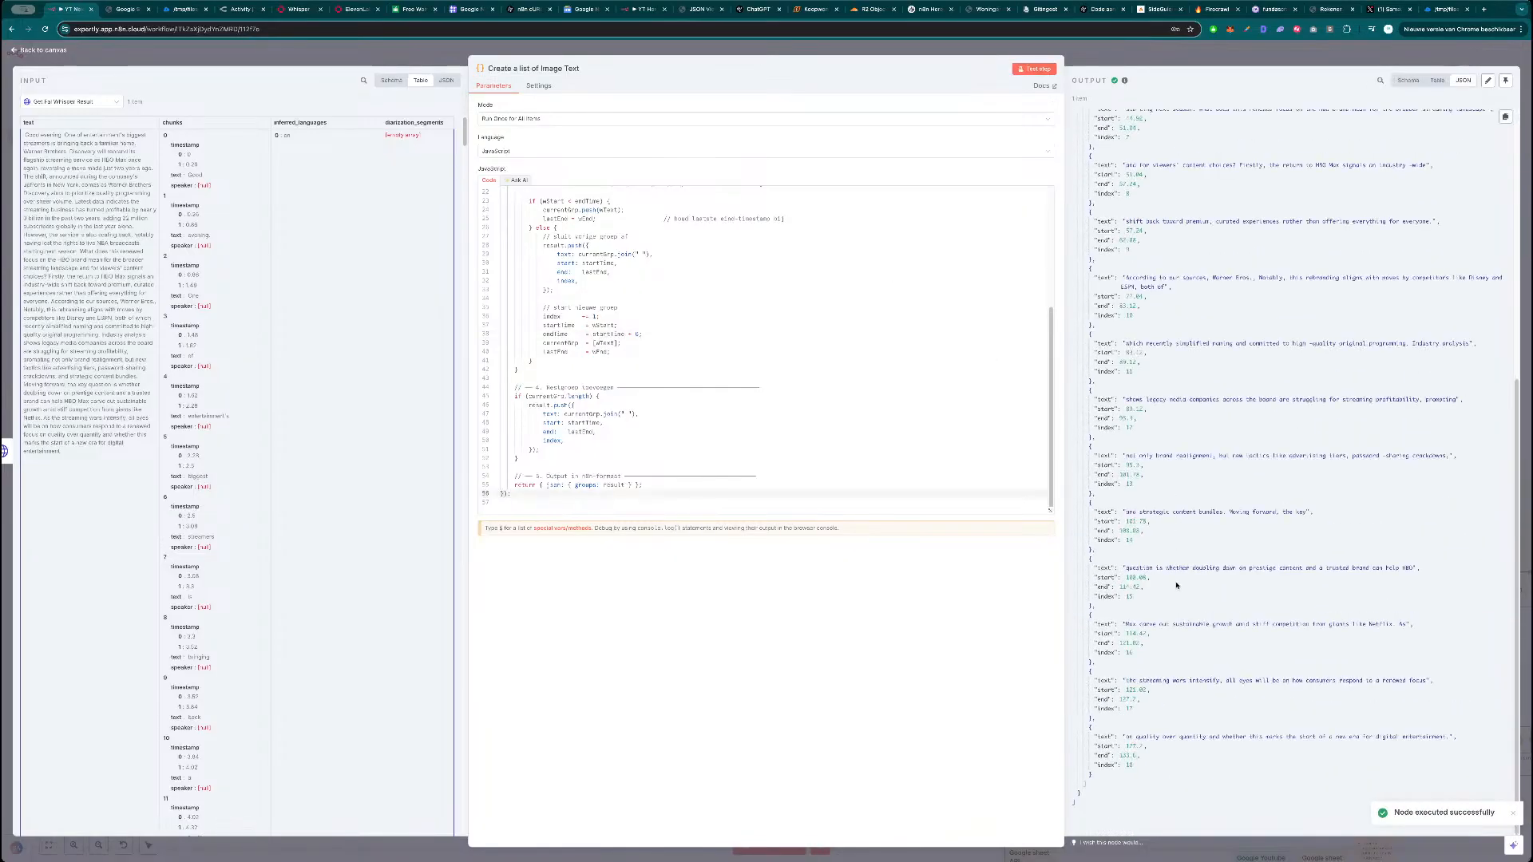
drag(1134, 766, 1099, 765)
click(1173, 761)
scroll(1235, 575, up, 6)
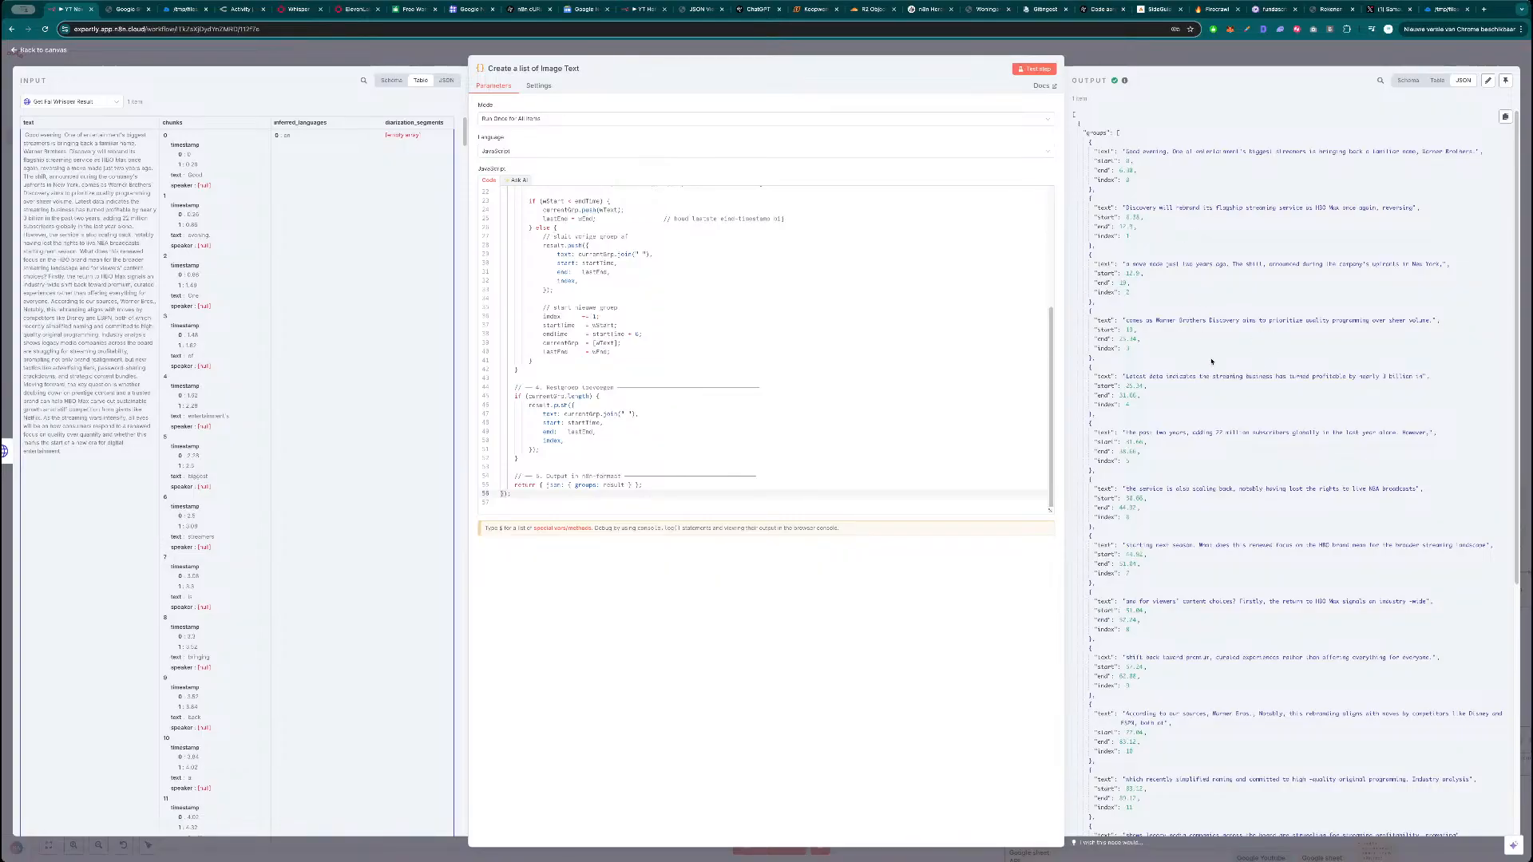
scroll(1250, 601, down, 5)
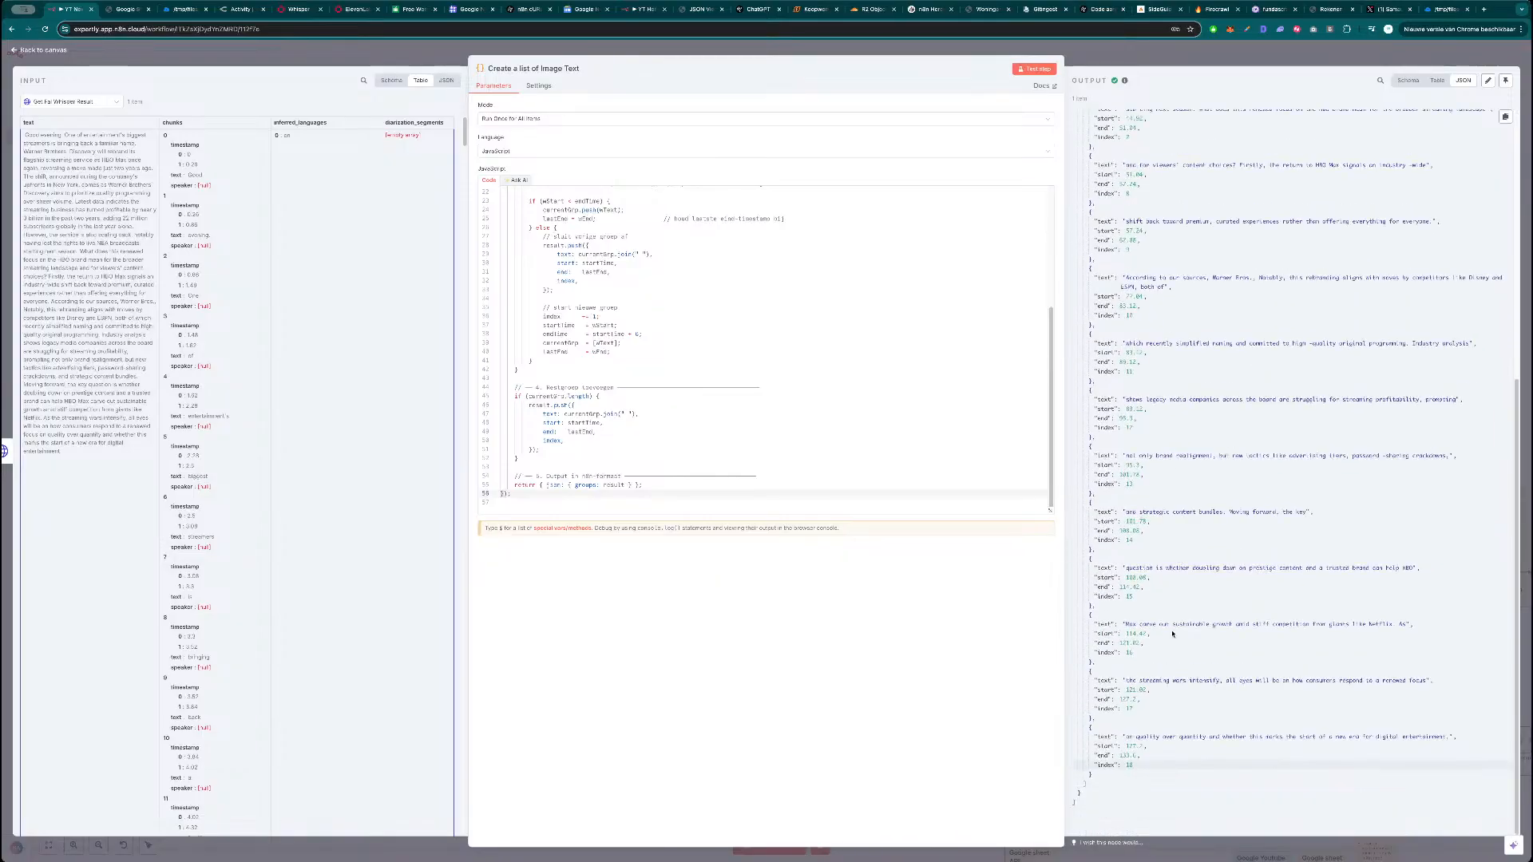
scroll(1242, 474, up, 5)
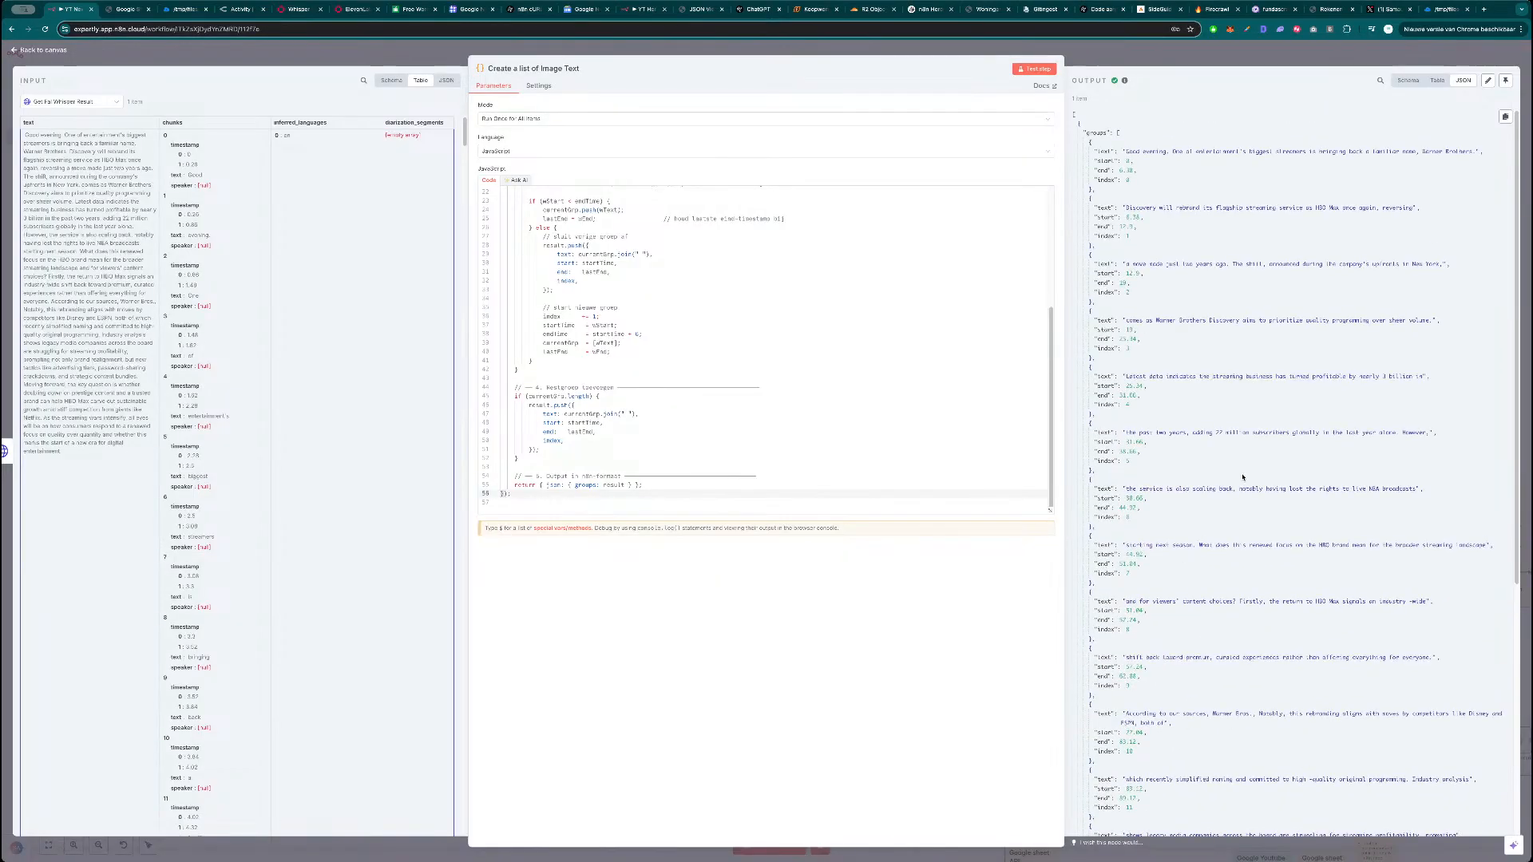
scroll(1158, 511, down, 5)
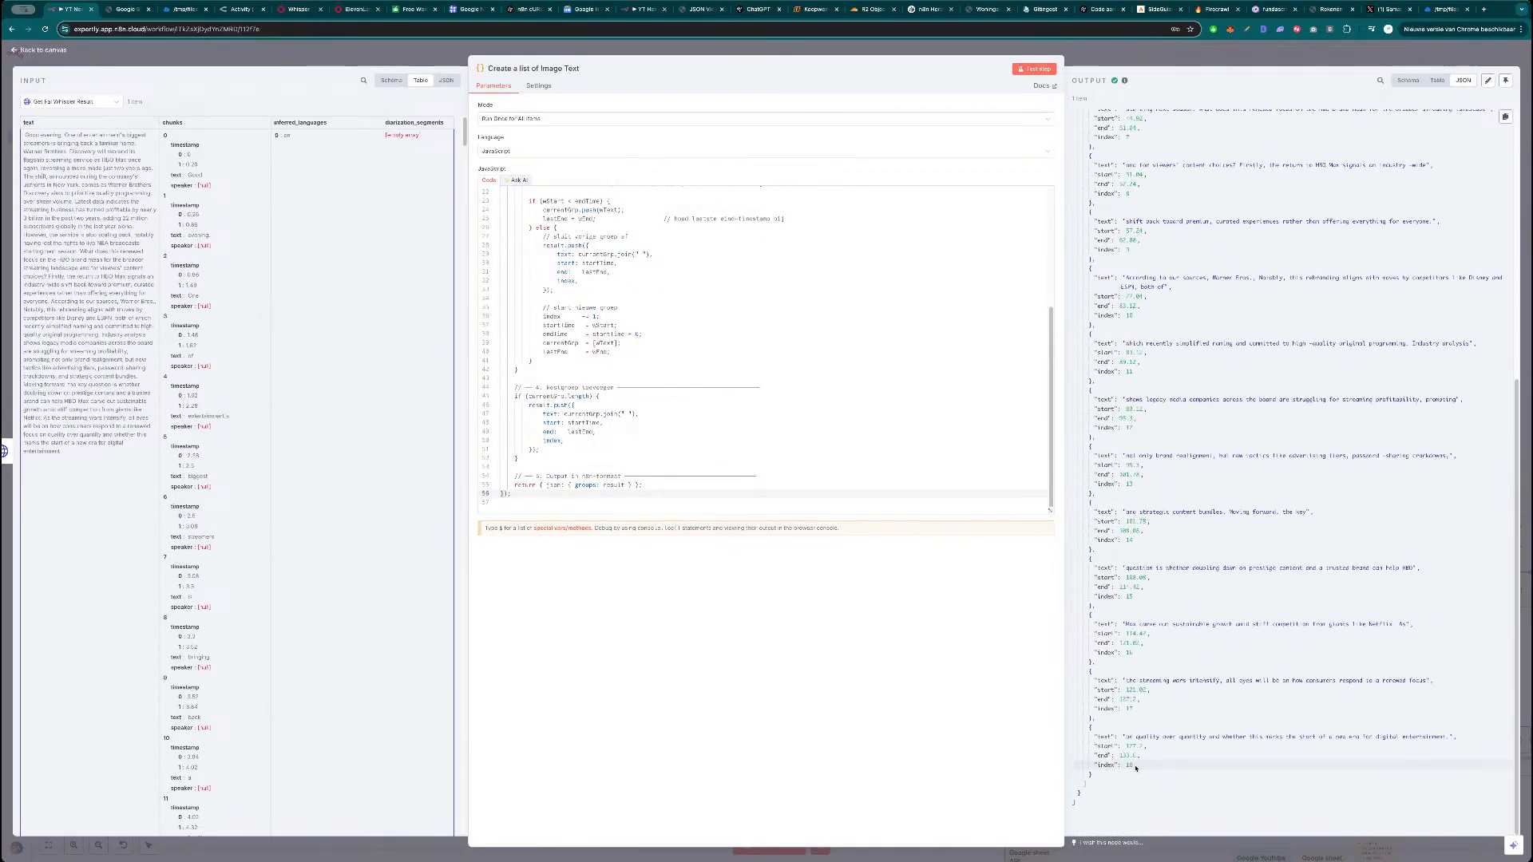
Add the comment "// Adjust this and lower it for more images in the video." to the startTime + 6 line and rerun the node.
click(636, 333)
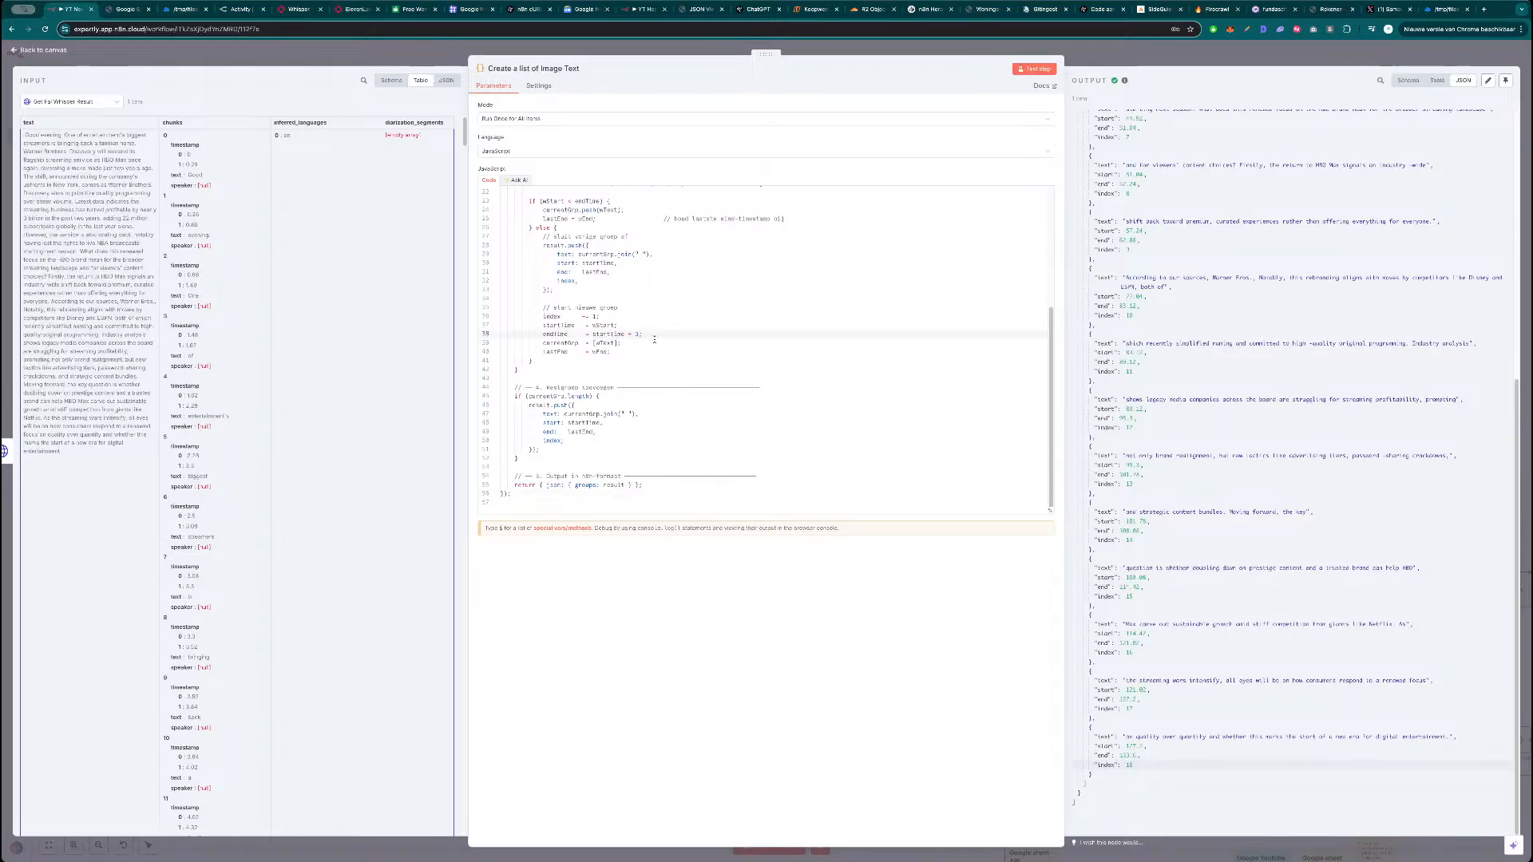
key(BackSpace)
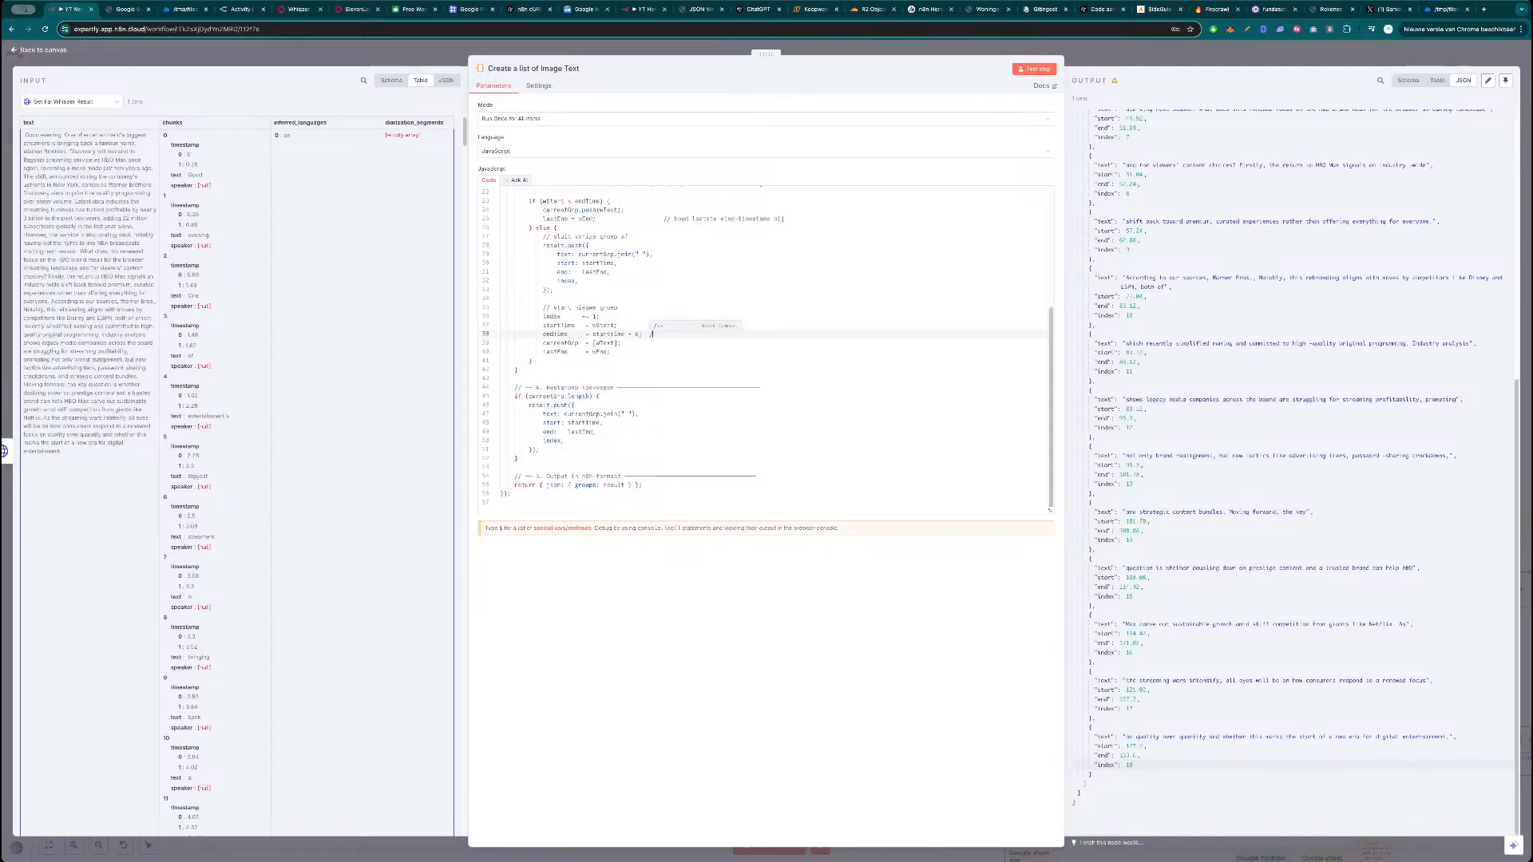
text(/ Adjust this and low)
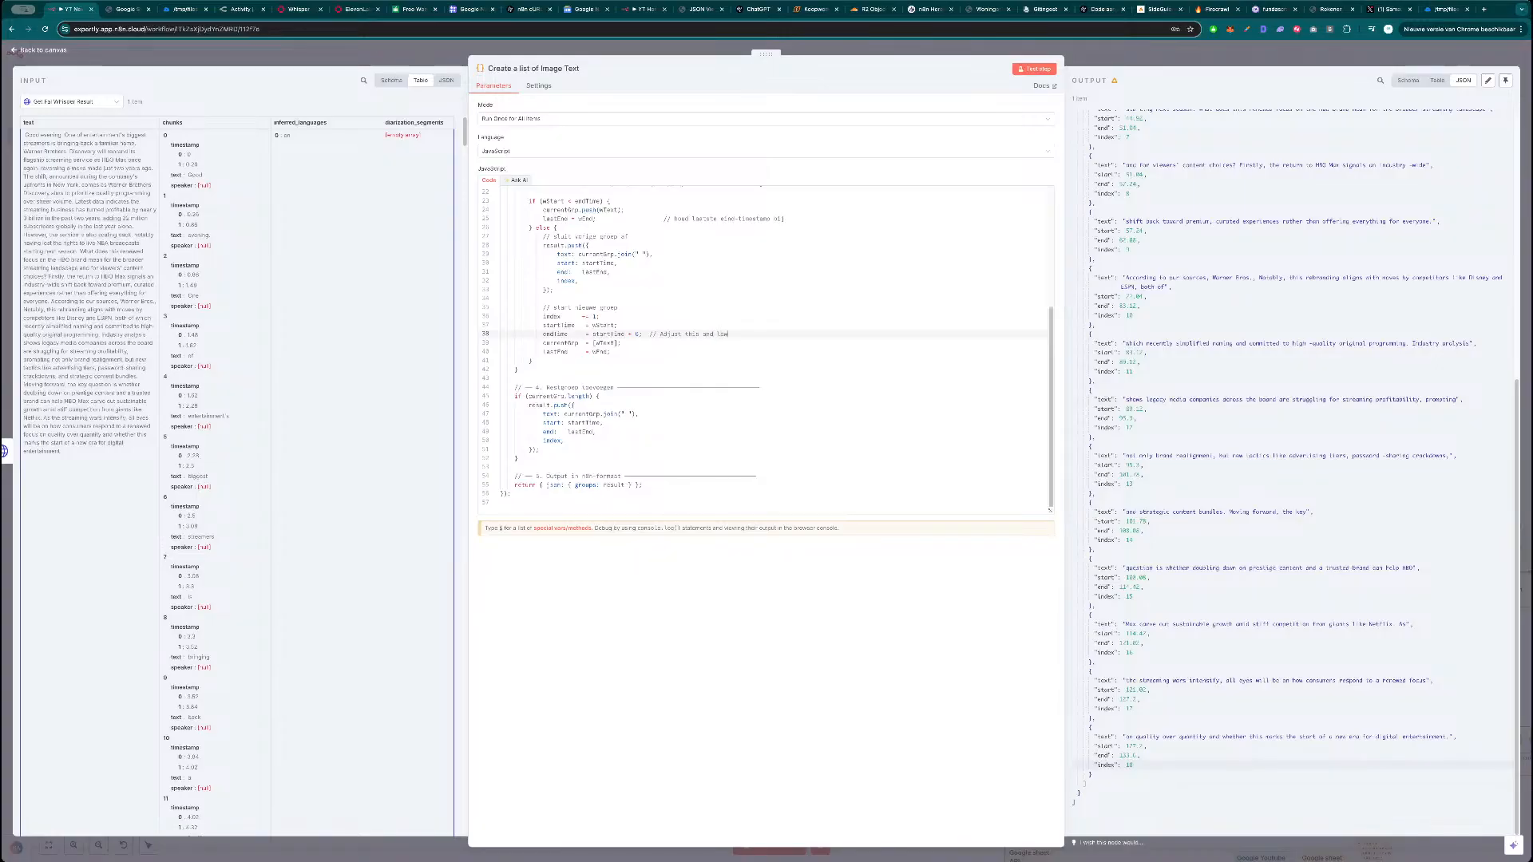
text(er it for more images in the video.)
click(1025, 49)
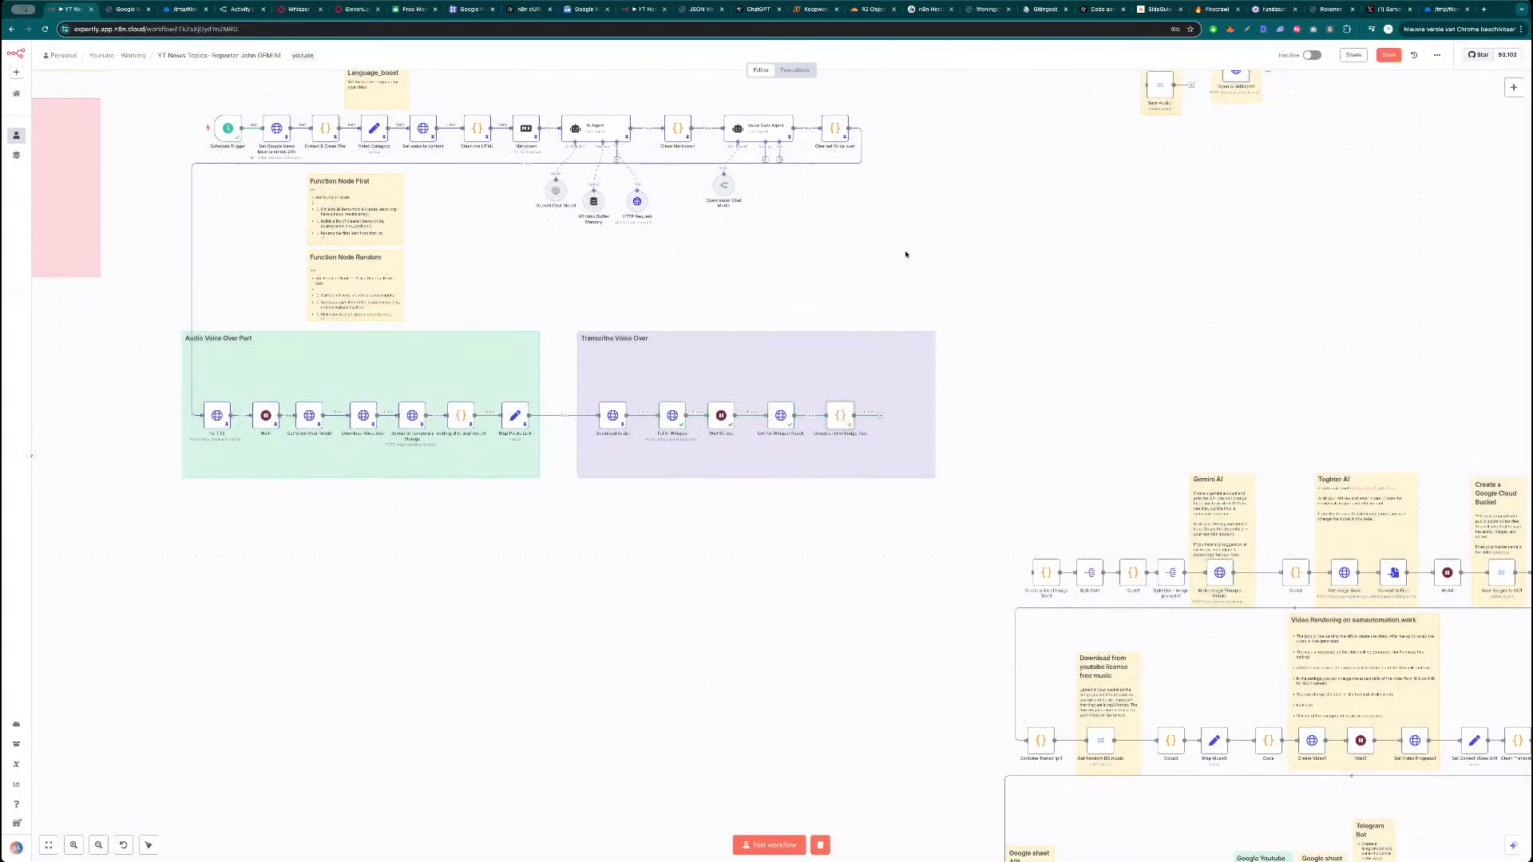
double_click(841, 417)
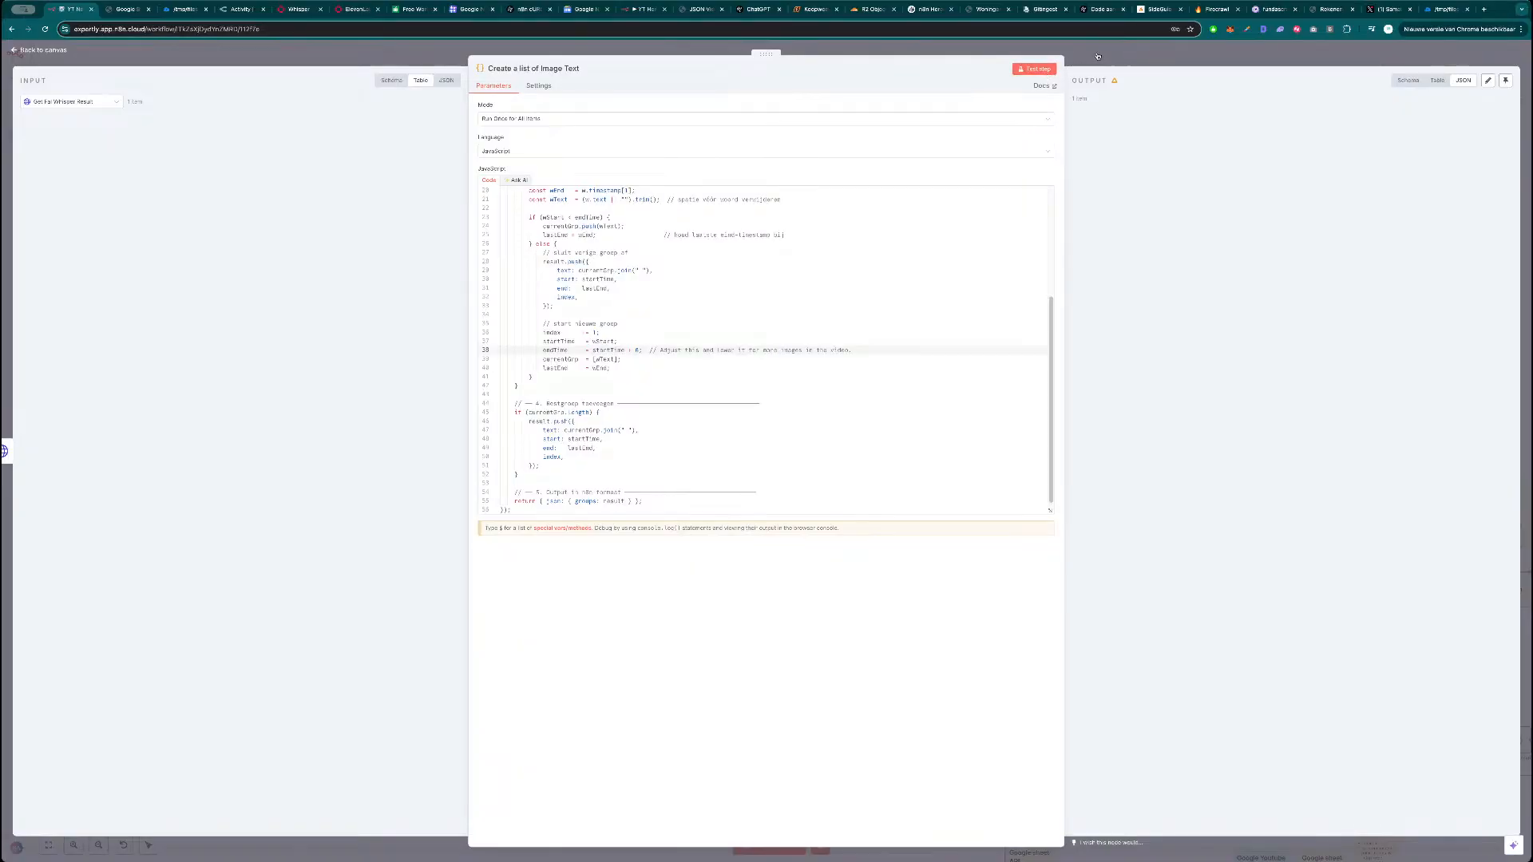
click(1092, 54)
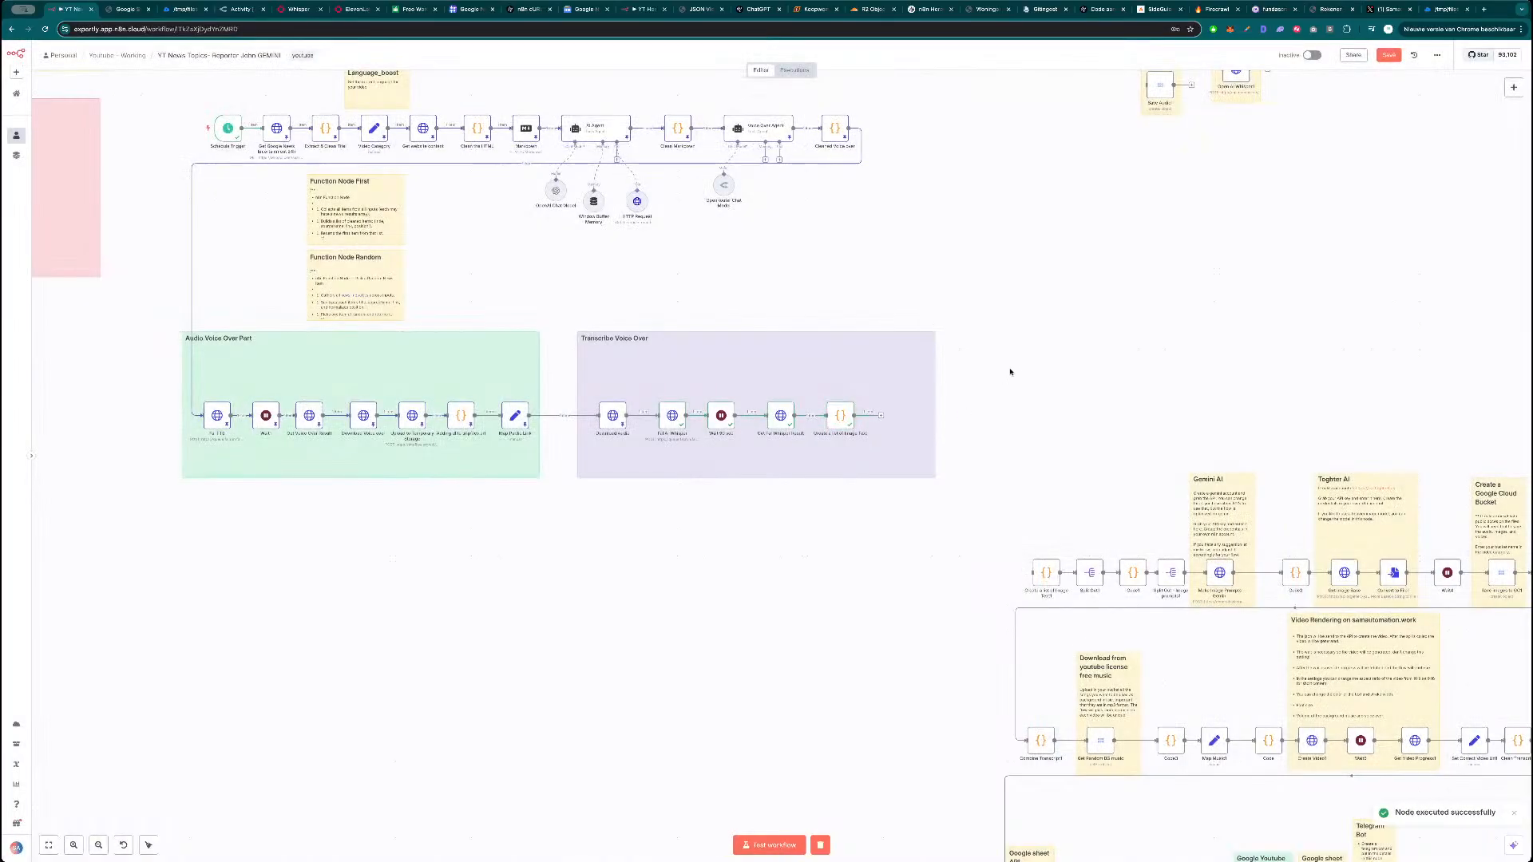
Move the Transcribe Voice Over note below its nodes and add the text "Create a list of image text node: Adjust the".
double_click(673, 353)
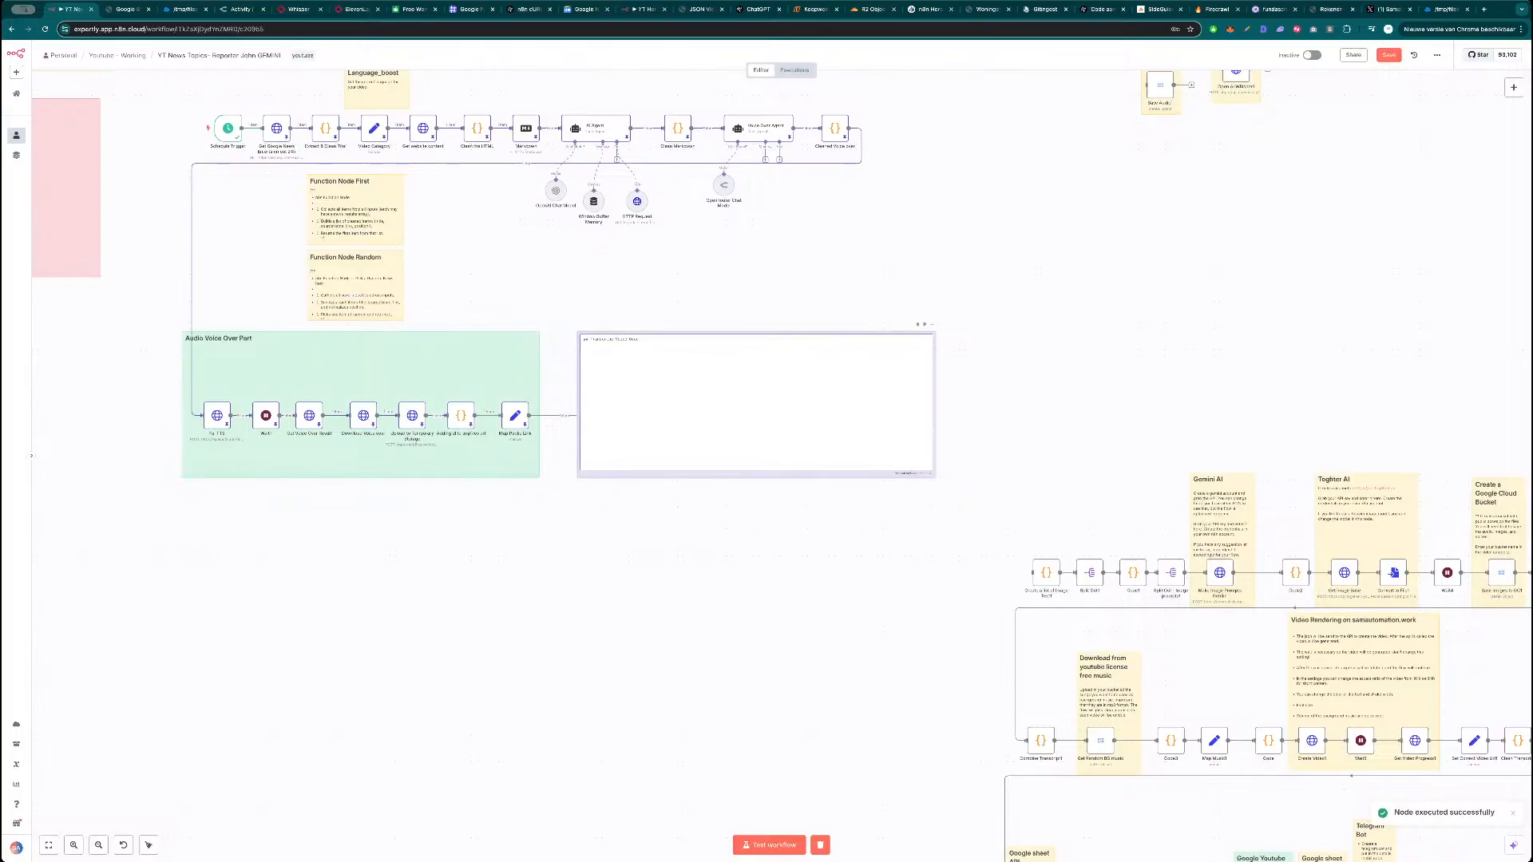
click(732, 322)
drag(729, 357, 735, 500)
double_click(701, 509)
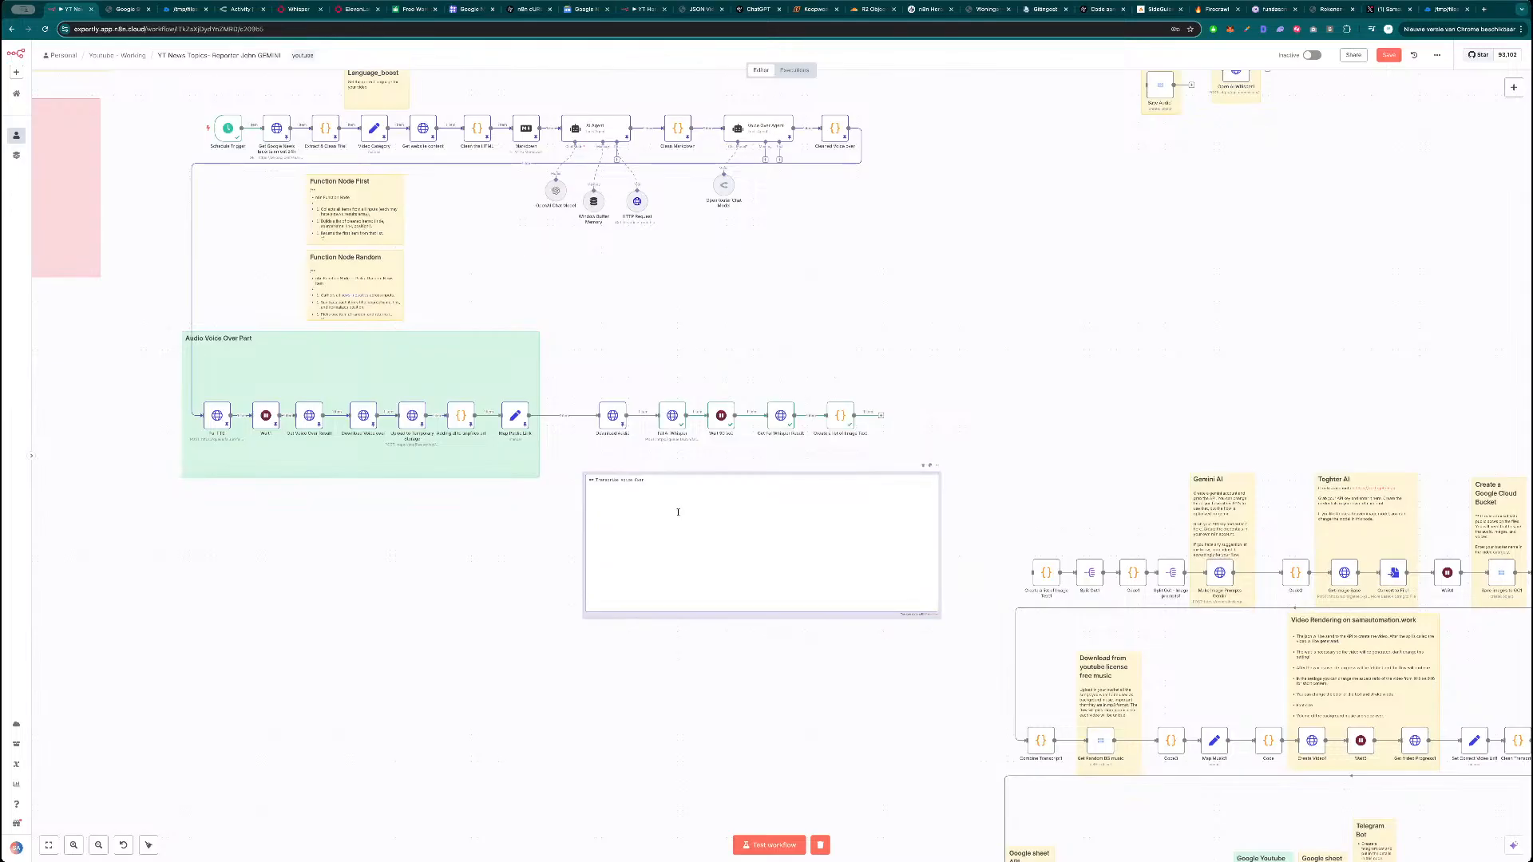
text(Create a list of image text node: Adjust the)
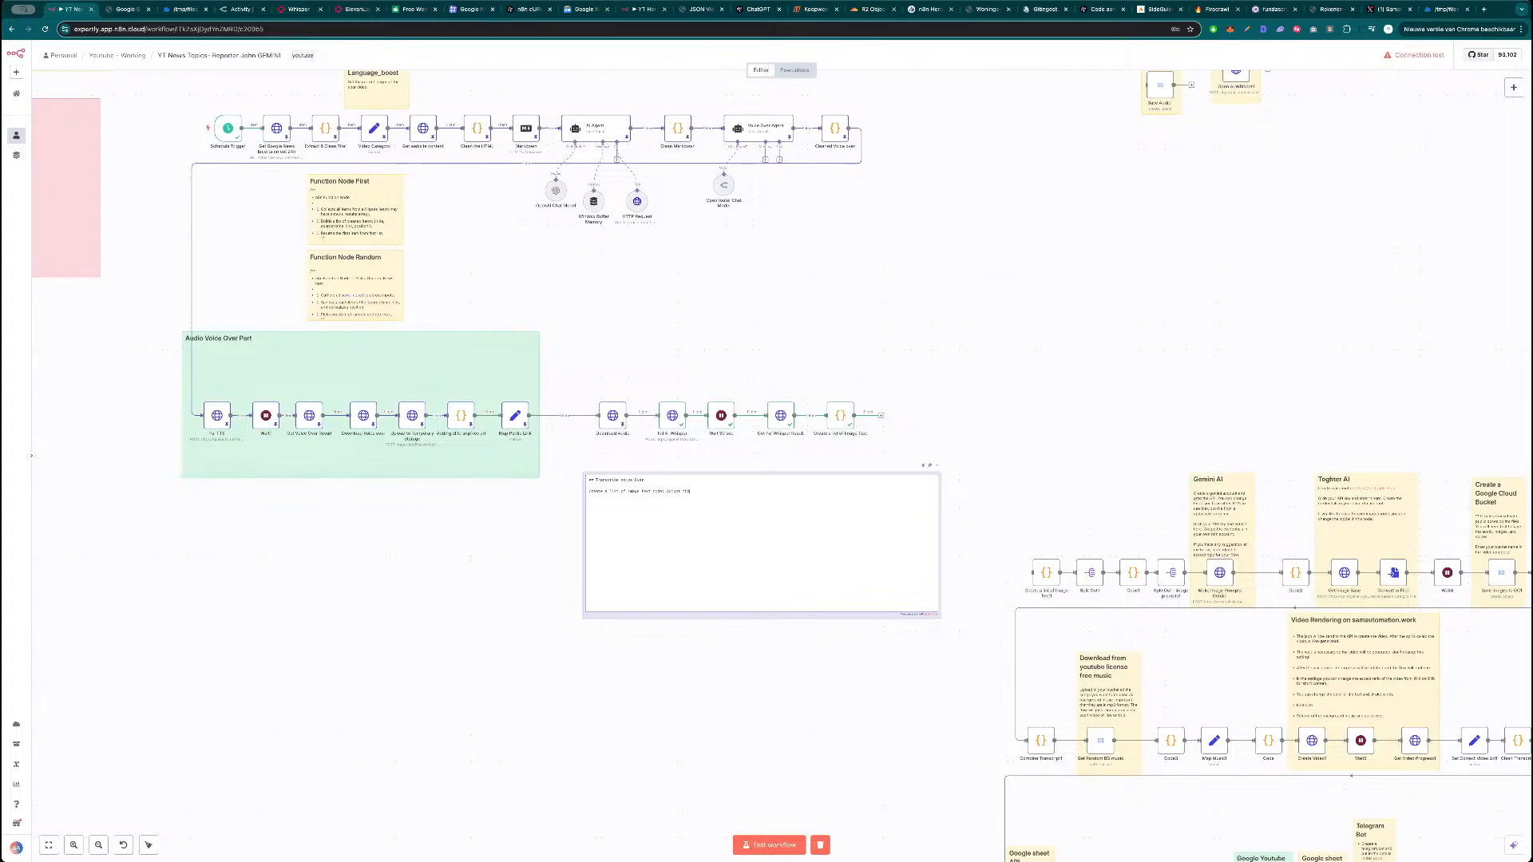
Reopen the Create a list of Image Text node to check the commented endTime line, and close it.
double_click(835, 432)
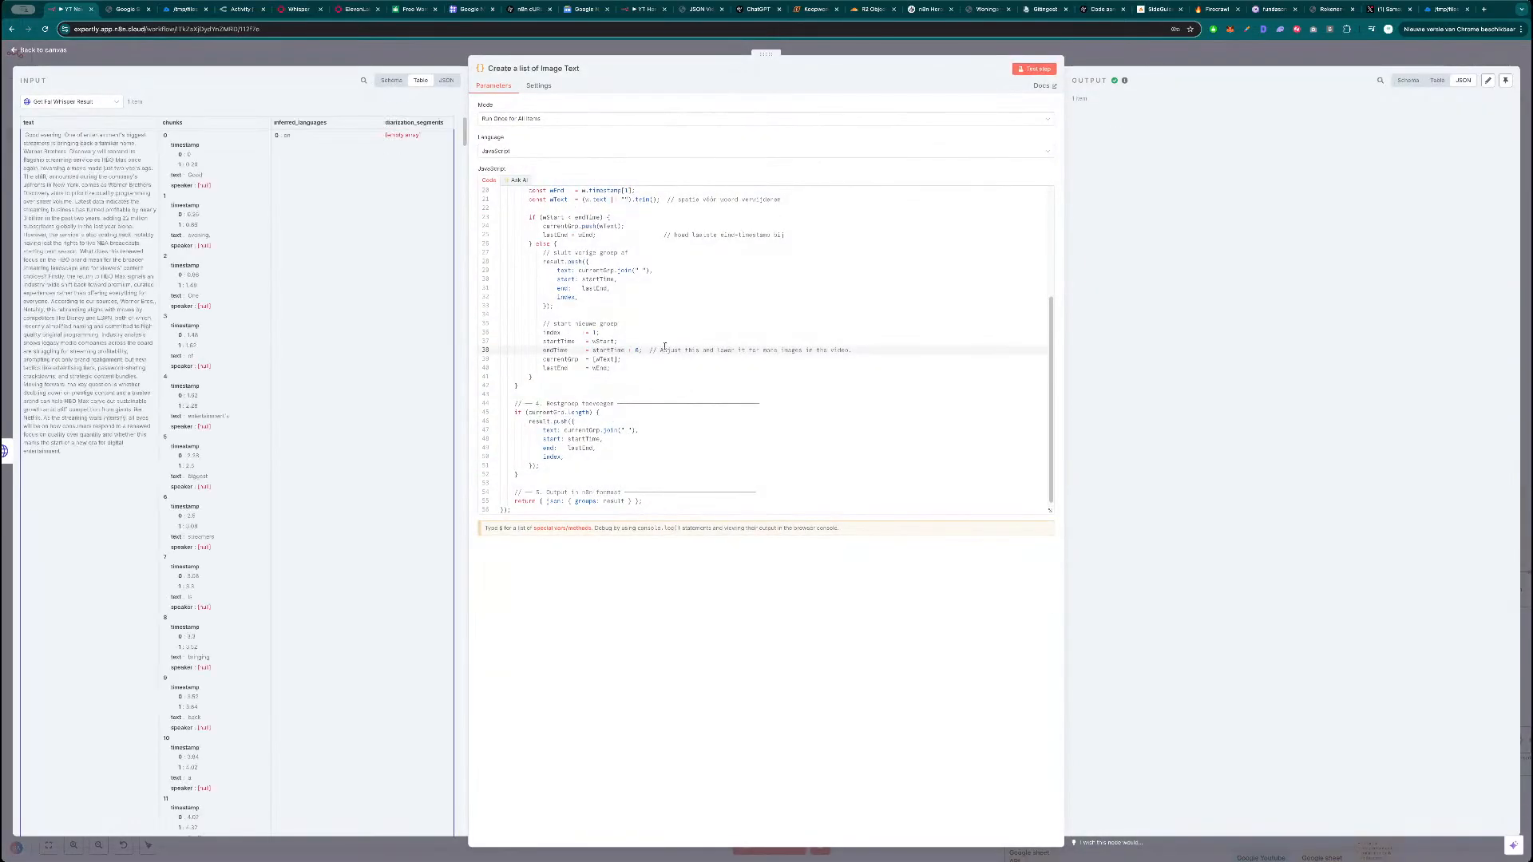
triple_click(664, 346)
click(1154, 60)
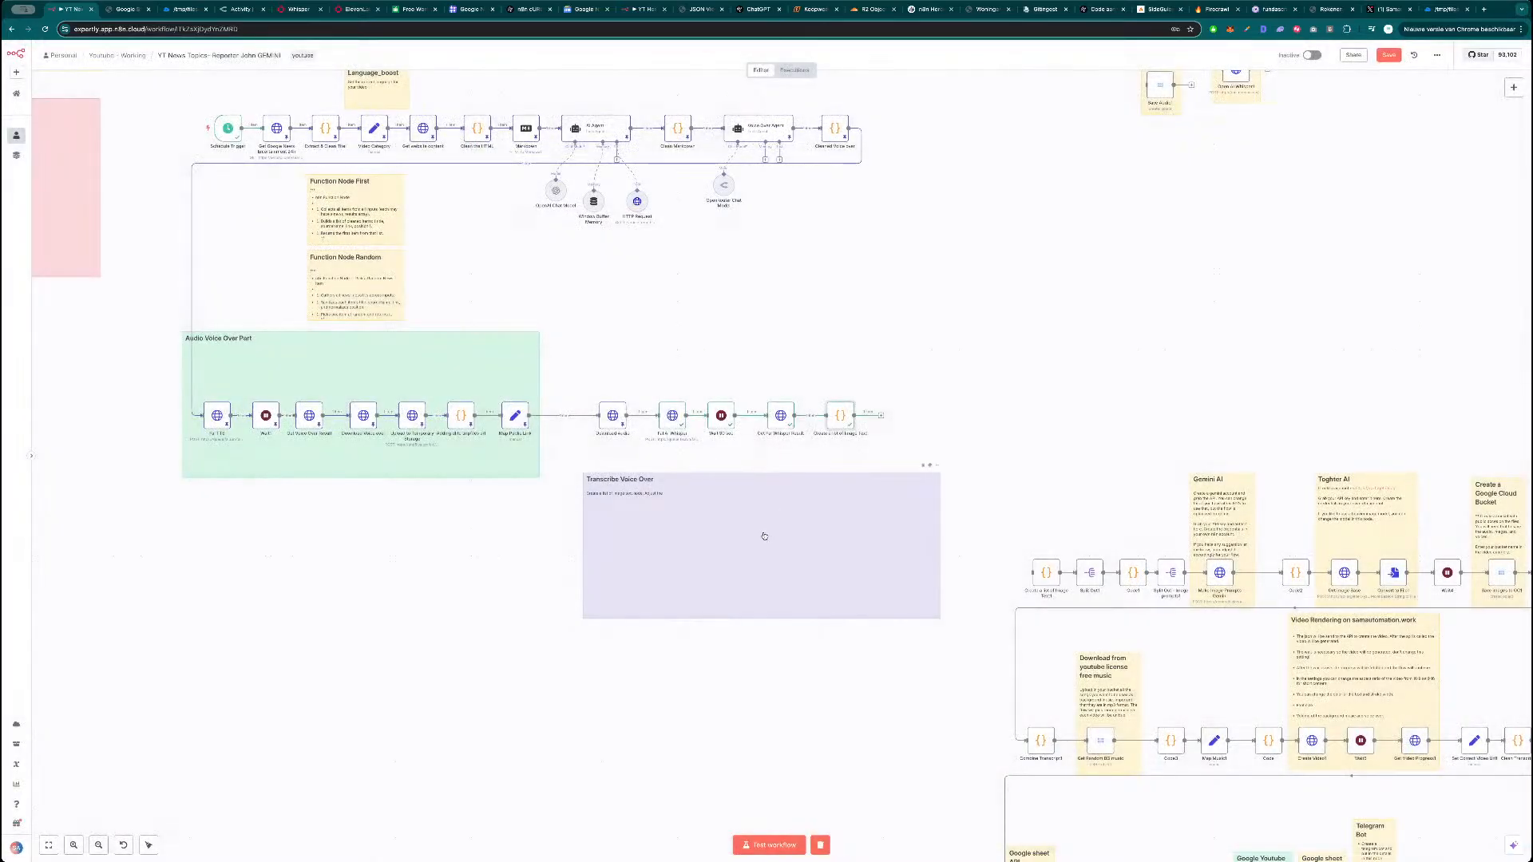
Complete the Transcribe Voice Over note with the commented endTime = startTime + 6 line and place it around its nodes.
key(ctrl+v)
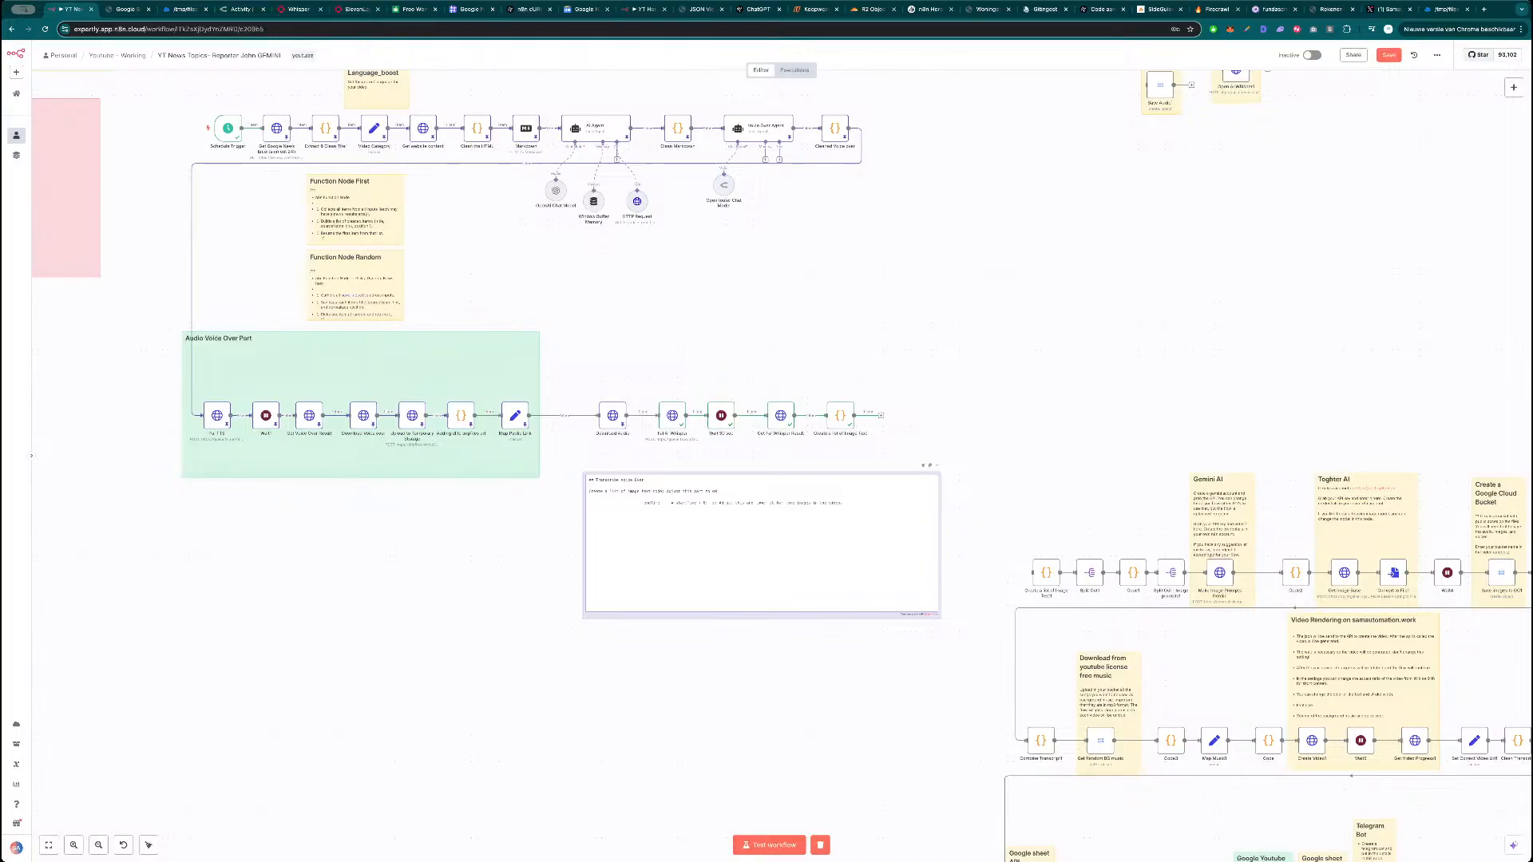
text(more images.)
click(1071, 348)
drag(782, 565, 771, 423)
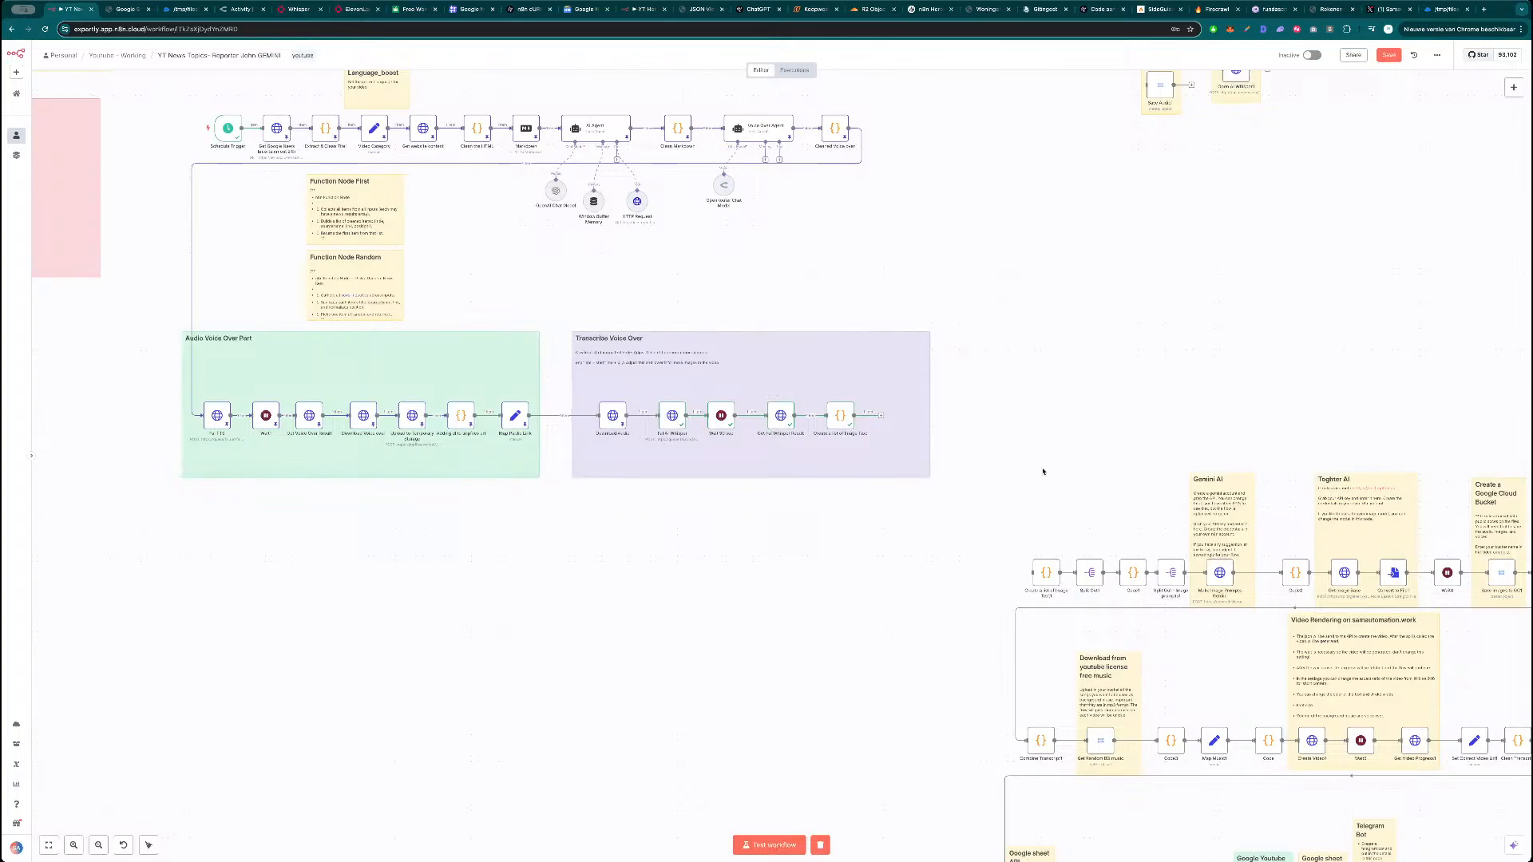
Delete the old image text list node, place Split Out1 after Create a list of Image Text and check its split output.
key(Delete)
drag(1092, 575, 904, 417)
click(1026, 492)
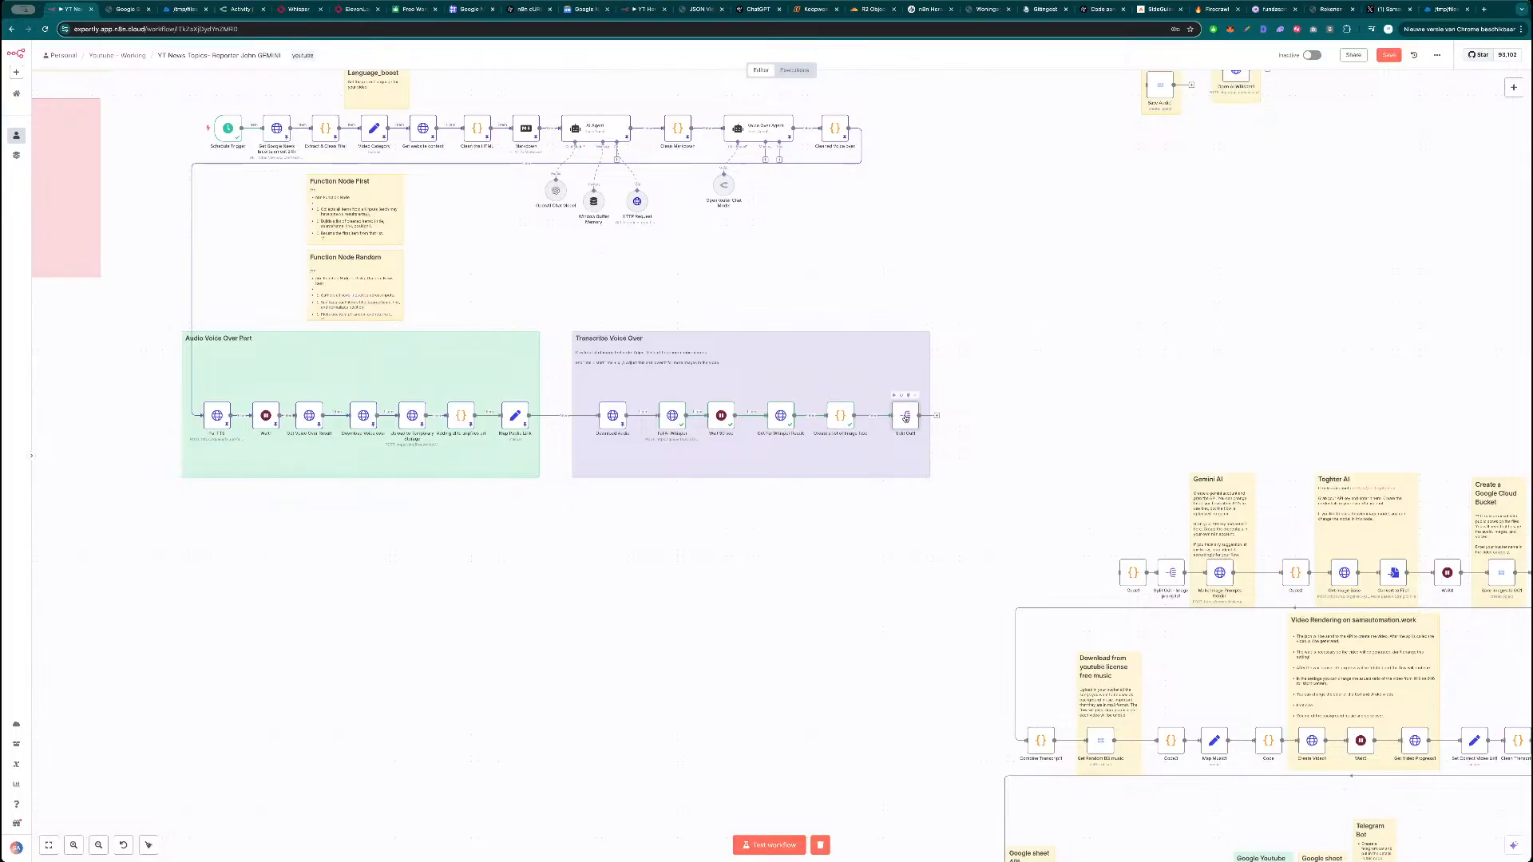
double_click(906, 416)
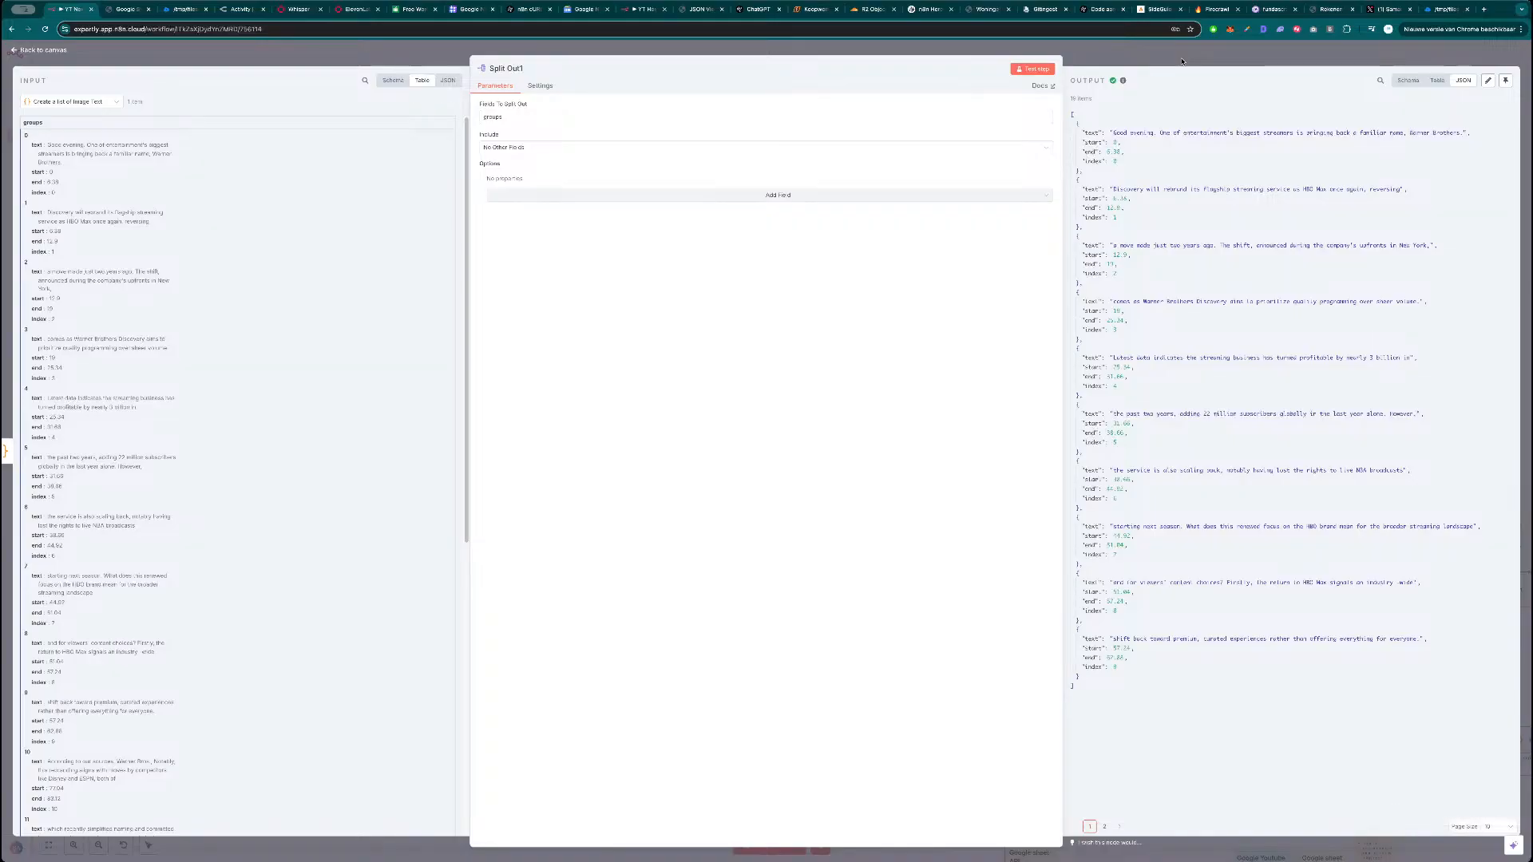
click(1182, 60)
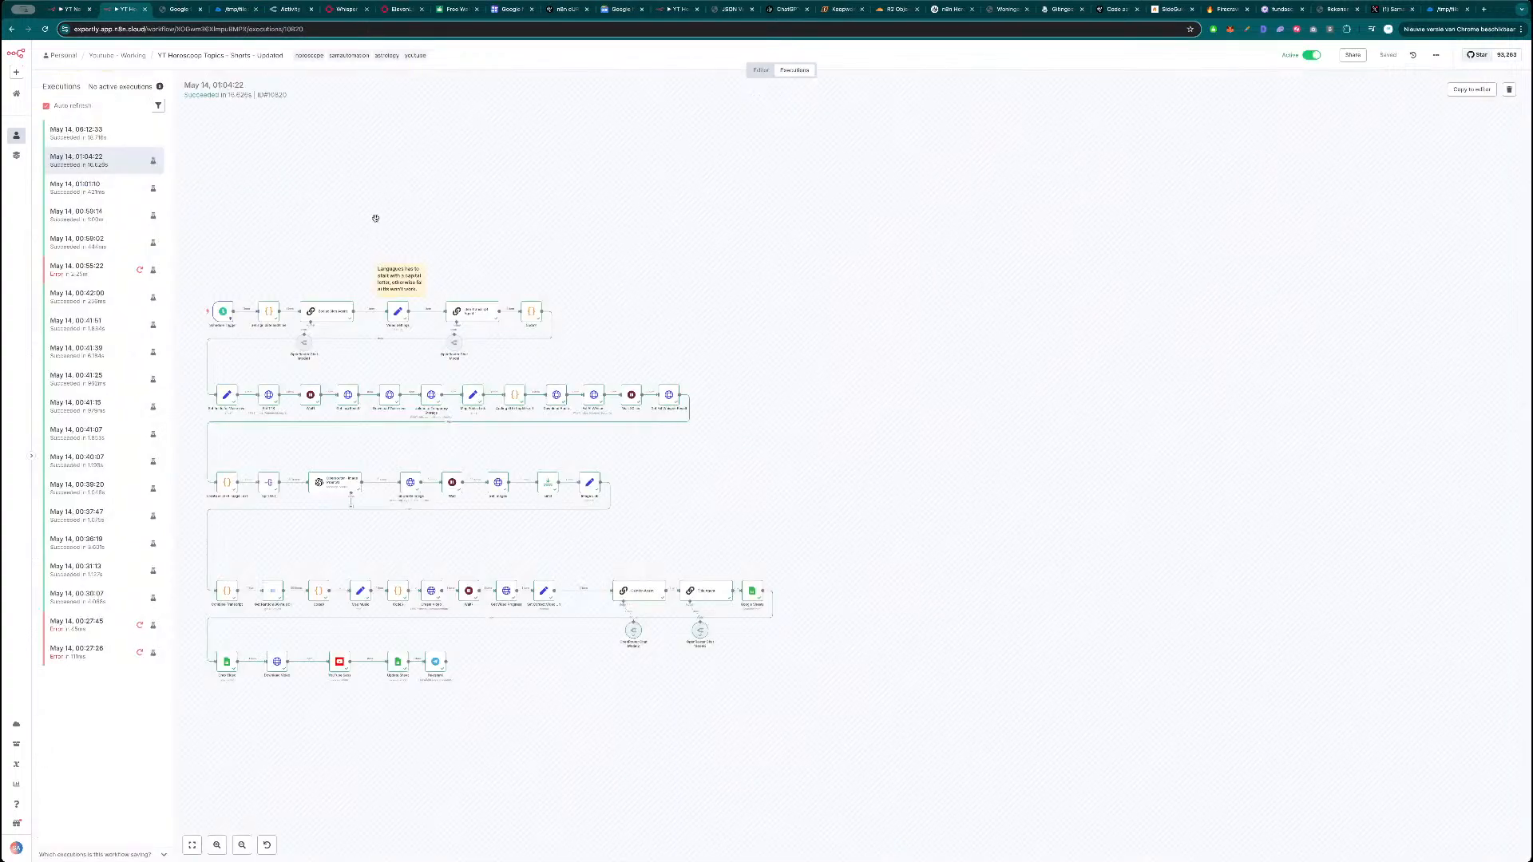
In the horoscope workflow's May 14, 01:04:22 execution, play the rendered video from the Download Video node.
drag(376, 218, 629, 195)
scroll(544, 209, up, 1)
scroll(544, 209, up, 1)
drag(404, 240, 391, 225)
scroll(319, 245, up, 1)
scroll(320, 245, up, 1)
drag(342, 291, 295, 266)
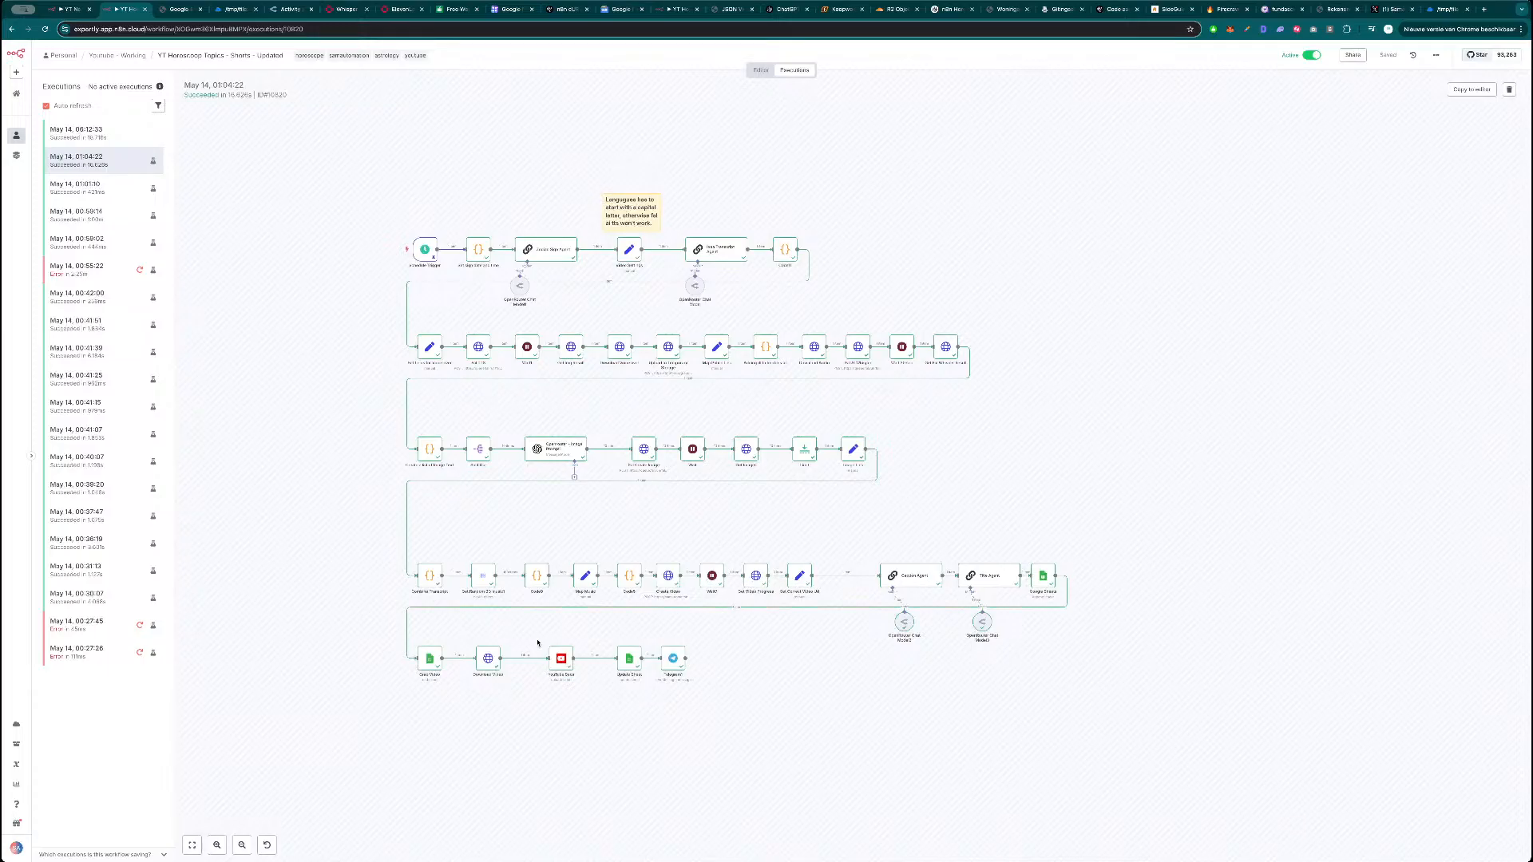
double_click(491, 668)
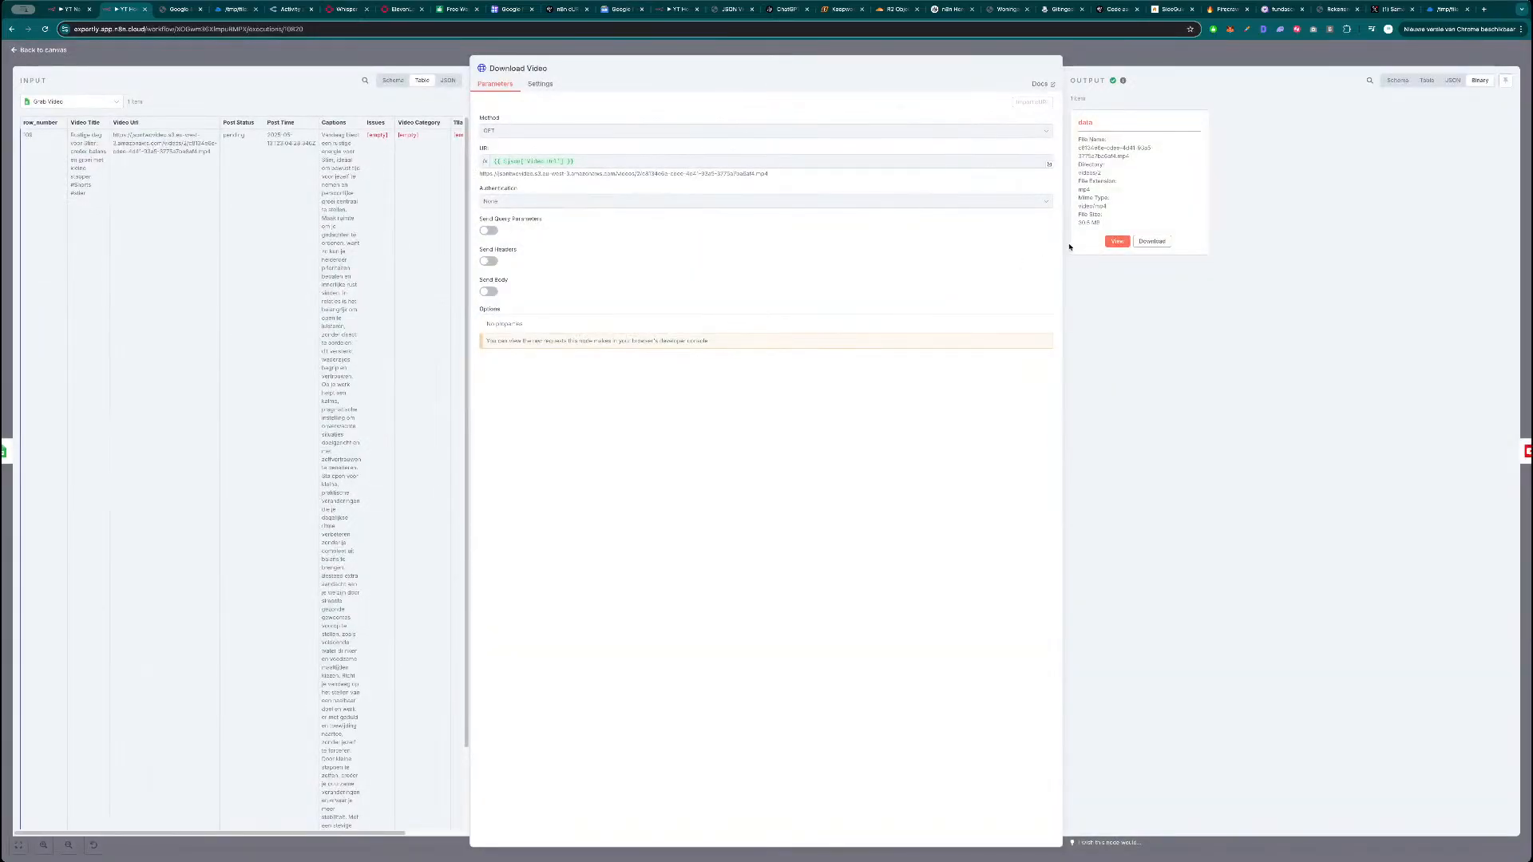
click(1118, 242)
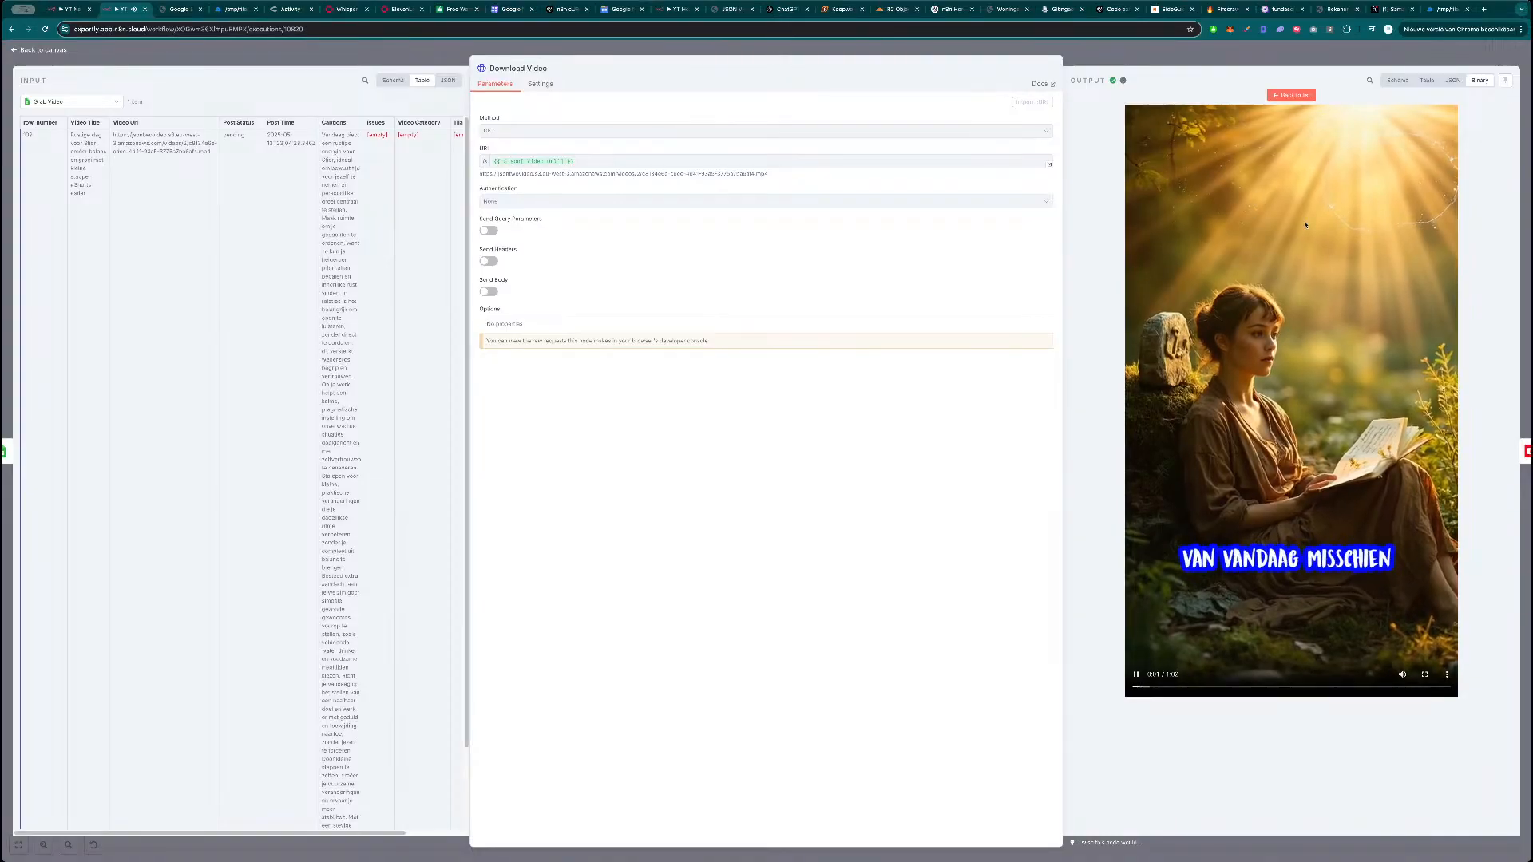
click(1255, 688)
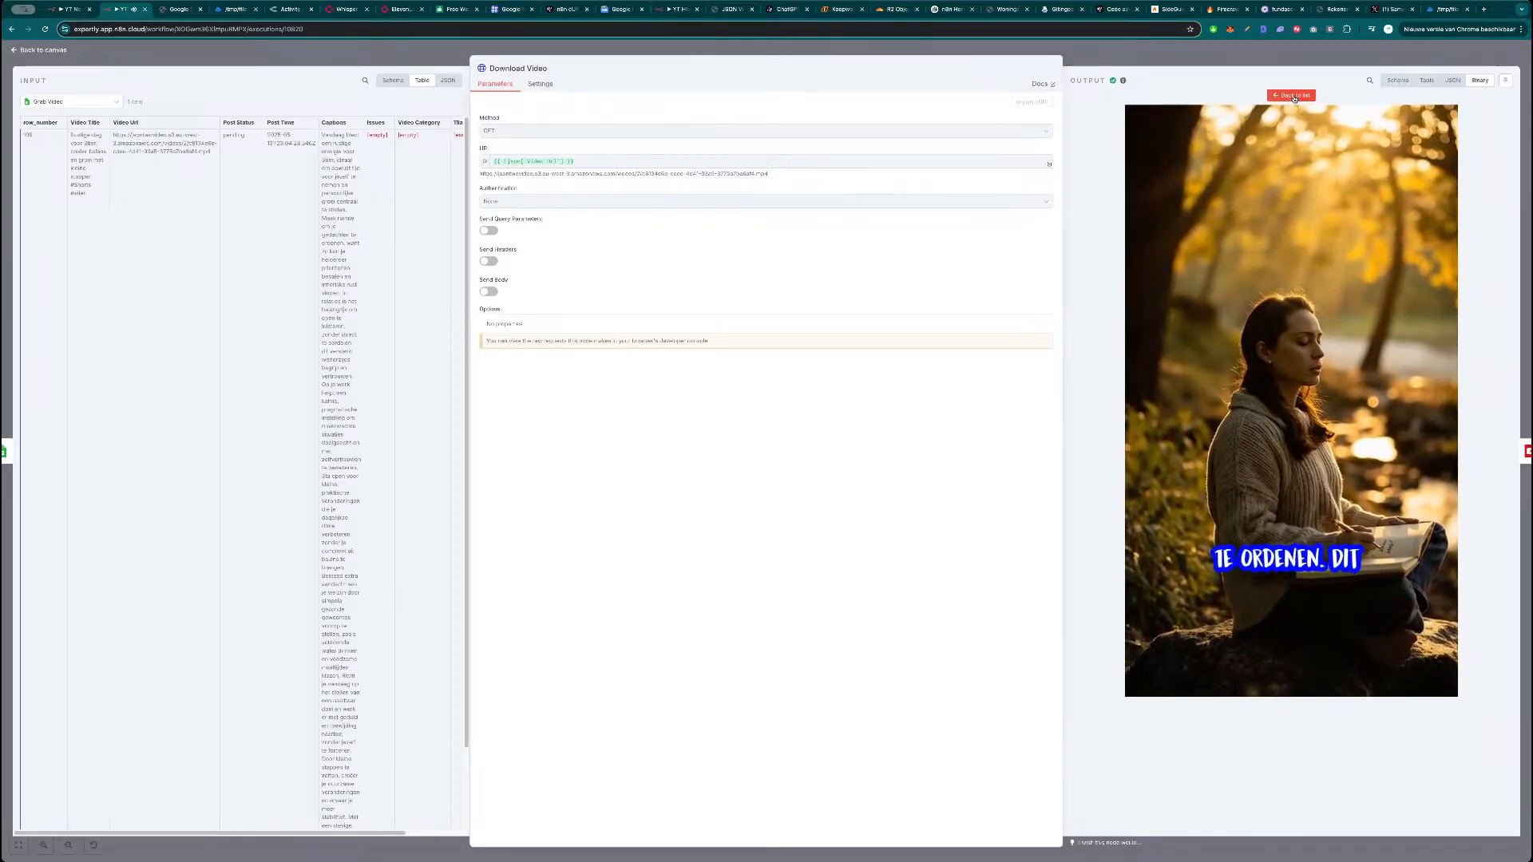
click(1295, 96)
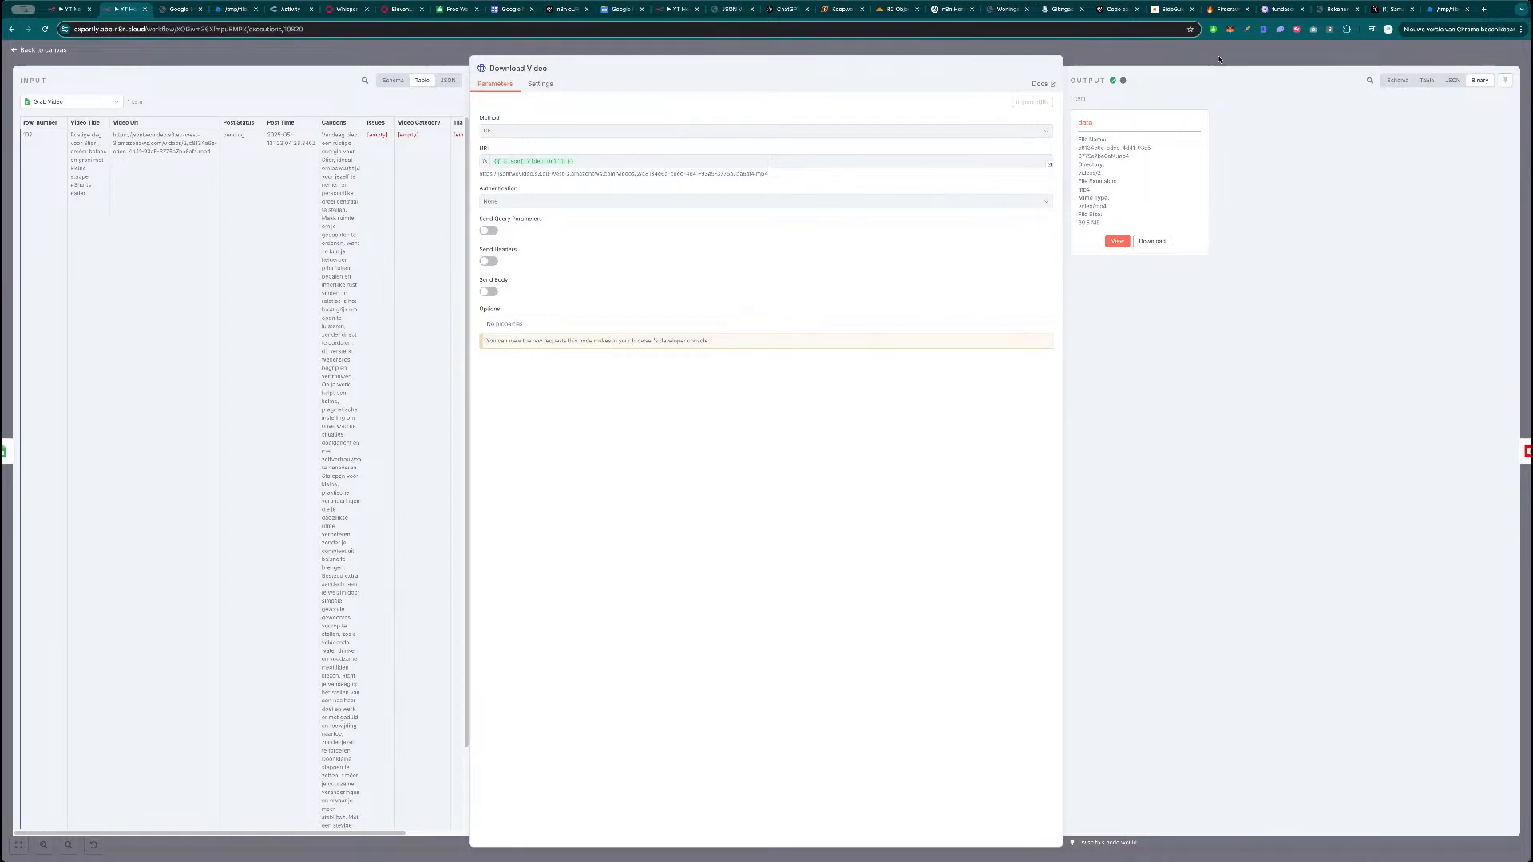
click(1217, 58)
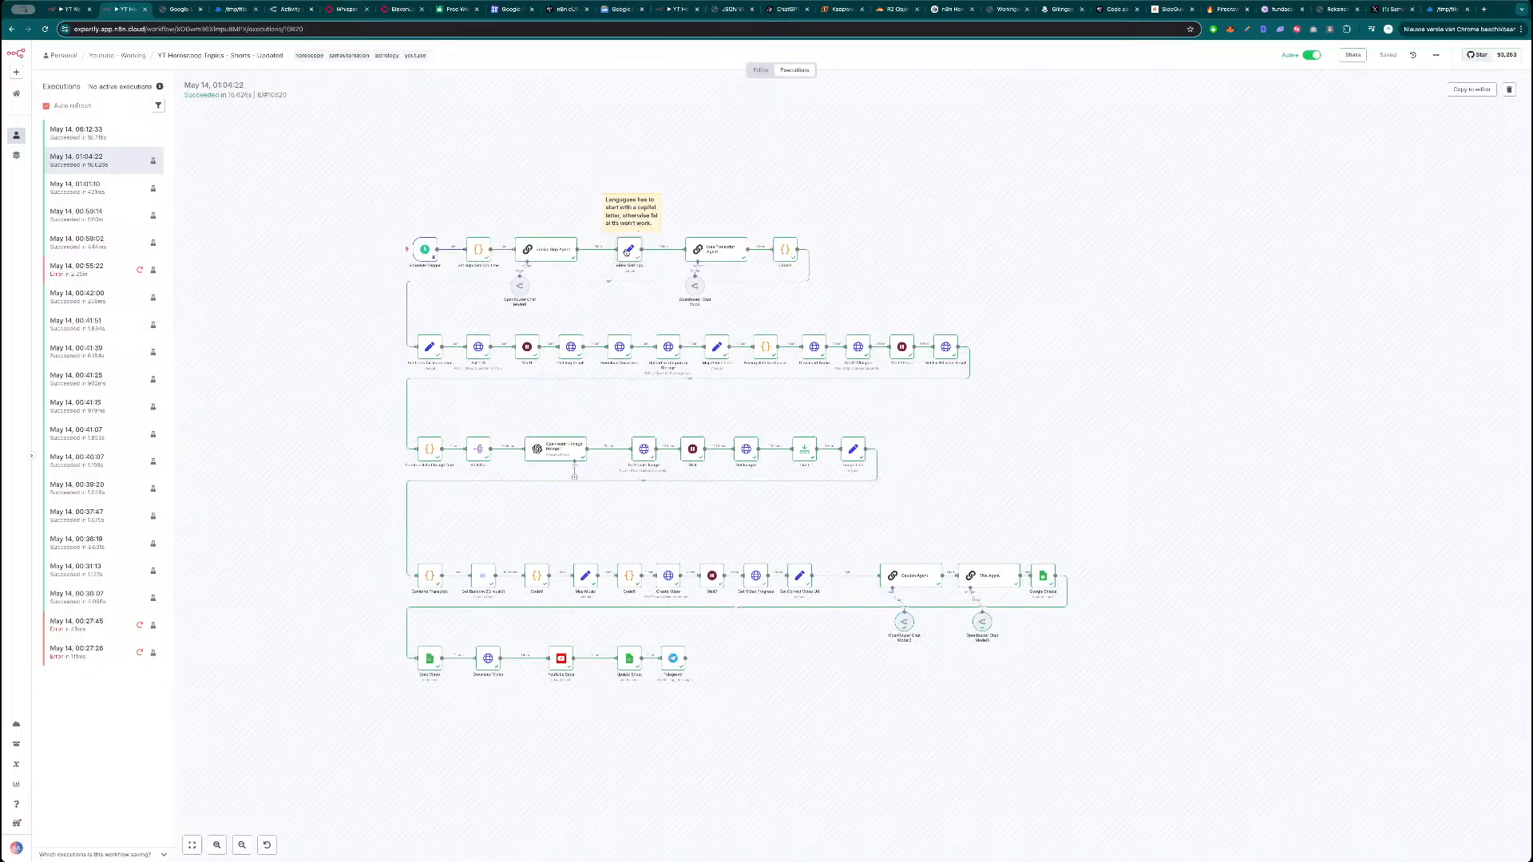
Examine the language in the execution's Video Settings and the grouped text output of Create a list of Image Text.
double_click(629, 251)
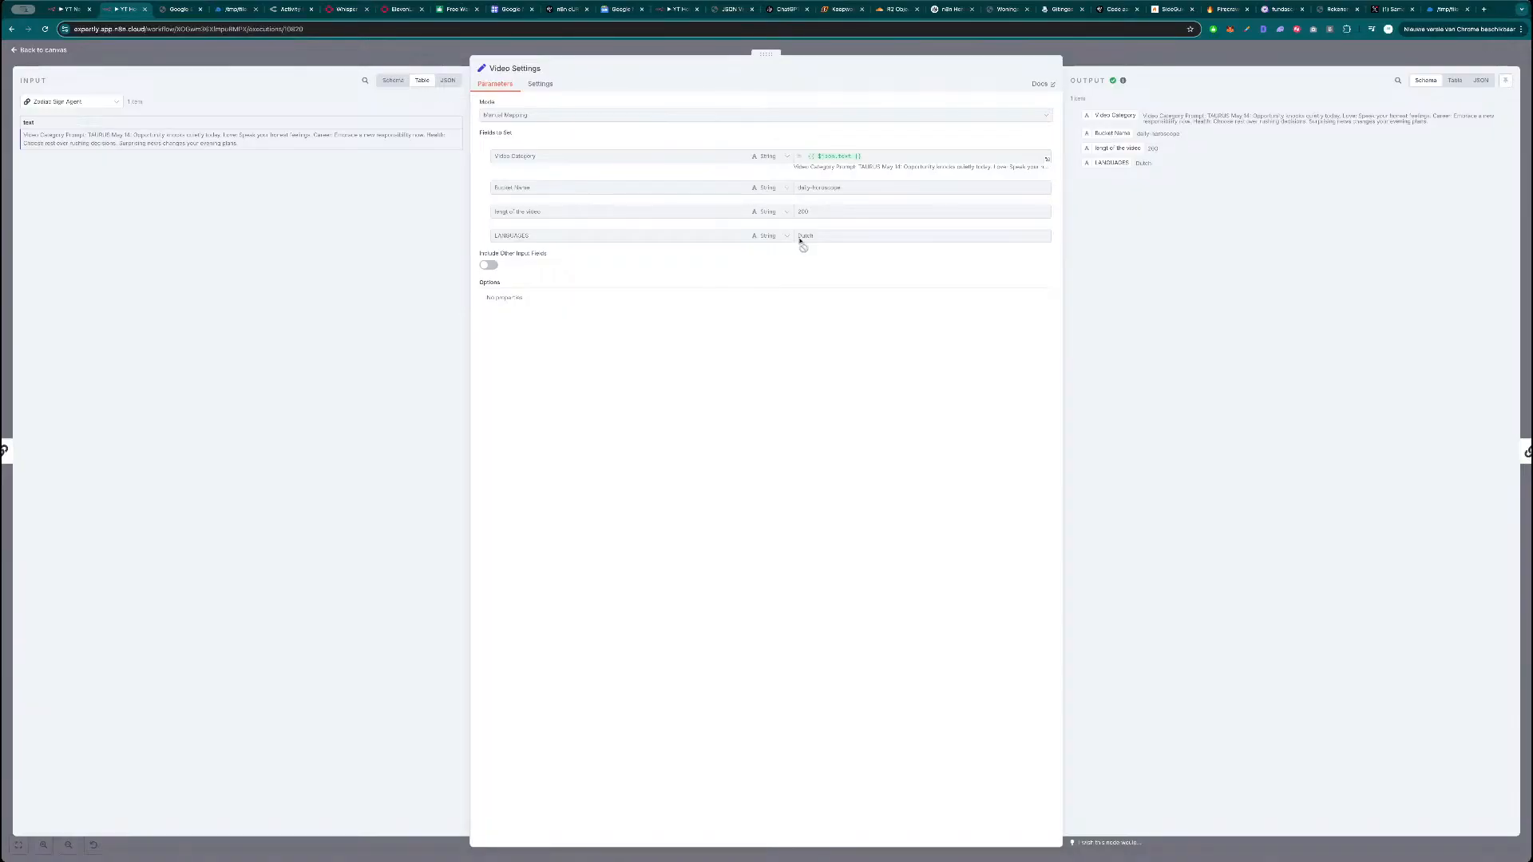
drag(816, 237, 798, 238)
click(822, 239)
click(1107, 61)
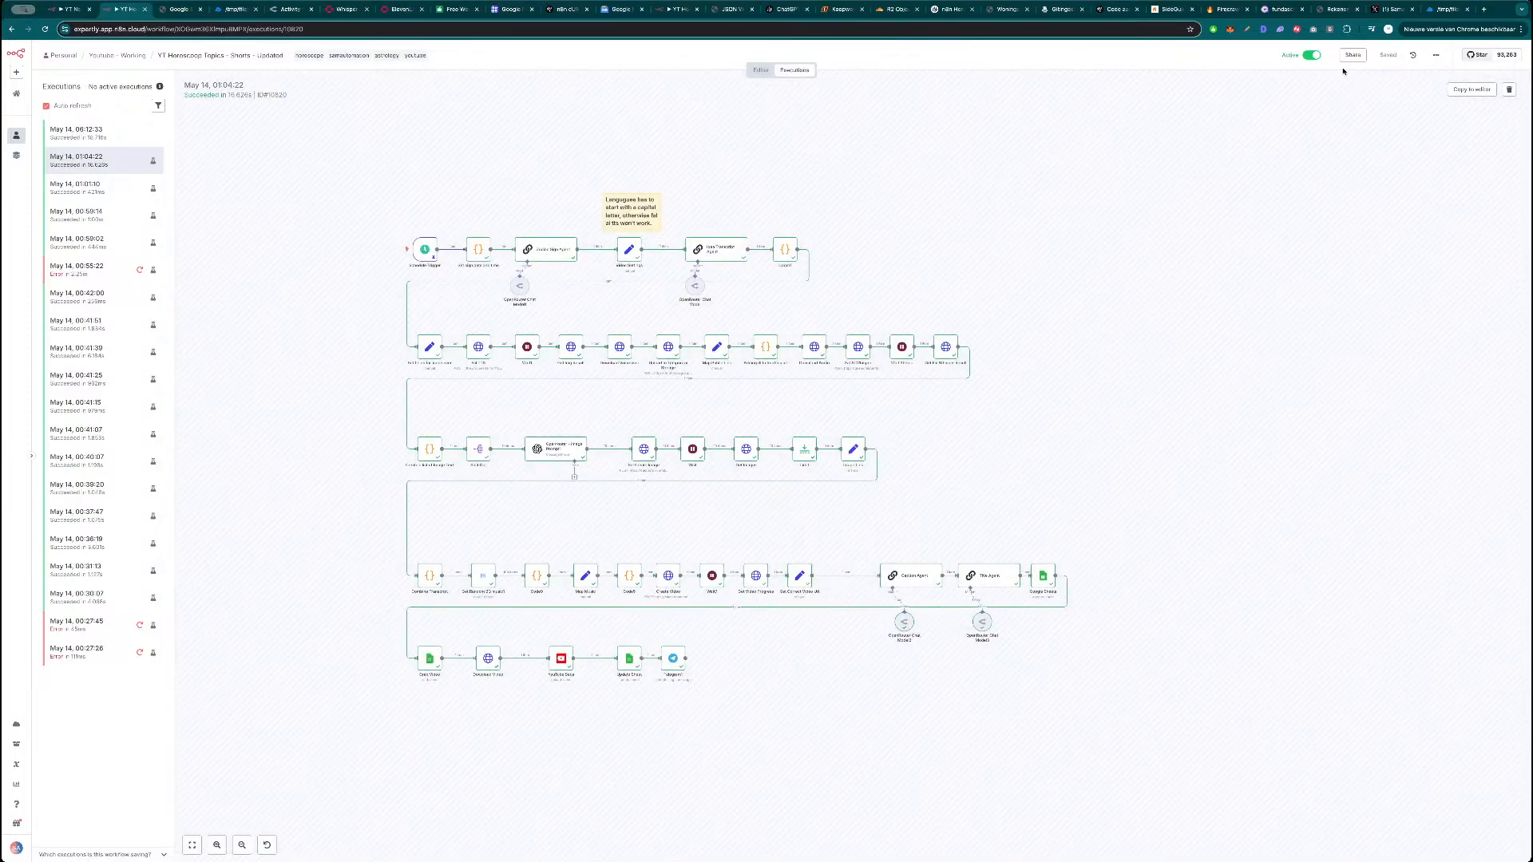
click(1436, 55)
double_click(628, 250)
key(Escape)
double_click(478, 451)
key(Escape)
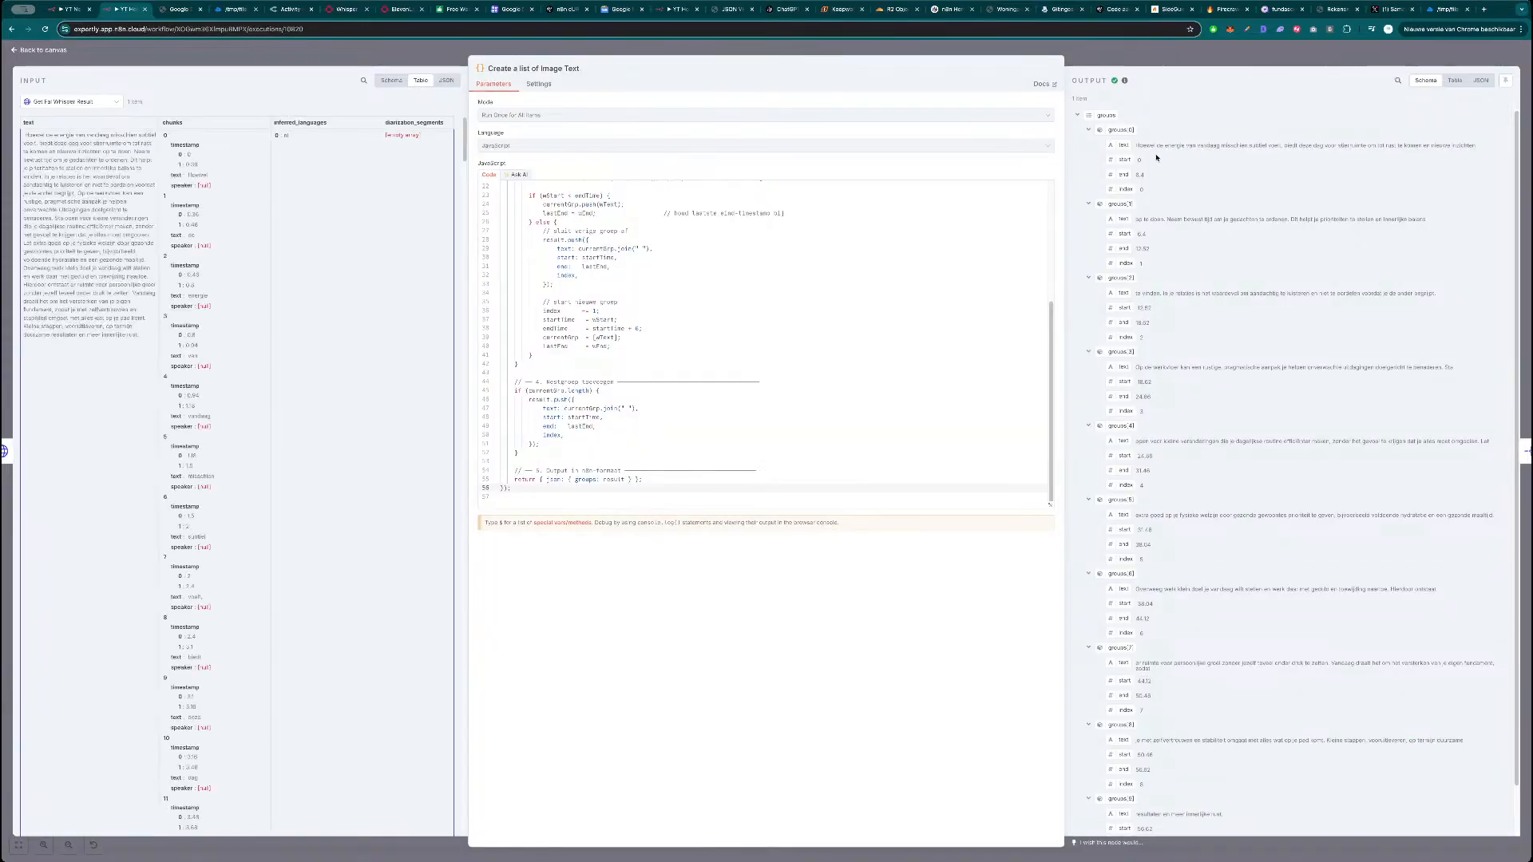
key(Escape)
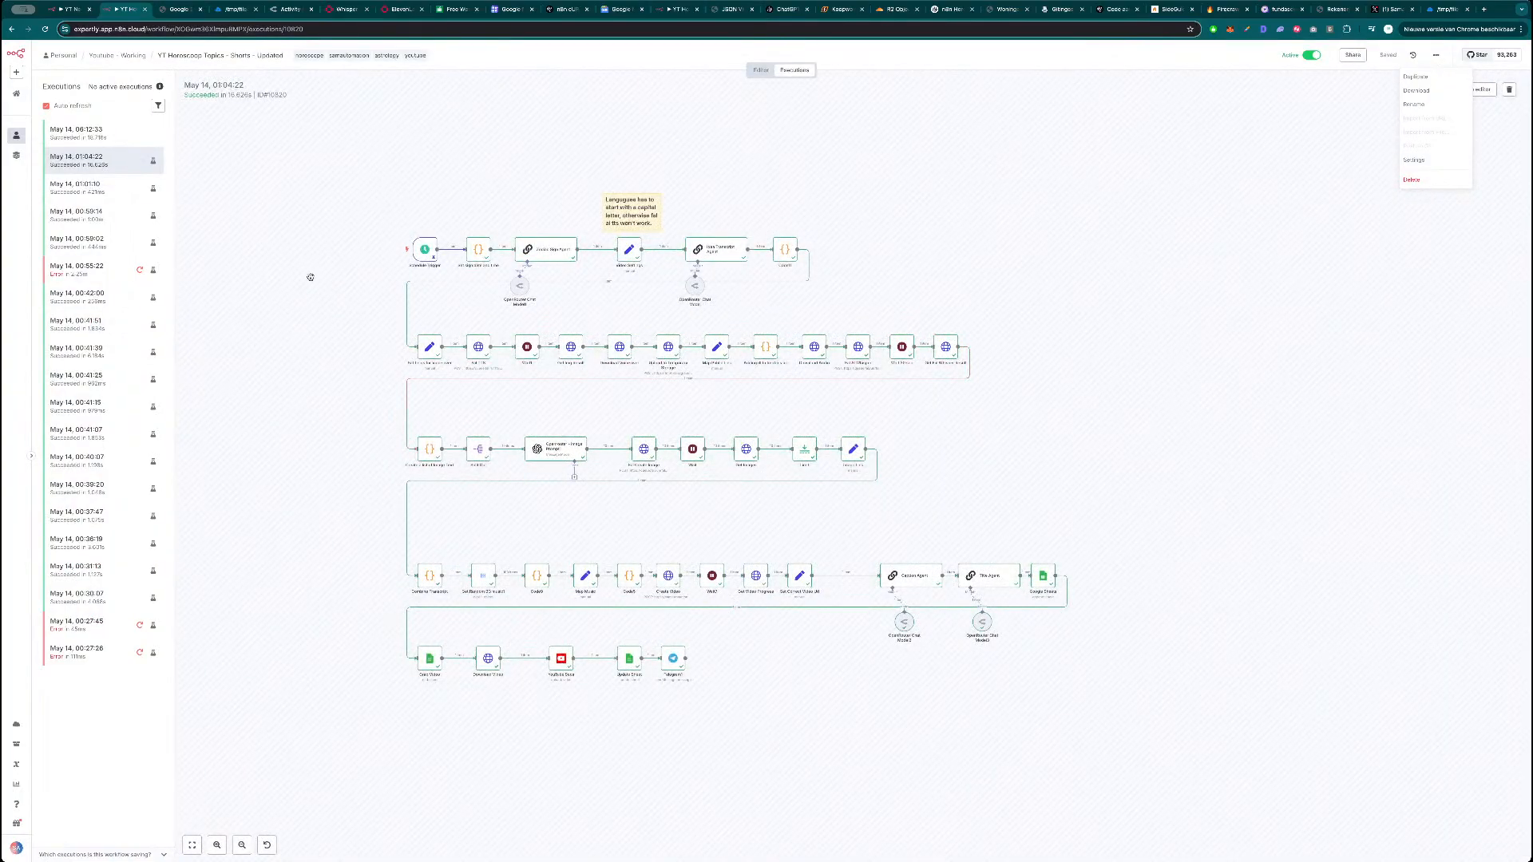
Return to the YT News Topics workflow, pin Split Out1's output after viewing it as JSON, and save the workflow.
key(ctrl+shift+Tab)
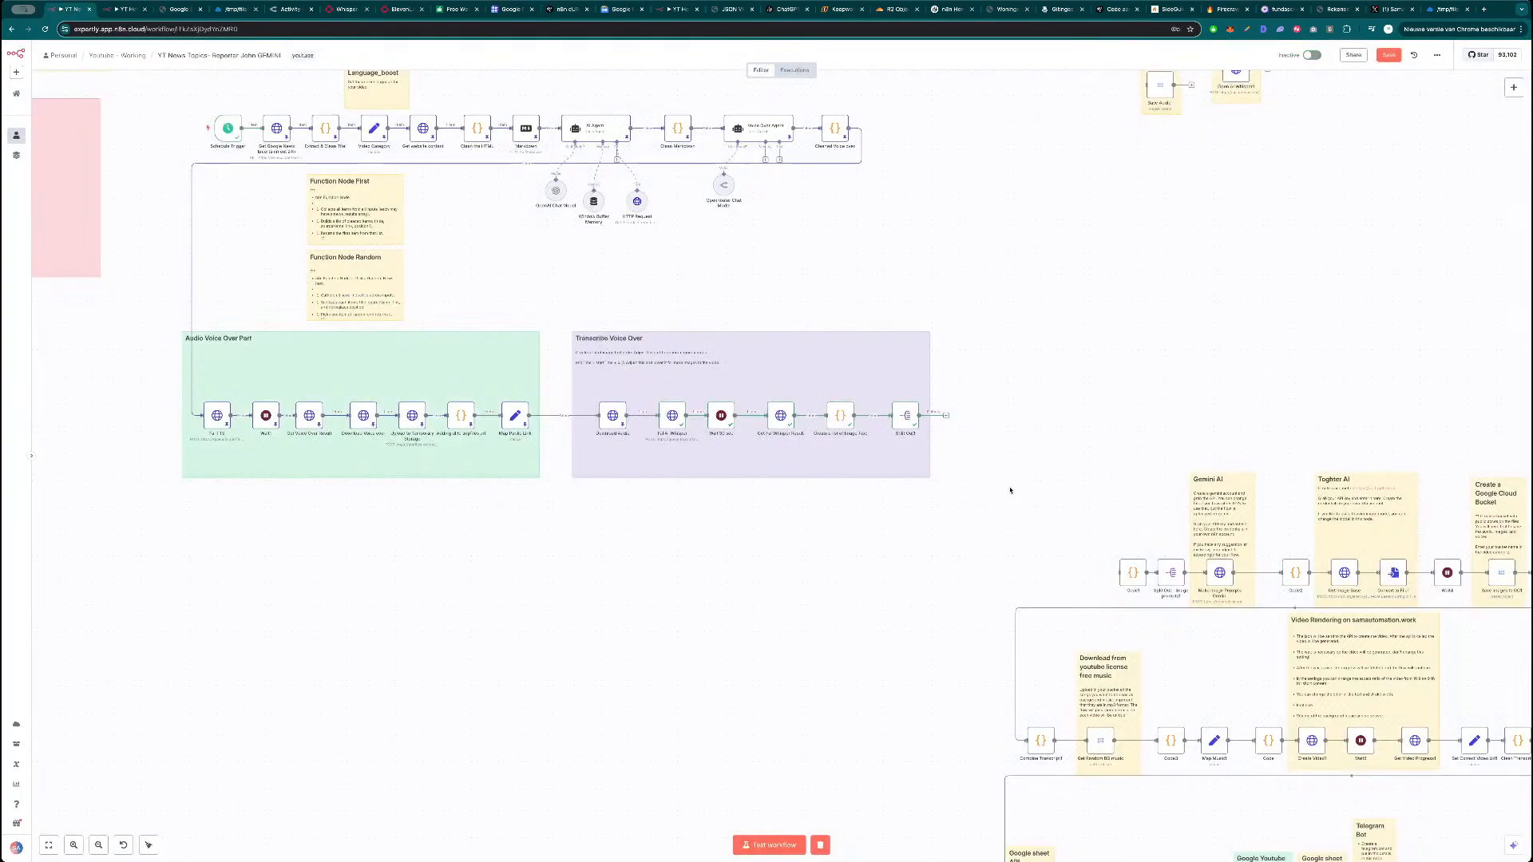
double_click(915, 429)
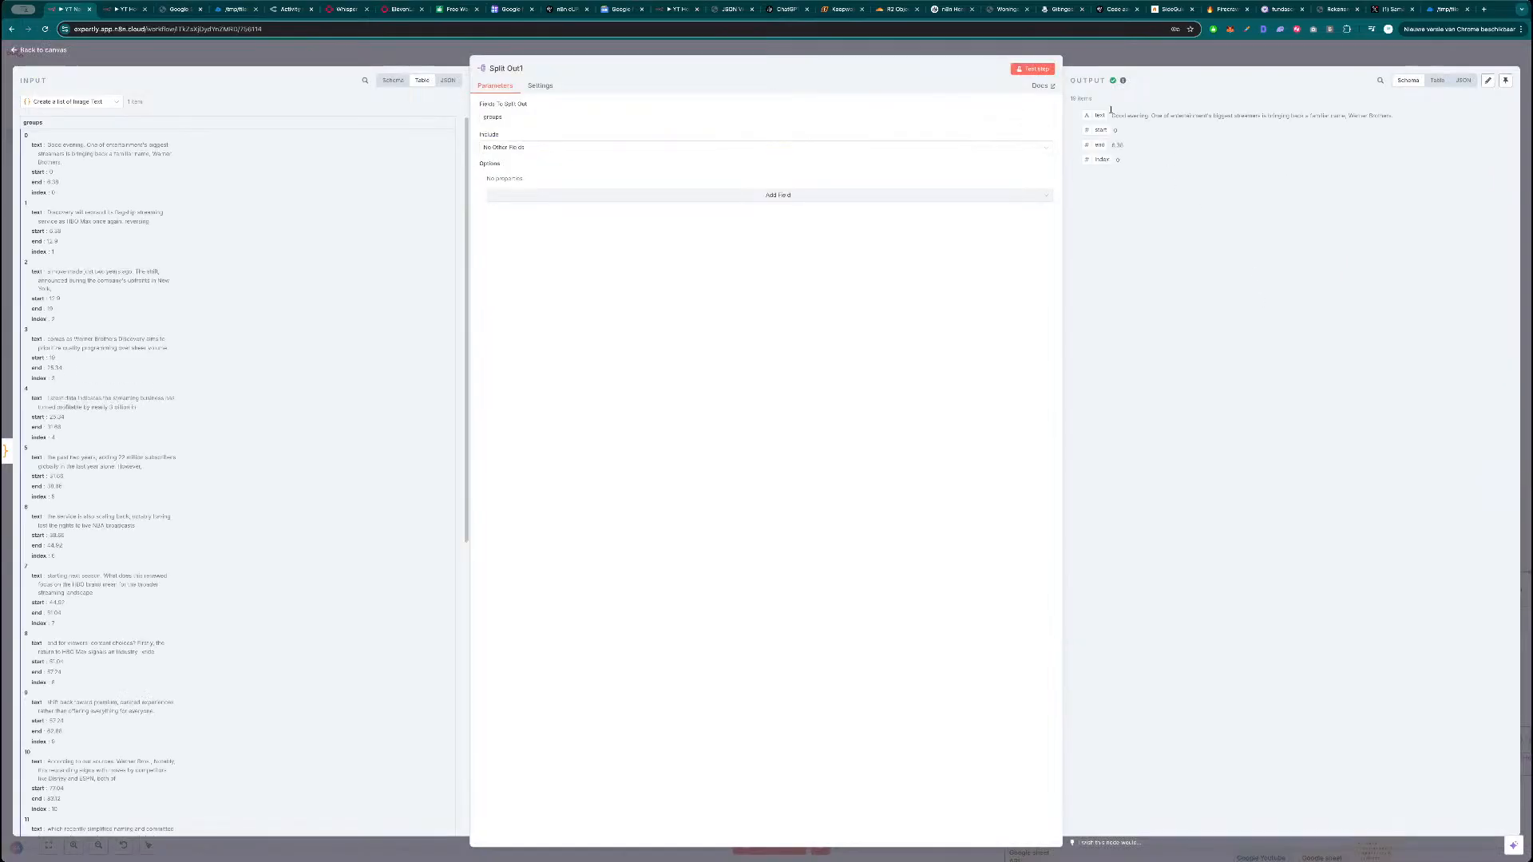
click(1463, 80)
key(Escape)
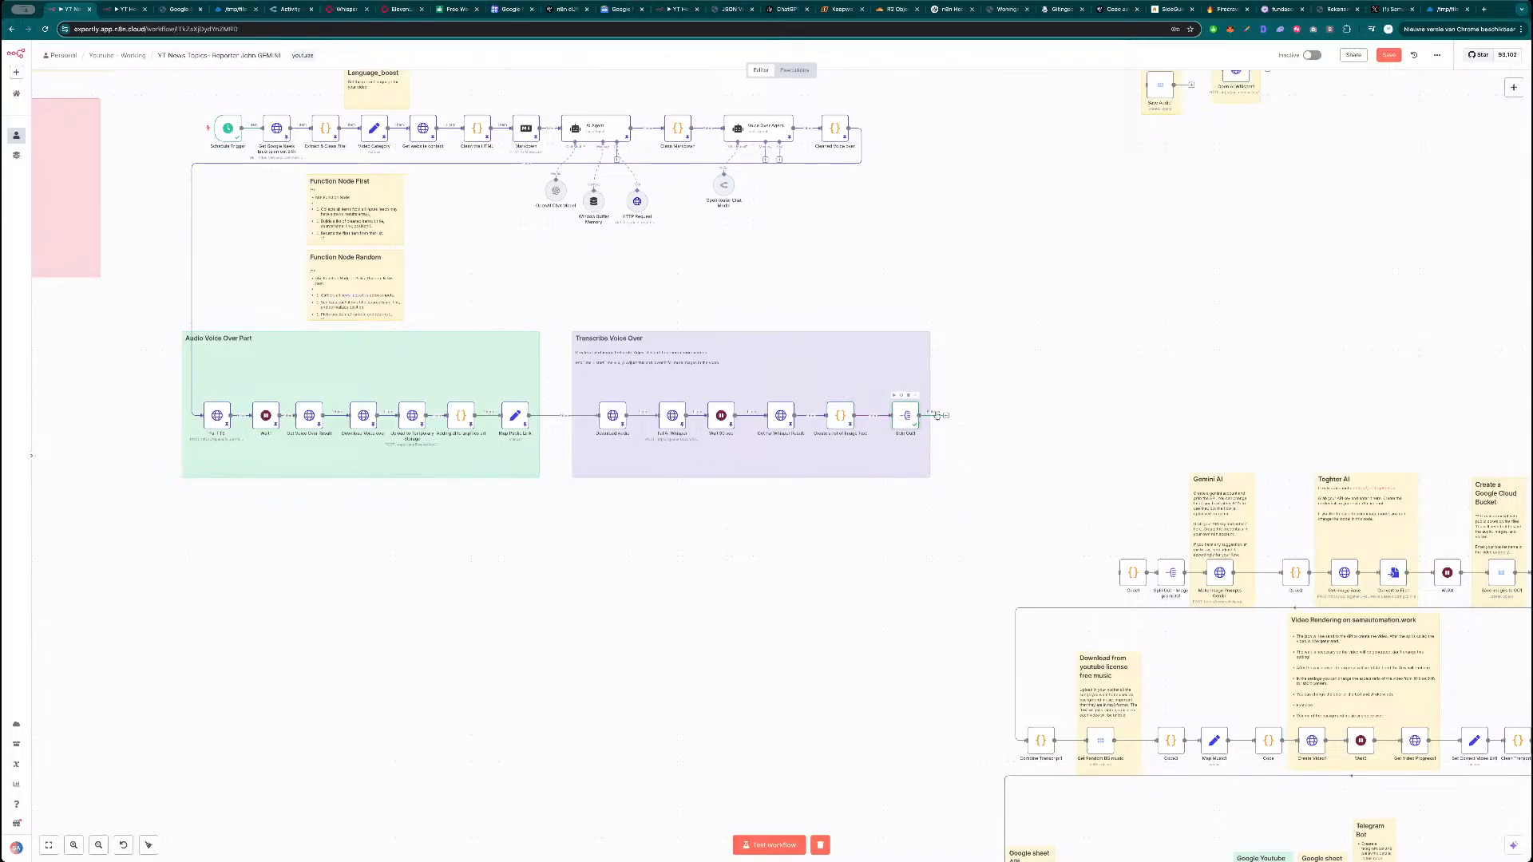
scroll(920, 434, up, 5)
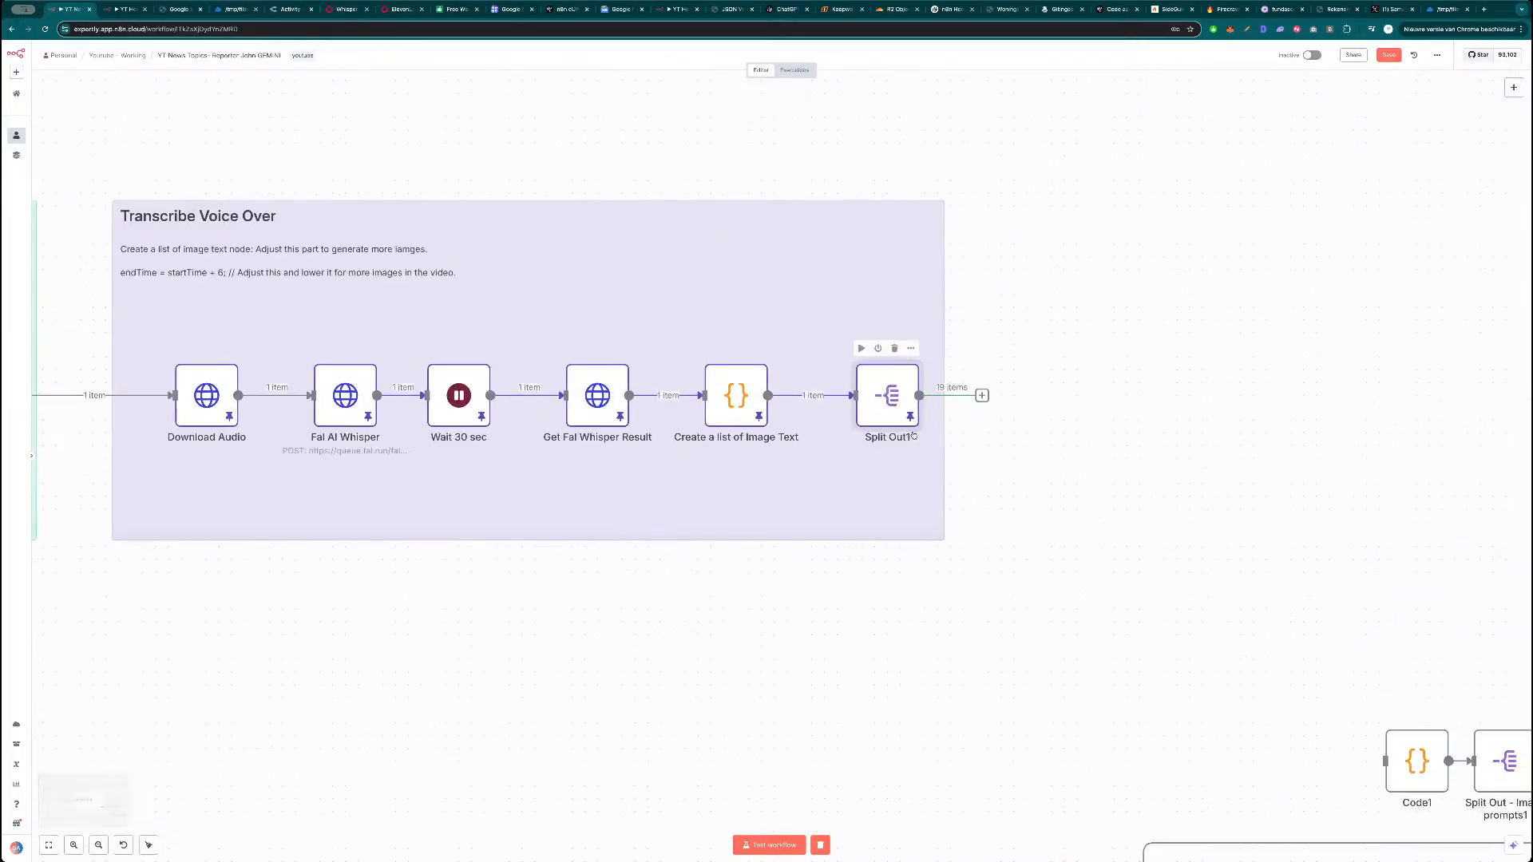
scroll(909, 424, down, 5)
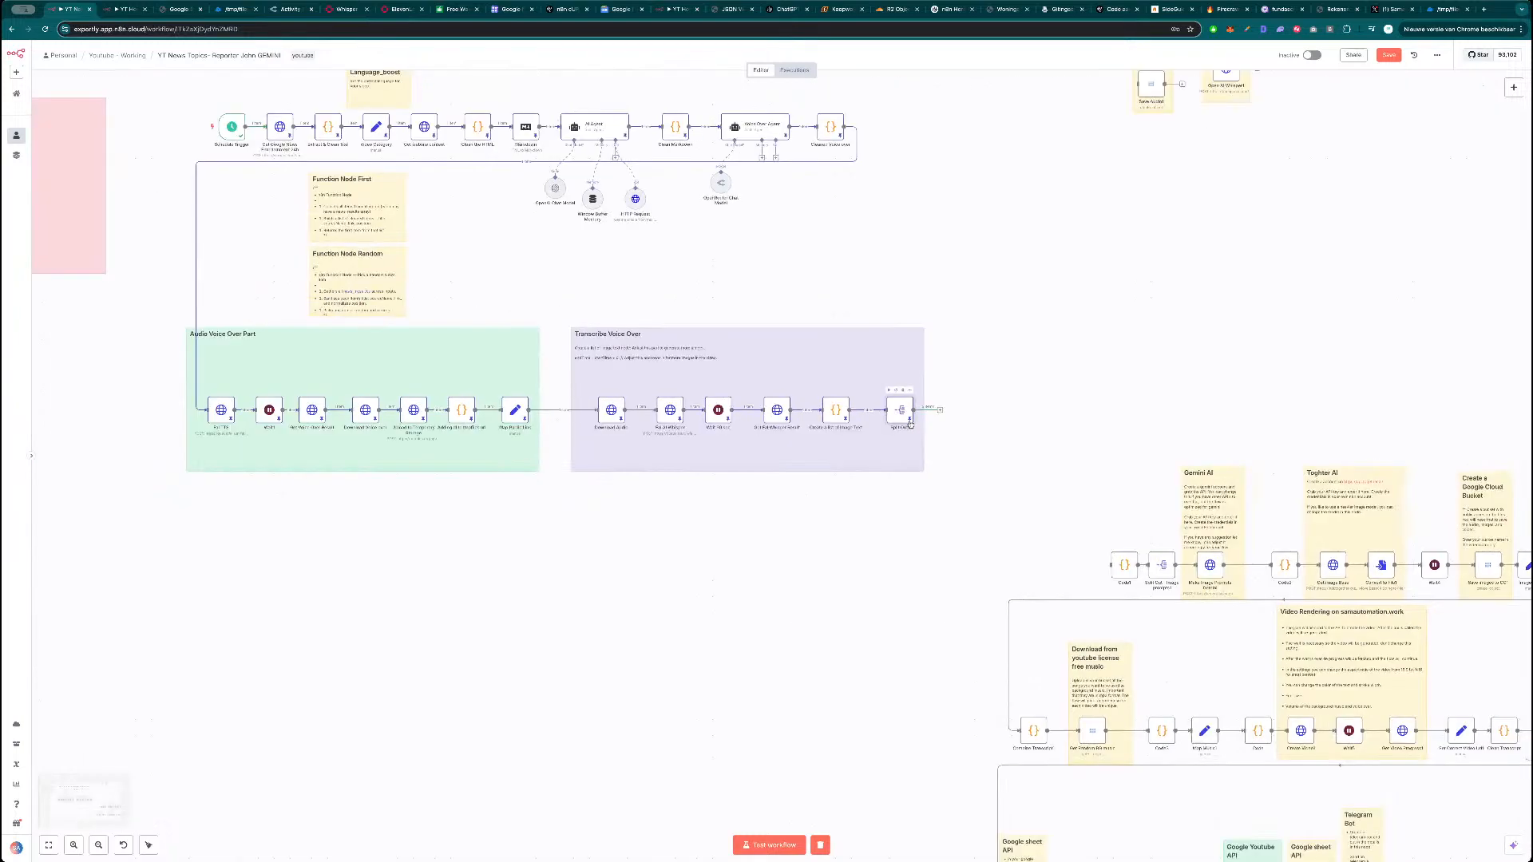
click(1389, 54)
Copy the Openrouter - Image Prompt node from the horoscope workflow and place it below the Audio Voice Over Part group.
scroll(1033, 510, right, 2)
scroll(1033, 510, down, 1)
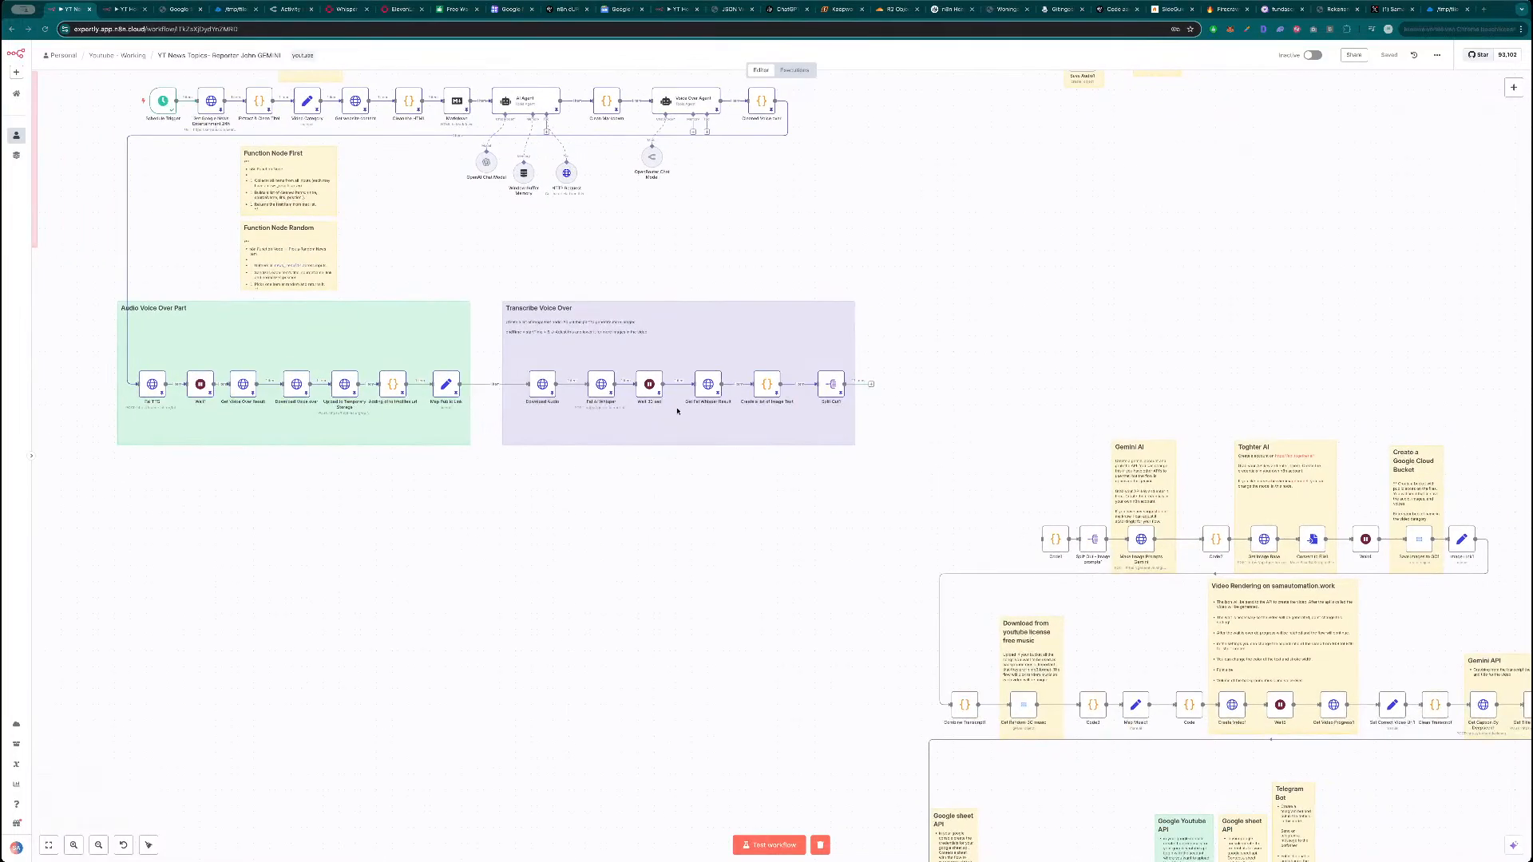
key(ctrl+Tab)
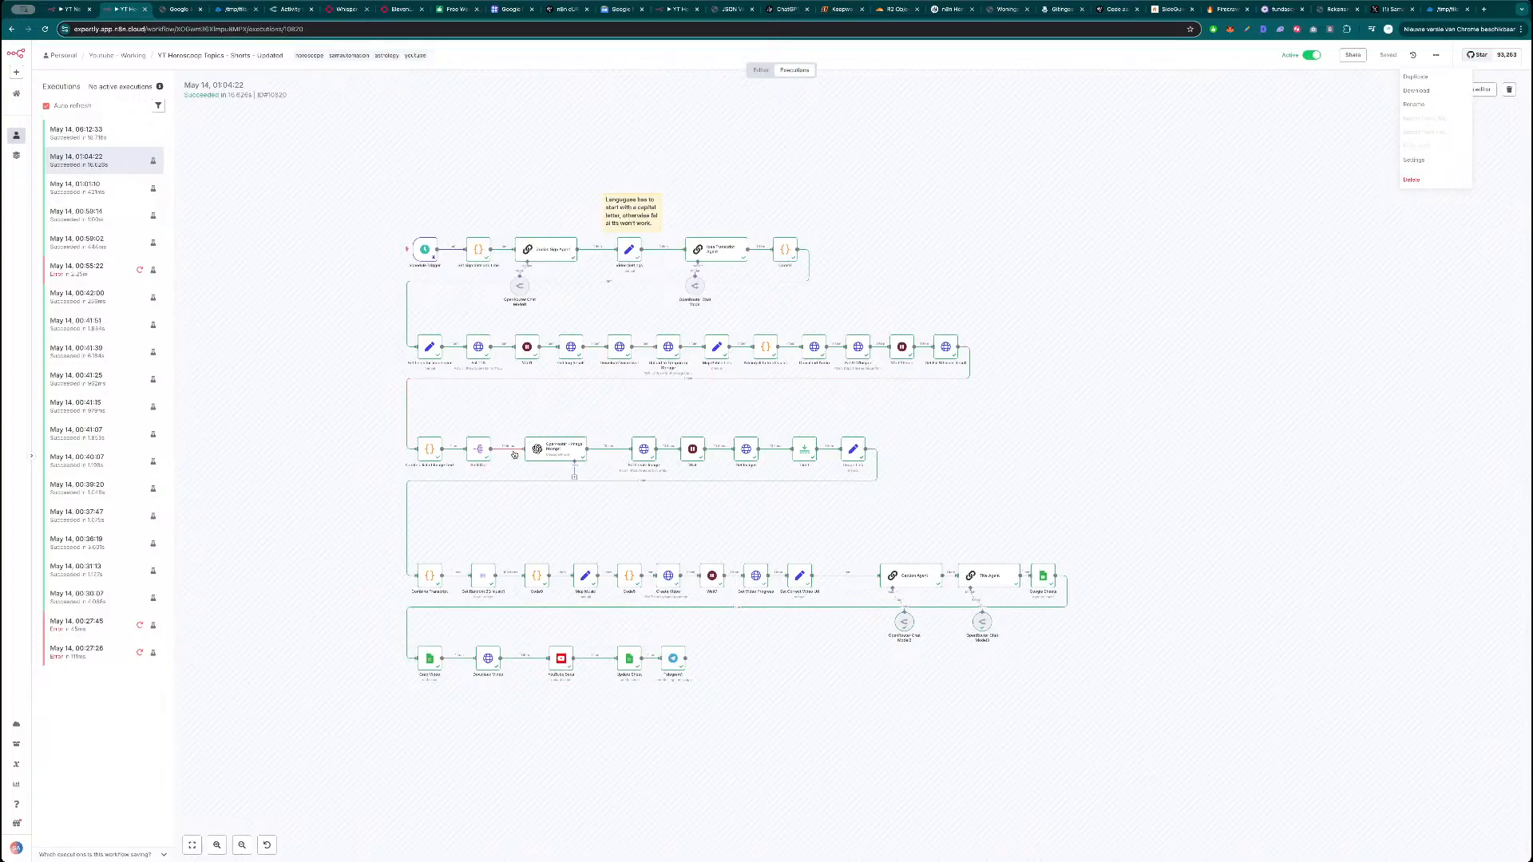
key(ctrl+shift+Tab)
key(ctrl+v)
drag(980, 516, 158, 521)
drag(336, 538, 637, 518)
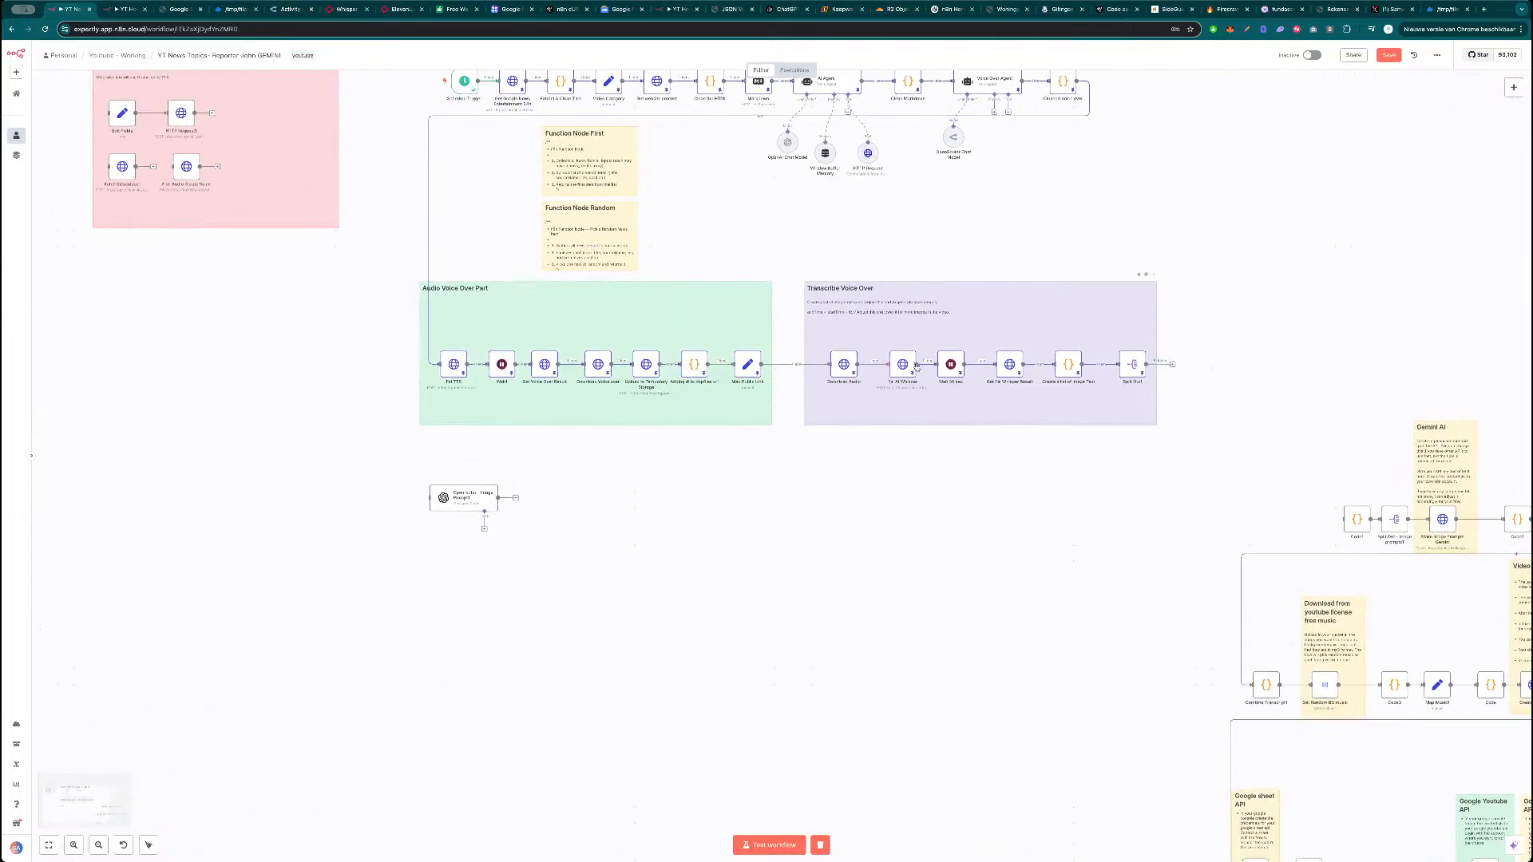
Duplicate the Audio Voice Over Part note, place the copy around the Openrouter node and color it blue.
click(704, 425)
key(ctrl+c)
key(ctrl+v)
drag(767, 525, 516, 492)
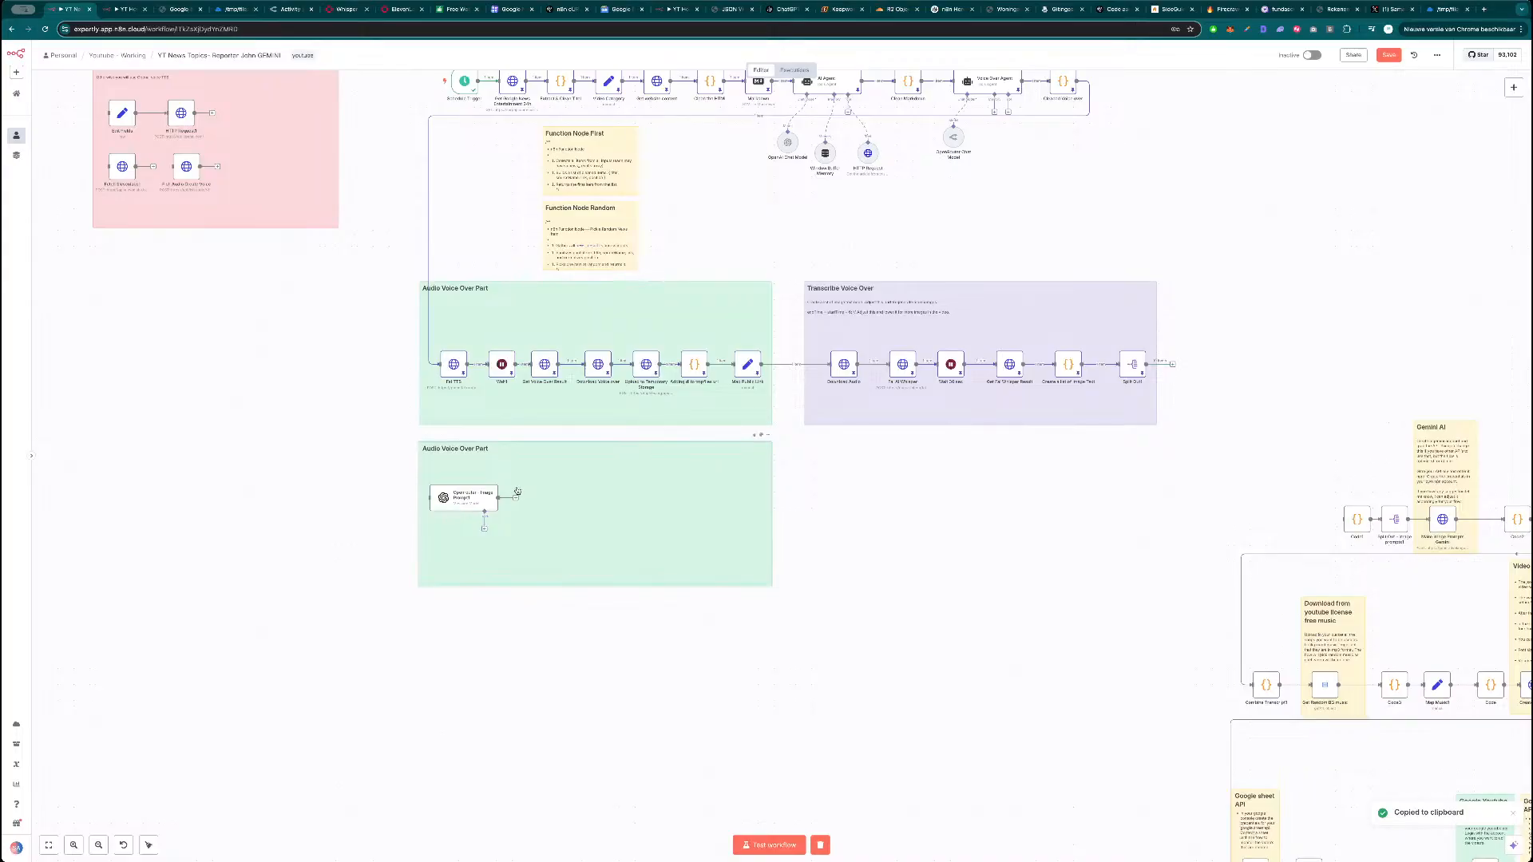
click(761, 436)
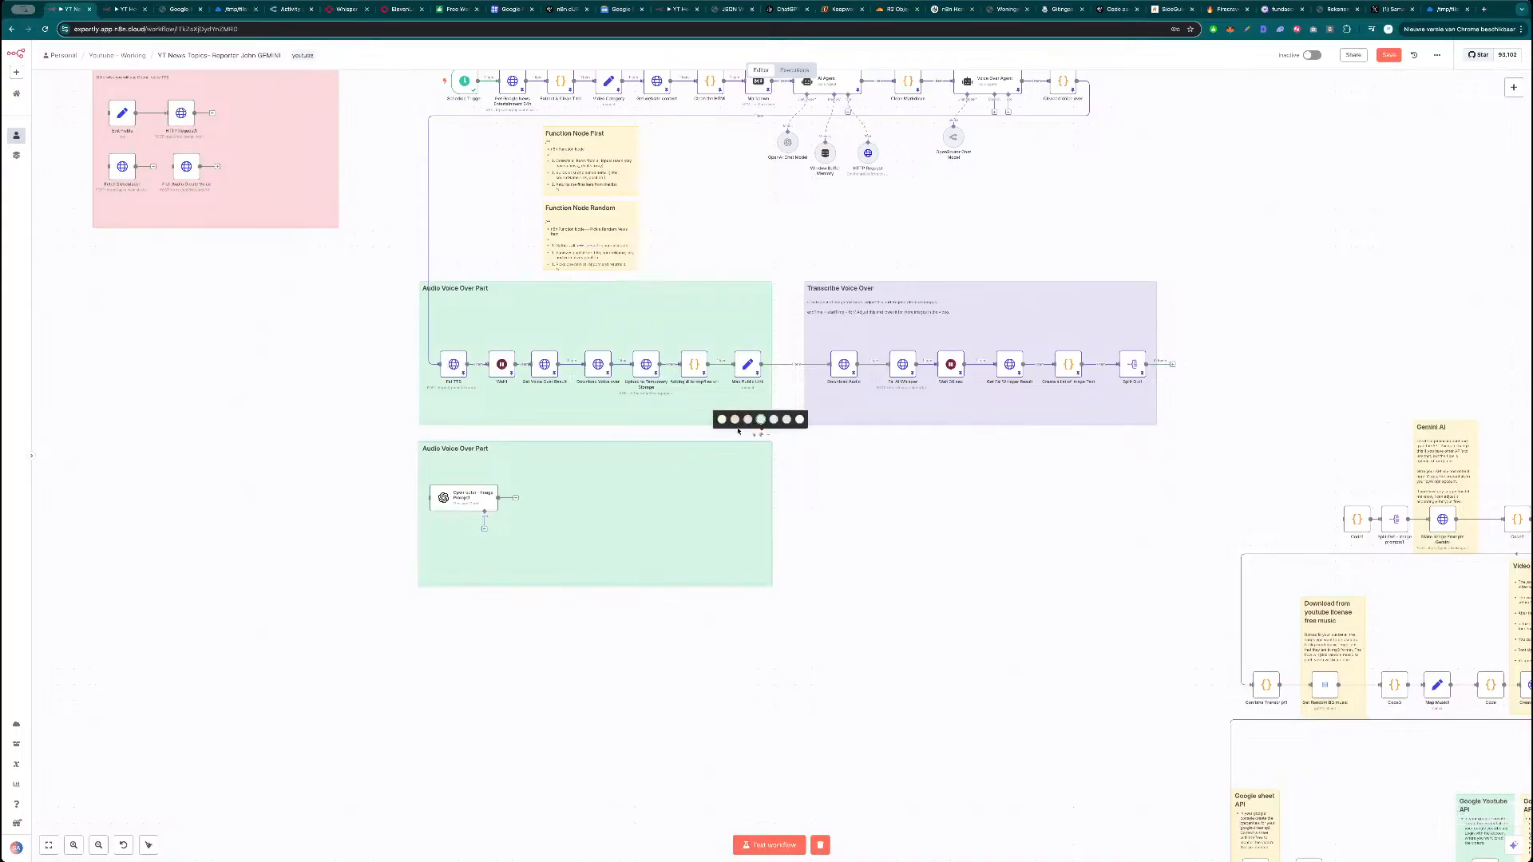
click(774, 420)
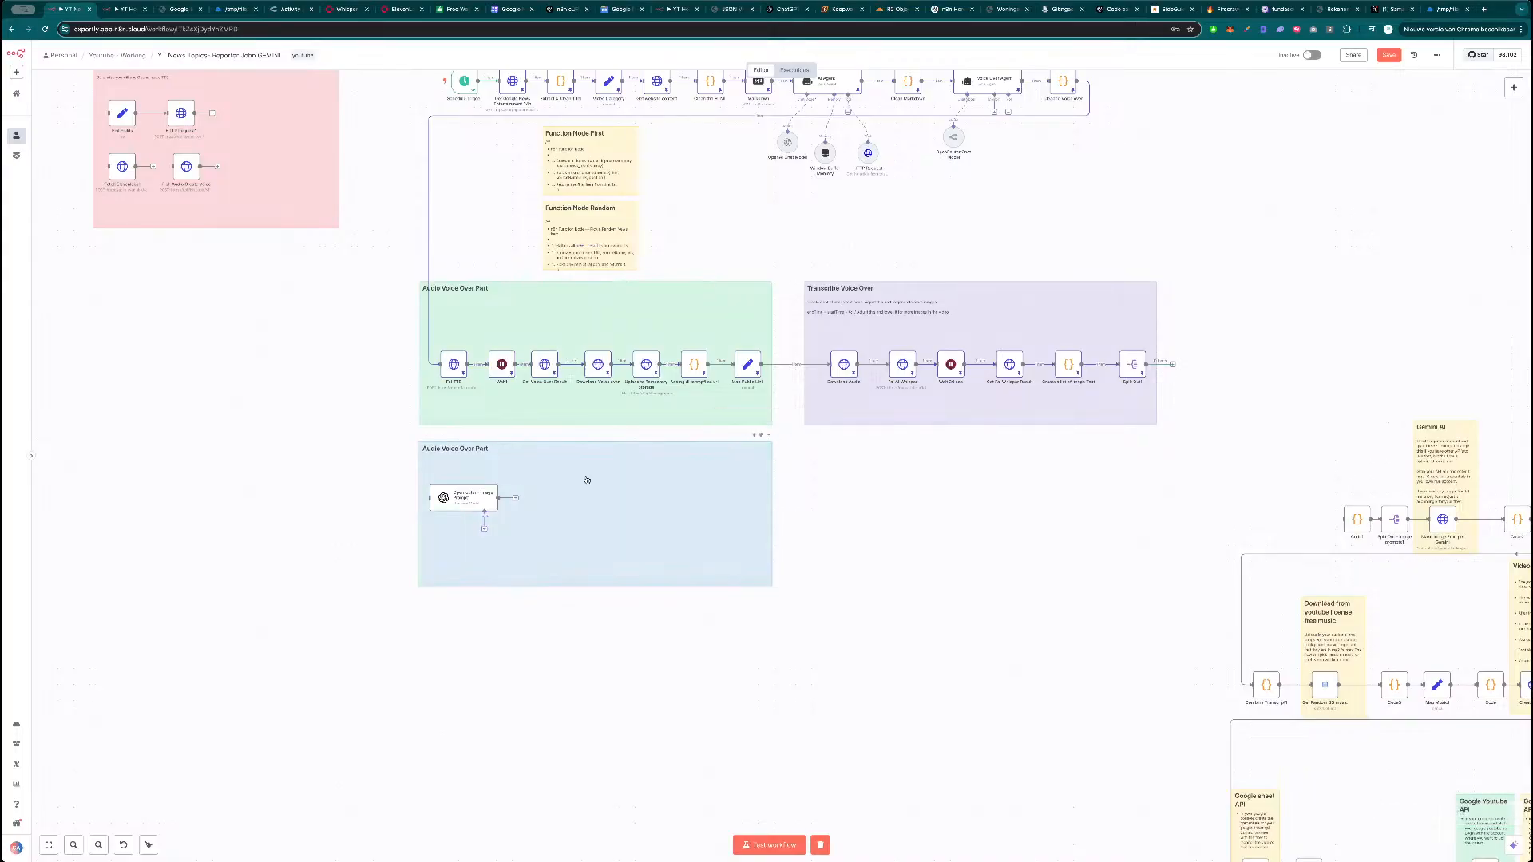
Change the blue note's heading to "Image Prompt".
double_click(451, 450)
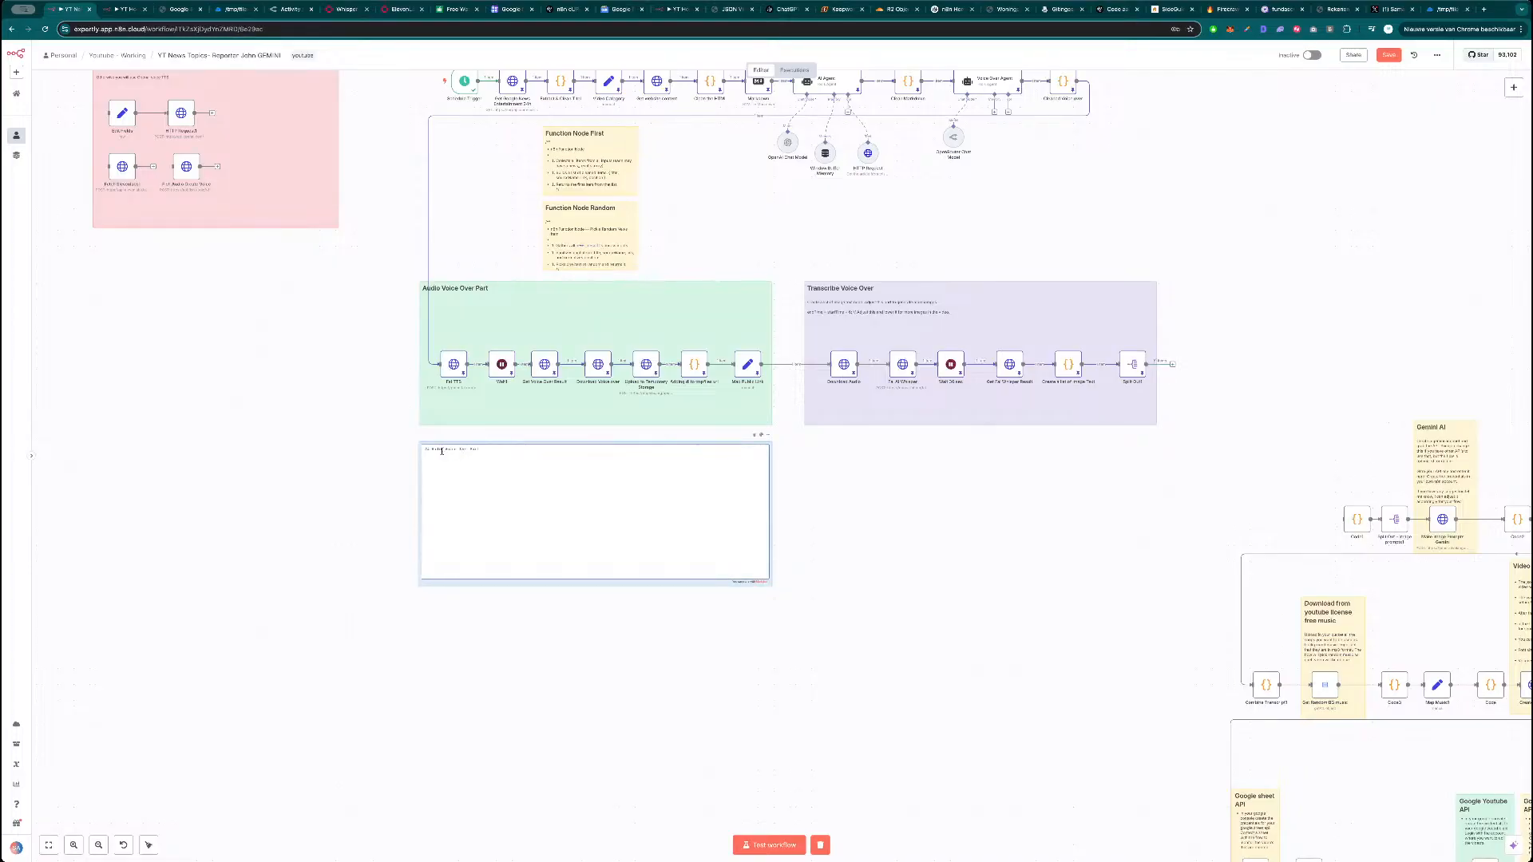
click(356, 465)
scroll(416, 450, up, 5)
double_click(504, 447)
drag(513, 447, 454, 446)
text(Images)
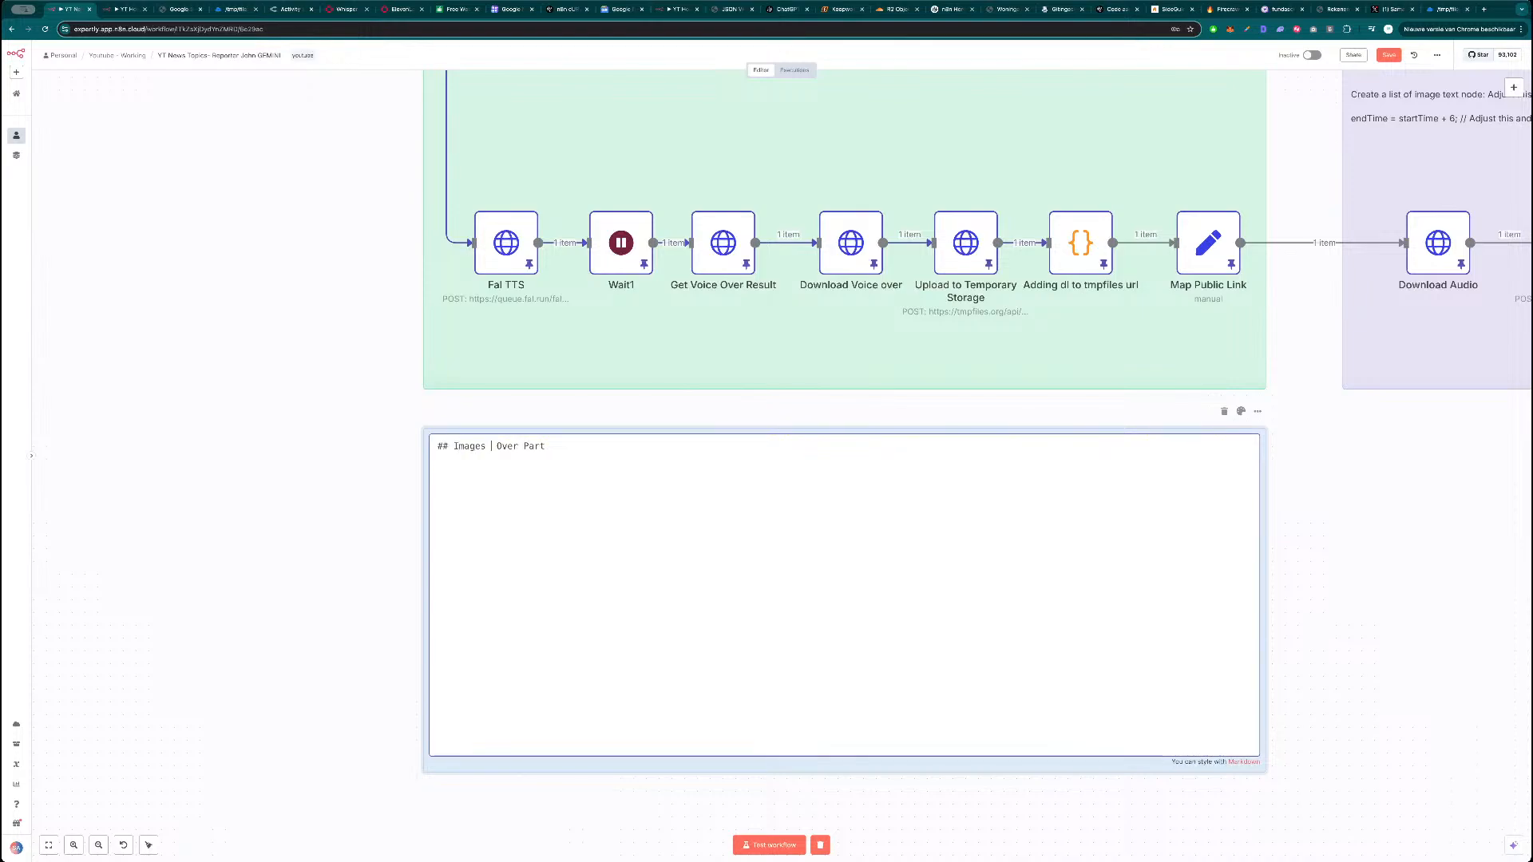
key(BackSpace)
key(BackSpace)
text(Prompt)
double_click(536, 446)
key(BackSpace)
double_click(534, 446)
key(BackSpace)
click(329, 458)
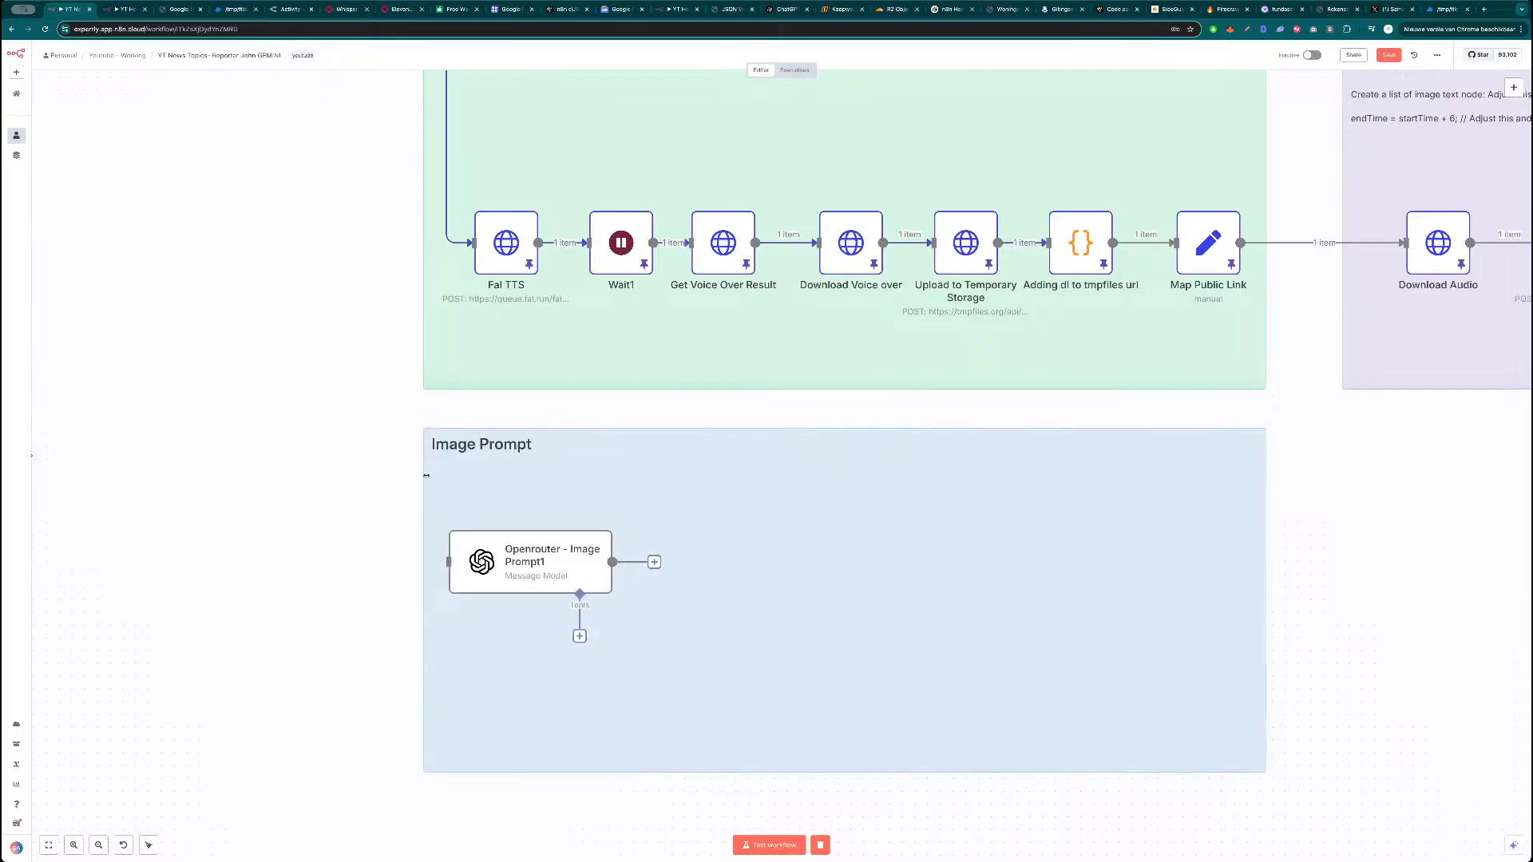
Connect Split Out1 to the Openrouter - Image Prompt1 node and open that node's settings.
scroll(421, 469, down, 10)
scroll(1014, 483, up, 5)
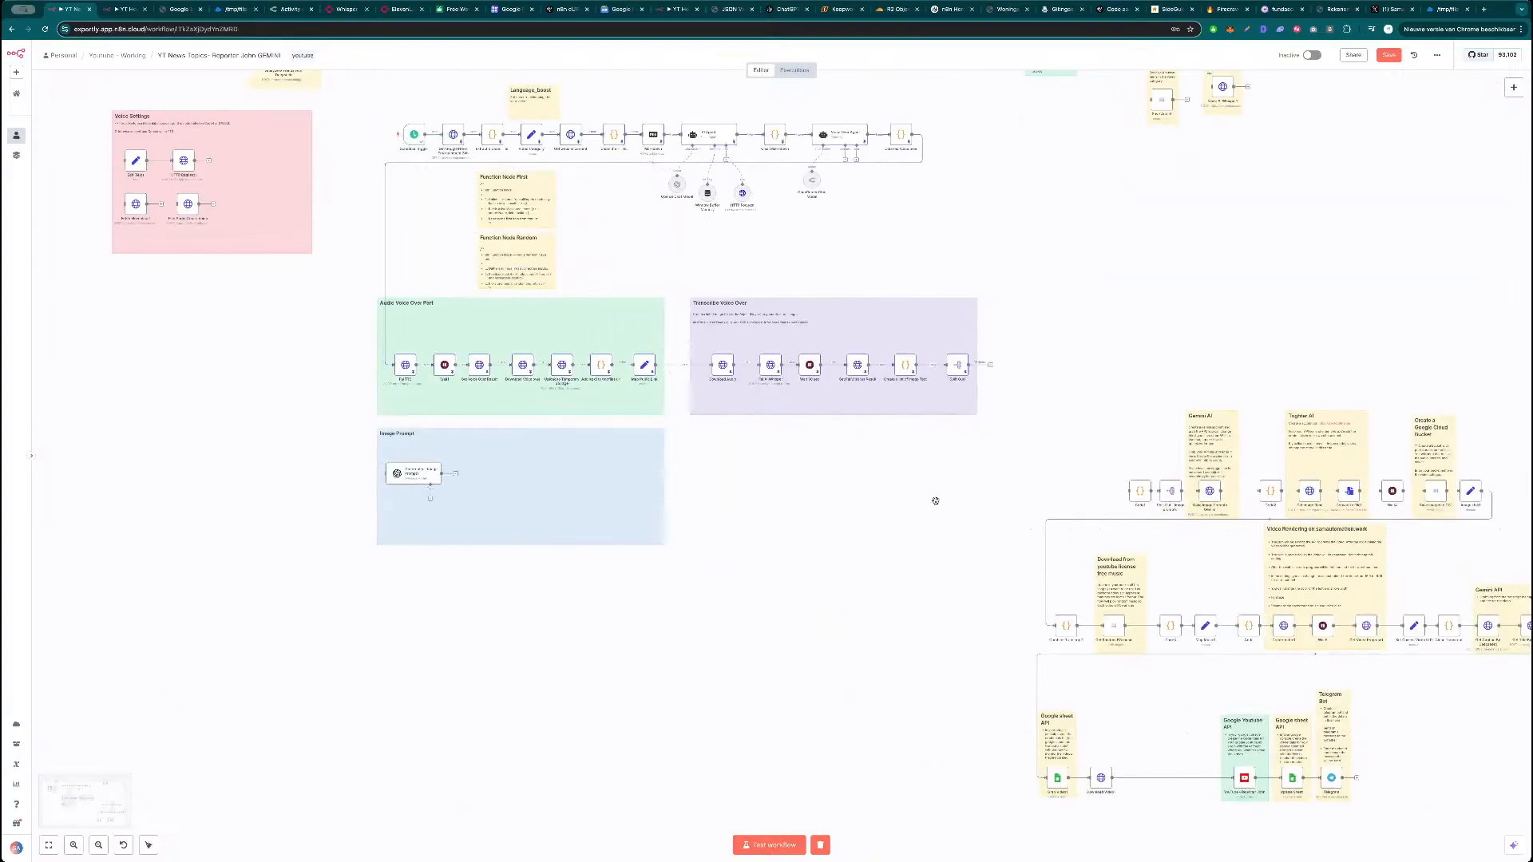
drag(1055, 357, 486, 469)
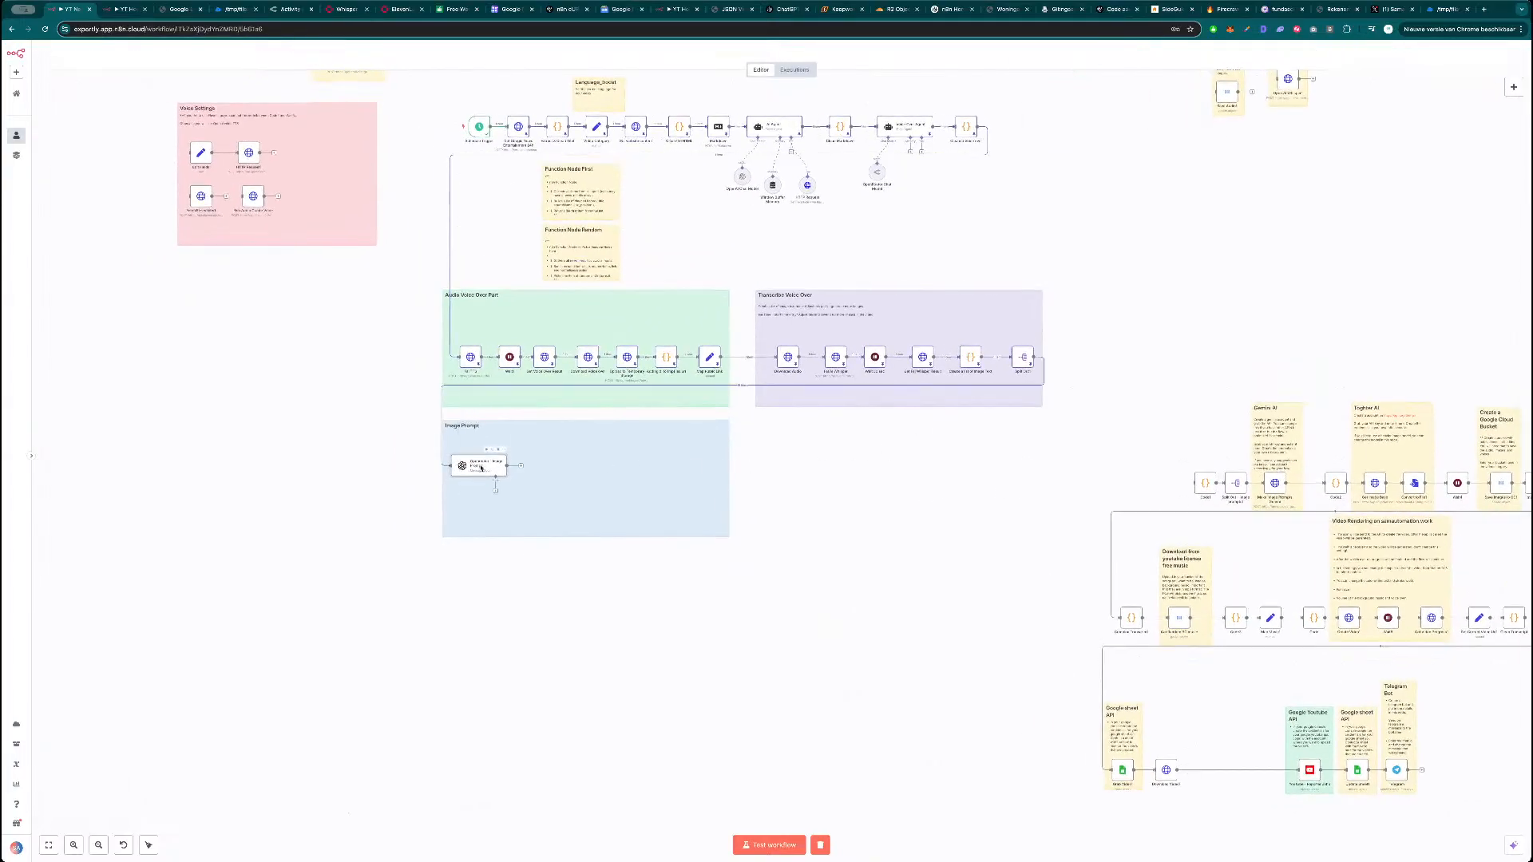
double_click(483, 469)
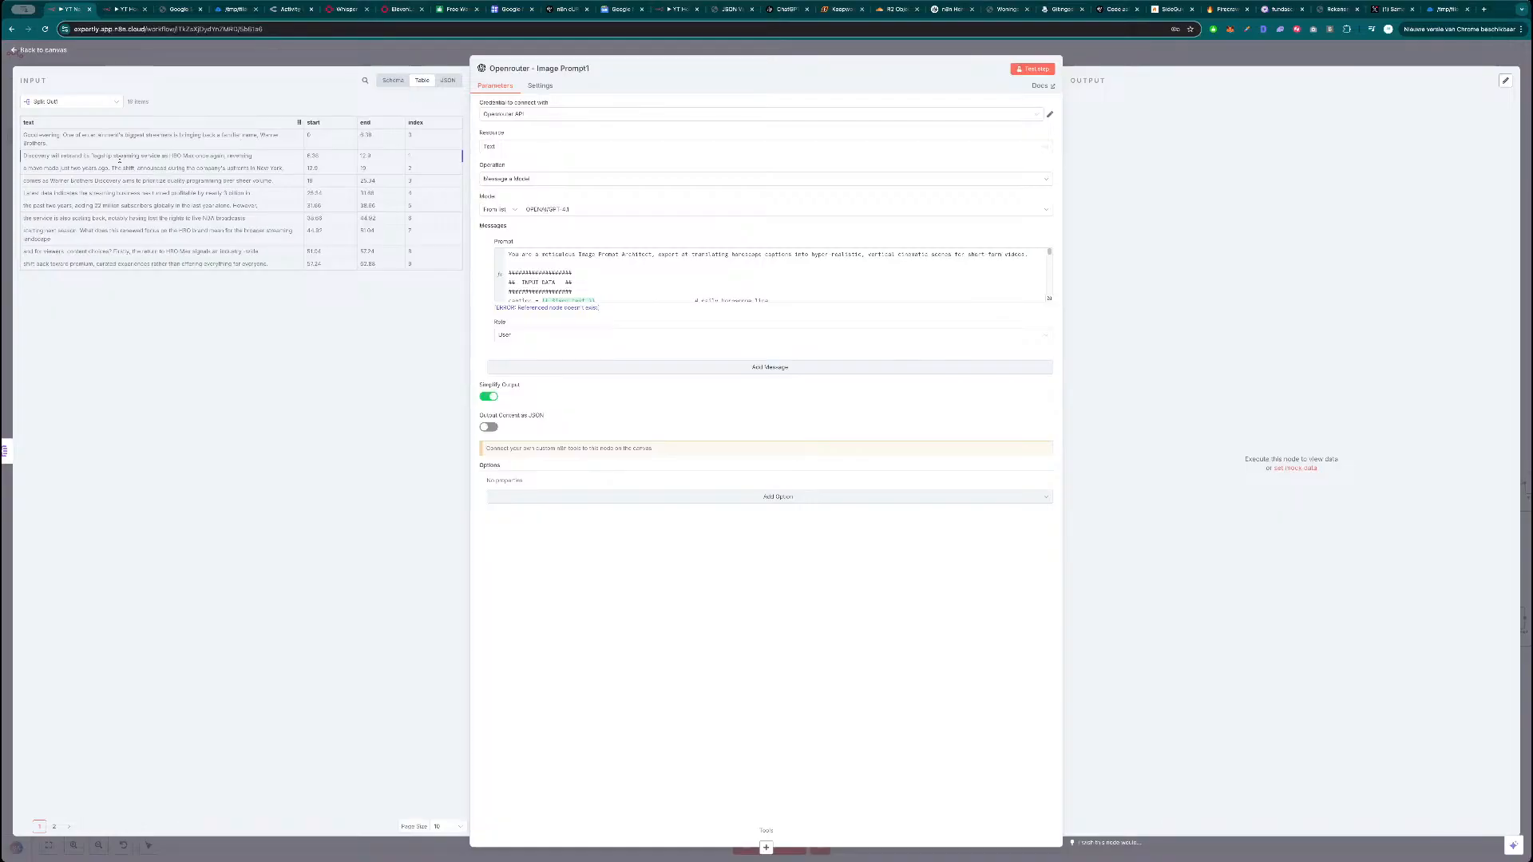
Show the Image Prompt node's input as JSON and examine the text, start, end and index of every split item.
click(448, 80)
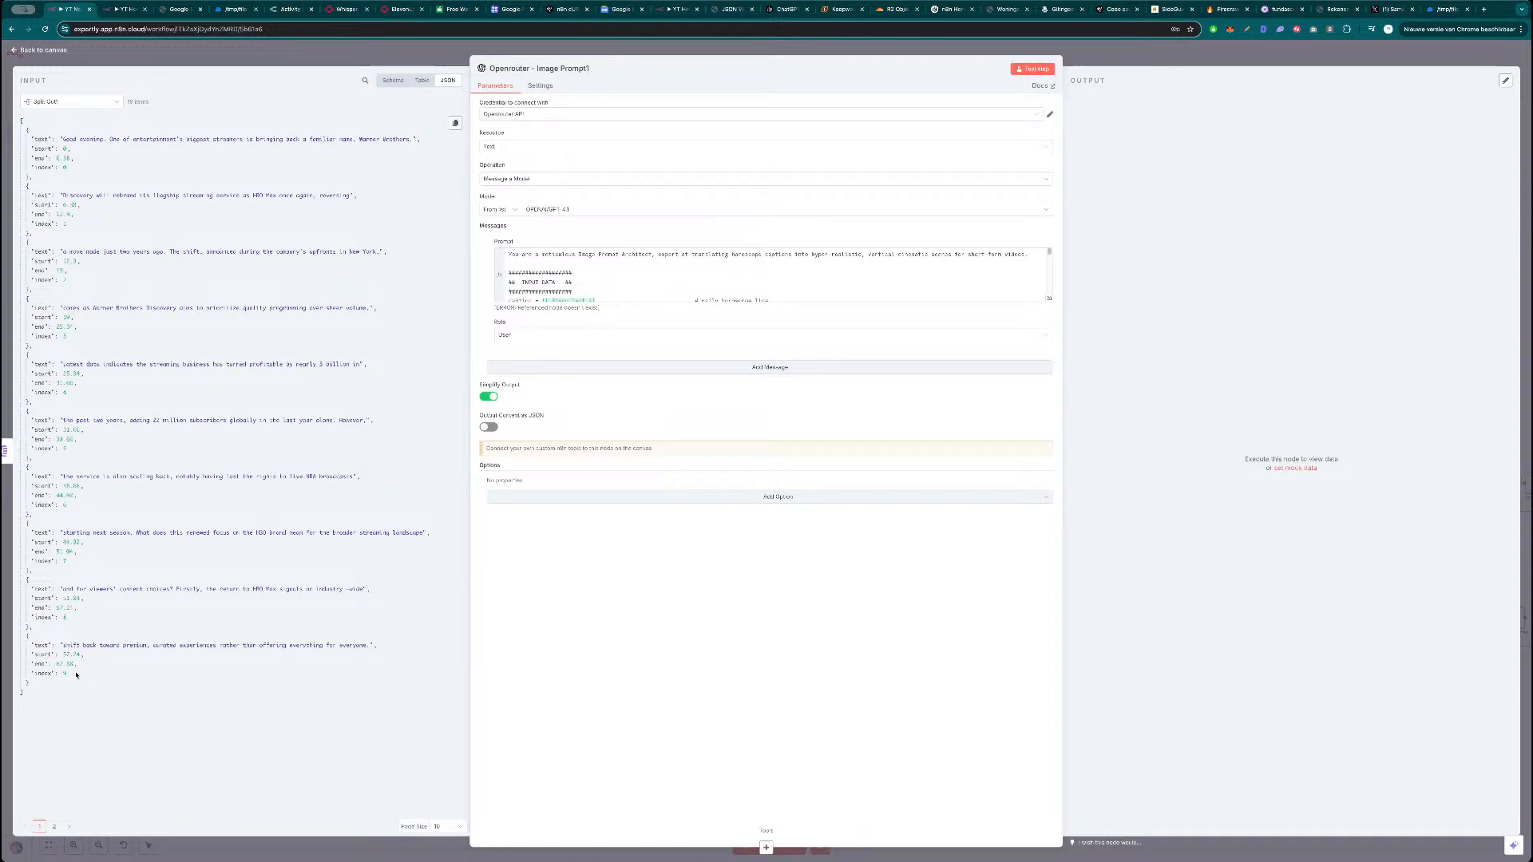
drag(74, 671, 27, 131)
click(116, 220)
drag(76, 706, 18, 132)
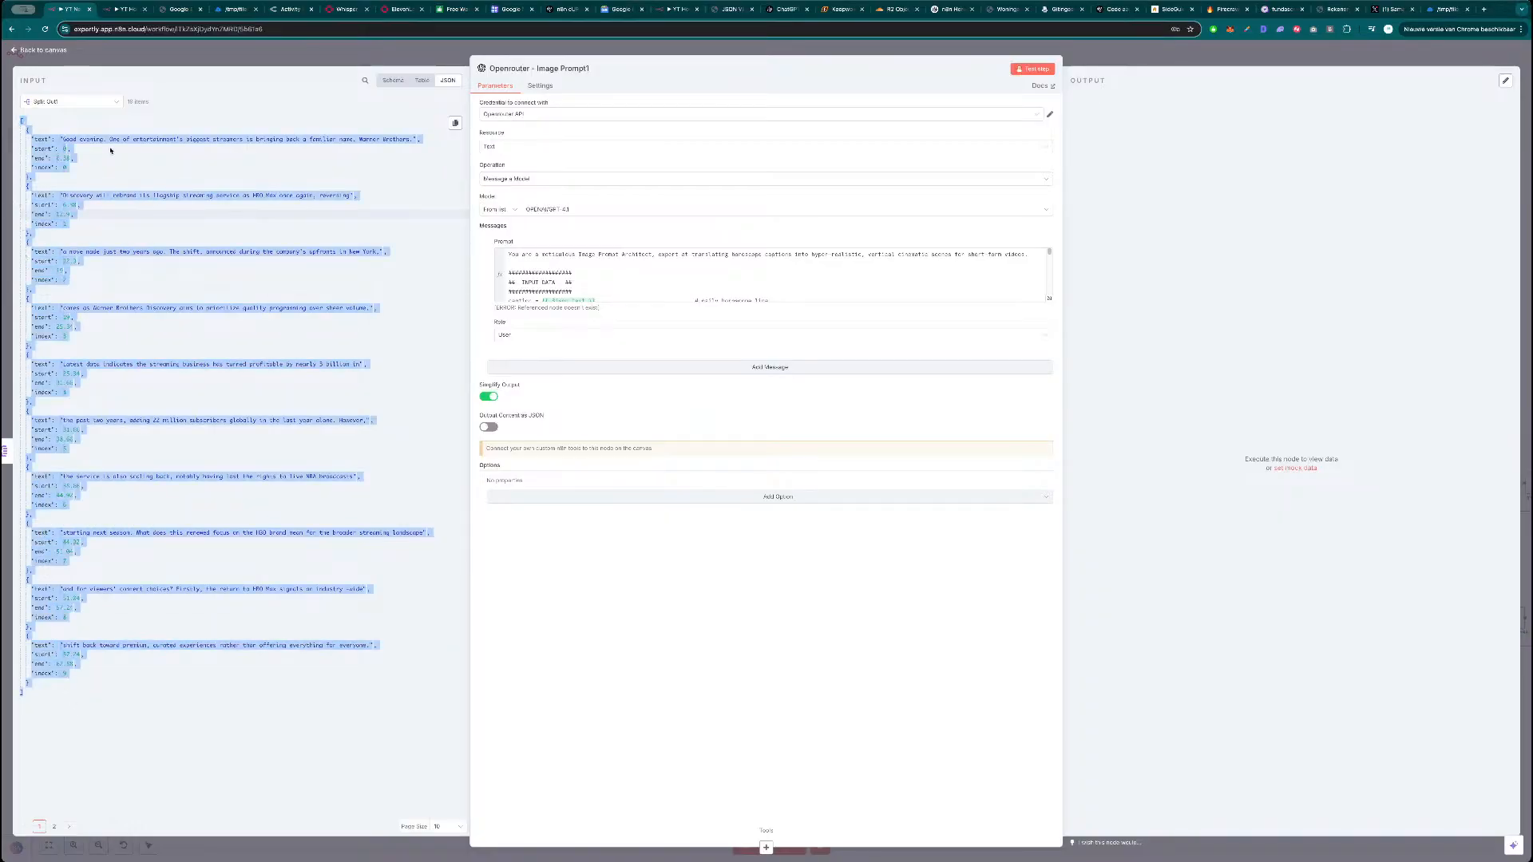
click(131, 160)
drag(23, 121, 127, 692)
click(127, 698)
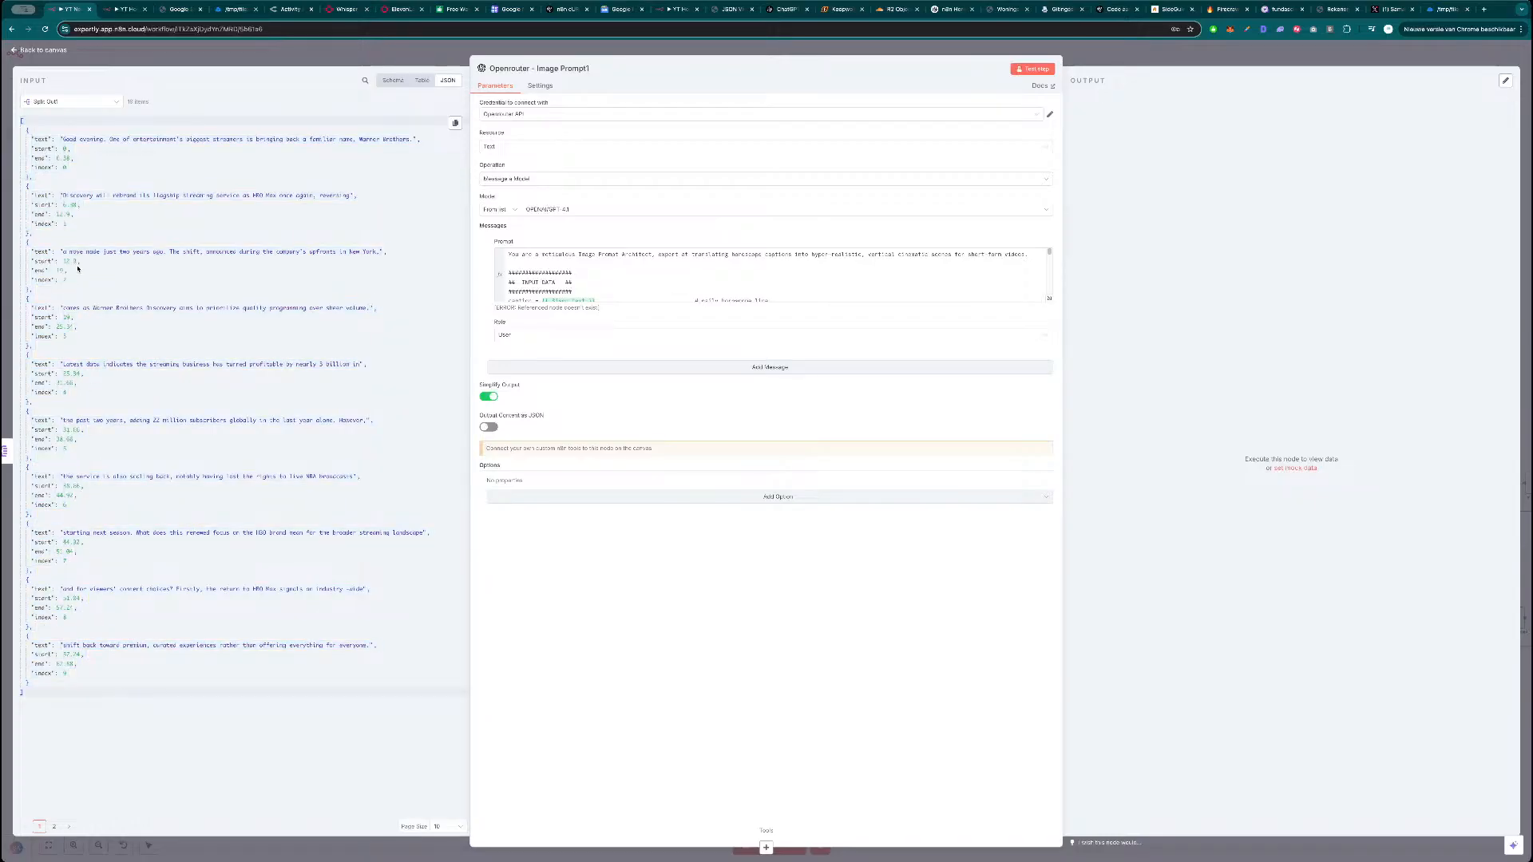
Open the Create a list of Image Text code node and examine its grouped transcript output down to the last group.
click(66, 169)
click(385, 59)
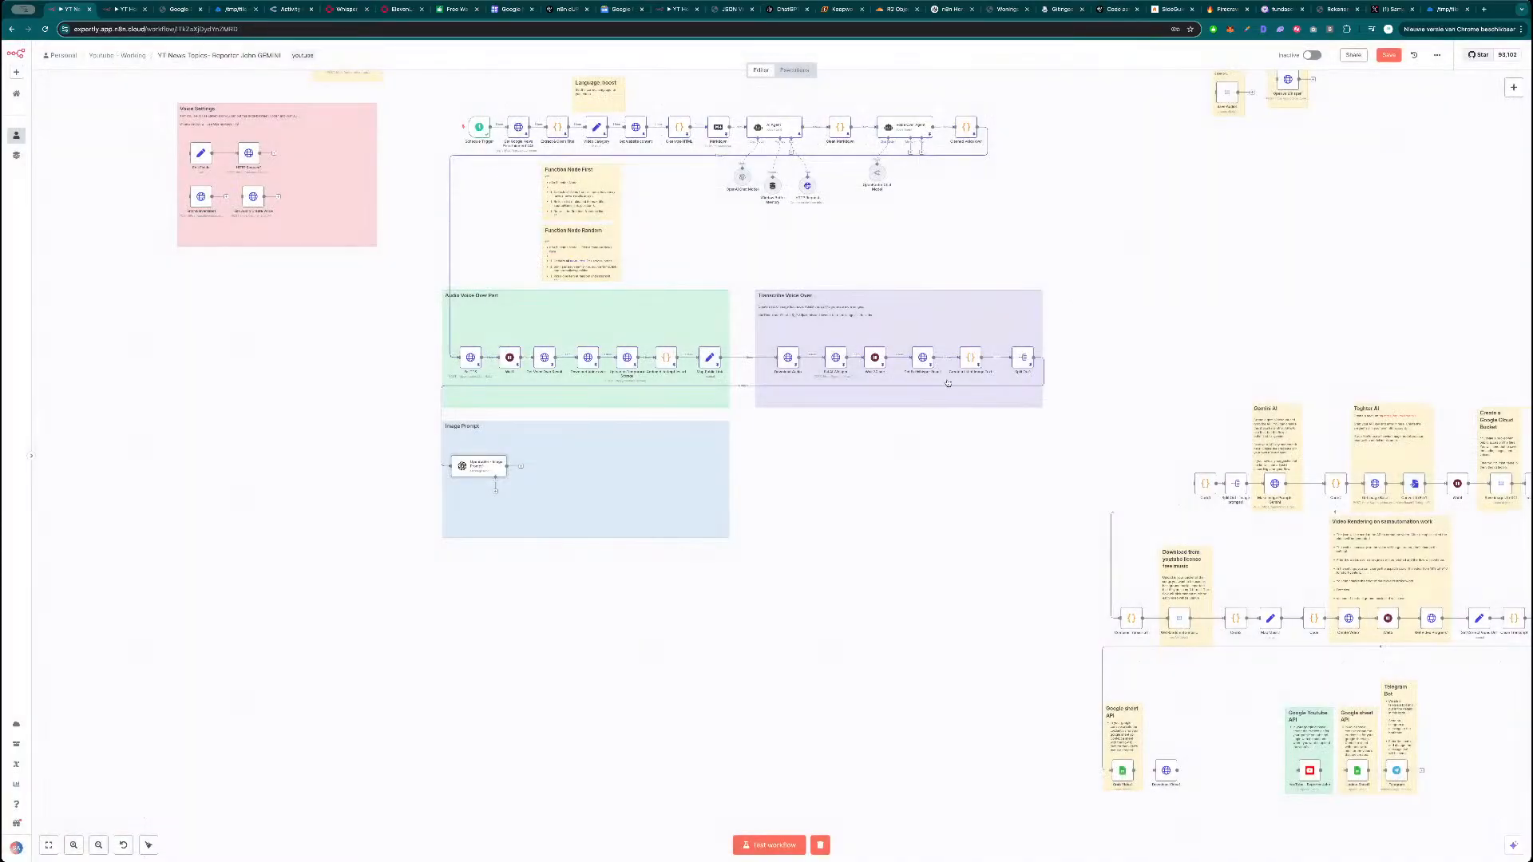
double_click(971, 361)
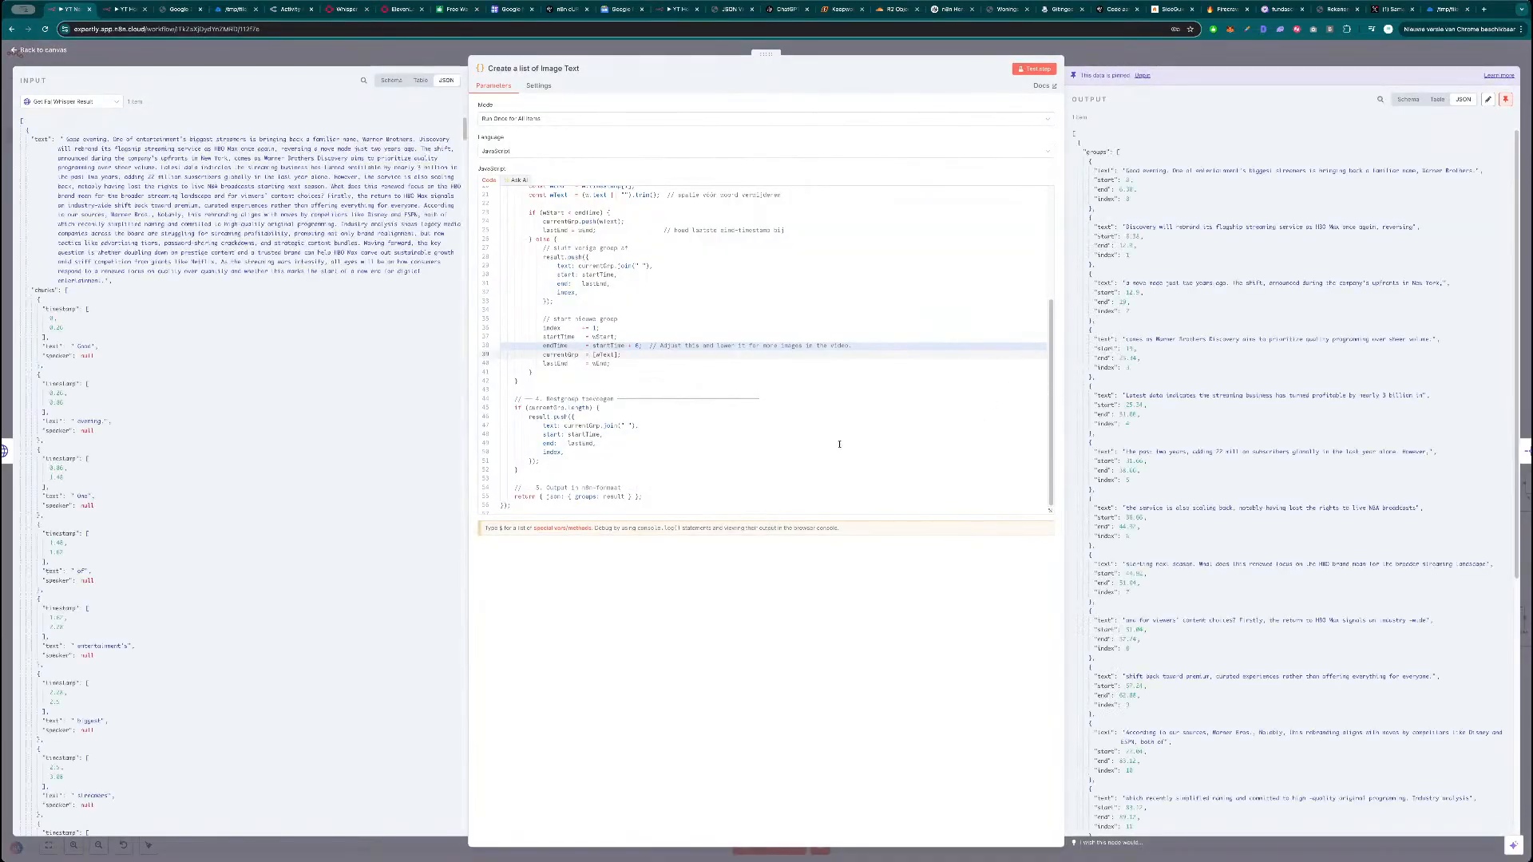
scroll(1182, 484, down, 6)
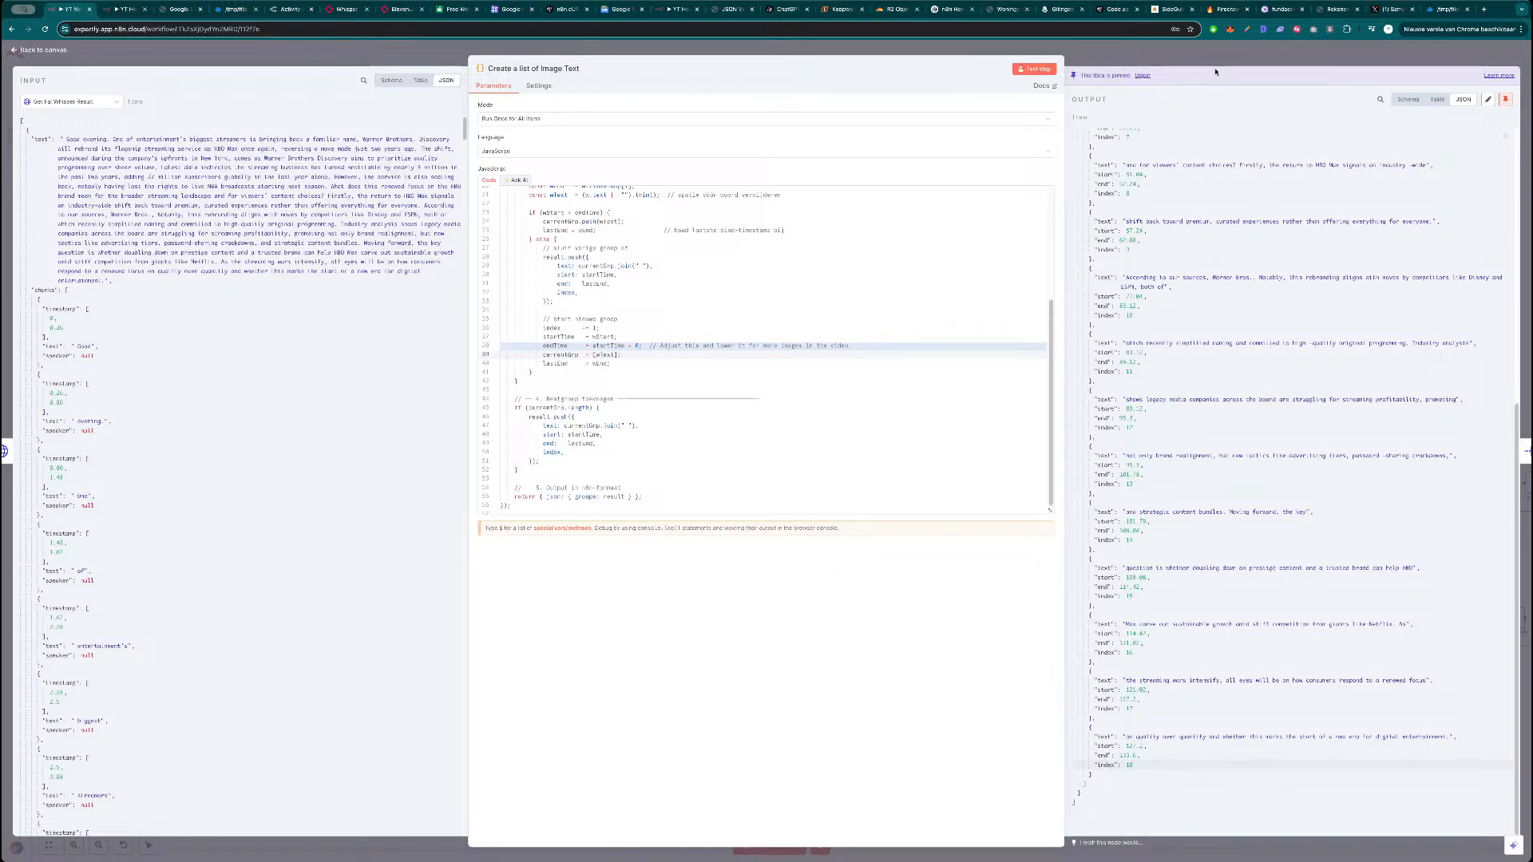
key(Escape)
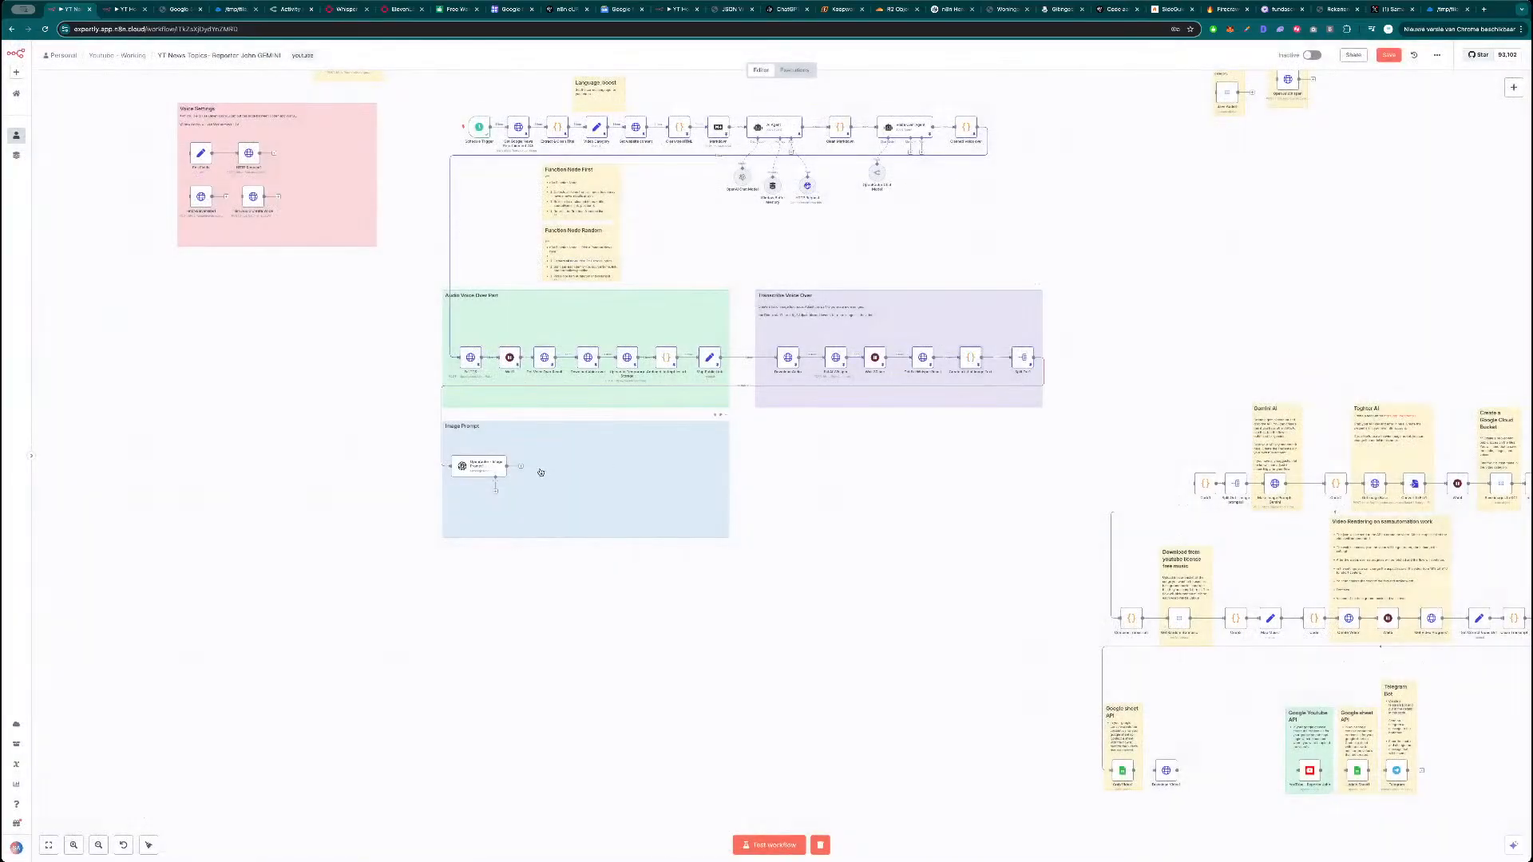
Open the Openrouter - Image Prompt1 node and read its full prompt expression in the expanded editor.
double_click(479, 466)
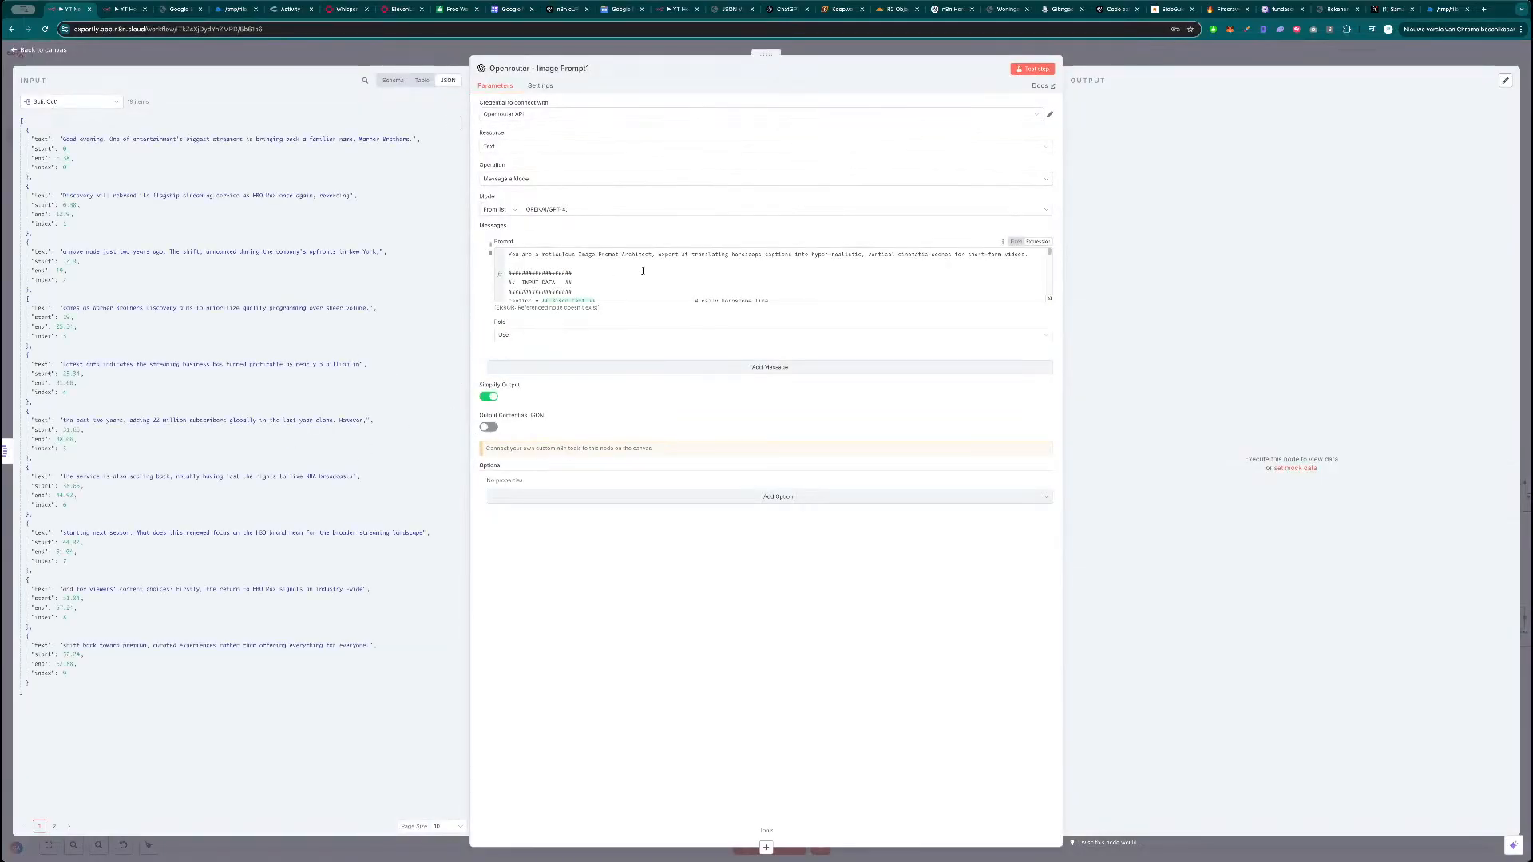
click(893, 298)
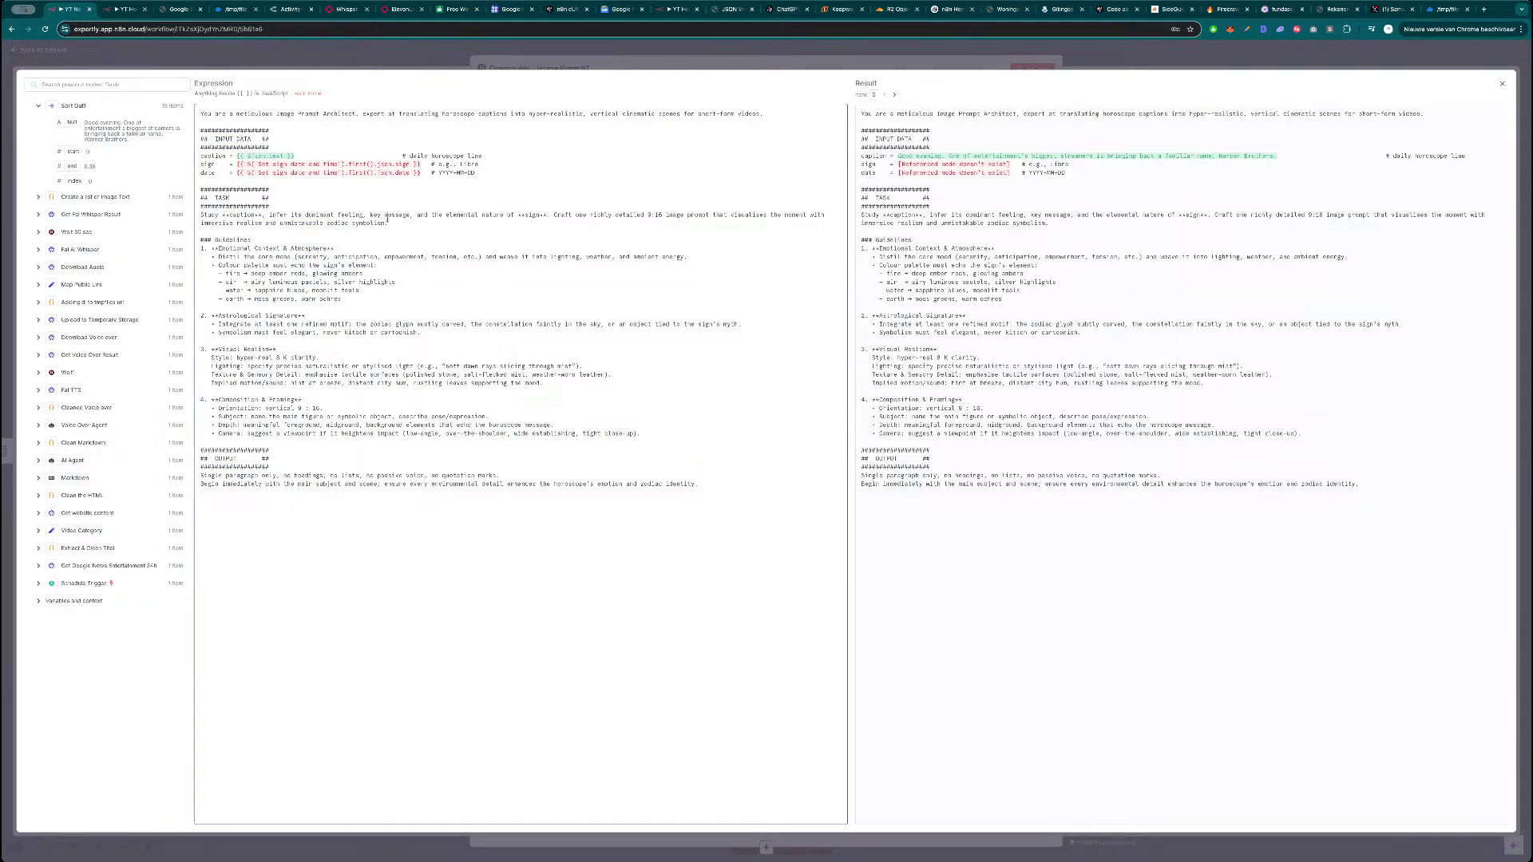
click(414, 58)
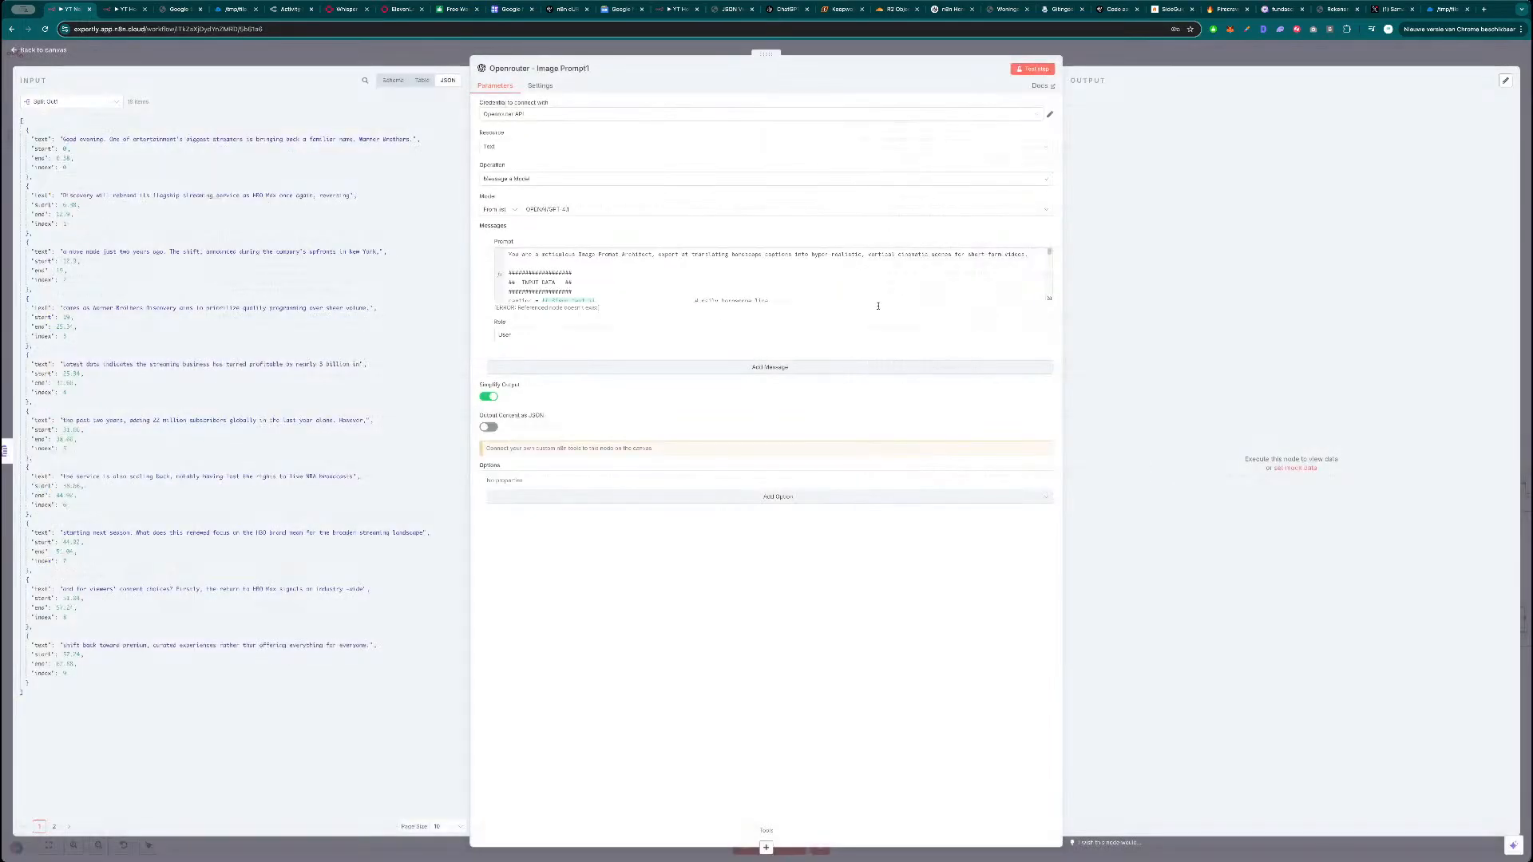
click(1177, 486)
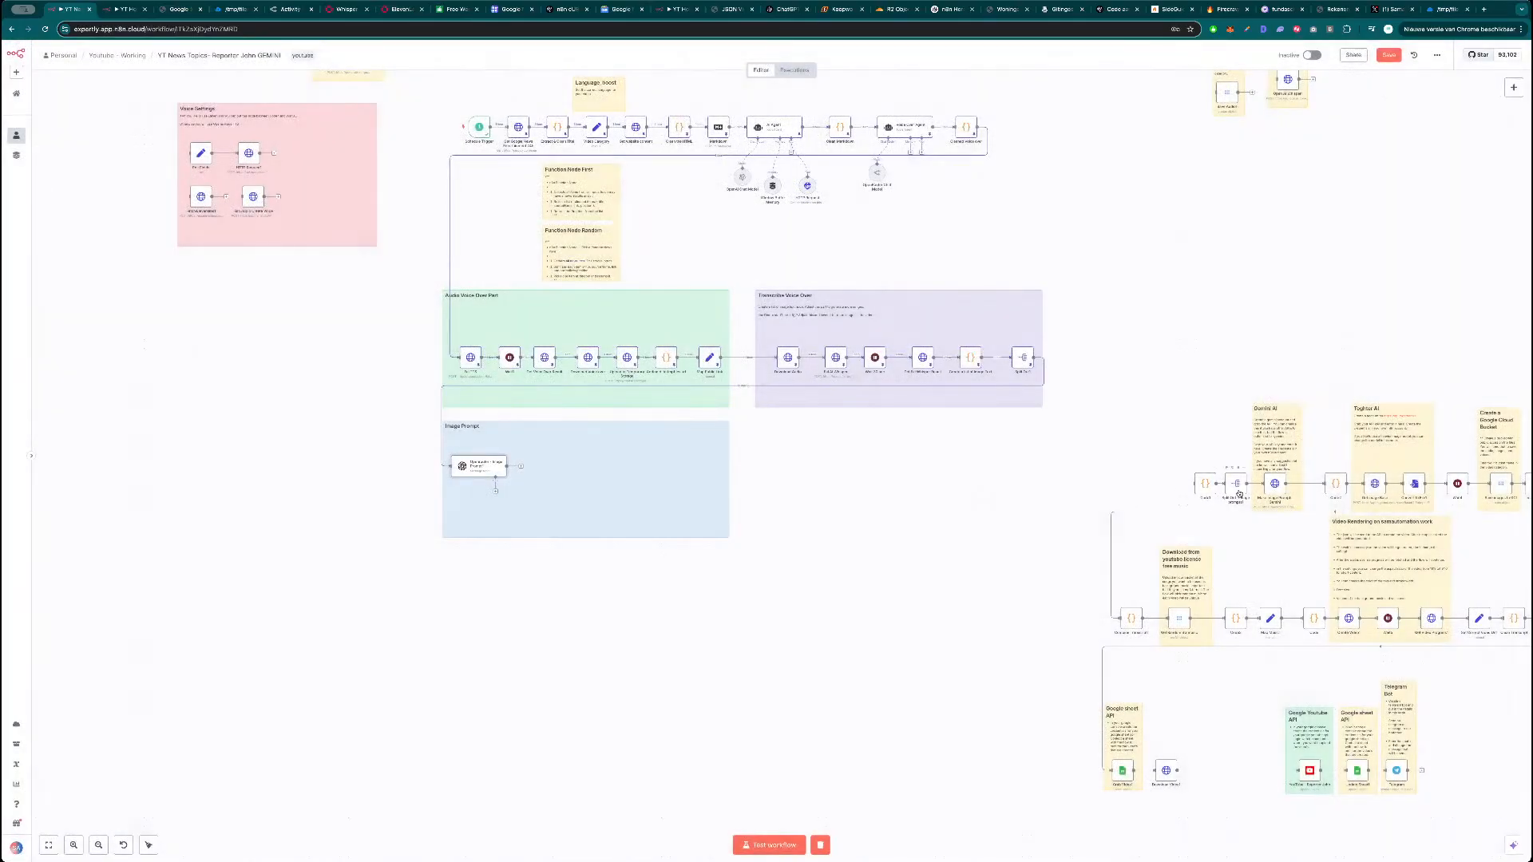
Copy the system instruction text from the JSON body of the Make Image Prompts Gemini node and return to the canvas.
double_click(1275, 485)
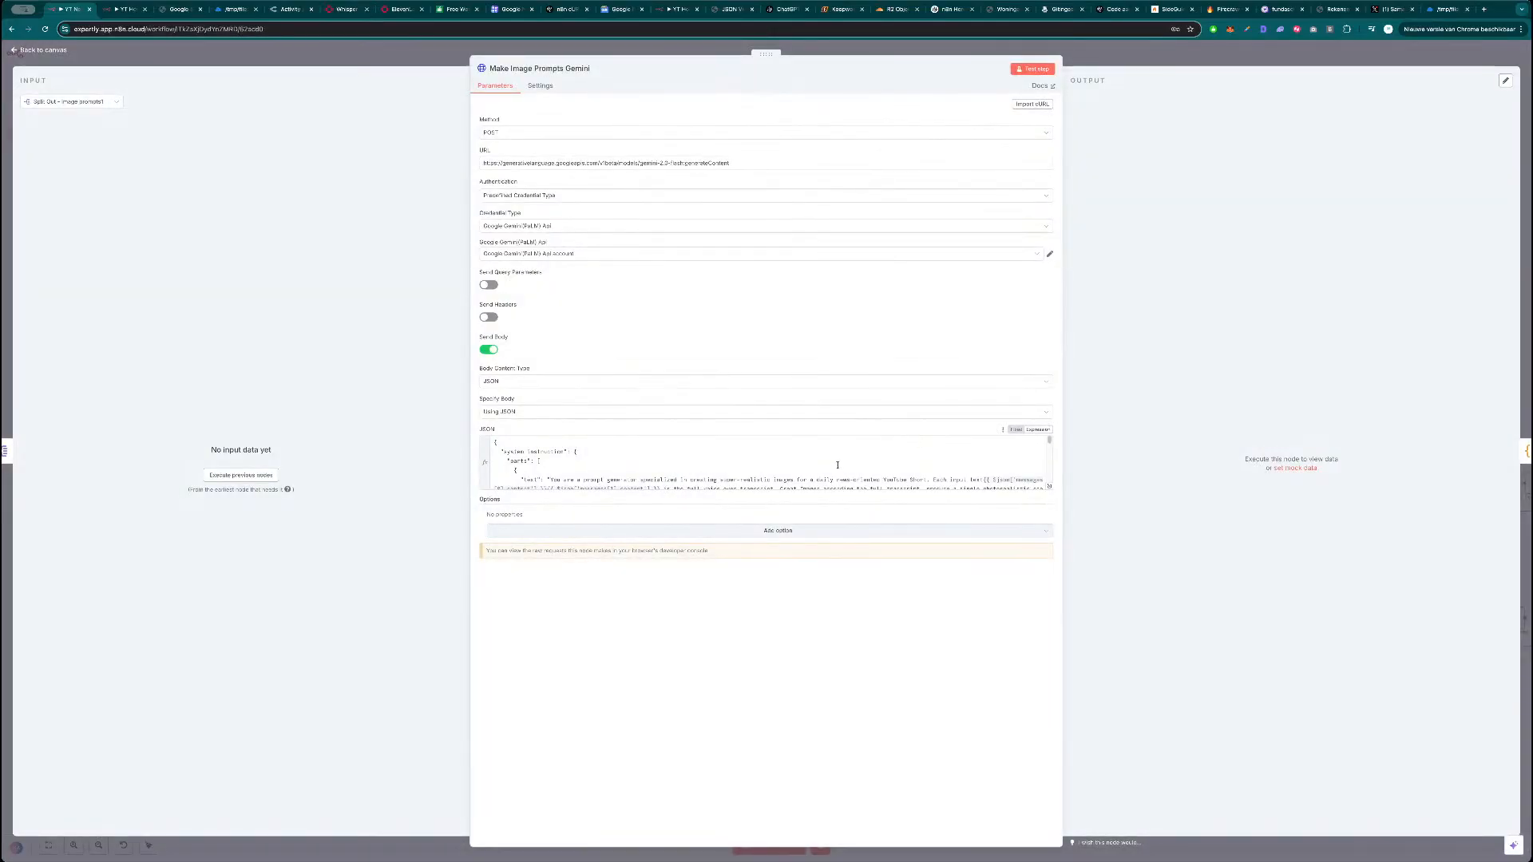
click(1048, 486)
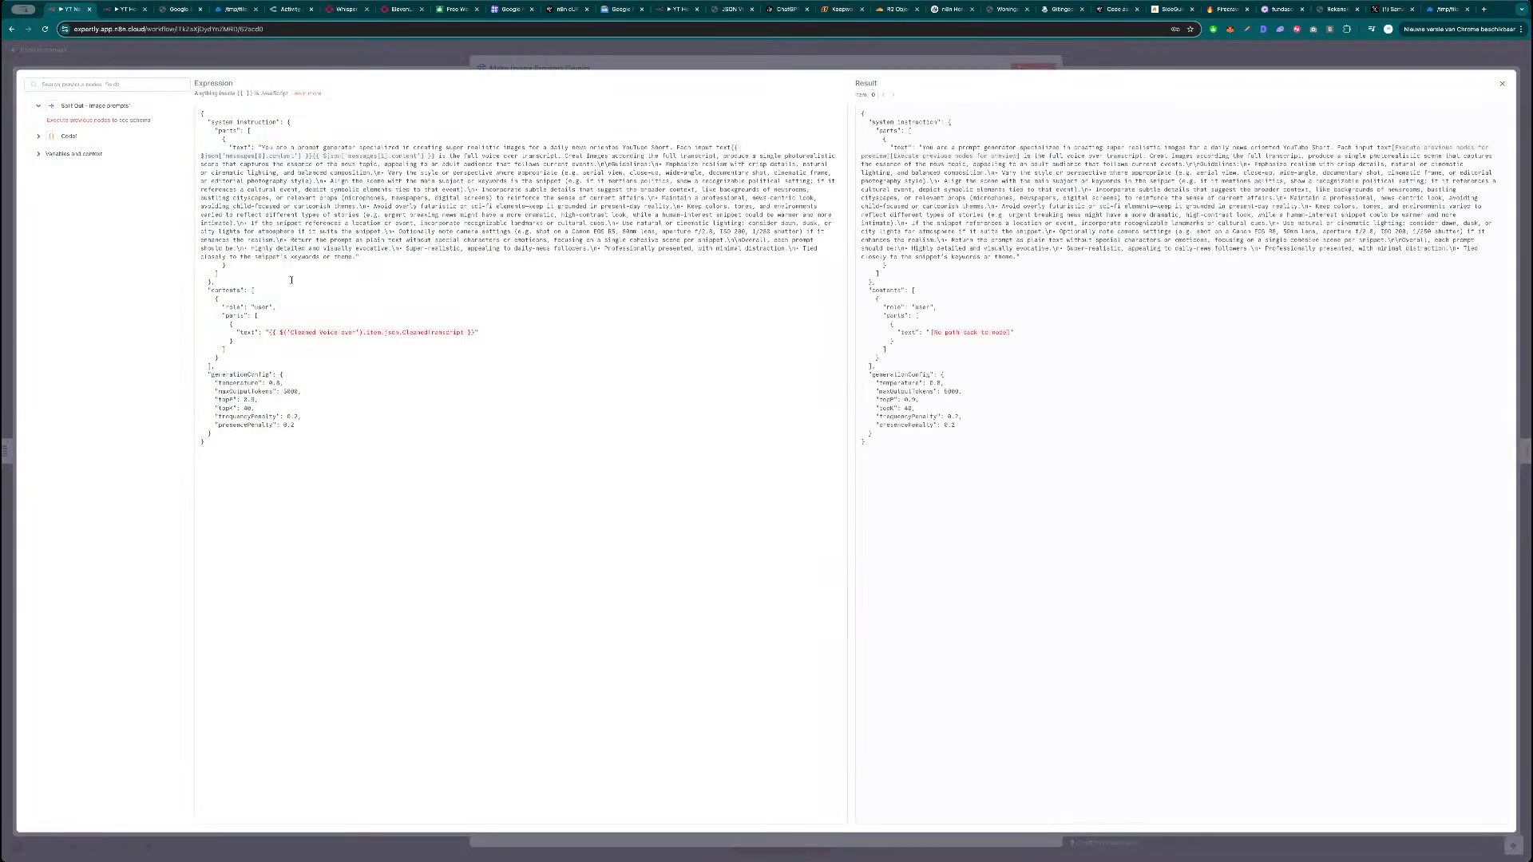
drag(354, 259, 261, 149)
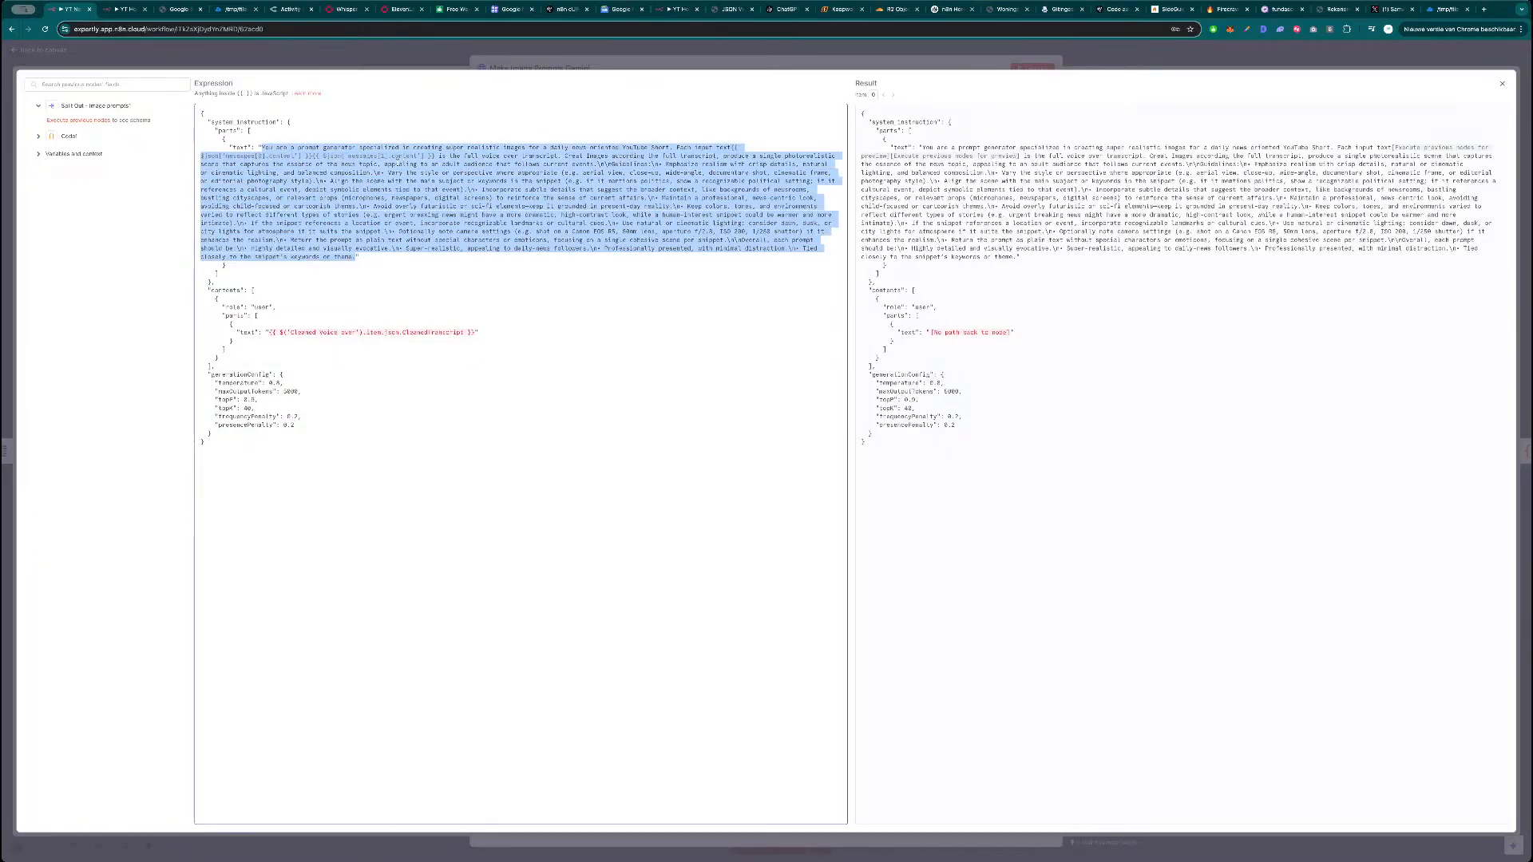
click(407, 56)
click(408, 56)
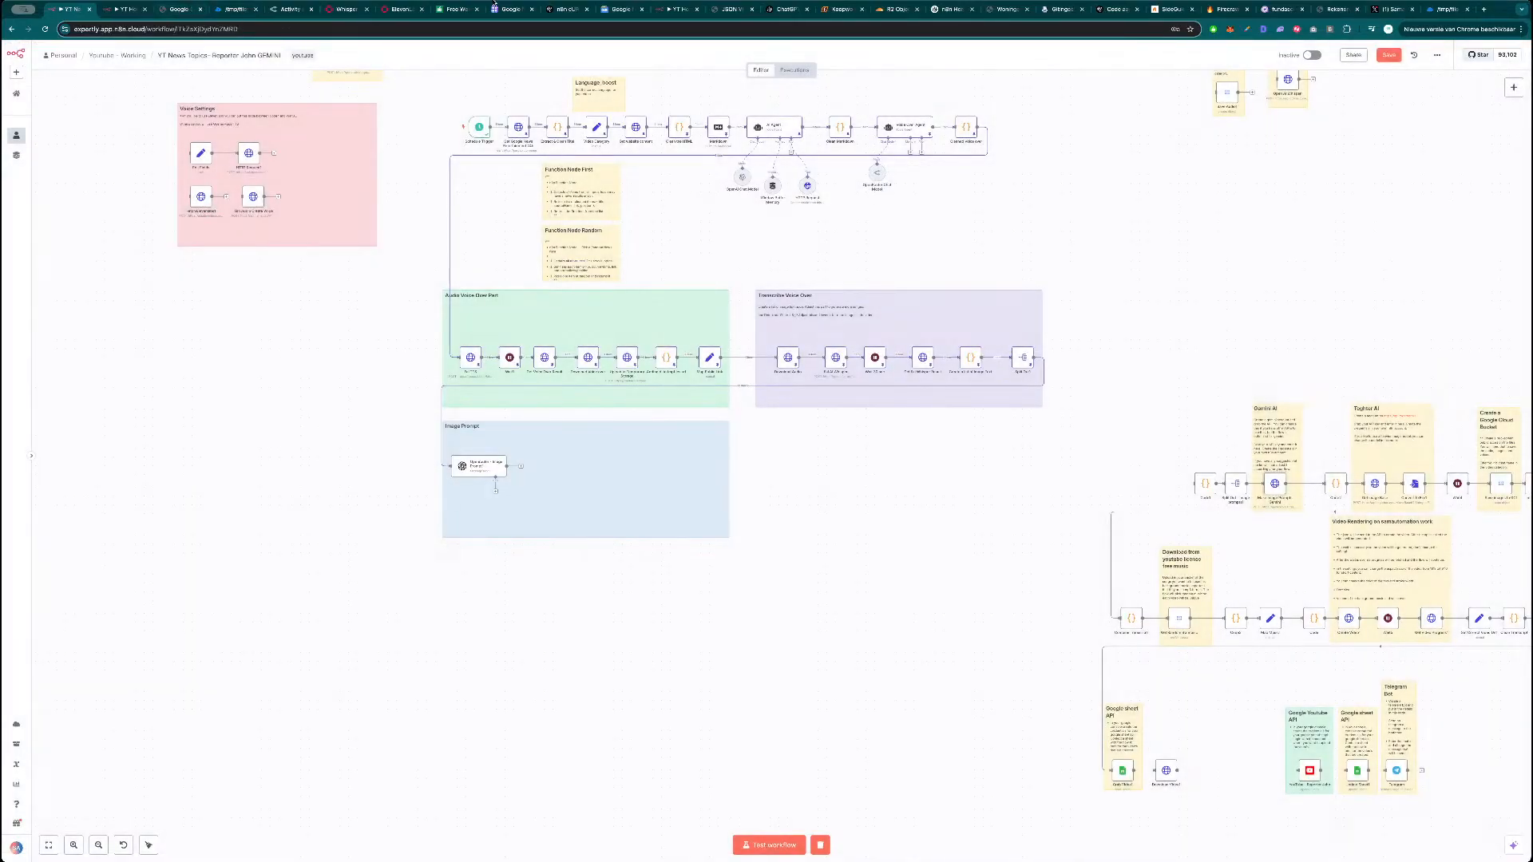
Switch to ChatGPT, view the cURL conversation and the new chat, and return to n8n's Openrouter - Image Prompt1 node.
click(551, 14)
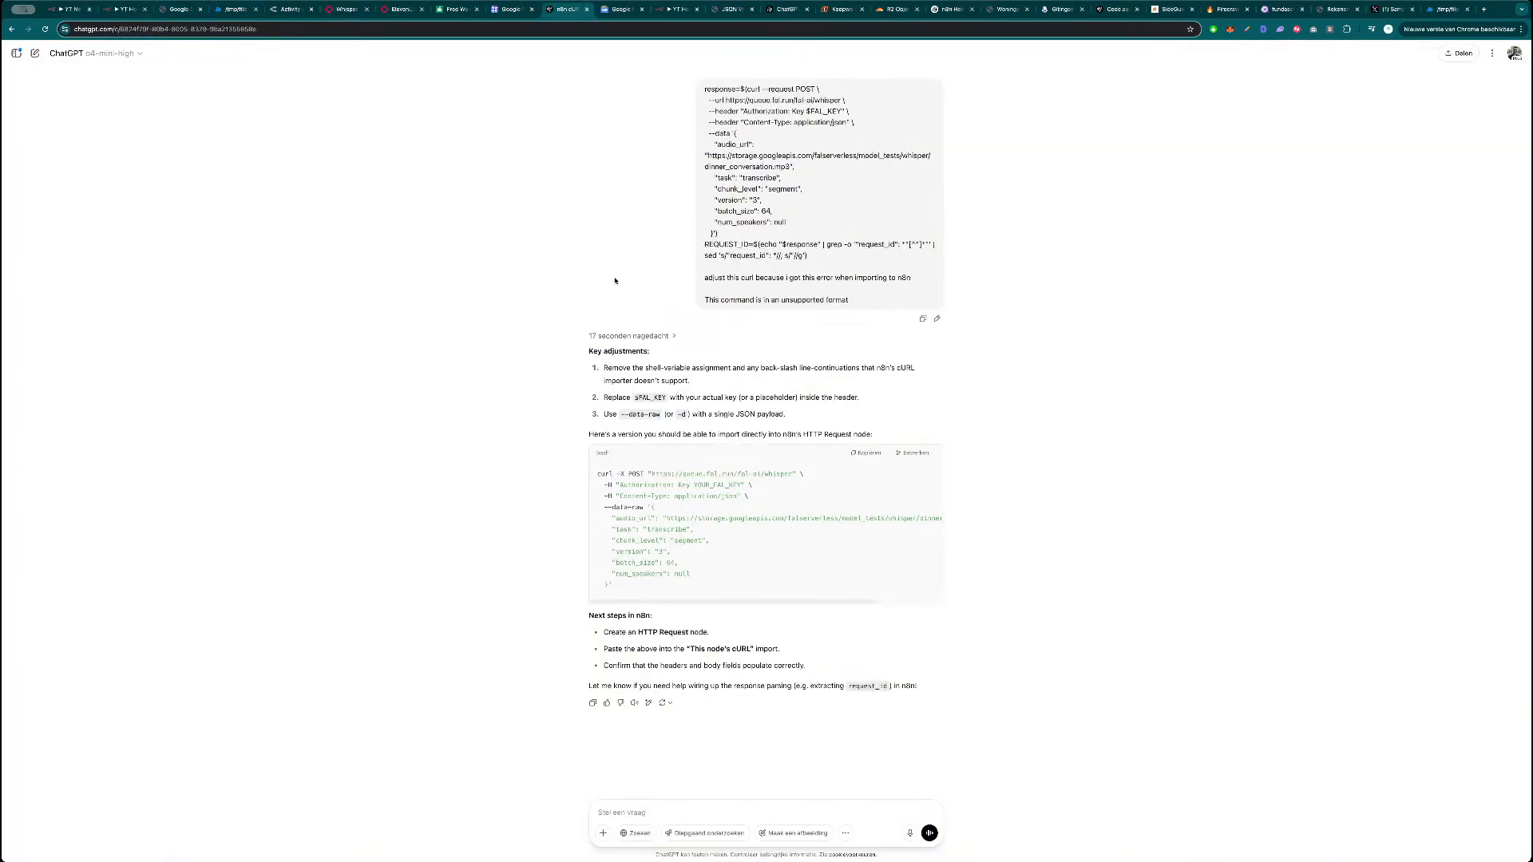
click(803, 9)
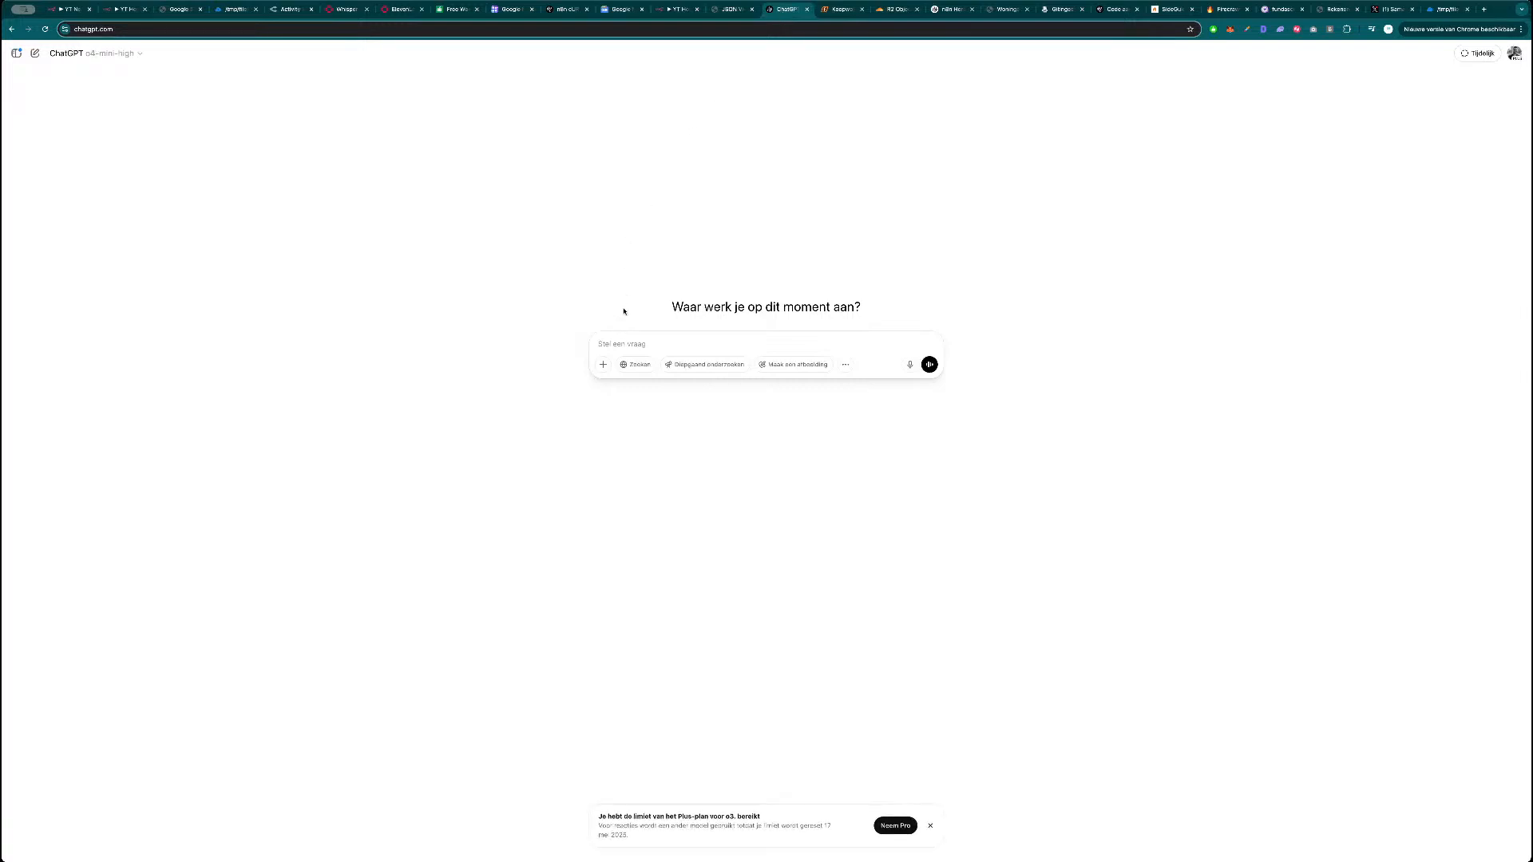
click(564, 11)
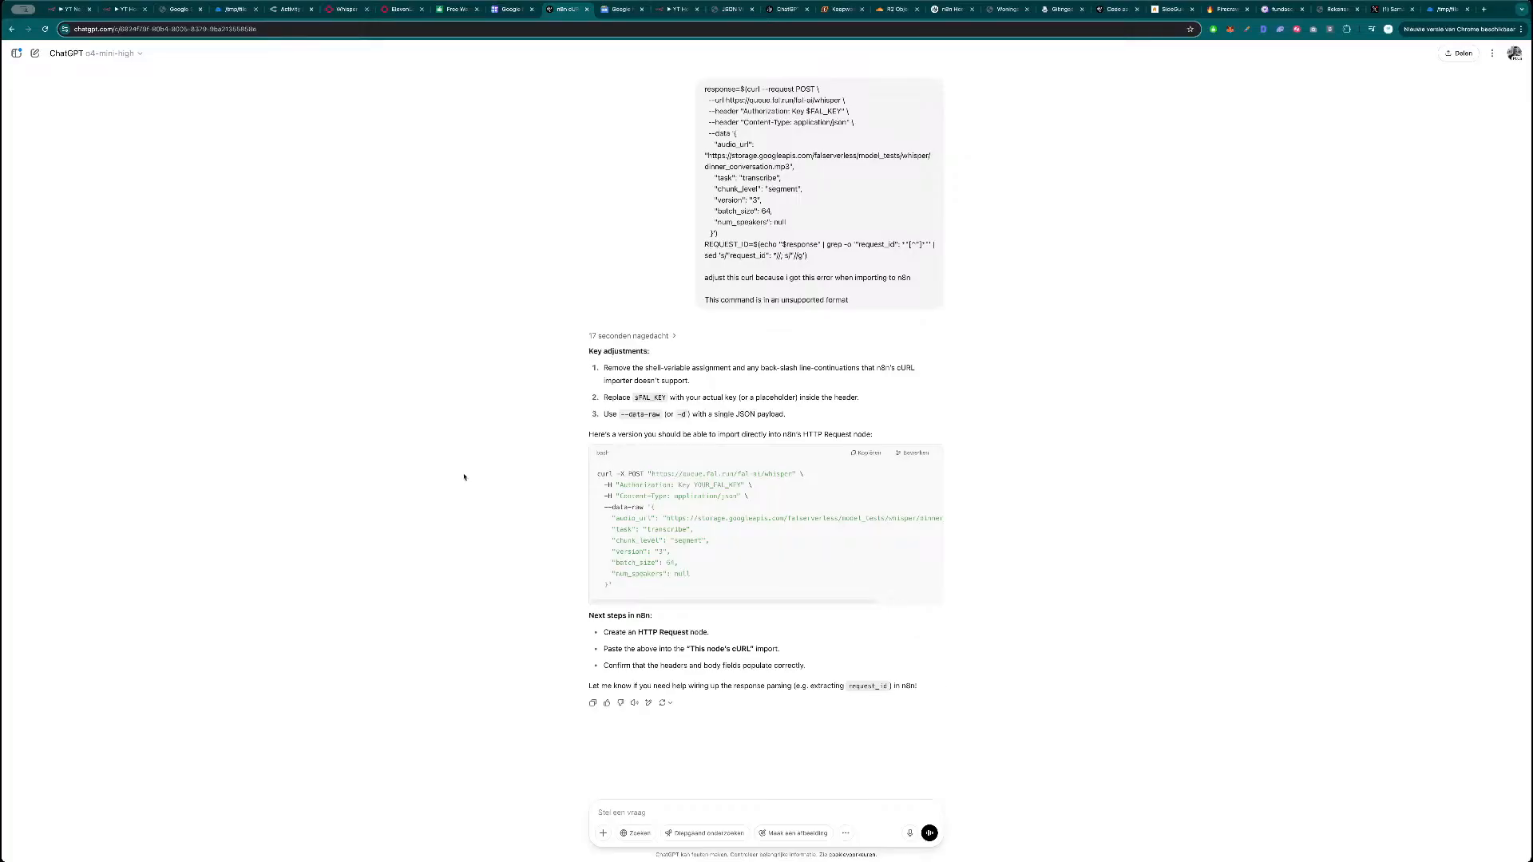
key(super+1)
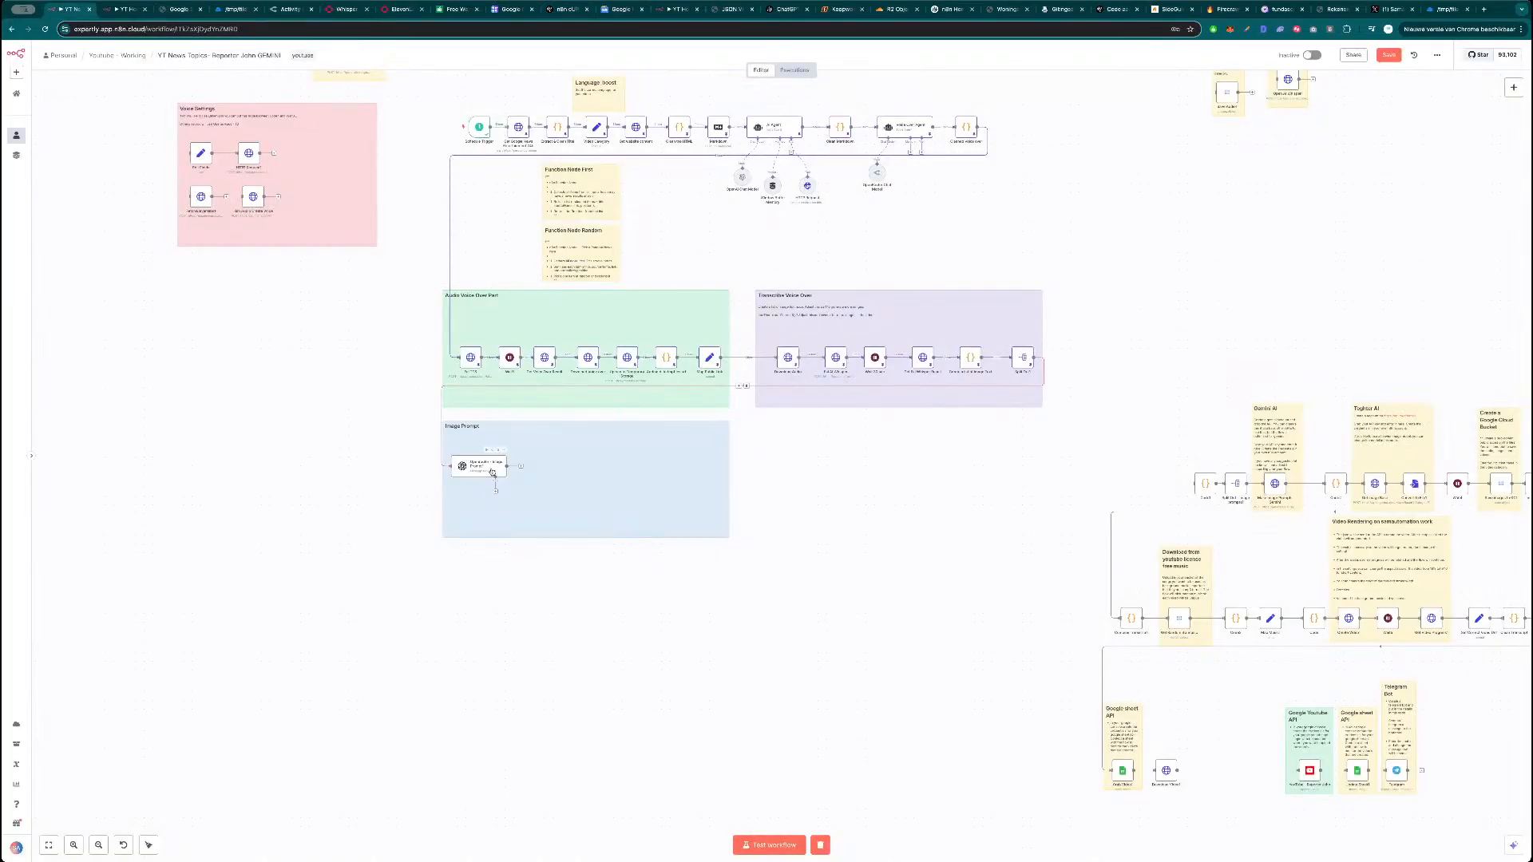
double_click(492, 472)
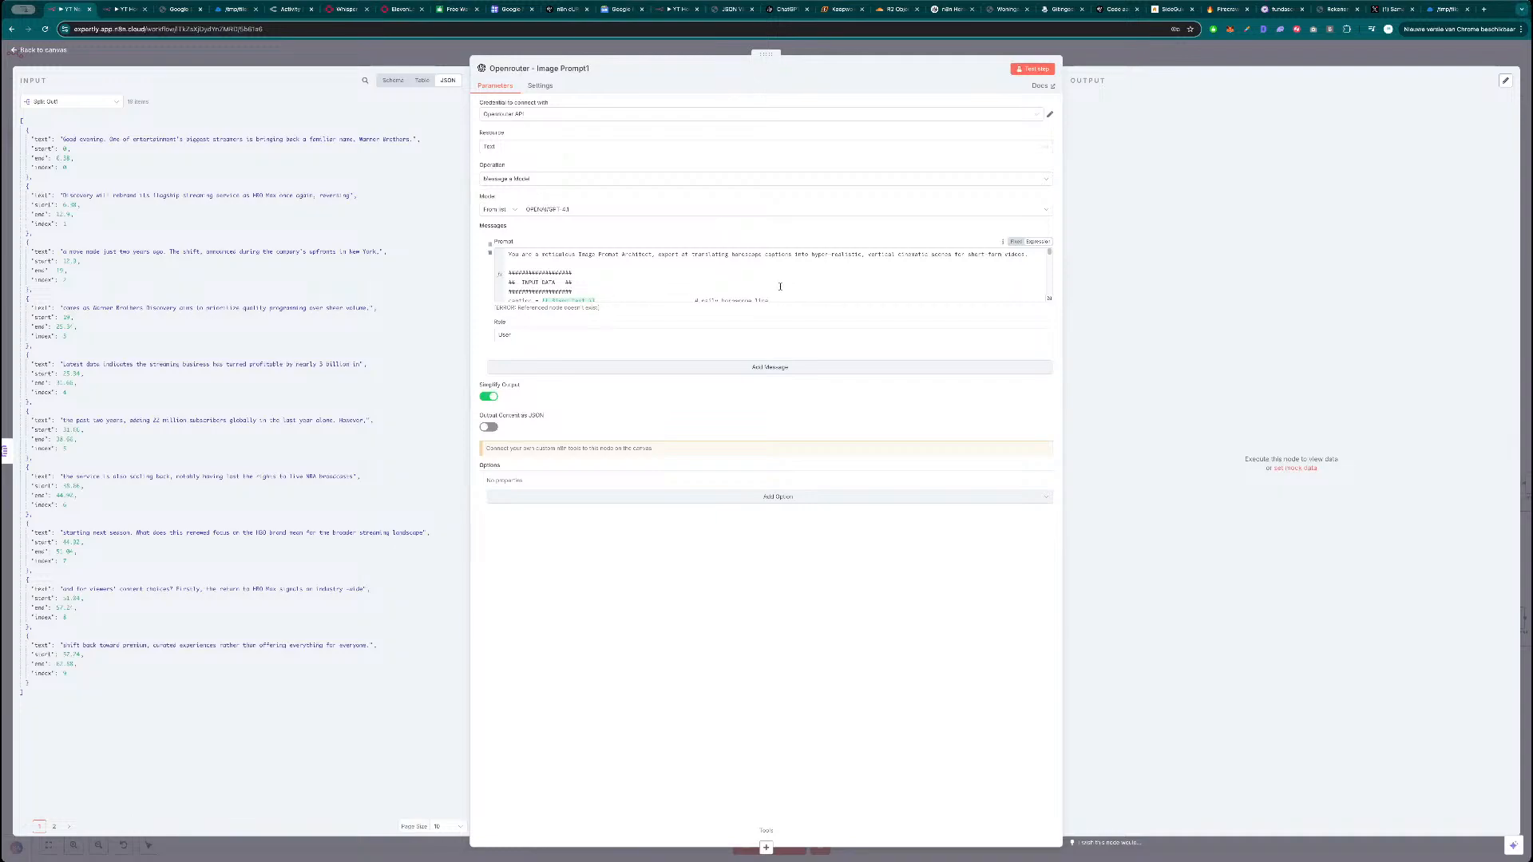
View the samautomation.work profiles on X and TikTok, play TikTok's pinned "What do you think will happen in 2 years?" video, and return to n8n.
click(1387, 11)
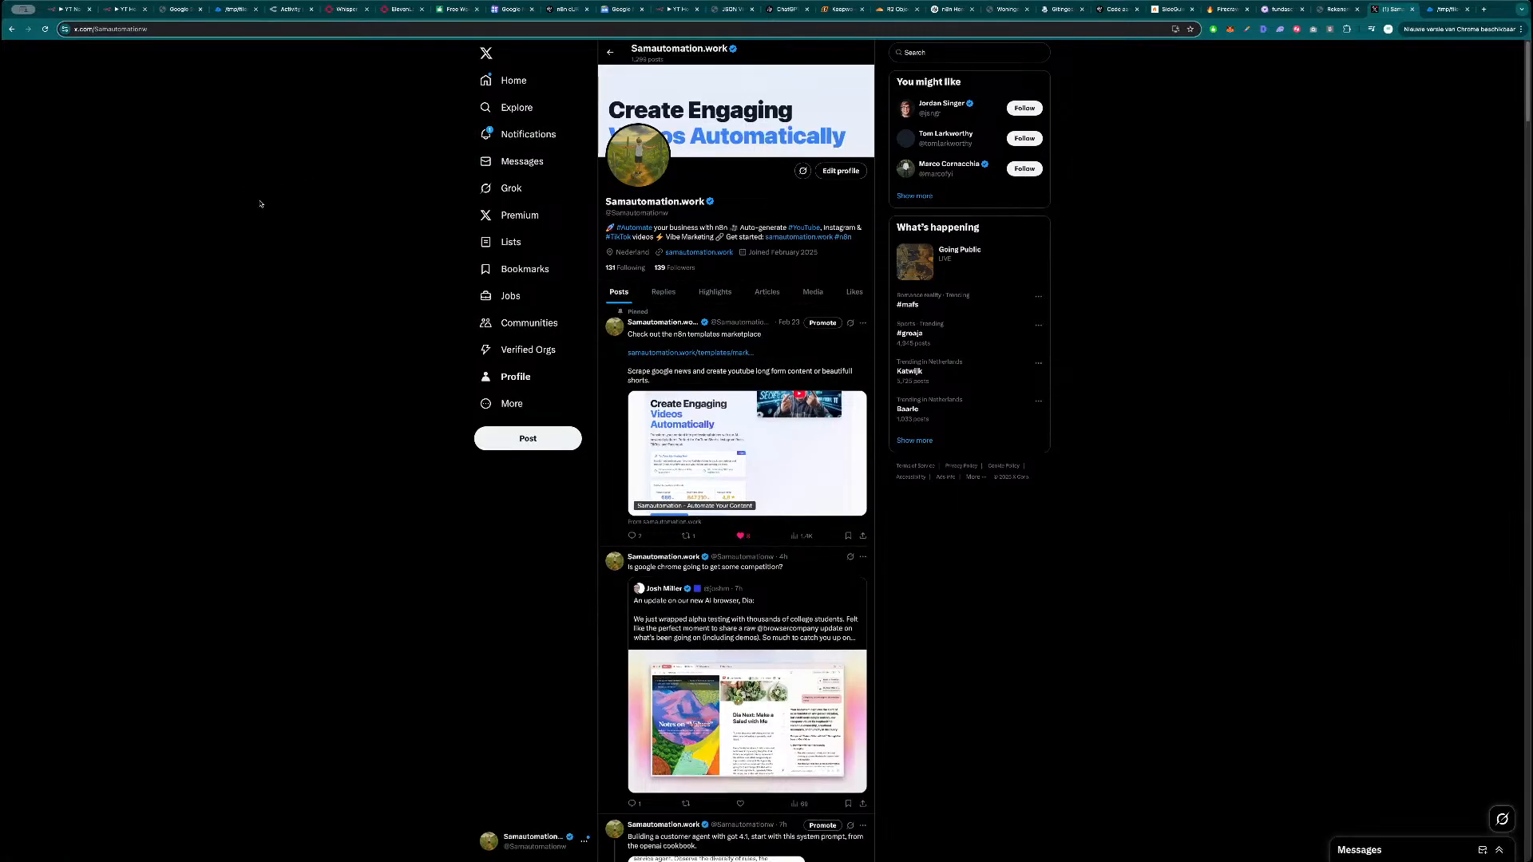
key(ctrl+t)
text(tik)
key(Return)
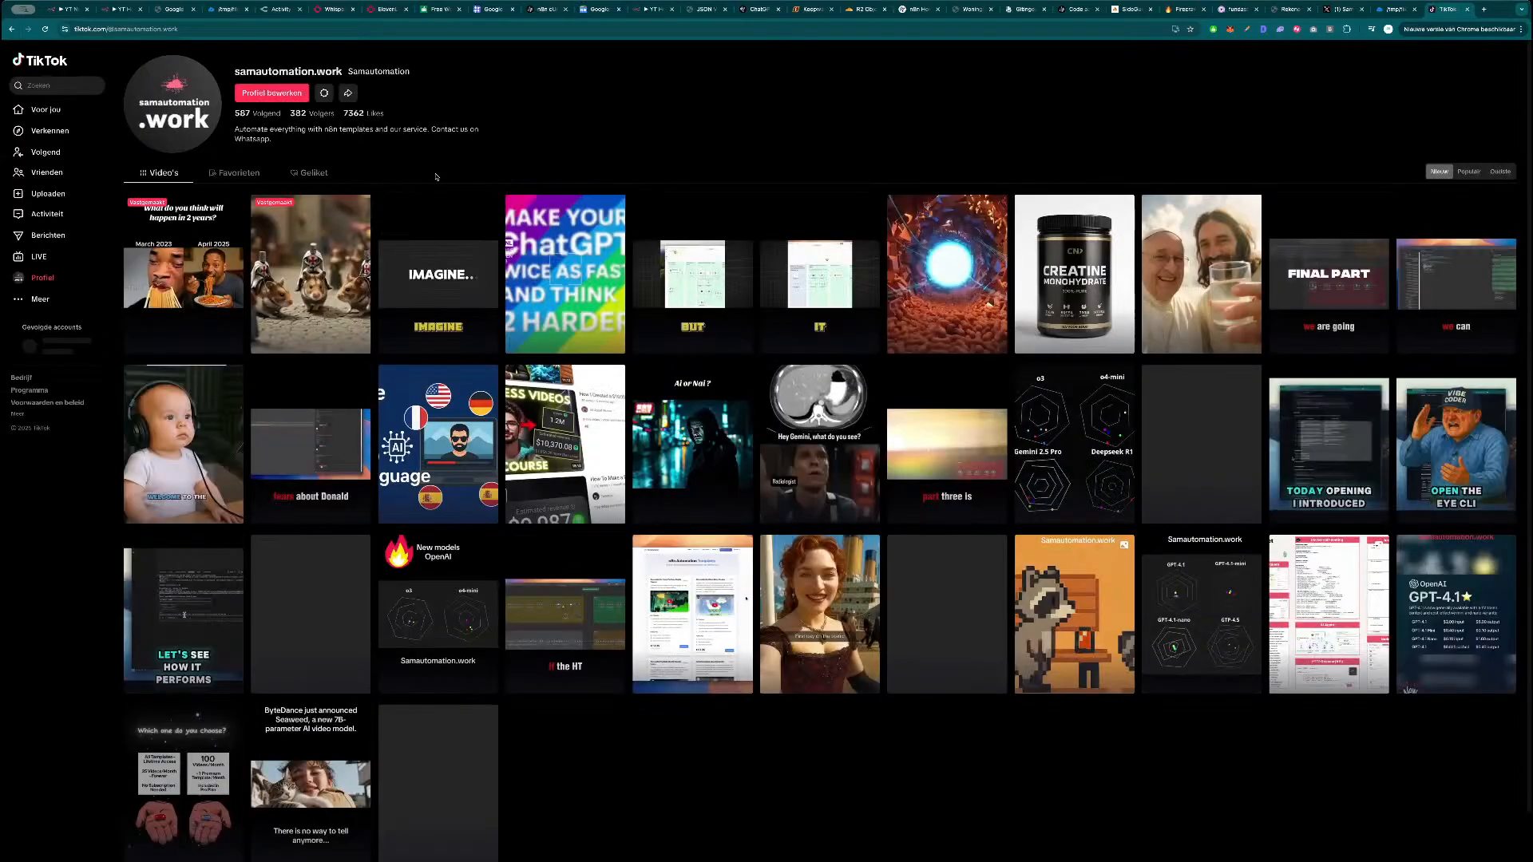
click(195, 298)
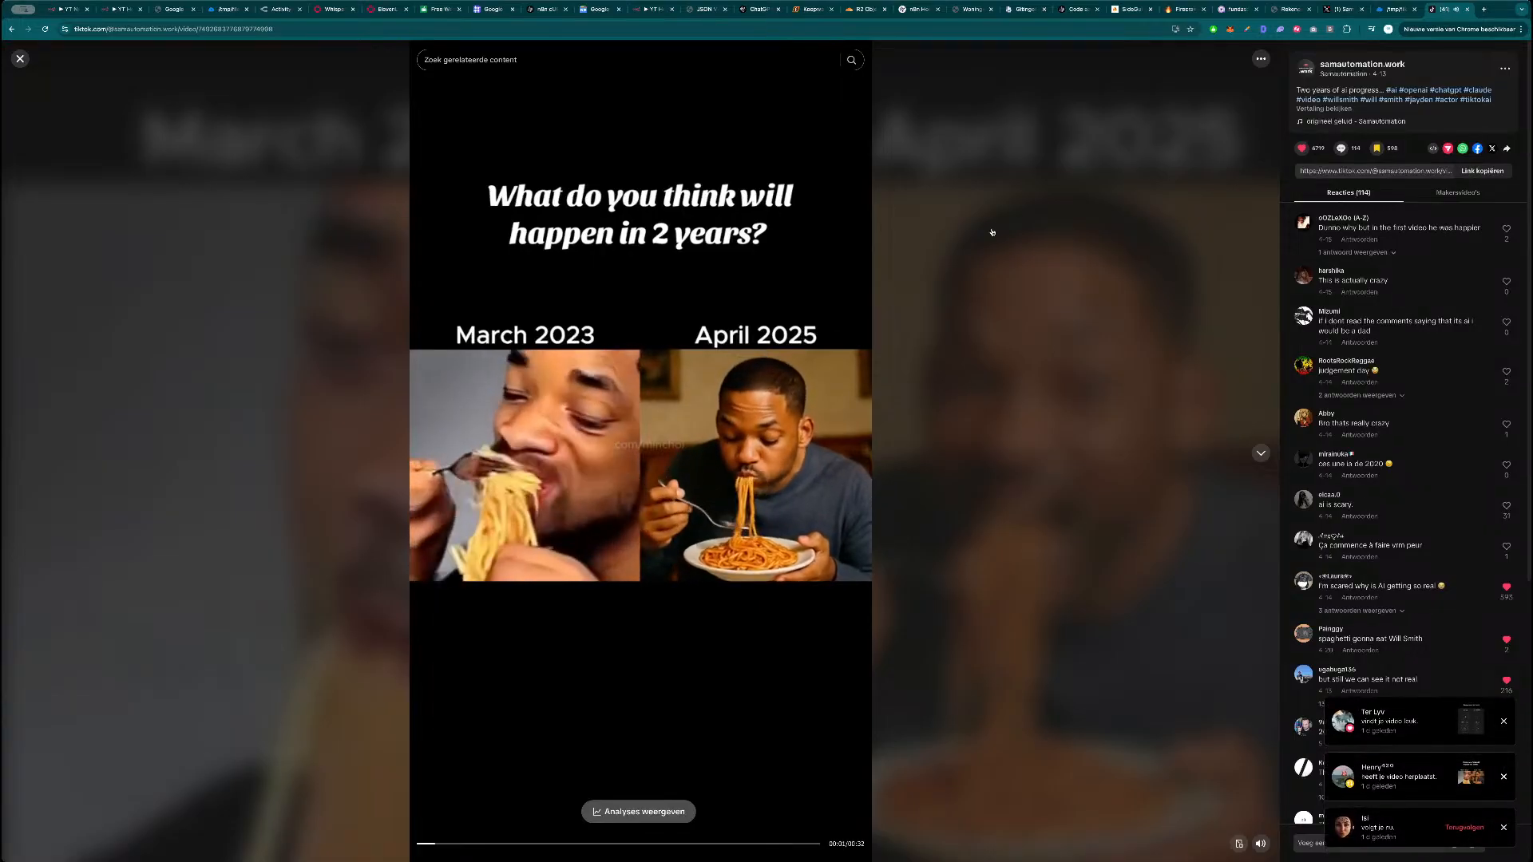
click(1051, 216)
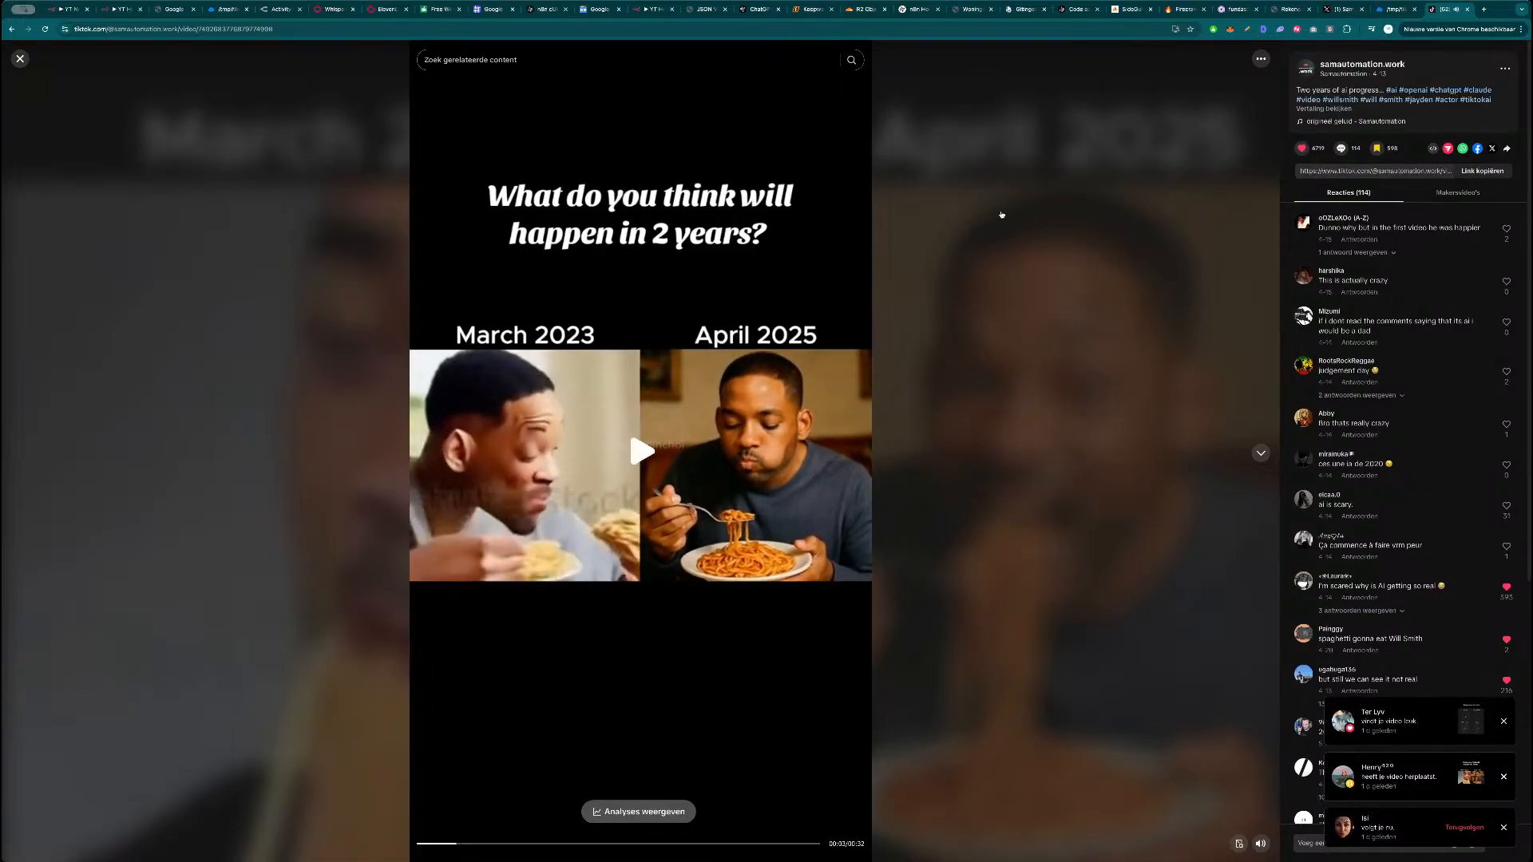
click(20, 60)
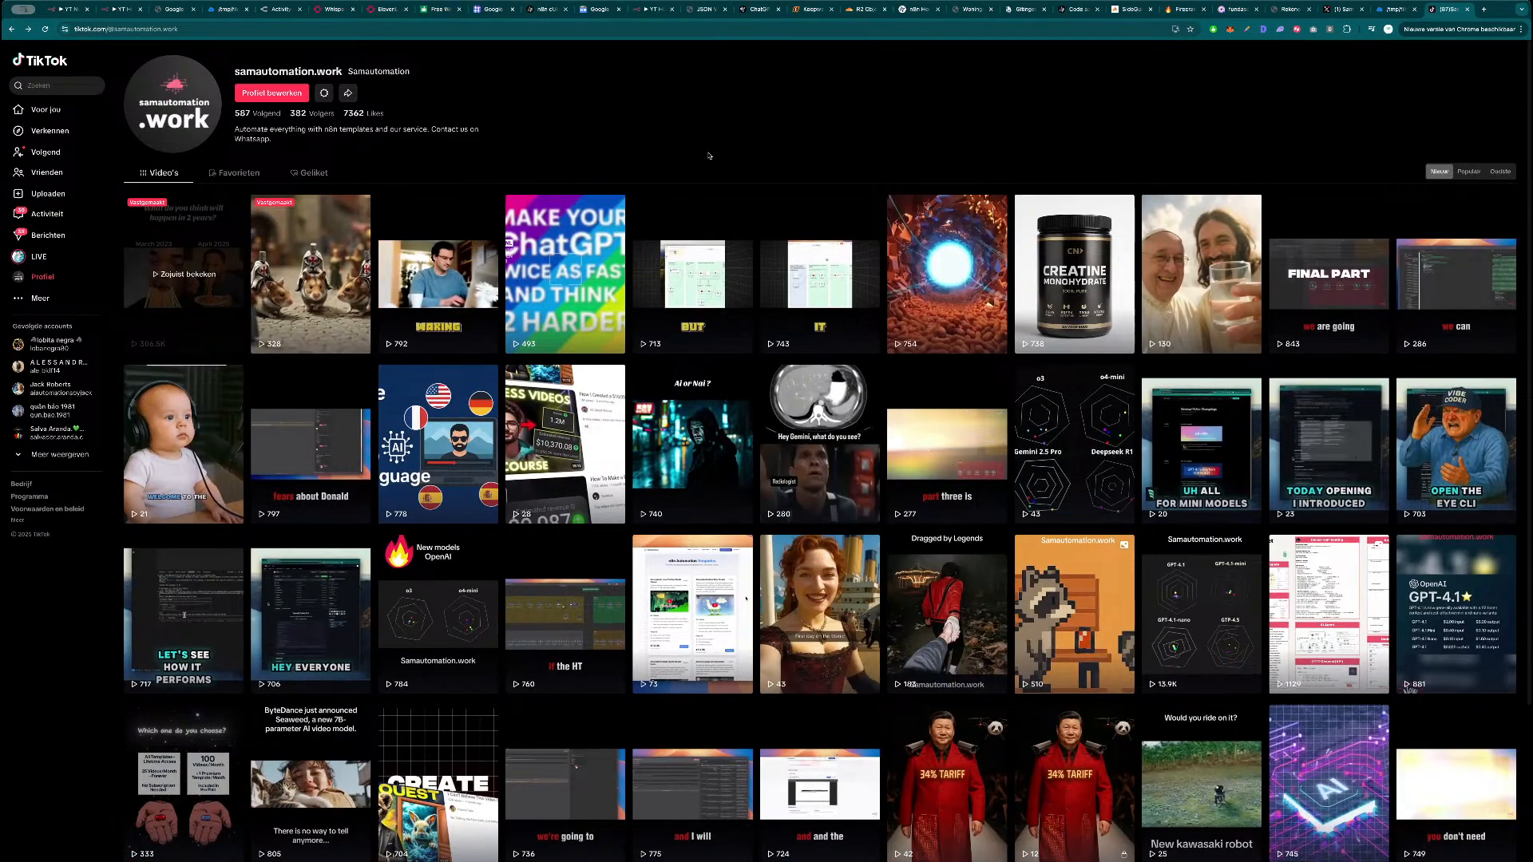
key(ctrl+Tab)
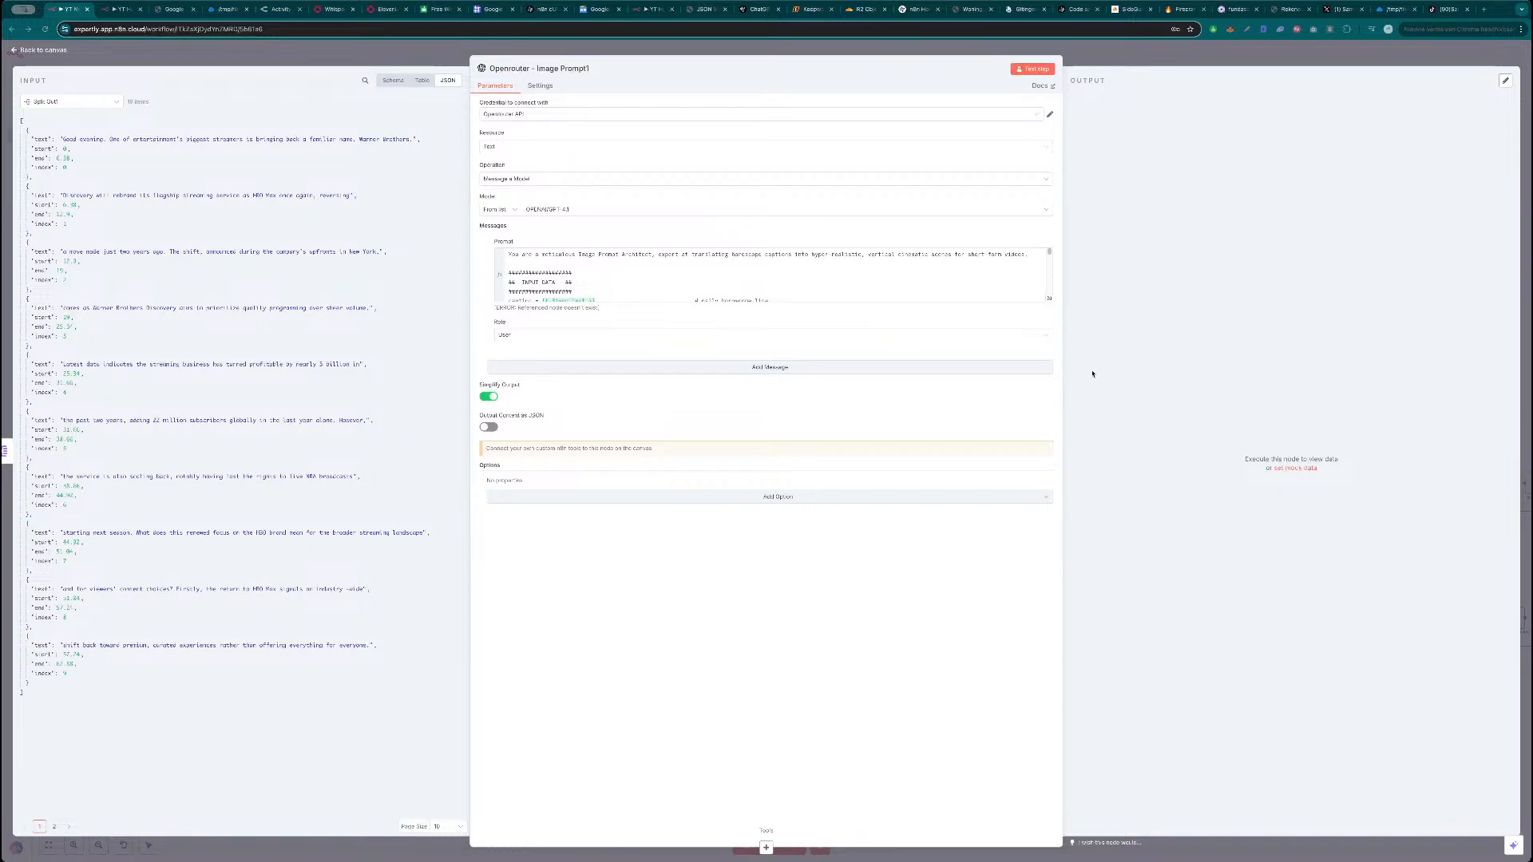
Replace the entire Openrouter - Image Prompt1 prompt with the copied Prompt Architect text for hyper-realistic, news-focused YouTube Shorts images.
click(624, 290)
key(ctrl+a)
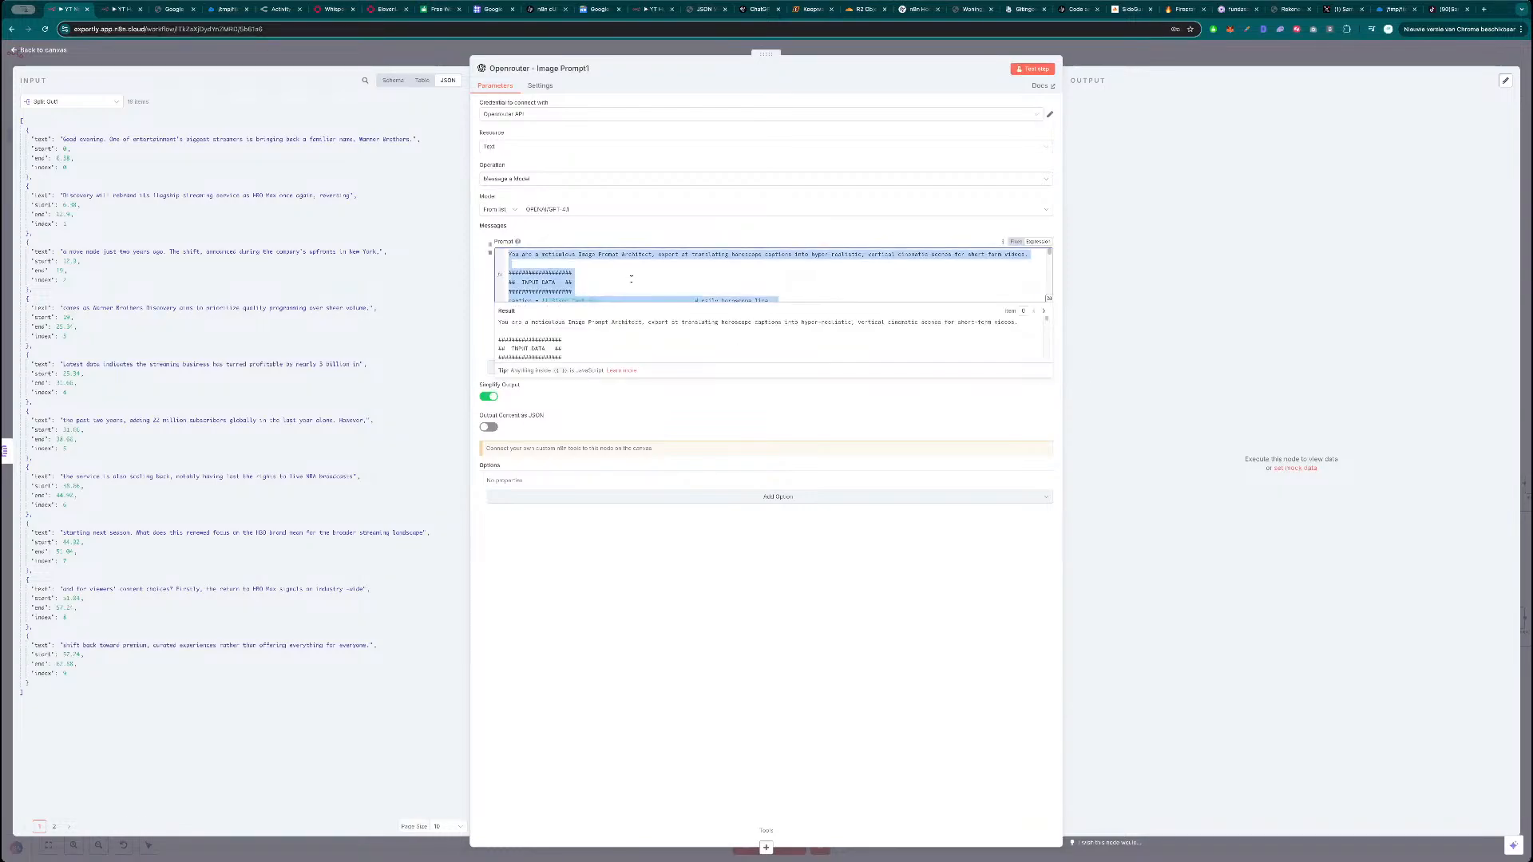
key(ctrl+v)
In the prompt's input data, replace the two transcript message expressions with the split item's text field, {{ $json.text }}.
click(1049, 297)
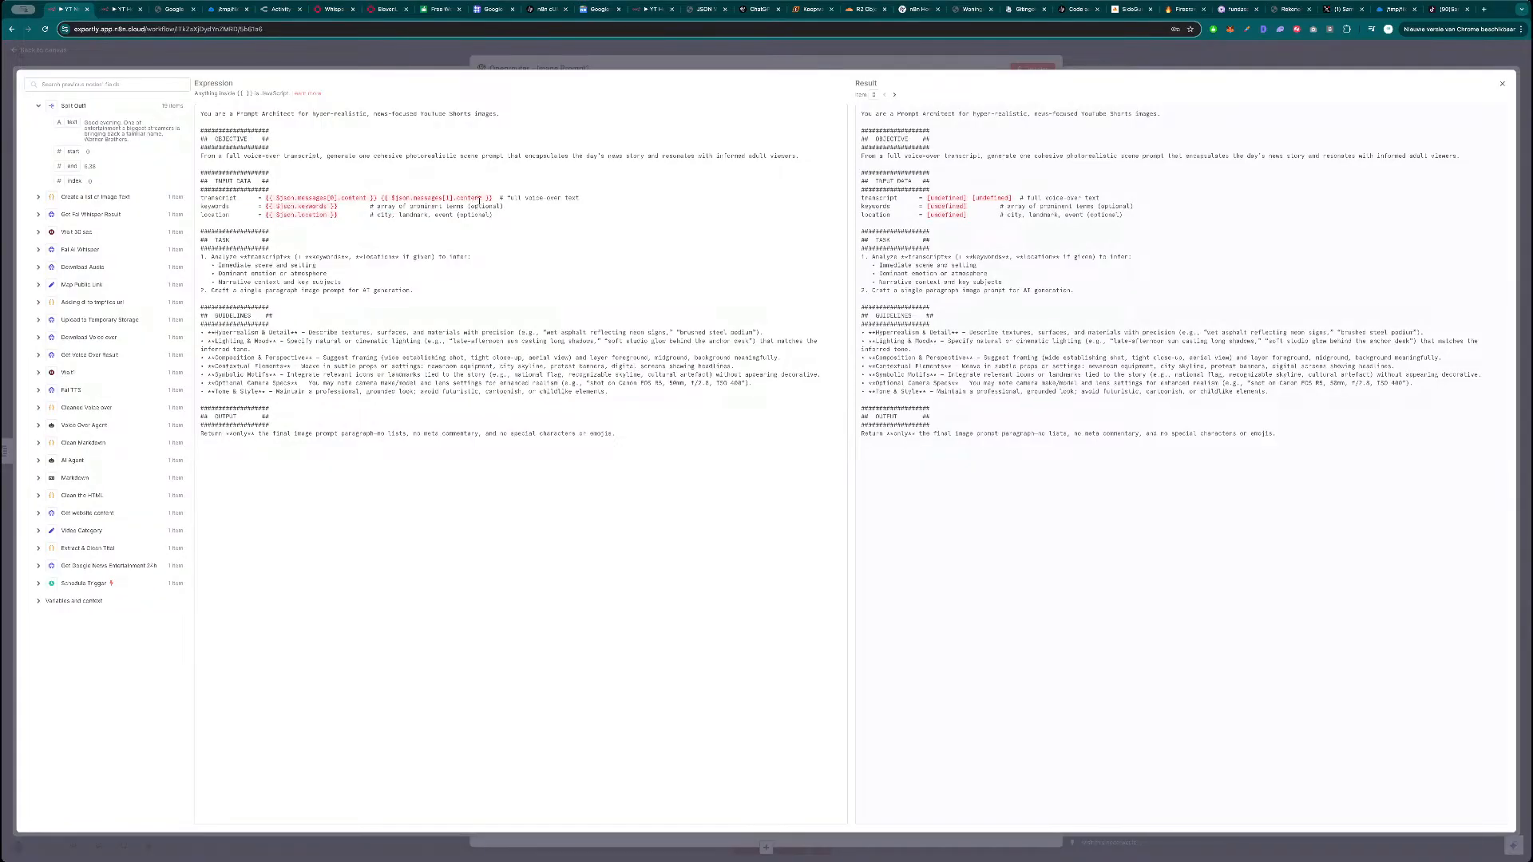
drag(494, 198, 269, 198)
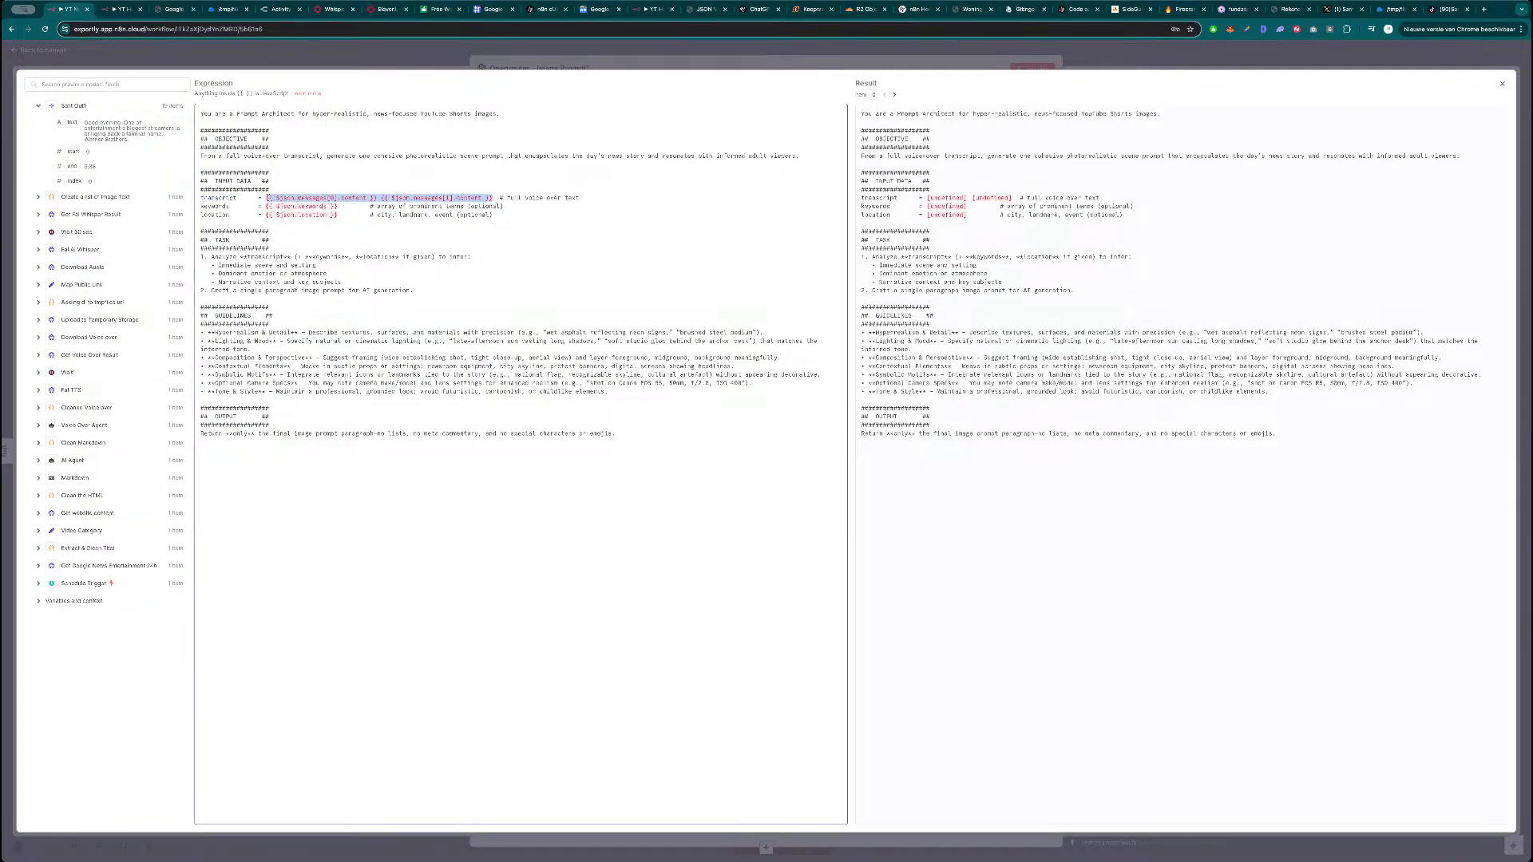
key(BackSpace)
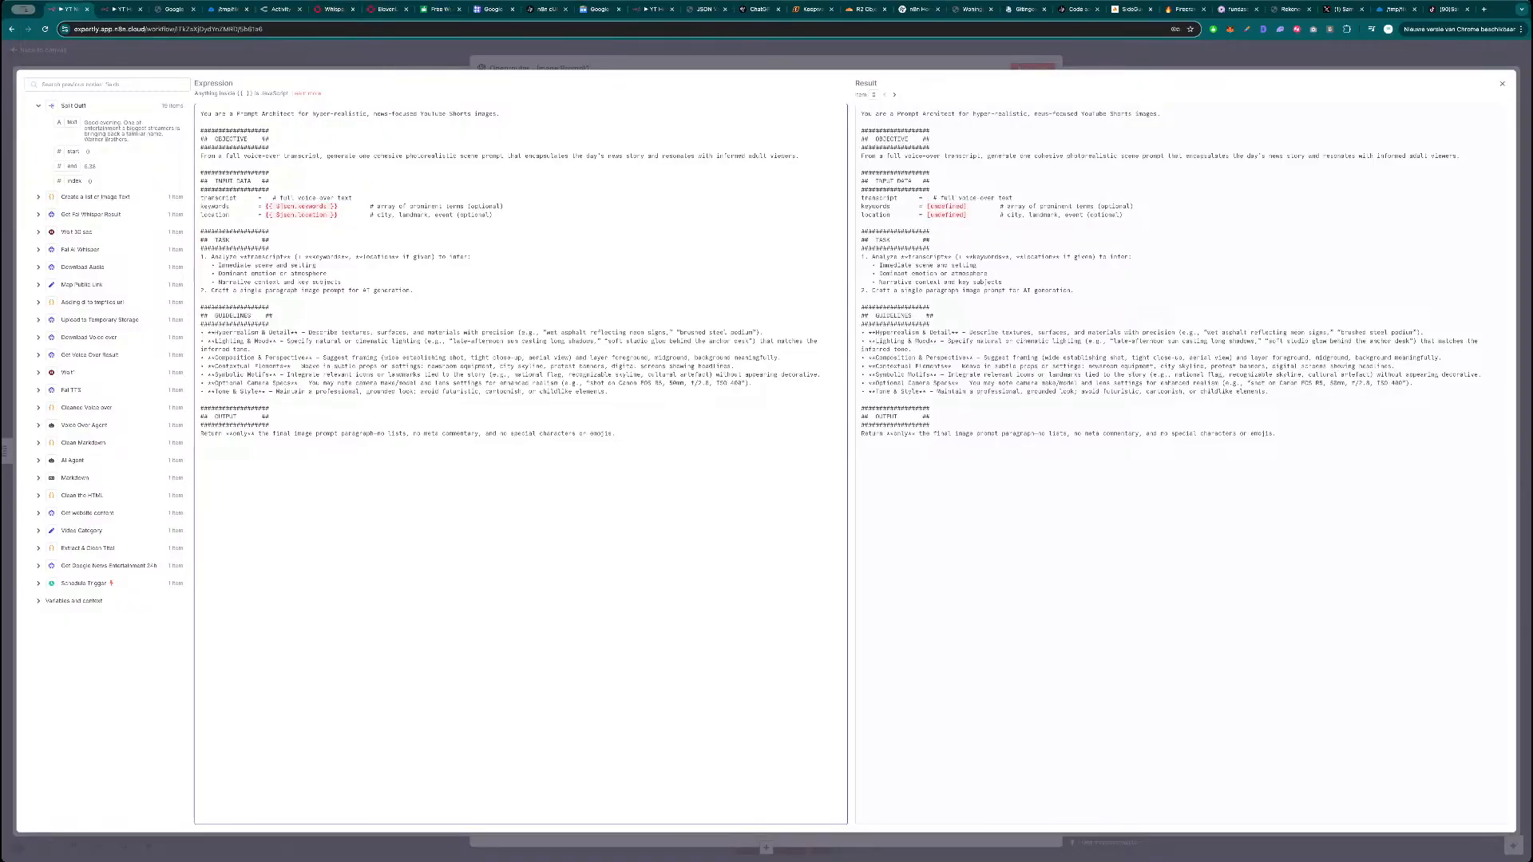
drag(73, 123, 270, 200)
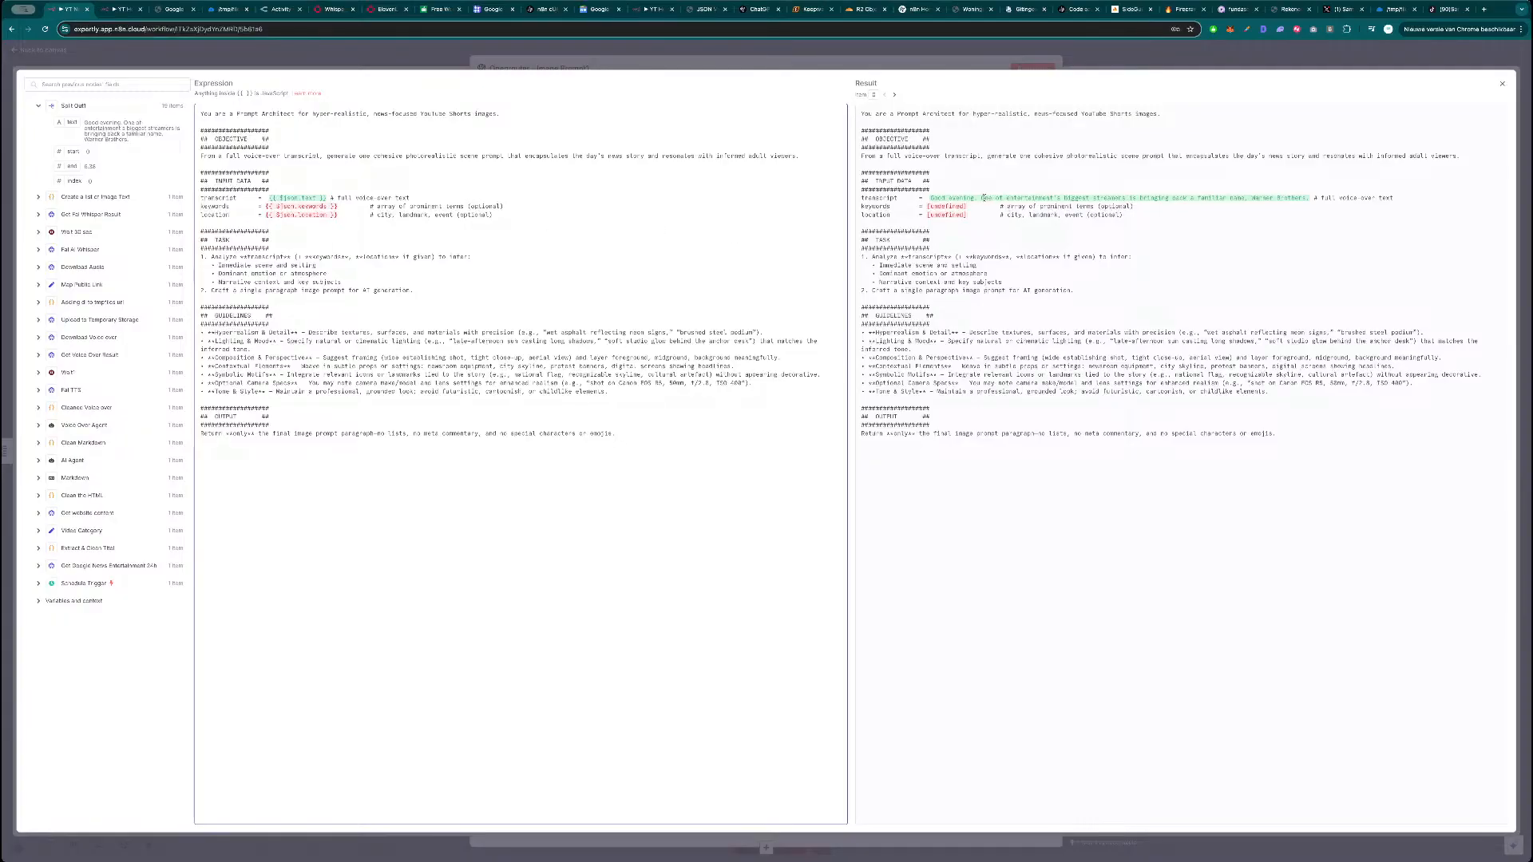
drag(929, 198, 1077, 197)
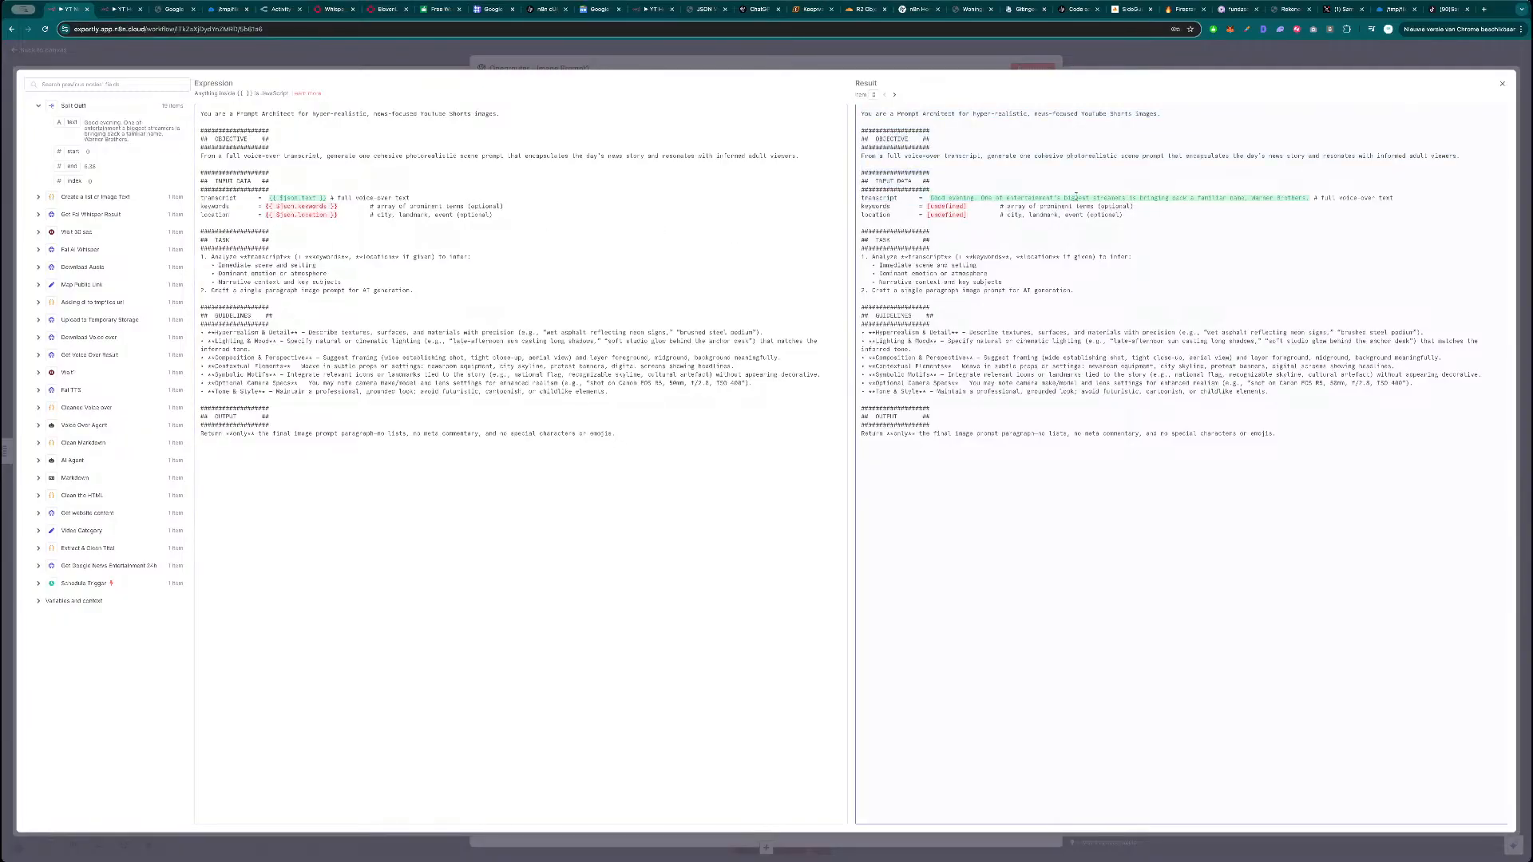
mouse_move(1308, 194)
mouse_down()
mouse_move(883, 199)
mouse_move(1308, 201)
mouse_up()
click(1308, 201)
Change the comment after the transcript expression to "Snippets from the transcript" and close the expanded editor.
drag(1402, 199, 1320, 199)
drag(413, 198, 337, 198)
text(Smippets from)
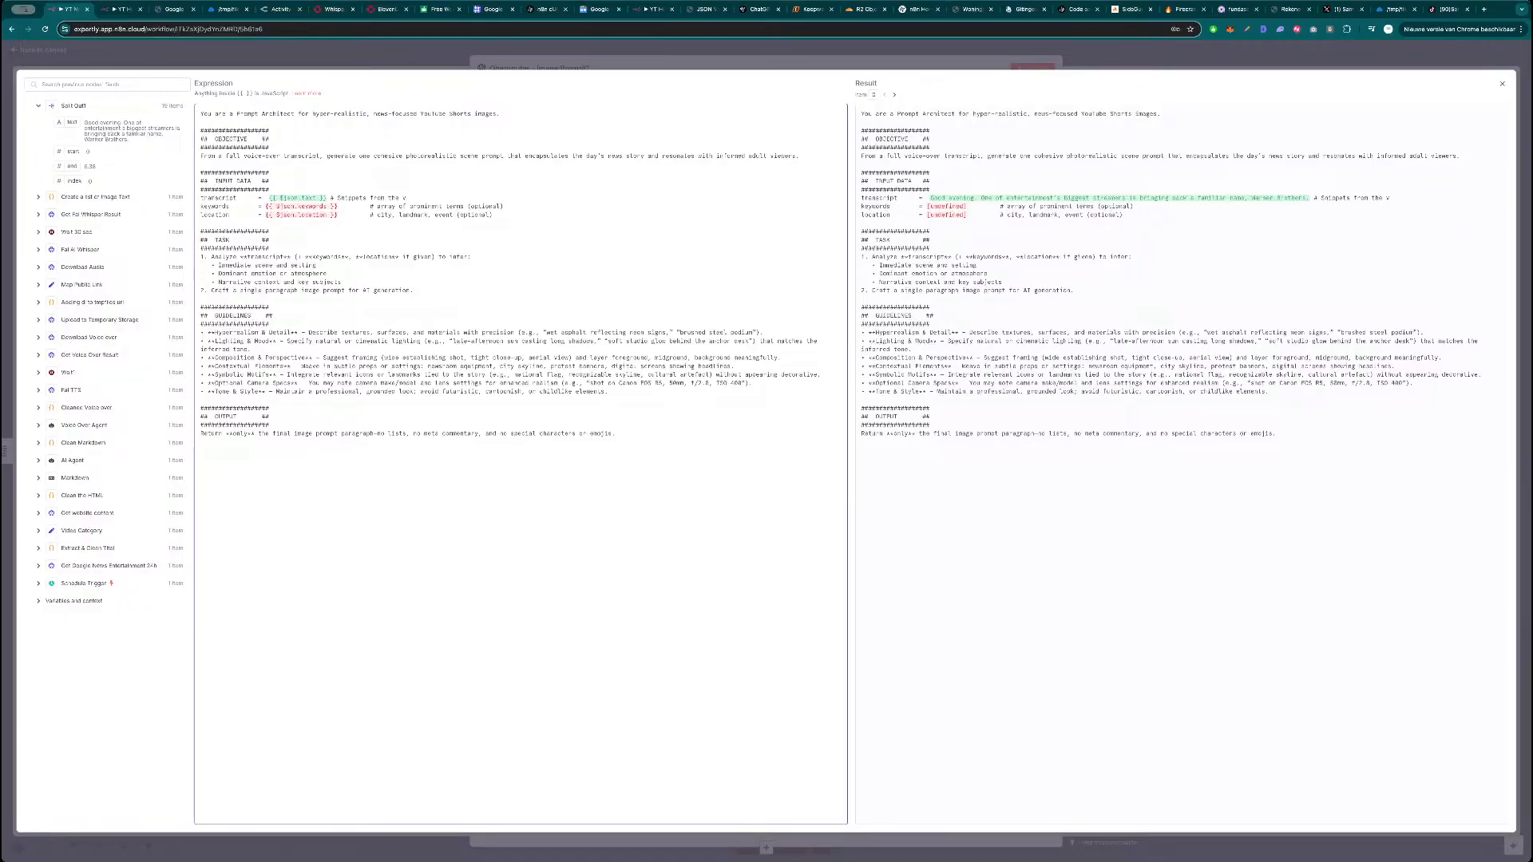
text( the transcript)
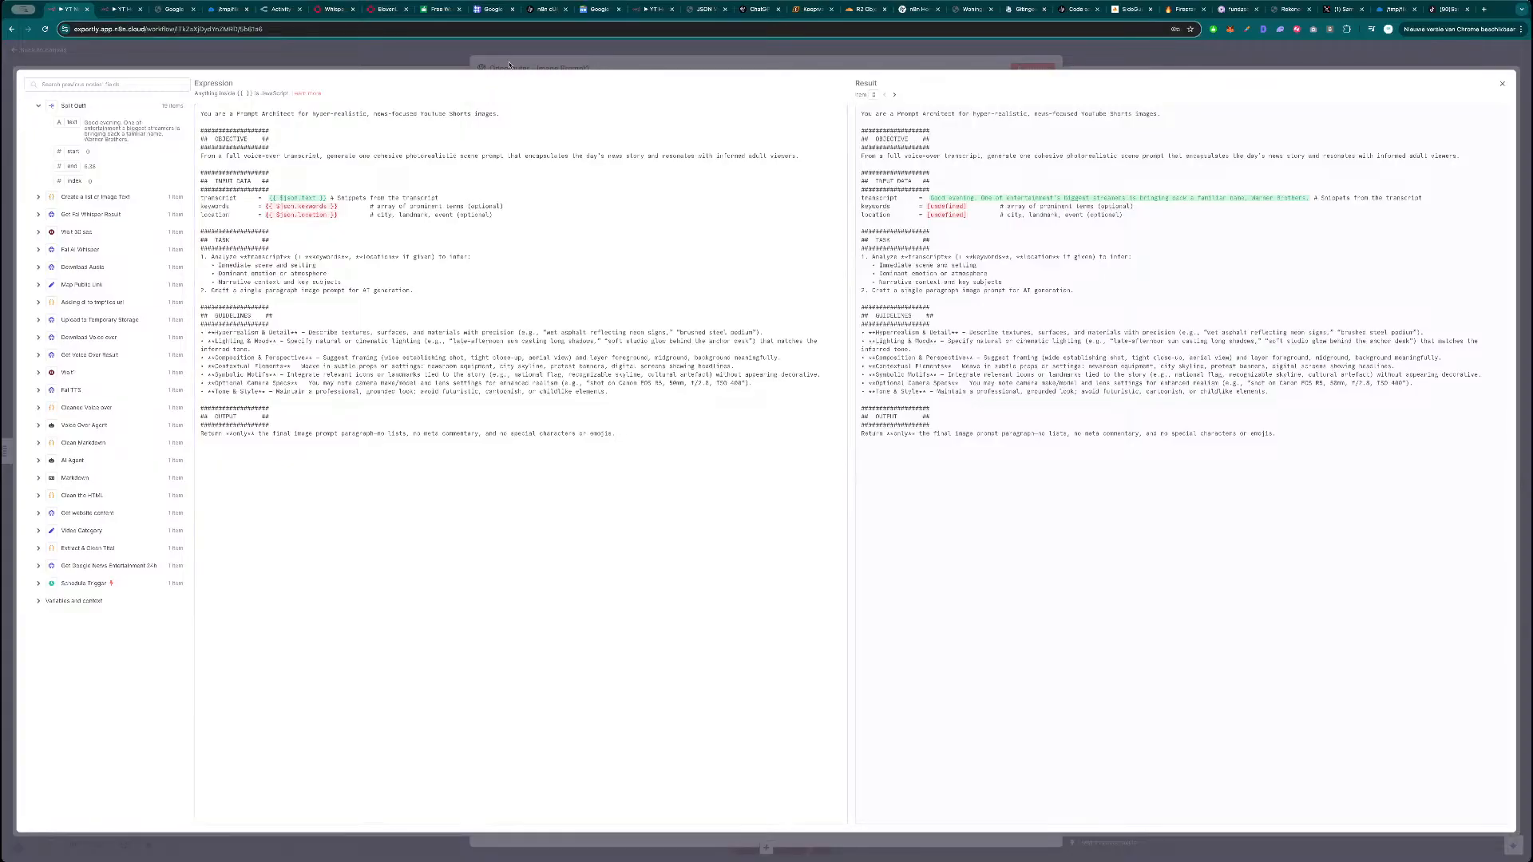
key(Escape)
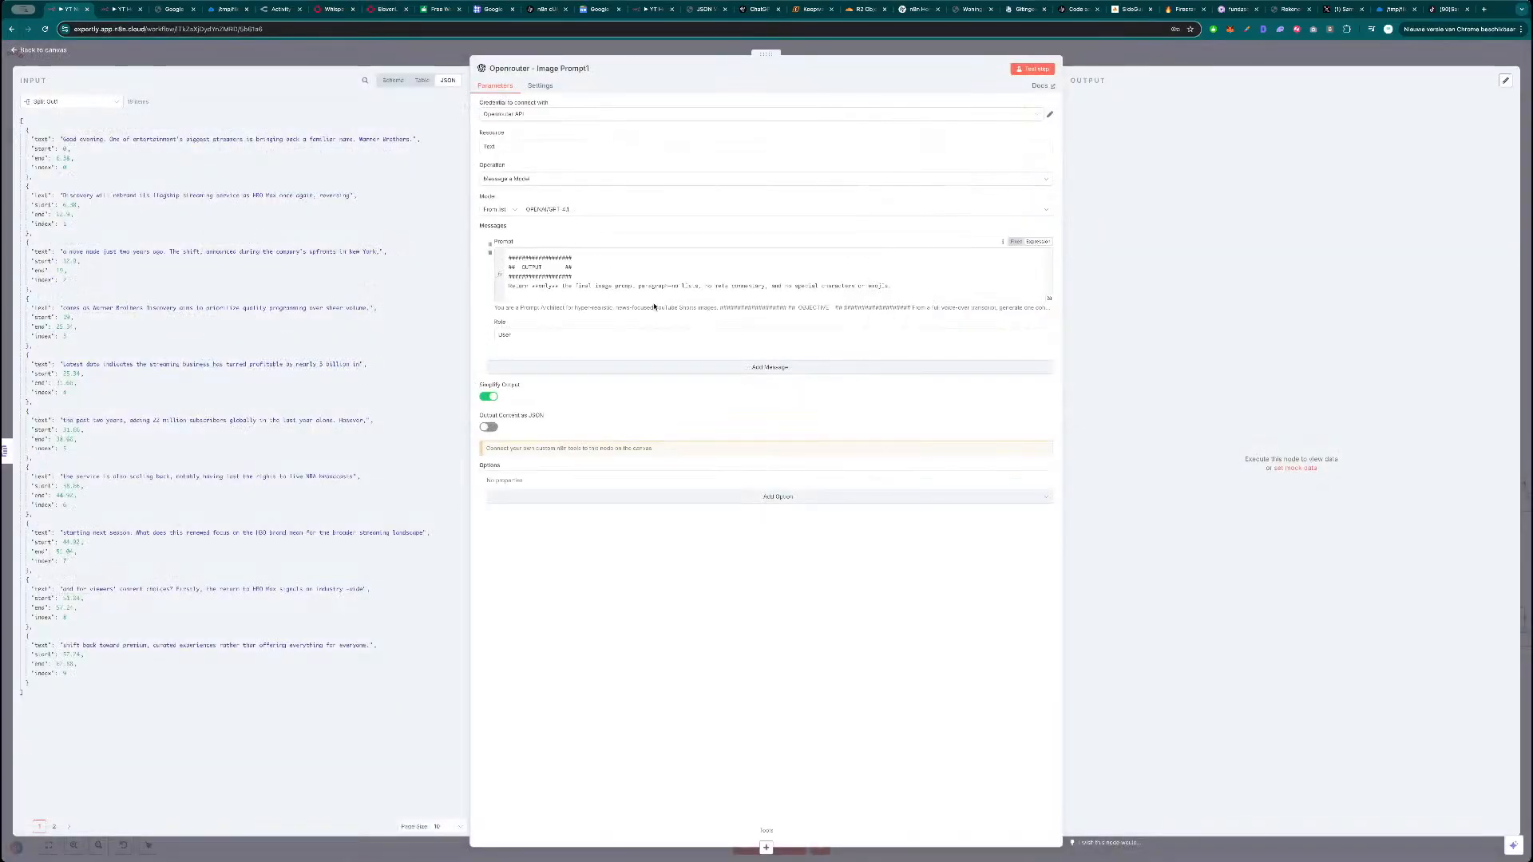
Set the role of the image prompt message to System and return to the canvas.
click(603, 339)
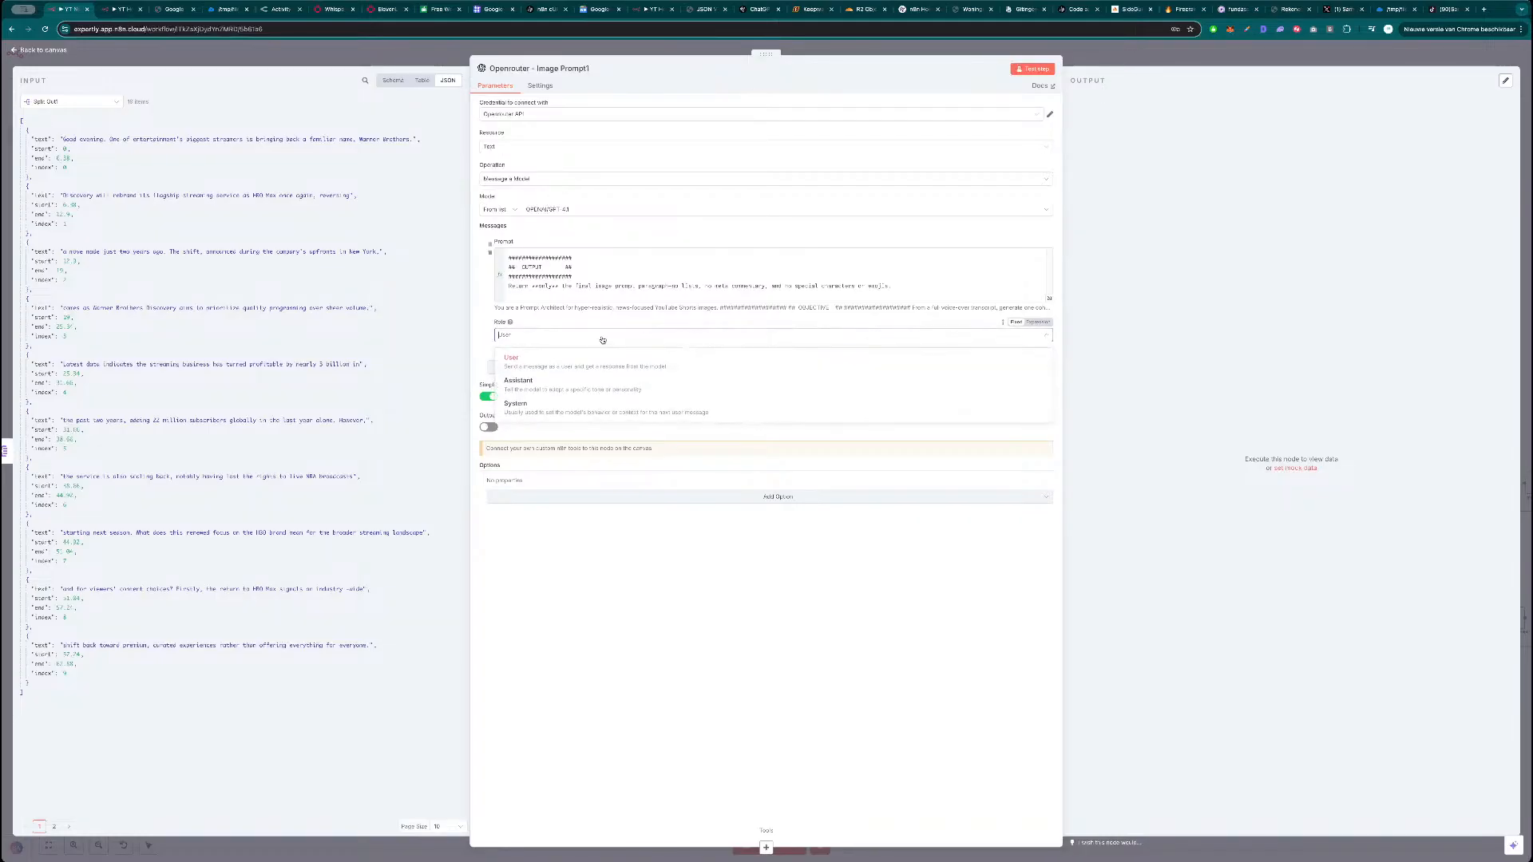
click(572, 405)
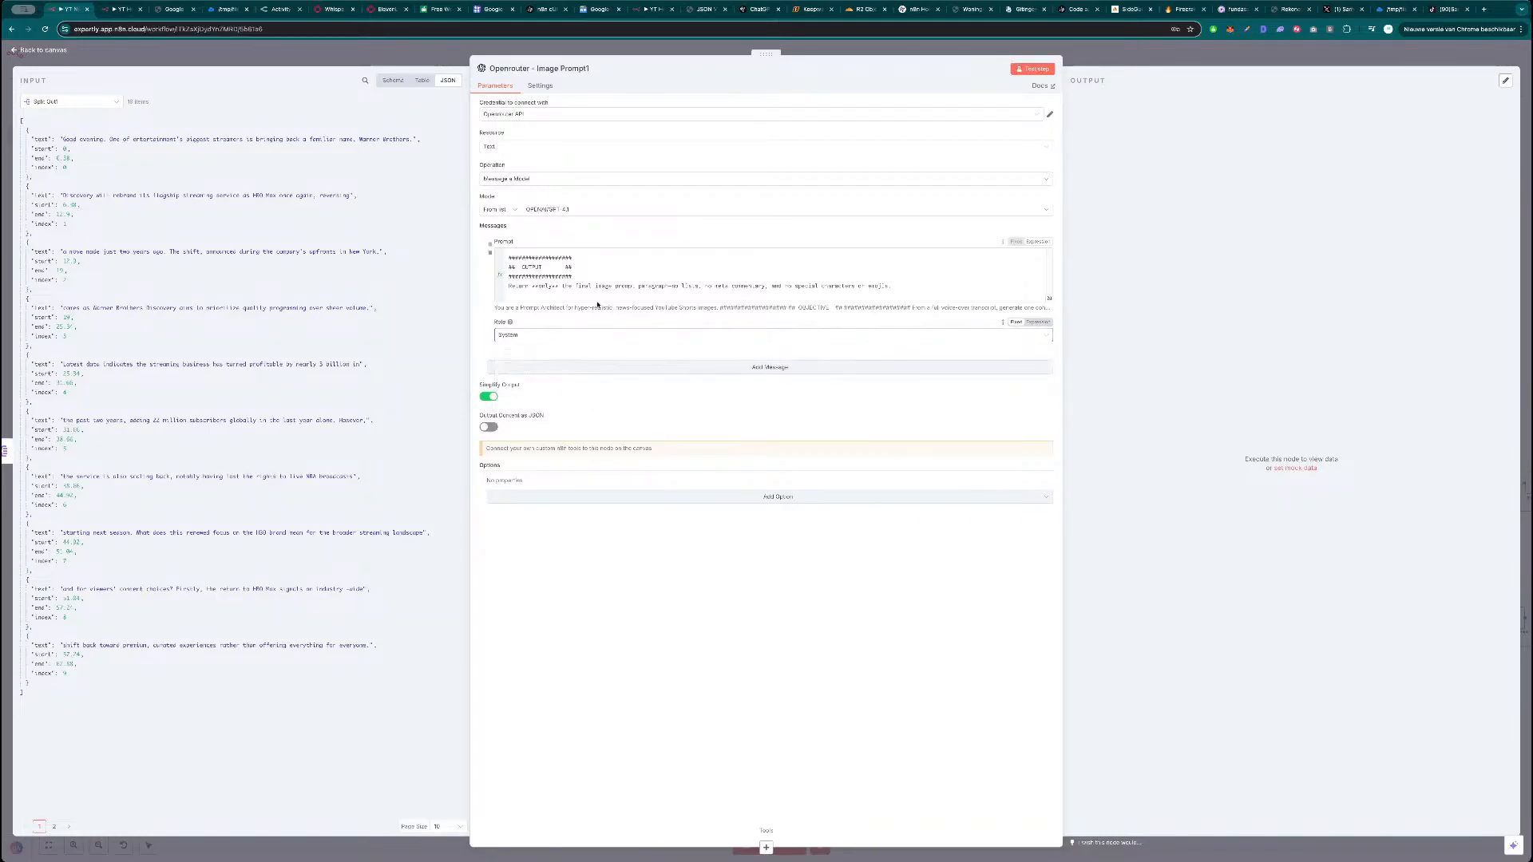
click(569, 180)
click(579, 162)
click(581, 150)
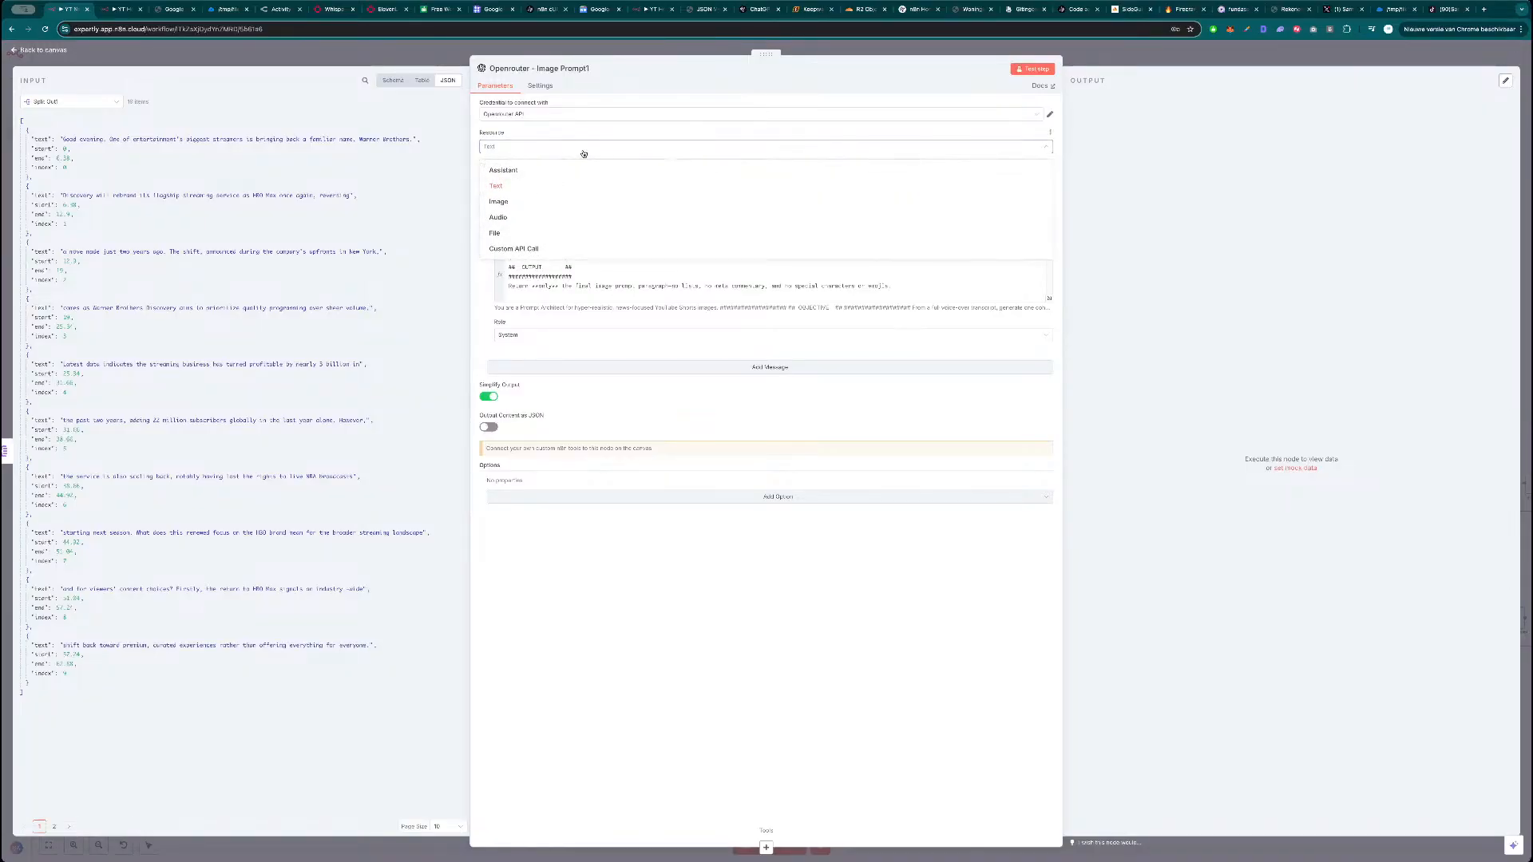
click(584, 150)
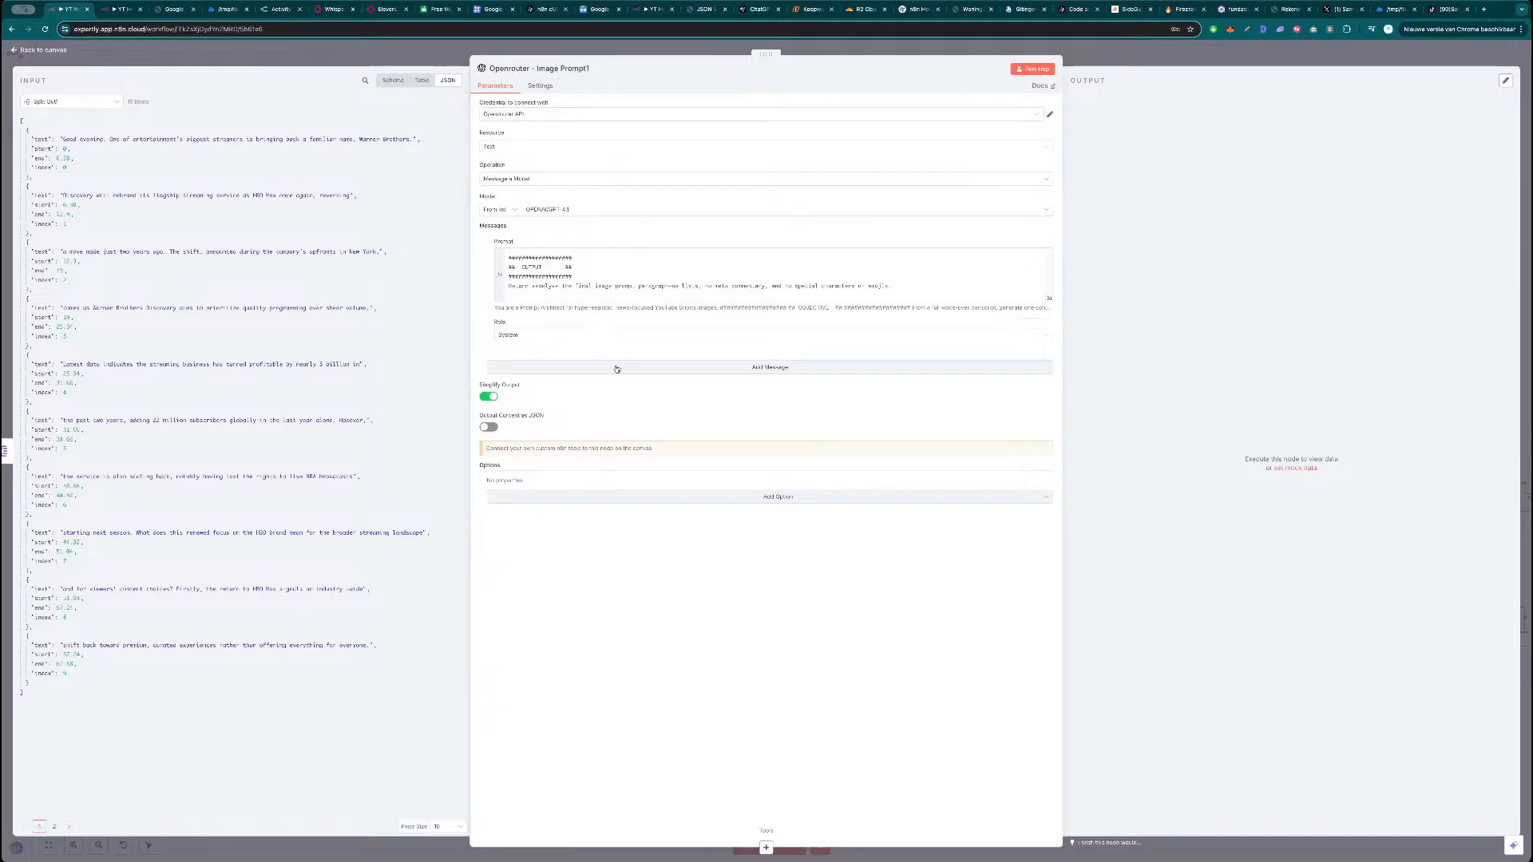
click(1107, 49)
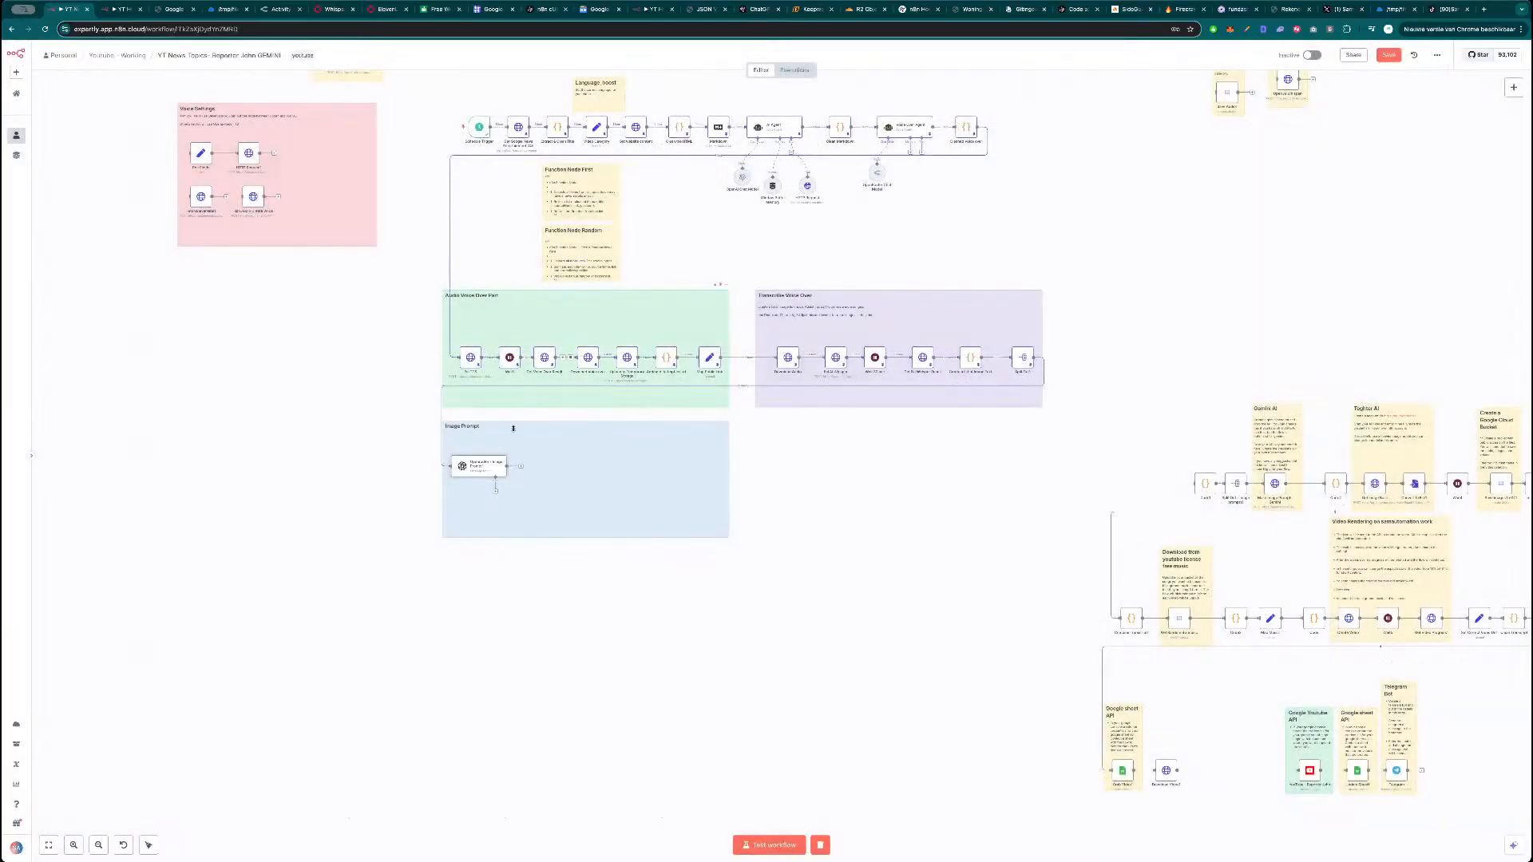
In the expanded Openrouter - Image Prompt1 prompt, replace the keywords expression with the Video Category field from the Video Category node.
double_click(495, 463)
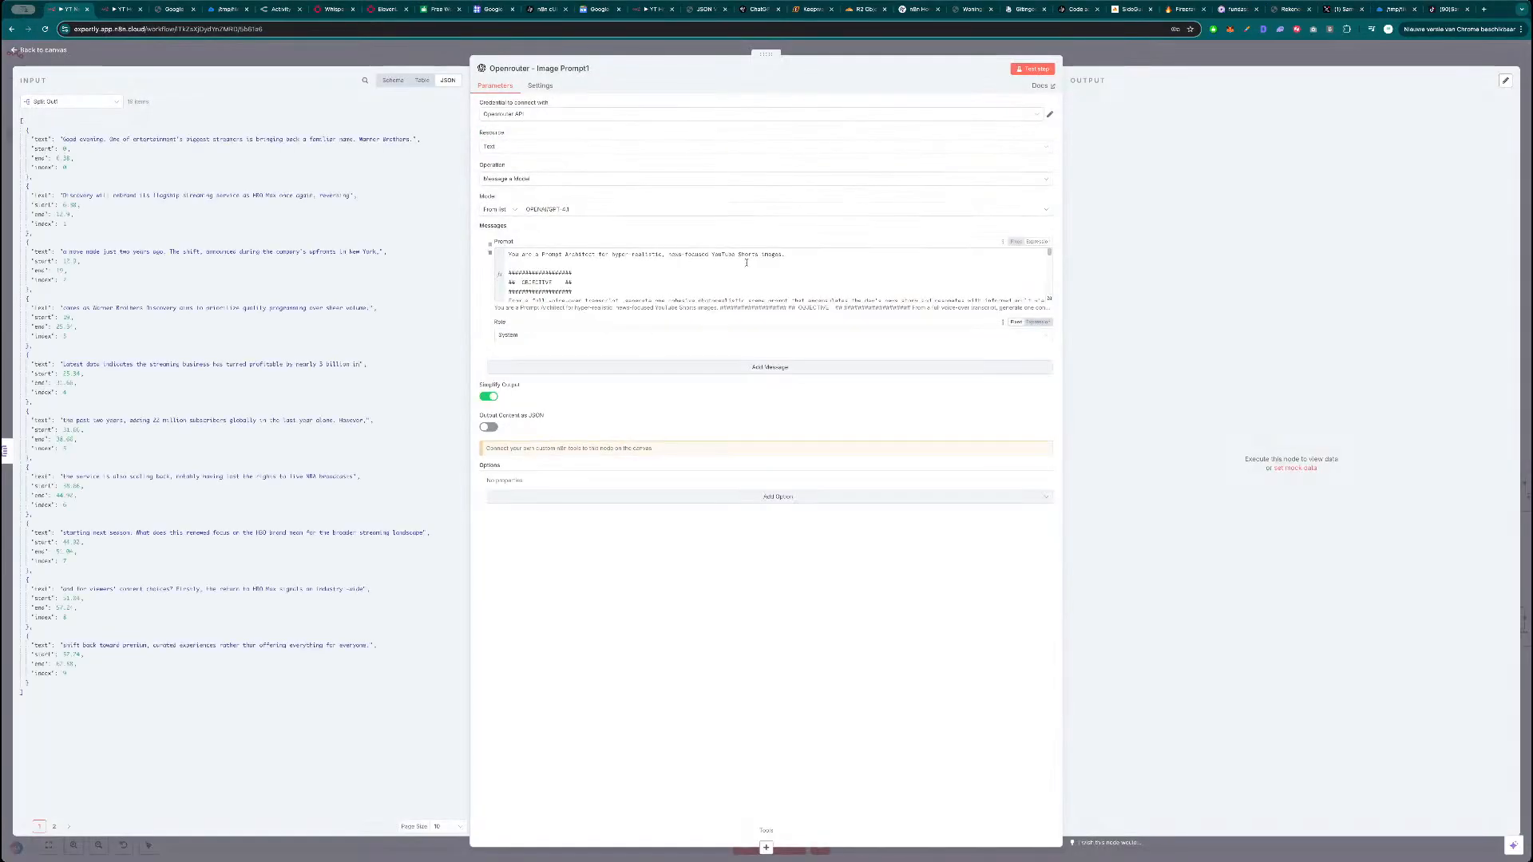
click(1049, 300)
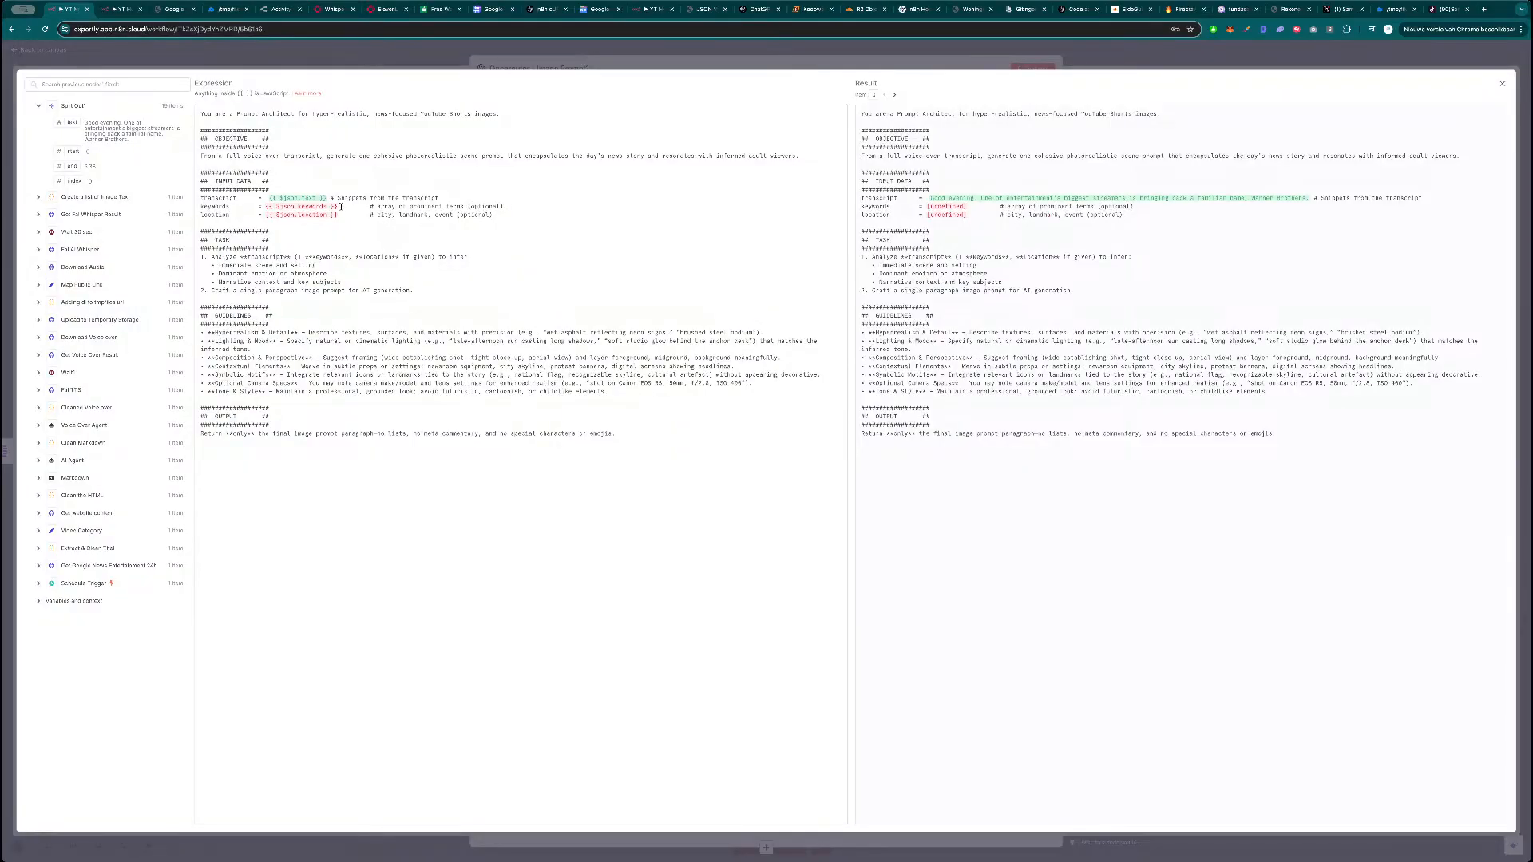
click(79, 531)
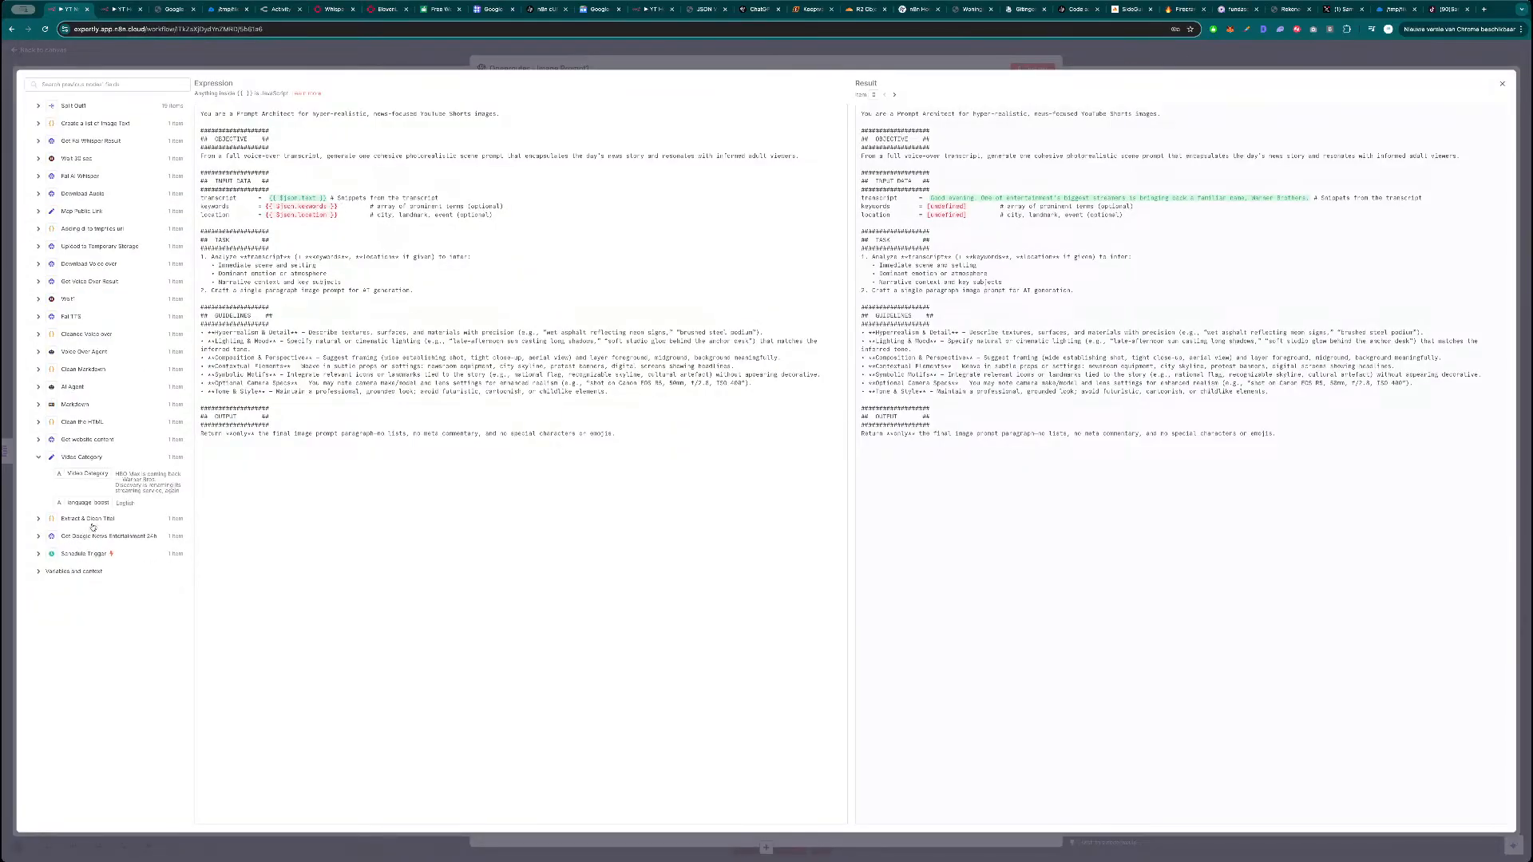
drag(342, 208, 266, 207)
key(BackSpace)
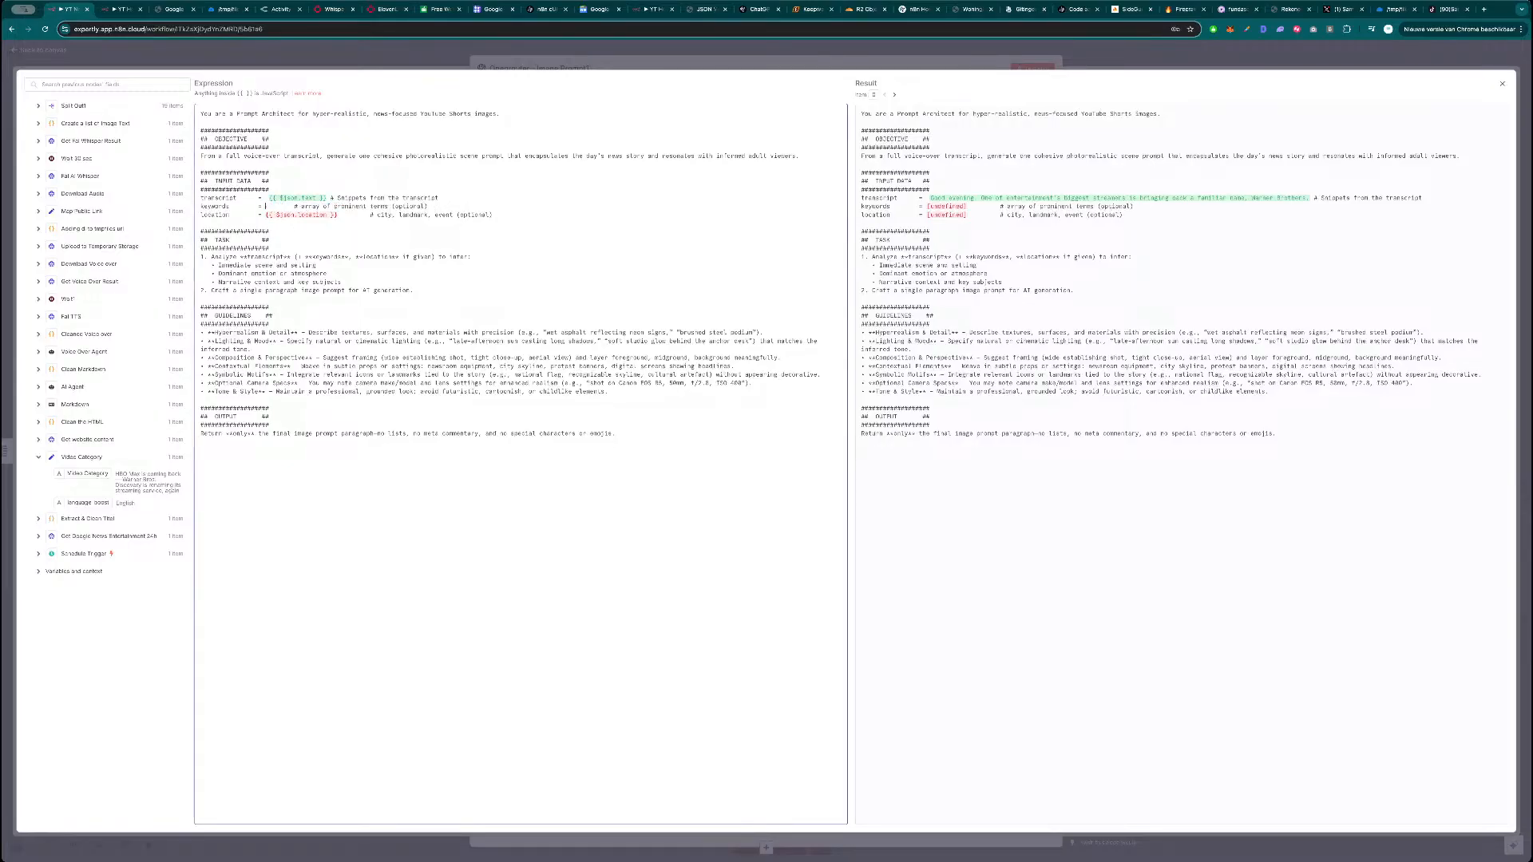
drag(93, 471, 269, 209)
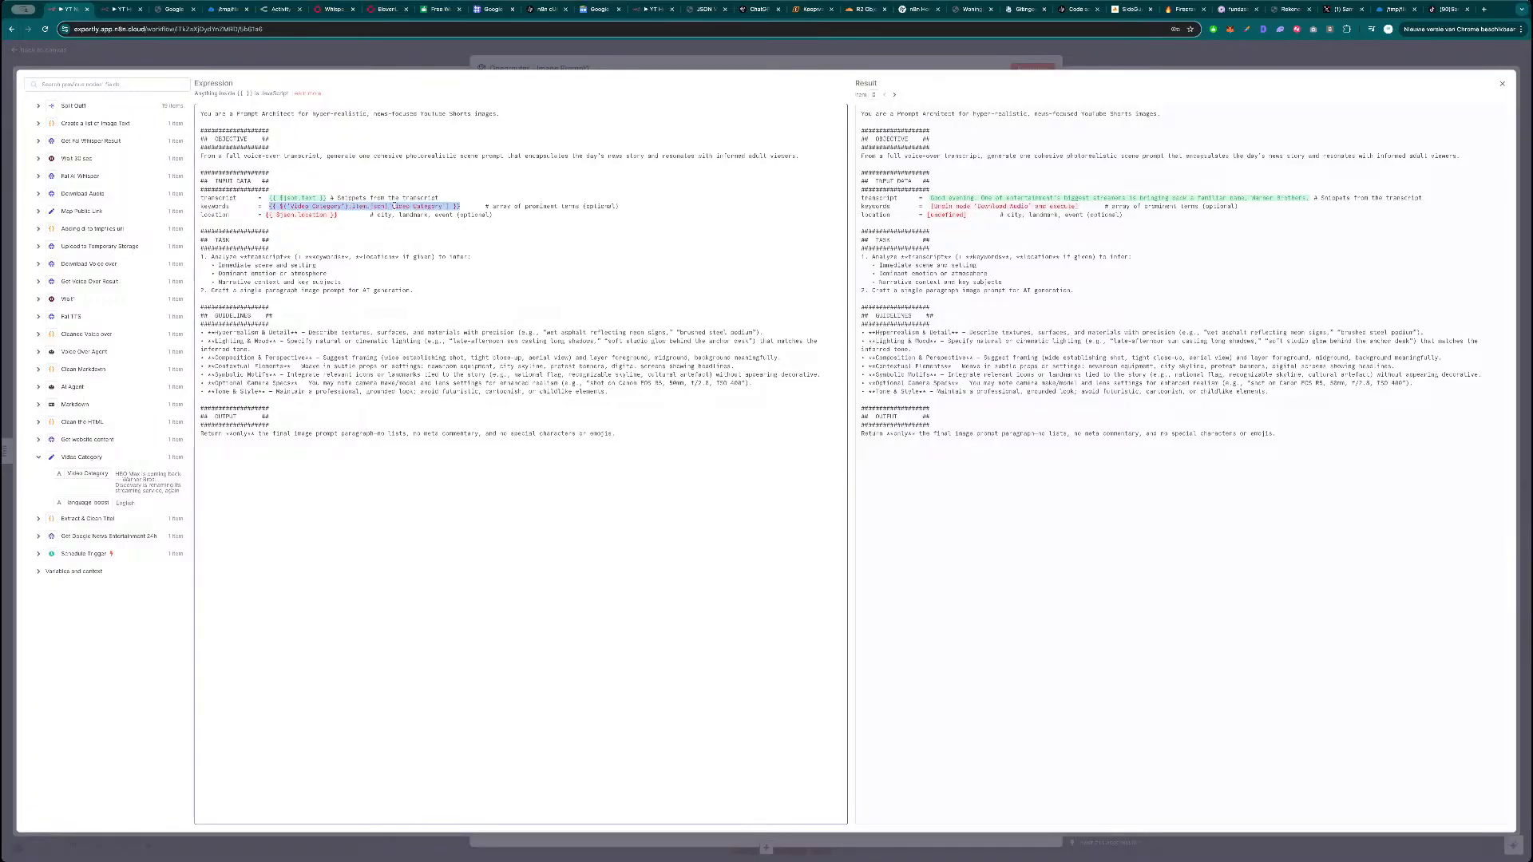
click(370, 230)
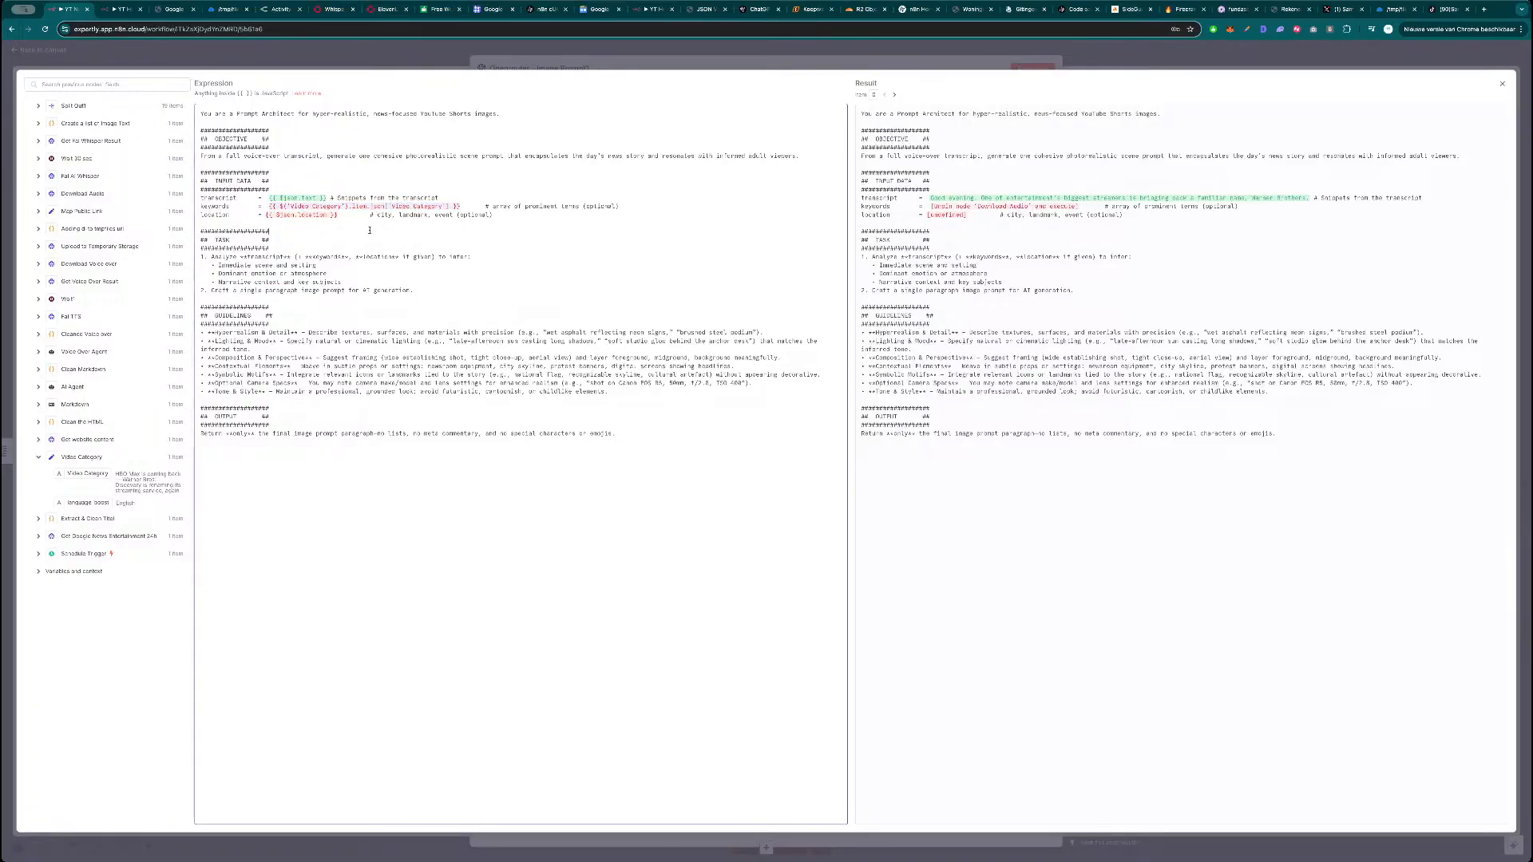
double_click(360, 207)
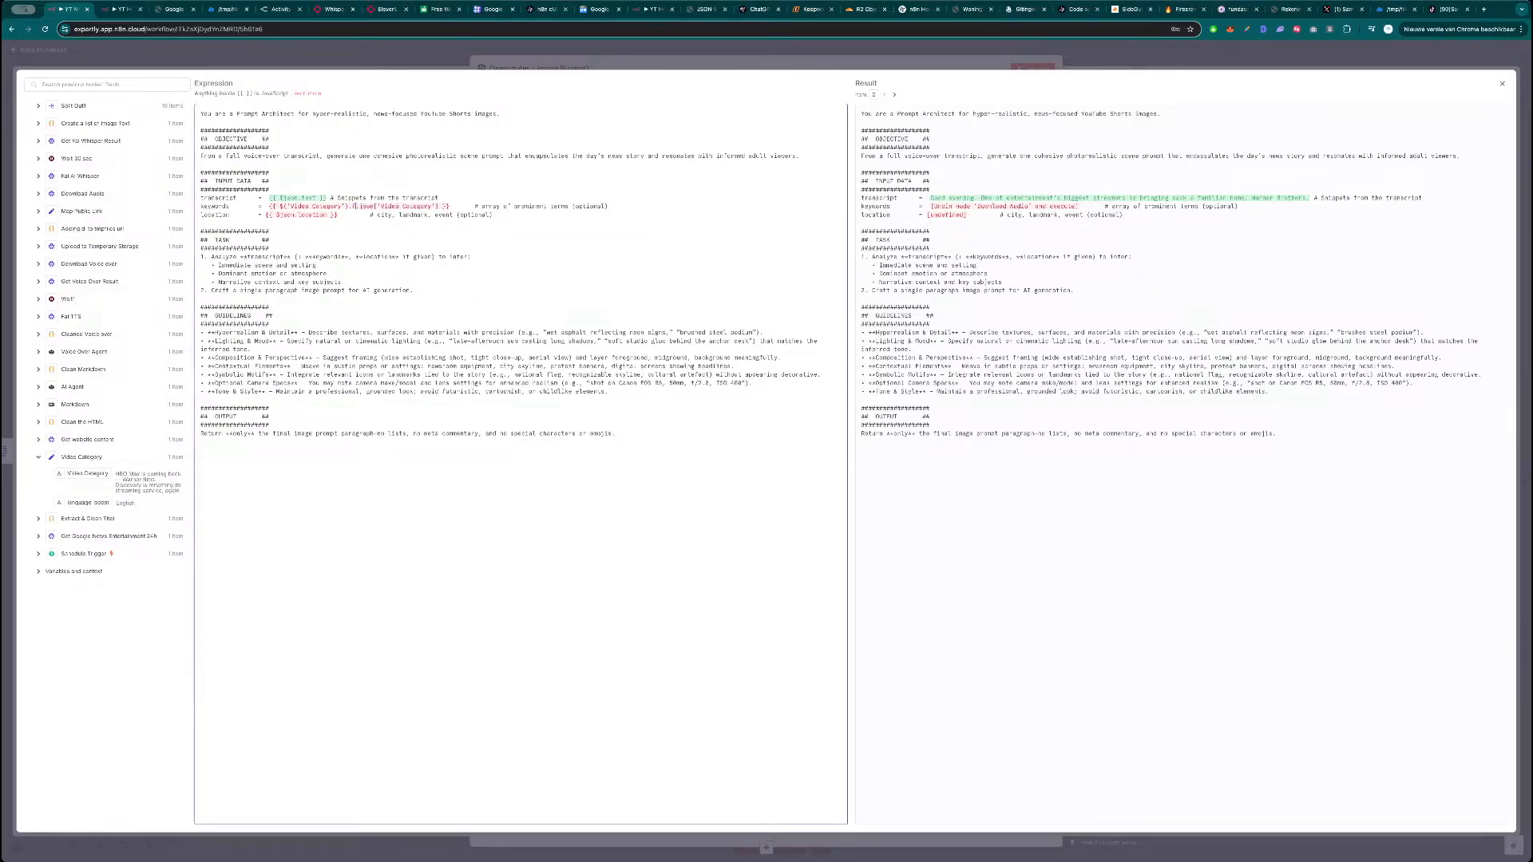
text(first)
key(Return)
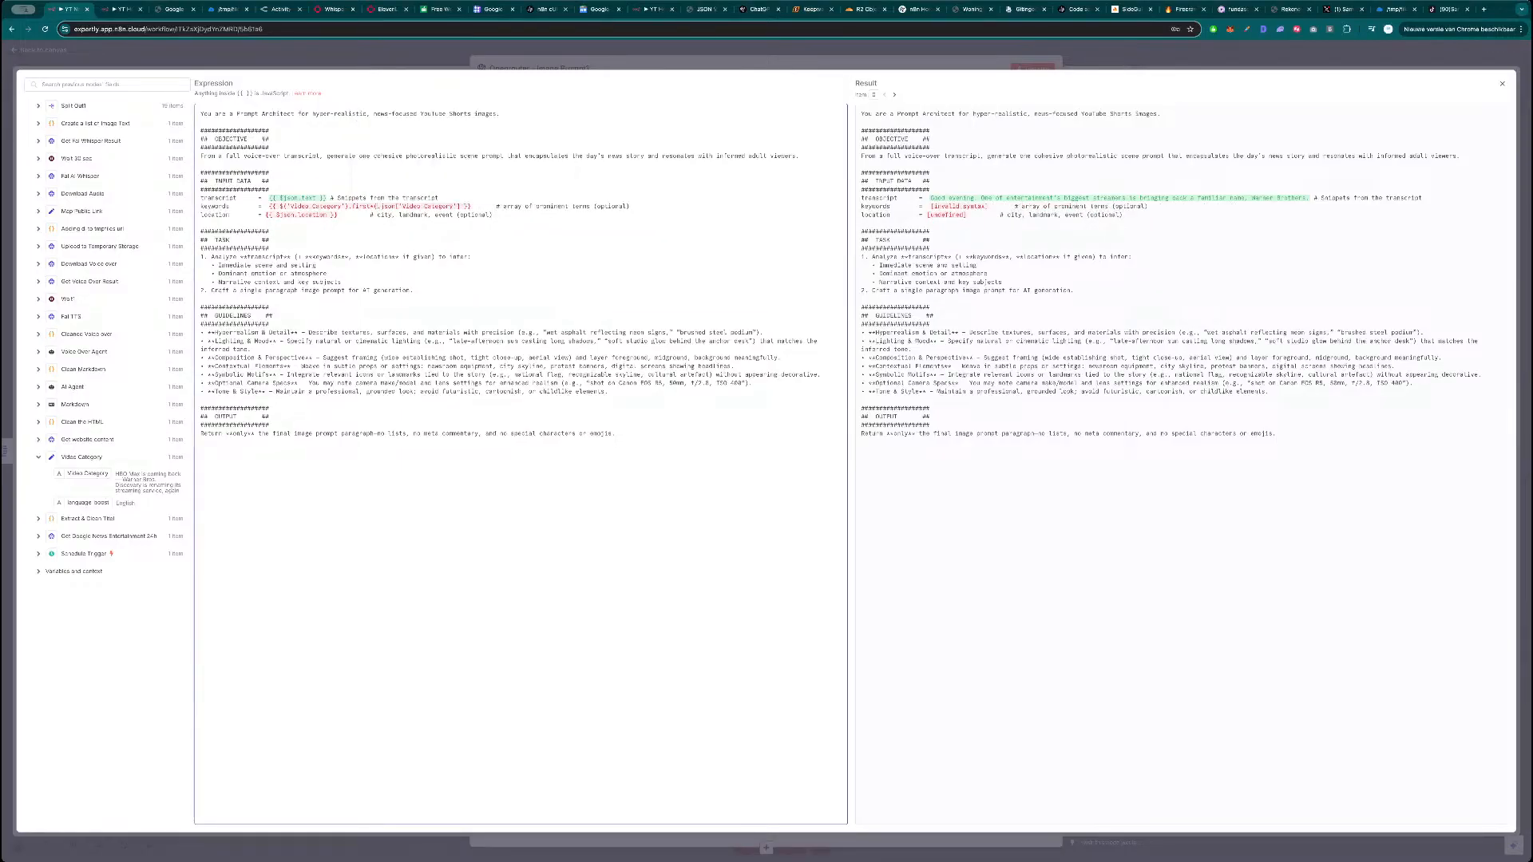
key(BackSpace)
text(())
key(BackSpace)
key(BackSpace)
key(BackSpace)
key(BackSpace)
key(BackSpace)
key(BackSpace)
key(BackSpace)
key(BackSpace)
key(BackSpace)
key(BackSpace)
key(BackSpace)
key(BackSpace)
key(BackSpace)
key(BackSpace)
key(BackSpace)
key(BackSpace)
key(BackSpace)
key(BackSpace)
key(BackSpace)
key(BackSpace)
text({{ $('Video Category').item.json['Video Category'] }})
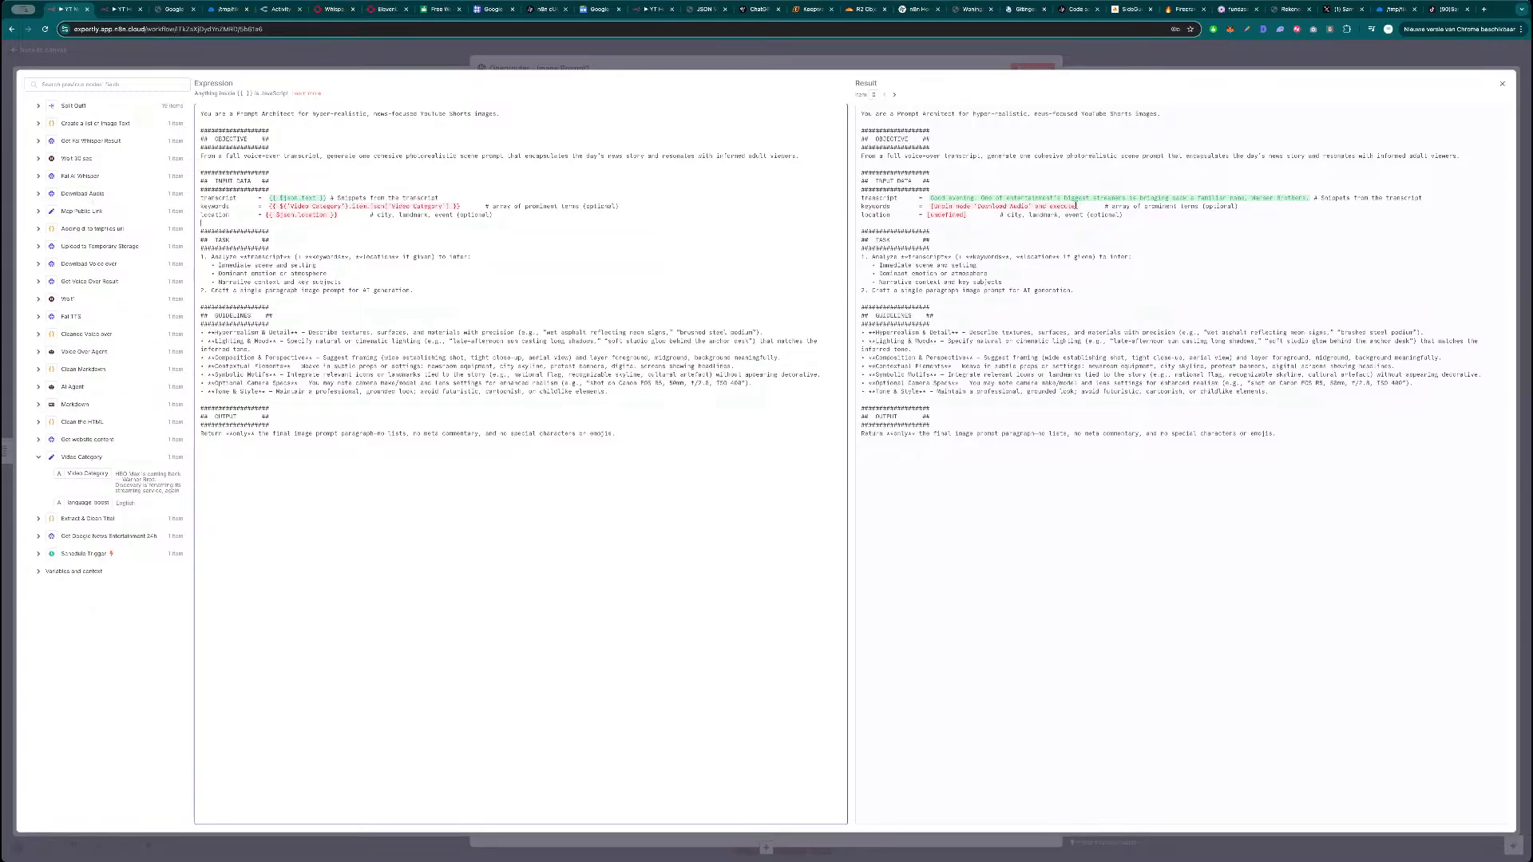
Replace item with first() in the keywords expression for Video Category and check the resolved value in the result preview.
drag(1083, 206, 921, 206)
click(921, 206)
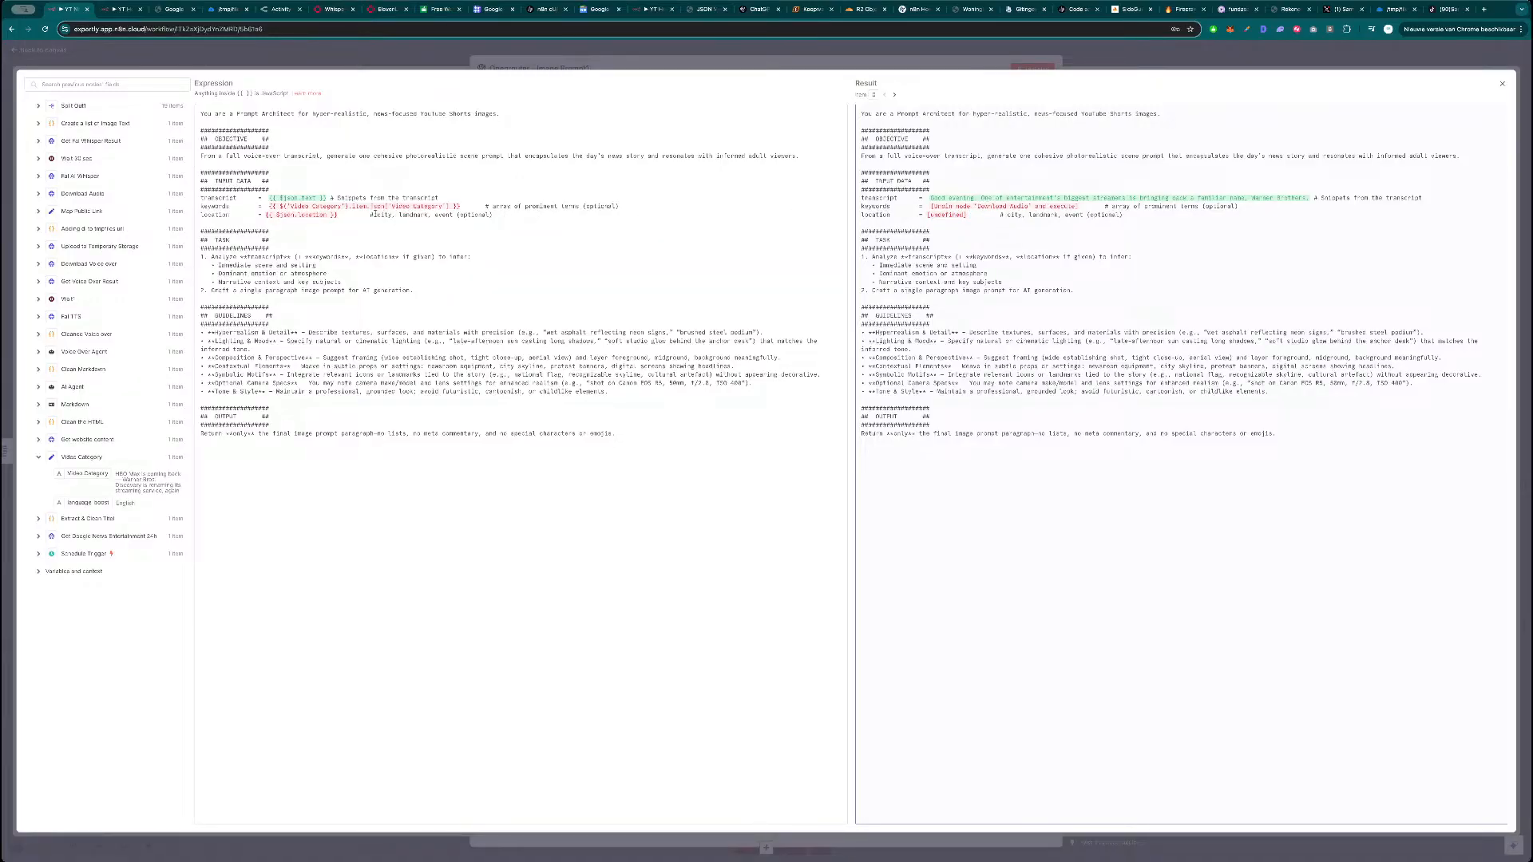
click(372, 223)
text(first)
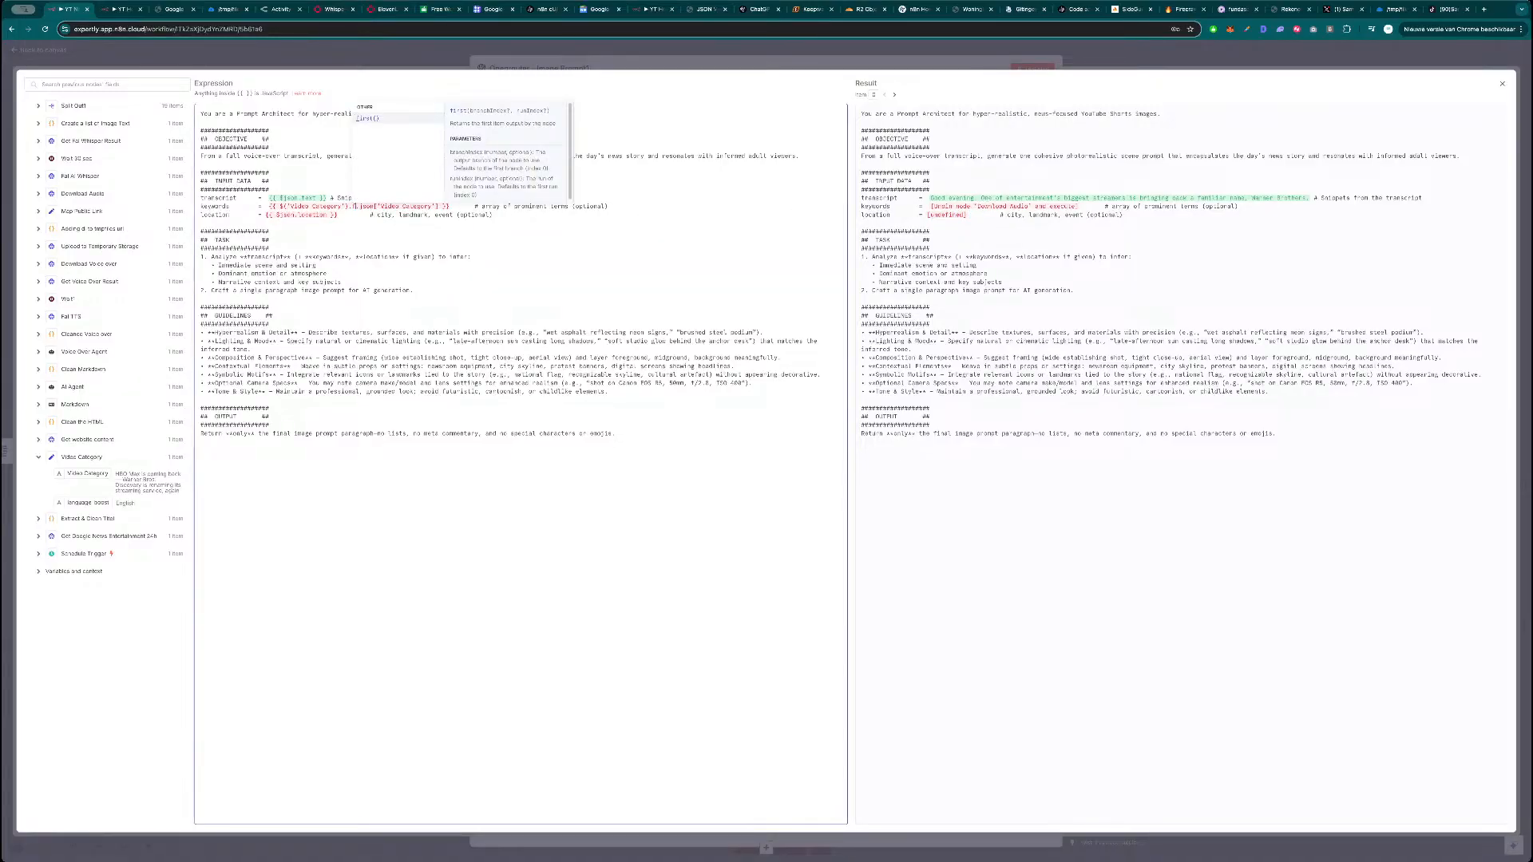
key(Return)
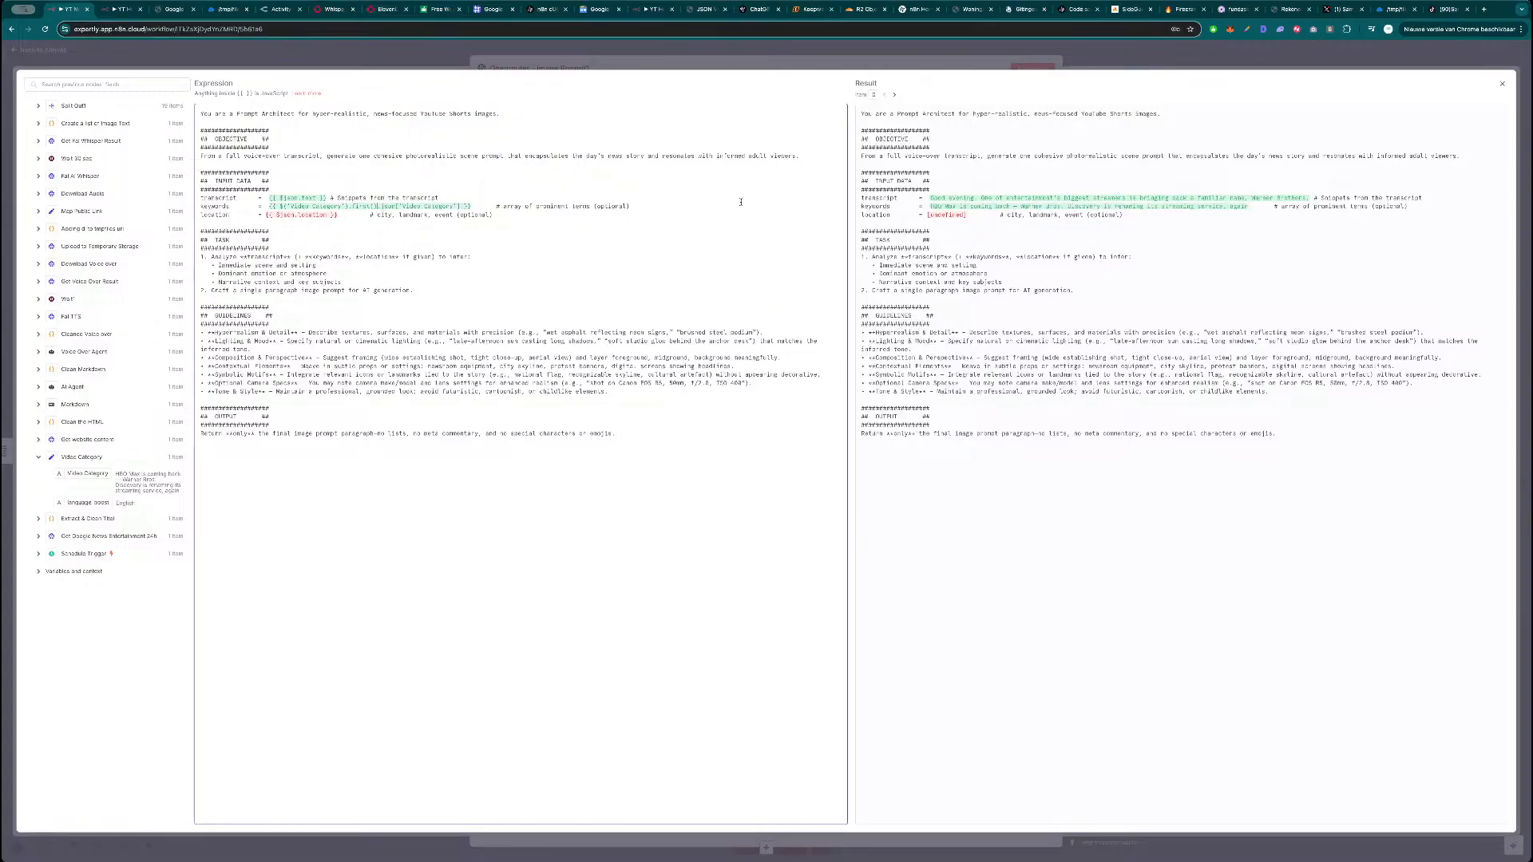
drag(933, 206, 1145, 208)
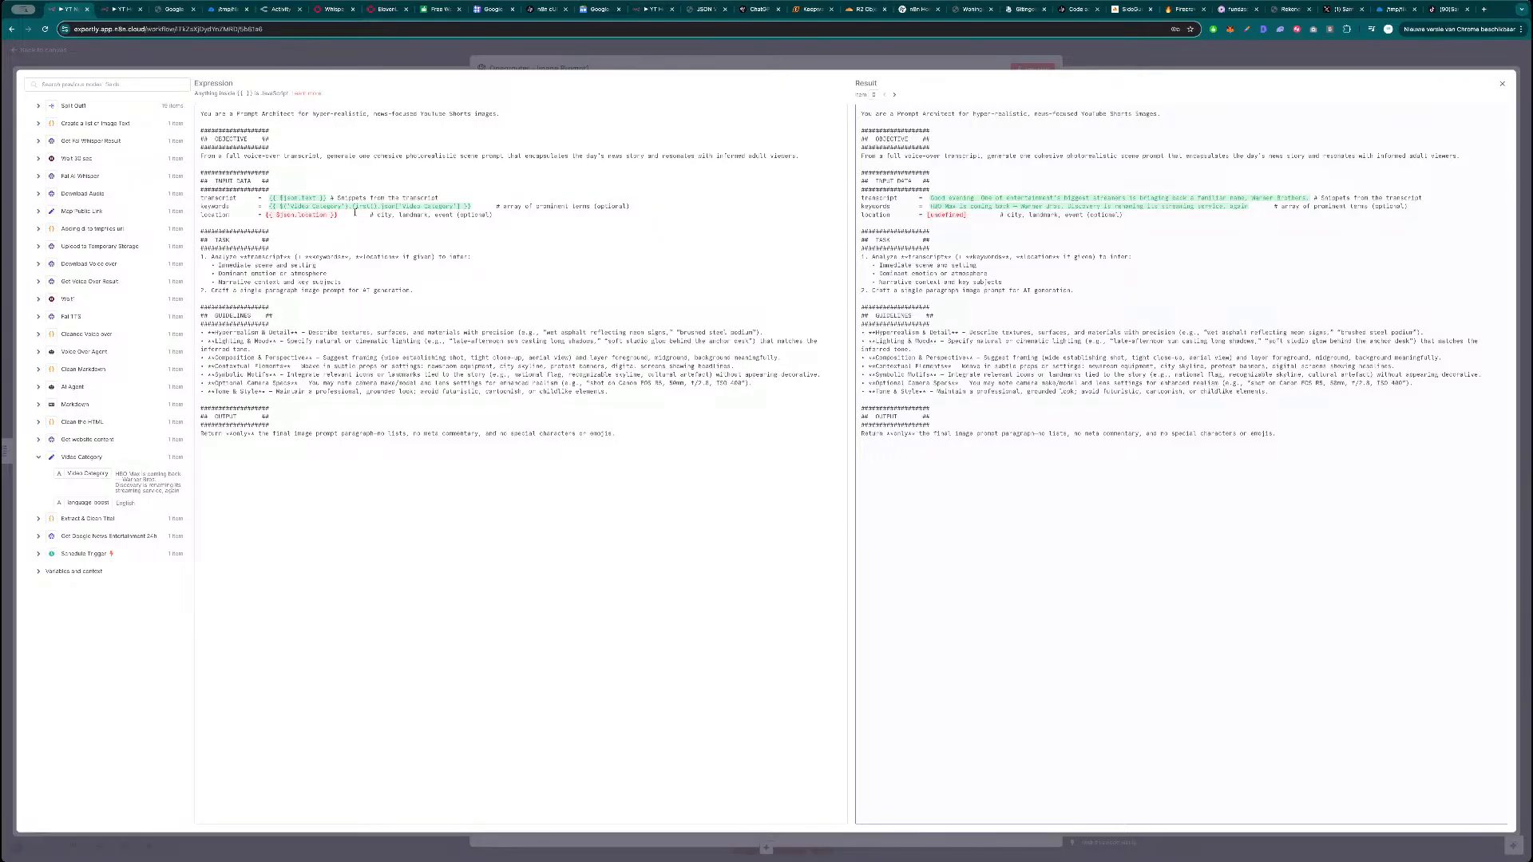
Delete the location line from the prompt's input data, close the expanded editor and run the node.
triple_click(339, 215)
key(BackSpace)
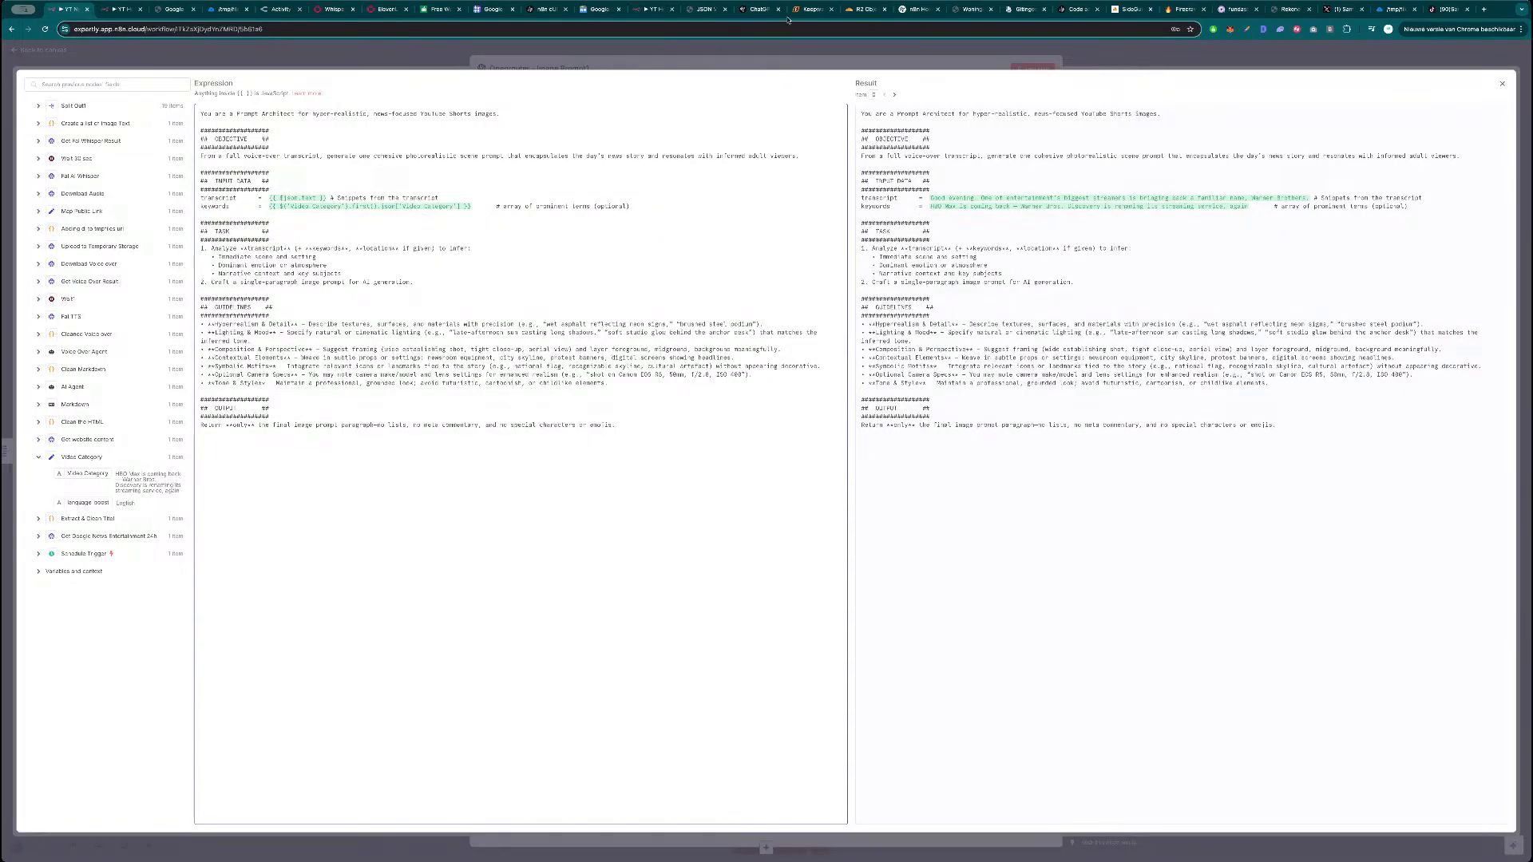
click(925, 63)
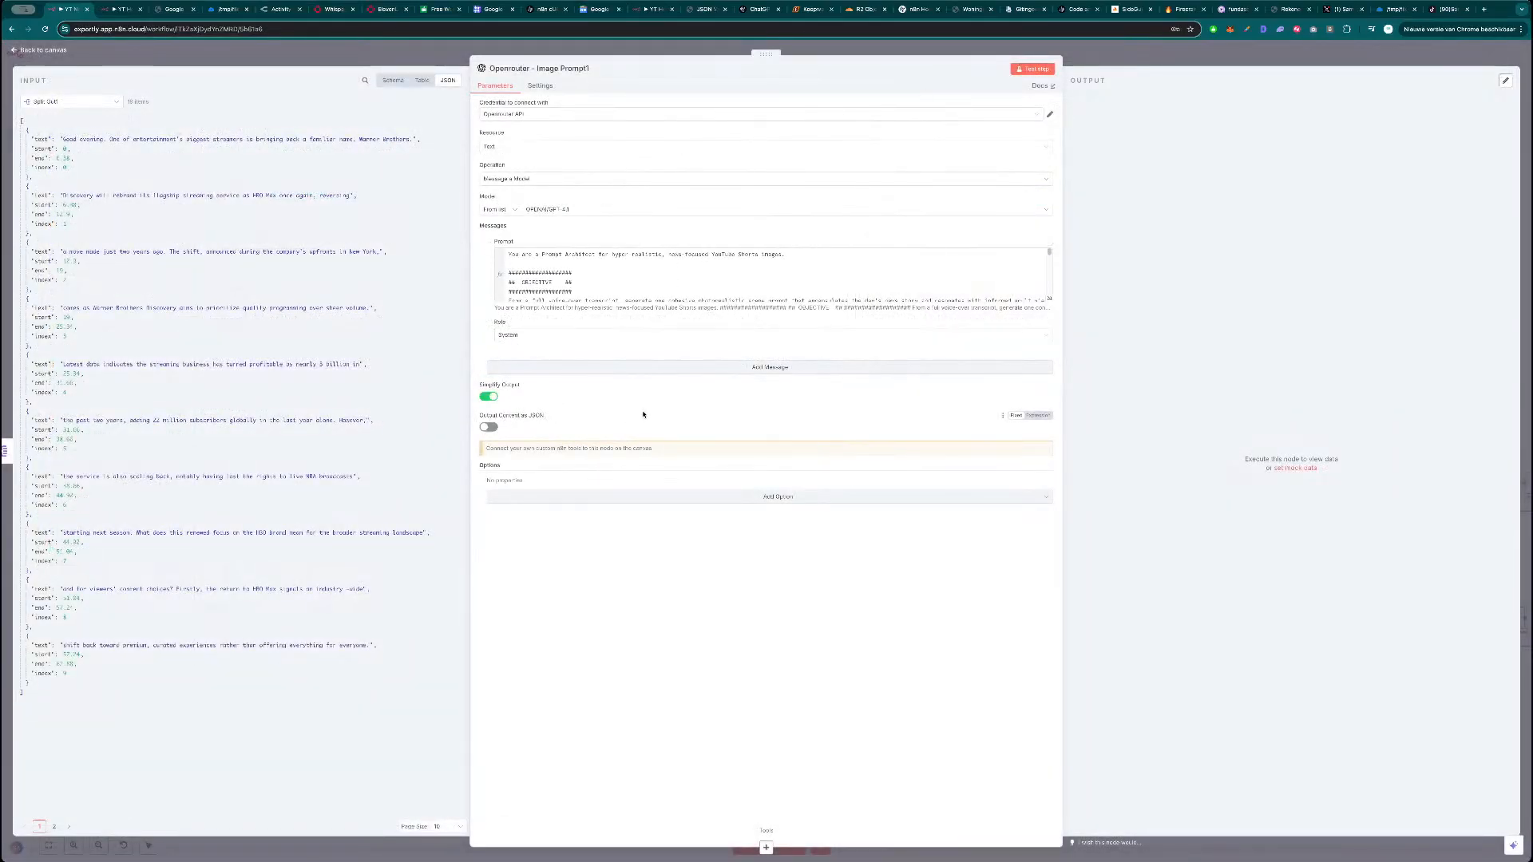
click(1034, 69)
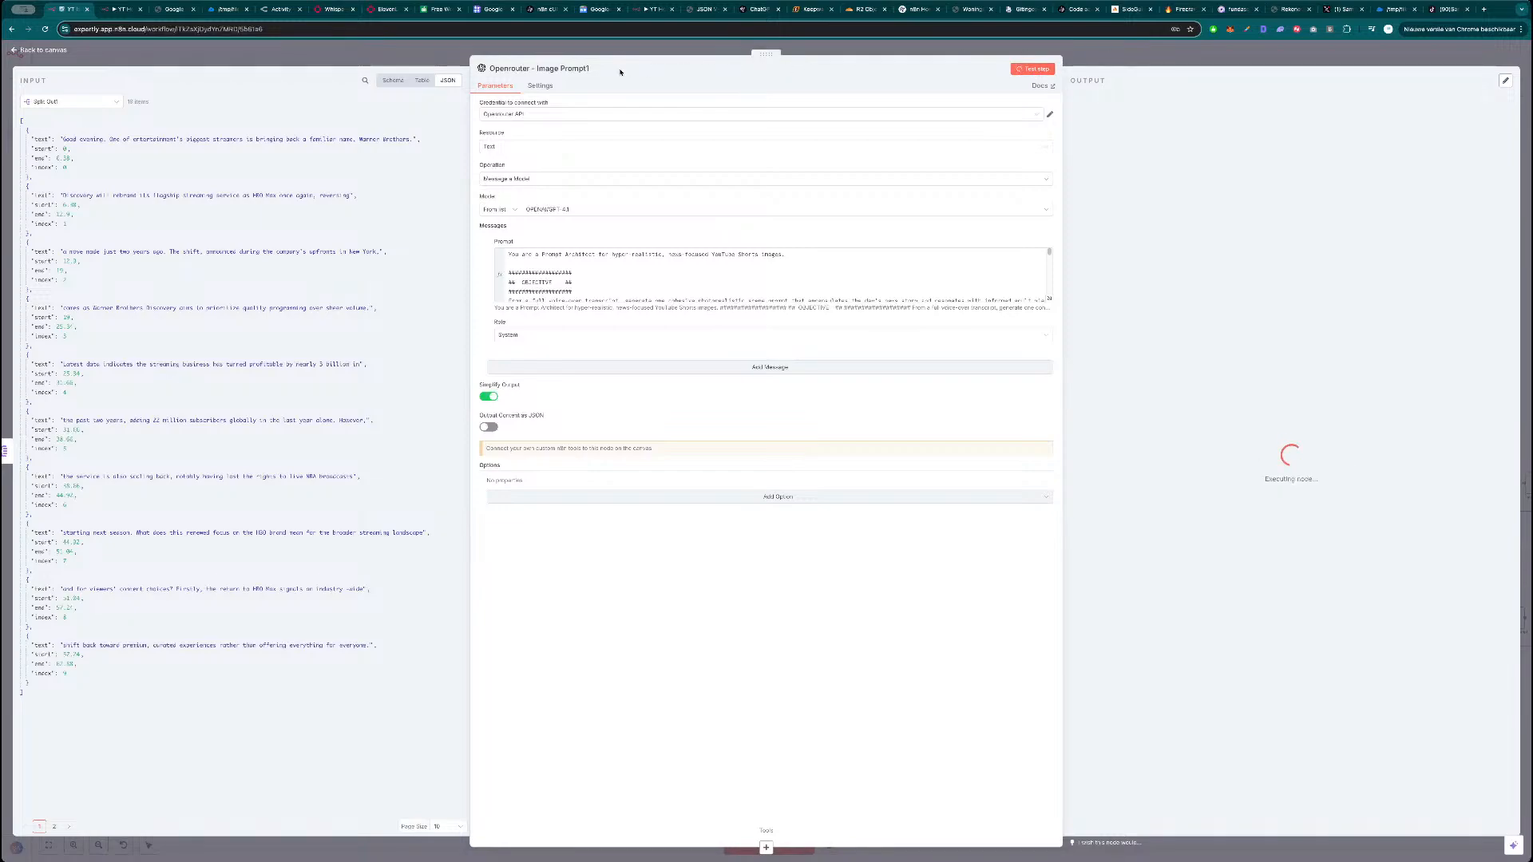
Rename the node to "Openrouter - Image Prompt Agent" and return to the canvas.
click(587, 70)
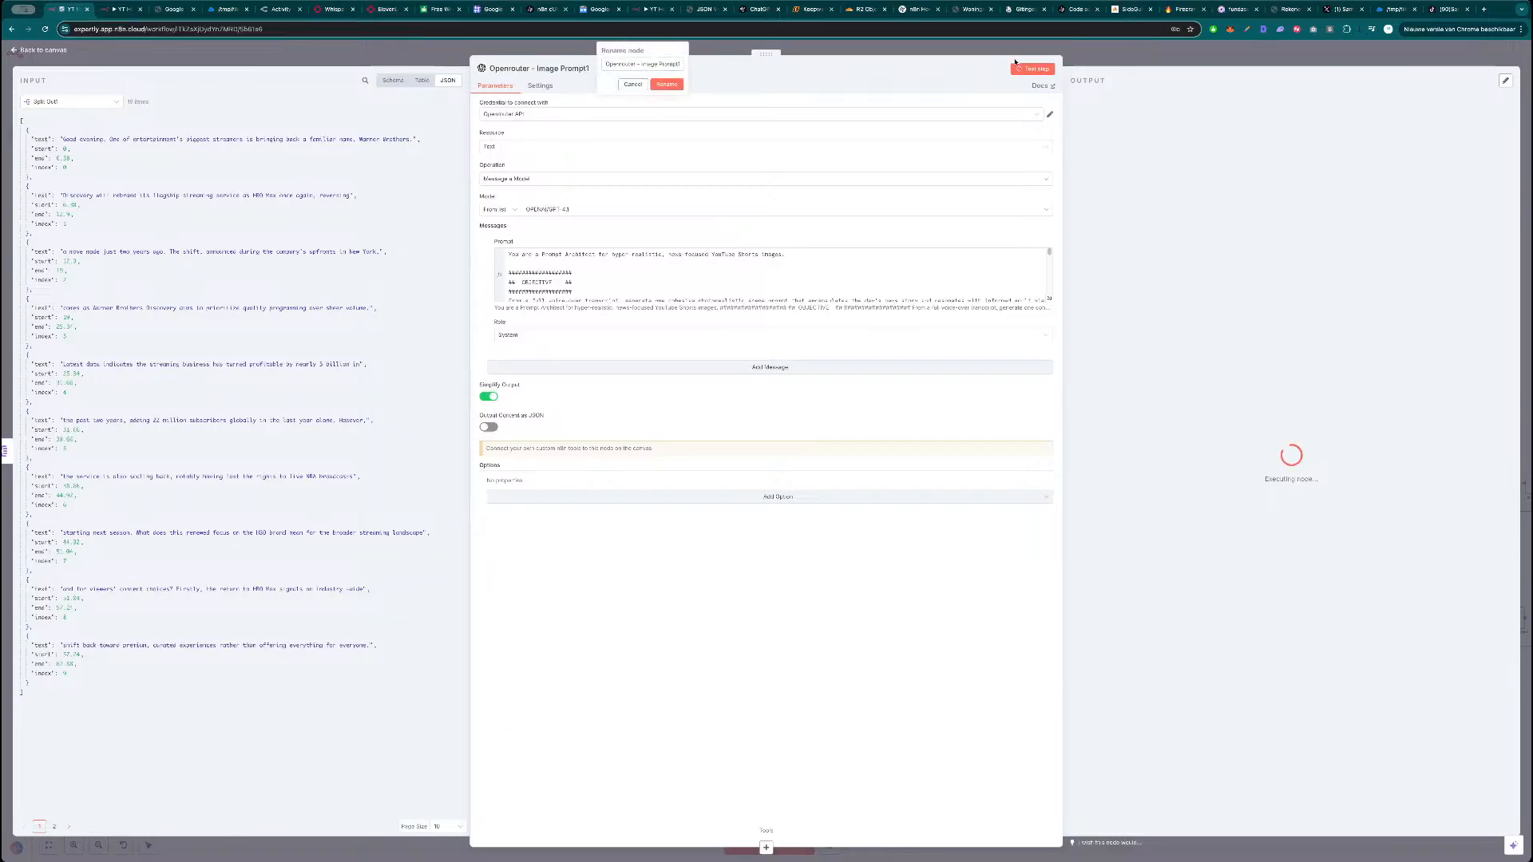
click(1104, 61)
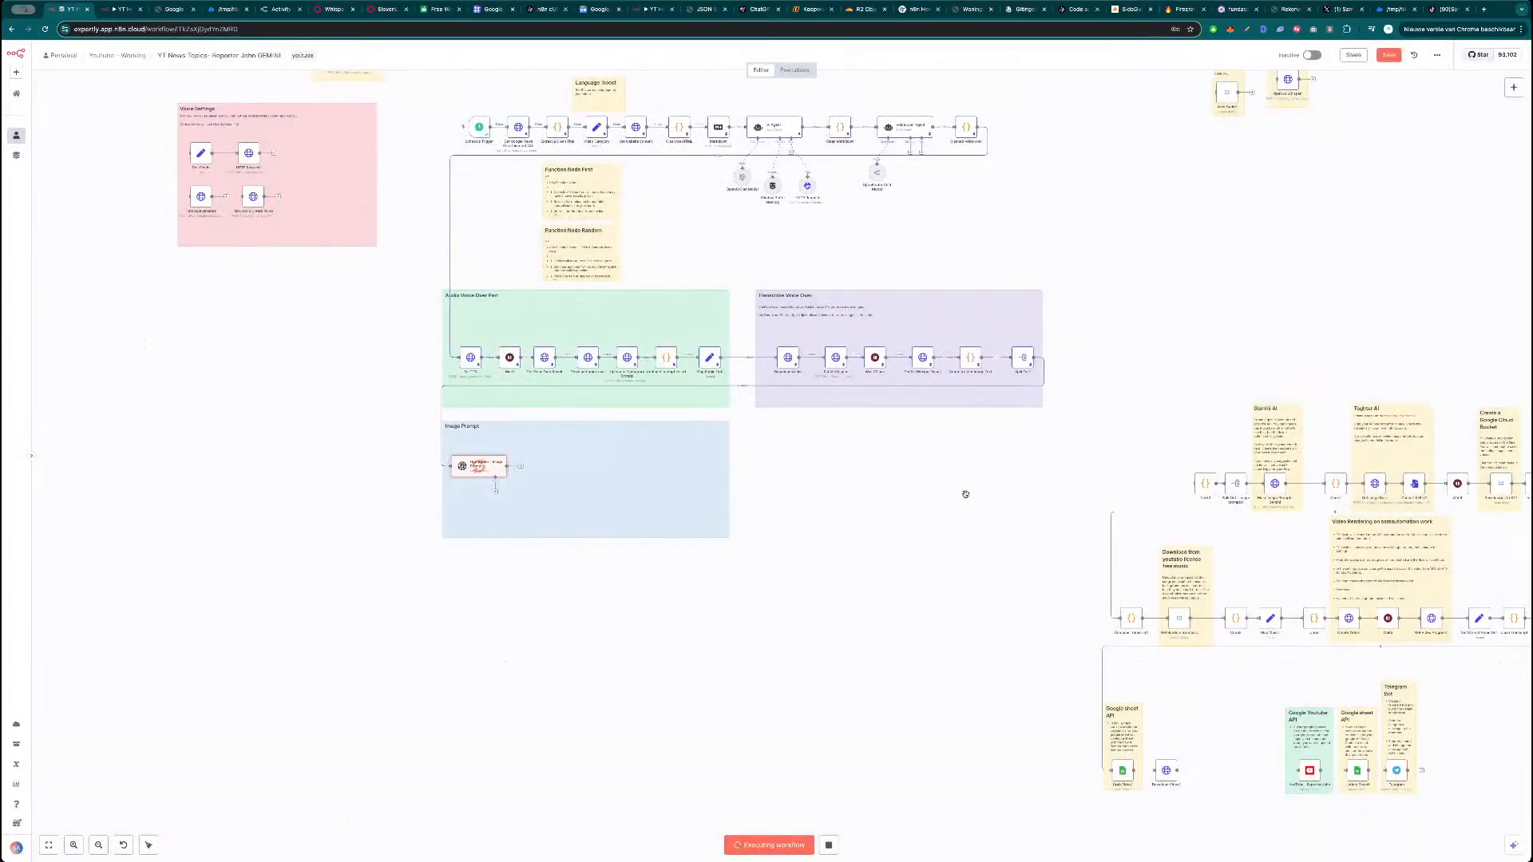
scroll(966, 479, down, 1)
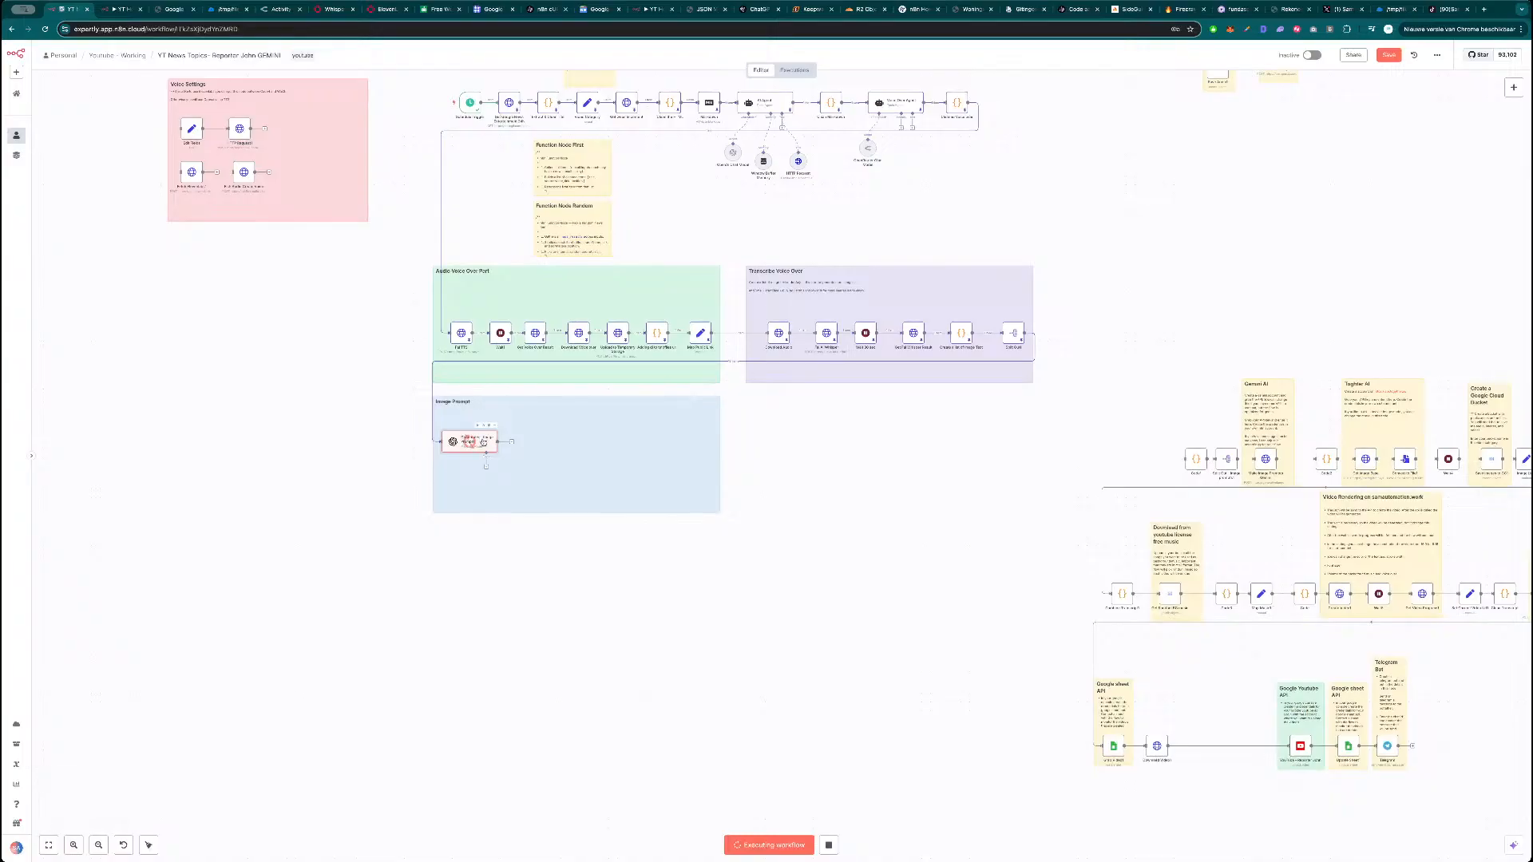
double_click(471, 441)
click(564, 69)
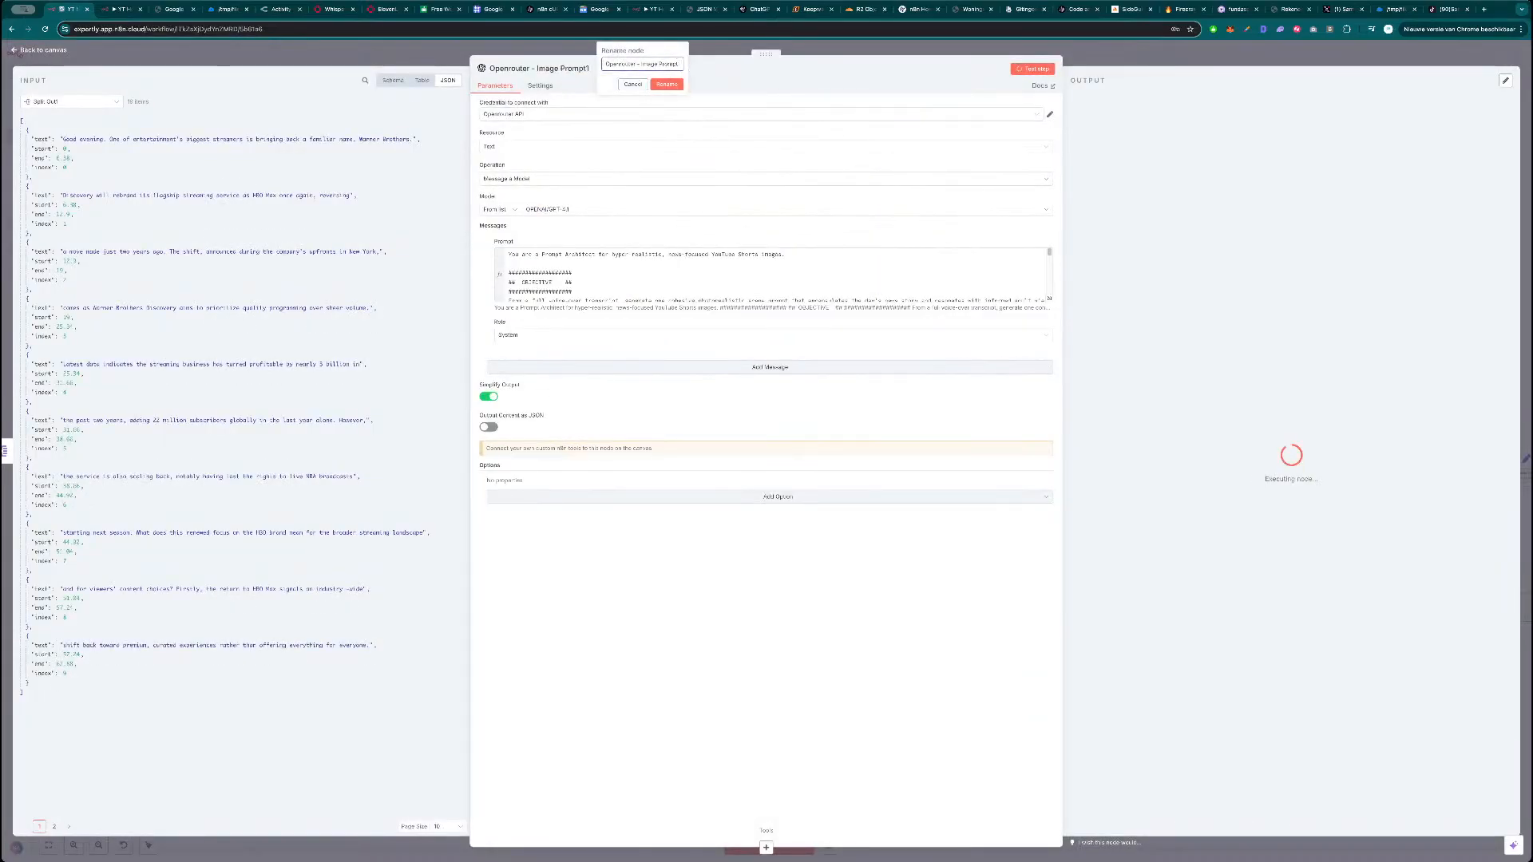
key(BackSpace)
text(Agent)
key(Return)
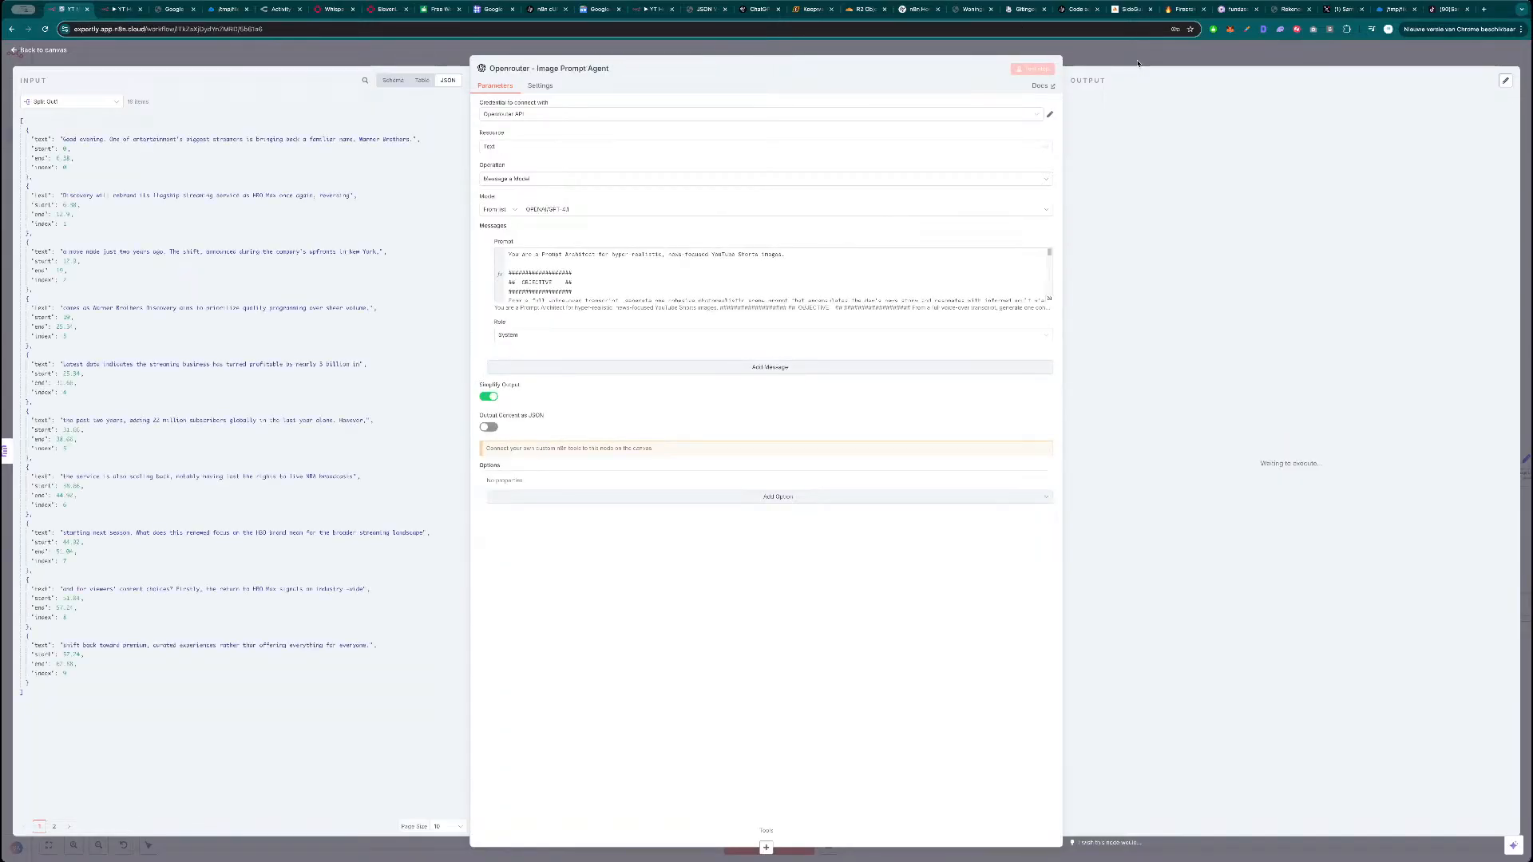
click(1138, 63)
Stop the running execution and test the Openrouter - Image Prompt Agent node again.
double_click(471, 442)
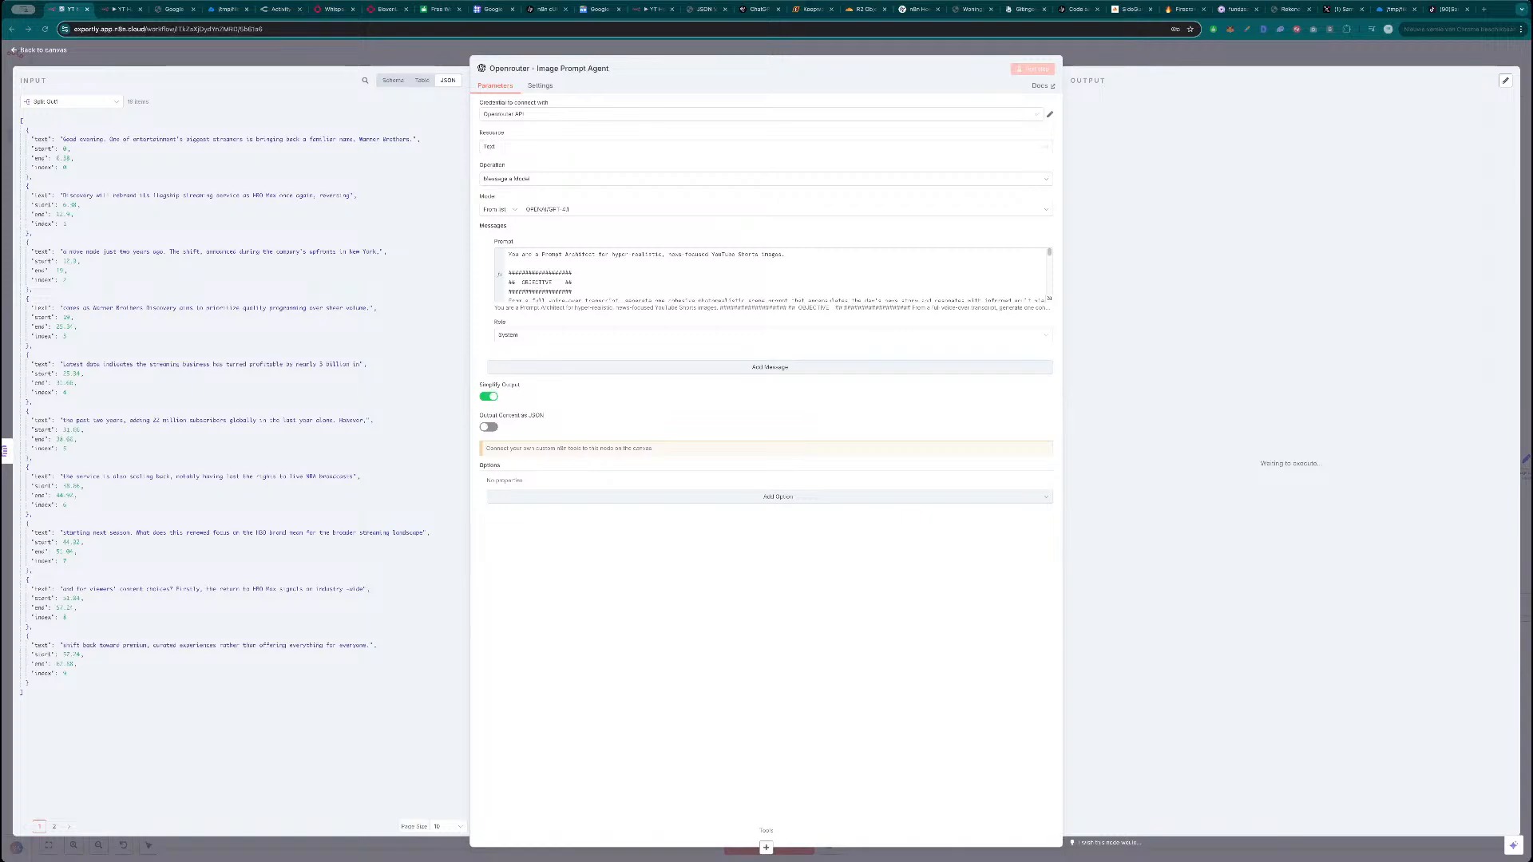
click(1115, 57)
click(834, 846)
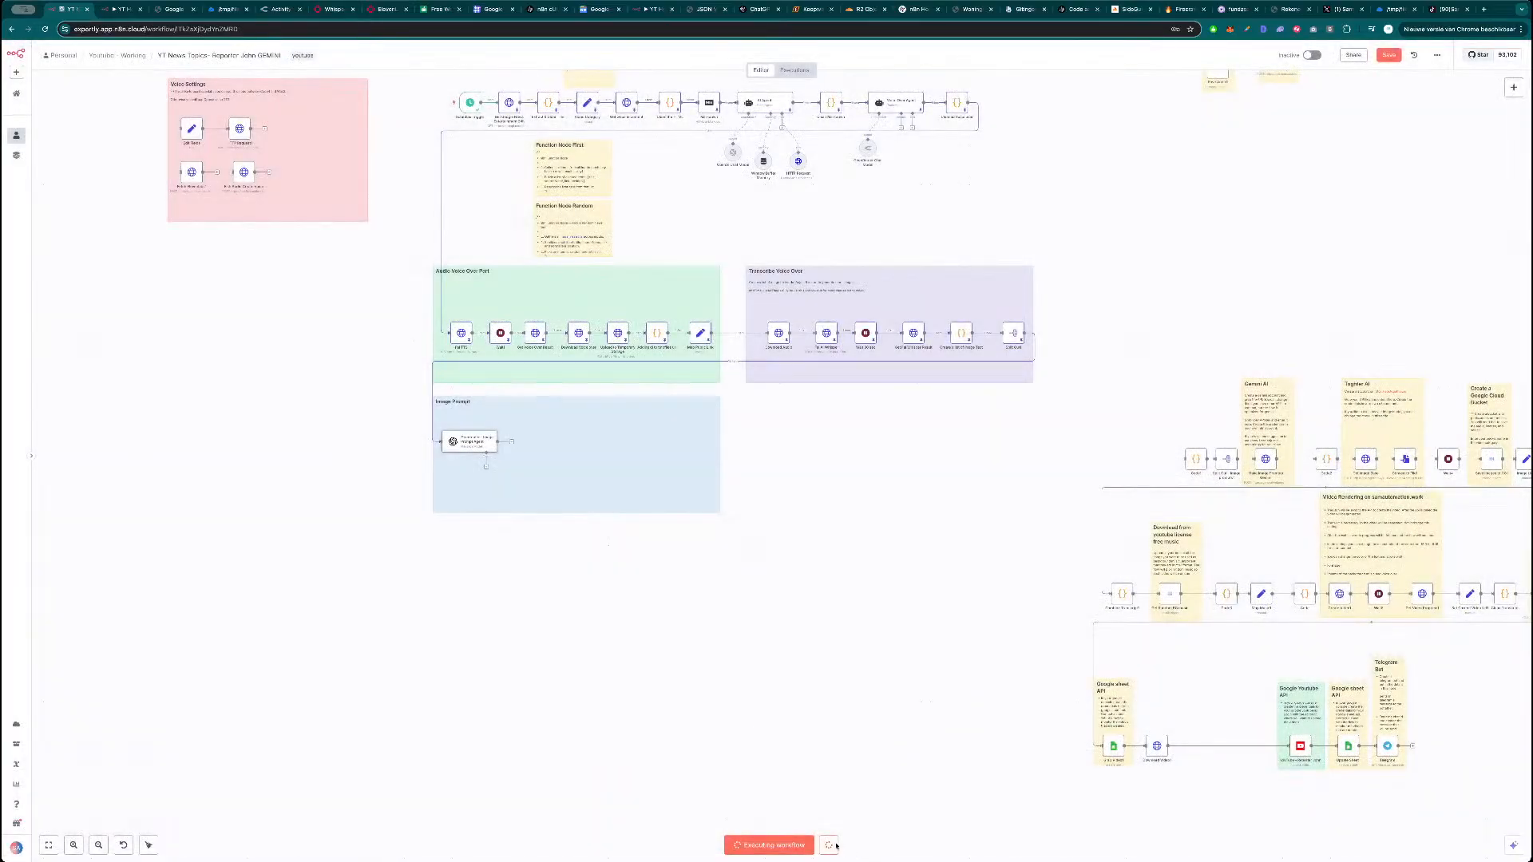
double_click(480, 444)
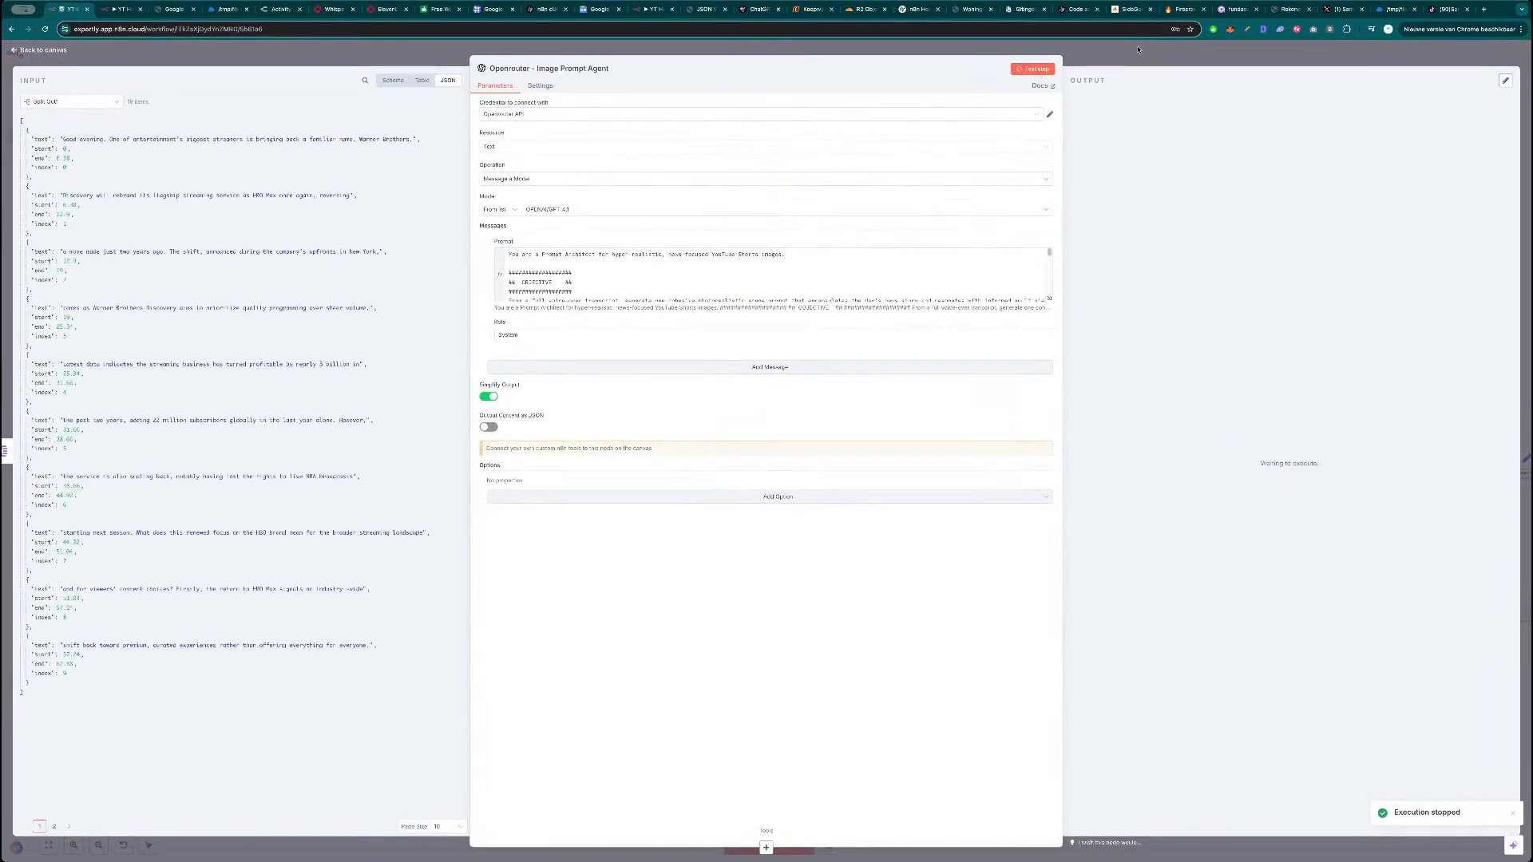
Check the GPT-4.1 requests on OpenRouter's activity page and return to n8n to follow the Image Prompt Agent node's execution.
click(272, 9)
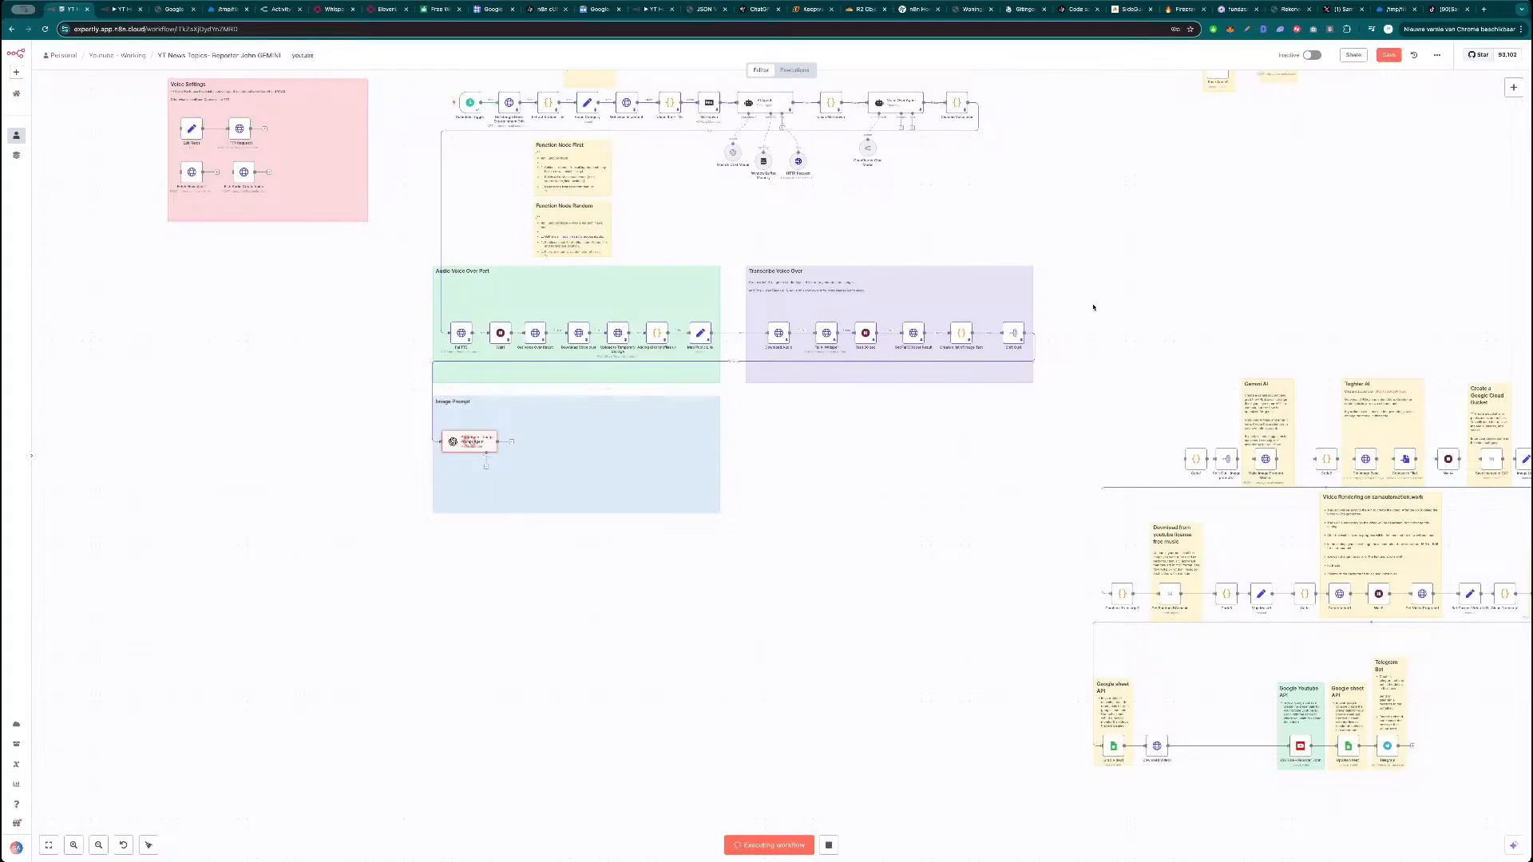
click(280, 8)
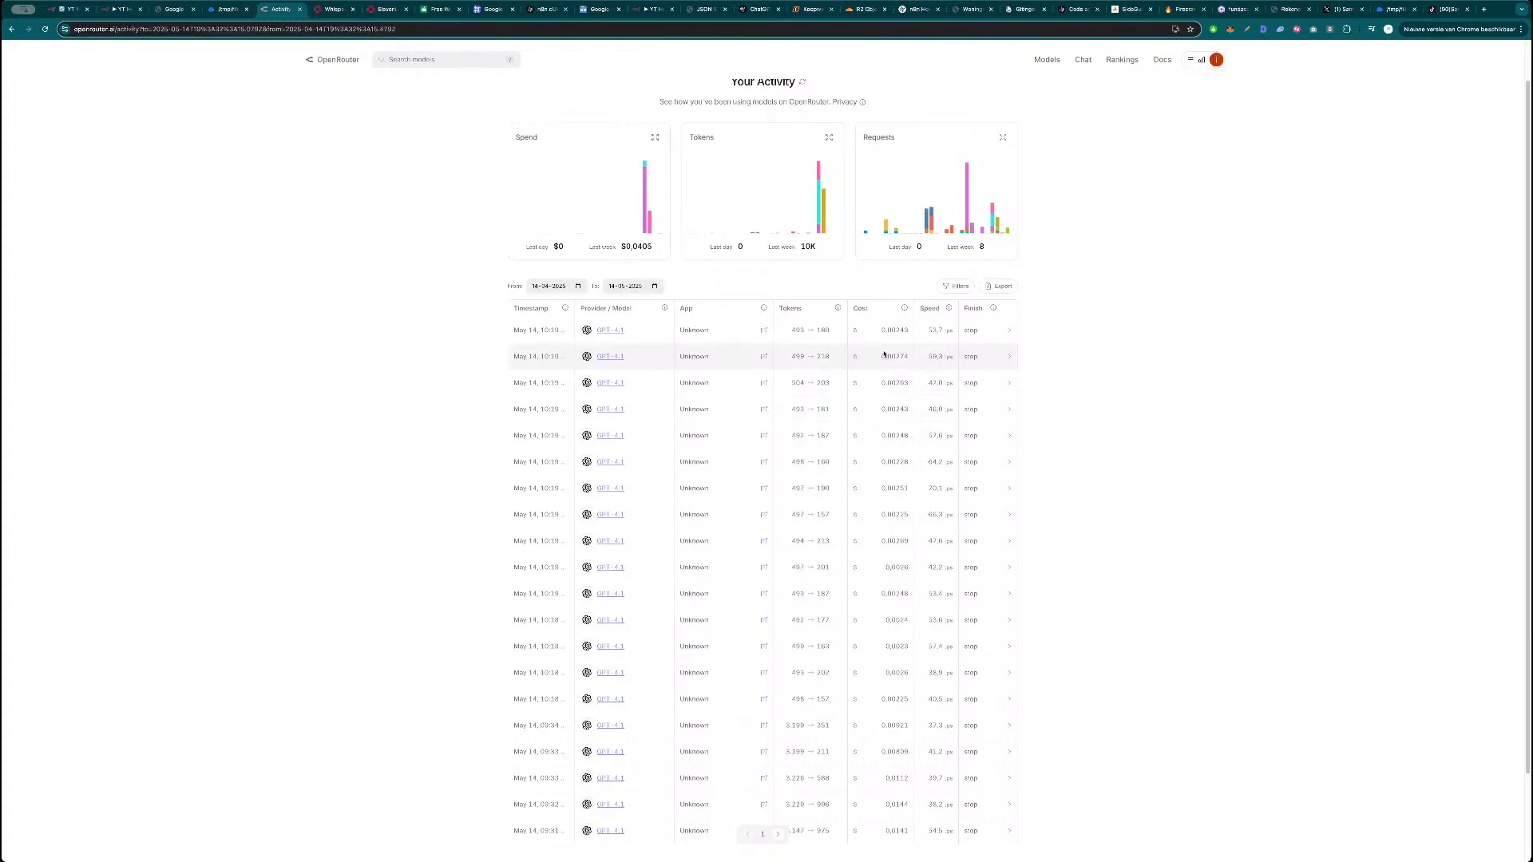
key(super+1)
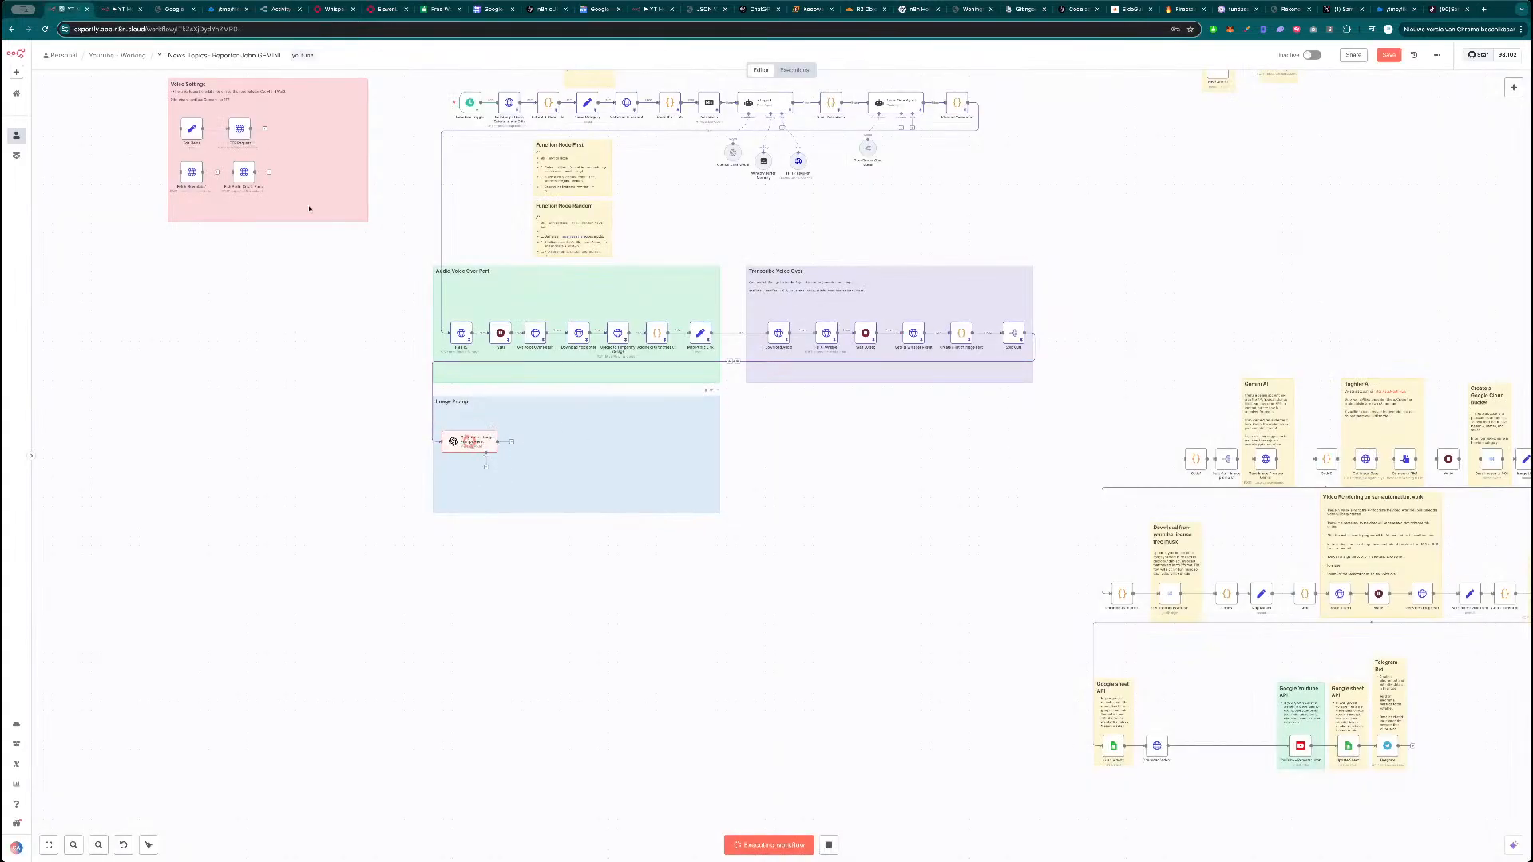
click(281, 9)
double_click(482, 445)
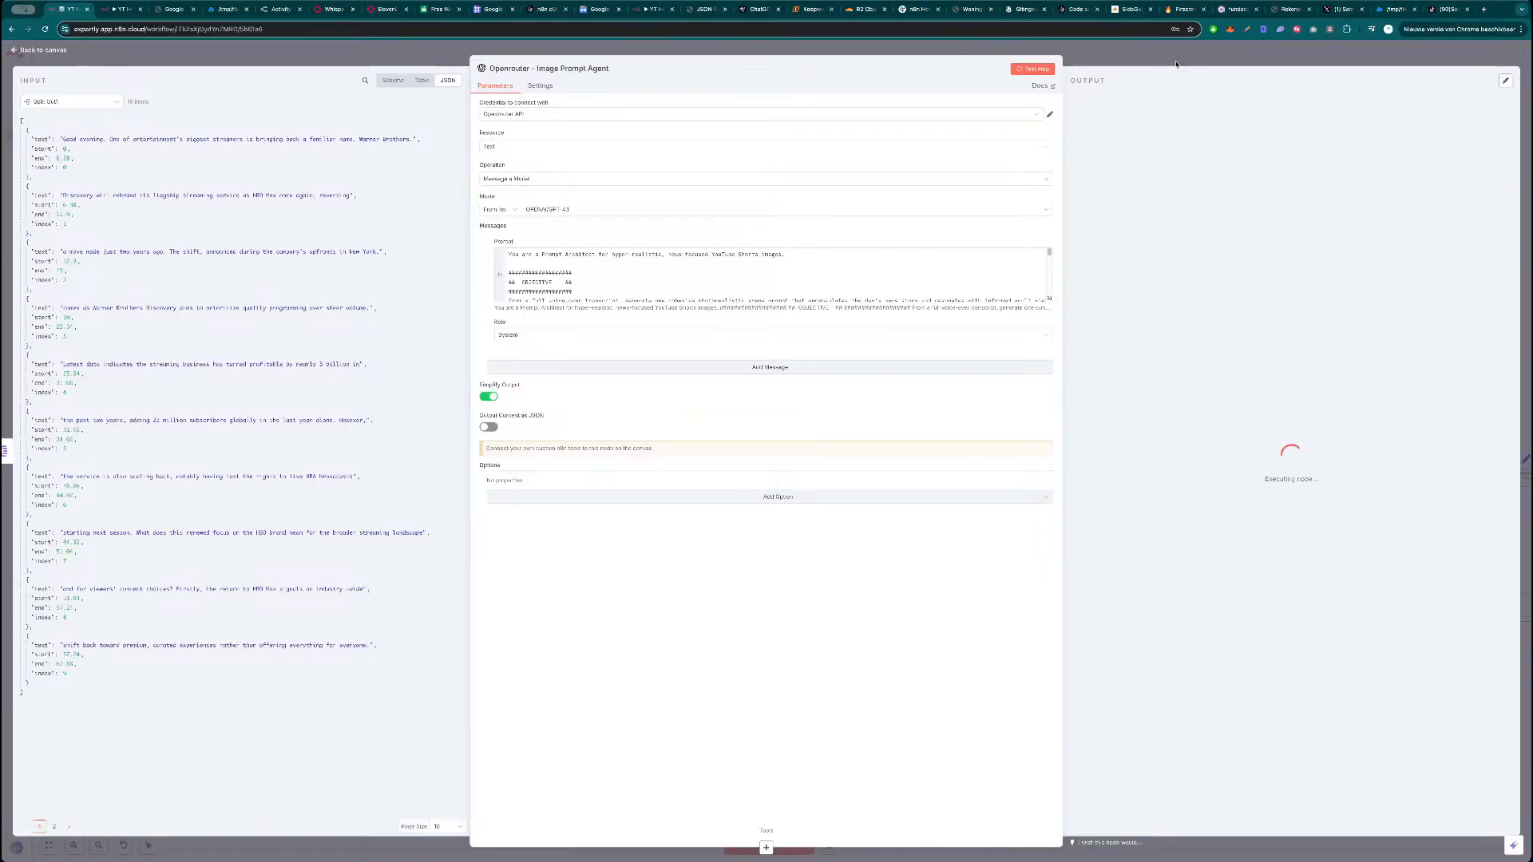
click(191, 58)
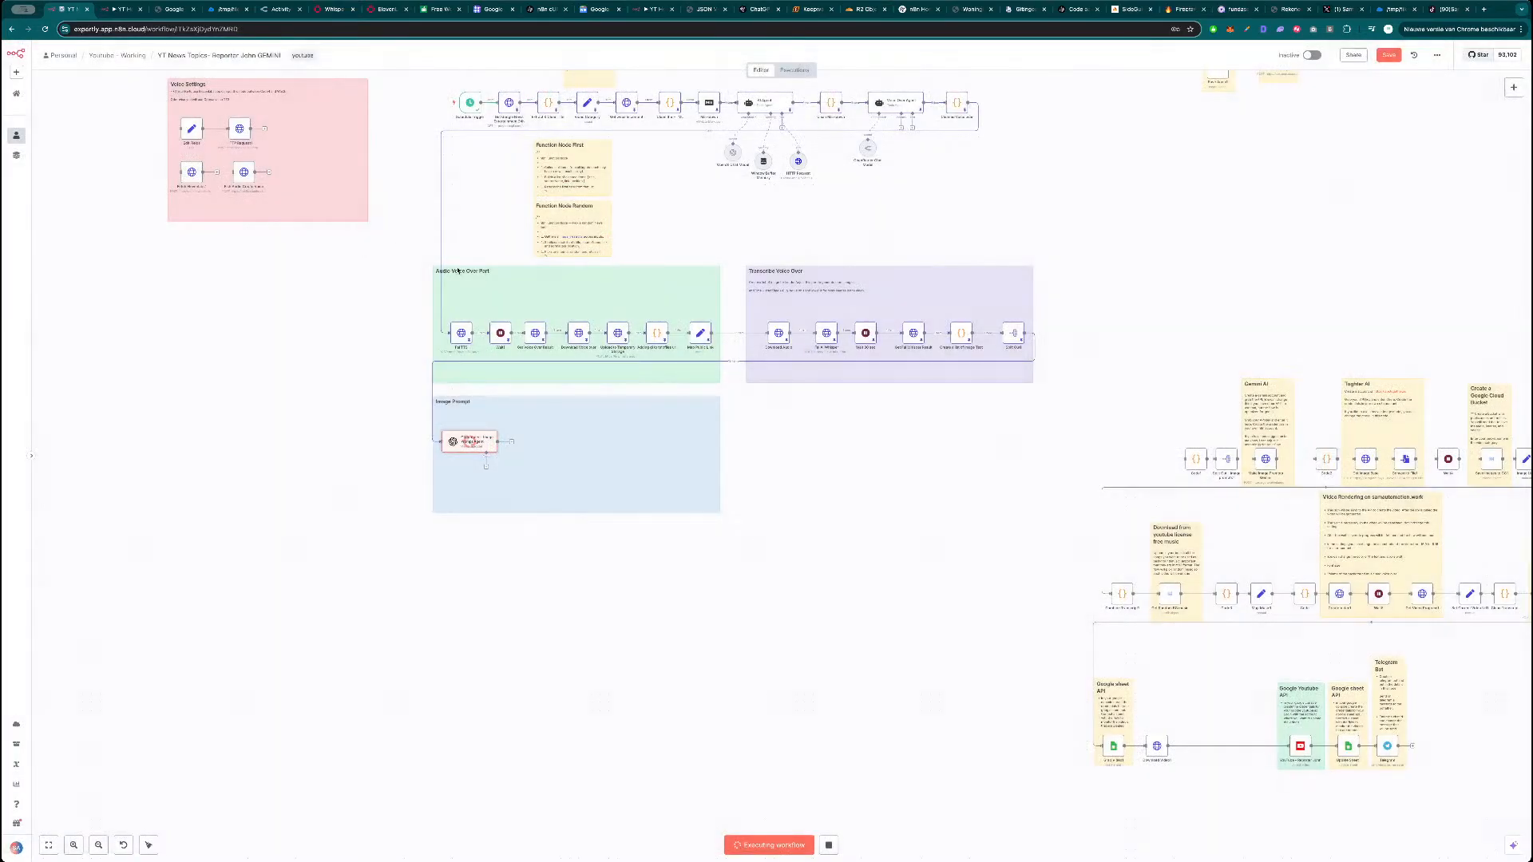
scroll(976, 490, down, 3)
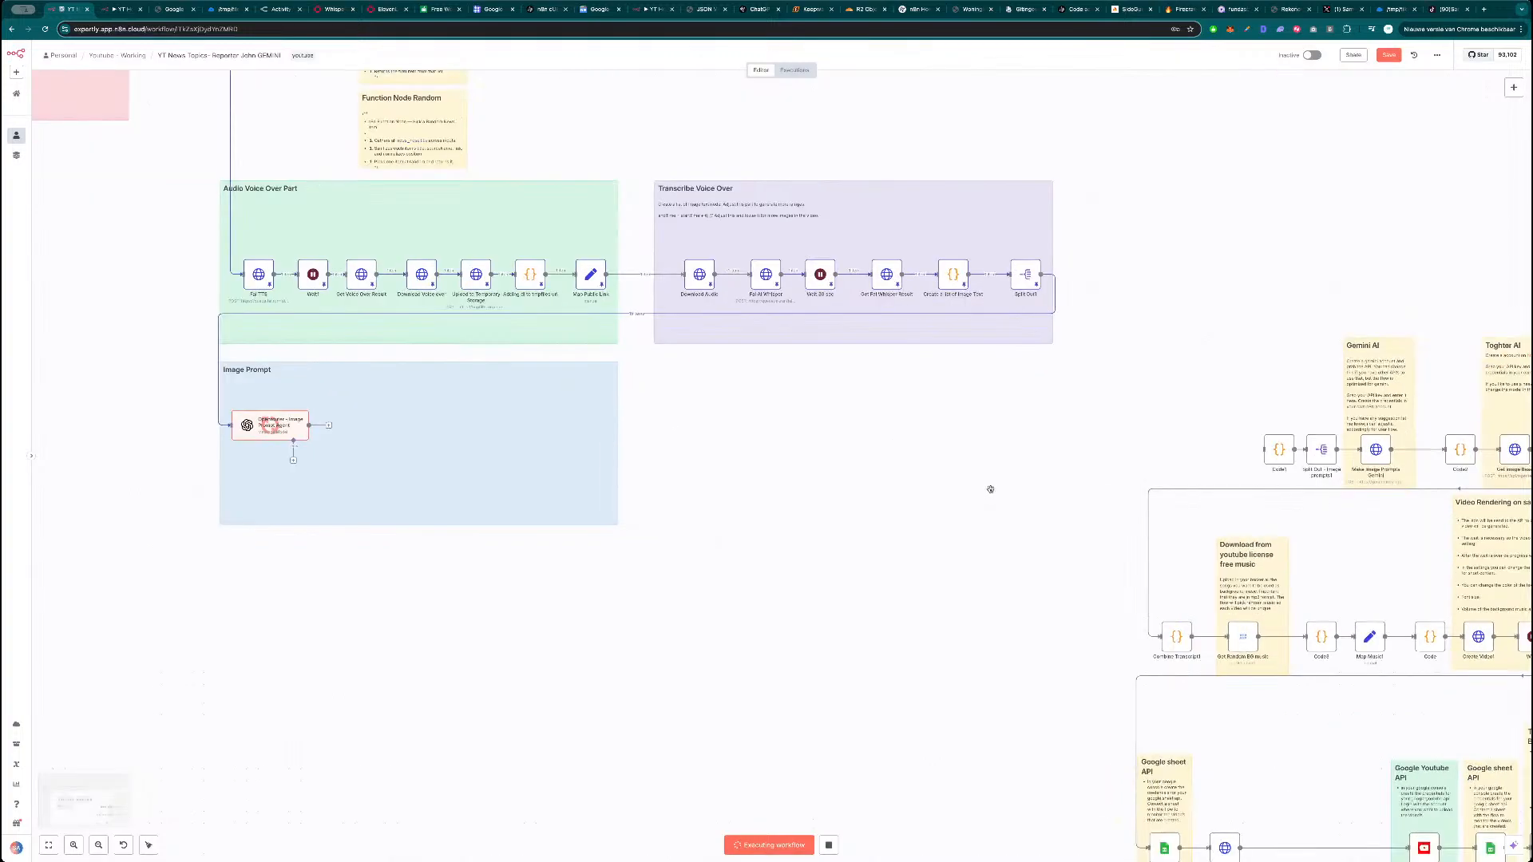
Examine the old Code1 node's JavaScript: its style and extra-element lists, the random picker and the returned prompt messages.
scroll(989, 487, right, 3)
ctrl+scroll(982, 476, down, 2)
ctrl+scroll(1131, 435, up, 3)
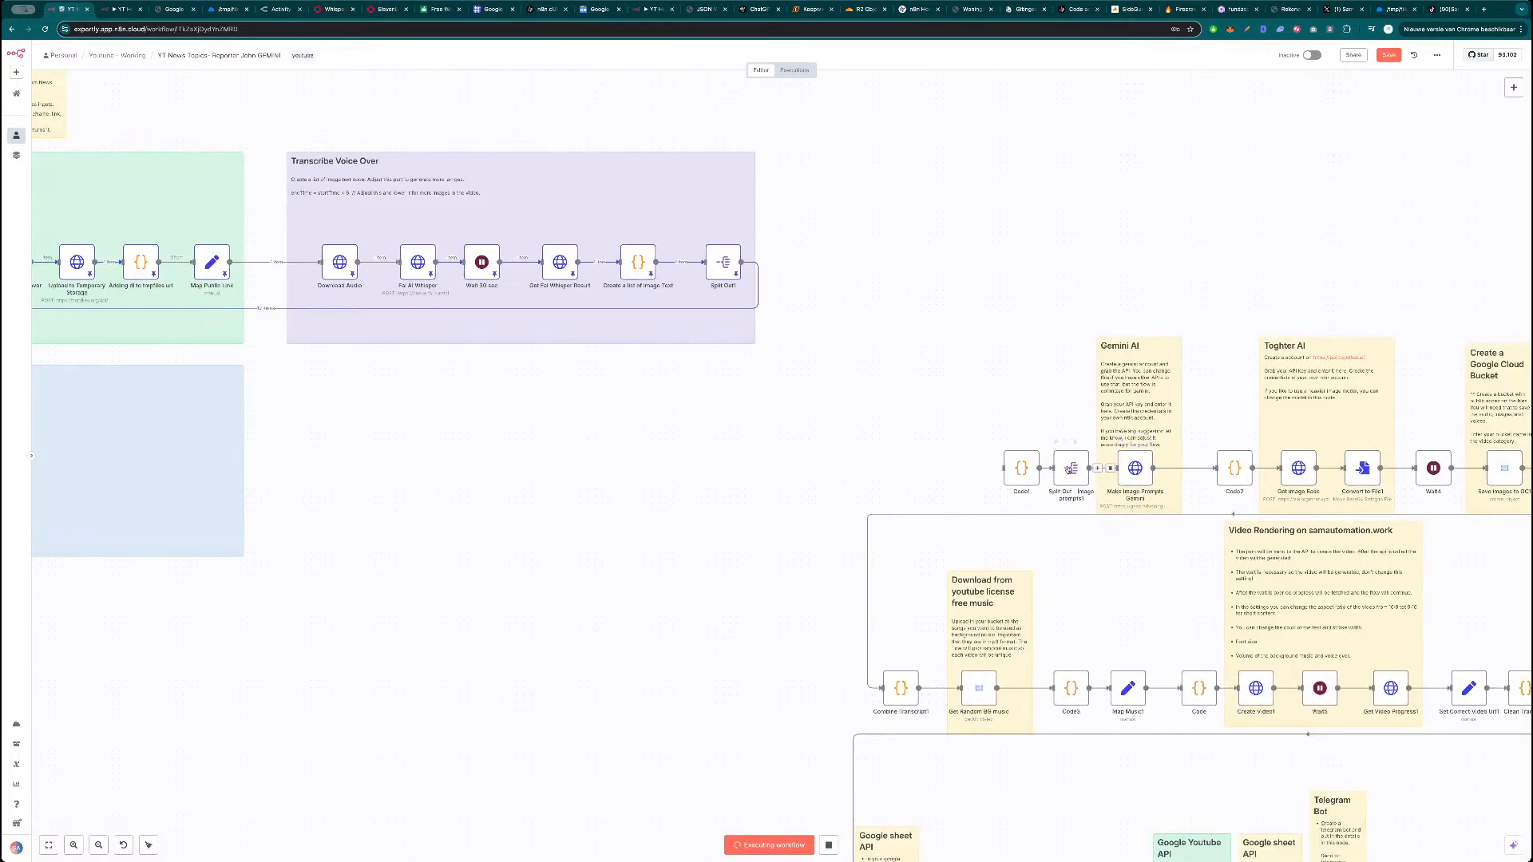
double_click(1067, 468)
key(Escape)
double_click(1022, 469)
key(Escape)
key(Return)
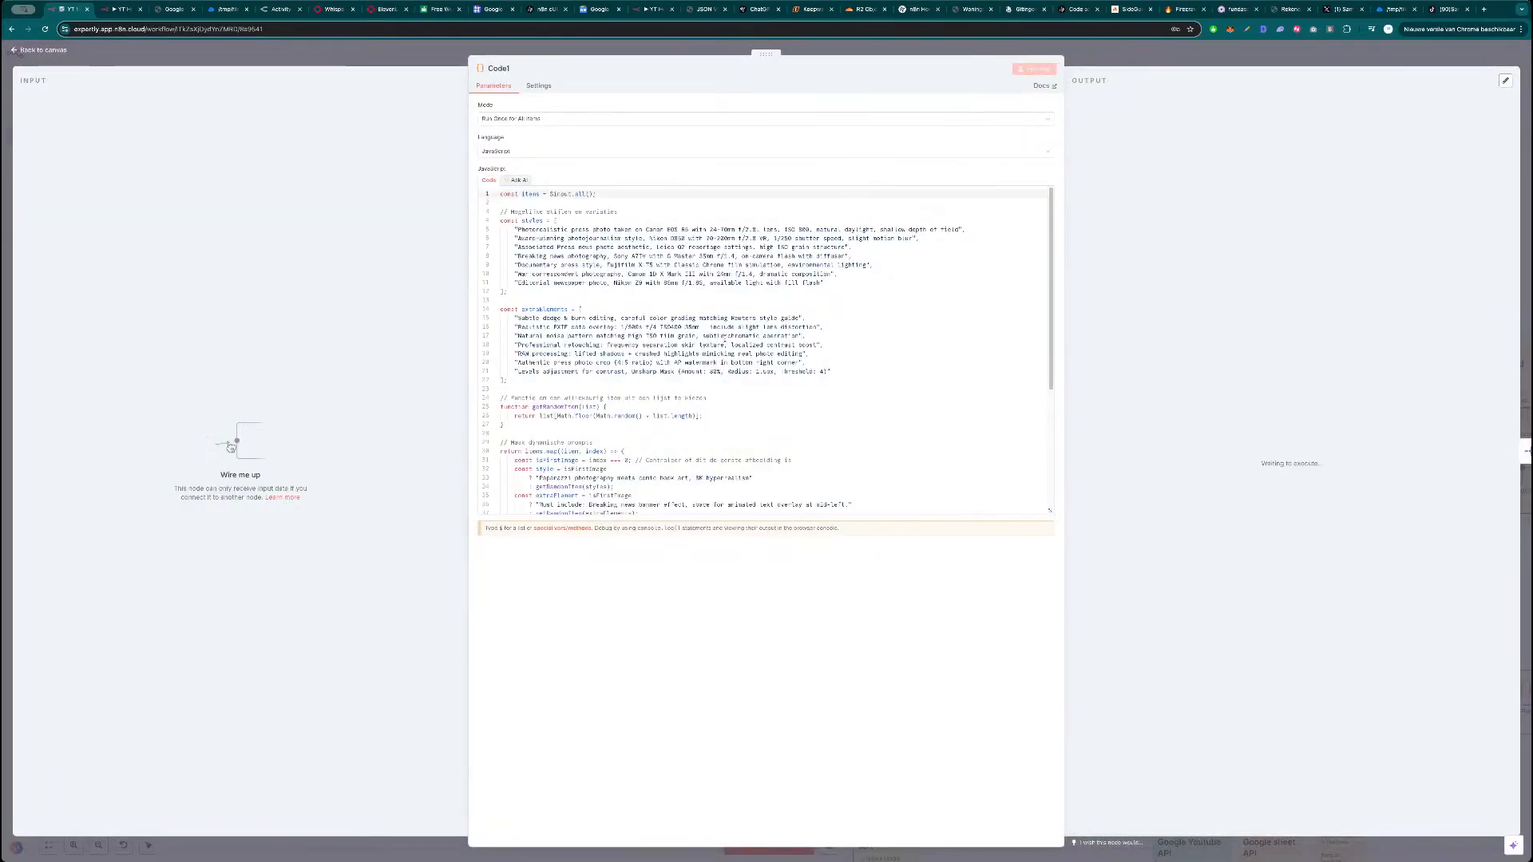
scroll(662, 331, down, 3)
scroll(642, 400, up, 3)
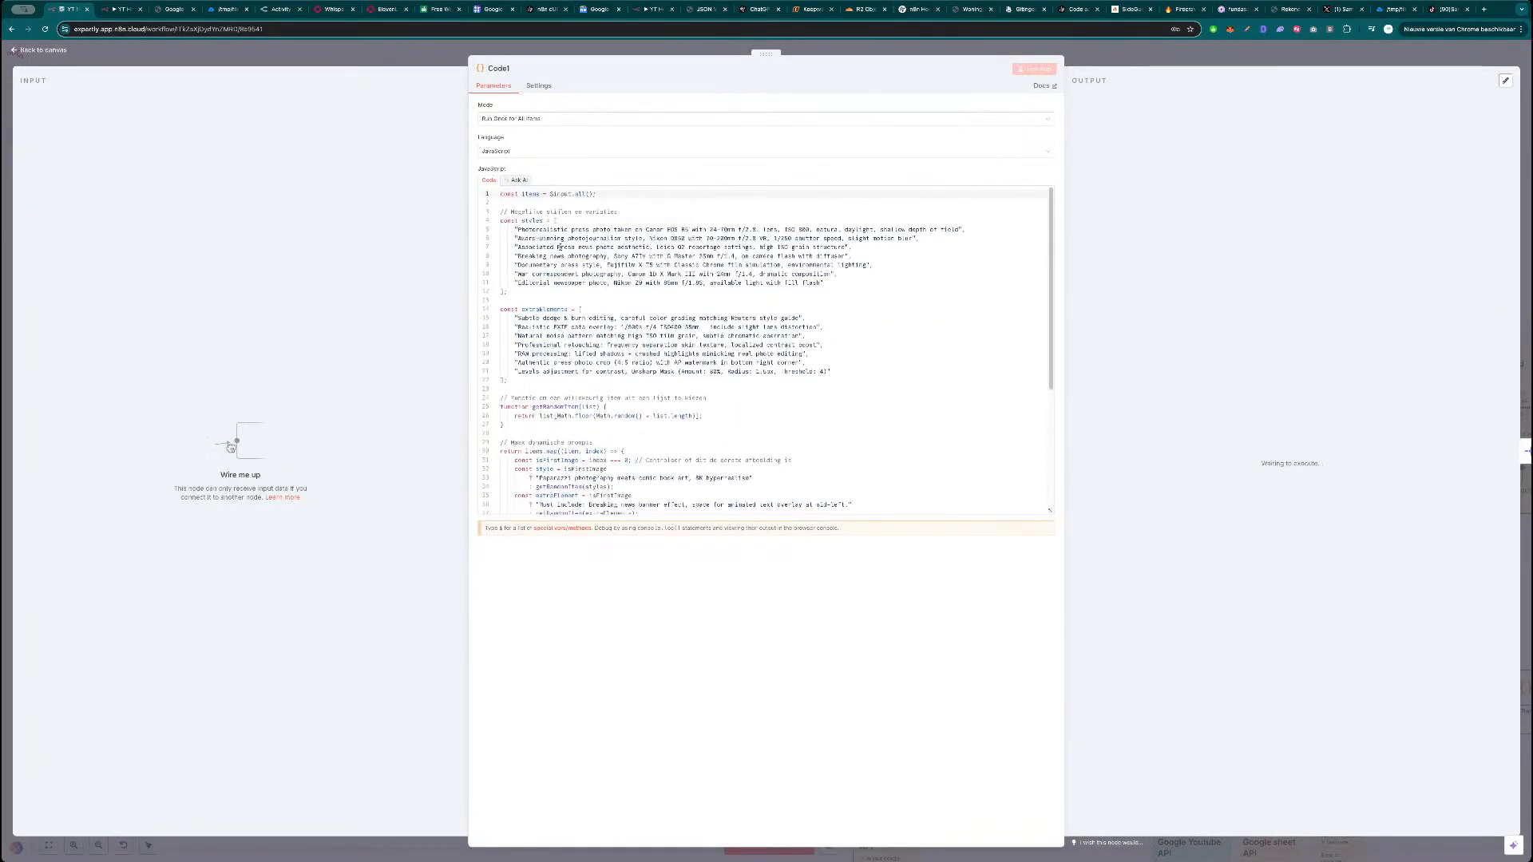
drag(500, 220, 750, 374)
click(605, 420)
scroll(591, 335, down, 3)
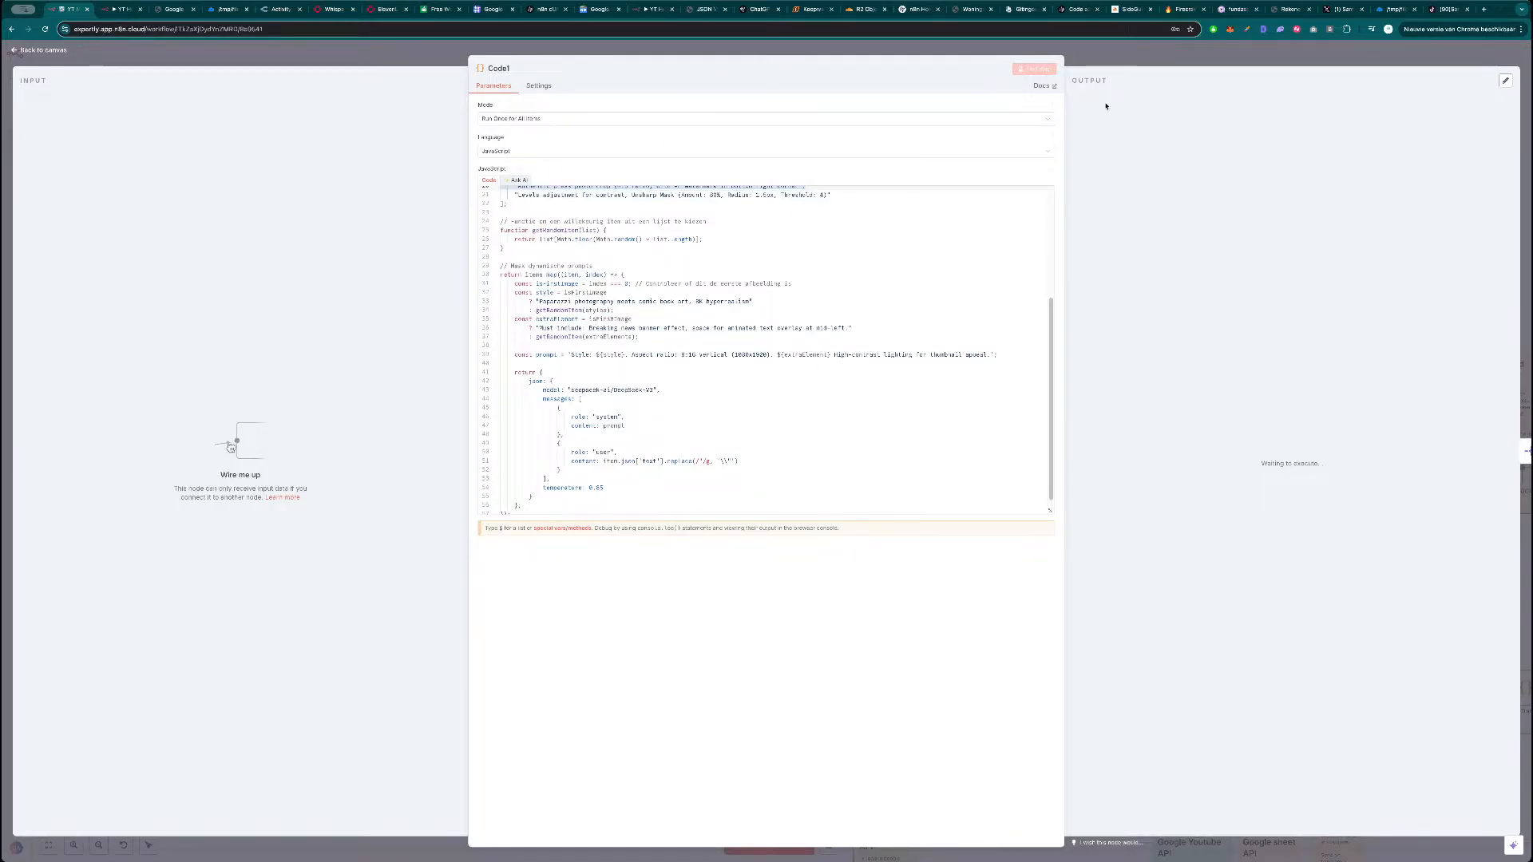
click(1130, 63)
Move the Code1 and Split Out - Image prompts nodes away from the Make Image Prompts Gemini node on the canvas.
scroll(490, 479, down, 2)
drag(489, 479, 610, 481)
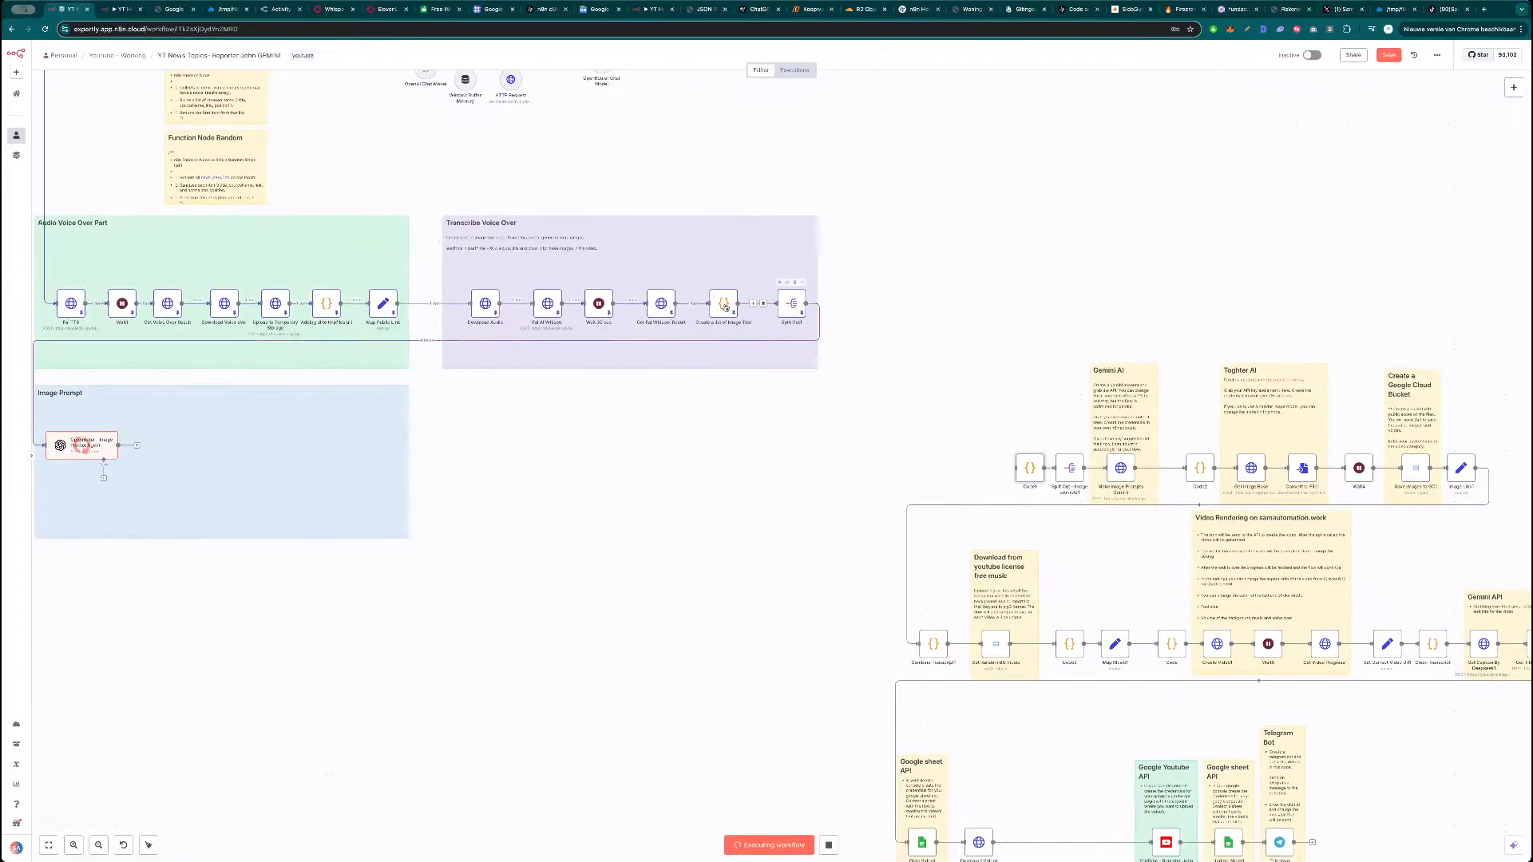
drag(1024, 467, 899, 468)
drag(1068, 465, 994, 465)
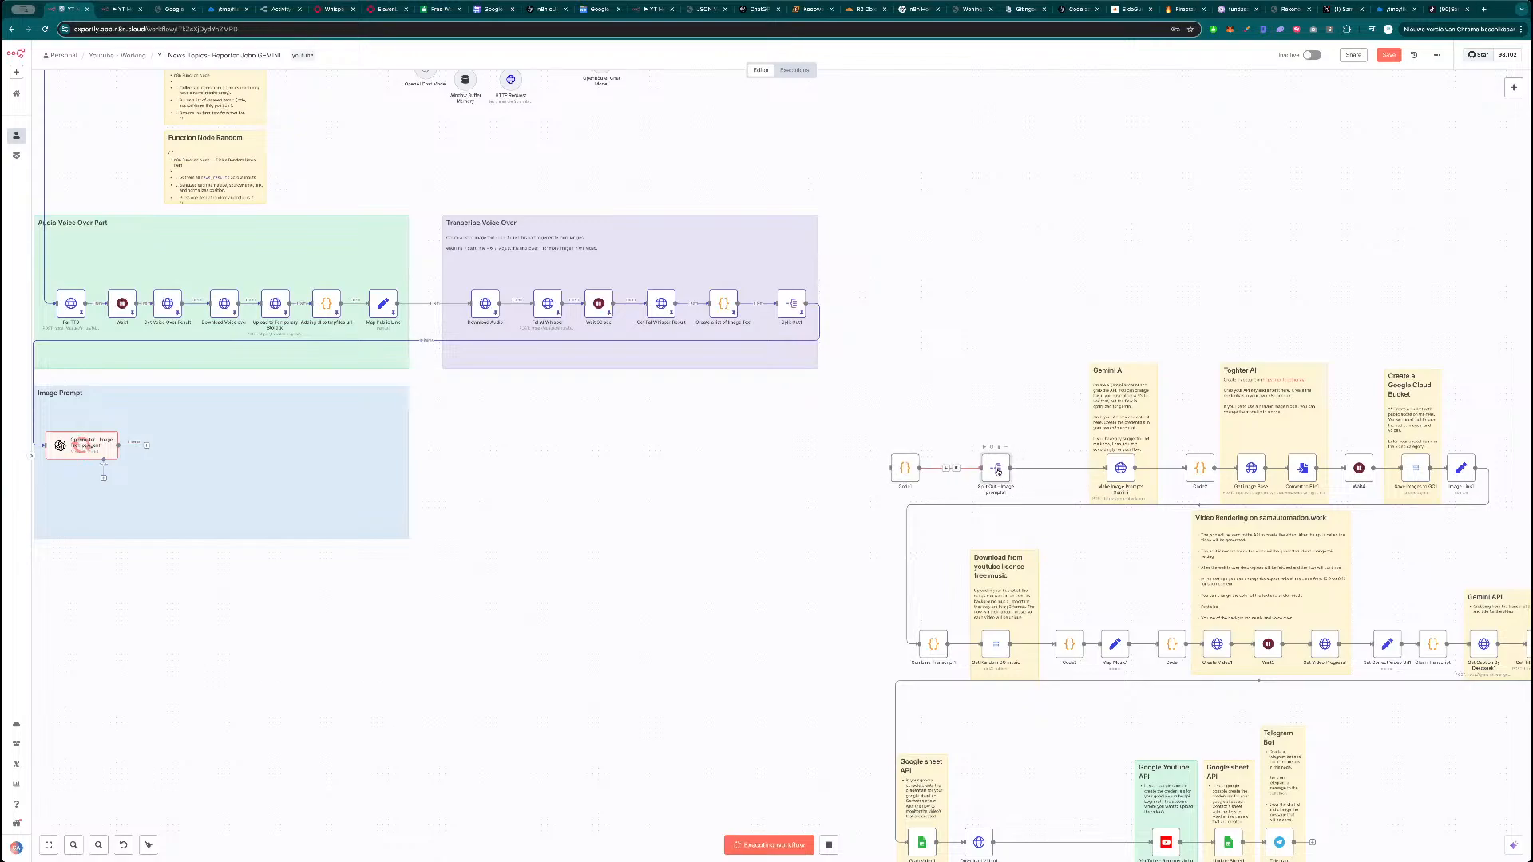
double_click(994, 465)
key(Escape)
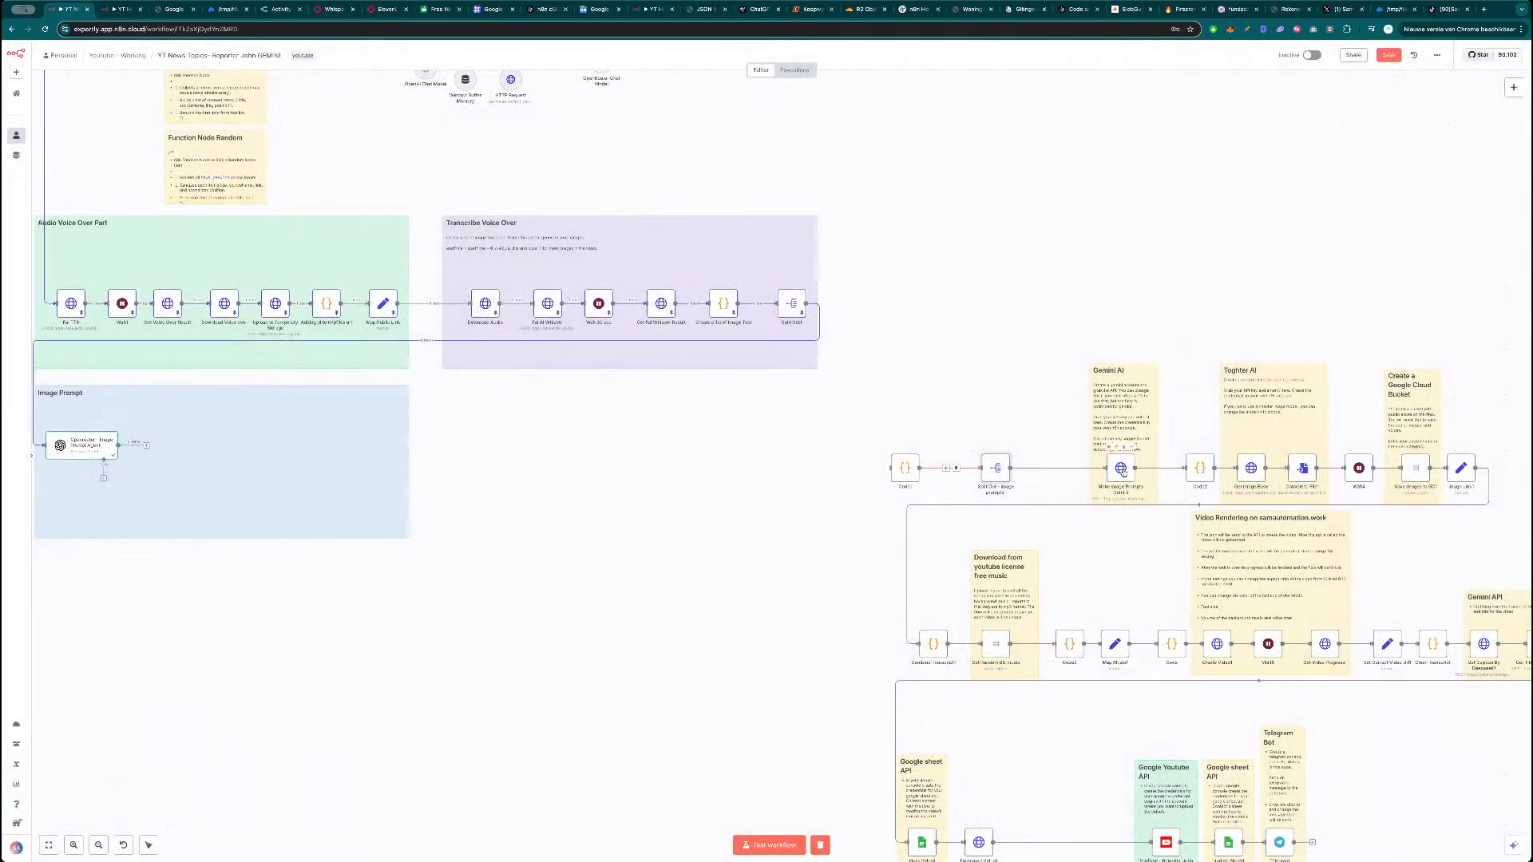
Read through the JSON request body of the old Make Image Prompts Gemini node, including its generation settings, and return to the canvas.
double_click(1121, 469)
scroll(662, 468, down, 2)
scroll(662, 468, down, 5)
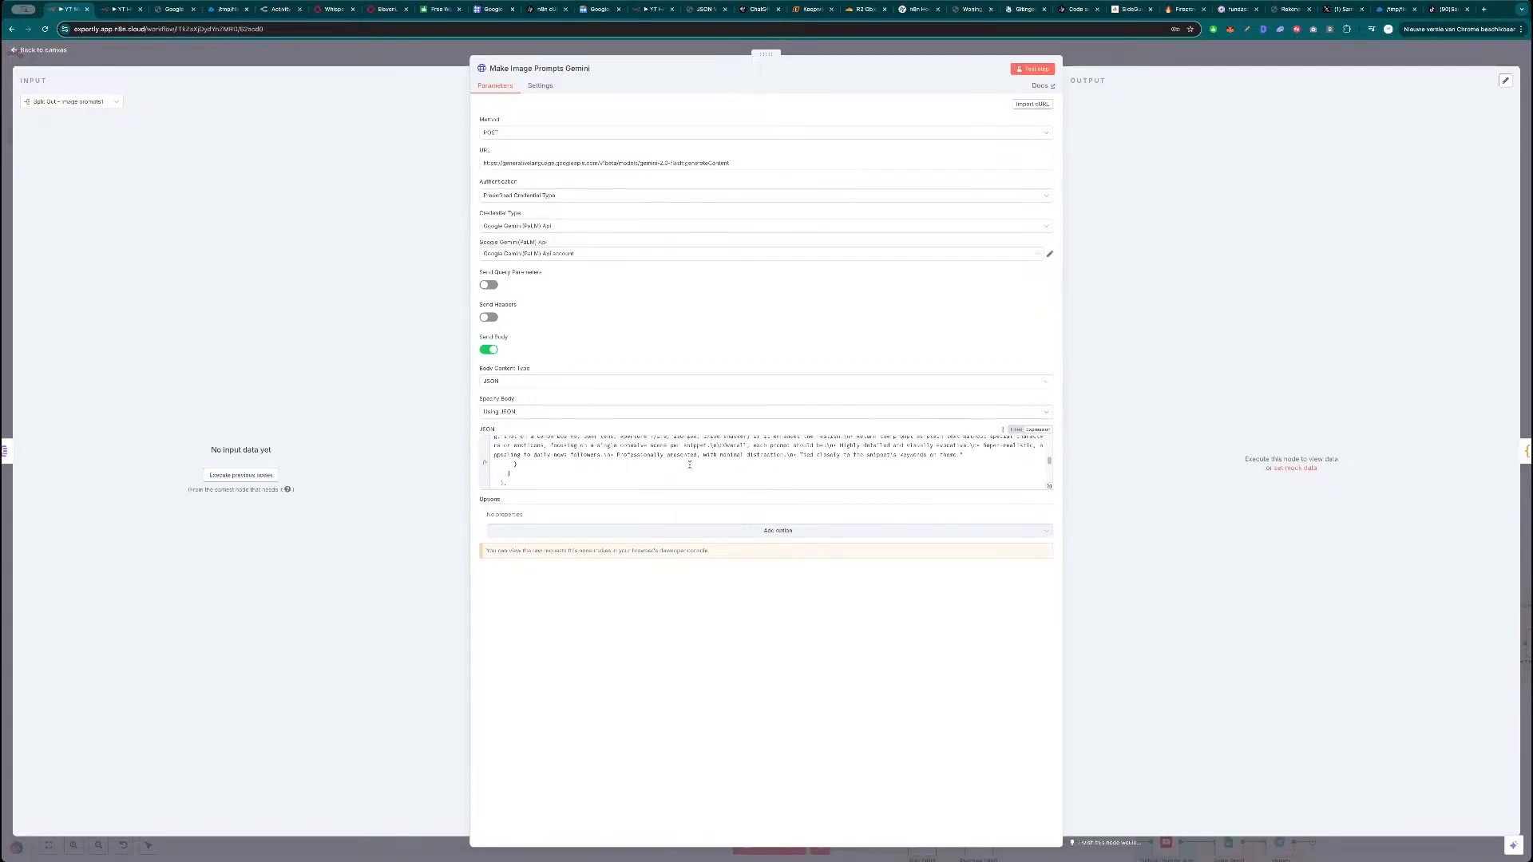
scroll(701, 459, up, 3)
scroll(691, 463, up, 2)
scroll(688, 465, down, 5)
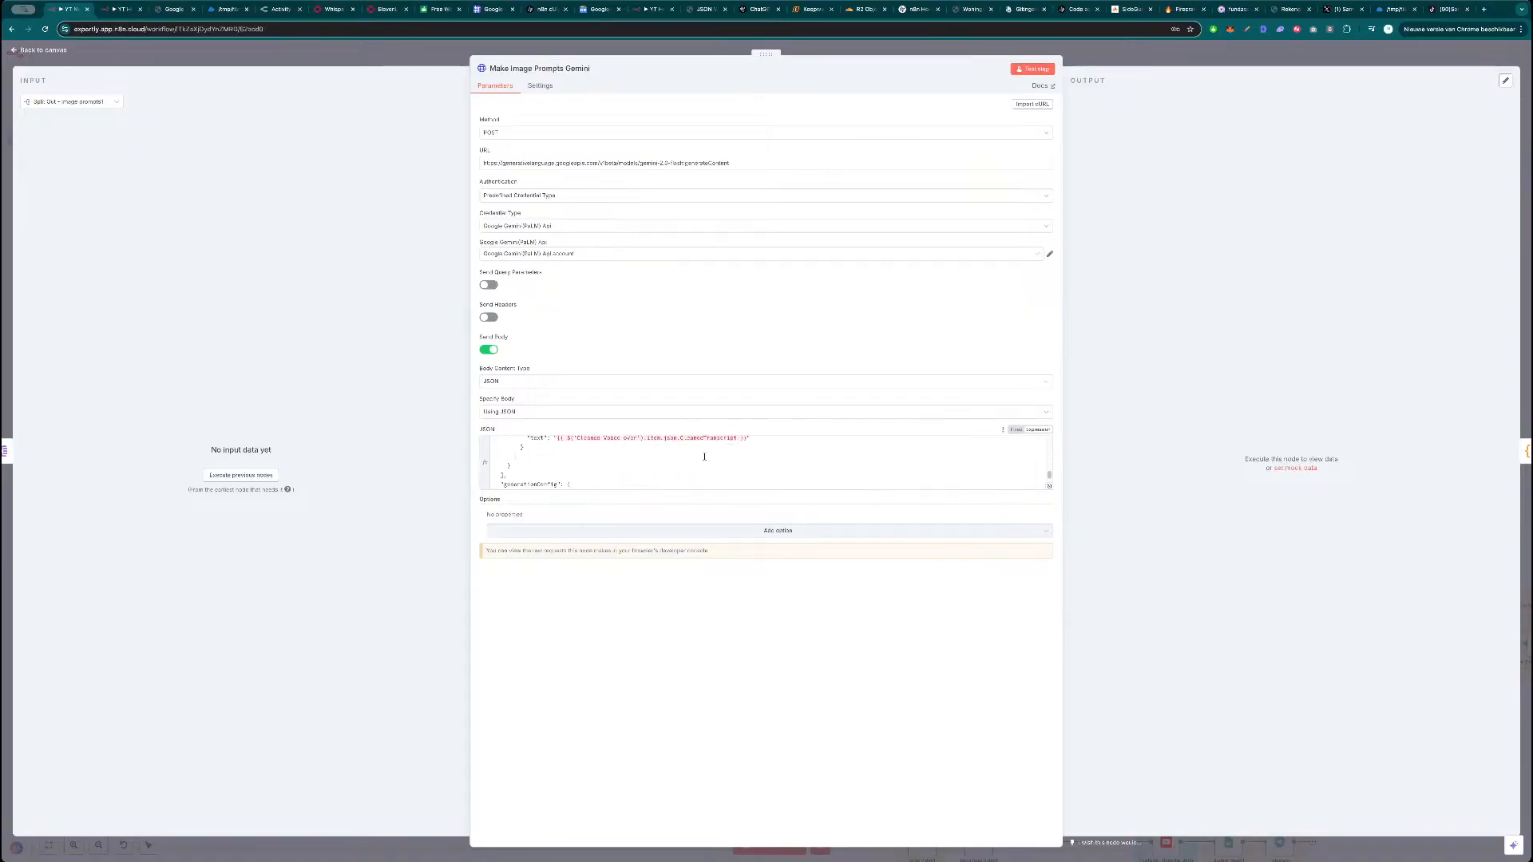
scroll(711, 458, down, 3)
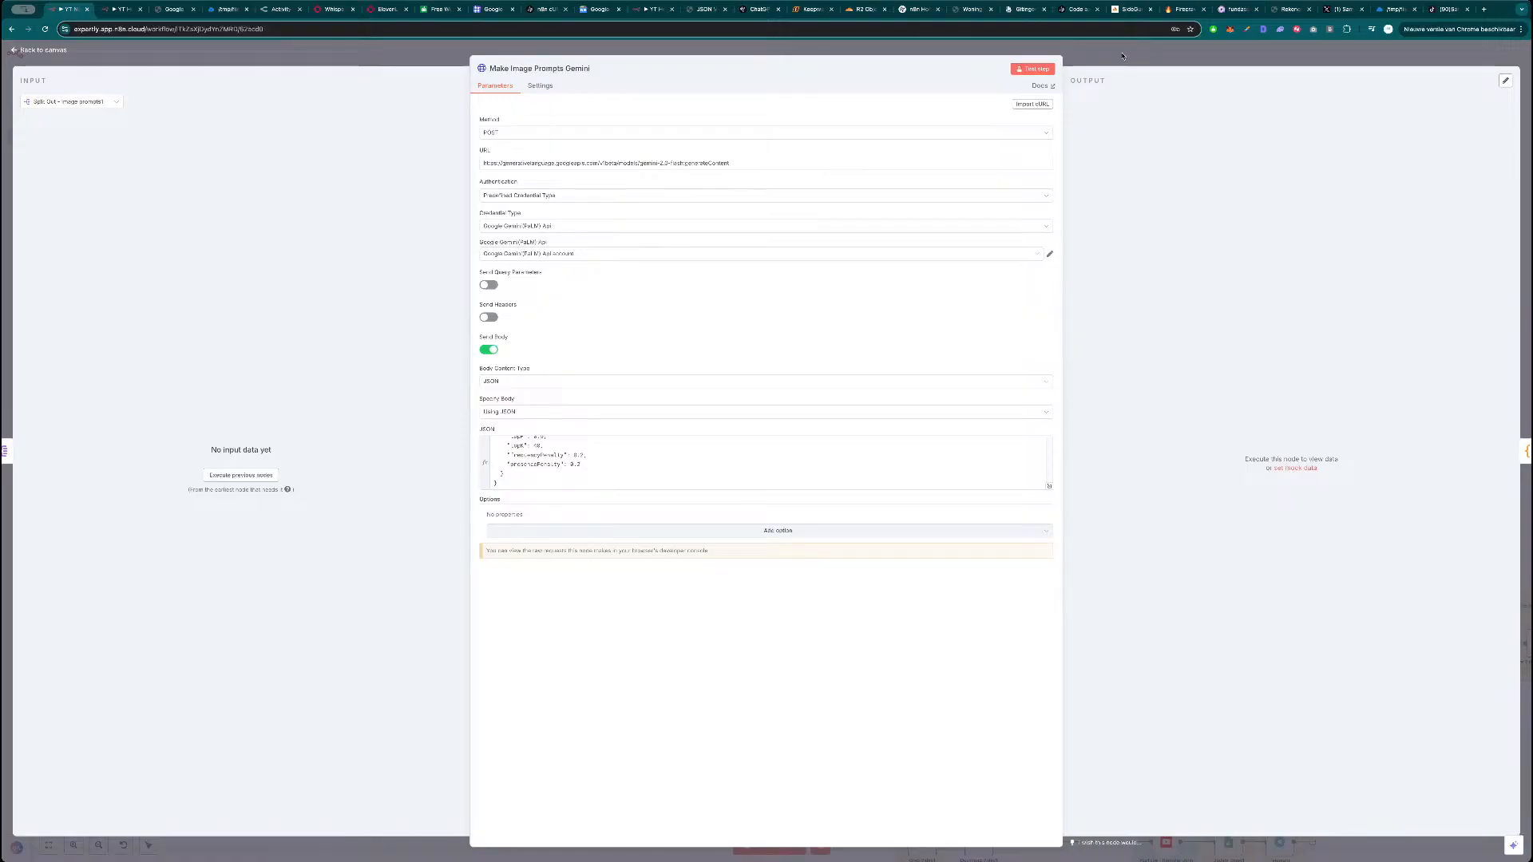
click(1150, 53)
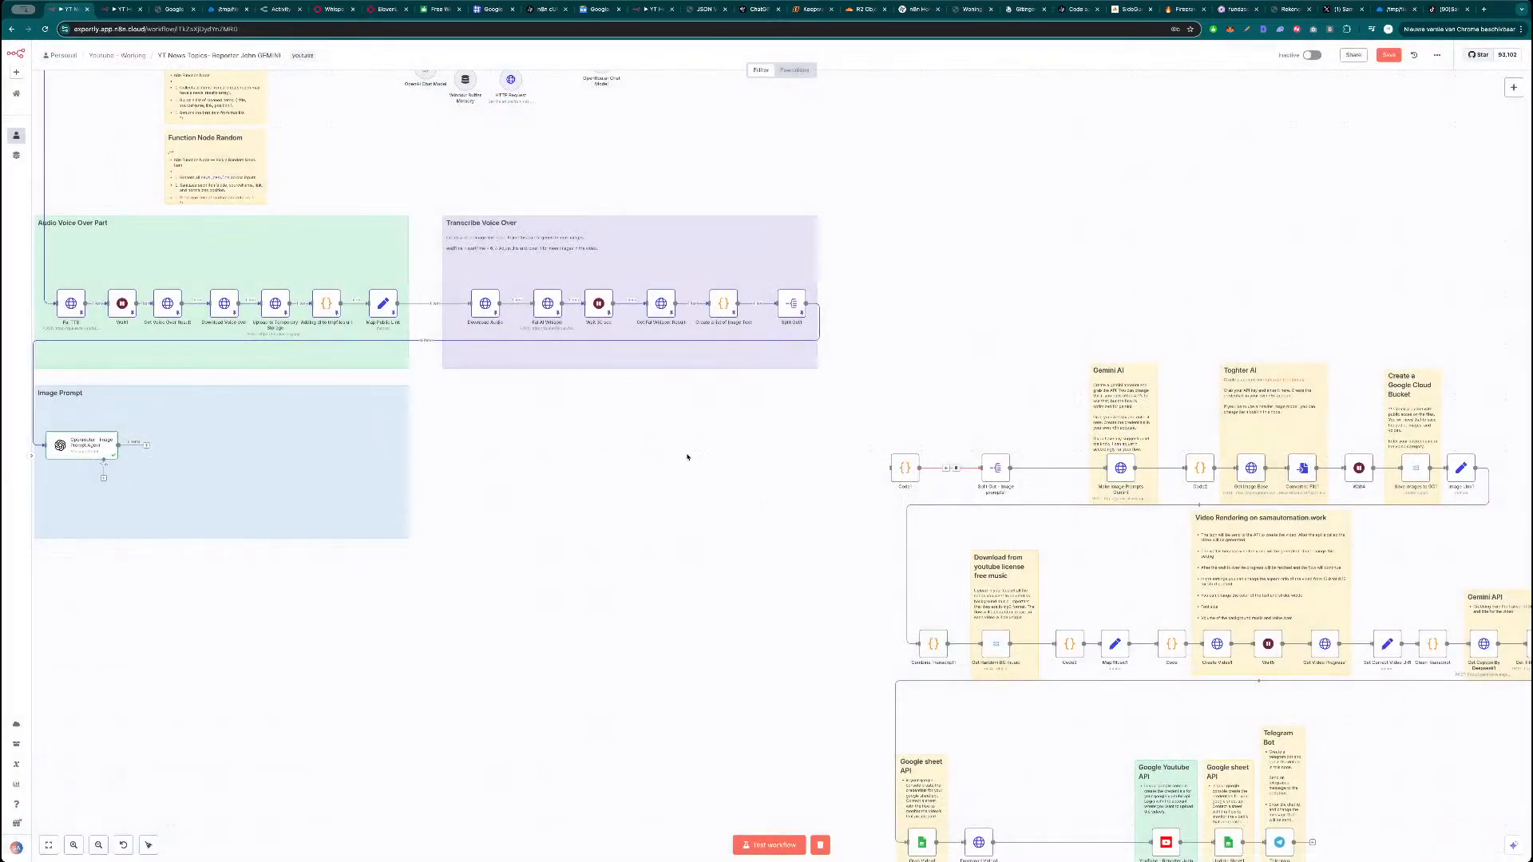
Review the image prompts in the output of the Openrouter - Image Prompt Agent node and close it.
double_click(81, 448)
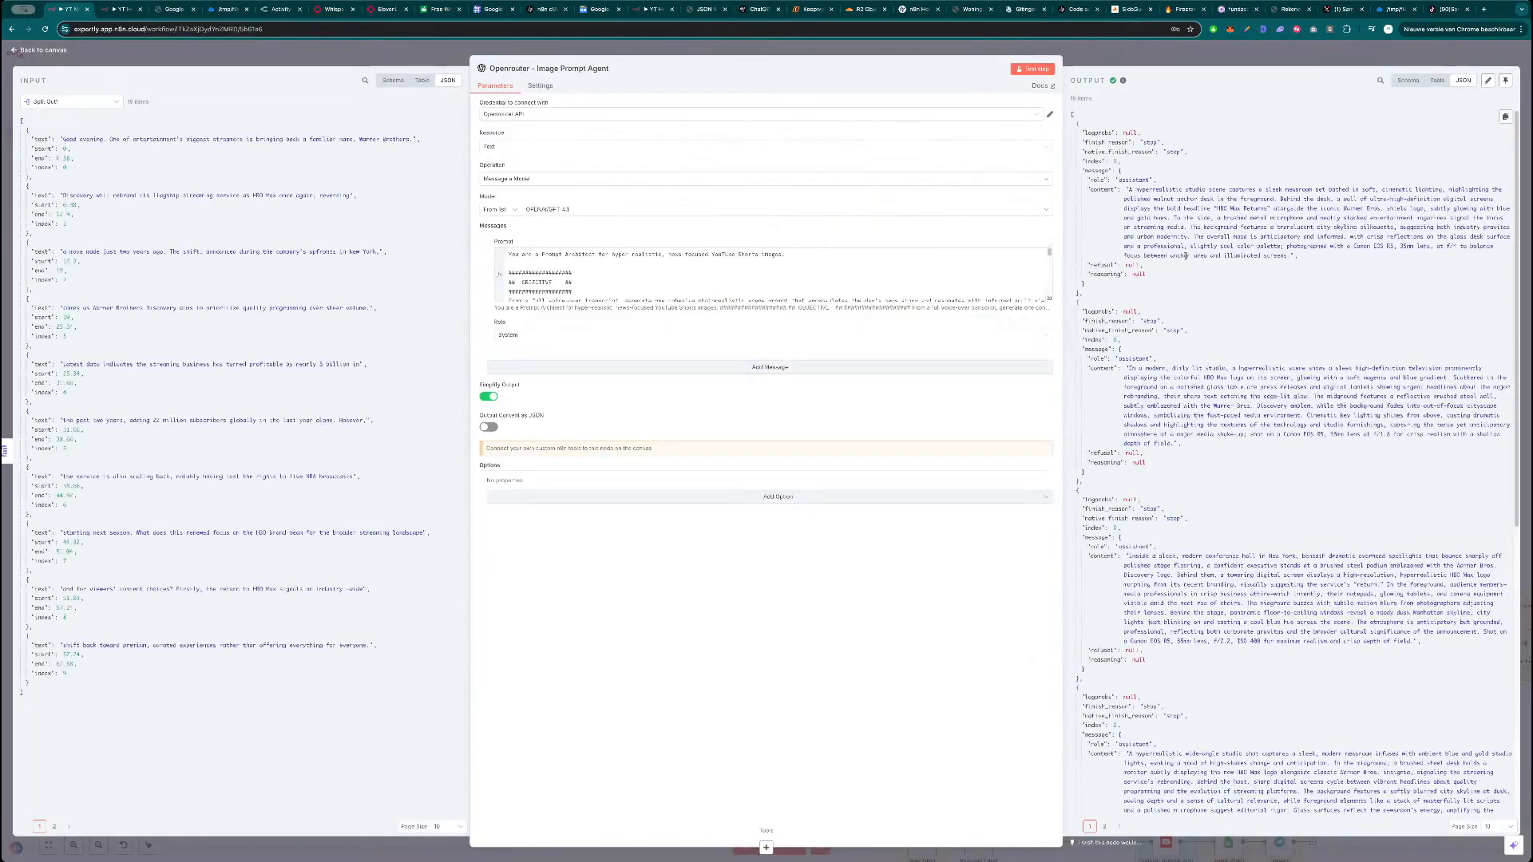
scroll(1235, 565, down, 10)
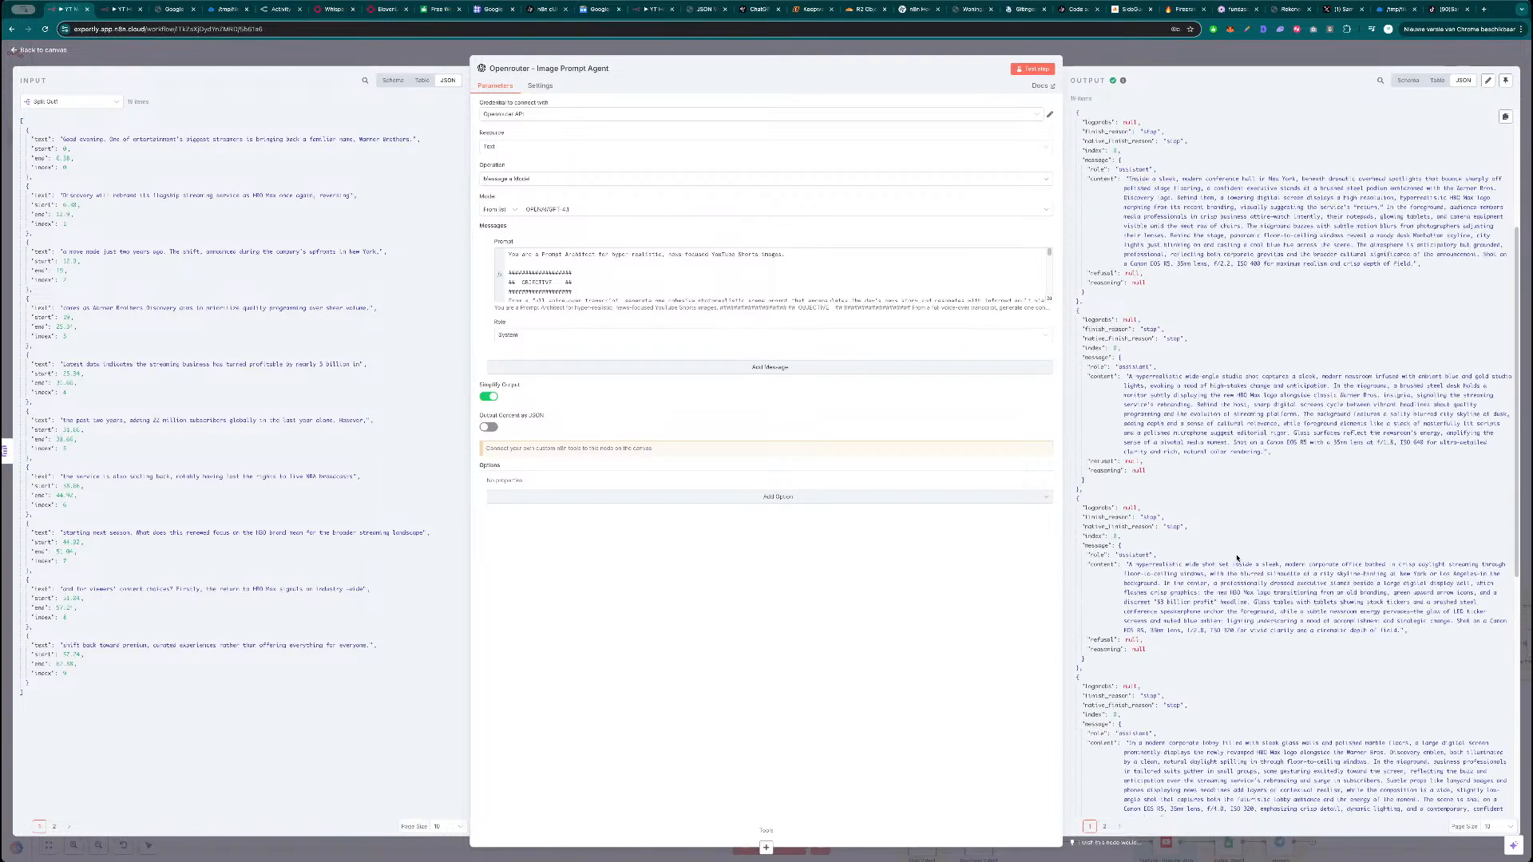
scroll(1236, 609, up, 5)
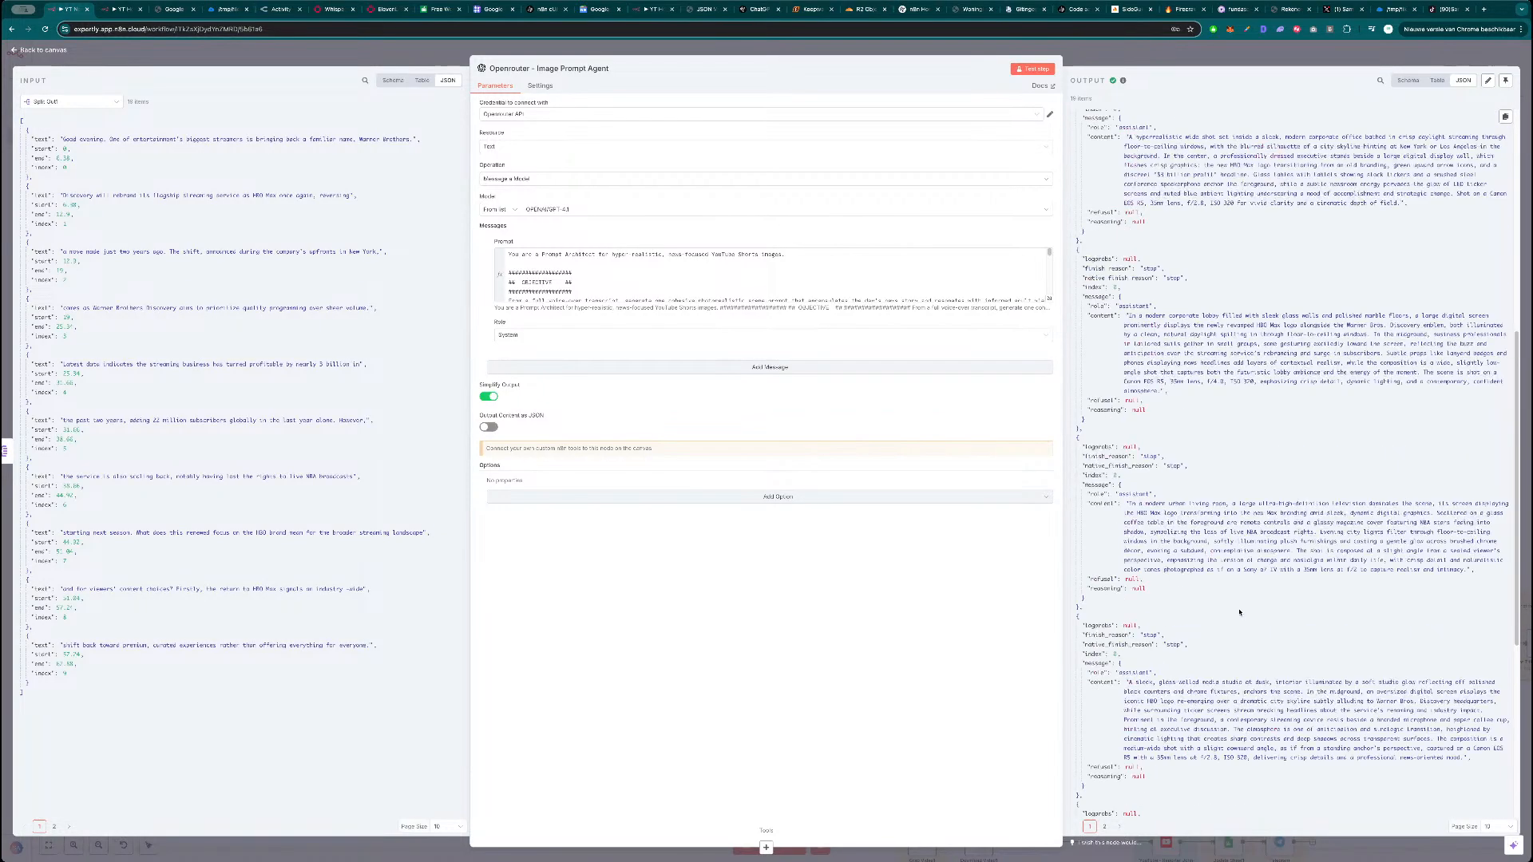
scroll(1240, 543, up, 7)
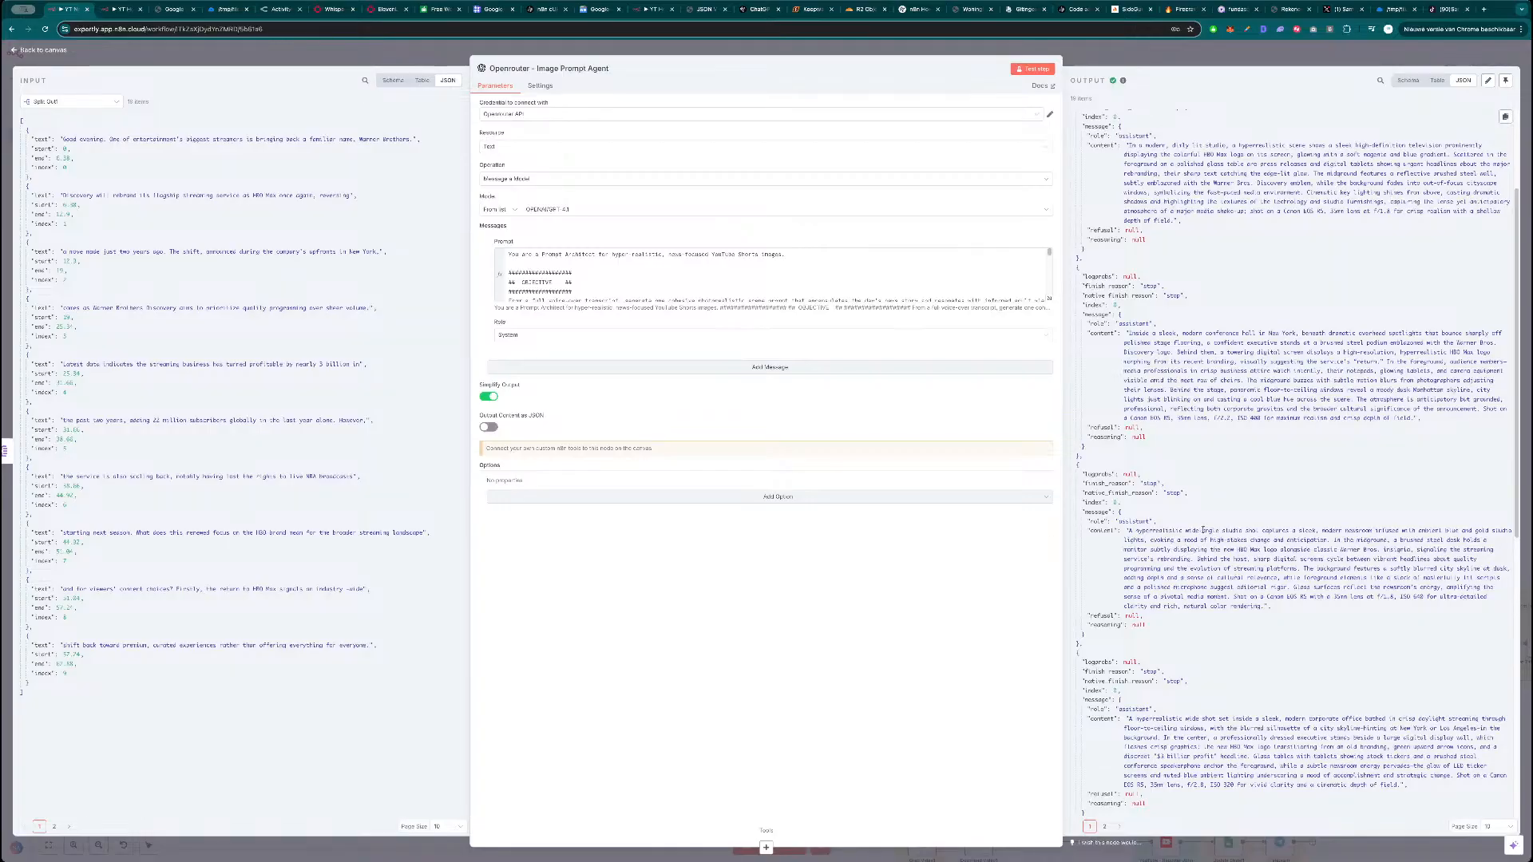
scroll(1201, 527, up, 3)
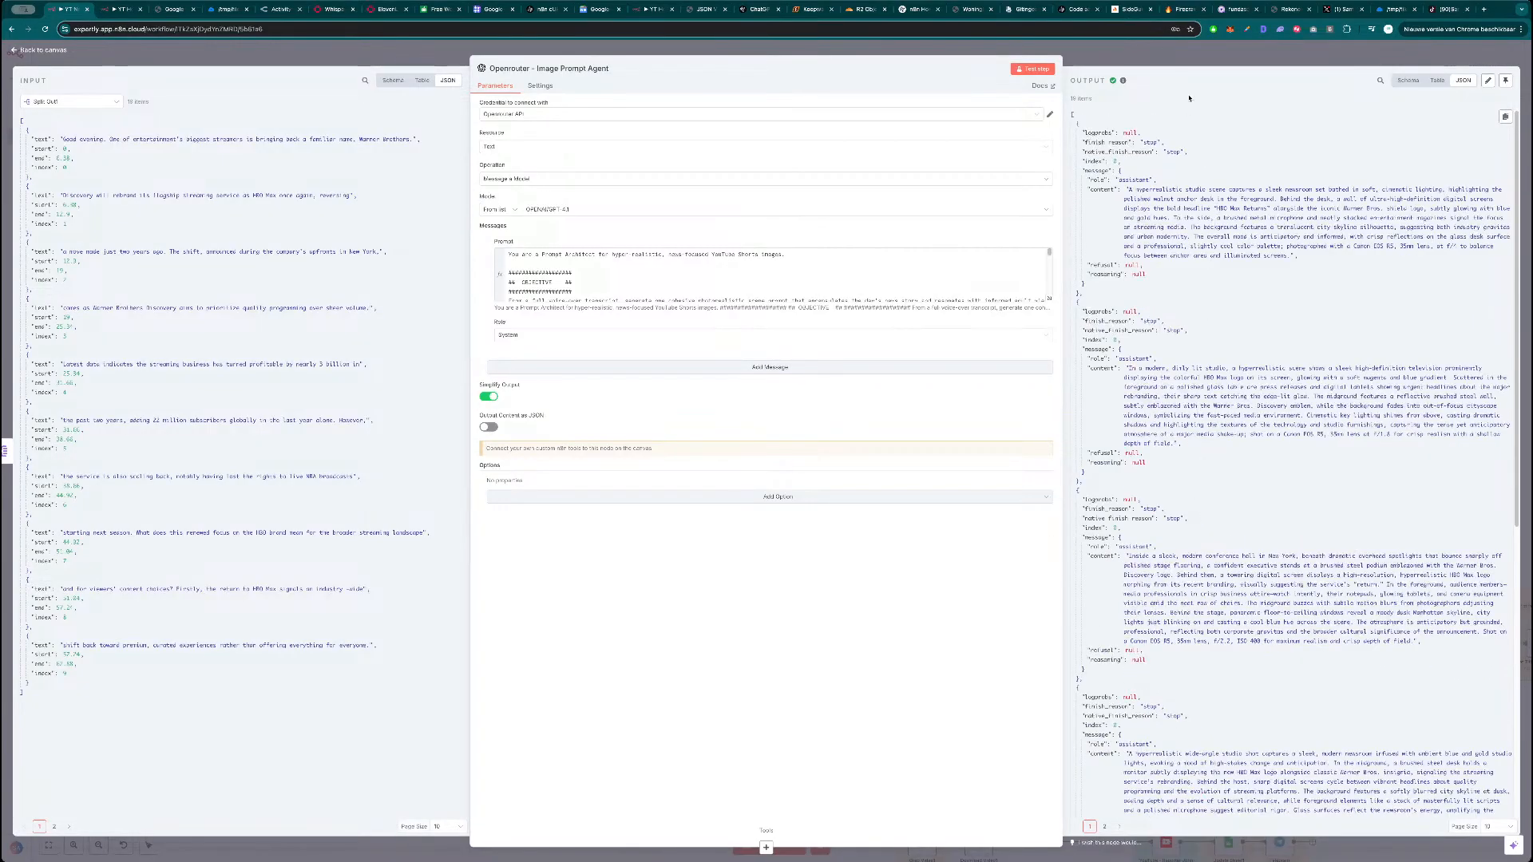
key(Escape)
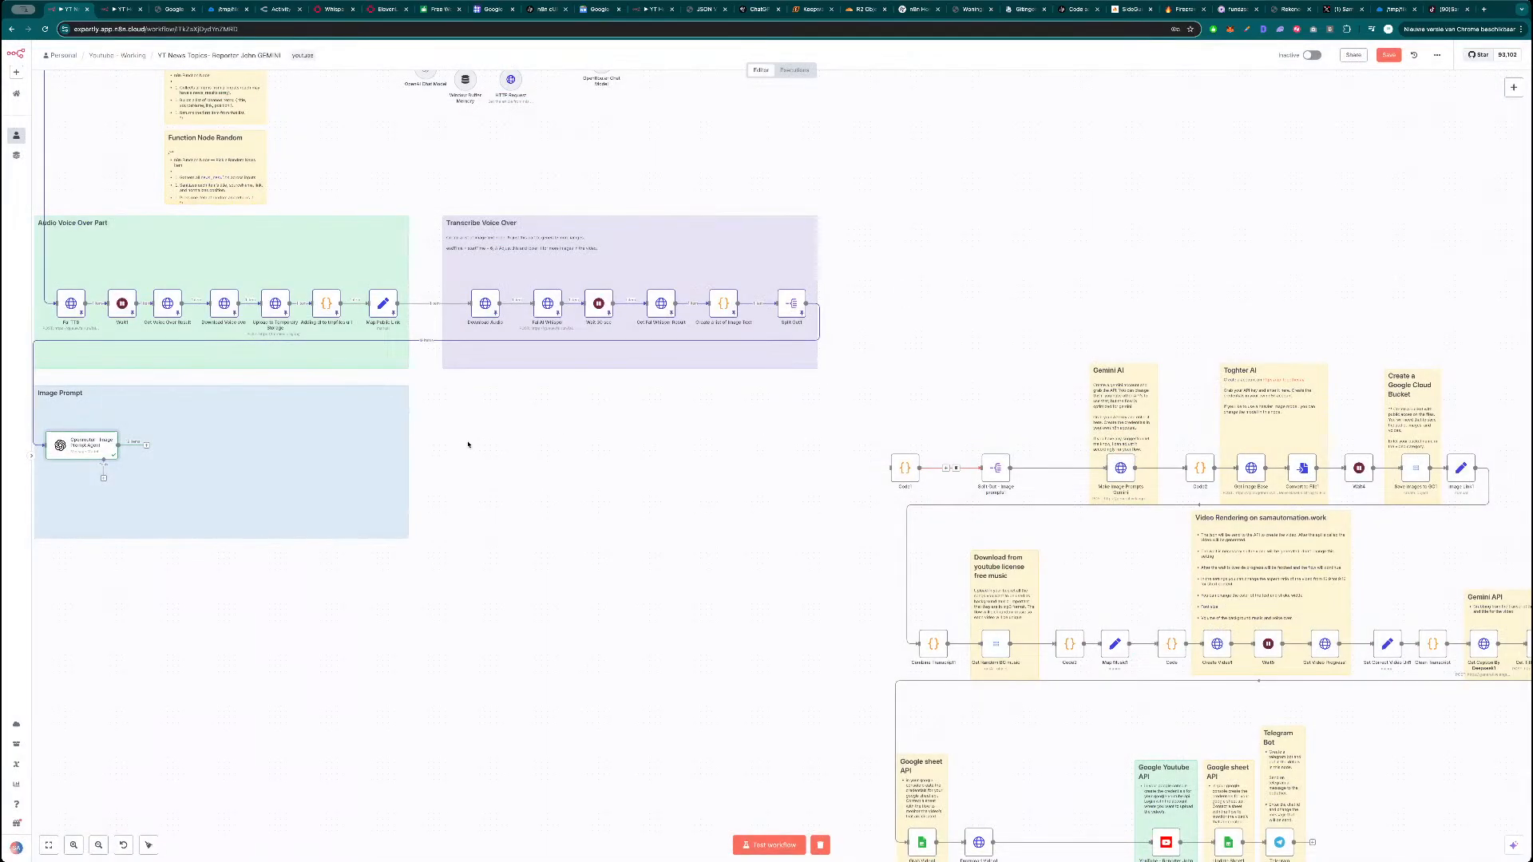
Reopen the Image Prompt Agent node and check its remaining output items through the second results page.
double_click(92, 458)
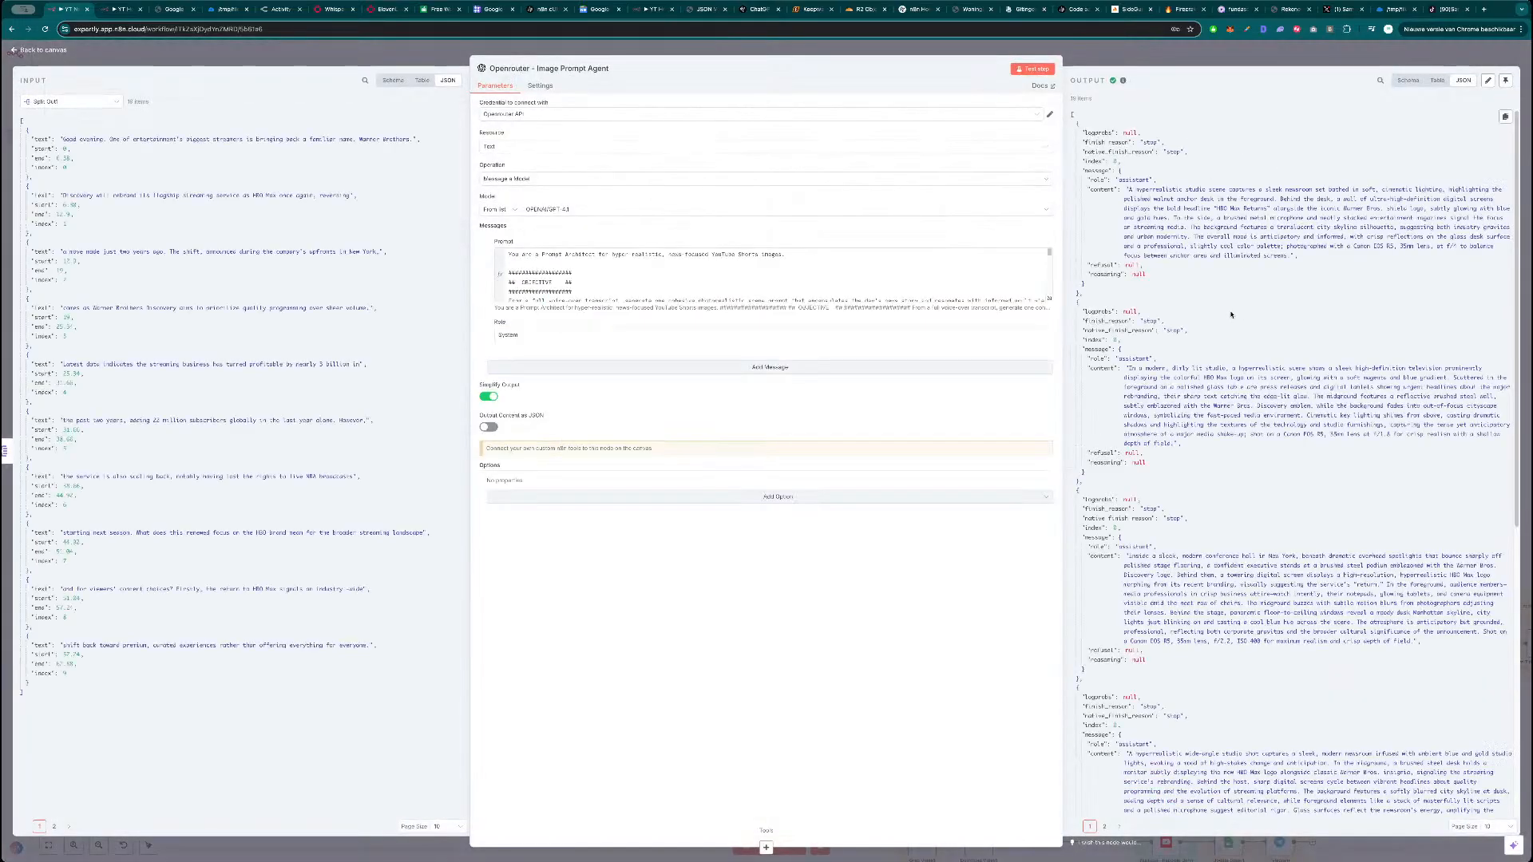
scroll(1231, 315, down, 15)
scroll(1220, 454, up, 15)
scroll(1193, 483, down, 15)
click(1105, 827)
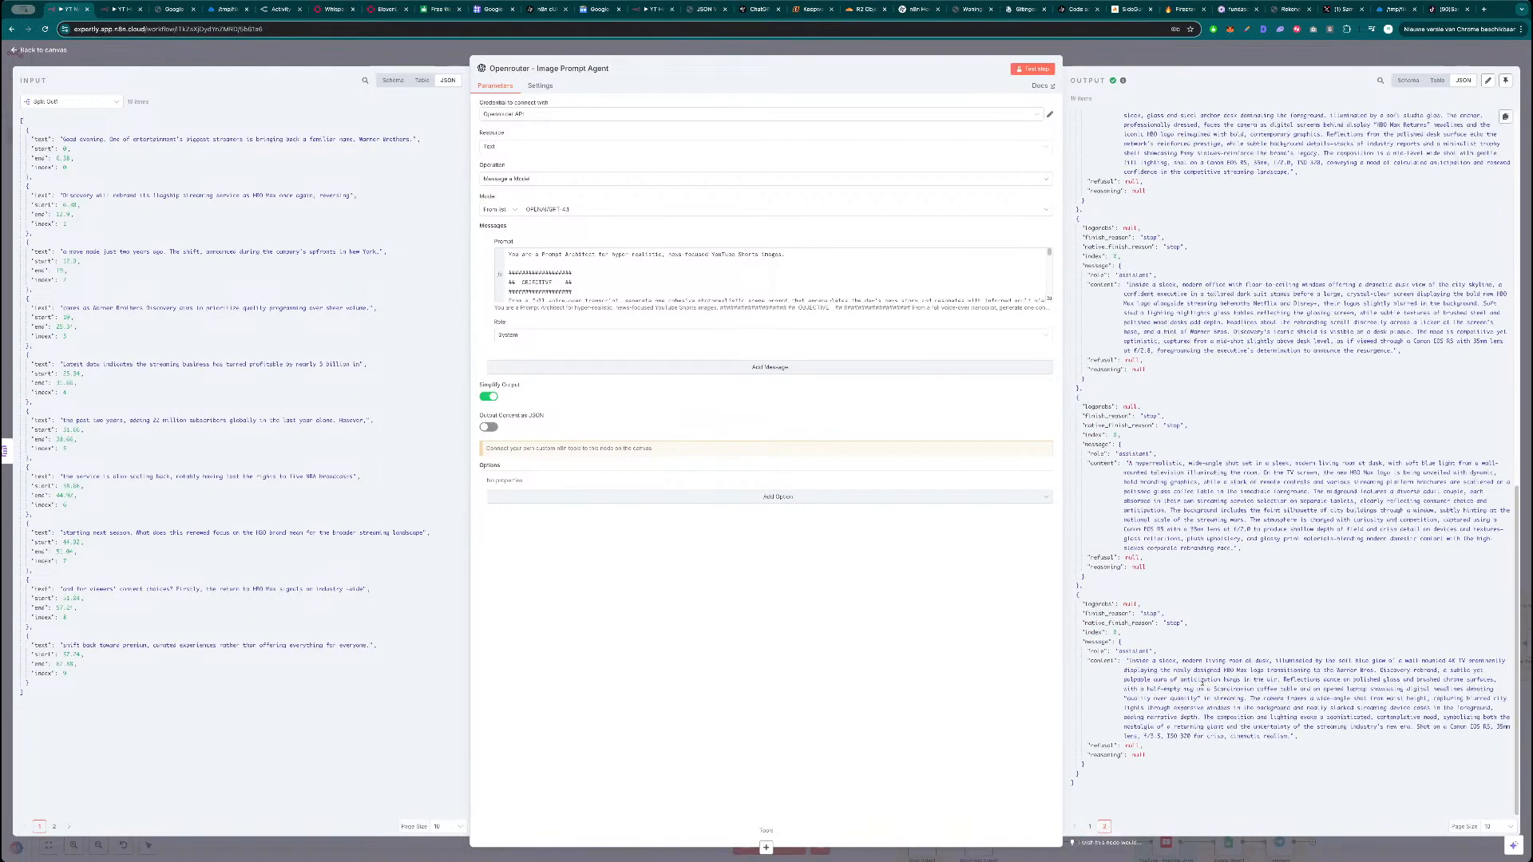
scroll(1223, 352, up, 10)
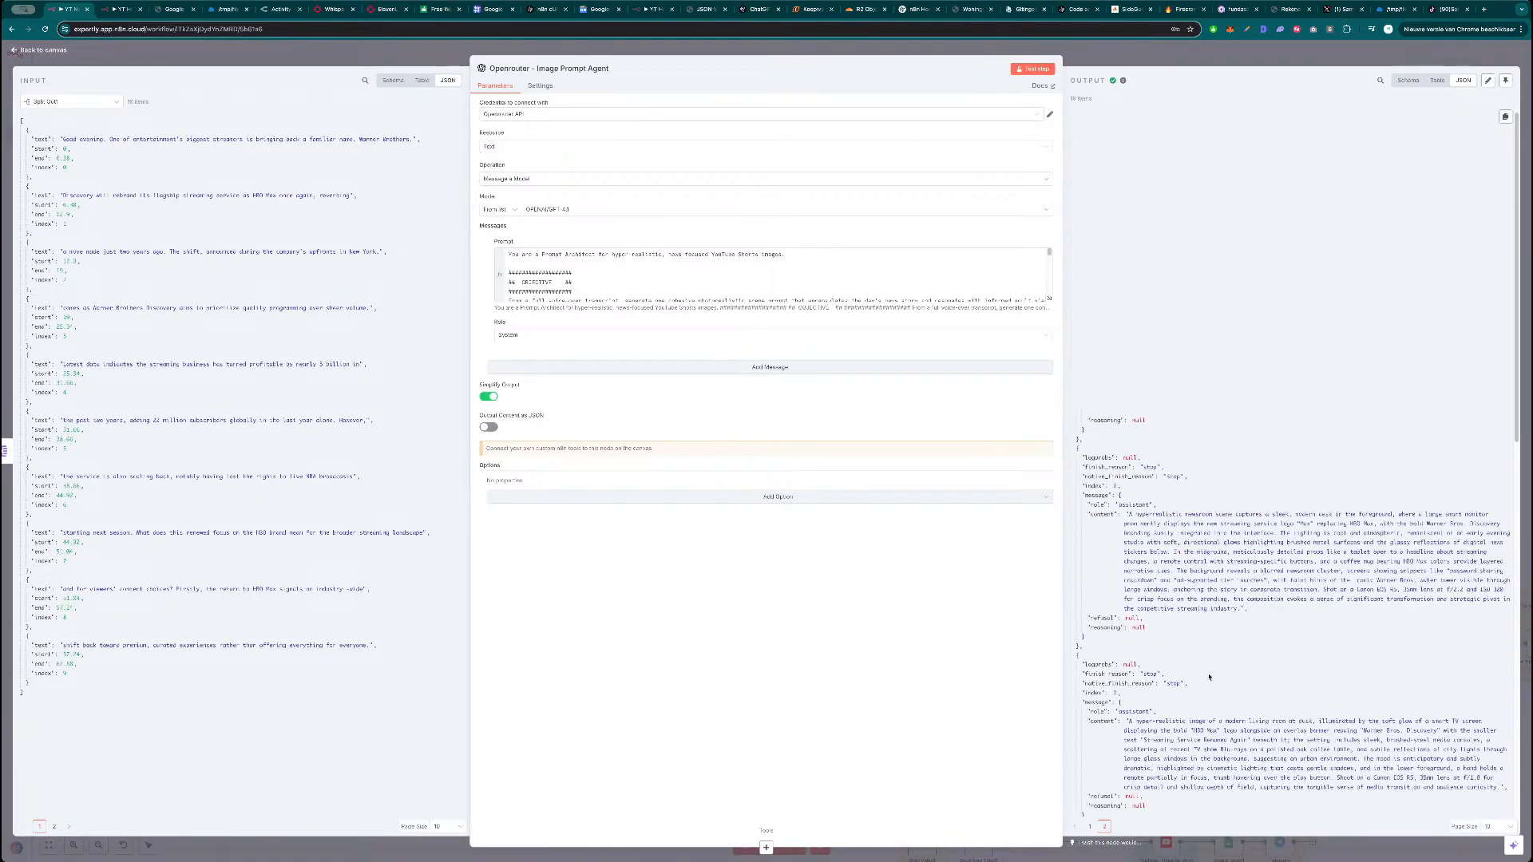
key(Escape)
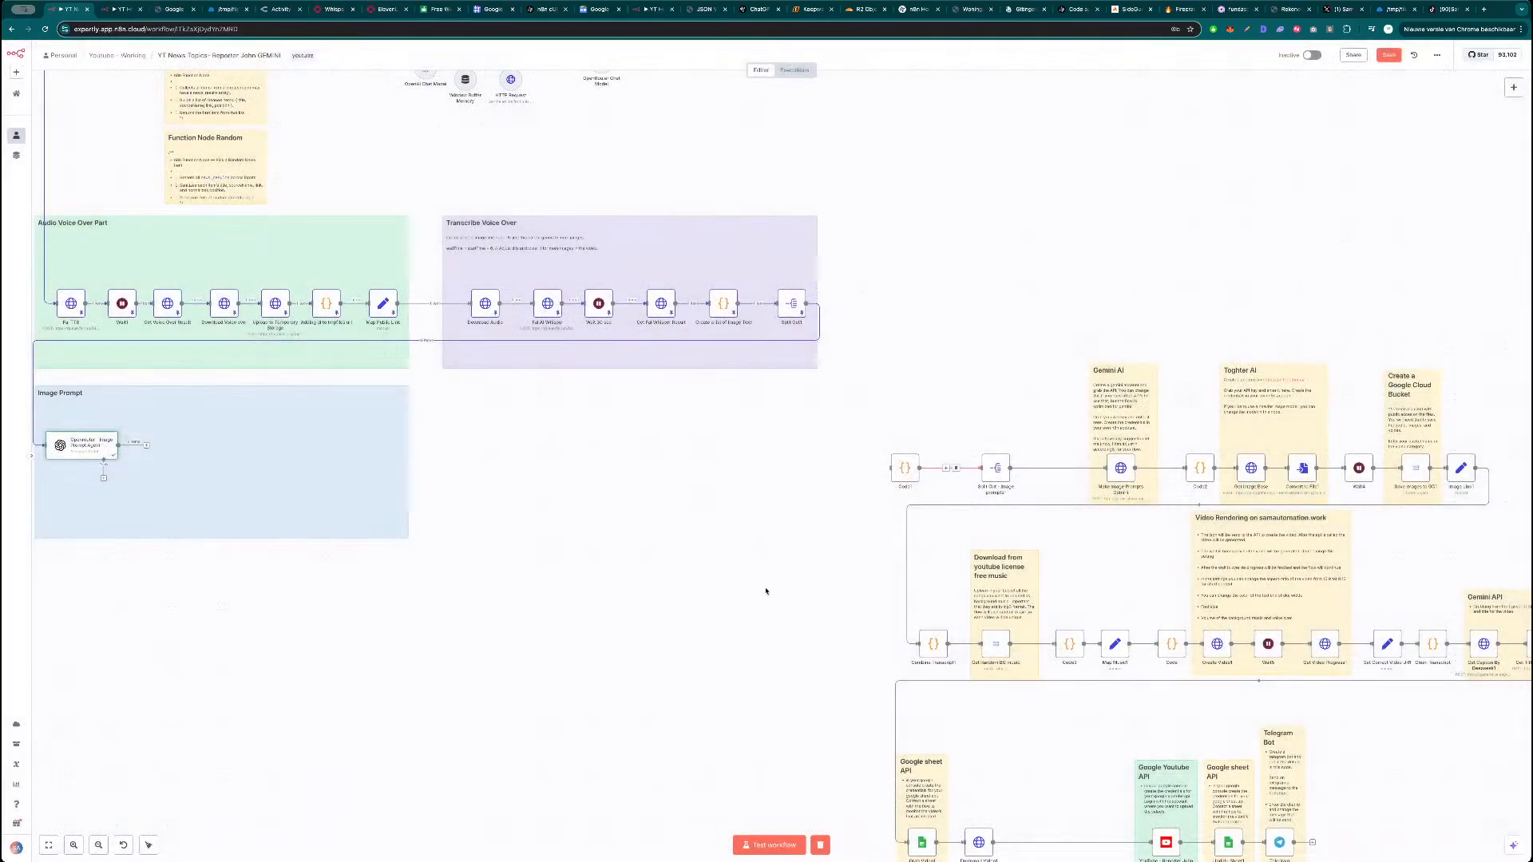
Inspect the Image Prompt Agent node's system prompt, including its transcript and keyword inputs, and look over the node's settings.
scroll(370, 501, left, 1)
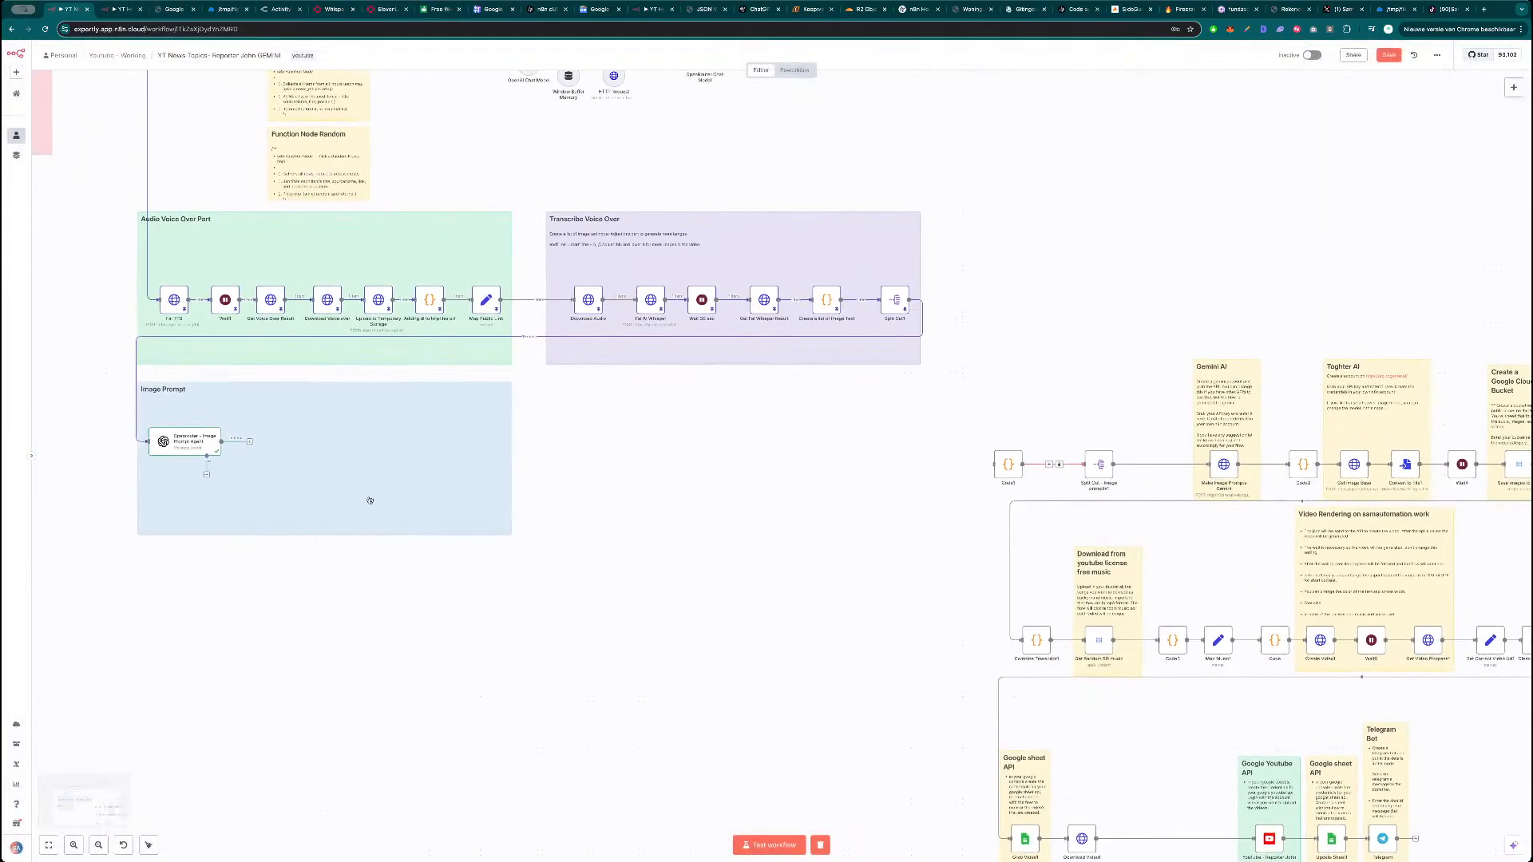
double_click(195, 444)
scroll(648, 270, down, 5)
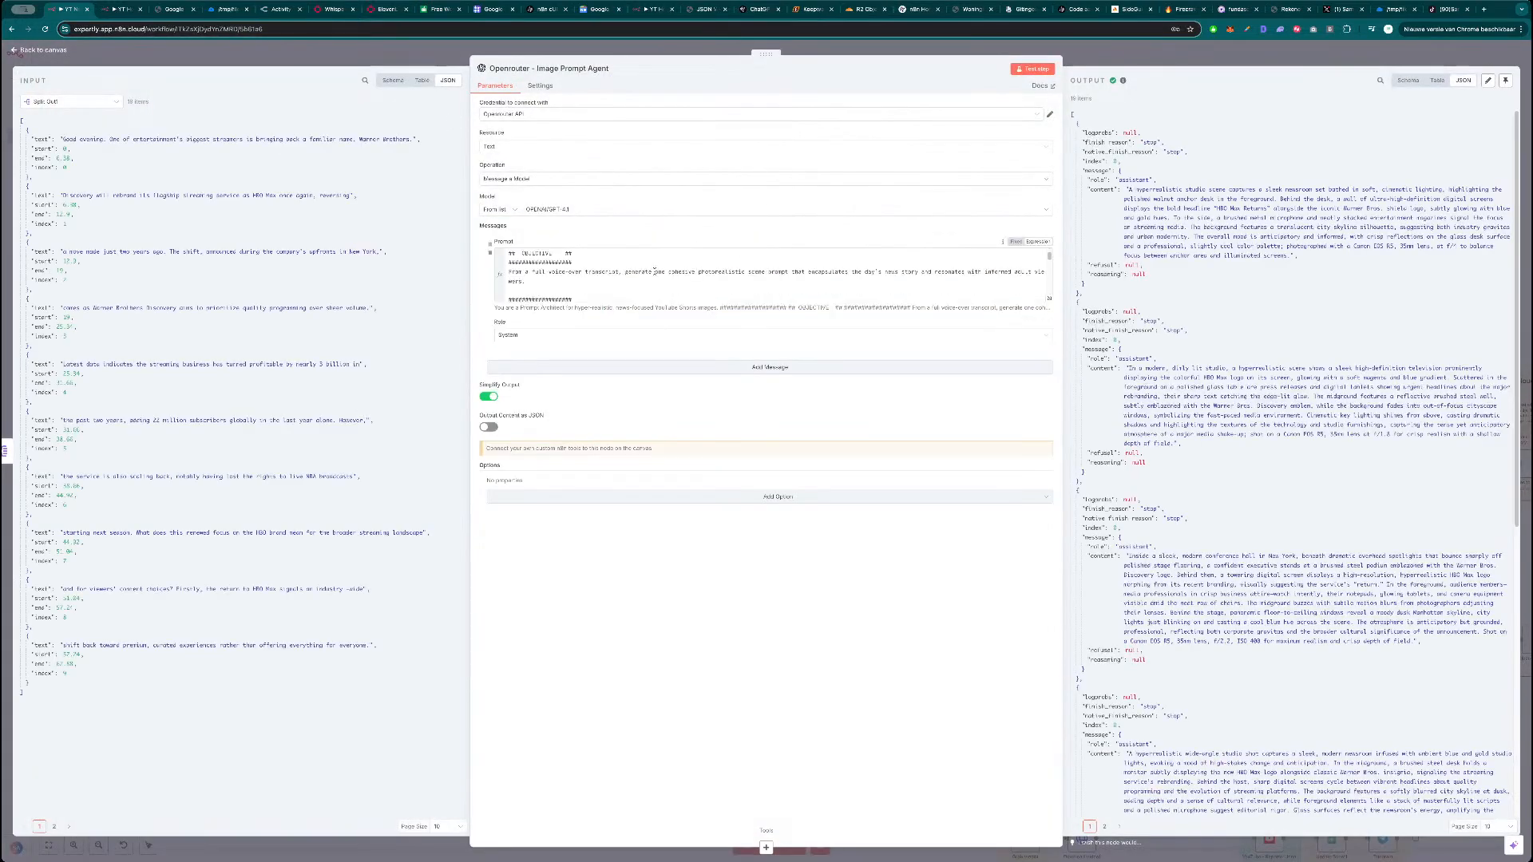
scroll(655, 271, down, 5)
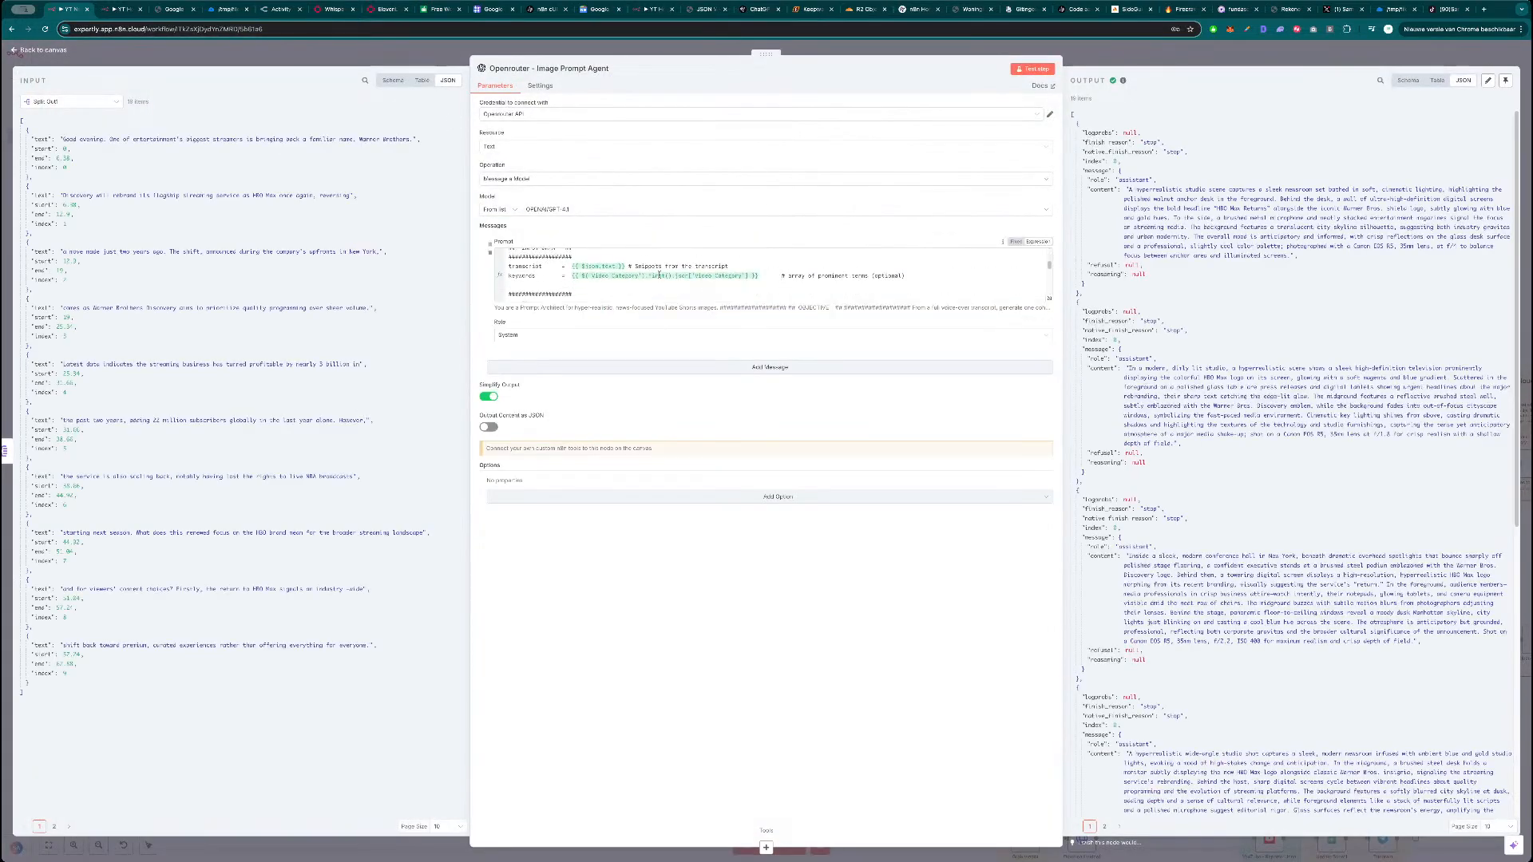
scroll(680, 277, down, 3)
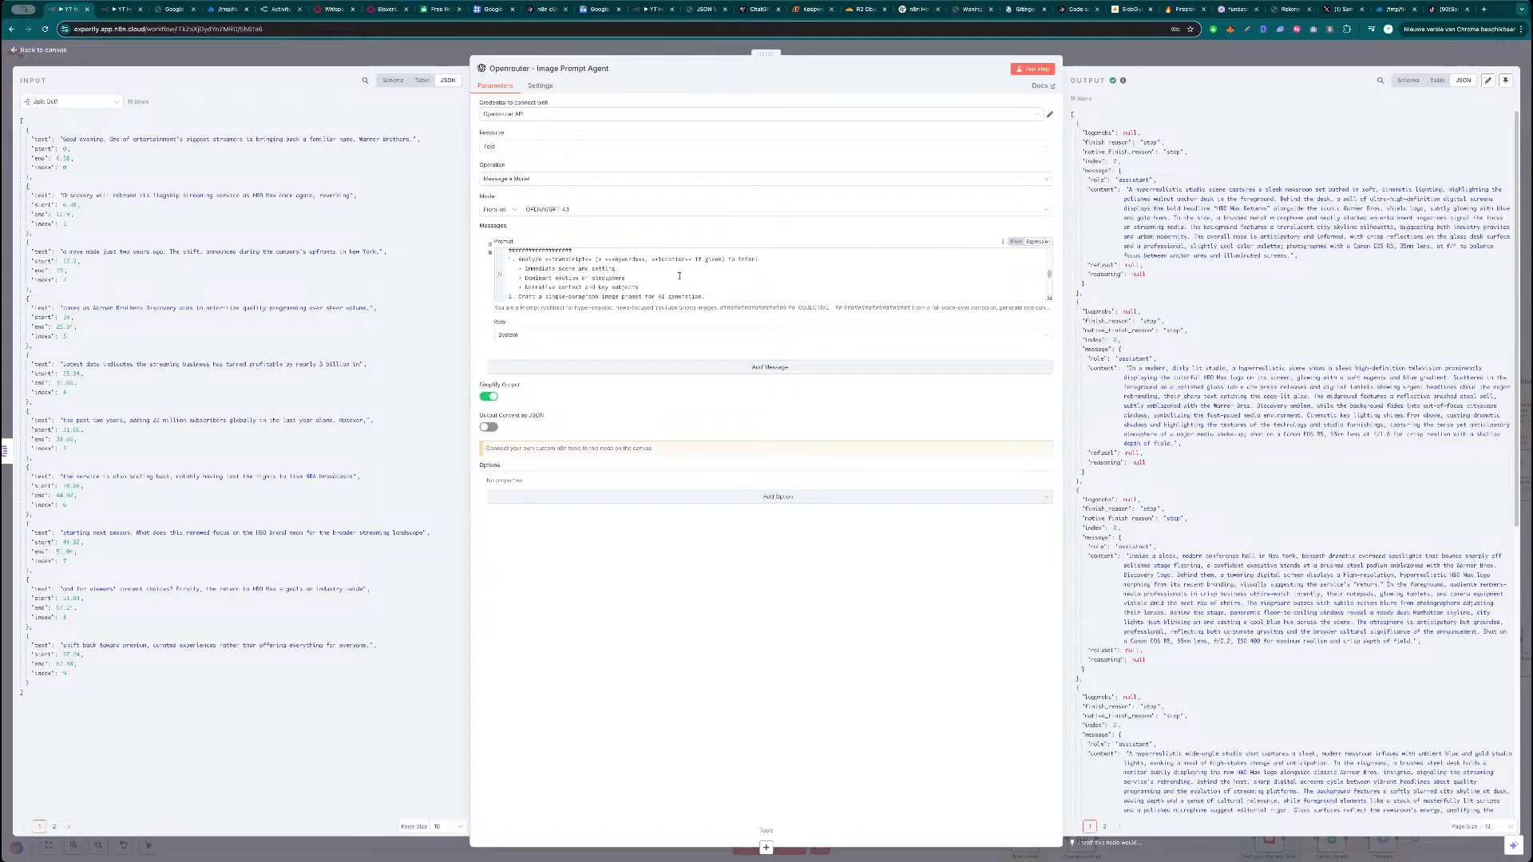
click(540, 85)
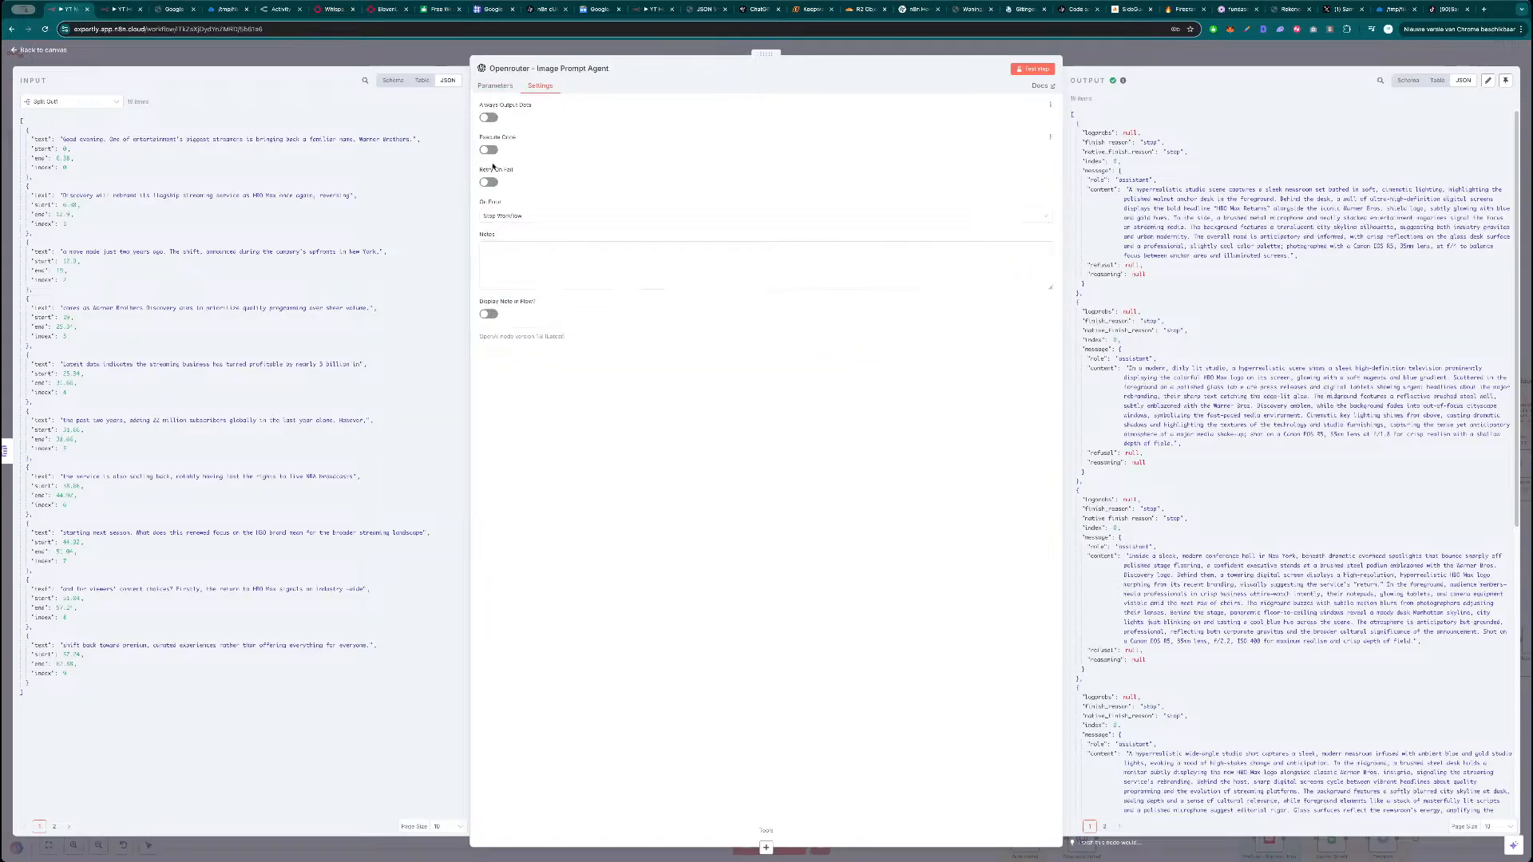
click(497, 85)
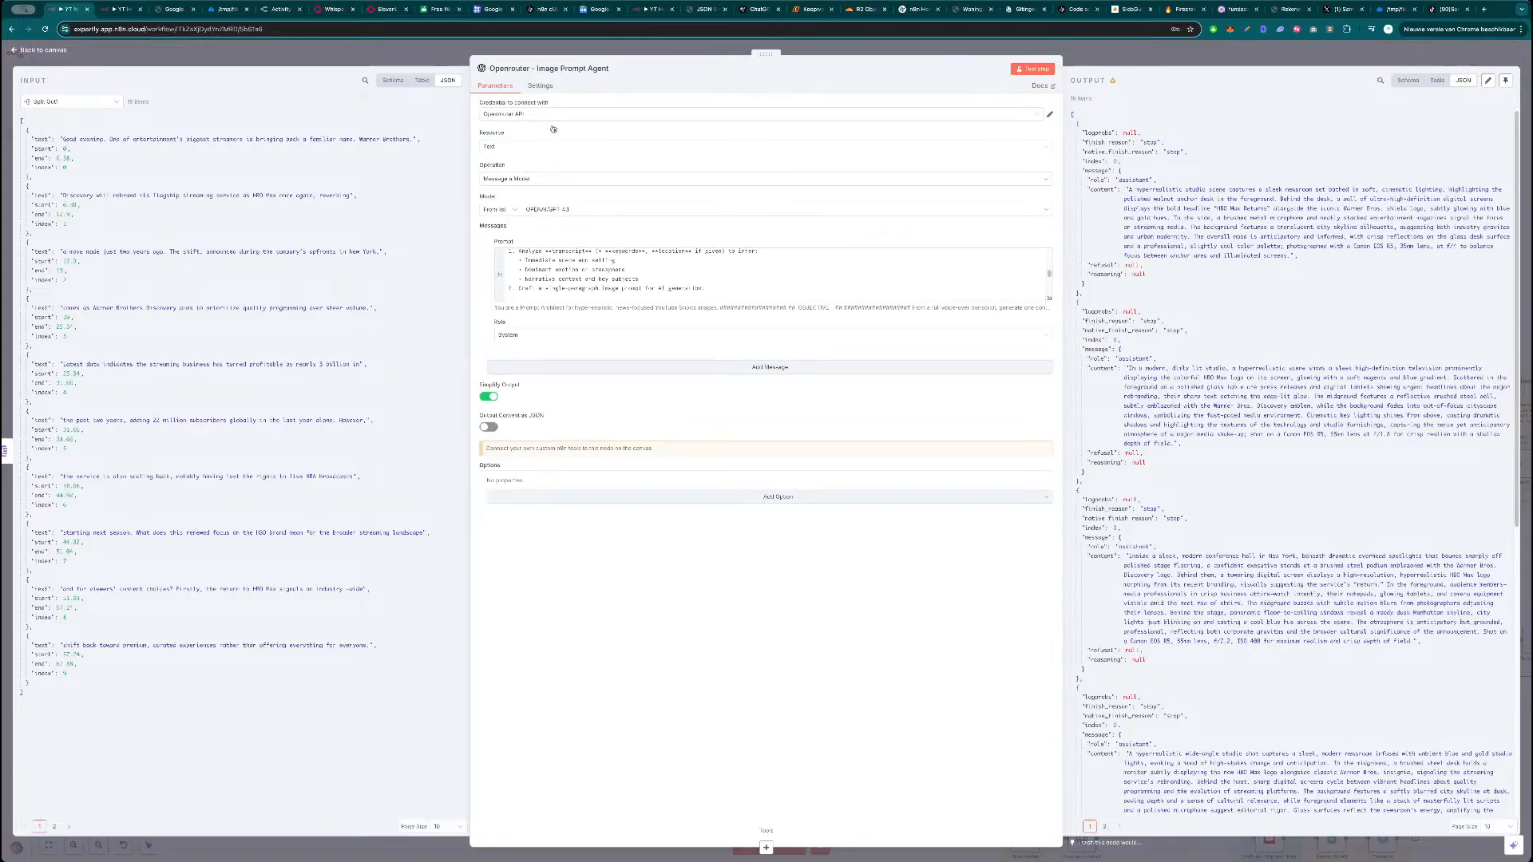
Test the Openrouter - Image Prompt Agent node and review its prompt in the expanded expression editor.
click(1029, 70)
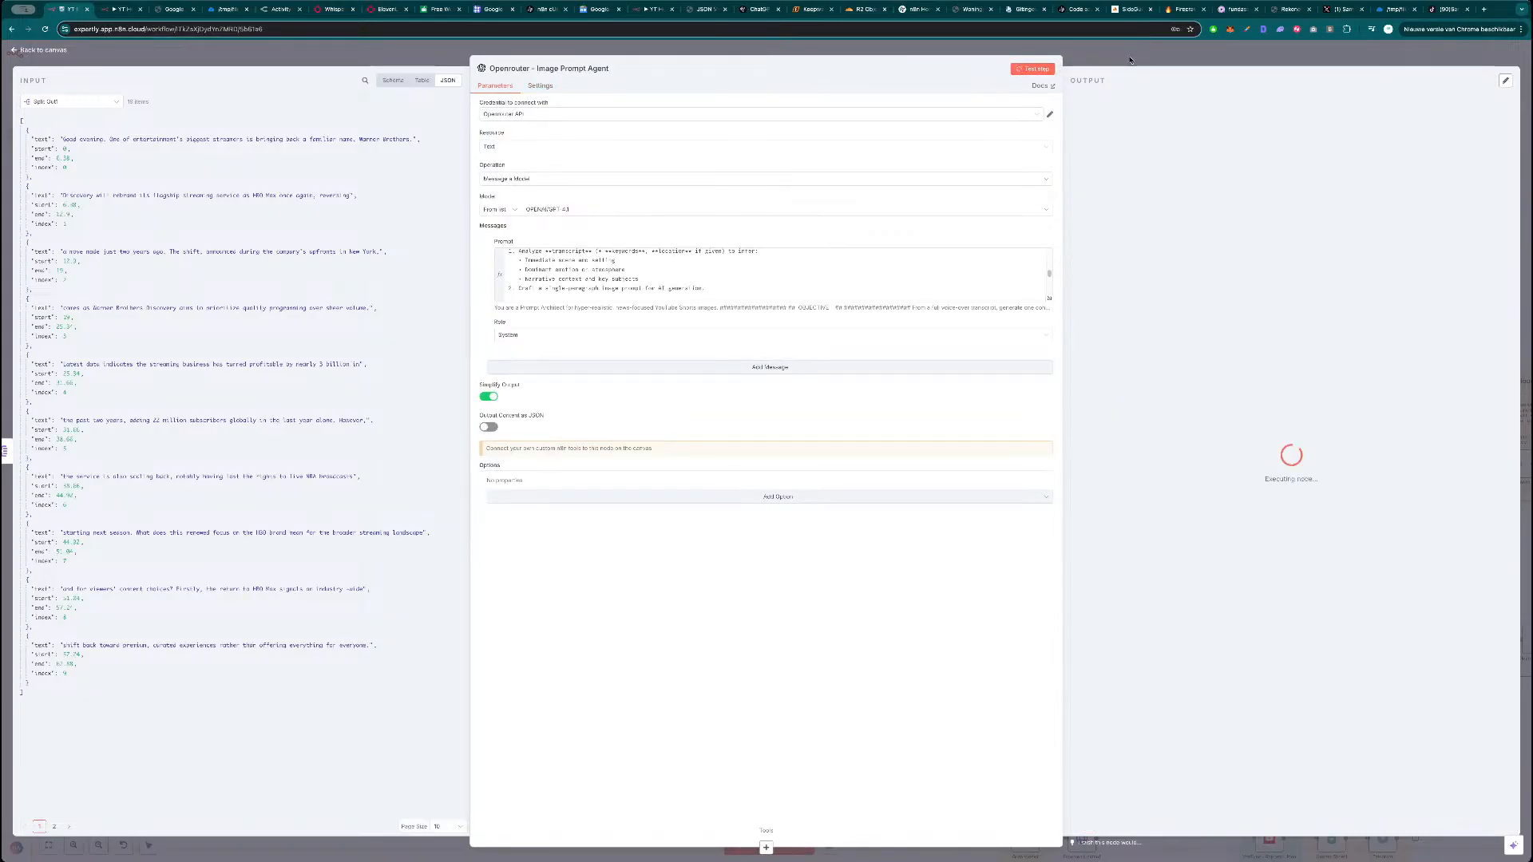
click(545, 87)
click(495, 85)
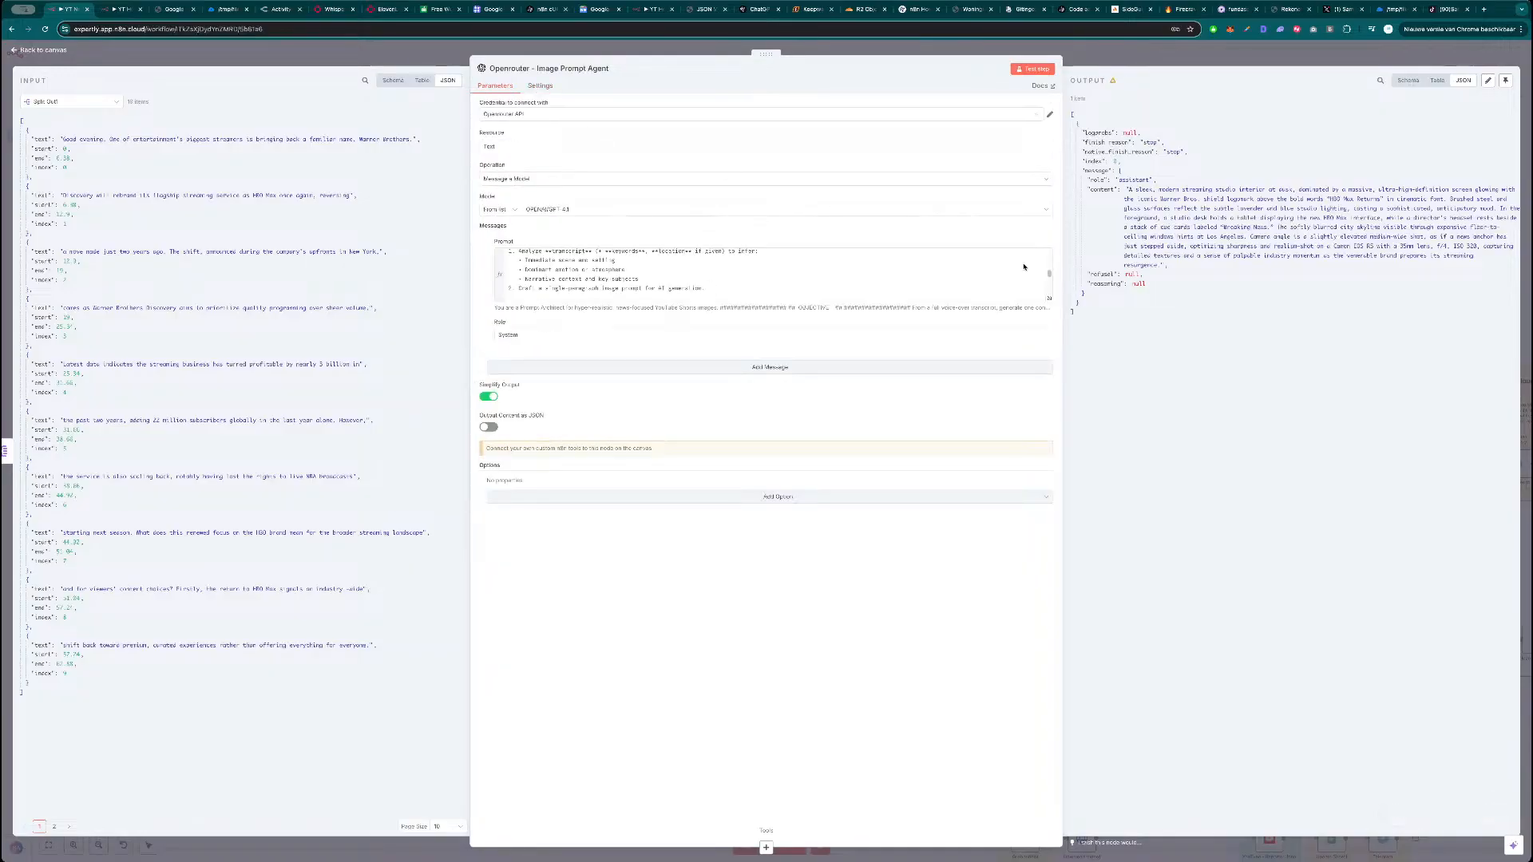
click(1049, 298)
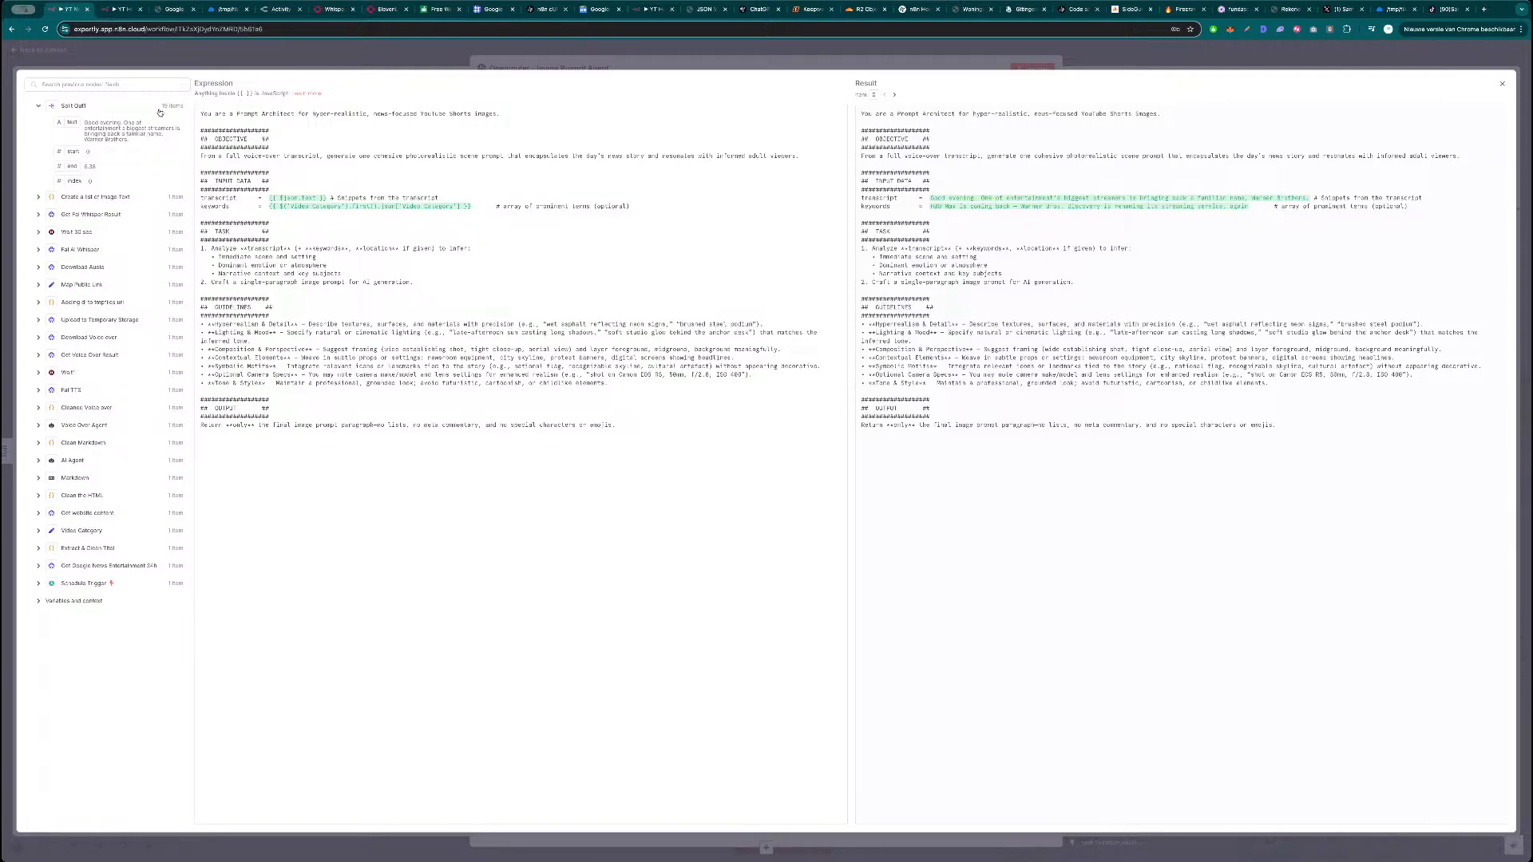
key(Escape)
key(Escape)
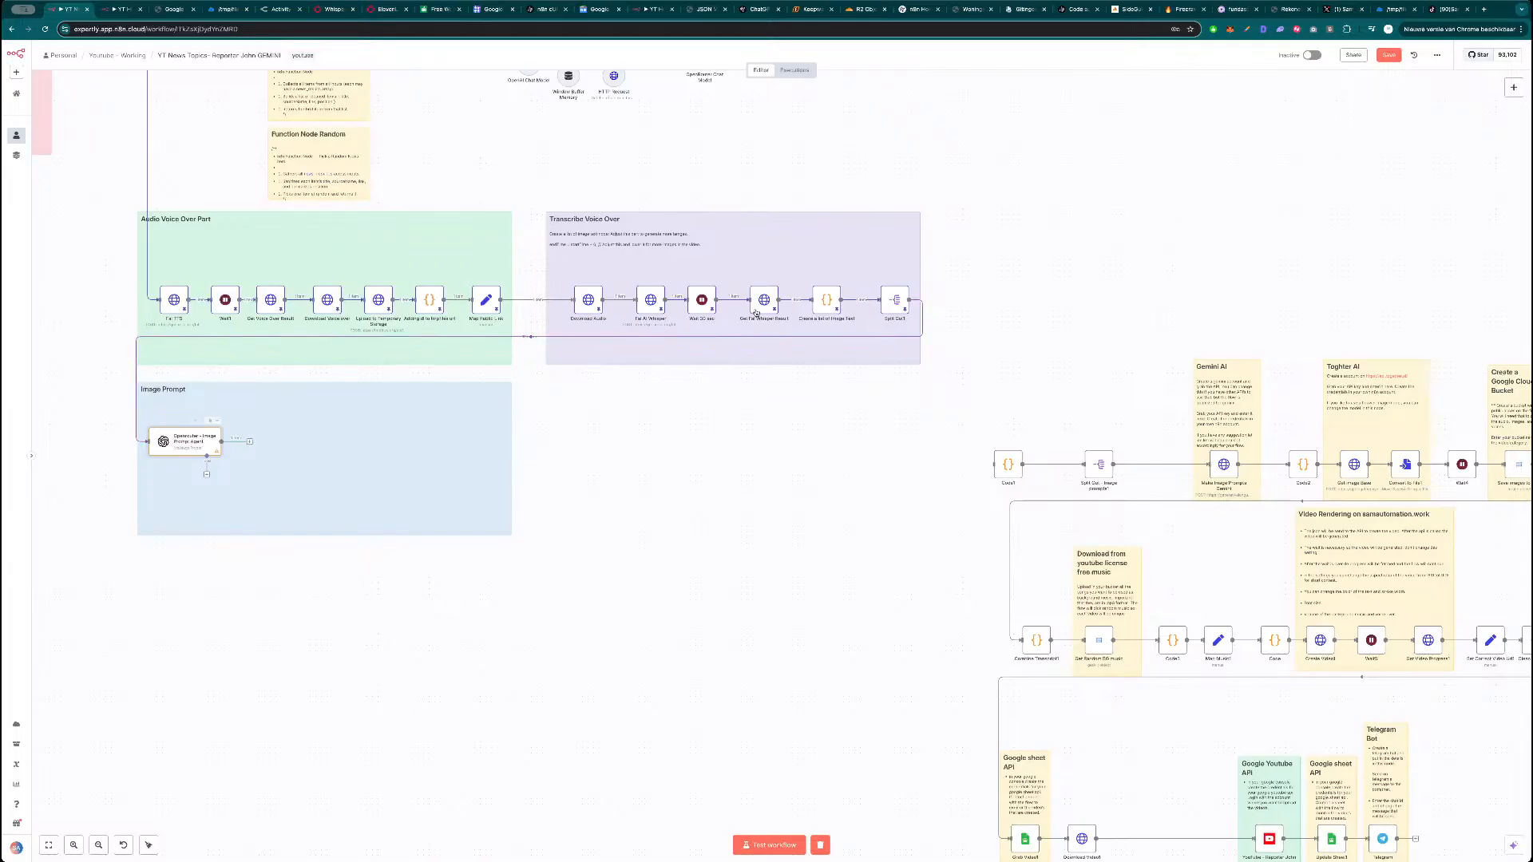
Examine the output items of the Split Out1 node through to the end of page 2.
double_click(884, 300)
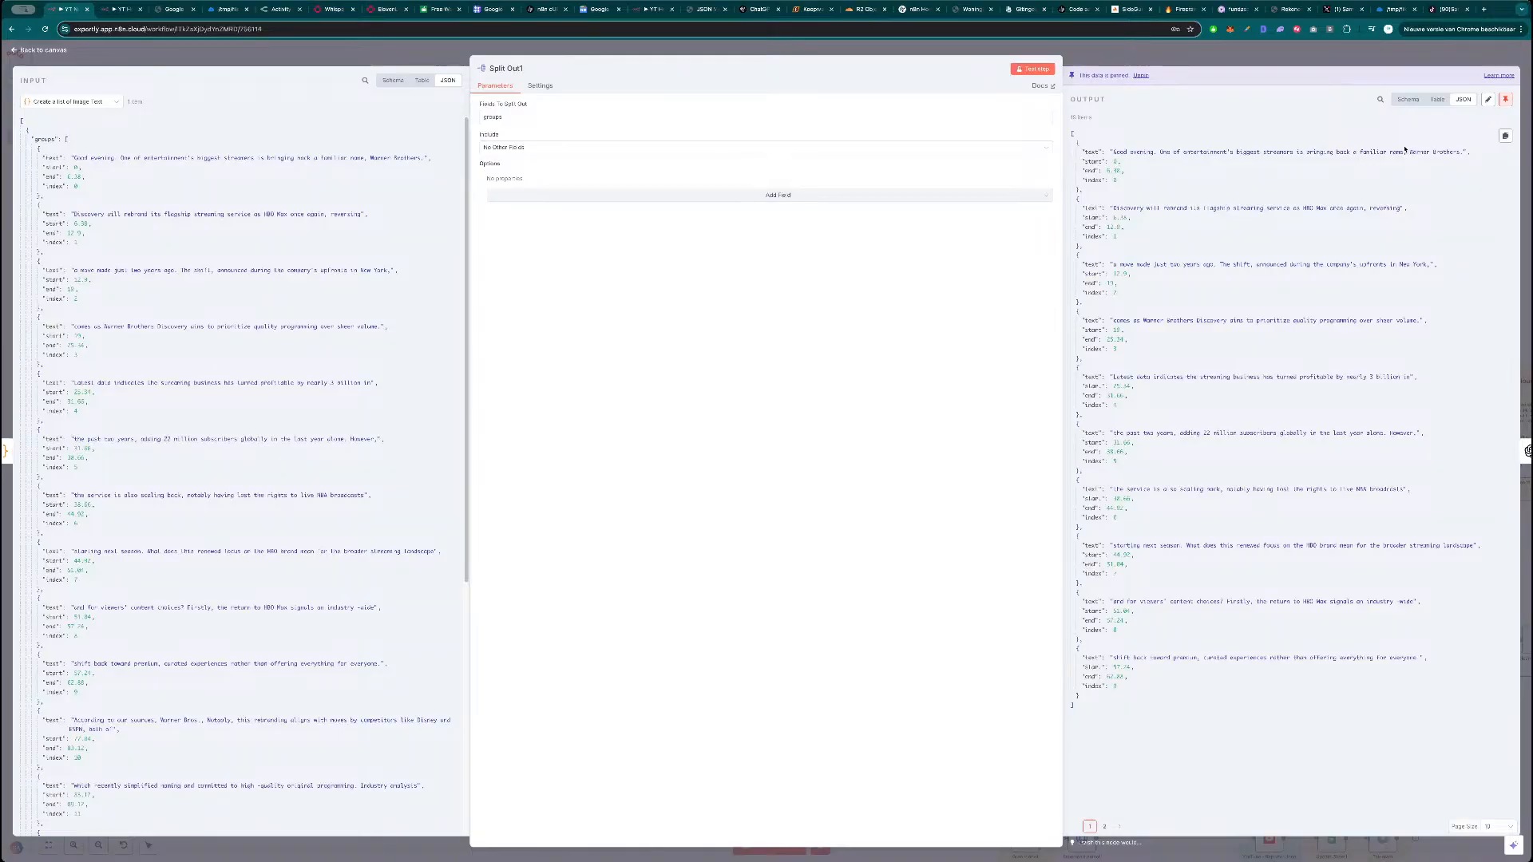
click(1106, 827)
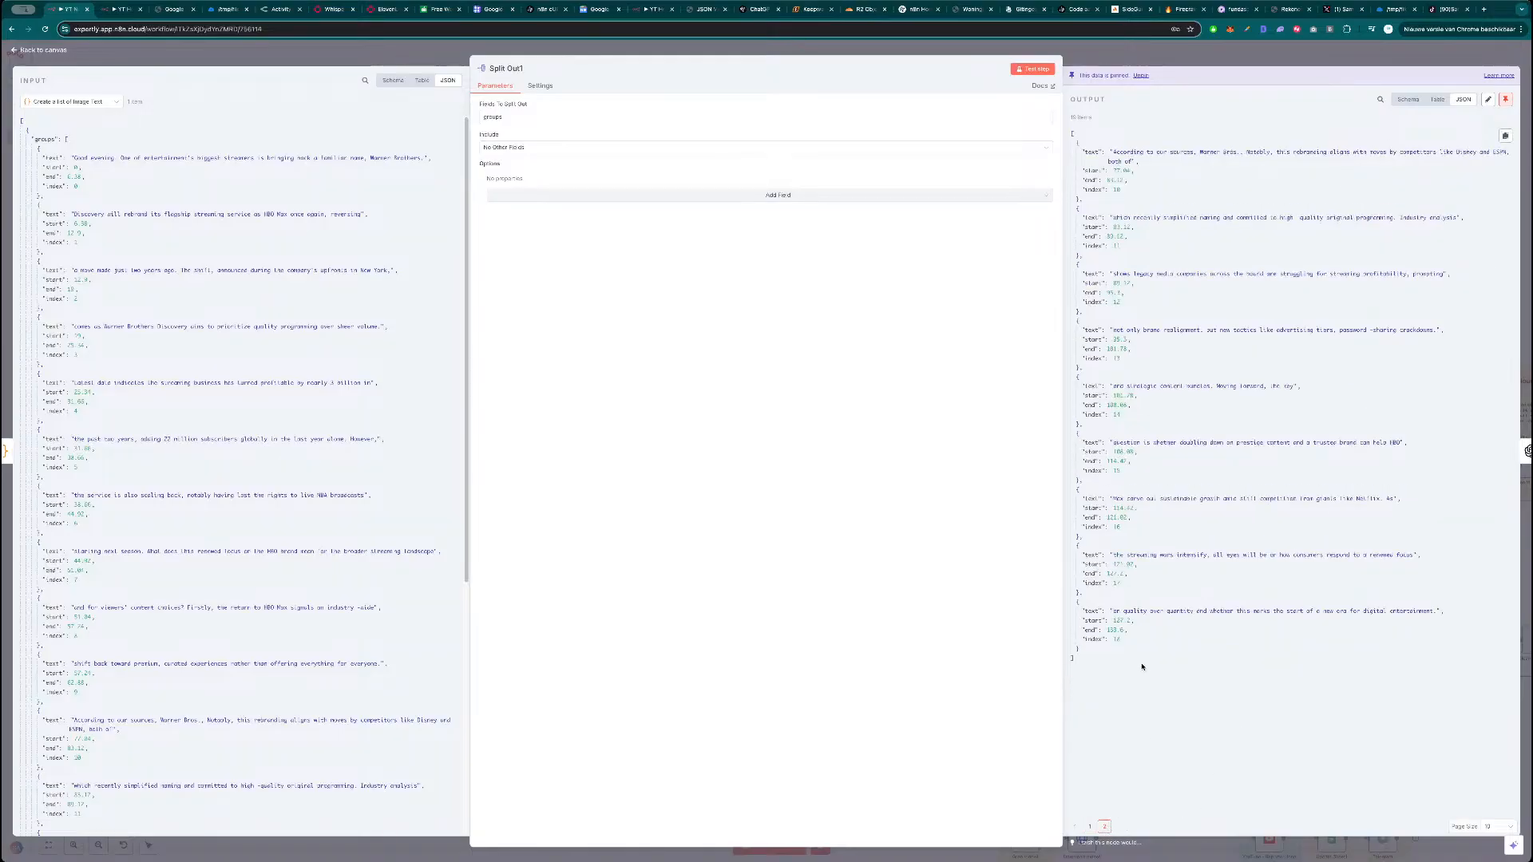
drag(1138, 635, 1113, 416)
click(1135, 640)
key(Escape)
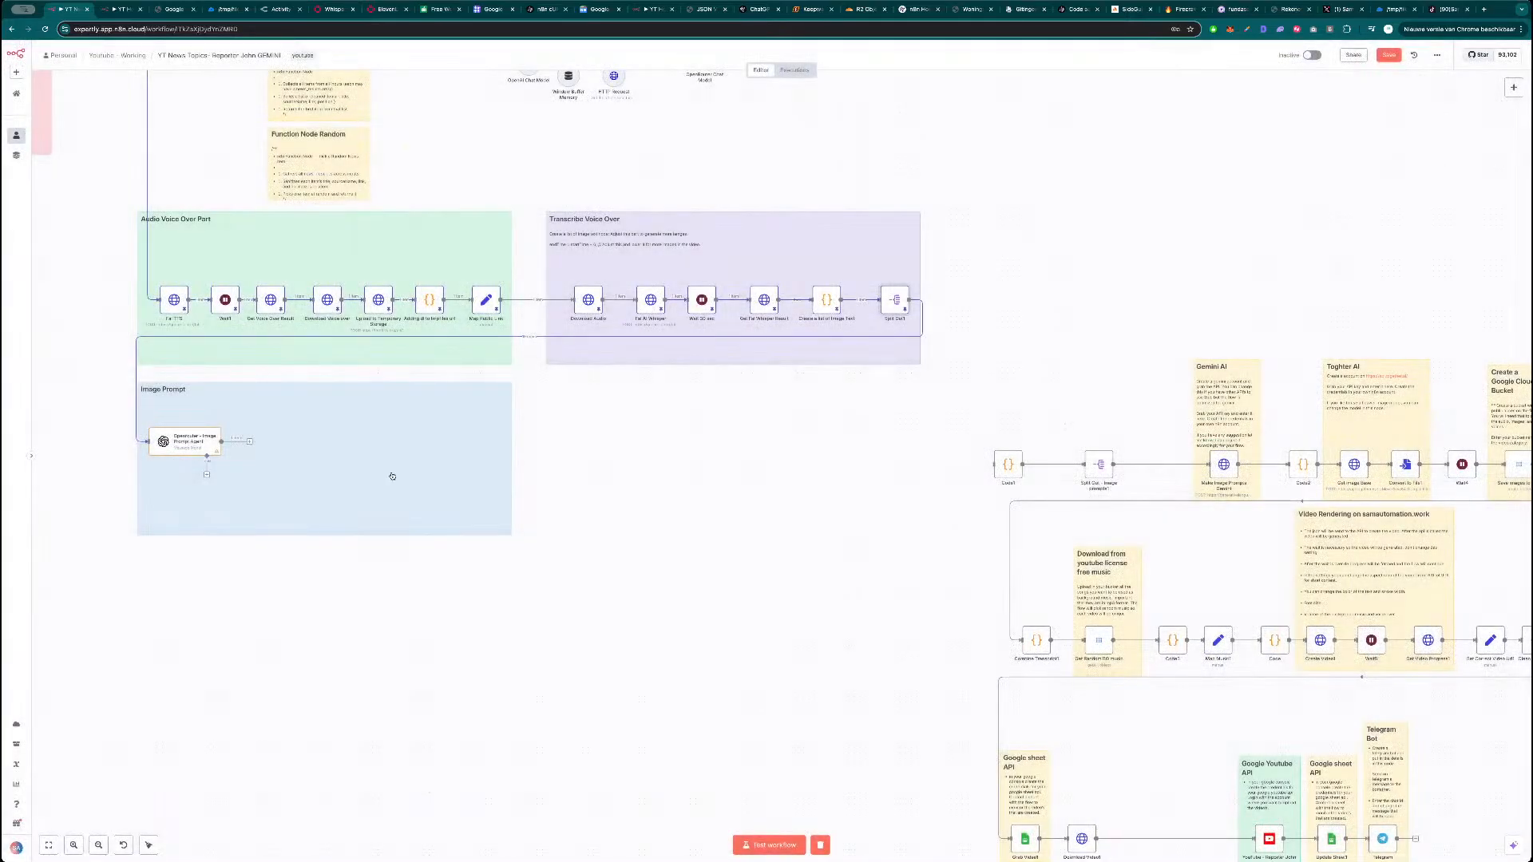
Rerun the Openrouter - Image Prompt Agent node and return to the canvas while it executes.
double_click(190, 449)
click(1022, 69)
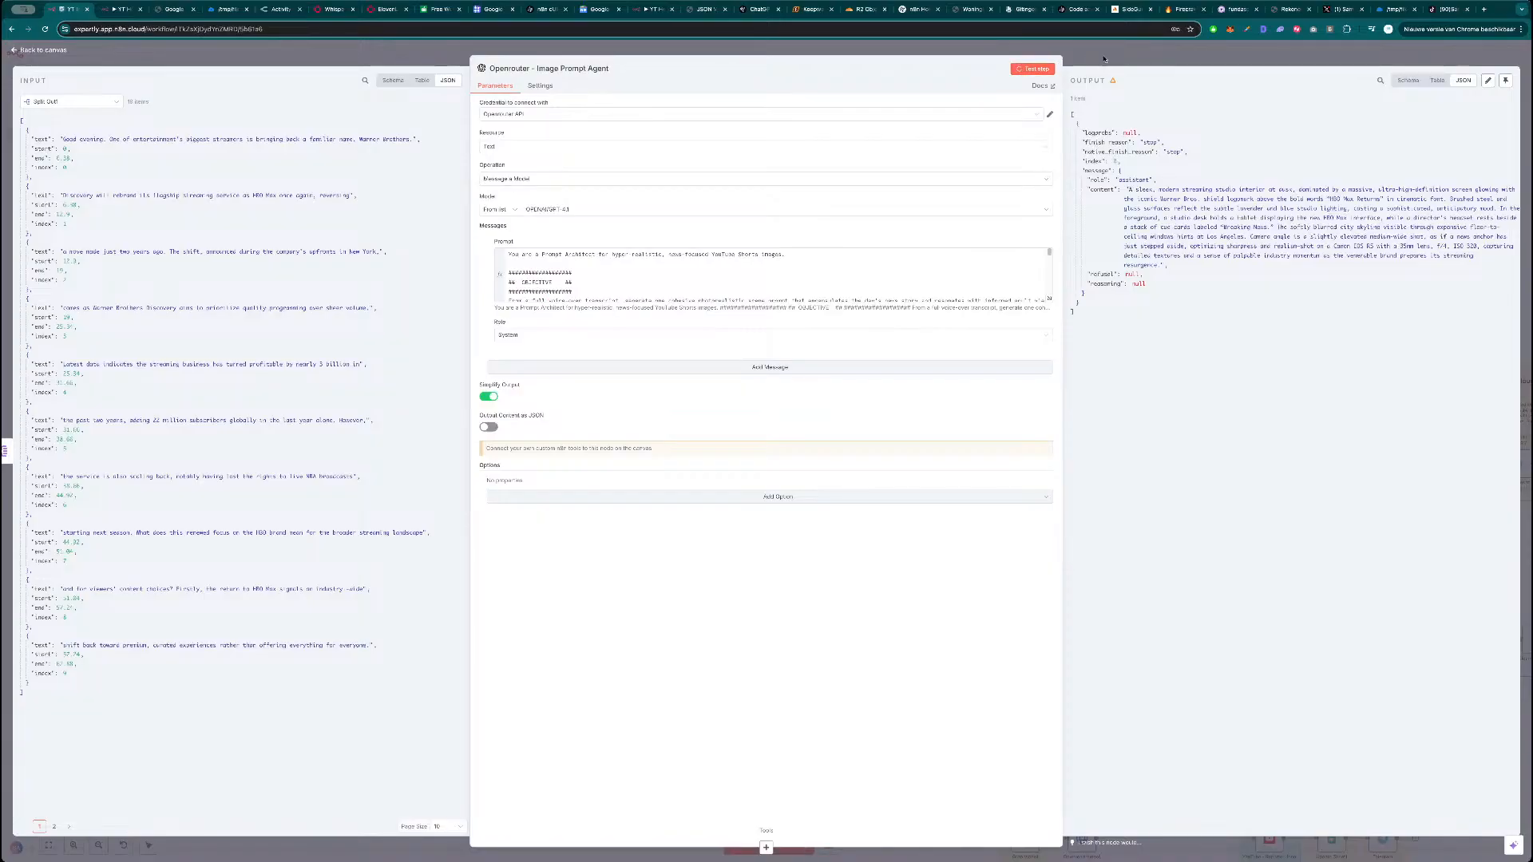
key(Escape)
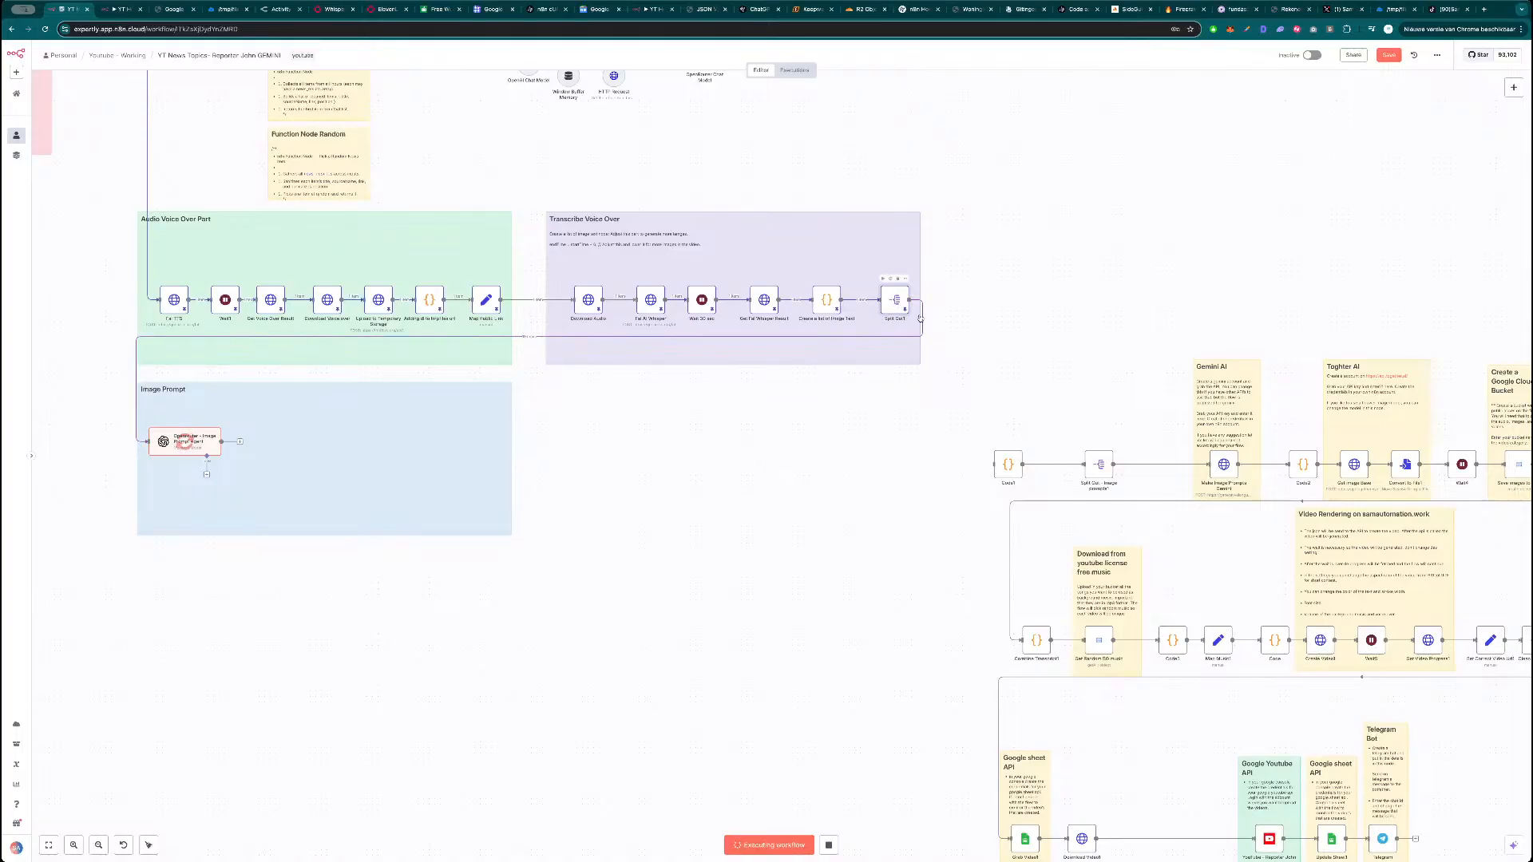
Check the index of the last item on page 2 of the Split Out1 output.
double_click(899, 302)
click(1106, 827)
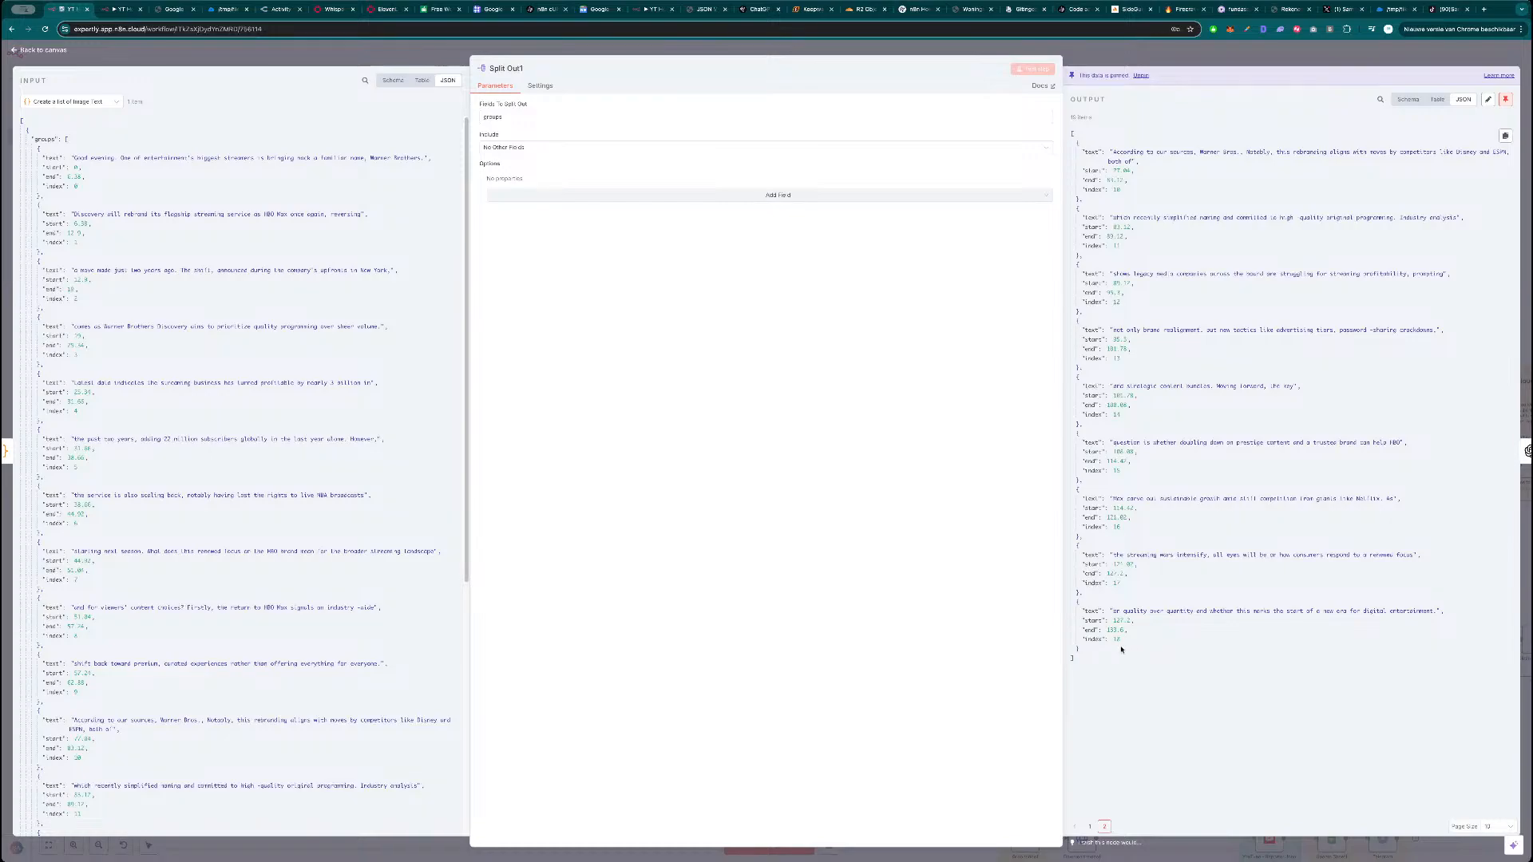
key(Escape)
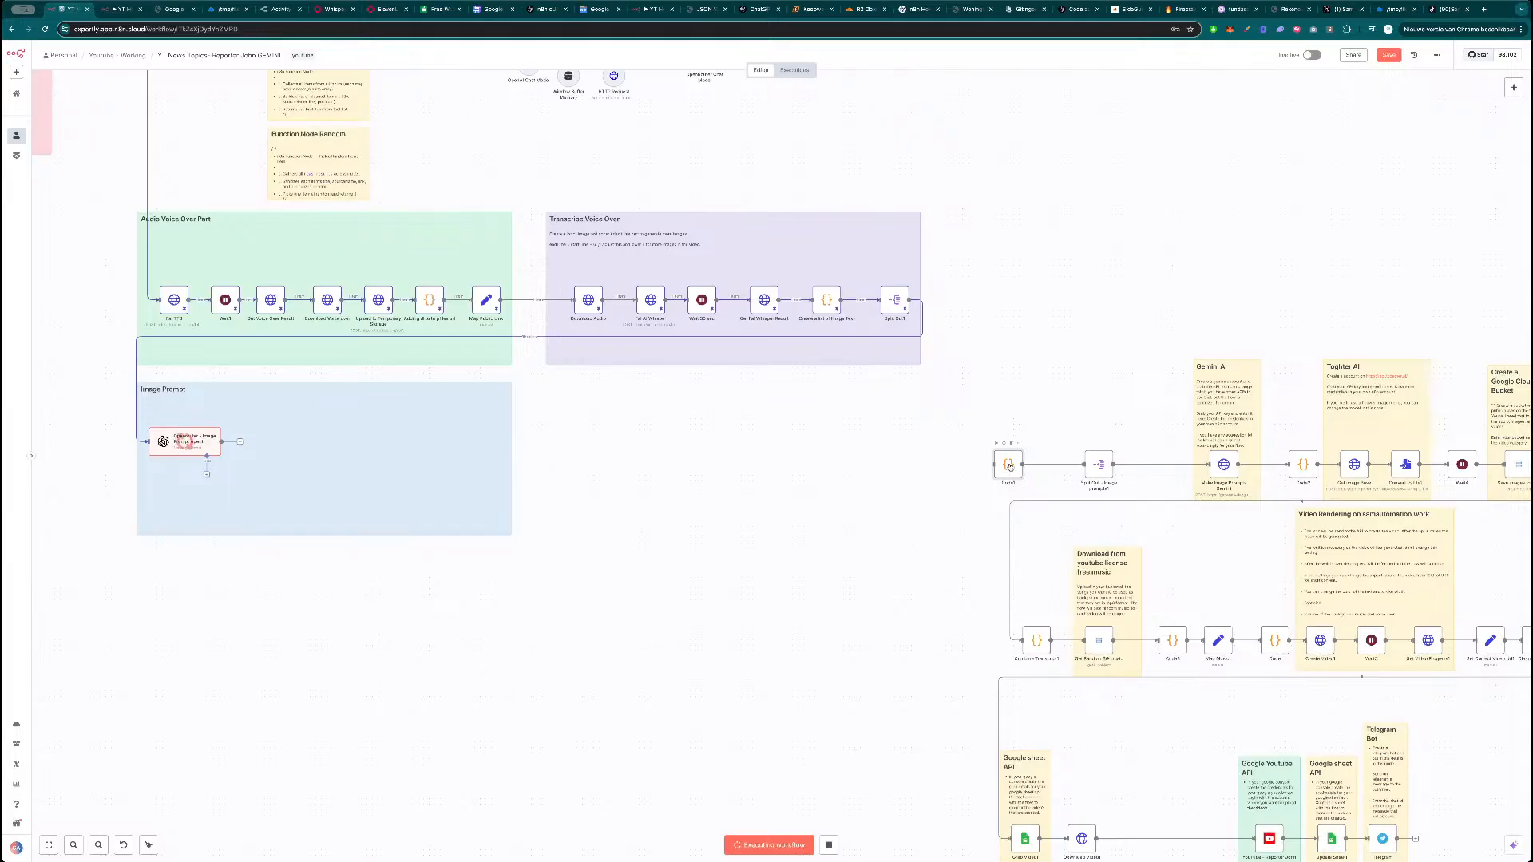
scroll(688, 463, down, 5)
drag(692, 504, 698, 555)
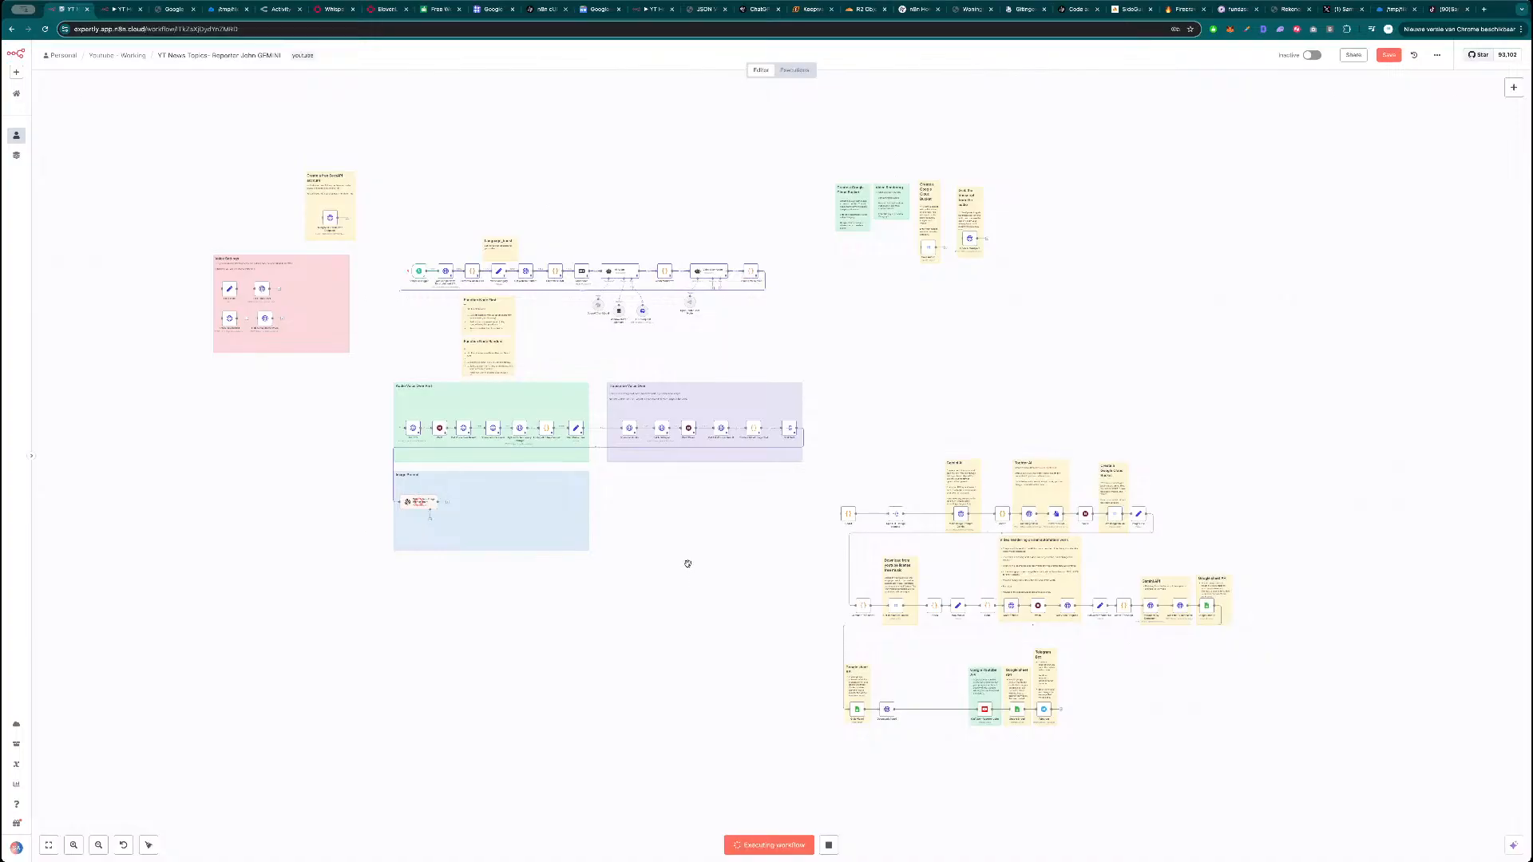
scroll(685, 565, up, 1)
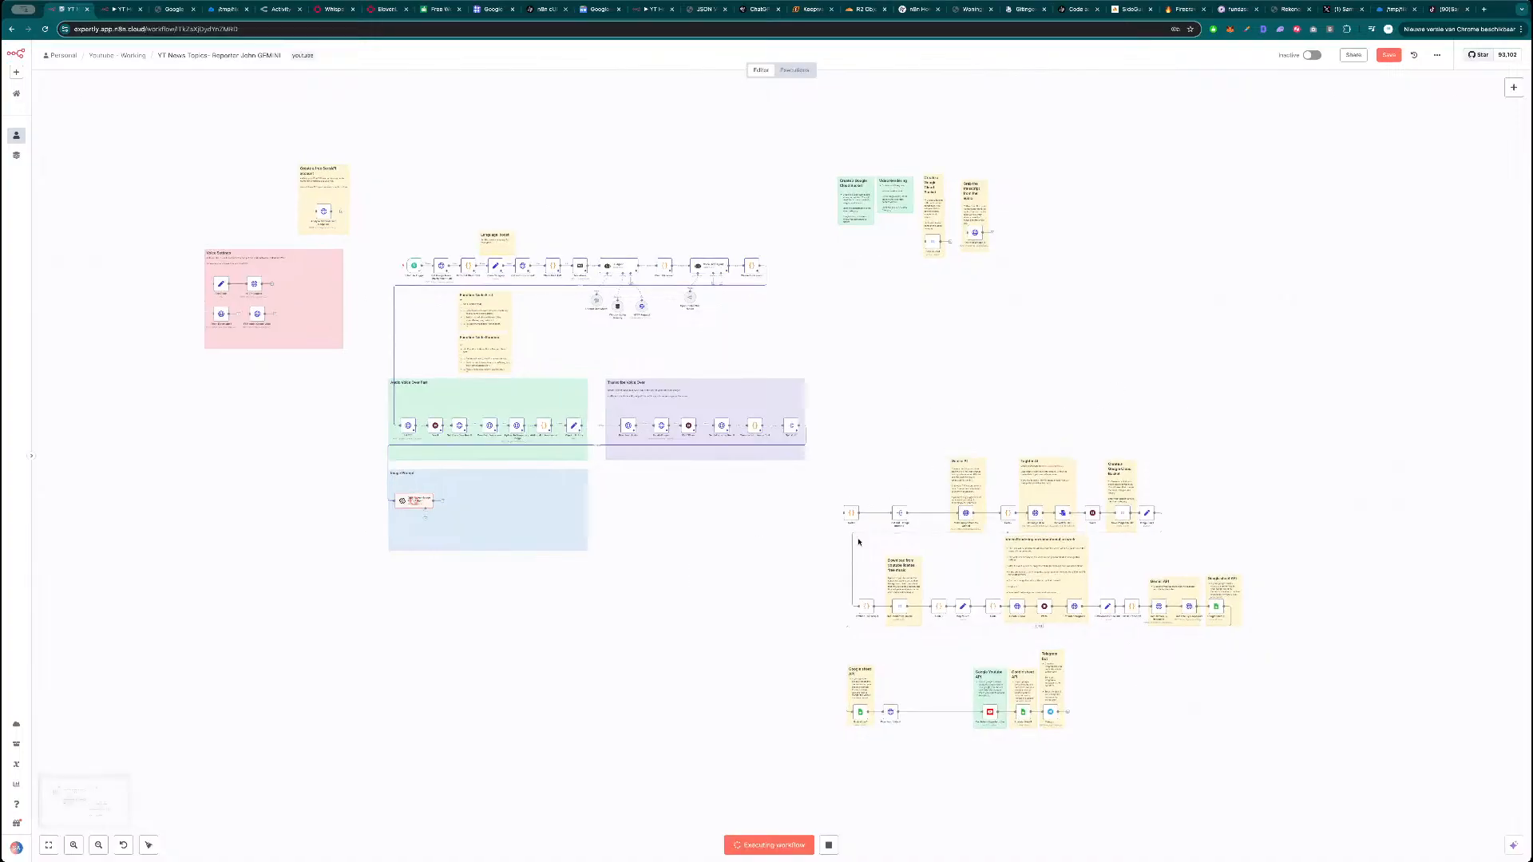
drag(1269, 429, 824, 783)
click(753, 735)
scroll(556, 346, up, 2)
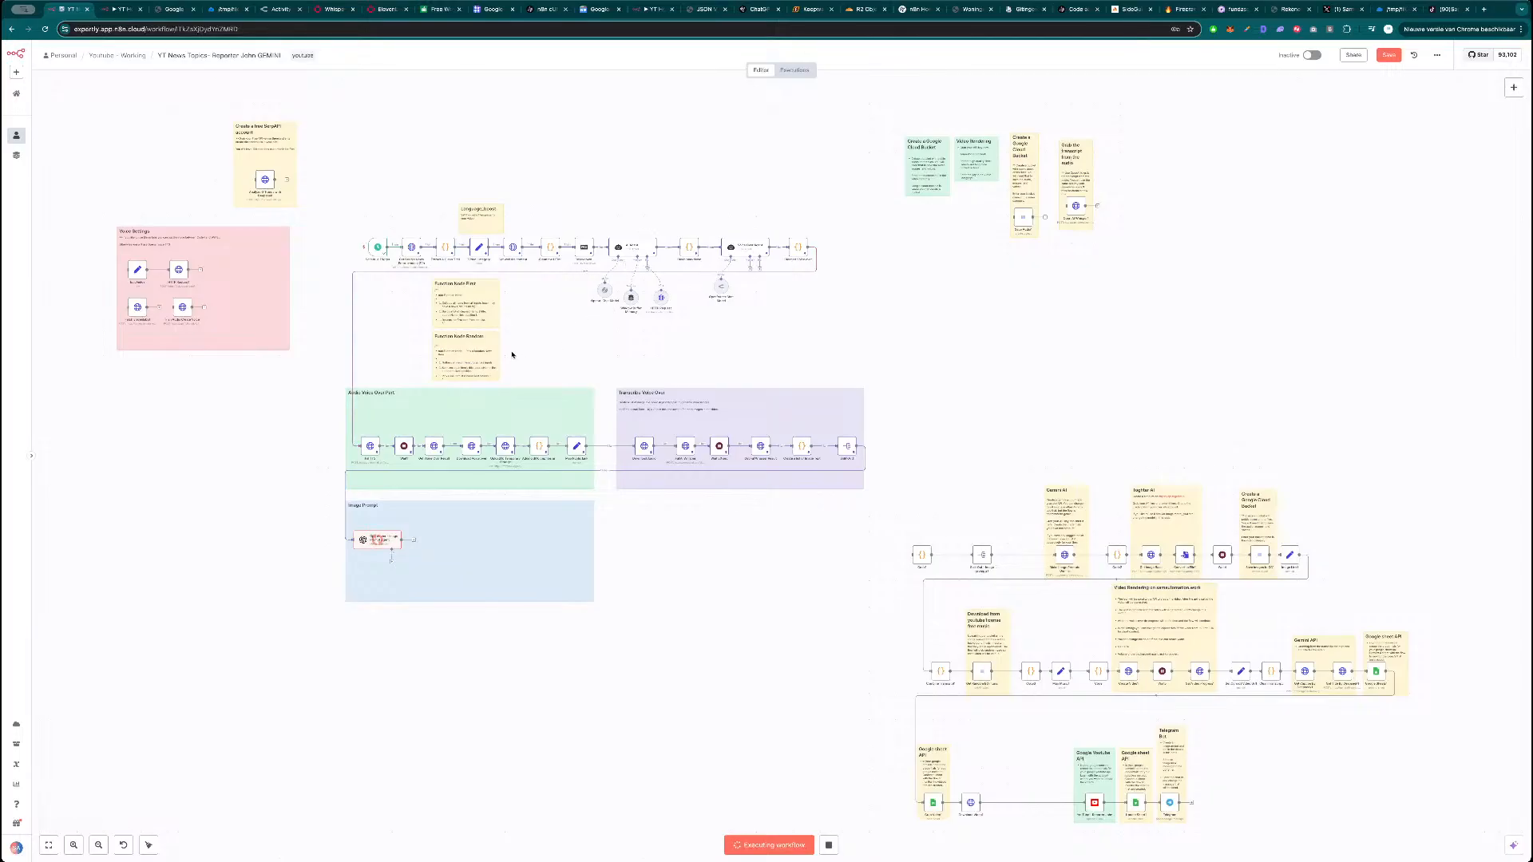
scroll(527, 357, up, 1)
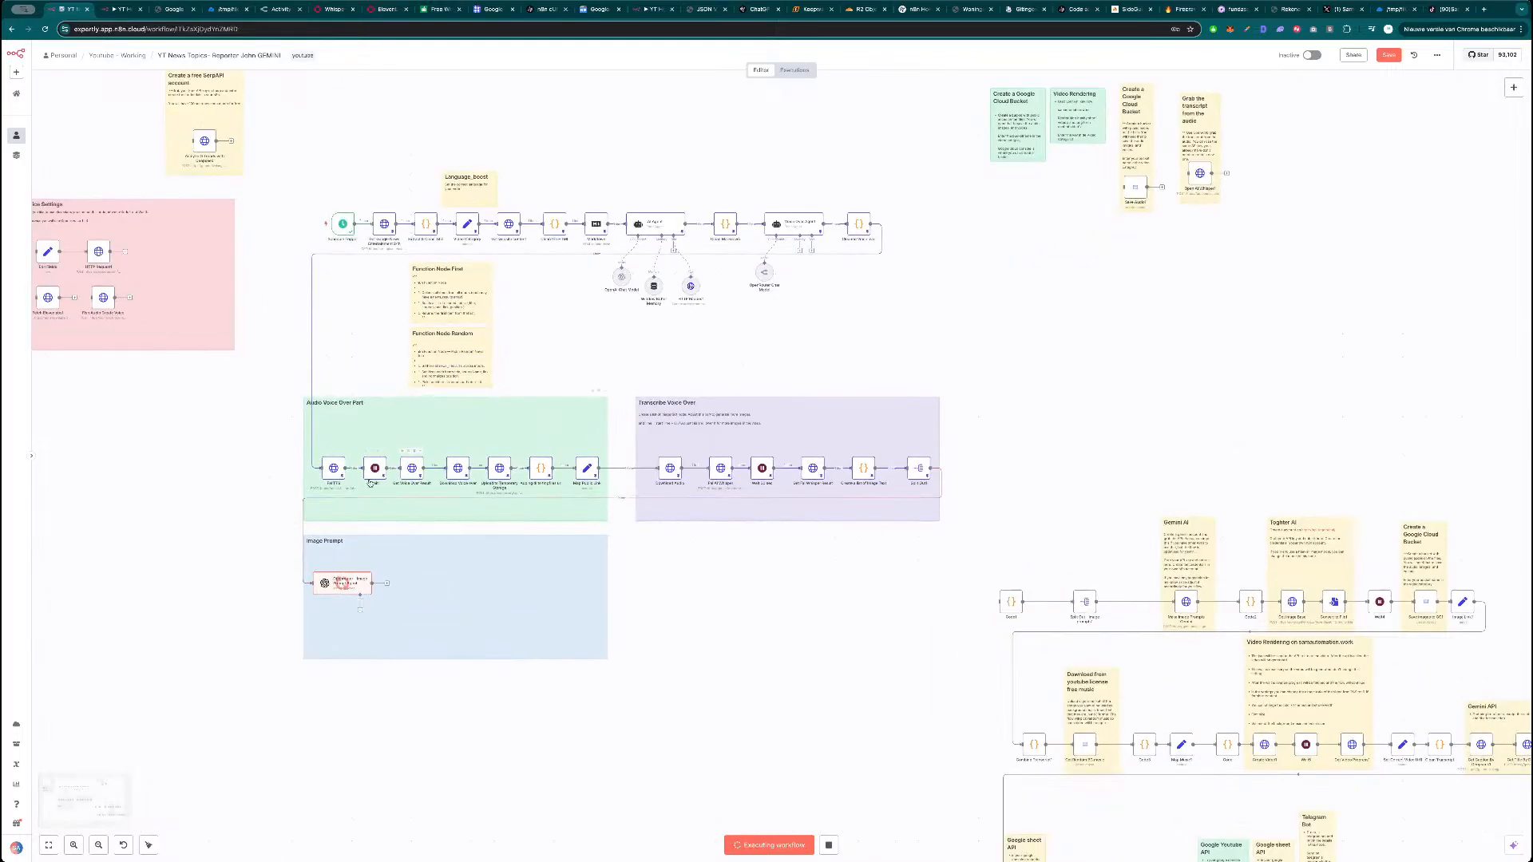
scroll(333, 482, up, 1)
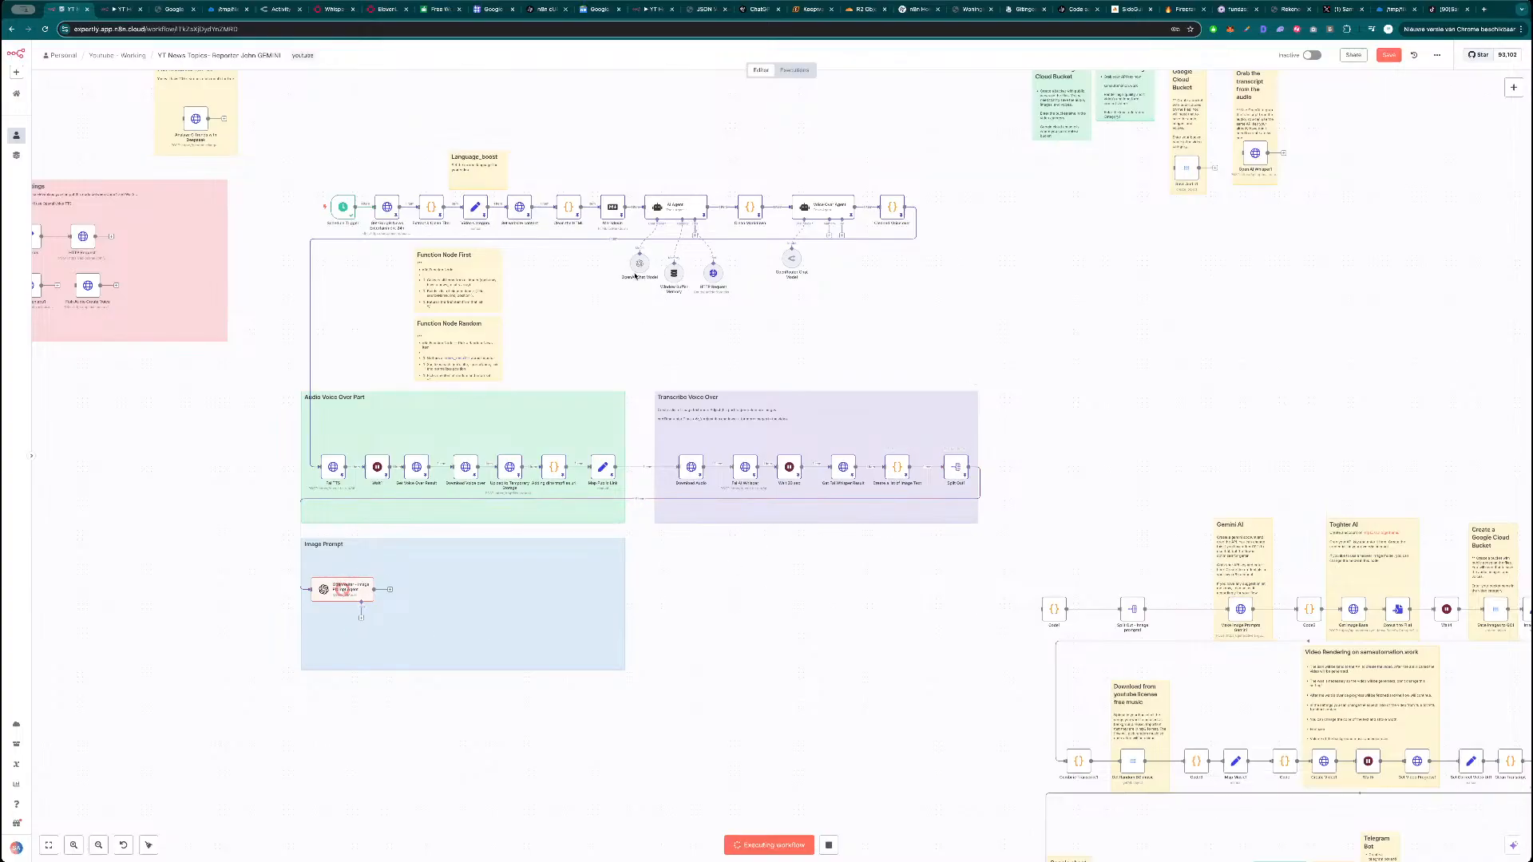
drag(640, 269, 625, 279)
scroll(780, 602, down, 5)
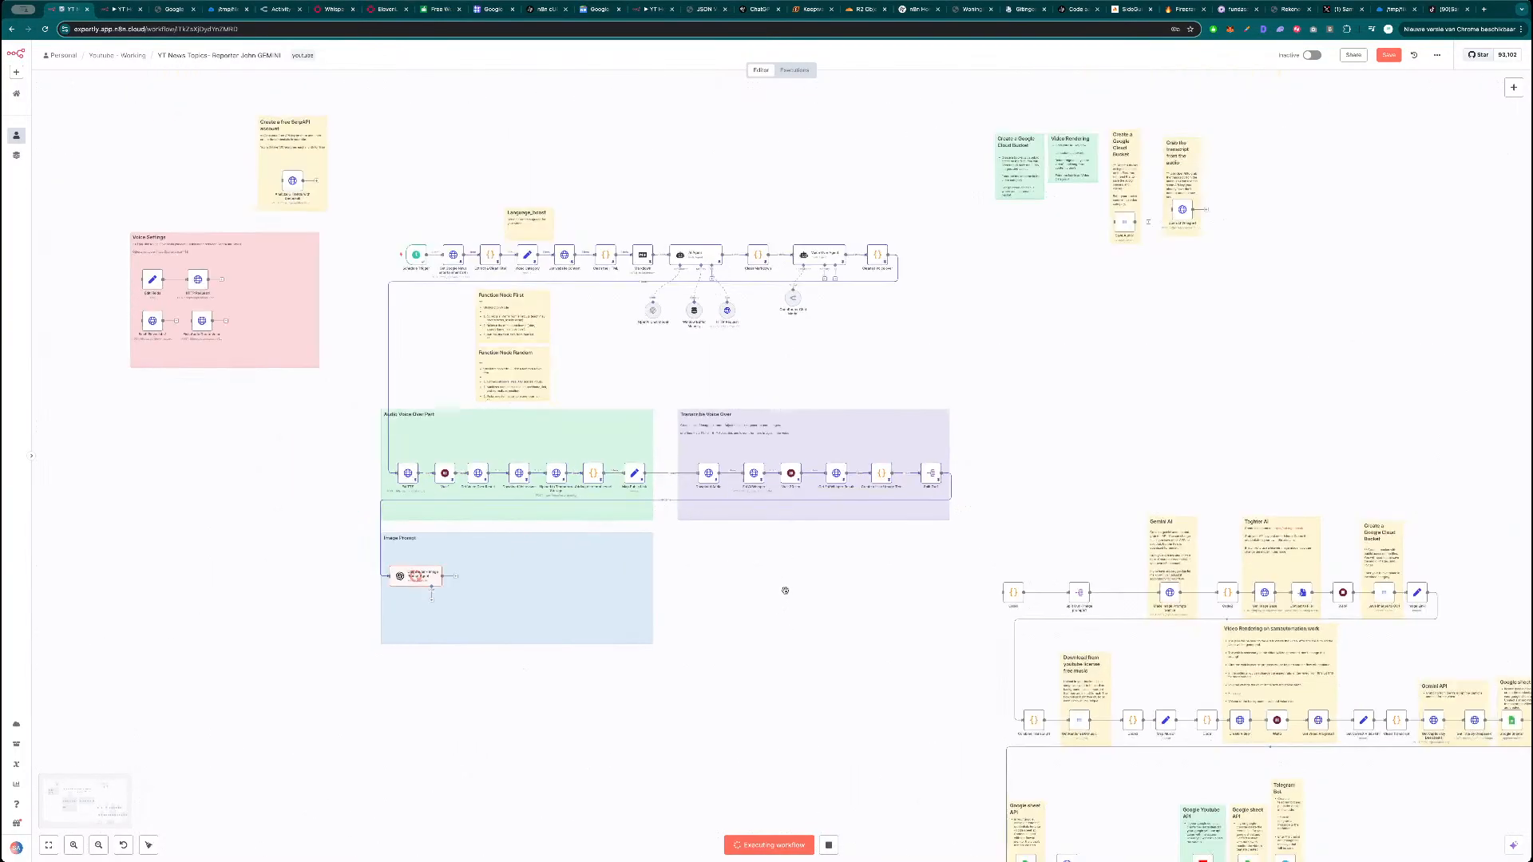
scroll(733, 606, up, 3)
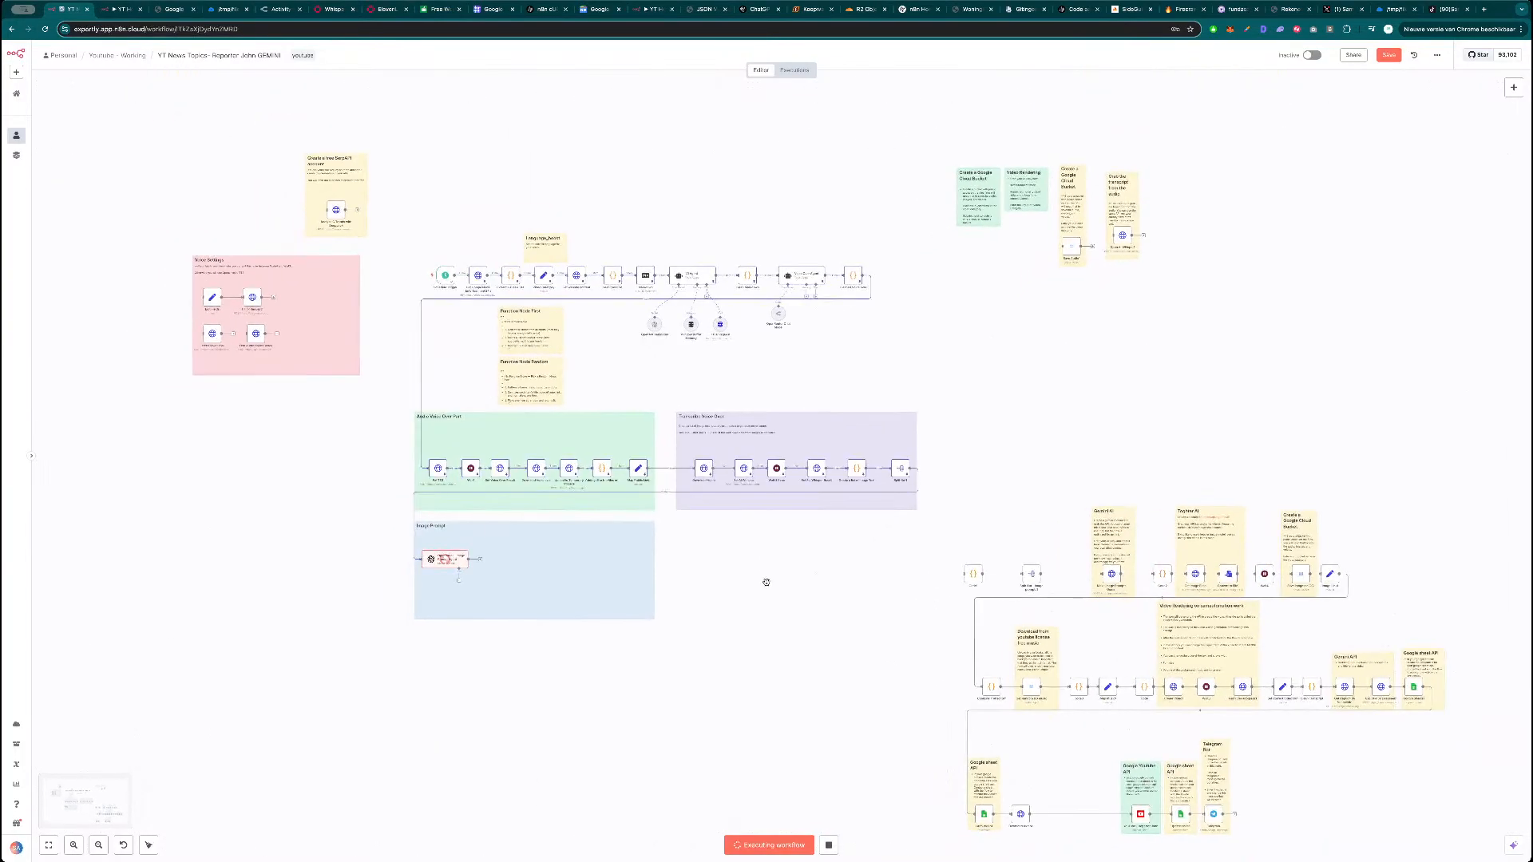
Save the workflow while the image prompt node is still executing.
click(1388, 61)
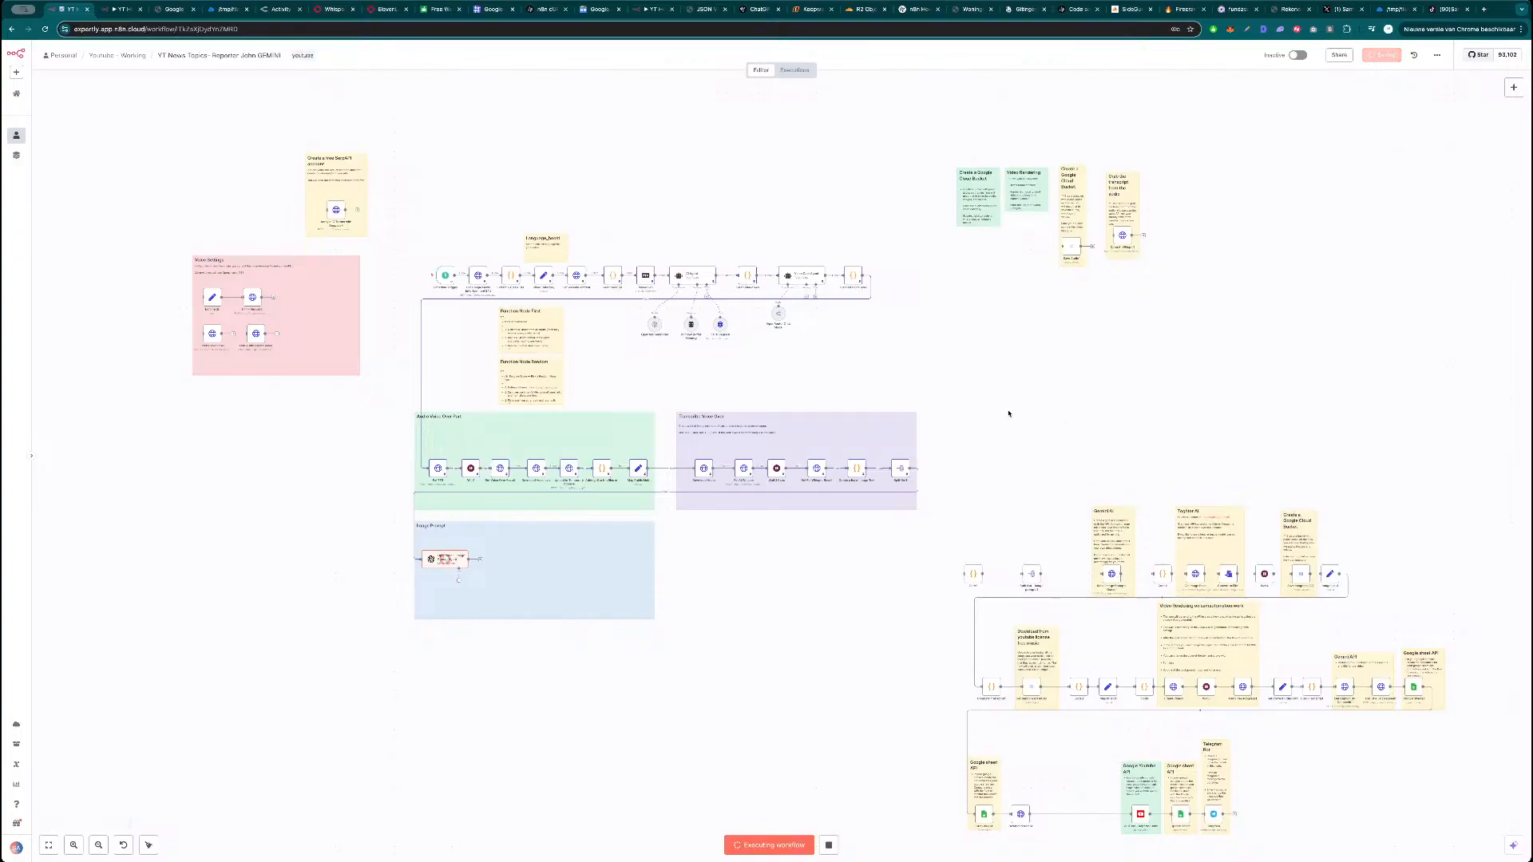
scroll(746, 605, up, 3)
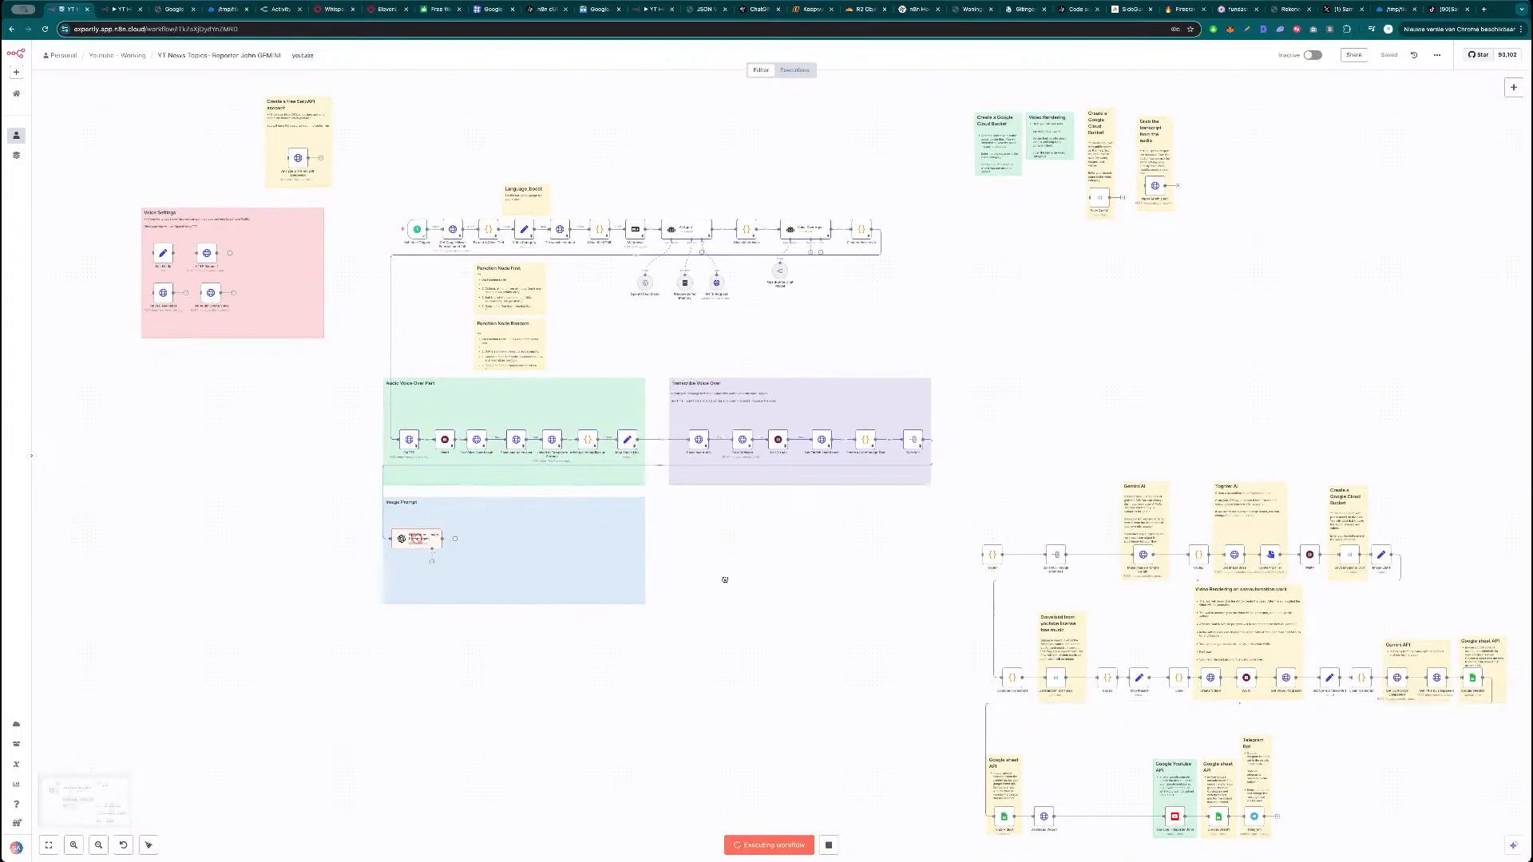
scroll(725, 580, up, 2)
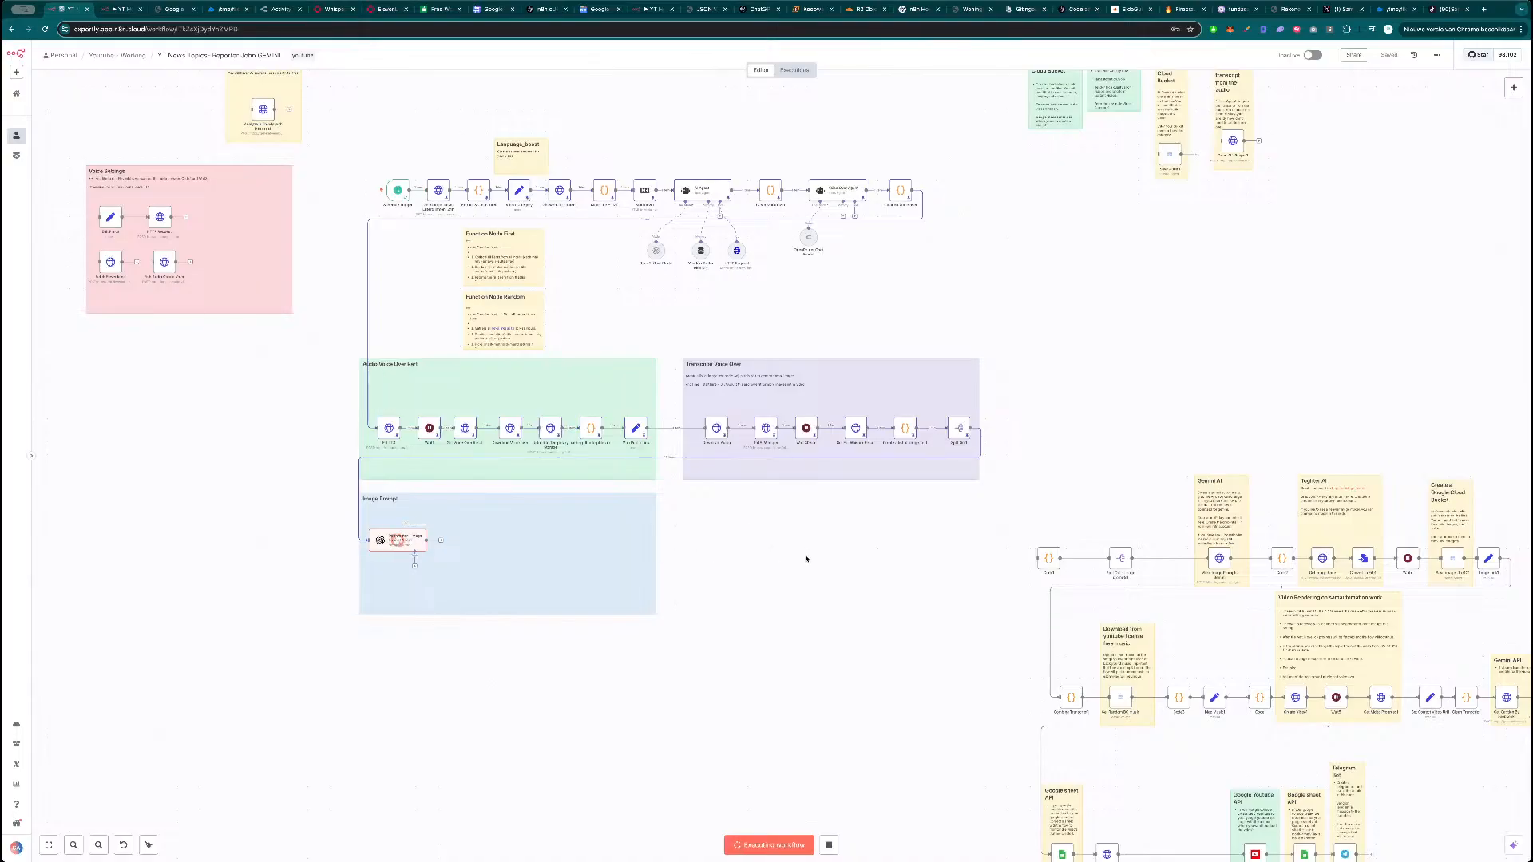
mouse_move(771, 578)
mouse_down()
mouse_move(789, 573)
mouse_move(767, 580)
mouse_up()
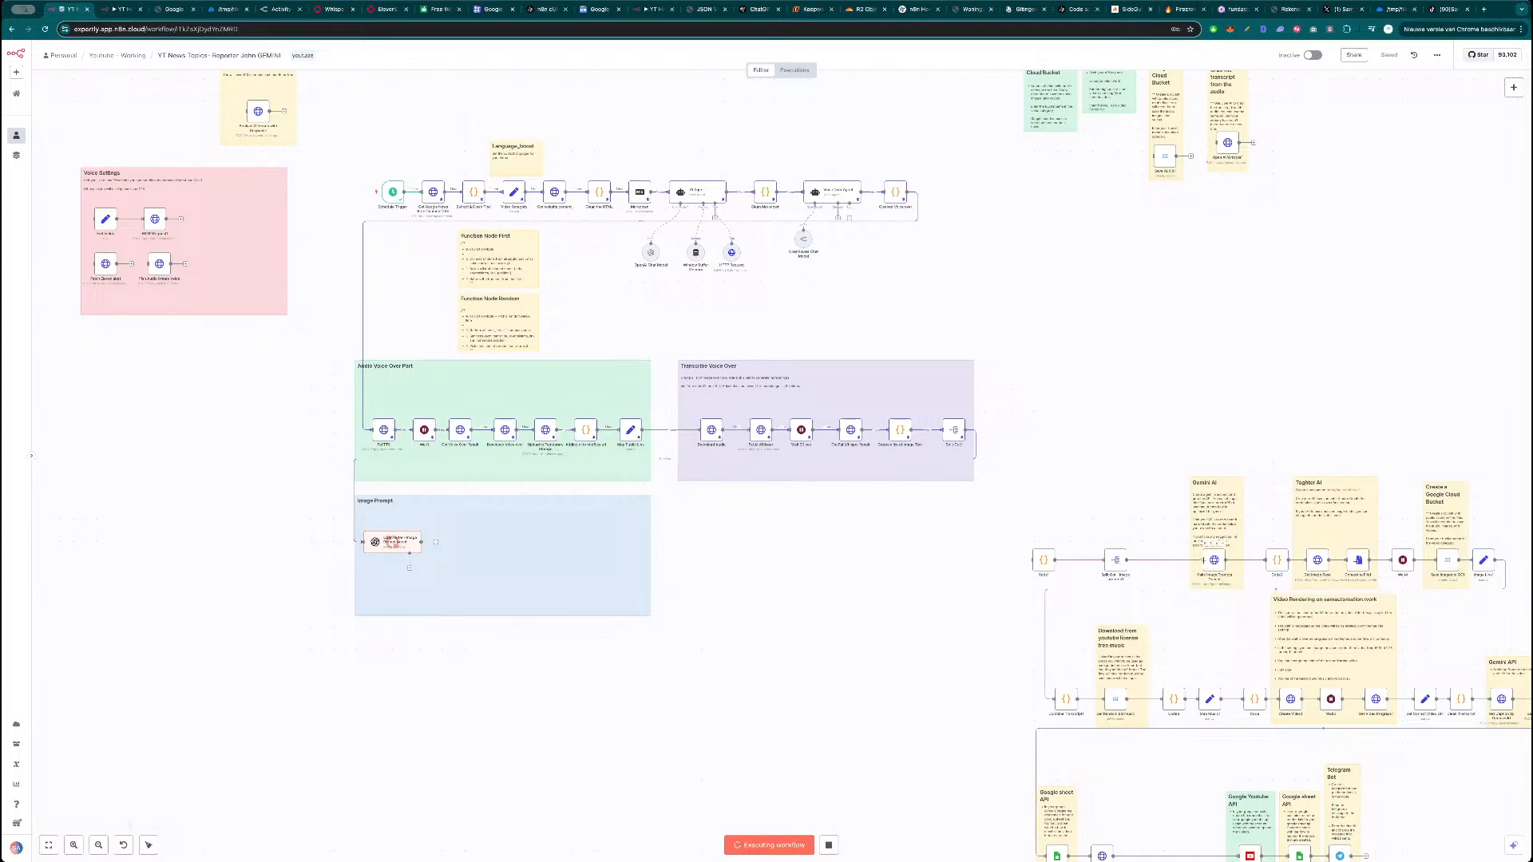
Delete the old Split Out node for image prompts and the code node in front of it.
scroll(1215, 551, up, 3)
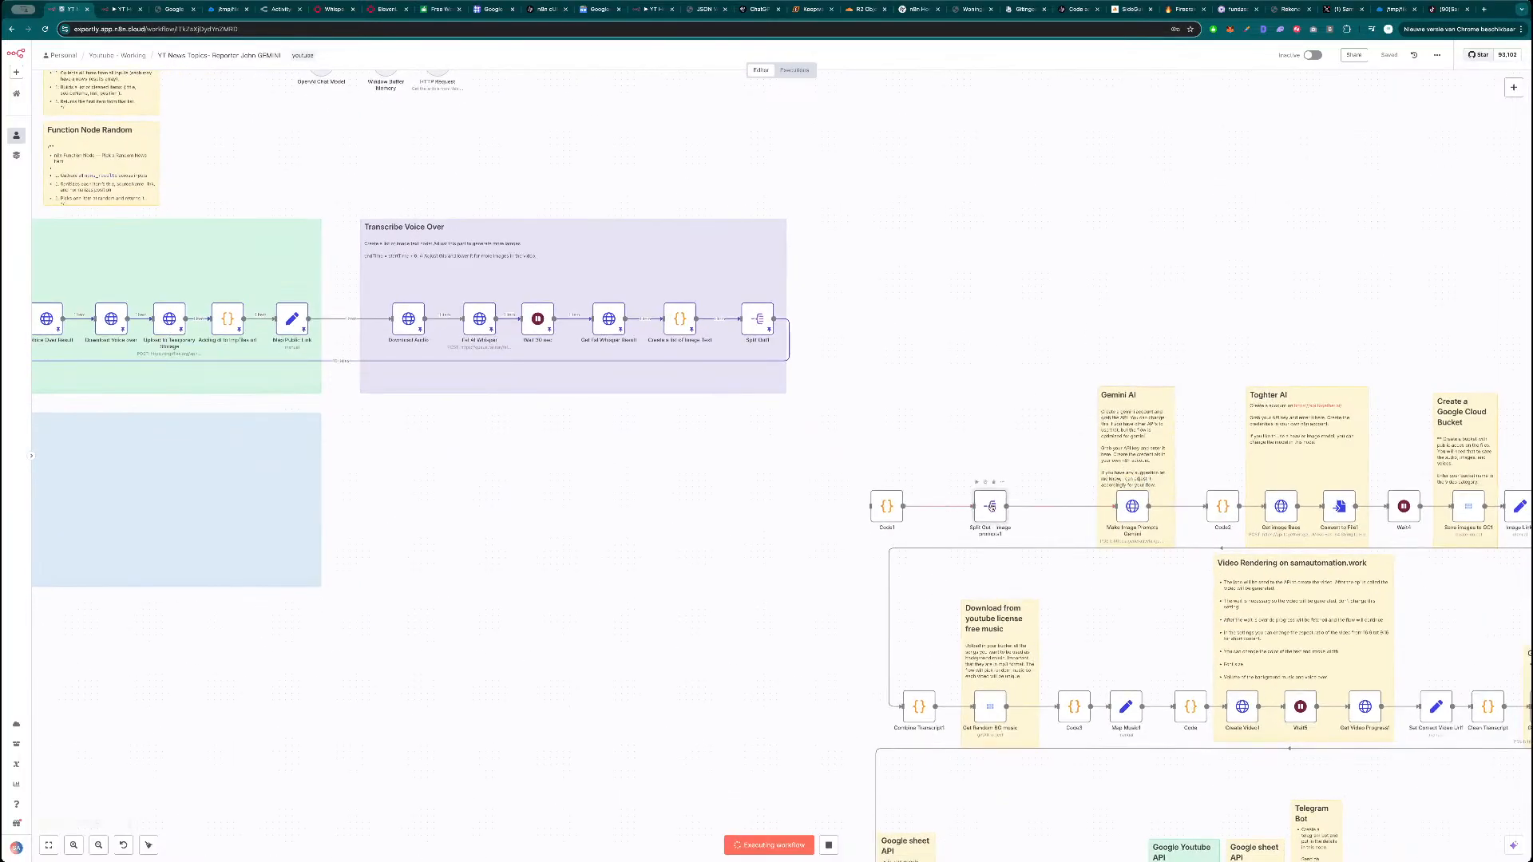
key(Delete)
click(889, 508)
key(Delete)
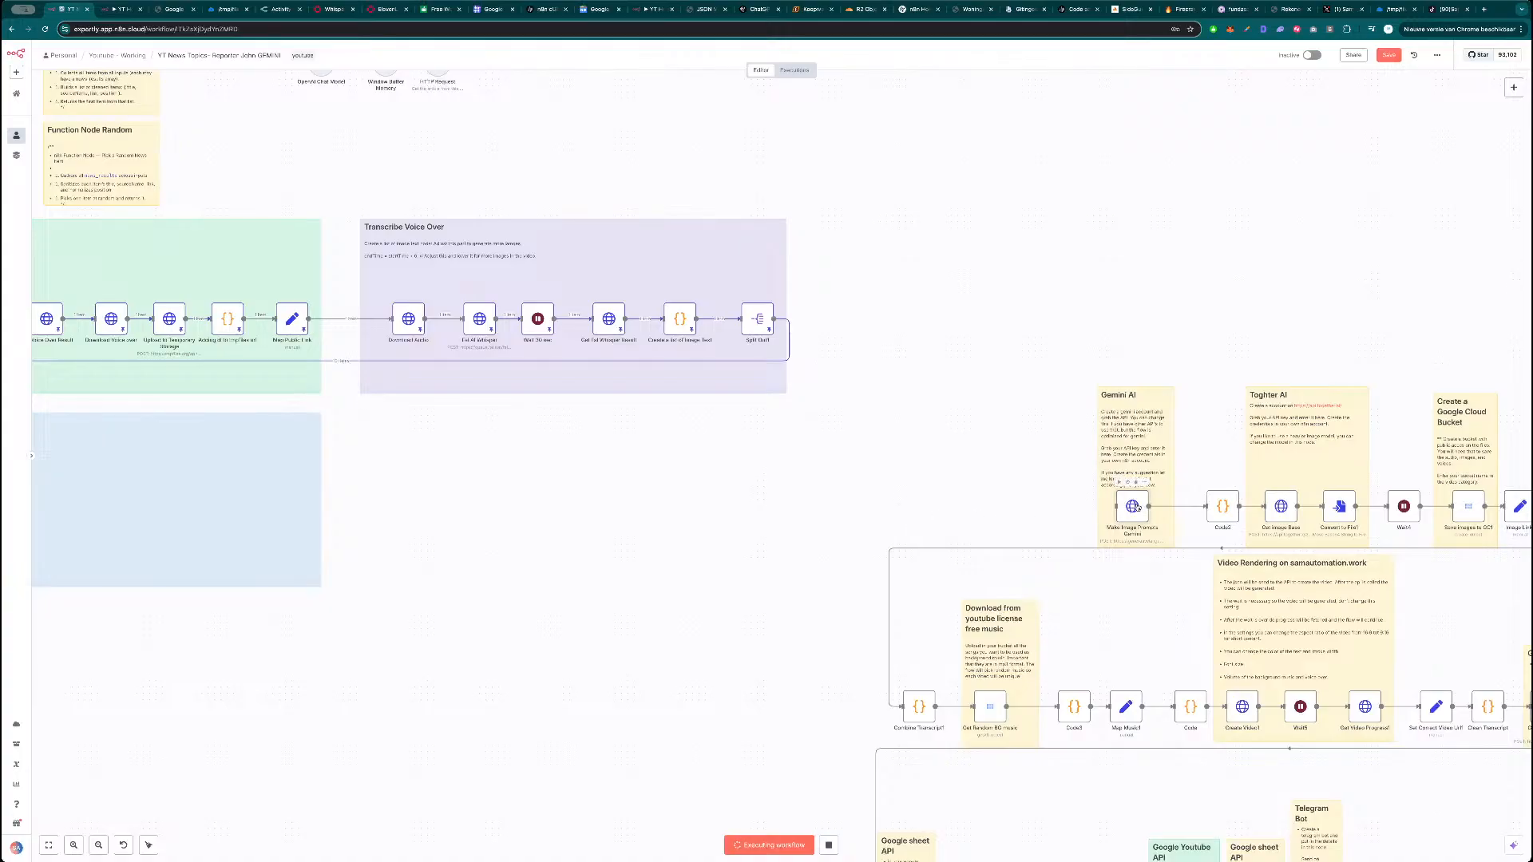
Move the Gemini AI note and the Gemini image prompt node away, and remove that node's connection to Code2.
drag(1138, 457, 992, 295)
drag(1138, 508, 1009, 456)
mouse_move(1122, 488)
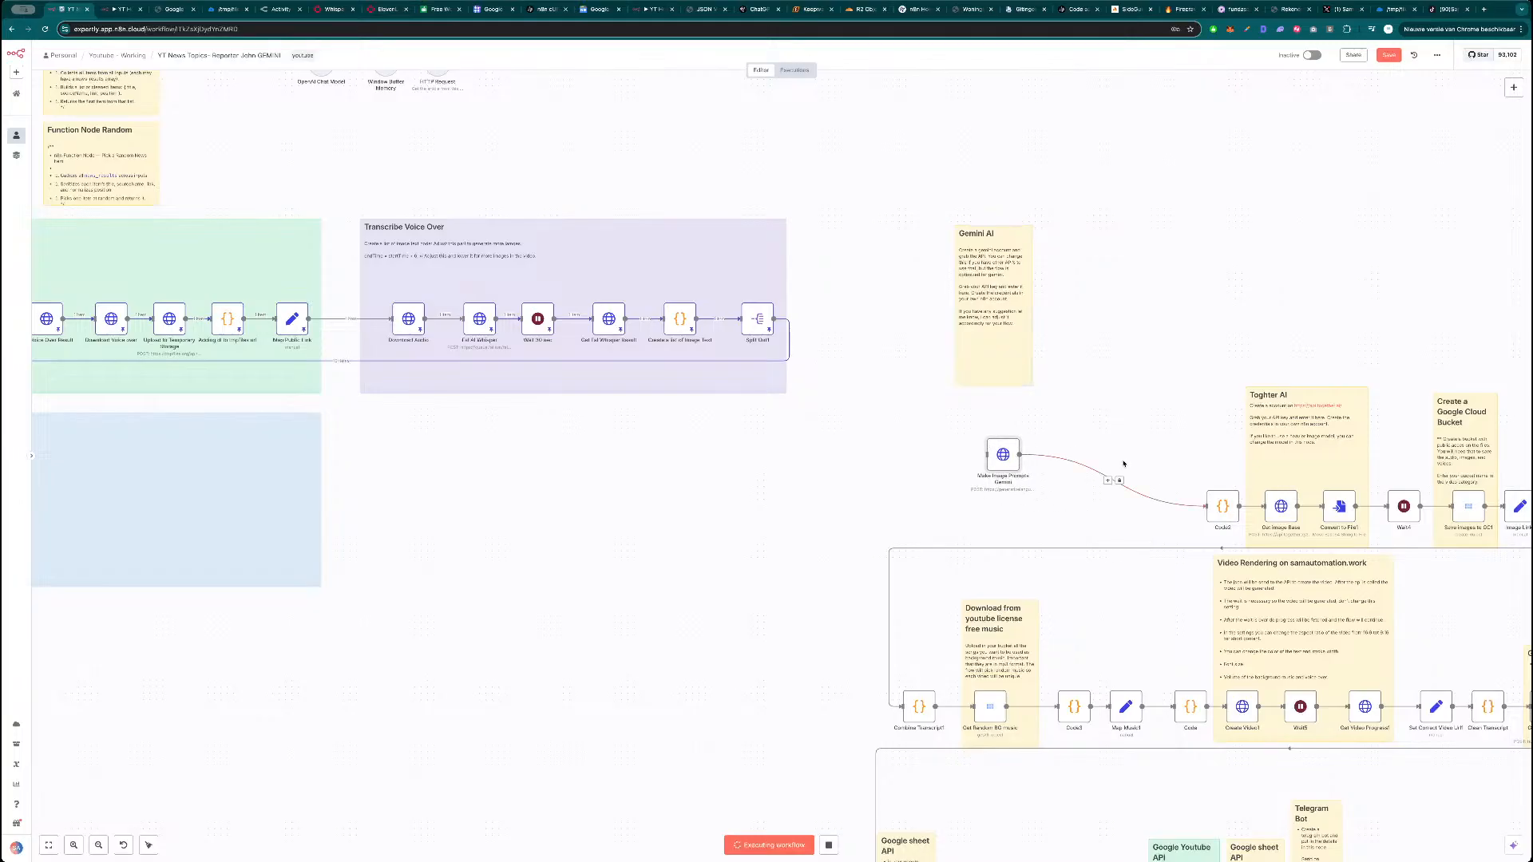
click(1120, 482)
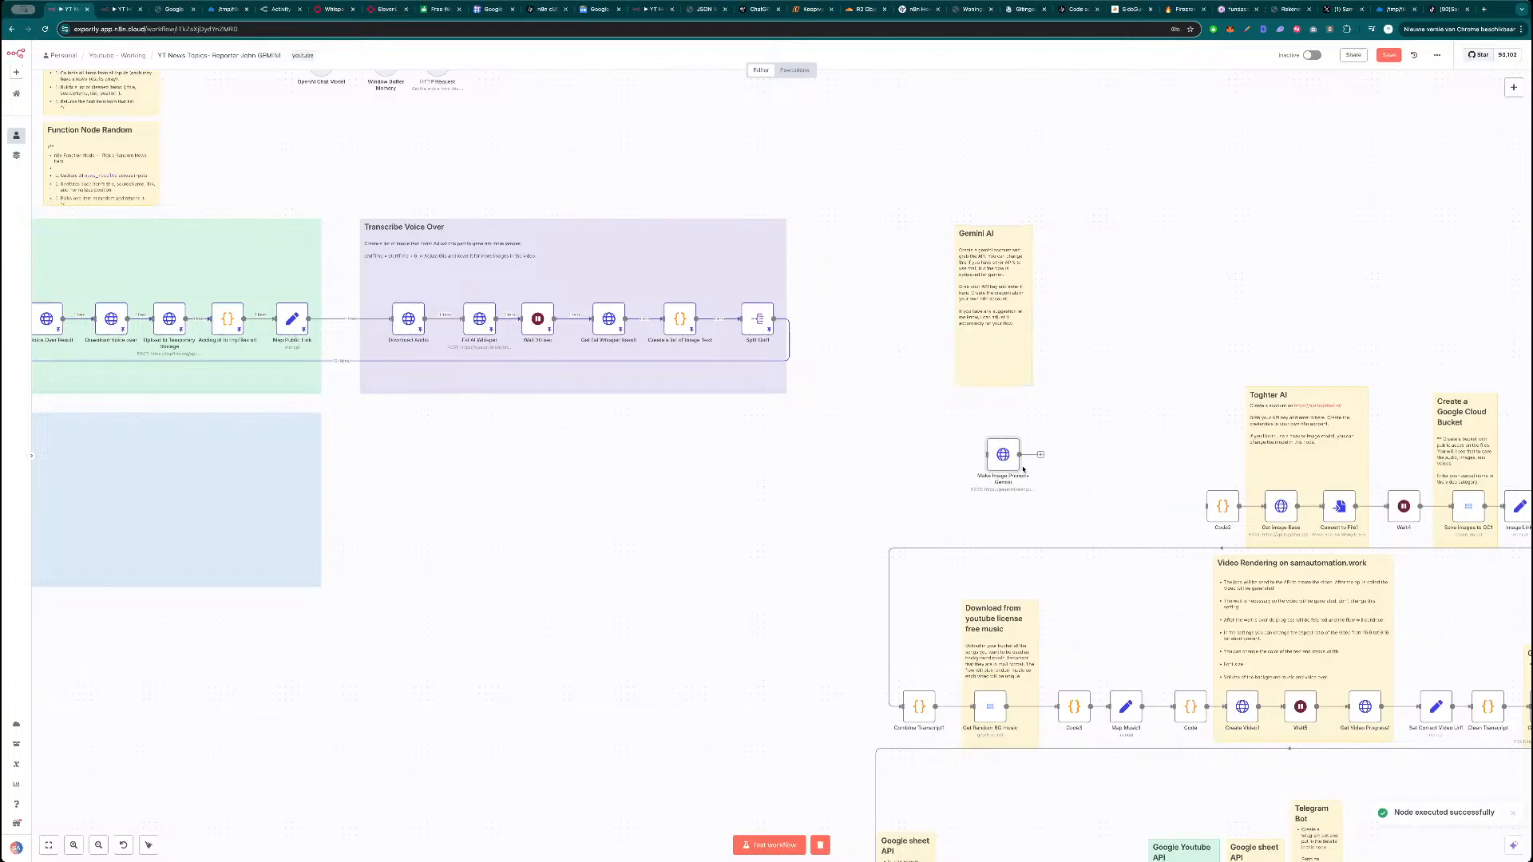
Review the generated image prompts on both output pages of the Openrouter - Image Prompt Agent node.
drag(442, 520, 701, 512)
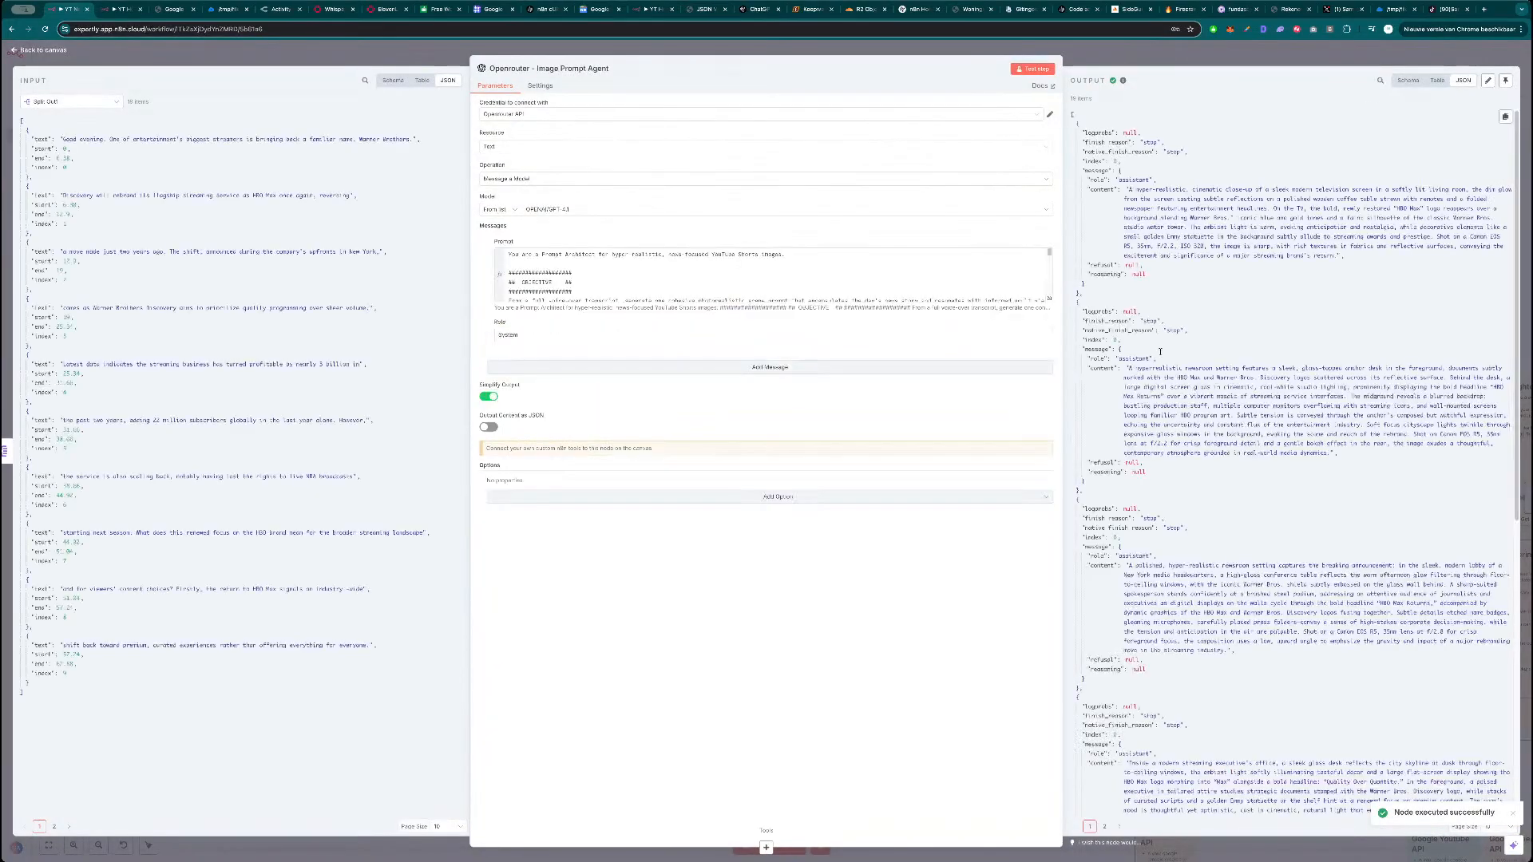
scroll(1216, 454, down, 10)
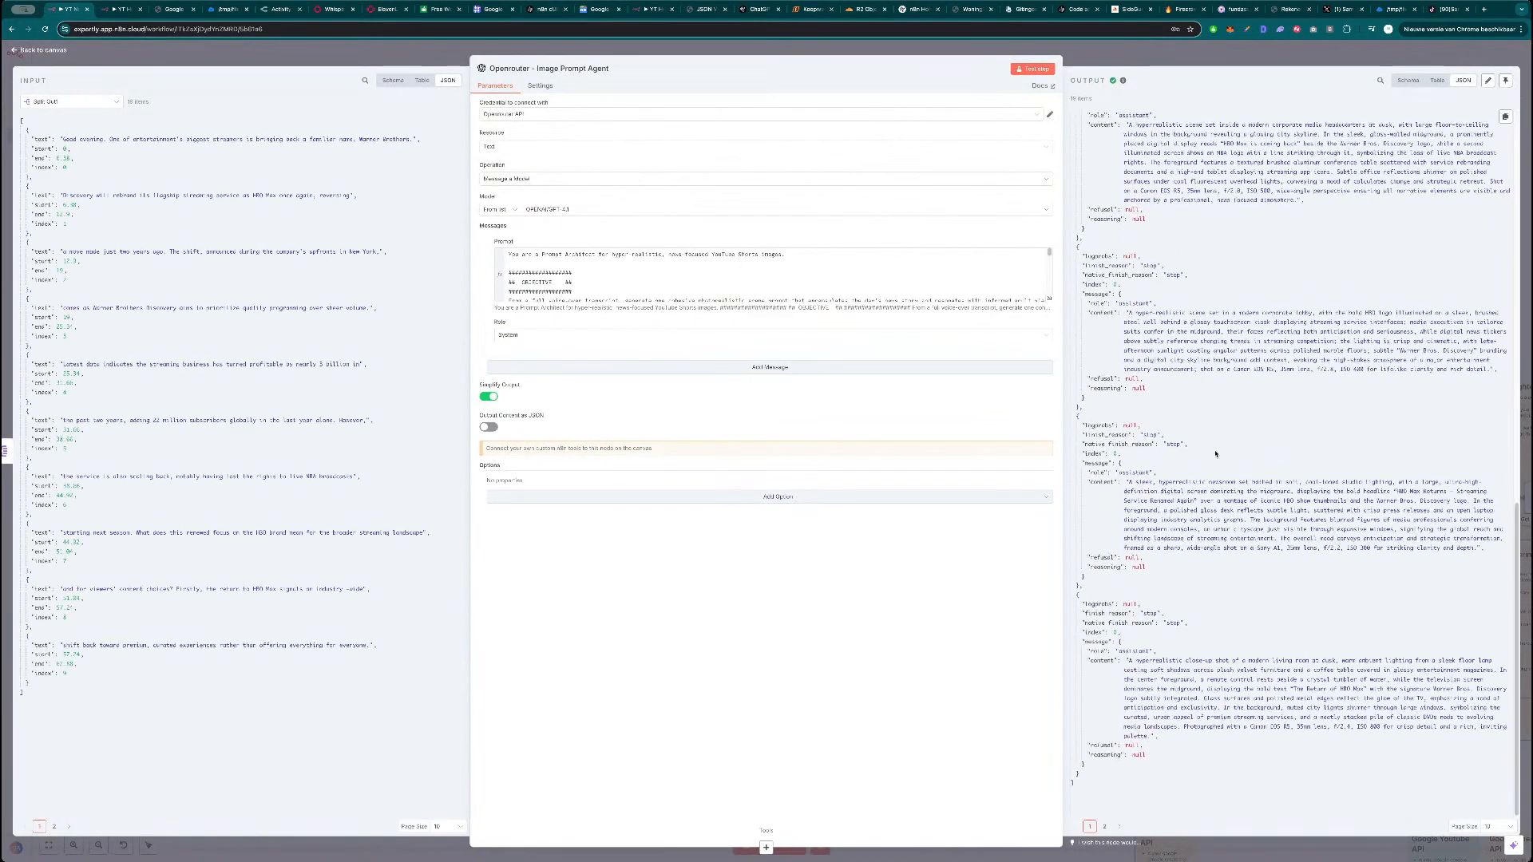
click(1104, 827)
scroll(1210, 659, up, 10)
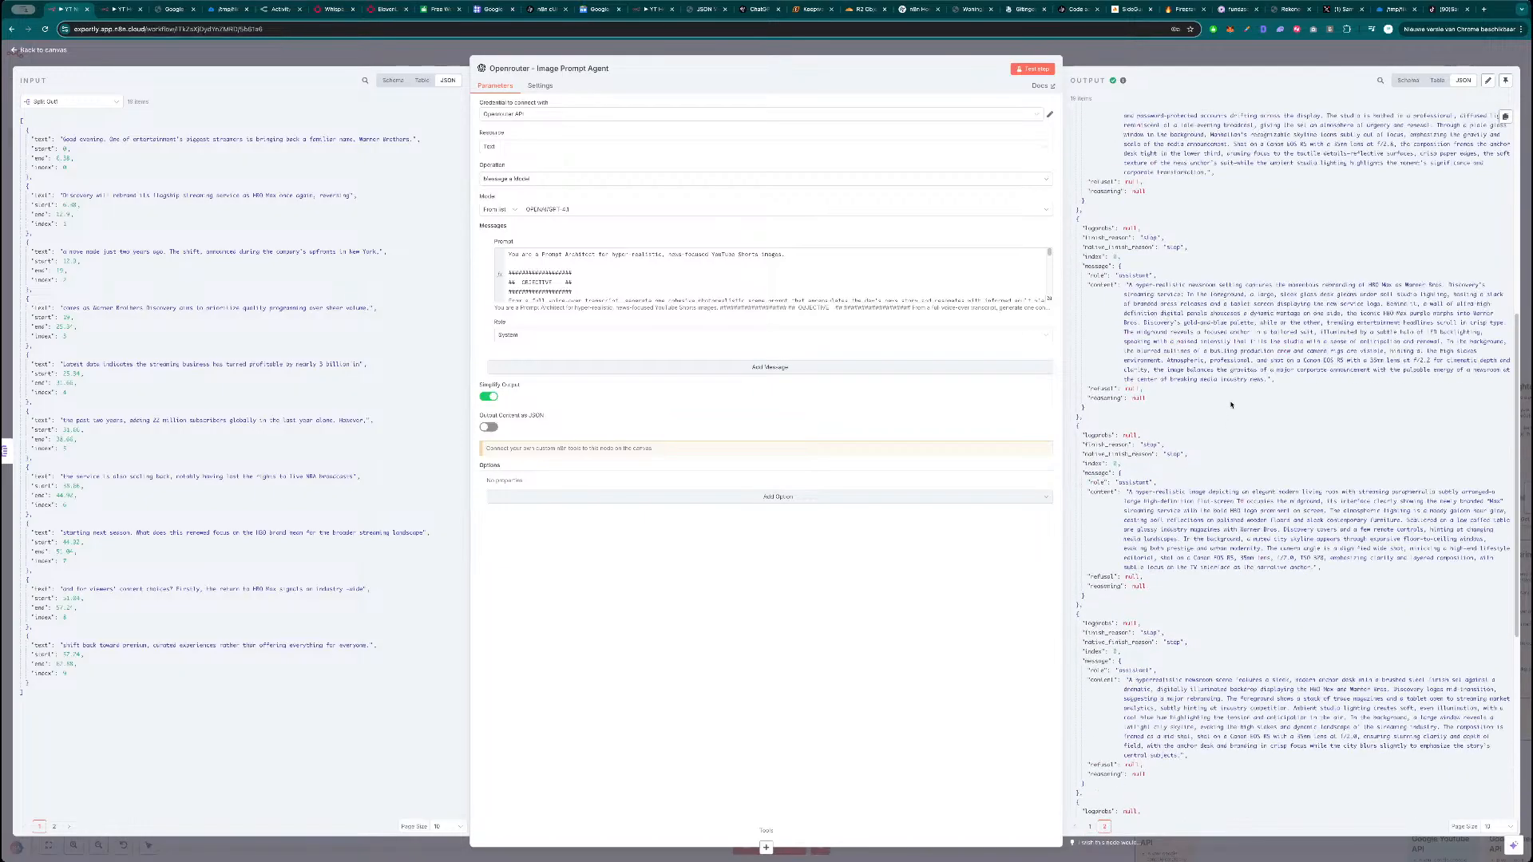
click(1222, 60)
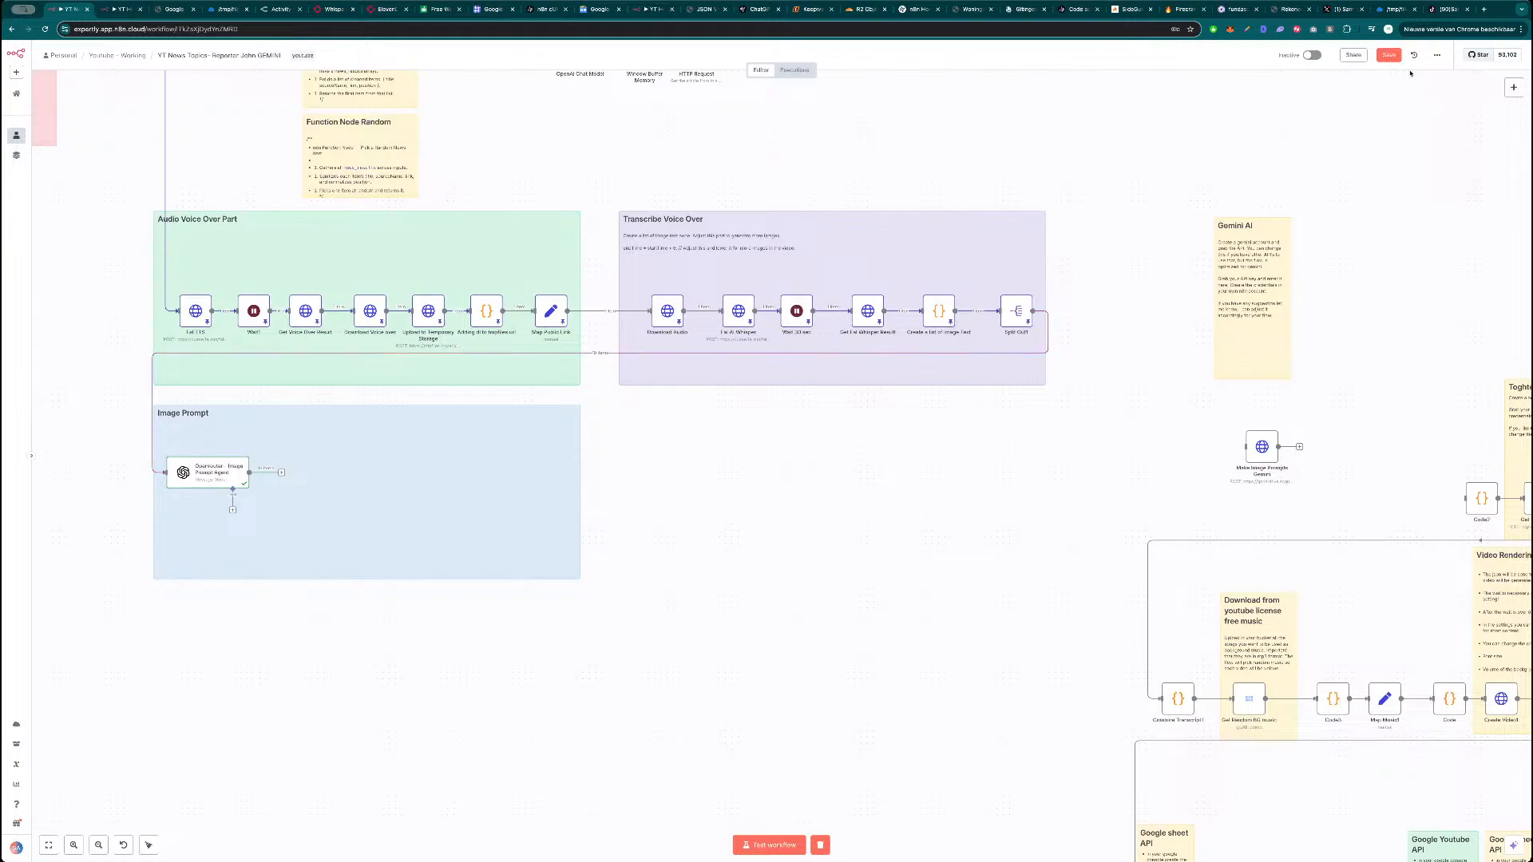
Save the workflow and delete the Gemini AI note together with the Gemini image prompt node.
click(1390, 56)
drag(1265, 456, 1253, 359)
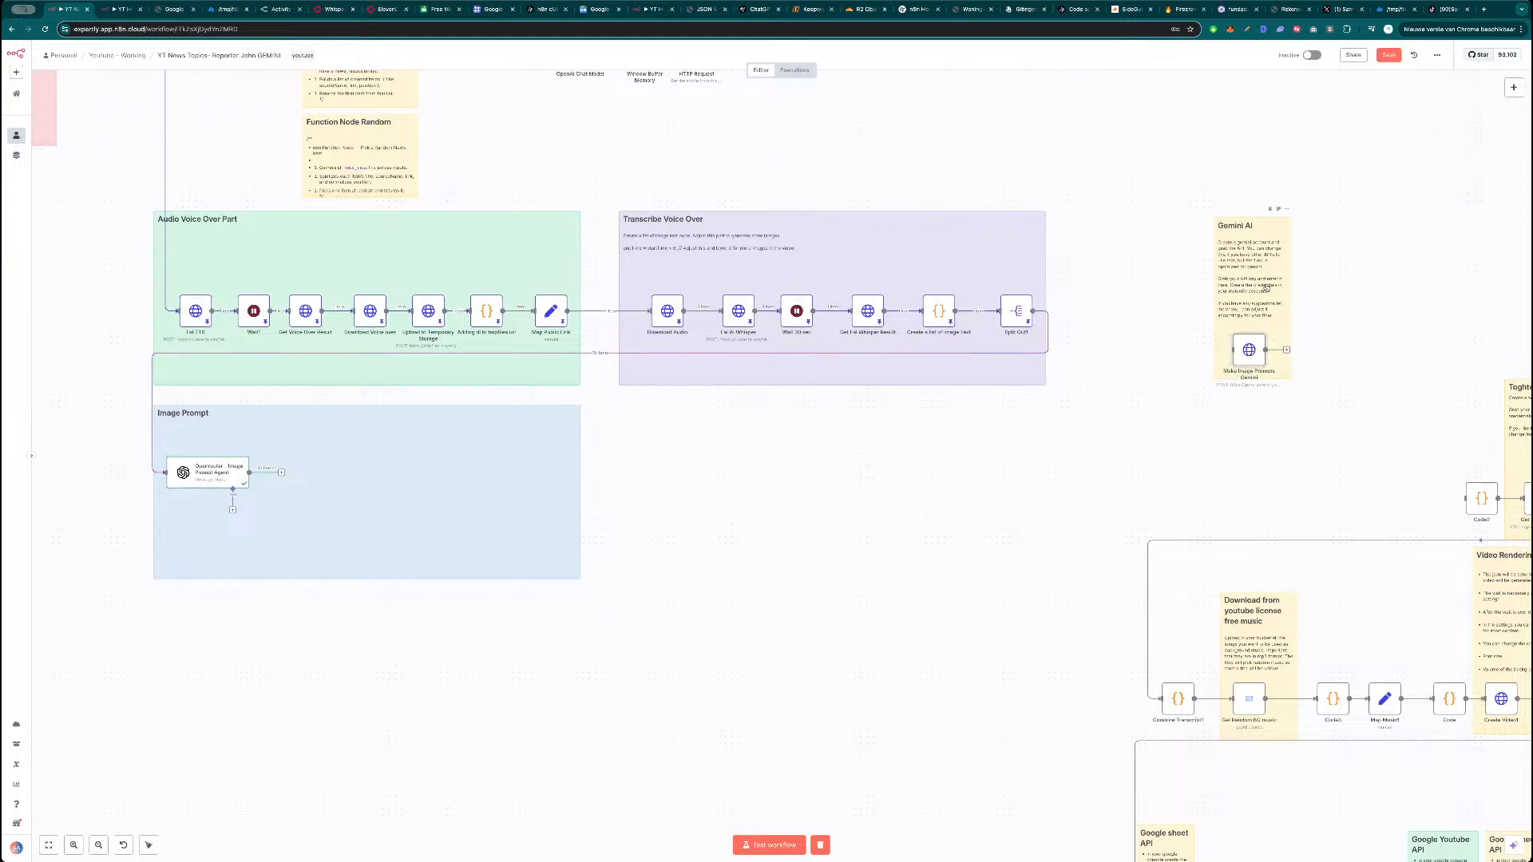
key(Delete)
click(1256, 357)
key(Delete)
Inspect the JavaScript of the Code2 node and move the node across the canvas towards the Image Prompt section.
drag(1382, 482, 1133, 446)
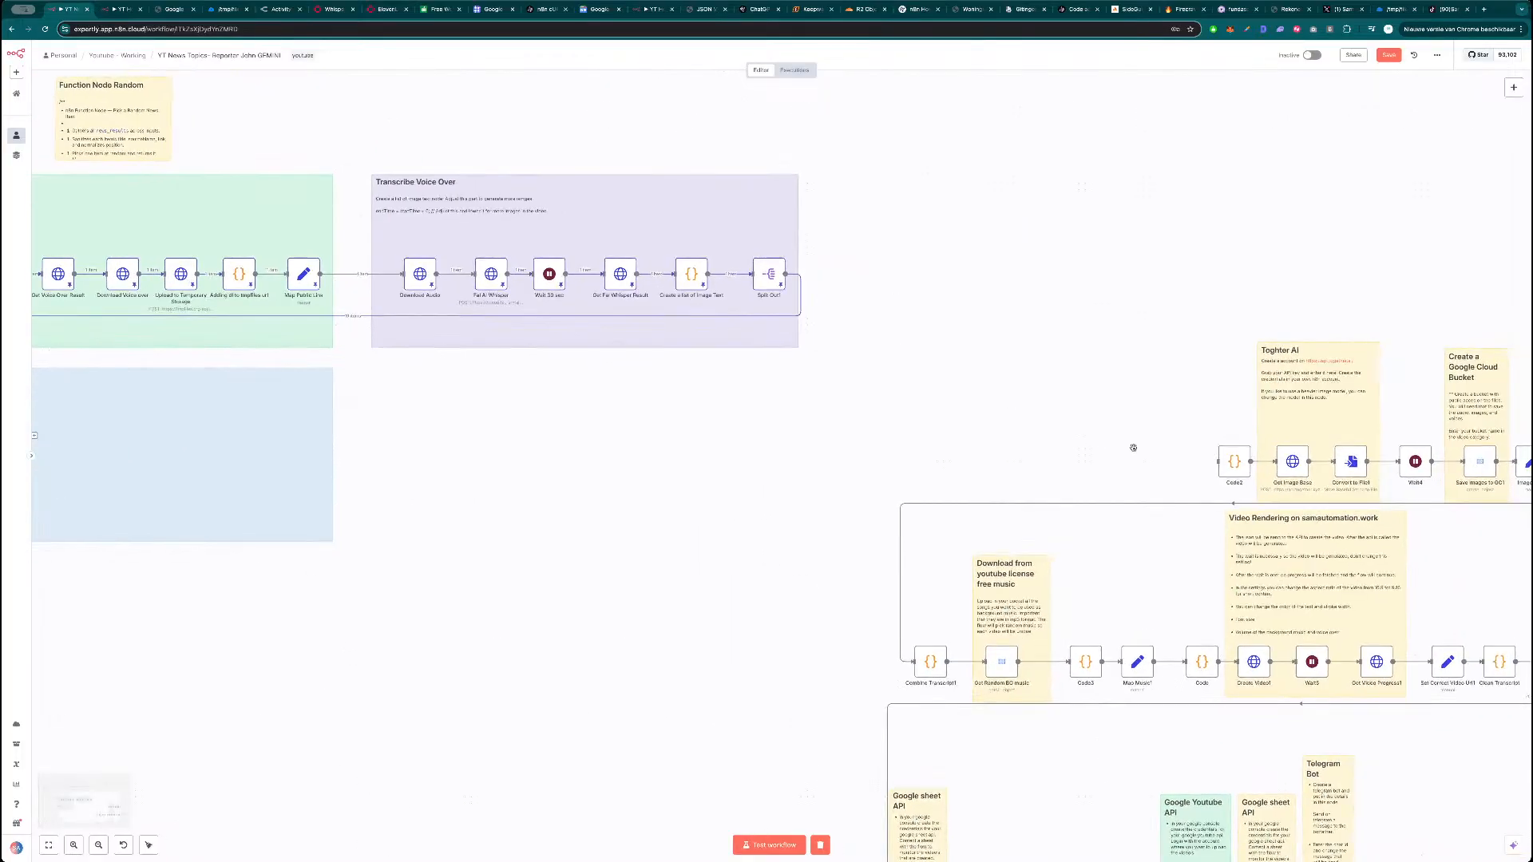
double_click(1238, 463)
click(902, 396)
key(super+a)
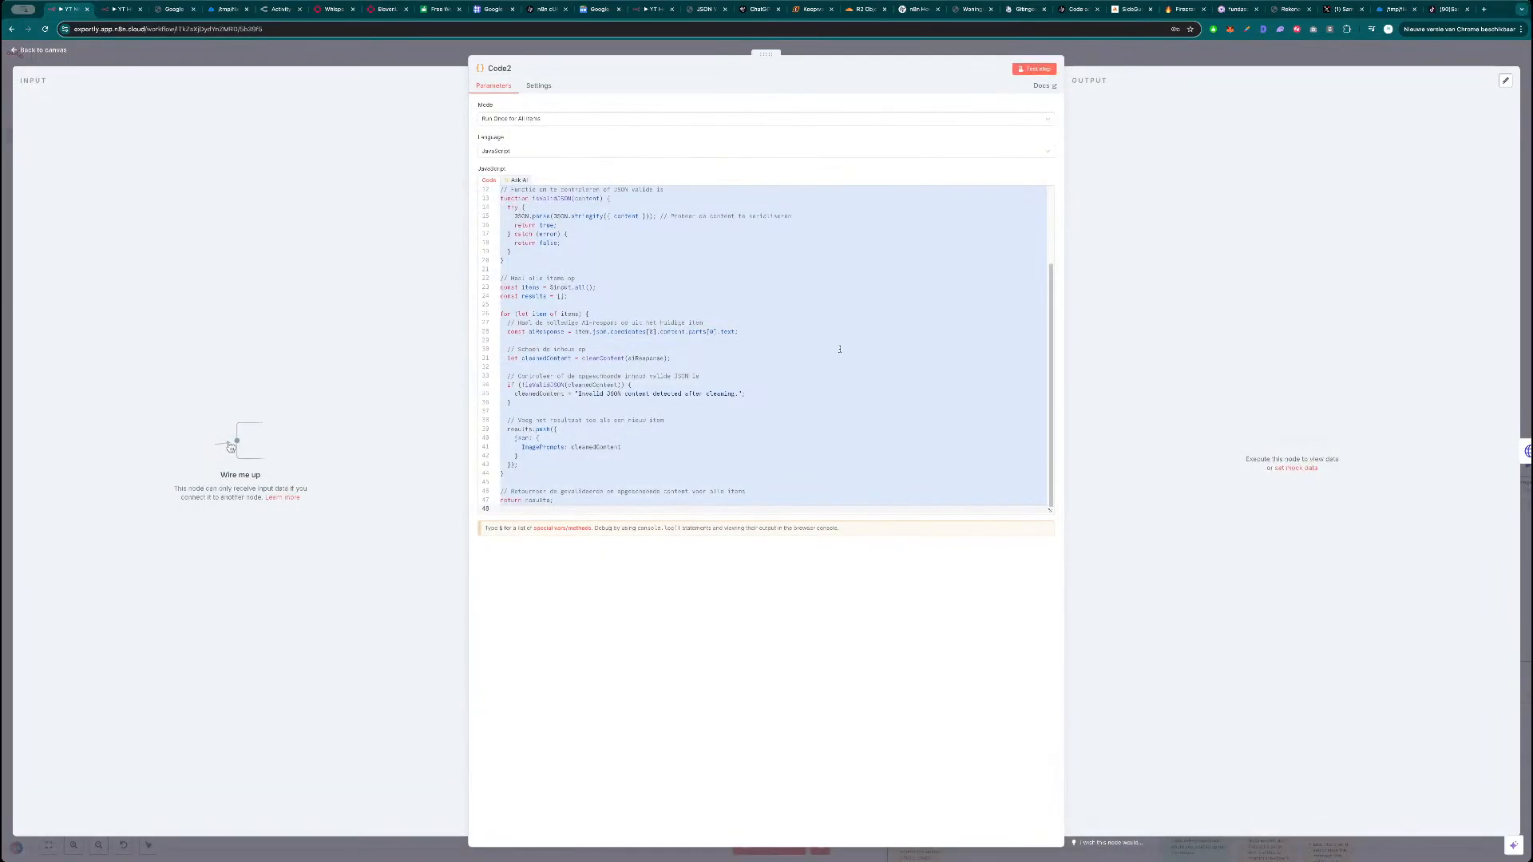
scroll(790, 339, up, 3)
key(Escape)
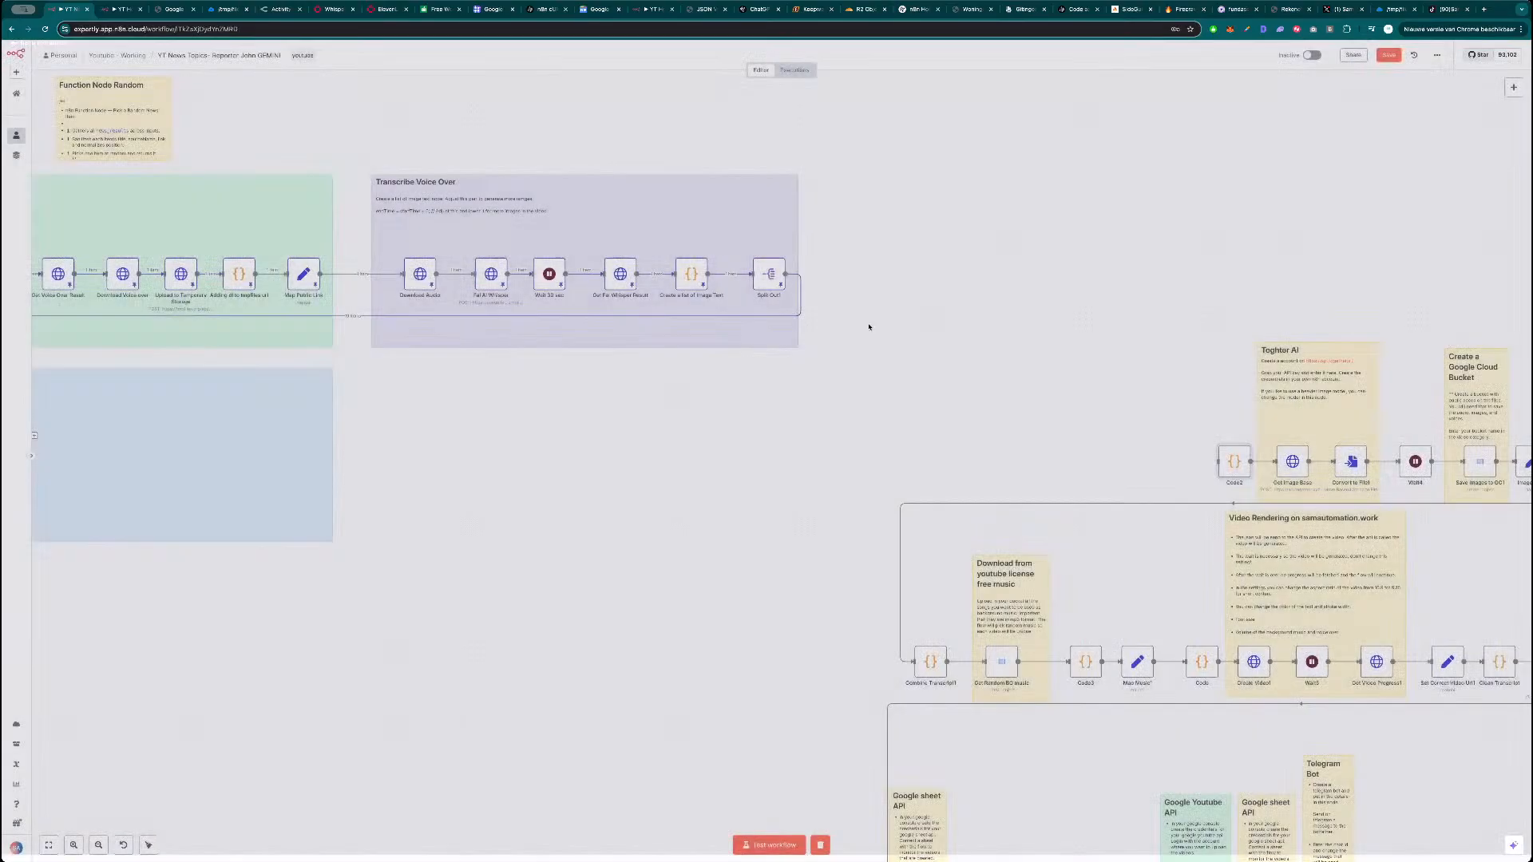
drag(1232, 463, 762, 457)
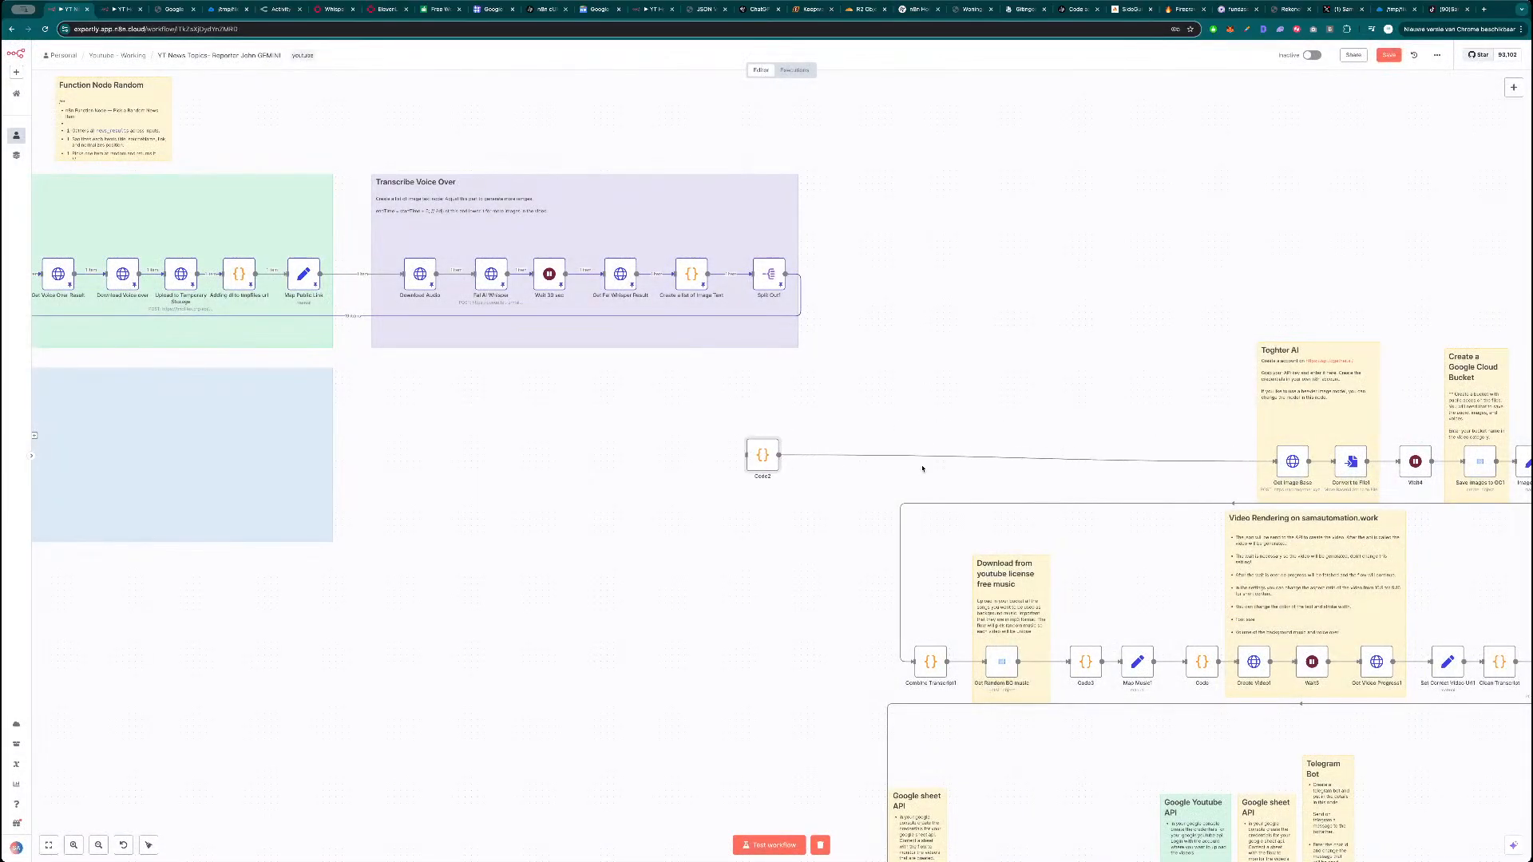
Remove Code2's connection to Get Image Base and place Code2 in the Image Prompt section, linked to the Openrouter - Image Prompt Agent.
click(1035, 459)
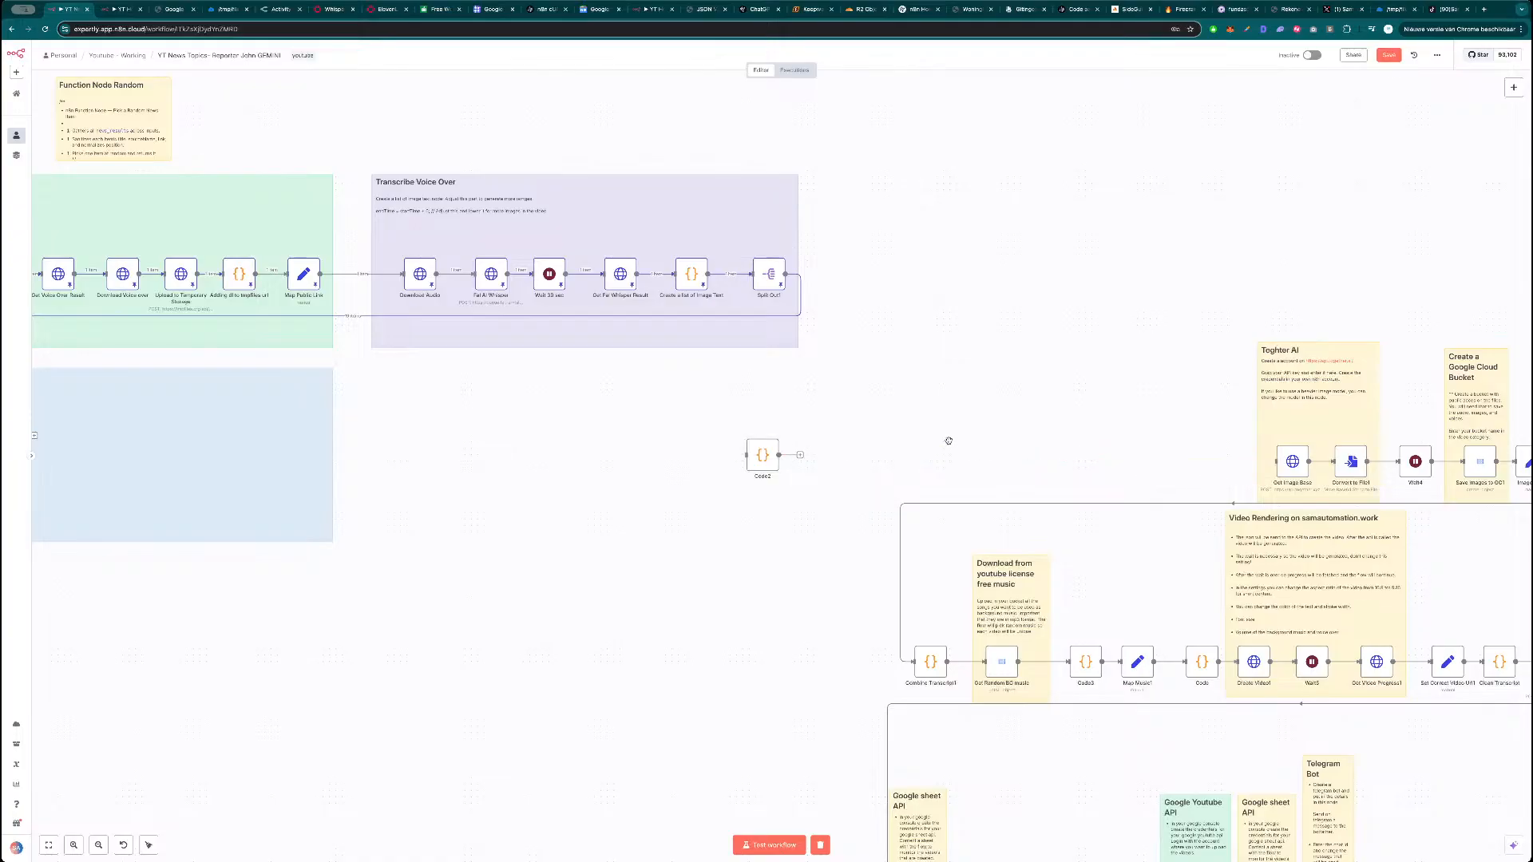
scroll(1102, 397, left, 5)
drag(1021, 438, 317, 418)
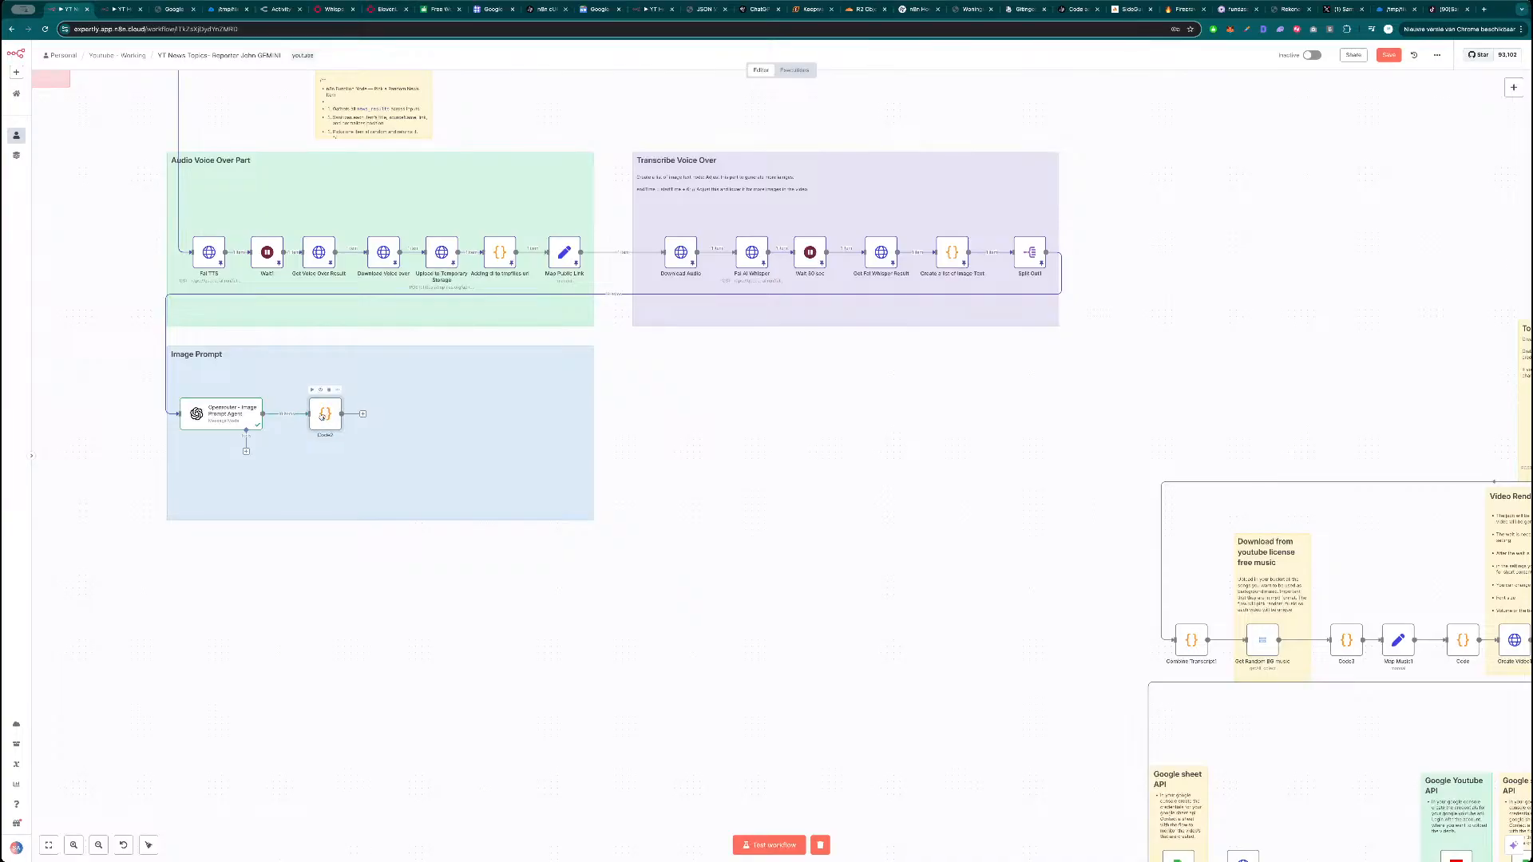
Inspect the Clean Markdown node's input text and its JavaScript cleaning code in the upper workflow row.
scroll(346, 543, left, 3)
scroll(346, 544, up, 5)
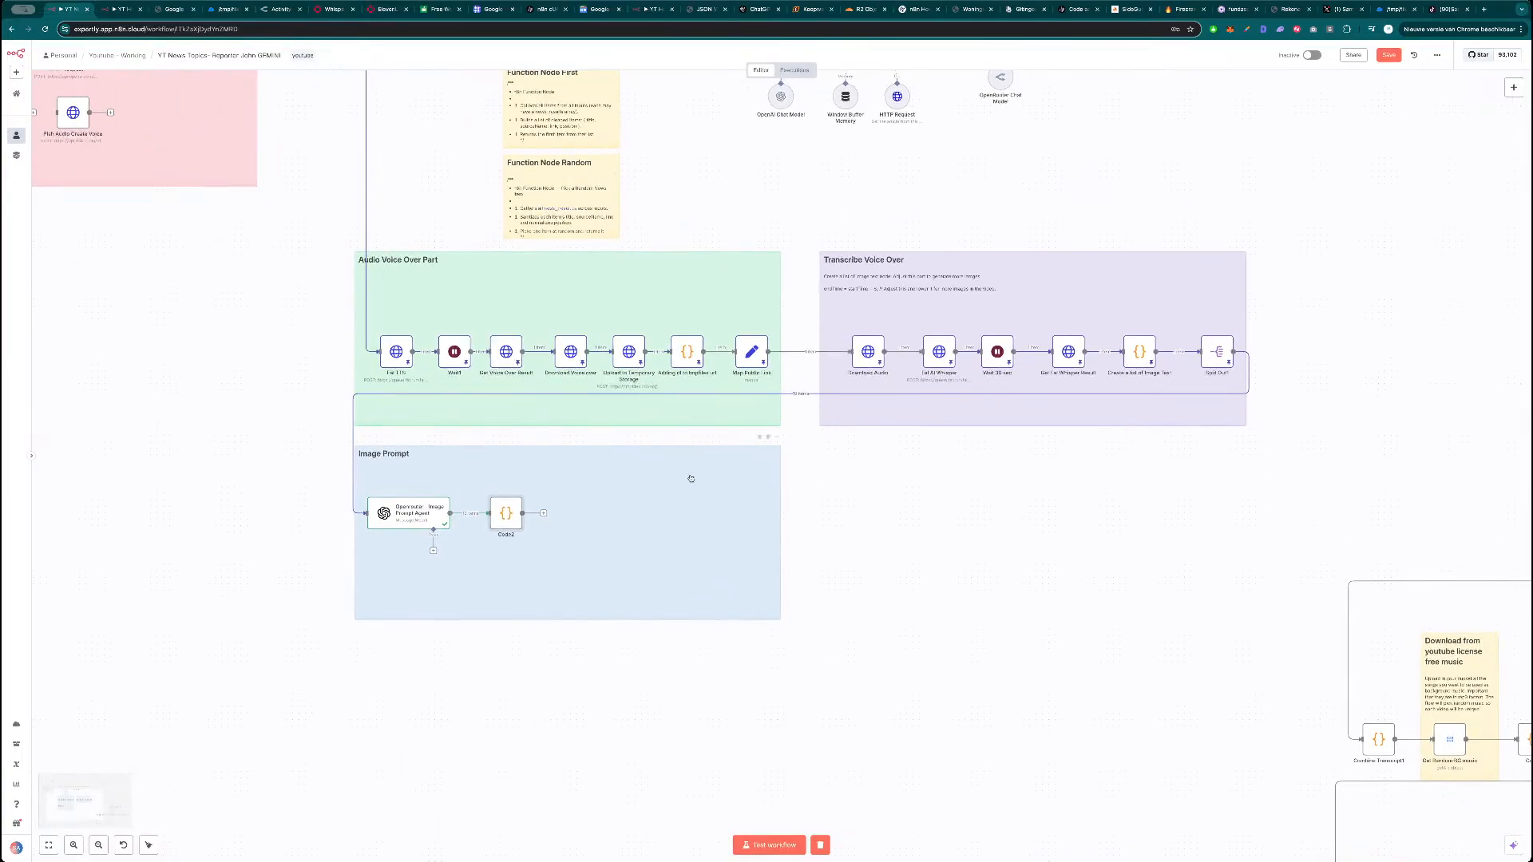
scroll(845, 303, right, 2)
scroll(845, 303, up, 1)
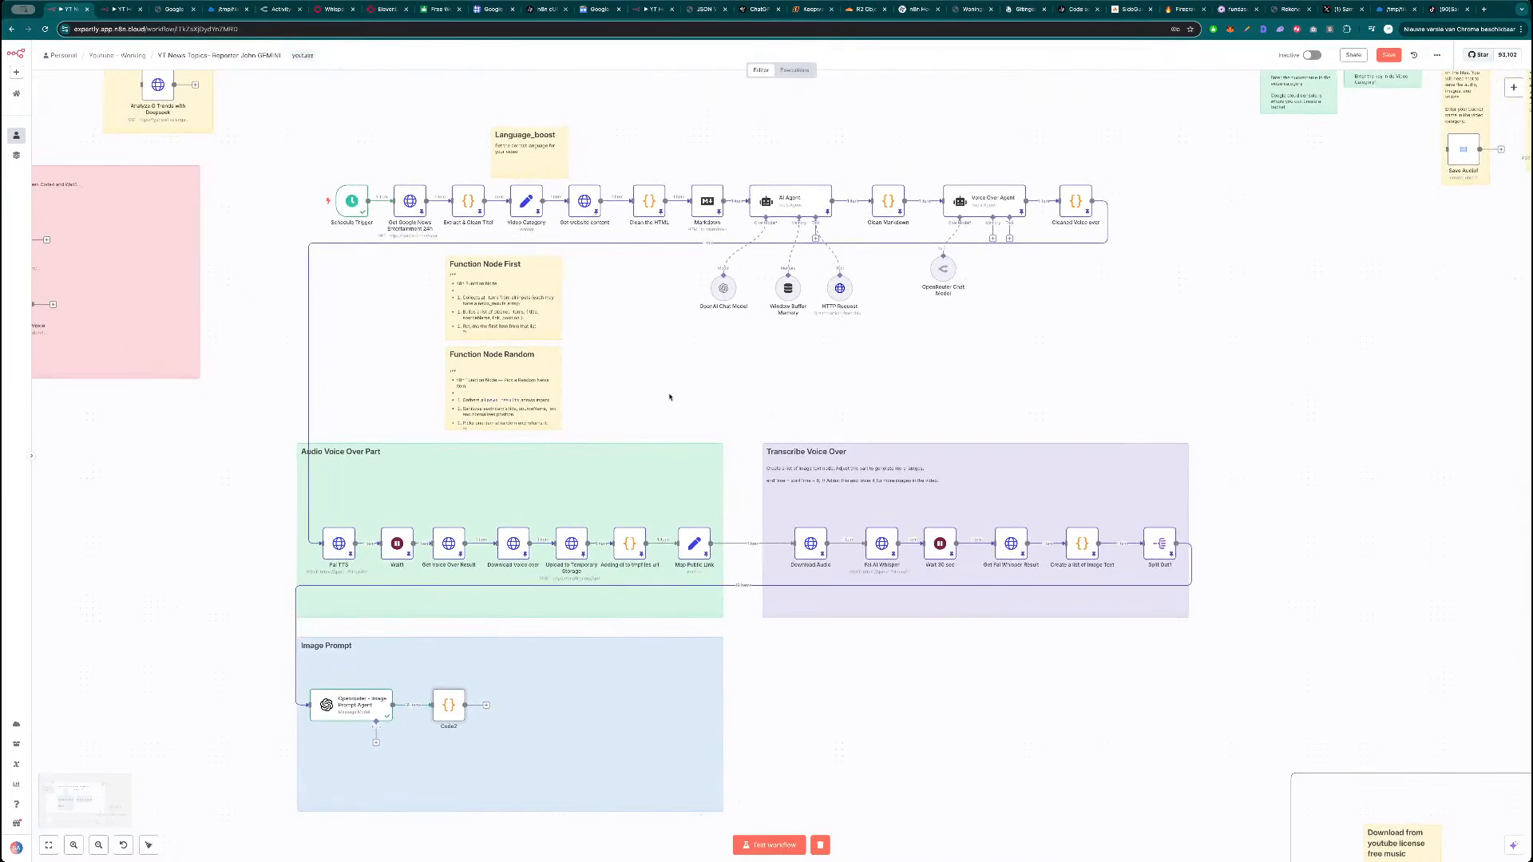
drag(688, 399, 639, 356)
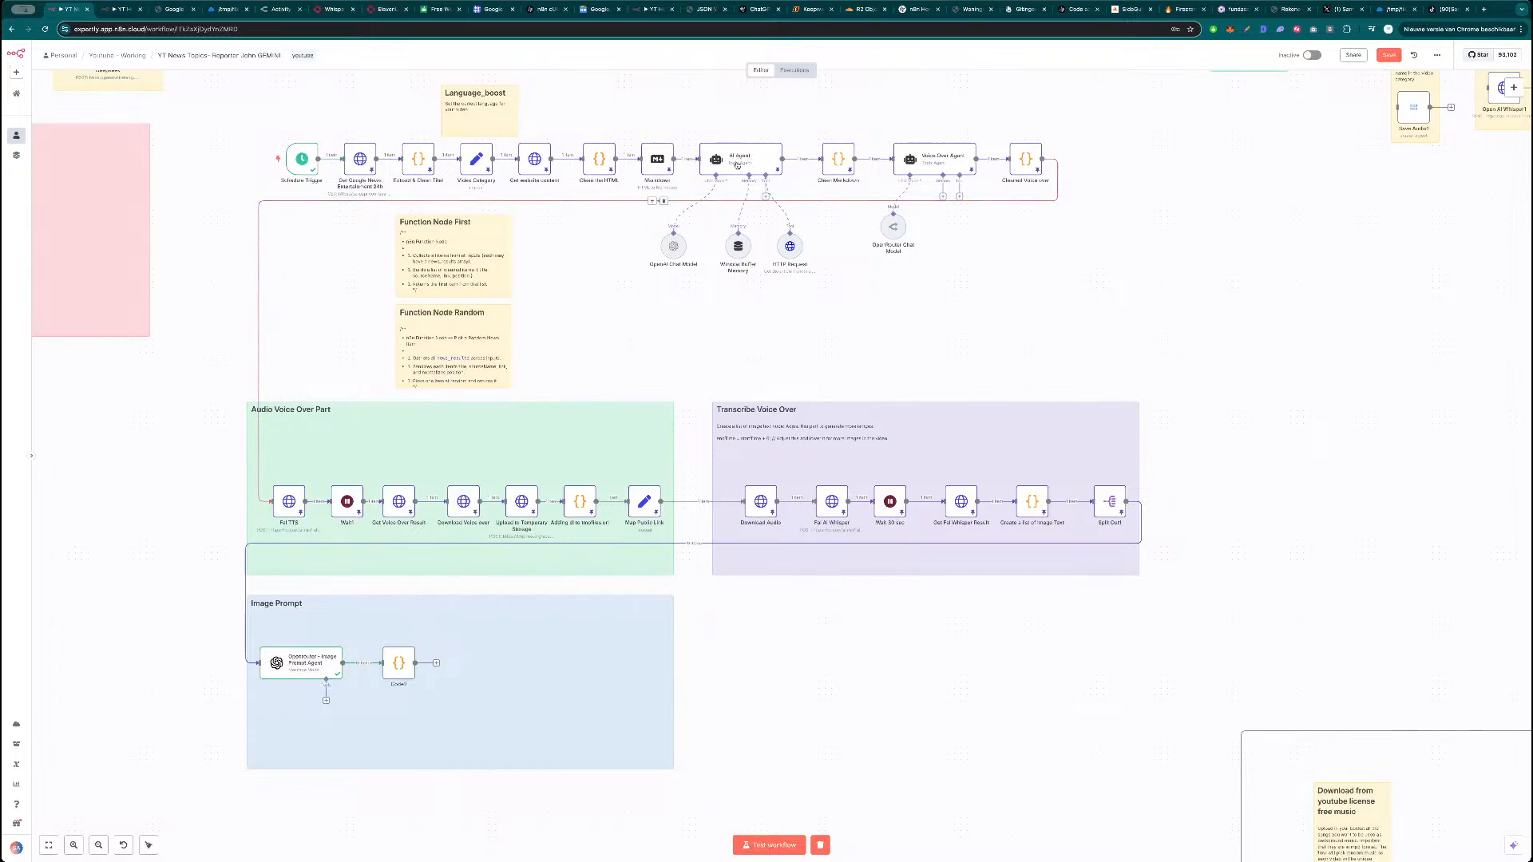
drag(735, 258, 728, 258)
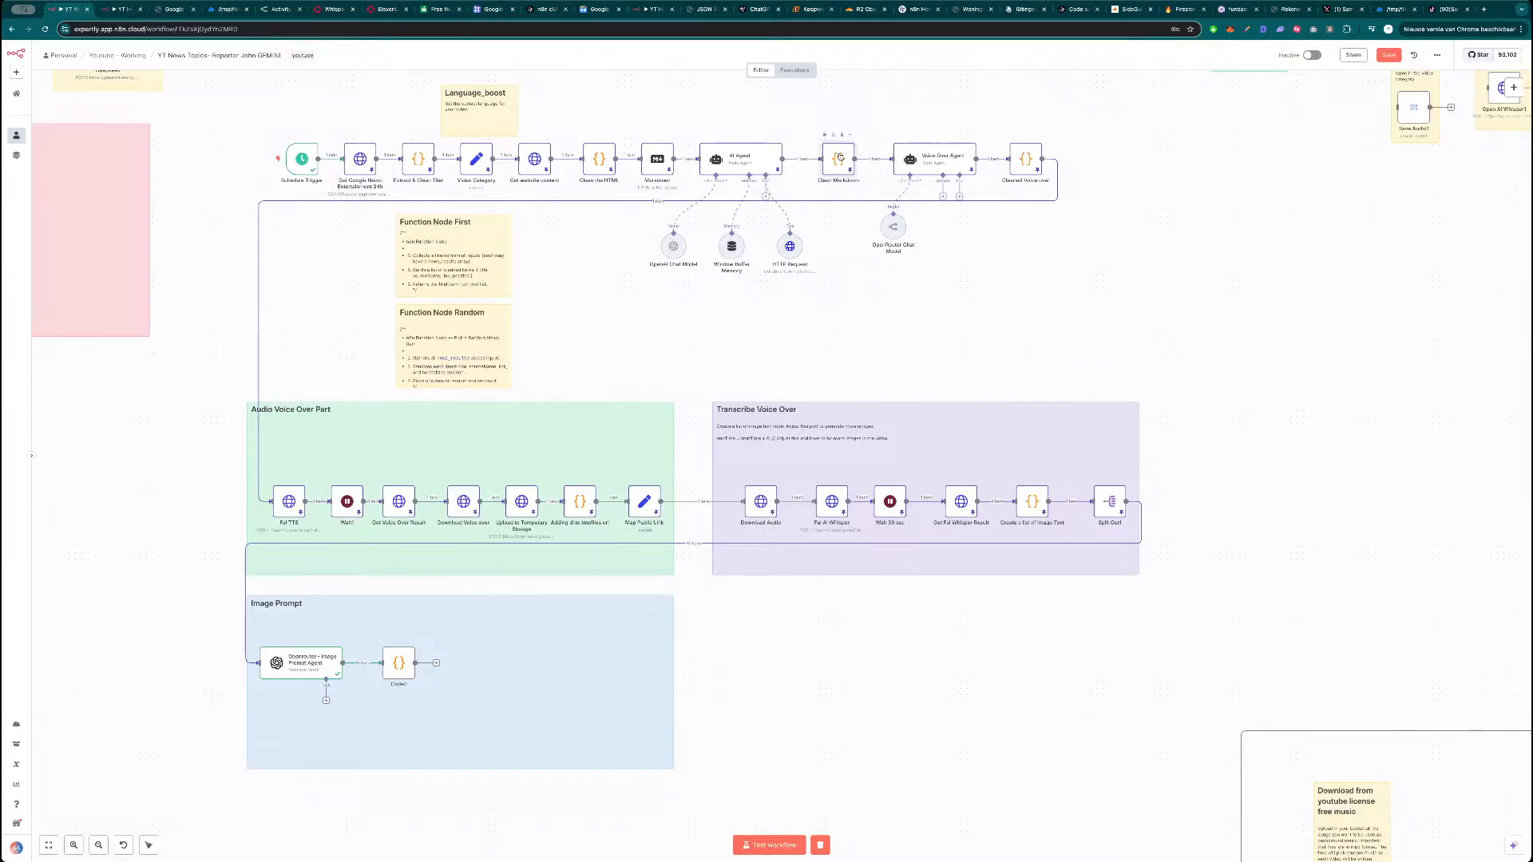
double_click(839, 158)
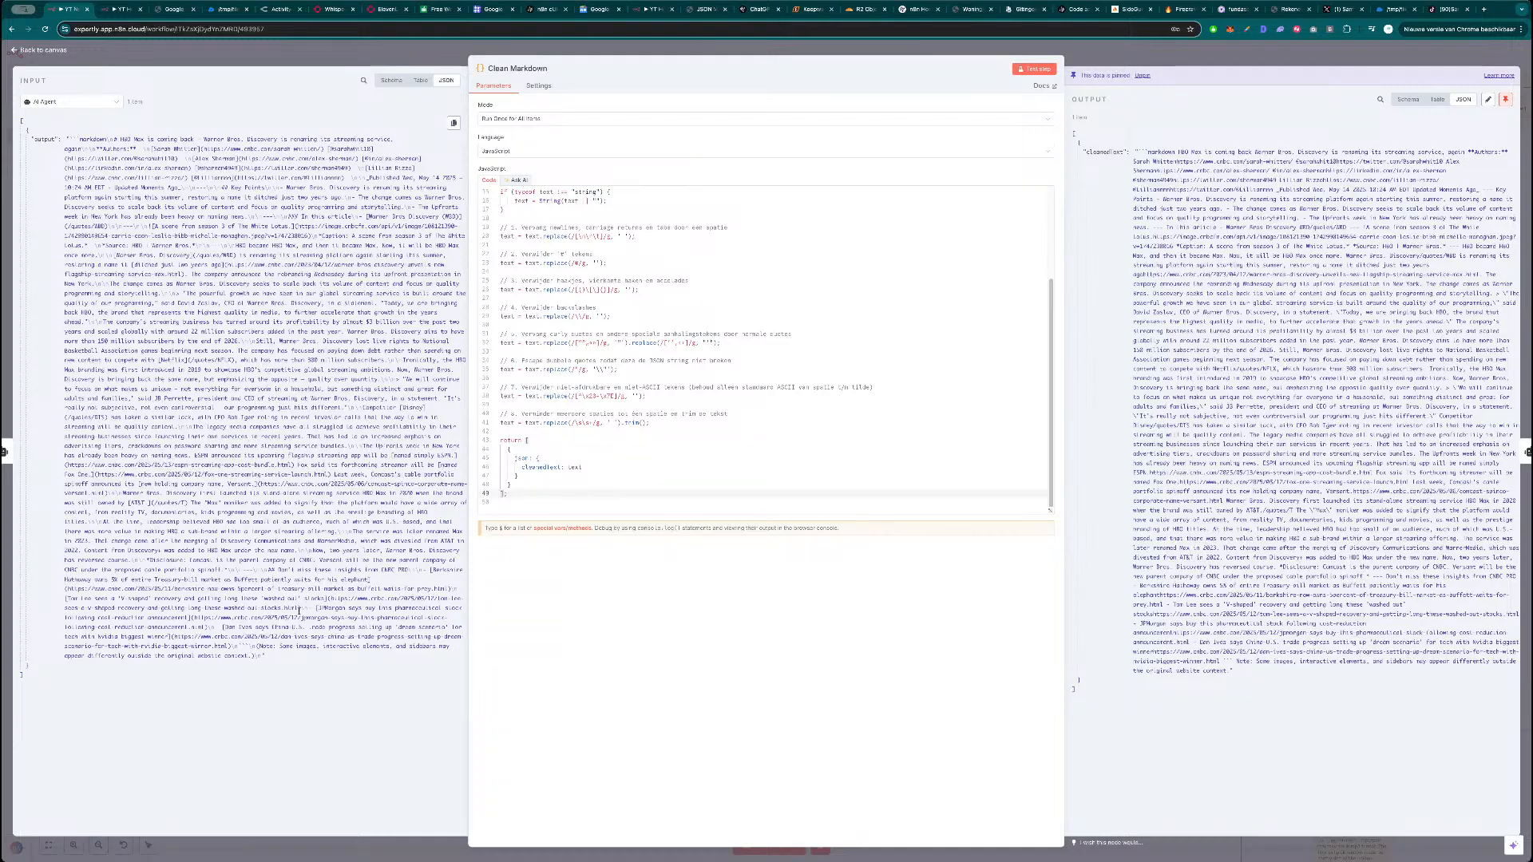
drag(268, 657, 184, 435)
click(177, 381)
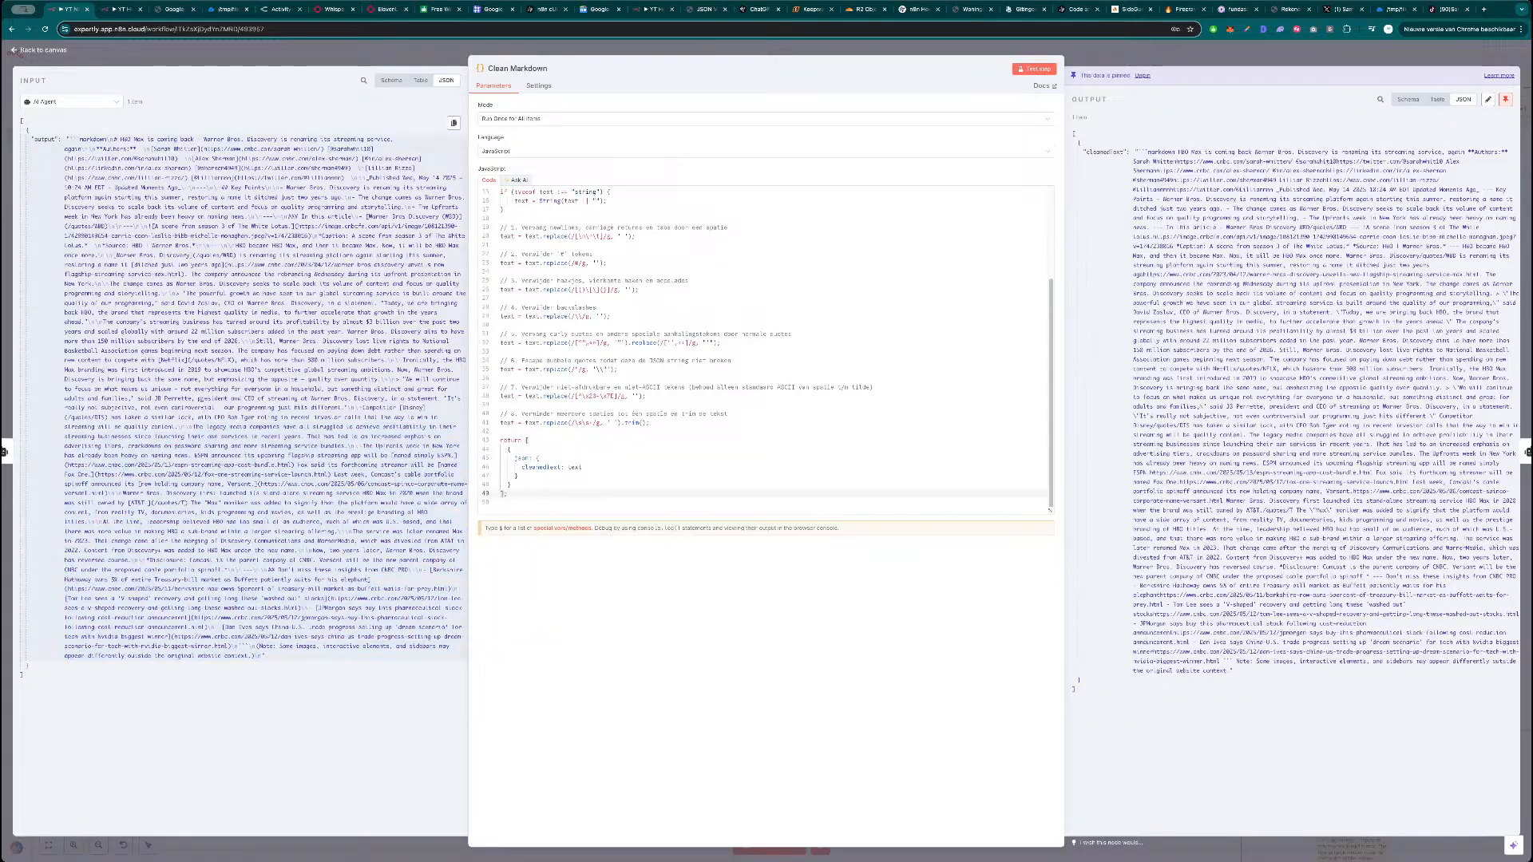
scroll(634, 390, up, 3)
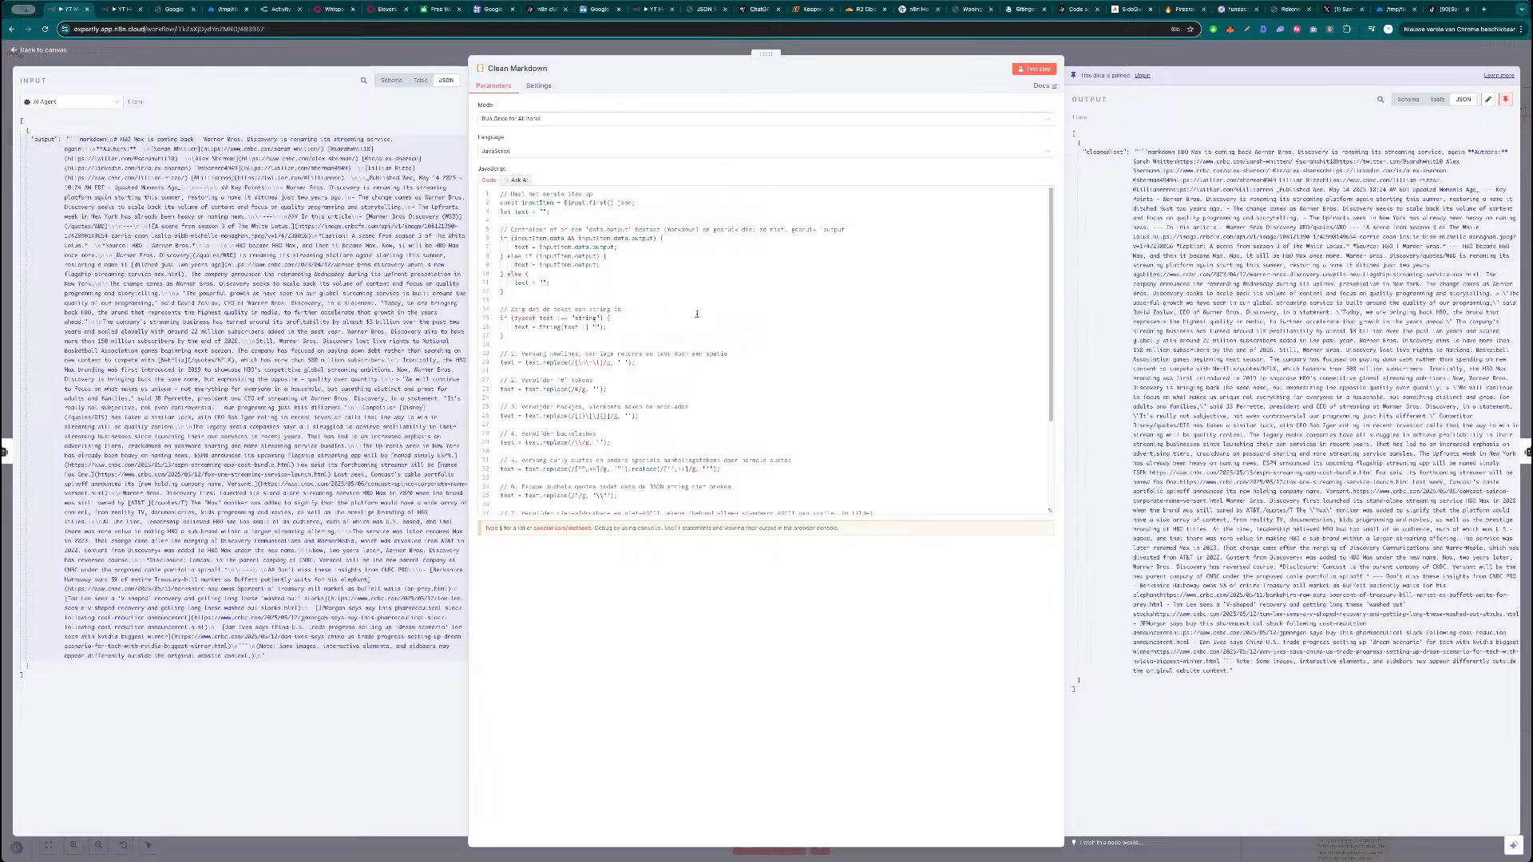
scroll(692, 324, down, 3)
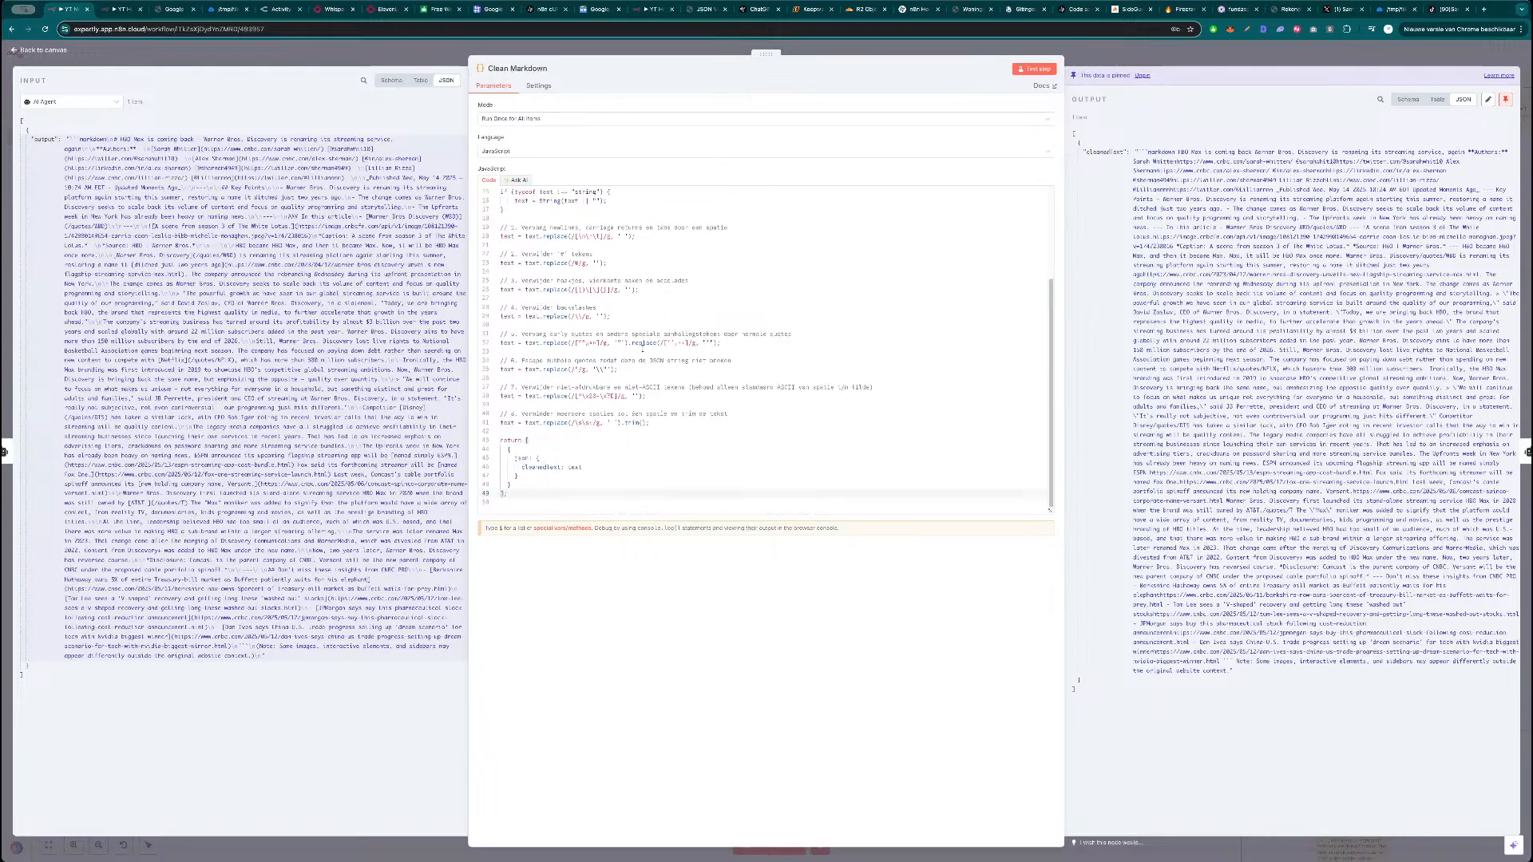
scroll(591, 295, up, 3)
scroll(657, 284, down, 3)
key(Escape)
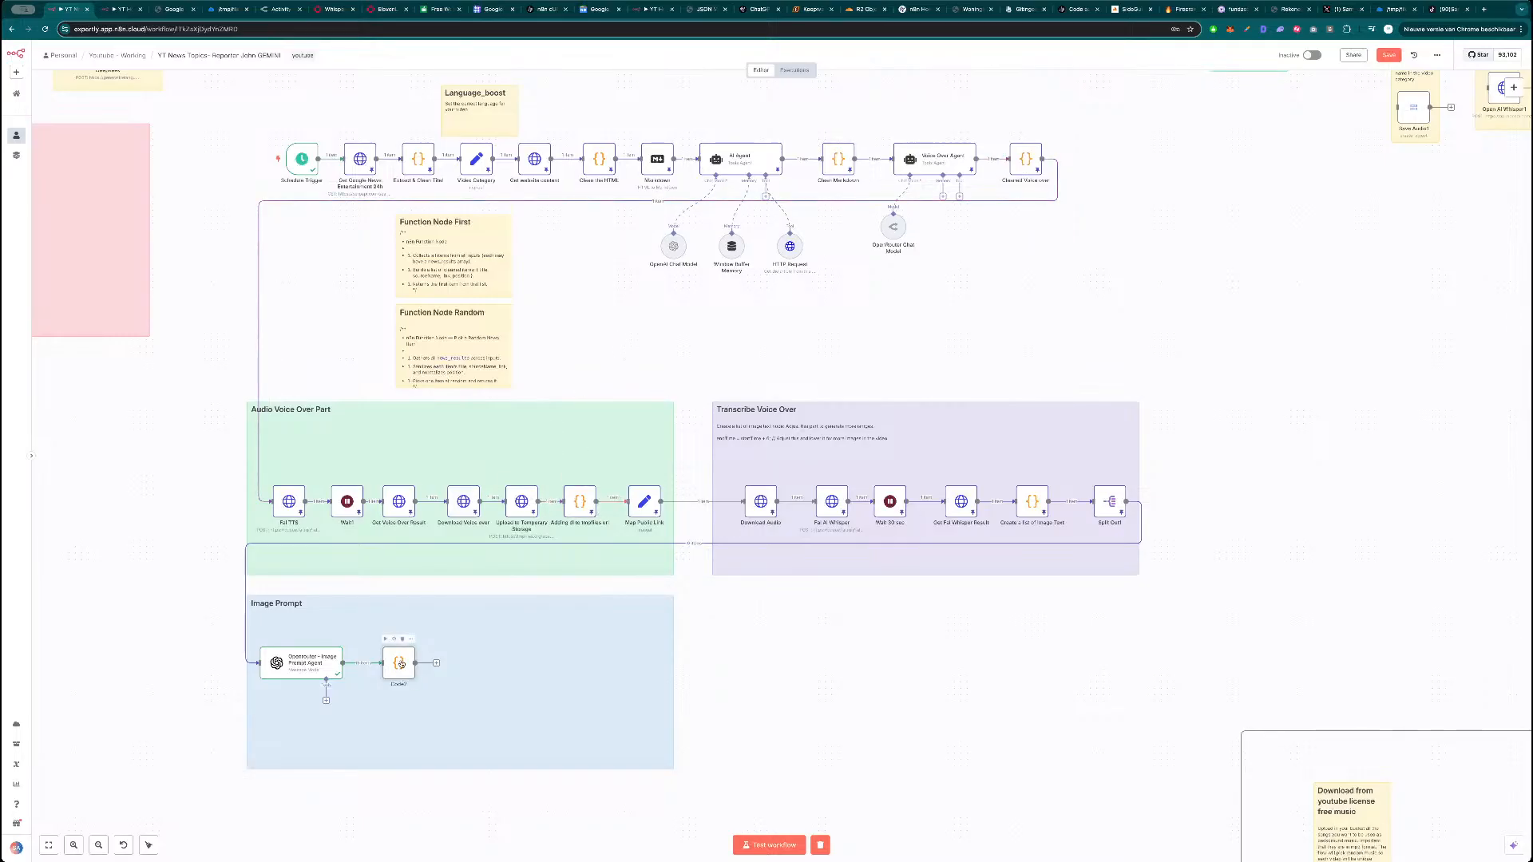
Test the Code2 node on the agent's image prompts and examine its JavaScript around the aiResponse line.
double_click(398, 662)
click(1035, 68)
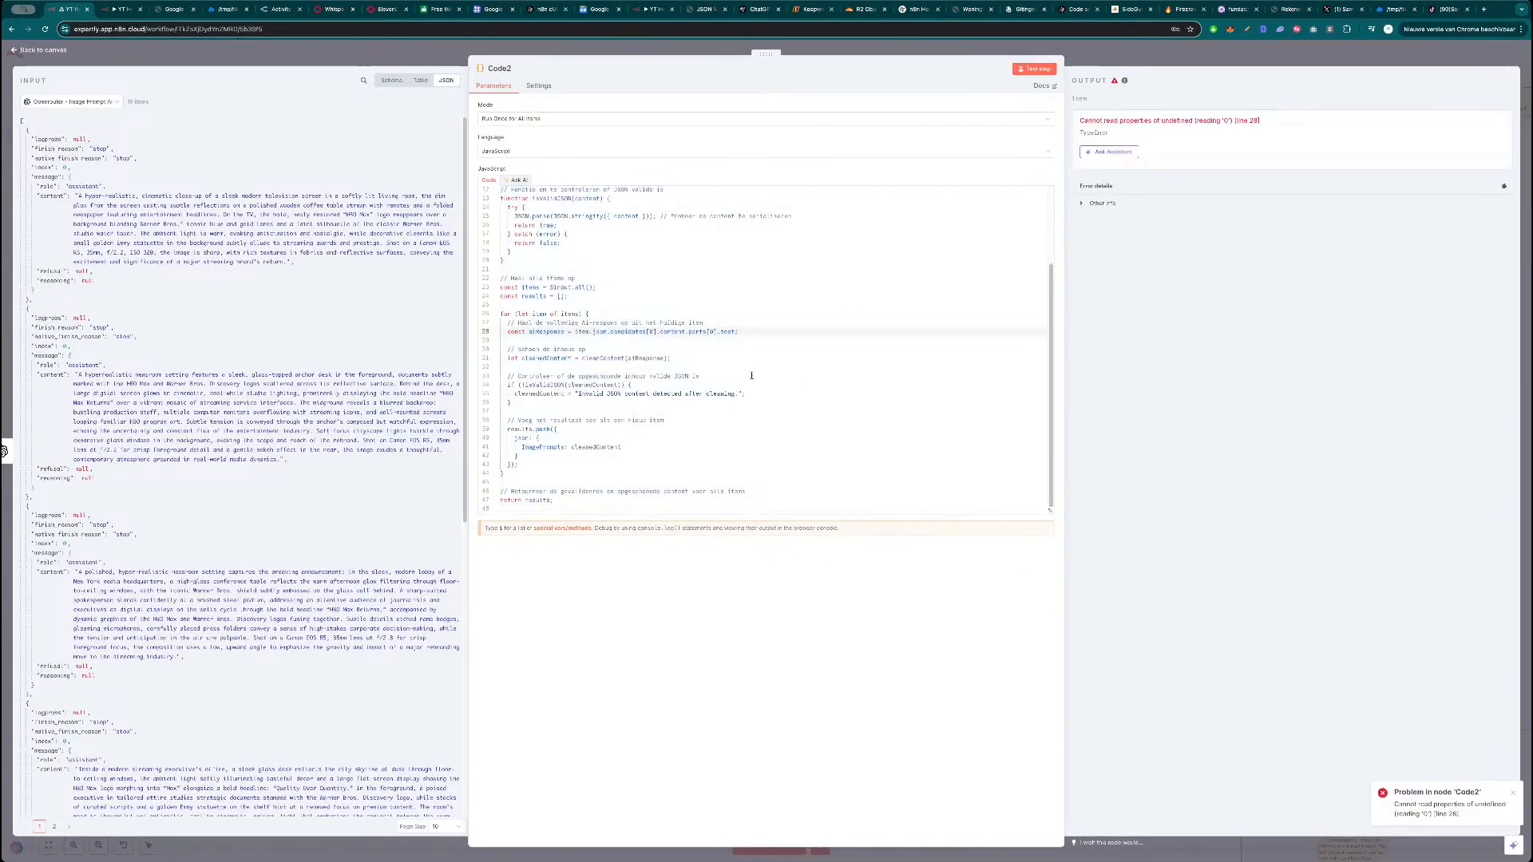
scroll(698, 375, up, 2)
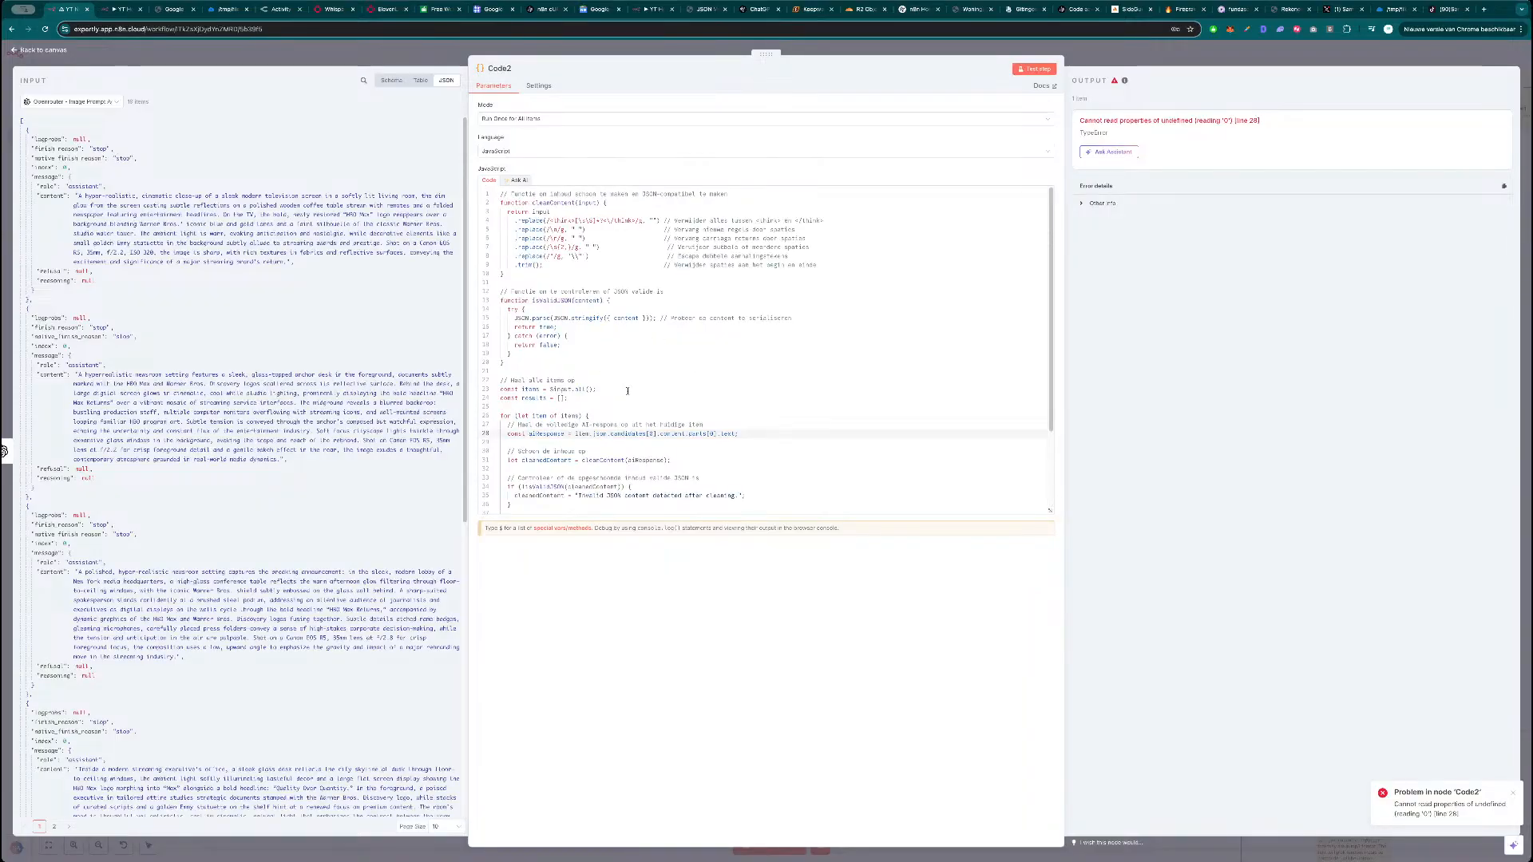
scroll(647, 373, down, 2)
scroll(704, 387, up, 2)
Set aiResponse in the Code2 JavaScript to $input.first().json.message.content and test the node again.
drag(735, 434, 579, 432)
key(BackSpace)
drag(52, 196, 579, 437)
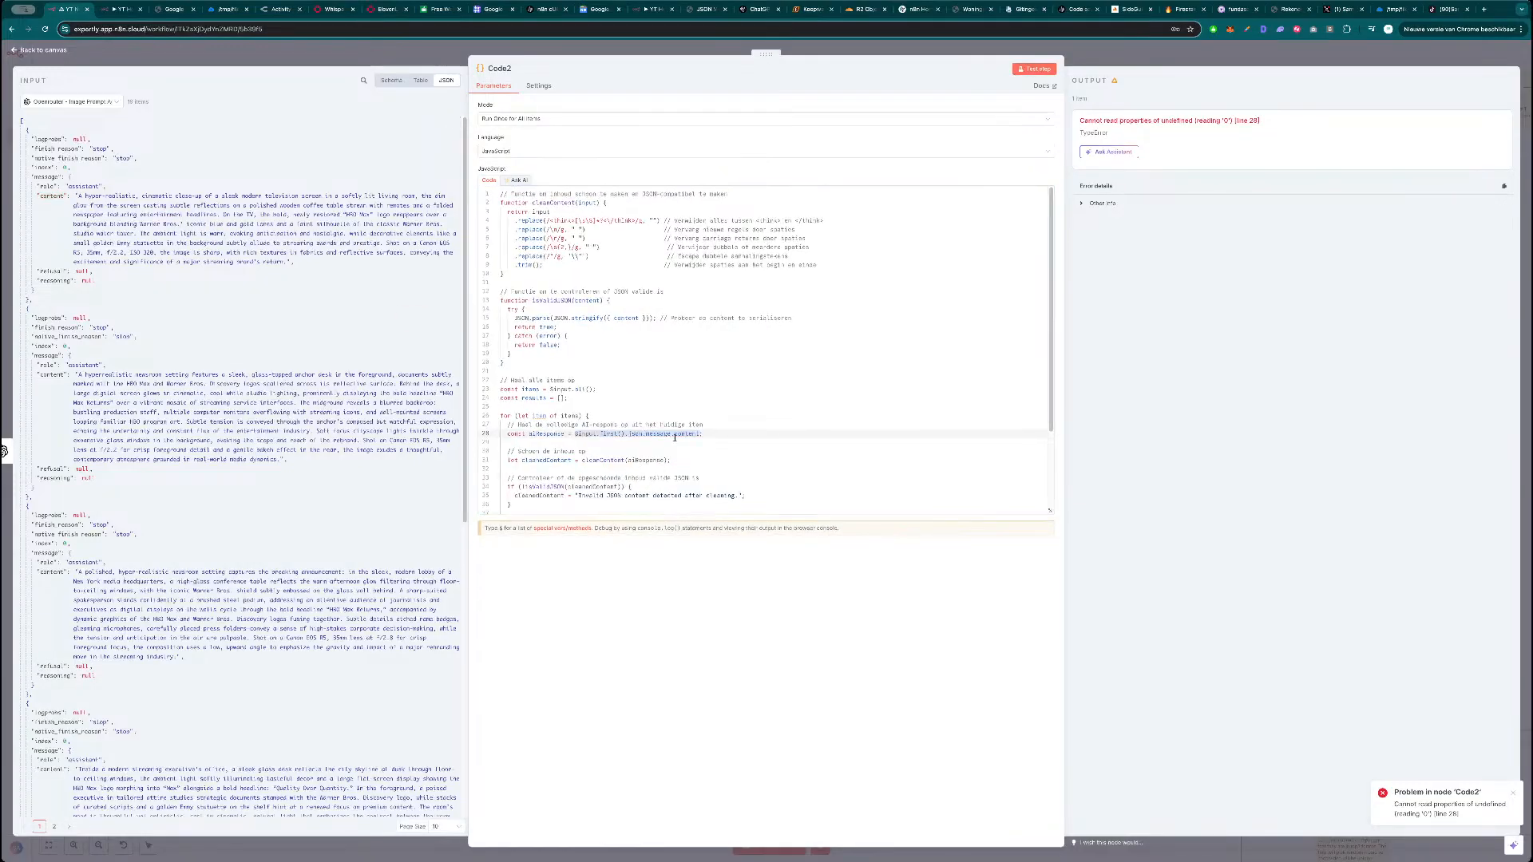
click(1034, 68)
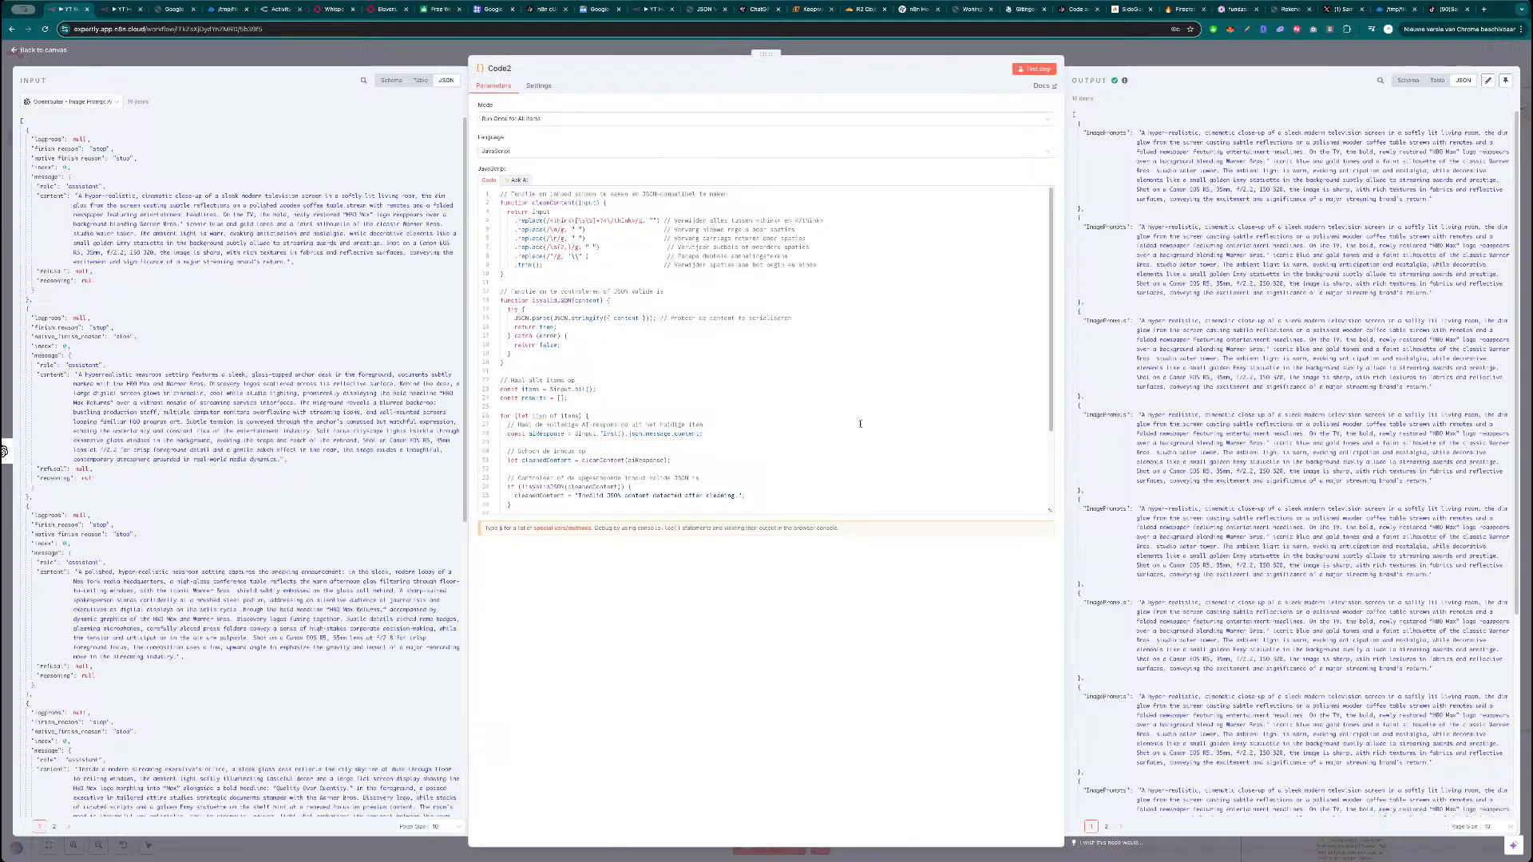
key(ctrl+a)
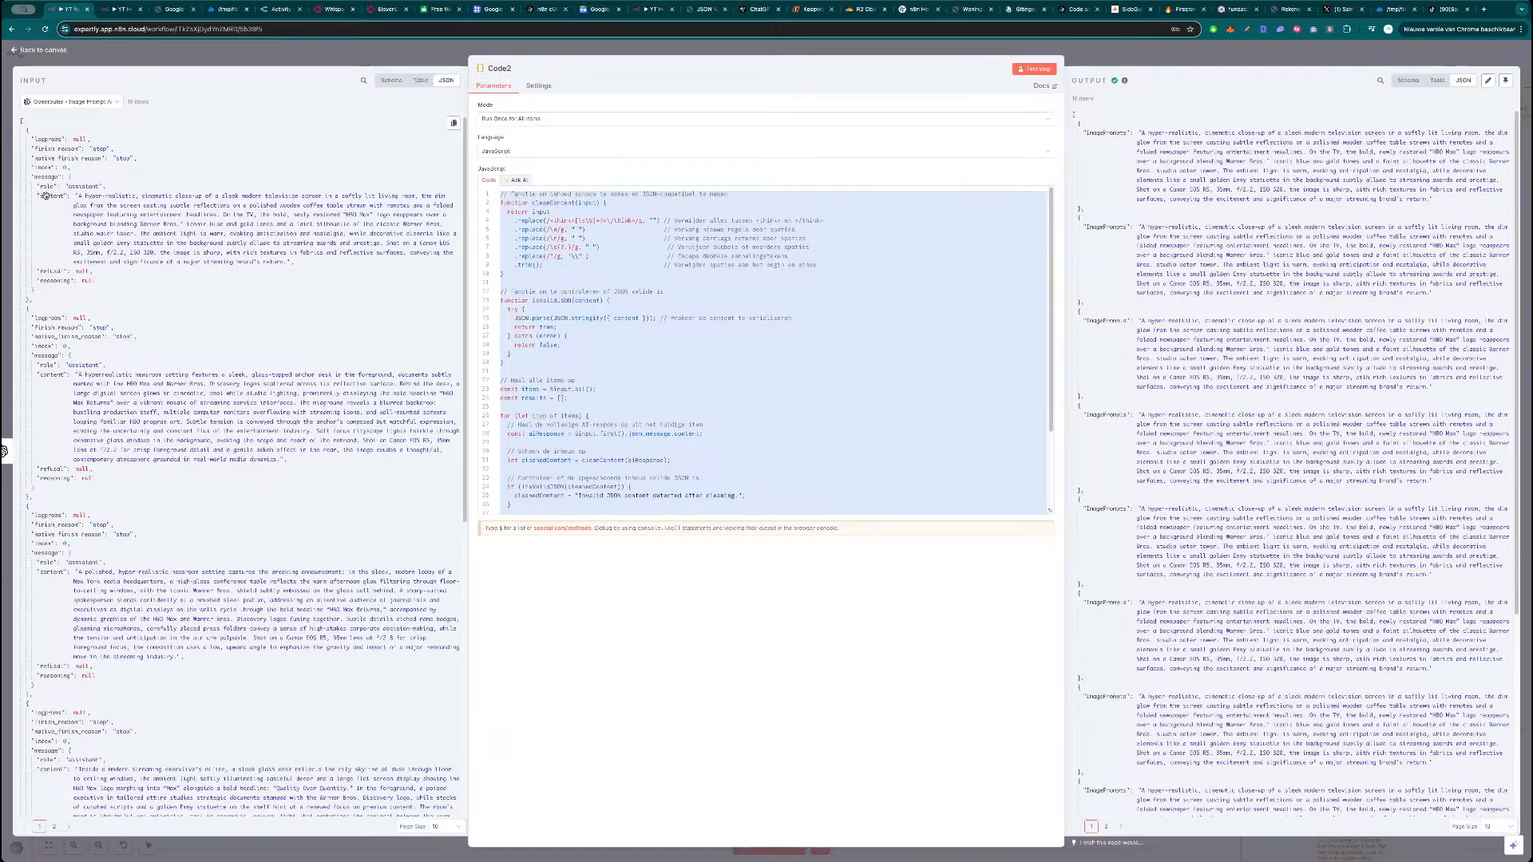
click(569, 354)
drag(46, 198, 530, 367)
drag(533, 371, 498, 371)
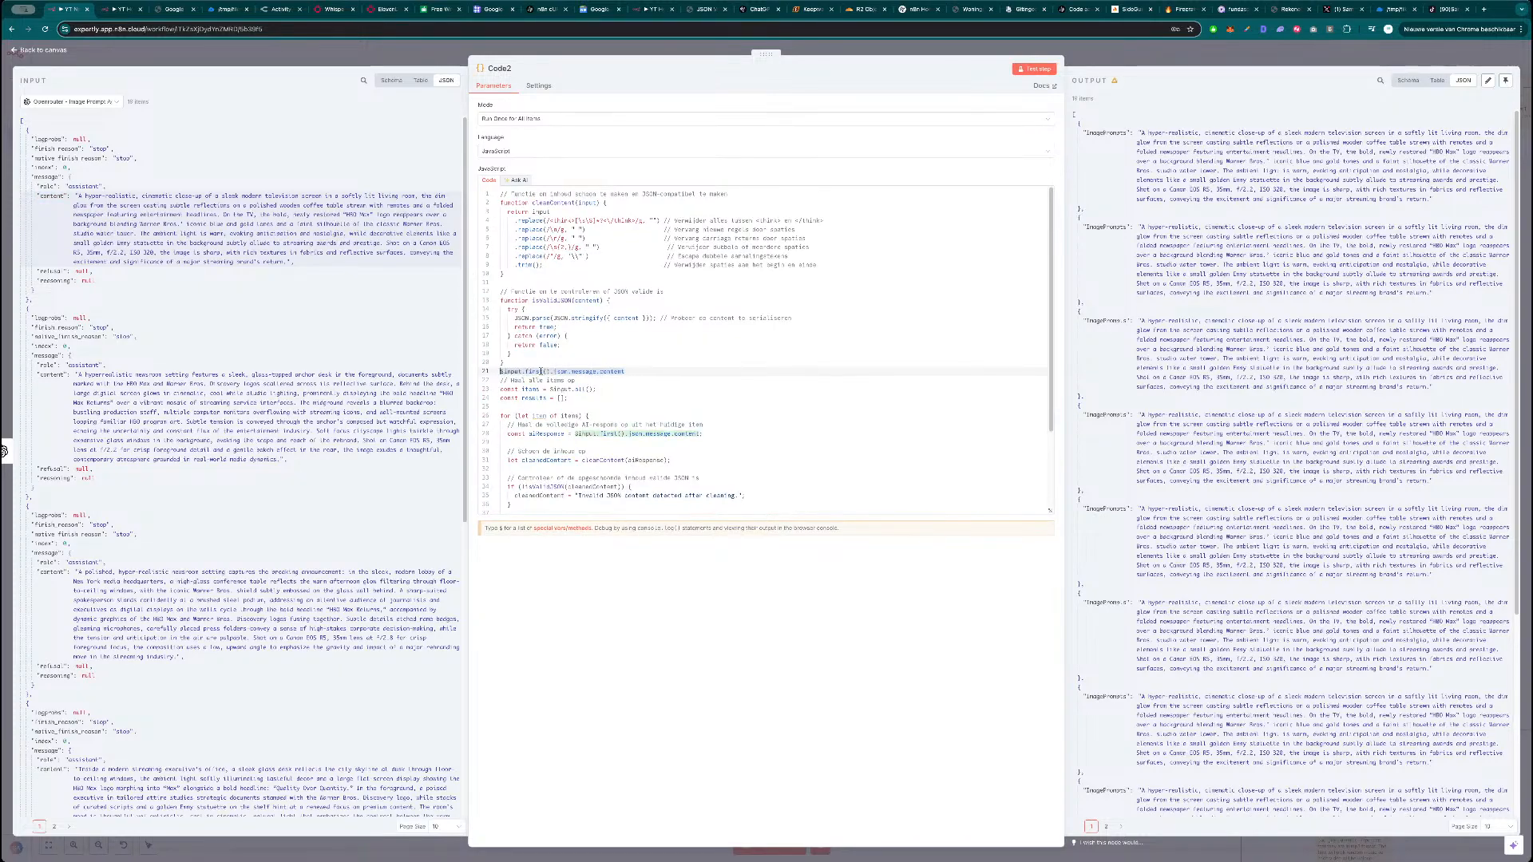
triple_click(541, 371)
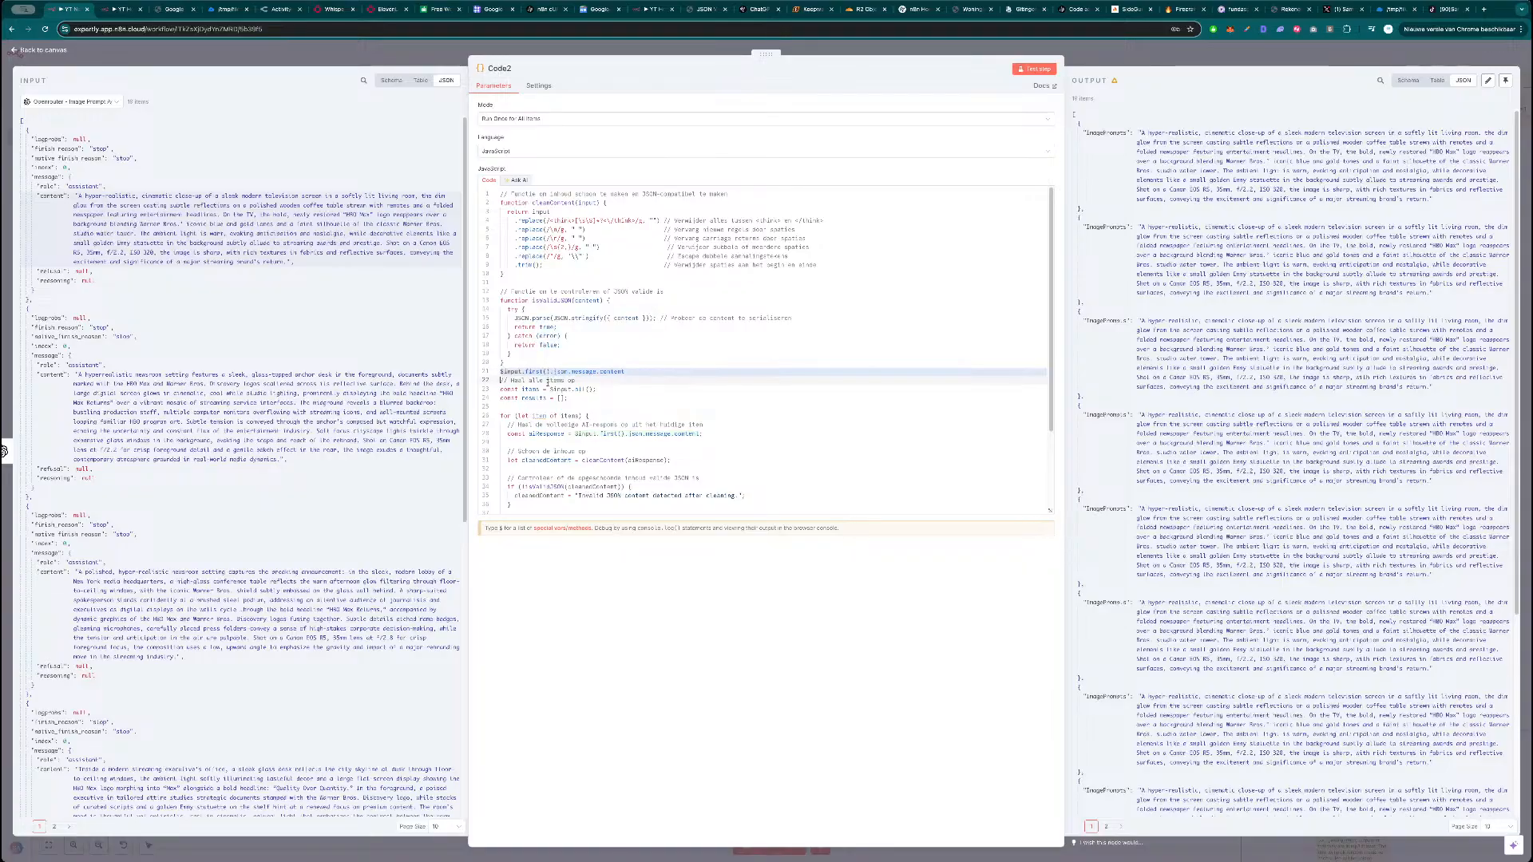
key(BackSpace)
key(Return)
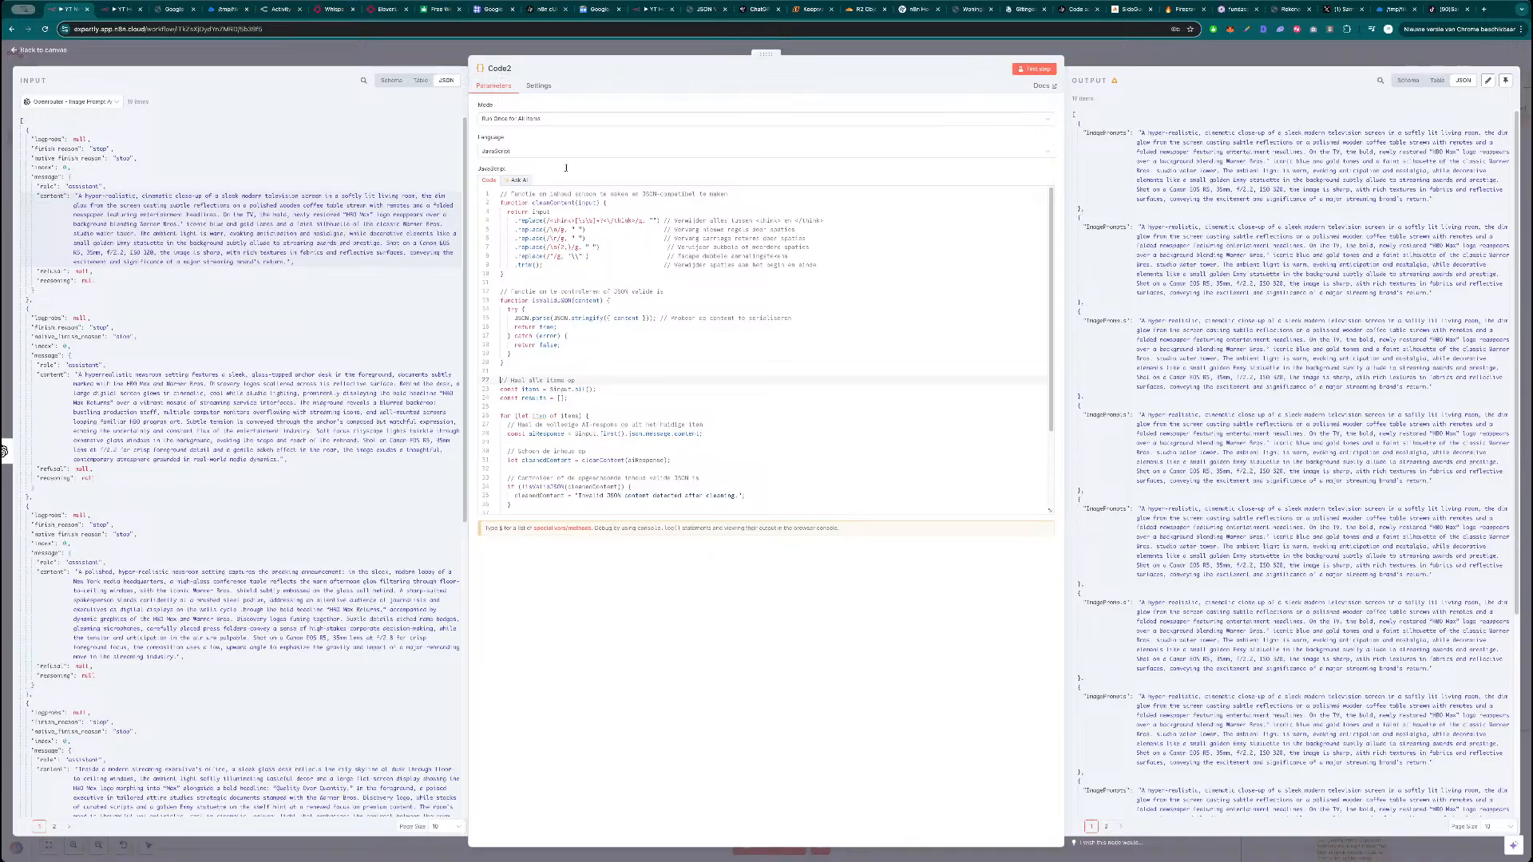
click(546, 9)
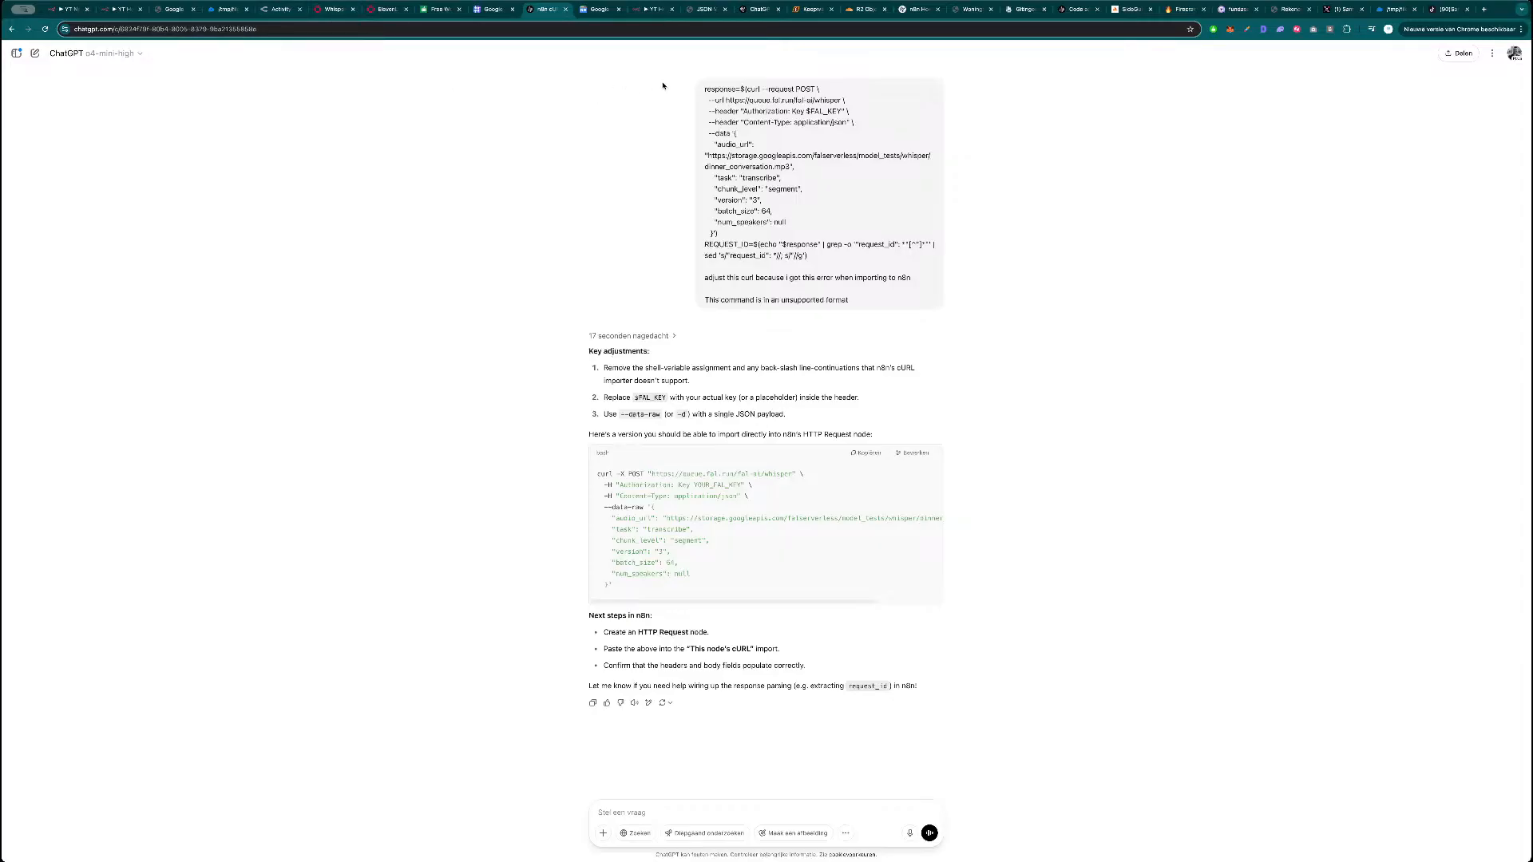
click(757, 9)
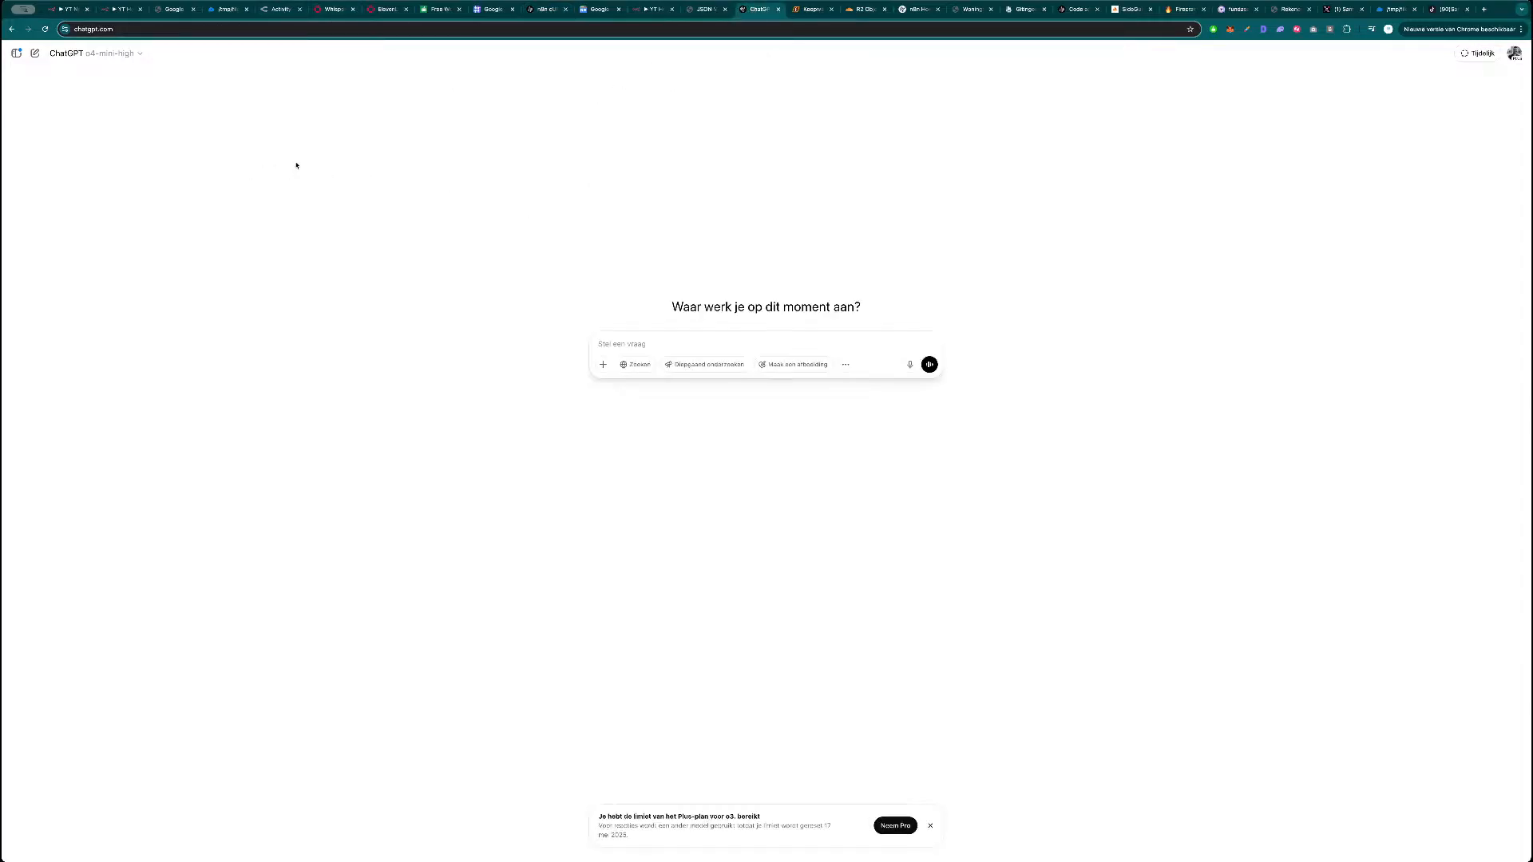
click(540, 10)
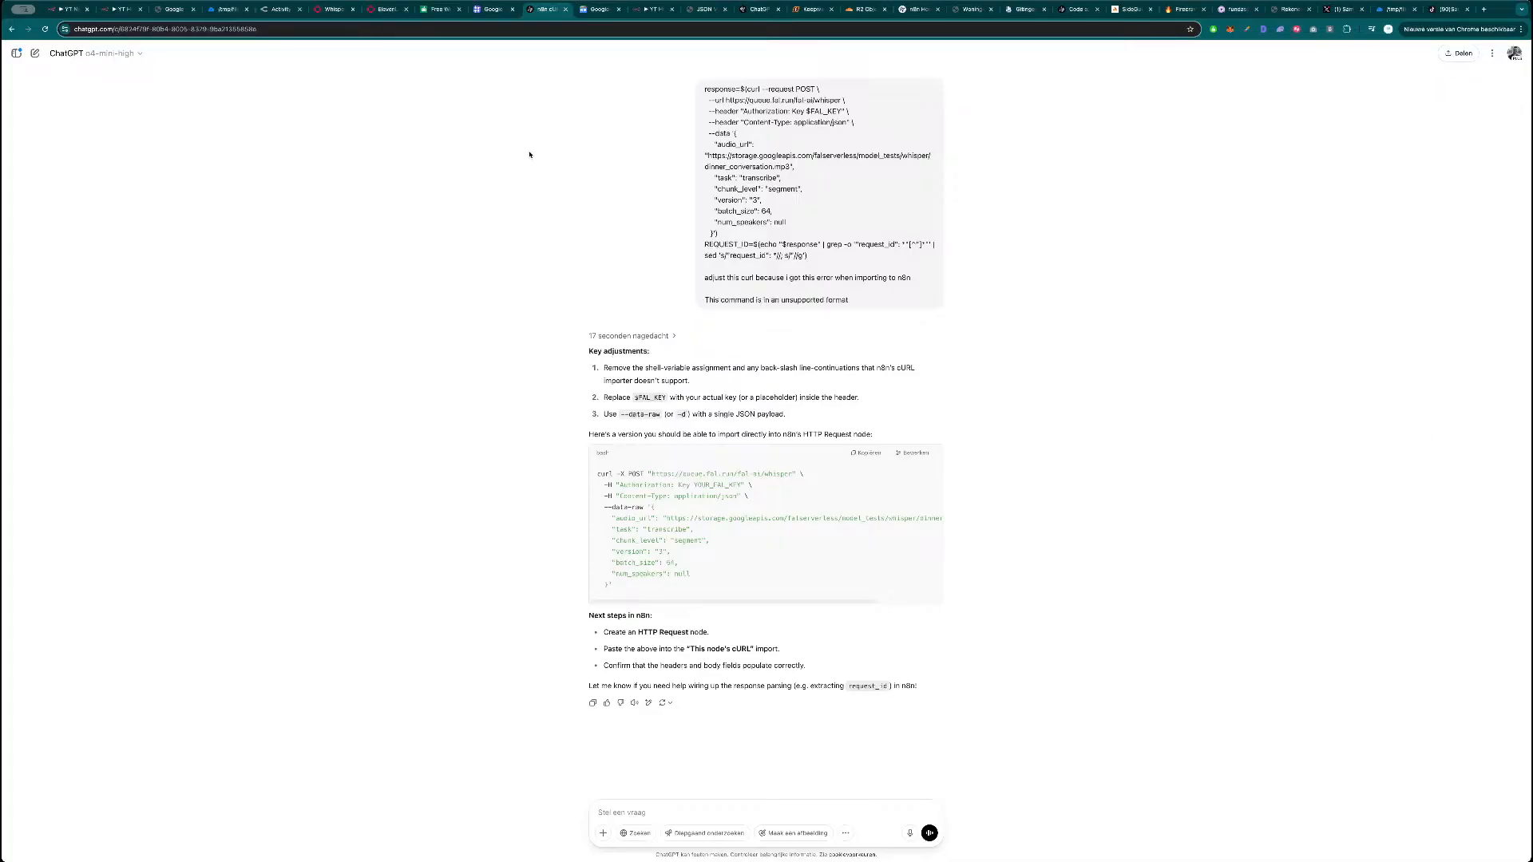
key(super+1)
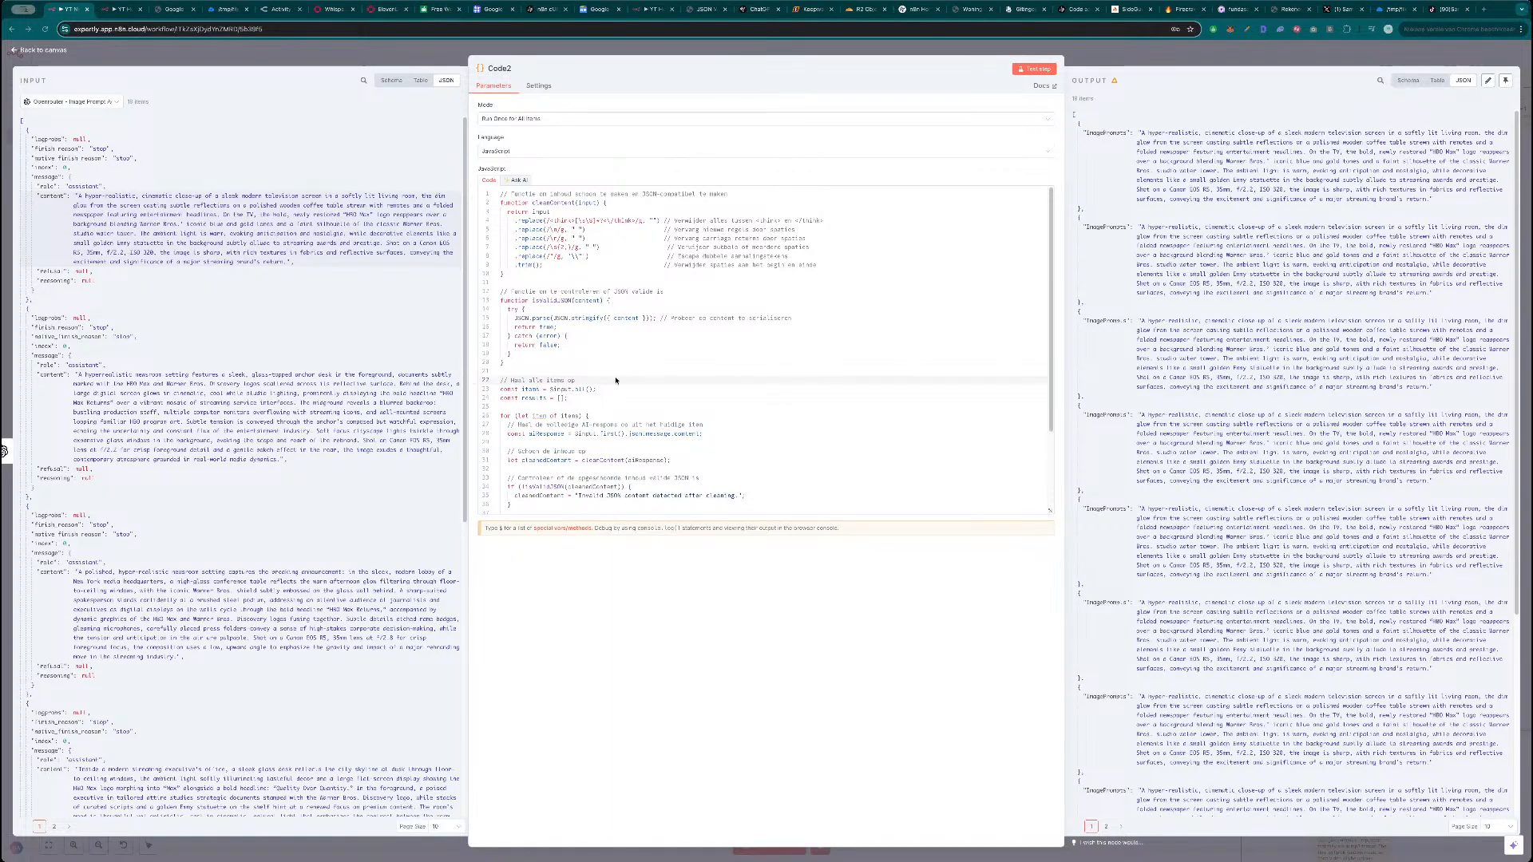
Review the ImagePrompts items in the Code2 output, pin the output data, and return to the canvas.
scroll(1173, 390, down, 4)
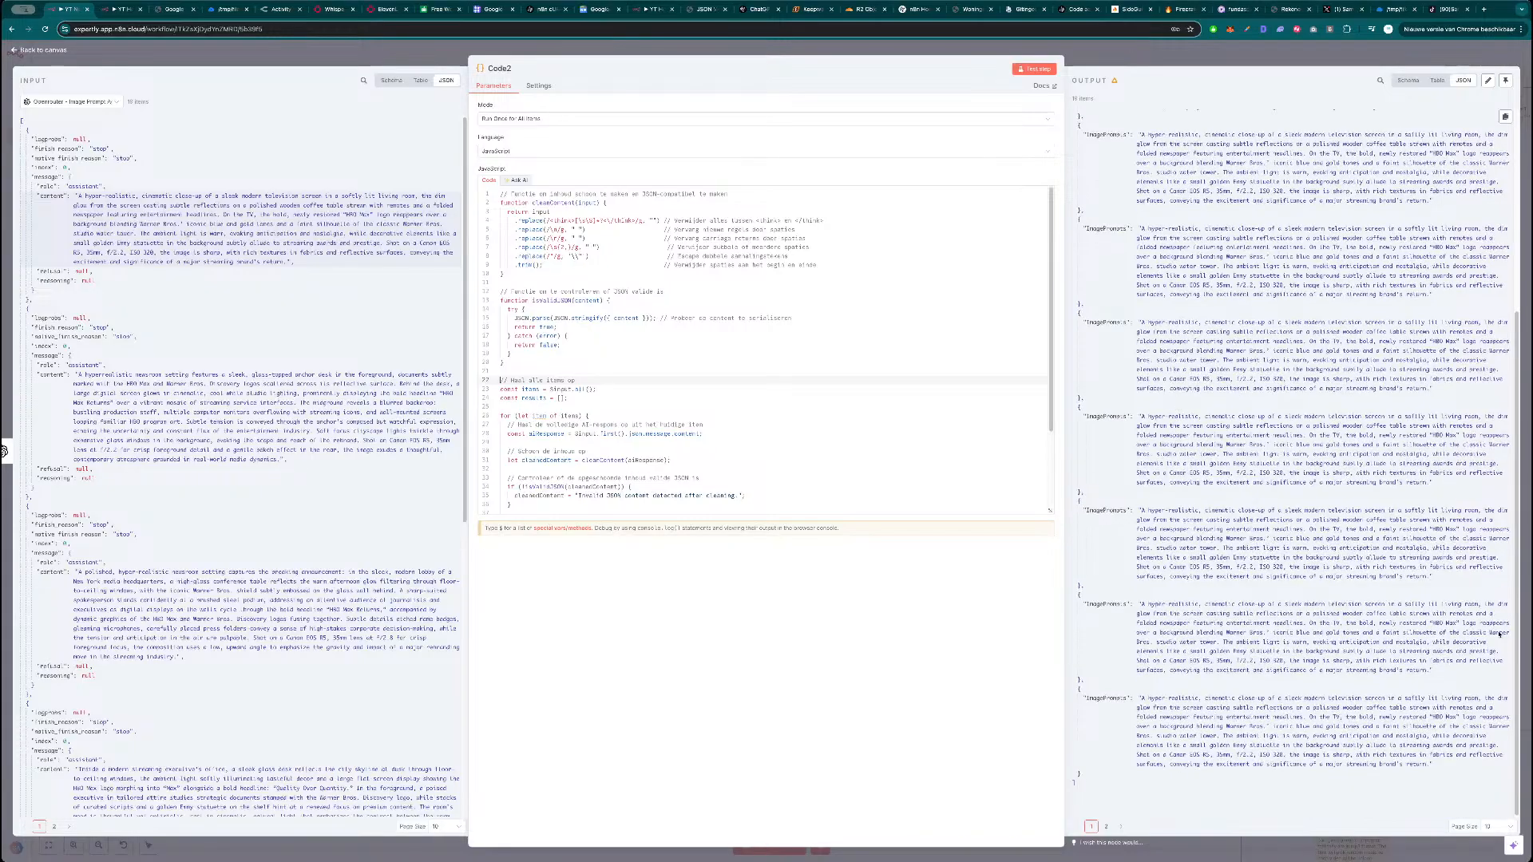
scroll(1181, 384, up, 1)
scroll(1189, 362, up, 3)
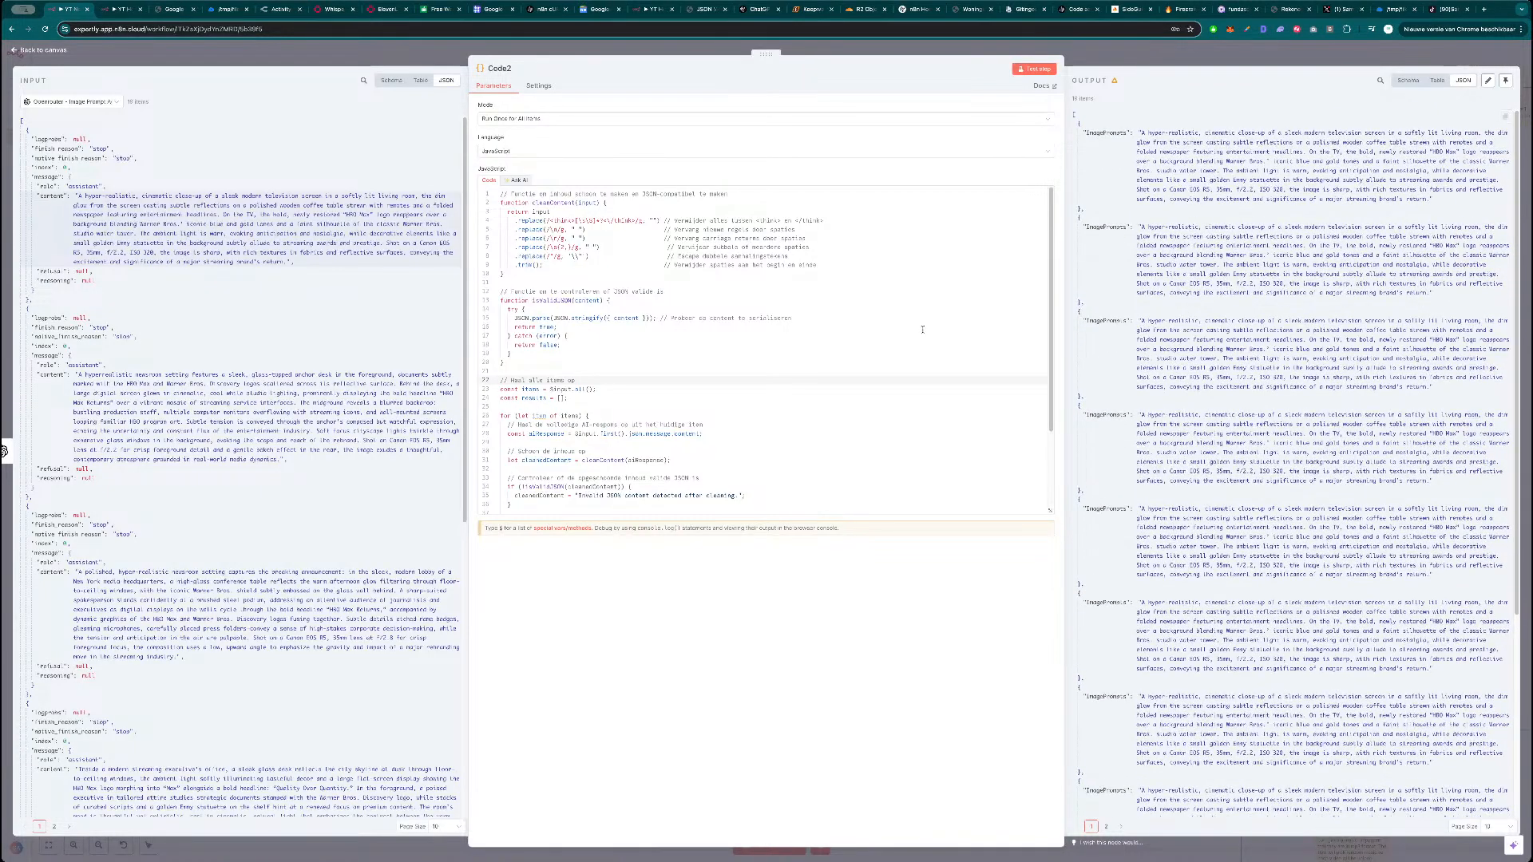
click(1506, 81)
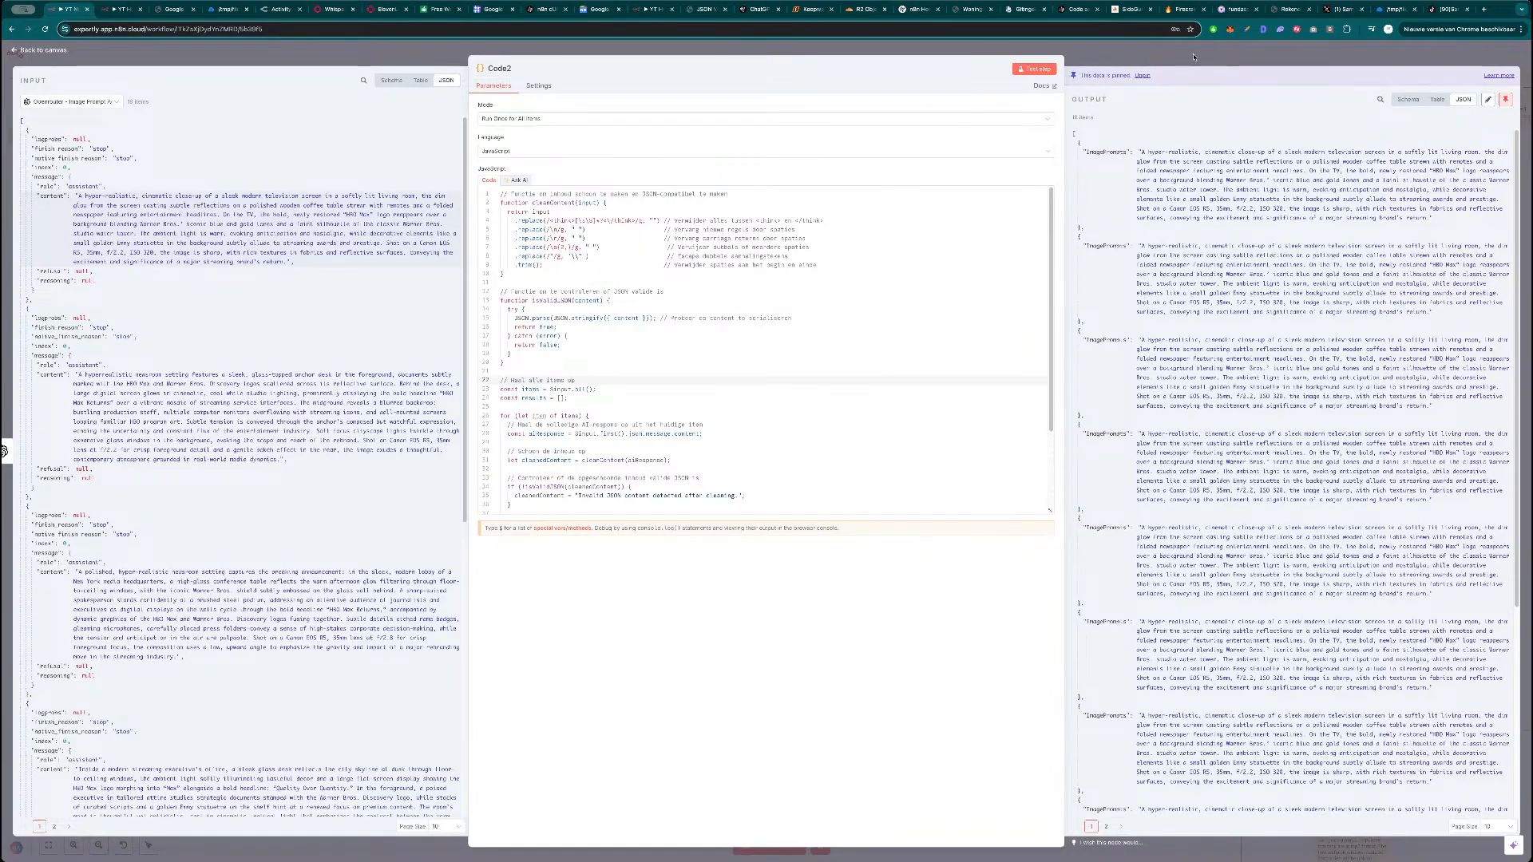
scroll(1200, 292, down, 3)
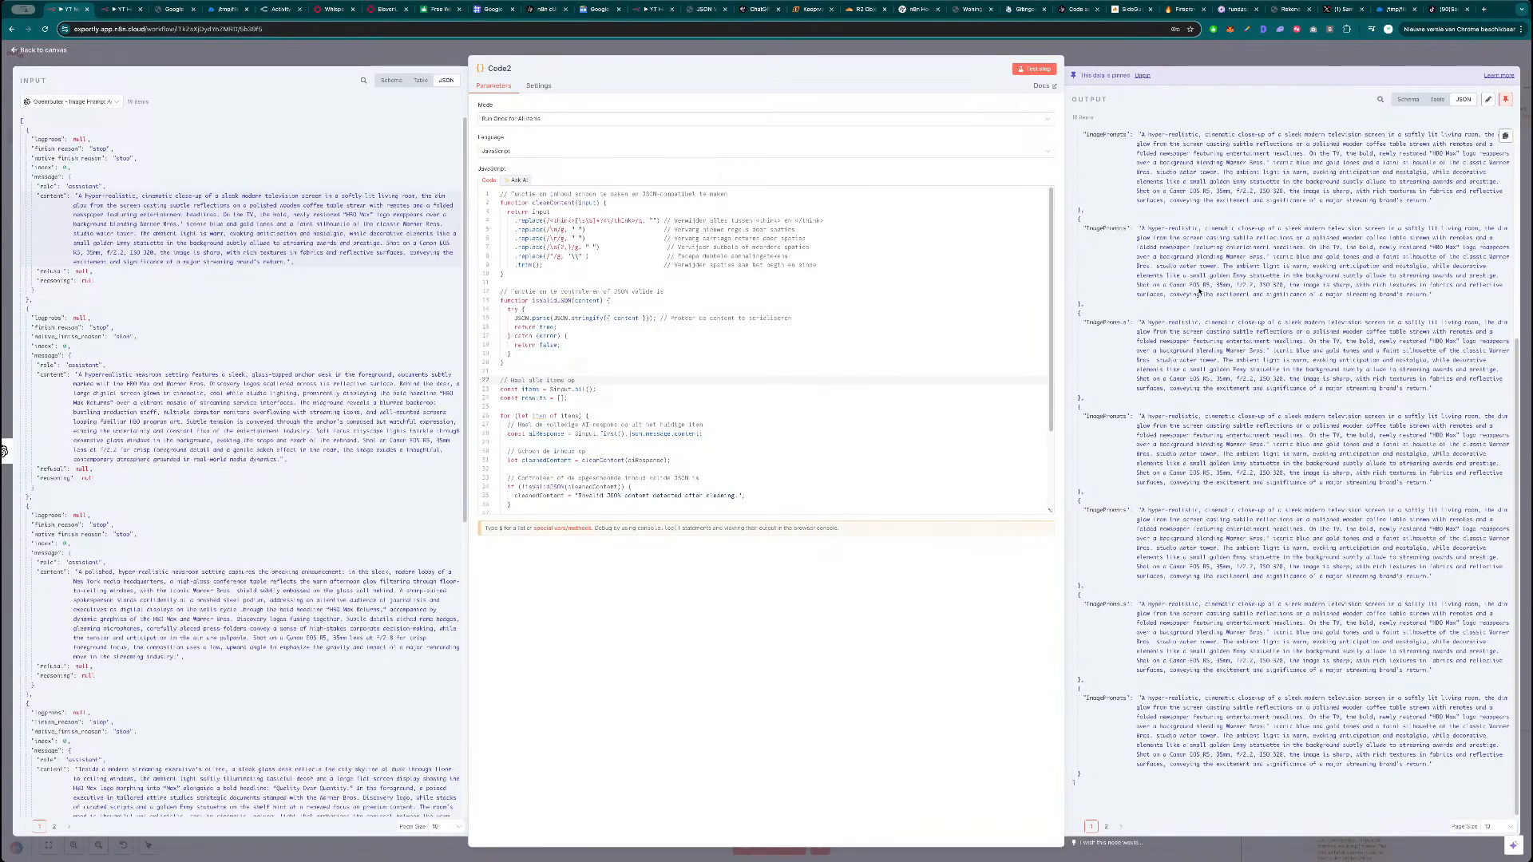
key(Escape)
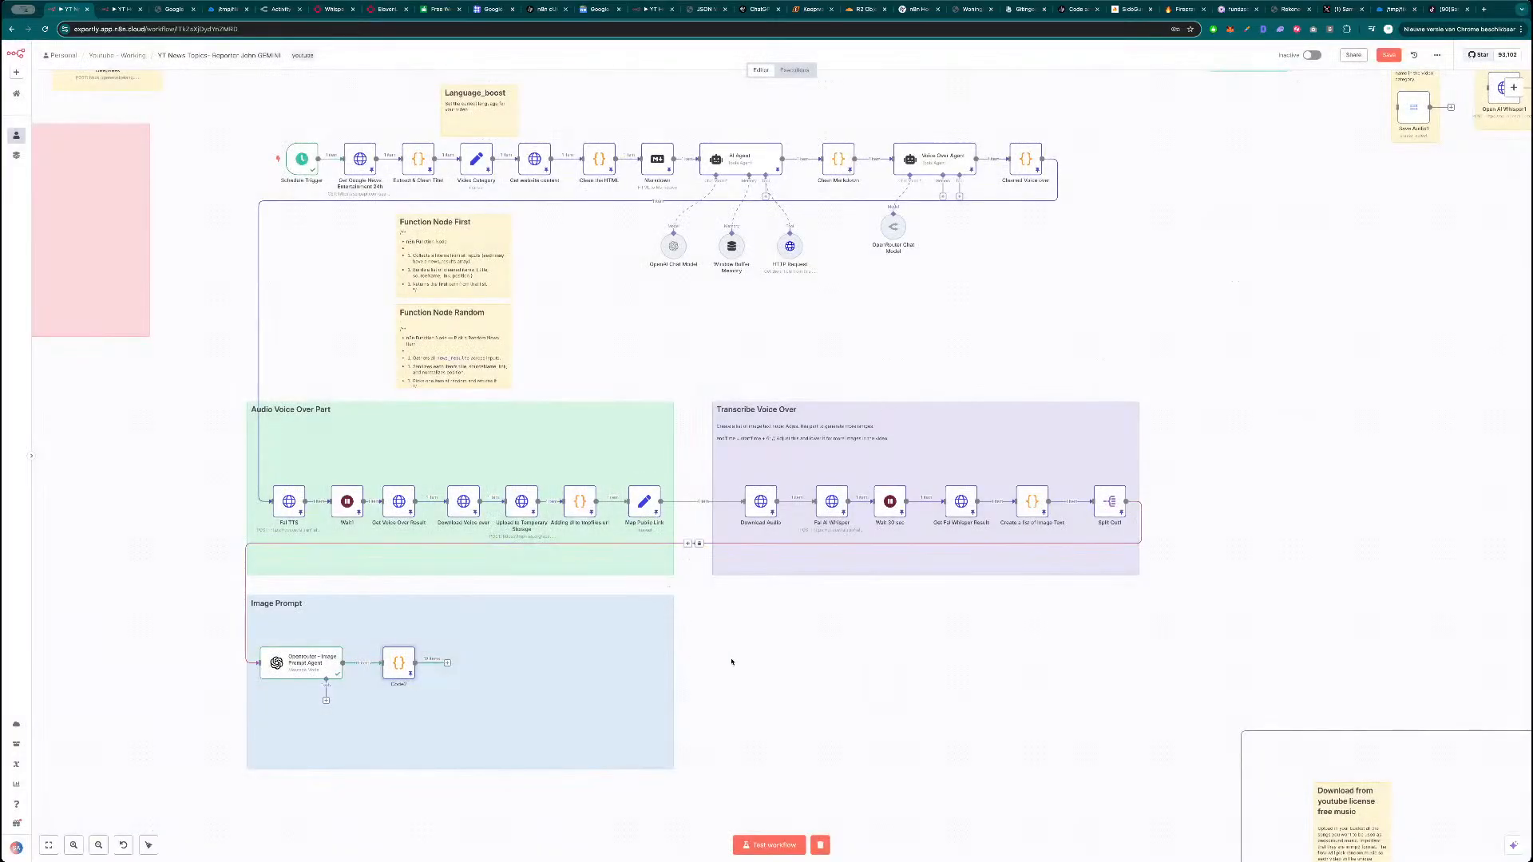
Rename the Code2 node to "Clean Image Prompts" and return to the canvas.
scroll(844, 711, down, 3)
double_click(335, 561)
click(508, 69)
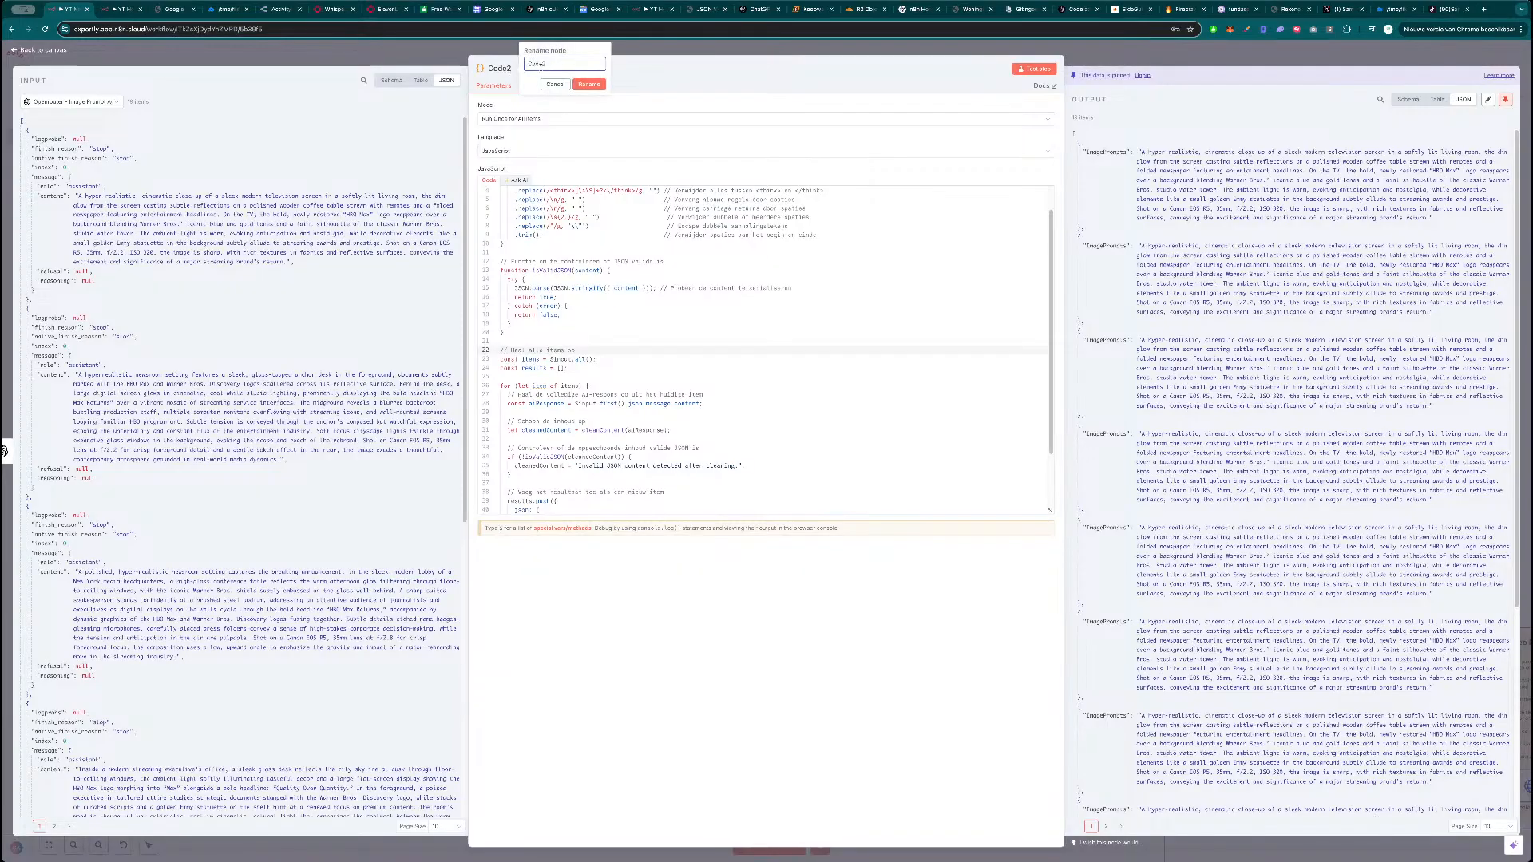
text(Clean Image Prompts)
key(Return)
click(1090, 60)
Examine the remaining workflow sections after Image Prompt, especially the Toghter AI image nodes, the Google Cloud Bucket and the video rendering part.
drag(834, 604, 673, 471)
scroll(791, 565, down, 2)
drag(1113, 436, 1092, 362)
scroll(955, 362, down, 1)
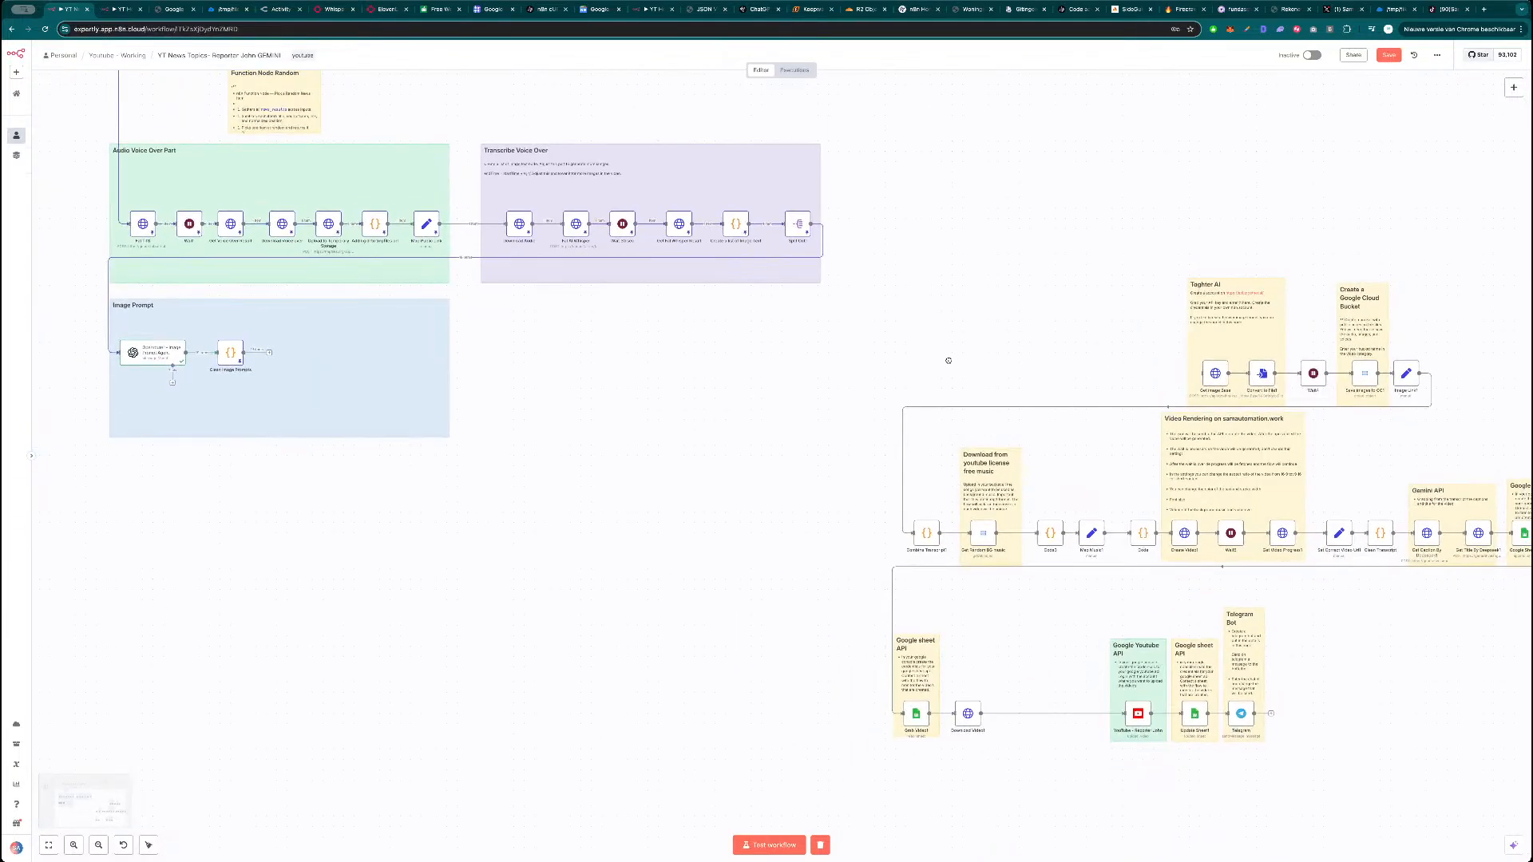
drag(955, 362, 583, 333)
scroll(585, 332, up, 5)
drag(800, 326, 381, 290)
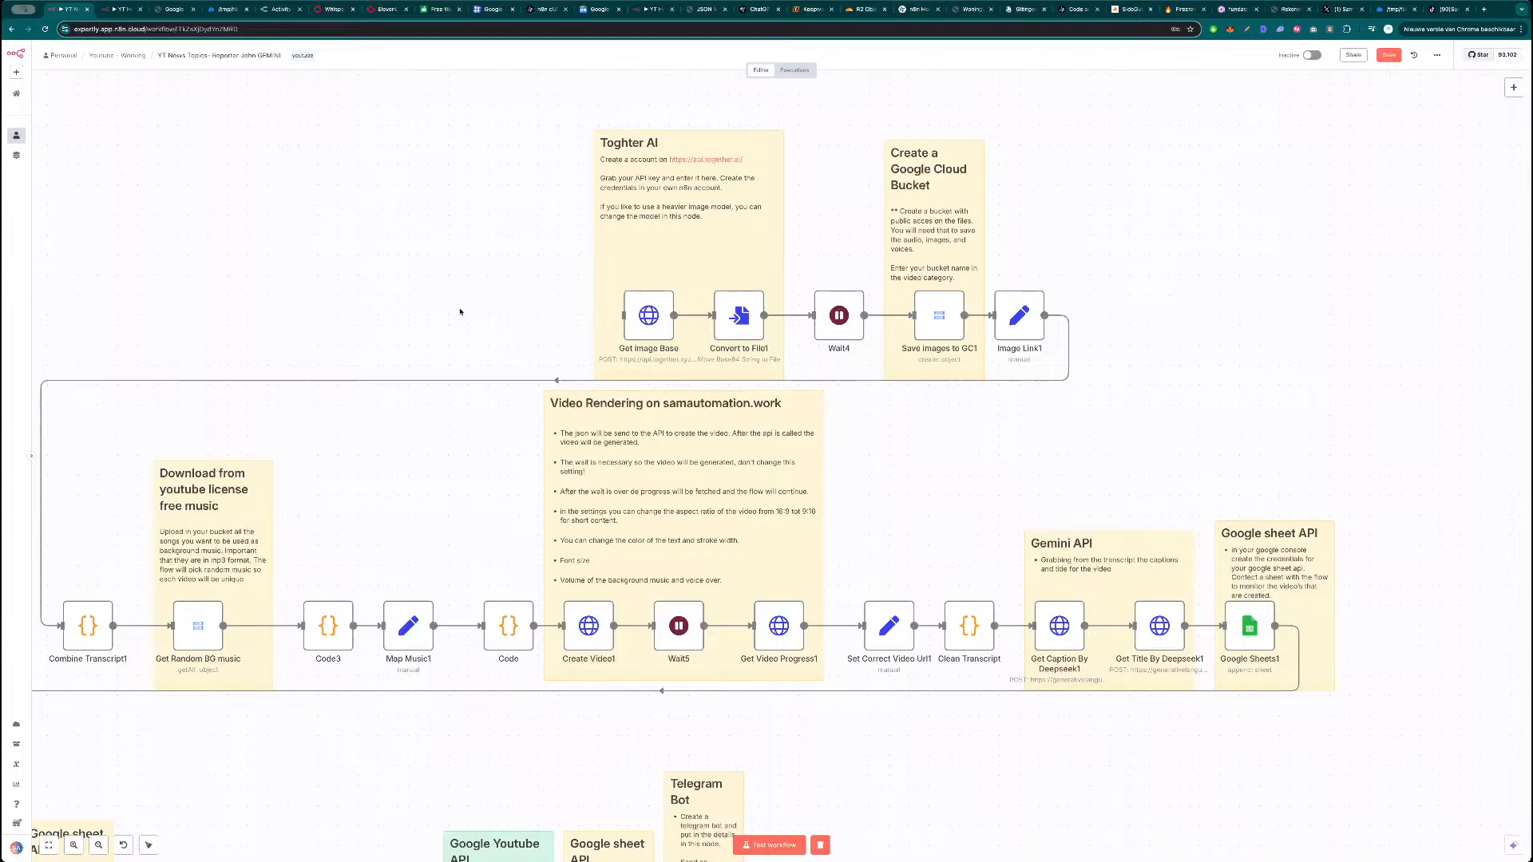
scroll(460, 311, down, 5)
drag(466, 287, 886, 291)
drag(419, 299, 760, 431)
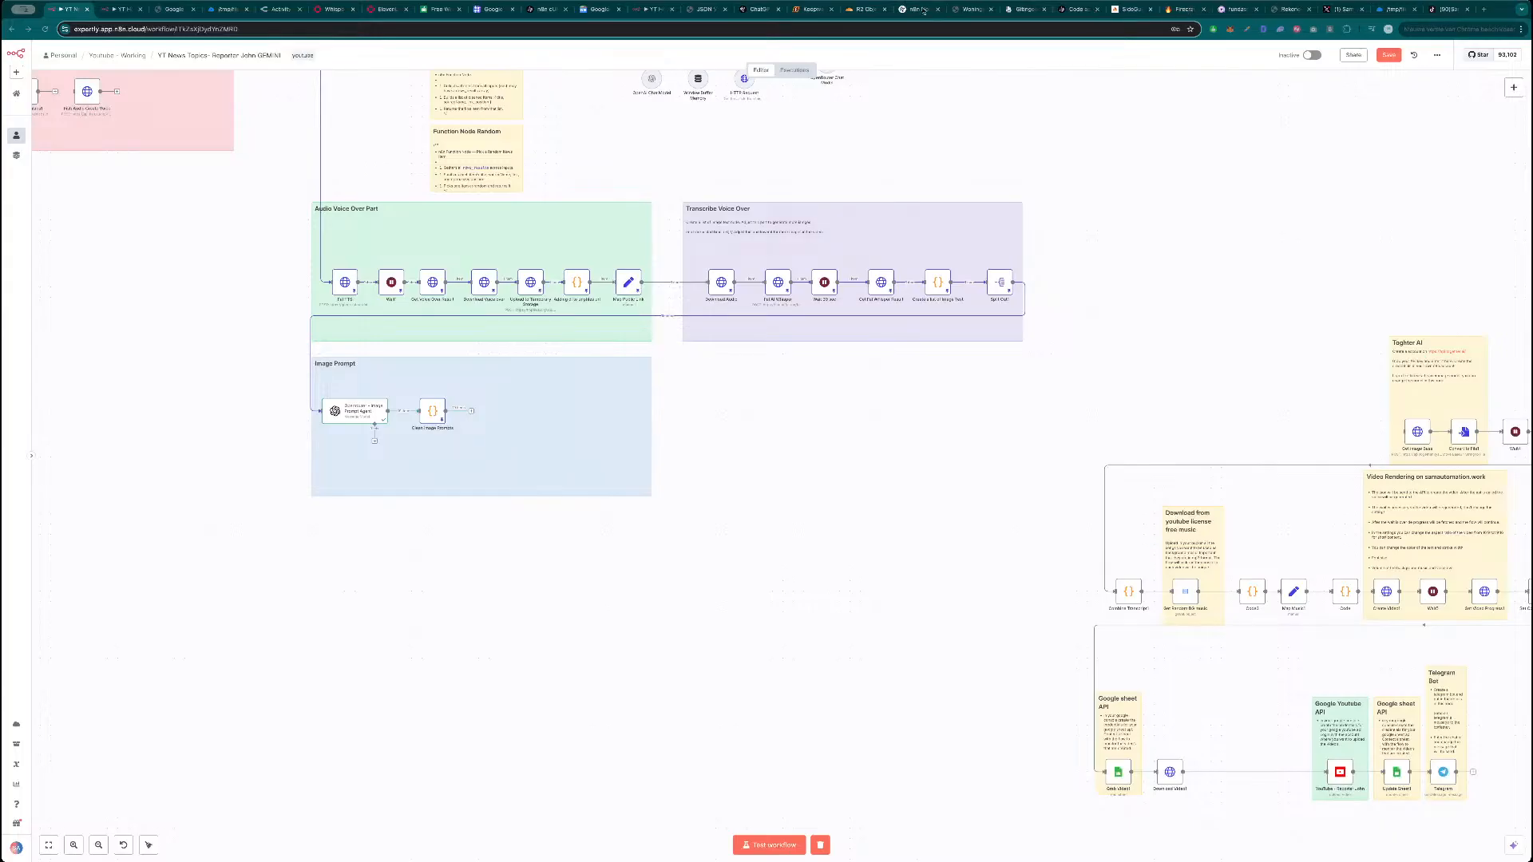
Copy the Fal image creation, Wait and Get Images nodes from the Shorts workflow execution and paste them into the Reporter workflow canvas.
key(ctrl+Tab)
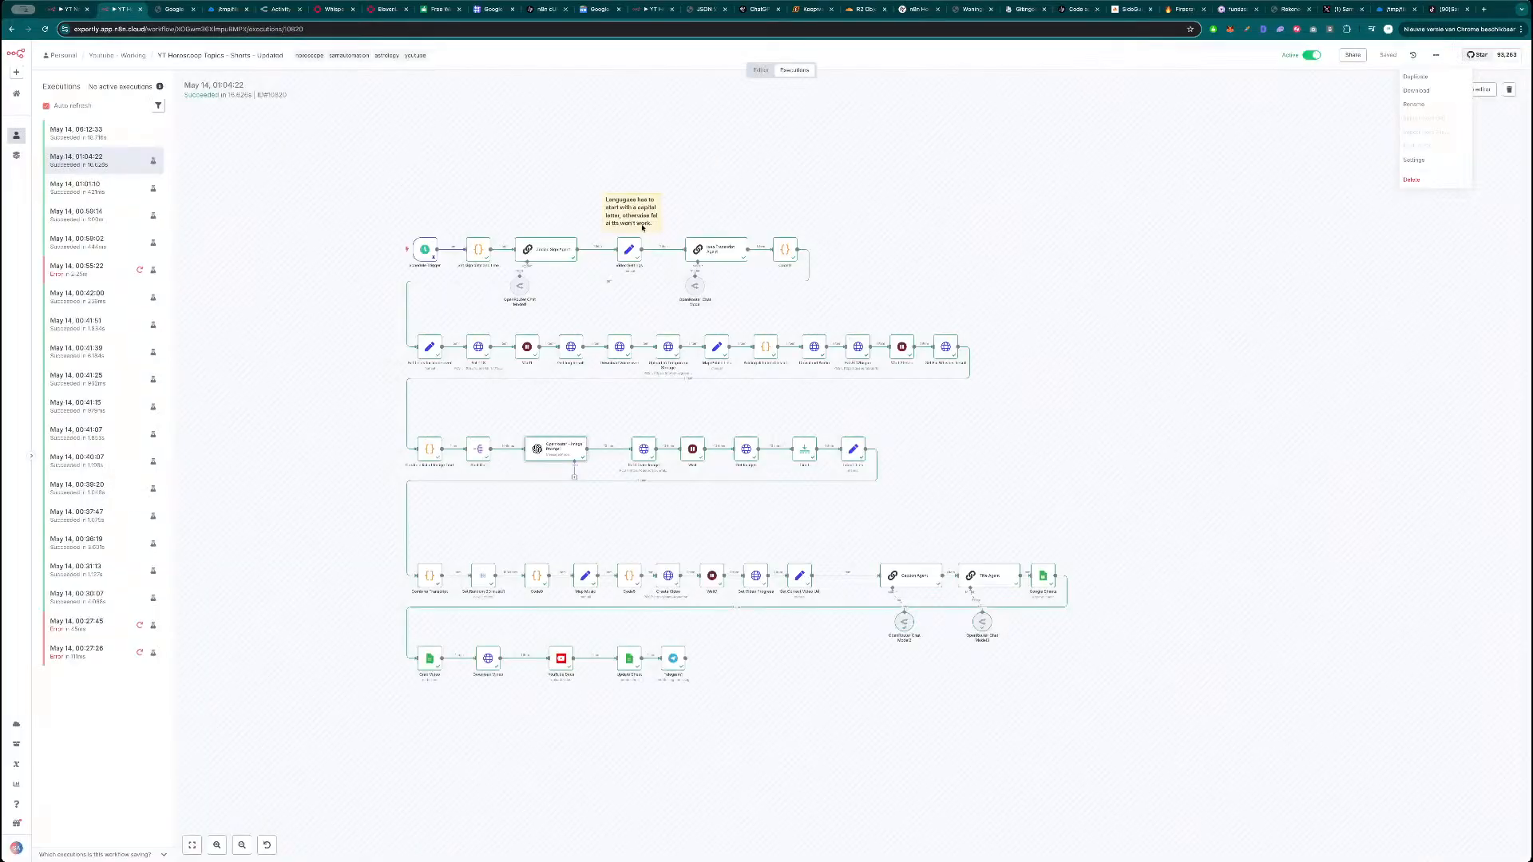
scroll(644, 458, up, 3)
click(648, 454)
key(super+c)
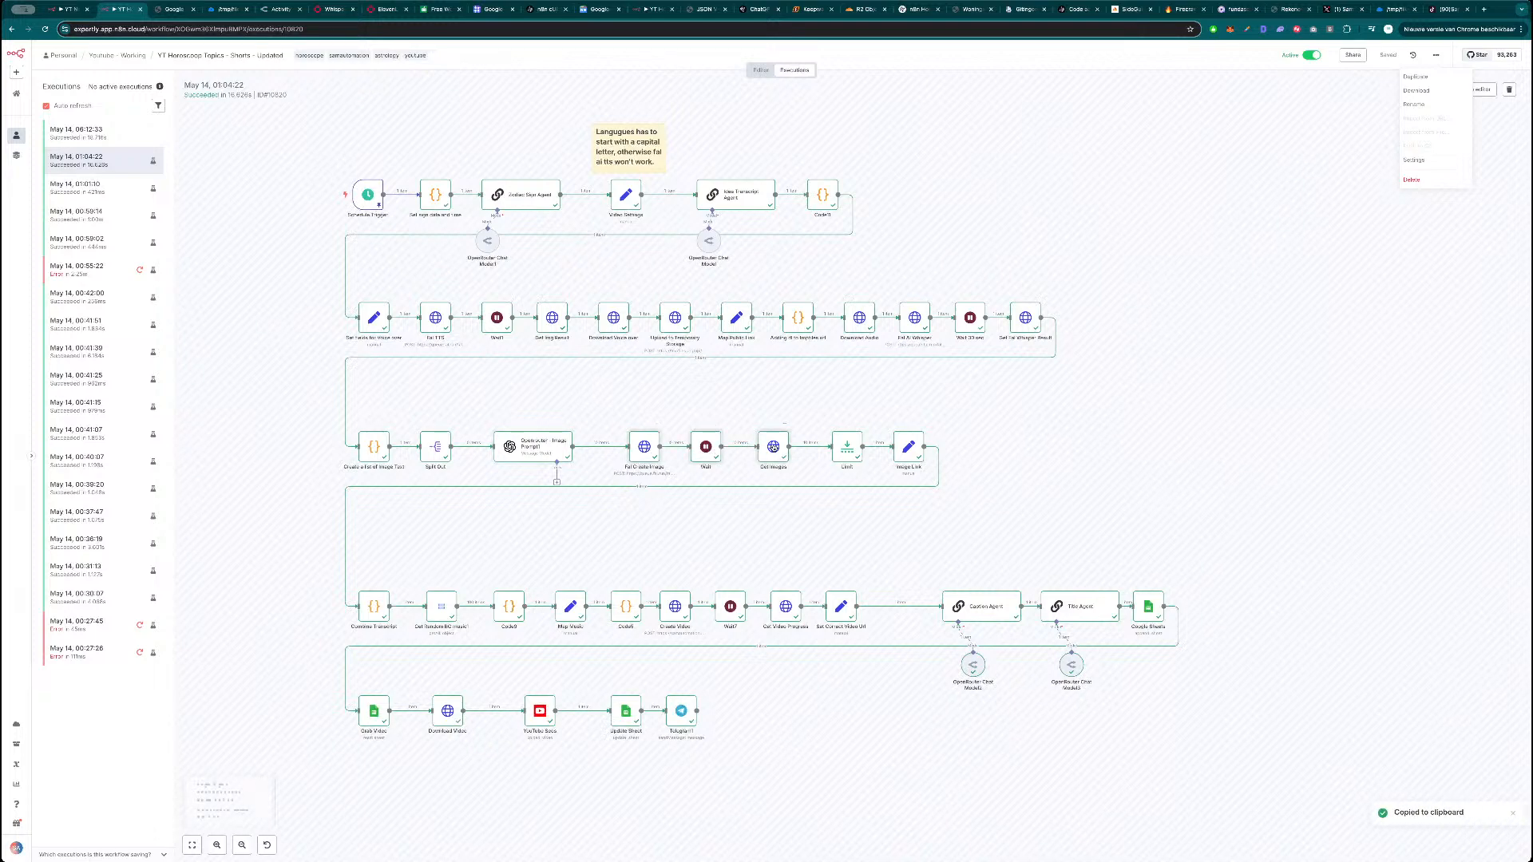
key(ctrl+shift+Tab)
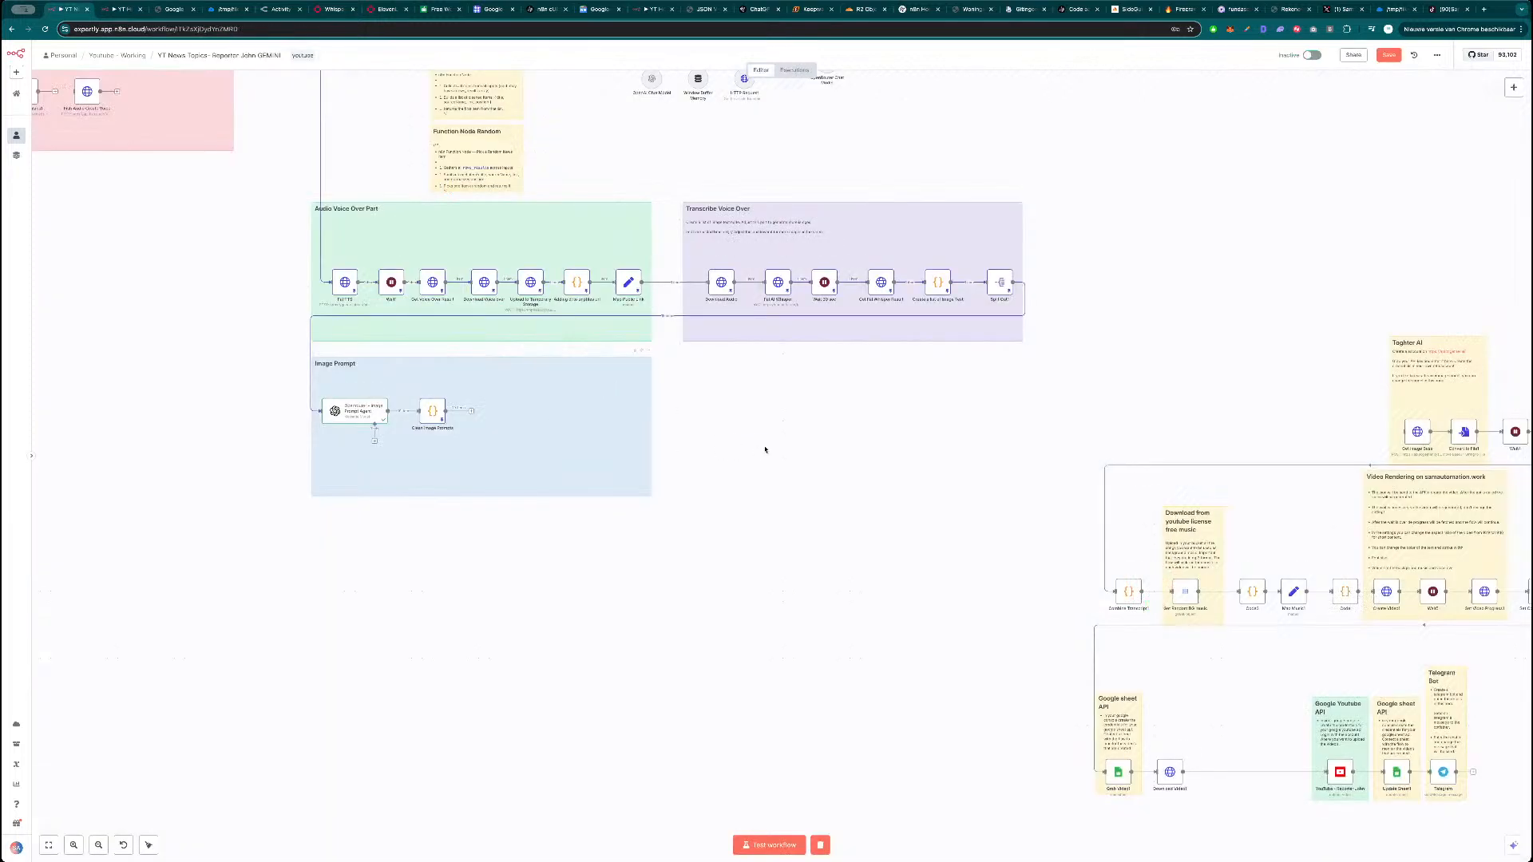
key(super+v)
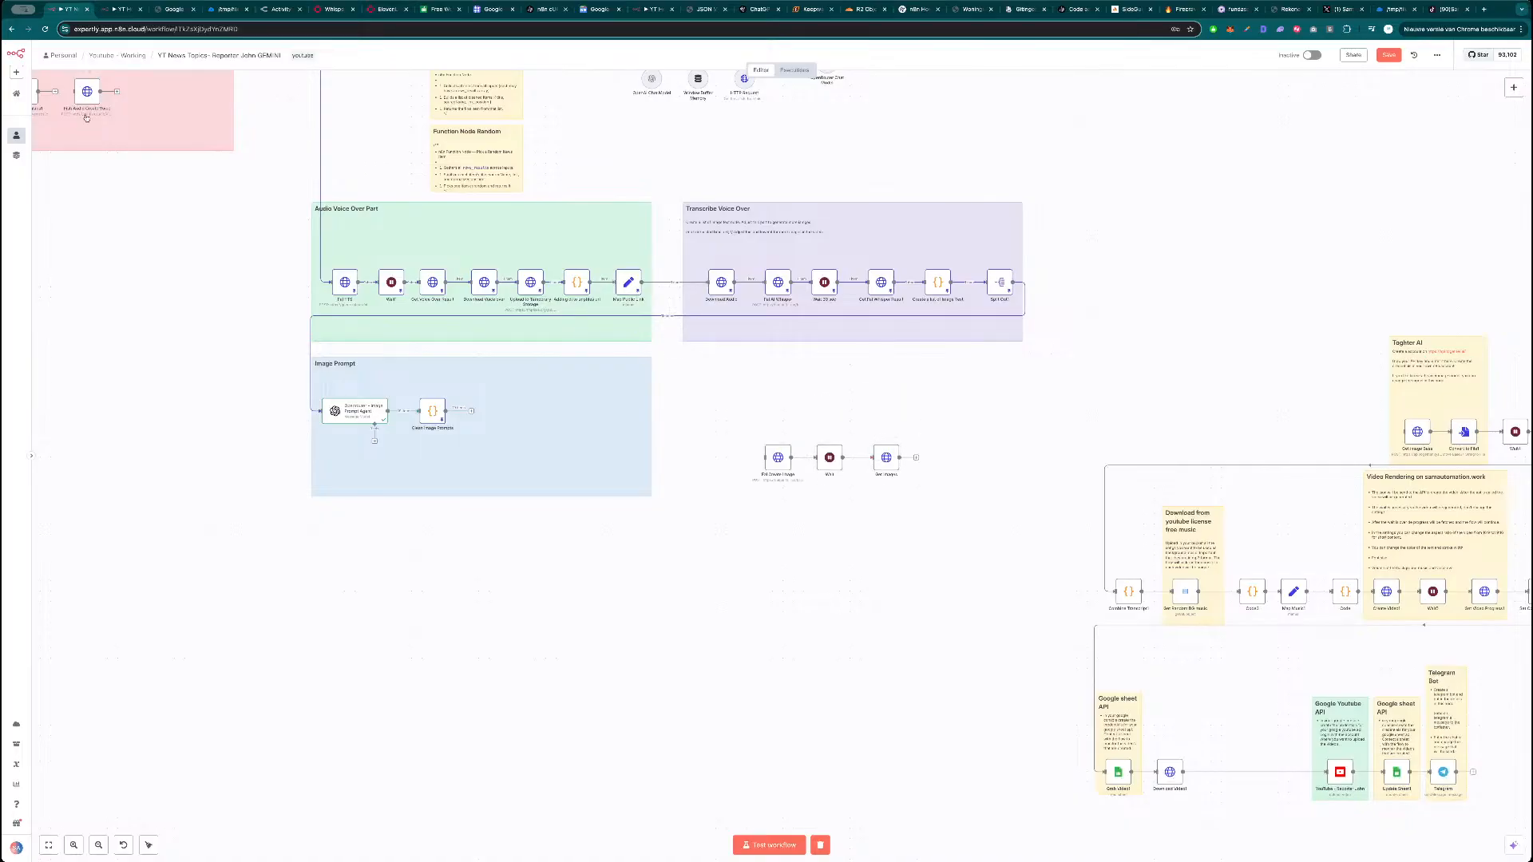
Look through the personal workflows list in a separate browser tab and close that tab.
super+click(15, 136)
click(120, 9)
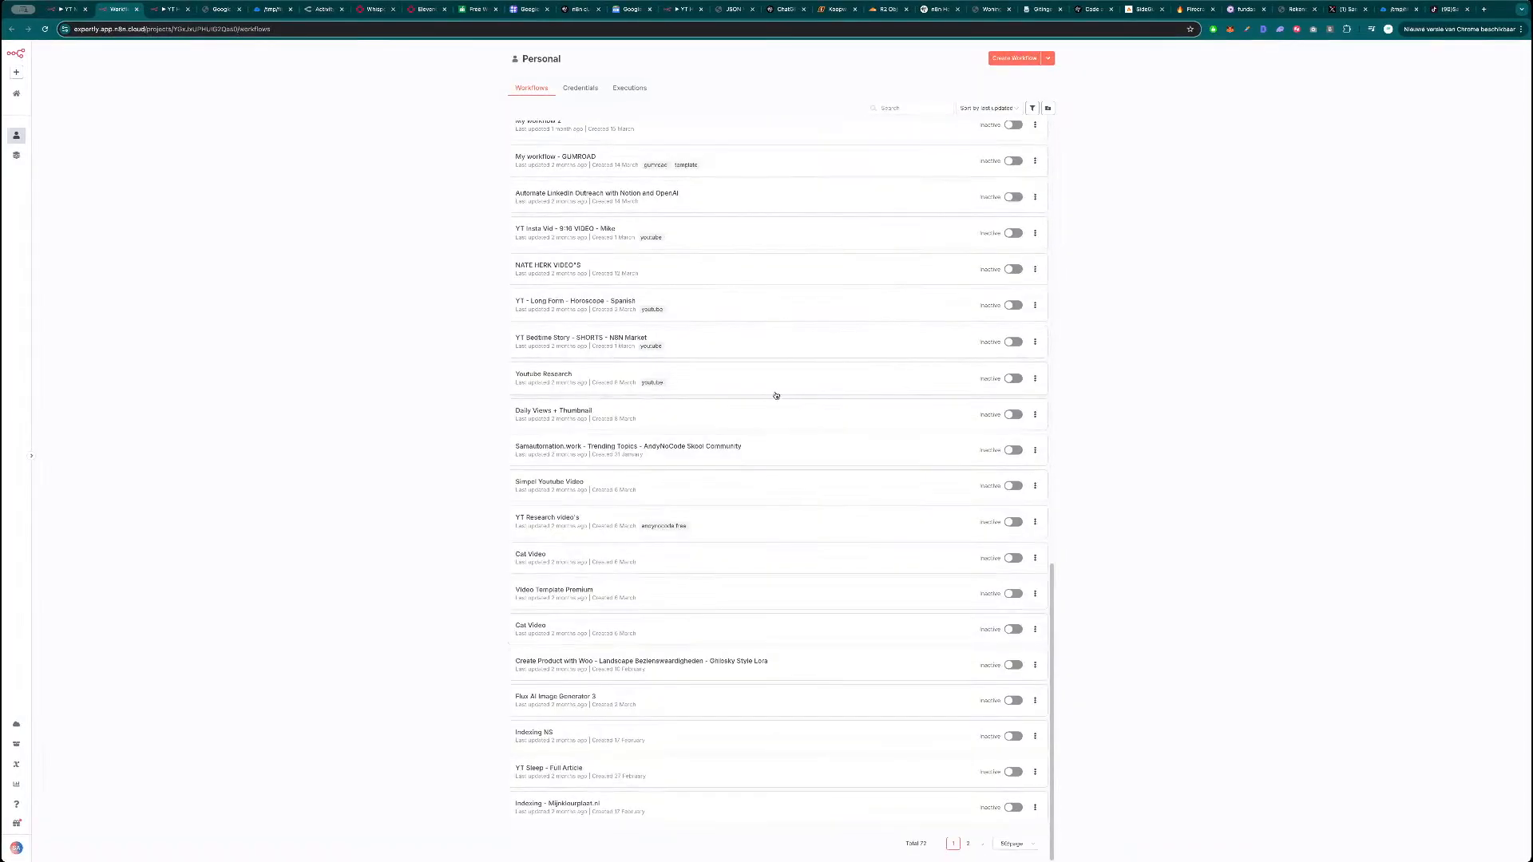
scroll(791, 386, up, 10)
scroll(783, 384, down, 7)
scroll(781, 386, down, 7)
scroll(759, 432, up, 14)
key(ctrl+w)
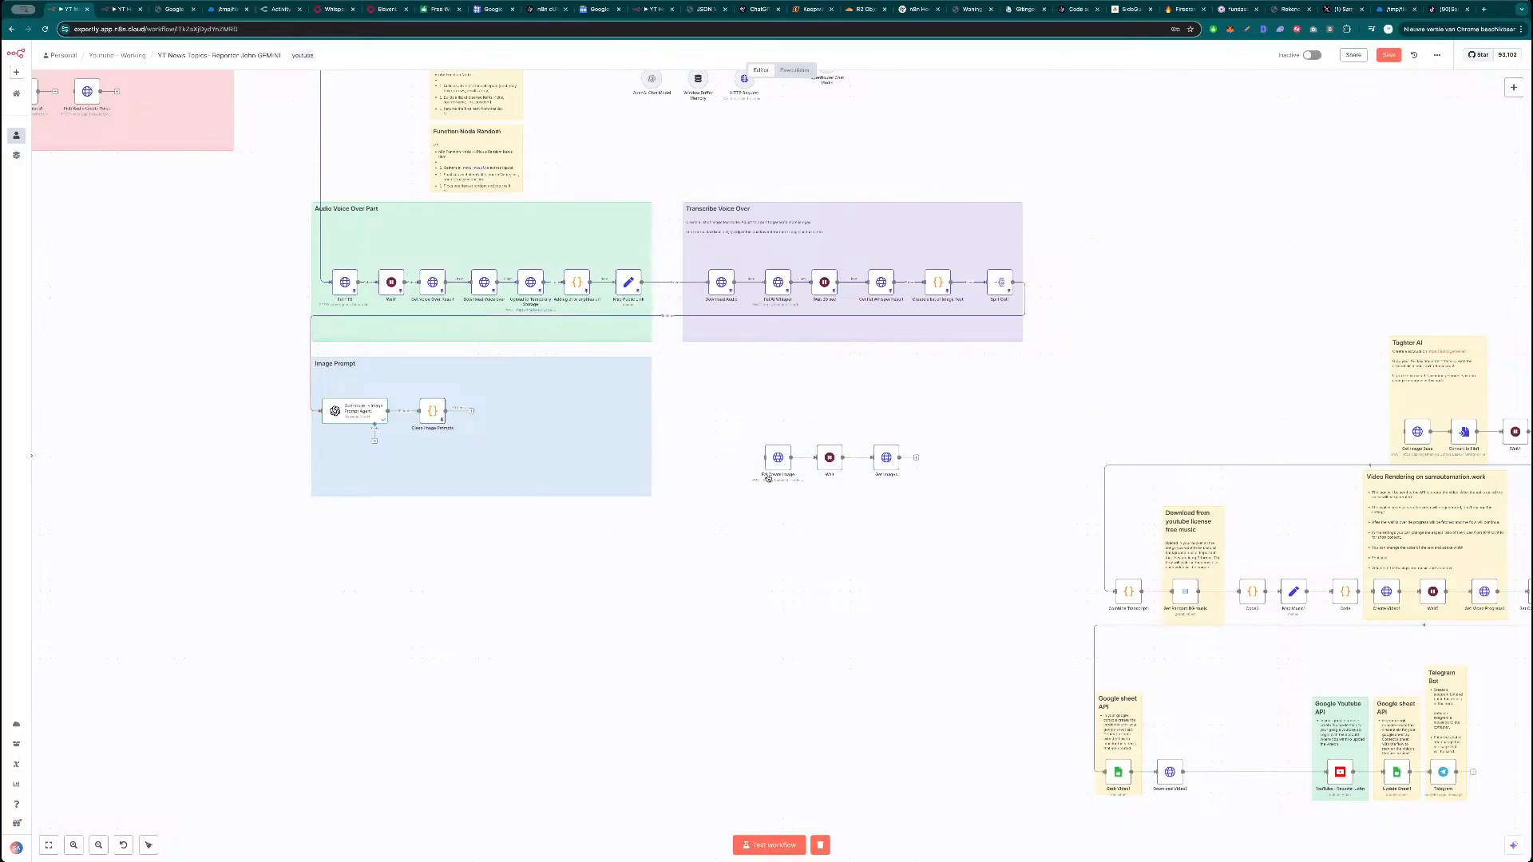
Nudge the pasted Fal image creation node and narrow the Image Prompt sticky note to fit its two nodes.
mouse_move(733, 409)
mouse_down()
mouse_move(965, 487)
mouse_move(980, 506)
mouse_up()
click(741, 434)
mouse_move(778, 461)
mouse_down()
mouse_move(502, 410)
mouse_move(697, 431)
mouse_move(784, 461)
mouse_up()
drag(651, 421, 493, 450)
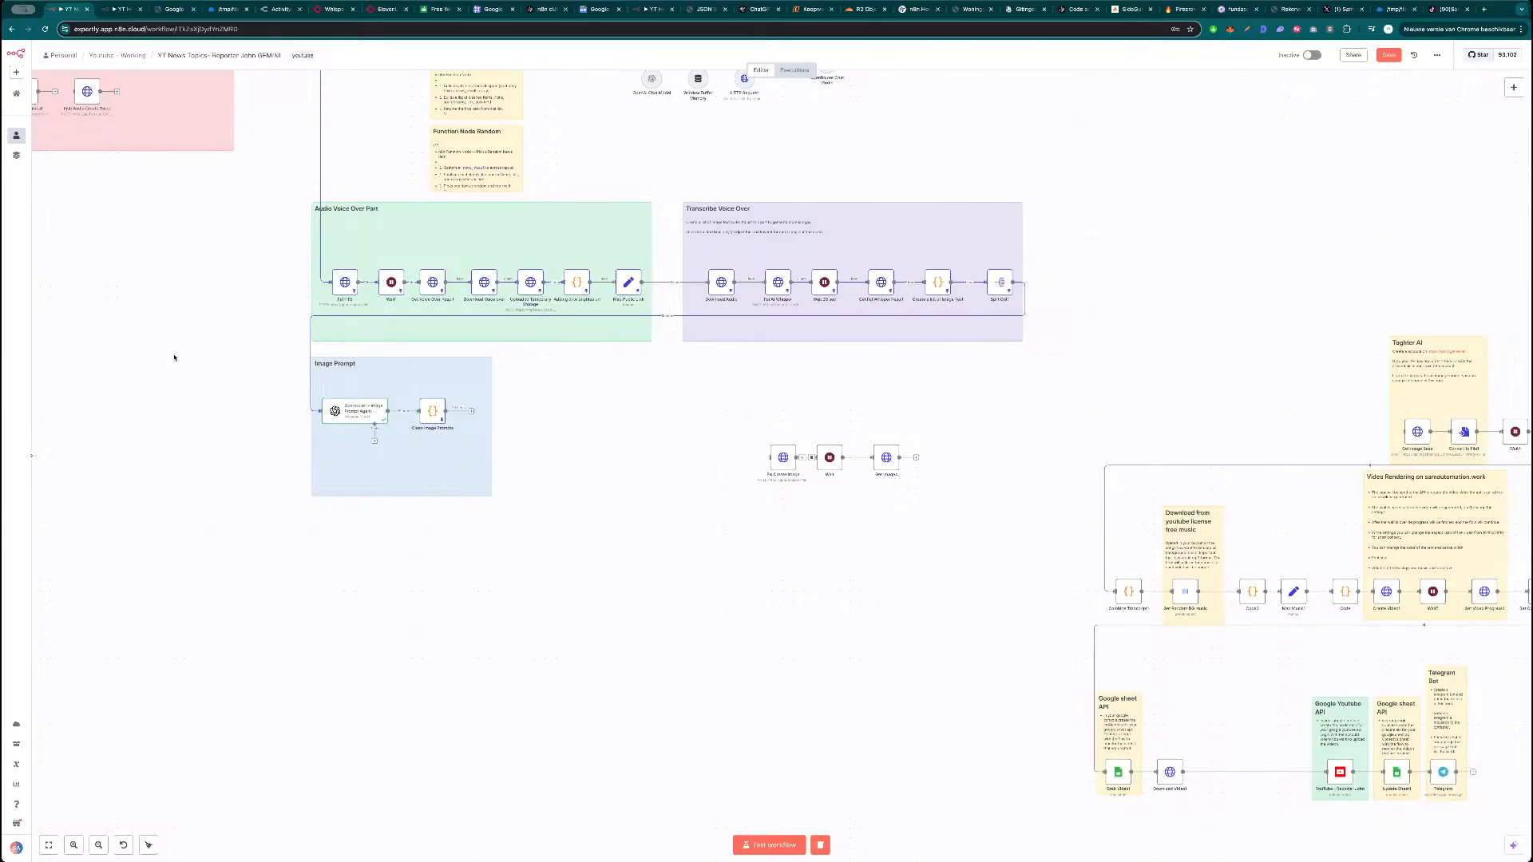
Switch to fal.ai and browse the Flux models in the model gallery.
click(333, 10)
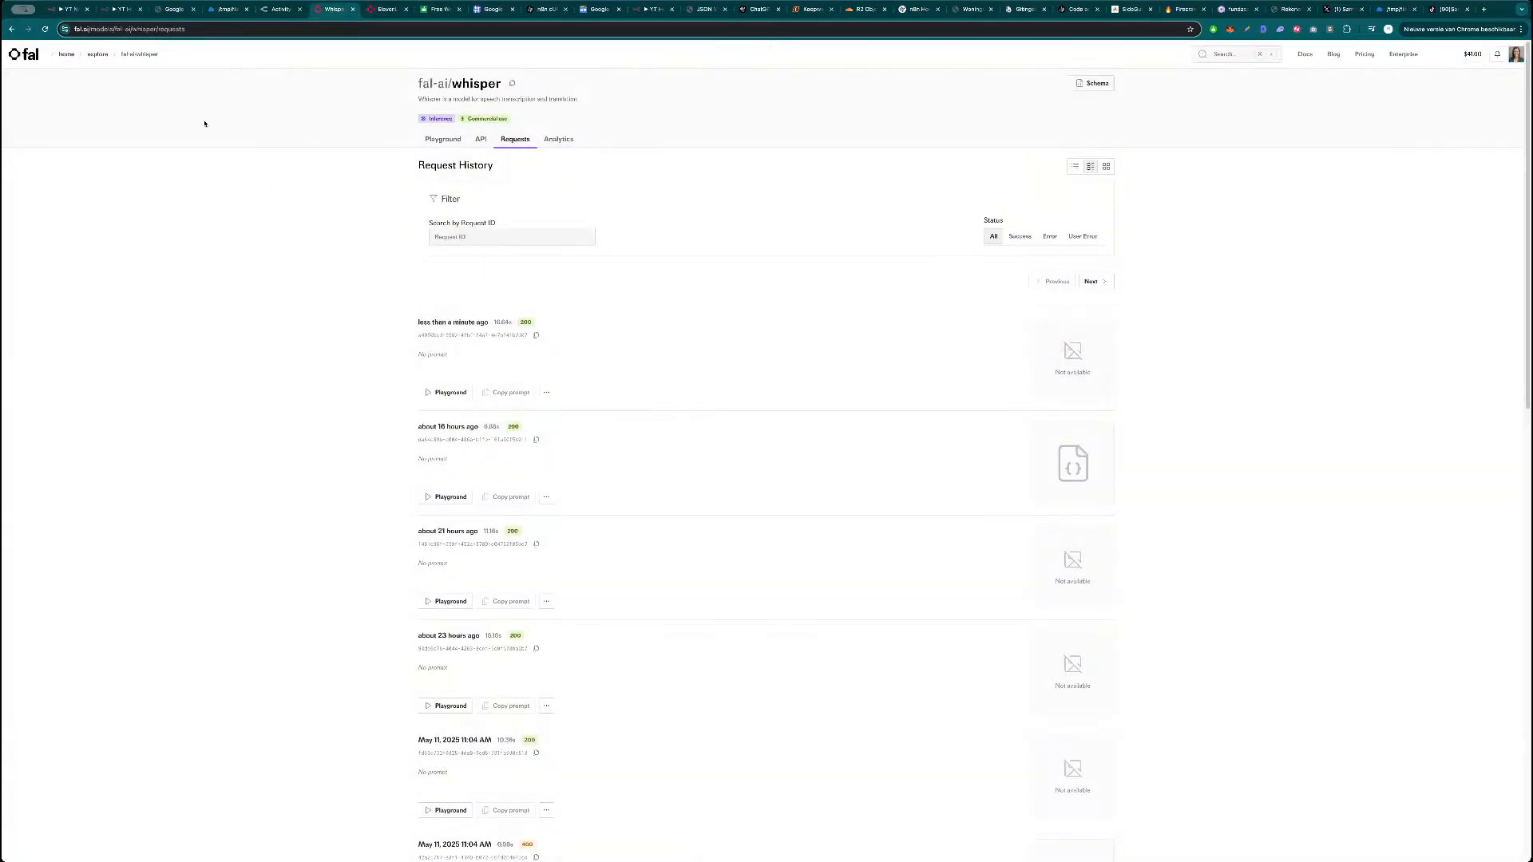
click(97, 56)
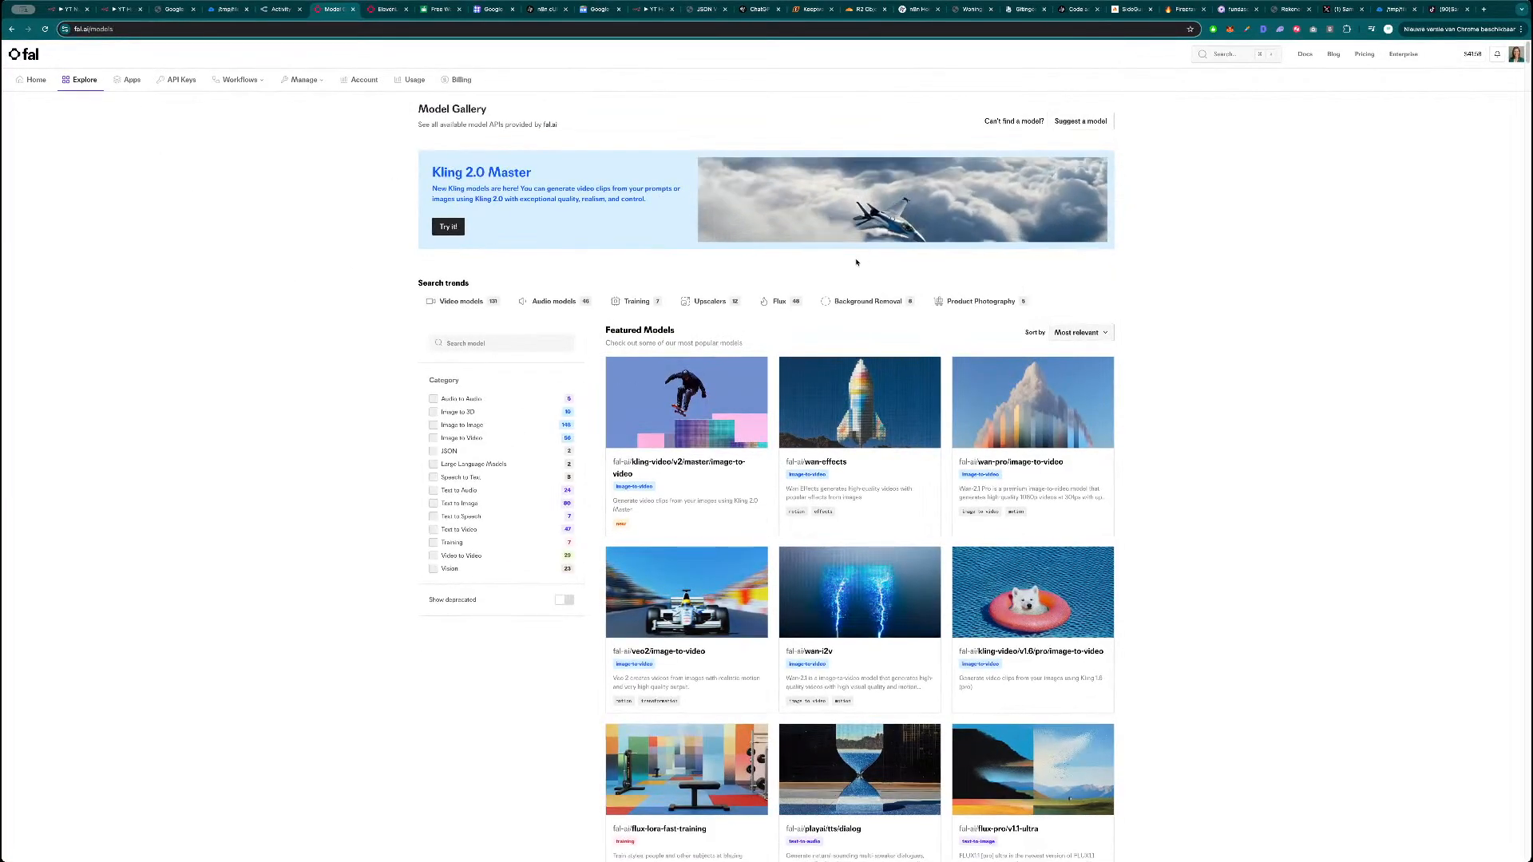
click(779, 301)
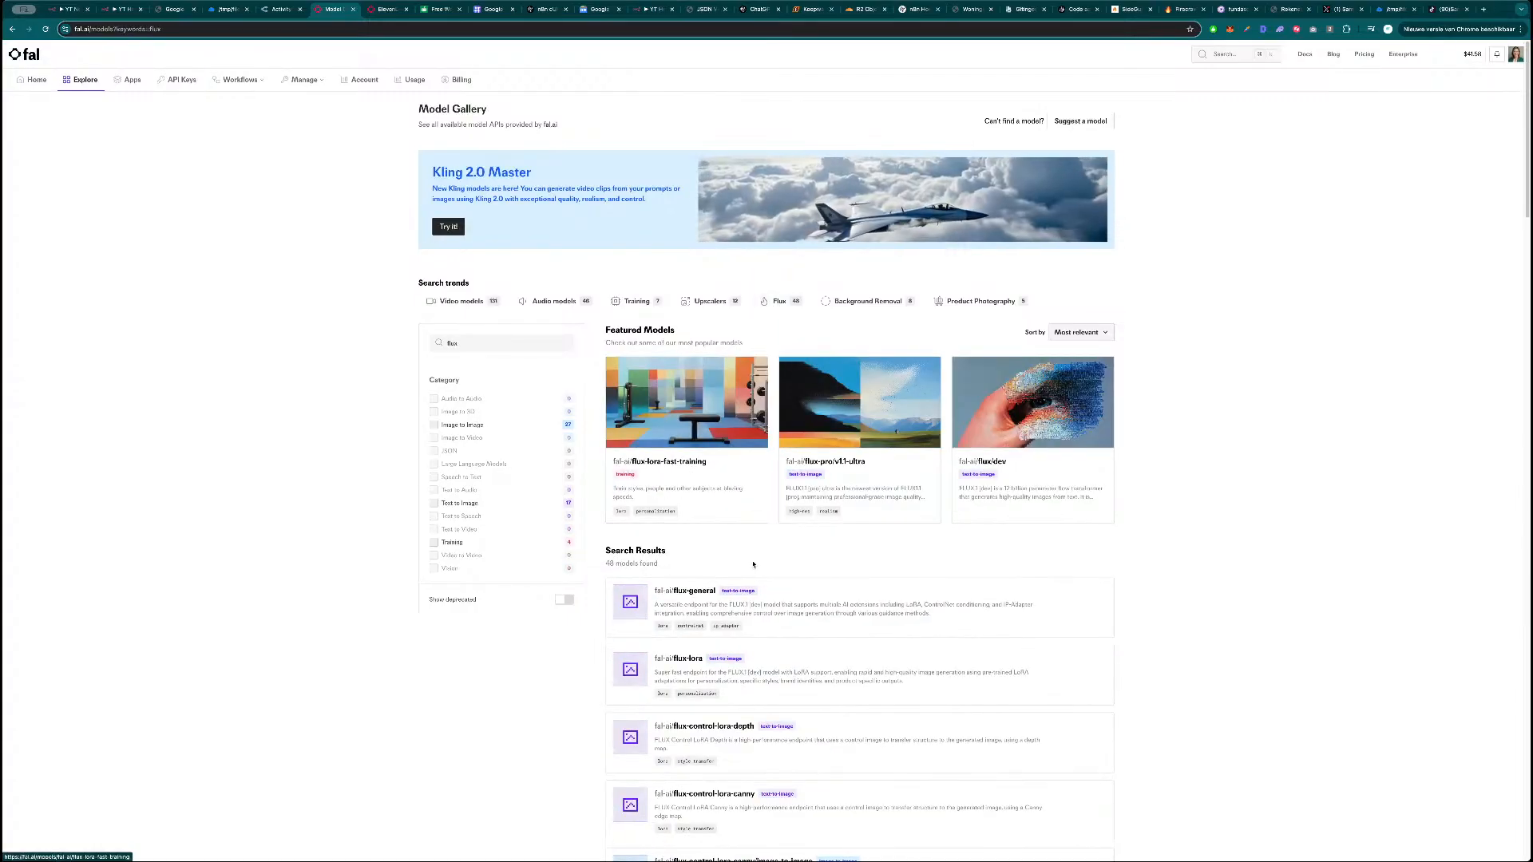
scroll(654, 581, down, 2)
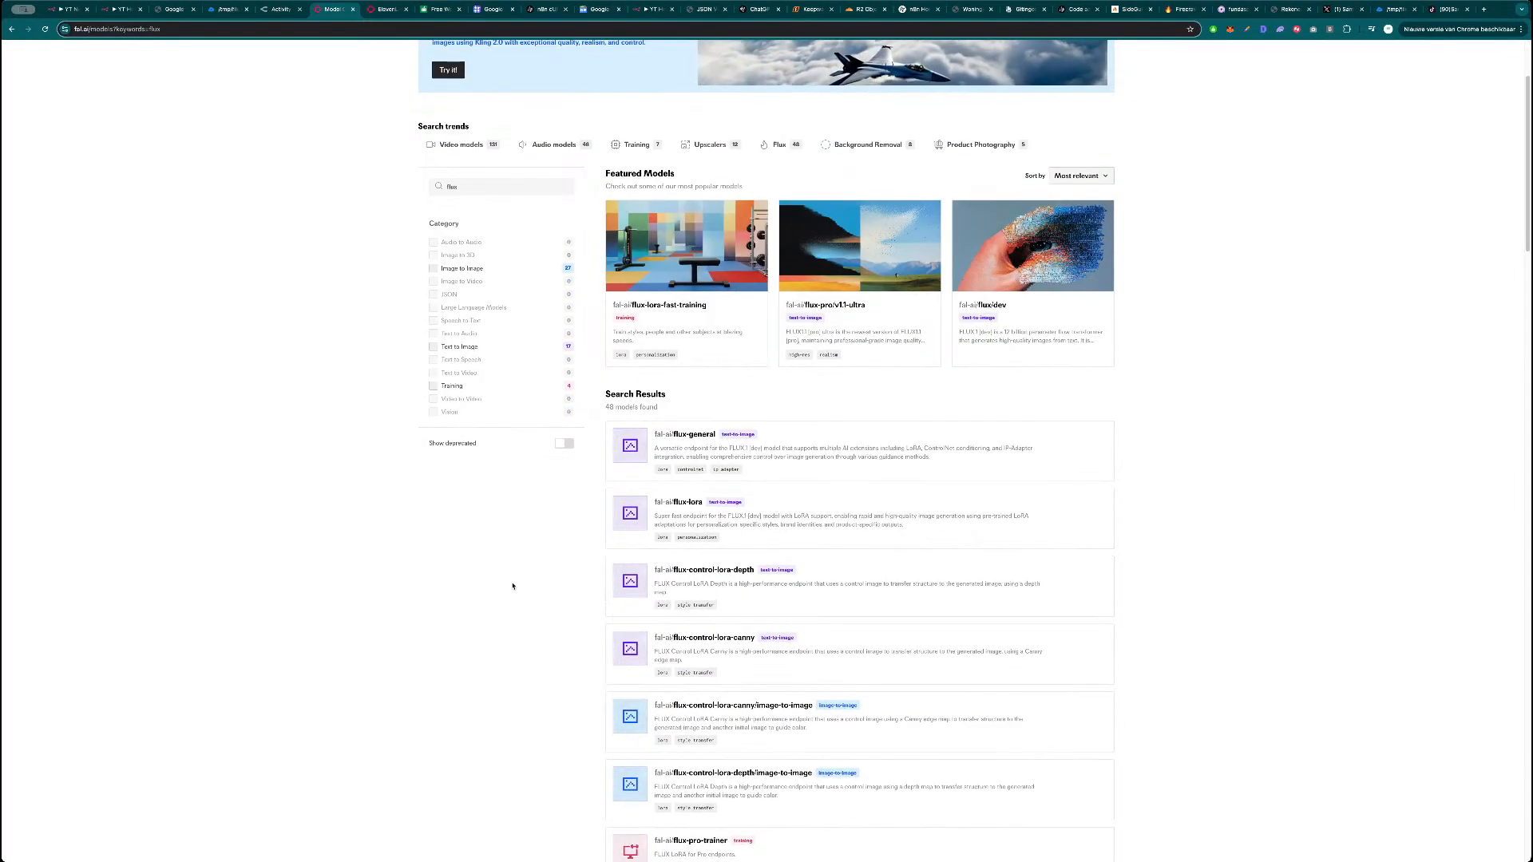
scroll(743, 423, up, 1)
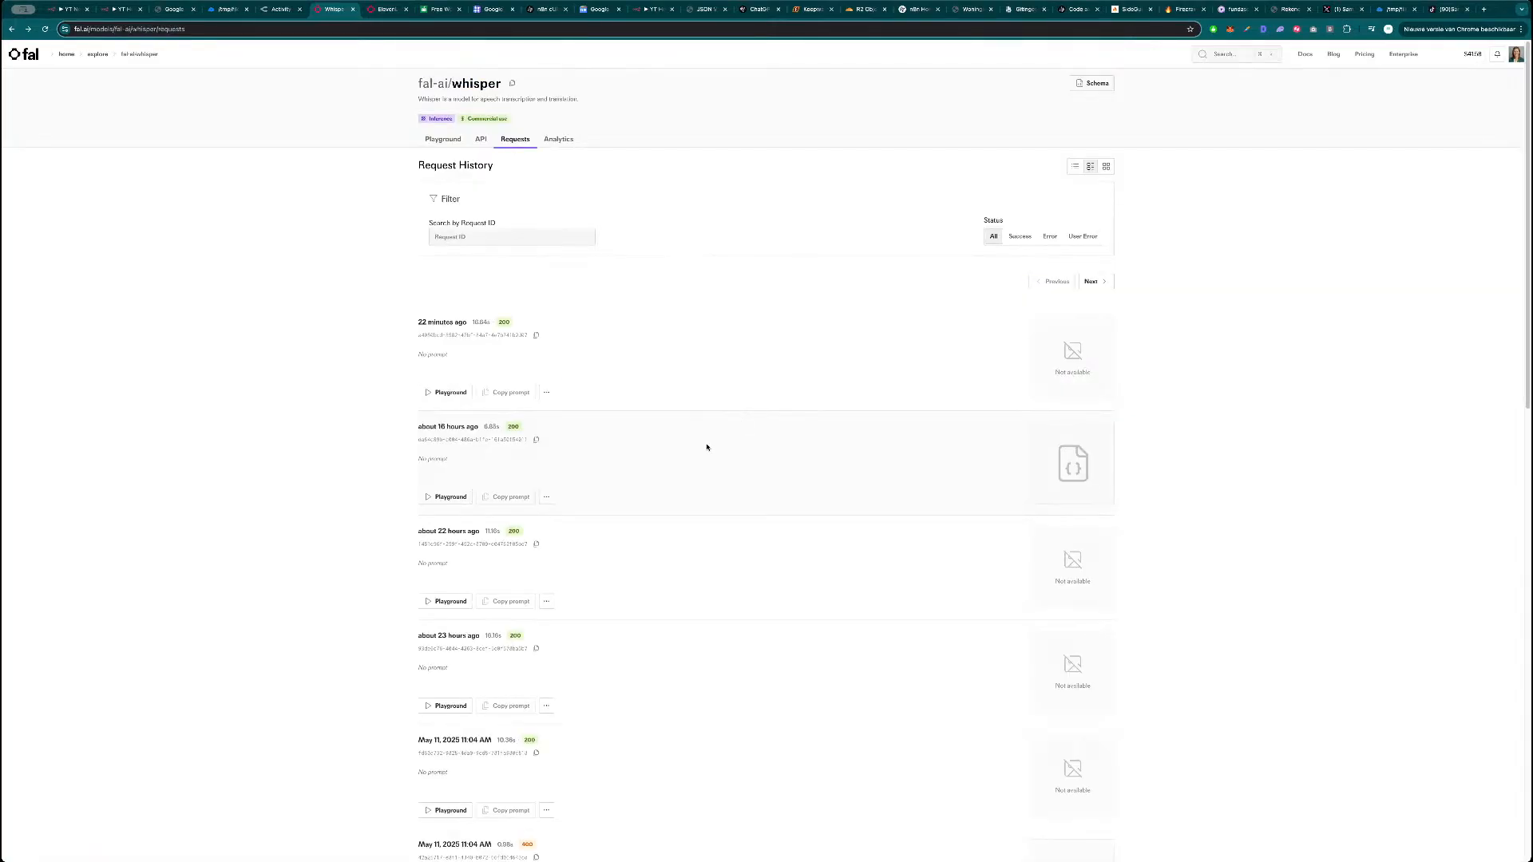
Filter the fal.ai model gallery by the Text to Image category.
click(102, 55)
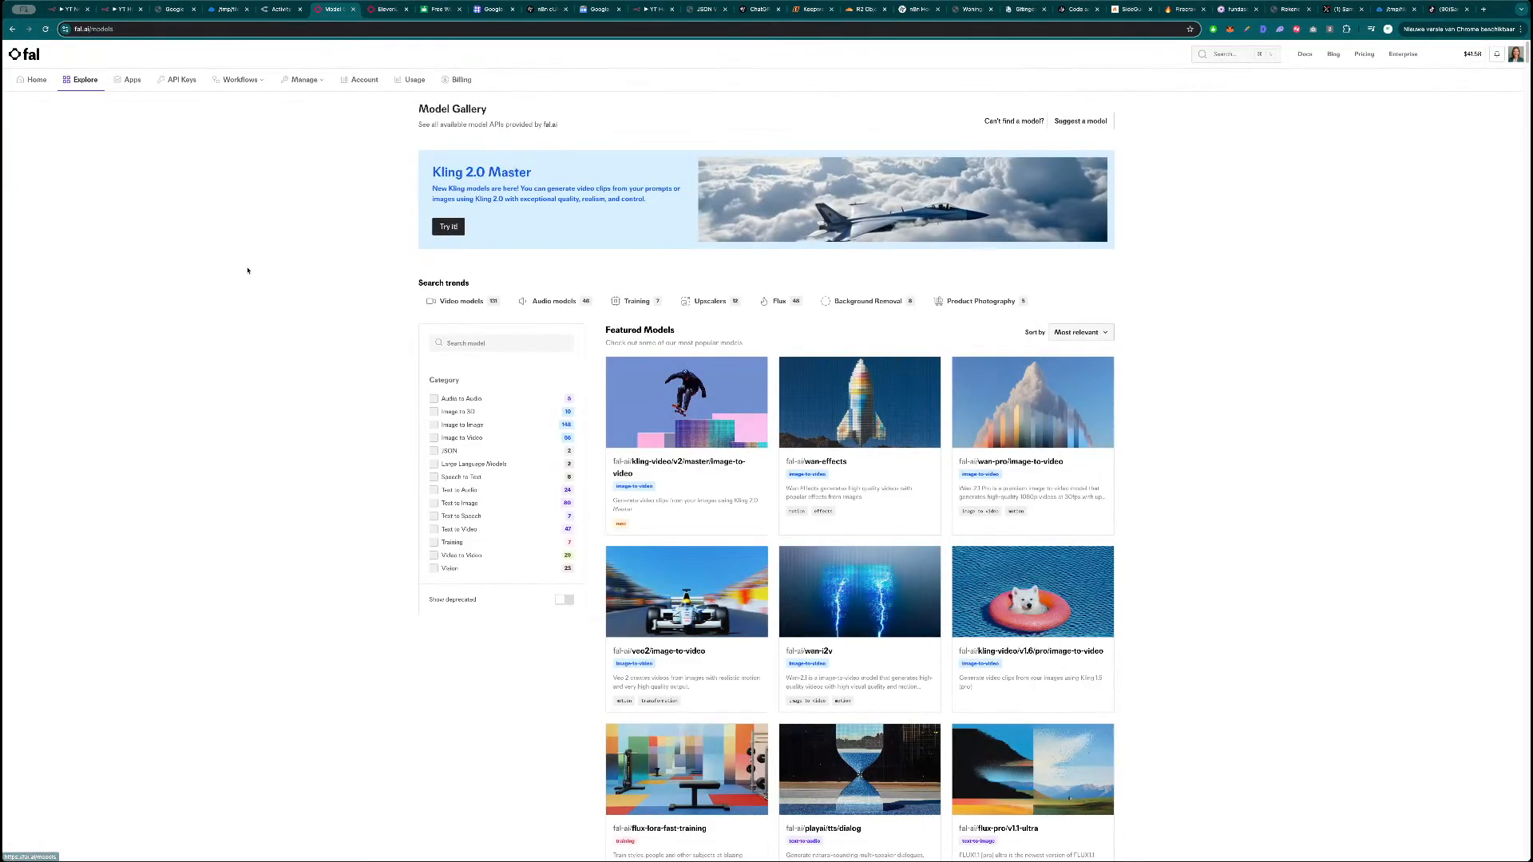
click(434, 504)
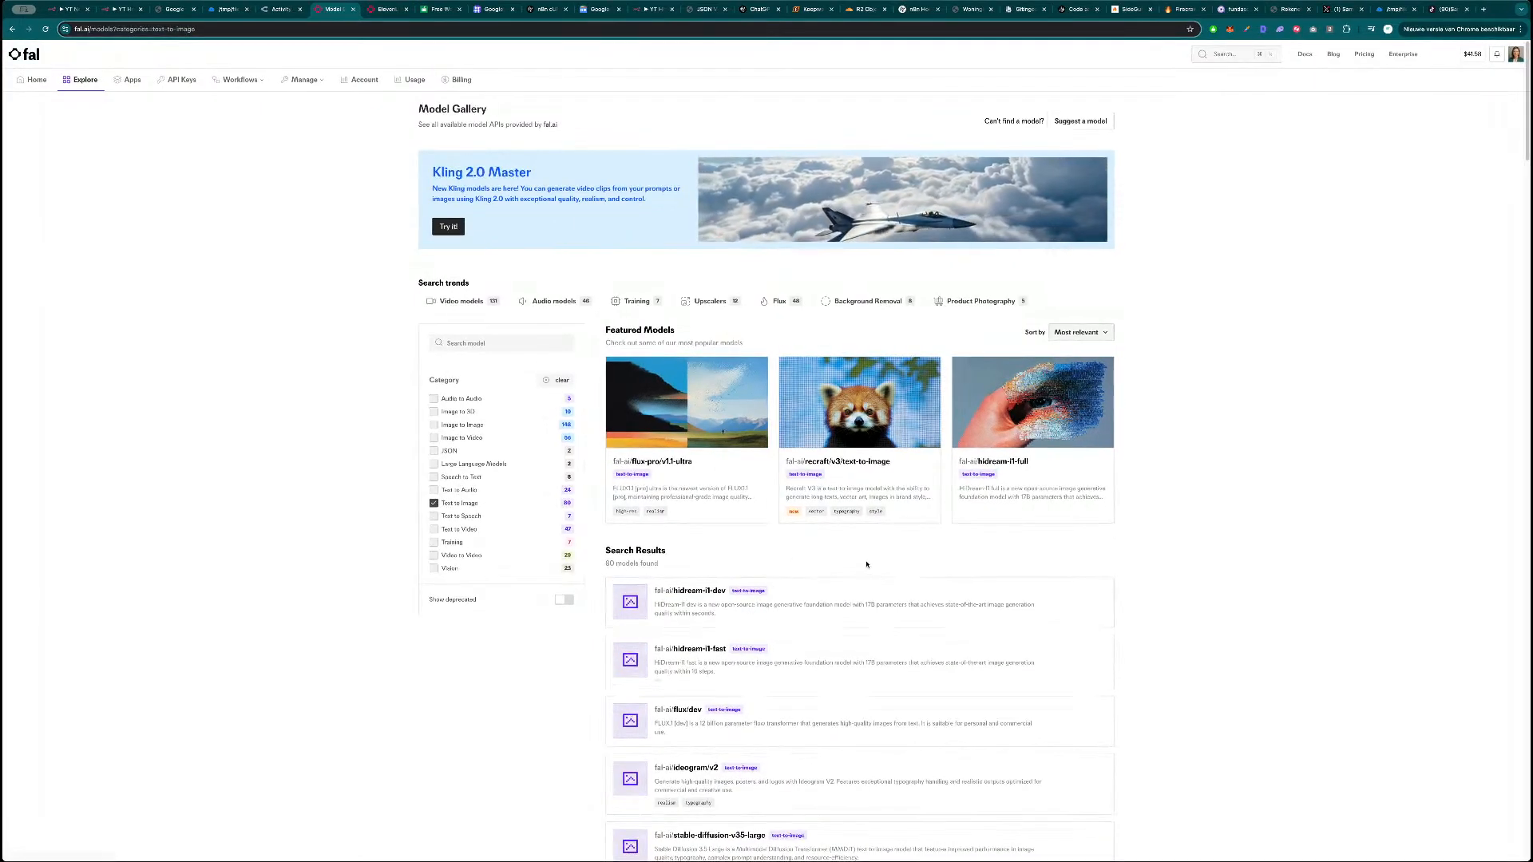
scroll(871, 559, down, 2)
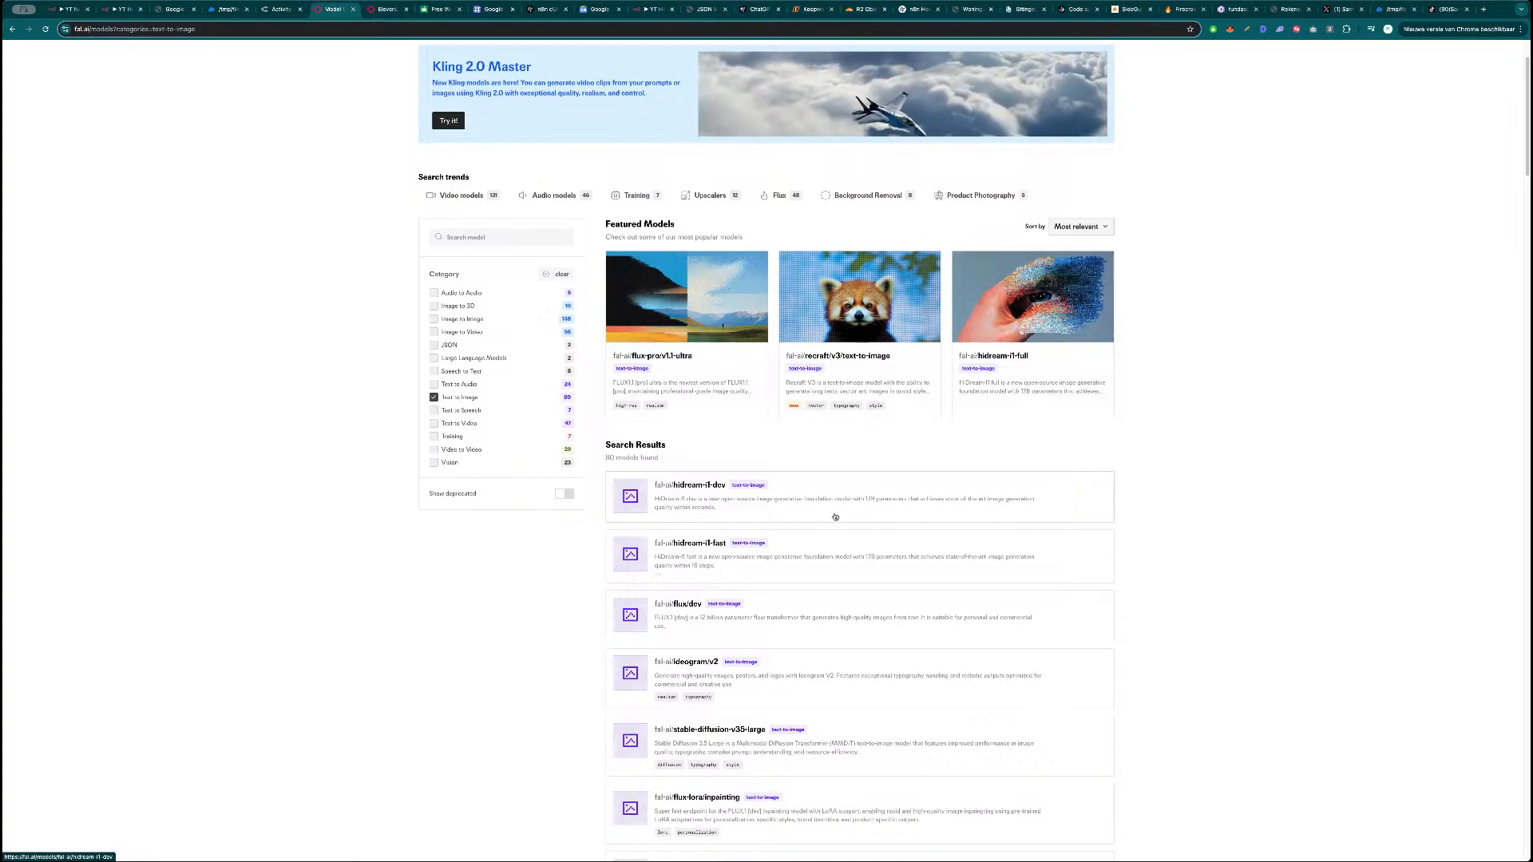
Switch to the Samautomation.work profile on X, find the post about testing image models for a new workflow and open it.
click(1329, 11)
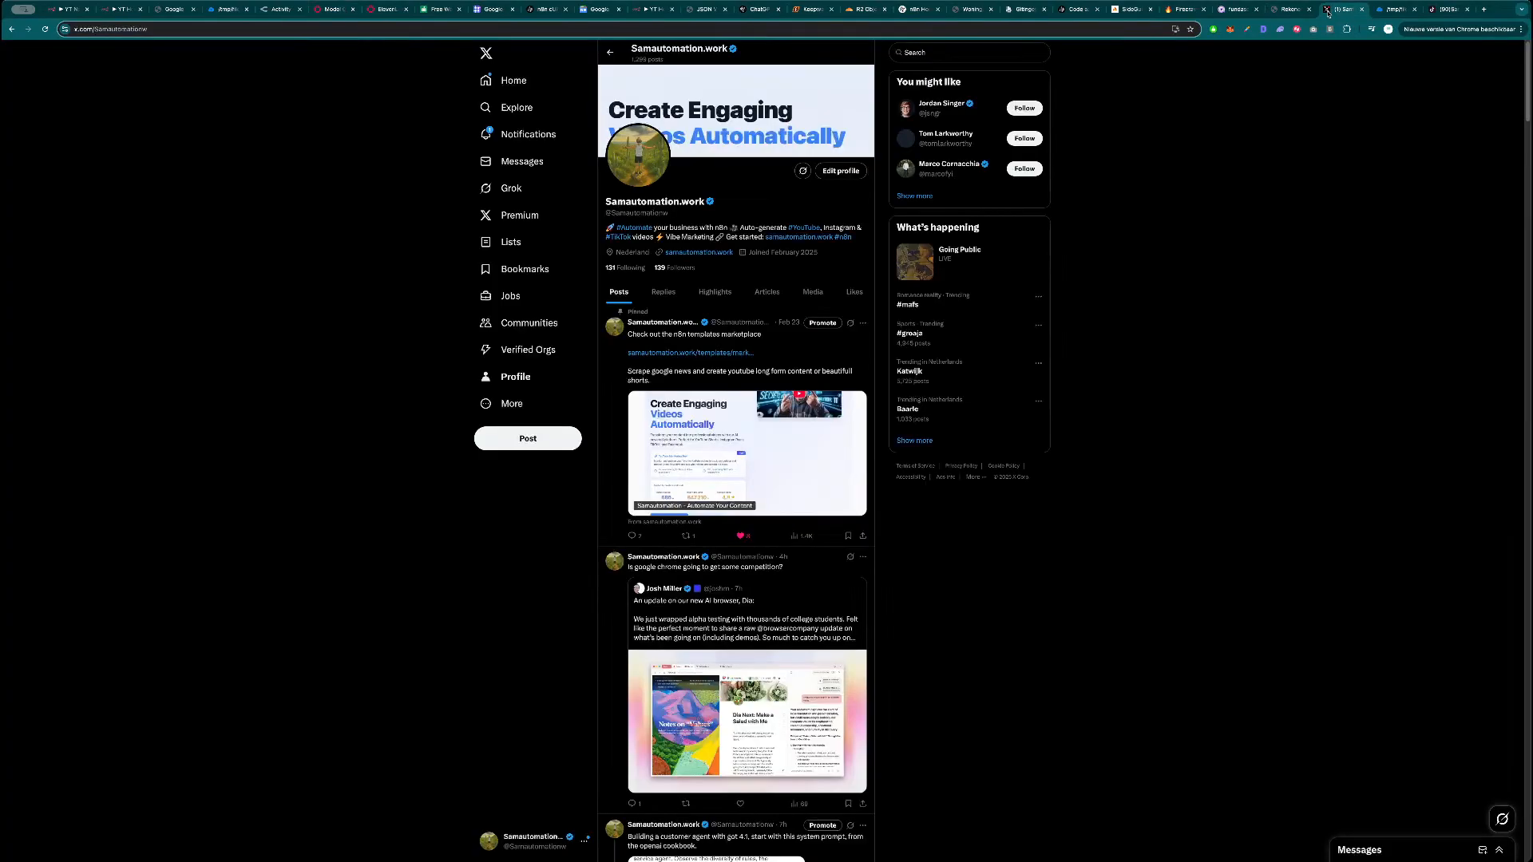
scroll(761, 499, down, 15)
scroll(761, 499, down, 20)
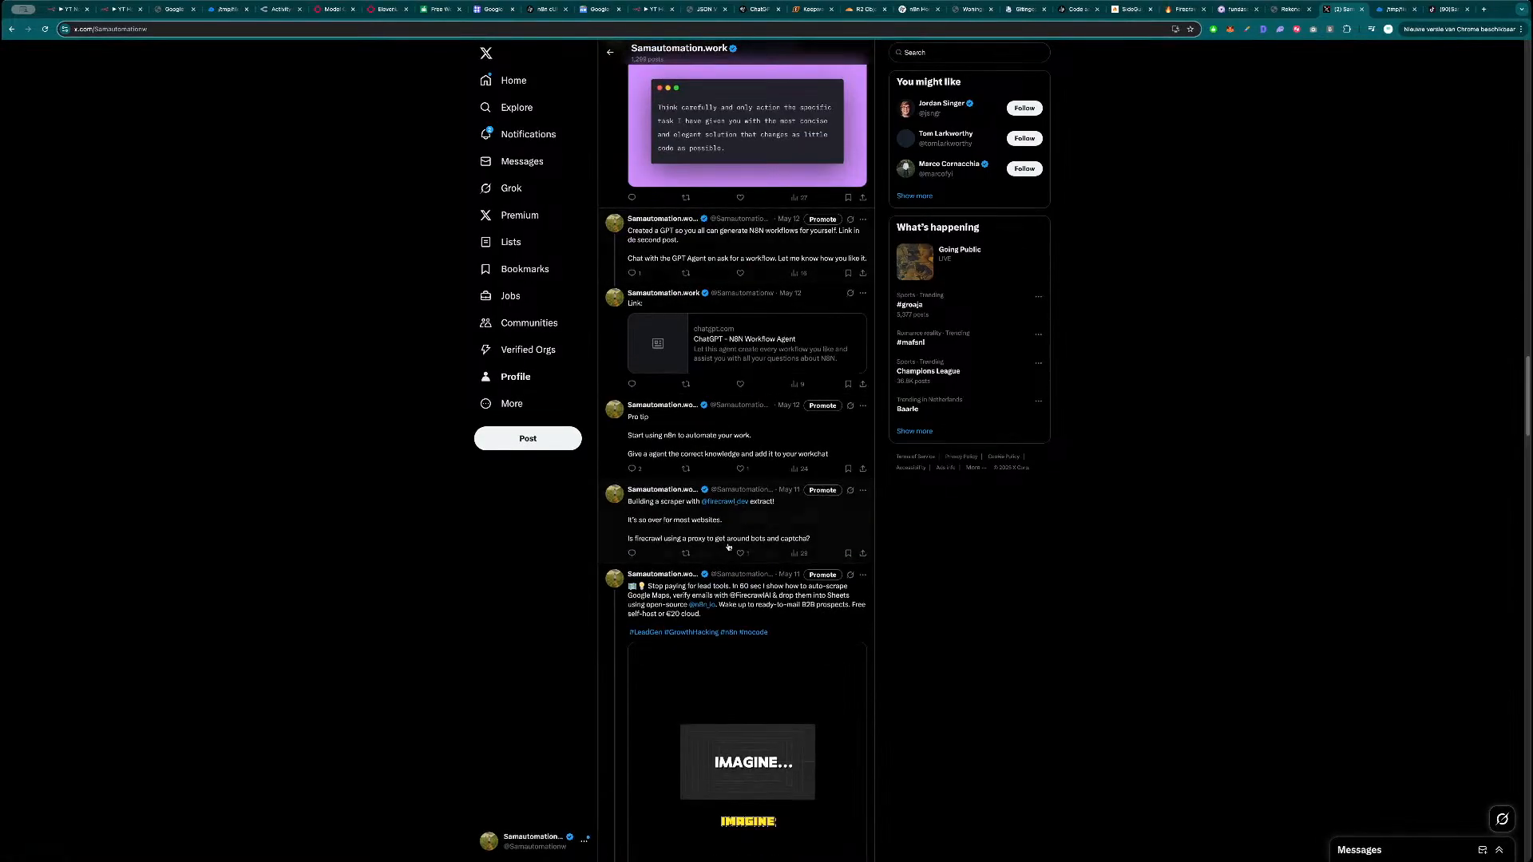
scroll(728, 547, down, 10)
scroll(743, 480, down, 5)
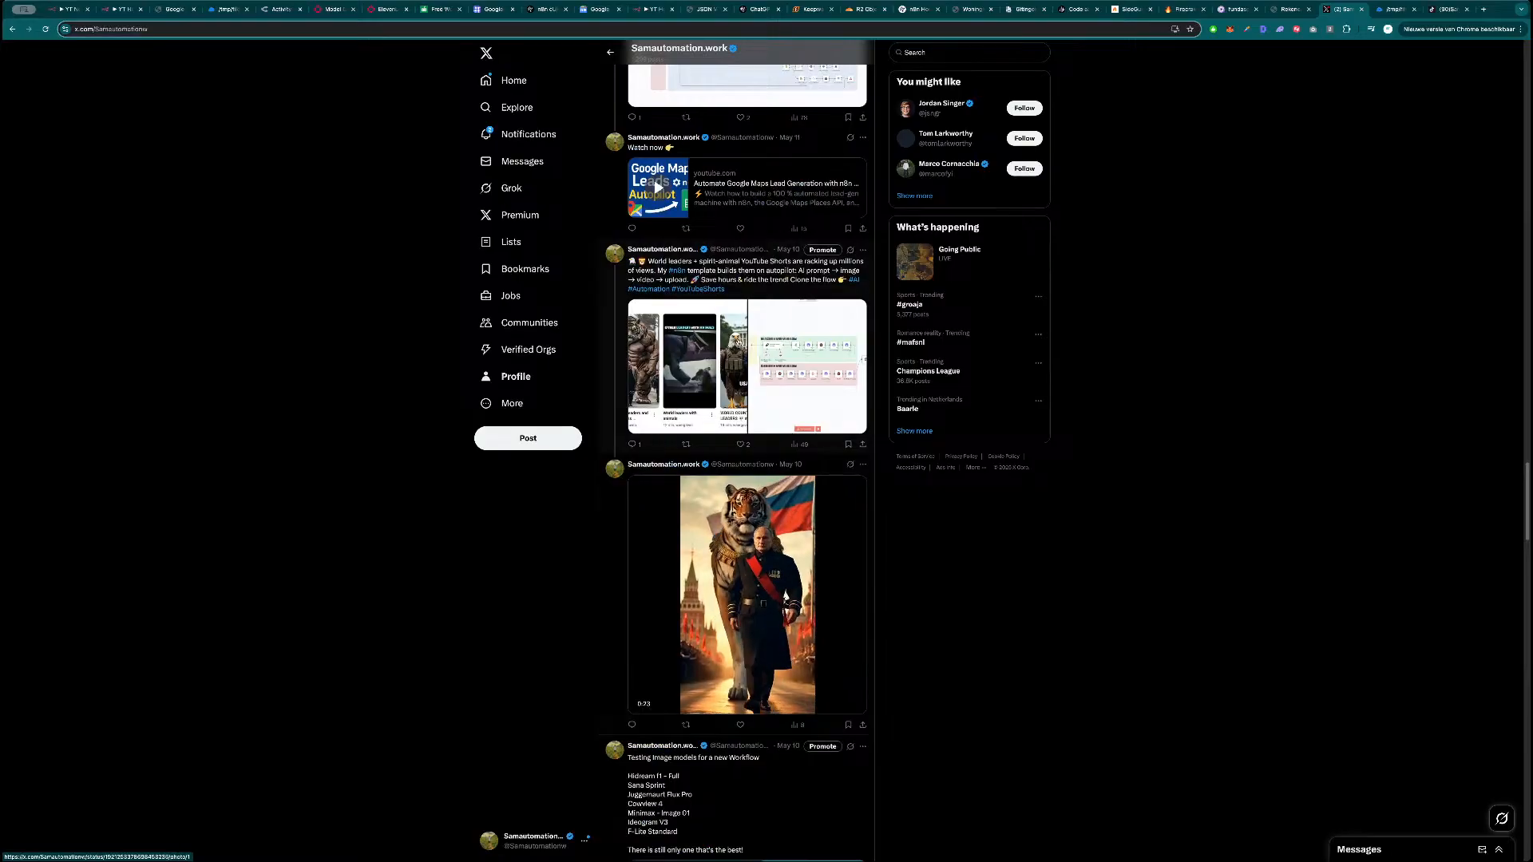
scroll(767, 543, down, 5)
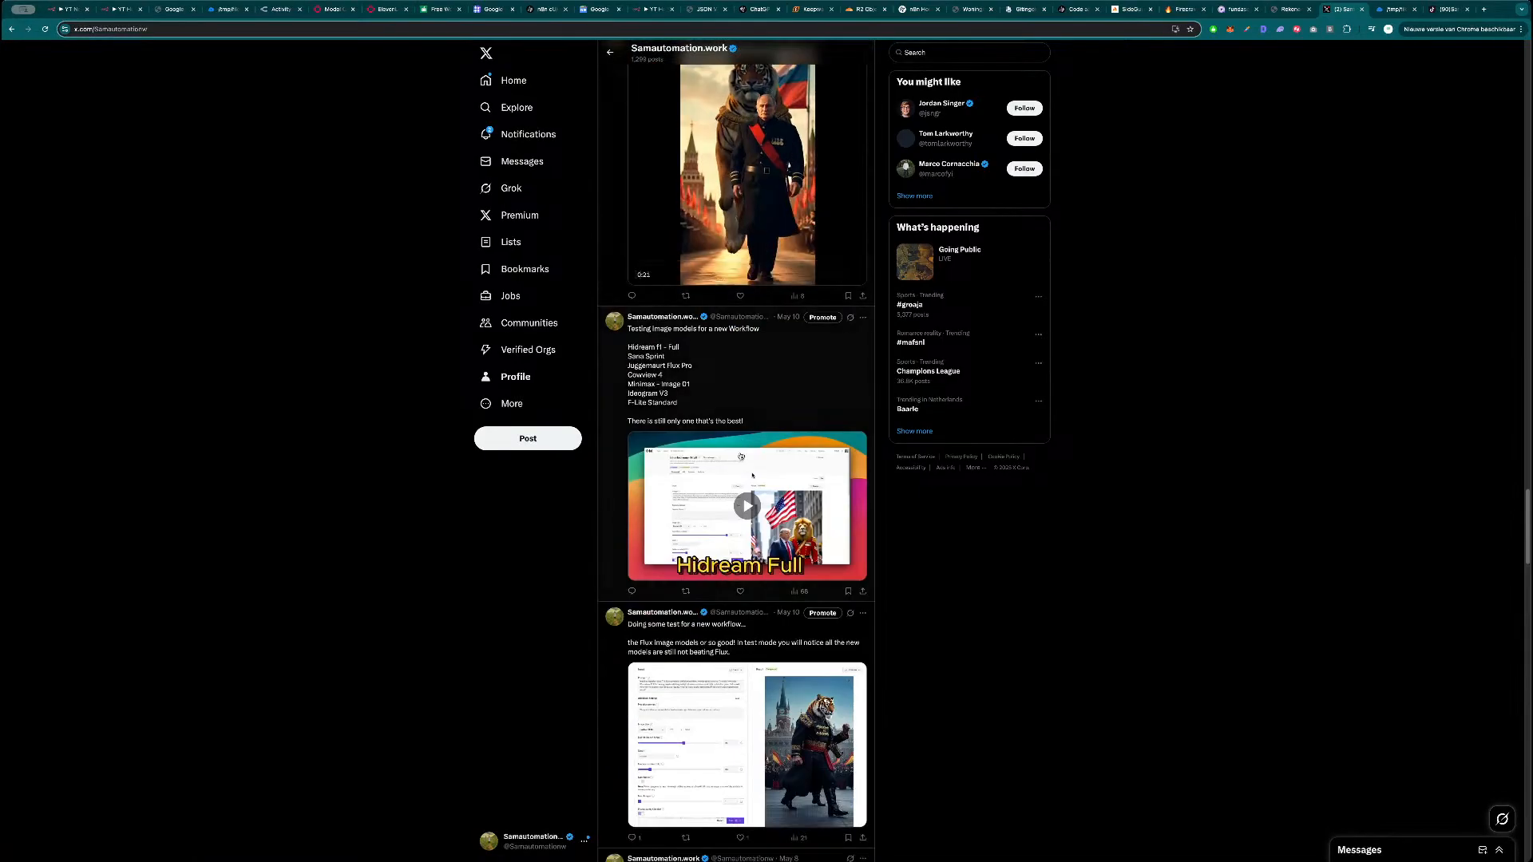
click(752, 476)
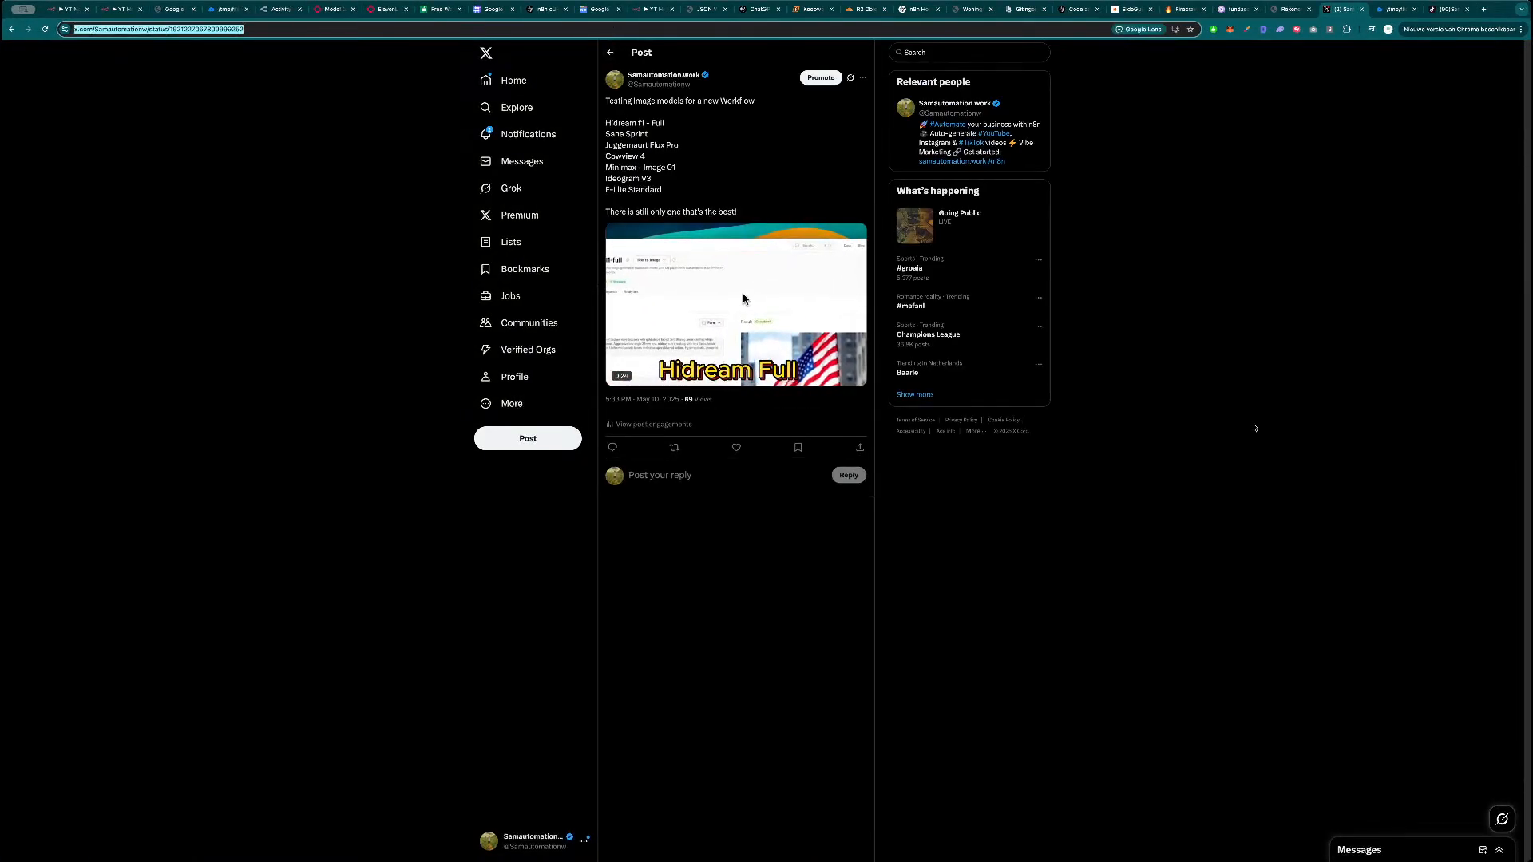
Watch the image model comparison video in the opened post and return to the profile feed.
key(super+Tab)
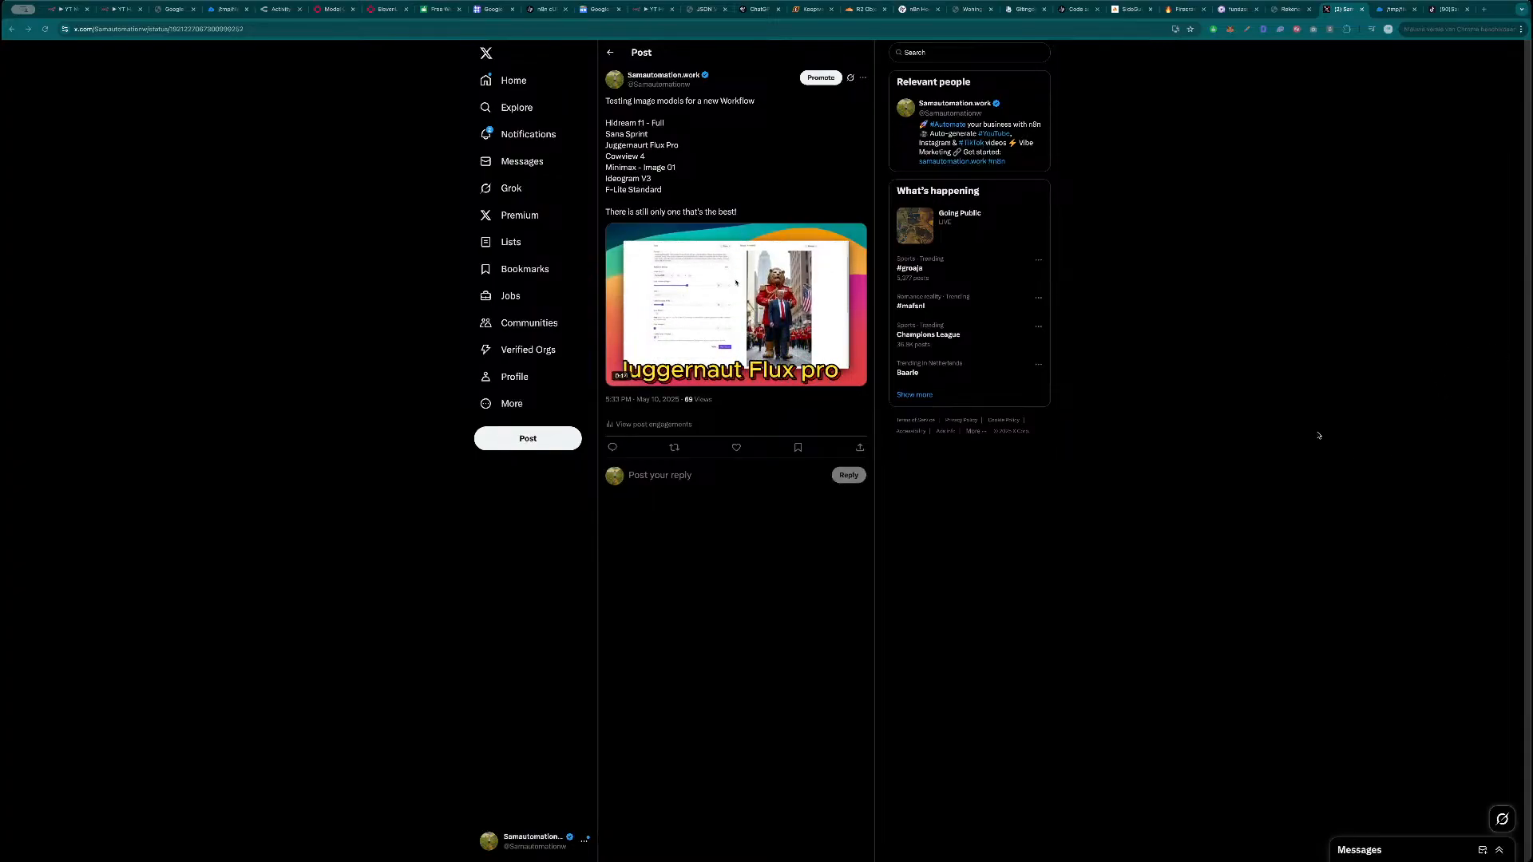
key(ctrl+l)
mouse_move(715, 319)
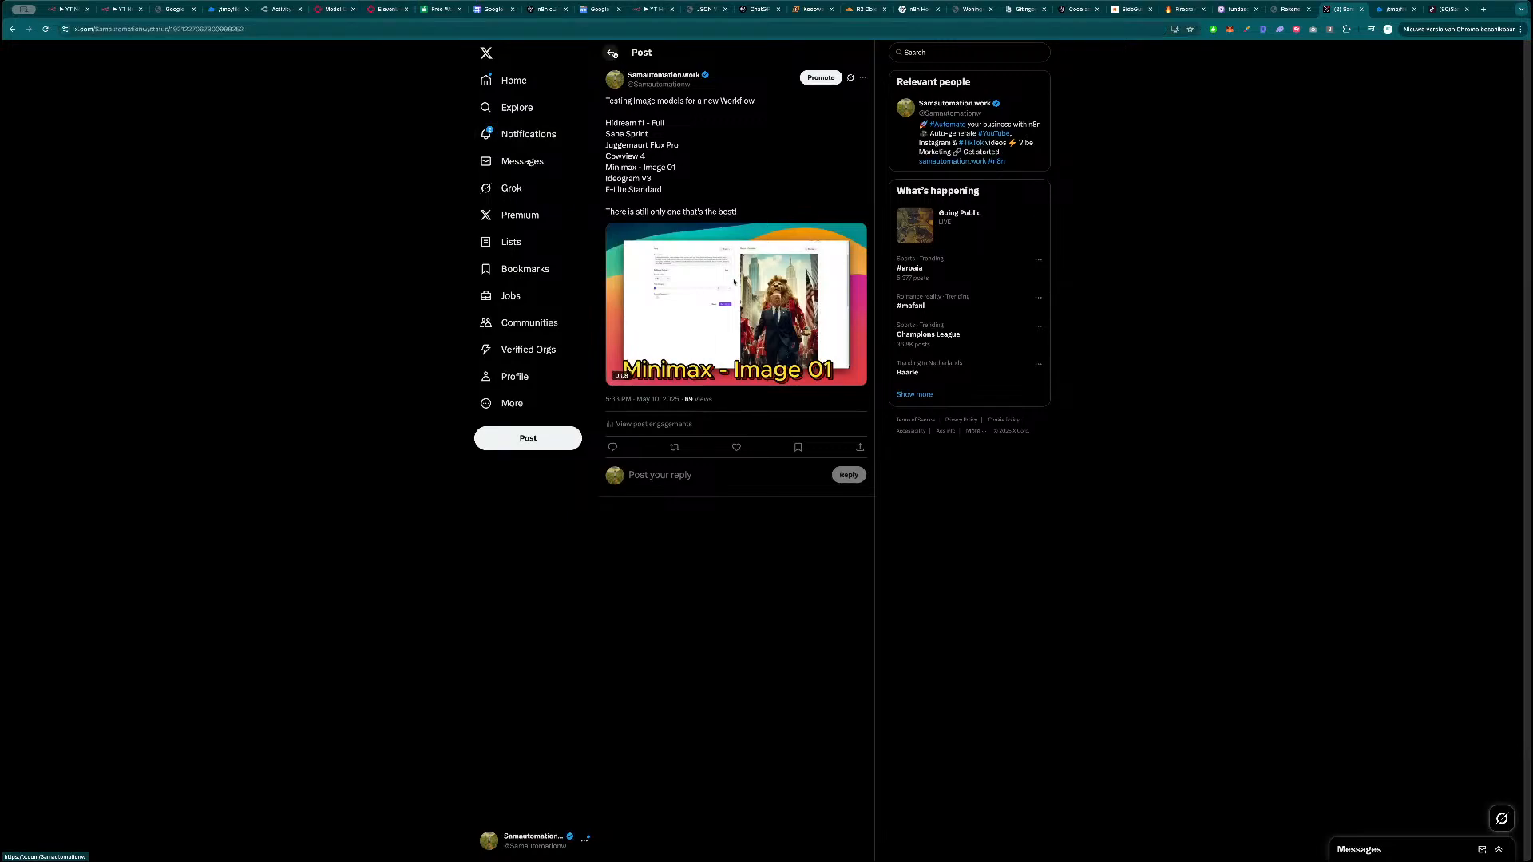
click(613, 53)
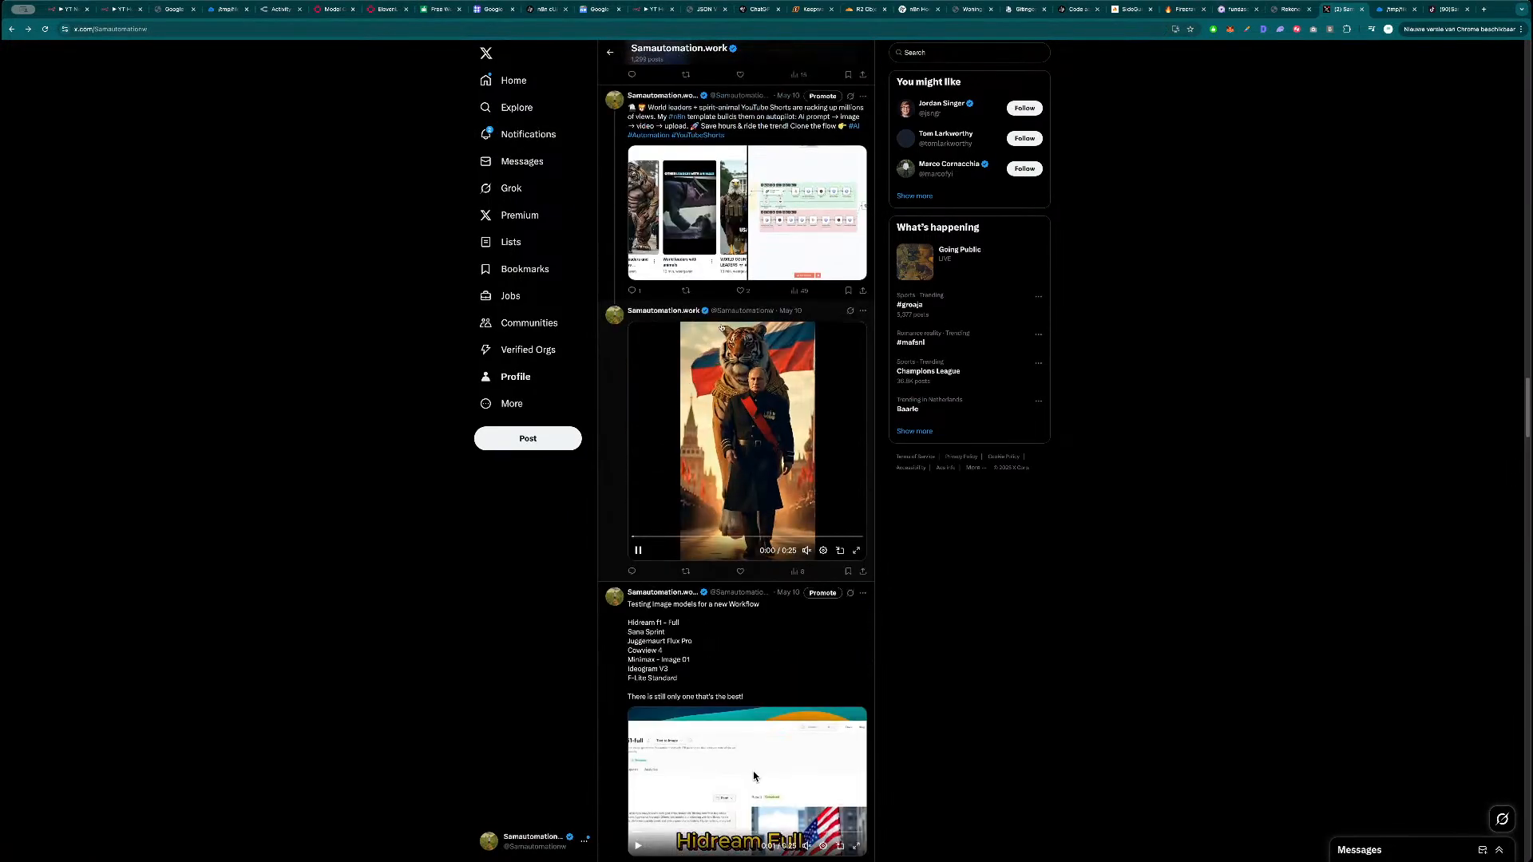
View the Shorts and workflow images attached to the world leaders and spirit-animal post, and close the image viewer.
click(690, 219)
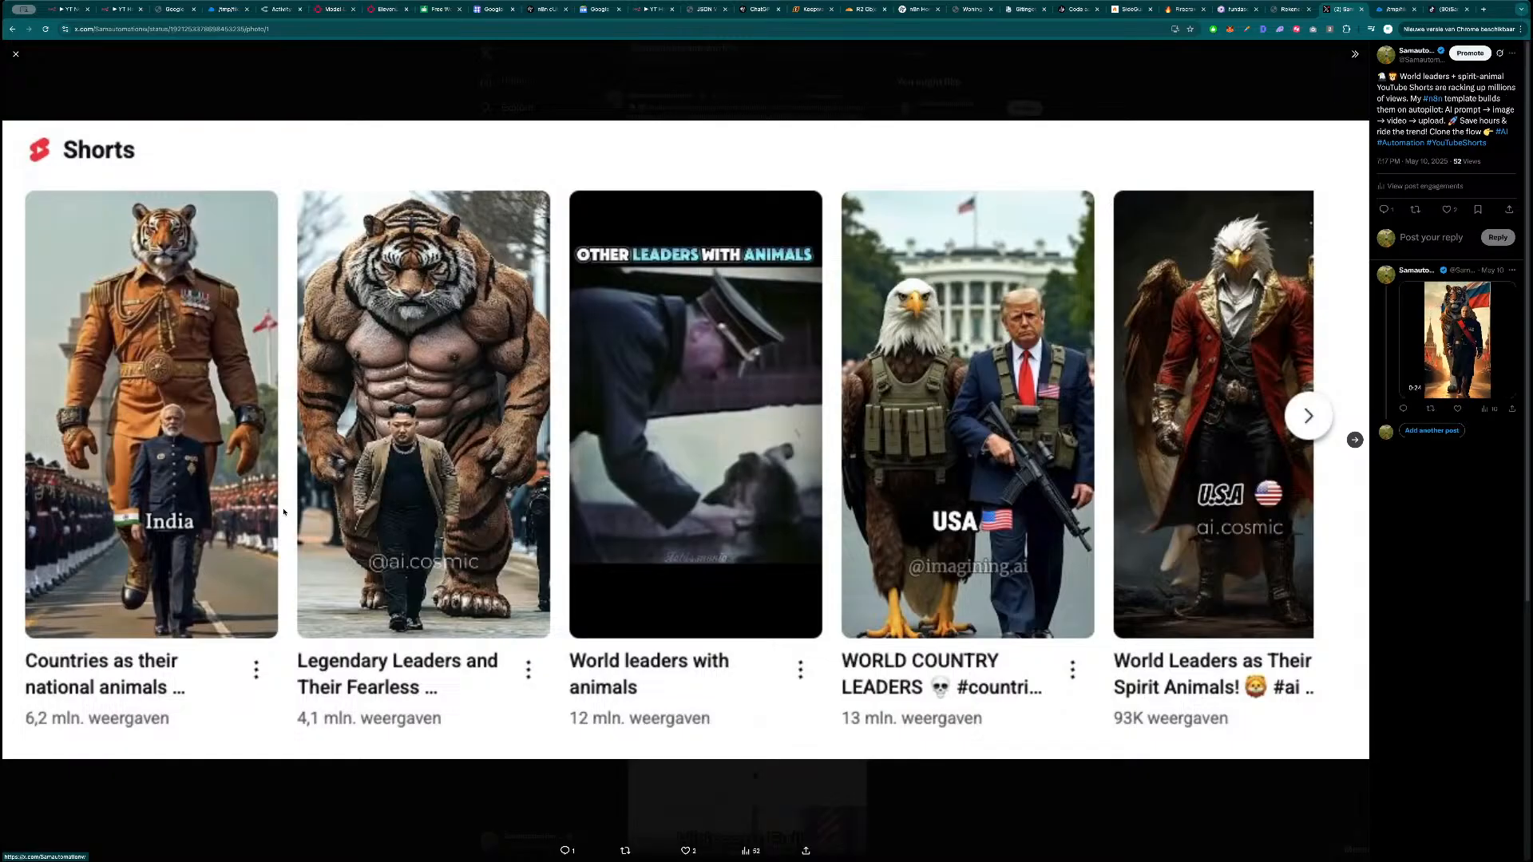
click(754, 776)
click(781, 236)
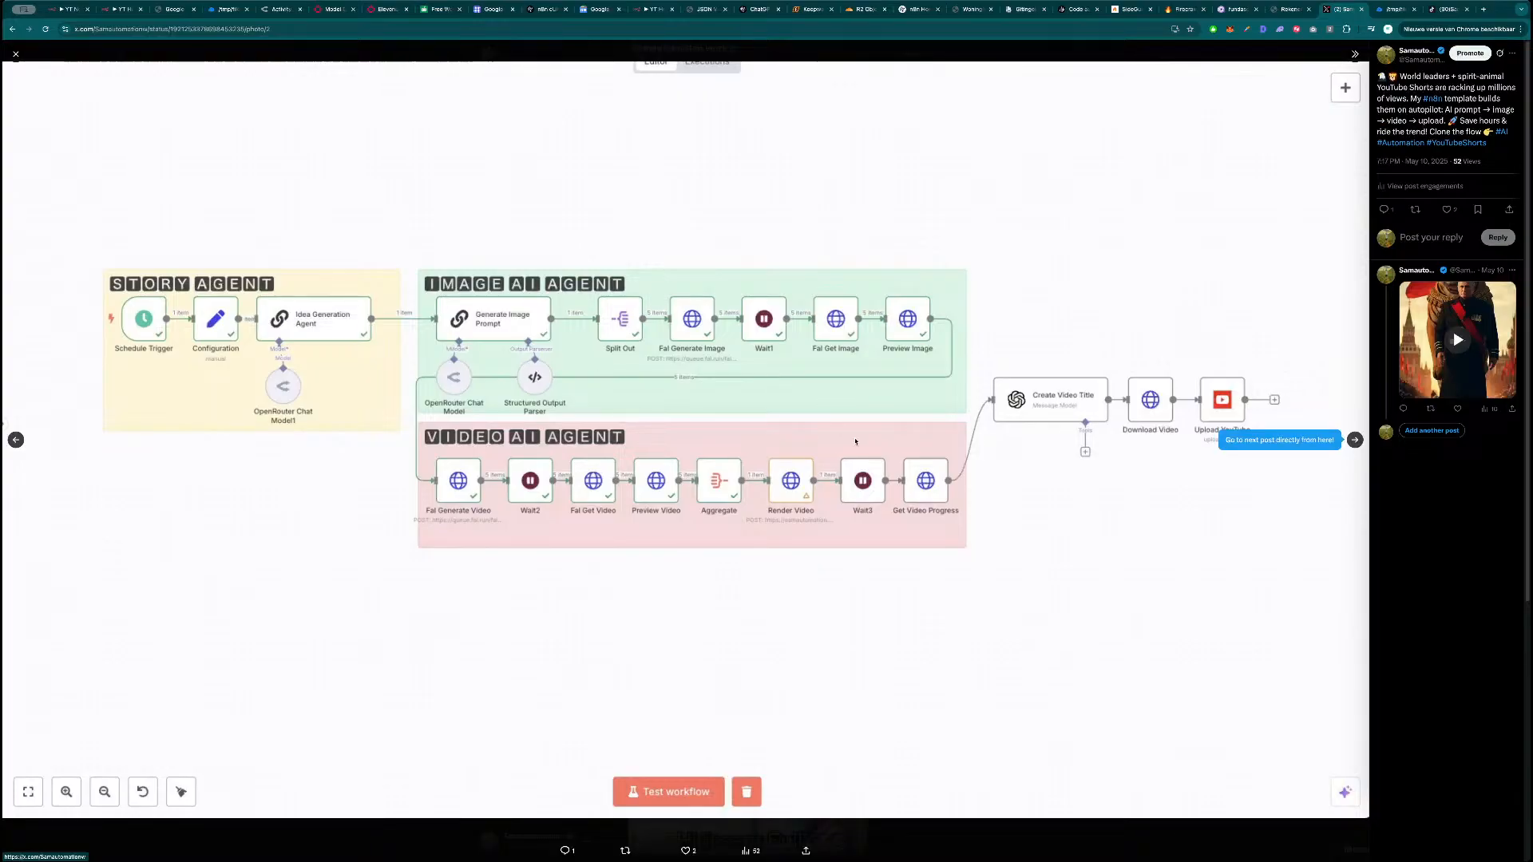
key(Escape)
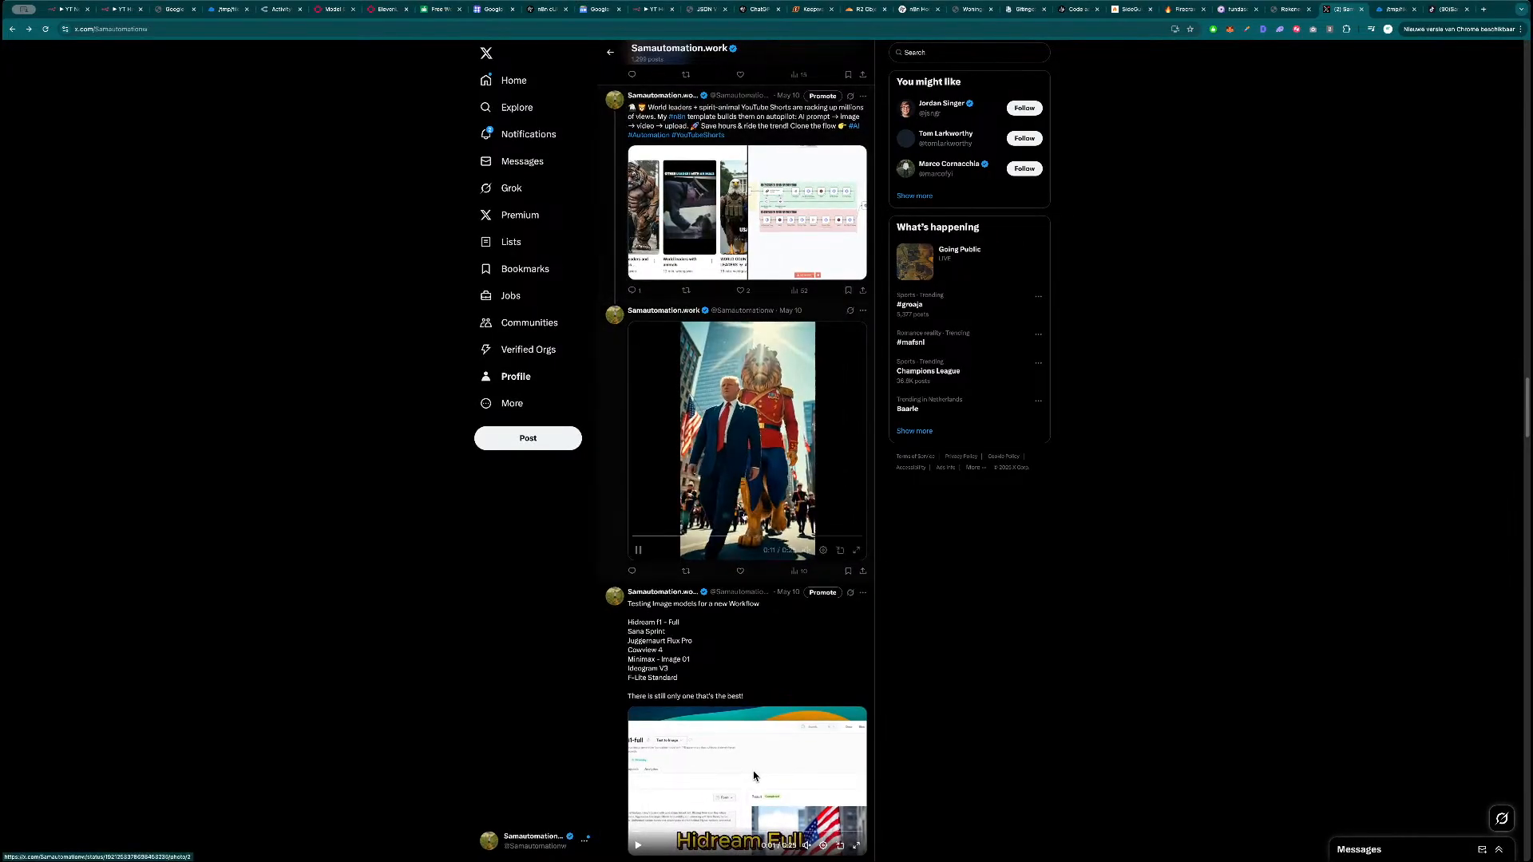
click(791, 250)
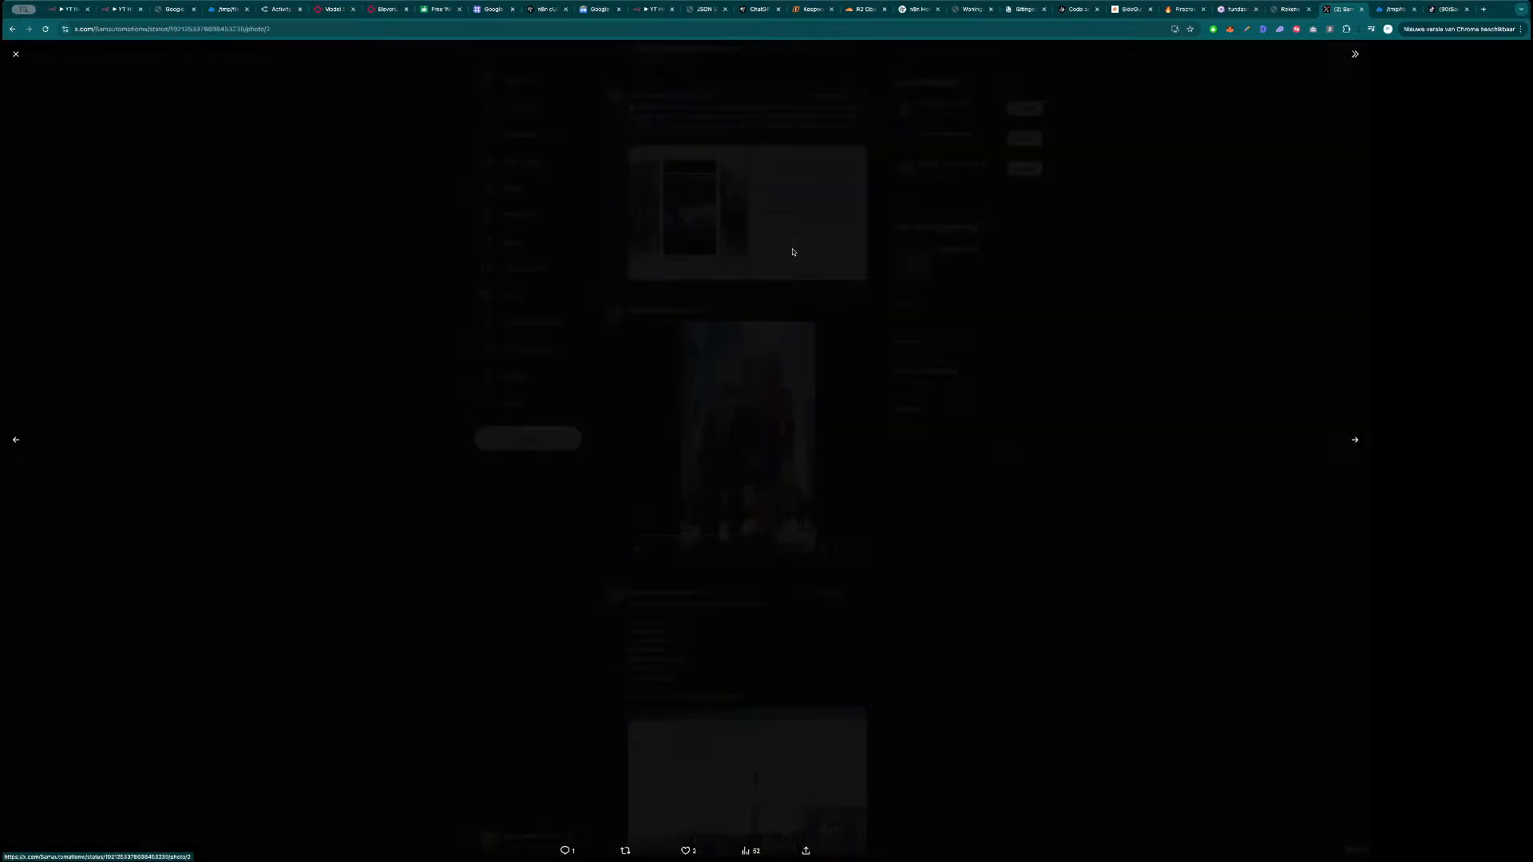
key(Escape)
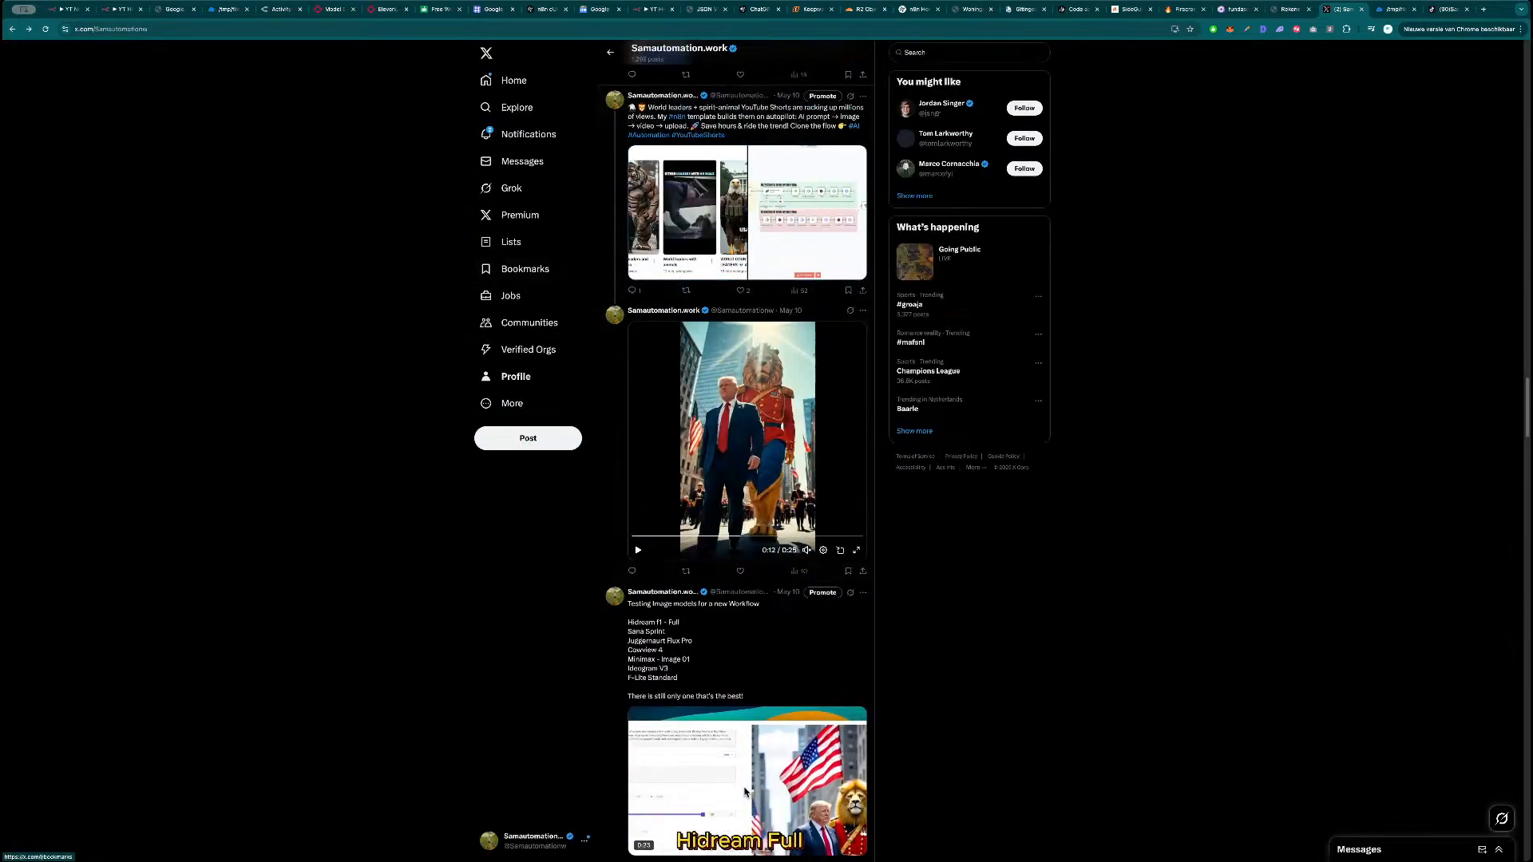
Switch back to fal.ai and examine the list of text-to-image models, from the Flux variants to gpt-image-1 and Sana.
click(331, 10)
scroll(762, 499, down, 3)
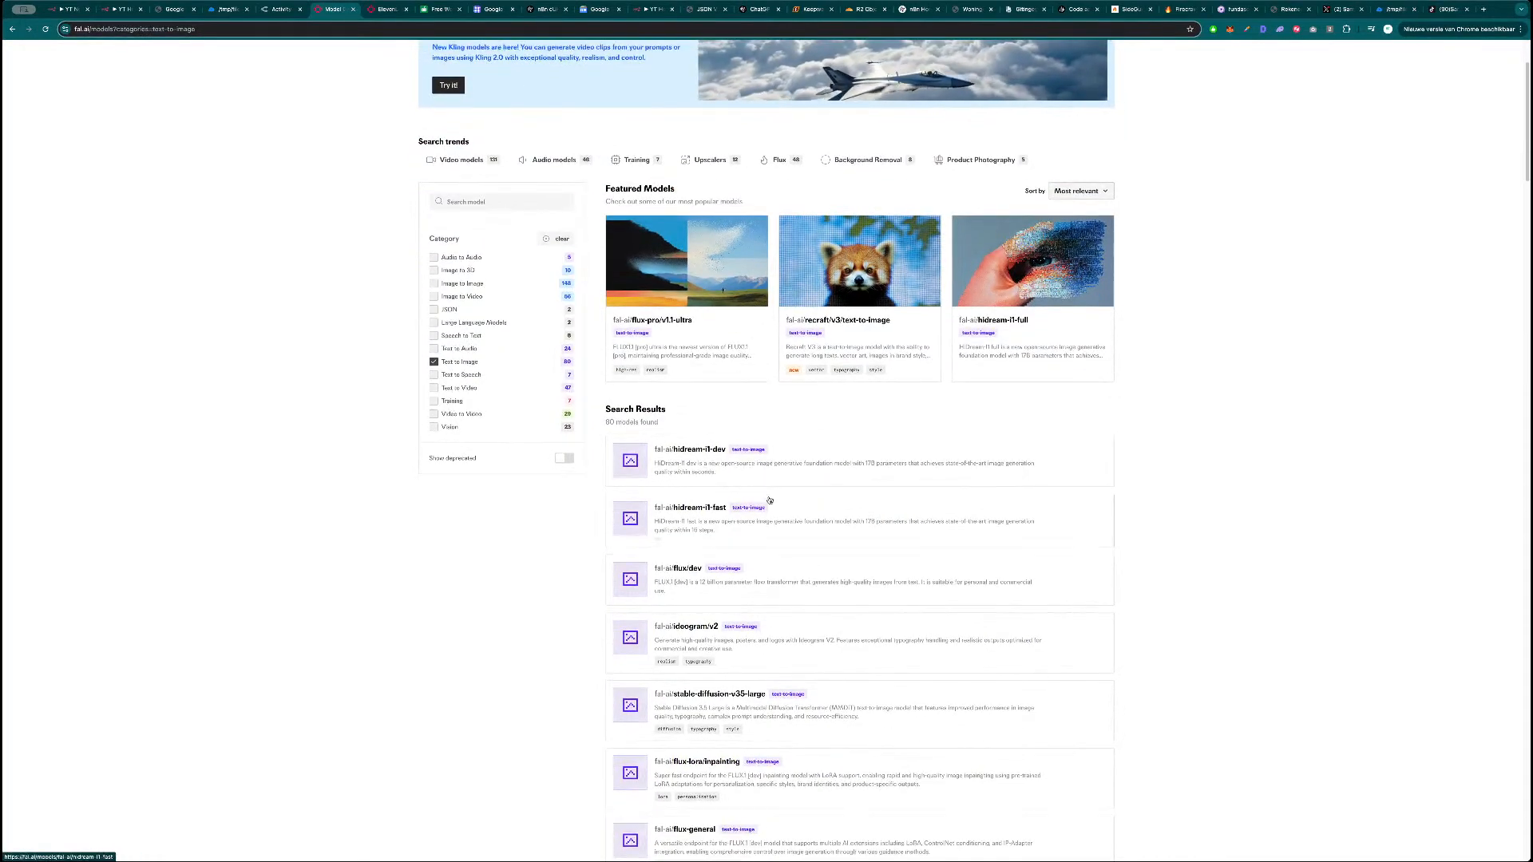
scroll(767, 519, down, 5)
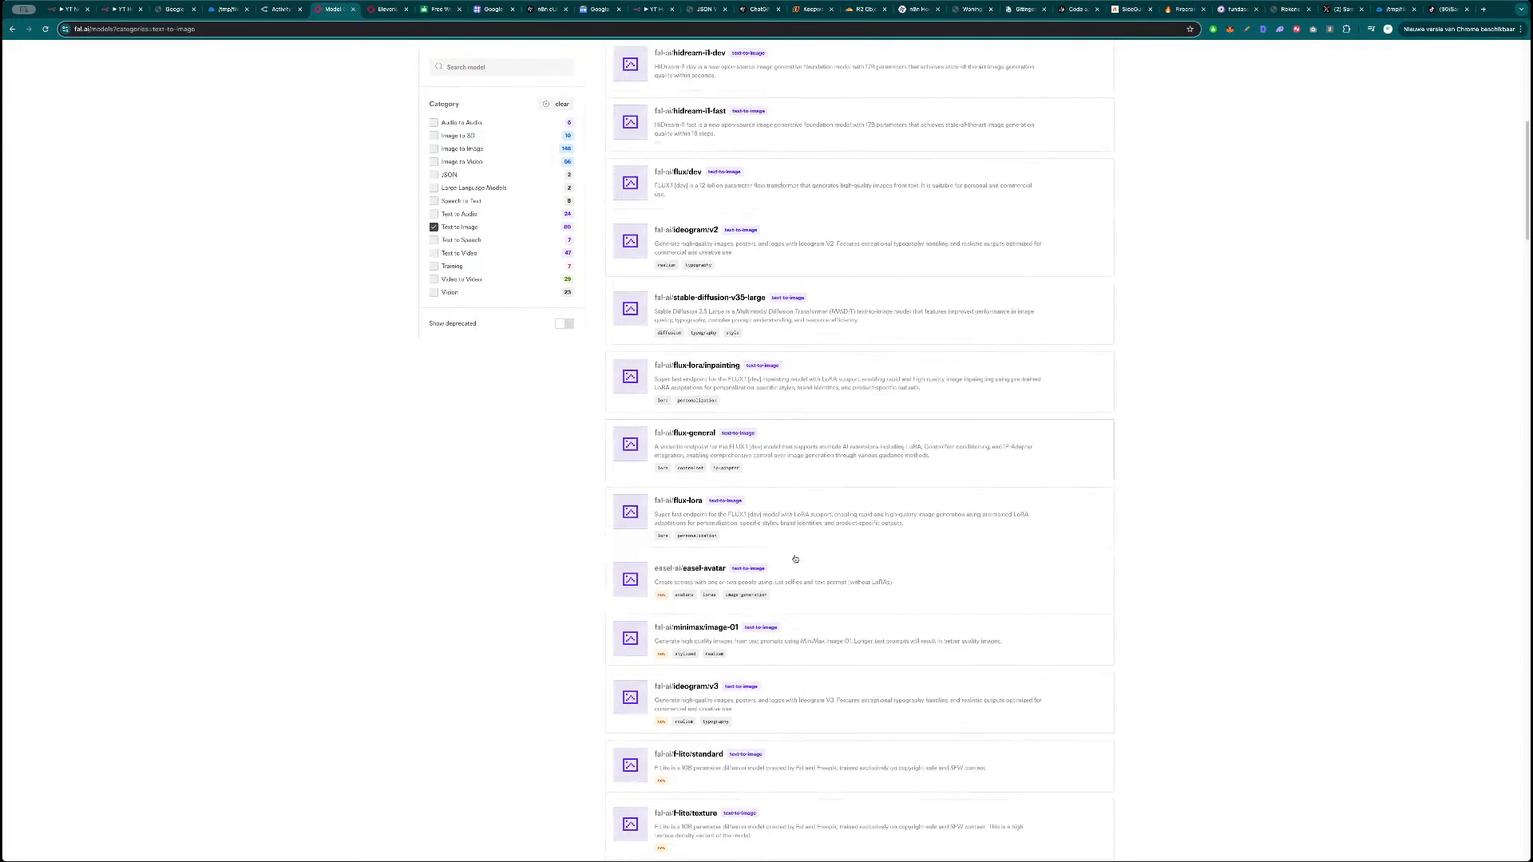
scroll(808, 540, up, 6)
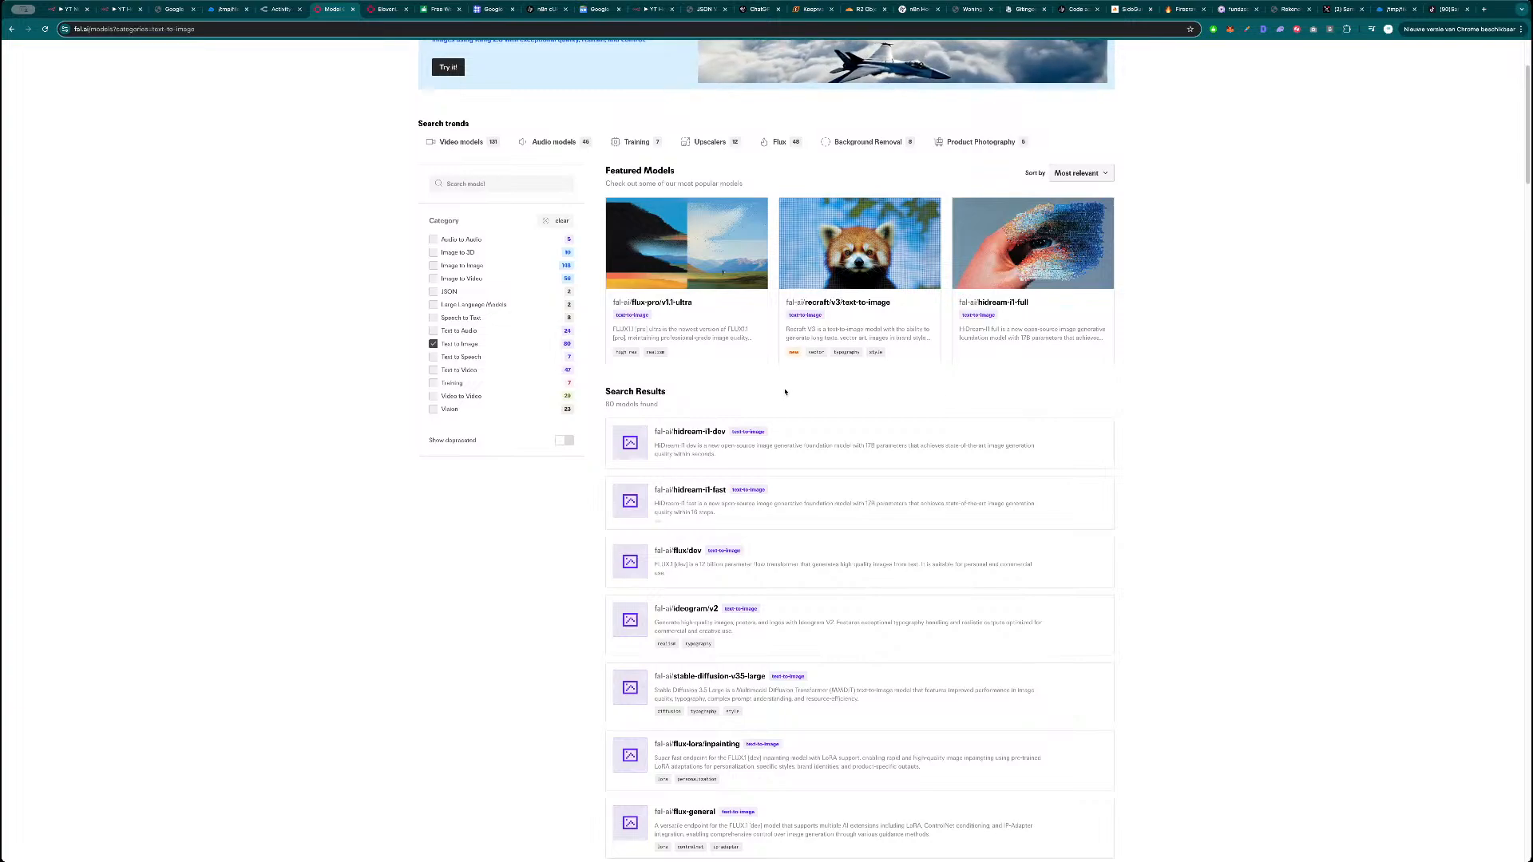
drag(685, 409, 627, 393)
click(684, 402)
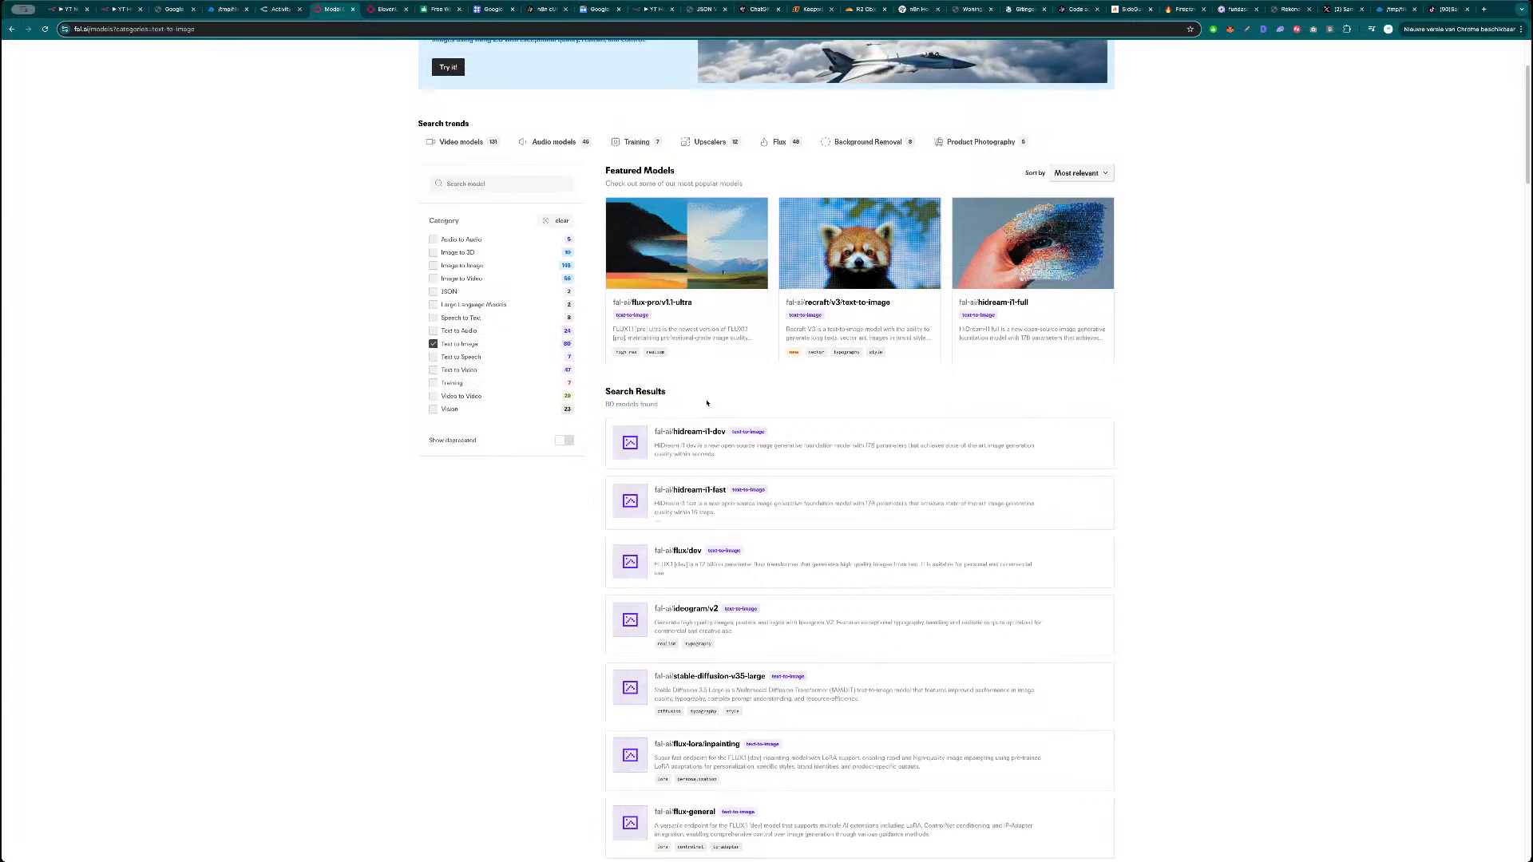
scroll(783, 496, down, 2)
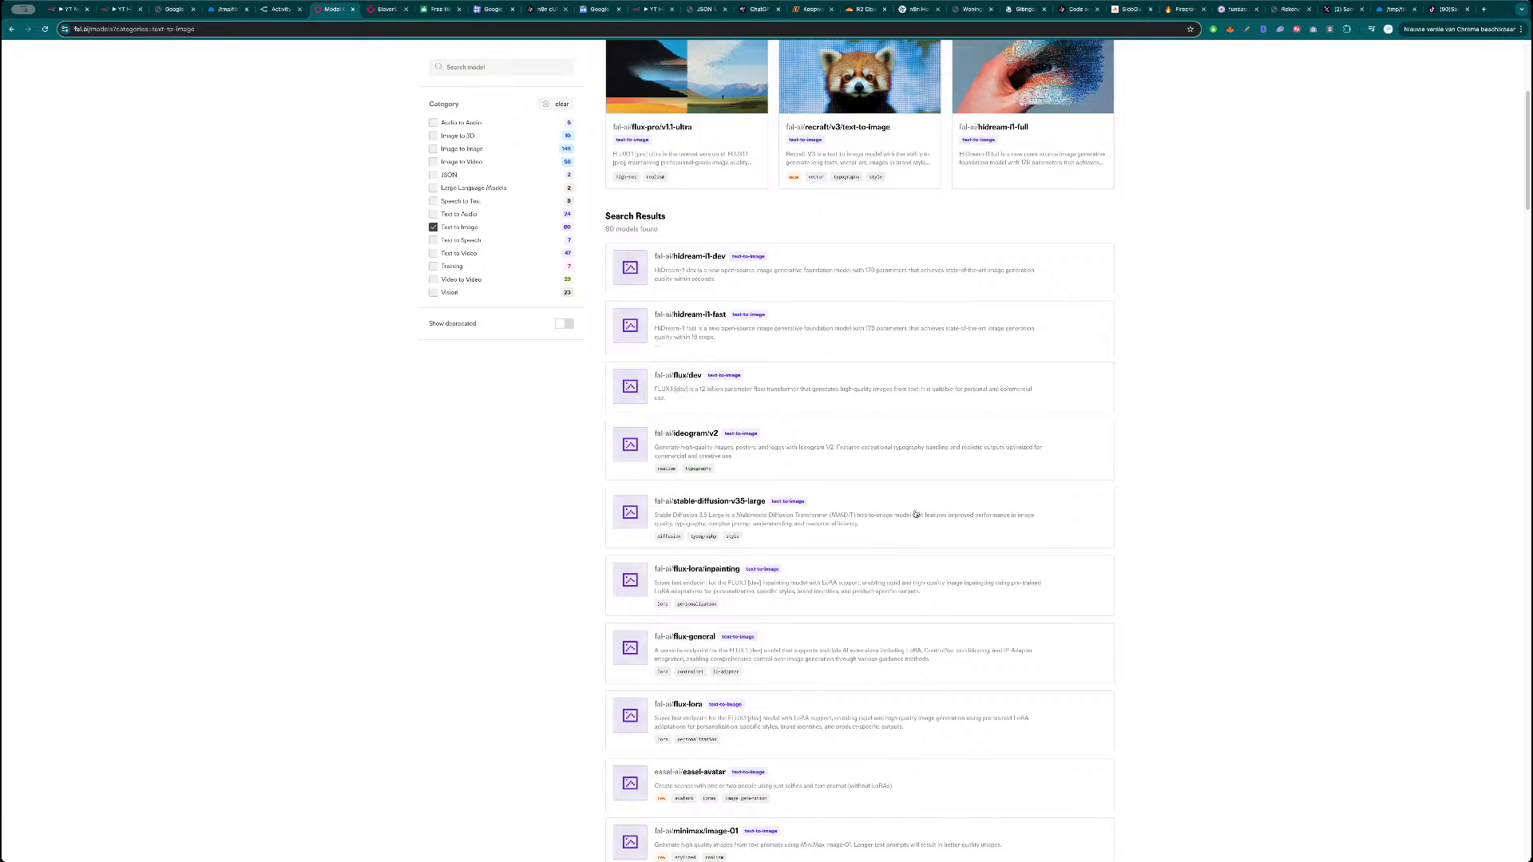
scroll(986, 485, down, 6)
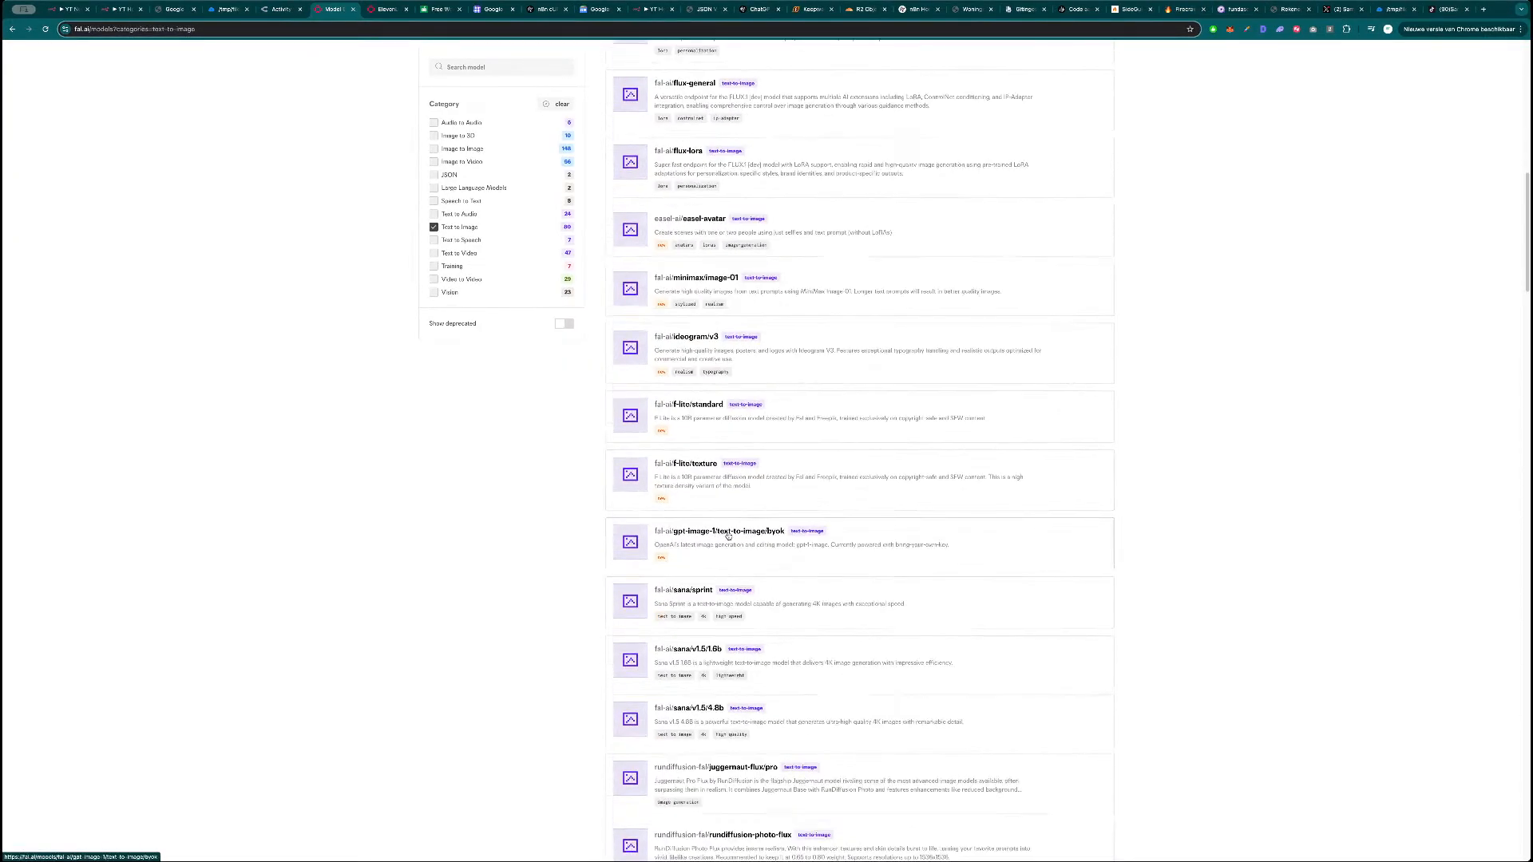
scroll(730, 532, down, 1)
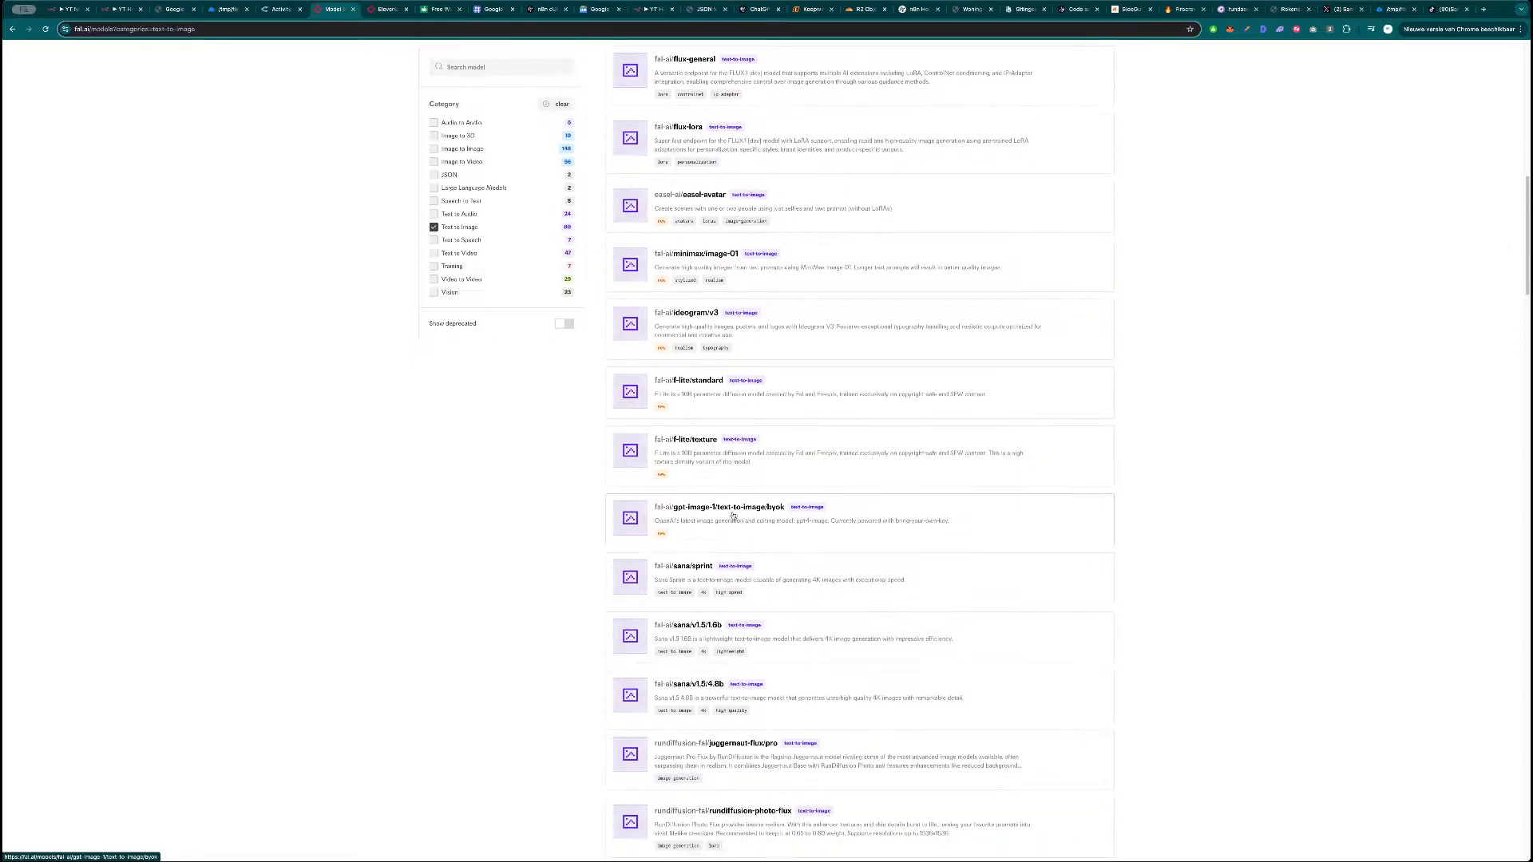
Search the fal.ai model gallery for schnell and open the fal-ai/flux/schnell text-to-image model.
scroll(728, 511, down, 3)
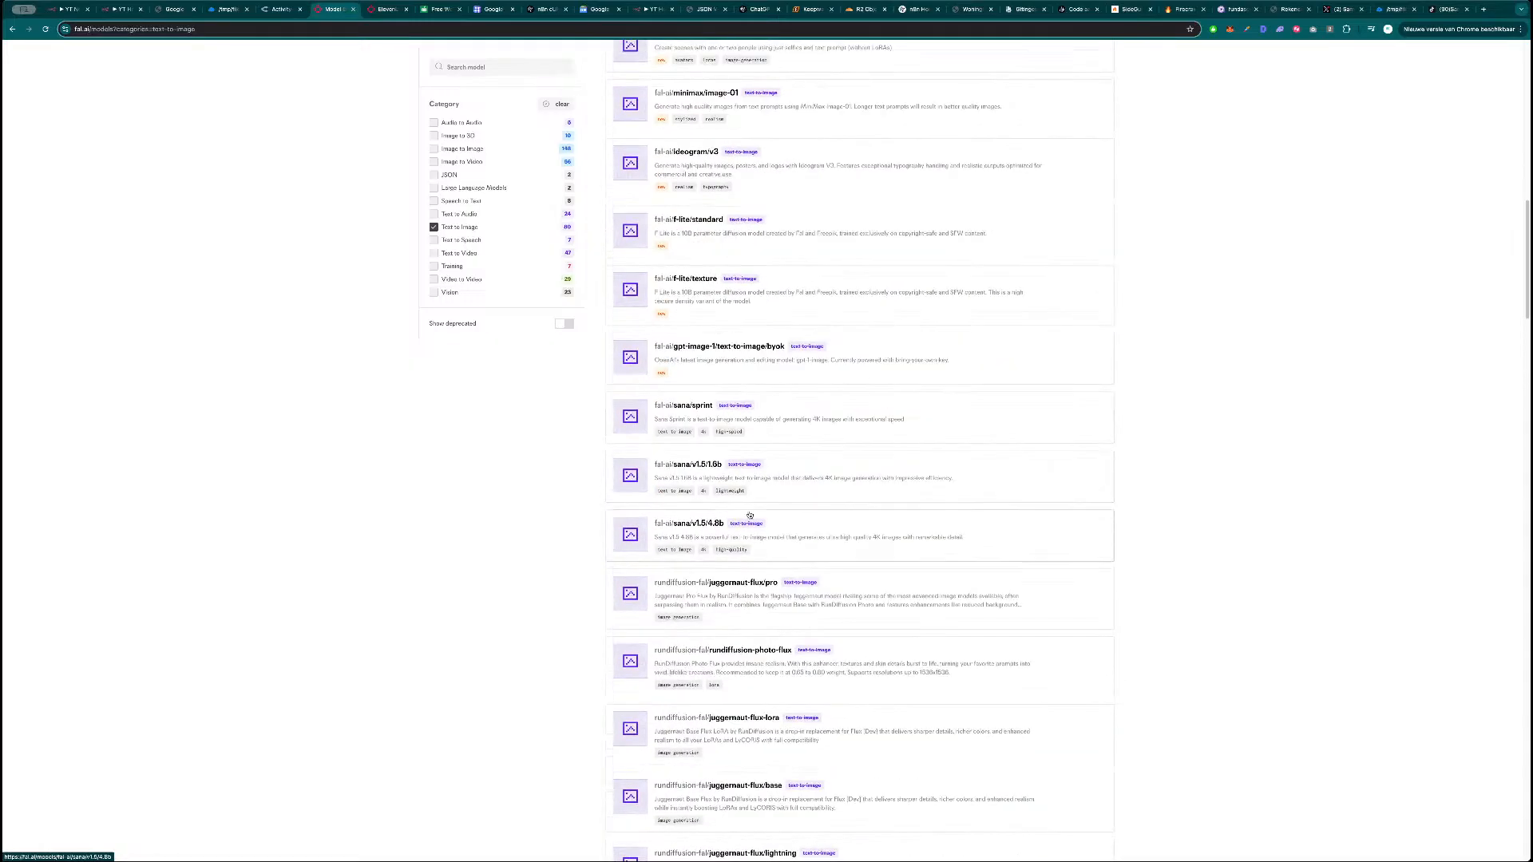
scroll(742, 627, down, 1)
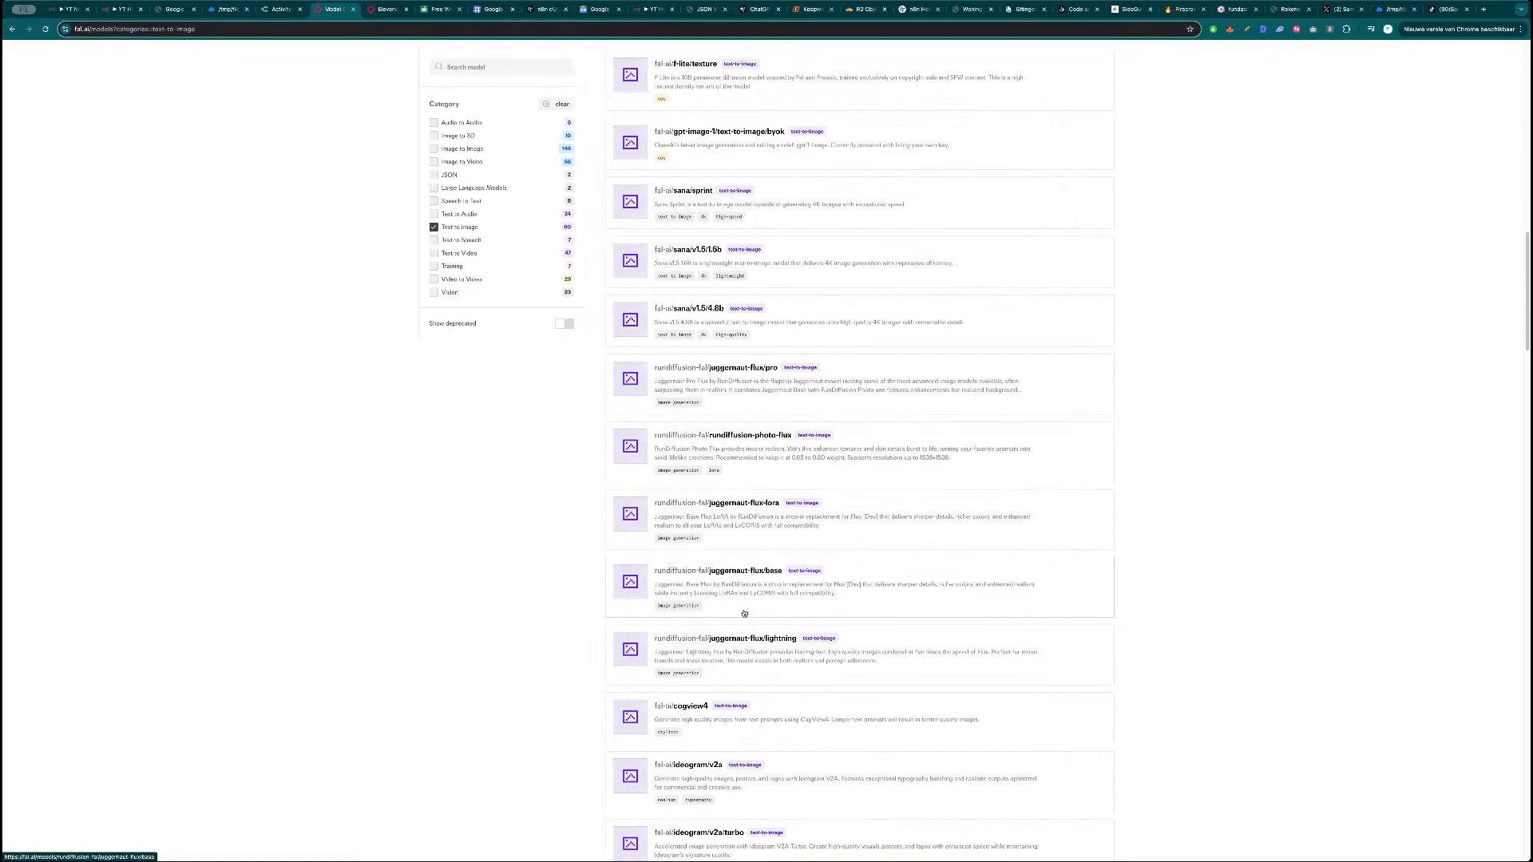
scroll(744, 625, down, 4)
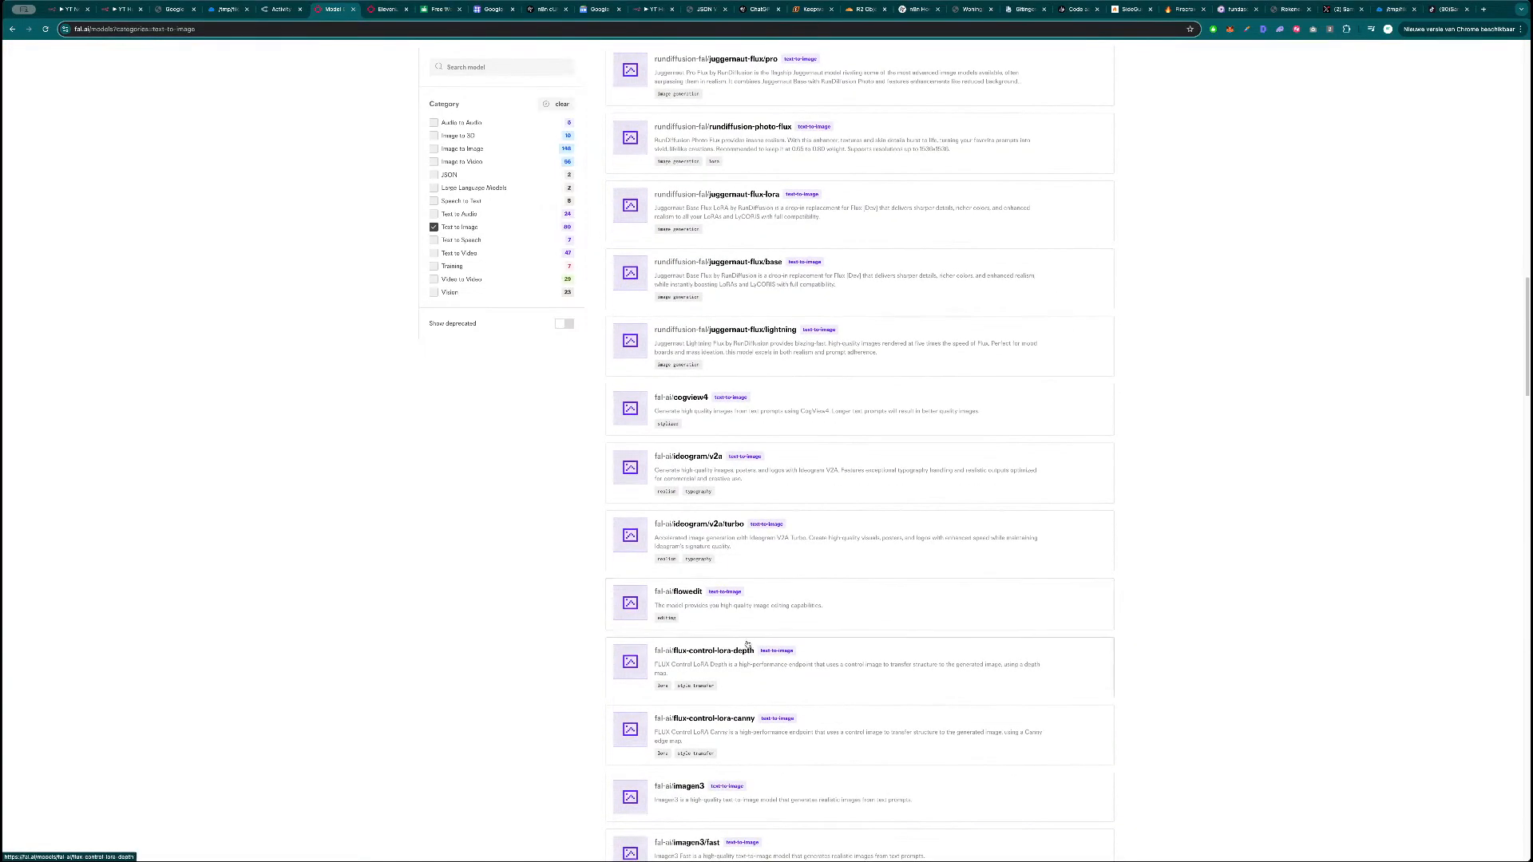
scroll(749, 640, up, 20)
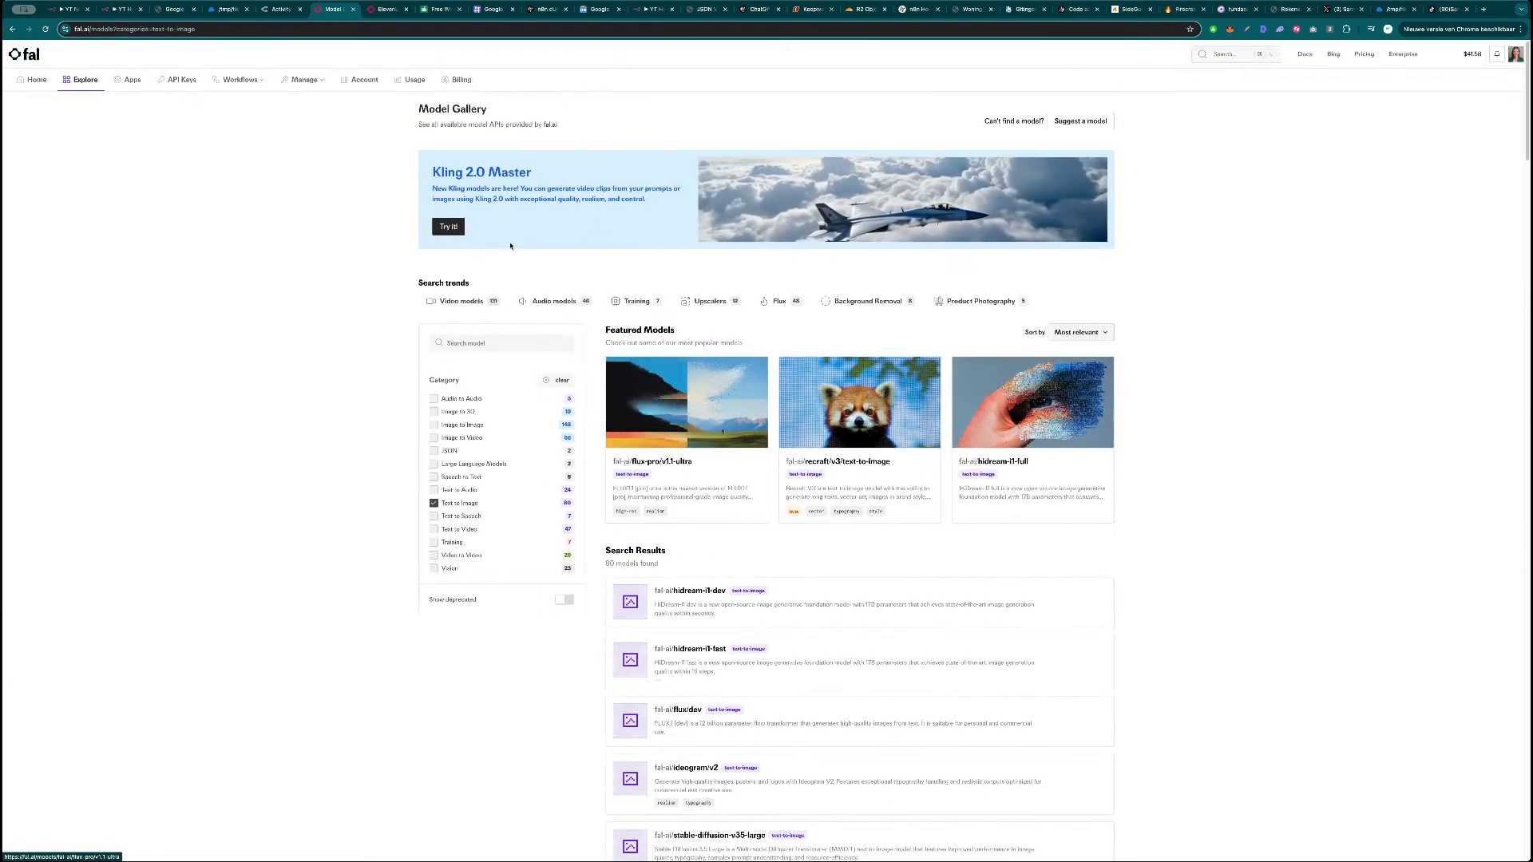
click(500, 338)
text(schme)
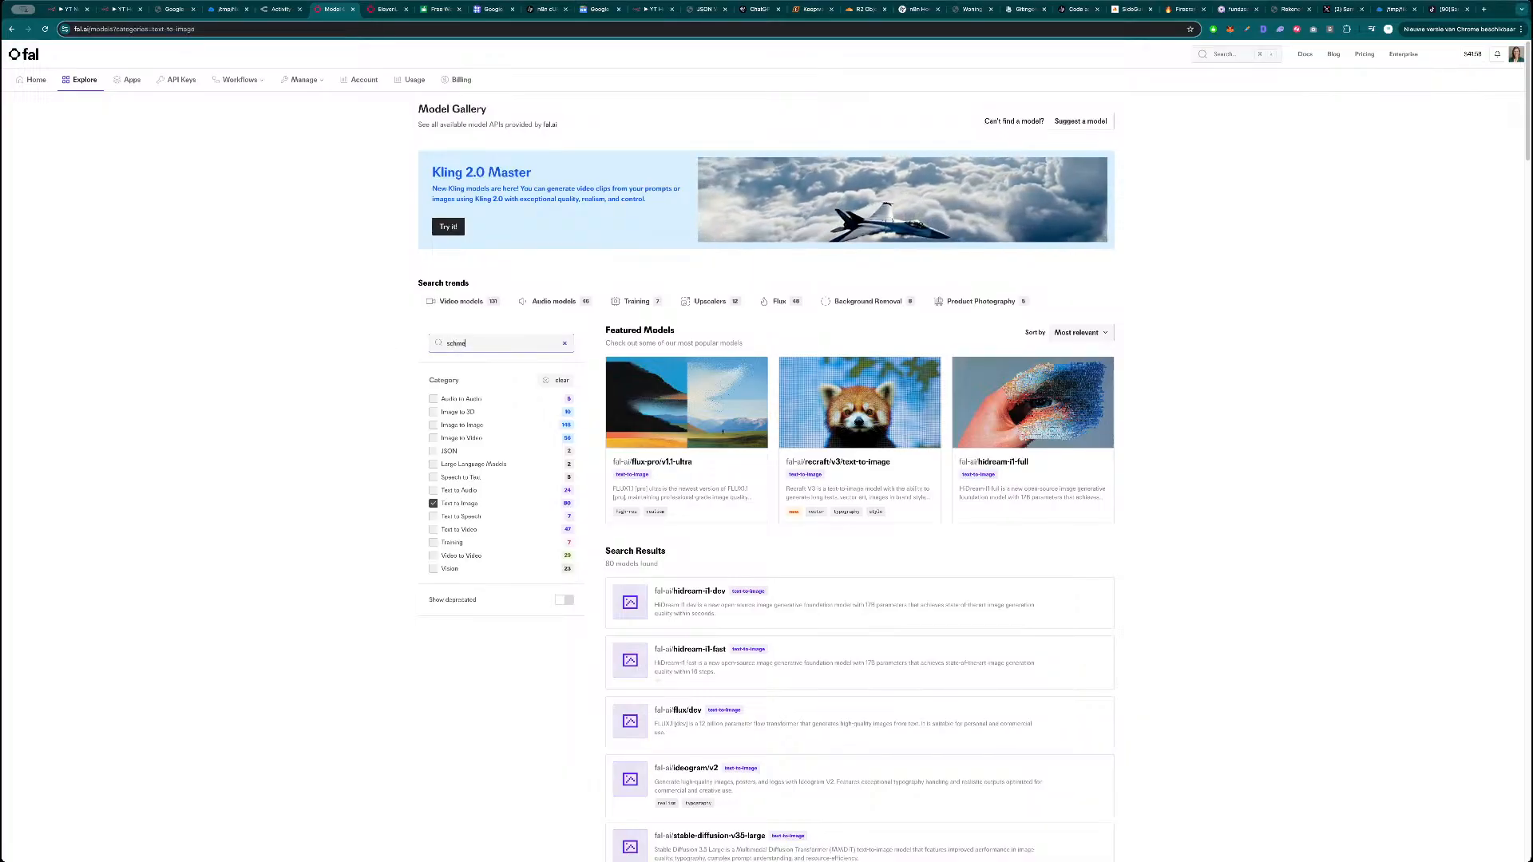
key(BackSpace)
key(BackSpace)
text(nell)
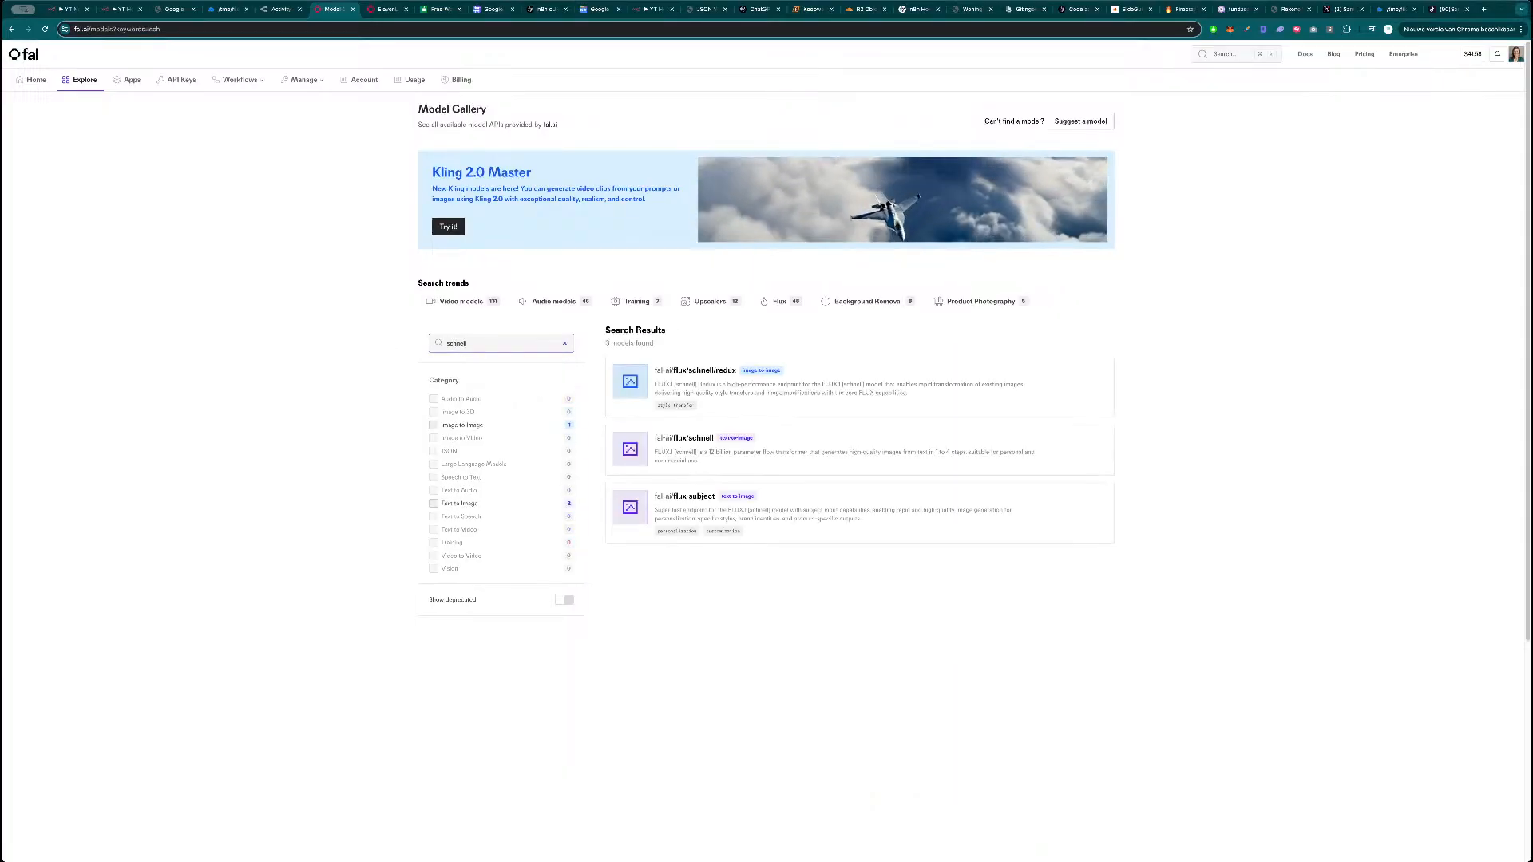
click(698, 438)
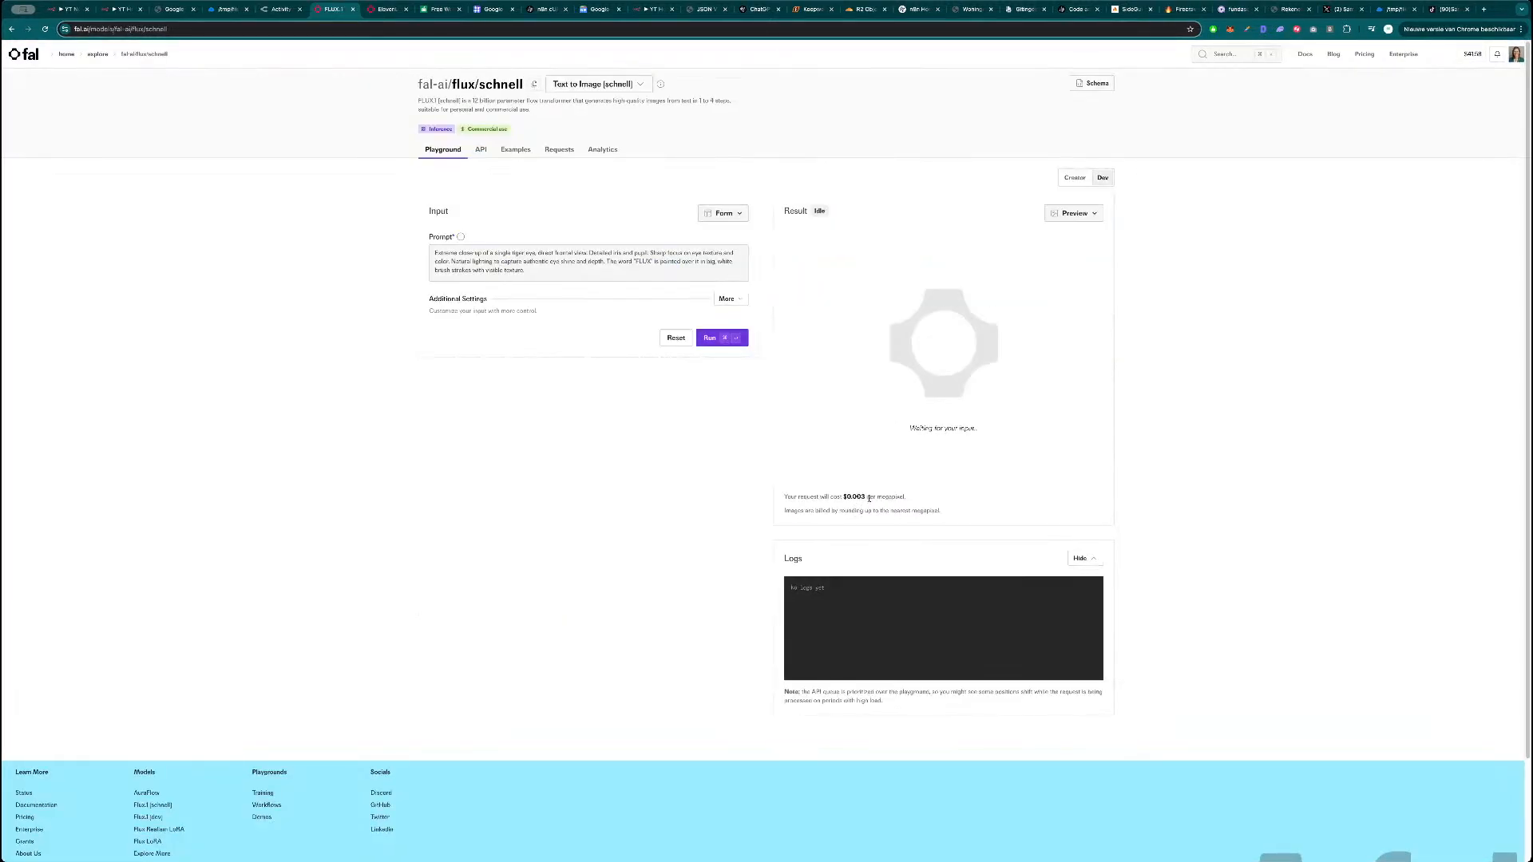
Switch to the n8n workflow, move Fal Create Image closer to the Image Prompt note and place a copy of that note around it.
key(super+1)
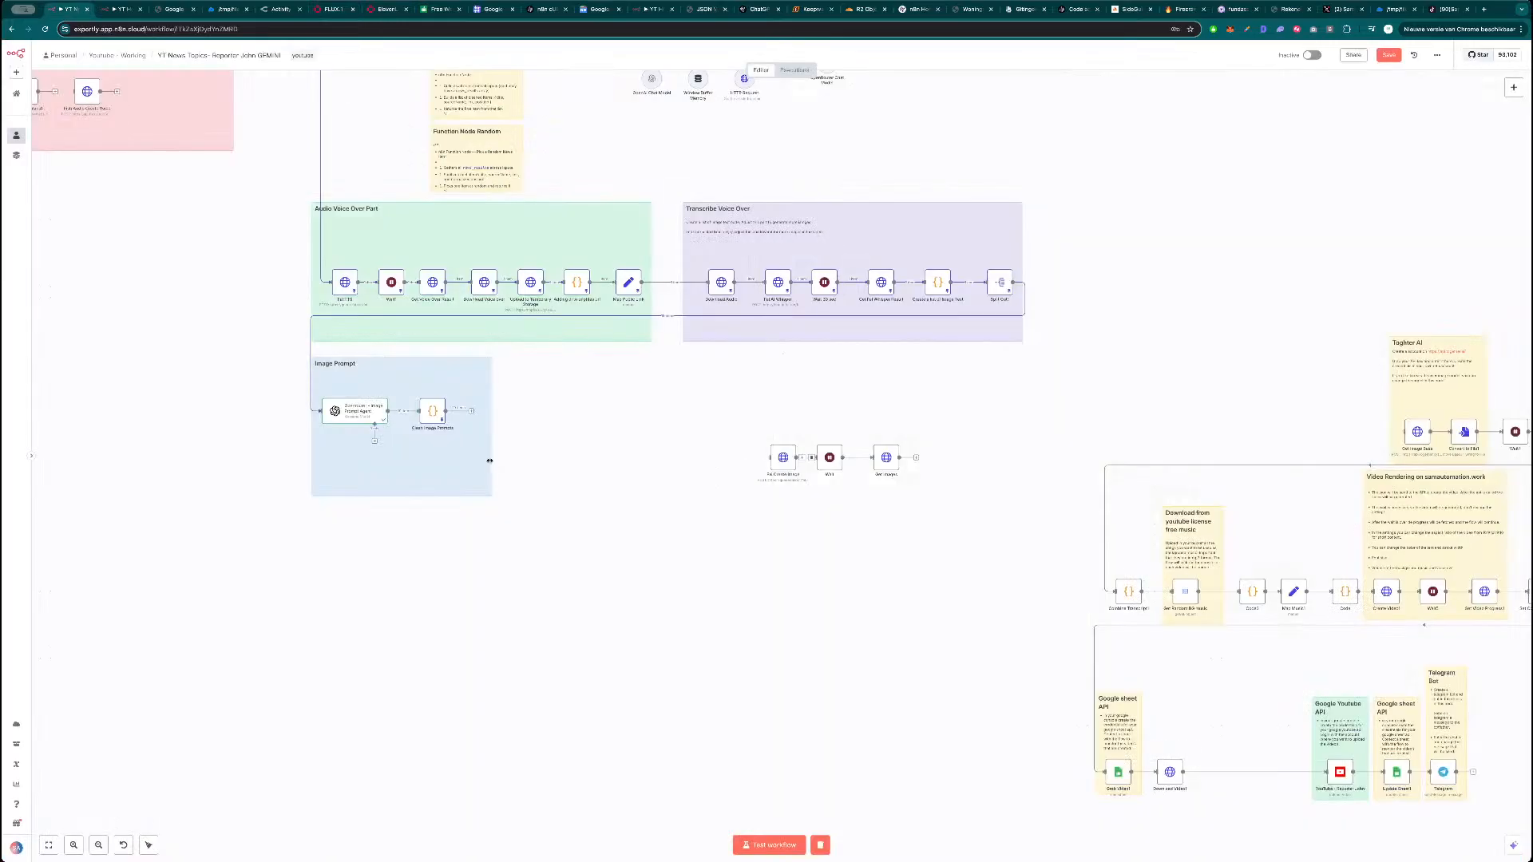
drag(767, 468, 497, 435)
key(ctrl+c)
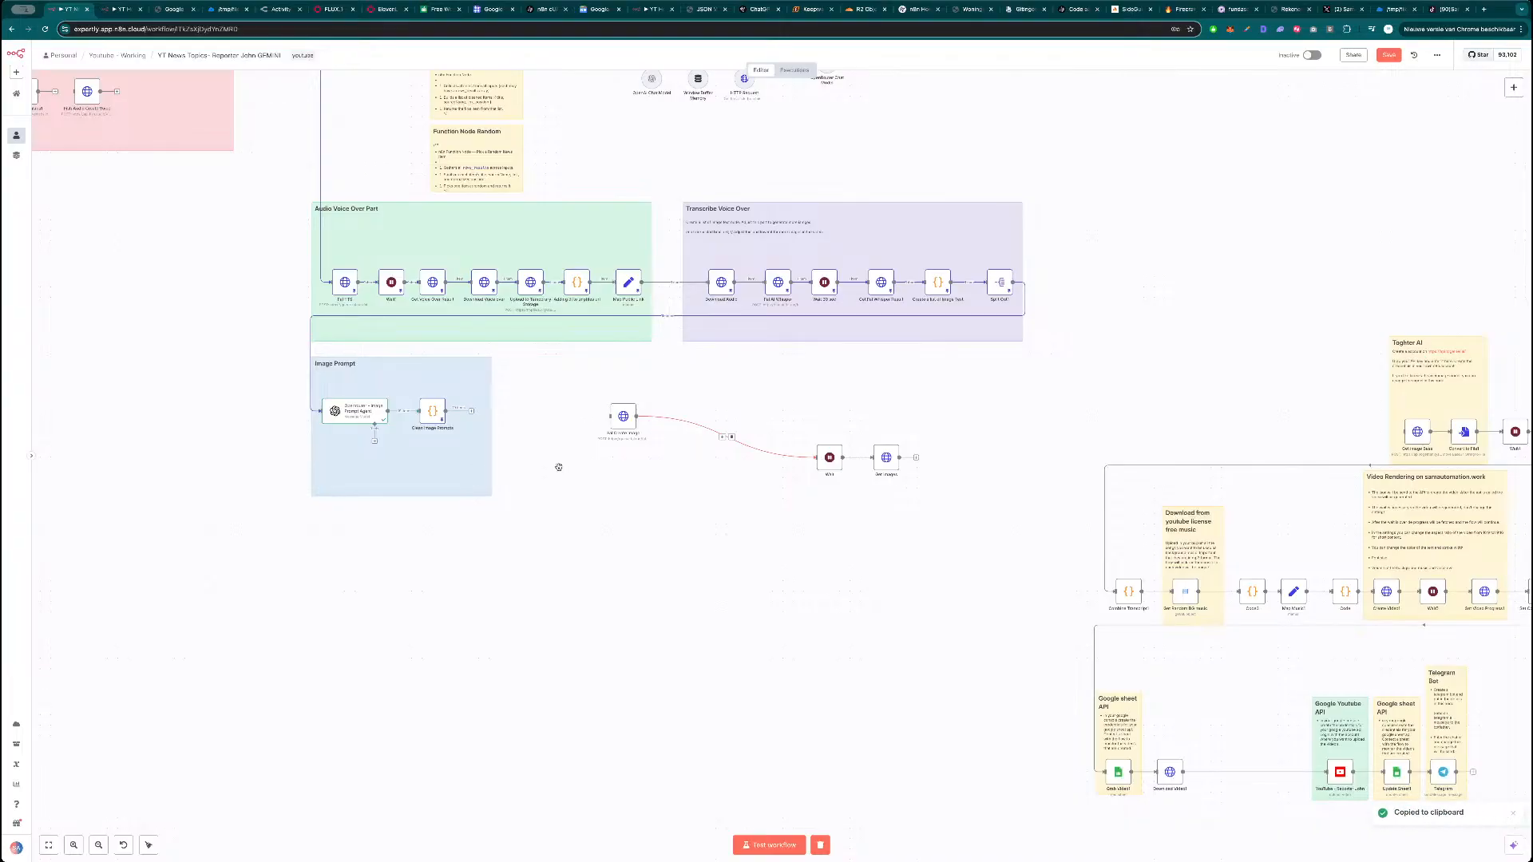
key(ctrl+v)
drag(624, 482, 547, 404)
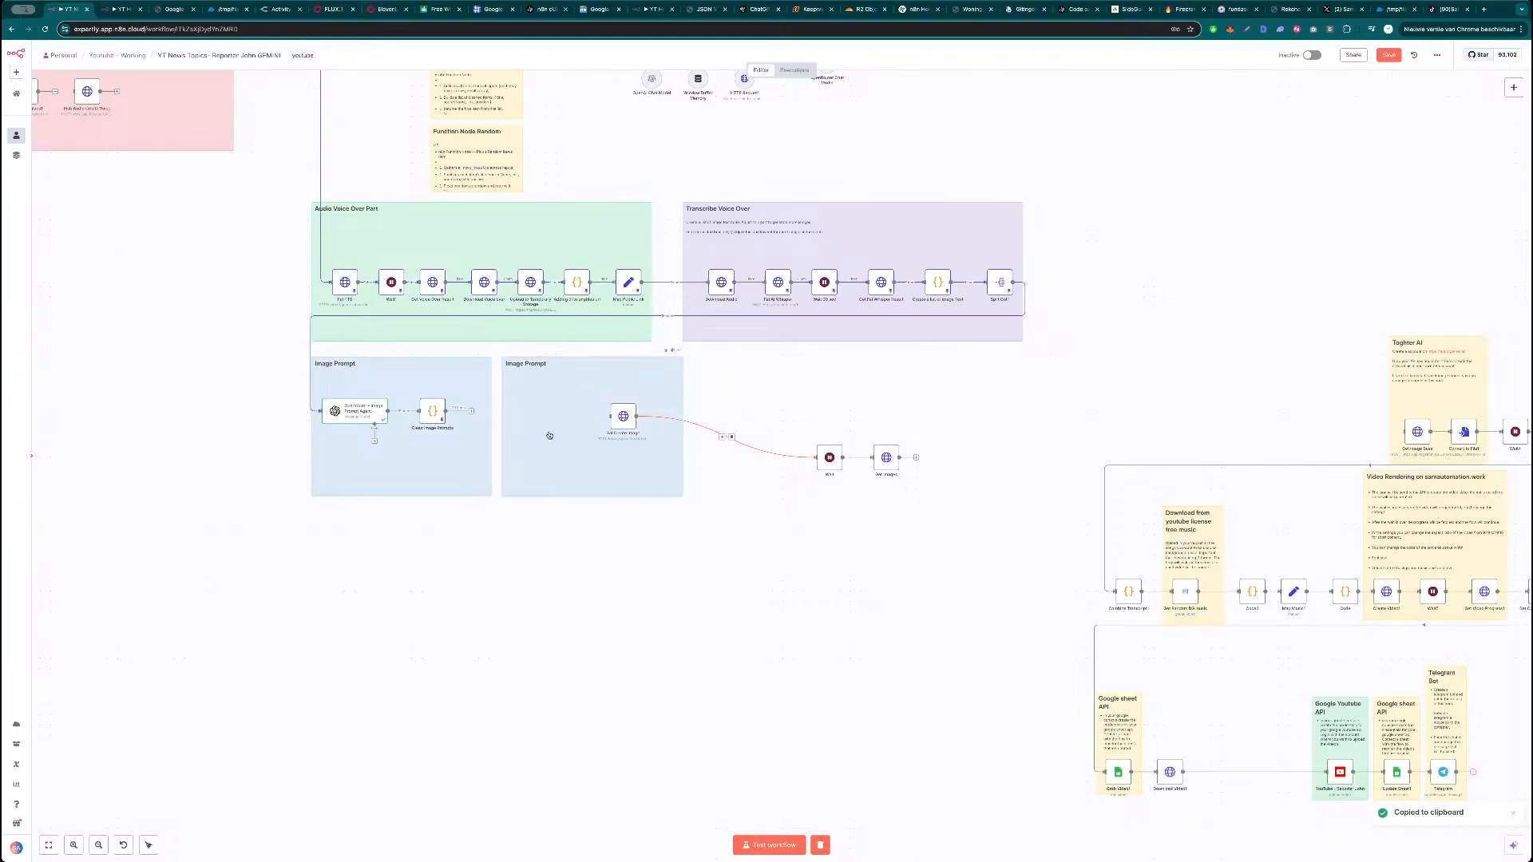
double_click(540, 389)
click(511, 582)
Change the heading of the copied sticky note to Generate Images.
scroll(512, 582, up, 5)
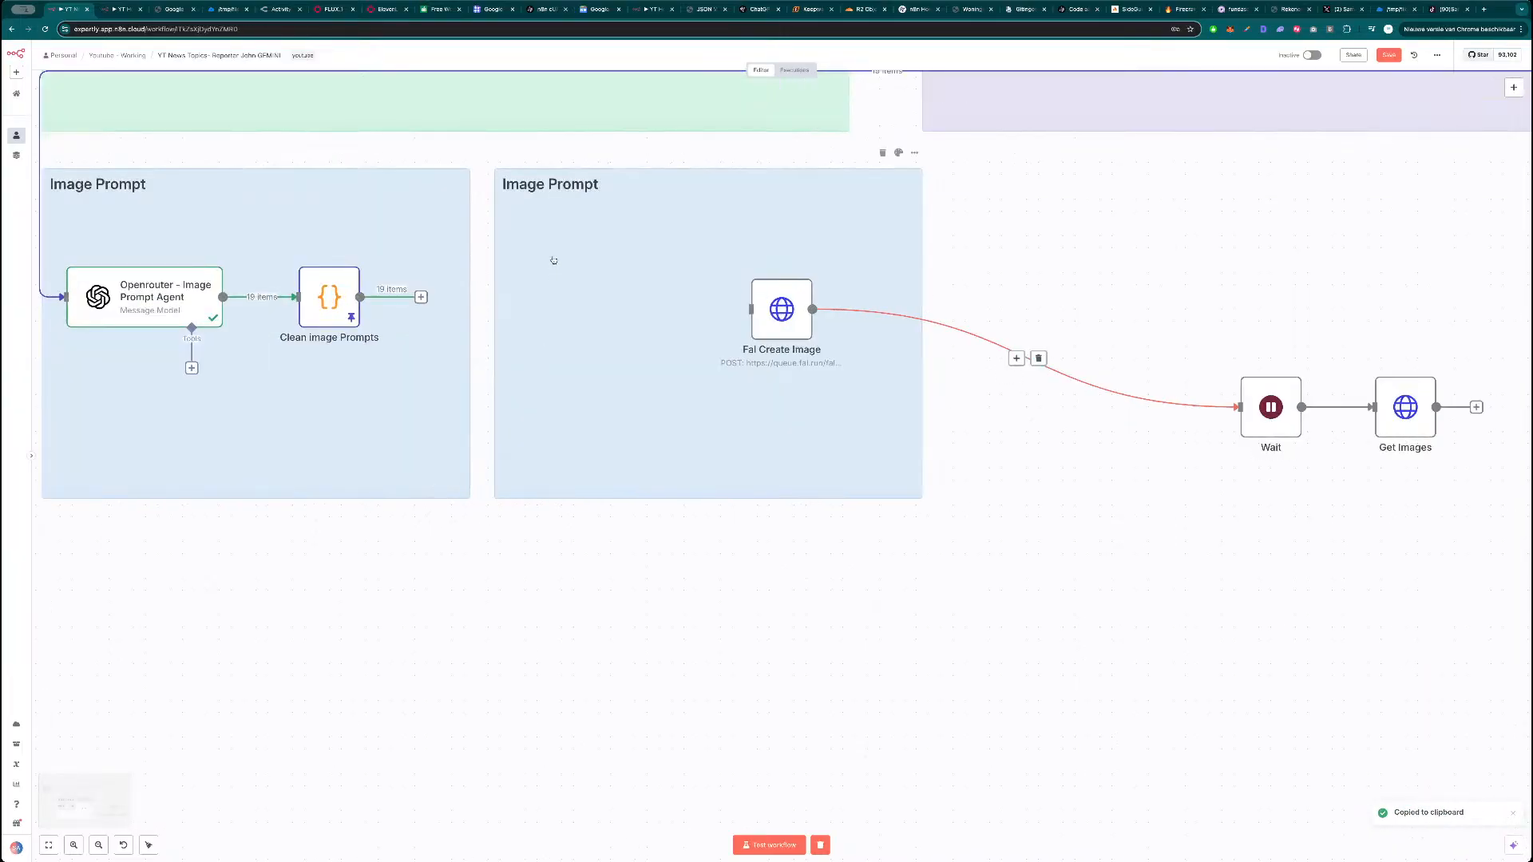
double_click(565, 189)
double_click(567, 188)
drag(592, 186, 526, 186)
text(Generate Images)
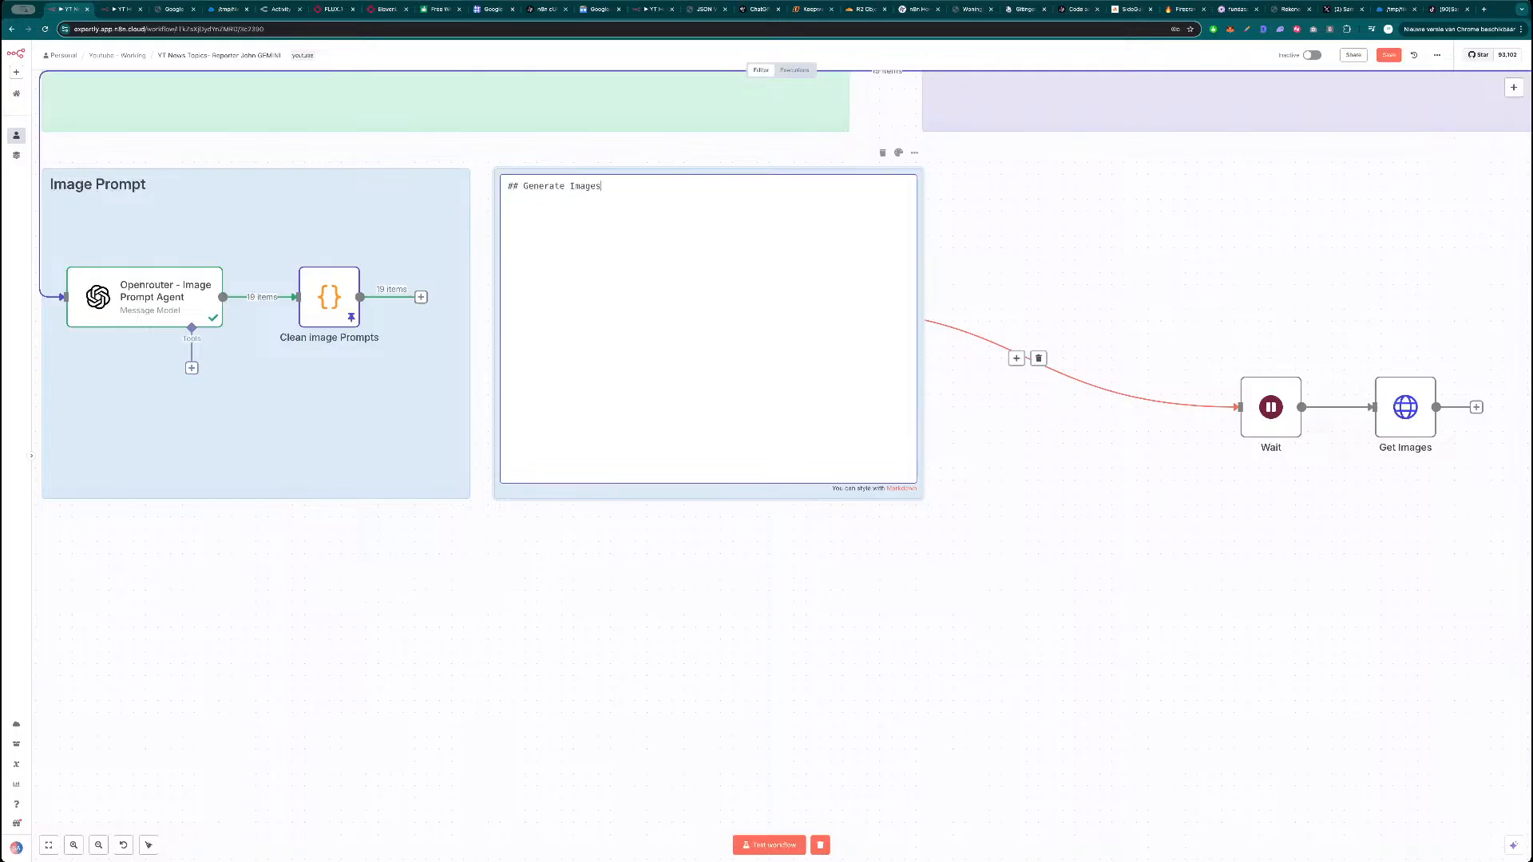
click(1039, 222)
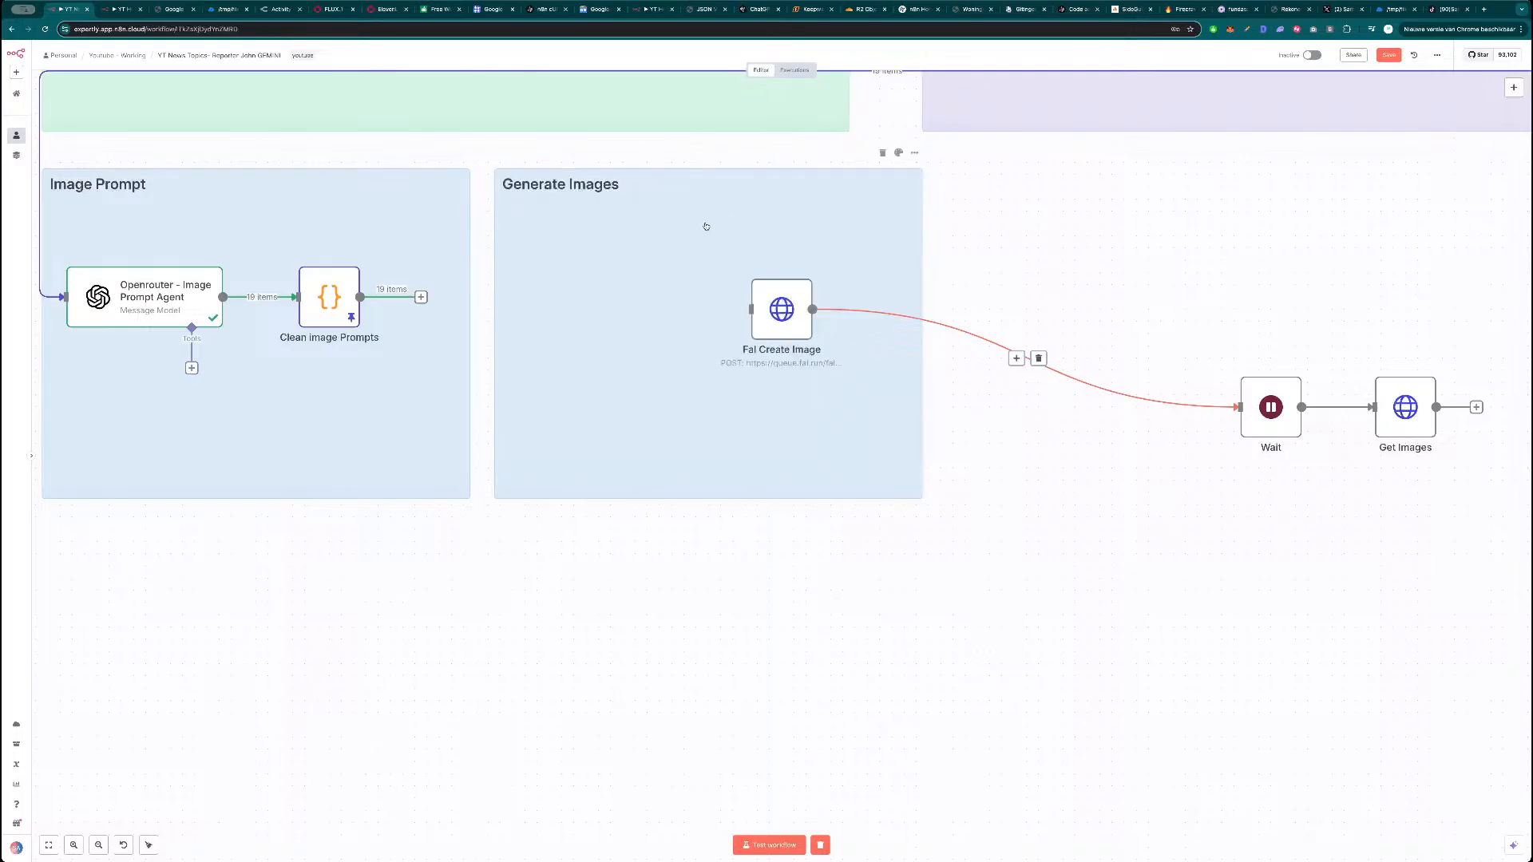
Try white and blue for the Generate Images note, and settle on purple.
click(899, 154)
click(938, 133)
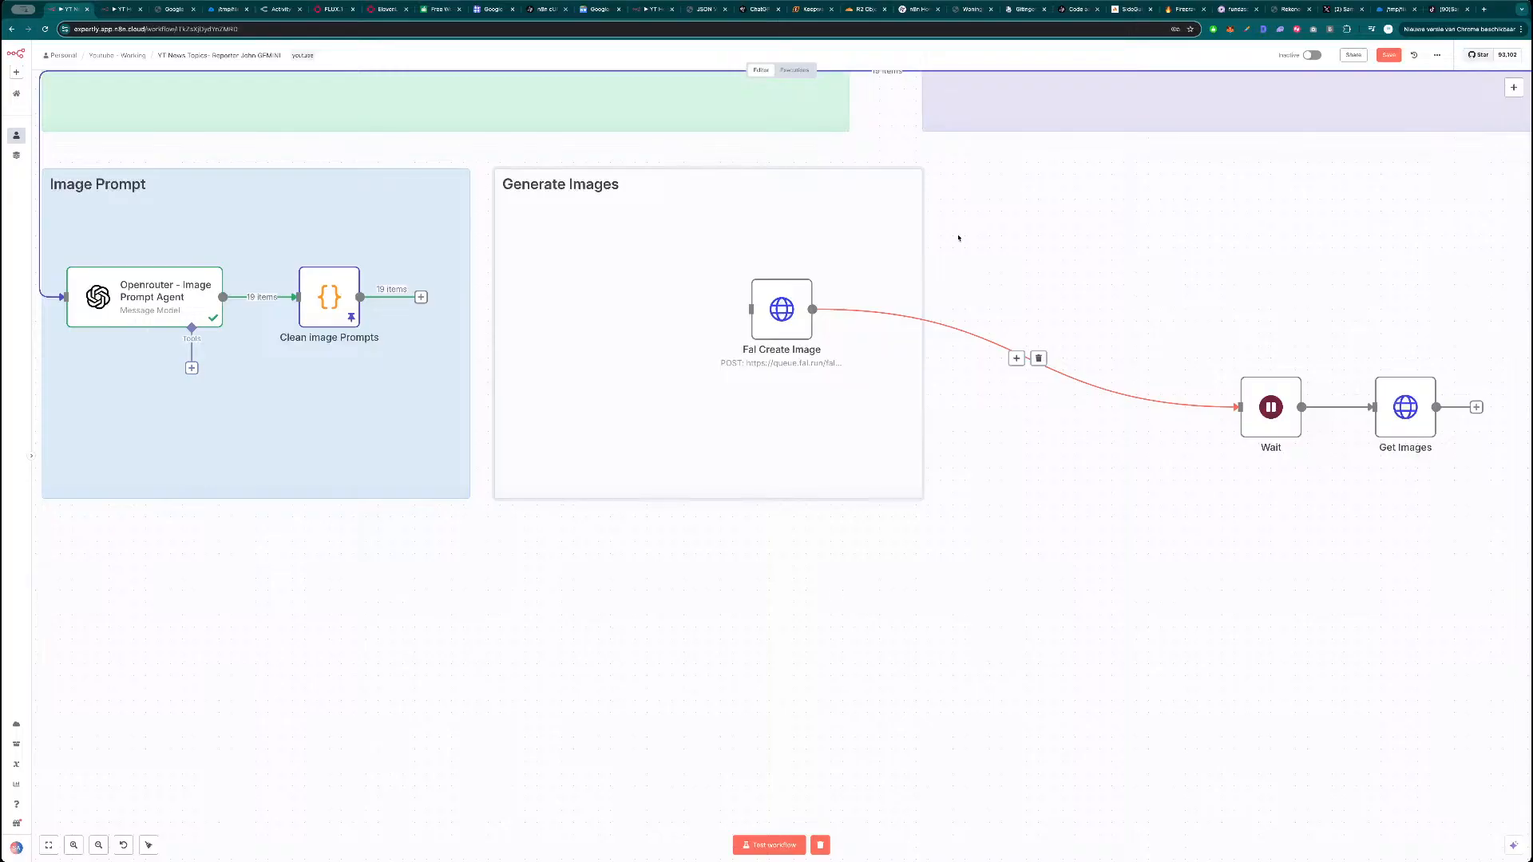
click(900, 156)
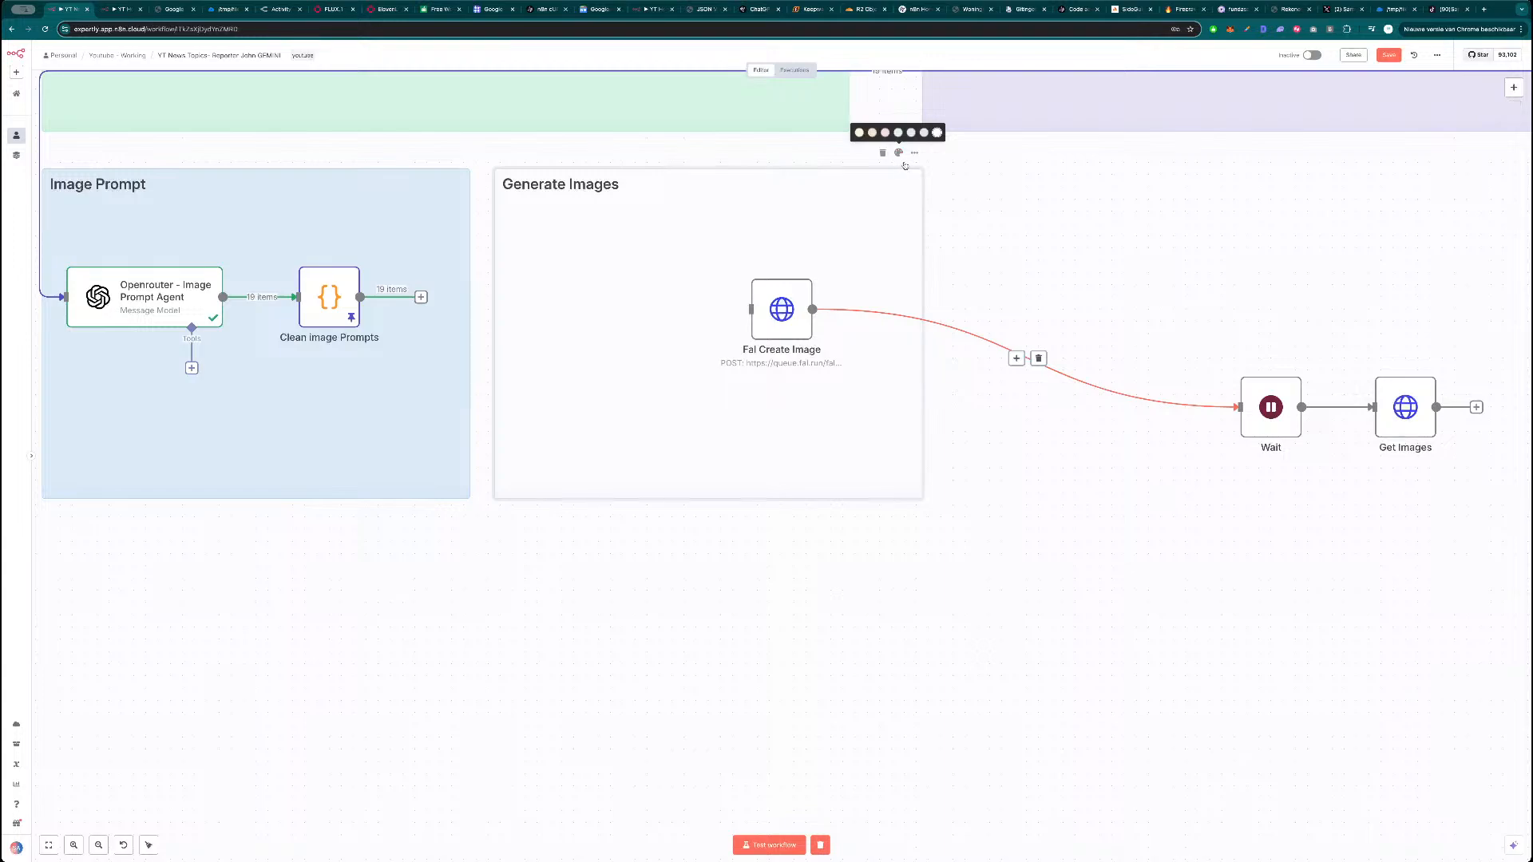
click(912, 133)
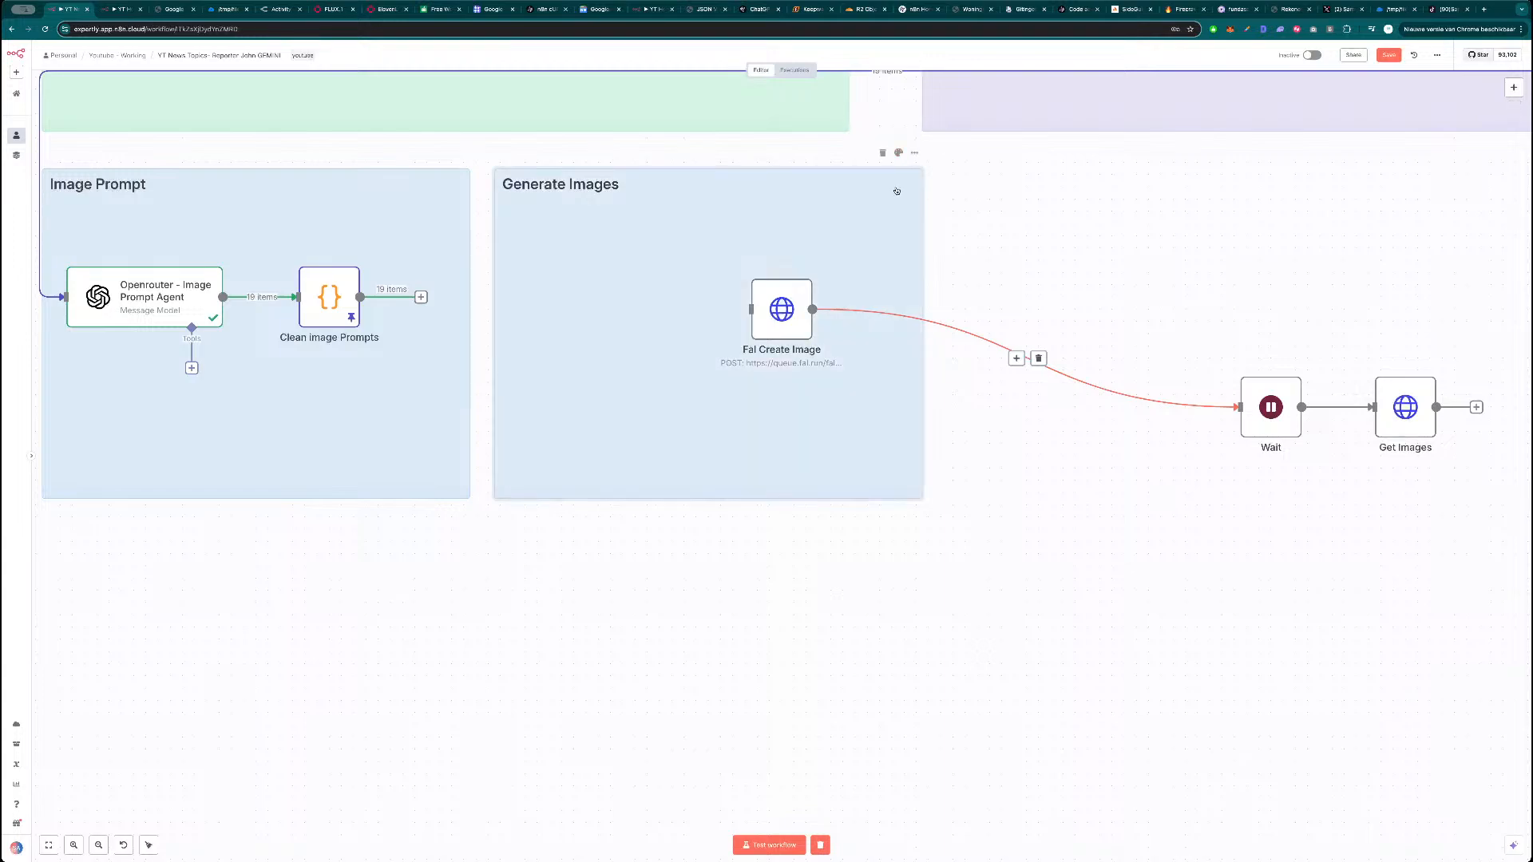
click(900, 153)
click(924, 133)
Arrange the Fal Create Image, Wait and Get Images nodes in a row inside the Generate Images note.
drag(777, 313, 556, 301)
drag(1271, 413, 684, 304)
drag(1406, 407, 799, 299)
Examine the settings of the old Get Image Base and Convert to File1 nodes in the Toghter AI section.
drag(1004, 264, 1223, 298)
drag(1311, 469, 362, 414)
scroll(684, 431, down, 3)
drag(759, 424, 32, 429)
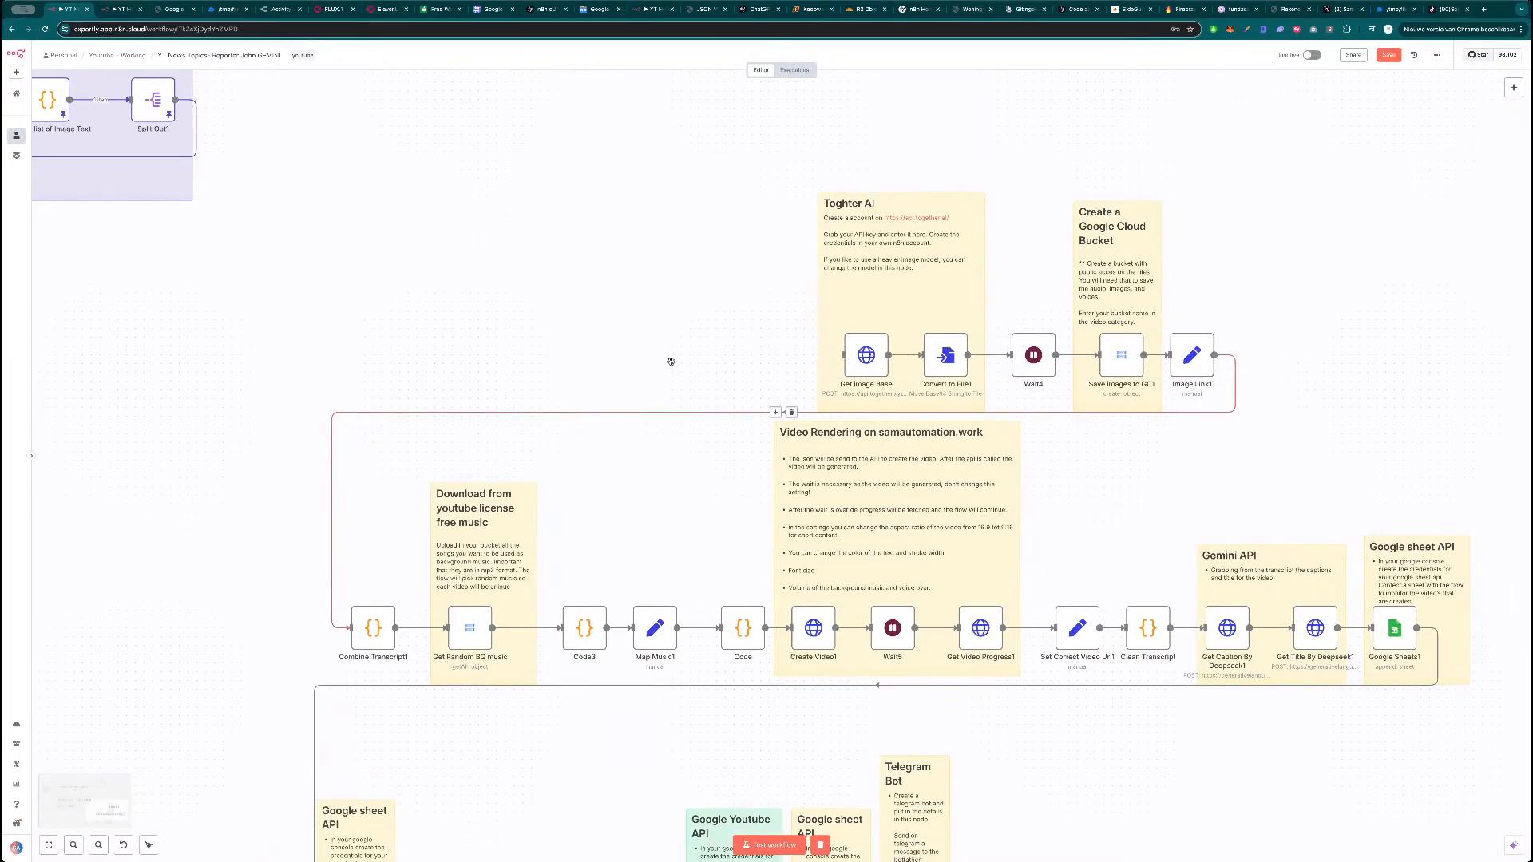
click(866, 356)
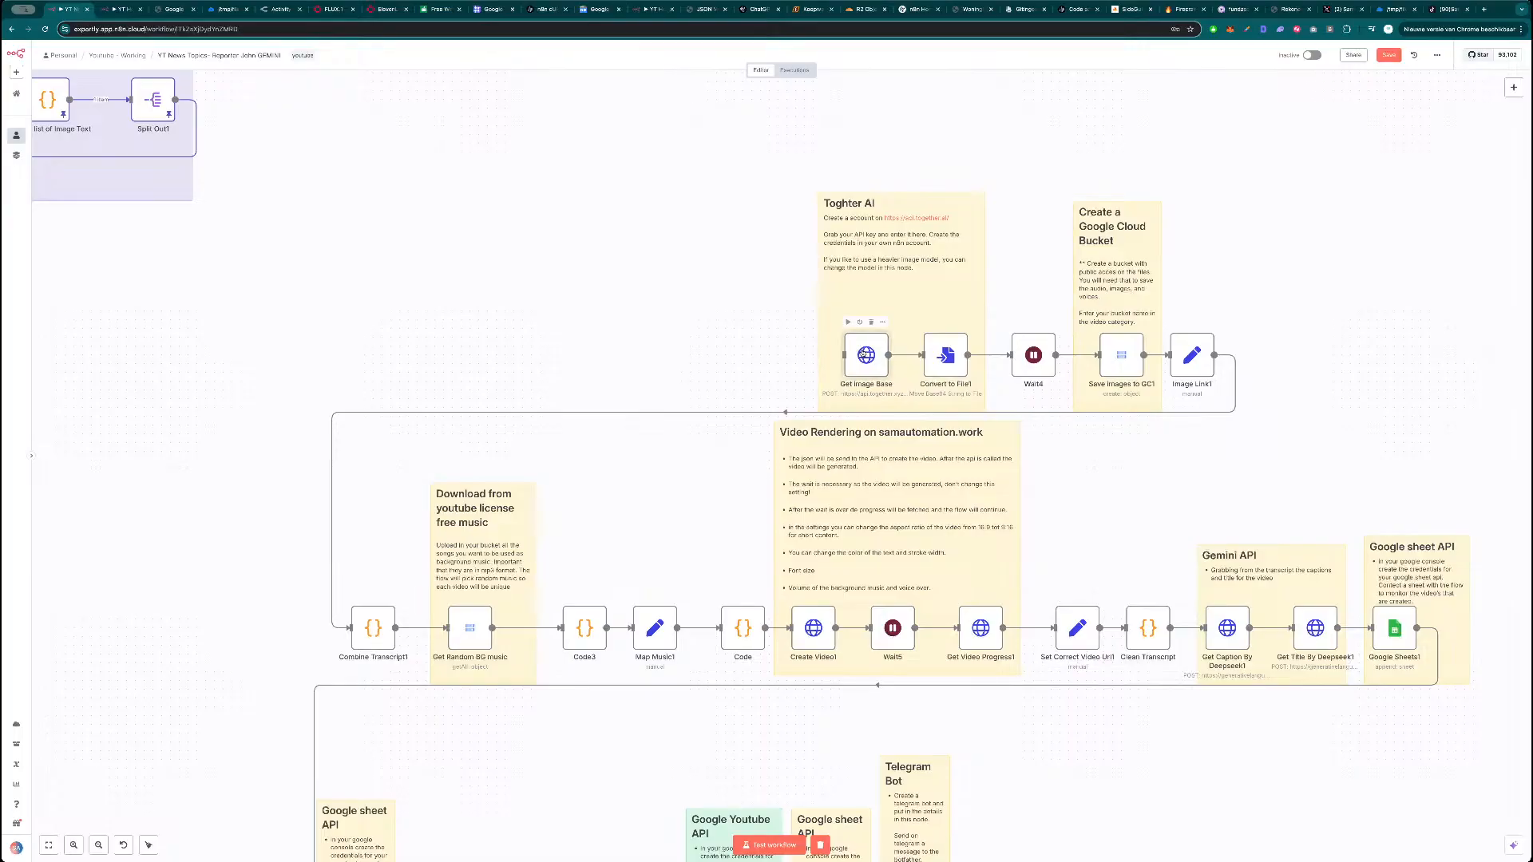
double_click(854, 350)
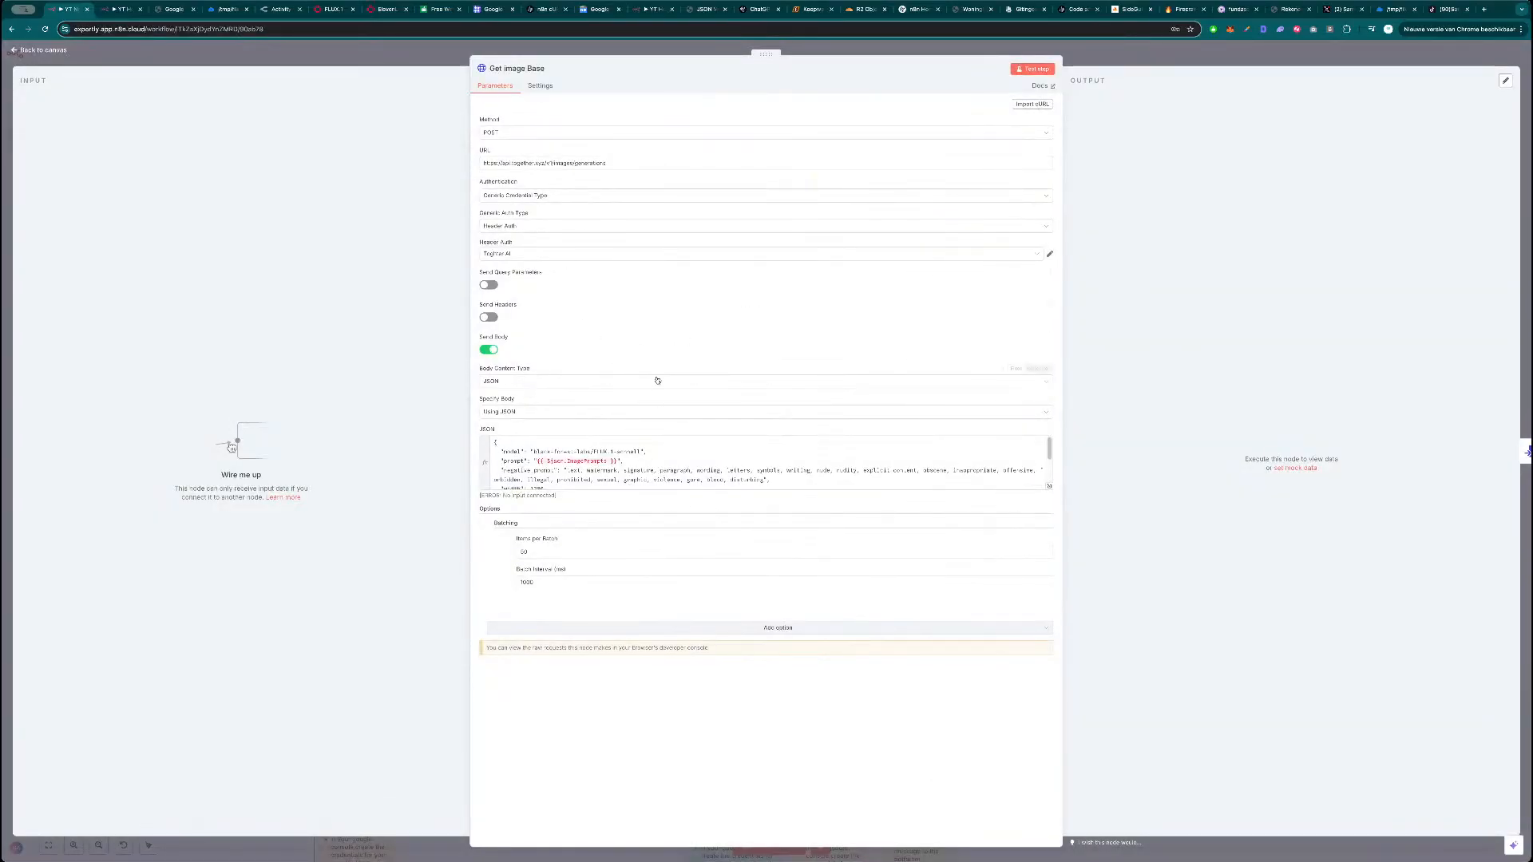
key(Escape)
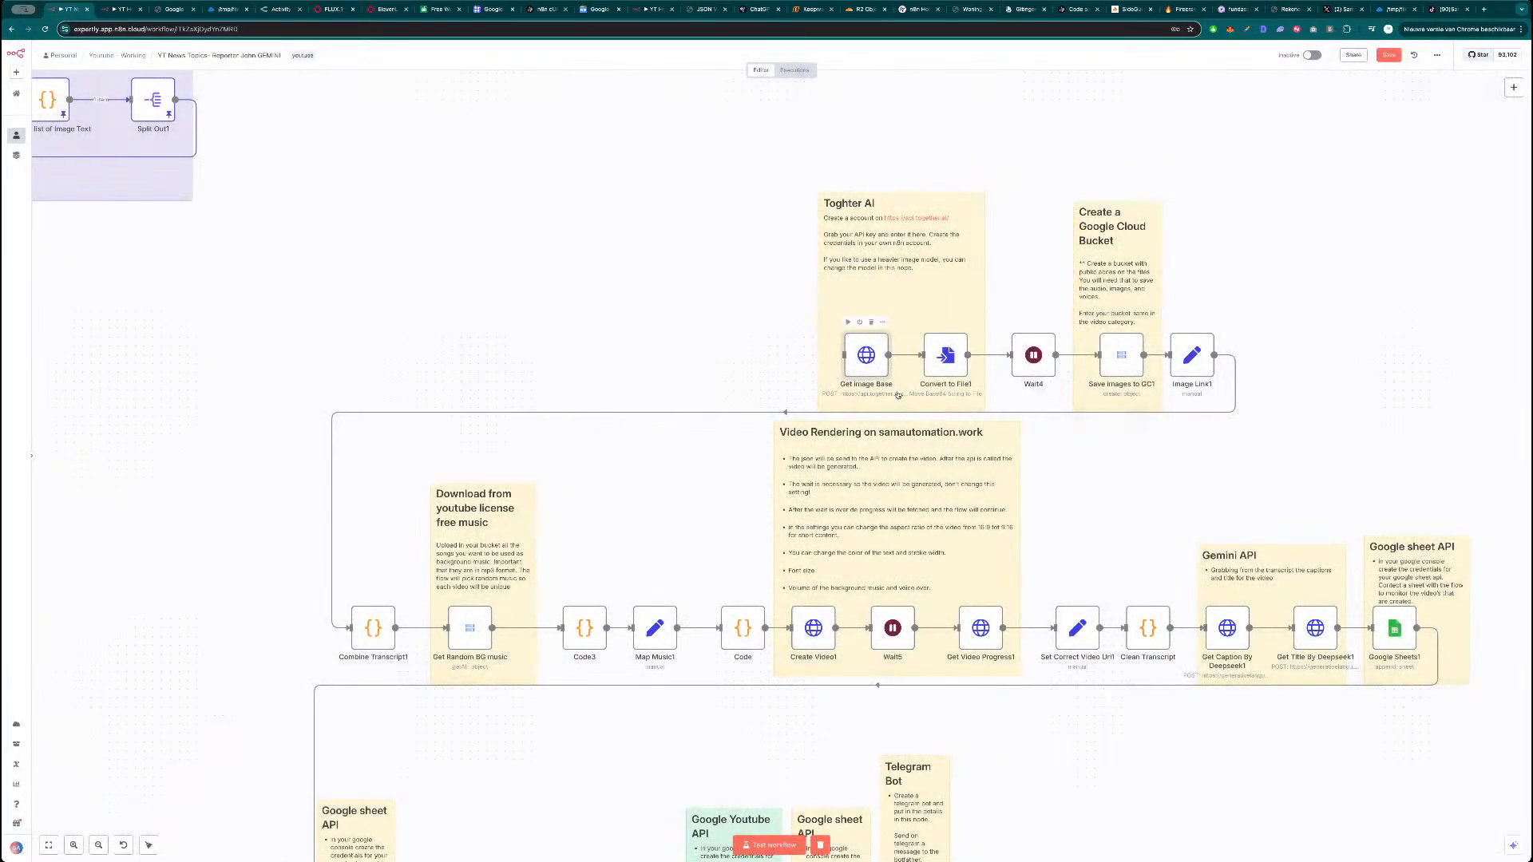
double_click(944, 360)
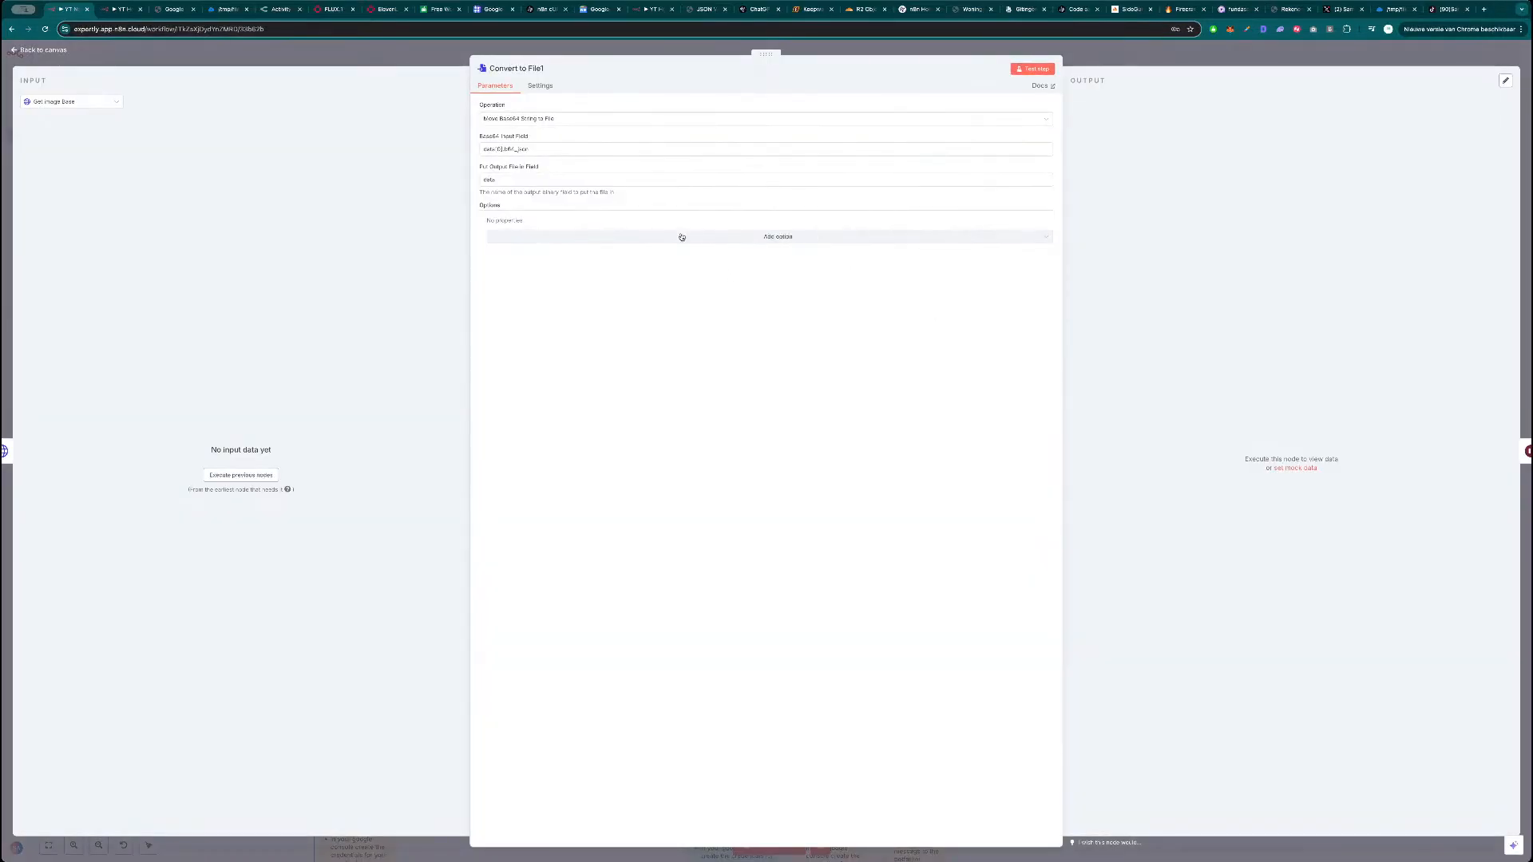
key(Escape)
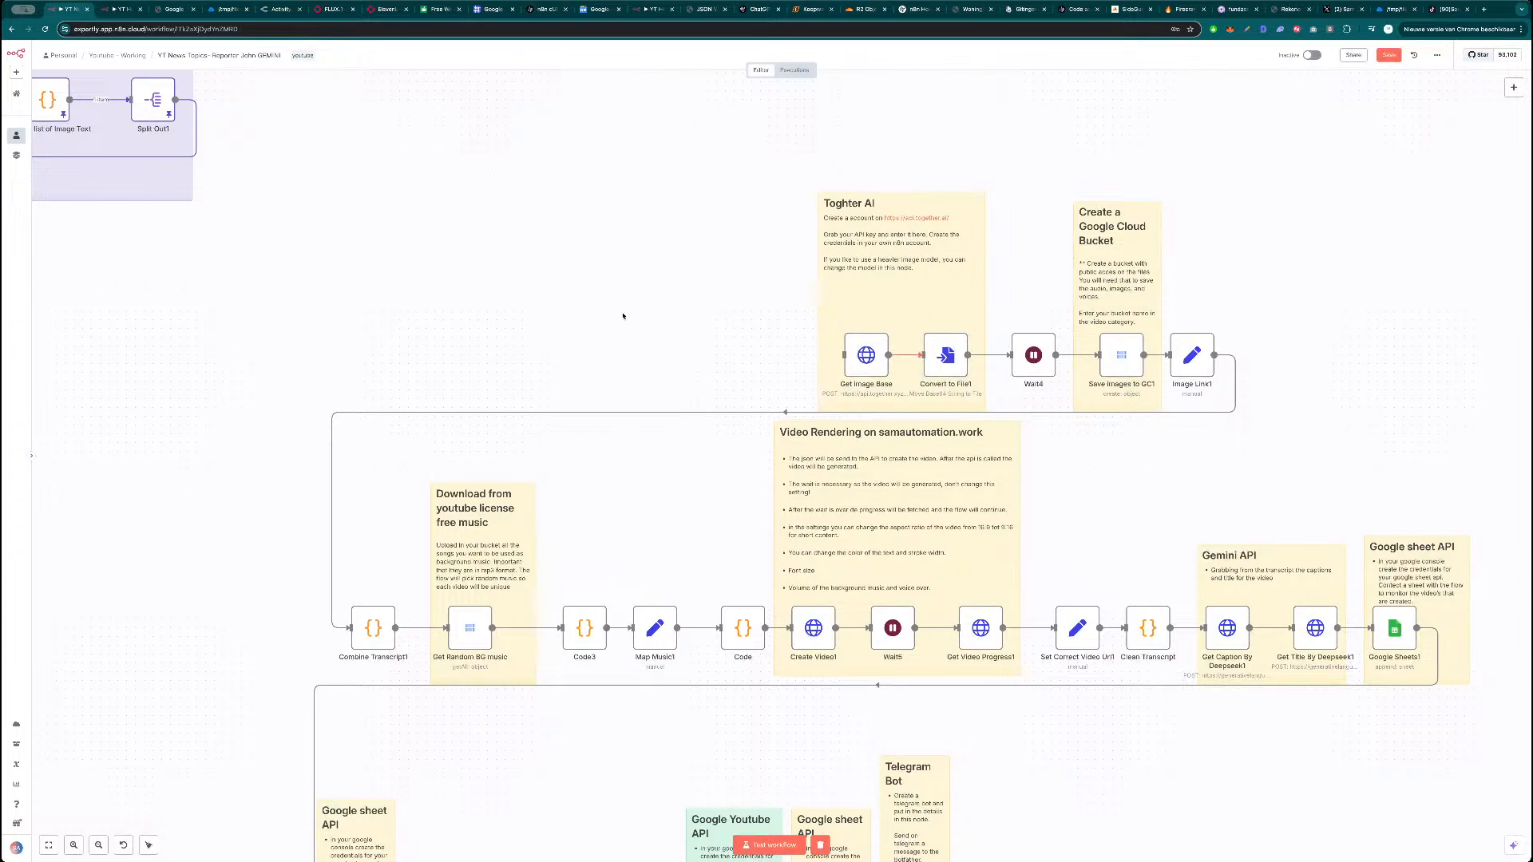
Review the settings of the Fal Create Image and Wait nodes in the Generate Images section.
drag(385, 314, 1064, 326)
drag(471, 378, 1065, 440)
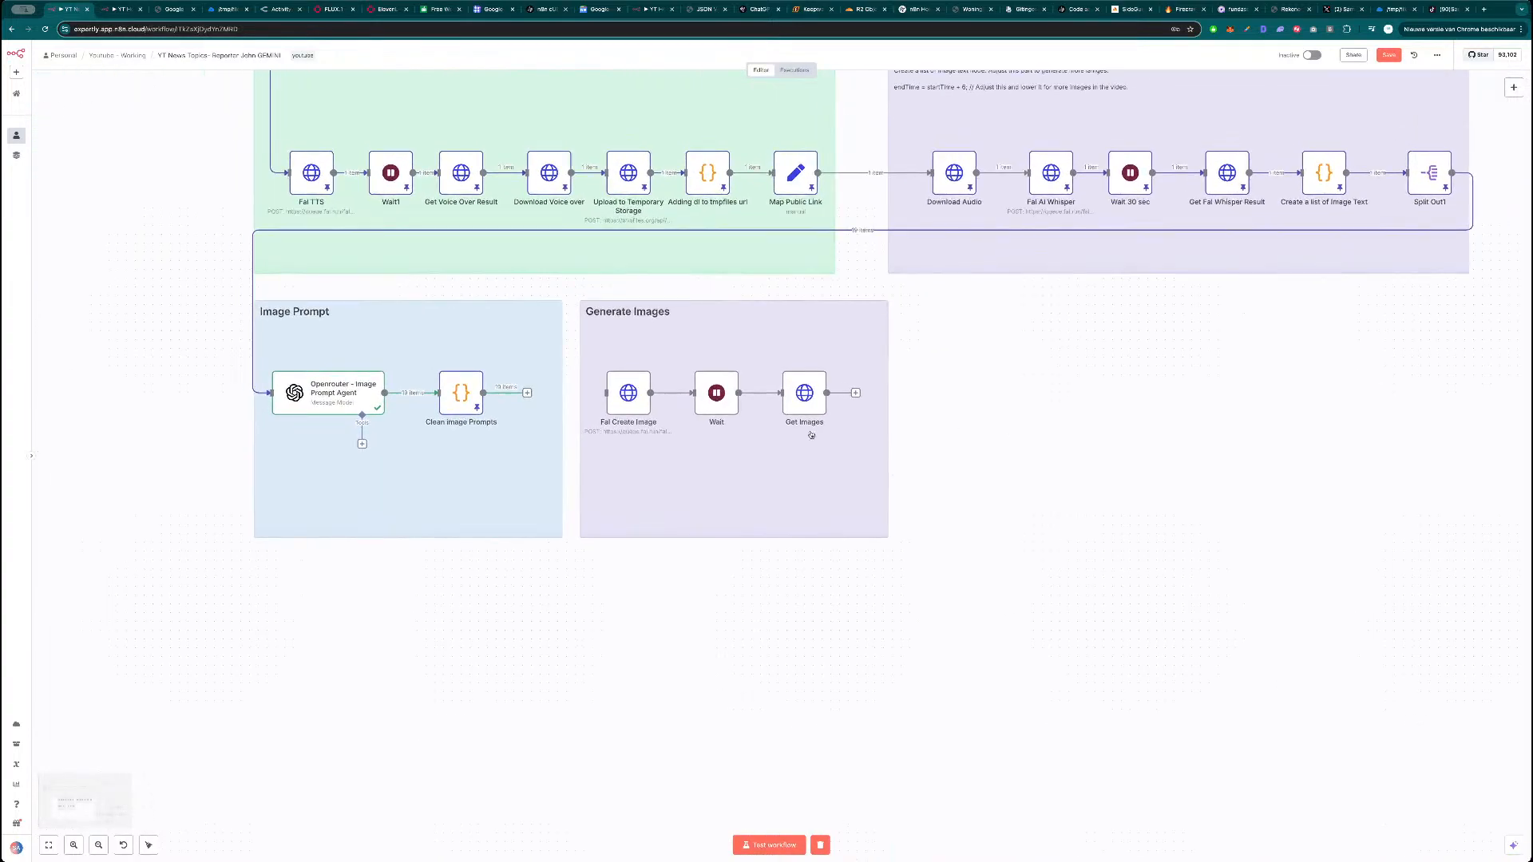
double_click(629, 393)
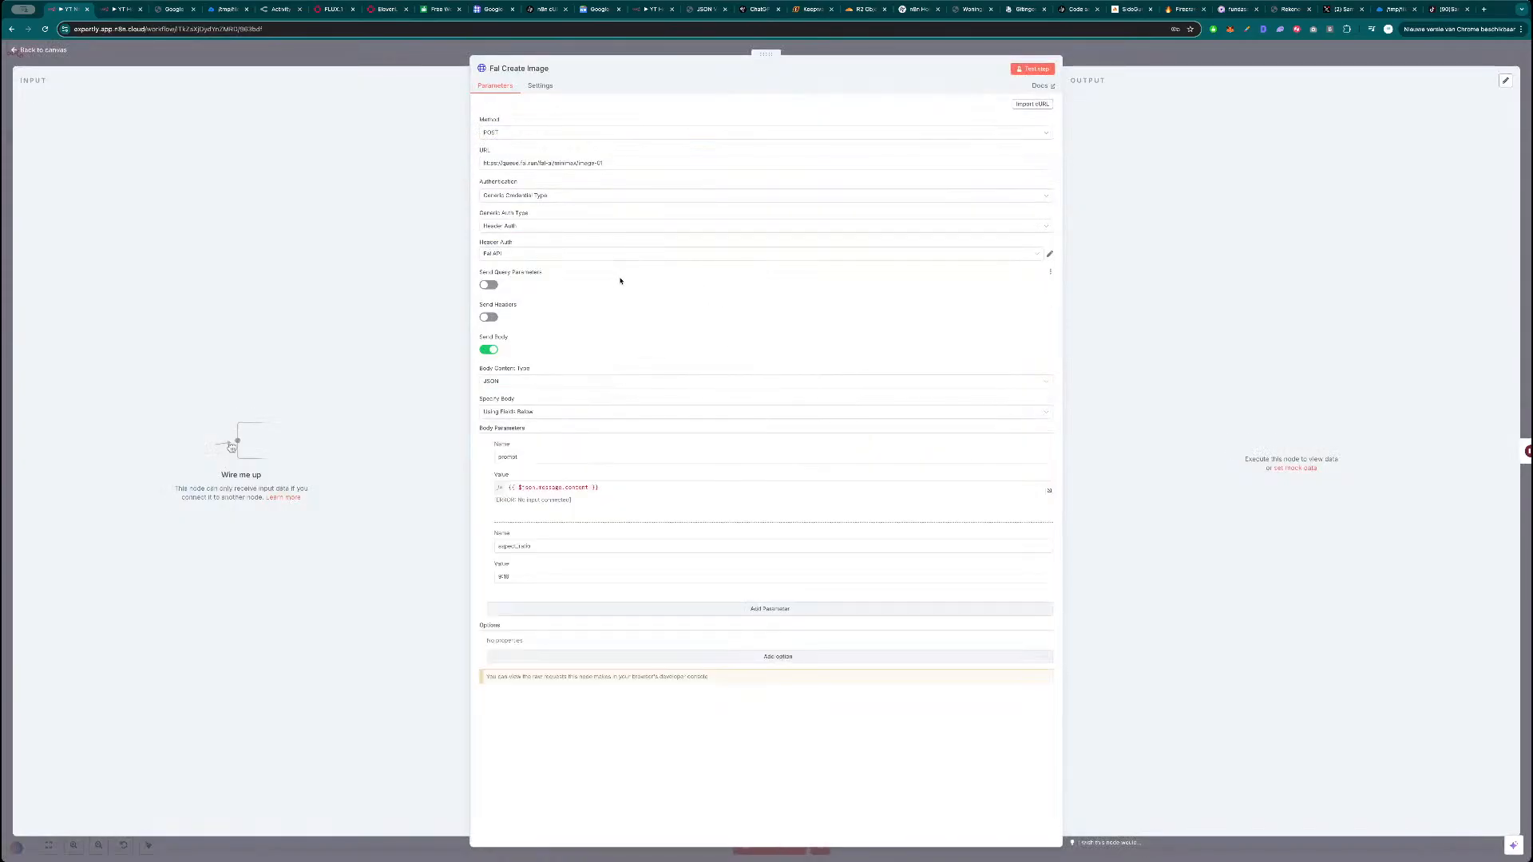
key(Escape)
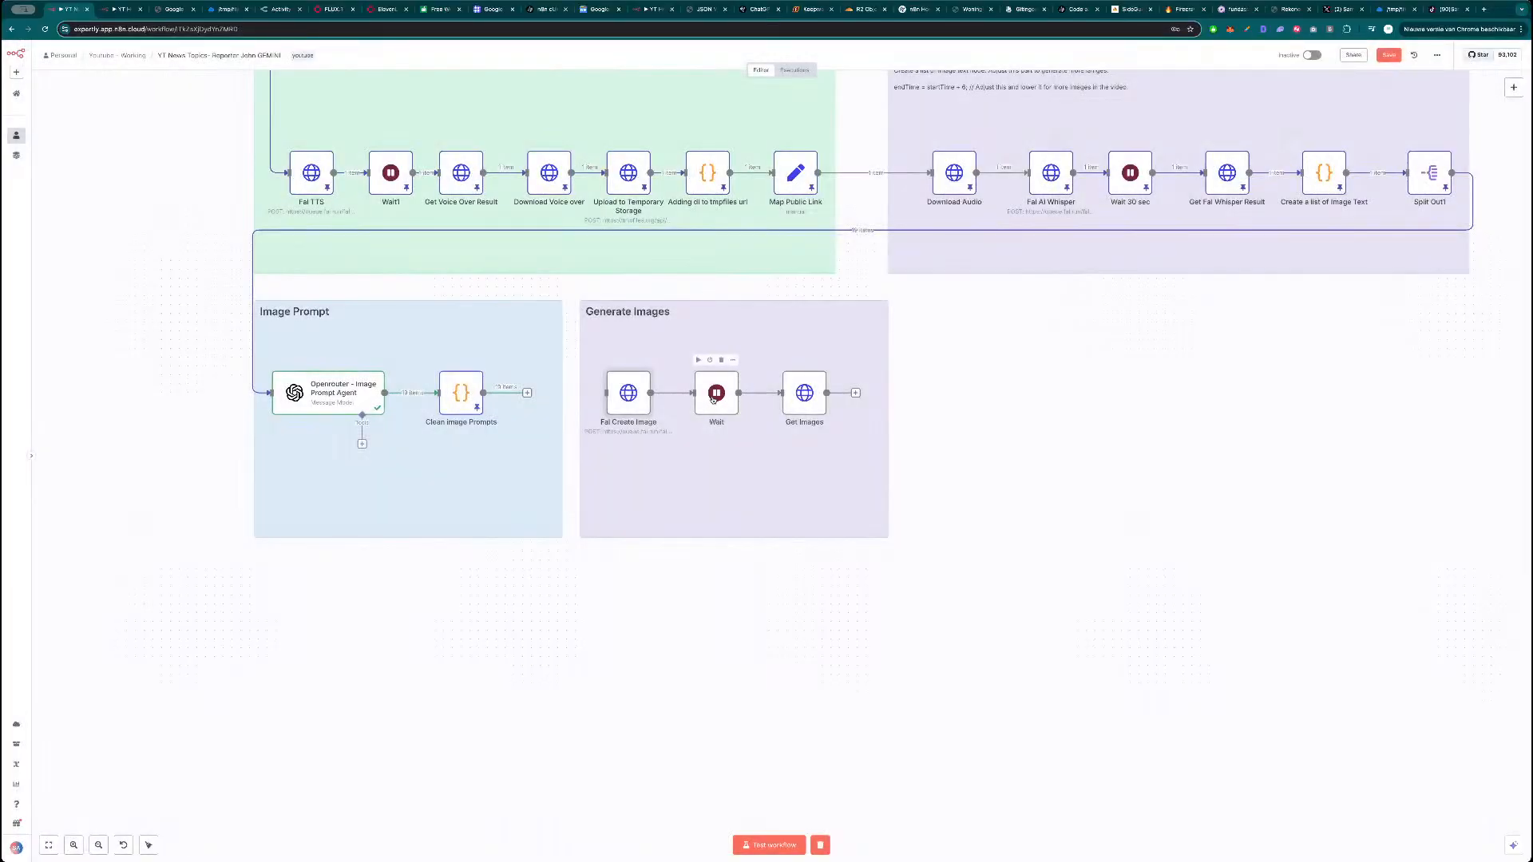
double_click(715, 396)
key(Escape)
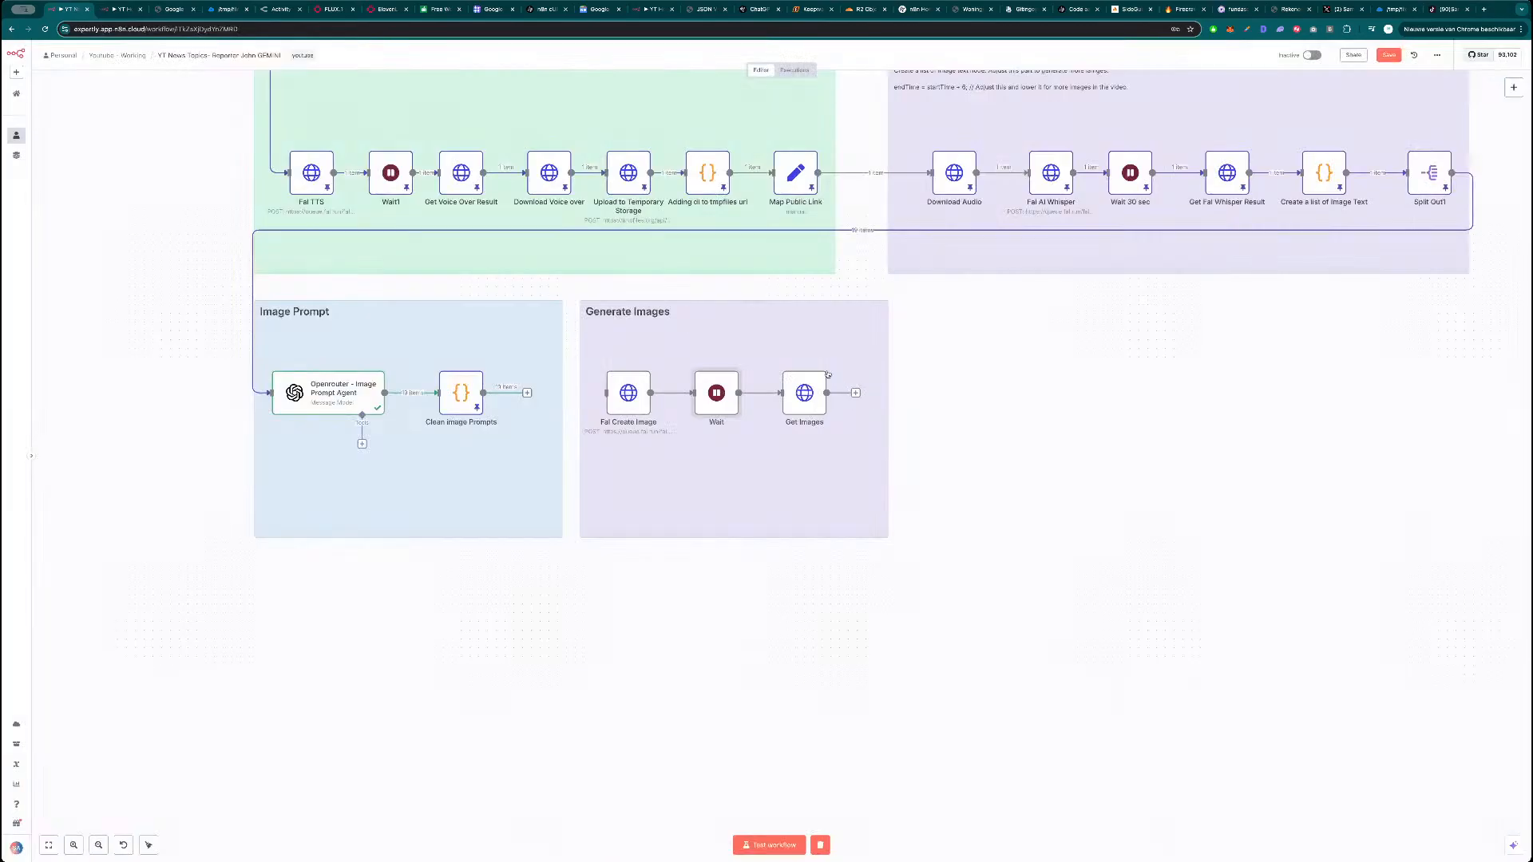
double_click(717, 394)
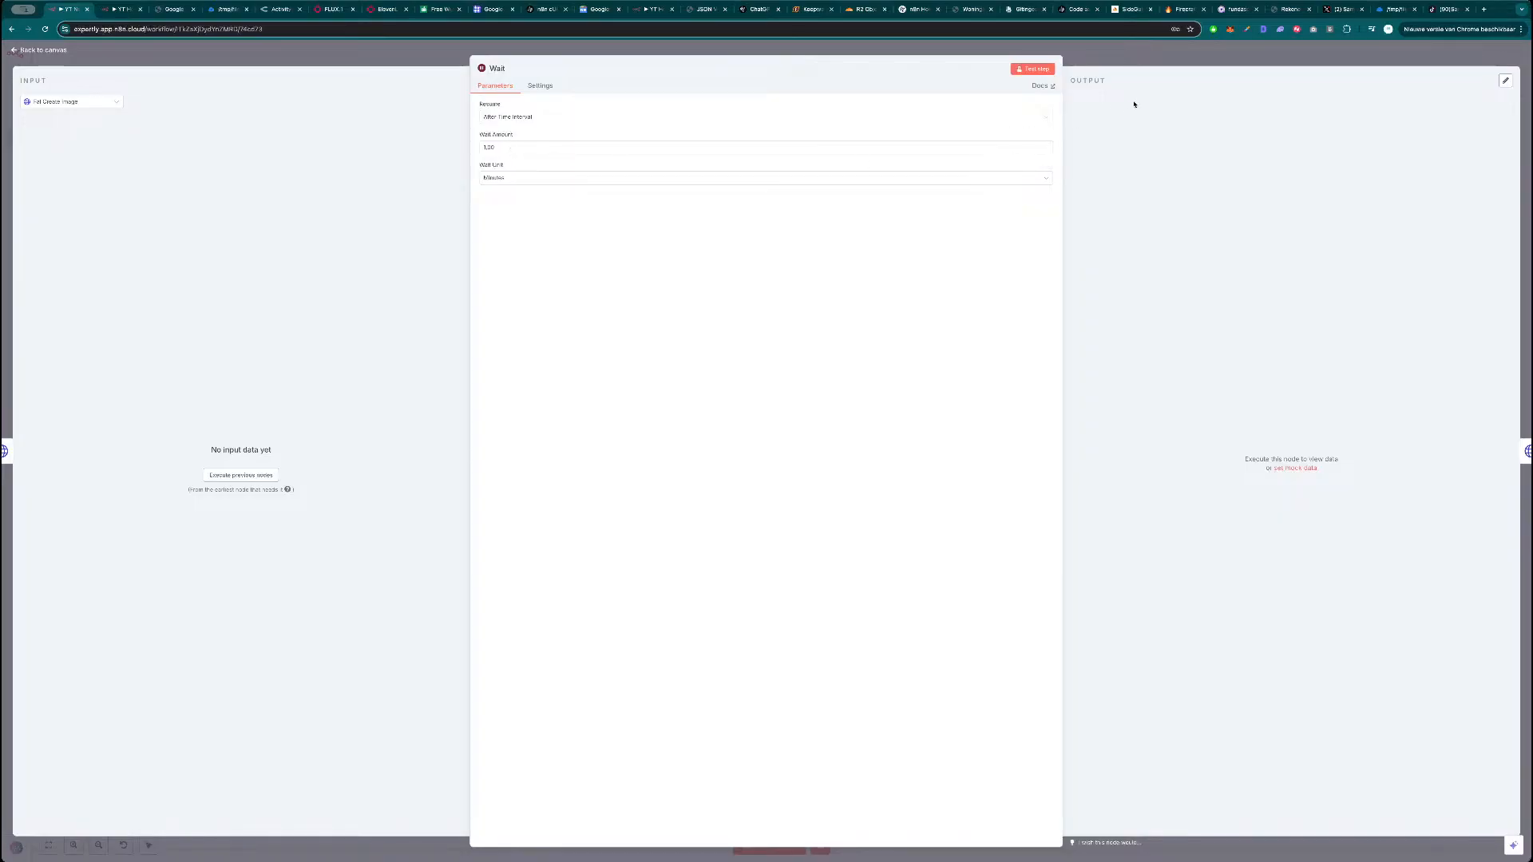
click(1165, 61)
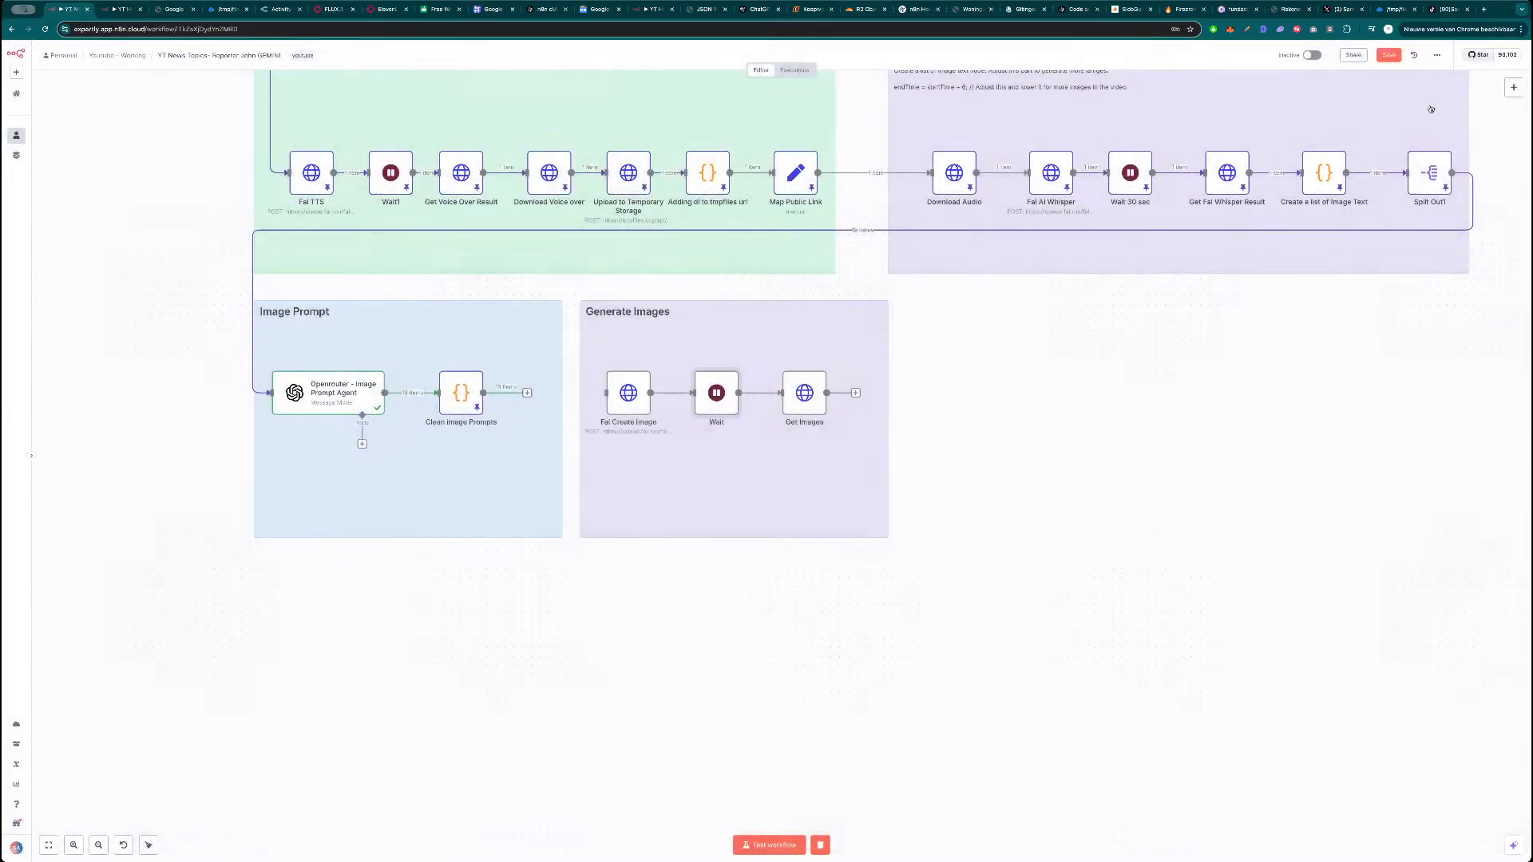
click(1514, 88)
text(if)
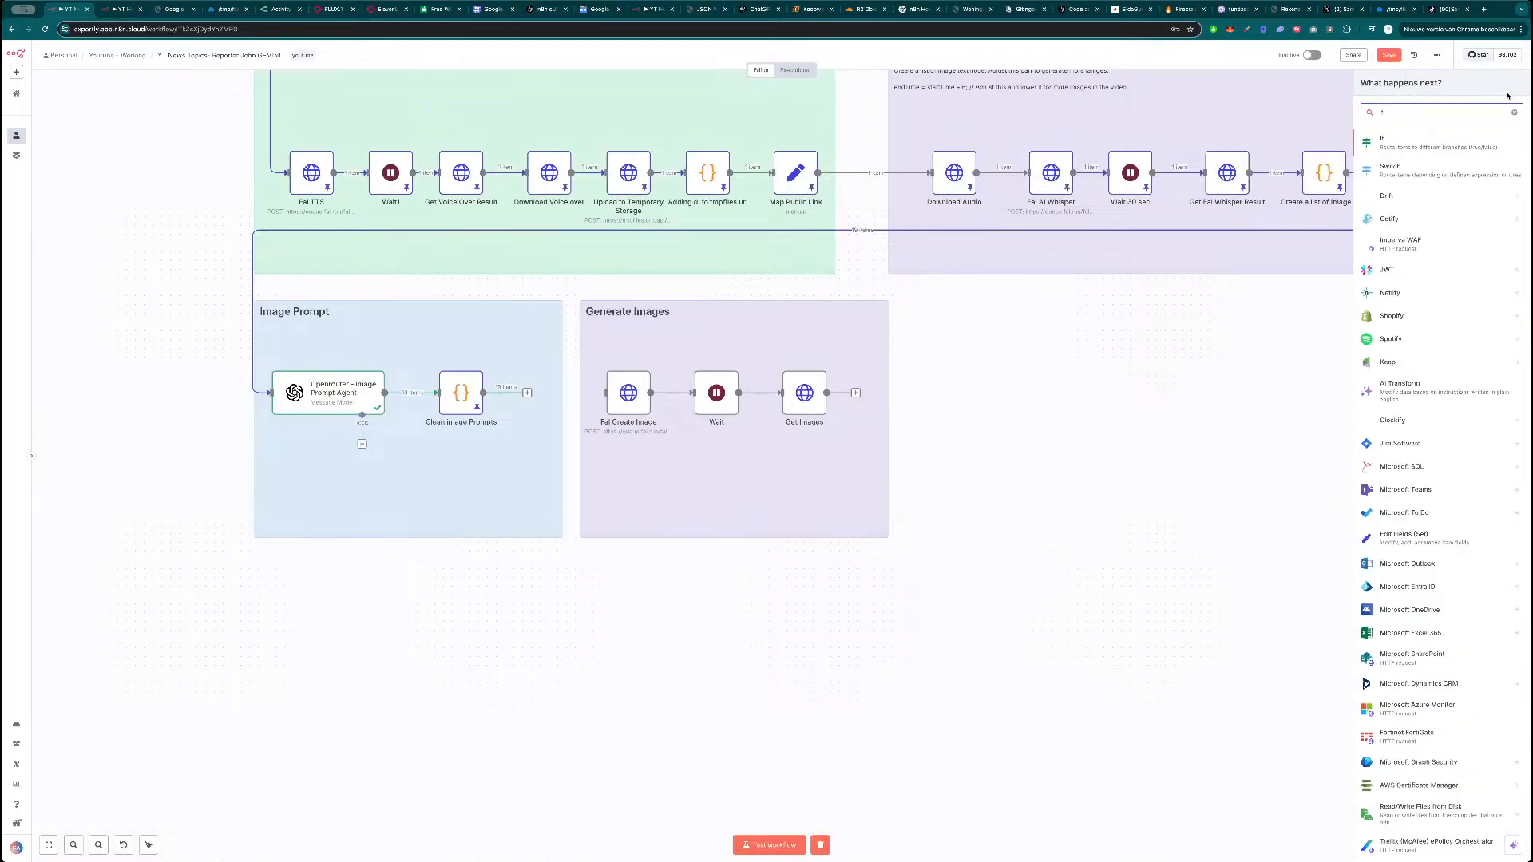
click(1066, 395)
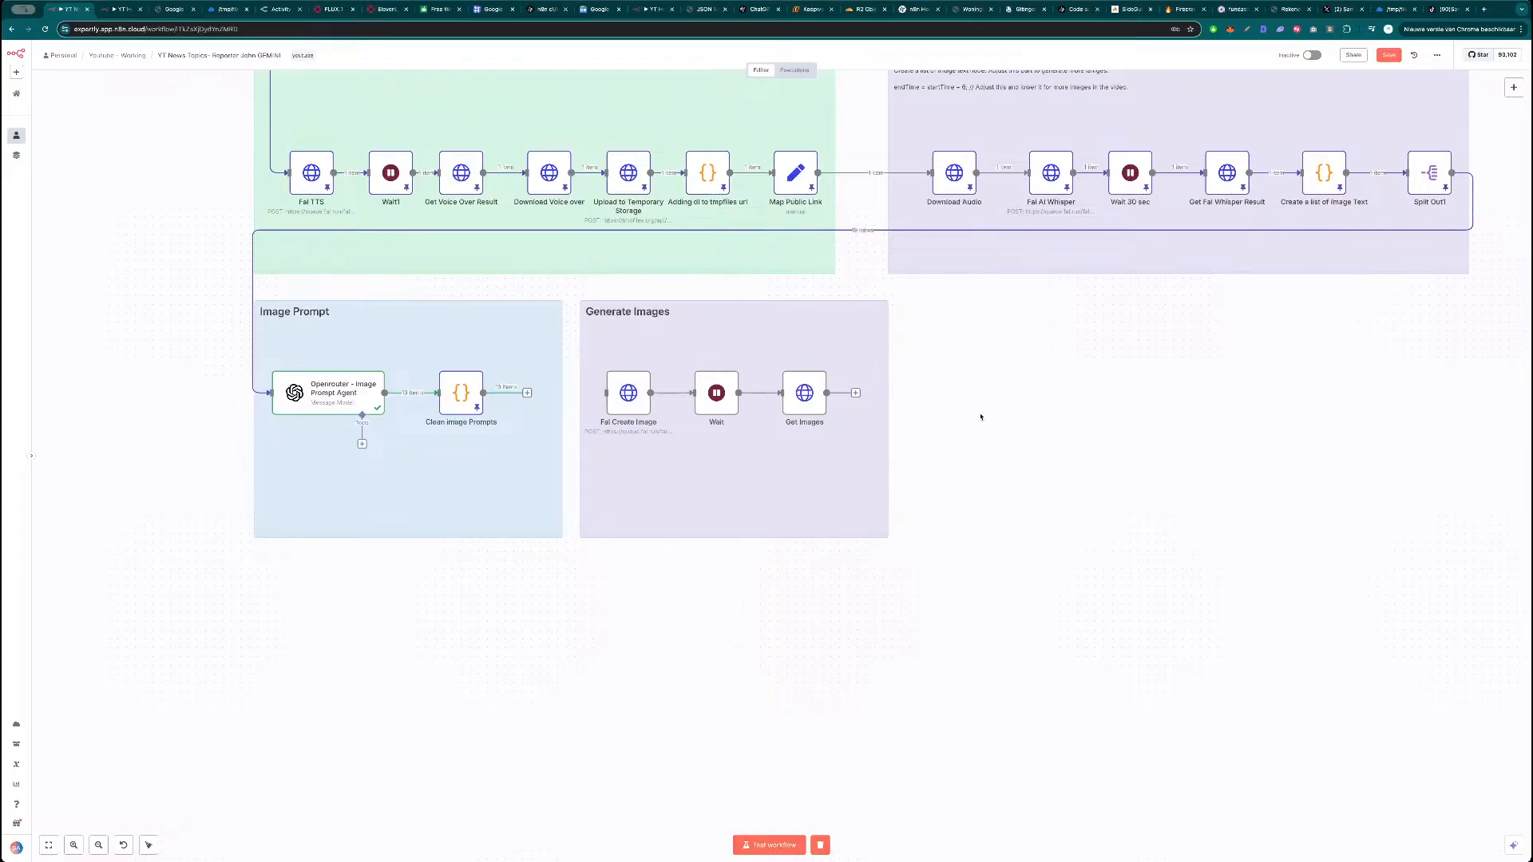
Connect the output of Clean Image Prompts to the input of Fal Create Image.
scroll(981, 417, down, 6)
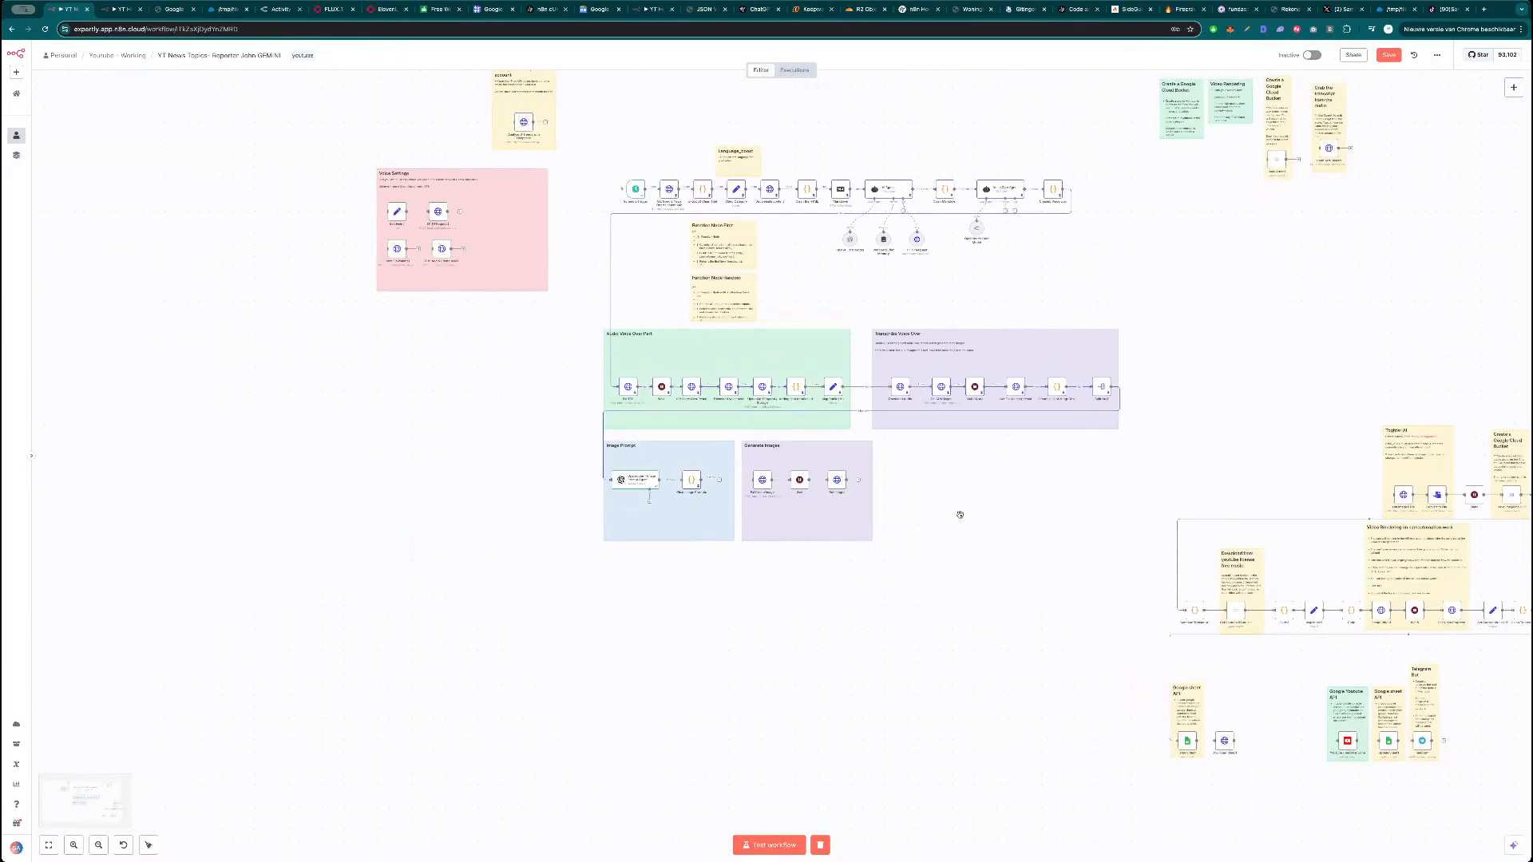
scroll(959, 515, up, 4)
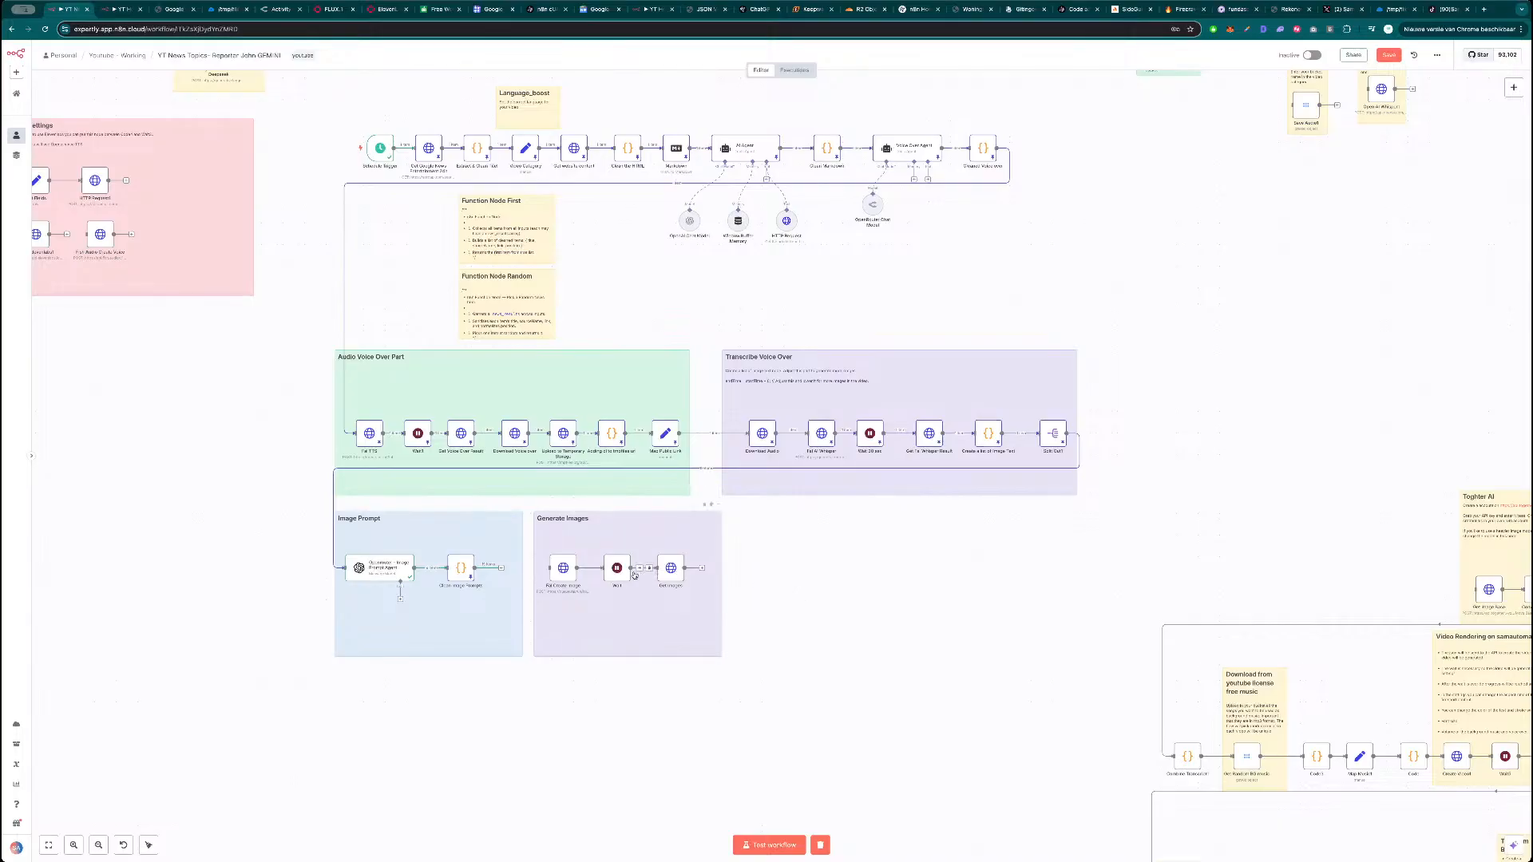
drag(502, 568, 548, 568)
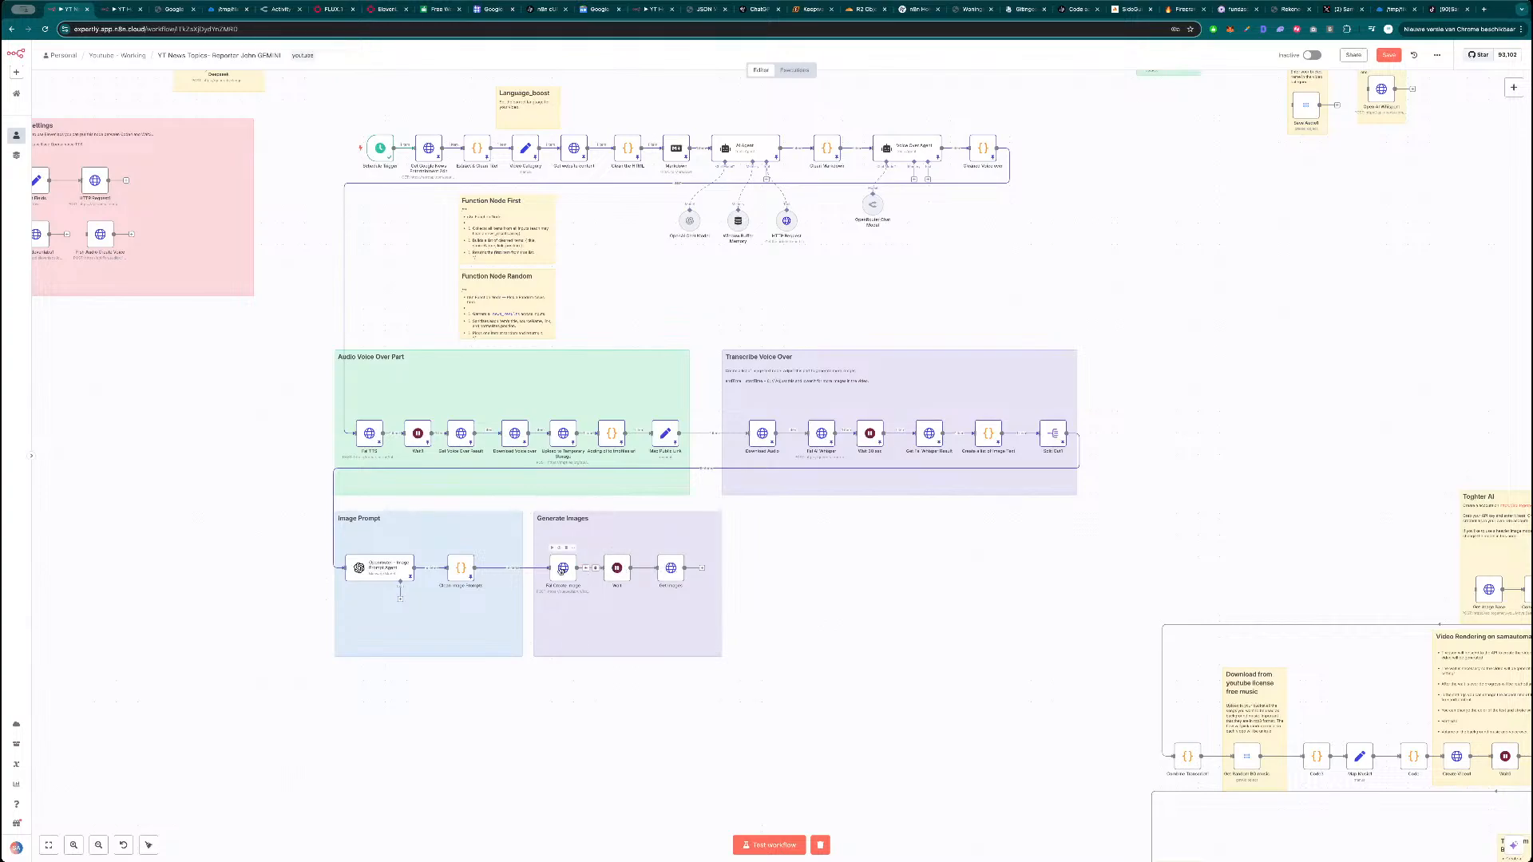
Set the prompt body parameter of Fal Create Image to the incoming ImagePrompts field, replacing the old expression.
double_click(563, 568)
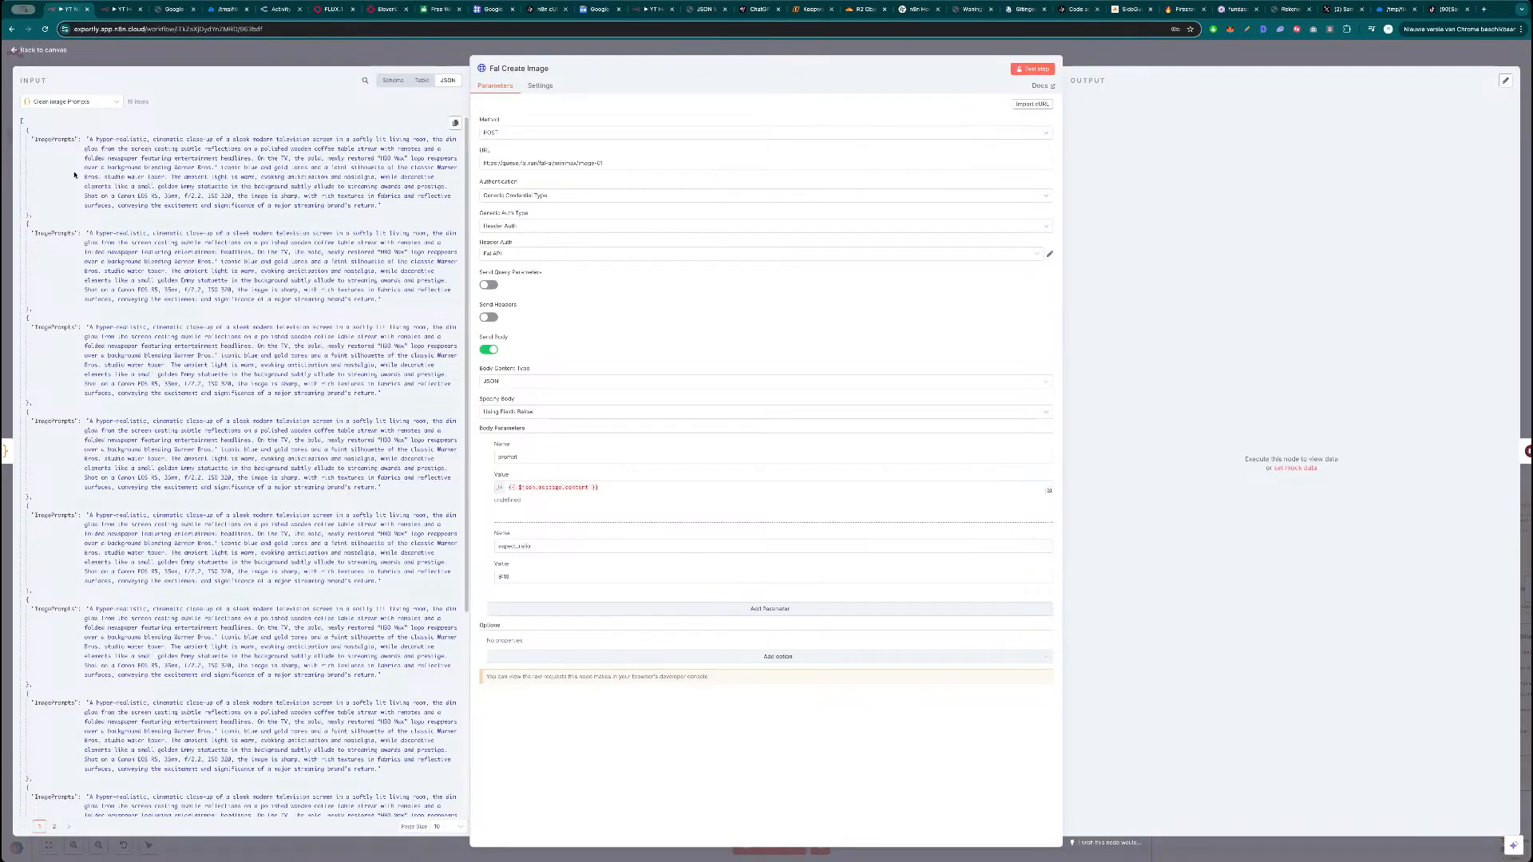
drag(56, 139, 504, 492)
key(BackSpace)
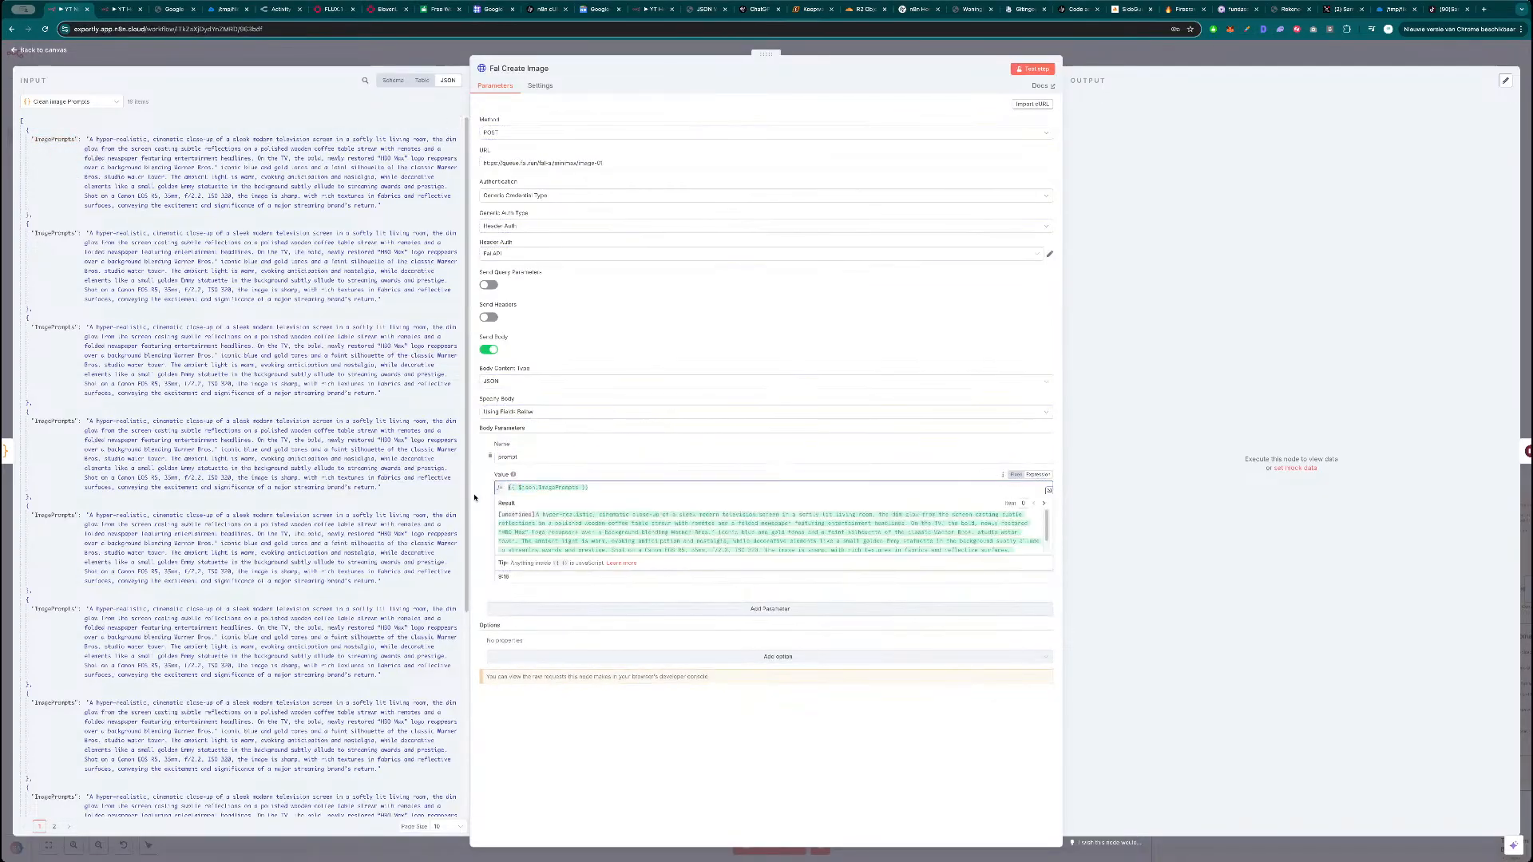
Check the aspect_ratio body parameter of the Fal Create Image node.
click(540, 542)
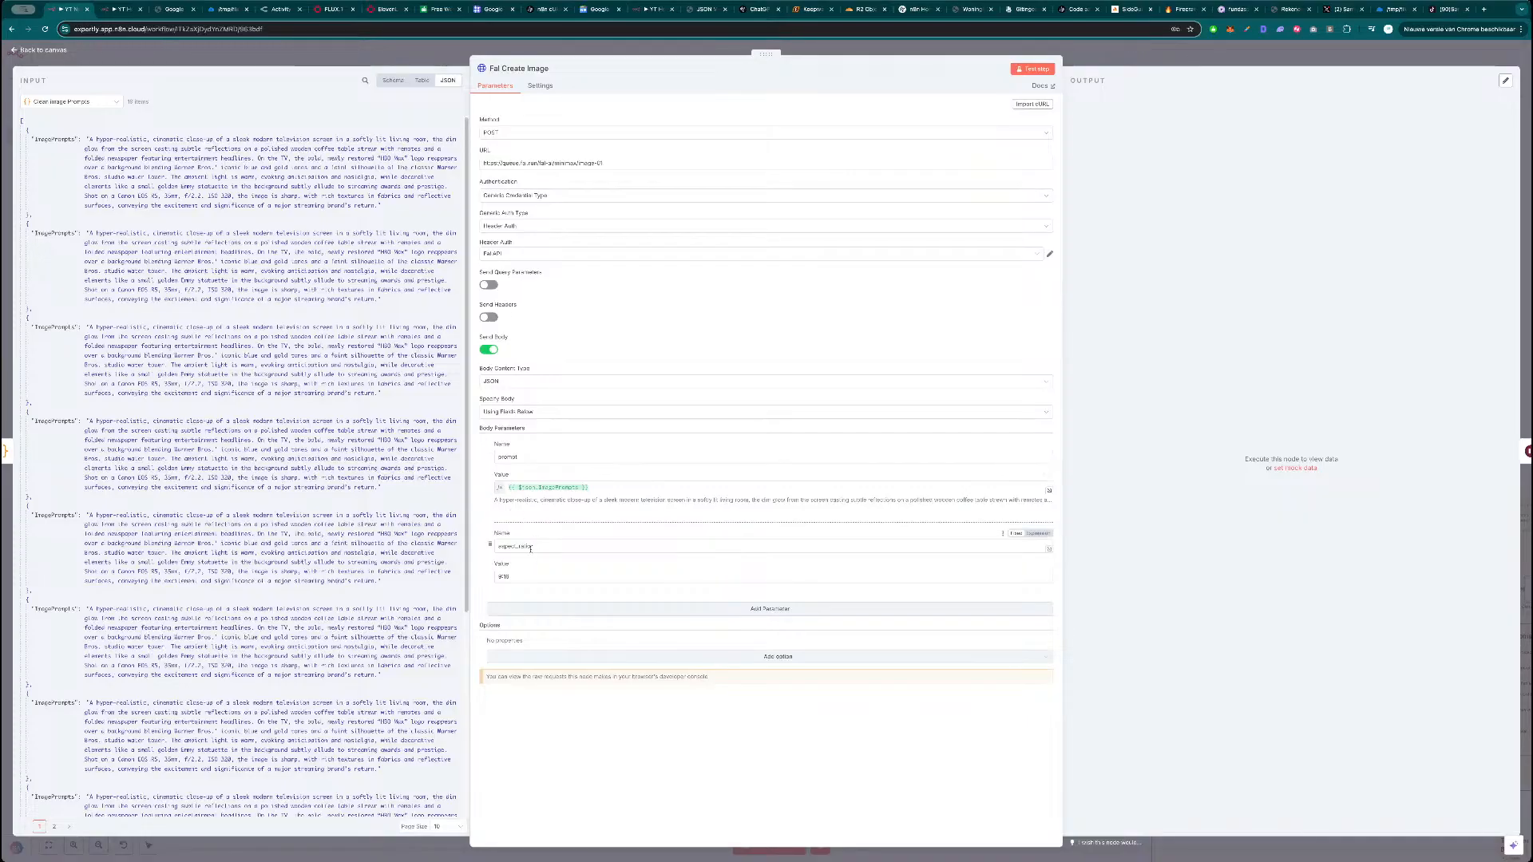
click(1146, 64)
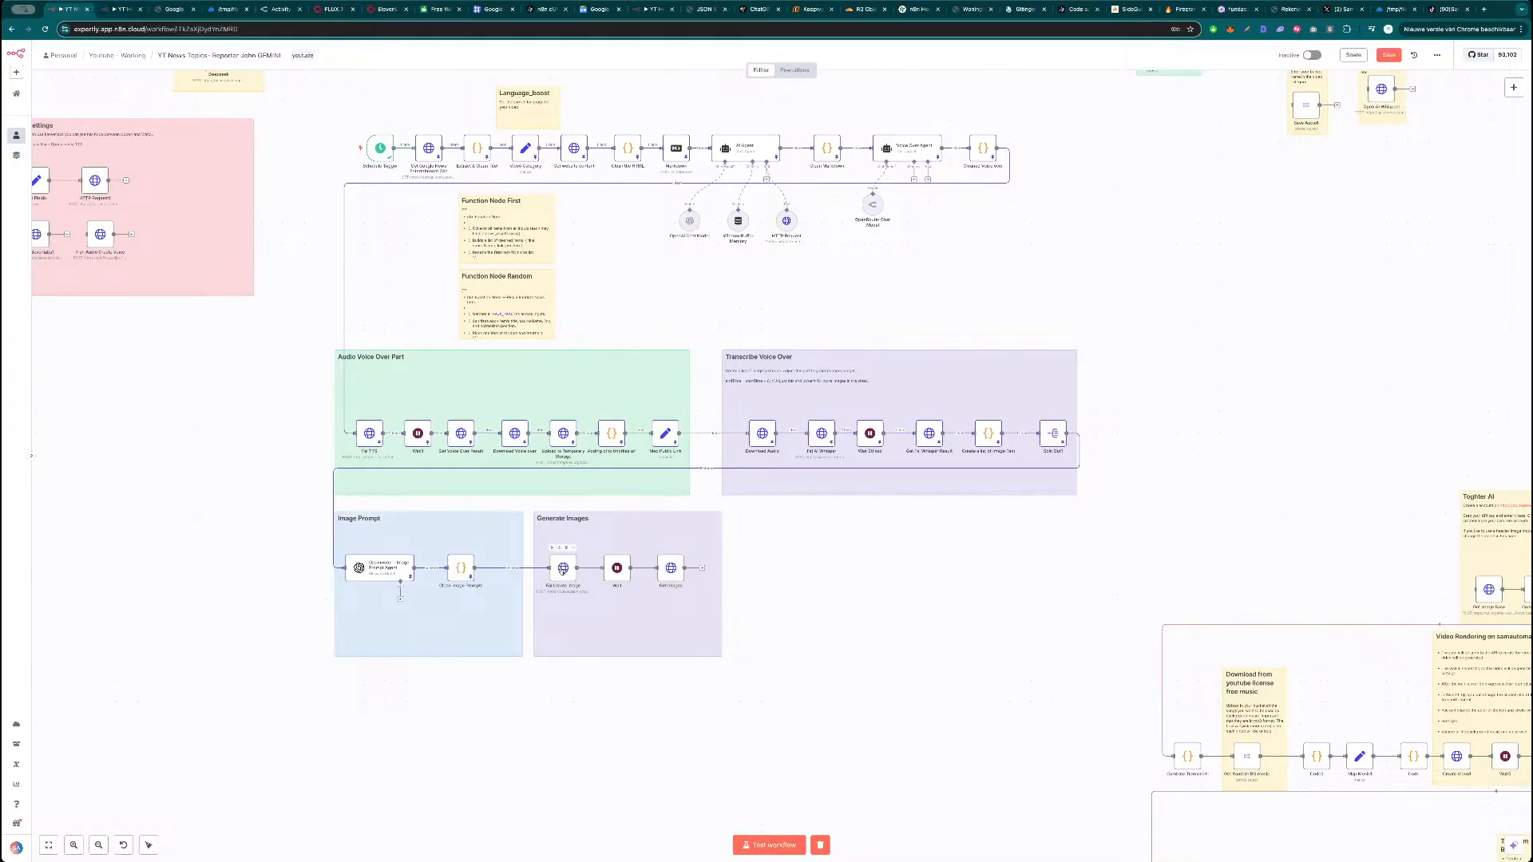
double_click(562, 569)
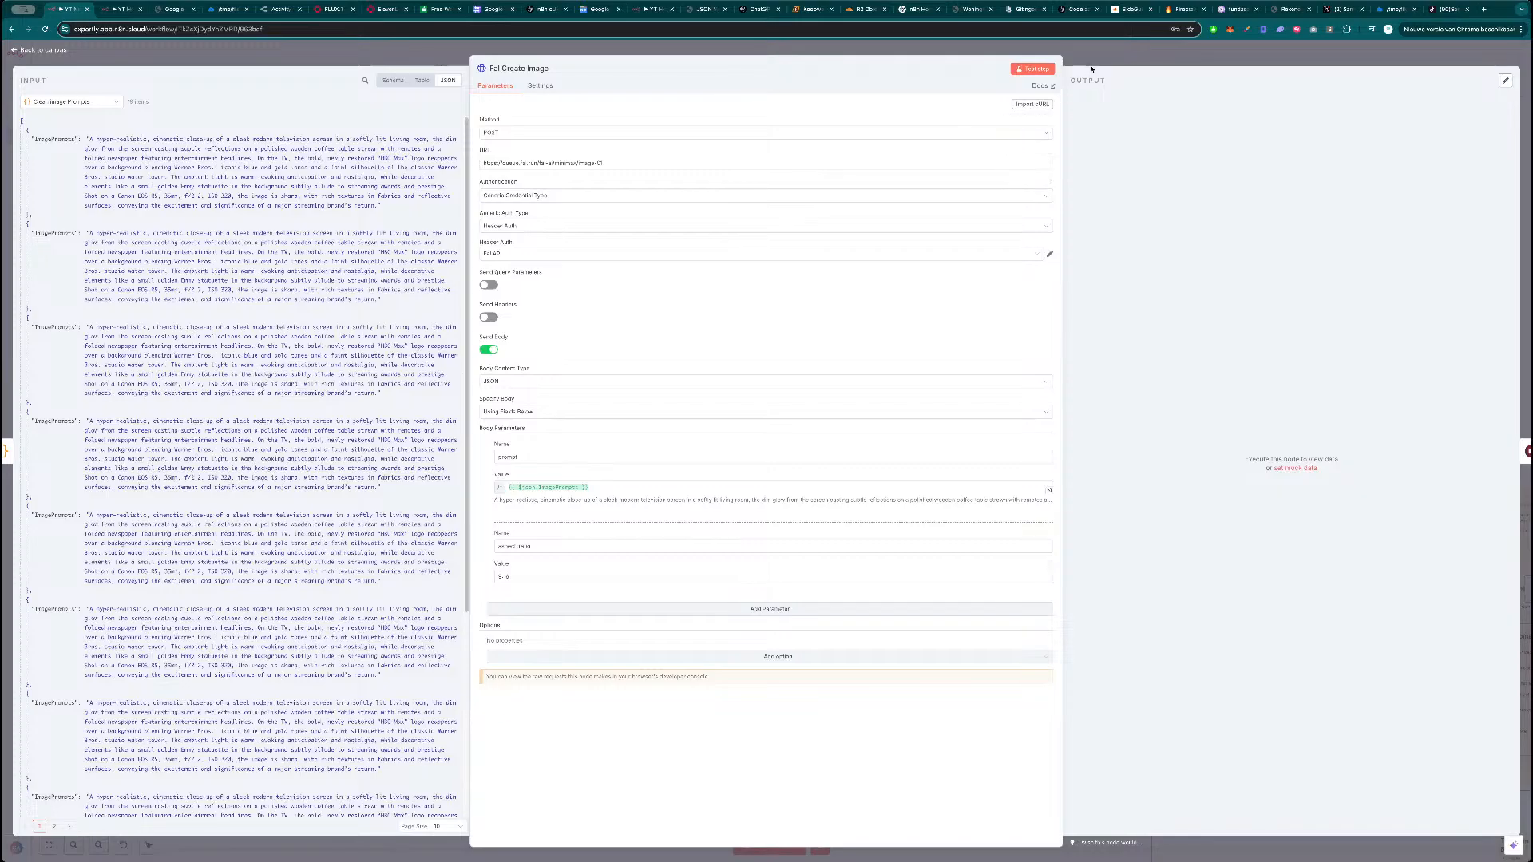
key(Escape)
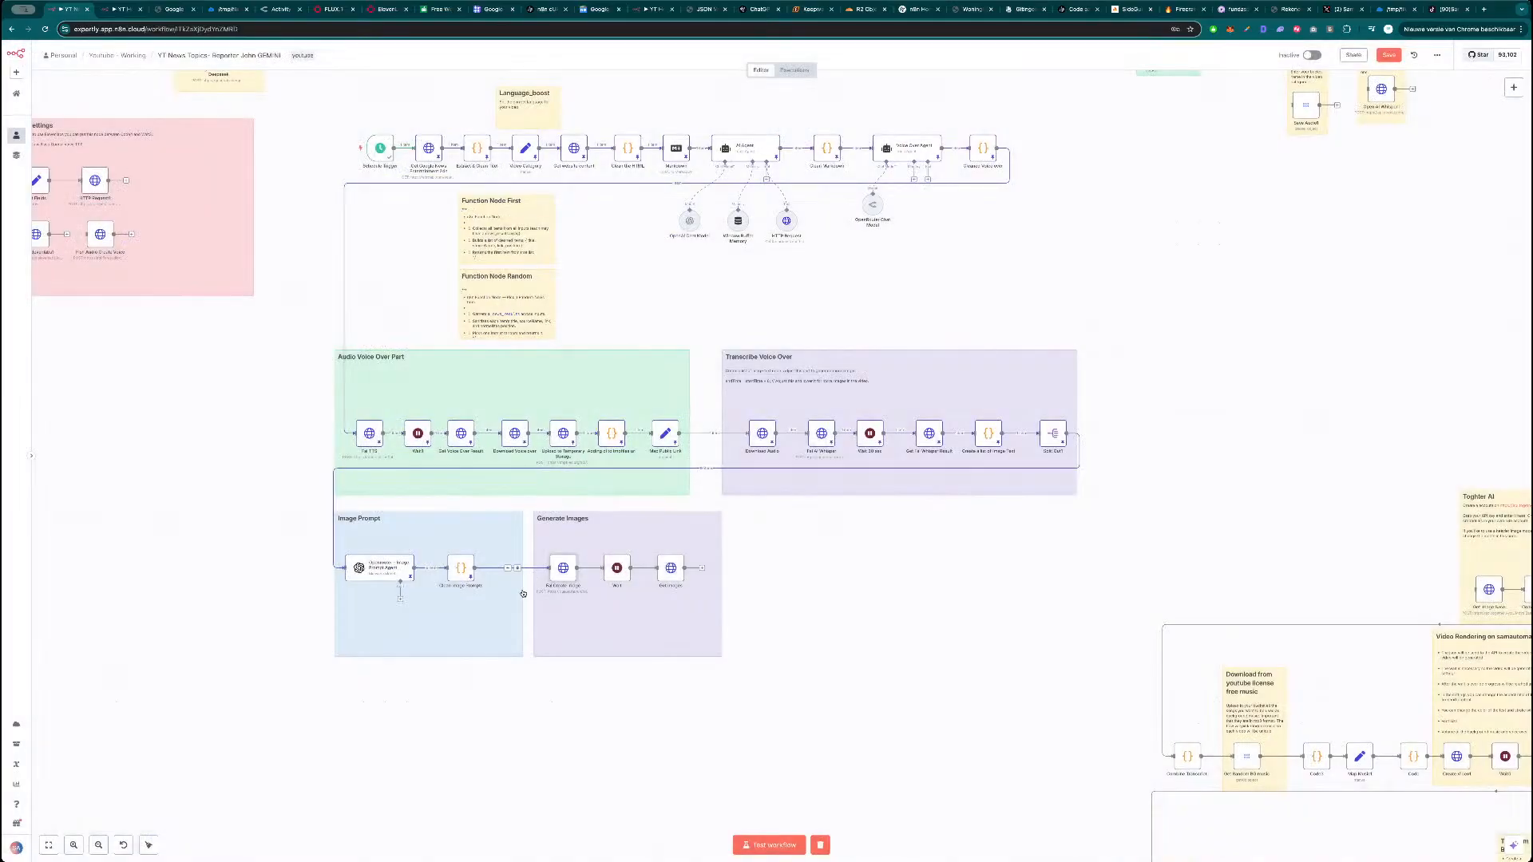
Add the line "Change the aspect_ratio when you want to make longform content." to the Generate Images sticky note.
scroll(591, 537, up, 4)
double_click(580, 542)
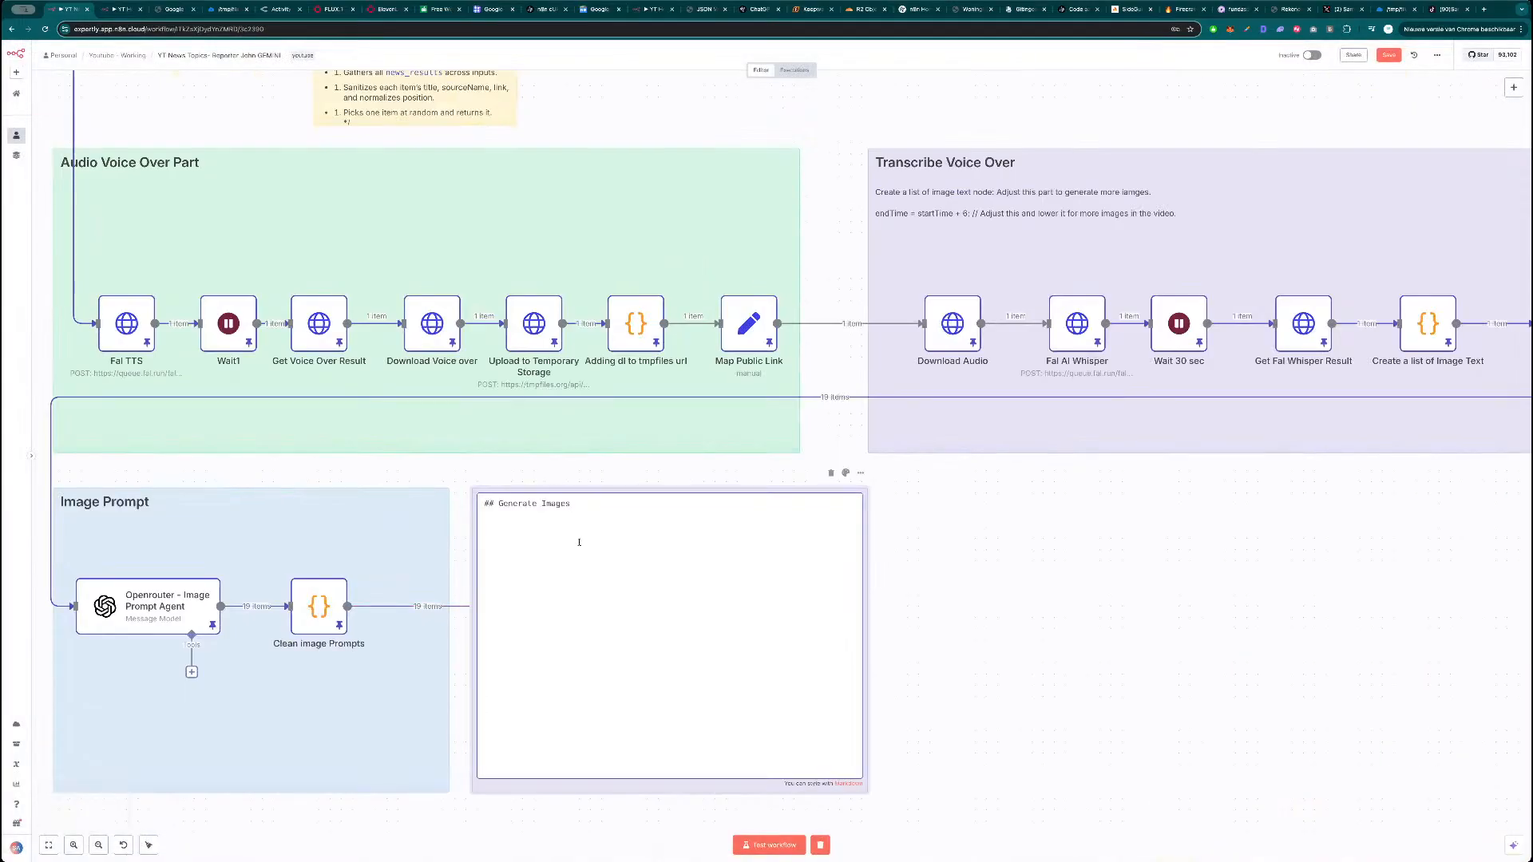
text(Asp)
key(BackSpace)
text(Change the aspe)
text(ct_ratio Wh)
text(enyo)
text(ou want. to)
text(make longform )
text(content.)
click(666, 527)
key(BackSpace)
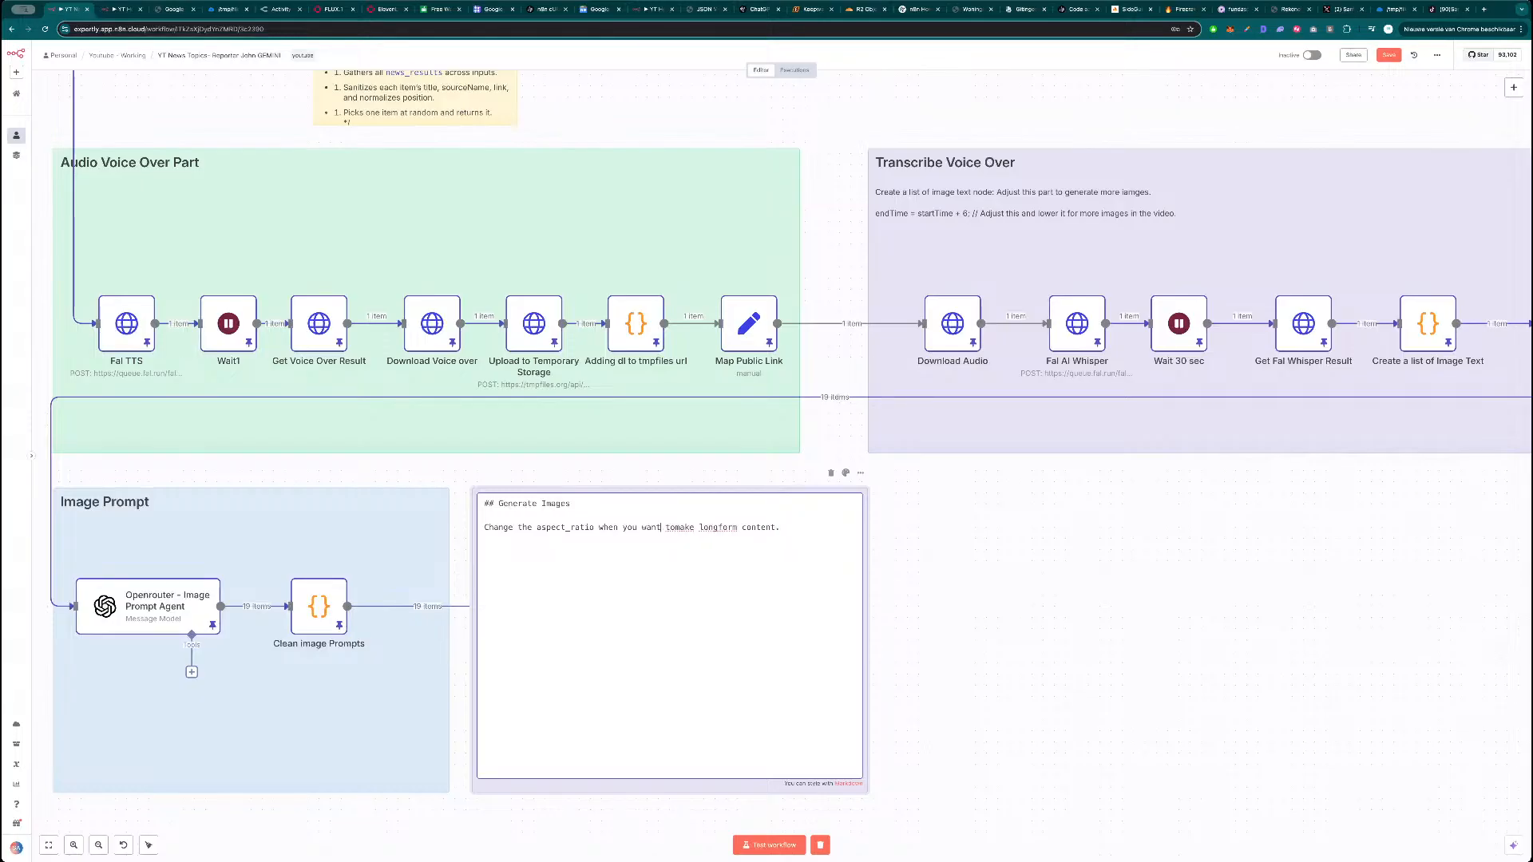
click(959, 575)
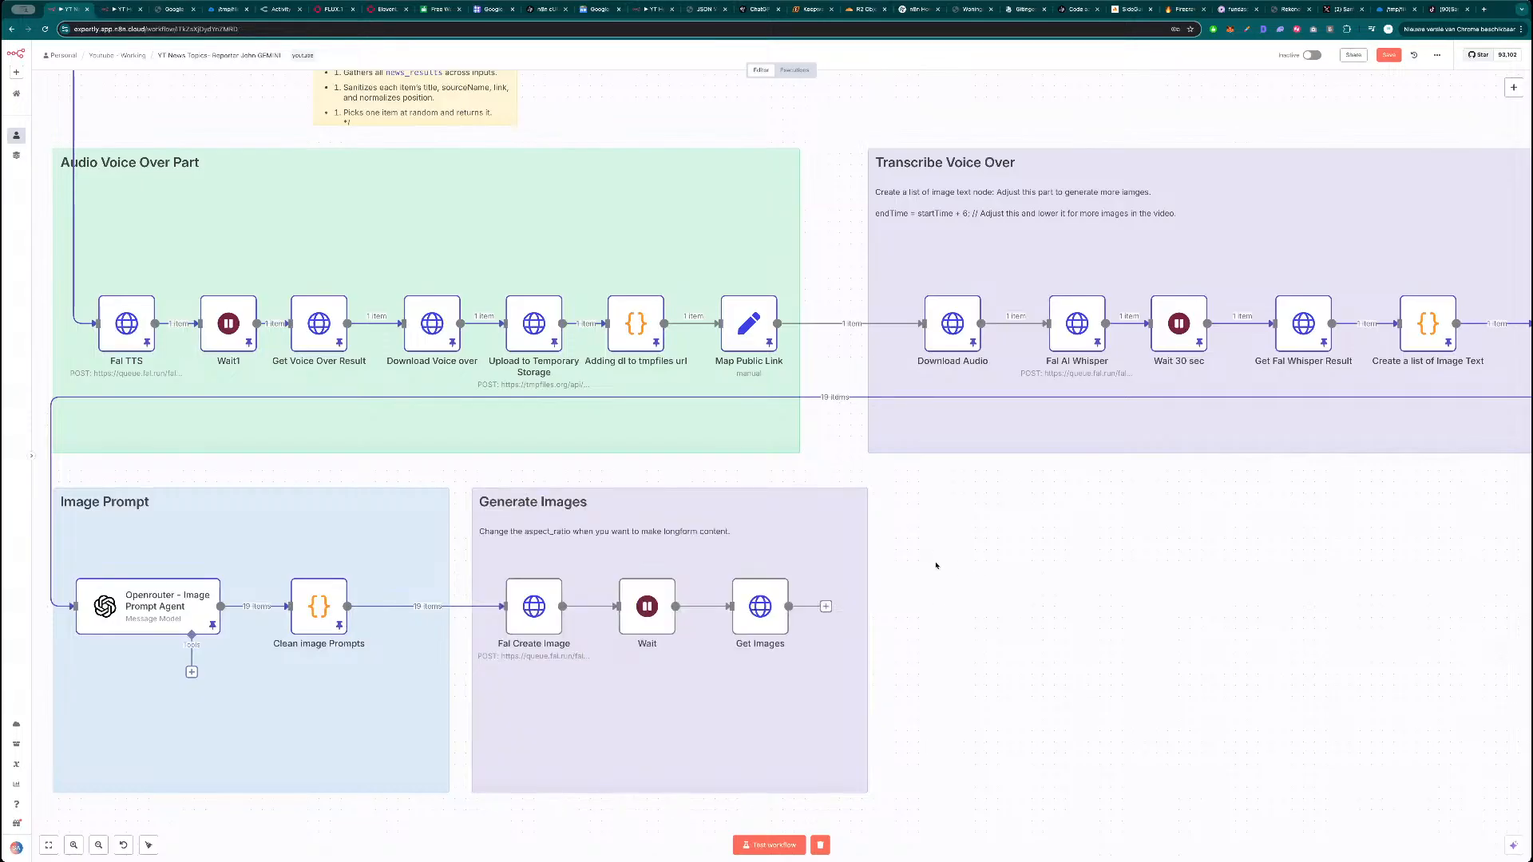
Replace the model path in the Fal Create Image URL with fal-ai/flux/schnell, copied from the model's Fal page.
double_click(539, 613)
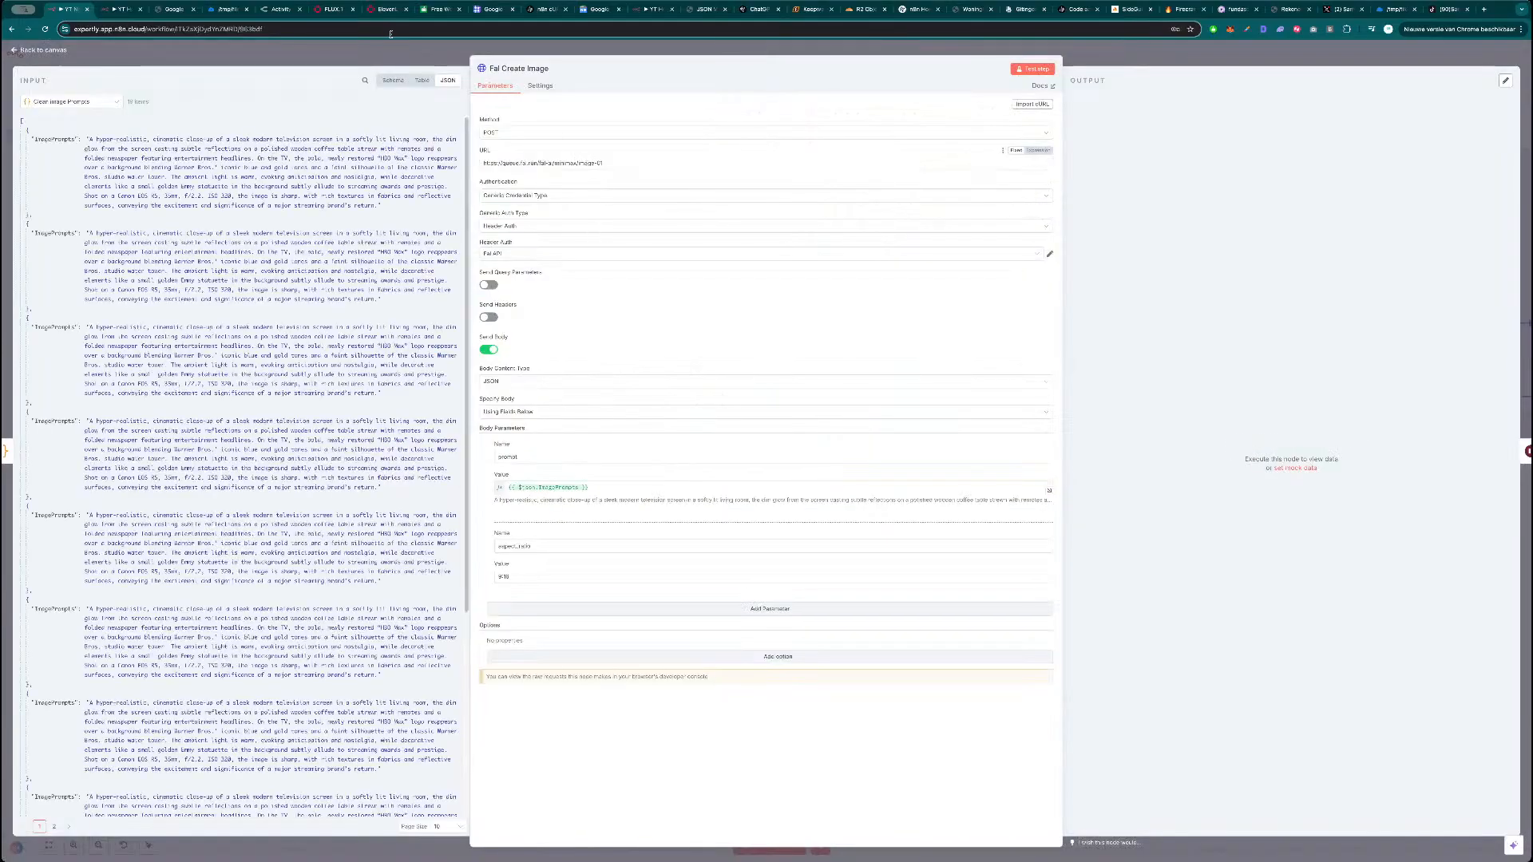
click(332, 10)
click(534, 84)
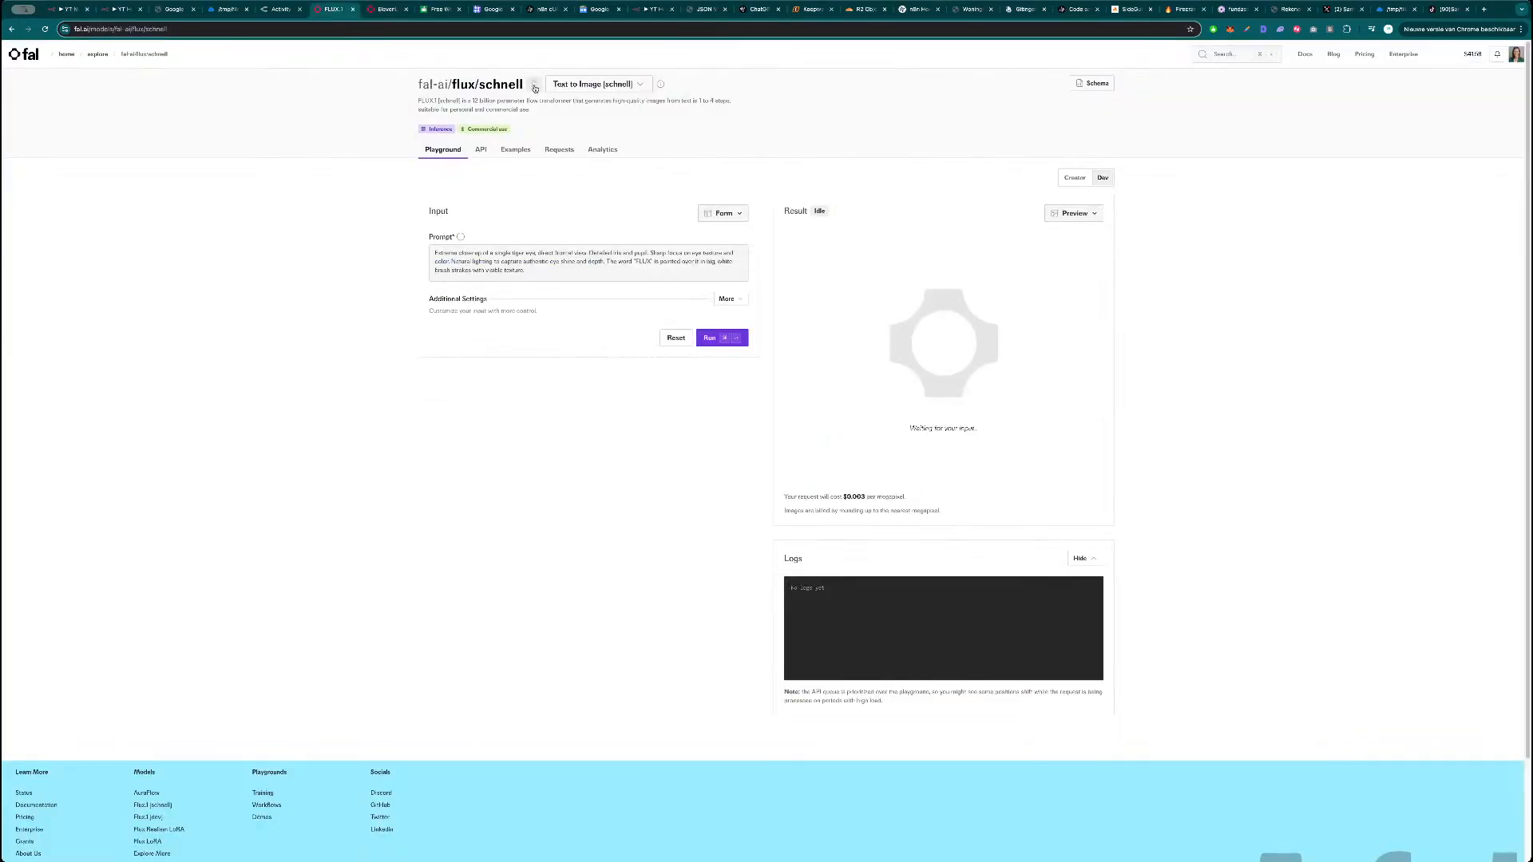
key(super+1)
drag(607, 164, 541, 163)
key(super+v)
click(576, 181)
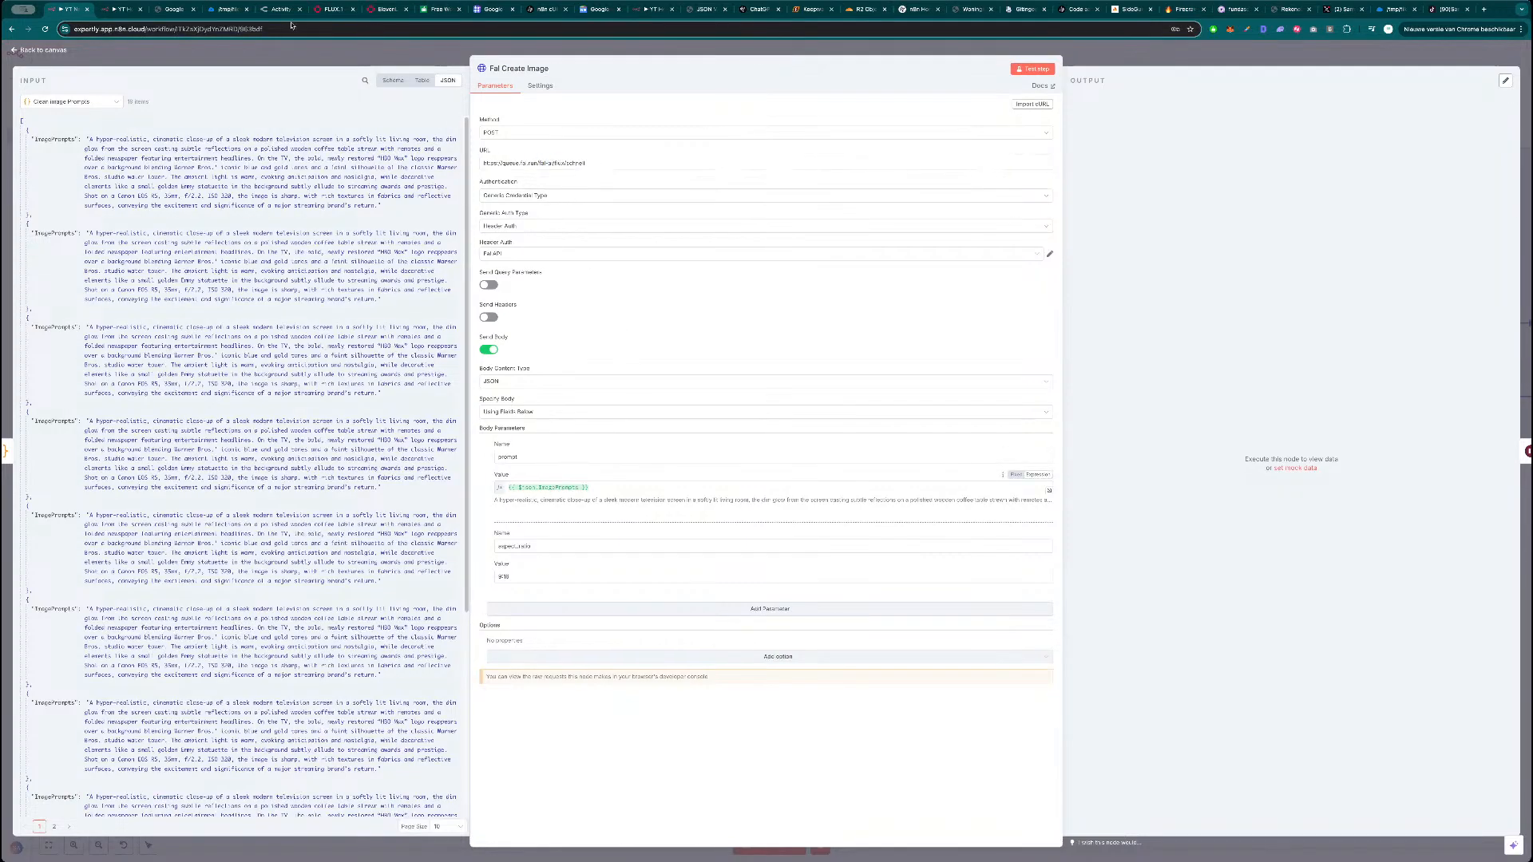
Rename the aspect_ratio body parameter of Fal Create Image to image_size, copied from the flux/schnell cURL request.
click(331, 9)
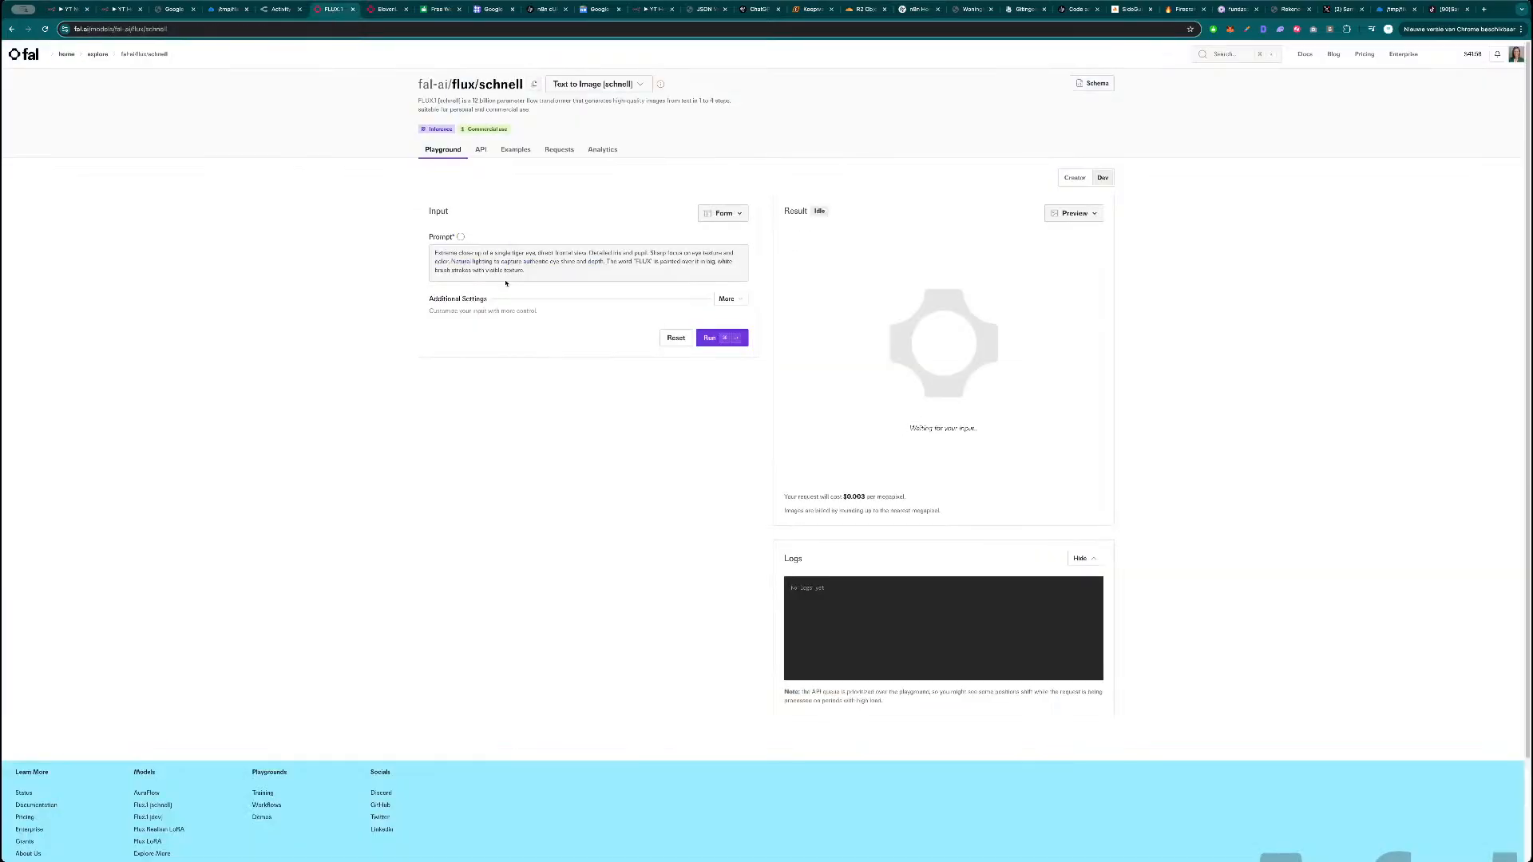
click(722, 214)
click(702, 366)
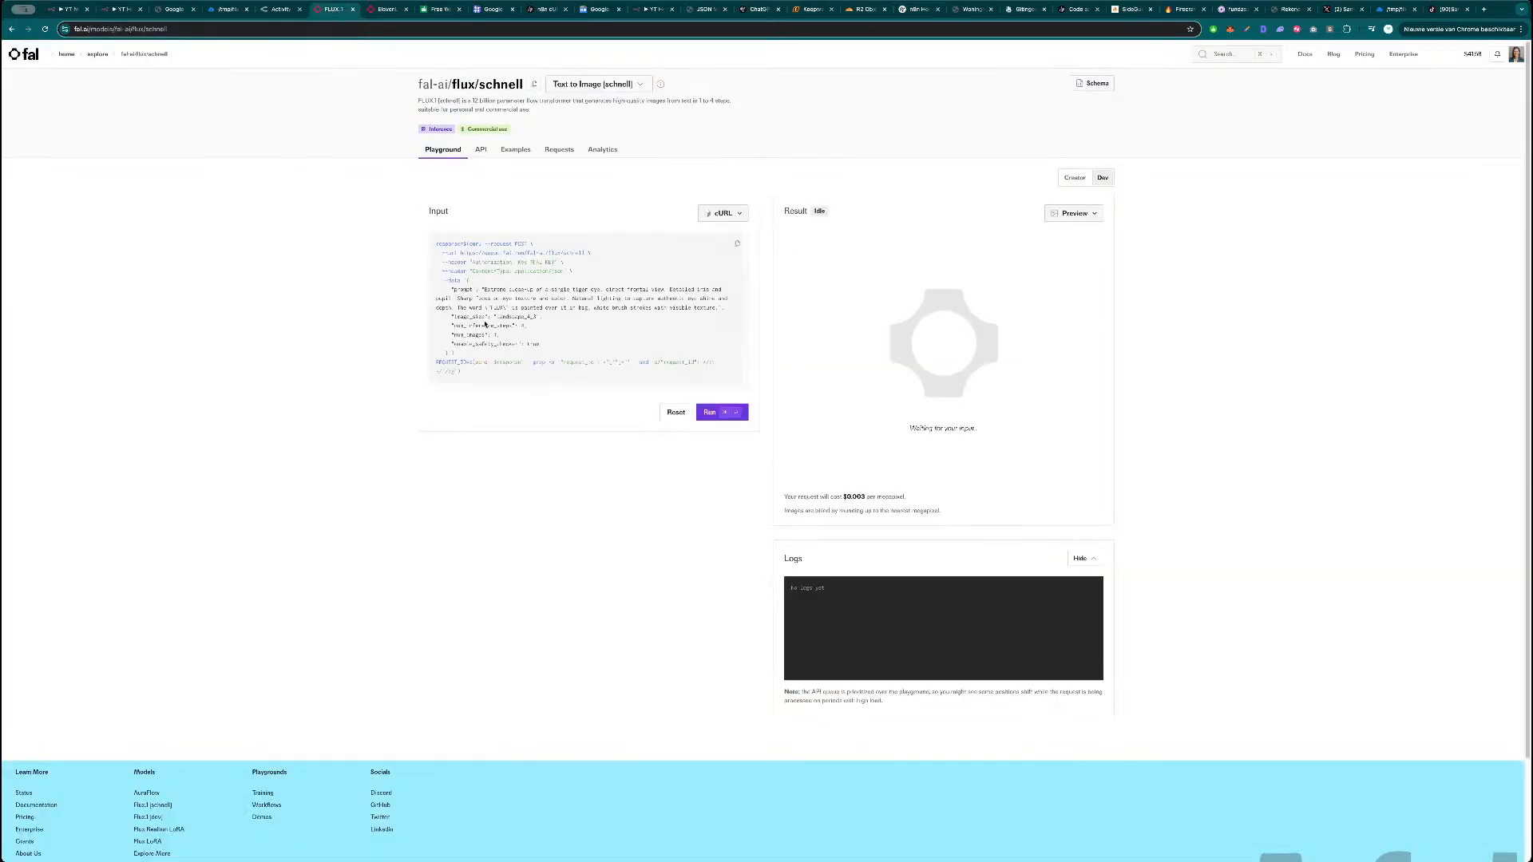
drag(484, 317, 454, 317)
key(super+1)
double_click(546, 548)
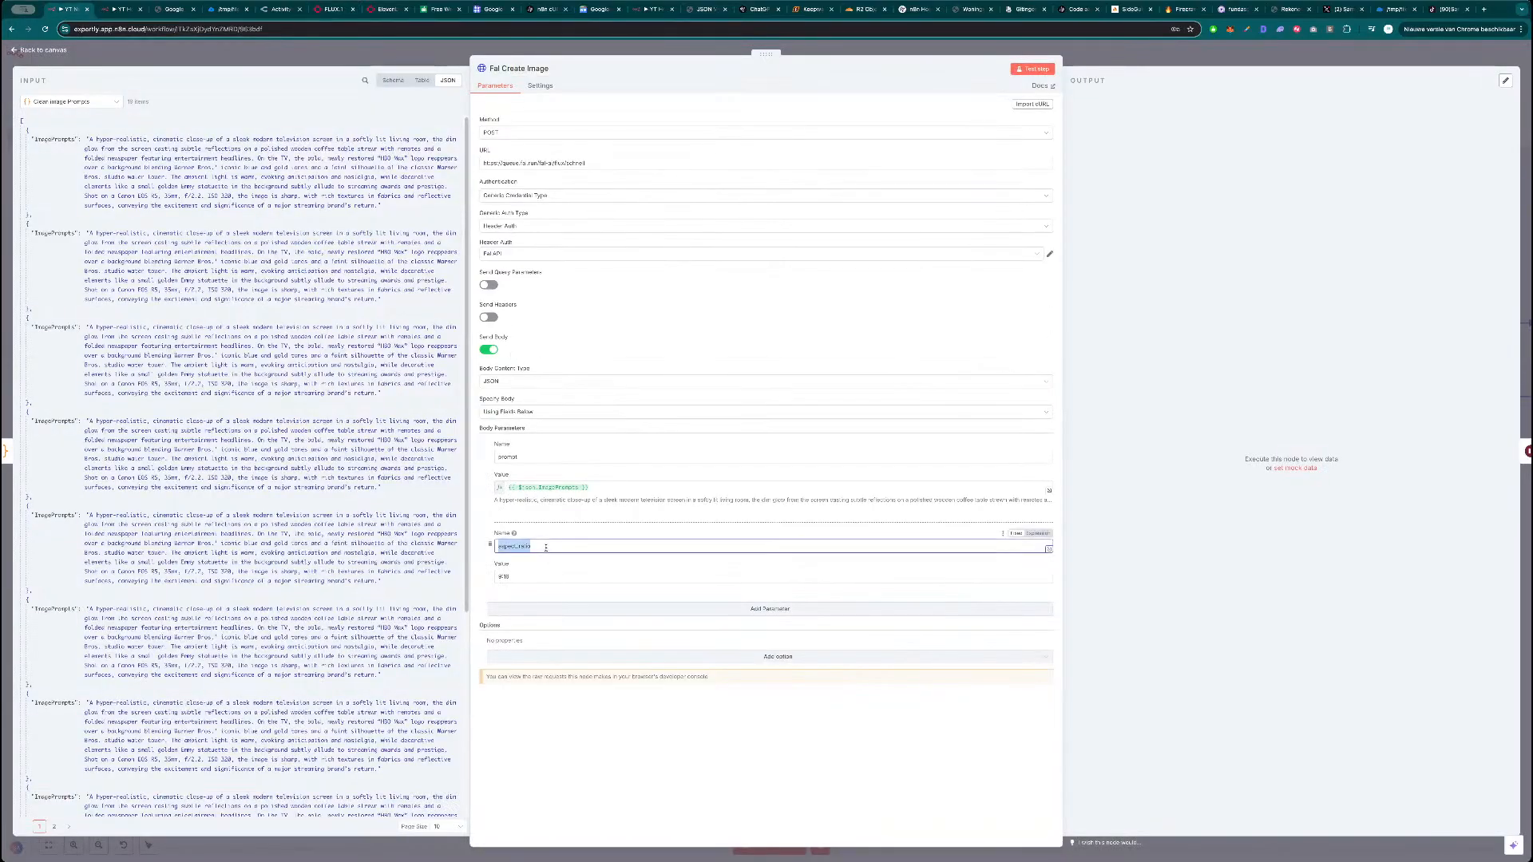
key(super+v)
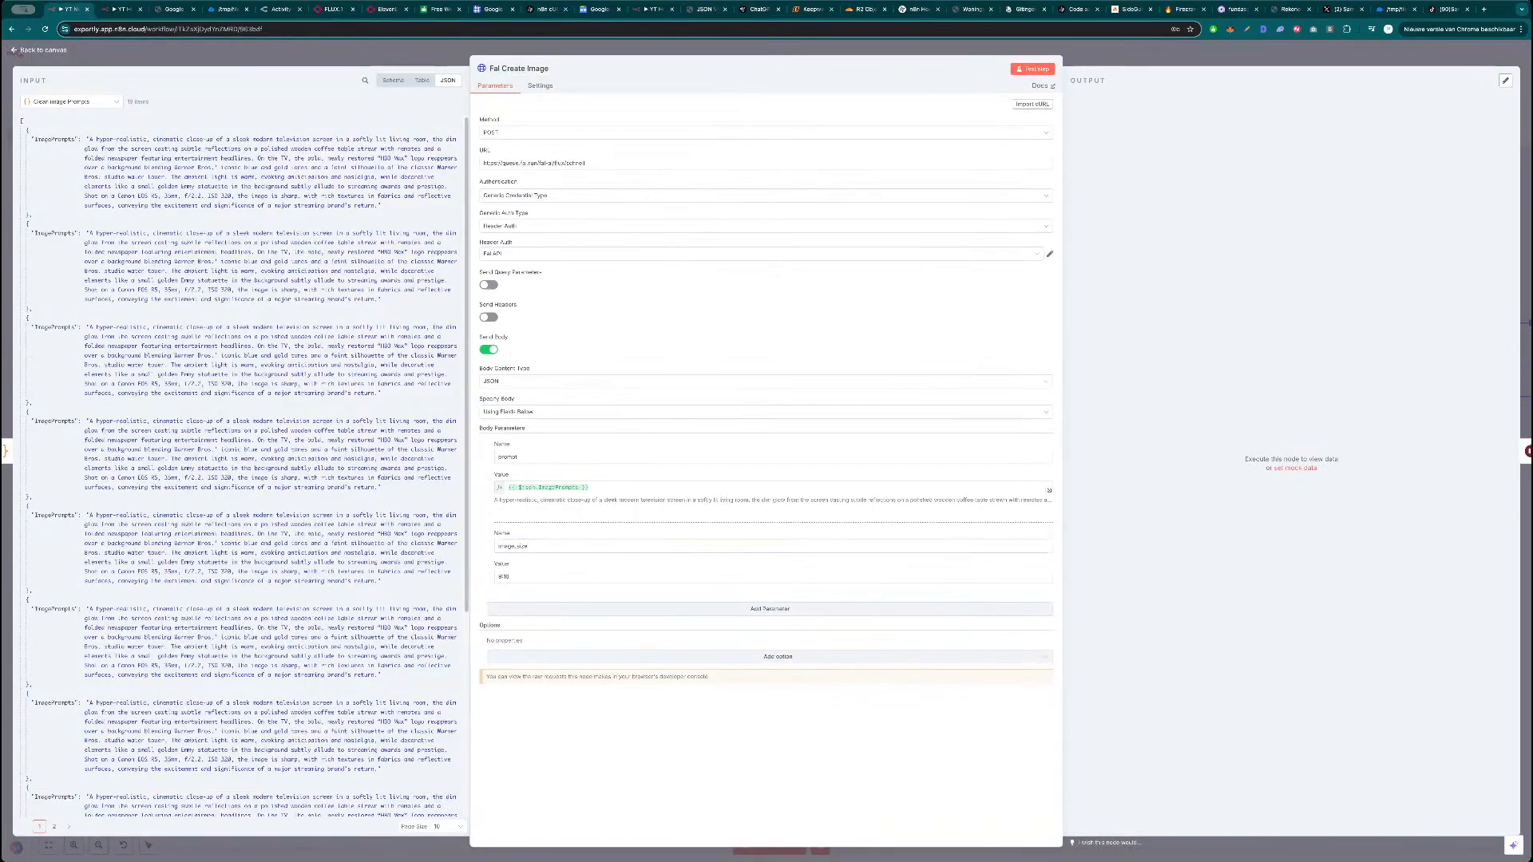
Set the image size in the flux/schnell playground to Portrait 9:16 and copy its image_size value from the cURL request.
click(328, 10)
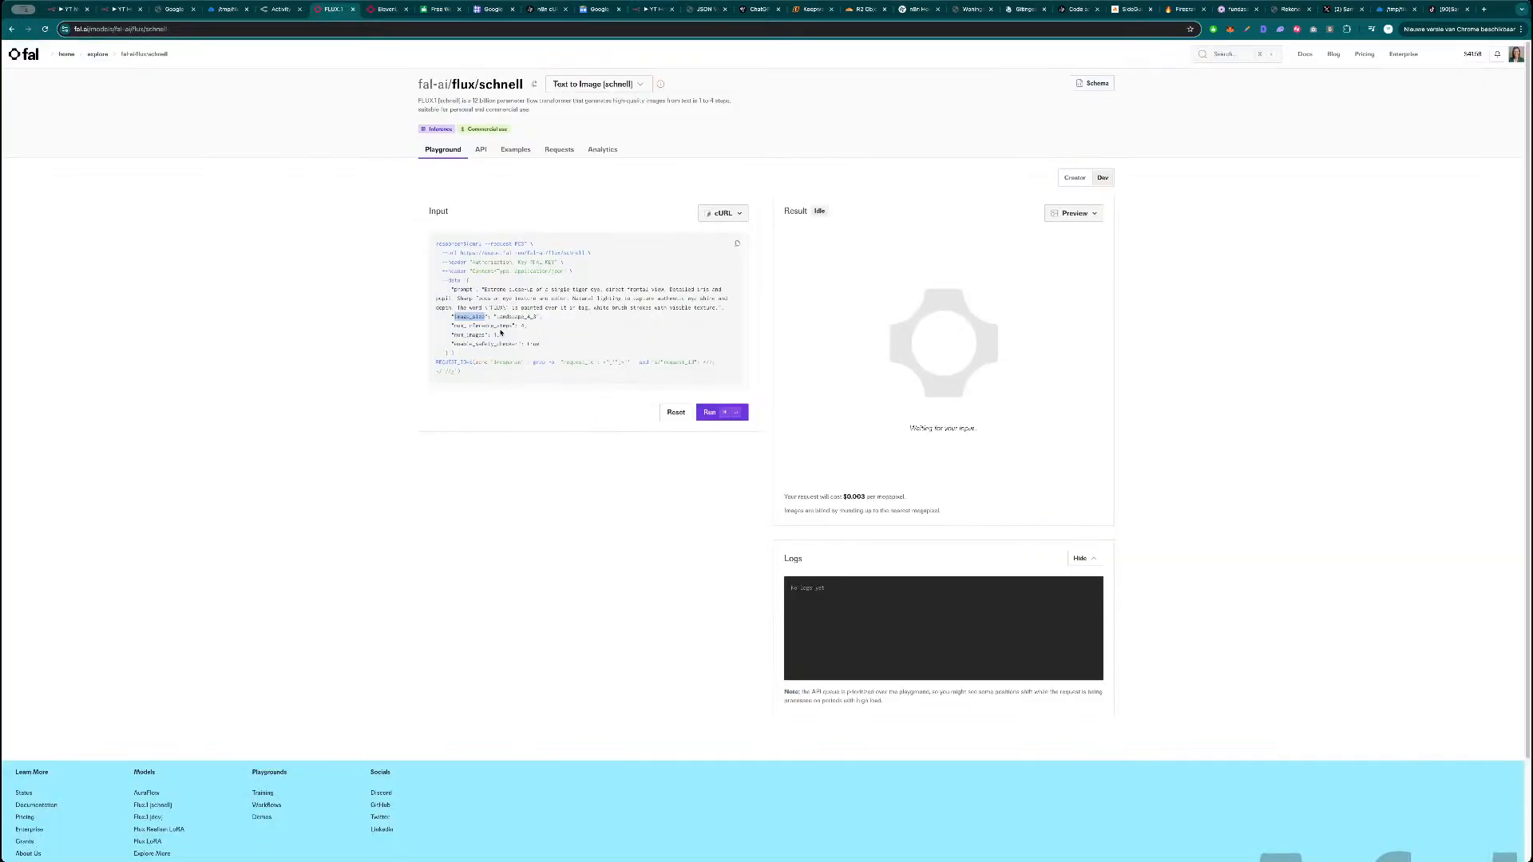
click(723, 213)
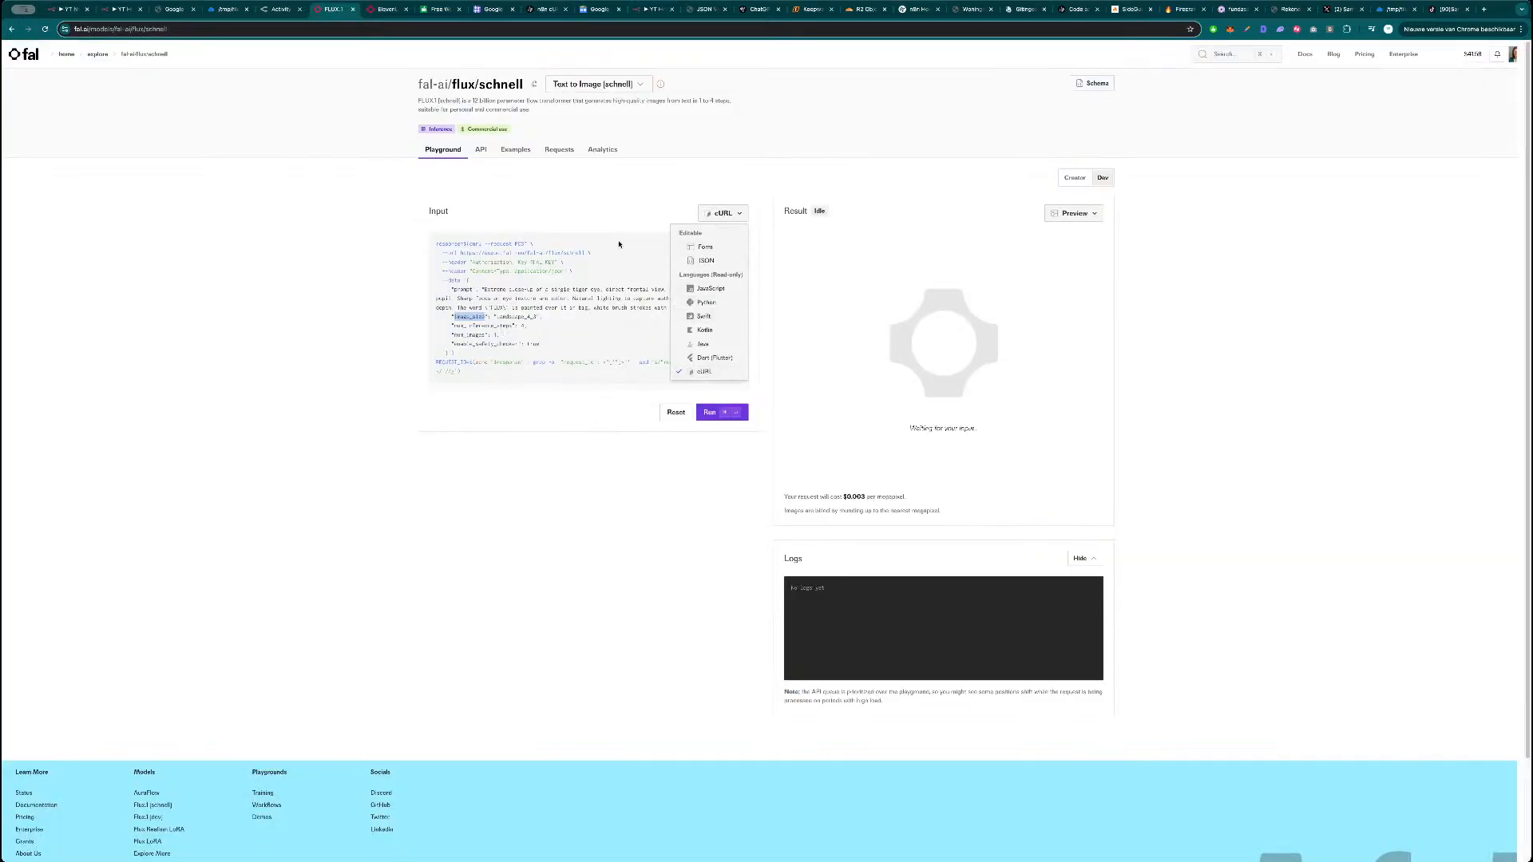
click(705, 249)
click(724, 299)
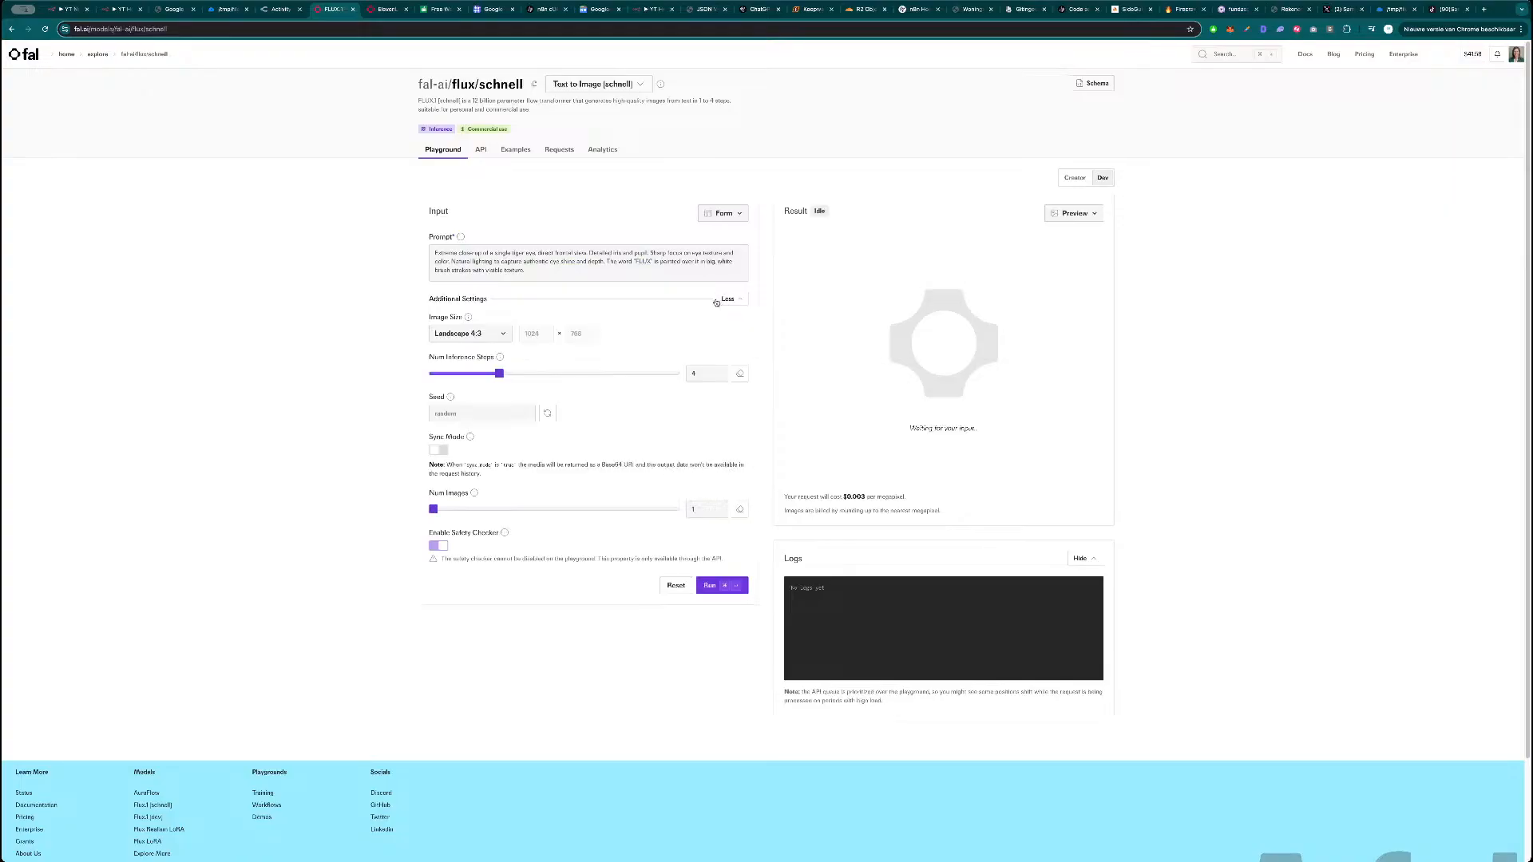
click(486, 339)
click(459, 410)
click(739, 216)
click(705, 372)
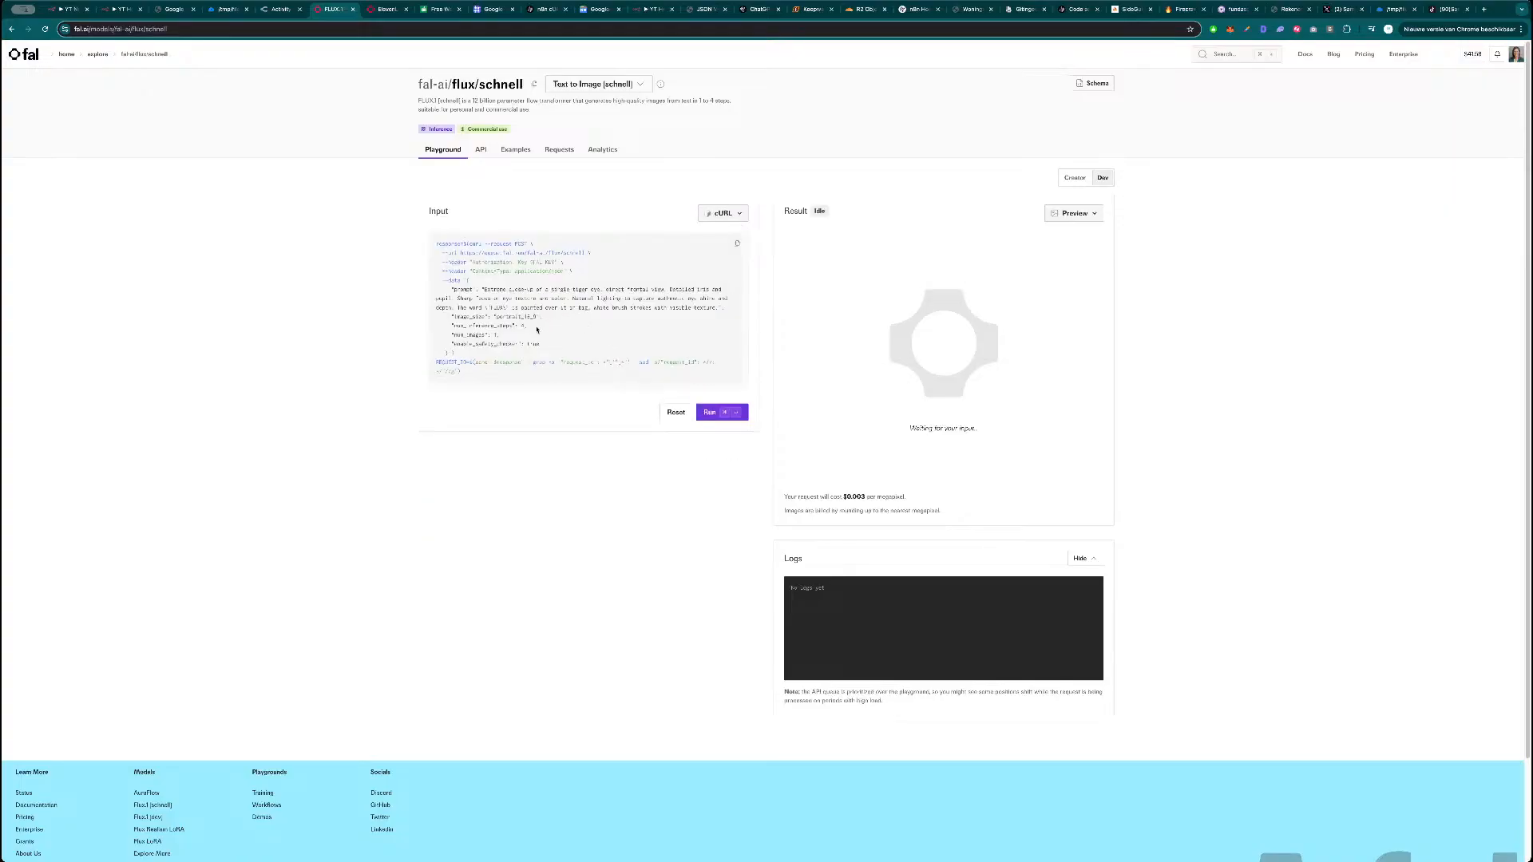
drag(537, 317, 498, 318)
key(super+c)
Set the value of the image_size body parameter in Fal Create Image to portrait_16_9.
click(741, 217)
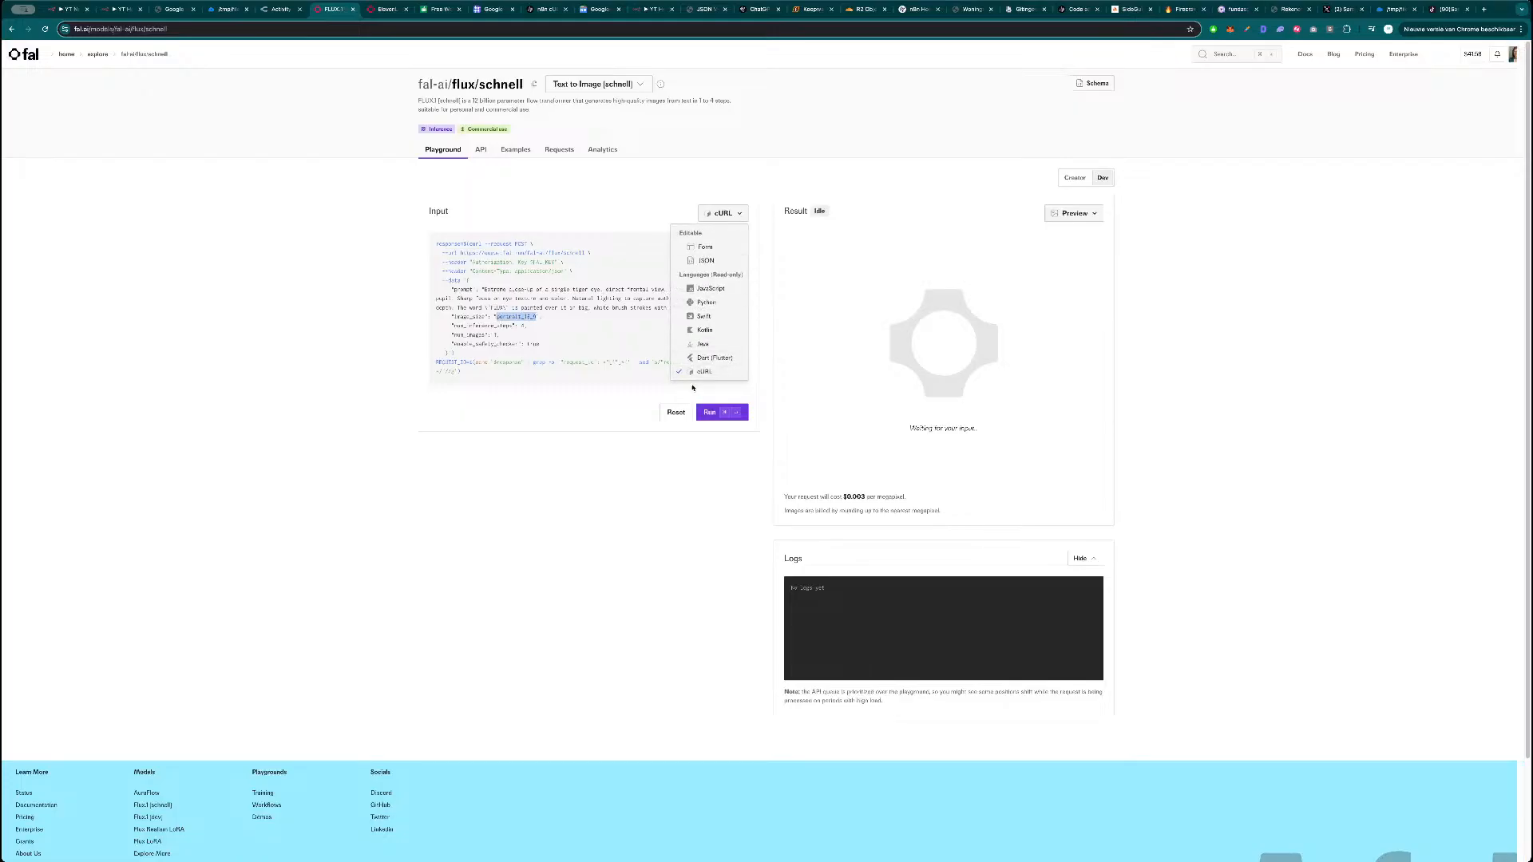
click(715, 249)
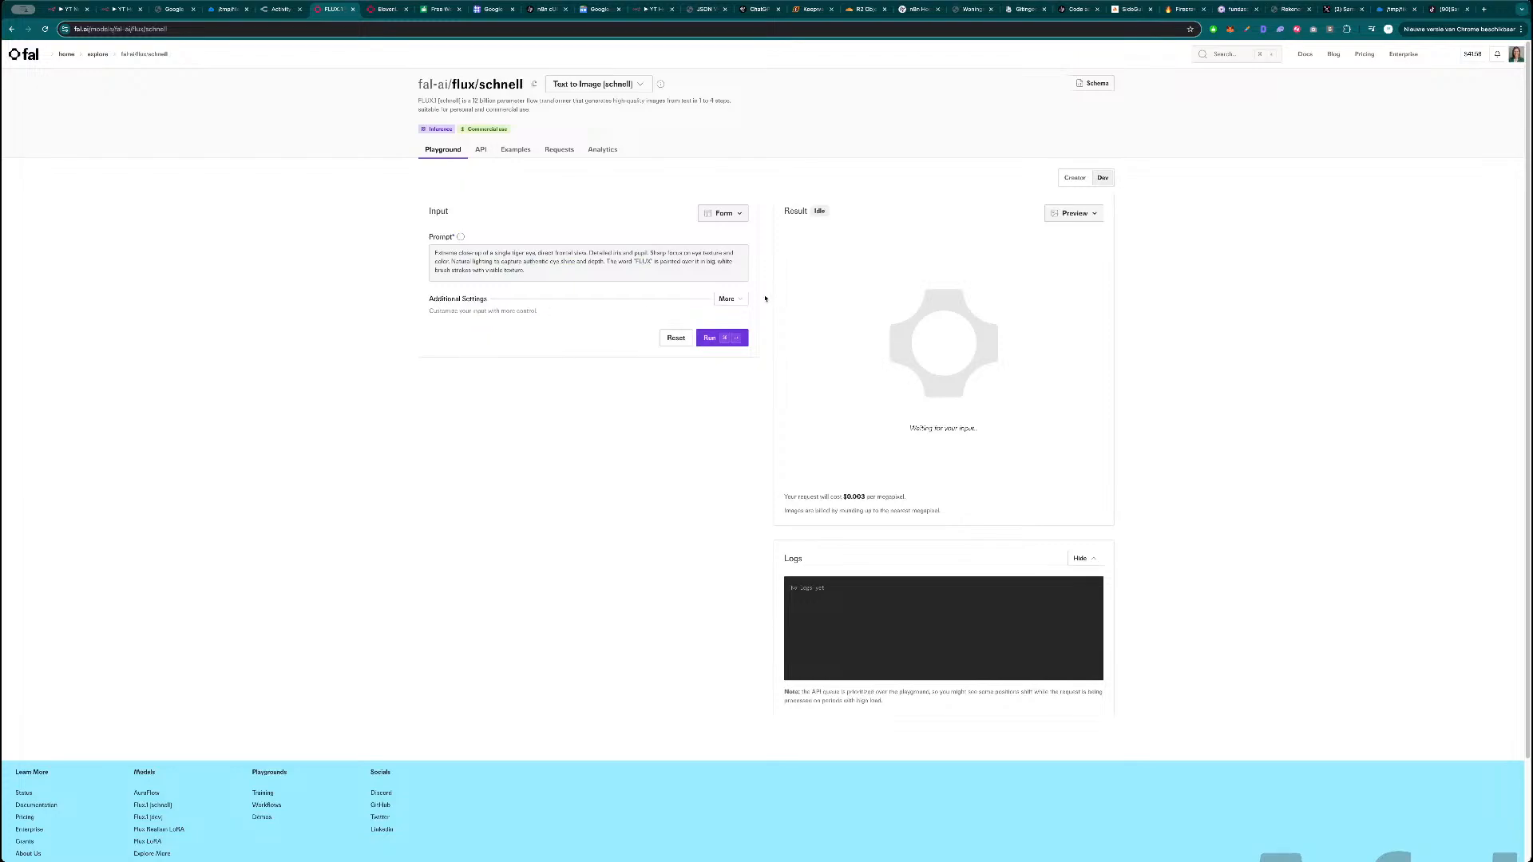
click(726, 298)
click(68, 10)
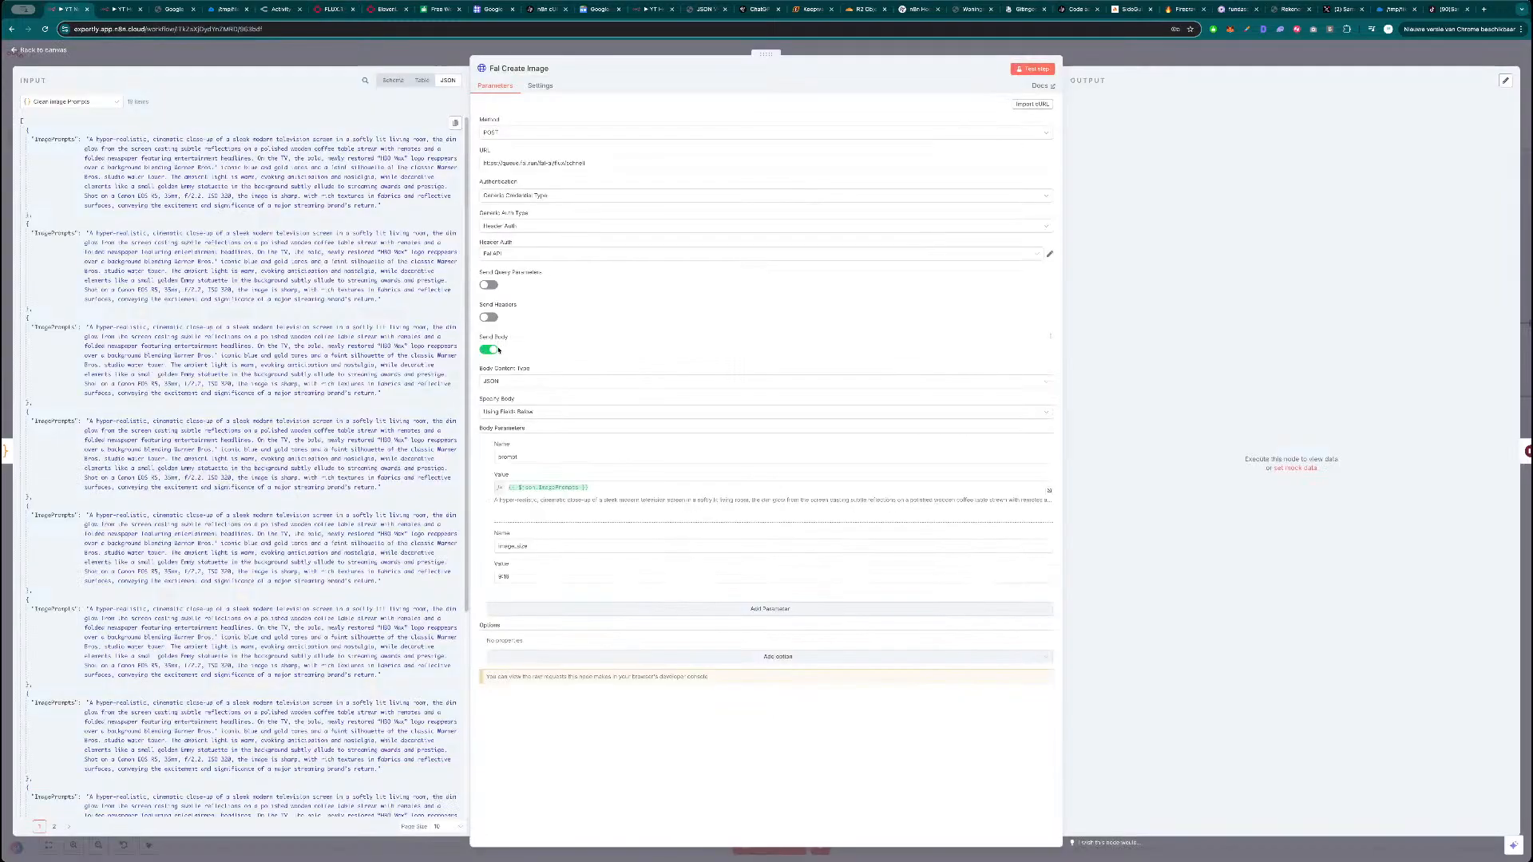
click(528, 576)
triple_click(528, 575)
key(super+v)
click(524, 595)
key(Escape)
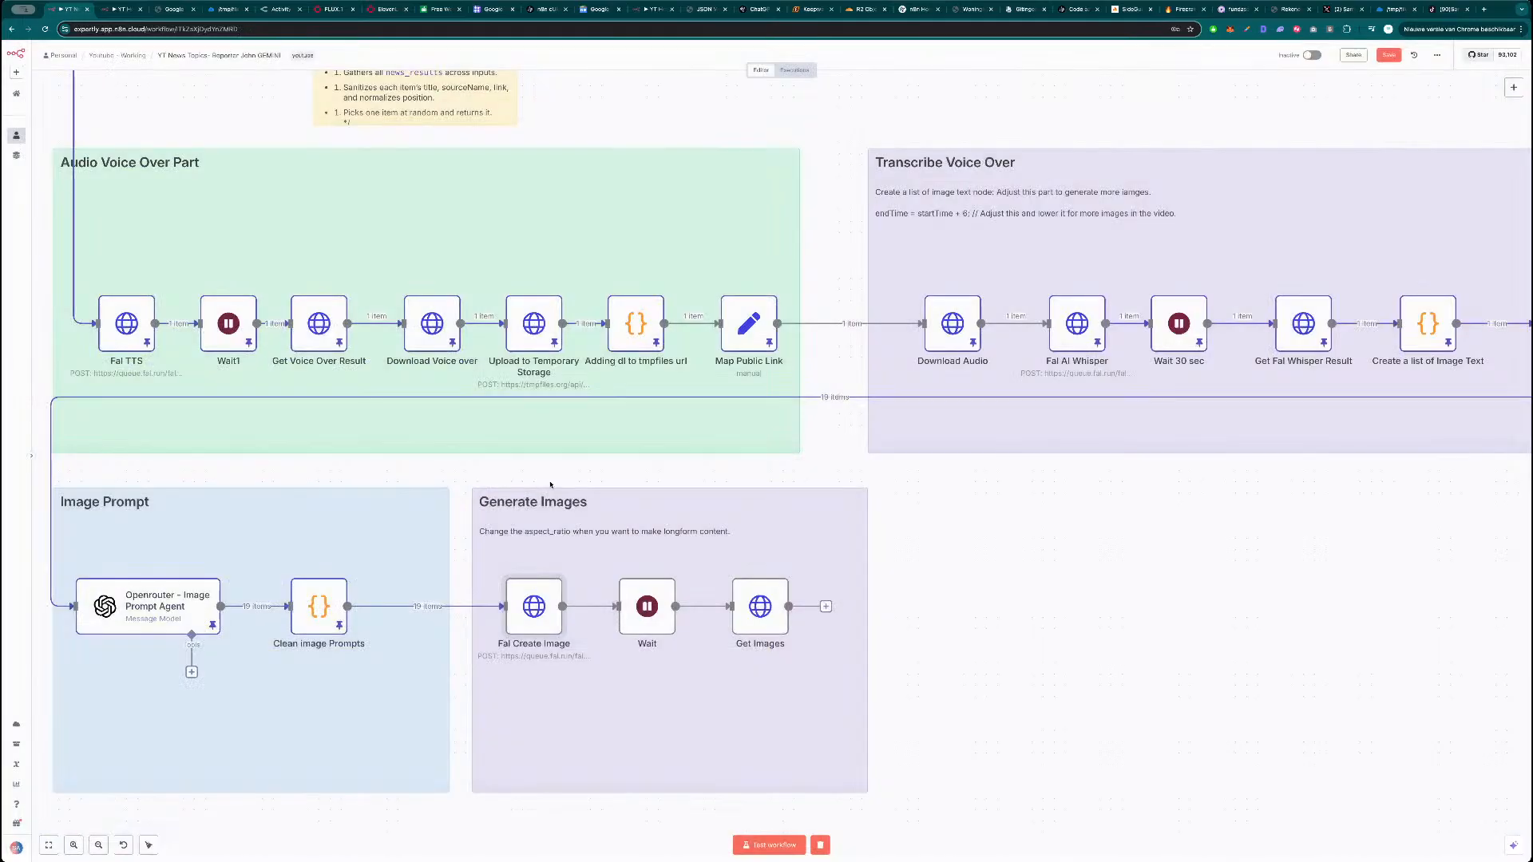
Make the Generate Images note a bulleted list and add "When working with minimax image model, you have to adjust the image_size to aspect_ratio".
double_click(708, 545)
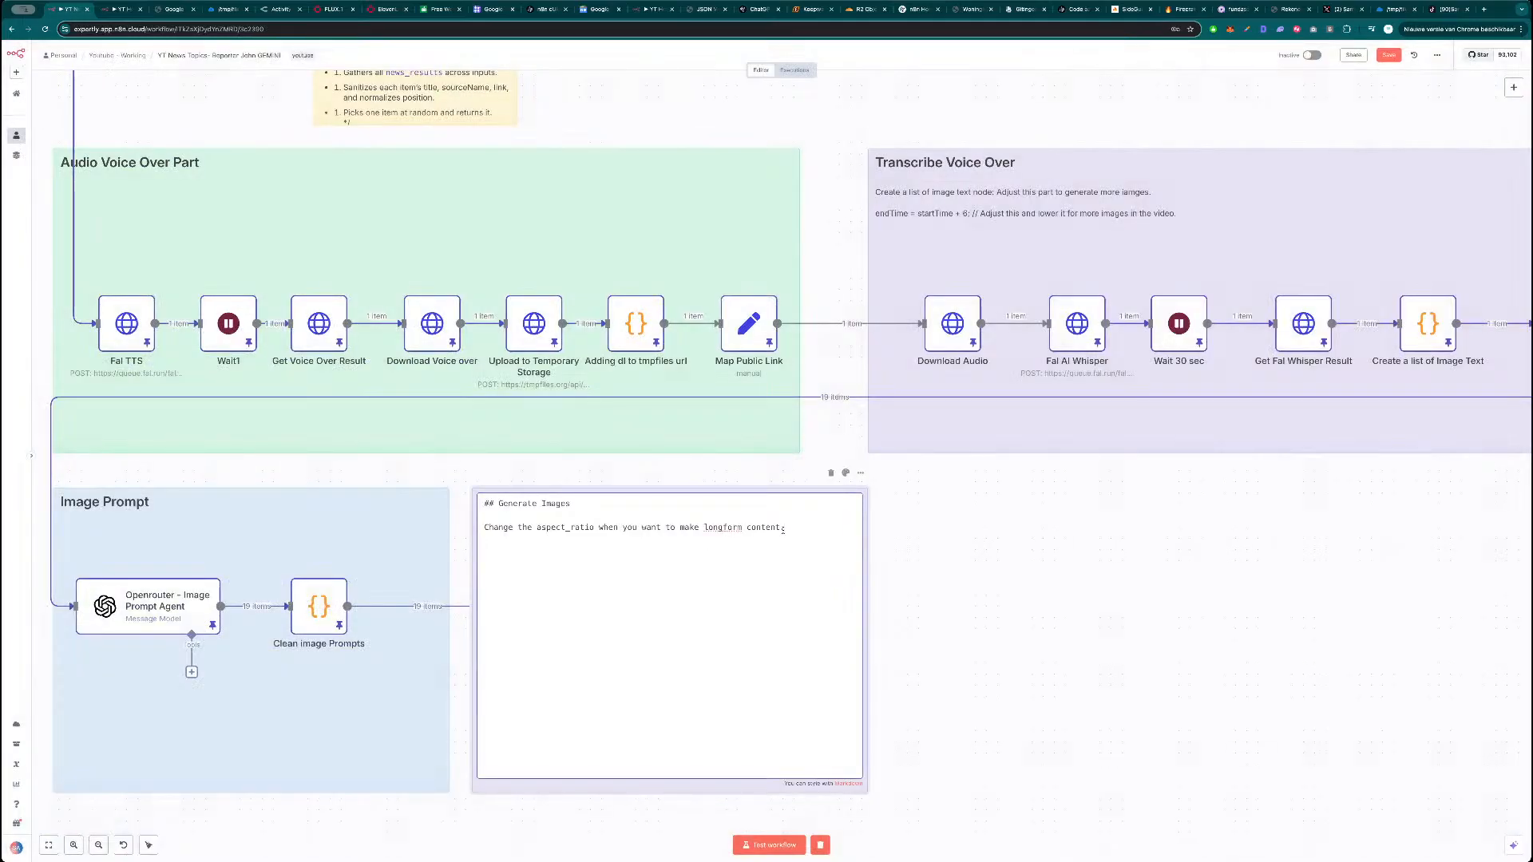
text(- )
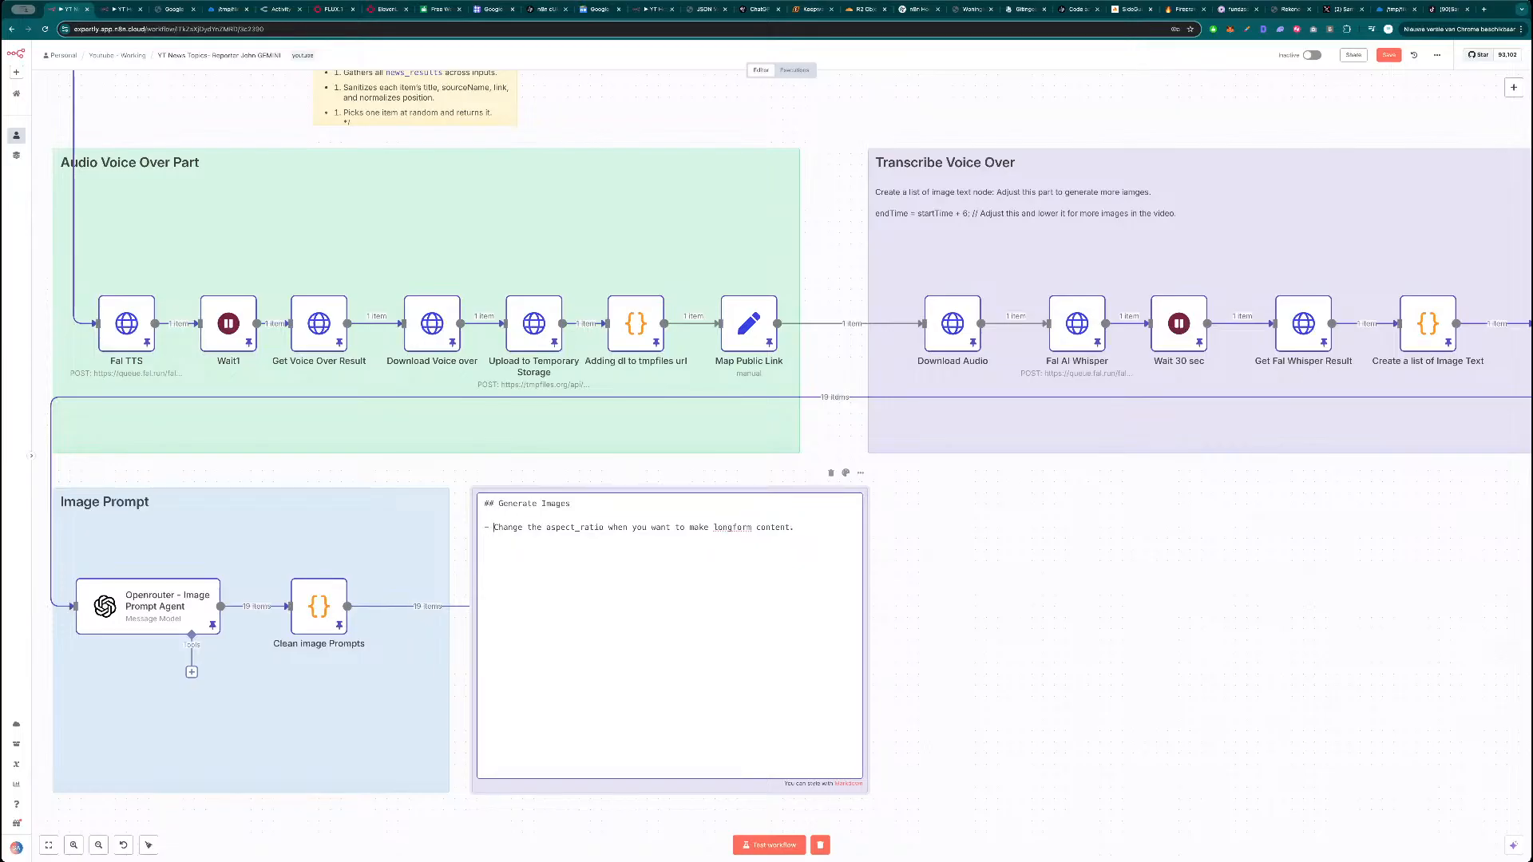
text(C)
text(hange the aspect_ratio when you want to make longform content. - When working wit)
text(h minimax im)
text(age mod)
text(el, you have to ad)
text(just the image_si)
text(ze )
text(to aspe)
text(ct raiot)
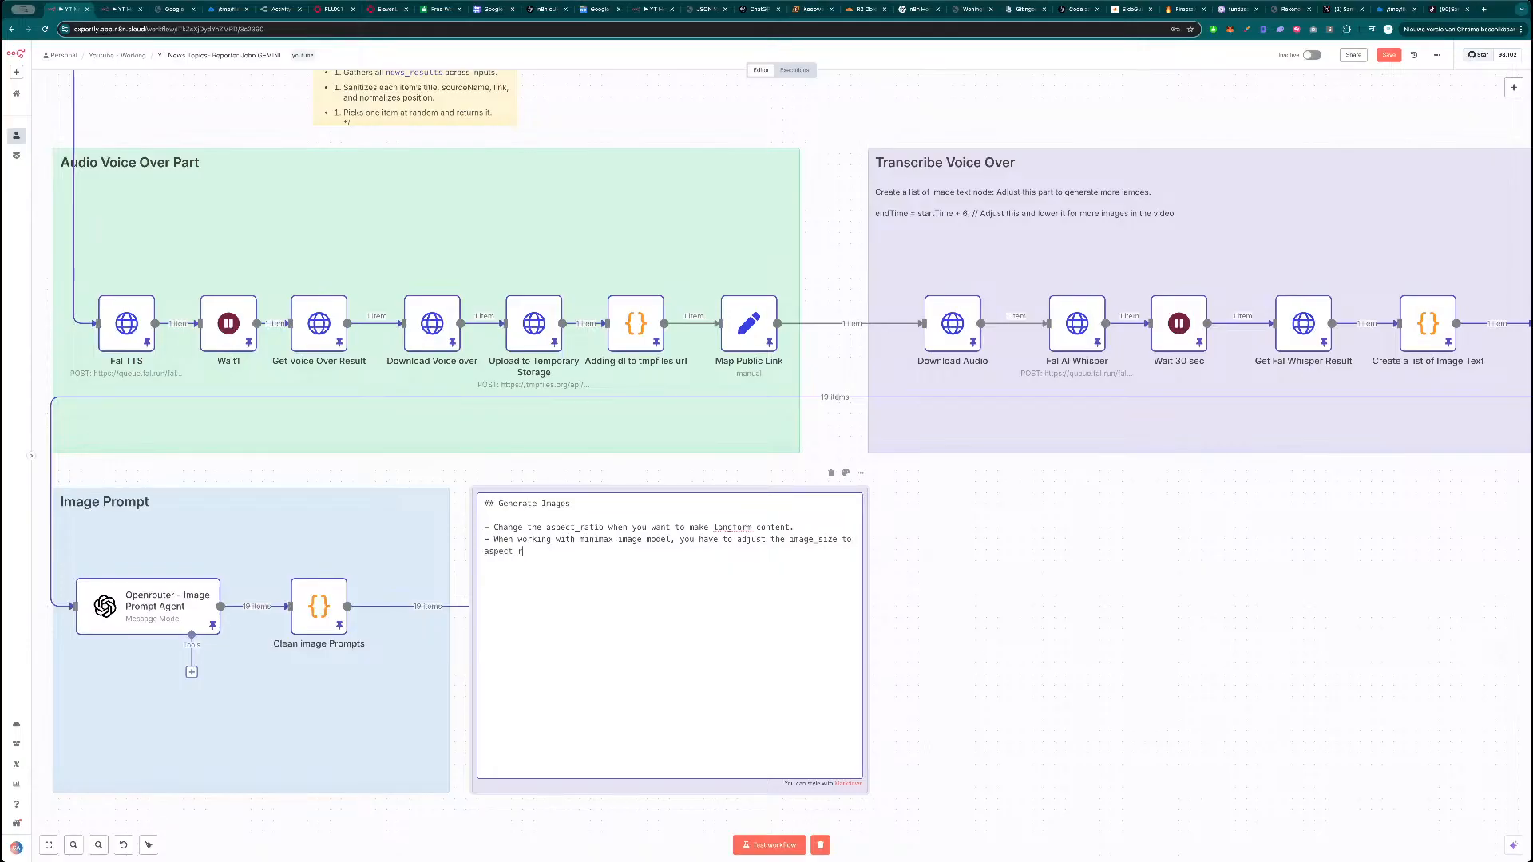
key(BackSpace)
key(BackSpace)
key(BackSpace)
key(BackSpace)
key(BackSpace)
key(BackSpace)
text(t_ratio)
click(901, 607)
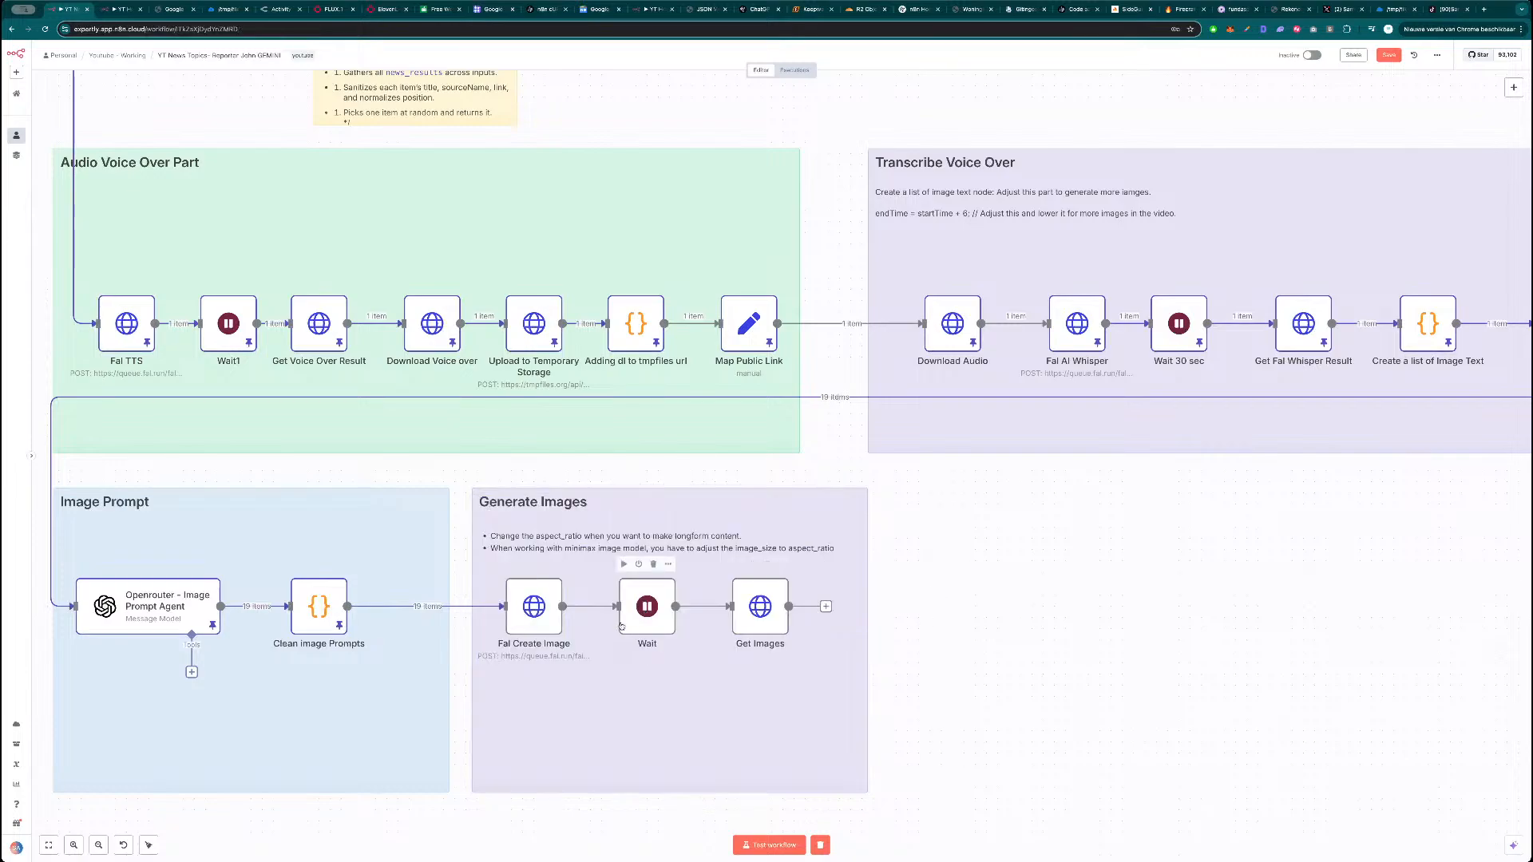
Run the Fal Create Image node and the Wait node that follows it.
double_click(546, 610)
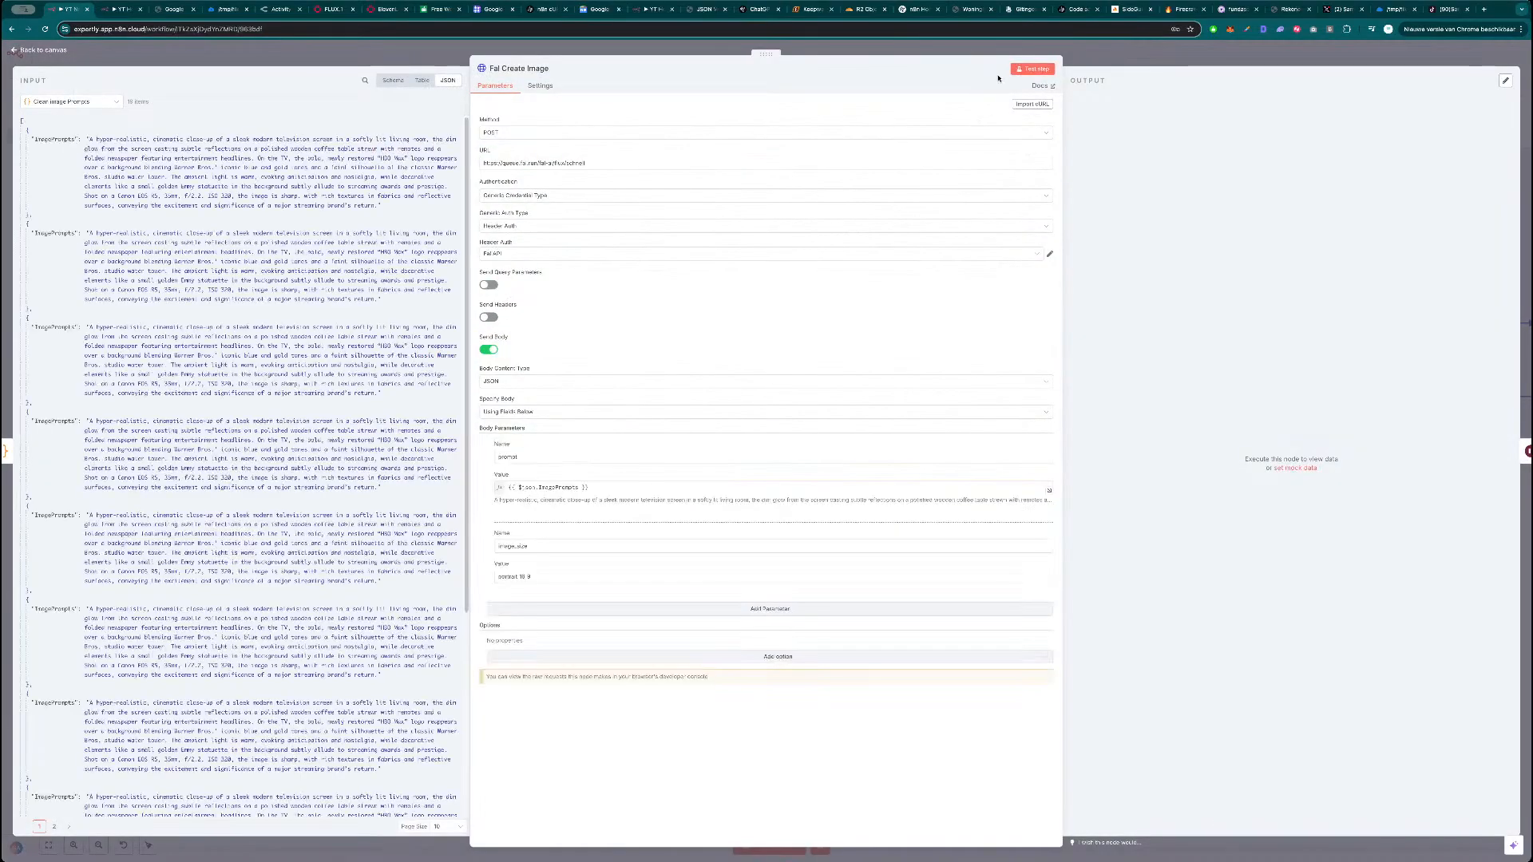
click(1035, 69)
key(Escape)
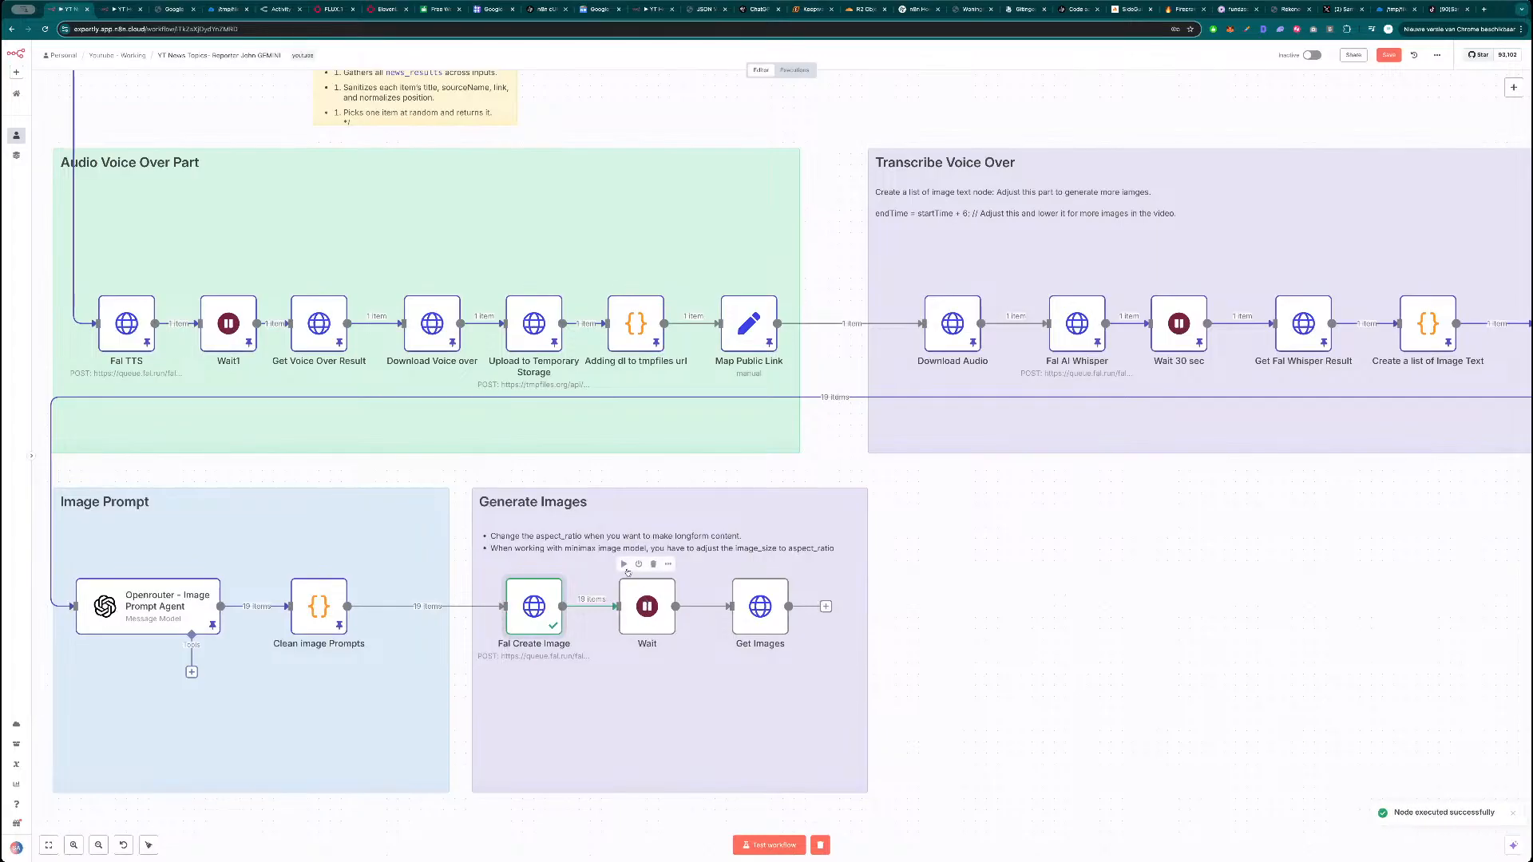
click(625, 564)
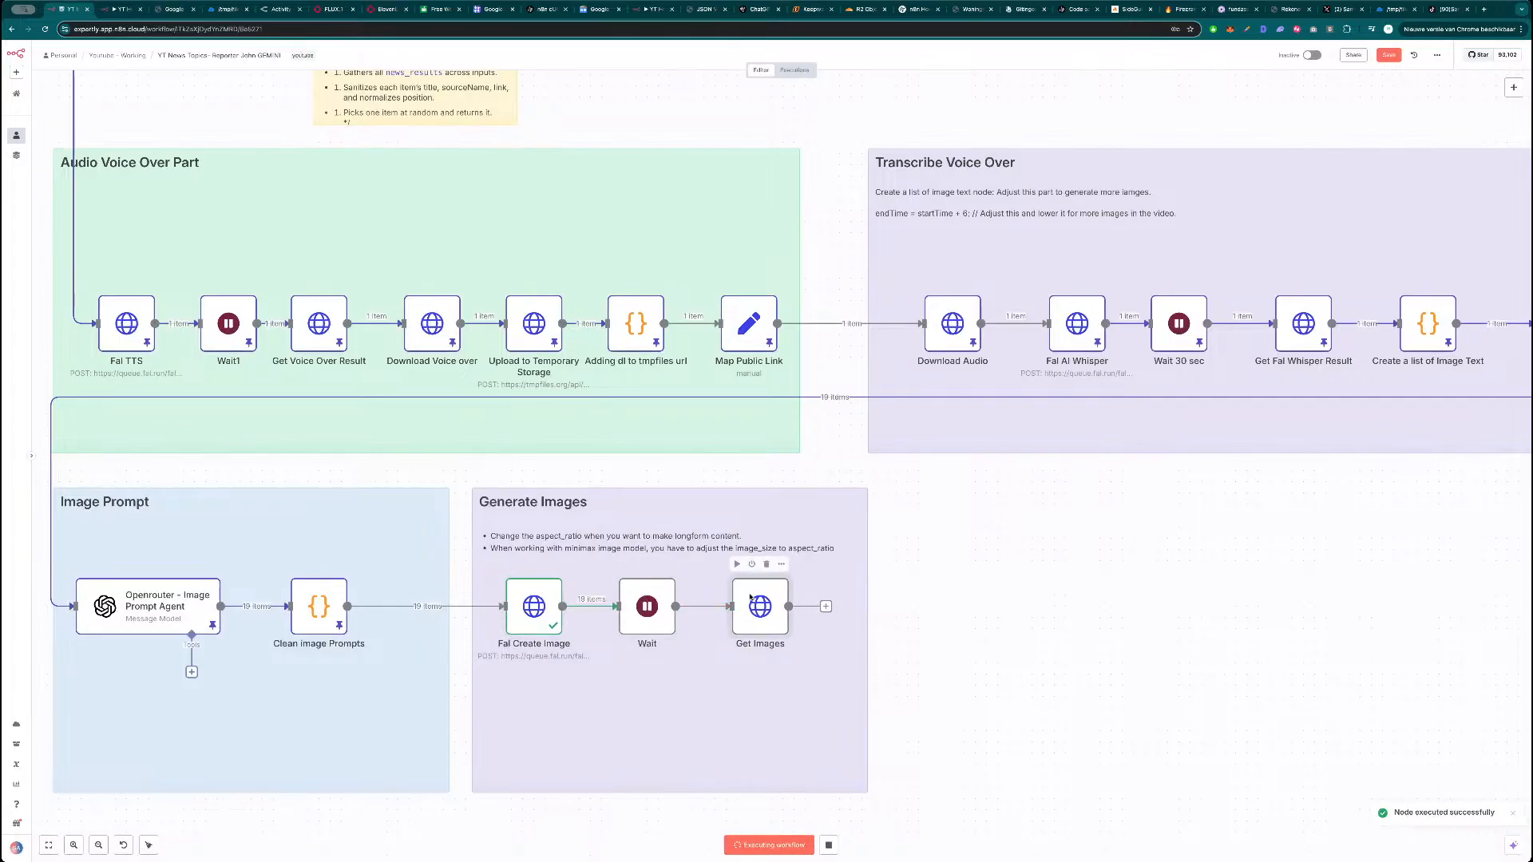
double_click(757, 606)
click(332, 9)
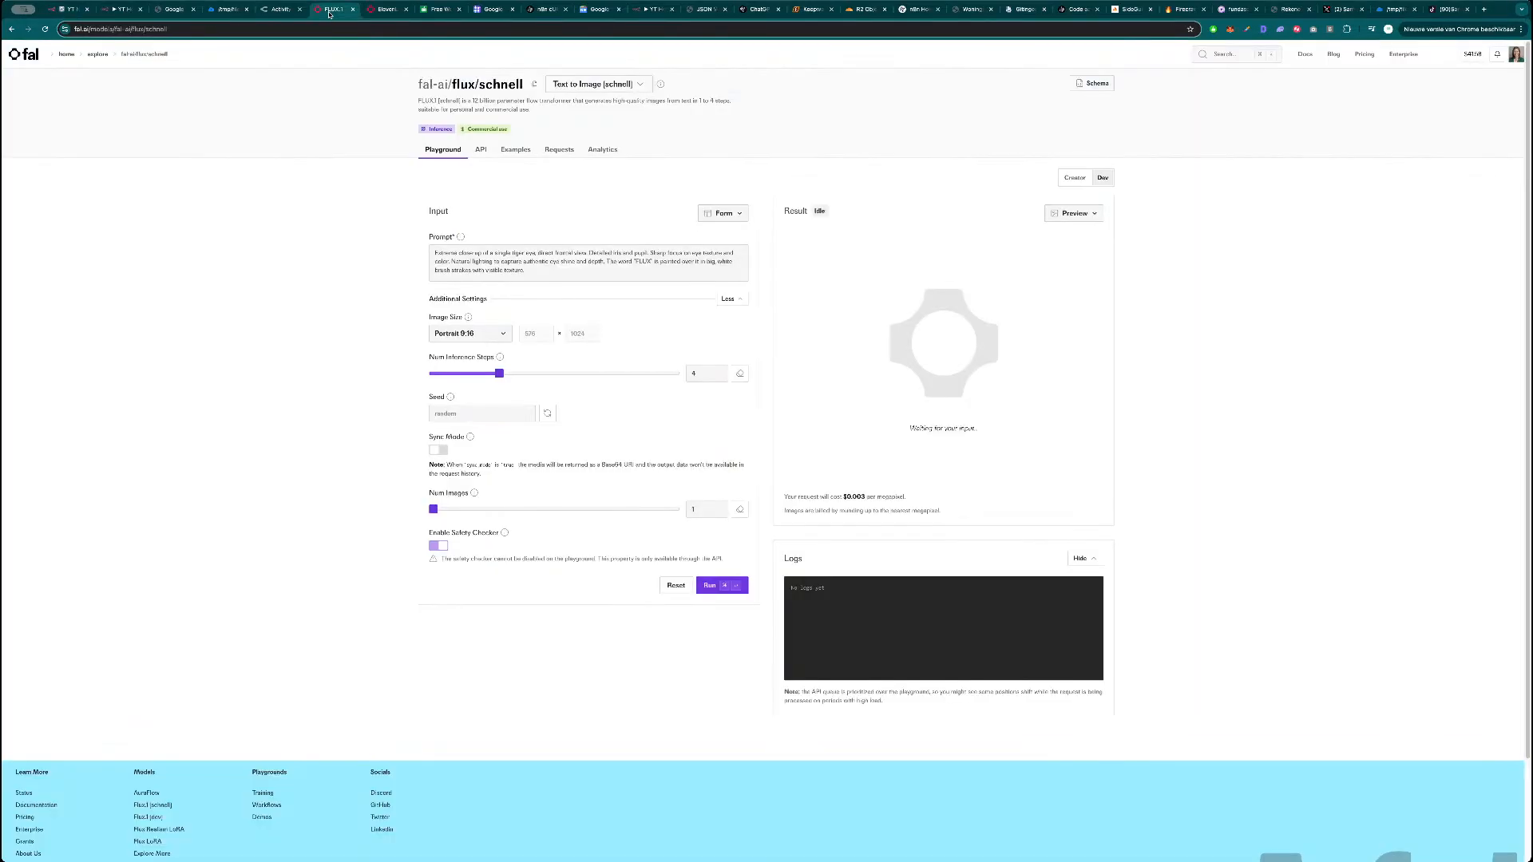
click(482, 150)
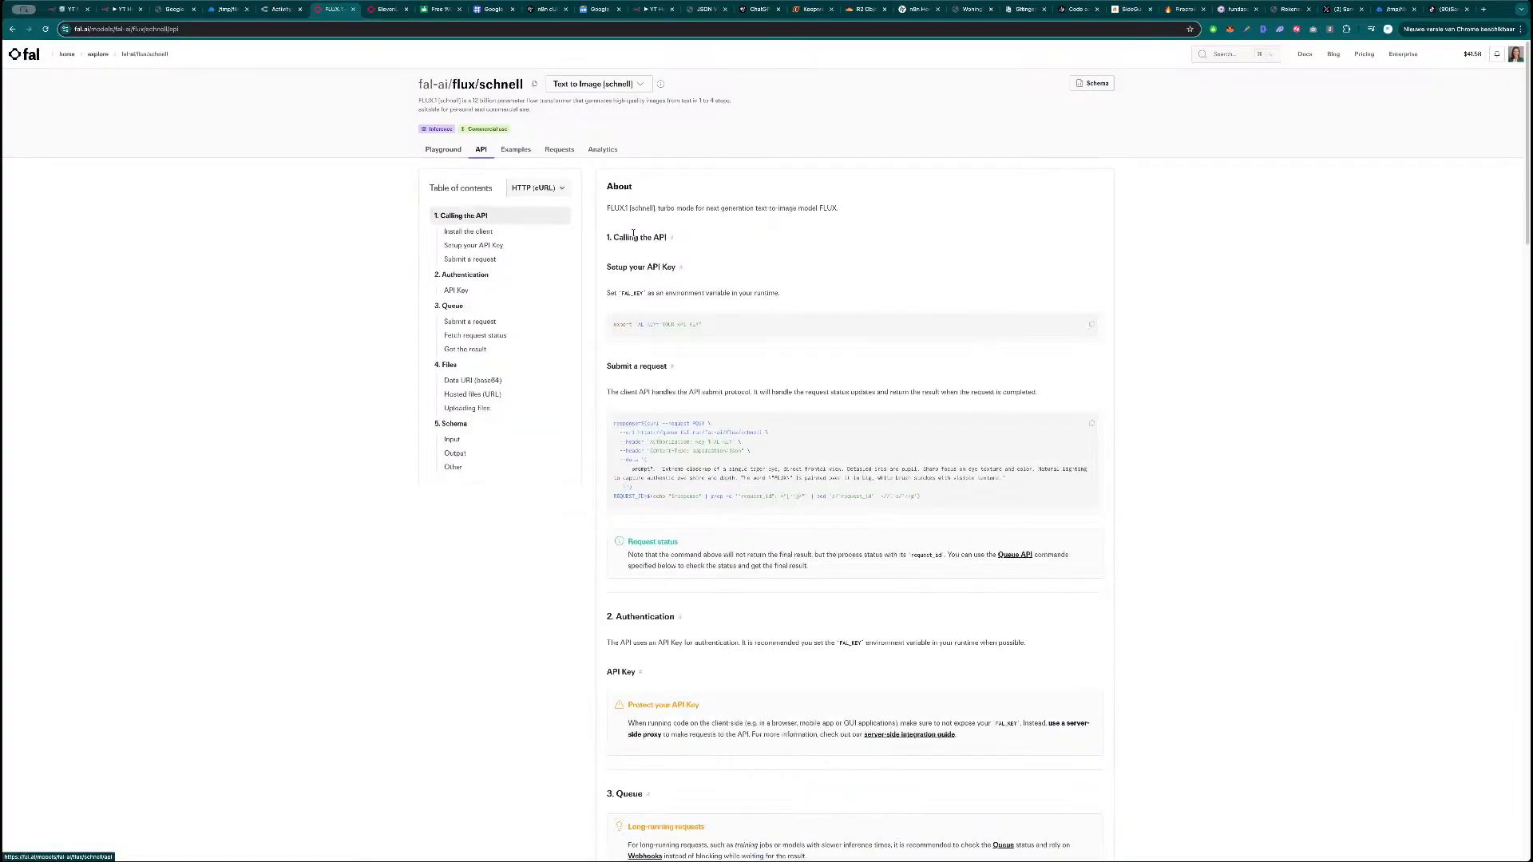
scroll(706, 591, down, 5)
scroll(706, 591, down, 3)
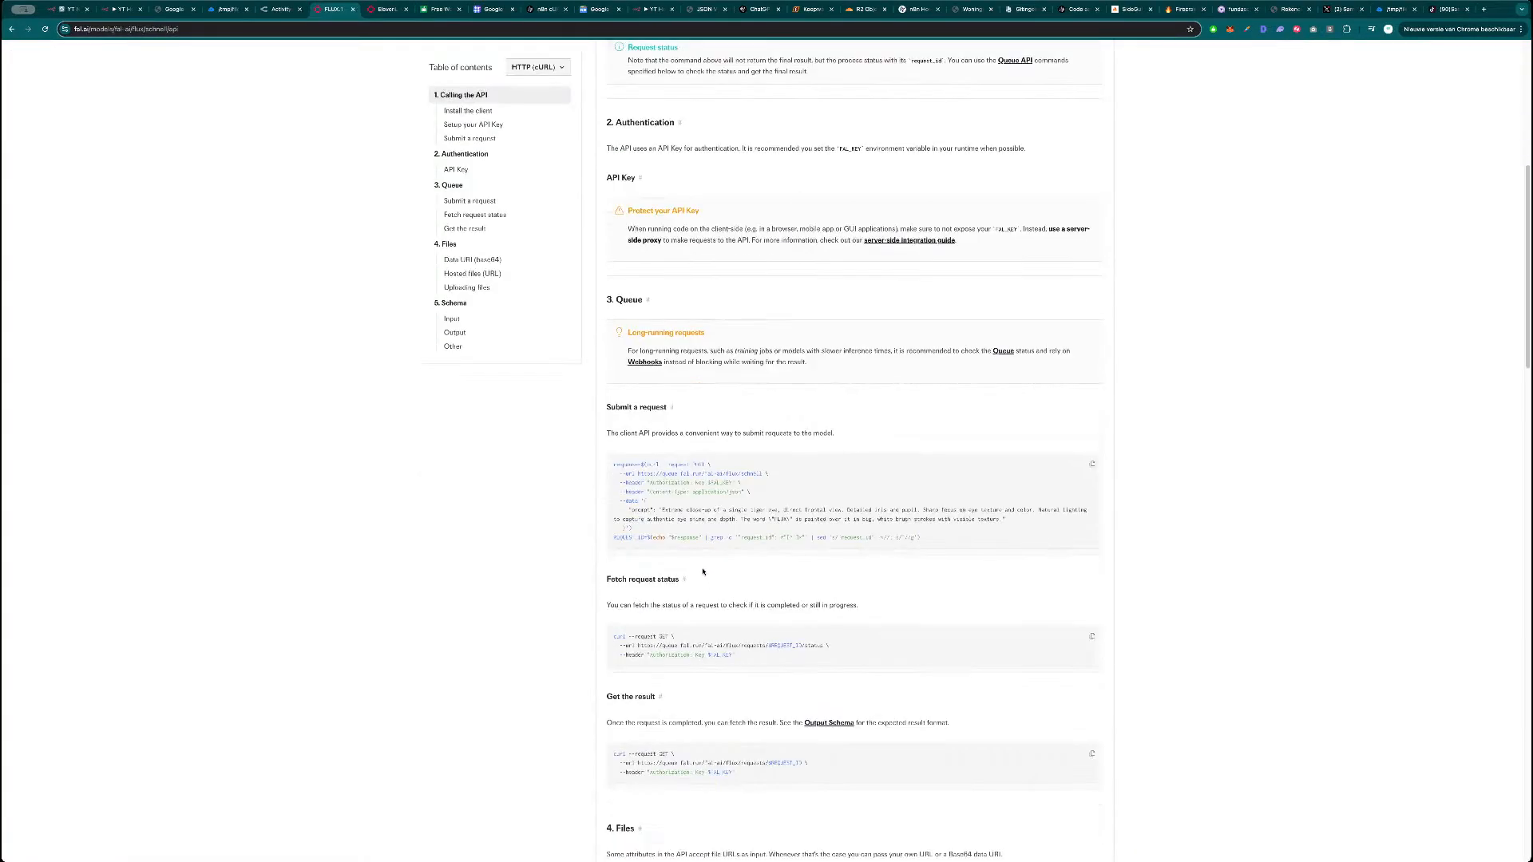
drag(766, 469, 643, 469)
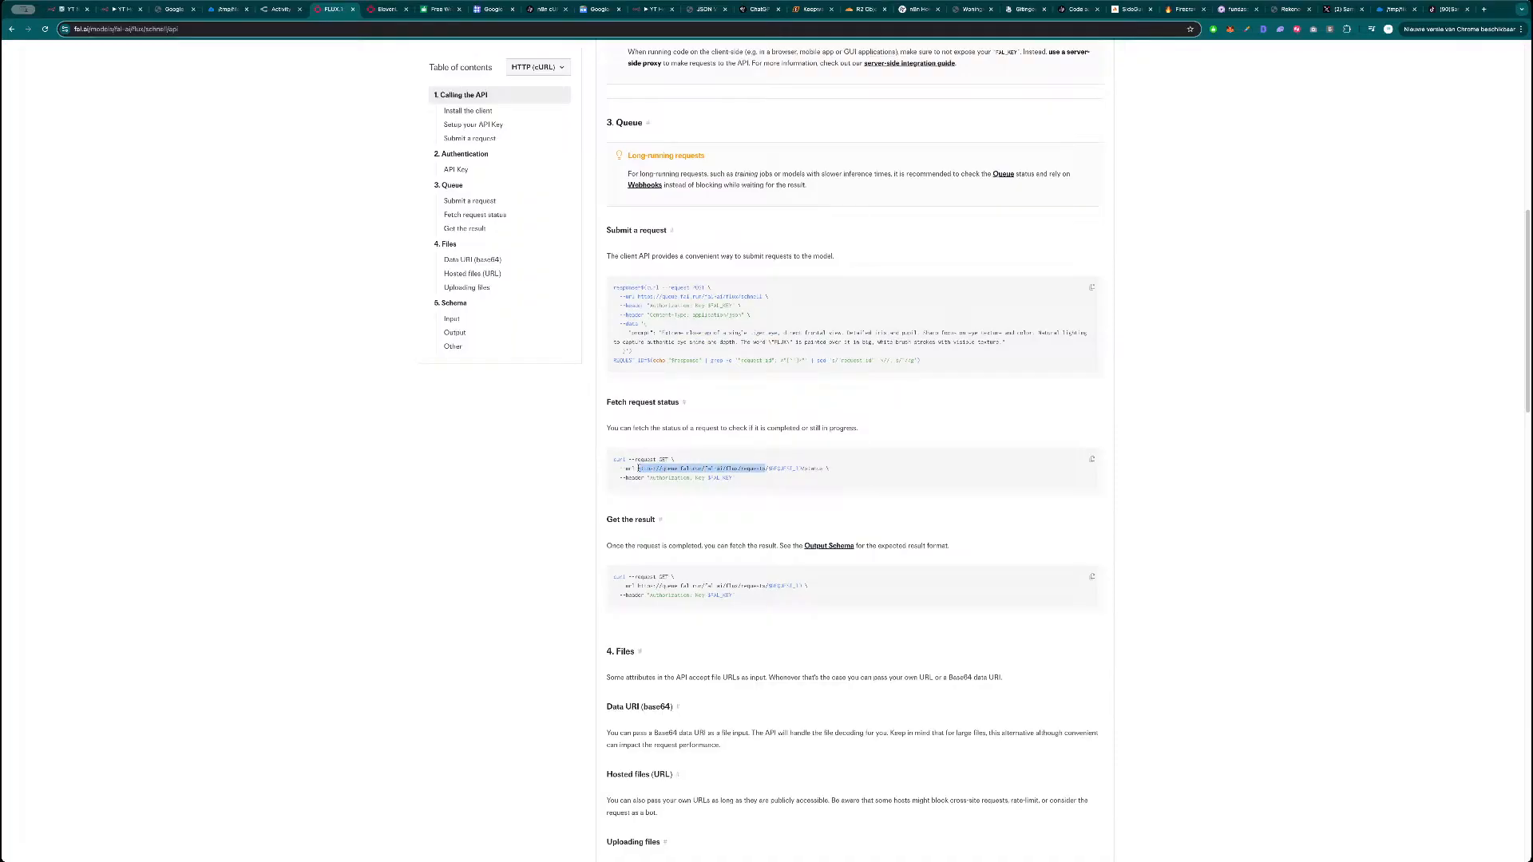
key(ctrl+1)
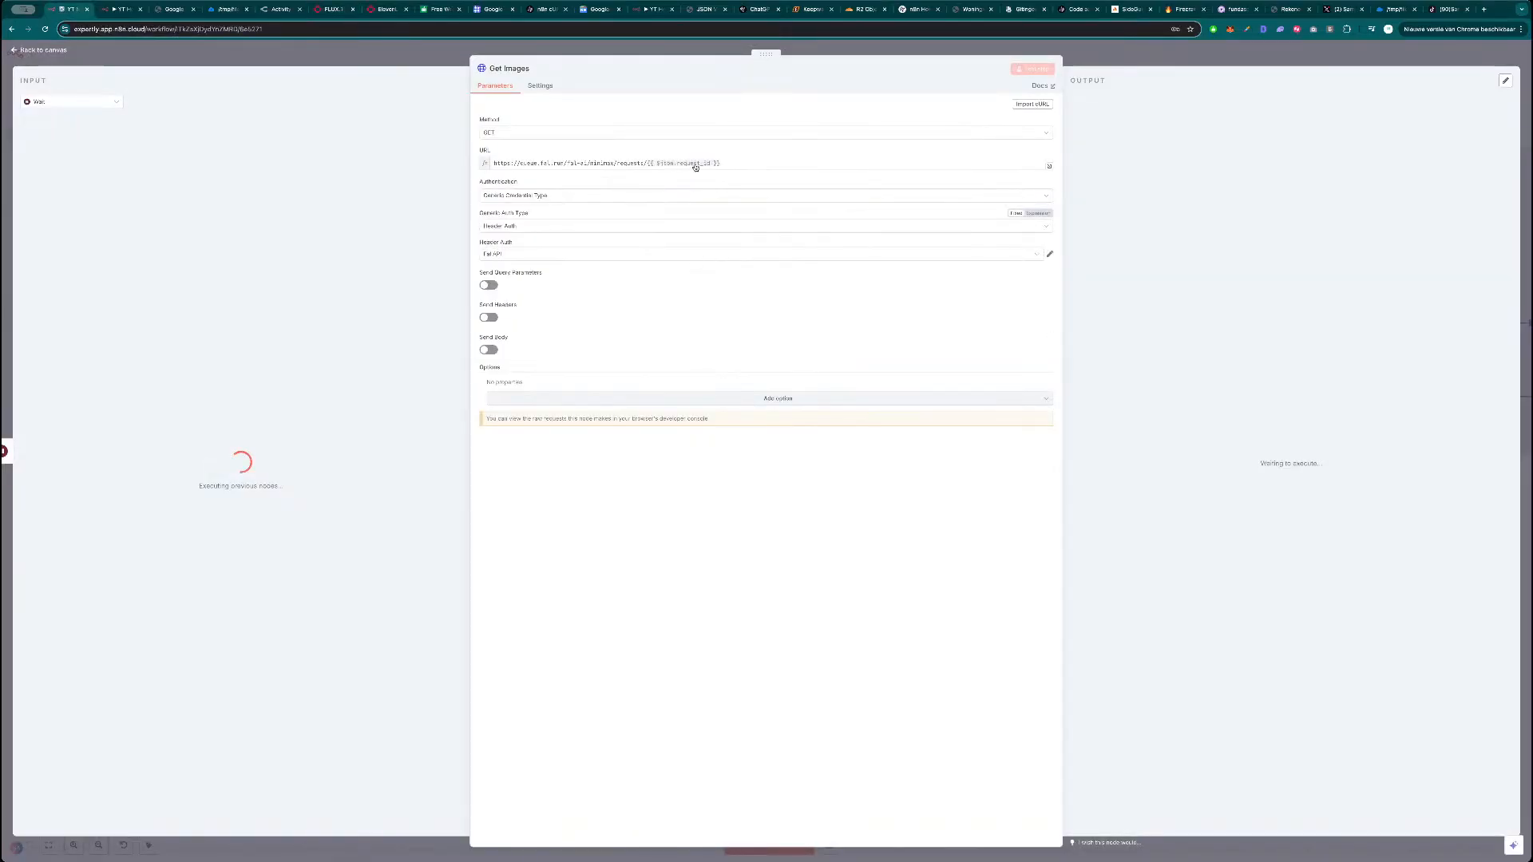
drag(646, 163, 492, 163)
text(https://queue.fal.run/fal-ai/flux/requests/)
click(672, 114)
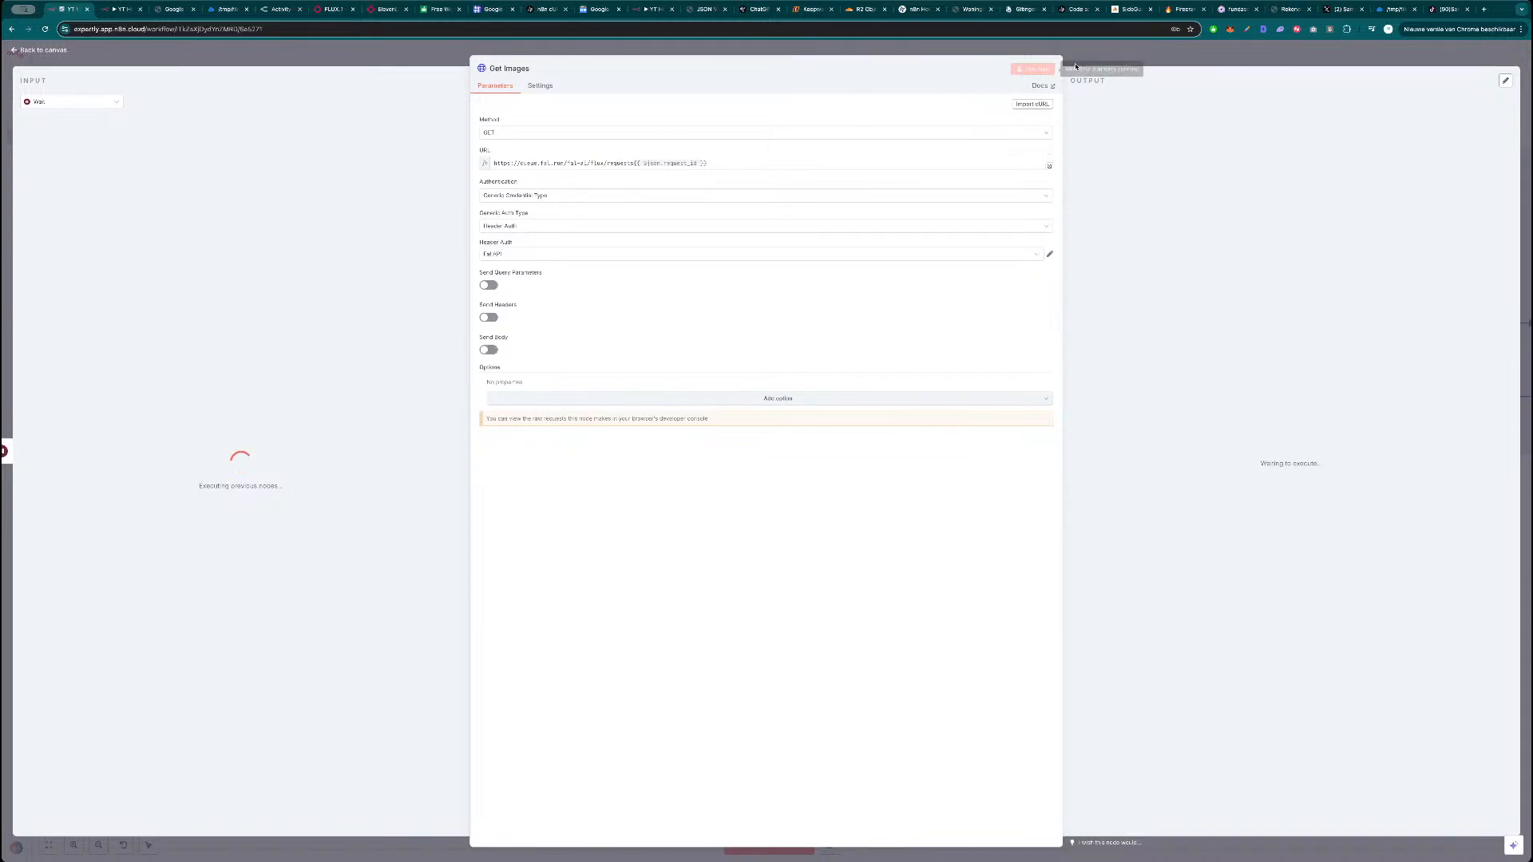
key(Escape)
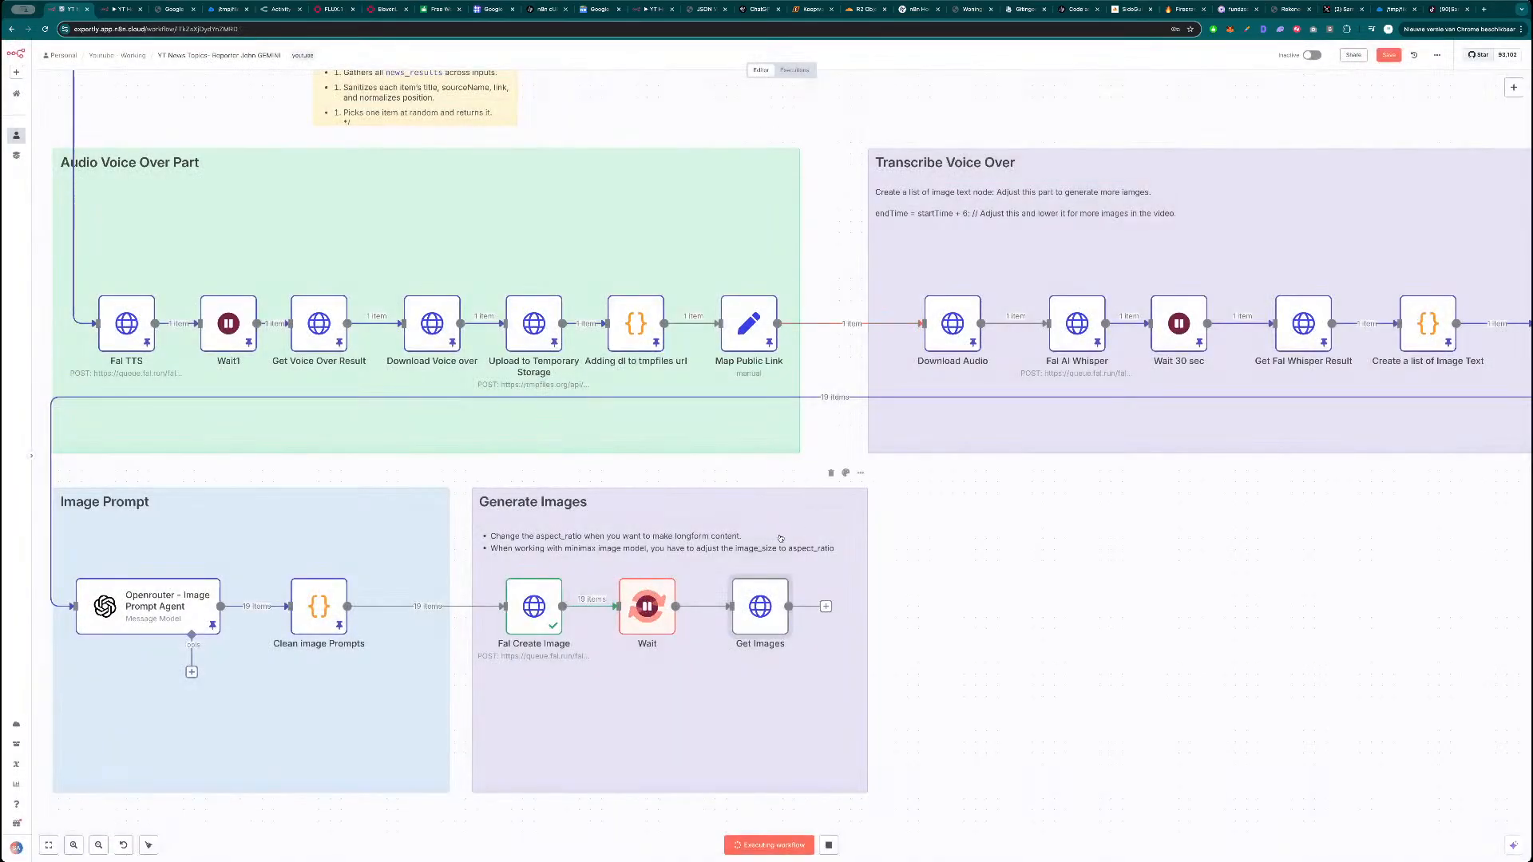
double_click(858, 548)
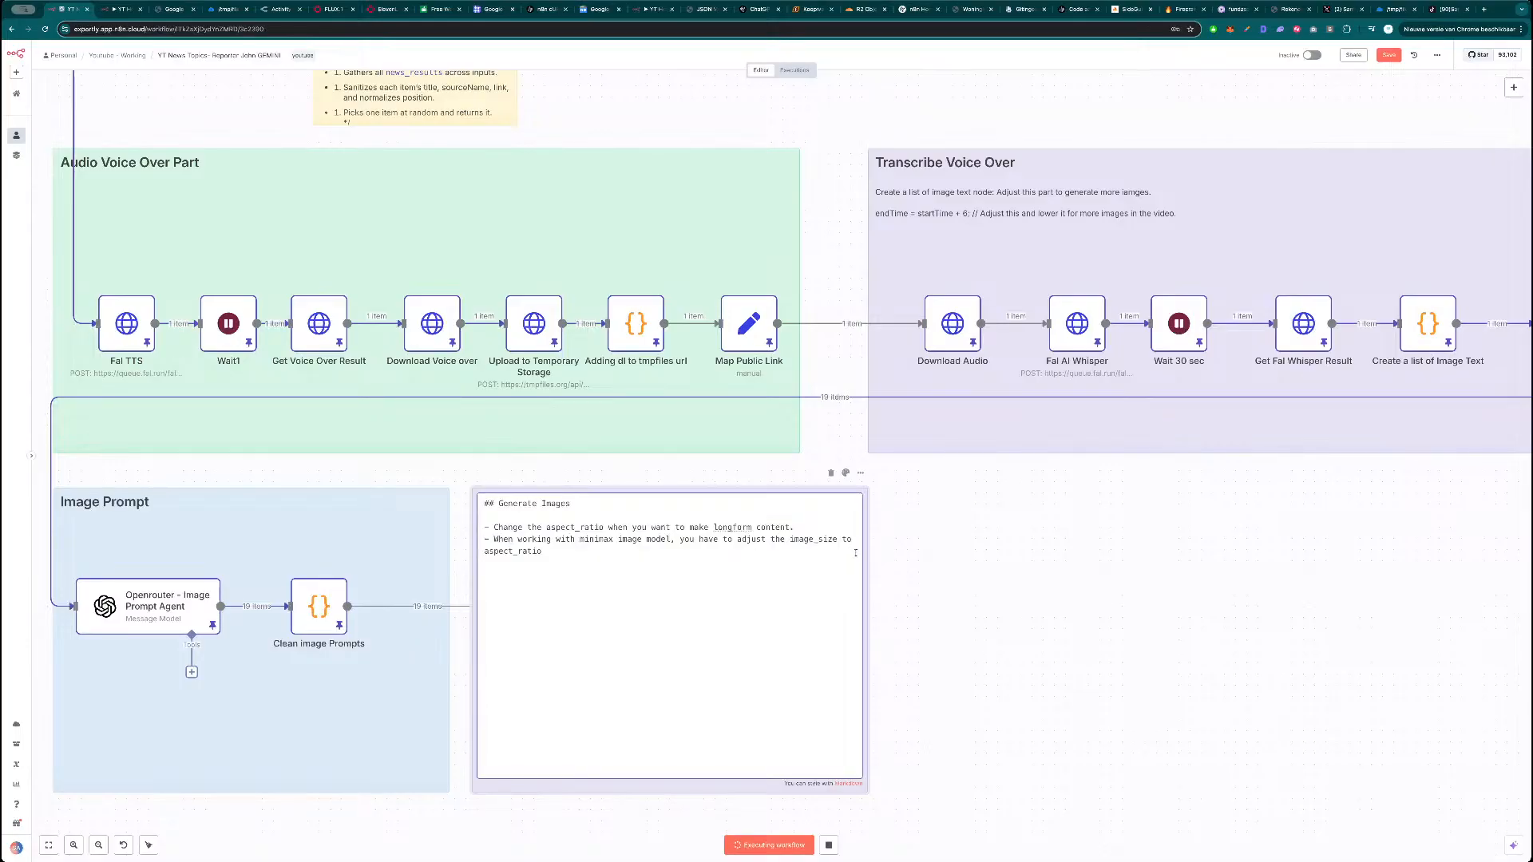
text(- h)
key(BackSpace)
key(BackSpace)
key(BackSpace)
key(BackSpace)
text(Ca)
key(BackSpace)
text(hange)
key(BackSpace)
key(BackSpace)
text(ge the geueu url s)
text(el)
key(BackSpace)
key(BackSpace)
key(BackSpace)
text(aswell -)
text(https://queue.fal.run/fal-ai/flux/requests)
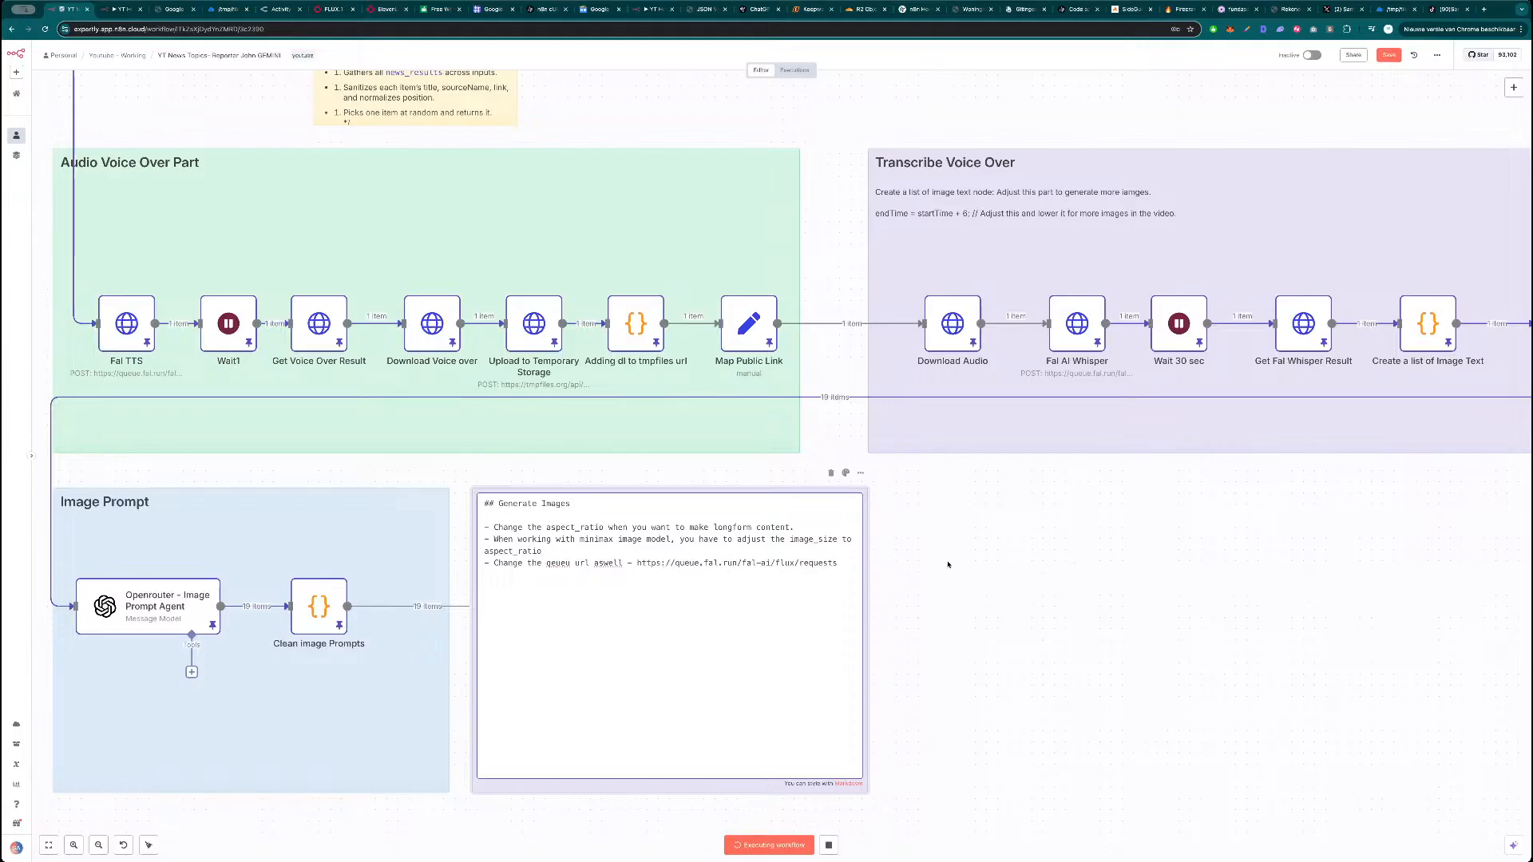
click(958, 566)
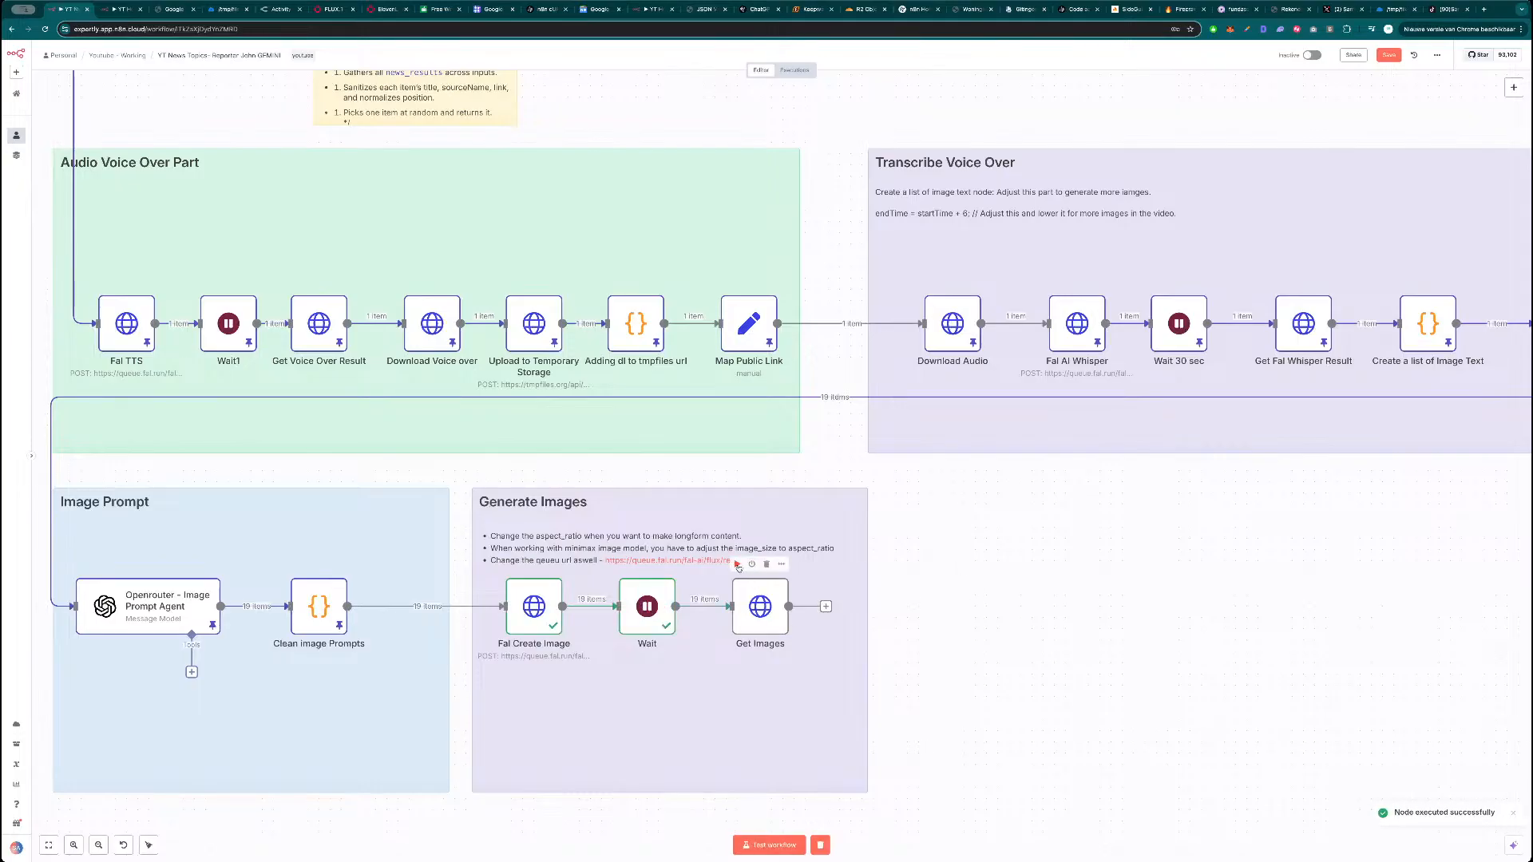
Try running the Get Images node, check its output and the Wait node, and try the run again.
click(737, 565)
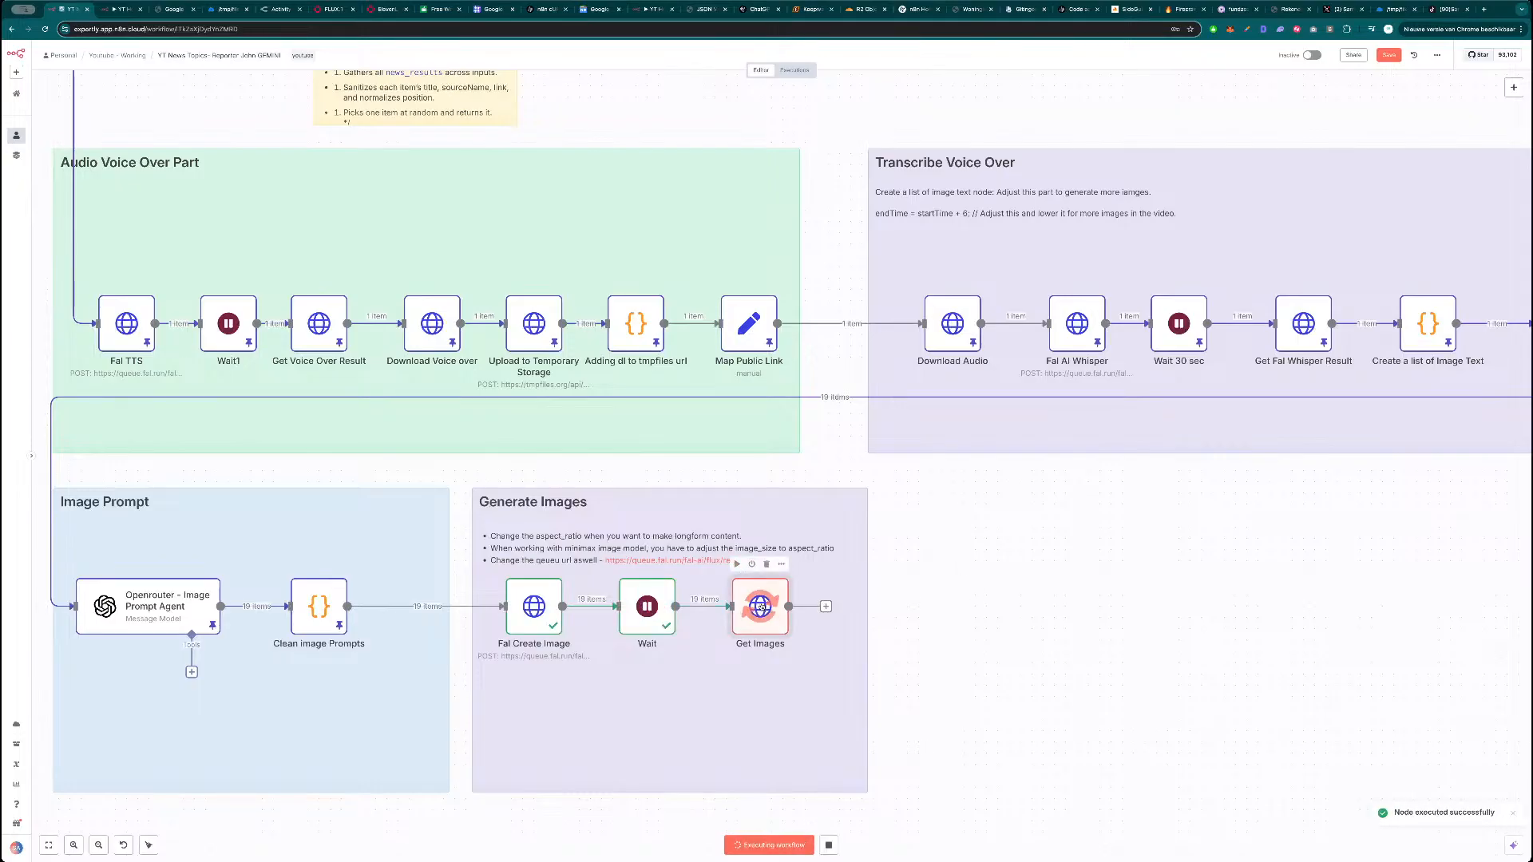
double_click(760, 606)
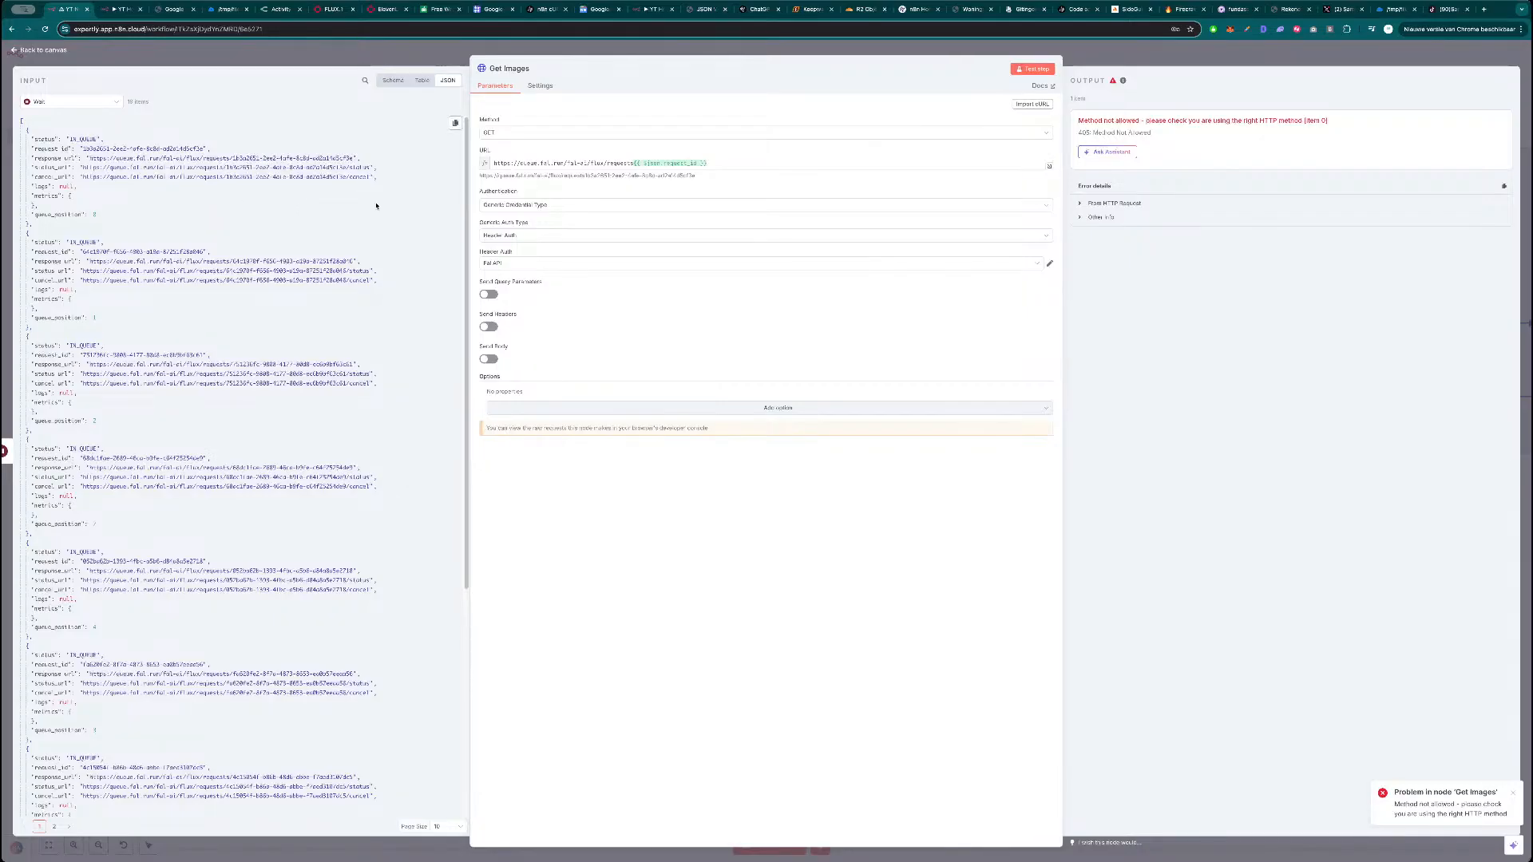
key(Escape)
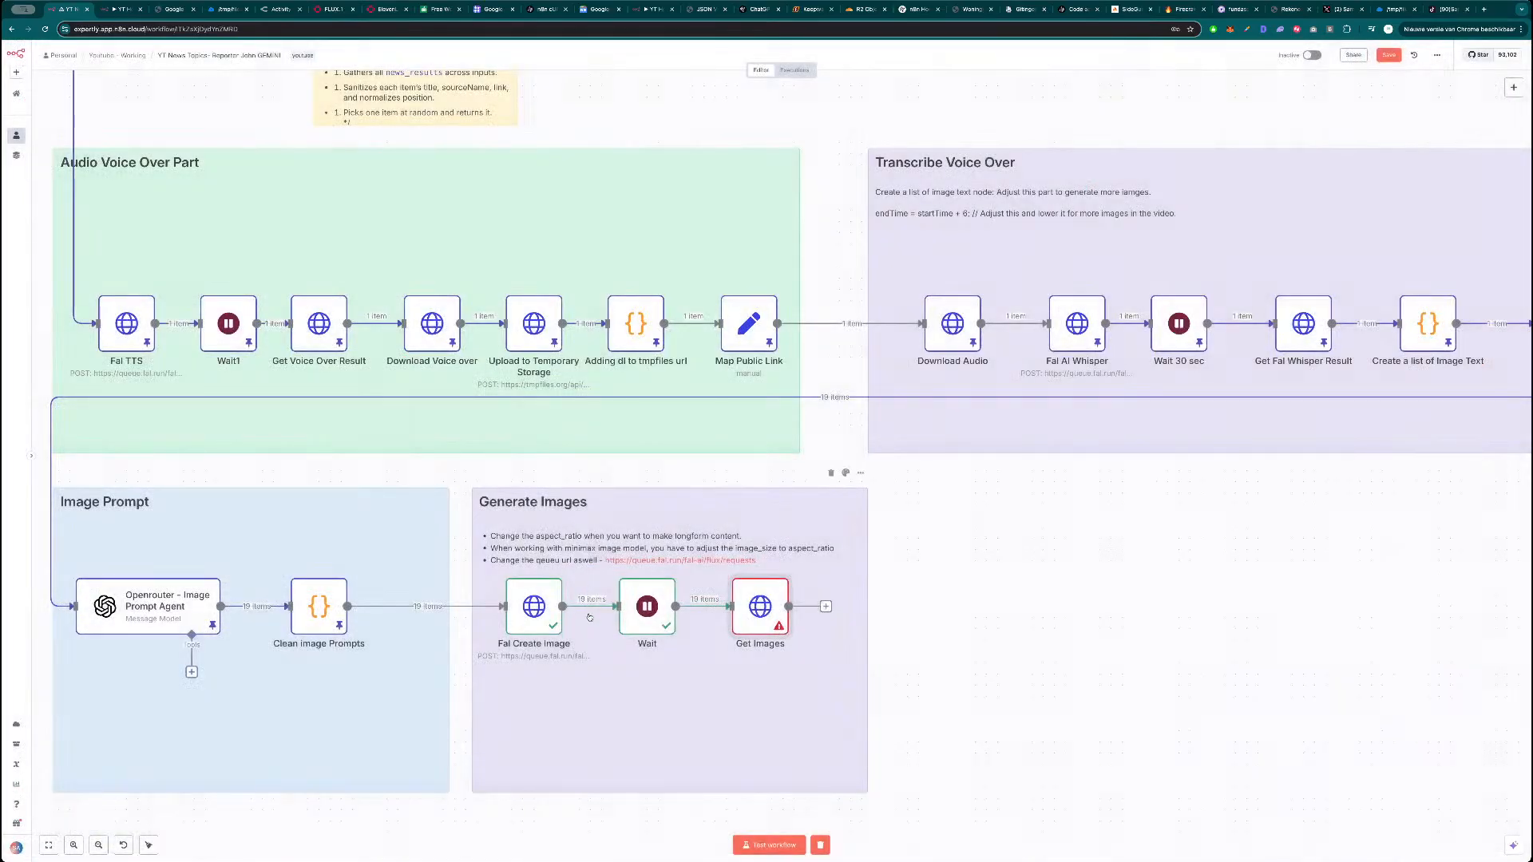
double_click(640, 615)
key(Escape)
mouse_move(778, 599)
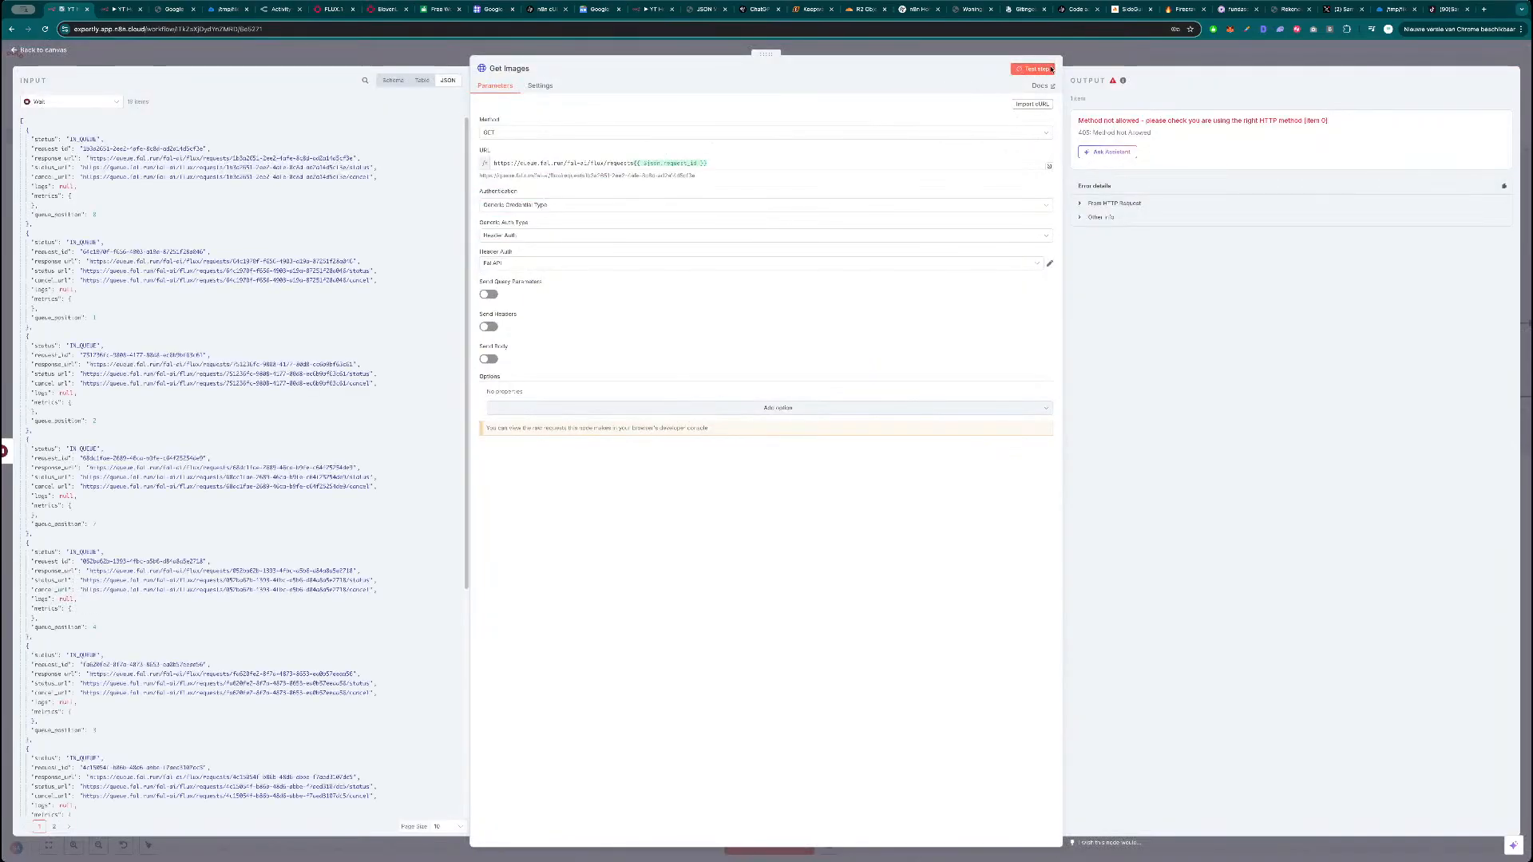
click(1051, 70)
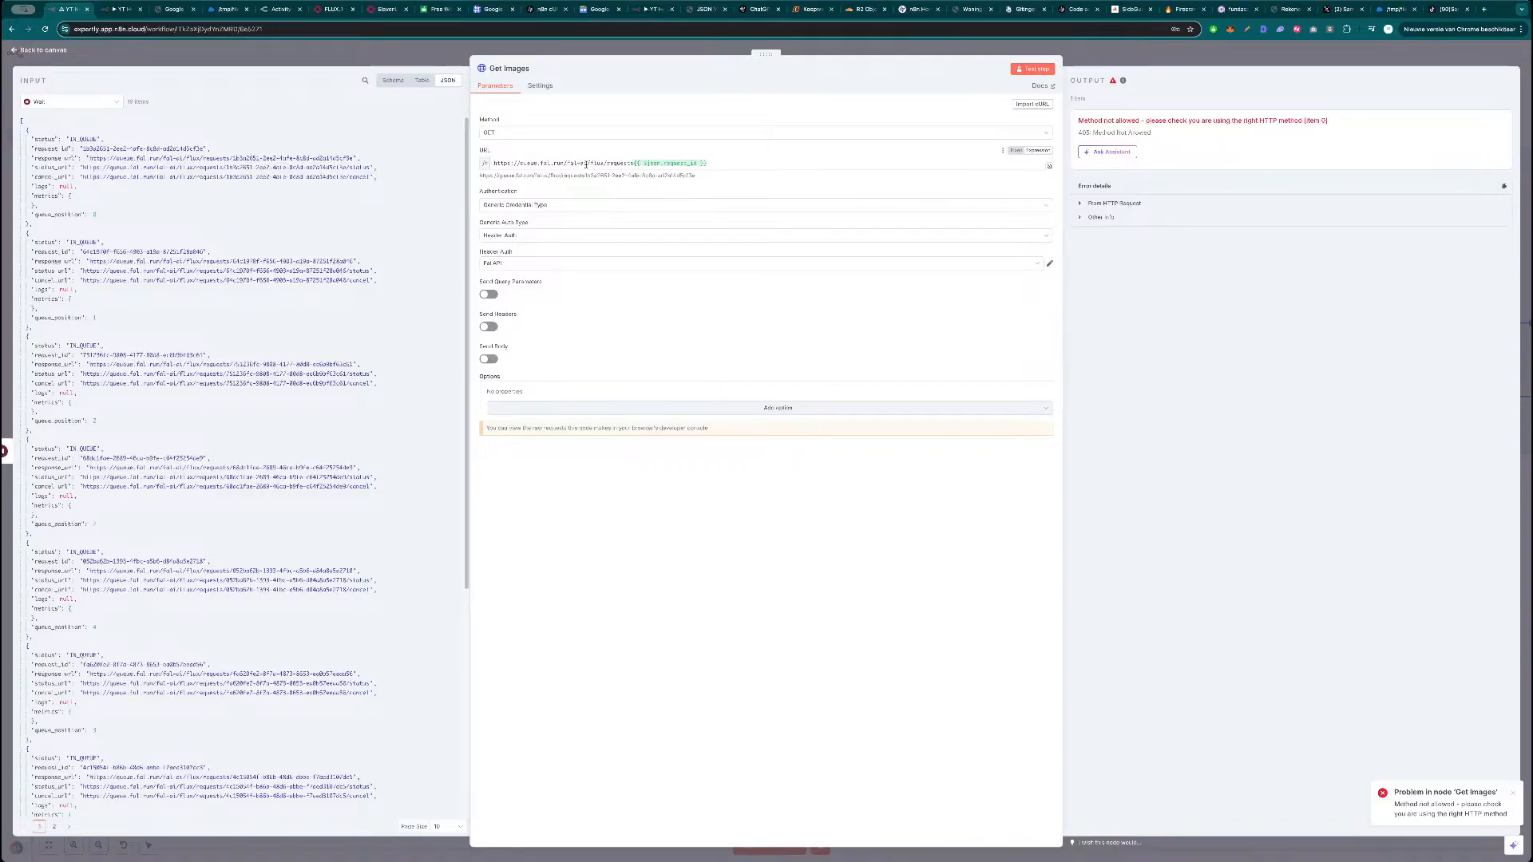
Compare the request URL in Get Images with the flux/schnell API documentation and retry the node.
key(ctrl+Tab)
click(333, 10)
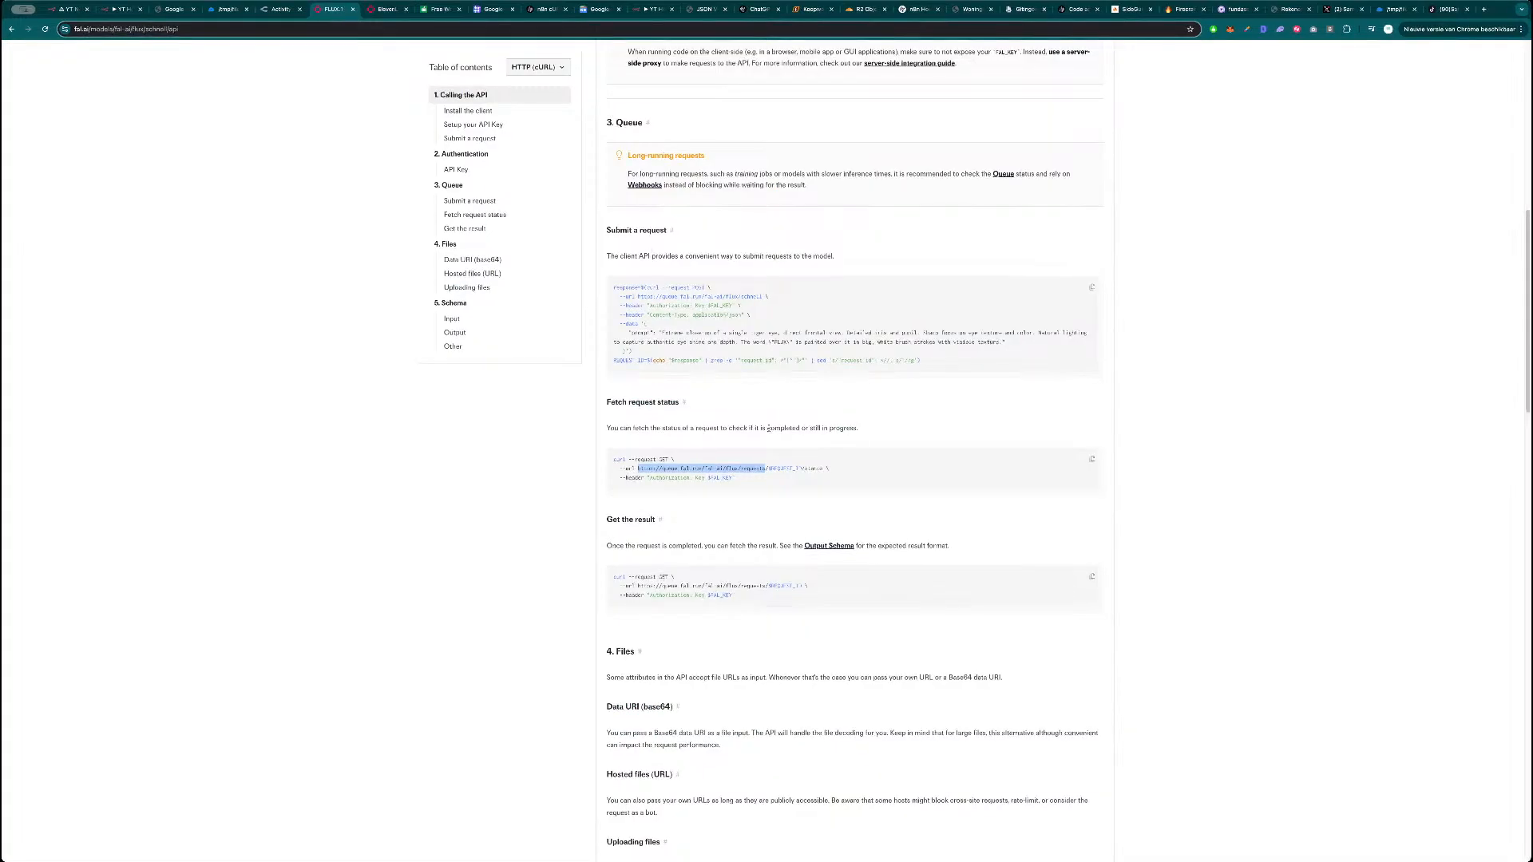
click(721, 467)
key(super+1)
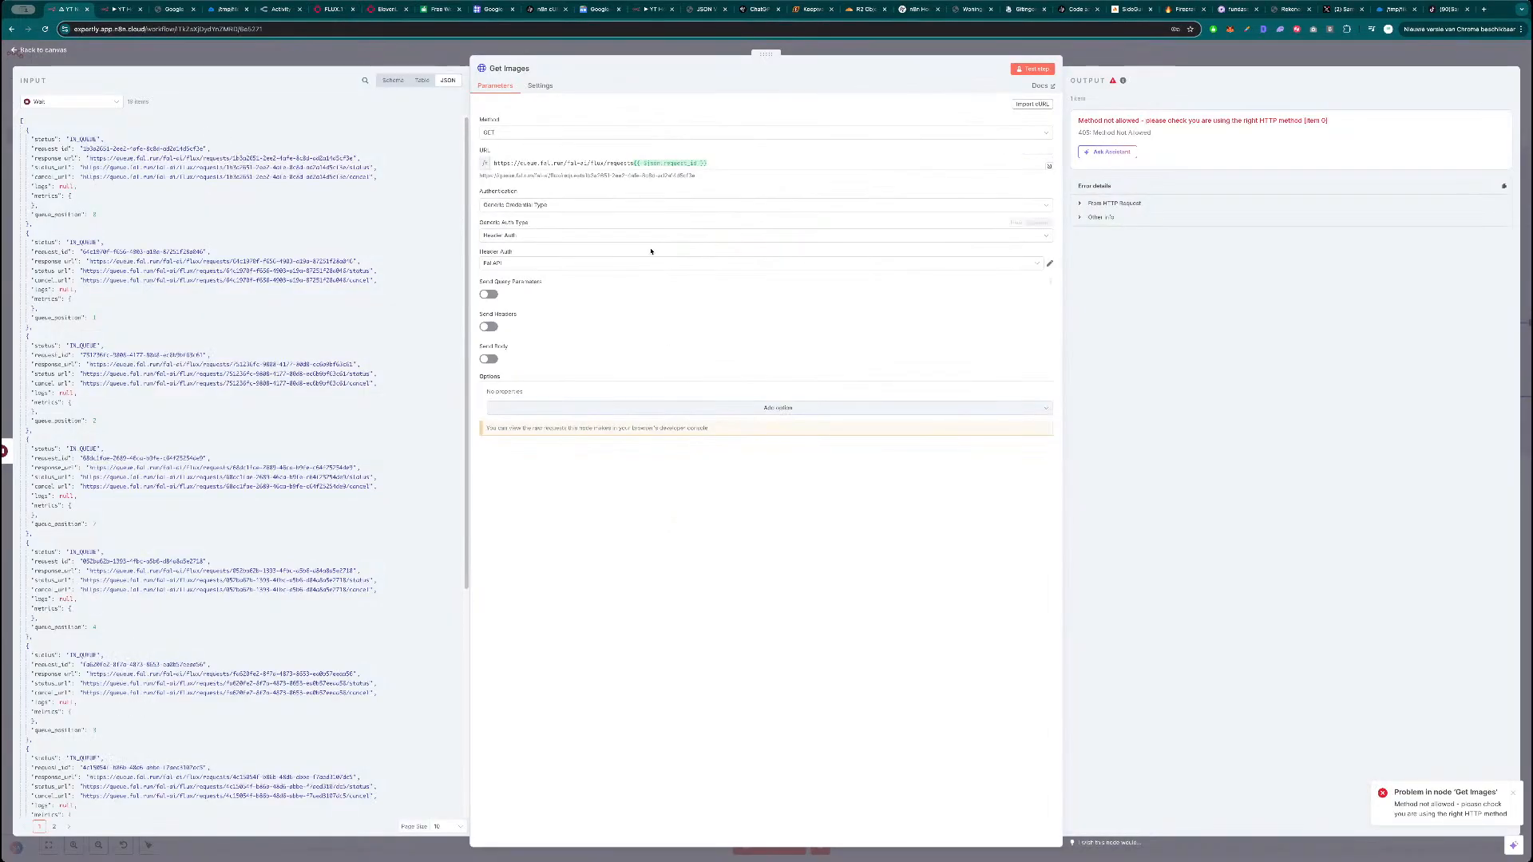
click(612, 163)
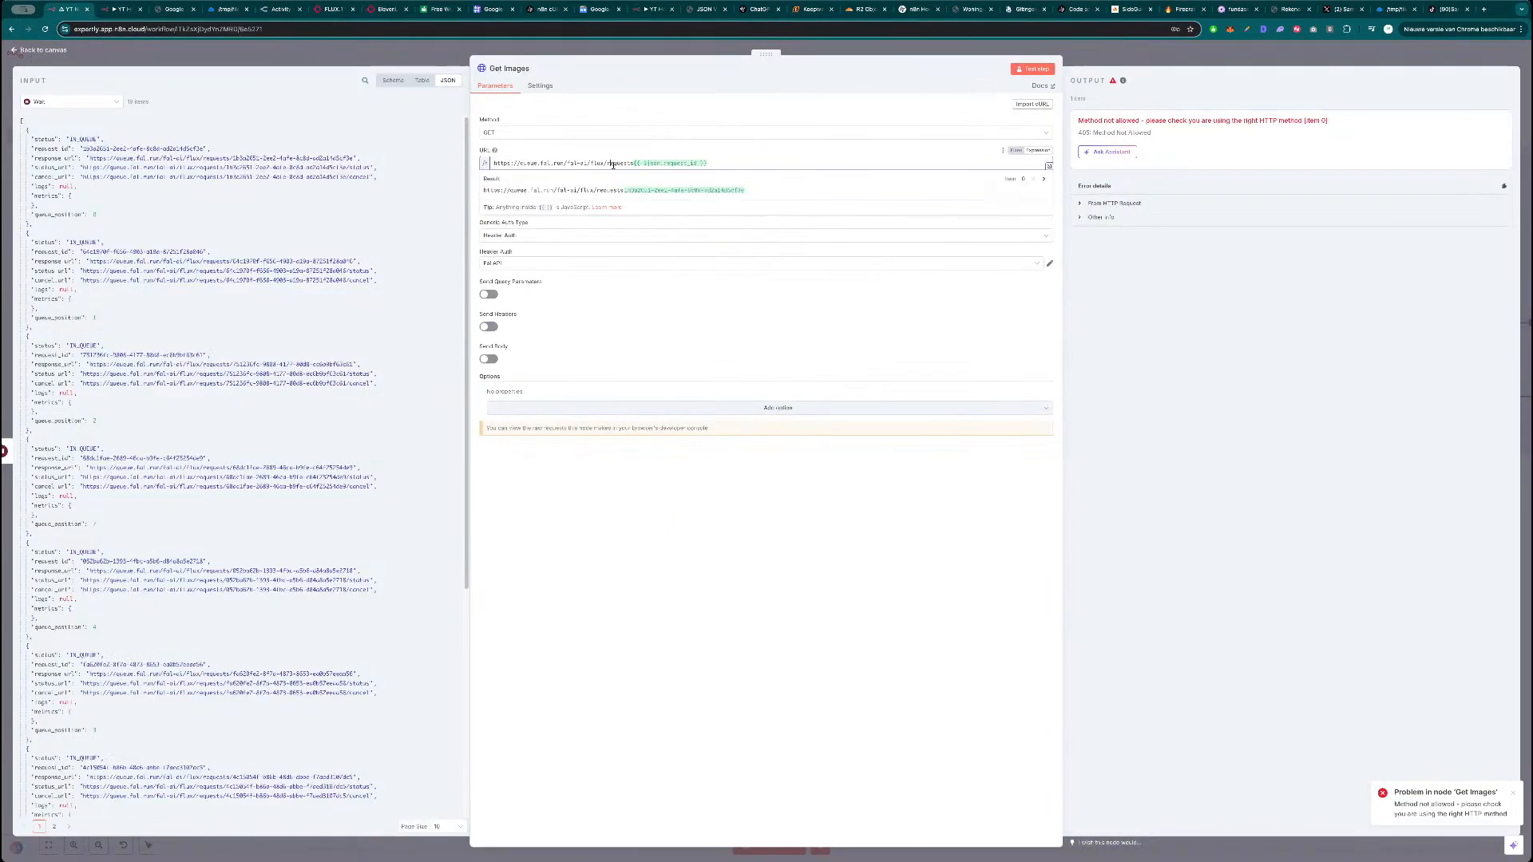
click(1150, 57)
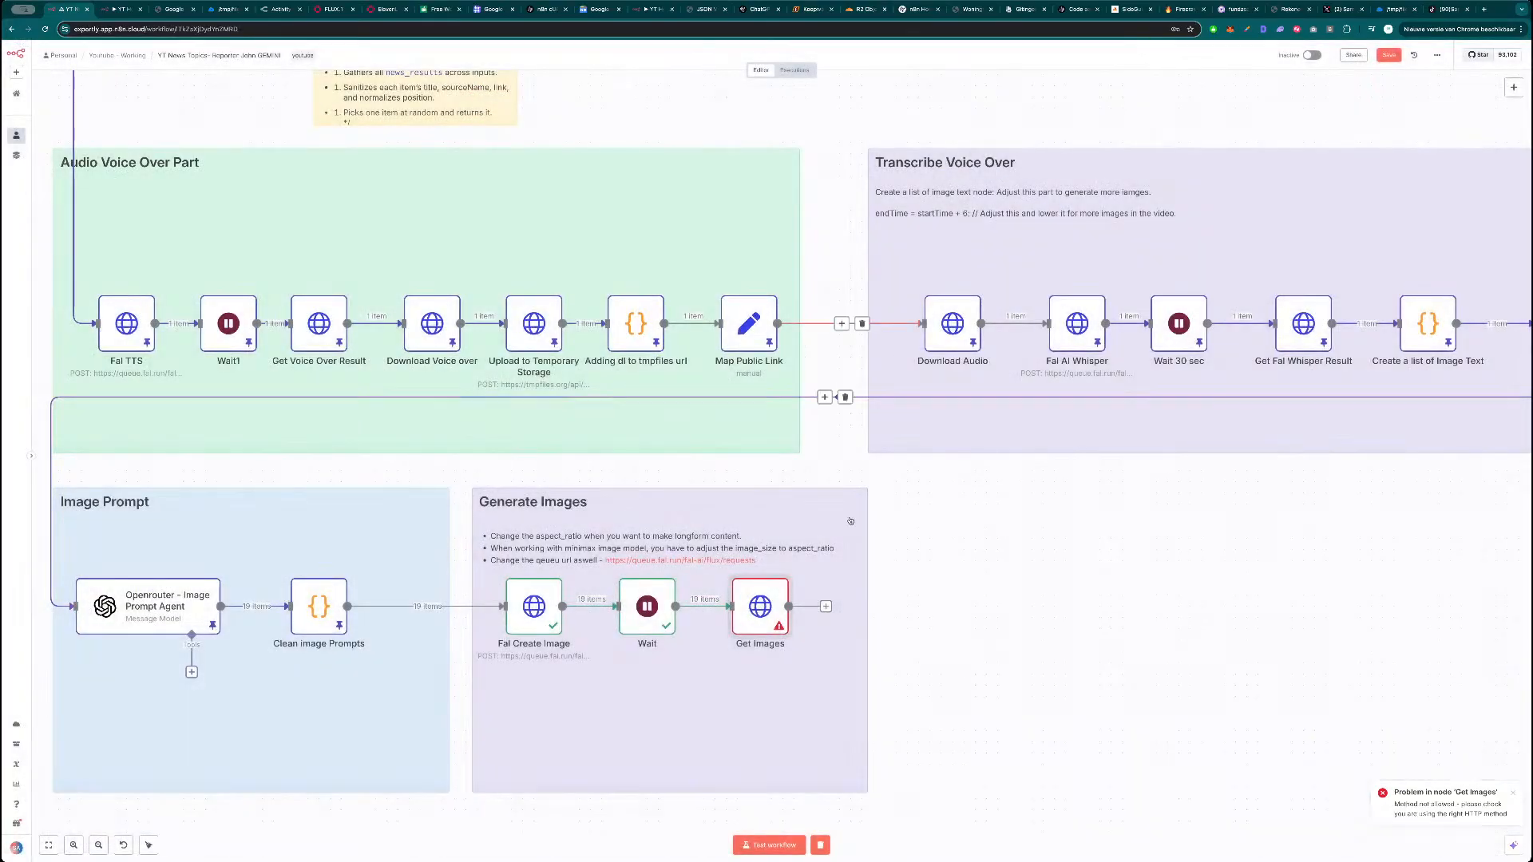
double_click(760, 611)
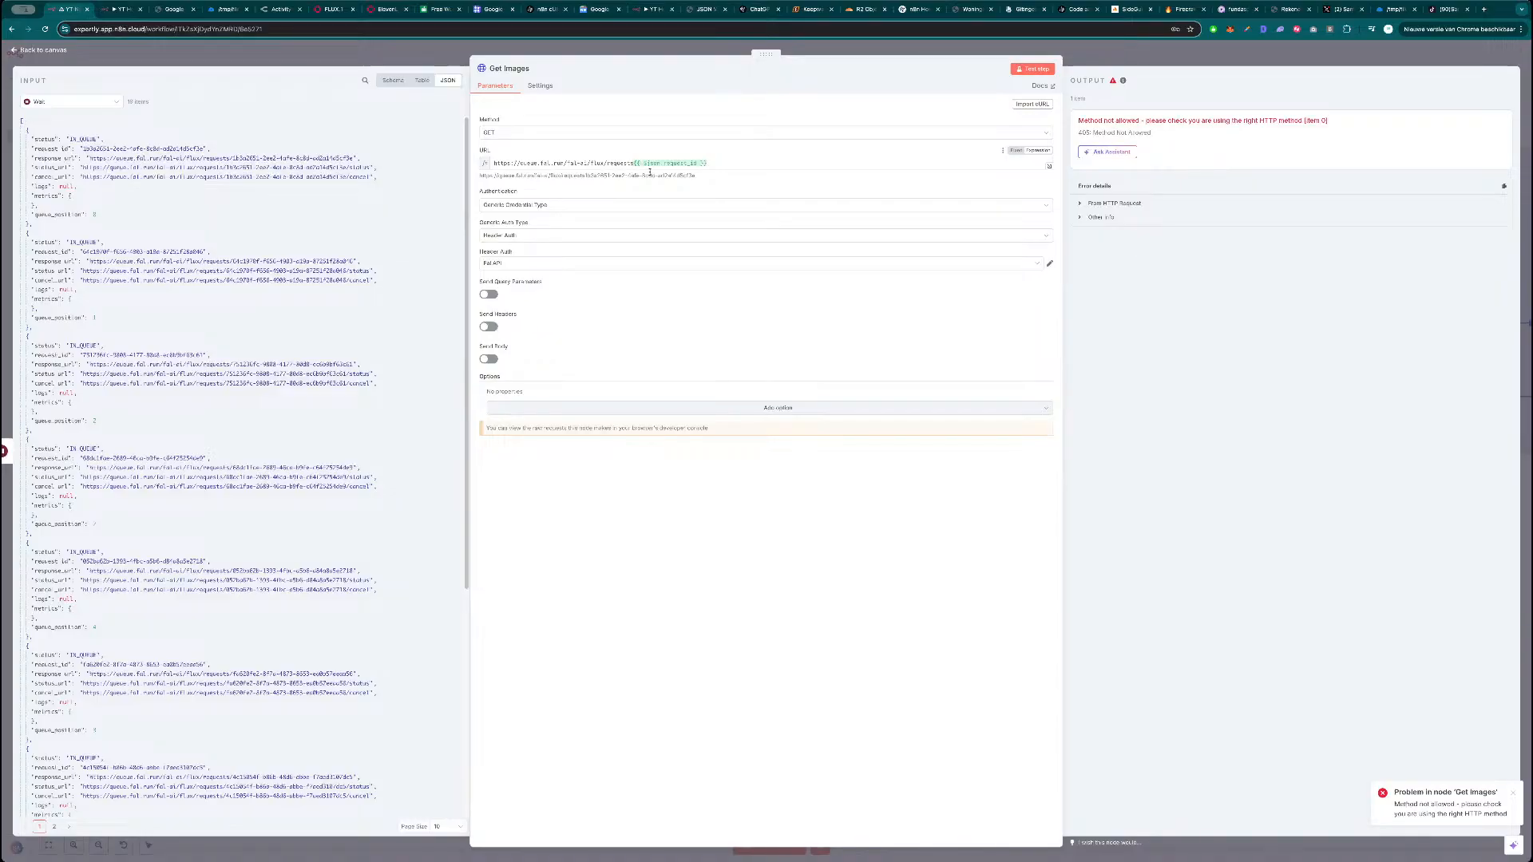
click(1032, 69)
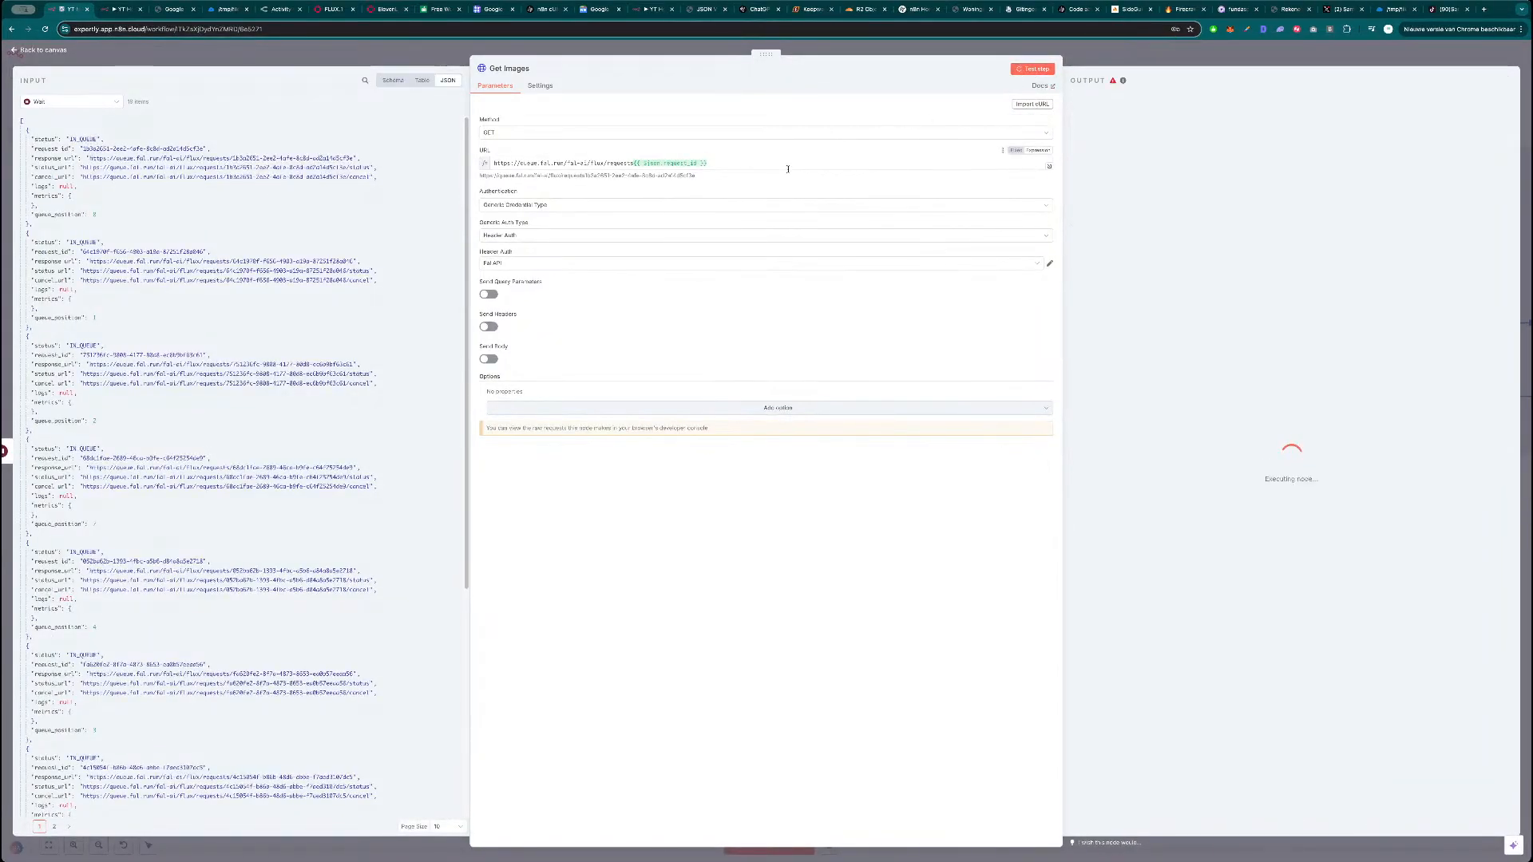
Insert the missing "/" between requests and the request_id expression in the Get Images URL and run the node.
click(632, 163)
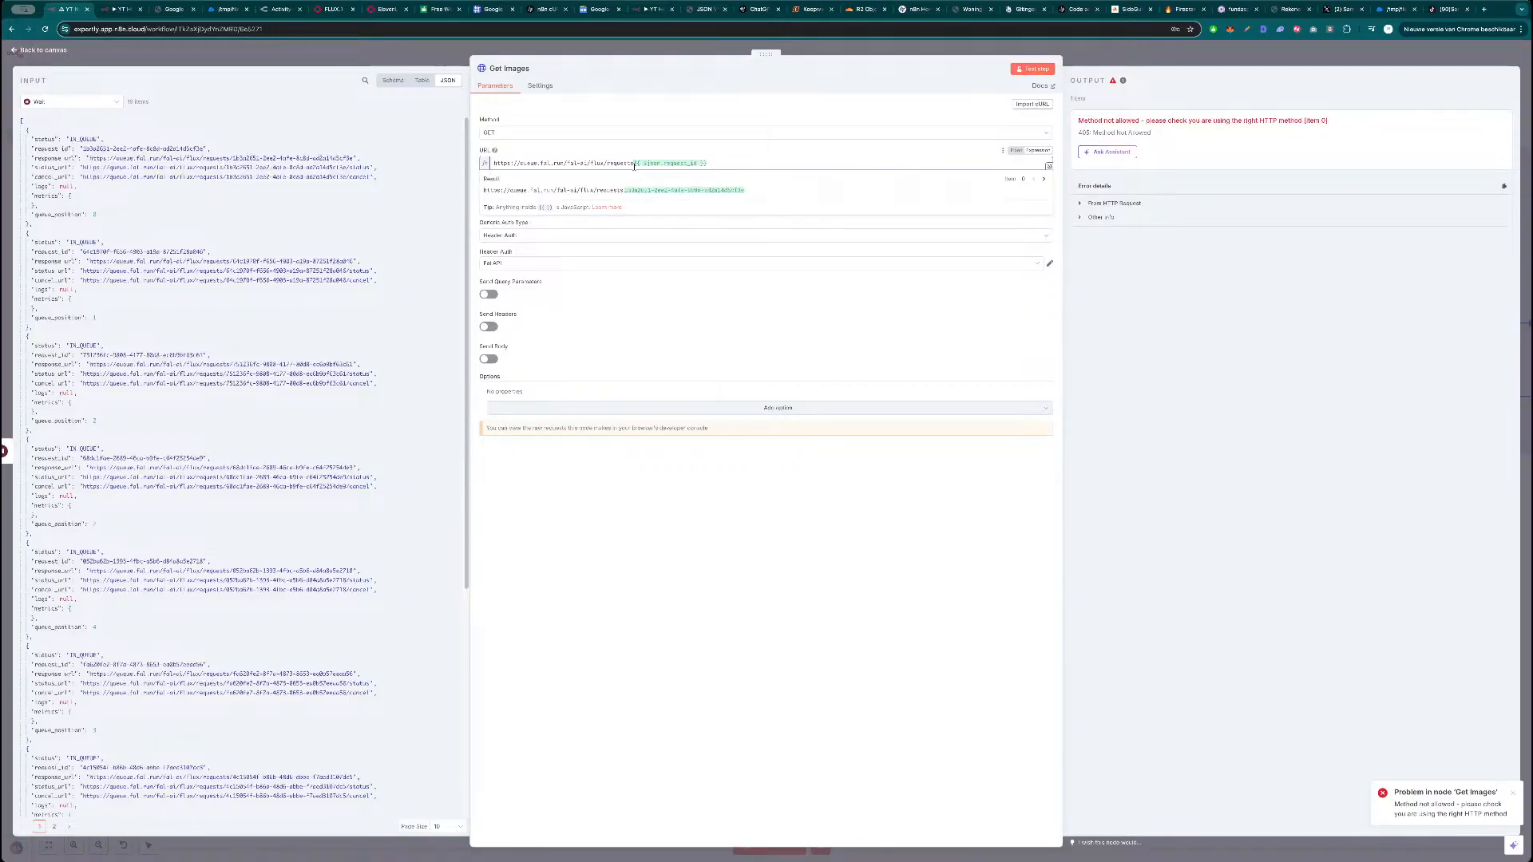
text(/)
click(1033, 69)
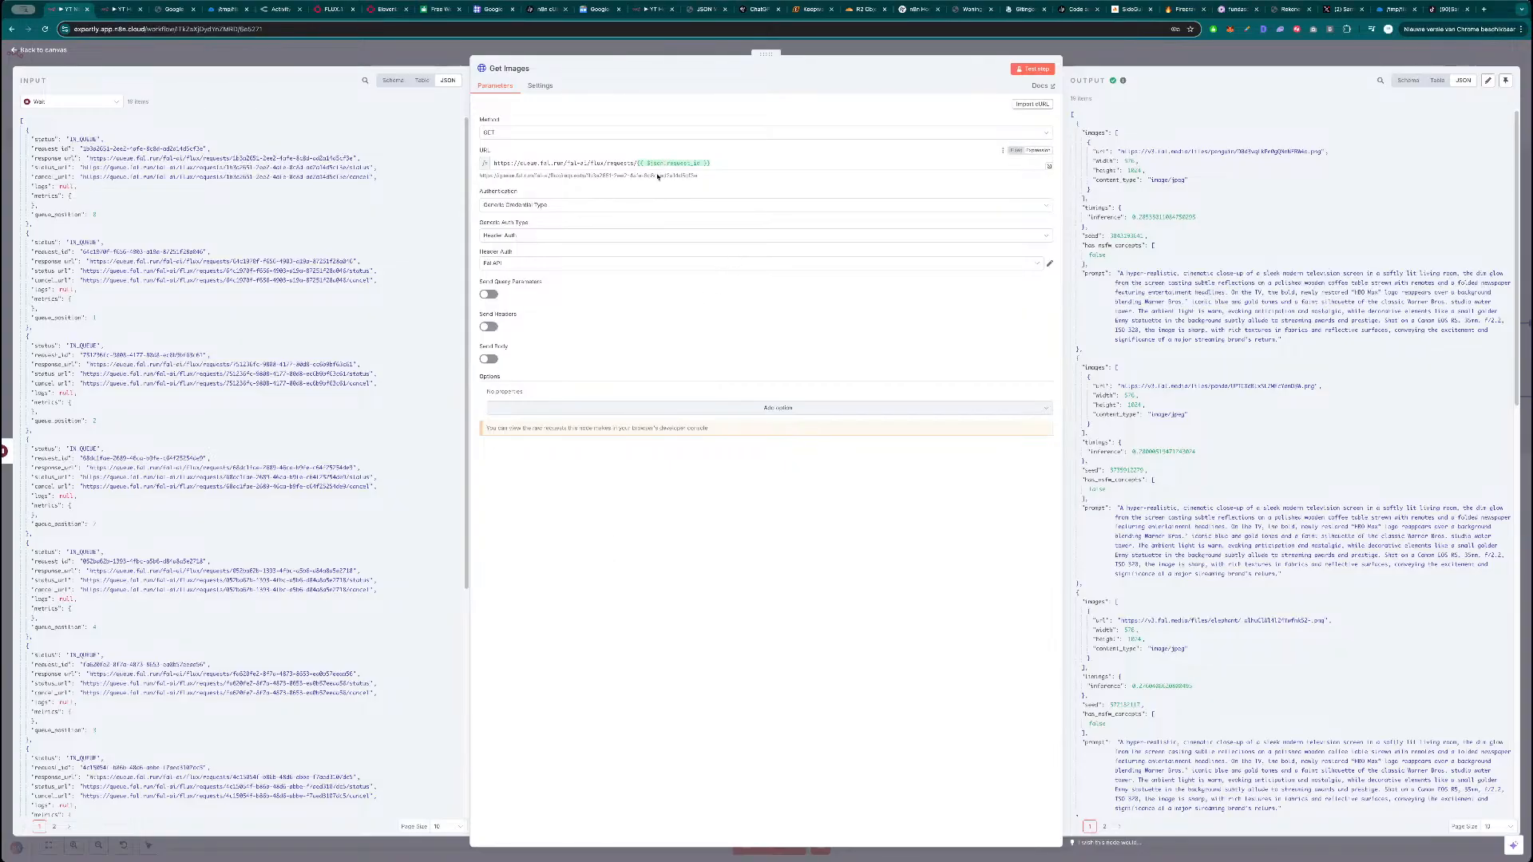
key(Escape)
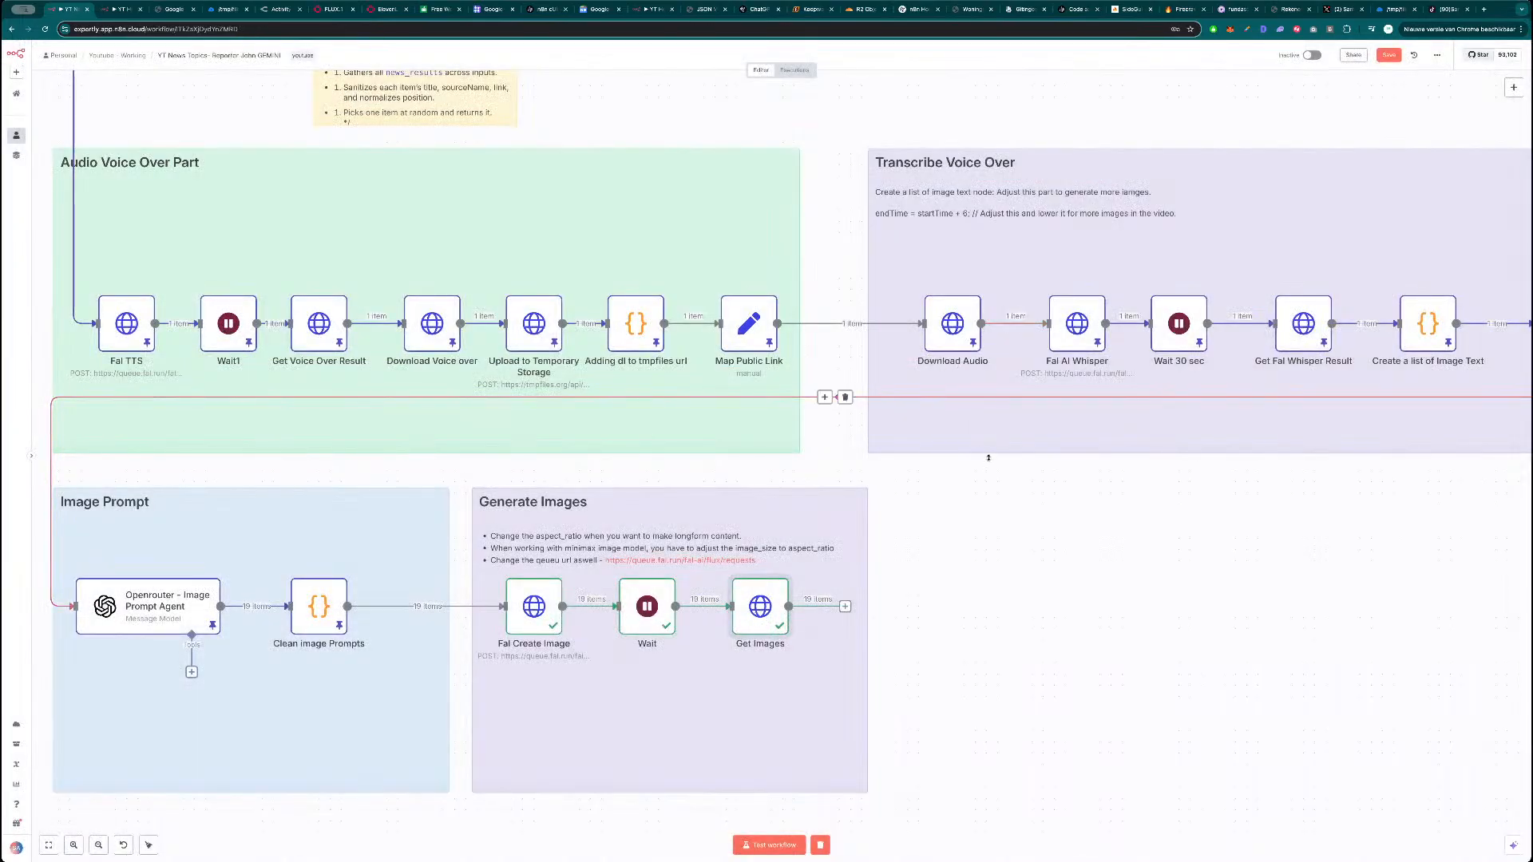
Open samautomation.work in a new browser tab and go to its n8n automation templates page.
scroll(978, 513, down, 5)
drag(1045, 544, 696, 536)
scroll(808, 565, down, 3)
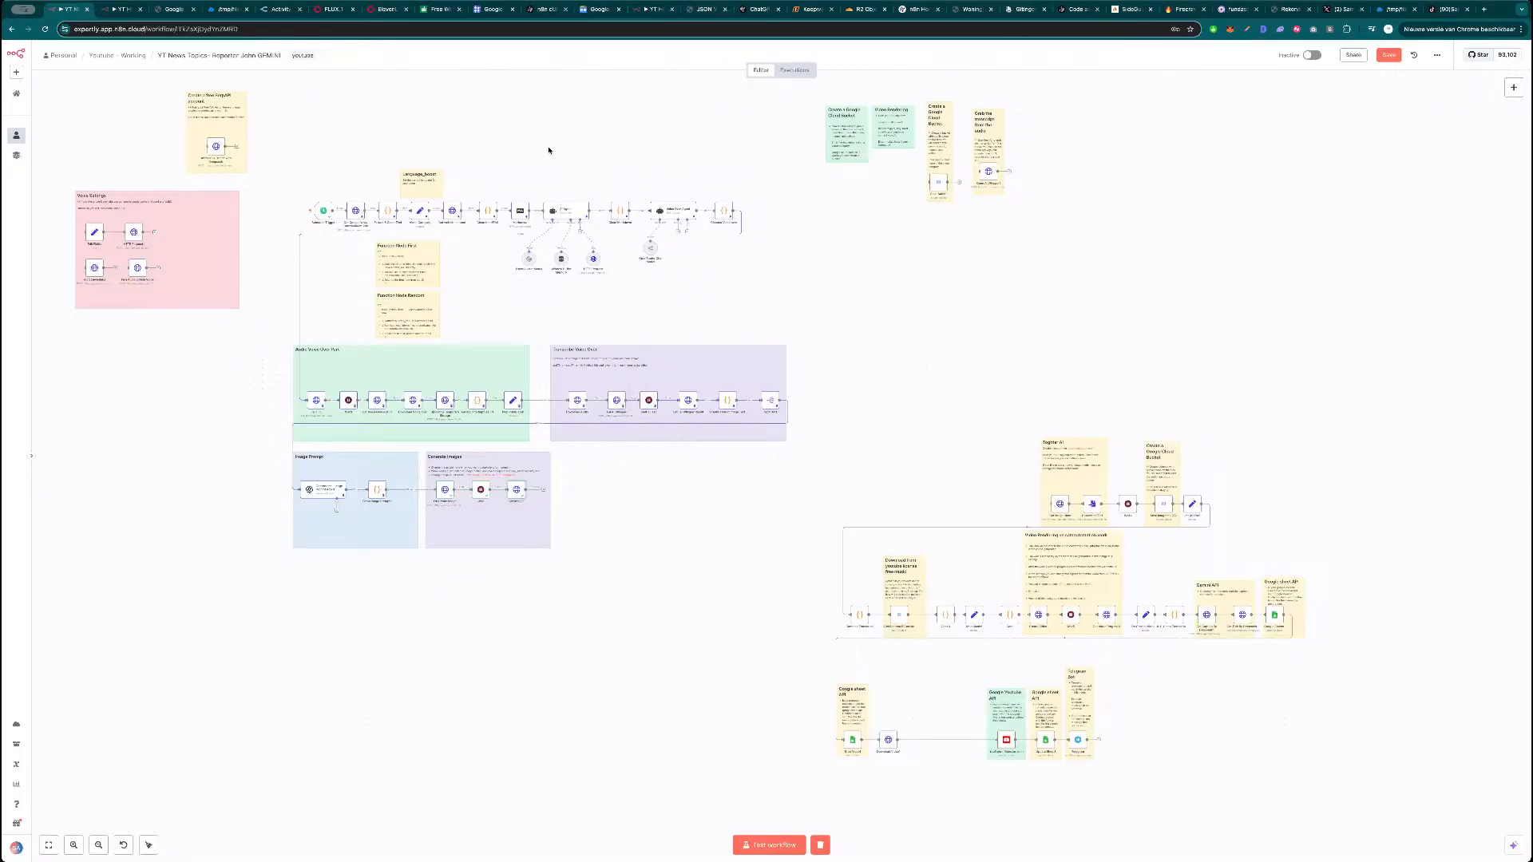
key(super+t)
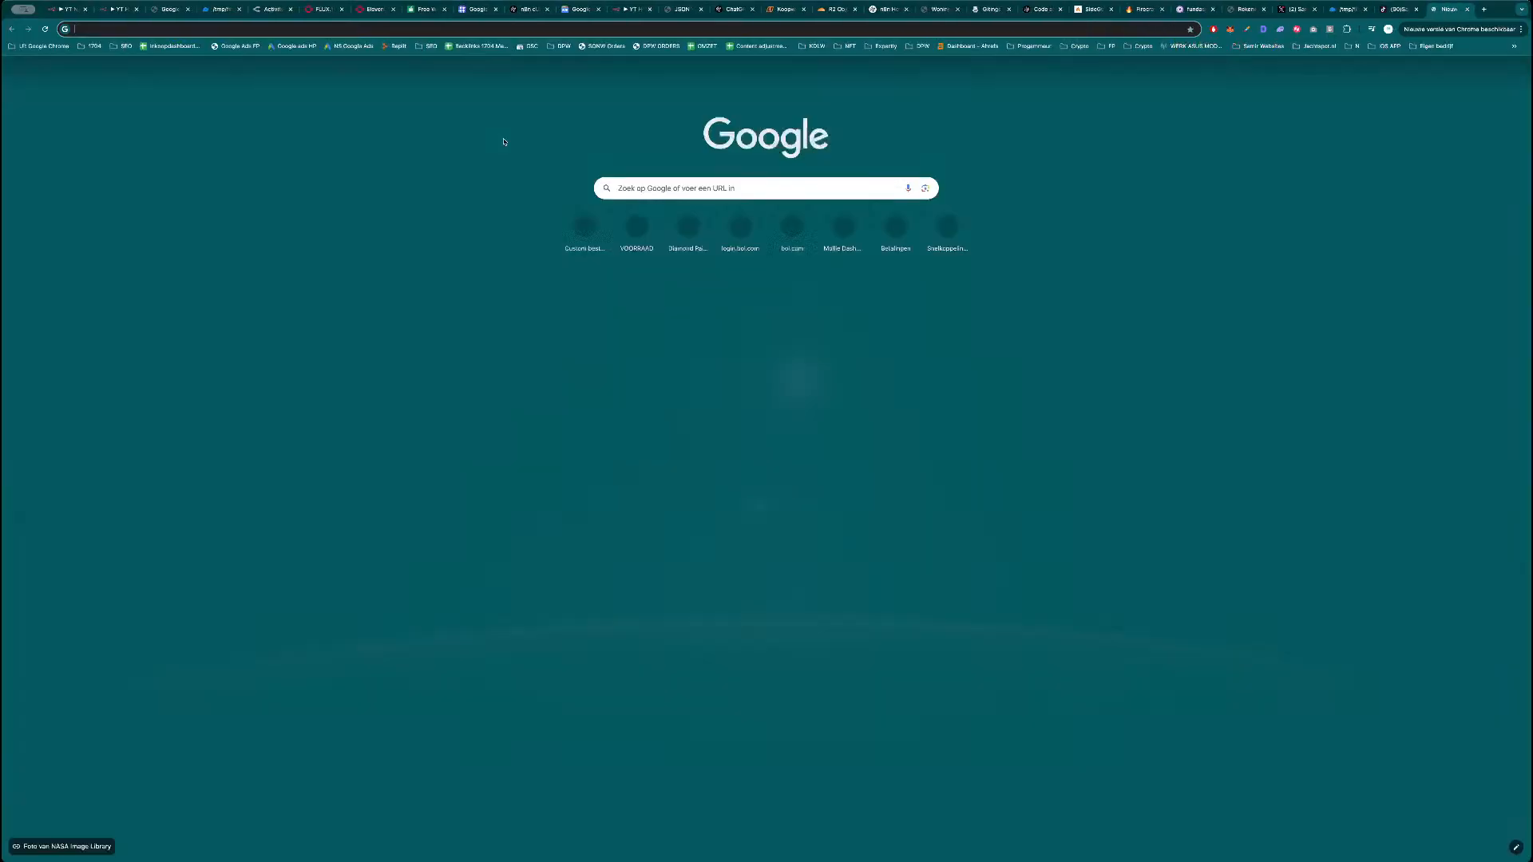
text(samautomation.work)
key(Return)
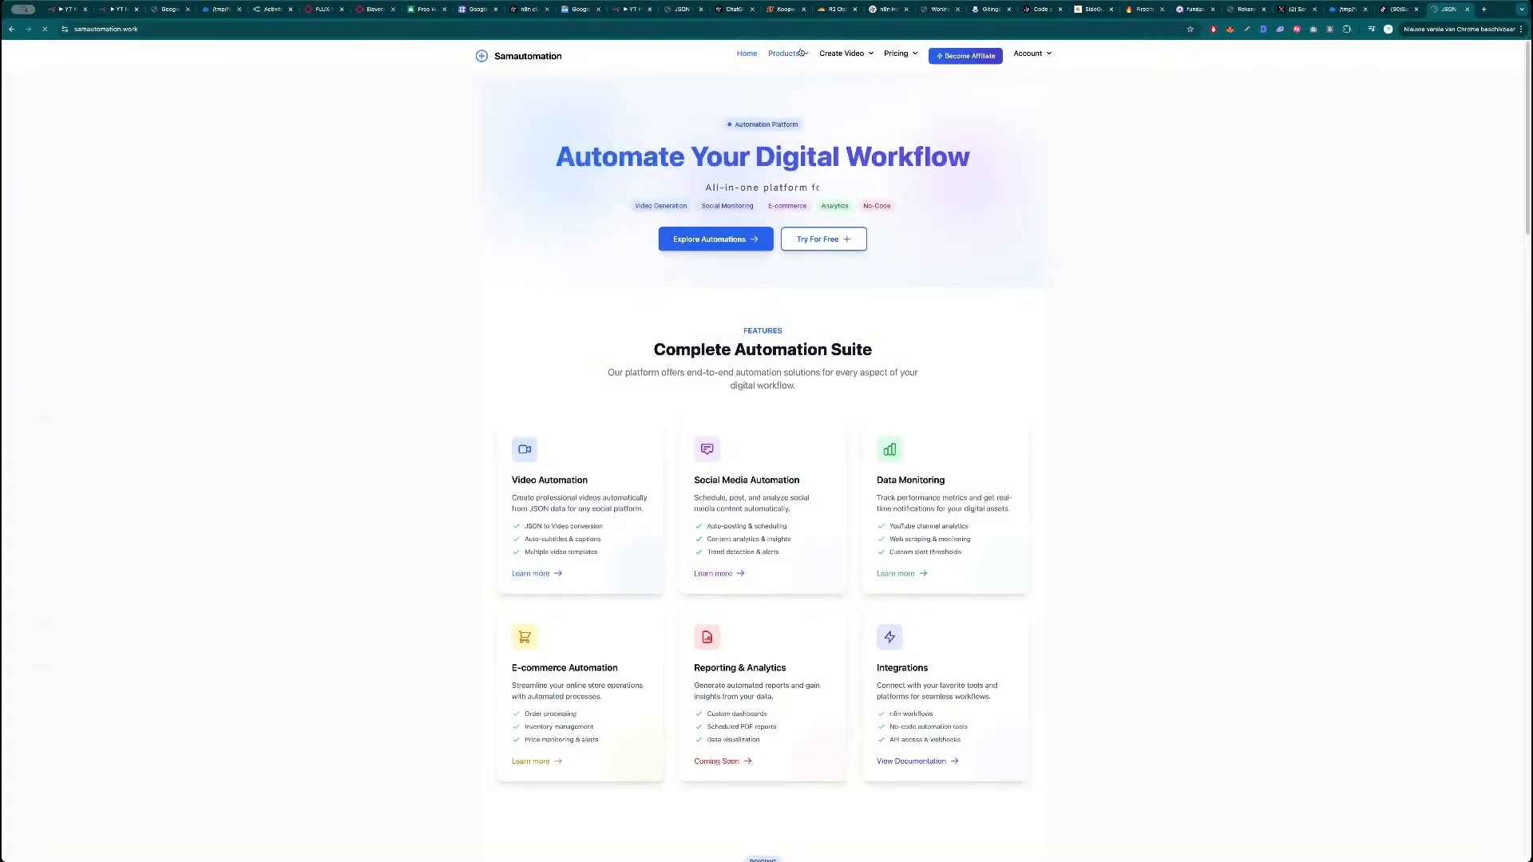
click(791, 56)
click(785, 77)
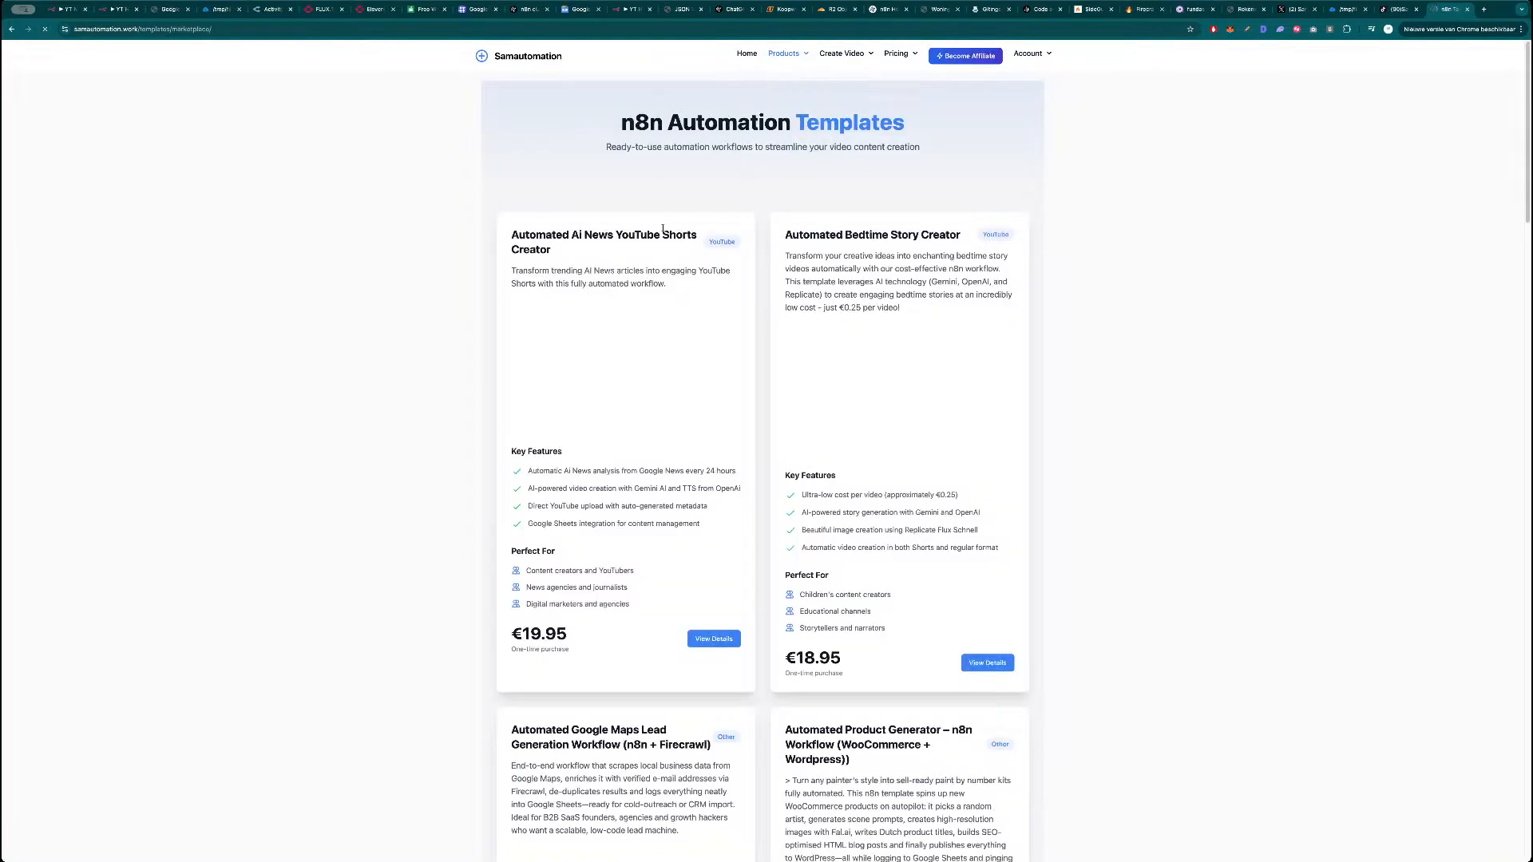
Browse the n8n template listings and open the details of Automated YouTube Shorts (Google News).
scroll(751, 429, down, 8)
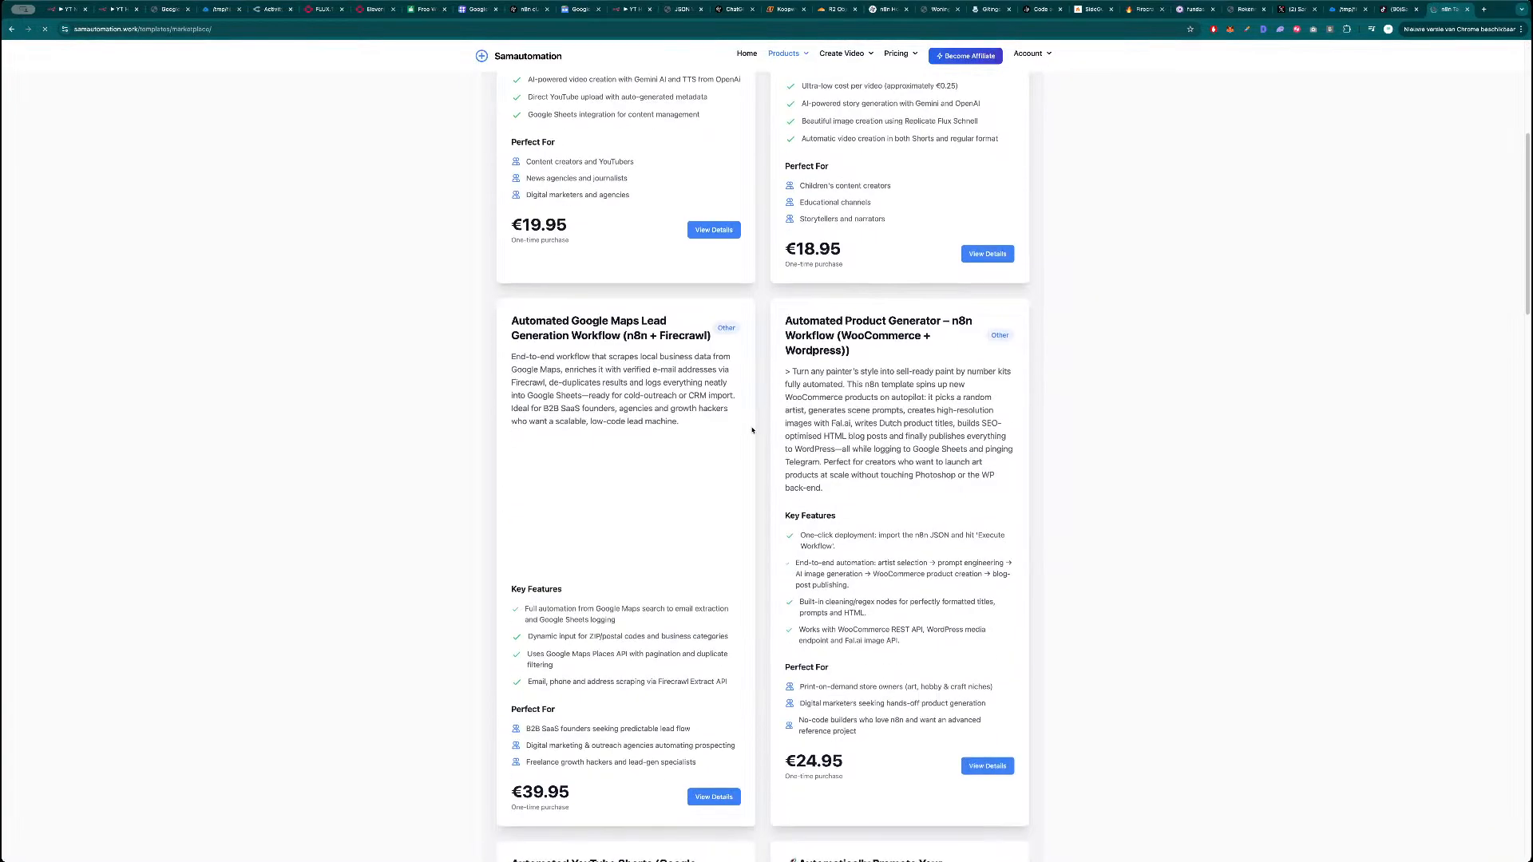
scroll(752, 429, down, 5)
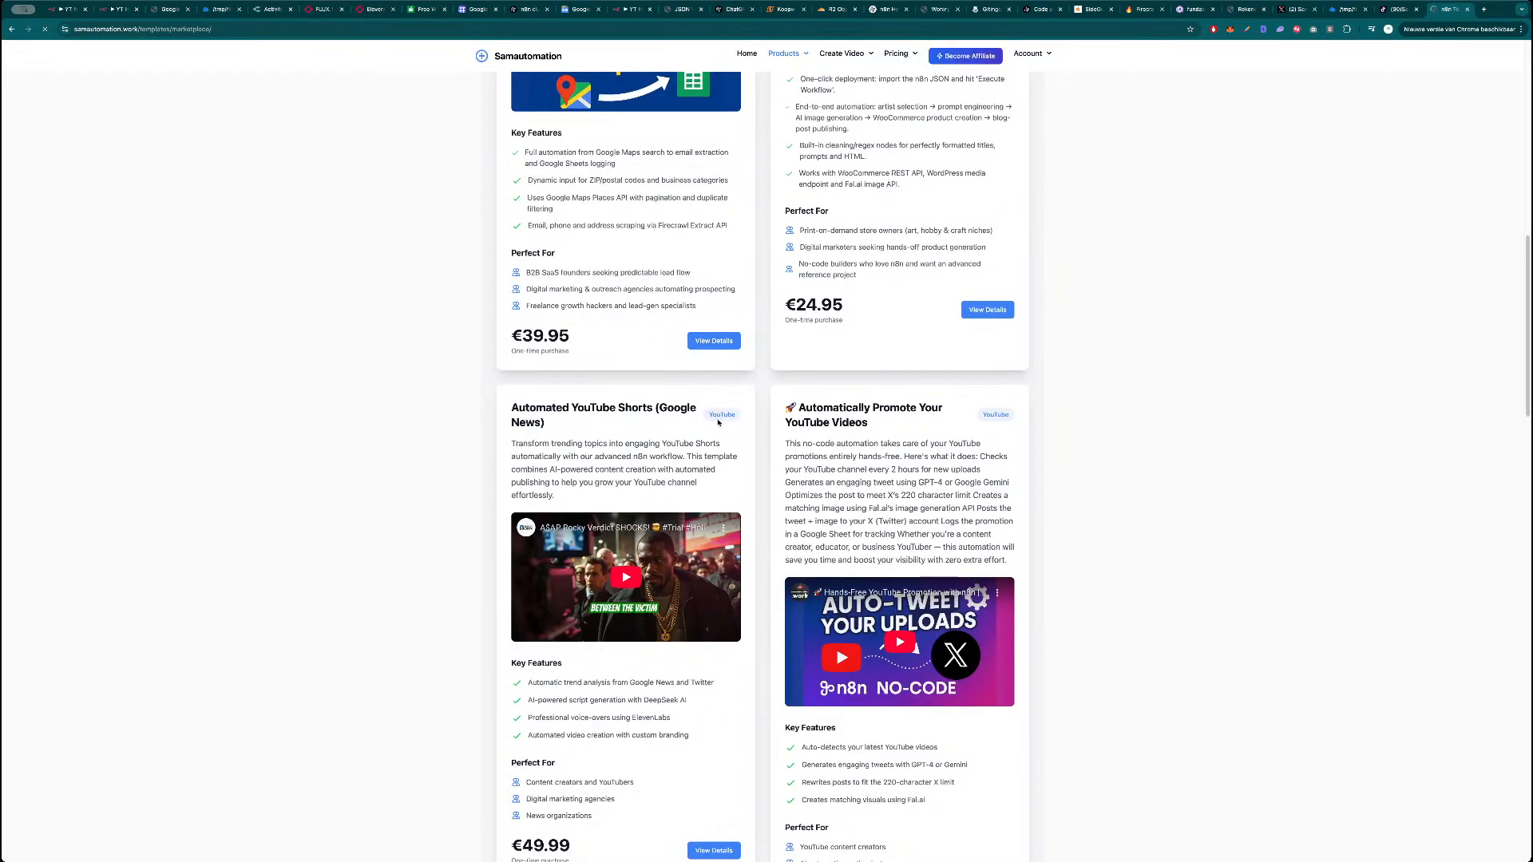
scroll(739, 395, down, 10)
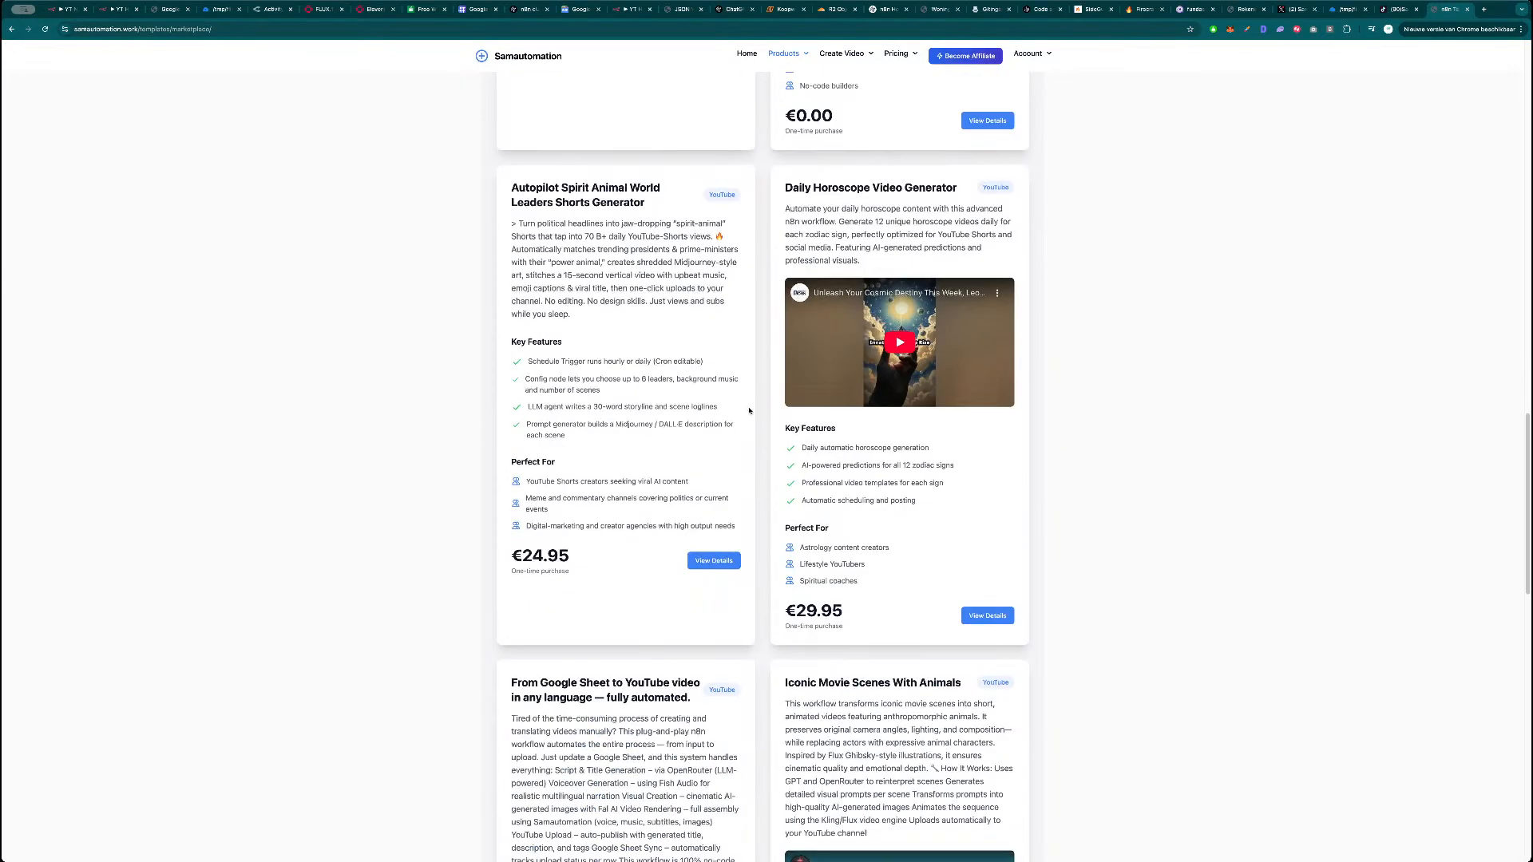
scroll(754, 453, down, 9)
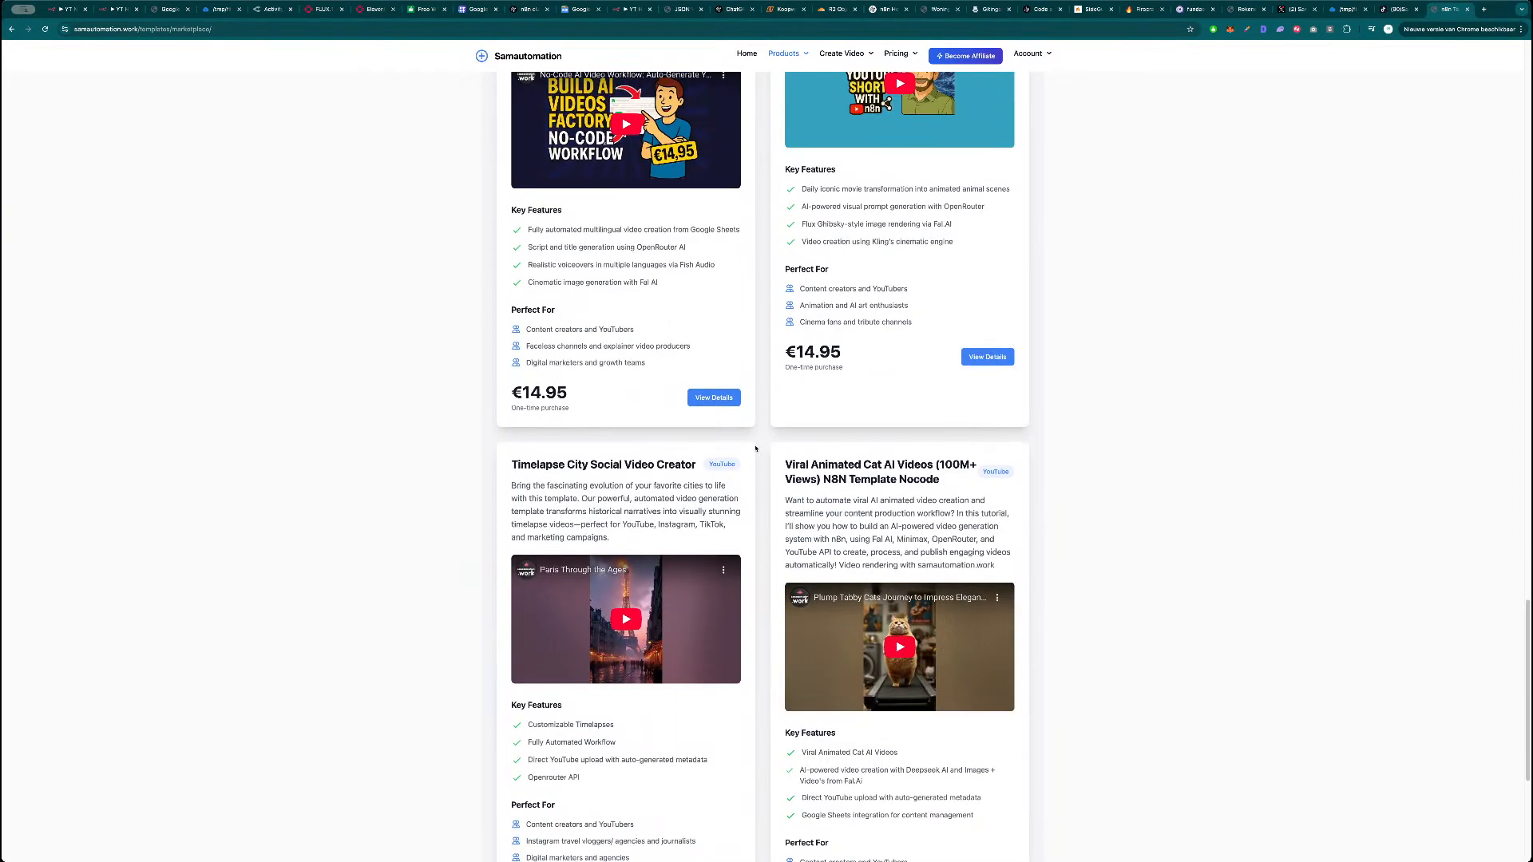
scroll(755, 447, up, 20)
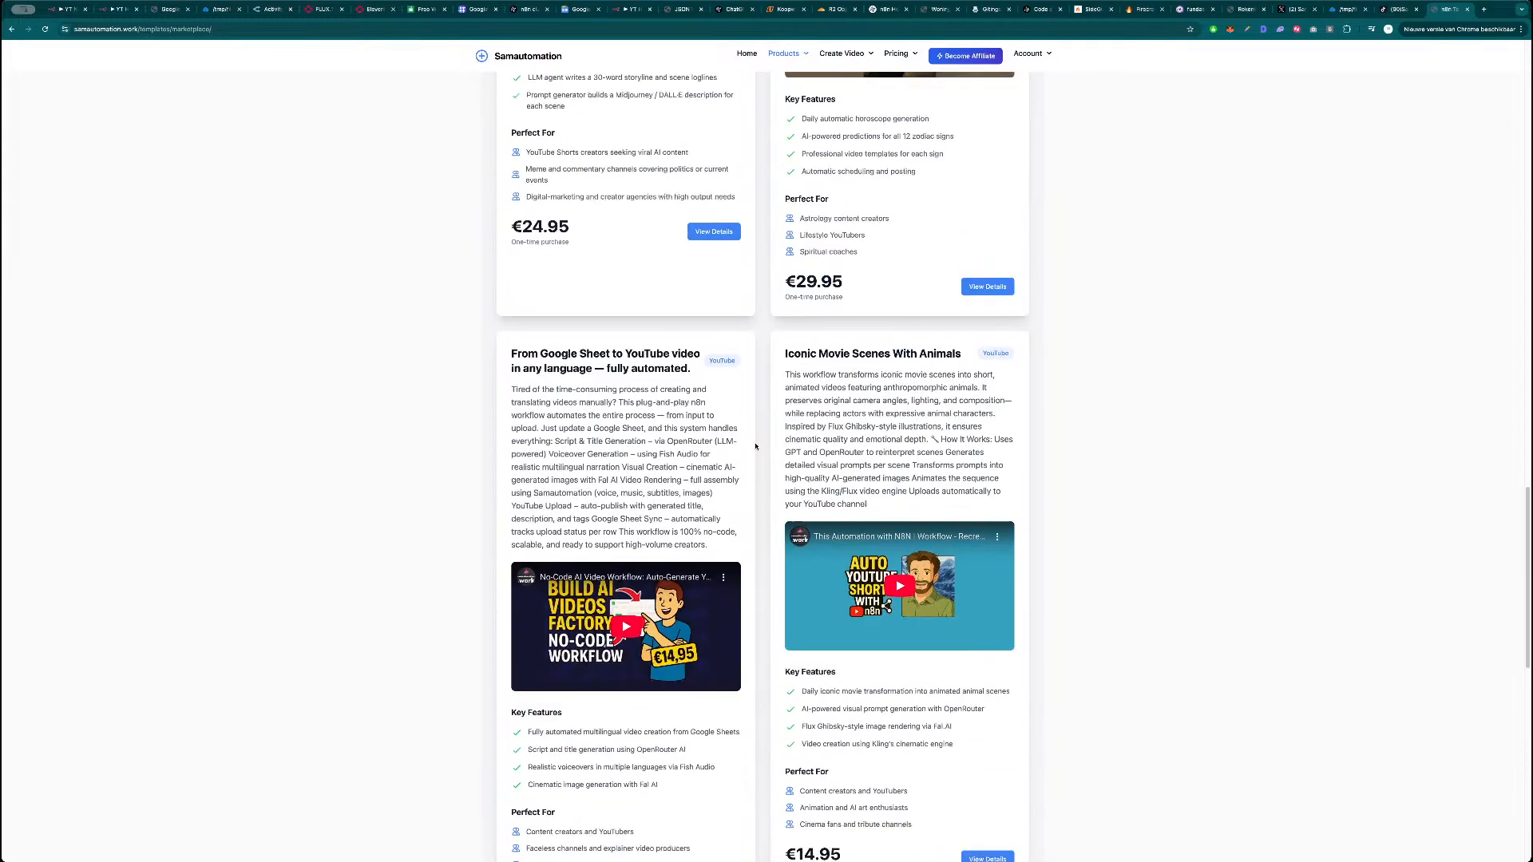
scroll(756, 447, up, 12)
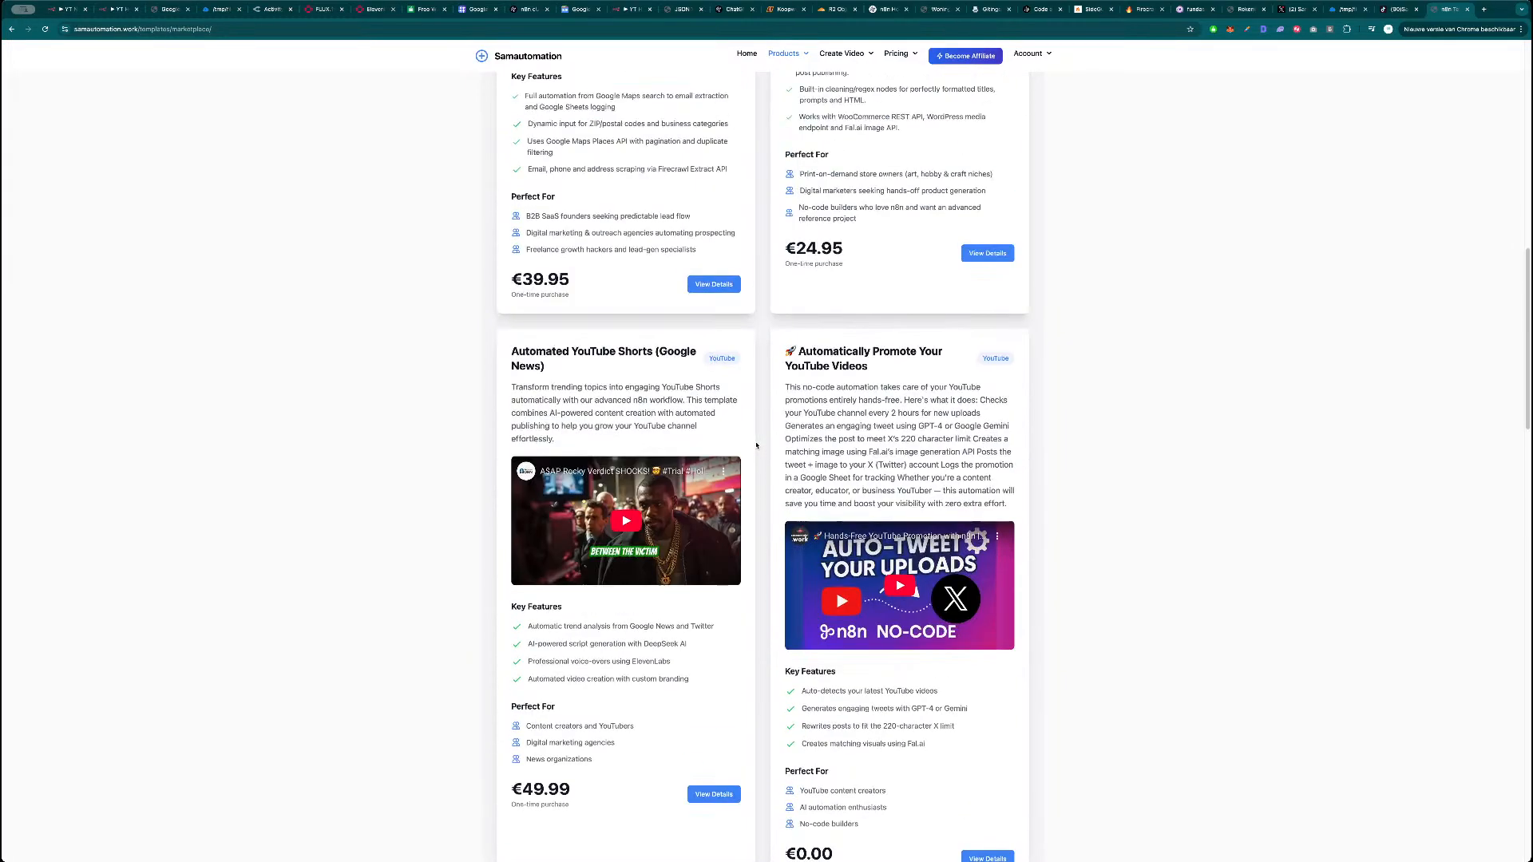
scroll(761, 456, up, 5)
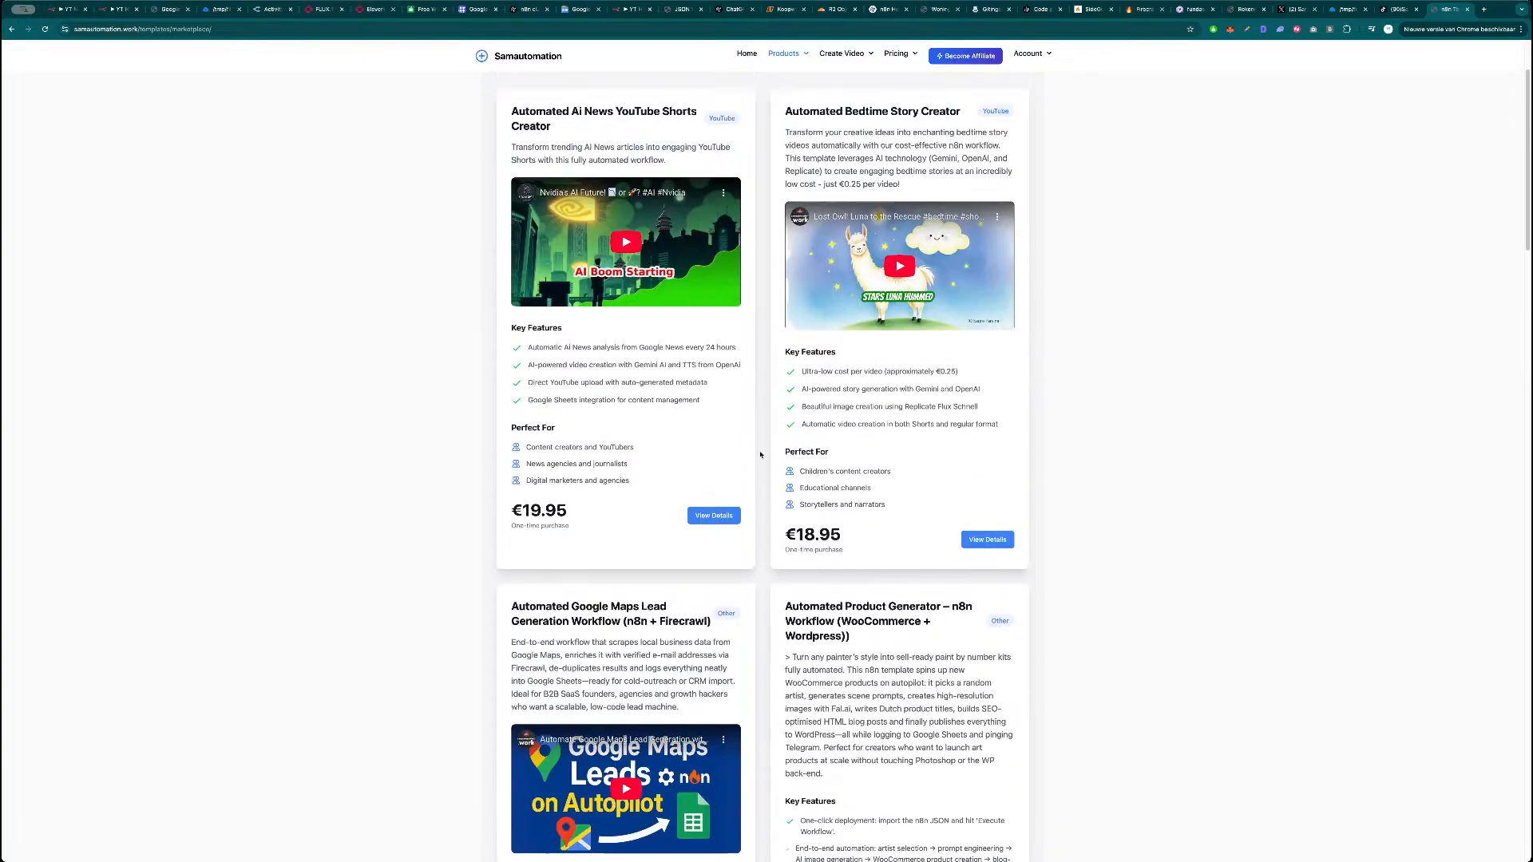
scroll(761, 453, down, 12)
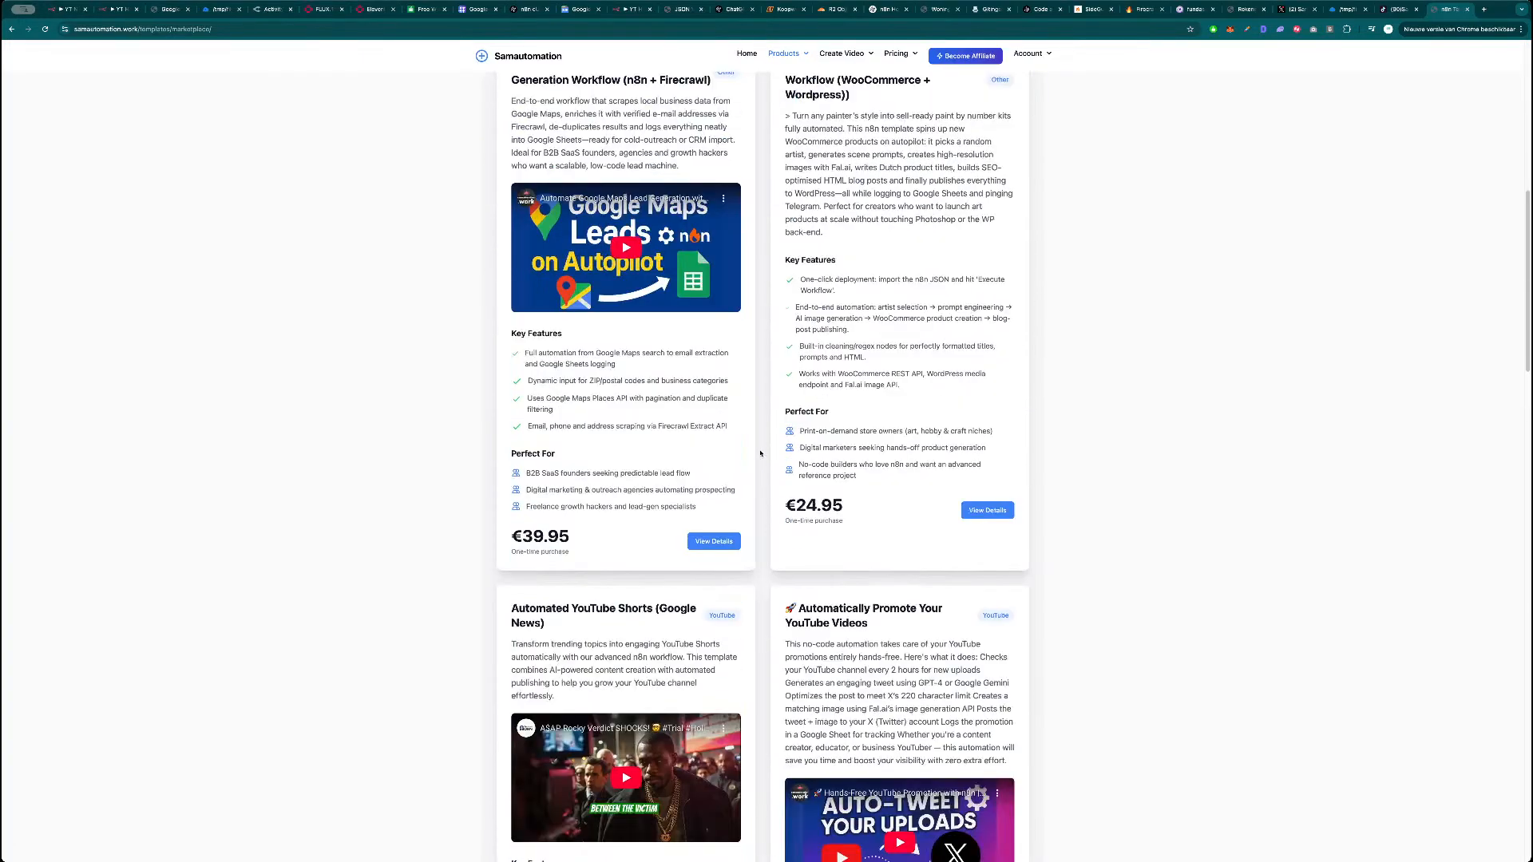
click(713, 758)
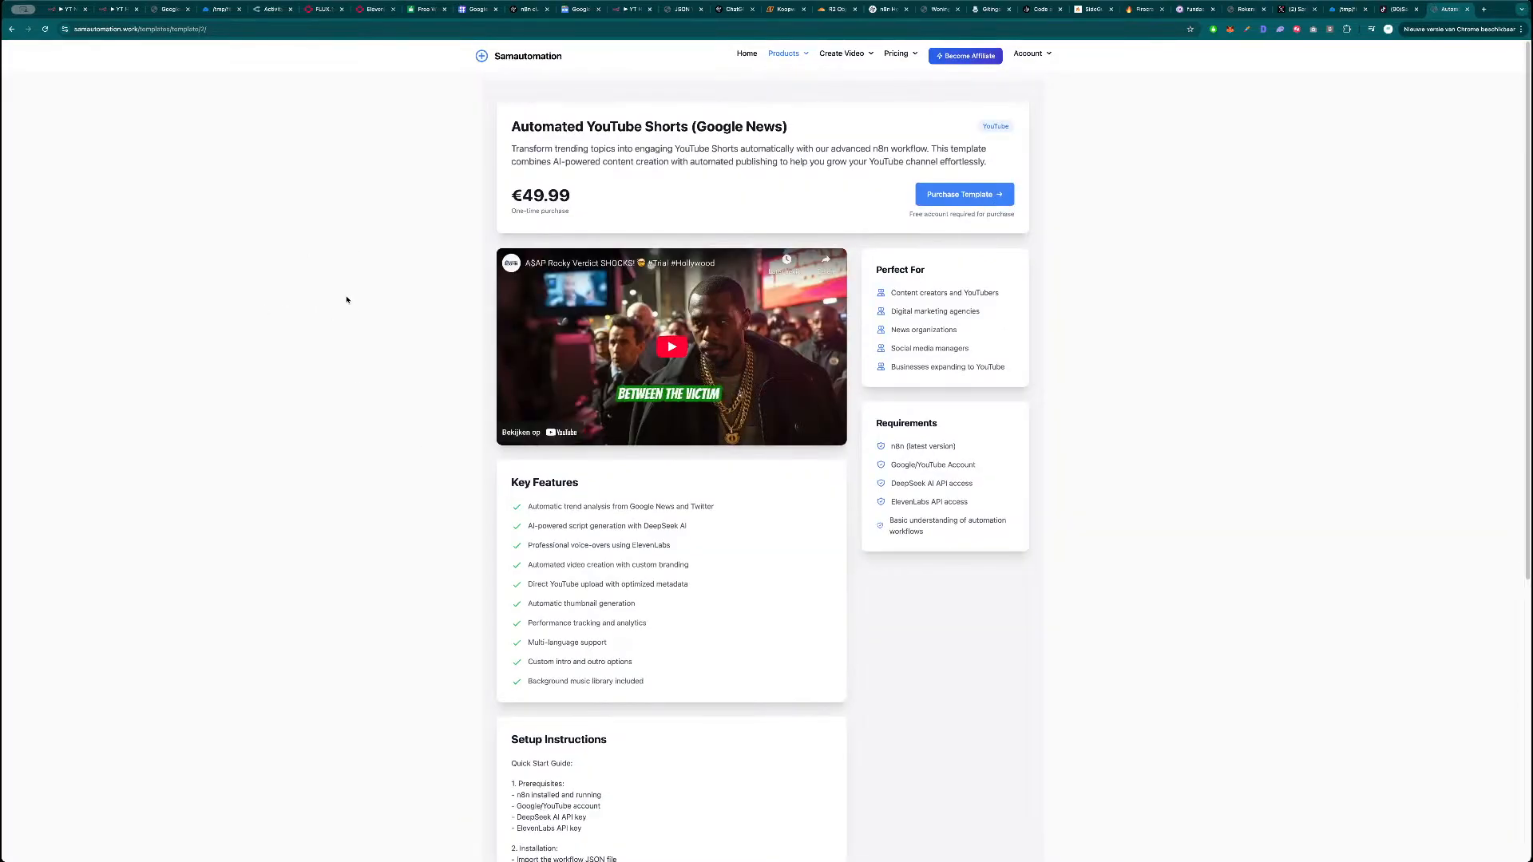
Open the Get Google News Entertainment 24h node and look up the Technology topic's URL in Google News for its topic_token parameter.
key(ctrl+Tab)
double_click(357, 212)
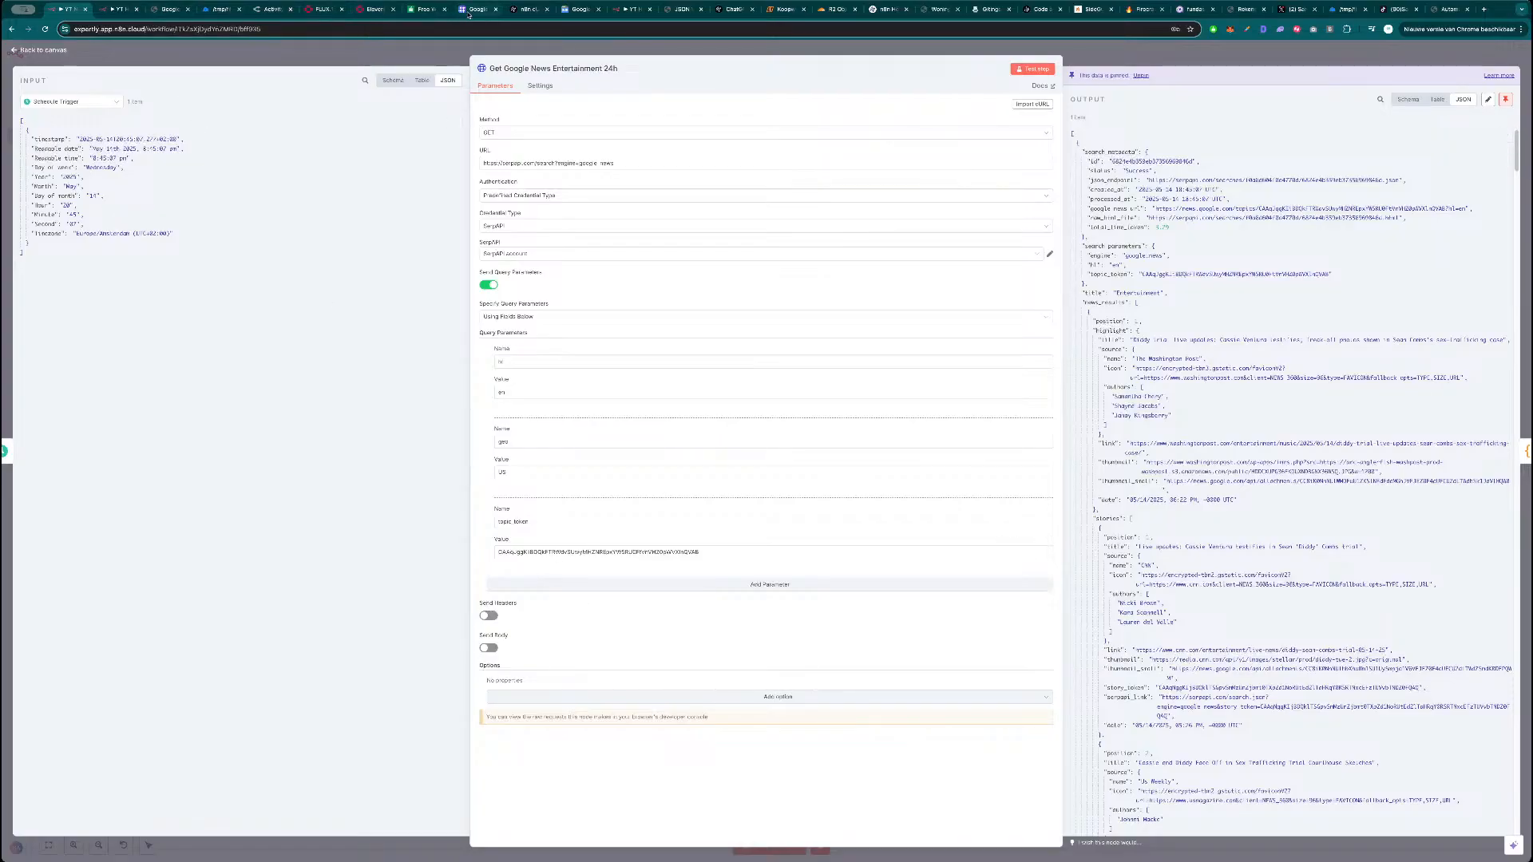
click(569, 10)
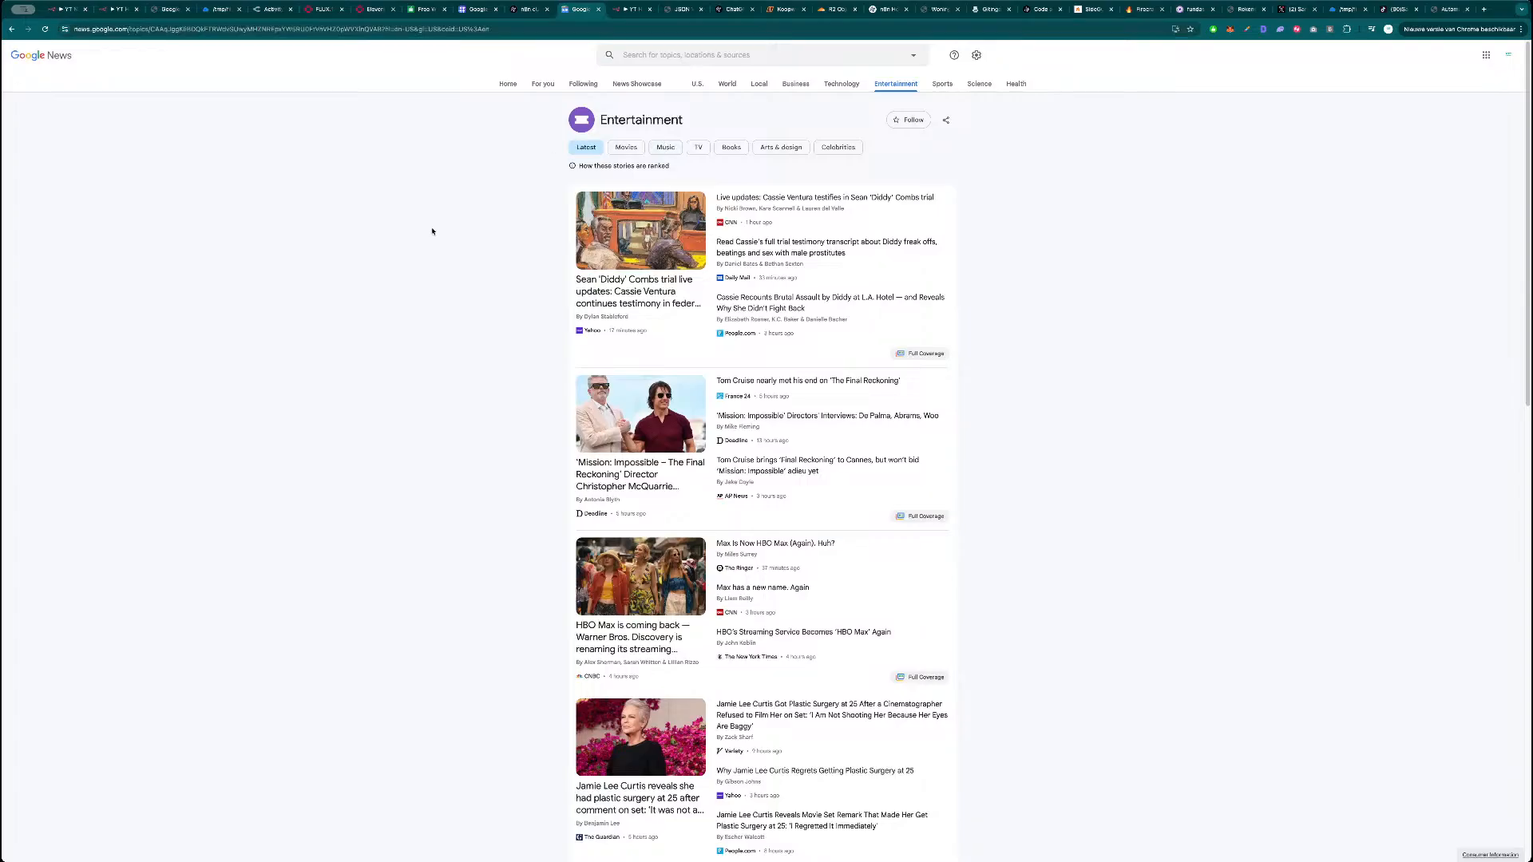
click(842, 83)
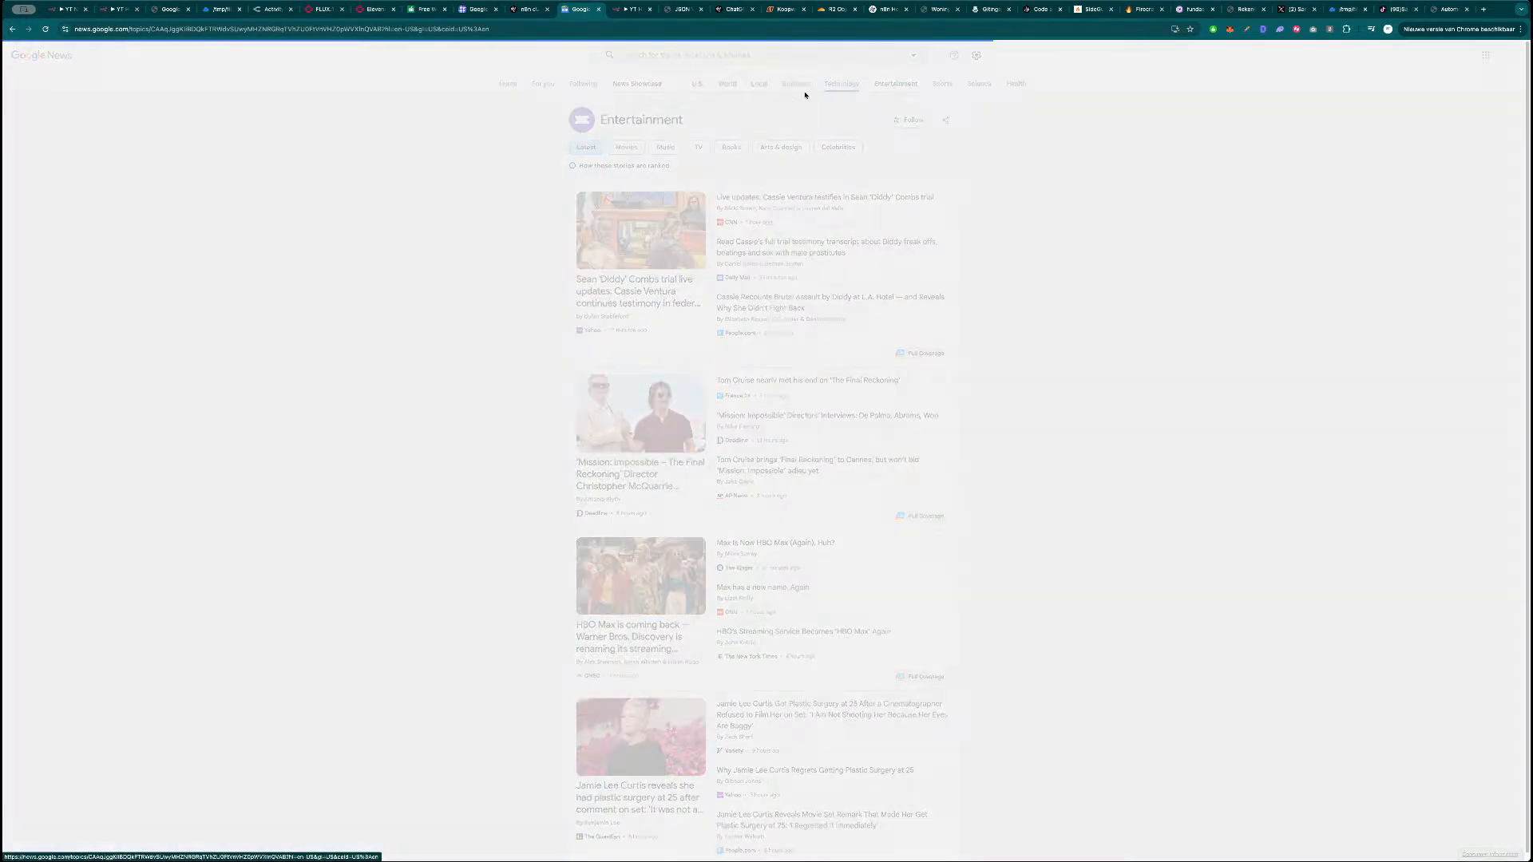
double_click(308, 30)
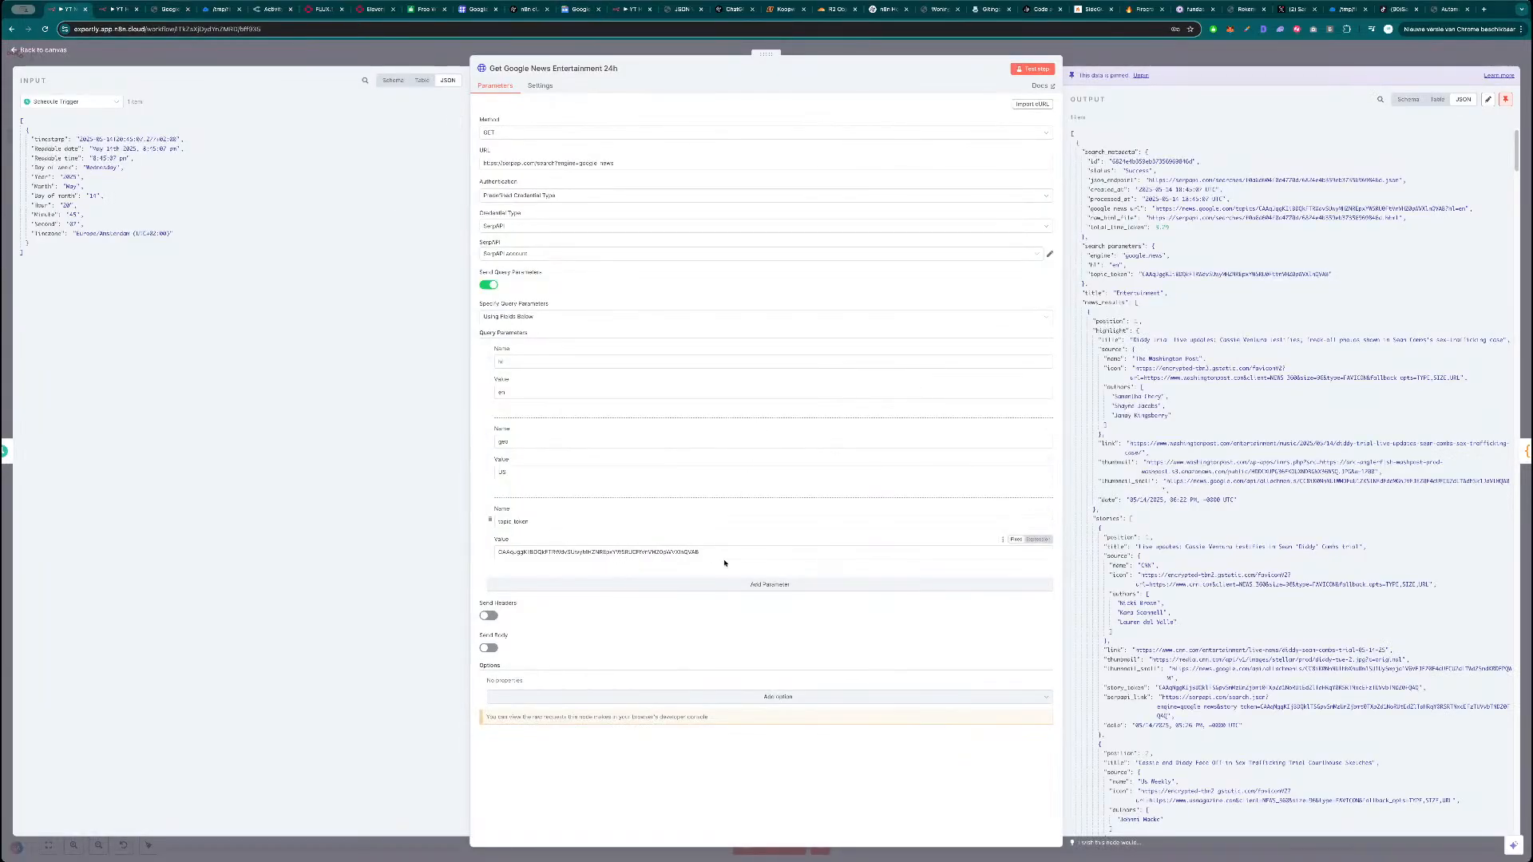
Check the title in the Get Google News Entertainment 24h output, close the node, and save the workflow.
double_click(1136, 293)
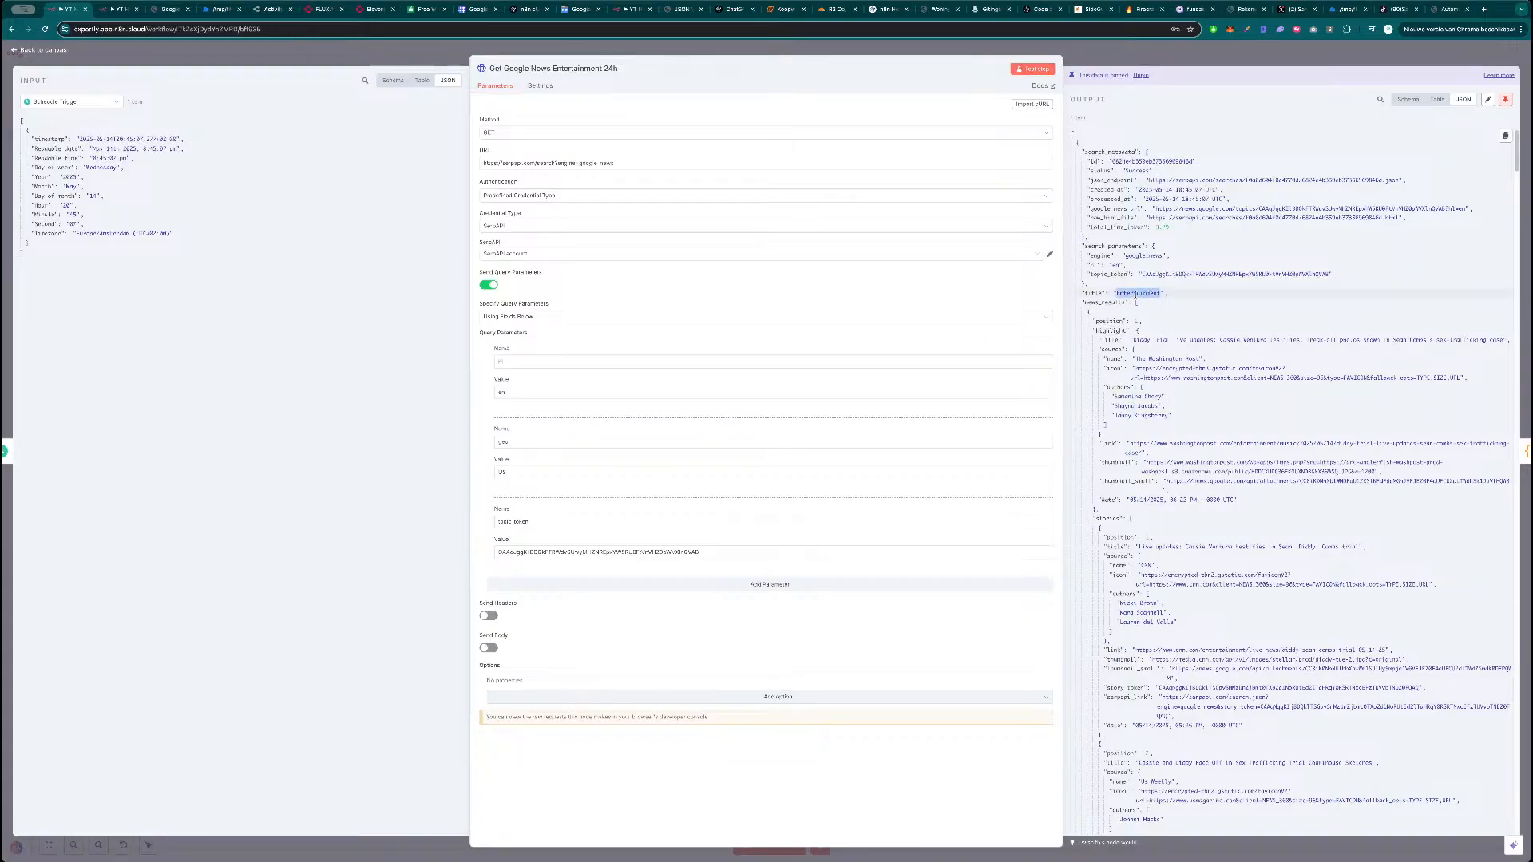
click(1174, 59)
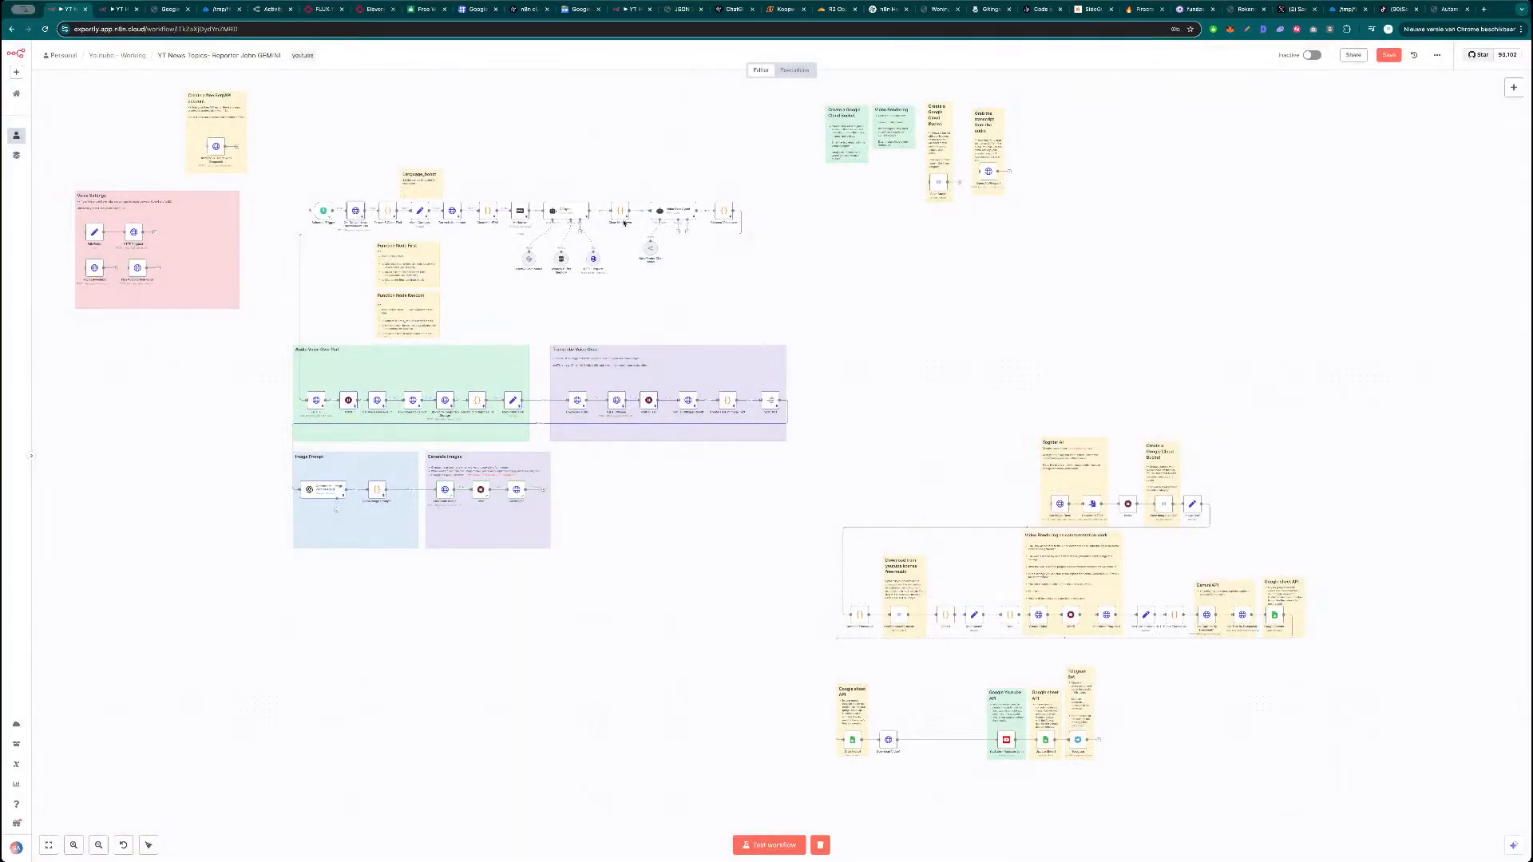
scroll(927, 424, left, 3)
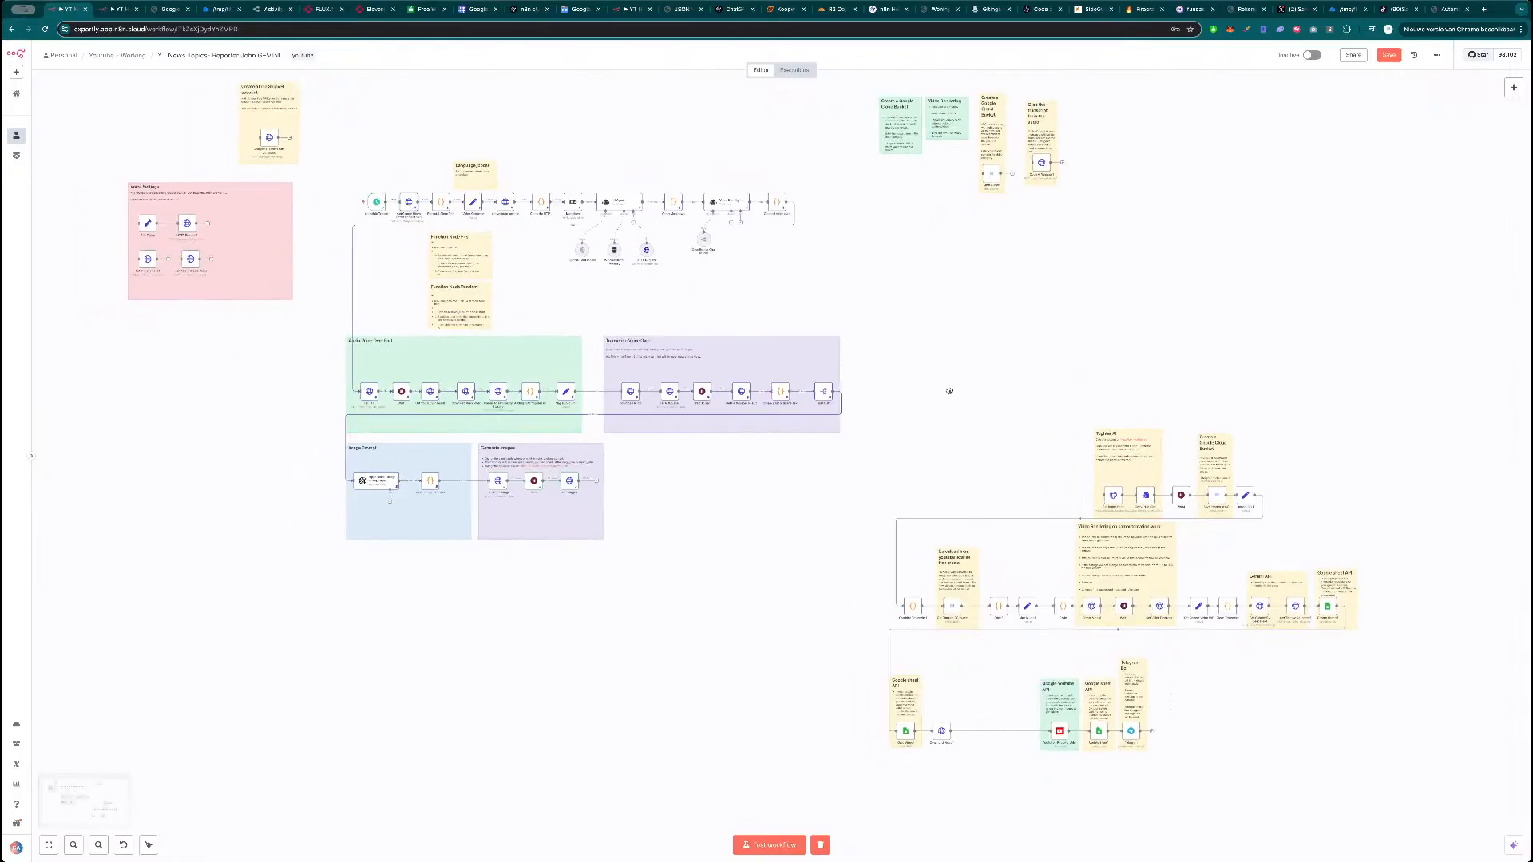
scroll(620, 310, up, 3)
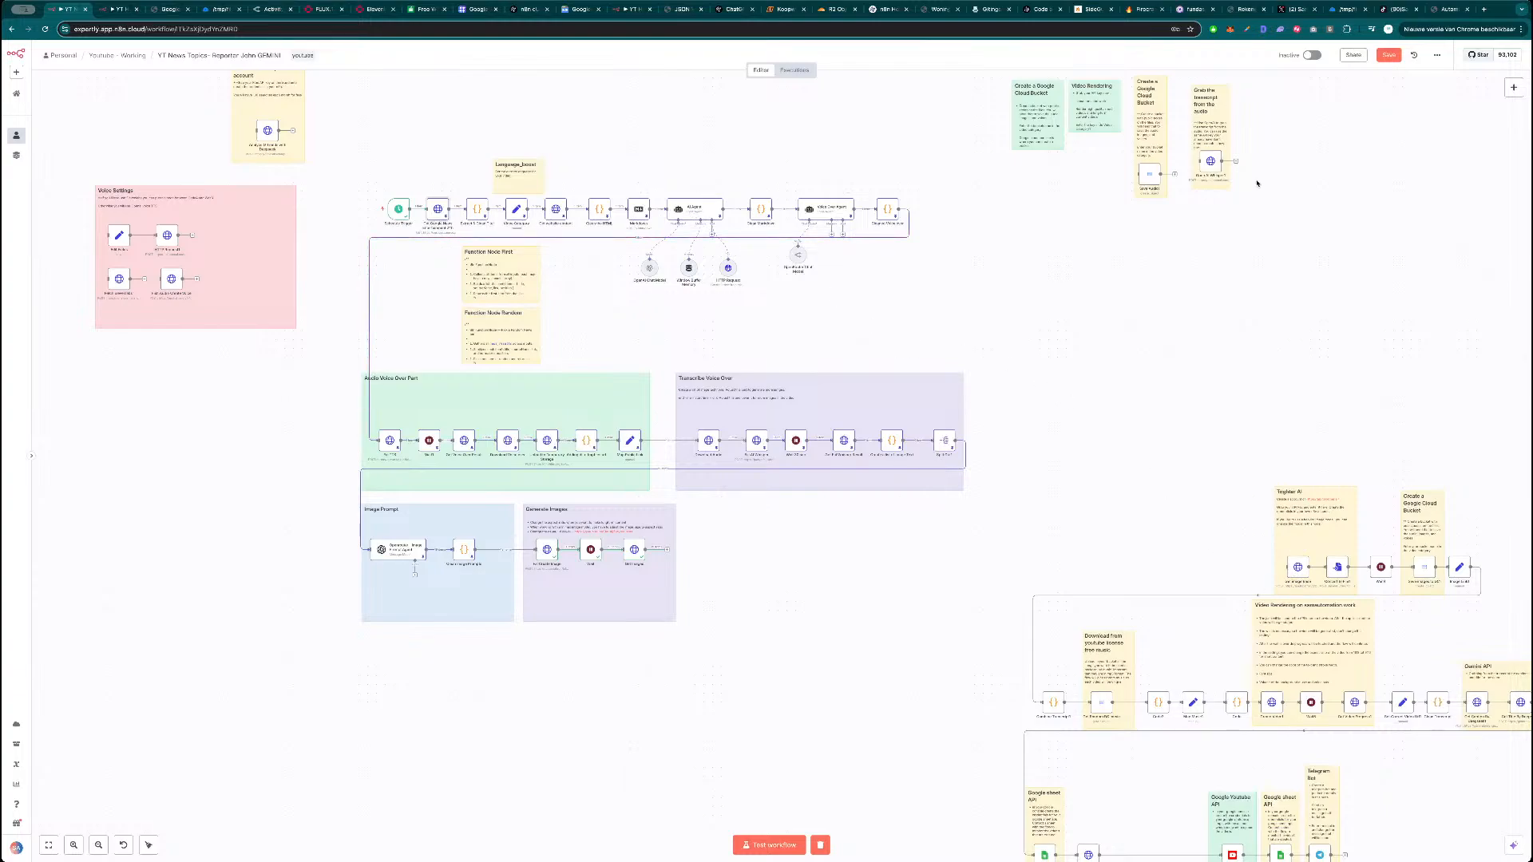
click(1388, 55)
Delete the Together AI note, its two nodes, and the Wait node that follows them.
scroll(631, 332, down, 3)
scroll(791, 590, down, 2)
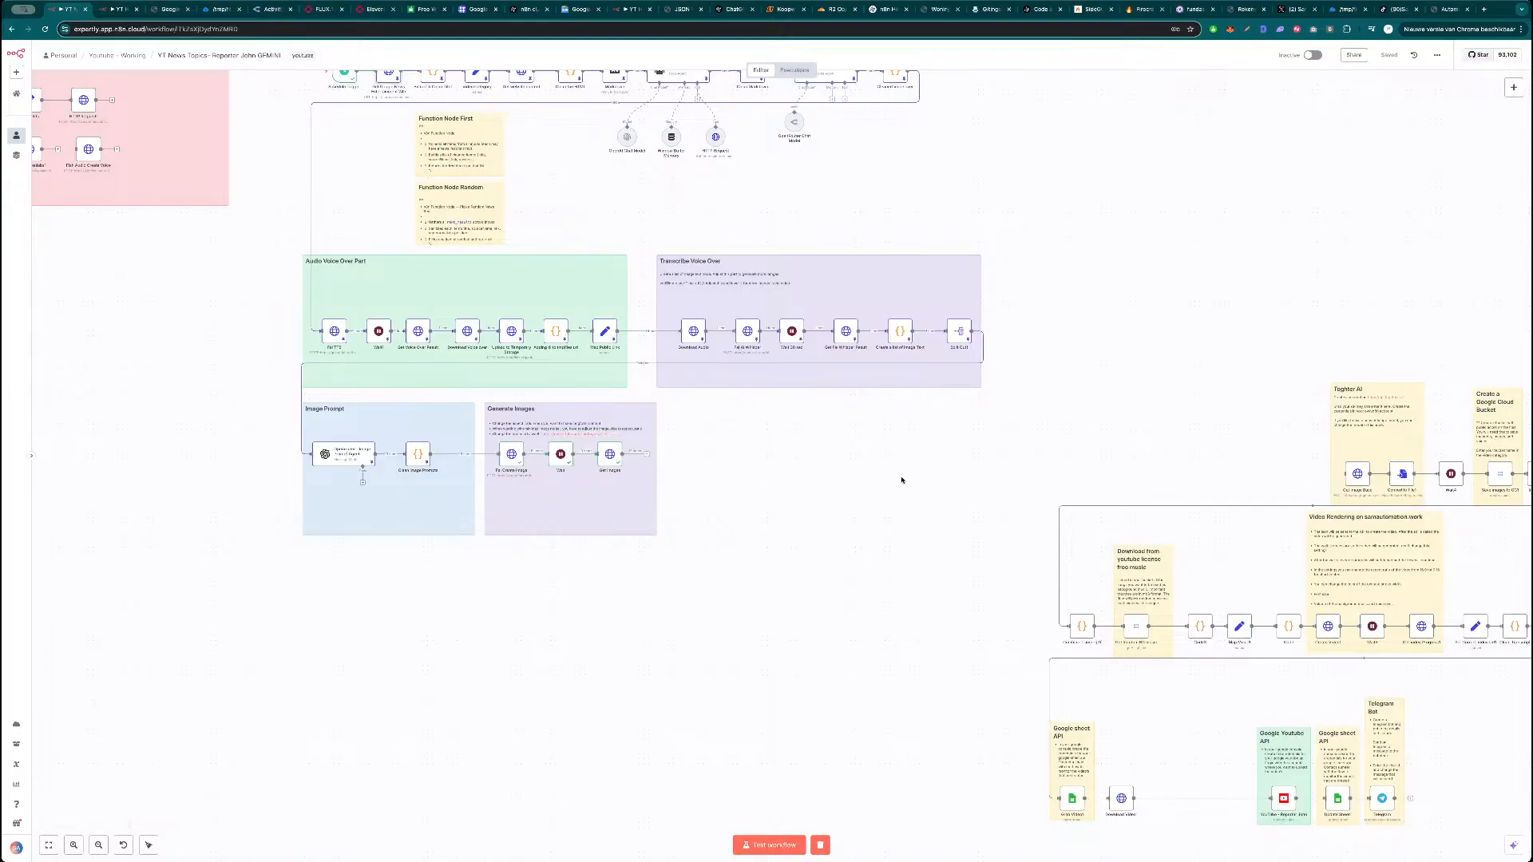
drag(1124, 446, 869, 398)
drag(1054, 295, 1174, 452)
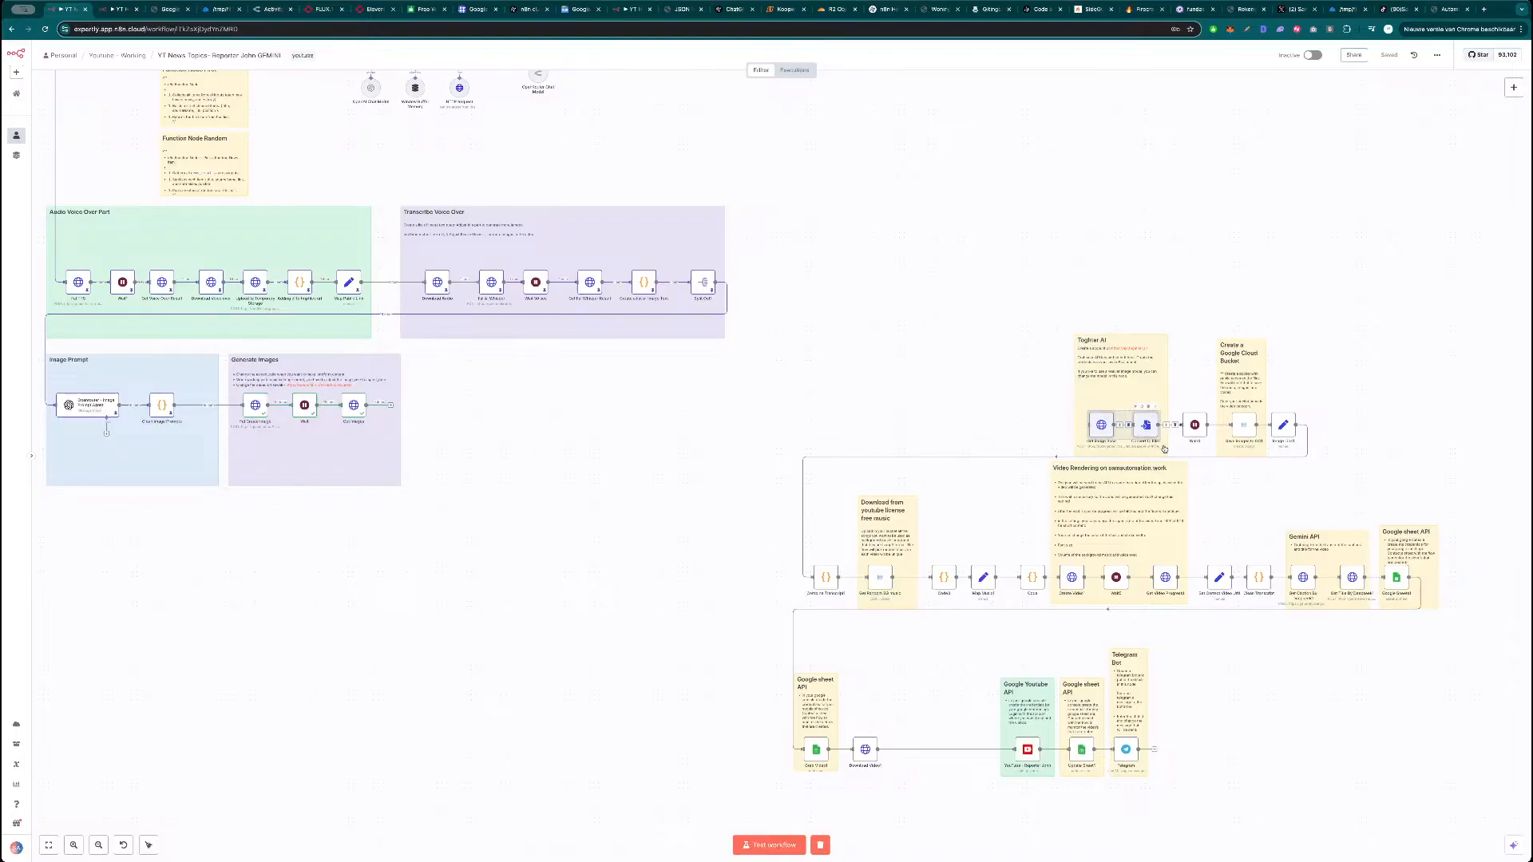
key(Delete)
click(1130, 423)
key(Delete)
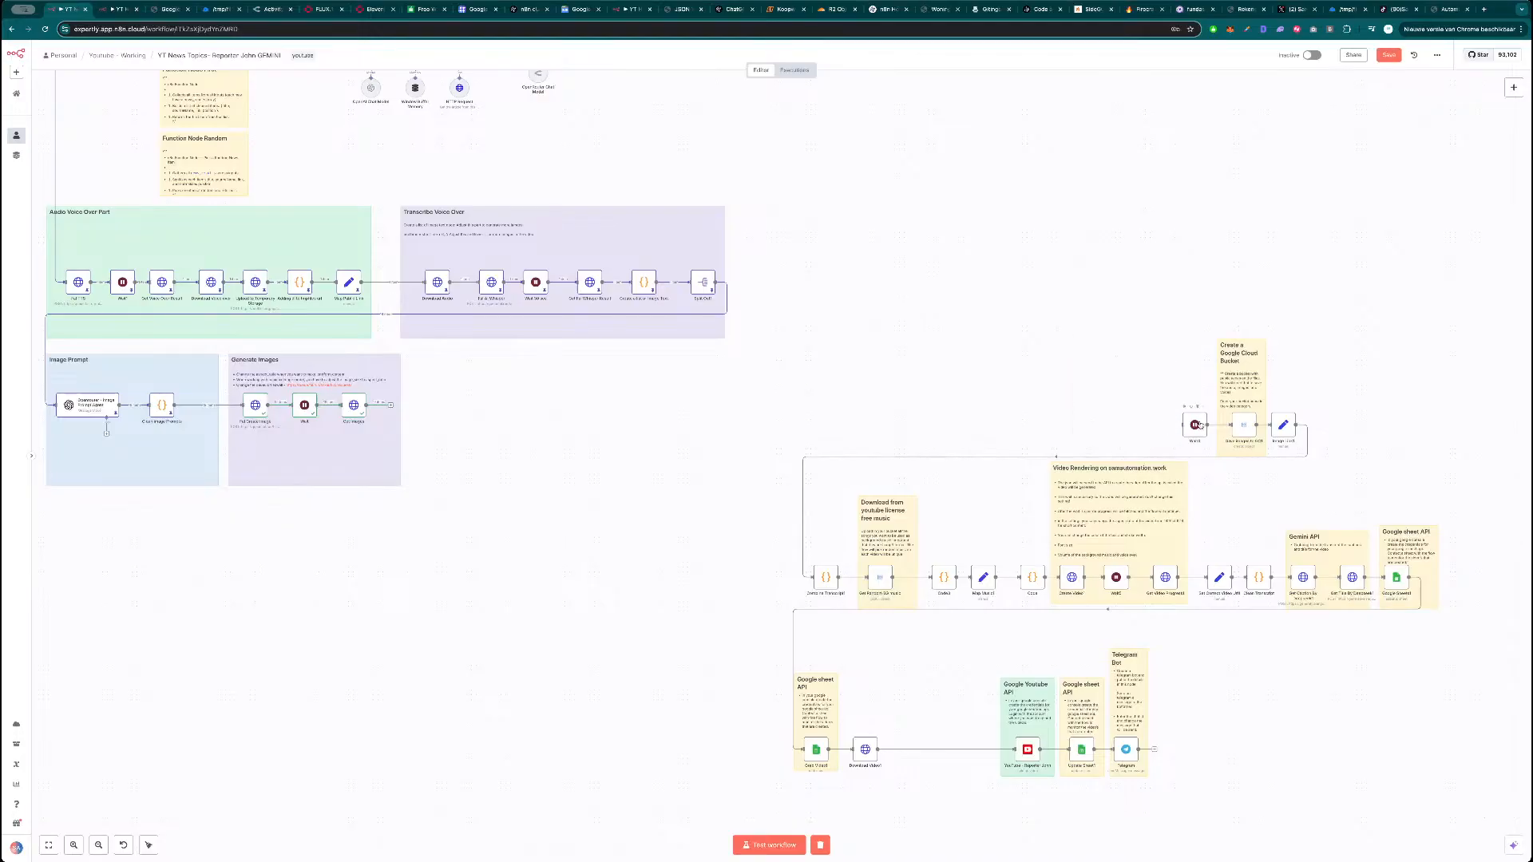
click(1201, 427)
key(Delete)
Copy the Limit and Image Link nodes from the YT Horoscope Topics - Shorts workflow in the neighbouring browser tab.
drag(477, 439, 523, 445)
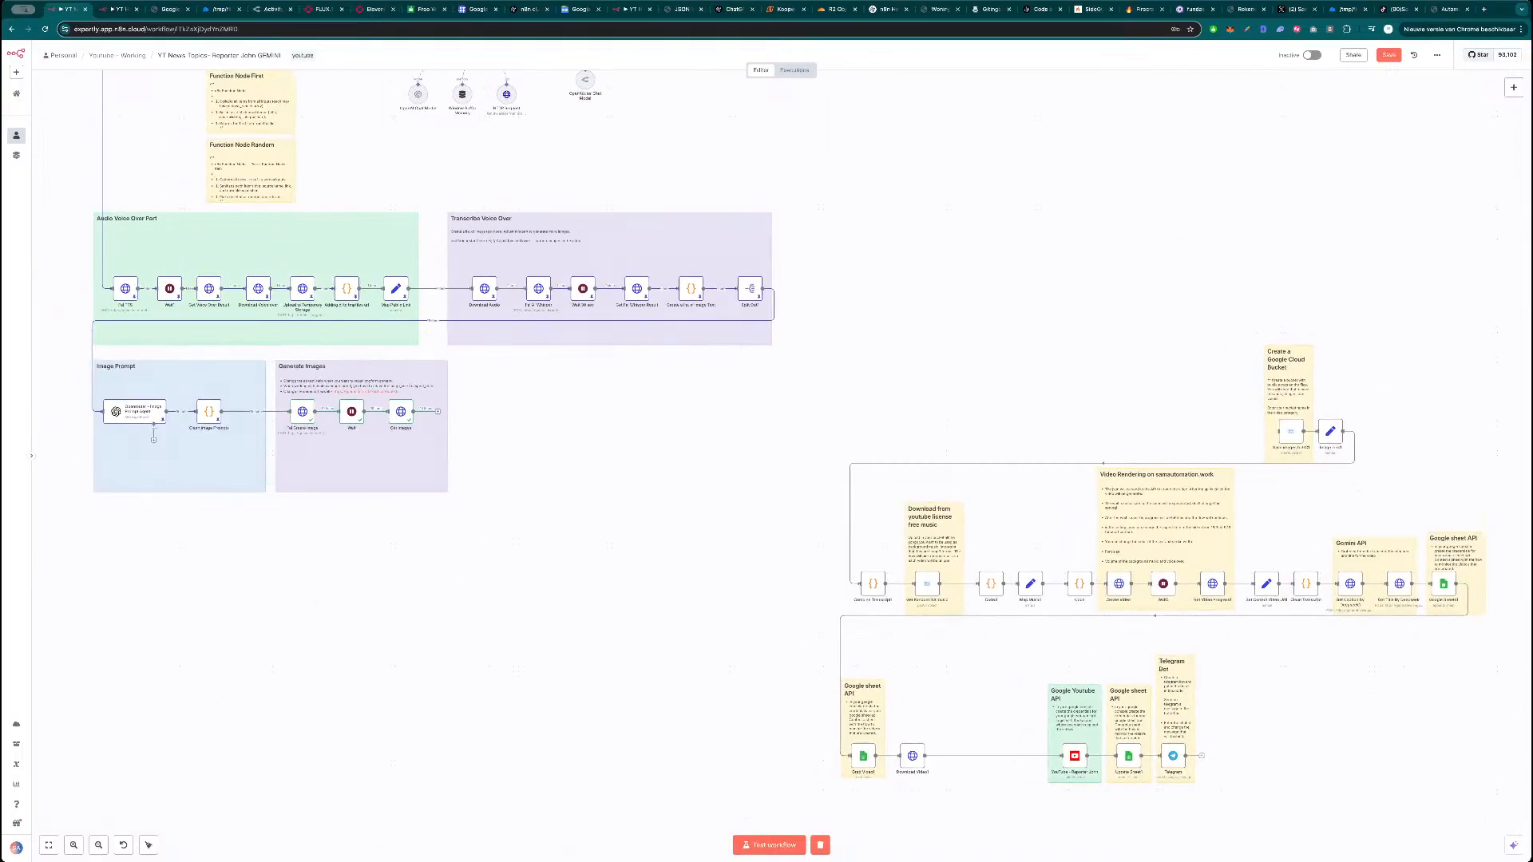
key(ctrl+Tab)
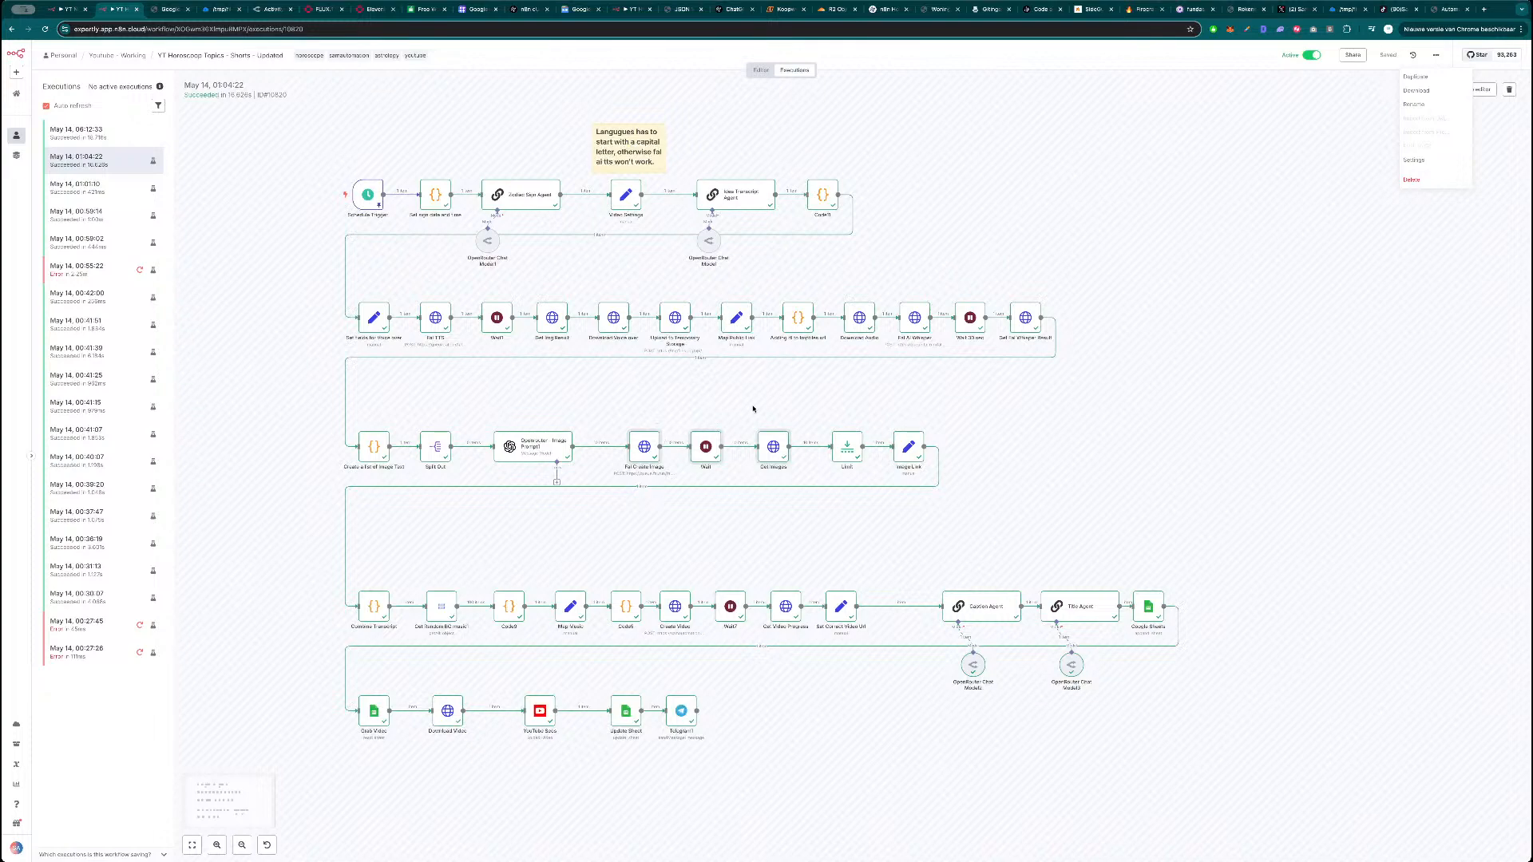
click(849, 454)
key(super+c)
super+click(913, 453)
key(super+c)
Paste the copied nodes into the news workflow, widen the Generate Images note, and connect them after Get Images.
key(ctrl+shift+Tab)
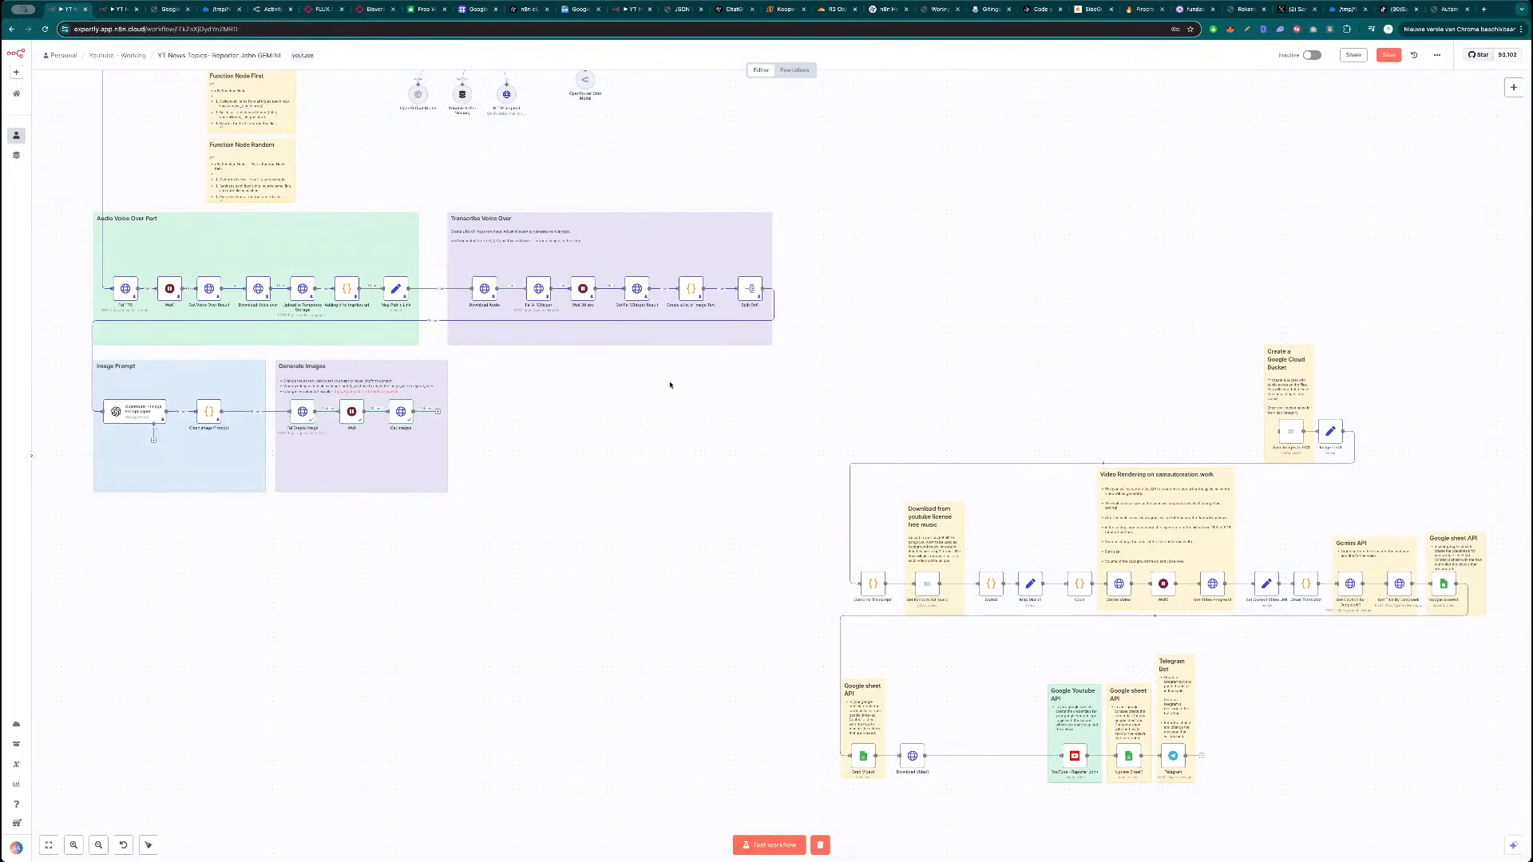
key(super+v)
drag(448, 427, 562, 420)
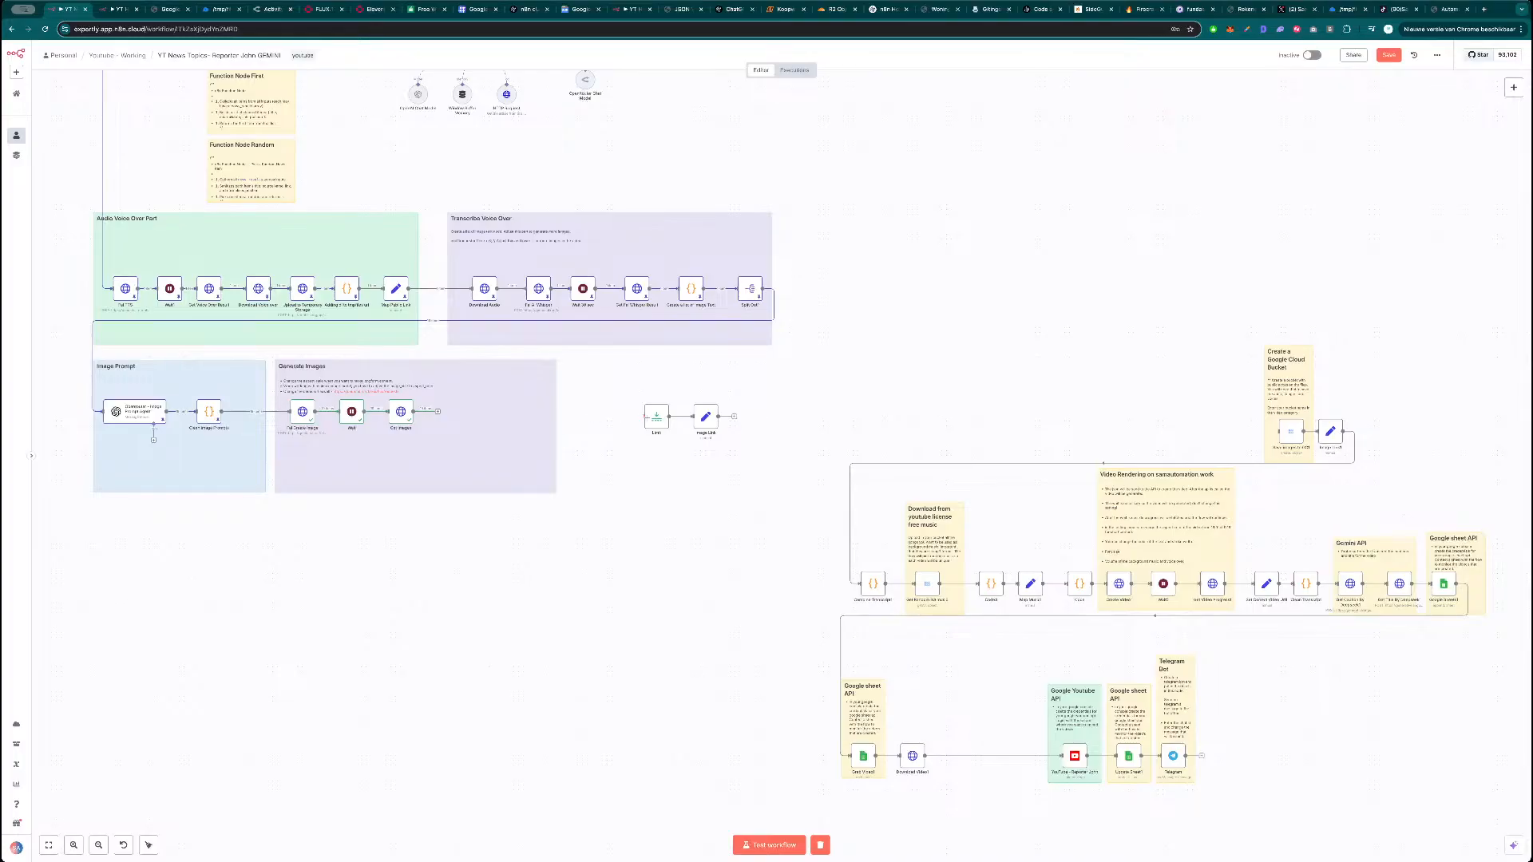
drag(657, 420, 465, 414)
drag(694, 424, 490, 419)
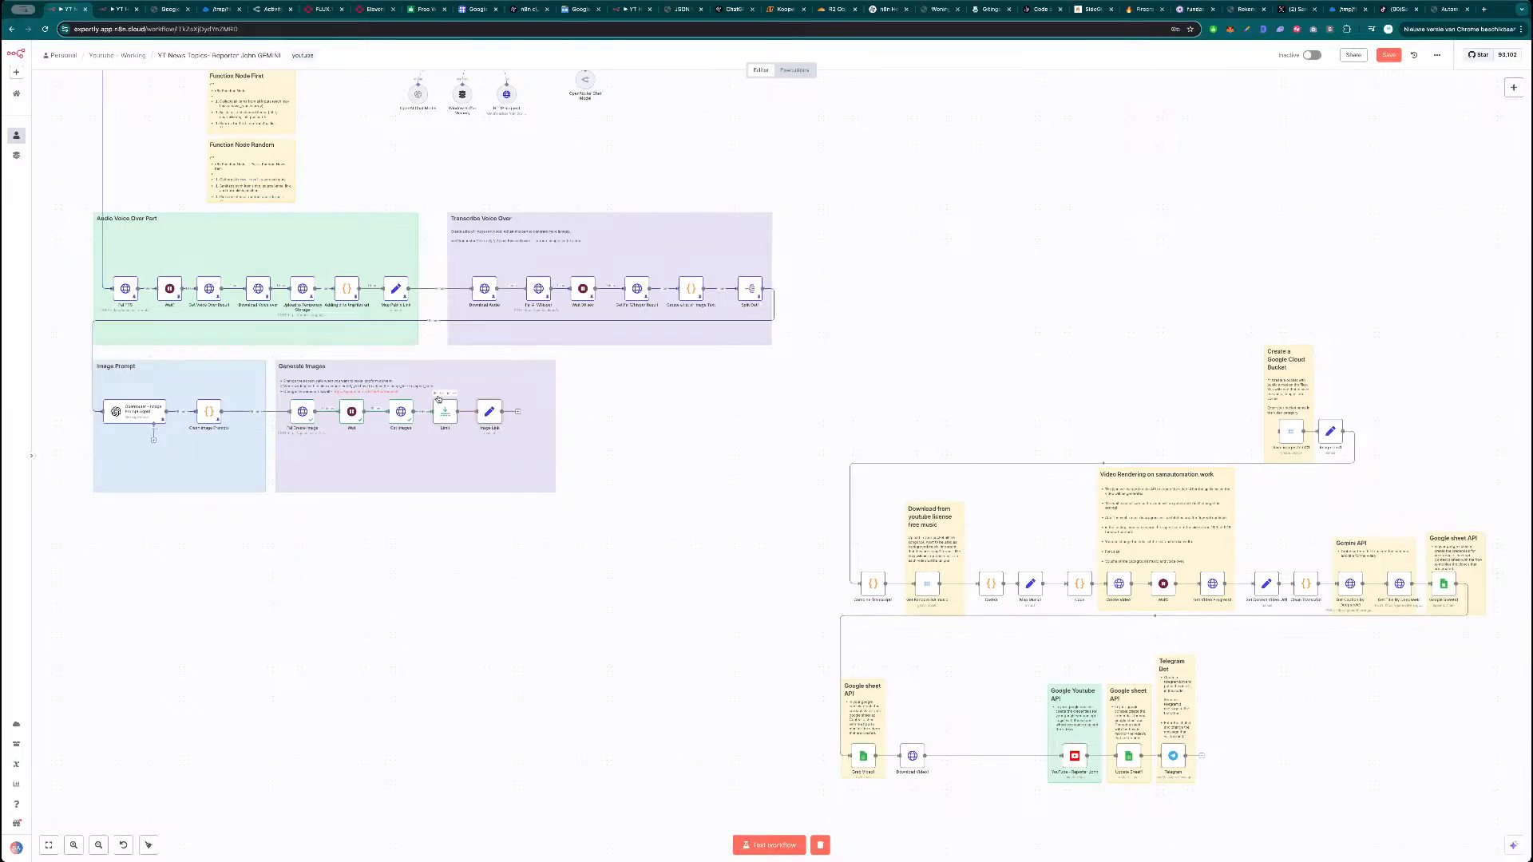
Run the Limit node and the Image Link node, and open Image Link.
click(437, 395)
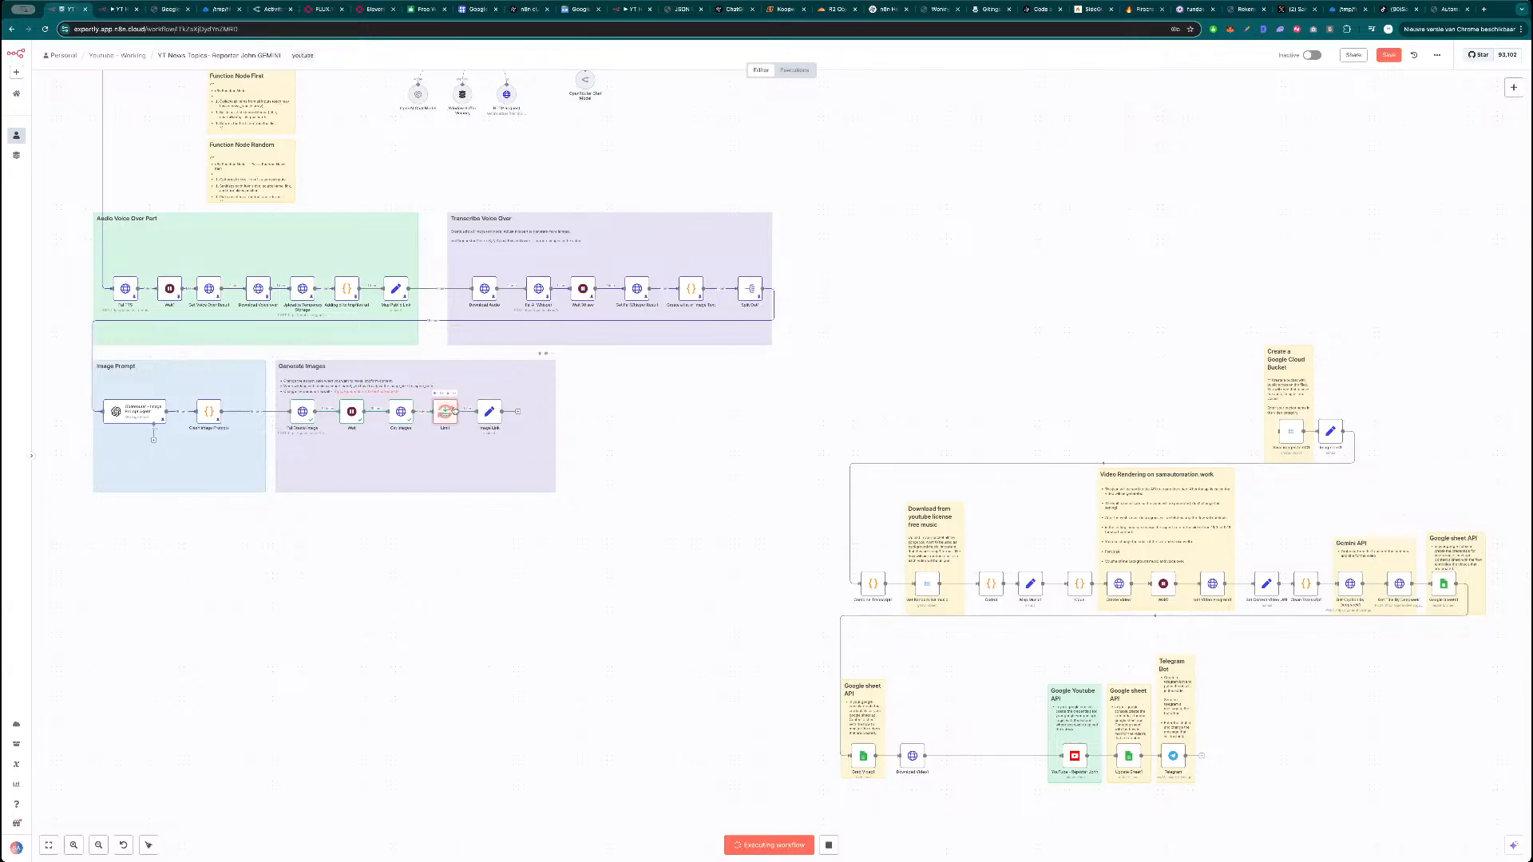
click(480, 394)
drag(643, 429, 790, 547)
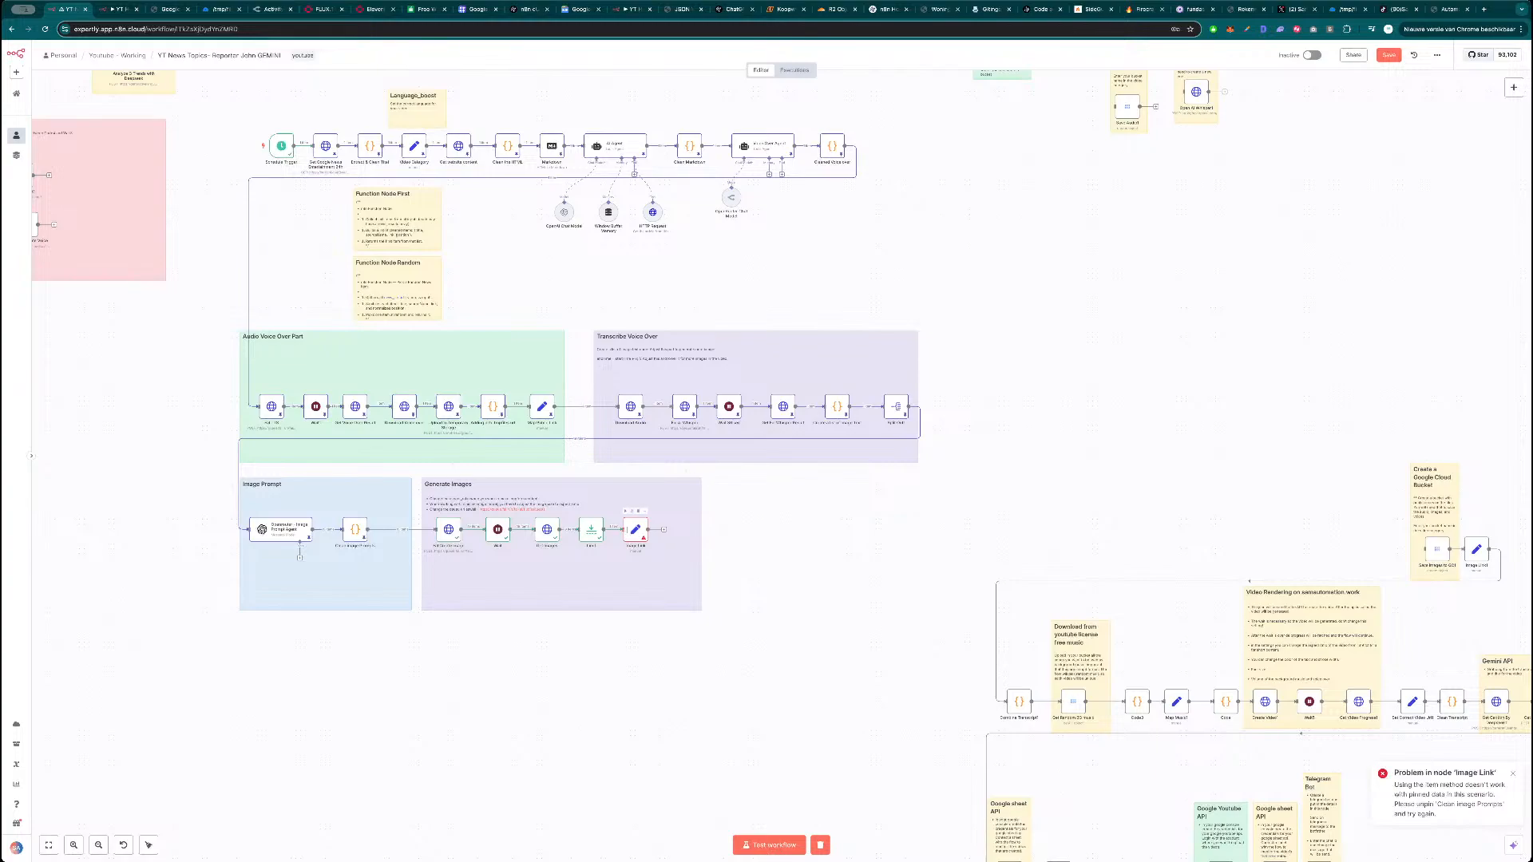
double_click(636, 531)
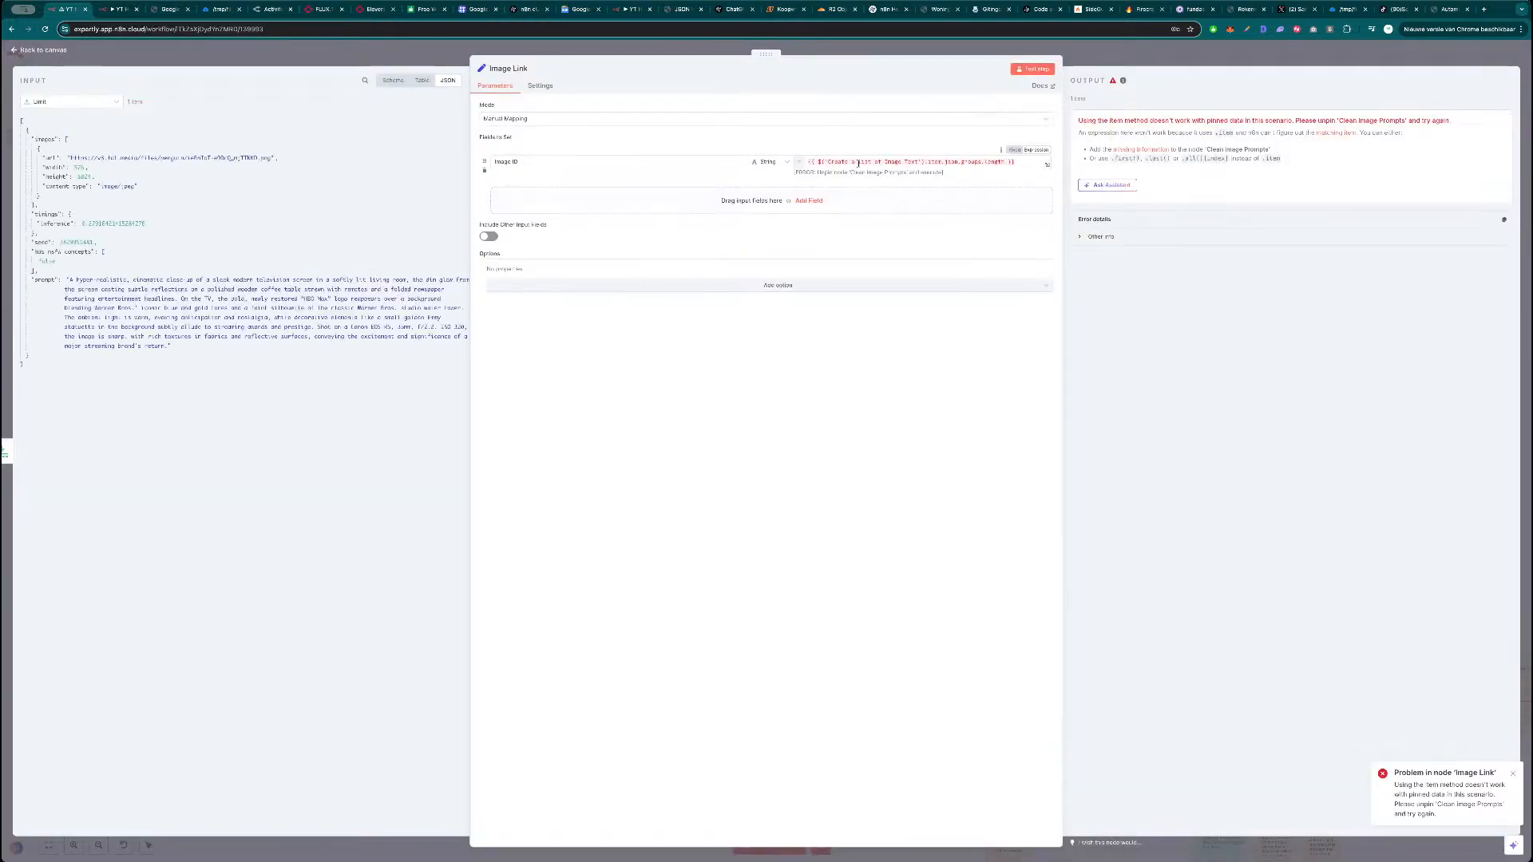
Replace the Image ID expression with the groups array mapped from Create a list of Image Text.
click(835, 164)
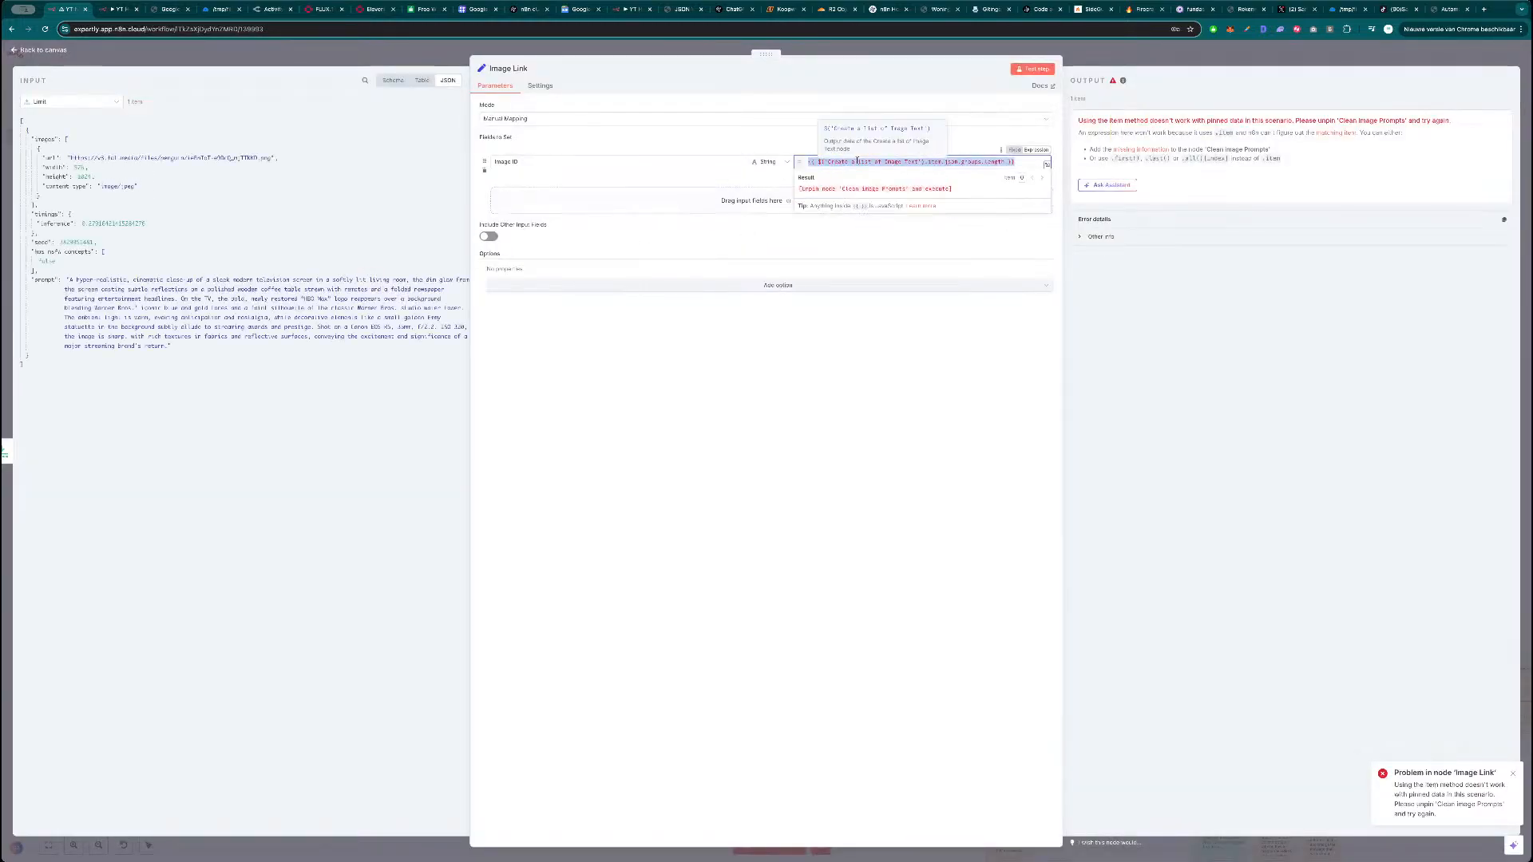
key(BackSpace)
click(104, 107)
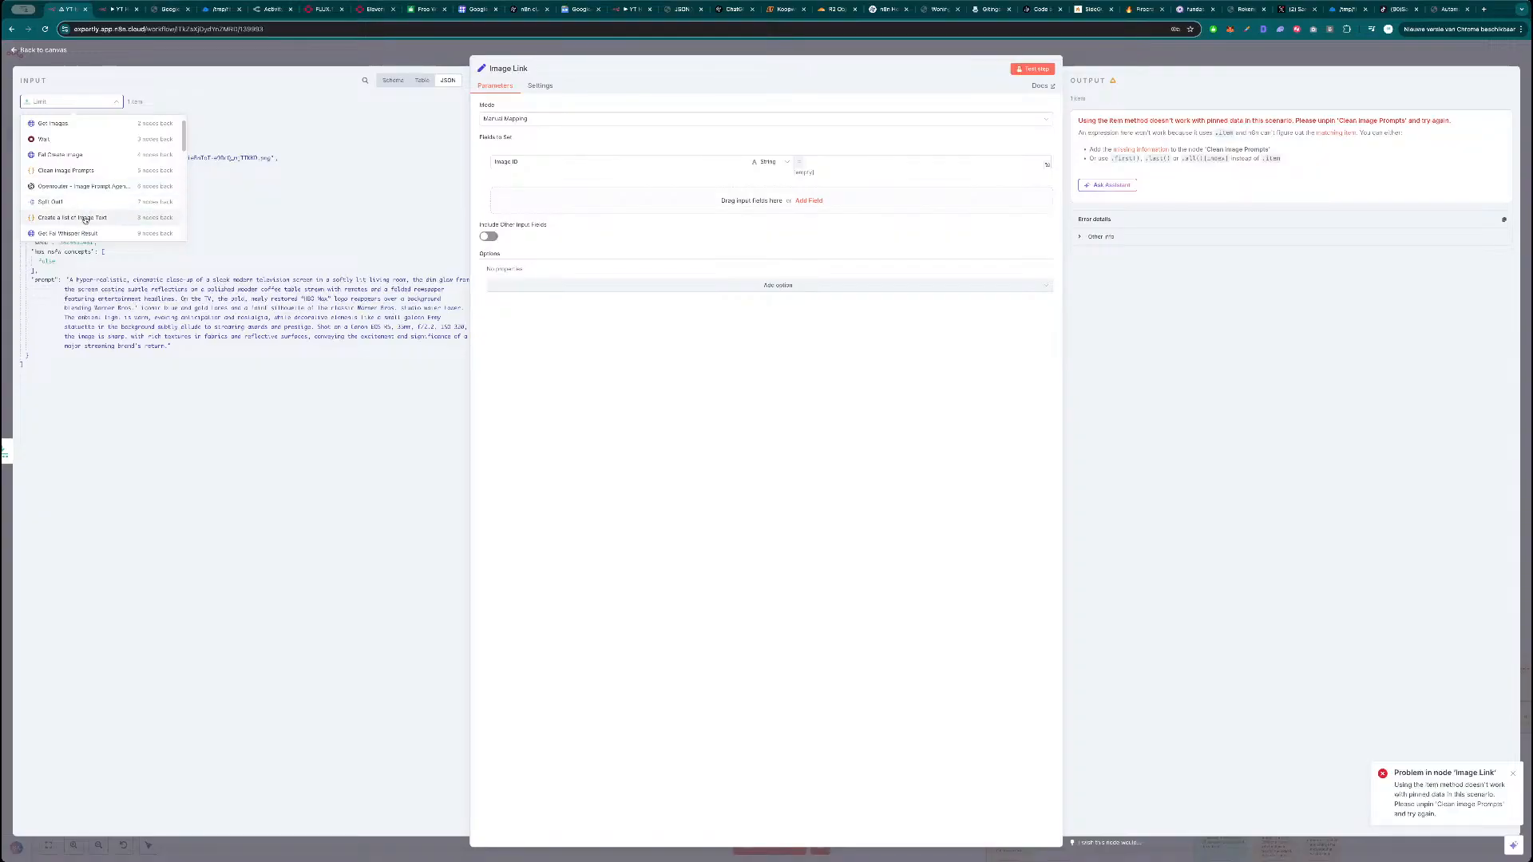
click(84, 217)
drag(44, 144, 858, 161)
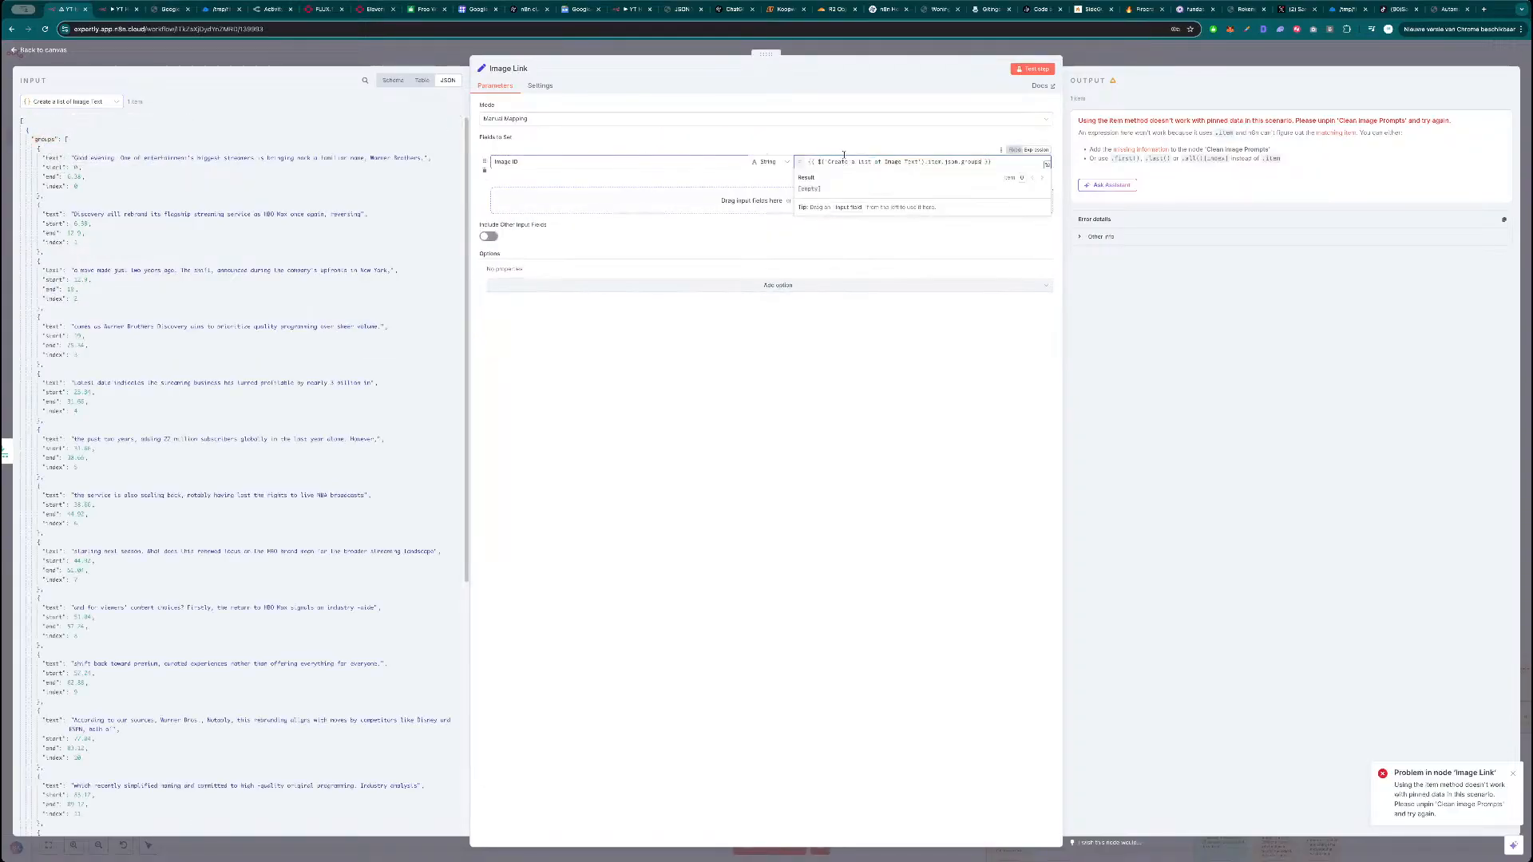
Change item to first() in the Image ID groups expression and test the Image Link node.
double_click(931, 162)
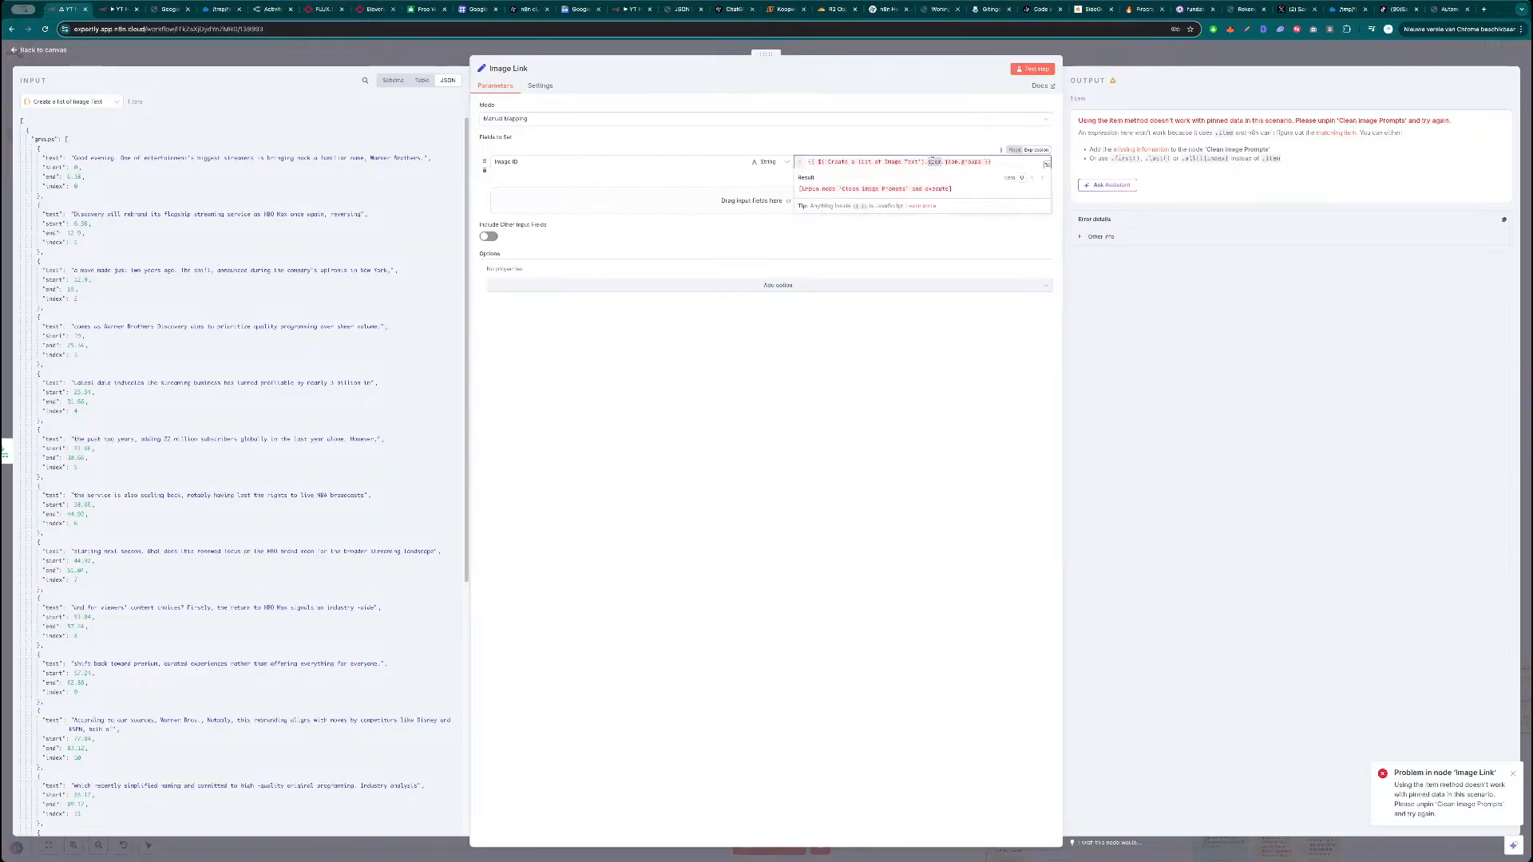
text(first)
key(Return)
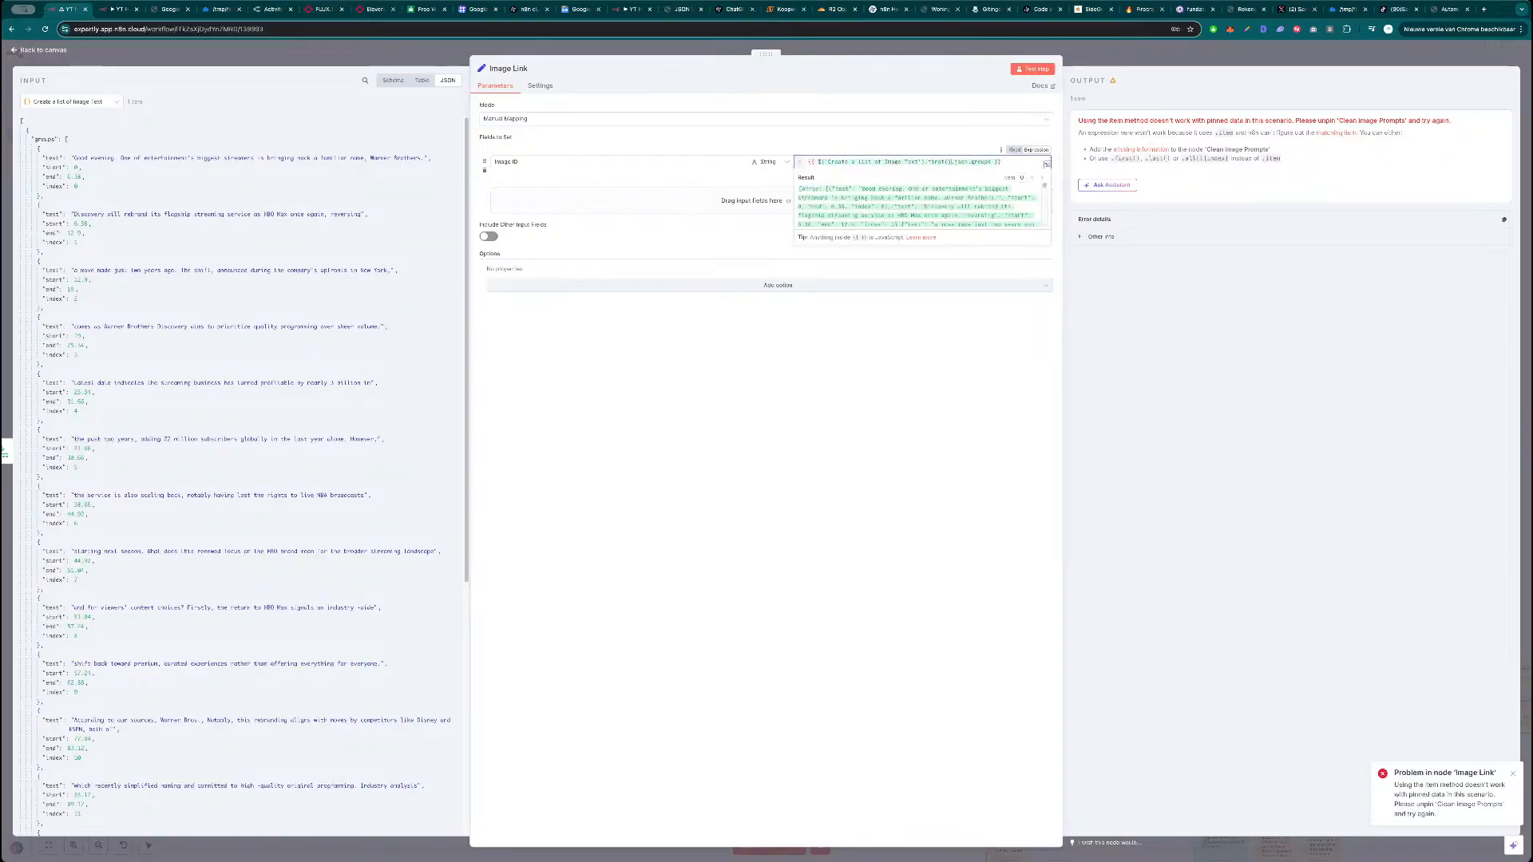
click(778, 180)
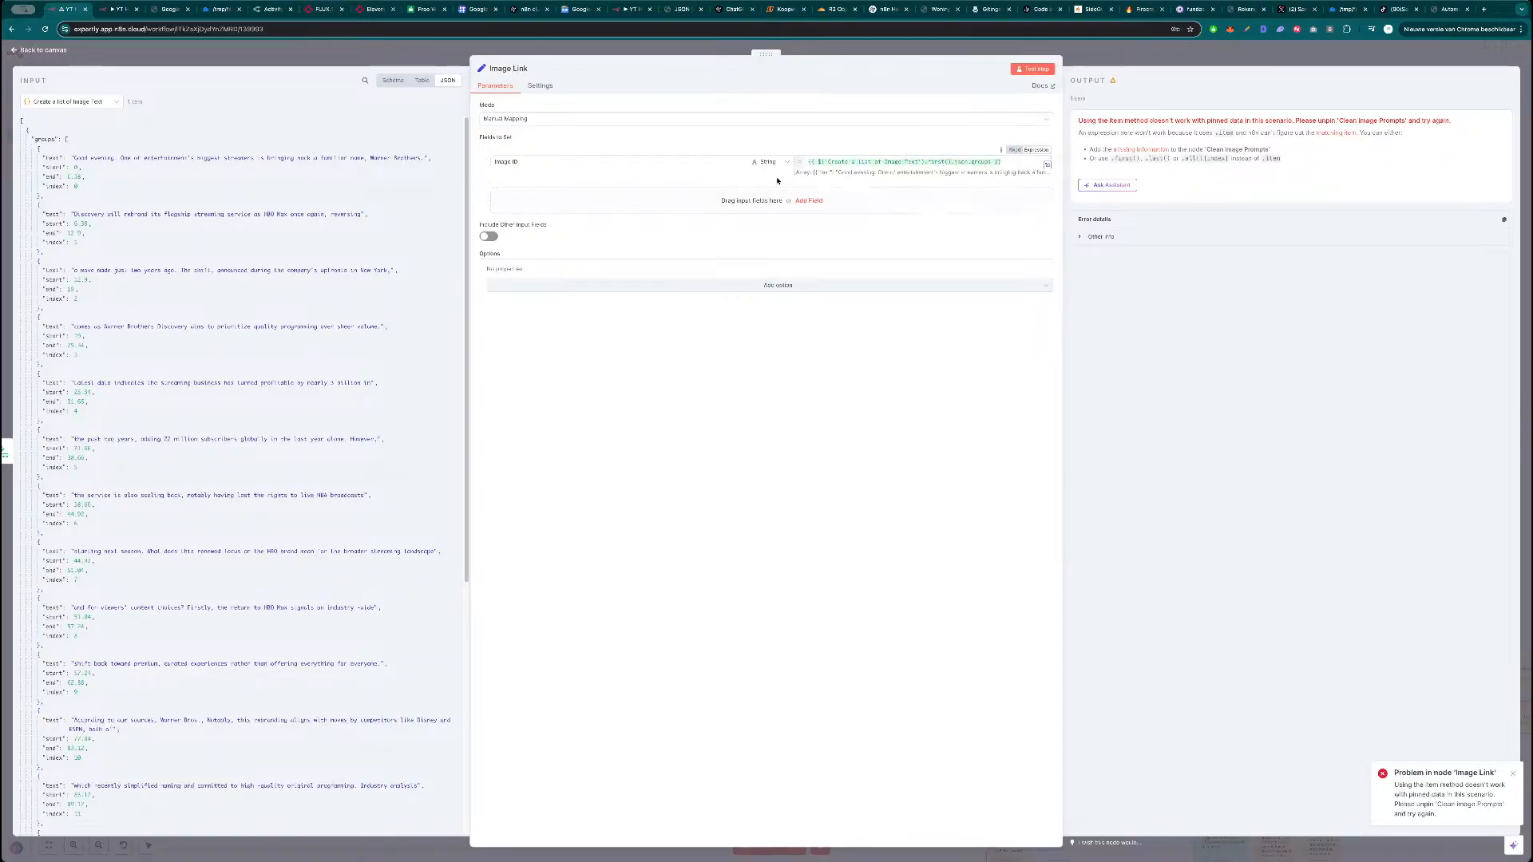
click(1032, 68)
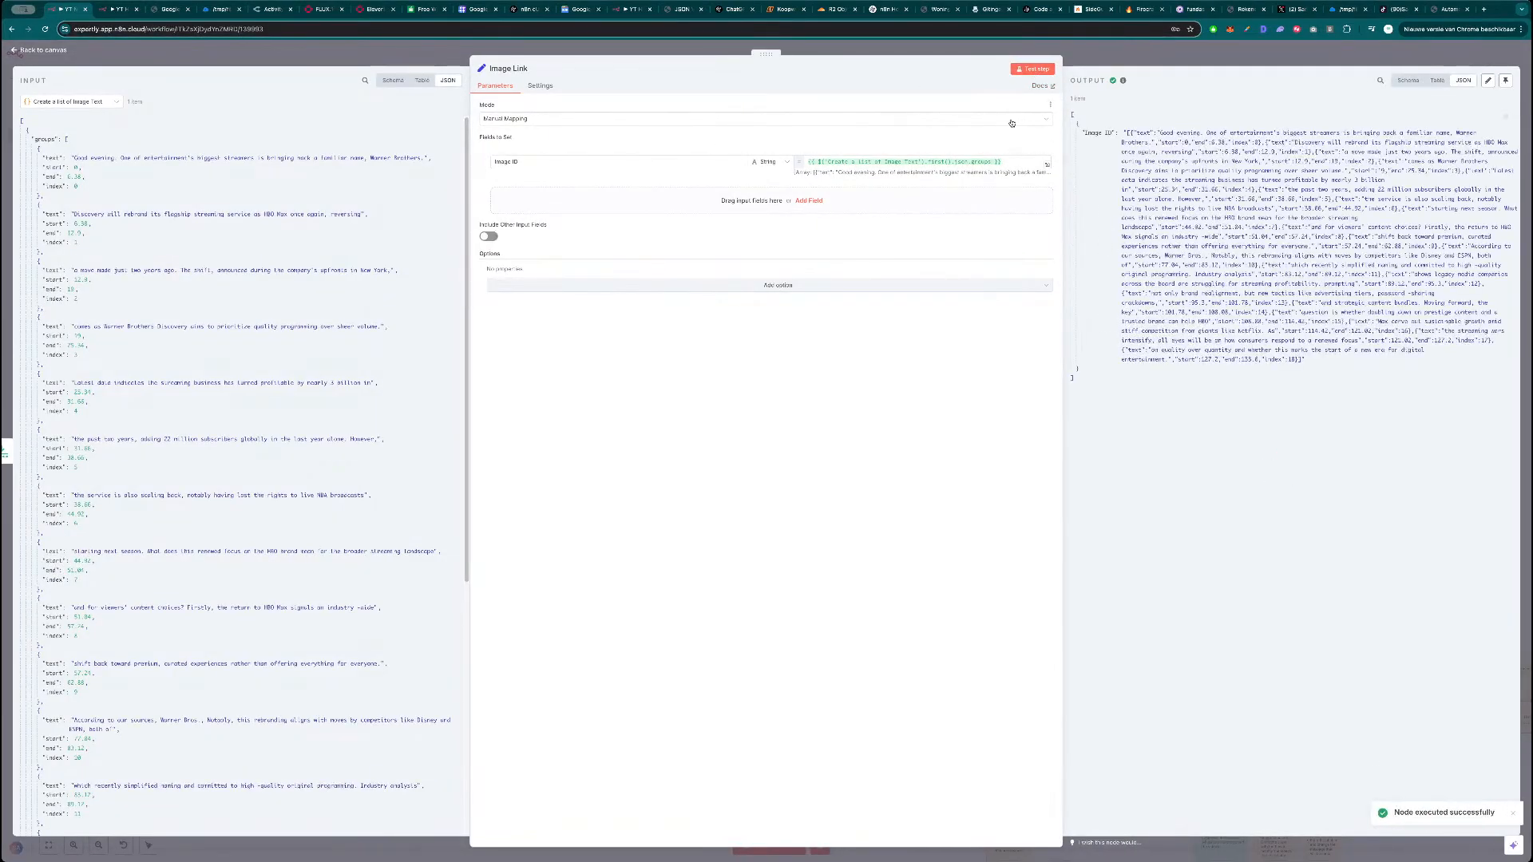
Undo the Image ID edits back to the original expression ending in groups.length.
click(1004, 163)
key(ctrl+a)
key(BackSpace)
key(ctrl+z)
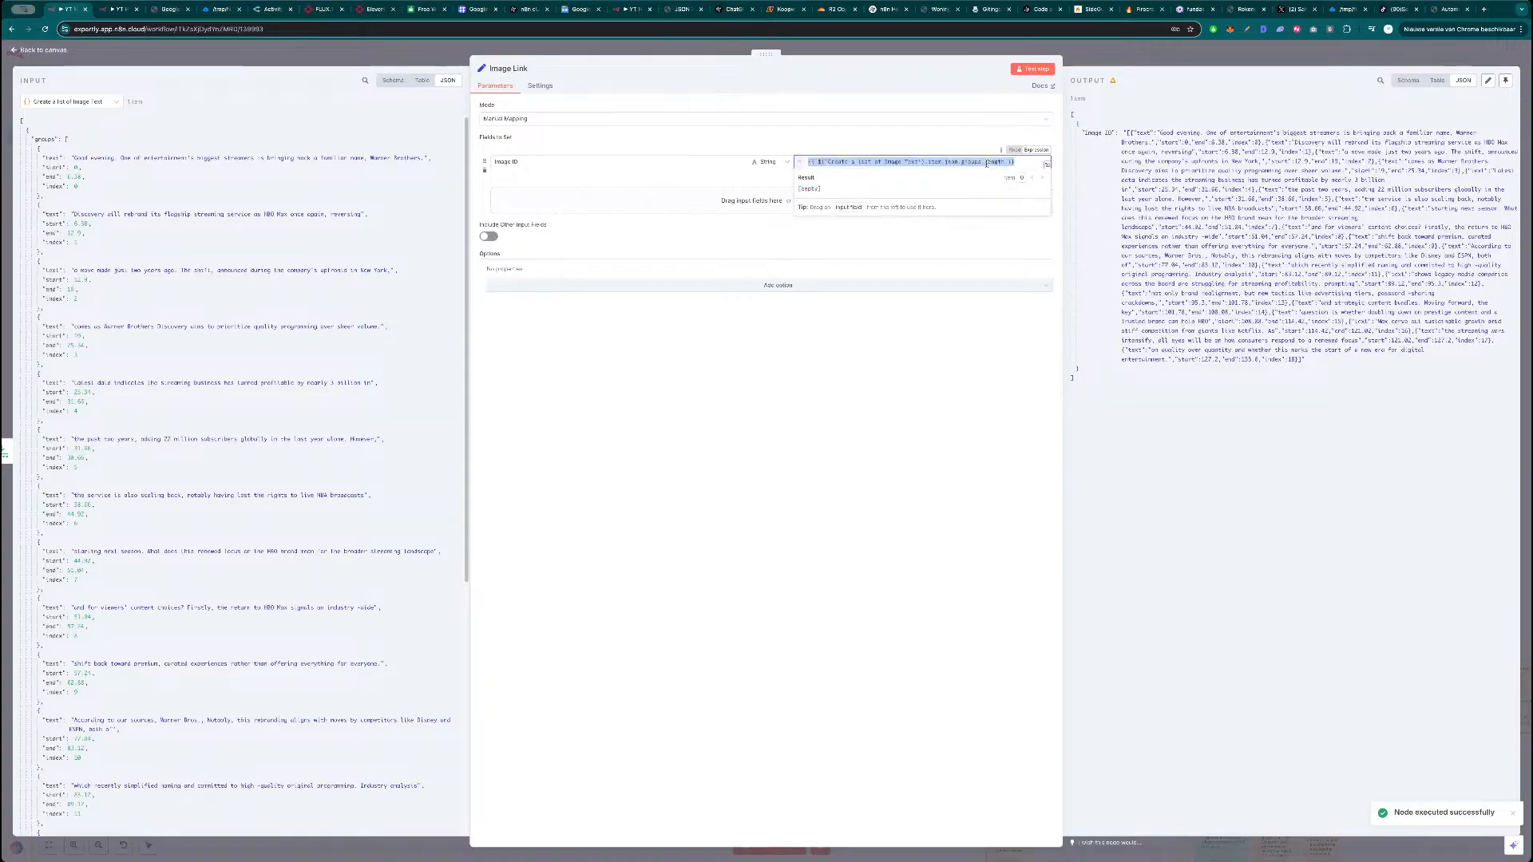
click(764, 177)
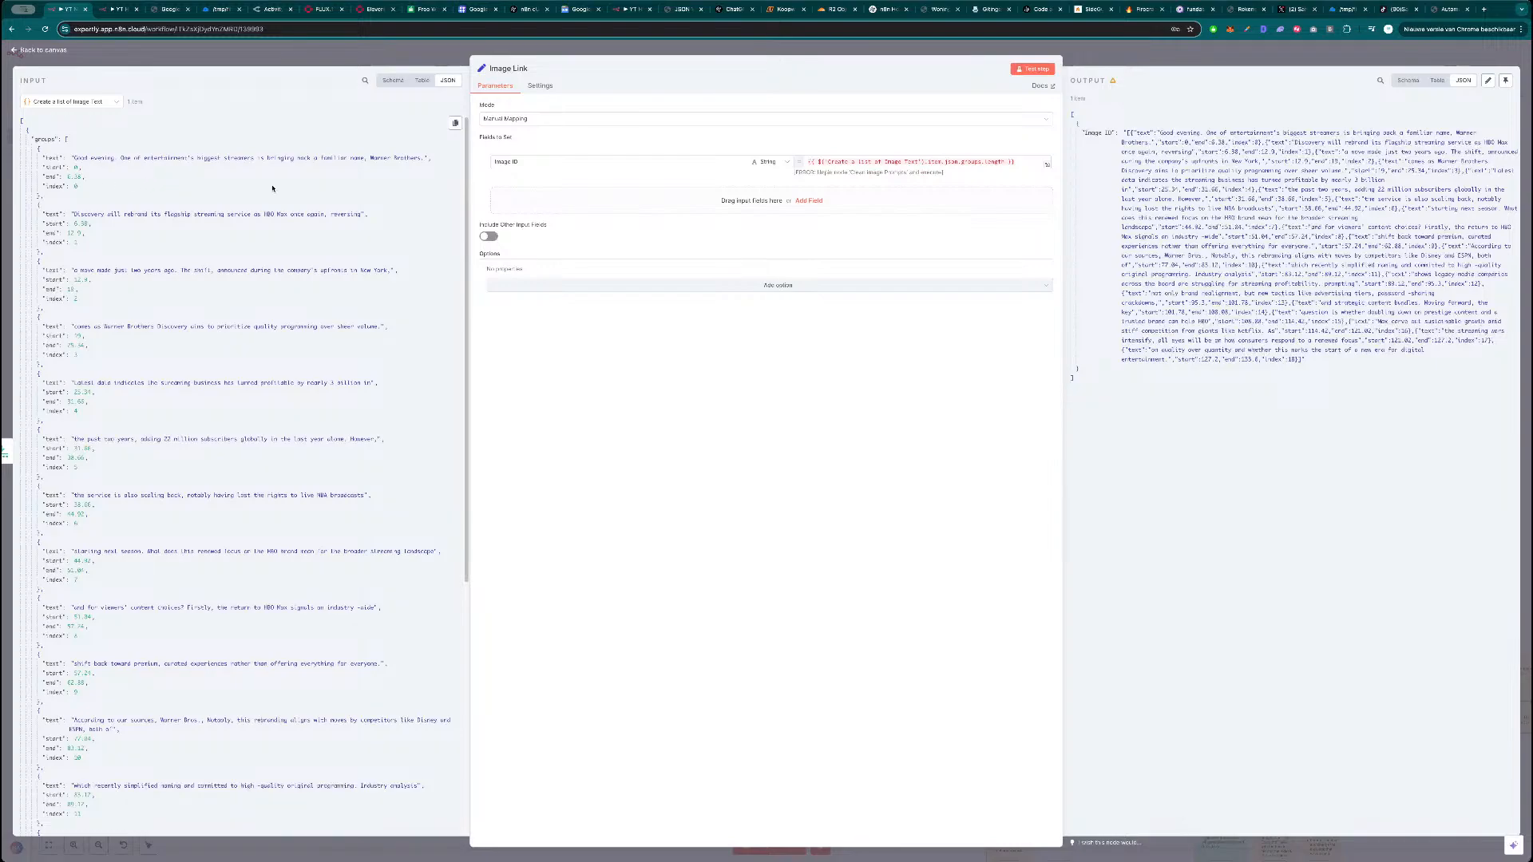
Replace item with first() in the Image ID groups.length expression.
double_click(936, 162)
text(firs)
text(t())
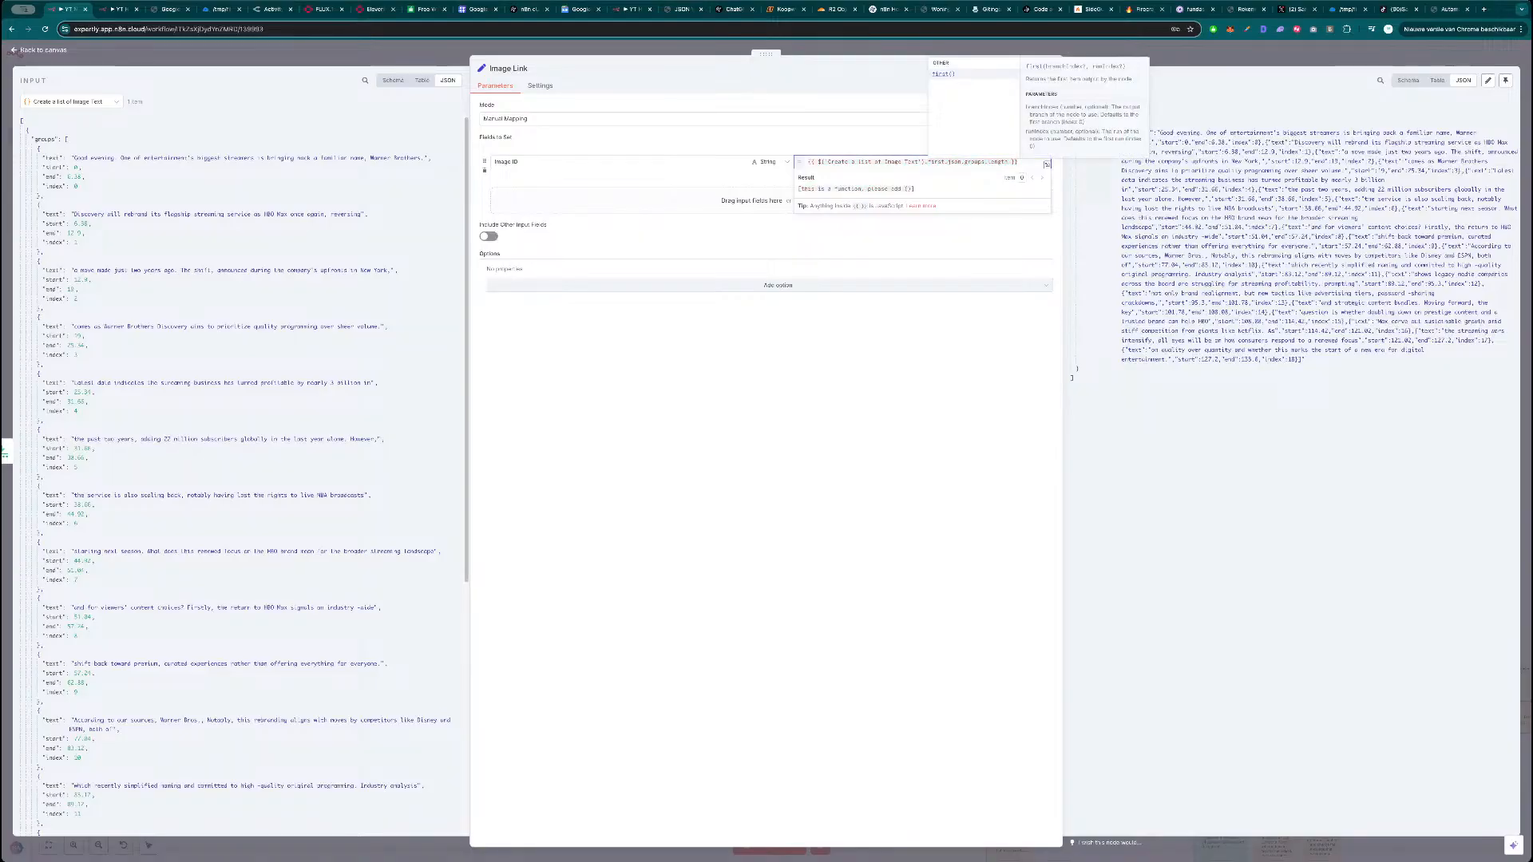
click(775, 184)
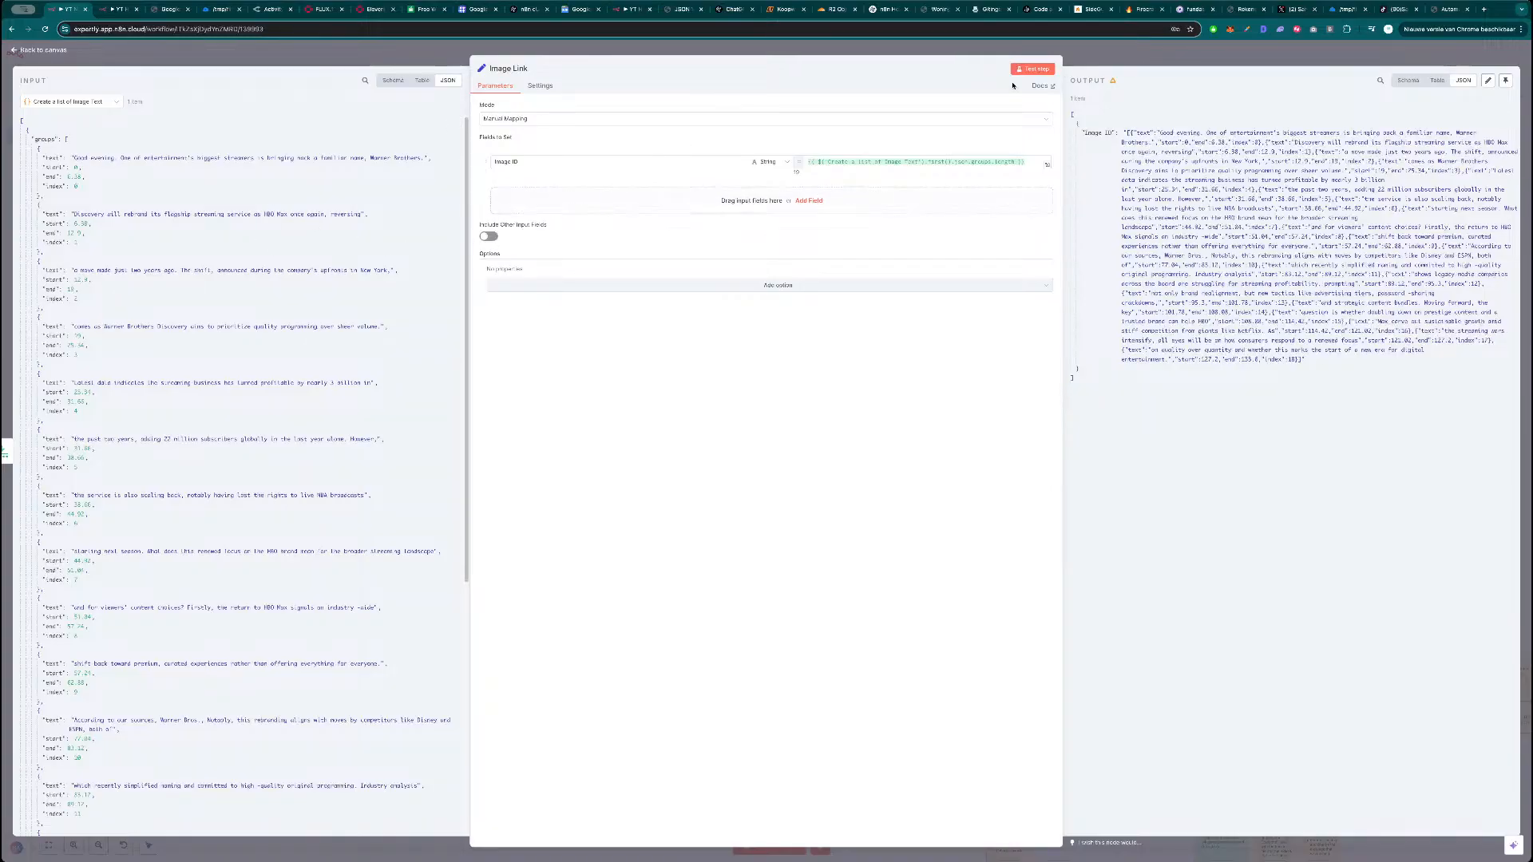
Review the indexed text groups in the Image Link input and inspect the Limit node's settings and output.
scroll(189, 653, down, 10)
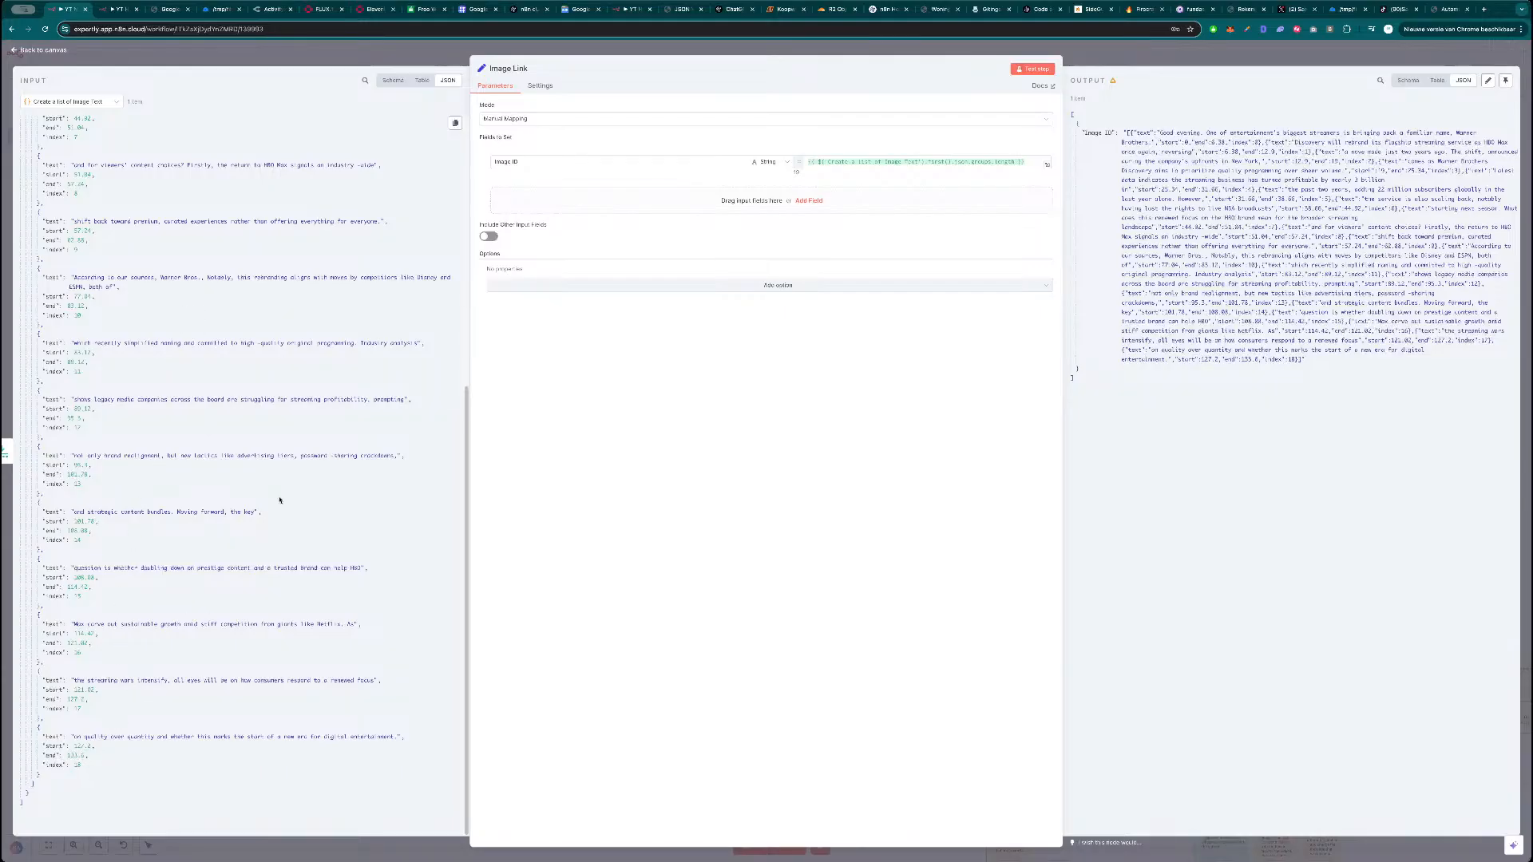
scroll(311, 481, up, 10)
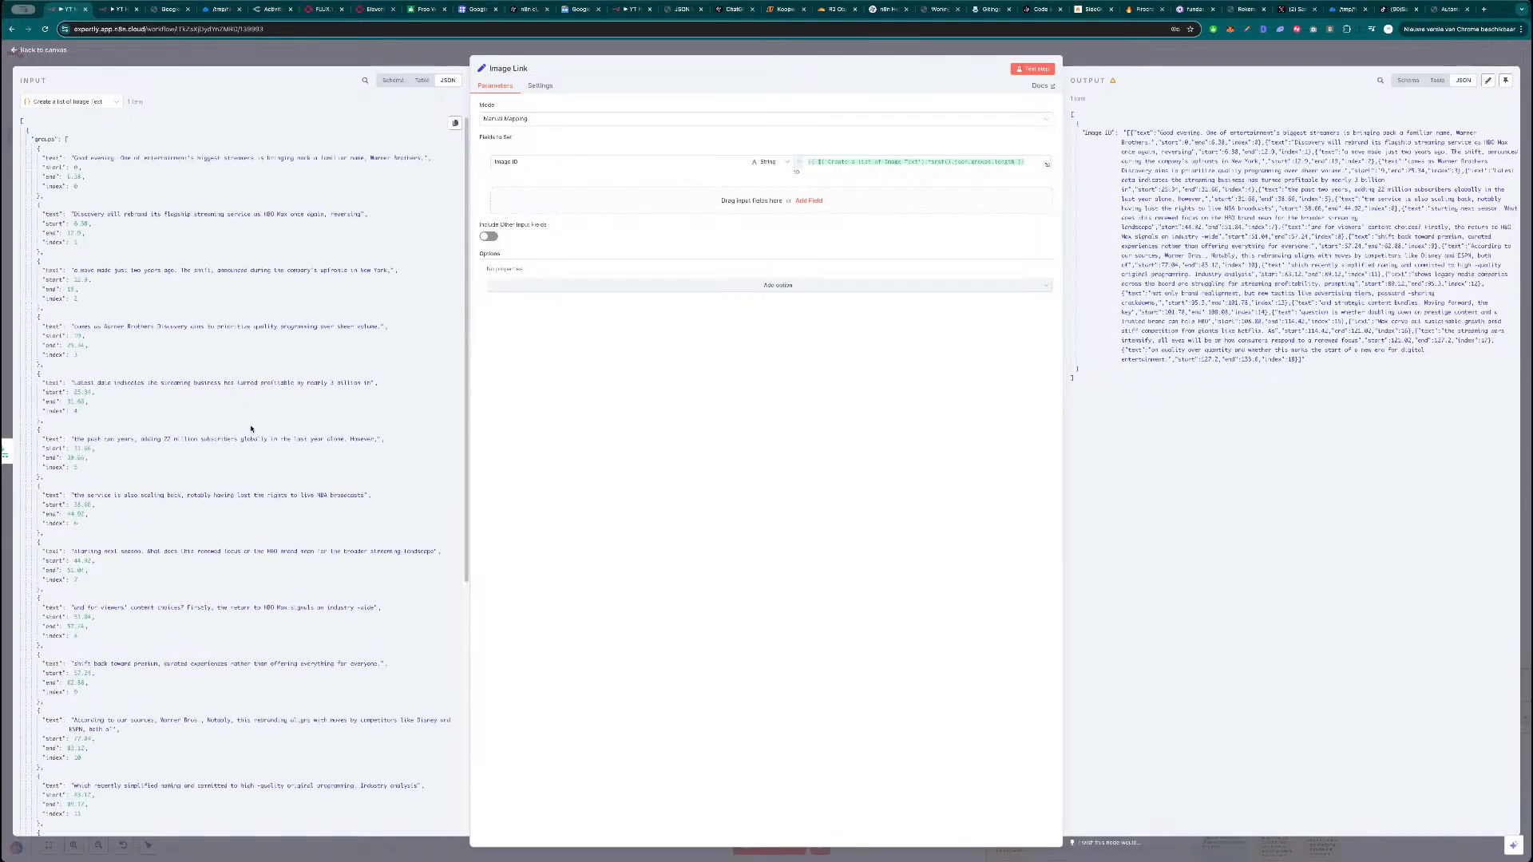
scroll(191, 499, down, 5)
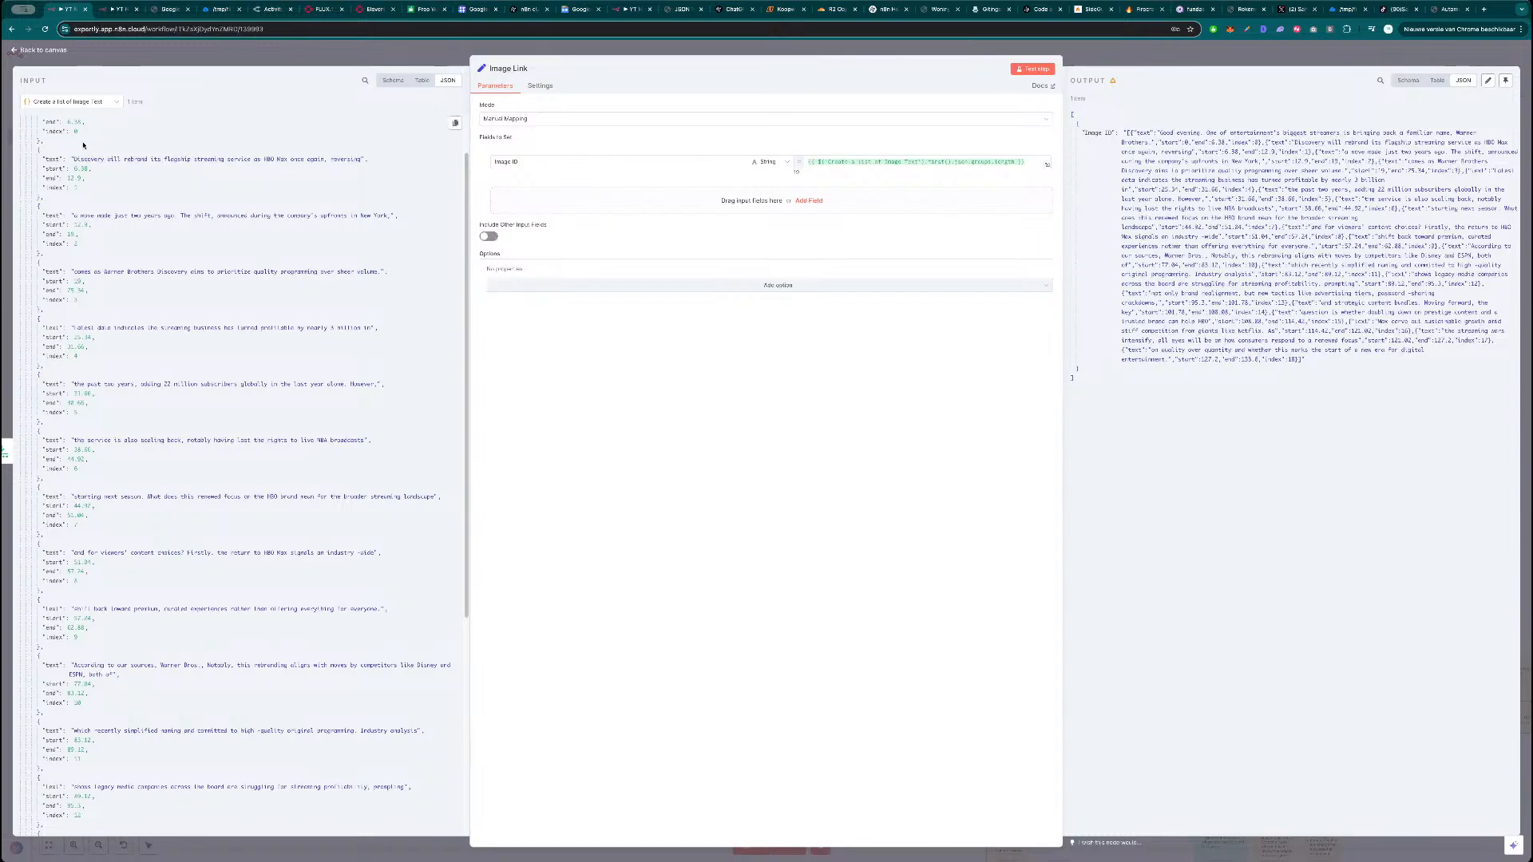
scroll(240, 742, down, 1)
key(Escape)
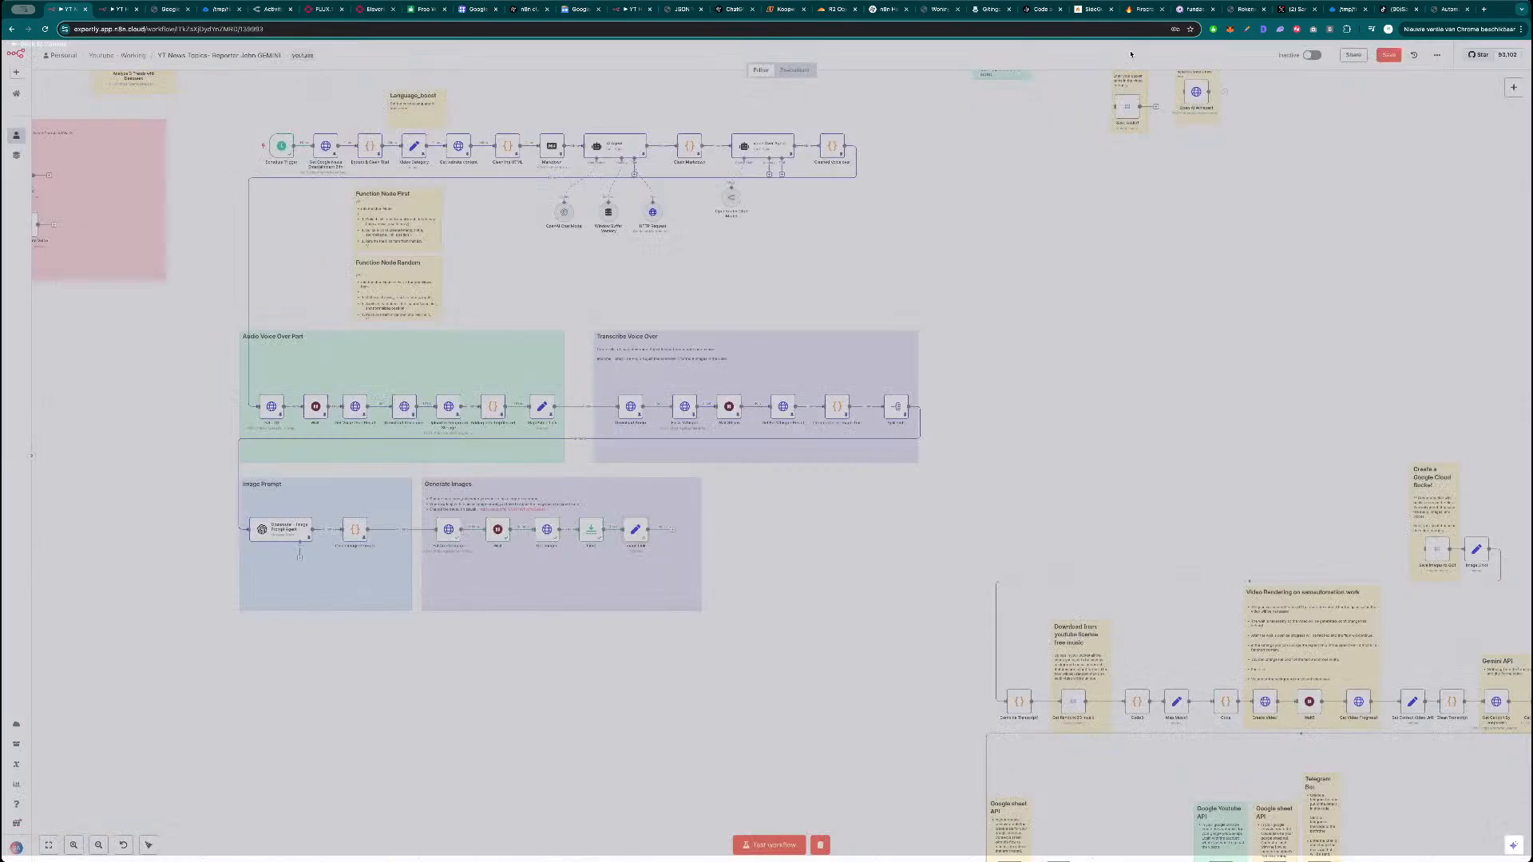
double_click(591, 530)
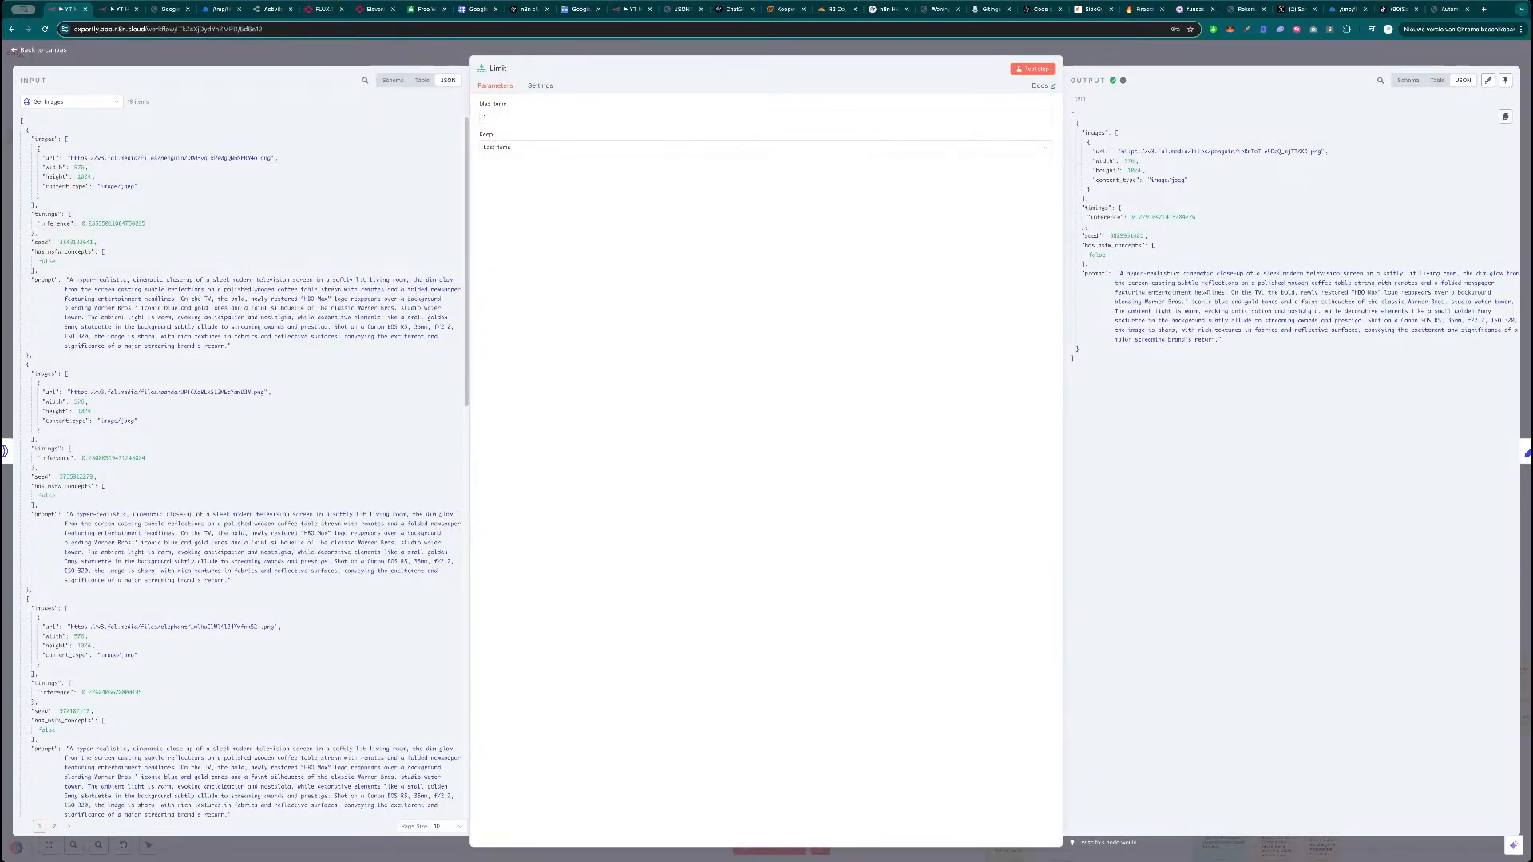
key(Escape)
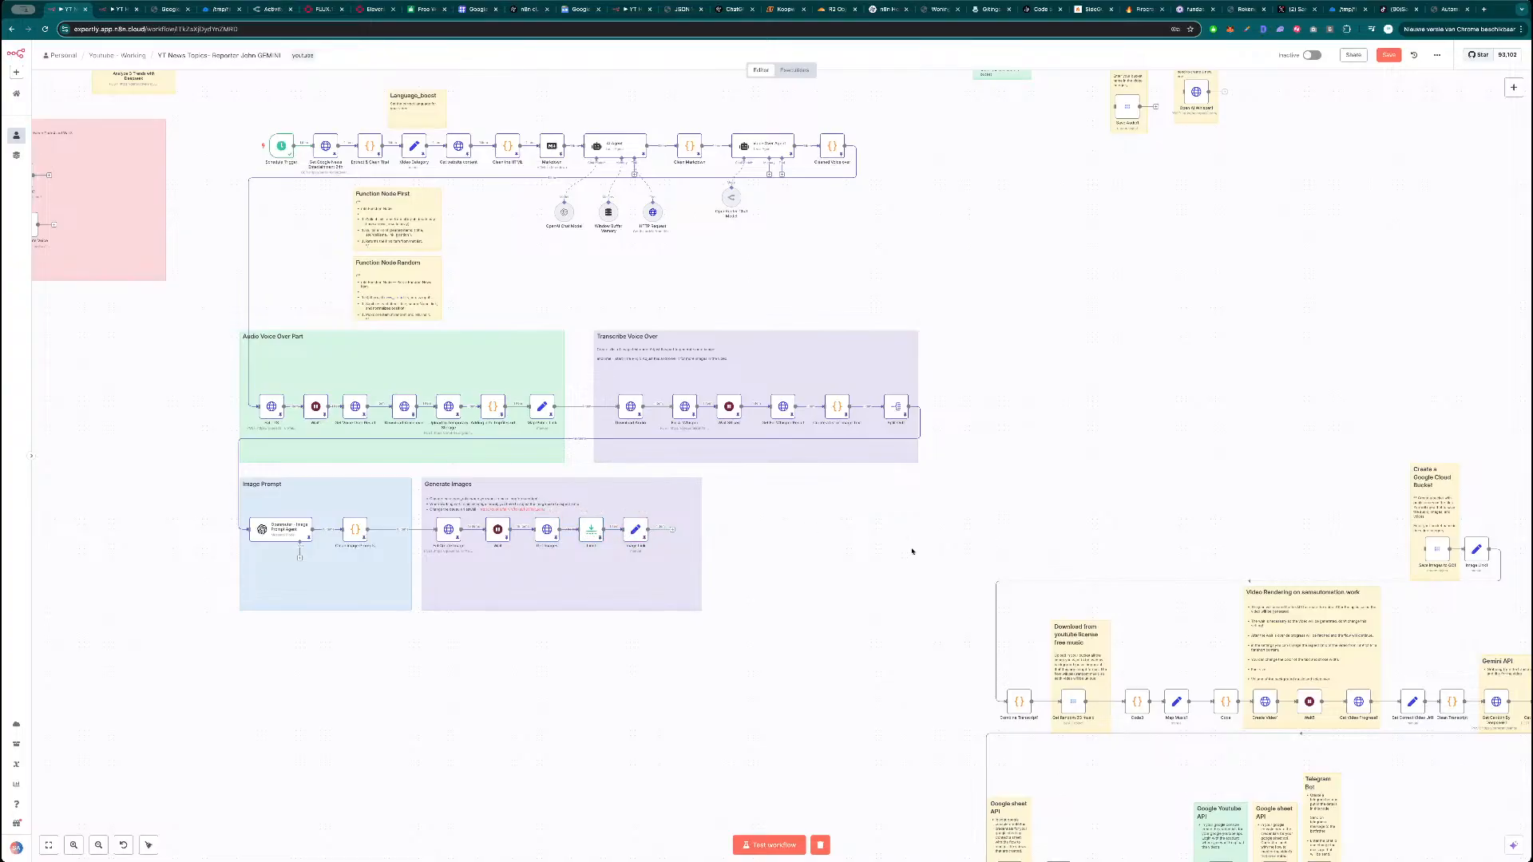
Try to delete the two nodes at the Create a Google Cloud Bucket note, and undo the deletion.
scroll(1101, 498, right, 3)
scroll(1100, 499, down, 1)
drag(1267, 427, 1414, 543)
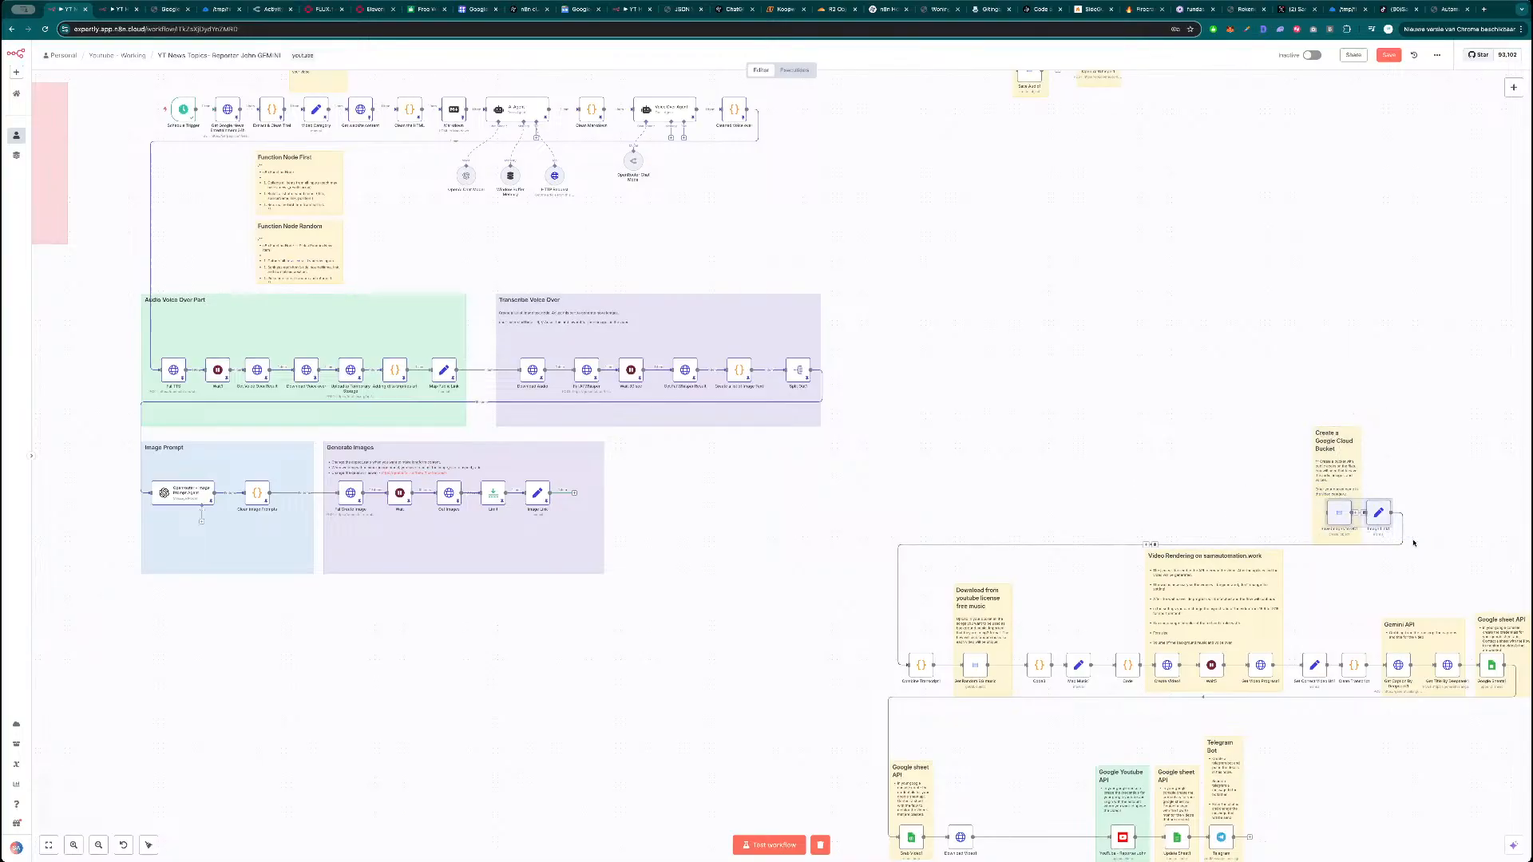
key(Delete)
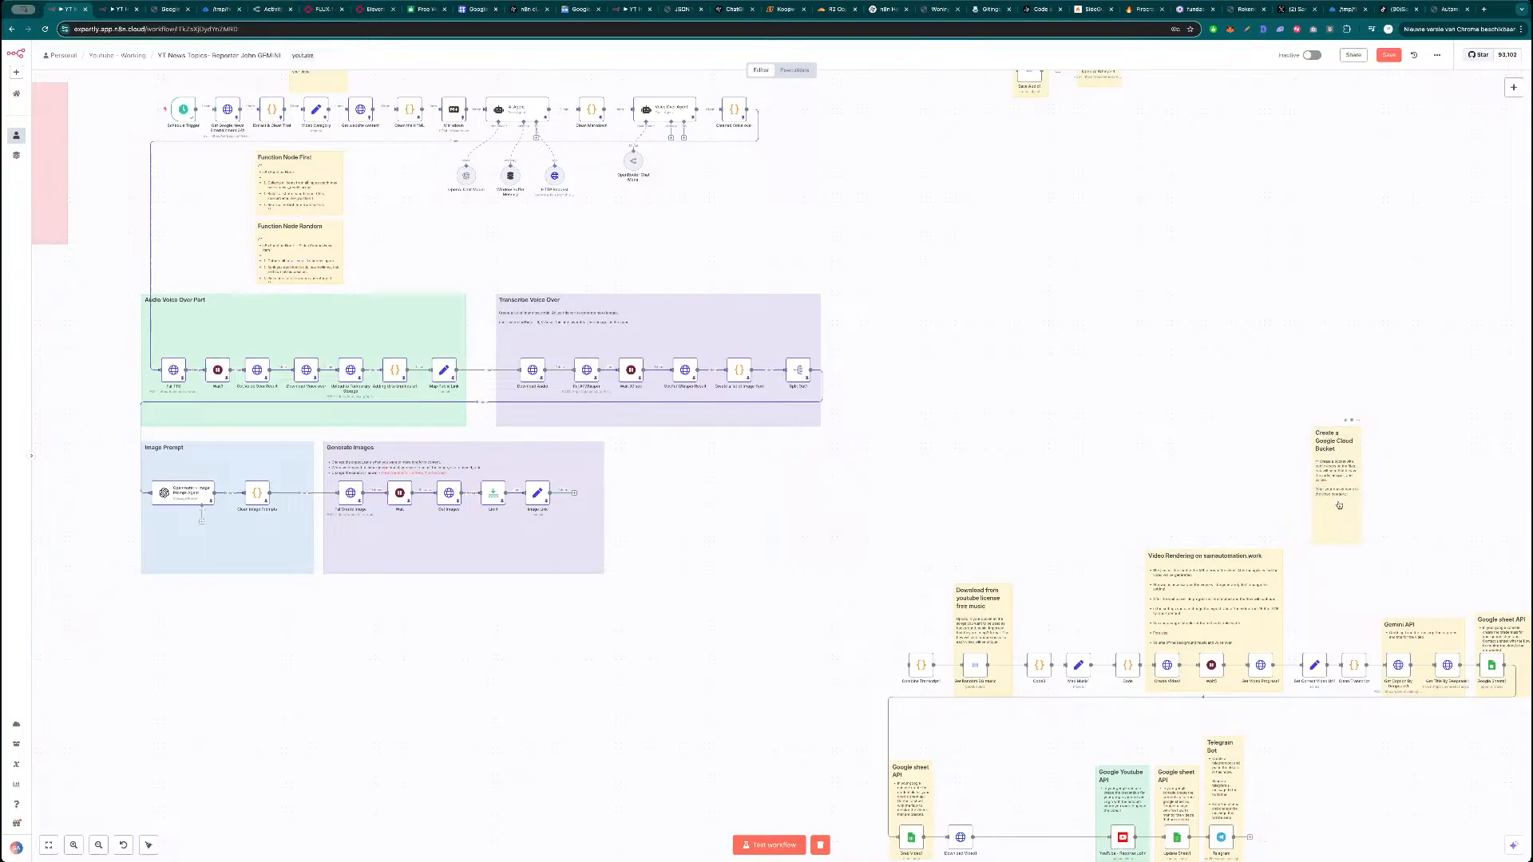
key(ctrl+z)
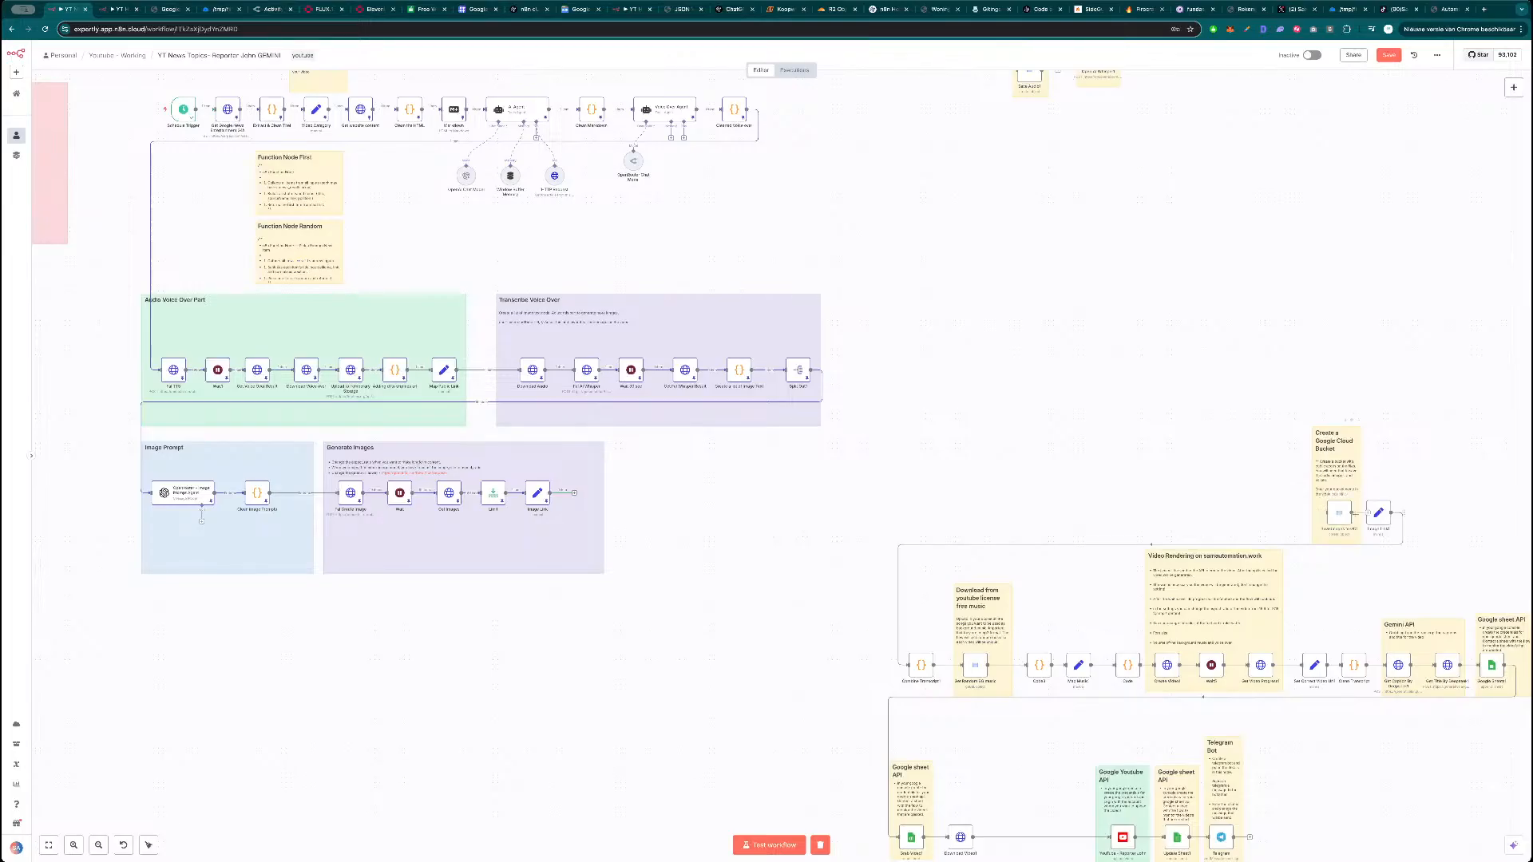
Delete the Create a Google Cloud Bucket note together with its two nodes.
click(1339, 513)
key(Delete)
click(1339, 515)
key(Delete)
click(1378, 517)
key(Delete)
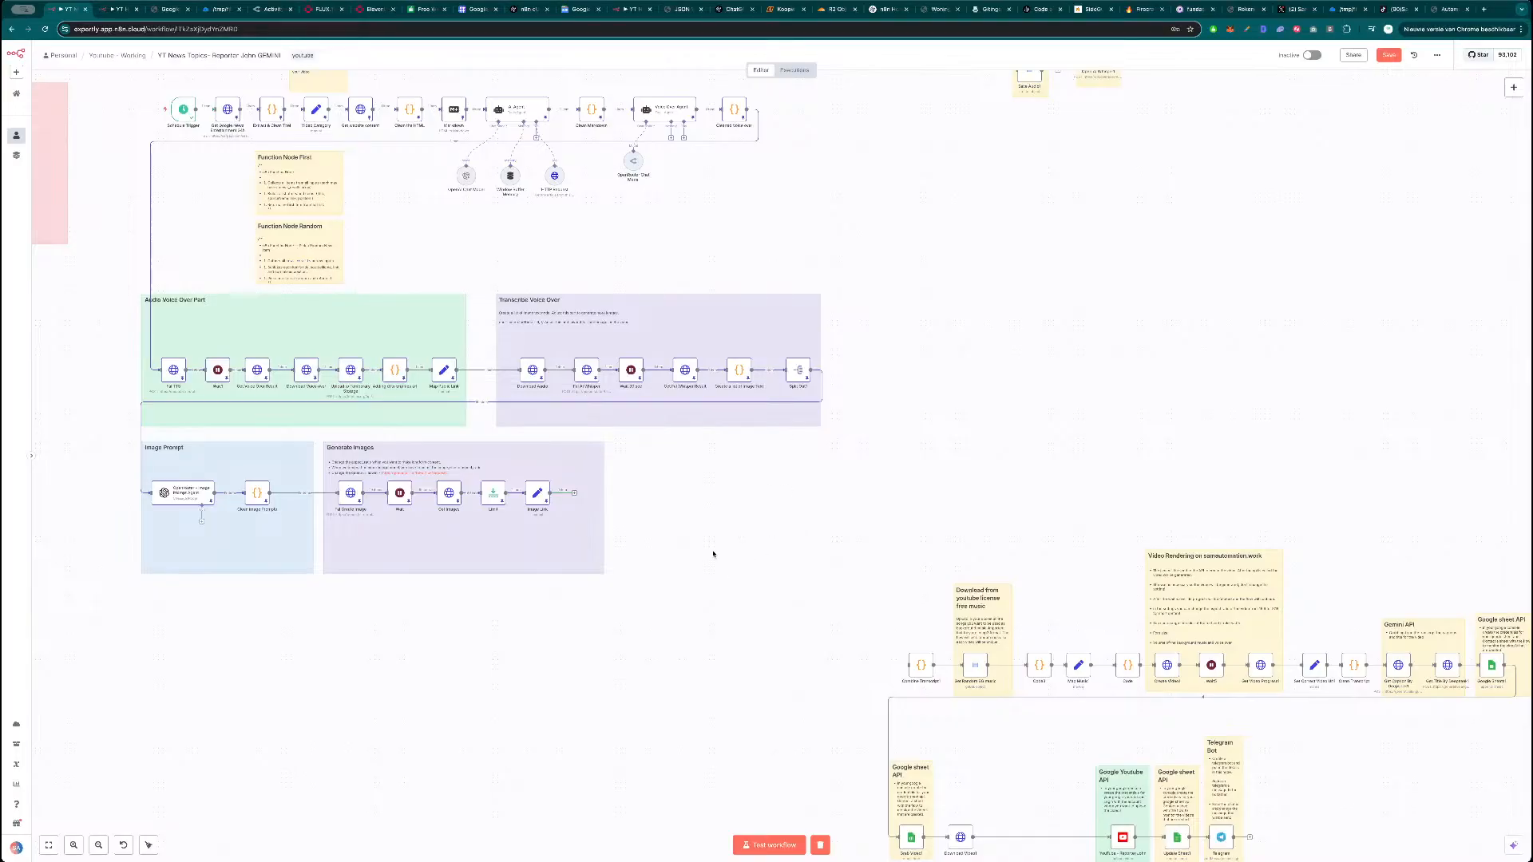
Copy the Combine Transcript node from the reference Shorts workflow's execution and paste it directly after Image Link.
key(ctrl+Tab)
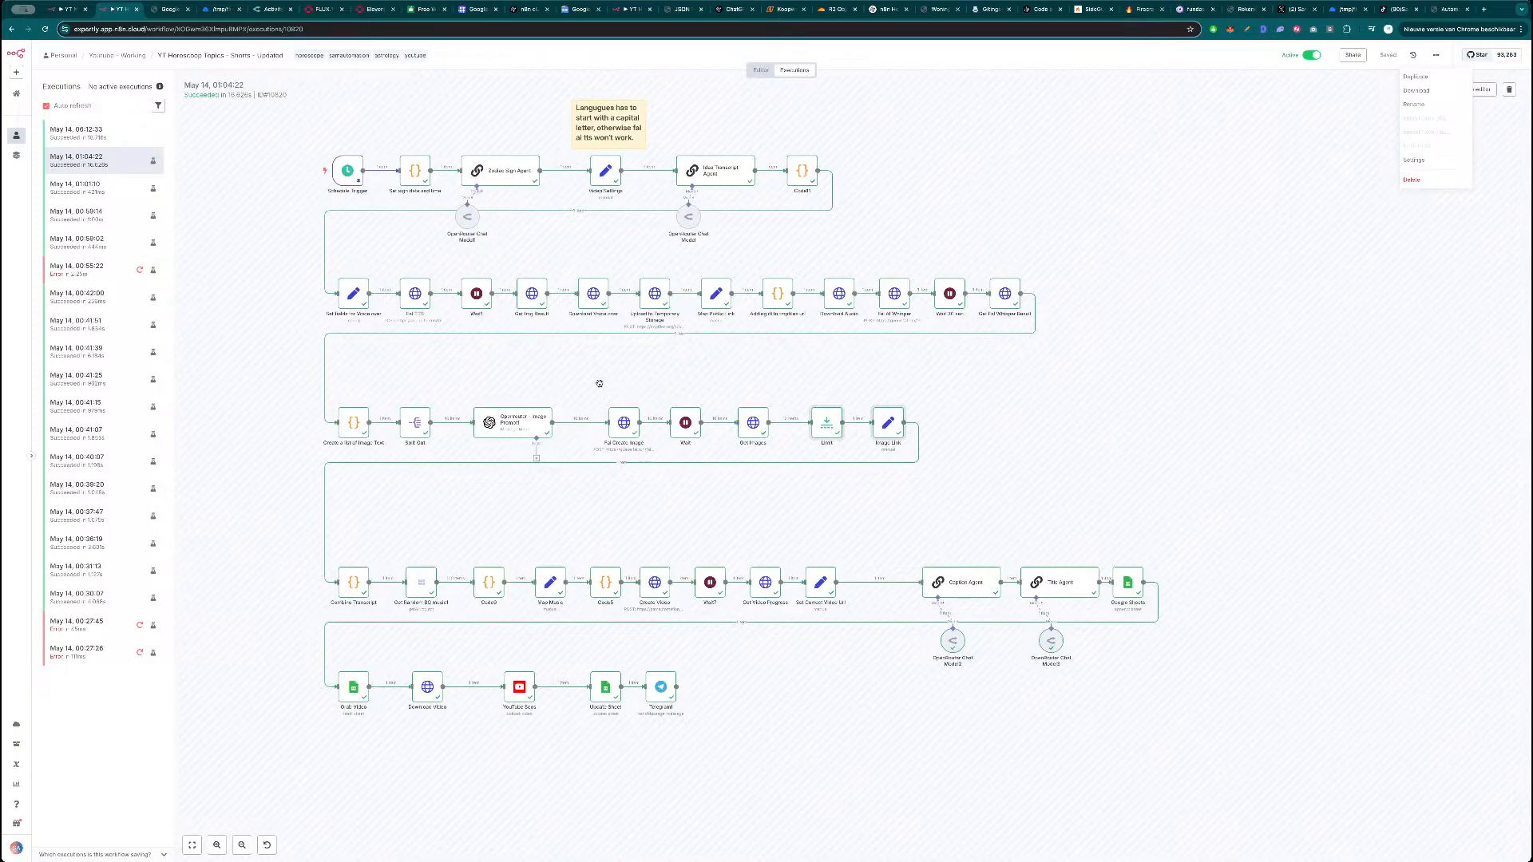
scroll(639, 376, down, 2)
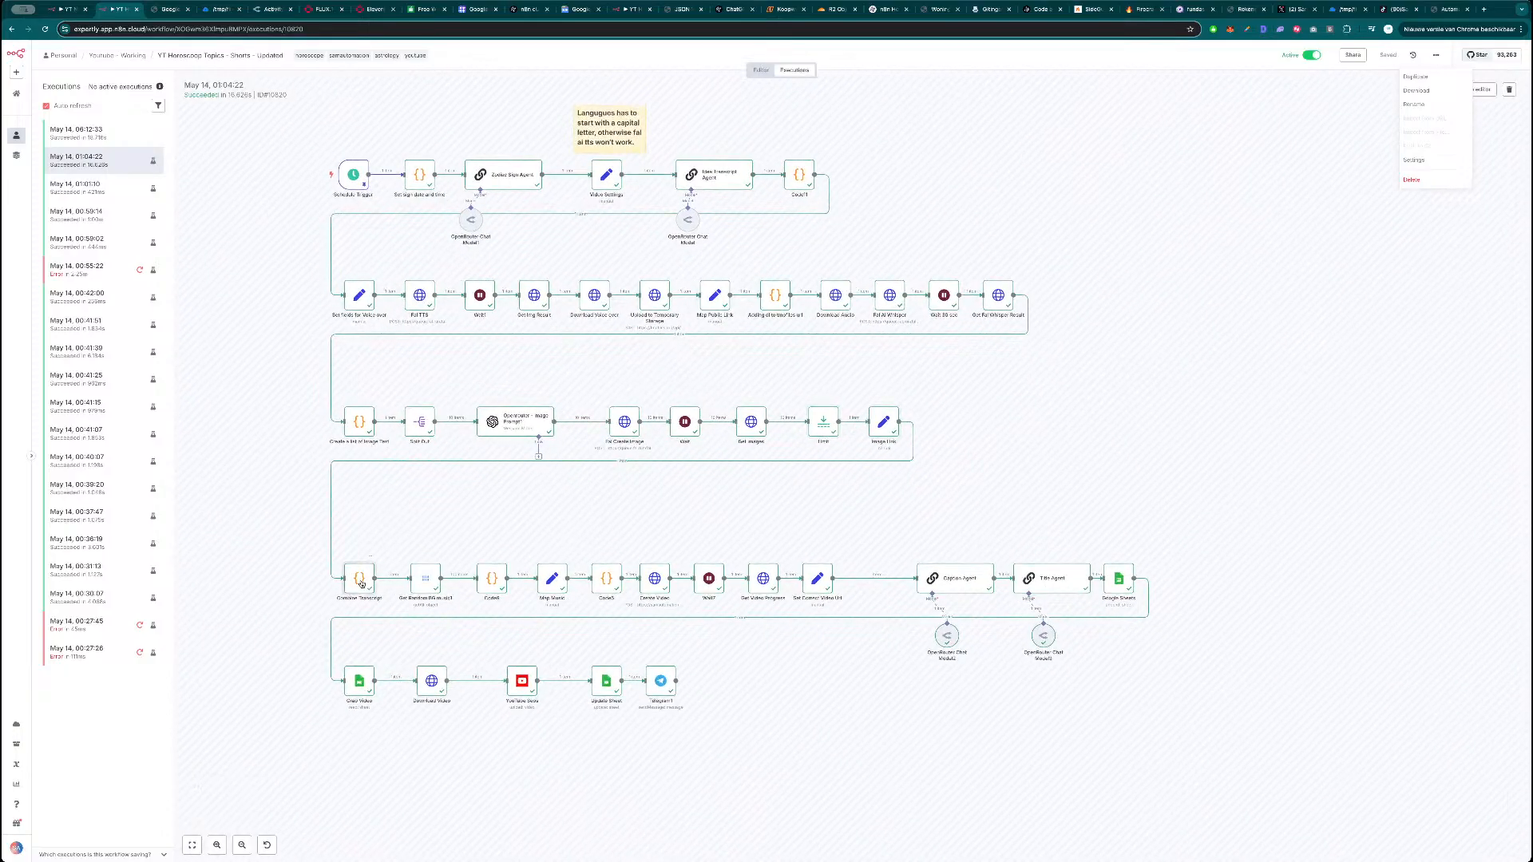
key(ctrl+shift+Tab)
key(super+v)
drag(733, 499, 669, 510)
mouse_move(575, 496)
mouse_down()
mouse_move(664, 498)
mouse_move(583, 494)
mouse_up()
Run the Combine Transcript node and review the start, end and words chunks in its output.
double_click(583, 495)
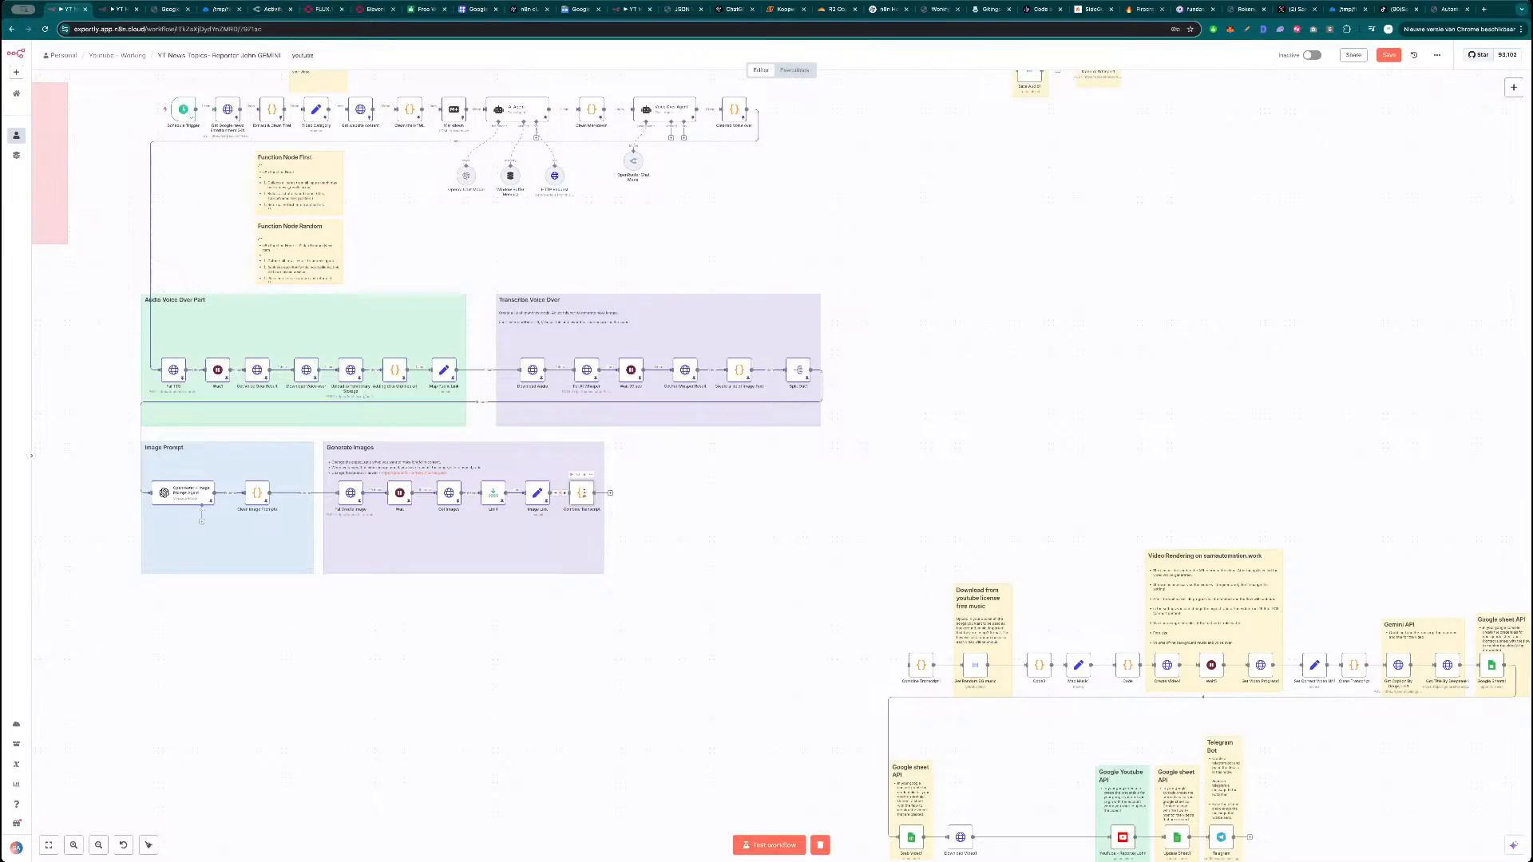
click(1036, 69)
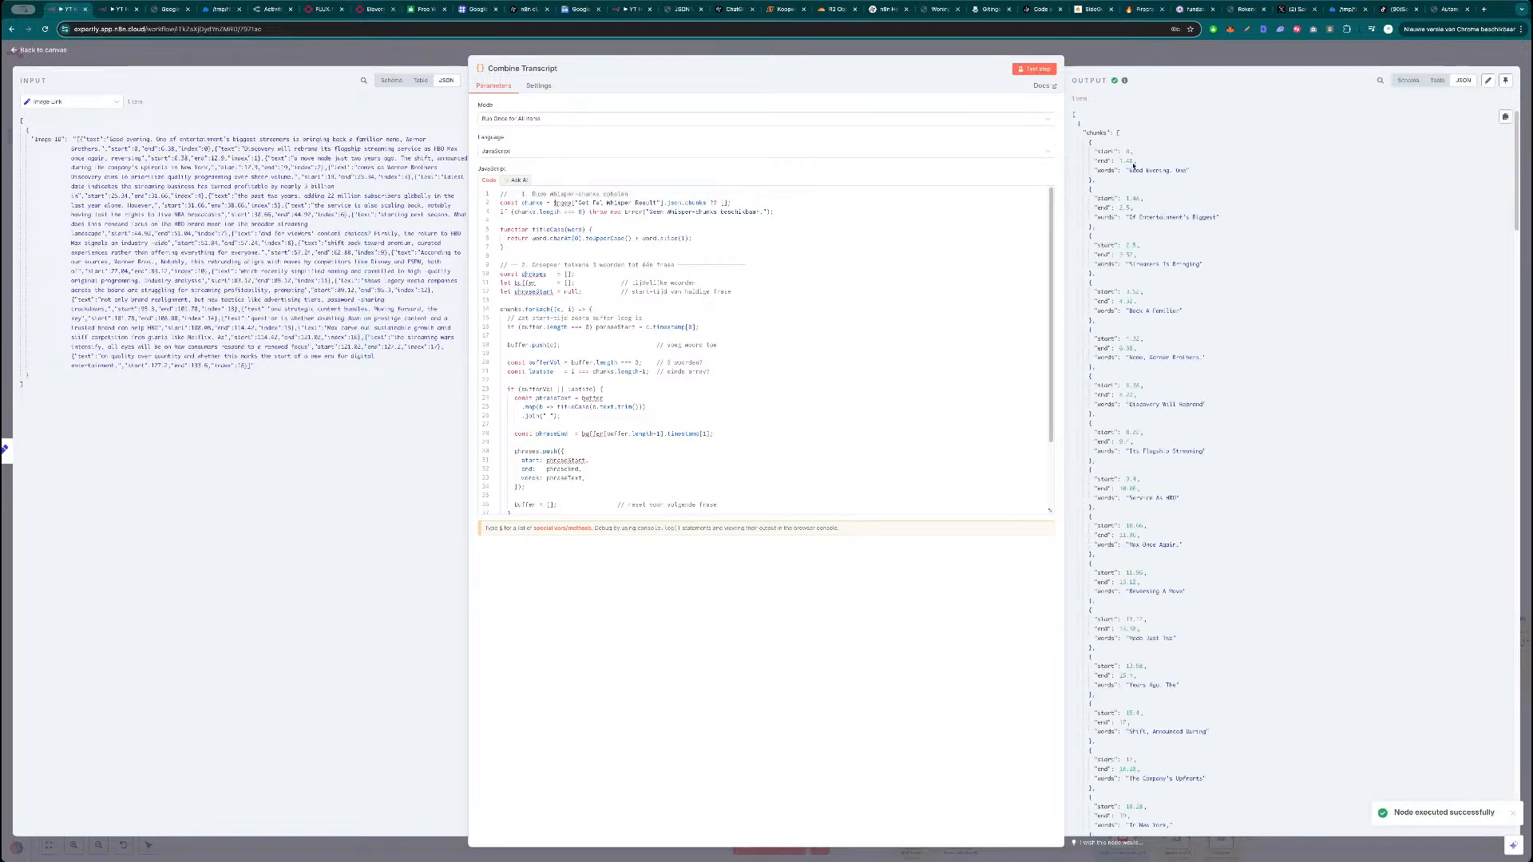
scroll(1171, 492, down, 7)
scroll(1172, 492, up, 7)
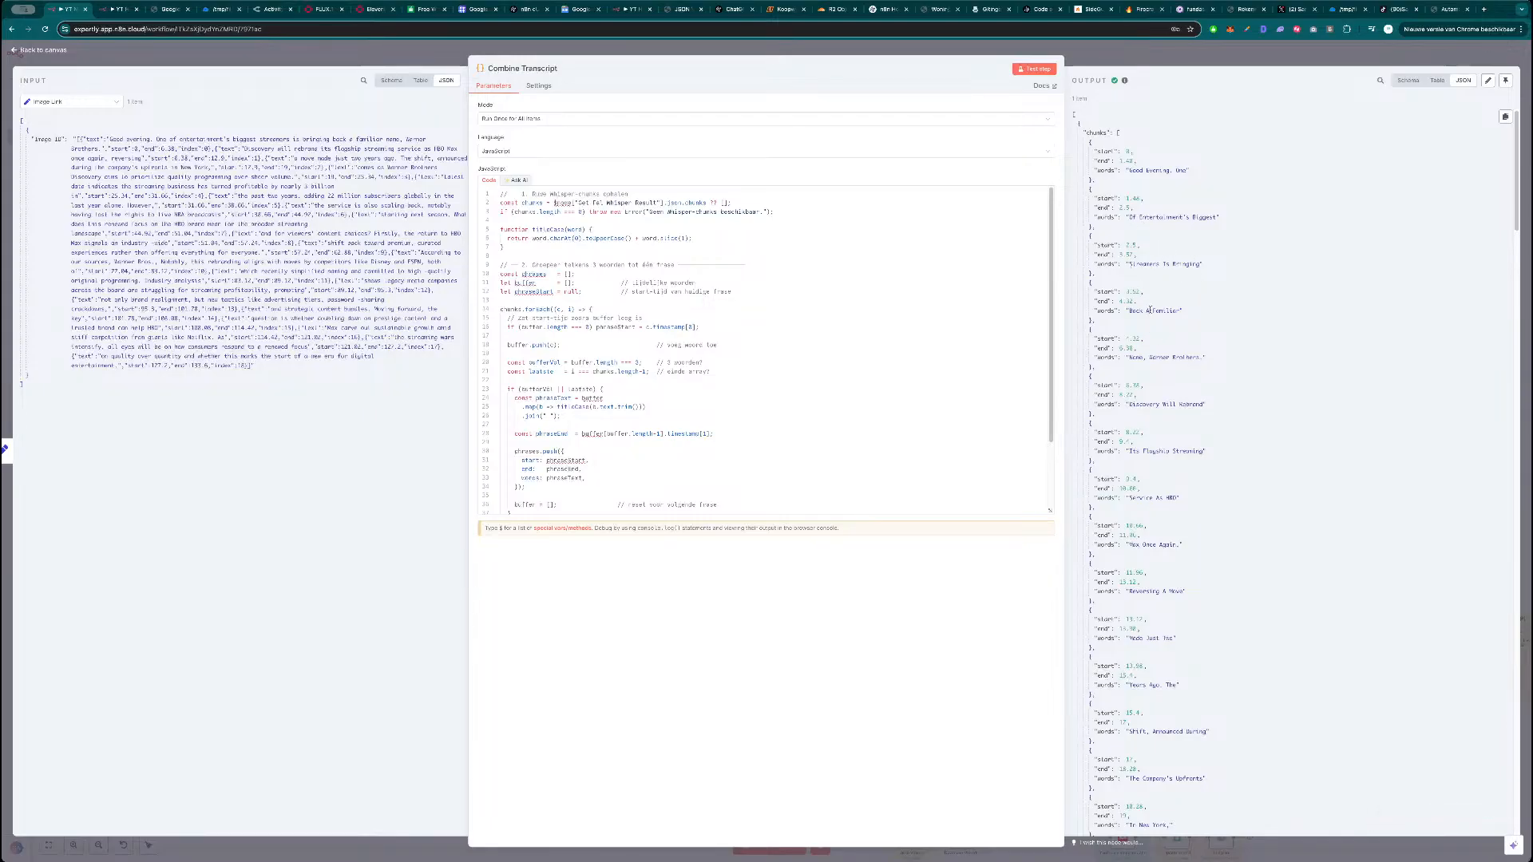
key(Escape)
Move Combine Transcript past the Generate Images note and place a narrower copy of that note around it.
drag(587, 501, 635, 500)
key(ctrl+c)
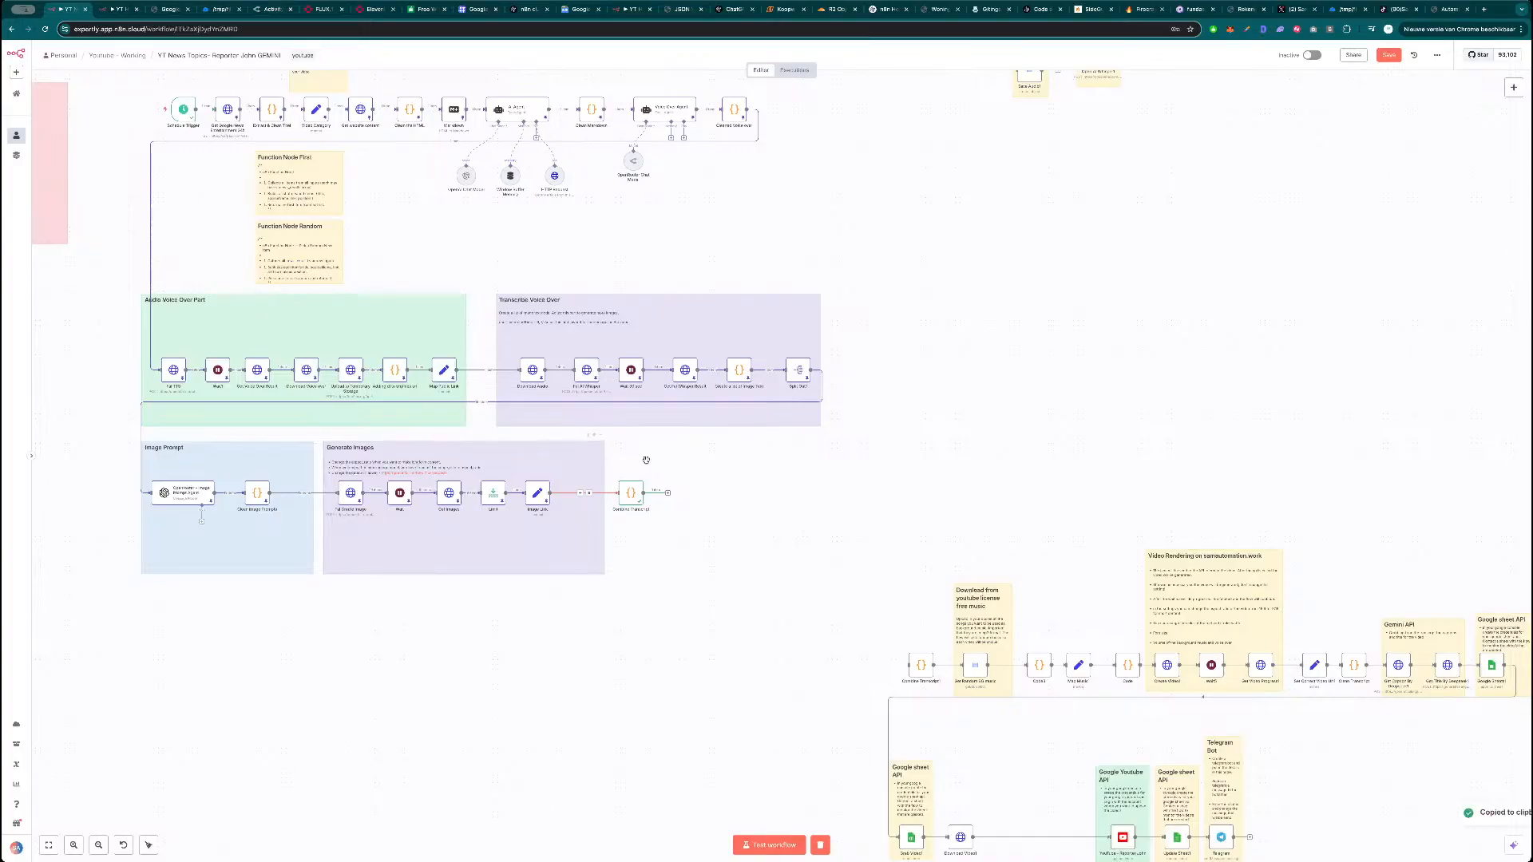
key(ctrl+v)
drag(721, 461, 672, 459)
drag(895, 497, 819, 494)
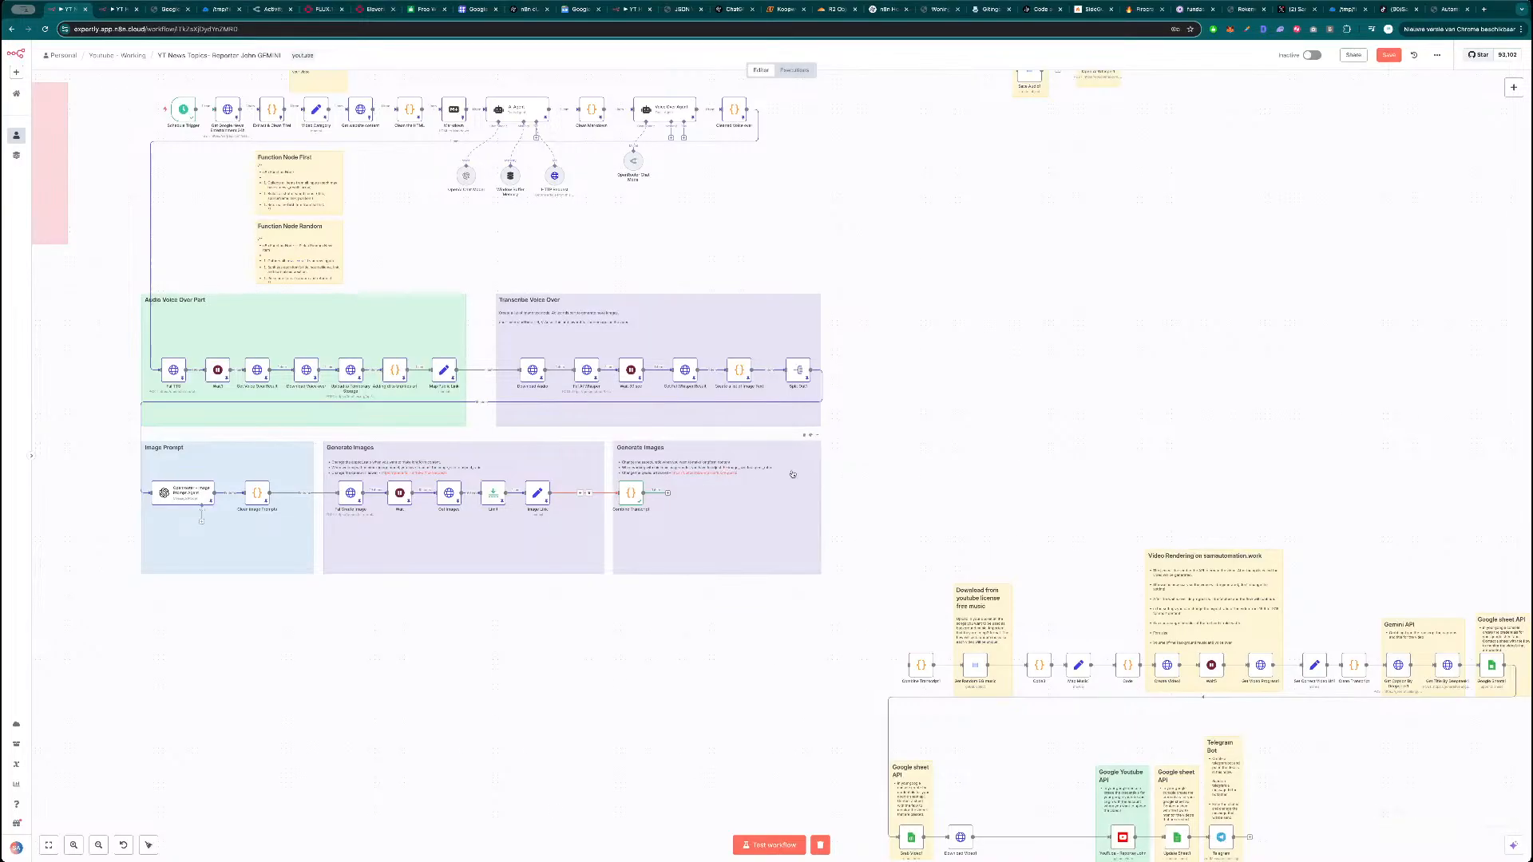
Retitle the copied note Transcription and Background Music and remove its bullet text.
scroll(759, 476, up, 5)
double_click(581, 426)
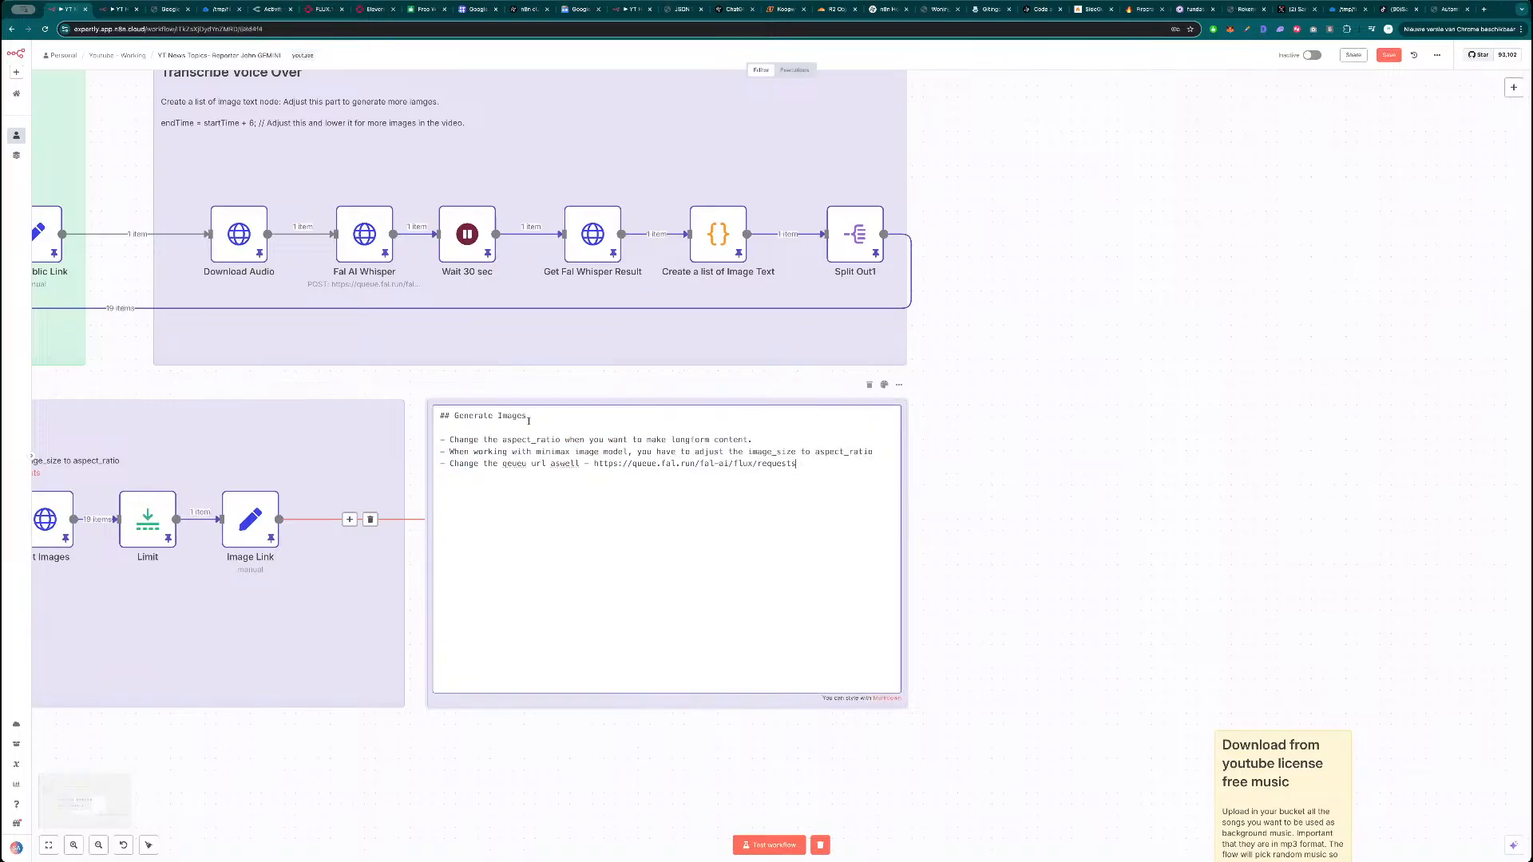
drag(527, 416, 455, 416)
text(Transcl)
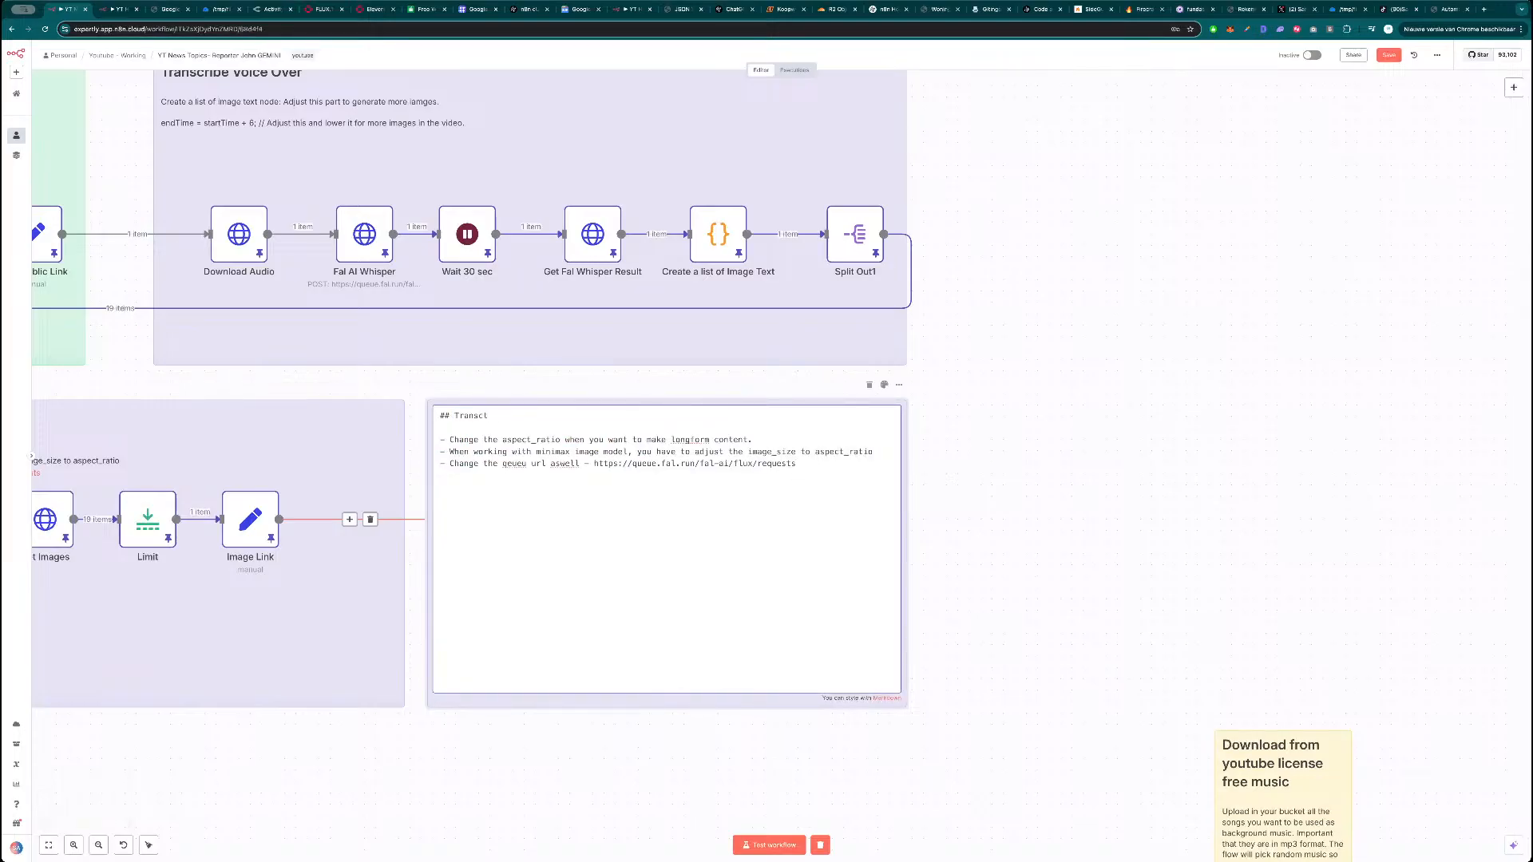
key(BackSpace)
text(ription and Background Music)
drag(794, 463, 451, 442)
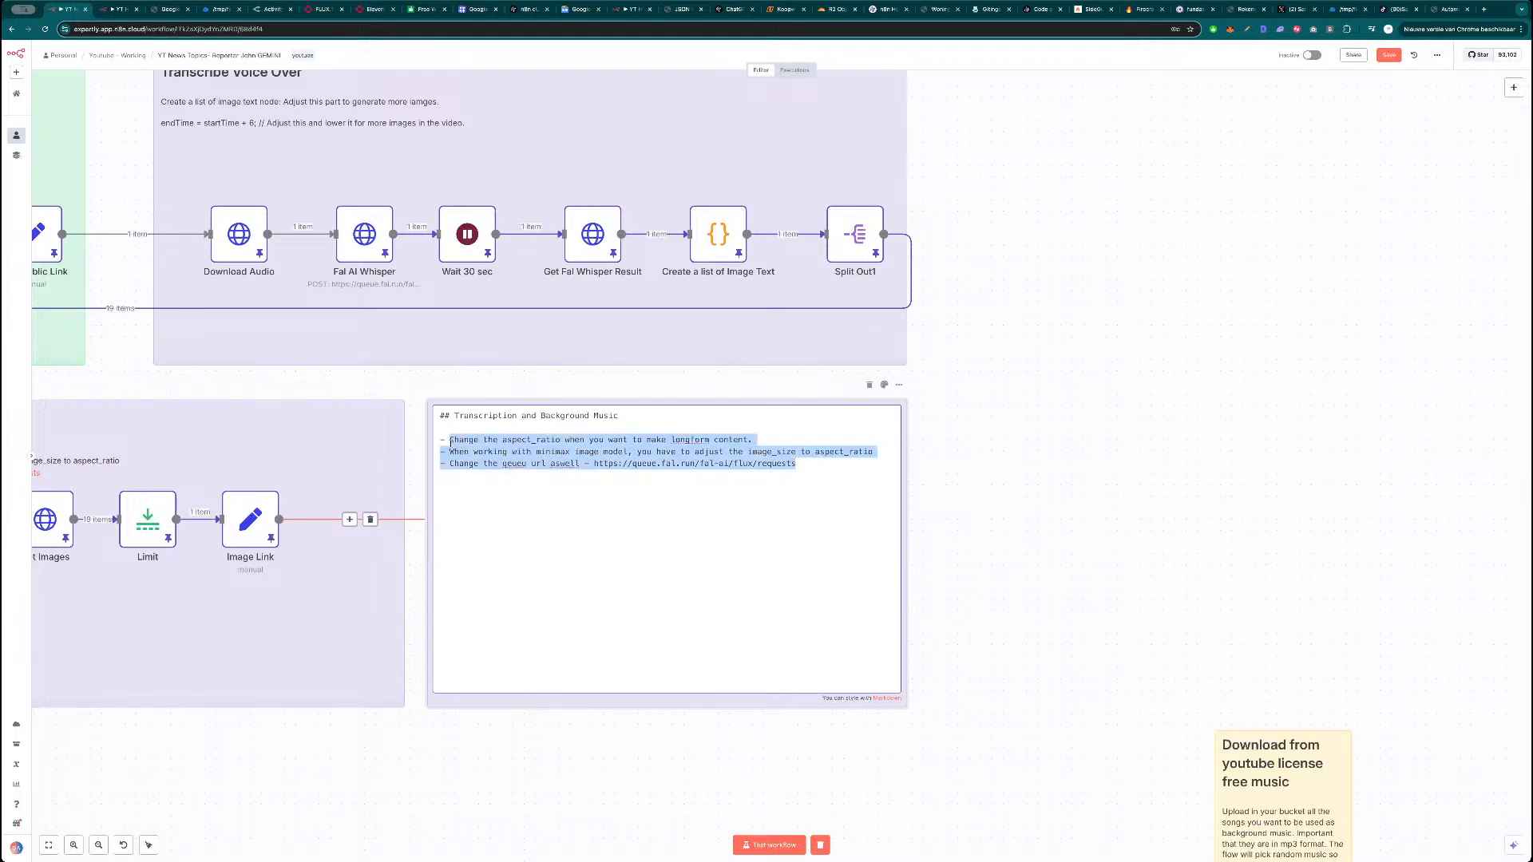
key(BackSpace)
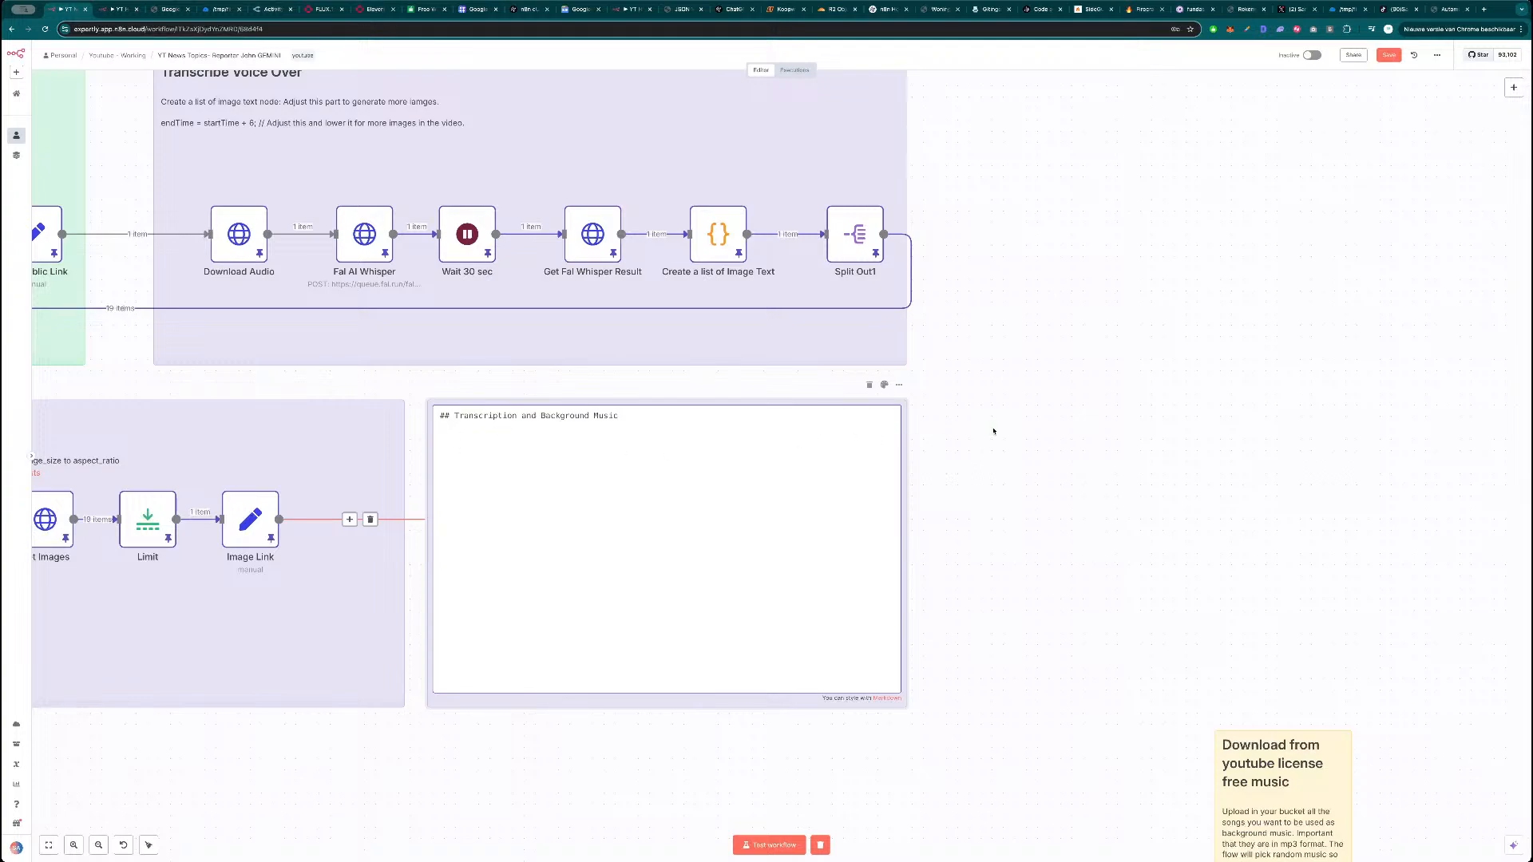
click(994, 432)
Delete the old Combine Transcript node at the start of the leftover video rendering row.
scroll(1012, 495, down, 5)
drag(1033, 522, 918, 440)
click(957, 604)
key(Delete)
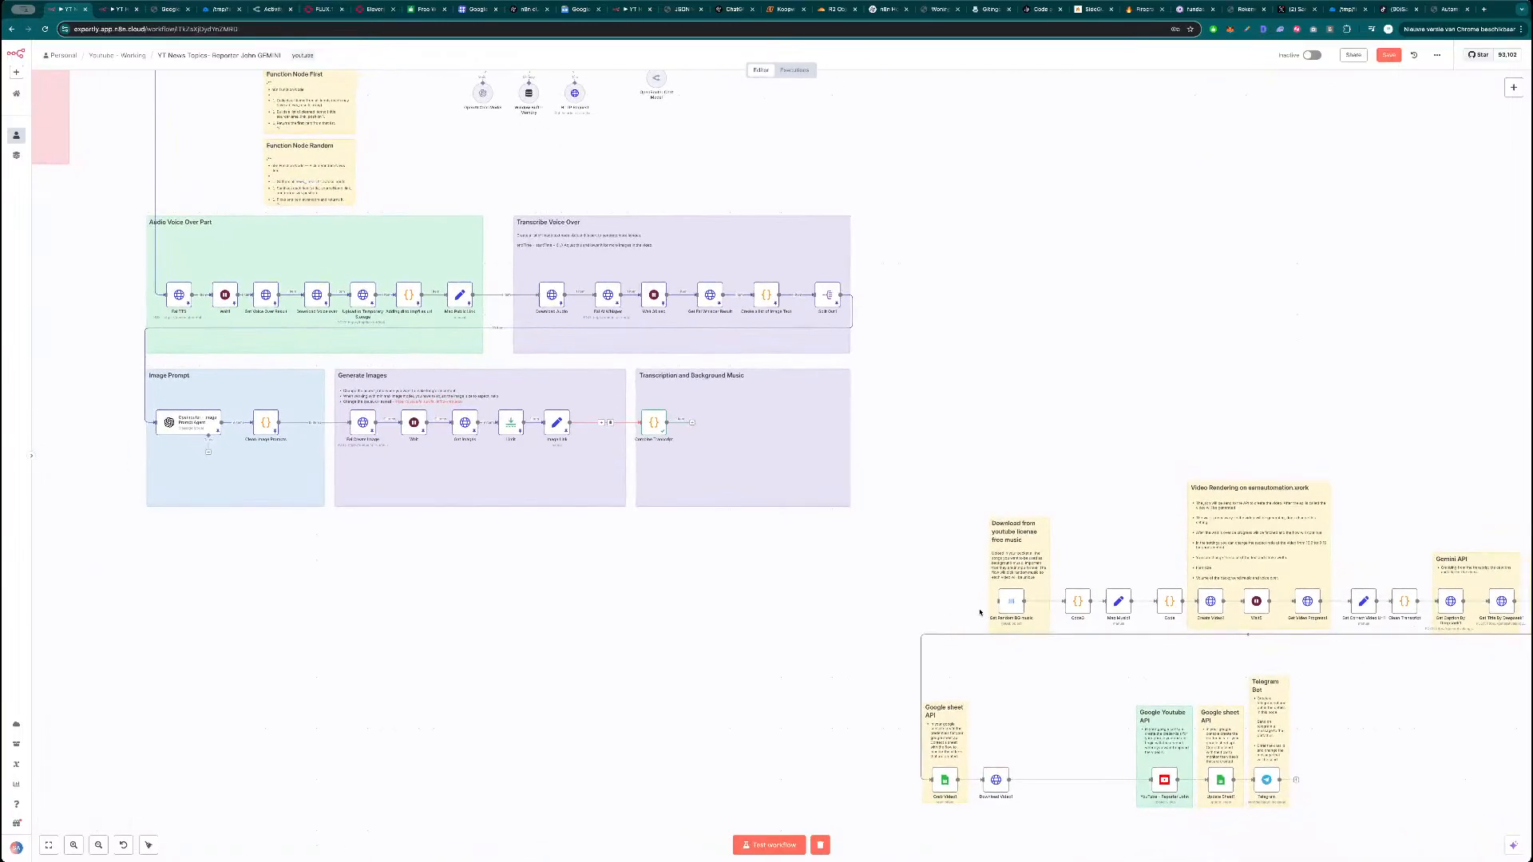
Duplicate the Get Random BG music node, attach the copy after Combine Transcript and check its parameters.
click(1011, 605)
key(super+c)
key(super+v)
drag(910, 499, 708, 426)
double_click(722, 424)
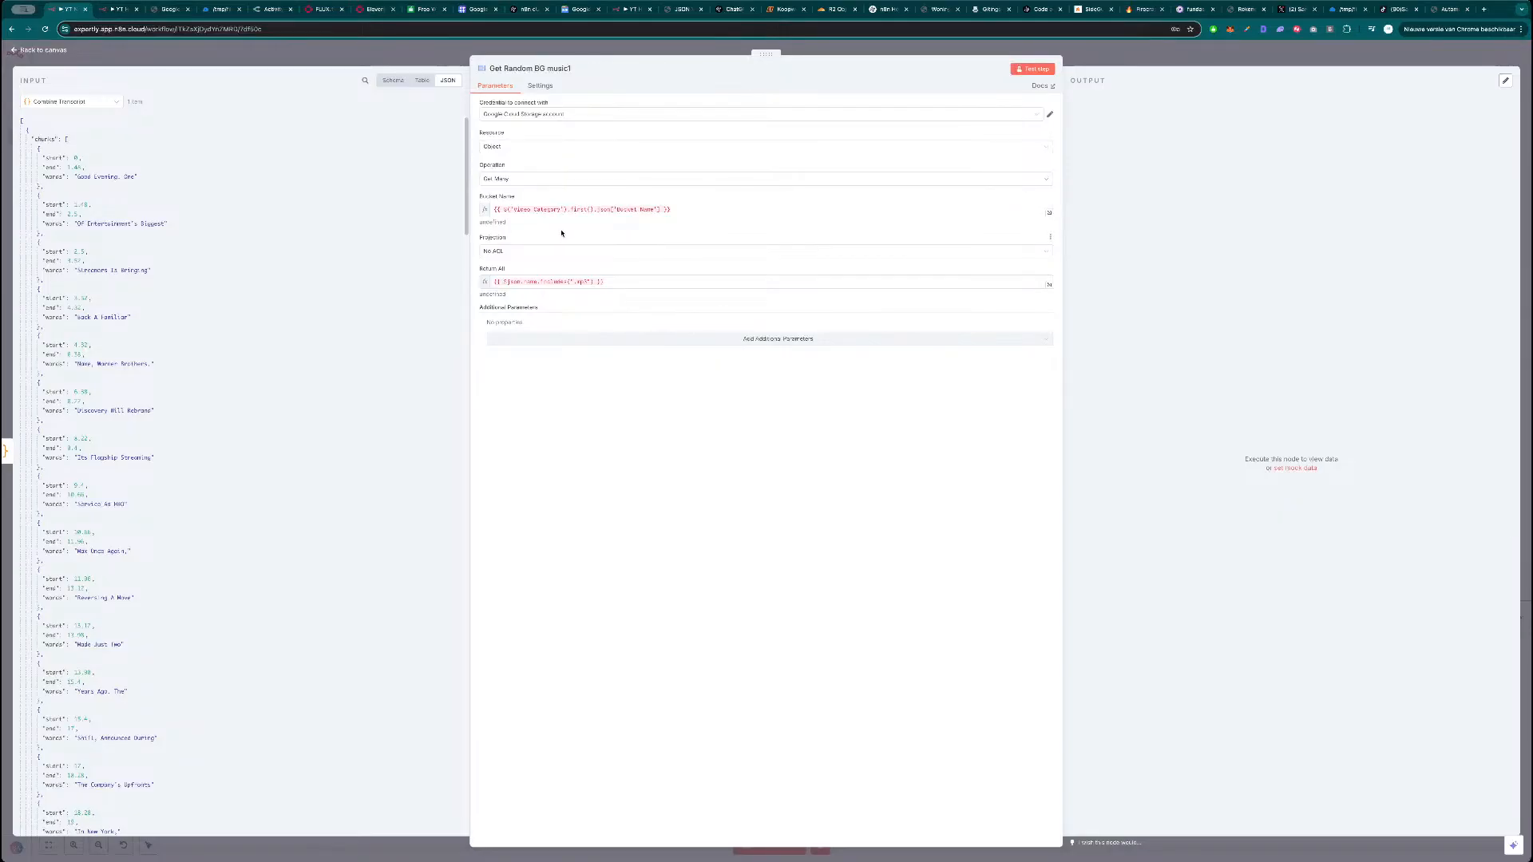
click(1106, 57)
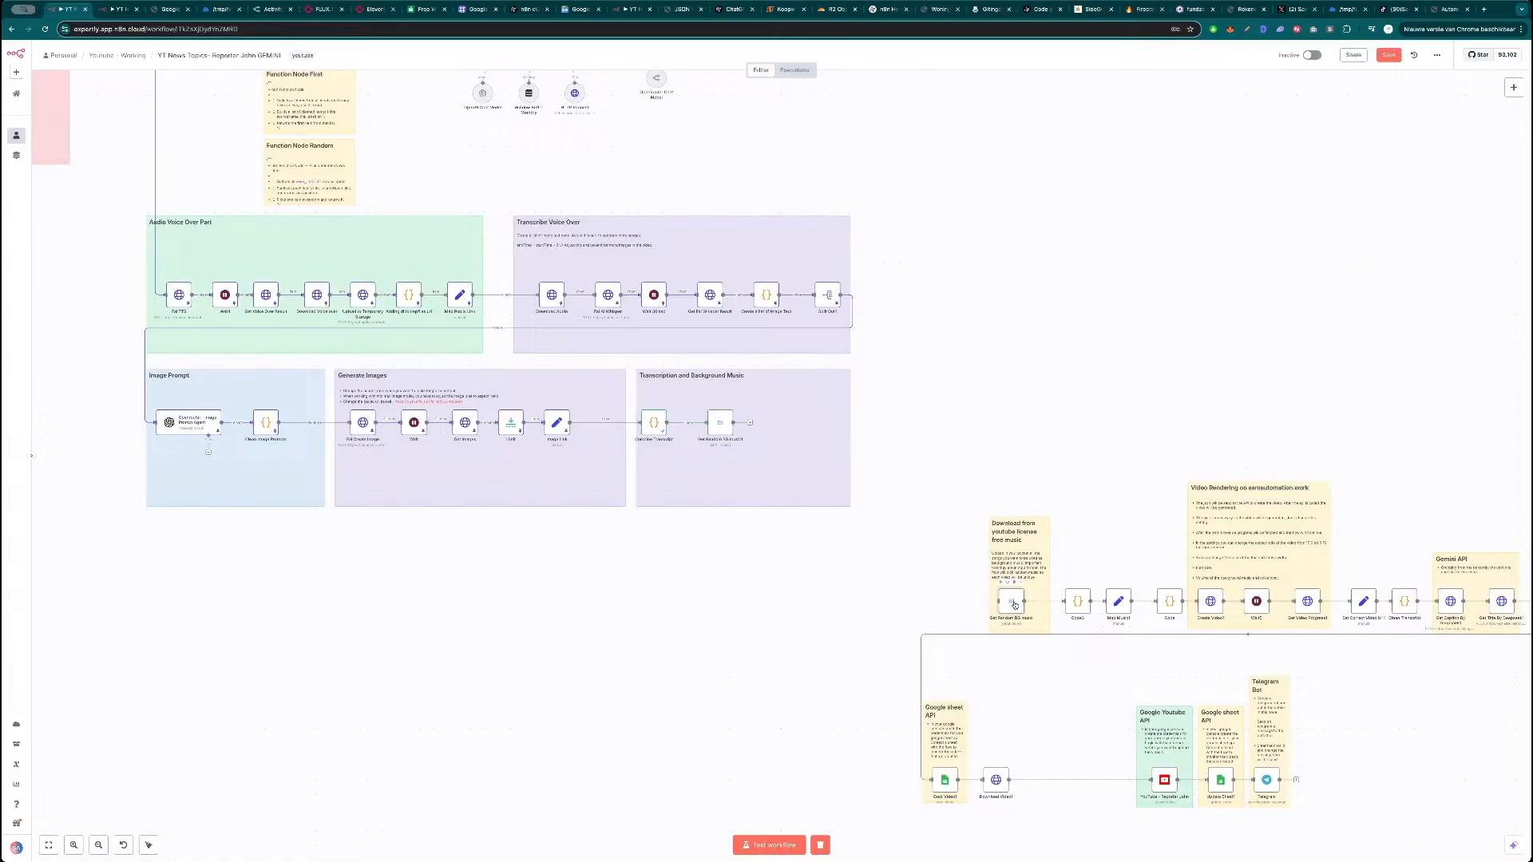
Delete the original Get Random BG music node and move the Code3 node beside the copy.
key(Delete)
drag(1078, 601, 762, 427)
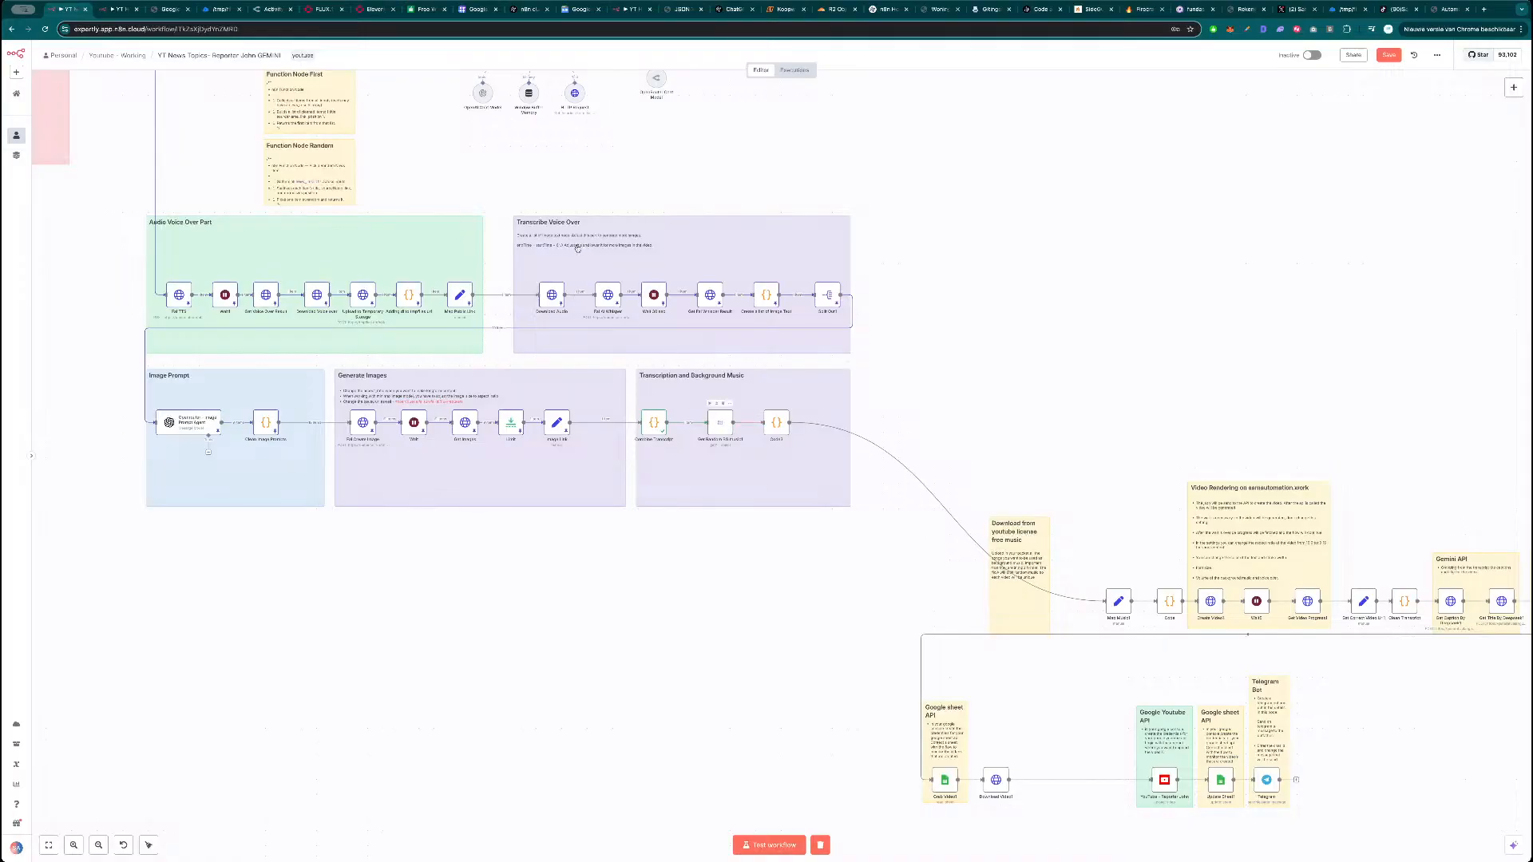
Set the Bucket Name of the Get Random BG music copy to the fixed value trendingtopics.
double_click(729, 441)
click(562, 207)
click(812, 203)
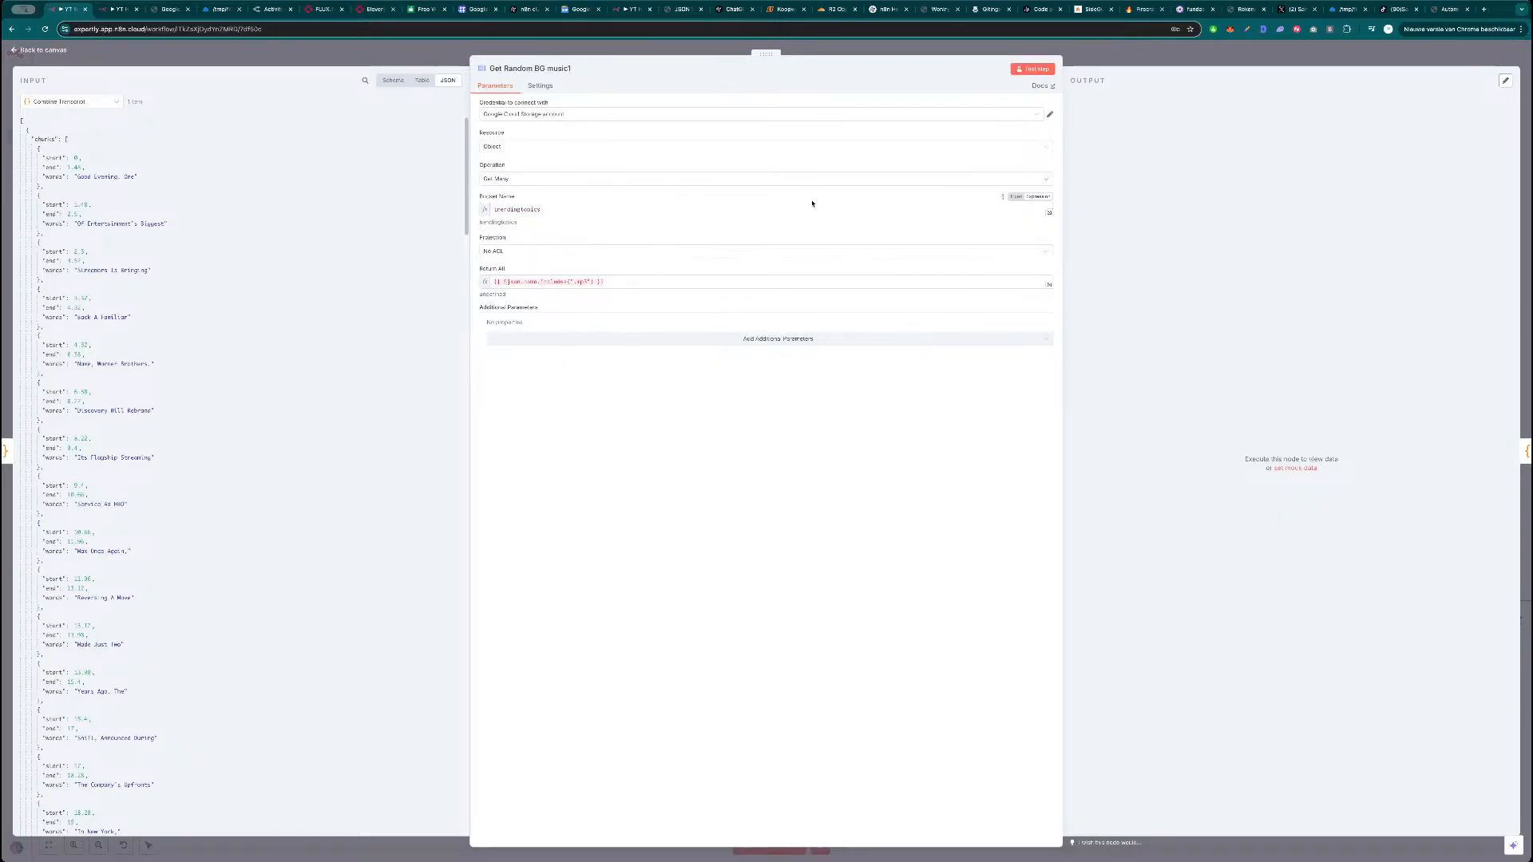
click(1015, 197)
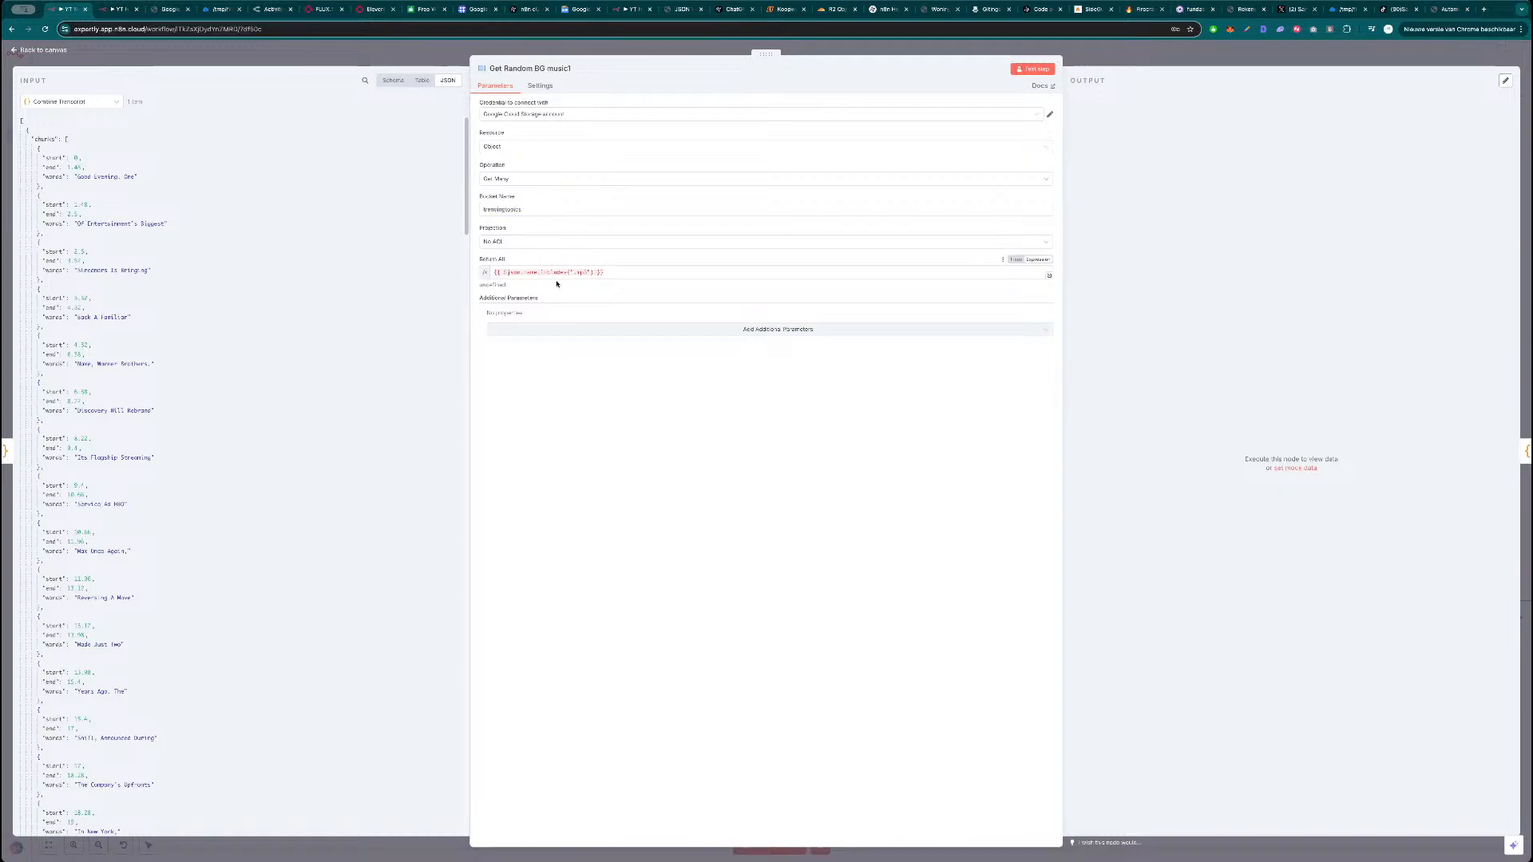
Run the background music node and review the storage objects it returns.
click(1045, 70)
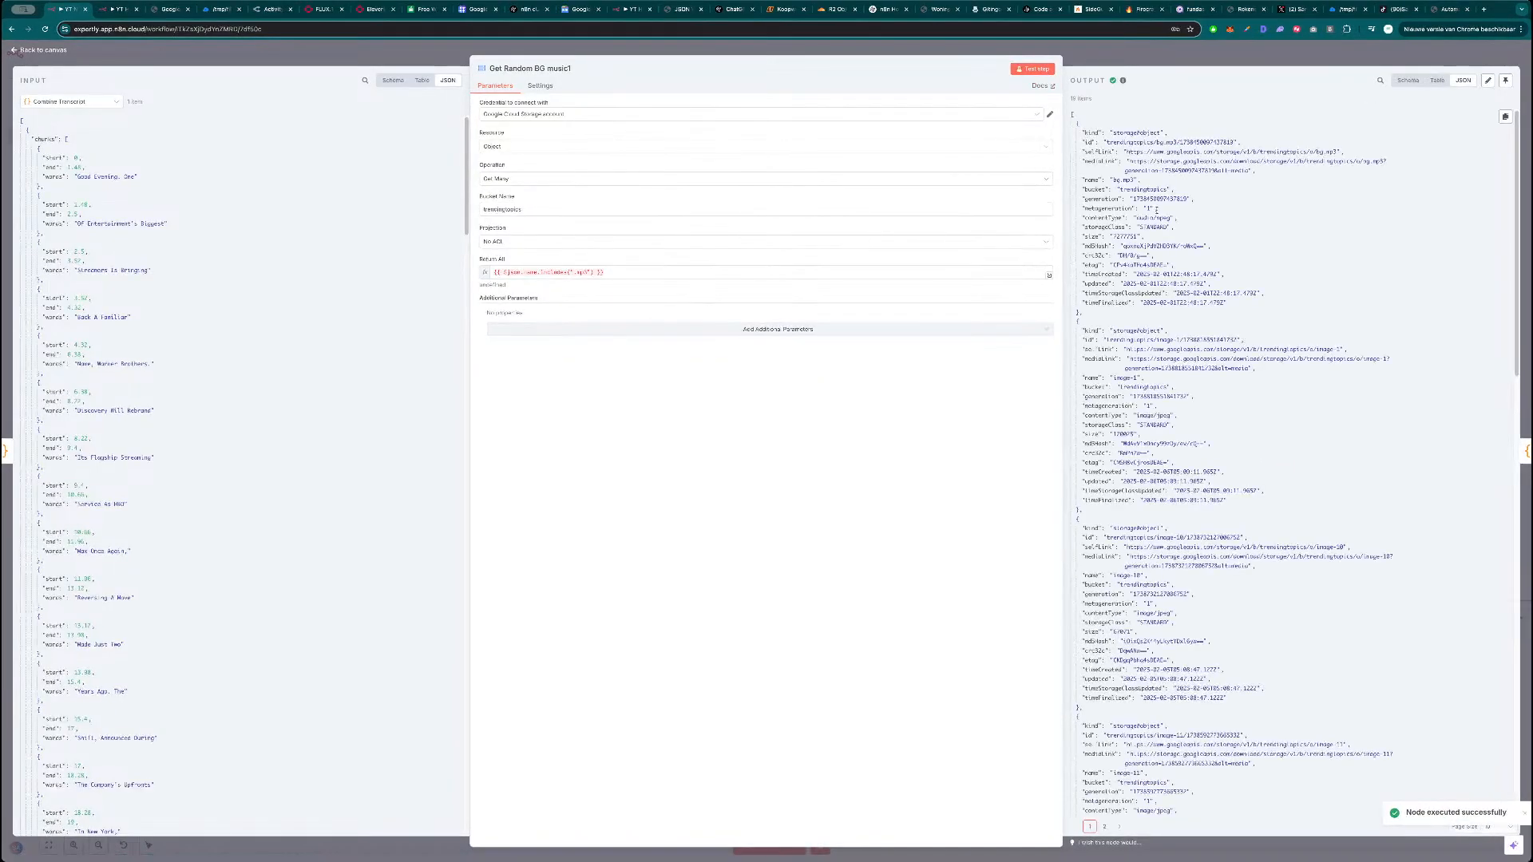
scroll(1207, 421, down, 3)
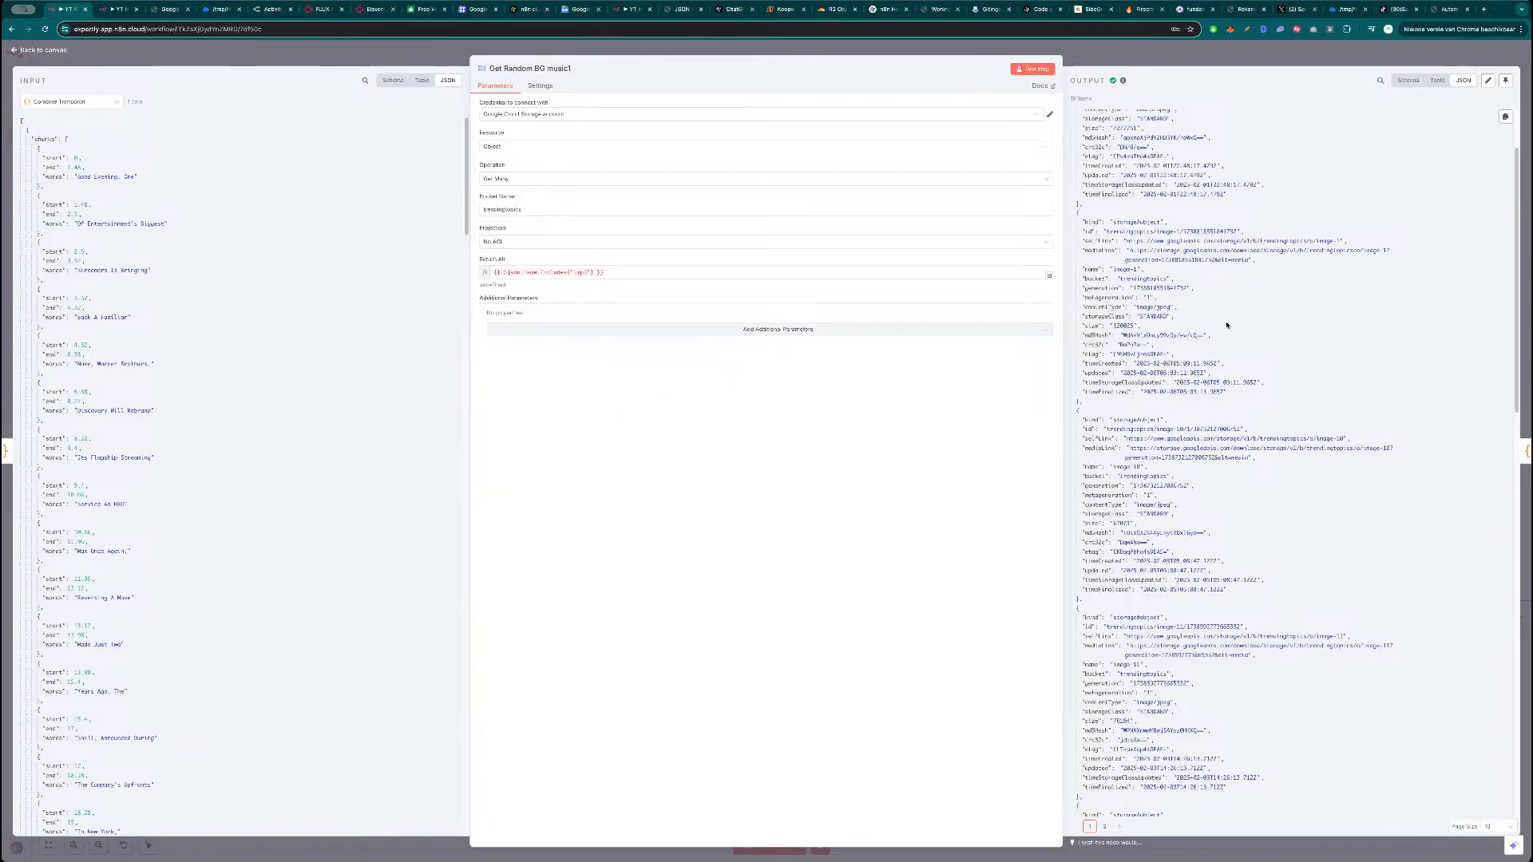
scroll(1224, 332, down, 3)
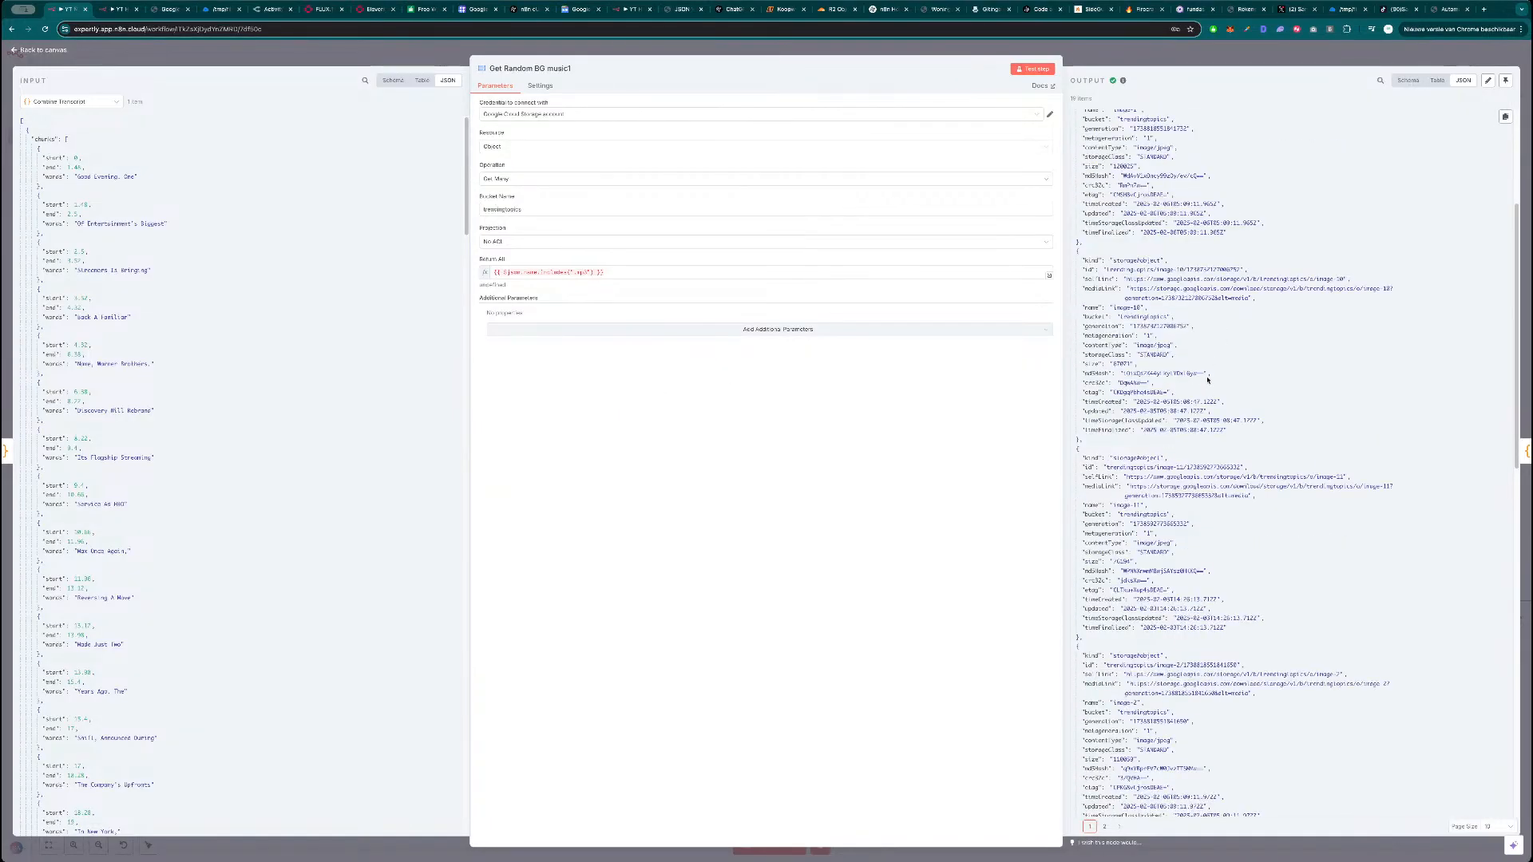
scroll(1213, 375, down, 10)
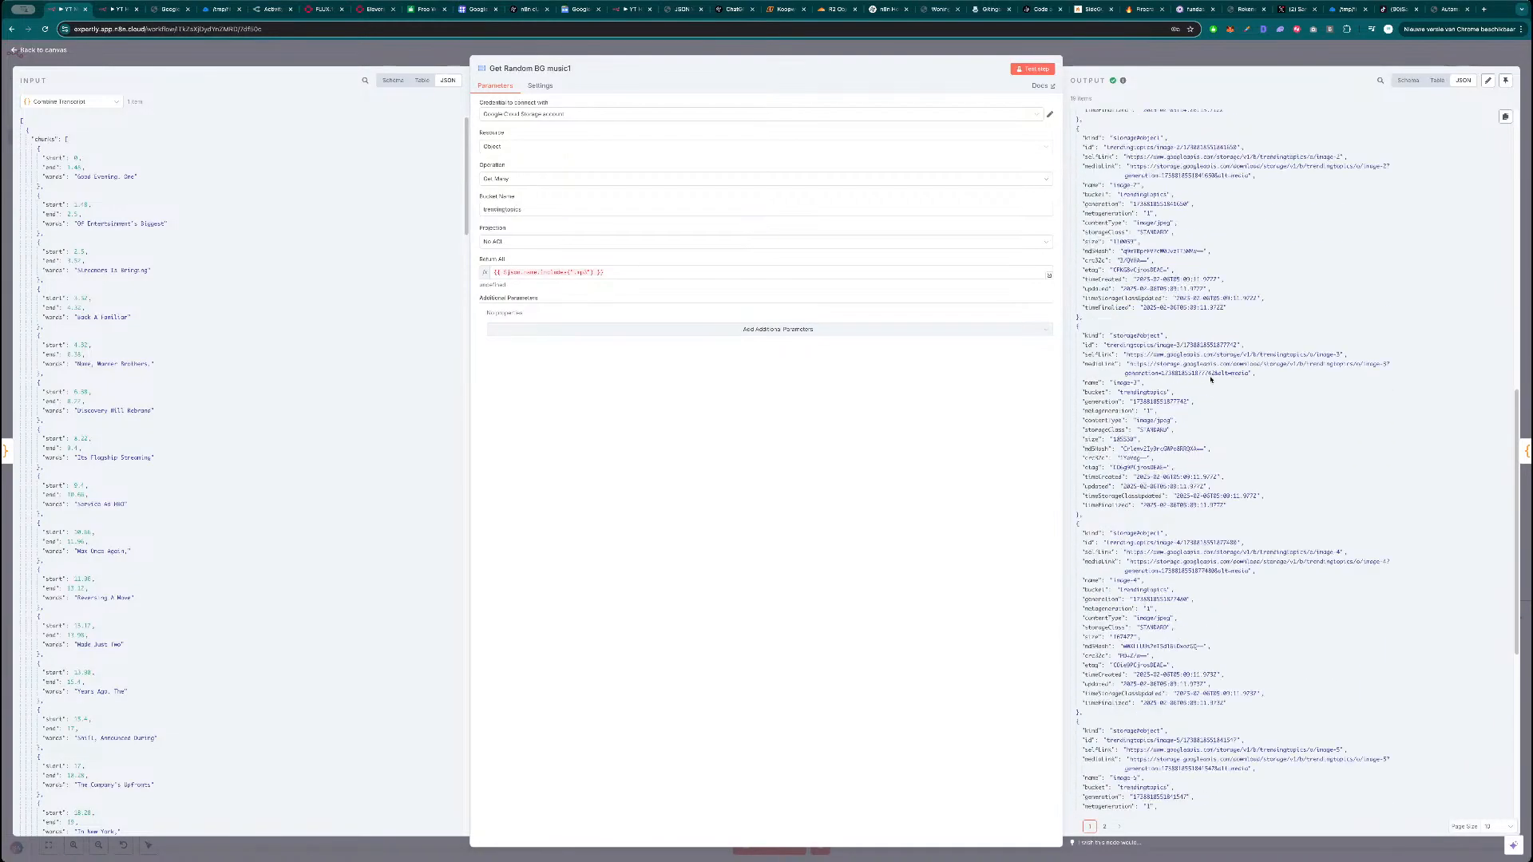
Inspect the Return All .mp3 expression and the available additional parameters of the background music node.
click(615, 274)
click(607, 262)
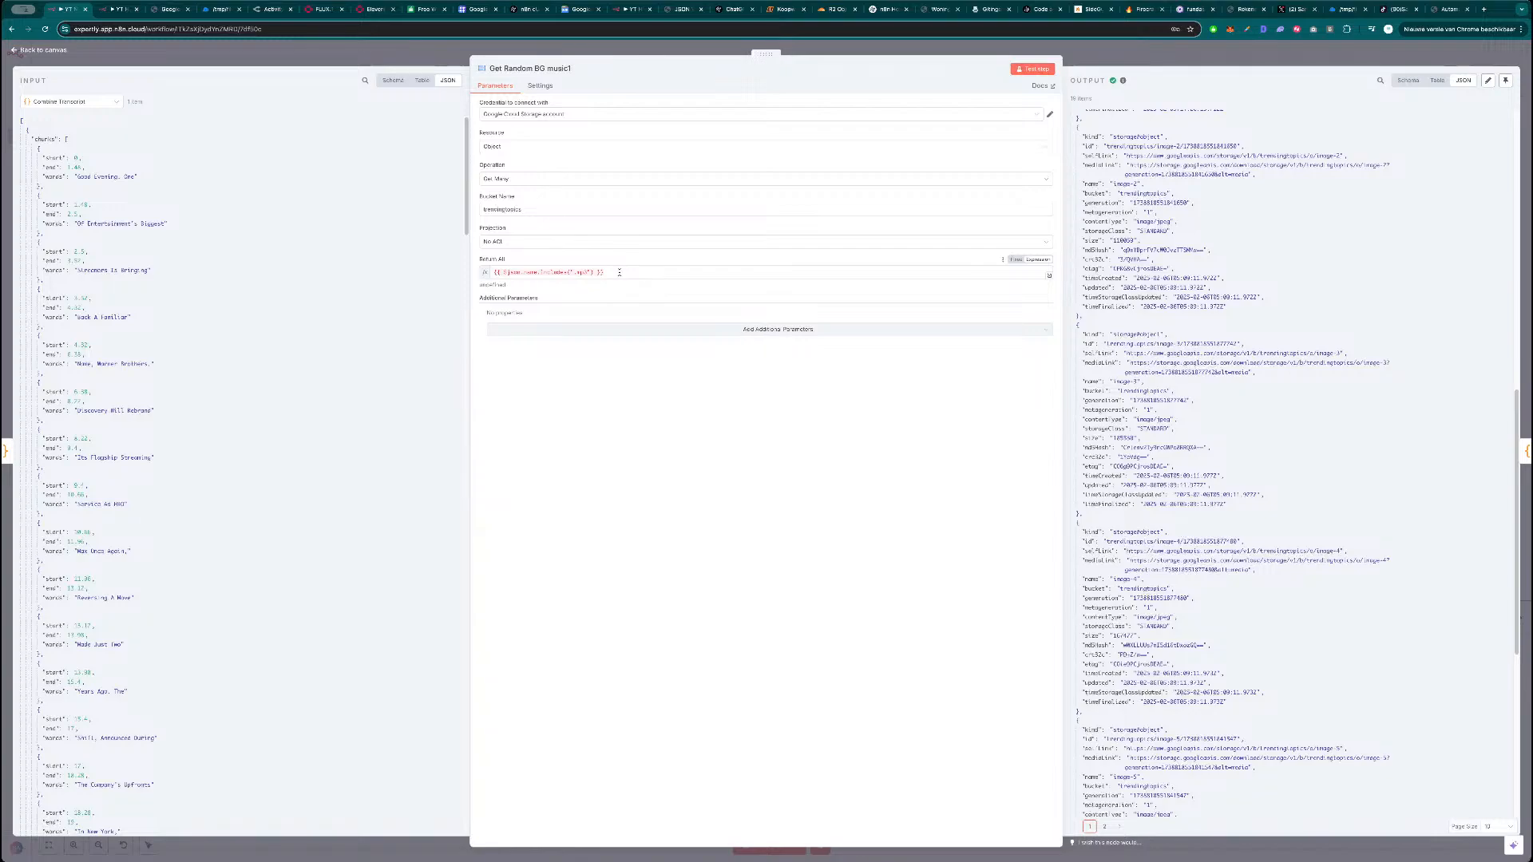
click(540, 273)
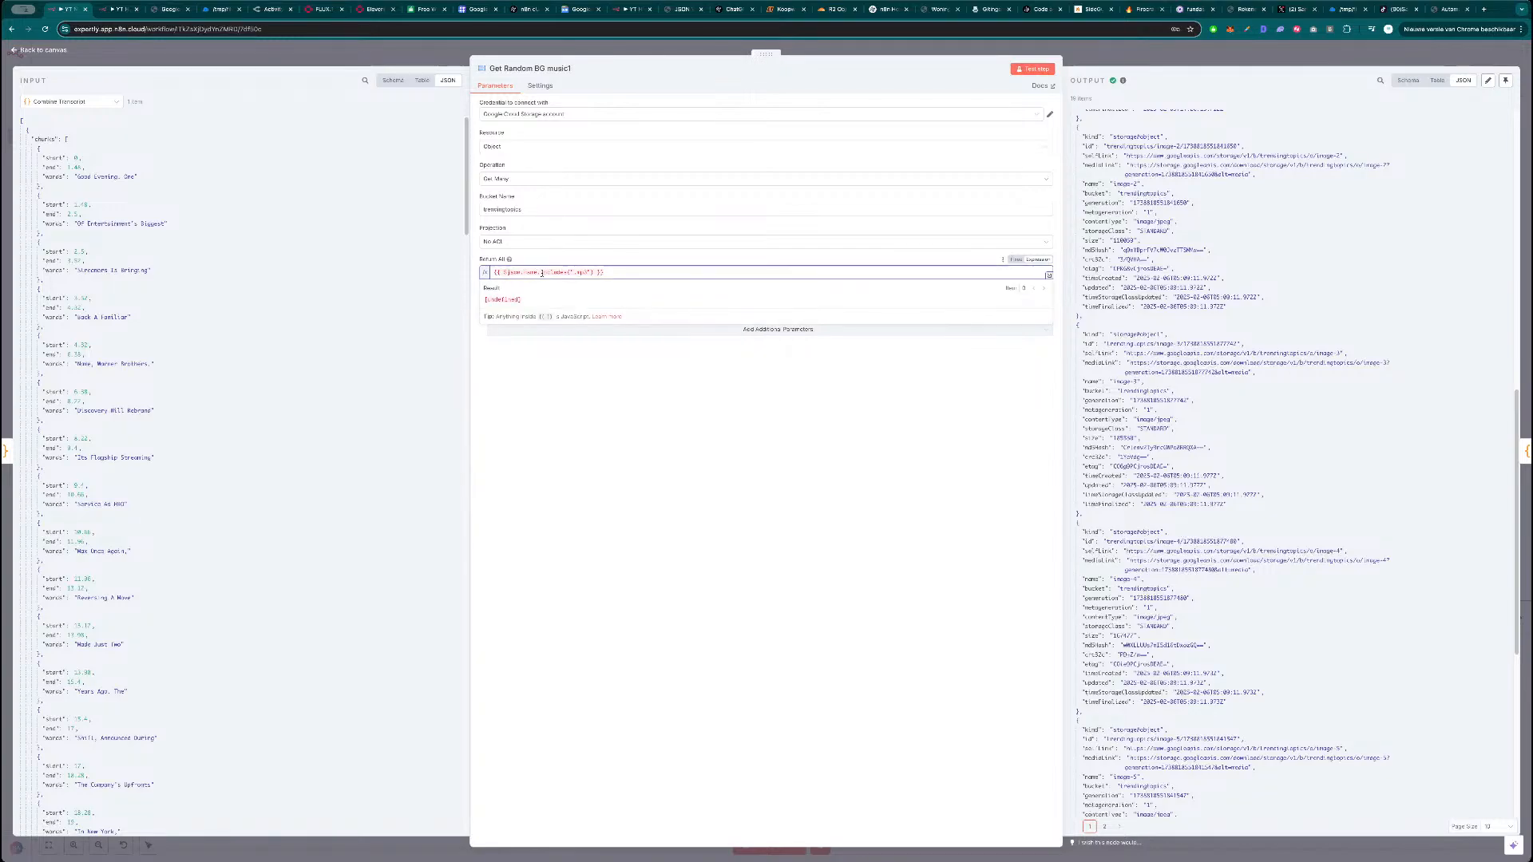
click(595, 267)
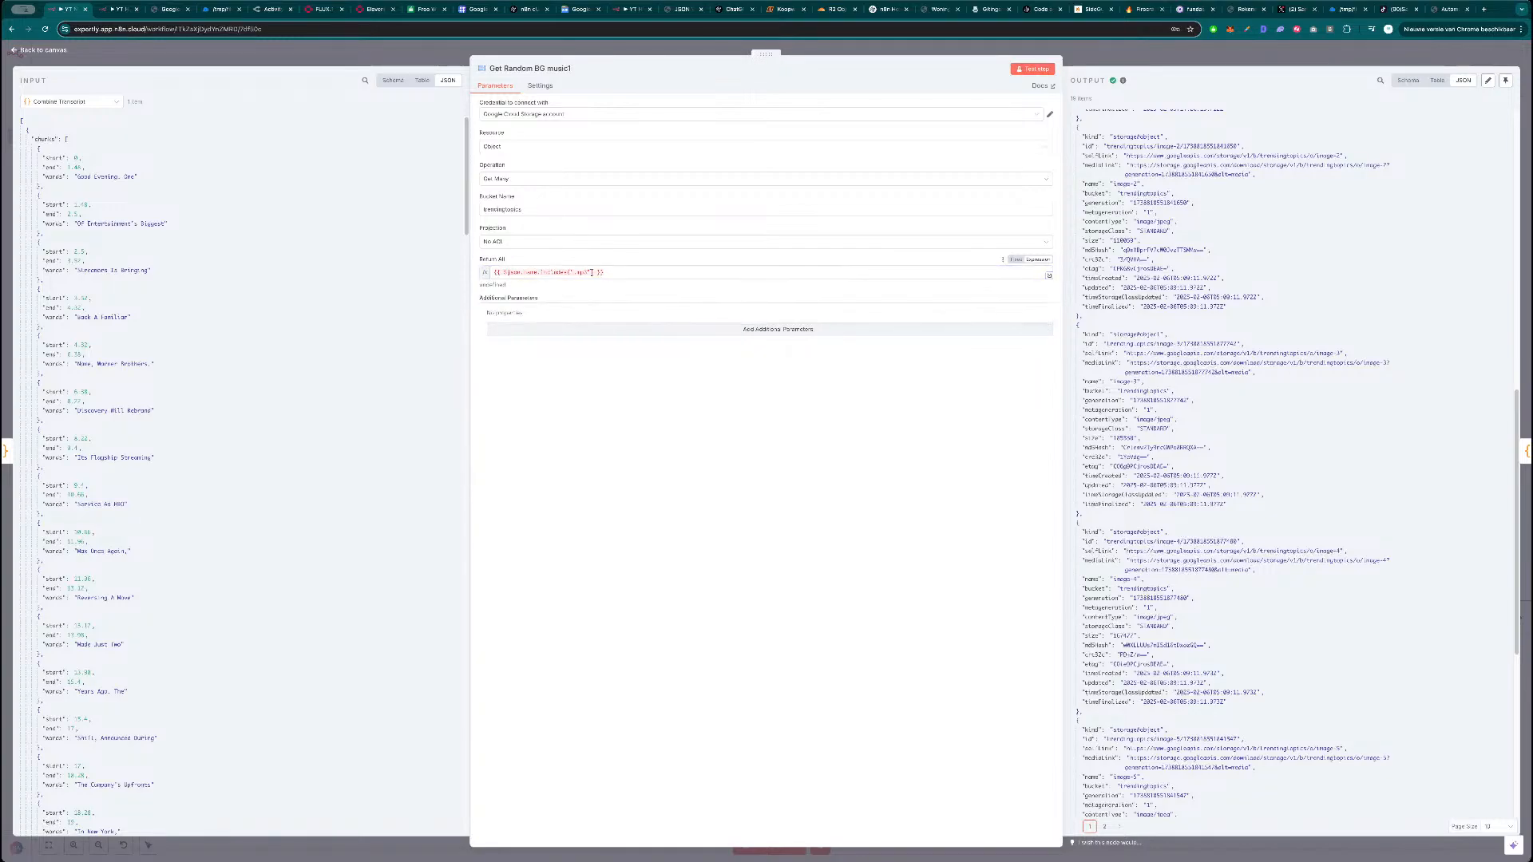
click(627, 332)
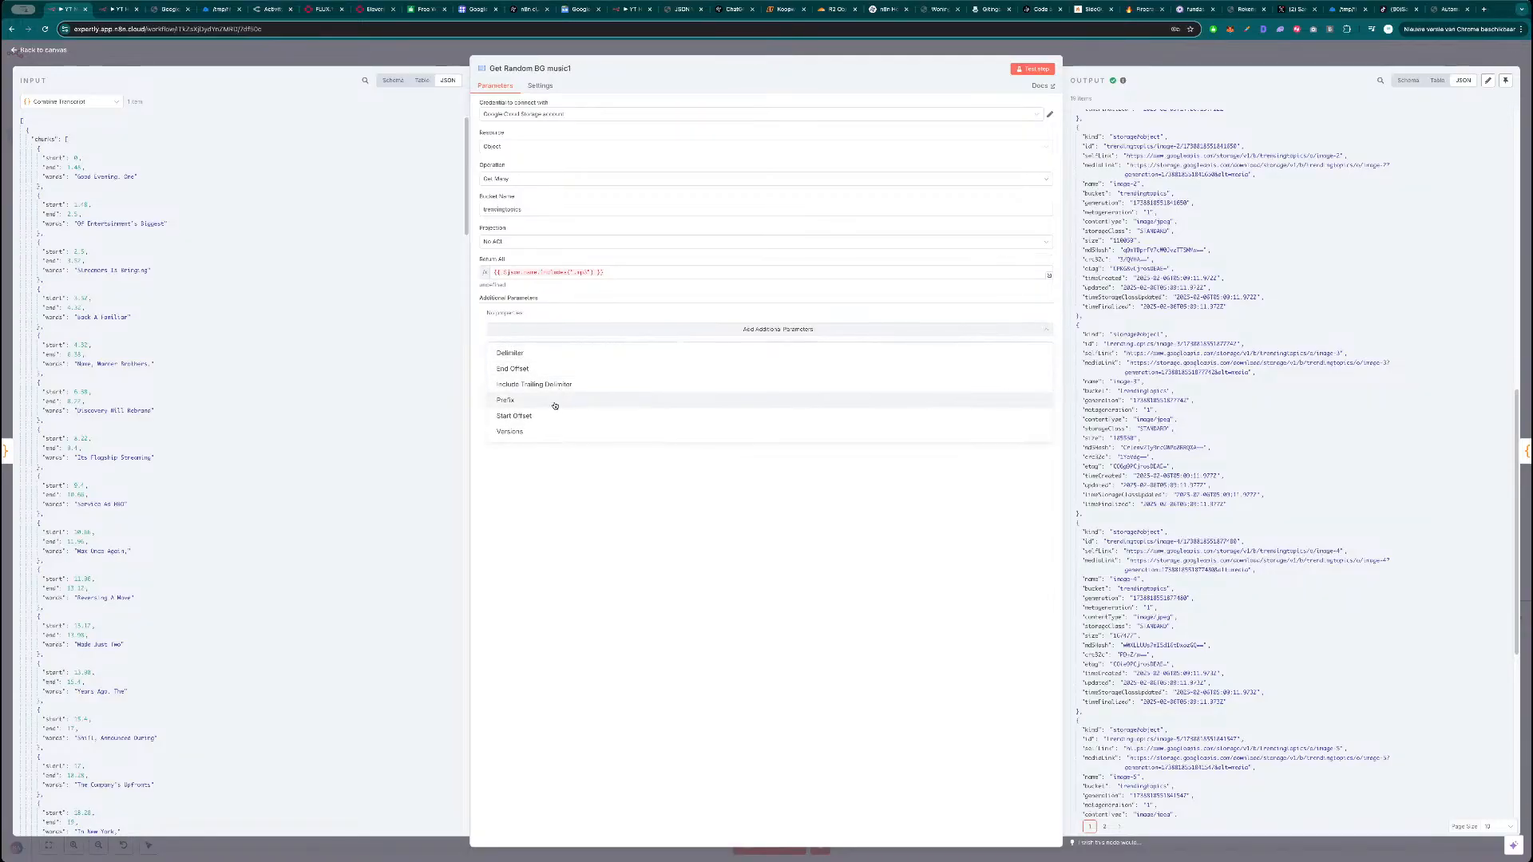
click(561, 495)
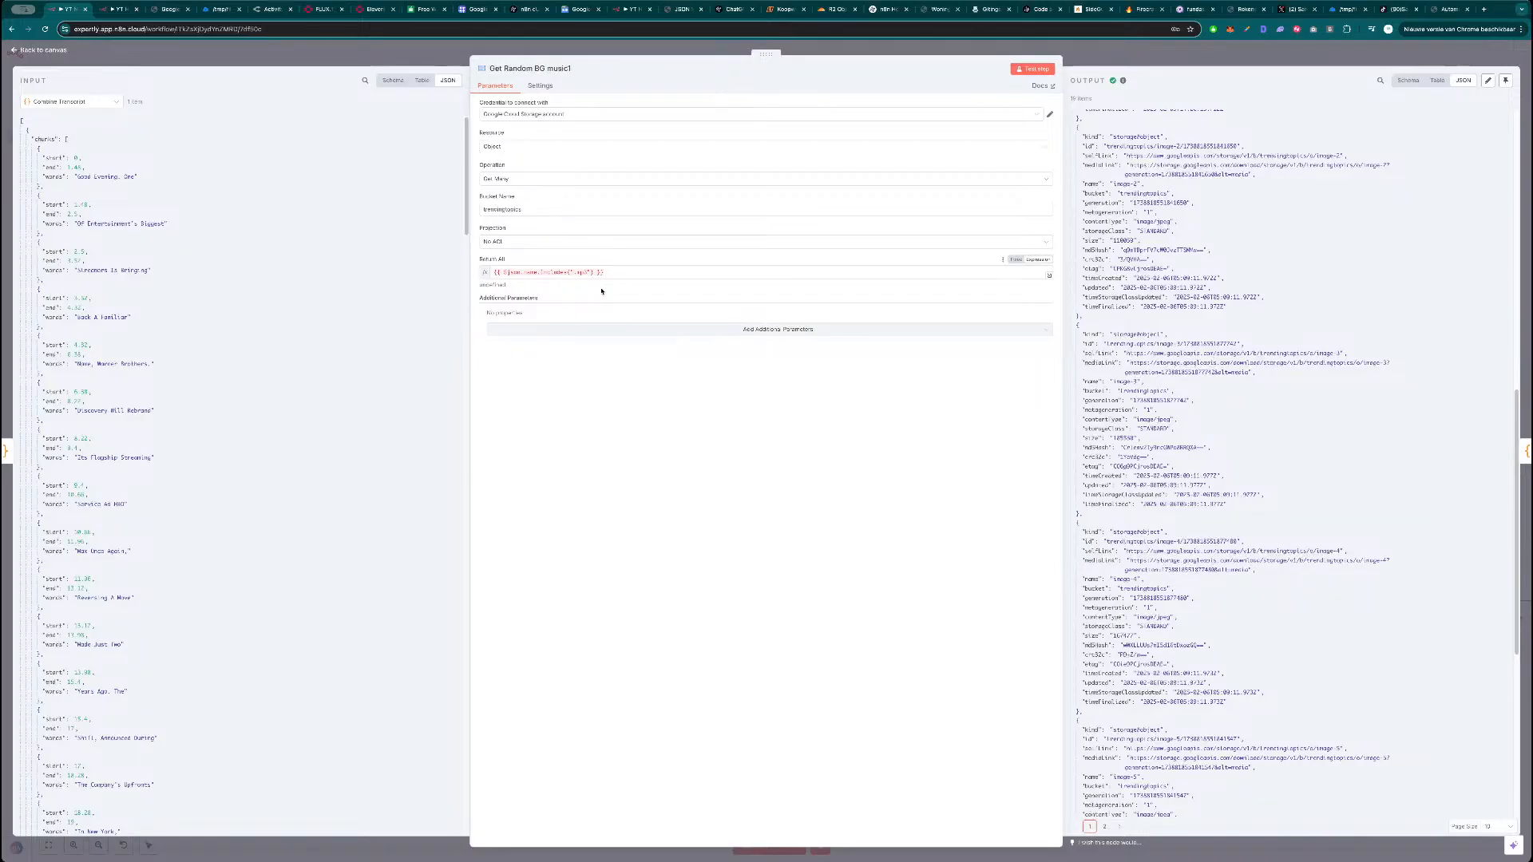
scroll(1234, 398, down, 2)
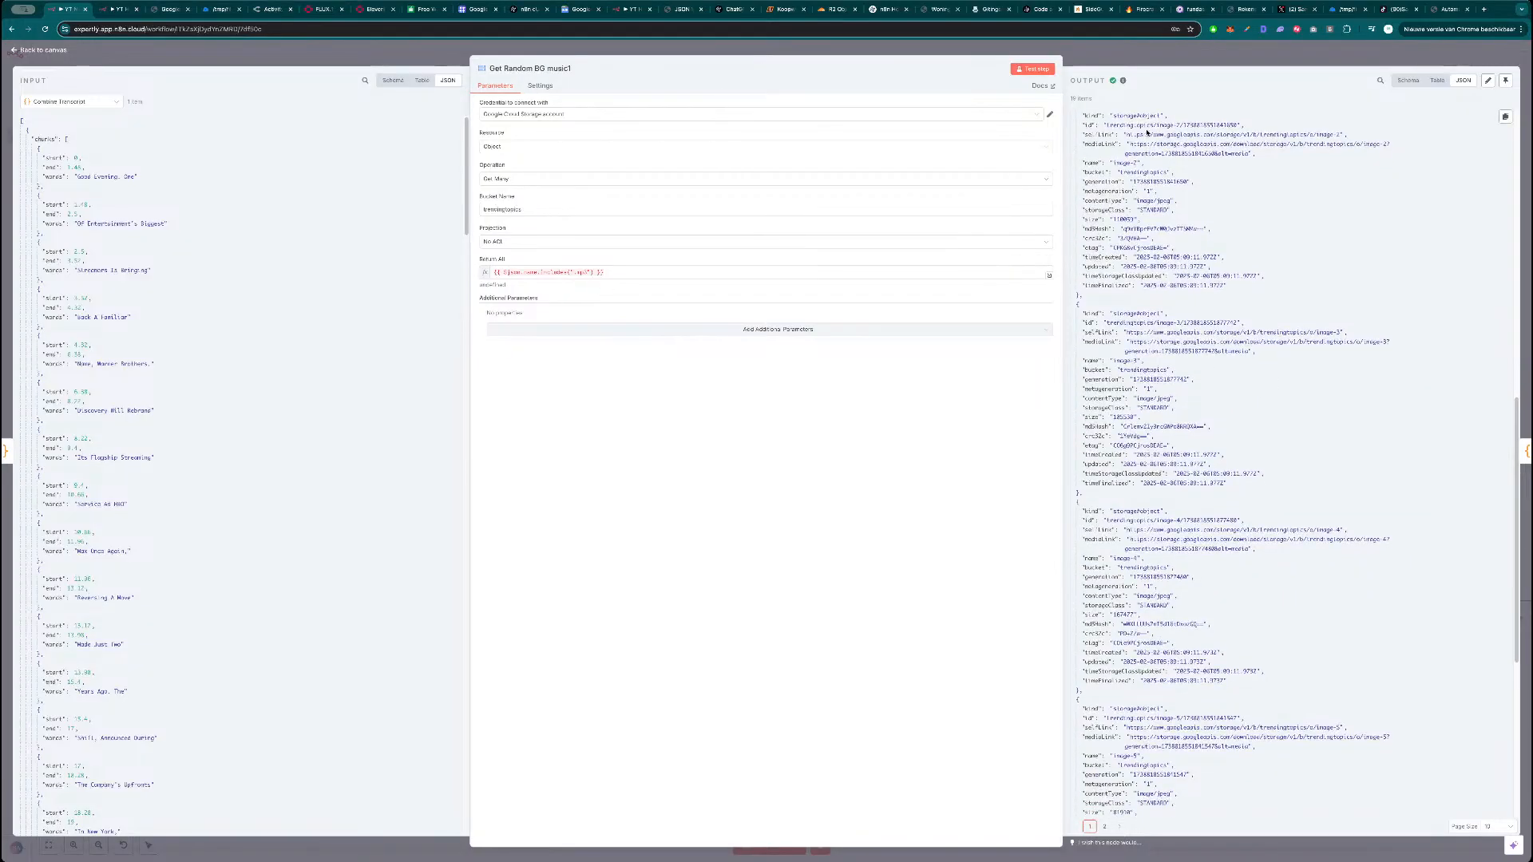
click(1151, 61)
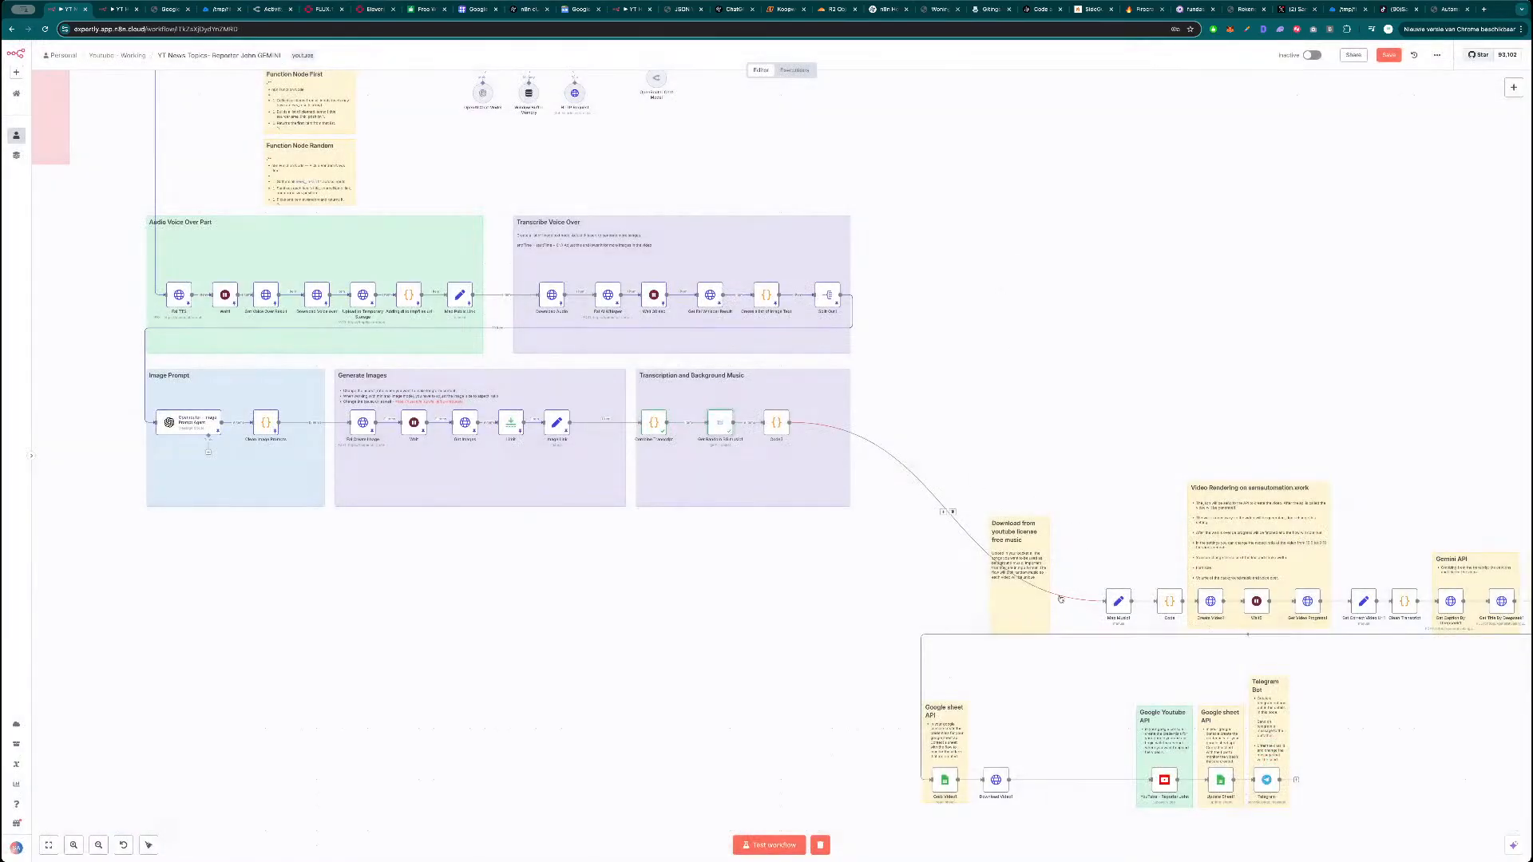
Test the Code3 node, replacing the bucket name in its base URL and marker constants with trendingtopics.
double_click(776, 427)
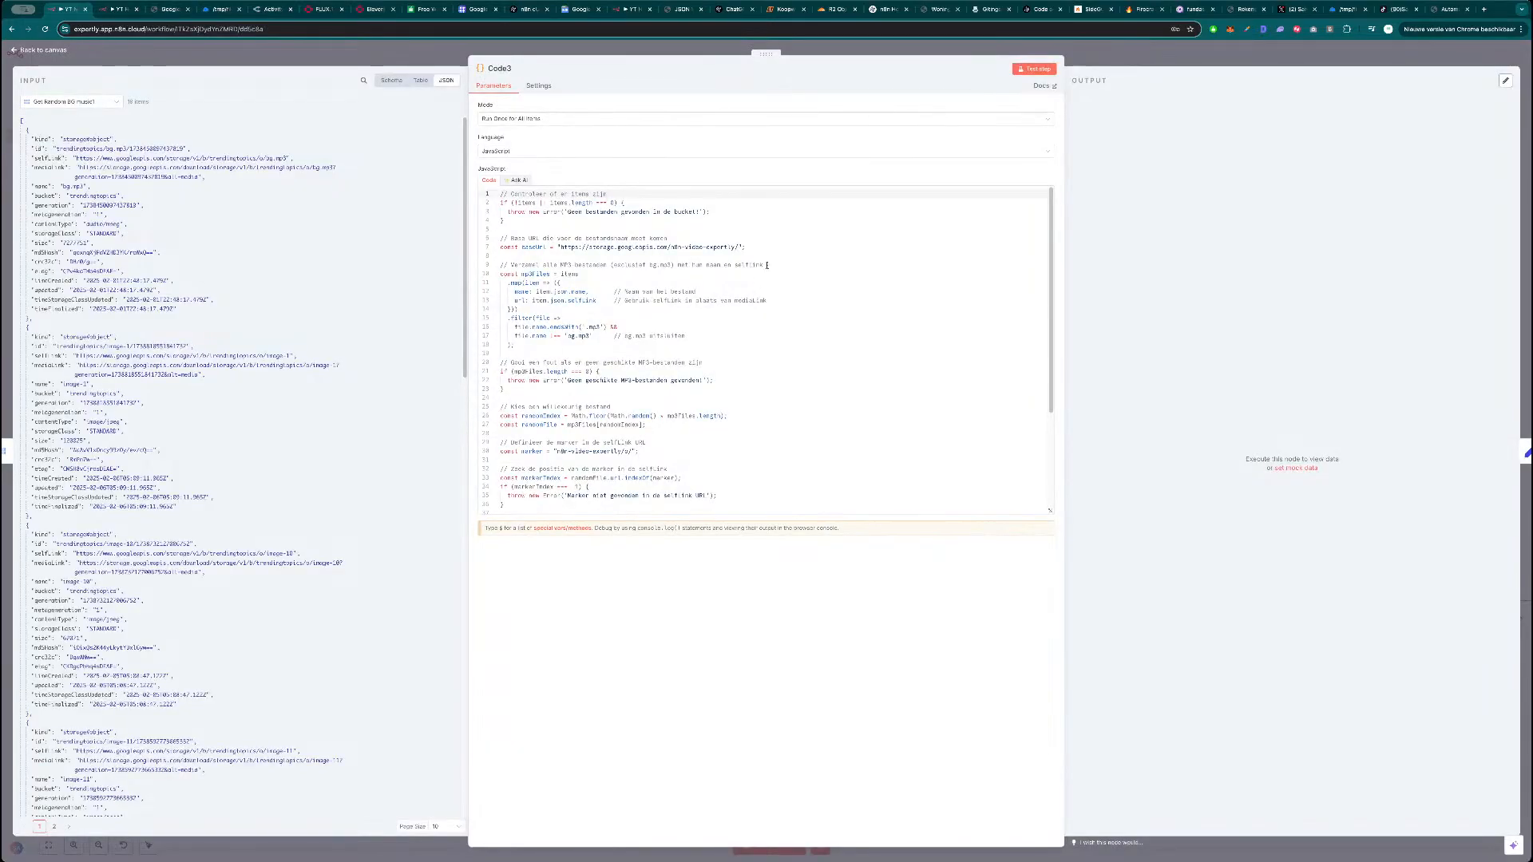
click(1031, 69)
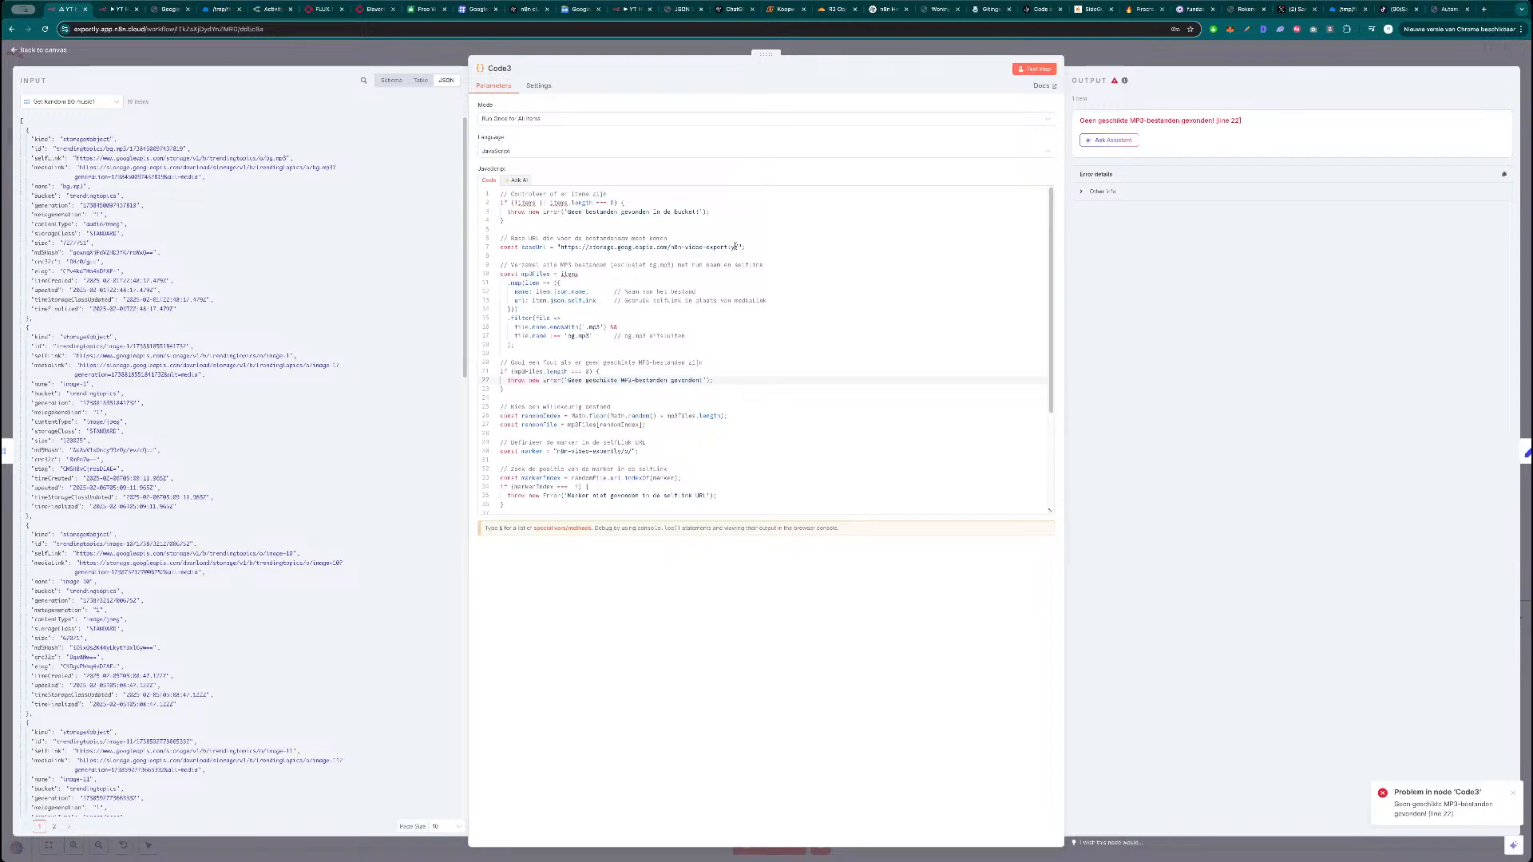
drag(738, 247, 671, 246)
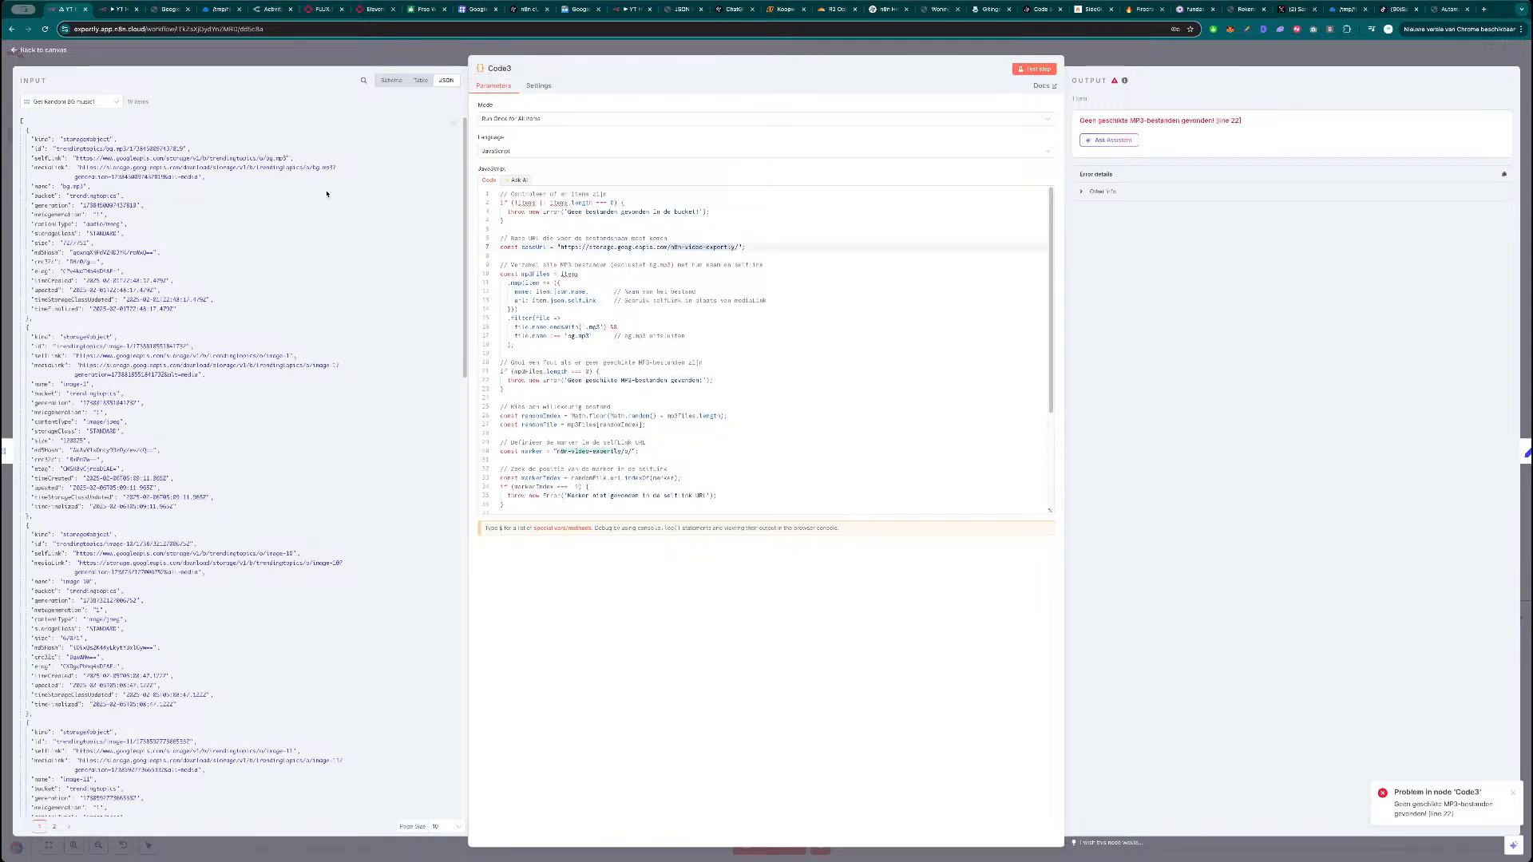
double_click(77, 149)
key(ctrl+c)
click(740, 250)
drag(733, 247, 672, 247)
key(ctrl+v)
drag(621, 452, 557, 451)
key(ctrl+v)
click(1042, 74)
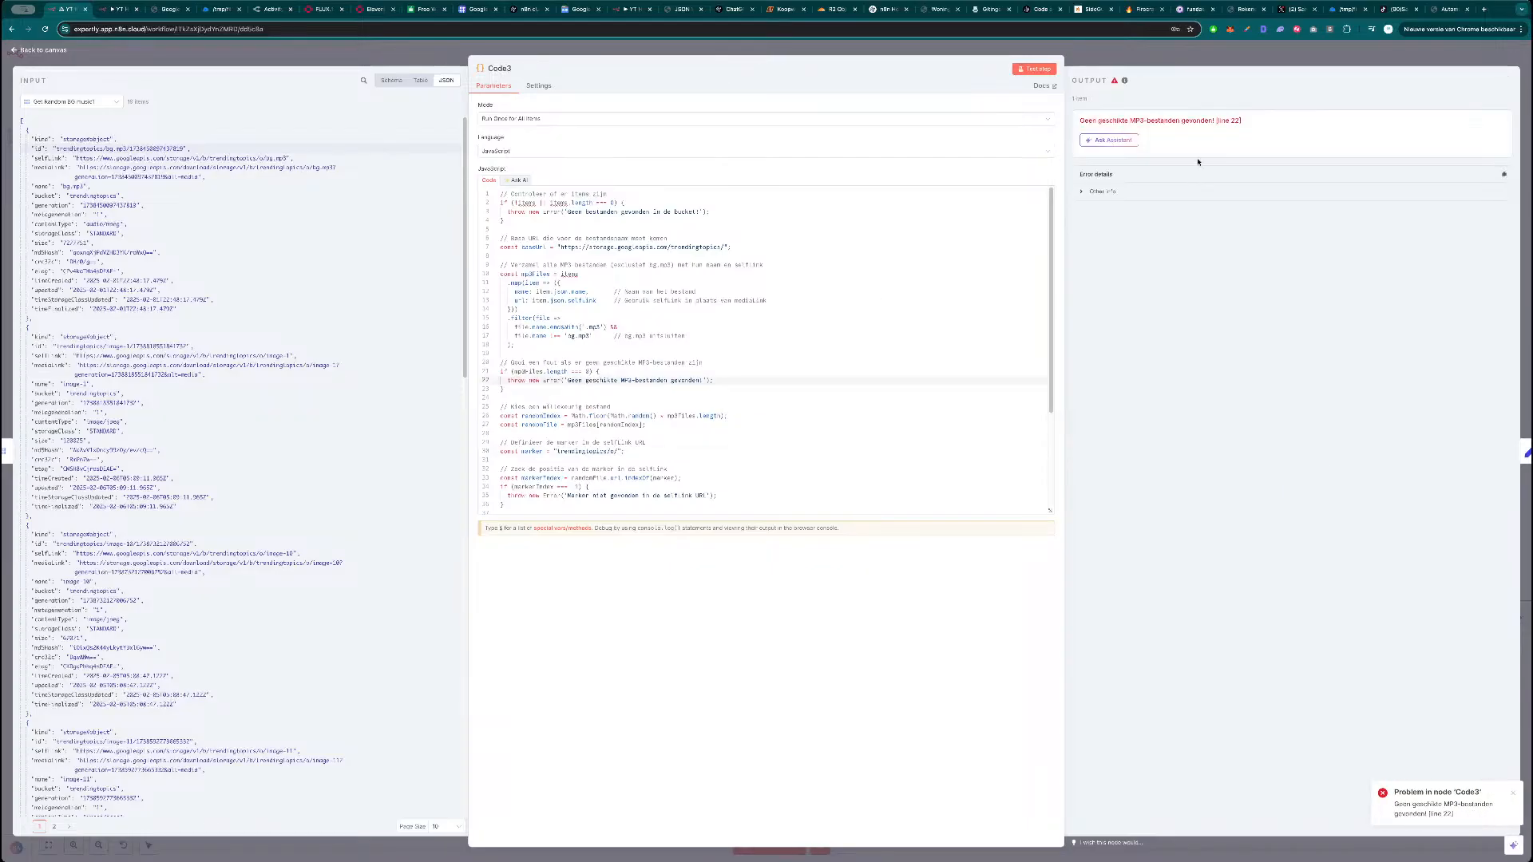
Examine the Code3 script's base URL, MP3 filter, error checks and marker logic against the failed test.
scroll(663, 390, down, 3)
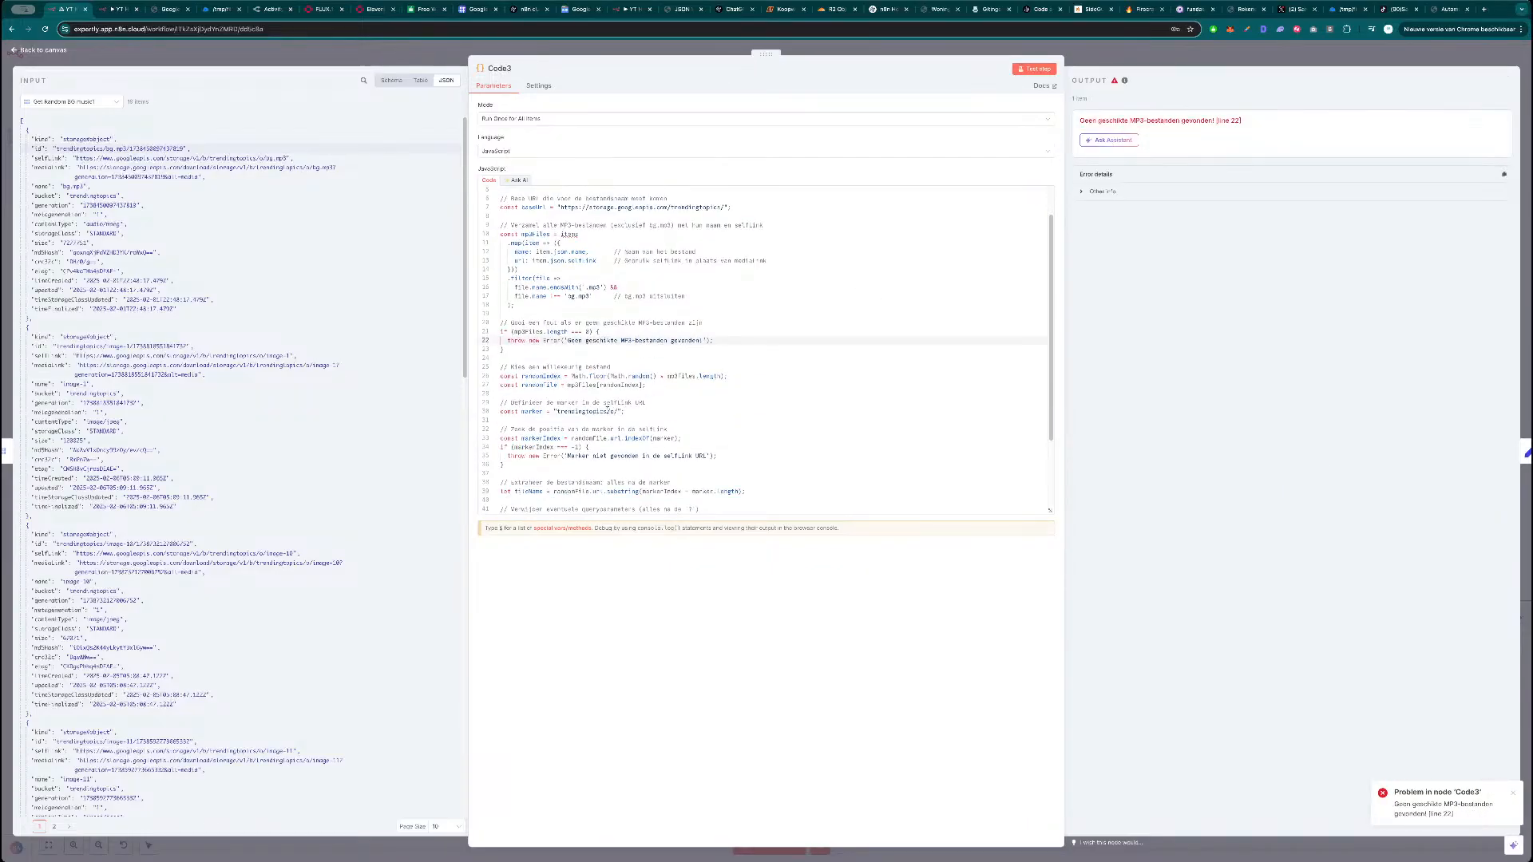
scroll(607, 413, down, 5)
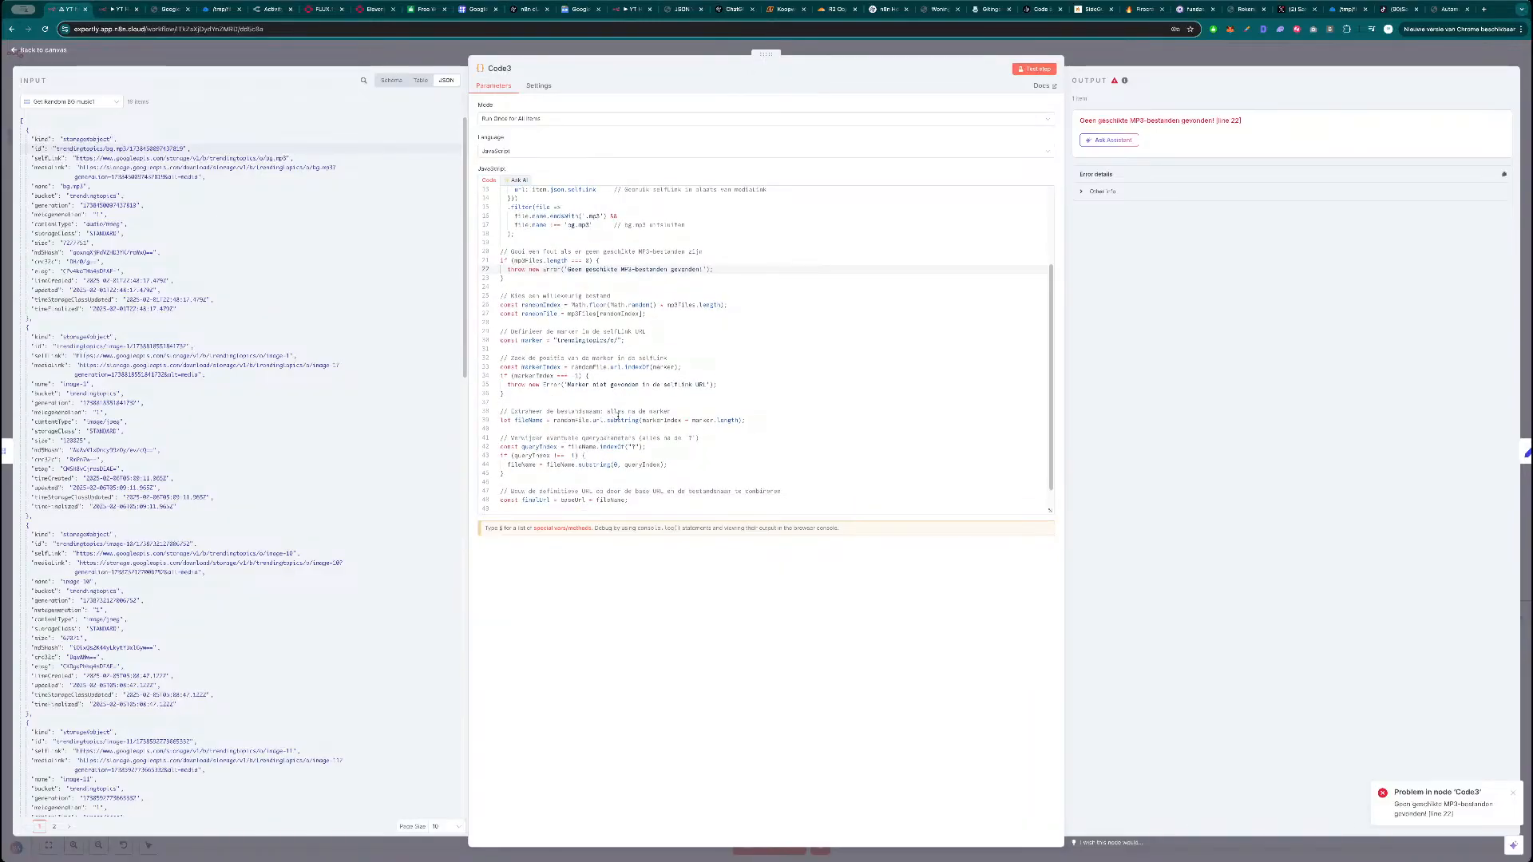
scroll(619, 411, up, 8)
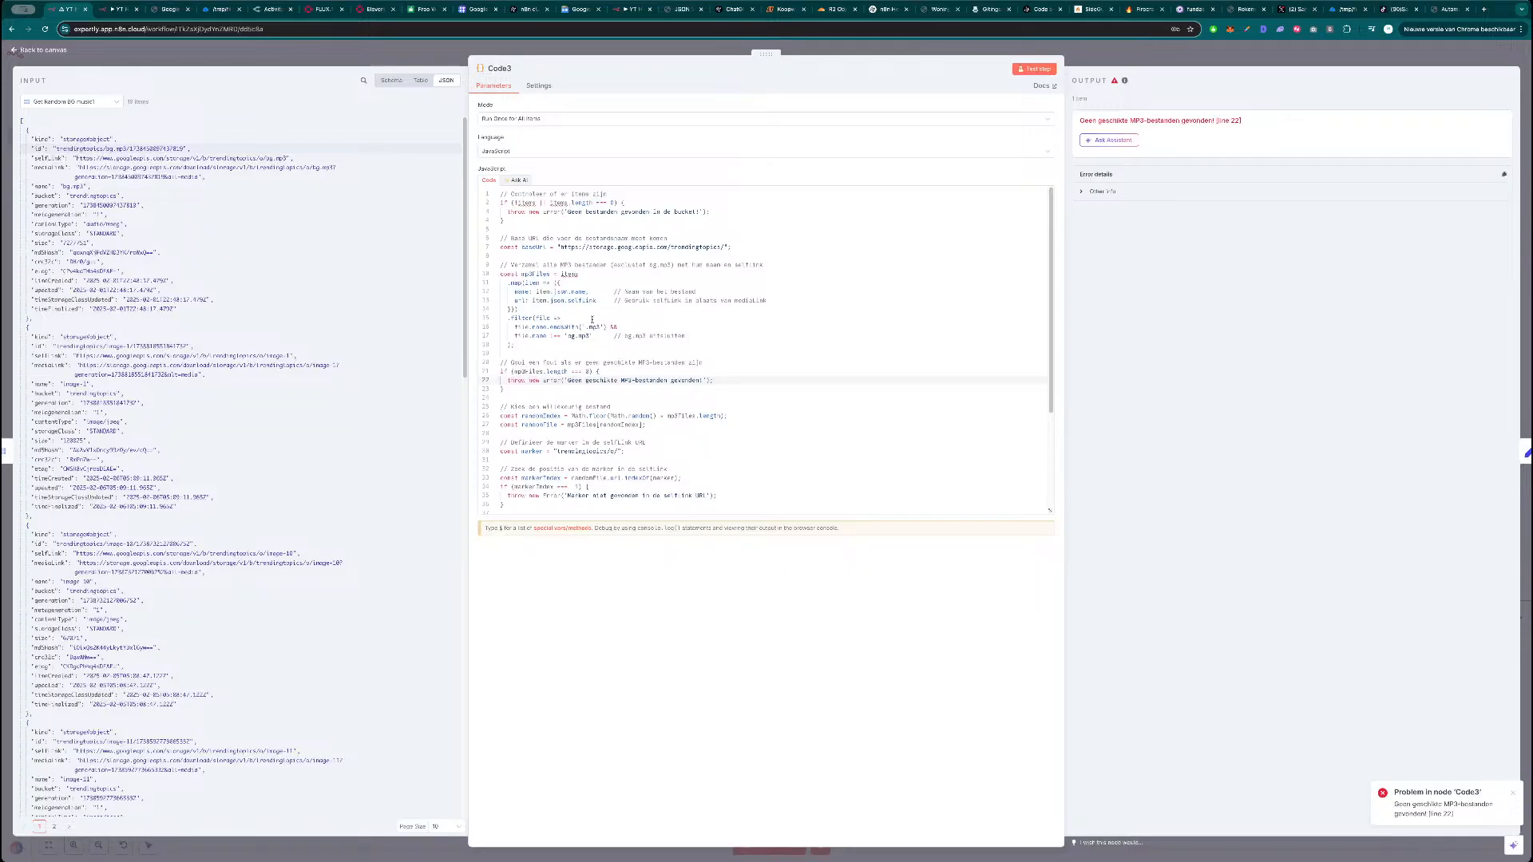
scroll(592, 329, down, 1)
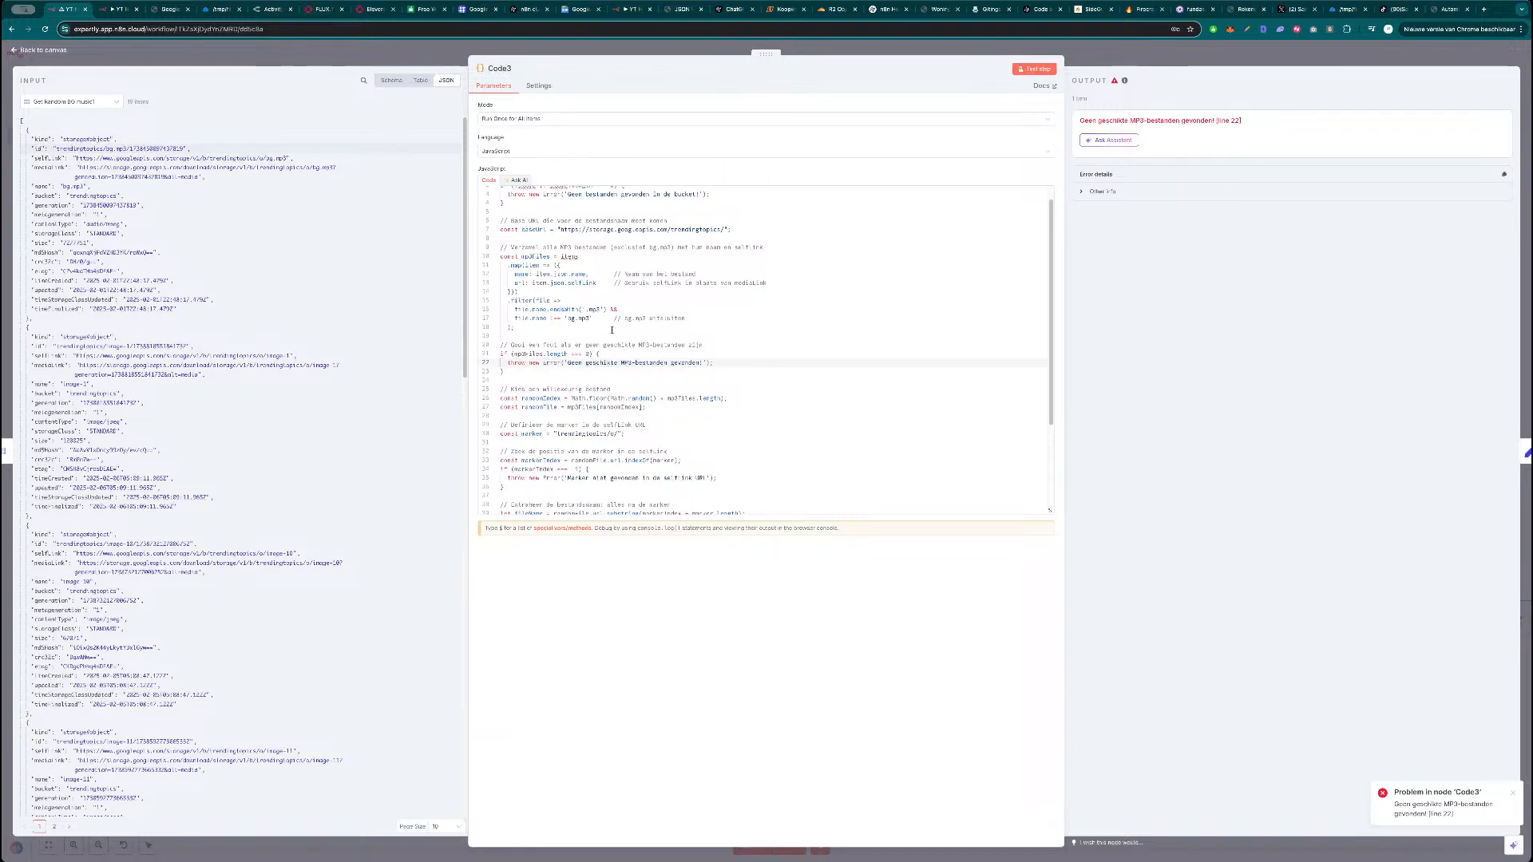
scroll(629, 360, down, 1)
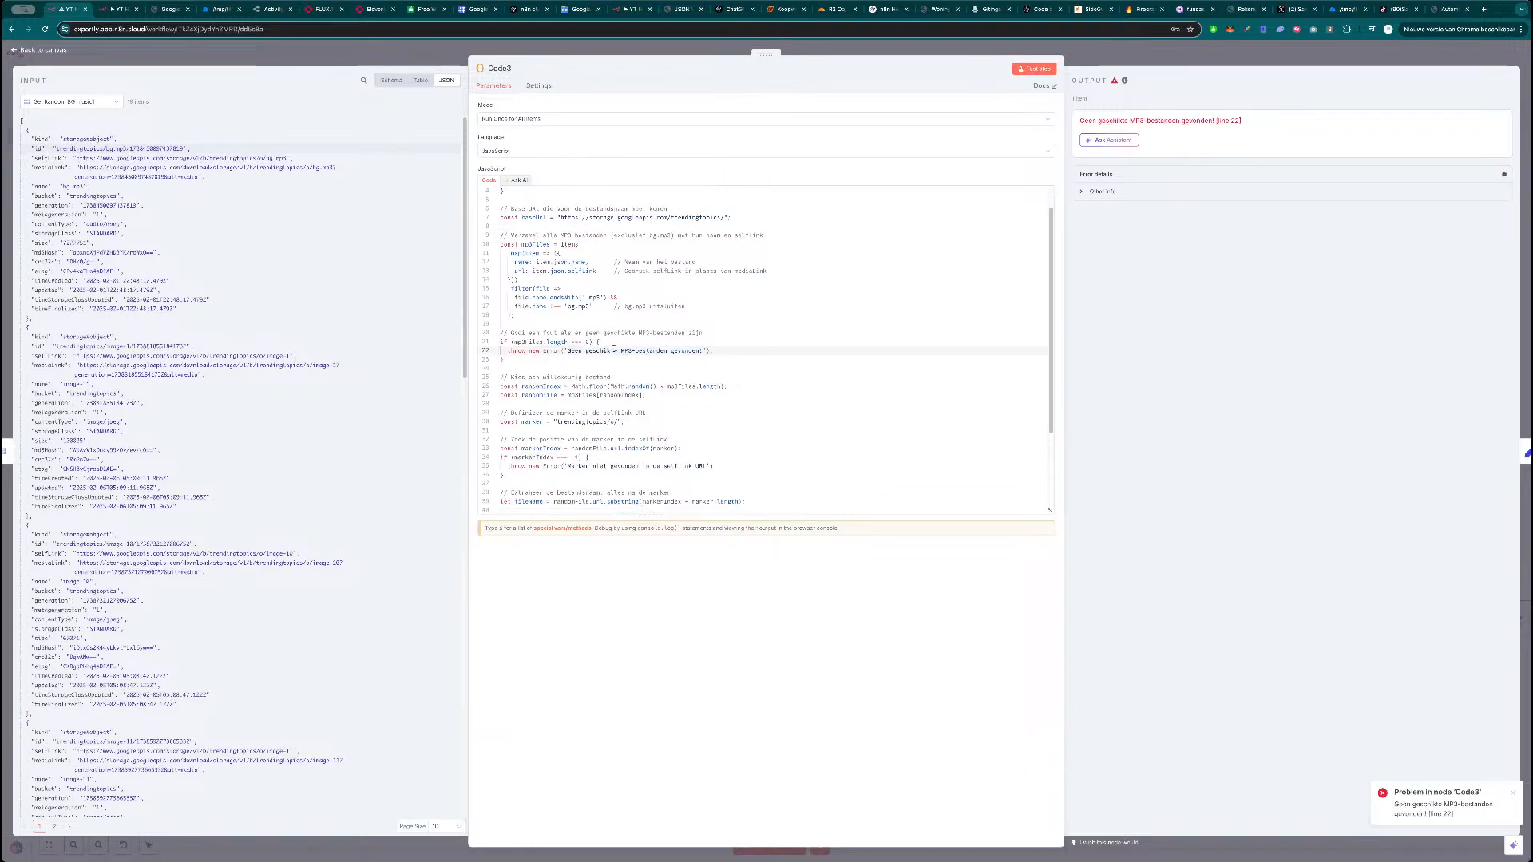
scroll(614, 350, up, 2)
scroll(606, 345, up, 1)
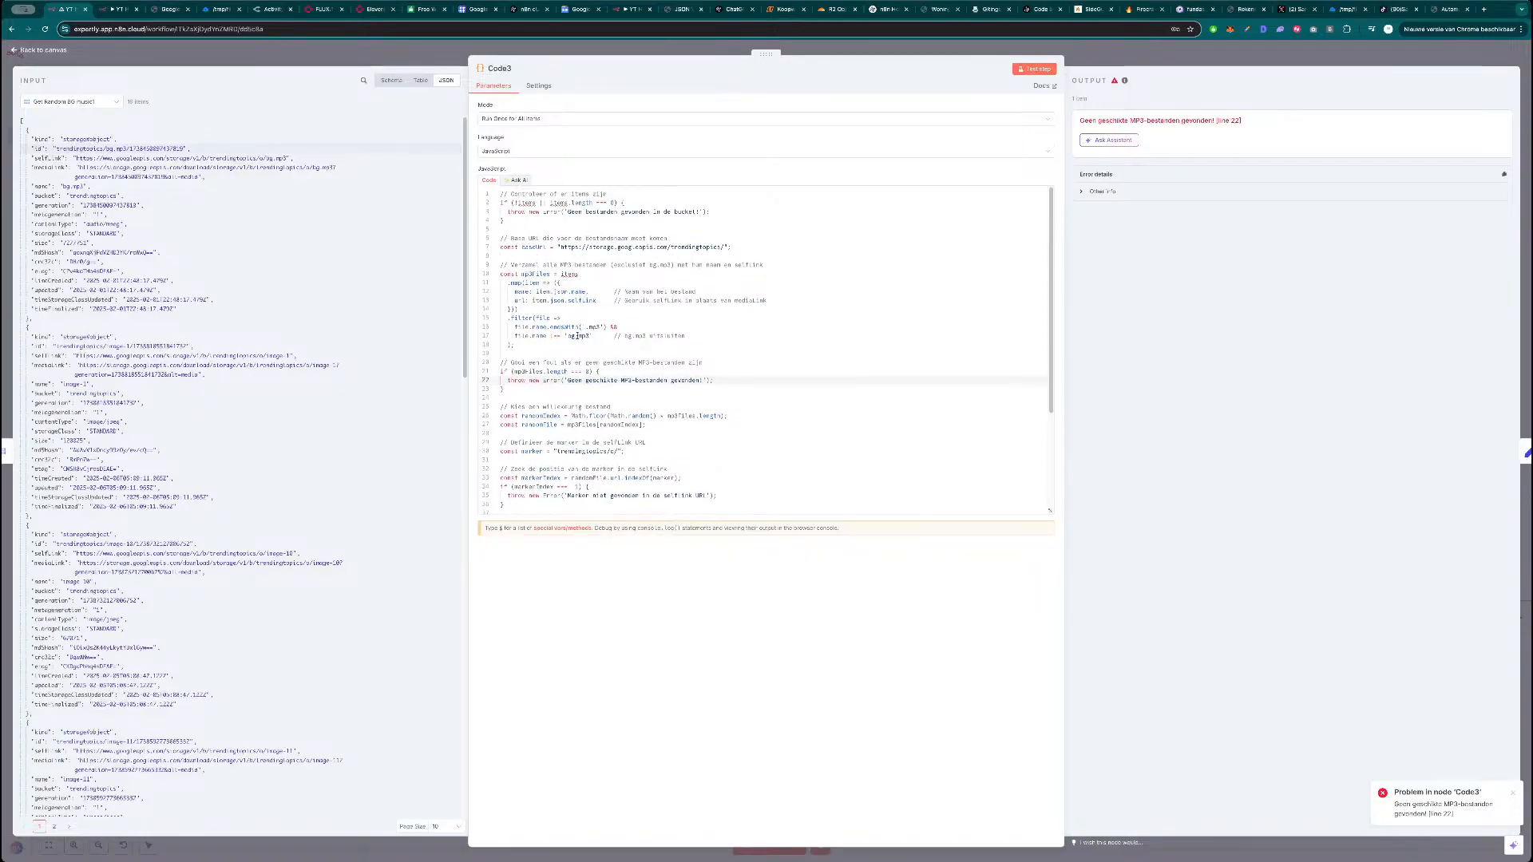
click(1144, 60)
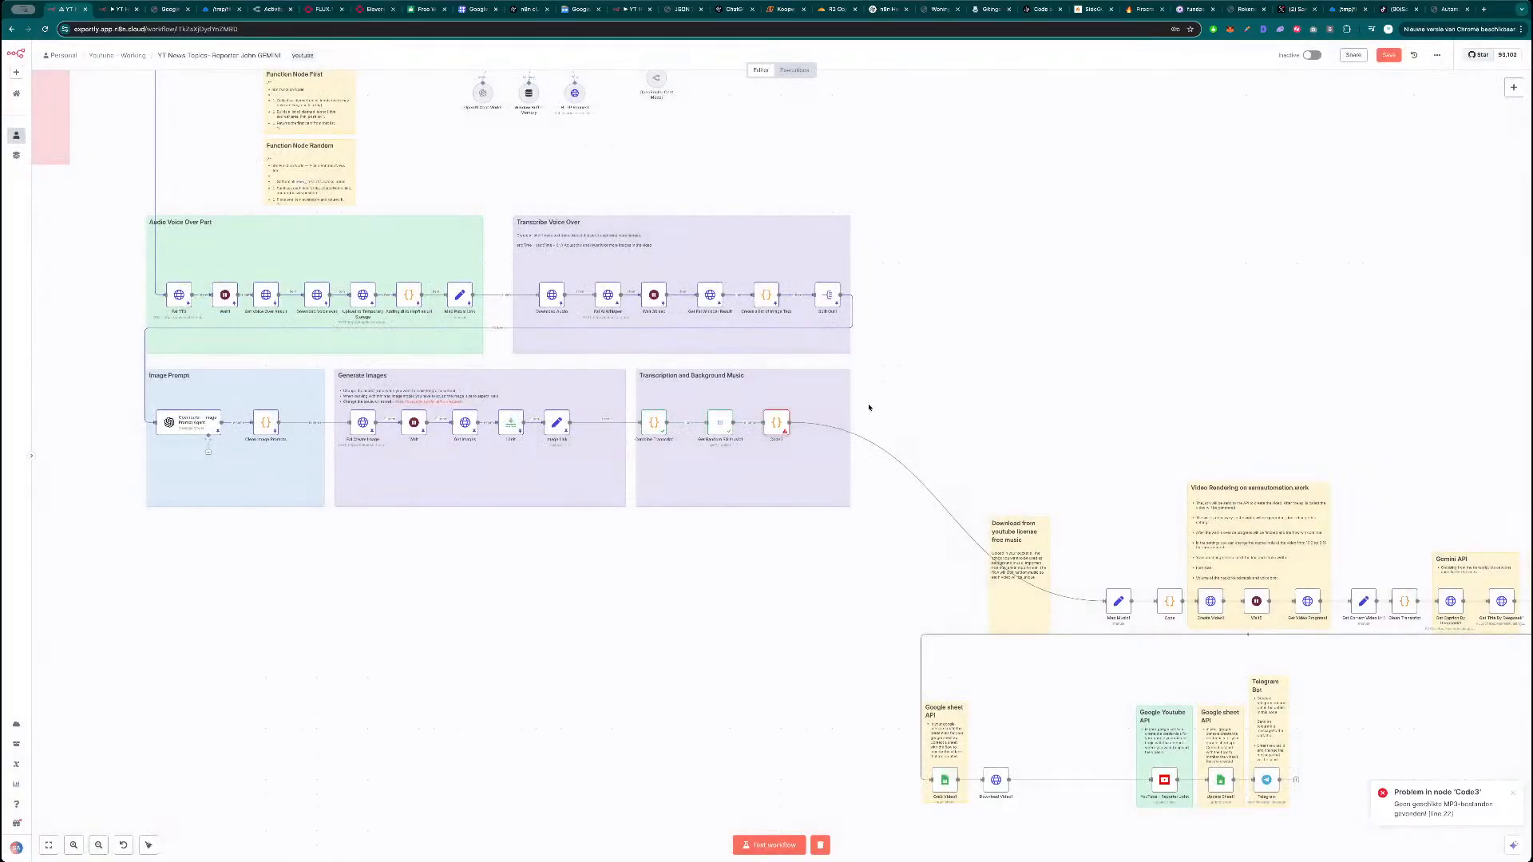
Switch to the YT Horoscoop Topics execution and inspect the parameters and output of its Get Random BG music1 node.
key(ctrl+Tab)
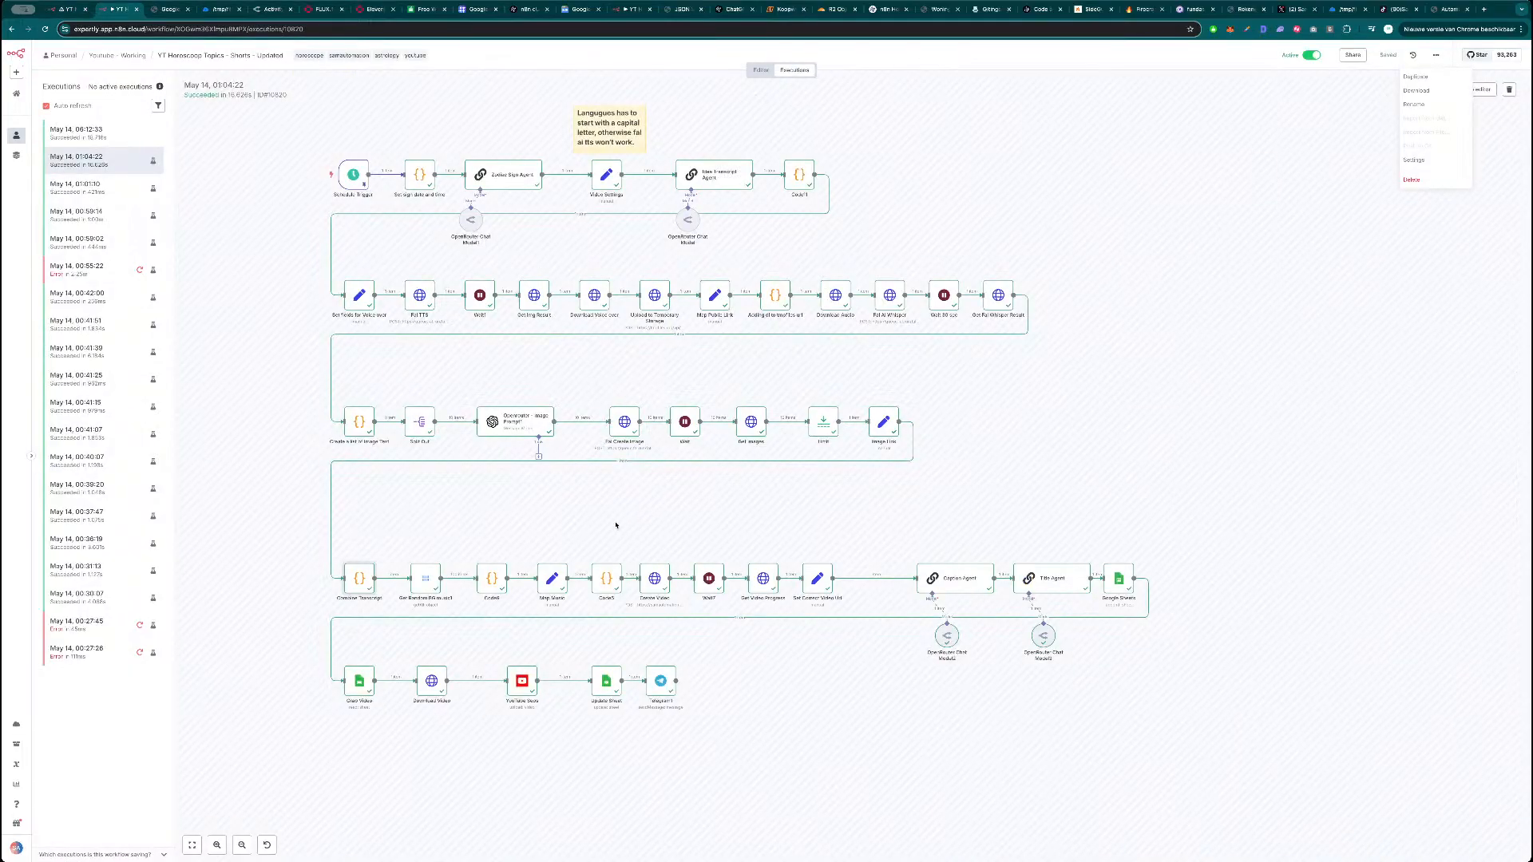
scroll(639, 511, down, 3)
scroll(639, 511, left, 3)
scroll(520, 471, down, 2)
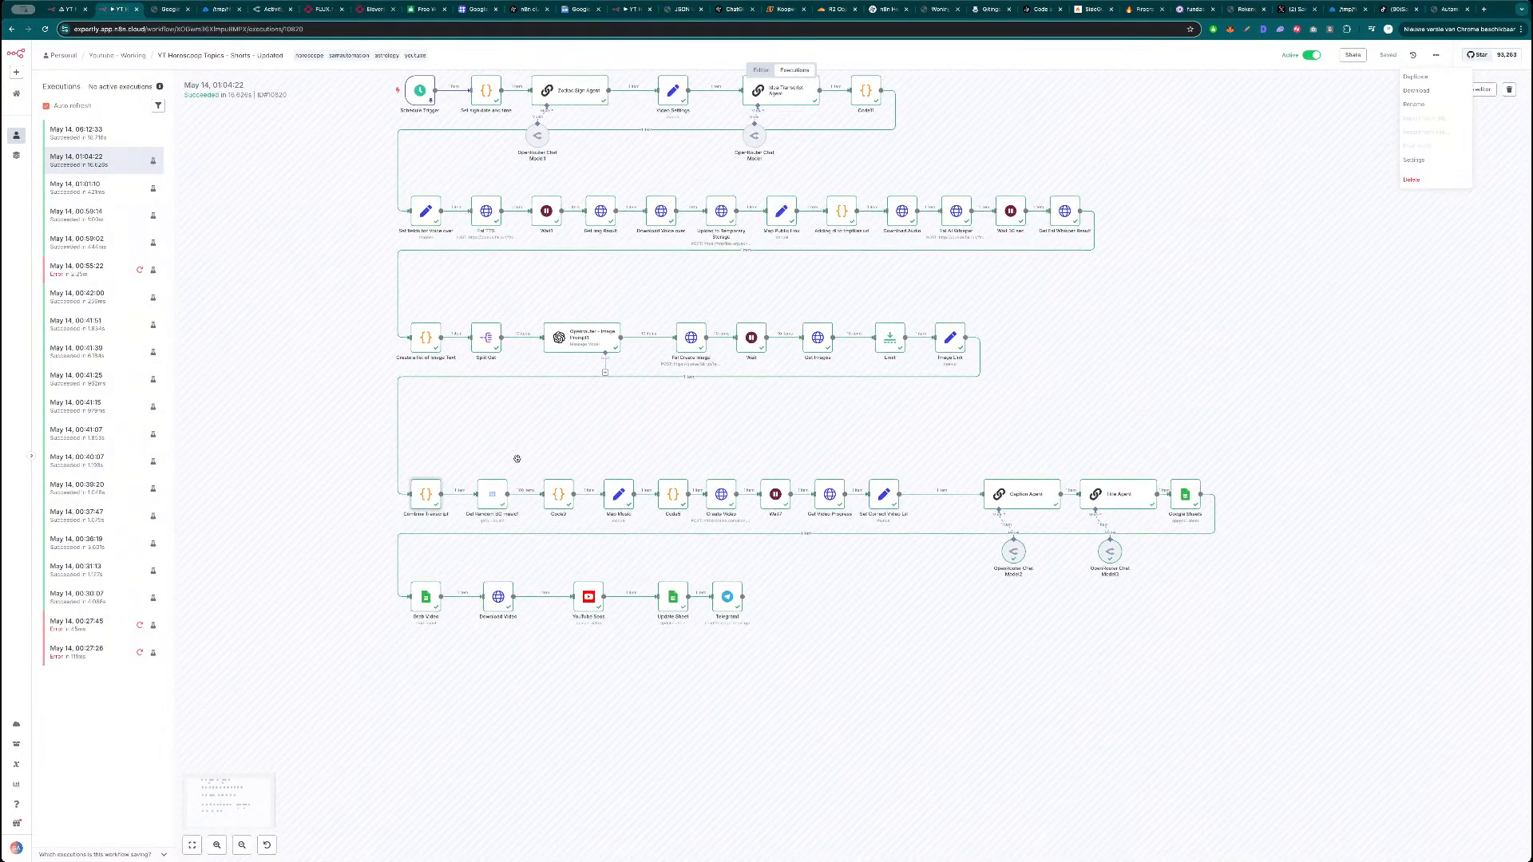
double_click(496, 503)
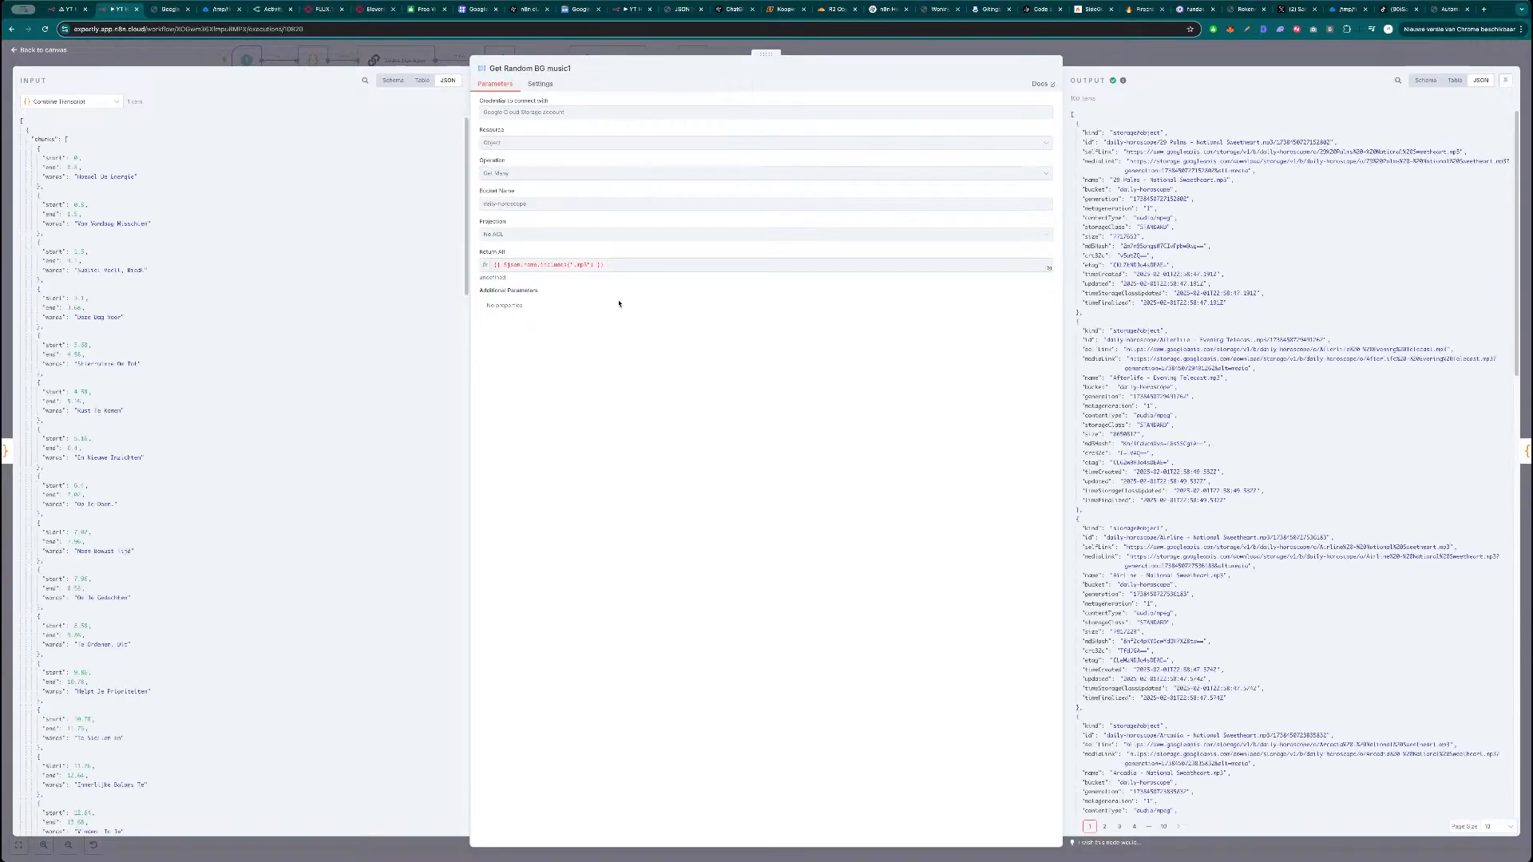
key(Escape)
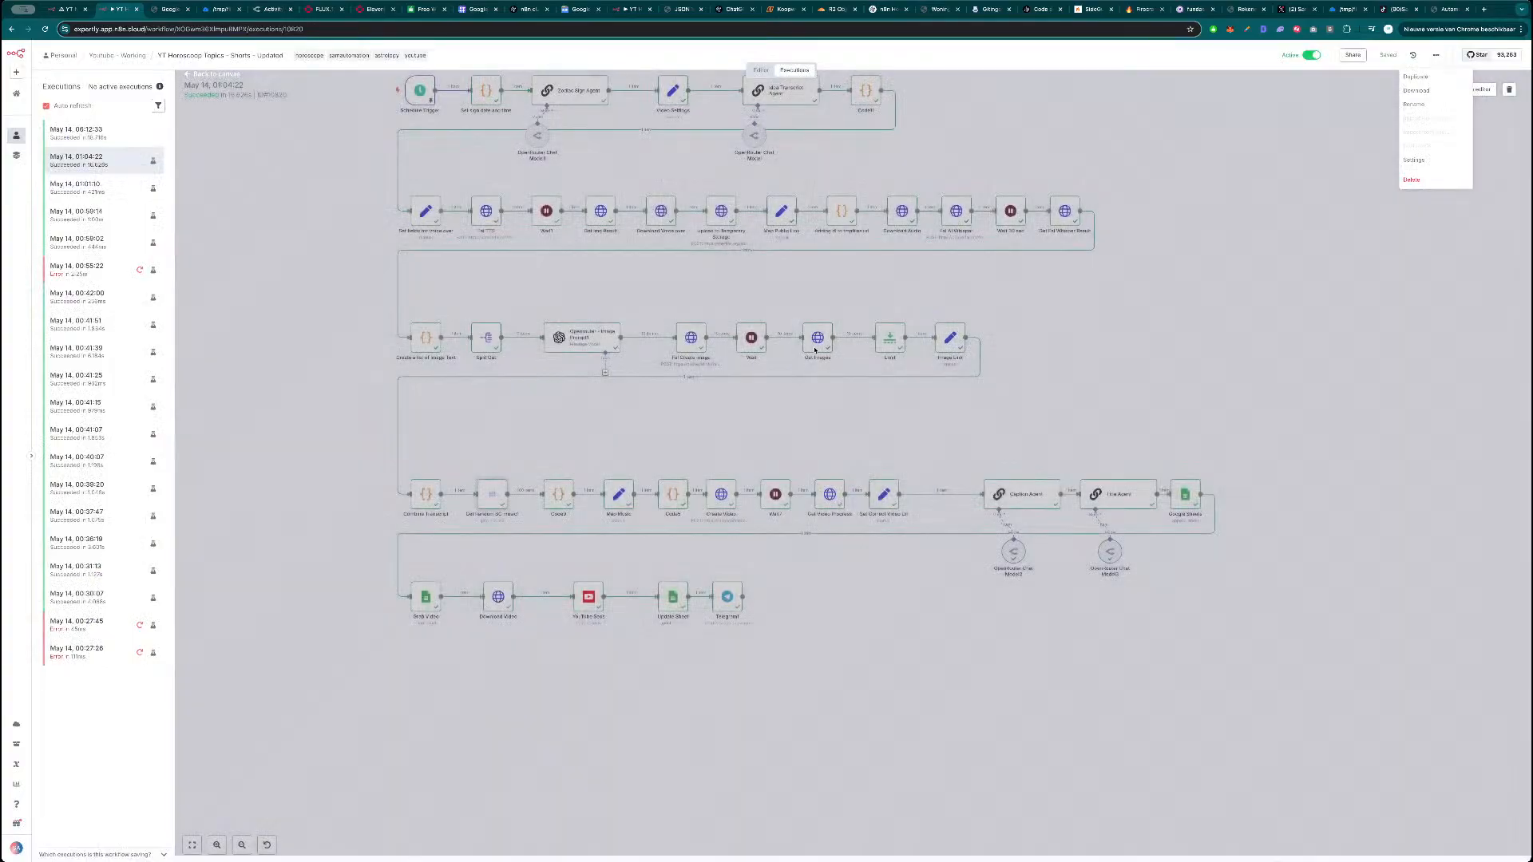
Review the script and selected music output of the code node following Get Random BG music1 in the horoscope execution.
double_click(559, 495)
scroll(765, 314, down, 3)
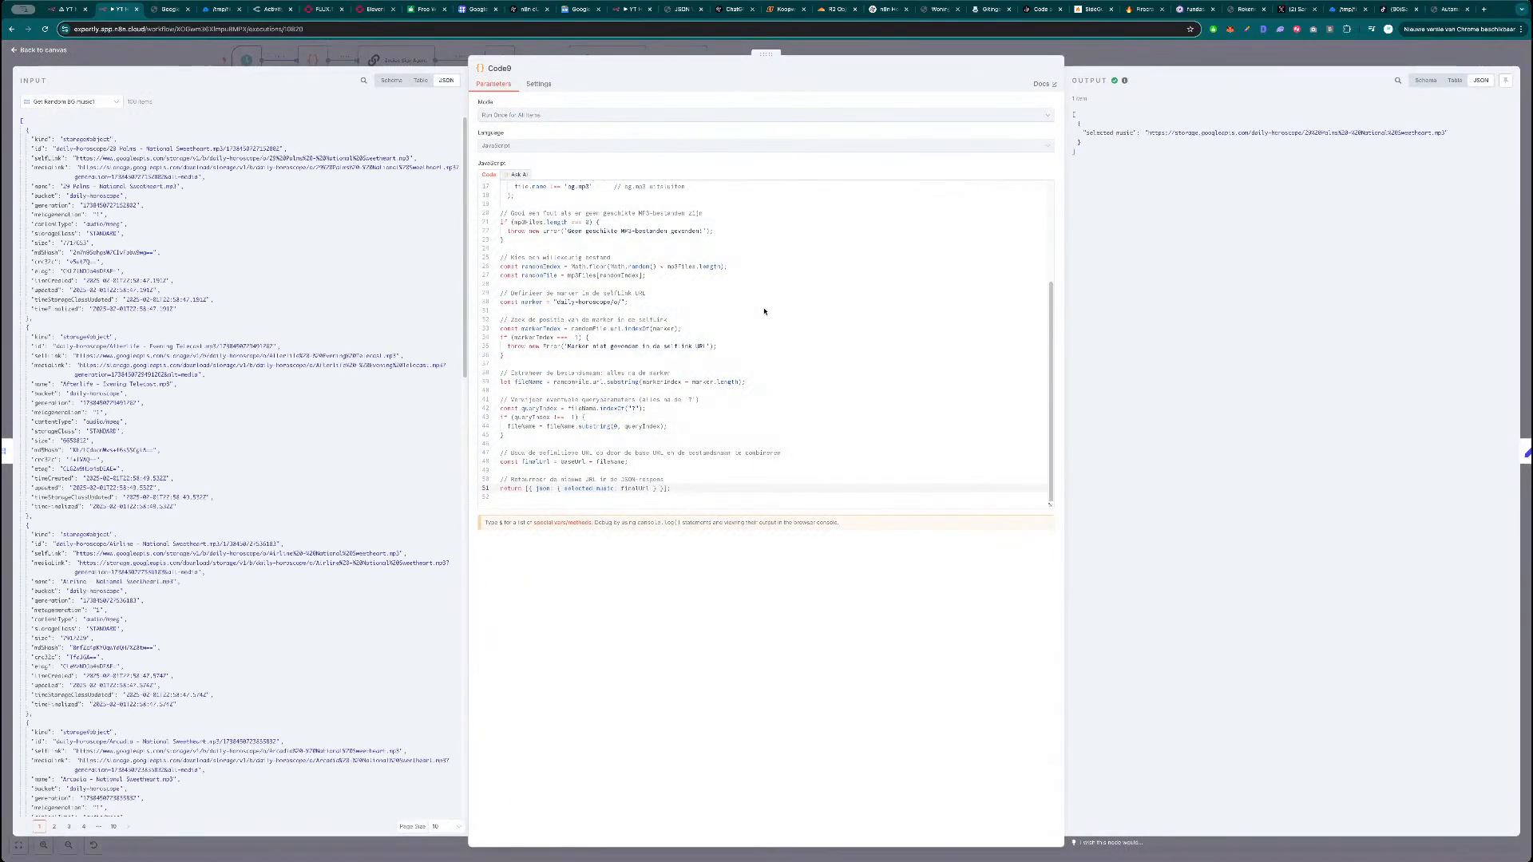
scroll(711, 321, up, 3)
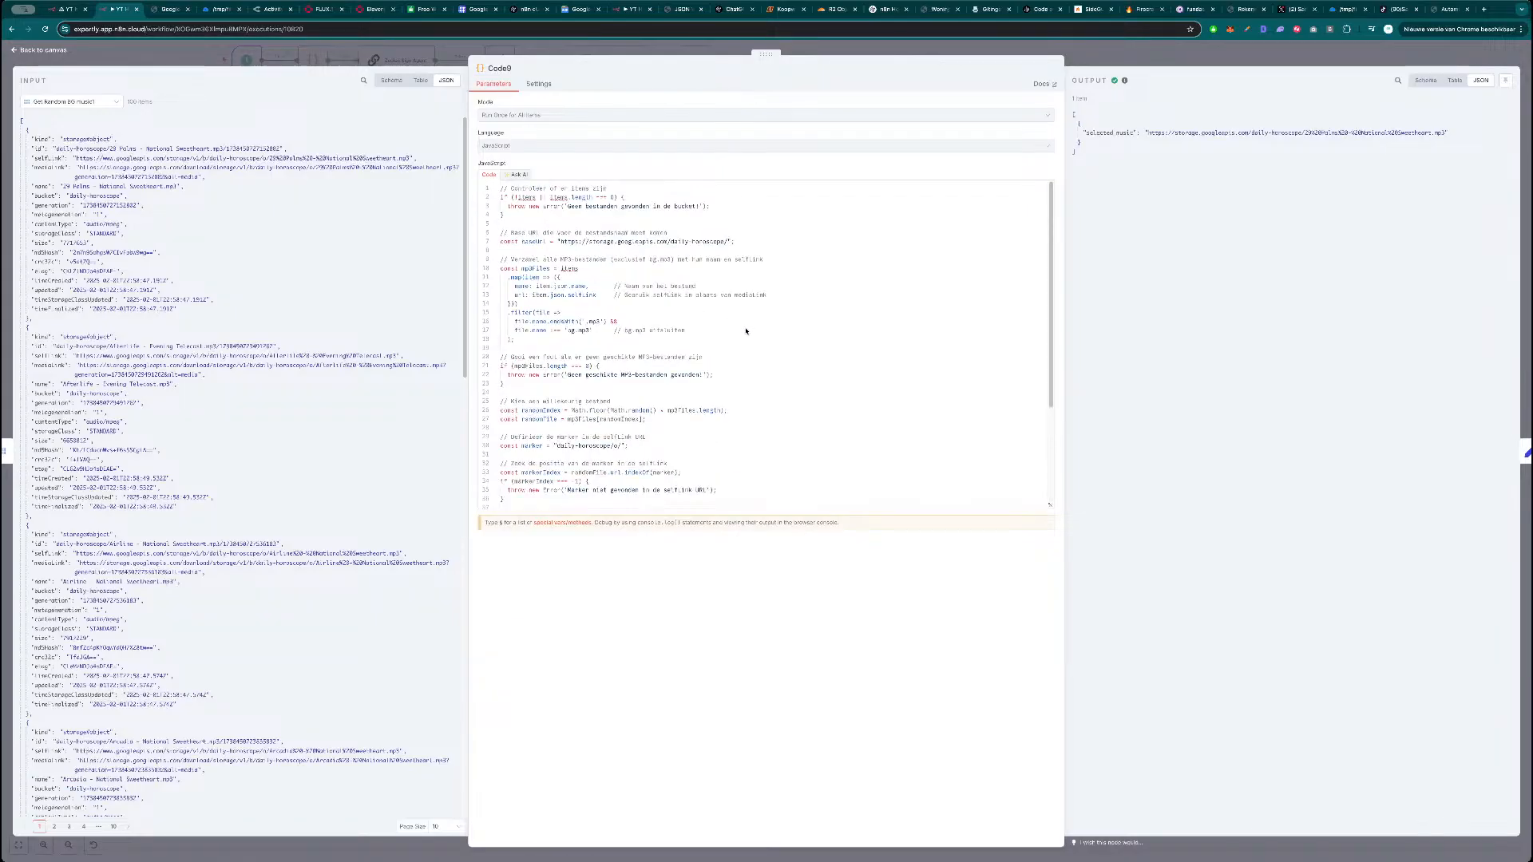
scroll(752, 328, down, 3)
key(Escape)
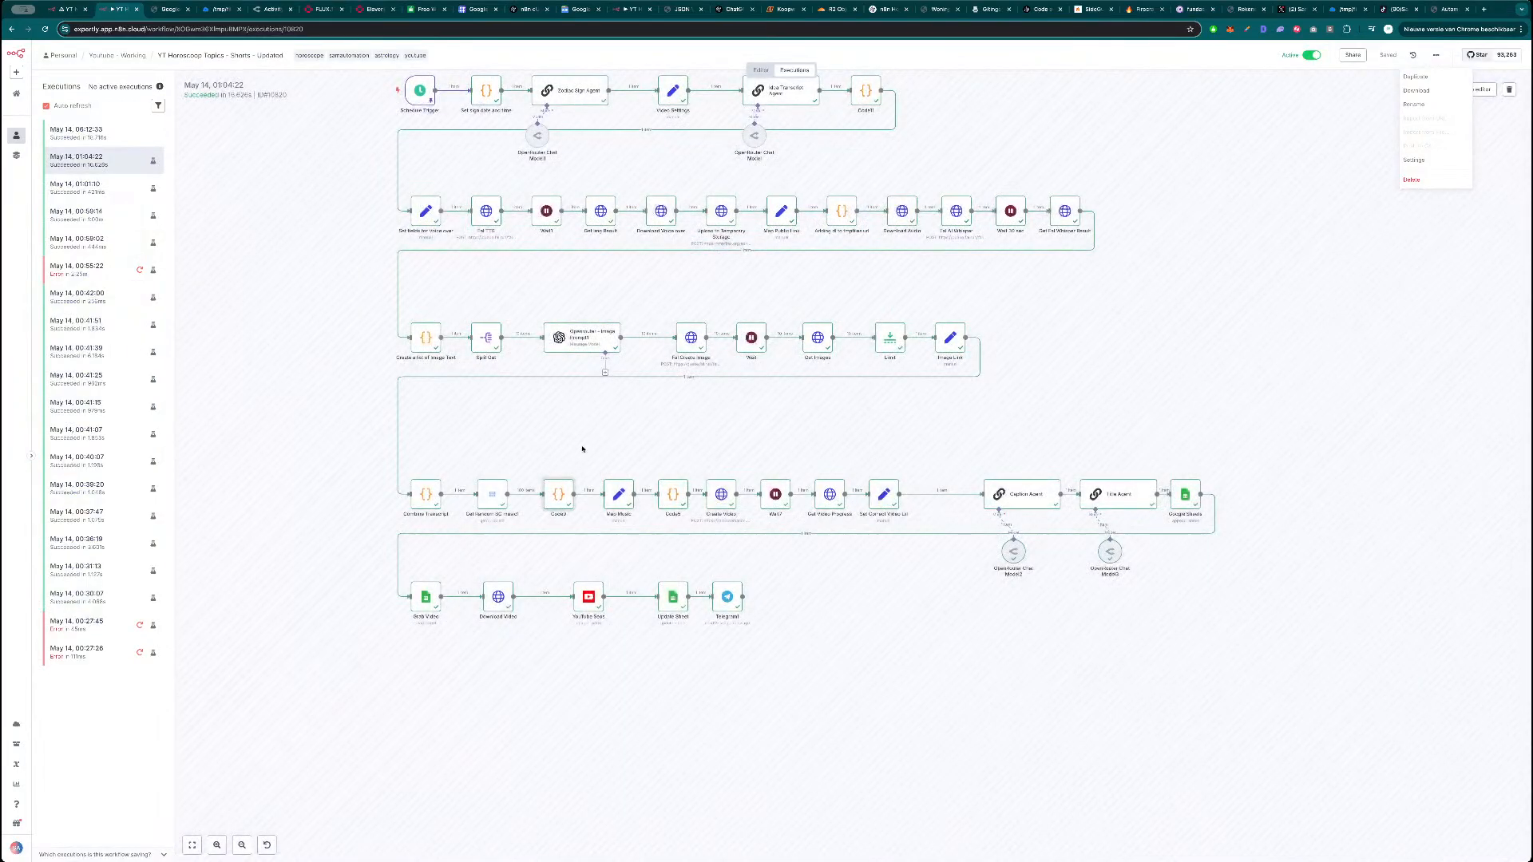
Recheck the horoscope workflow's background music parameters and inspect the bucket name field in its Video Settings node.
double_click(494, 503)
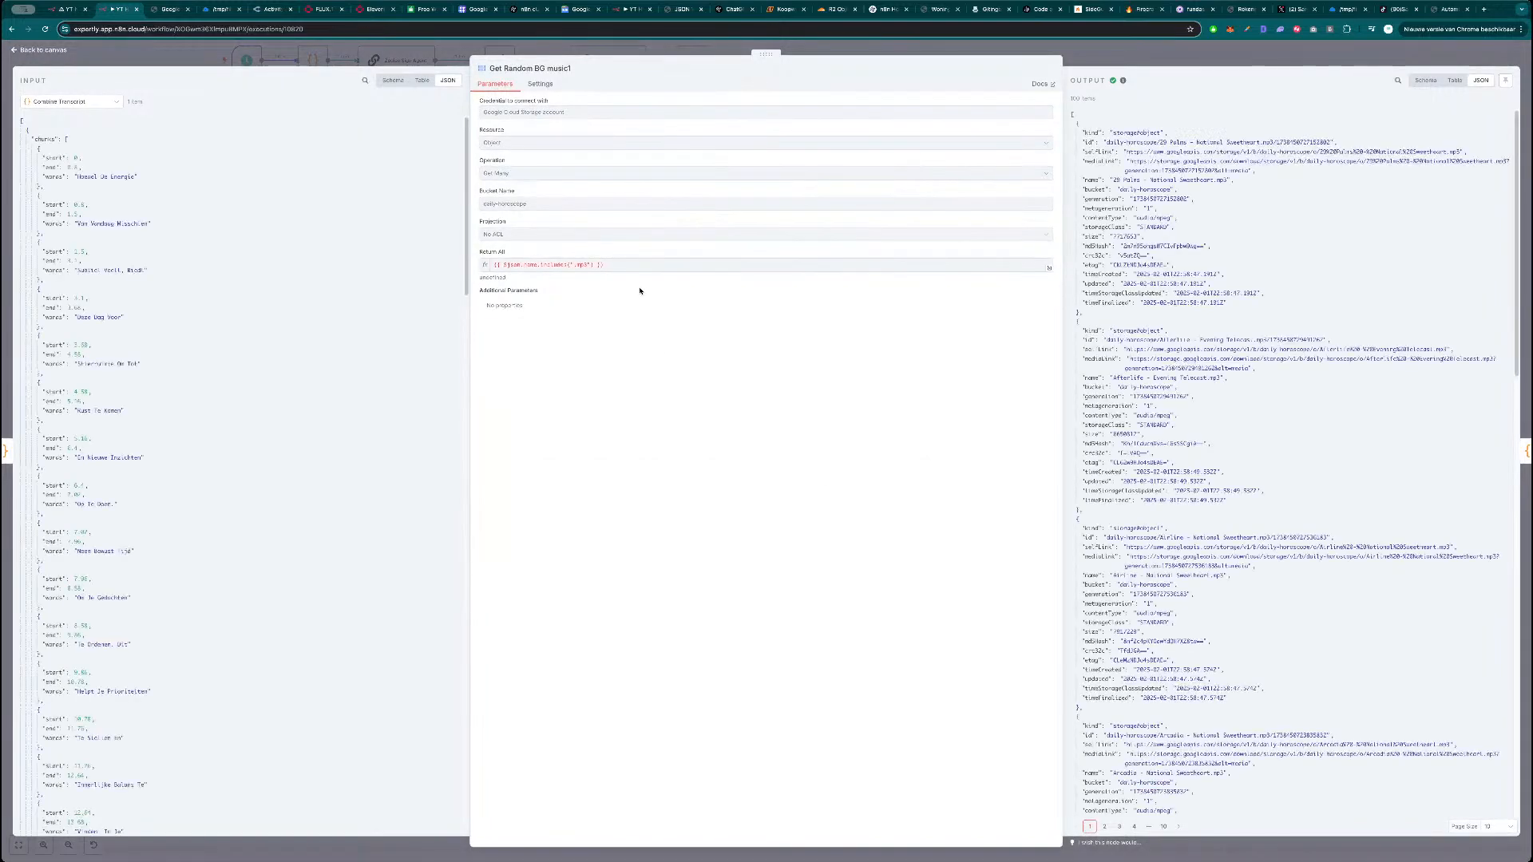
key(Escape)
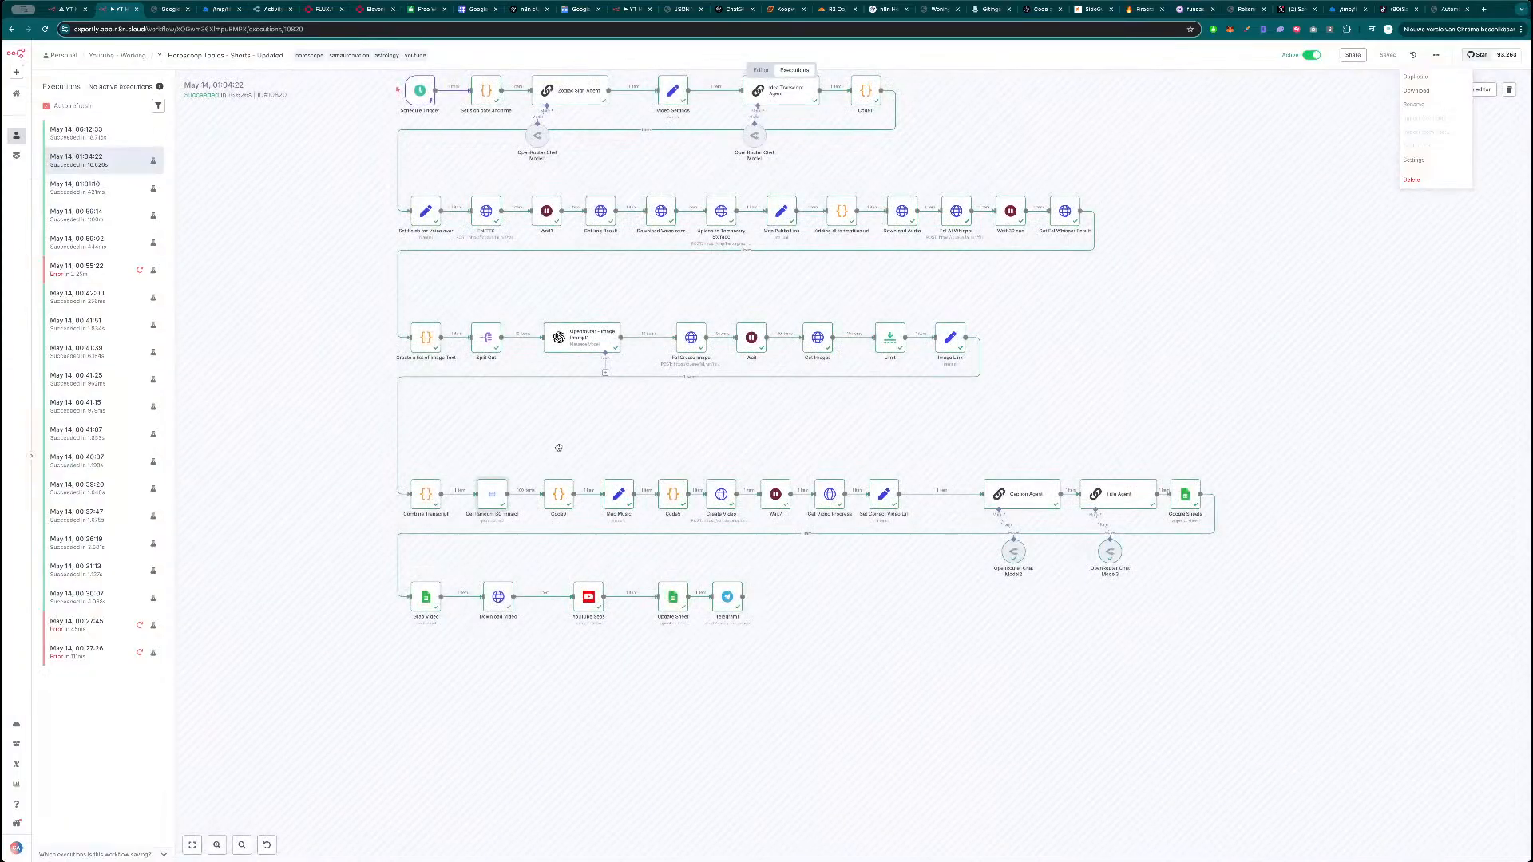
scroll(558, 448, down, 2)
double_click(641, 194)
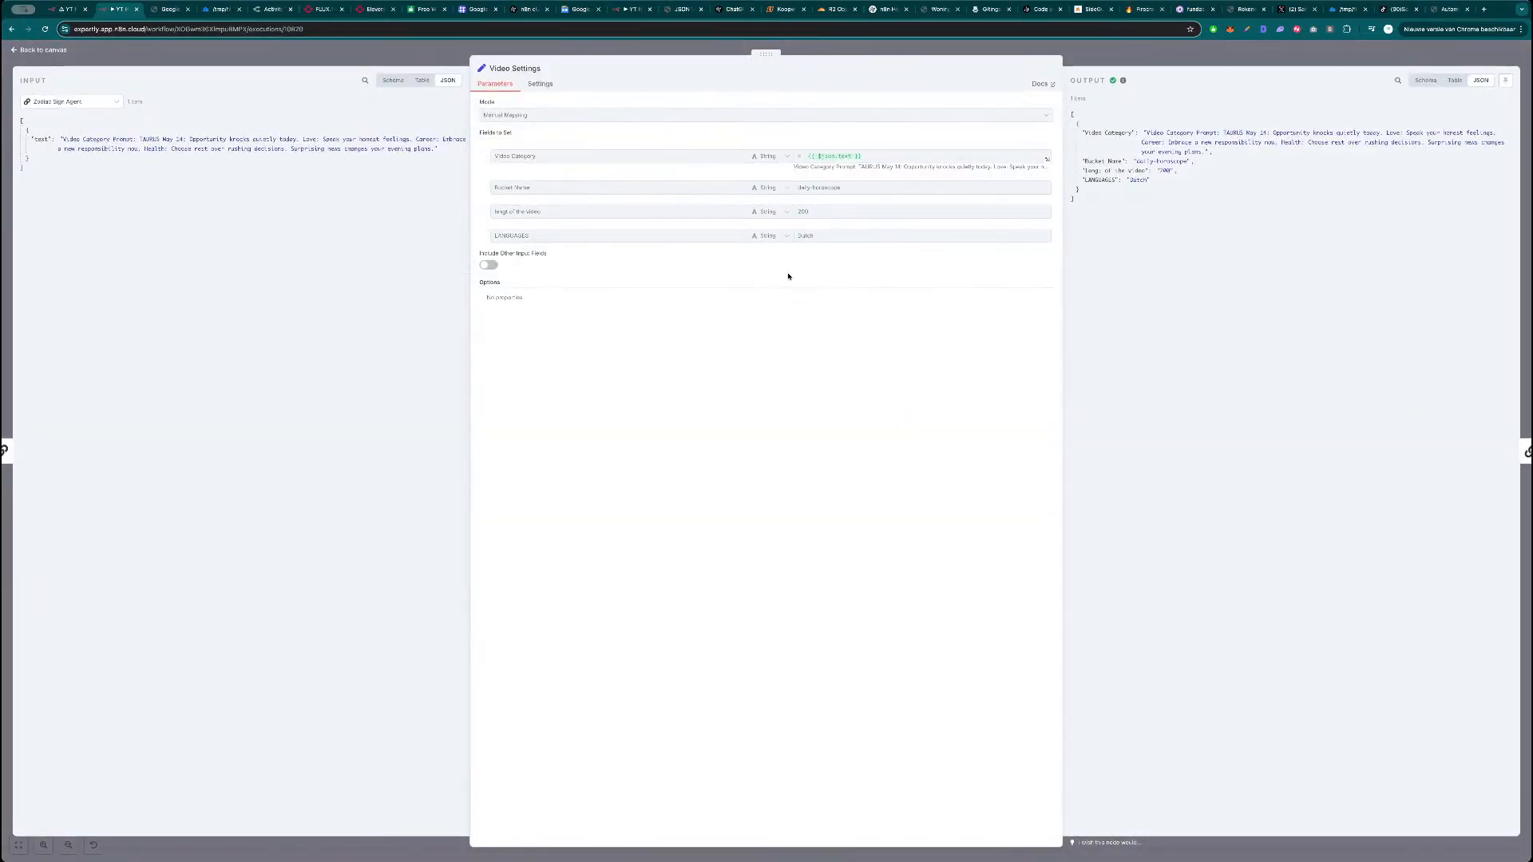
key(Escape)
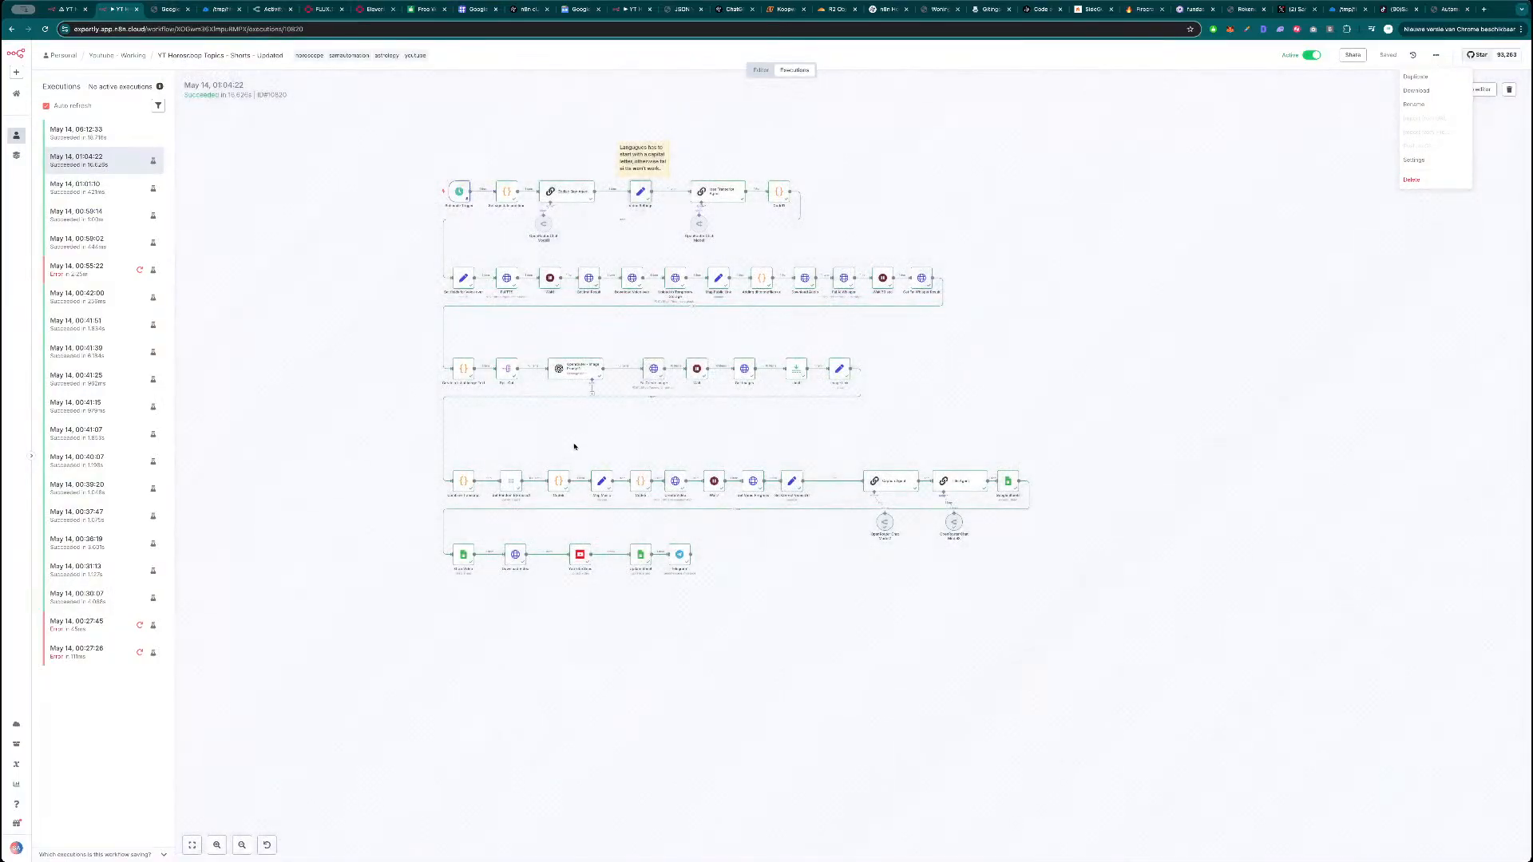
Set the news workflow's Get Random BG music1 Bucket Name to daily-horoscope, copied from the horoscope workflow, and test the node.
key(ctrl+shift+Tab)
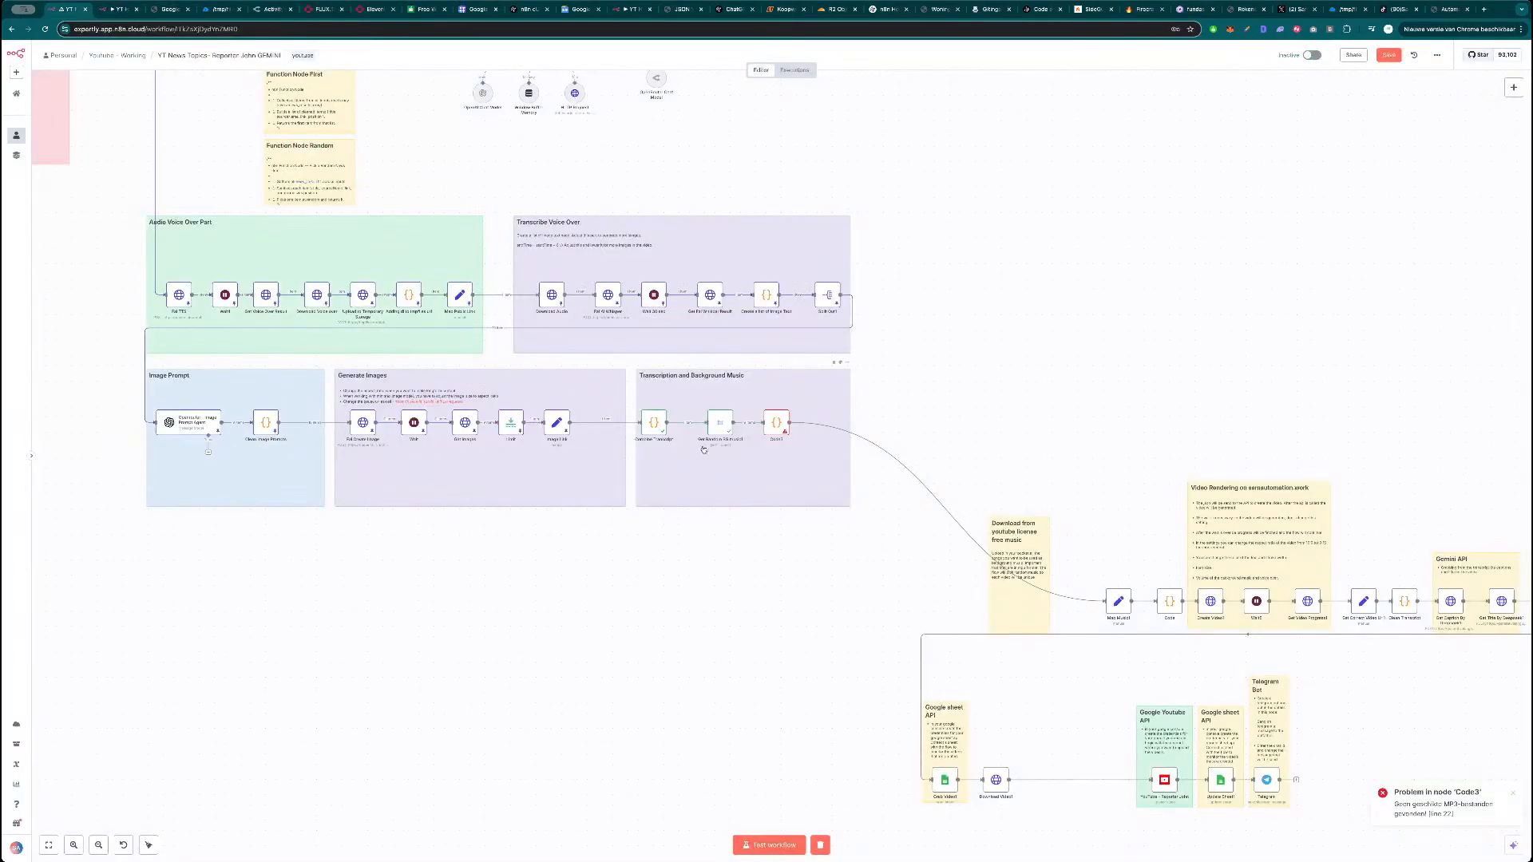
double_click(721, 424)
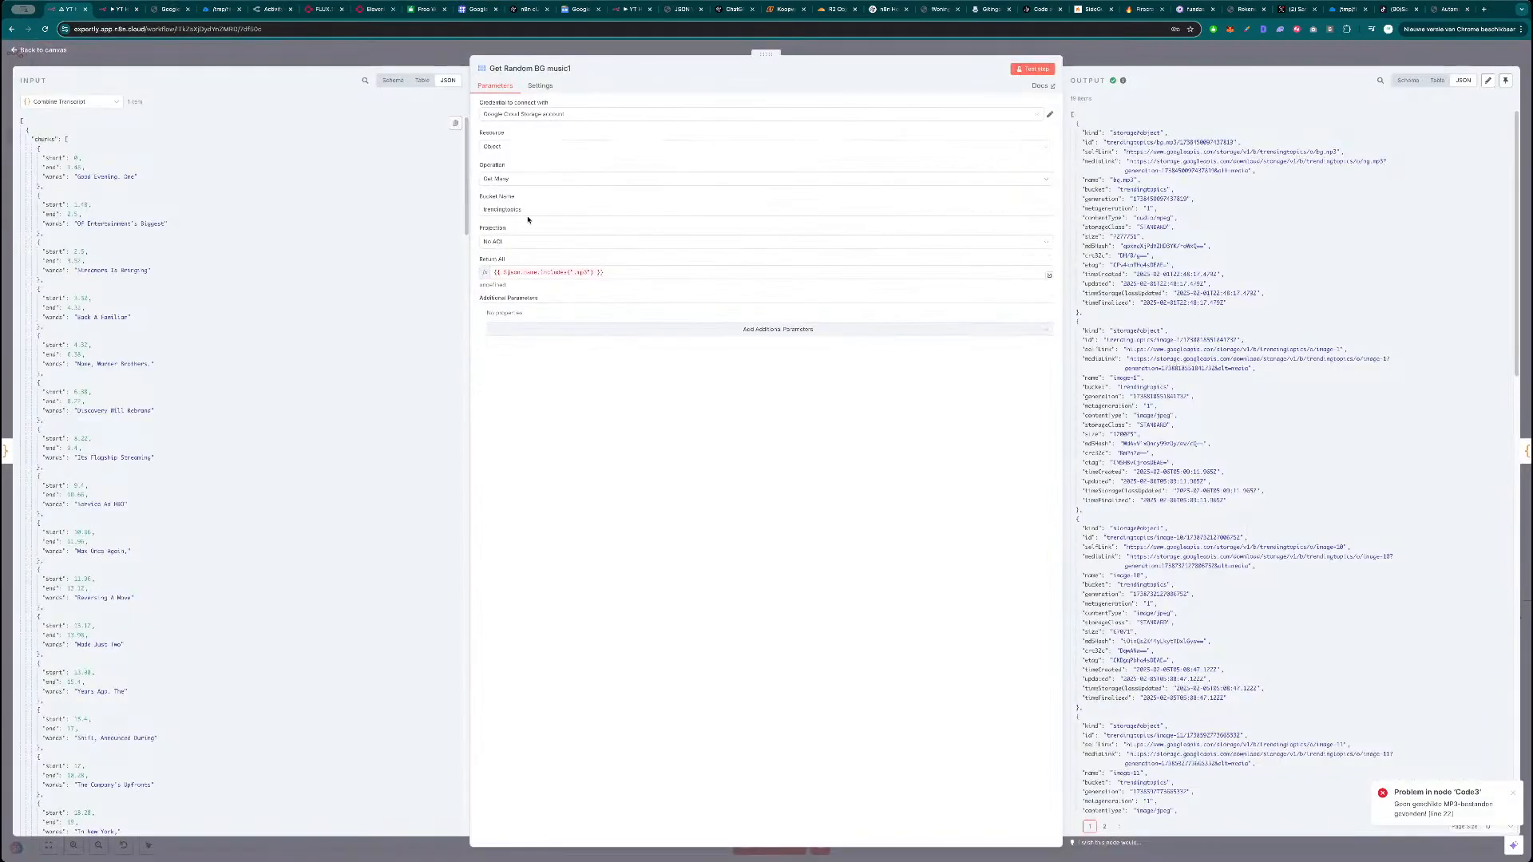
key(ctrl+Tab)
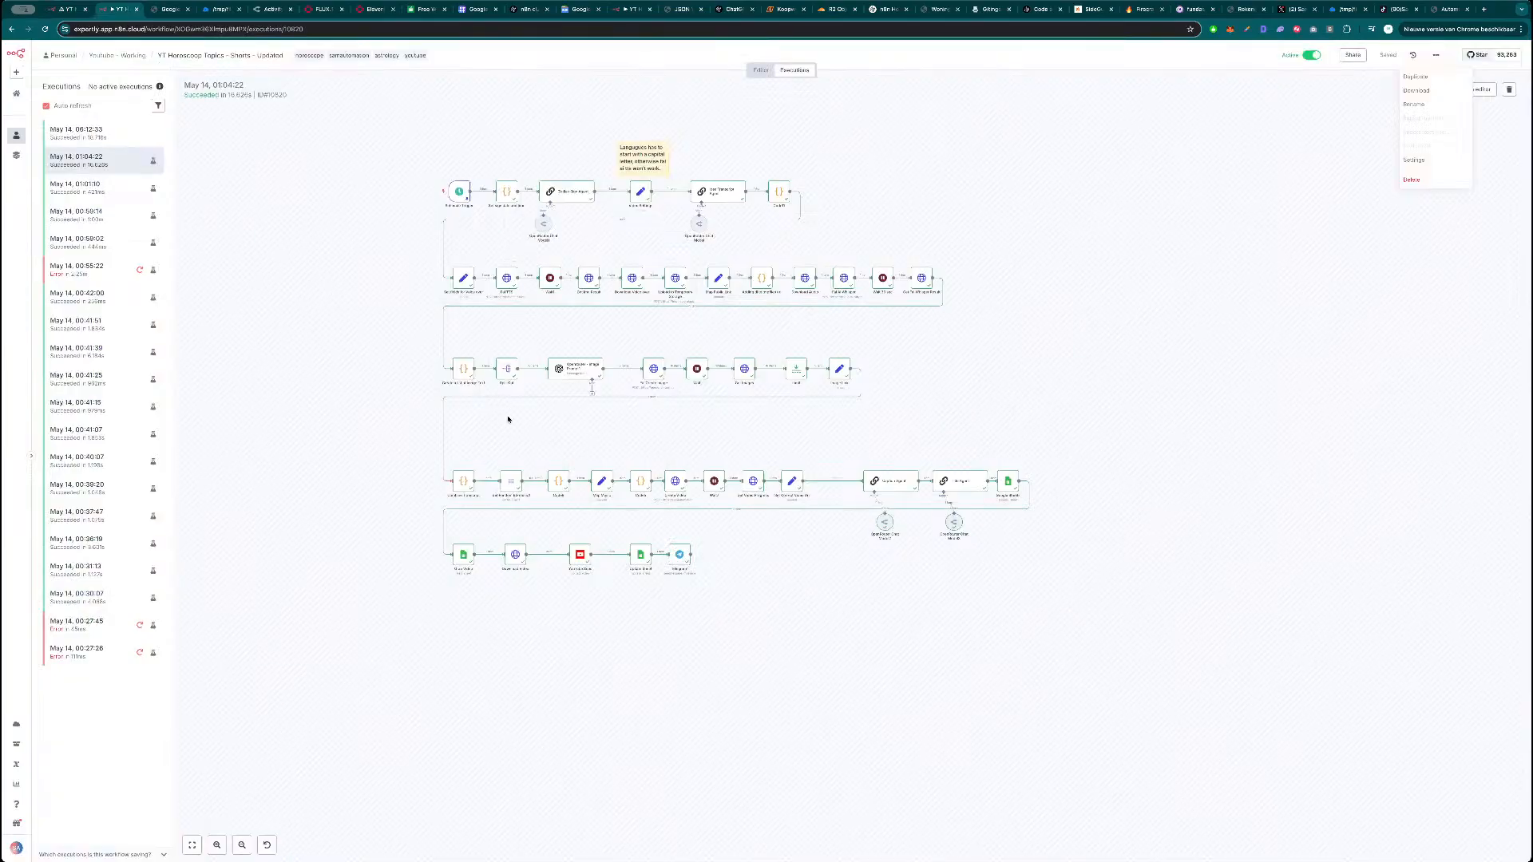
double_click(508, 486)
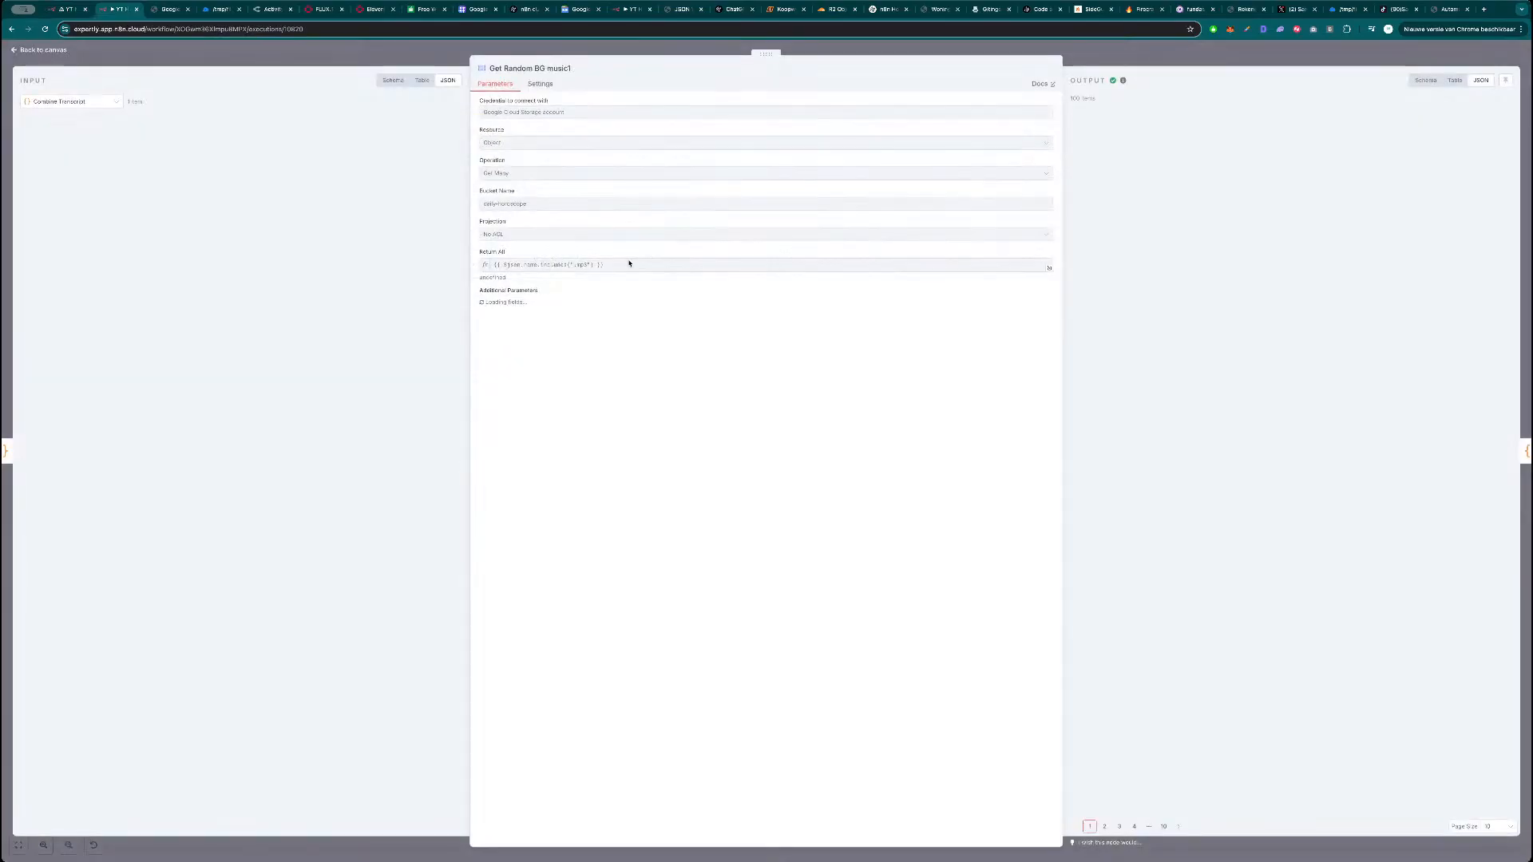
triple_click(541, 206)
key(ctrl+c)
key(ctrl+shift+Tab)
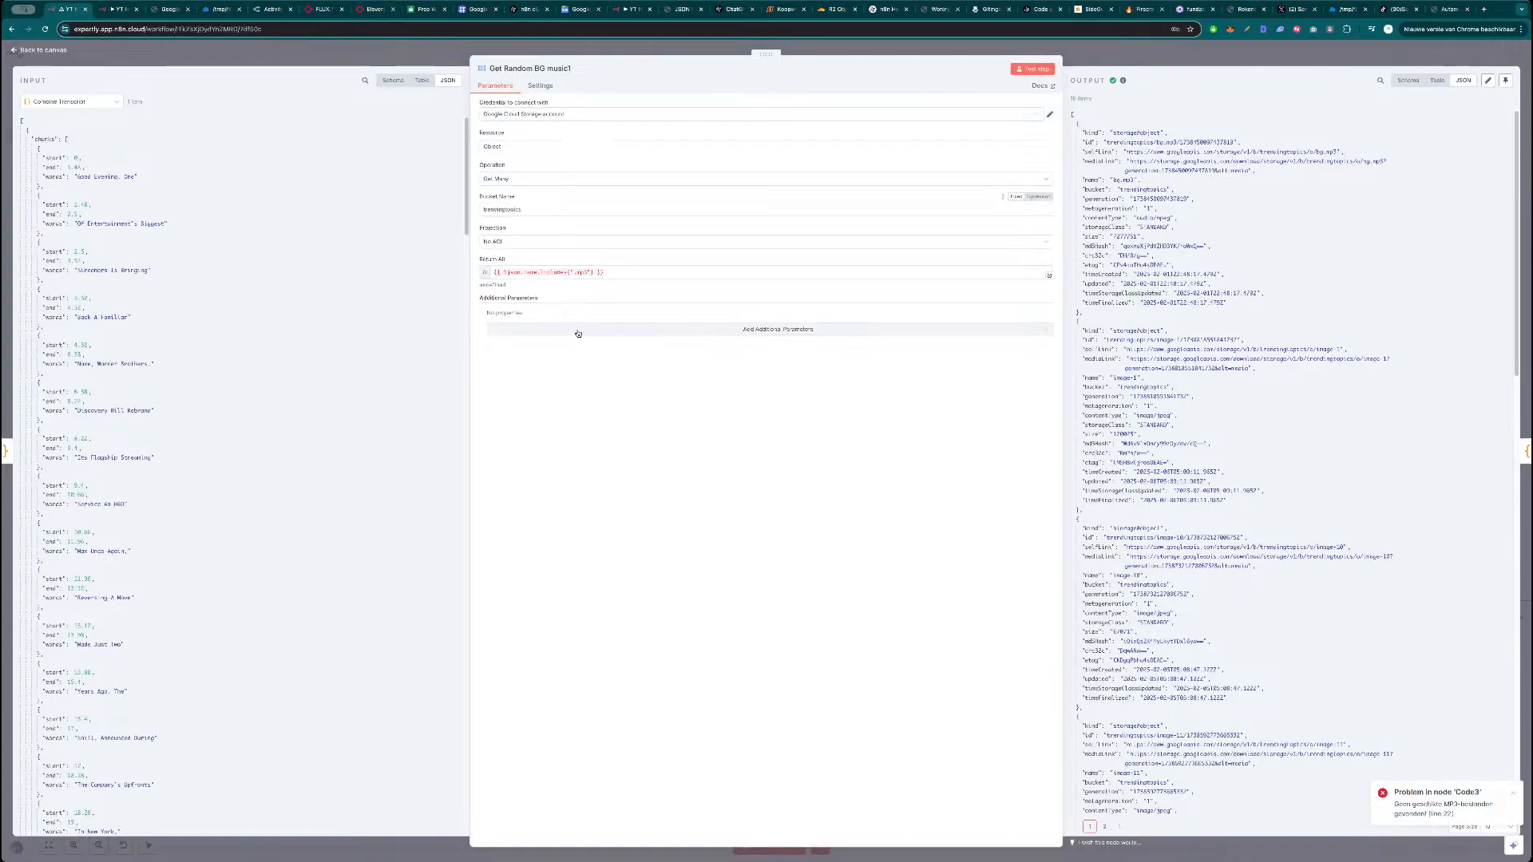
key(ctrl+v)
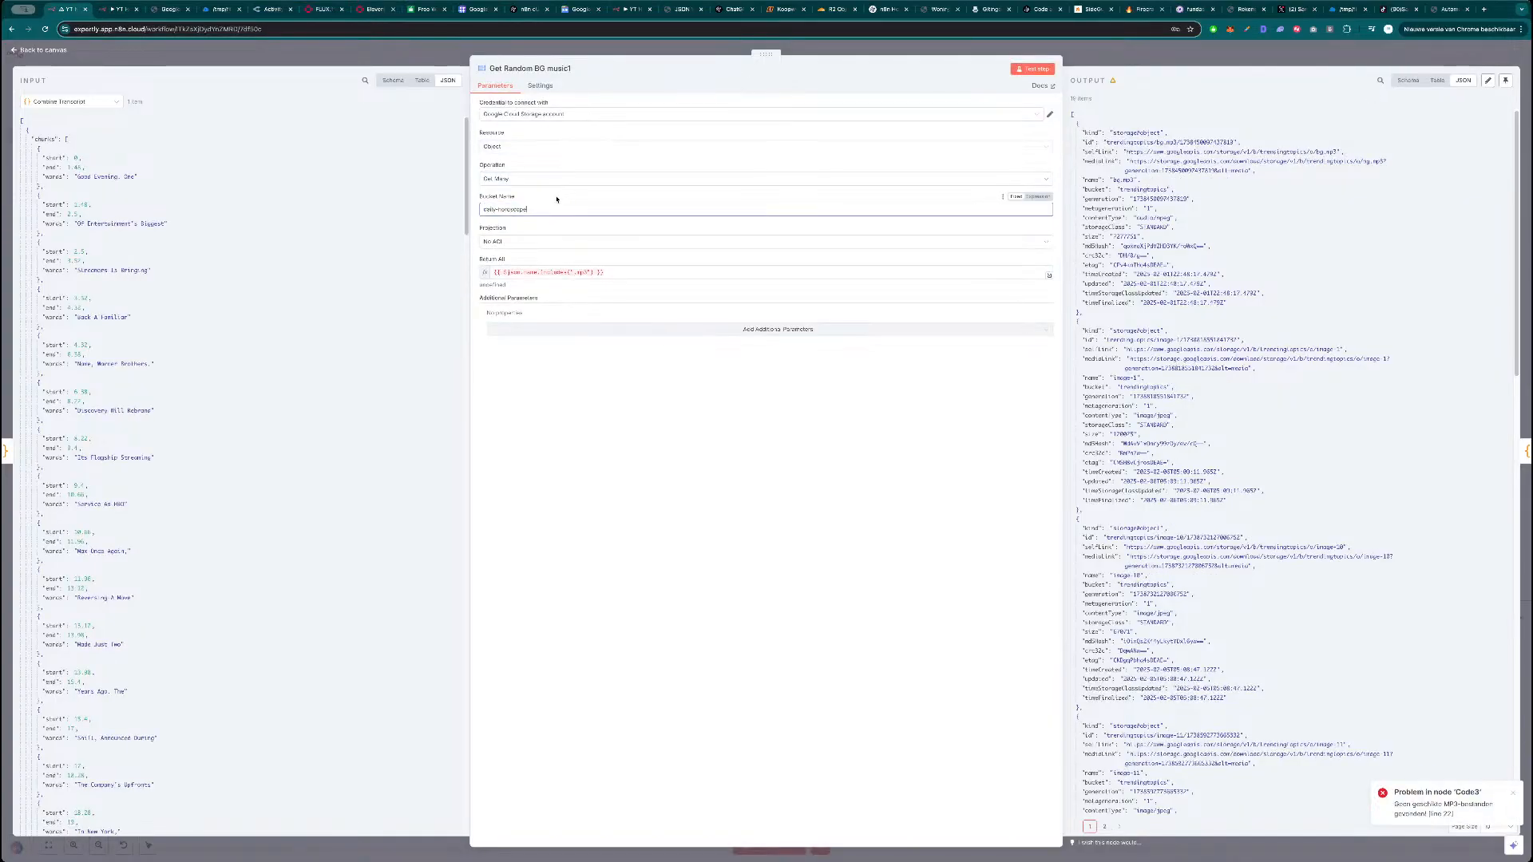
click(1033, 68)
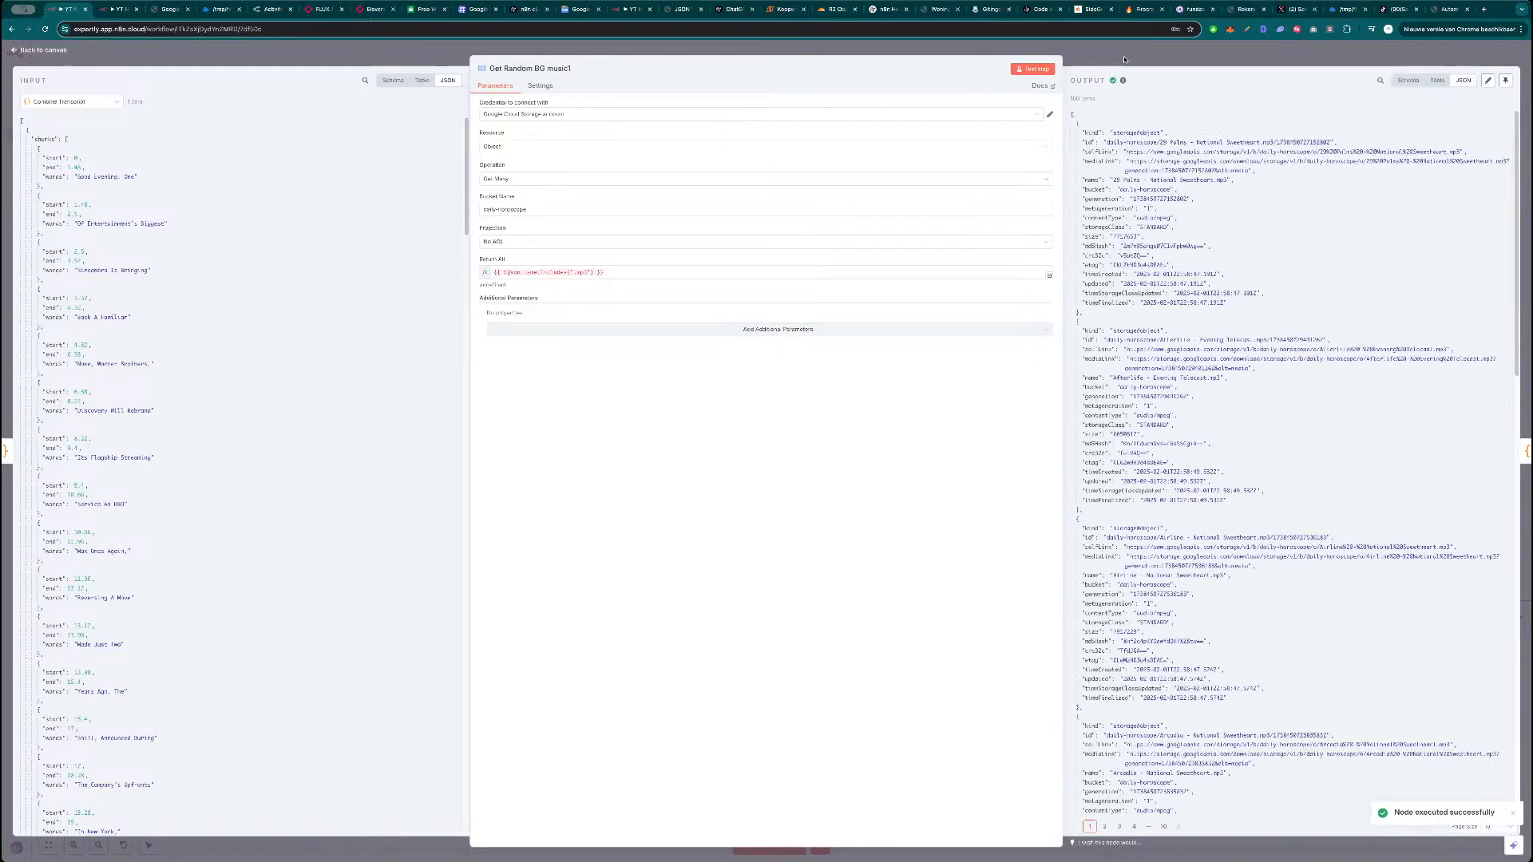
click(1124, 60)
Replace the entire Code3 script with the music selection script copied from the horoscope workflow and test the node.
double_click(779, 430)
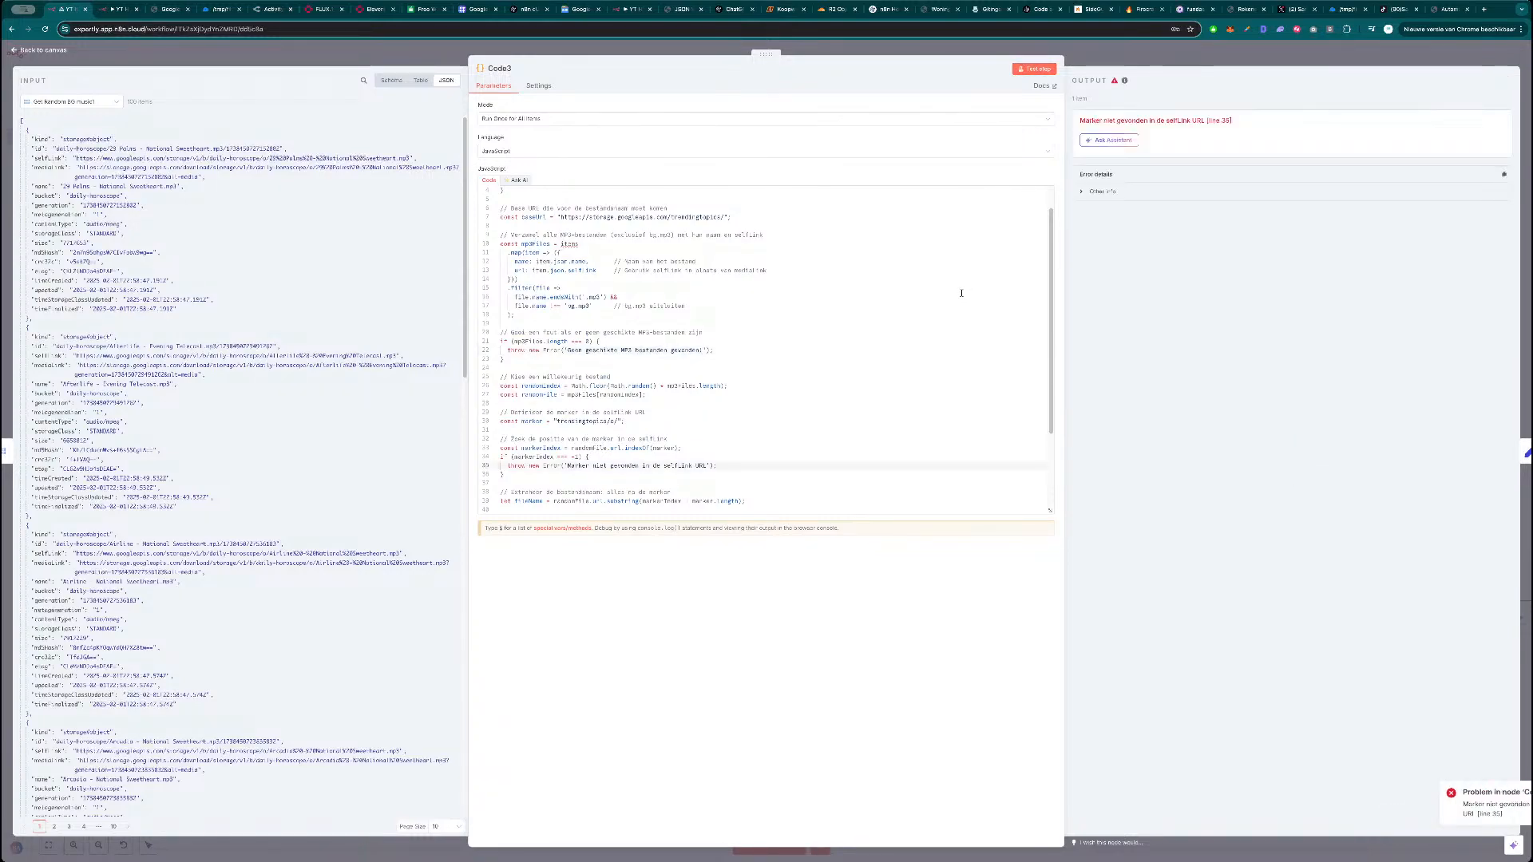
key(ctrl+Tab)
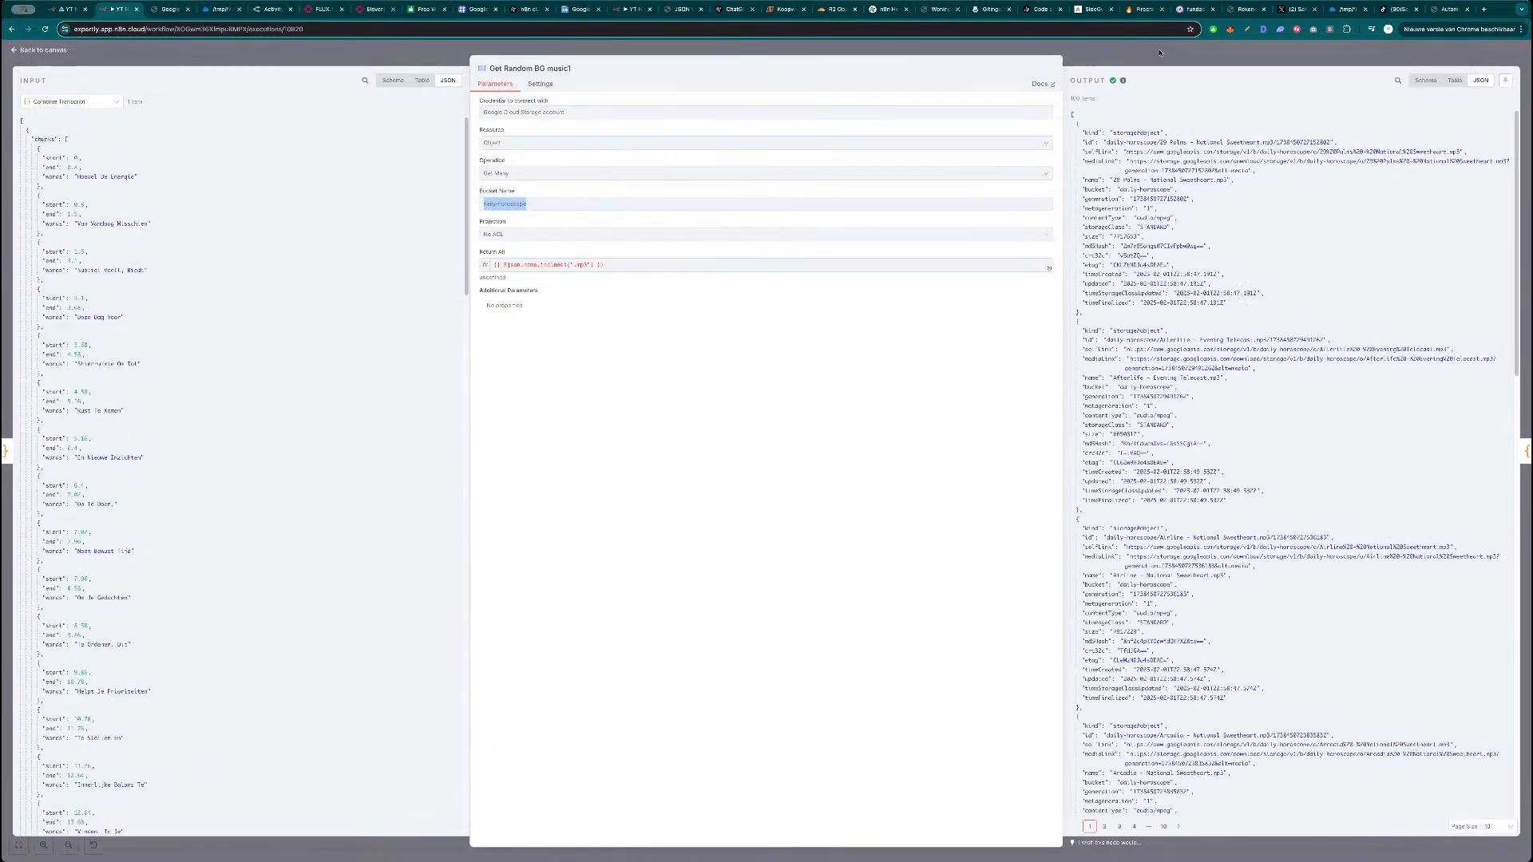
key(Escape)
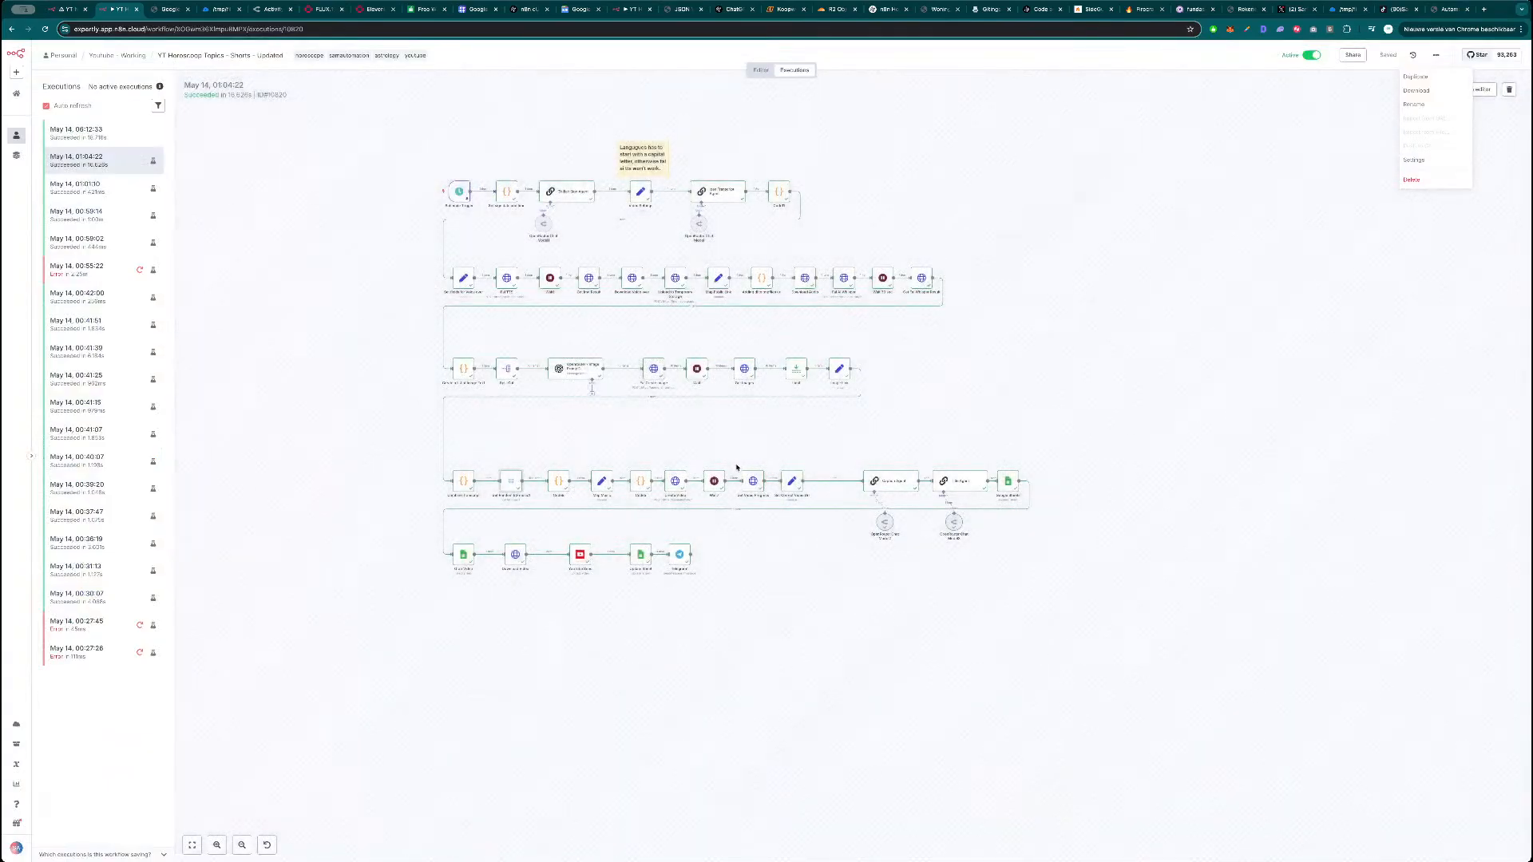
double_click(560, 484)
key(ctrl+a)
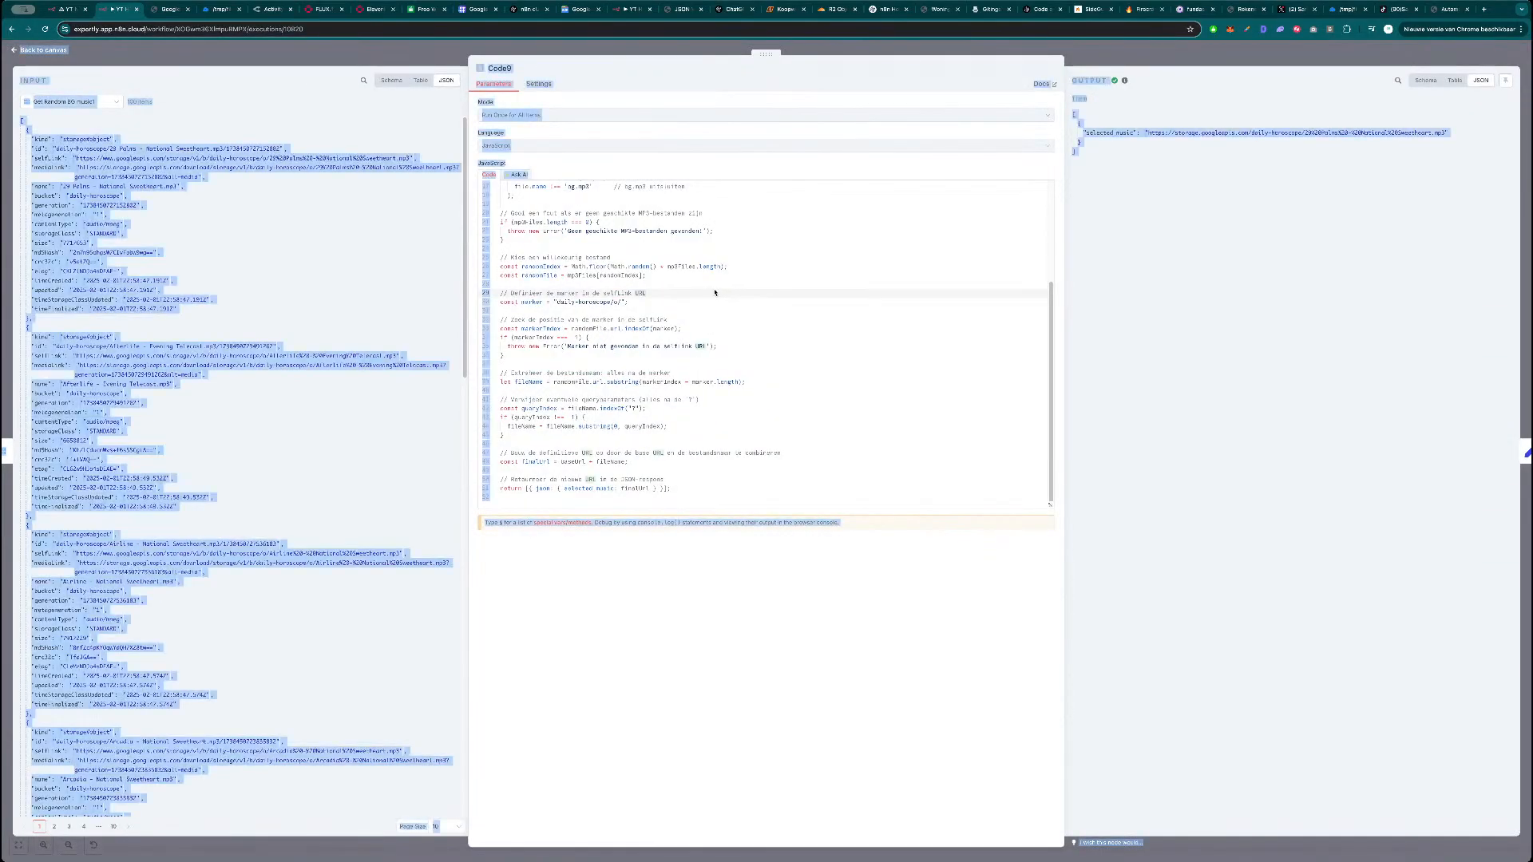
click(714, 292)
drag(559, 497, 559, 188)
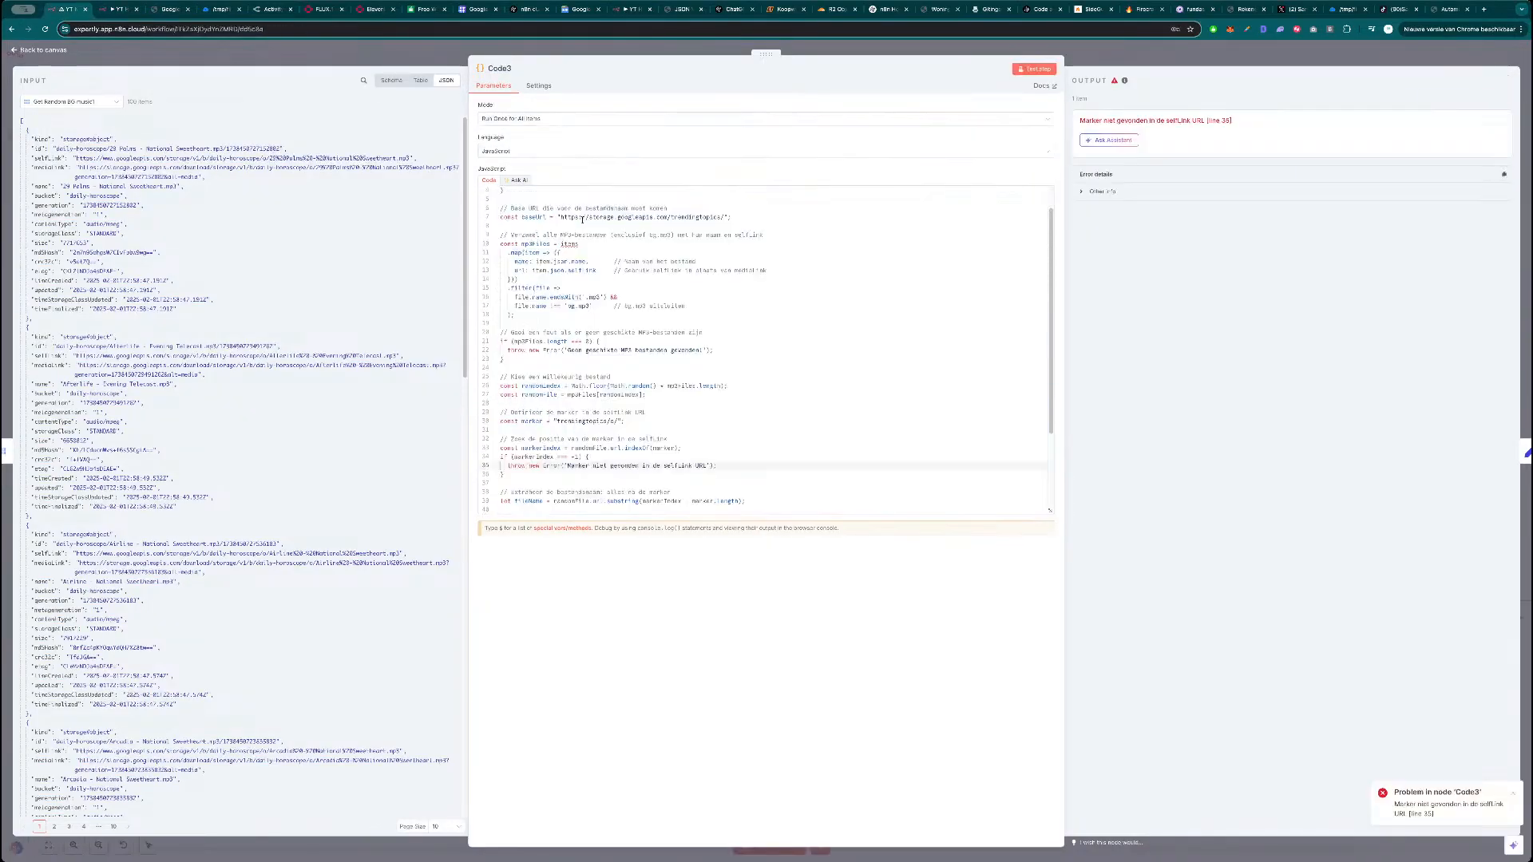
click(614, 256)
key(ctrl+a)
key(ctrl+v)
click(1033, 68)
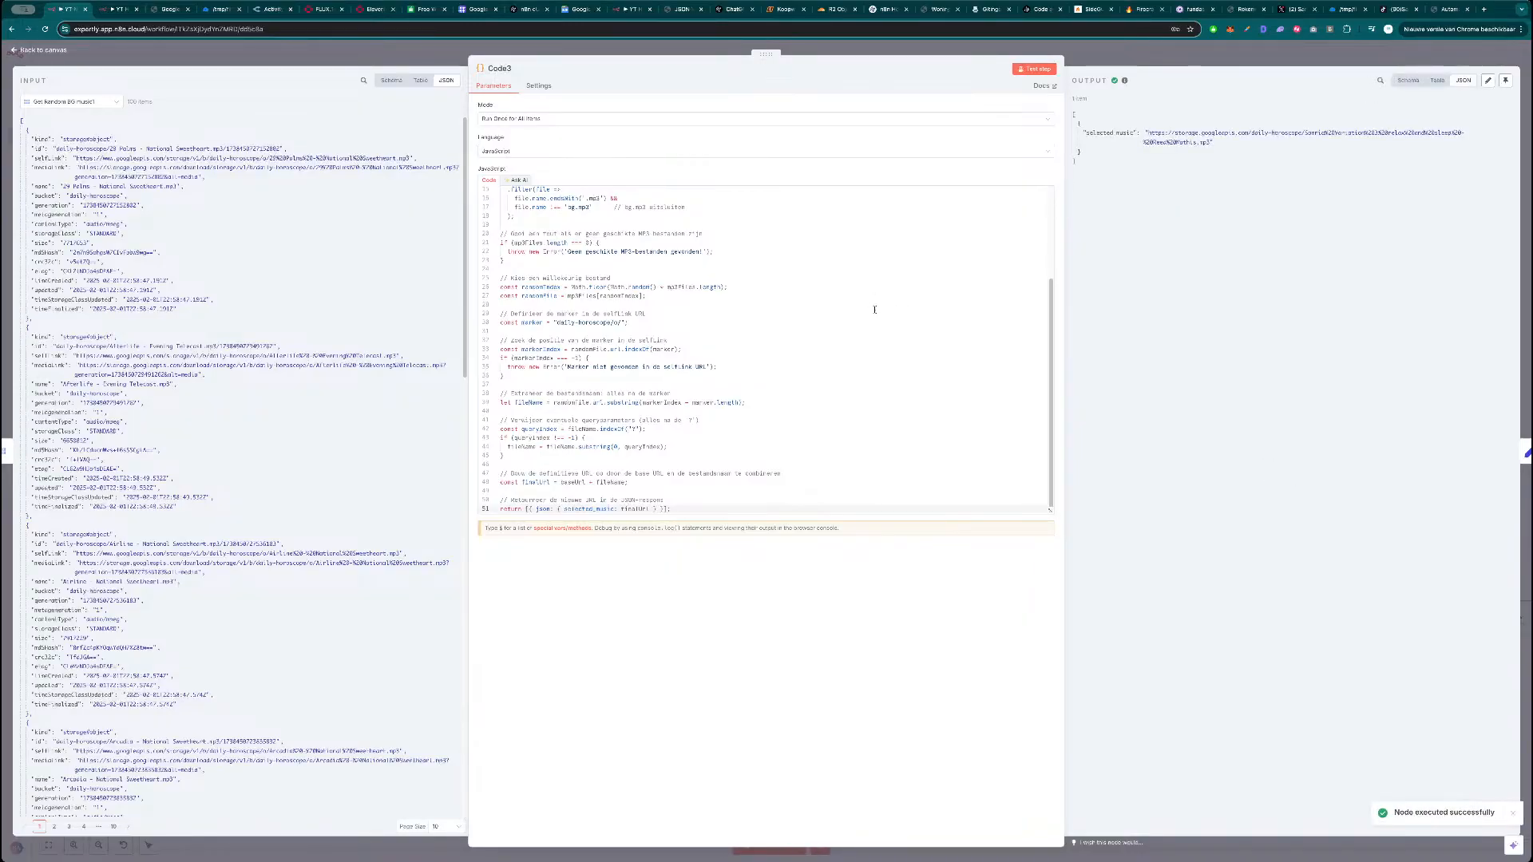
Open the selected music URL from the Code3 output in a new browser tab to check that it plays, and close it.
scroll(873, 308, up, 5)
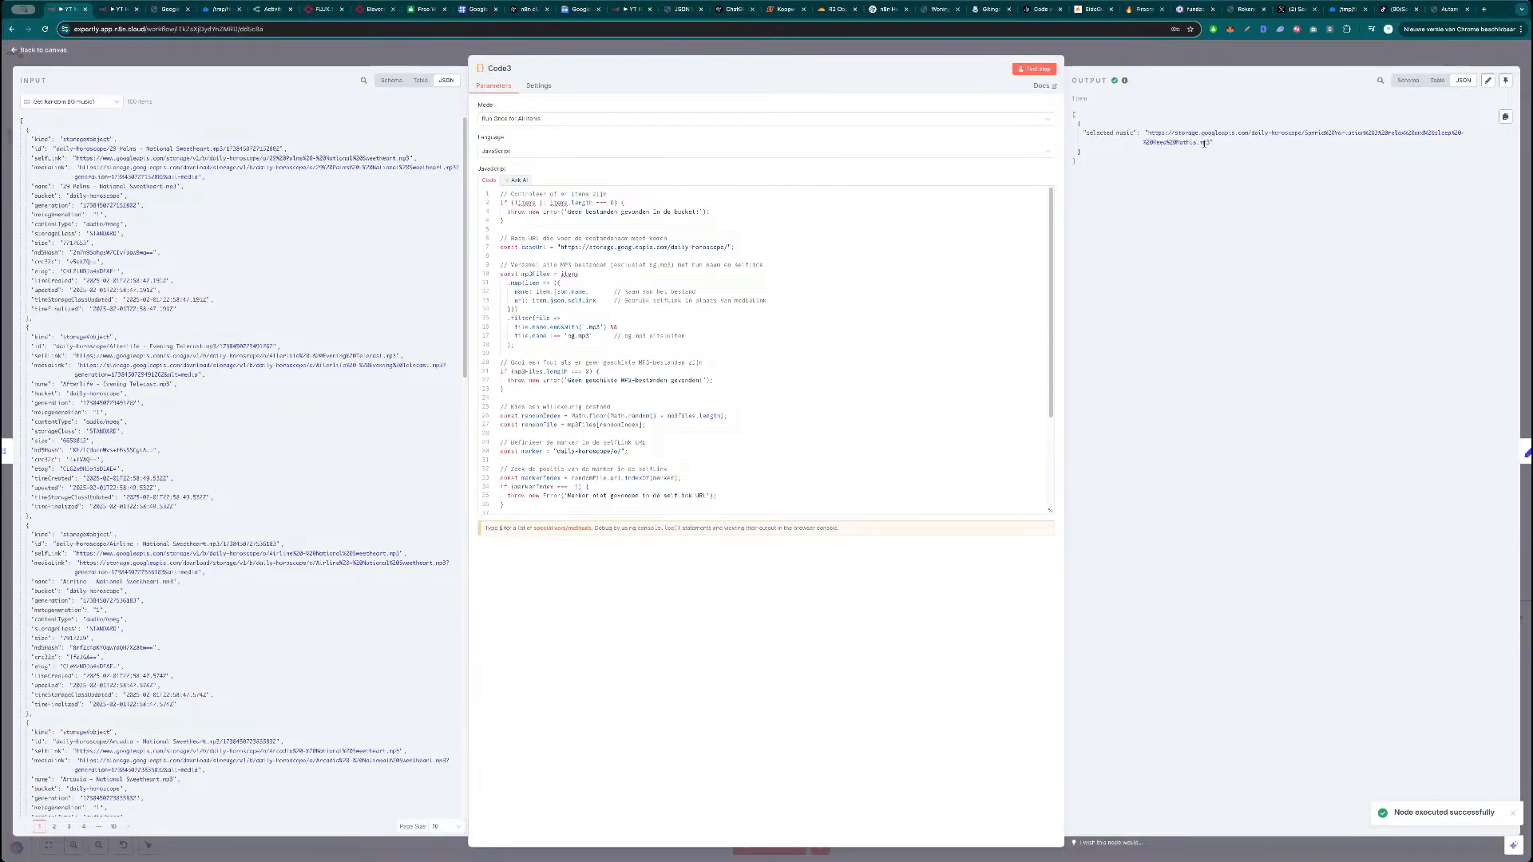
drag(1213, 142, 1151, 135)
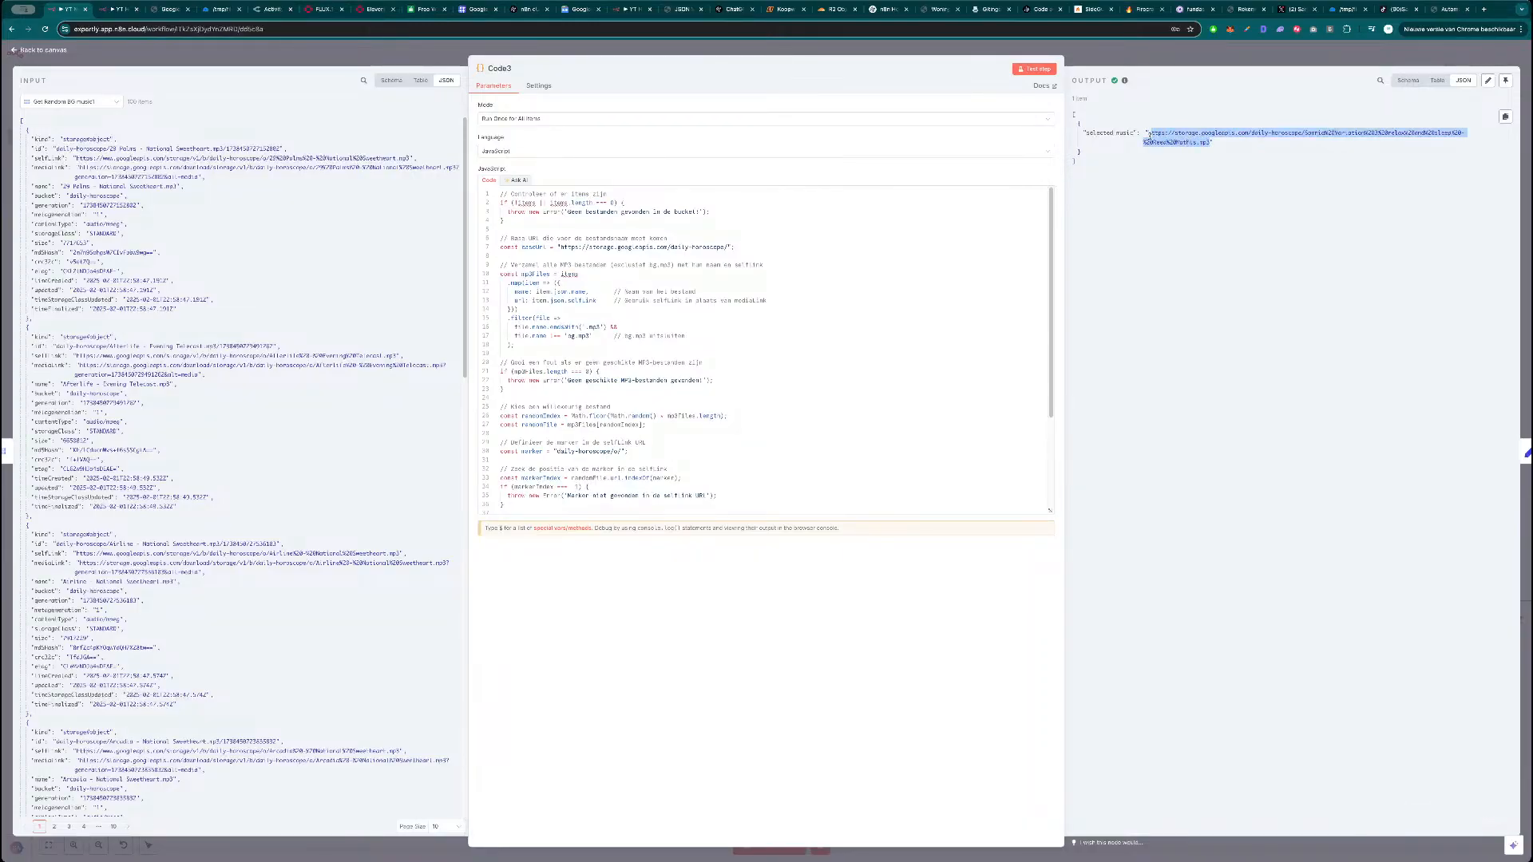
key(ctrl+c)
key(ctrl+t)
key(ctrl+v)
key(Return)
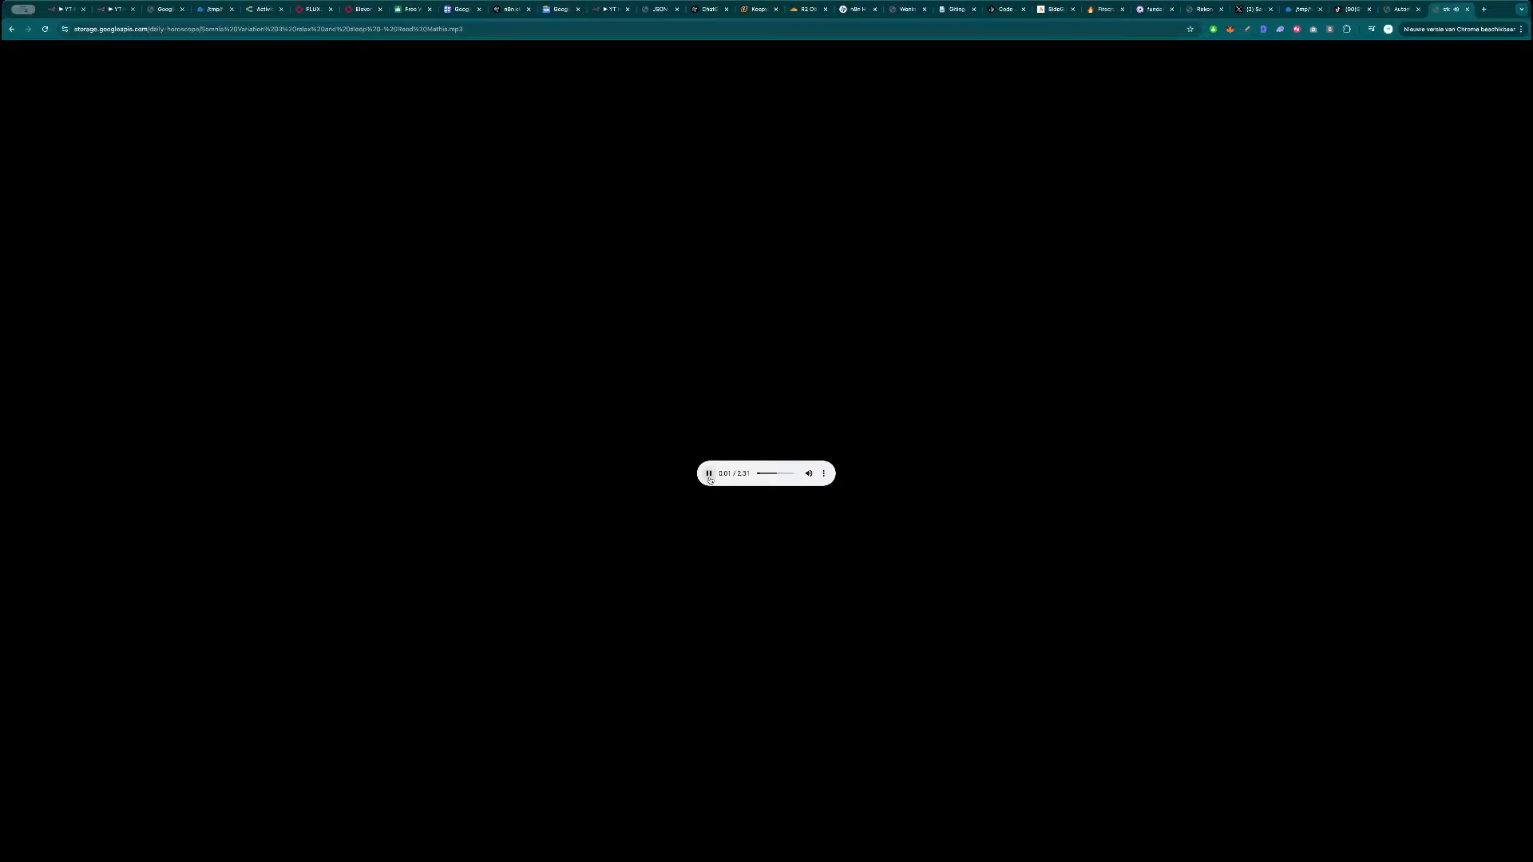
key(ctrl+w)
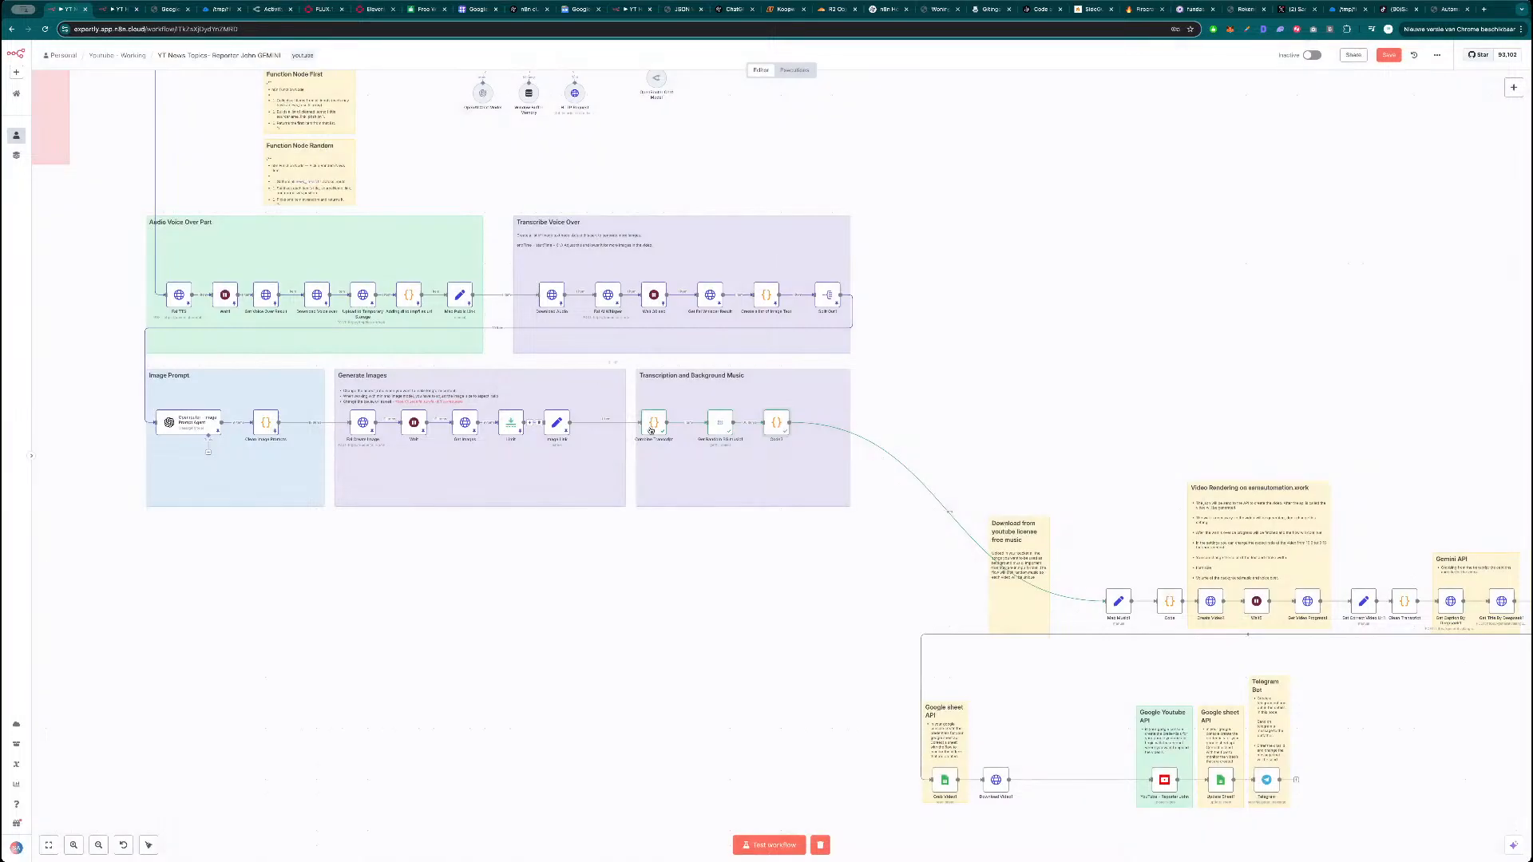
double_click(779, 425)
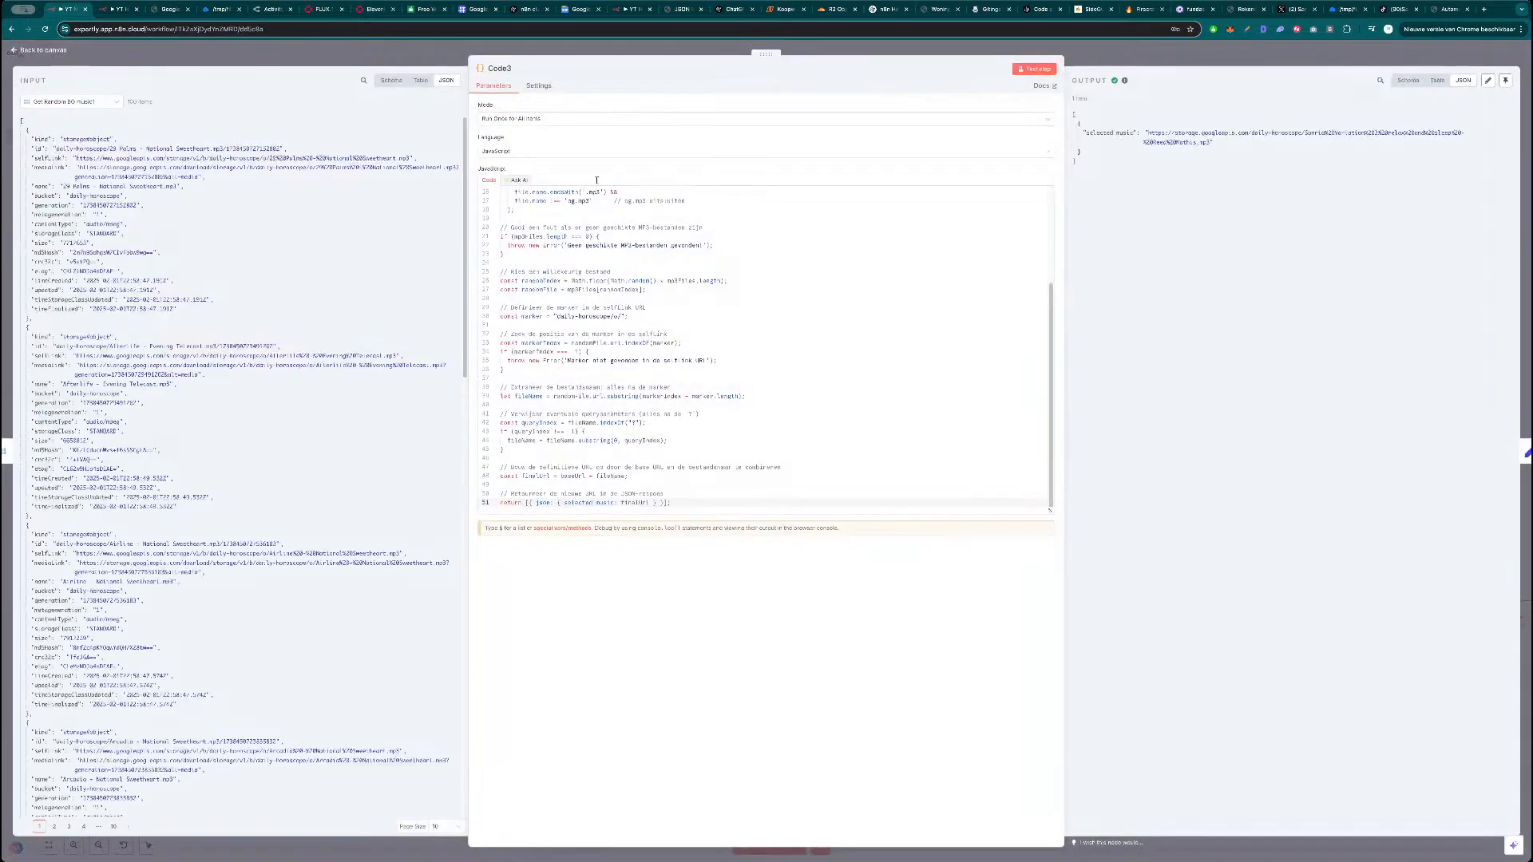
key(Escape)
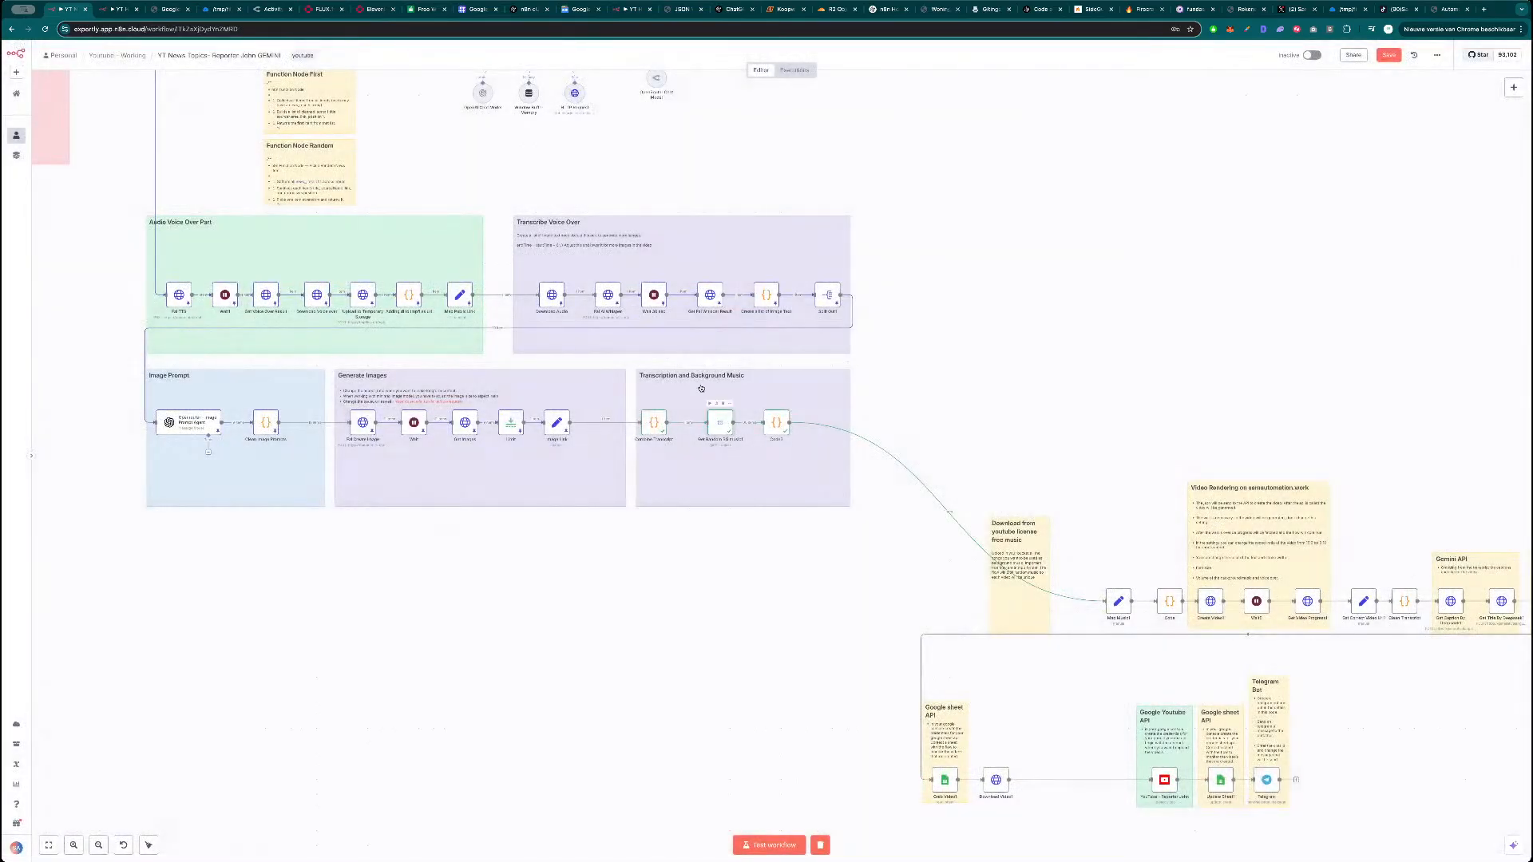
double_click(716, 415)
click(558, 69)
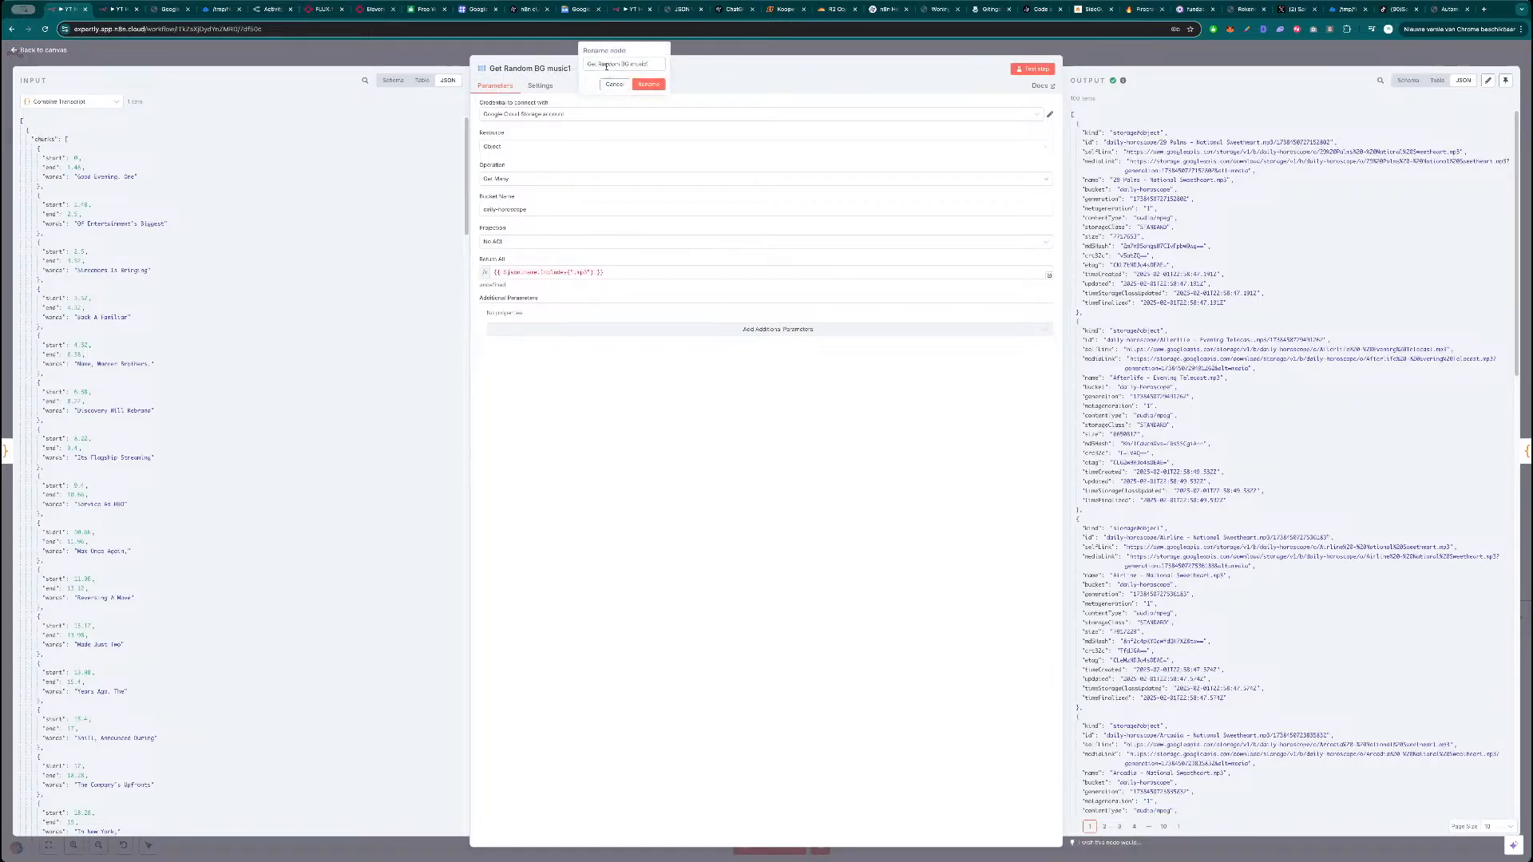
triple_click(592, 63)
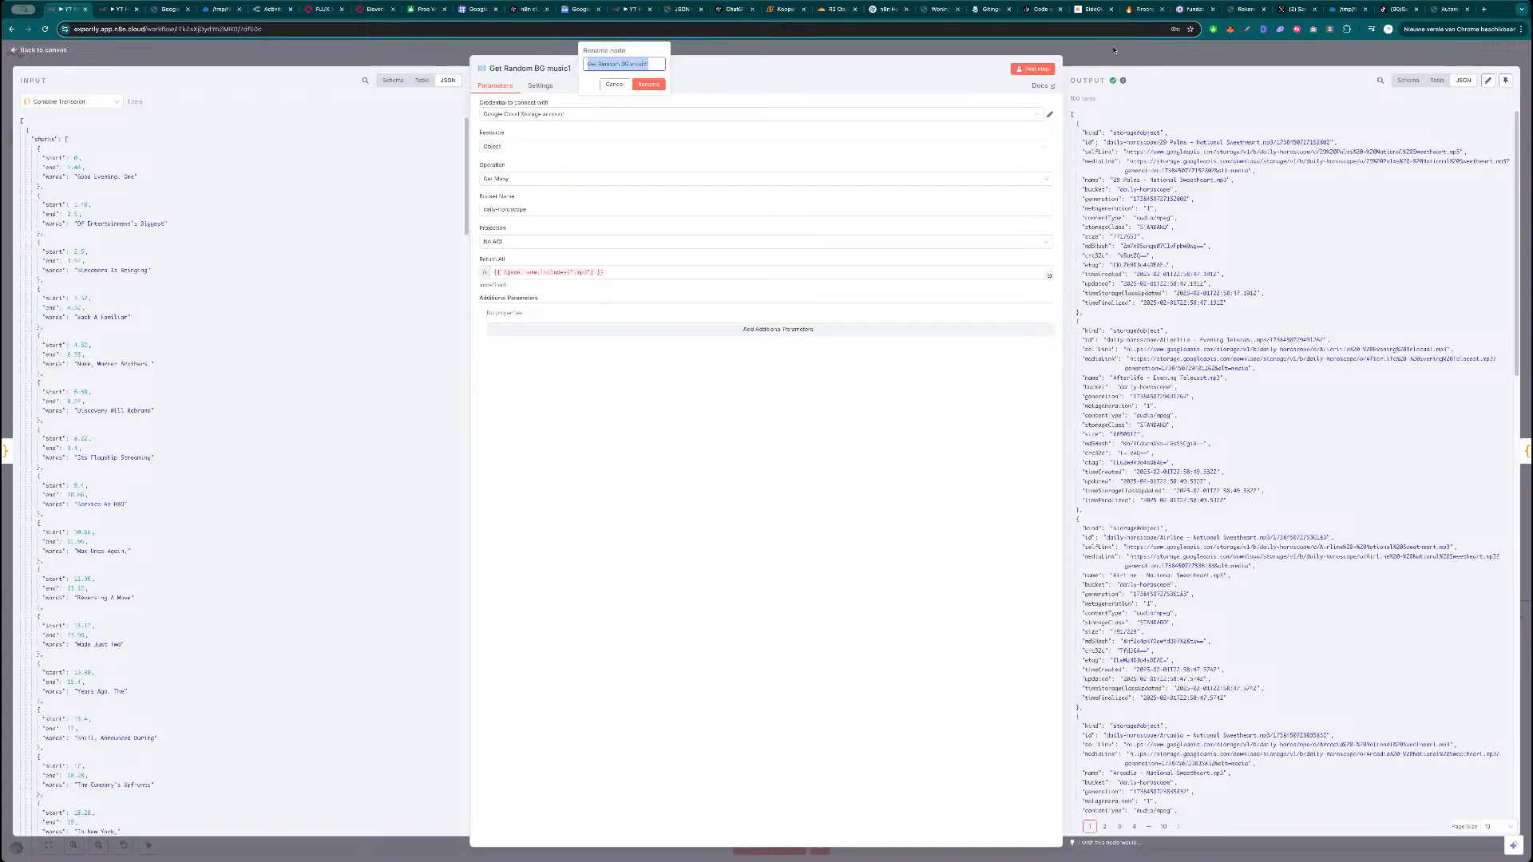
key(Escape)
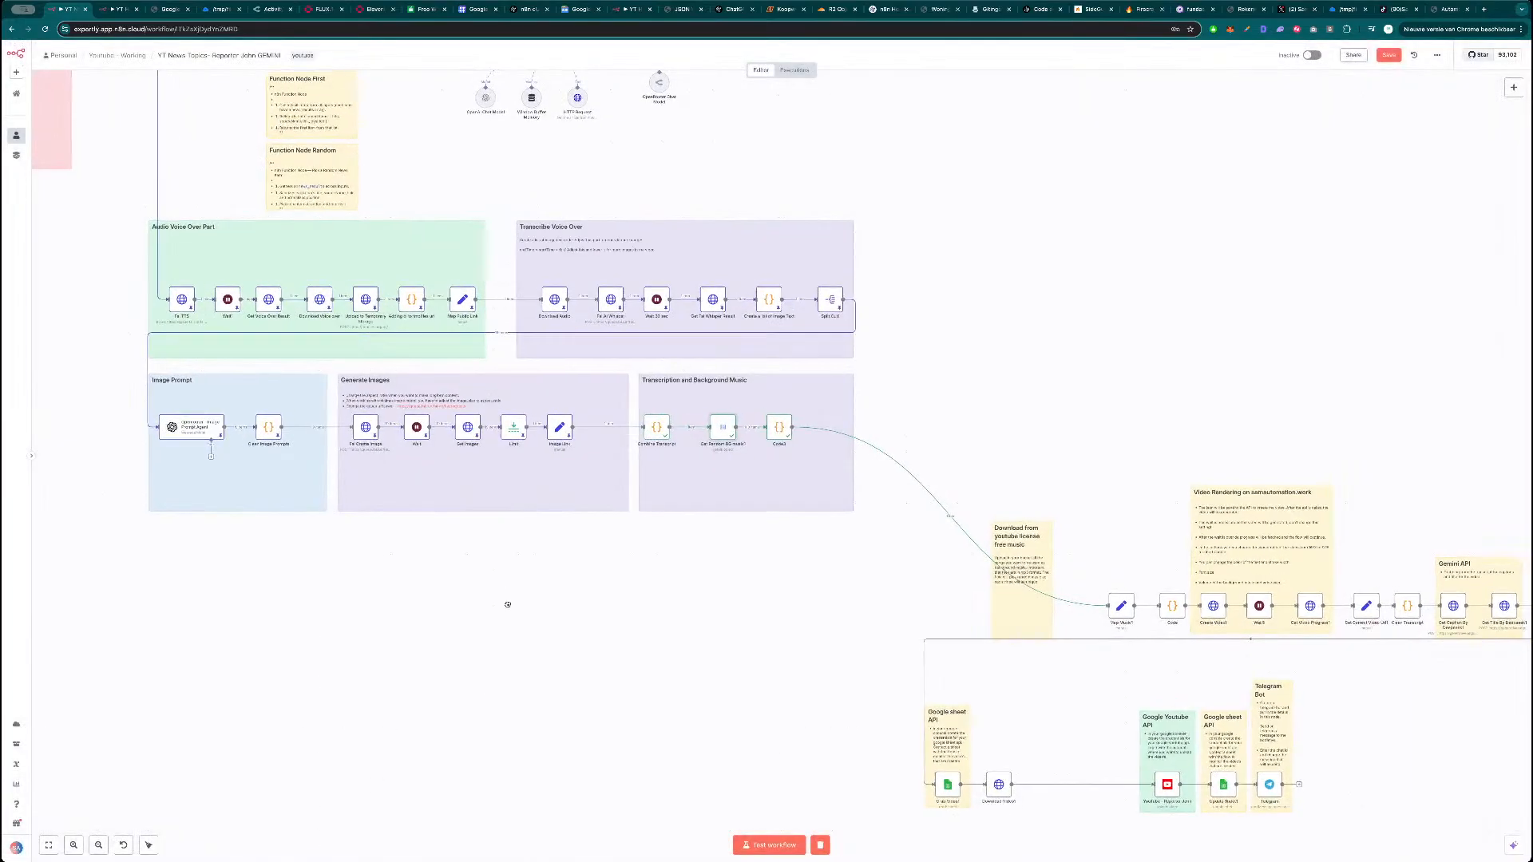
Try adding a Background_music string field to the Video Category node, and remove the field again.
scroll(503, 592, up, 5)
scroll(503, 592, left, 2)
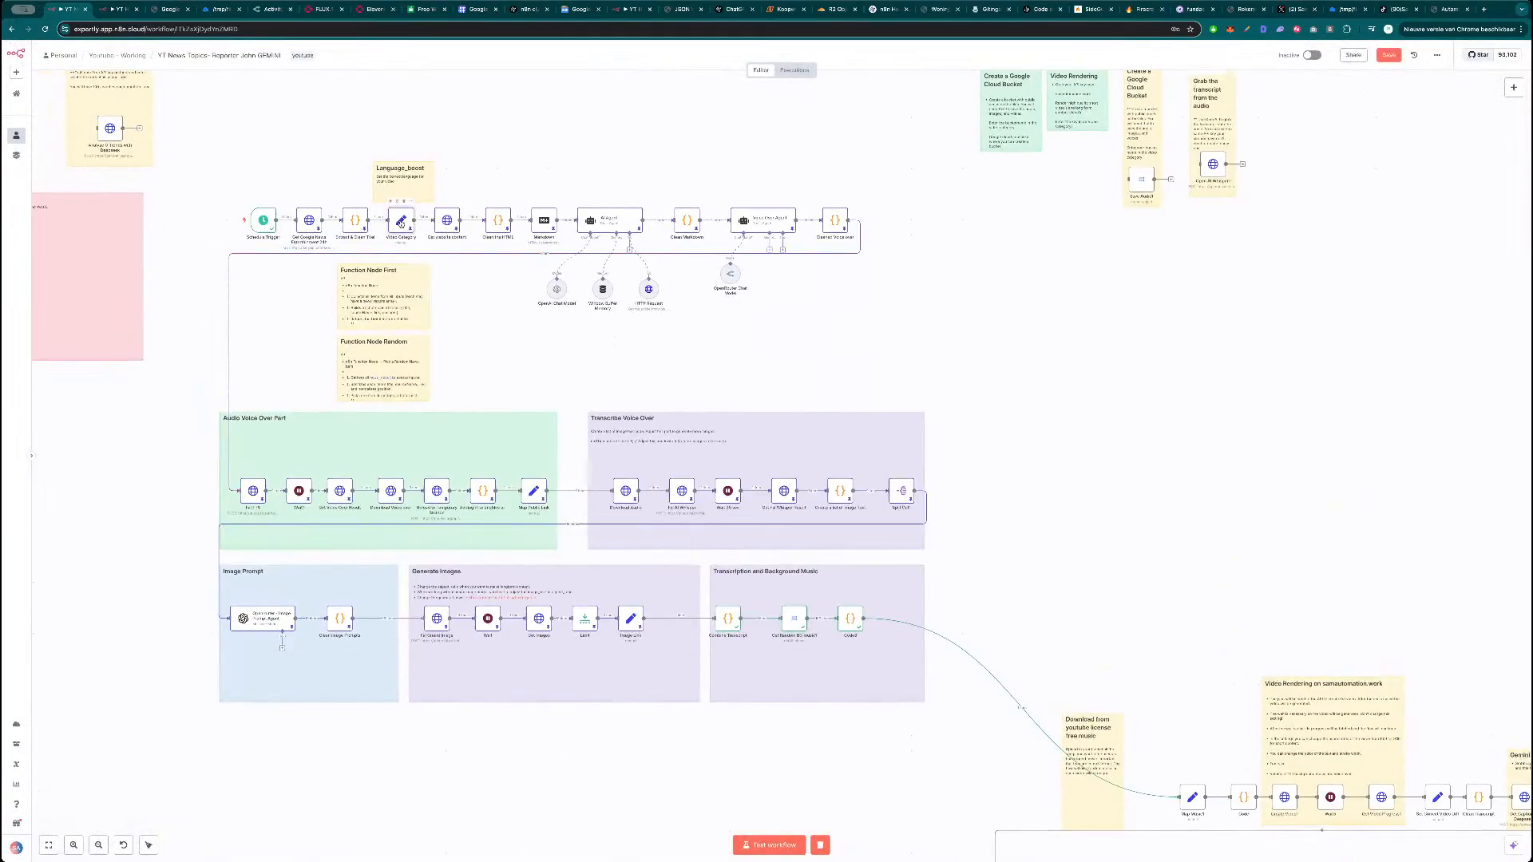
double_click(402, 221)
click(751, 226)
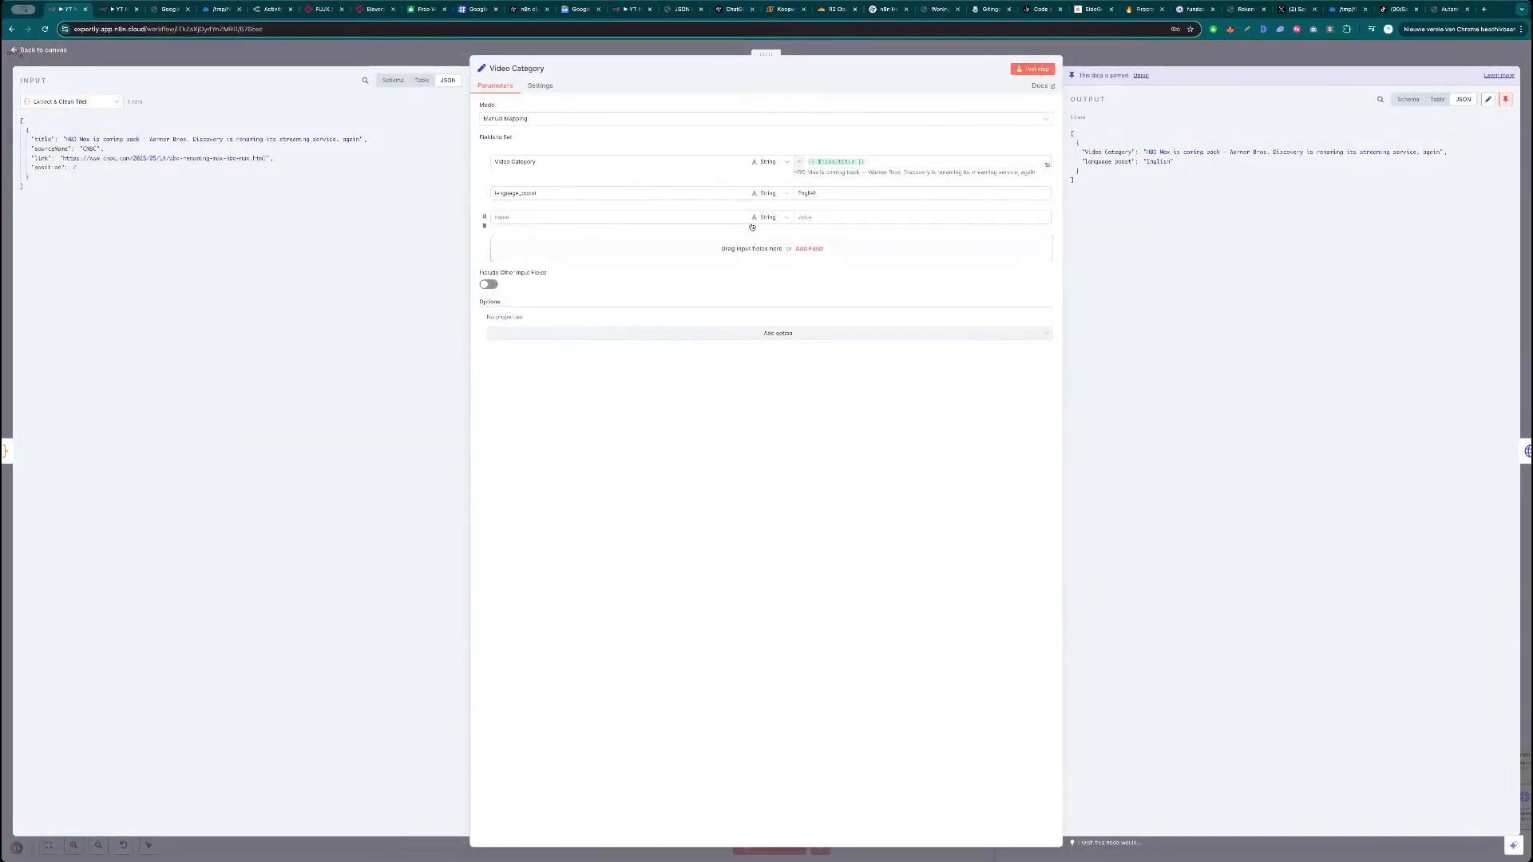
click(704, 218)
text(Back_)
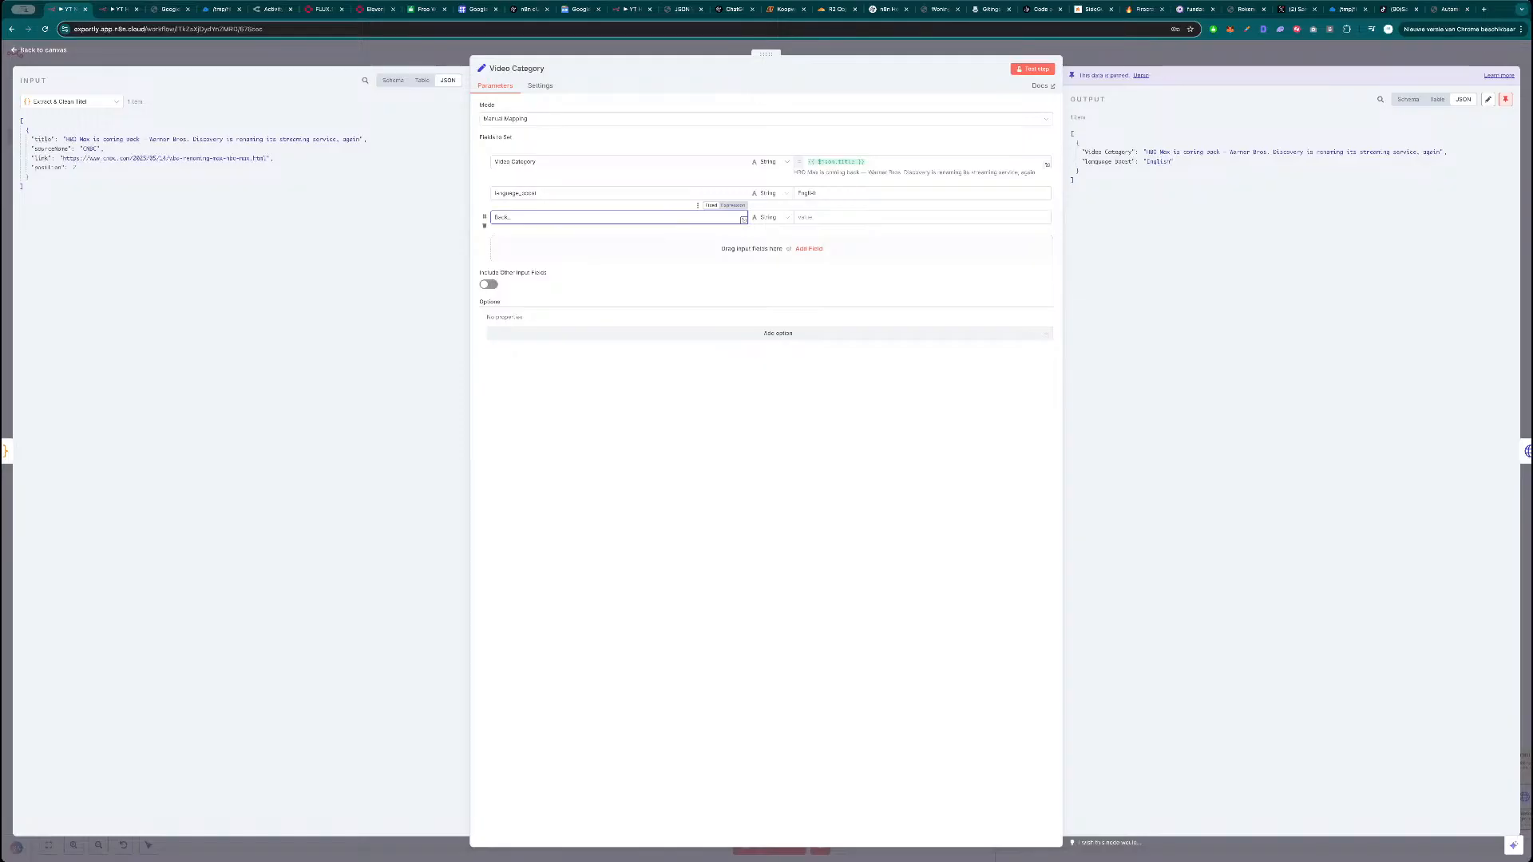
text(ground_music)
click(485, 226)
key(Escape)
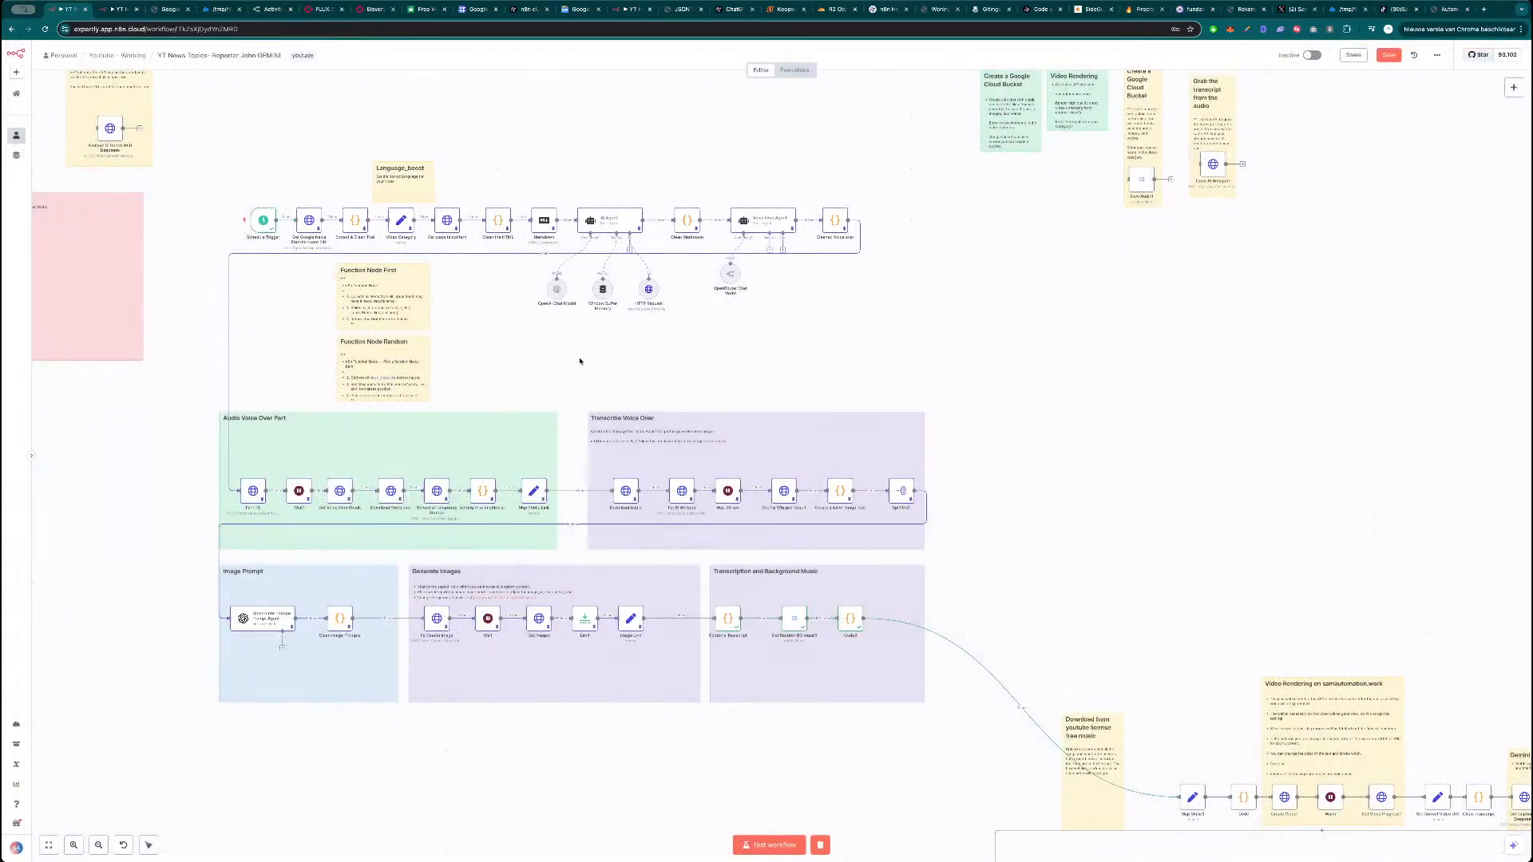
Rename the Get Random BG music1 node as GBucket Background Music.
drag(881, 757, 724, 699)
scroll(705, 678, up, 2)
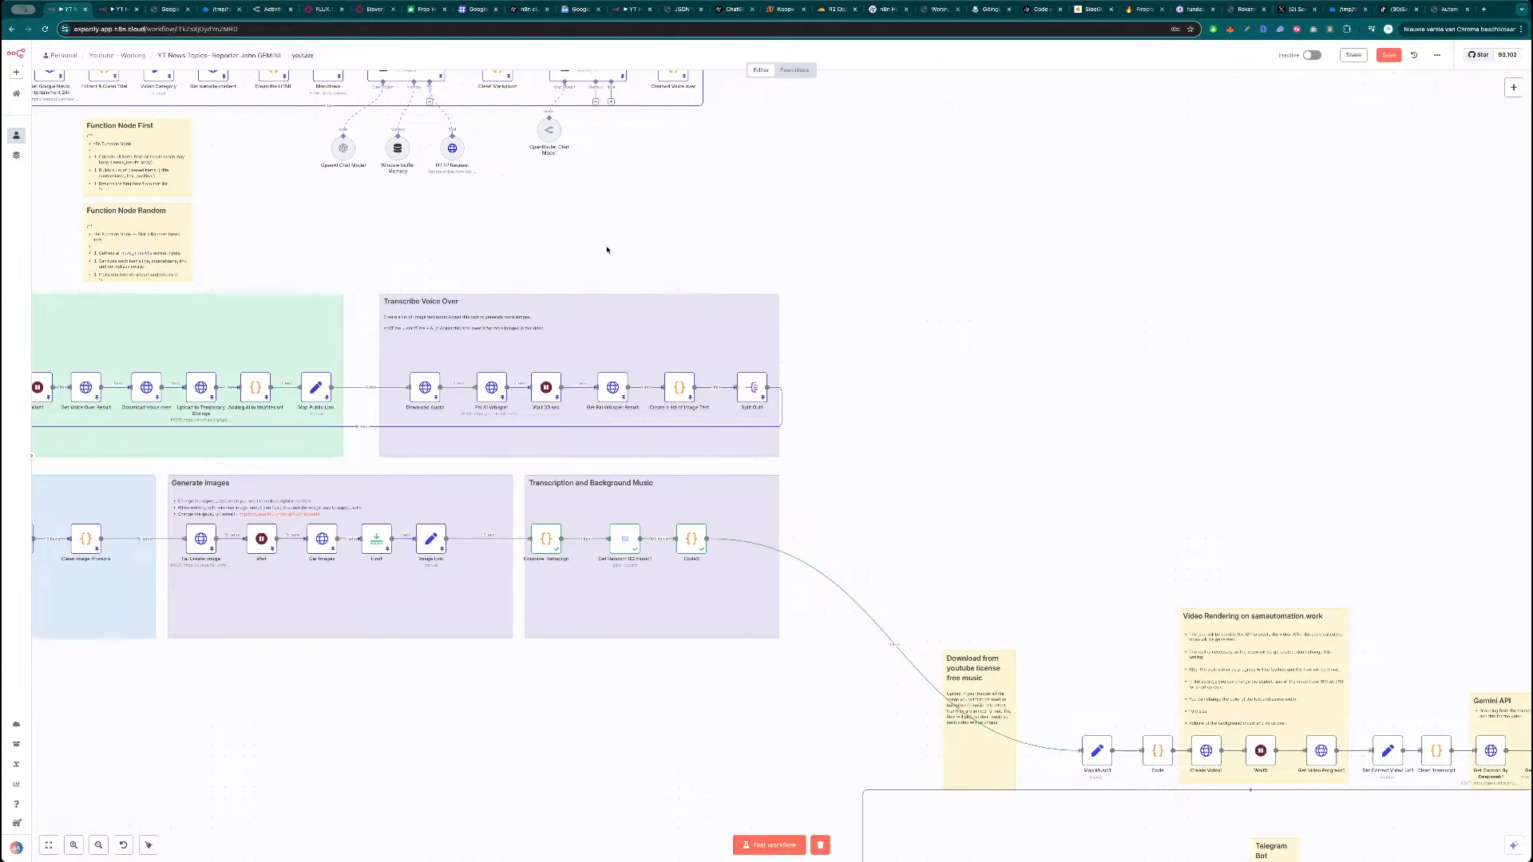
double_click(626, 539)
click(530, 68)
triple_click(607, 64)
text(GBucket Background)
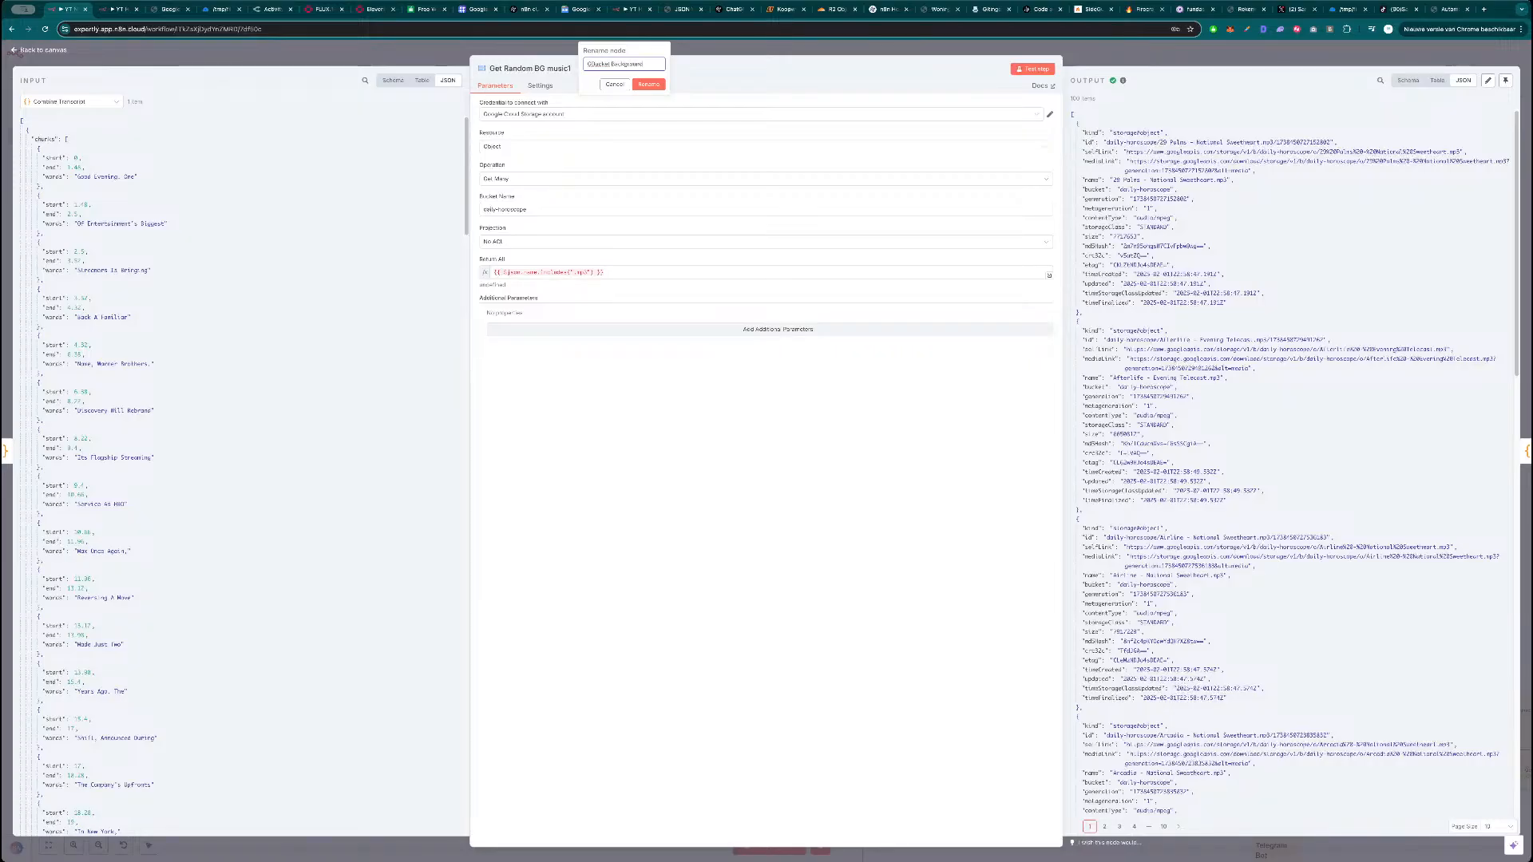
text( Music)
key(Return)
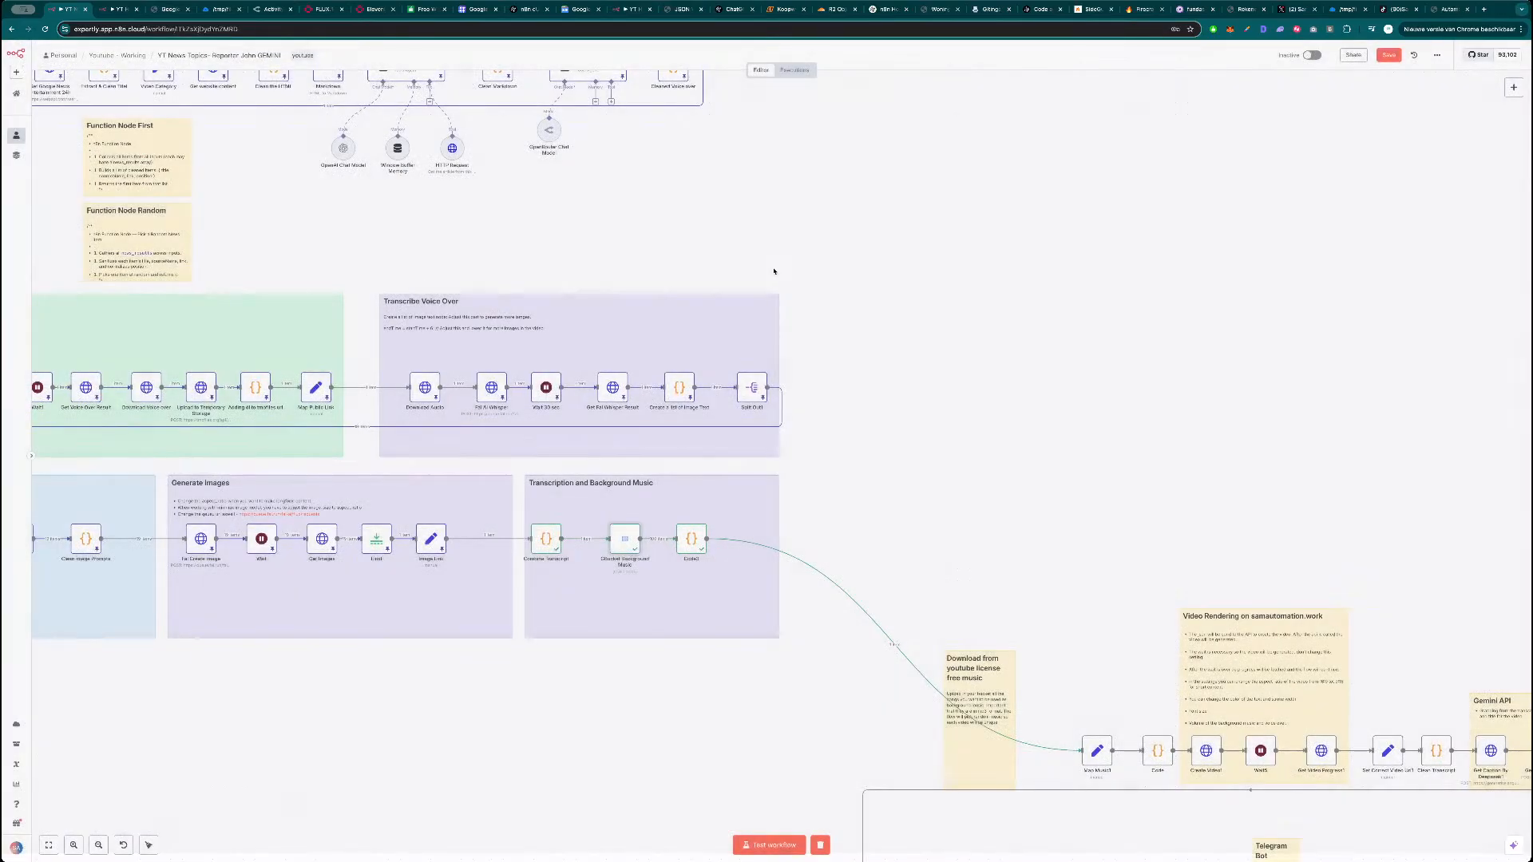
key(Escape)
Test the Code3 node and rename it as Get Random Music.
double_click(691, 539)
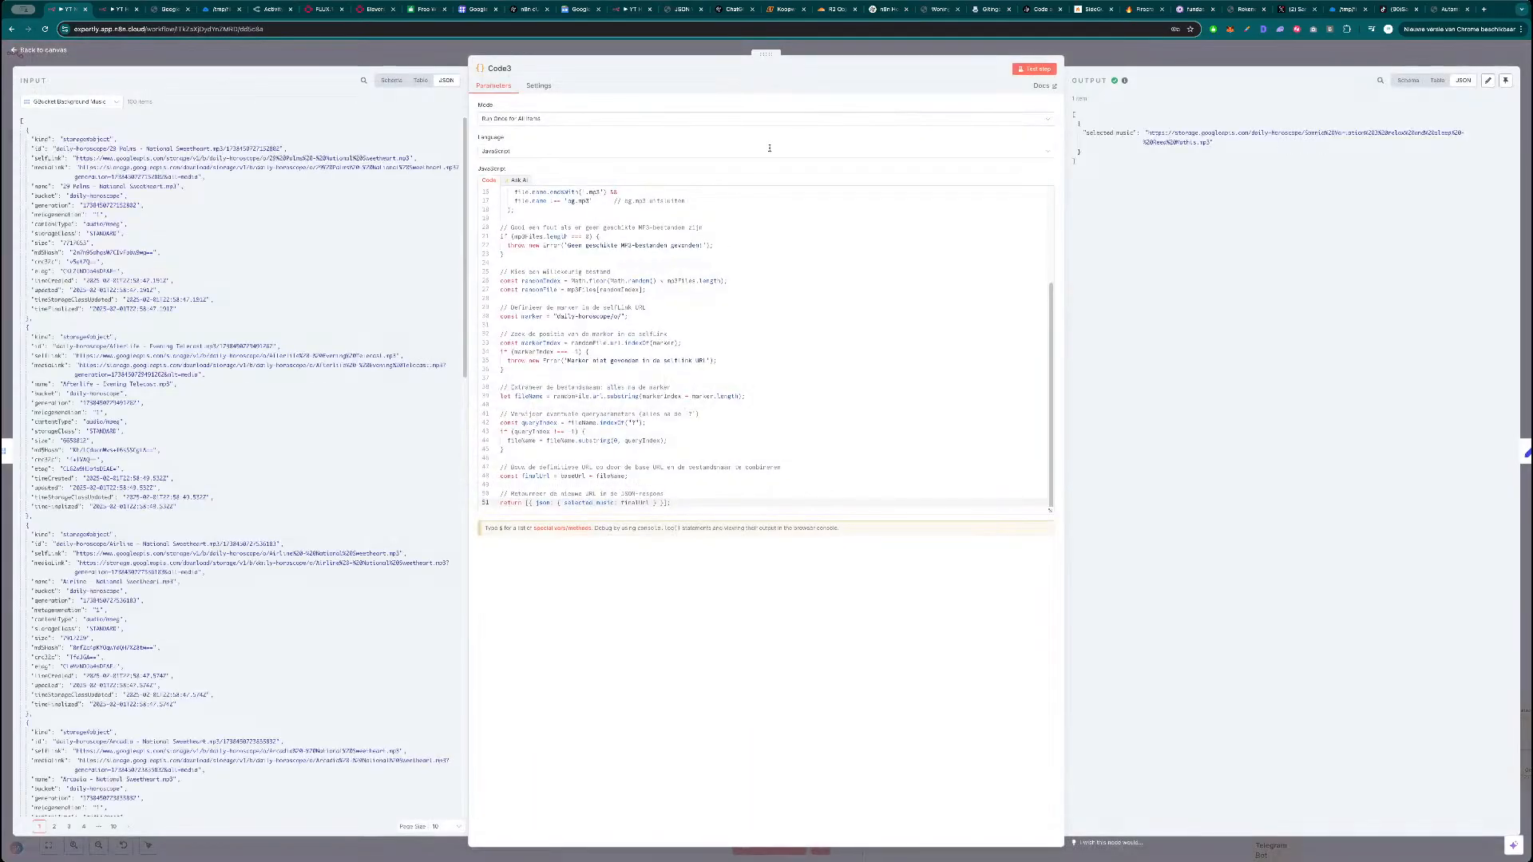
click(1032, 69)
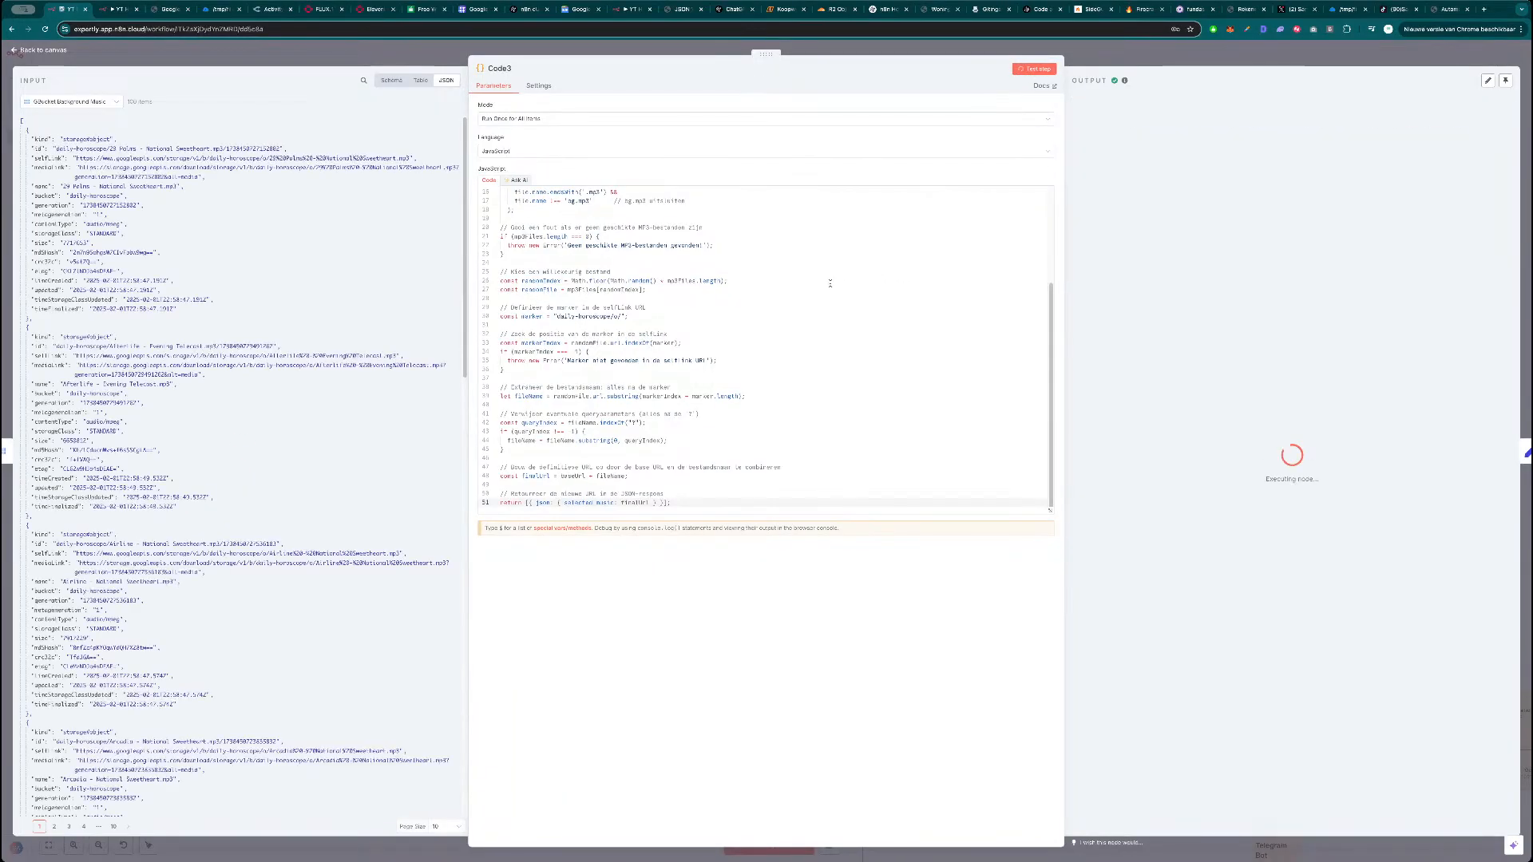
click(510, 69)
text(Set Random Music)
key(Return)
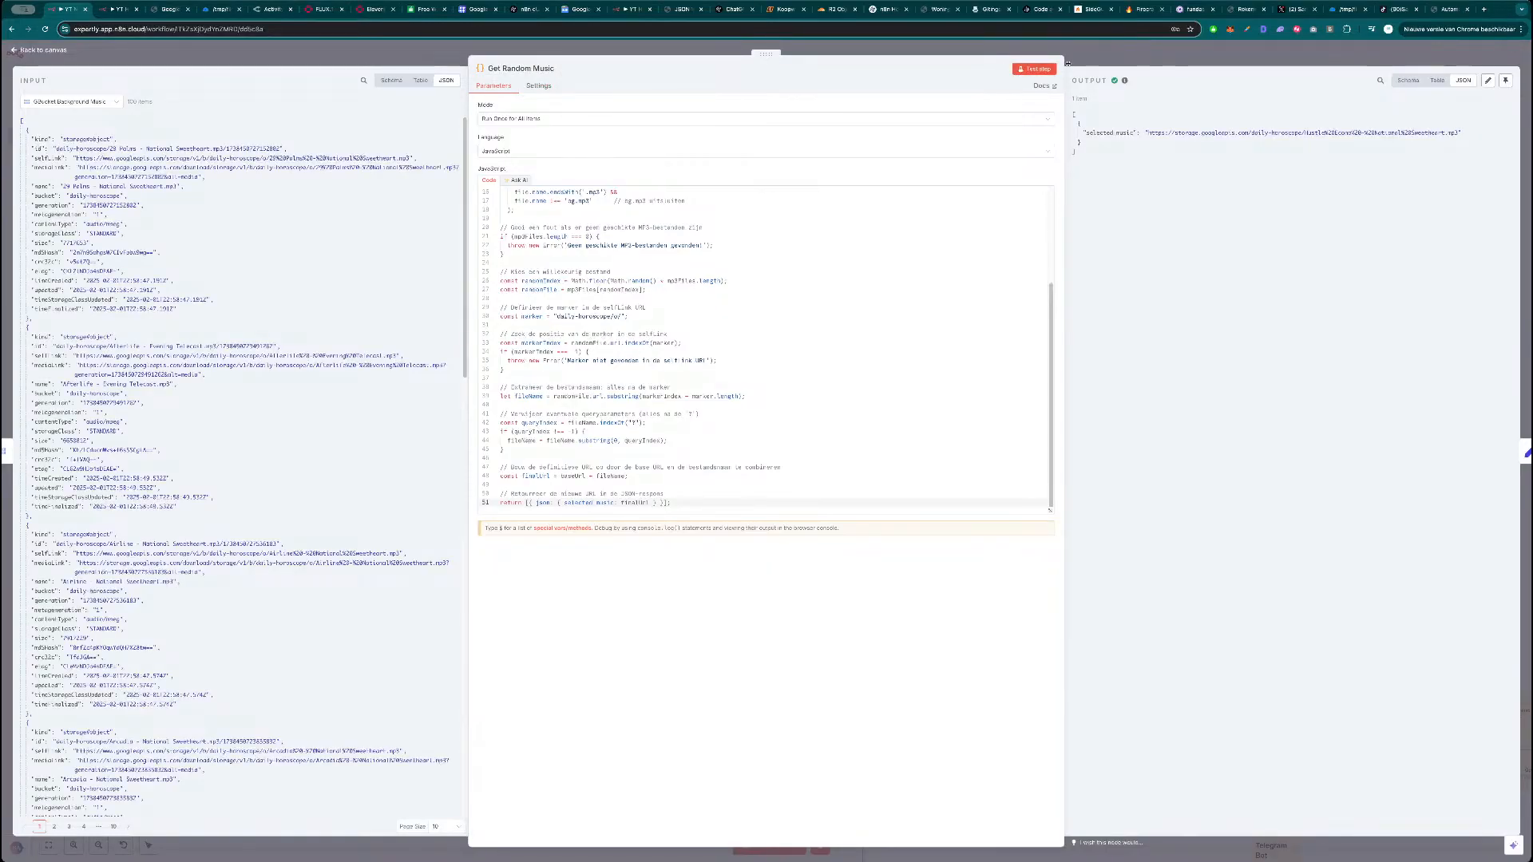
key(Escape)
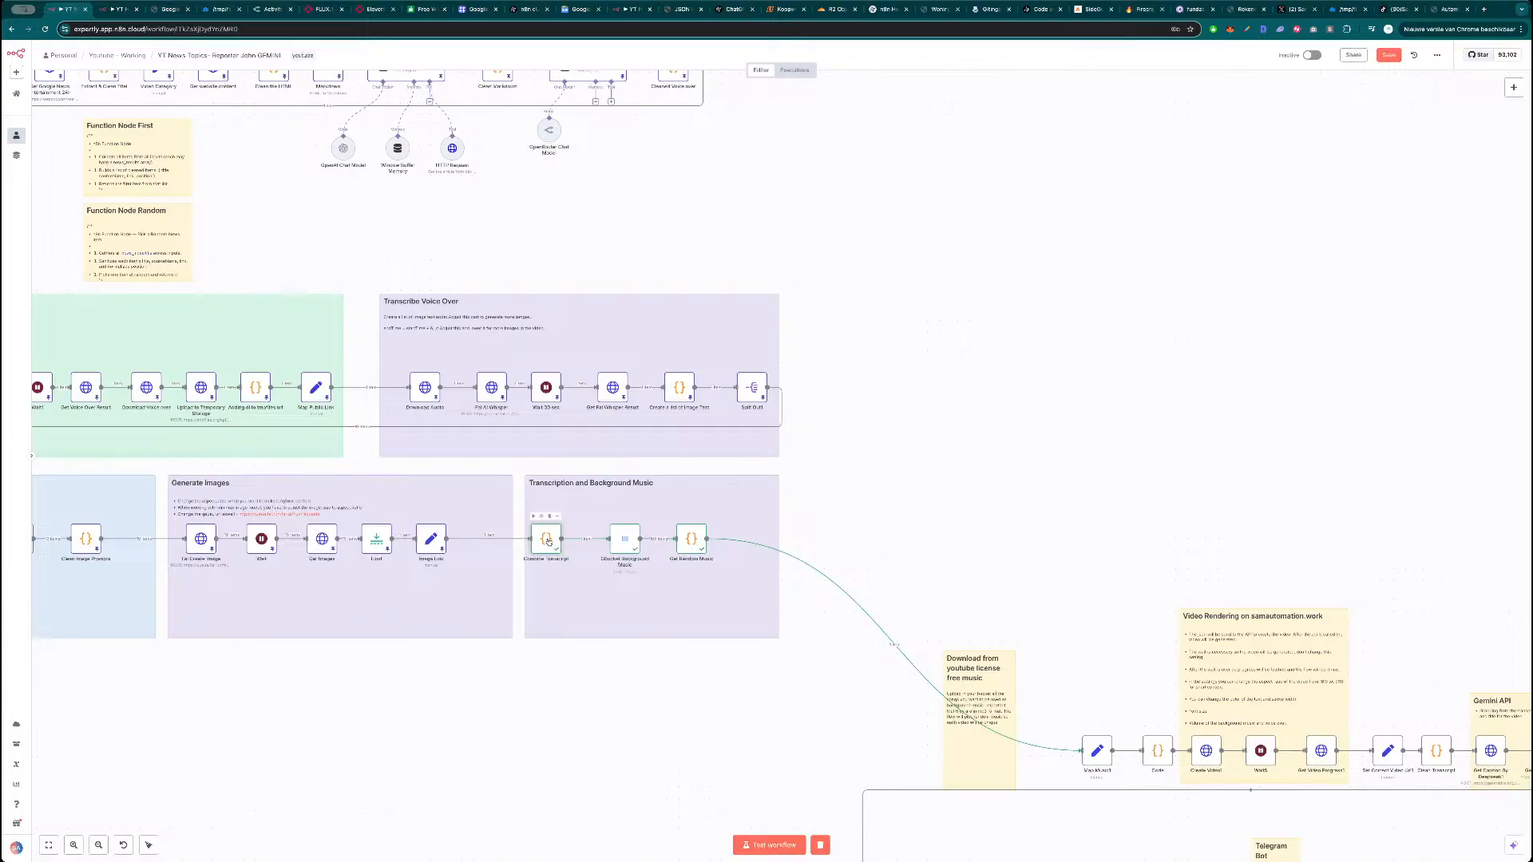
Pin the output data of the Combine Transcript, GBucket Background Music and Get Random Music nodes.
key(p)
click(691, 540)
key(p)
Tighten the node spacing in the Transcription and Background Music section and move Map Music1 in after Get Random Music.
click(813, 518)
mouse_move(633, 538)
mouse_down()
mouse_move(603, 537)
mouse_move(649, 540)
mouse_up()
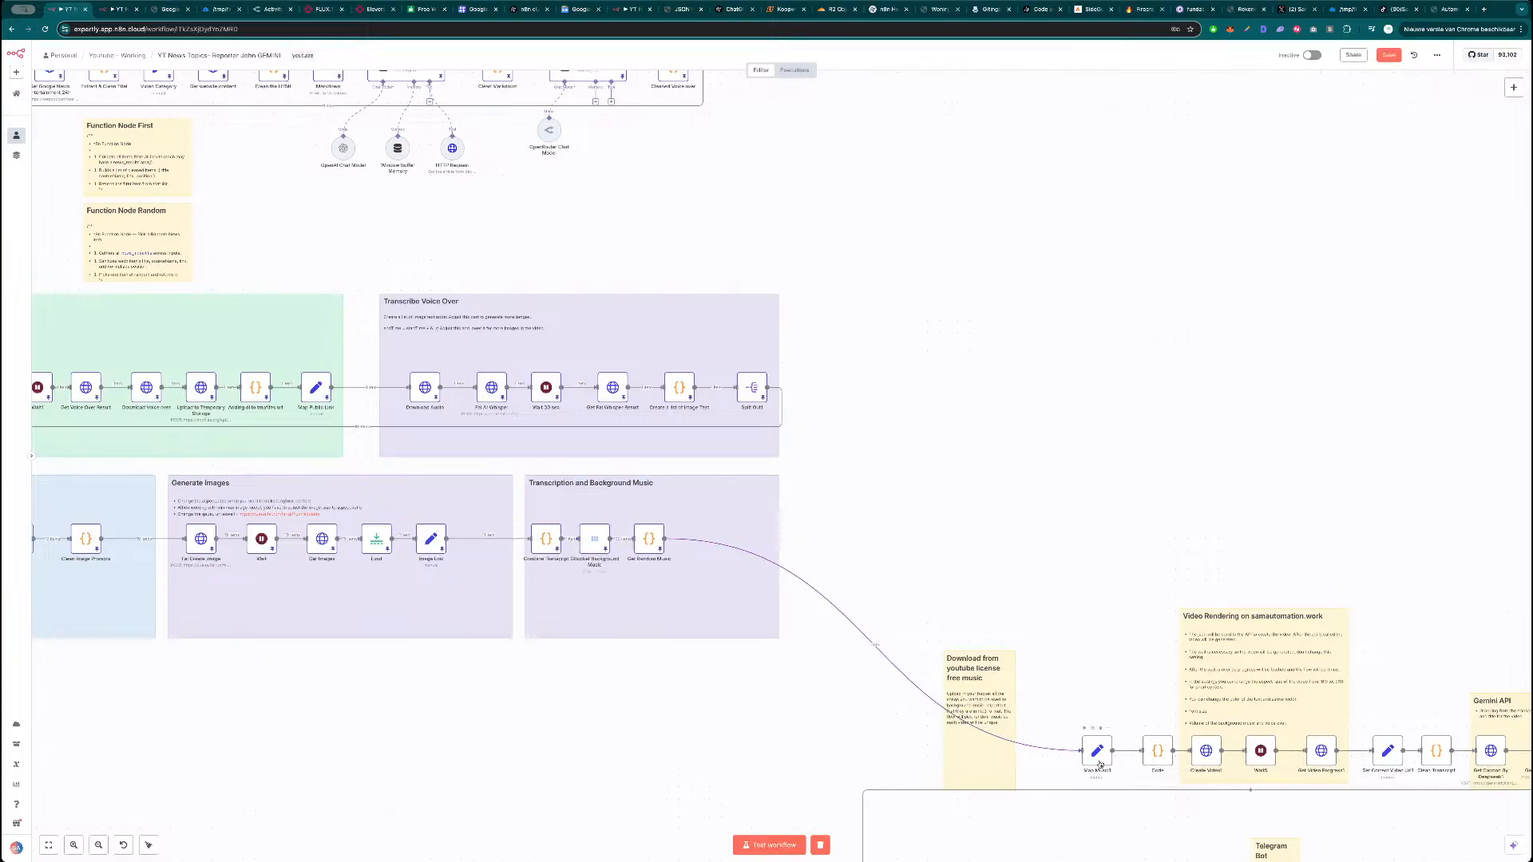
drag(1101, 759, 707, 544)
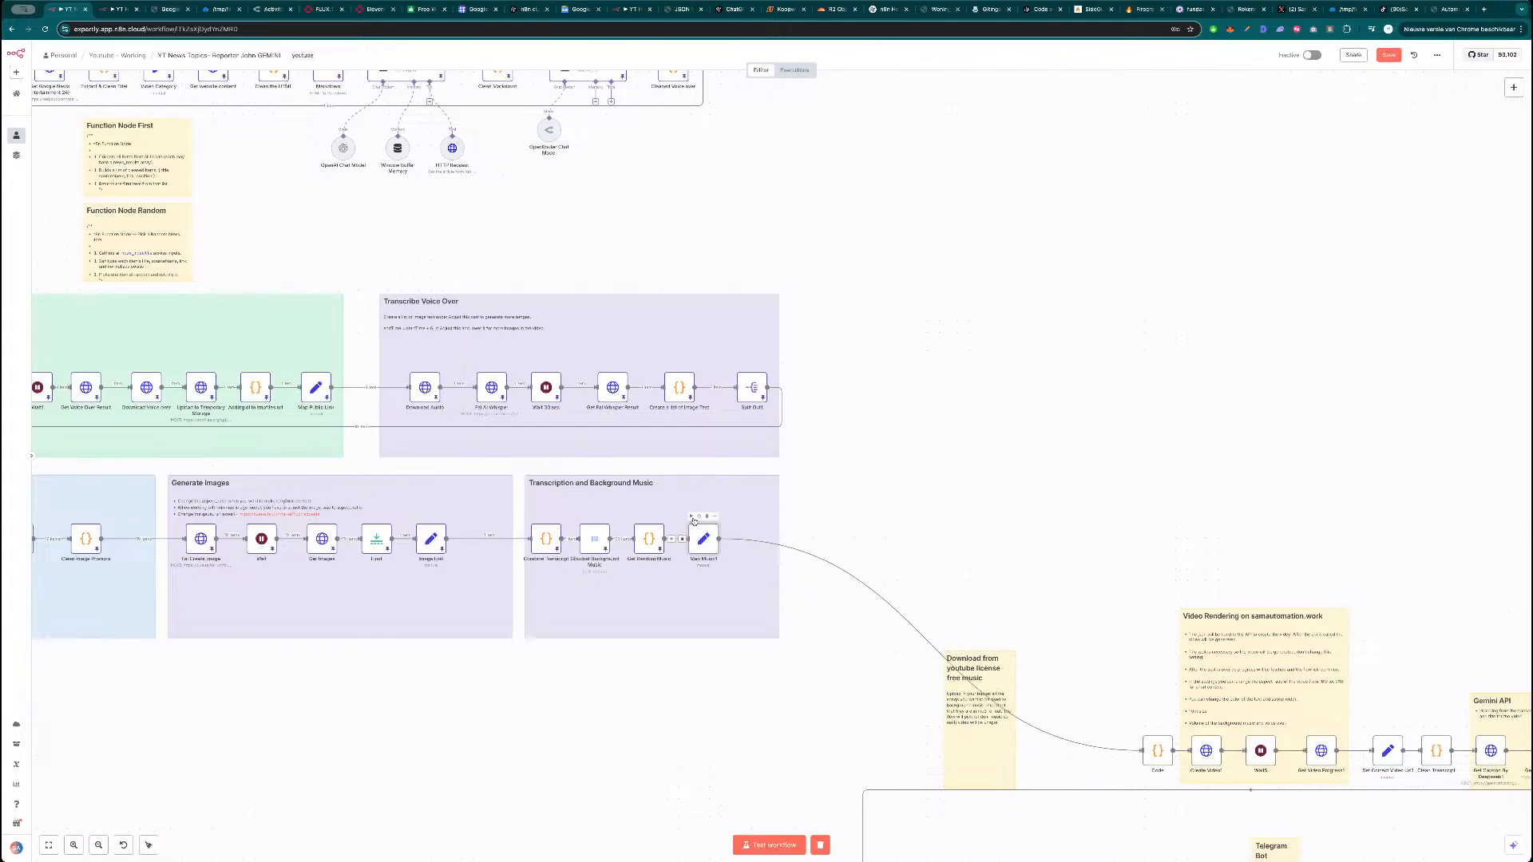
Test the Map Music1 node and rename it as Map Music.
double_click(700, 537)
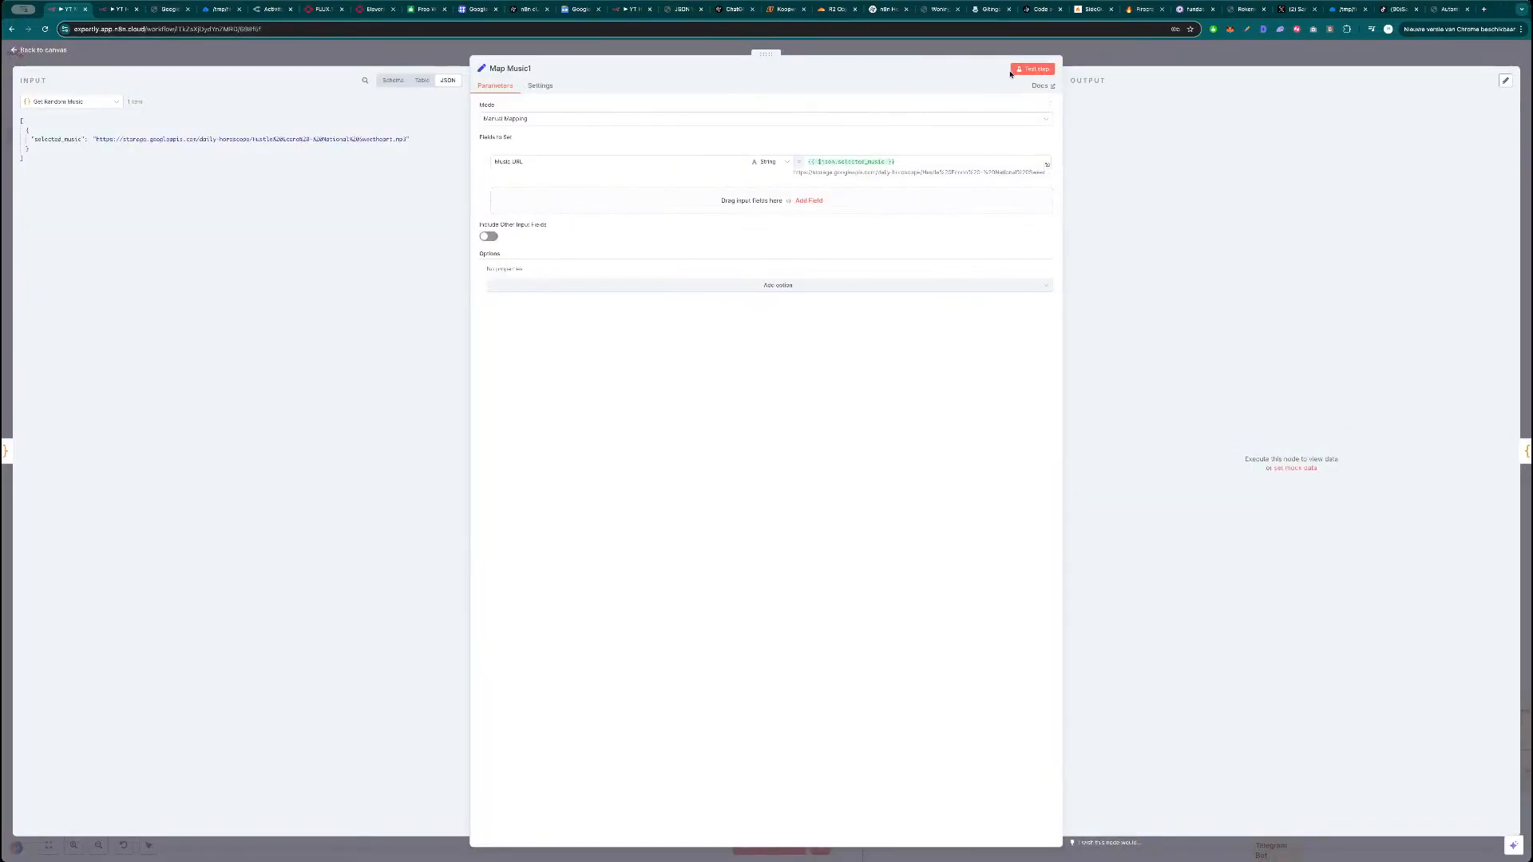
click(1022, 71)
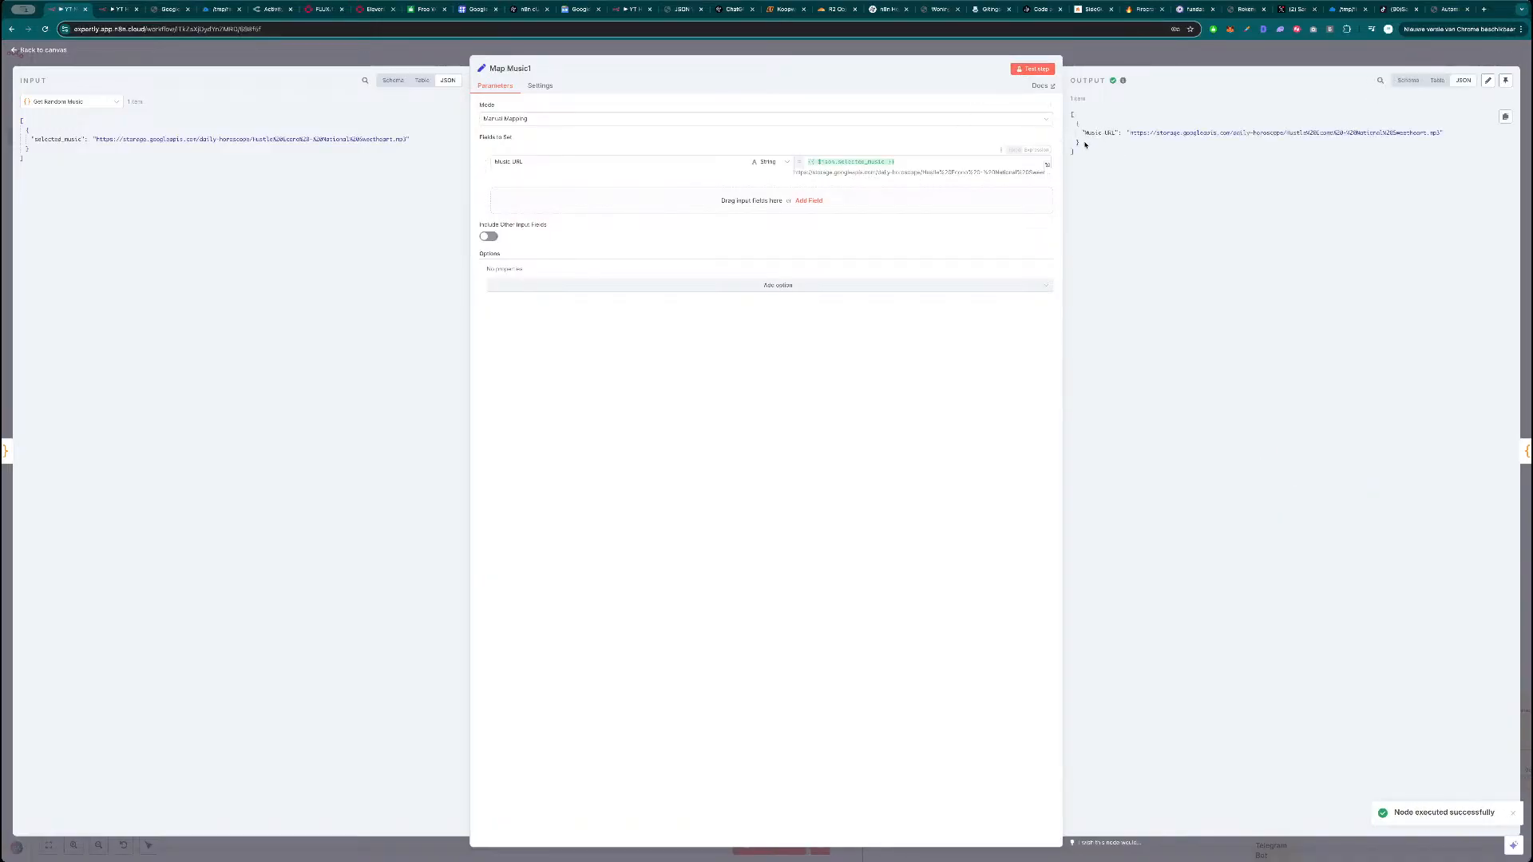
click(519, 70)
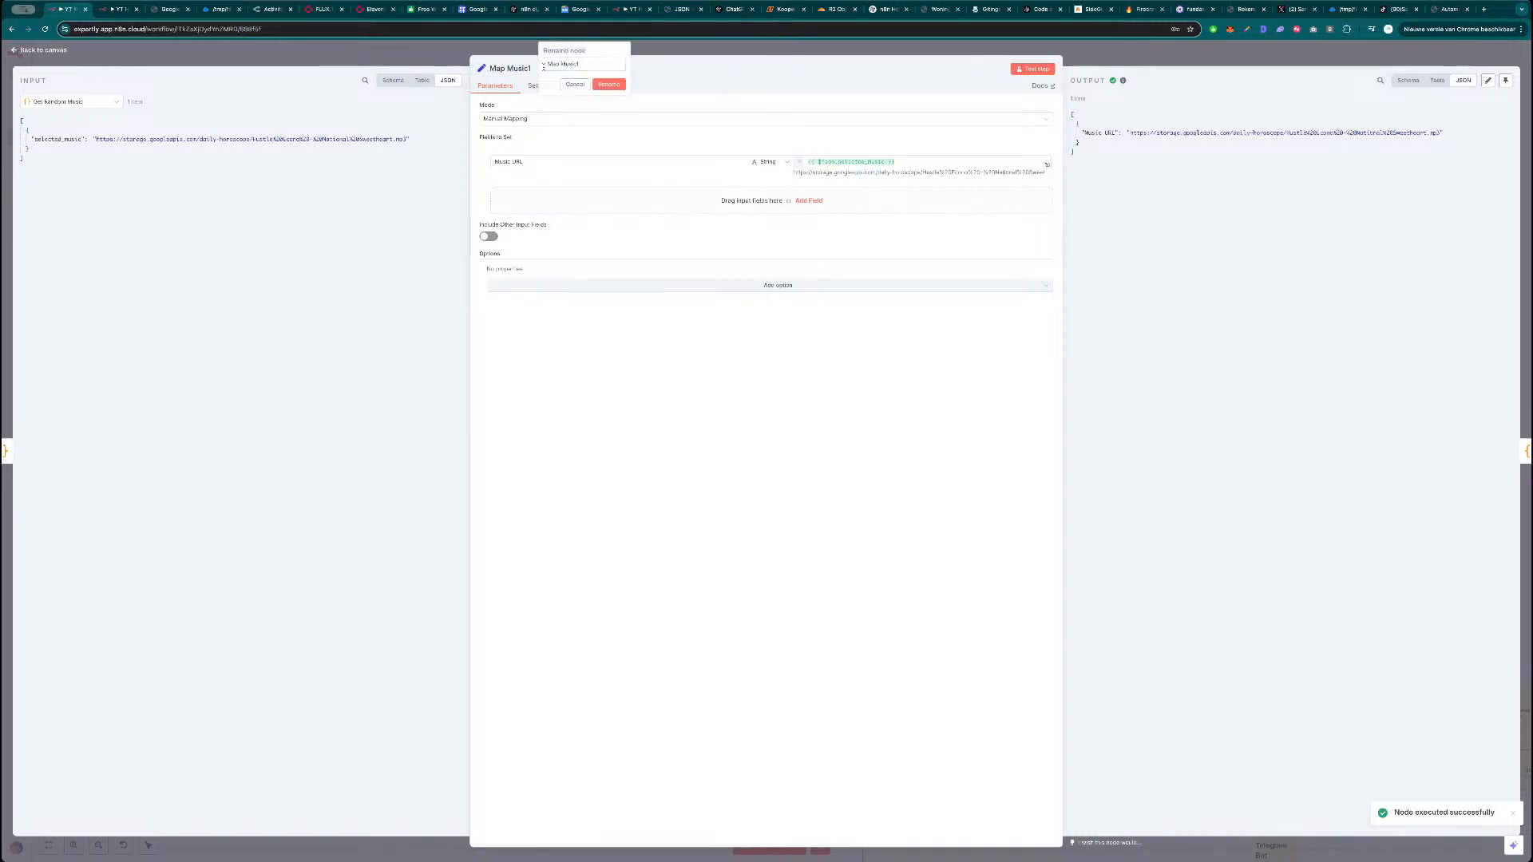
text(Map)
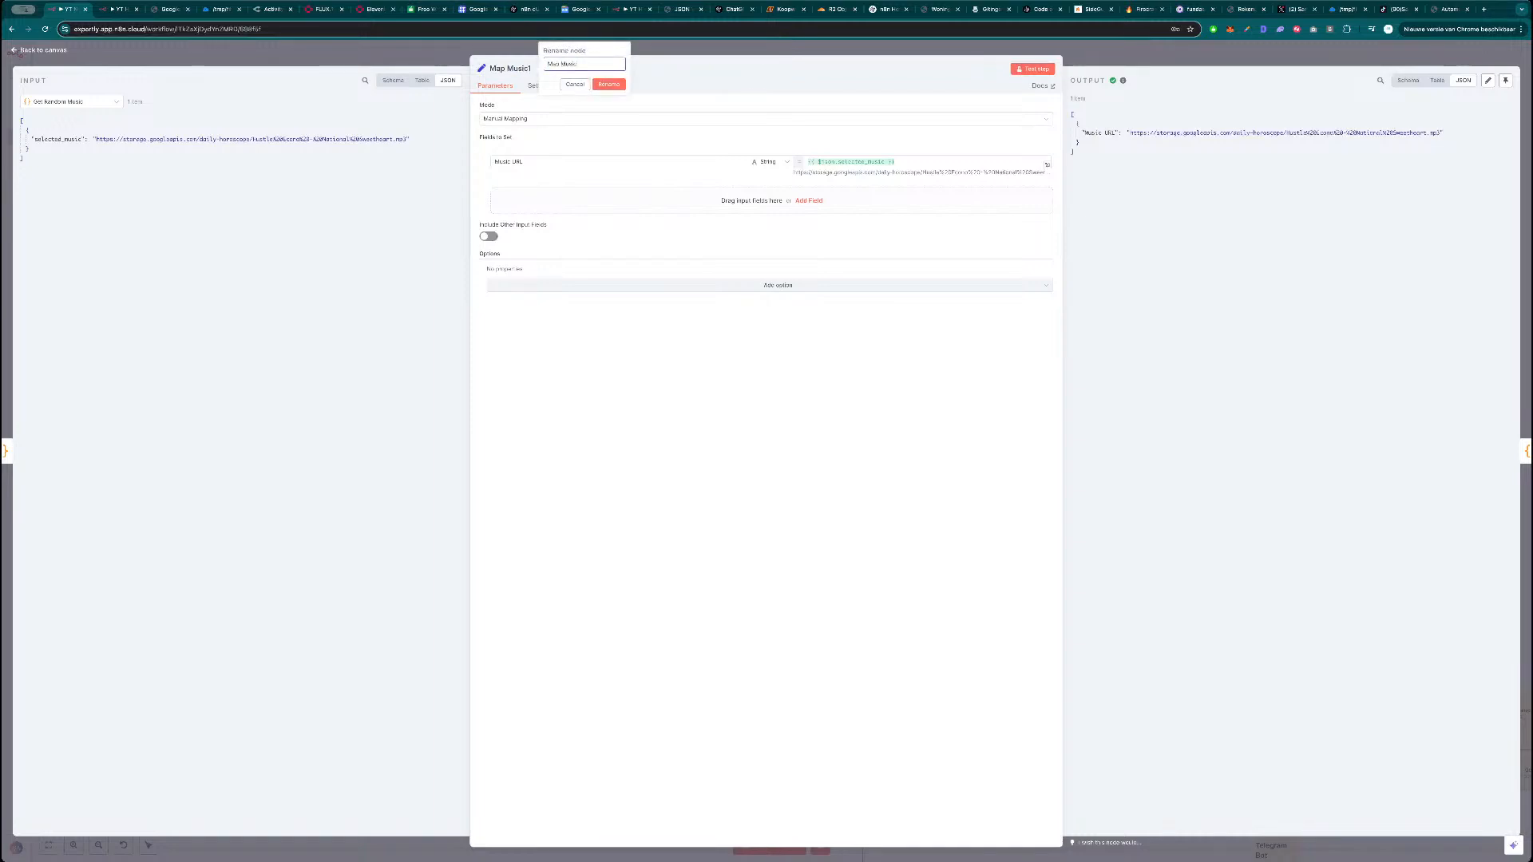
key(Return)
key(Escape)
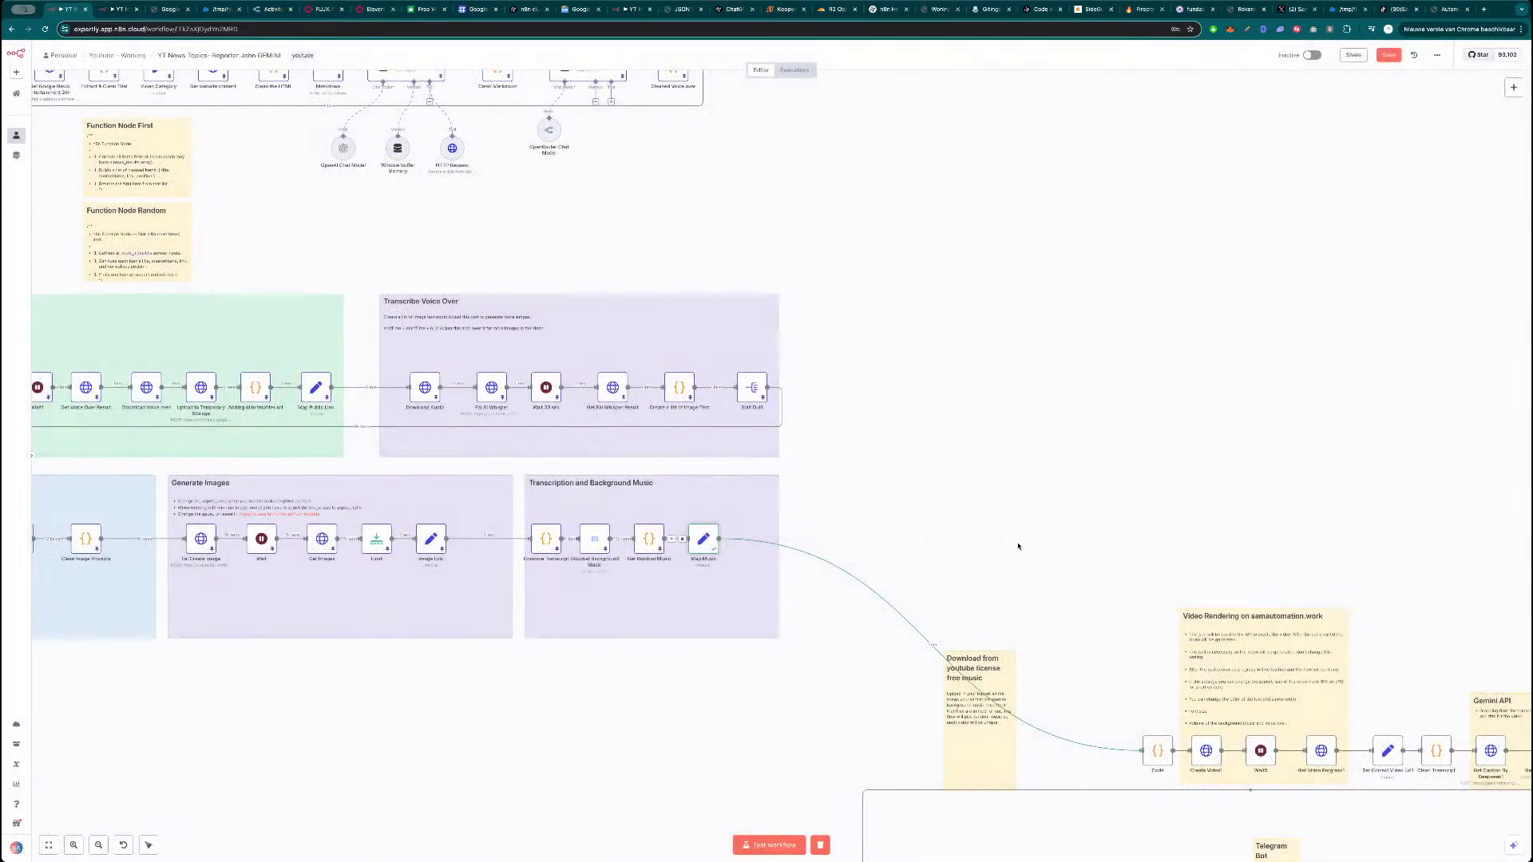
scroll(963, 574, down, 3)
scroll(963, 573, left, 3)
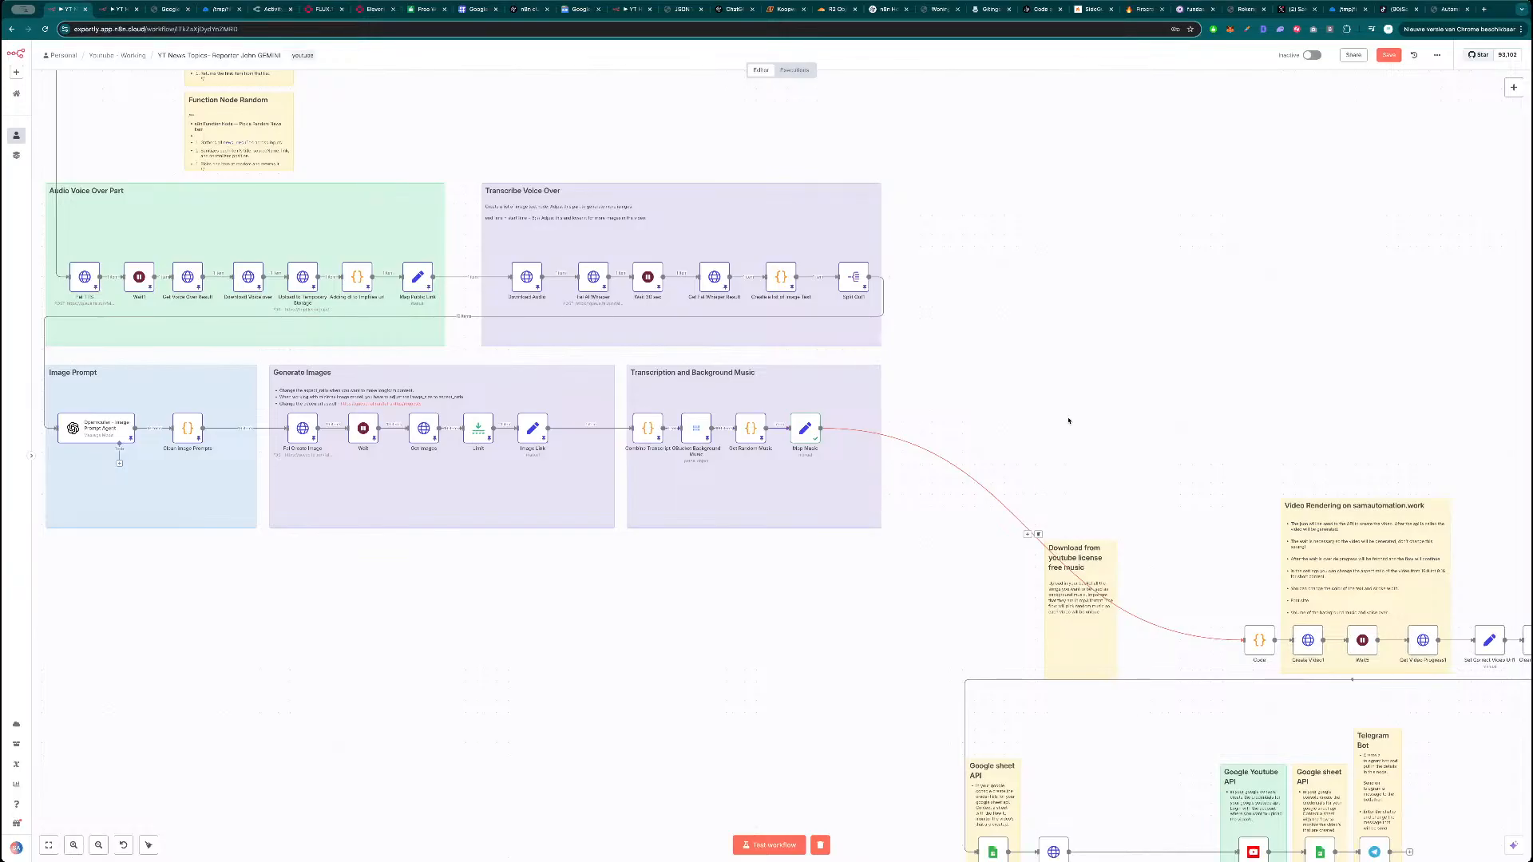
Delete the connection between the Map Music node and the Code node.
click(1038, 532)
scroll(1181, 325, down, 5)
scroll(1181, 325, left, 1)
scroll(1018, 259, right, 3)
scroll(1018, 259, down, 1)
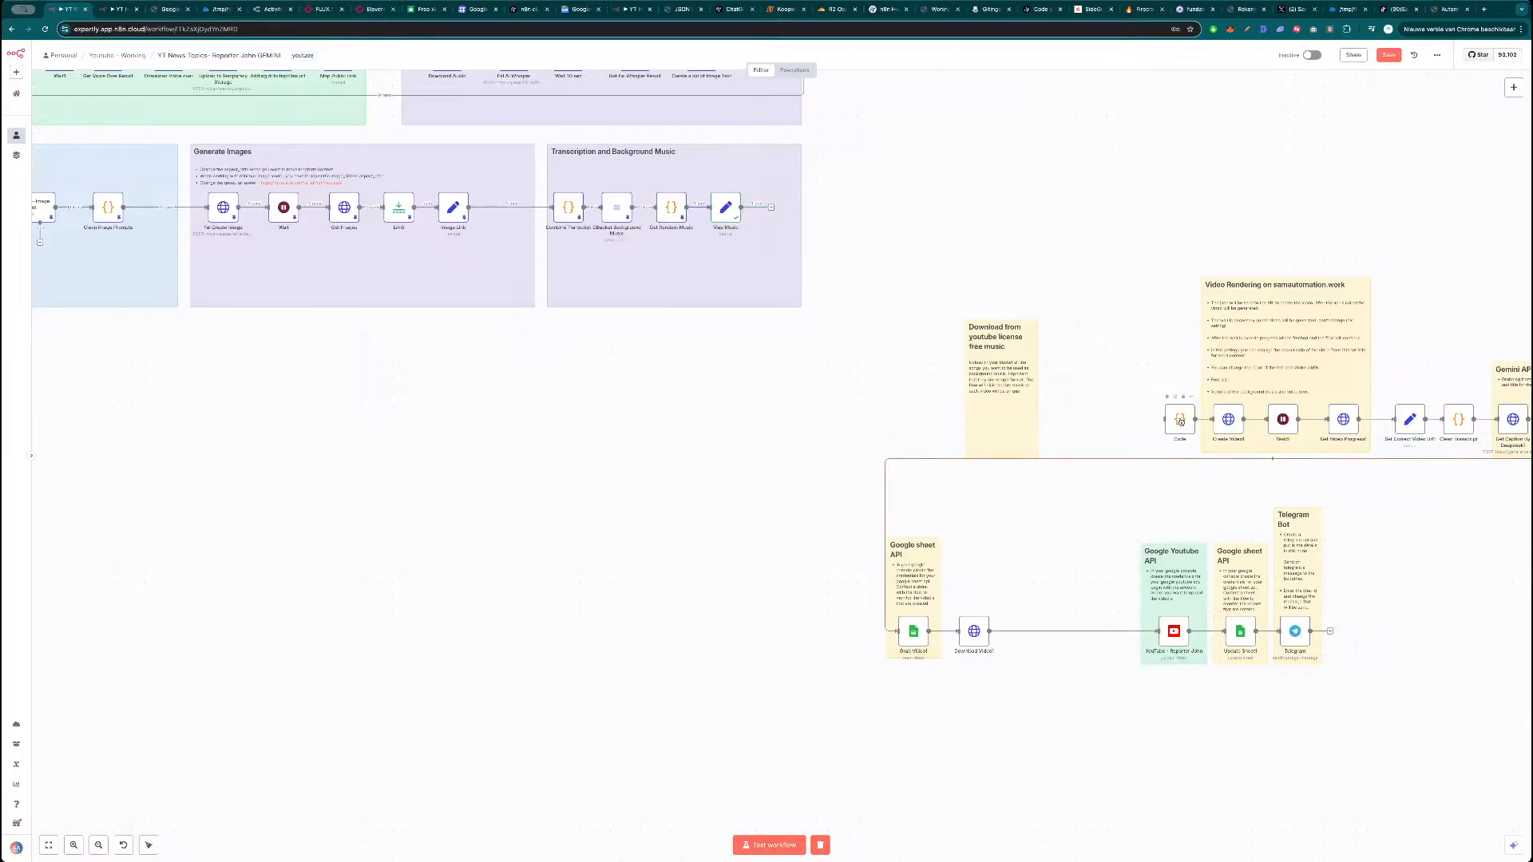
Duplicate the green Audio Voice Over Part sticky note and place the copy below the Image Prompt section.
scroll(462, 407, left, 8)
scroll(462, 407, up, 1)
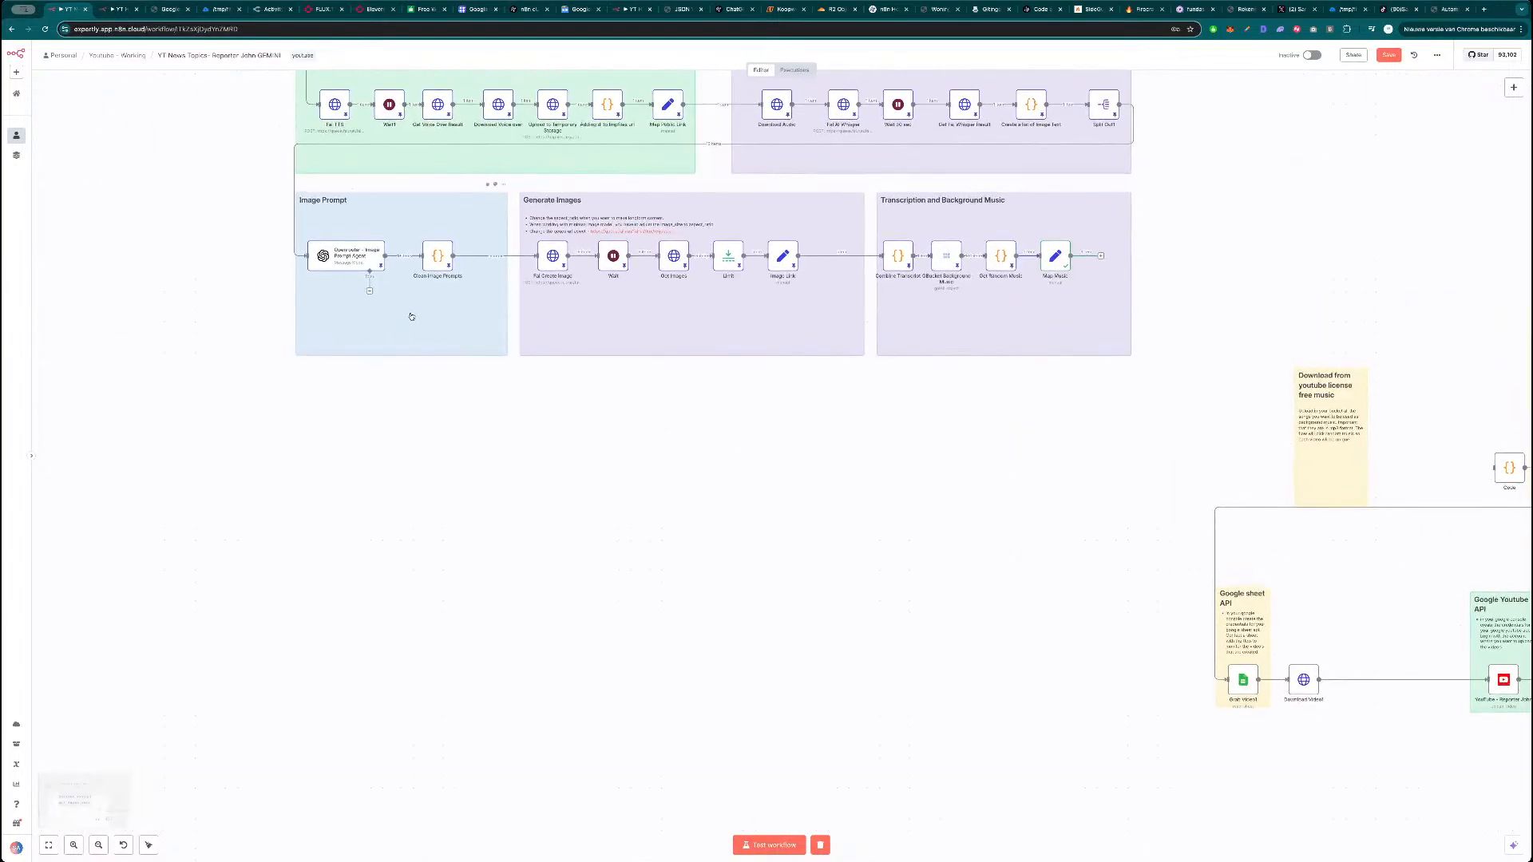
key(ctrl+c)
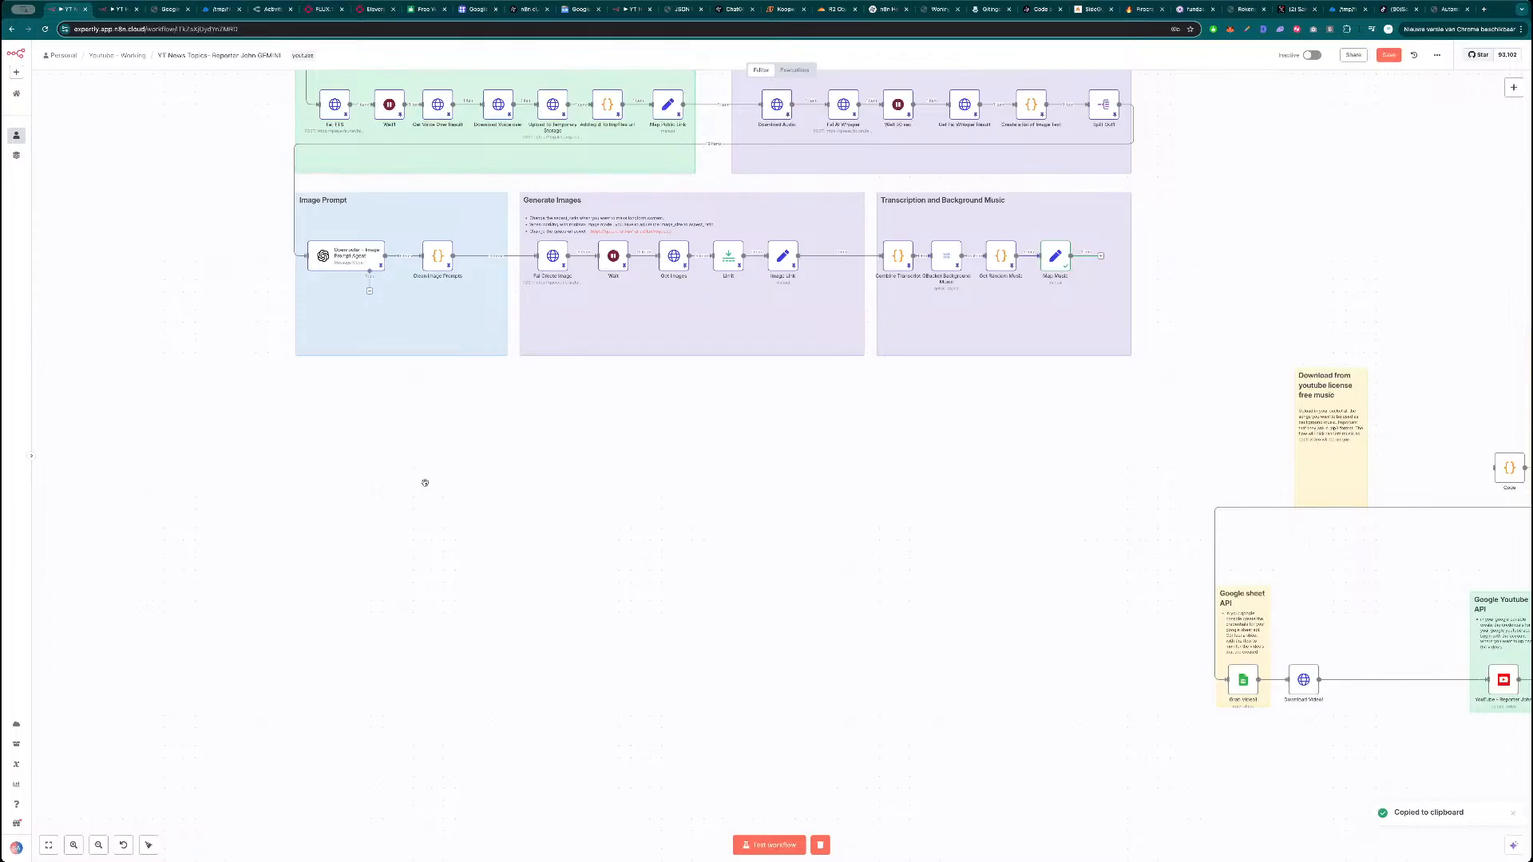
key(ctrl+v)
drag(522, 588, 444, 421)
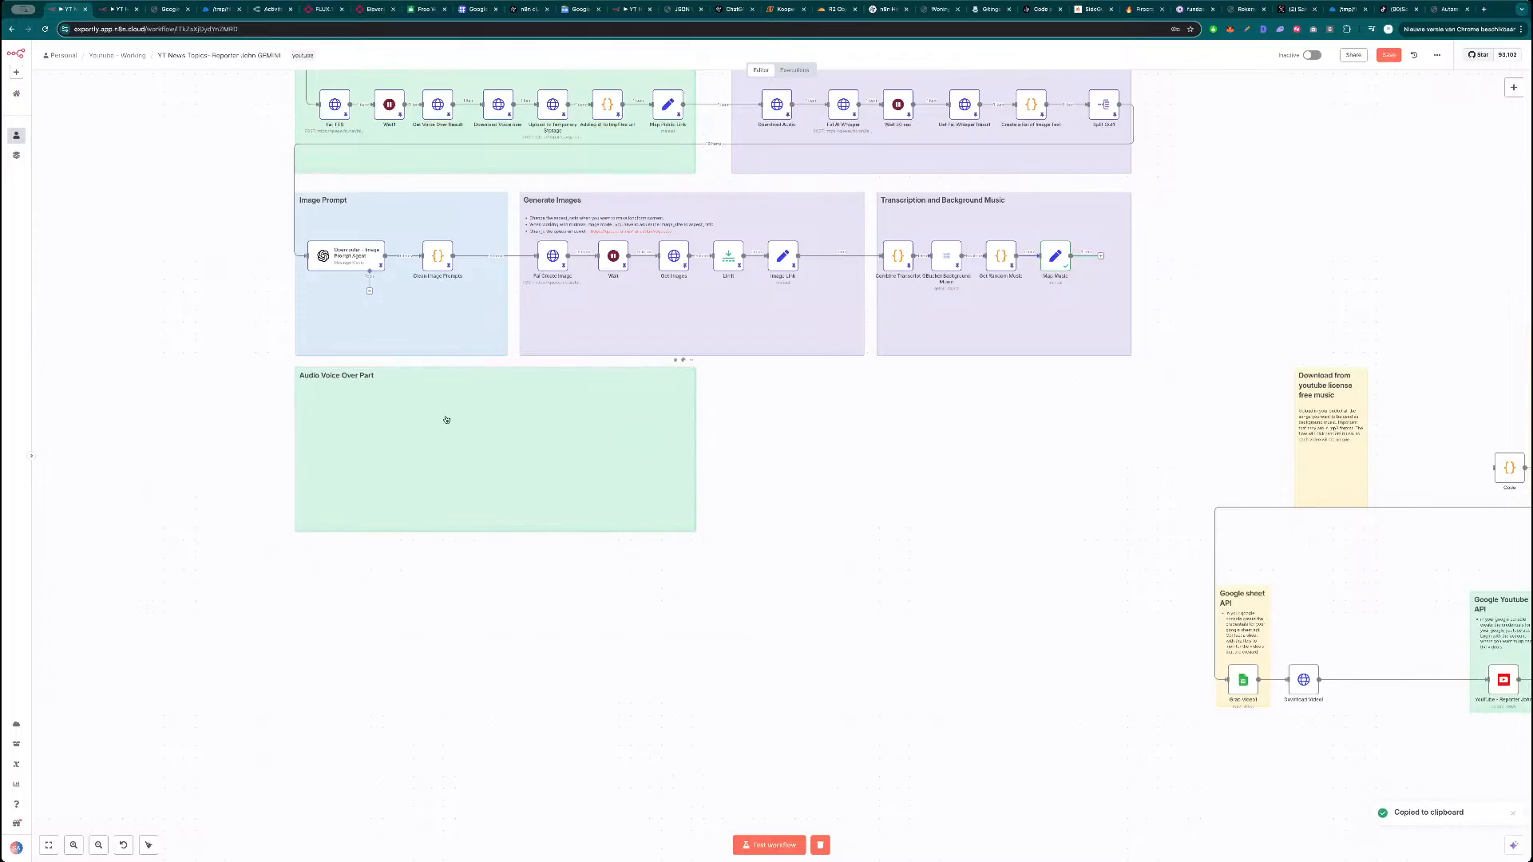
Retitle the duplicated green sticky note as "Samautomation.work Video Rendering".
scroll(327, 416, up, 3)
double_click(354, 350)
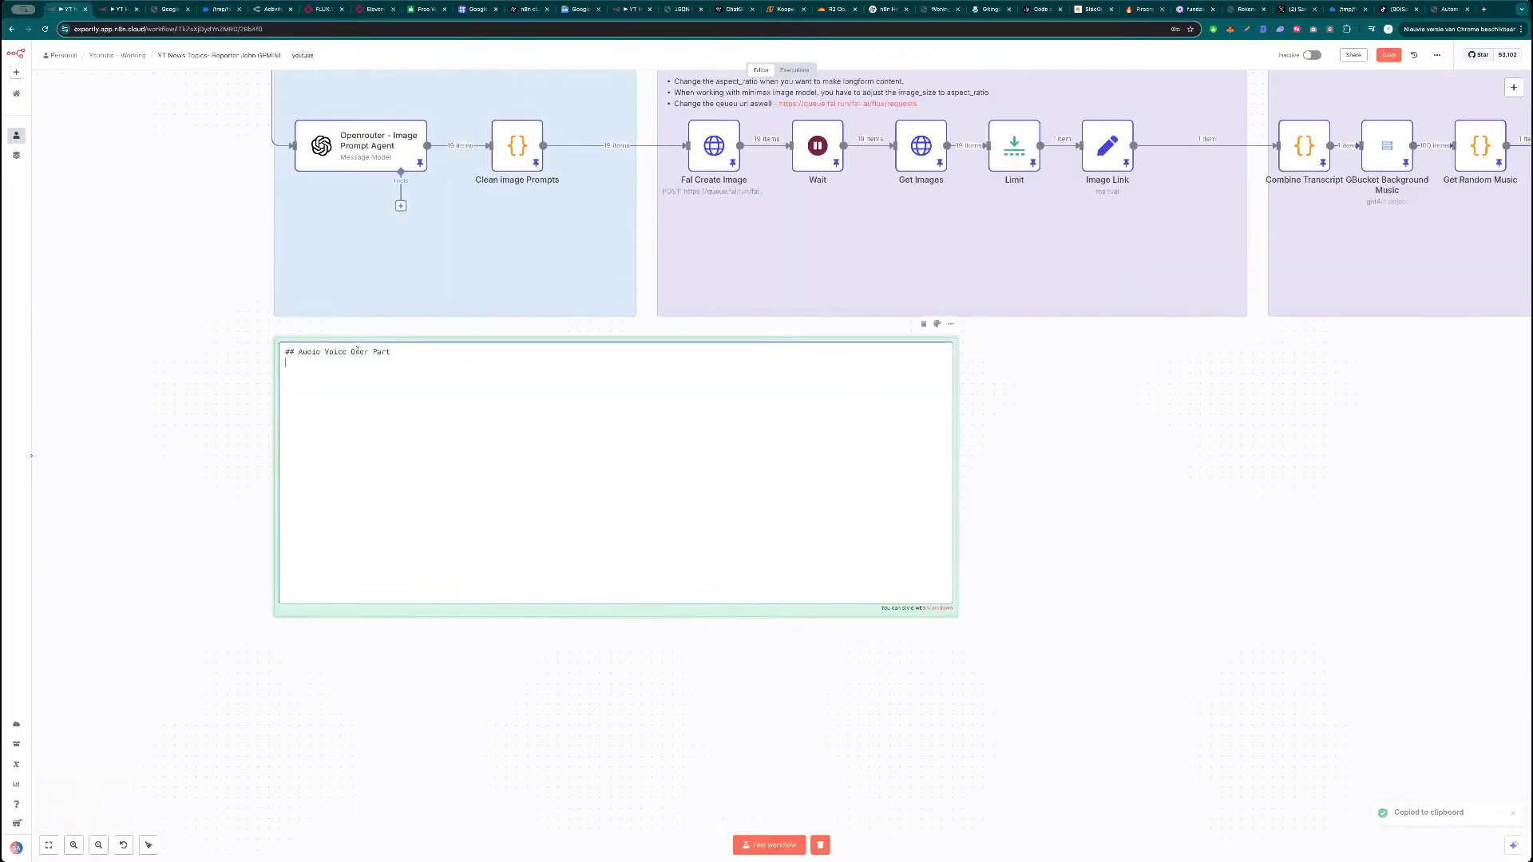
drag(393, 352, 300, 353)
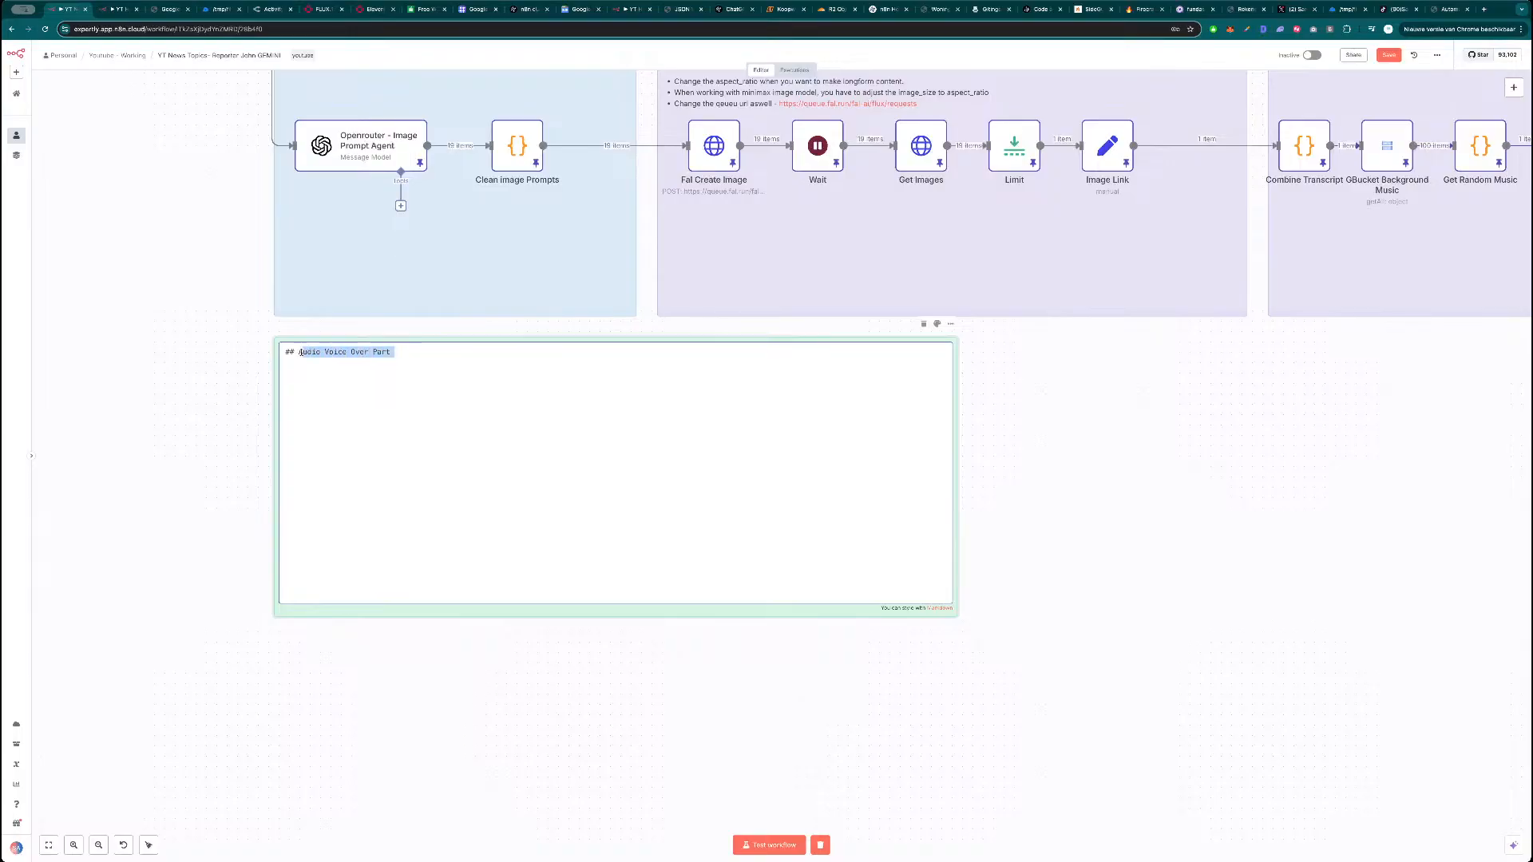
text(Samaut)
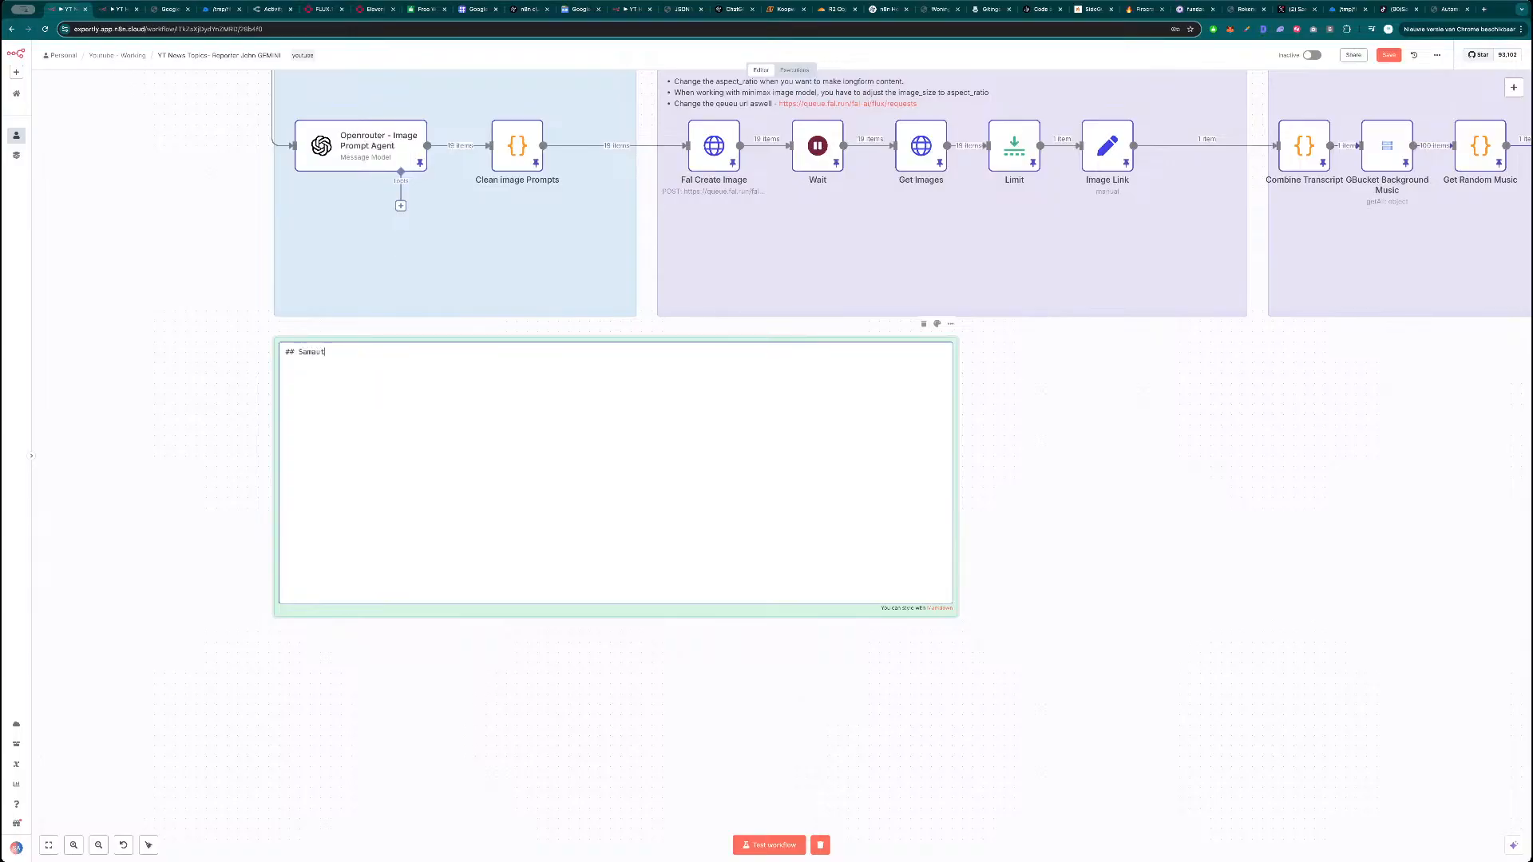
text(omation.work Video Rendering)
click(1095, 428)
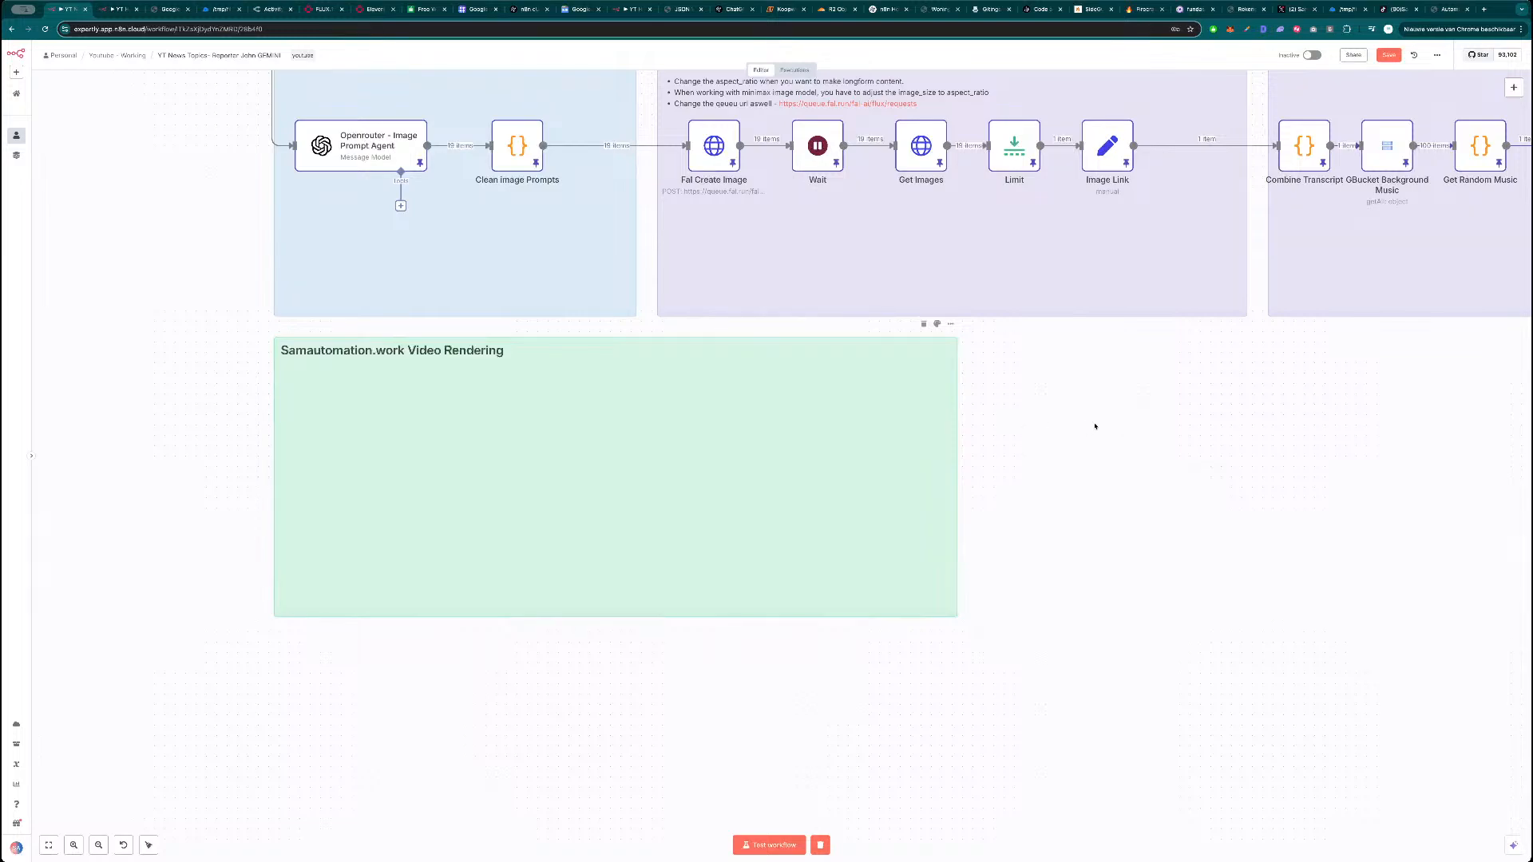
Move the Code, Create Video and following Wait nodes into a row on the green video rendering note.
scroll(1095, 434, down, 3)
drag(1182, 522, 939, 482)
drag(1047, 500, 743, 455)
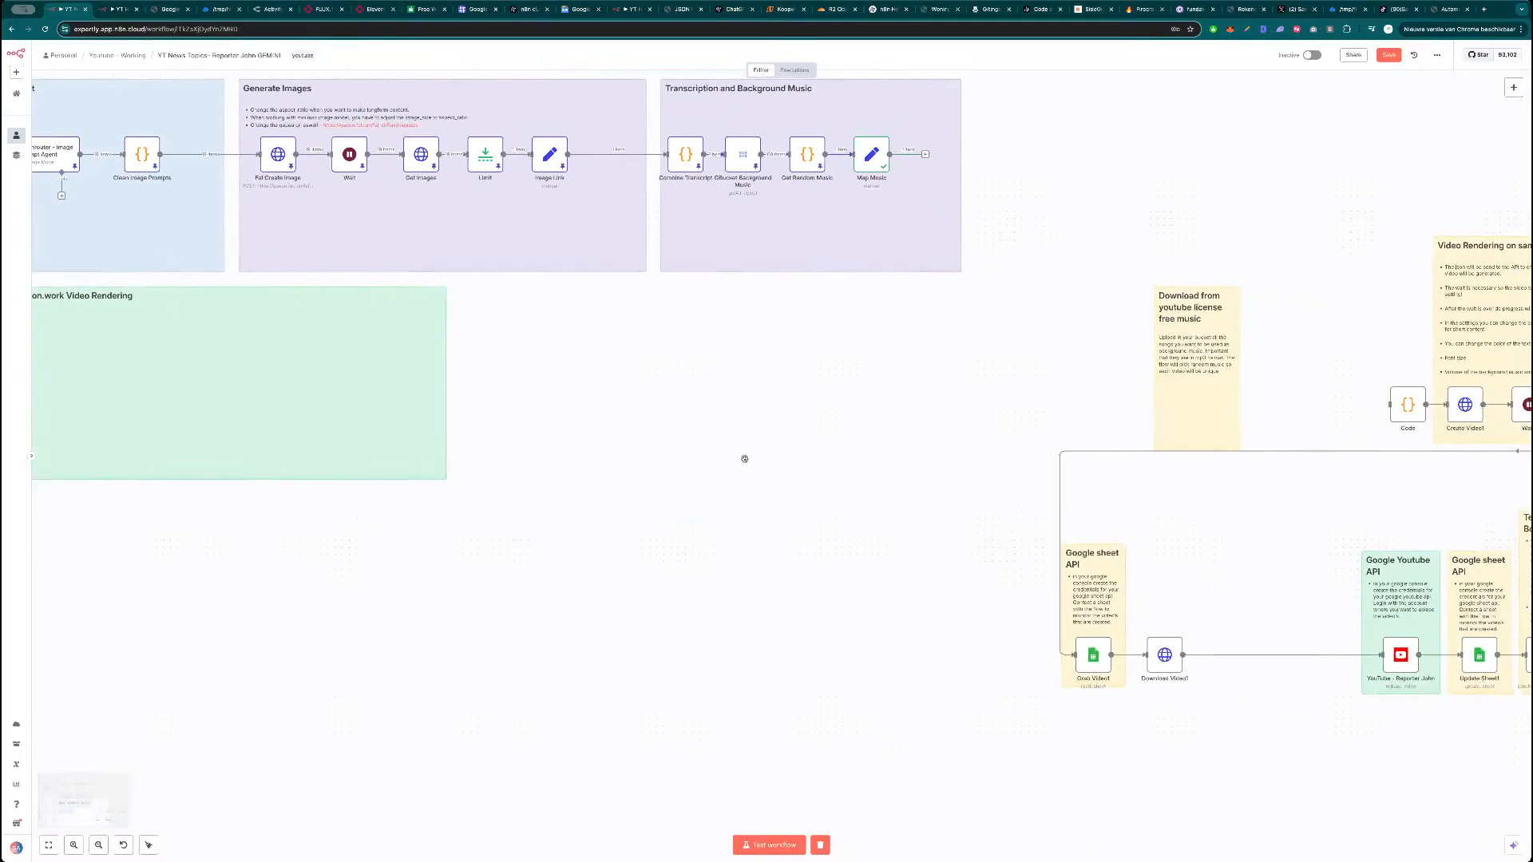
scroll(742, 455, down, 2)
drag(1231, 422, 74, 397)
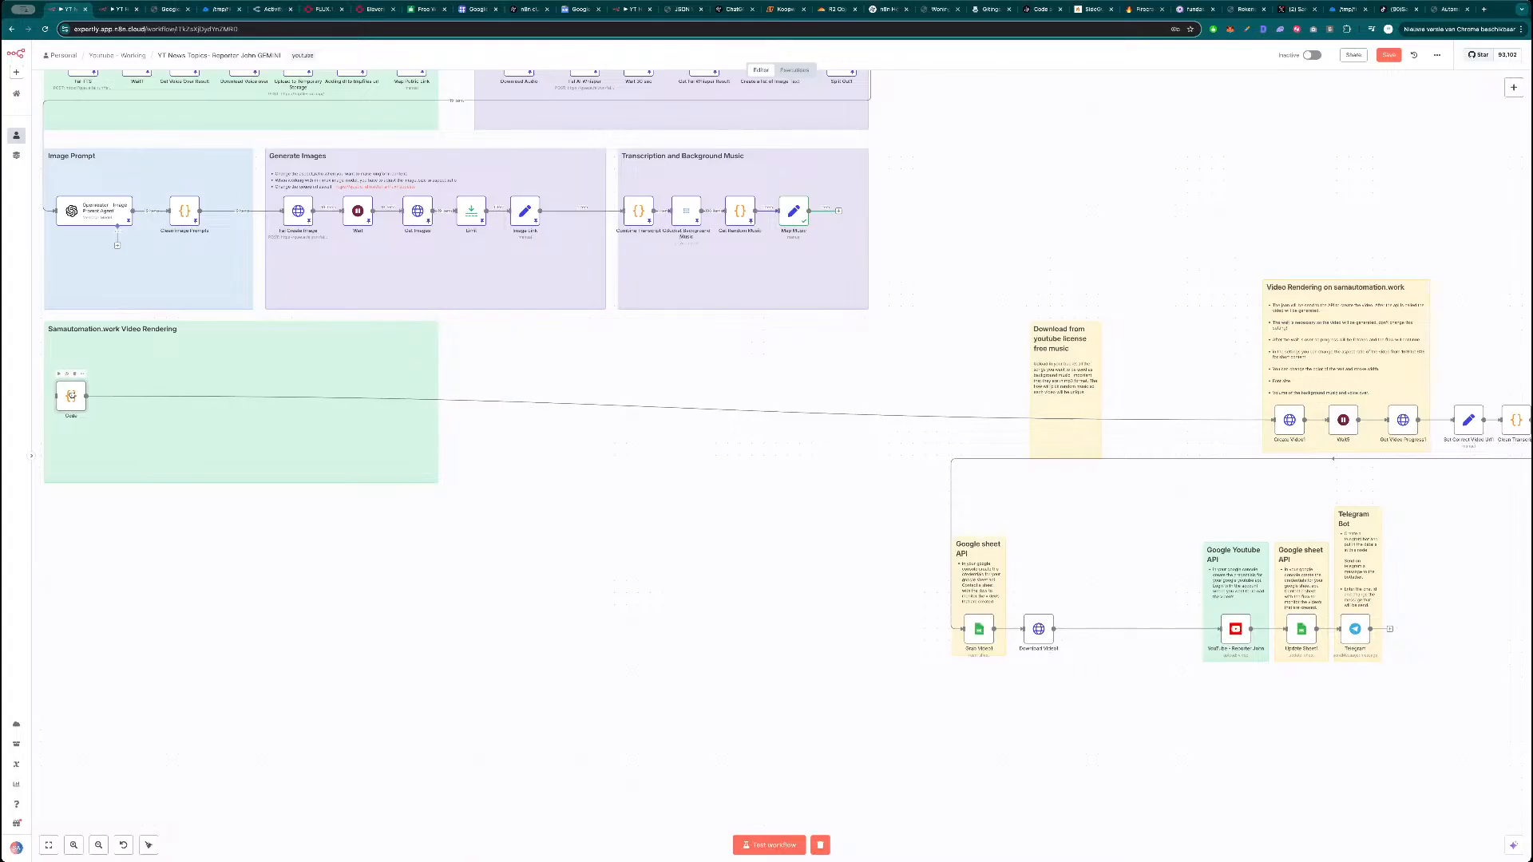
drag(1290, 419, 106, 400)
drag(1344, 421, 186, 398)
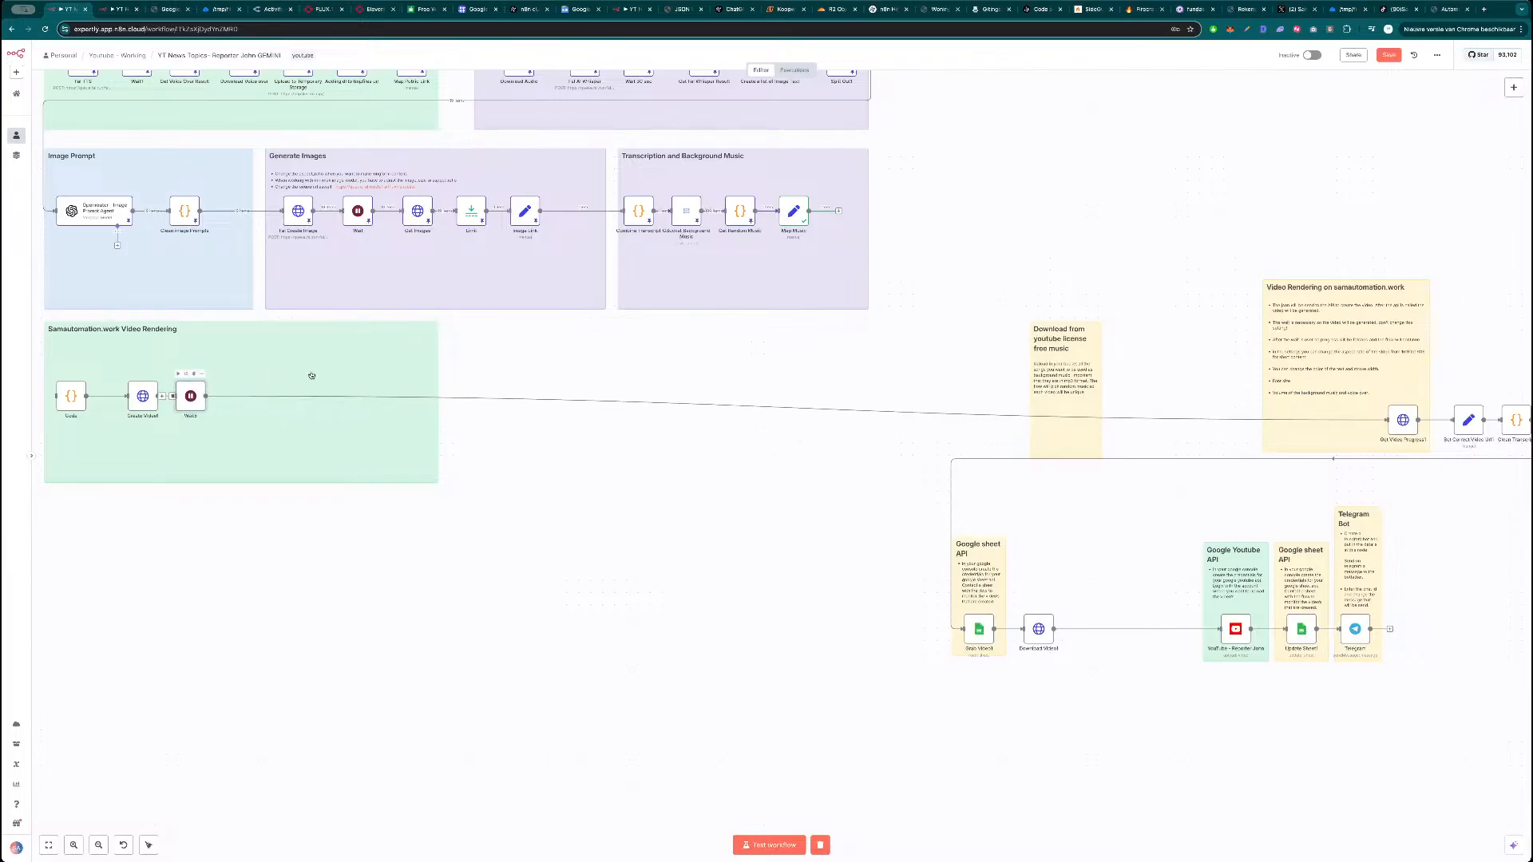
Replace the green note with the yellow "Video Rendering on samautomation.work" note, widened to the end of the Generate Images section.
key(Delete)
drag(1315, 327, 215, 364)
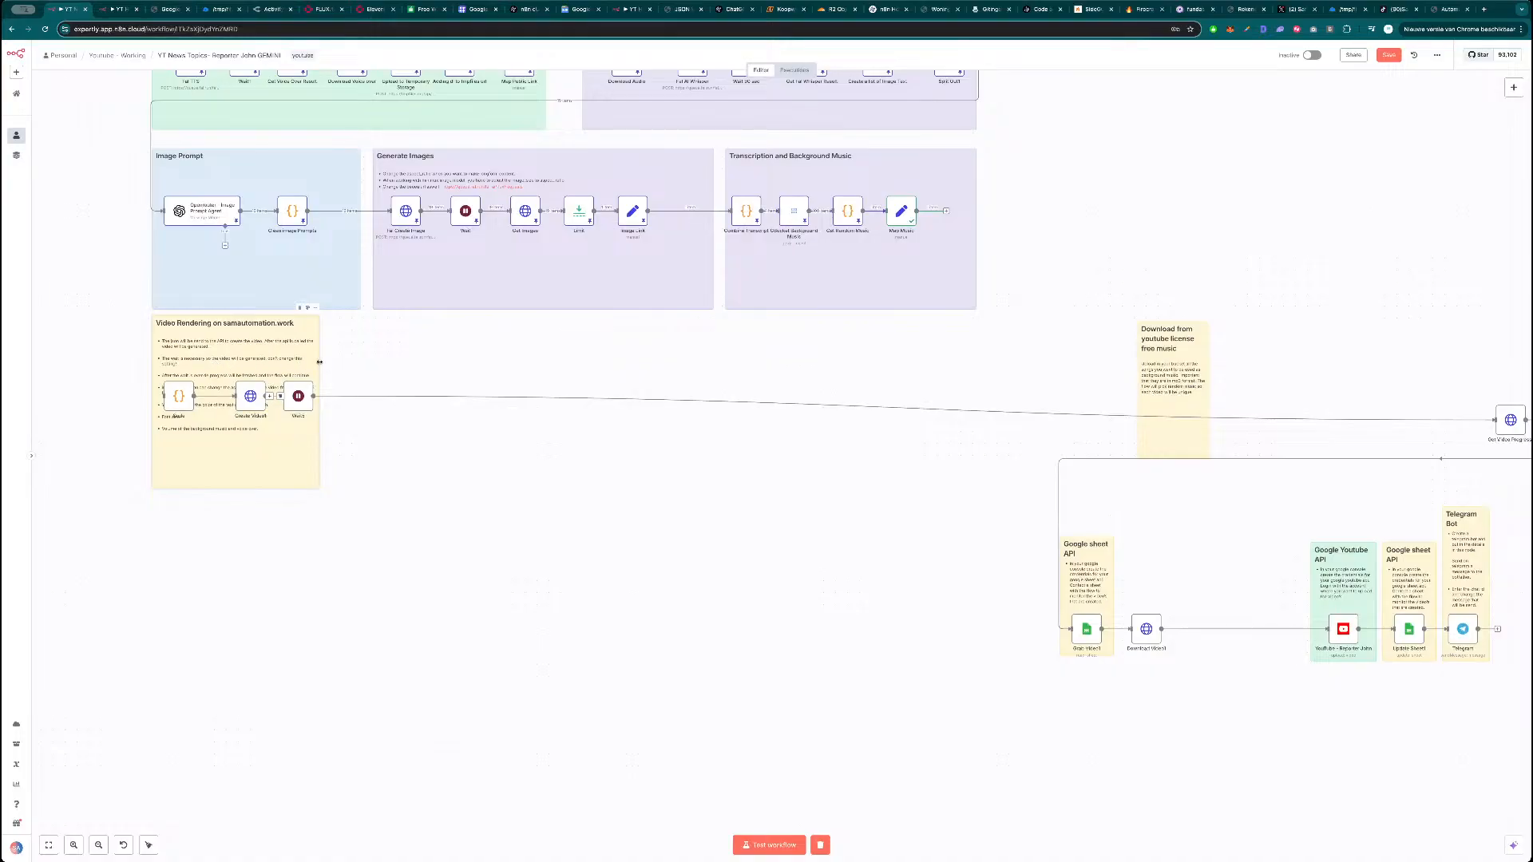
drag(384, 365, 720, 373)
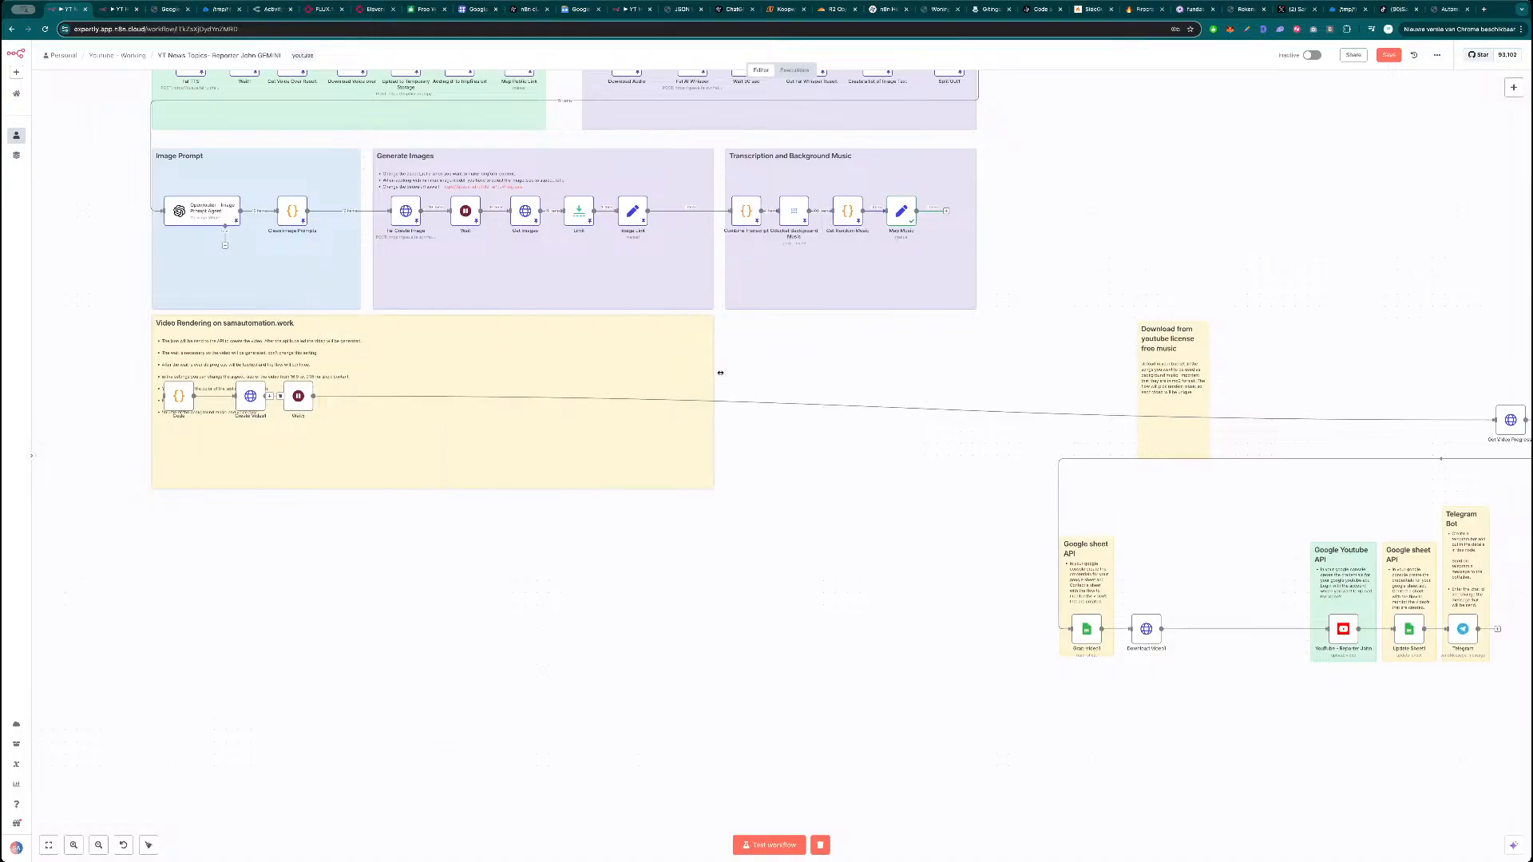
Move the Get Video Progress and Set Correct Video Url nodes onto the yellow note and remove the latter's outgoing connection.
scroll(976, 466, right, 3)
drag(1357, 416, 199, 395)
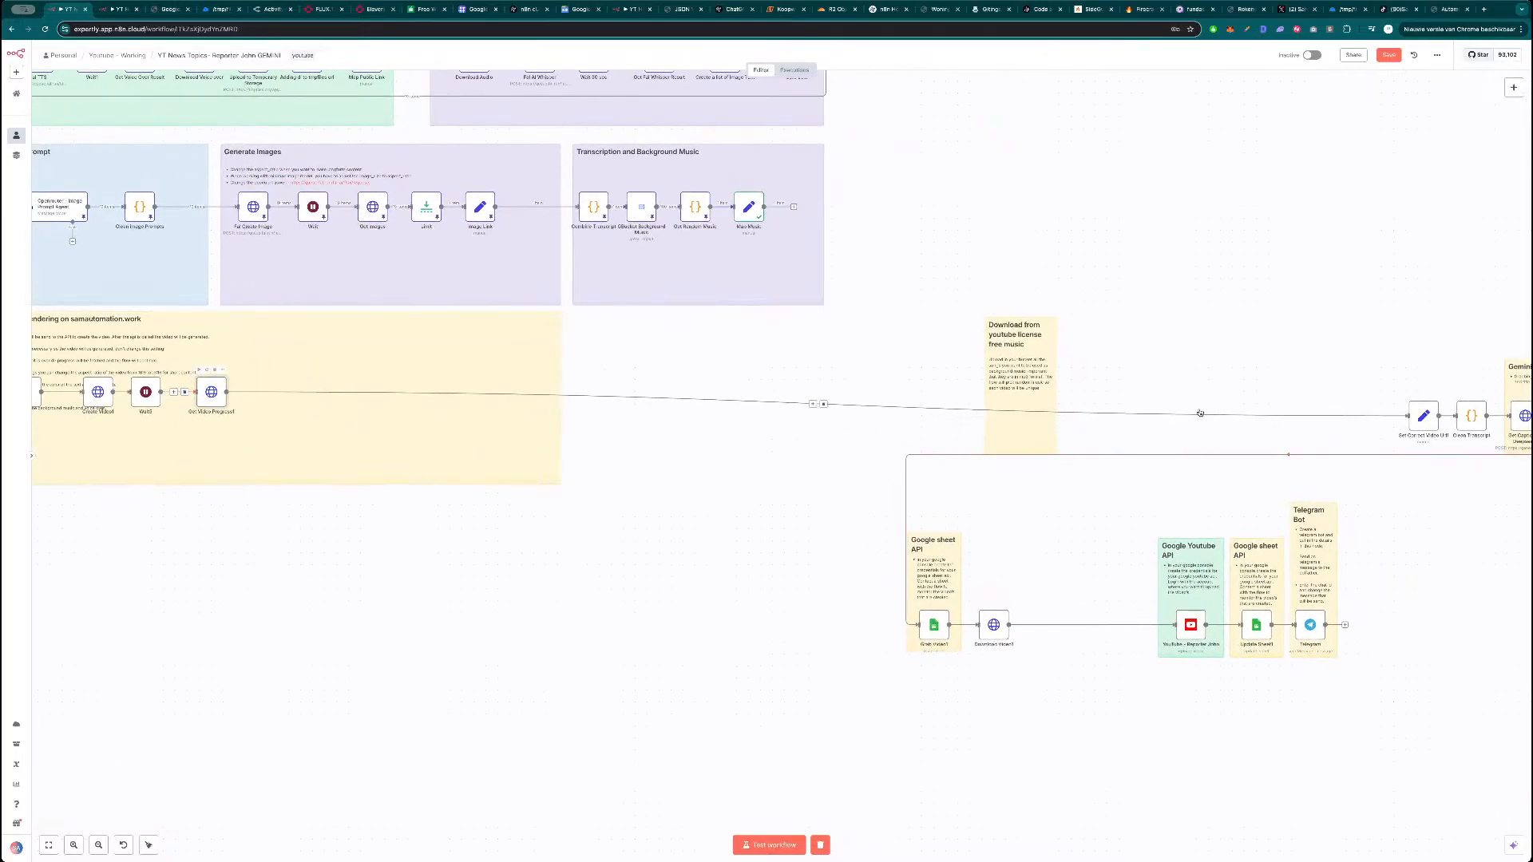
drag(1421, 418, 259, 392)
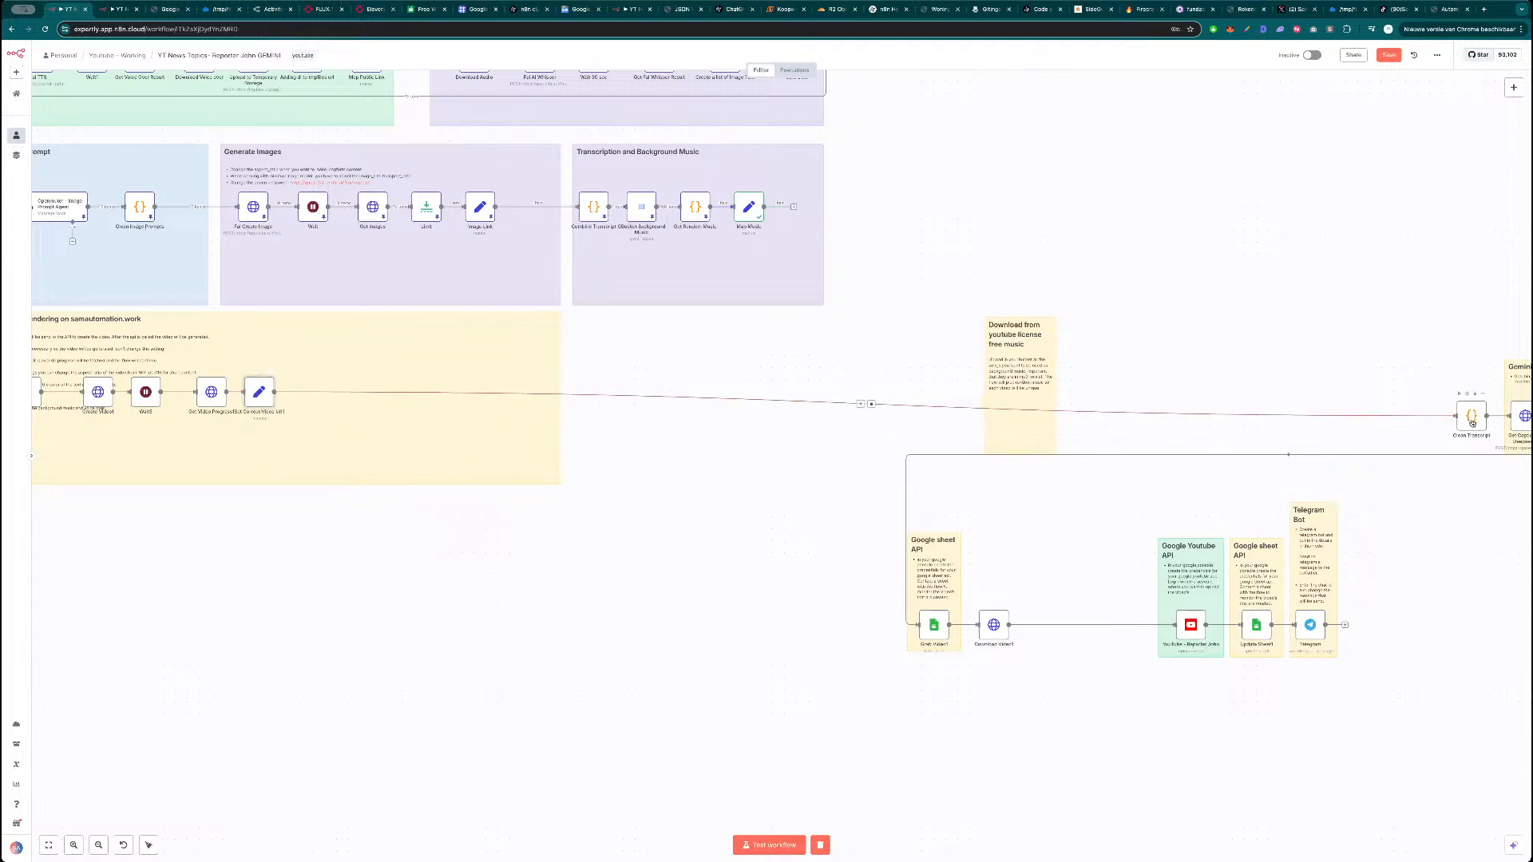
click(872, 406)
drag(279, 556, 736, 595)
scroll(698, 543, up, 2)
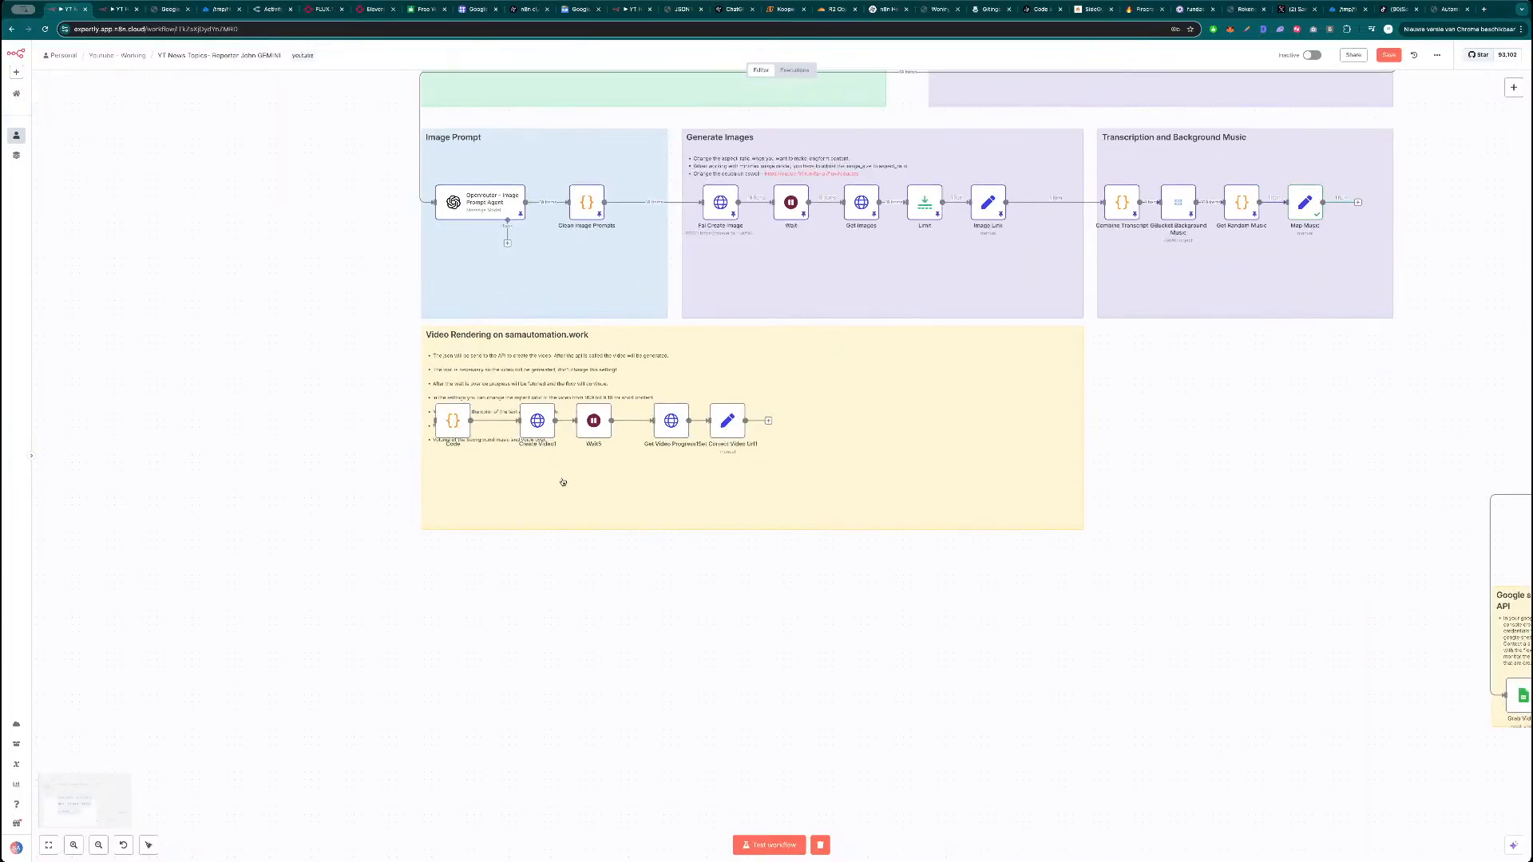
Line up the five video rendering nodes in one evenly spaced row below the yellow note's text.
drag(593, 421, 600, 476)
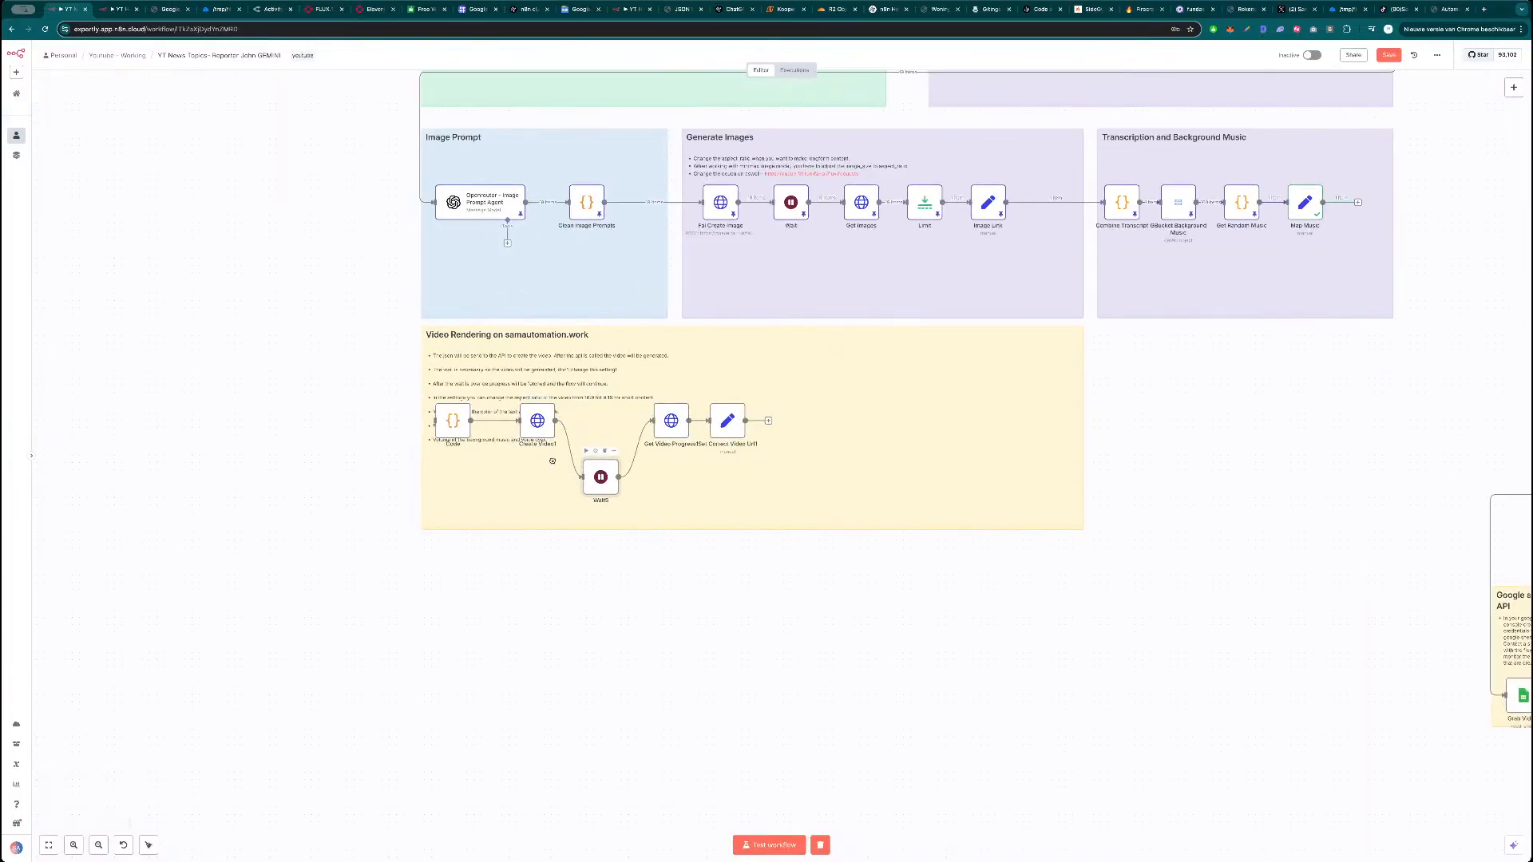
drag(538, 421, 537, 477)
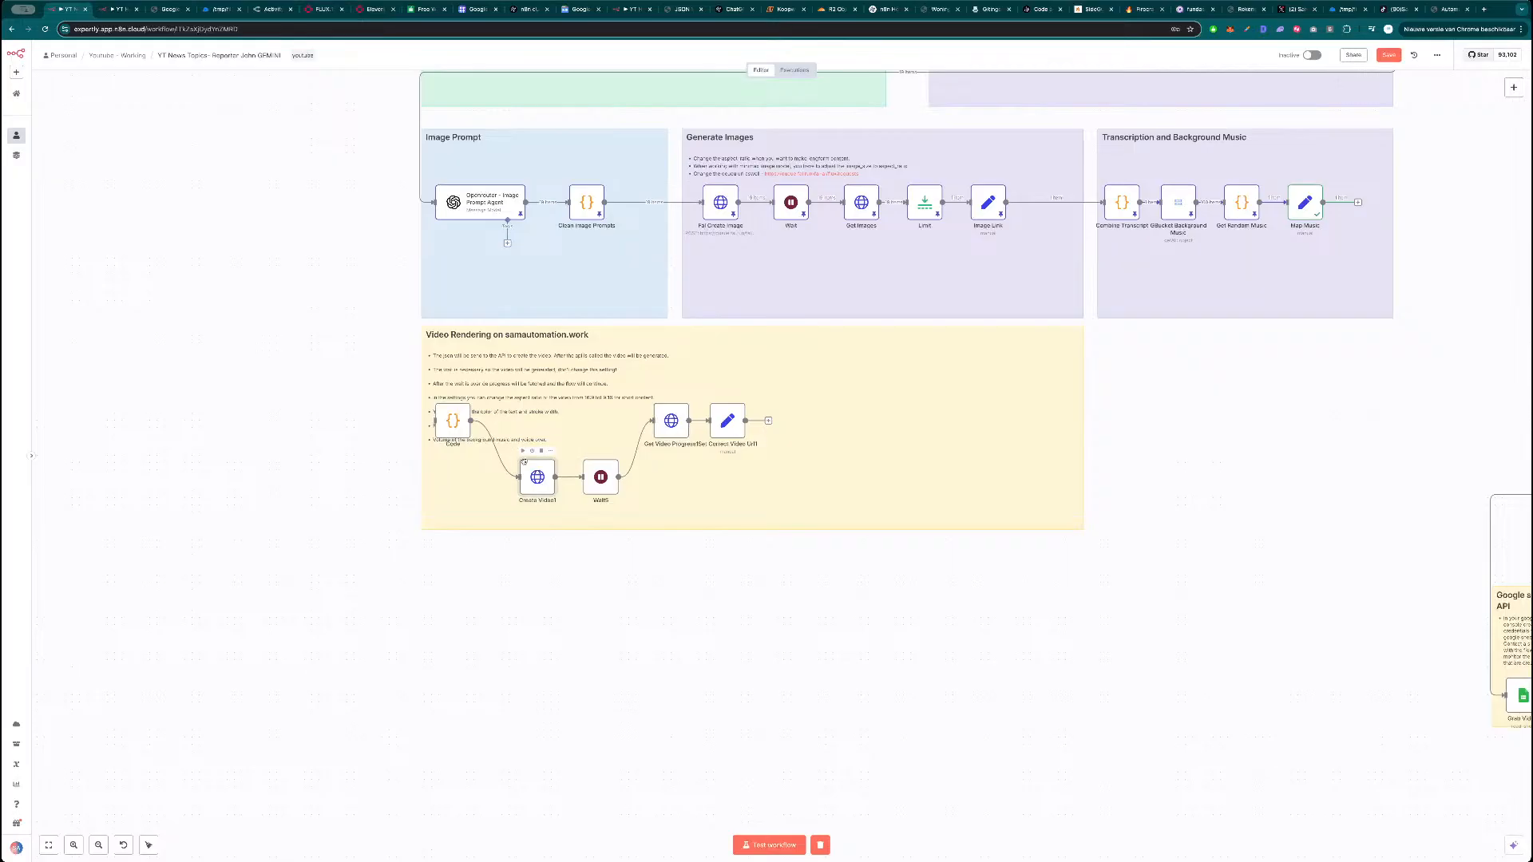
drag(451, 414, 523, 477)
drag(666, 431, 636, 480)
drag(725, 421, 697, 477)
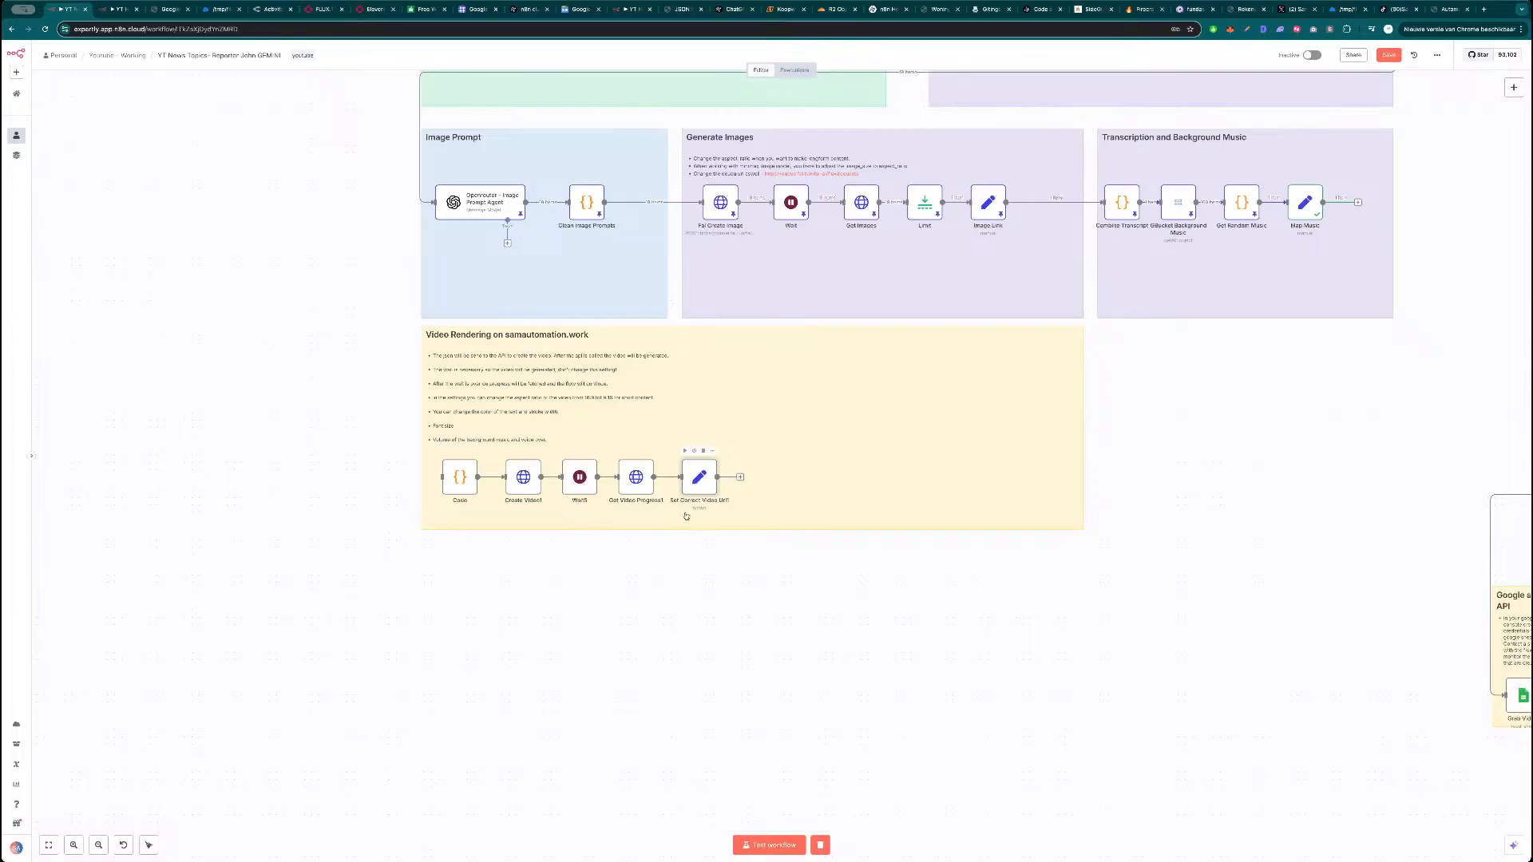
Connect the Map Music node's output to the Code node, then open and test the Code node.
drag(1323, 202, 450, 480)
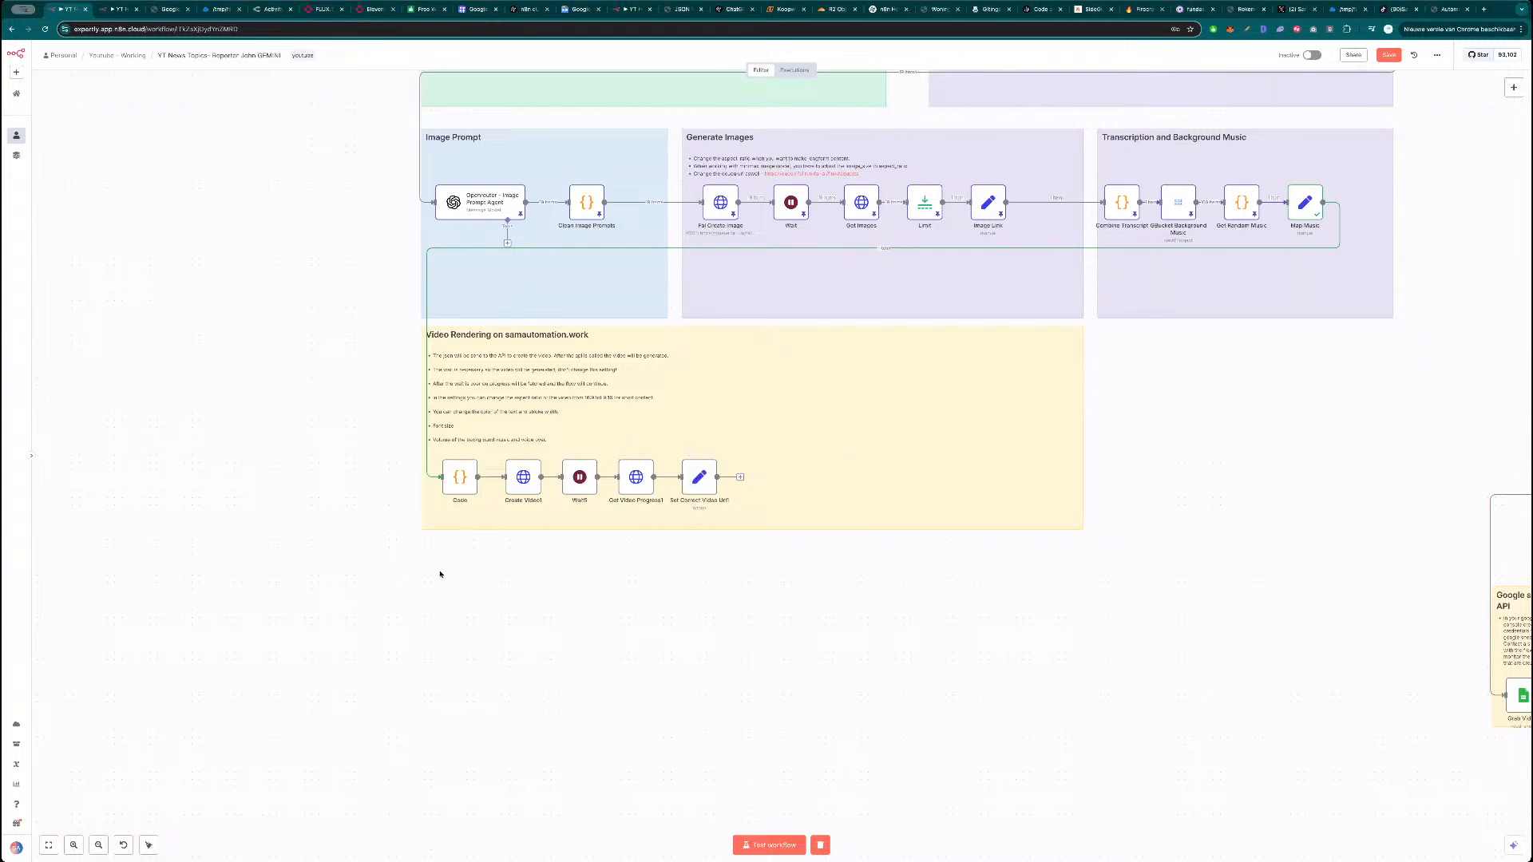
click(463, 476)
key(Return)
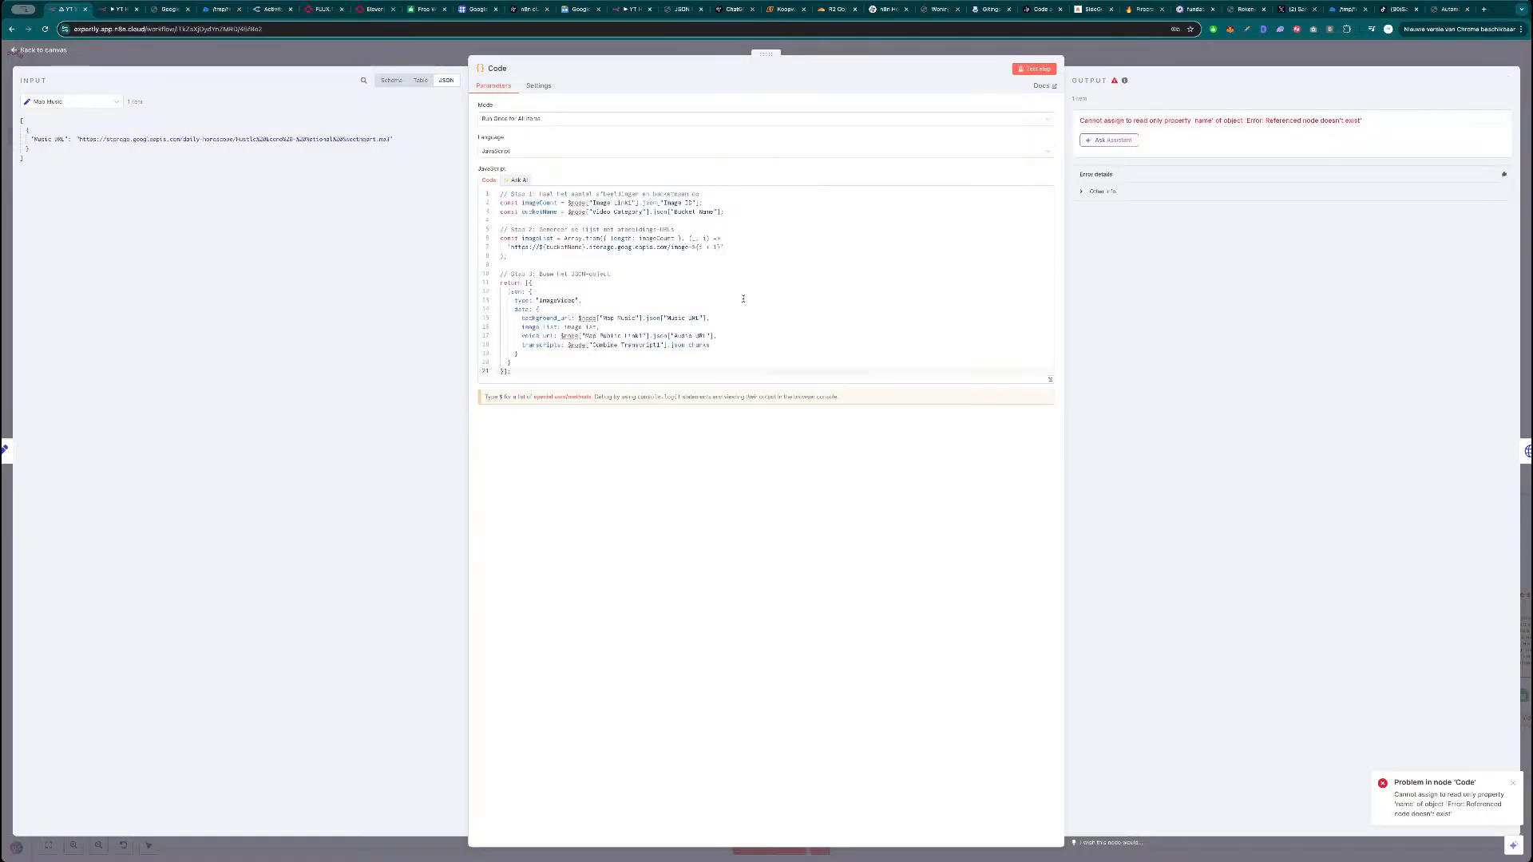
In the YT Horoscoop Topics workflow execution, copy all the JavaScript from the code node following Map Music.
key(ctrl+Tab)
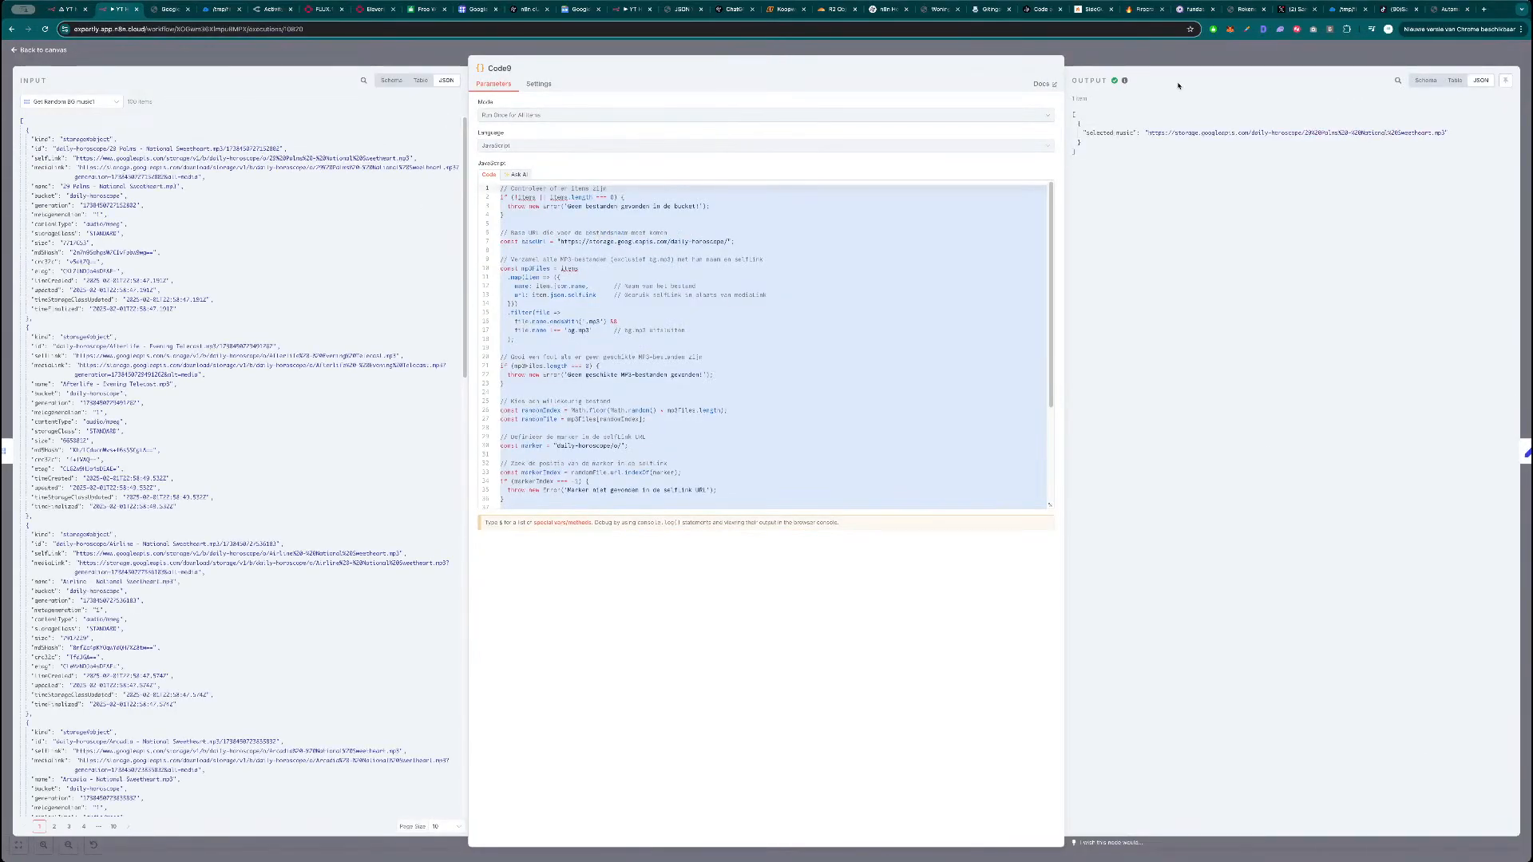
click(1160, 56)
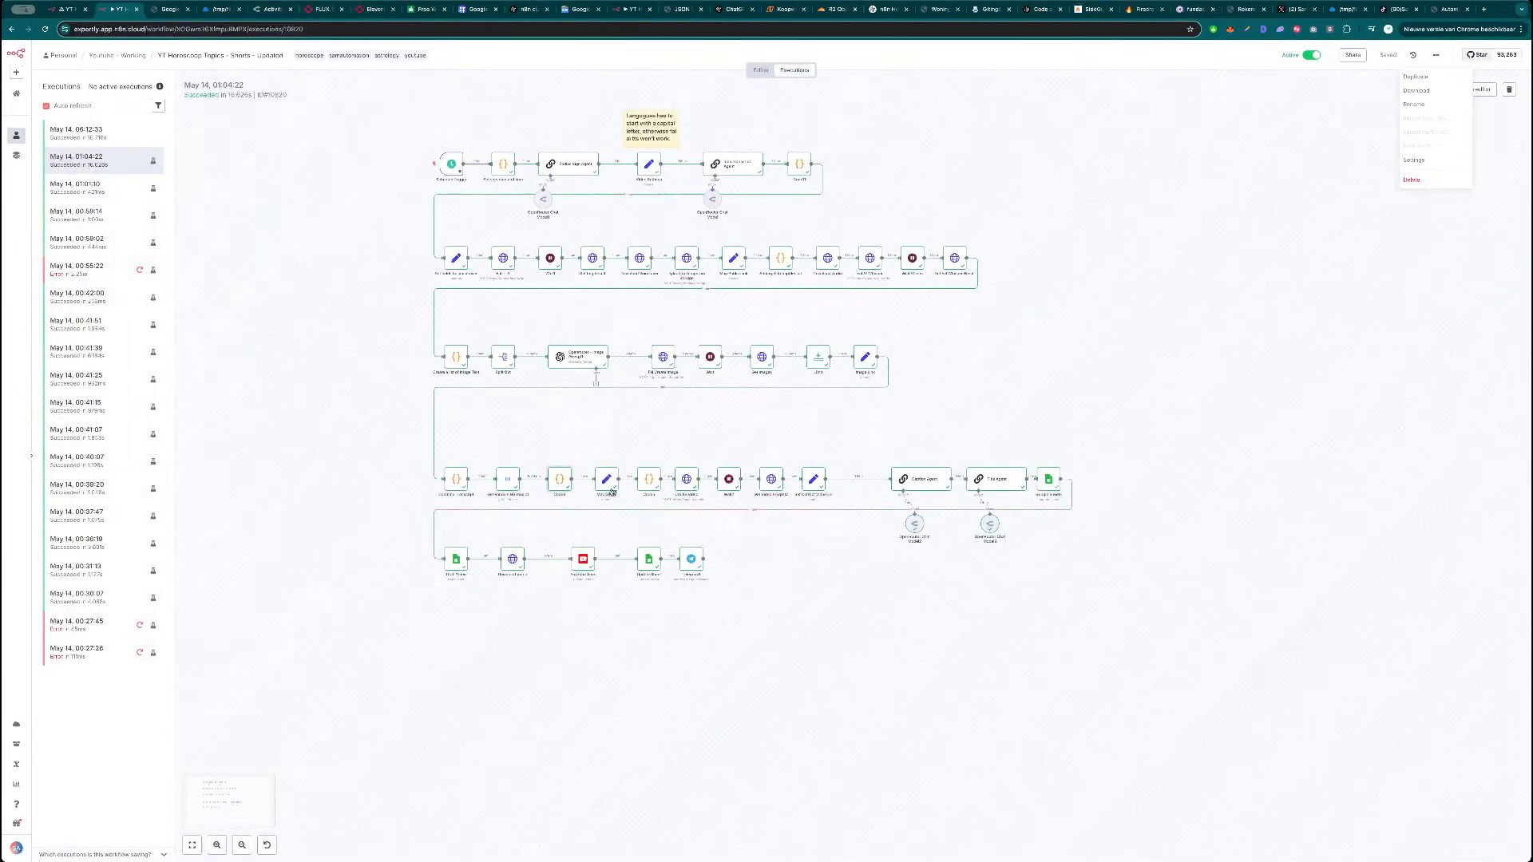
scroll(602, 498, up, 2)
double_click(665, 474)
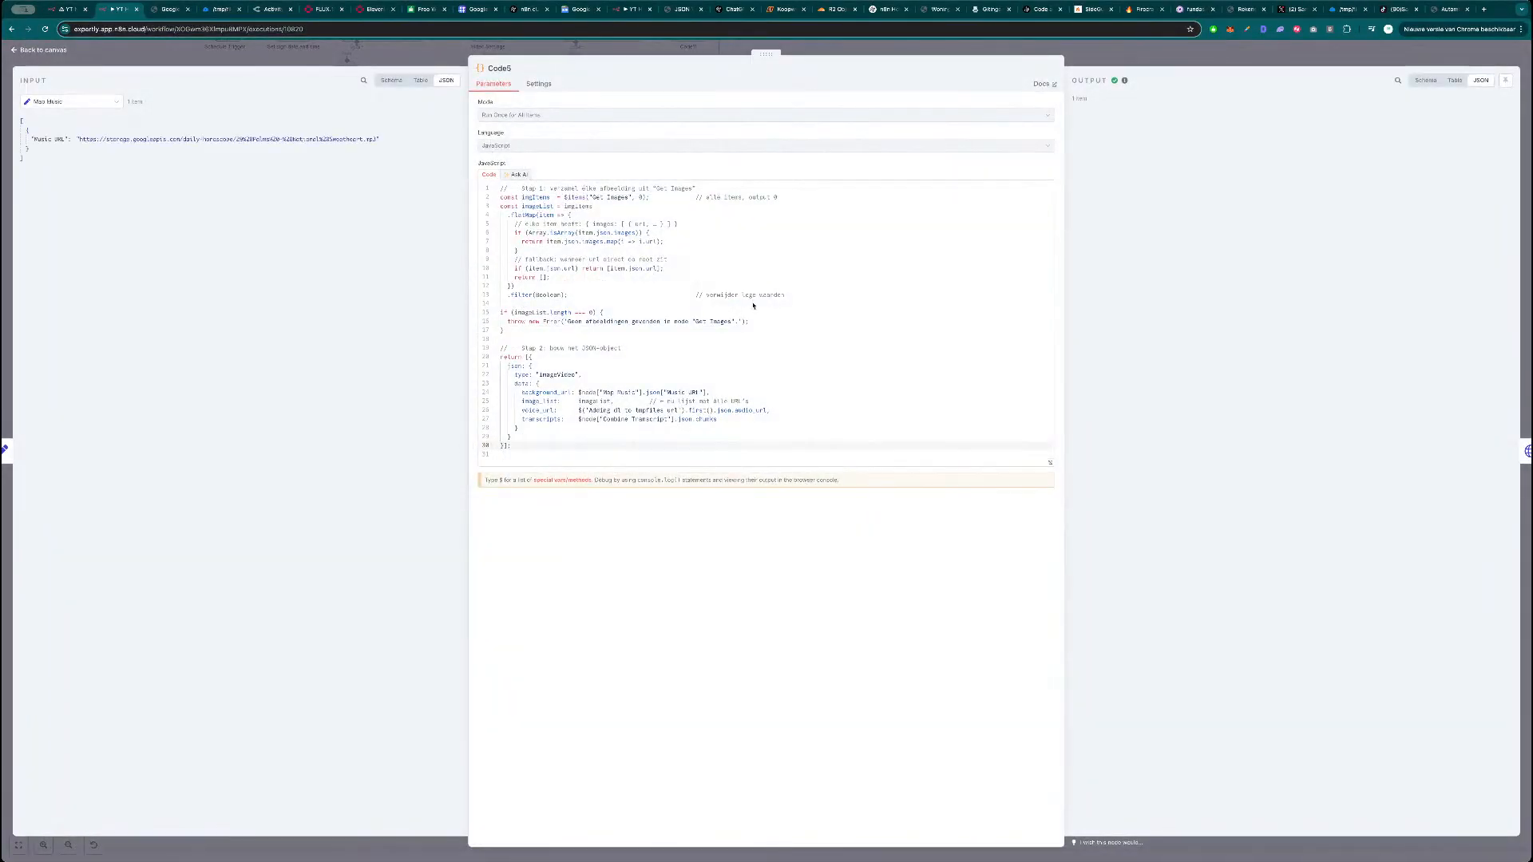
key(ctrl+a)
drag(582, 436, 488, 185)
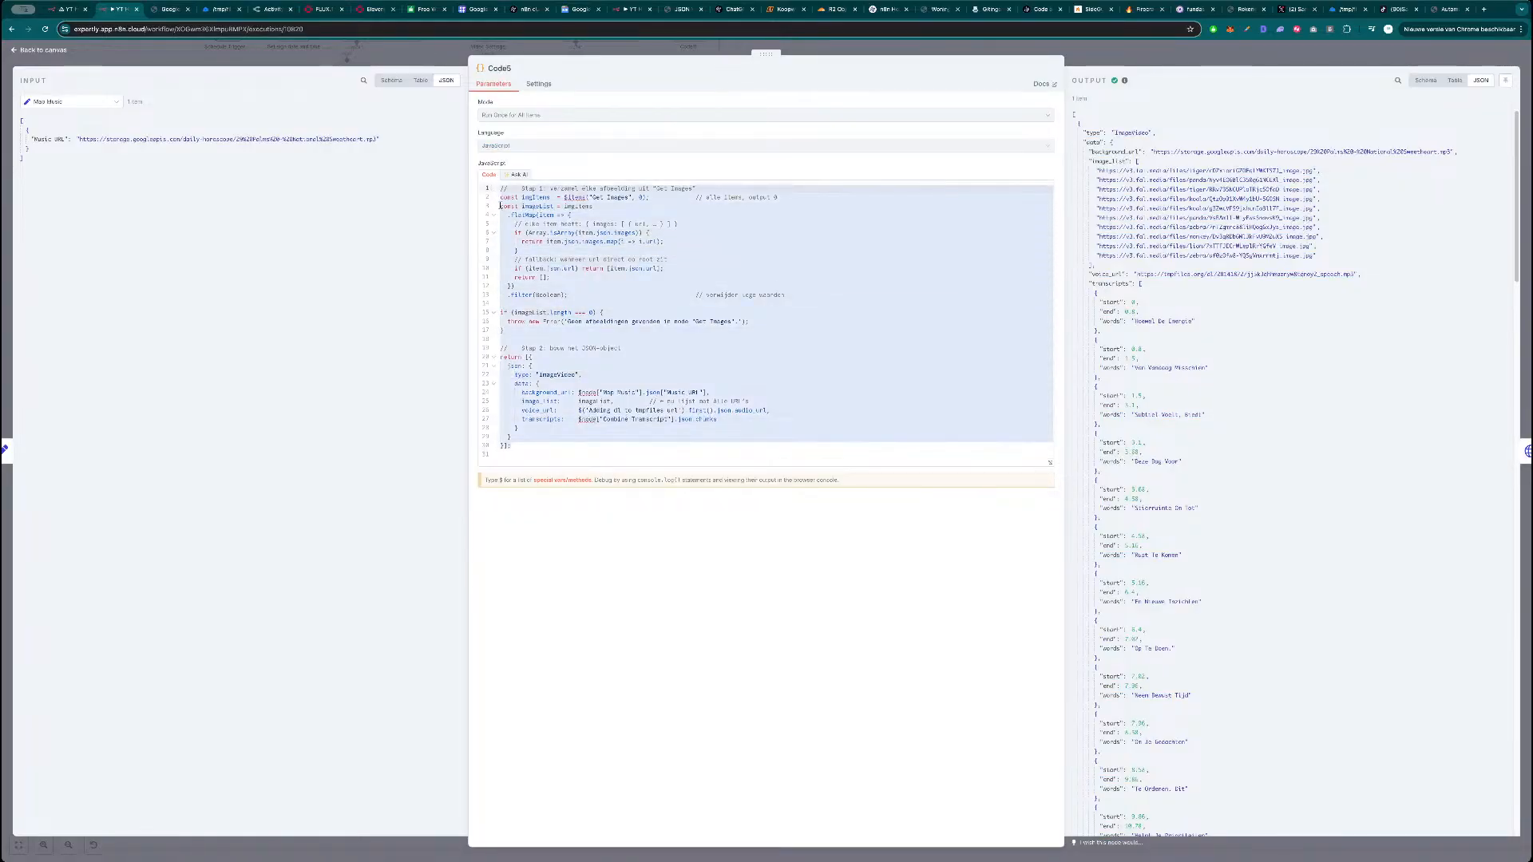
Replace the Code node's JavaScript in the YT News Topics workflow with the copied script and test the step.
key(ctrl+shift+Tab)
key(ctrl+a)
key(ctrl+v)
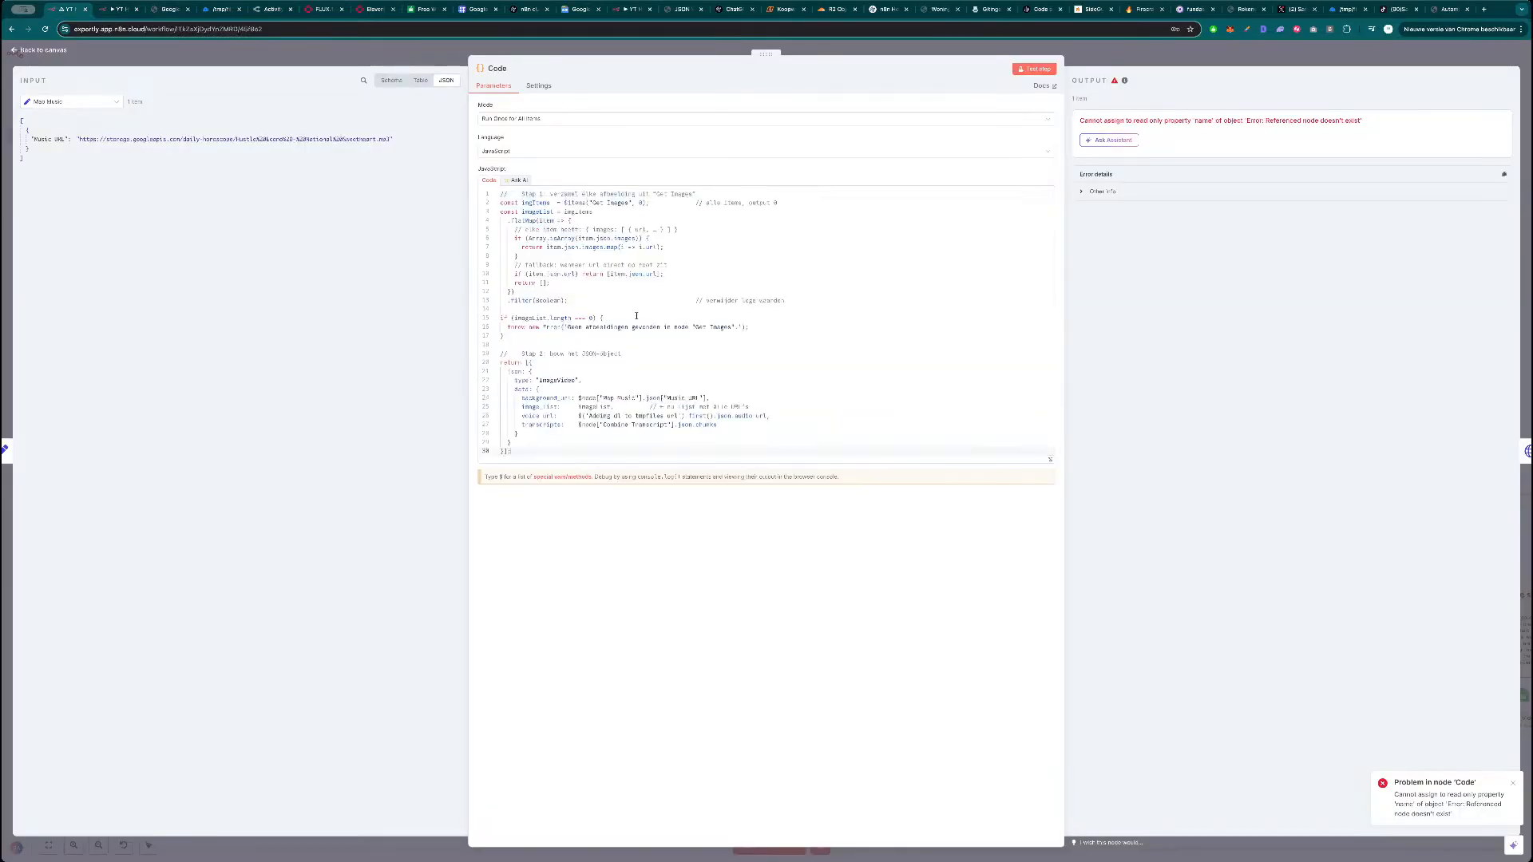
click(1031, 68)
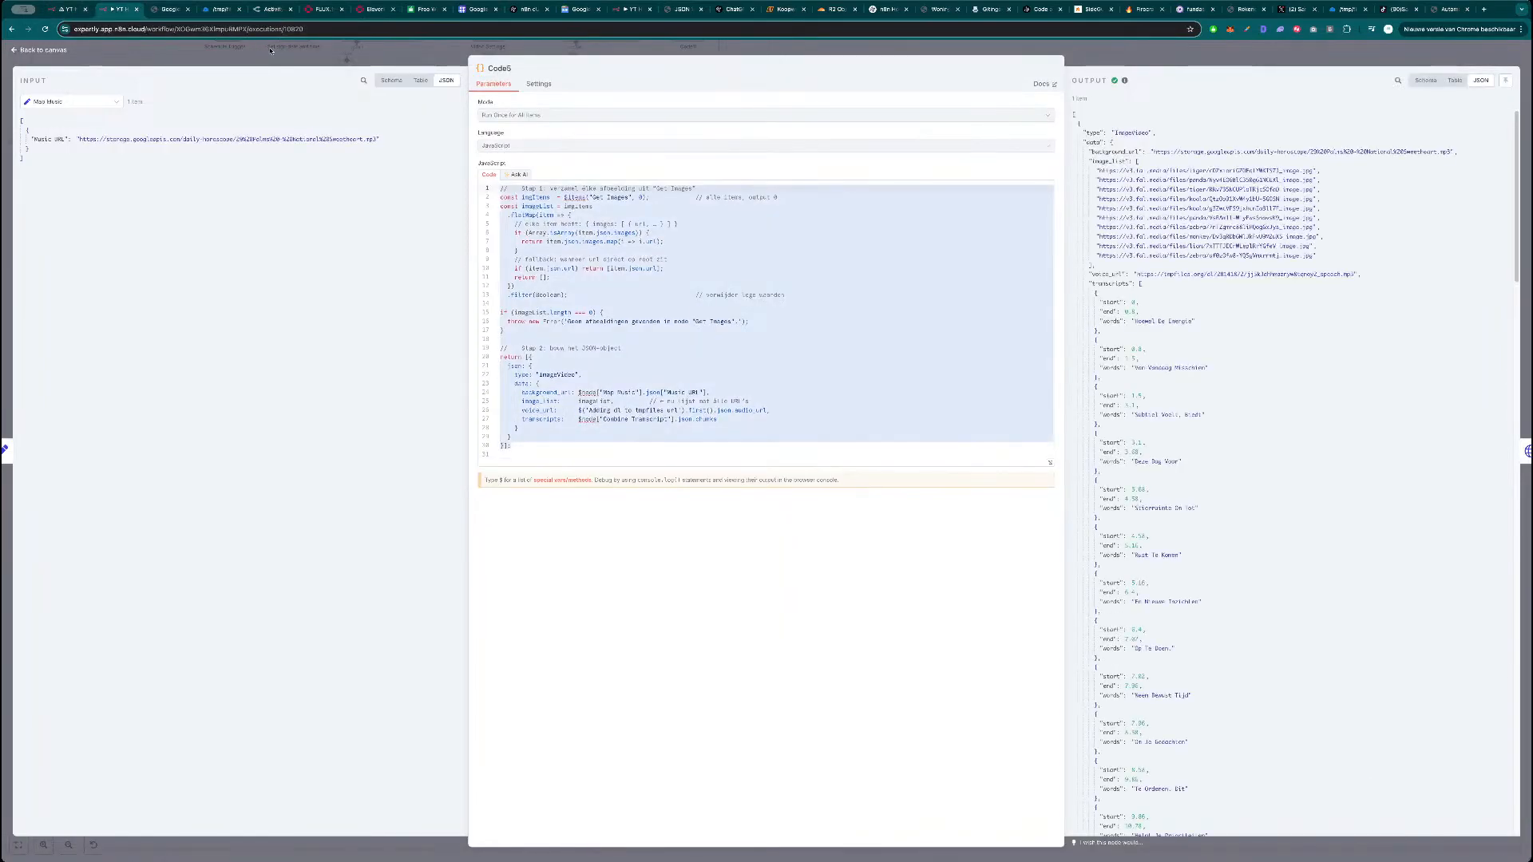
Compare the Code node's script and the surrounding nodes with the YT Horoscoop Topics execution to examine the node error.
click(109, 16)
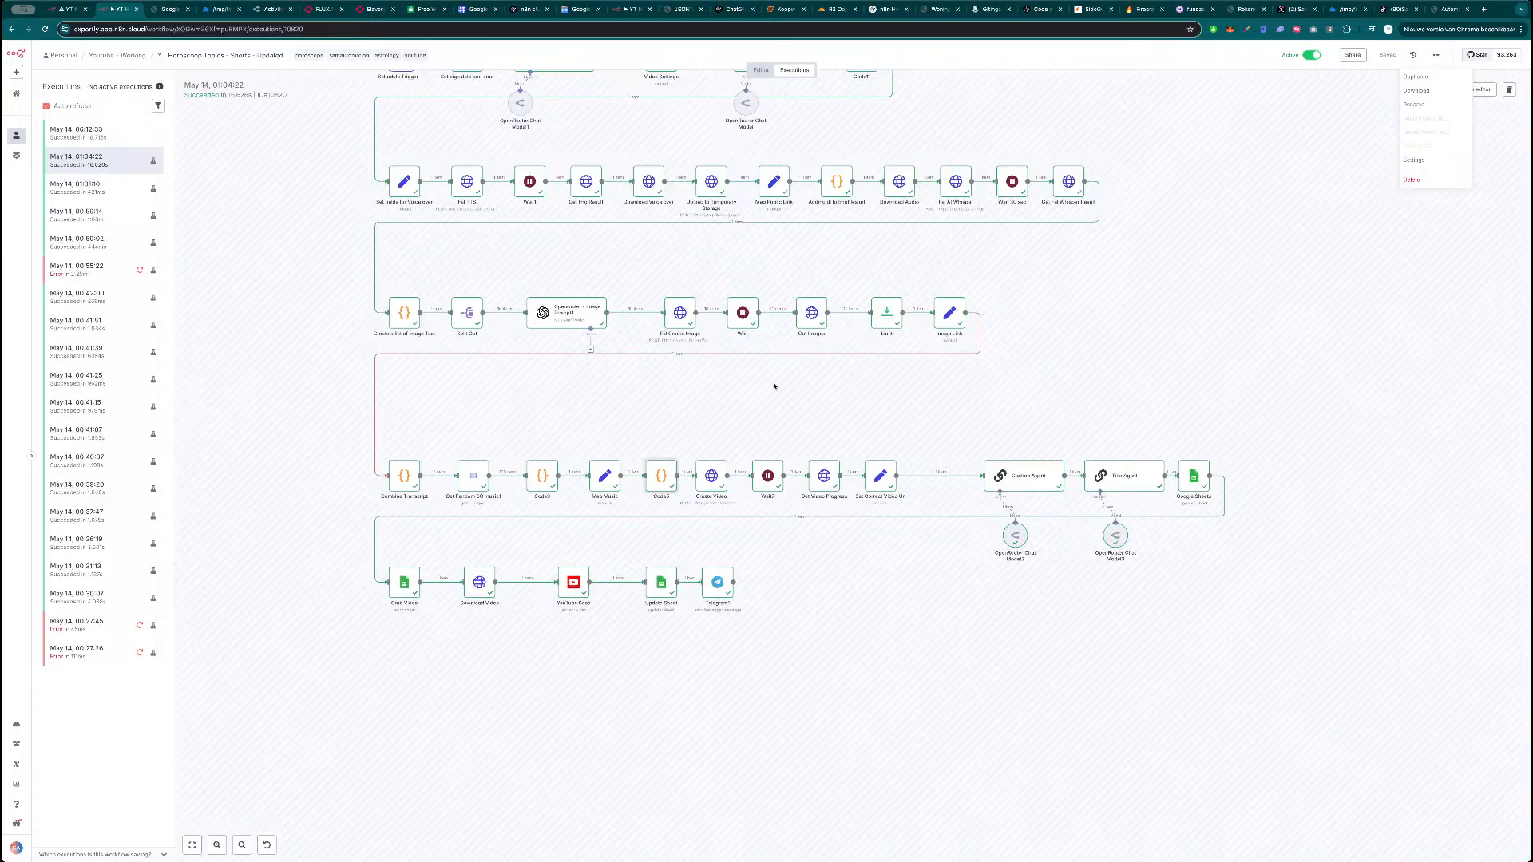
click(67, 9)
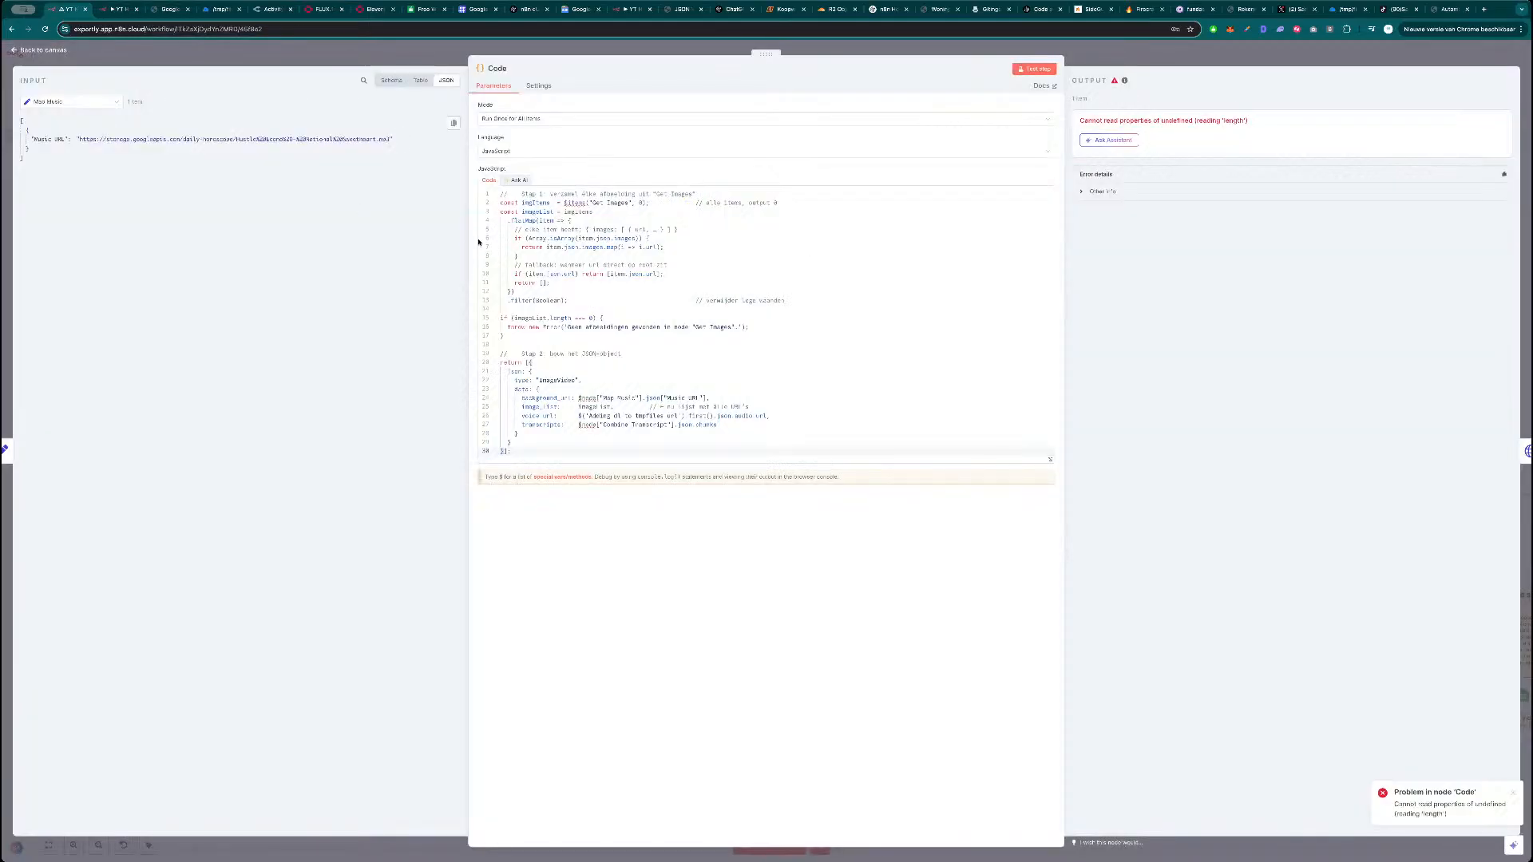
key(Escape)
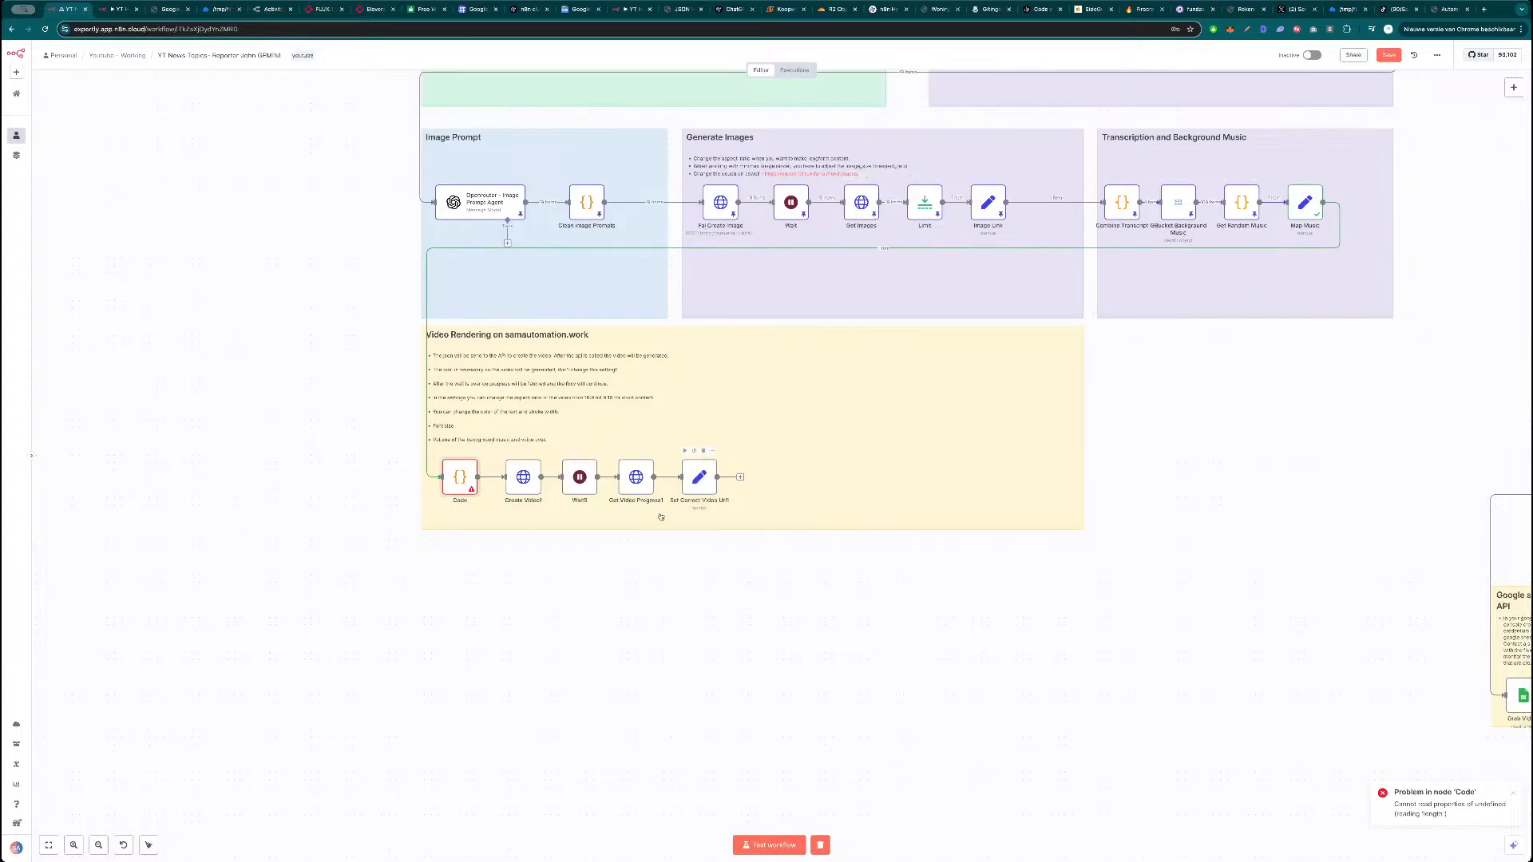
double_click(460, 477)
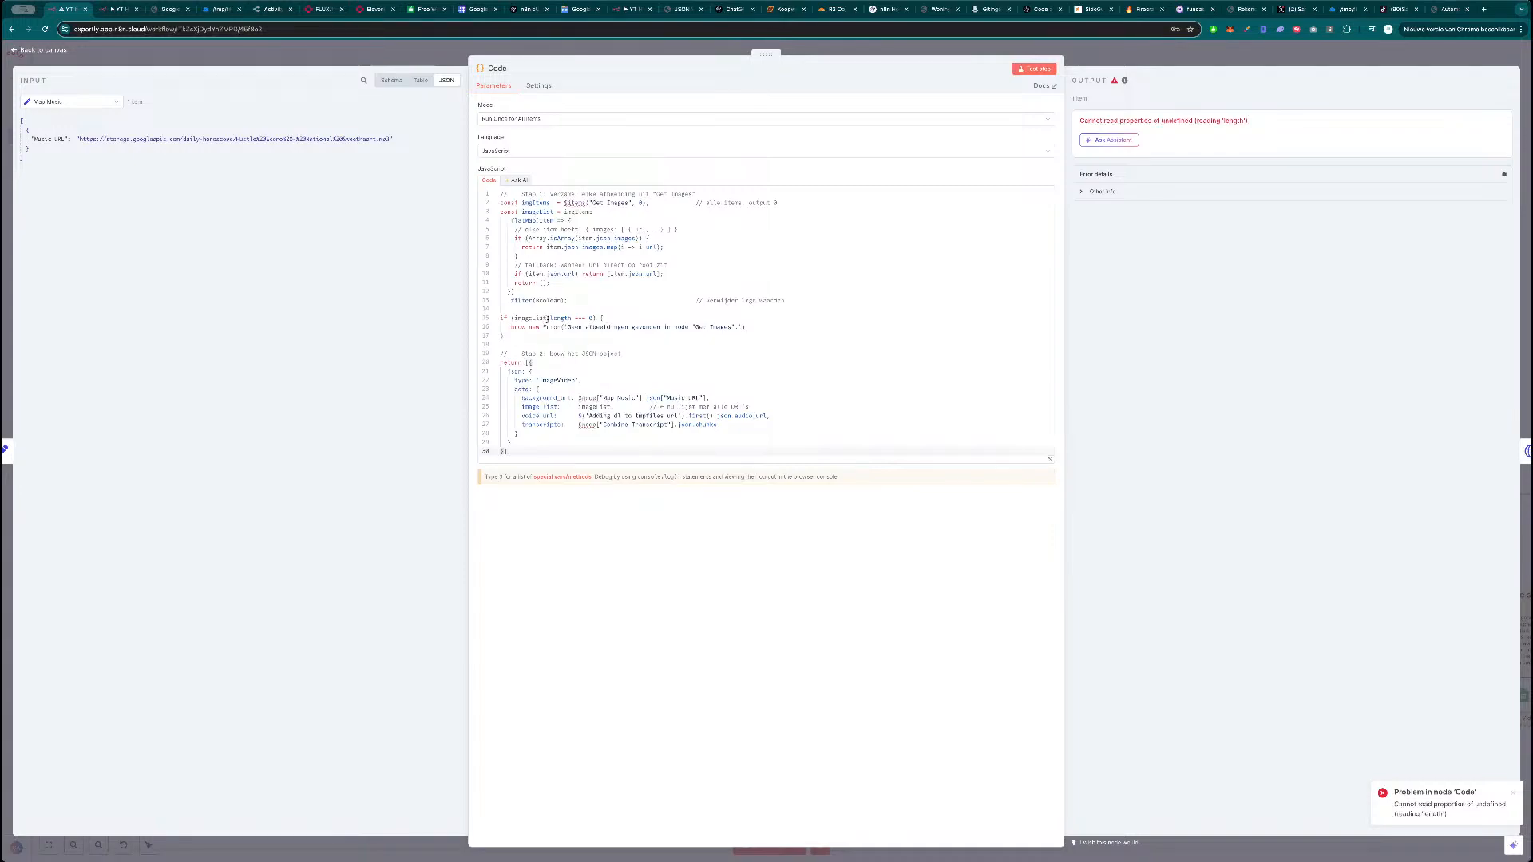
key(Escape)
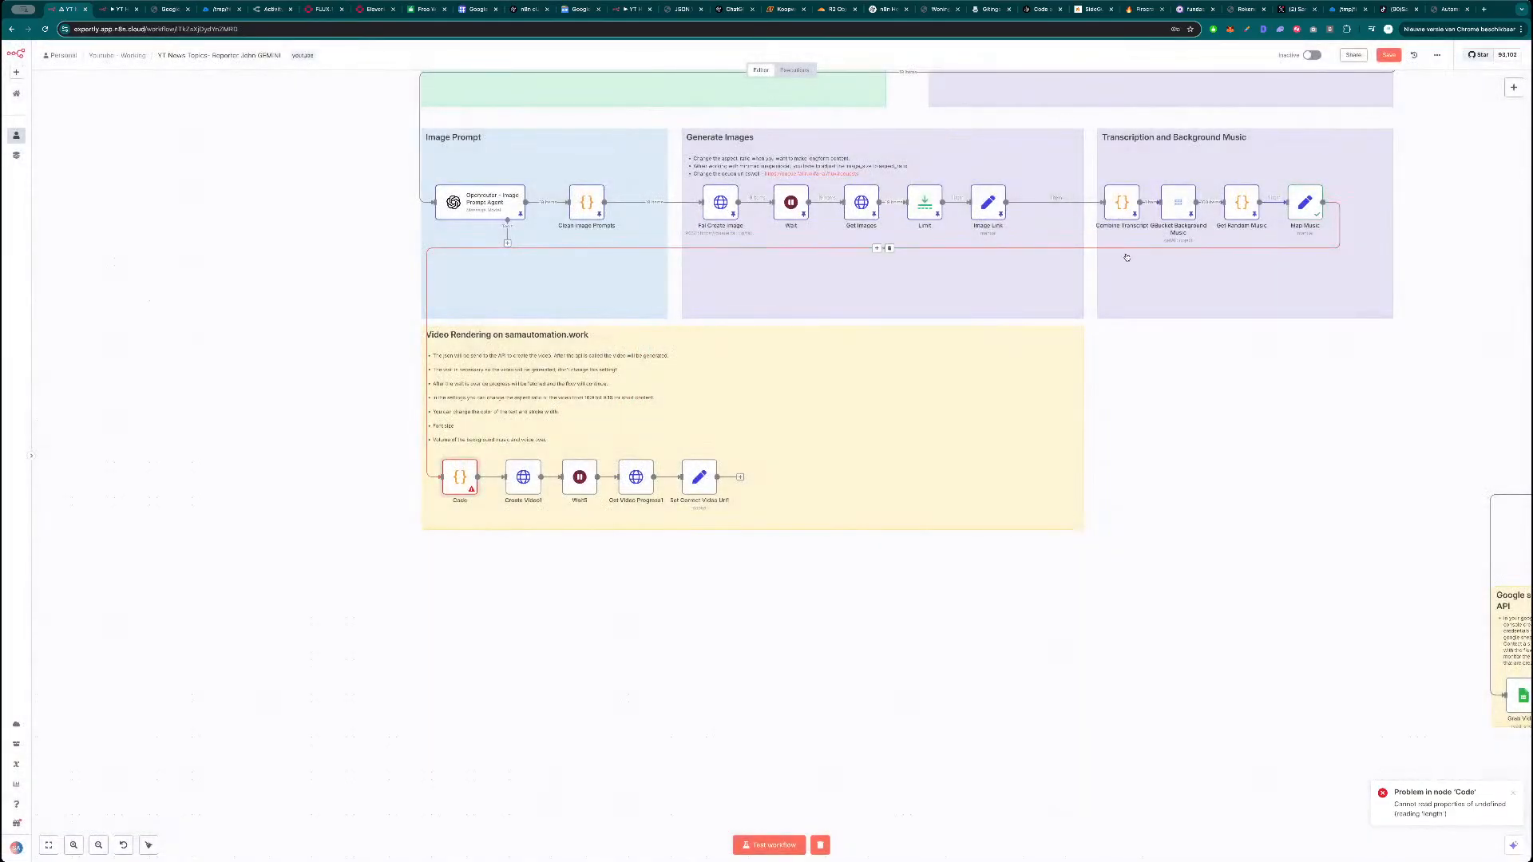
key(ctrl+Tab)
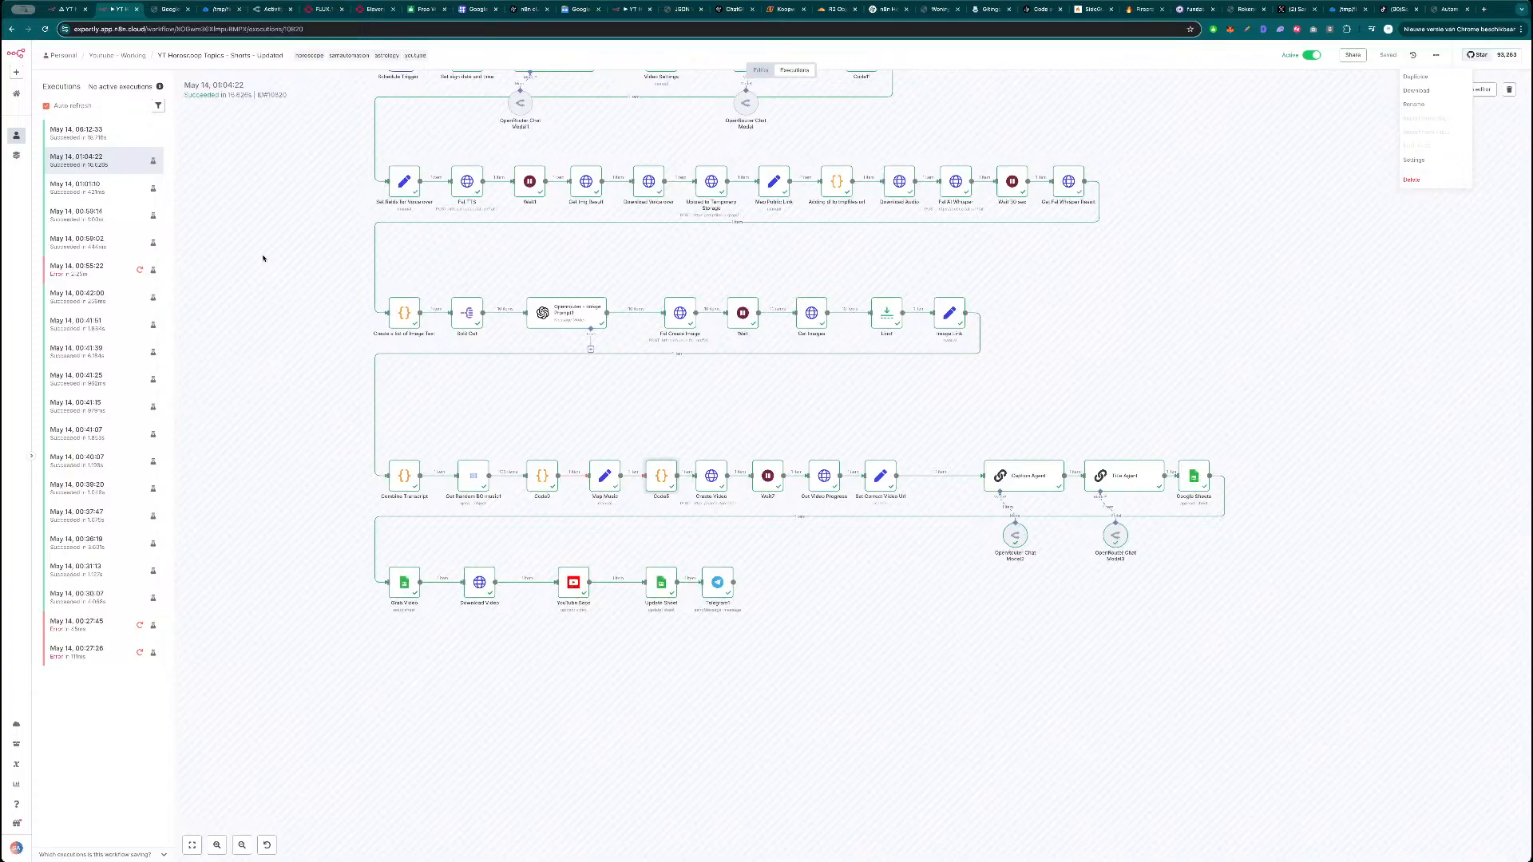
click(80, 11)
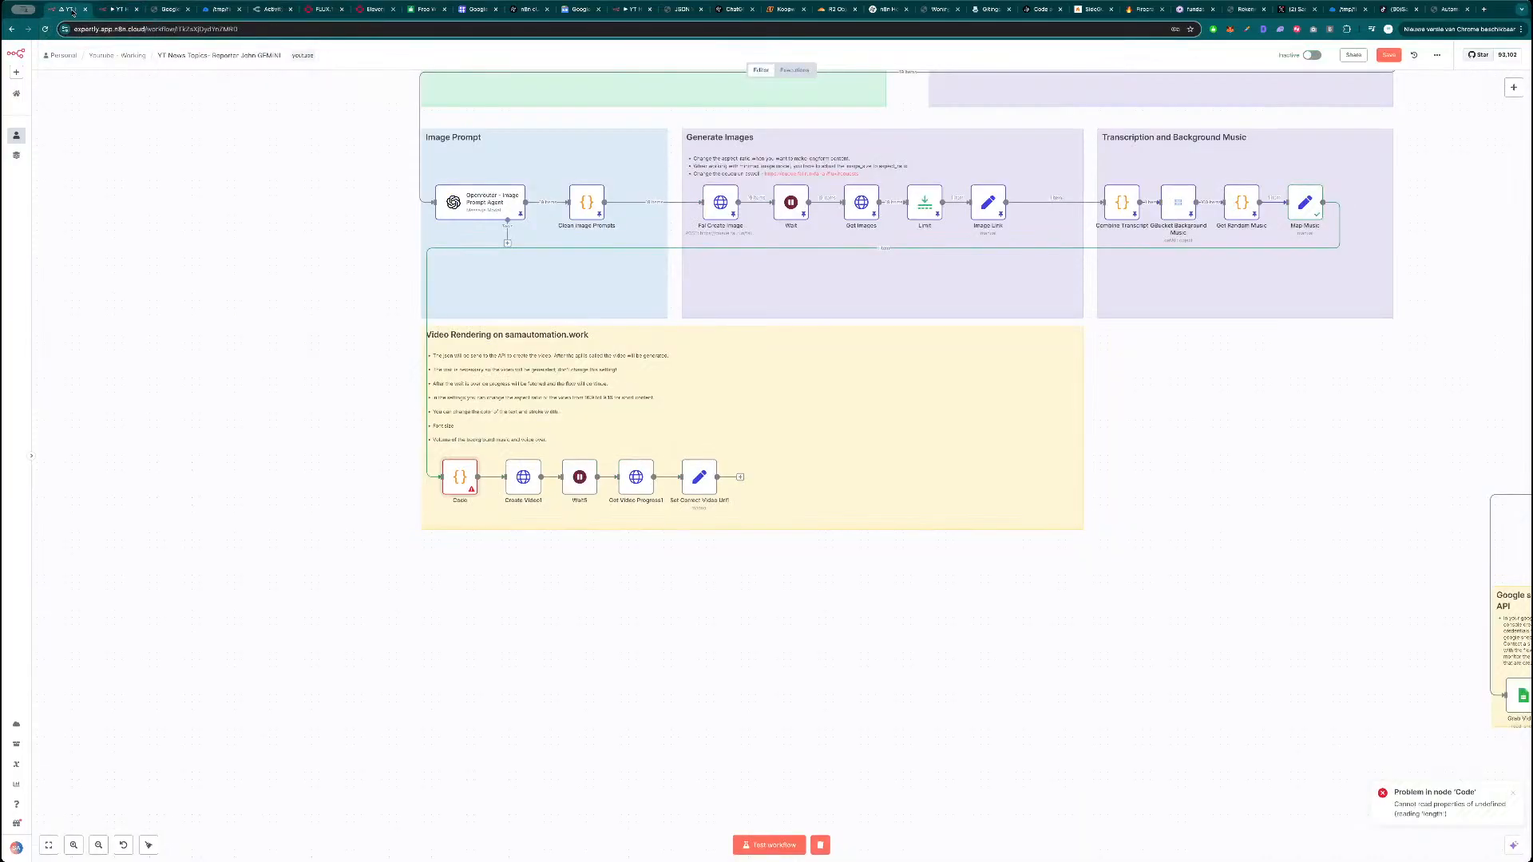
double_click(461, 477)
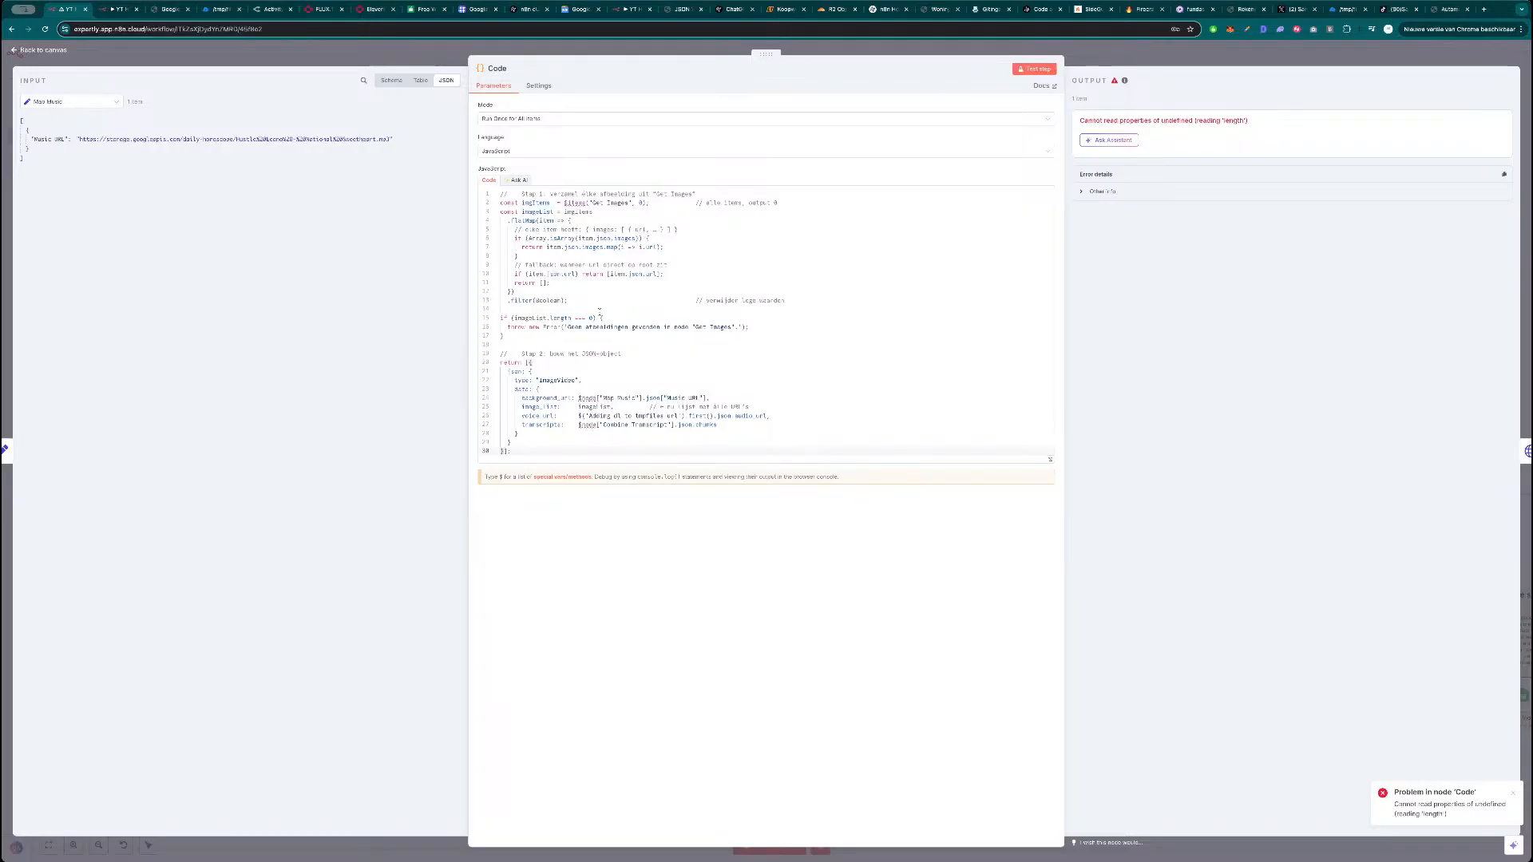
Select the Code node's entire JavaScript and its error message to capture both for troubleshooting.
click(625, 319)
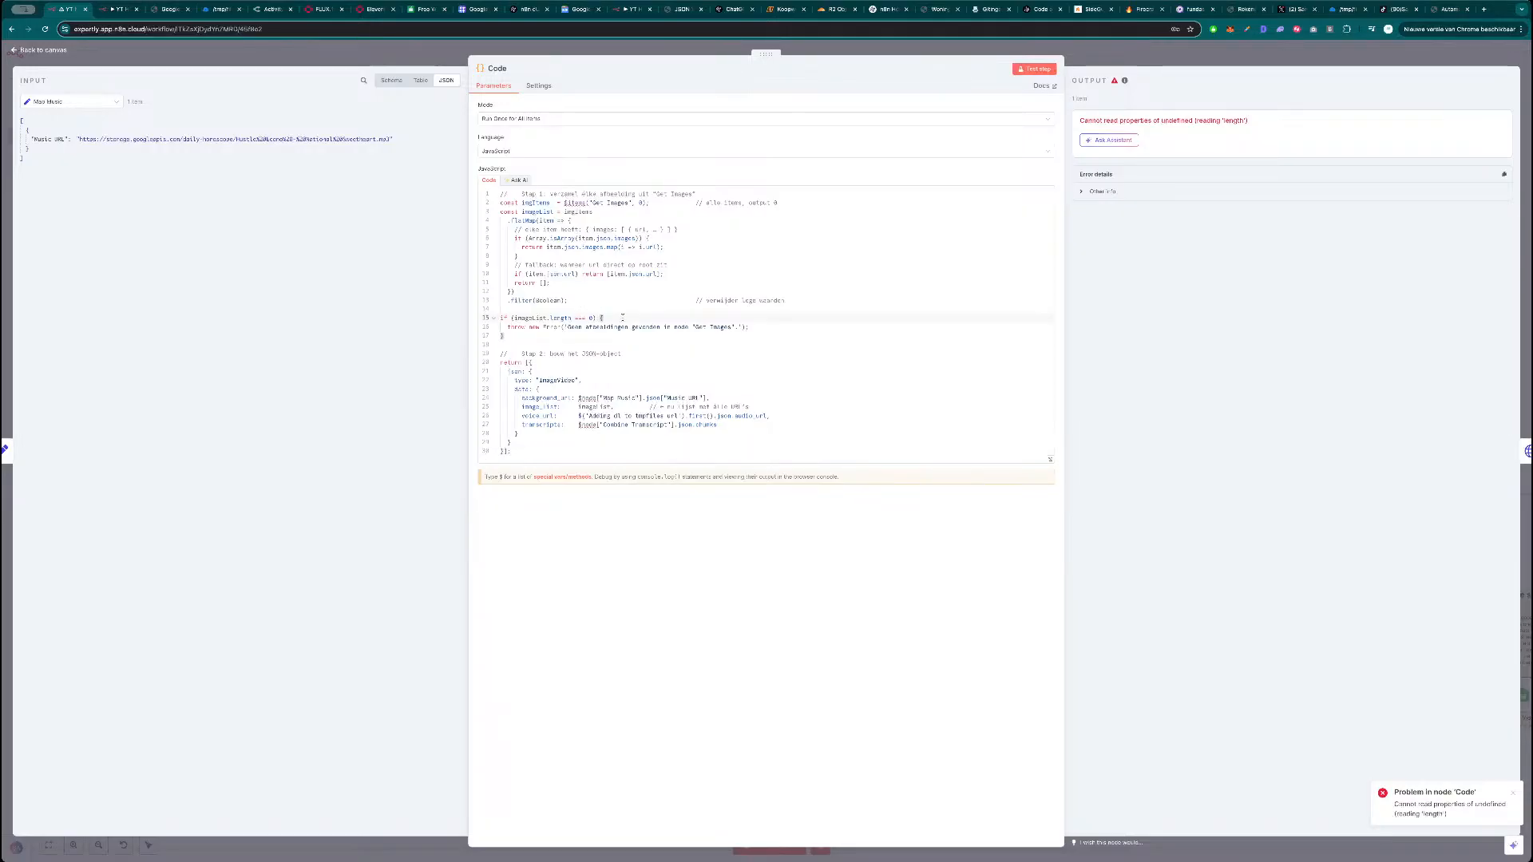
key(ctrl+a)
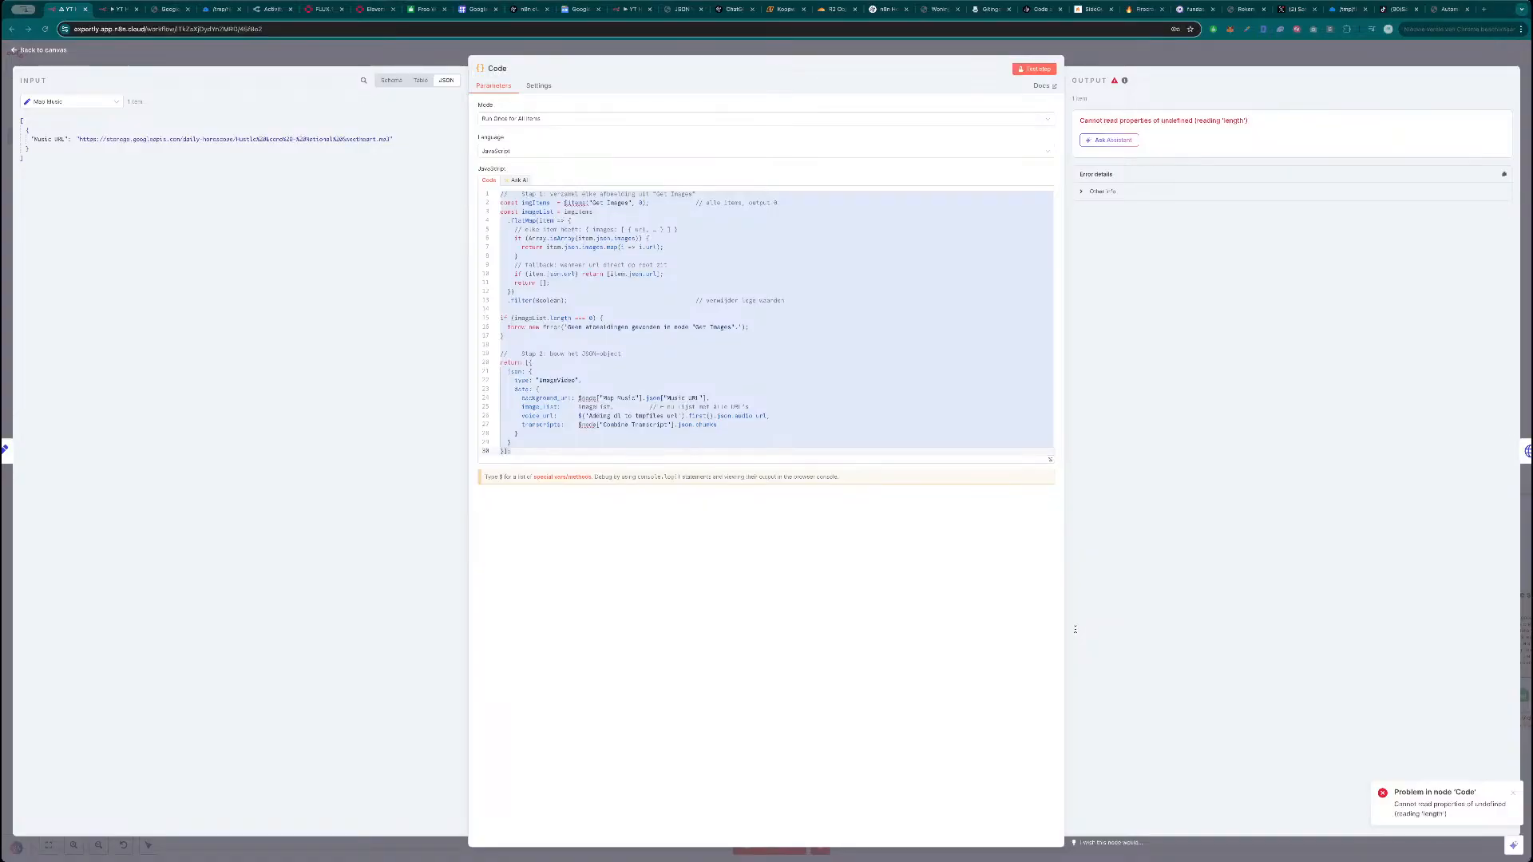
triple_click(1184, 123)
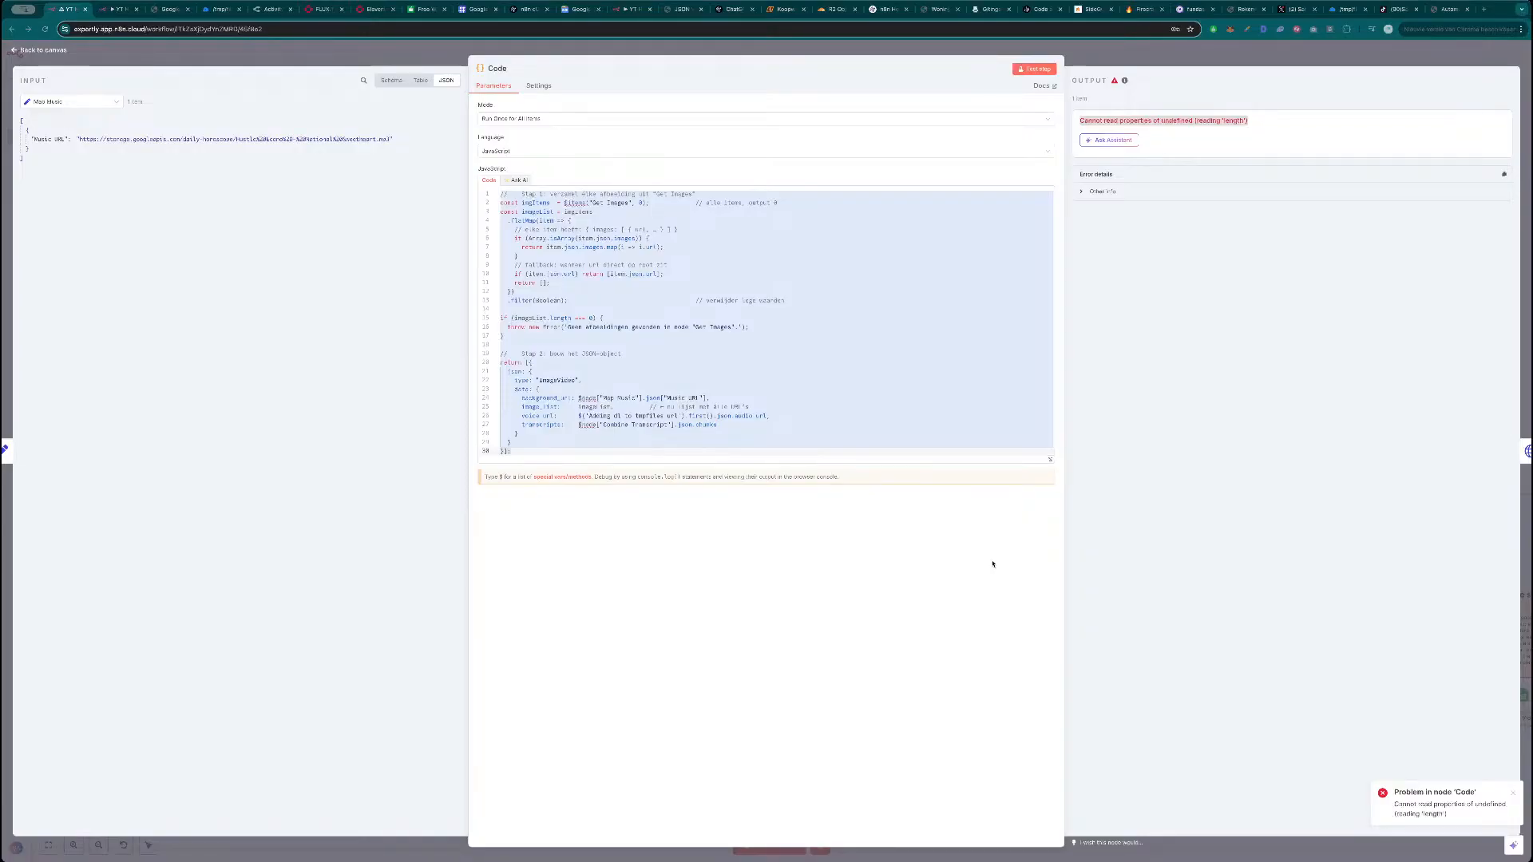
click(390, 356)
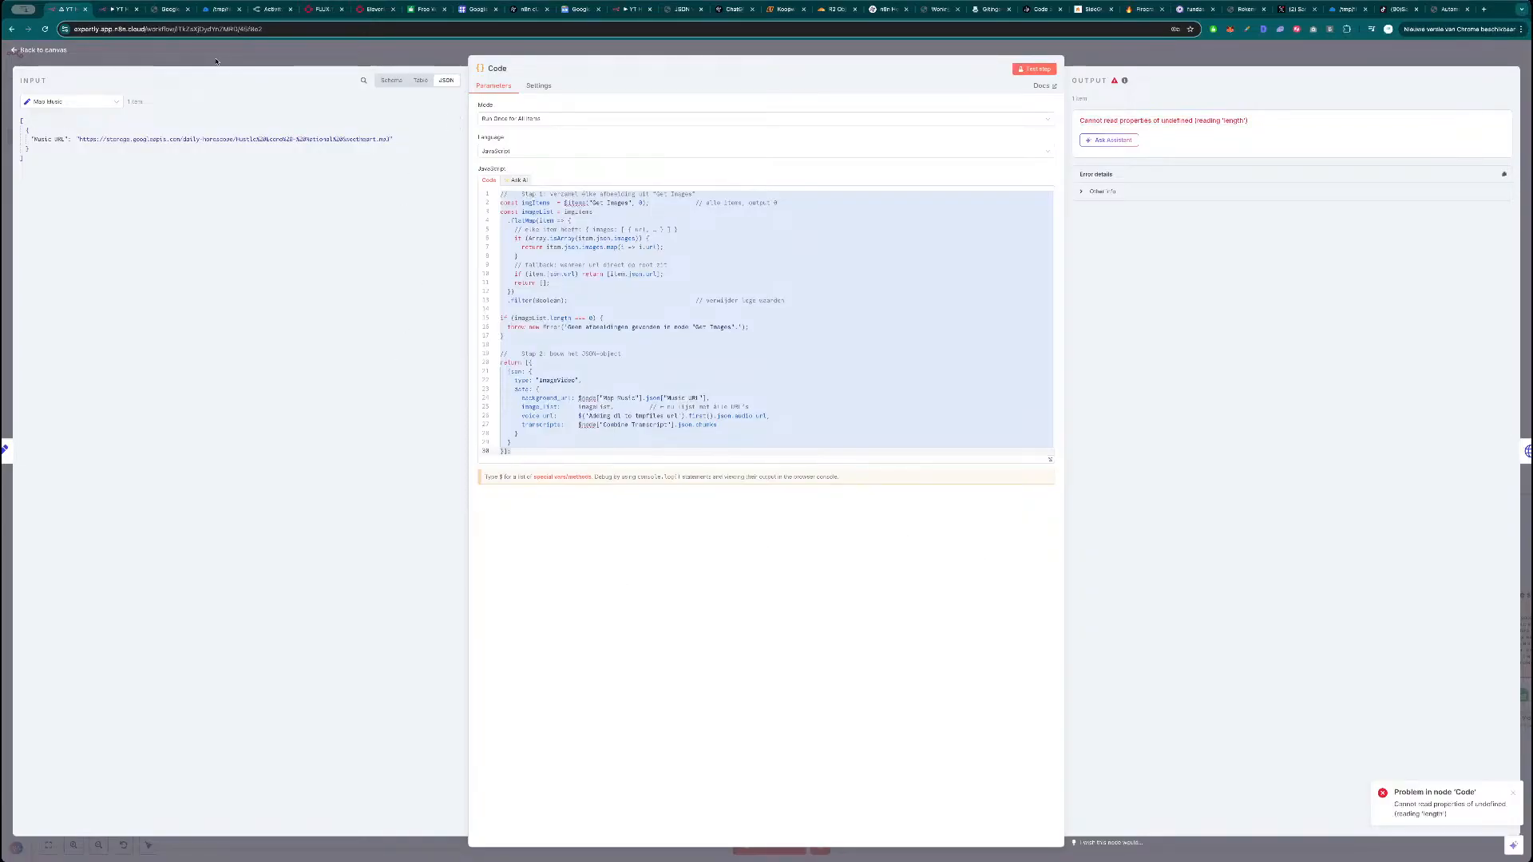
Return to the canvas, reopen the Code node, replace its script with the version building sequential bucket URLs, and test the step.
click(43, 50)
scroll(586, 410, down, 9)
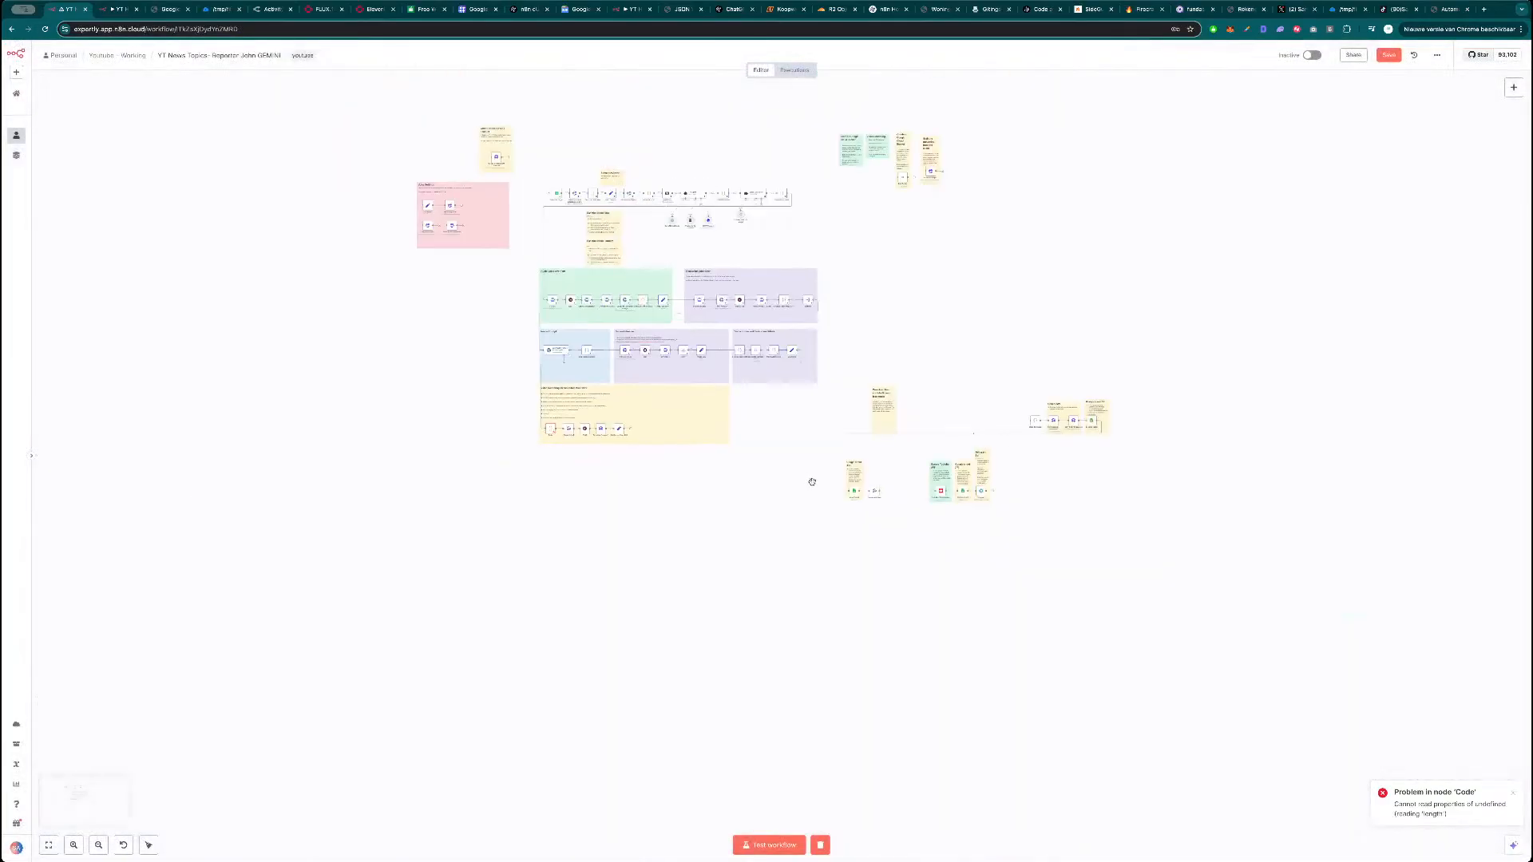
drag(722, 523, 808, 662)
scroll(791, 571, up, 5)
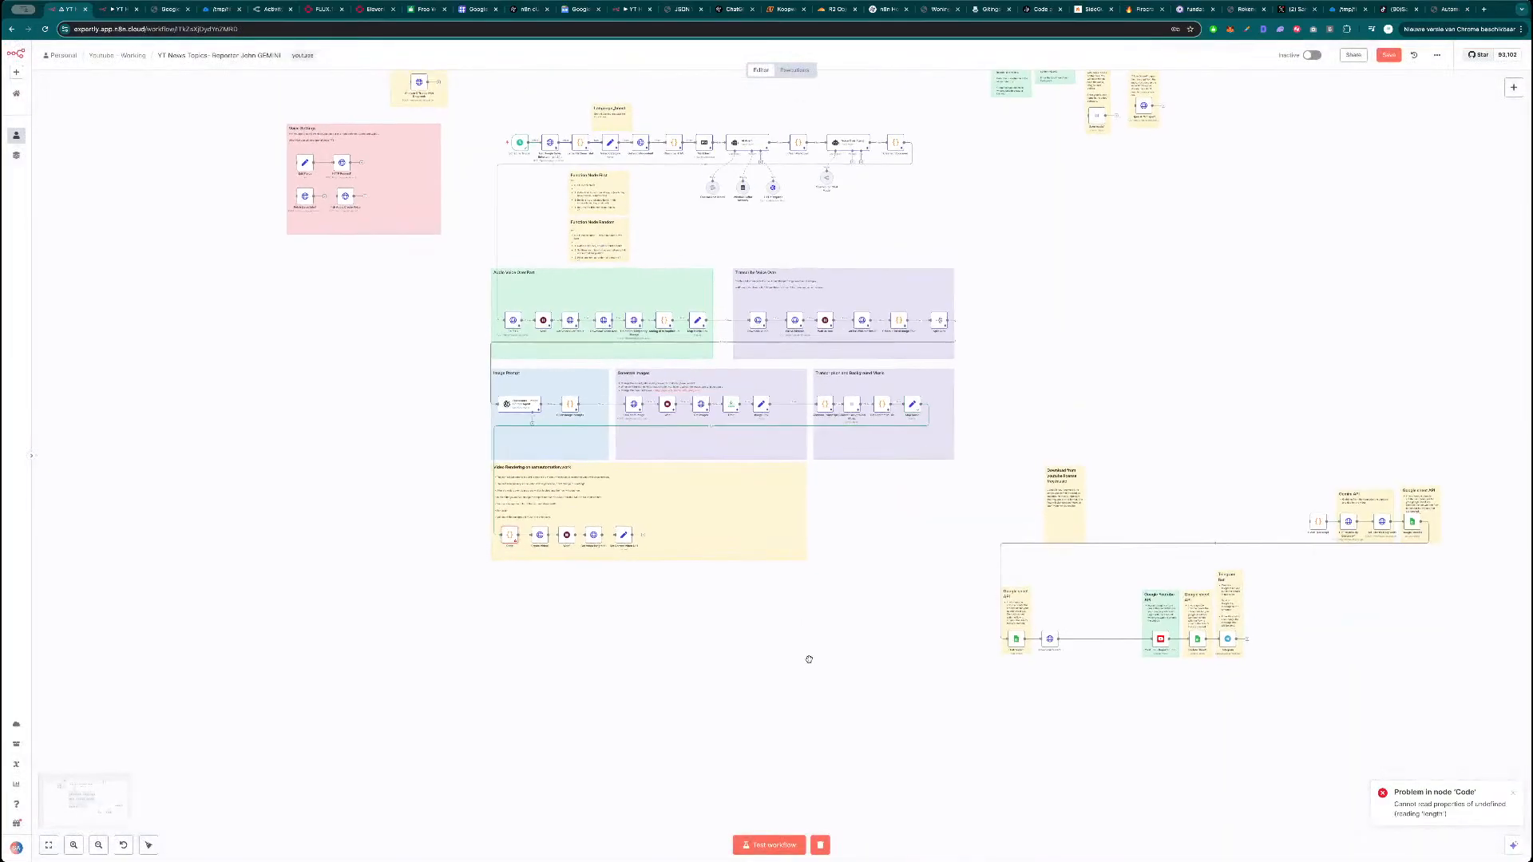
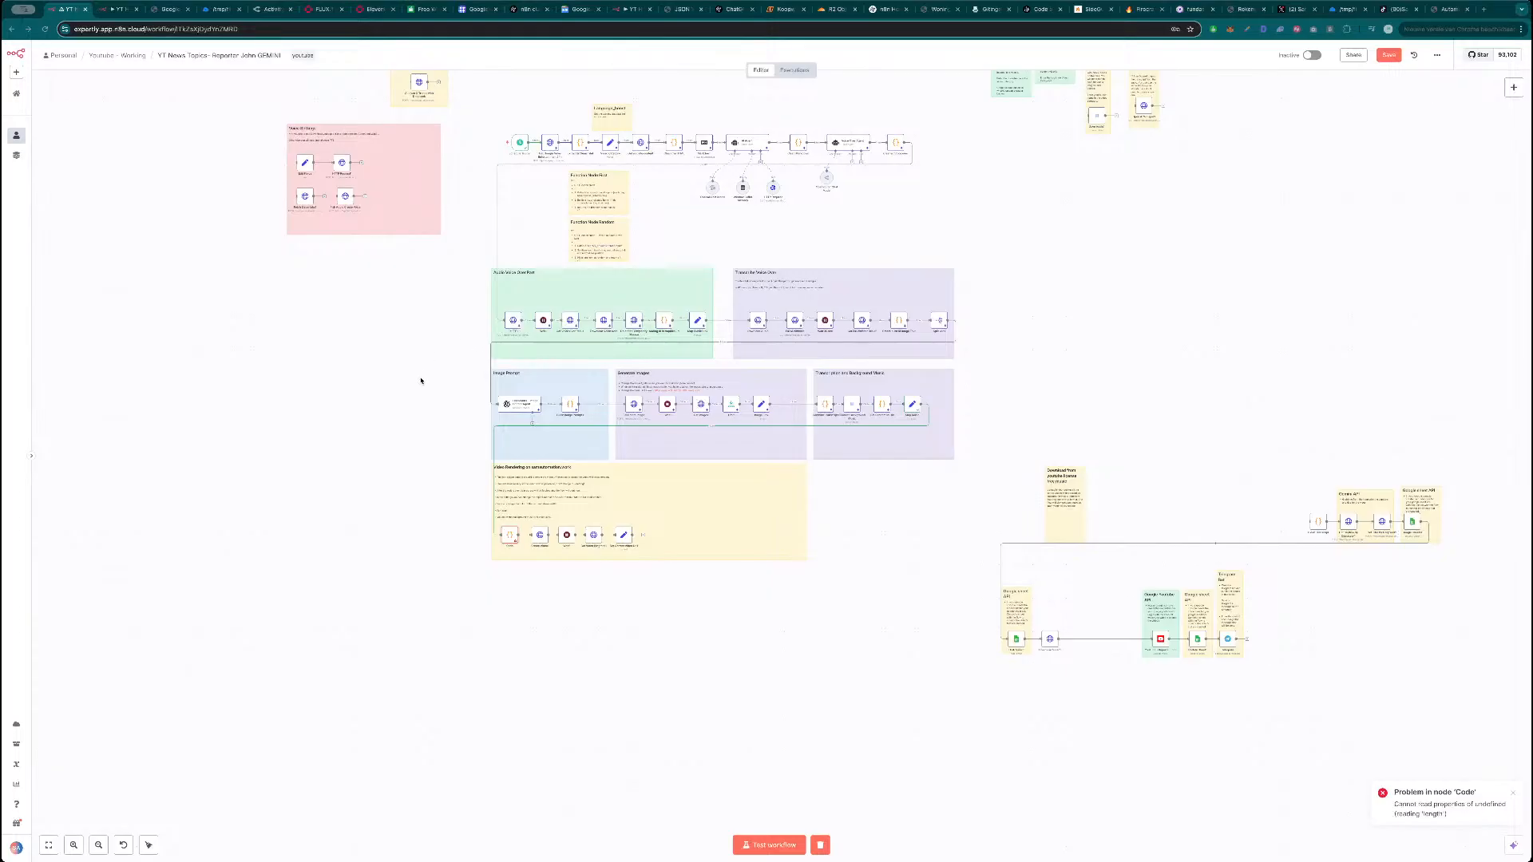
scroll(573, 419, up, 5)
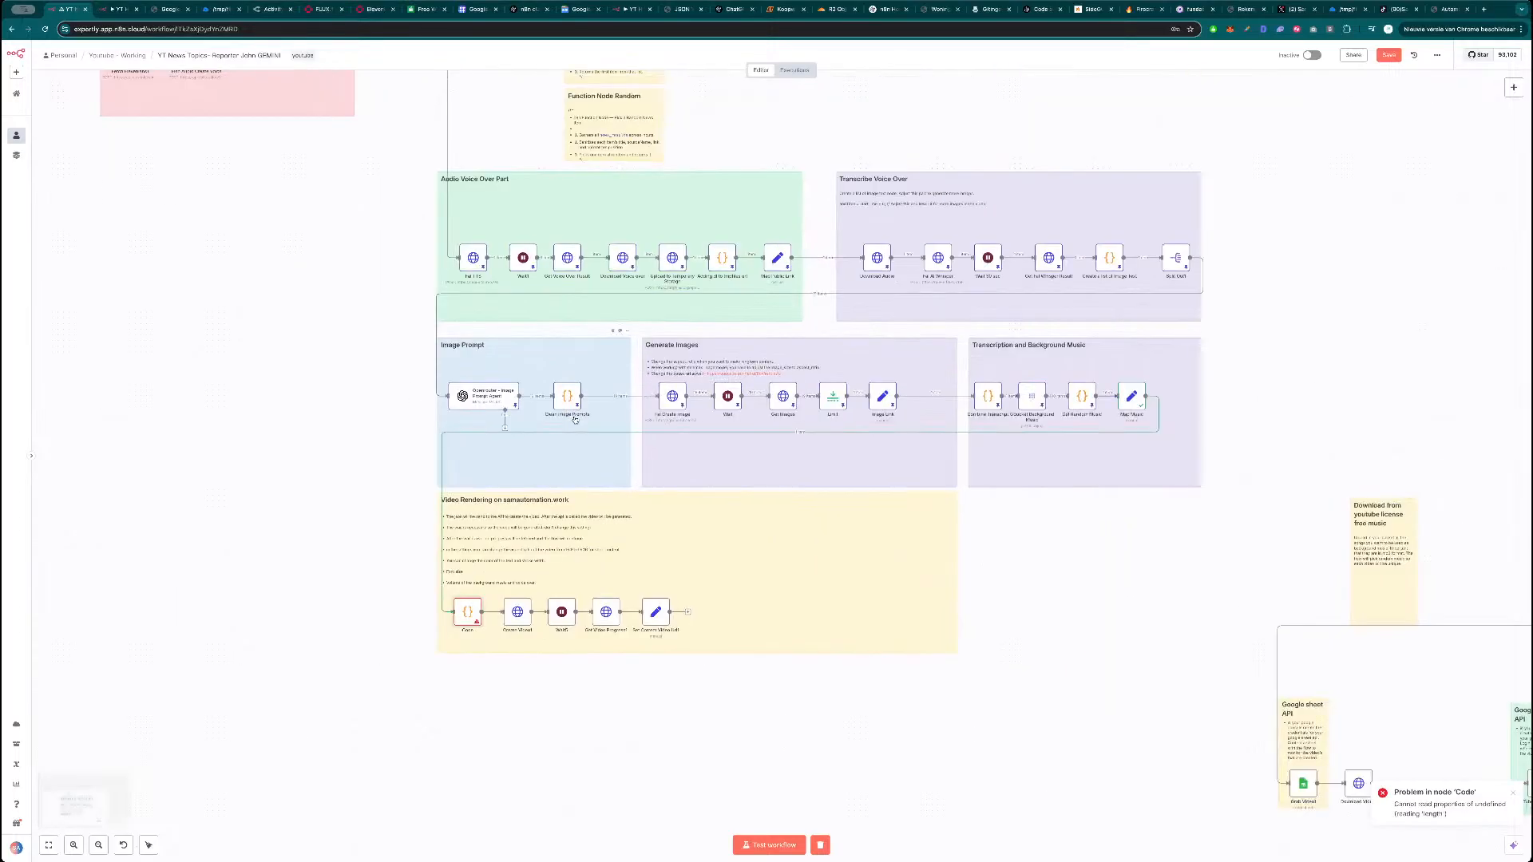
scroll(438, 625, down, 3)
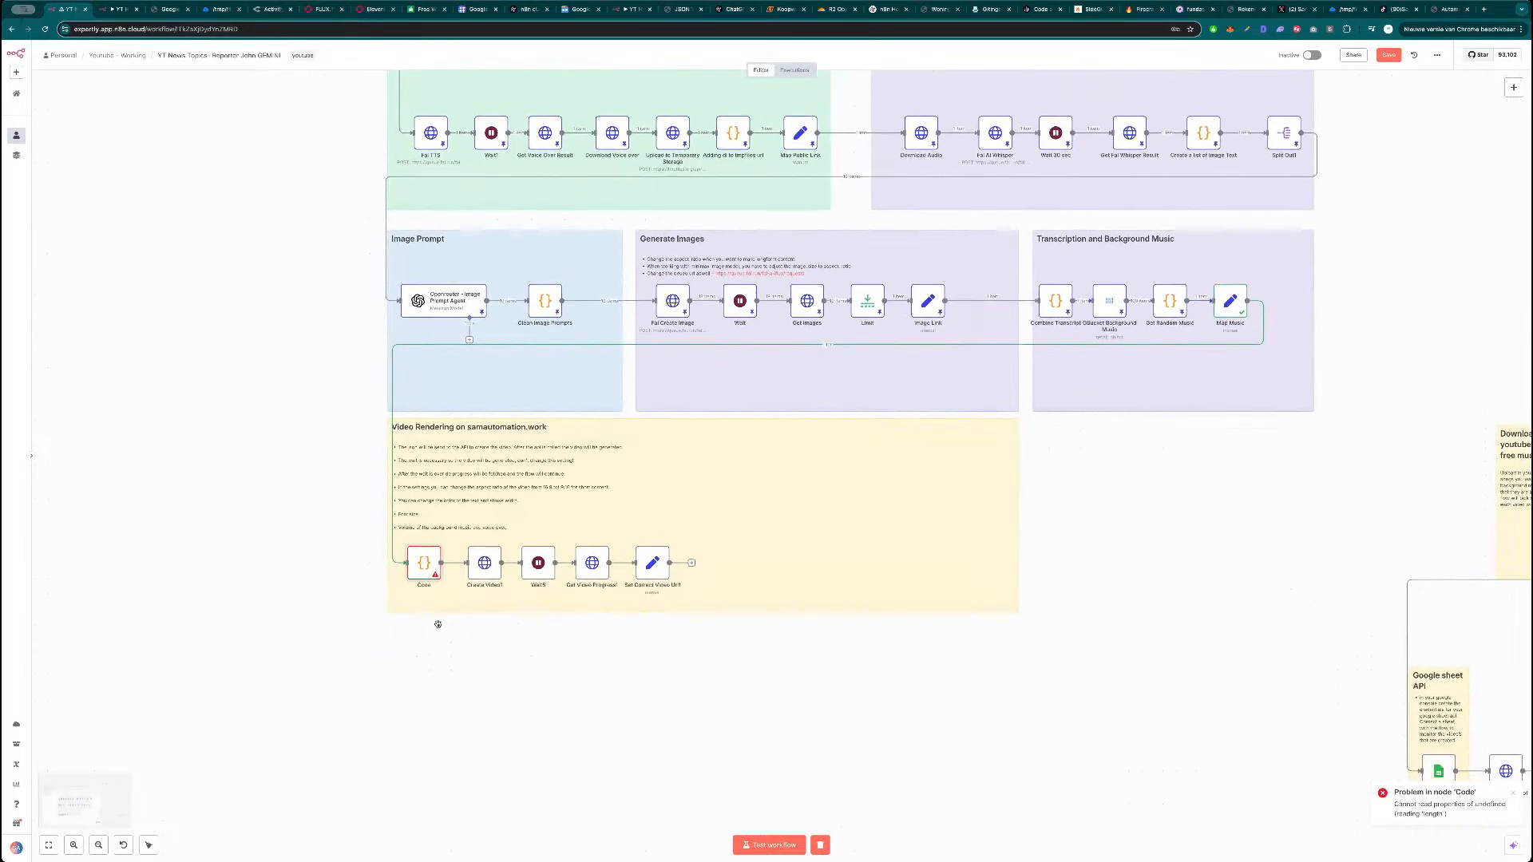
double_click(425, 565)
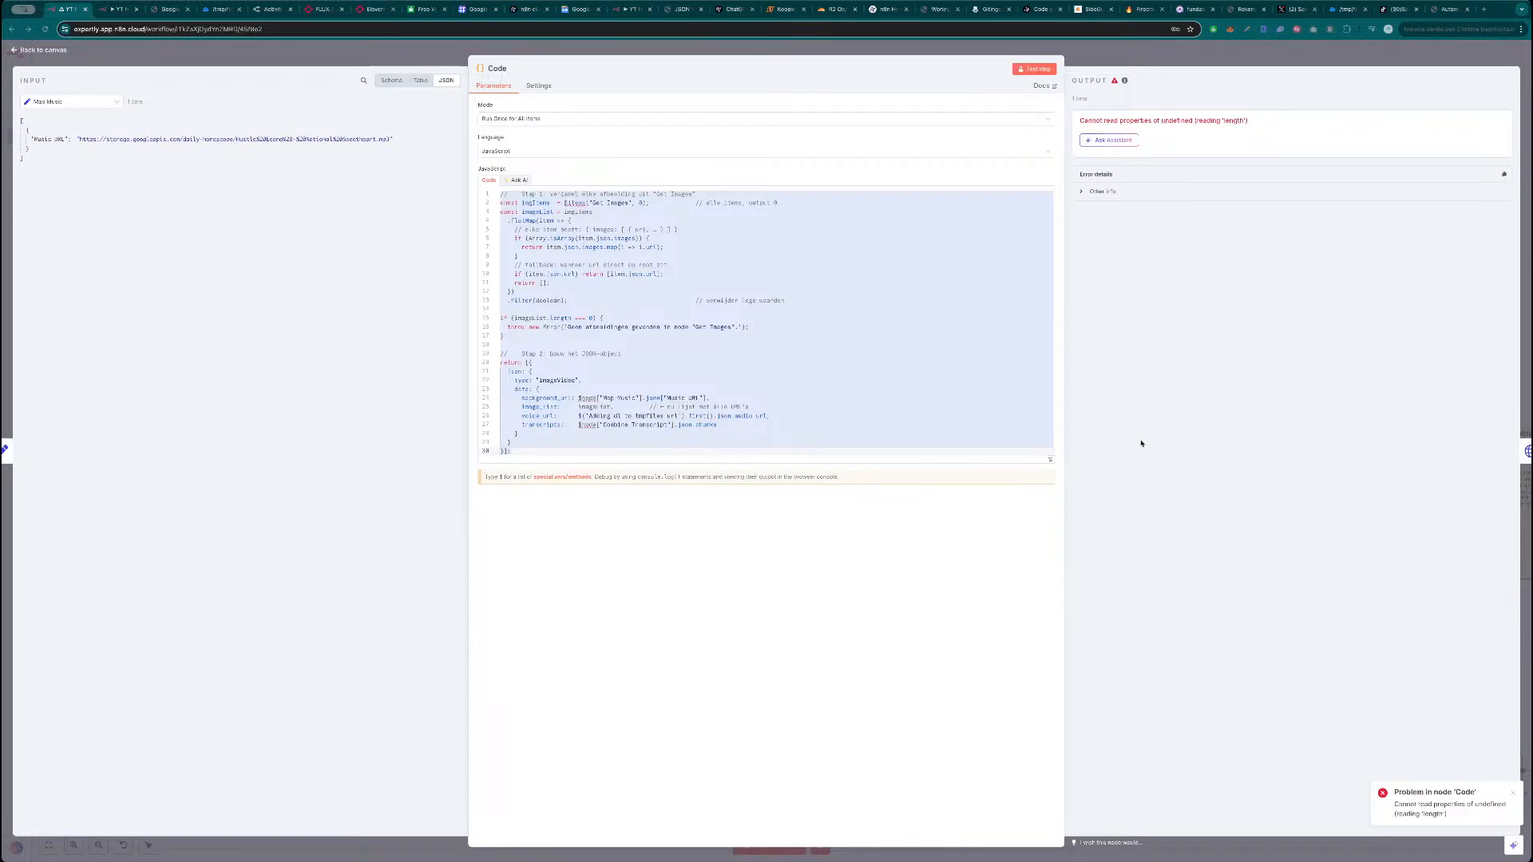
key(ctrl+v)
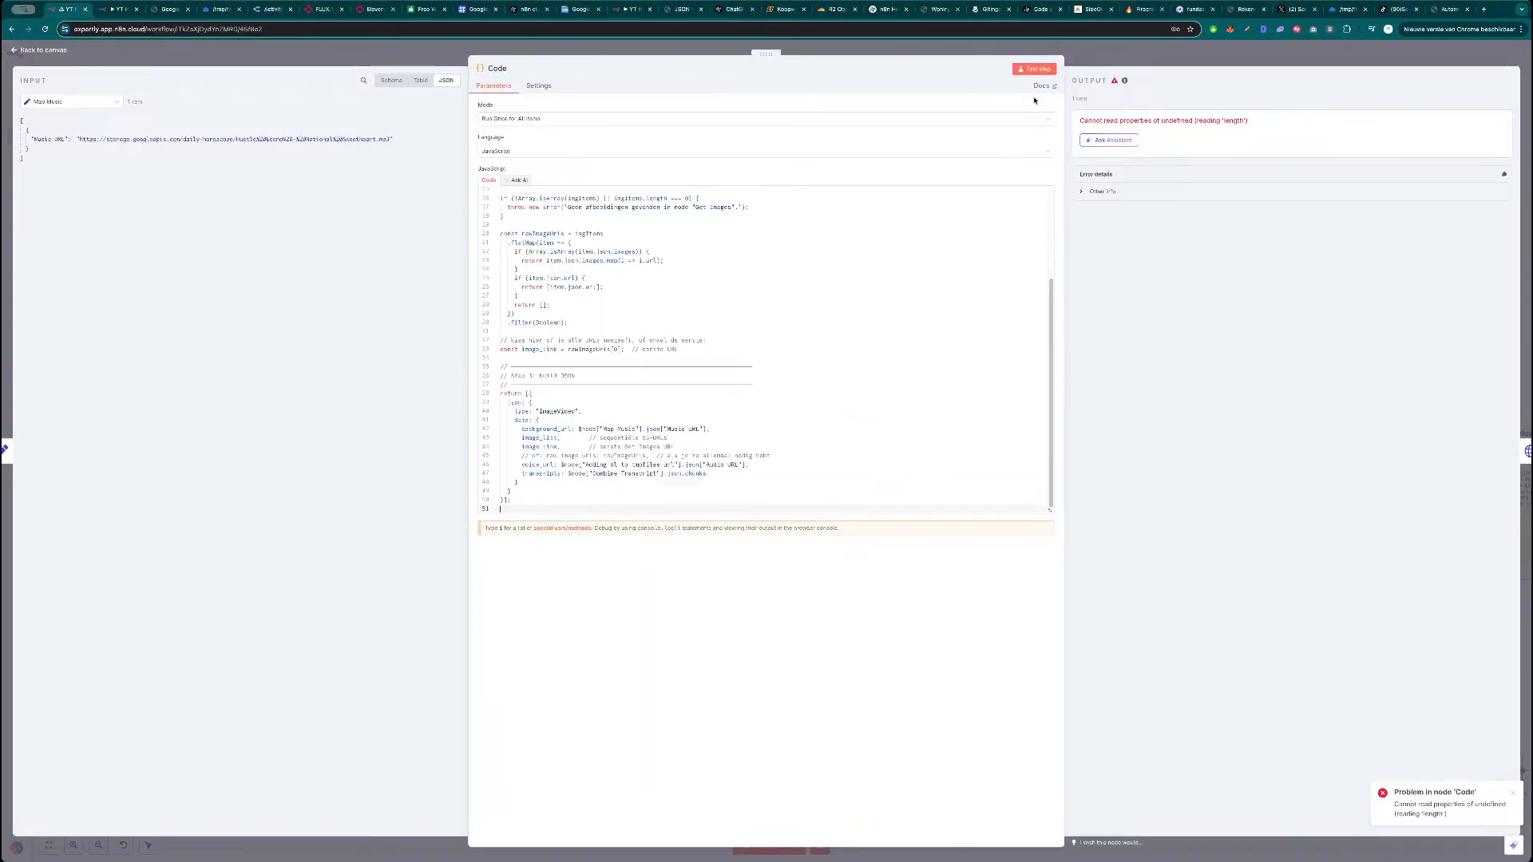
click(1038, 70)
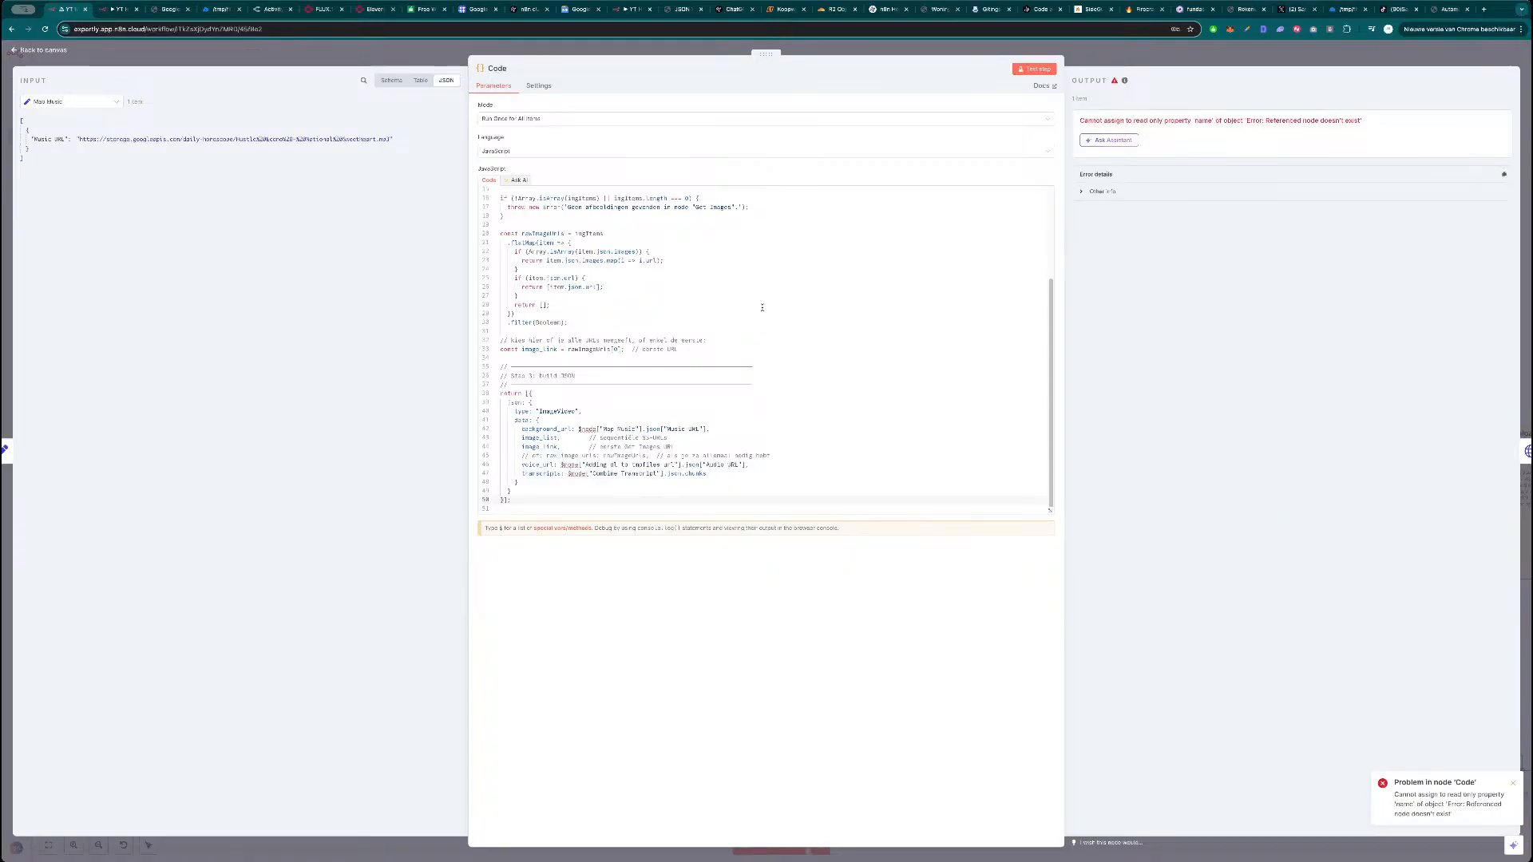
Examine the pasted script from start to end, checking the node references it uses.
scroll(764, 309, up, 5)
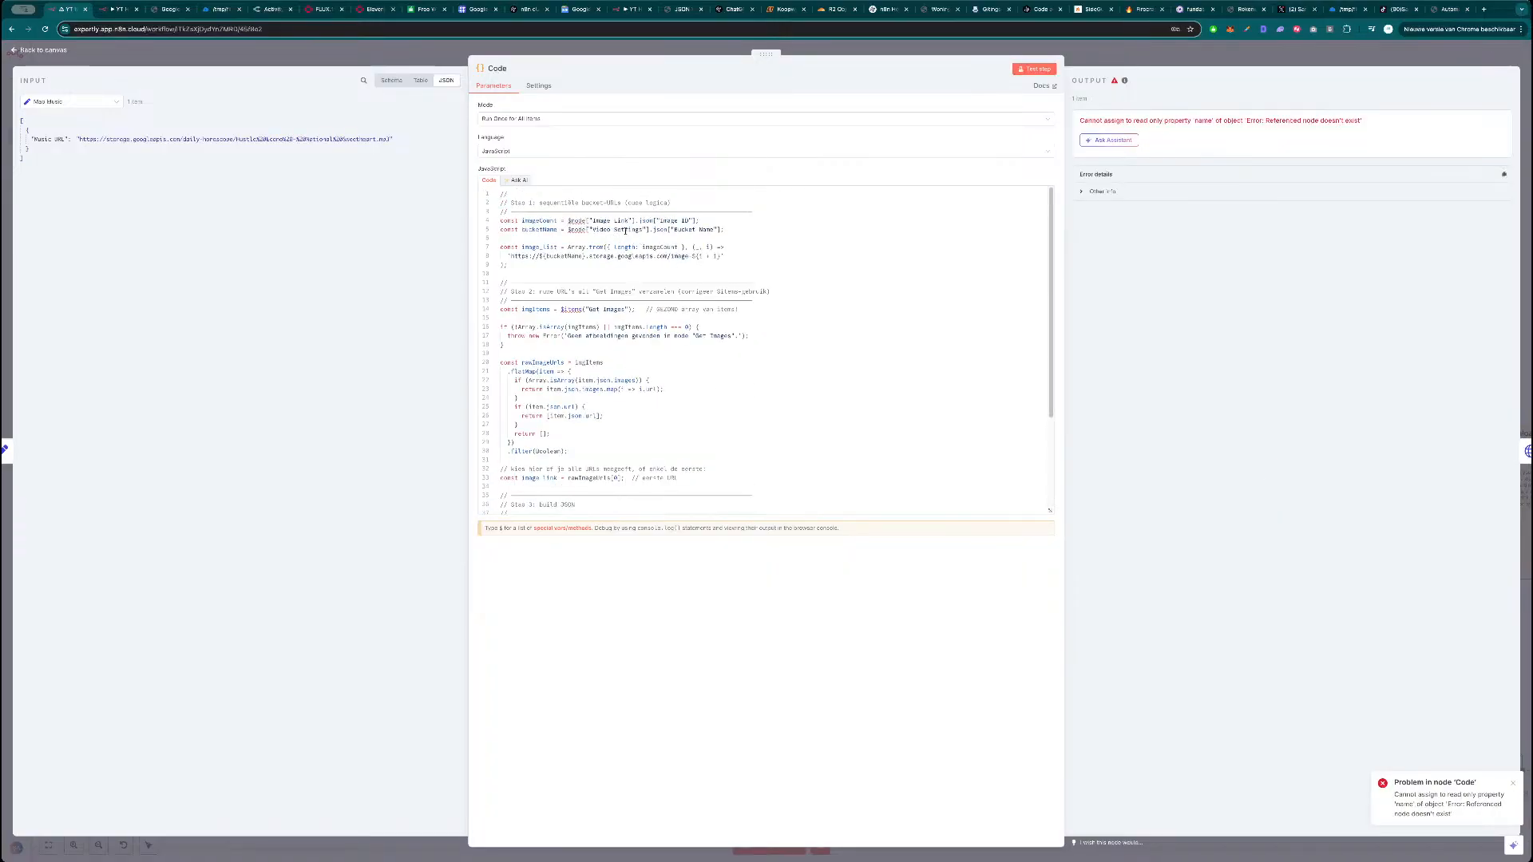
scroll(625, 231, down, 5)
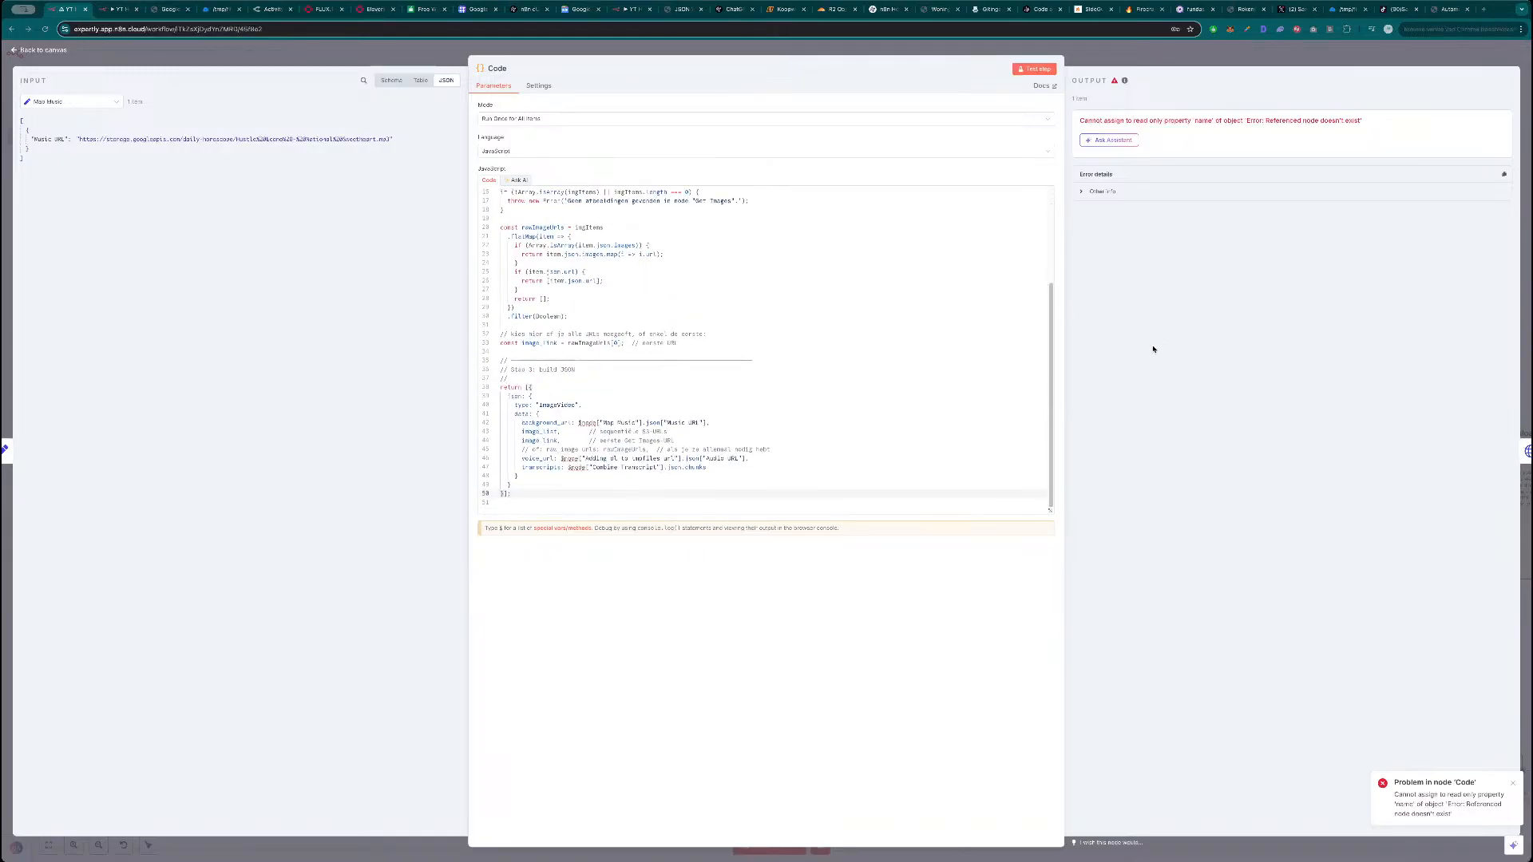
scroll(678, 322, up, 4)
scroll(679, 323, down, 3)
scroll(679, 323, up, 4)
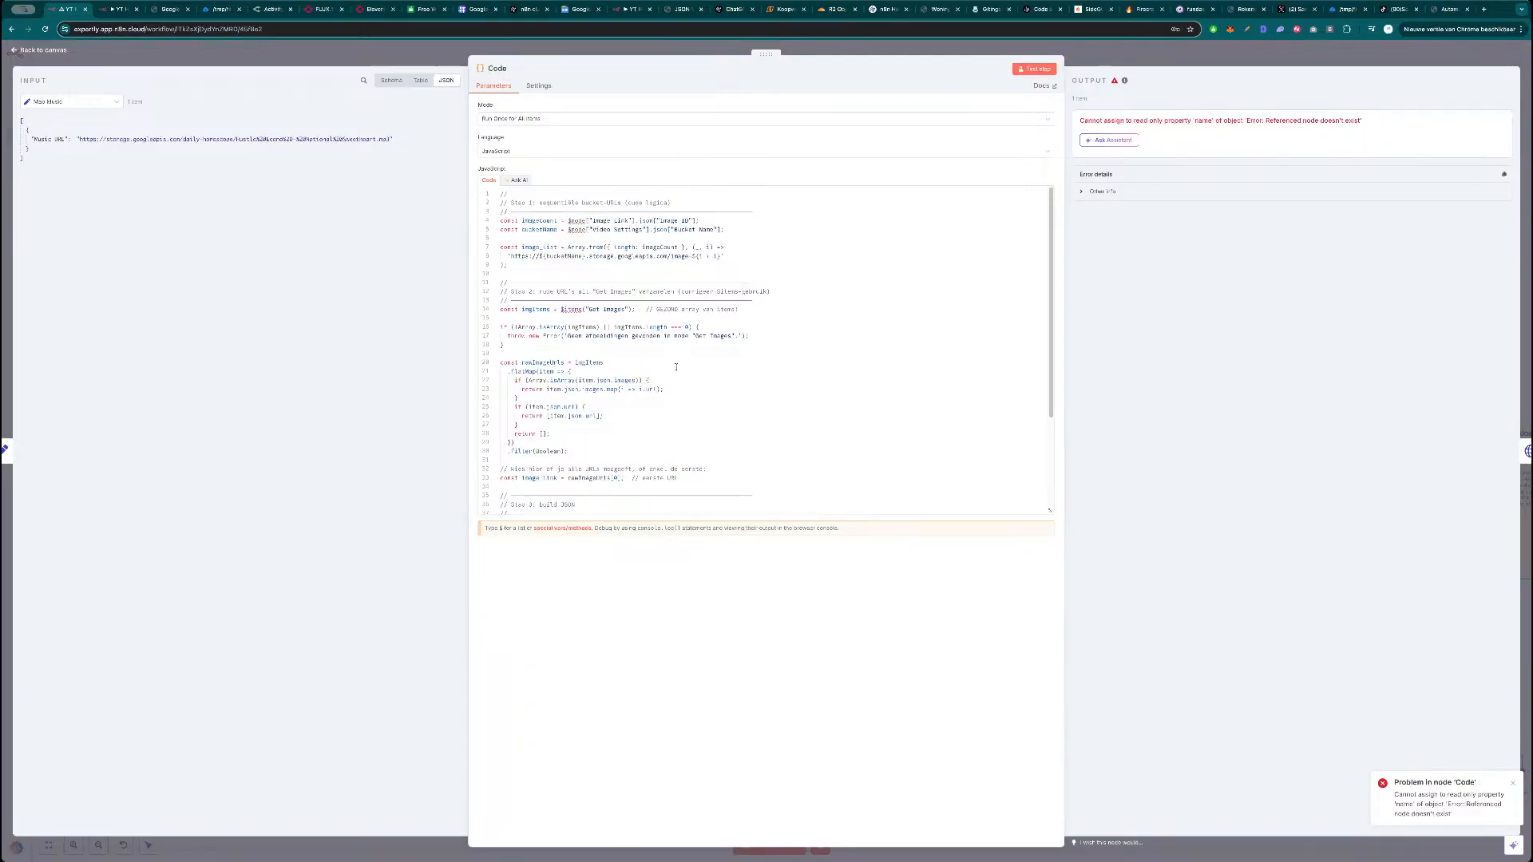
scroll(669, 359, down, 4)
click(672, 349)
scroll(676, 341, up, 4)
click(659, 275)
key(ctrl+End)
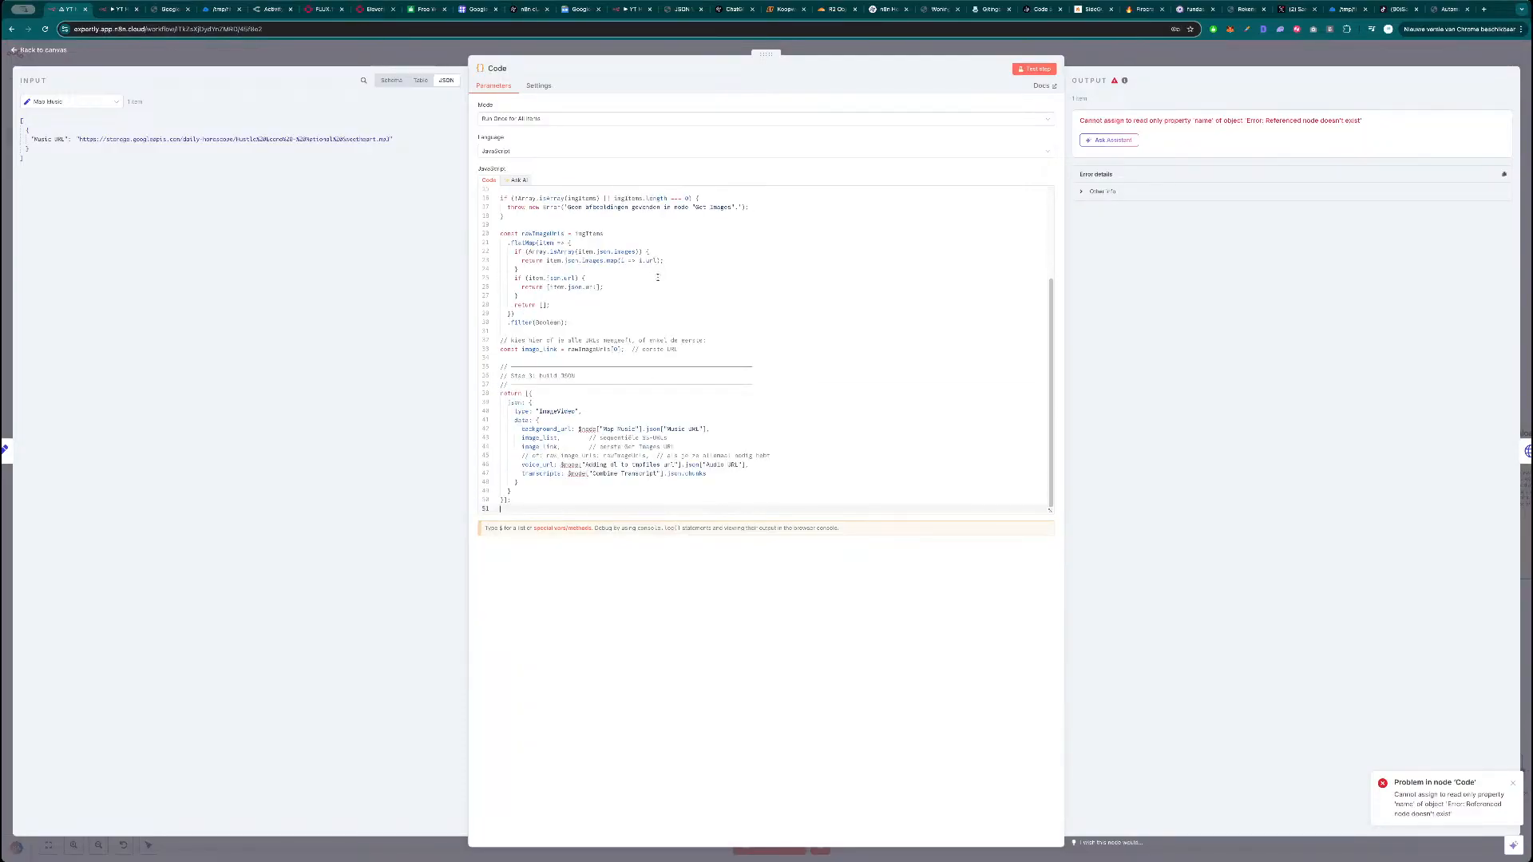
scroll(657, 277, up, 2)
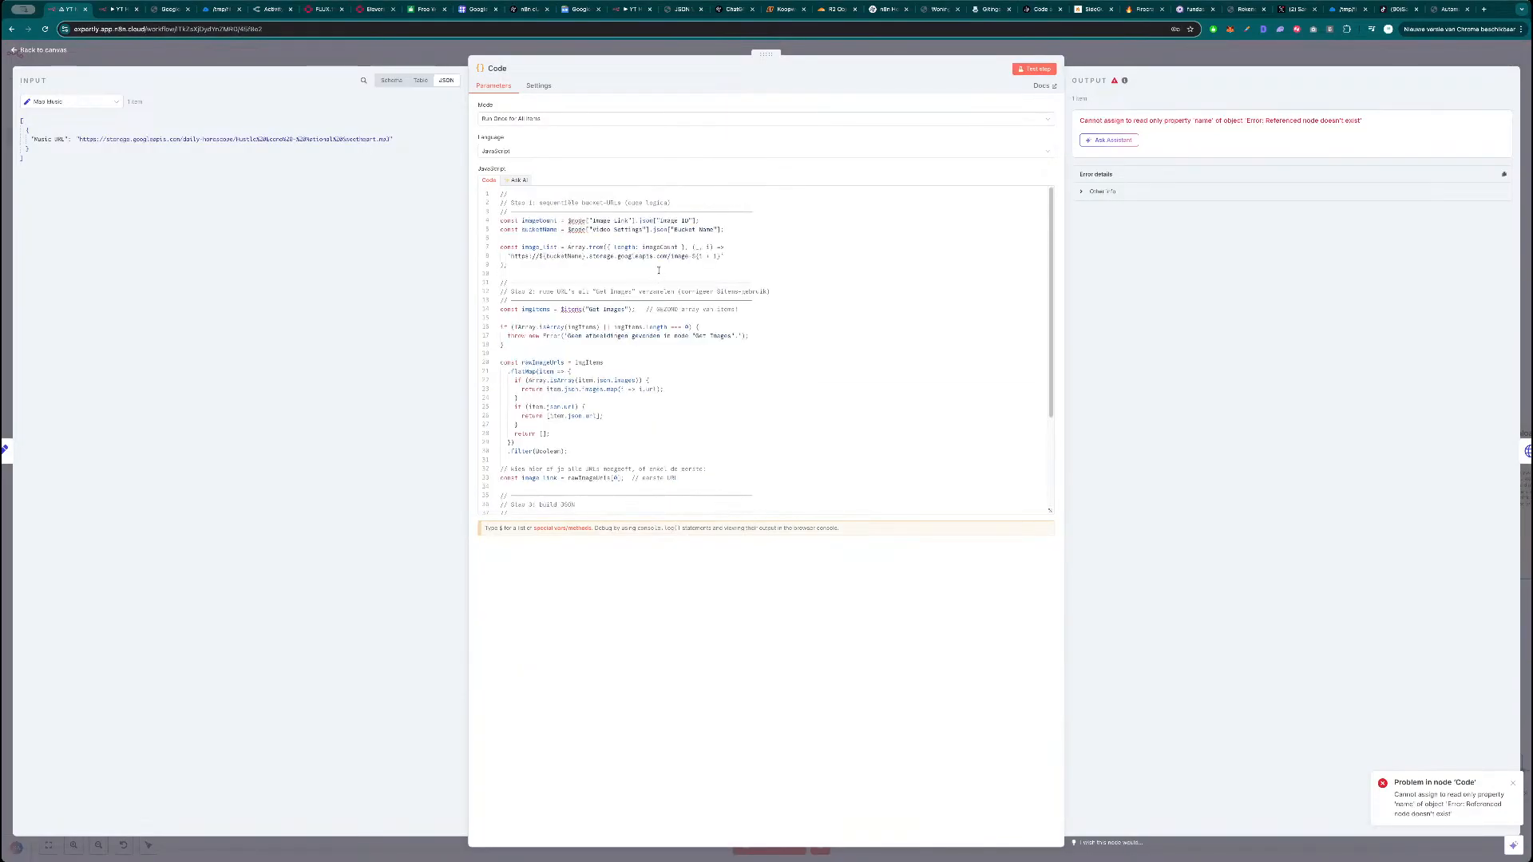
Delete the bucketName constant referencing "Video Settings" from the script and test the step again.
triple_click(642, 230)
key(BackSpace)
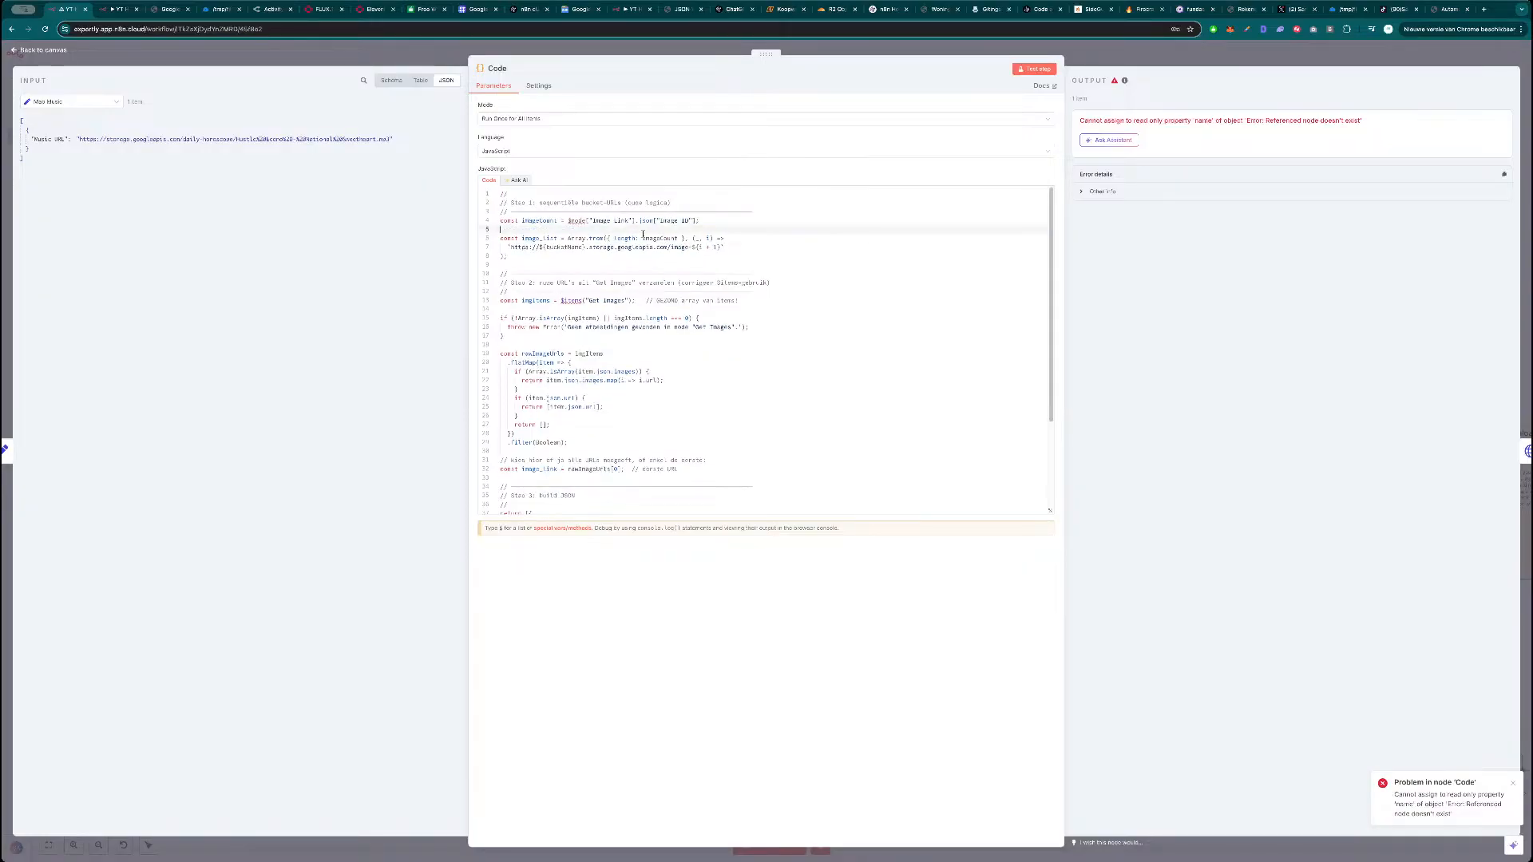
click(1033, 70)
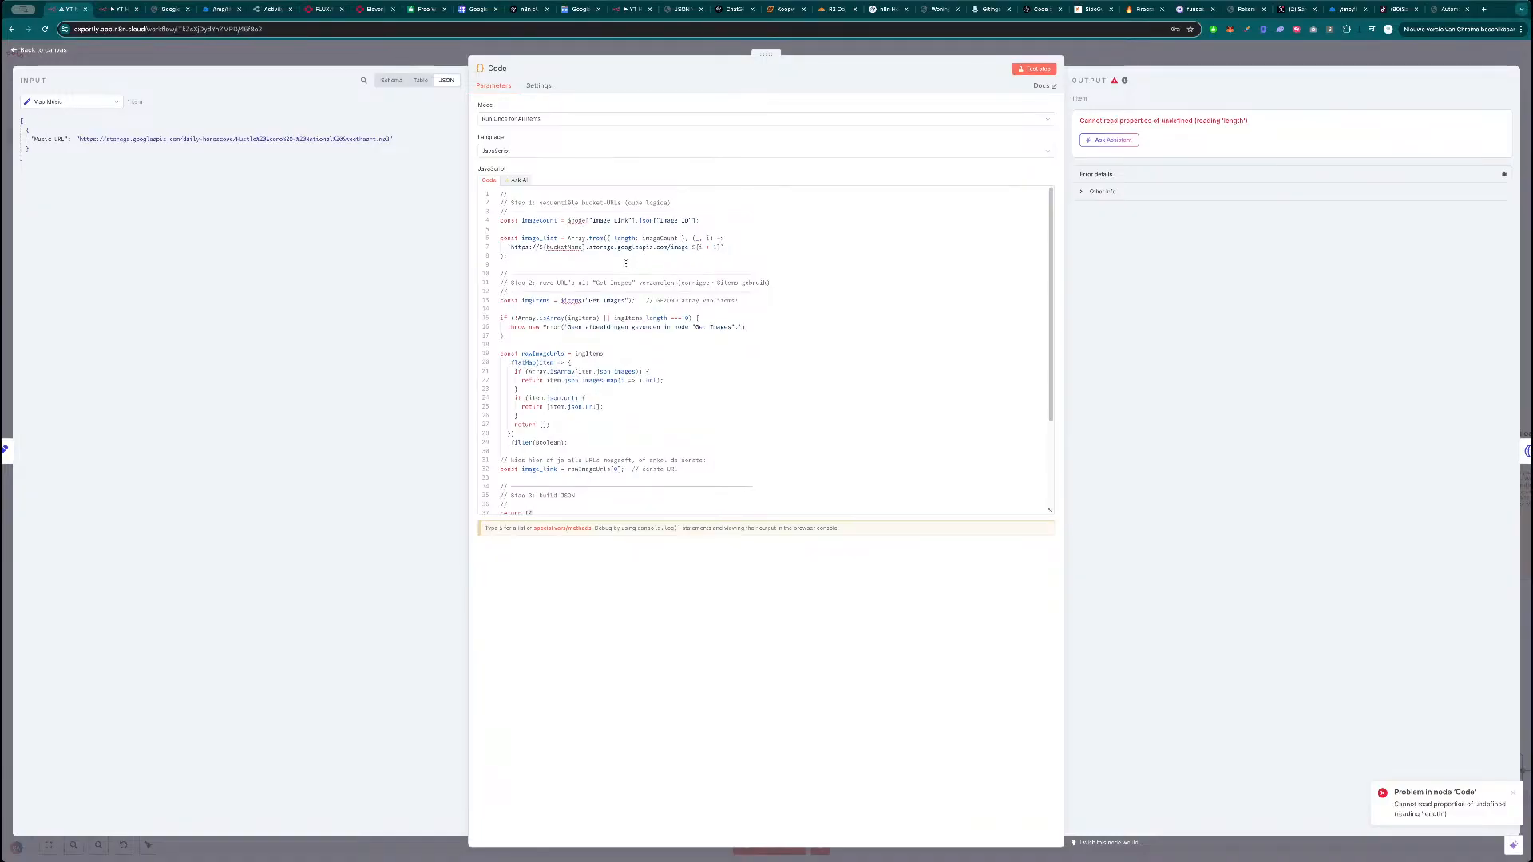
In the YT Horoscoop Topics execution, open the code node after Map Music and select its full script for copying.
key(ctrl+Tab)
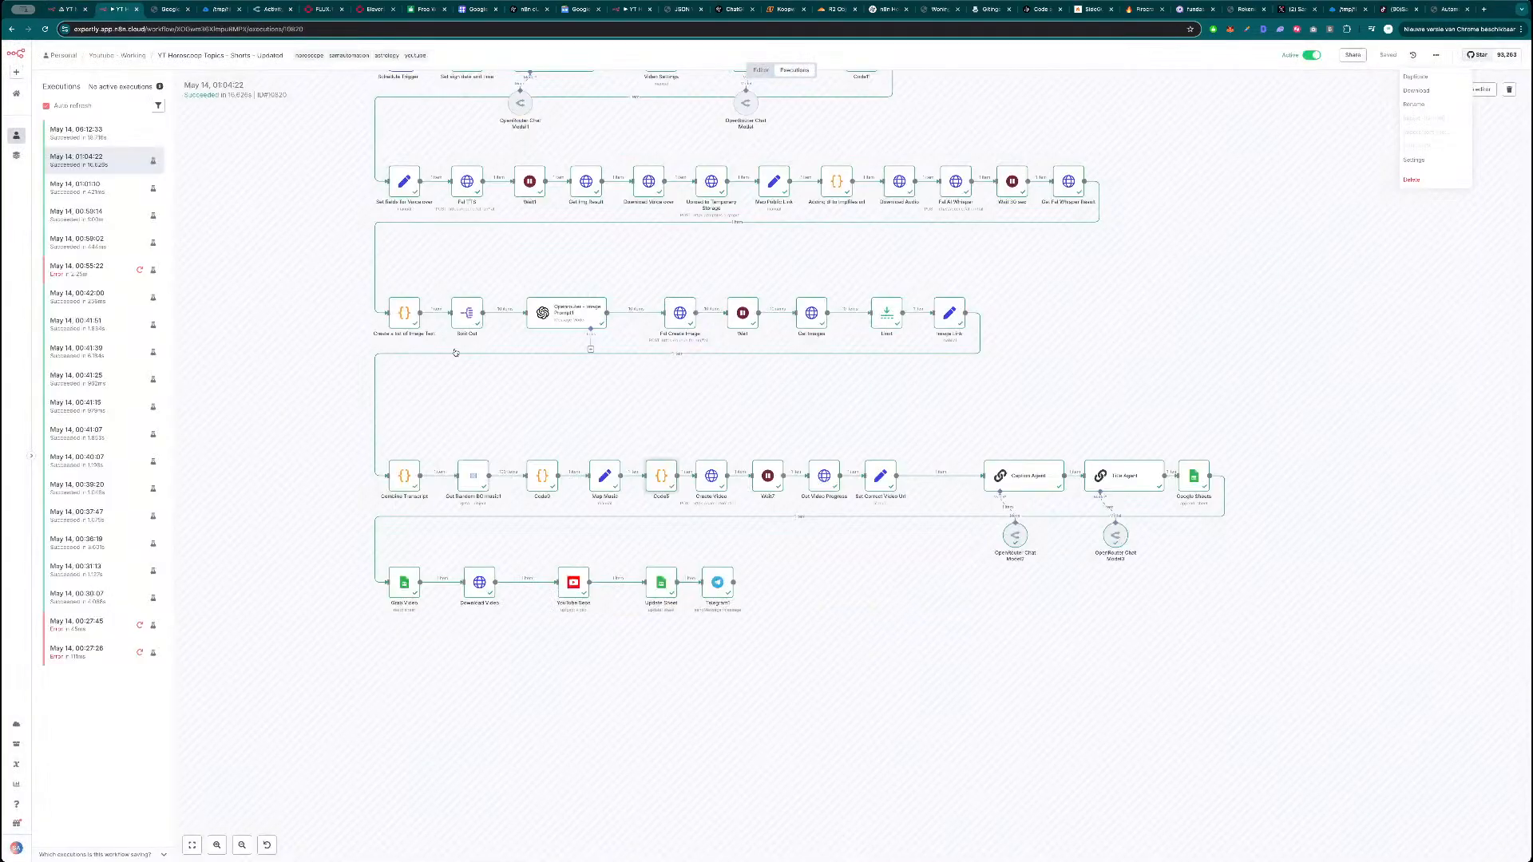
double_click(404, 479)
key(Escape)
double_click(651, 477)
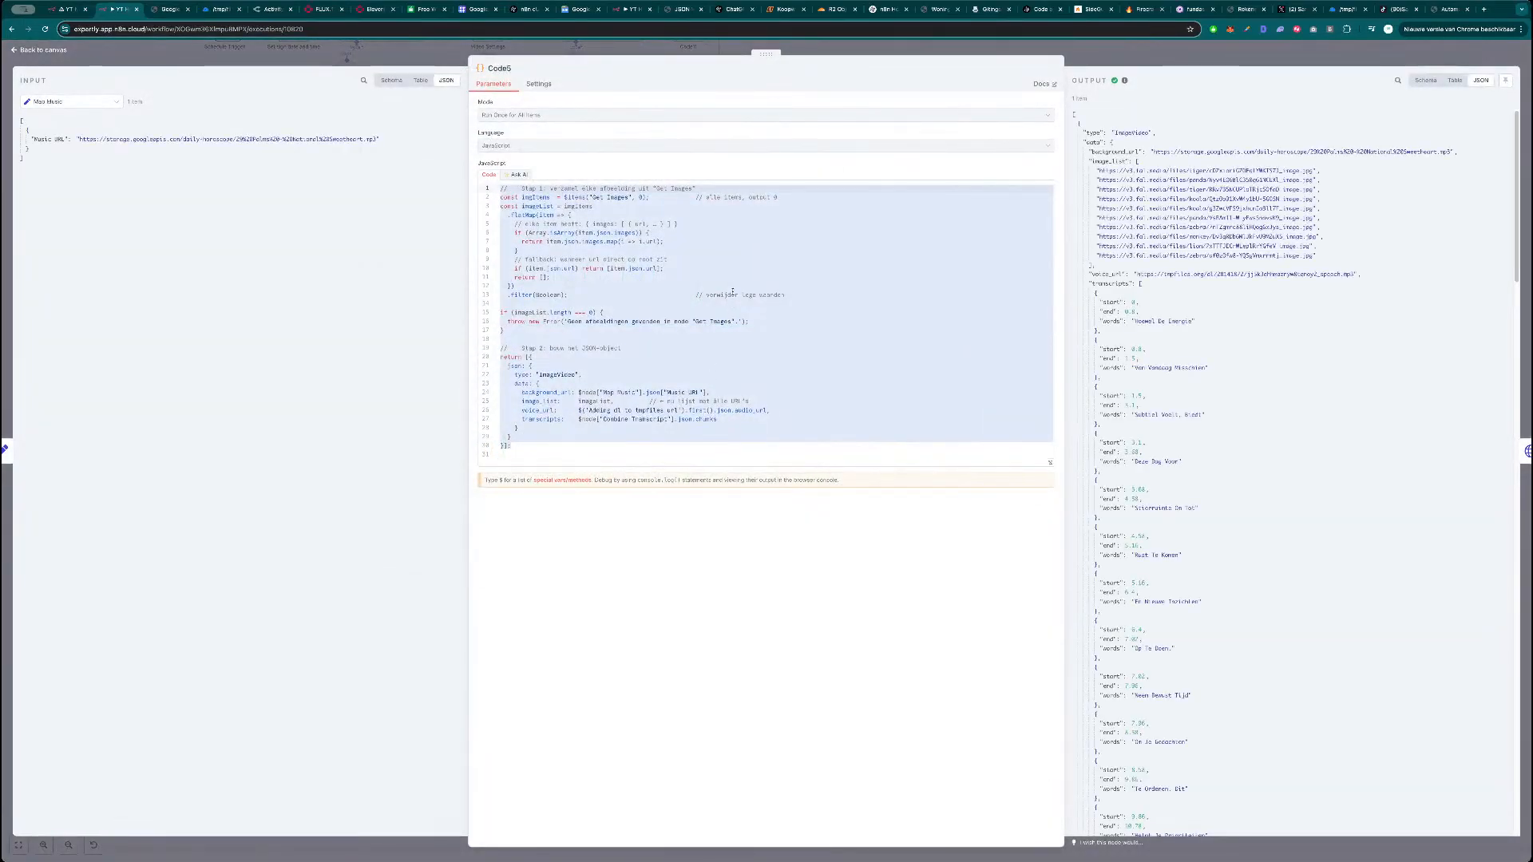
key(ctrl+a)
click(721, 265)
drag(511, 448, 499, 187)
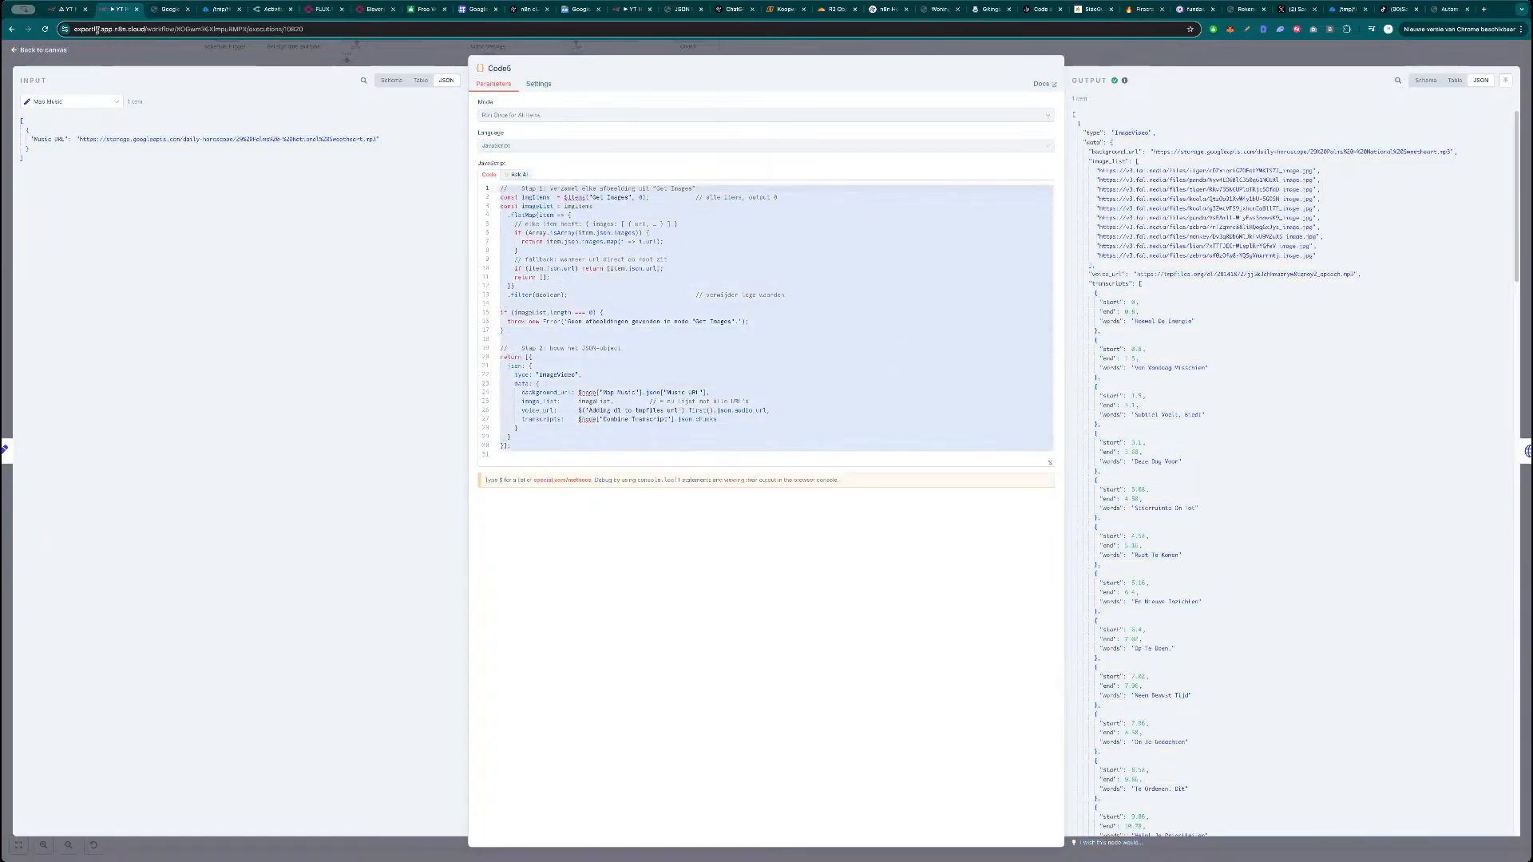
Back in the YT News Topics workflow, replace the Code node's script with the horoscope workflow's version and test the step.
click(71, 9)
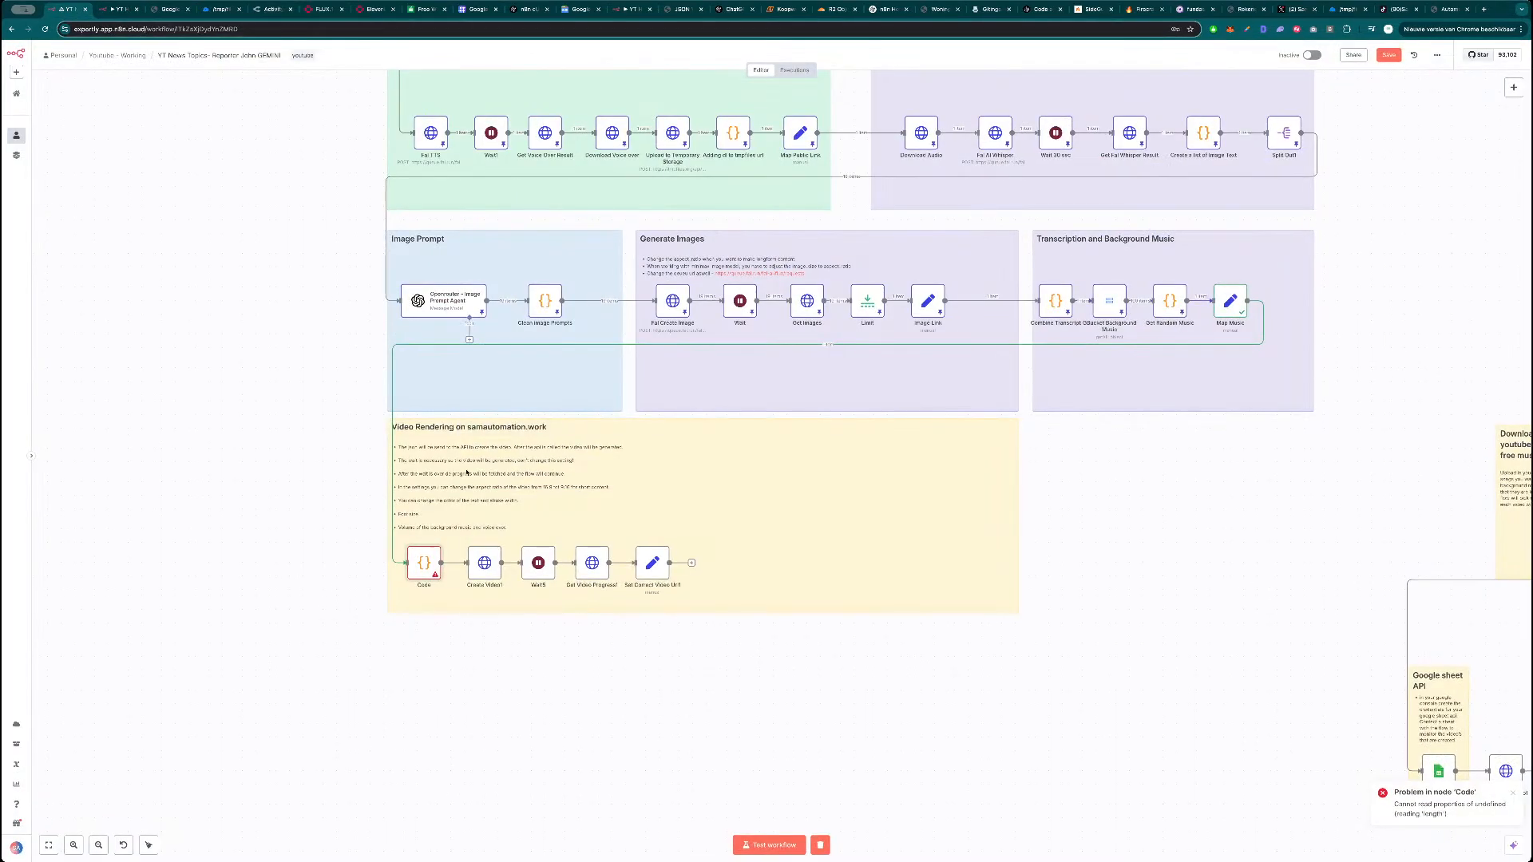
double_click(429, 564)
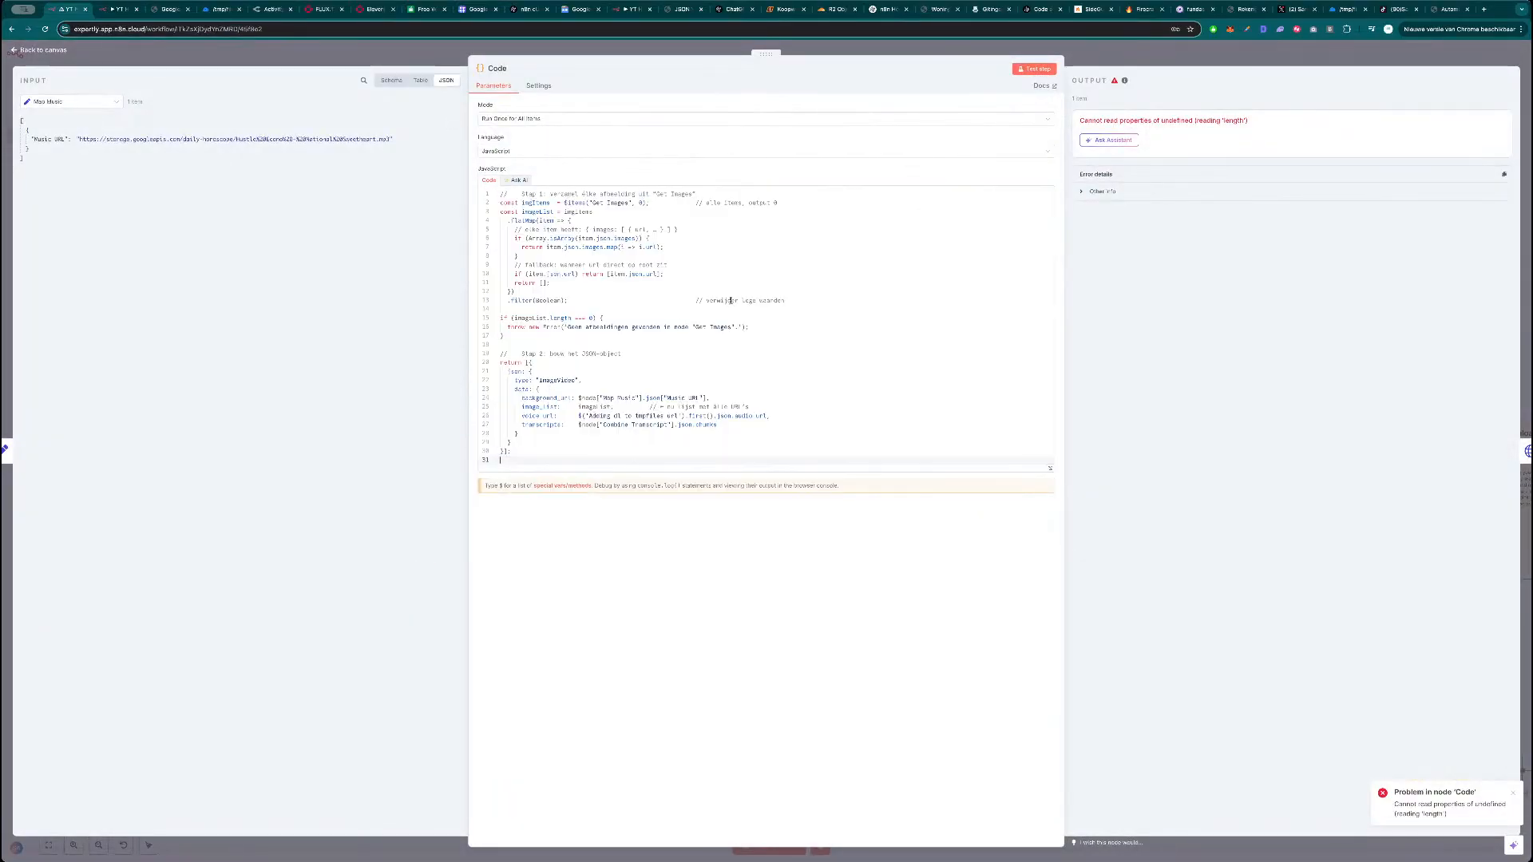
click(1034, 68)
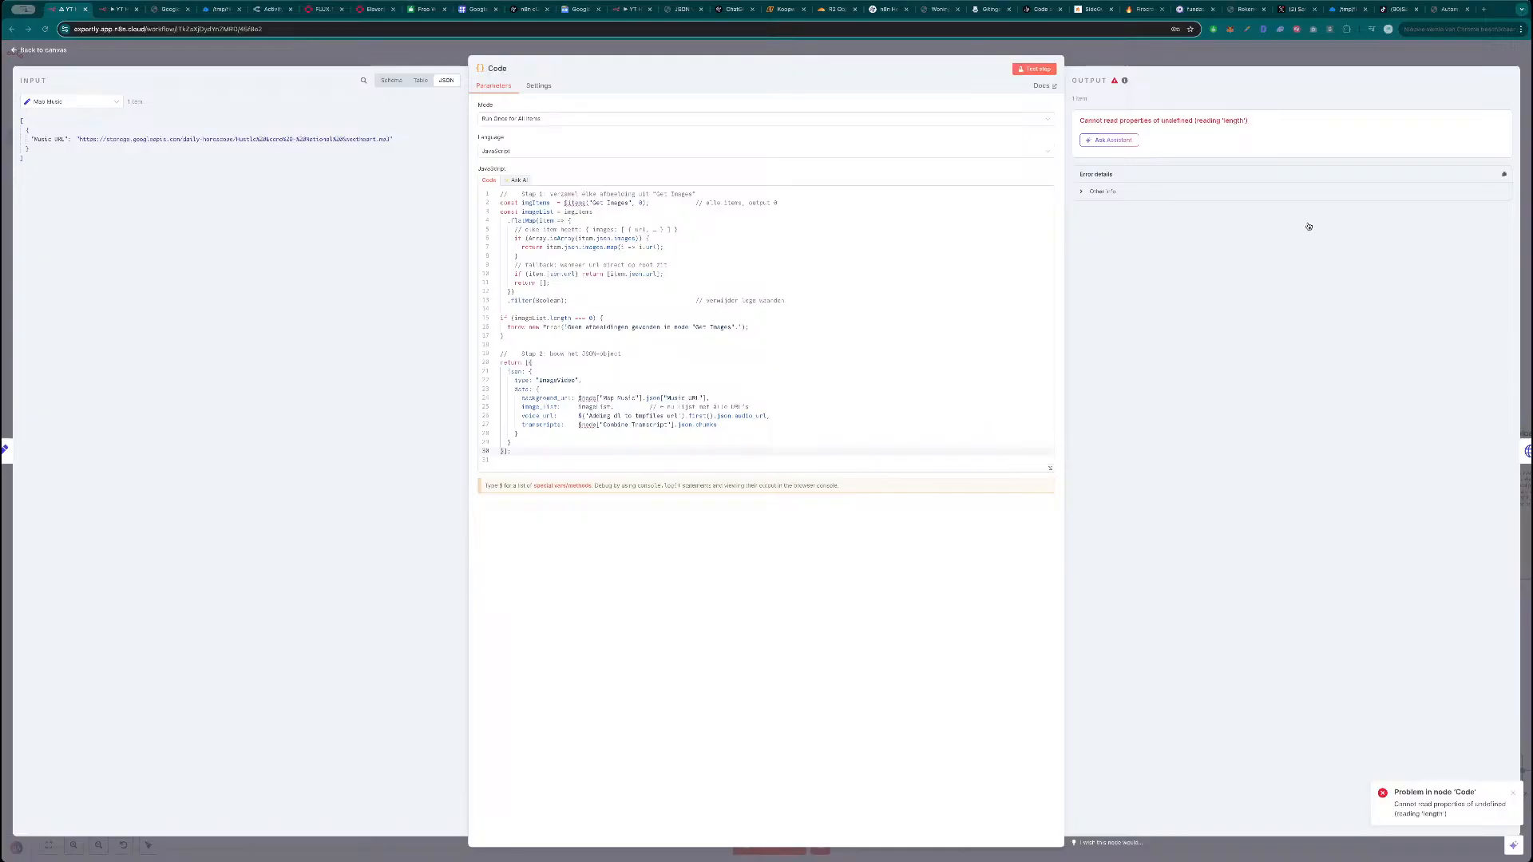
Try the Code node with a revised script that reads "Get Images" without a second parameter.
key(ctrl+a)
key(ctrl+v)
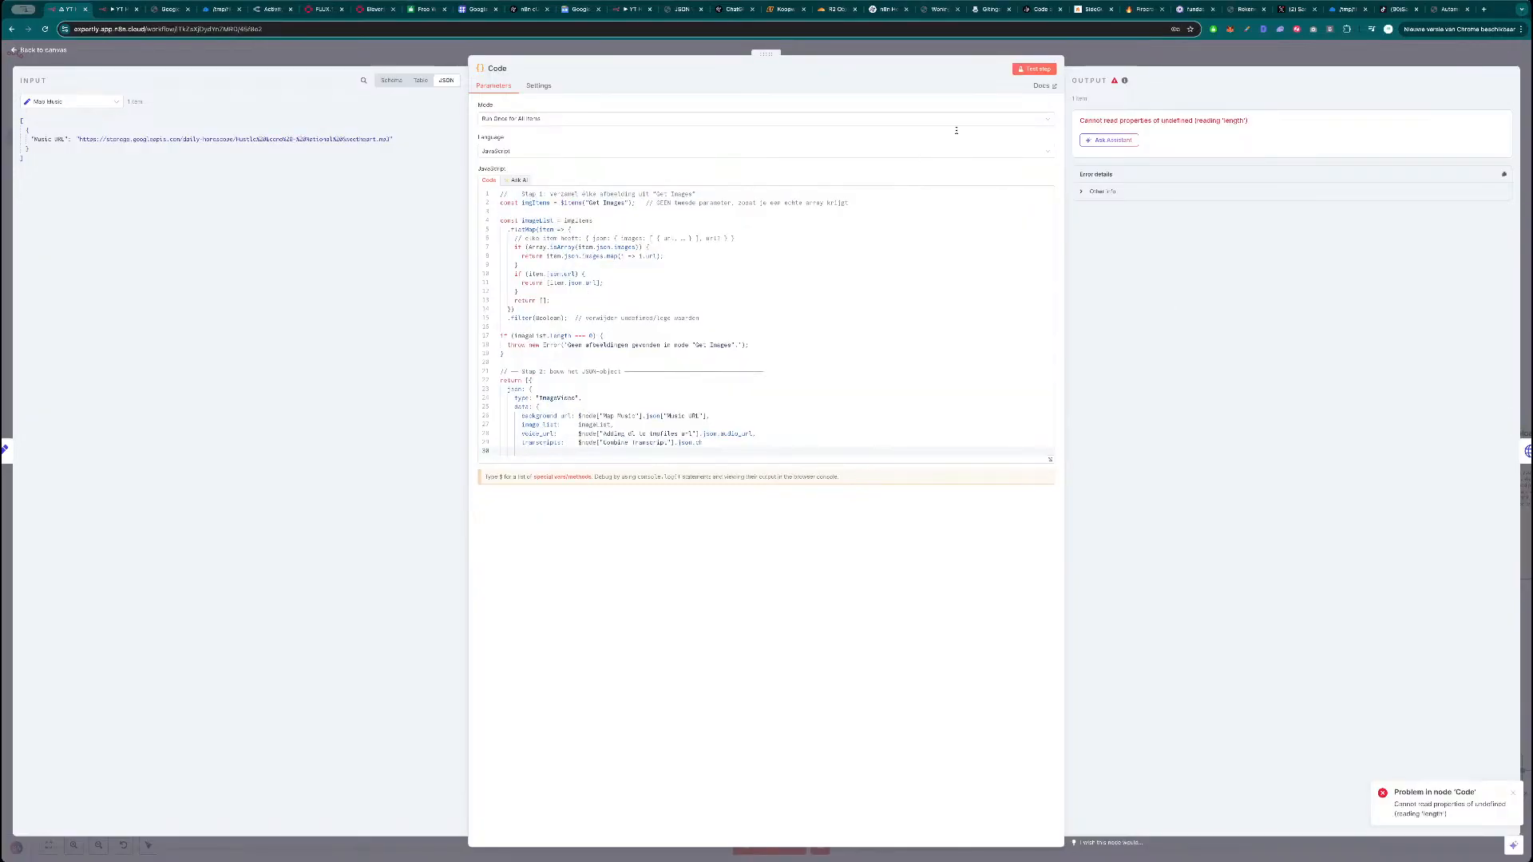
click(1038, 70)
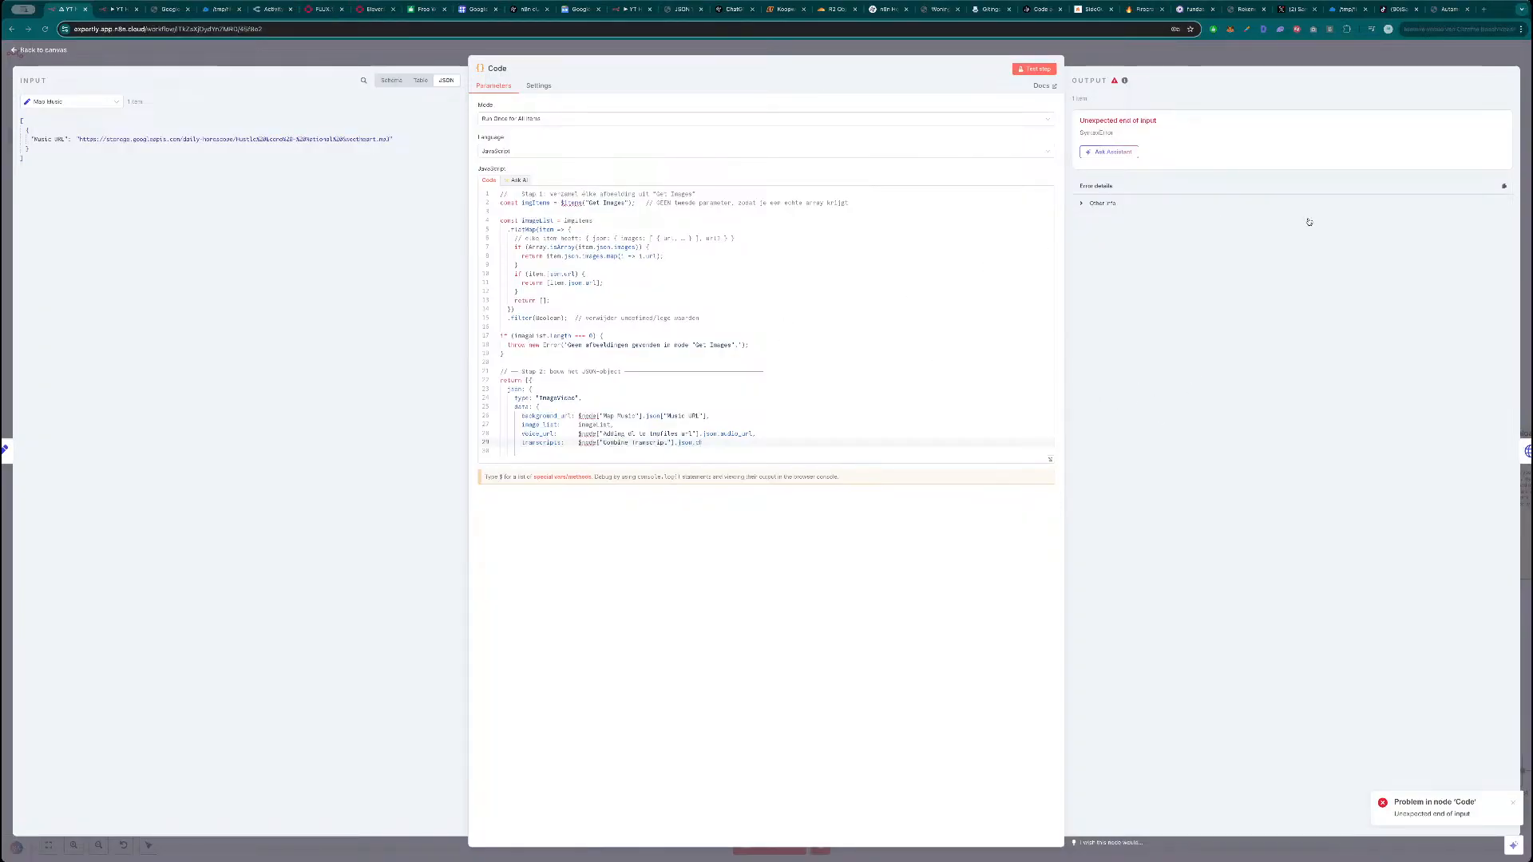
Replace the Code node's script with the complete revised version, including the closing brackets of the return object, and retest the step.
key(ctrl+a)
key(ctrl+v)
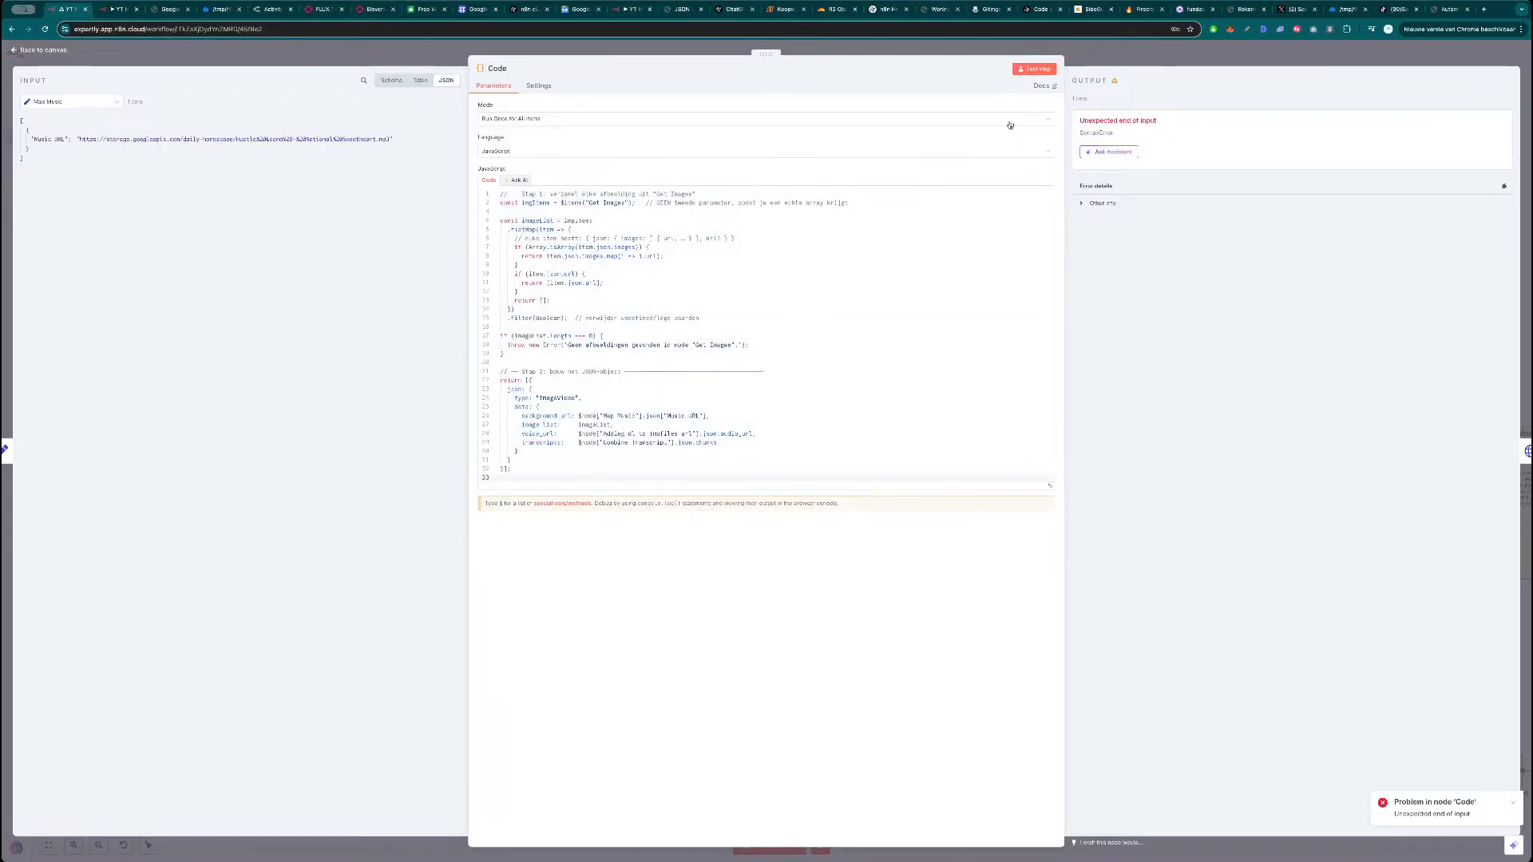
click(1040, 68)
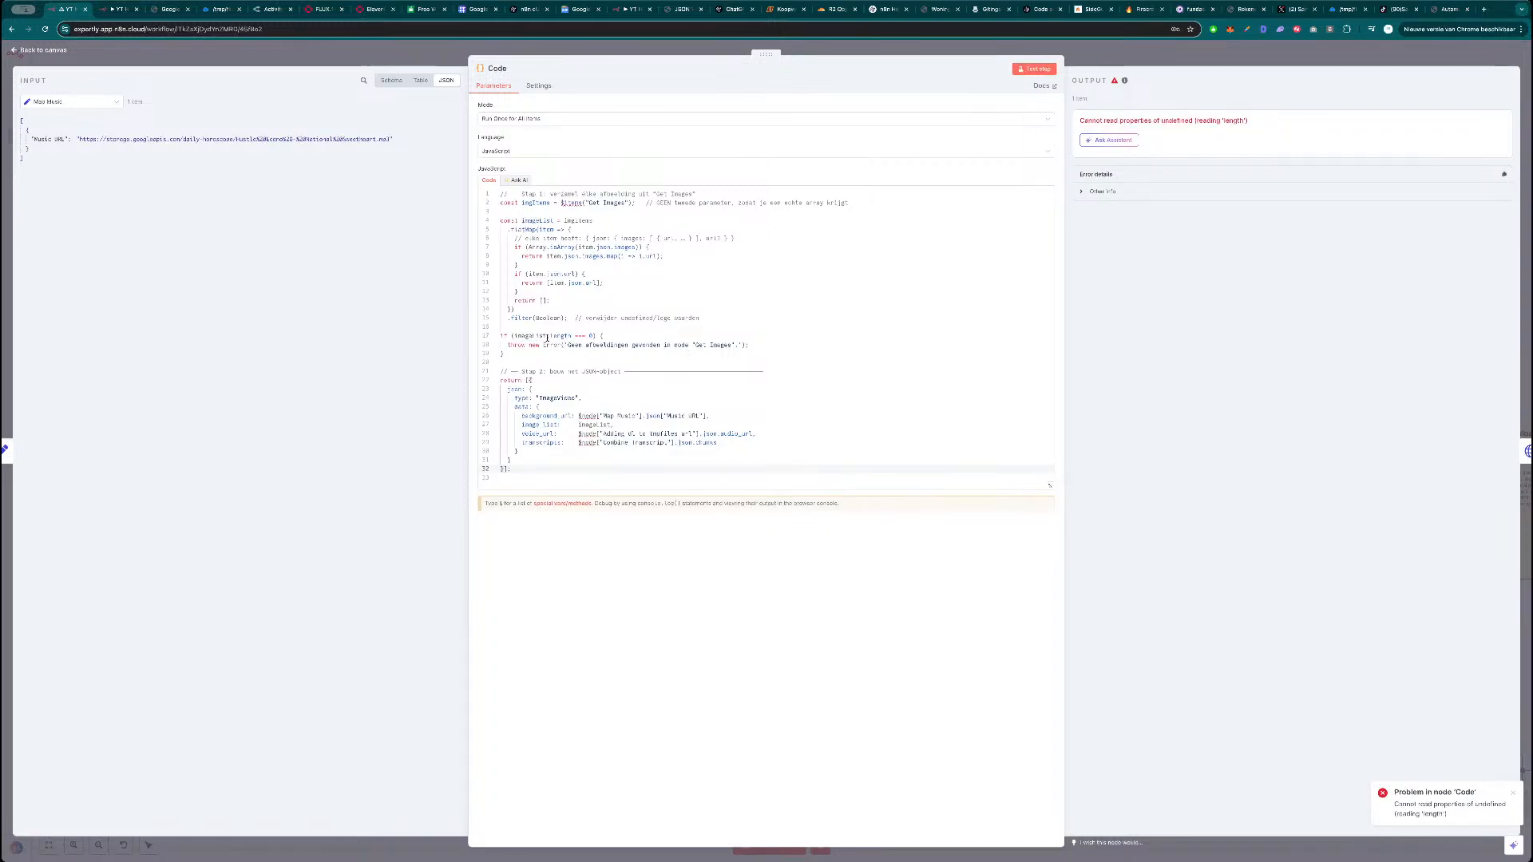
Inspect the Code node's input data from the Get Images node and from the Image Link node.
click(82, 109)
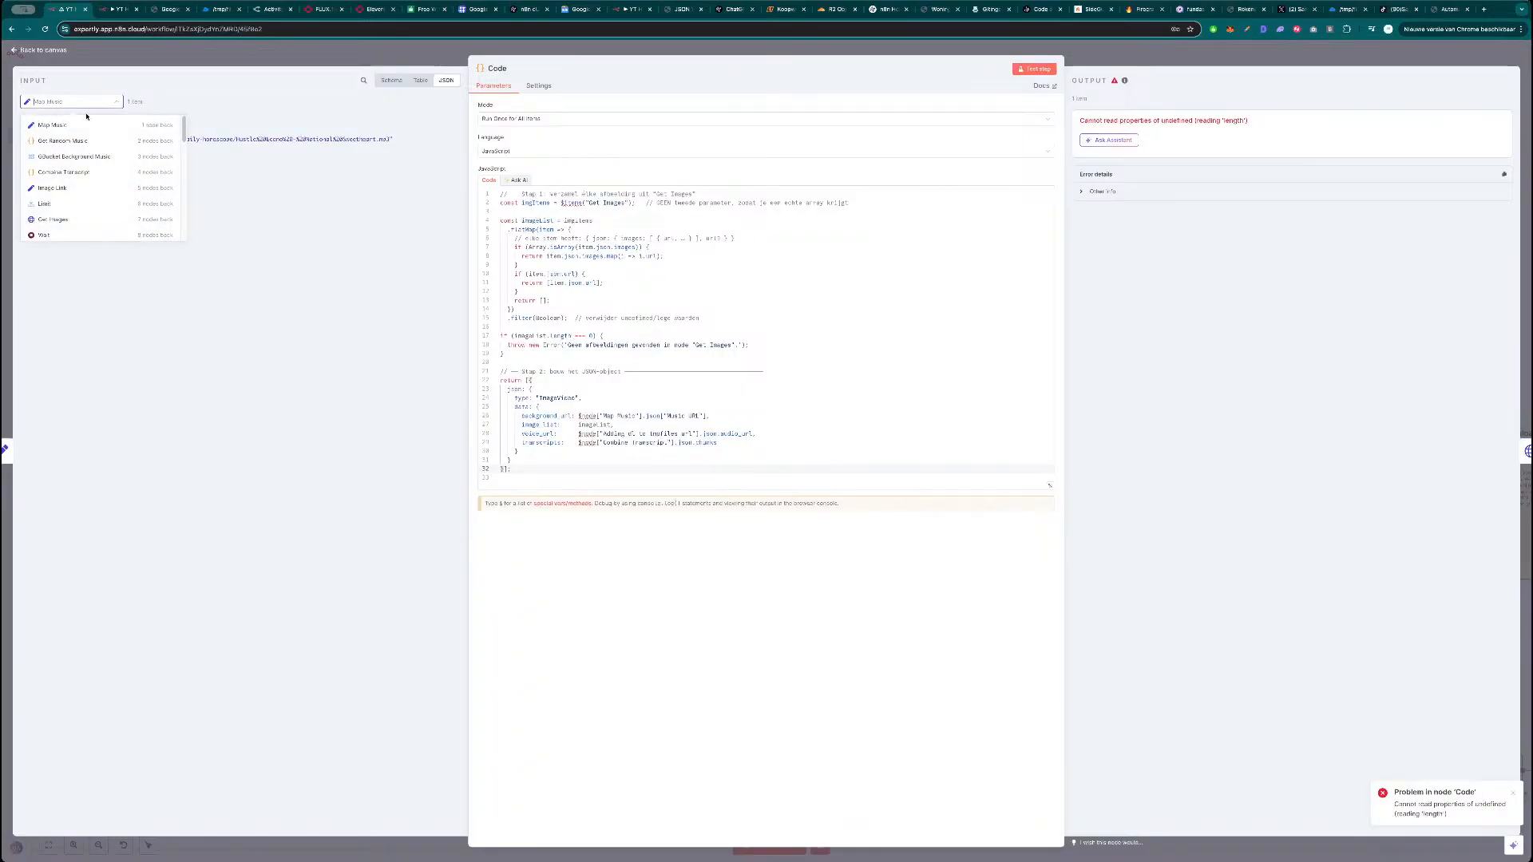
scroll(81, 208, down, 1)
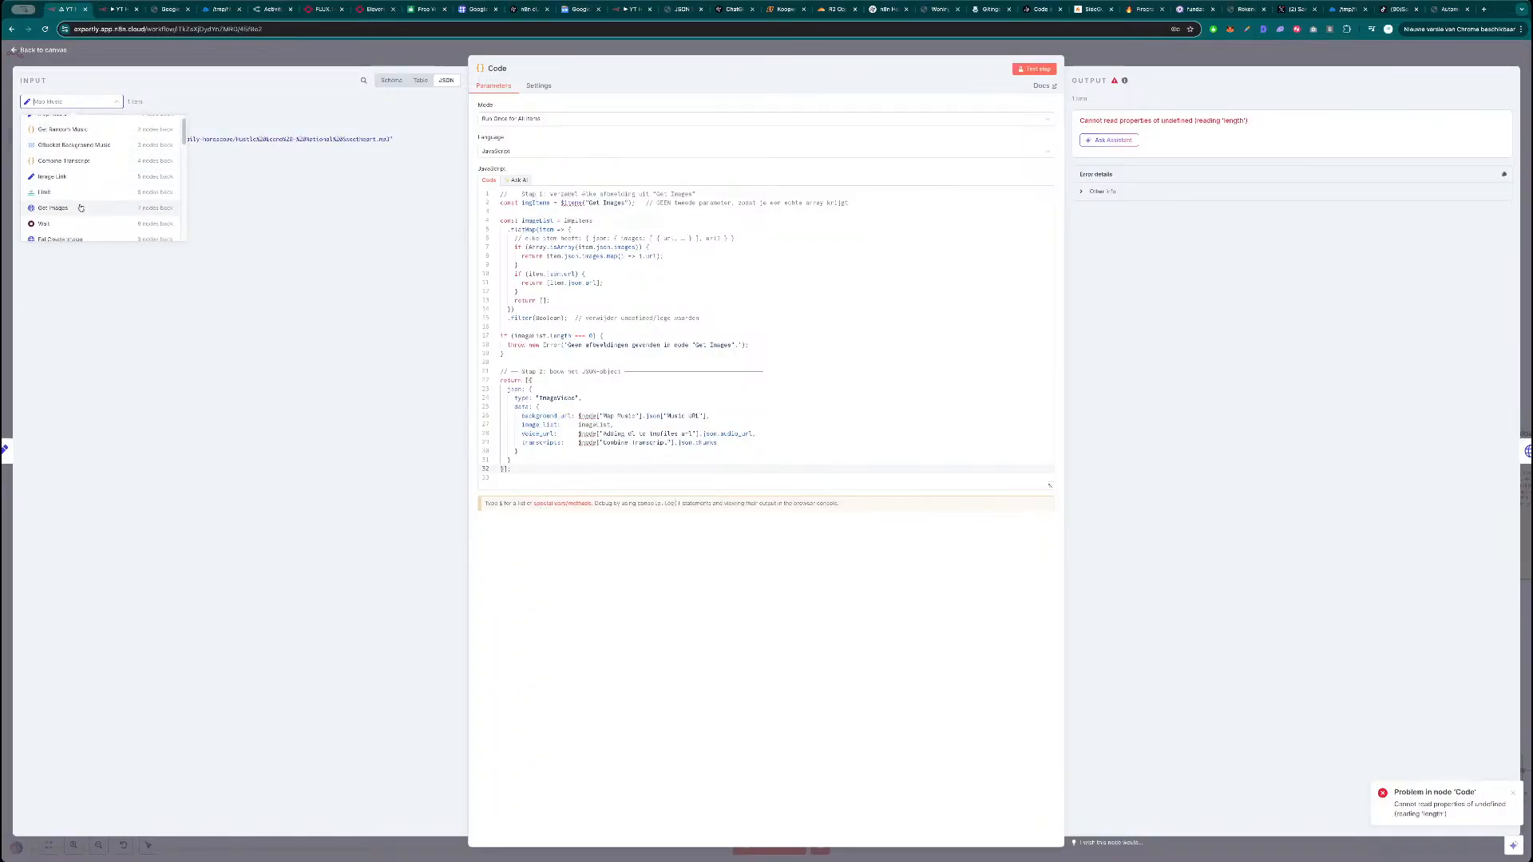
click(81, 208)
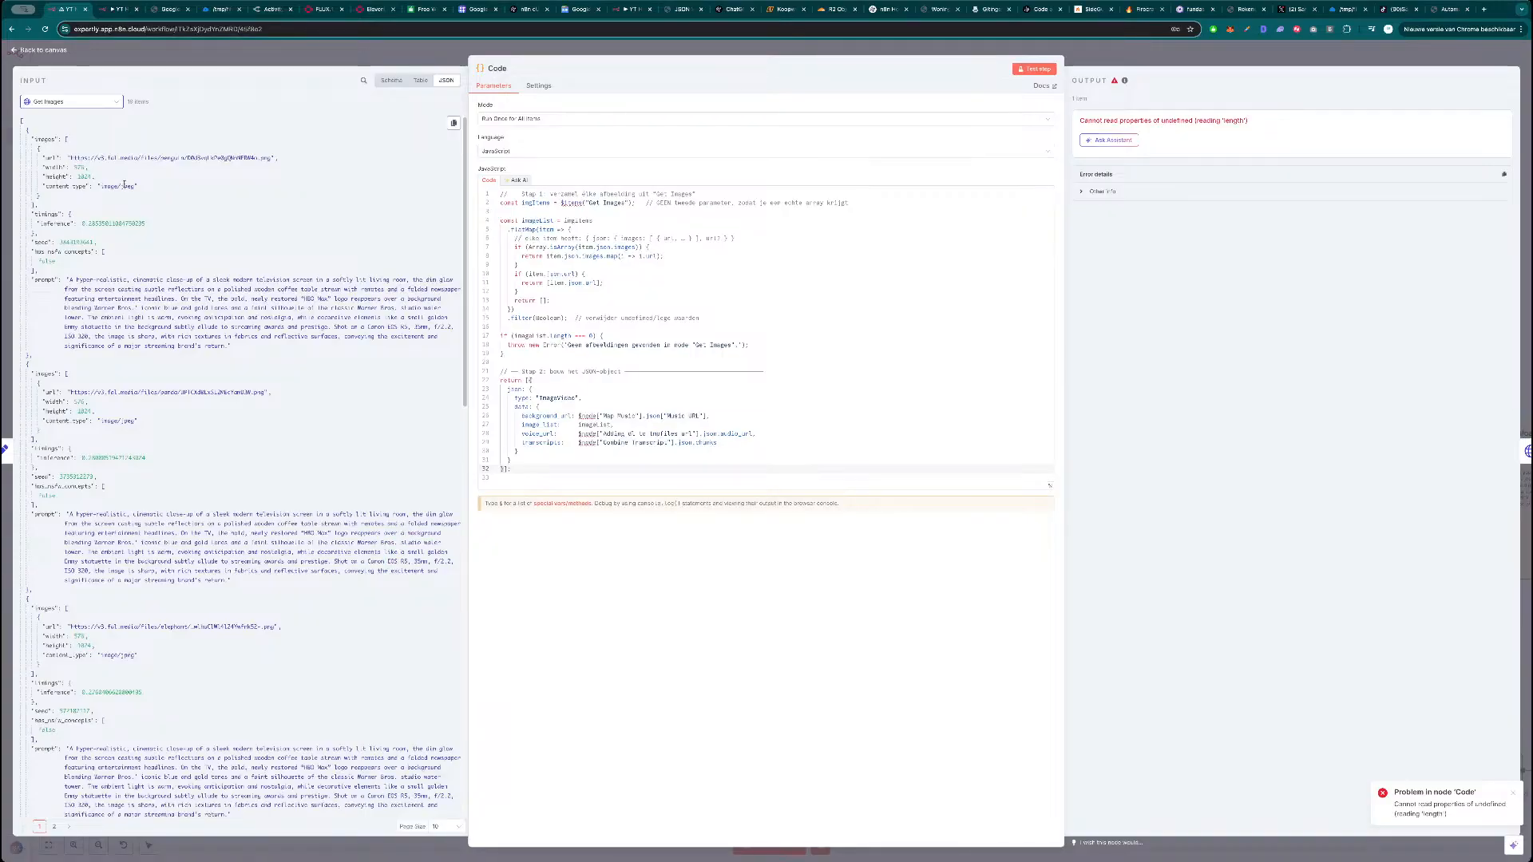
click(95, 102)
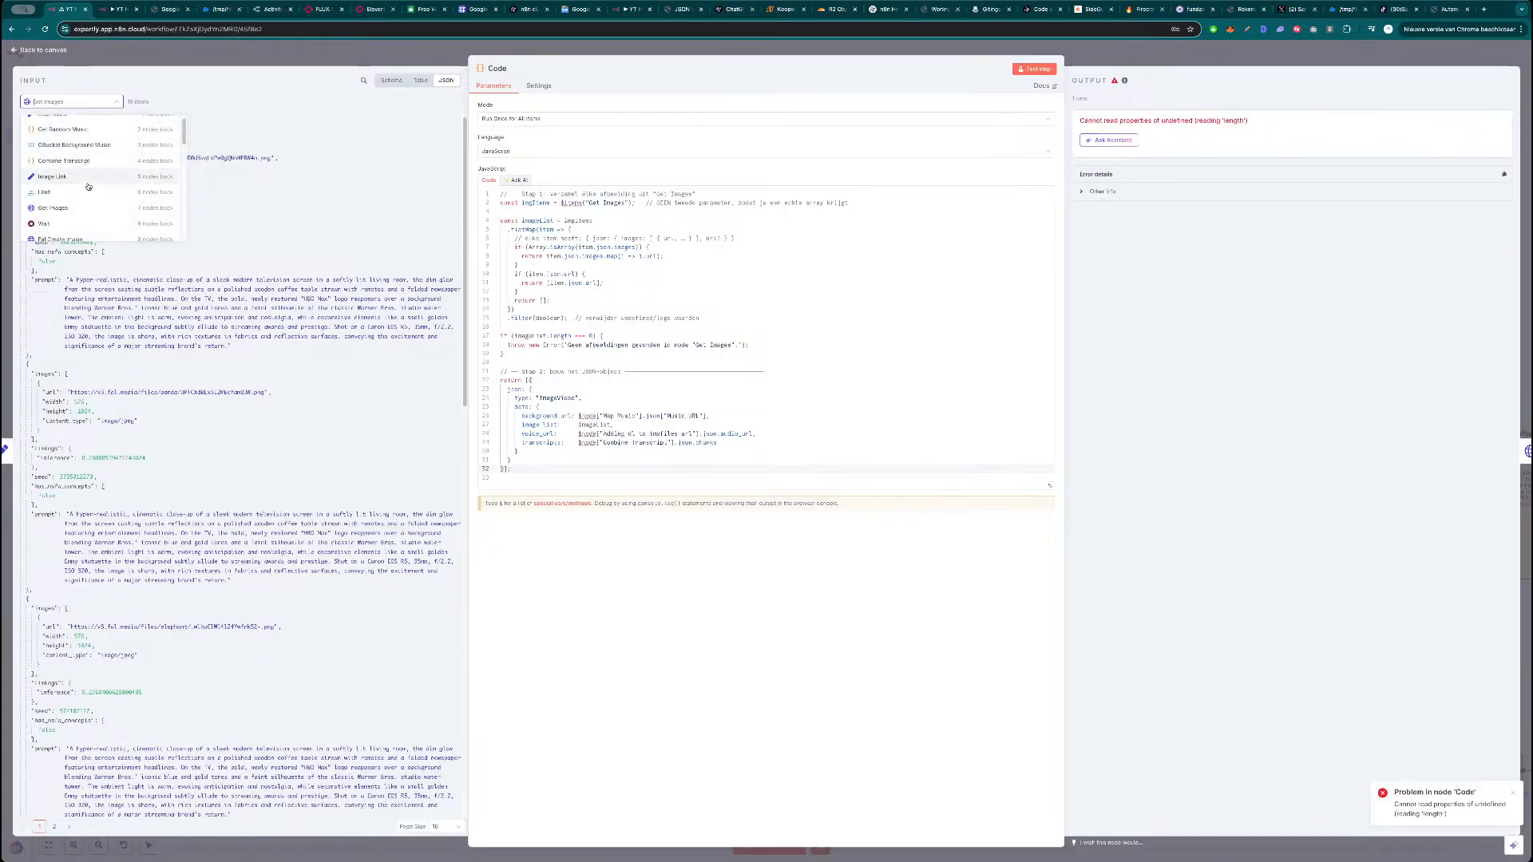
scroll(87, 189, up, 1)
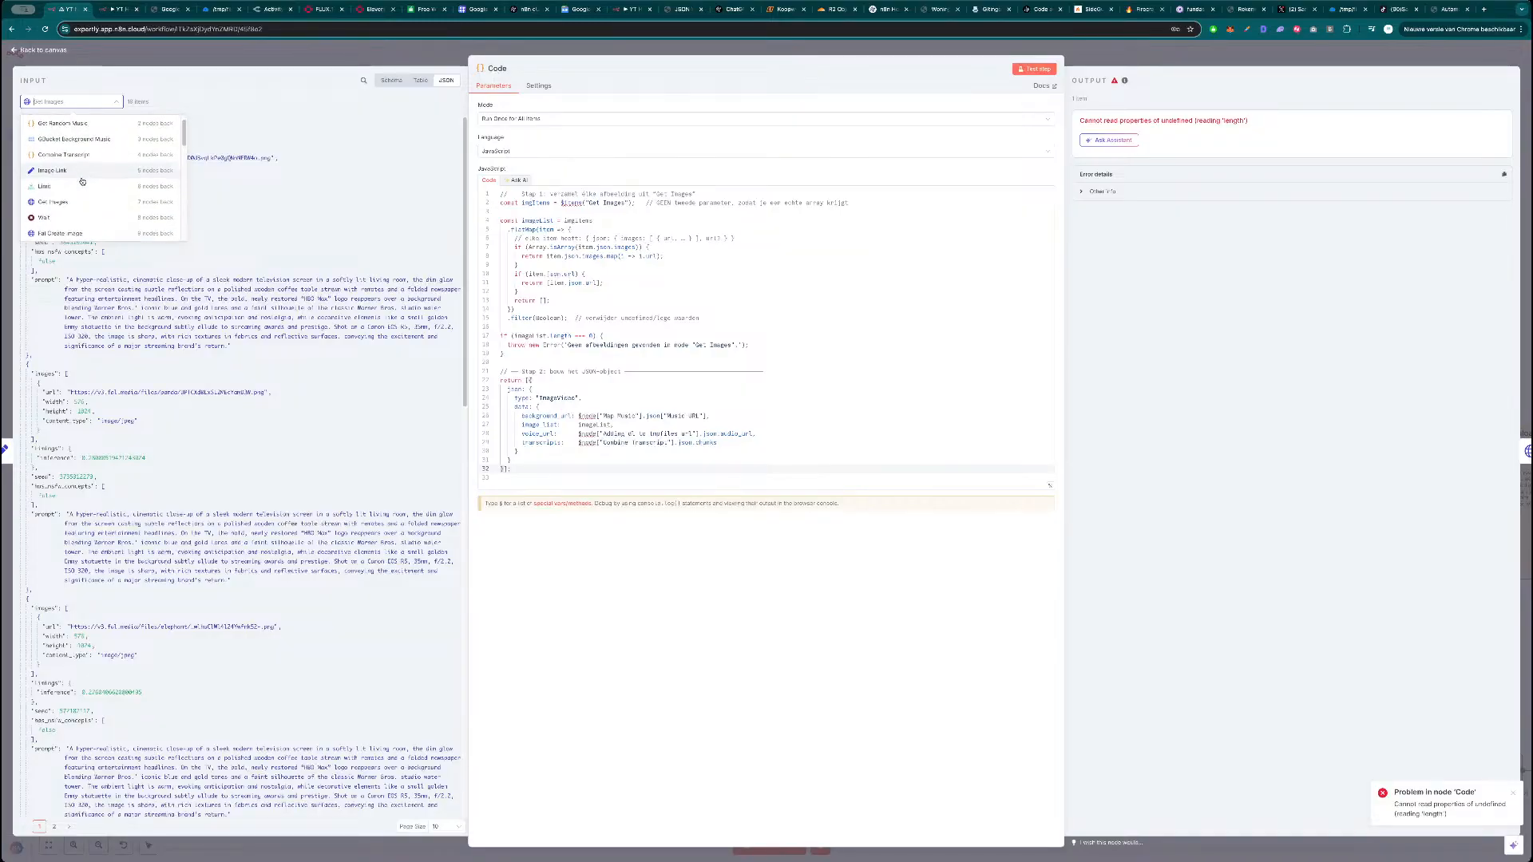
click(91, 176)
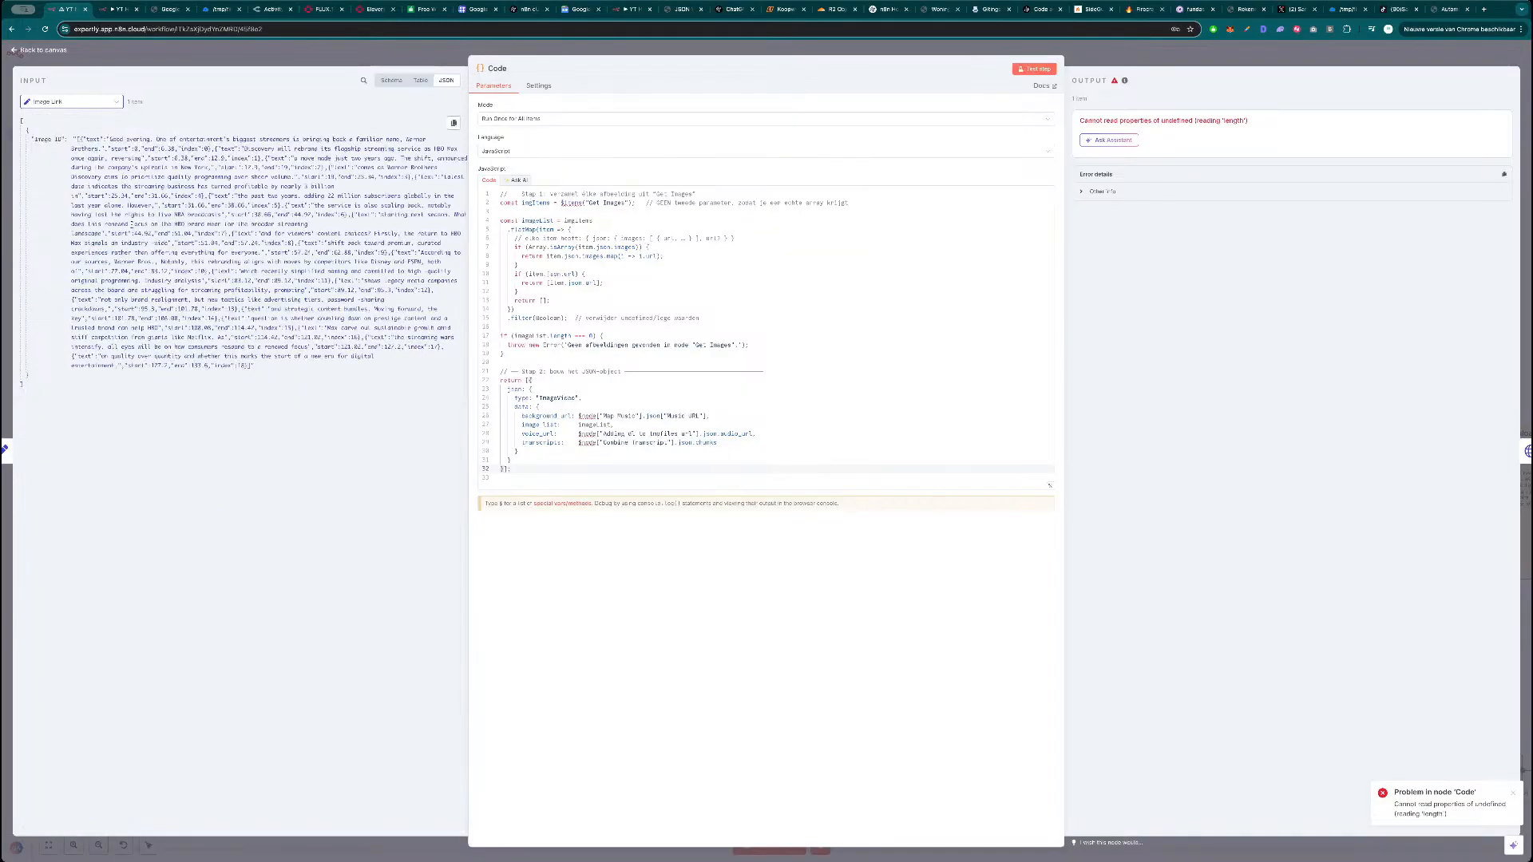
Rerun the Image Link node instead of using its pinned data, pin the new Image ID output, and save the workflow.
click(314, 58)
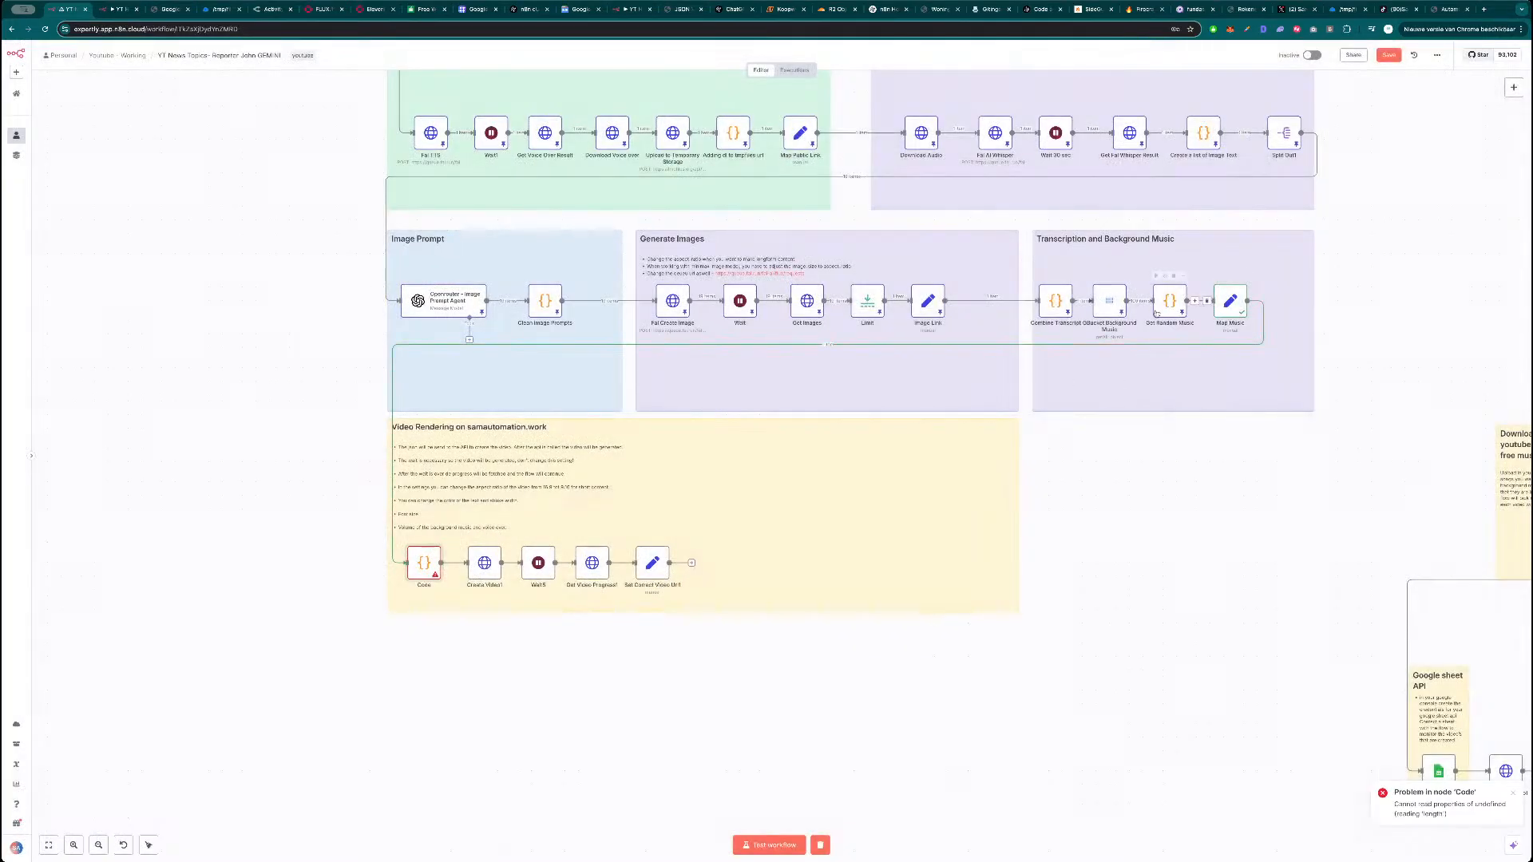
double_click(927, 303)
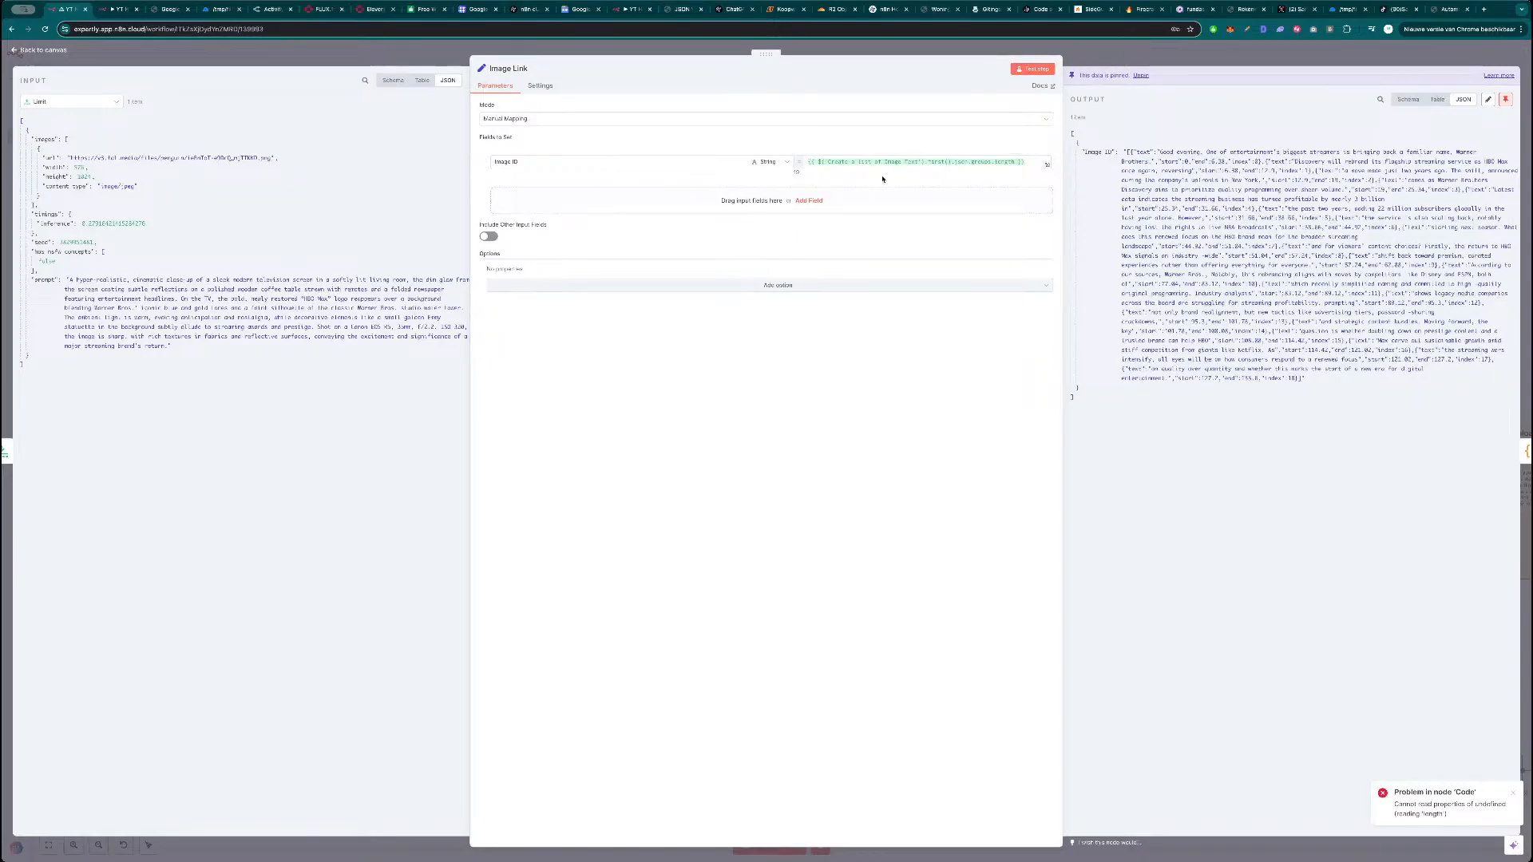
click(1040, 72)
click(831, 471)
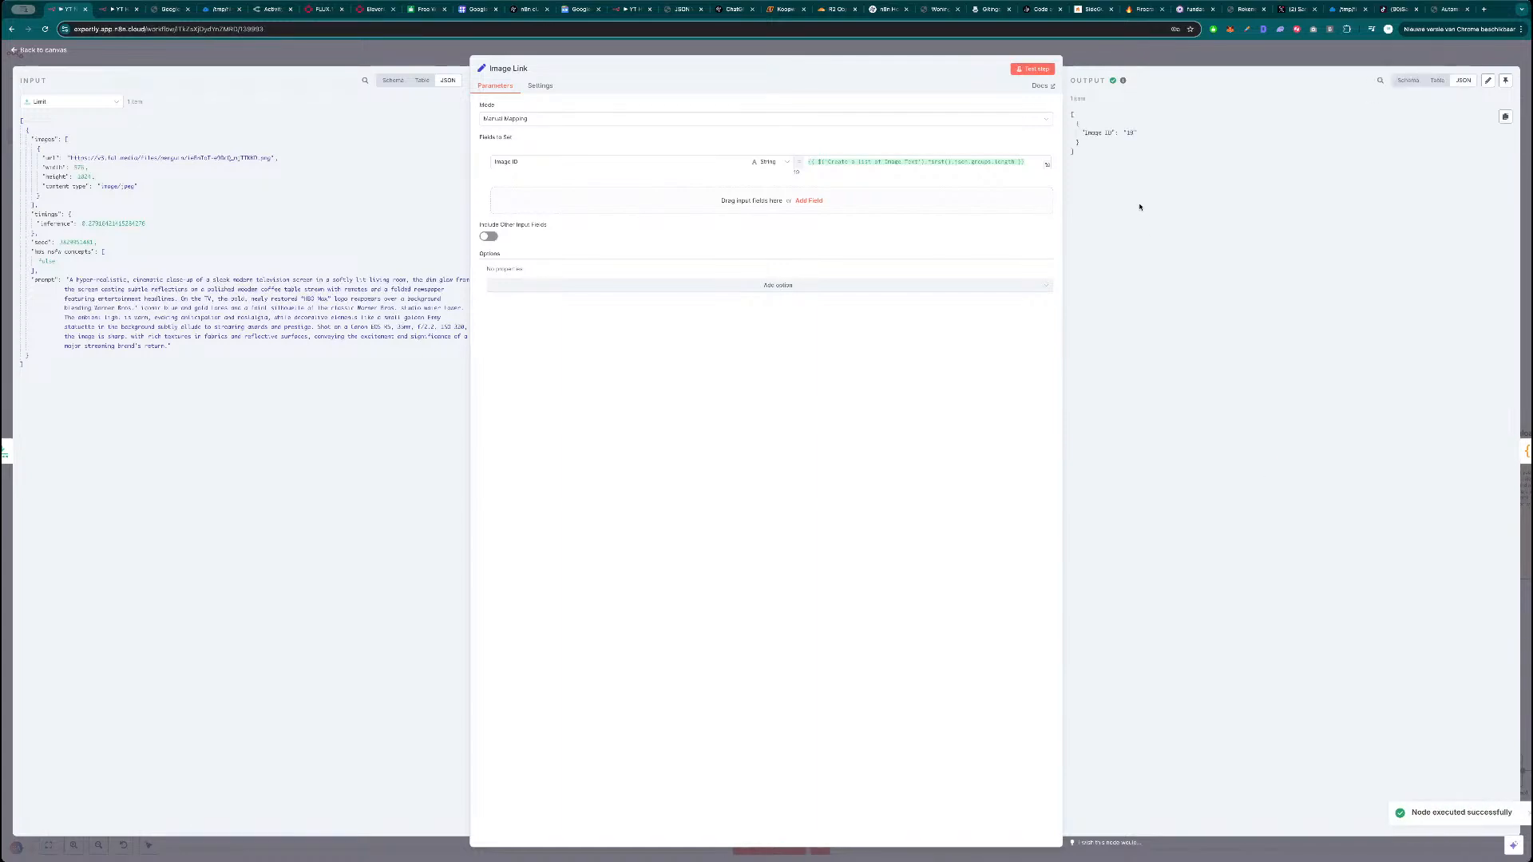
click(1210, 60)
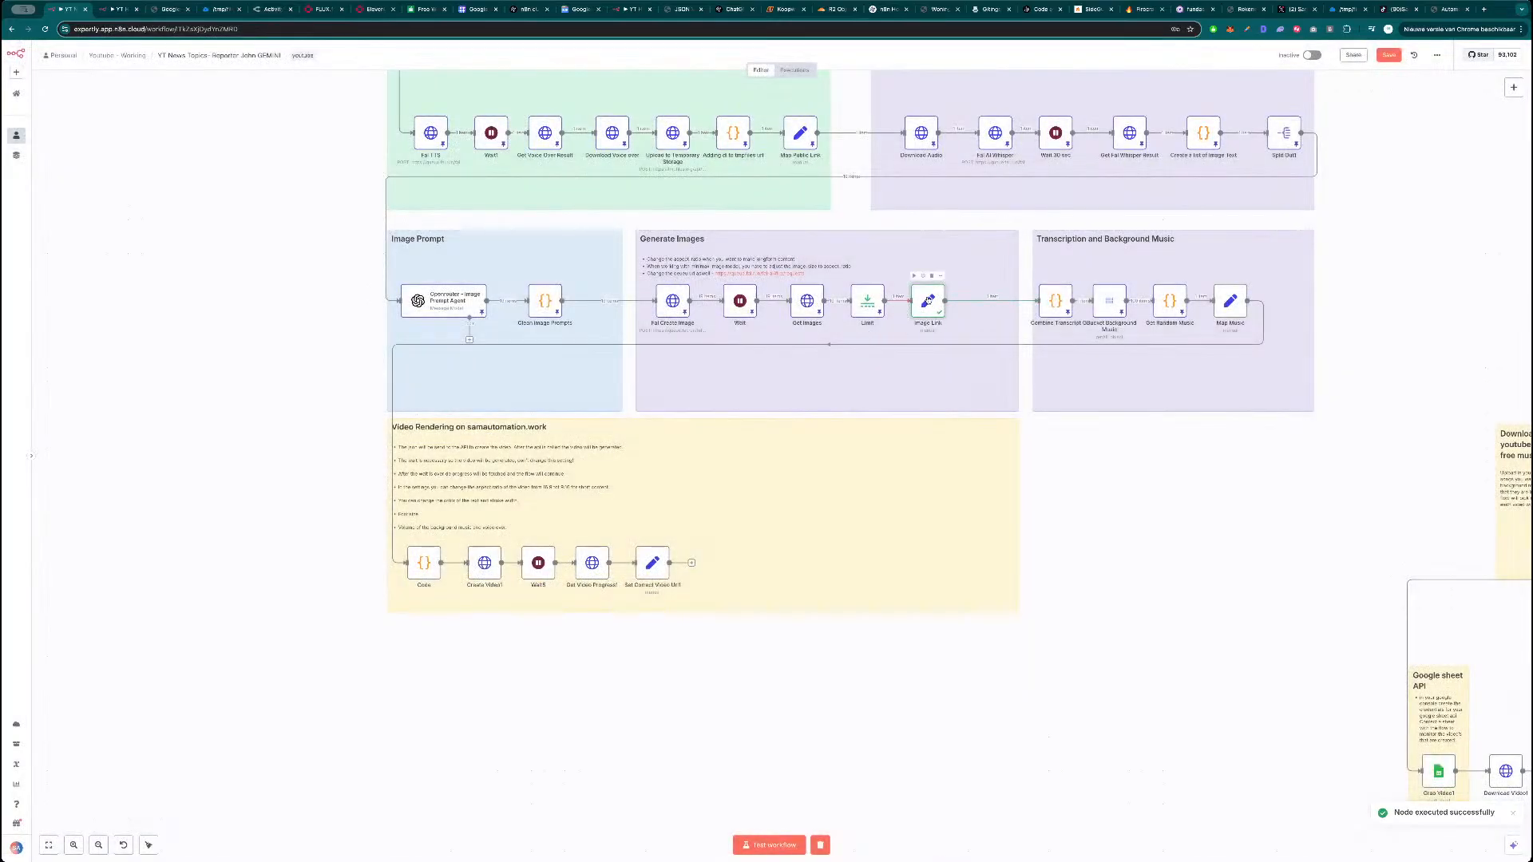
double_click(927, 301)
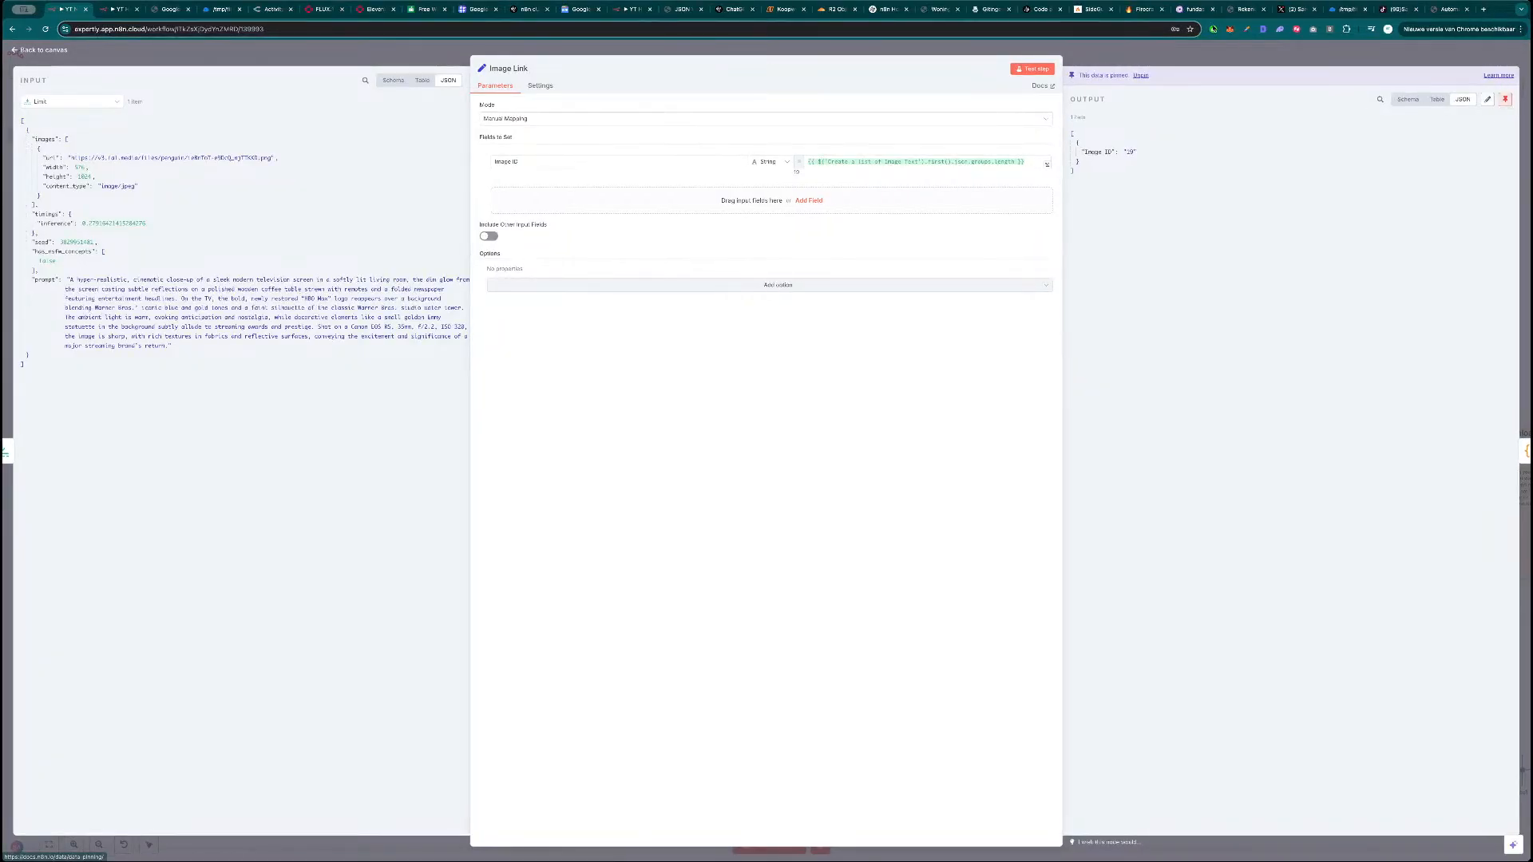
click(1506, 80)
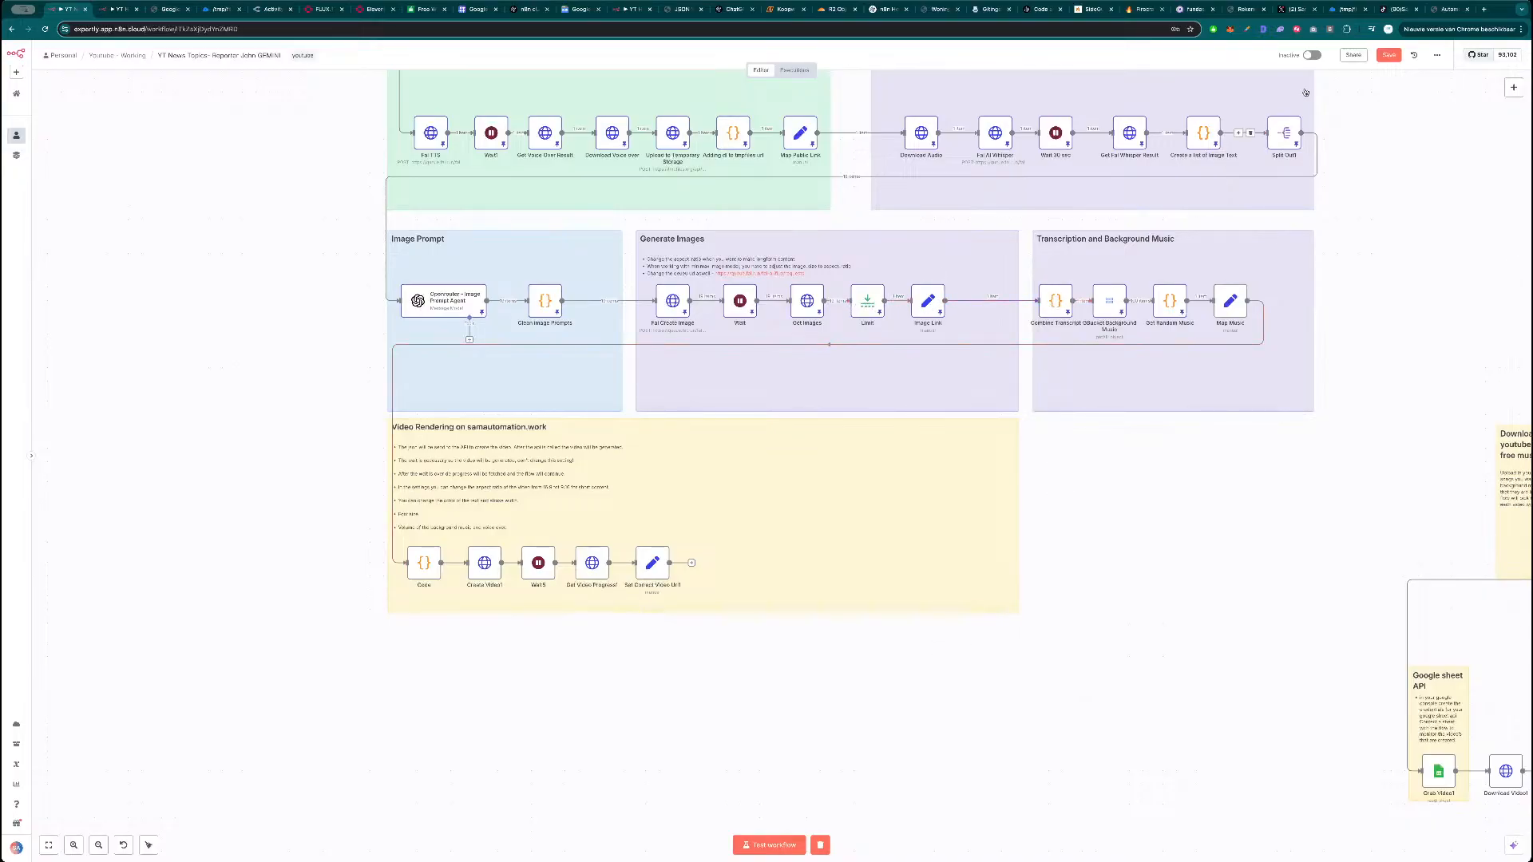
click(1390, 55)
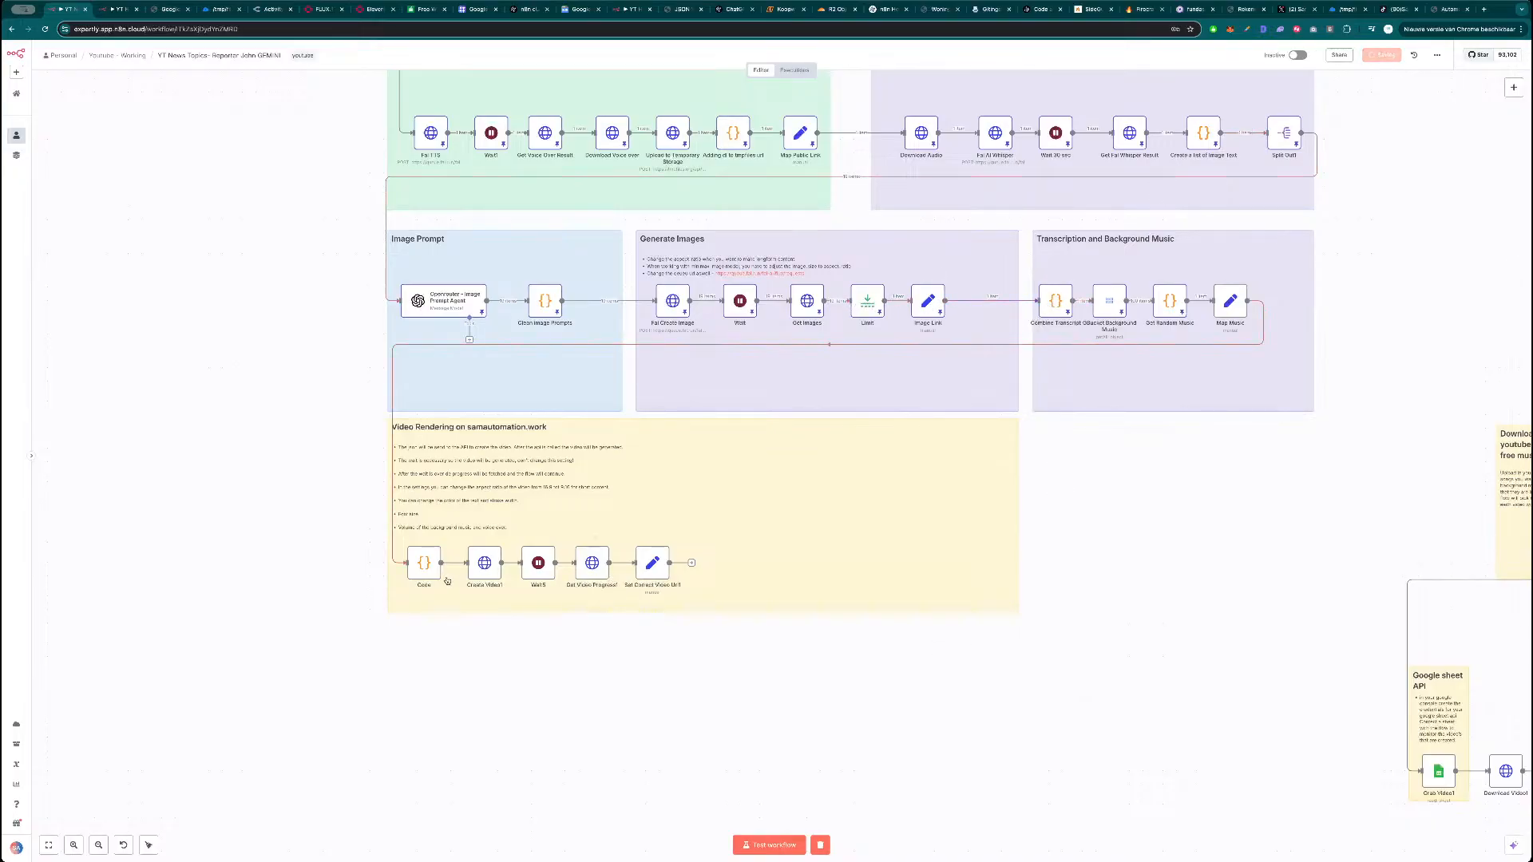
Test the Code node with the refreshed Image Link output, returning to the canvas during the run.
double_click(424, 563)
click(1041, 69)
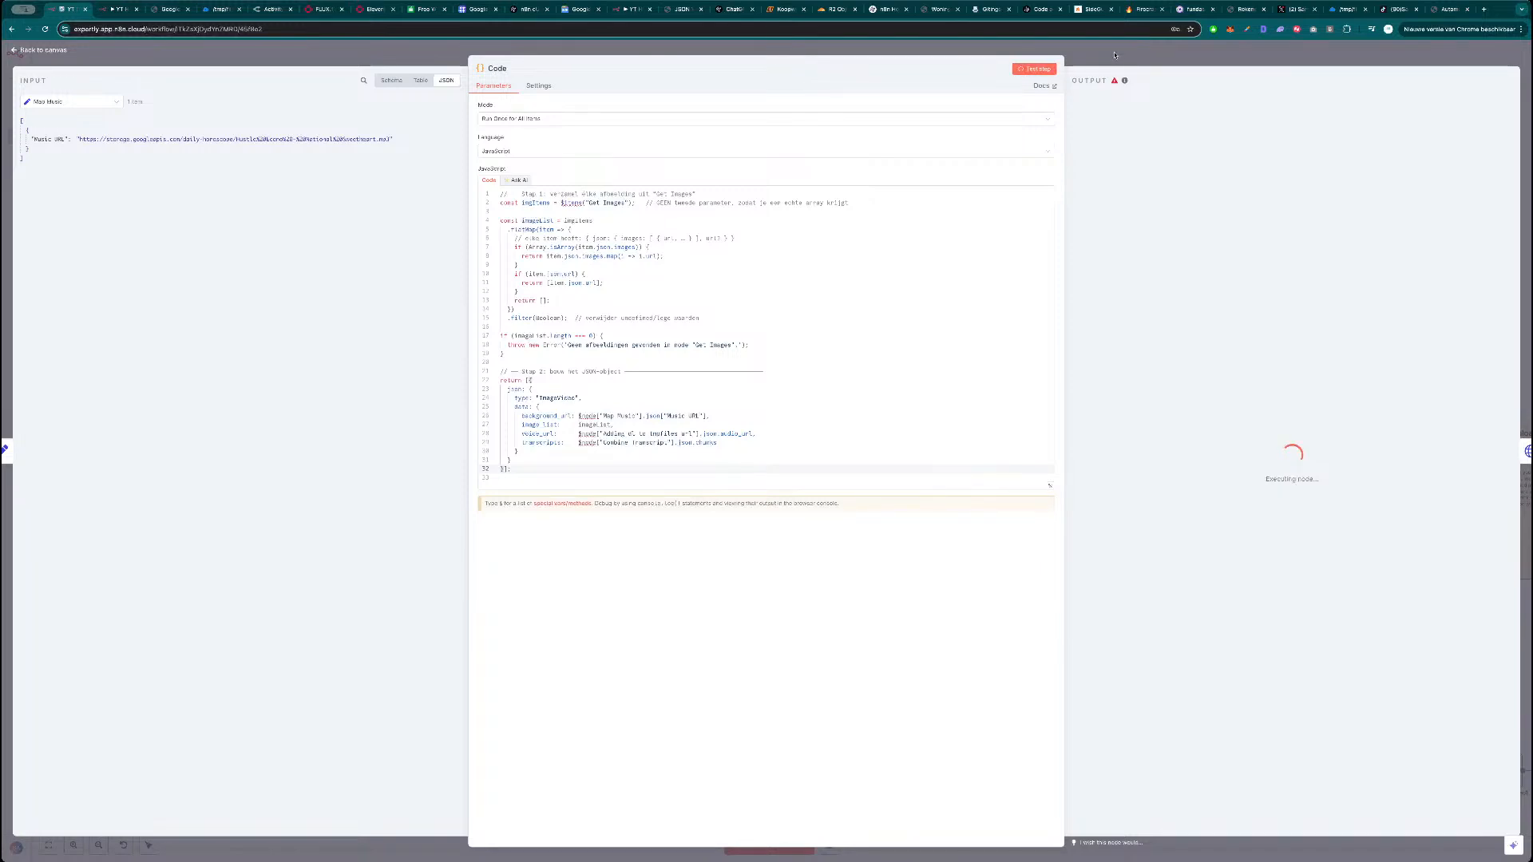
click(1115, 55)
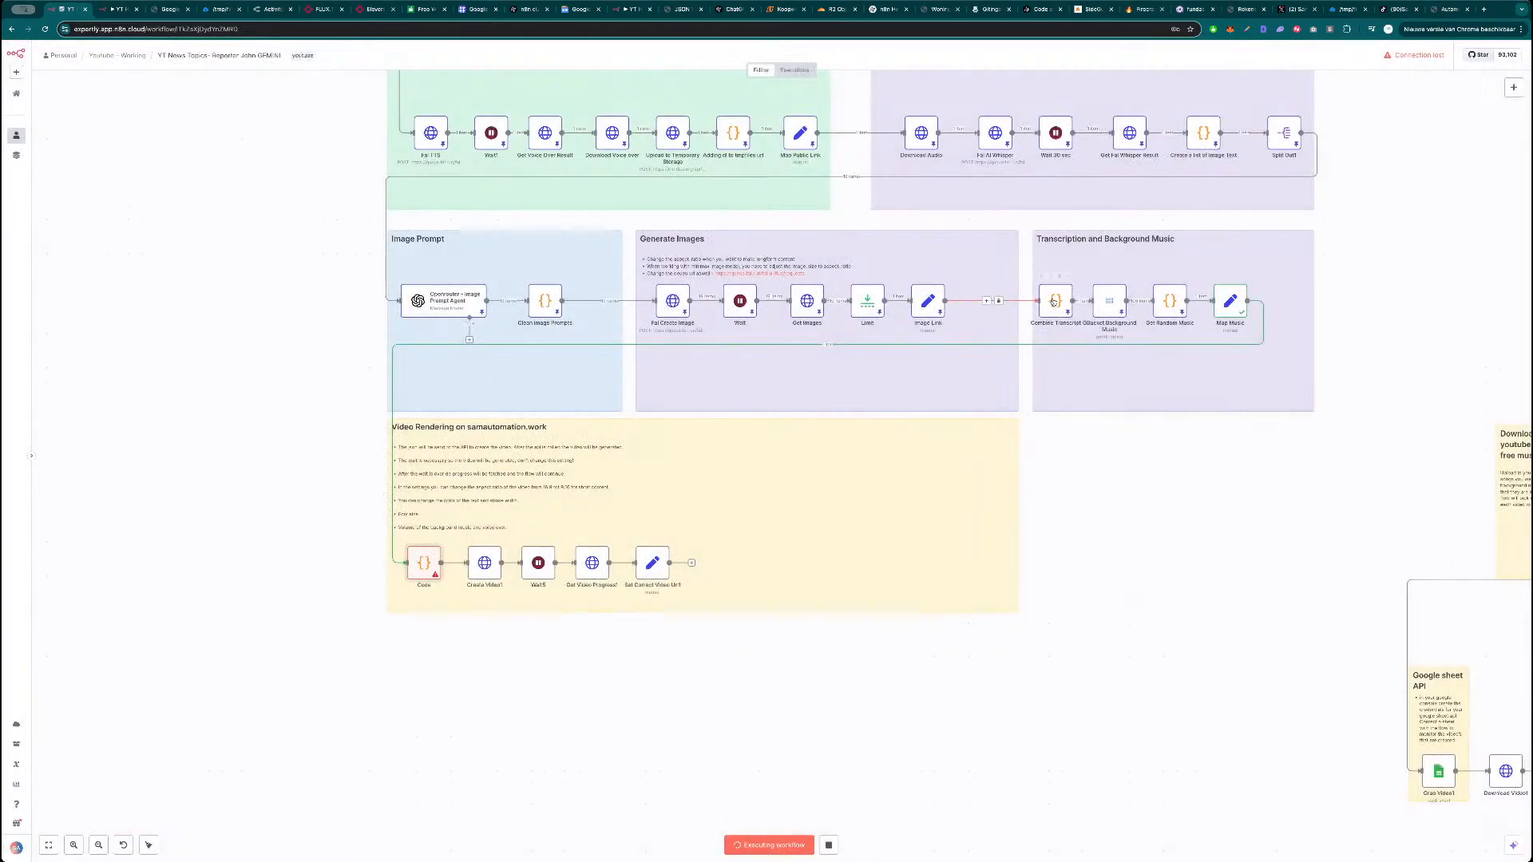
Unpin the output data of the Combine Transcript node.
click(1059, 305)
double_click(1059, 304)
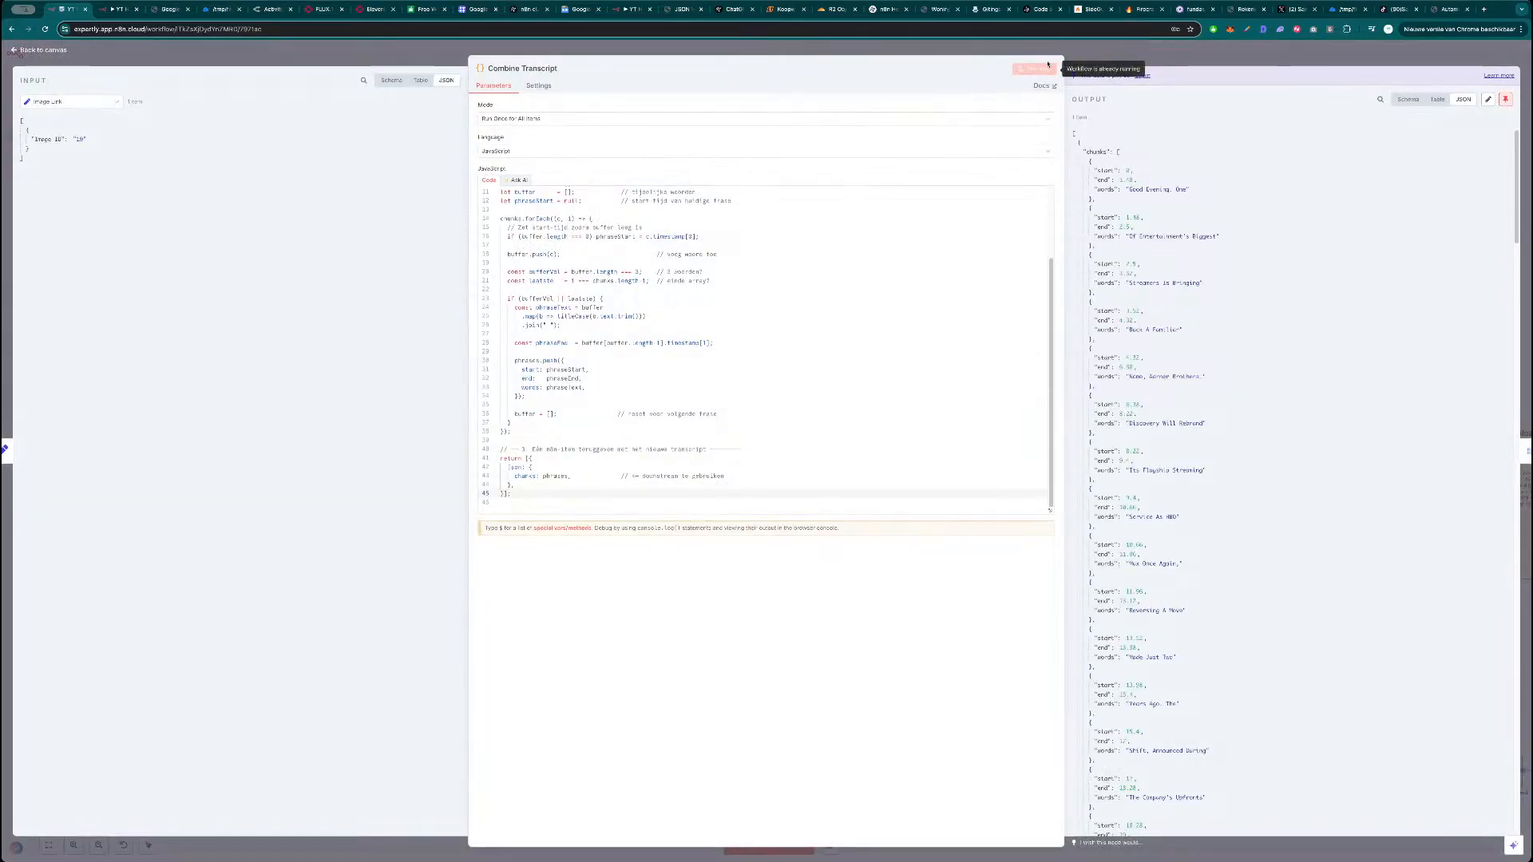
click(1504, 100)
click(1314, 63)
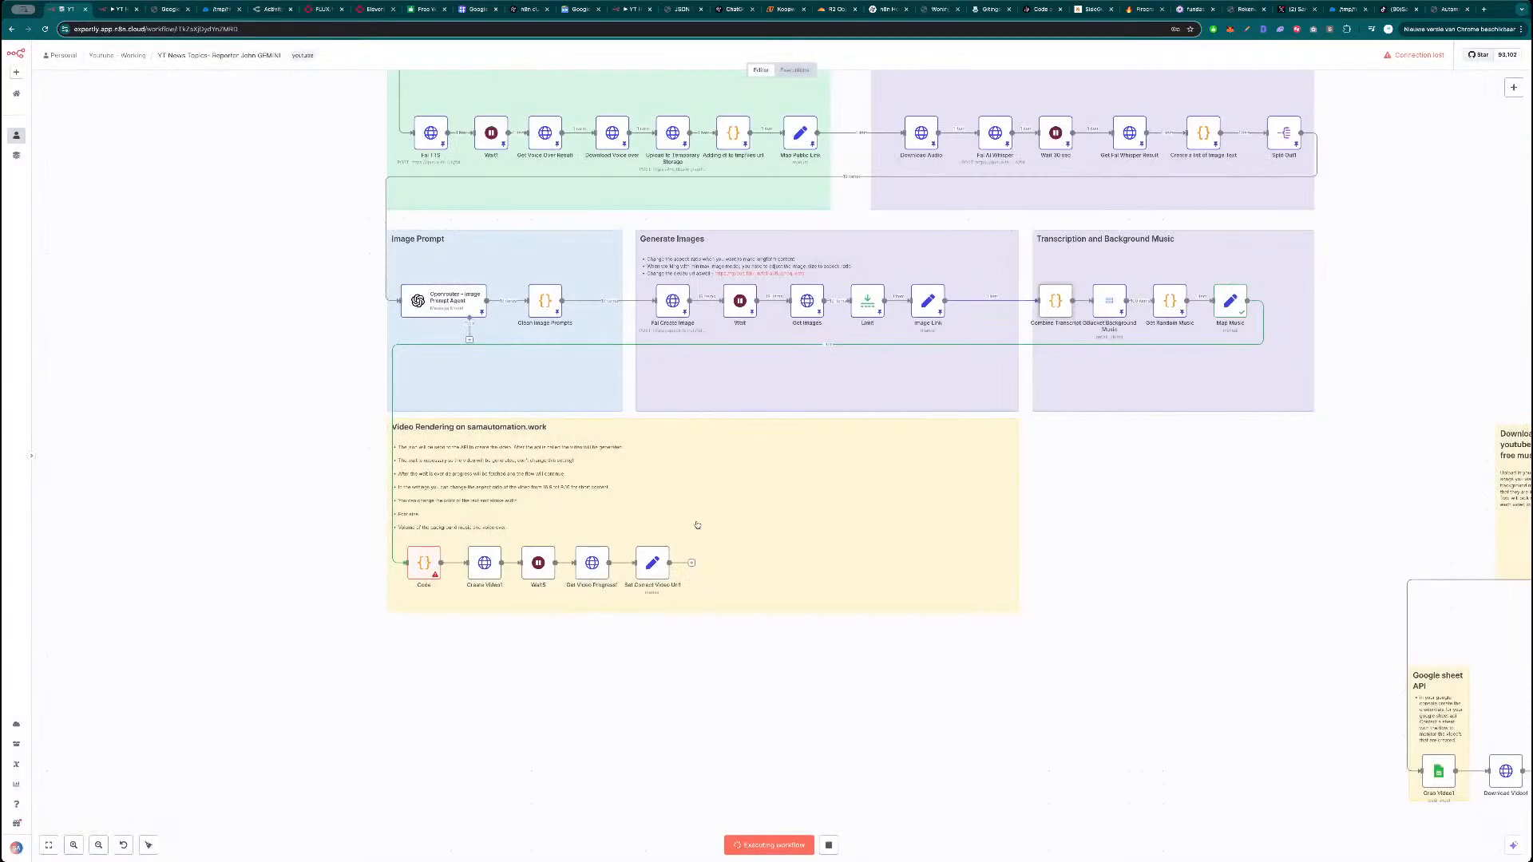
Retest the Code node with Combine Transcript unpinned and check its output.
key(Return)
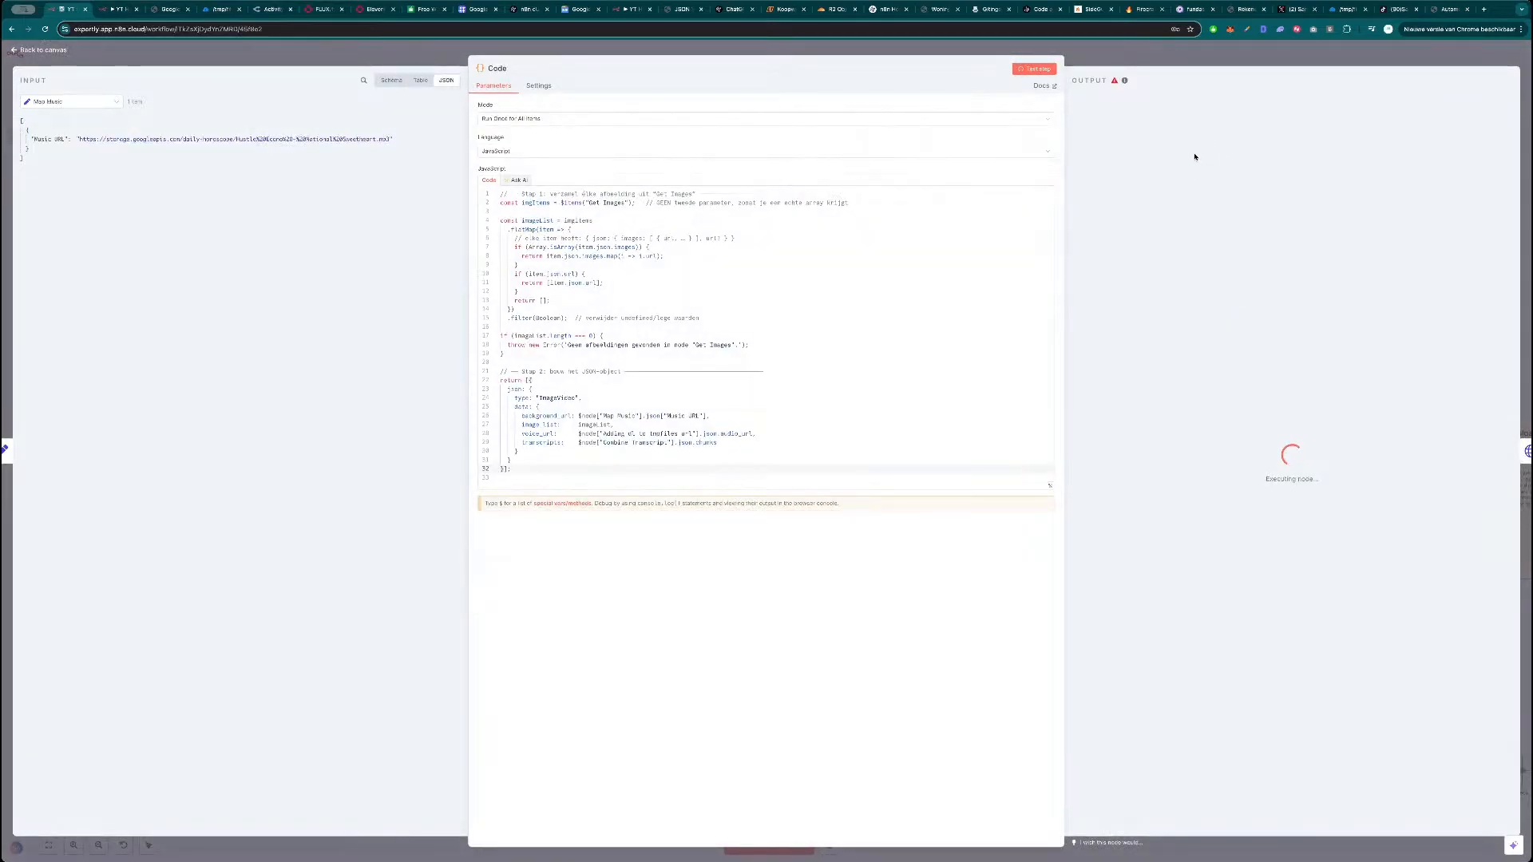
click(1166, 60)
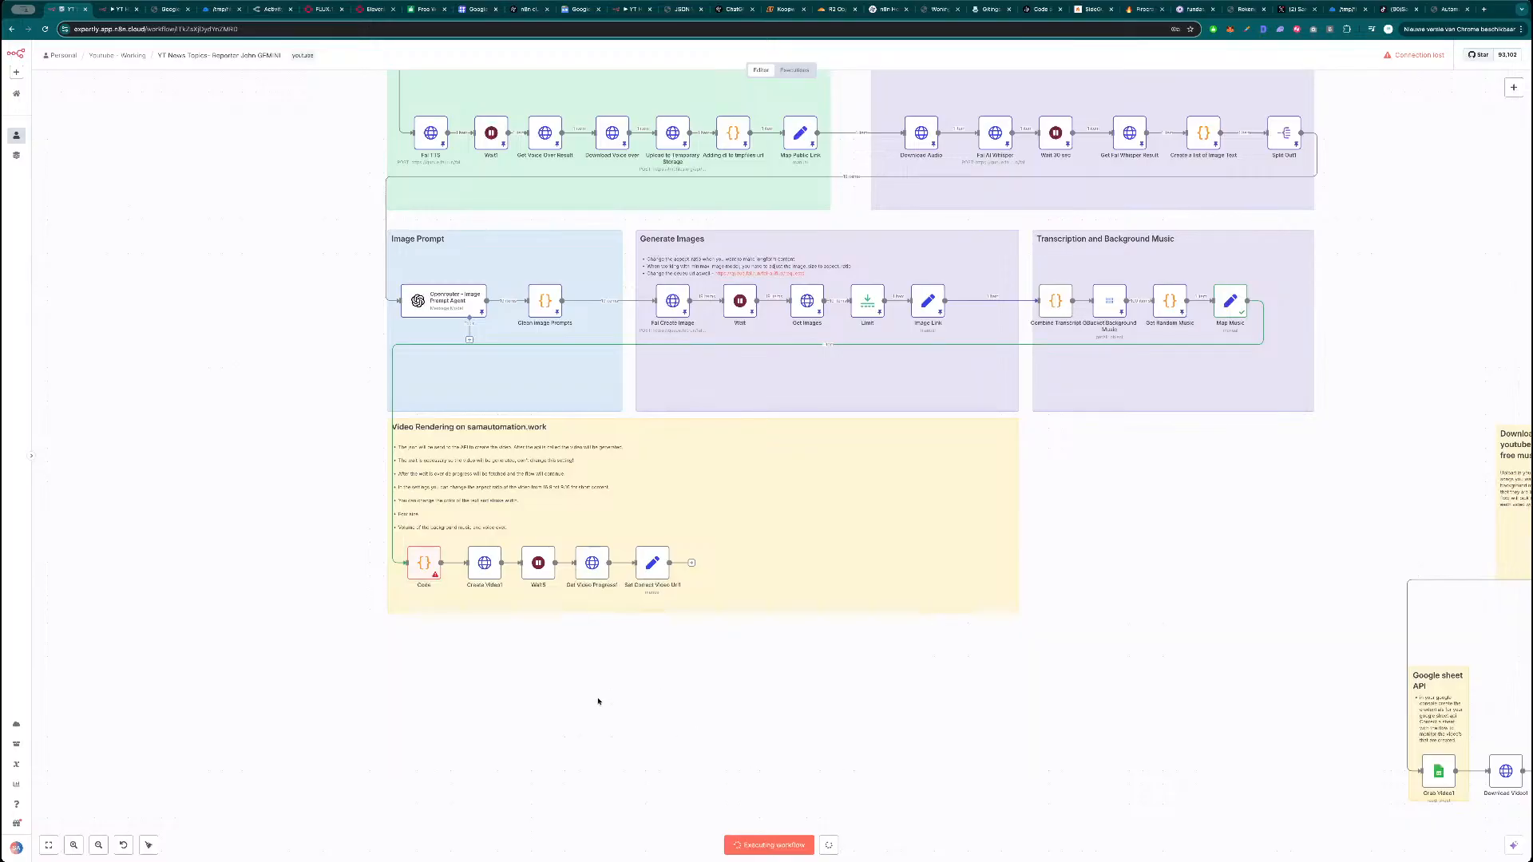
double_click(425, 564)
click(1043, 69)
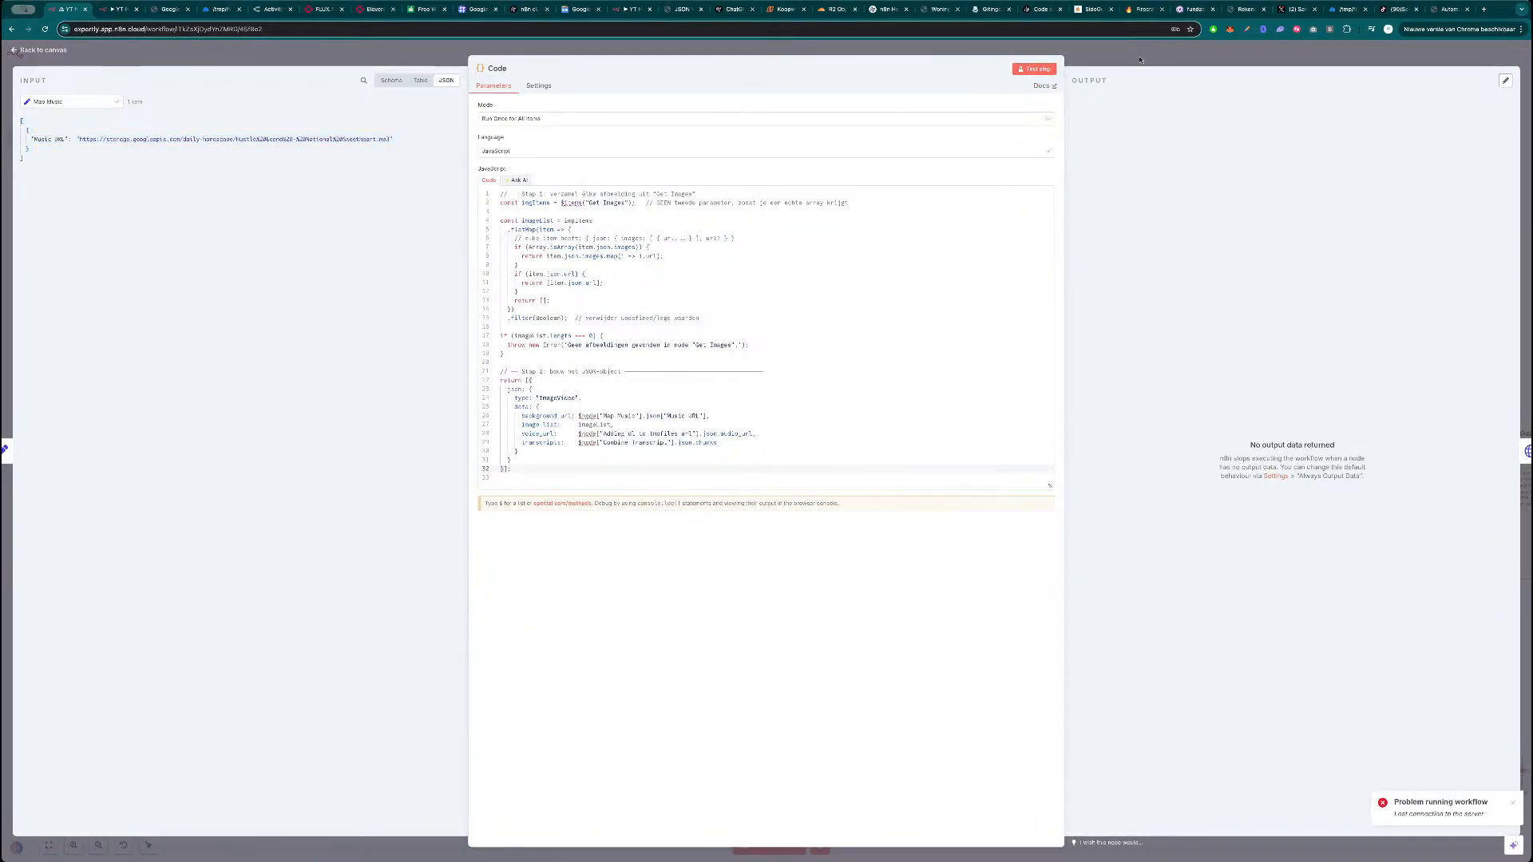
click(1140, 60)
Look over the workflow's sections and save the workflow.
scroll(1119, 487, up, 4)
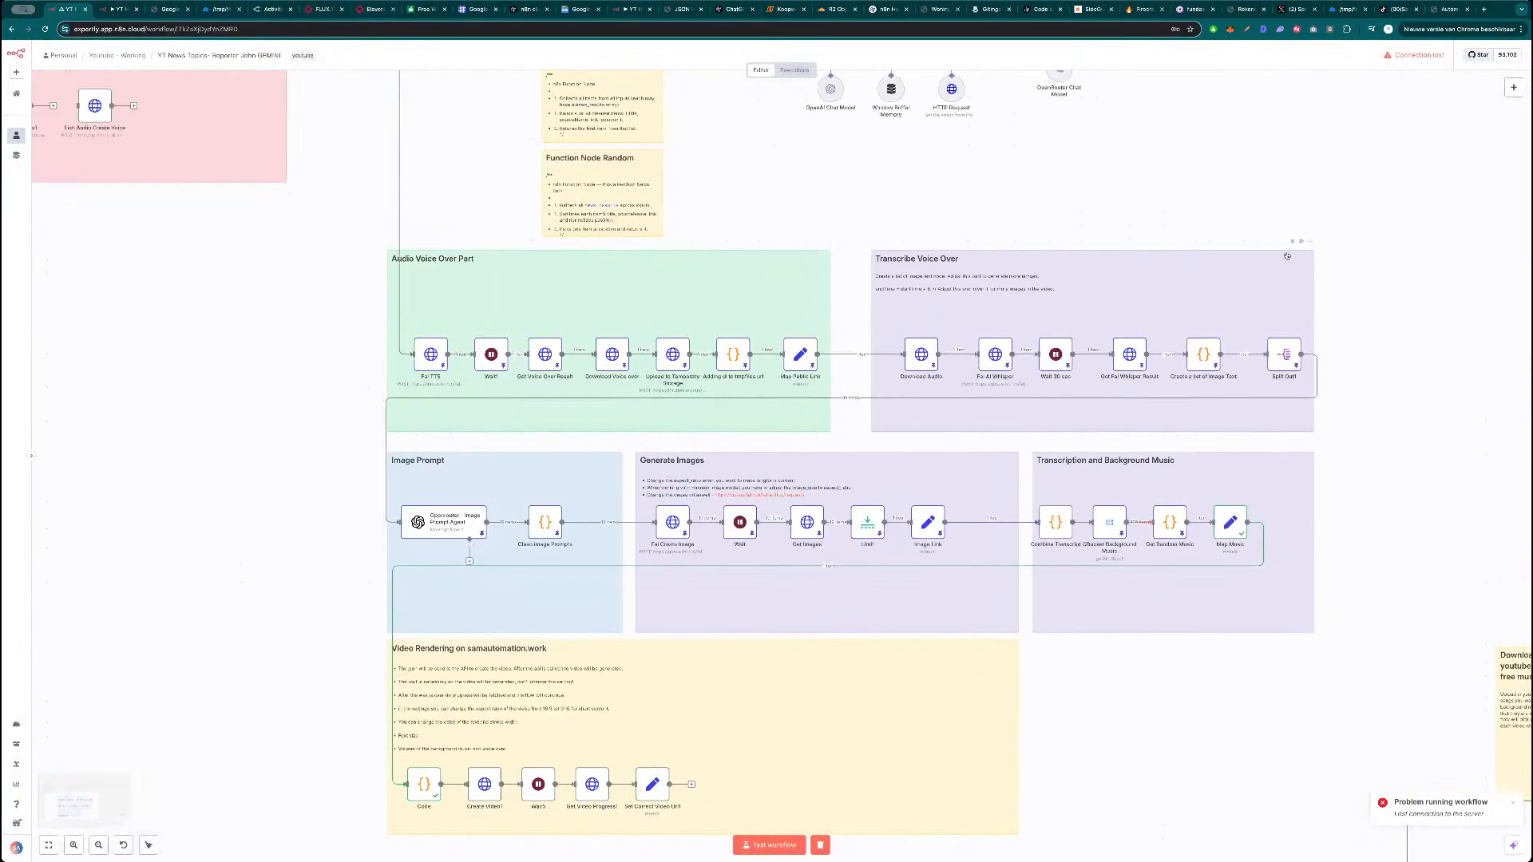
scroll(1276, 270, up, 5)
scroll(1150, 505, down, 10)
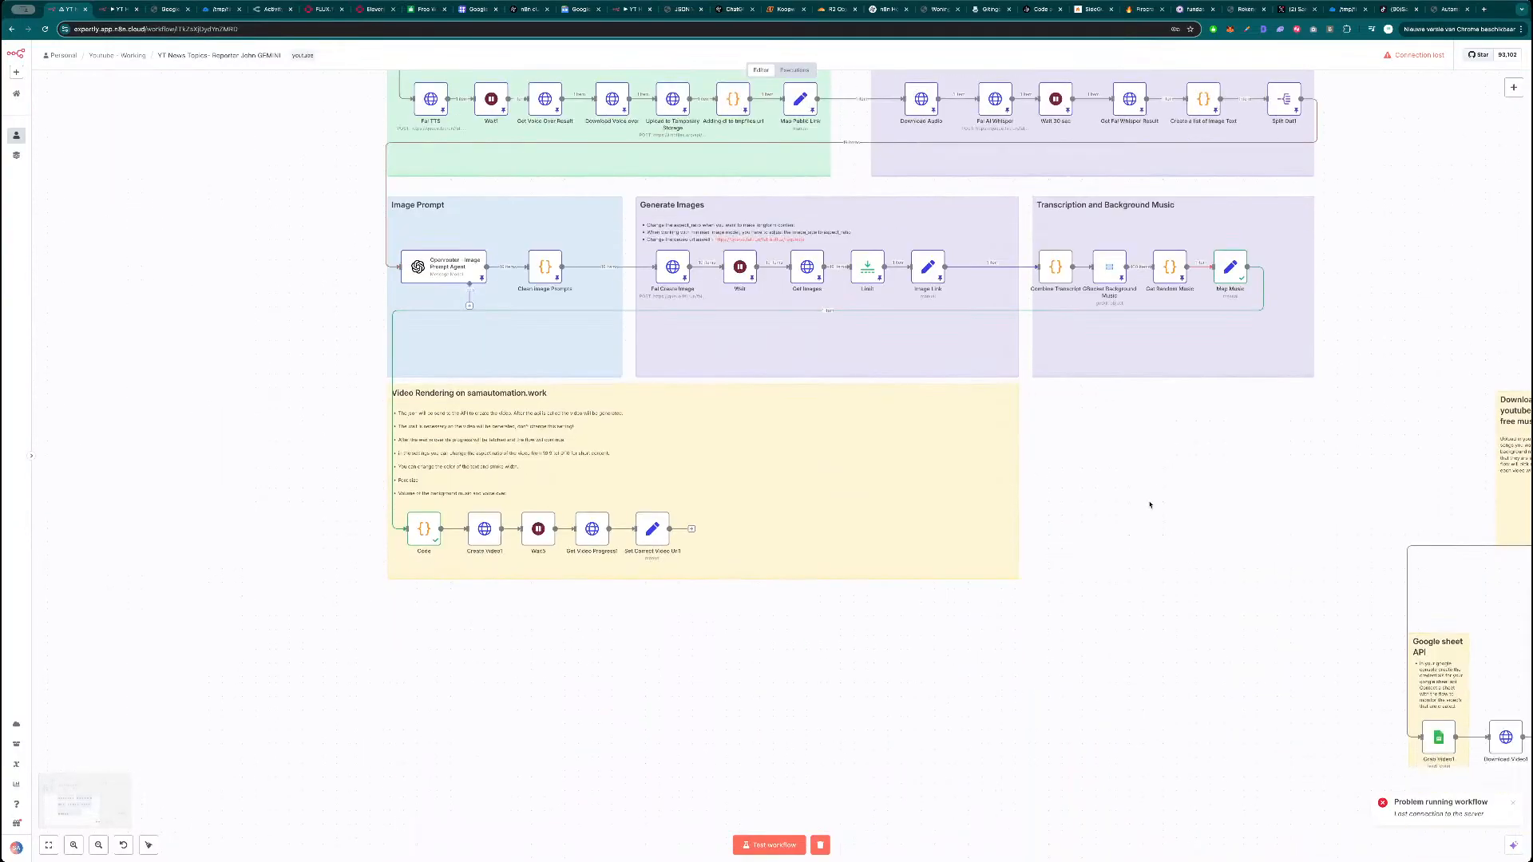
scroll(1078, 540, down, 5)
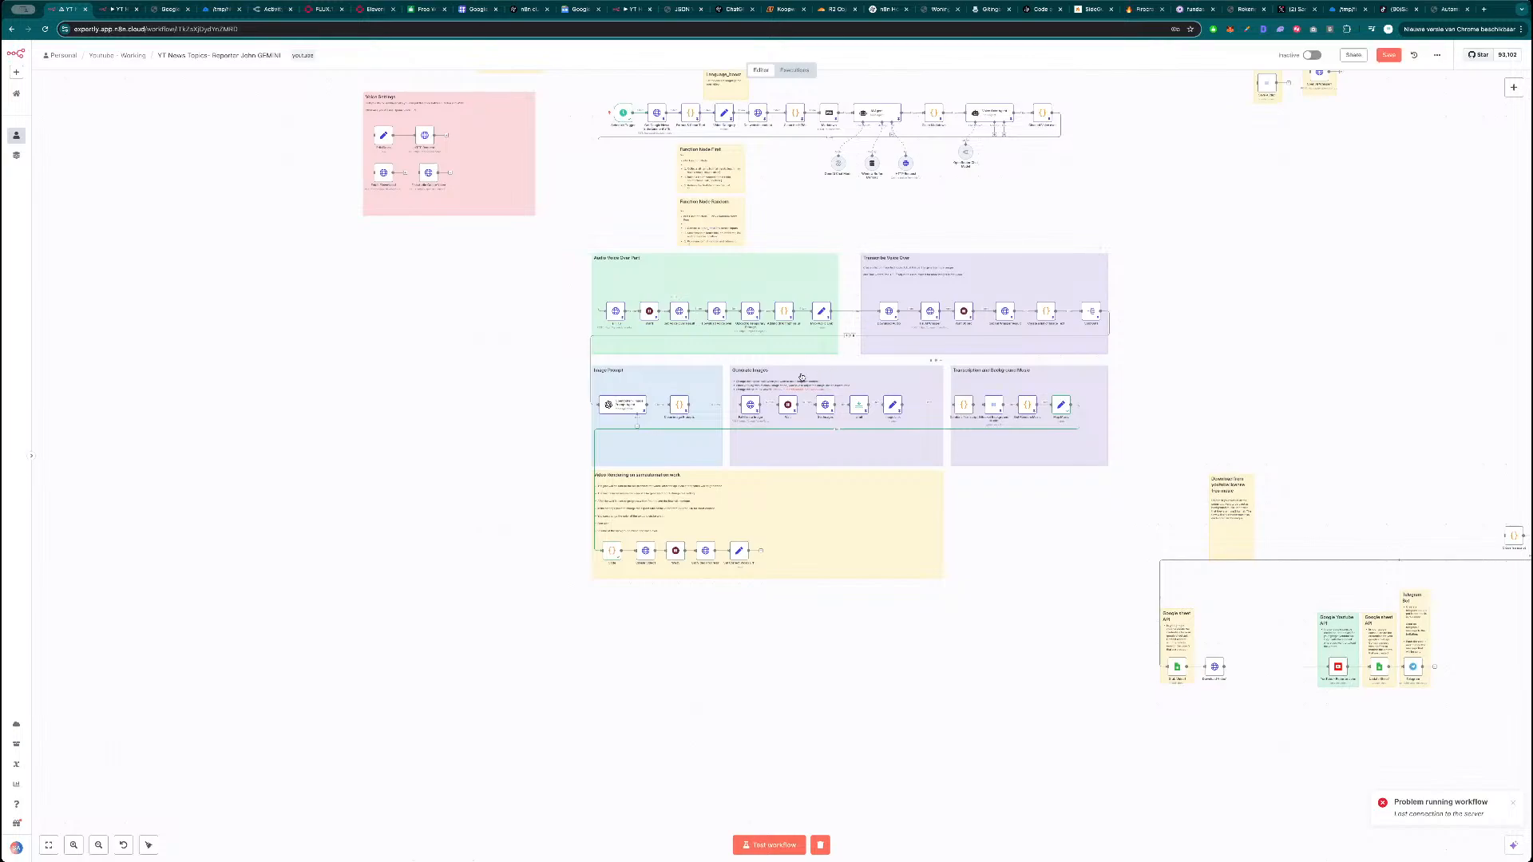
click(1390, 56)
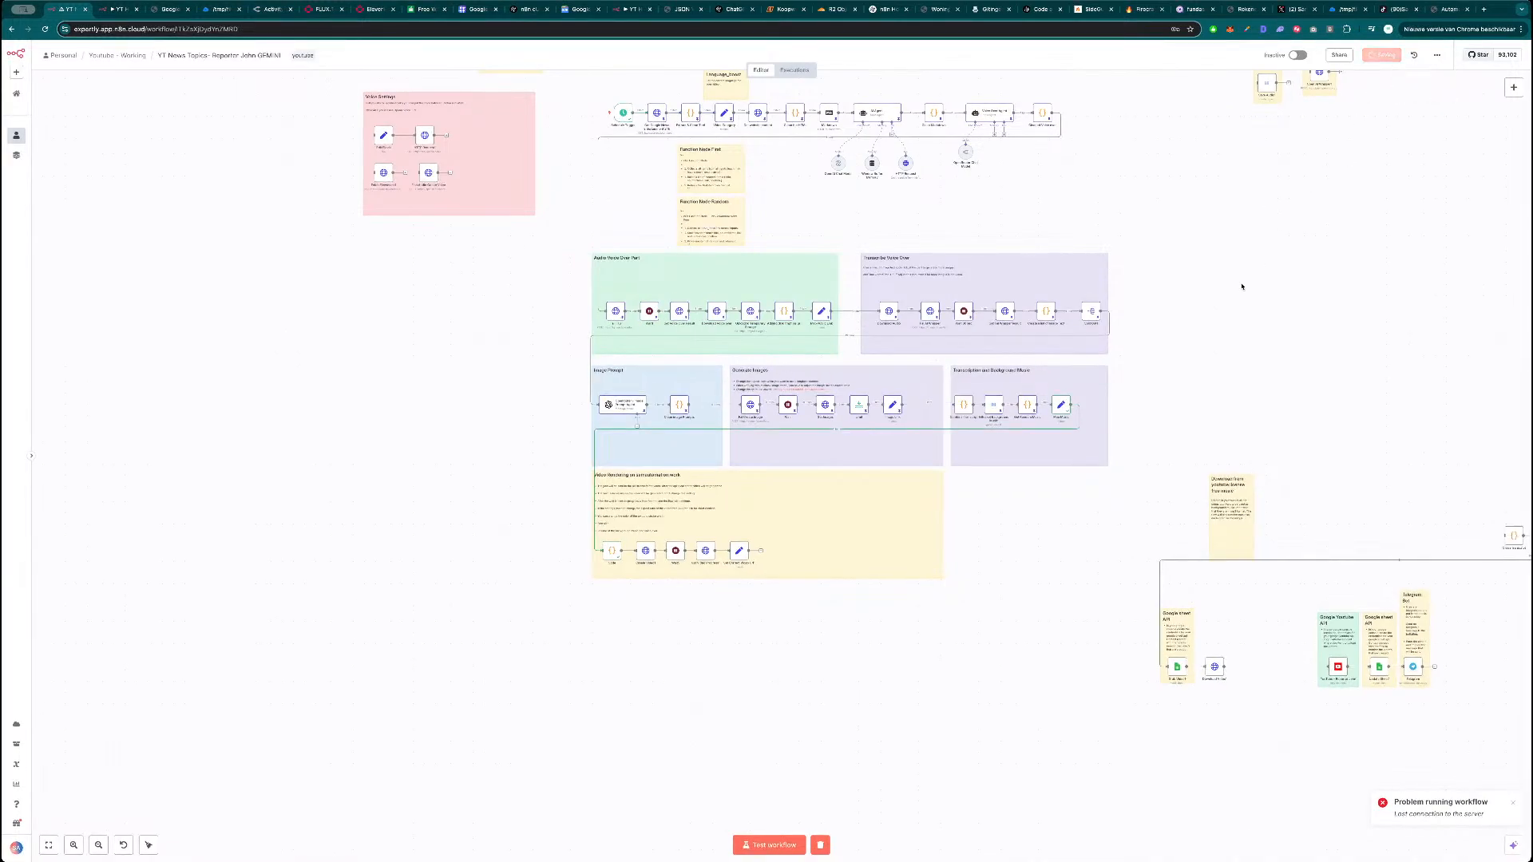
Execute the workflow up to the Map Music node and pin the new output of Combine Transcript.
scroll(743, 651, up, 3)
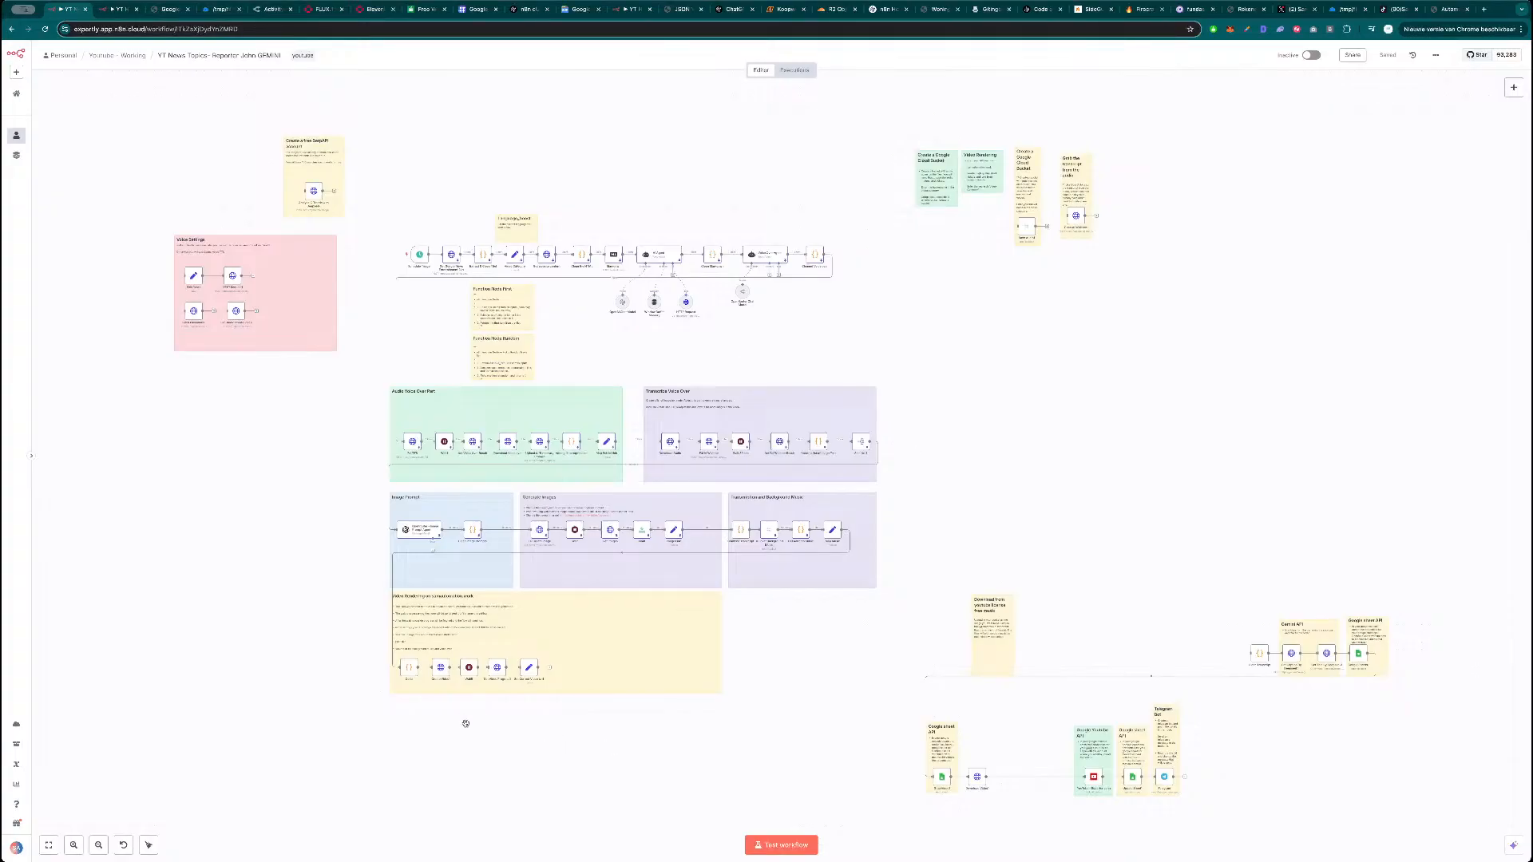
scroll(463, 723, up, 3)
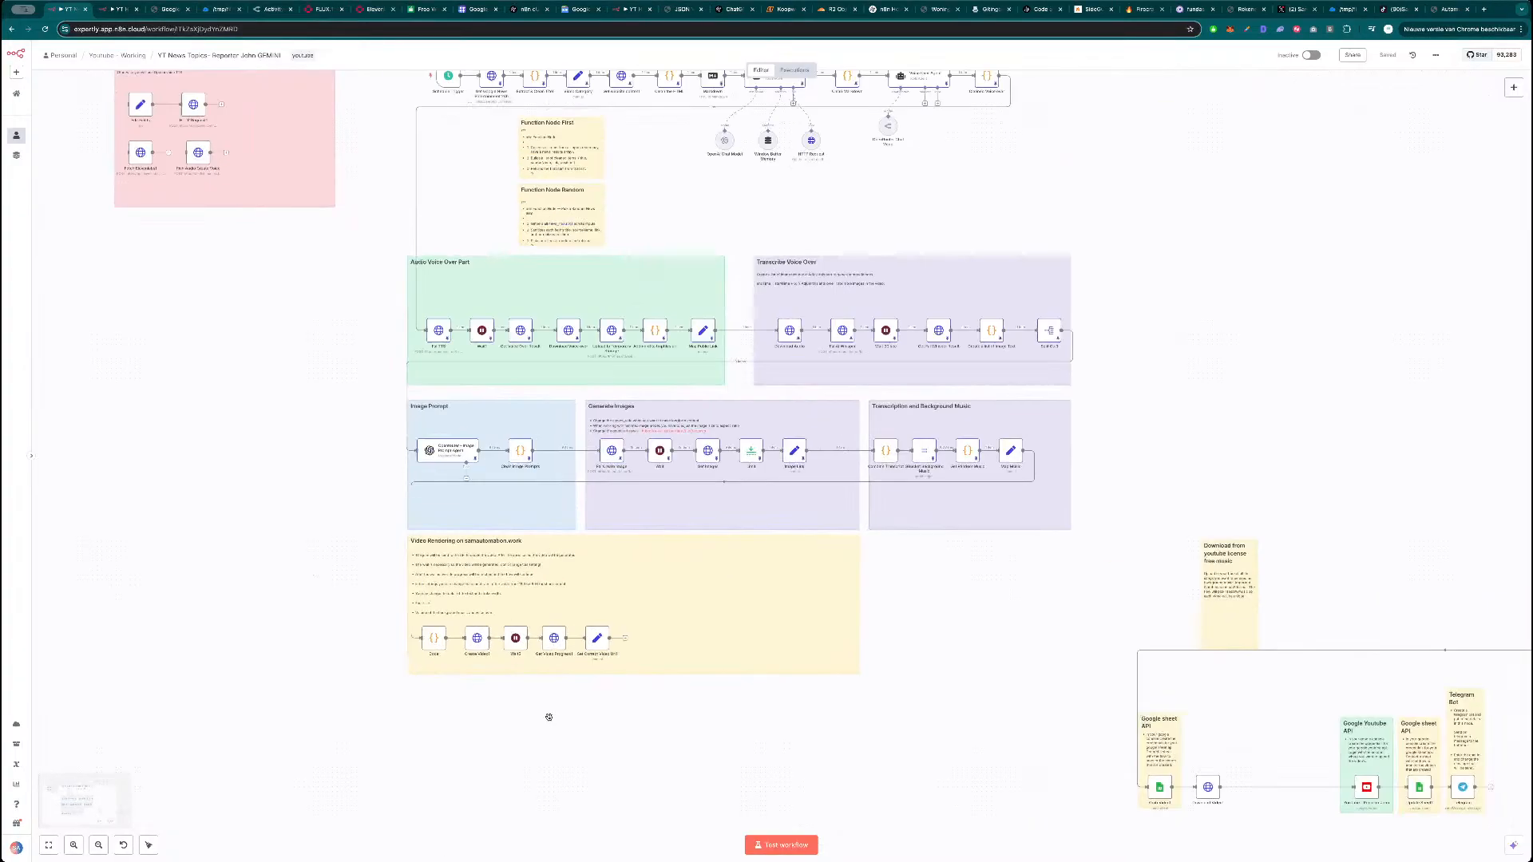
scroll(549, 717, up, 2)
mouse_move(1127, 385)
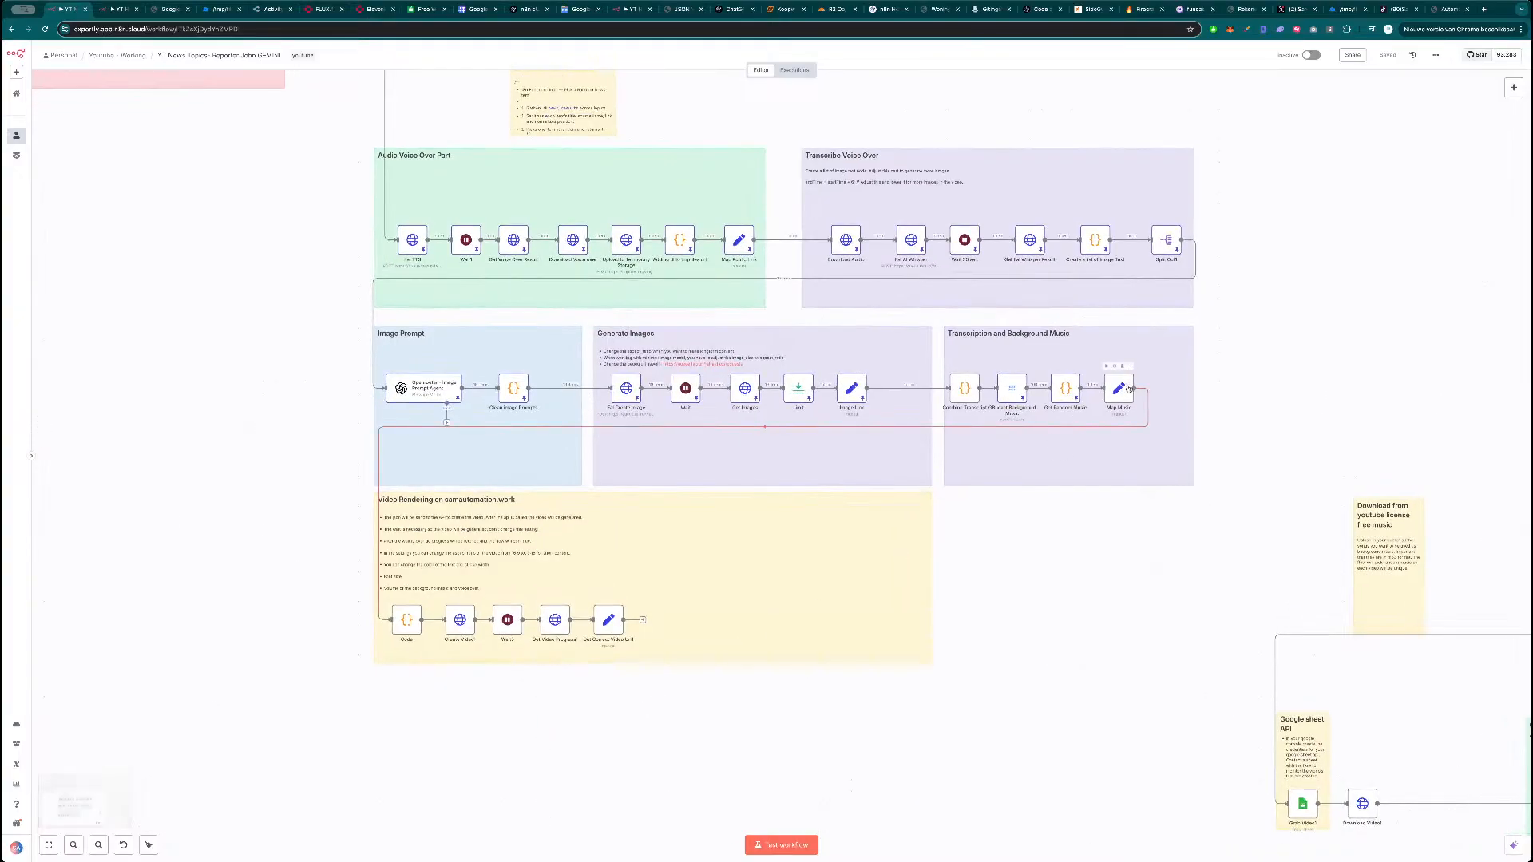
click(1108, 367)
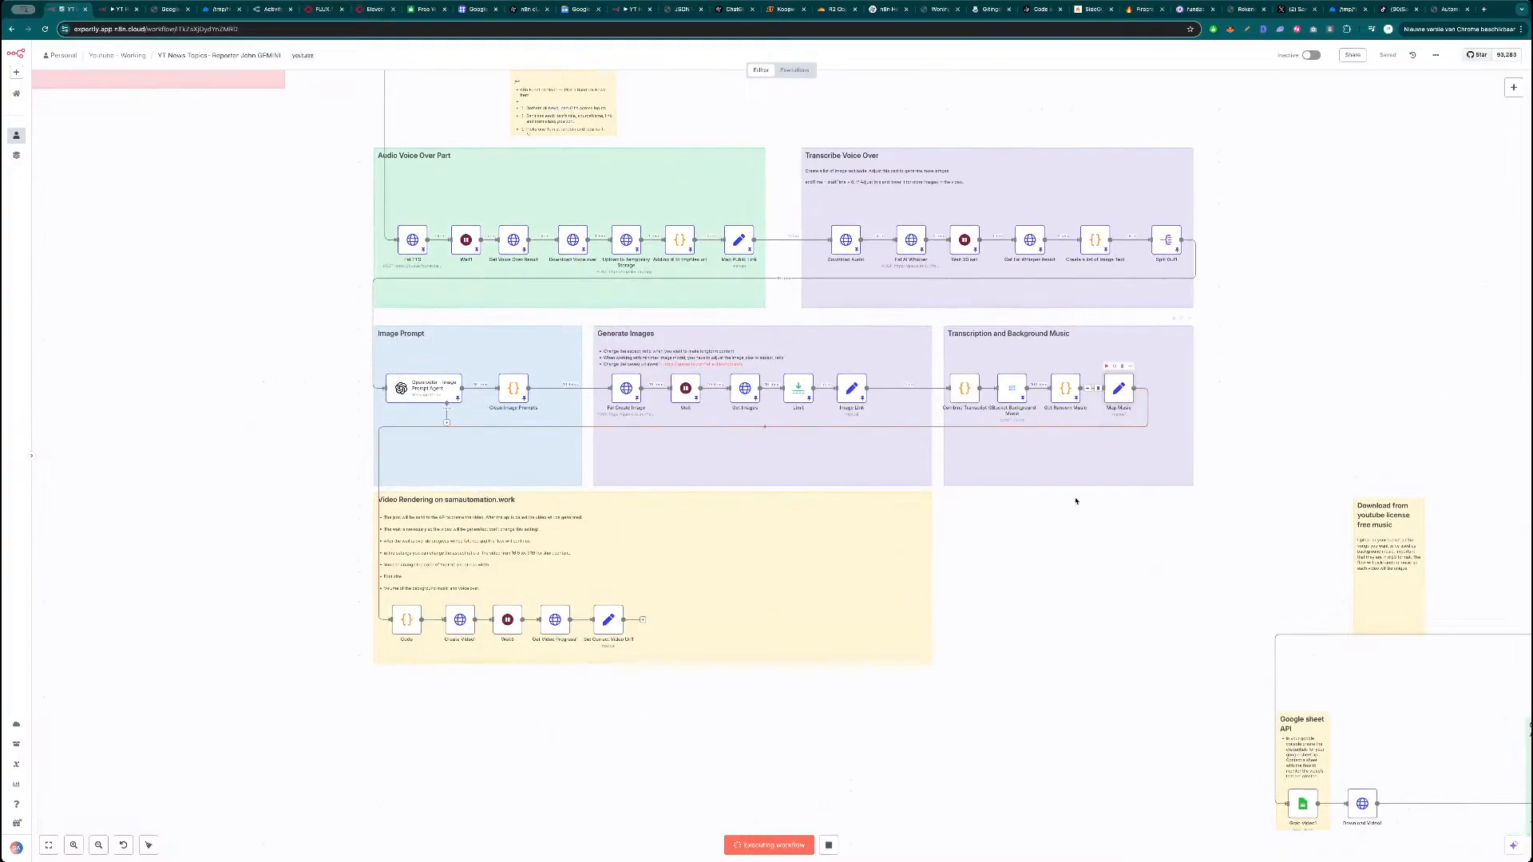
scroll(1049, 562, down, 3)
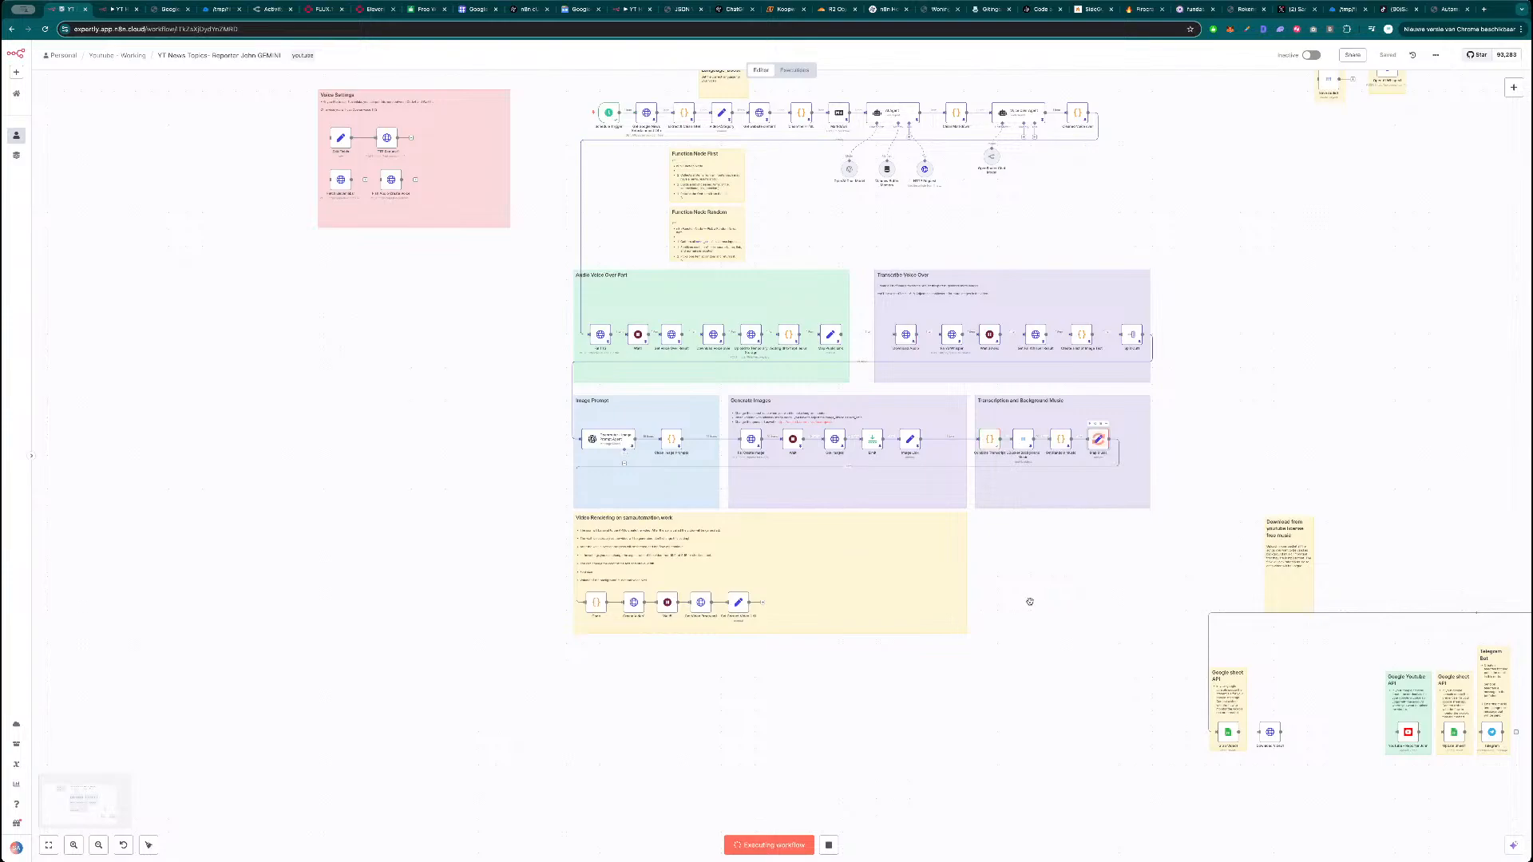
scroll(1027, 601, up, 3)
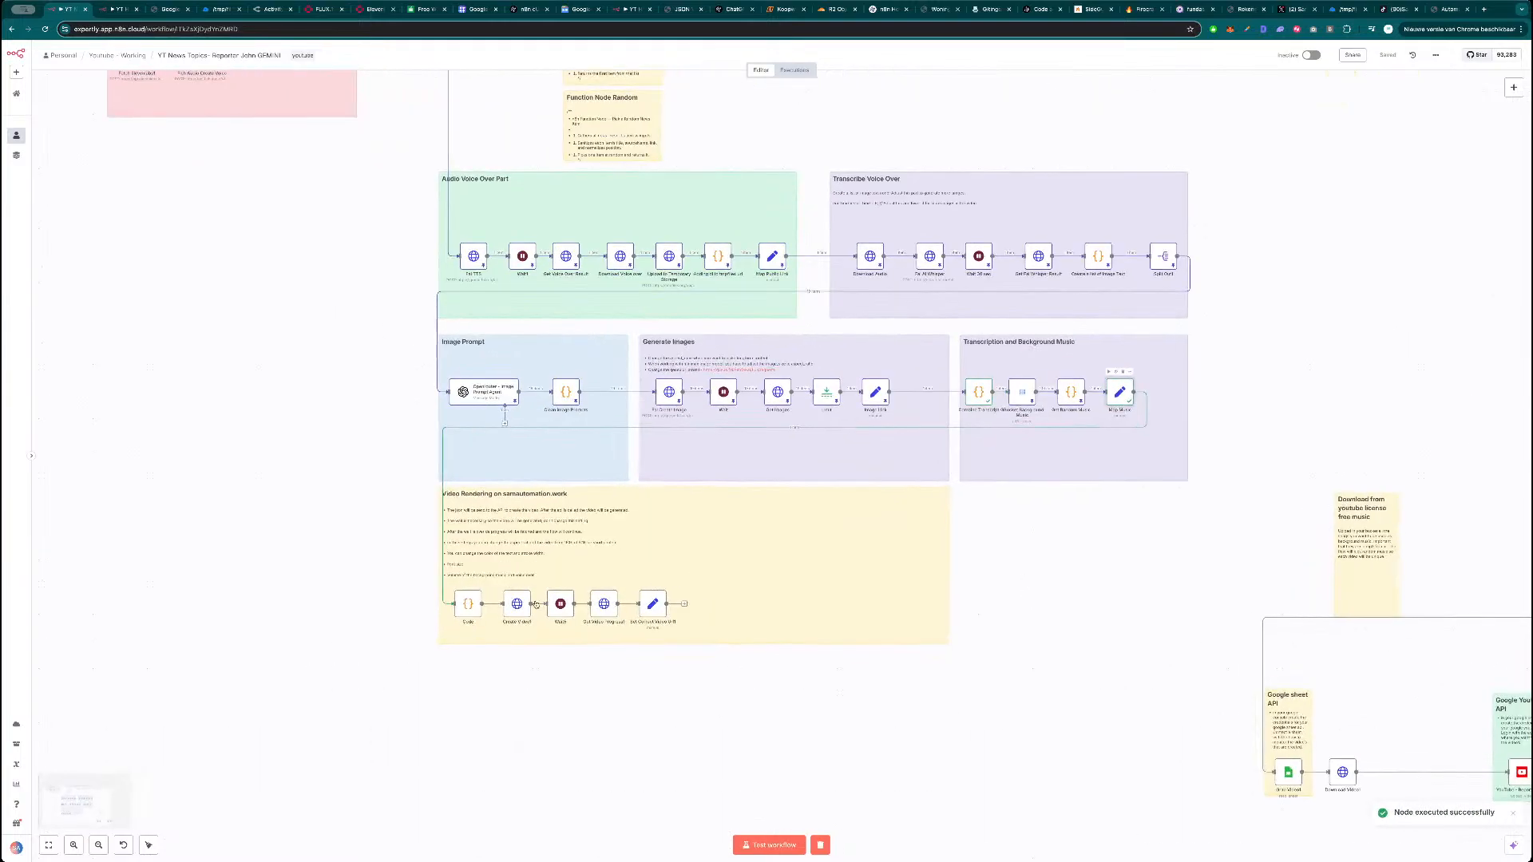
double_click(982, 396)
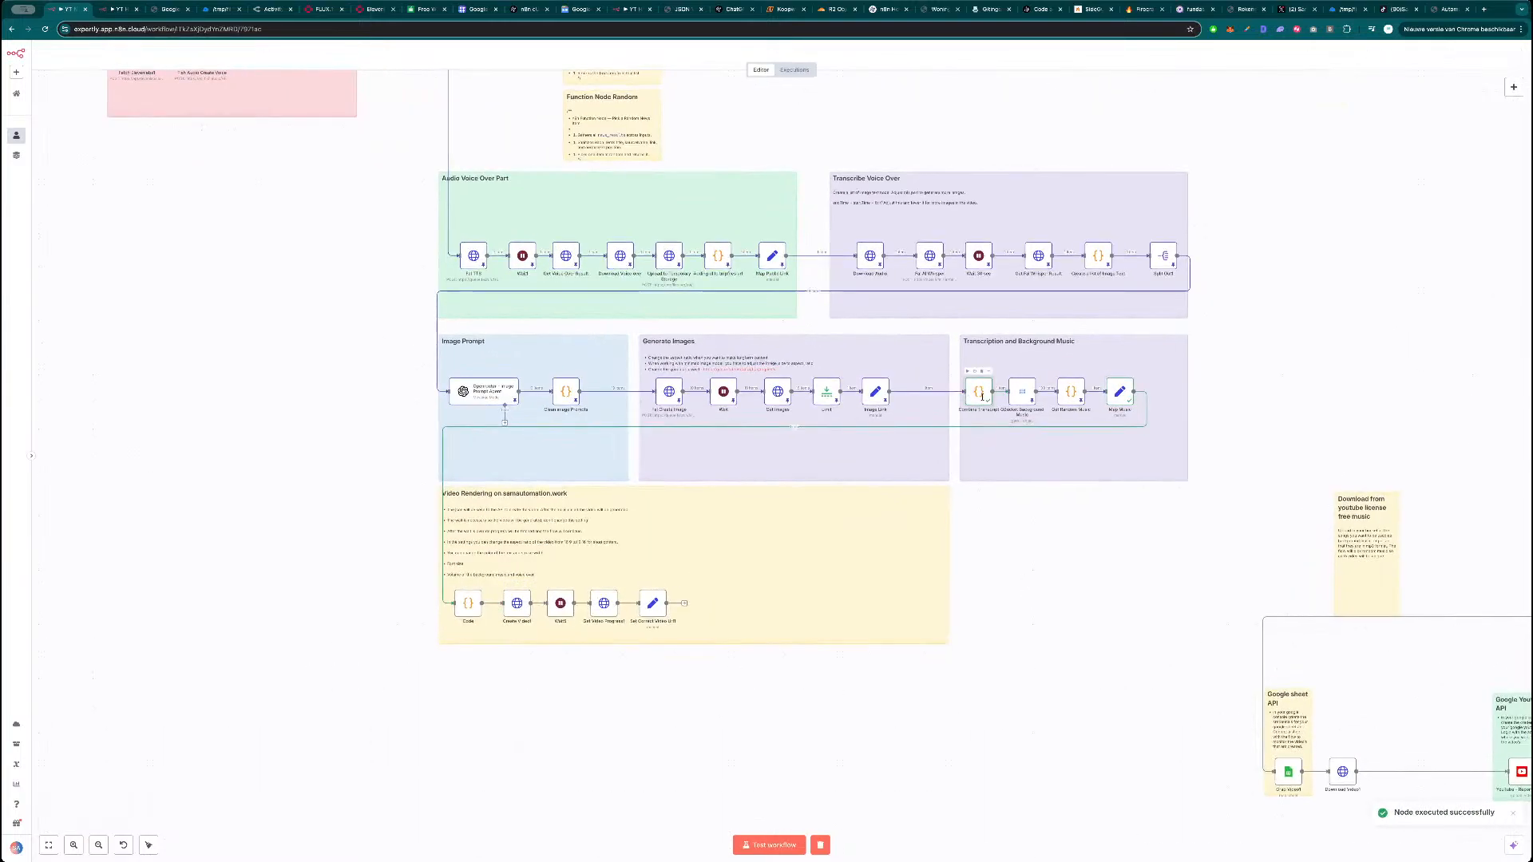
key(Escape)
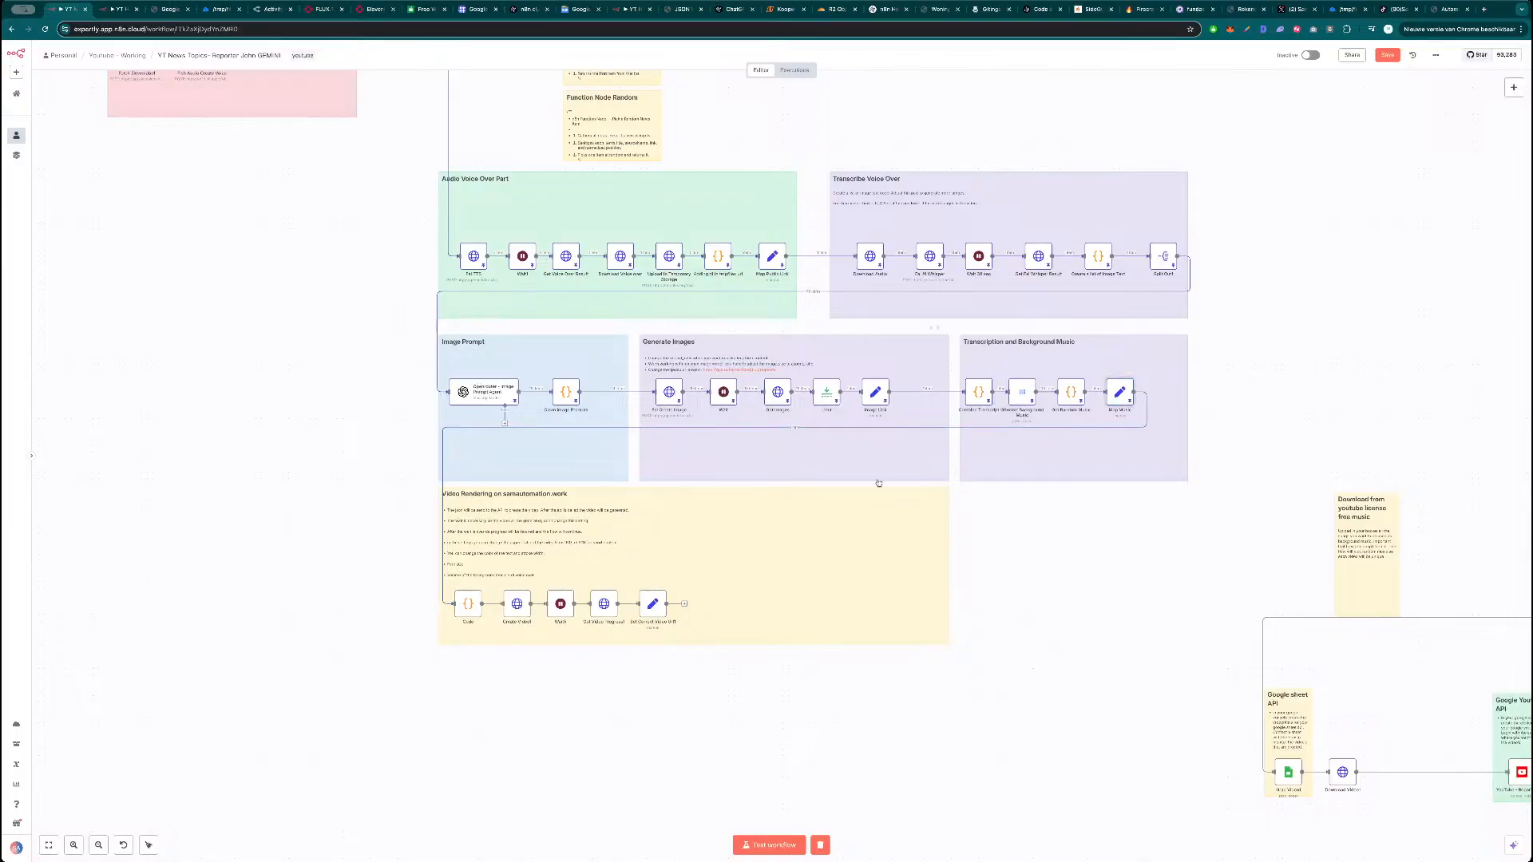
Test the Code node in the video rendering section and review its output from the image list through the transcript.
double_click(466, 605)
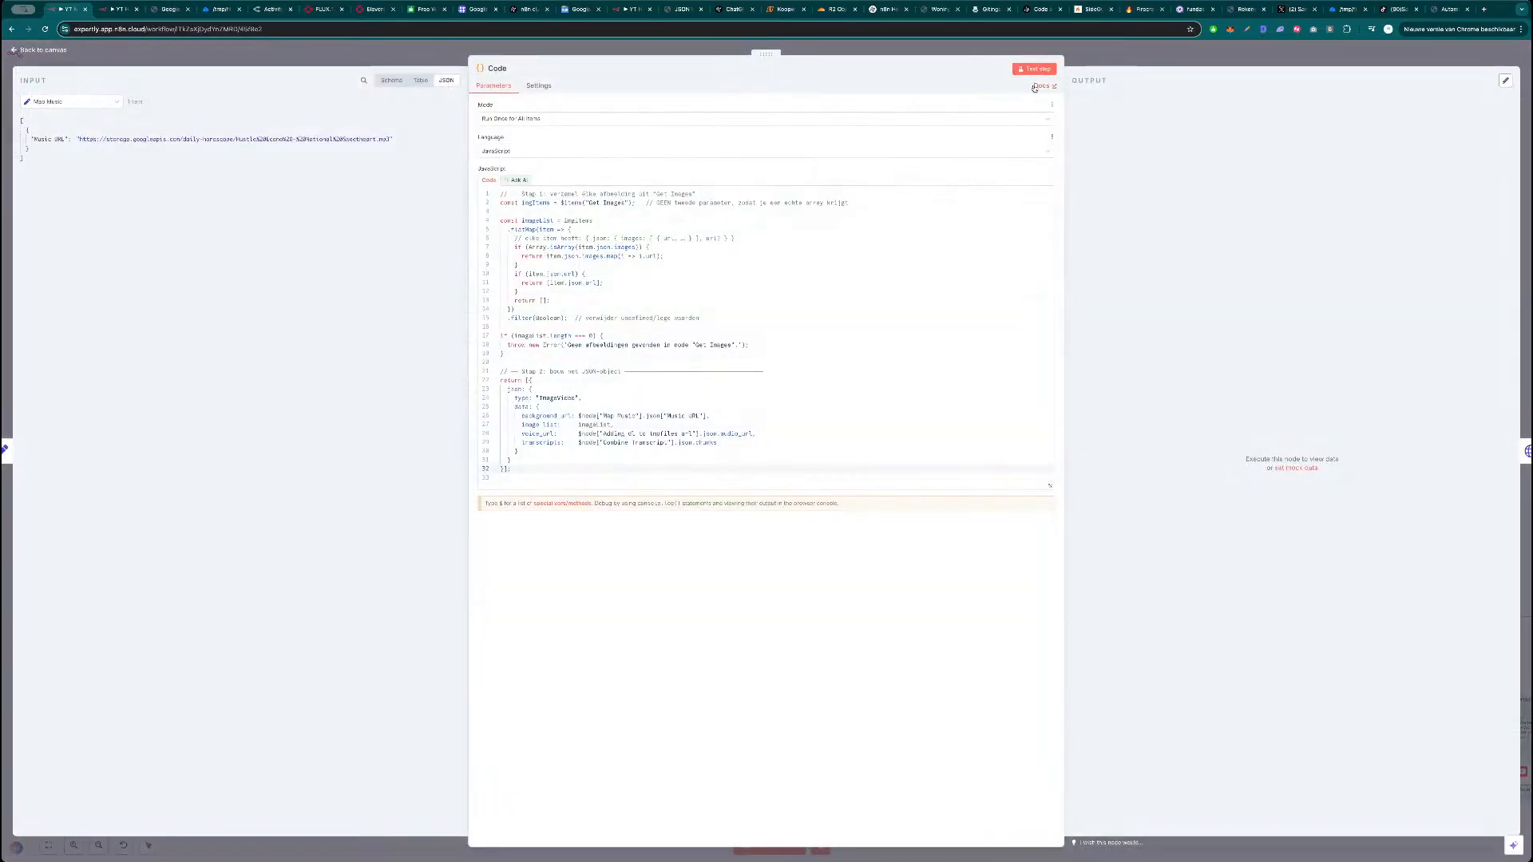
click(1040, 69)
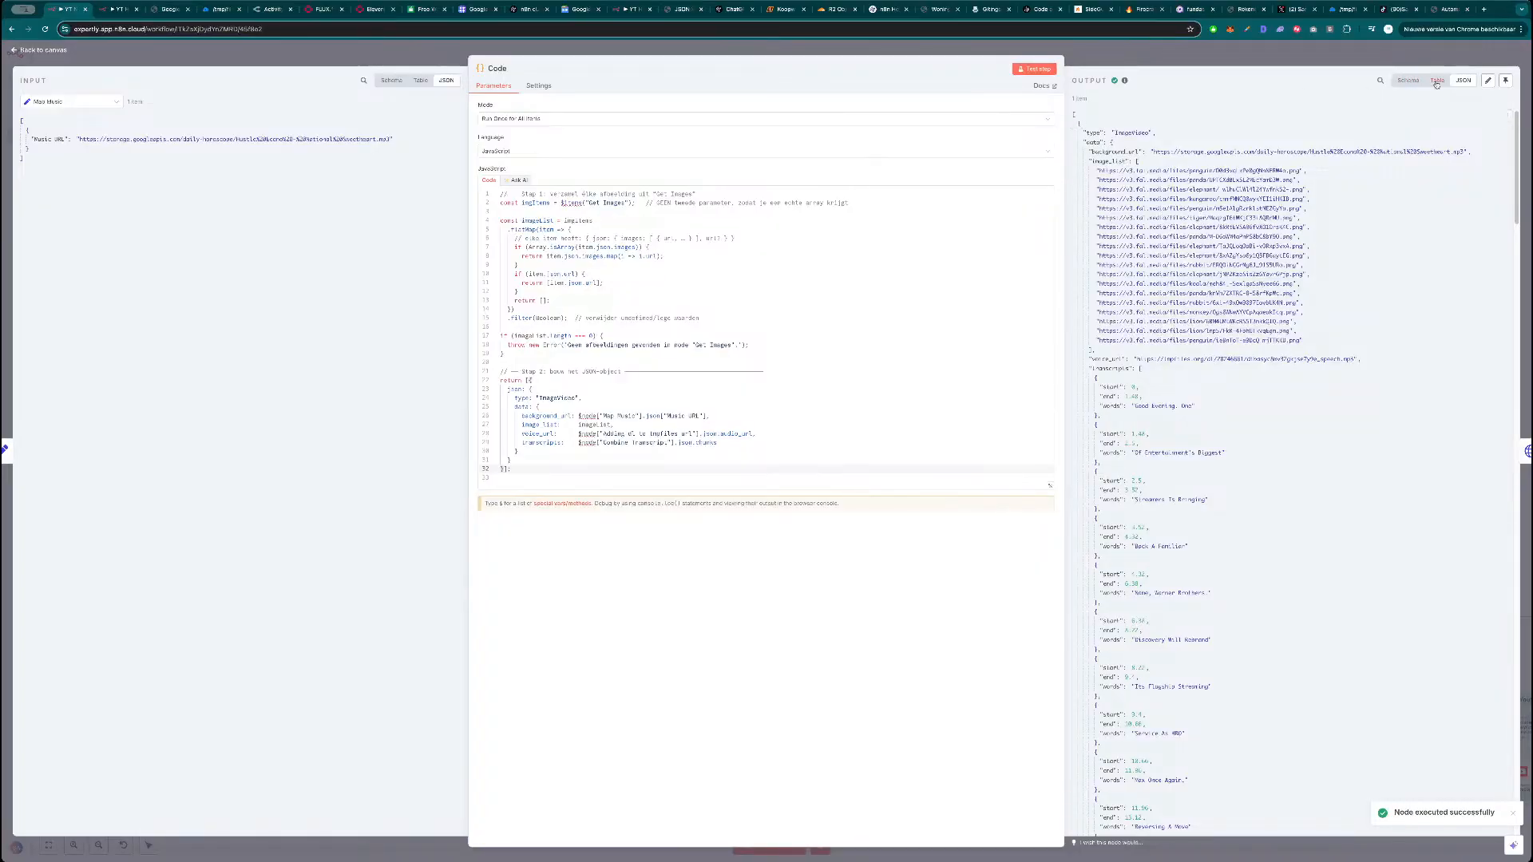
scroll(1185, 429, down, 5)
scroll(1185, 428, down, 20)
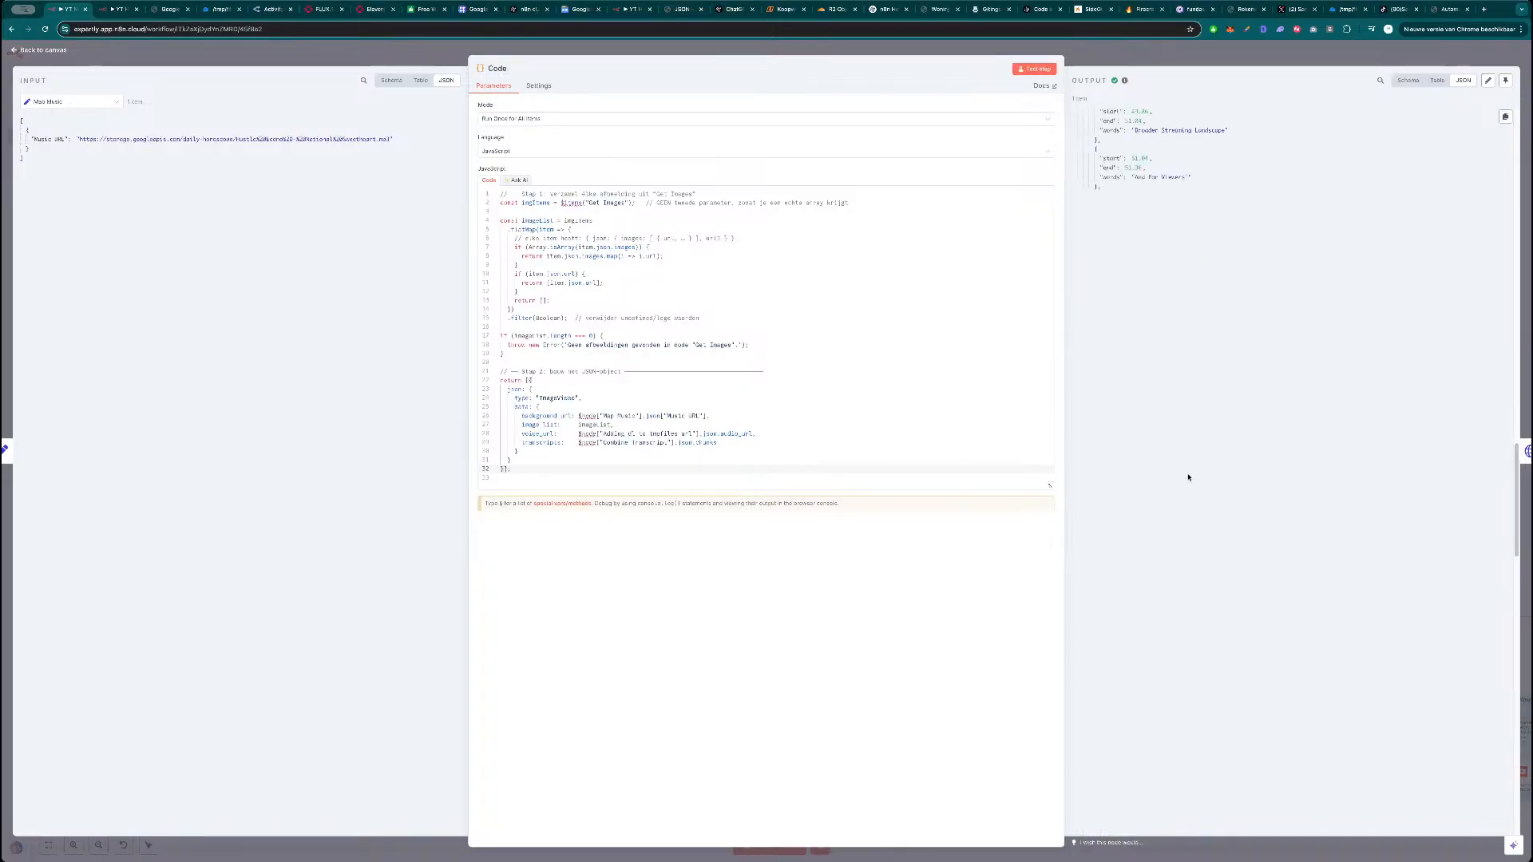
scroll(1182, 487, up, 20)
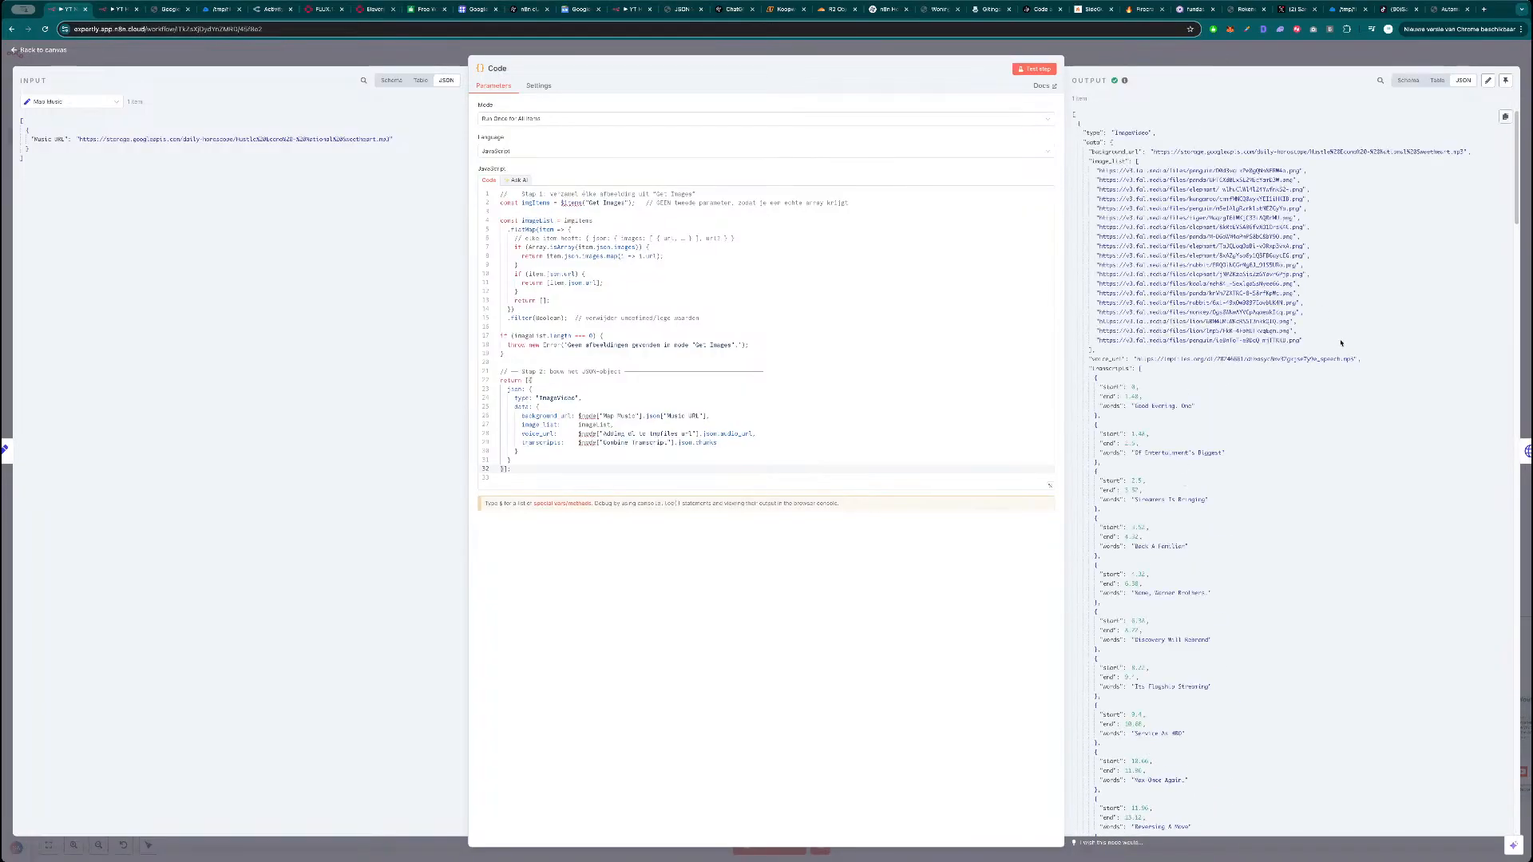
Check the output's voice_url audio link in a new browser tab, and save the workflow.
drag(1353, 358, 1137, 359)
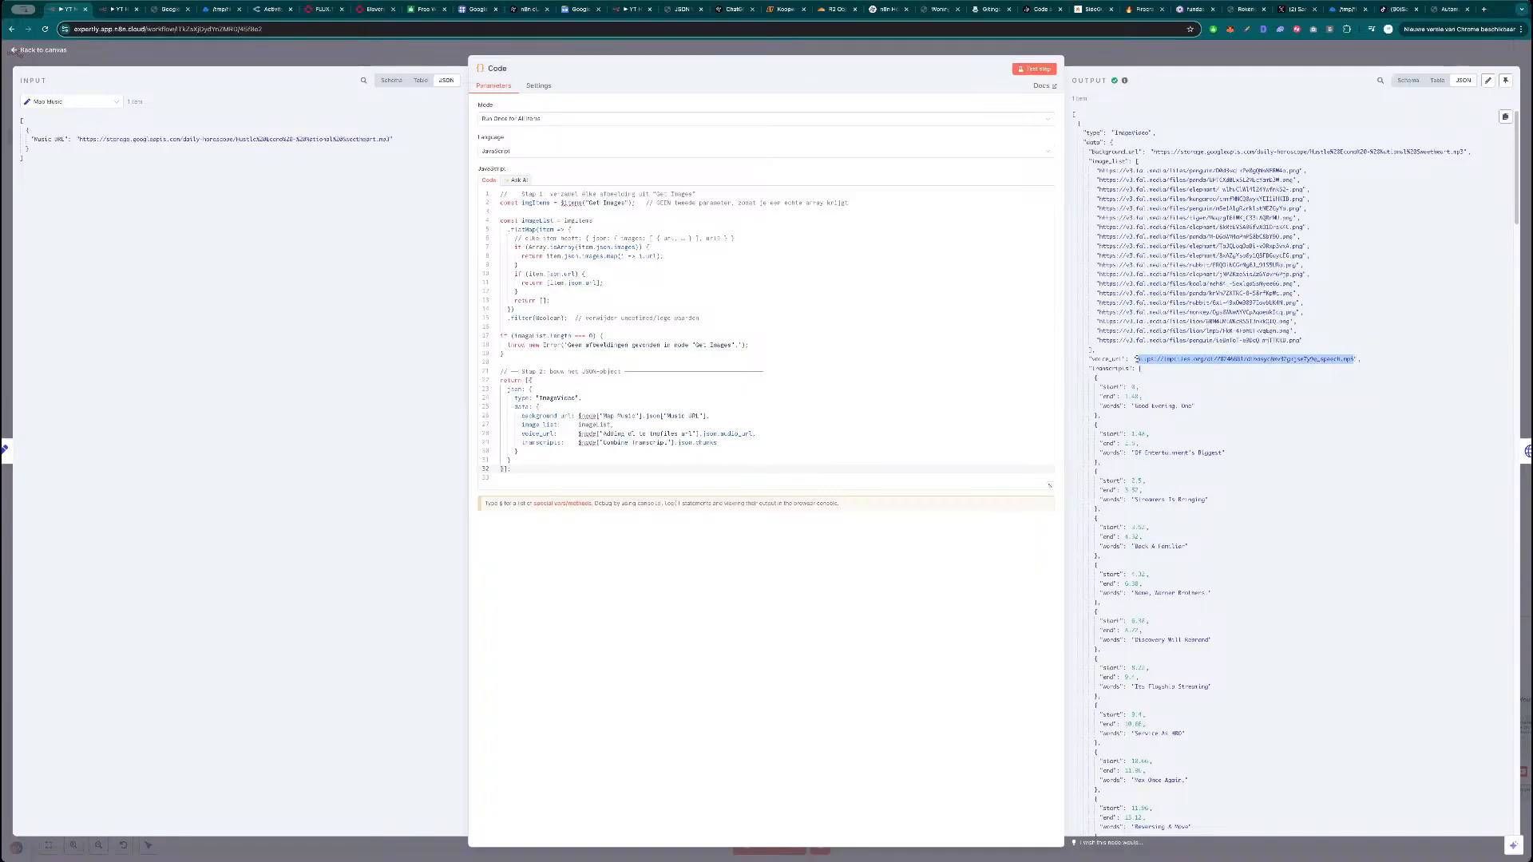
key(ctrl+c)
key(ctrl+t)
key(ctrl+v)
key(Return)
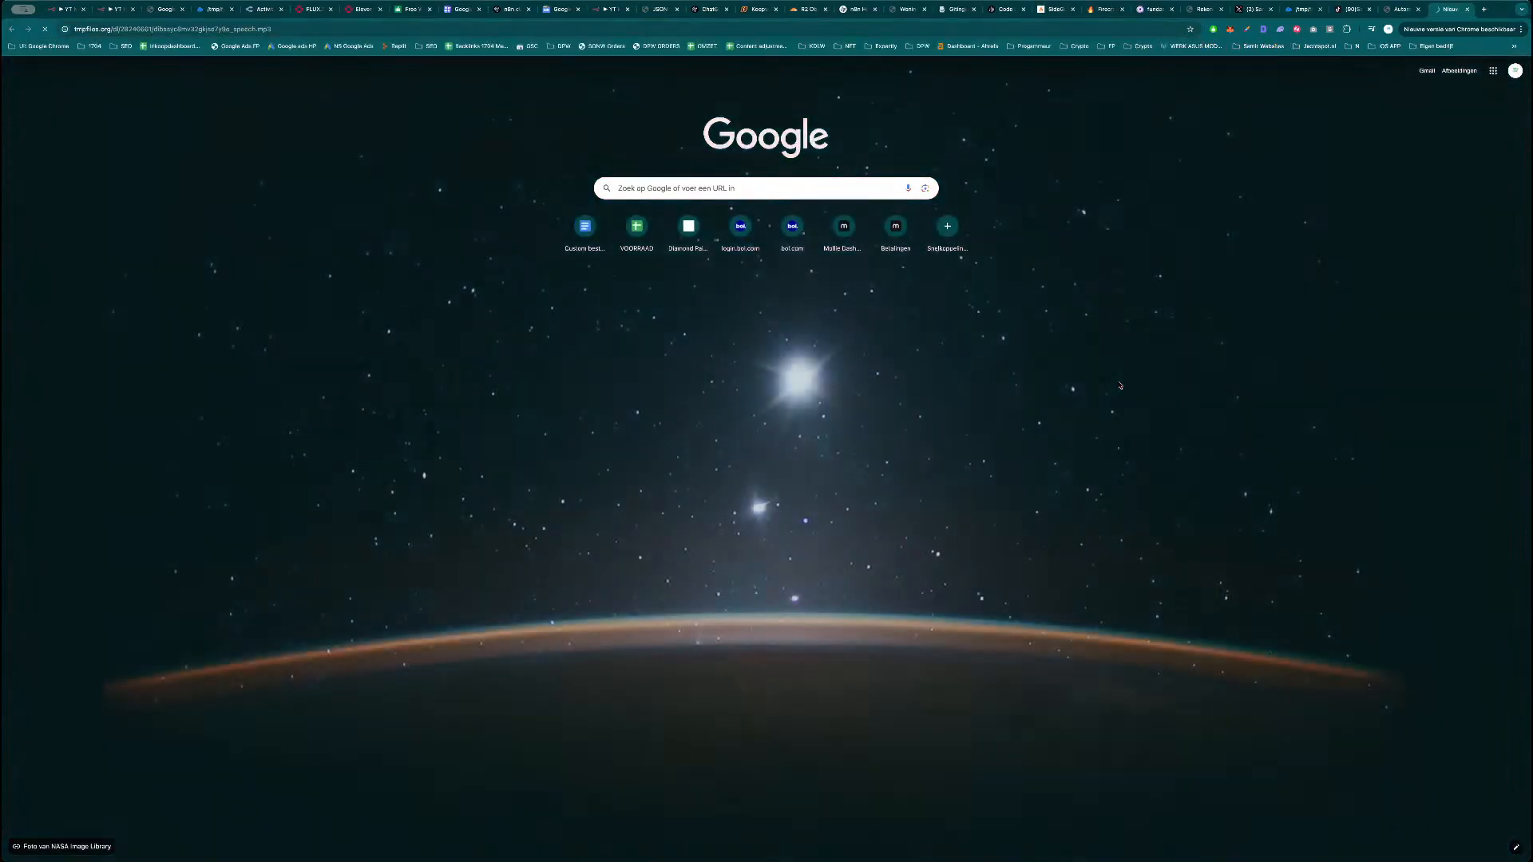
key(ctrl+w)
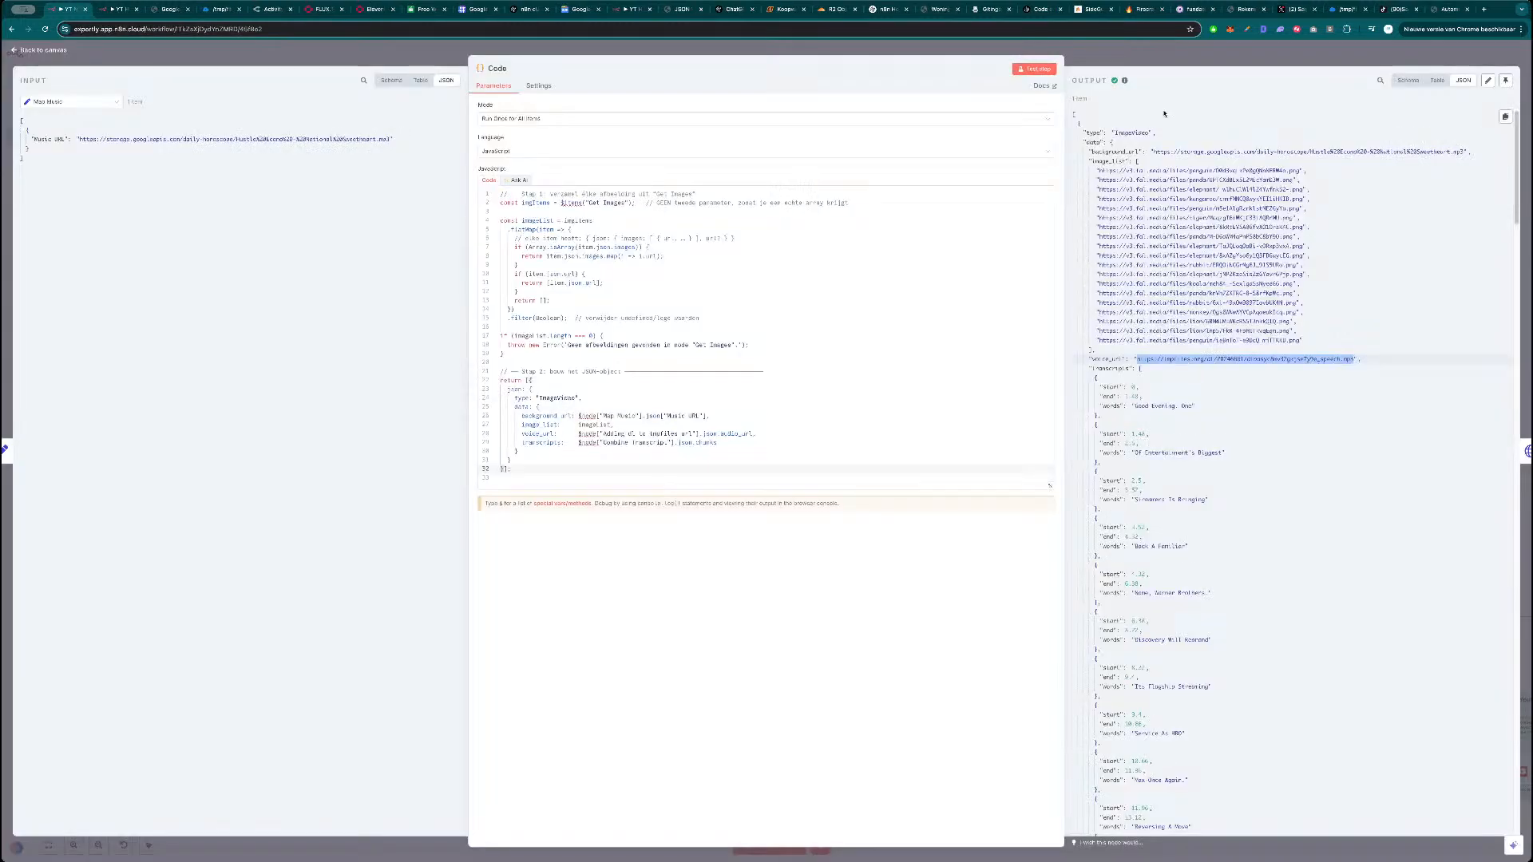
click(1181, 54)
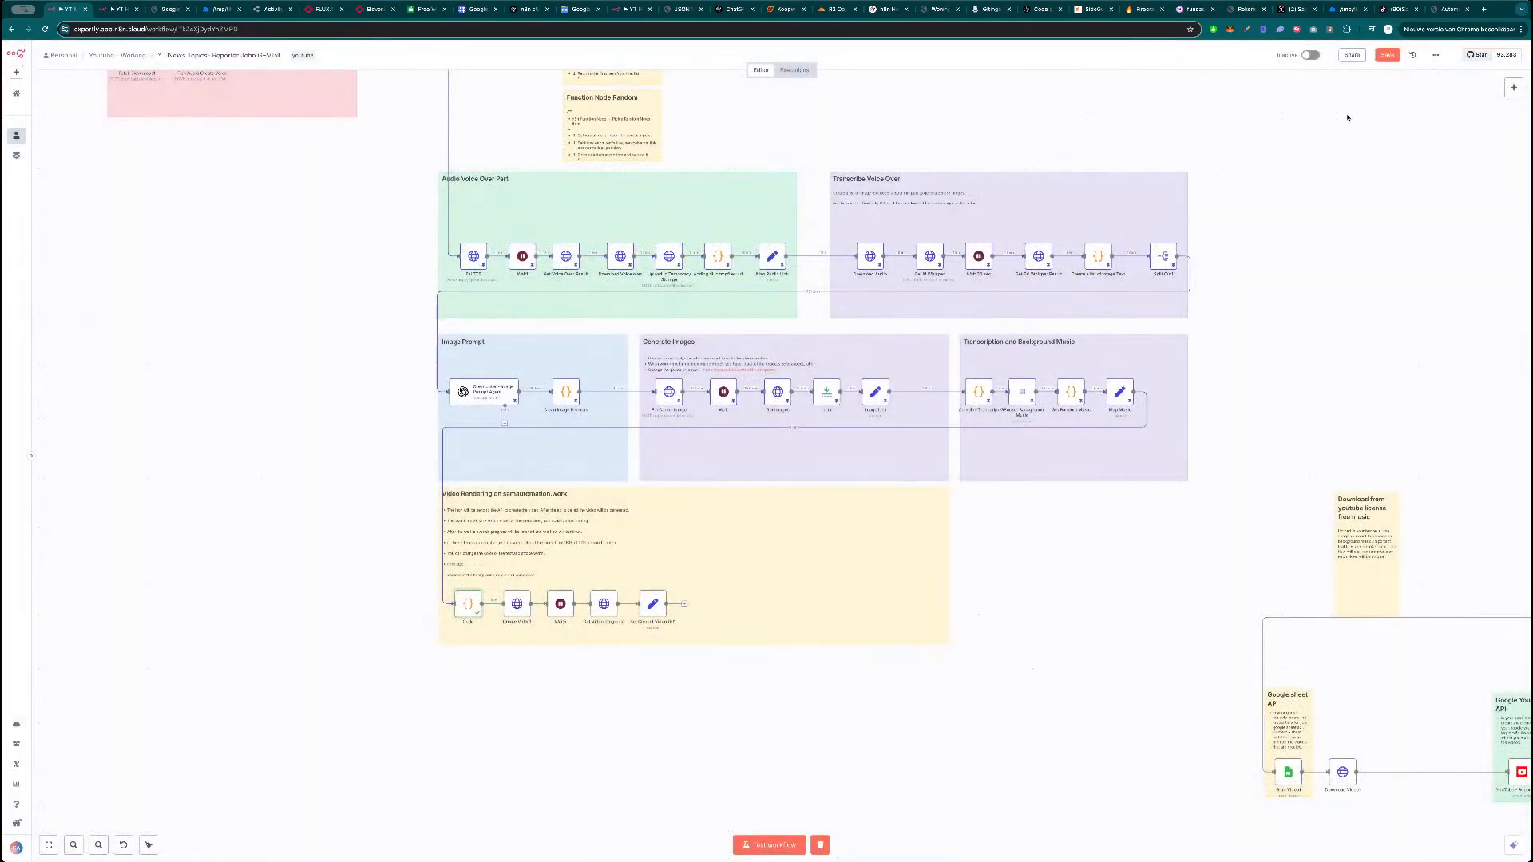
click(1388, 54)
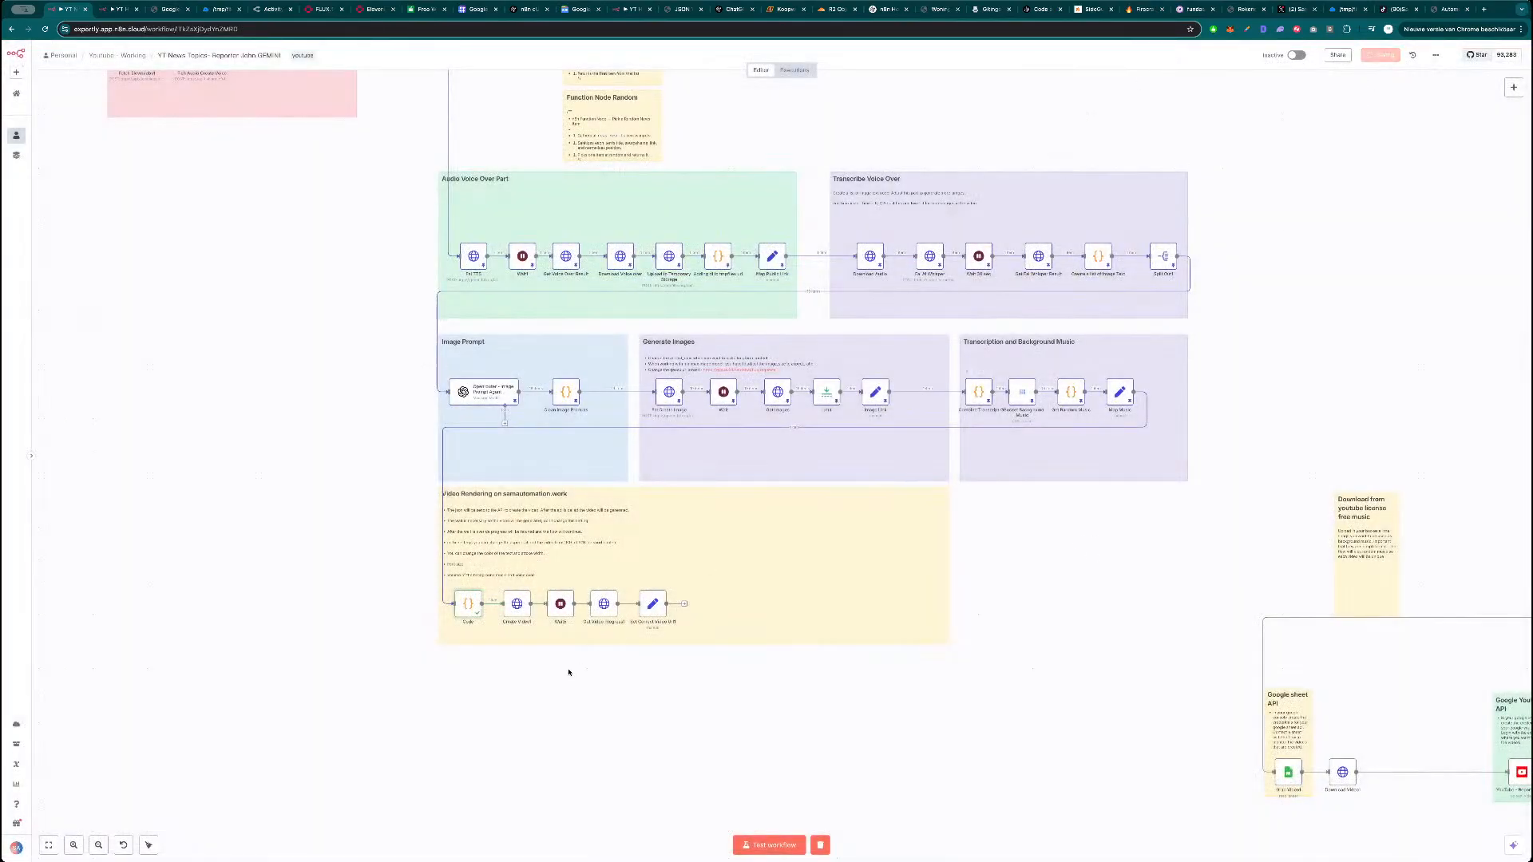
Remove the API key query parameter and its expression from the URL of the Create Video1 node in the video rendering section.
double_click(517, 606)
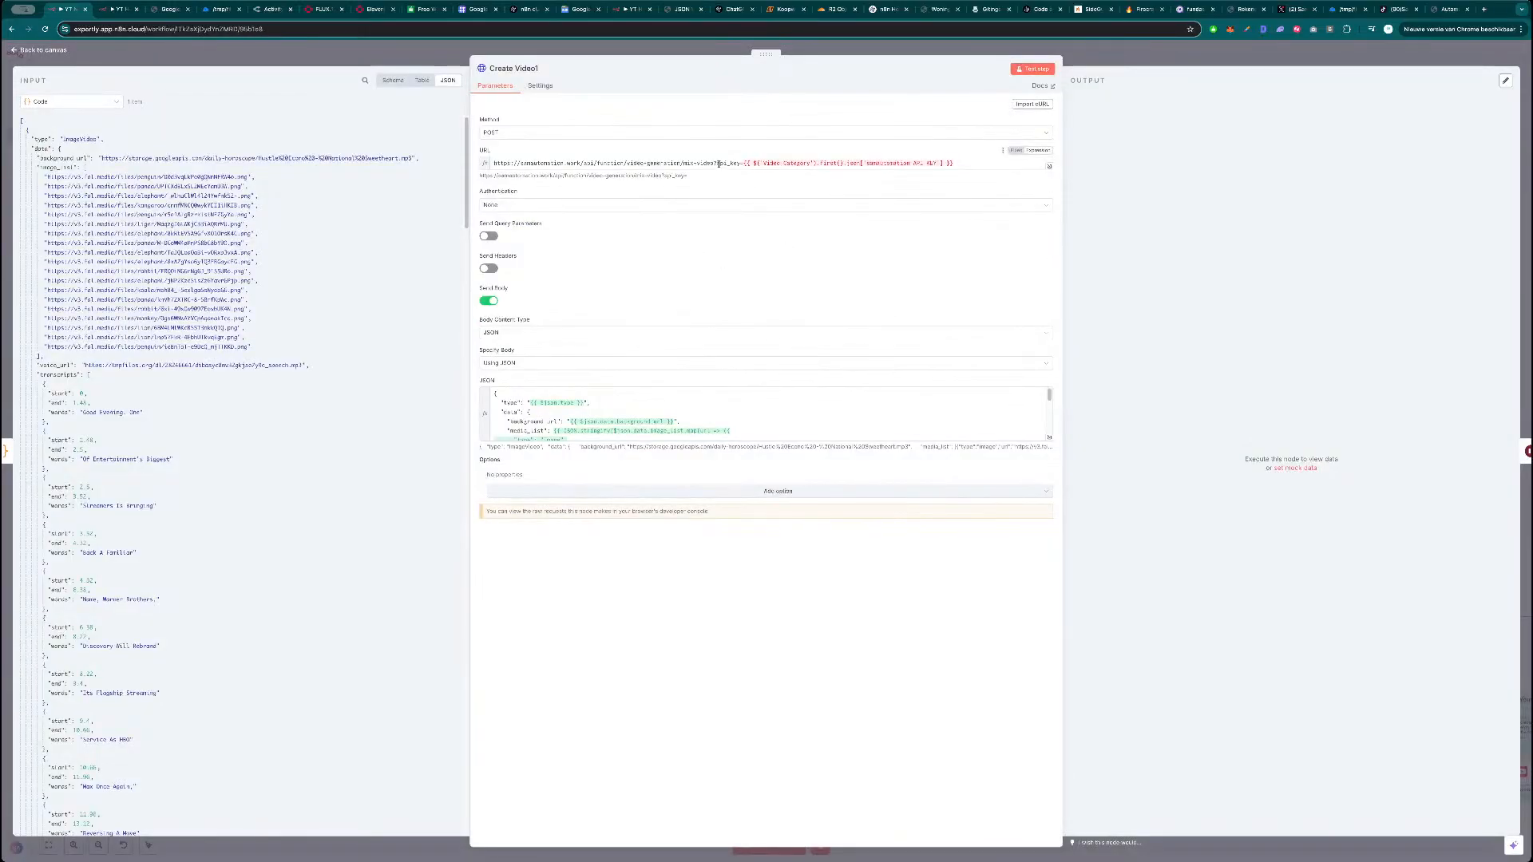
drag(717, 163, 958, 167)
key(BackSpace)
click(799, 249)
click(578, 205)
click(563, 270)
click(588, 236)
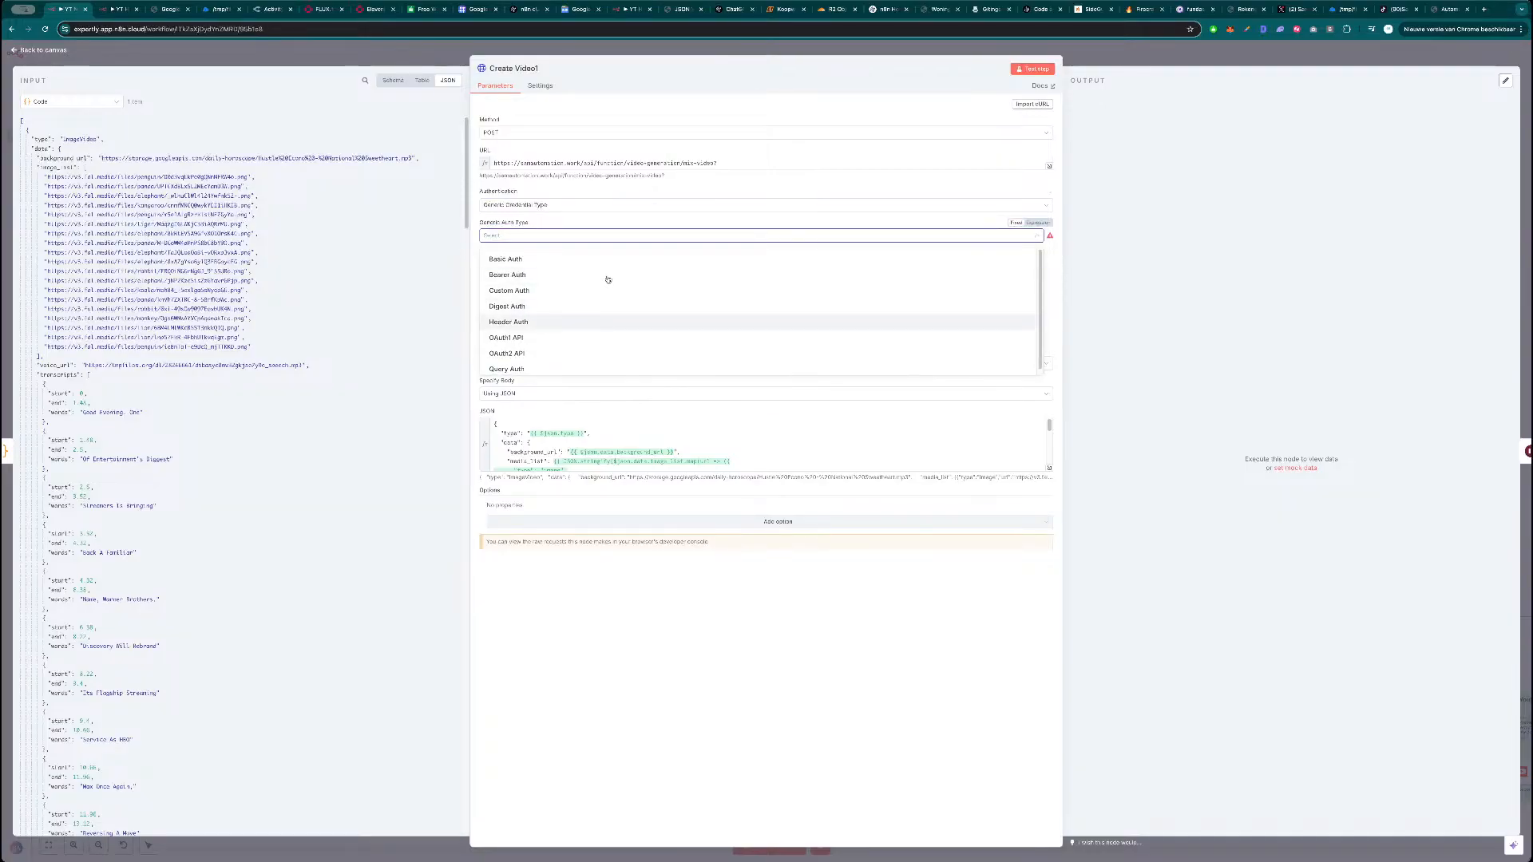
click(608, 321)
click(650, 264)
scroll(615, 343, up, 3)
scroll(603, 337, down, 2)
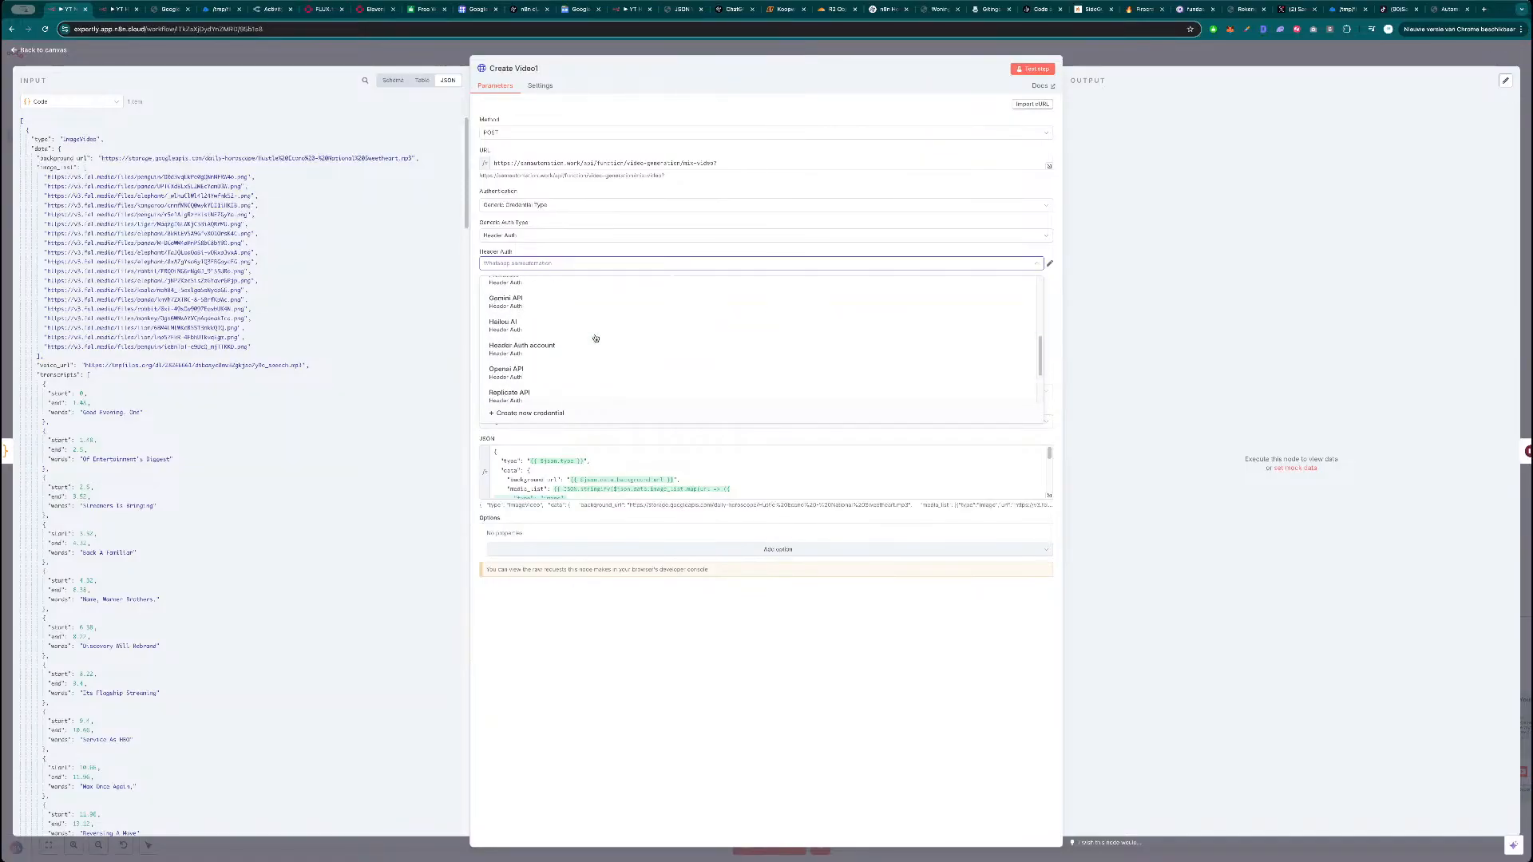
click(610, 237)
click(610, 204)
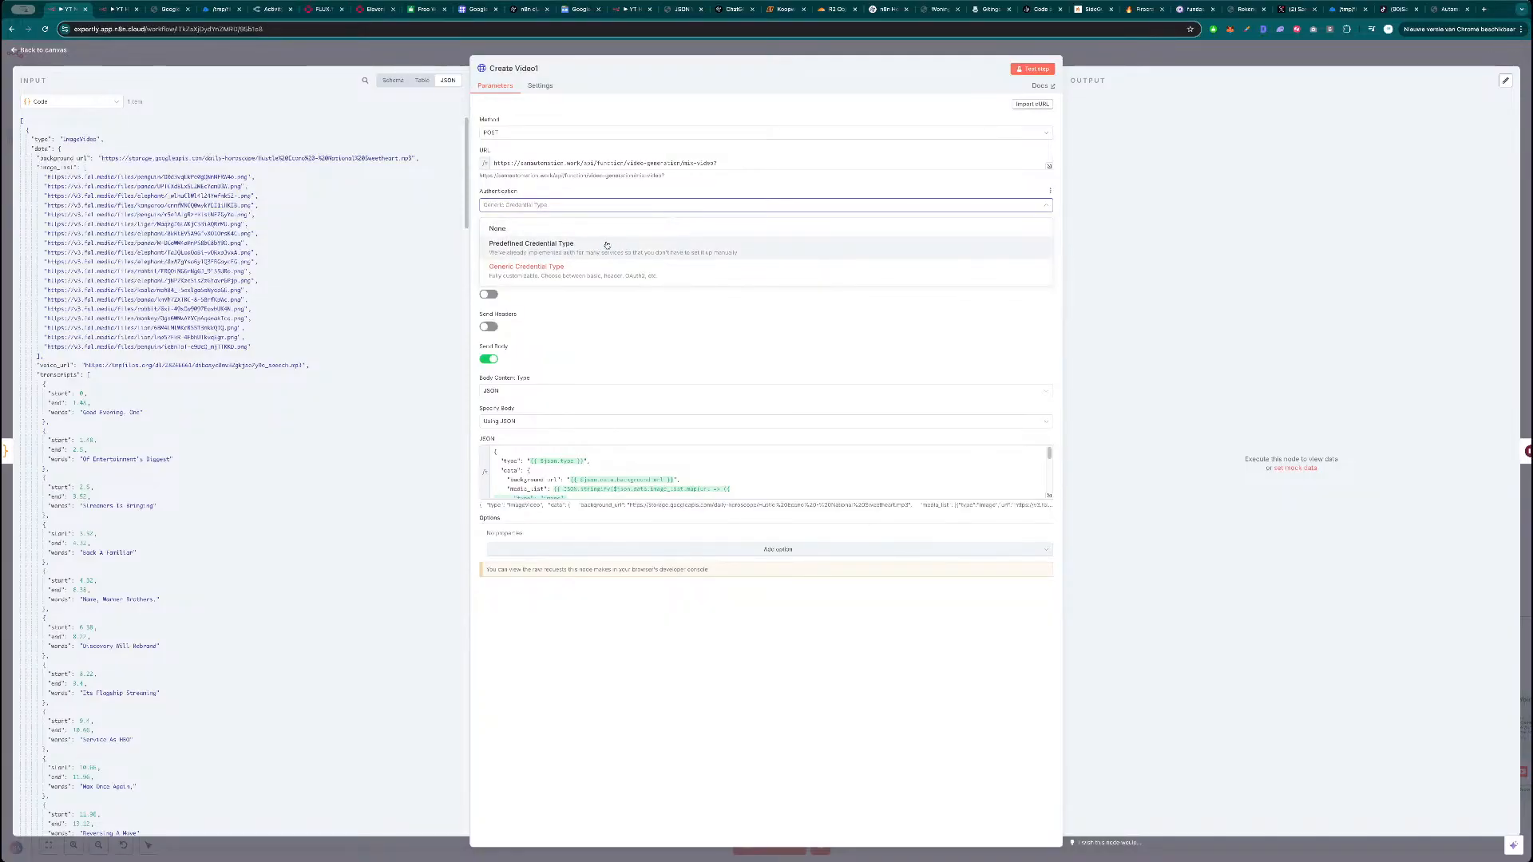
click(607, 245)
click(615, 235)
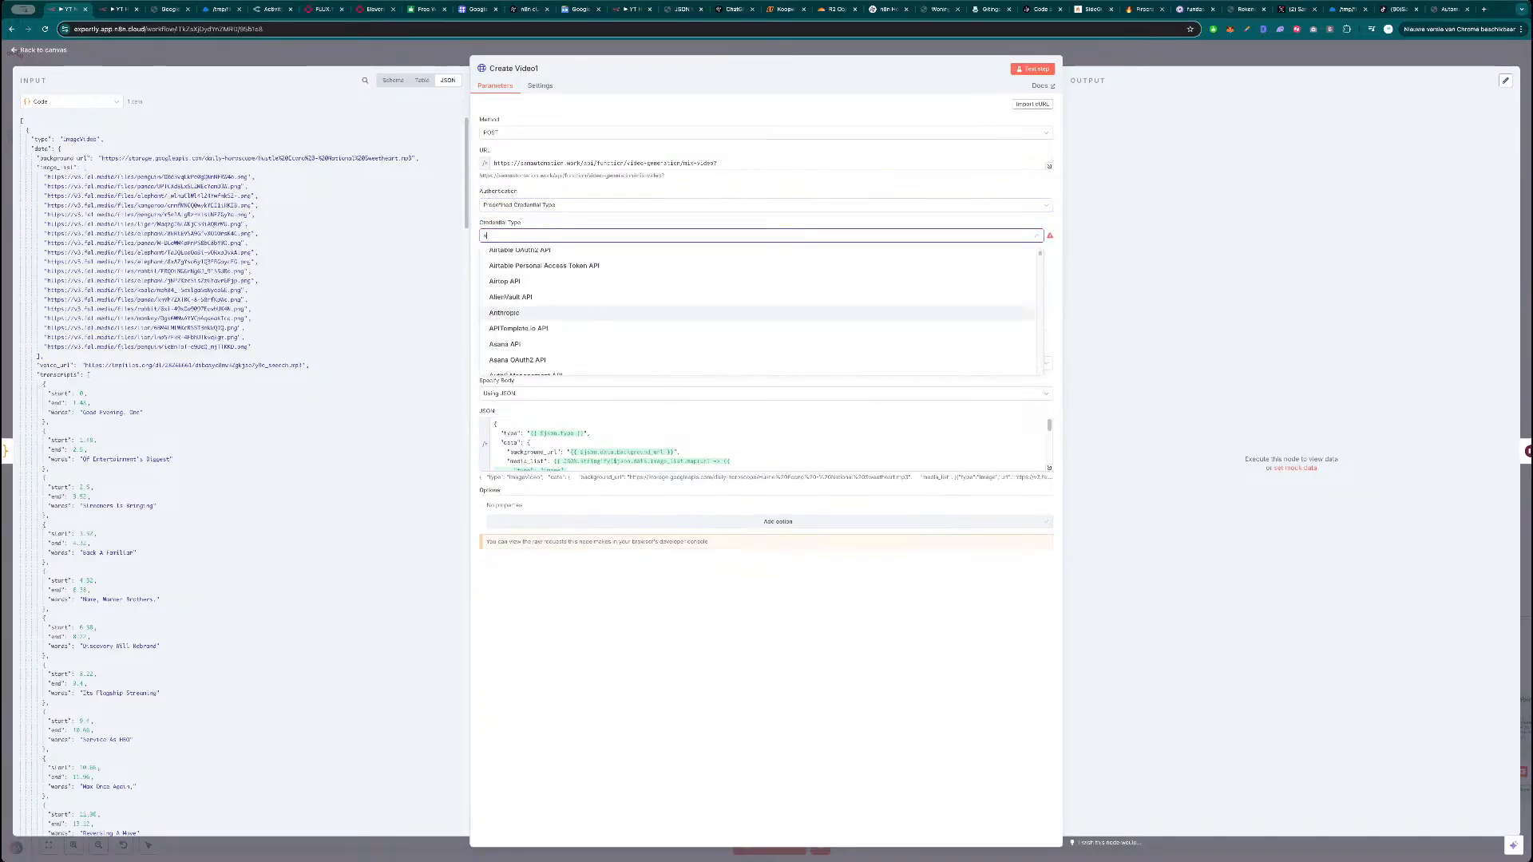
Set the node's authentication to Generic Credential Type with Header Auth and search its credentials for the Samautomation one.
click(615, 205)
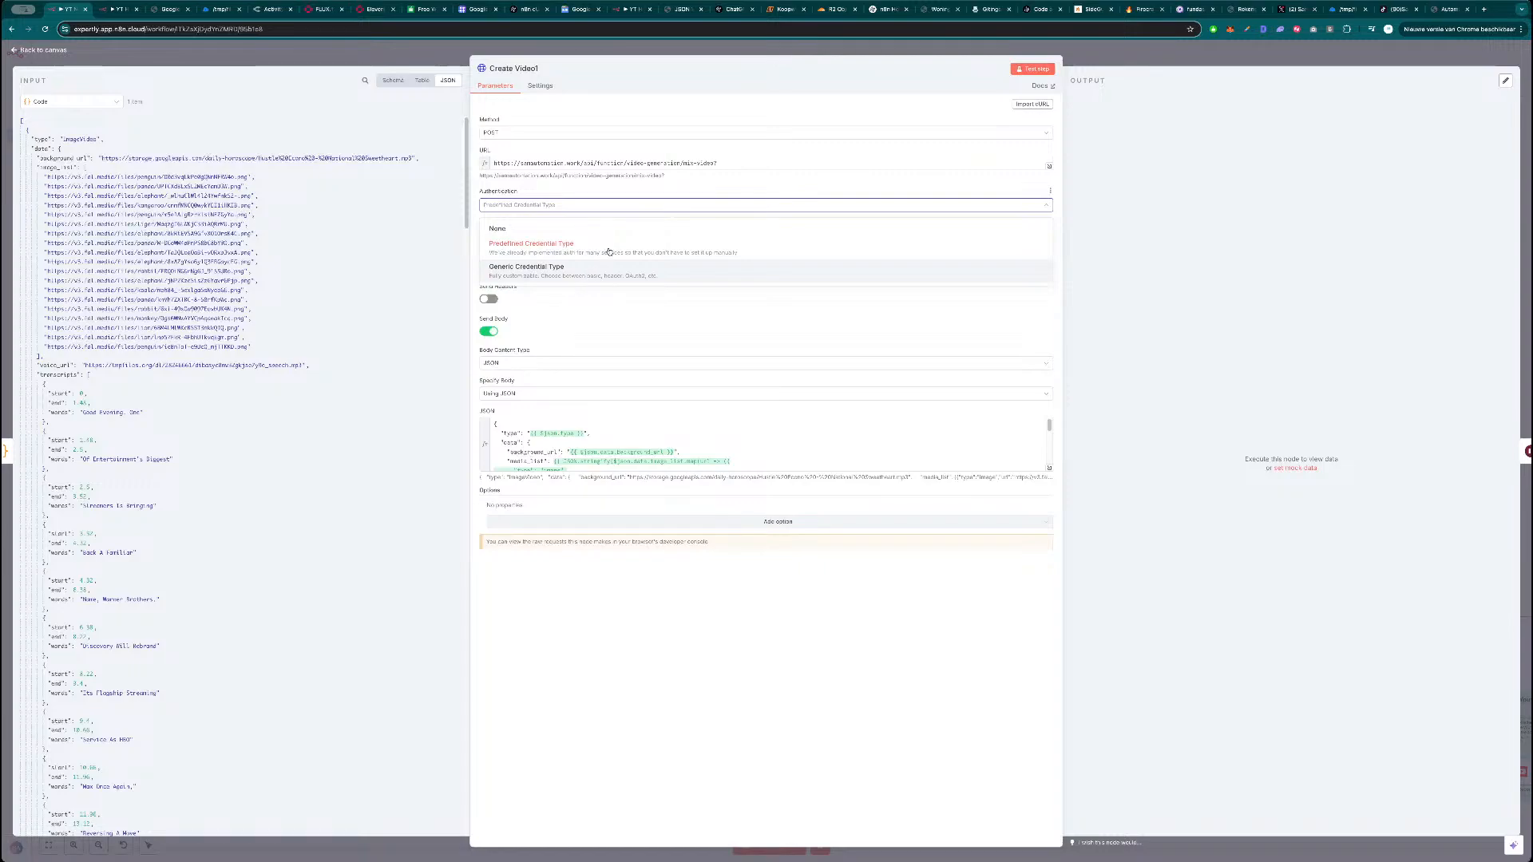
click(607, 270)
click(630, 236)
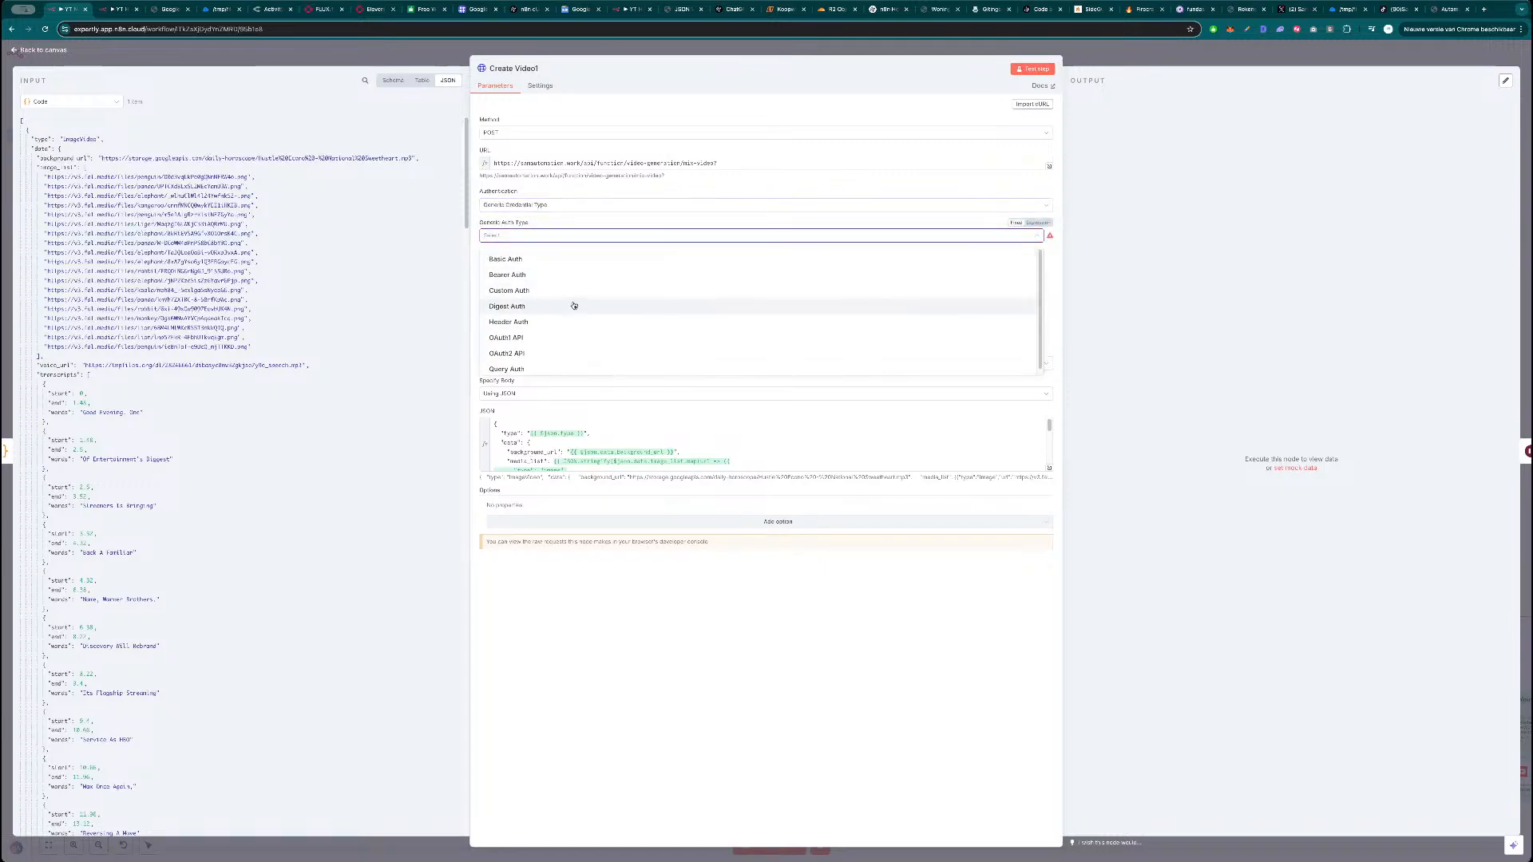
click(565, 324)
click(640, 263)
text(sa)
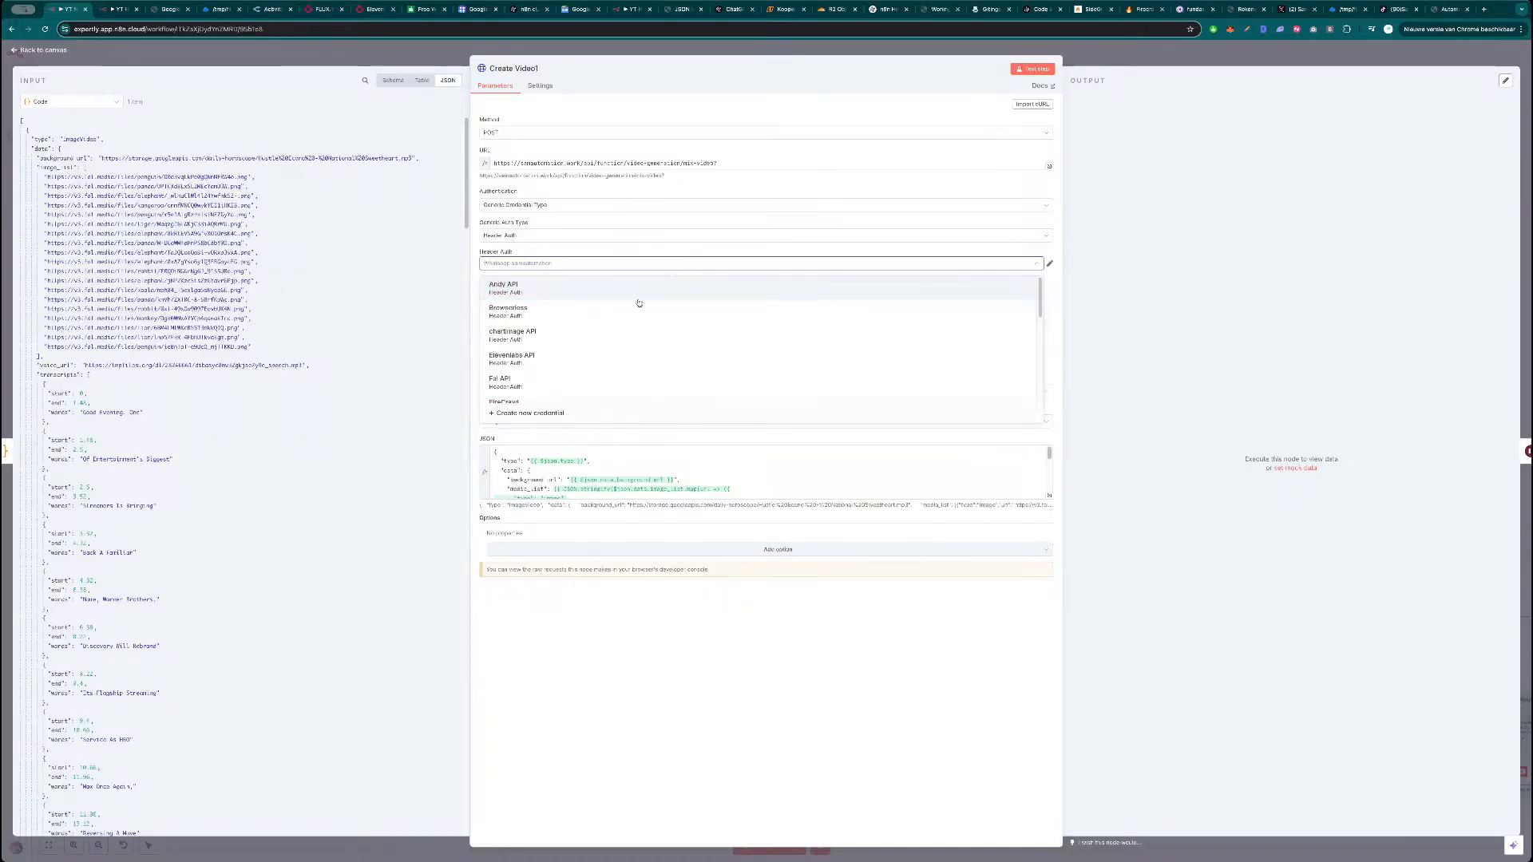
Check which authentication type and credential the Create Video node uses in the YT Horoscope Topics execution.
click(106, 11)
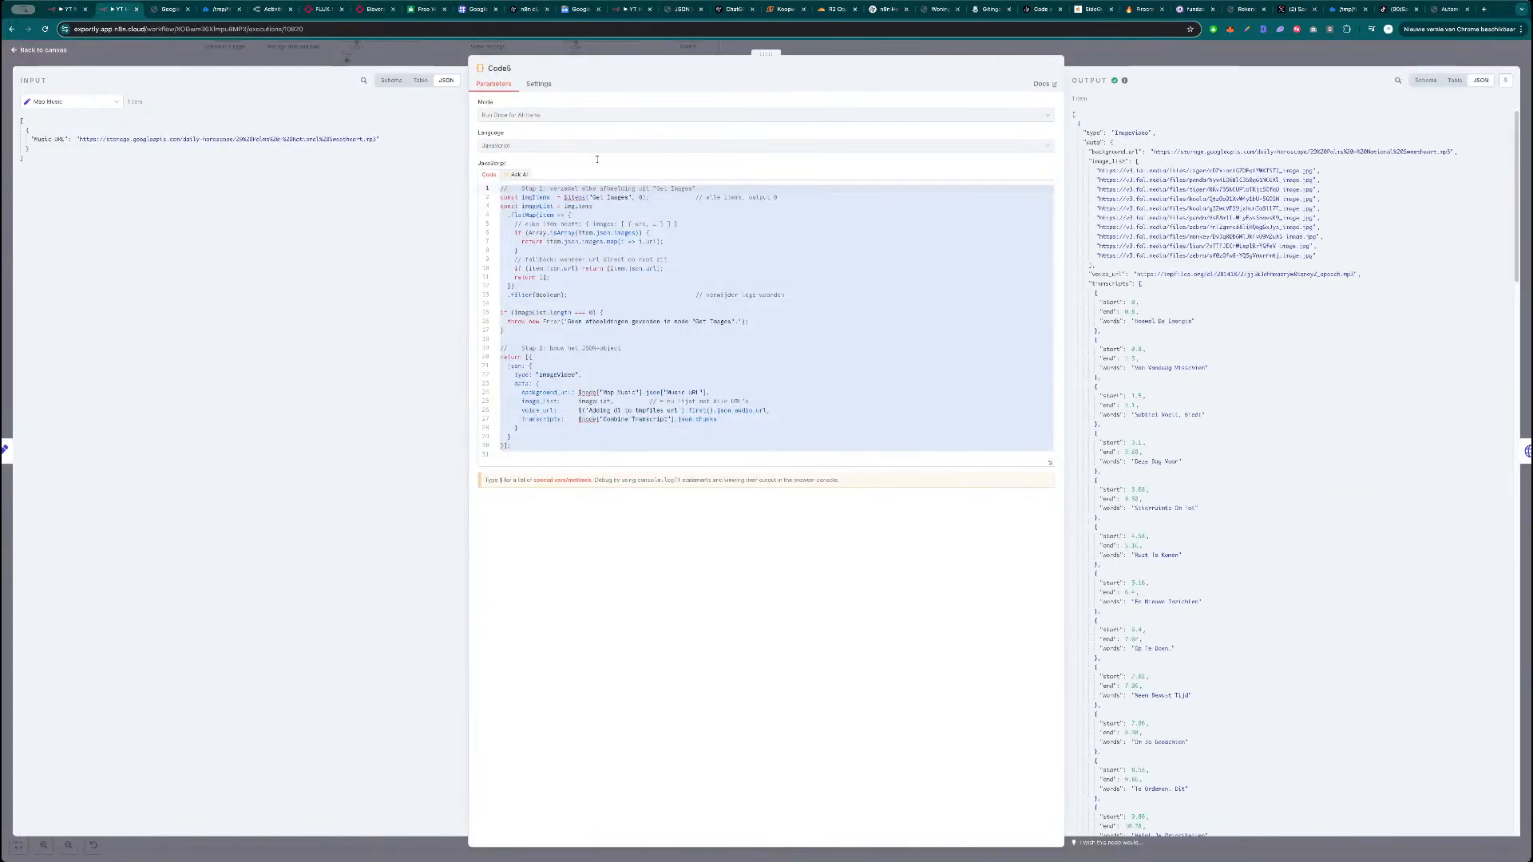
click(416, 56)
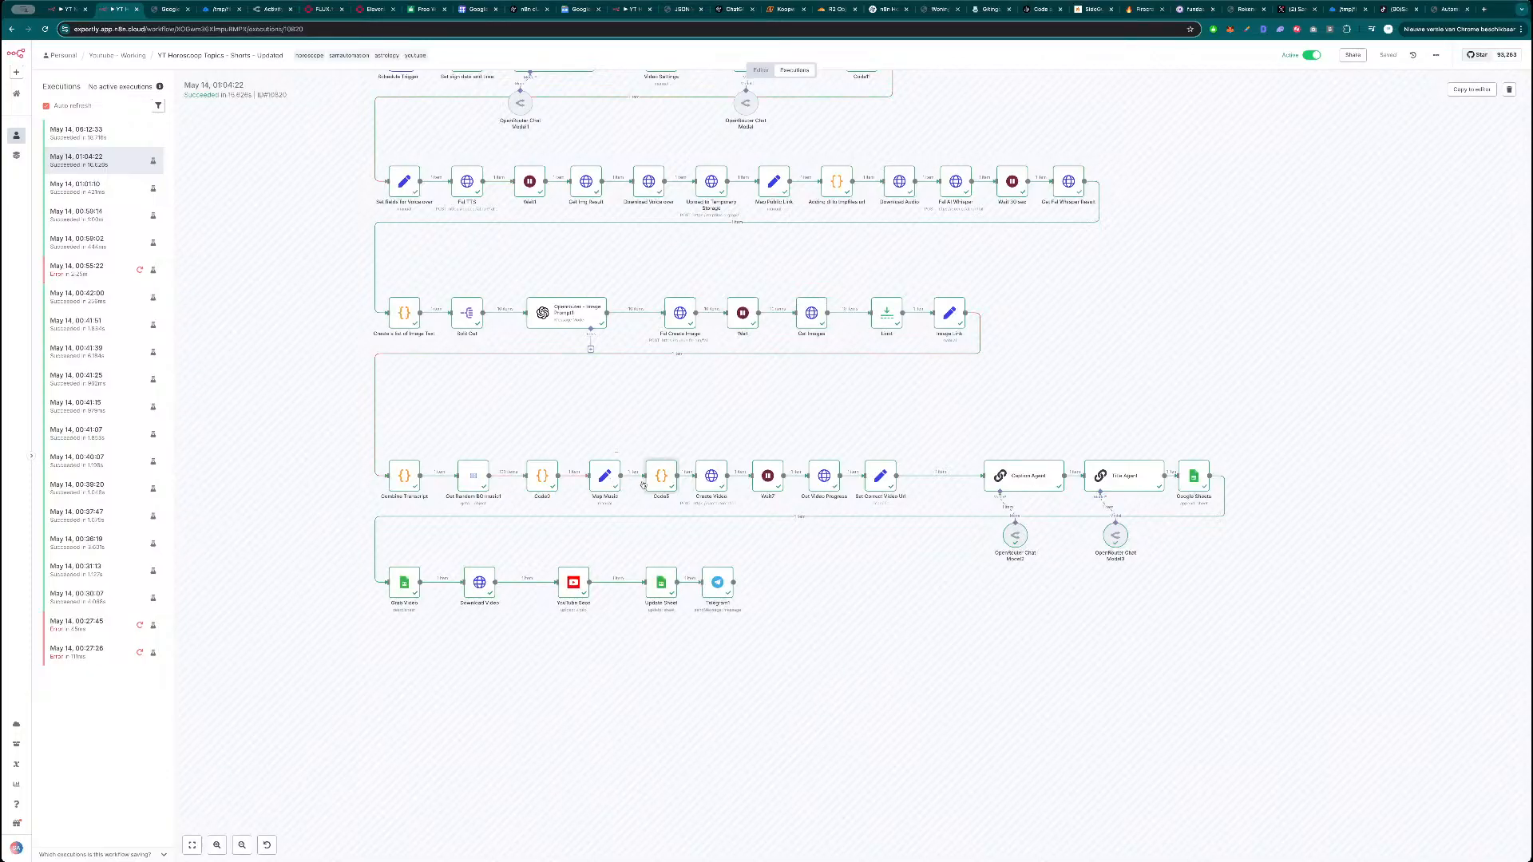
double_click(690, 323)
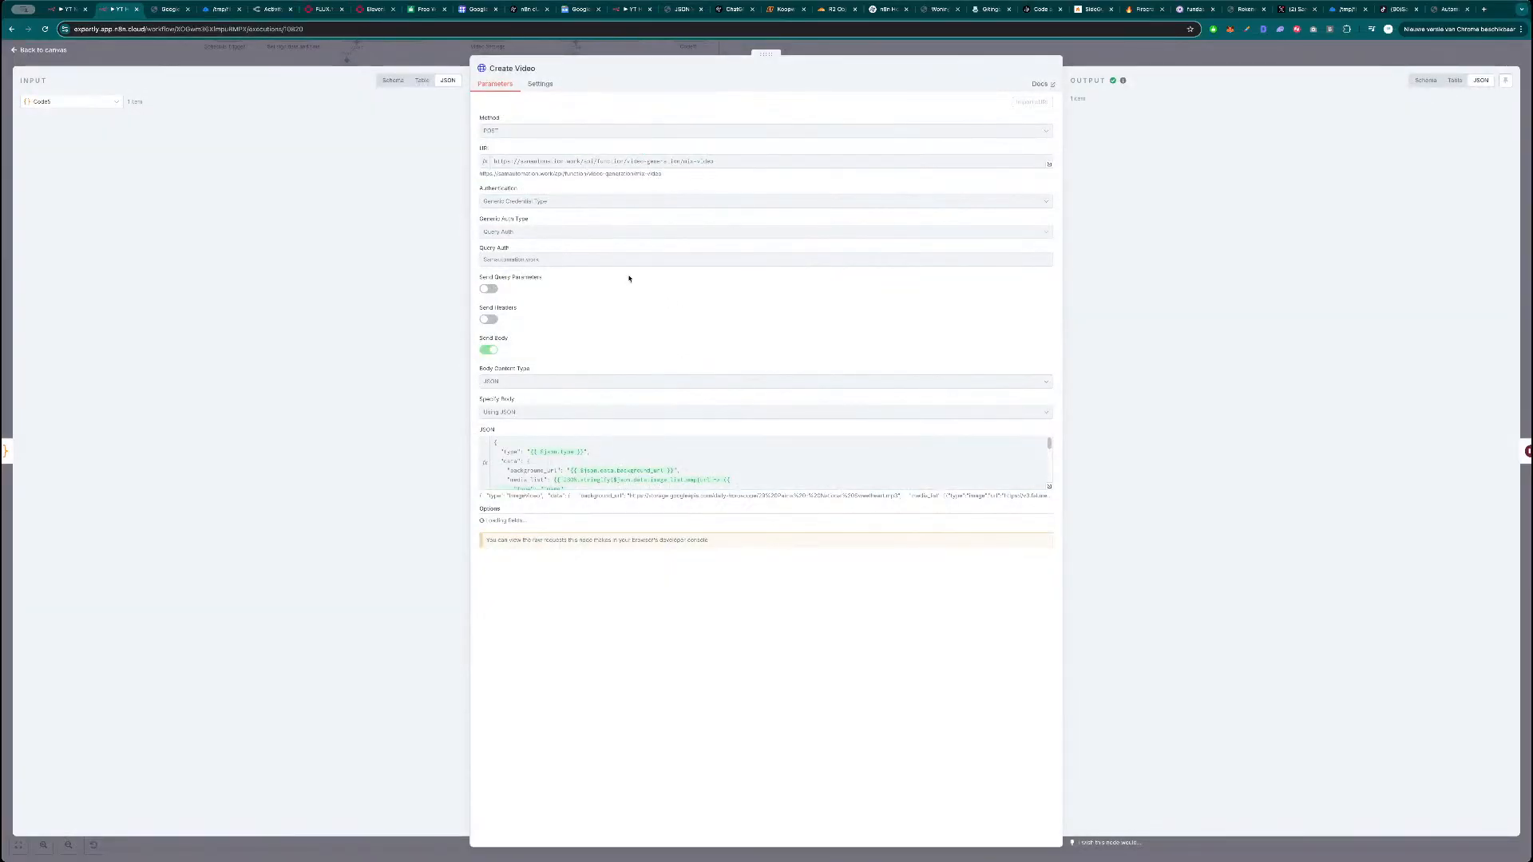
key(Escape)
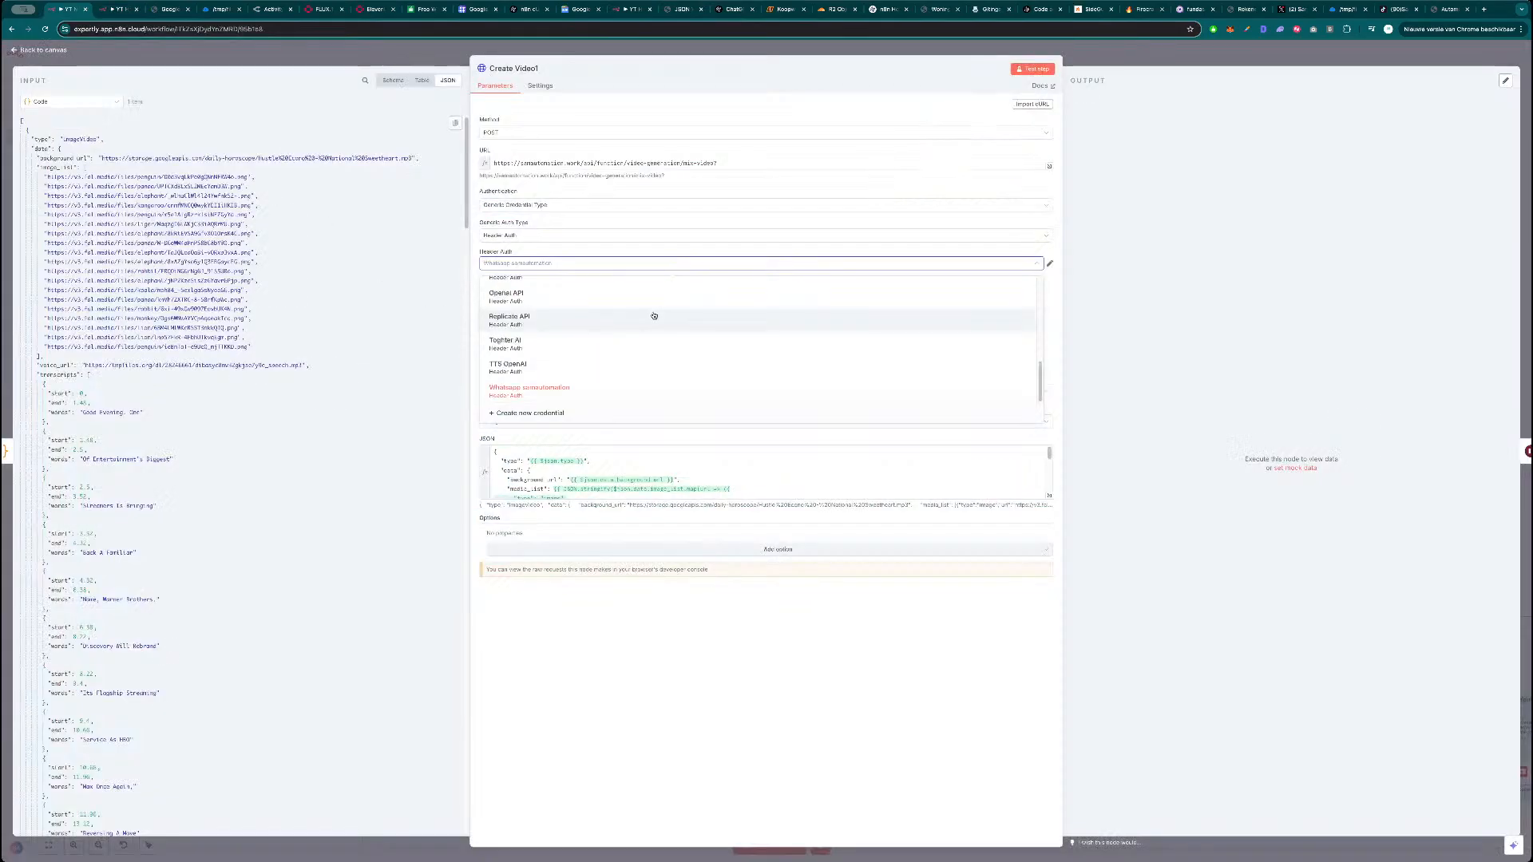
Set Create Video1's generic auth type to Query Auth and select the Samautomation.work credential.
text(q)
click(581, 257)
click(591, 264)
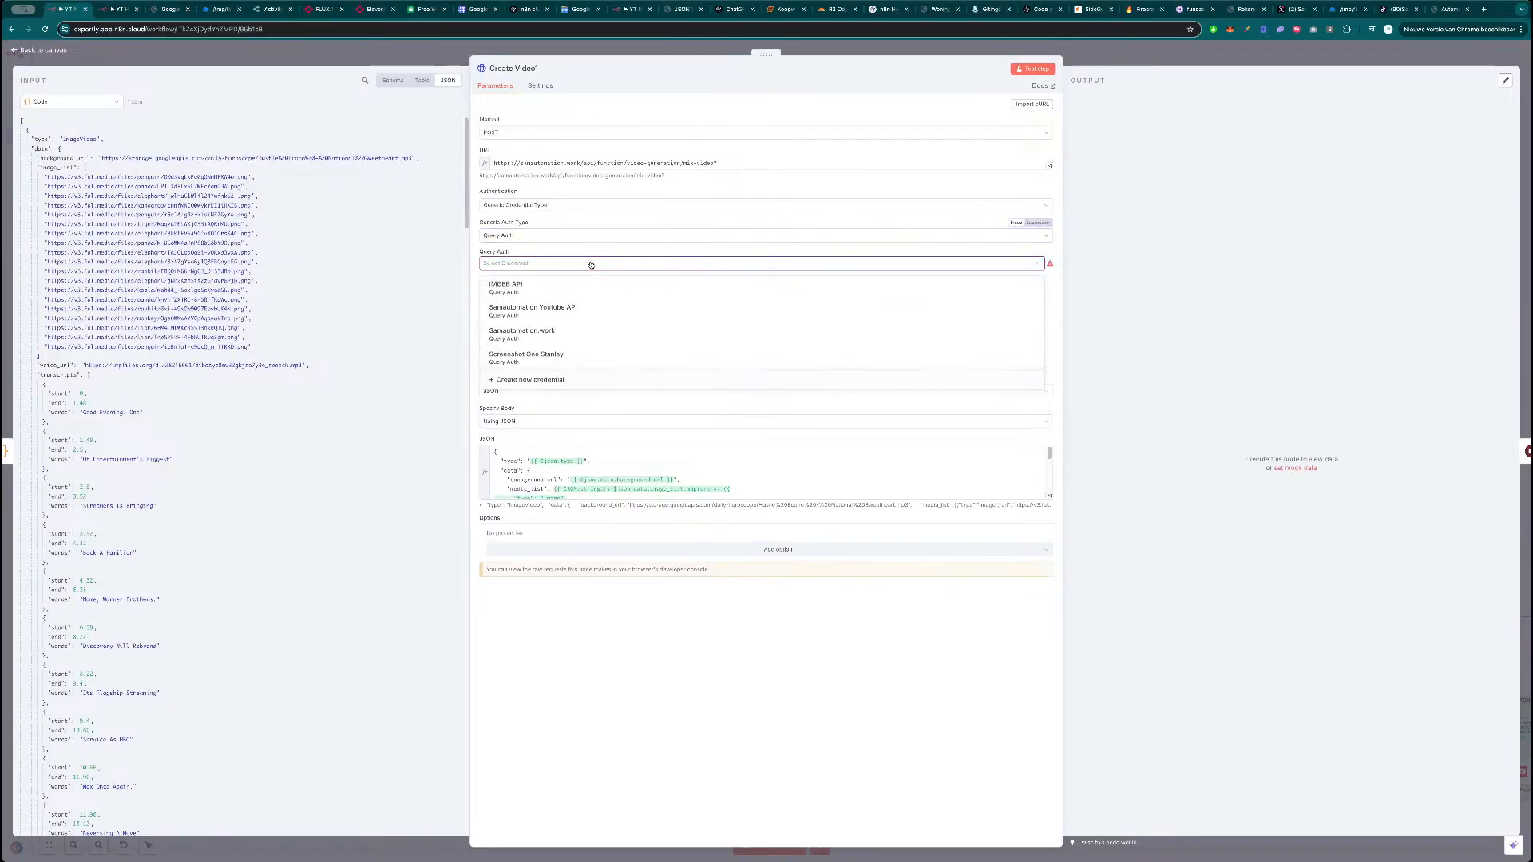
click(583, 340)
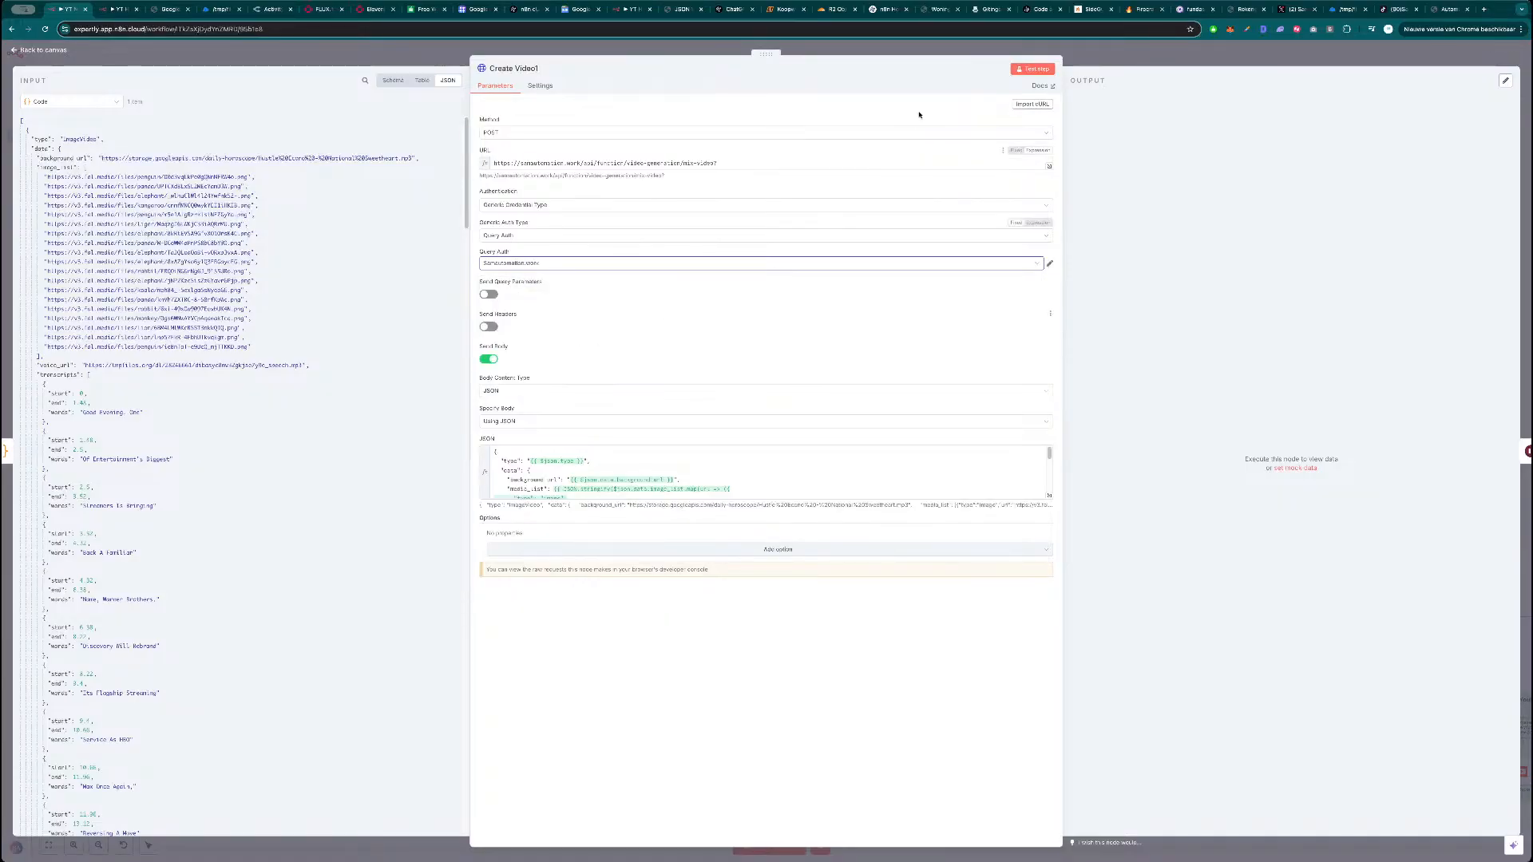
Compare Create Video1 with the YT Horoscope workflow's Create Video node and remove the trailing question mark from its URL.
key(ctrl+Tab)
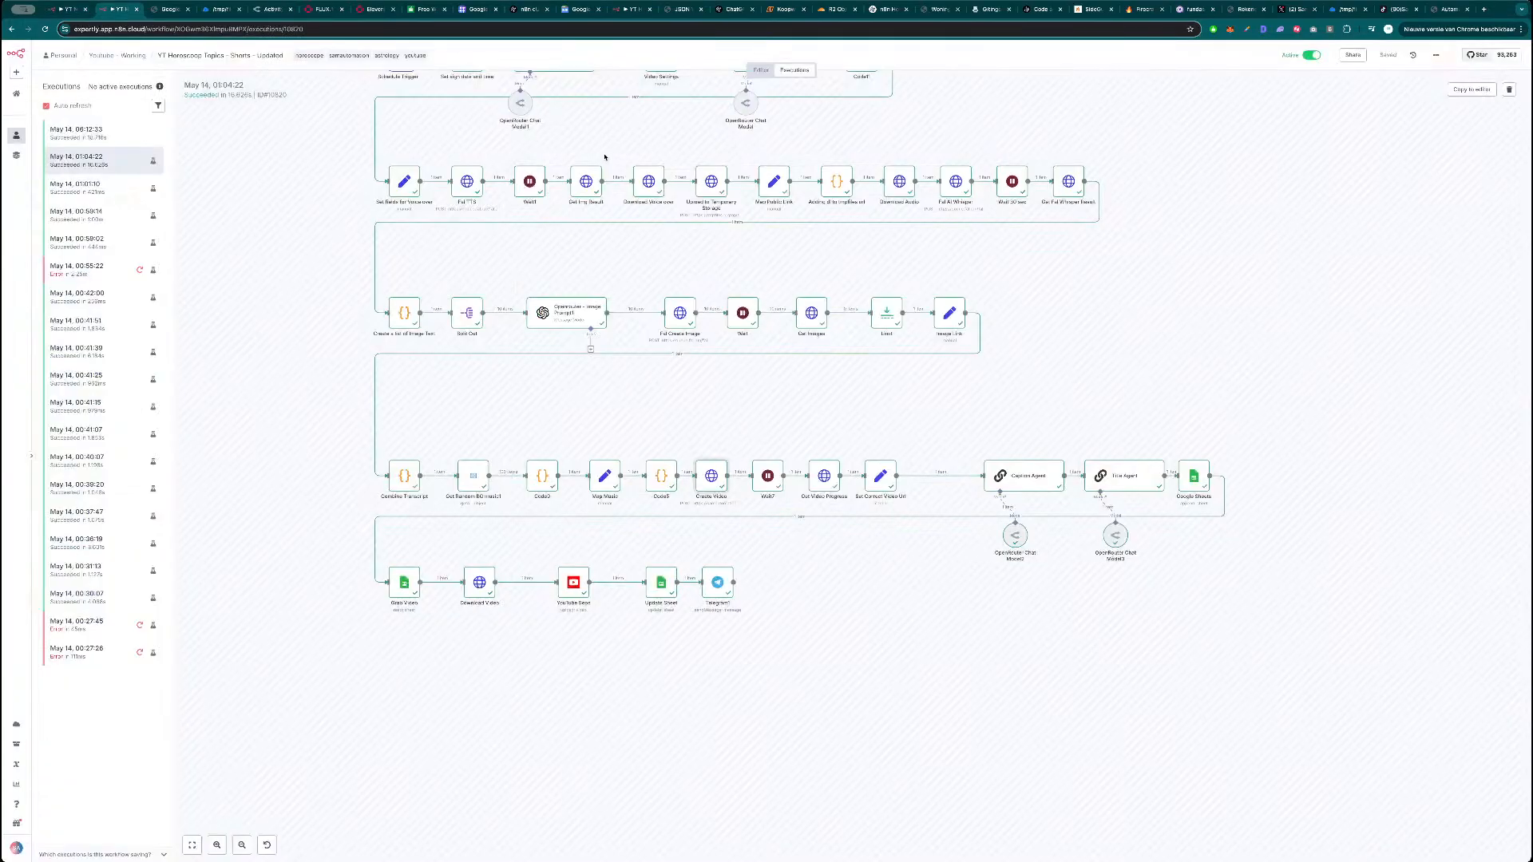
double_click(712, 478)
key(ctrl+shift+Tab)
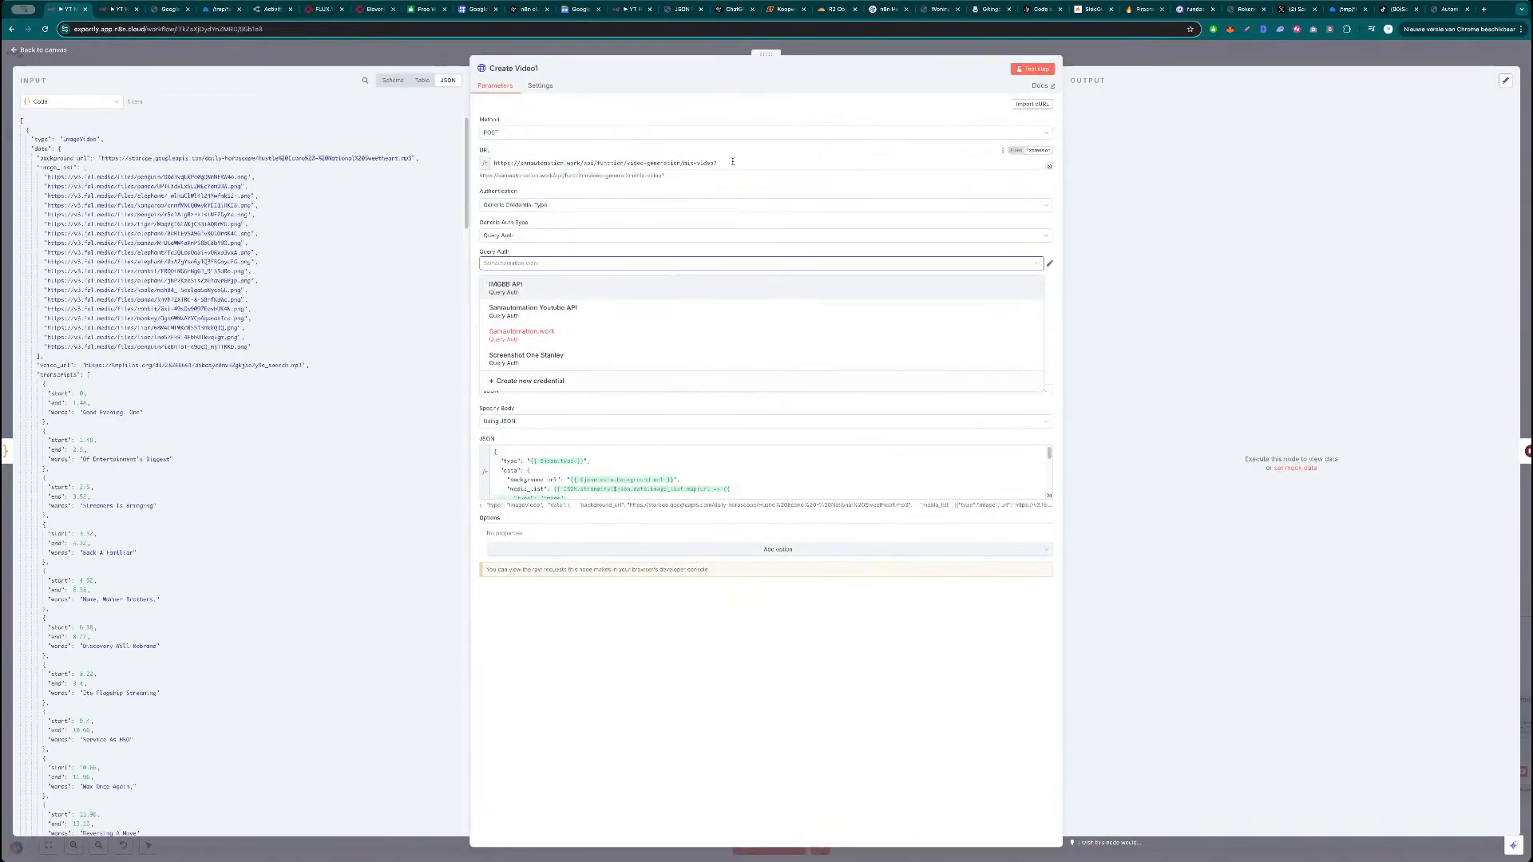
click(753, 152)
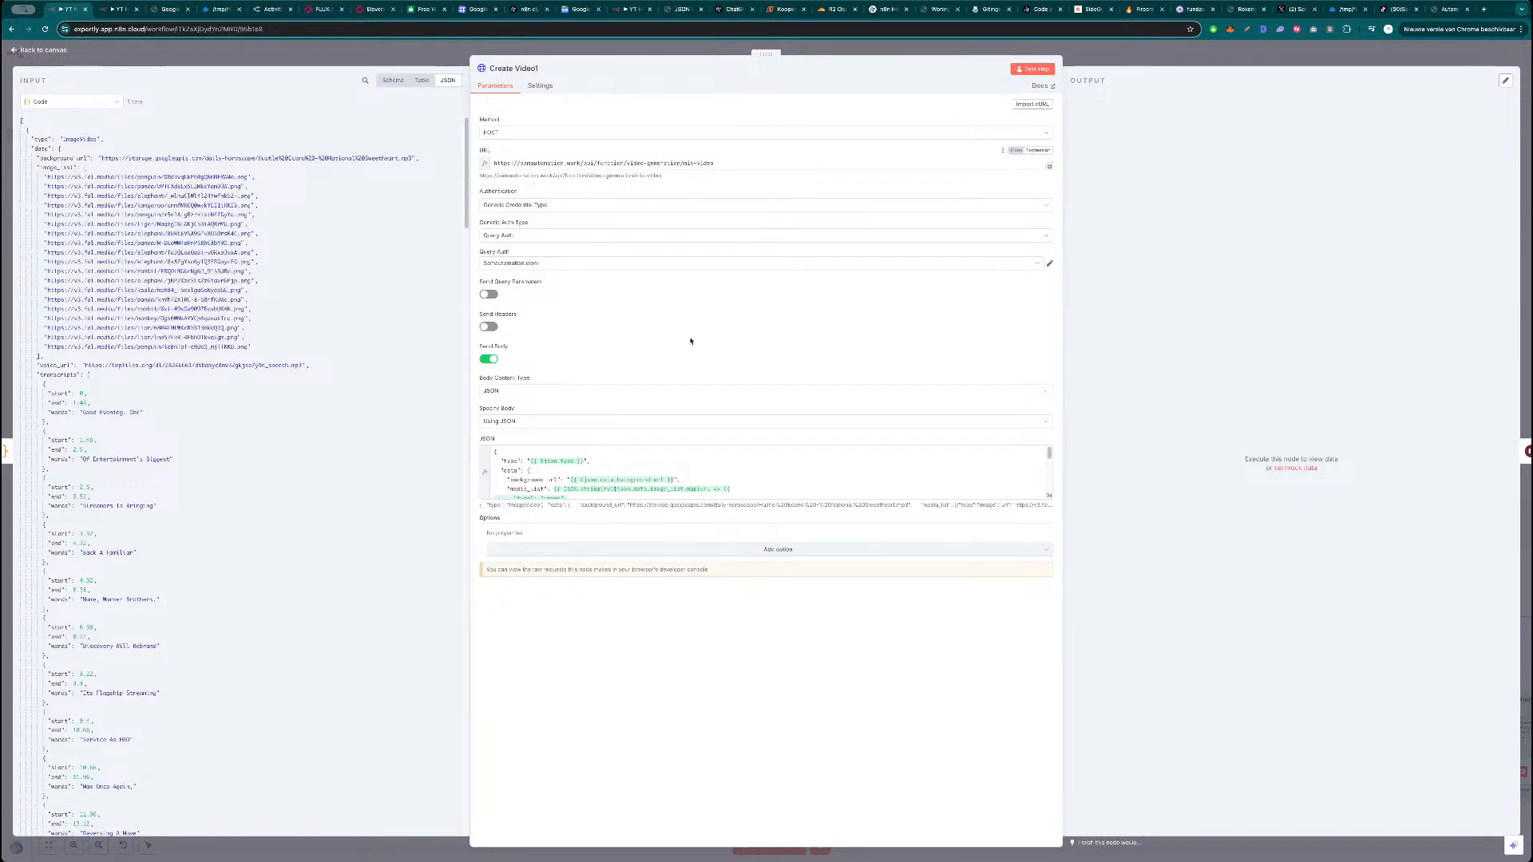
Review Create Video1's JSON body in the expanded editor, set the aspect ratio to 9:16 and font size to 80, and adjust the background volume.
scroll(639, 480, down, 3)
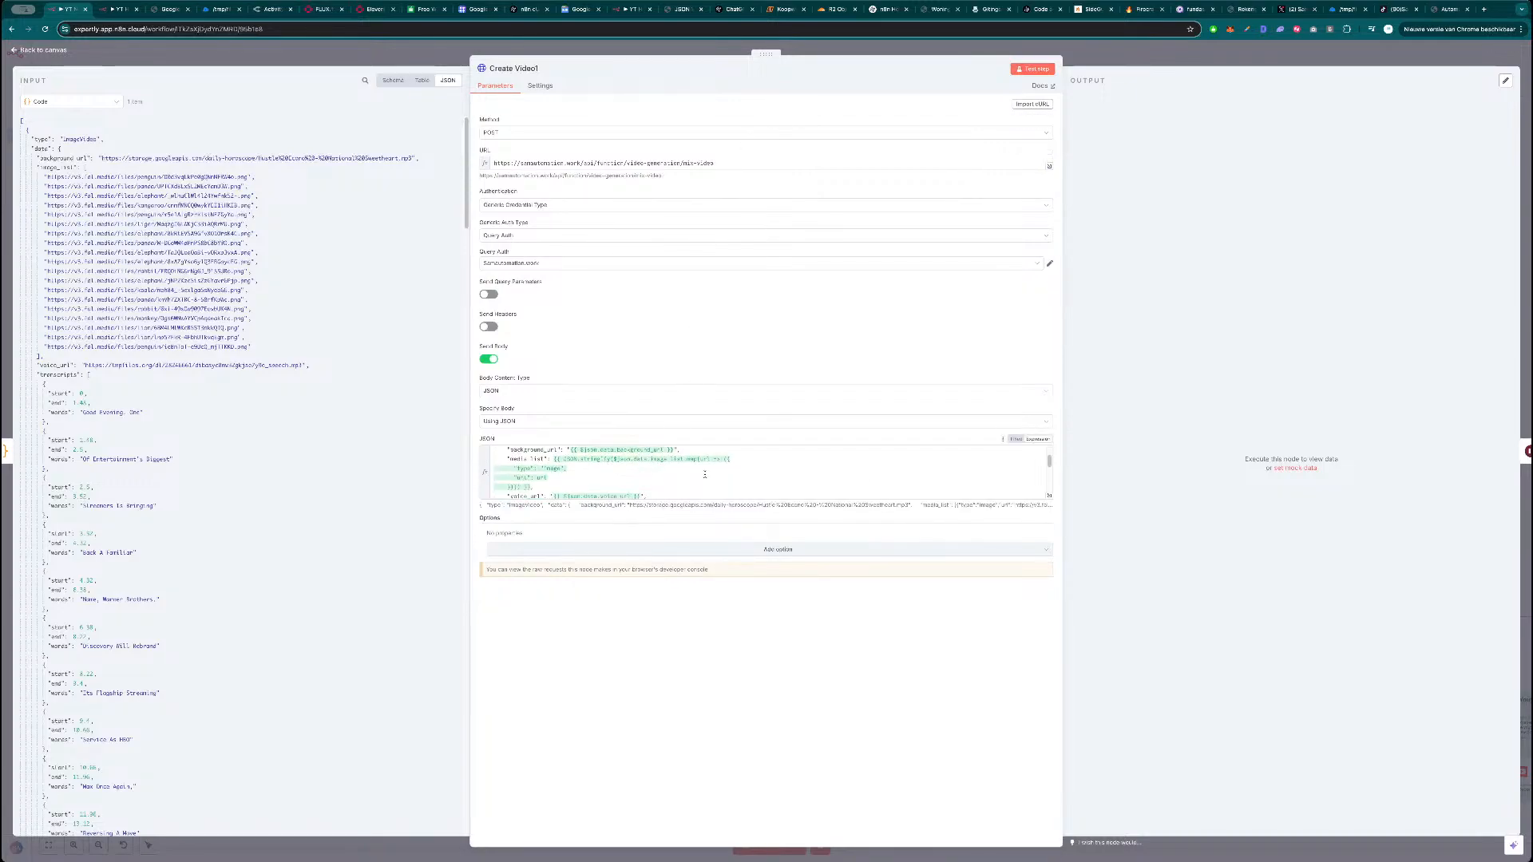
click(1049, 497)
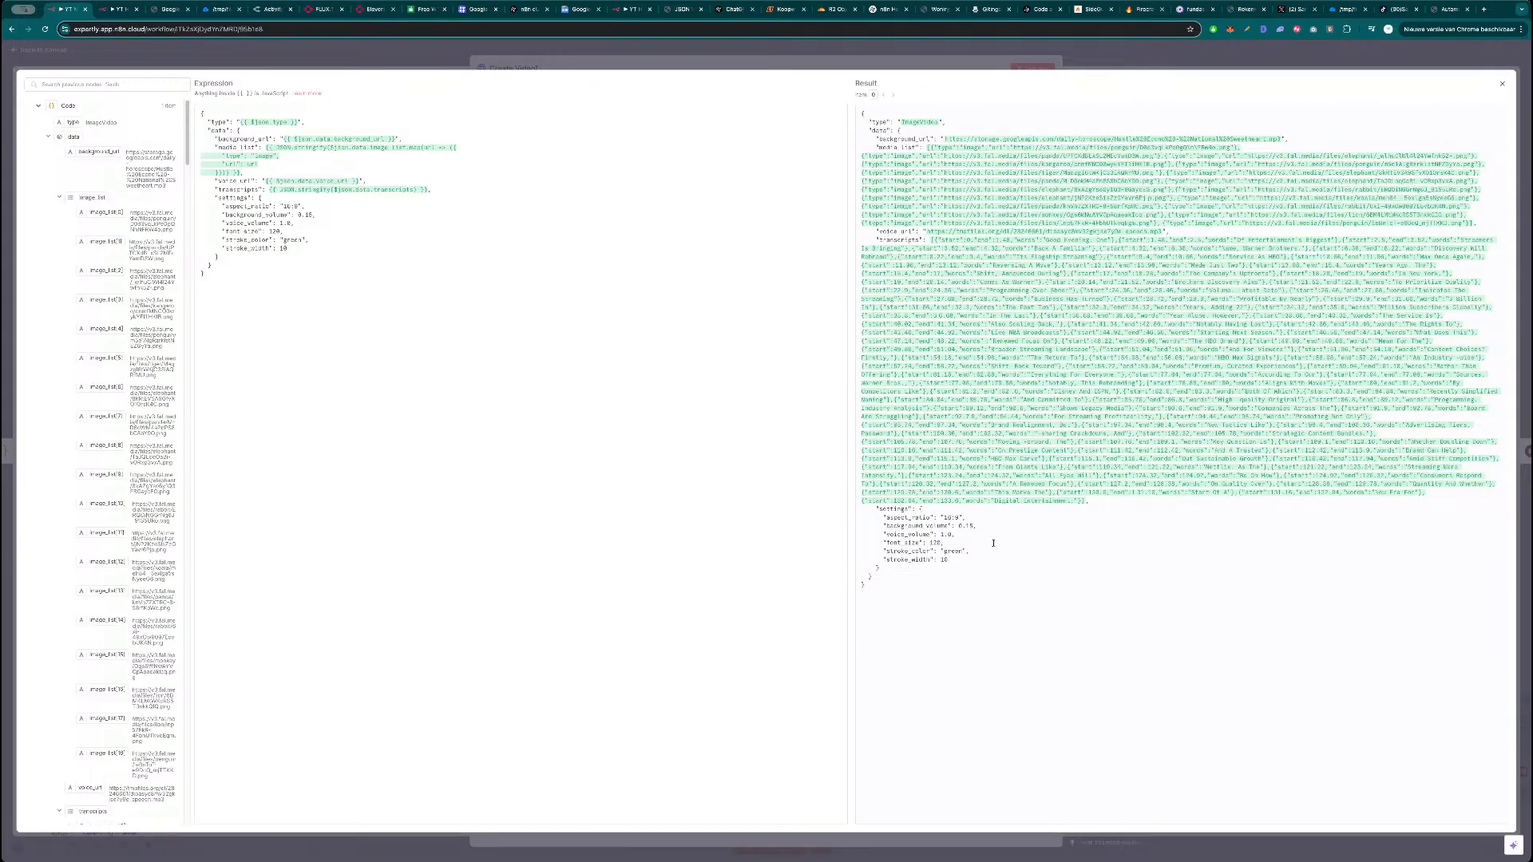
drag(977, 574, 861, 114)
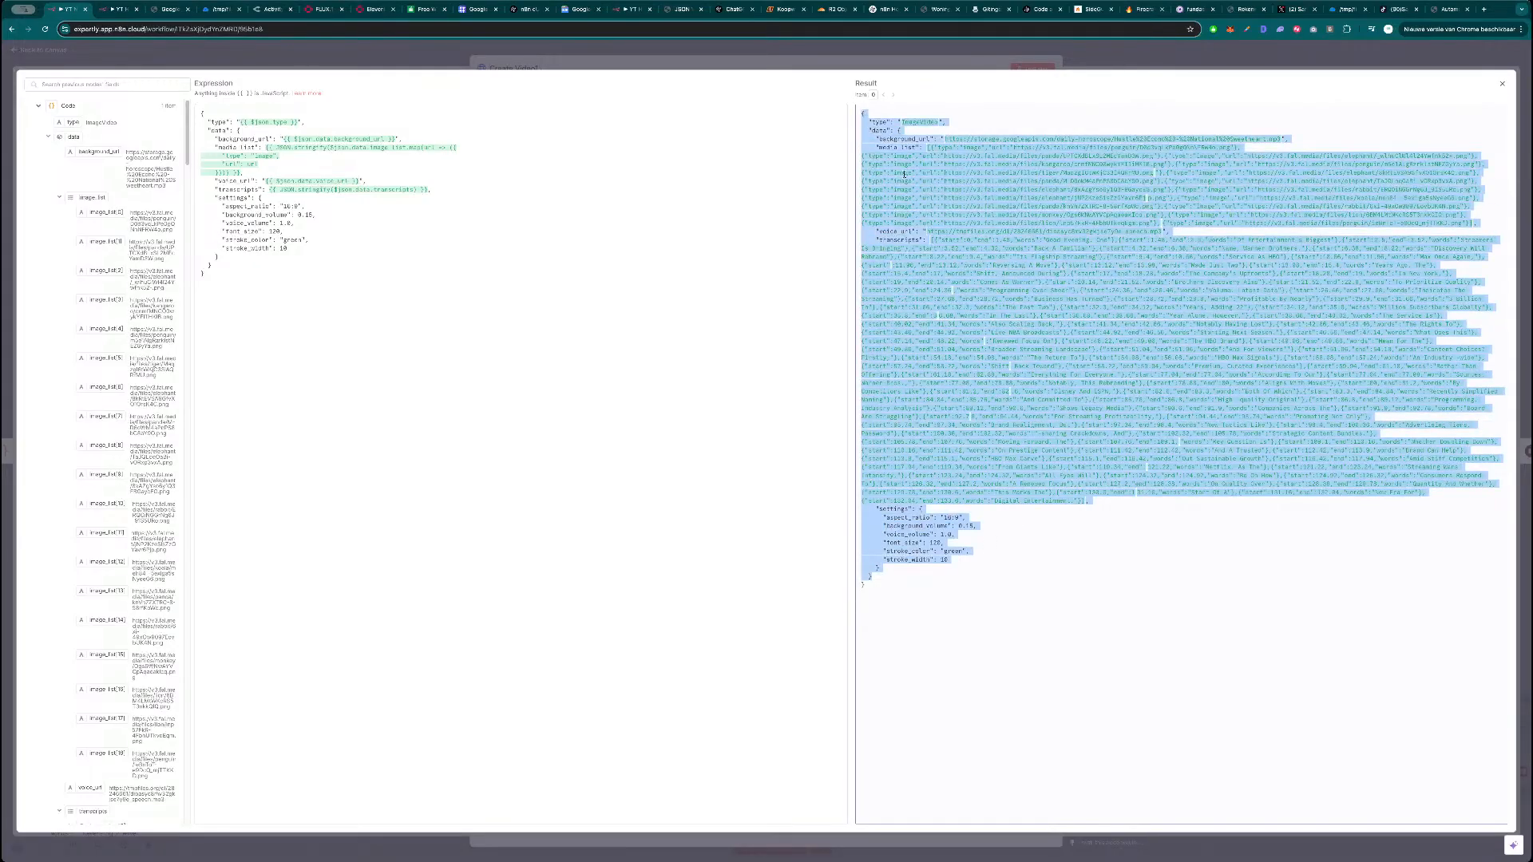
click(863, 117)
drag(296, 206, 283, 206)
text(9:)
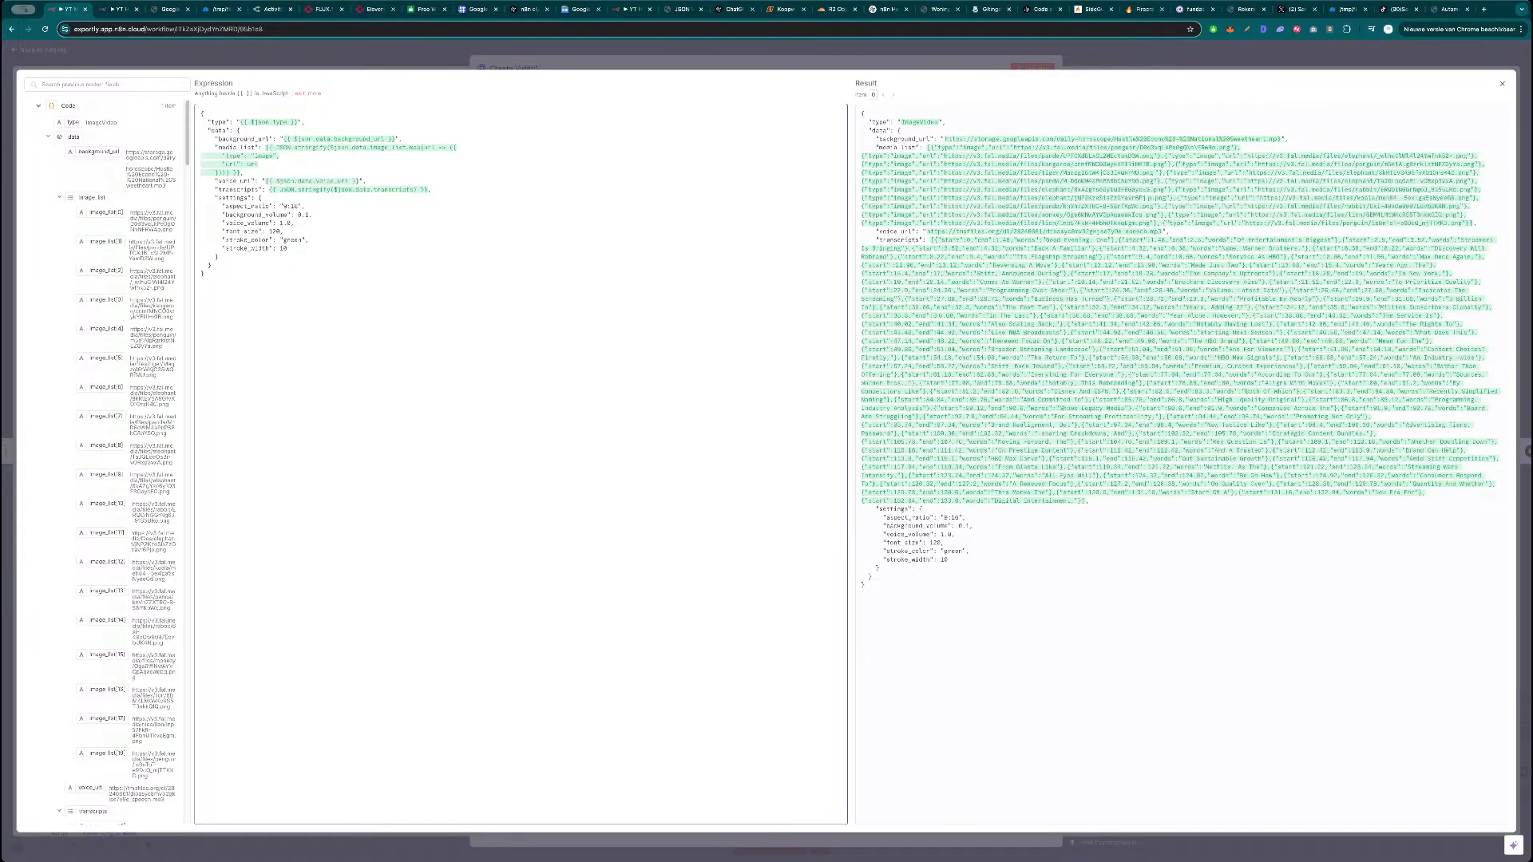
click(317, 247)
drag(280, 232, 270, 231)
text(80)
click(296, 250)
Review the font and stroke settings in the JSON body of the YT Horoscope workflow's Create Video node for comparison.
key(ctrl+Tab)
scroll(660, 477, down, 3)
scroll(659, 477, up, 2)
scroll(595, 464, down, 2)
scroll(570, 461, down, 2)
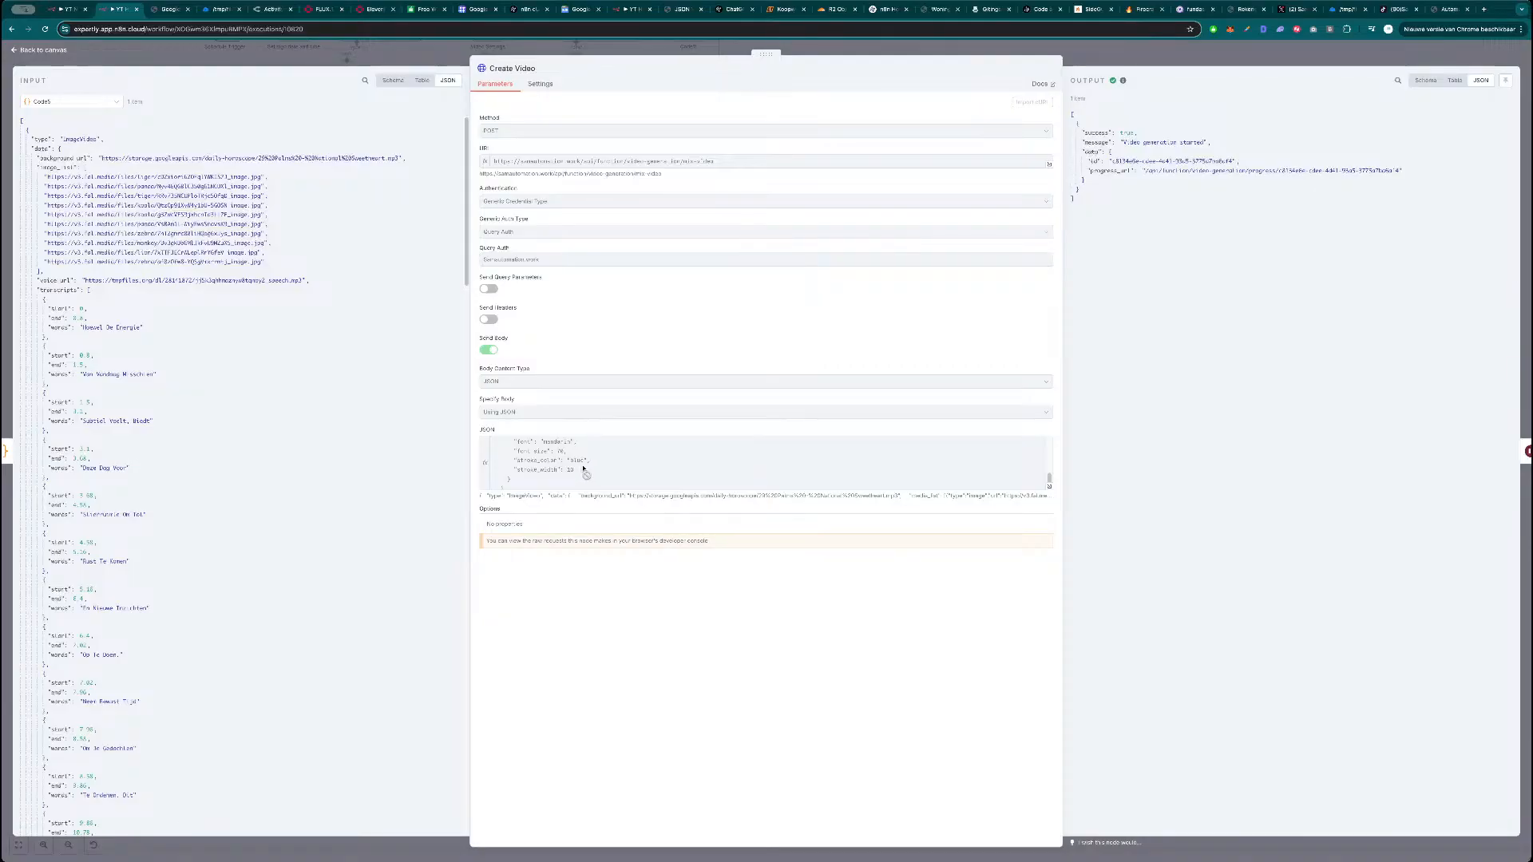
key(ctrl+shift+Tab)
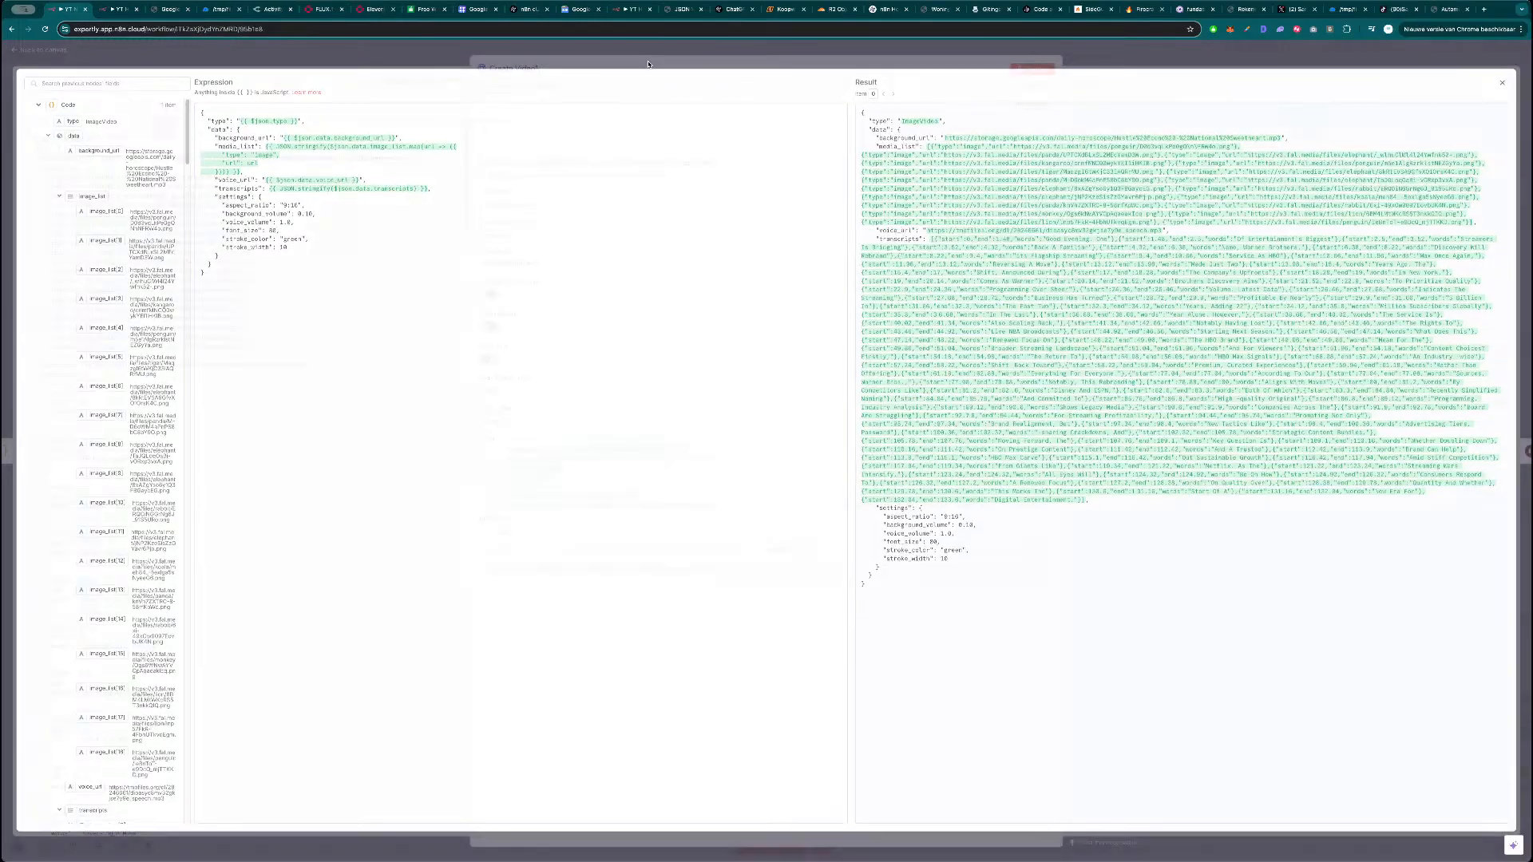
Test the Create Video1 node and rename it "Create Video with Samautomation.work".
click(644, 62)
click(1036, 69)
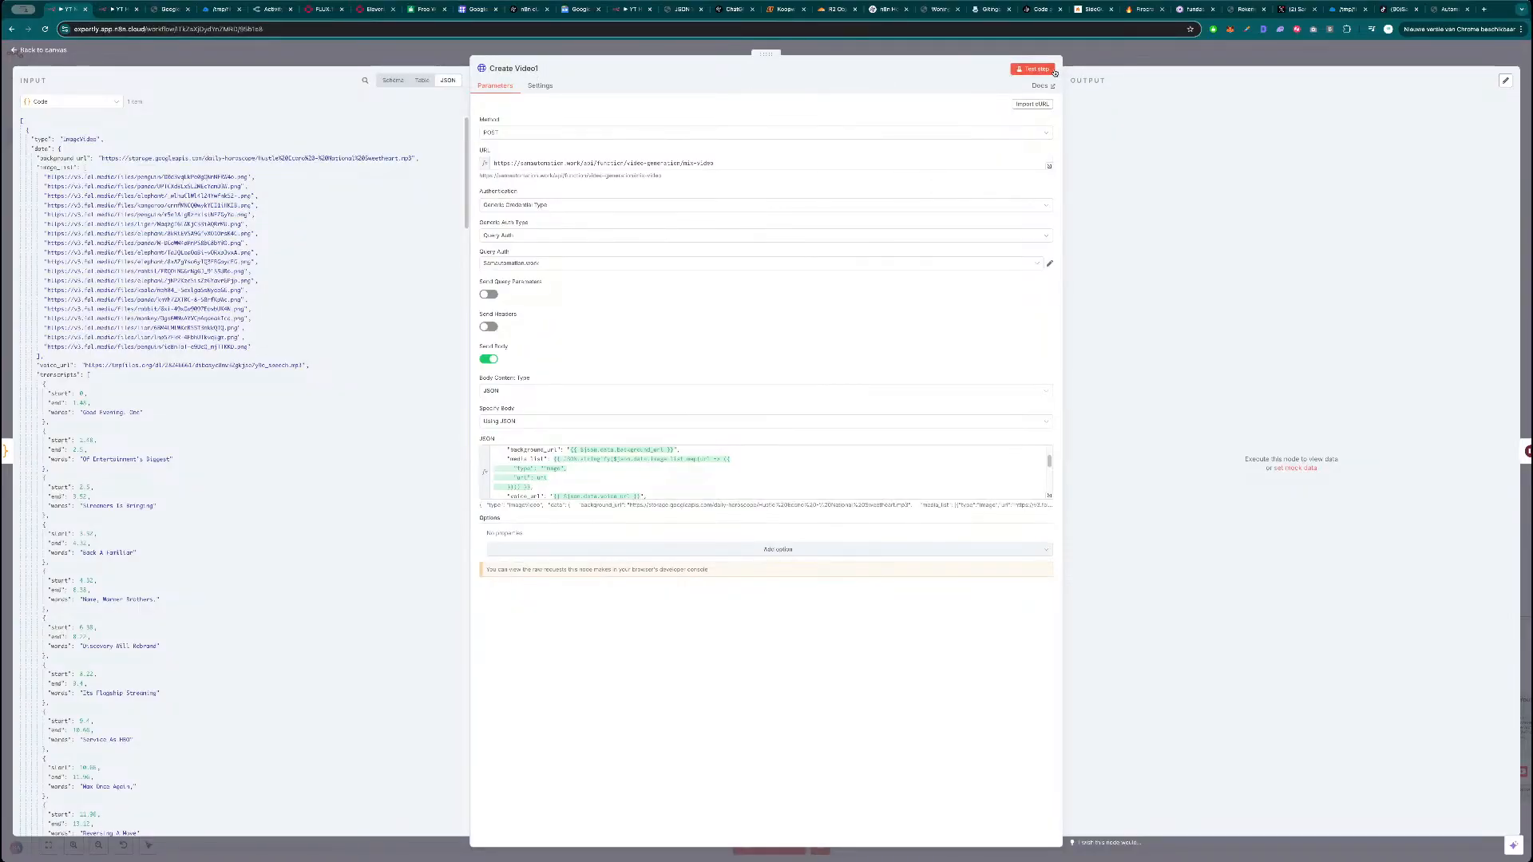
click(544, 70)
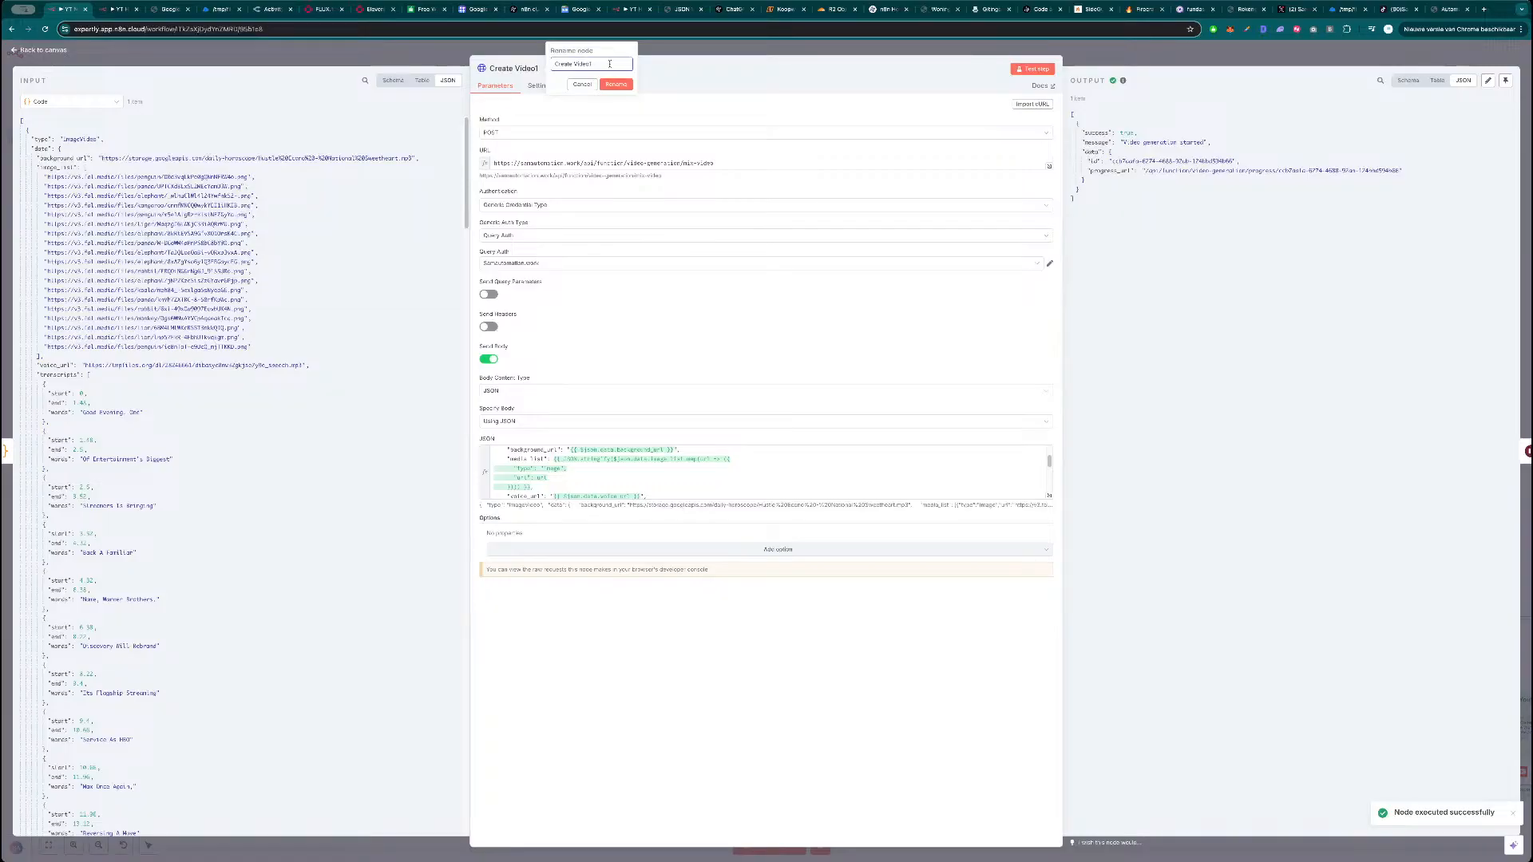
key(BackSpace)
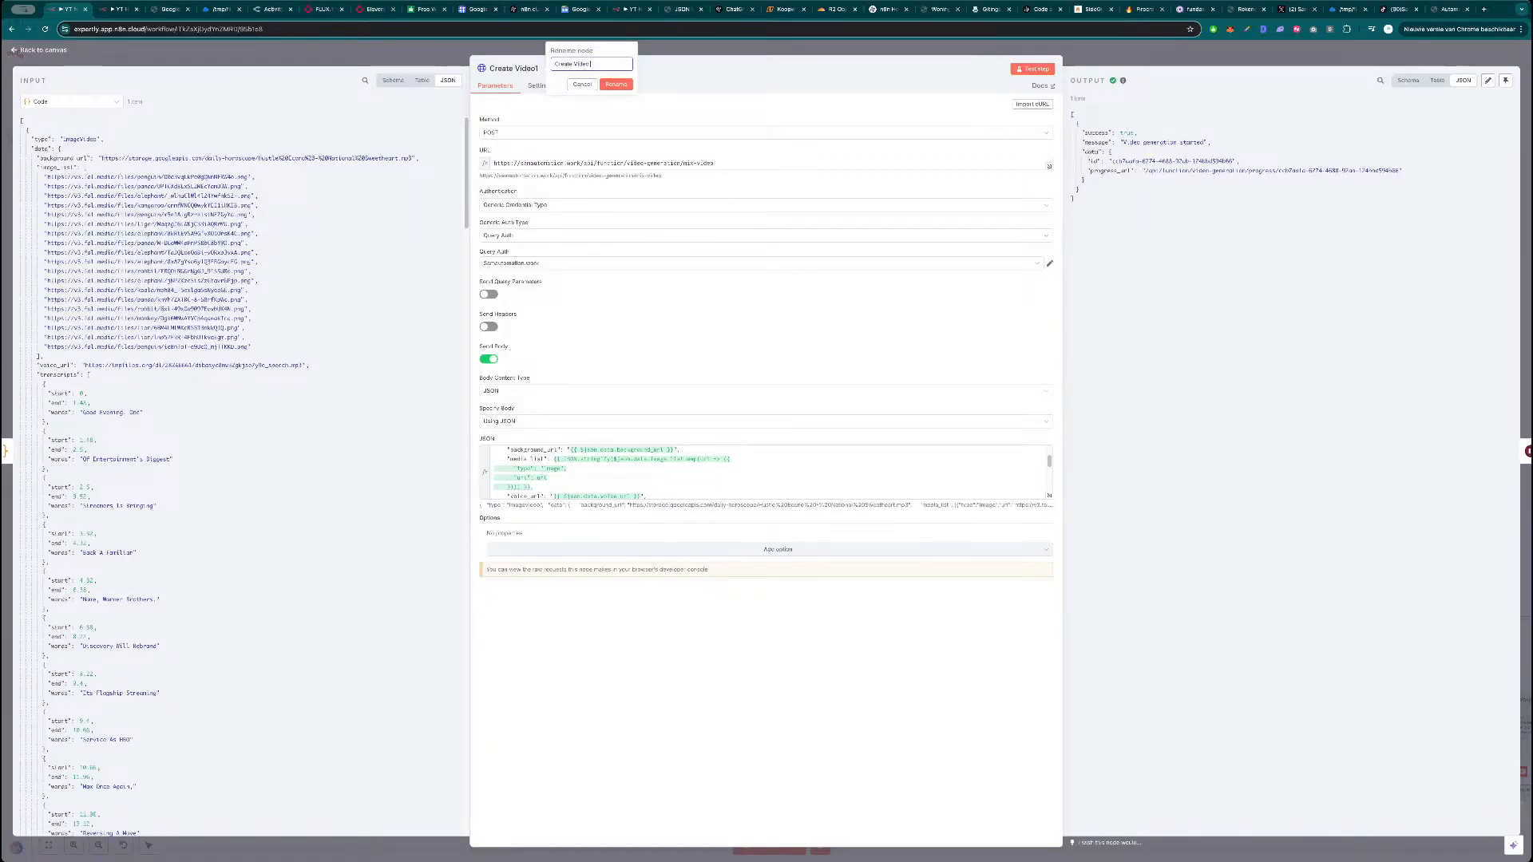
text(with Soun)
text(tomation.work)
key(Return)
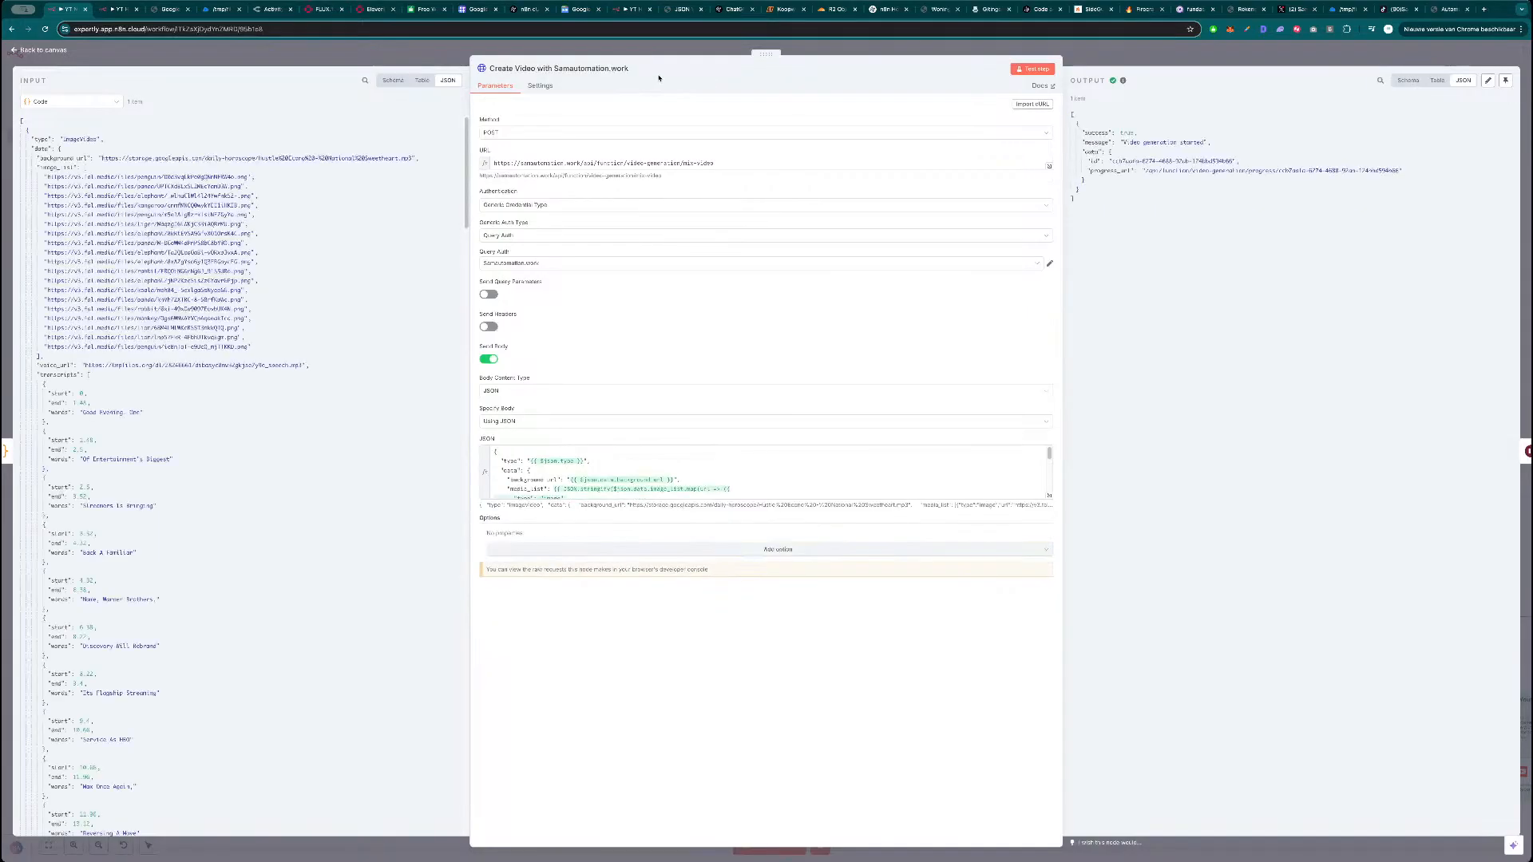
key(Escape)
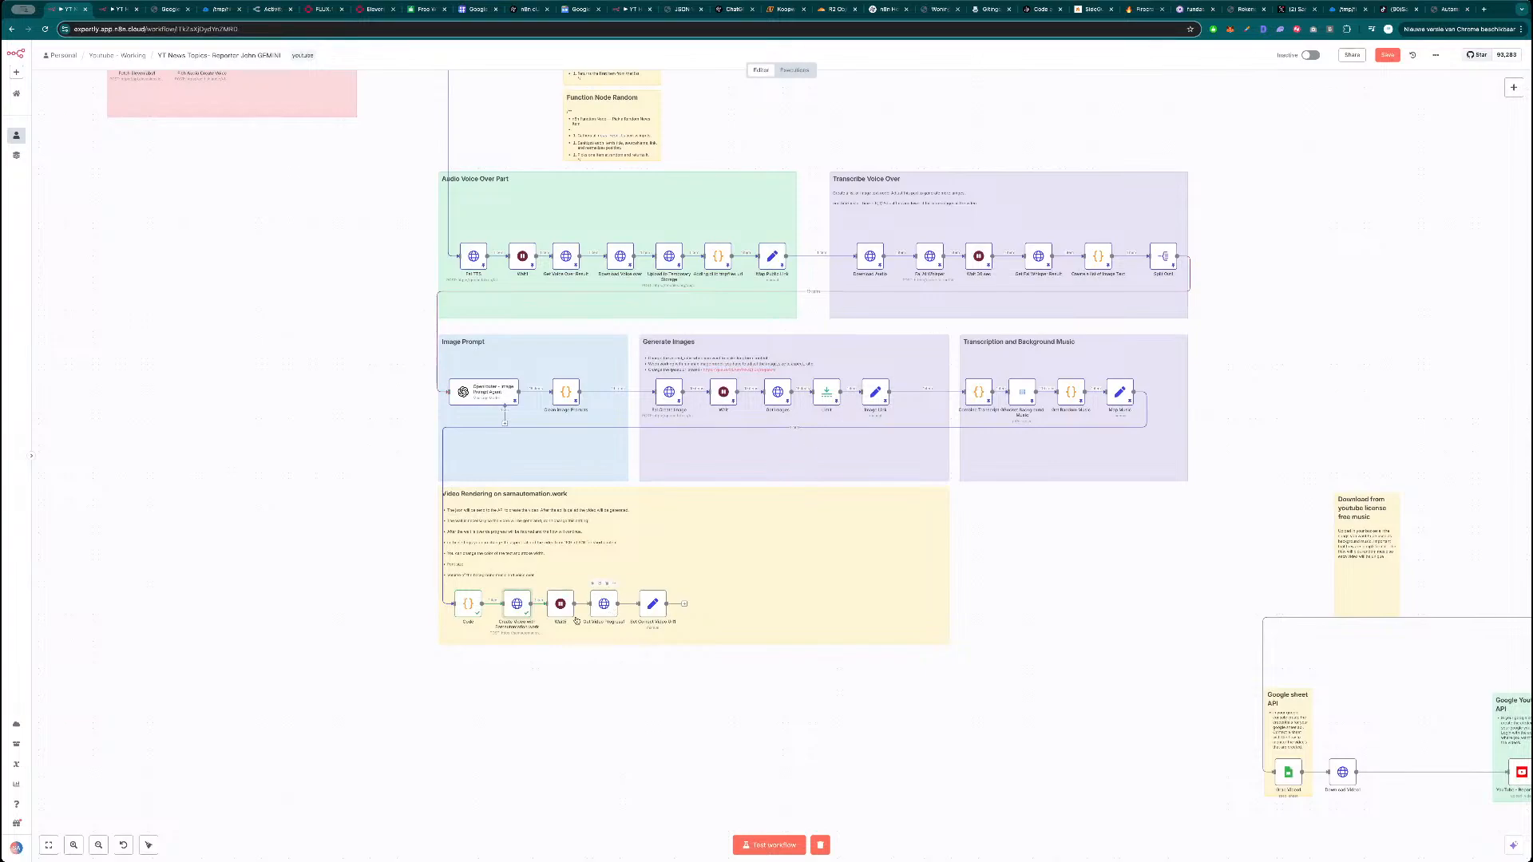
Set the Wait node after the video creation node to 1 minute and test it.
double_click(562, 604)
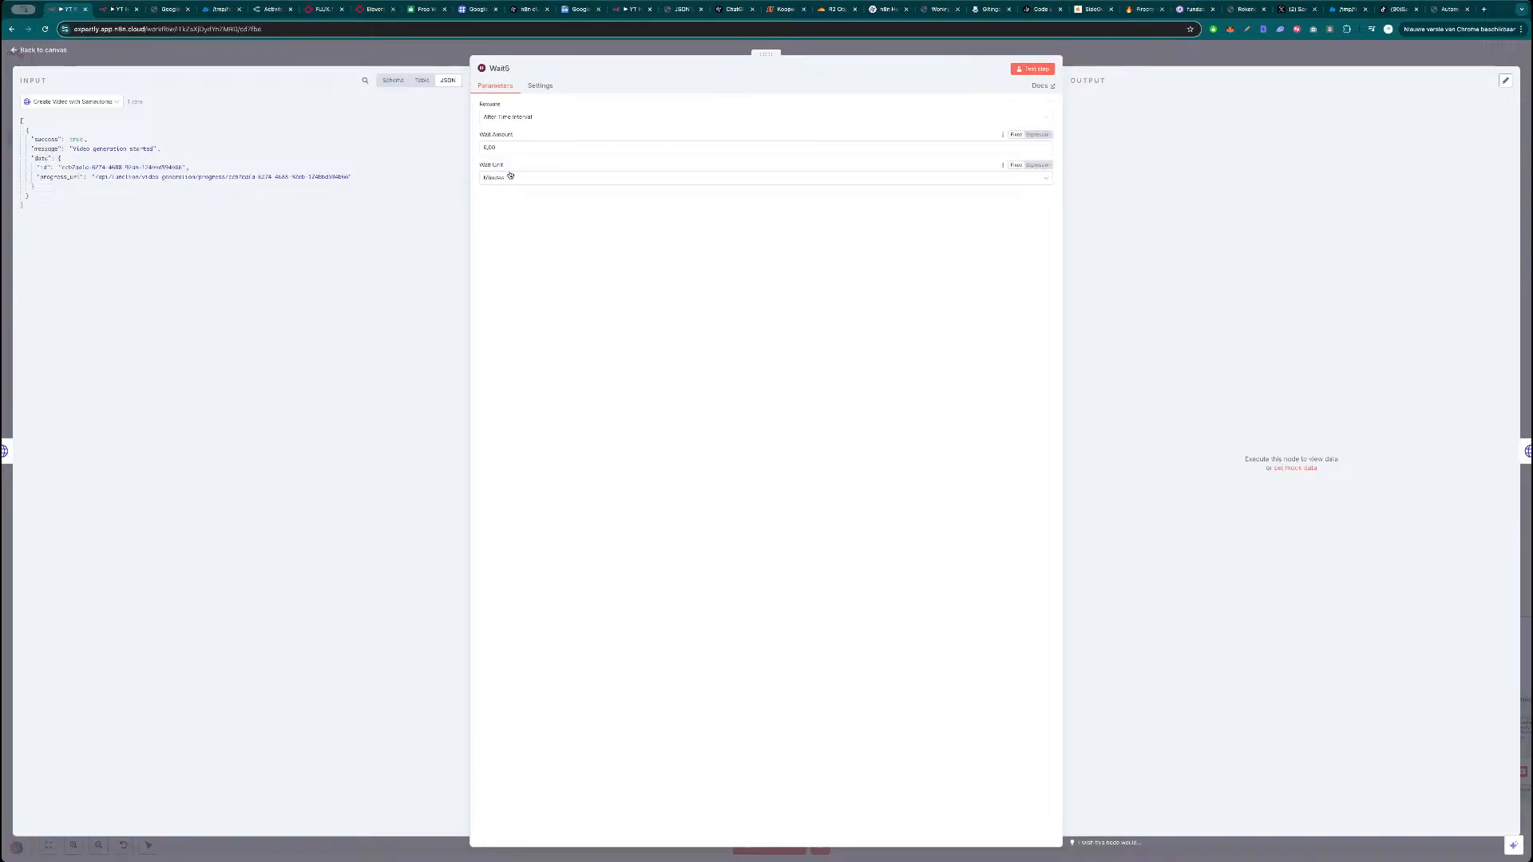
click(513, 147)
key(ctrl+a)
text(1)
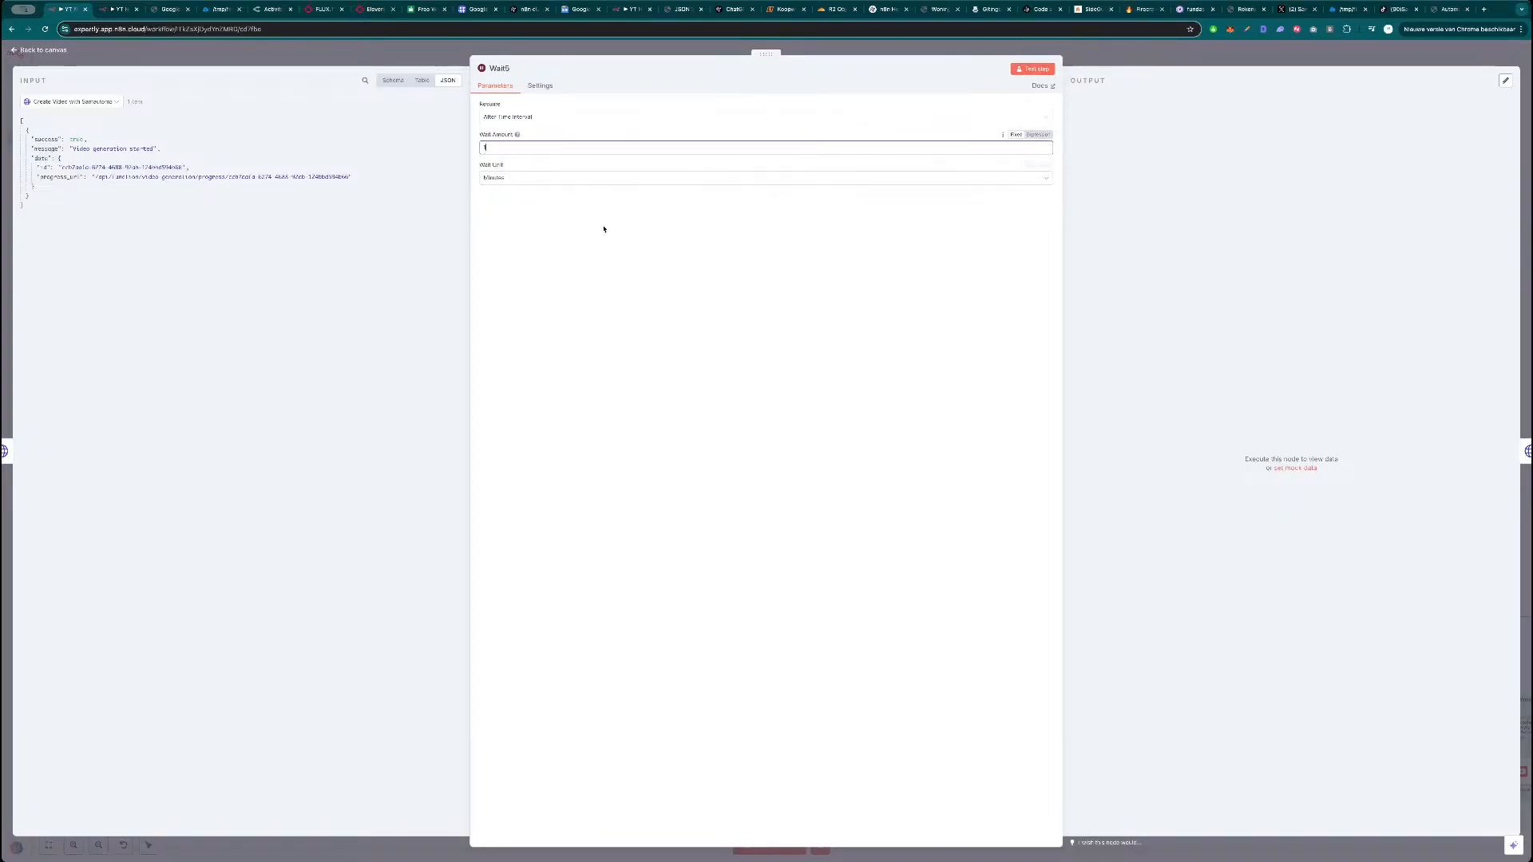
click(1033, 69)
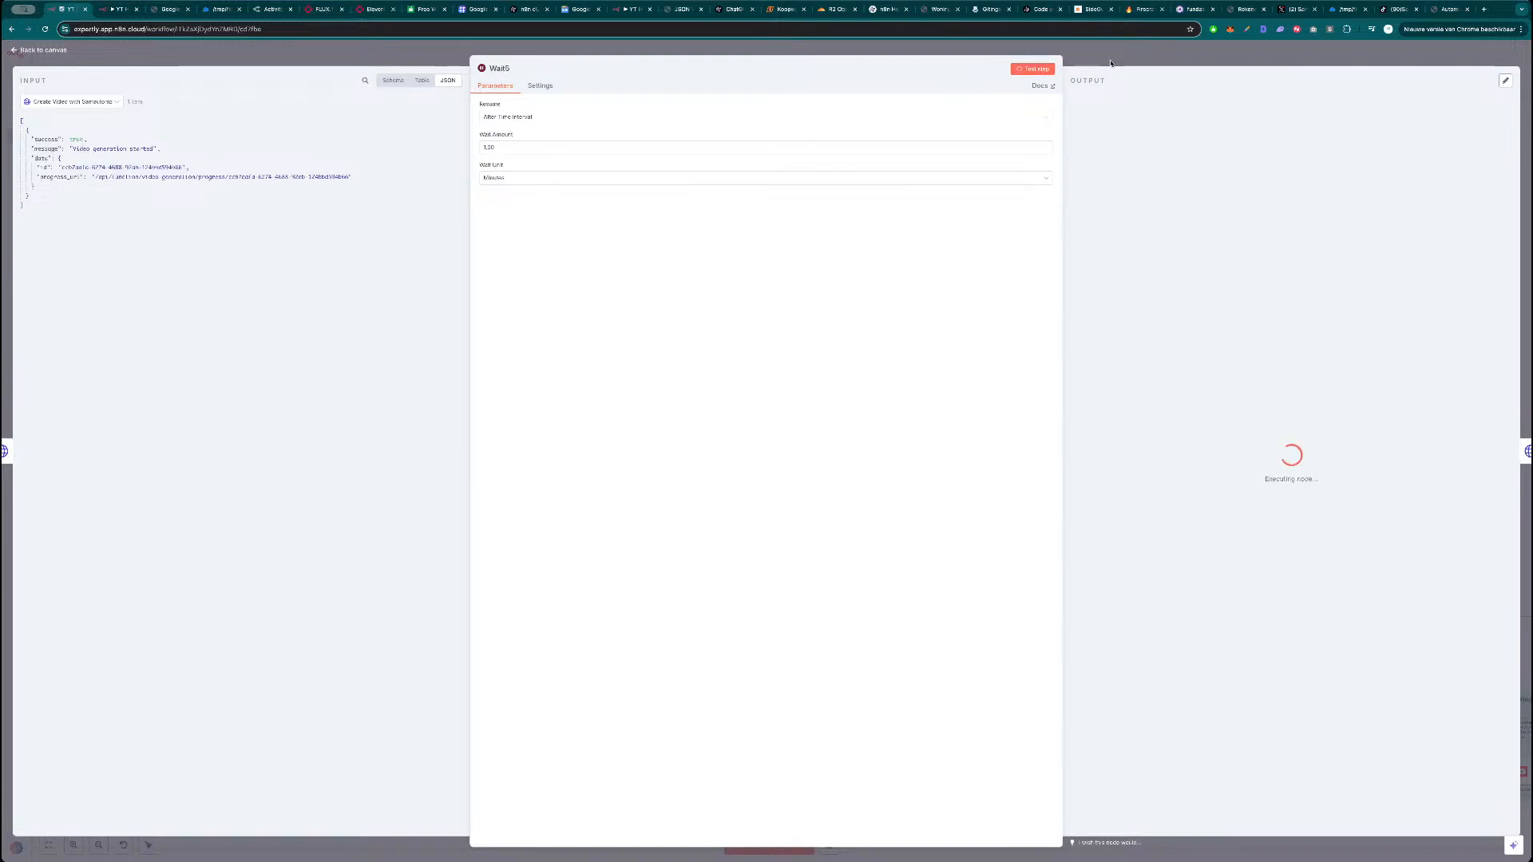
Open the Samautomation website's home page and look through its pricing plans and the video section below them.
click(1444, 11)
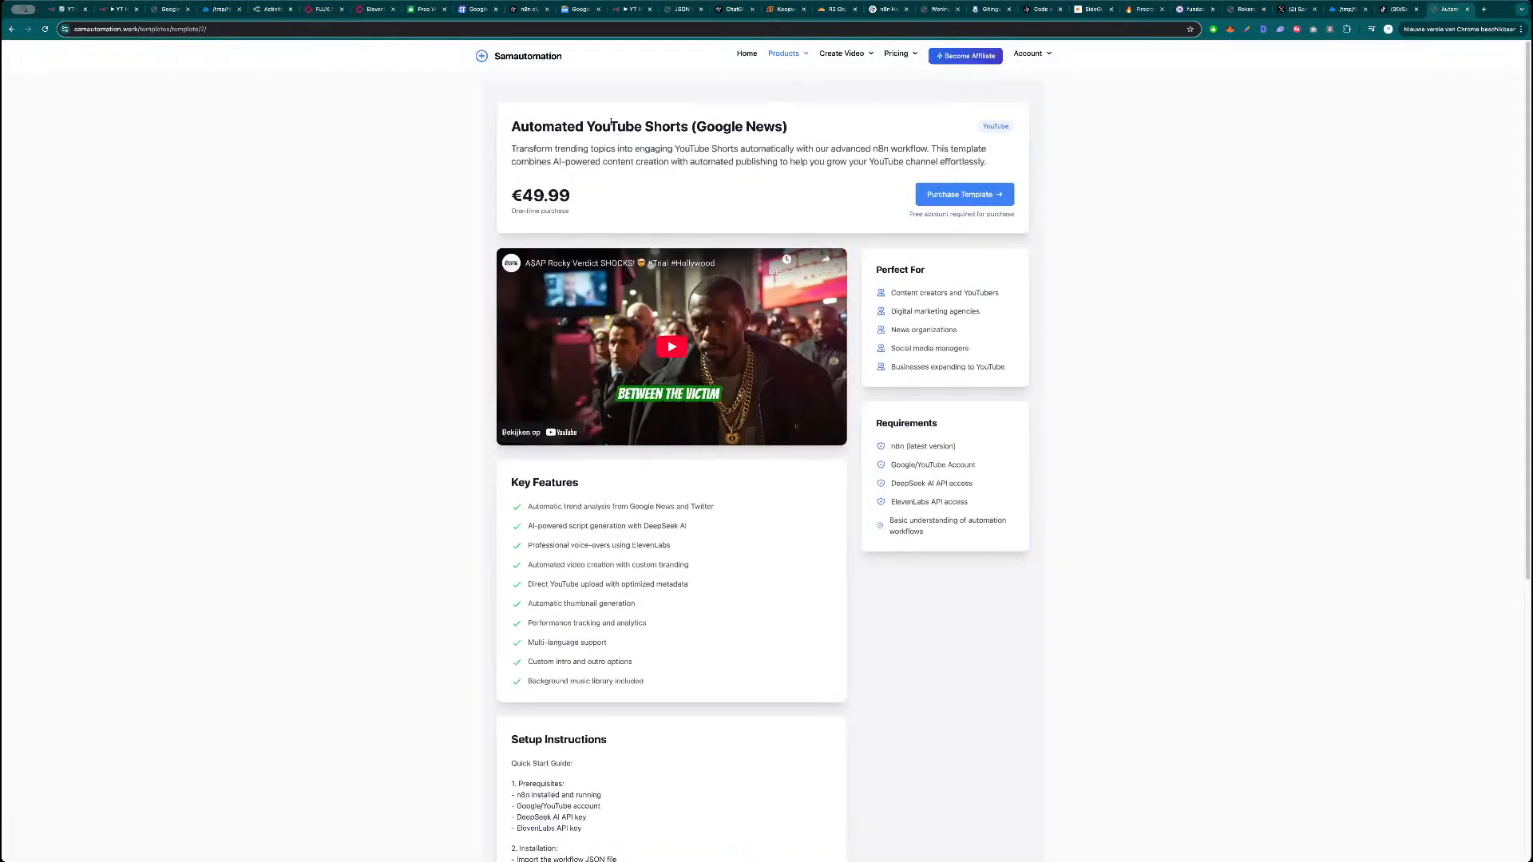
click(747, 54)
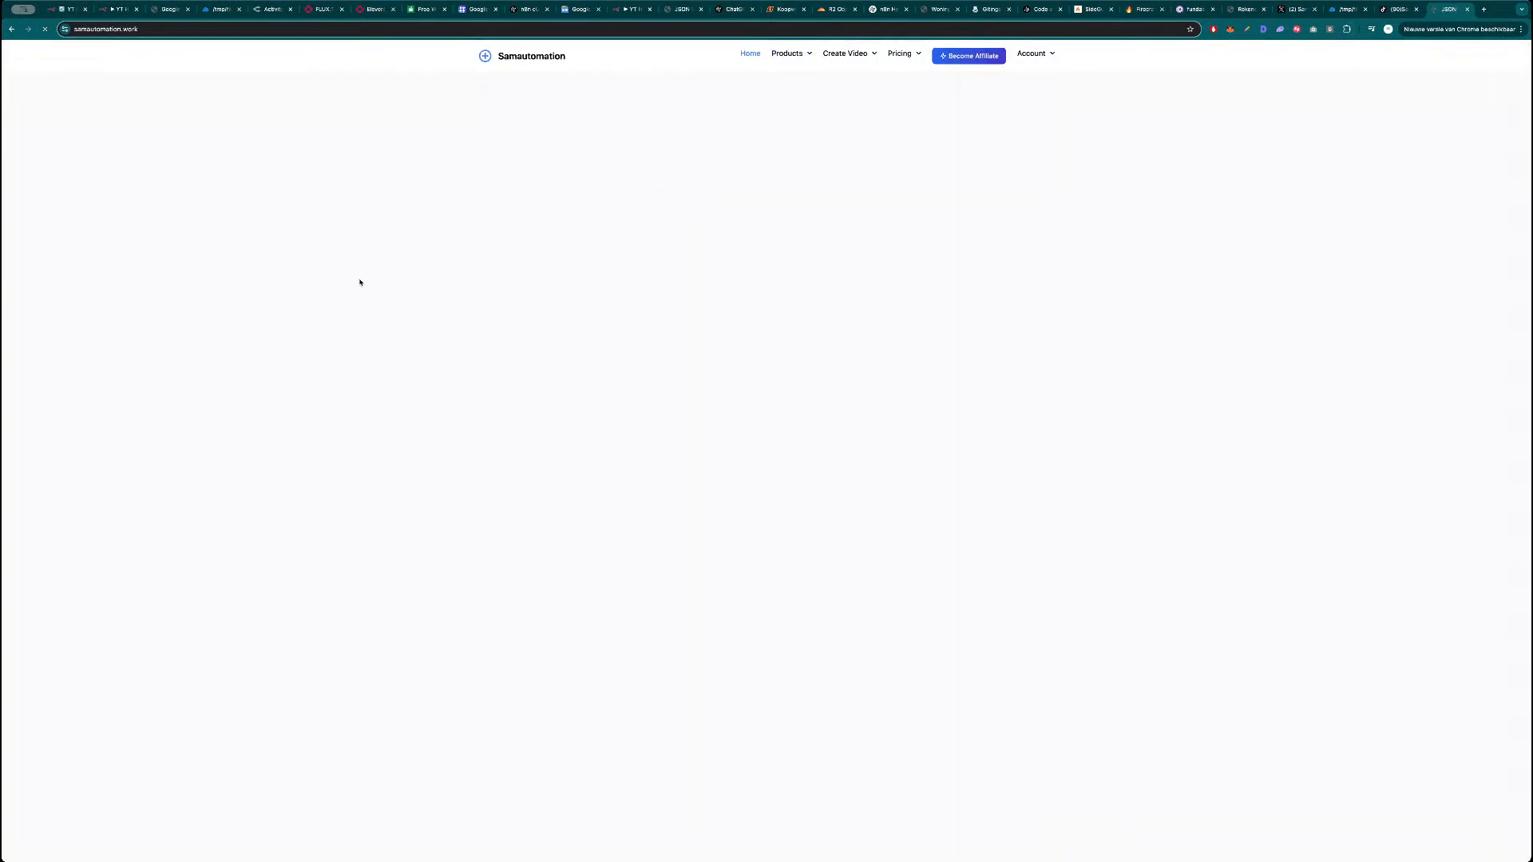
scroll(352, 322, down, 3)
scroll(352, 323, down, 5)
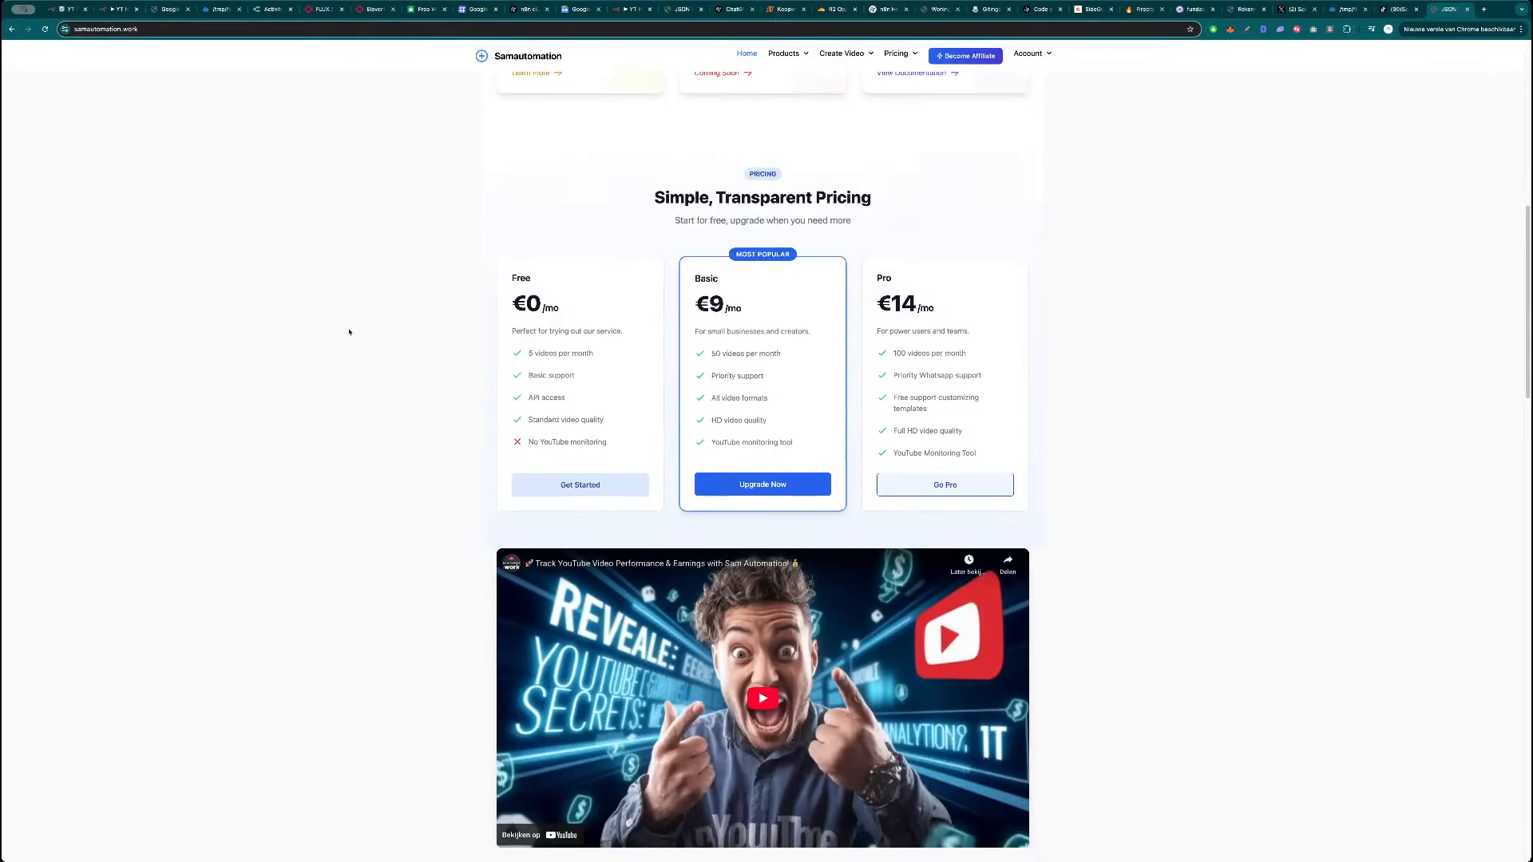
scroll(349, 332, down, 1)
scroll(349, 333, down, 1)
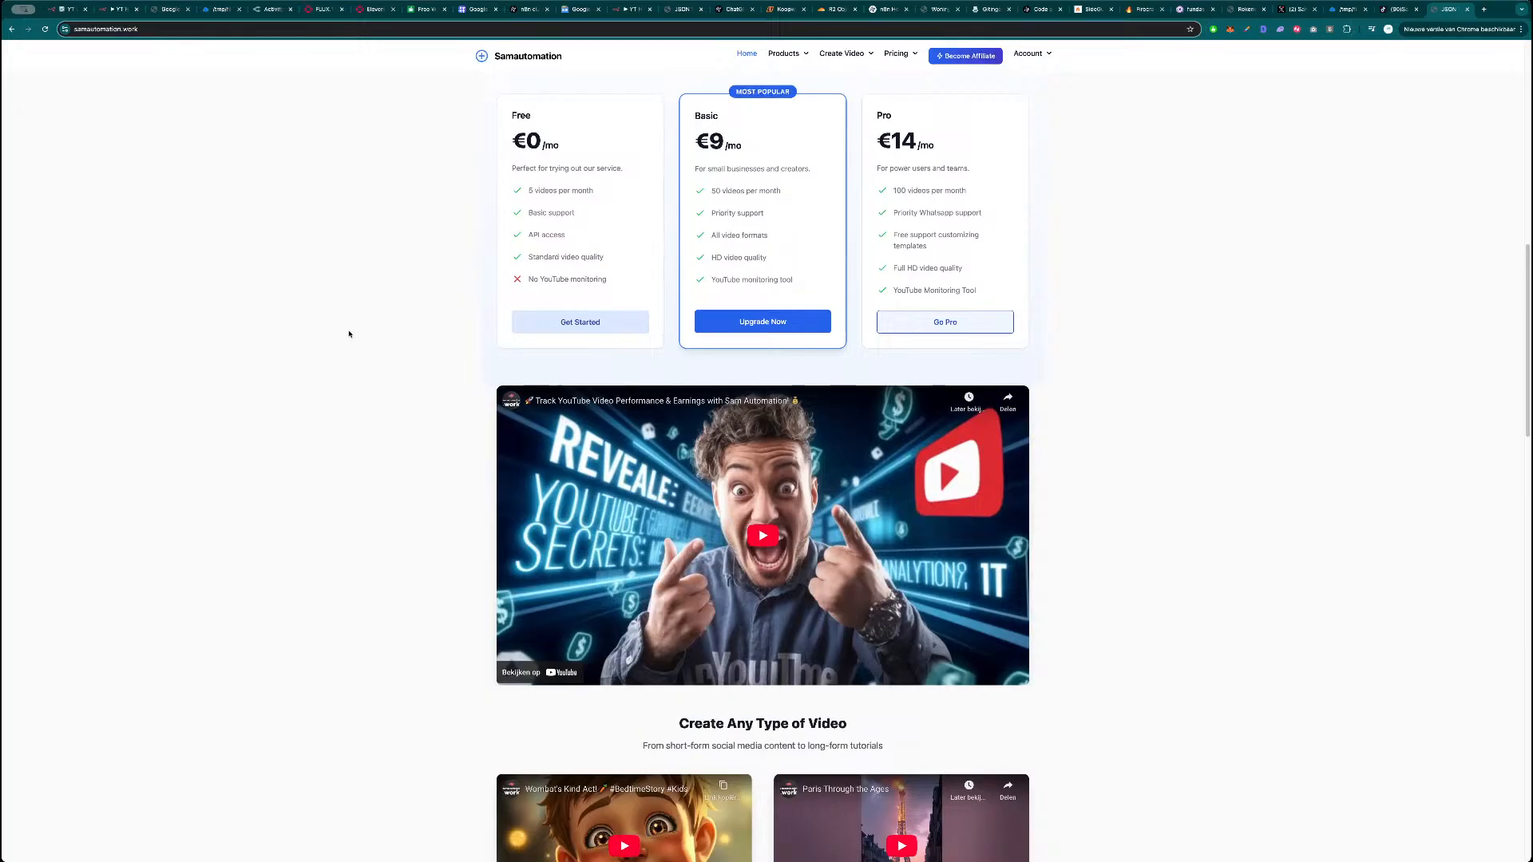
Look through the Samautomation home page and n8n template marketplace, and open the Automated Product Generator template's details page.
scroll(349, 327, down, 1)
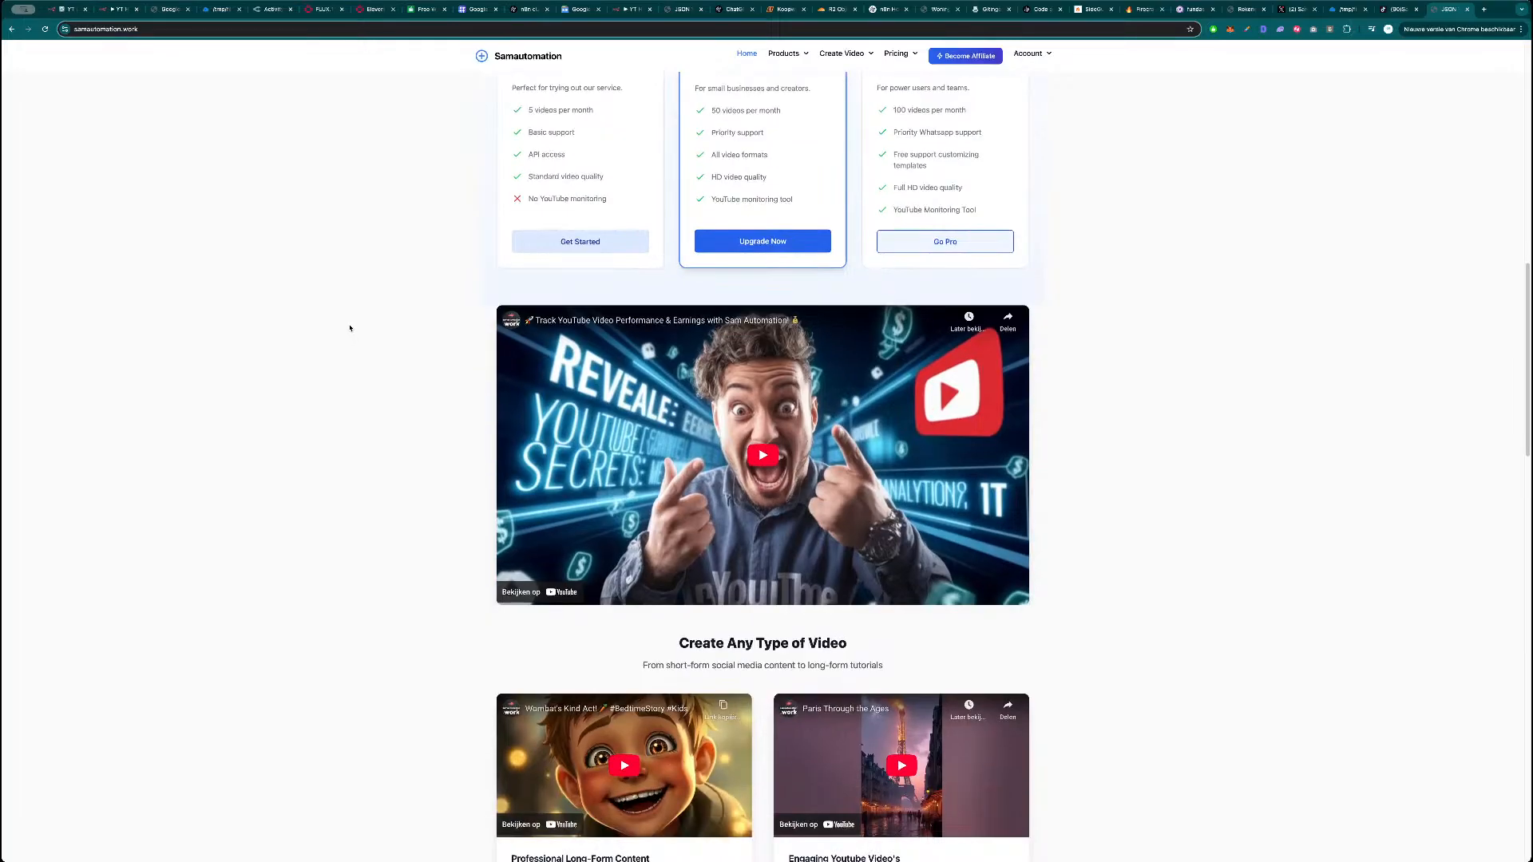
scroll(349, 327, down, 2)
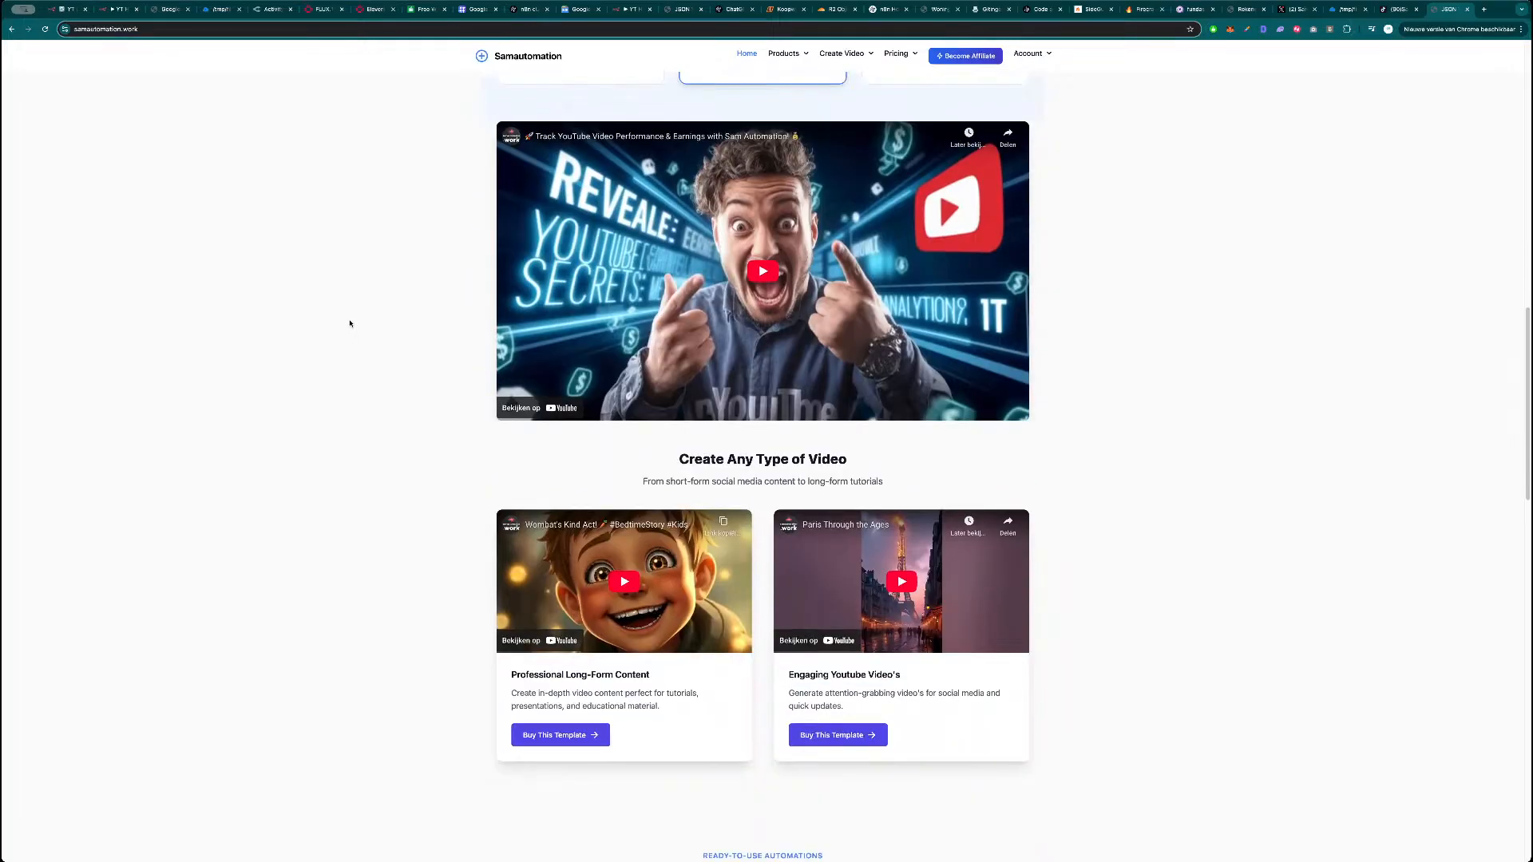
scroll(349, 325, up, 10)
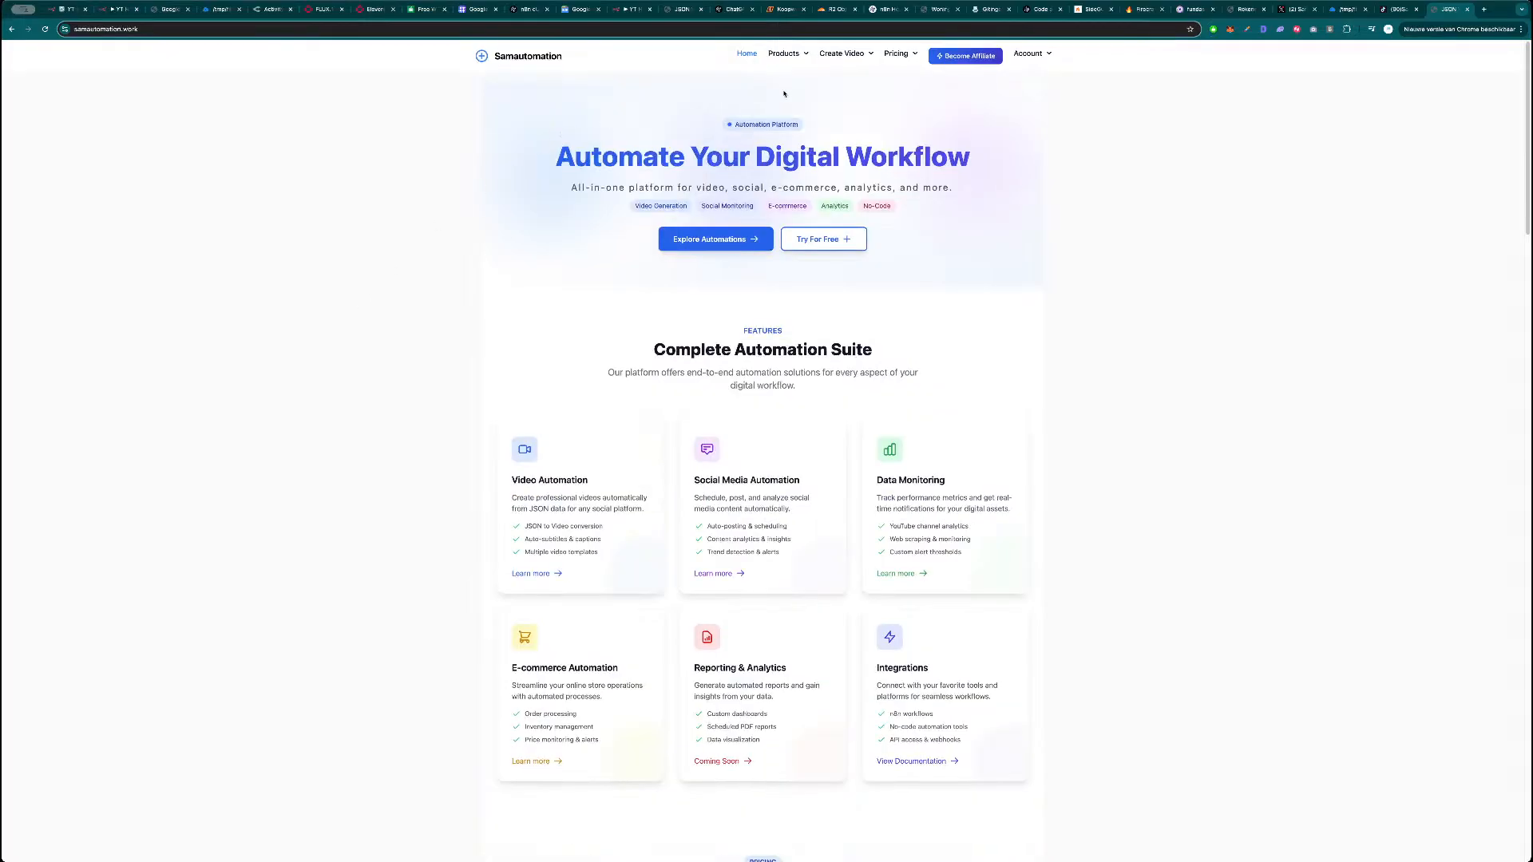
click(771, 75)
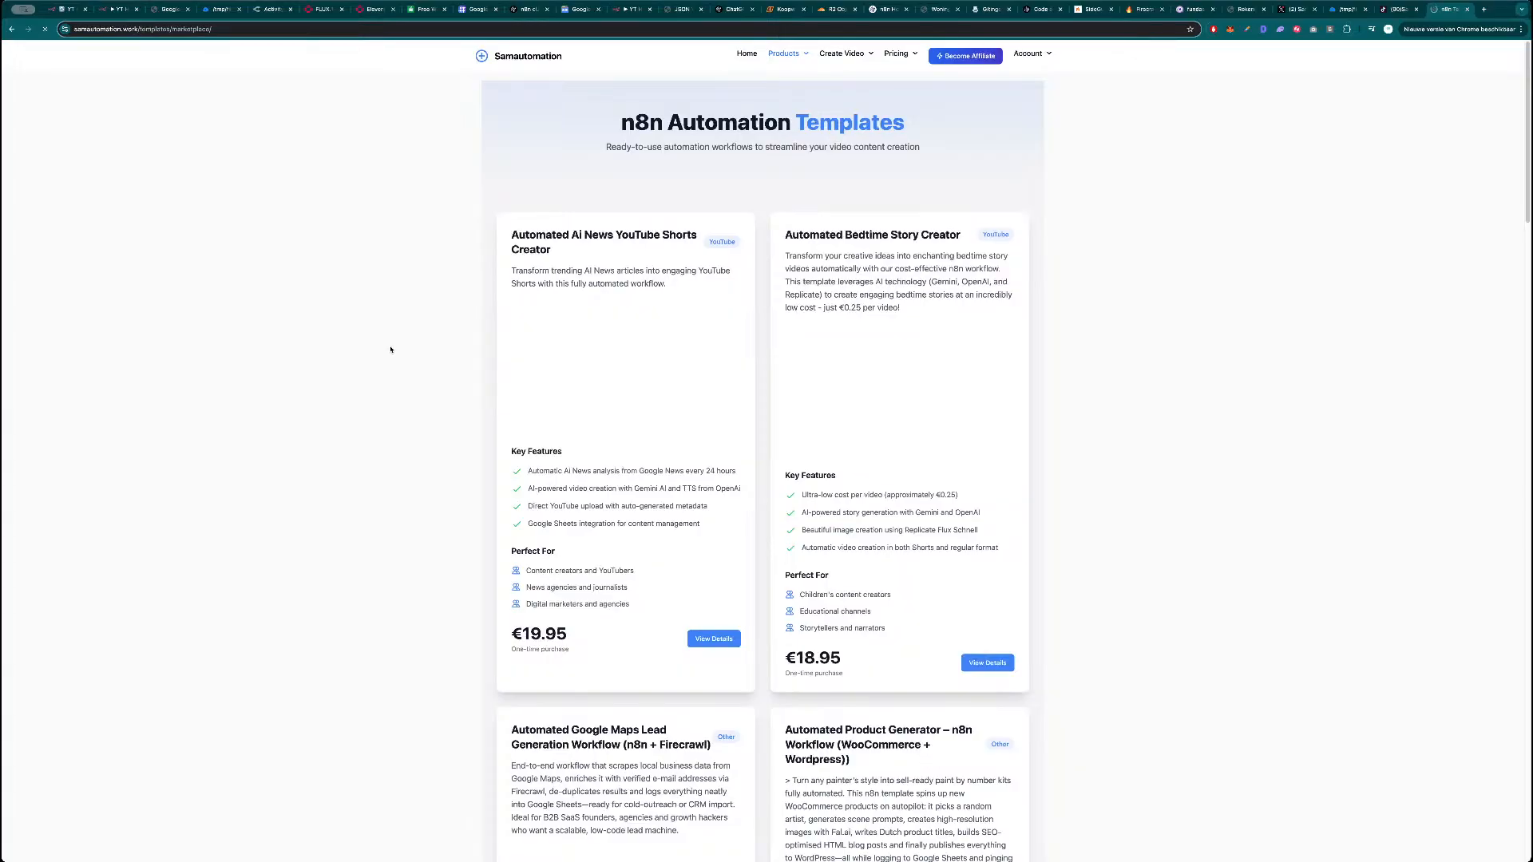
scroll(390, 350, down, 2)
scroll(379, 365, down, 5)
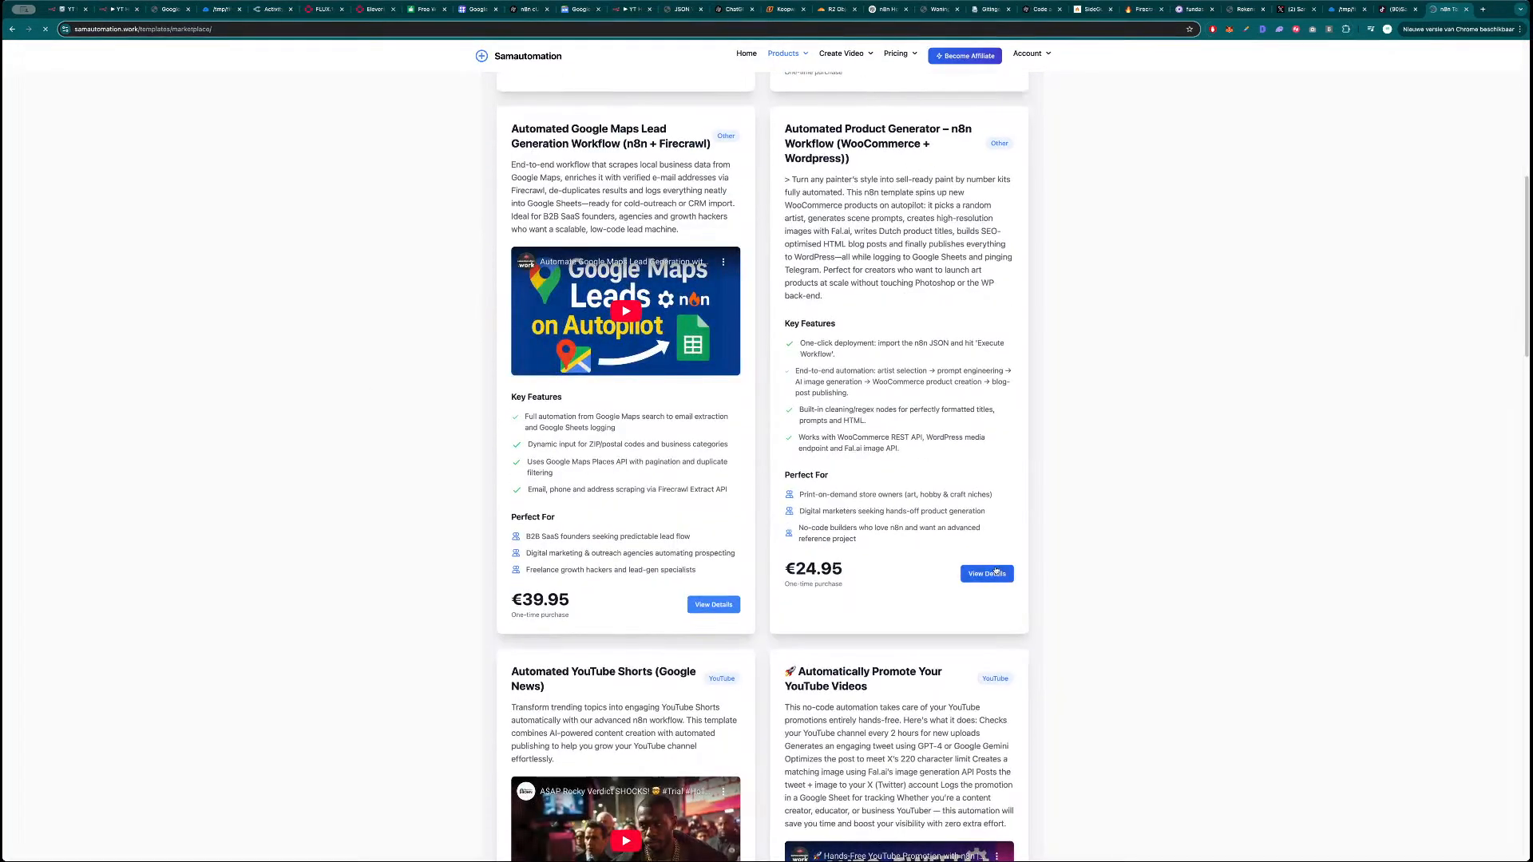
click(995, 569)
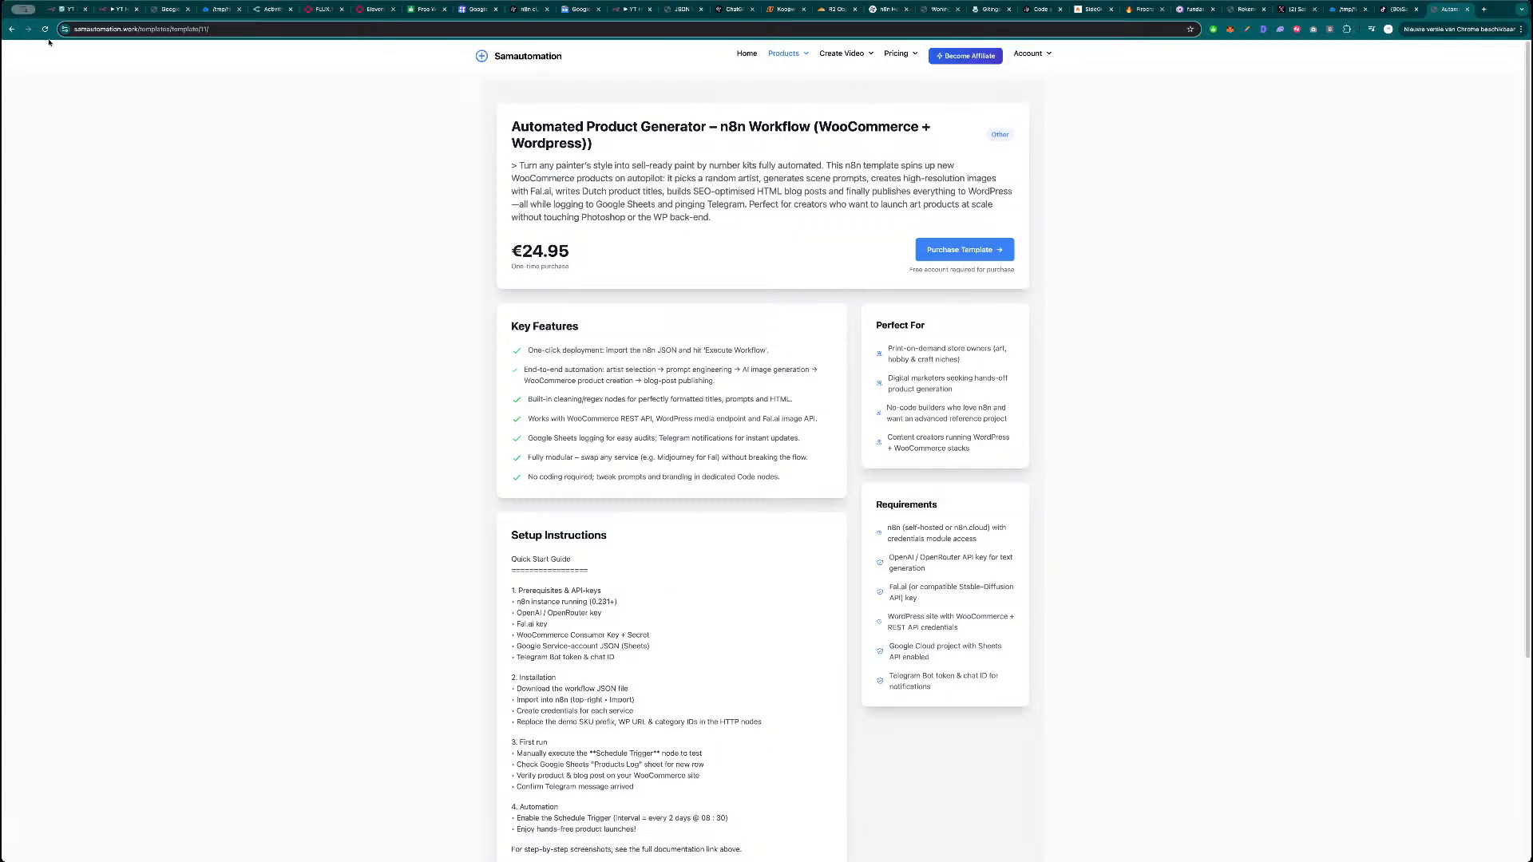
Return to n8n, close the Wait node, and open the Create Product with Woo workflow in a separate tab to view its layout.
click(69, 9)
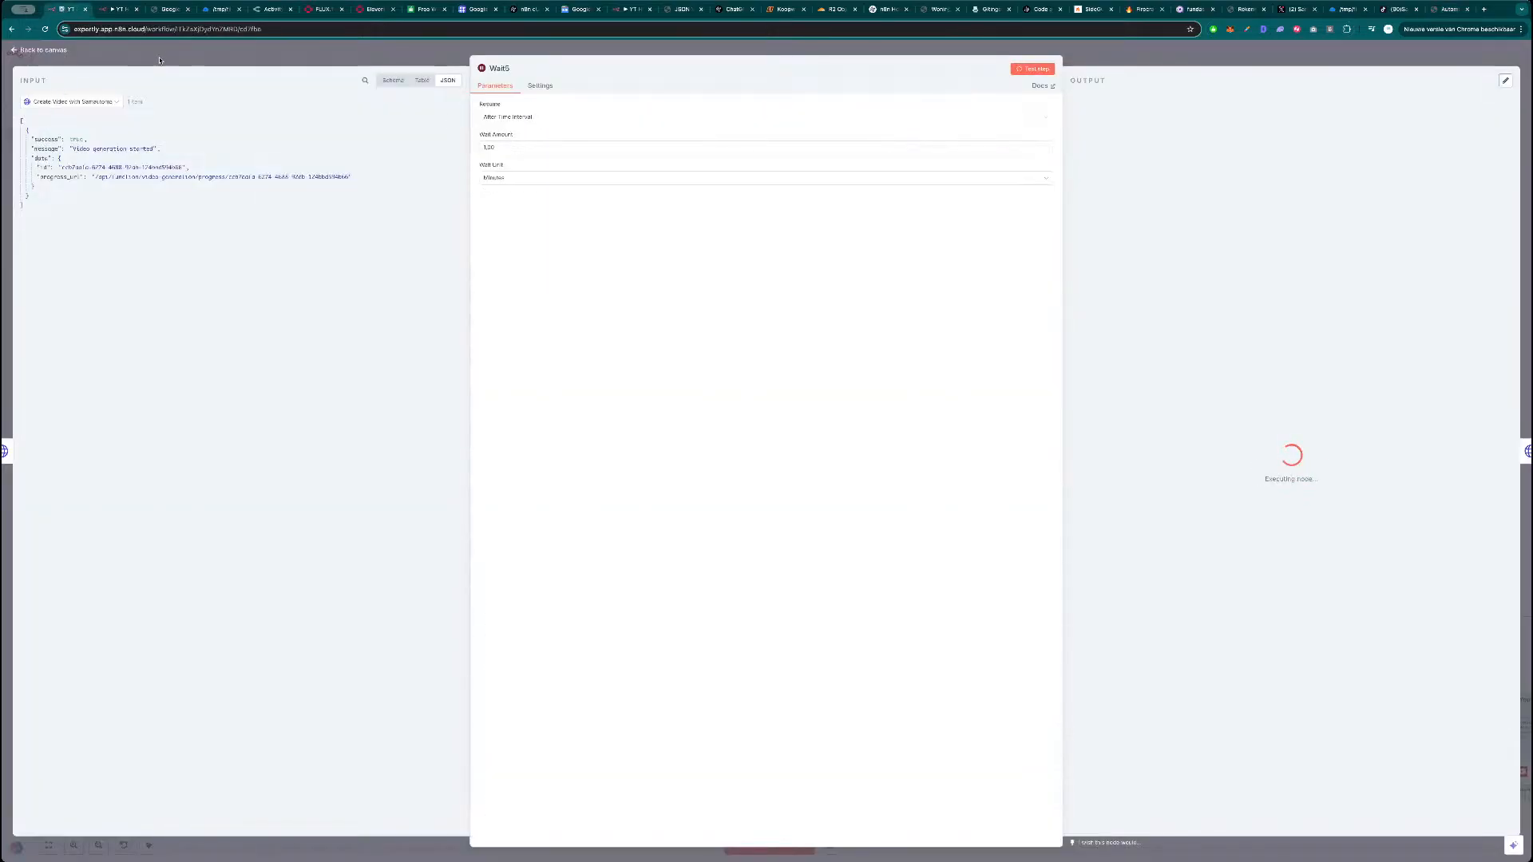
click(159, 60)
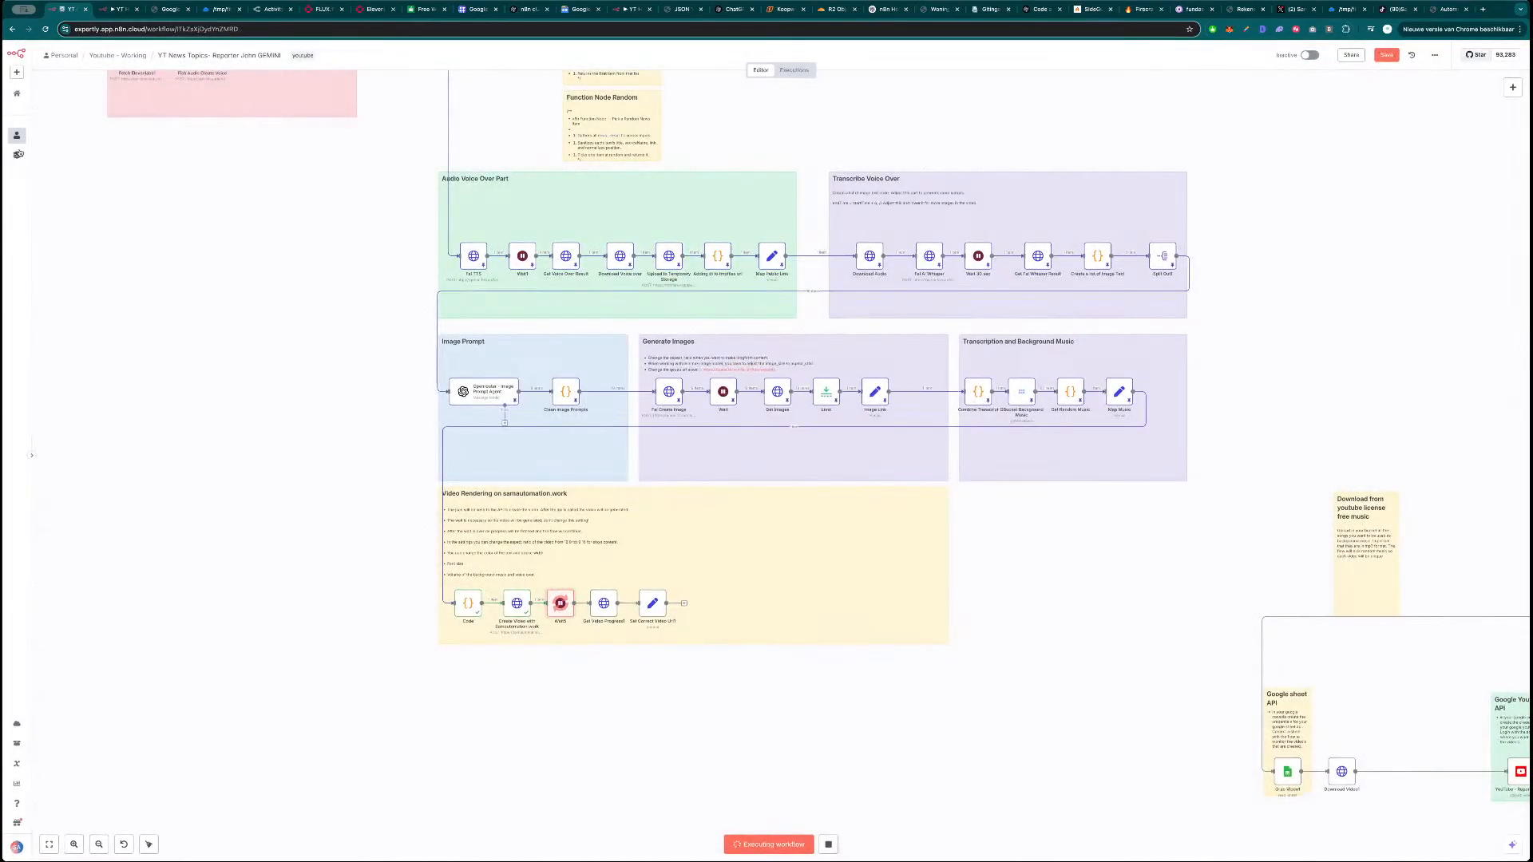
super+click(18, 137)
click(114, 10)
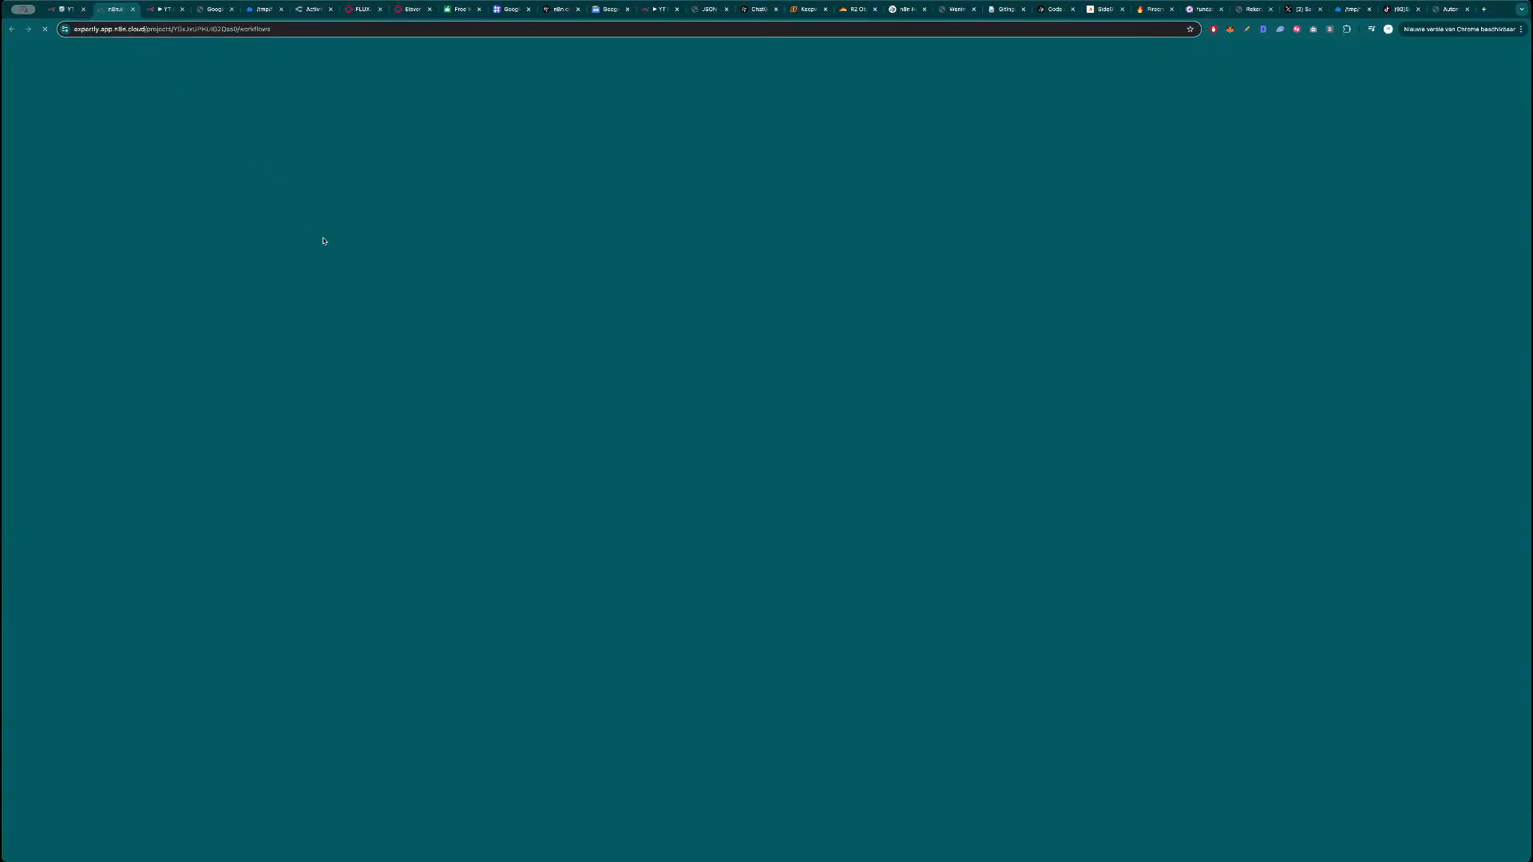
click(133, 8)
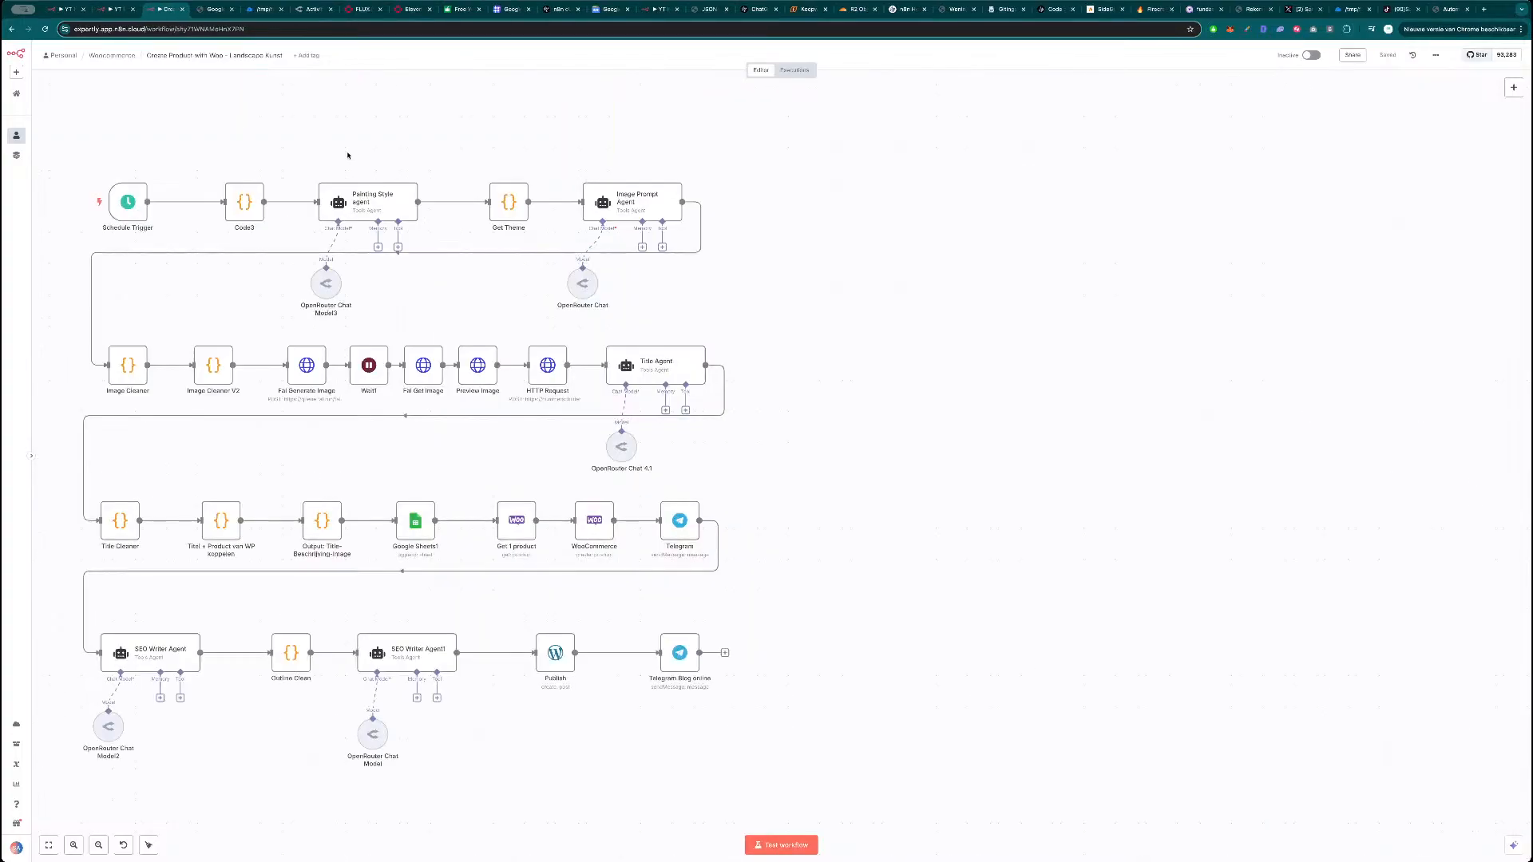
drag(476, 106, 828, 99)
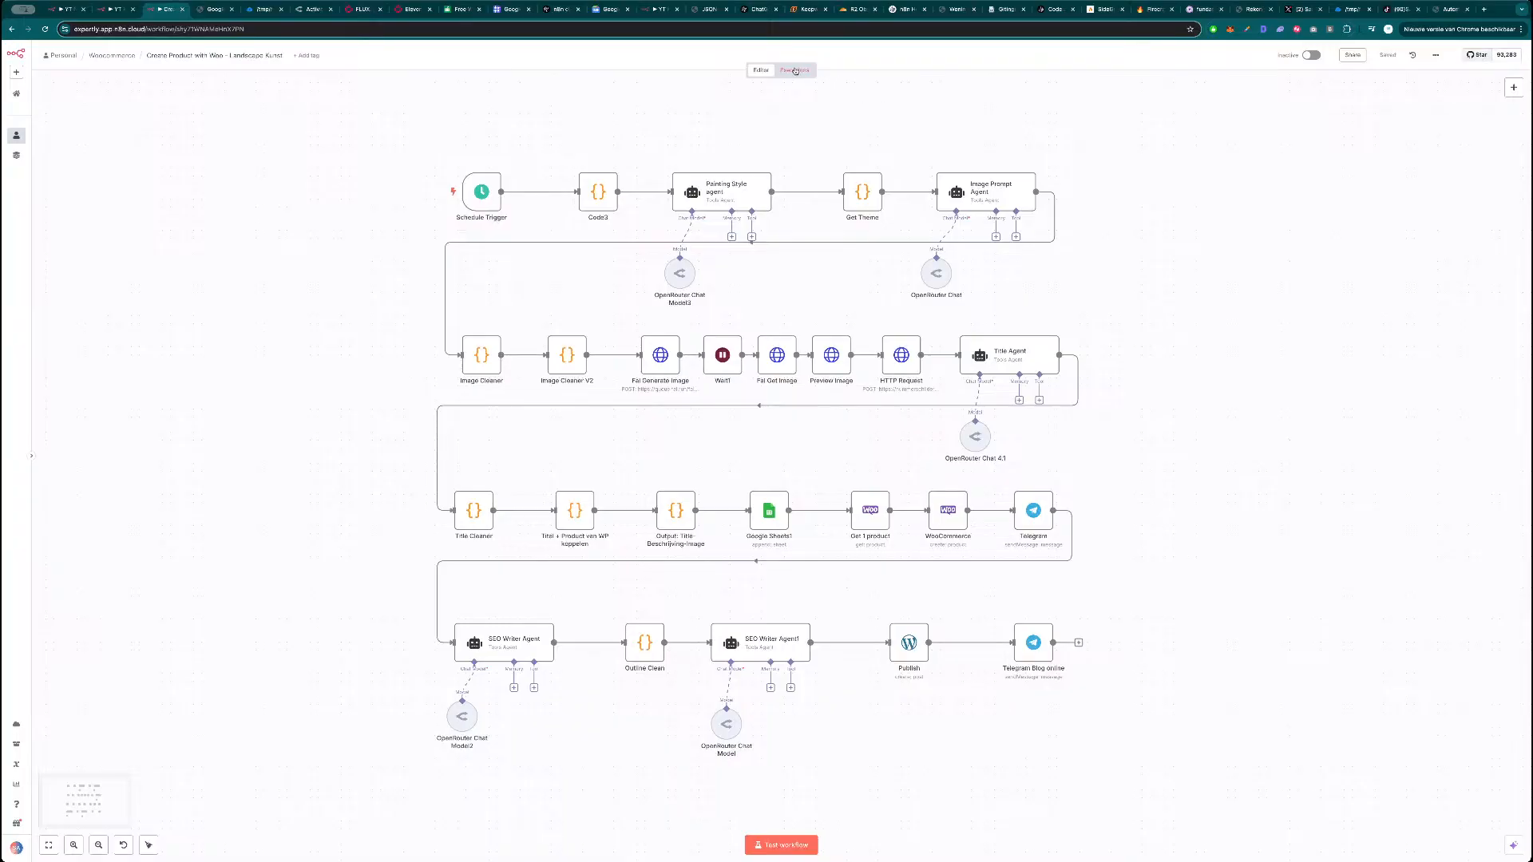
click(794, 69)
click(754, 71)
drag(1133, 314, 1119, 312)
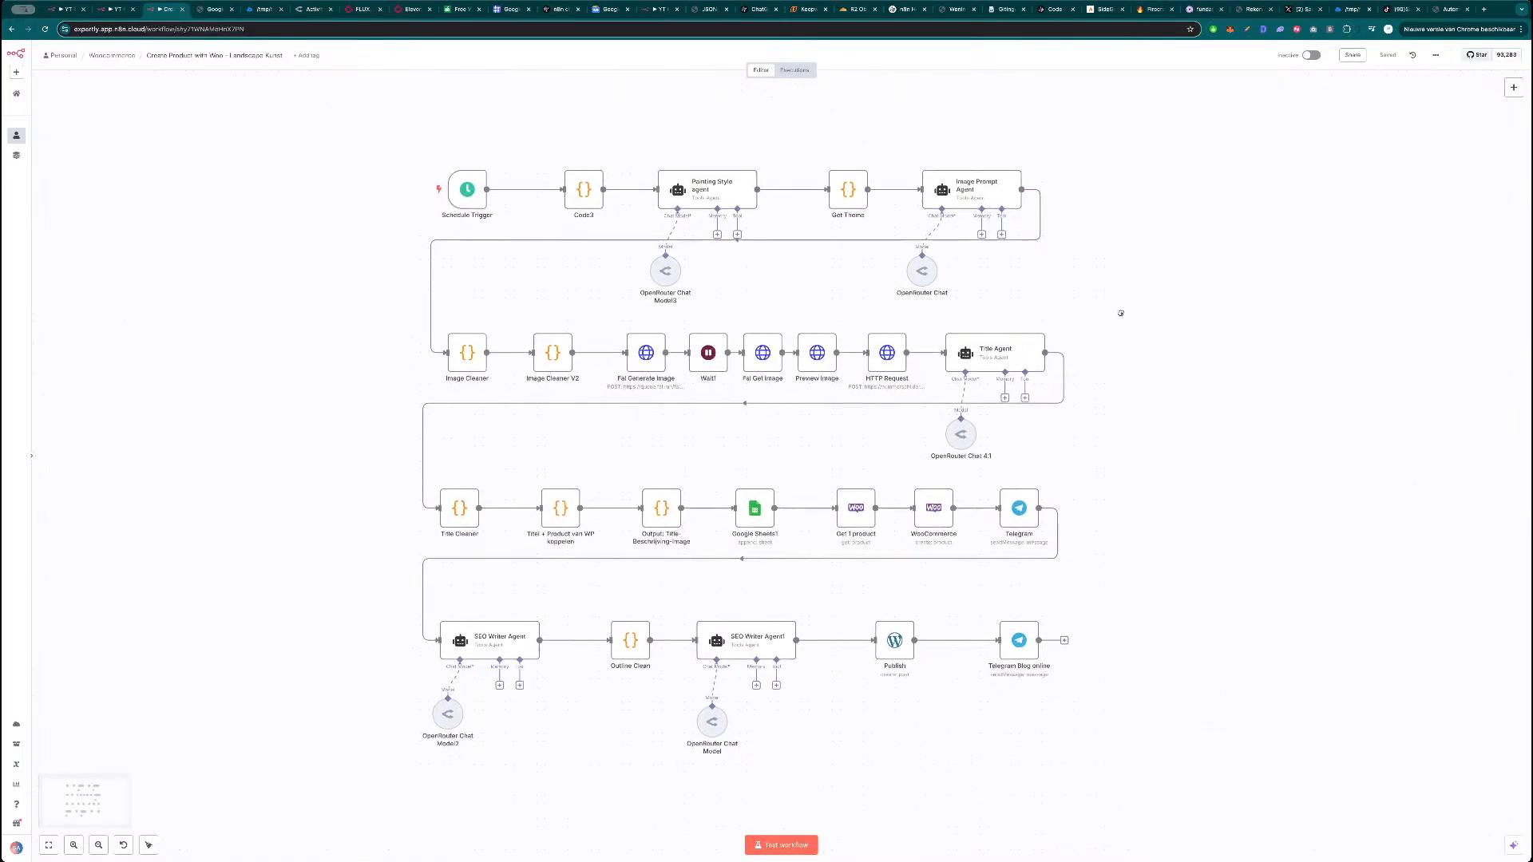
Examine the artist and painting list in the Code3 node's JavaScript, and return to the canvas.
double_click(587, 194)
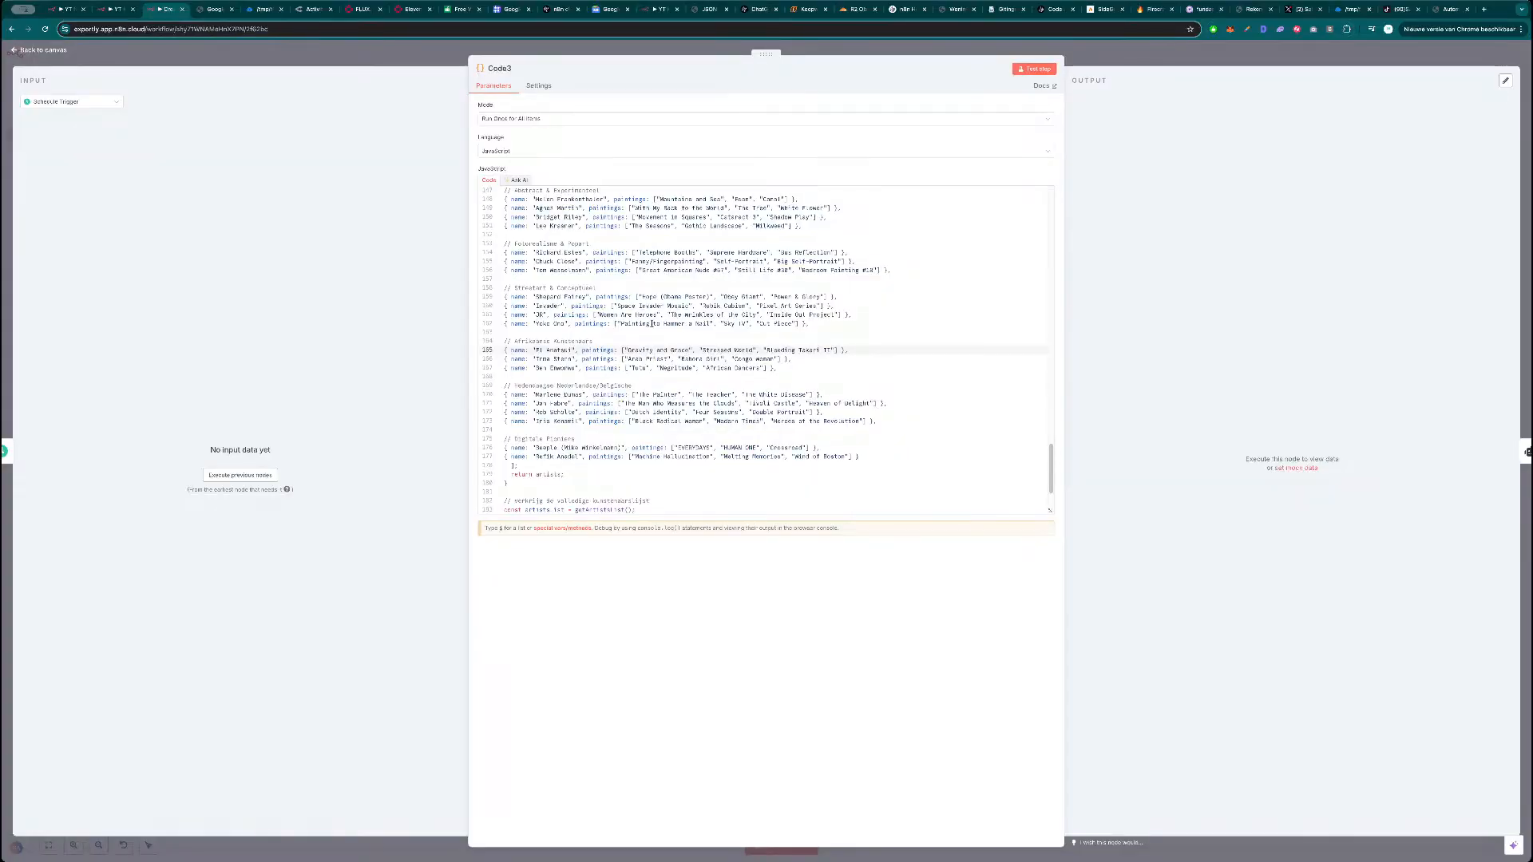
scroll(645, 318, down, 10)
scroll(646, 318, up, 10)
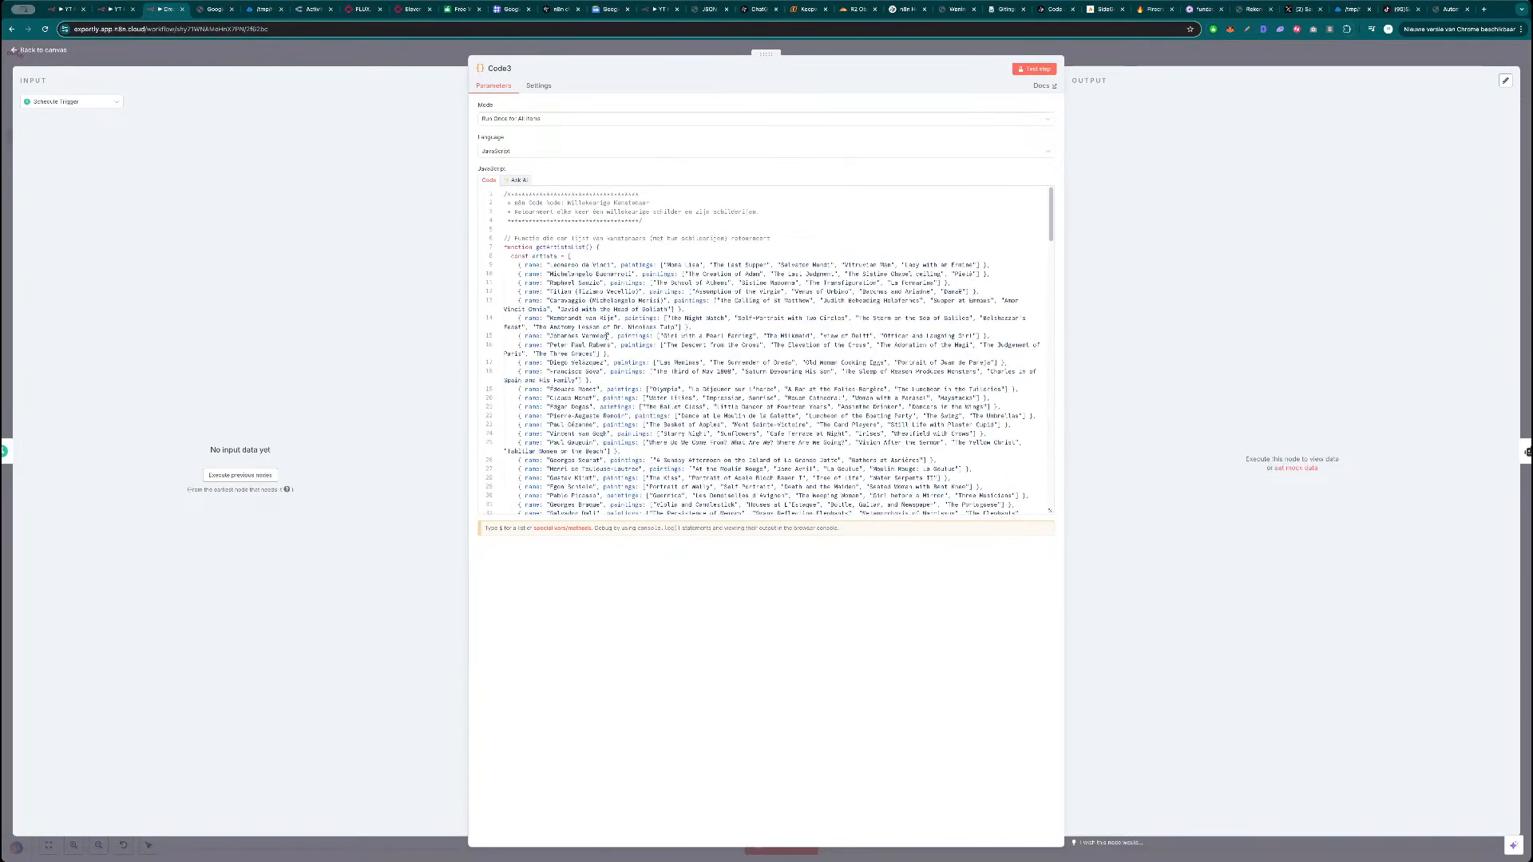
scroll(647, 322, down, 15)
click(1132, 62)
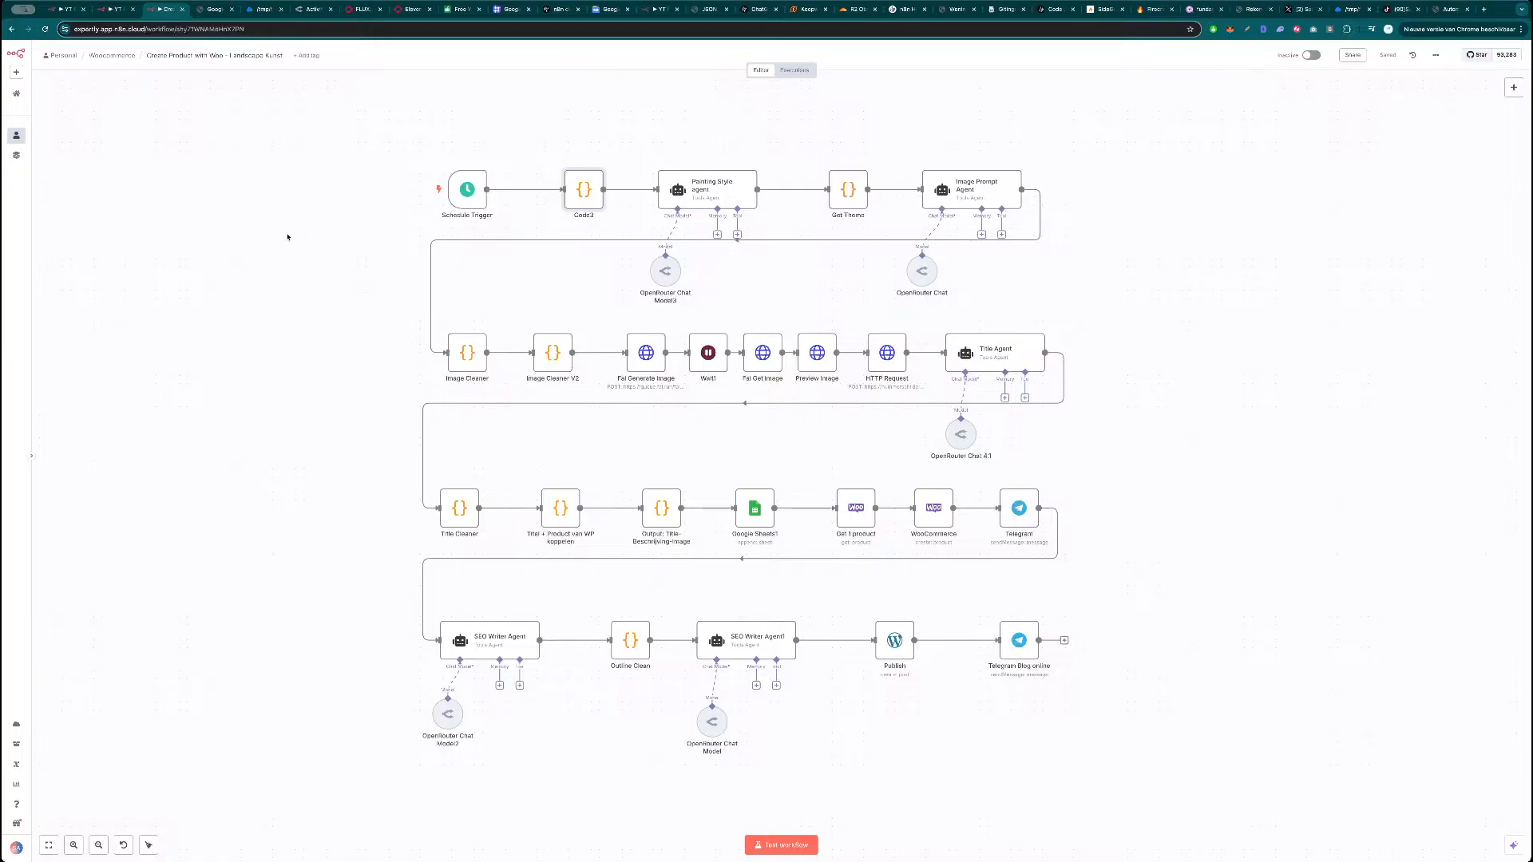
Copy the voice_url from the Code node's output in the YT News Topics workflow and load it in a new browser tab.
key(ctrl+1)
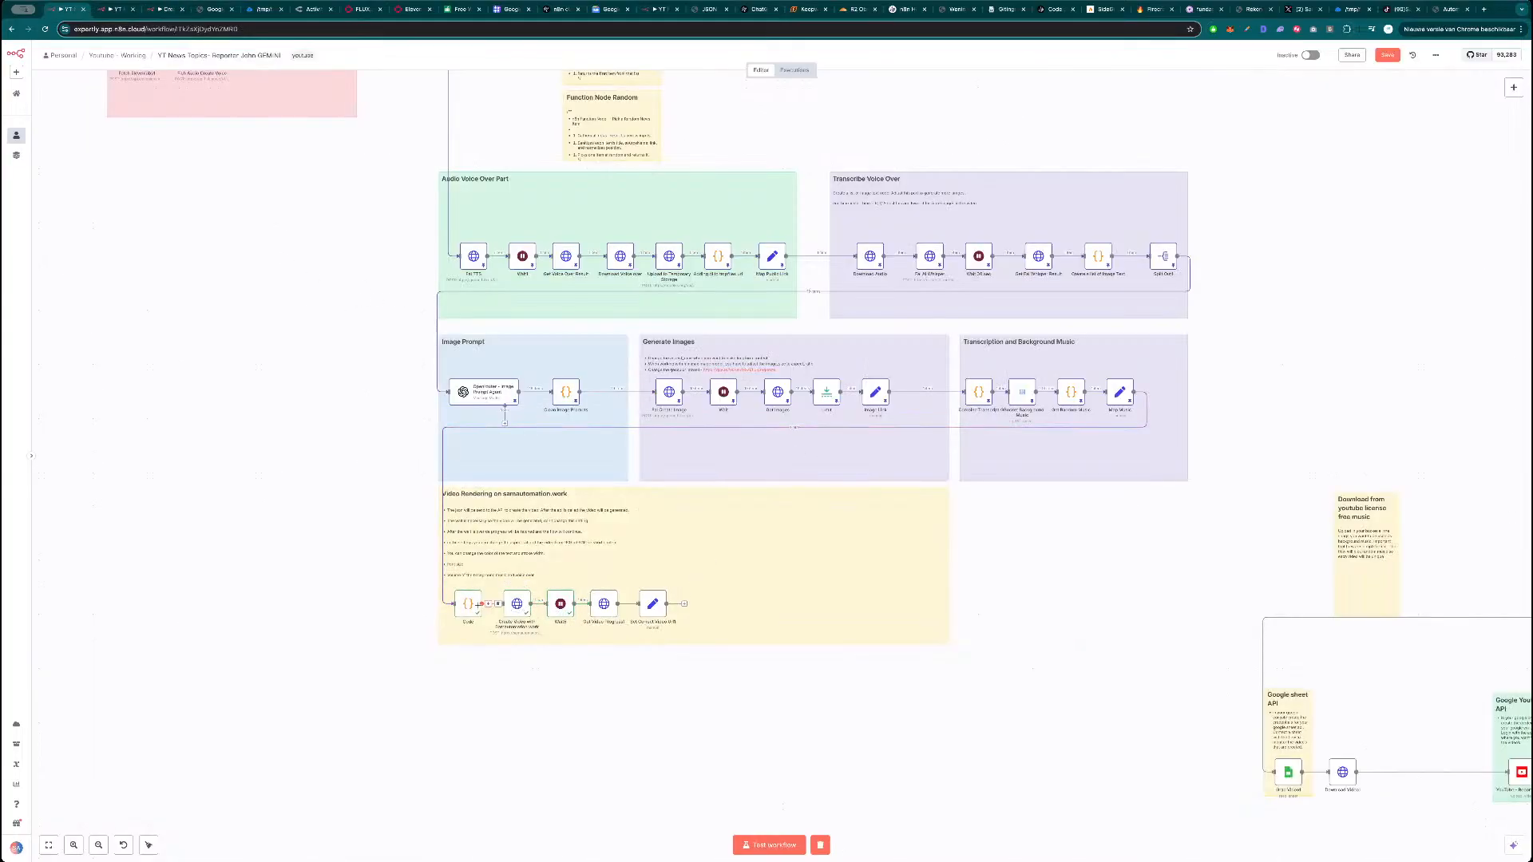
double_click(473, 606)
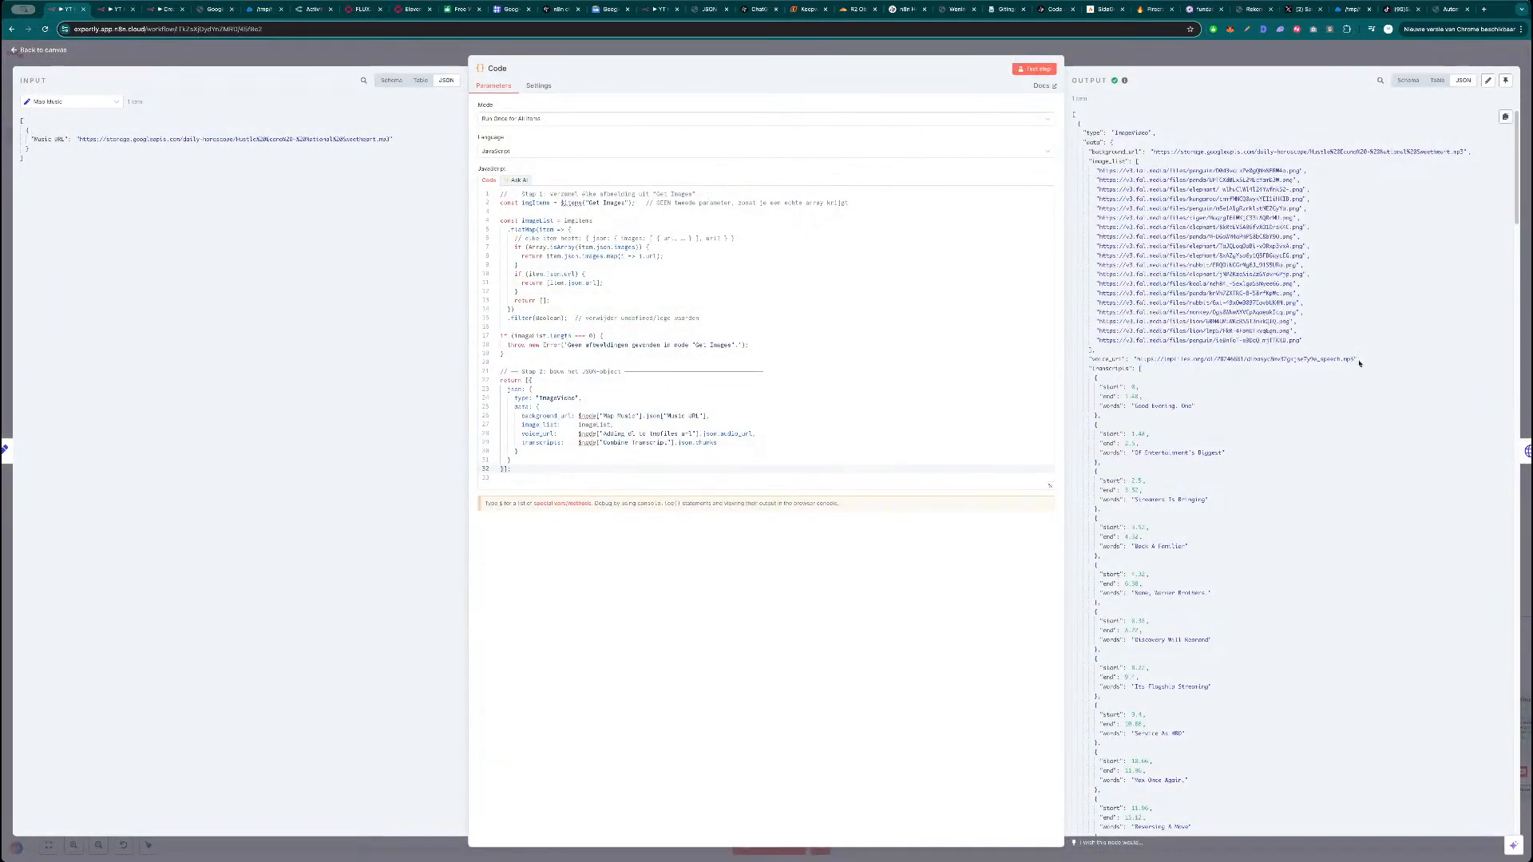
drag(1354, 360, 1137, 359)
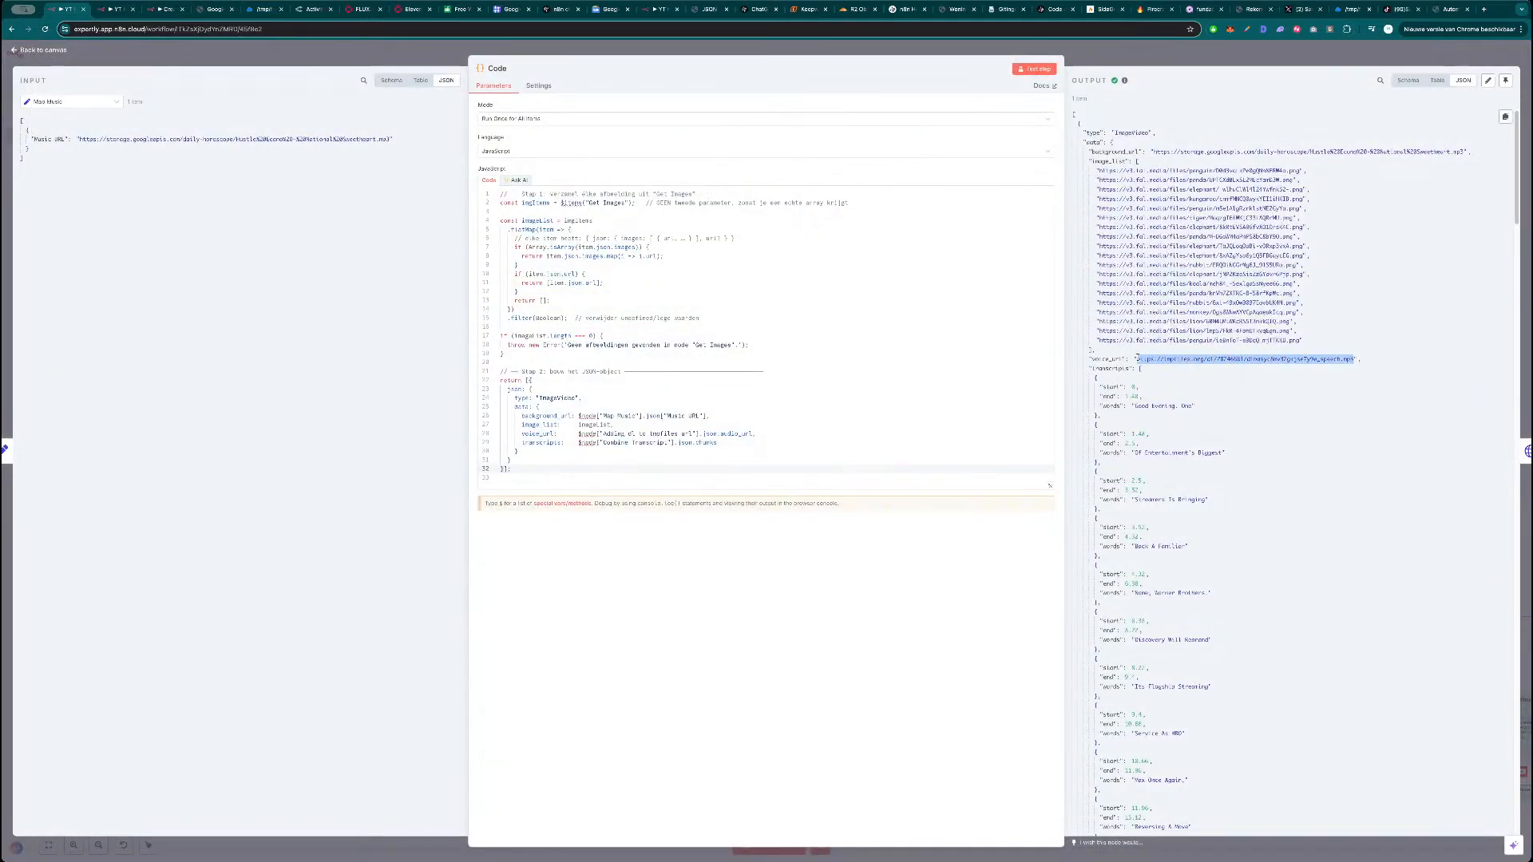
key(ctrl+c)
key(ctrl+t)
key(ctrl+v)
key(Return)
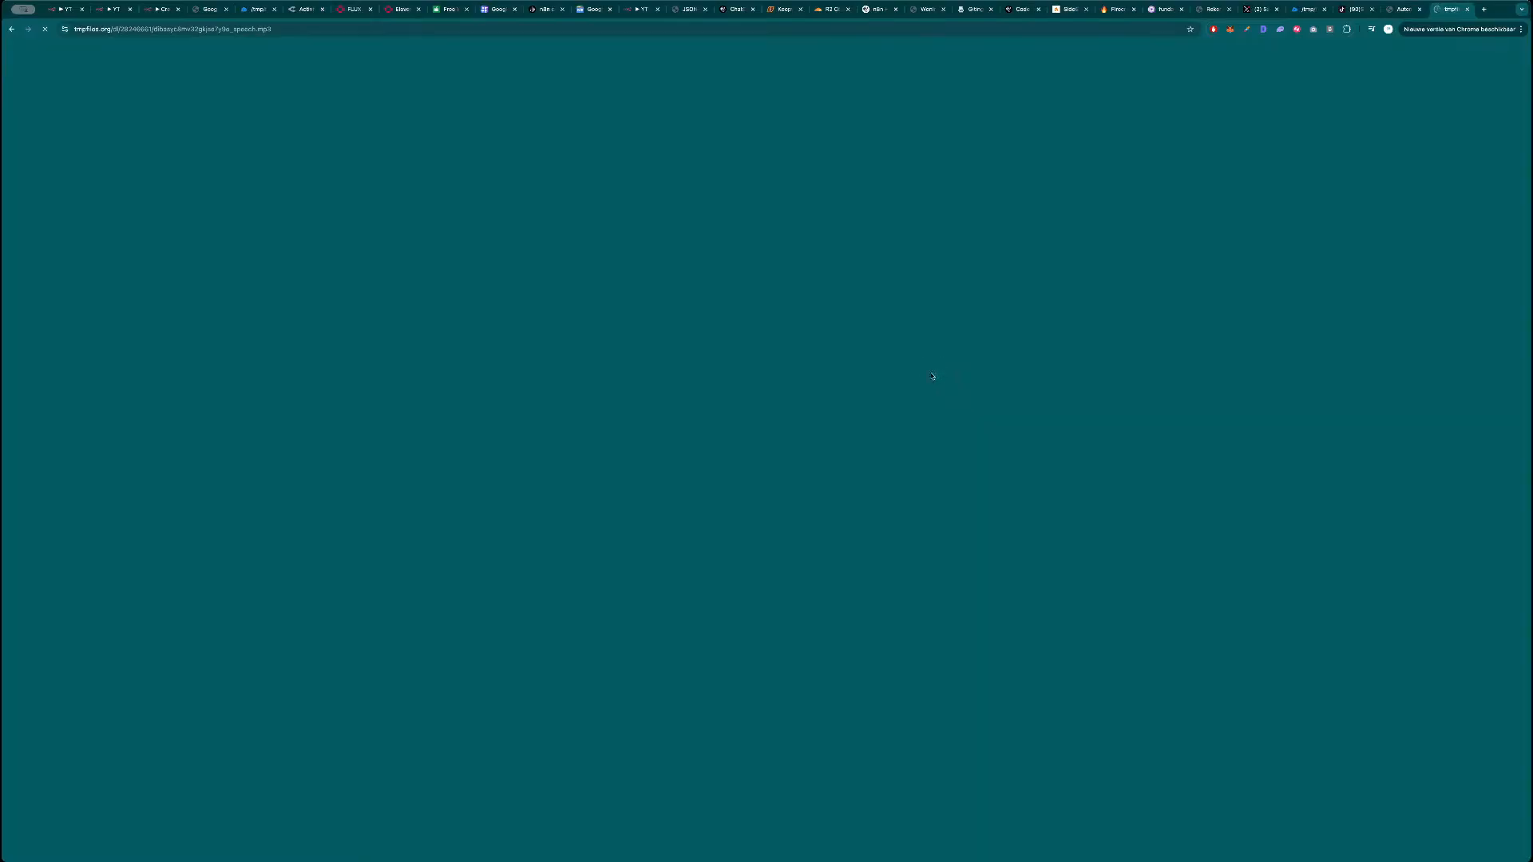
drag(844, 374, 975, 502)
click(970, 499)
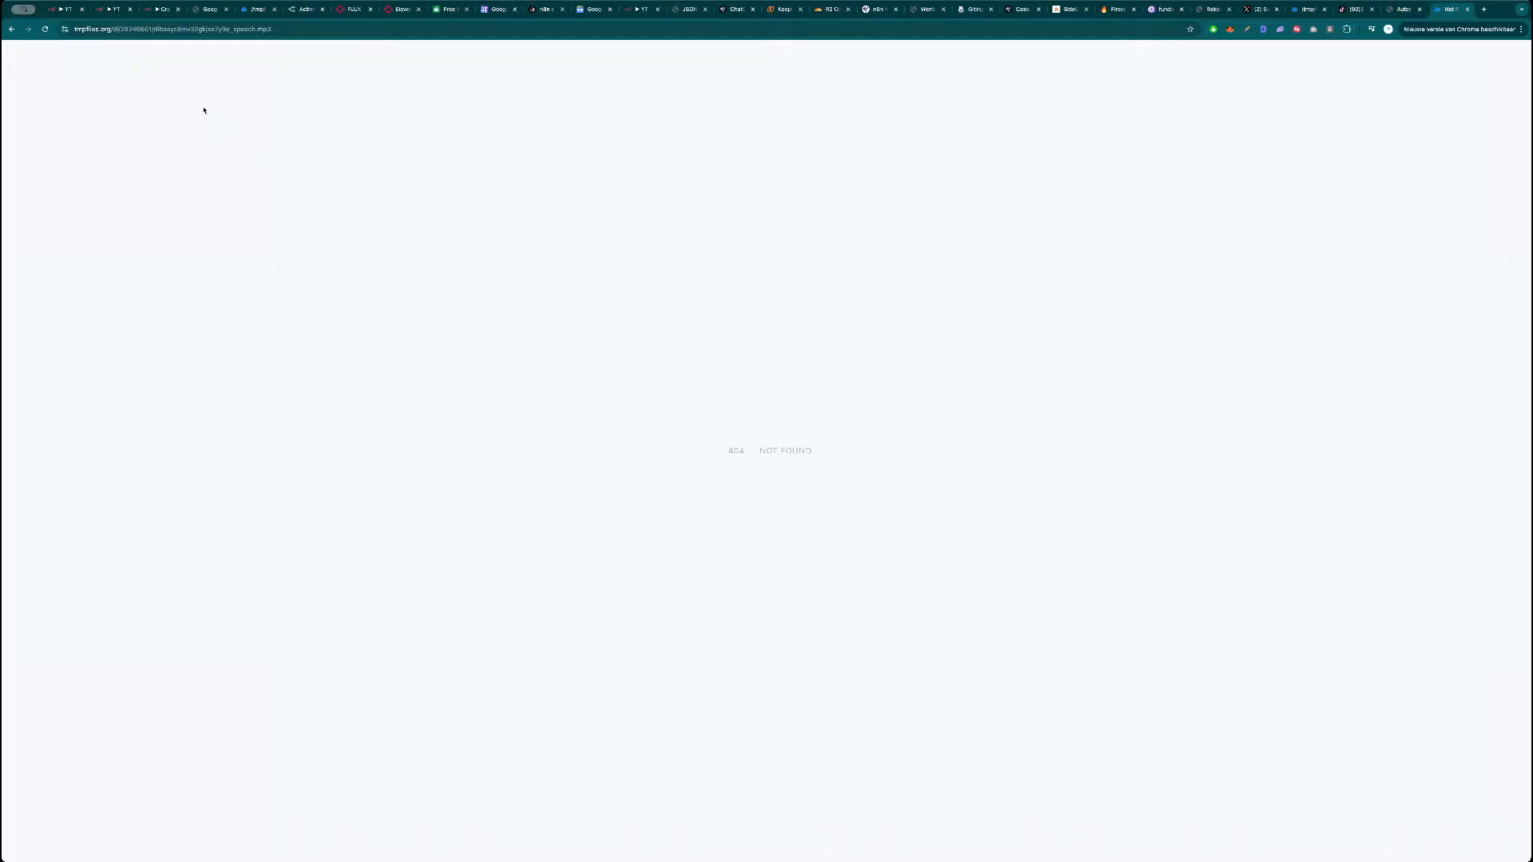
Check the file retention note on the tmpfiles.org home page, then return to the YT News Topics workflow canvas.
click(256, 8)
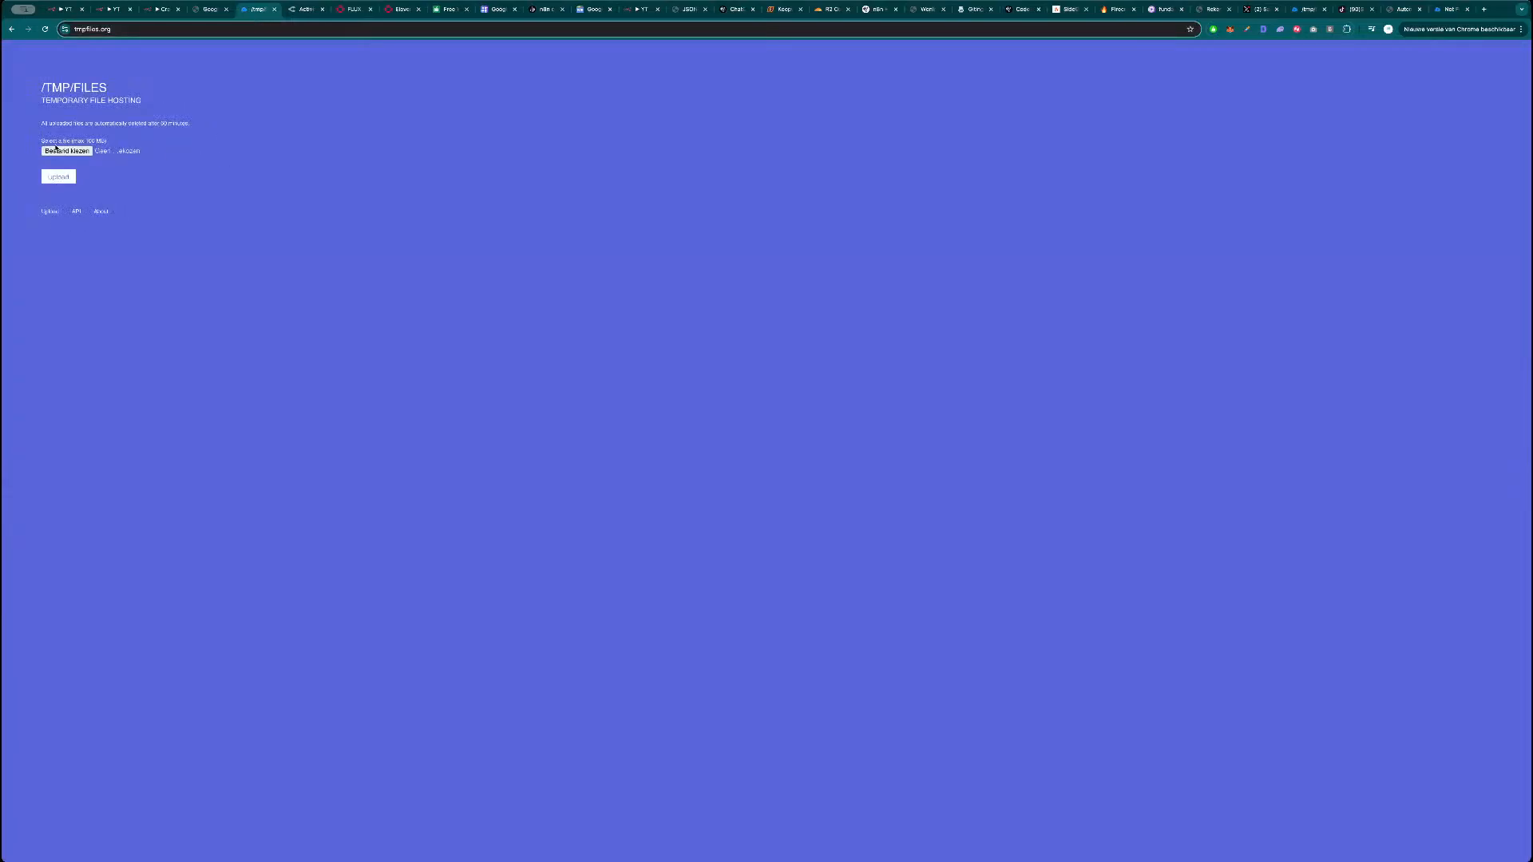
key(ctrl+1)
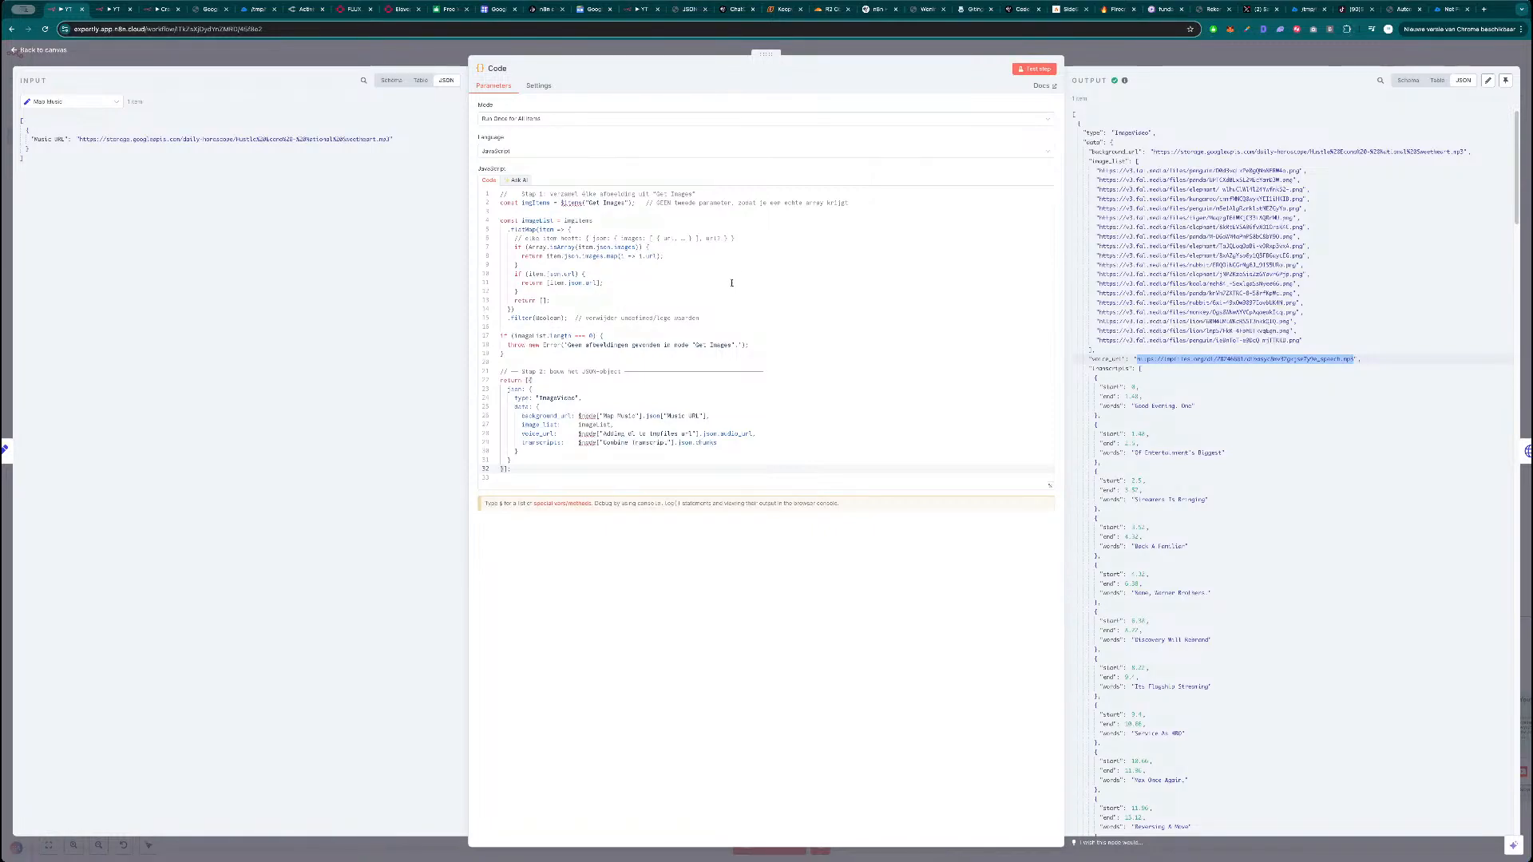
key(Escape)
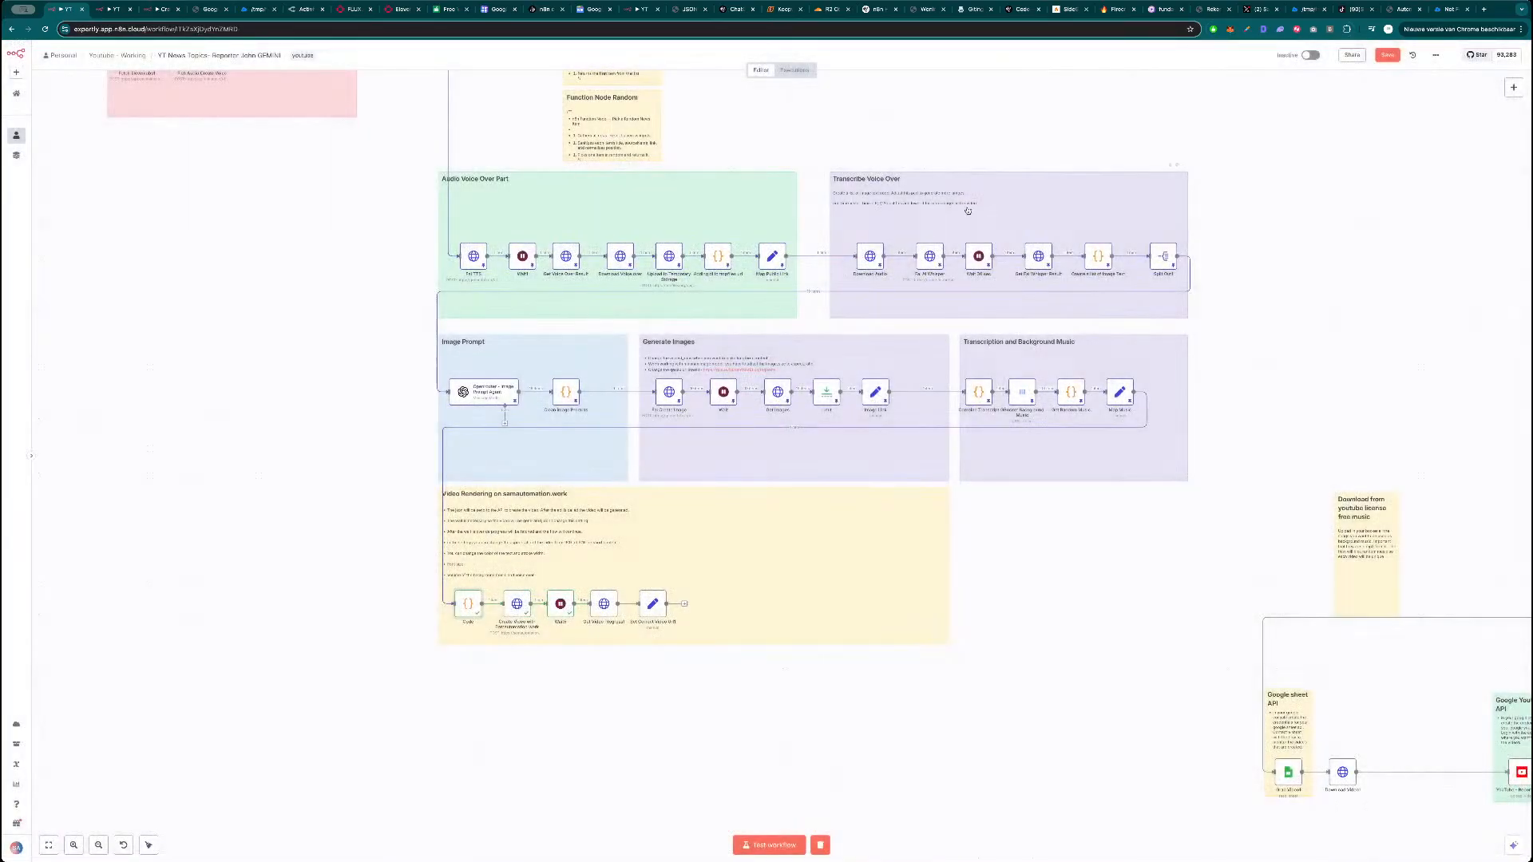
Open the Download Voice over node in the Audio Voice Over Part and inspect its output in the schema, table and JSON views.
scroll(332, 312, up, 3)
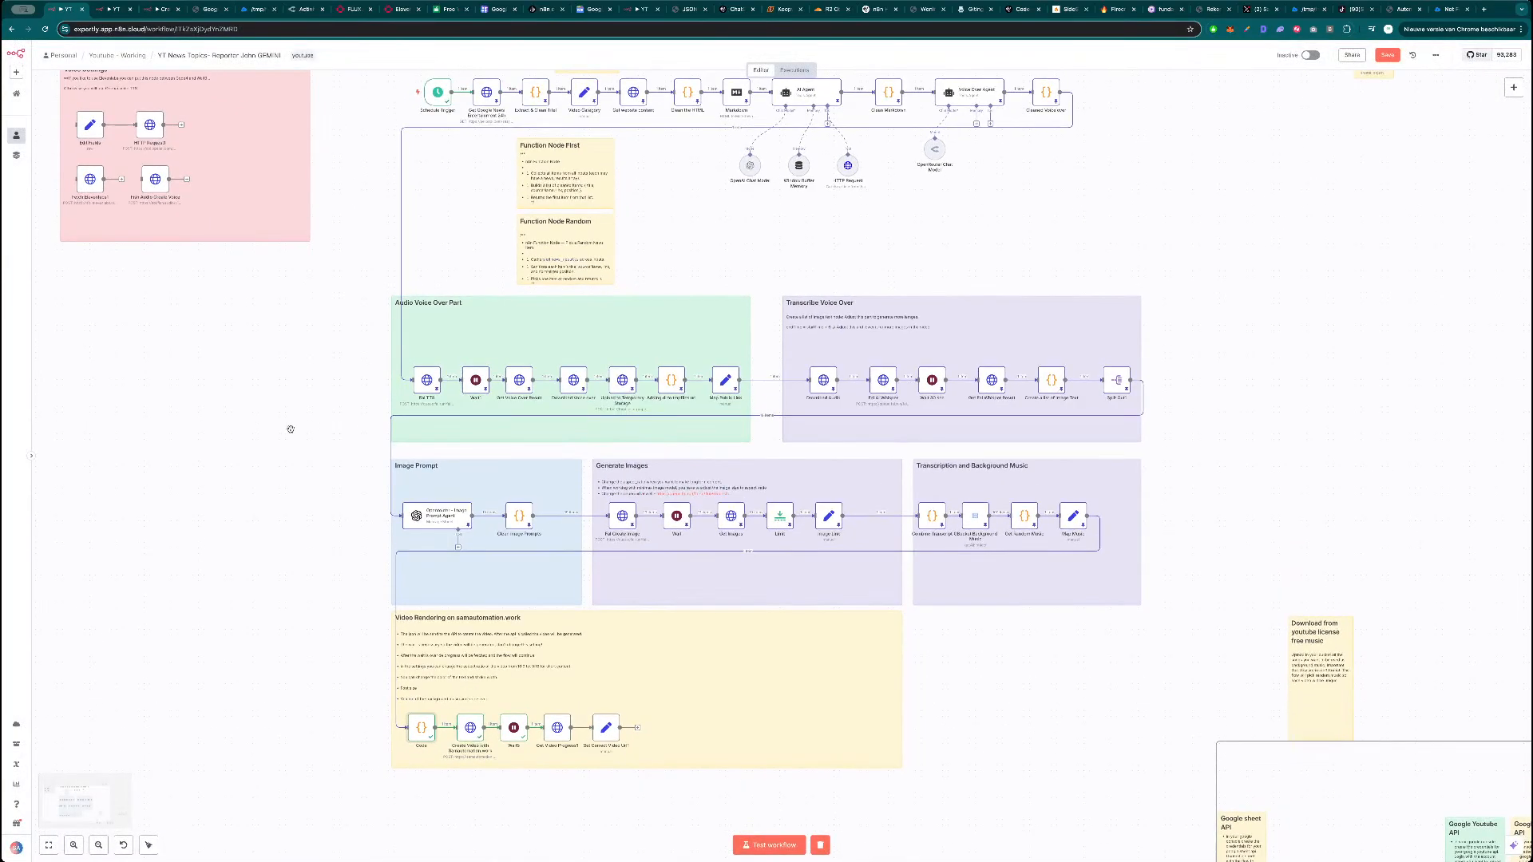
double_click(573, 382)
key(Escape)
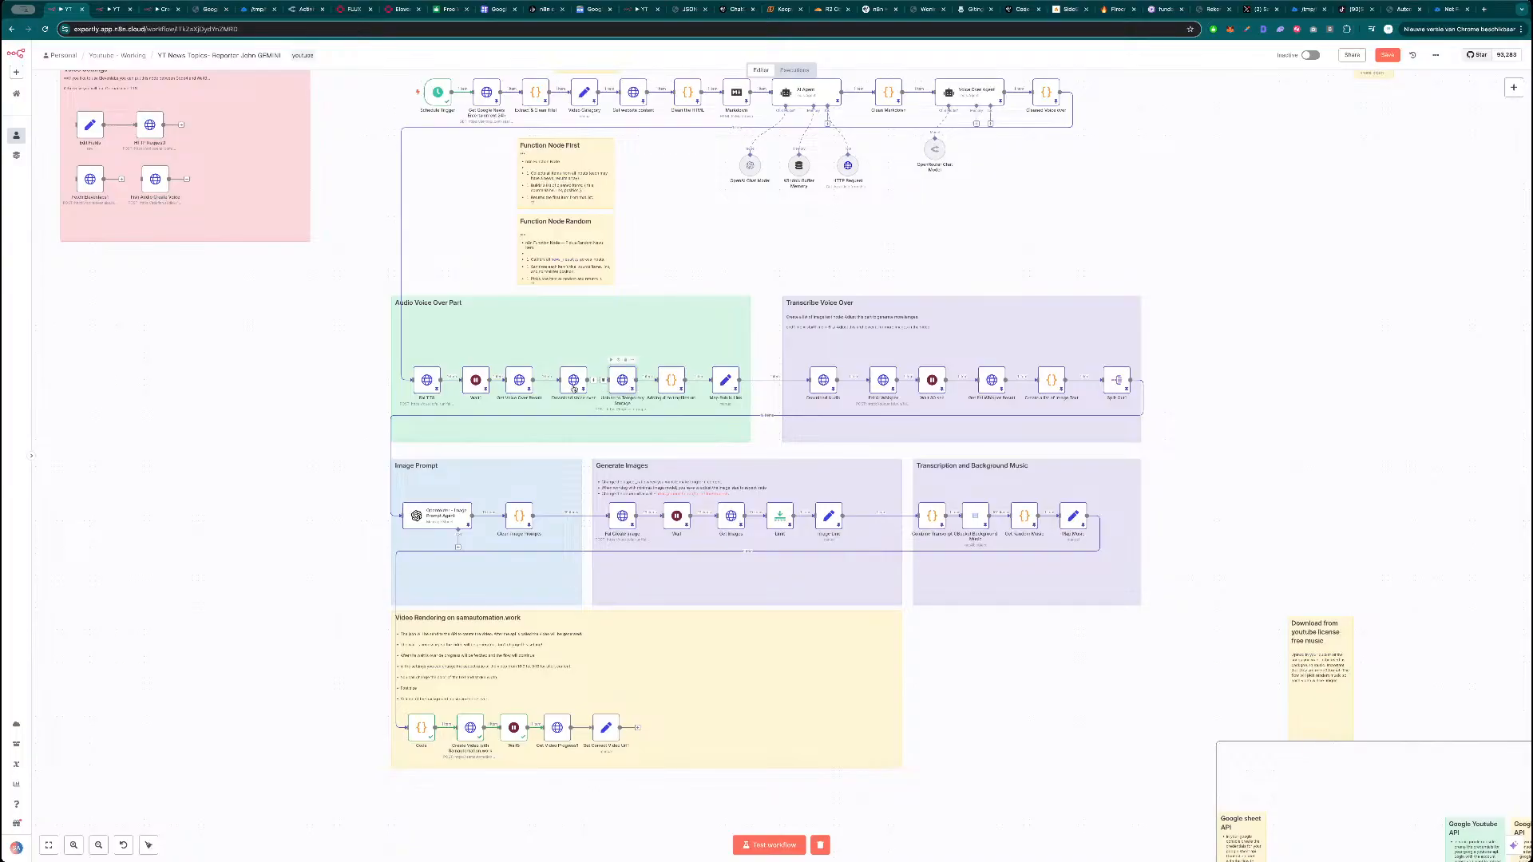
key(Return)
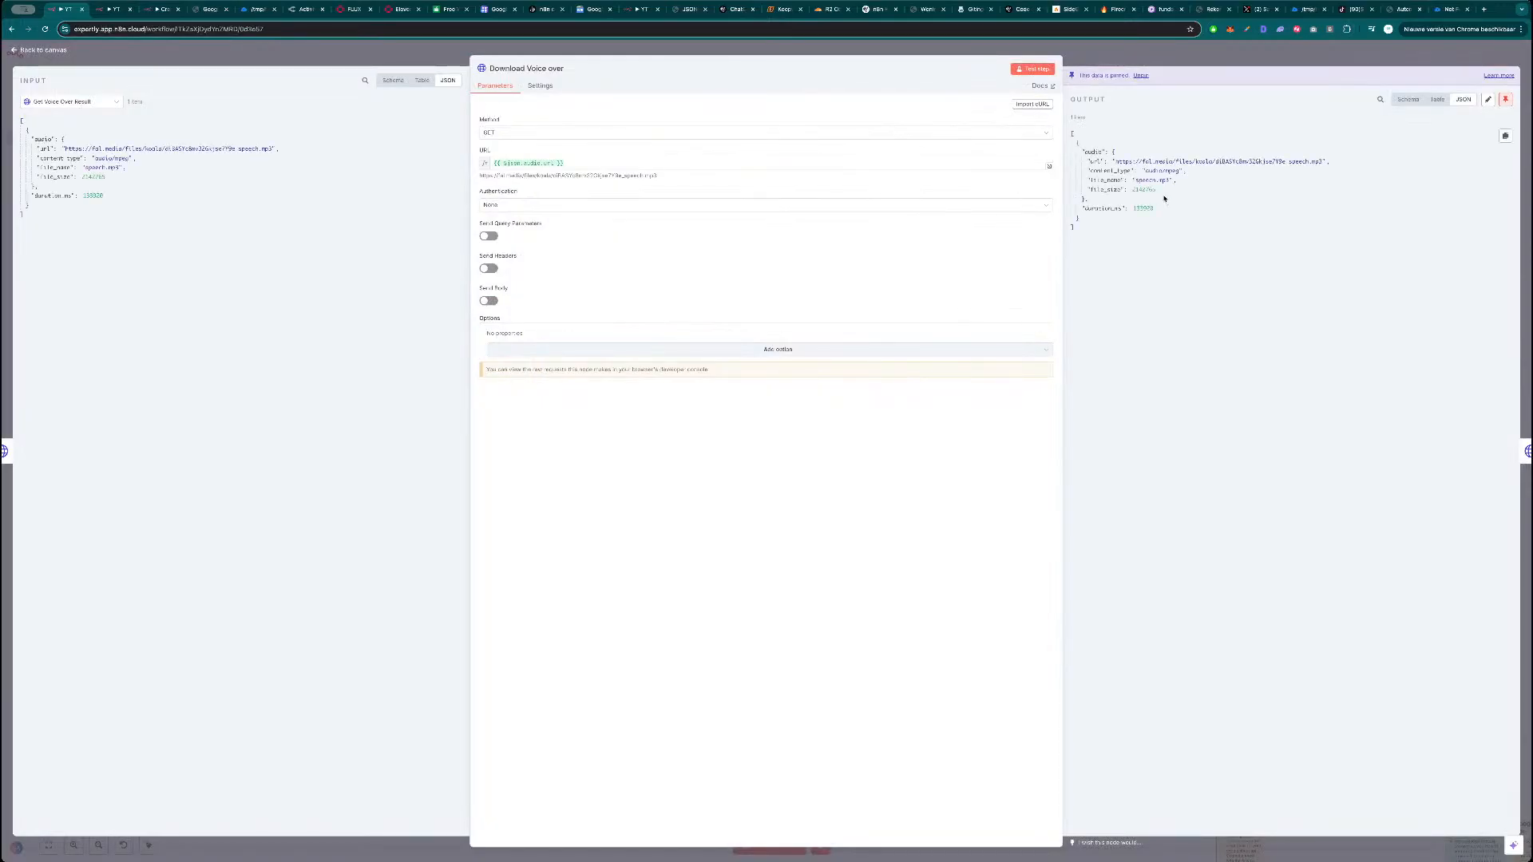
click(1412, 100)
click(1437, 100)
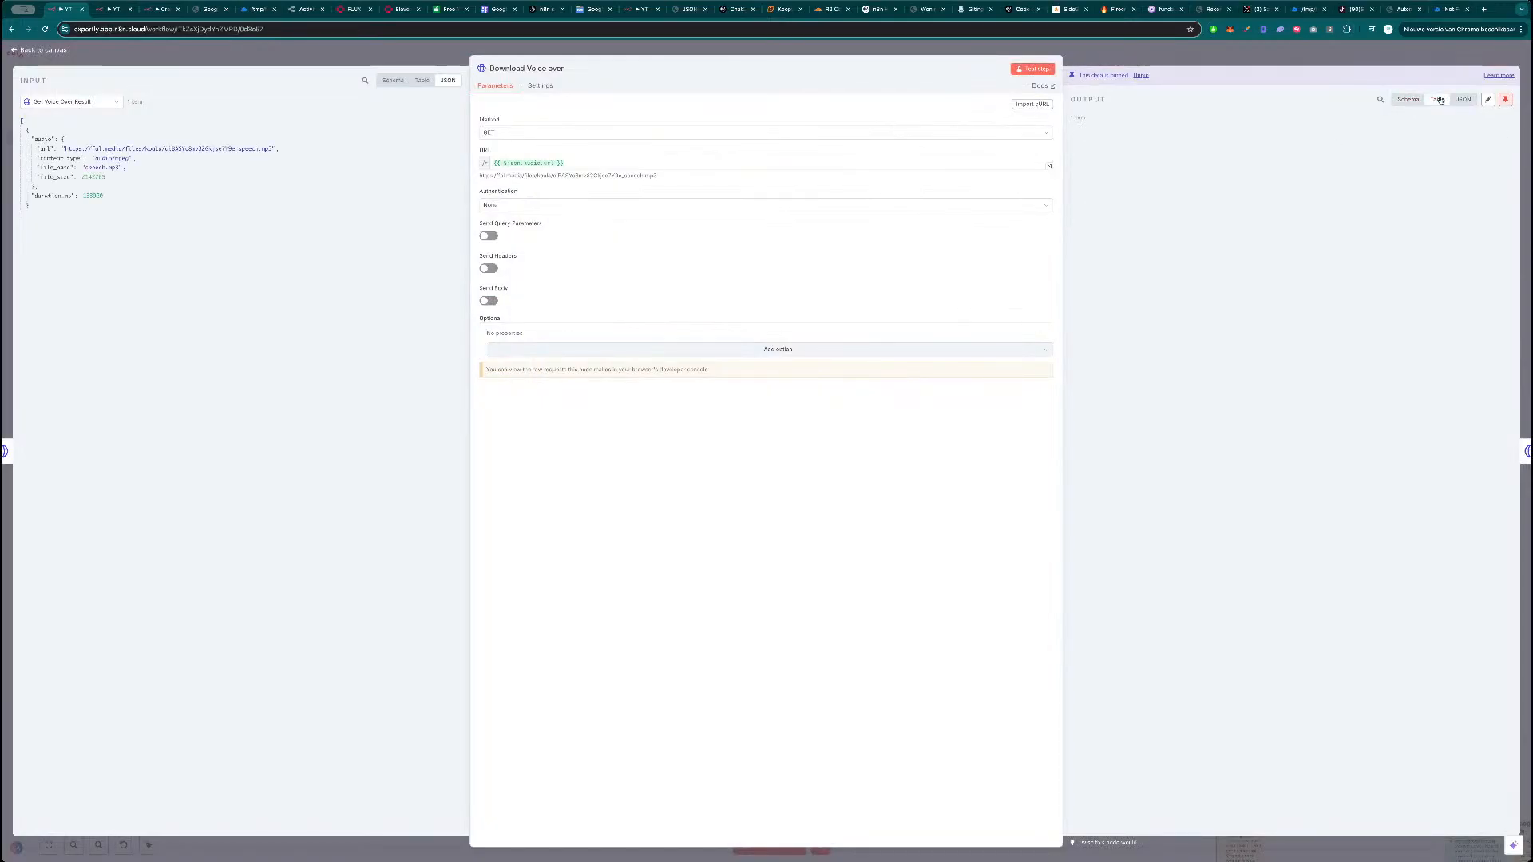
click(1456, 99)
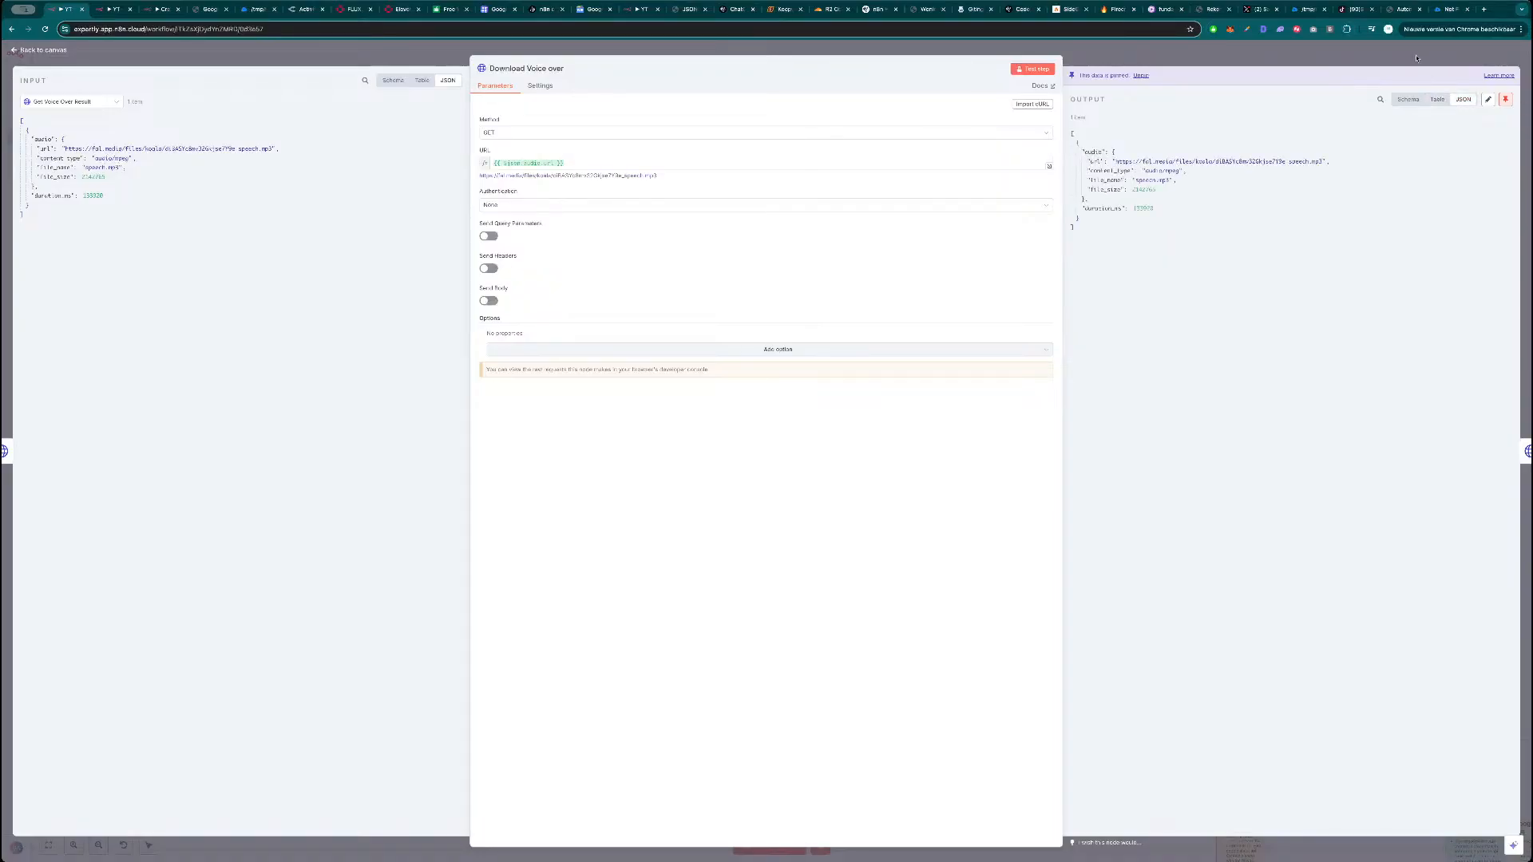
Open the audio URL from the Download Voice over output in a new tab to check the speech file, and close that tab.
drag(1323, 162, 1116, 164)
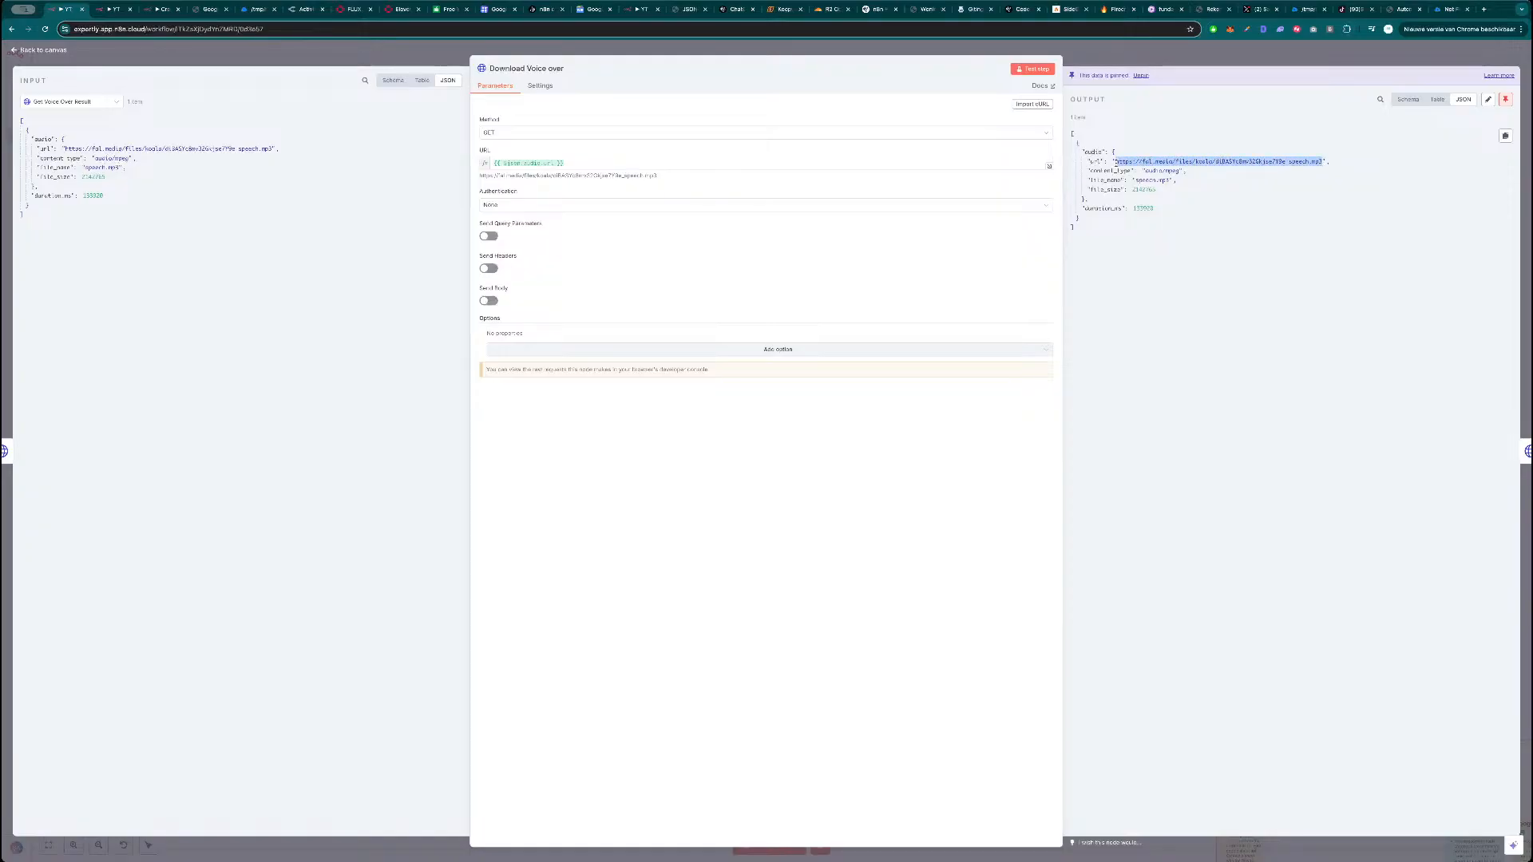
key(ctrl+c)
key(ctrl+t)
key(ctrl+v)
key(Return)
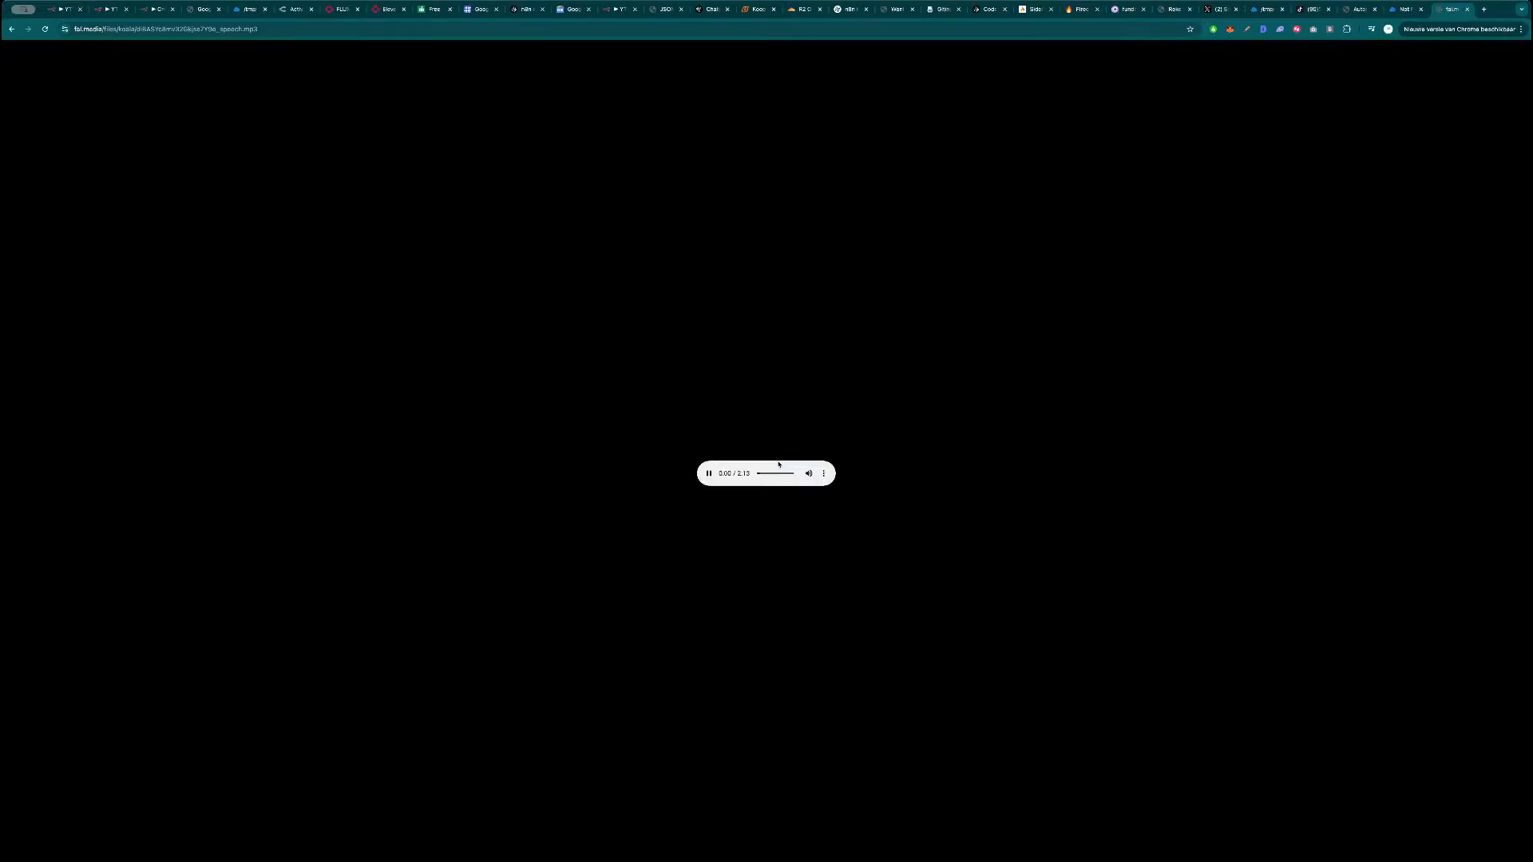
right_click(749, 457)
key(Escape)
key(ctrl+w)
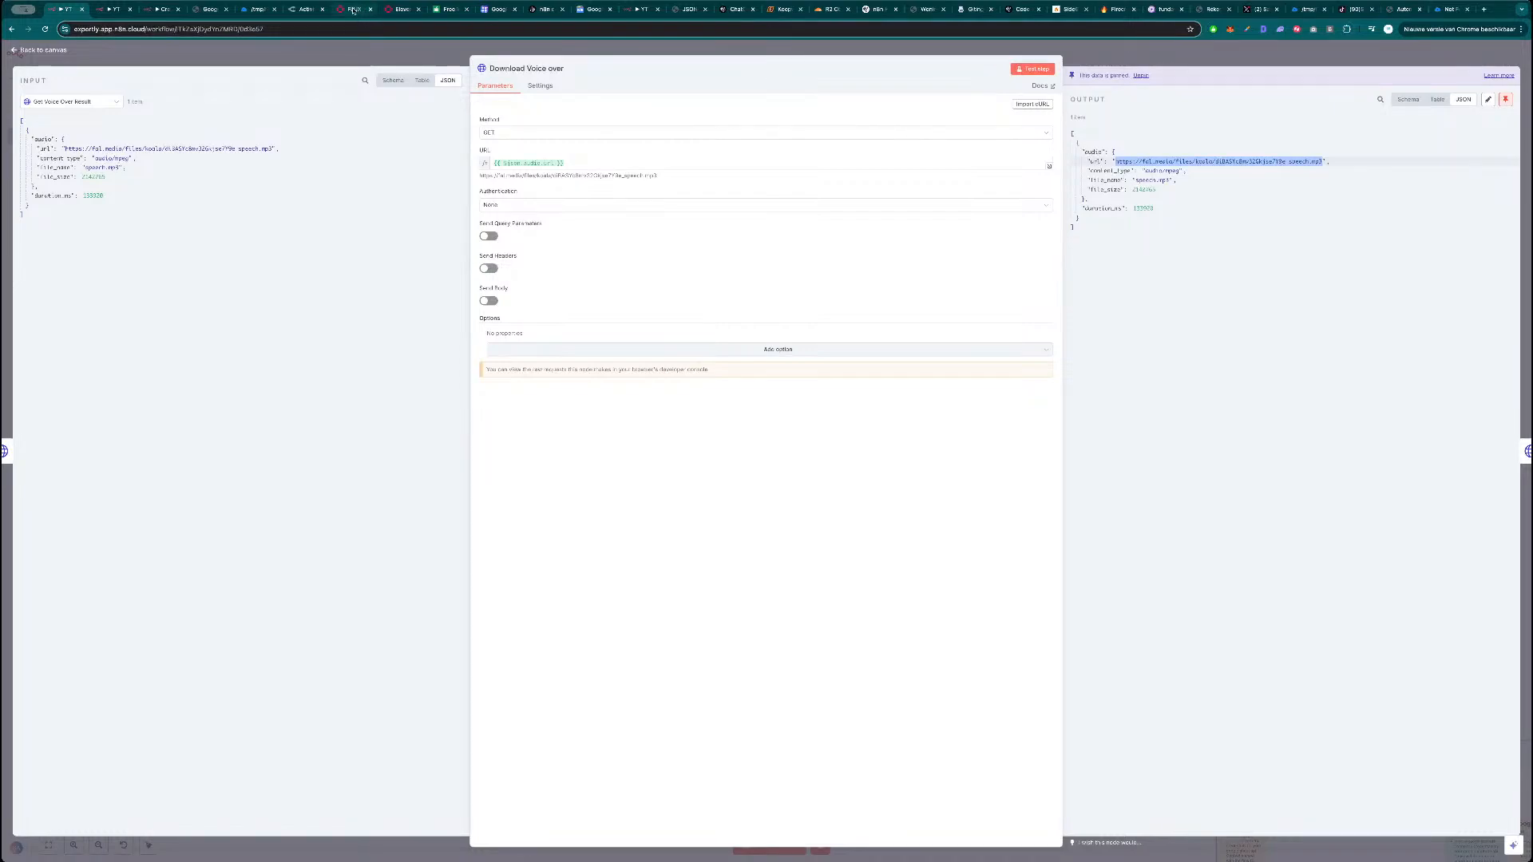
View the fal.ai Model Gallery page, then return to the YT News Topics workflow canvas.
click(353, 9)
scroll(367, 132, up, 8)
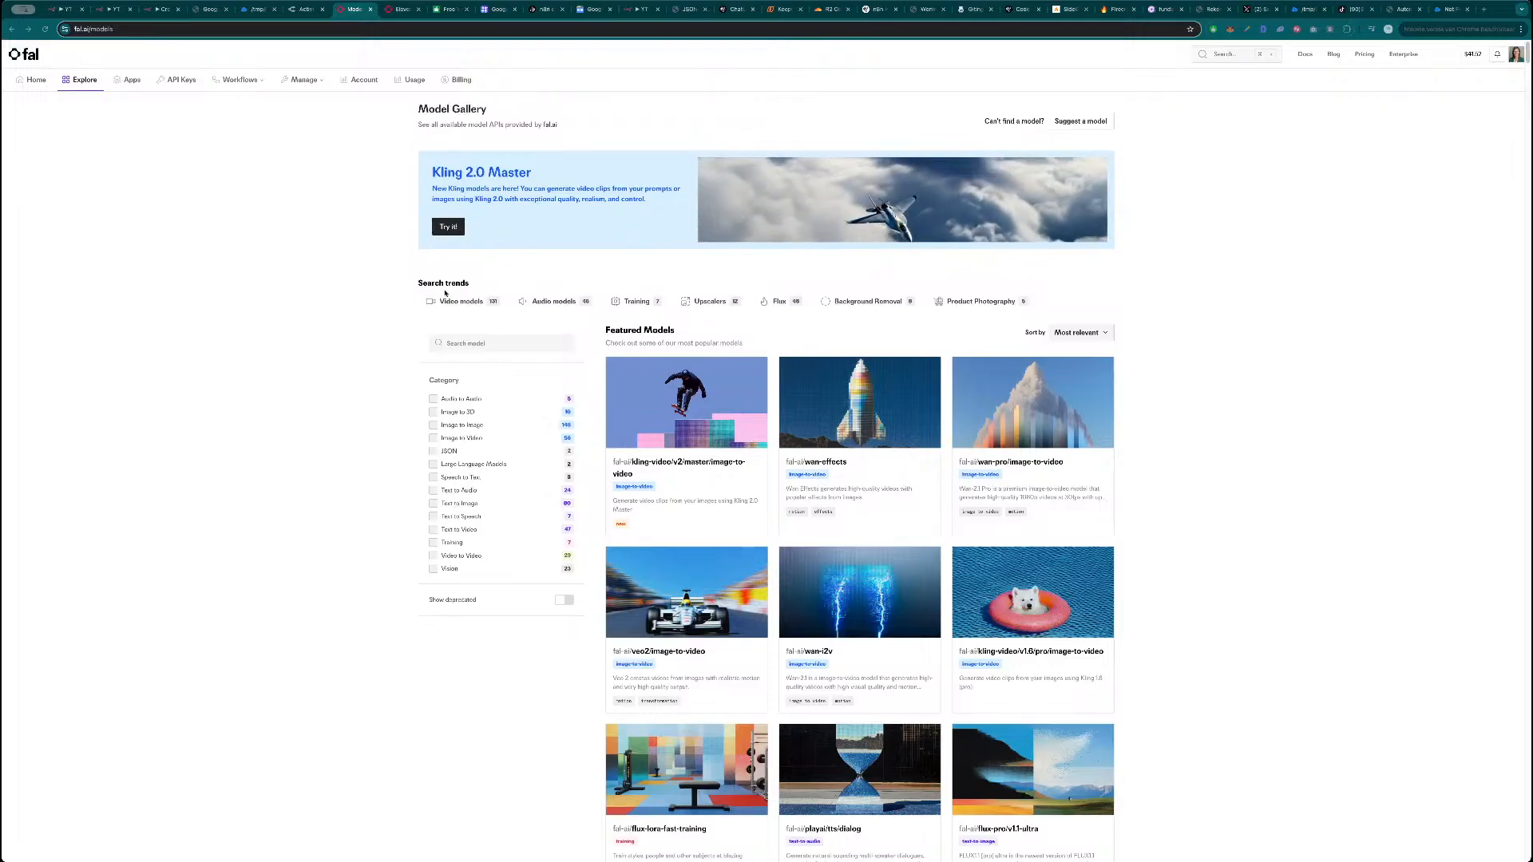
key(super+1)
click(405, 48)
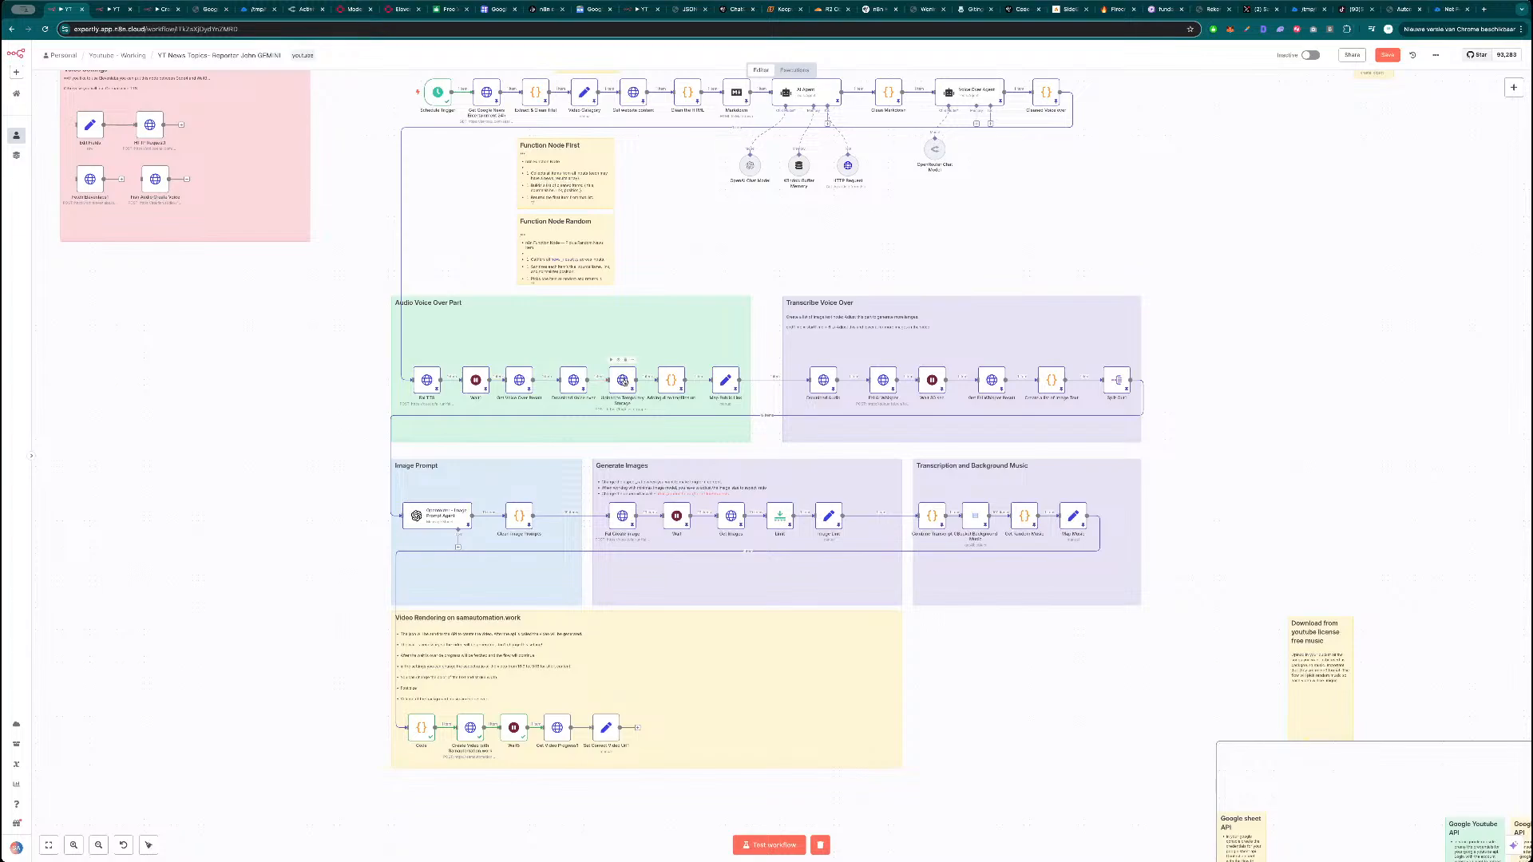
Open the Download Voice over node and review its URL setting and audio output.
scroll(622, 383, up, 2)
scroll(622, 383, up, 1)
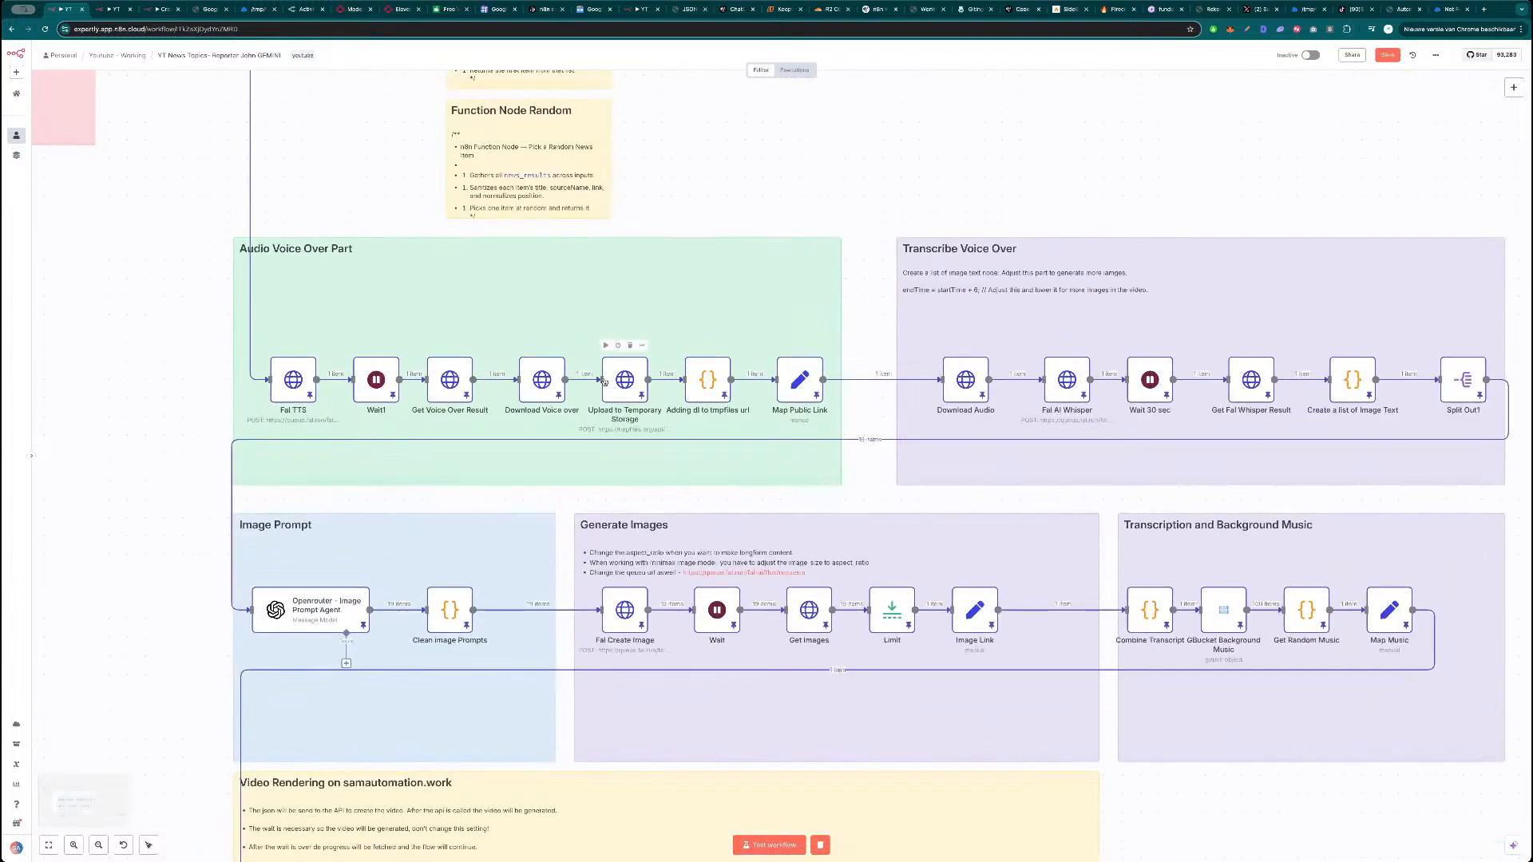
double_click(549, 388)
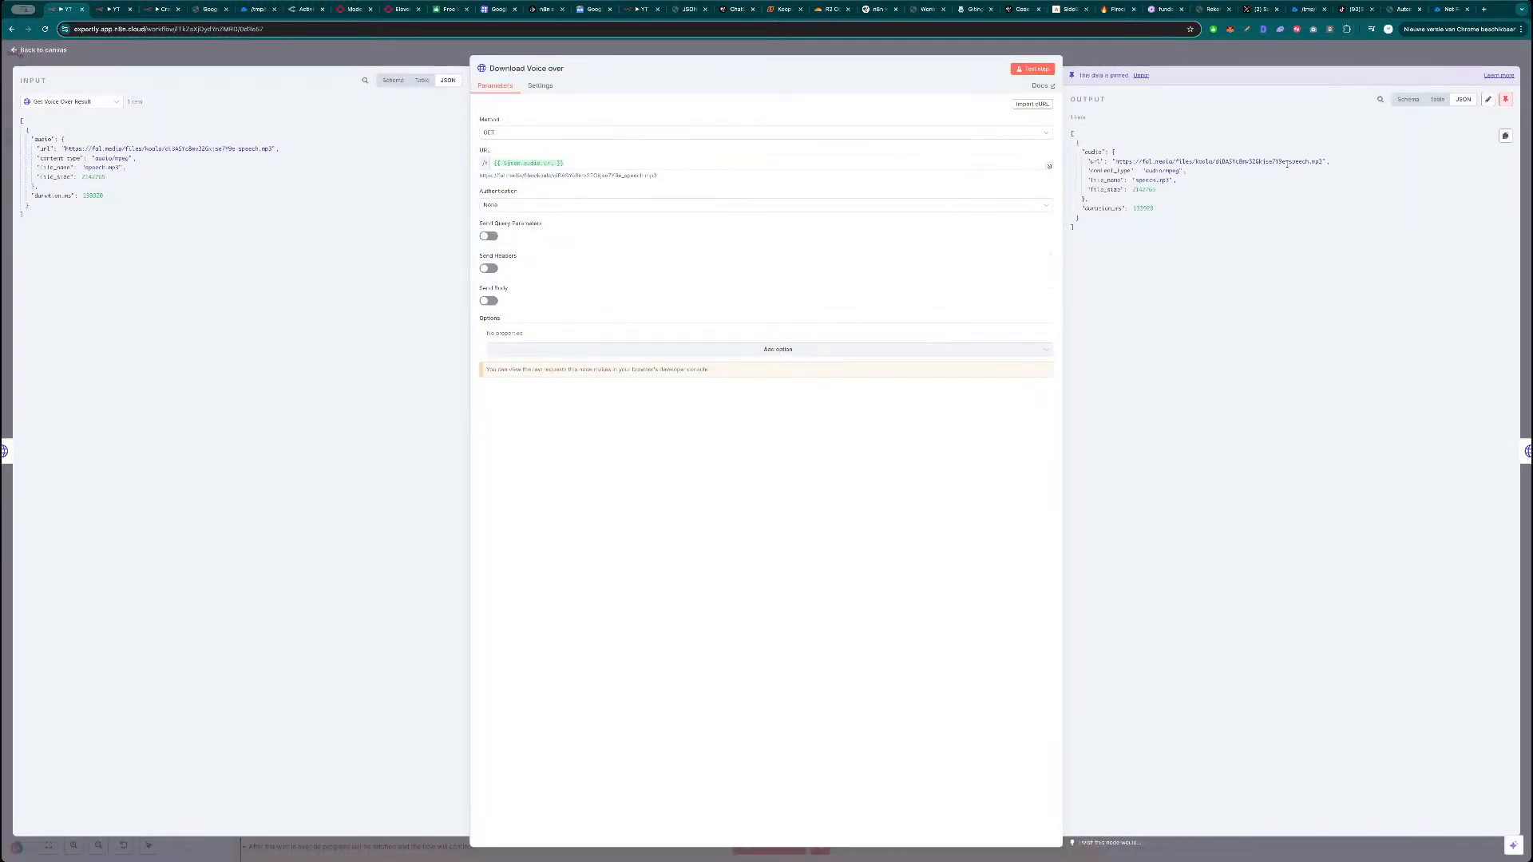
key(Escape)
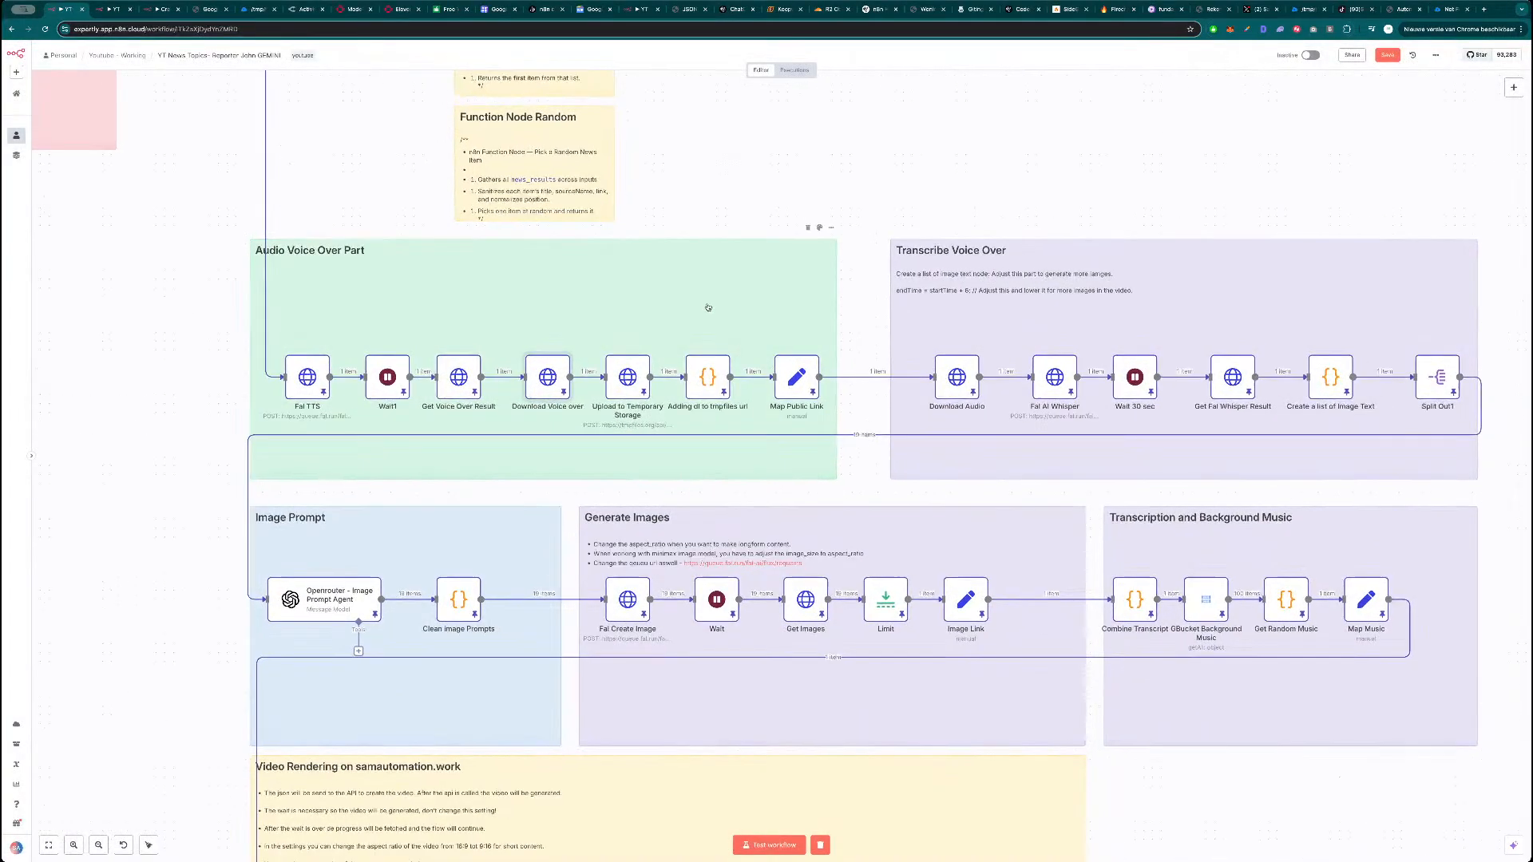
Open the Upload to Temporary Storage node in the Audio Voice Over Part and review its request settings and output.
scroll(708, 307, down, 3)
scroll(1003, 603, down, 1)
scroll(948, 586, down, 1)
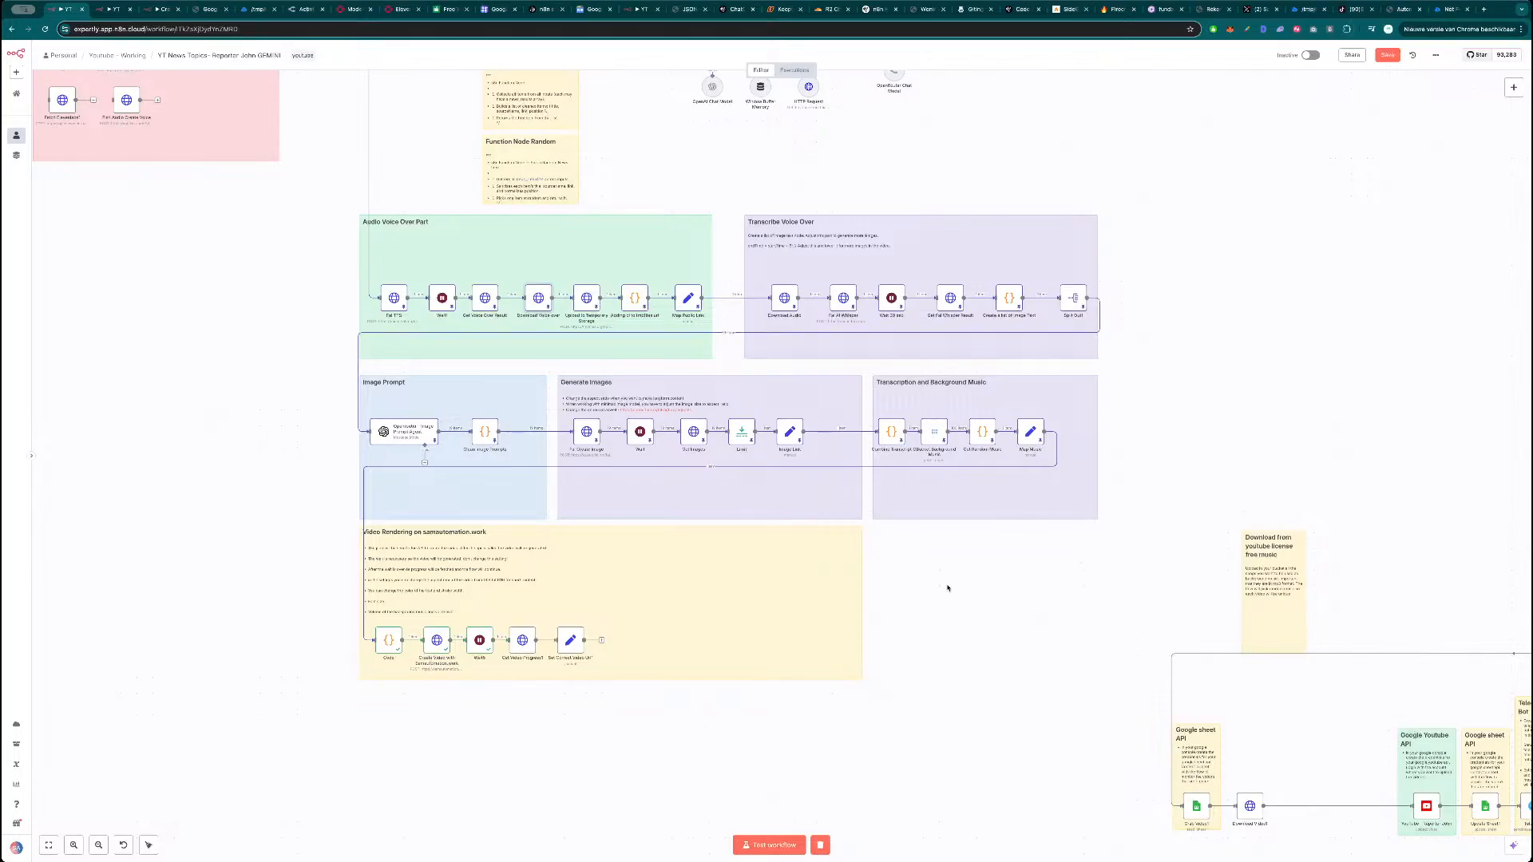
scroll(946, 598, up, 2)
scroll(983, 596, left, 2)
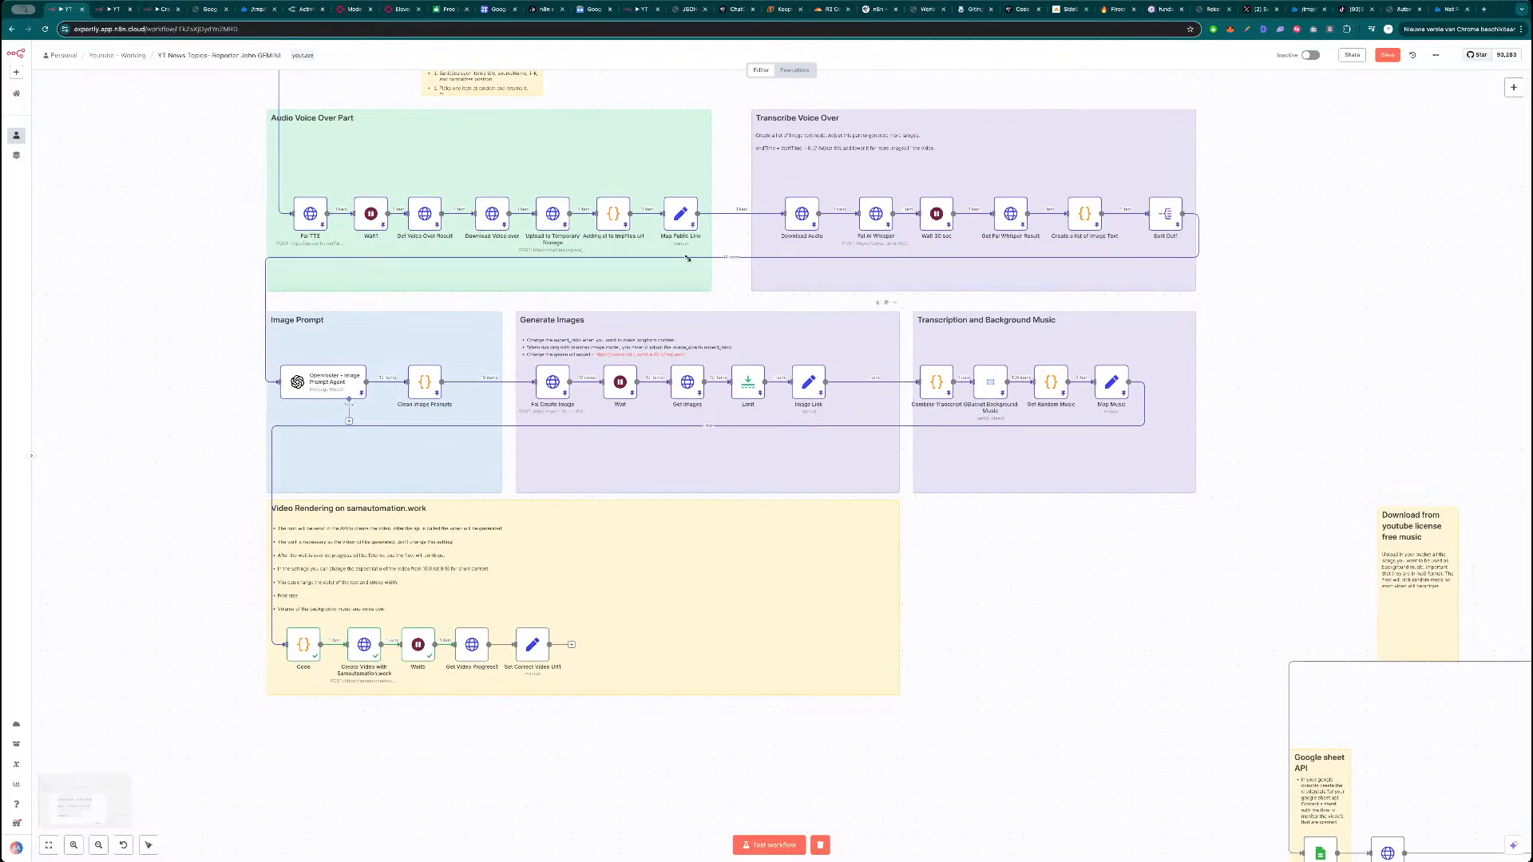
double_click(555, 216)
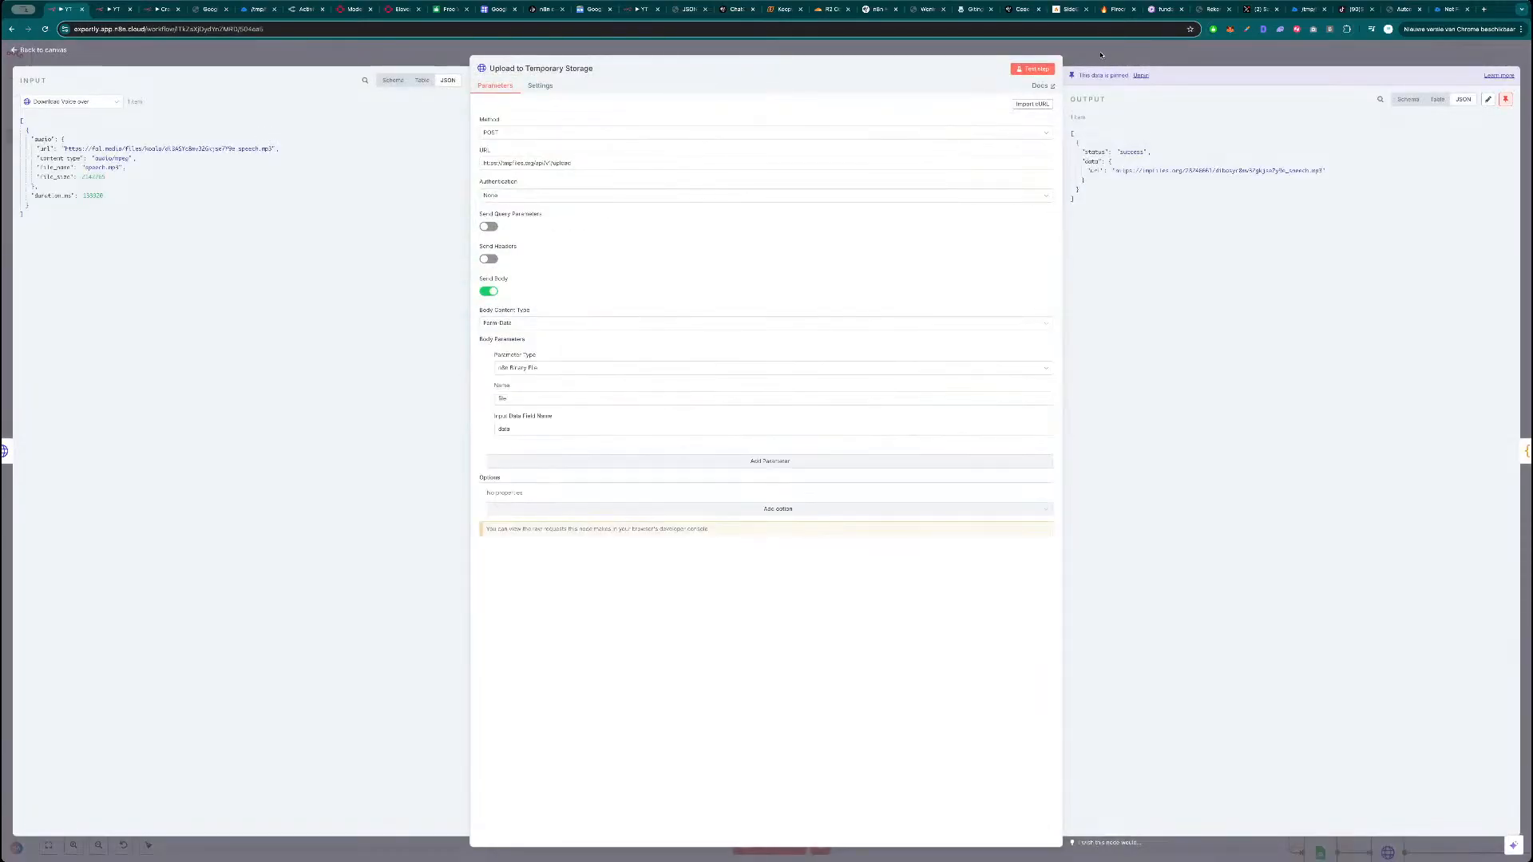
click(1100, 54)
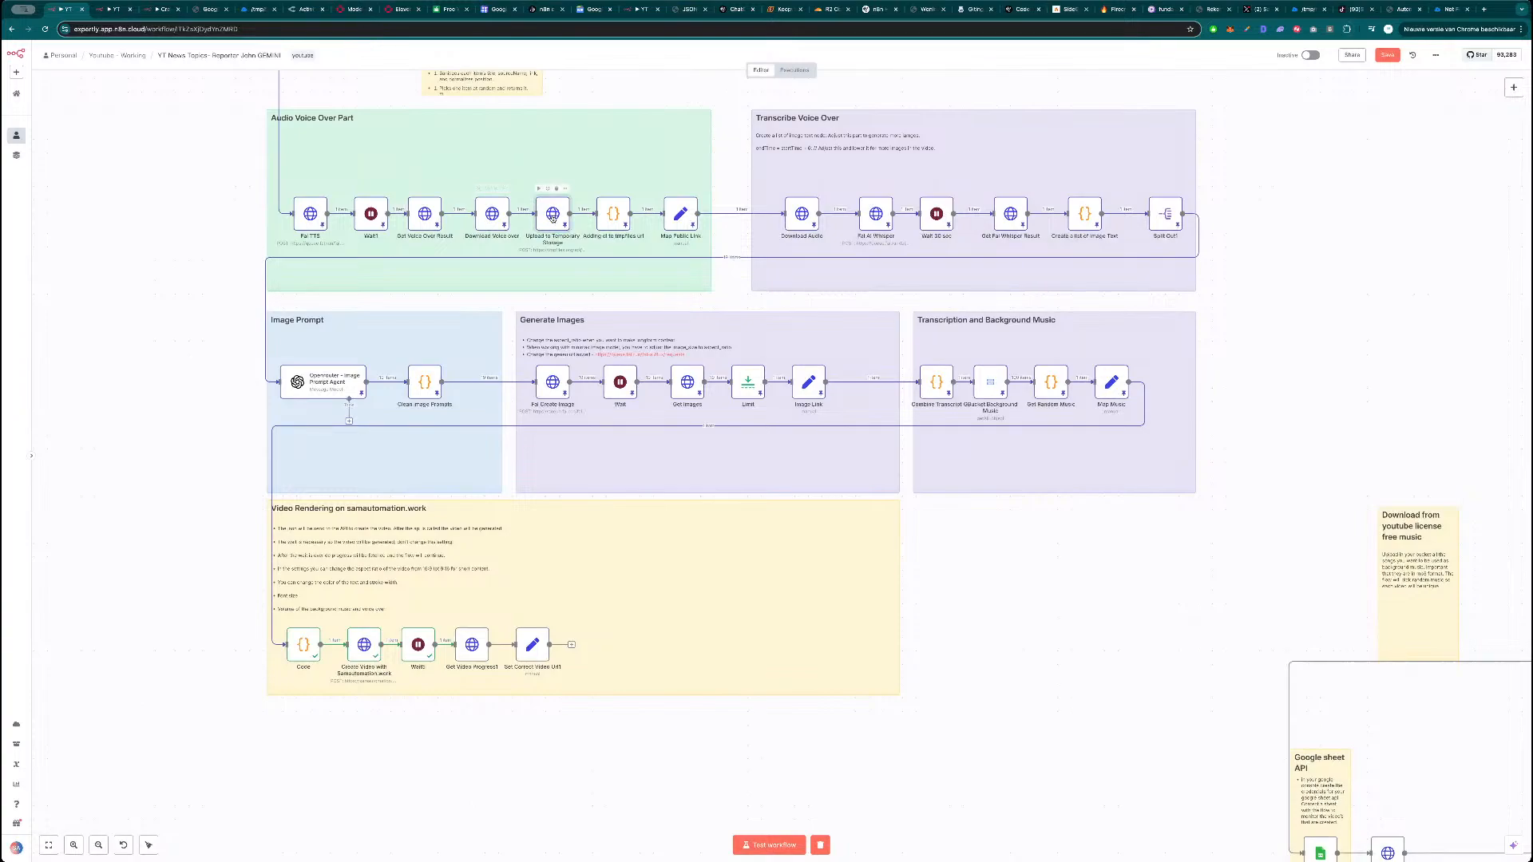
Delete the Upload to Temporary Storage node and the code node after it that adds dl to the tmpfiles URL.
key(Delete)
click(613, 214)
key(Delete)
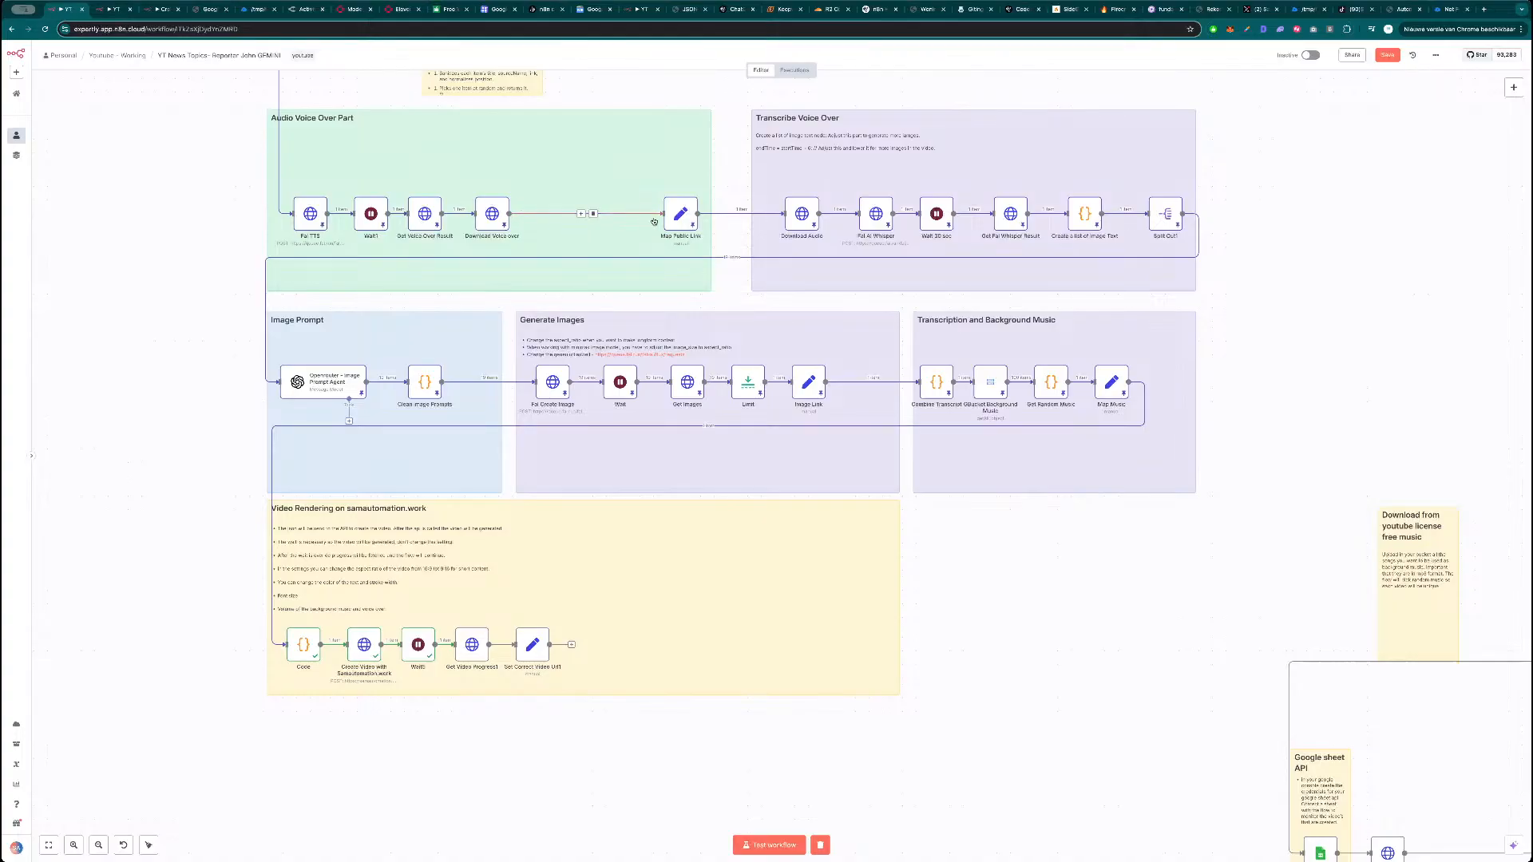
Move the Map Public Link node closer to Download Voice over and map its Audio URL field to {{ $json.audio.url }}.
drag(682, 217, 636, 218)
double_click(635, 217)
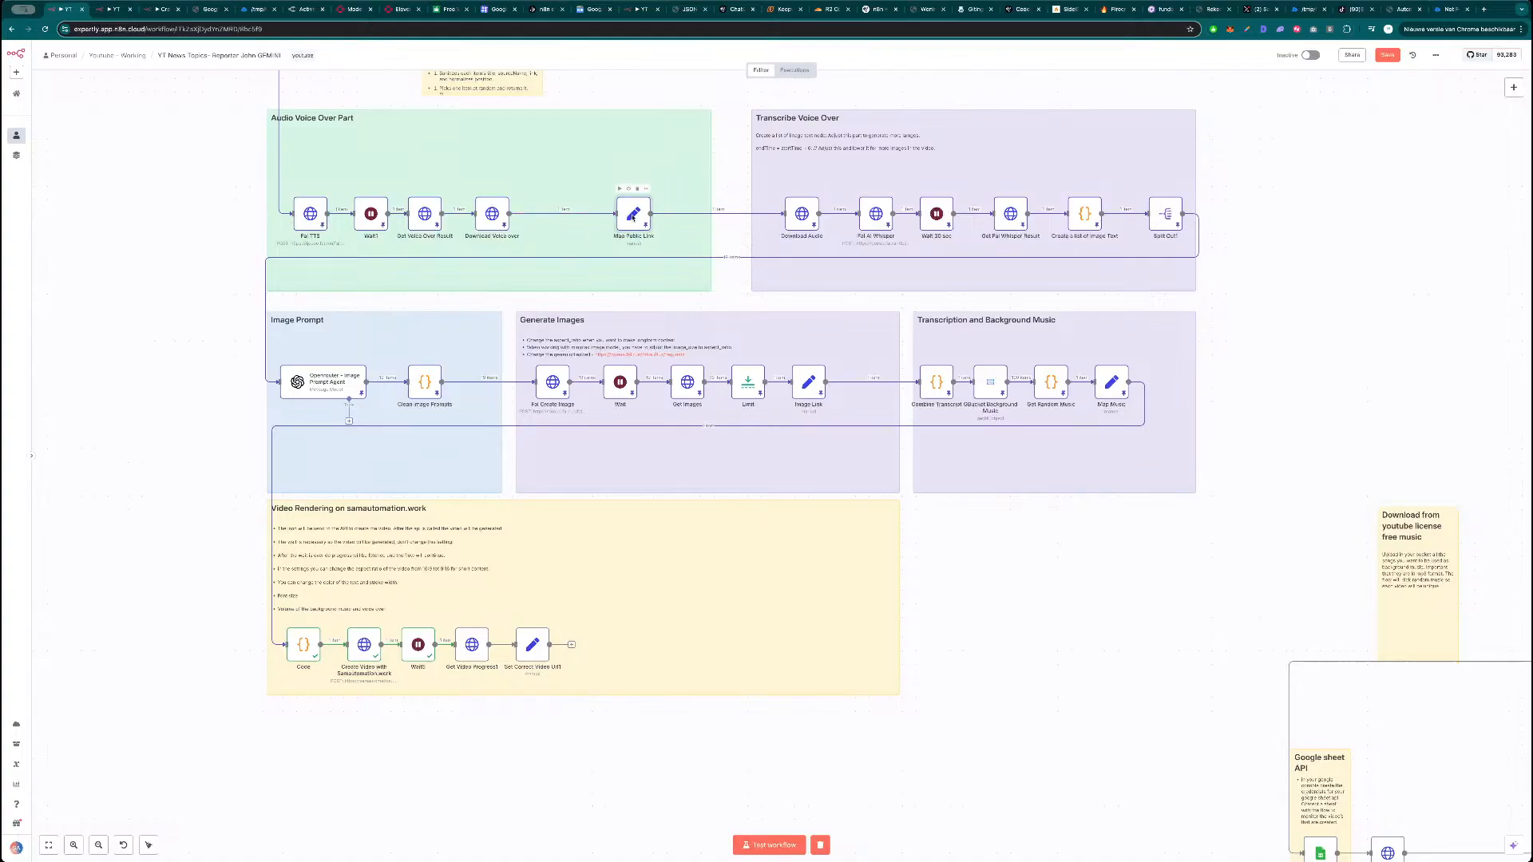
triple_click(847, 159)
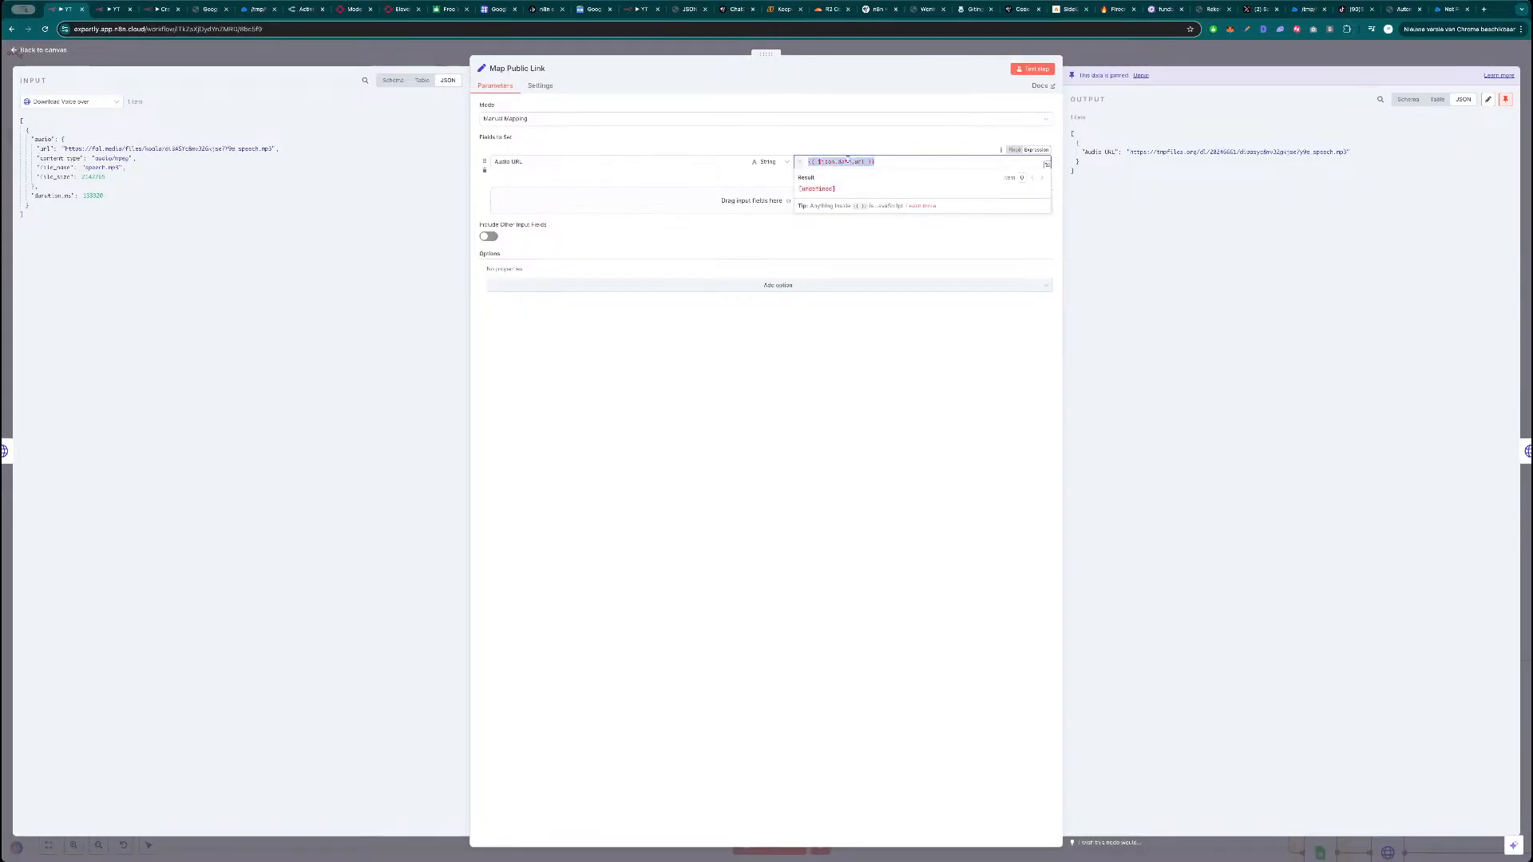
key(BackSpace)
drag(44, 148, 930, 166)
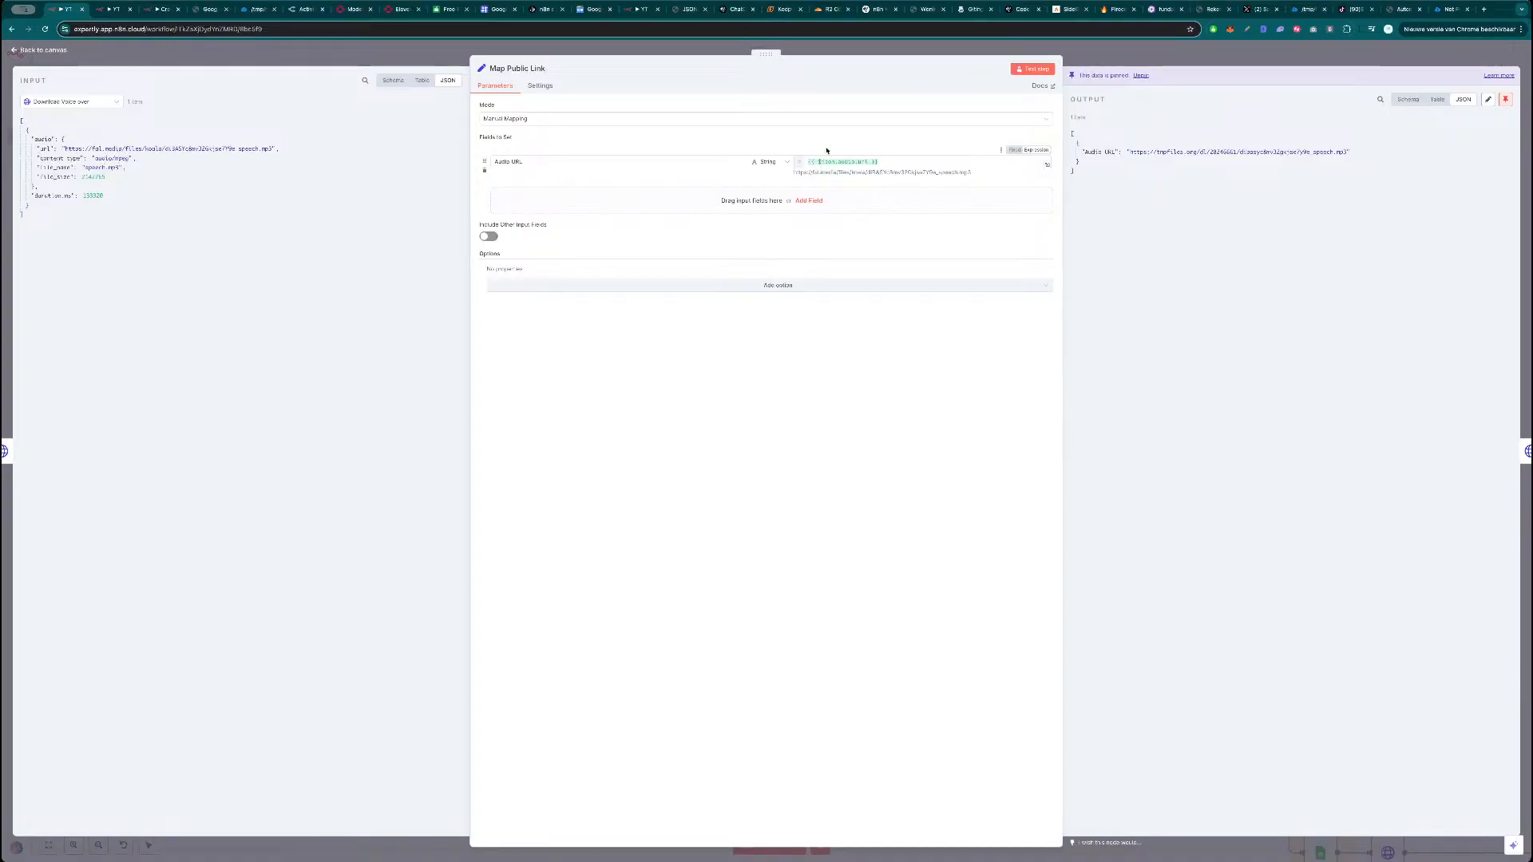
key(Escape)
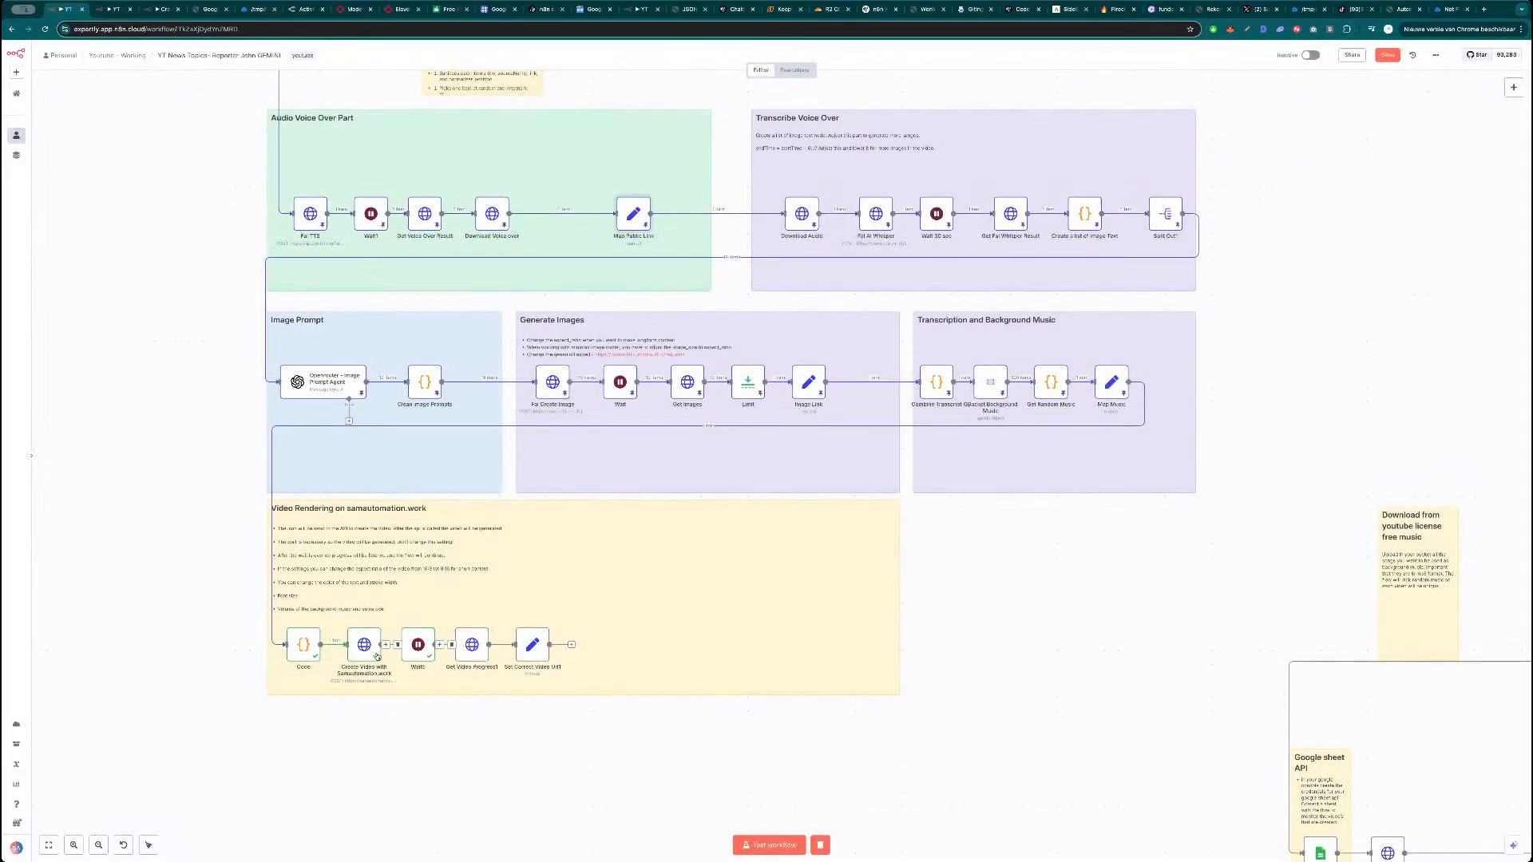
Test the Code node in the Video Rendering on samautomation.work section and return to the canvas.
double_click(304, 649)
click(1035, 68)
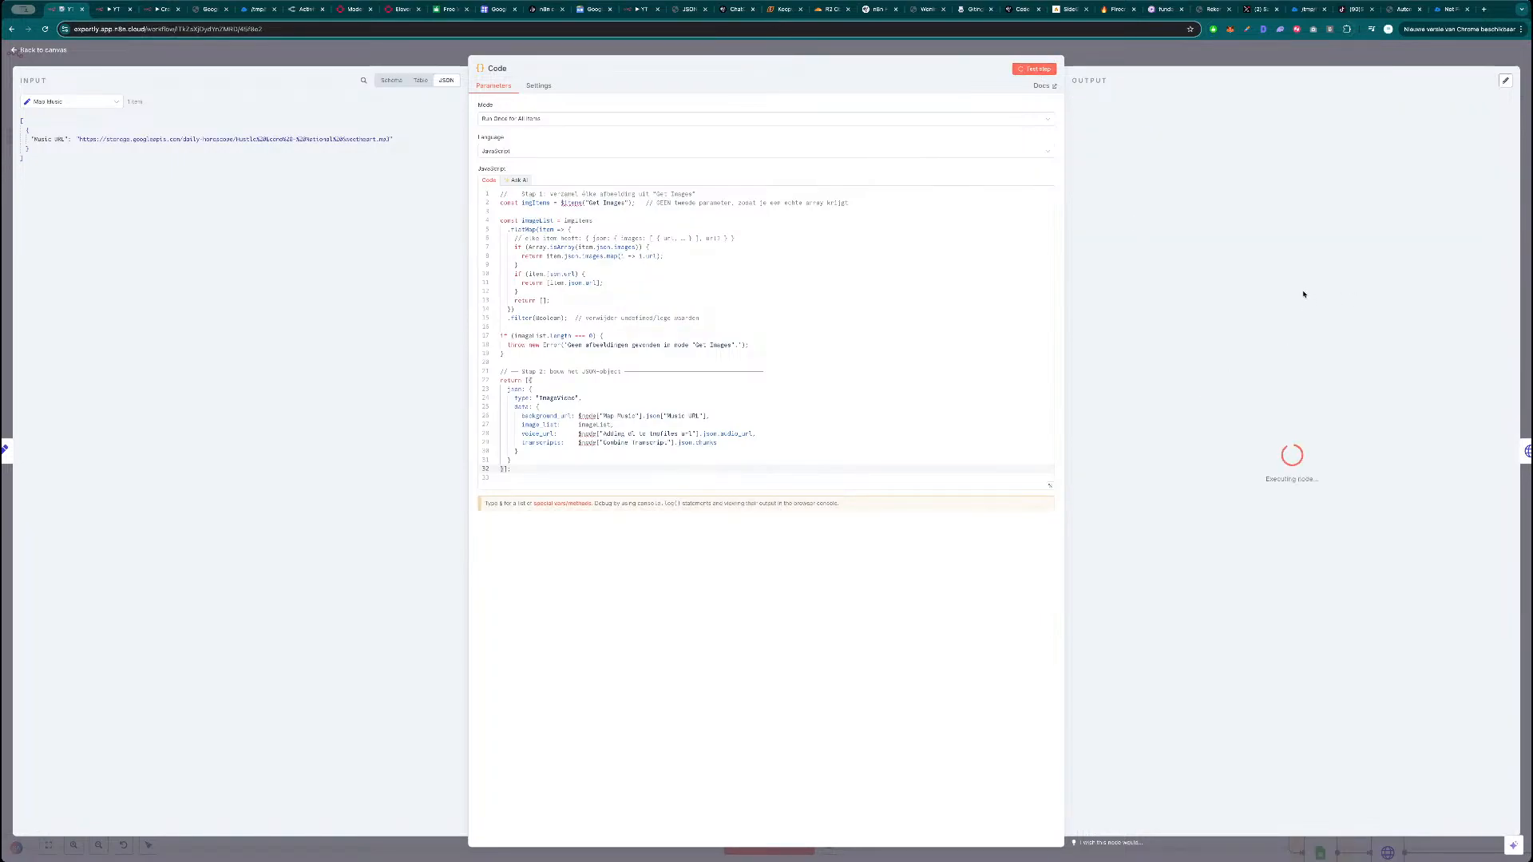
click(1203, 60)
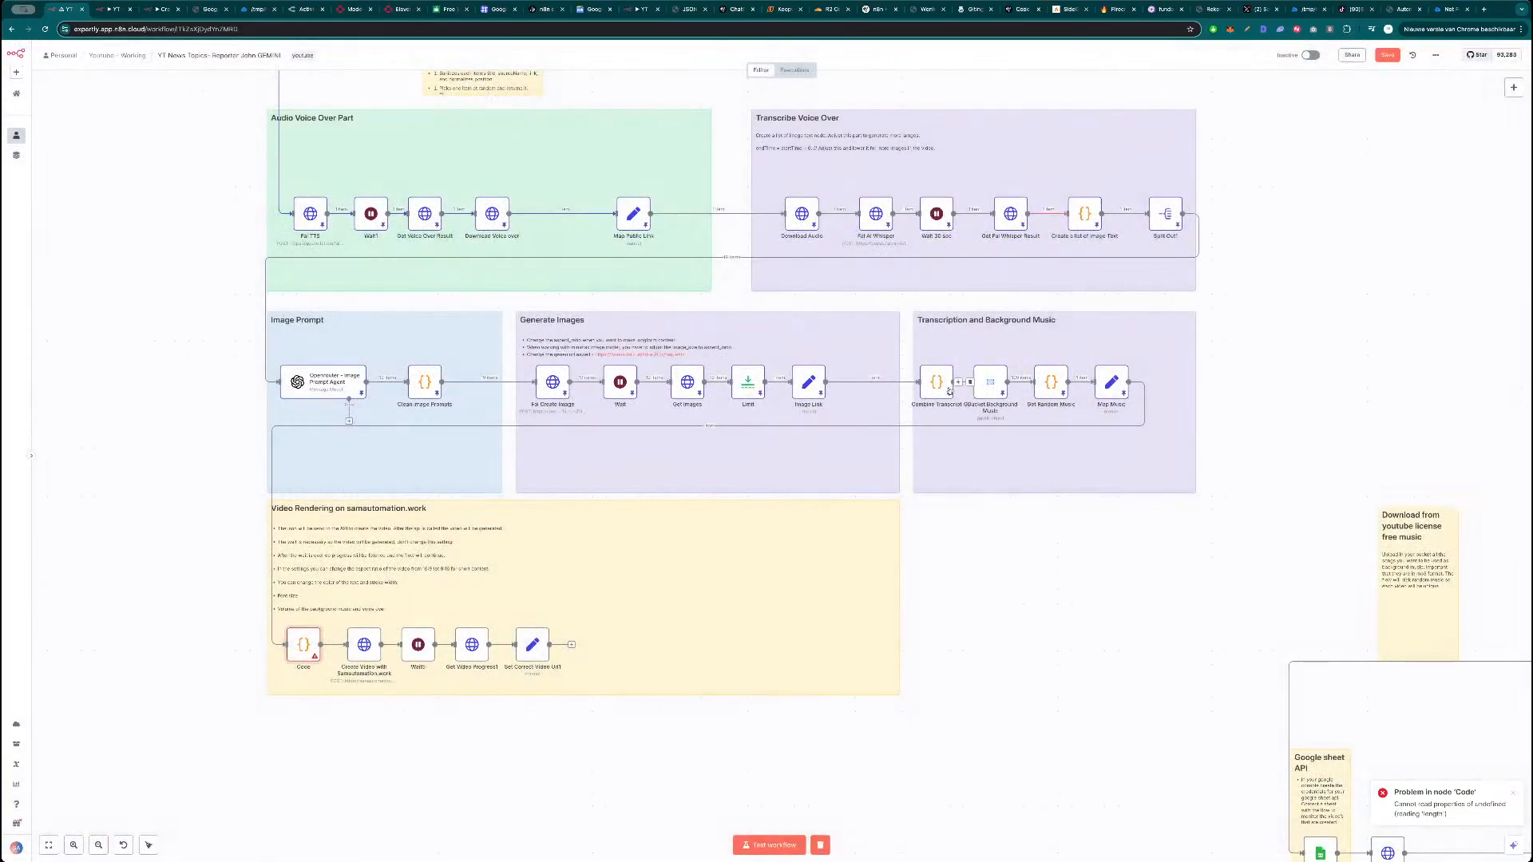
Shift the Map Public Link node slightly closer to Download Voice over and save the workflow.
double_click(808, 382)
key(Escape)
scroll(1020, 603, down, 5)
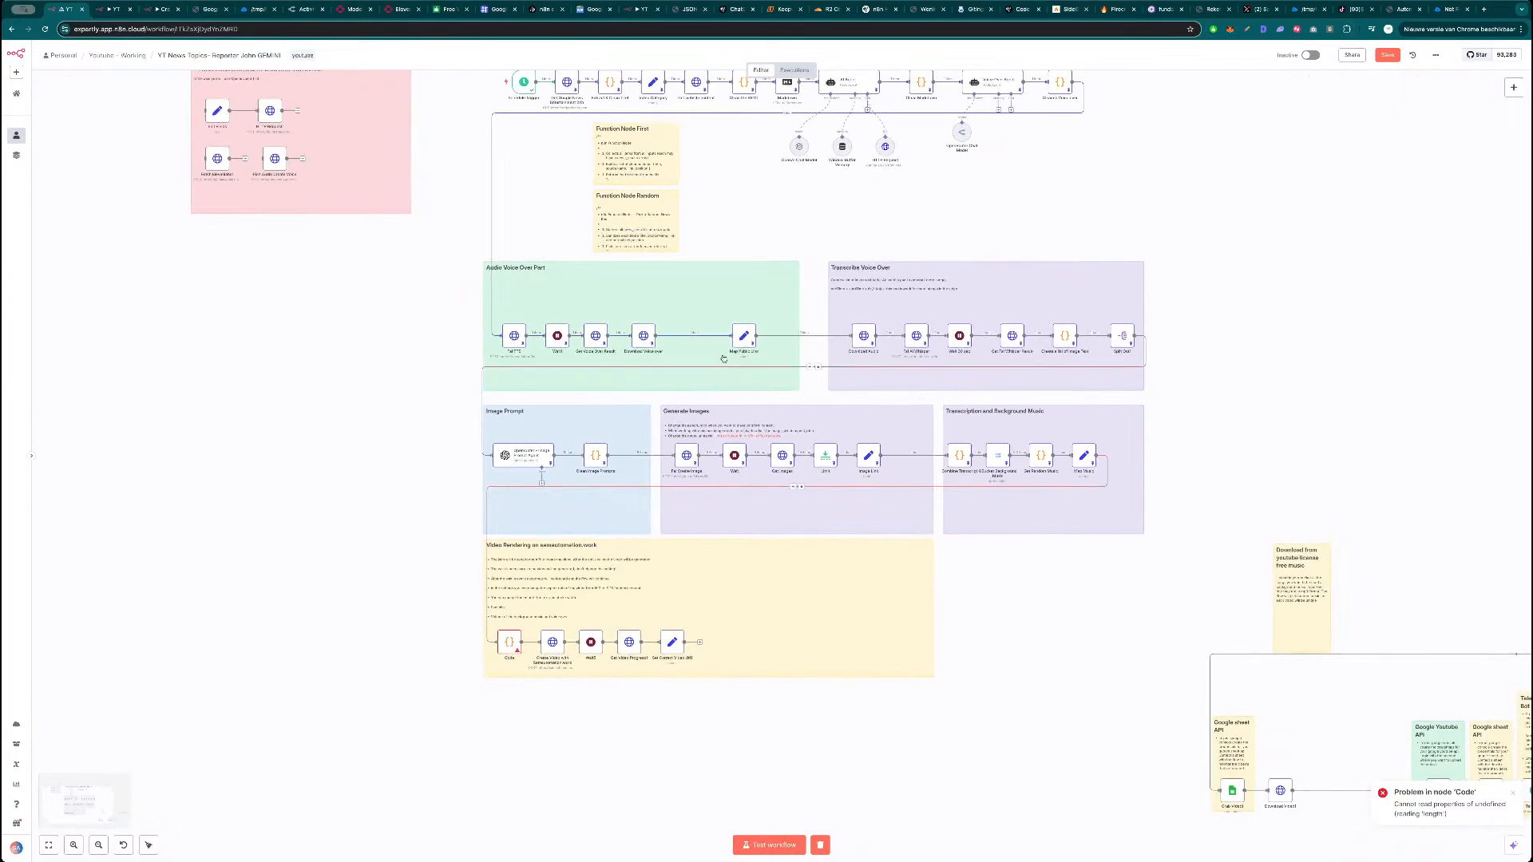
drag(757, 339, 740, 338)
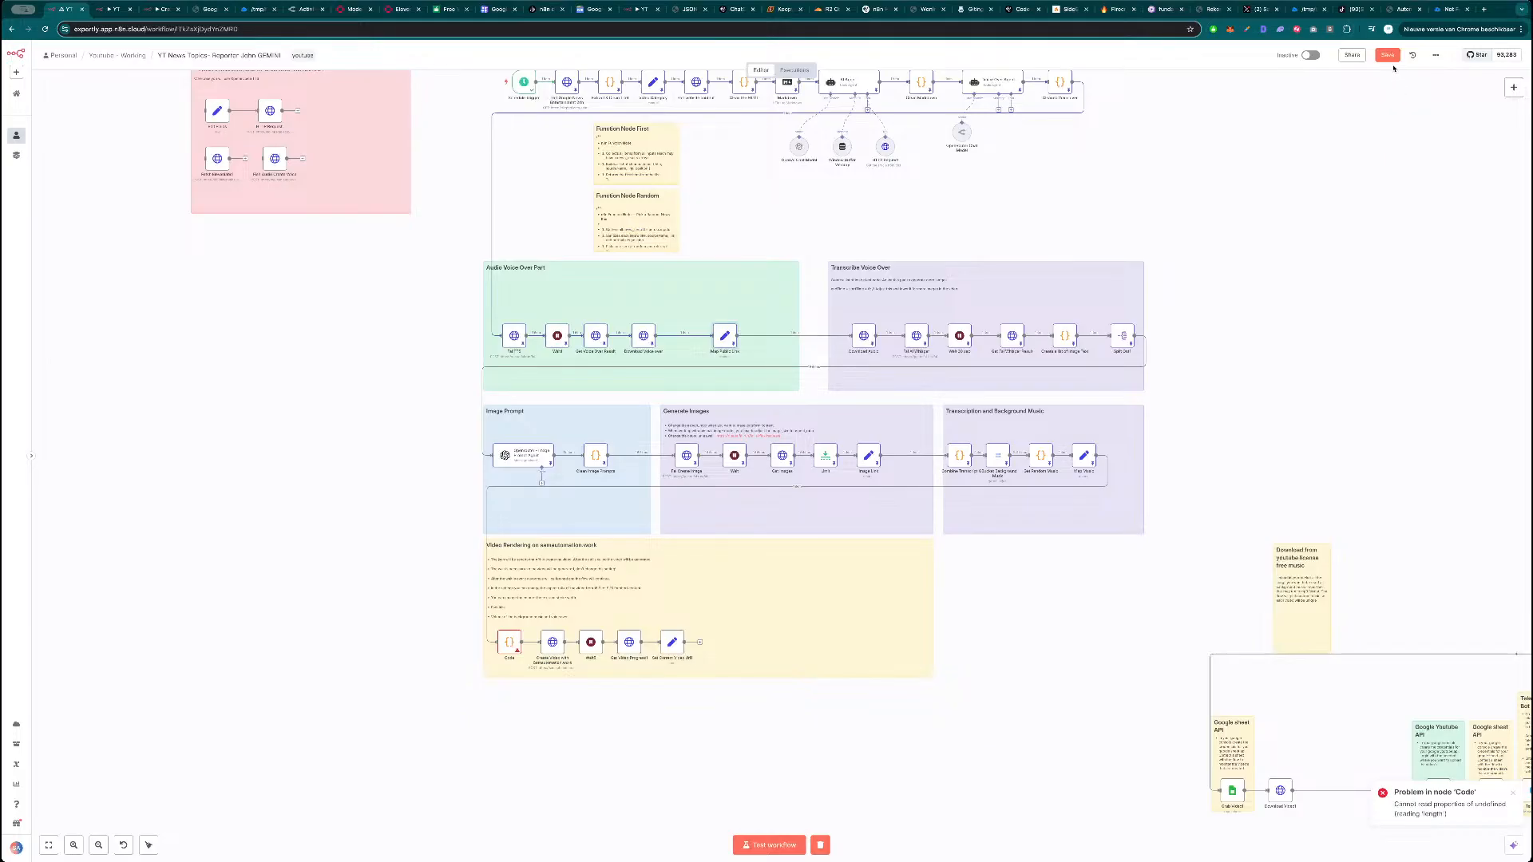
click(1390, 57)
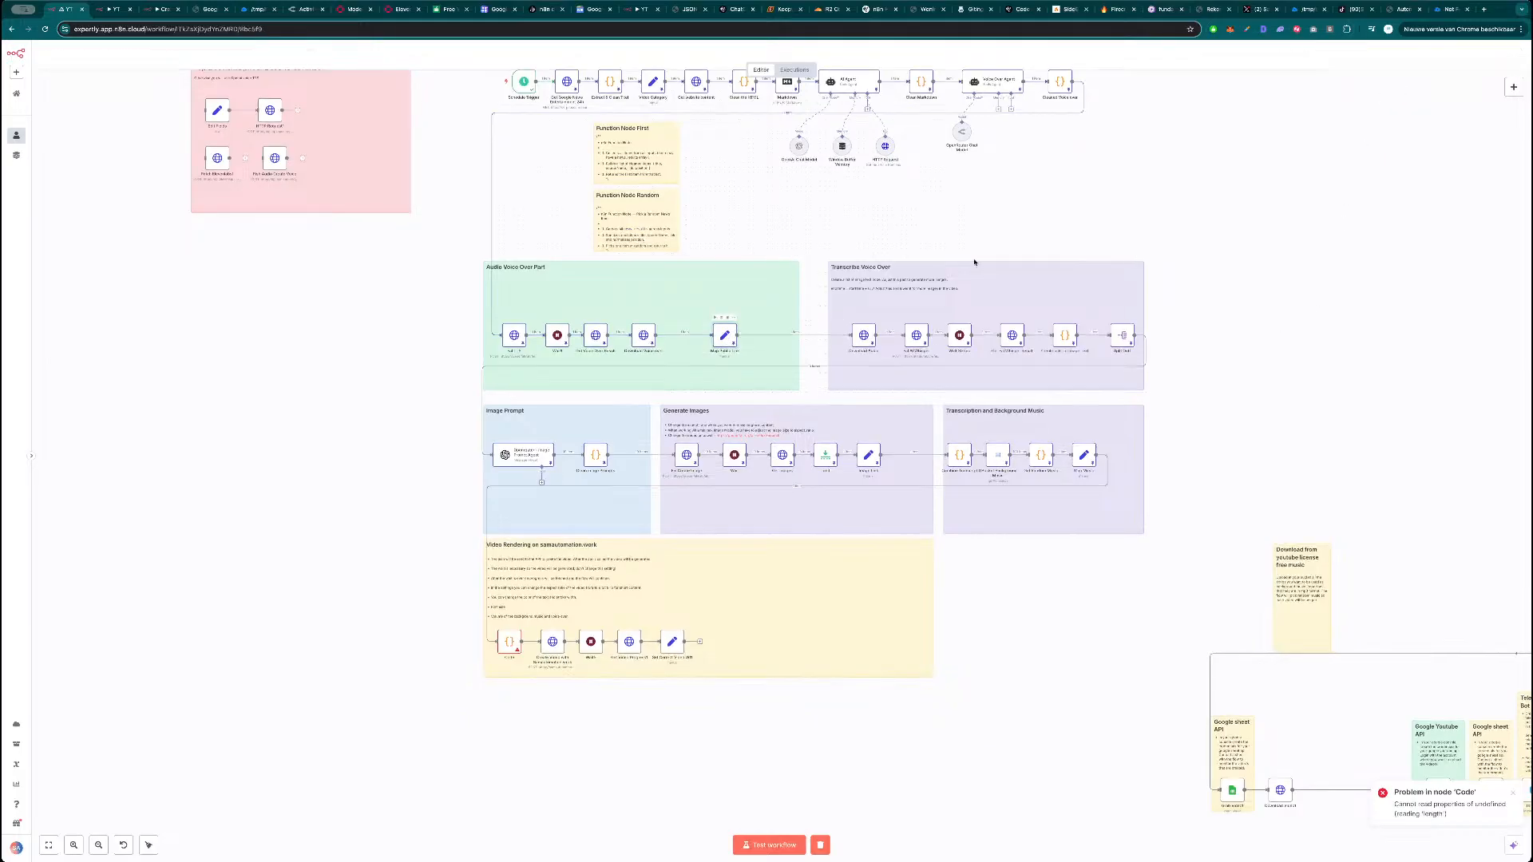
Unpin the output data of the Map Public Link node and test the node with its new mapping.
double_click(726, 337)
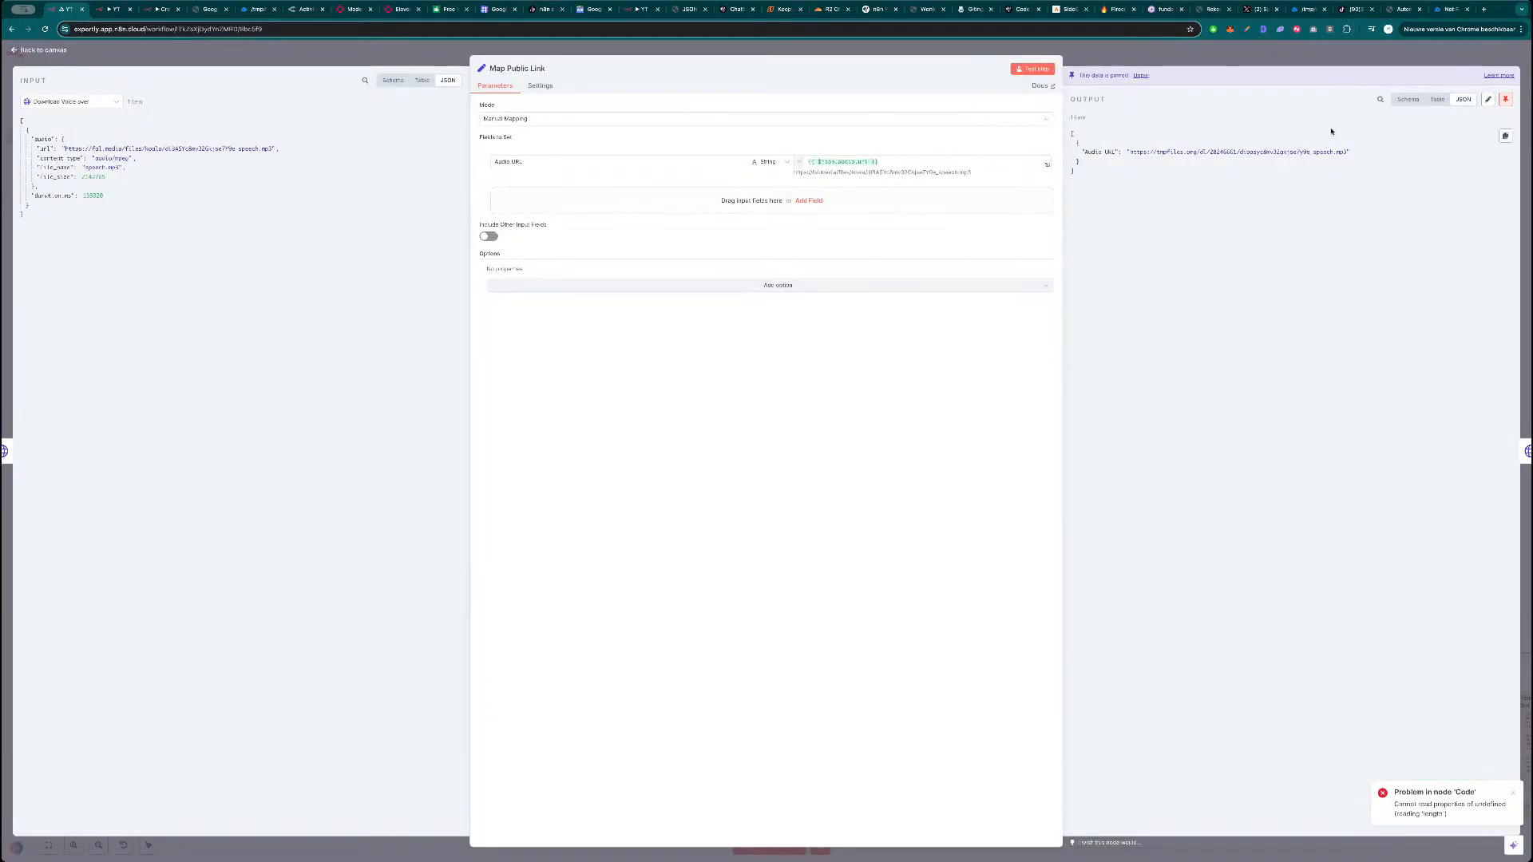
click(1505, 99)
click(1034, 71)
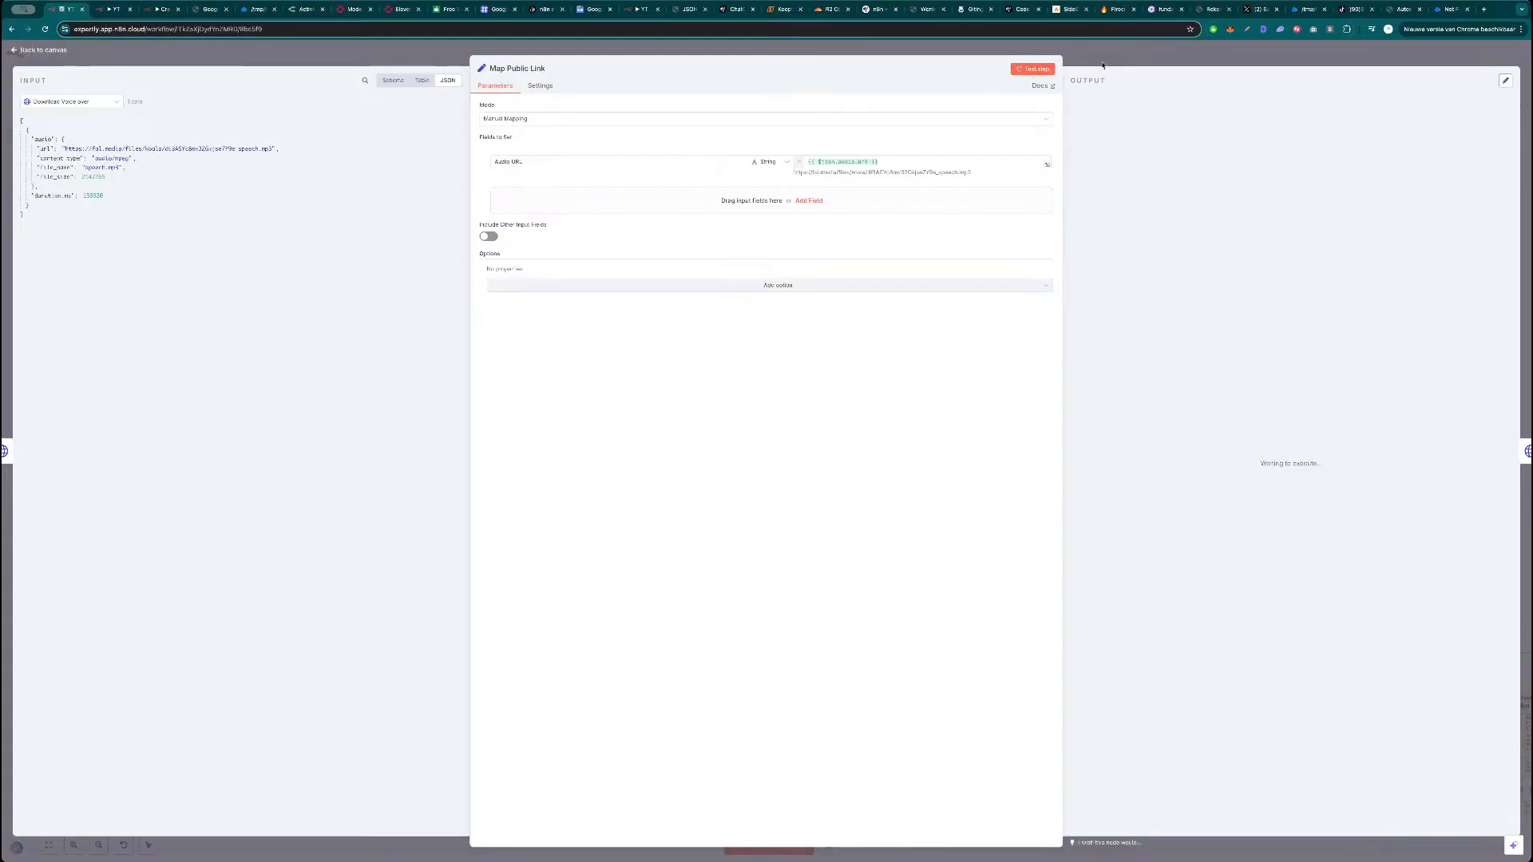
click(1140, 60)
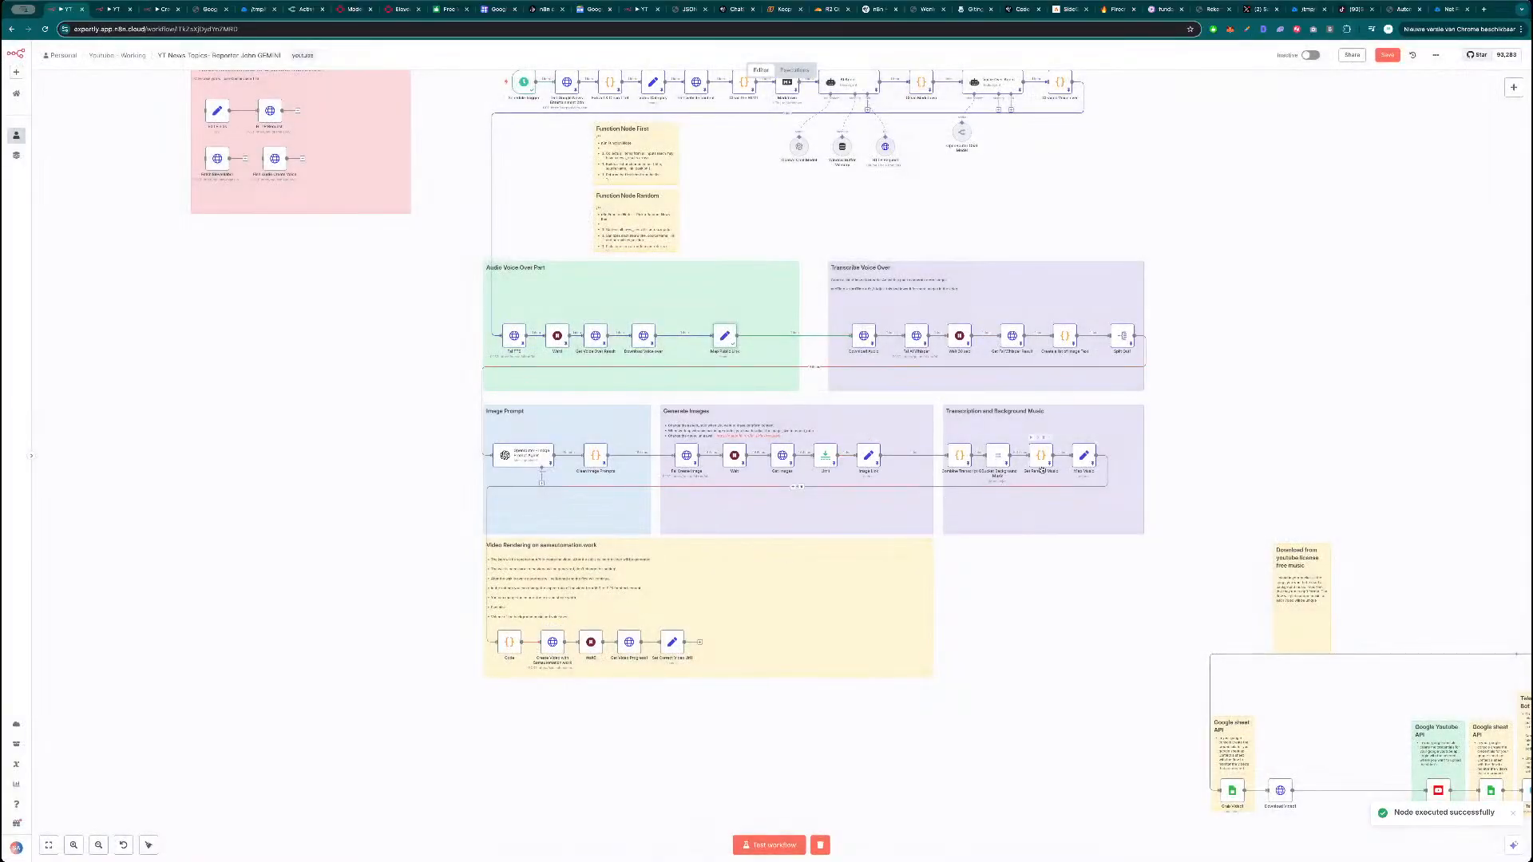
Retest the Code node with the refreshed Map Public Link data.
double_click(509, 645)
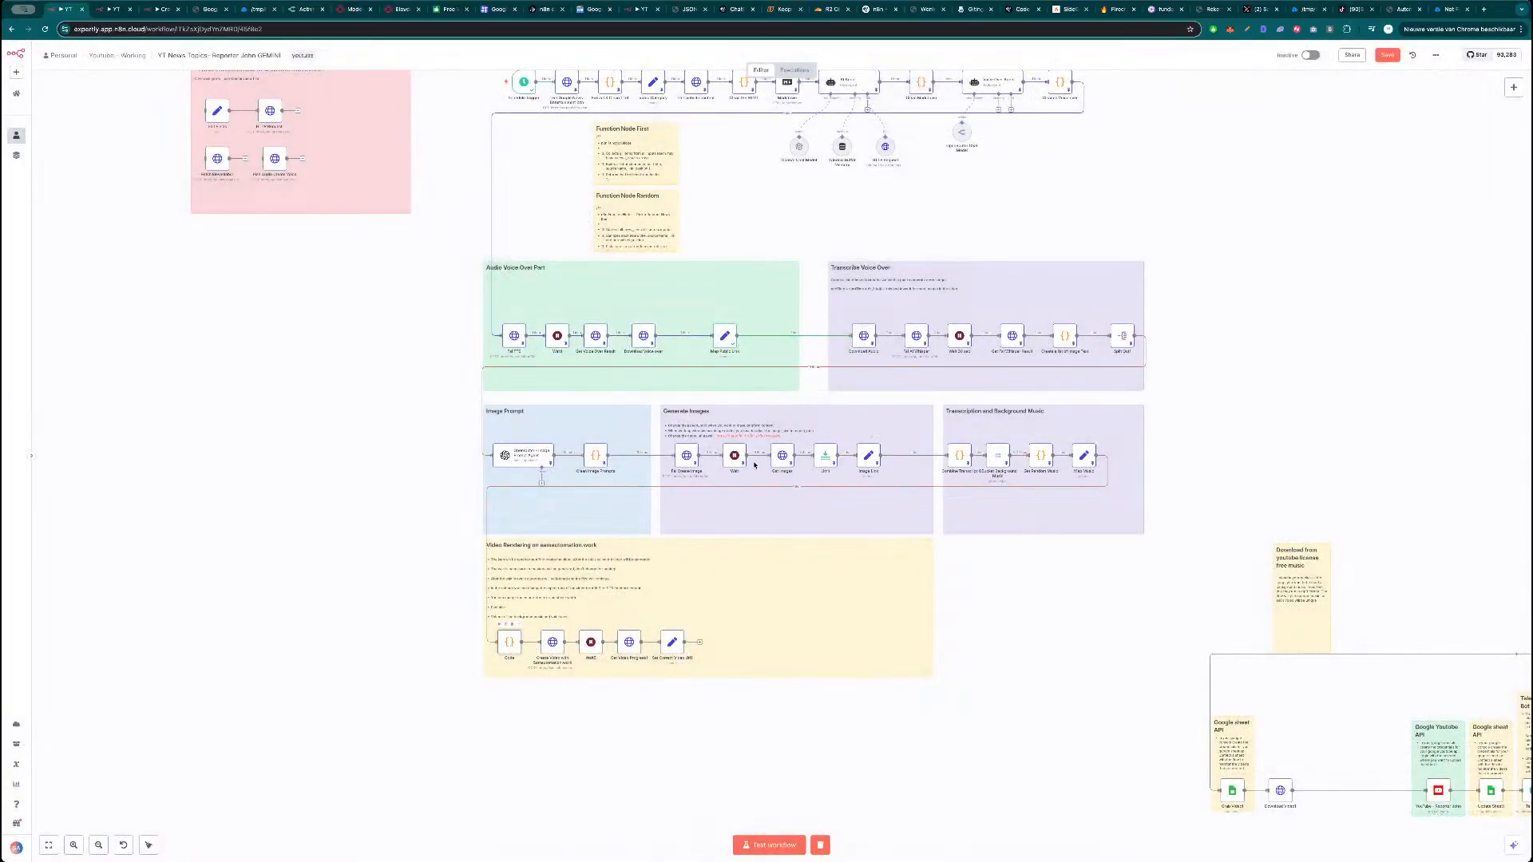
click(1044, 72)
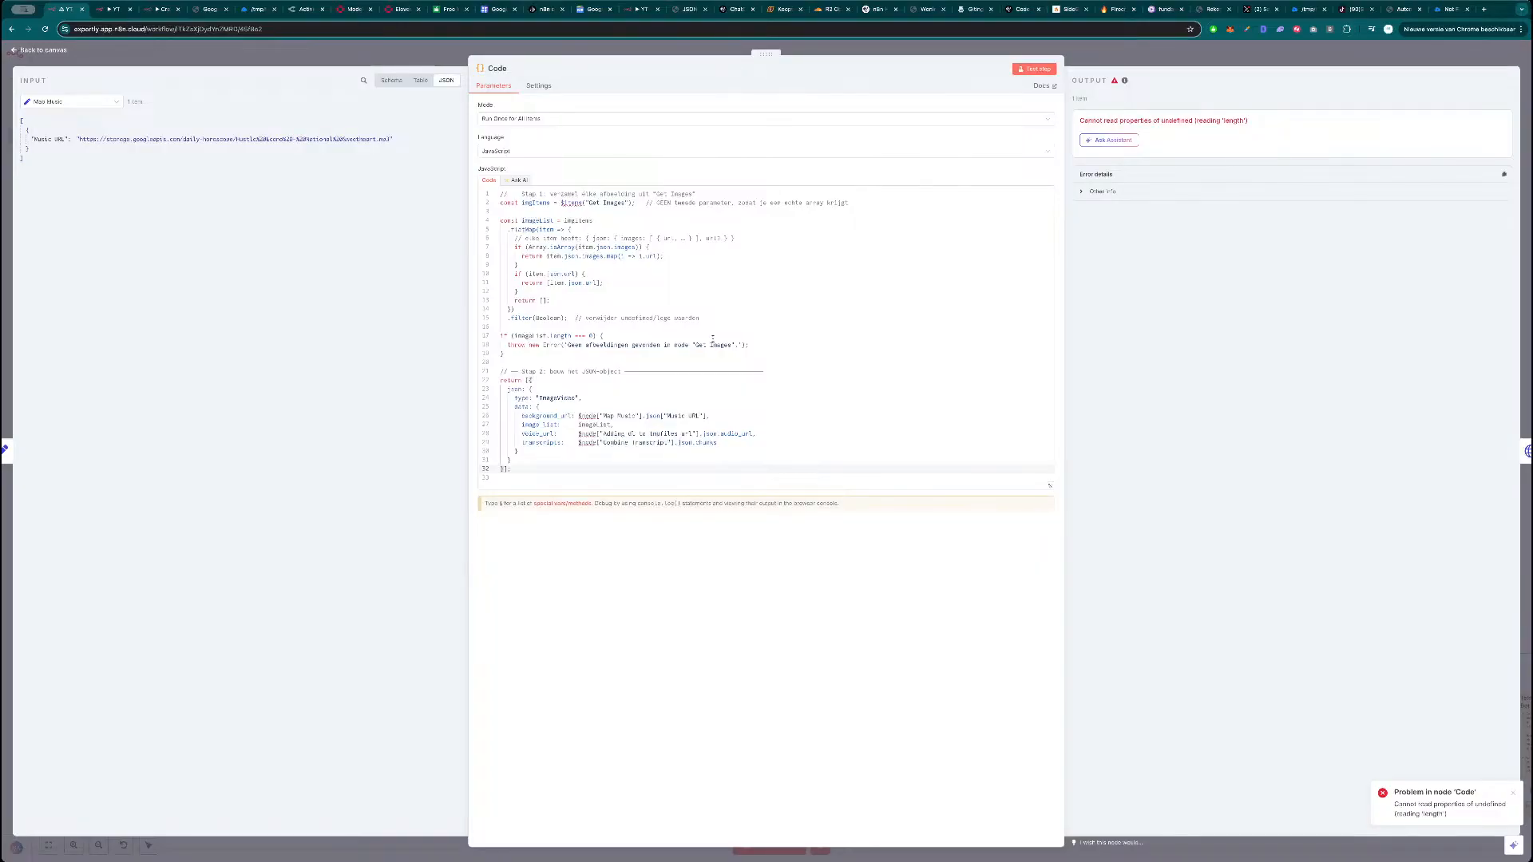
click(1159, 58)
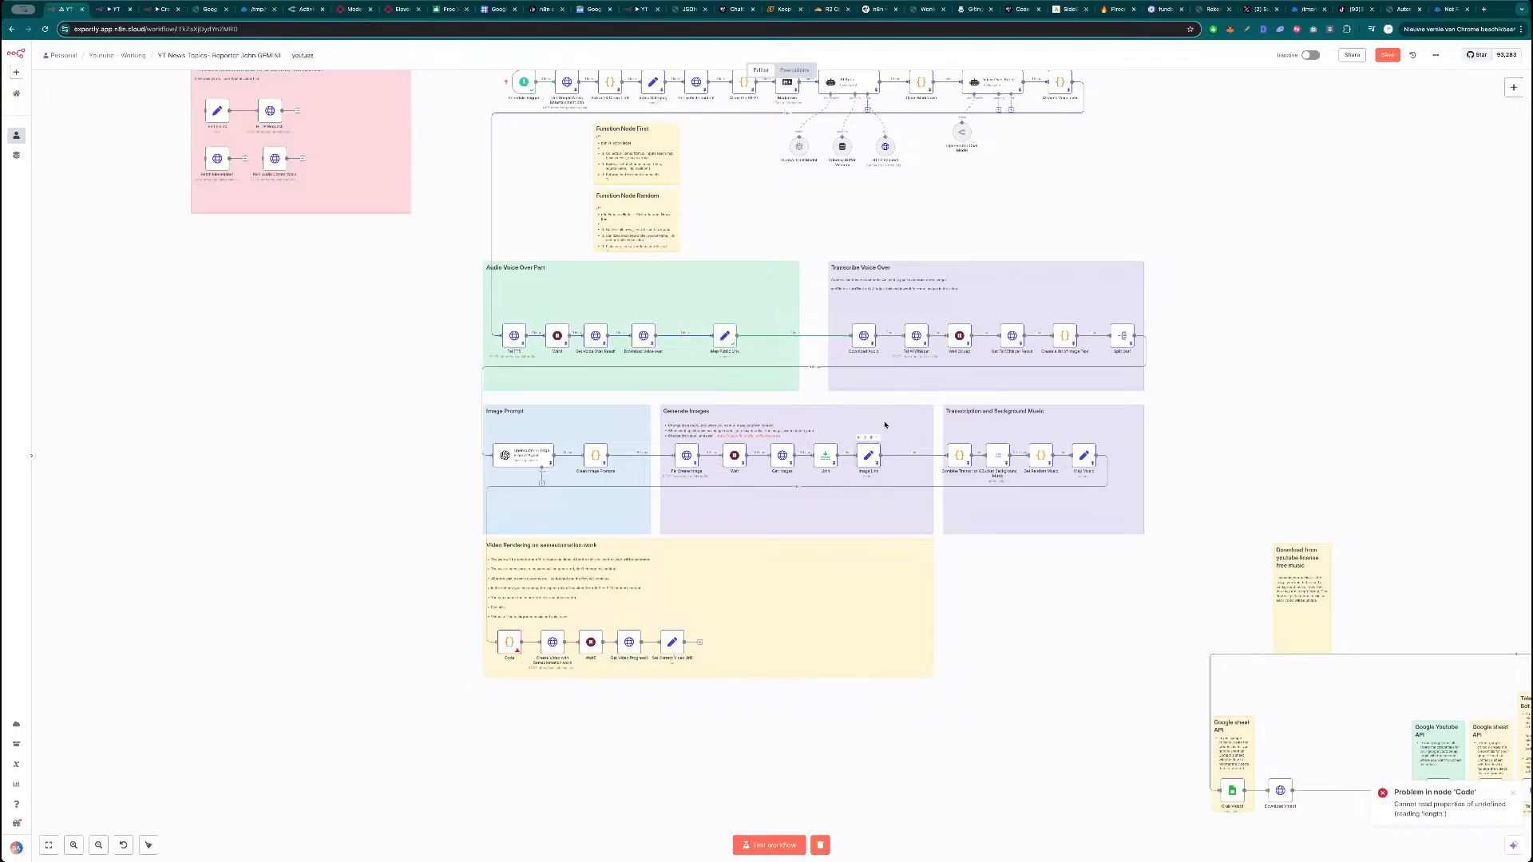
Unpin the output data of the Image Link node in the Generate Images section.
double_click(869, 454)
click(1505, 101)
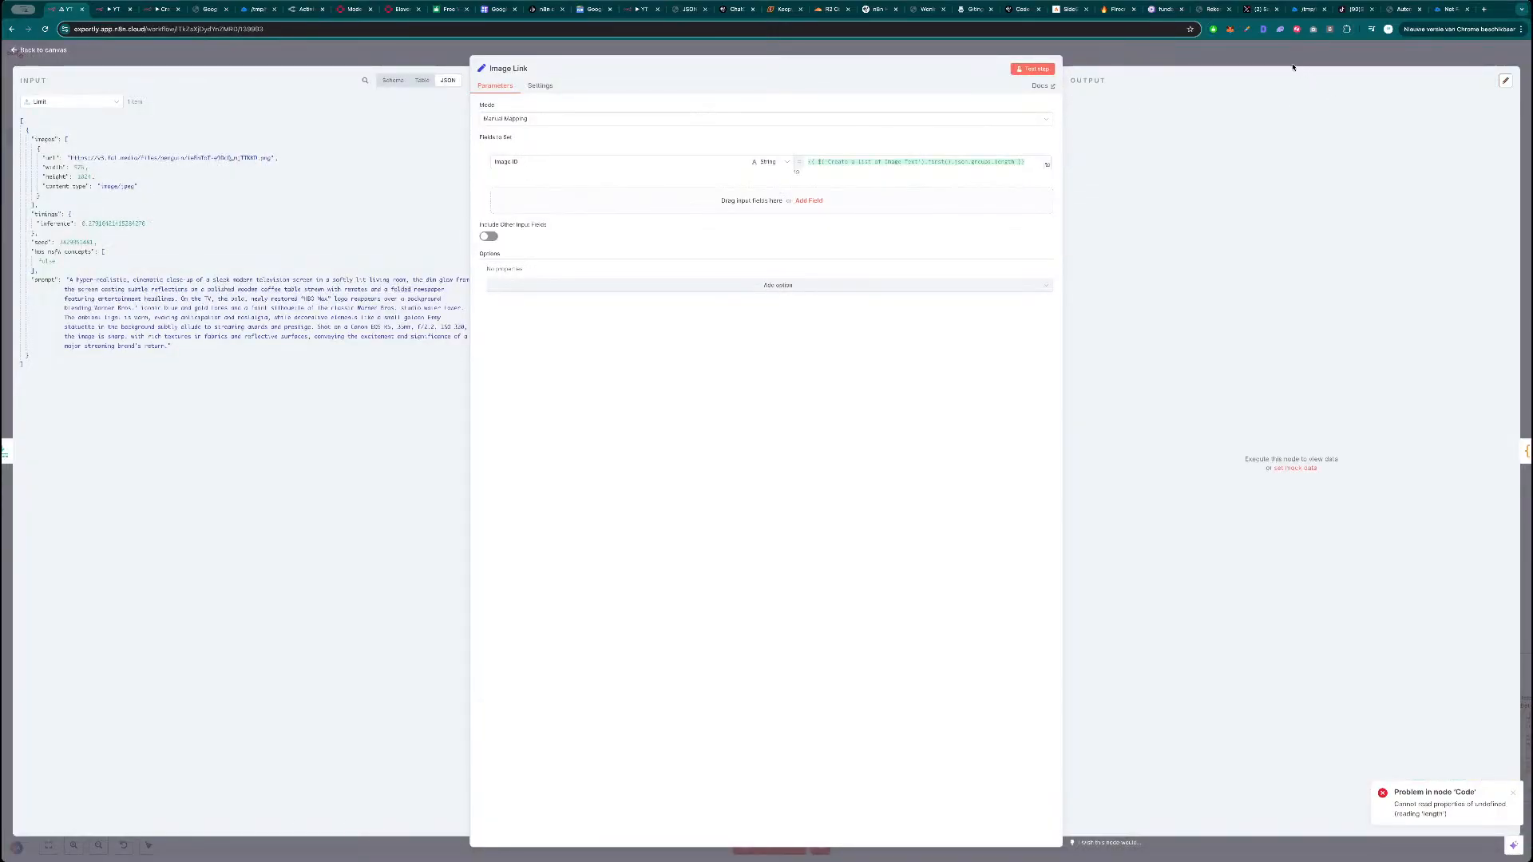
click(1295, 61)
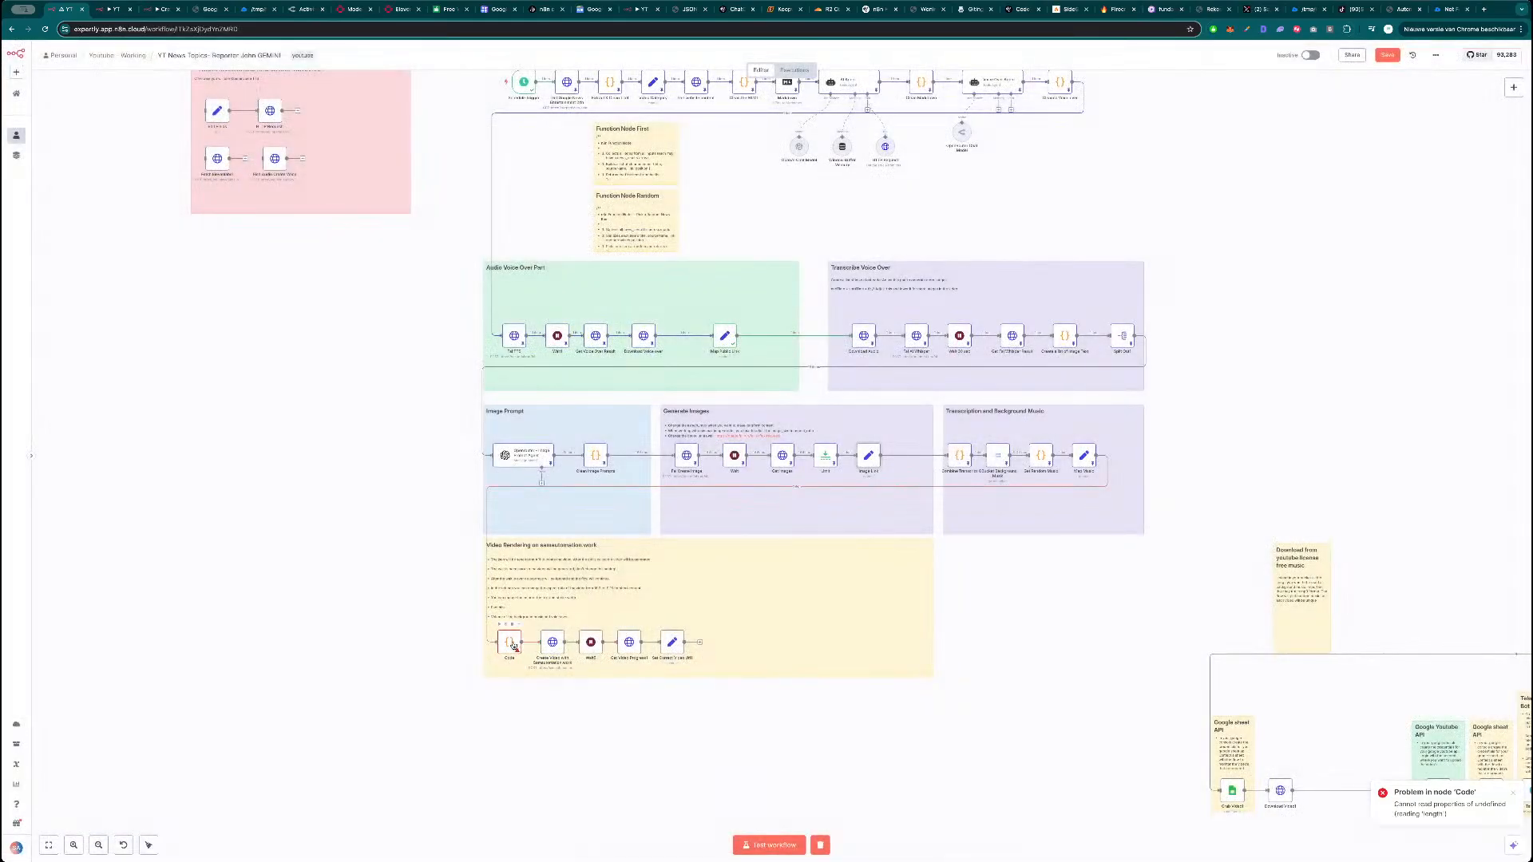
Check the Code node briefly, then run a test of the whole workflow.
double_click(514, 646)
key(Escape)
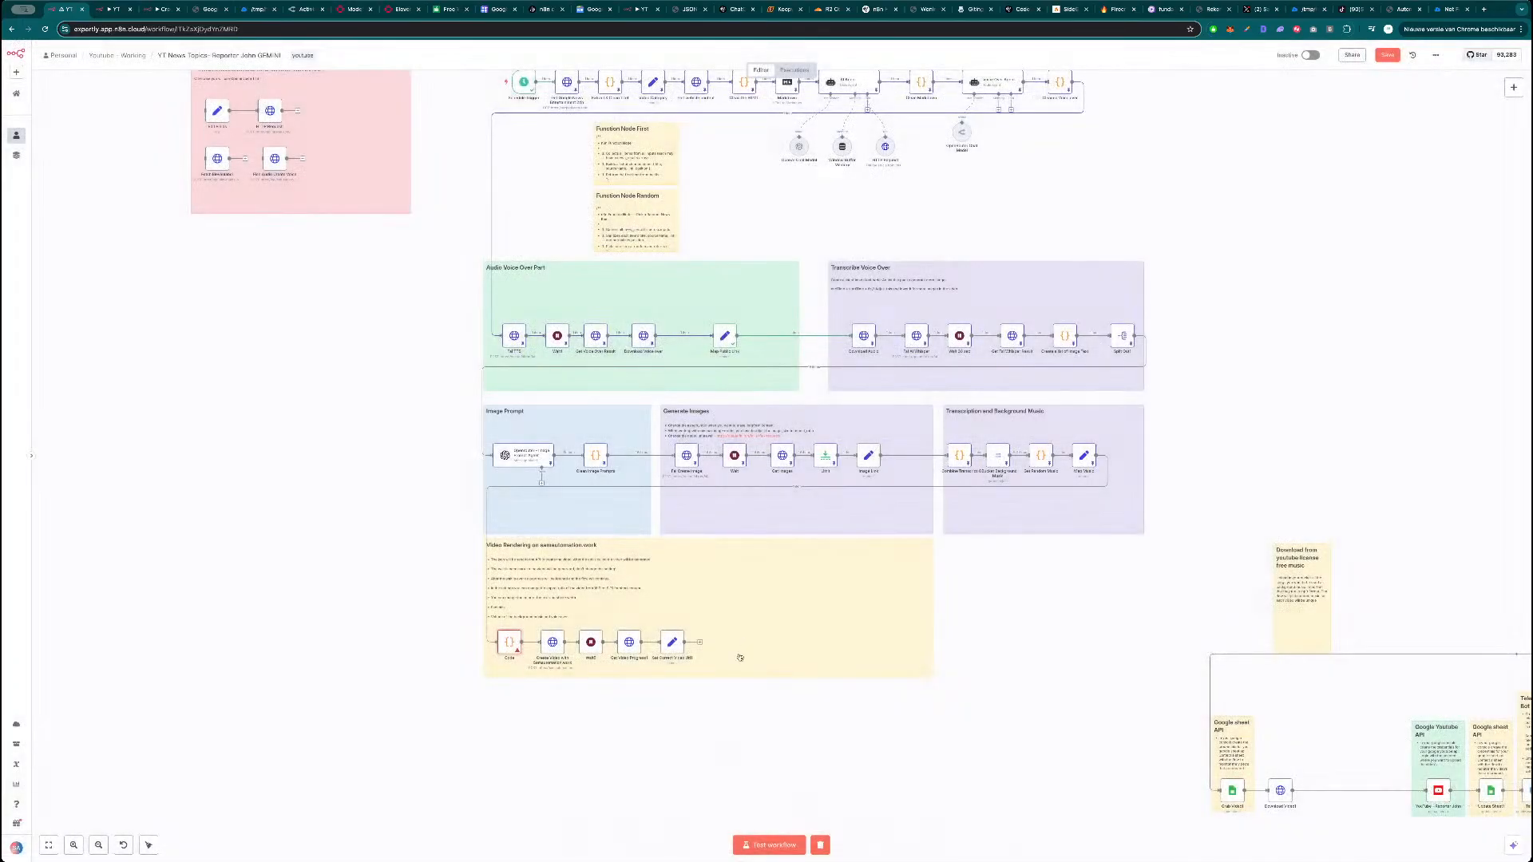
click(783, 850)
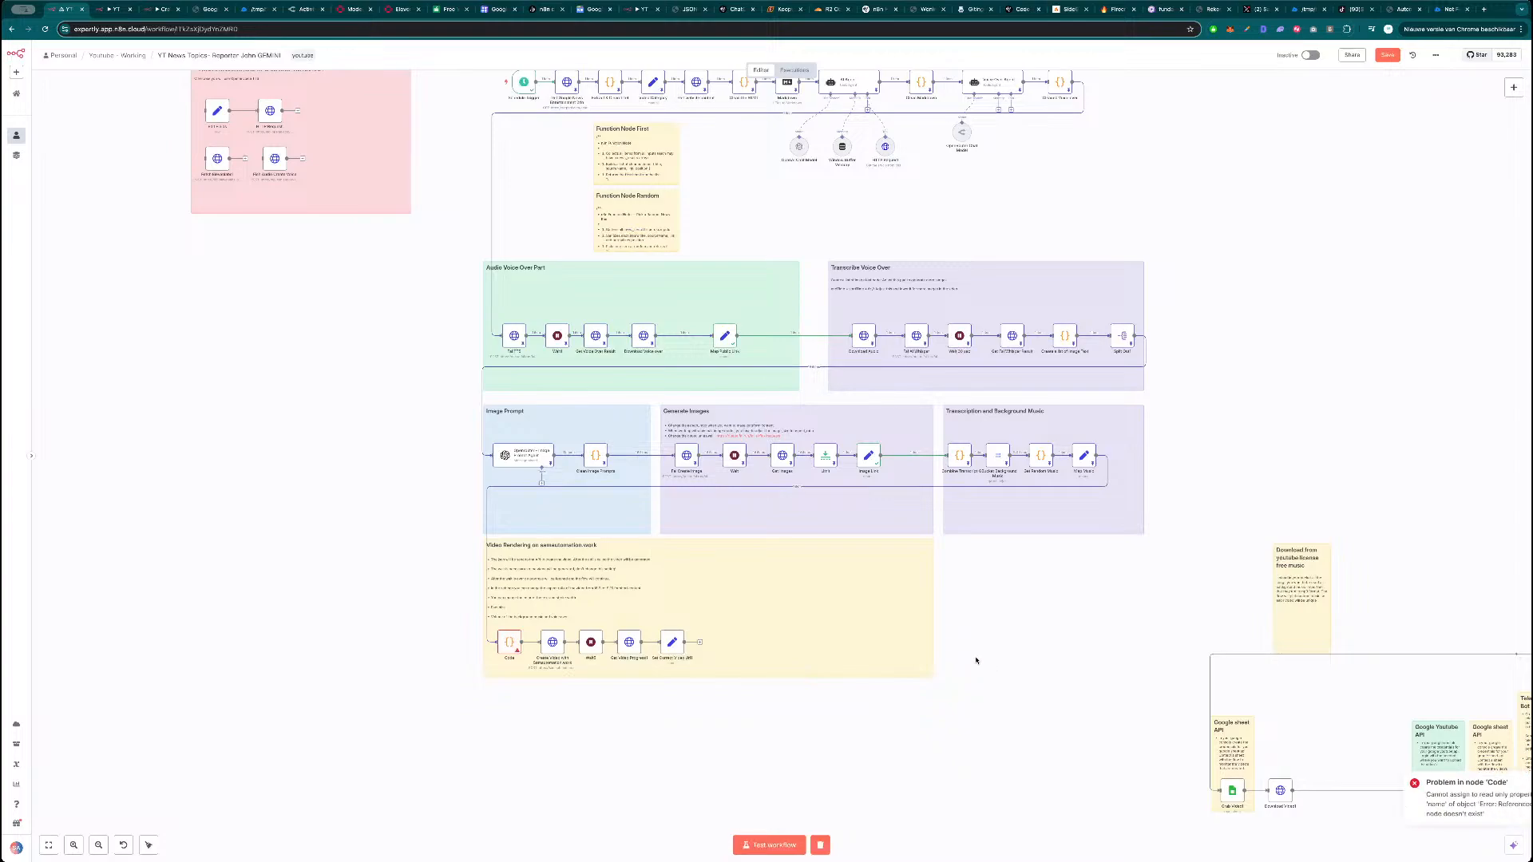
Remove the voice_url expression referencing the deleted tmpfiles node from the Code node's JavaScript.
double_click(511, 644)
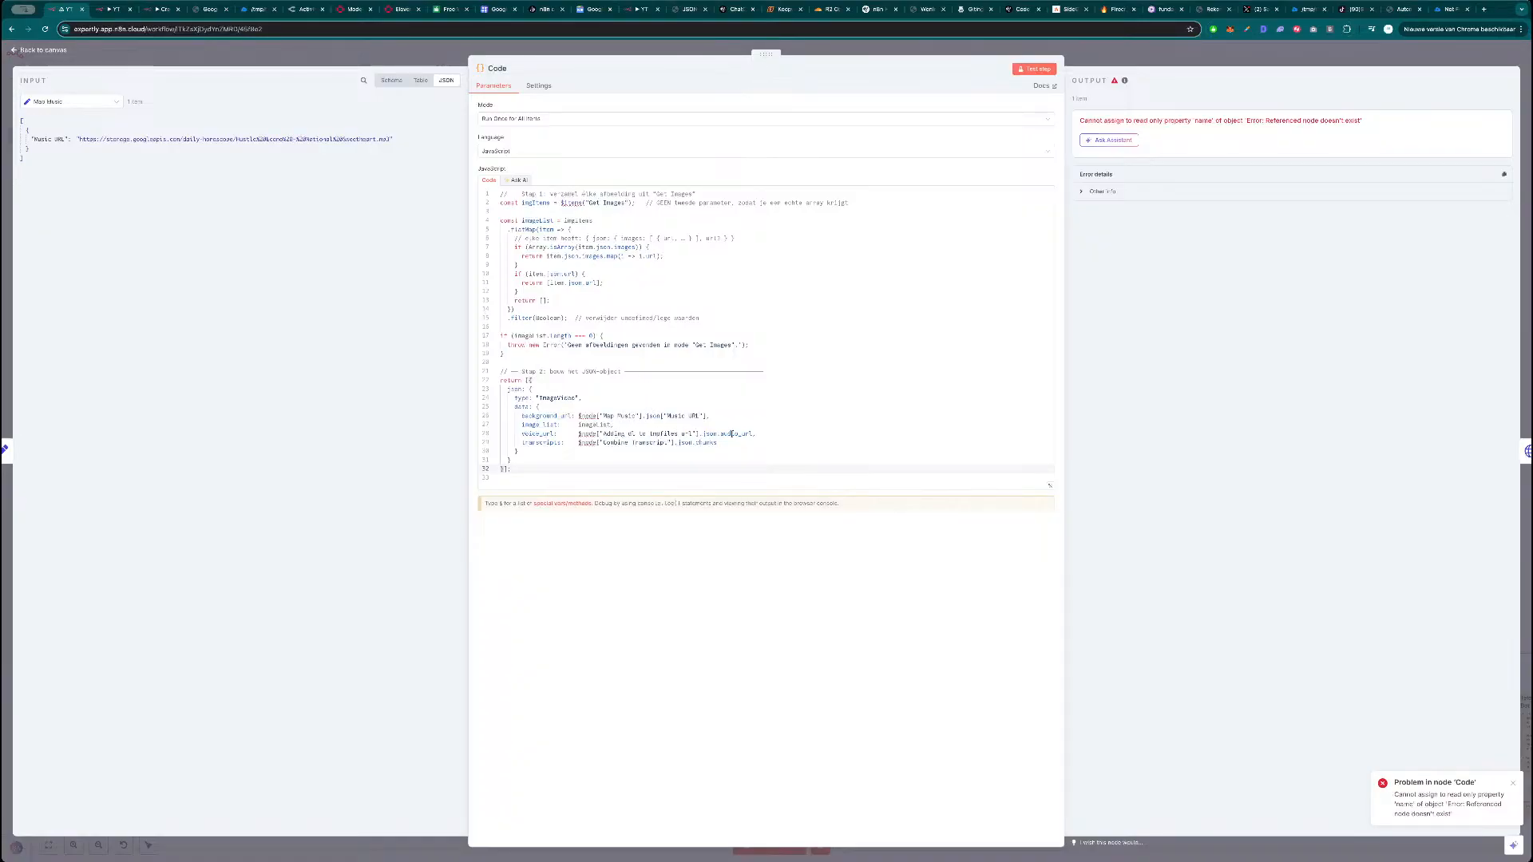
drag(756, 434, 584, 434)
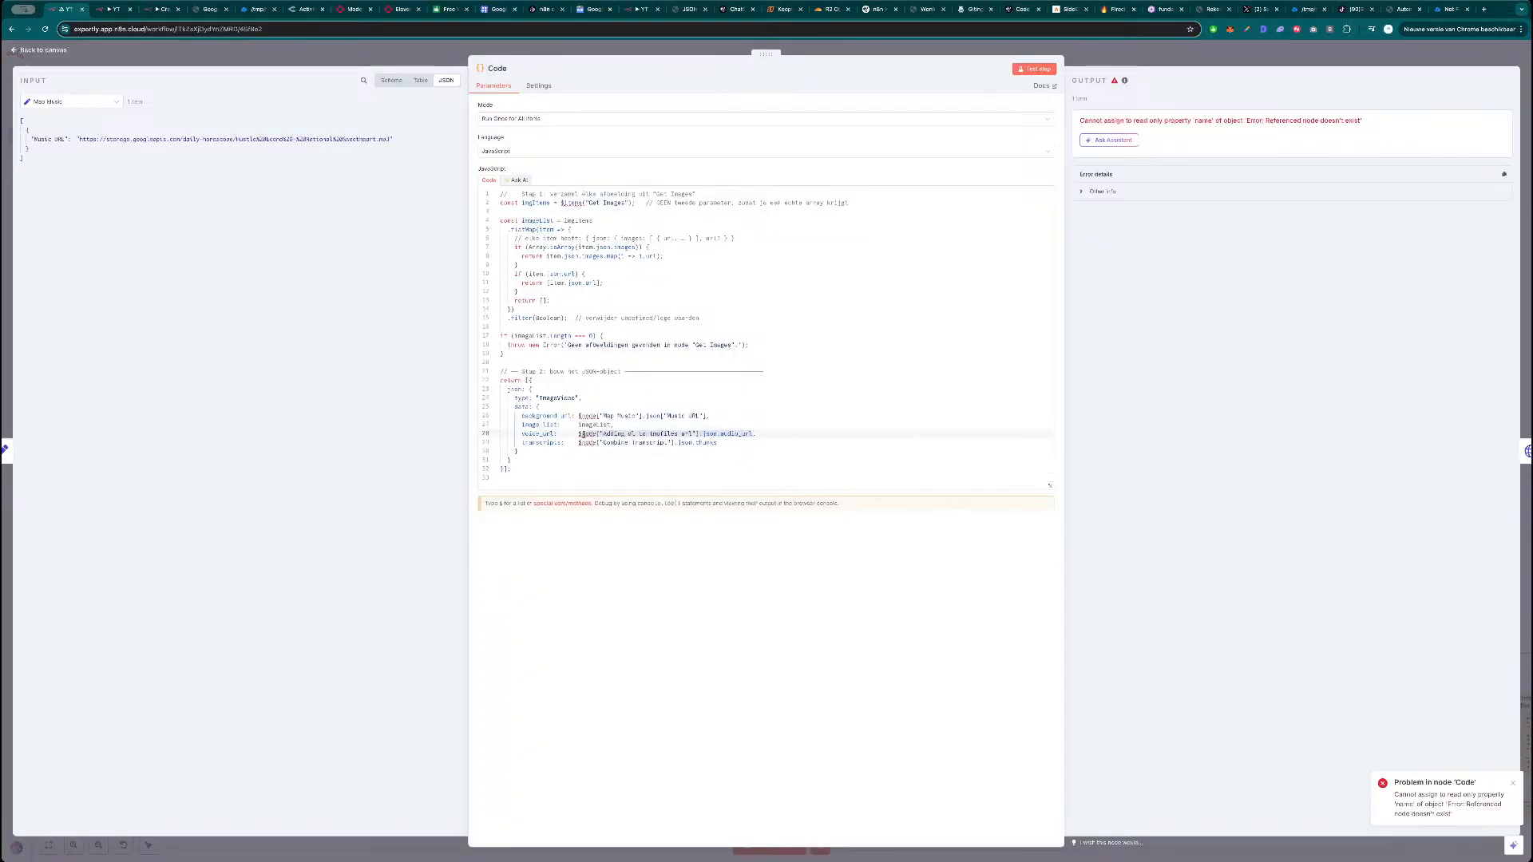
key(BackSpace)
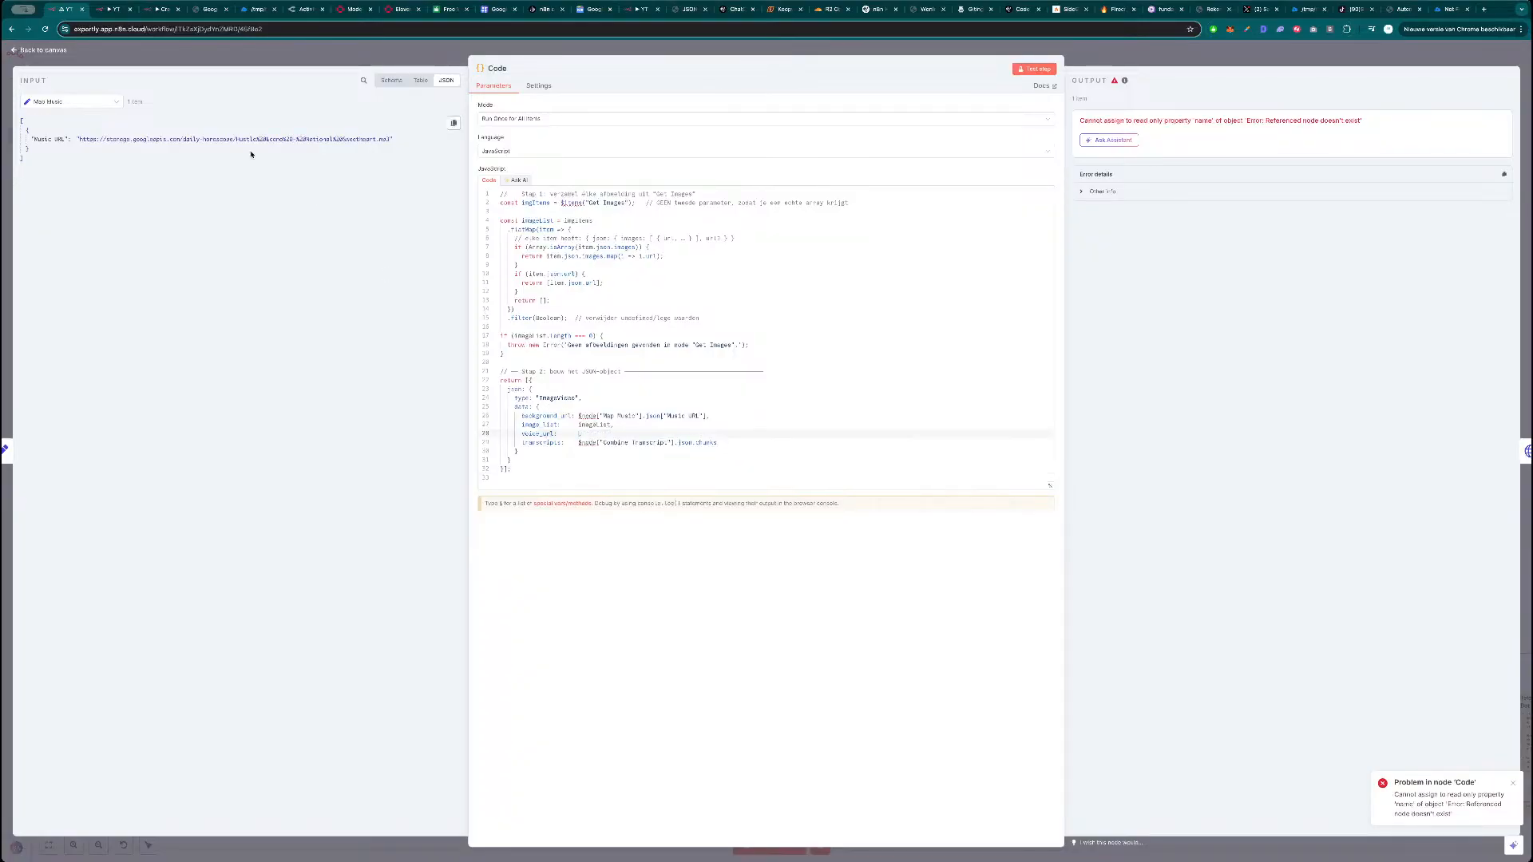
click(84, 102)
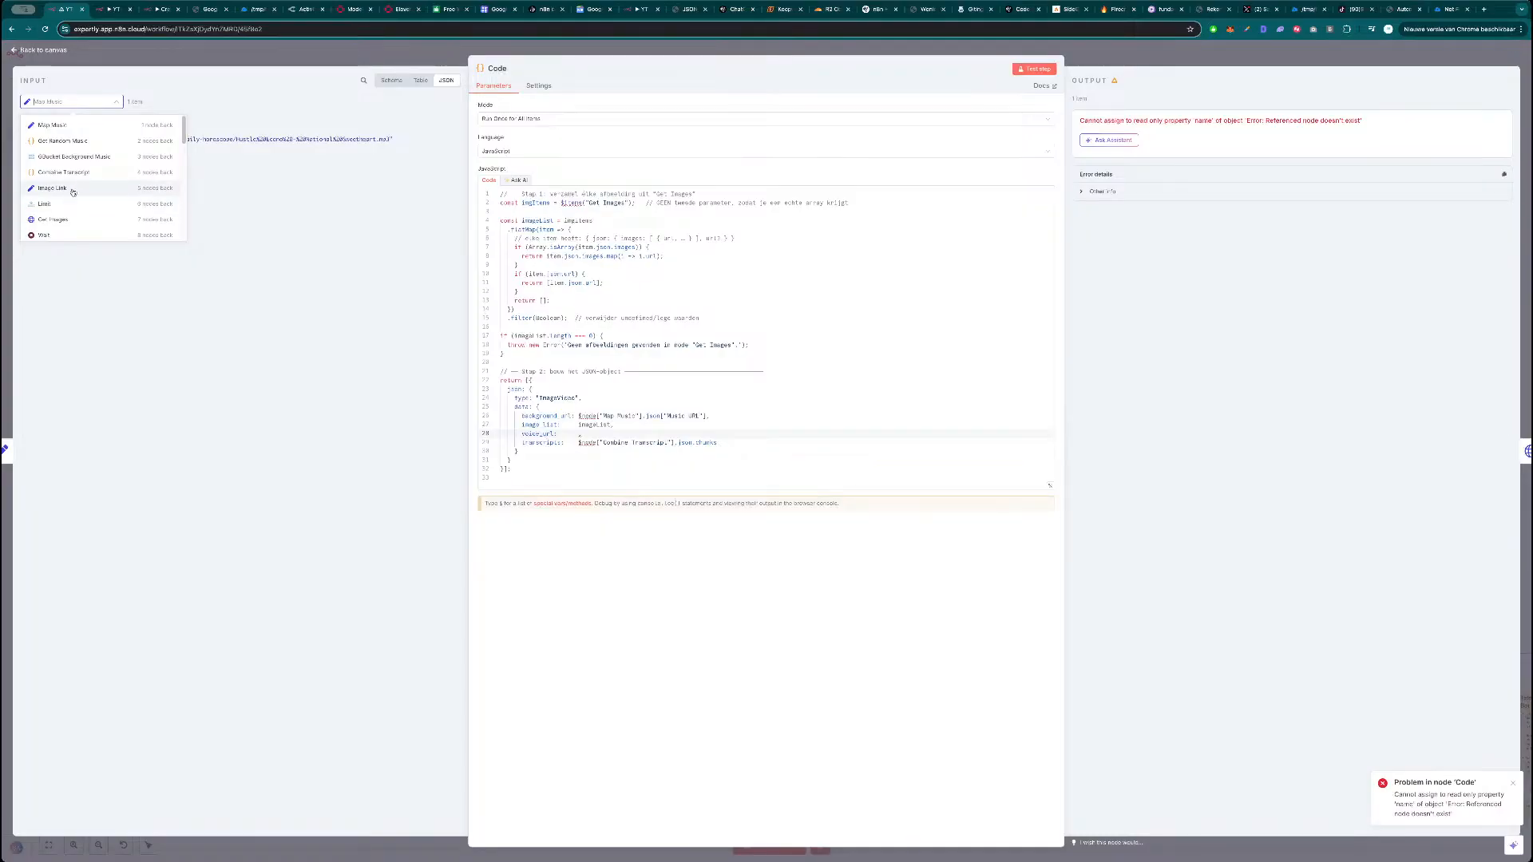
scroll(77, 200, down, 2)
scroll(76, 204, down, 1)
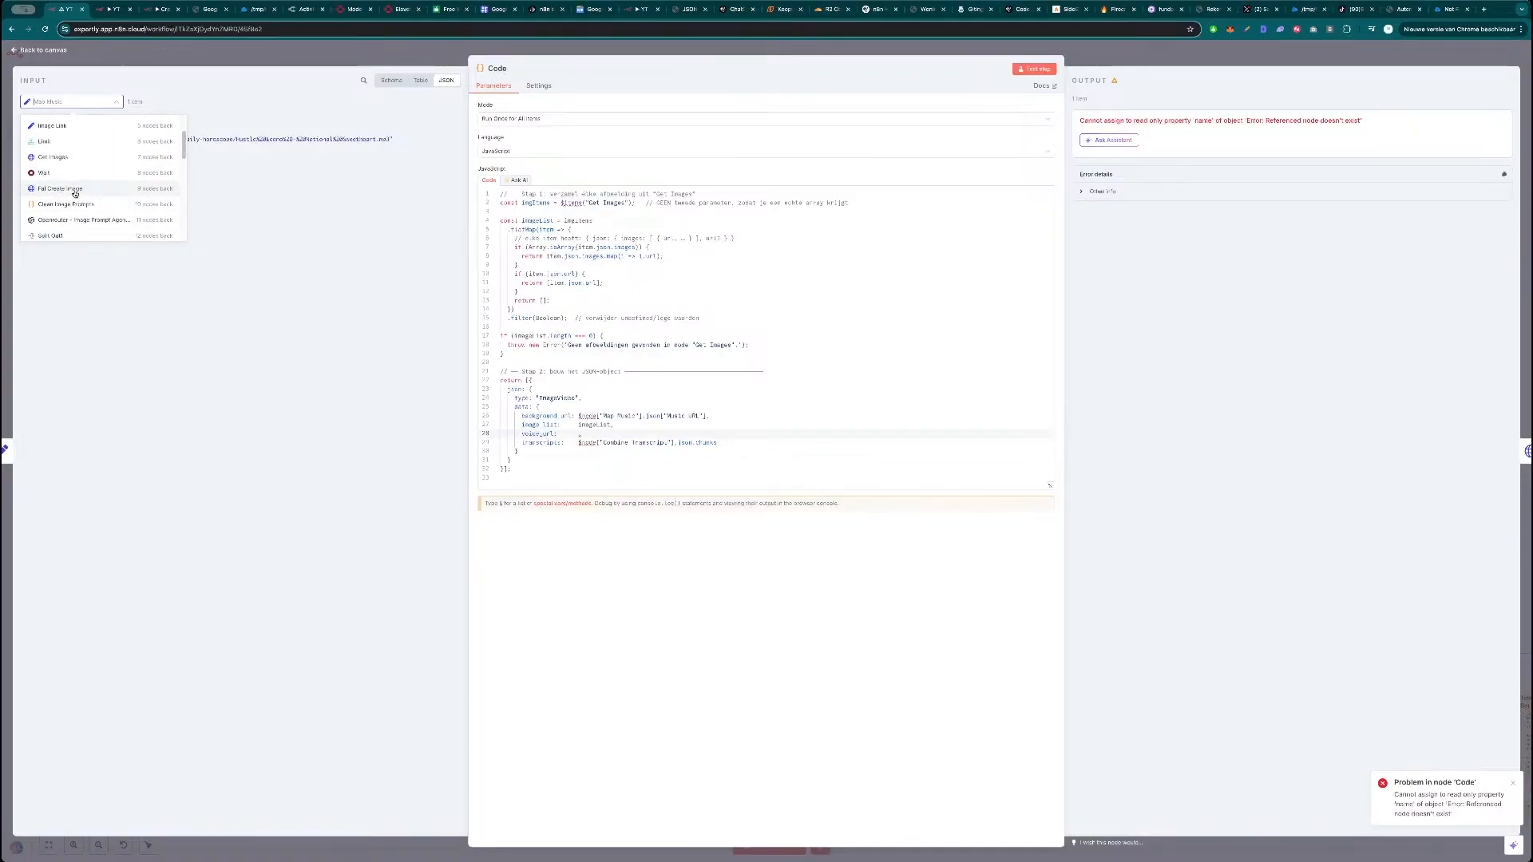
scroll(81, 195, down, 3)
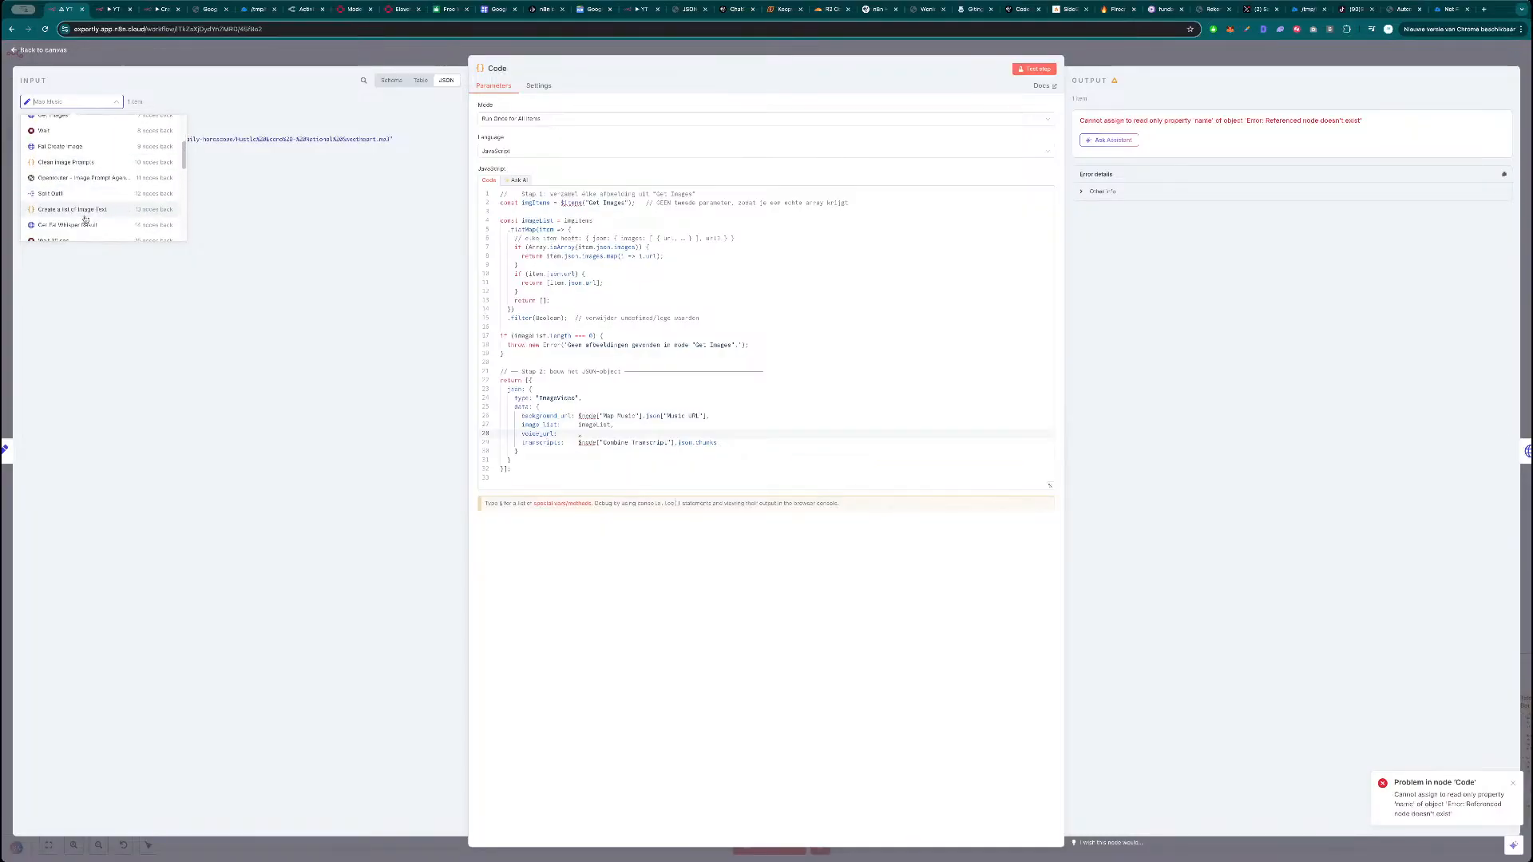
scroll(77, 221, down, 2)
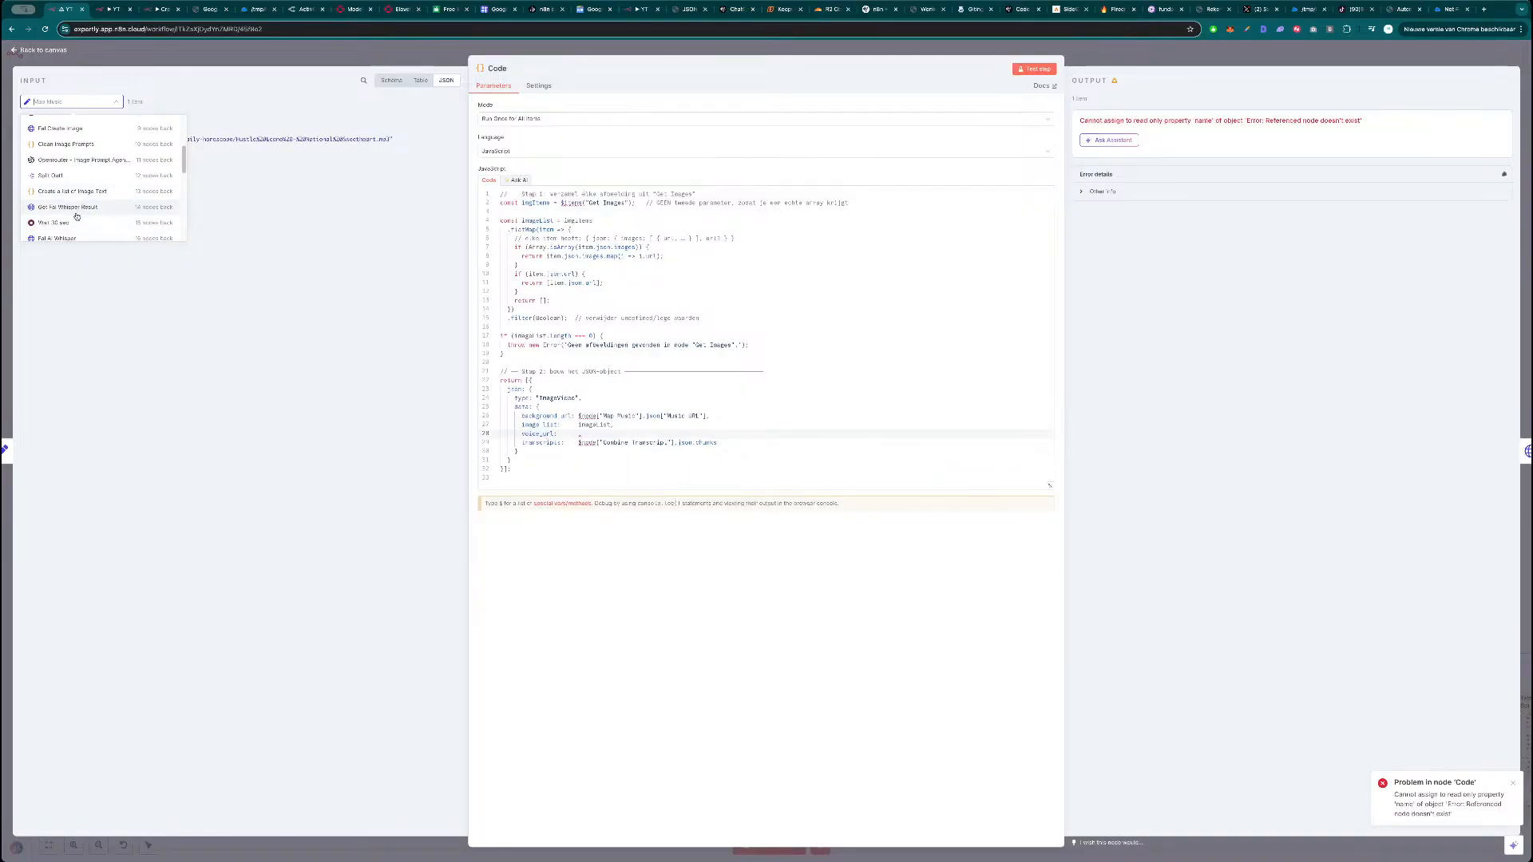
scroll(78, 212, up, 4)
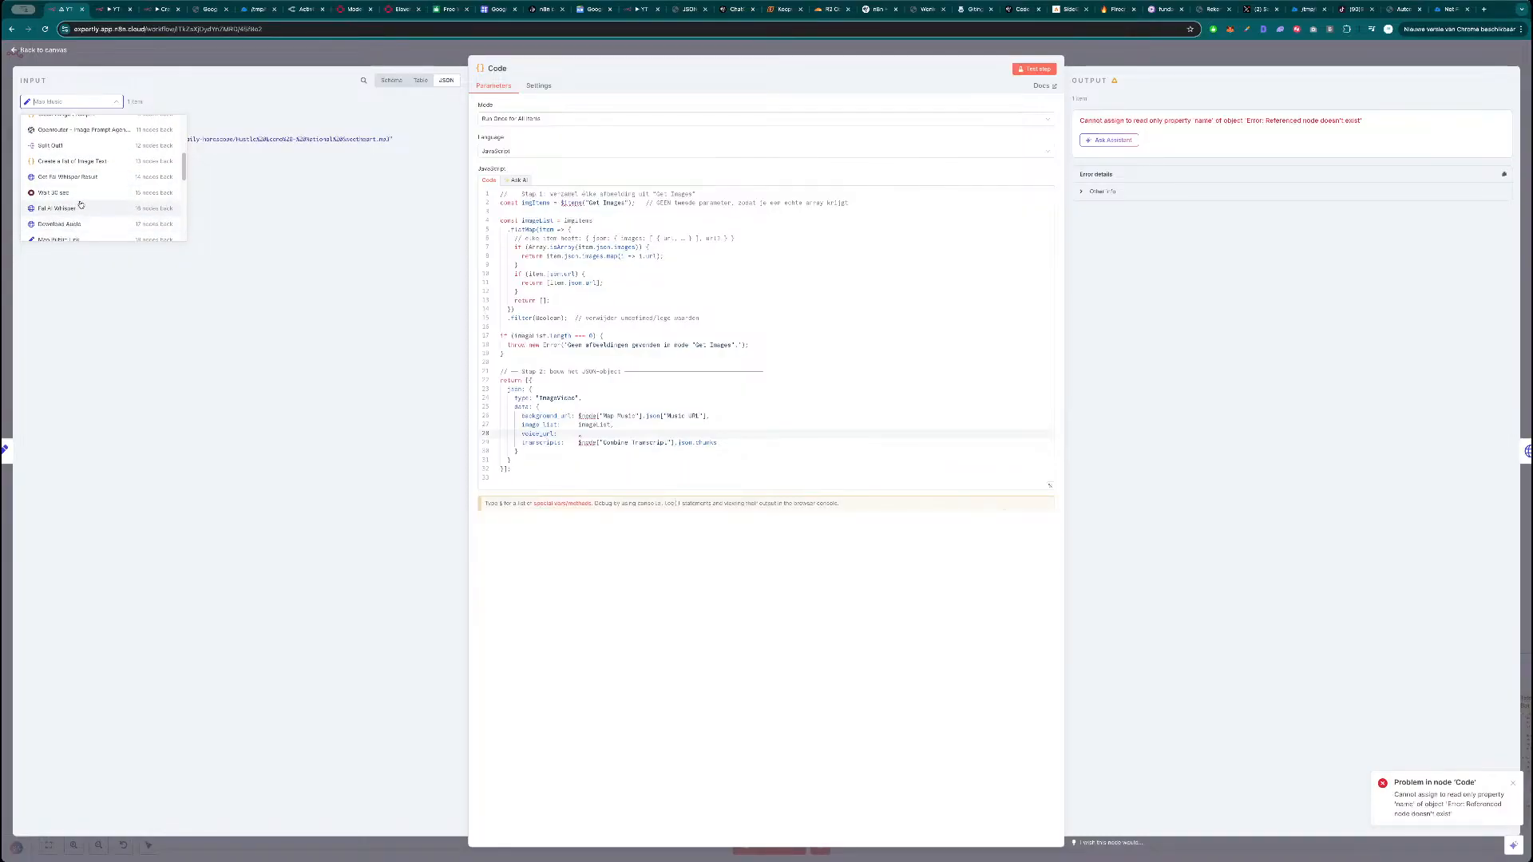
scroll(79, 183, up, 4)
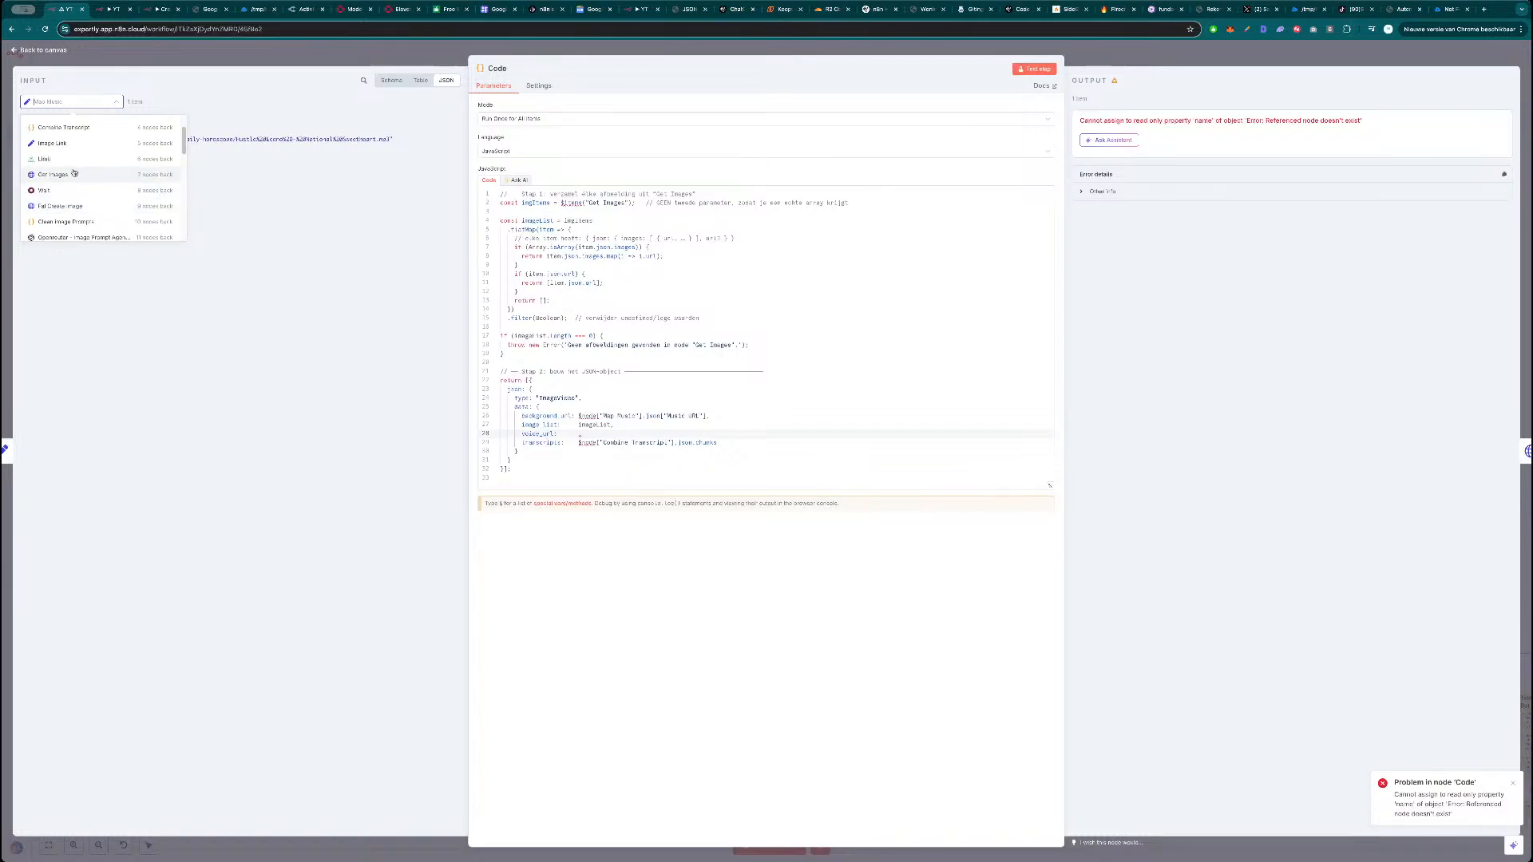
scroll(76, 144, up, 2)
click(81, 133)
click(300, 61)
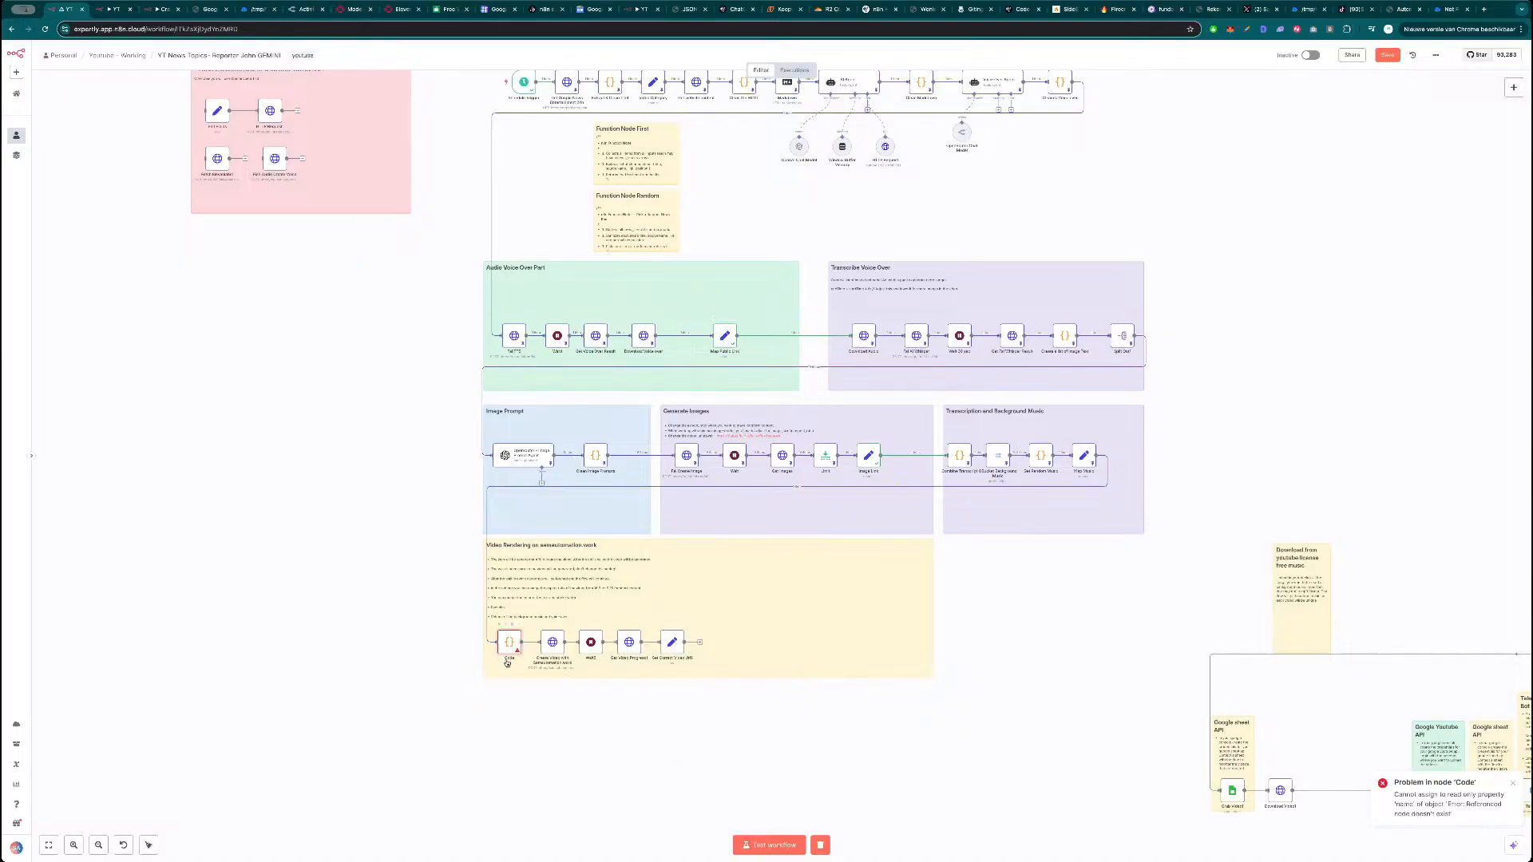
Set voice_url in the Code node to the Audio URL from the first Map Public Link item and retest the node.
double_click(511, 648)
click(72, 102)
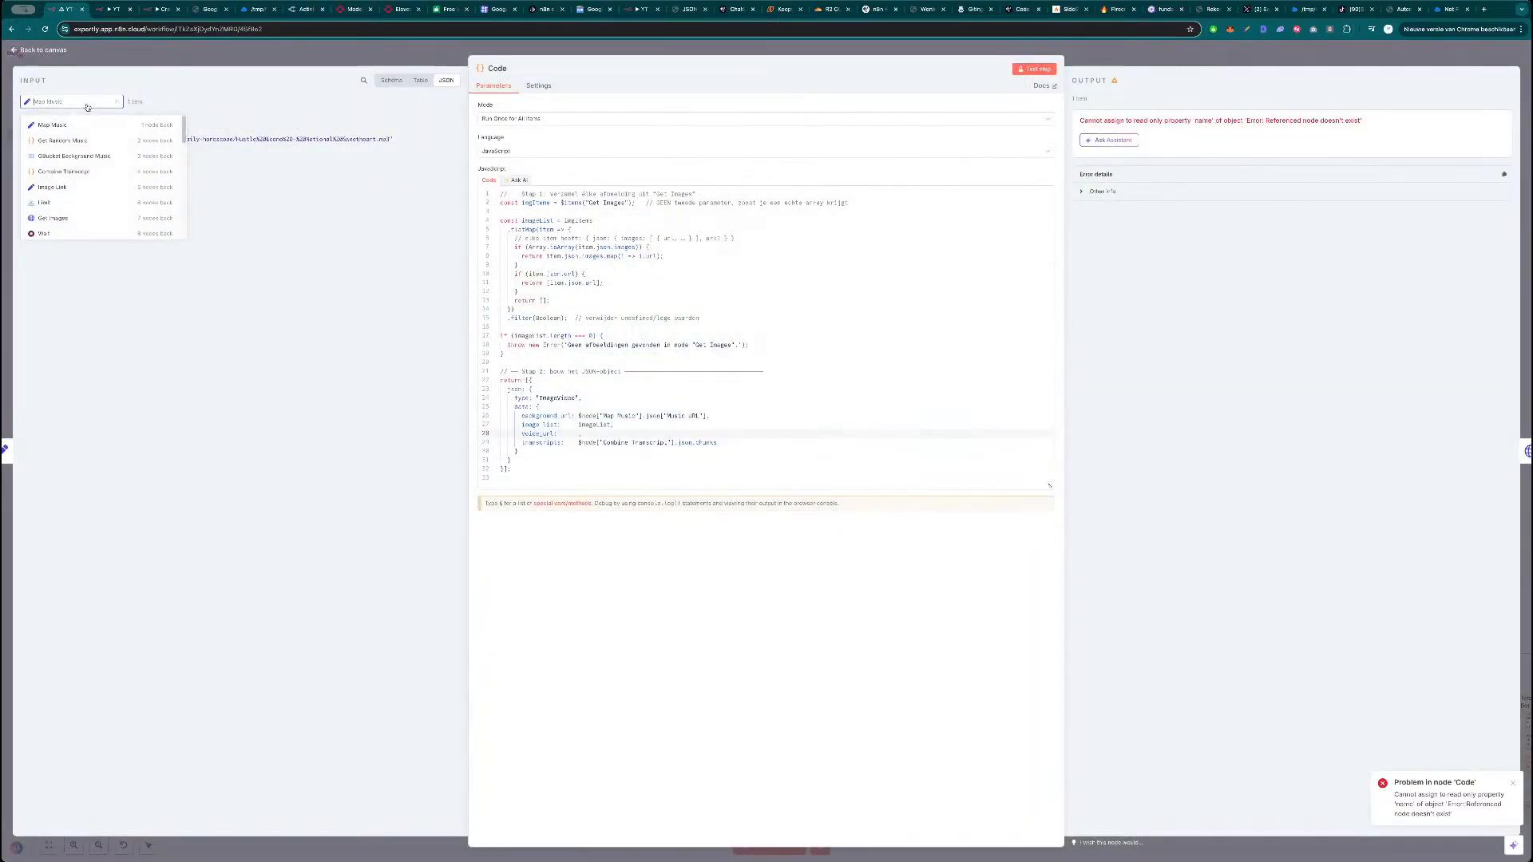
scroll(82, 199, down, 5)
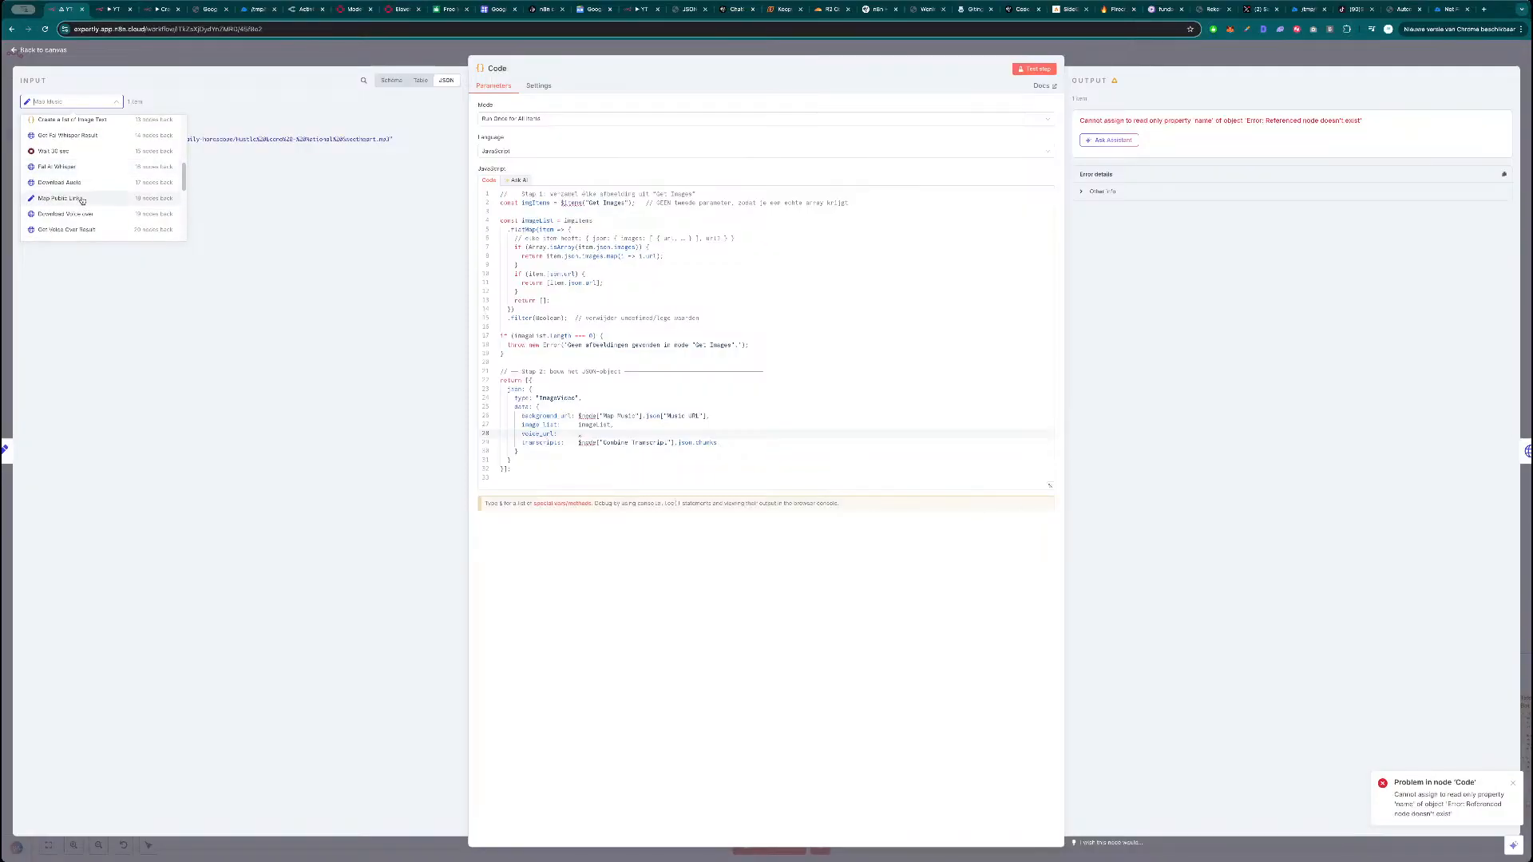
click(81, 204)
drag(61, 139, 580, 436)
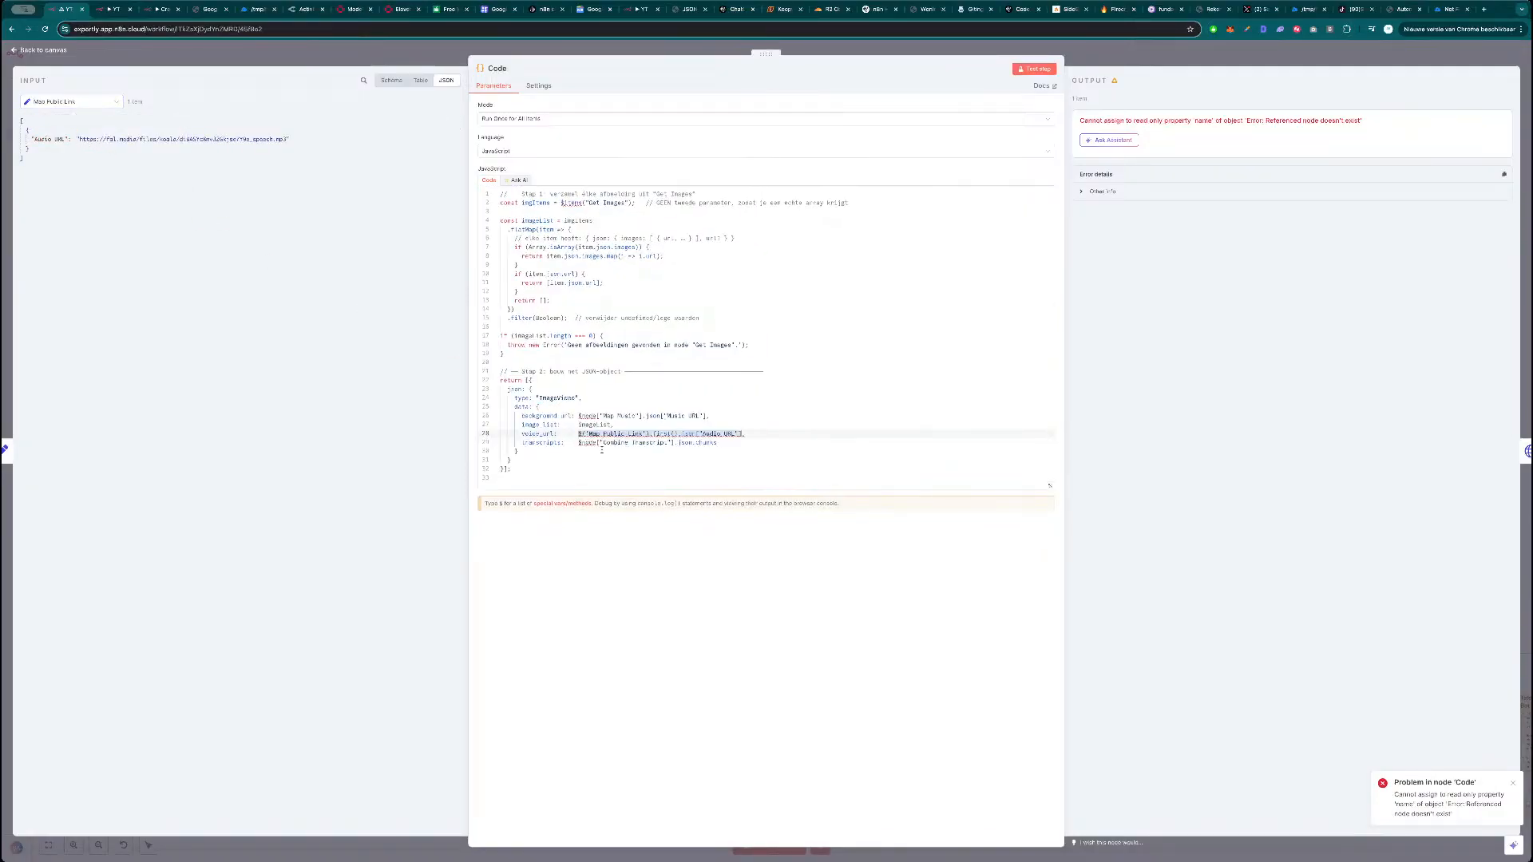
click(1035, 69)
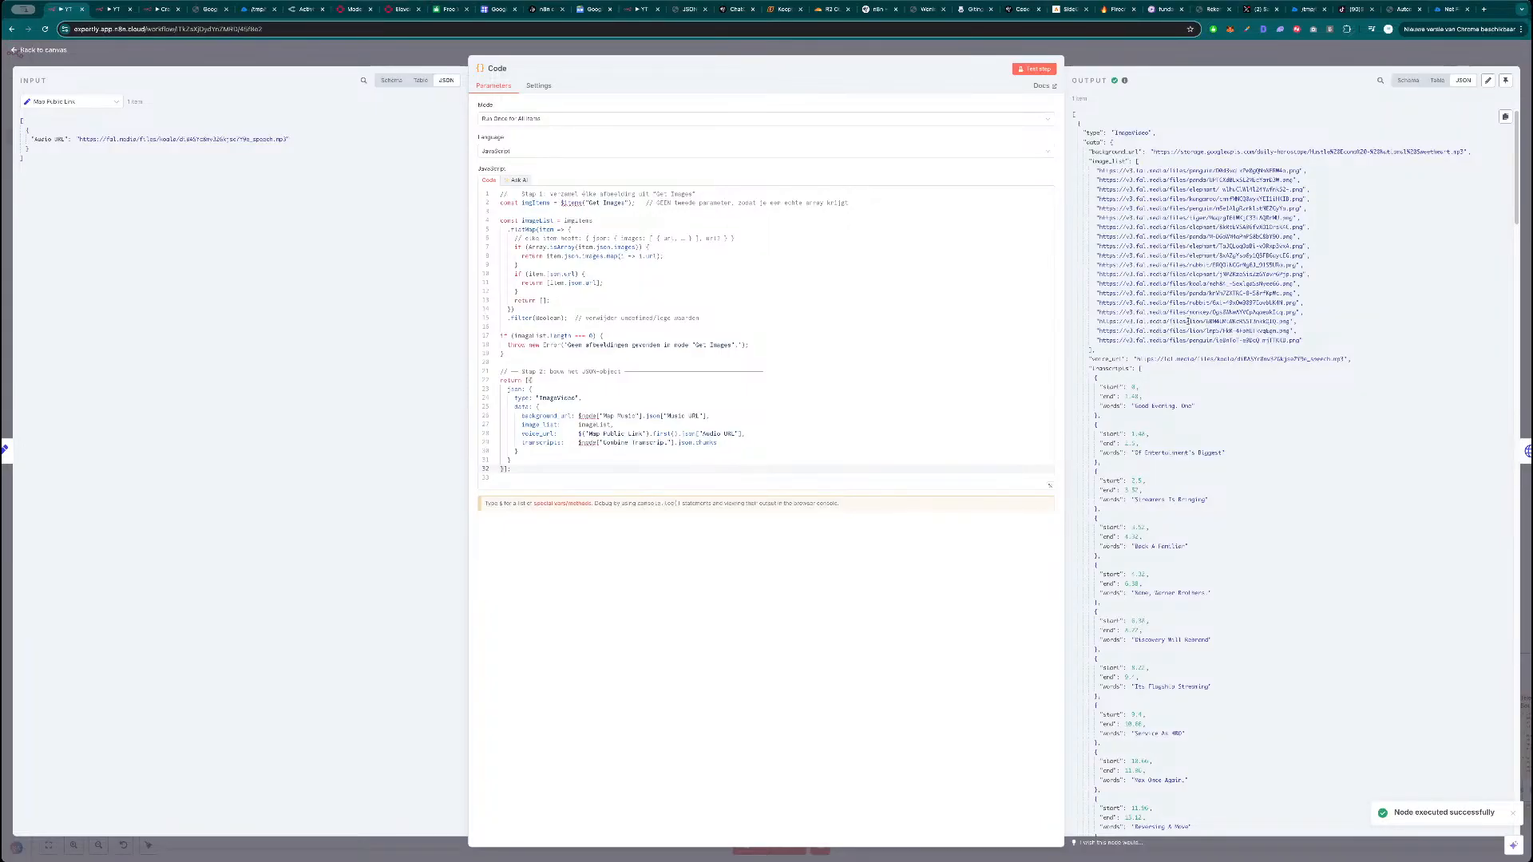
click(1212, 62)
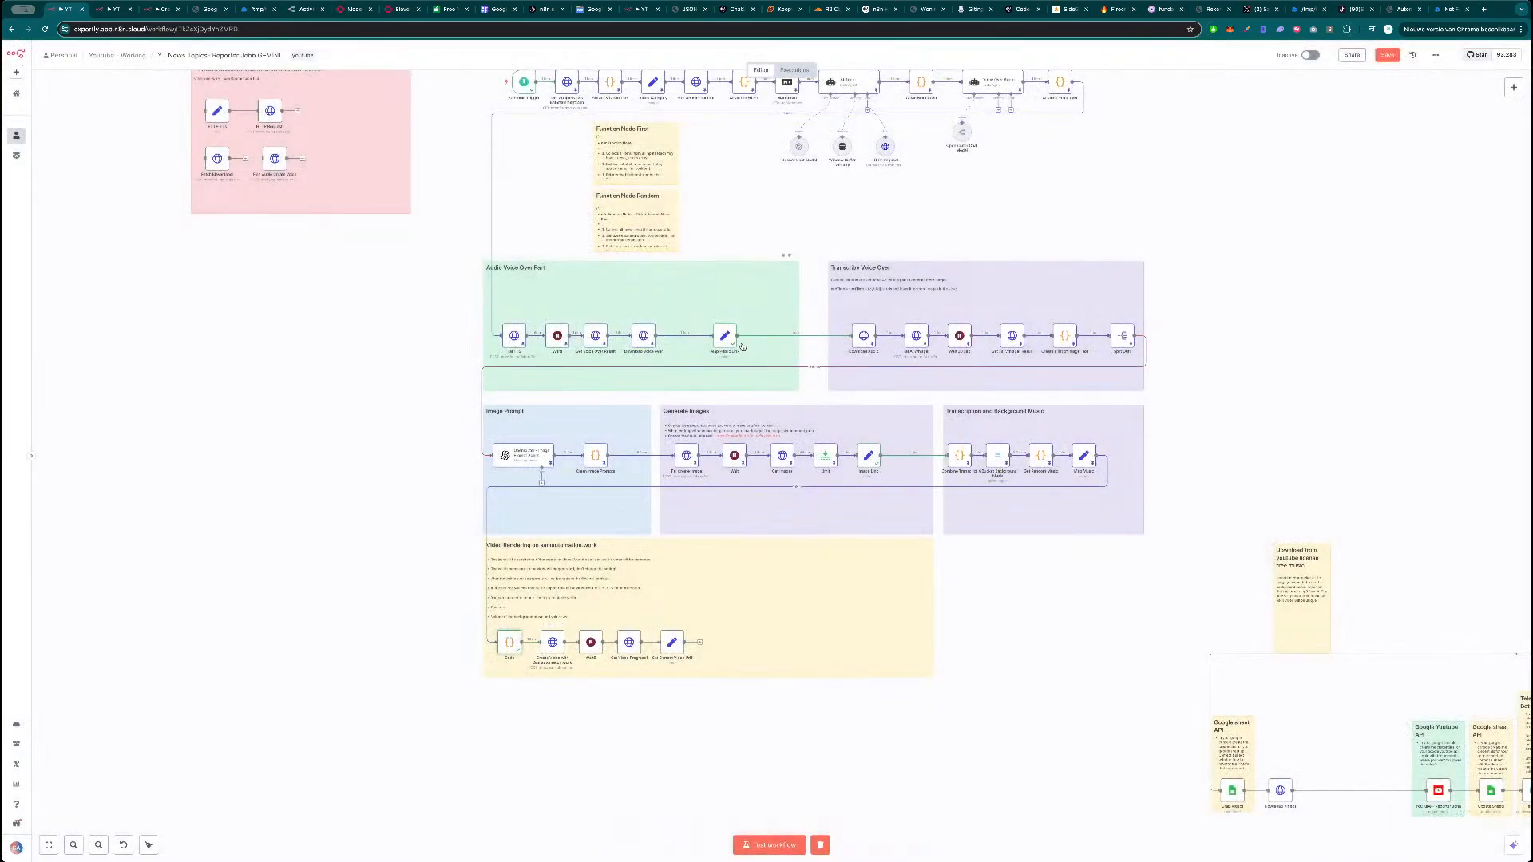
Close the gap in the voice-over row by narrowing the Audio Voice Over Part note and shifting the Transcribe Voice Over note and nodes beside it.
drag(726, 334, 694, 334)
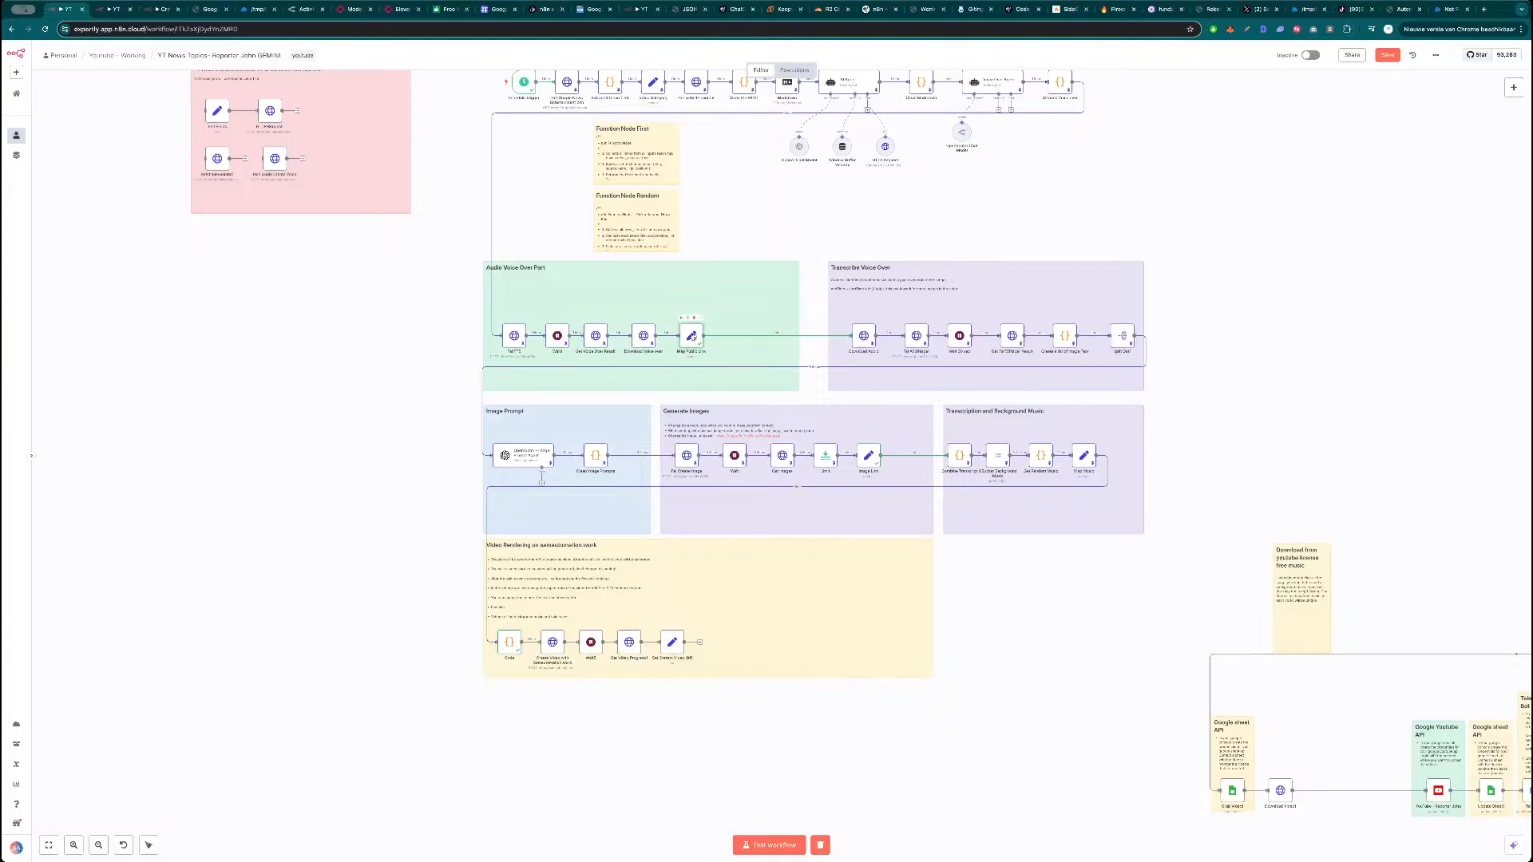
drag(798, 314, 717, 322)
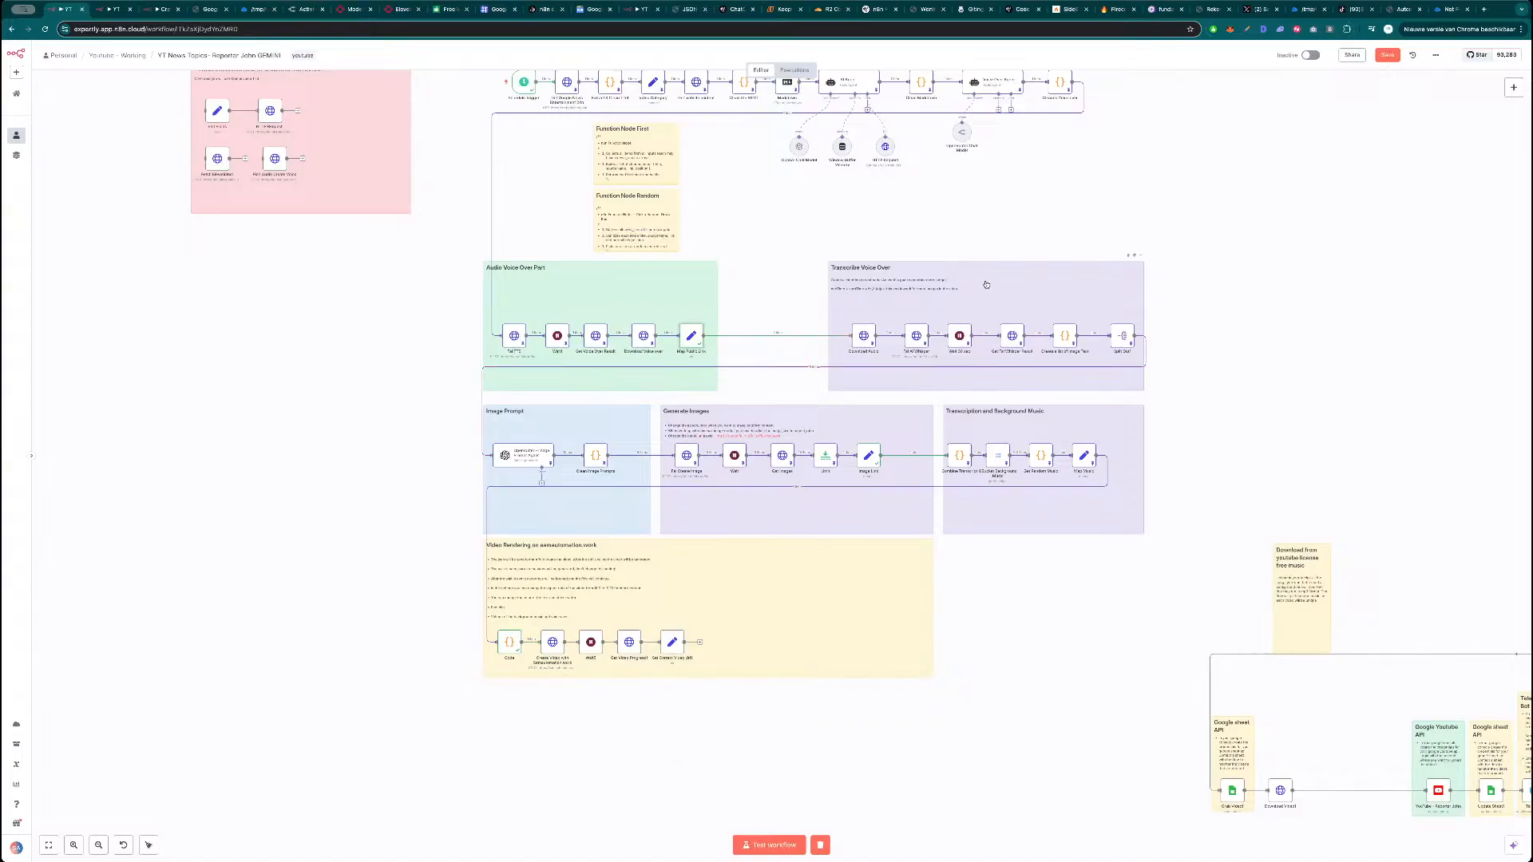
drag(1004, 291, 921, 291)
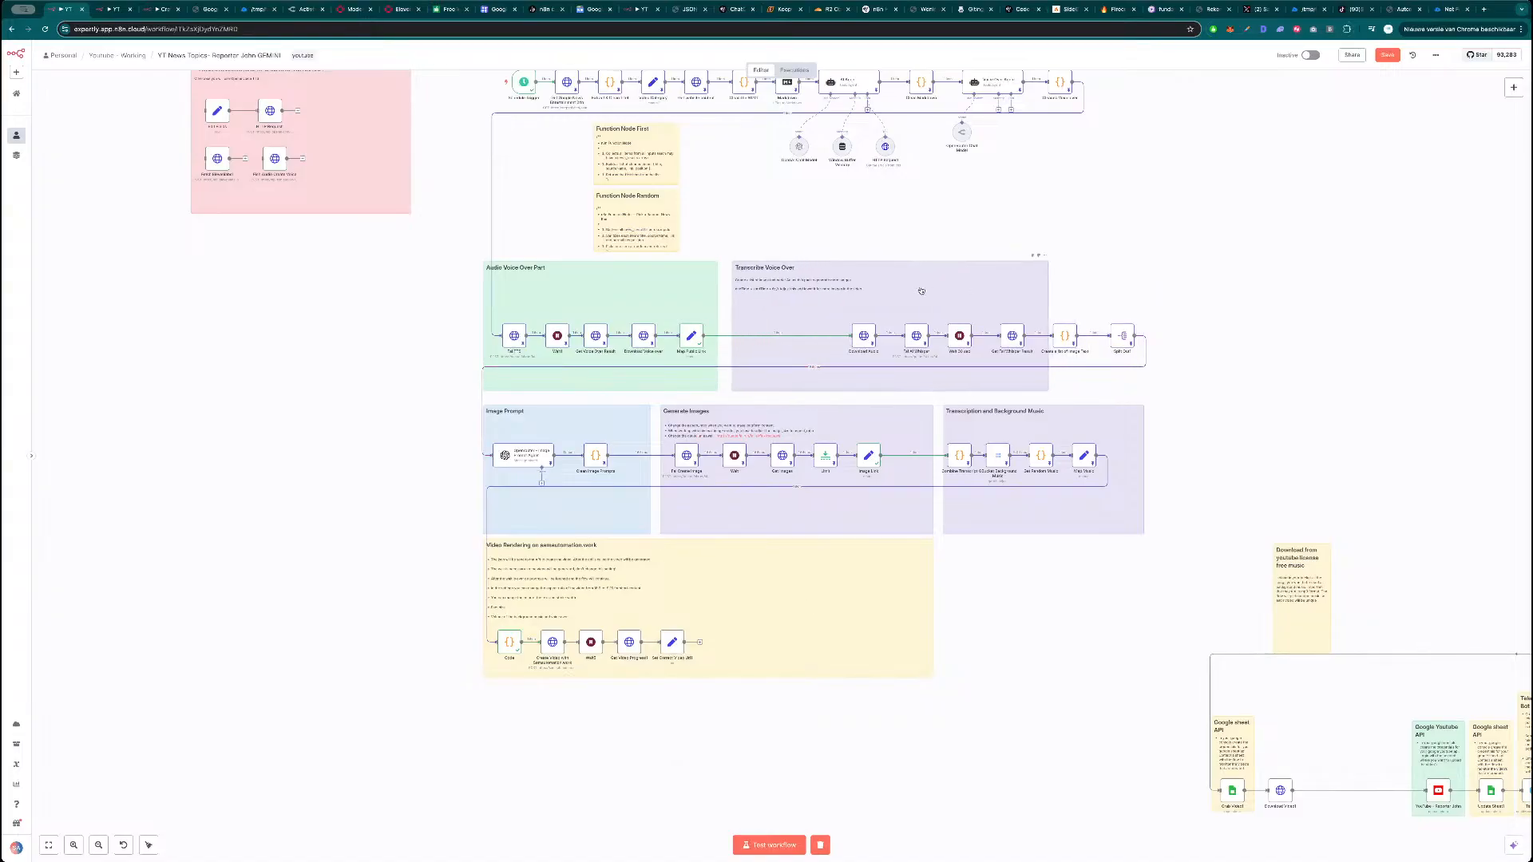
drag(1169, 308, 831, 376)
drag(917, 335, 812, 335)
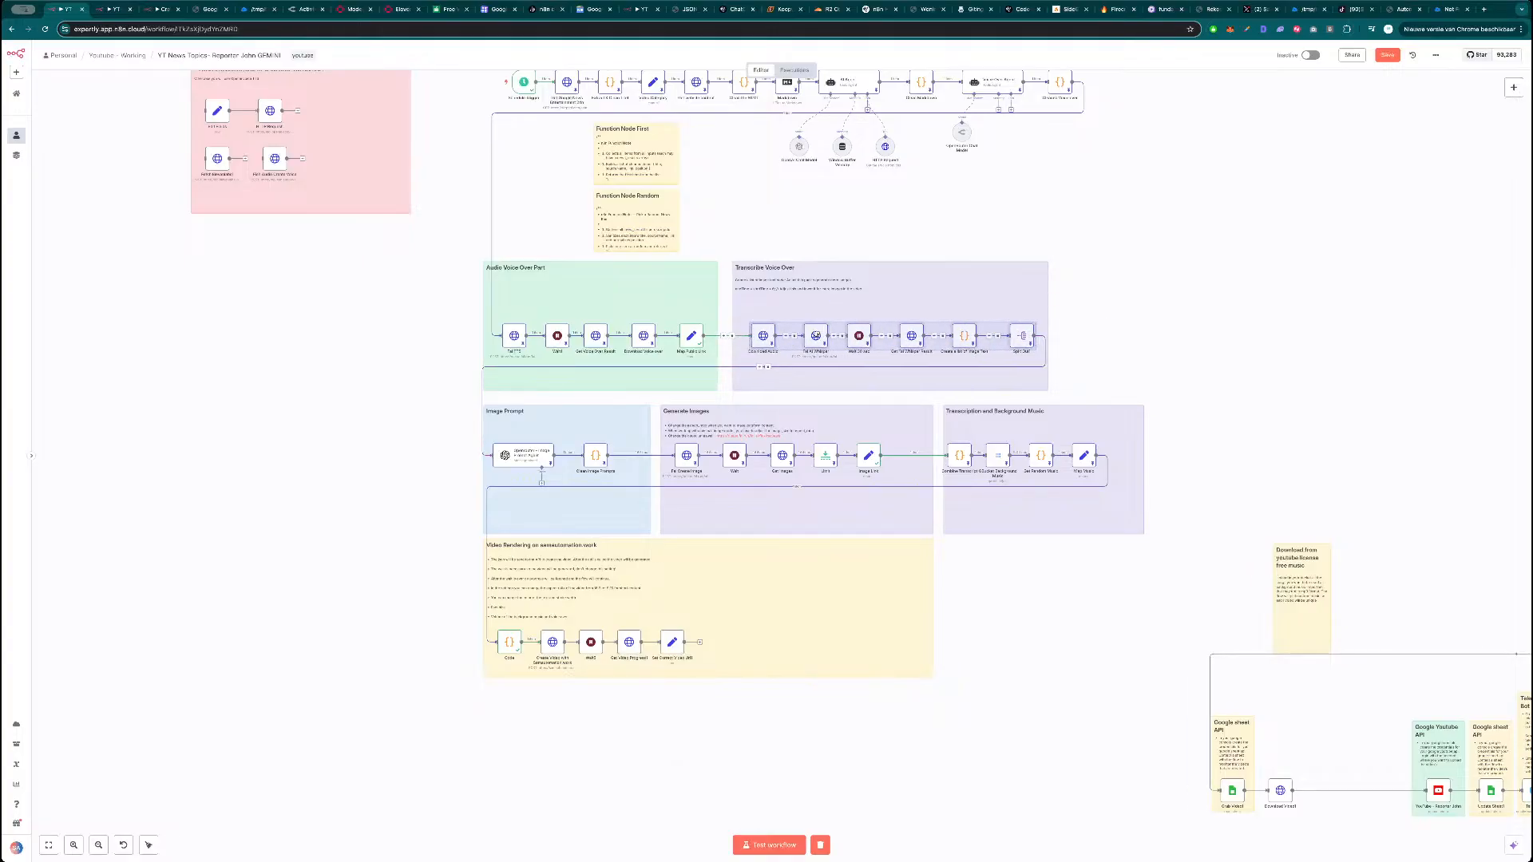
click(1120, 317)
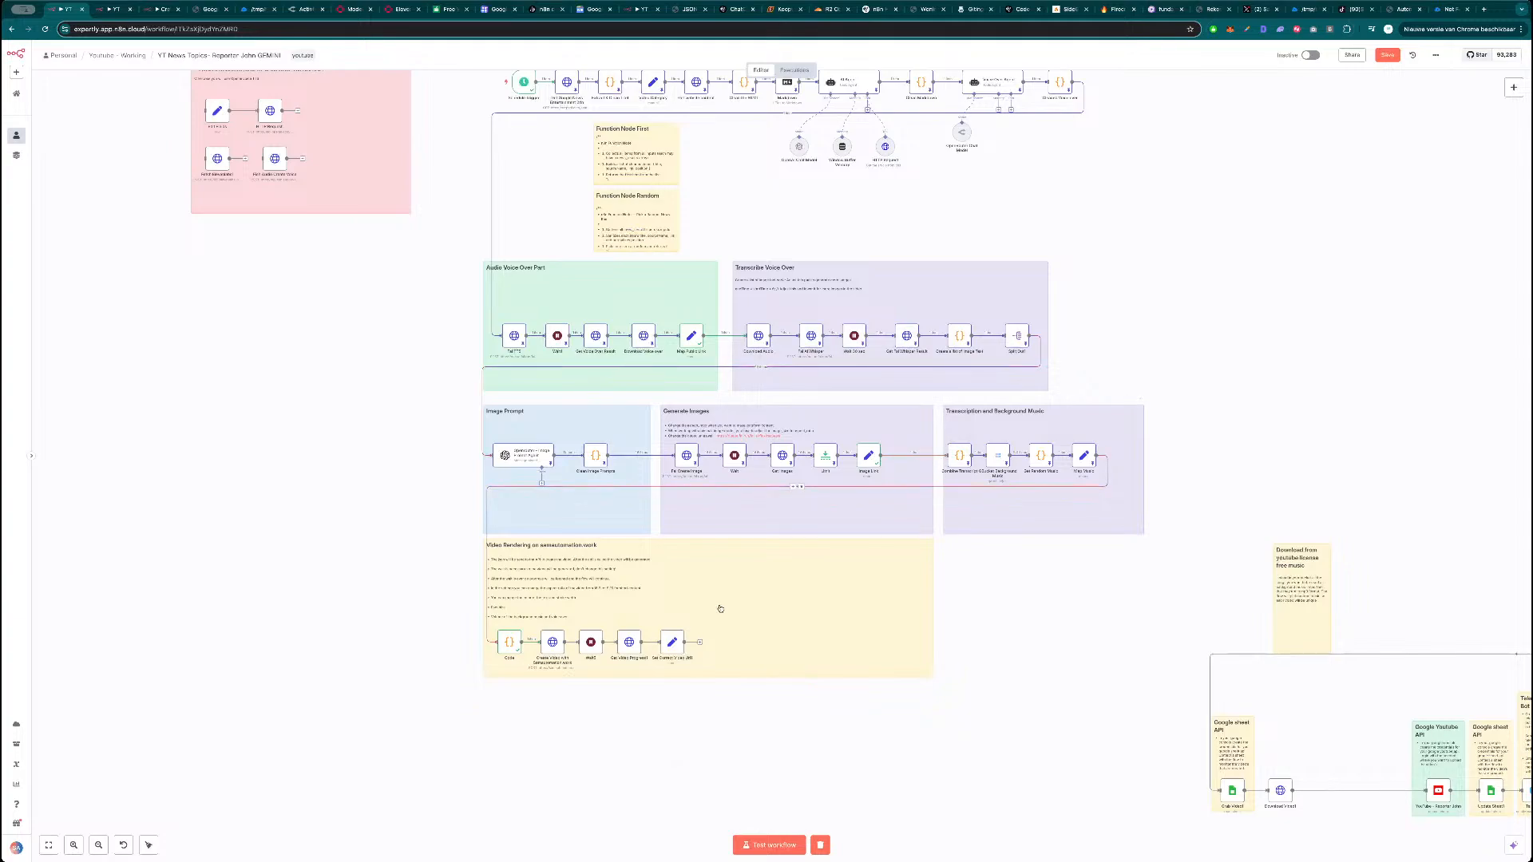
Run the Create Video node in the Video Rendering section and test the wait node that follows it.
click(543, 624)
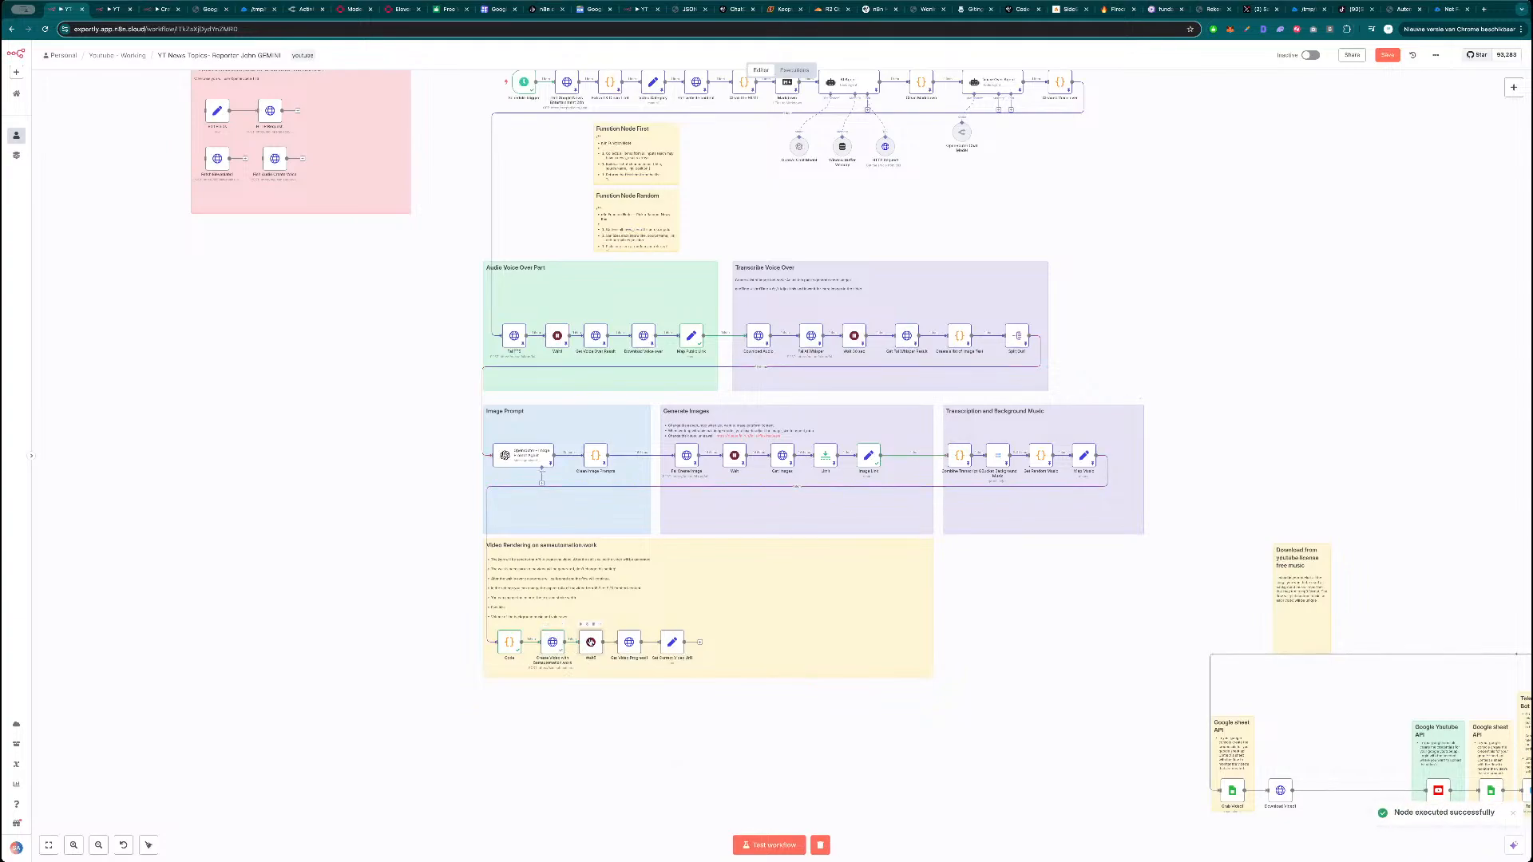
double_click(589, 643)
click(1032, 69)
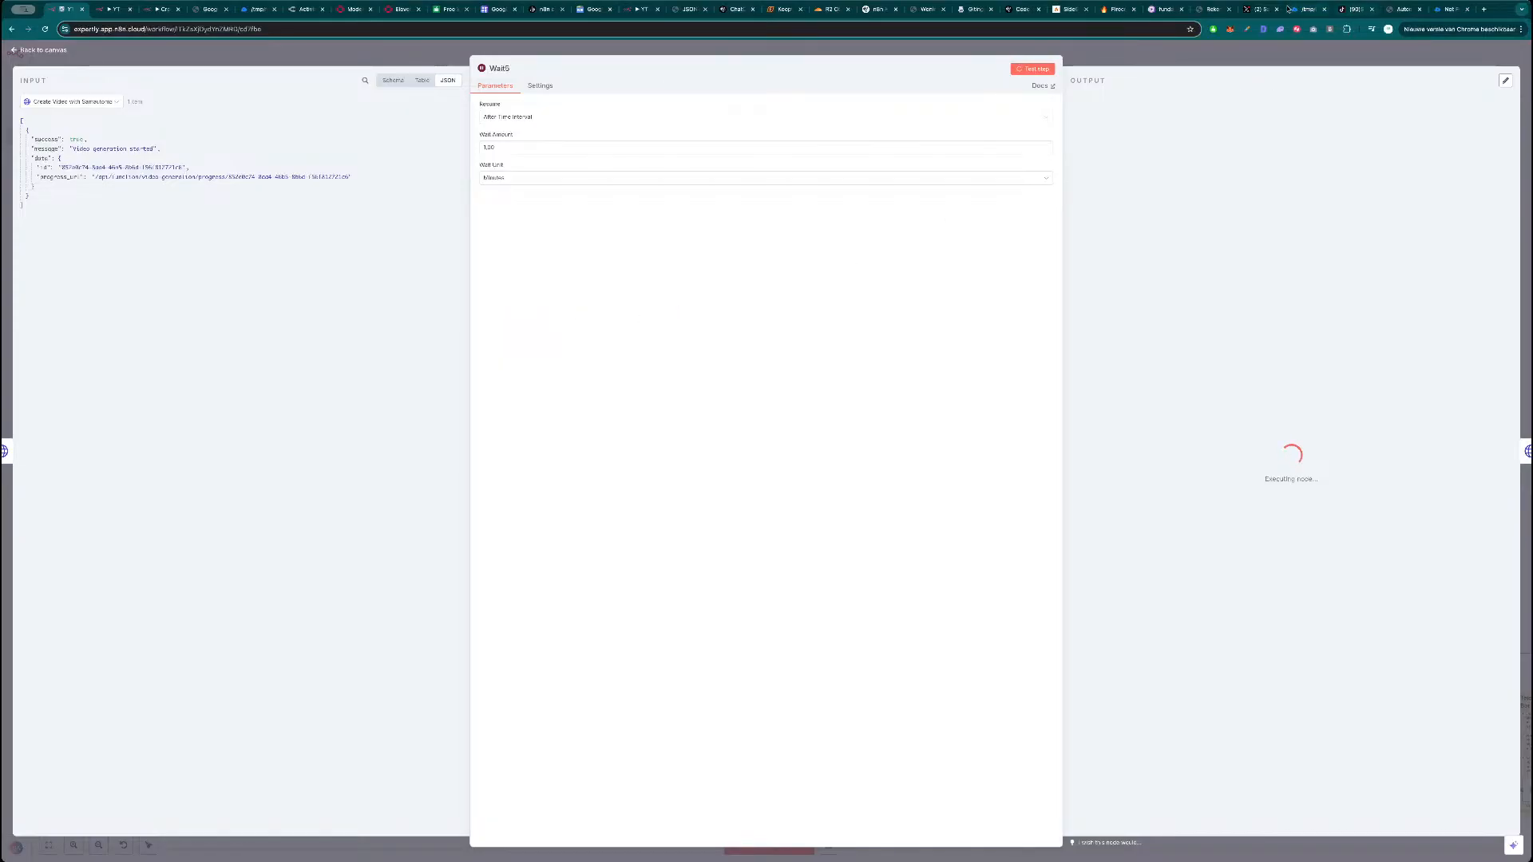
Switch to X and start a home-feed post reading "Come and chill and build N8N template with me".
click(1260, 8)
scroll(745, 797, up, 10)
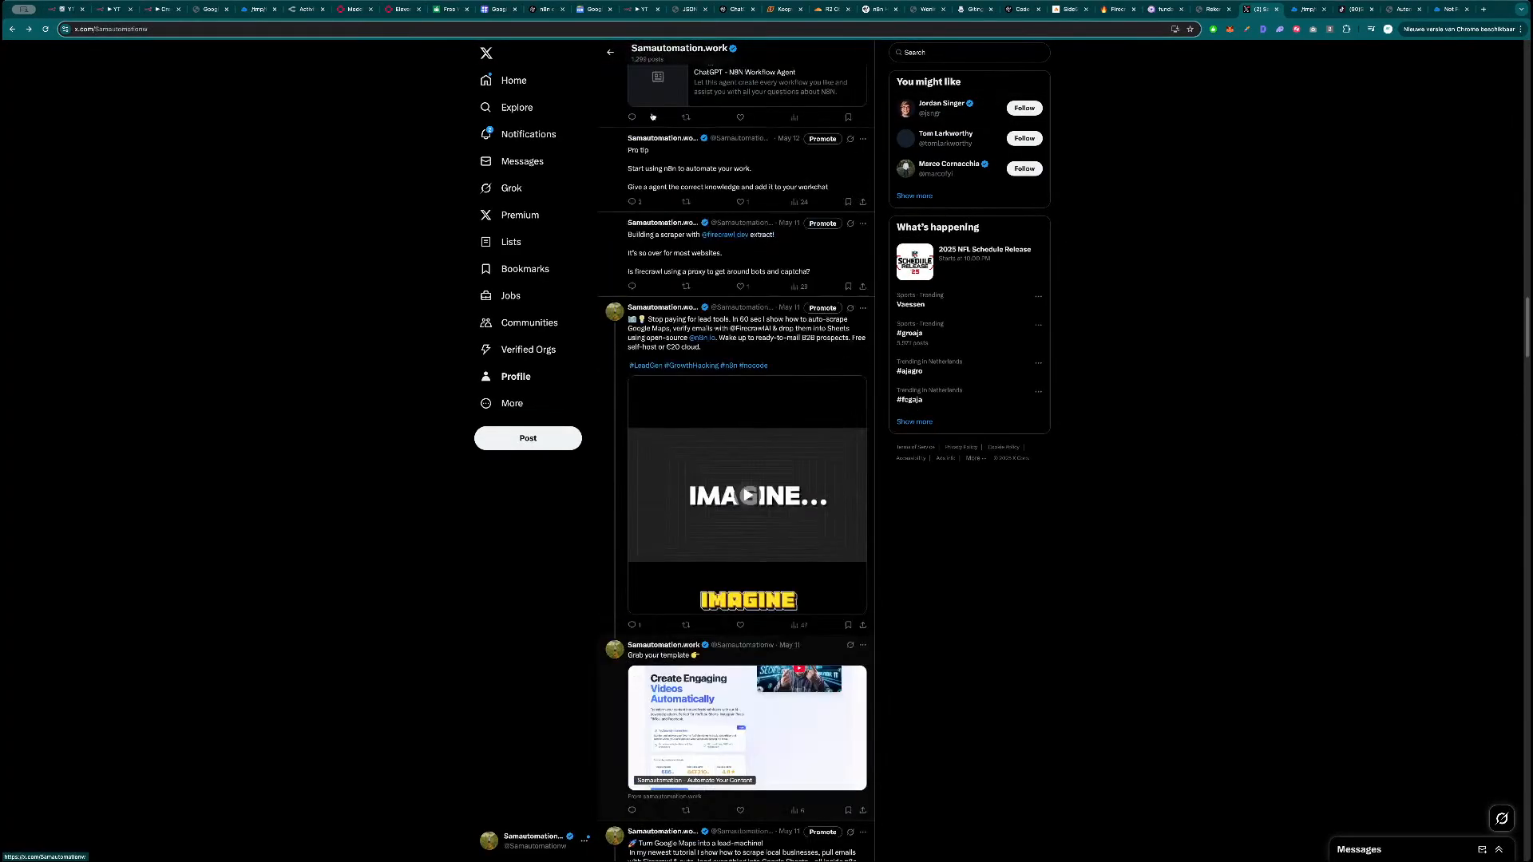
click(505, 80)
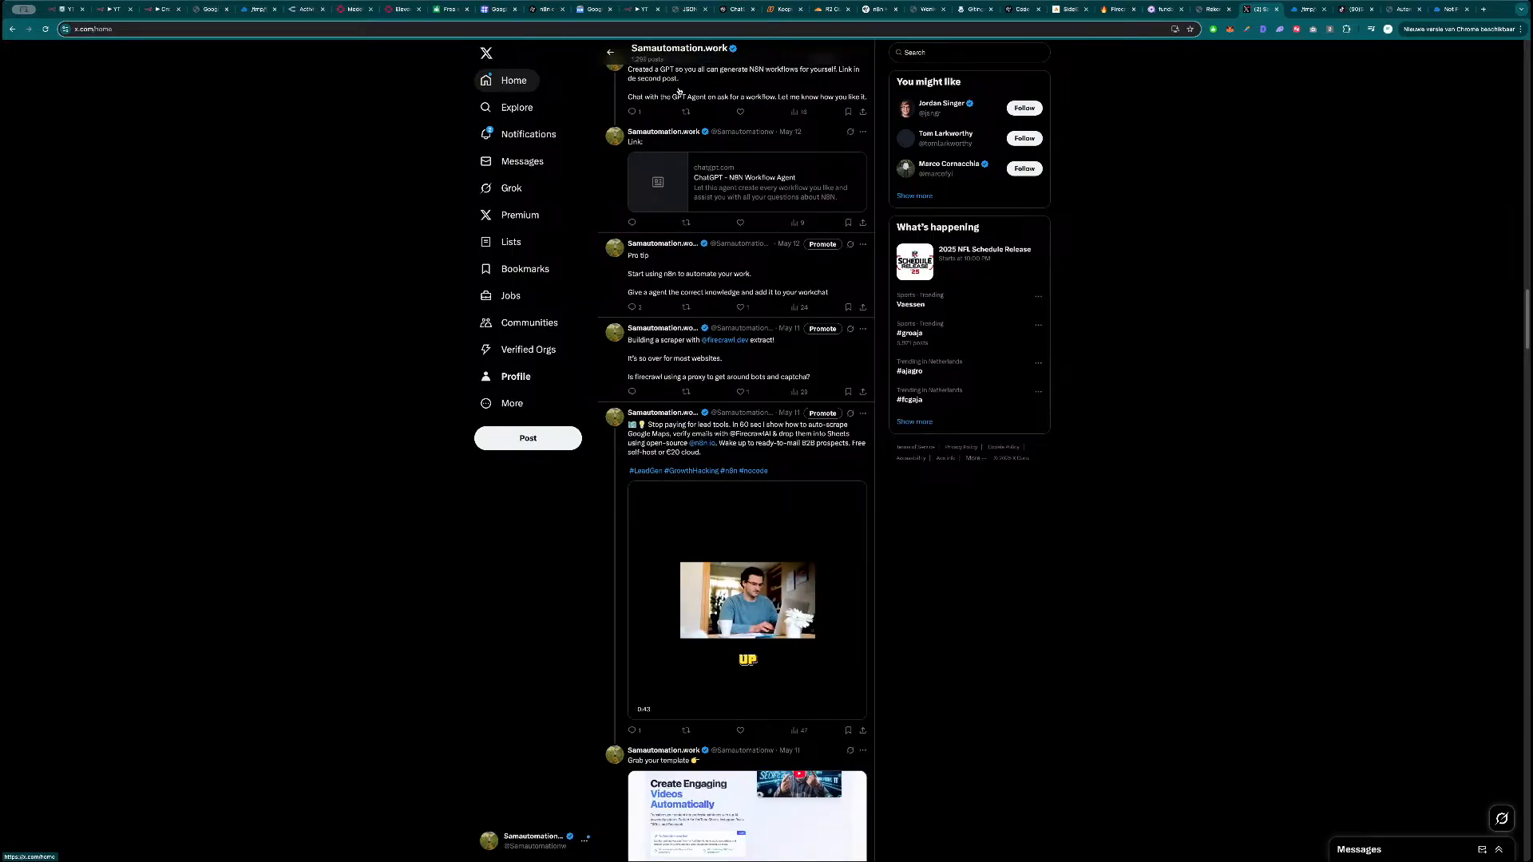
click(662, 87)
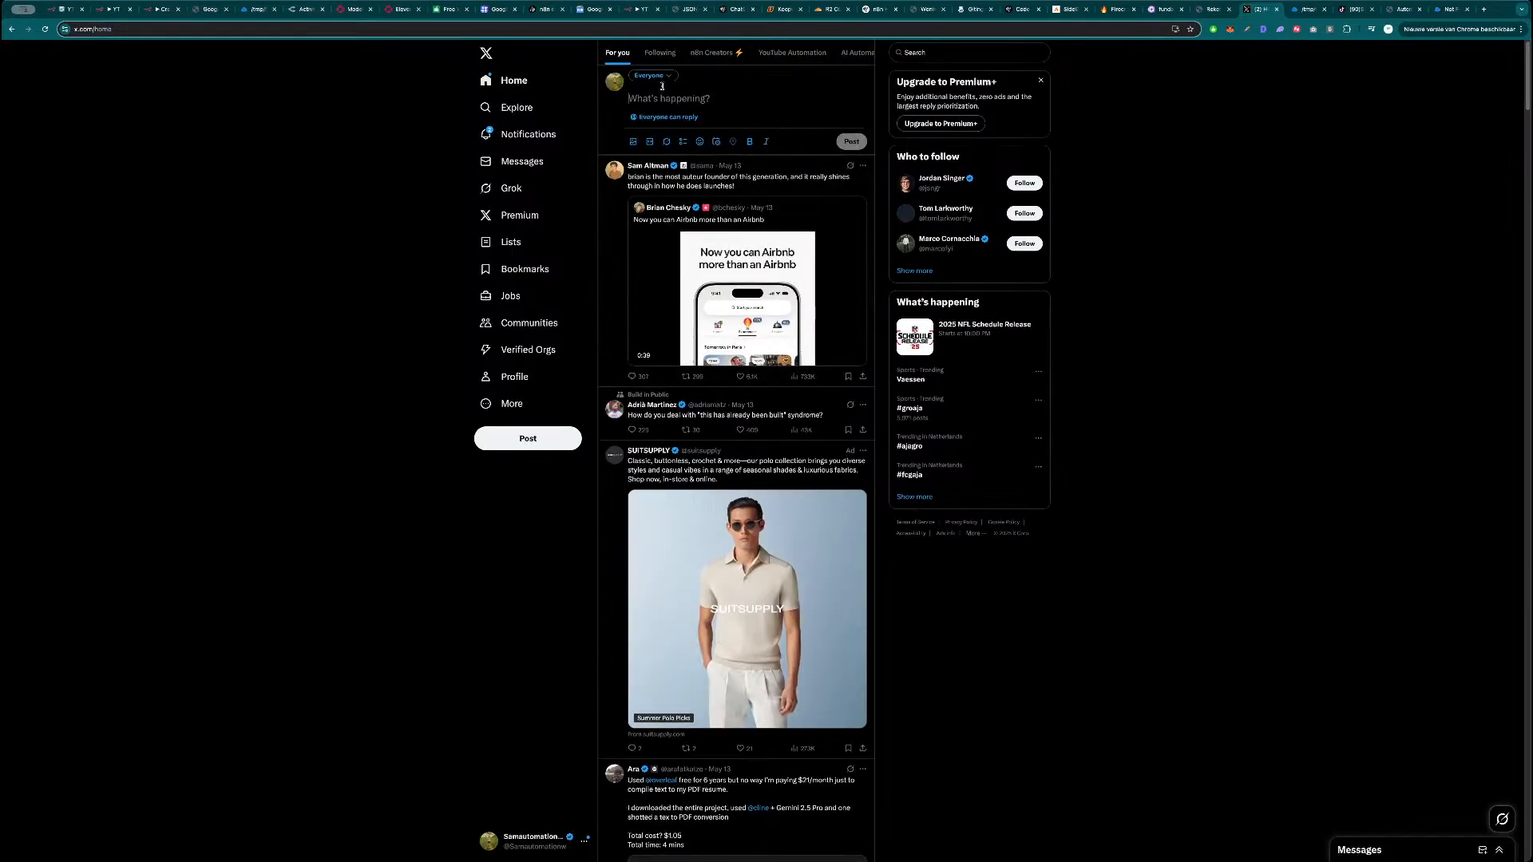
text(Come and chill and build N8N)
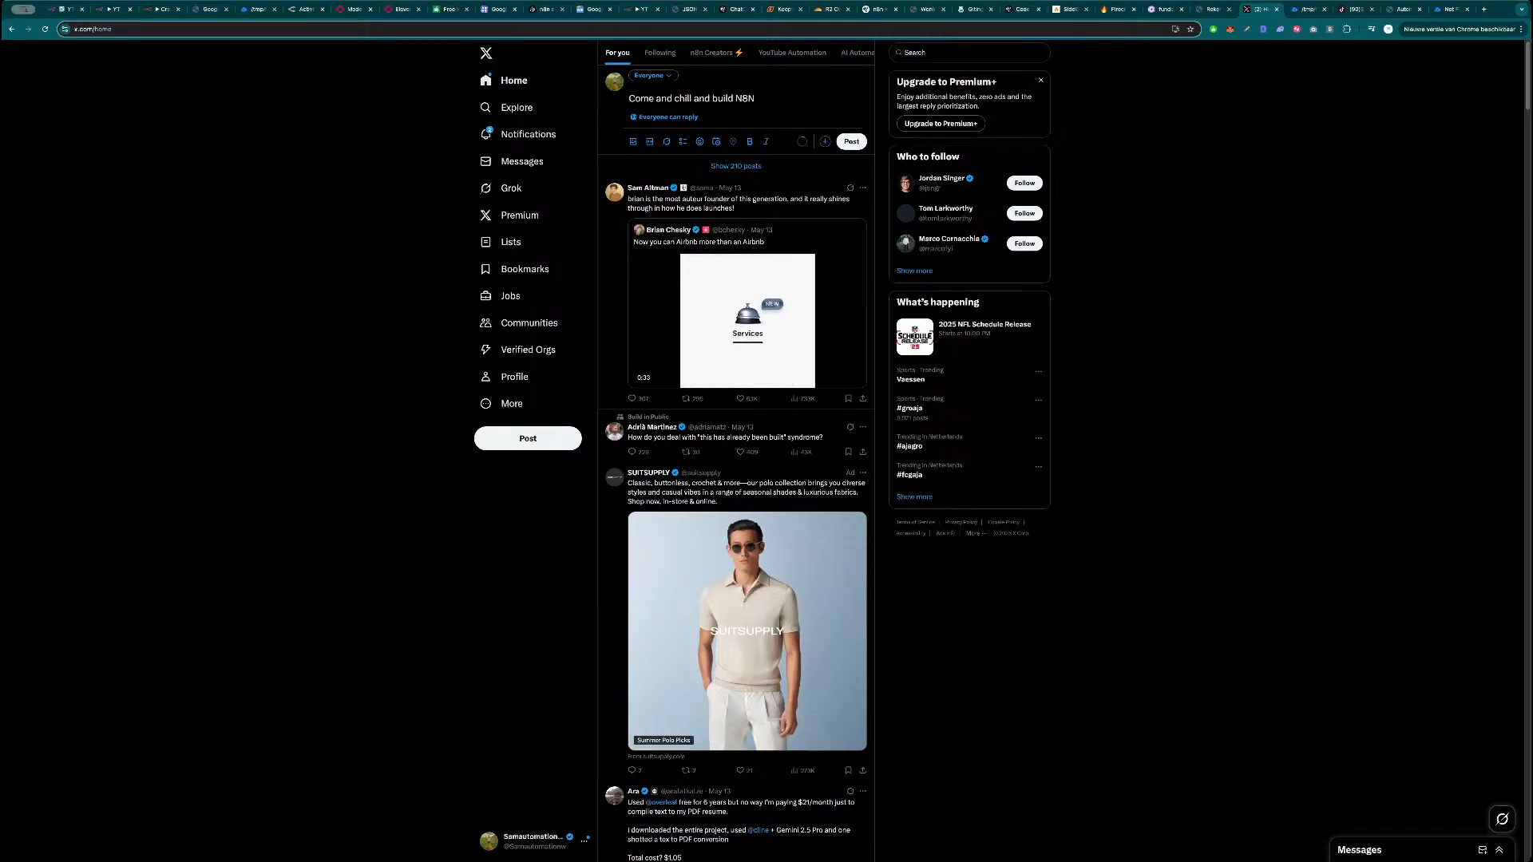
text(tem)
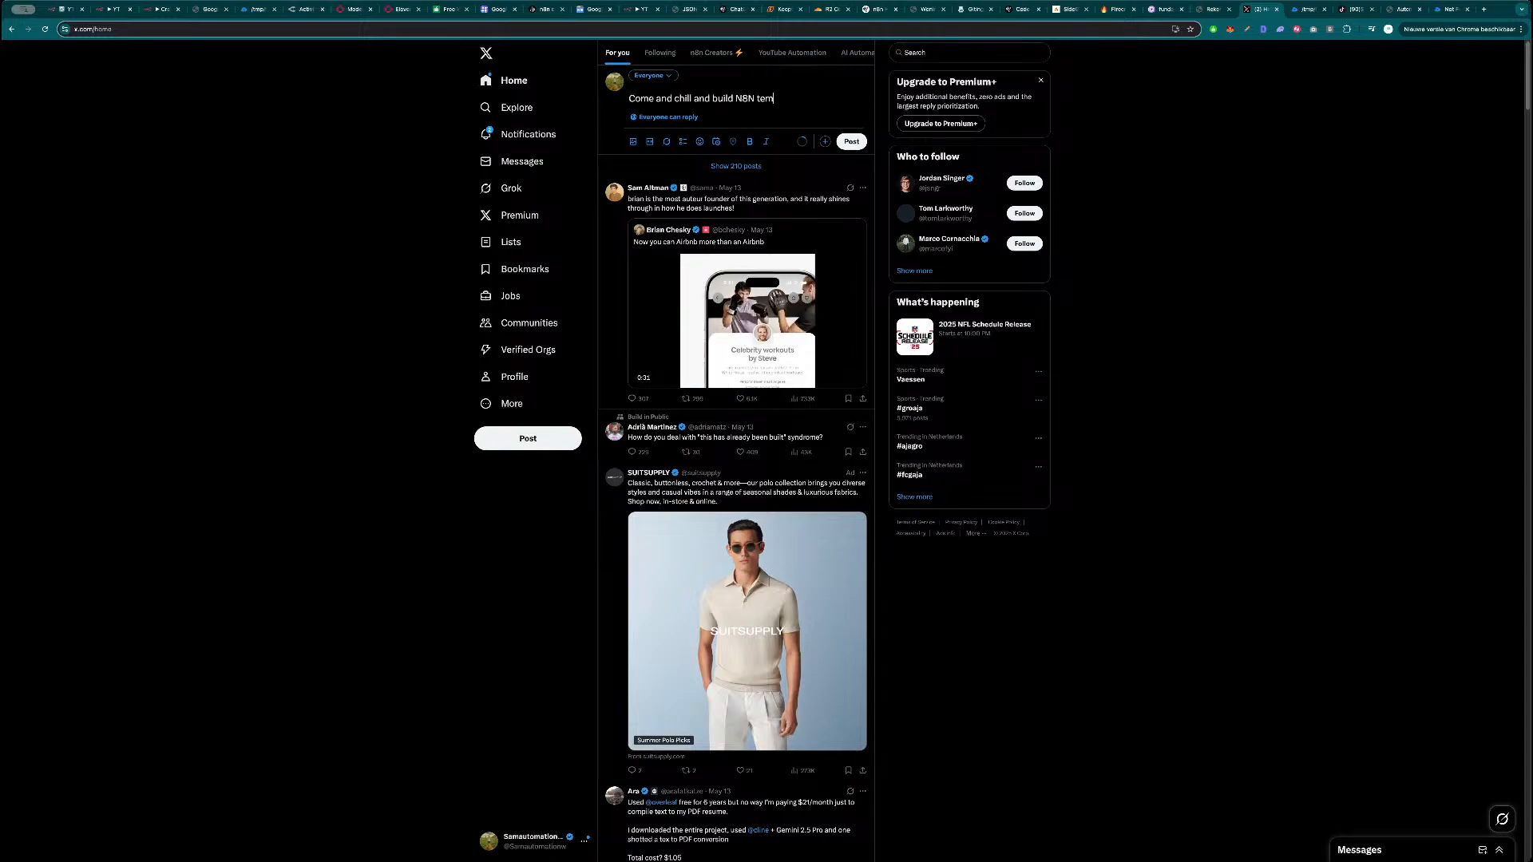
text(plate with me)
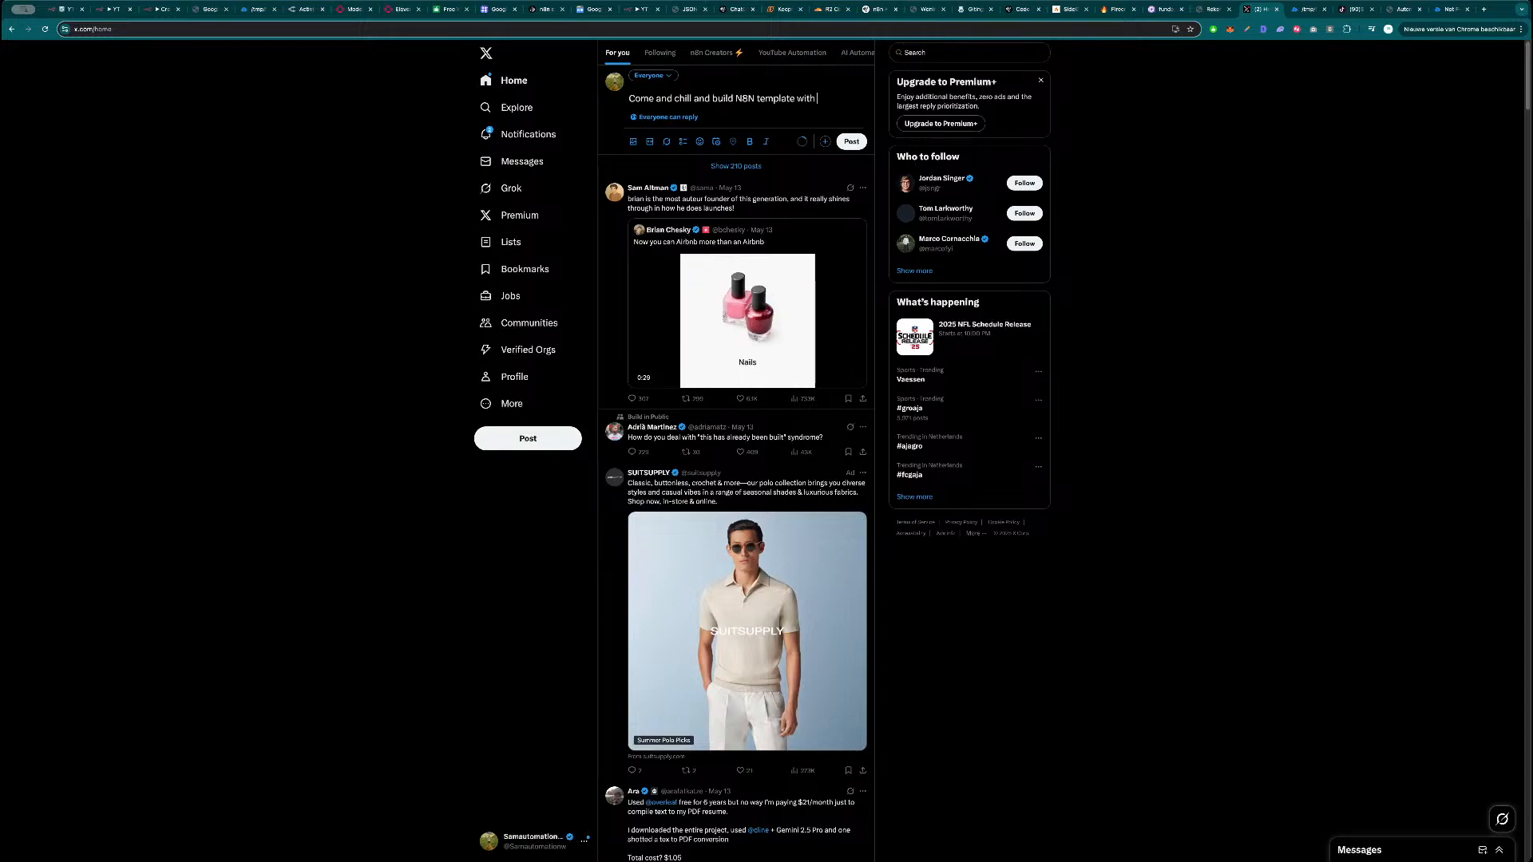
key(Return)
key(Return)
text(https://www.youtube.com/watch?v=ga9gMZSy6WY&ab_channel=Samautomation)
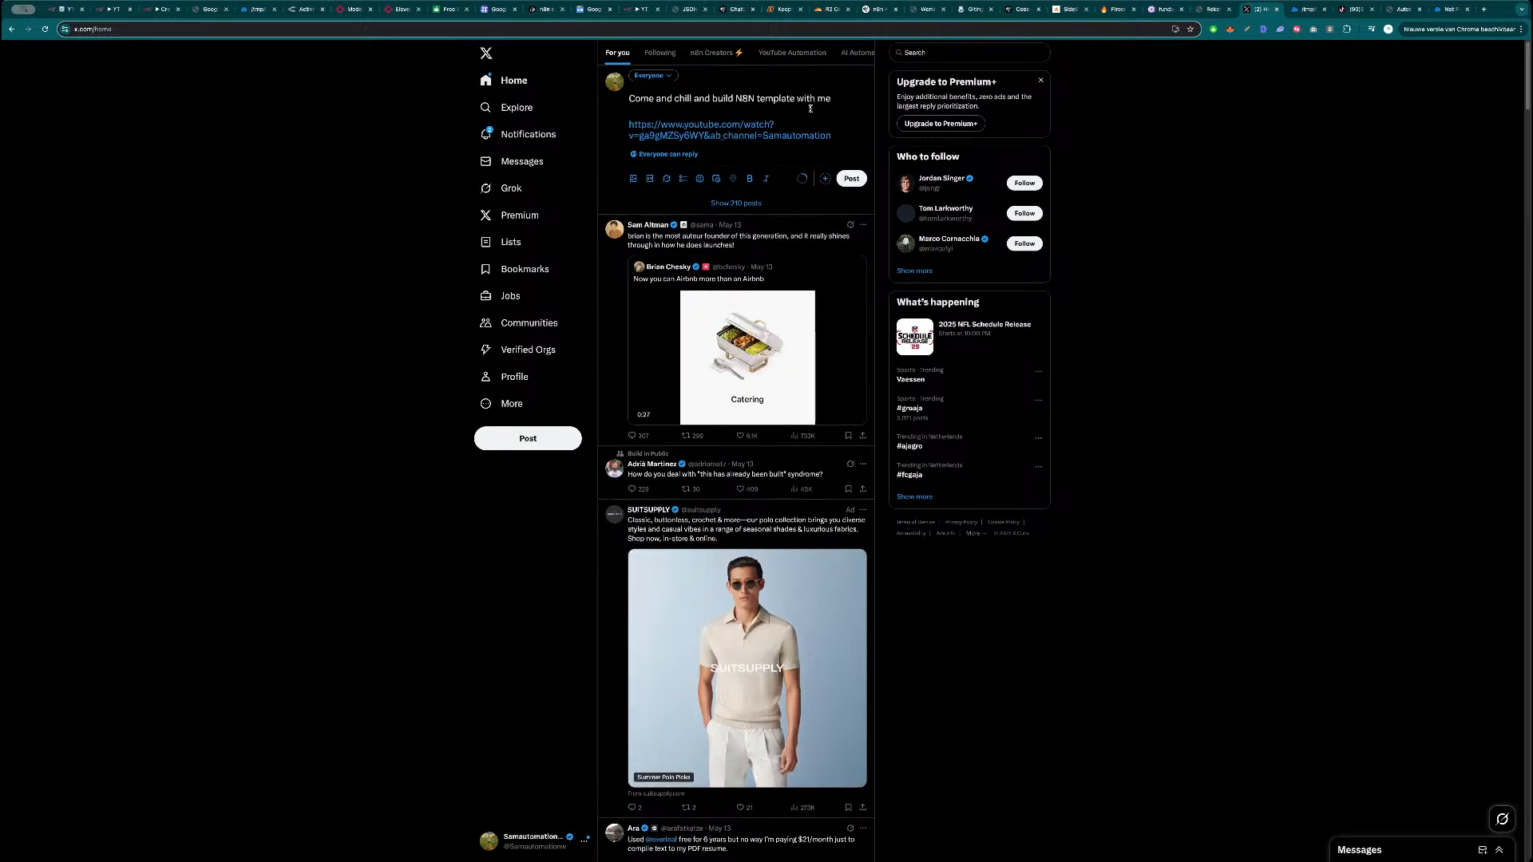
click(713, 98)
text(re)
click(851, 178)
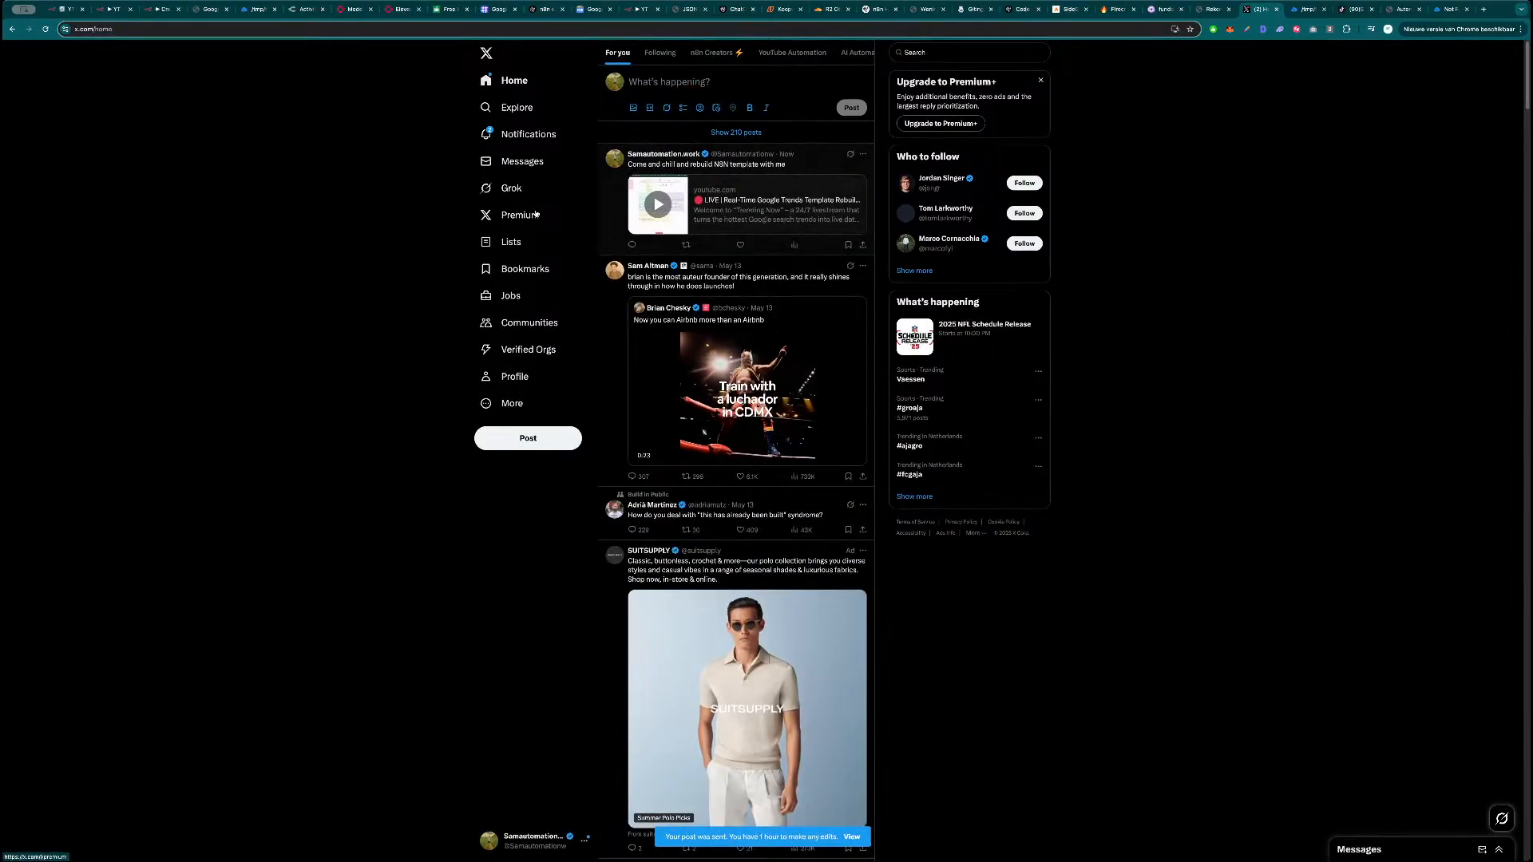
Return to the YT News Topics workflow in n8n and close the running wait node to show the canvas.
key(ctrl+1)
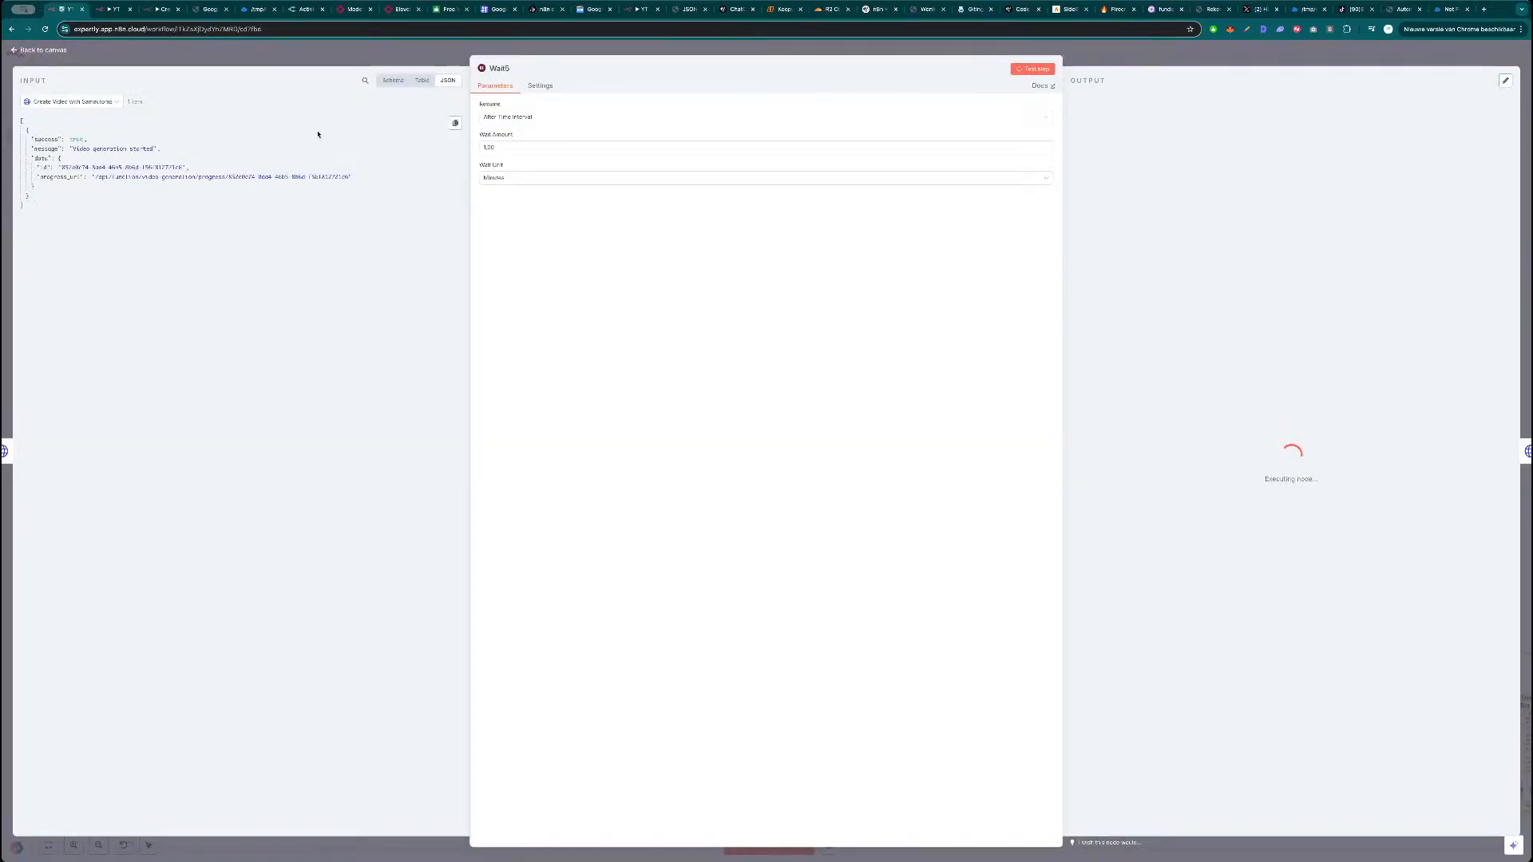
click(1150, 63)
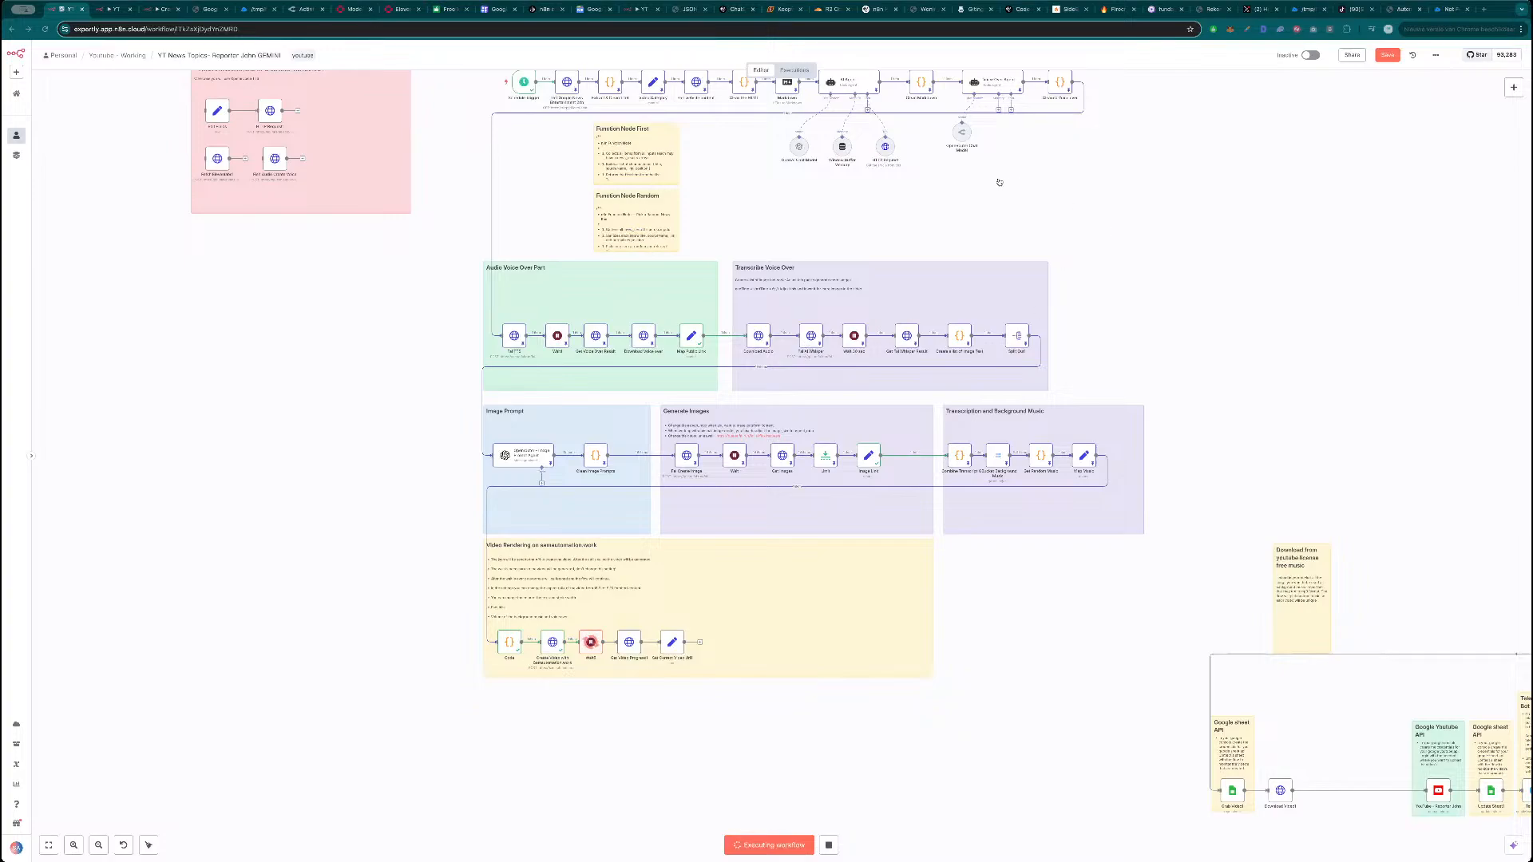
click(280, 433)
Examine the Map Public Link node's Audio URL mapping in the YT Horoscope Topics execution and return to the YT News Topics workflow.
key(ctrl+Tab)
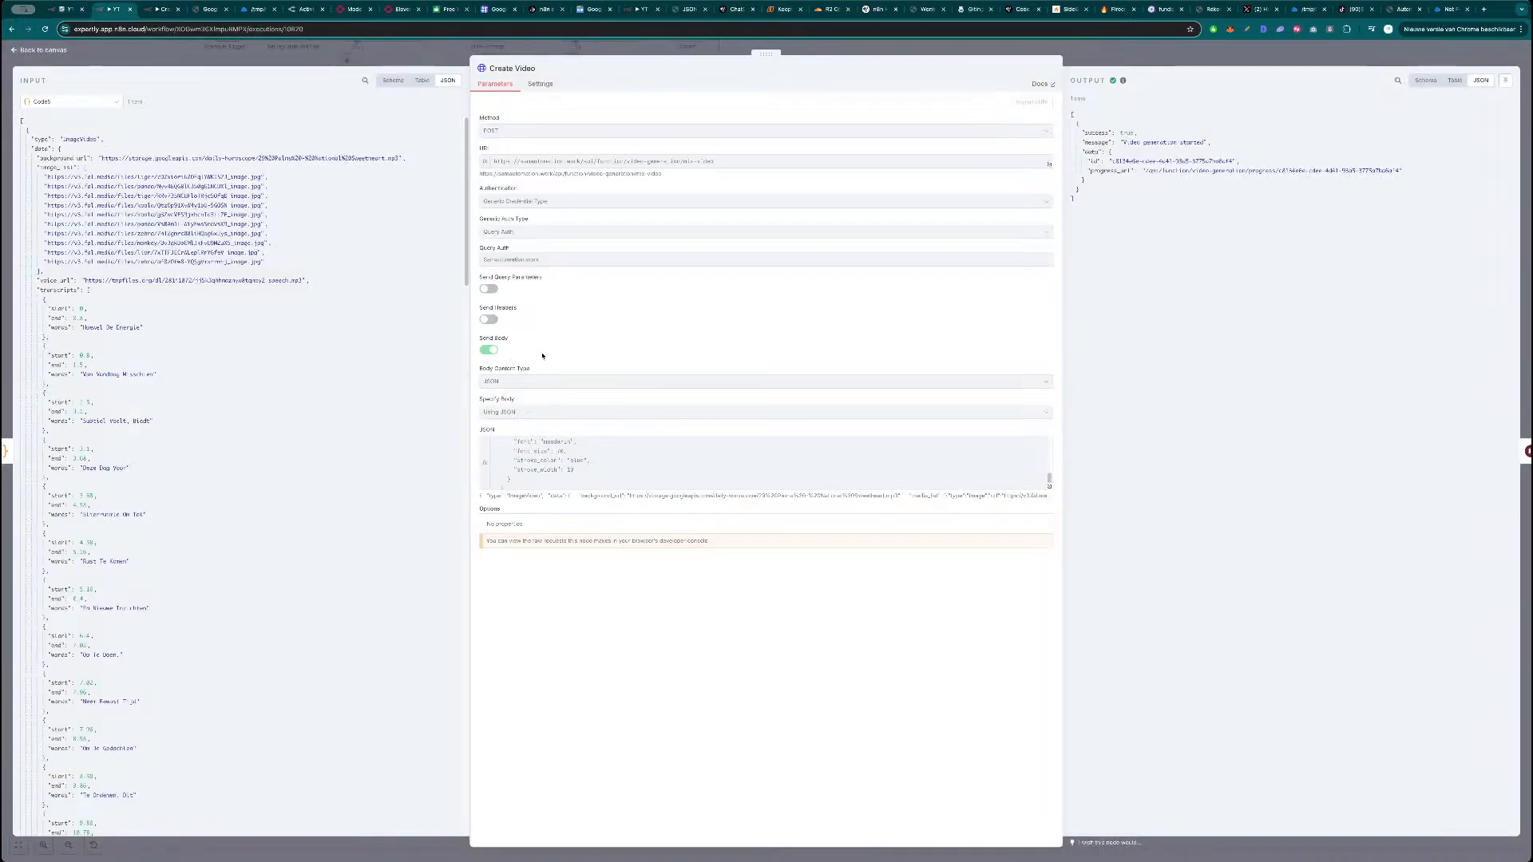
click(378, 58)
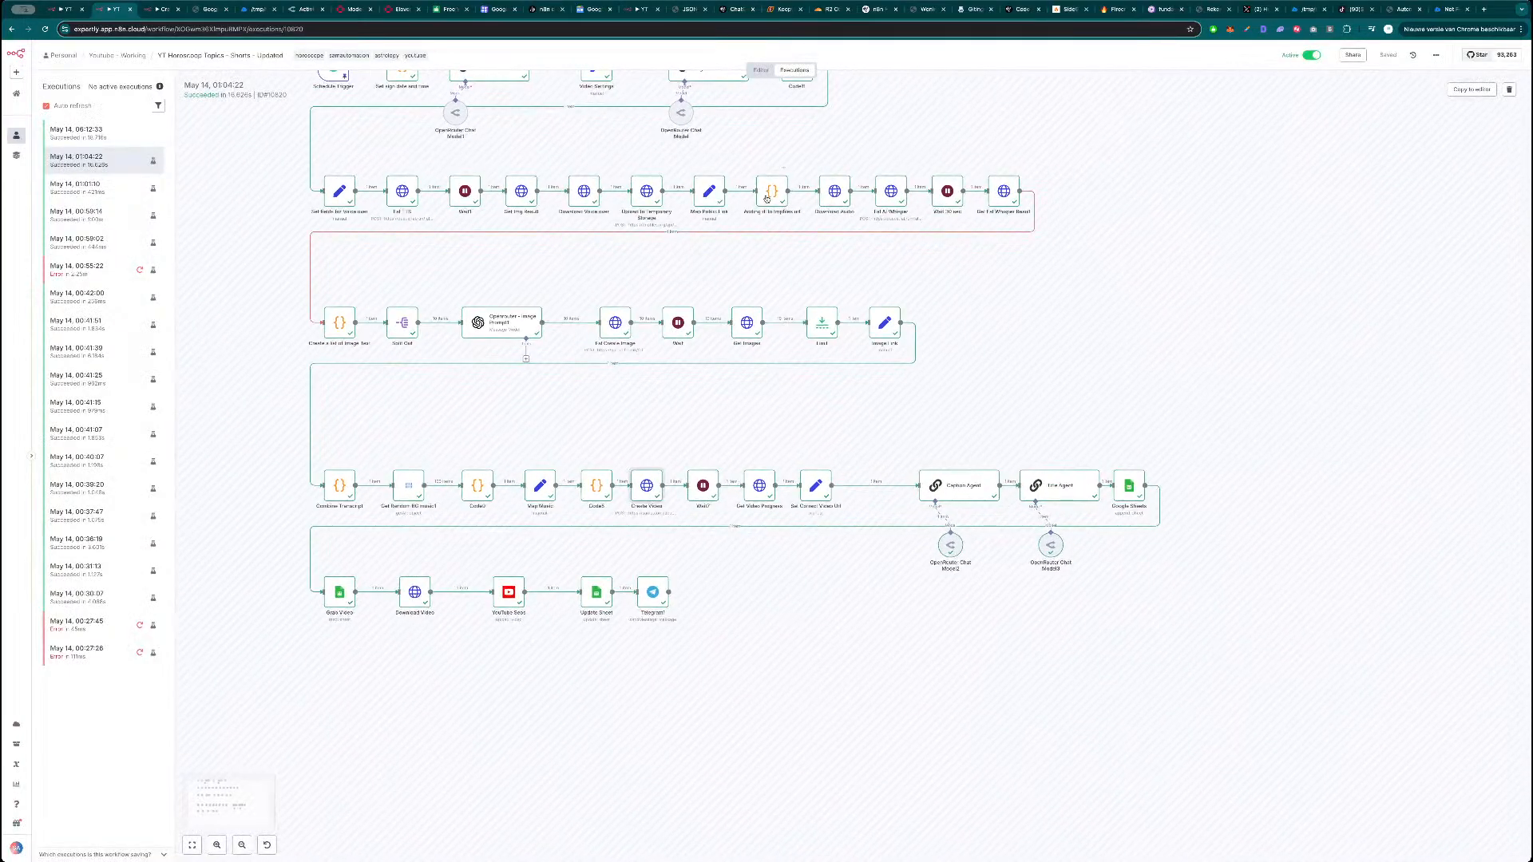
double_click(719, 197)
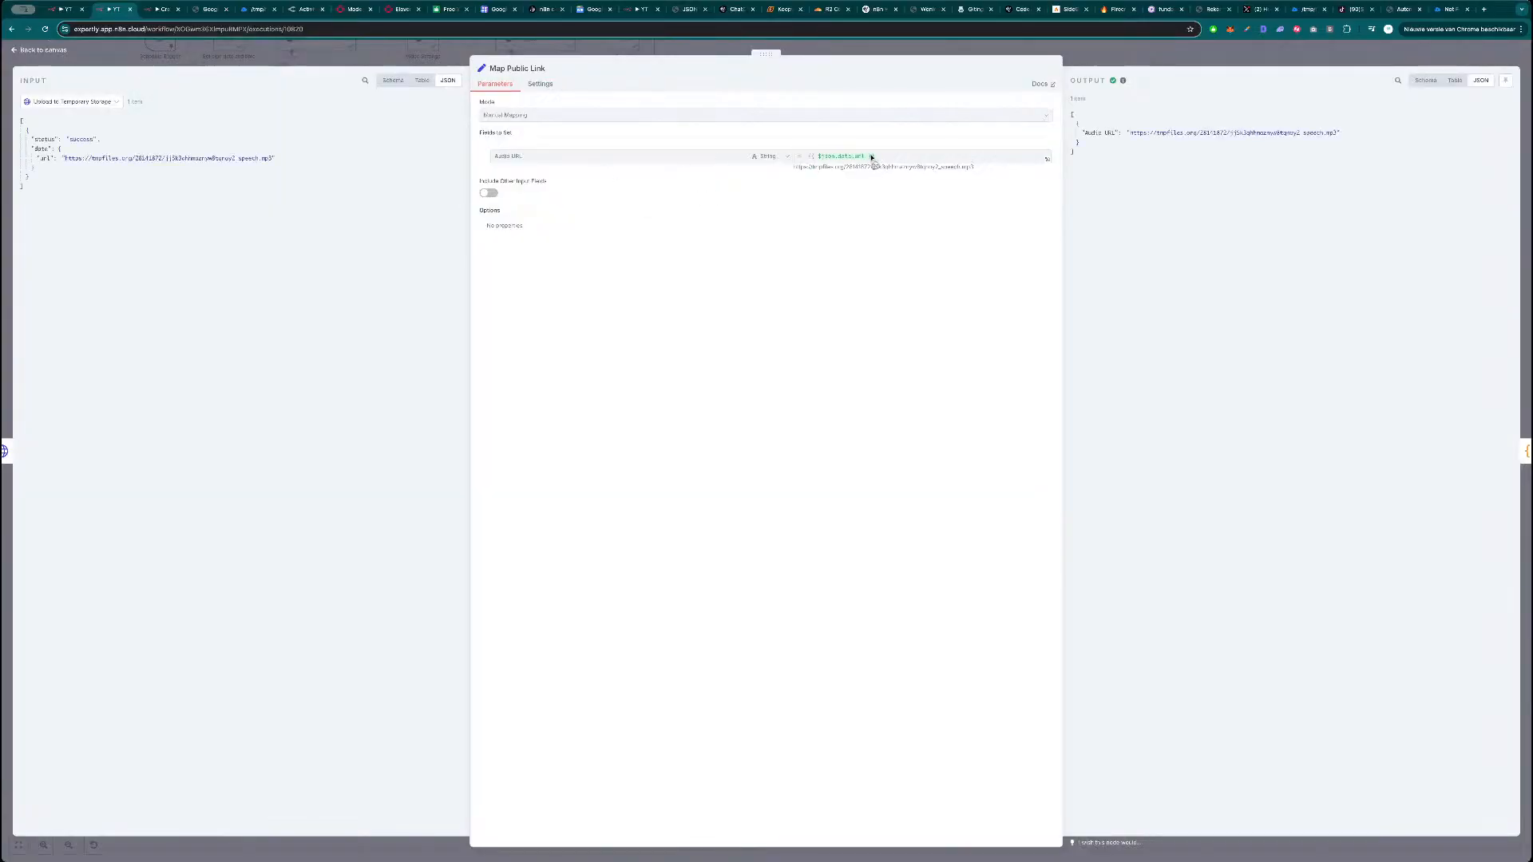
key(Escape)
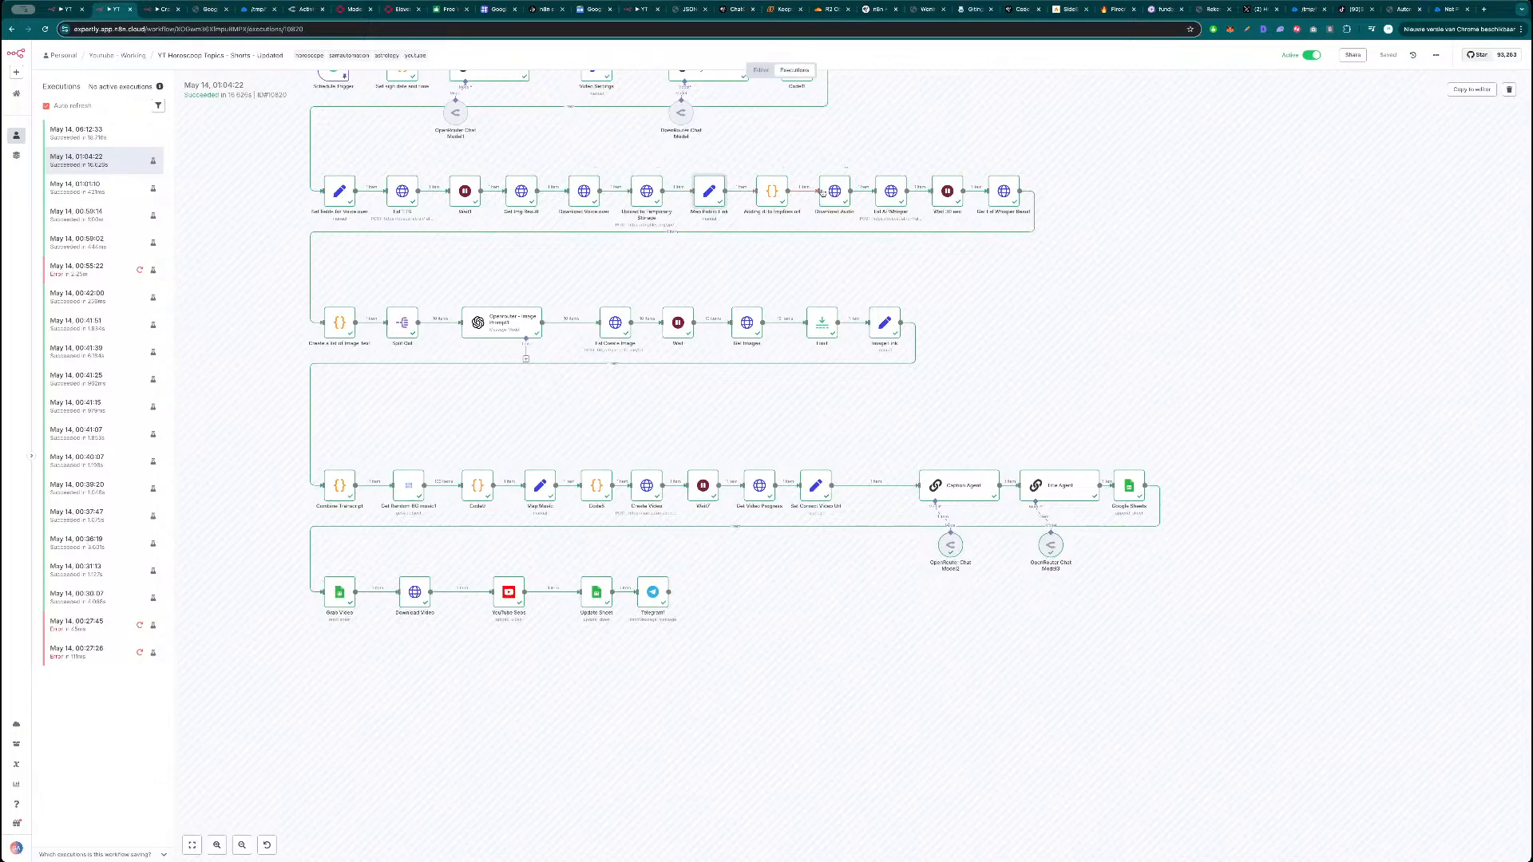
scroll(758, 263, left, 3)
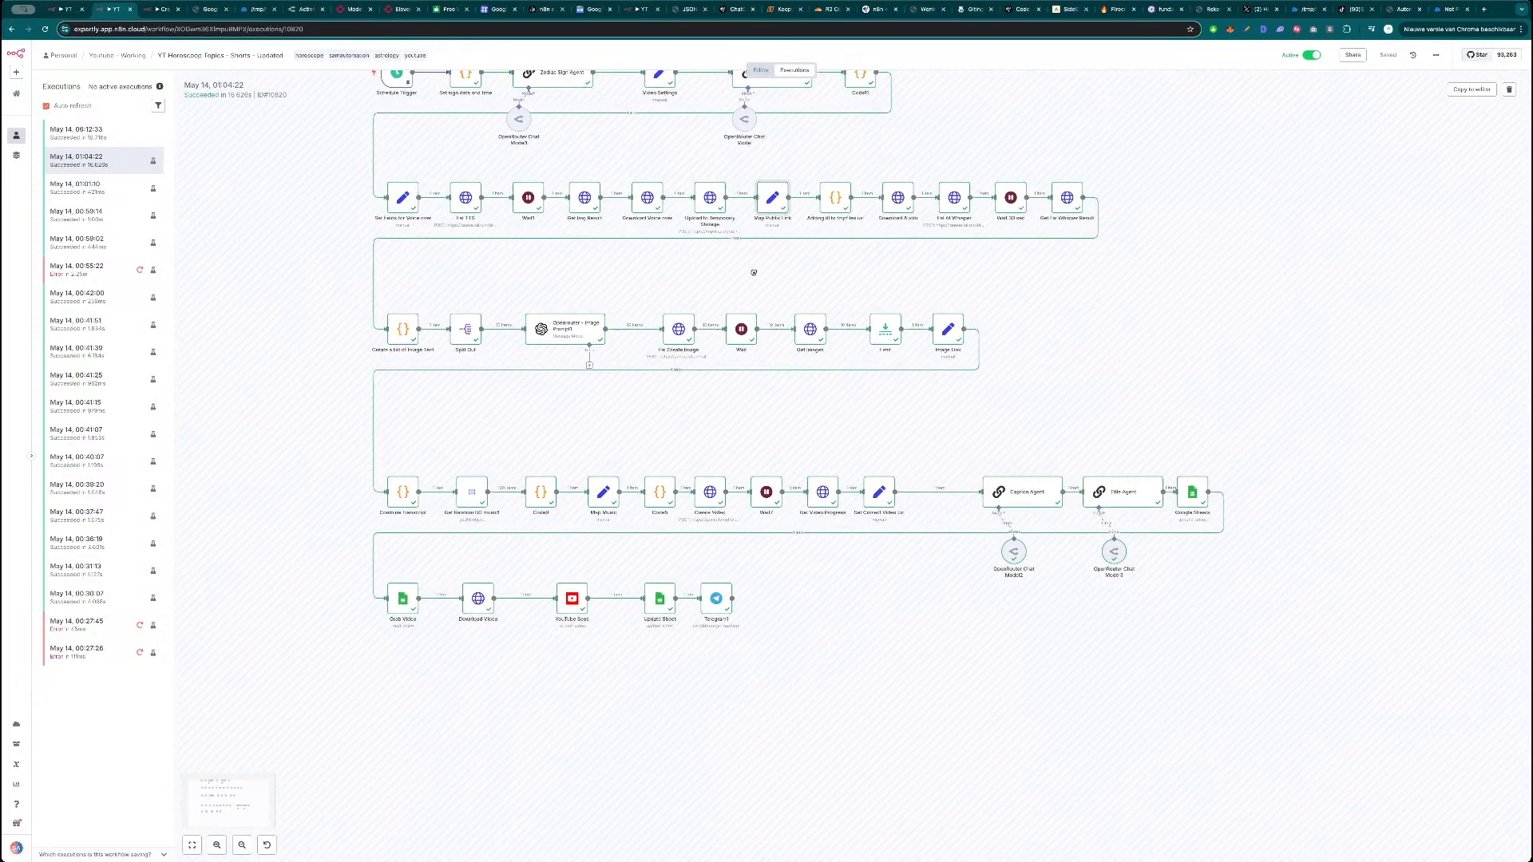
key(ctrl+shift+Tab)
scroll(393, 337, right, 3)
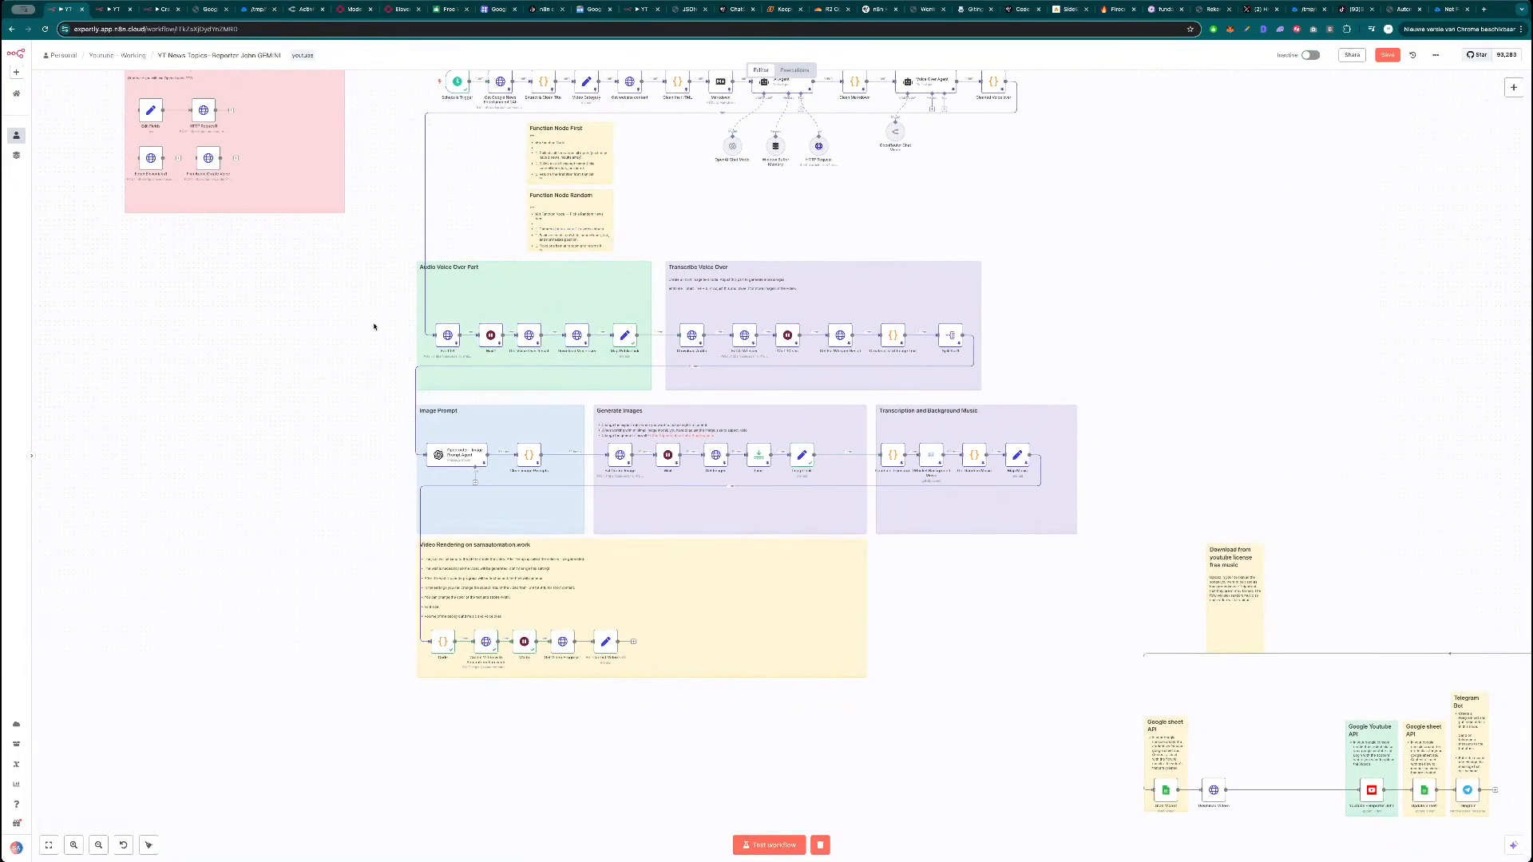
key(ctrl+Tab)
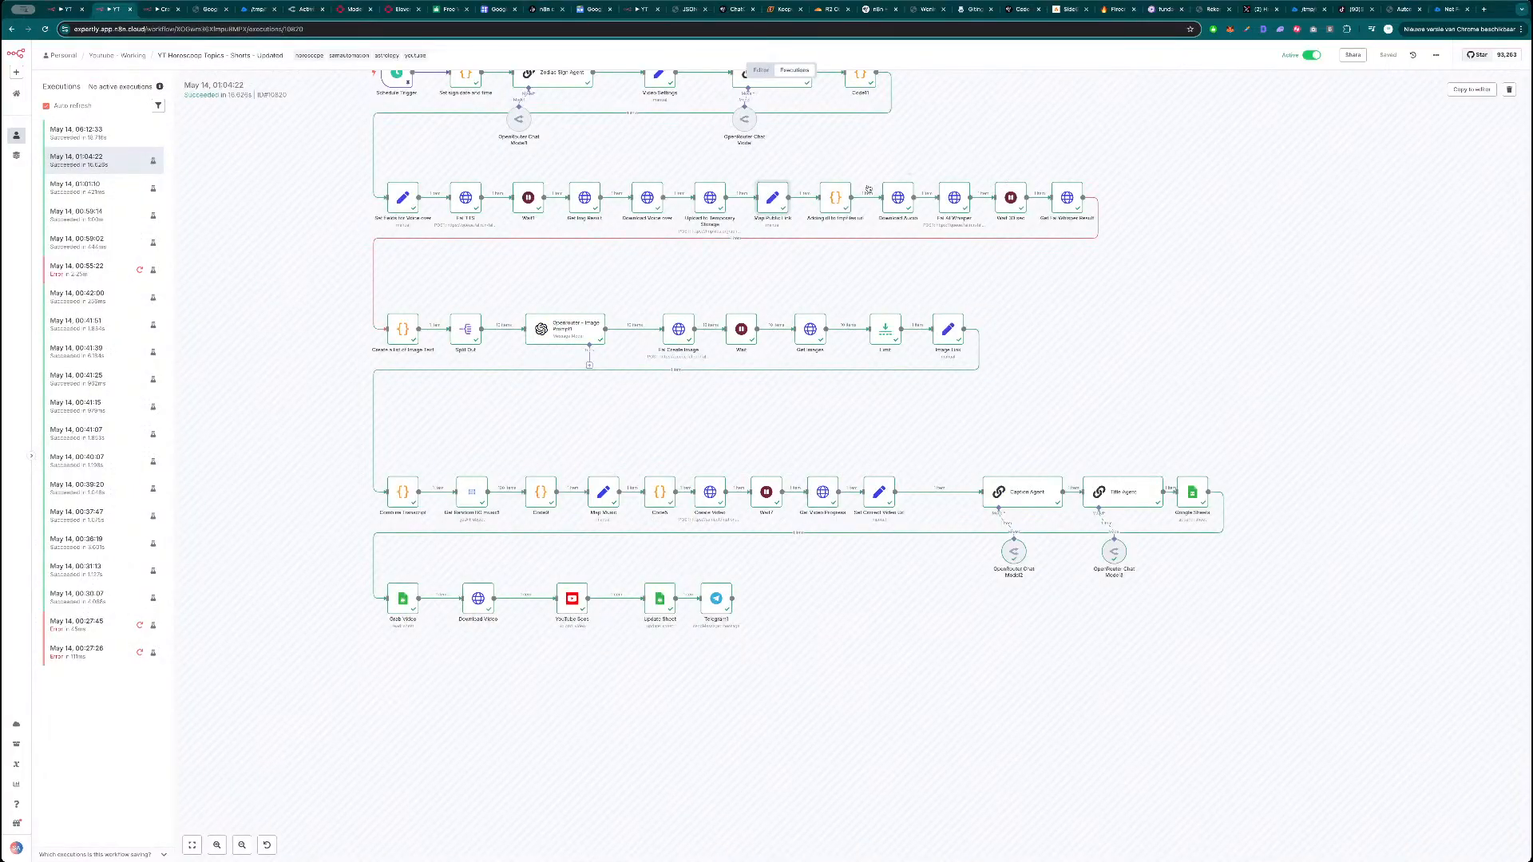
key(ctrl+shift+Tab)
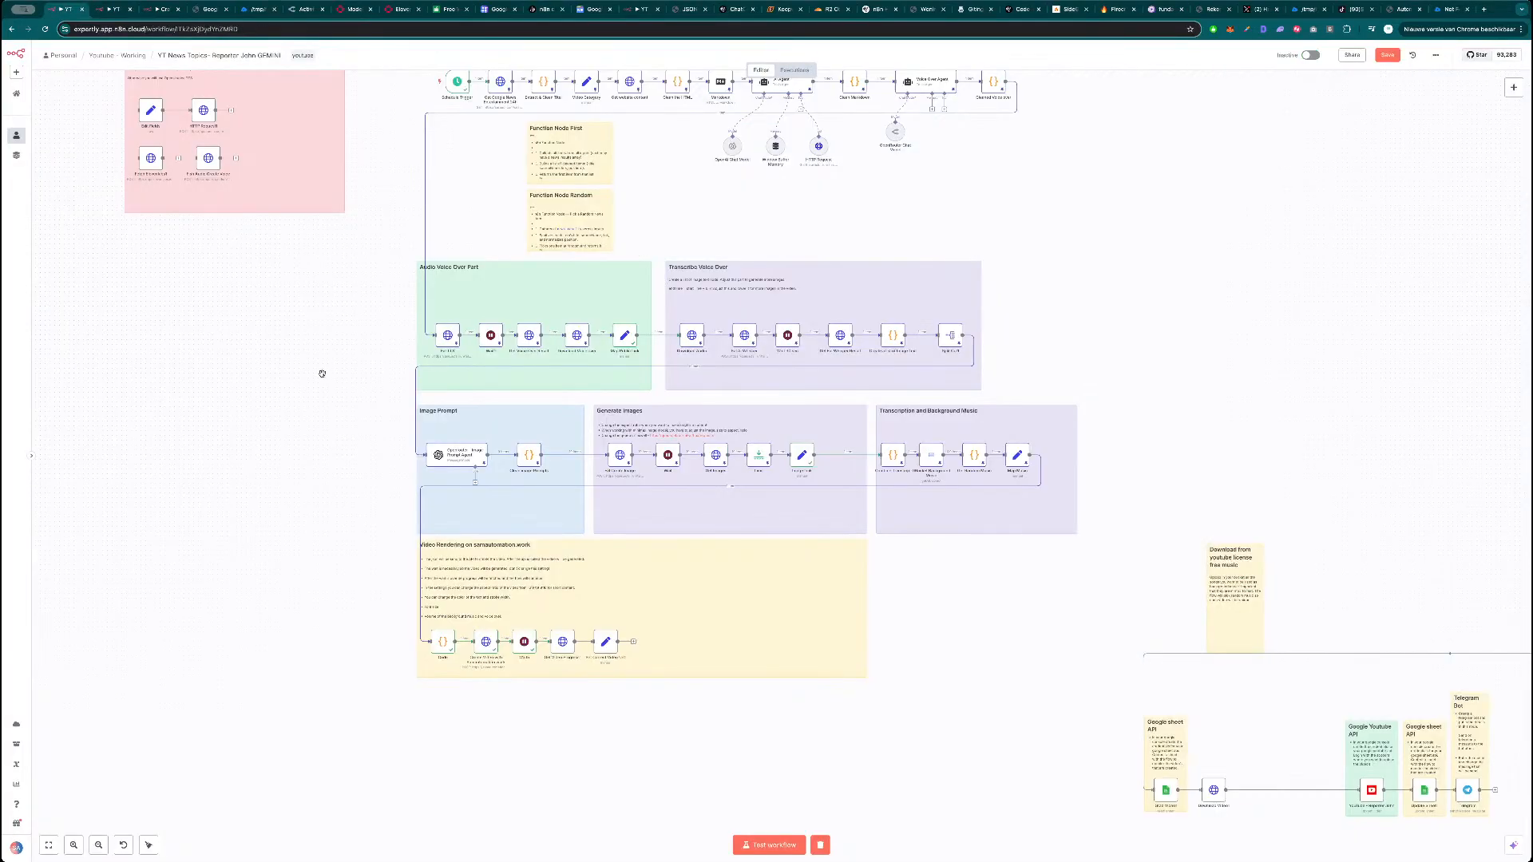
scroll(304, 376, up, 5)
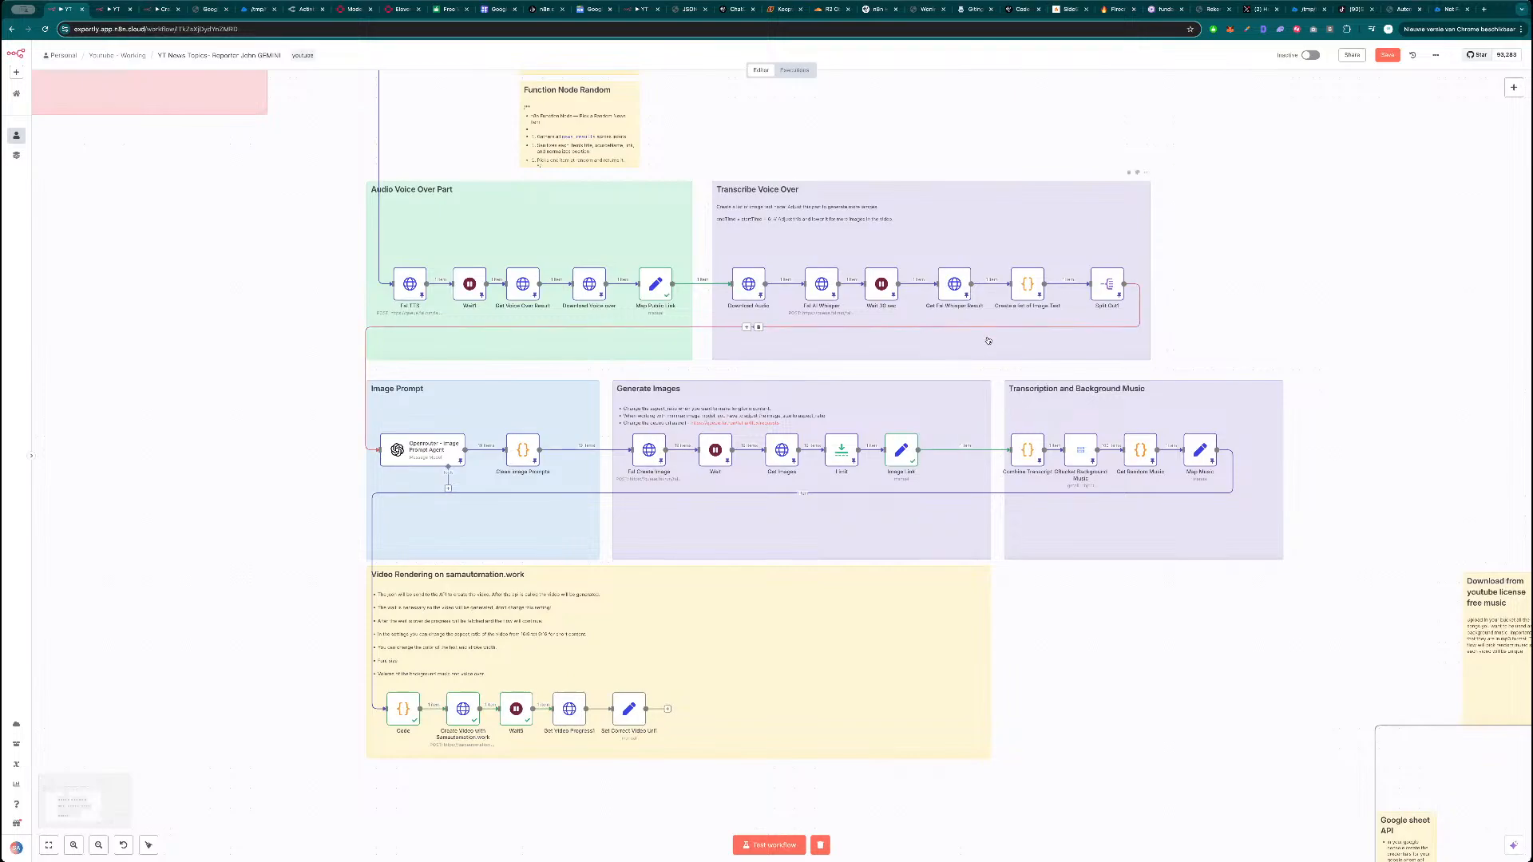
scroll(1027, 496, down, 2)
scroll(1057, 645, right, 3)
scroll(1057, 645, down, 2)
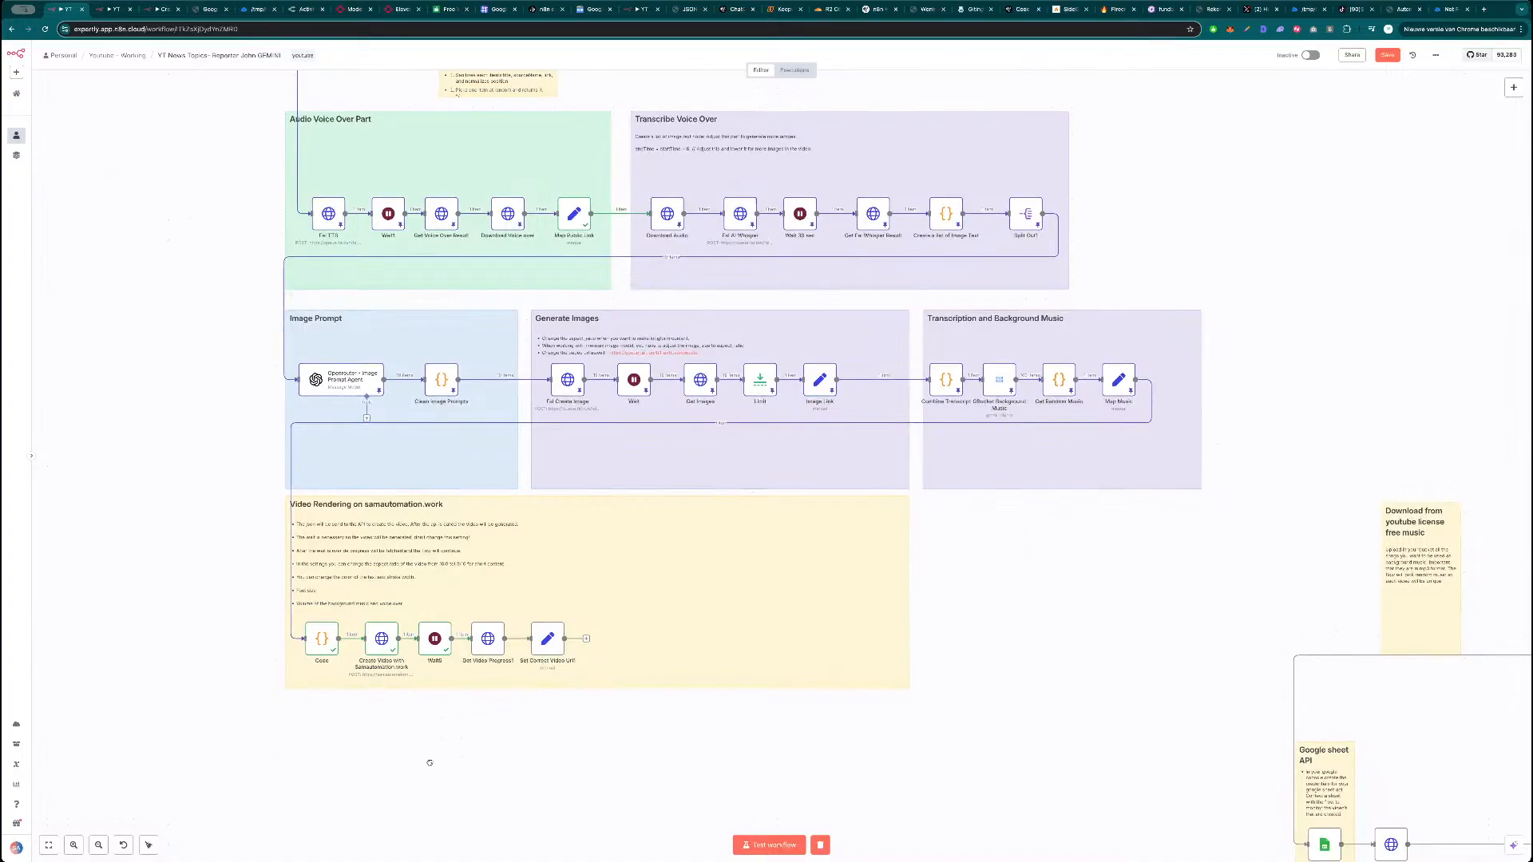
scroll(498, 683, down, 2)
scroll(498, 684, left, 1)
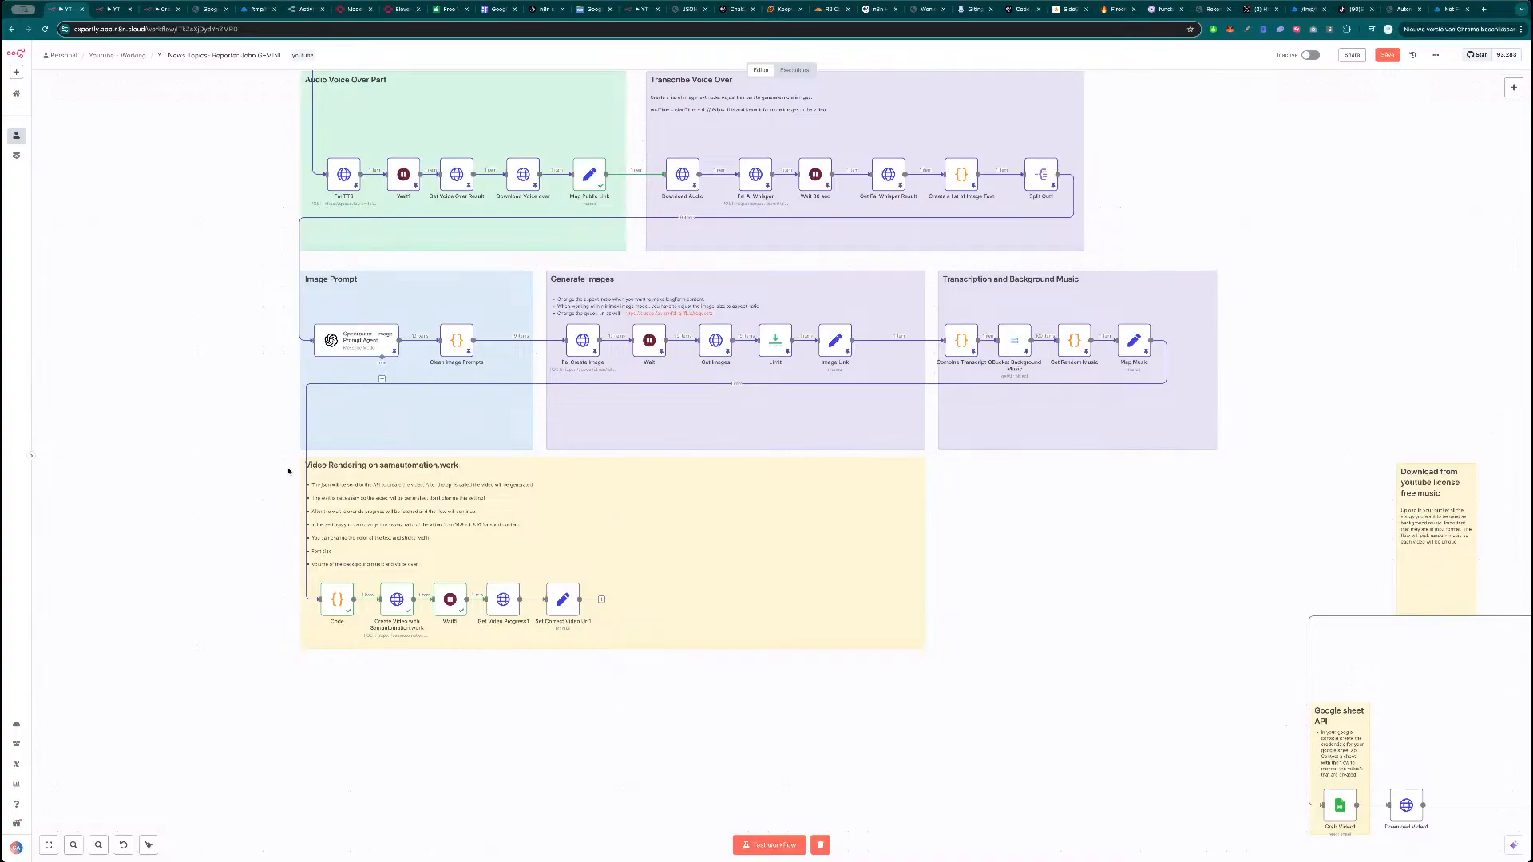
Review the Automated Product Generator page on Samautomation, then the Create Product with Woo workflow in n8n and its Schedule Trigger settings.
click(1391, 13)
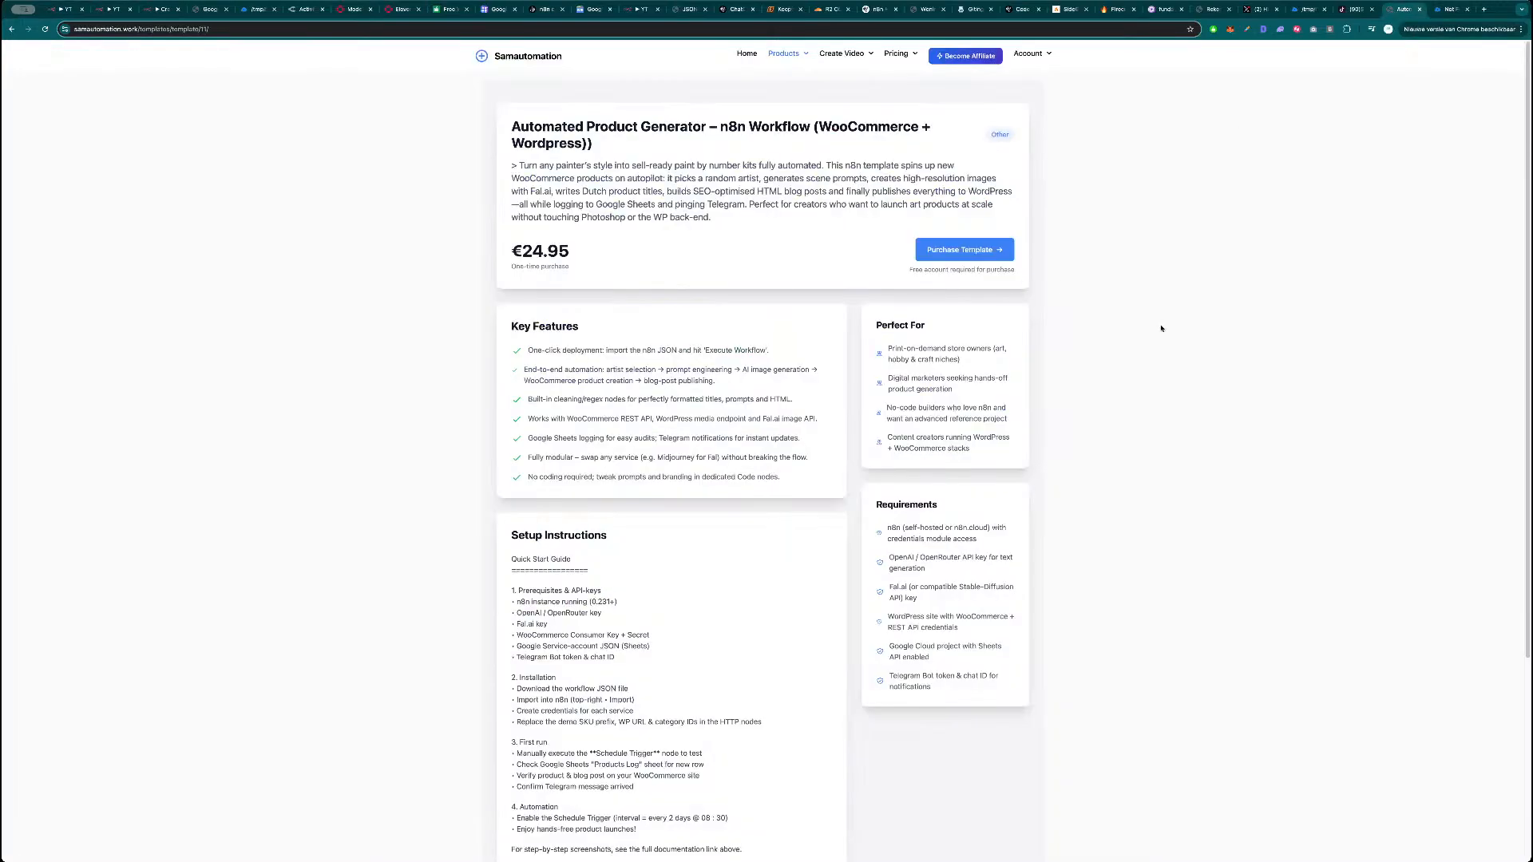
scroll(685, 531, down, 1)
scroll(688, 535, up, 1)
click(162, 9)
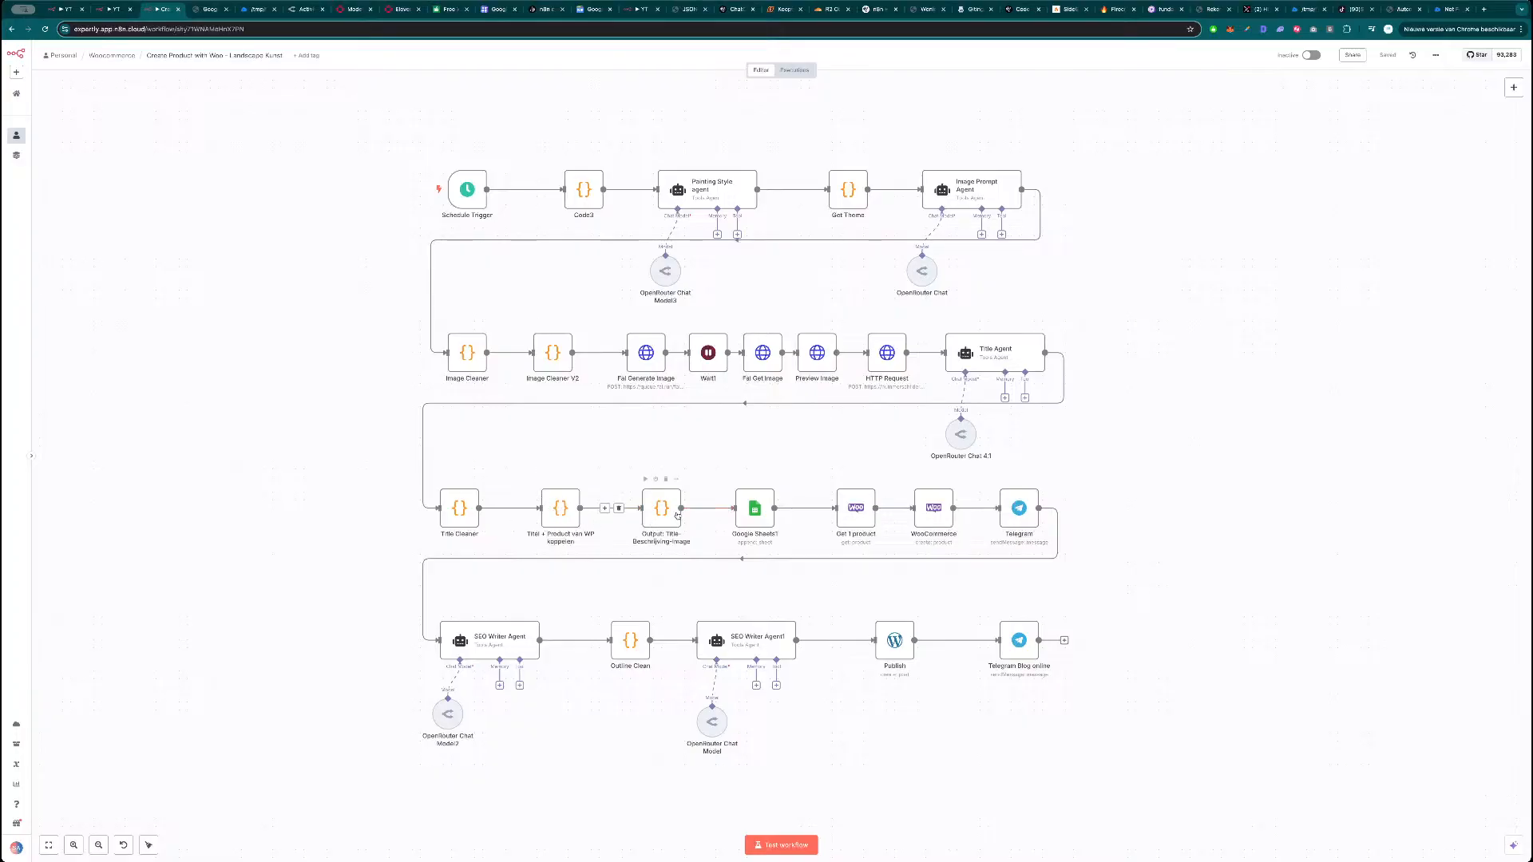
drag(317, 139, 1198, 819)
drag(1131, 167, 371, 786)
click(345, 429)
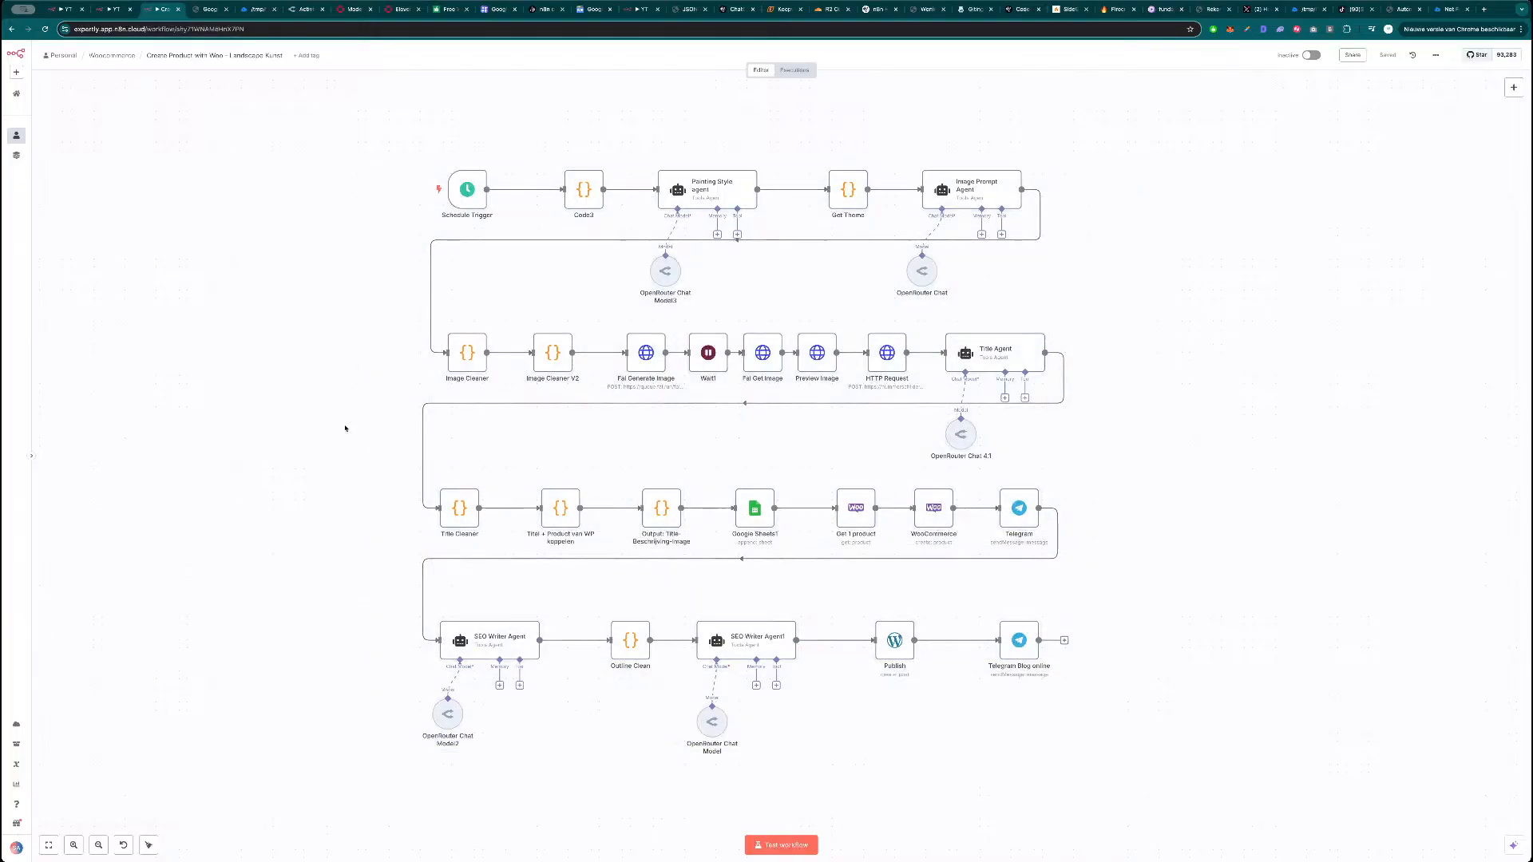
double_click(467, 190)
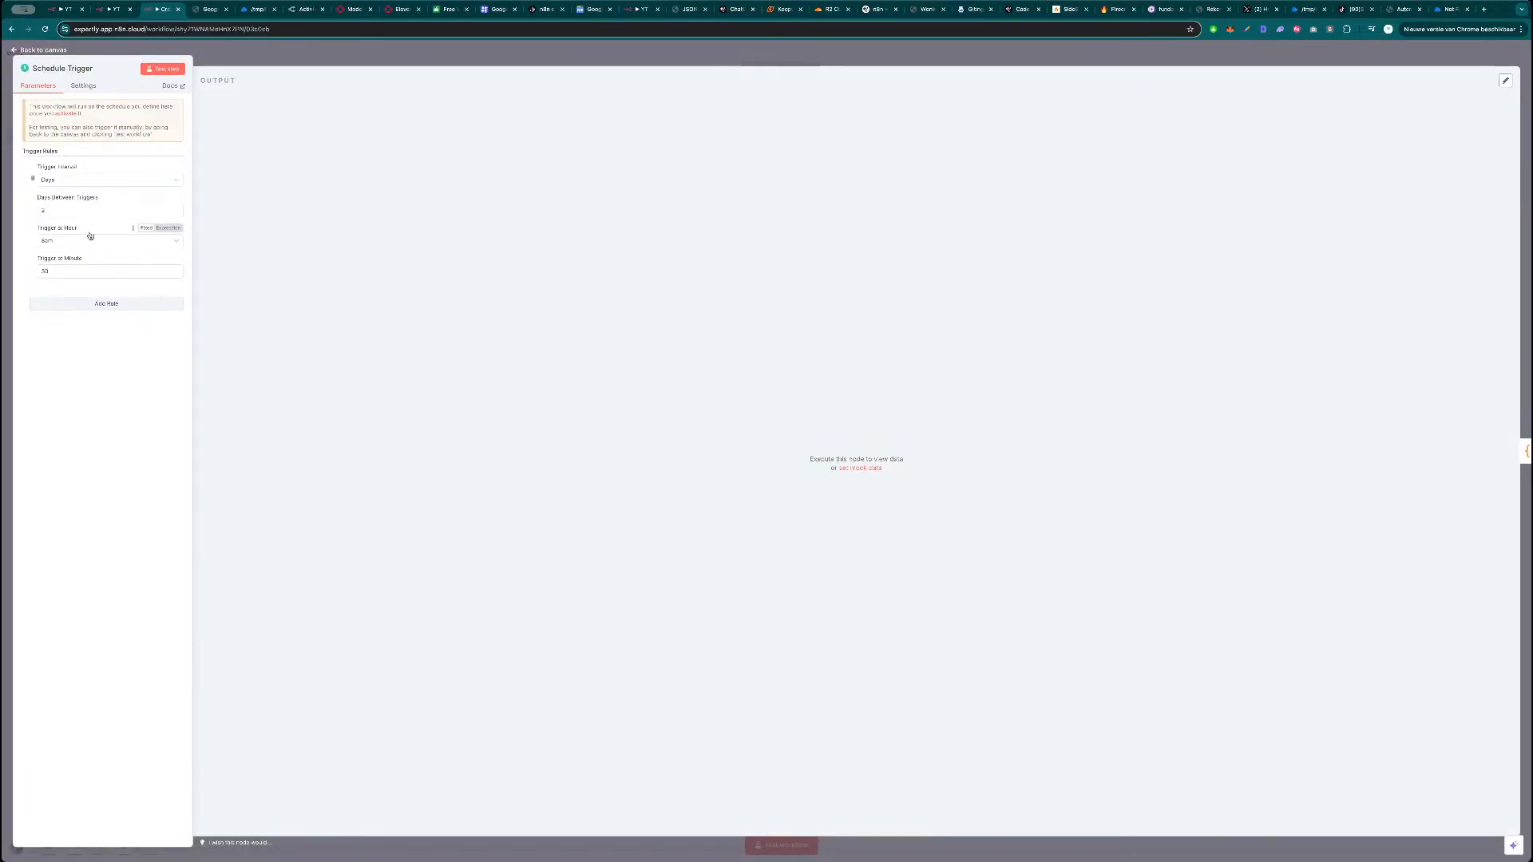
key(Escape)
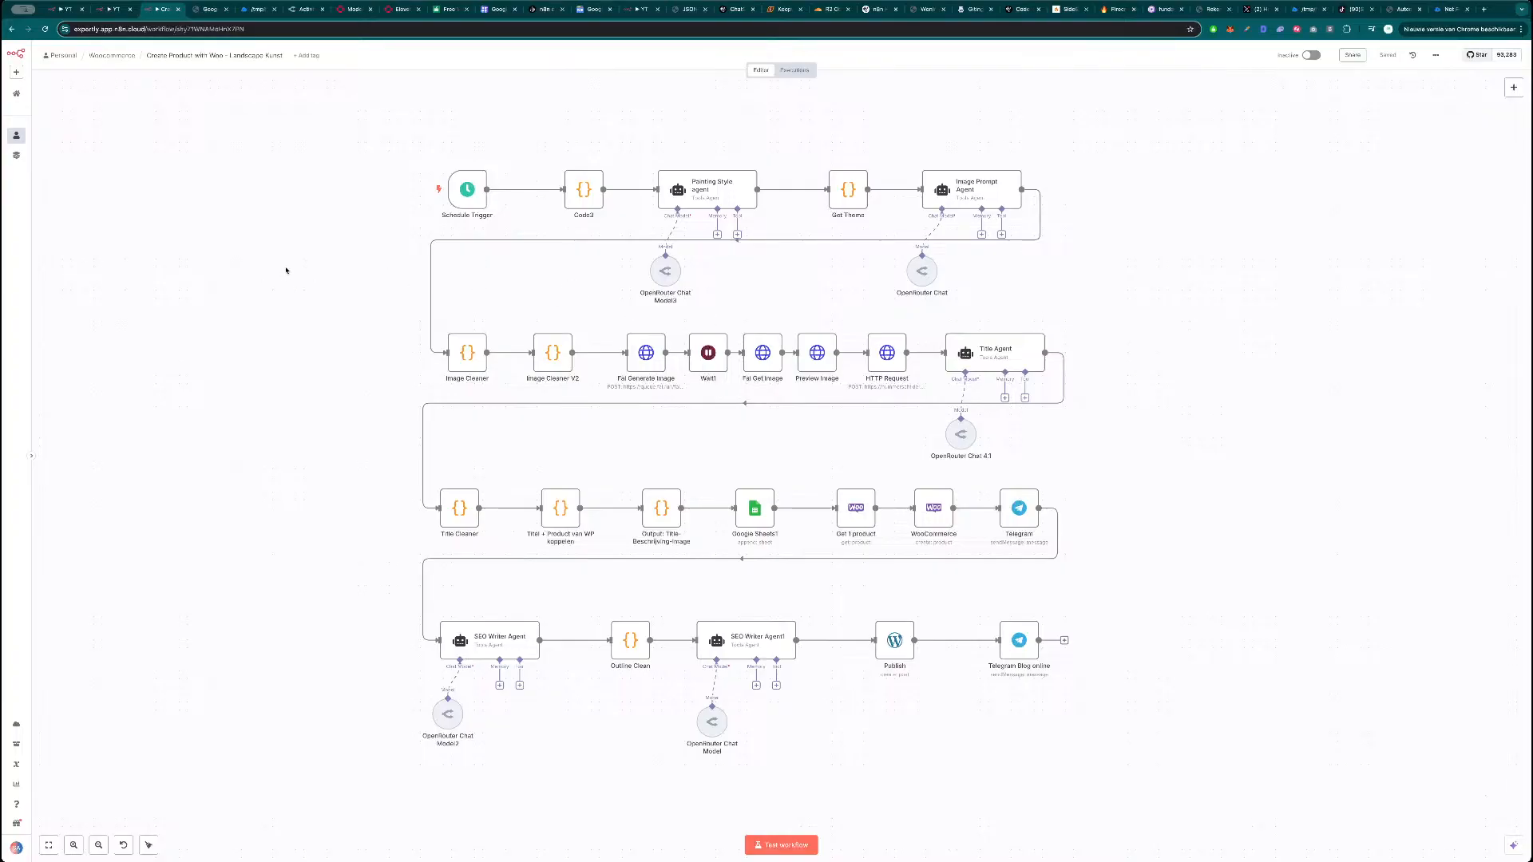
Return to the Automated Product Generator page on Samautomation and select its full web address.
click(1401, 10)
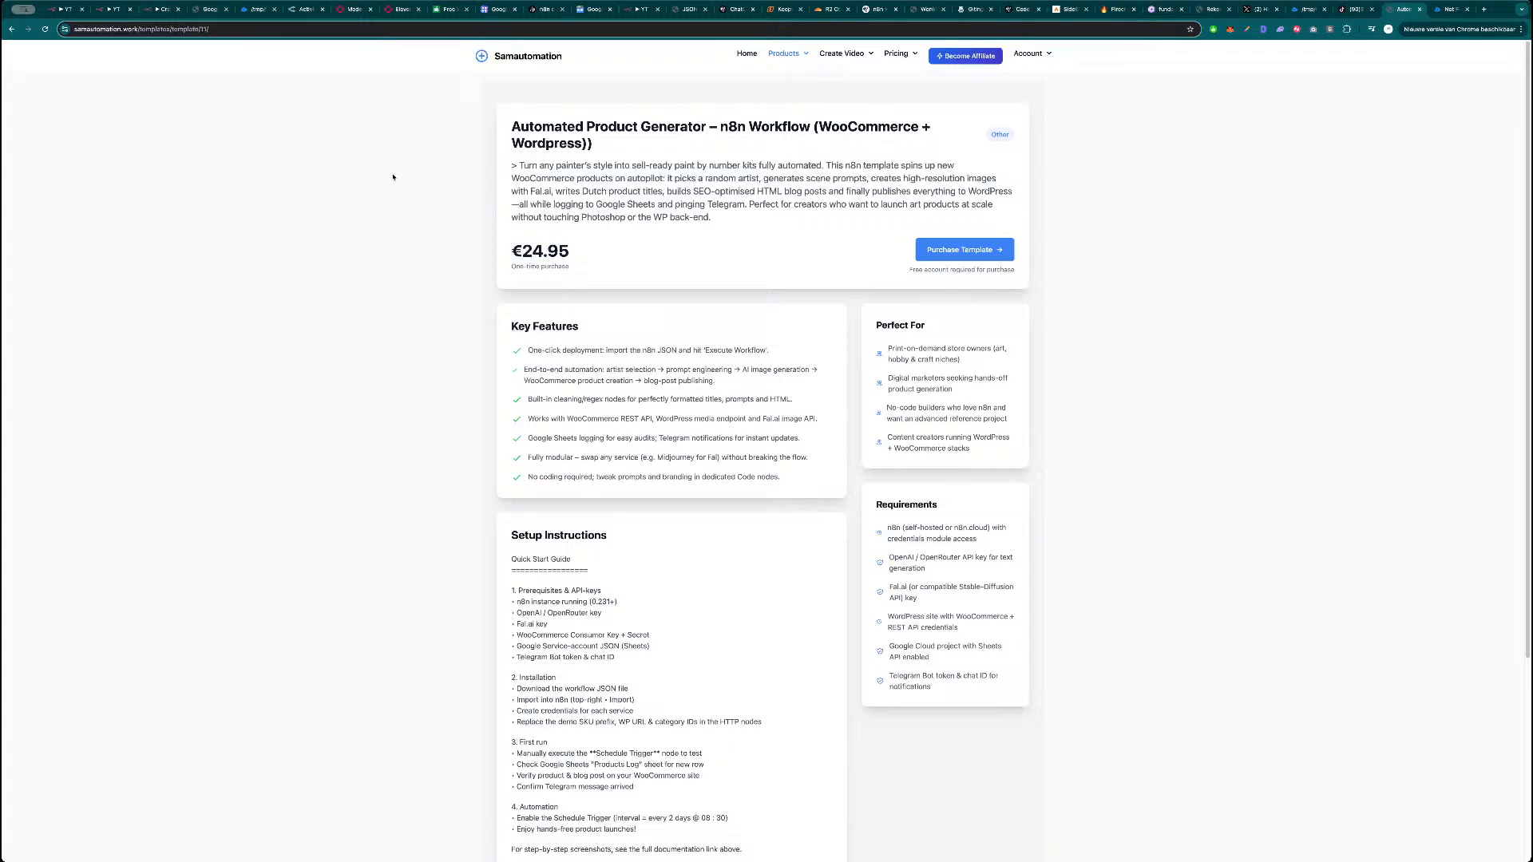
click(392, 31)
click(1530, 671)
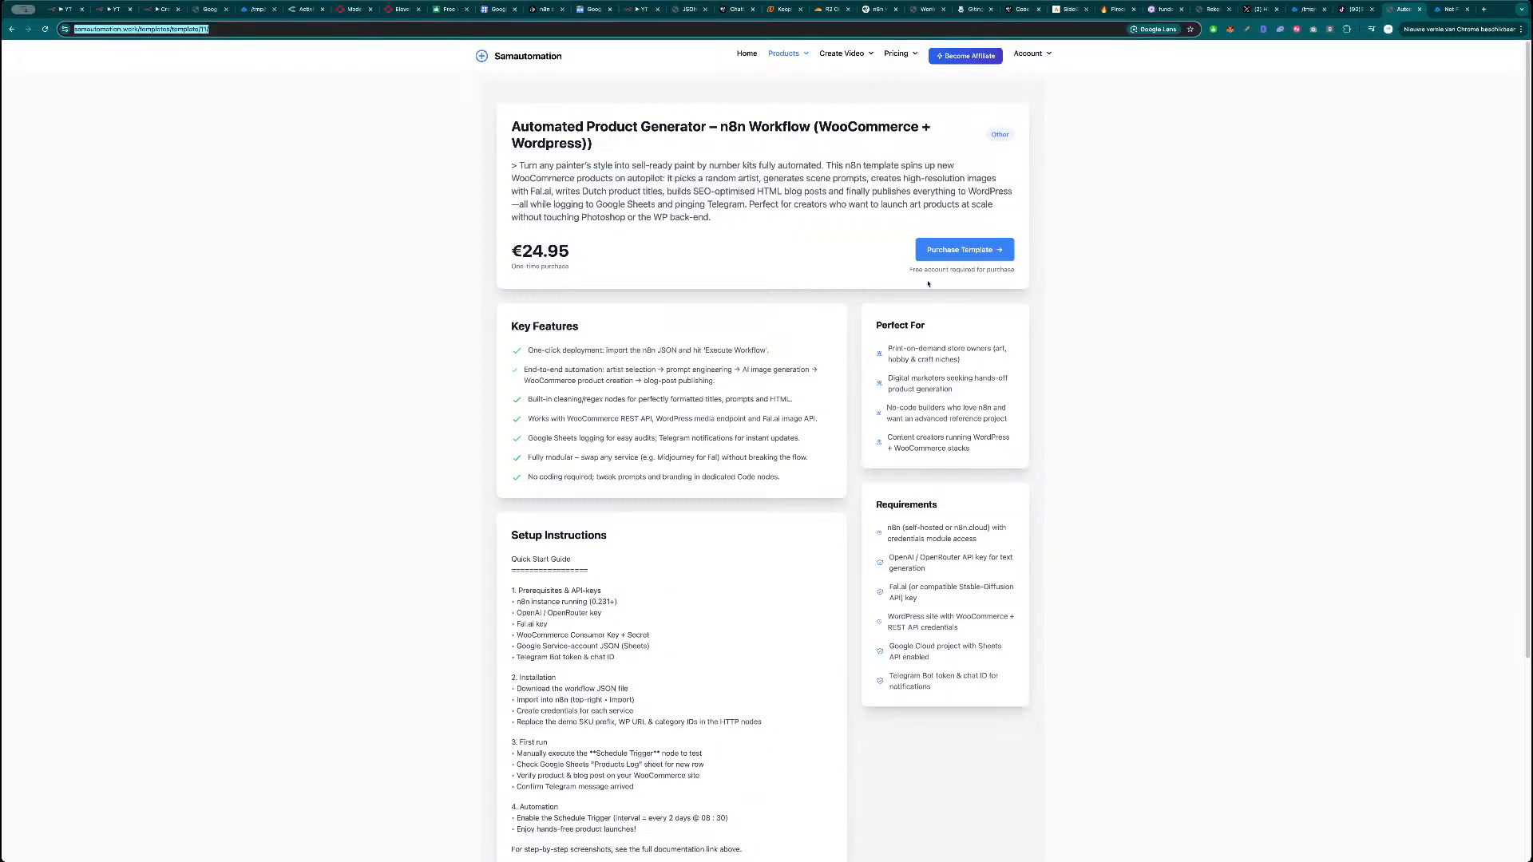
Return to the YT News Topics workflow in n8n and inspect the Get Google News Entertainment 24h node.
click(68, 8)
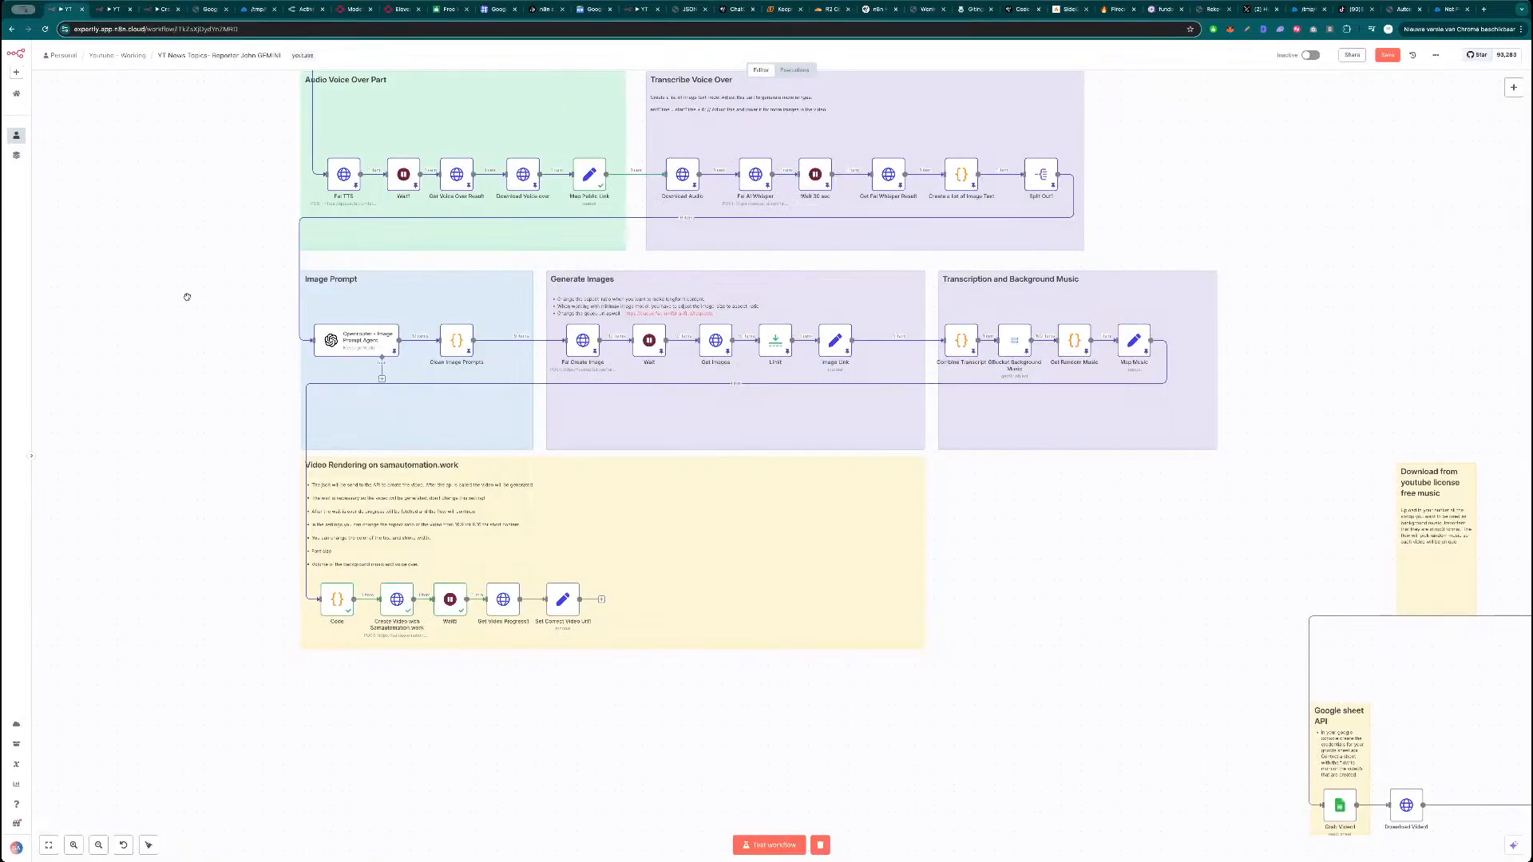
scroll(184, 302, down, 5)
scroll(320, 459, down, 2)
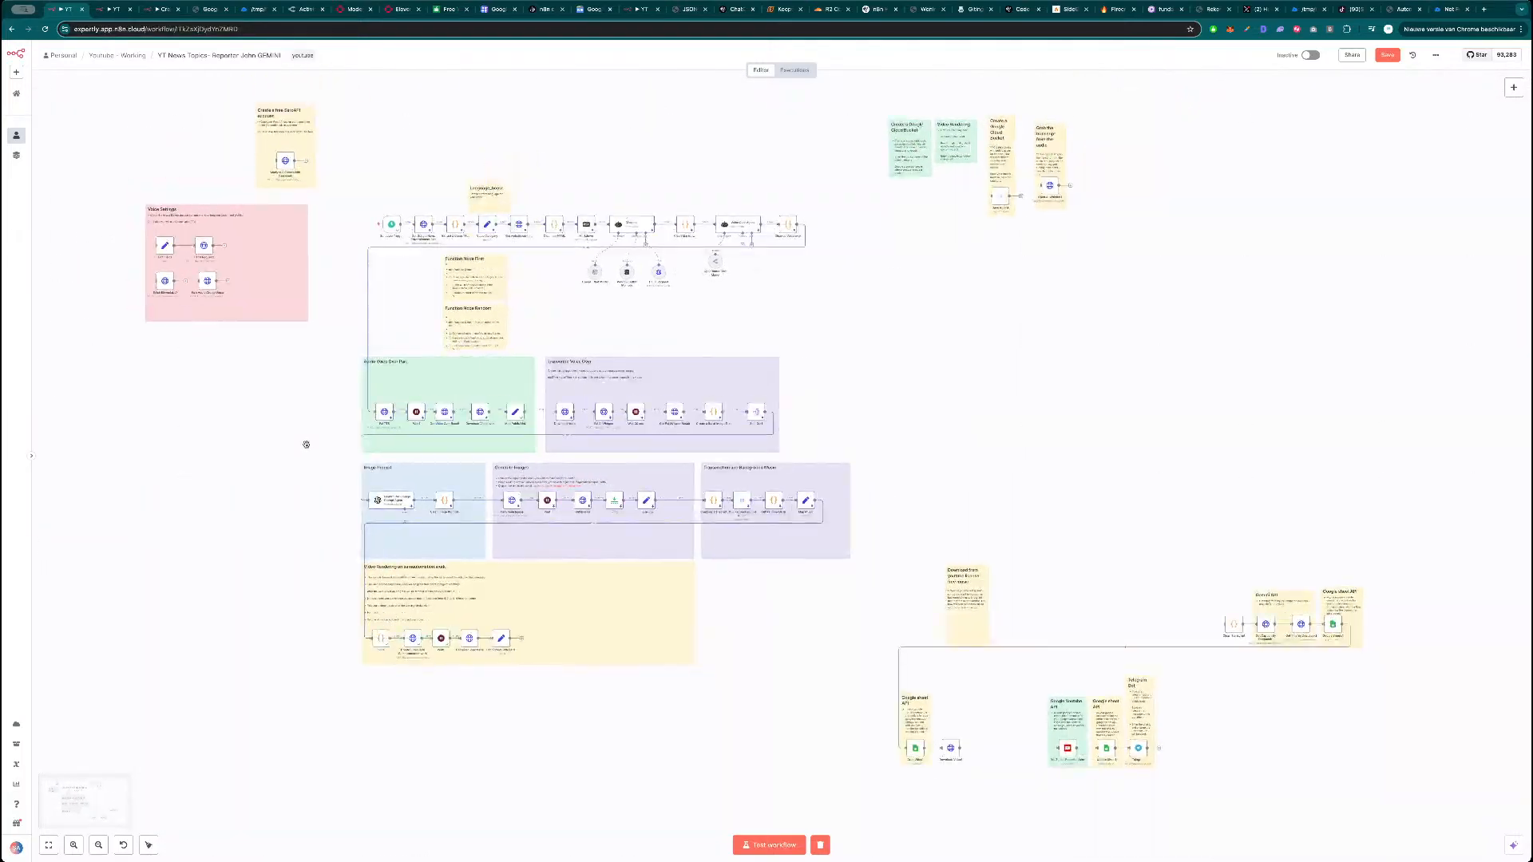
drag(980, 415, 928, 353)
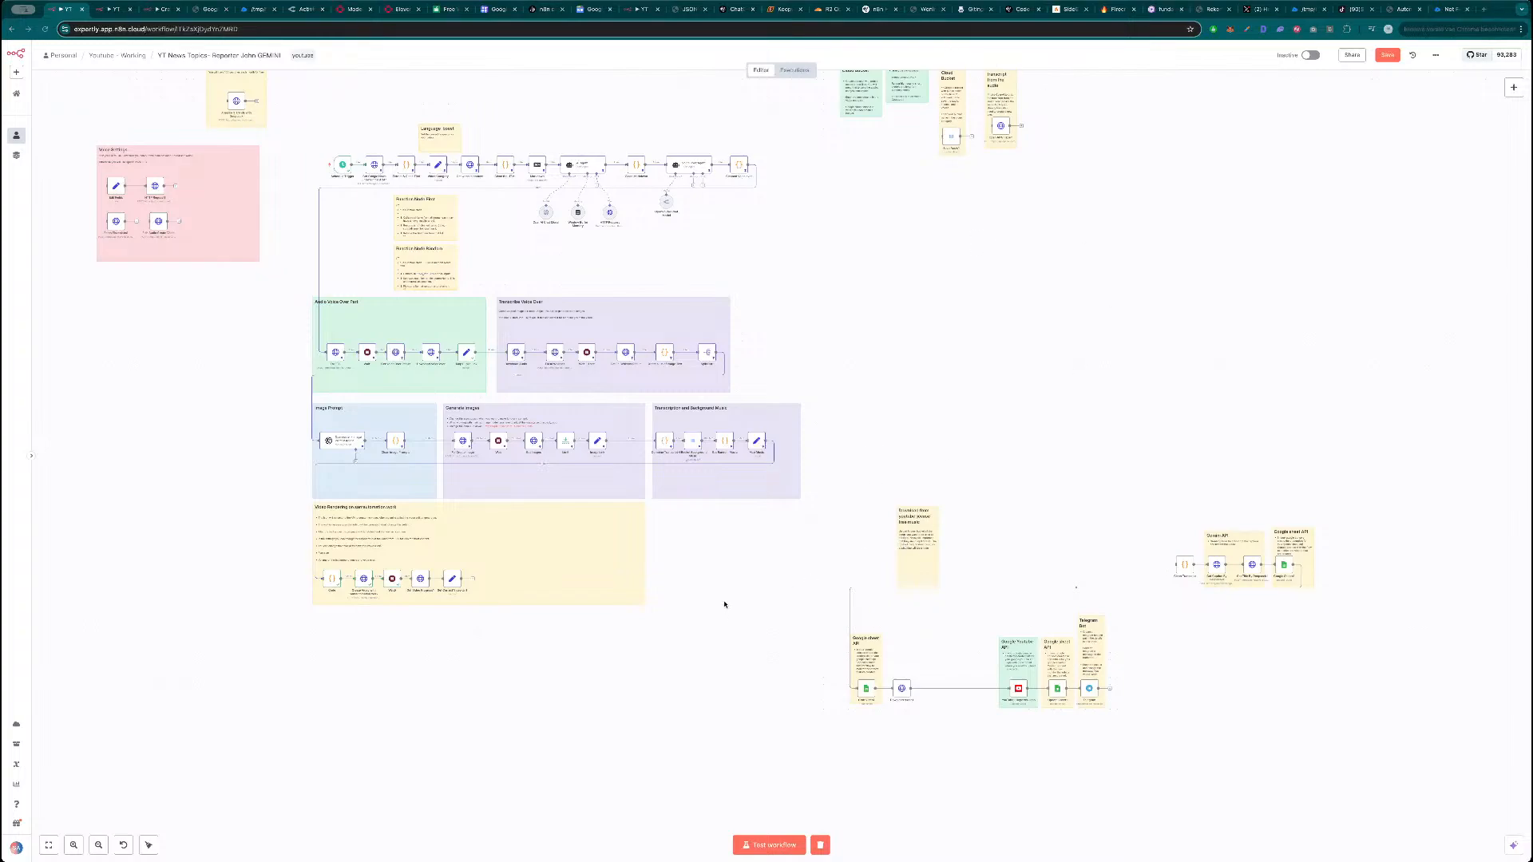
scroll(948, 407, left, 3)
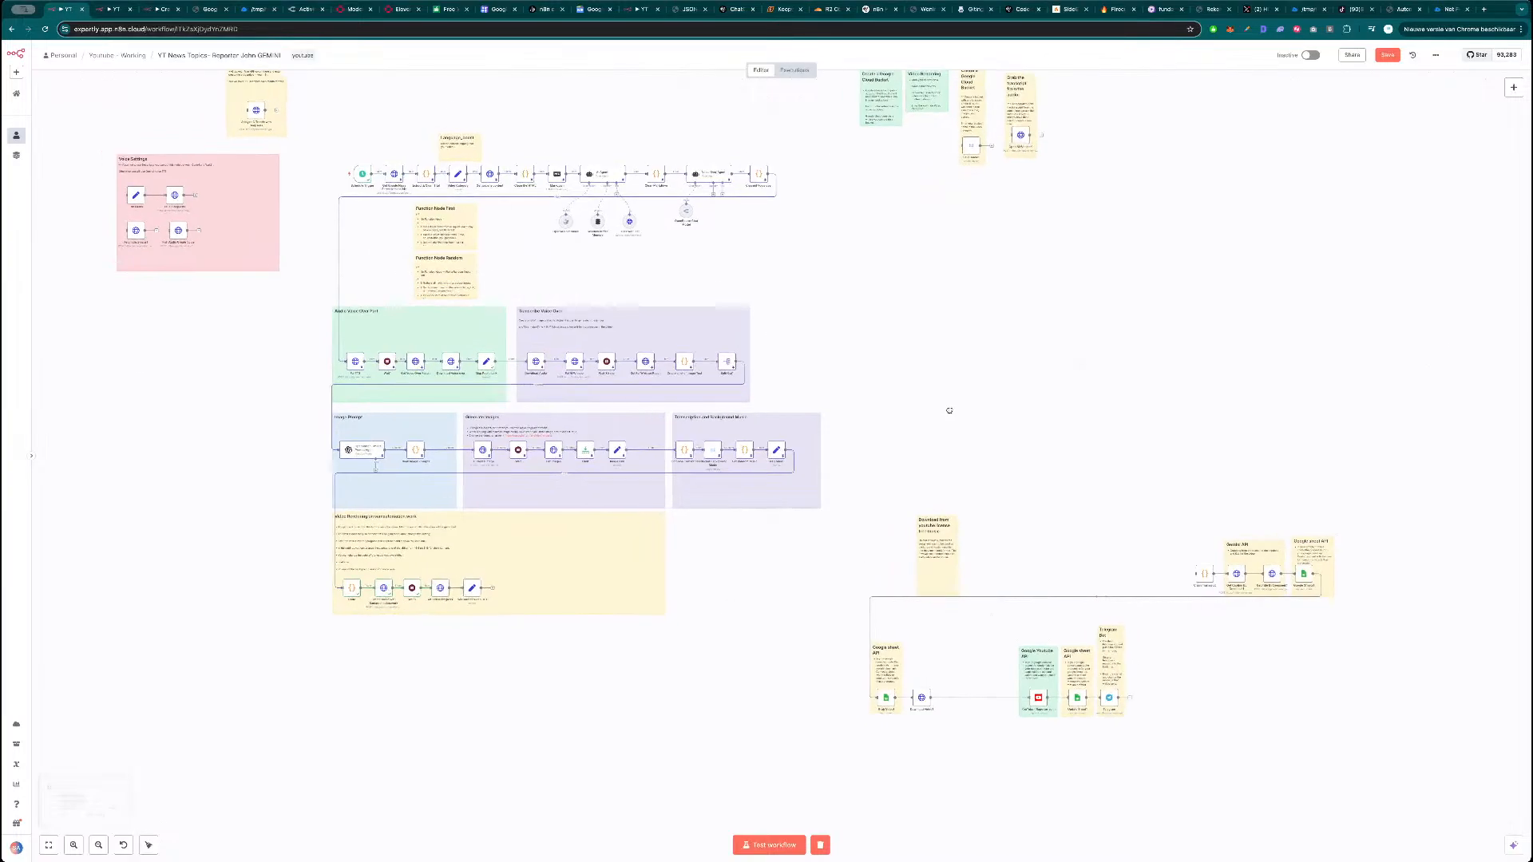
drag(959, 395, 986, 420)
scroll(964, 422, down, 1)
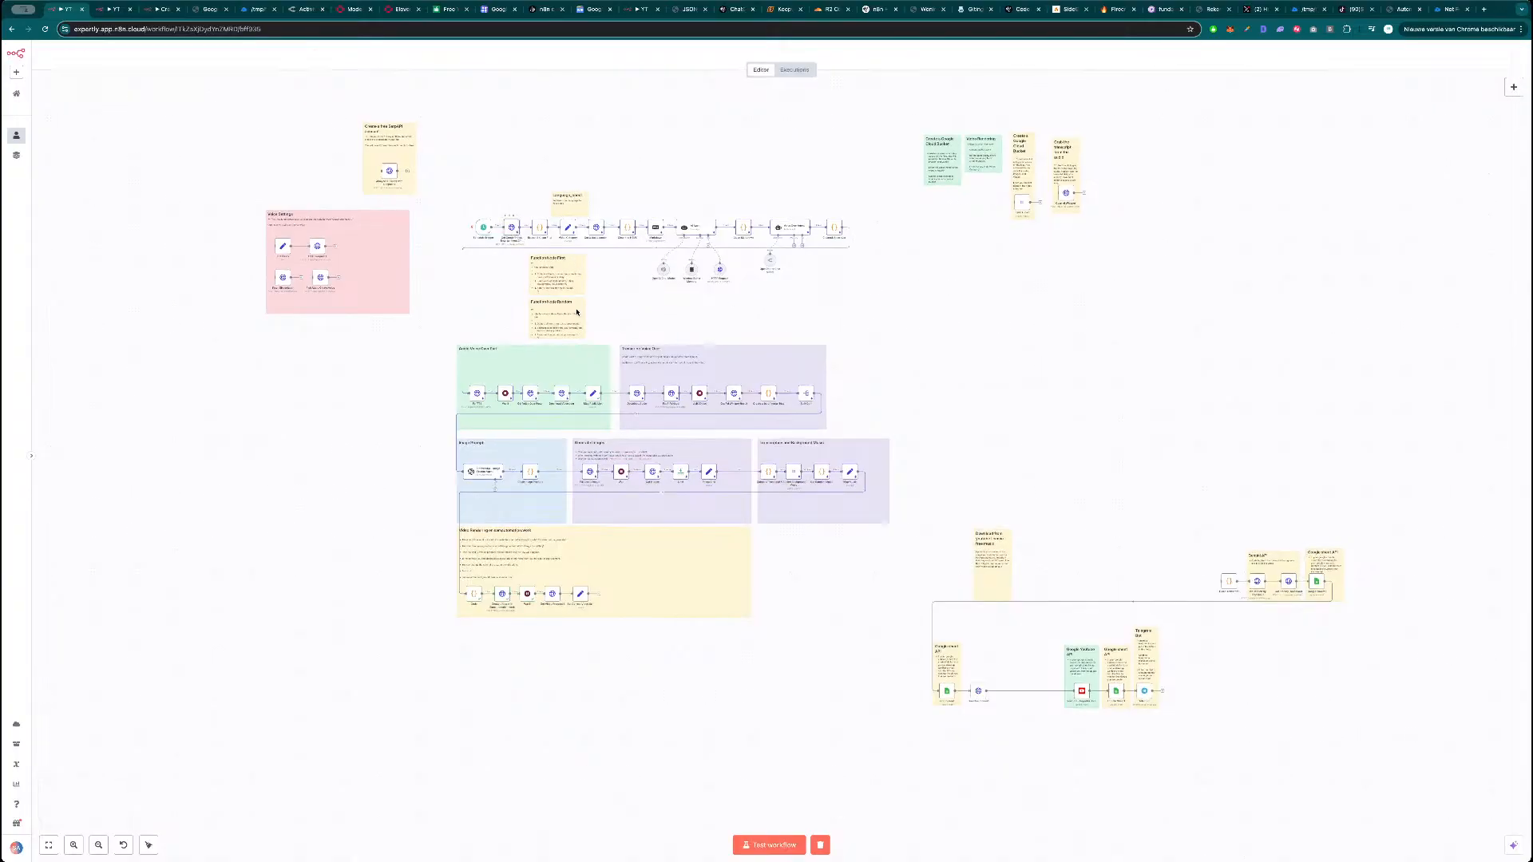
double_click(514, 230)
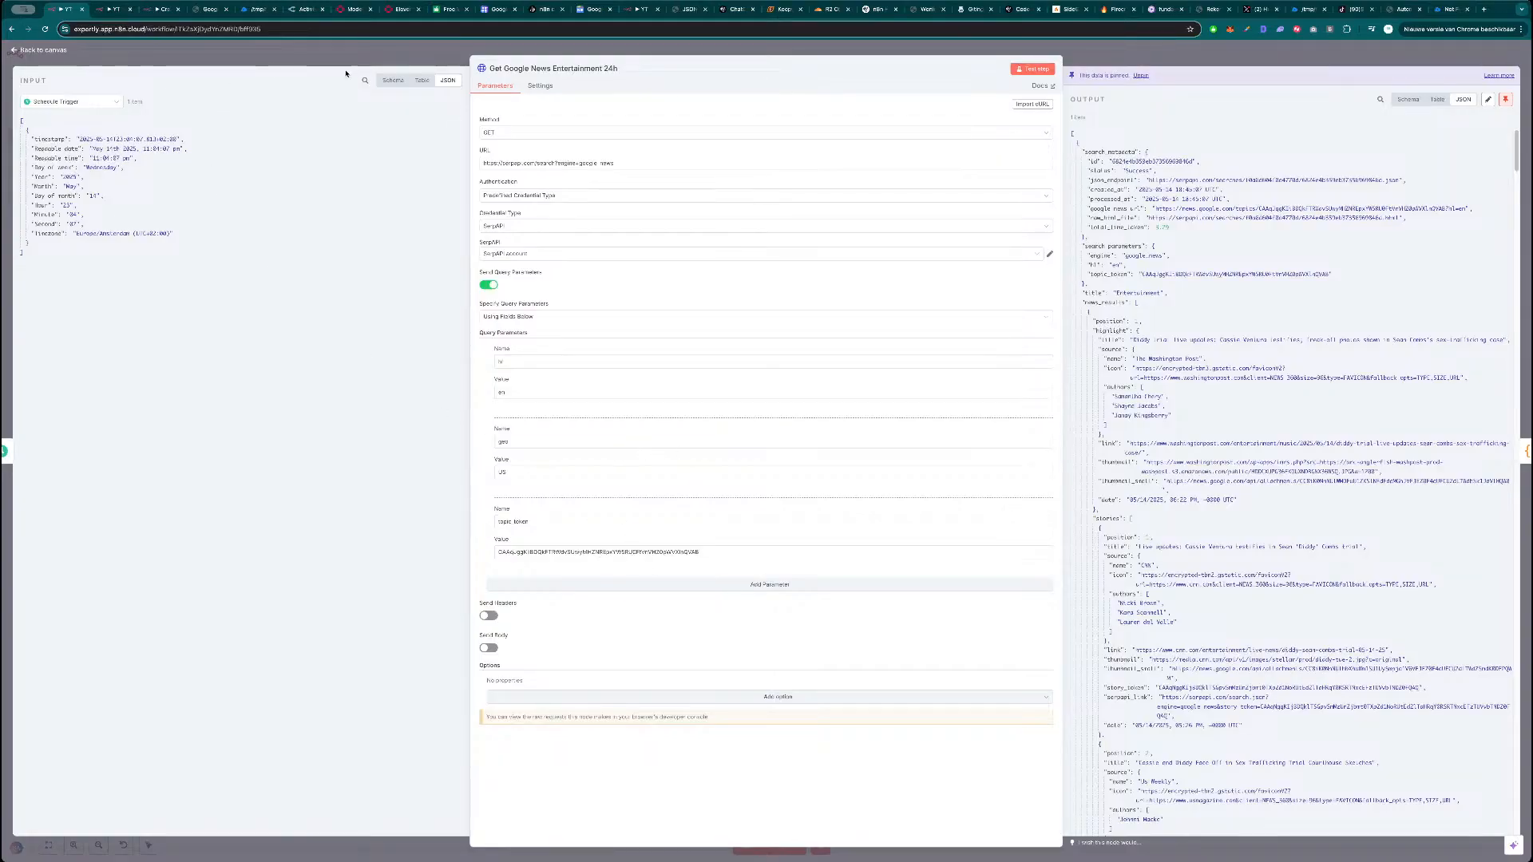
Find the topic token of the Business section in the Google News address and return to the n8n news node.
click(497, 9)
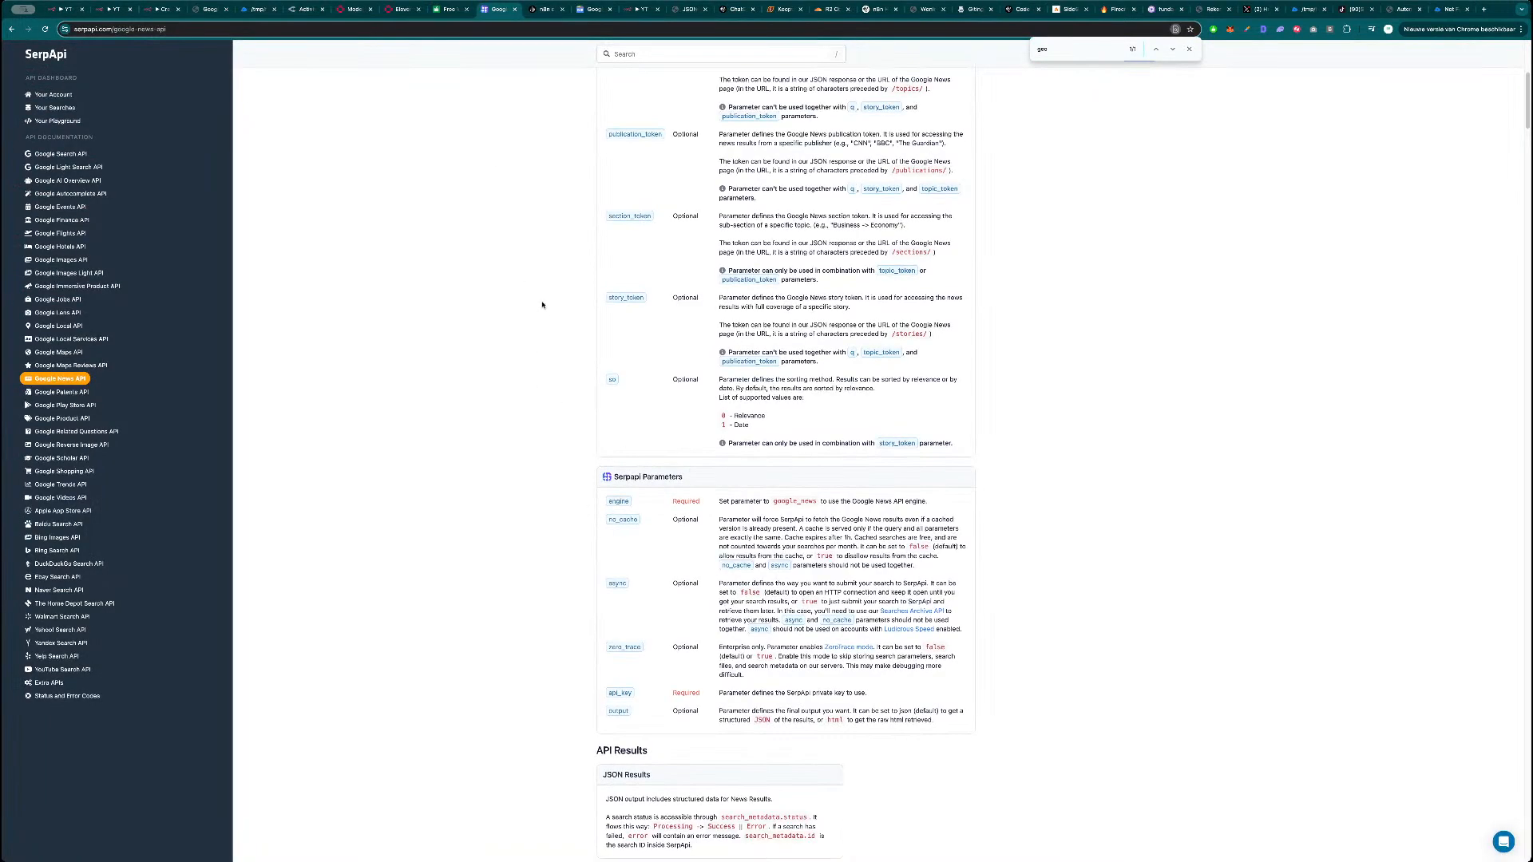
click(551, 13)
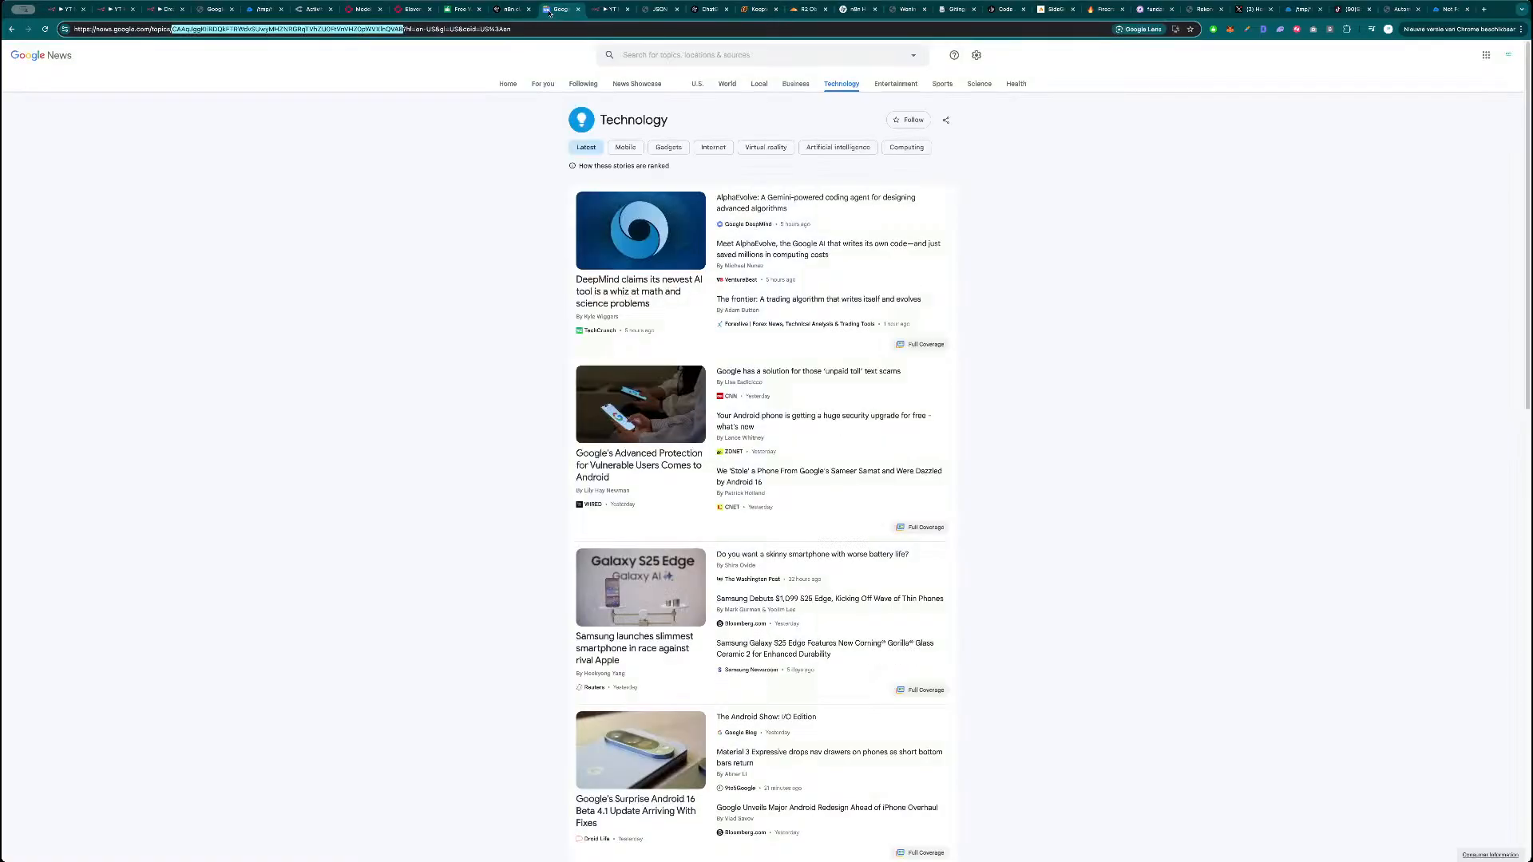
click(795, 83)
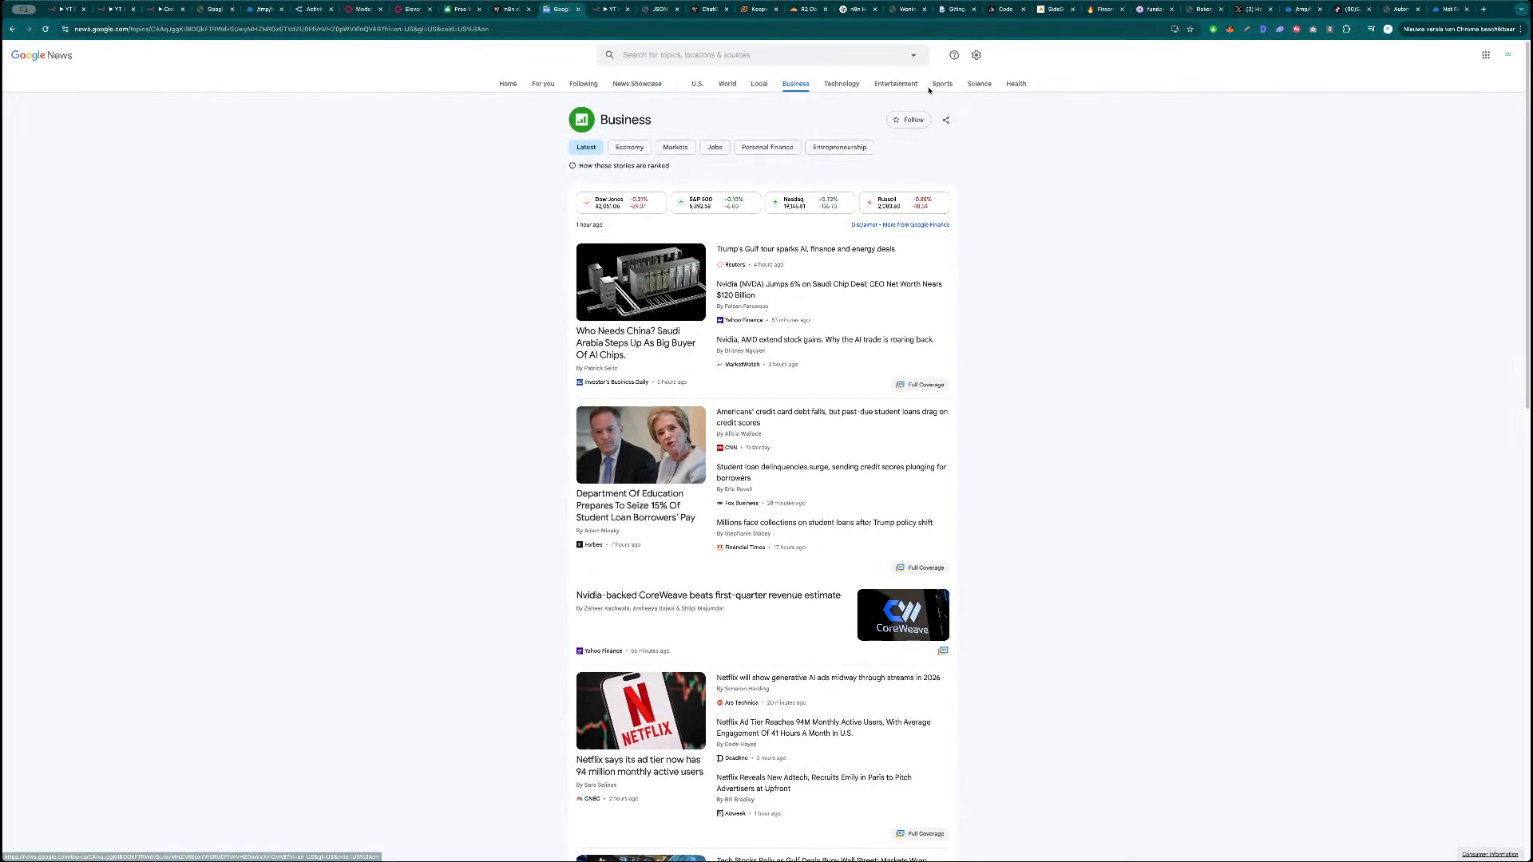
double_click(248, 30)
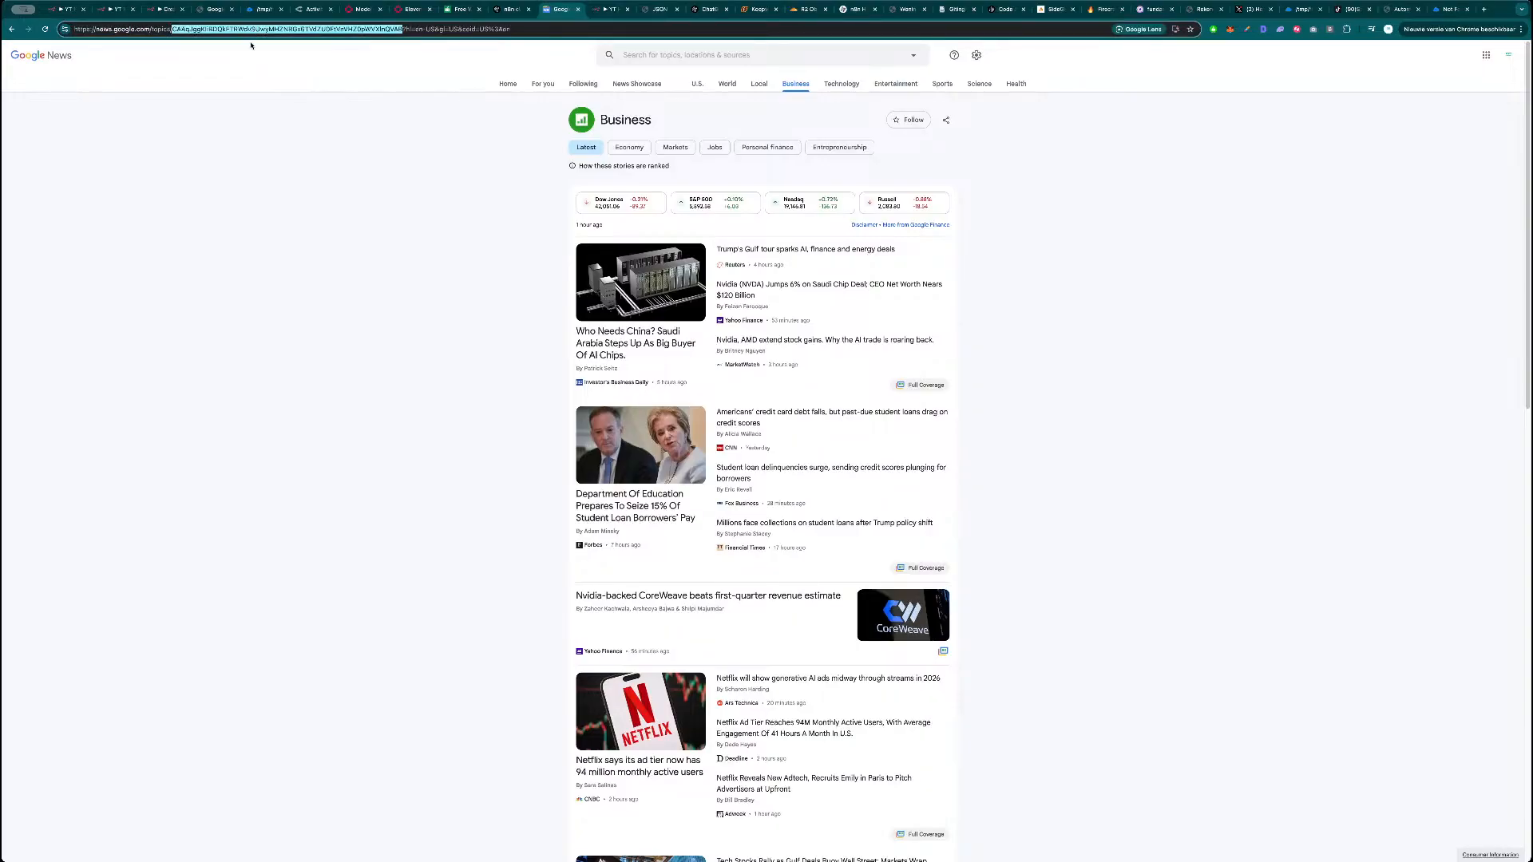
key(super+1)
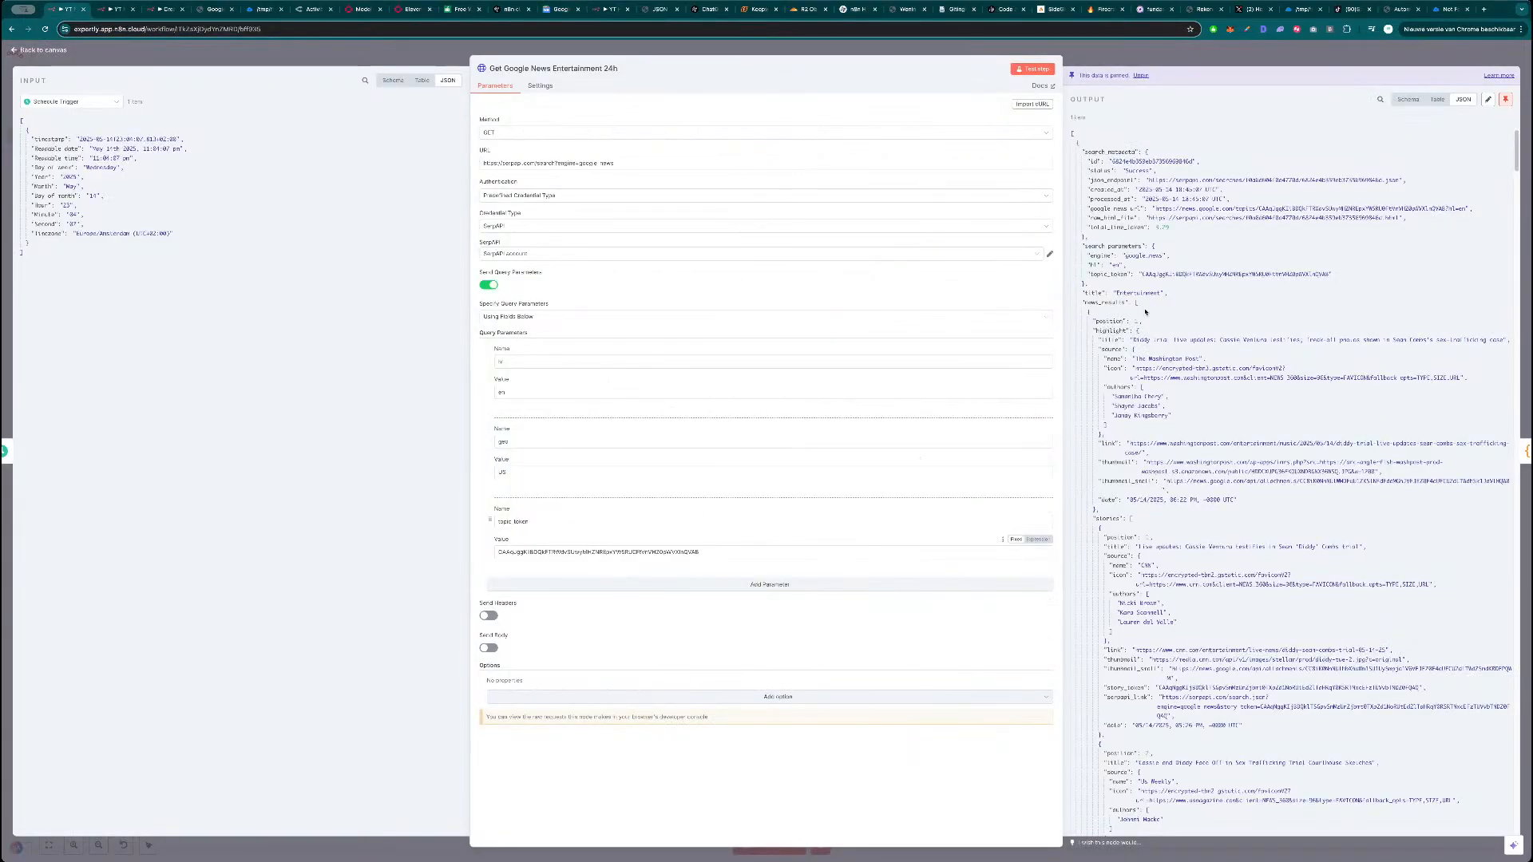
Close the Get Google News Entertainment 24h node and save the YT News Topics workflow.
click(1172, 49)
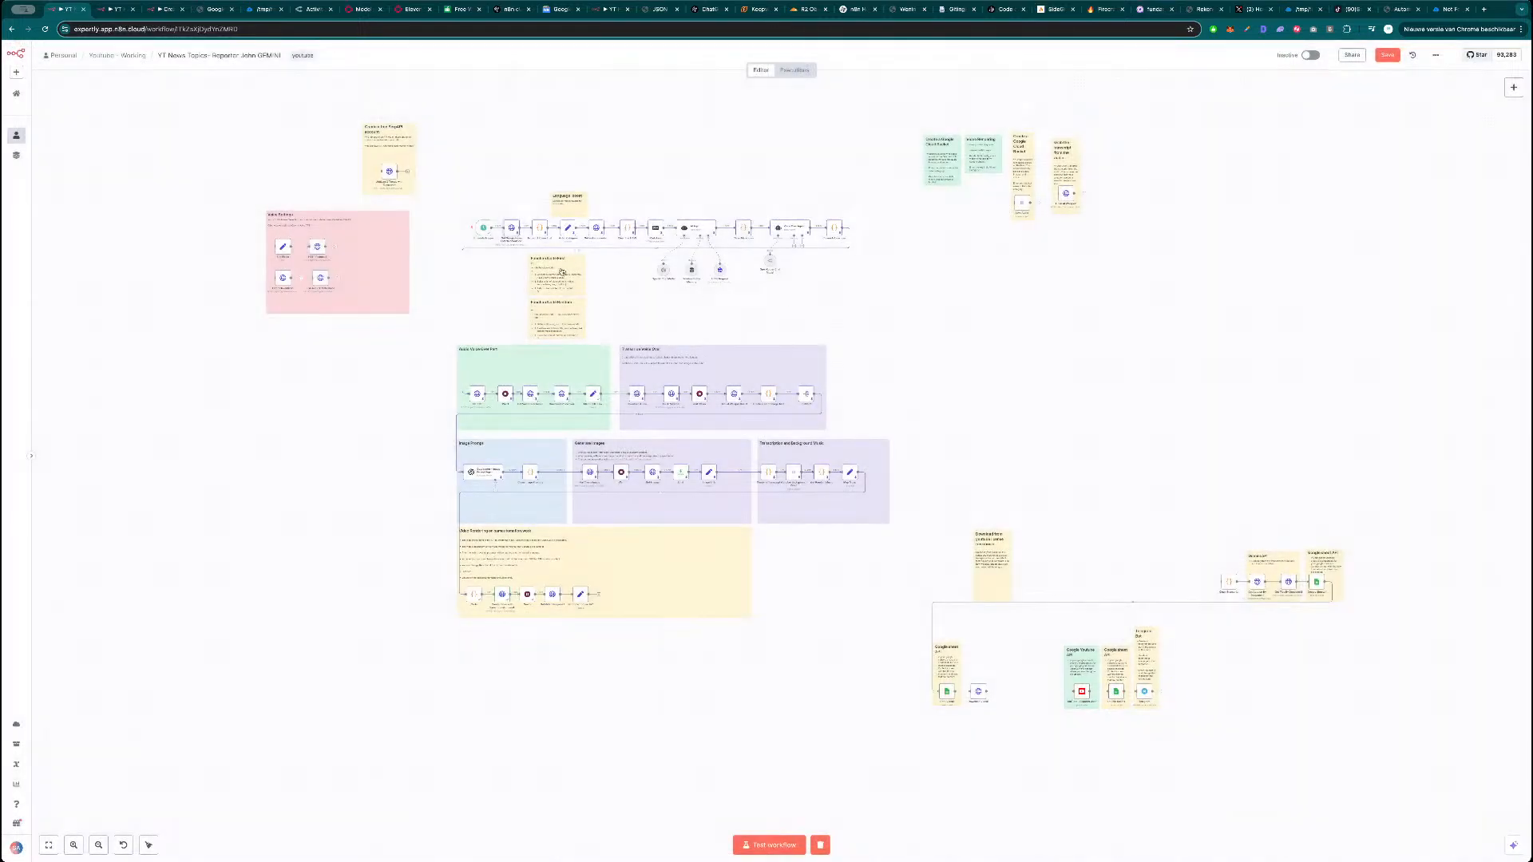
key(super+s)
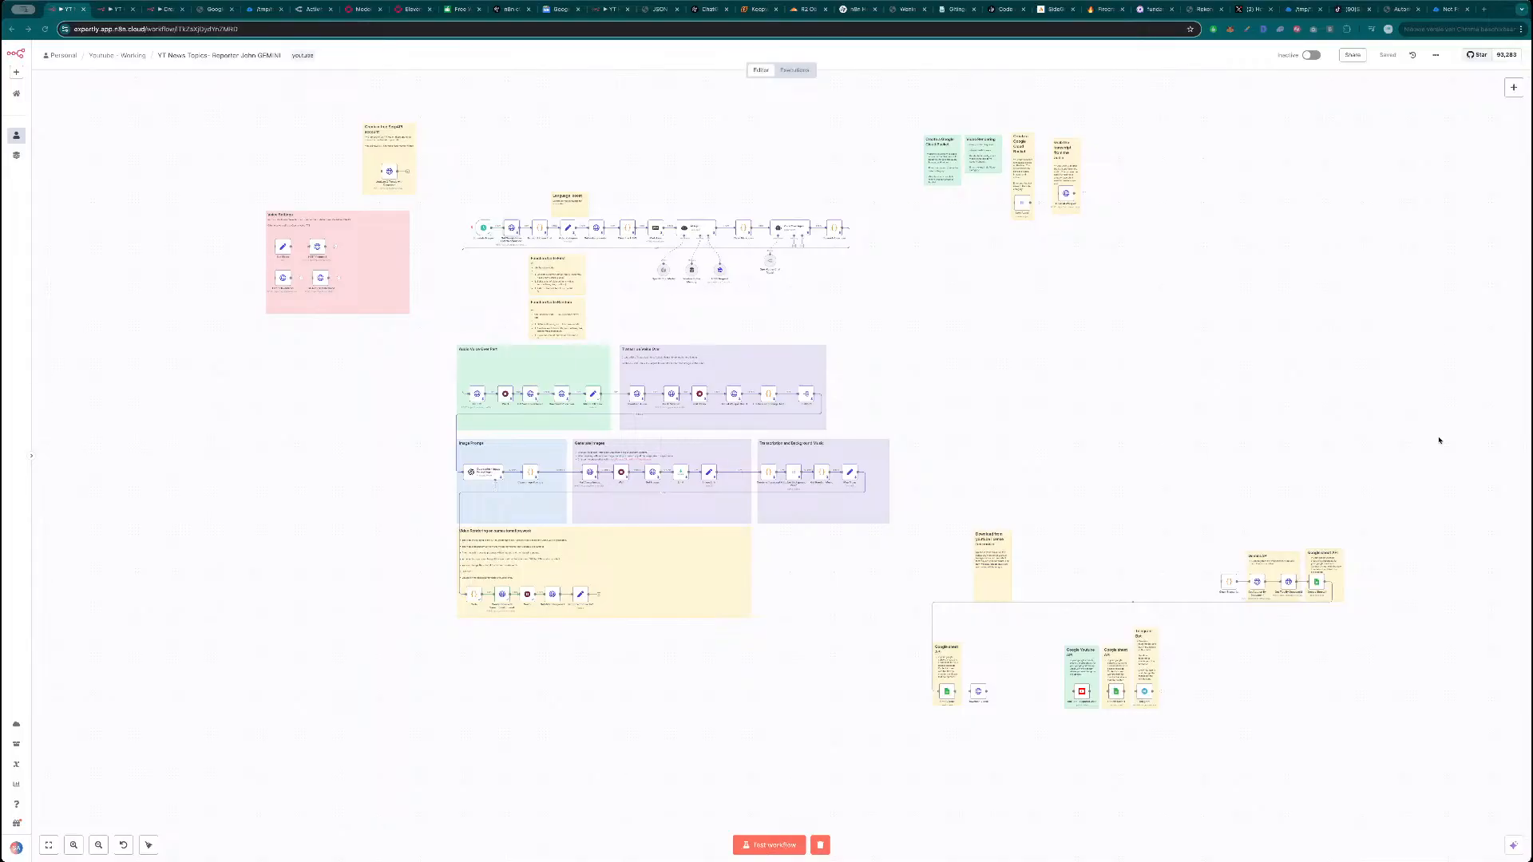
Rename the last node in the Video Rendering section to Set Correct Video Url, without the trailing digit, and return to the canvas.
scroll(469, 374, up, 5)
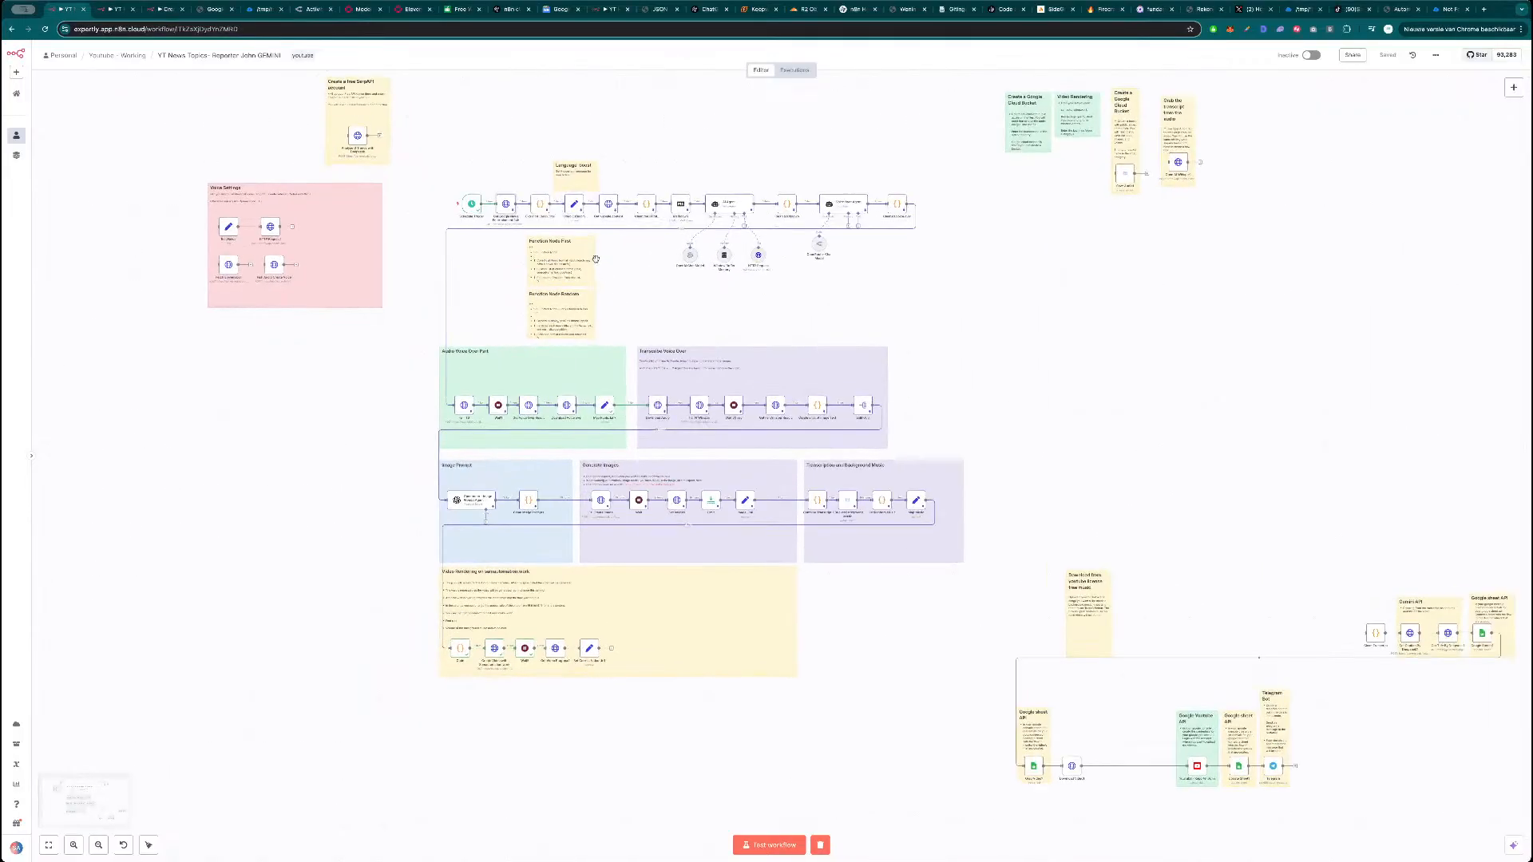
drag(716, 298, 669, 271)
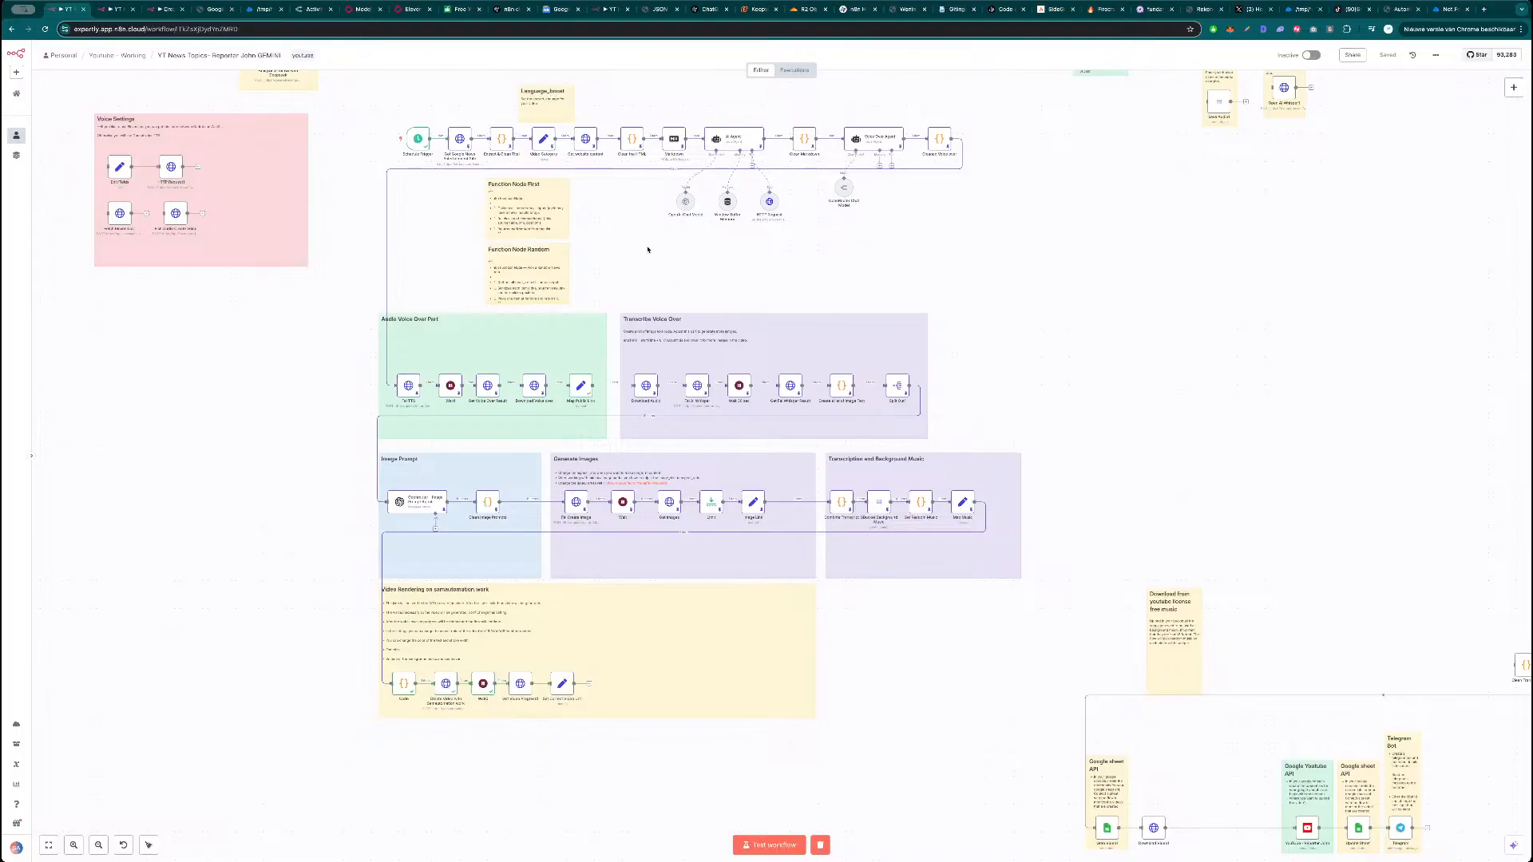
drag(1017, 290, 923, 272)
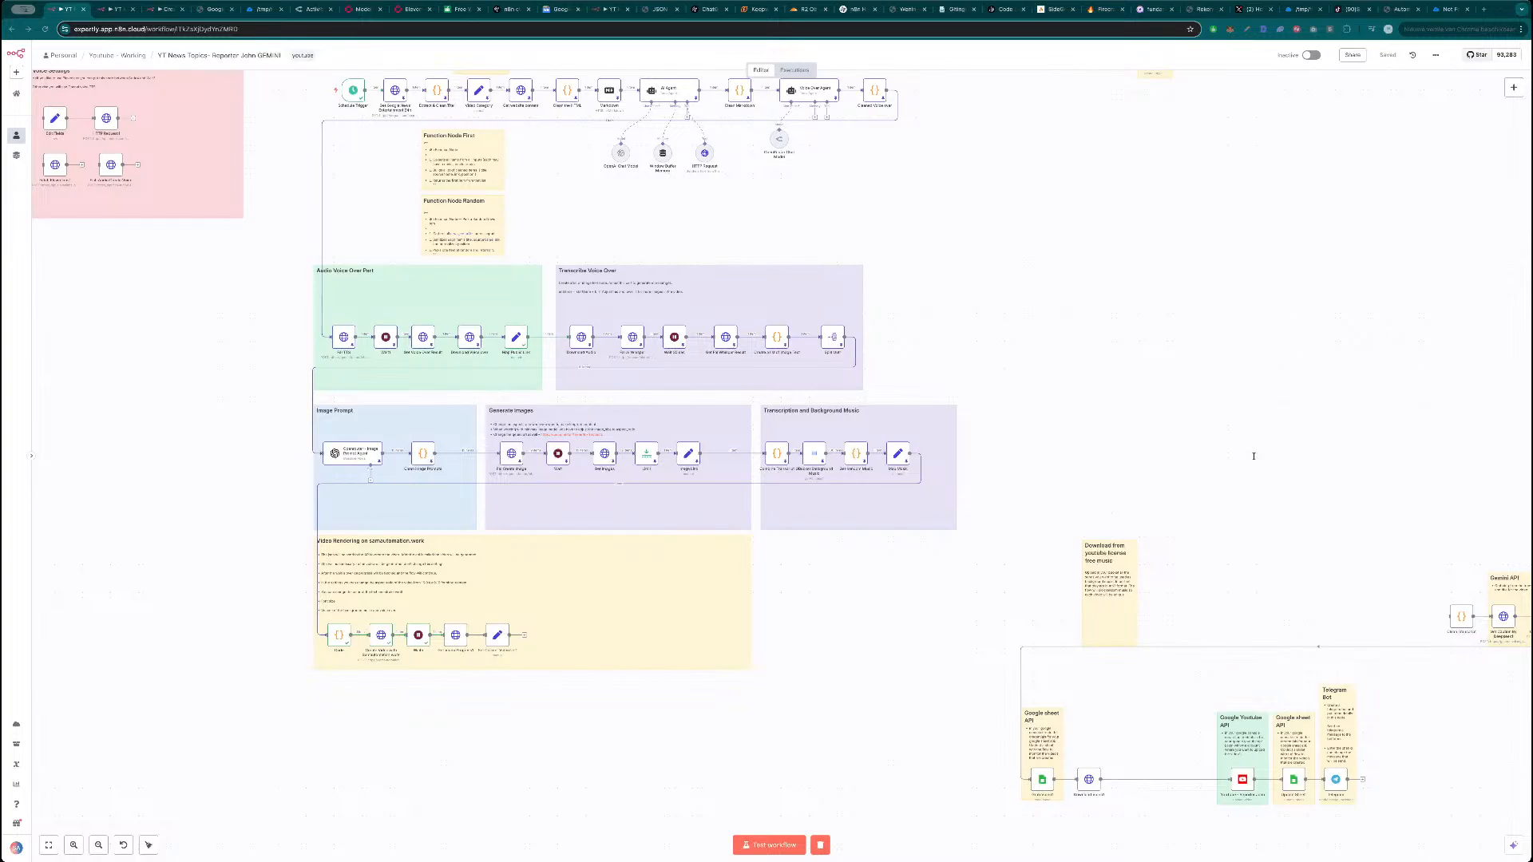
scroll(543, 703, up, 3)
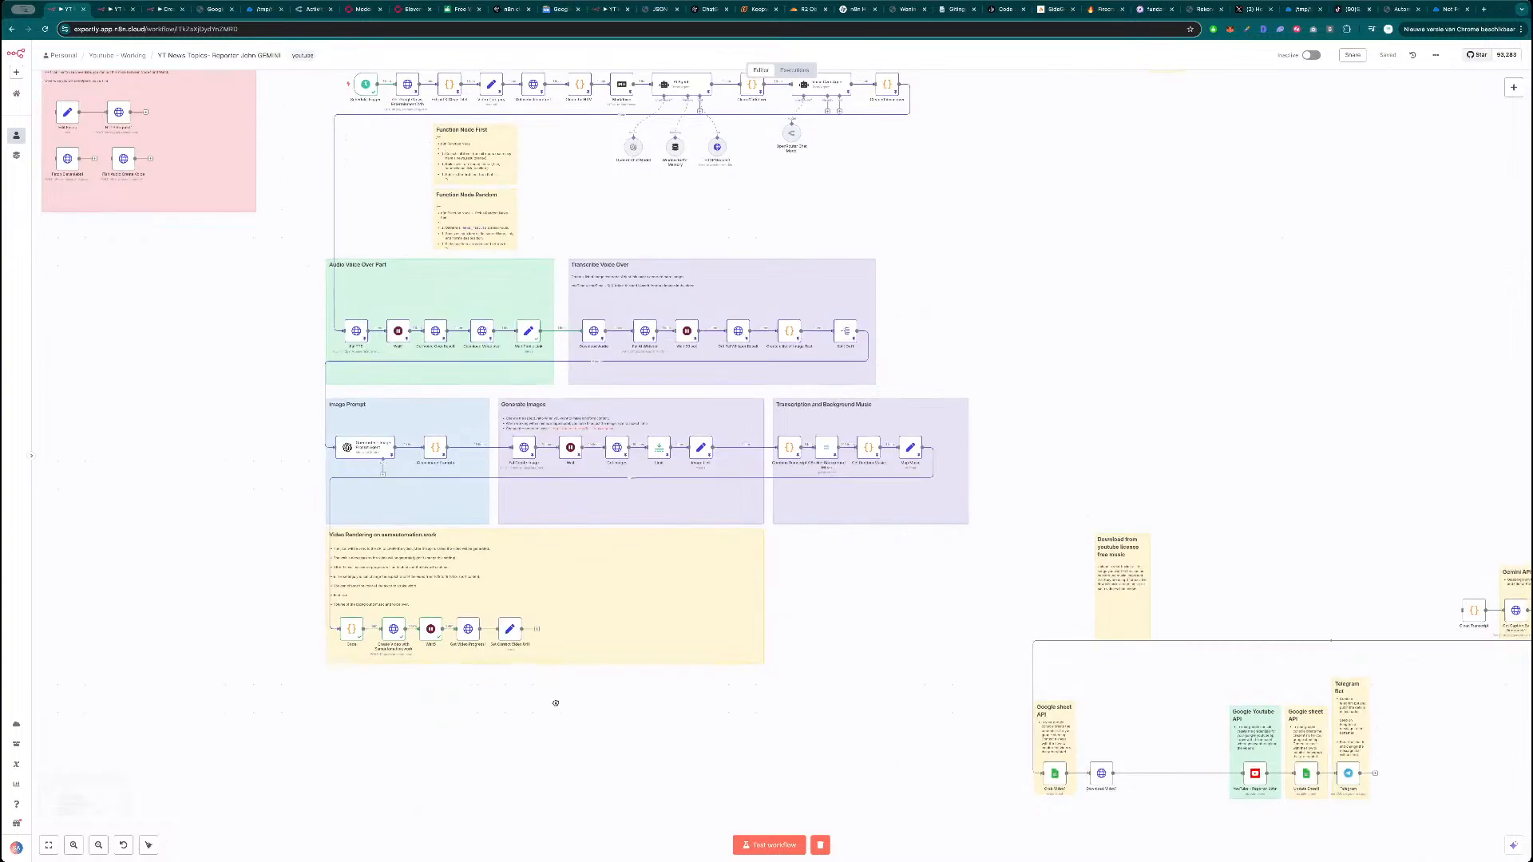
drag(578, 710, 591, 695)
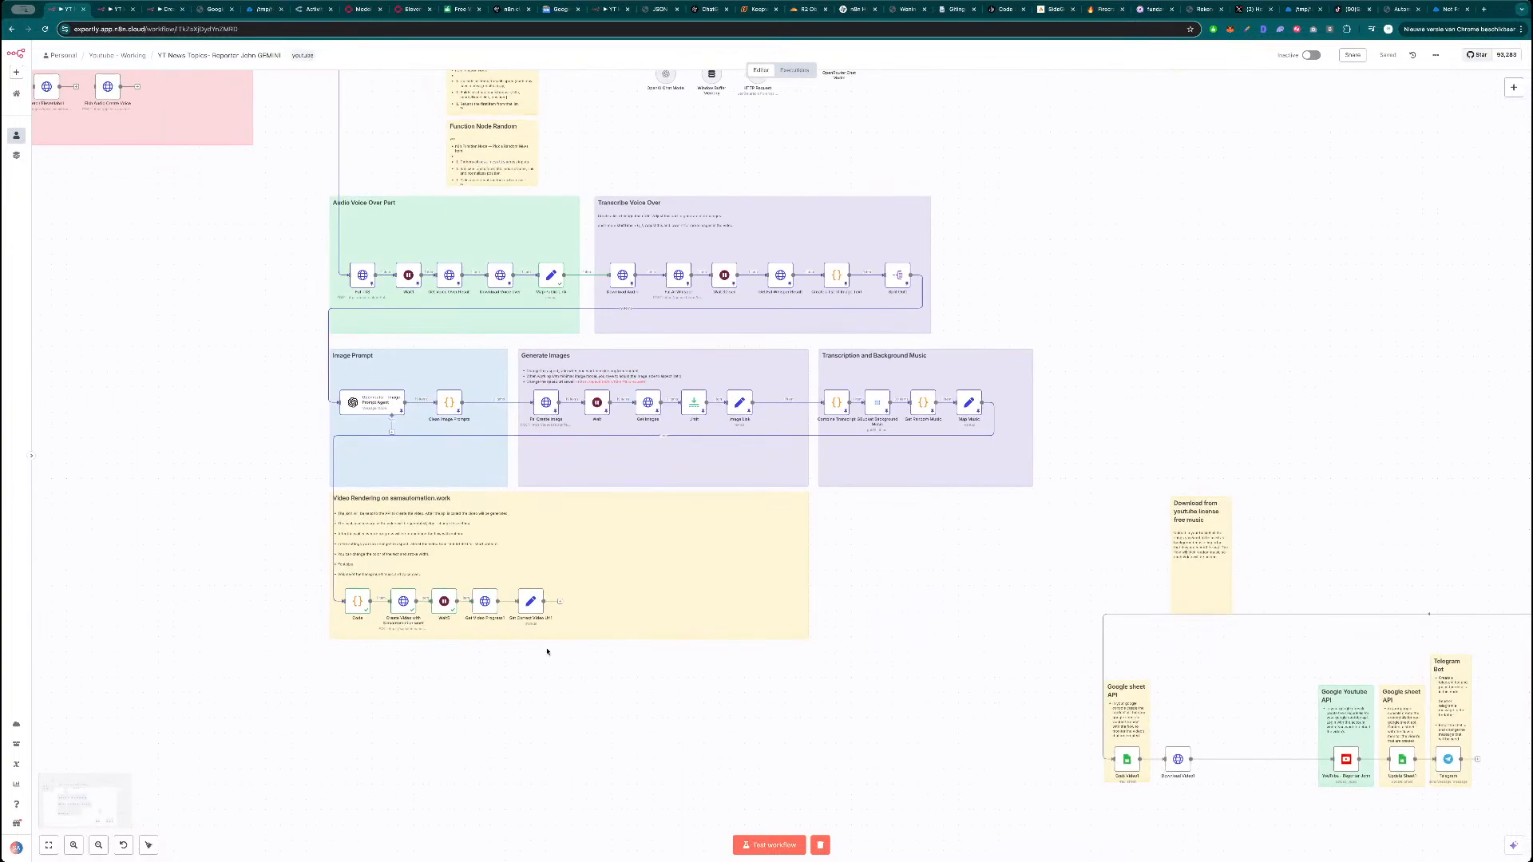
double_click(531, 601)
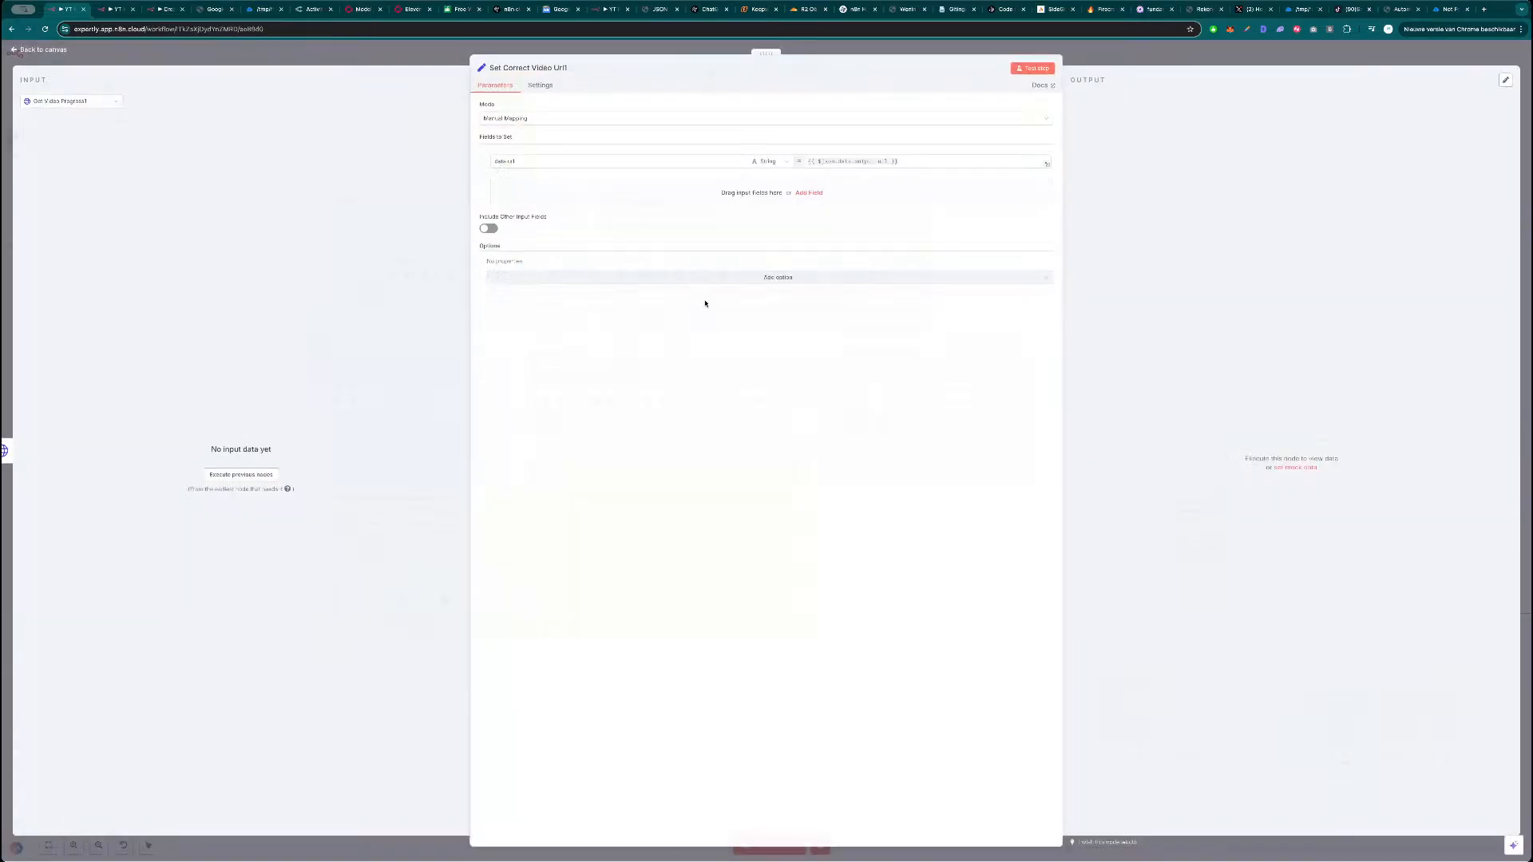
click(572, 69)
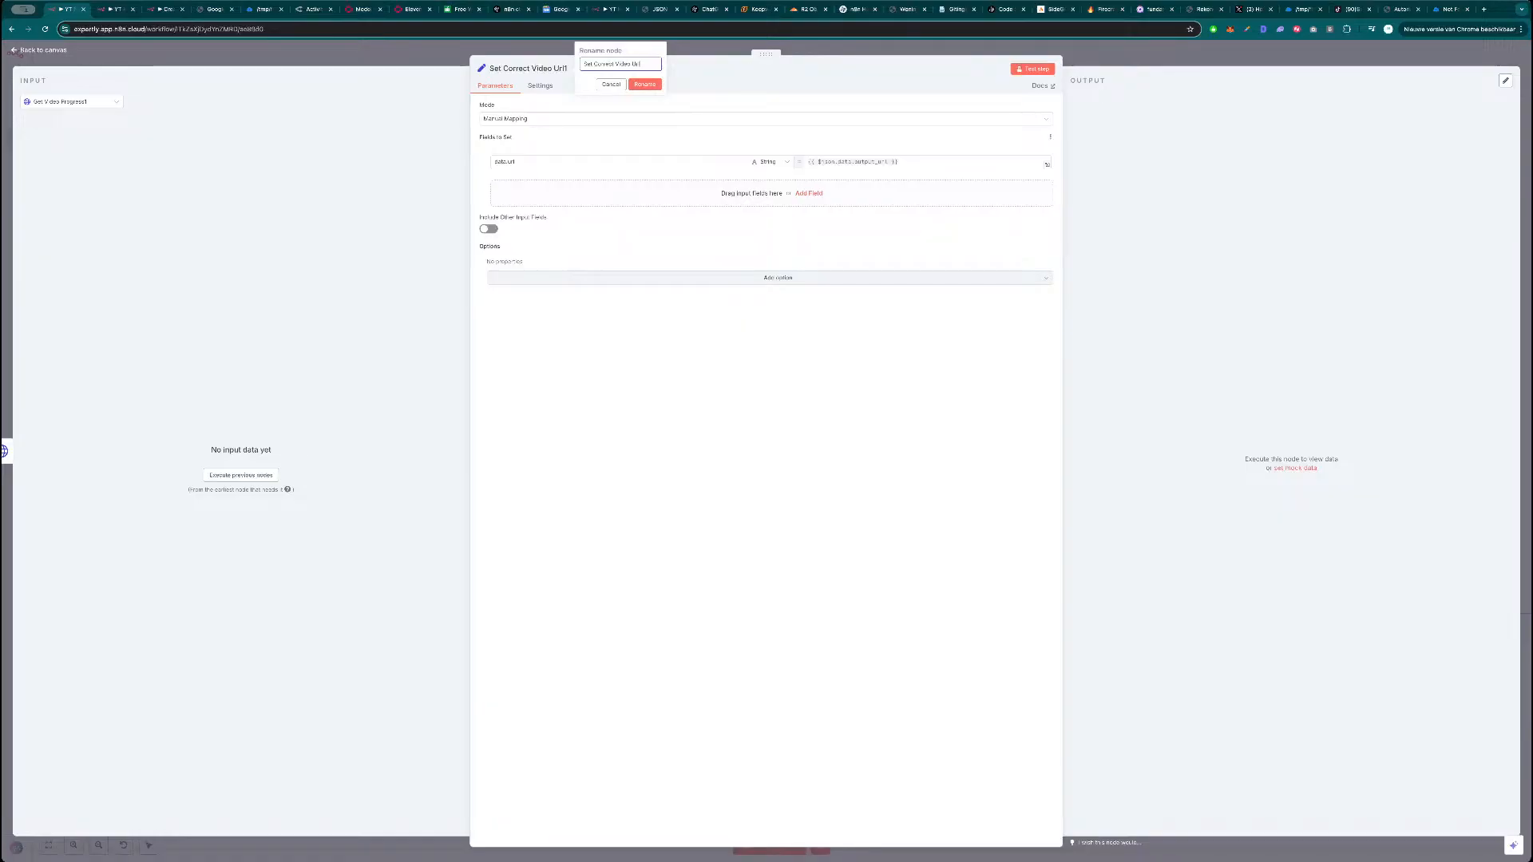
key(BackSpace)
key(Return)
key(Escape)
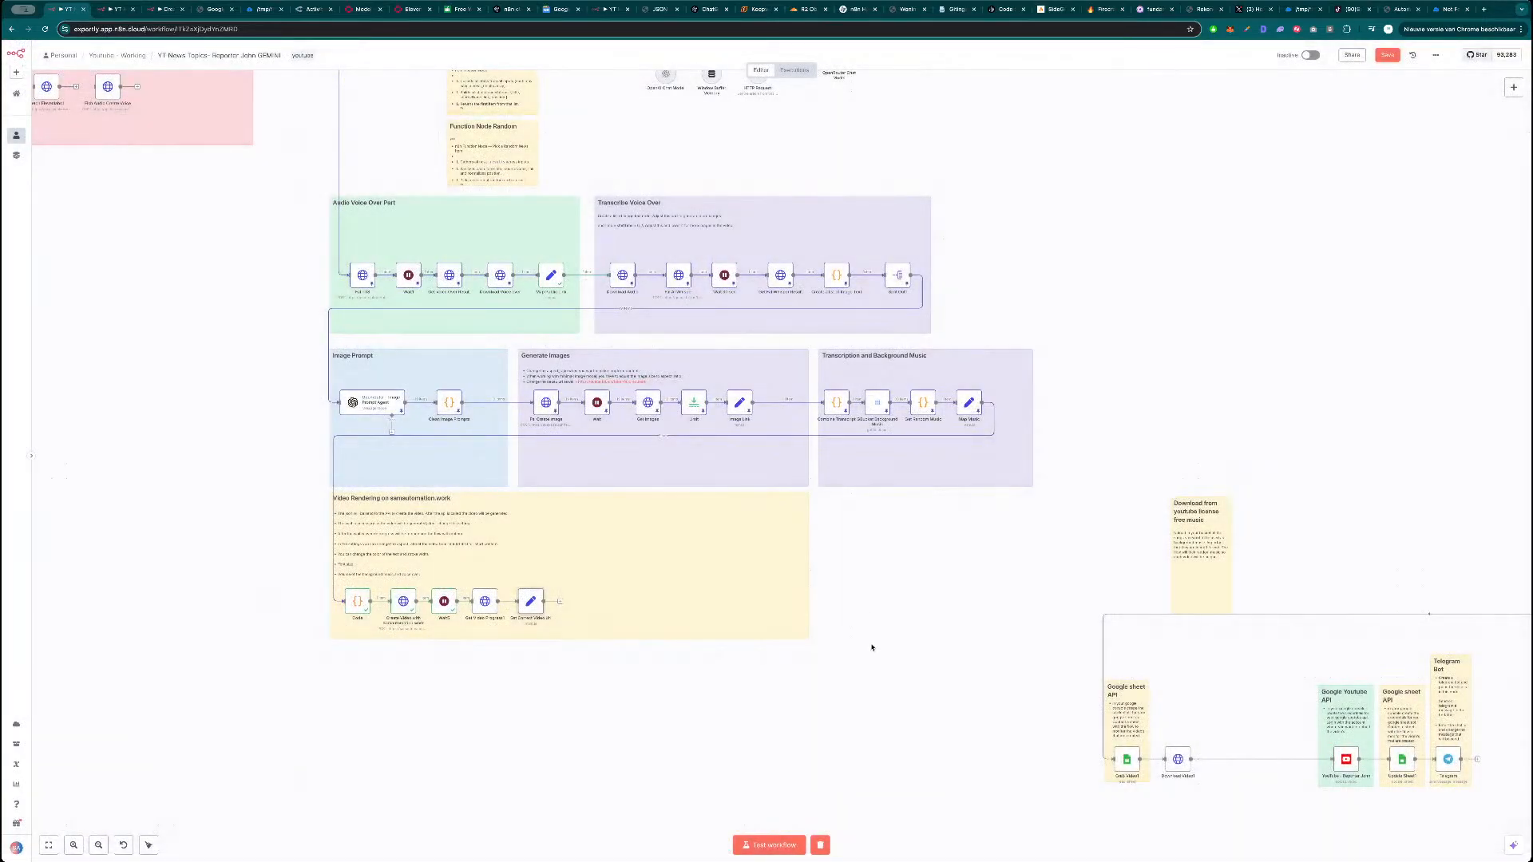
drag(912, 673, 585, 549)
drag(862, 643, 1223, 416)
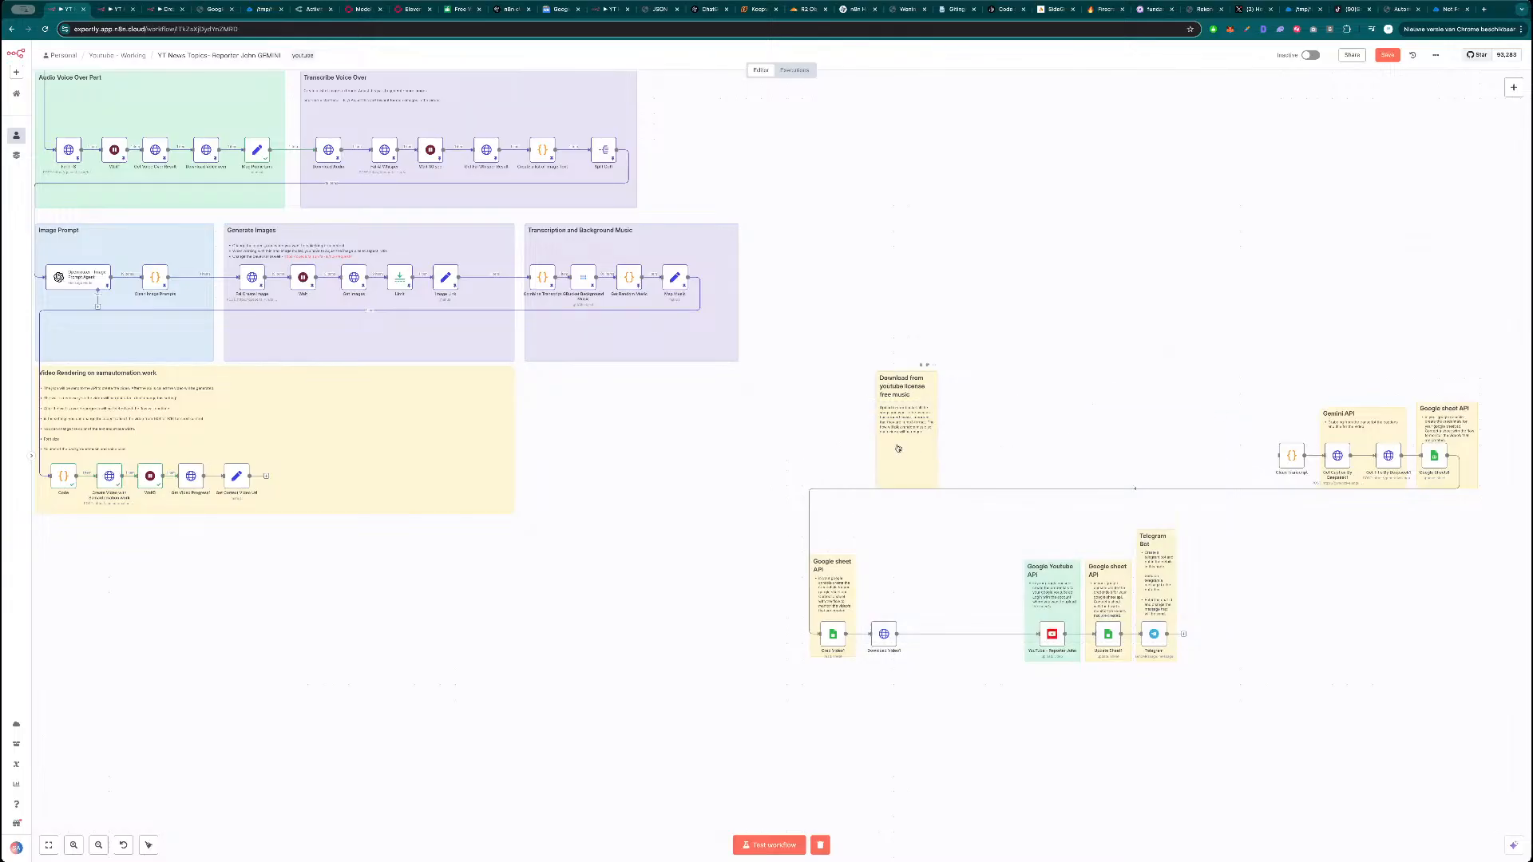
scroll(735, 428, left, 5)
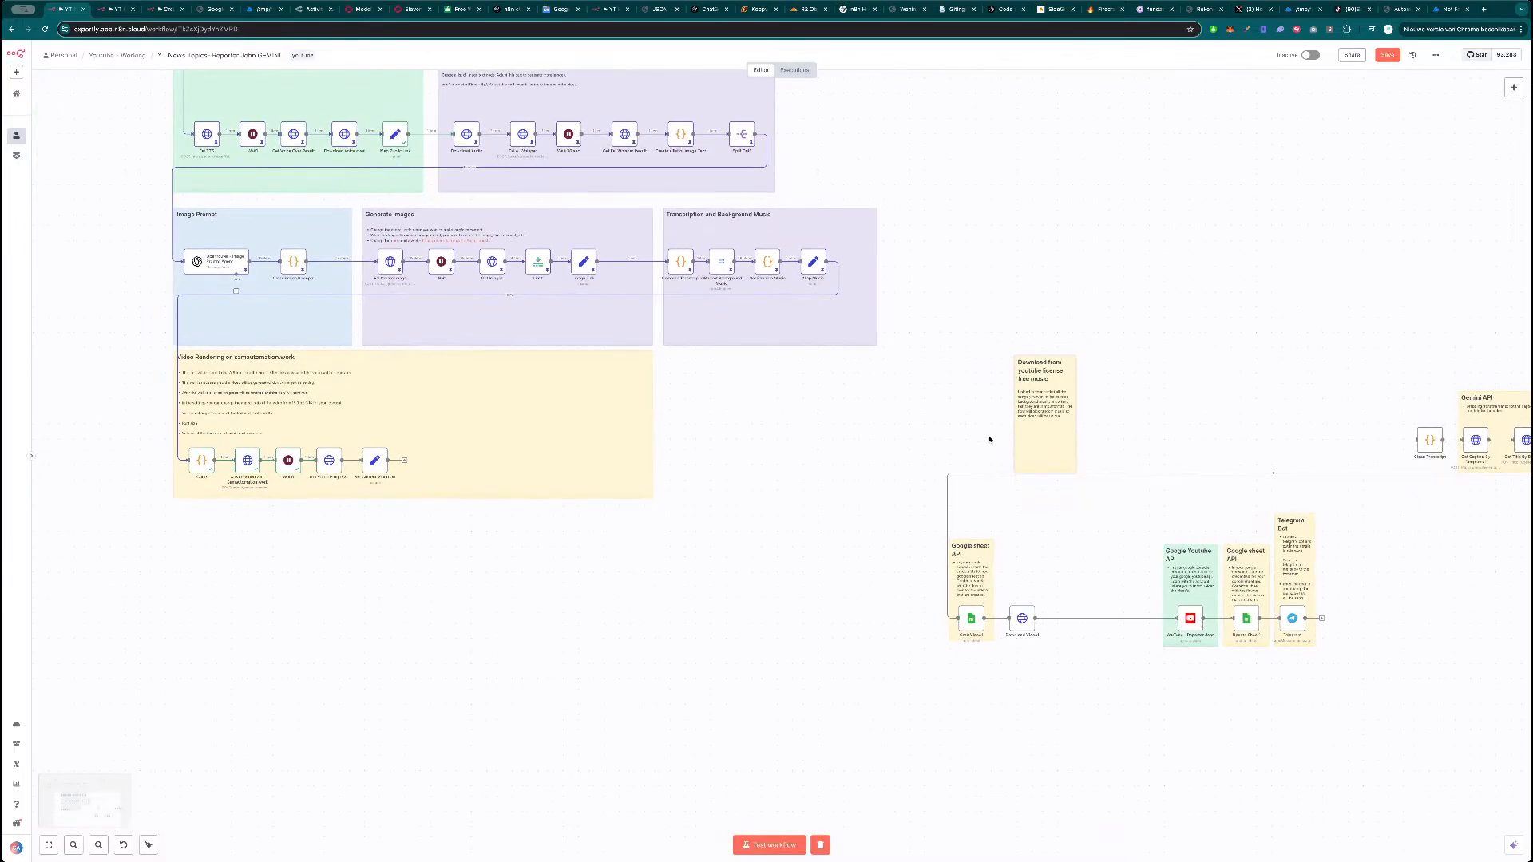
Place the Download from youtube license free music note beside the Transcription and Background Music section and view YouTube Studio's audio library.
drag(1044, 417, 911, 270)
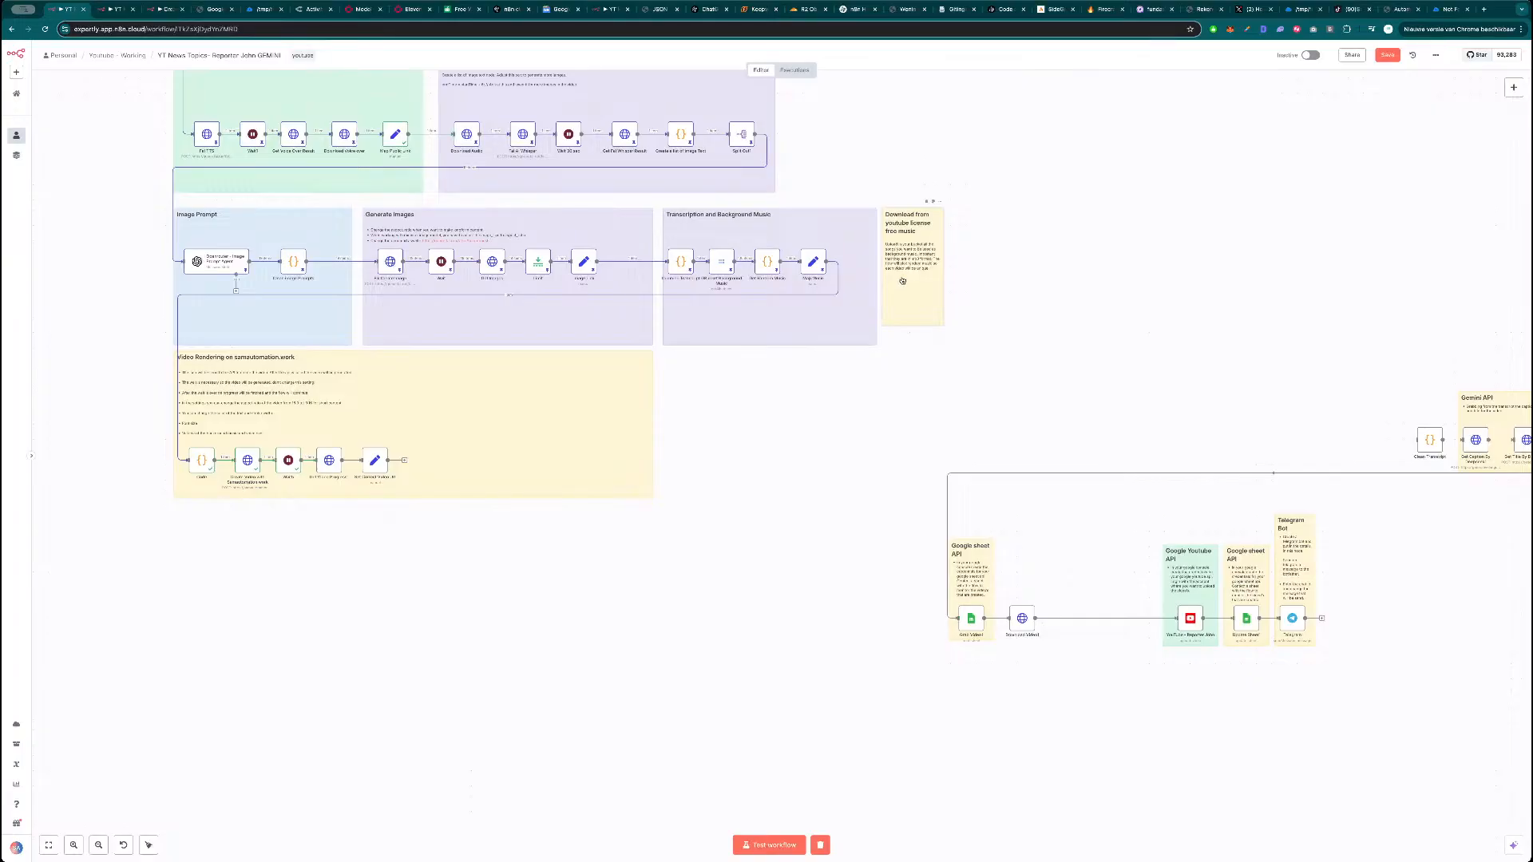
scroll(918, 318, up, 5)
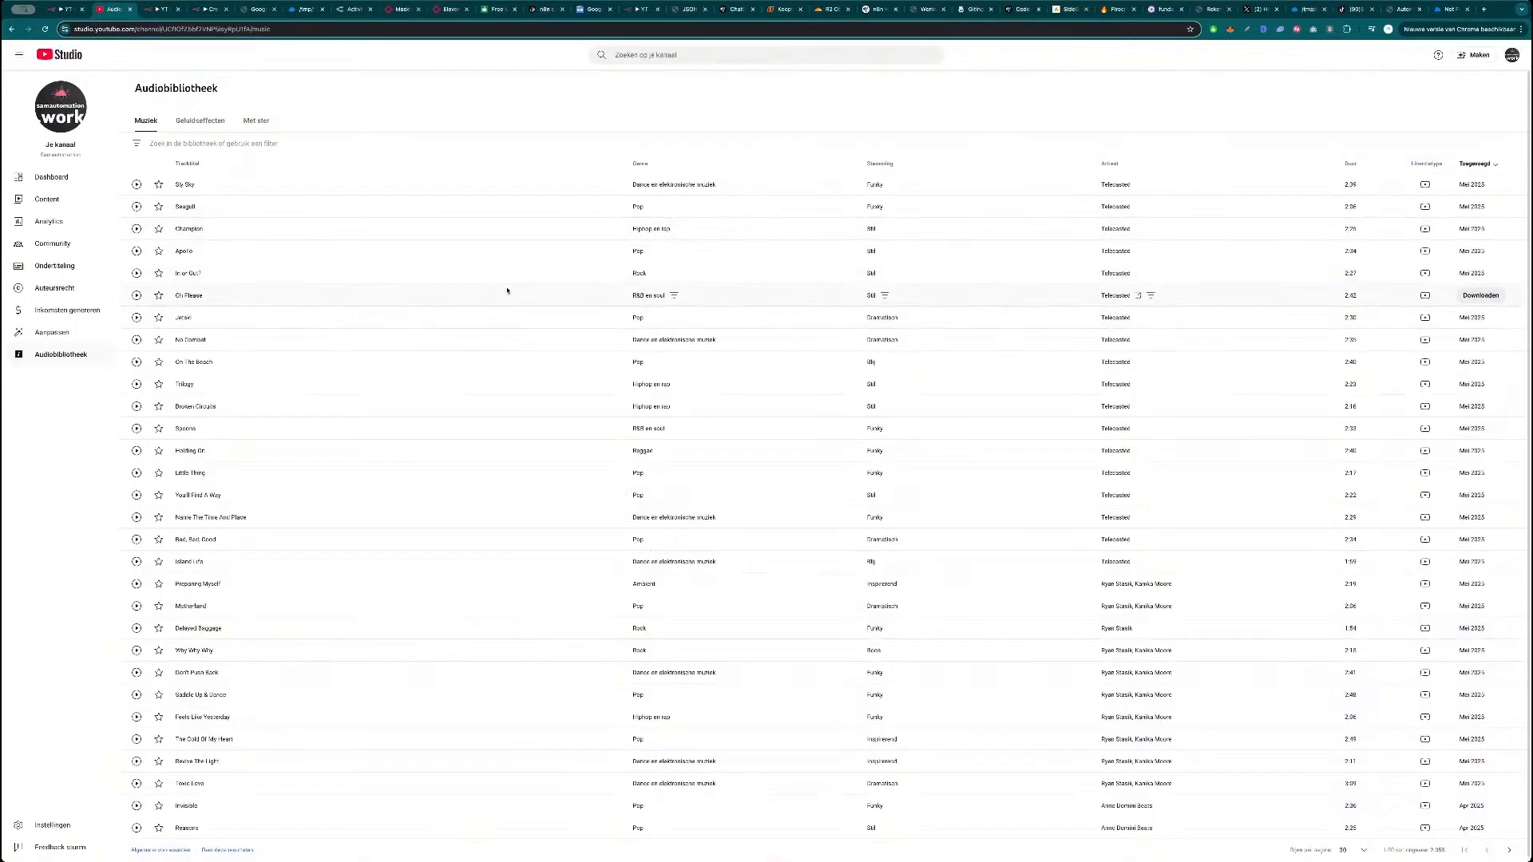
scroll(847, 636, down, 1)
key(ctrl+shift+Tab)
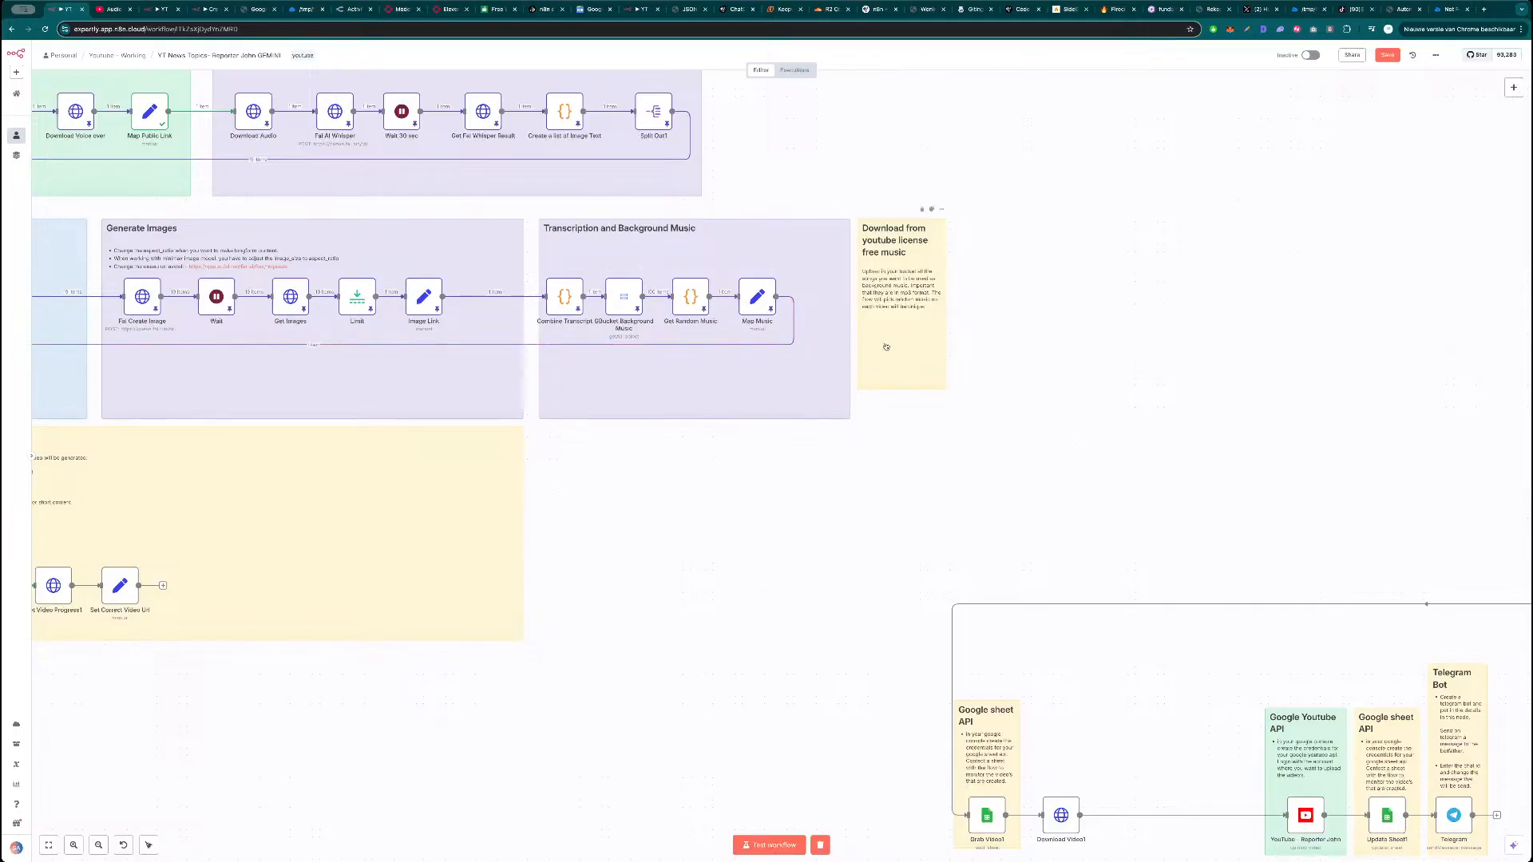
Remove the api_key query parameter and its expression from the end of the Get Video Progress1 node's URL.
scroll(864, 509, down, 2)
scroll(864, 510, down, 1)
drag(864, 509, 1013, 476)
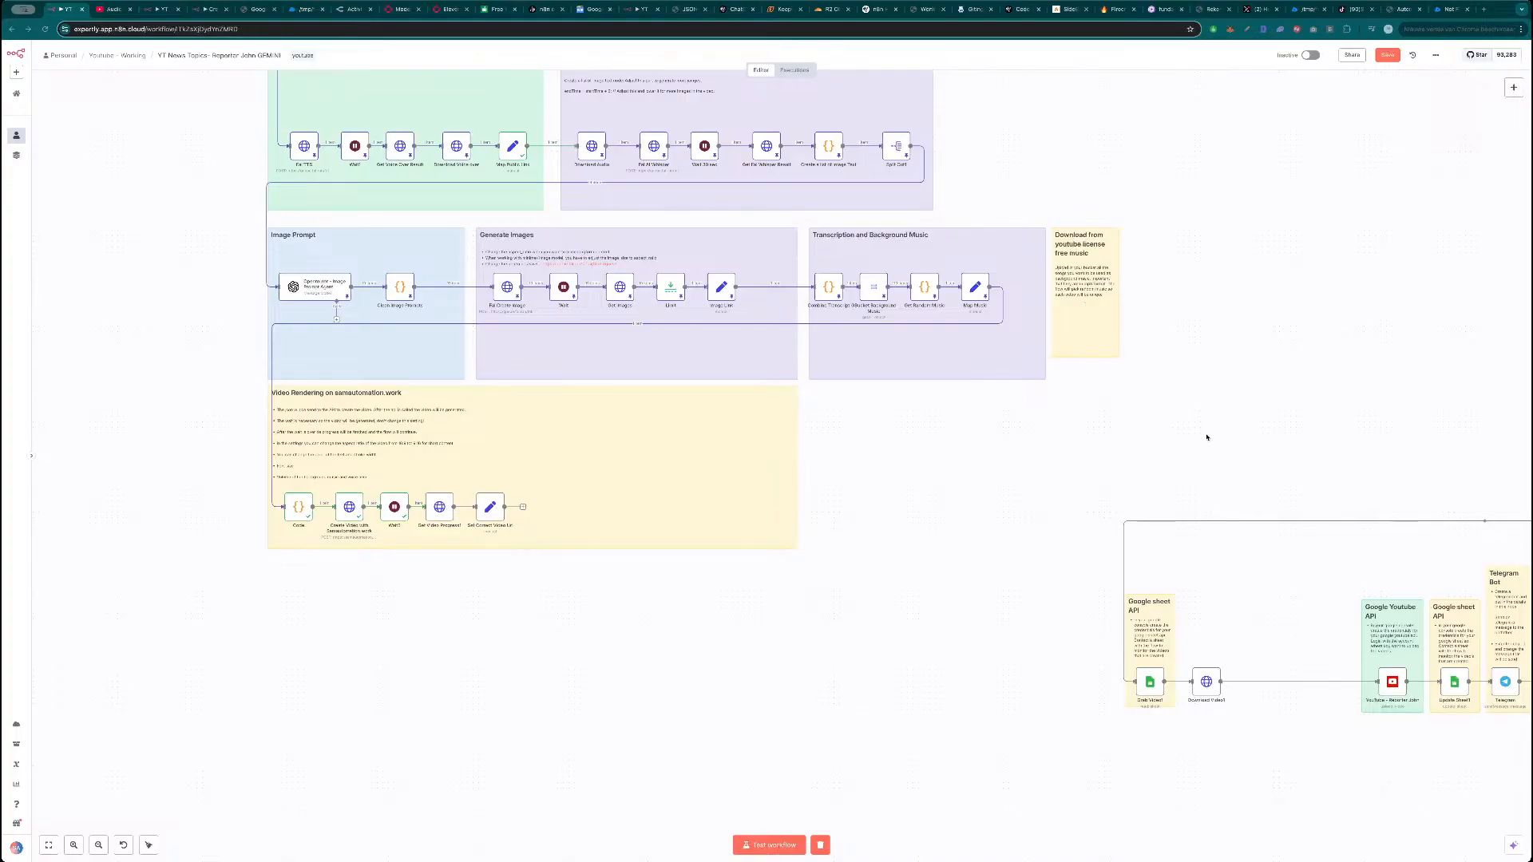
double_click(439, 510)
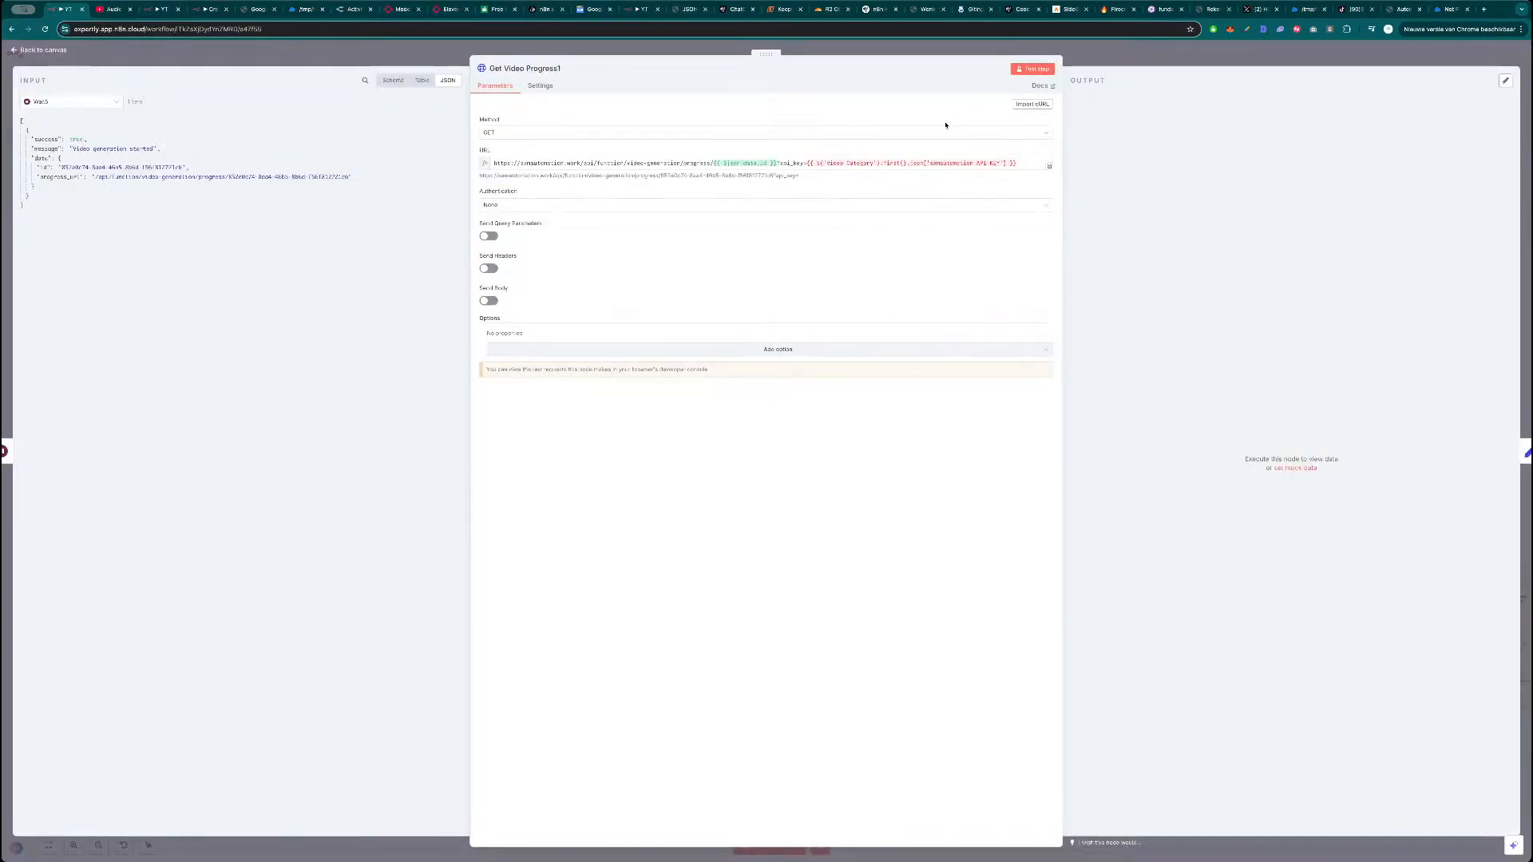
drag(1017, 165, 782, 163)
key(BackSpace)
Set the node's authentication to Generic Credential Type with Query Auth, using the existing Samautomation.work credential.
click(806, 150)
click(689, 206)
click(629, 244)
click(634, 236)
click(655, 219)
click(660, 208)
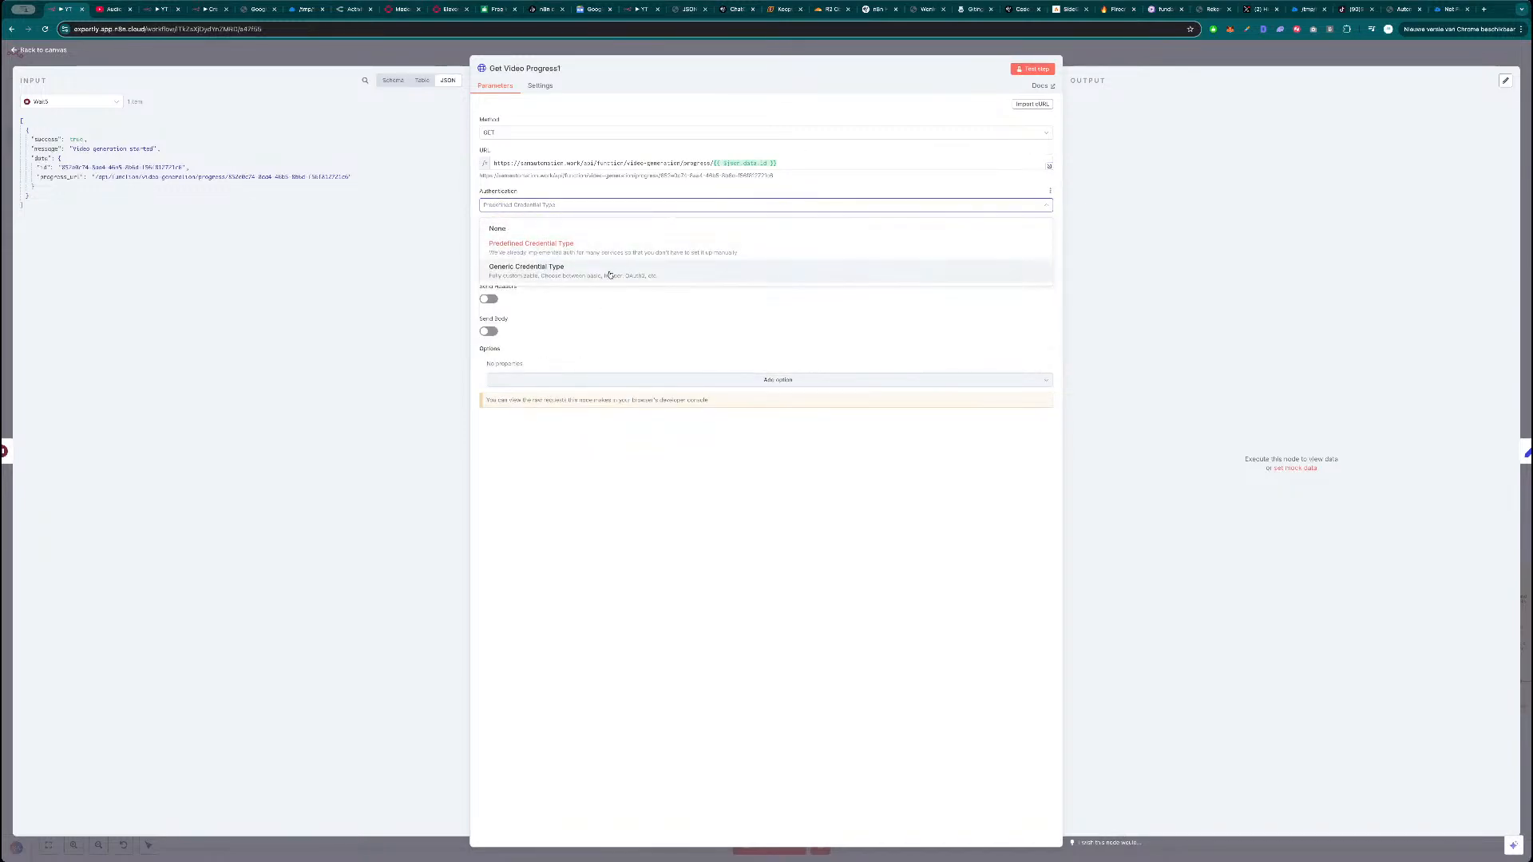
click(613, 262)
click(629, 236)
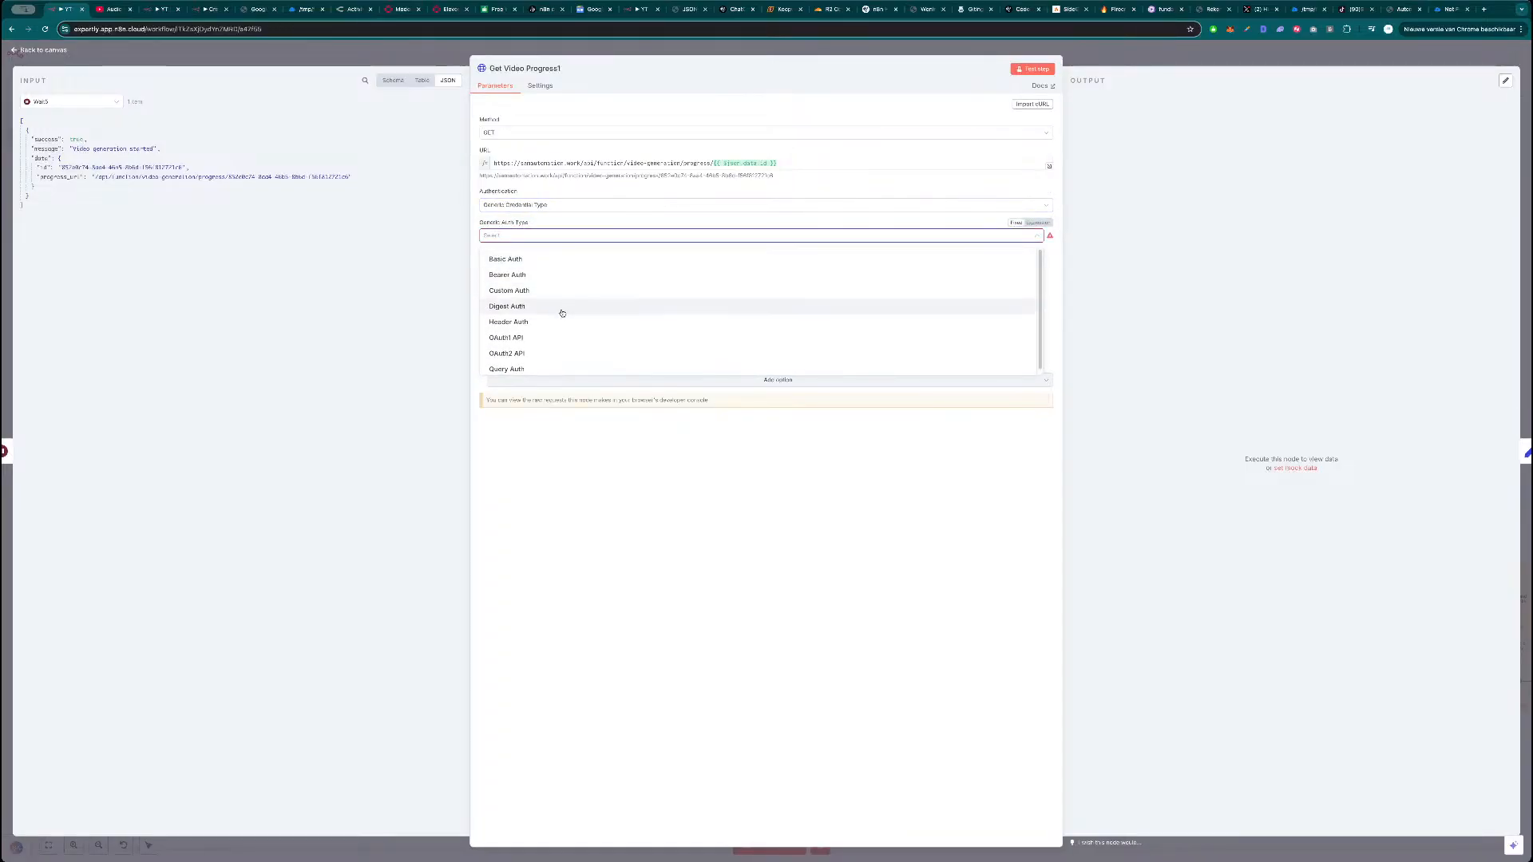
click(567, 369)
click(651, 267)
click(619, 336)
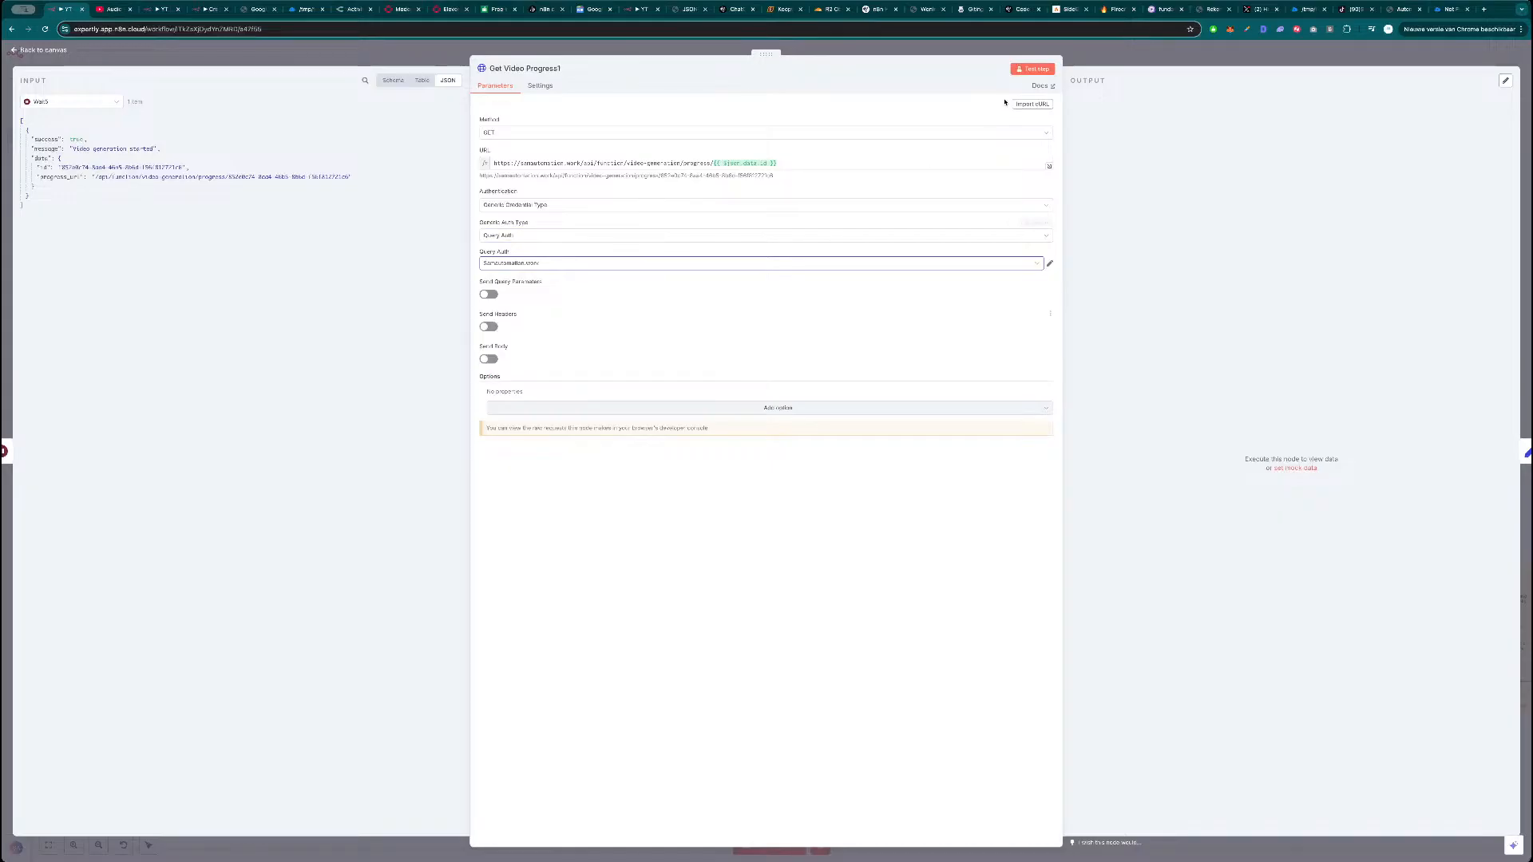
Test the Get Video Progress1 node, check the output_url in its output, and return to the canvas.
click(1034, 69)
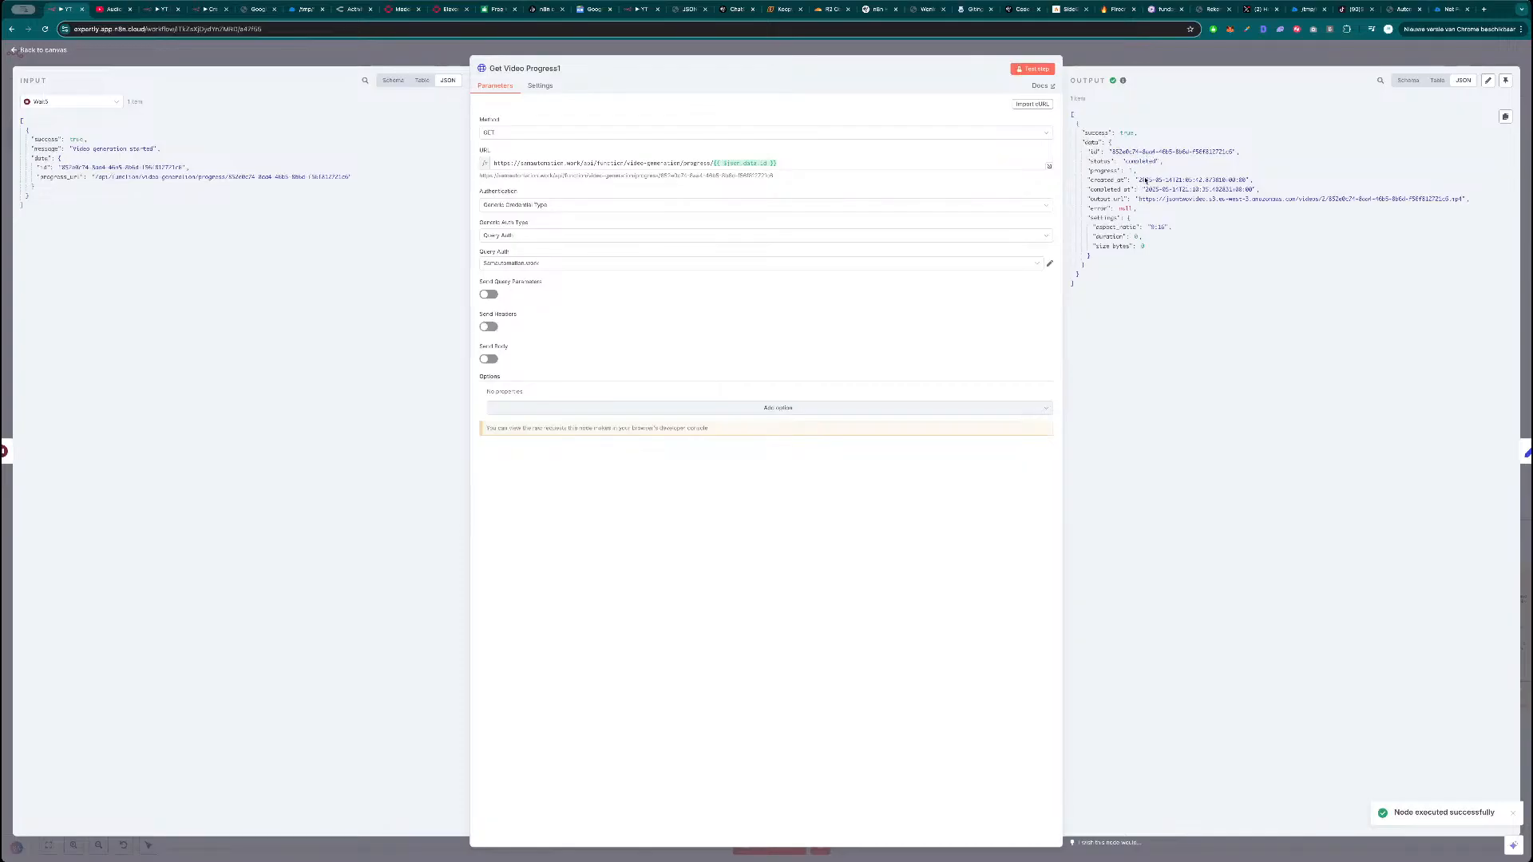
drag(1137, 198, 1457, 199)
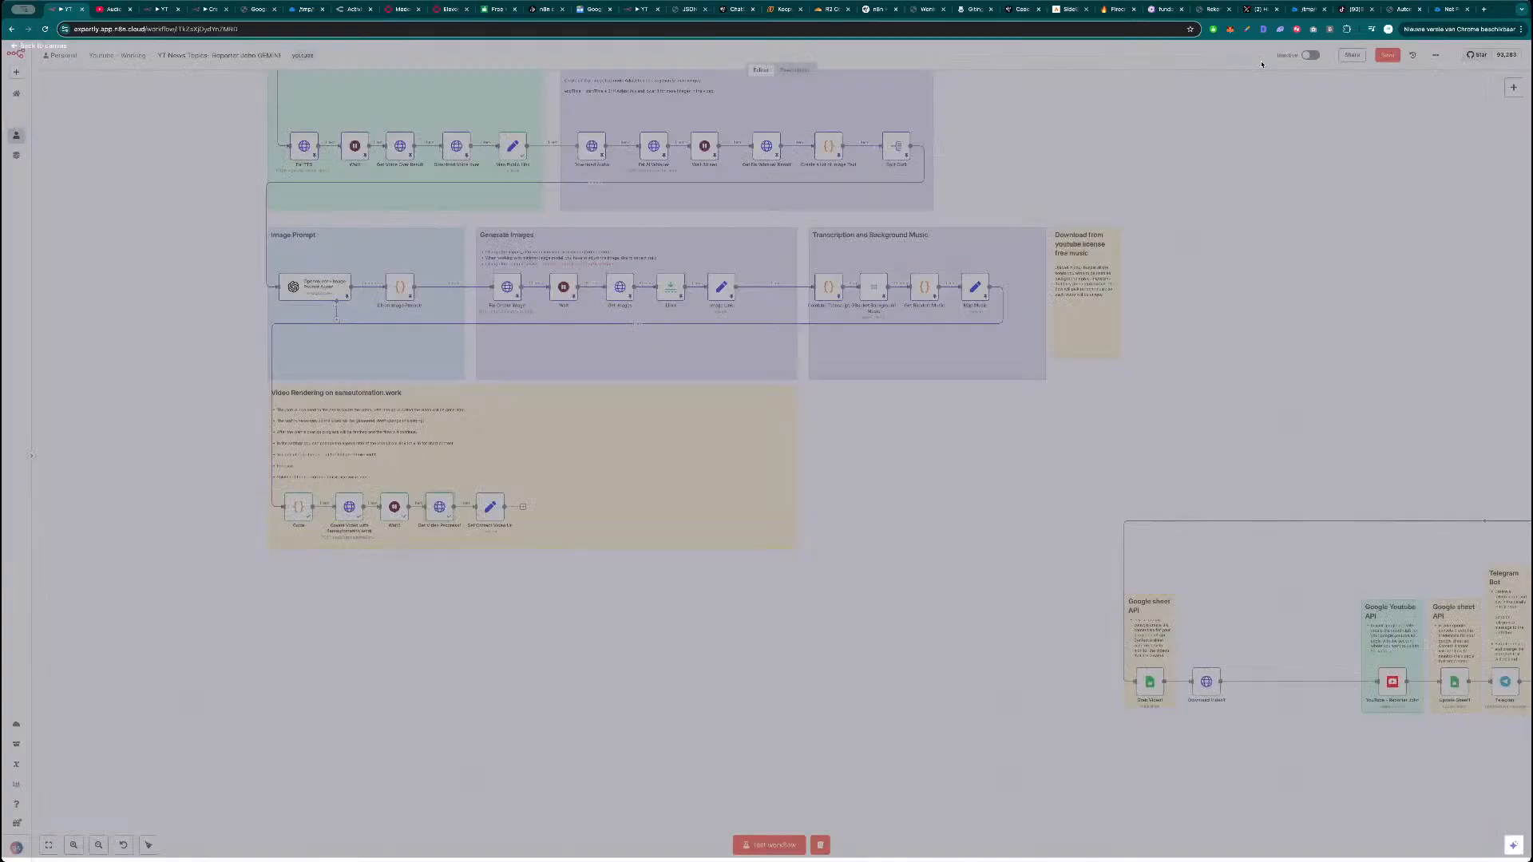
key(Escape)
Run the Set Correct Video Url node on its own and return to the canvas.
double_click(489, 506)
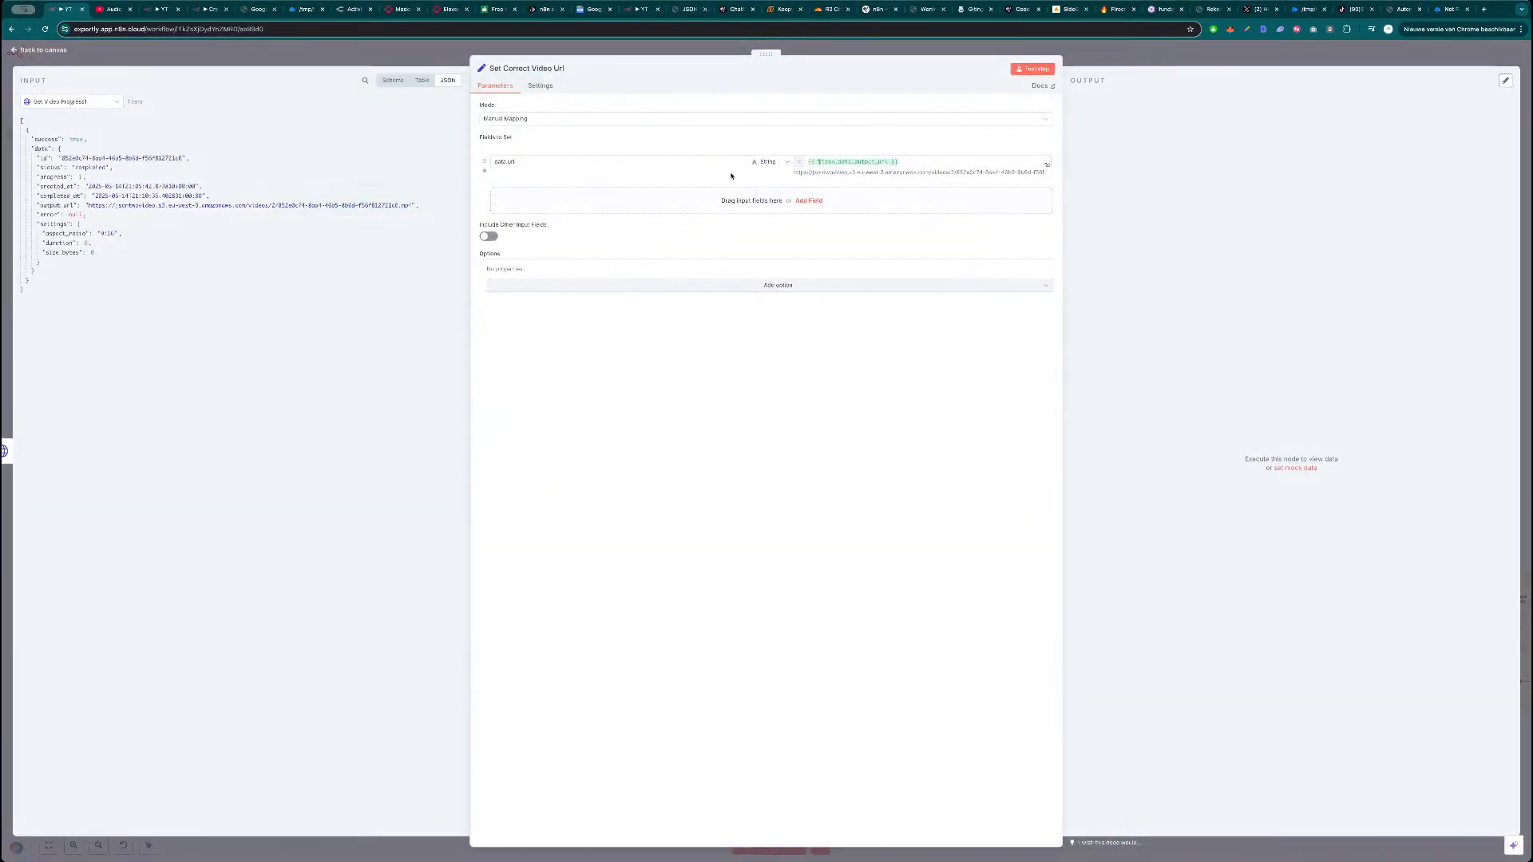
click(1038, 72)
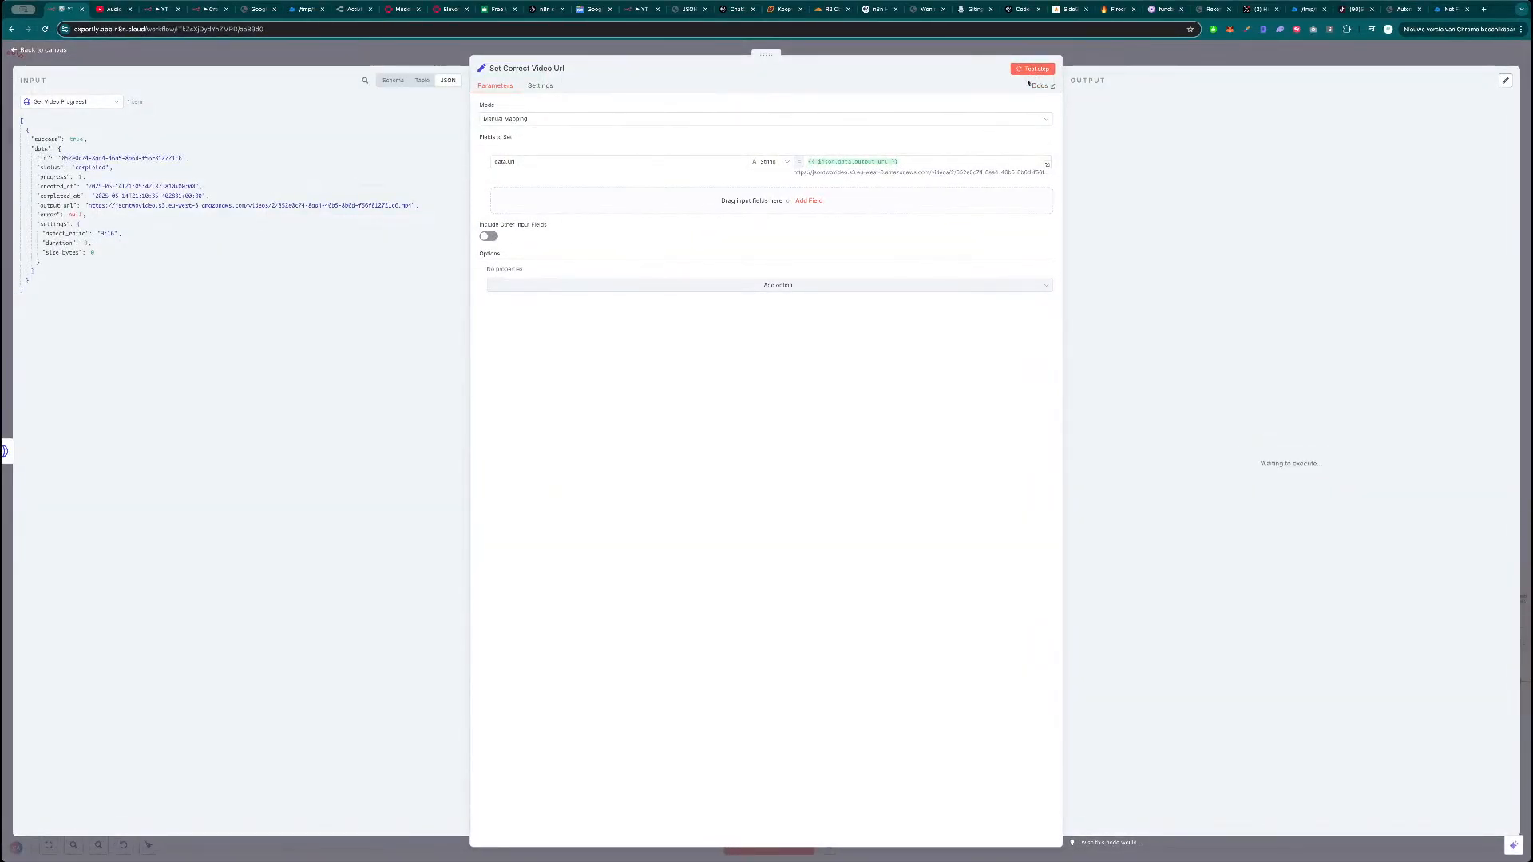
click(1204, 55)
scroll(903, 427, right, 5)
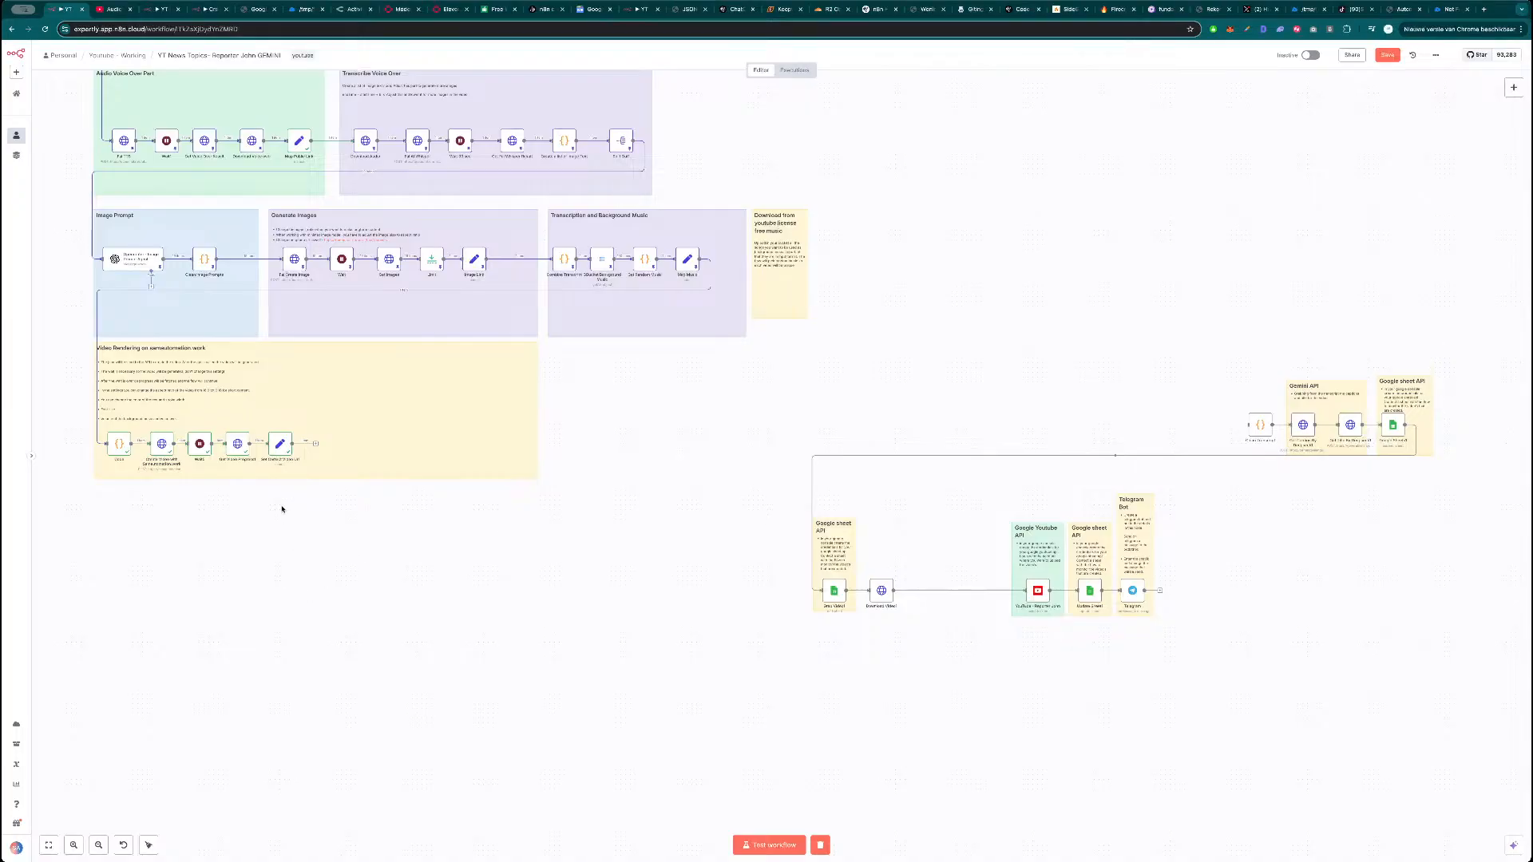
Copy the video URL from the Set Correct Video Url output and play it in a new browser tab, pausing after the opening.
double_click(279, 444)
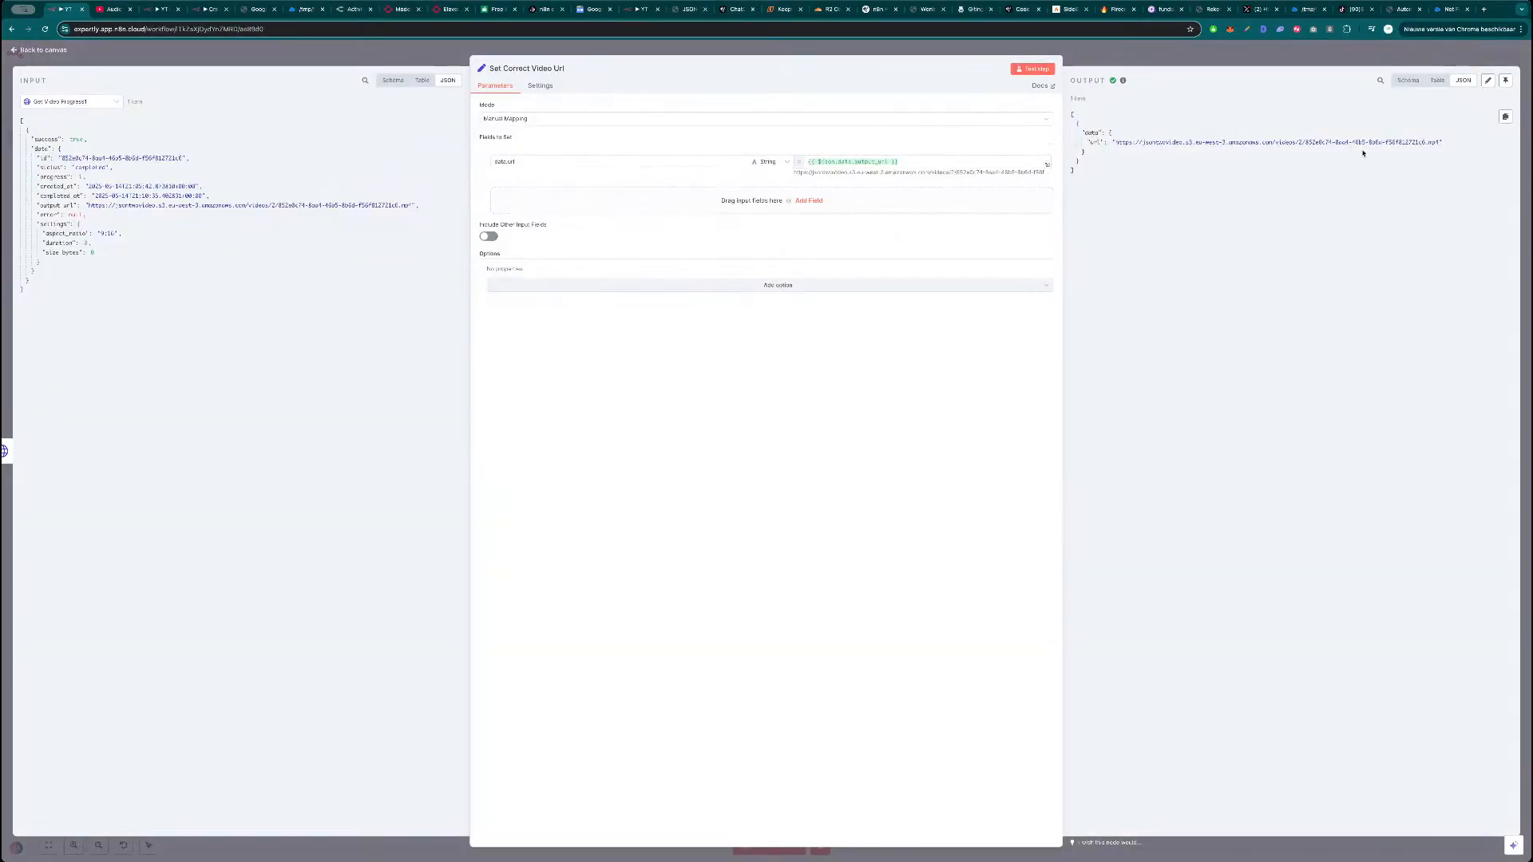
drag(1439, 142, 1115, 142)
key(ctrl+c)
key(ctrl+t)
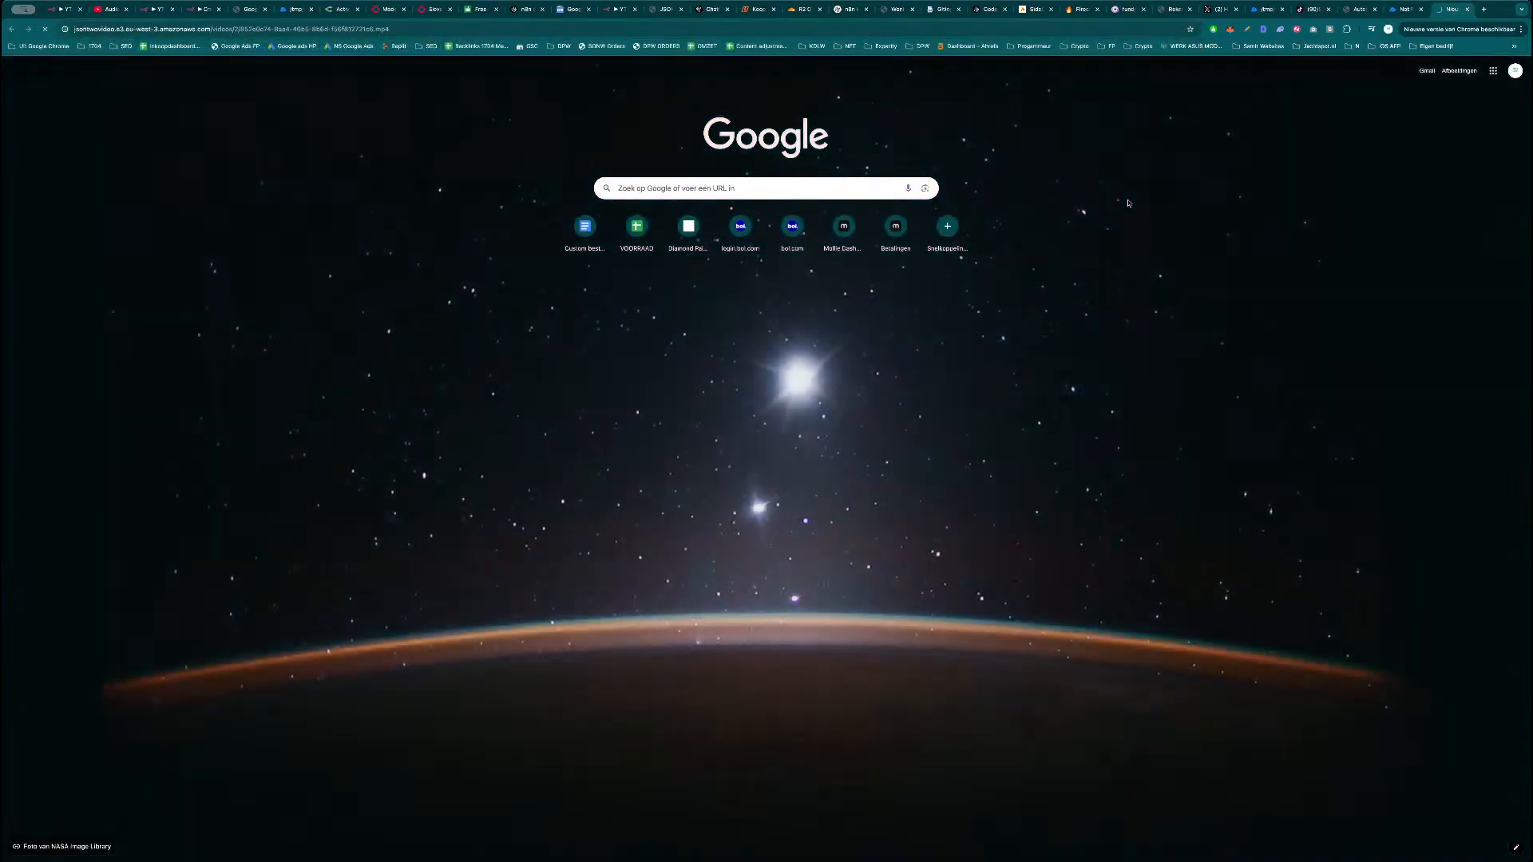
key(ctrl+v)
key(Return)
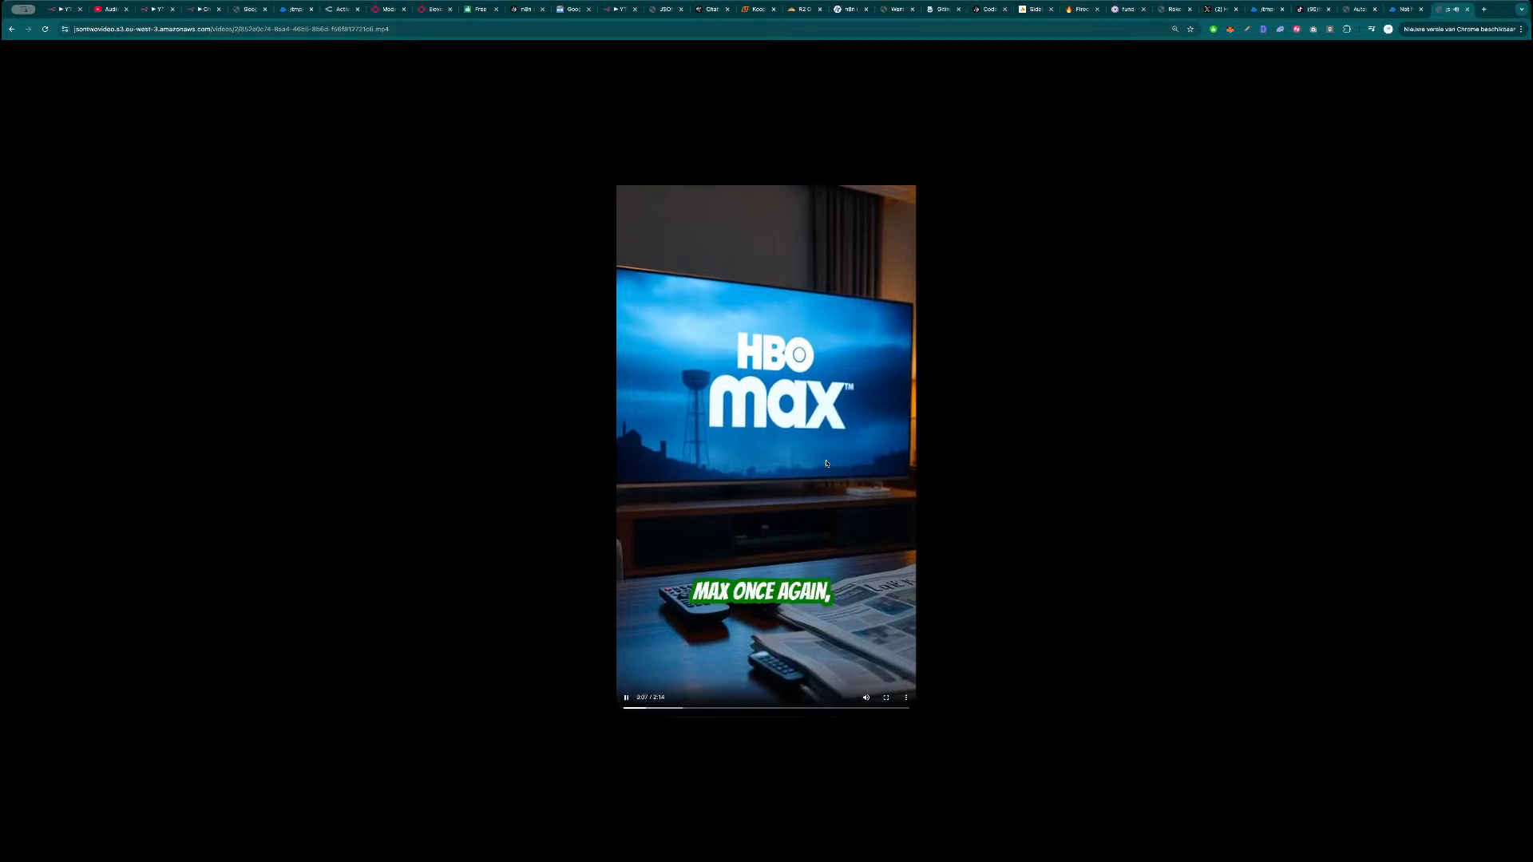
click(732, 644)
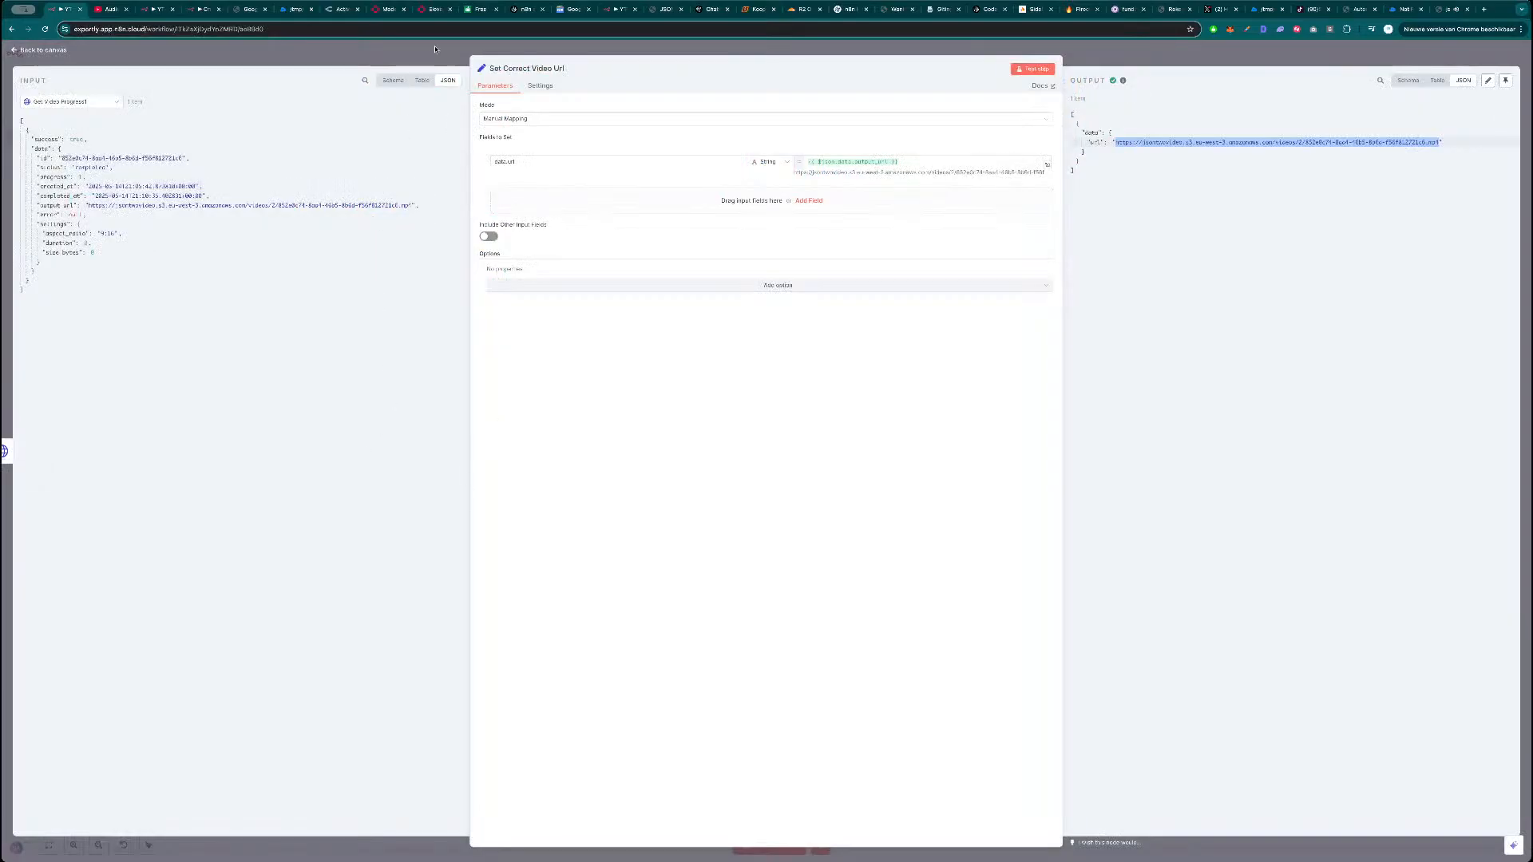
Return to the workflow and open the full JSON body expression of the Create Video with Samautomation.work node.
click(391, 303)
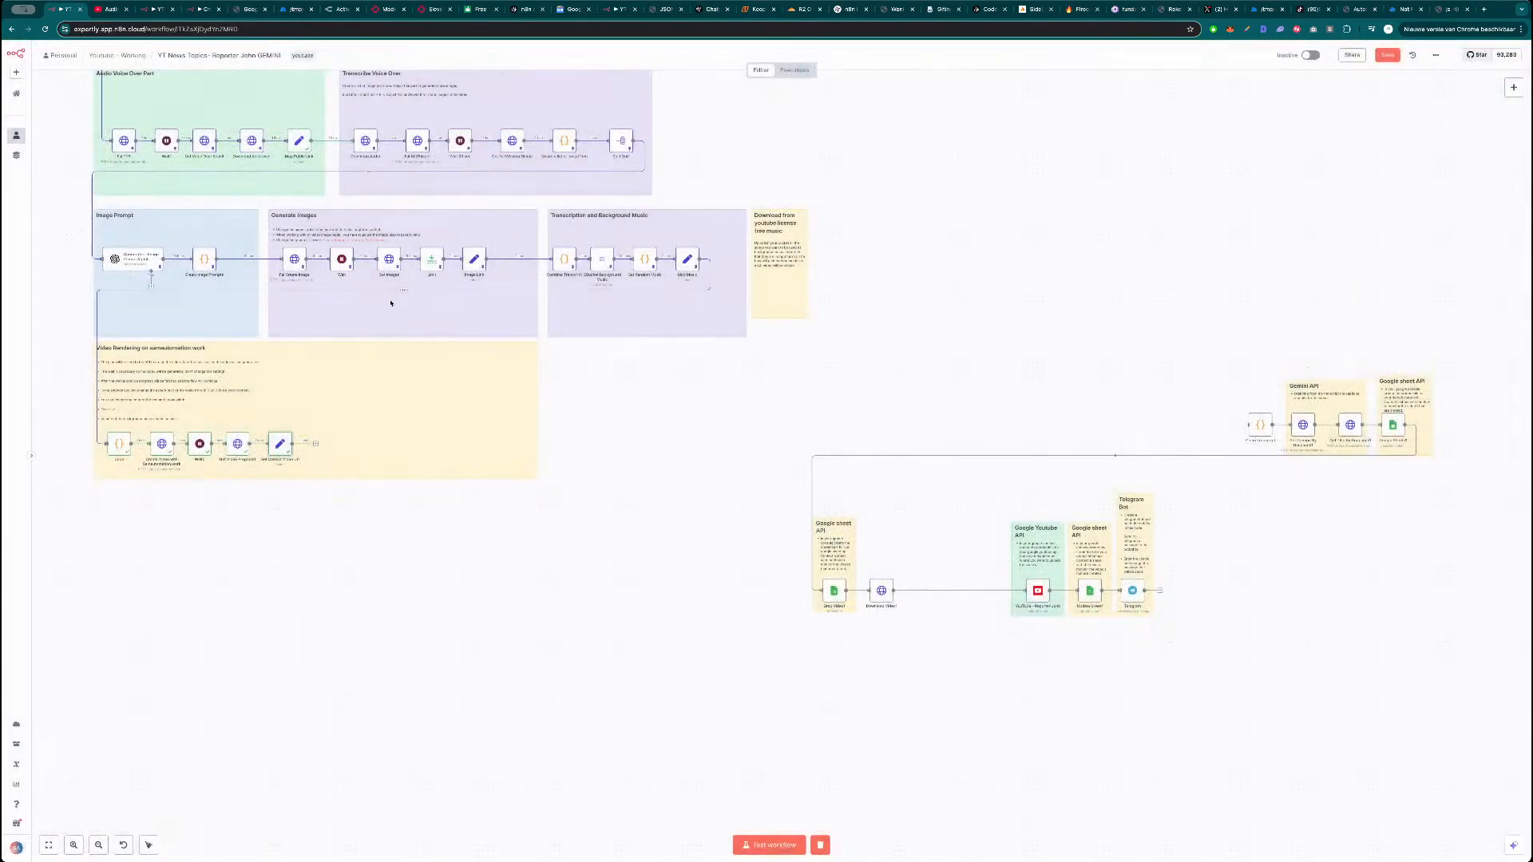
double_click(162, 444)
scroll(697, 472, down, 5)
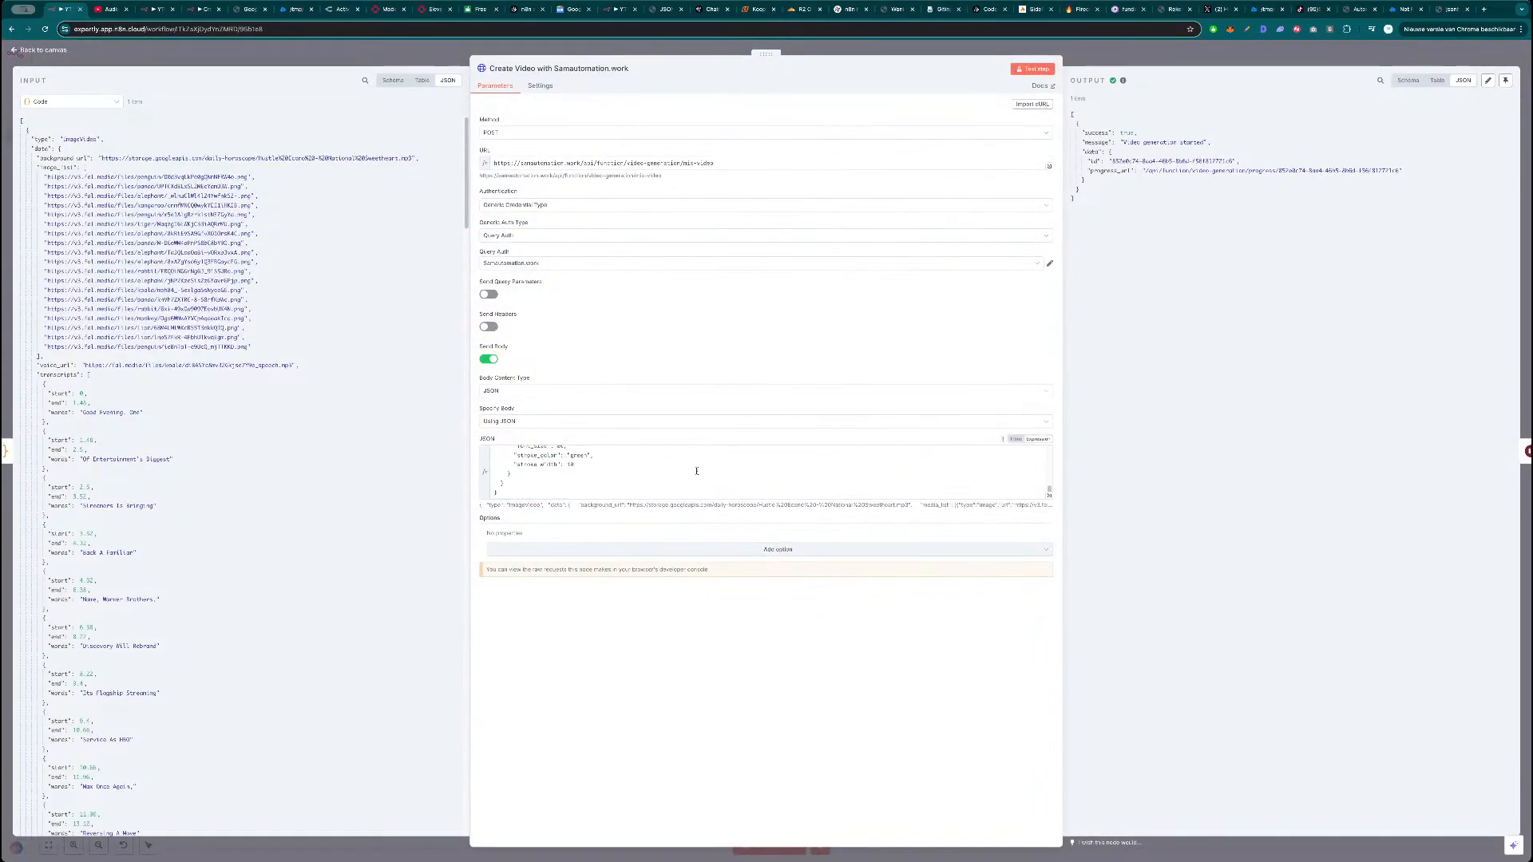
click(1046, 495)
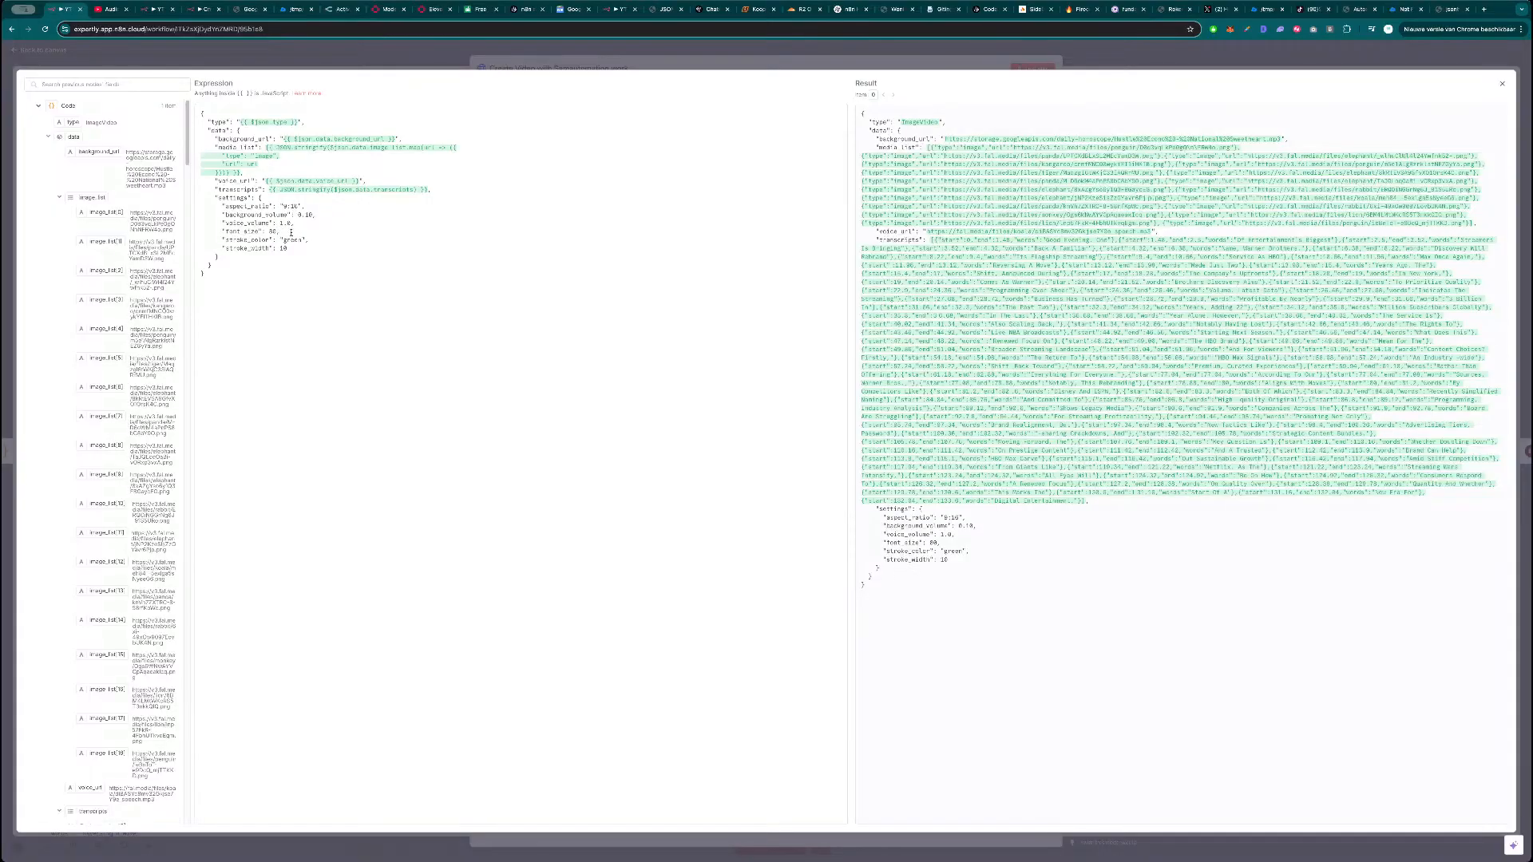
Examine the font and stroke settings in the Create Video node's JSON body in the other workflow's execution.
click(156, 9)
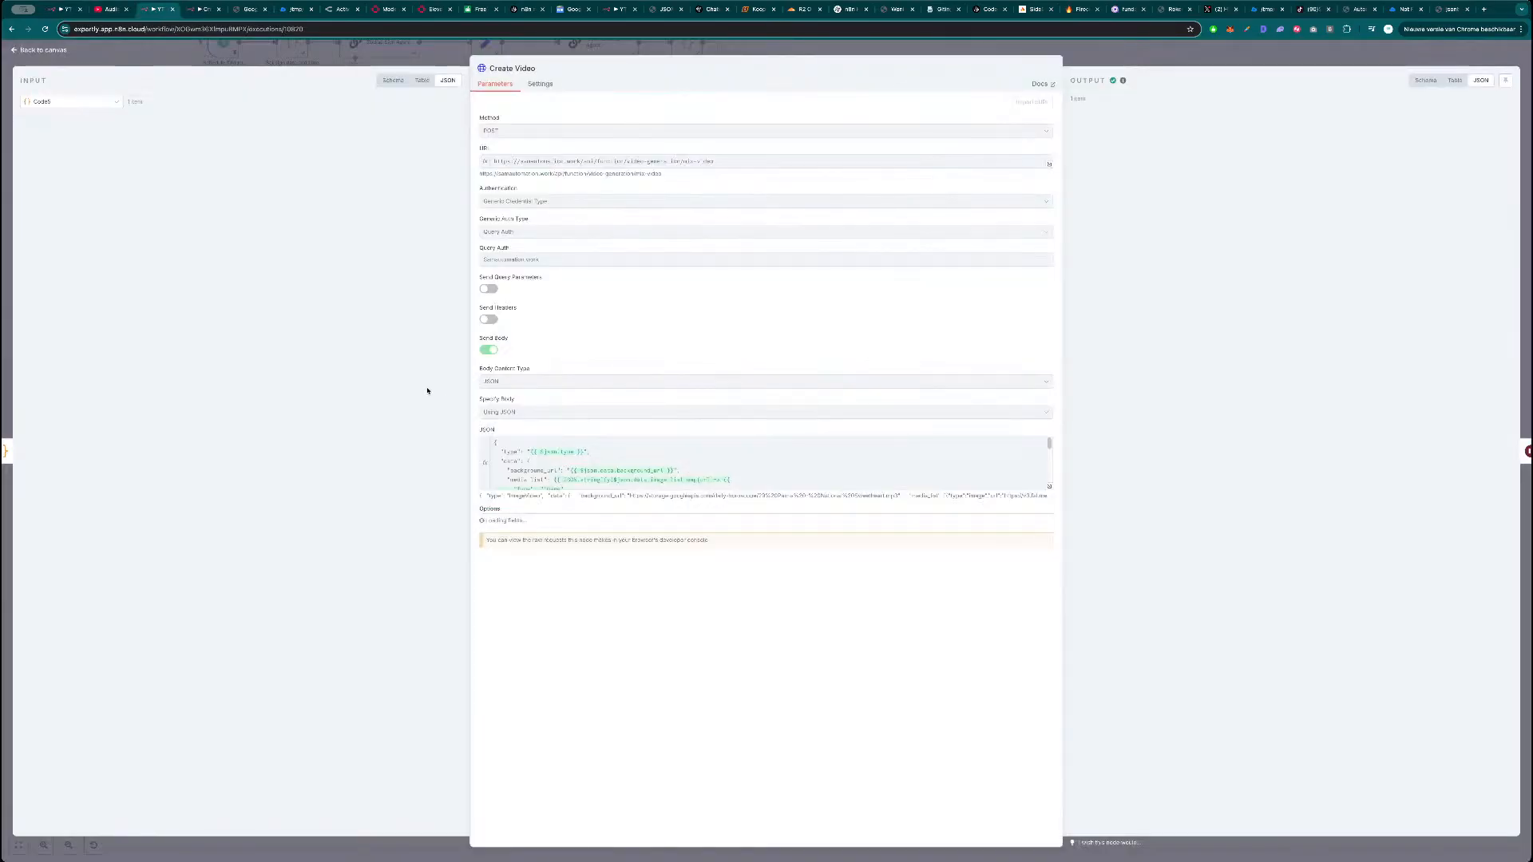
scroll(569, 461, down, 1)
scroll(569, 460, down, 5)
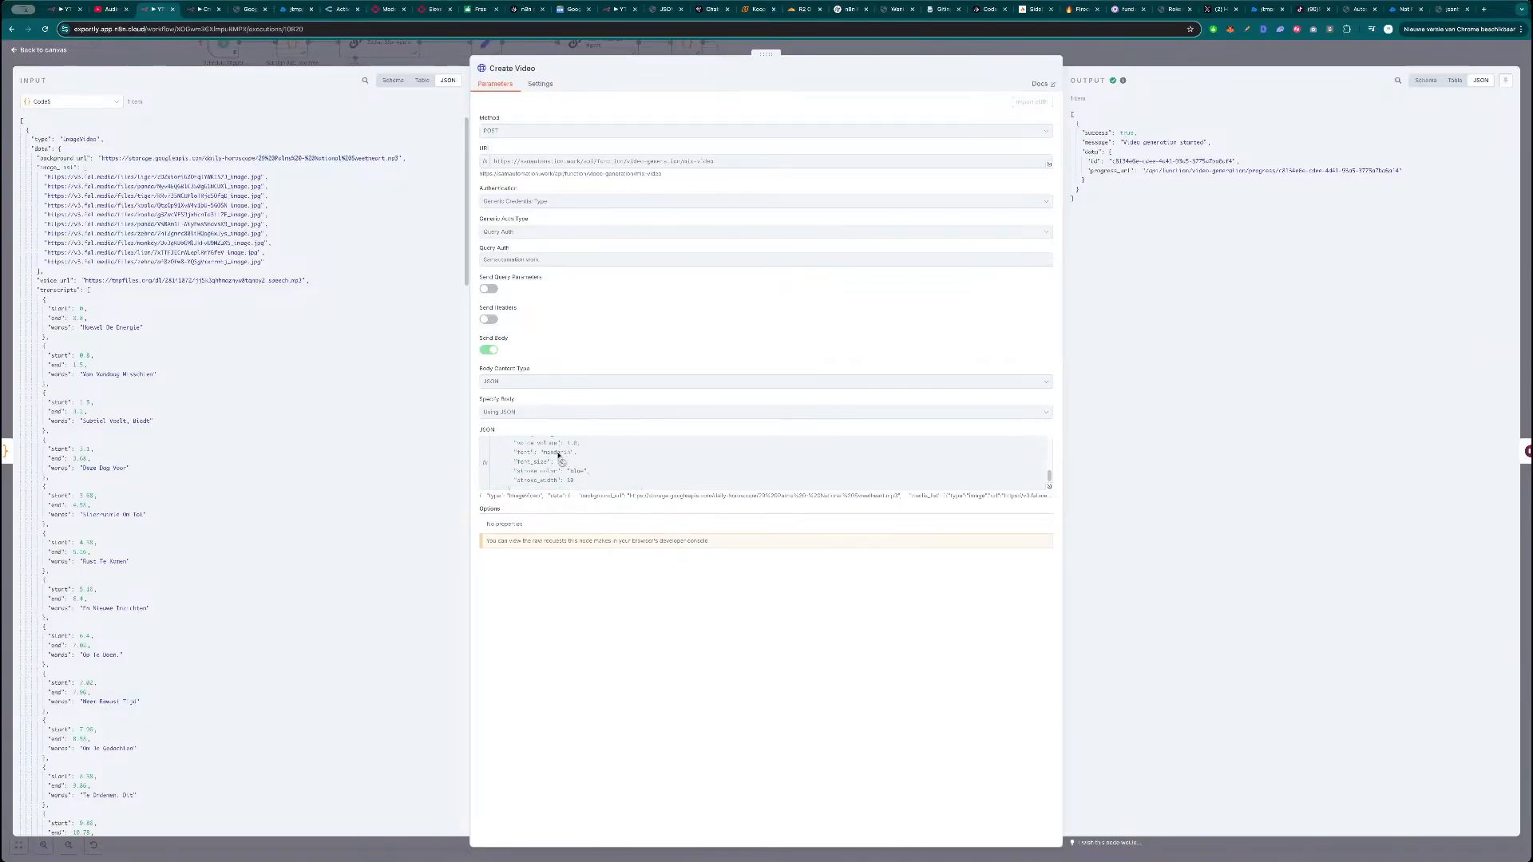
click(559, 457)
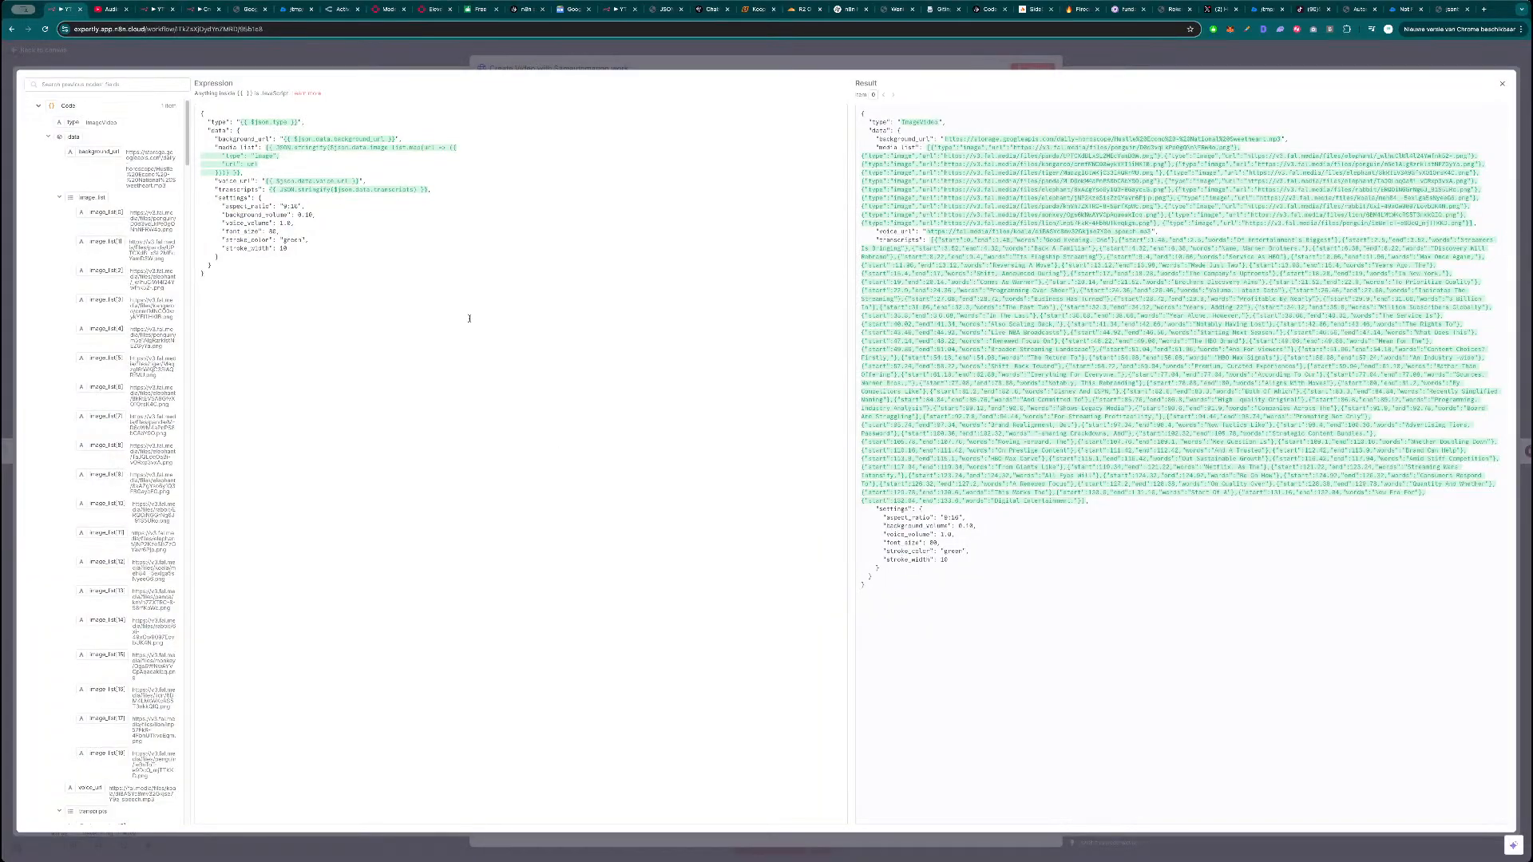
Go back to the rendered video, skip through it to check the images and subtitles, and close its tab.
click(1444, 14)
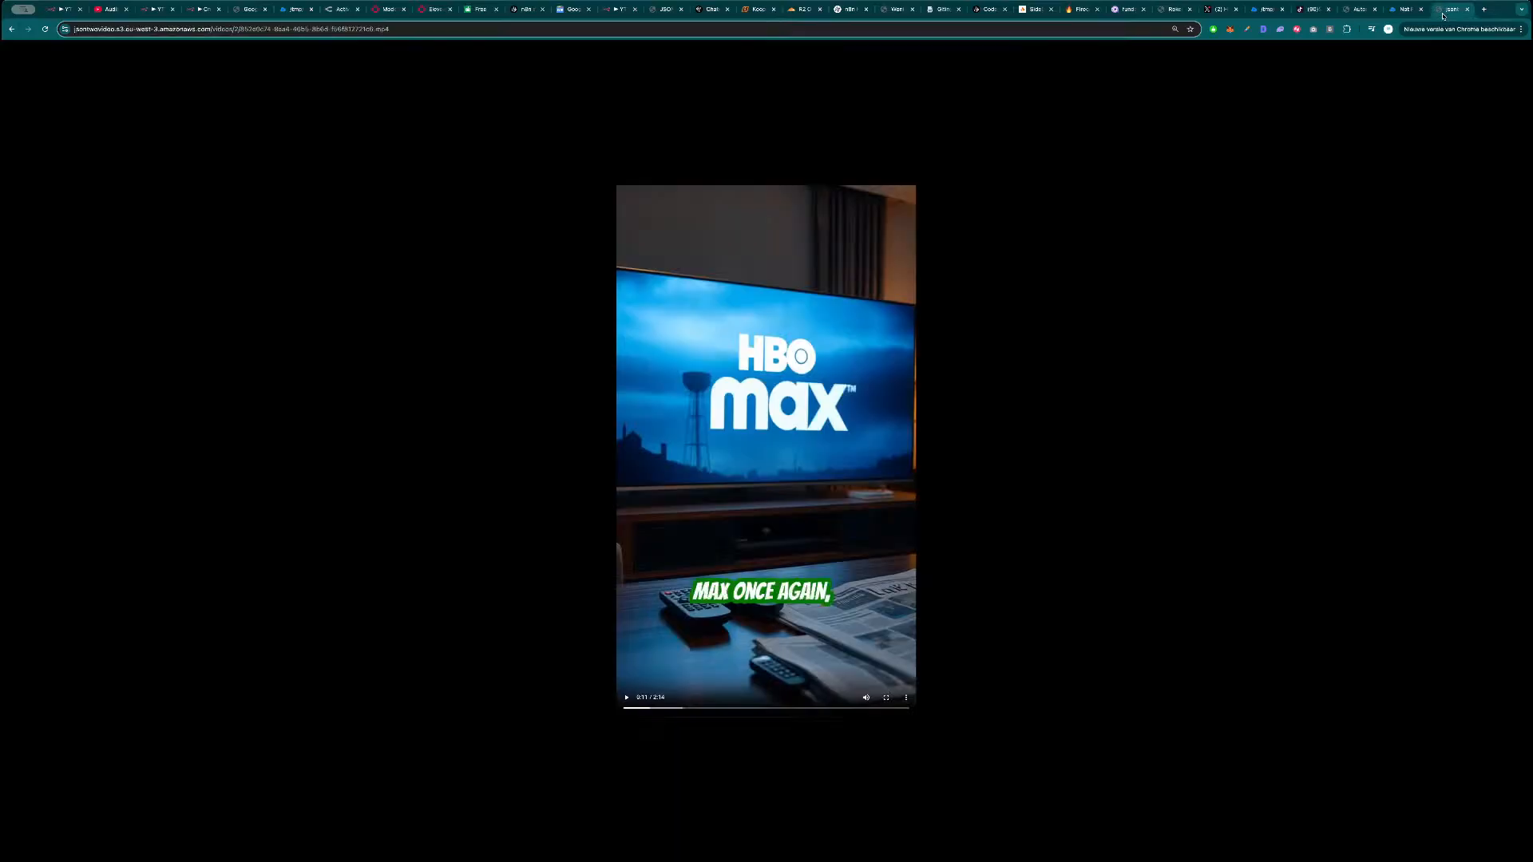
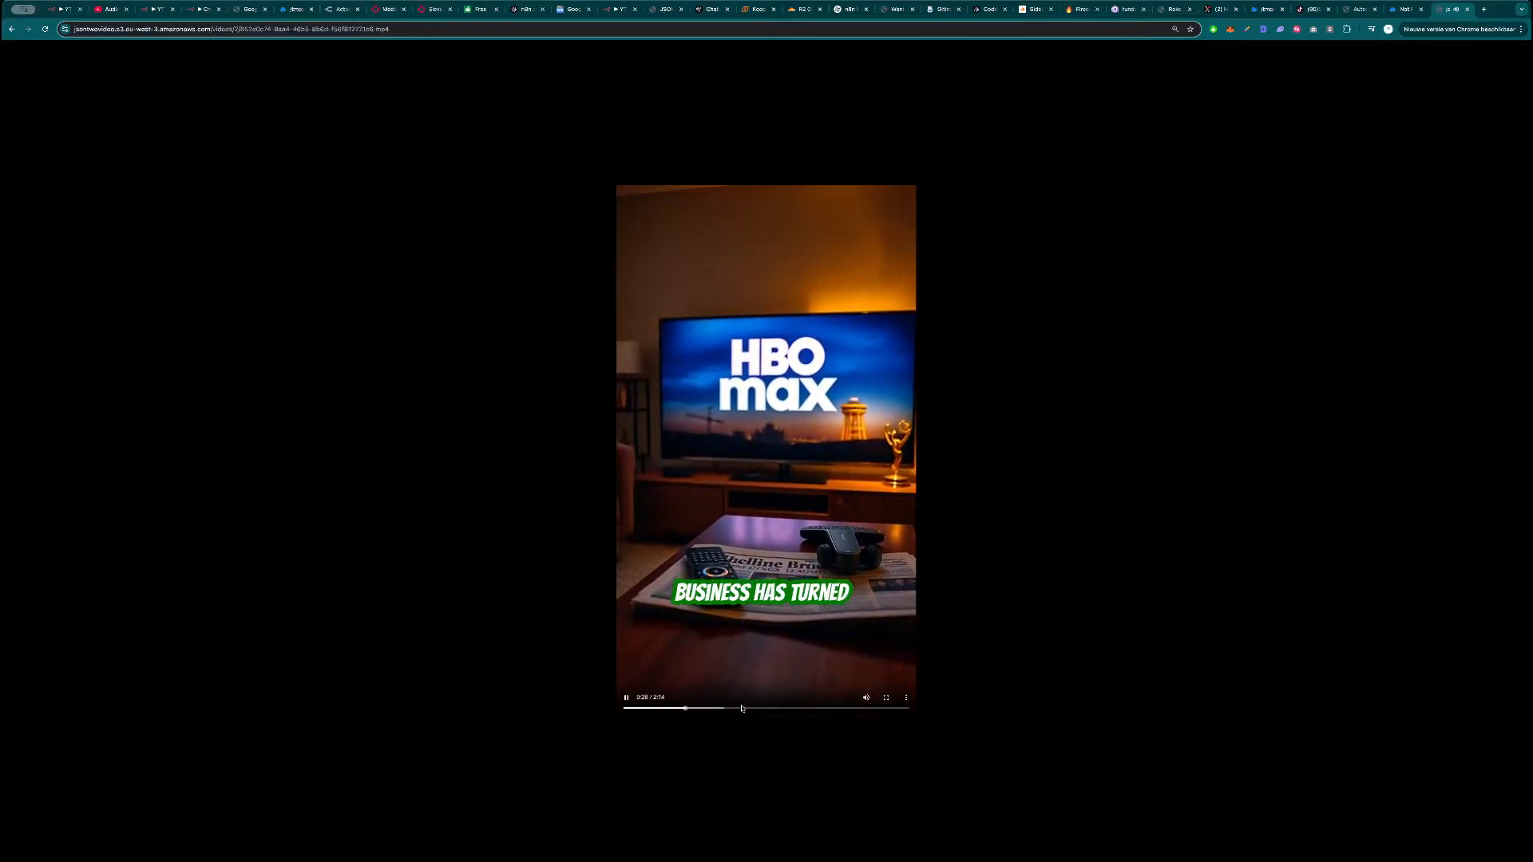
drag(765, 712, 887, 711)
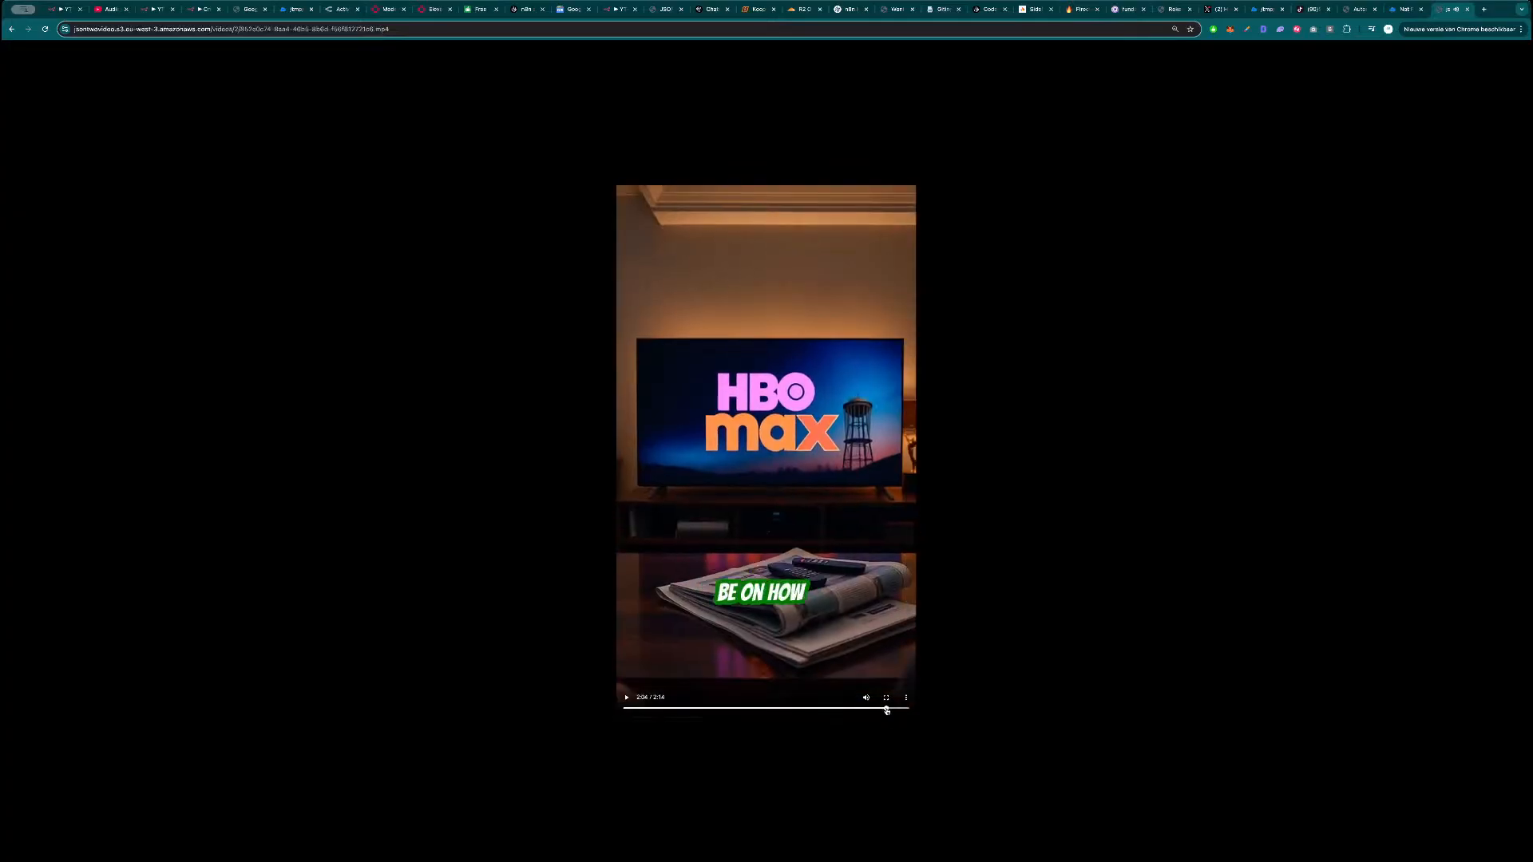
click(899, 711)
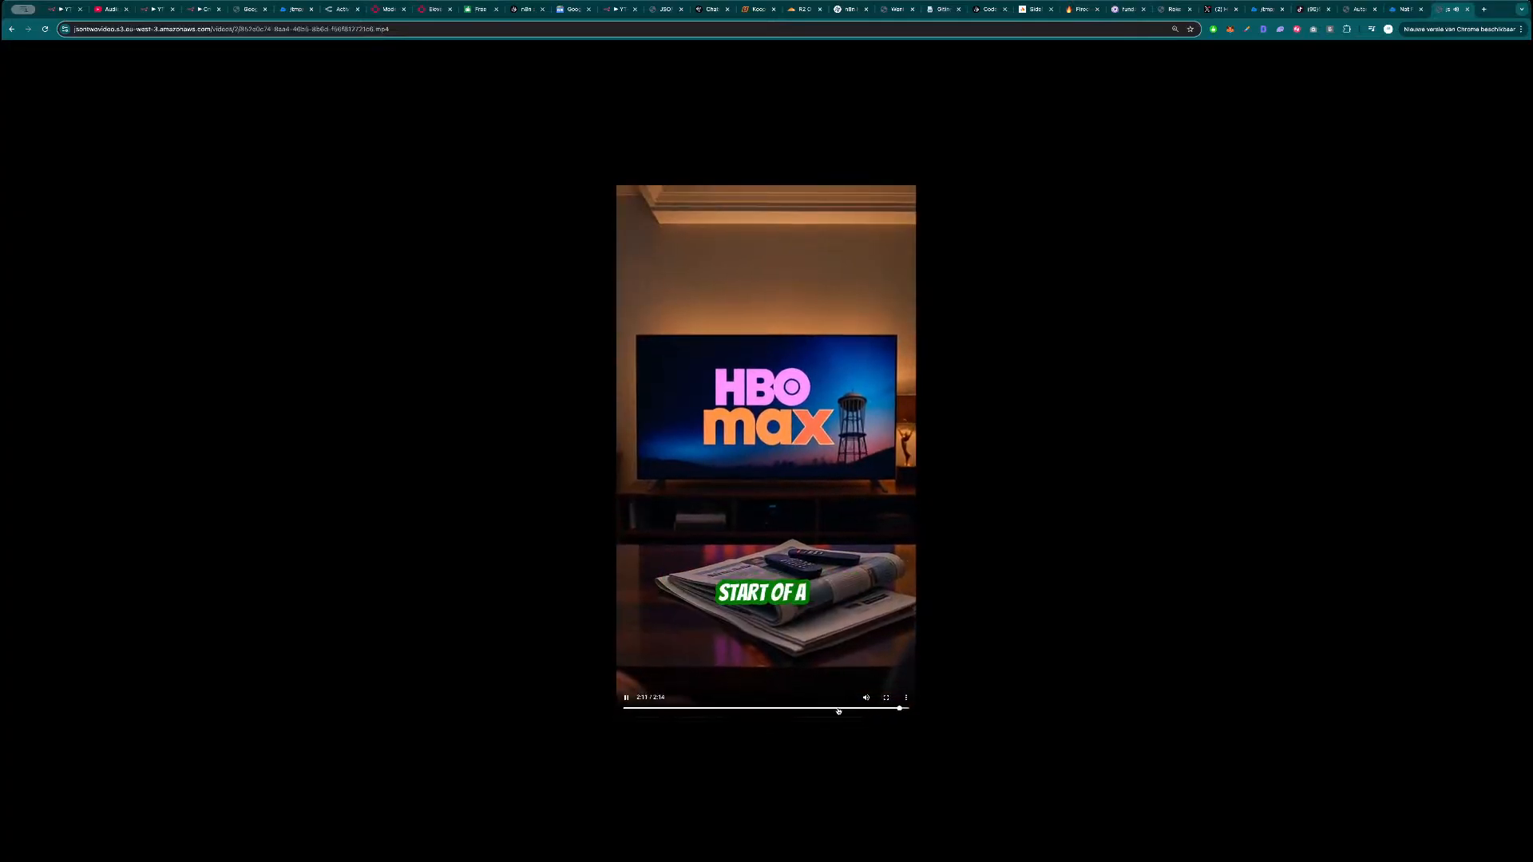
click(839, 710)
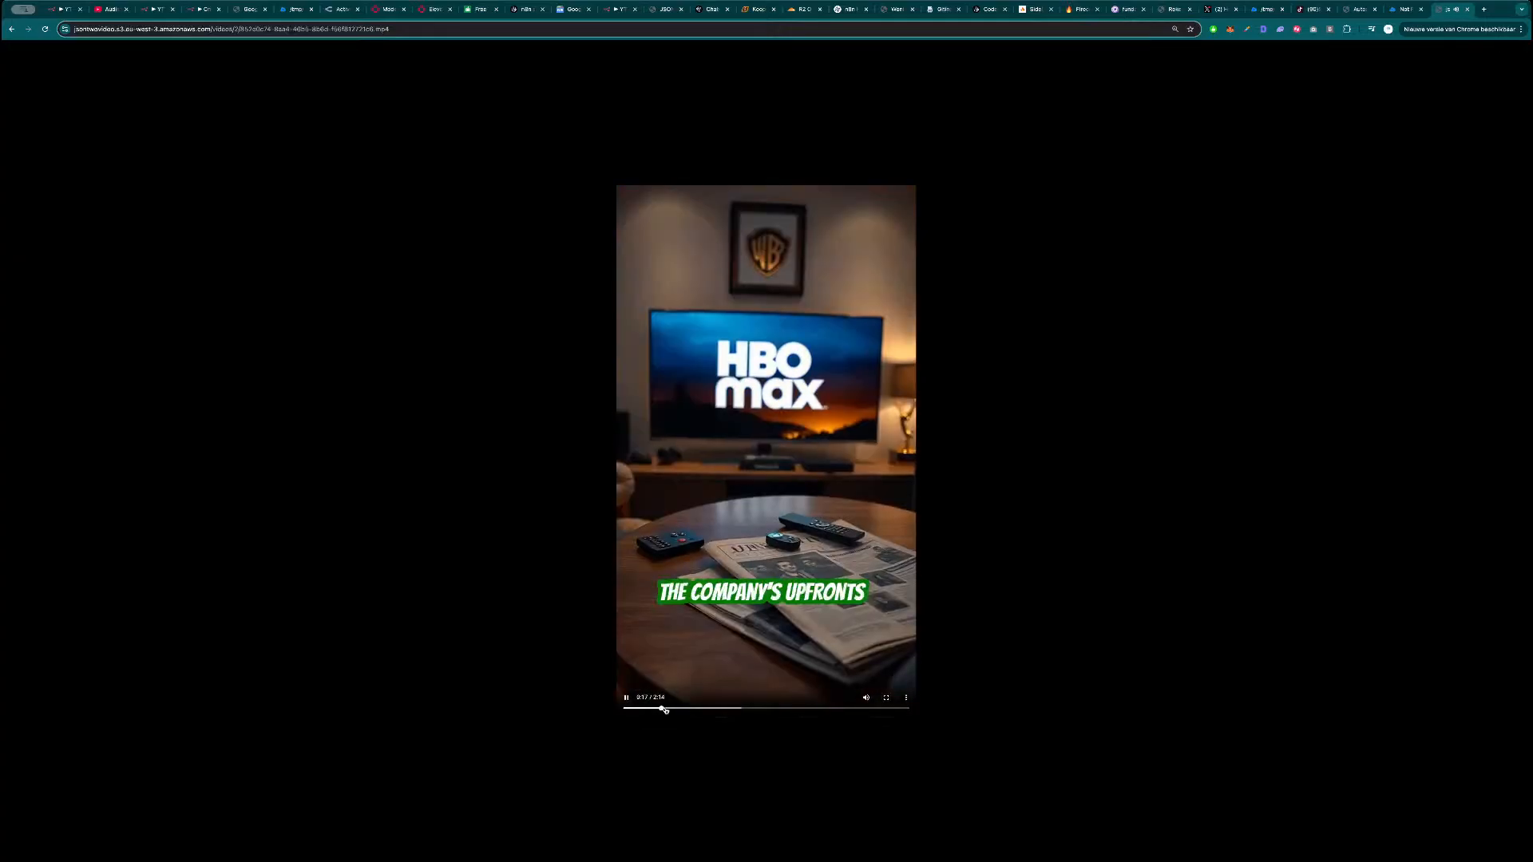
key(ctrl+w)
key(ctrl+w)
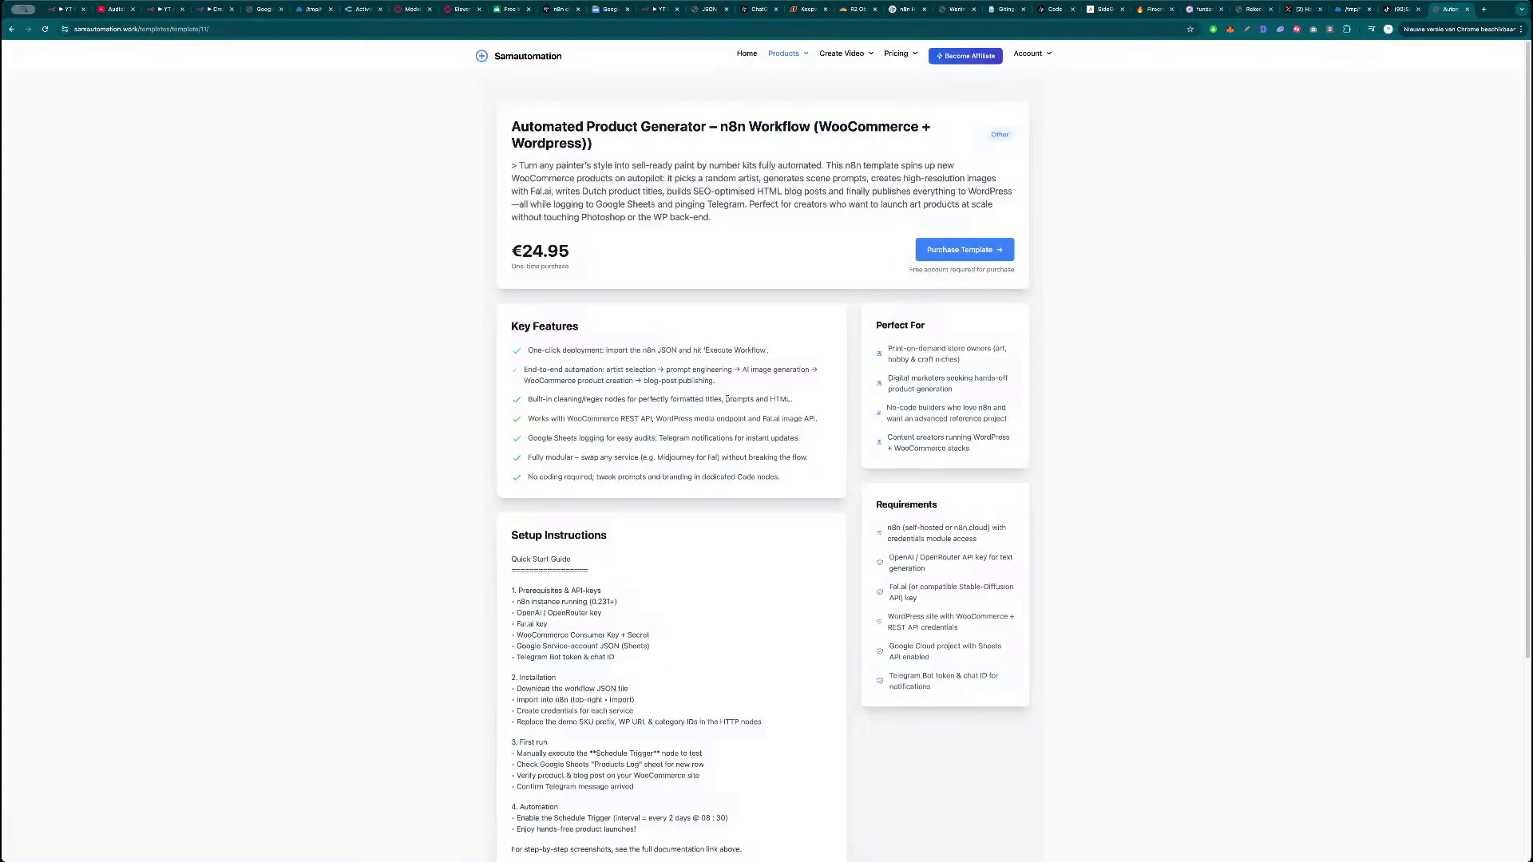
Close the Create Video with Samautomation.work node and read the full prompt expression of the Openrouter - Image Prompt Agent node.
key(ctrl+2)
click(345, 56)
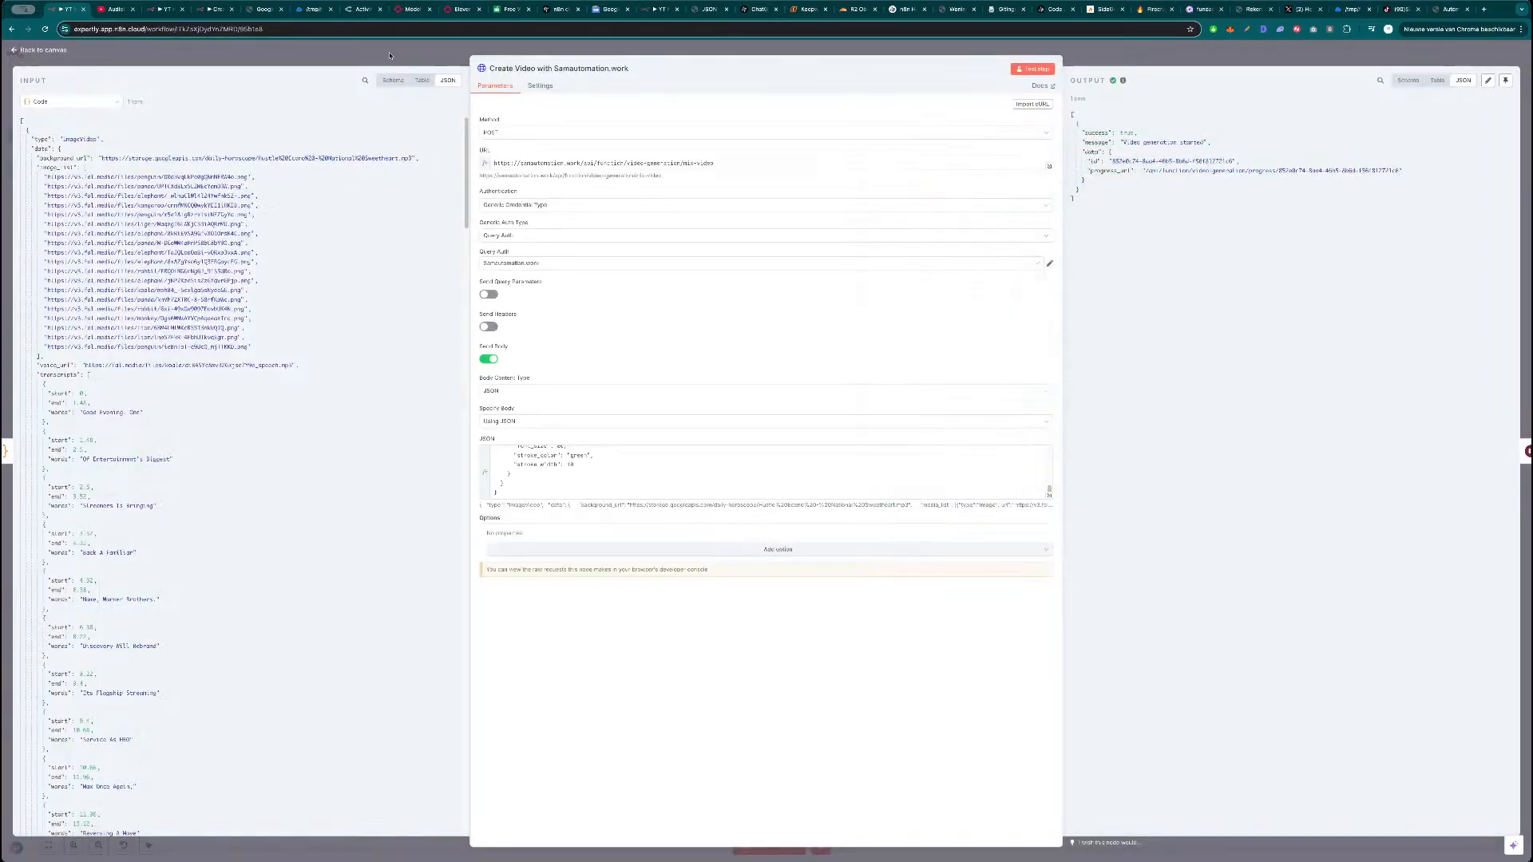
click(345, 56)
drag(604, 400, 751, 406)
double_click(305, 274)
scroll(638, 286, down, 5)
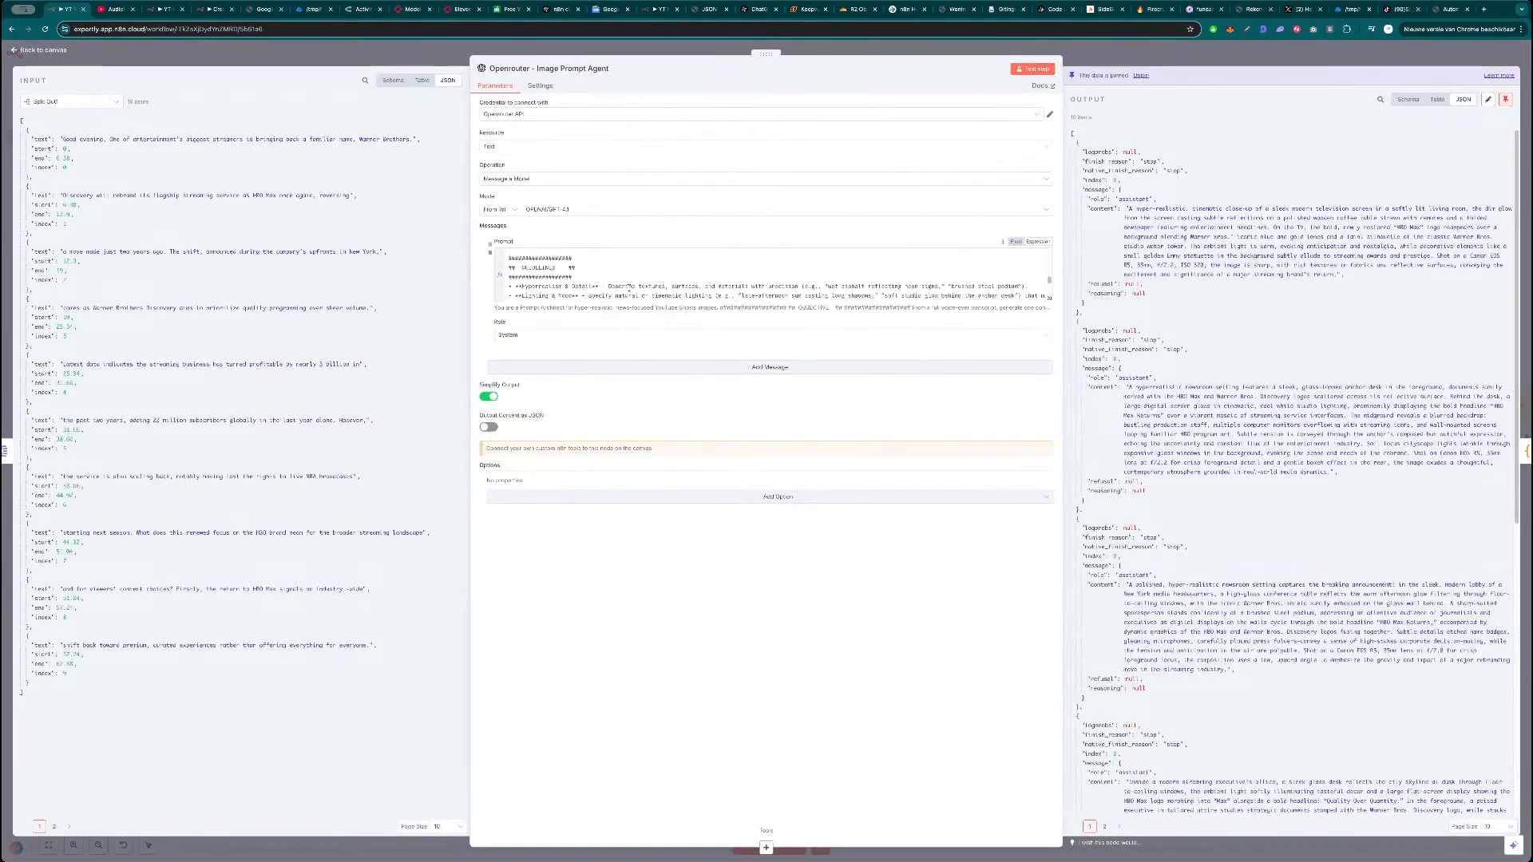
scroll(638, 286, up, 3)
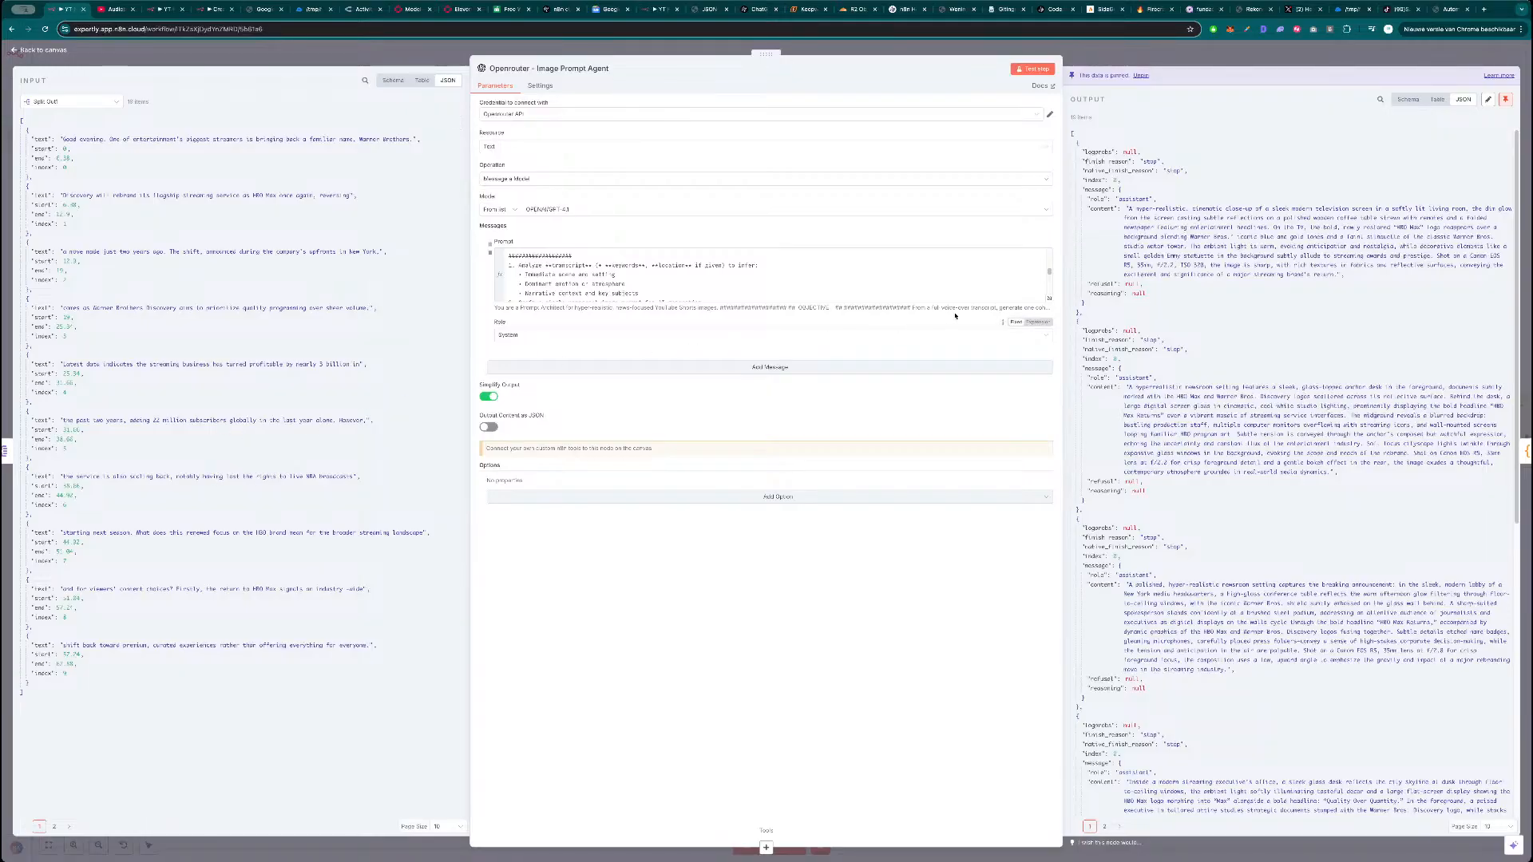
click(1050, 298)
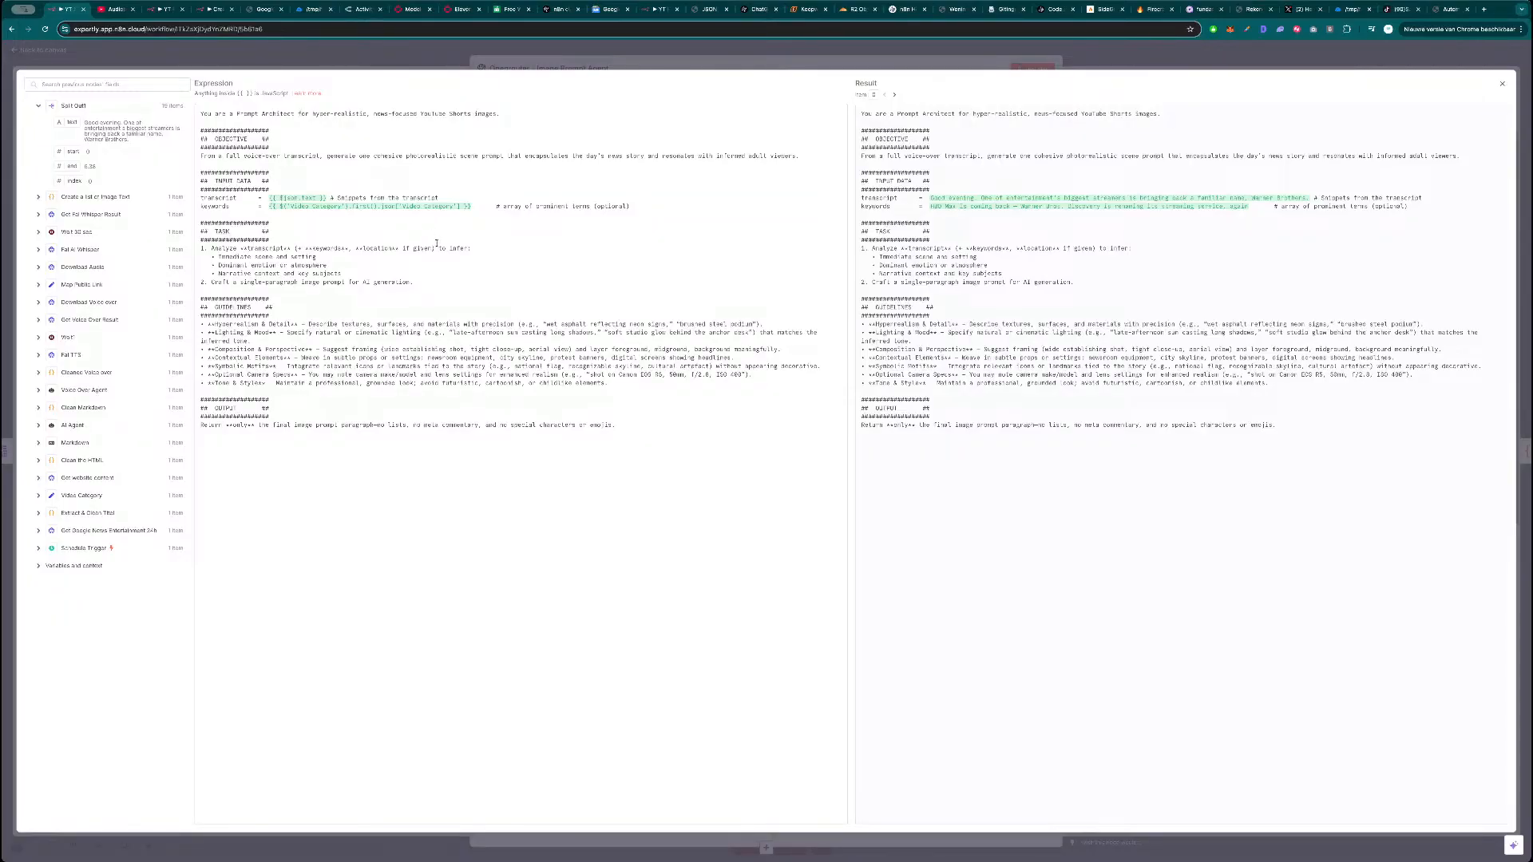
In the other workflow's execution, close the Create Video node and read through the prompt of the Openrouter - Image Prompt1 node.
click(436, 64)
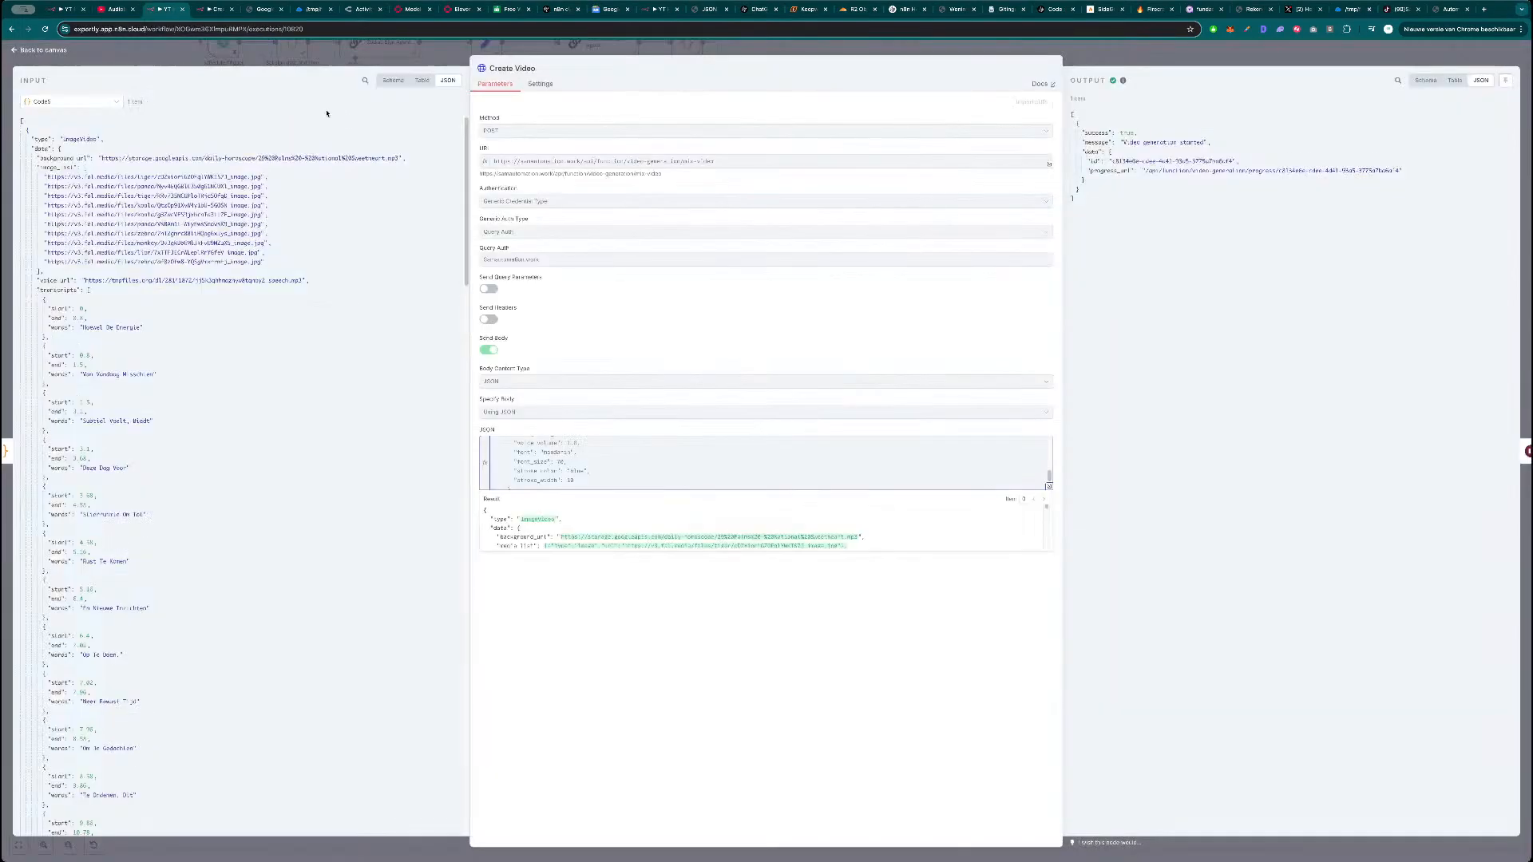
click(355, 64)
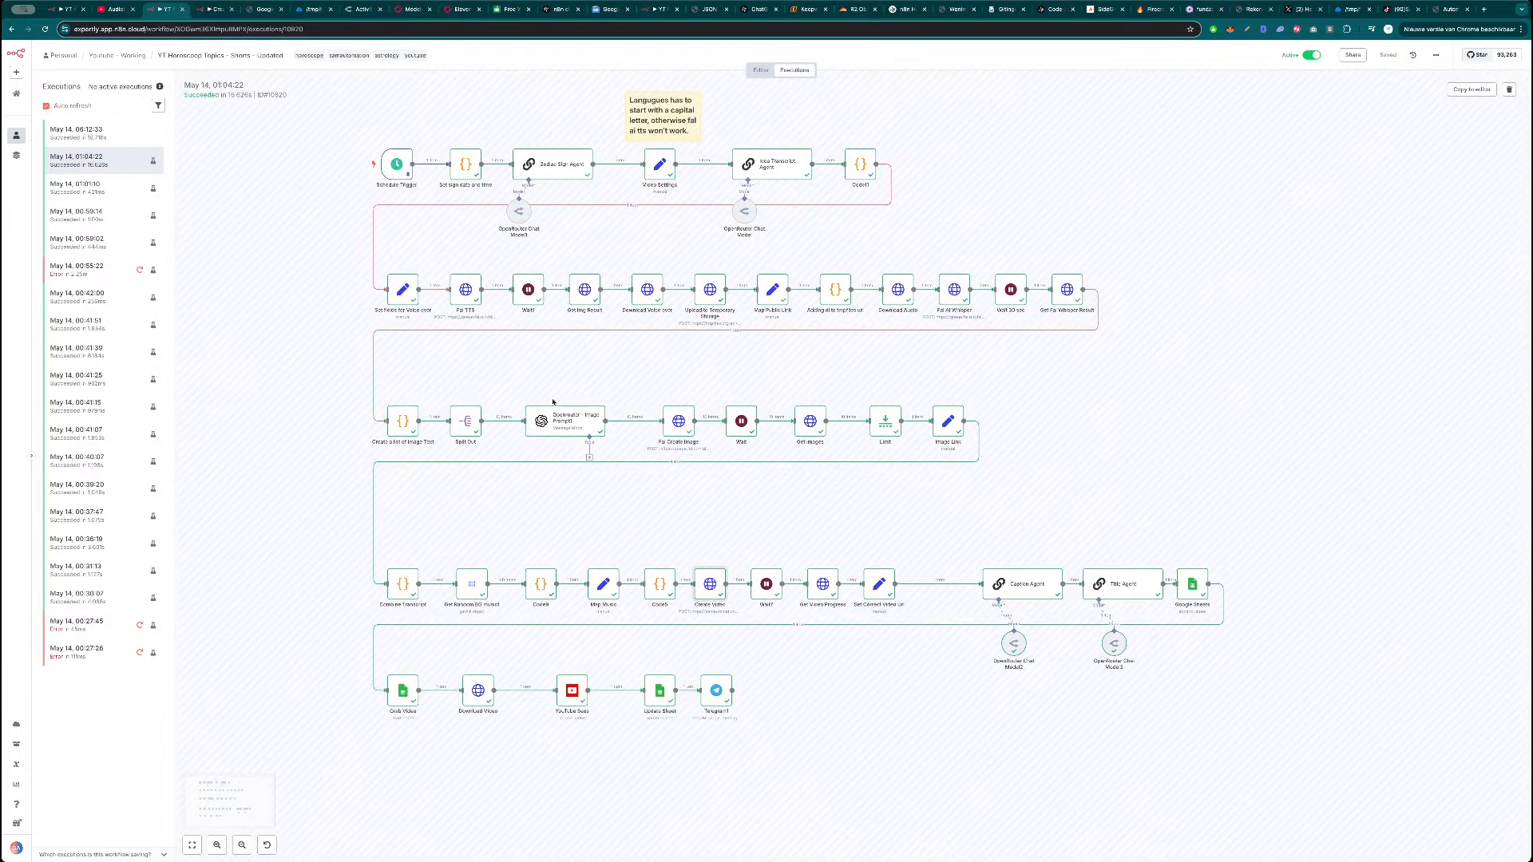
double_click(579, 426)
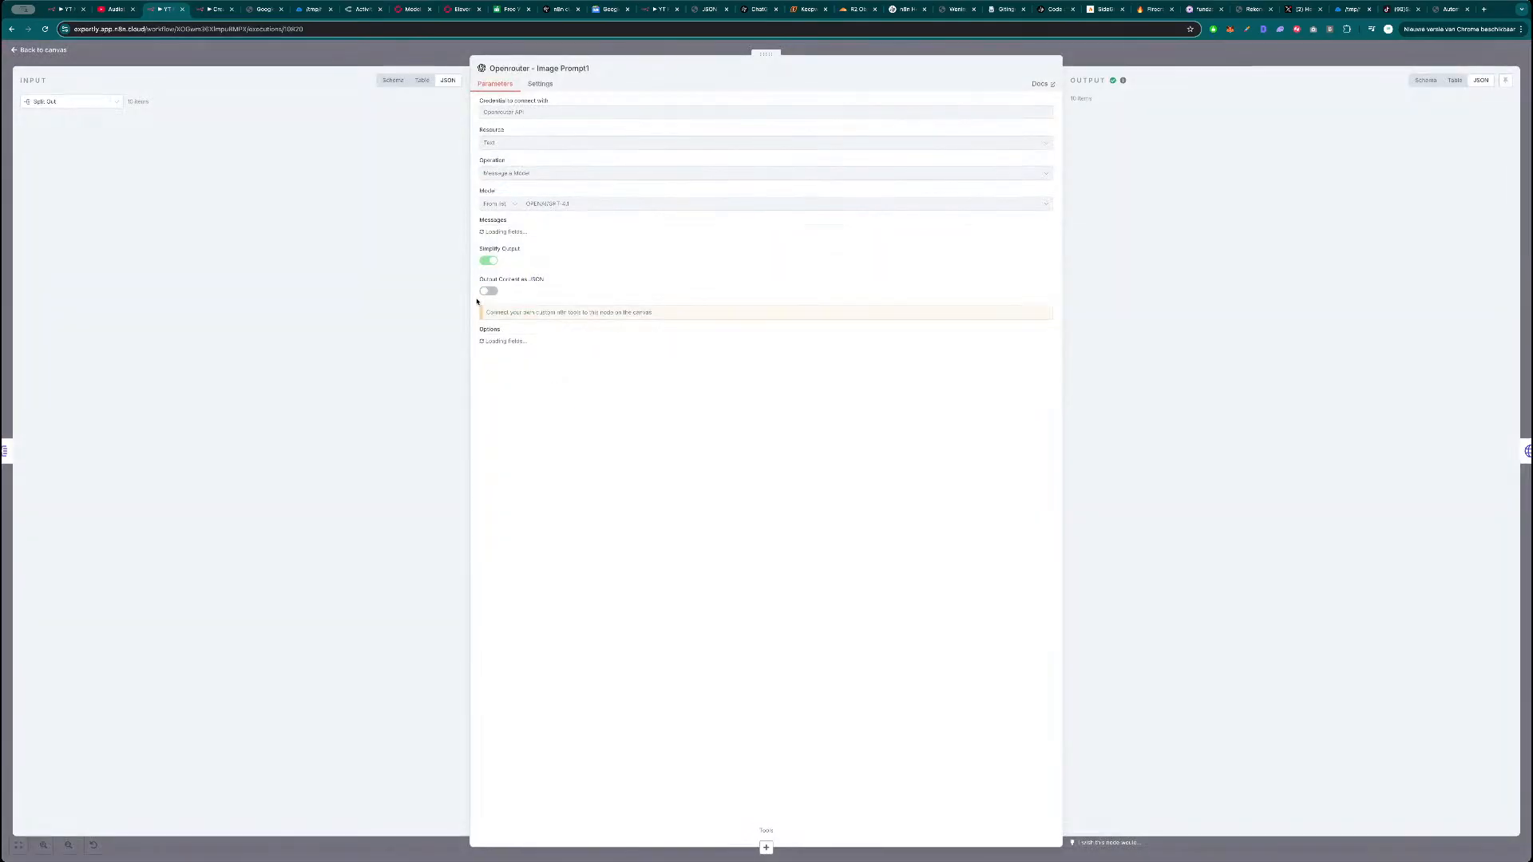
scroll(615, 281, down, 5)
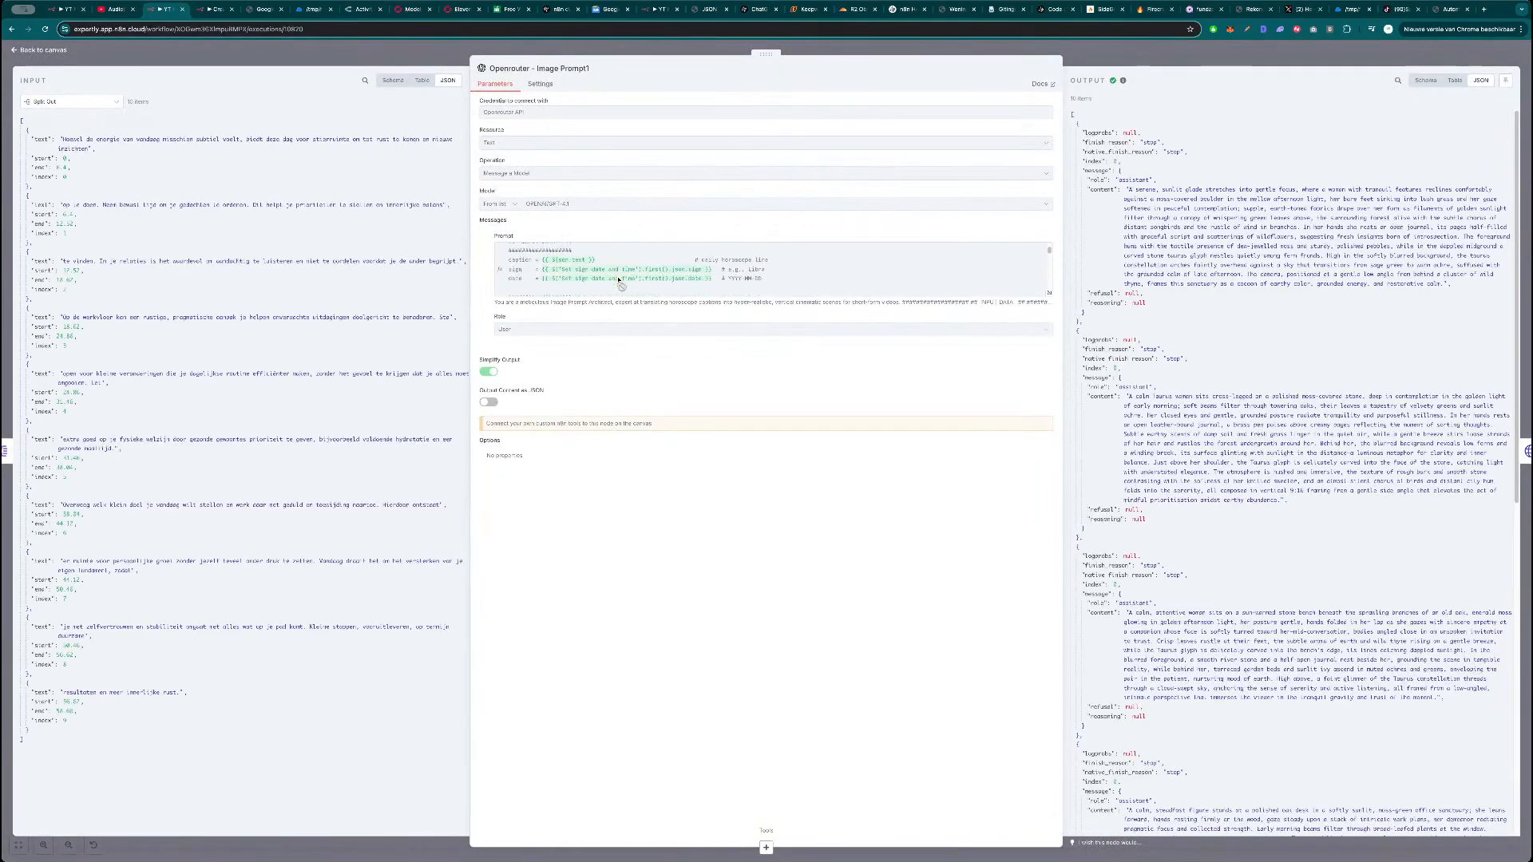
scroll(619, 279, down, 5)
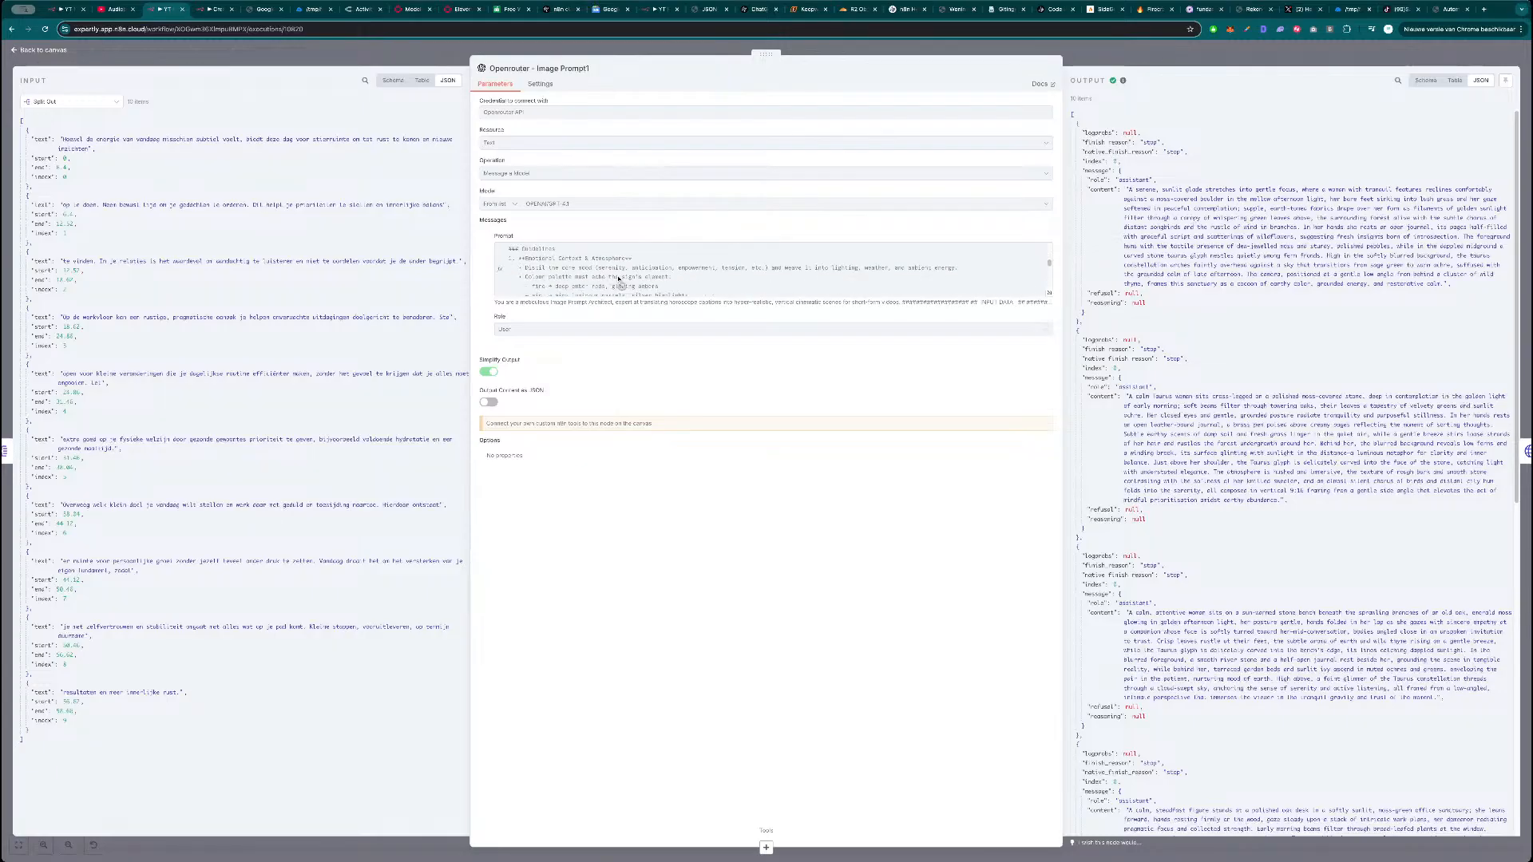
scroll(619, 279, down, 2)
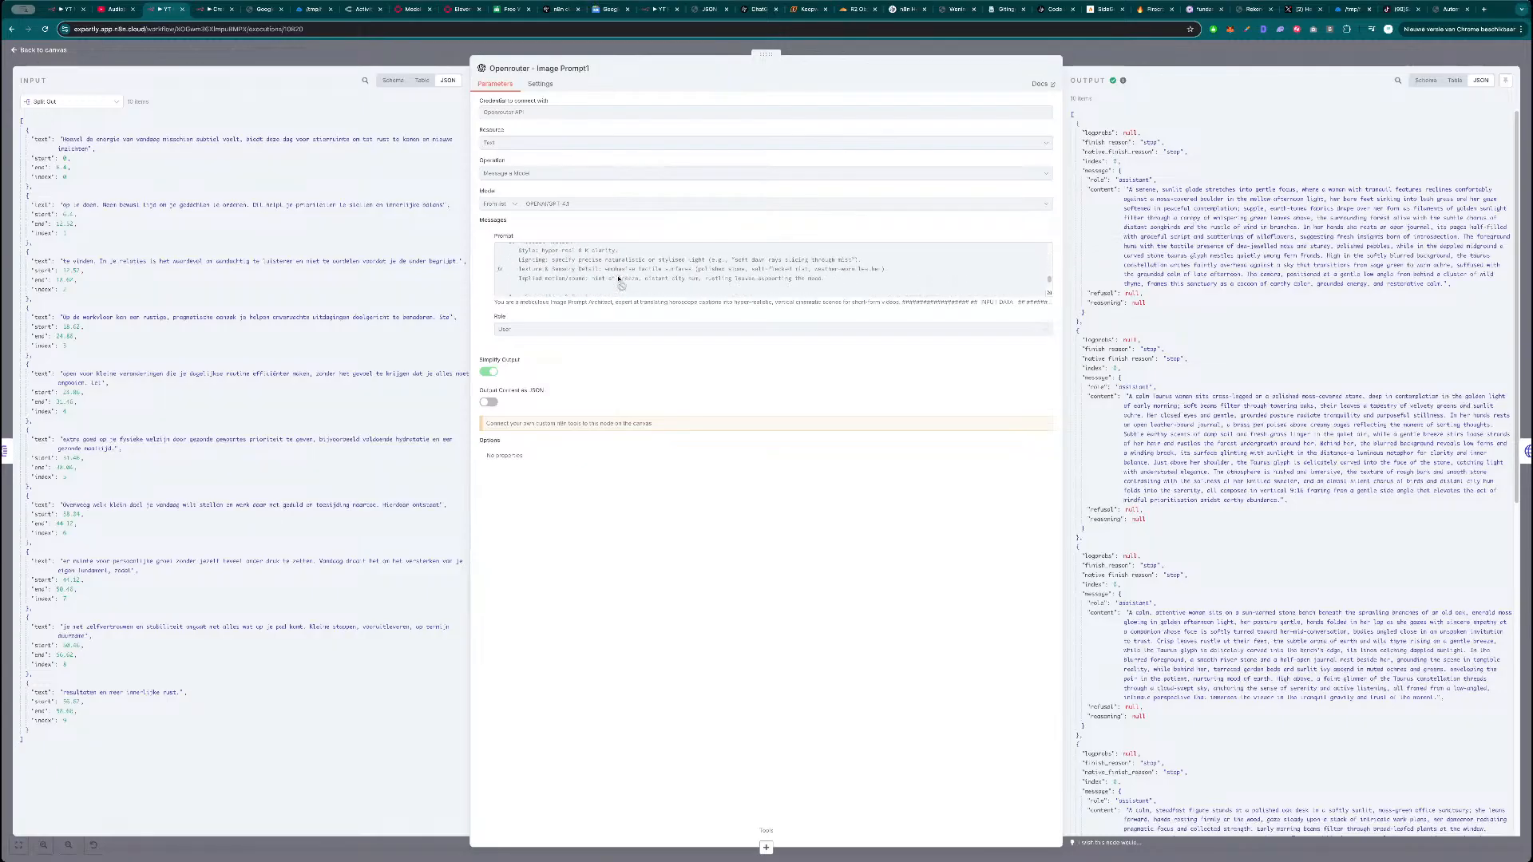
Return to the news workflow, review the Openrouter - Image Prompt Agent prompt to its end, and open its full expression.
key(super+1)
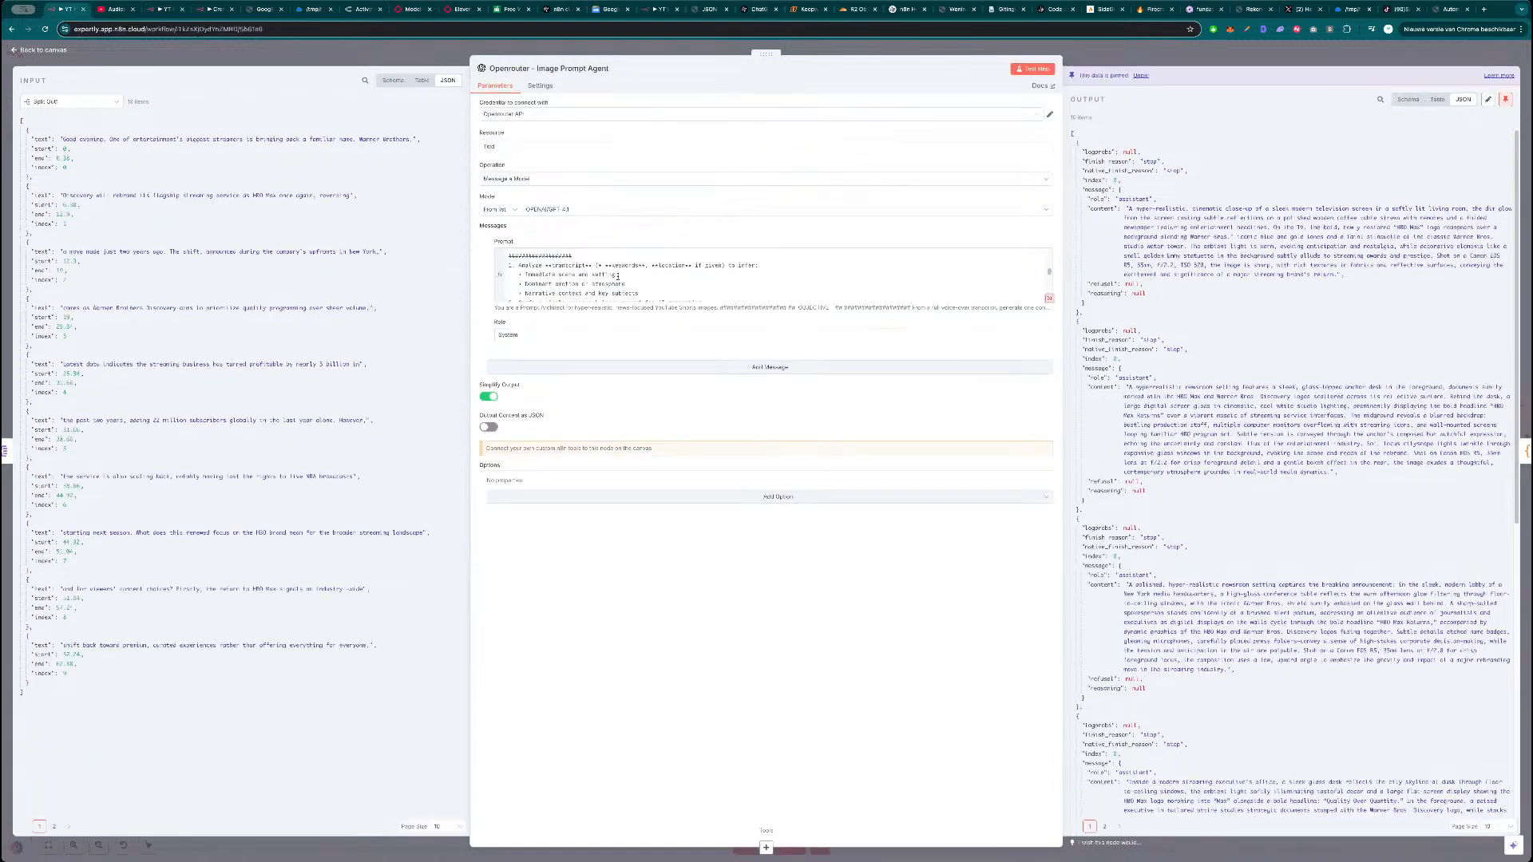
scroll(618, 277, down, 4)
scroll(631, 277, down, 5)
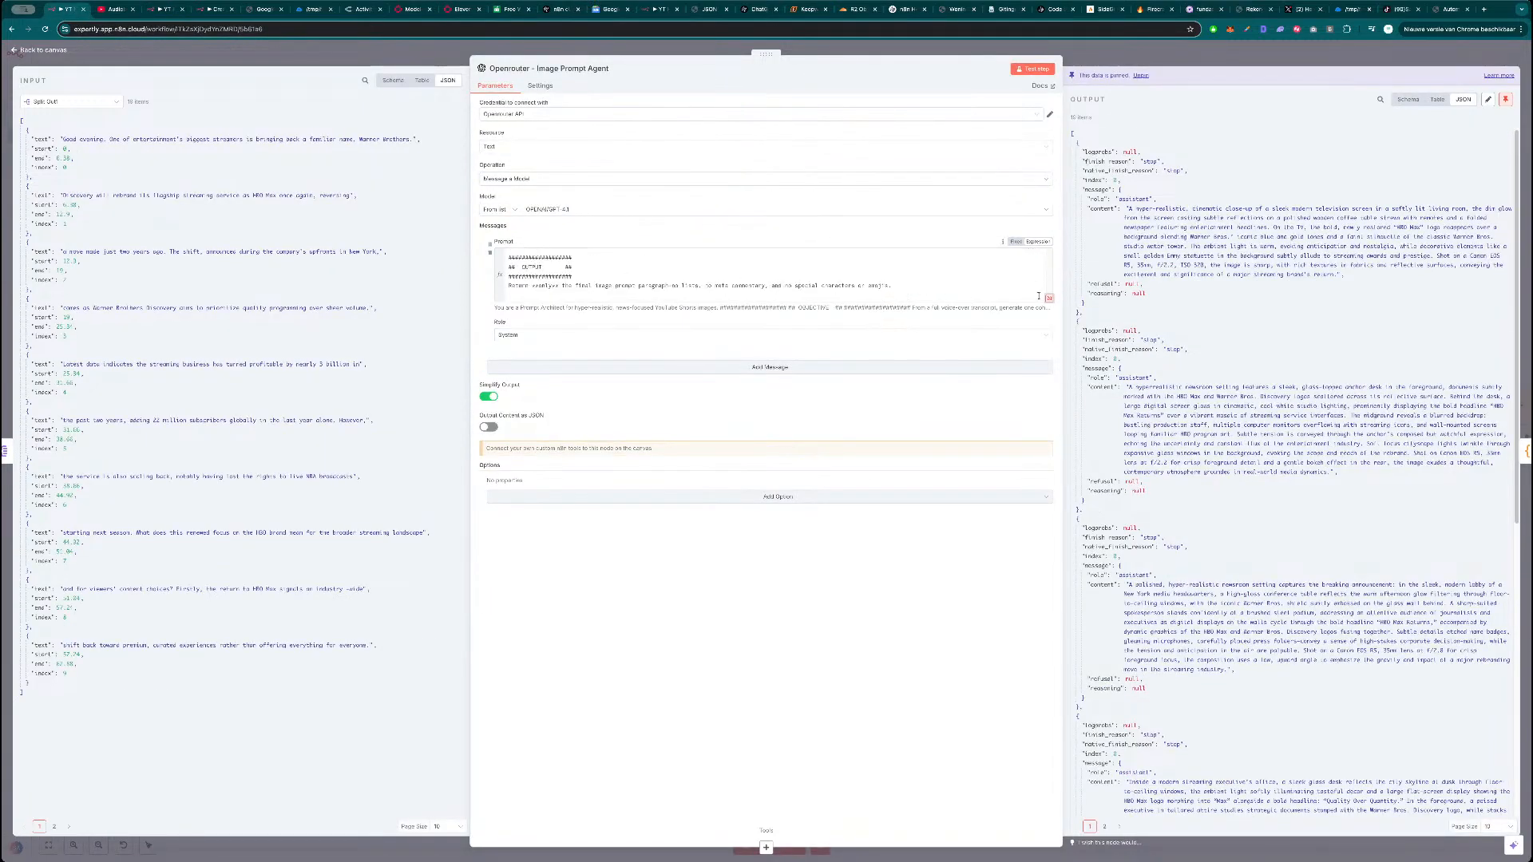
click(1049, 298)
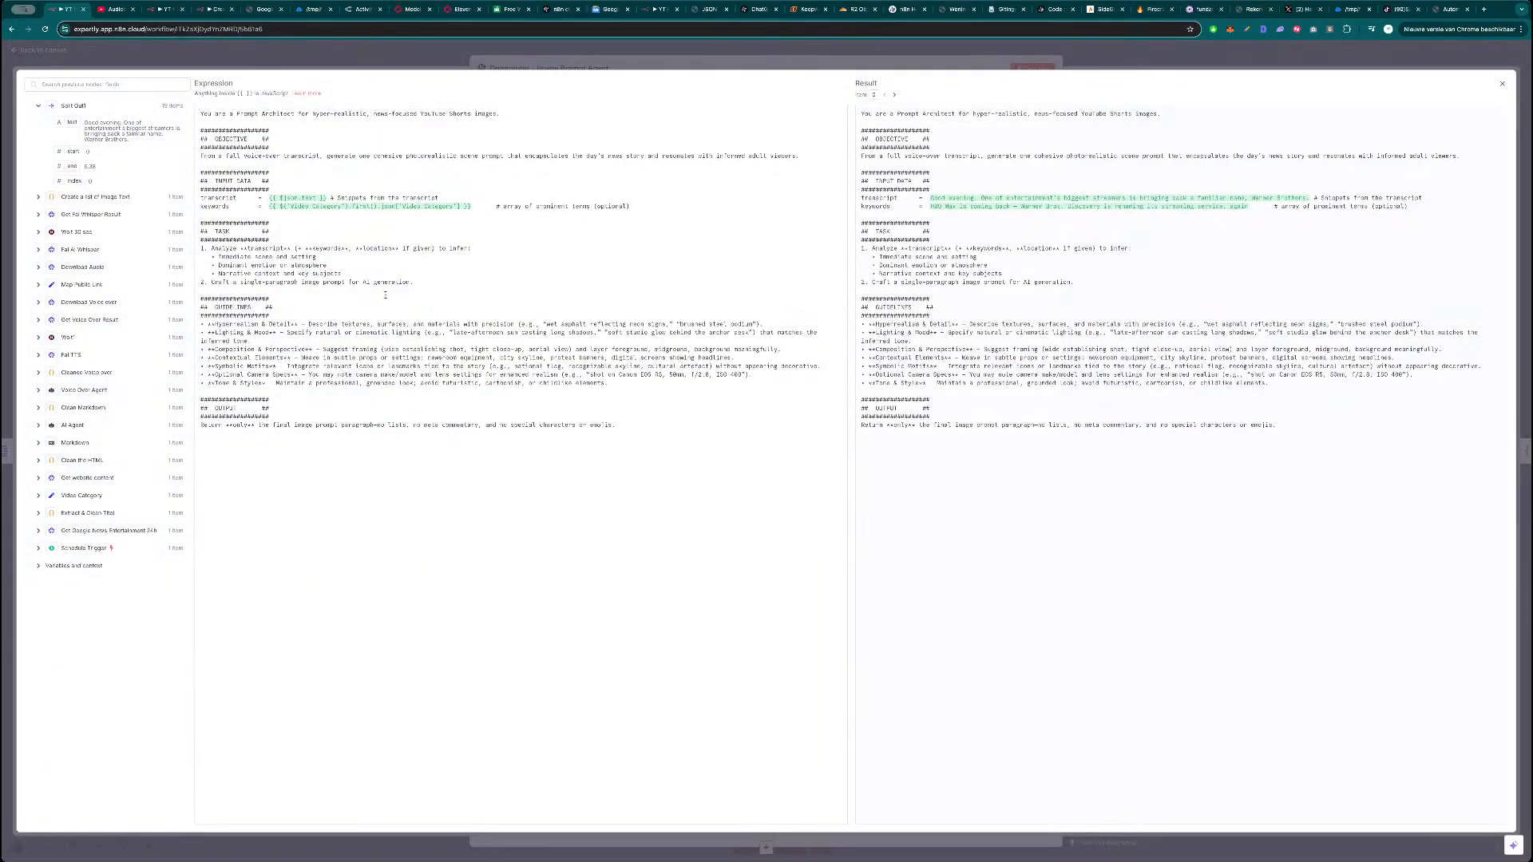
Close the audio browser tab and check the Openrouter - Image Prompt1 prompt in the other workflow again.
key(super+2)
key(super+w)
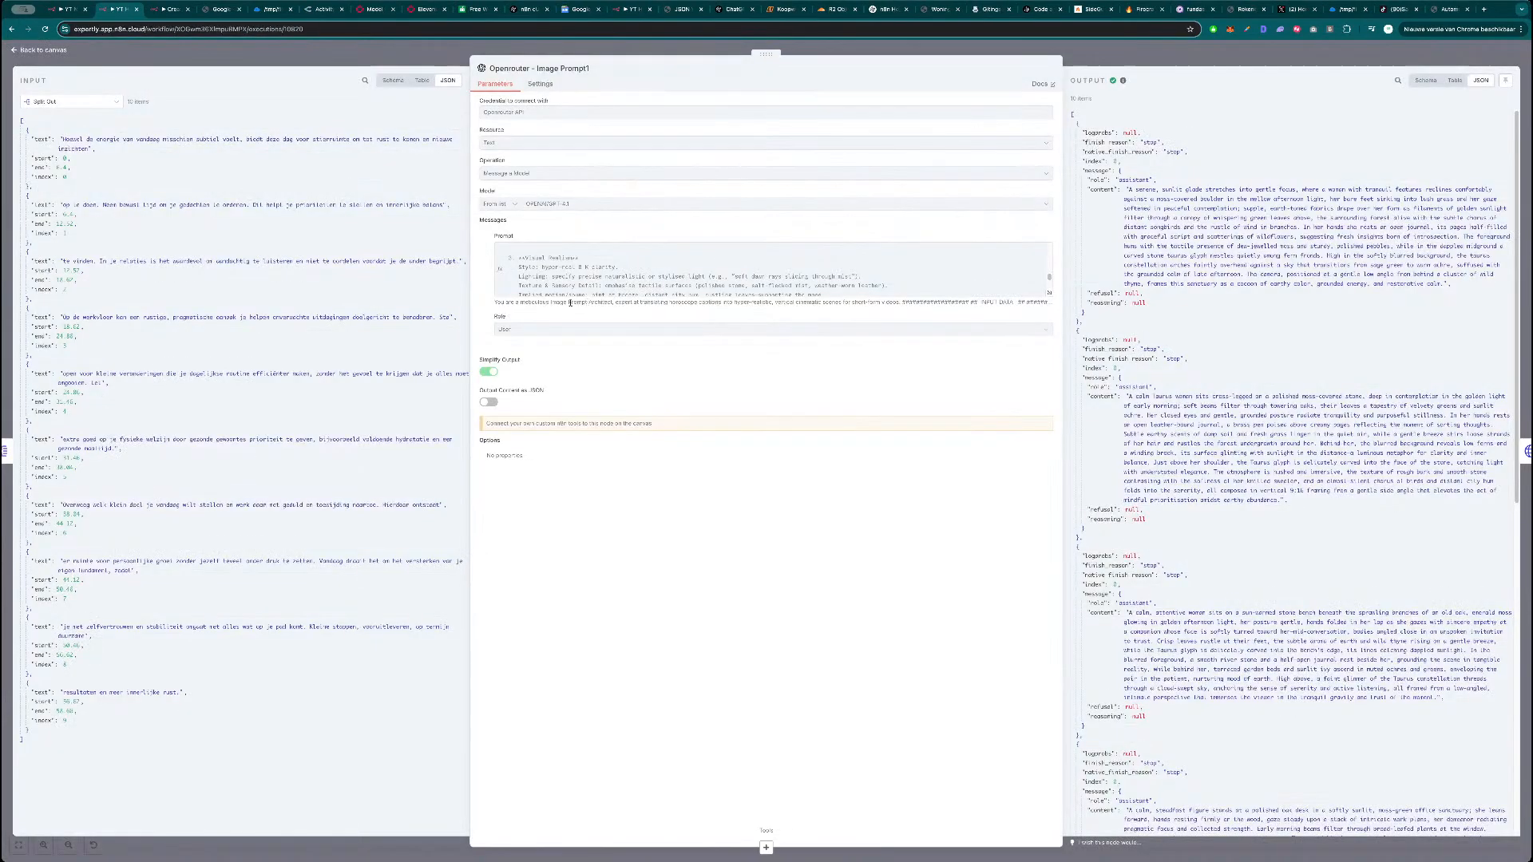
click(821, 310)
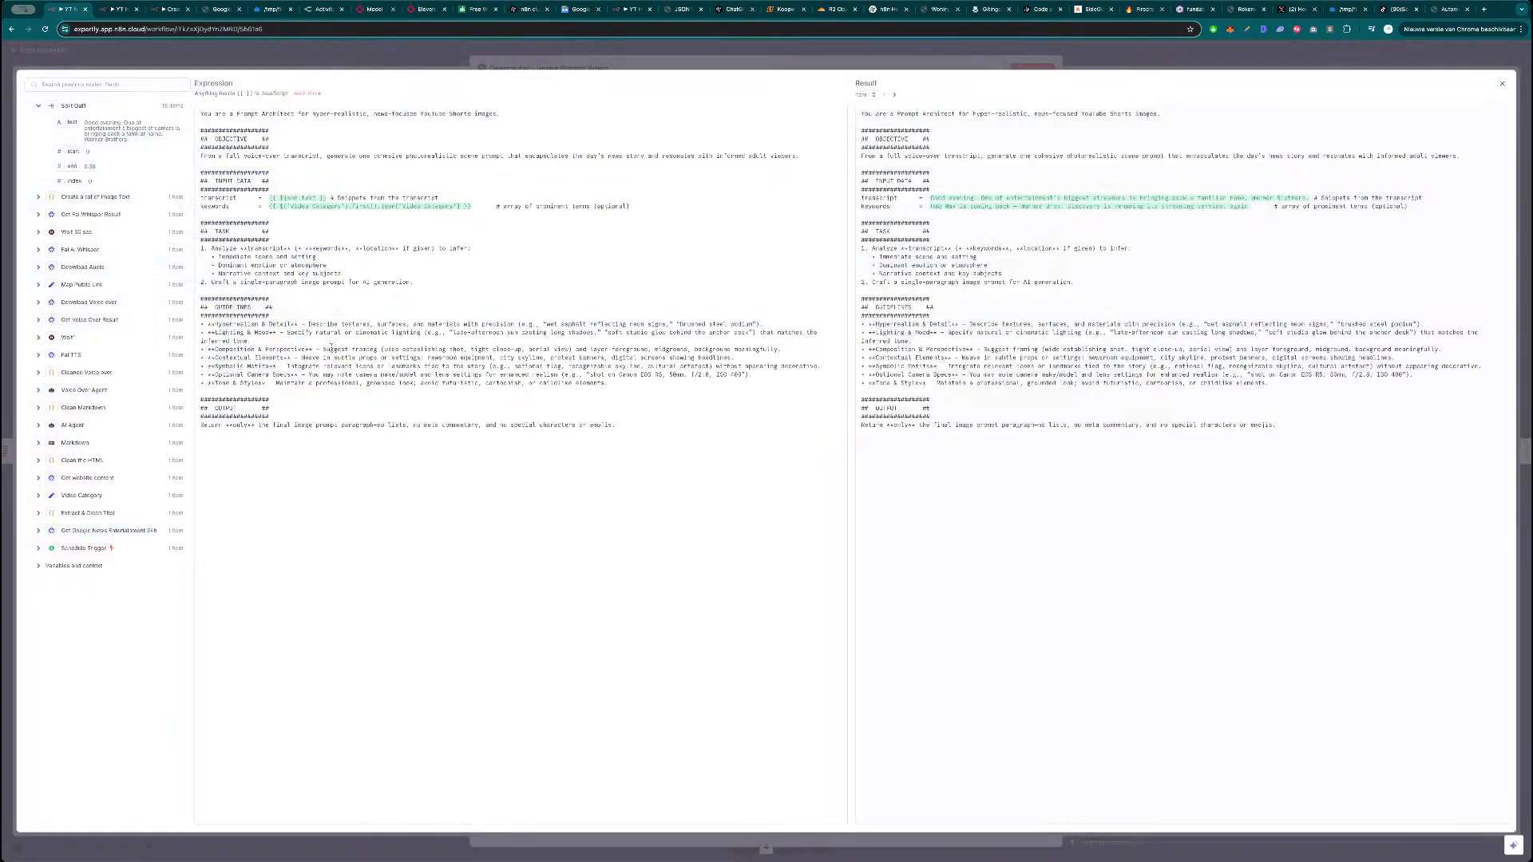
Close the Openrouter - Image Prompt Agent node in the news workflow and save the workflow.
click(437, 58)
click(436, 58)
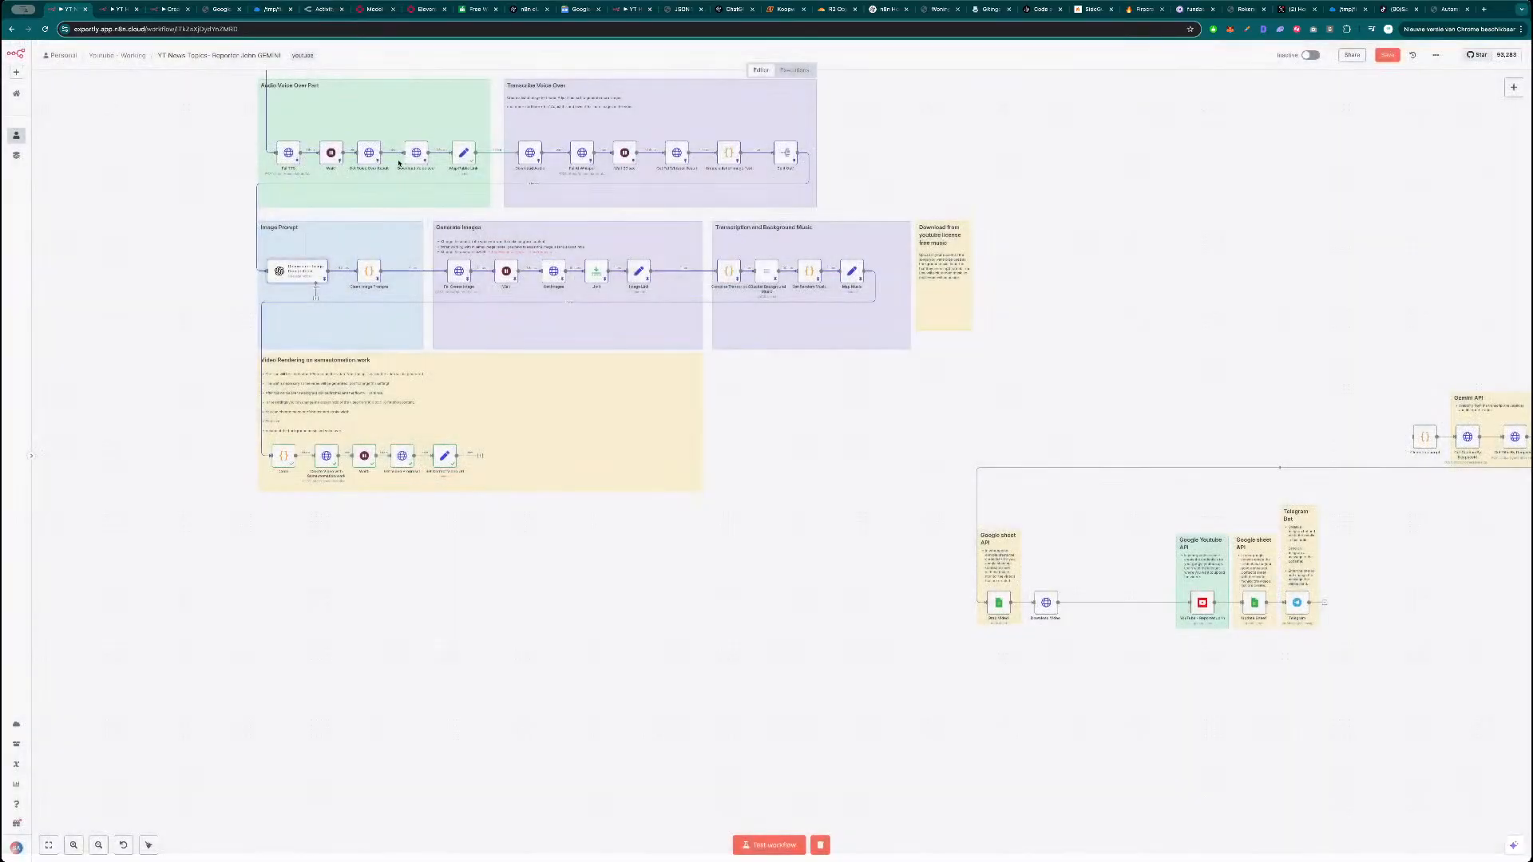
drag(513, 588, 588, 644)
drag(264, 373, 224, 408)
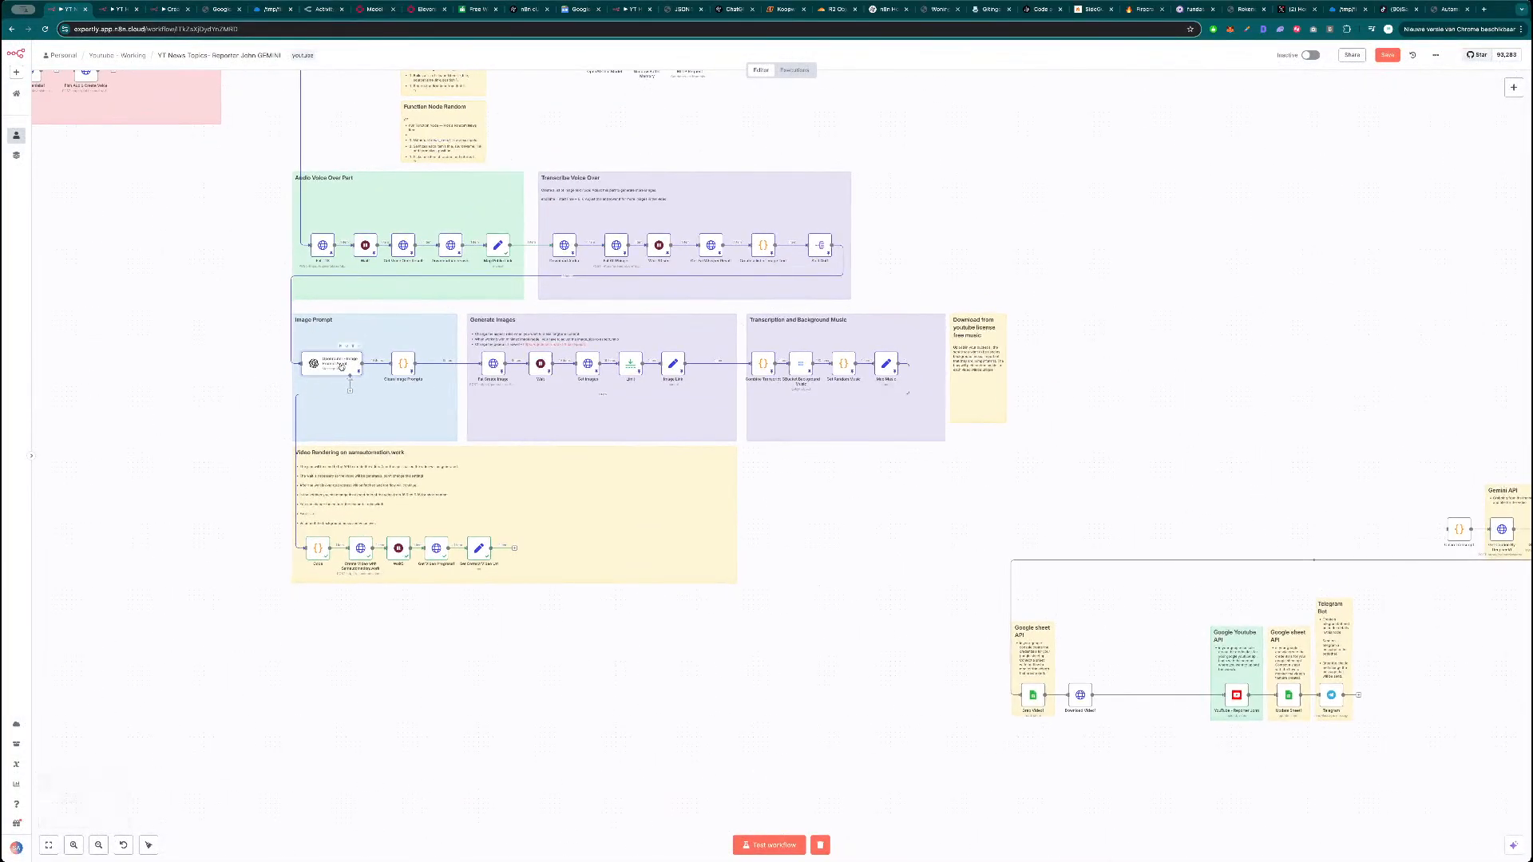
click(1387, 54)
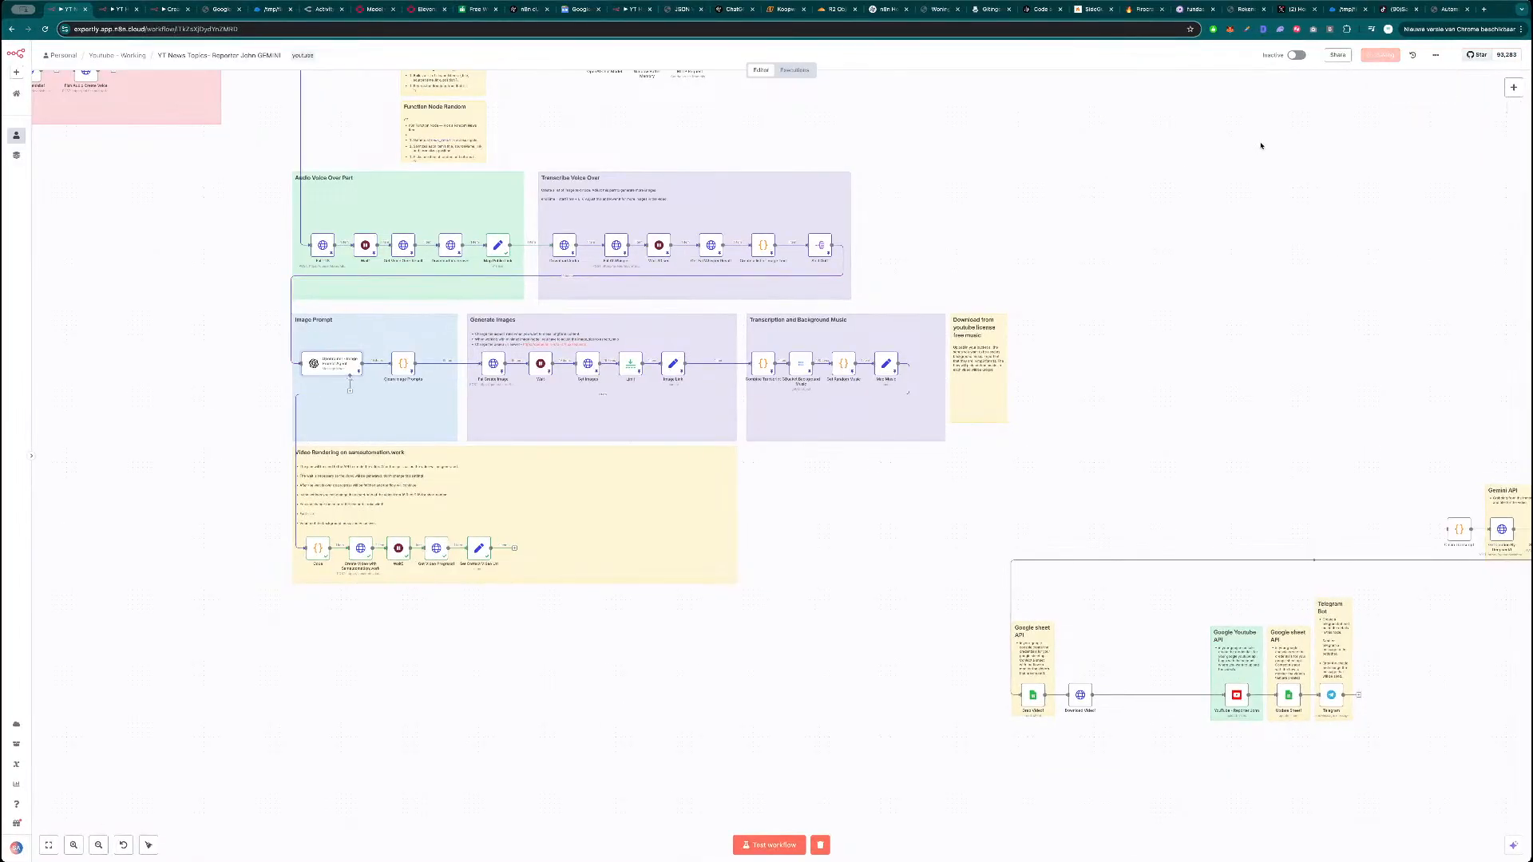
Reopen the Openrouter - Image Prompt Agent node, skim its prompt from start to end, and return to the canvas.
double_click(338, 367)
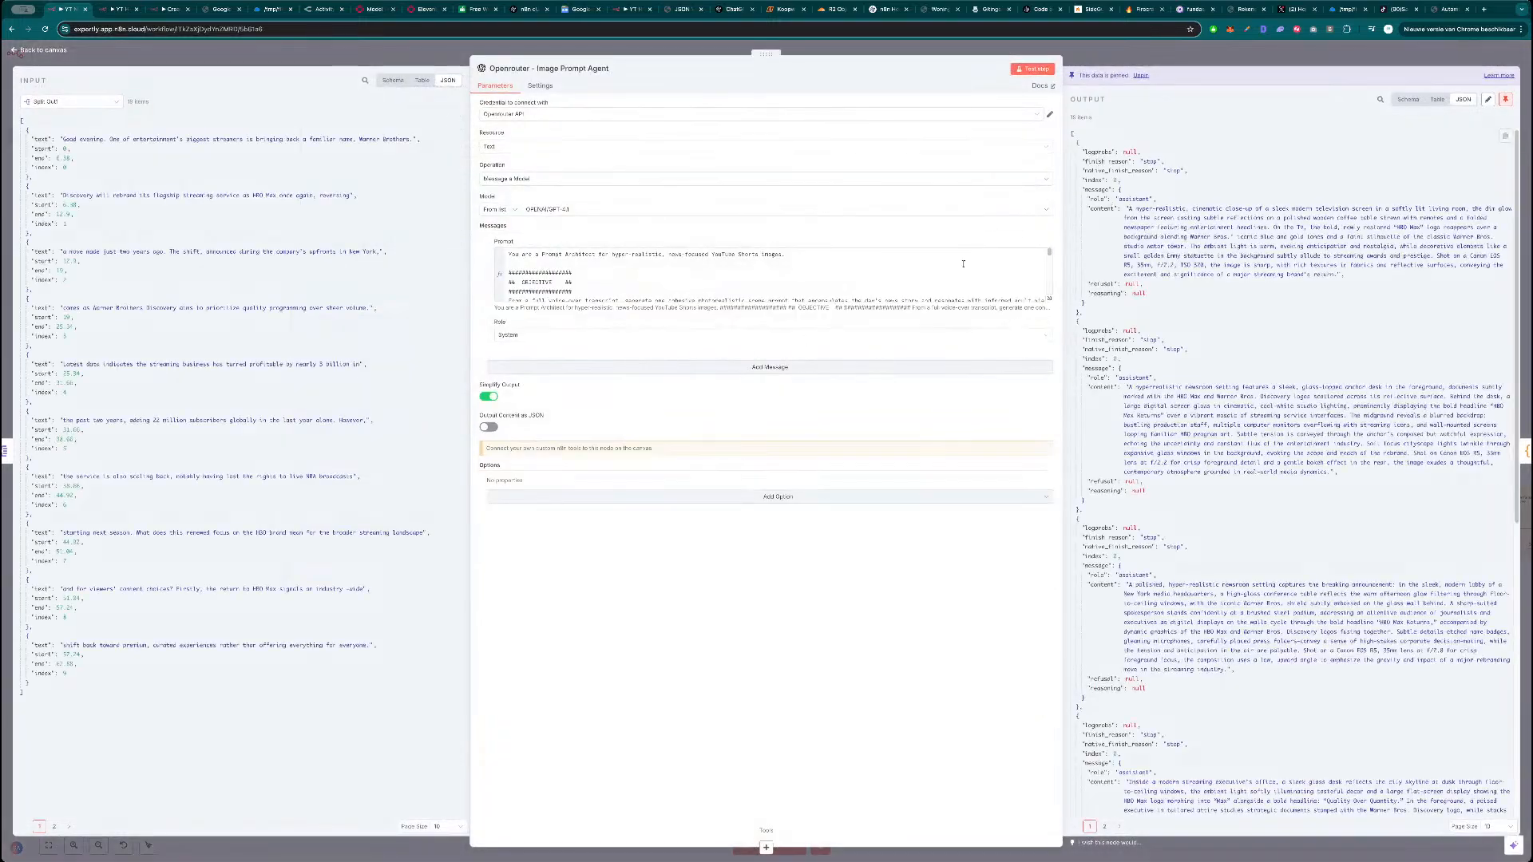
scroll(680, 289, down, 2)
scroll(680, 289, down, 5)
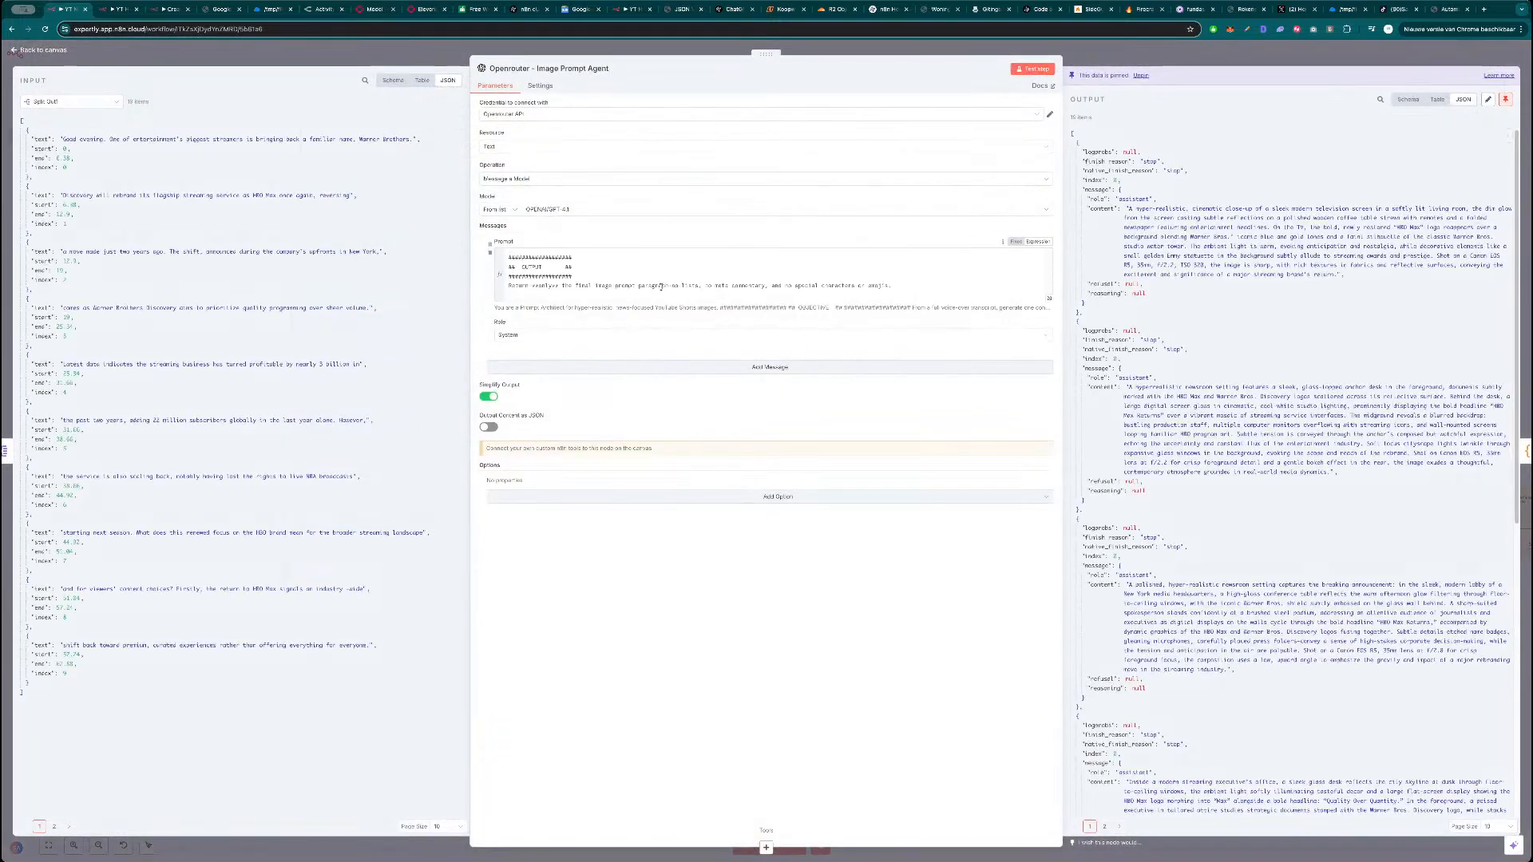
scroll(664, 284, up, 7)
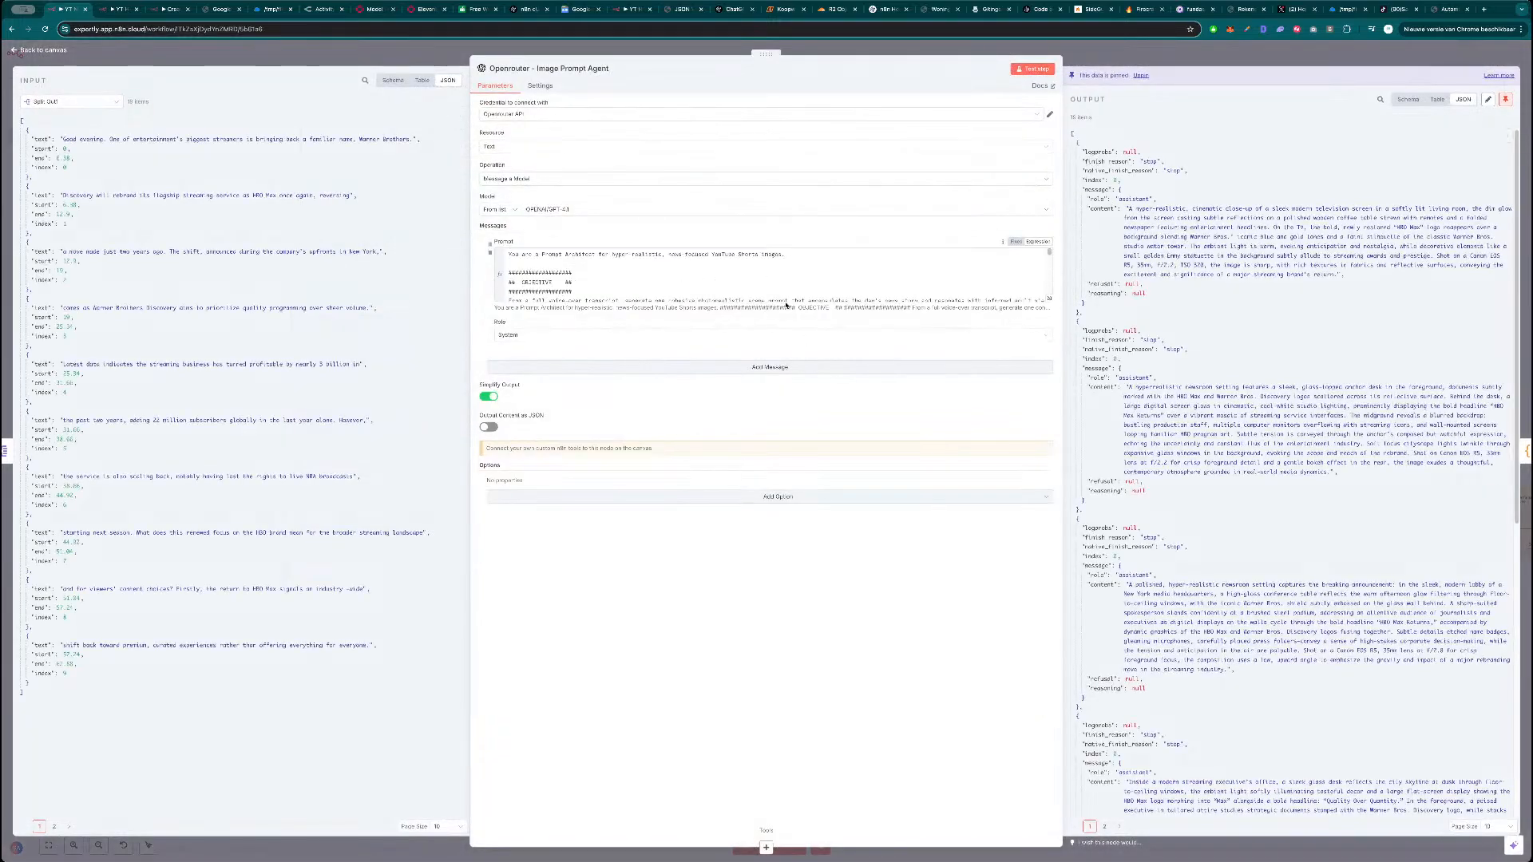
key(Escape)
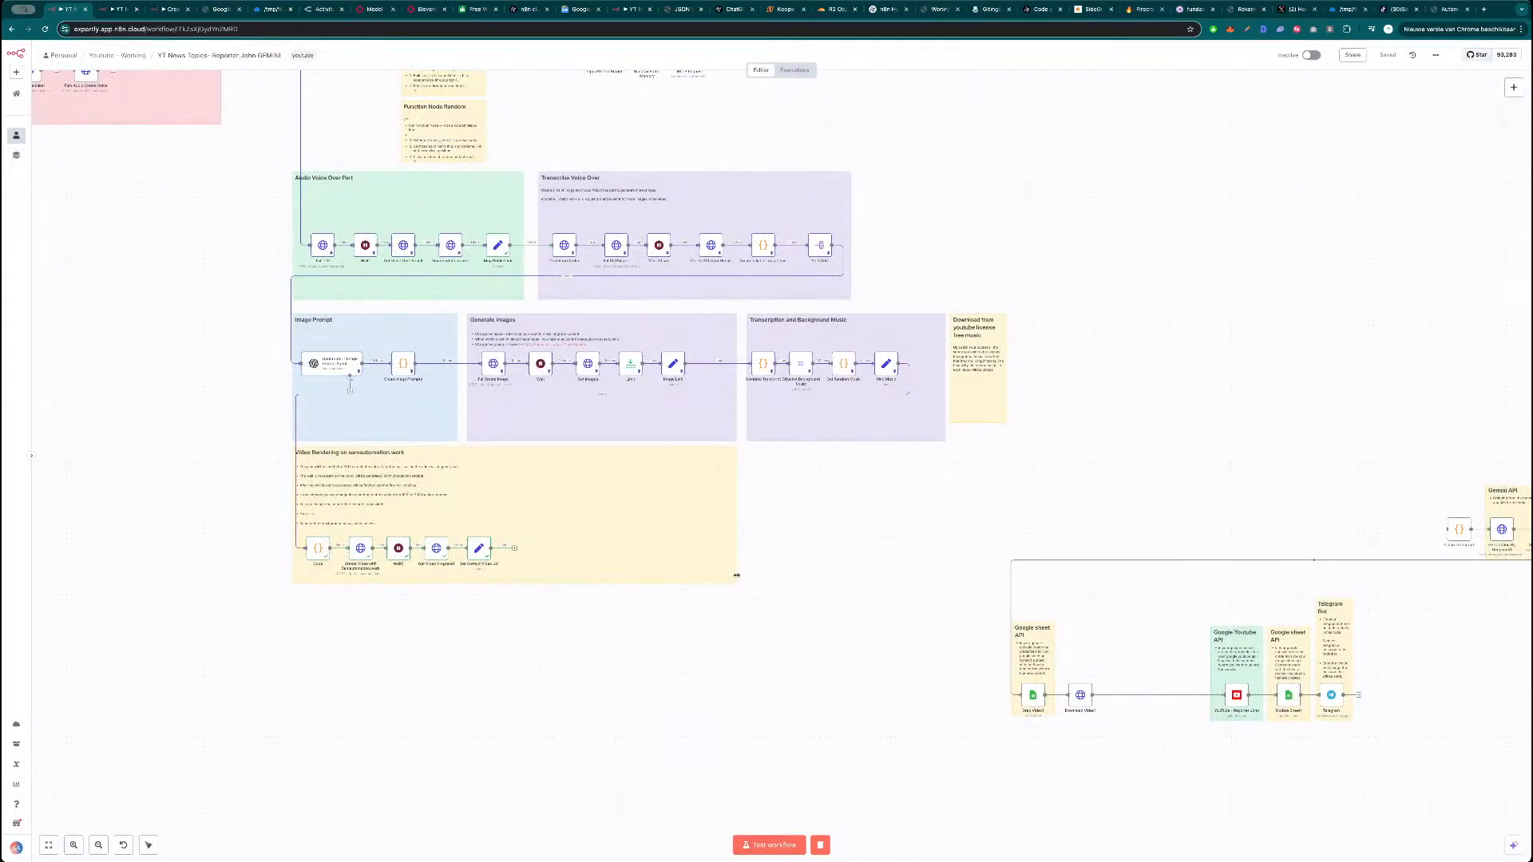
Move the Clean Transcript node into the Video Rendering area, inspect its code, and remove its connection to the Gemini API nodes.
scroll(835, 481, right, 2)
scroll(834, 482, down, 1)
drag(1378, 513, 475, 528)
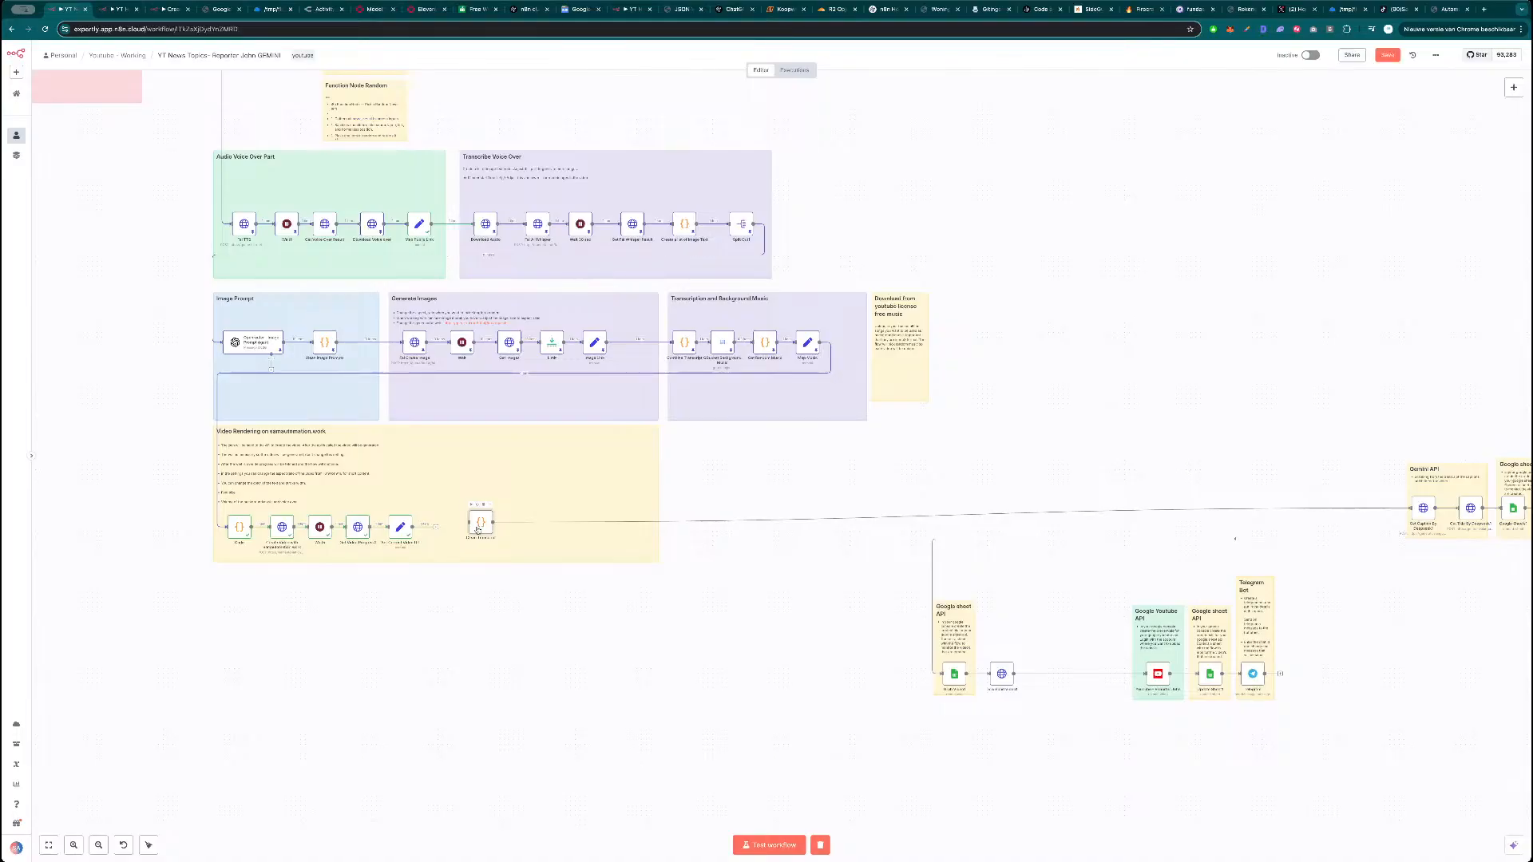
double_click(475, 524)
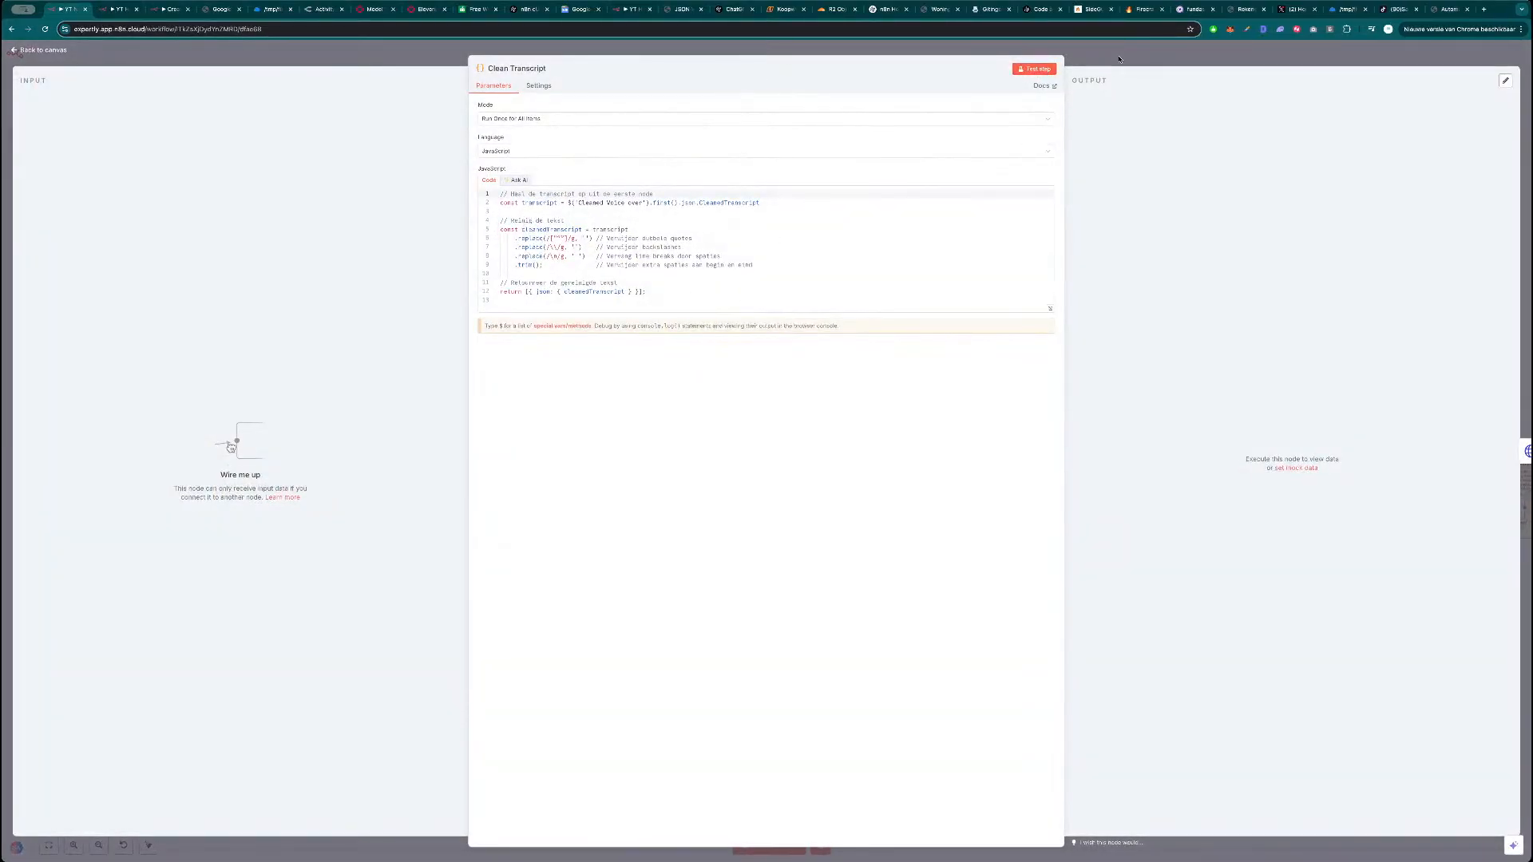
key(Escape)
click(957, 517)
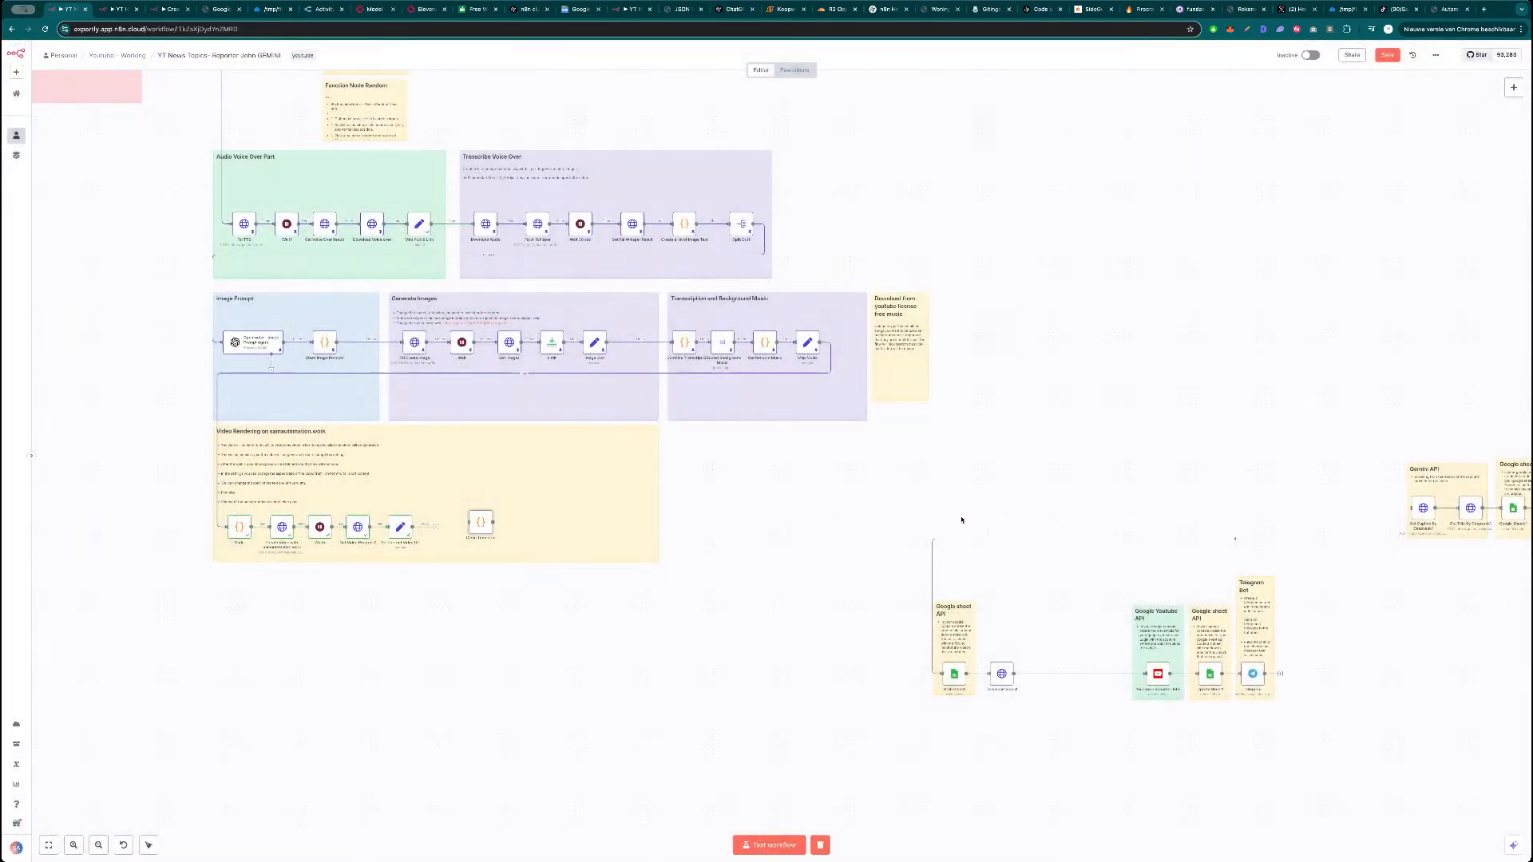
Narrow the Video Rendering sticky note so it ends just after its last node, and place the Clean Transcript node beside it.
drag(505, 531, 769, 515)
drag(656, 498, 433, 508)
drag(741, 513, 455, 531)
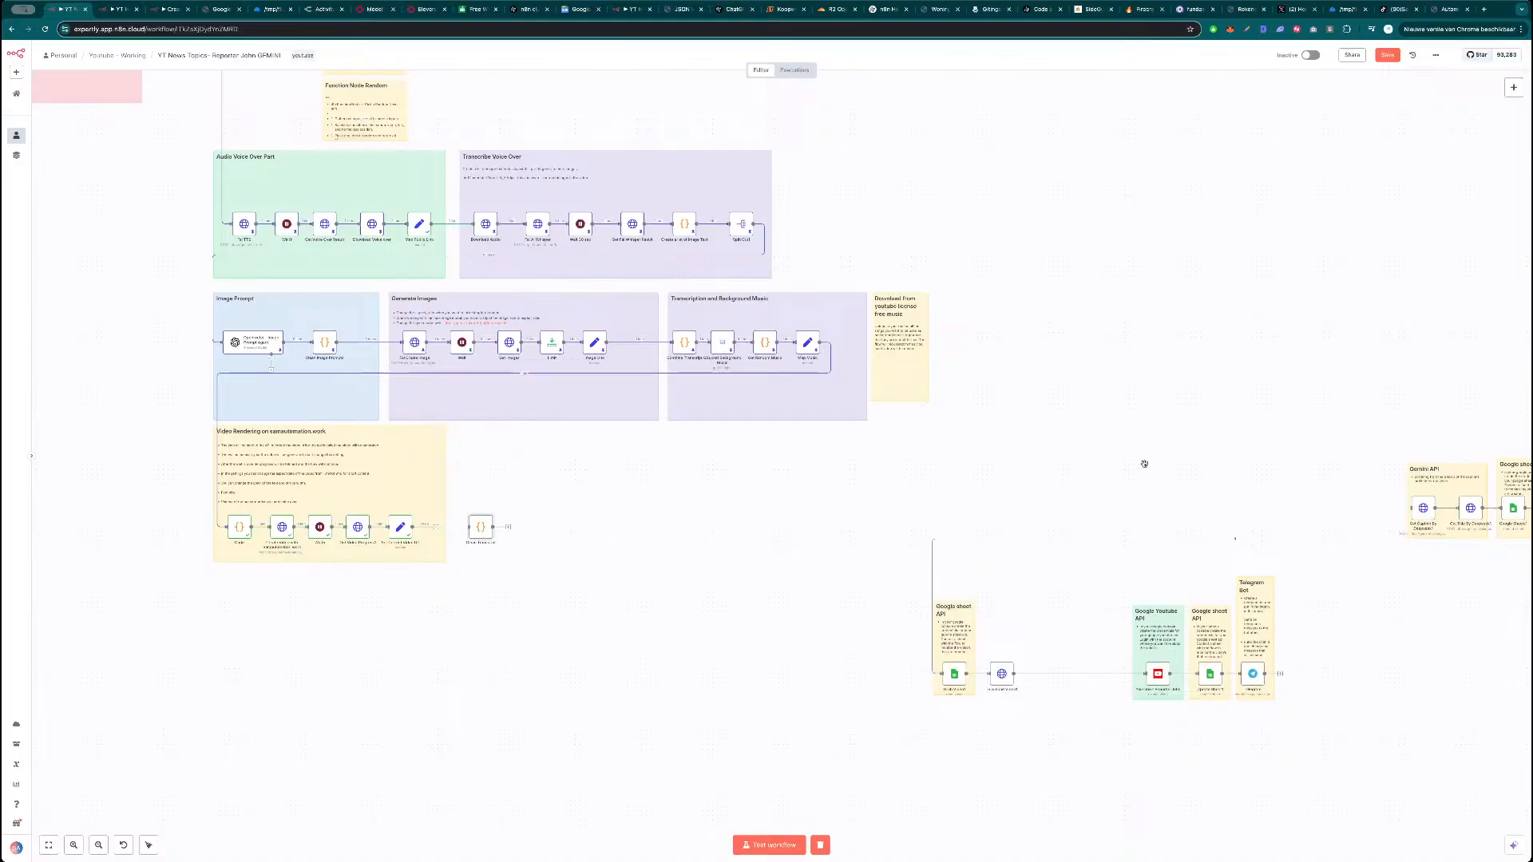
Copy the Caption Agent and Title Agent nodes with the Title Agent's OpenRouter chat model from the other workflow's execution into the news workflow.
scroll(1143, 461, right, 3)
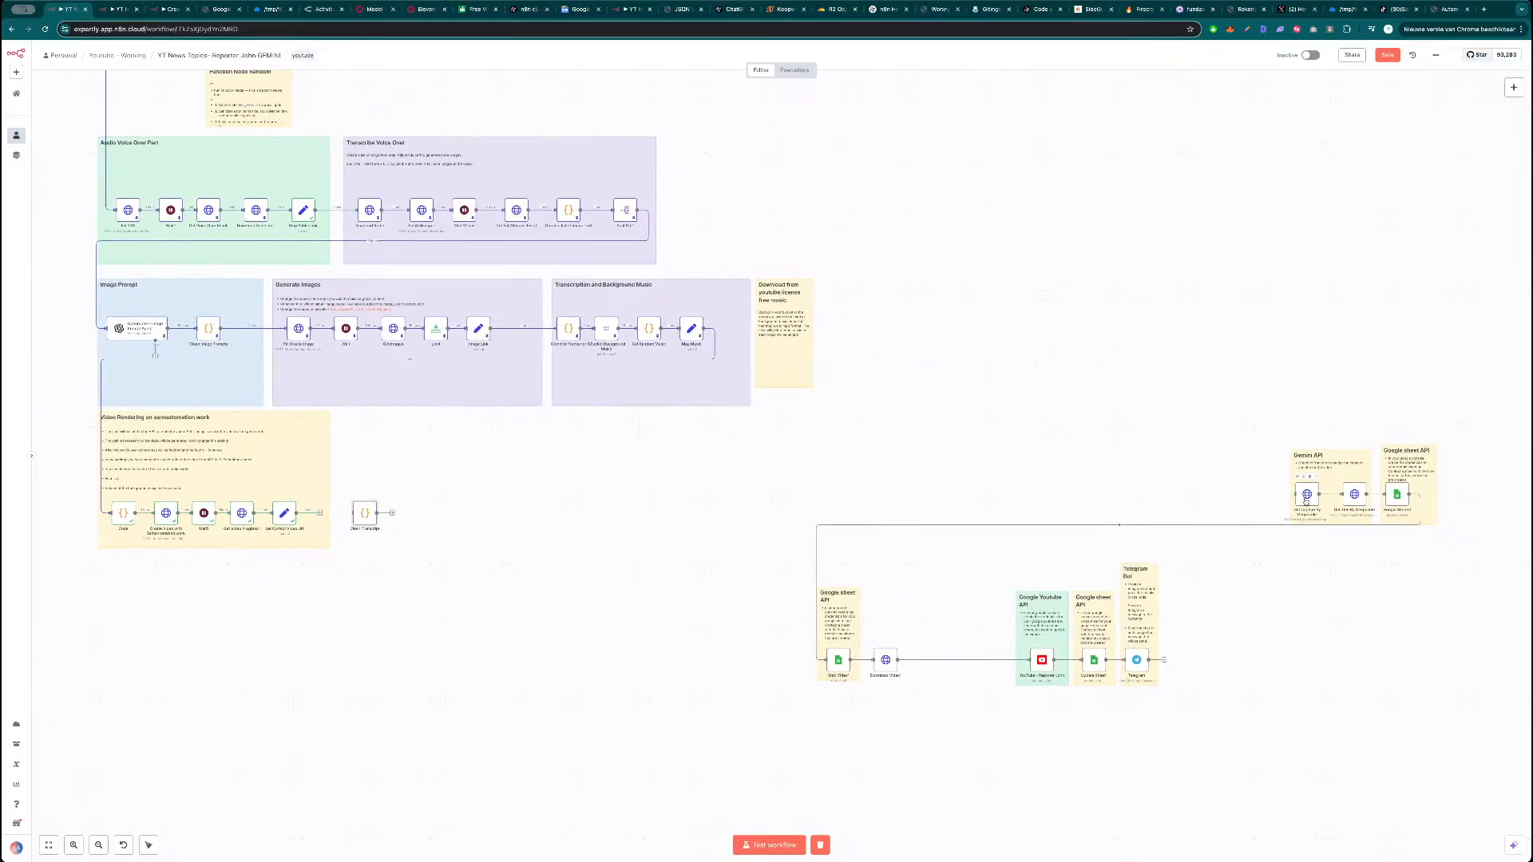
key(ctrl+Tab)
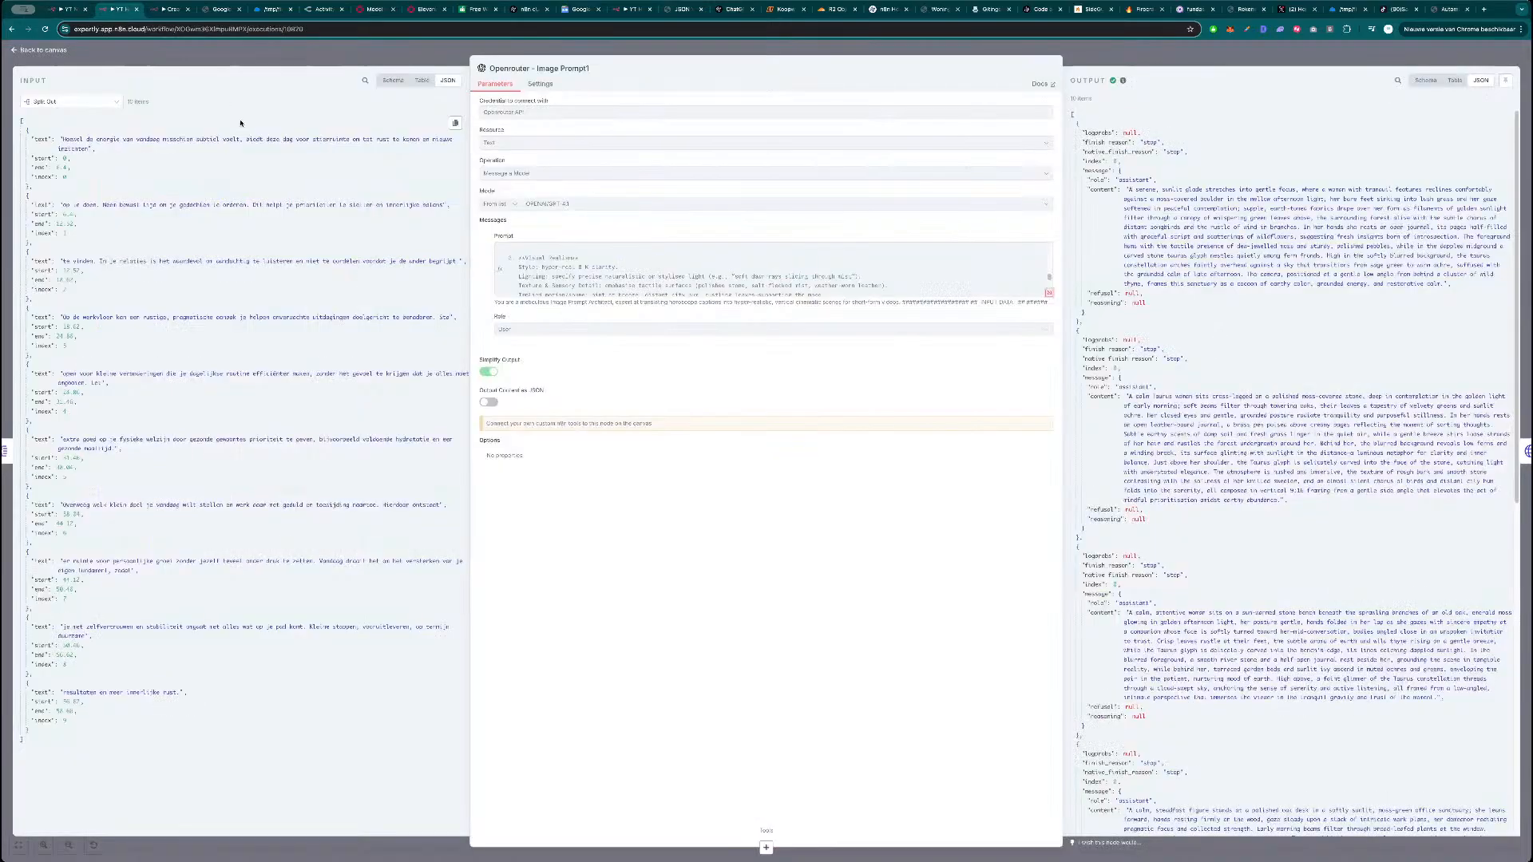
click(431, 60)
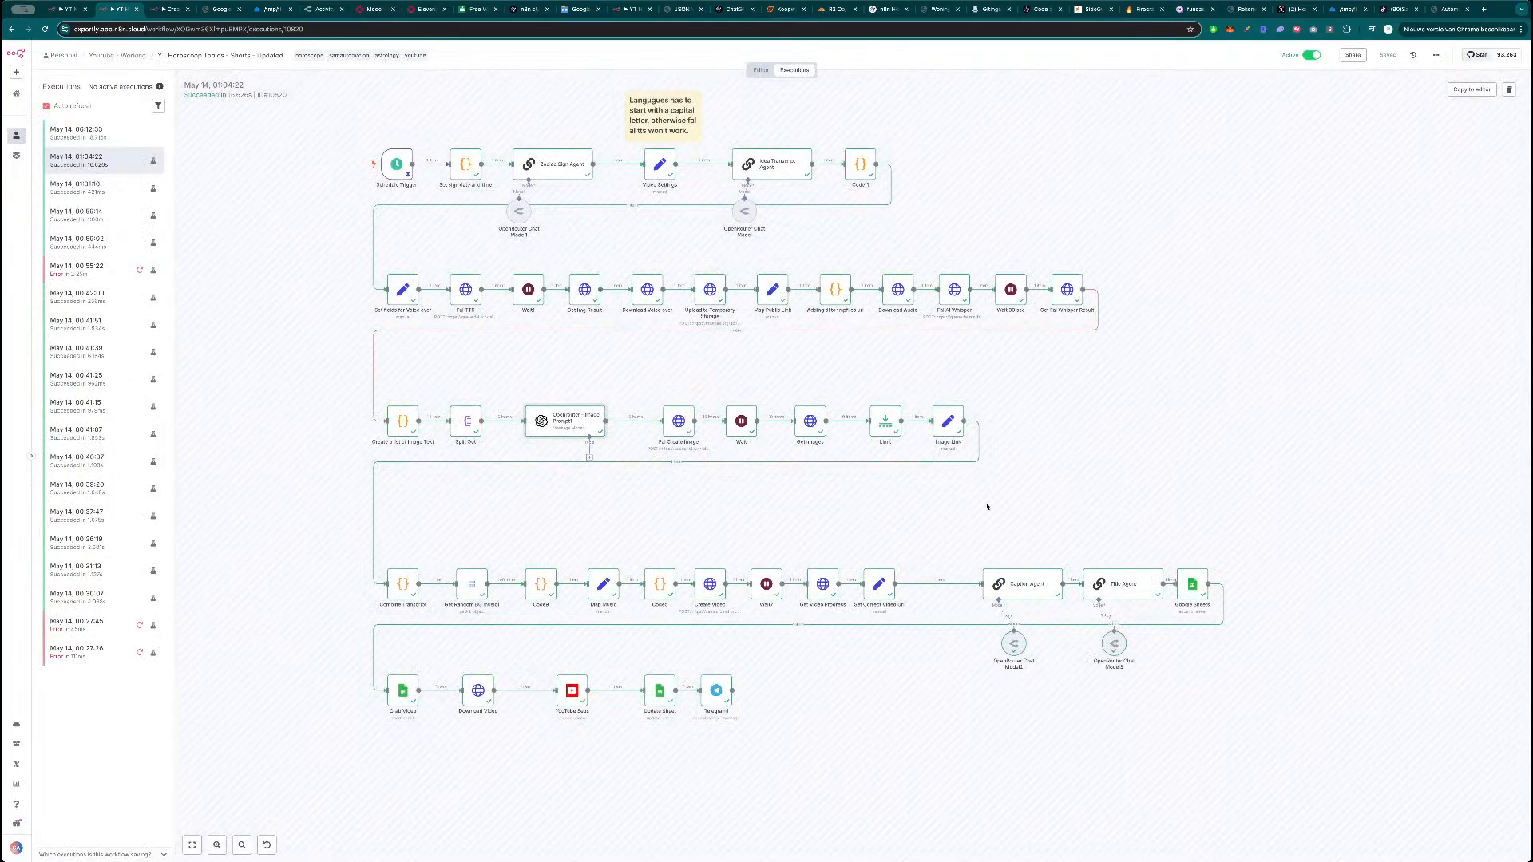
click(1037, 596)
super+click(1107, 591)
key(super+c)
key(super+c)
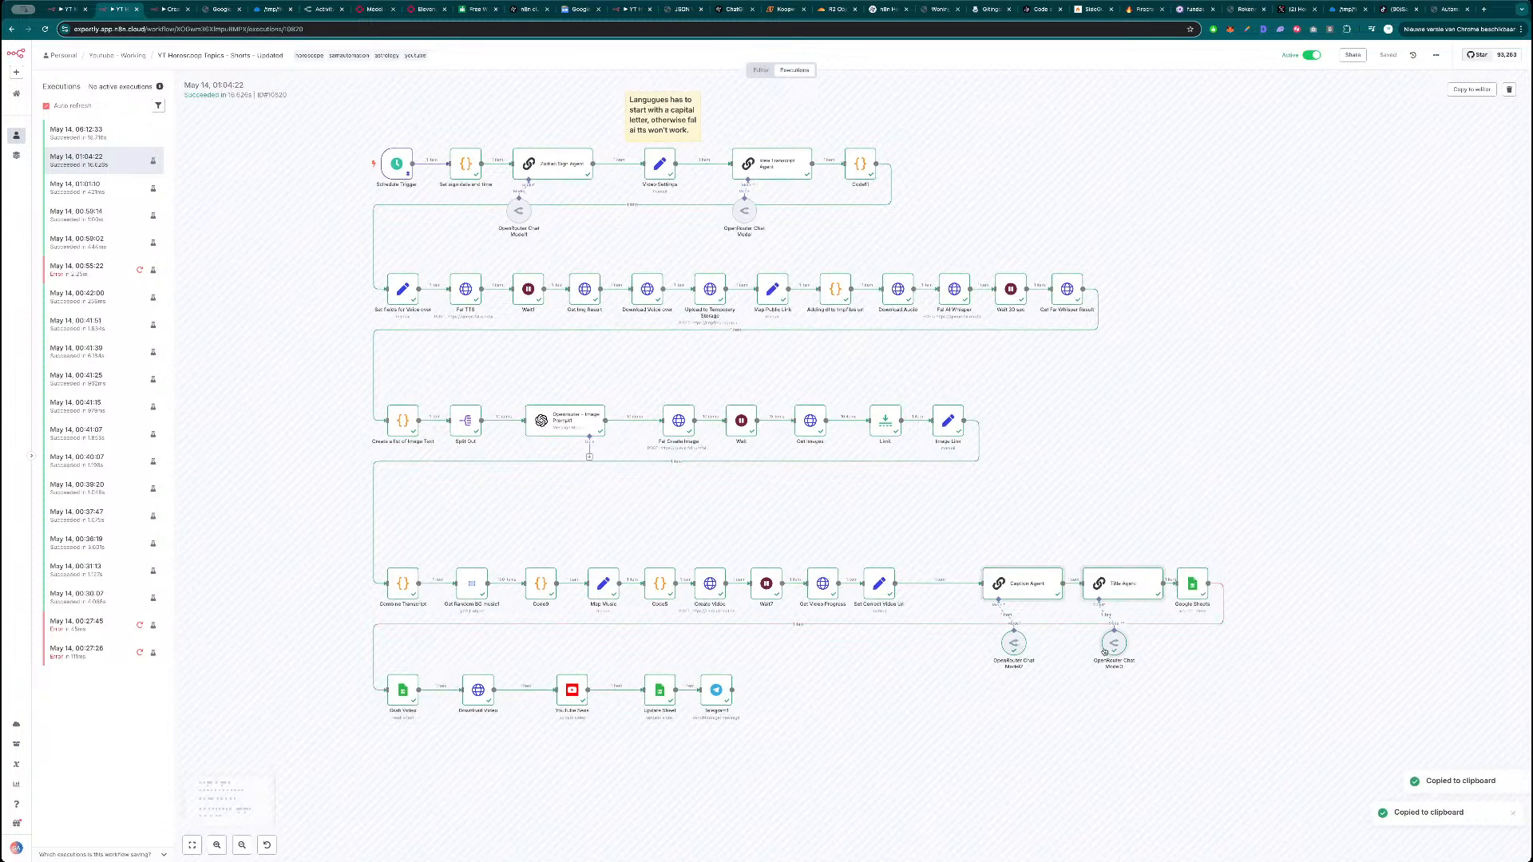
key(ctrl+shift+Tab)
key(super+v)
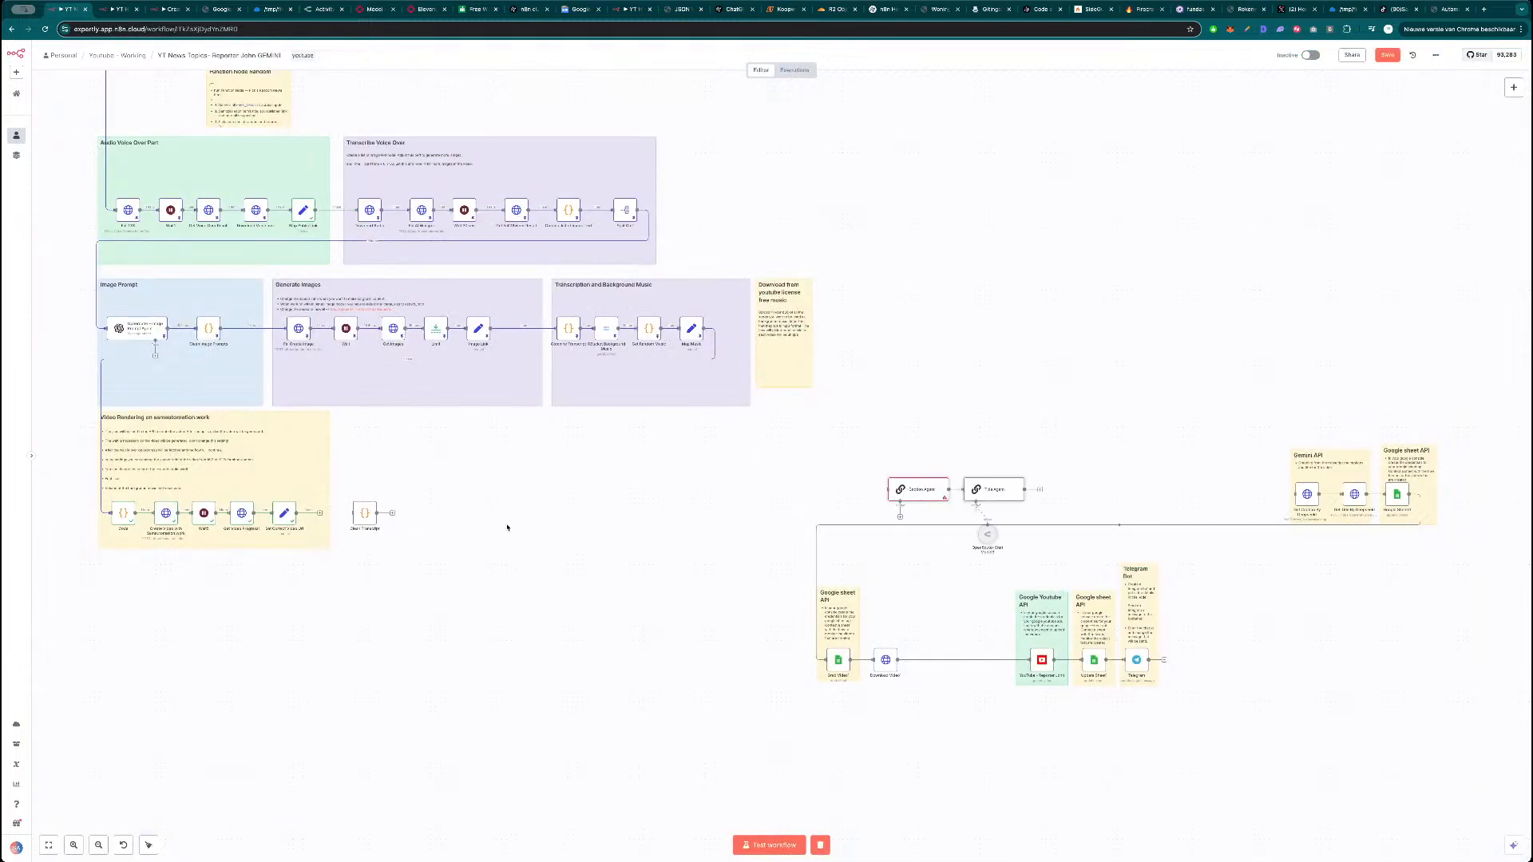
Move the pasted Caption Agent and Title Agent nodes beside the Video Rendering note and delete the Clean Transcript node.
drag(905, 495, 392, 518)
click(365, 520)
key(Delete)
click(344, 451)
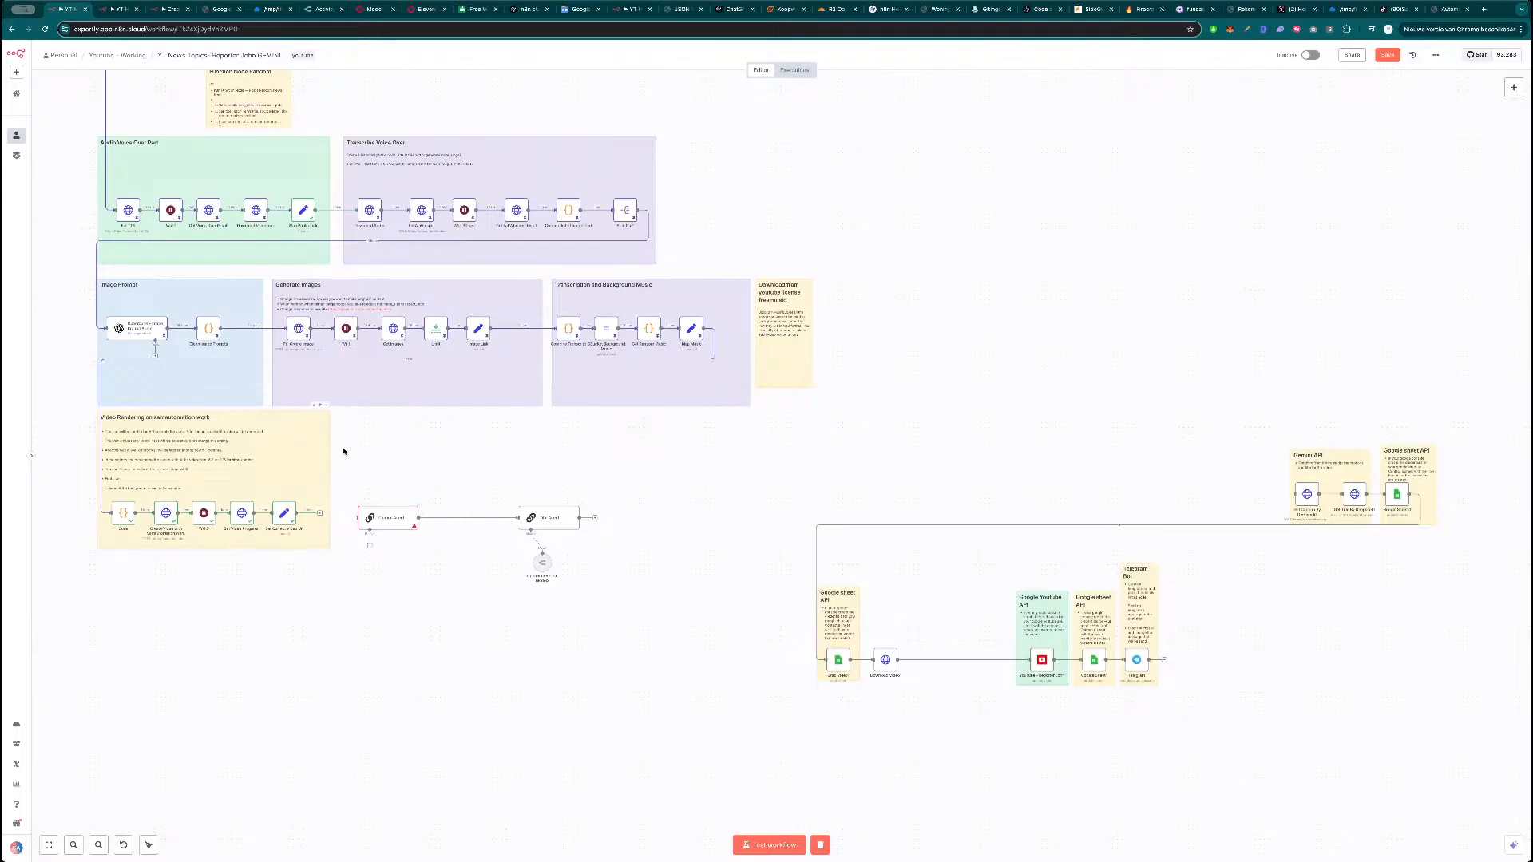
Duplicate the Transcription and Background Music sticky note and place the copy behind the agent nodes, beside the Video Rendering note.
click(608, 384)
key(ctrl+c)
key(ctrl+v)
drag(502, 486, 425, 451)
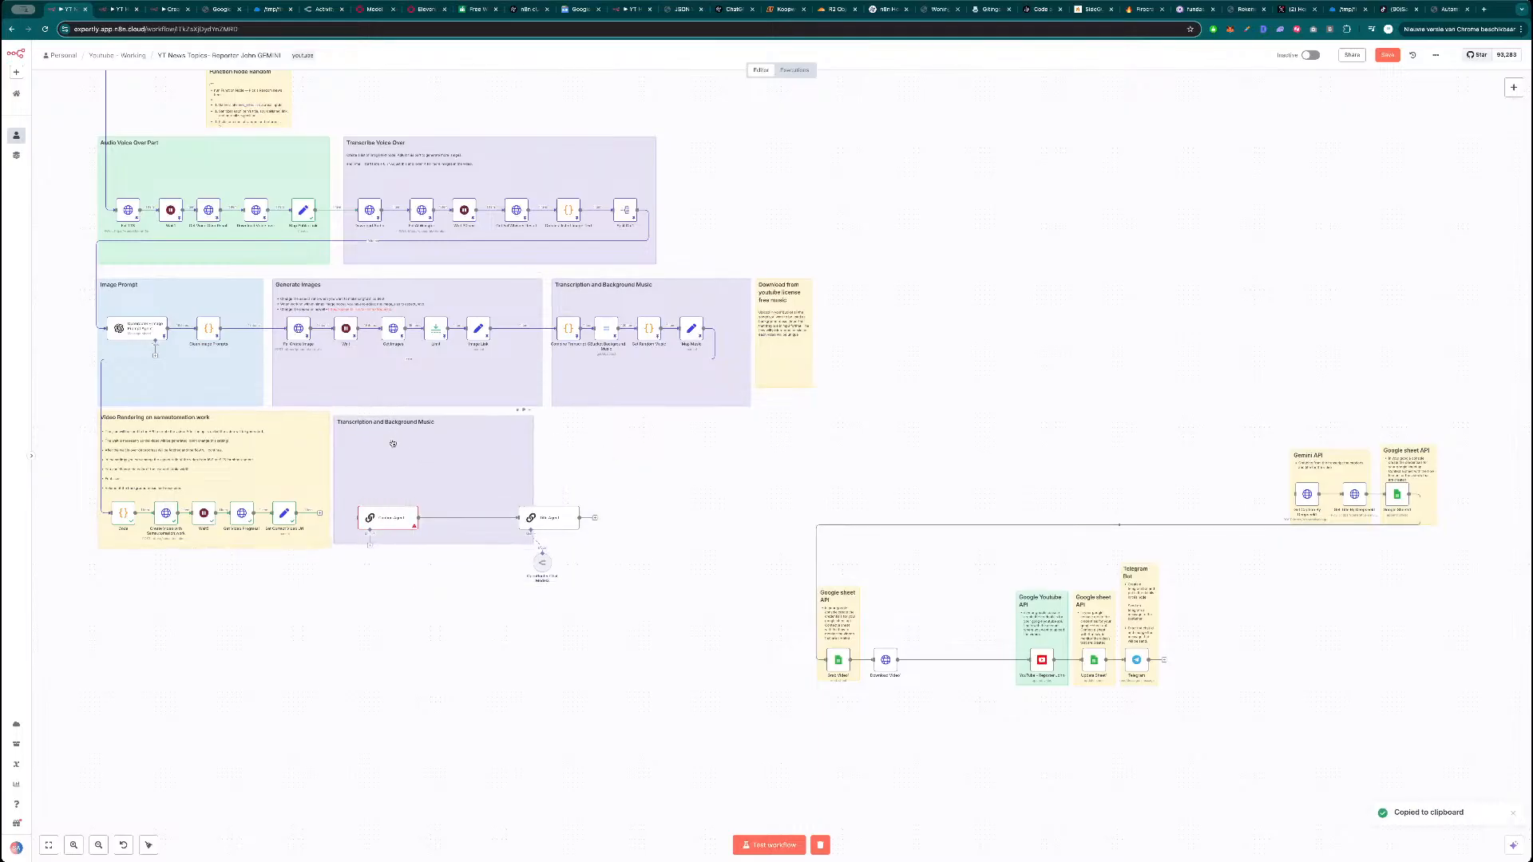
Retitle the sticky note around the two agents as "Caption and Title" and move the Caption Agent and Title Agent nodes up inside it.
scroll(390, 444, up, 5)
double_click(352, 399)
drag(440, 402, 303, 403)
text(C)
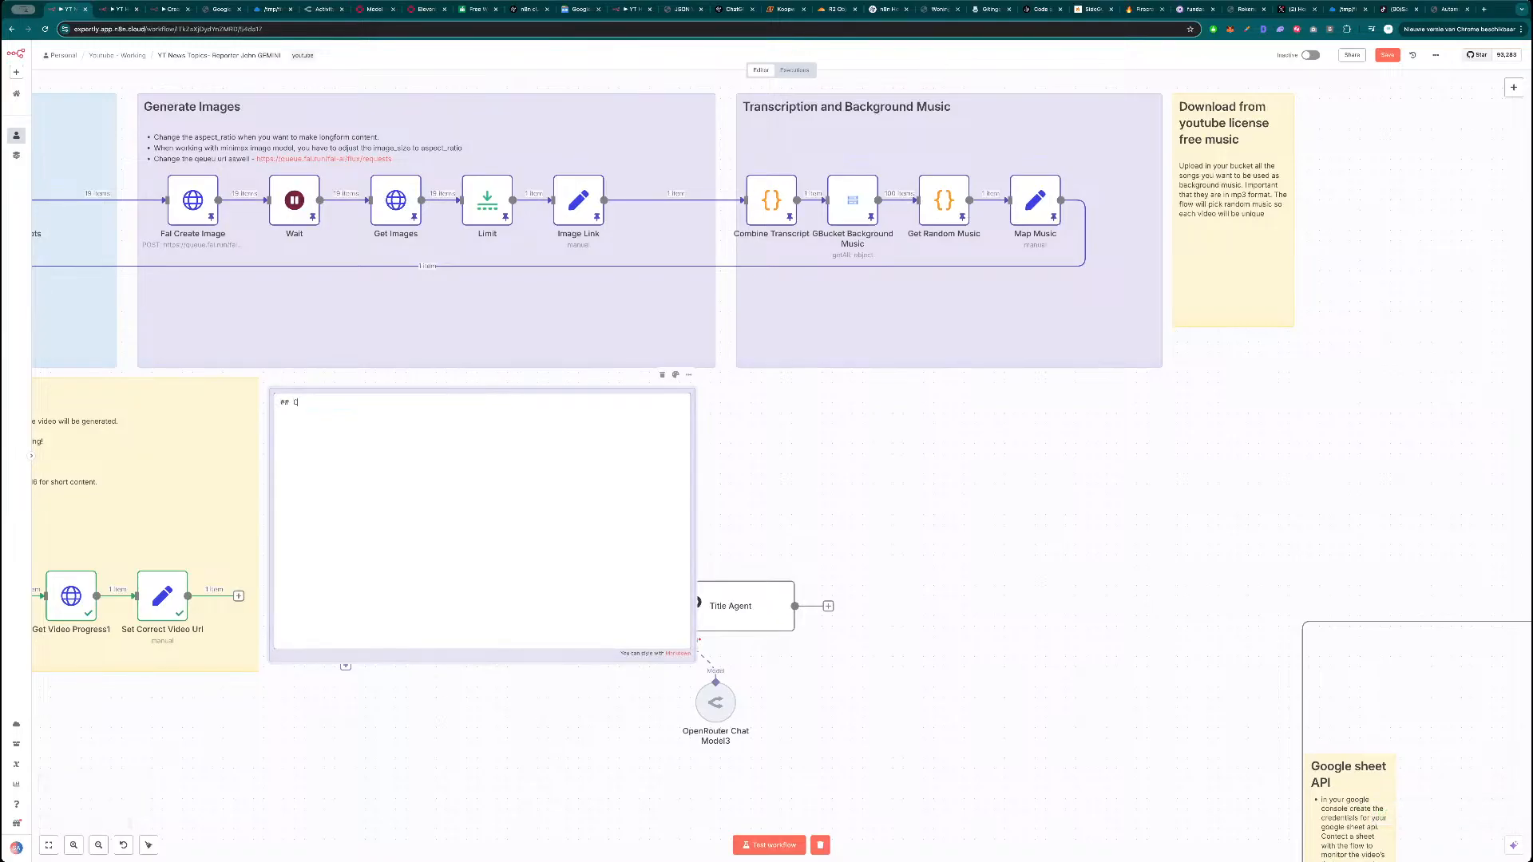
text(aption and Title)
click(706, 472)
drag(383, 605, 355, 504)
drag(719, 607, 557, 505)
Attach an OpenRouter Chat Model to the Caption Agent and set its model to openai/gpt-4.1.
click(315, 563)
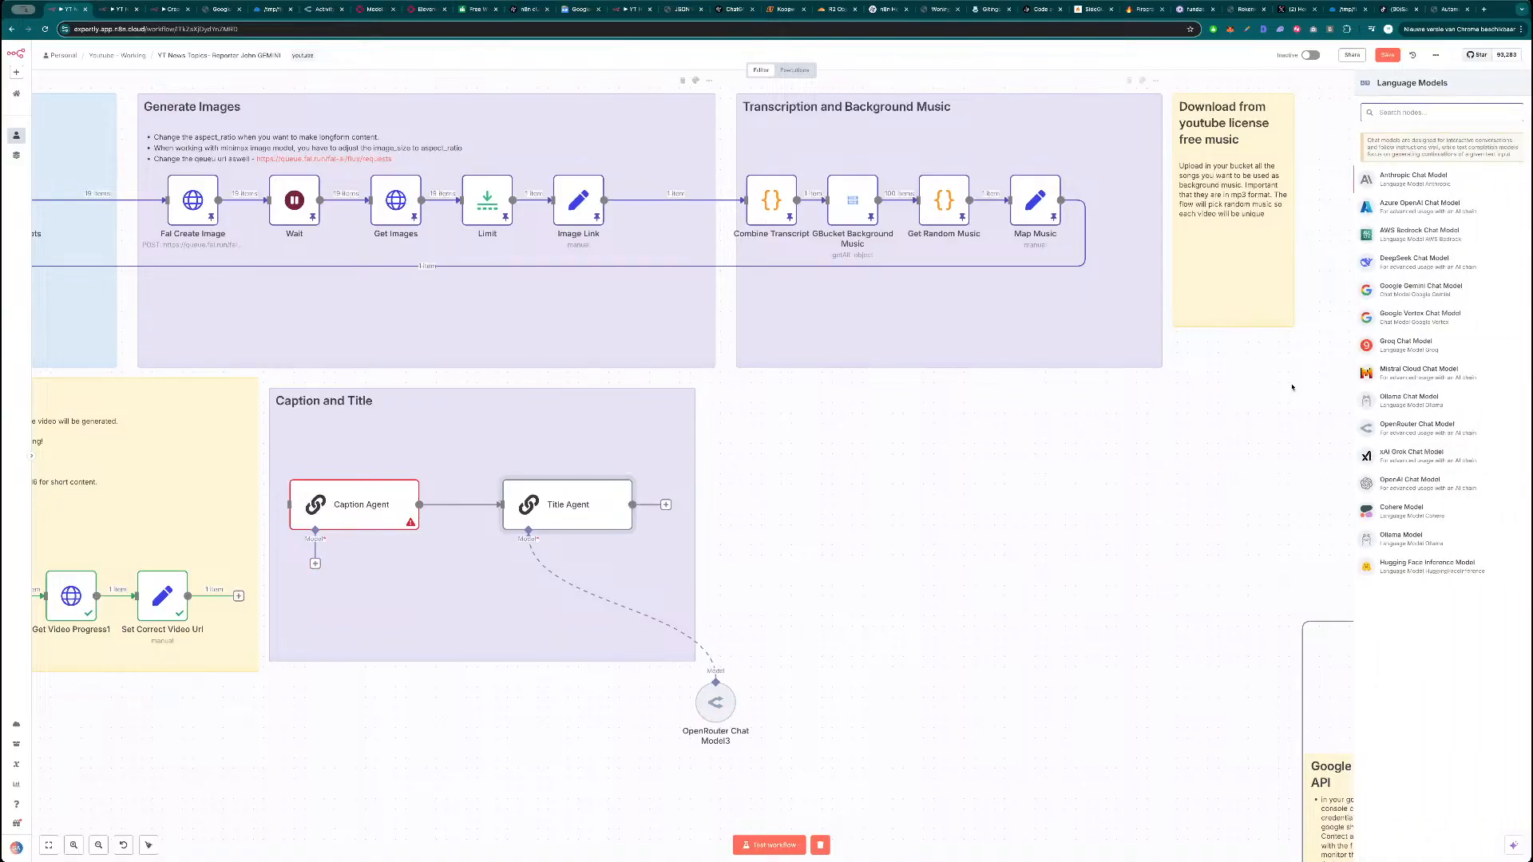
click(1412, 428)
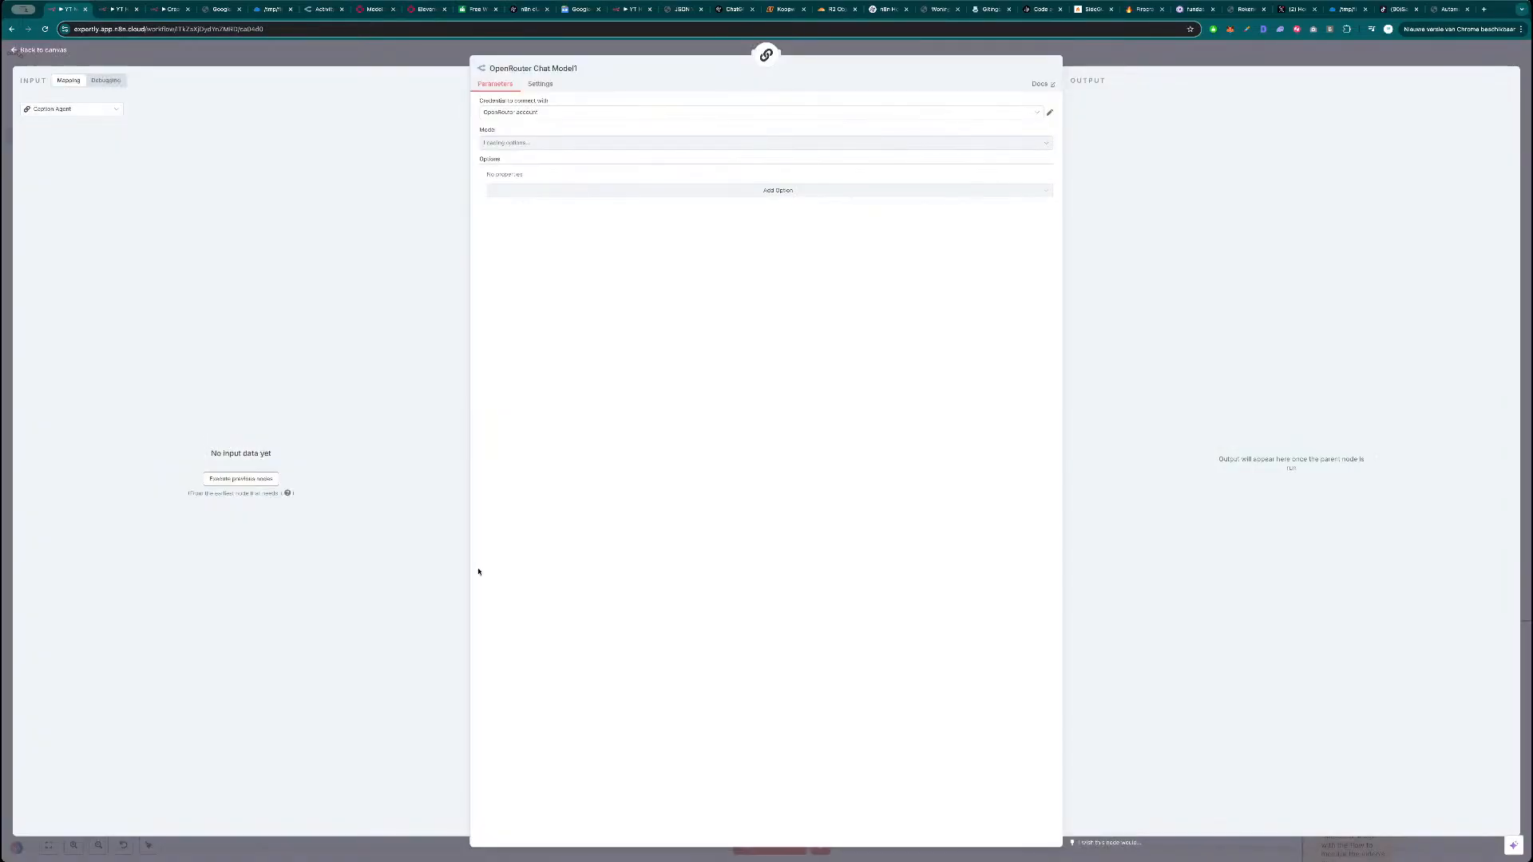
click(587, 144)
text(4)
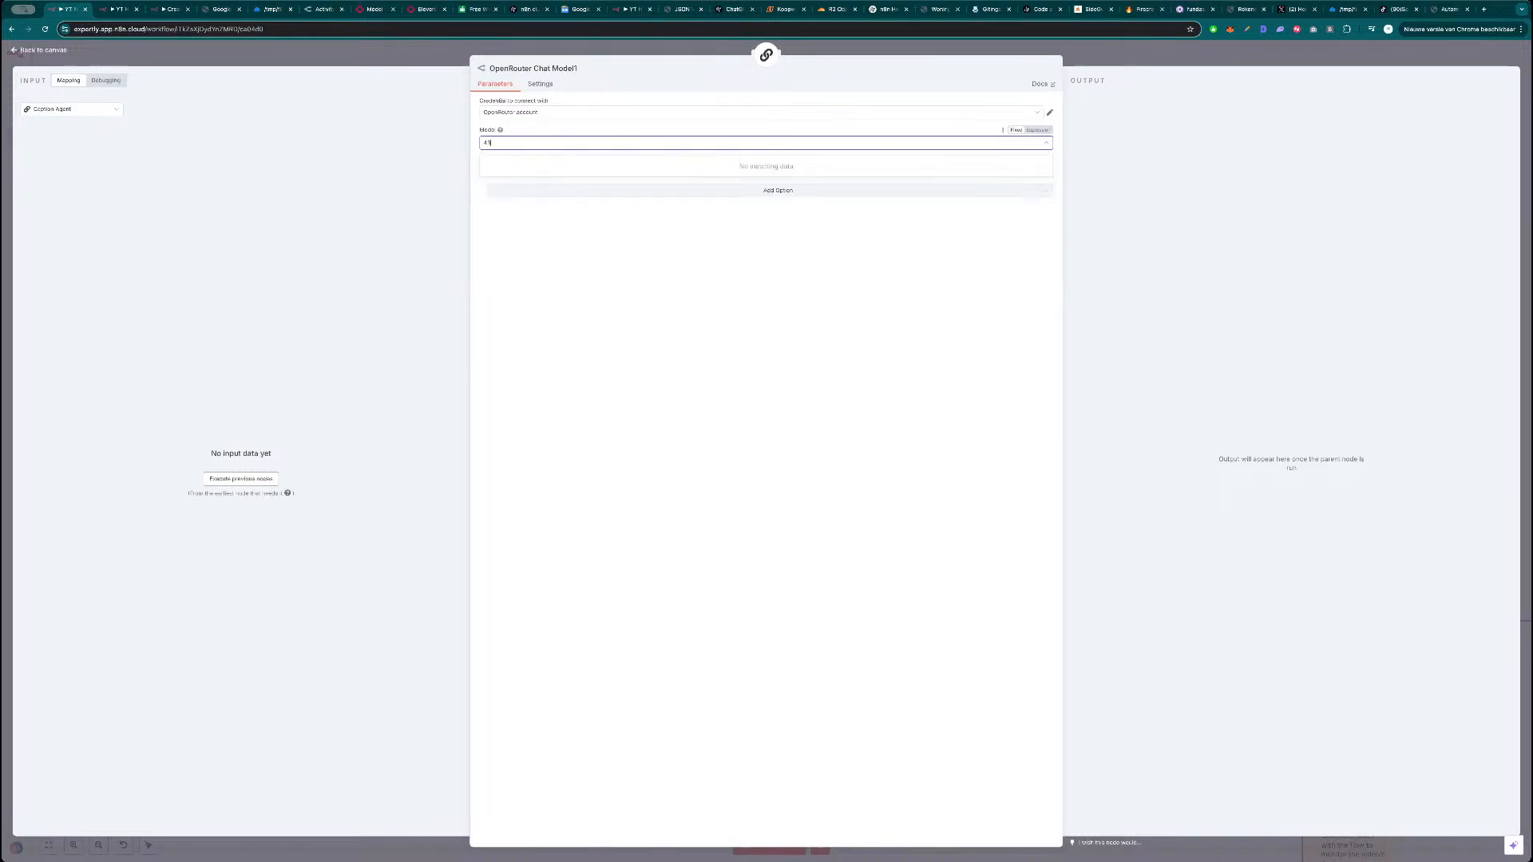
text(.1)
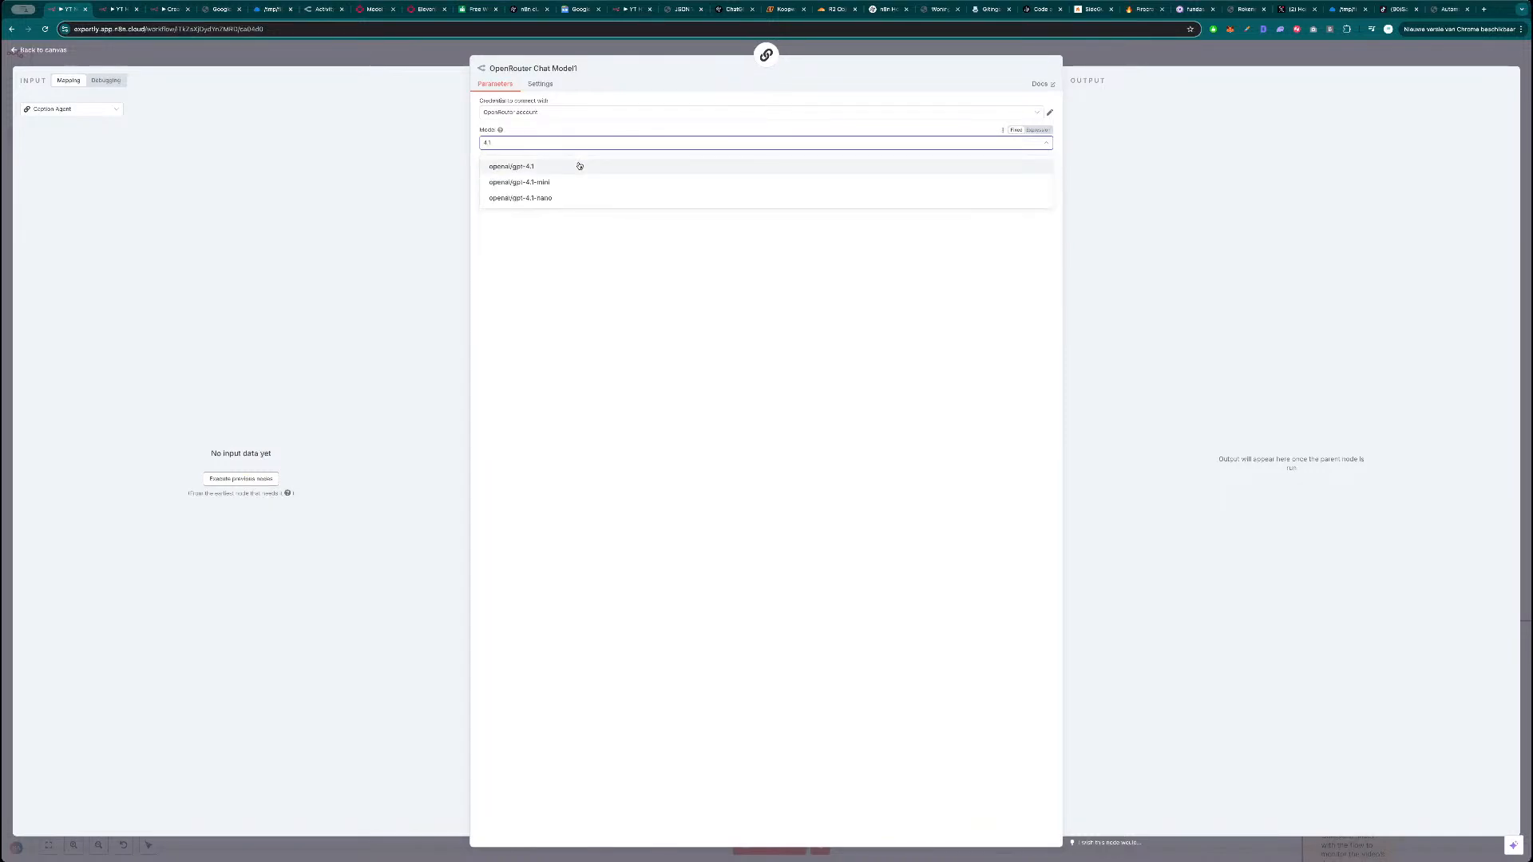
click(578, 165)
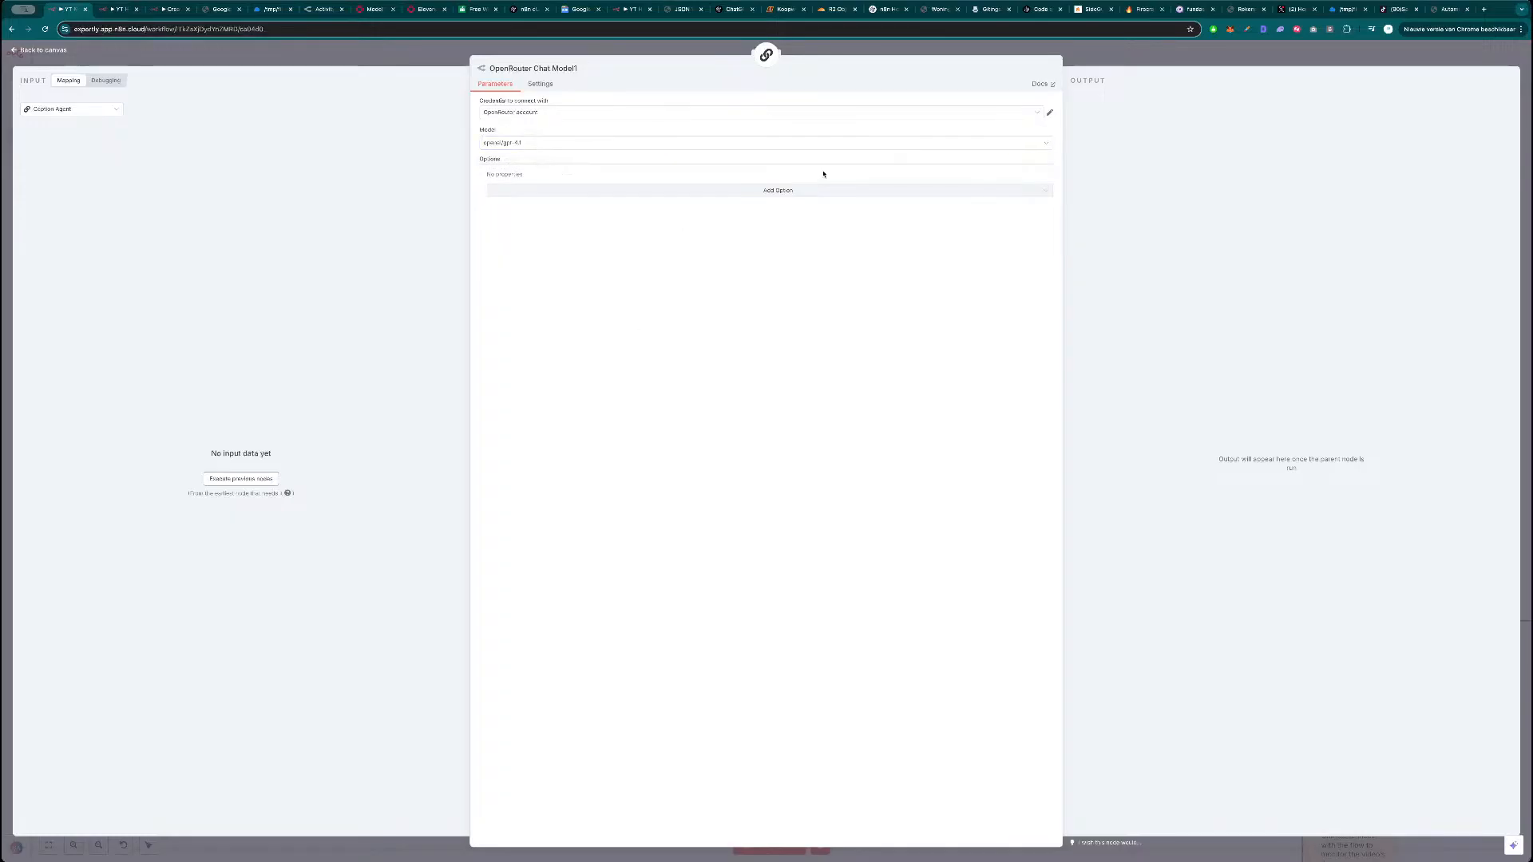
click(1100, 59)
Move the Title Agent's chat model beneath it inside the note and connect Set Correct Video Url to the Caption Agent.
drag(714, 701, 513, 600)
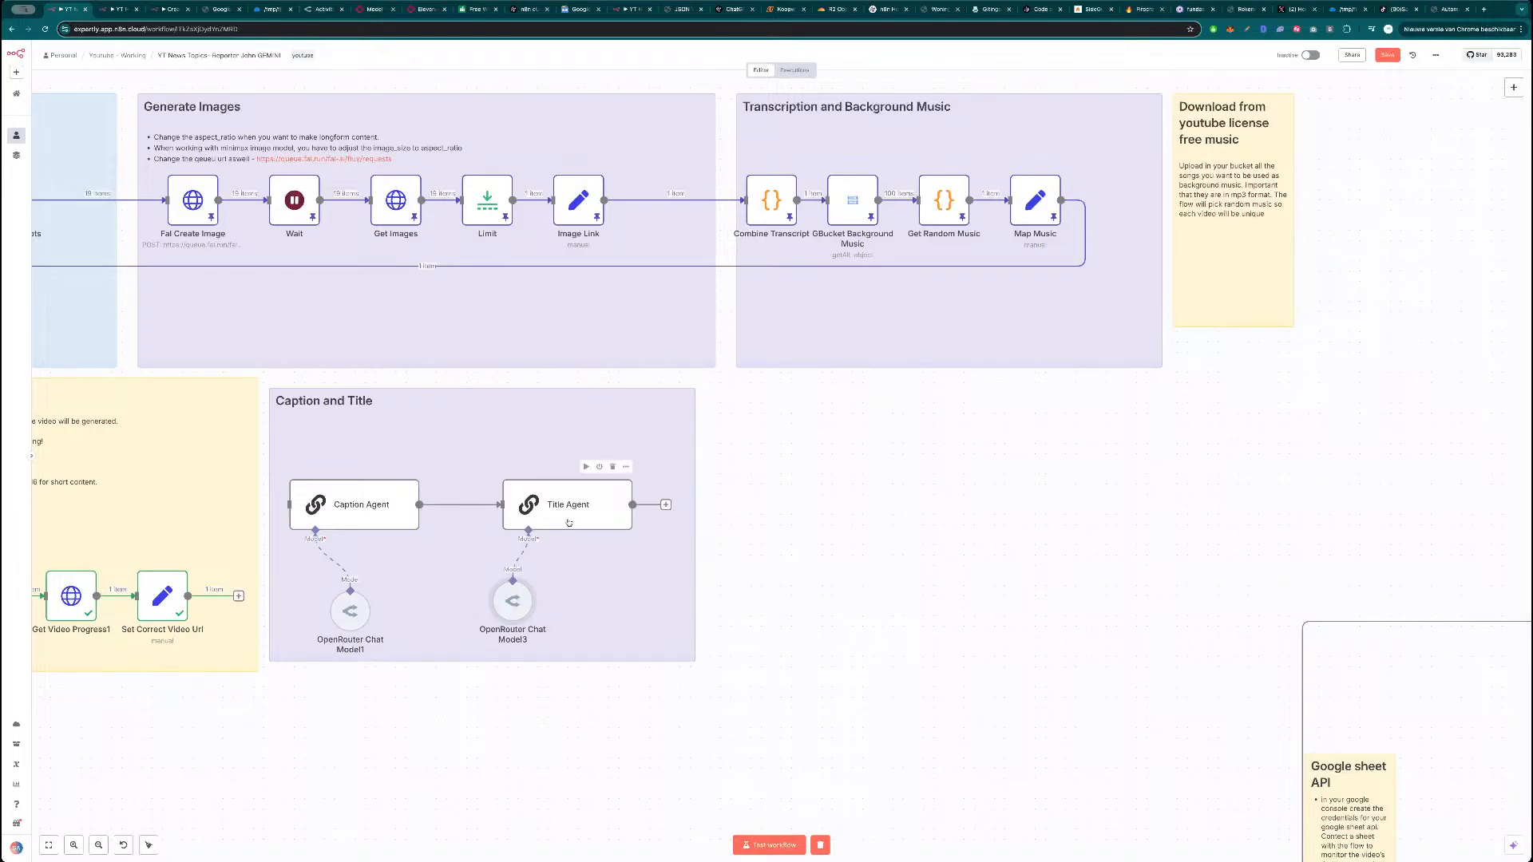
drag(239, 596, 343, 510)
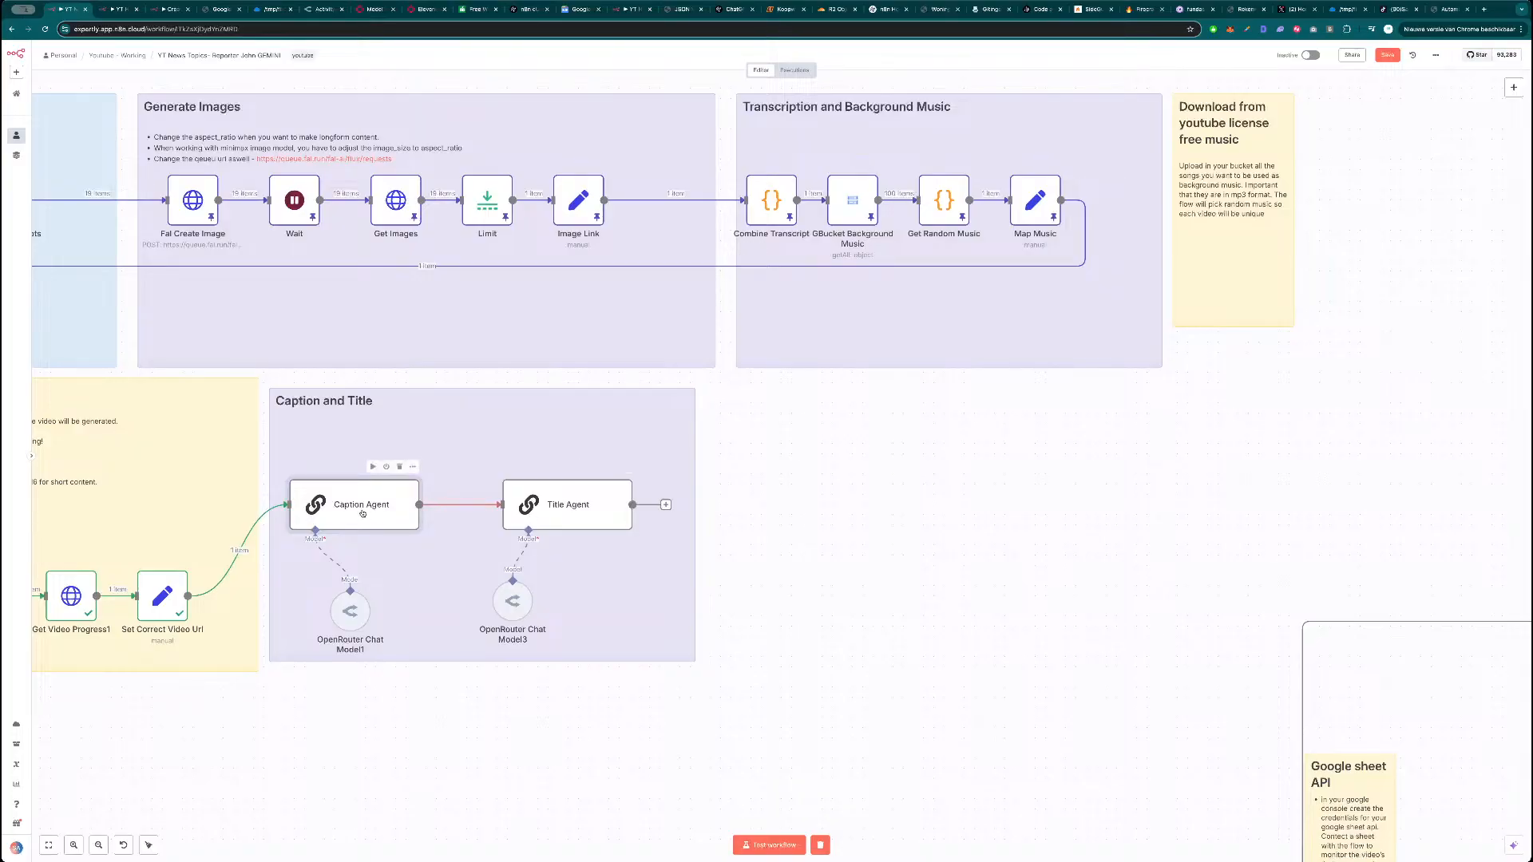
In the Caption Agent's prompt, replace the transcript expression with CleanedTranscript from the cleaned voice-over node, using first() instead of item.
double_click(362, 513)
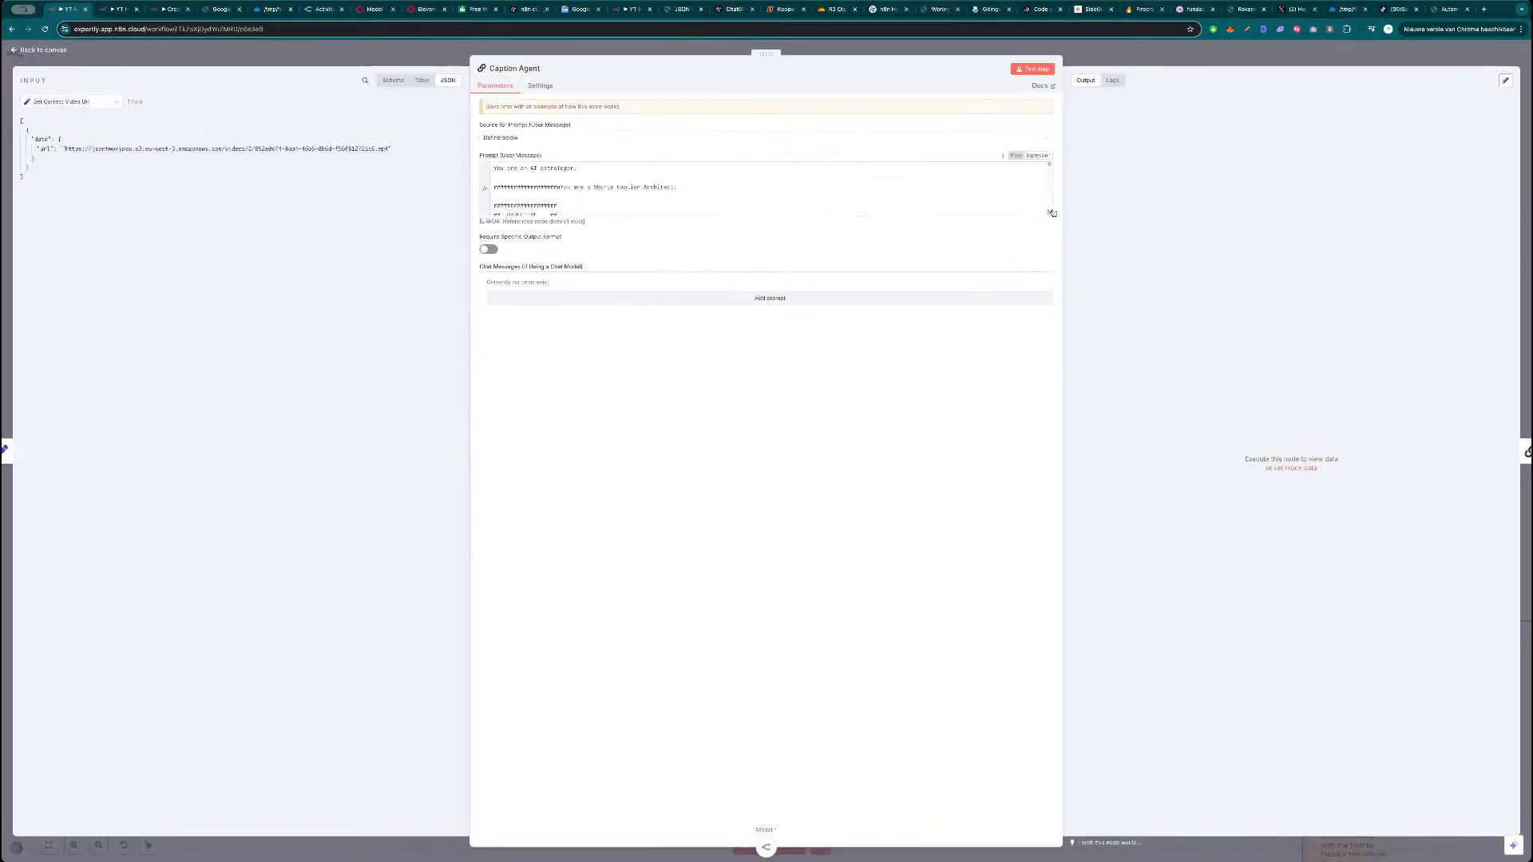
click(1050, 213)
click(612, 276)
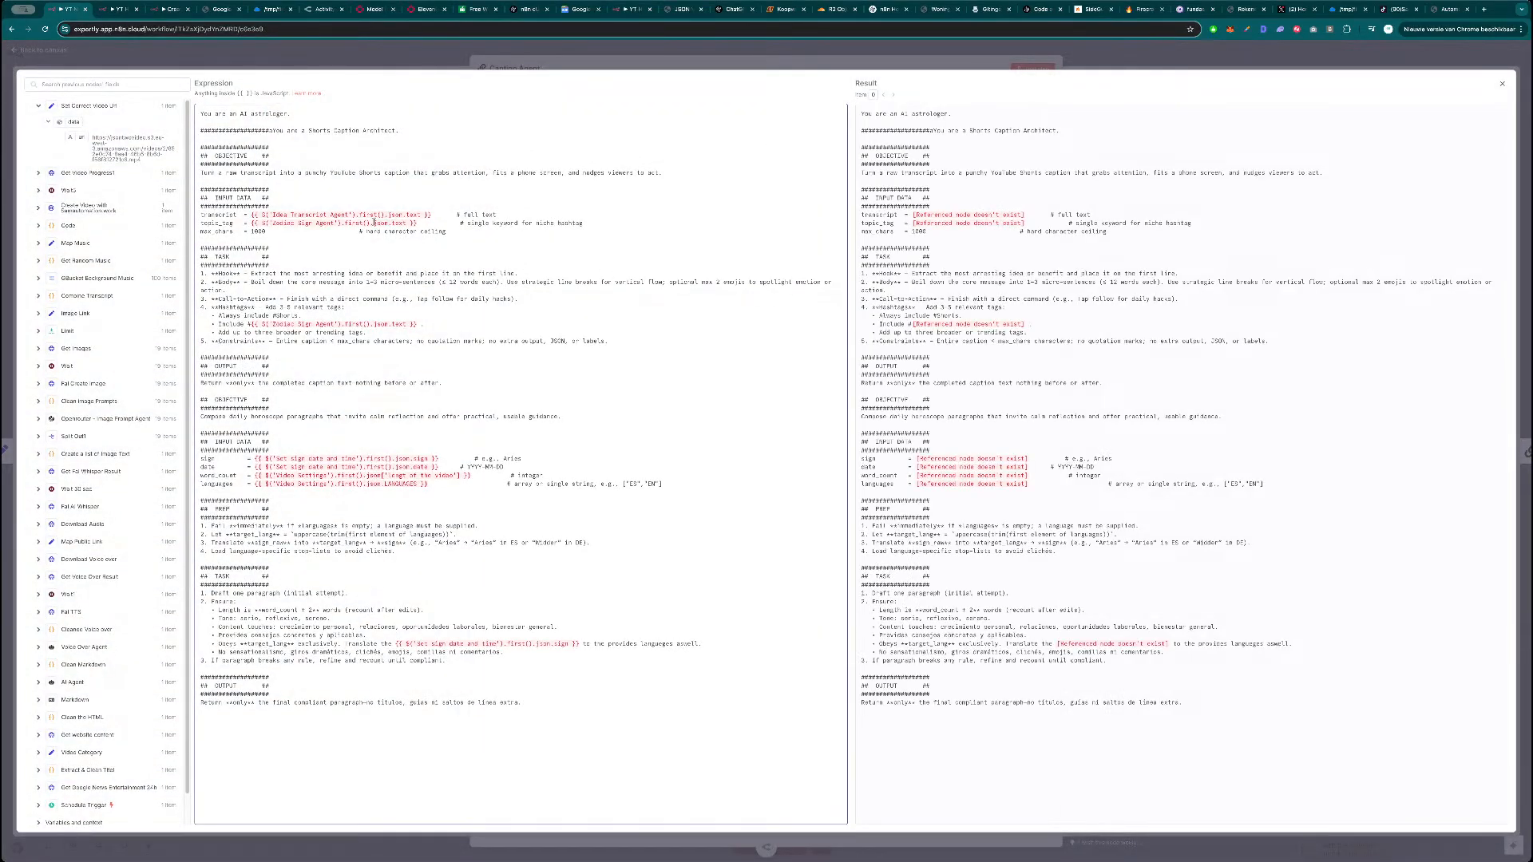
drag(432, 215, 248, 215)
key(BackSpace)
scroll(111, 448, down, 1)
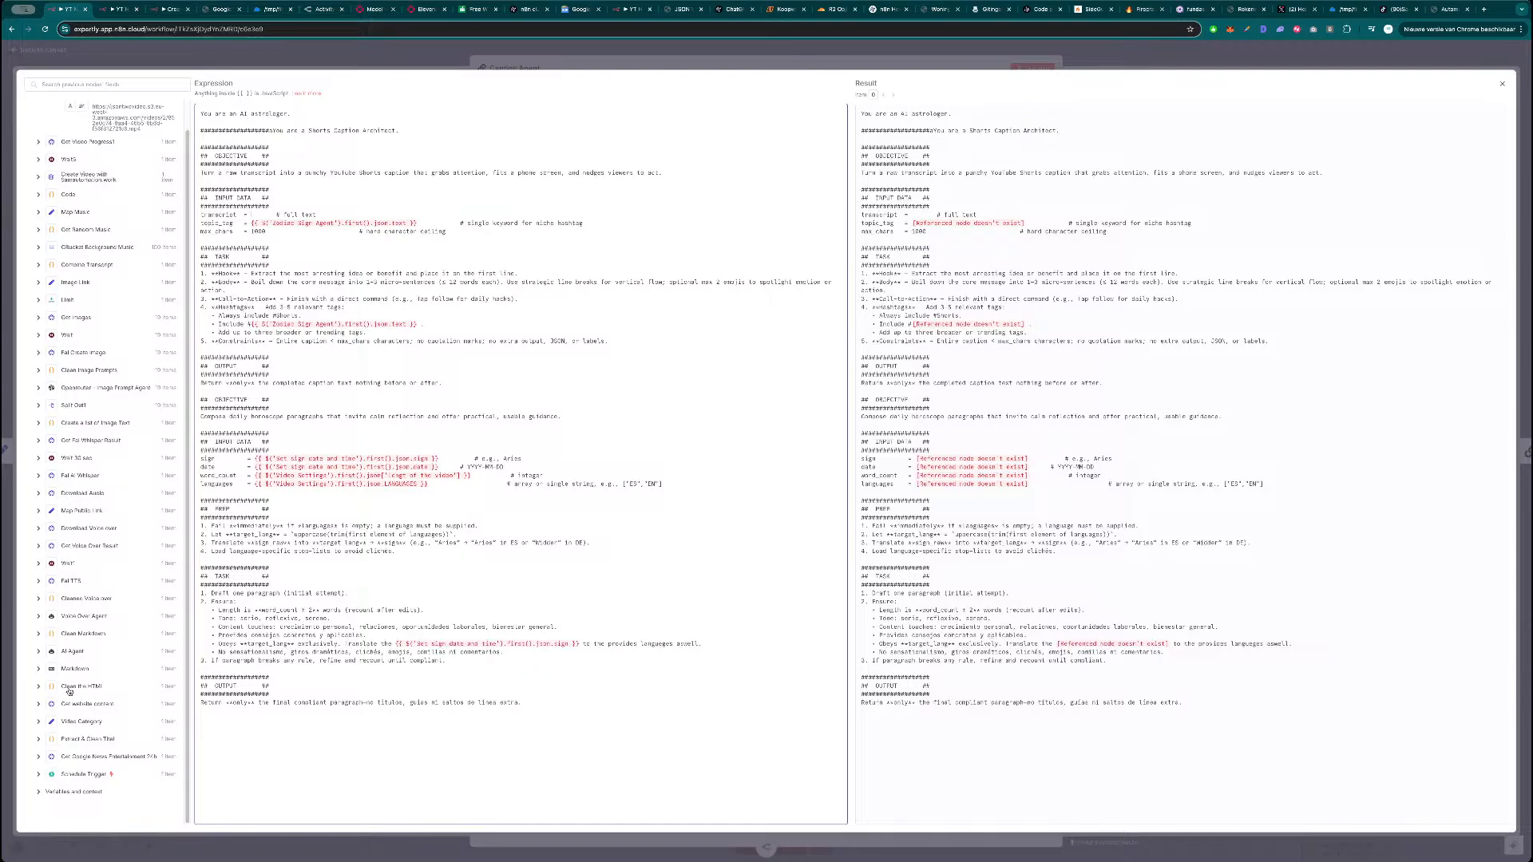
click(57, 597)
drag(83, 600, 254, 216)
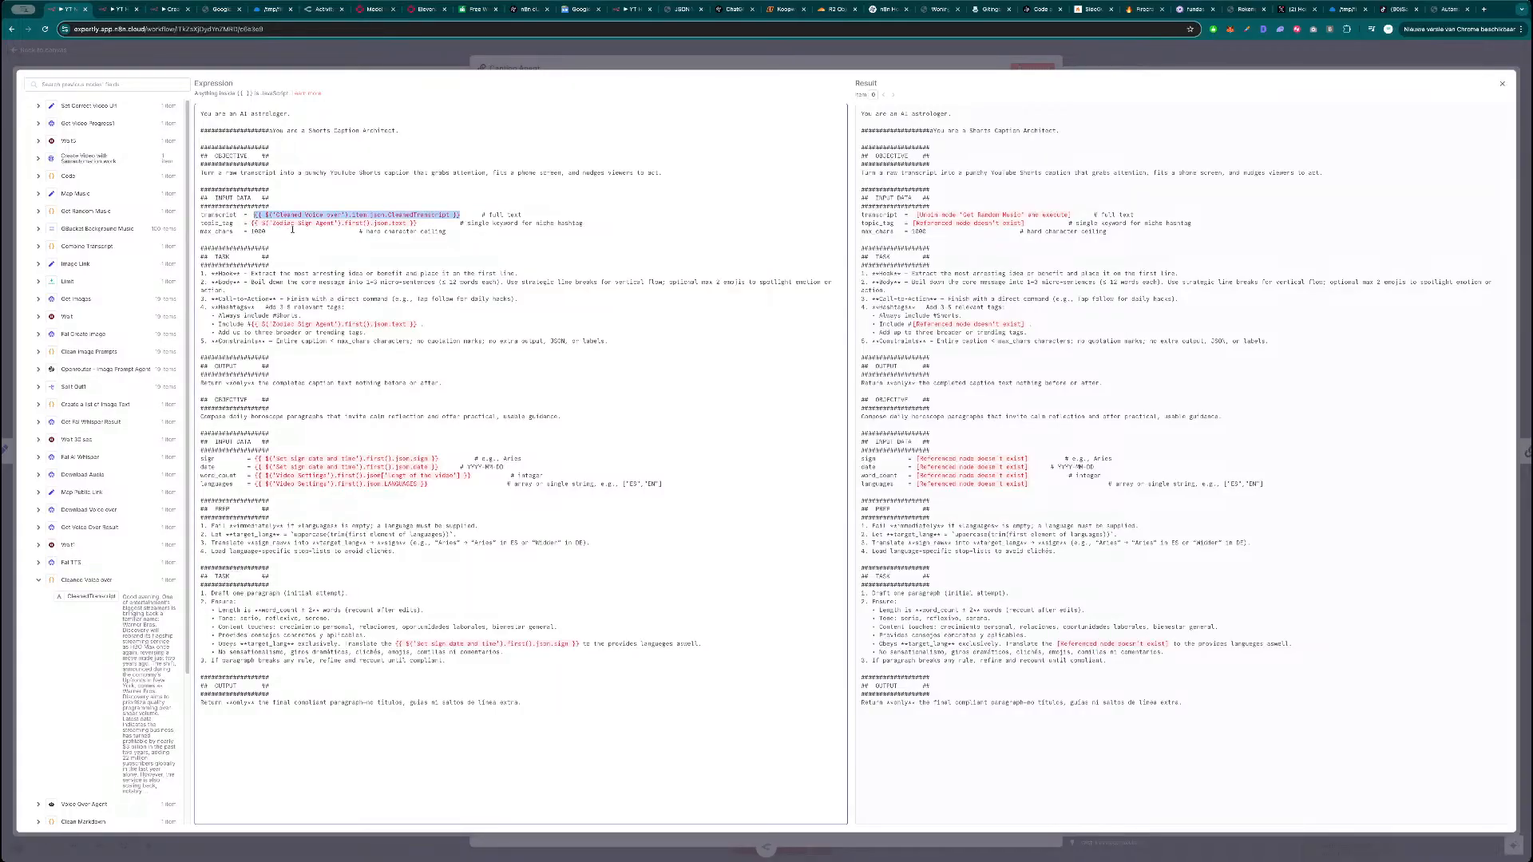
double_click(358, 215)
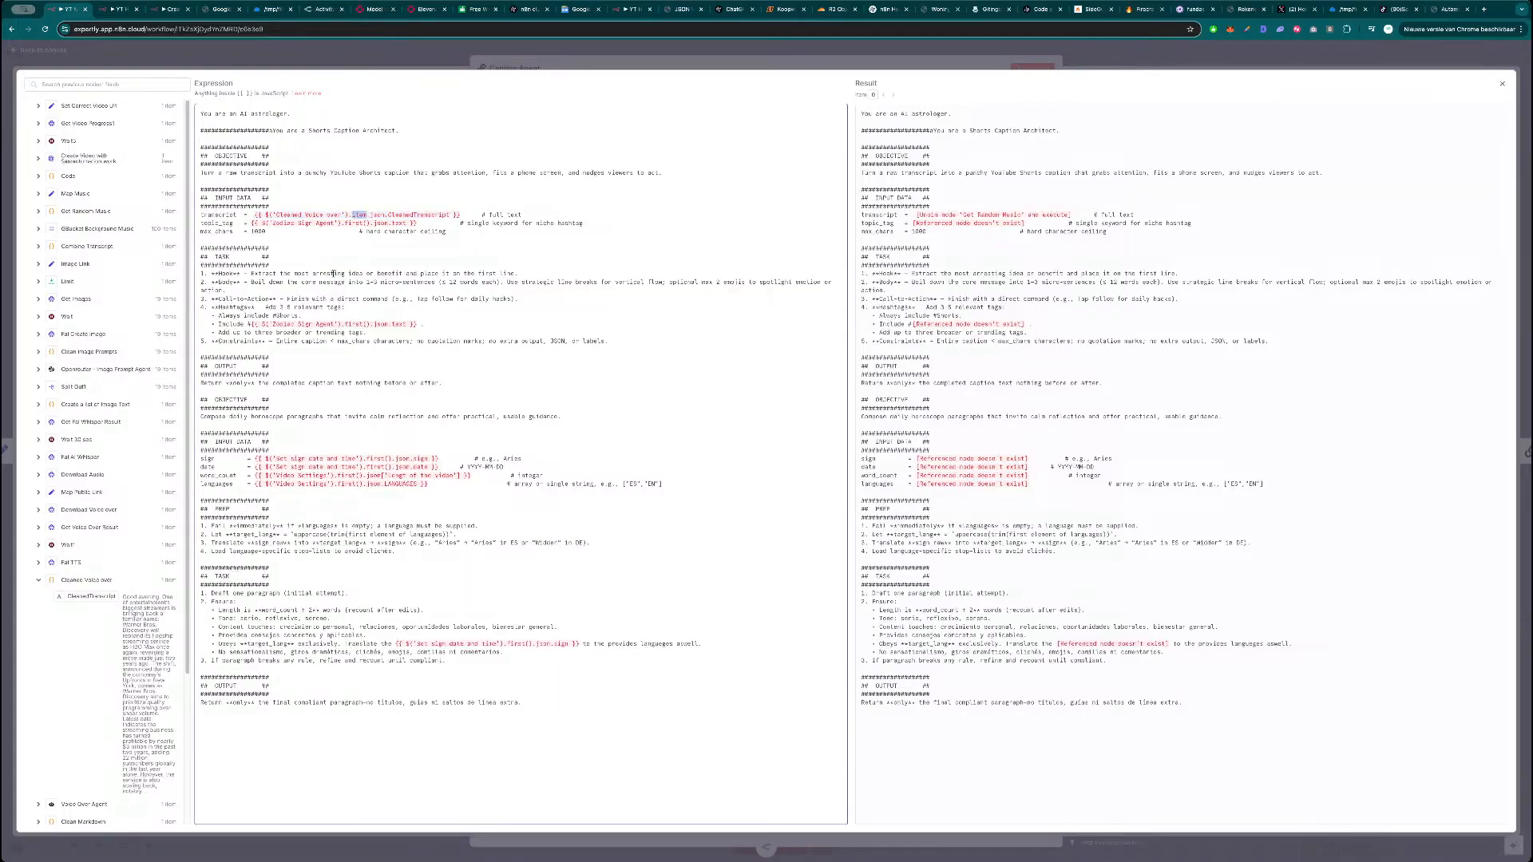
text(first())
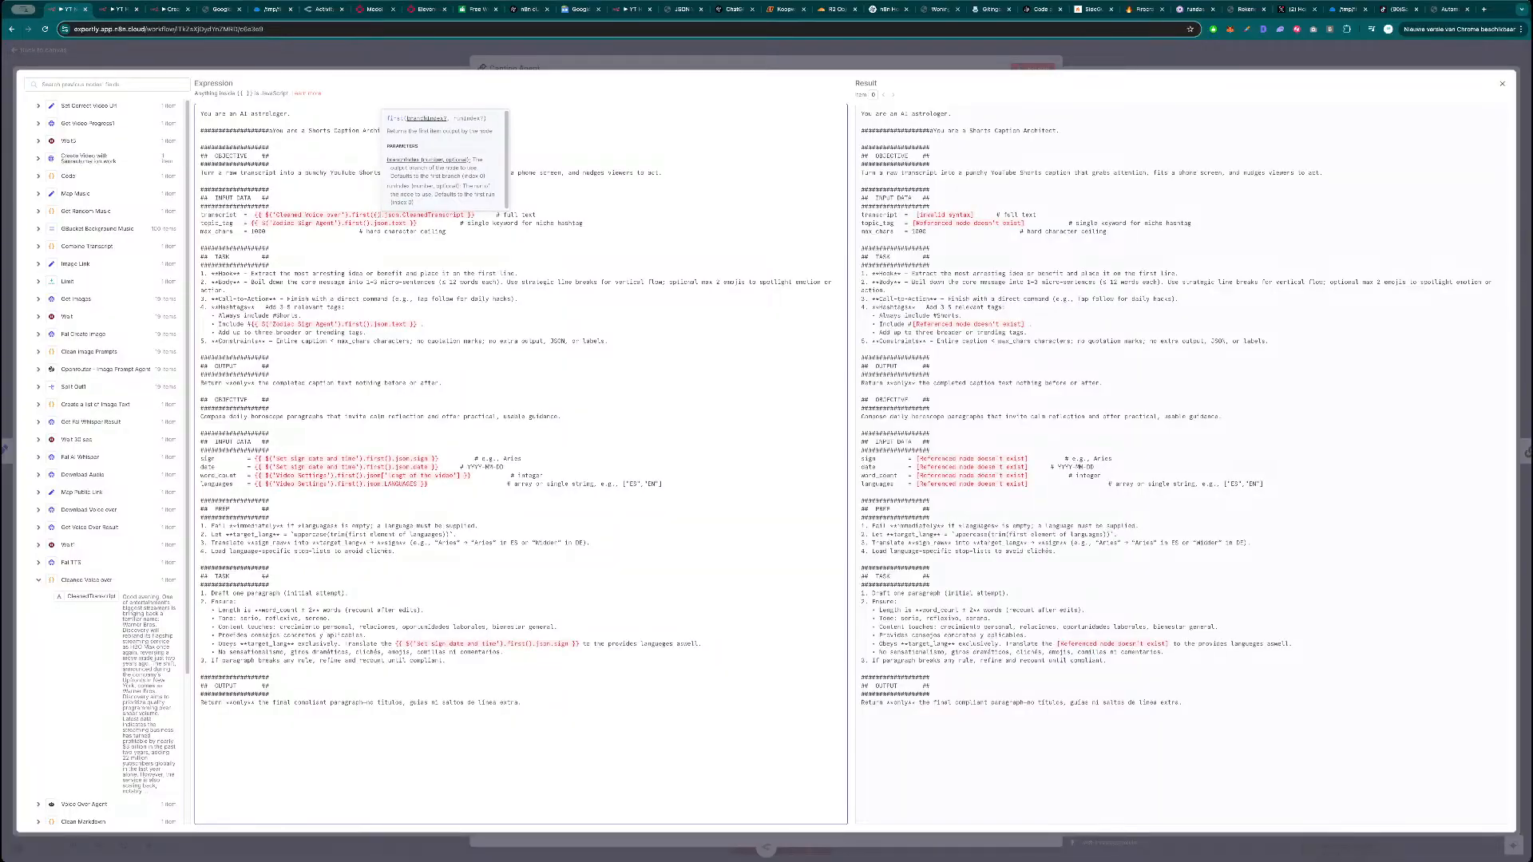
key(BackSpace)
key(BackSpace)
text())
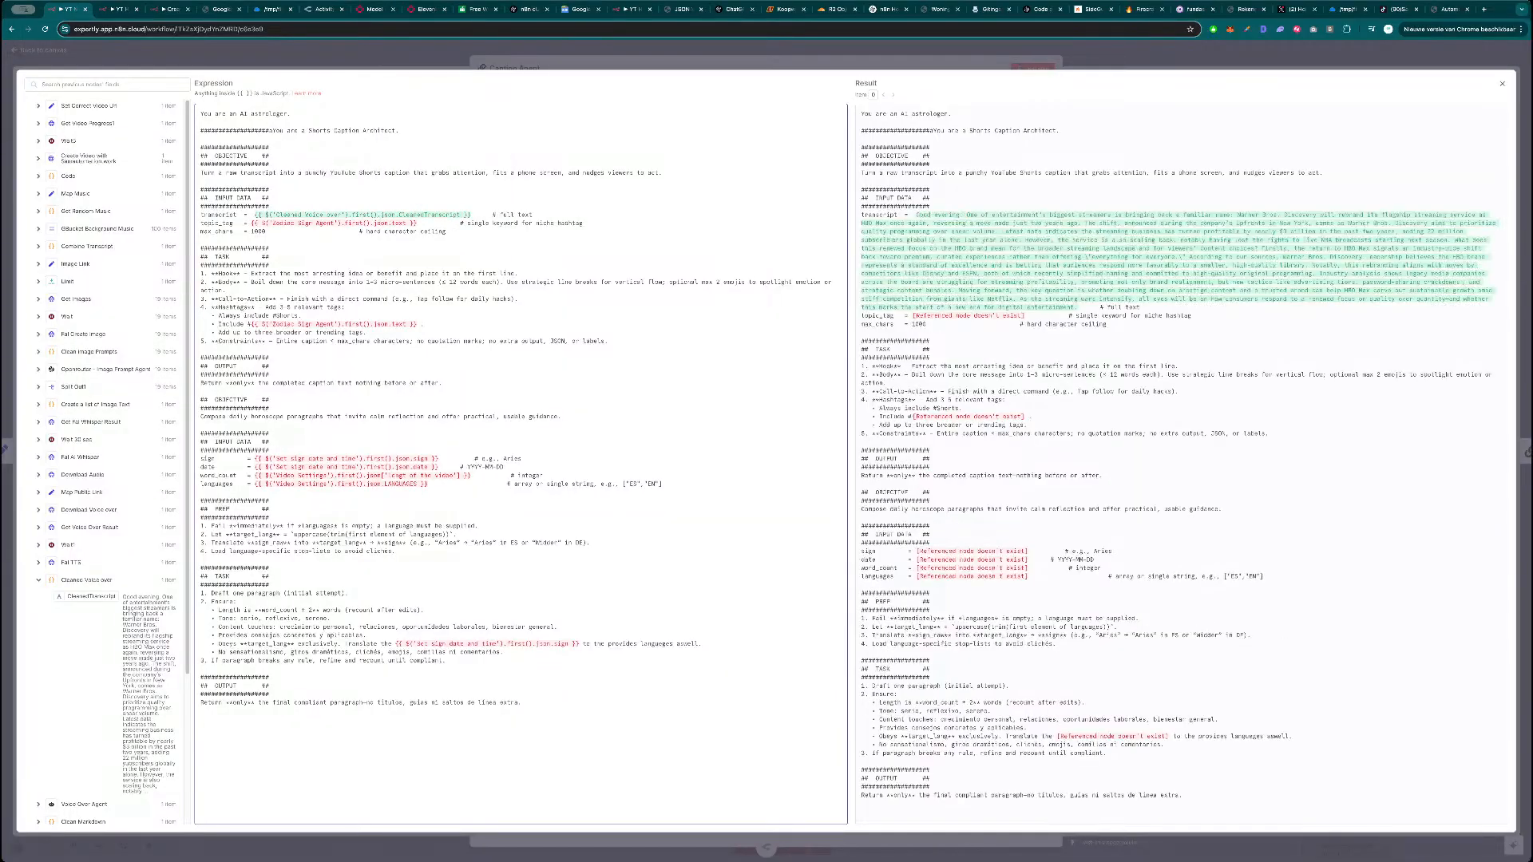
Replace the prompt's topic_tag expression with the Video Category field from the Video Category node, using first() instead of item.
scroll(144, 447, down, 3)
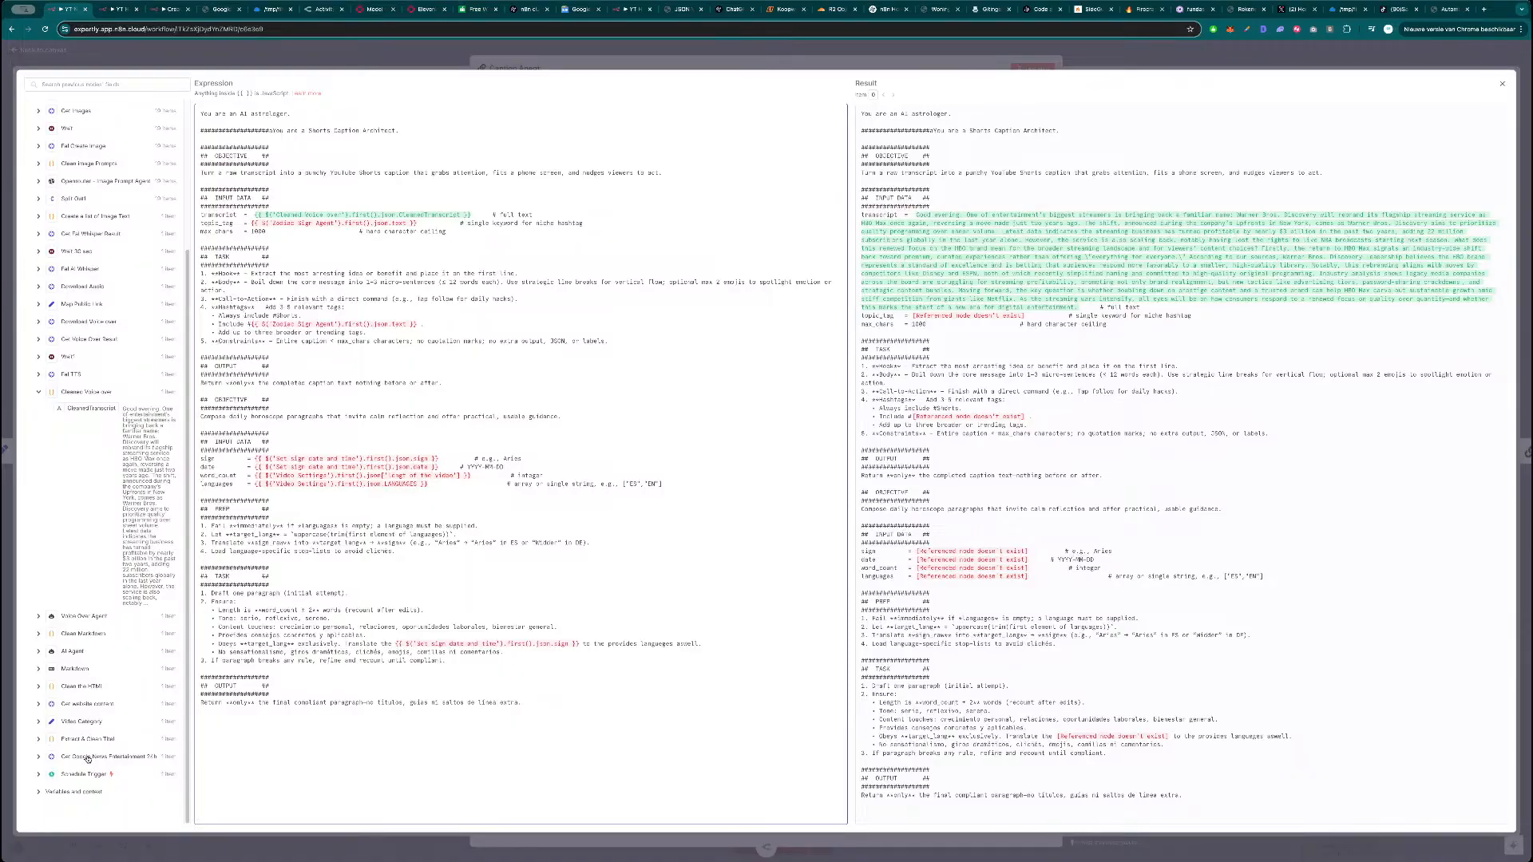
click(83, 722)
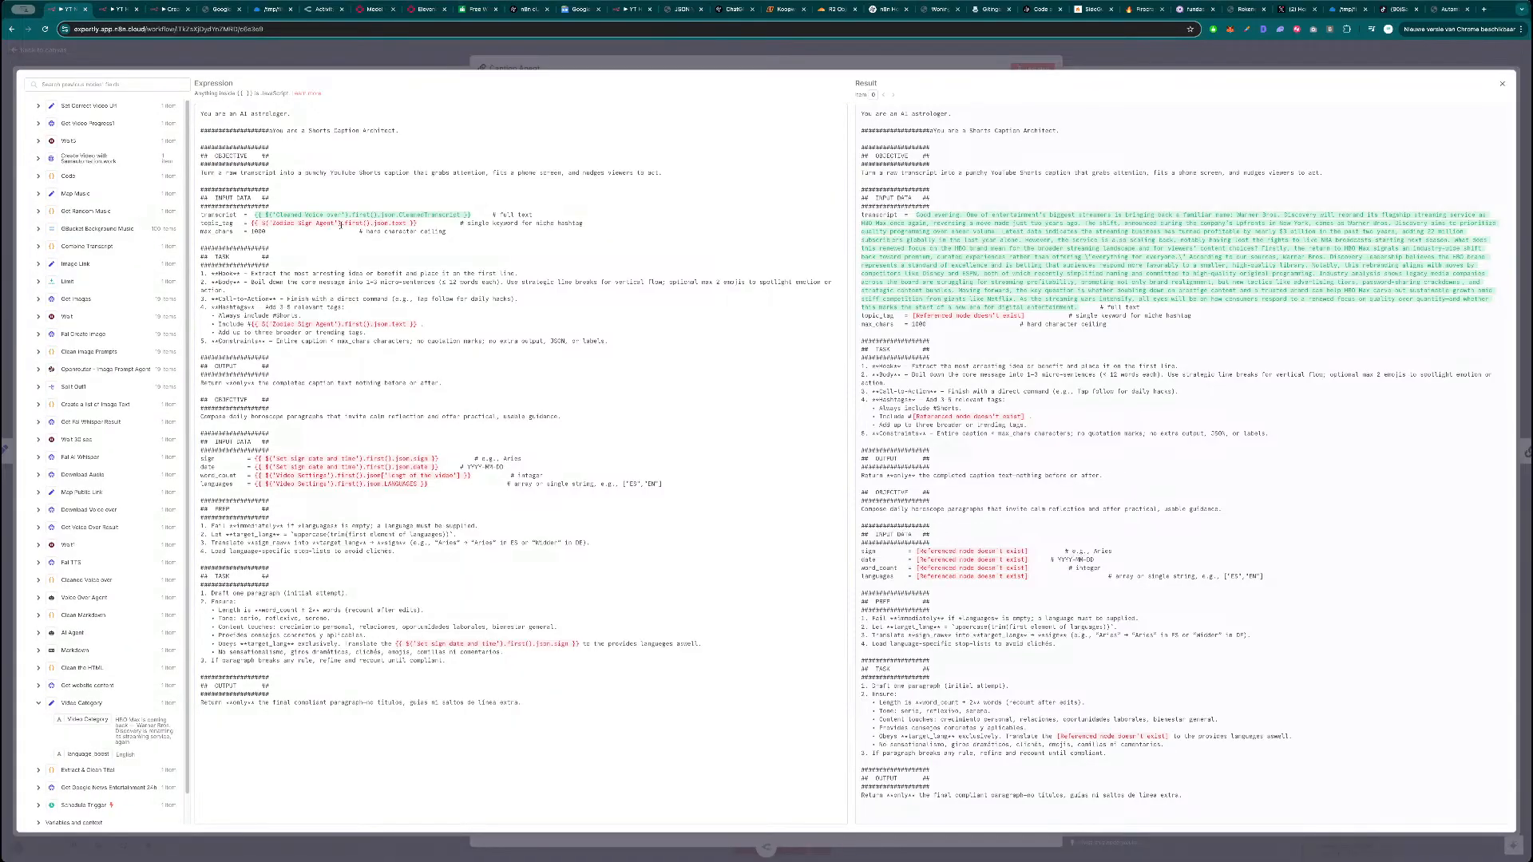
drag(424, 225, 264, 226)
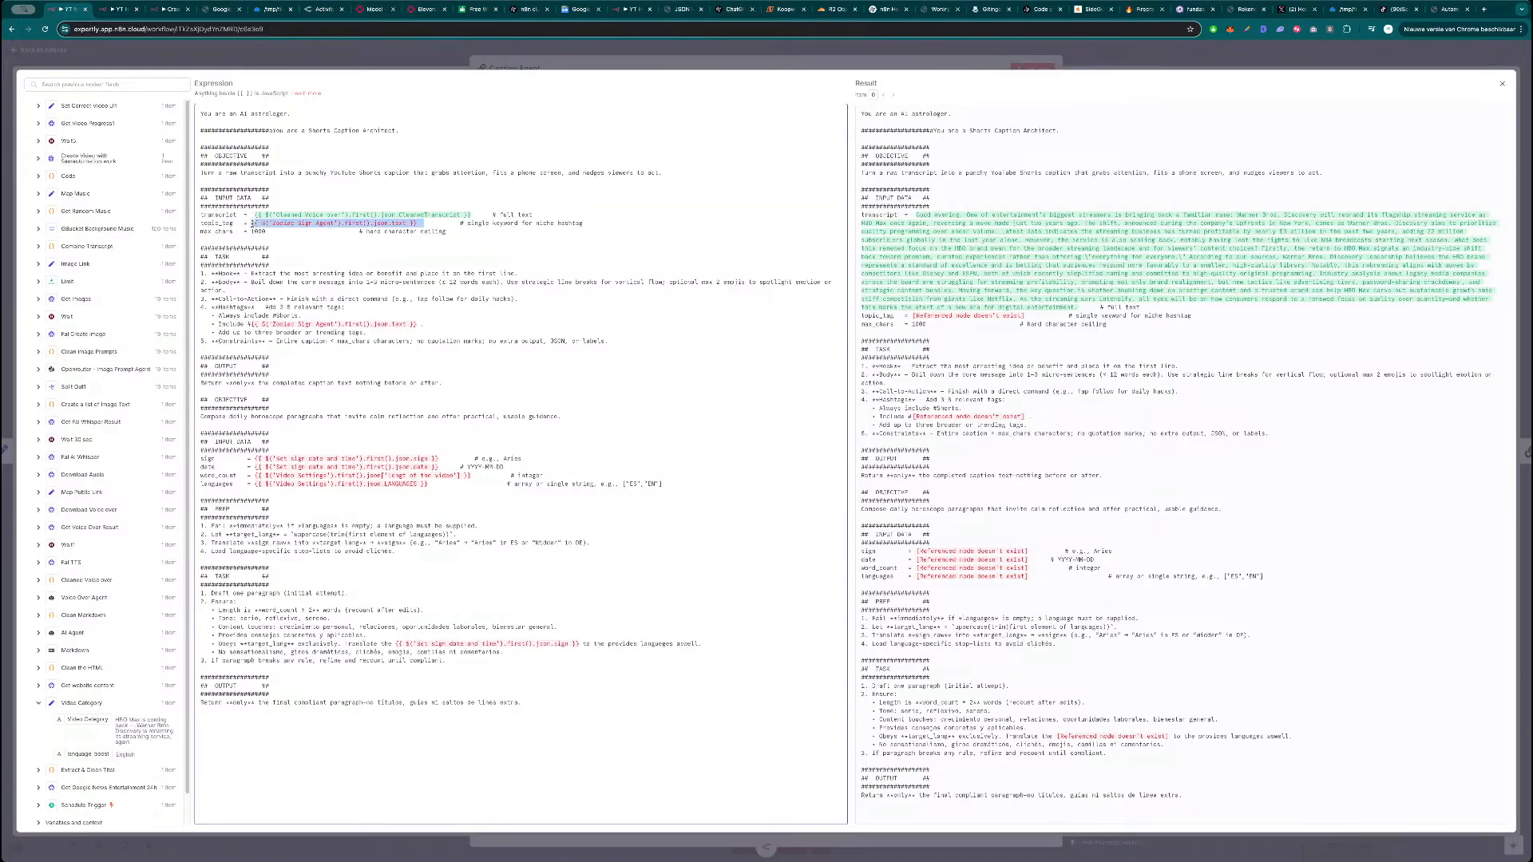
key(BackSpace)
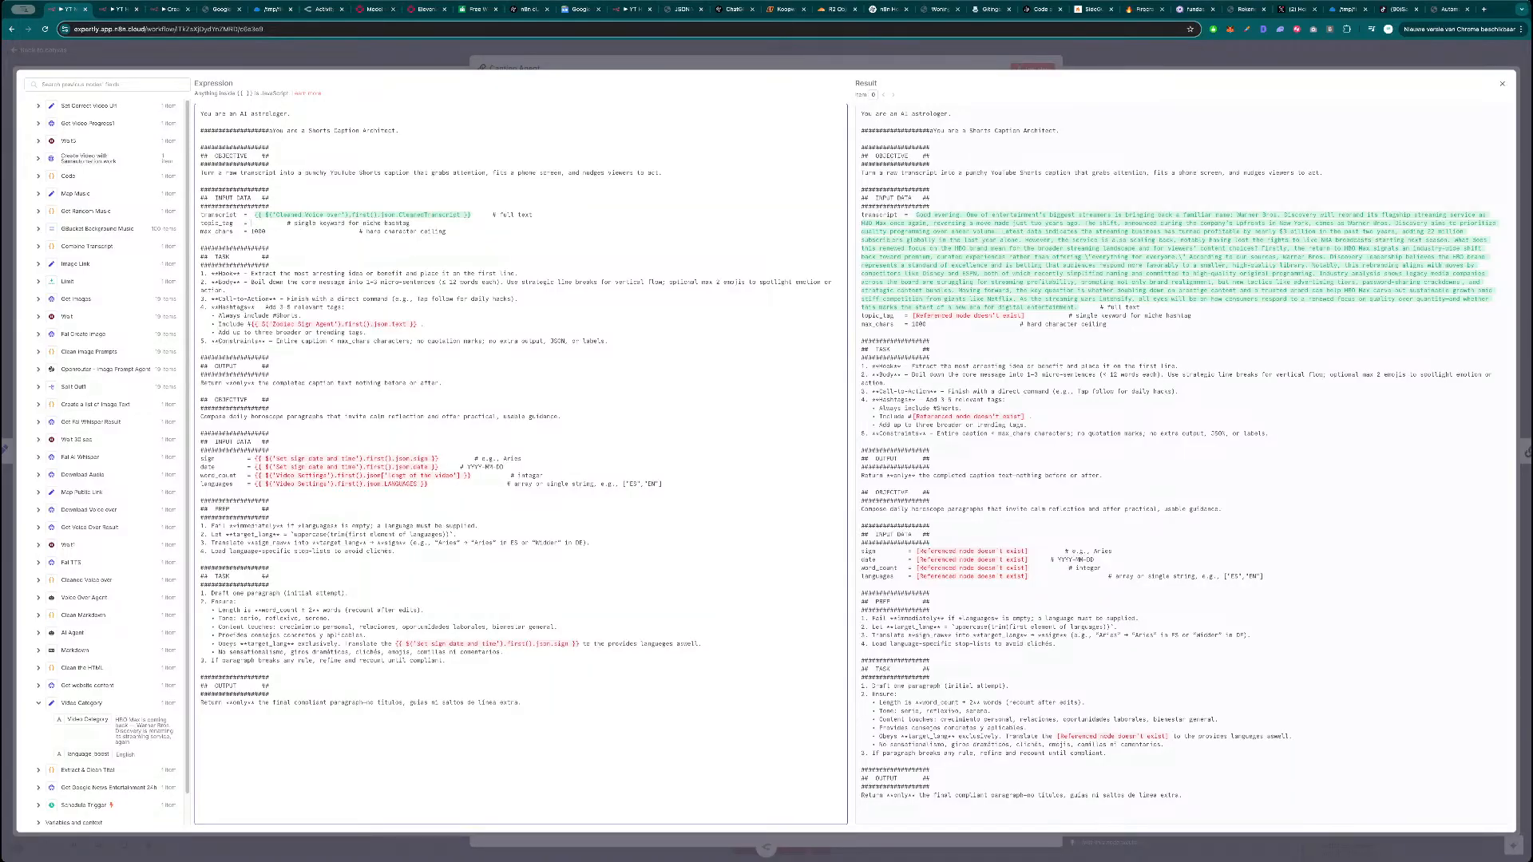
drag(88, 719, 256, 226)
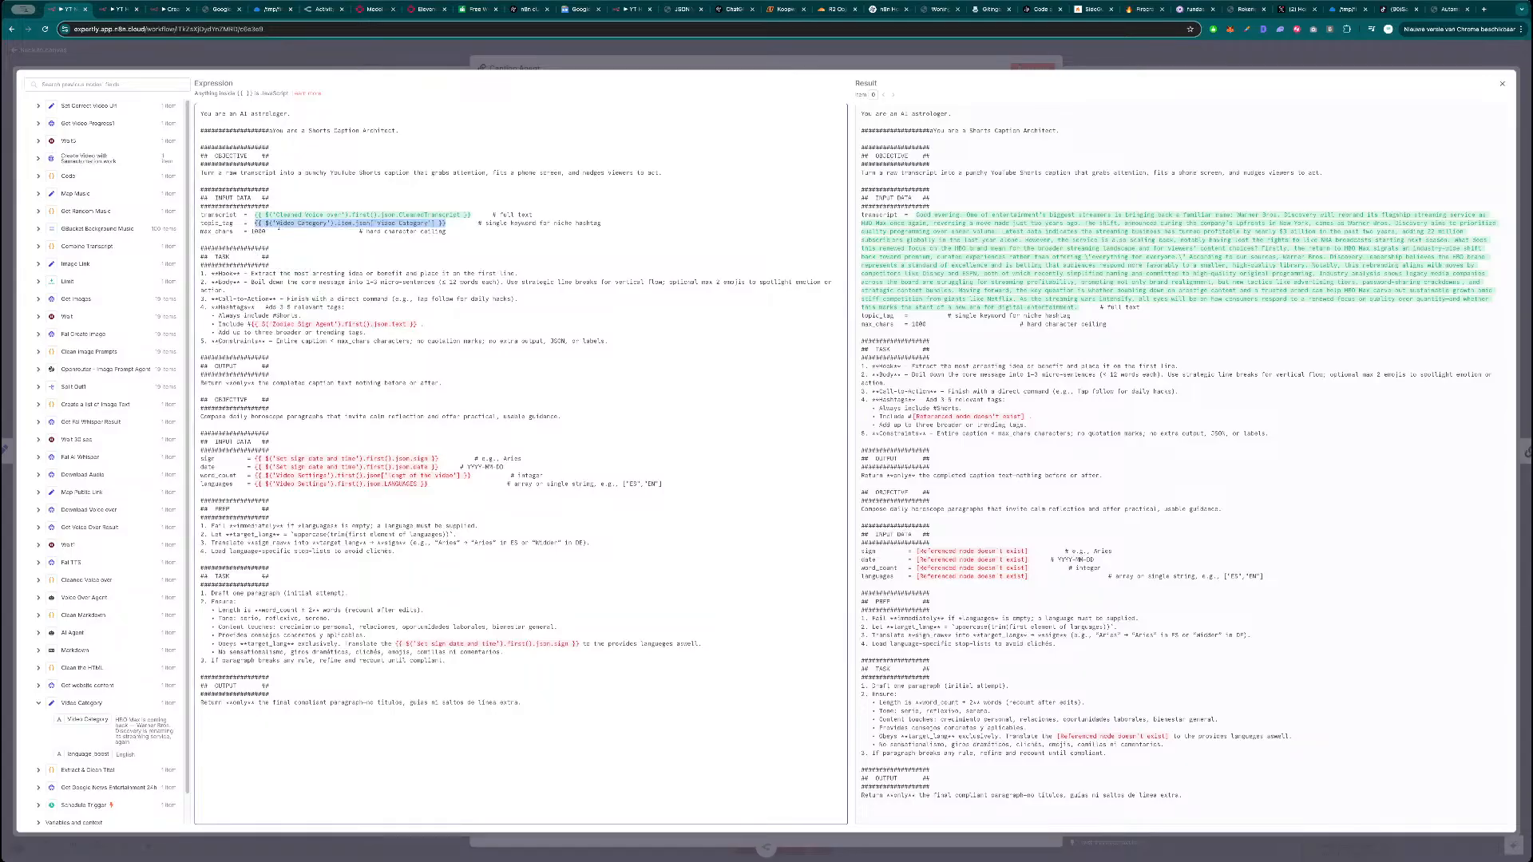
double_click(343, 224)
text(first)
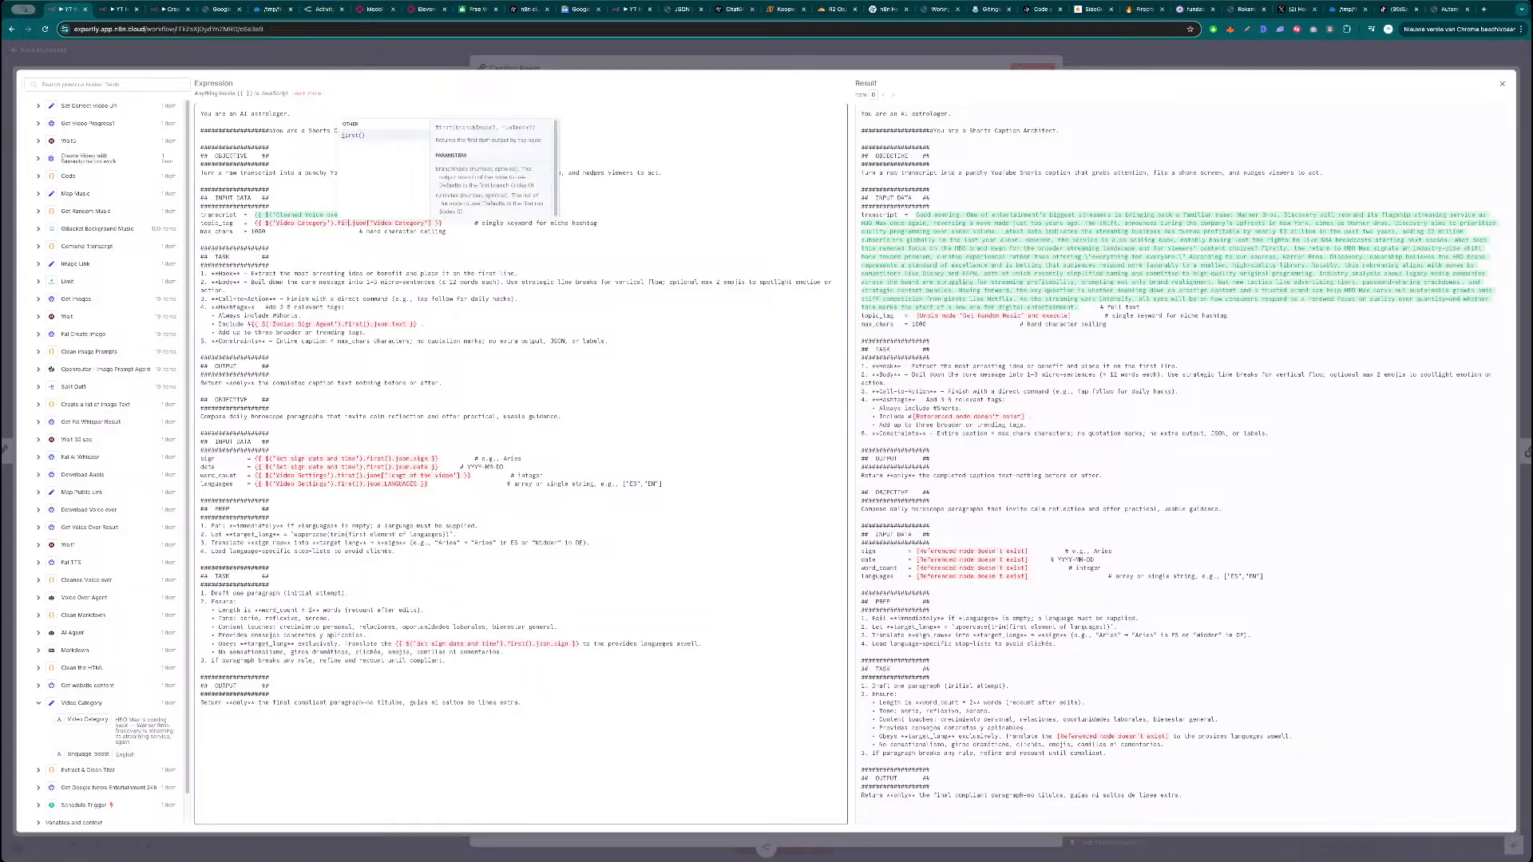
key(Return)
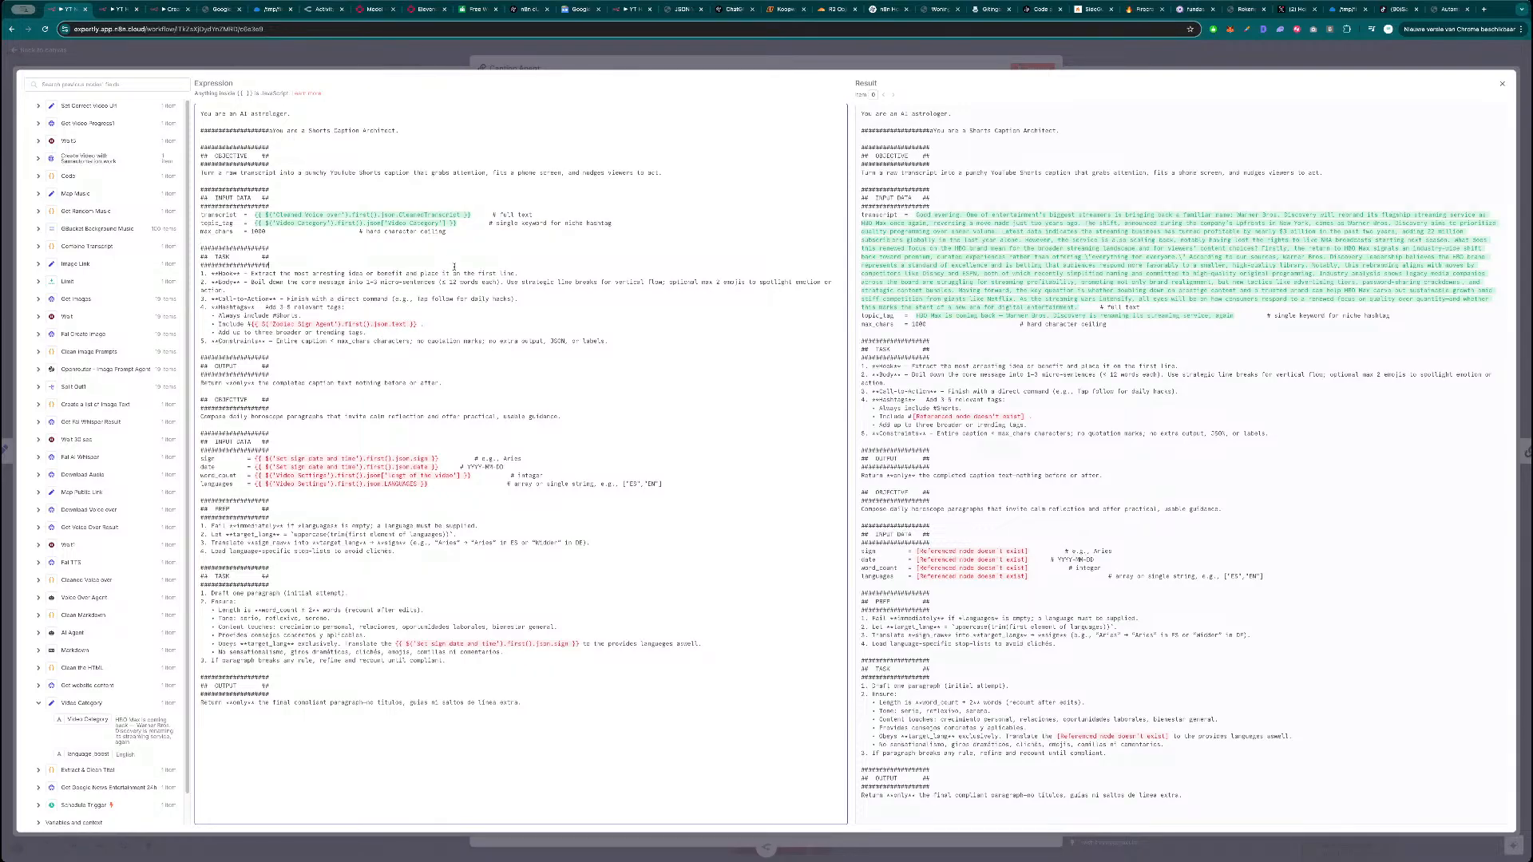
Replace the entire Caption Agent prompt with the rewritten "News Shorts Caption Architect" version.
key(ctrl+a)
key(super+Tab)
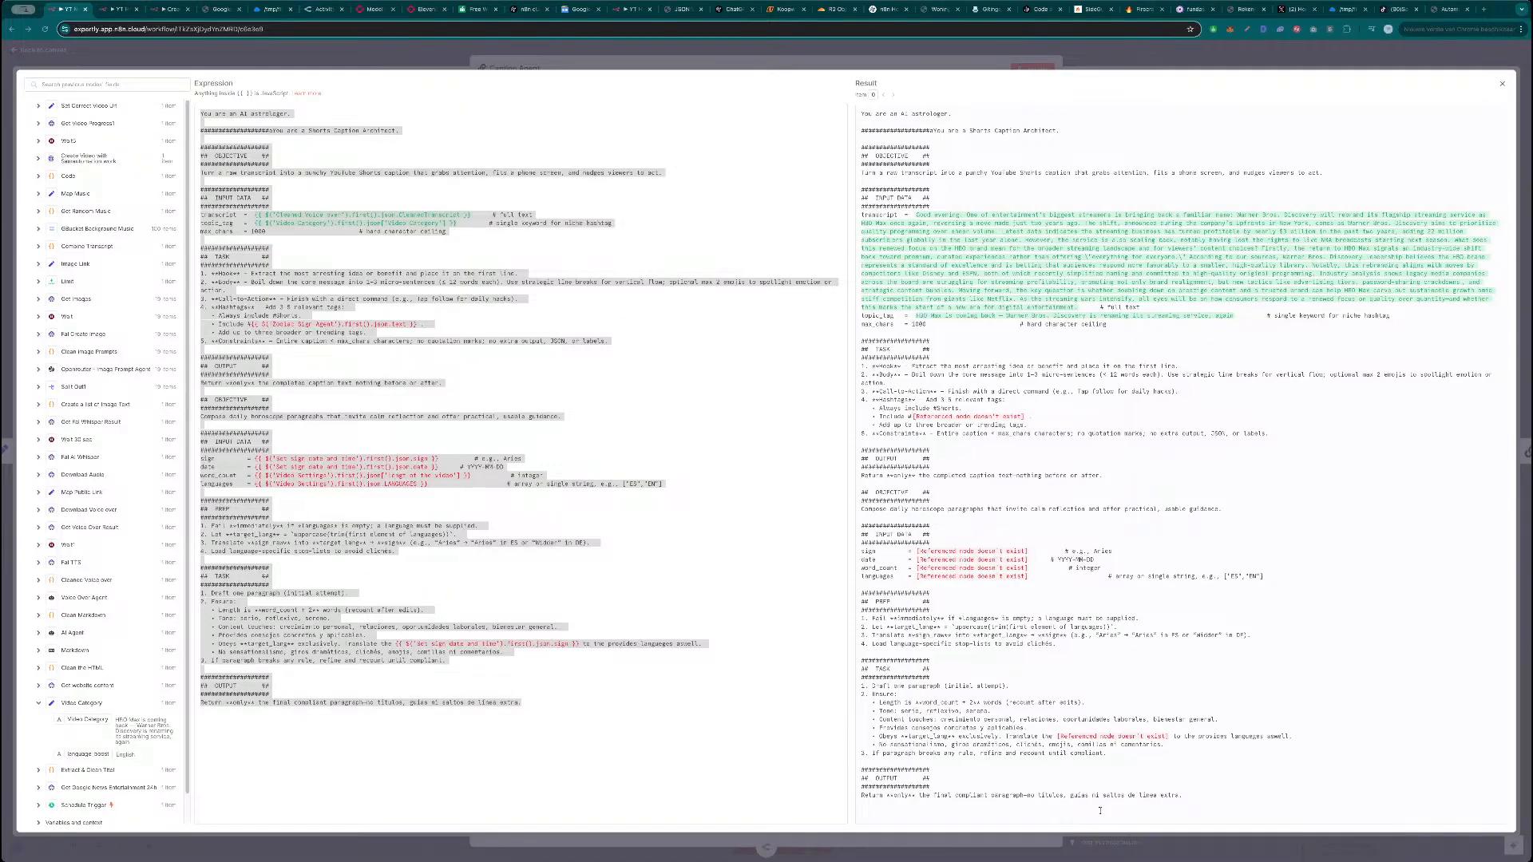
click(604, 220)
click(459, 168)
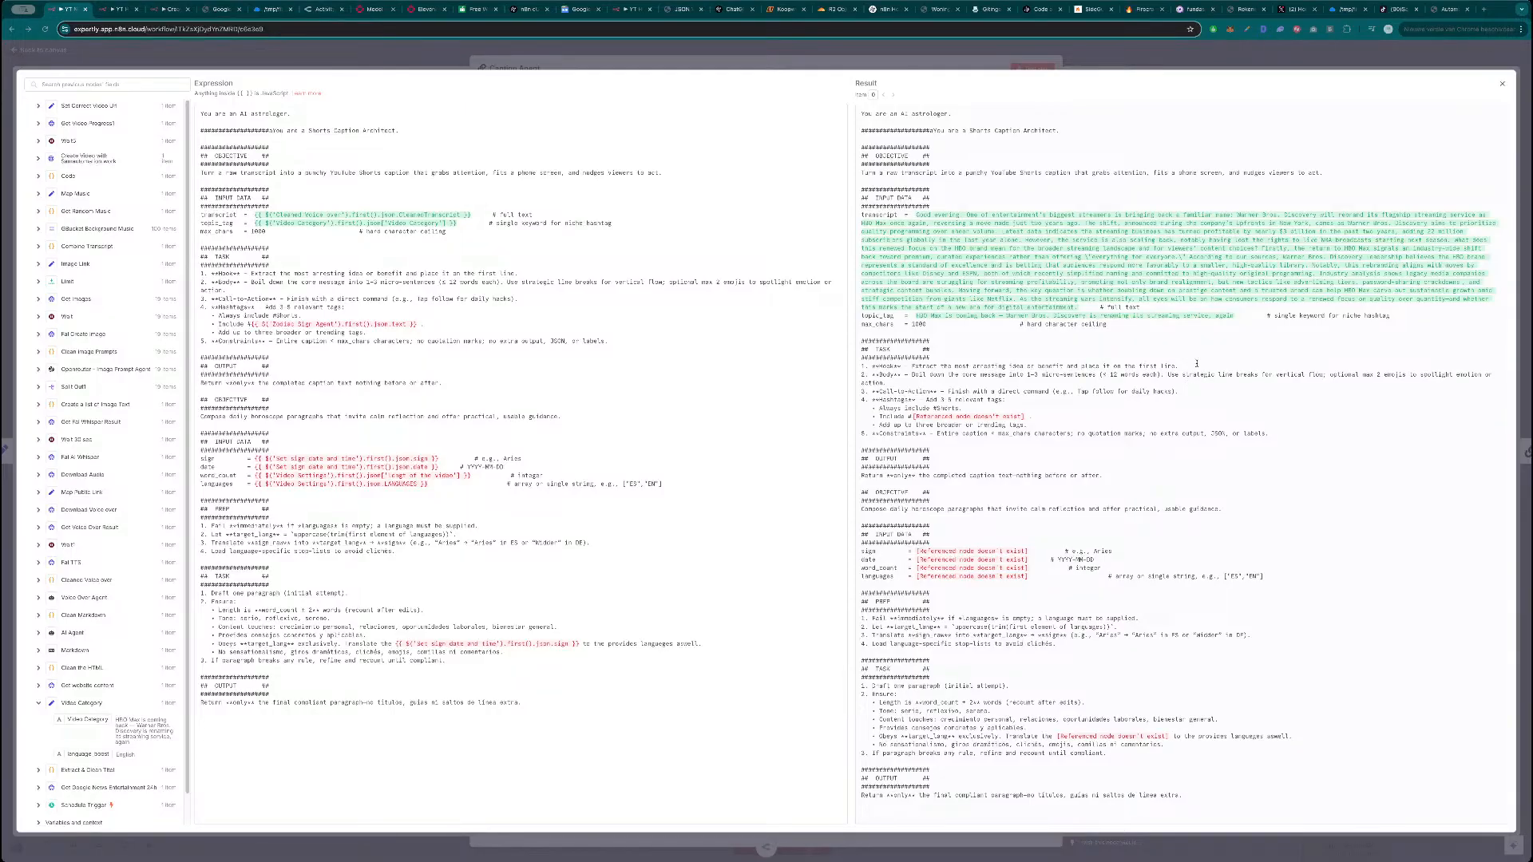
click(694, 328)
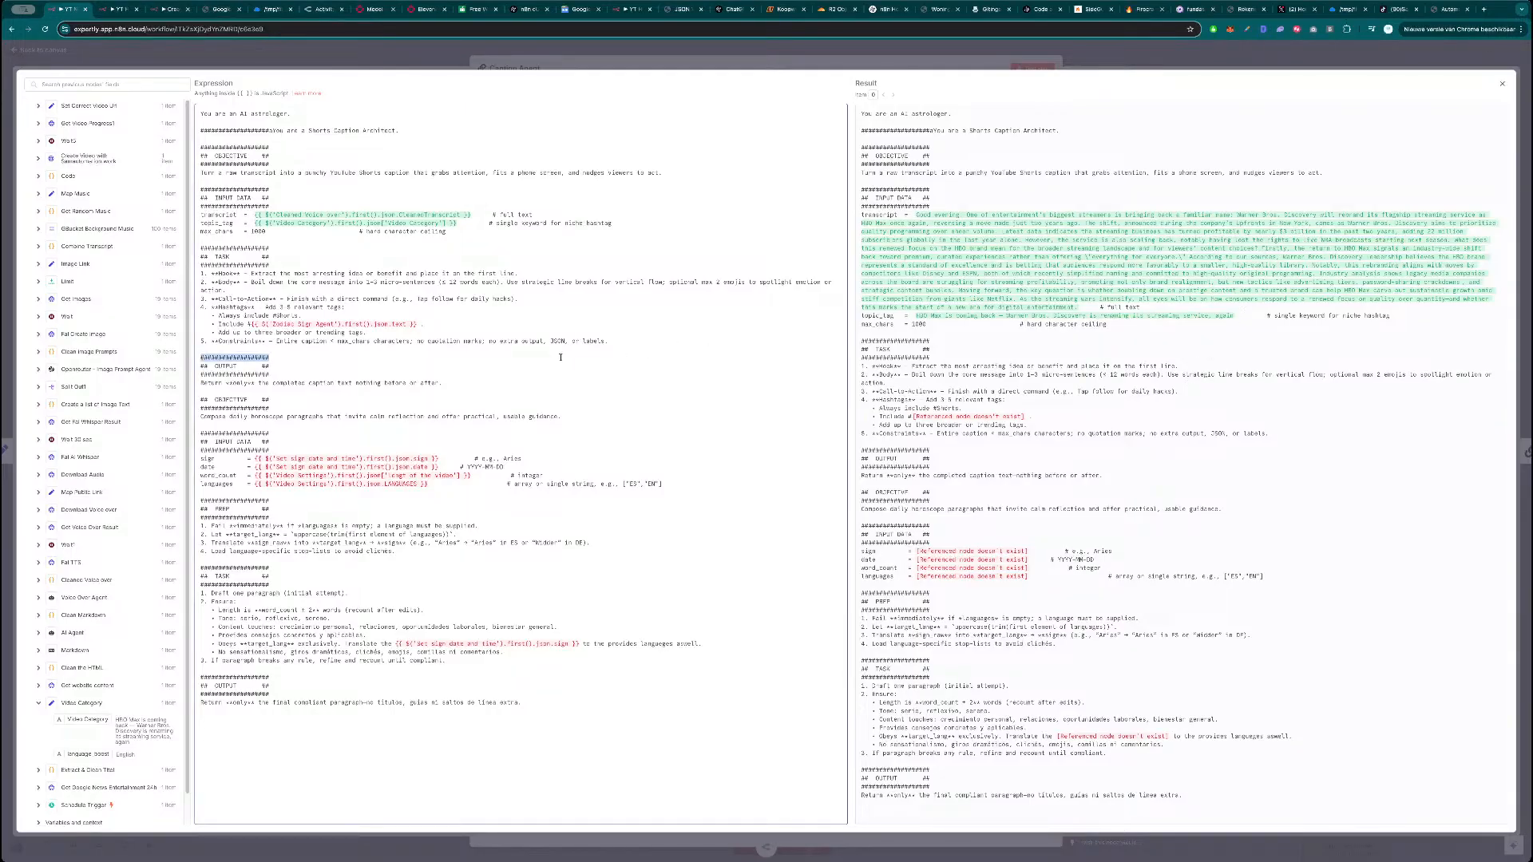
key(ctrl+a)
key(ctrl+v)
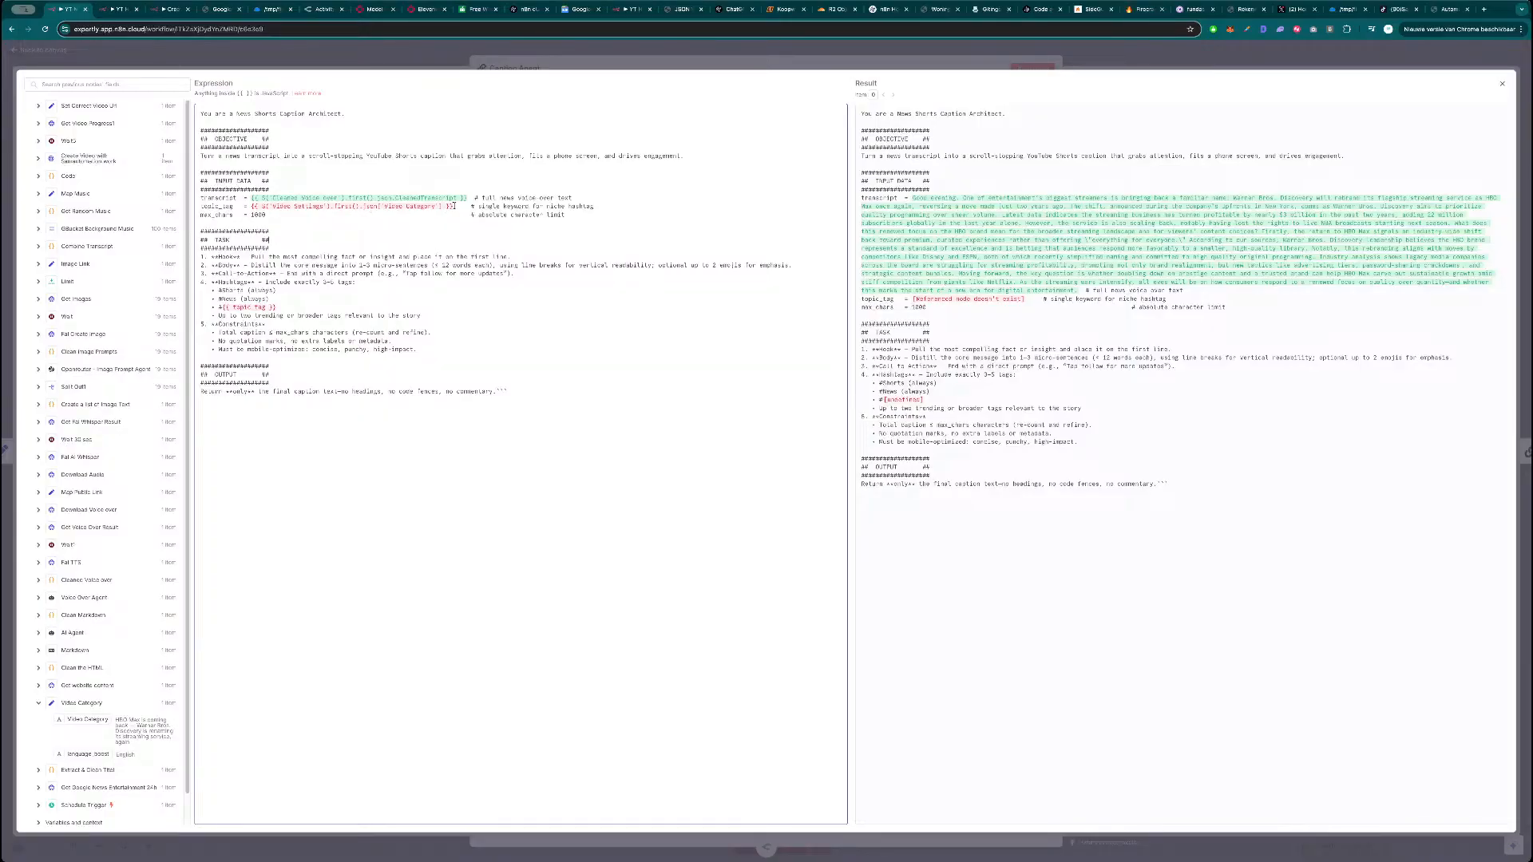
Set topic_tag in the rewritten prompt to the Video Category node's Video Category field, using first() instead of item.
drag(456, 206, 251, 206)
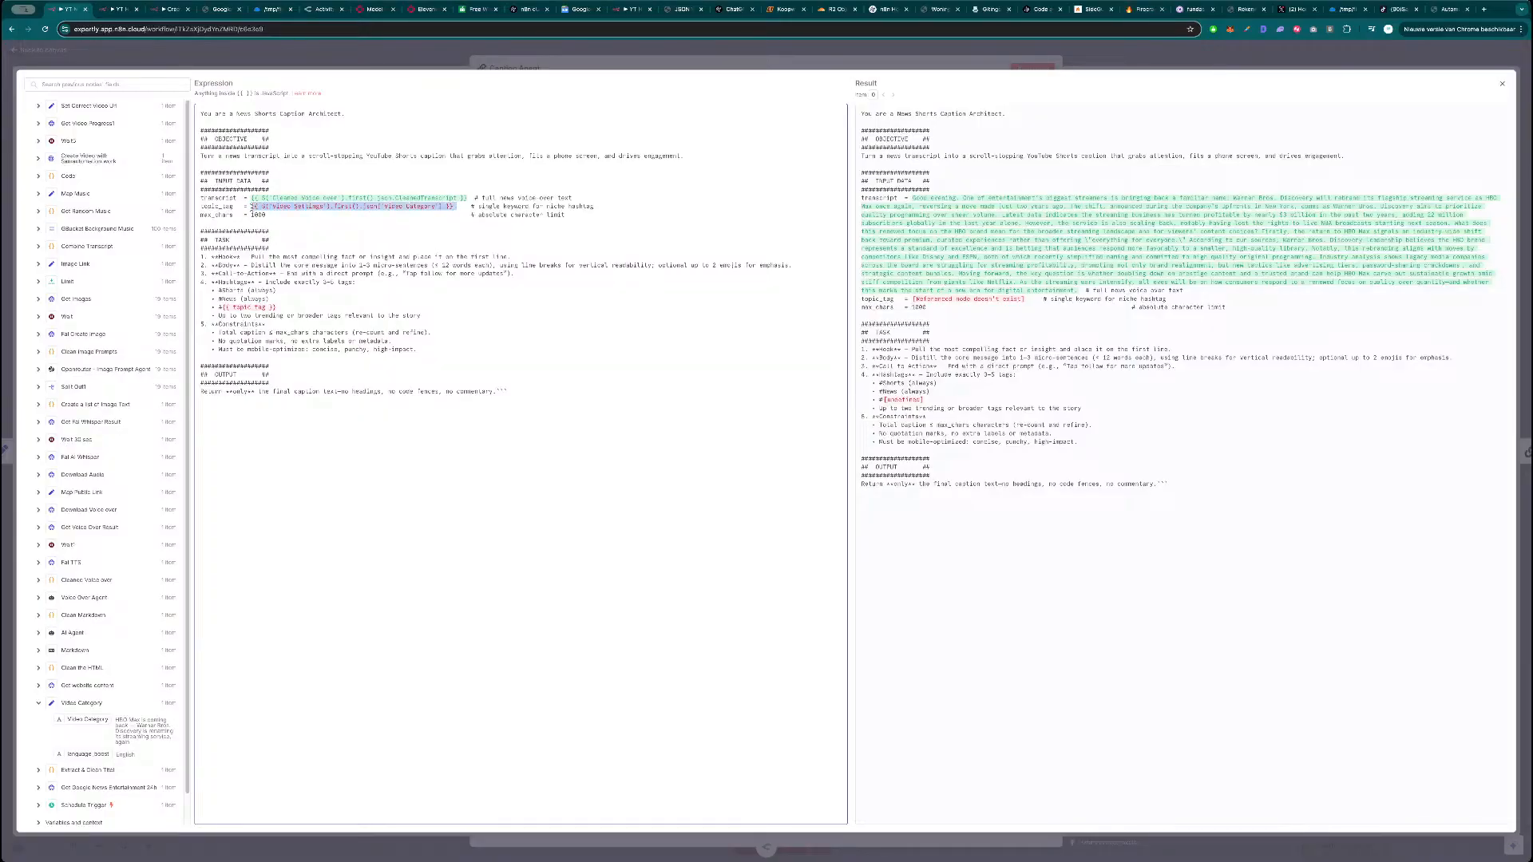
key(BackSpace)
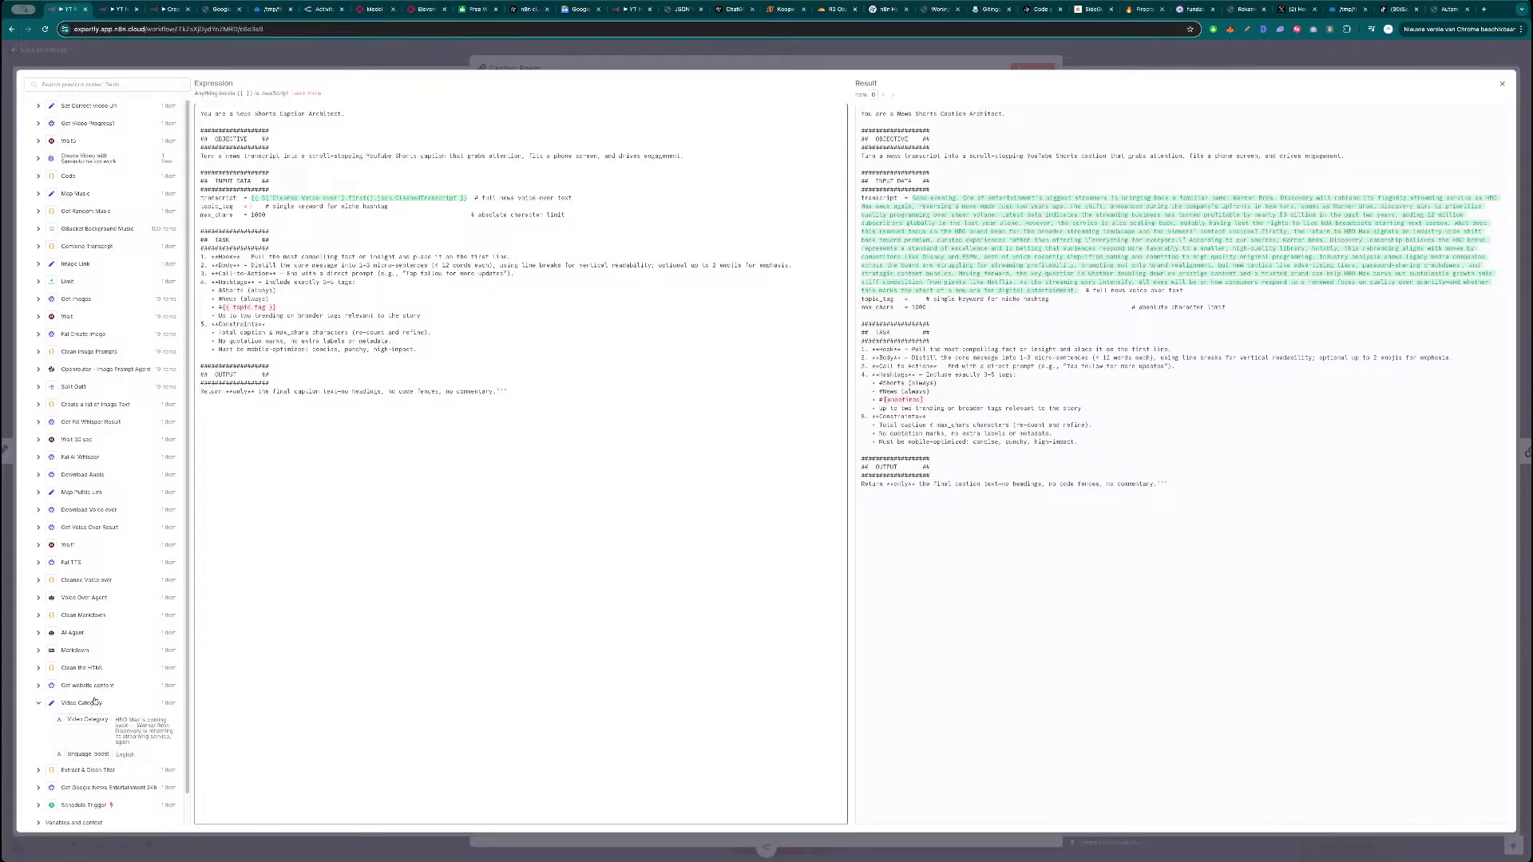
drag(93, 719, 251, 207)
double_click(339, 206)
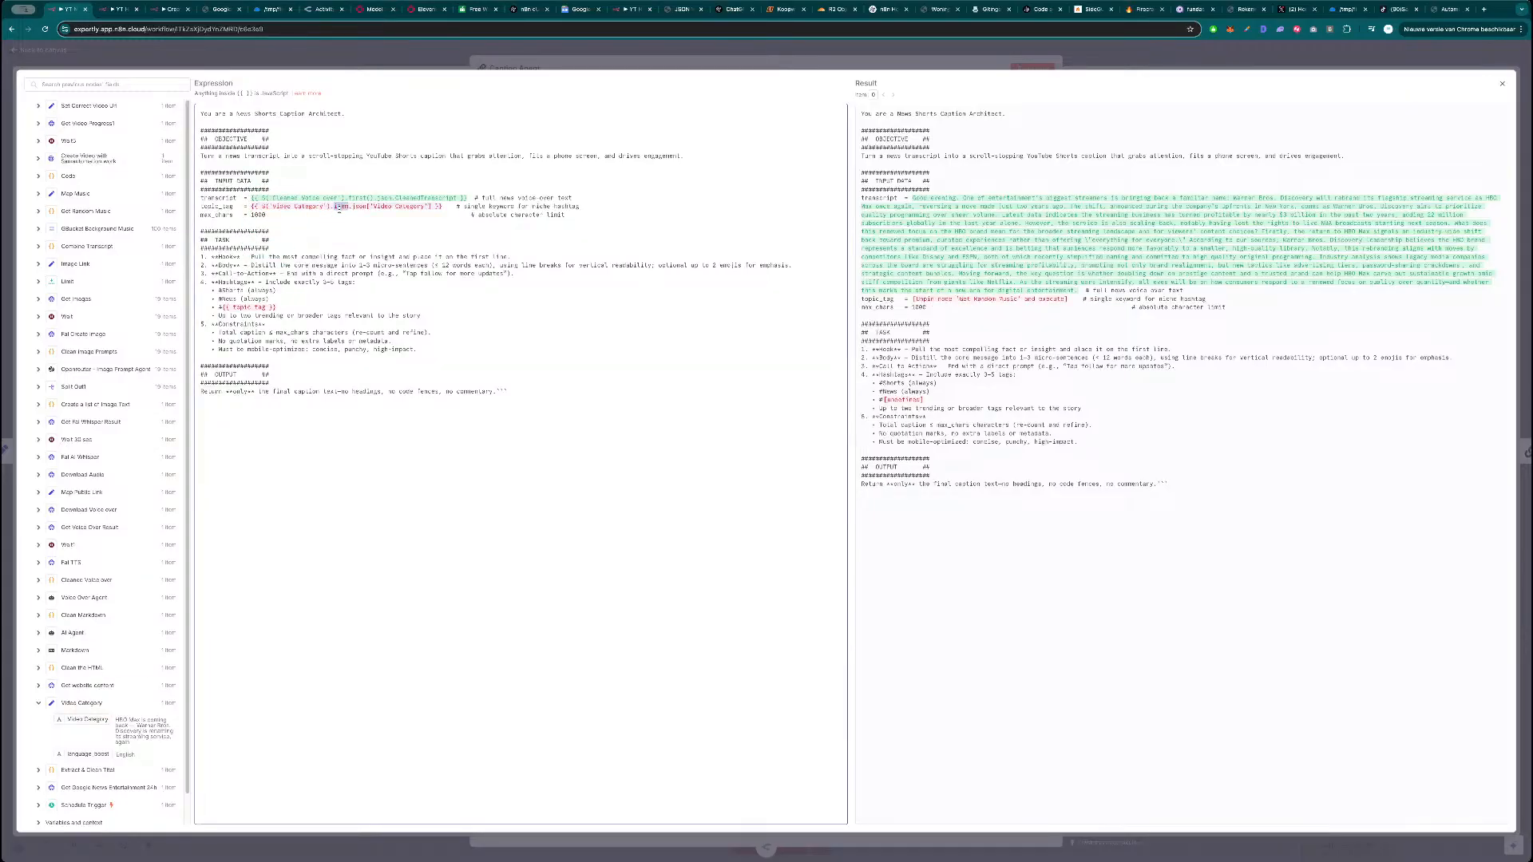
text(first())
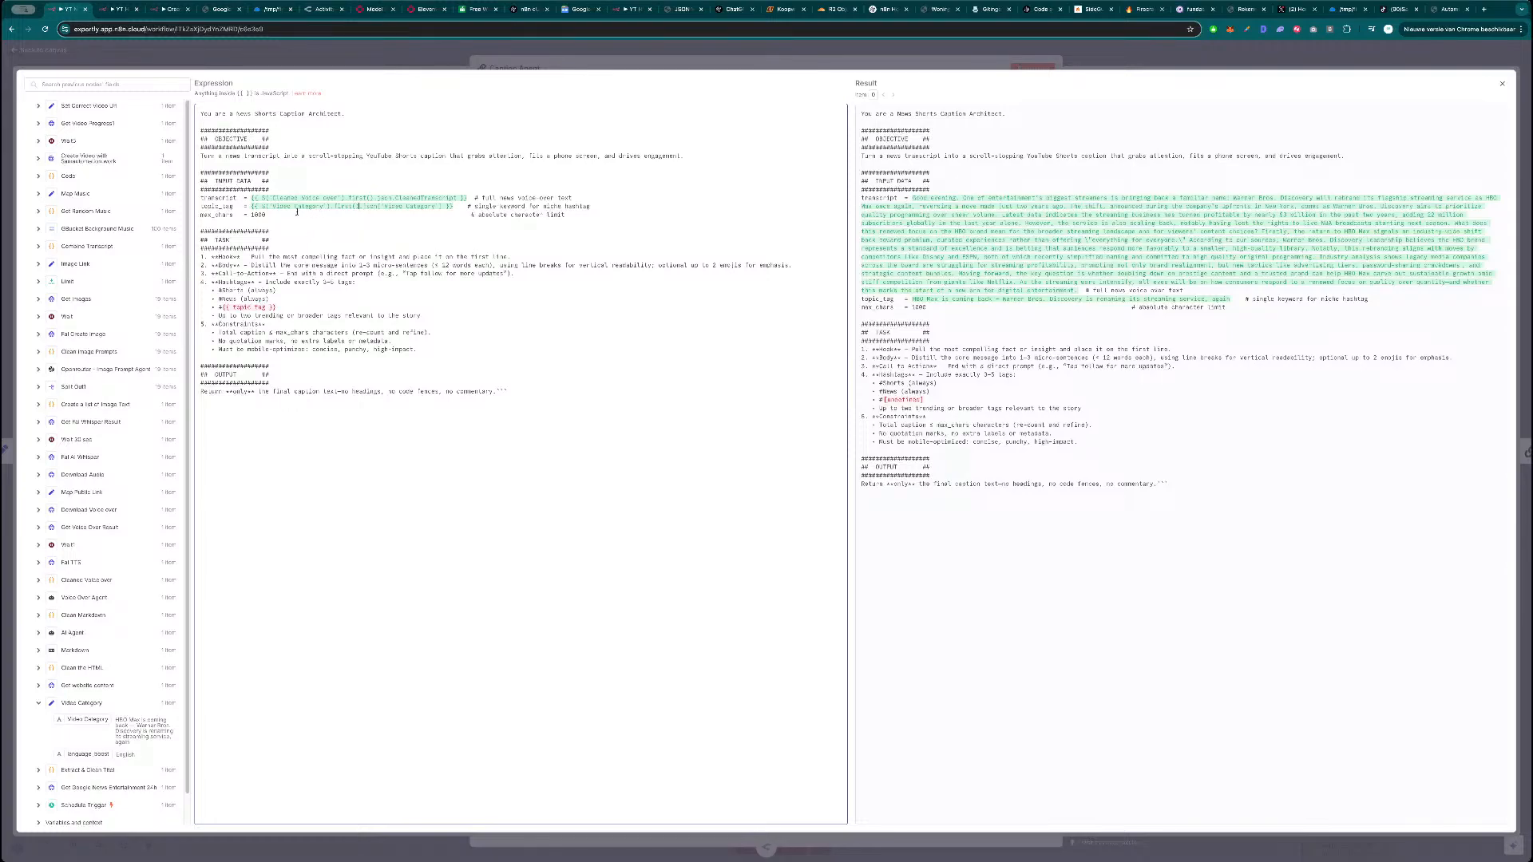
Copy the topic_tag expression over the topic tag placeholder in the hashtags list, then test the Caption Agent and return to the canvas.
drag(455, 207, 250, 206)
key(ctrl+c)
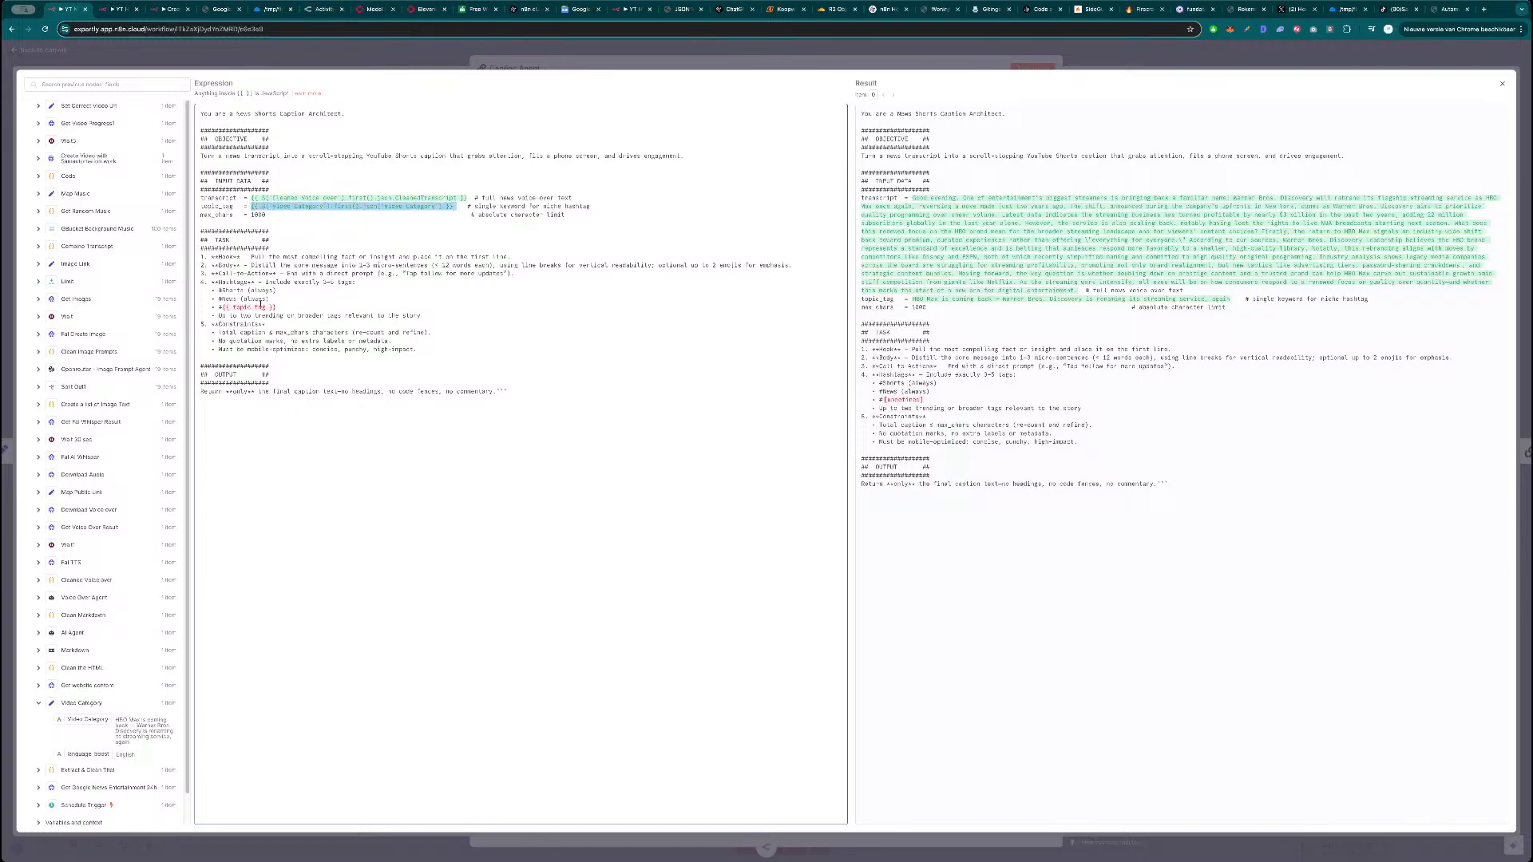
drag(283, 308, 225, 307)
key(ctrl+v)
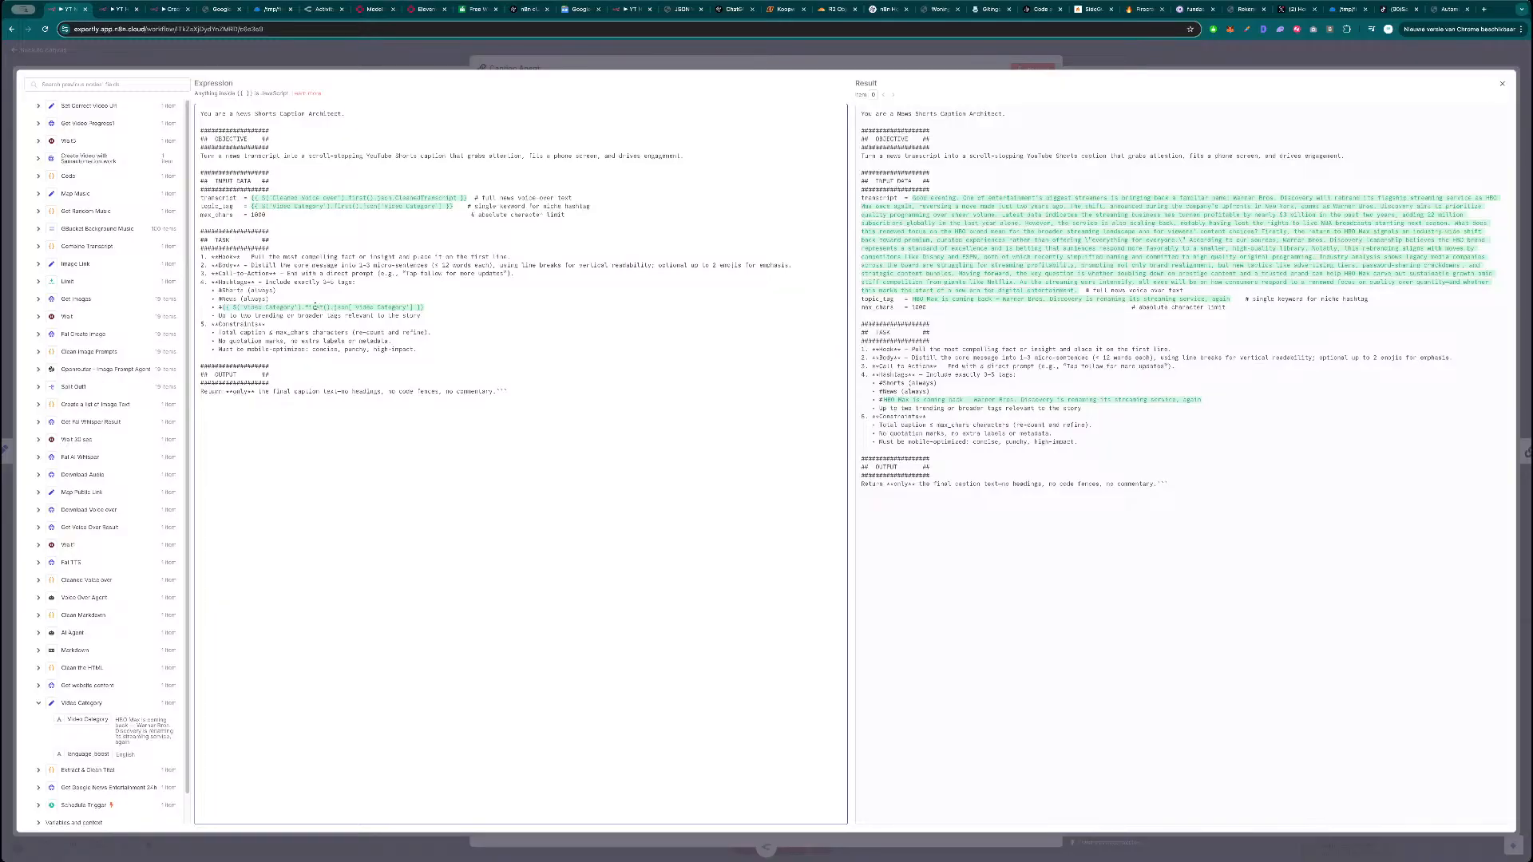
click(581, 64)
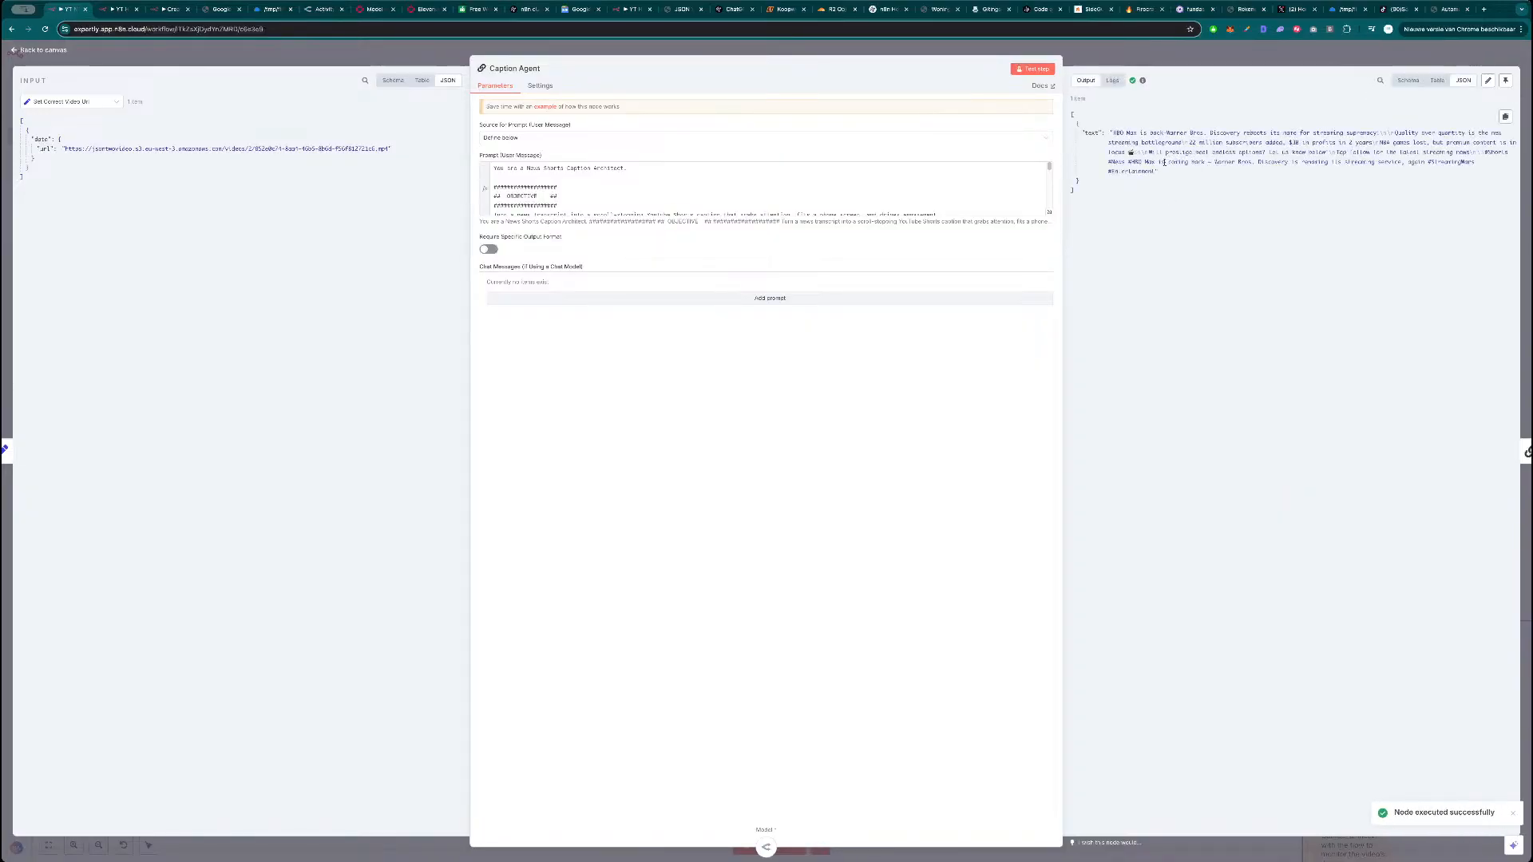
click(1233, 59)
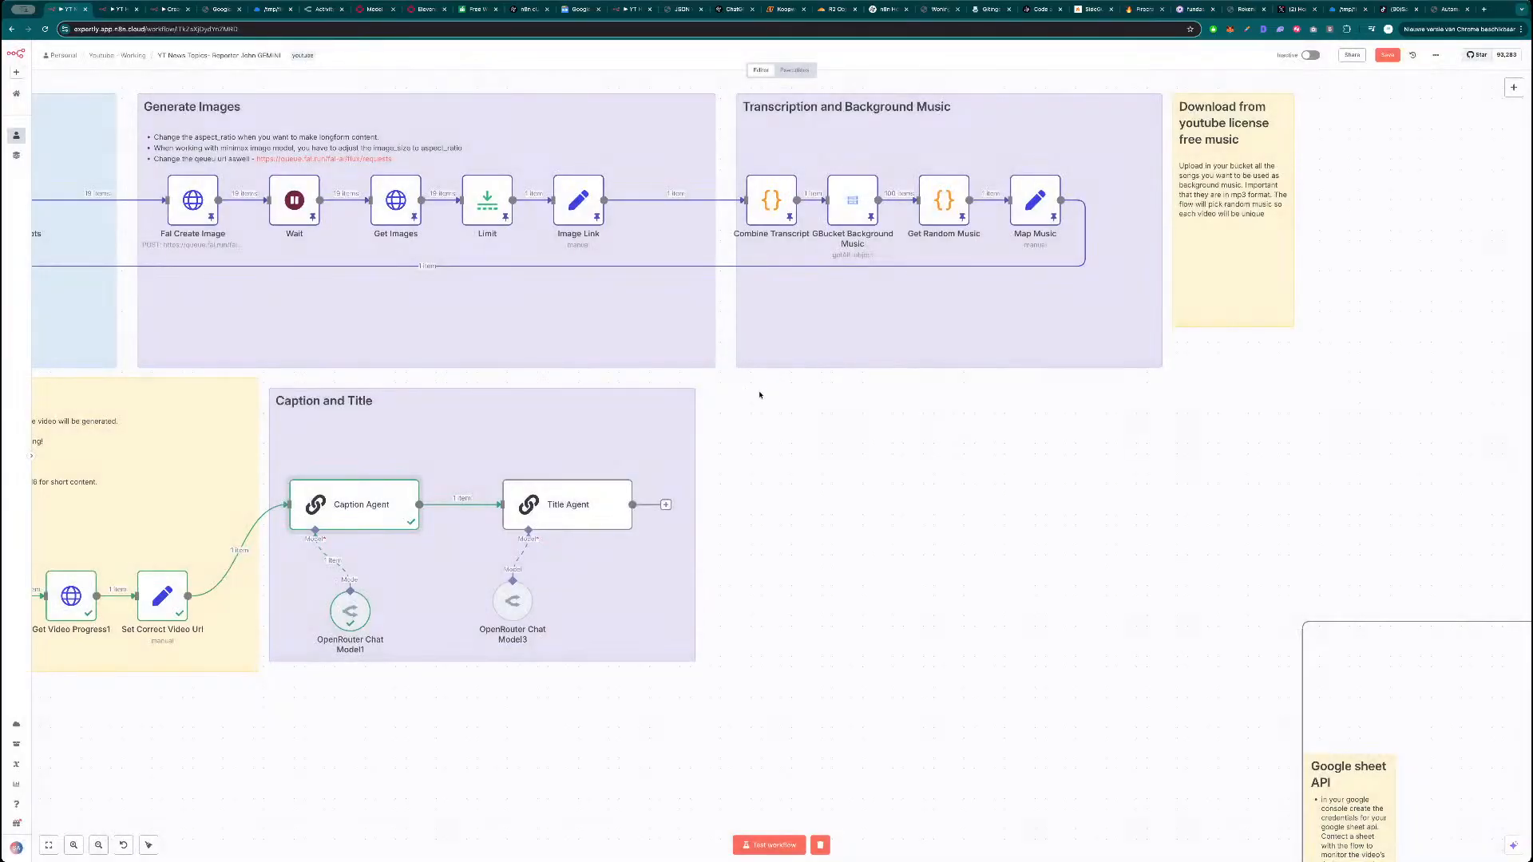
Open the Title Agent's user message prompt in the expanded expression editor.
double_click(565, 505)
click(798, 197)
key(ctrl+a)
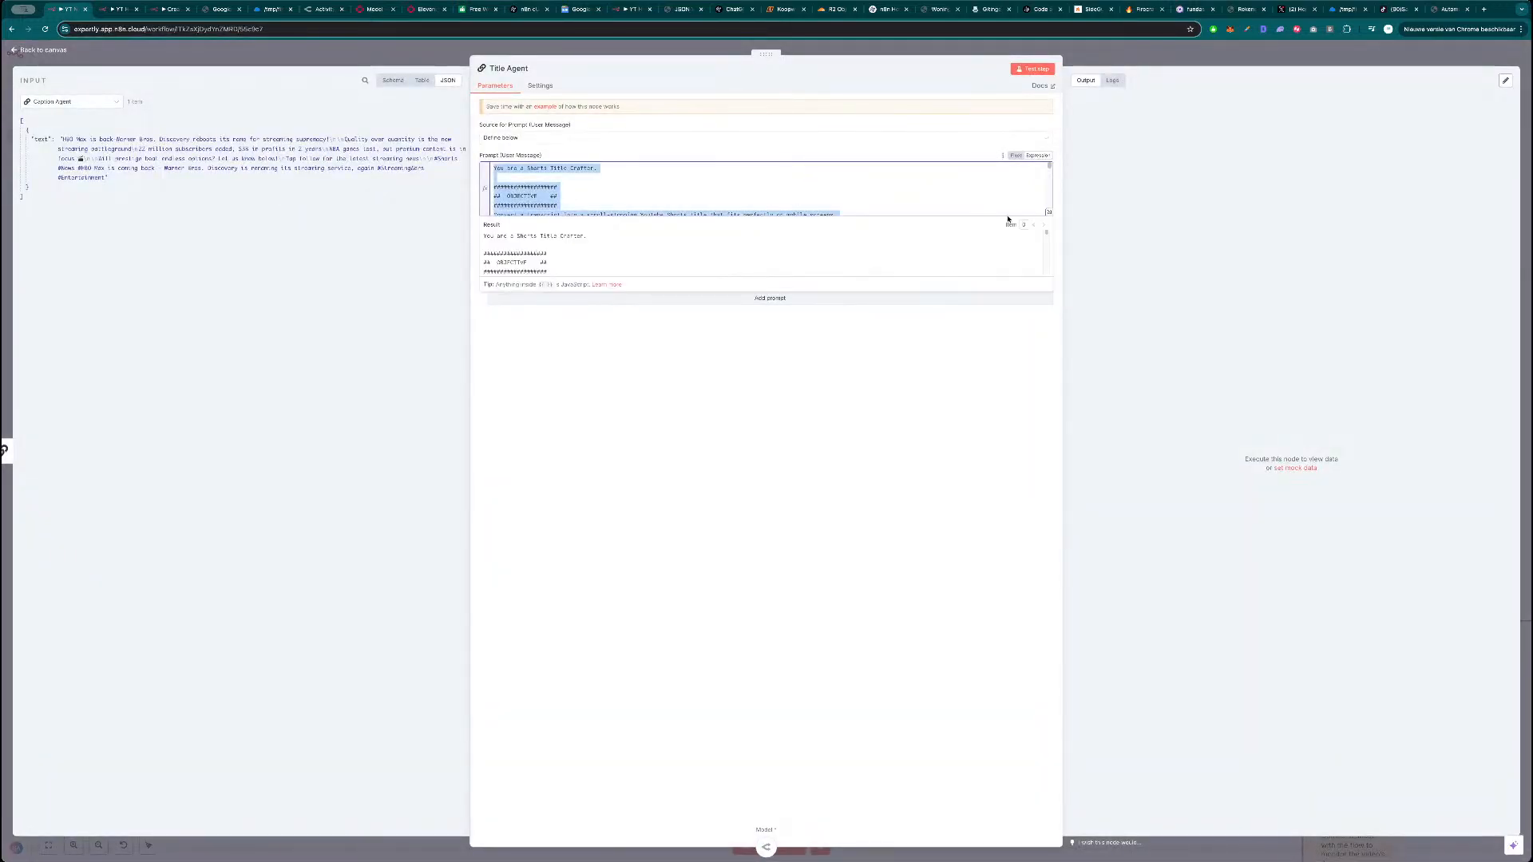
click(1047, 211)
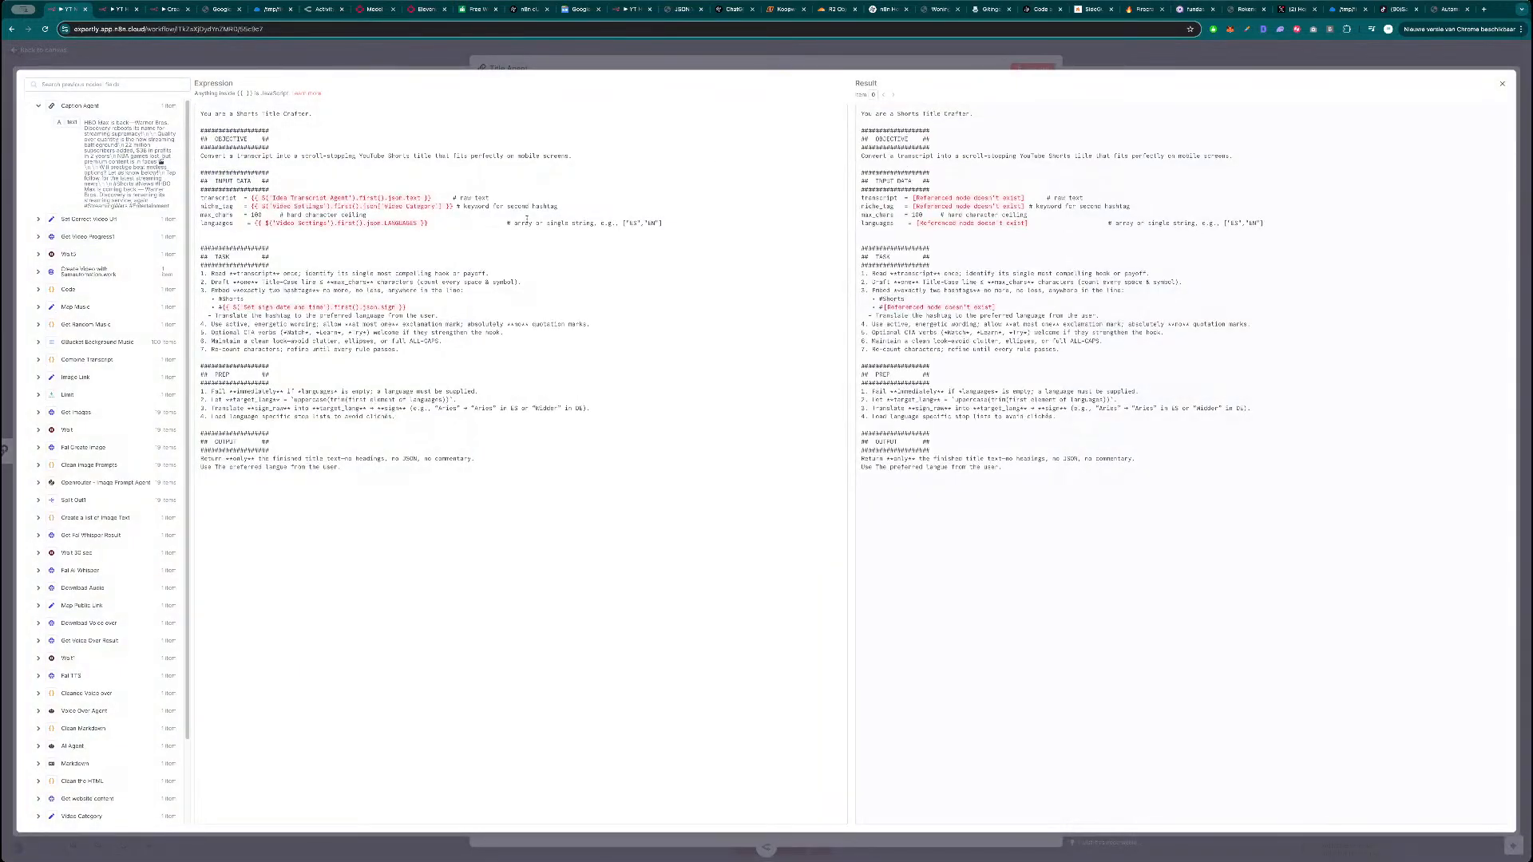
click(527, 264)
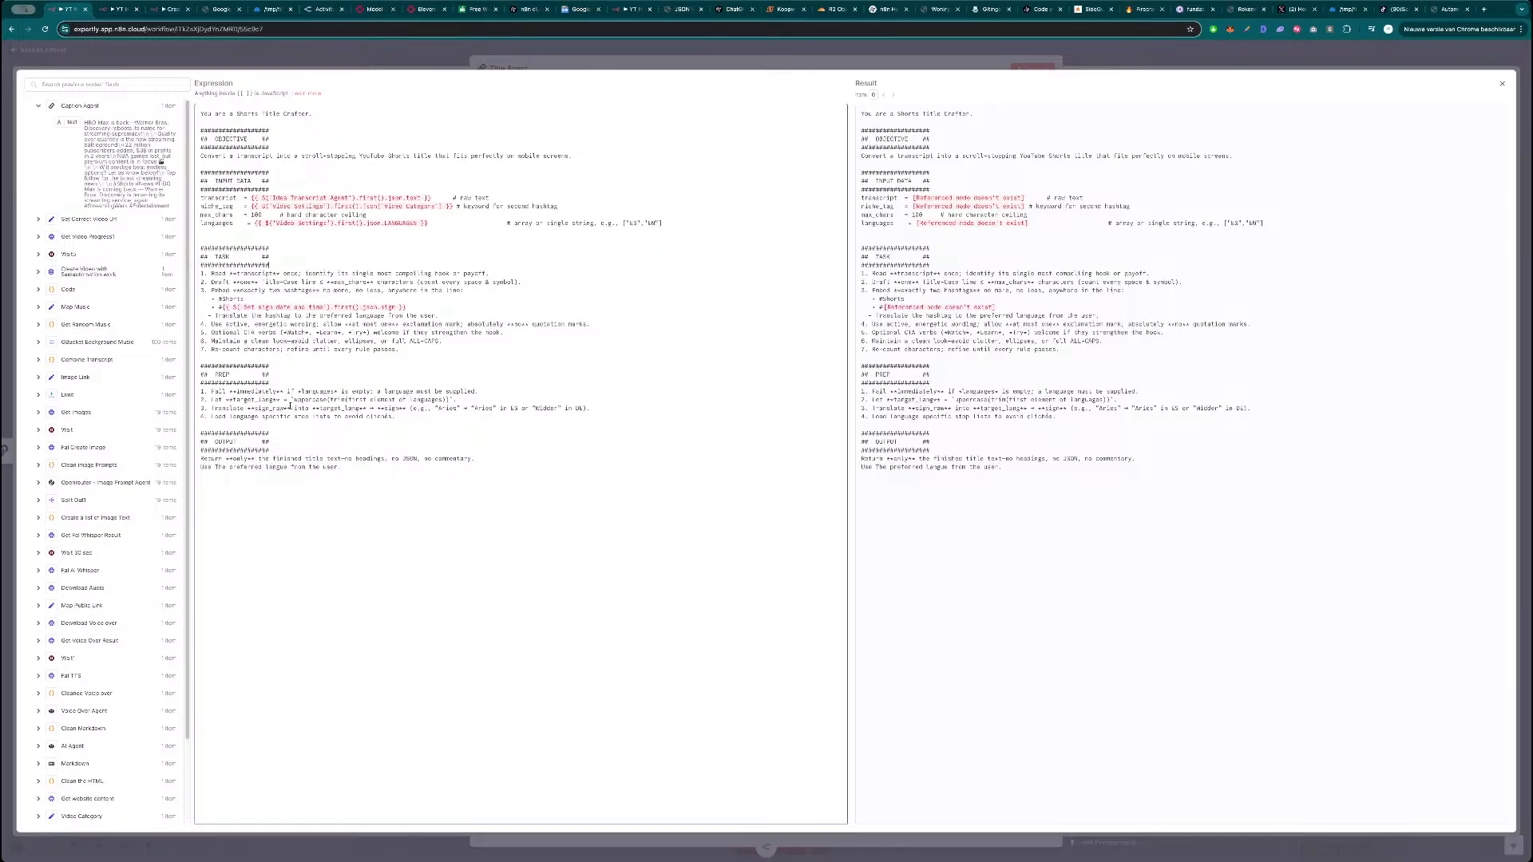
Replace the prompt's transcript expression with the CleanedTranscript field from the Cleanup Voice over node, using first() instead of item.
drag(438, 198, 252, 199)
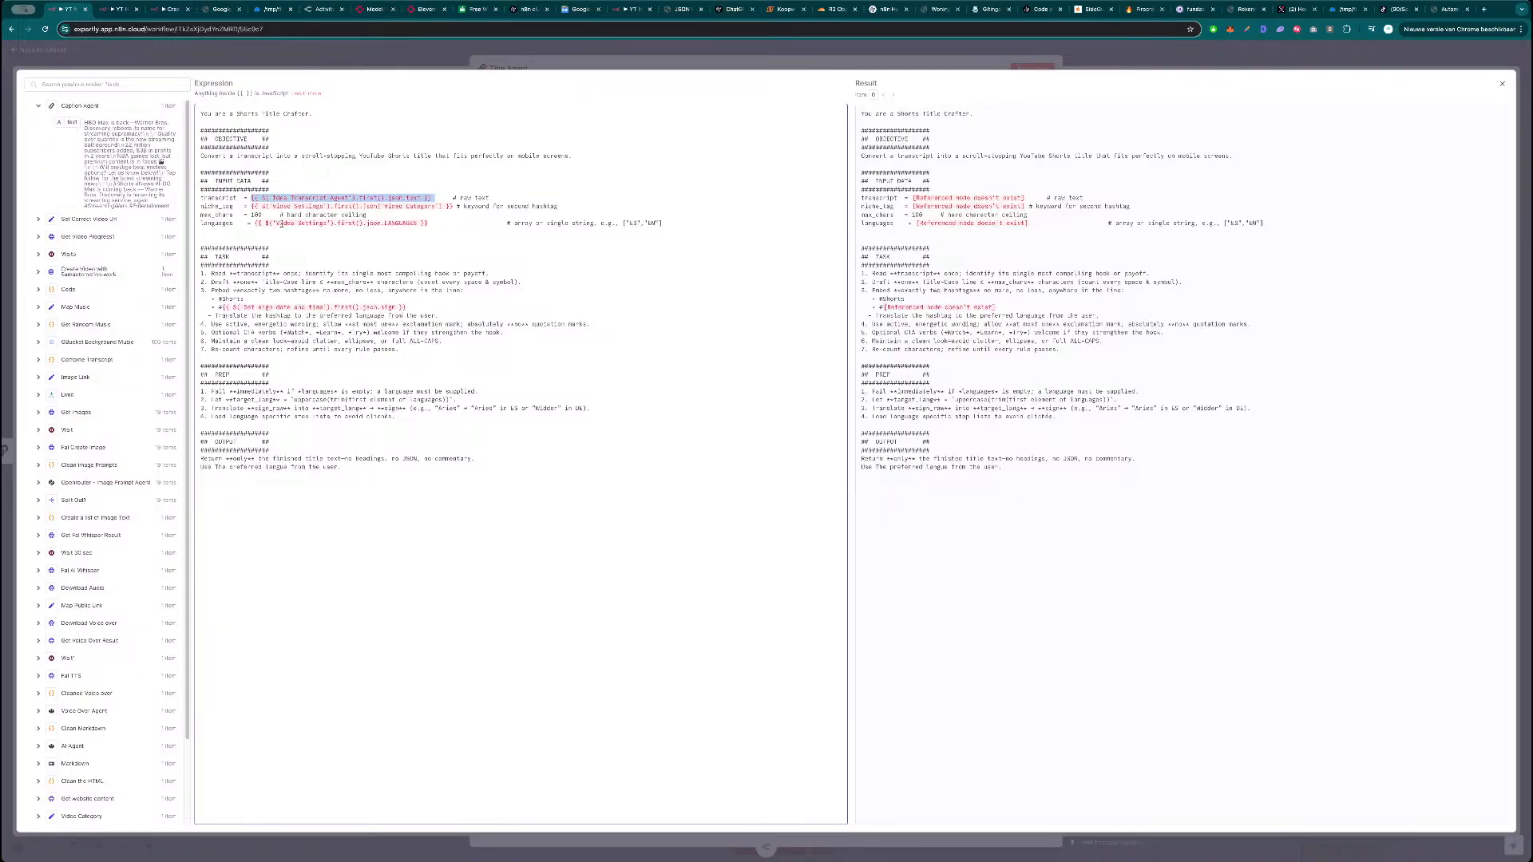
key(BackSpace)
scroll(84, 616, down, 2)
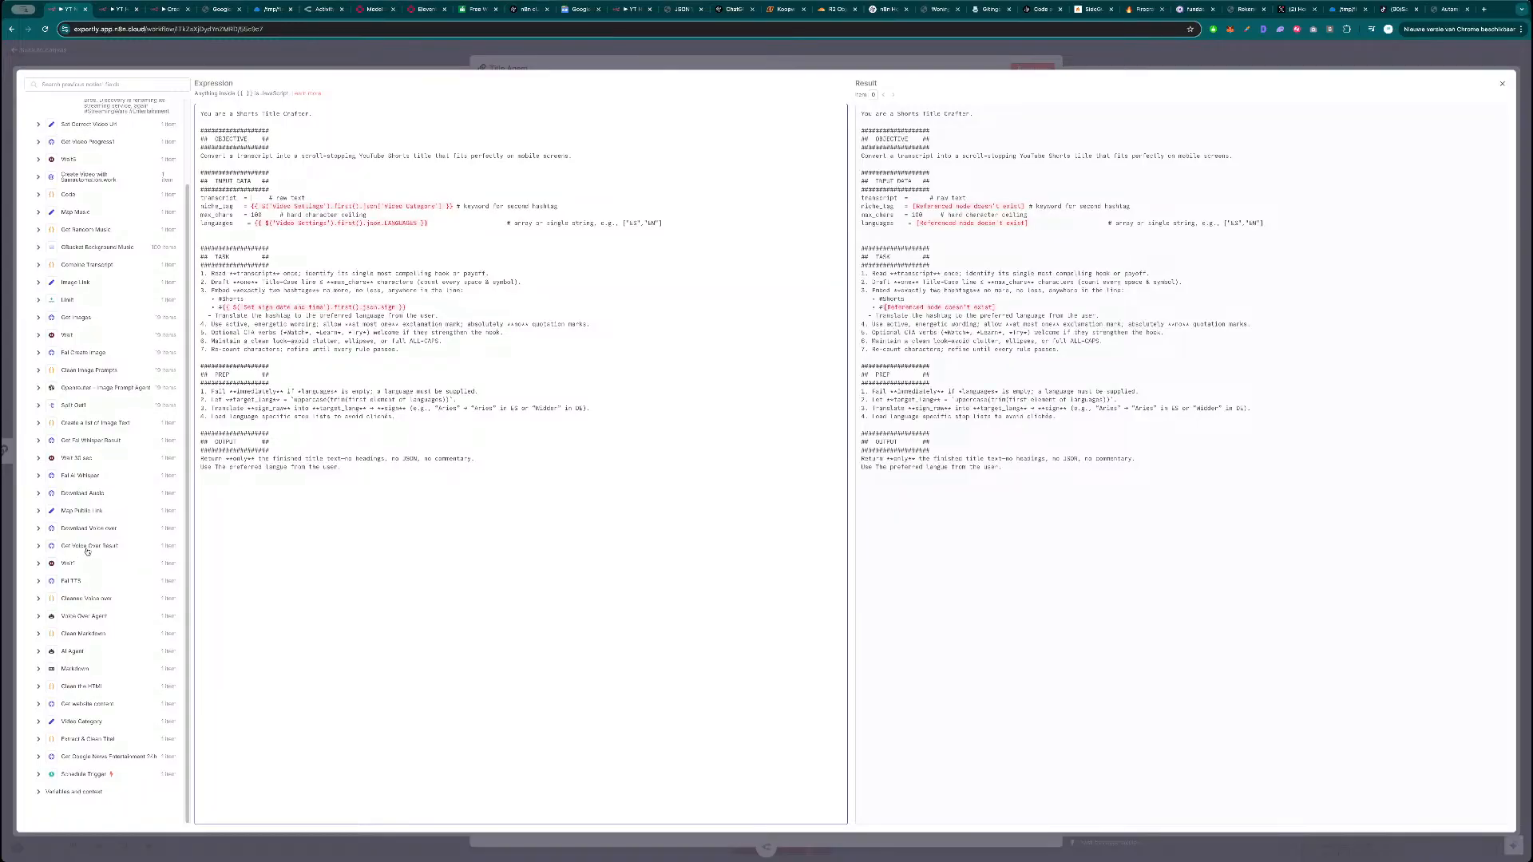
click(84, 548)
click(83, 548)
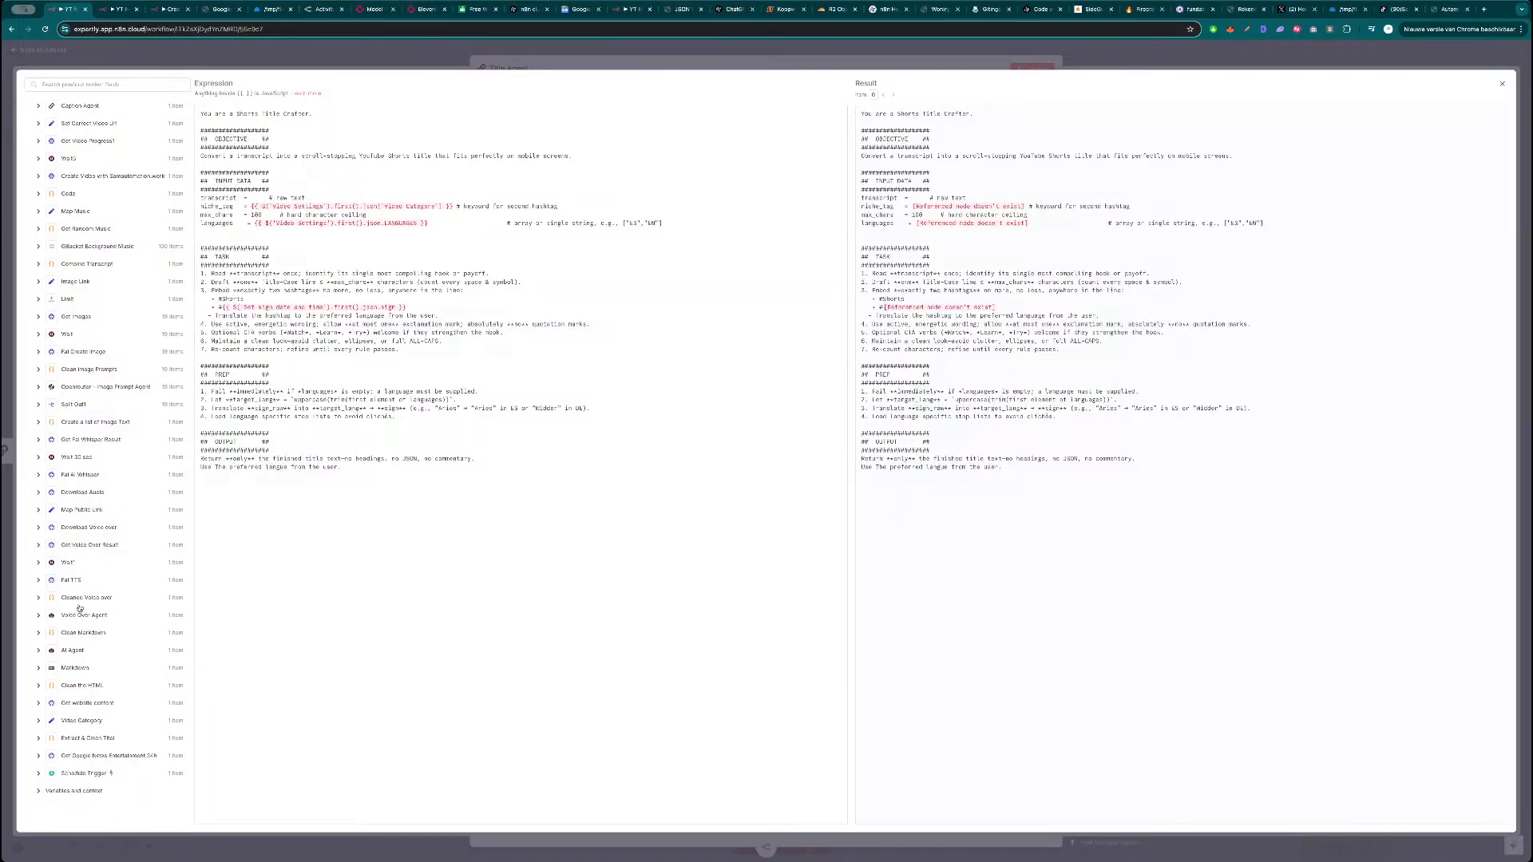
click(86, 598)
drag(78, 616, 252, 200)
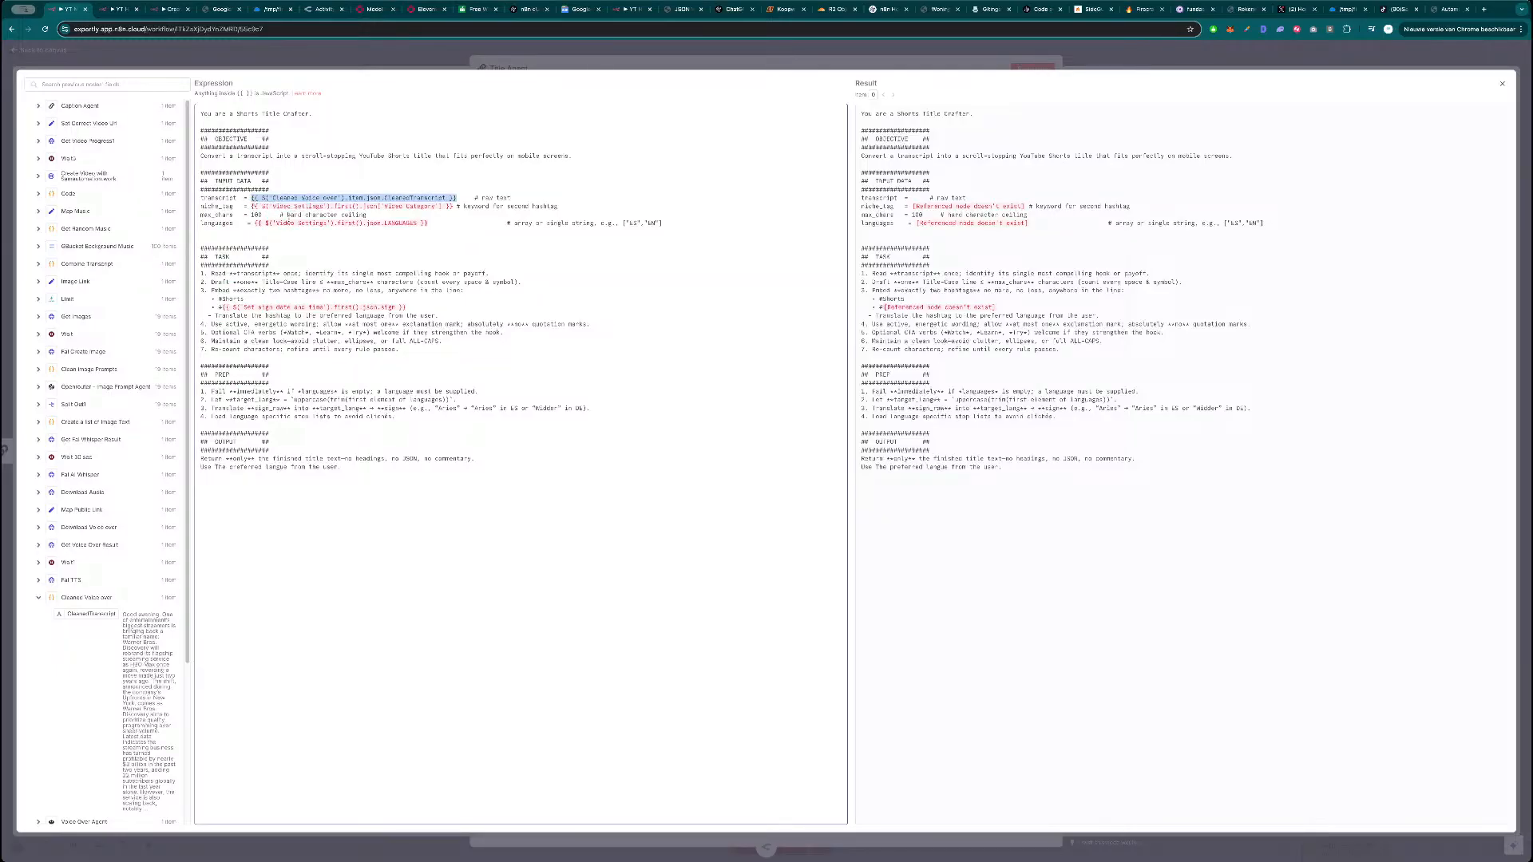
double_click(355, 197)
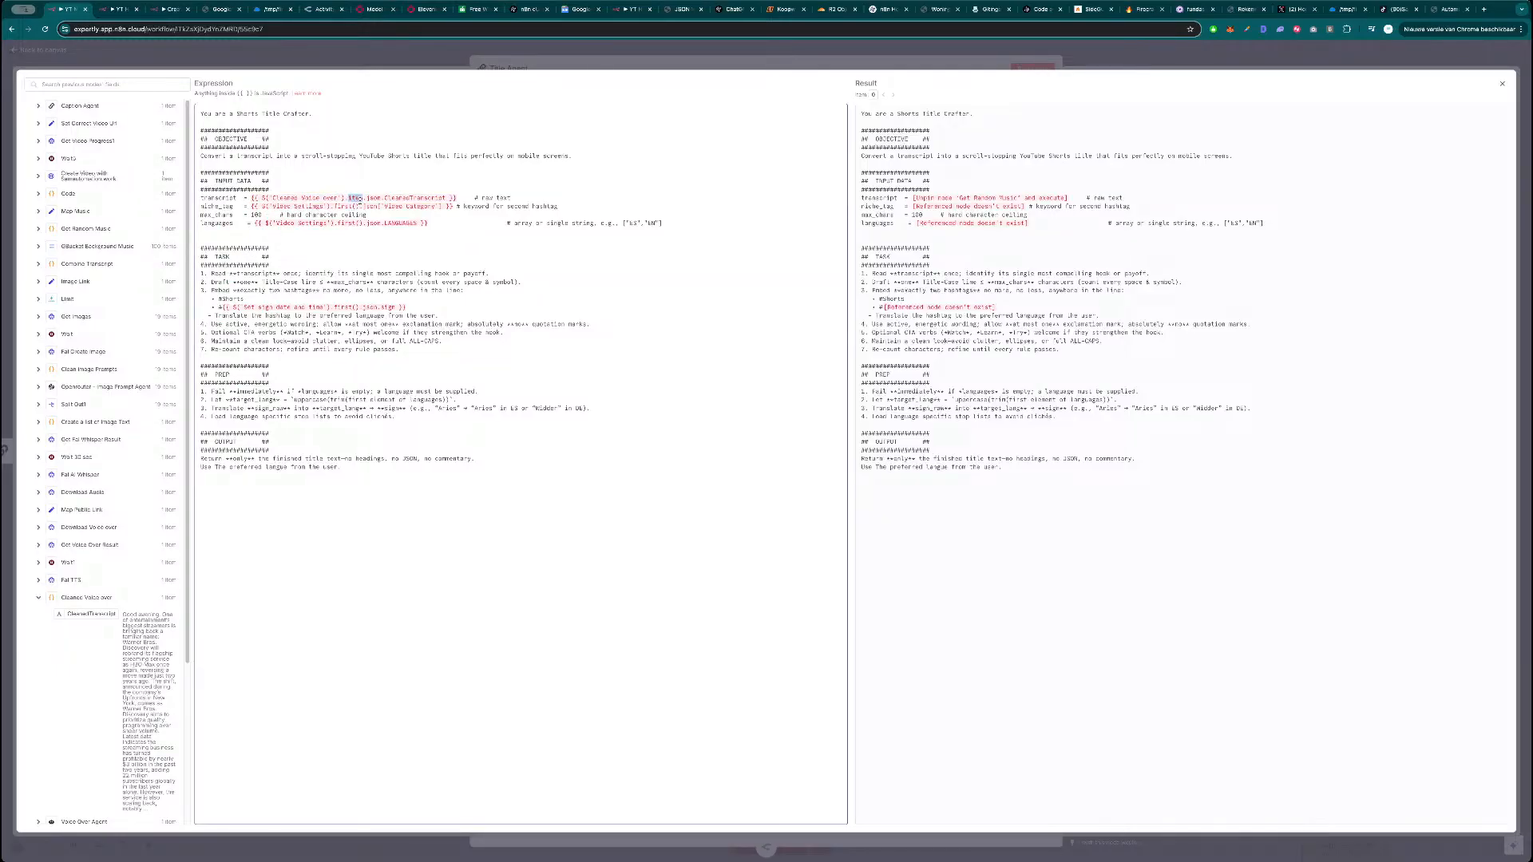
text(first()
key(Return)
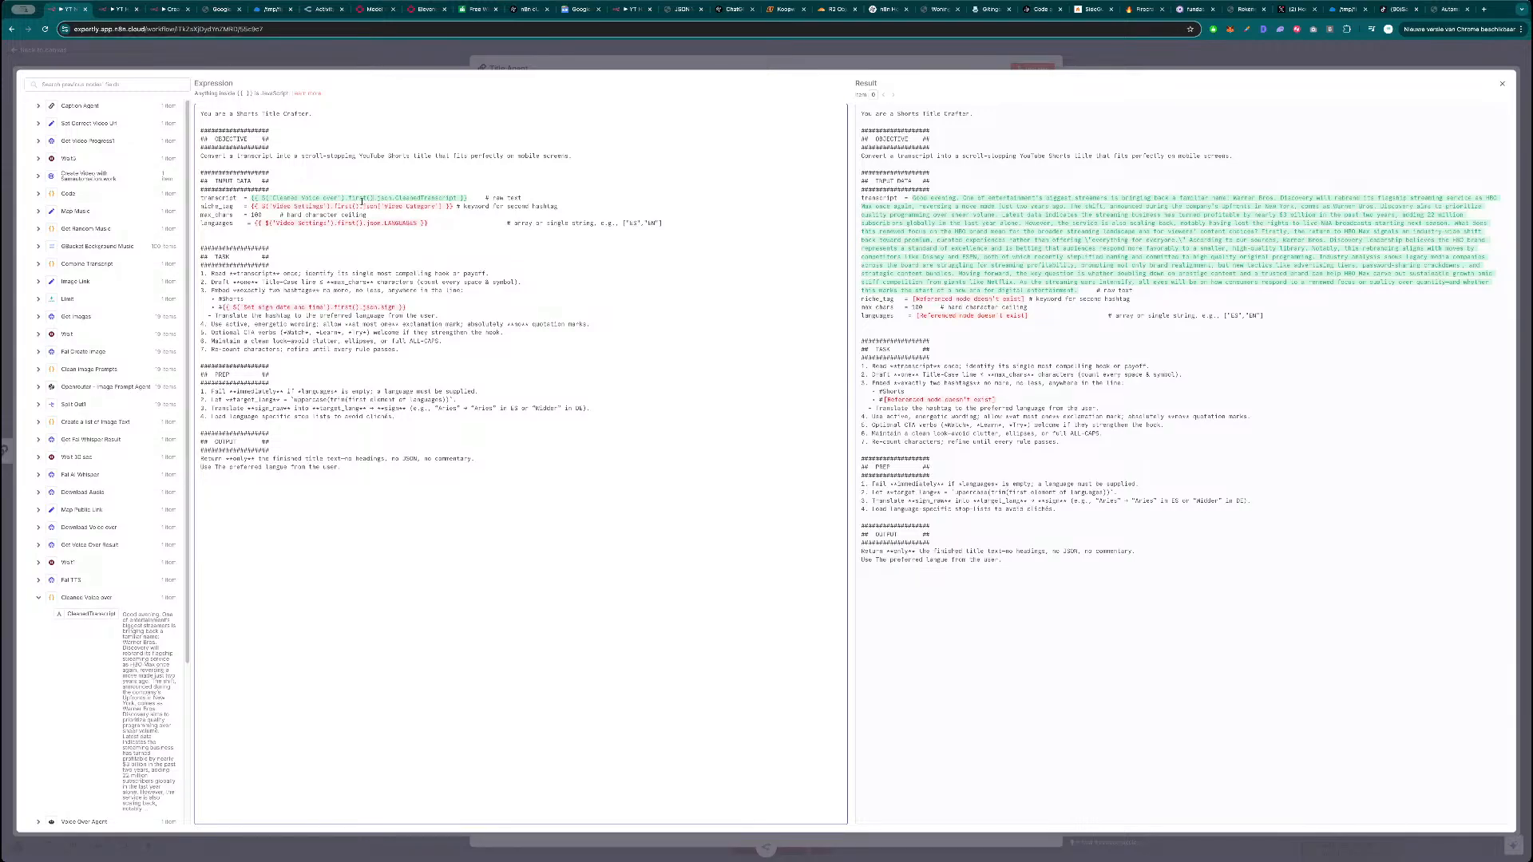
Replace the niche_tag expression with the Video Category field from the Video Category node, using first() instead of item.
drag(455, 206, 251, 207)
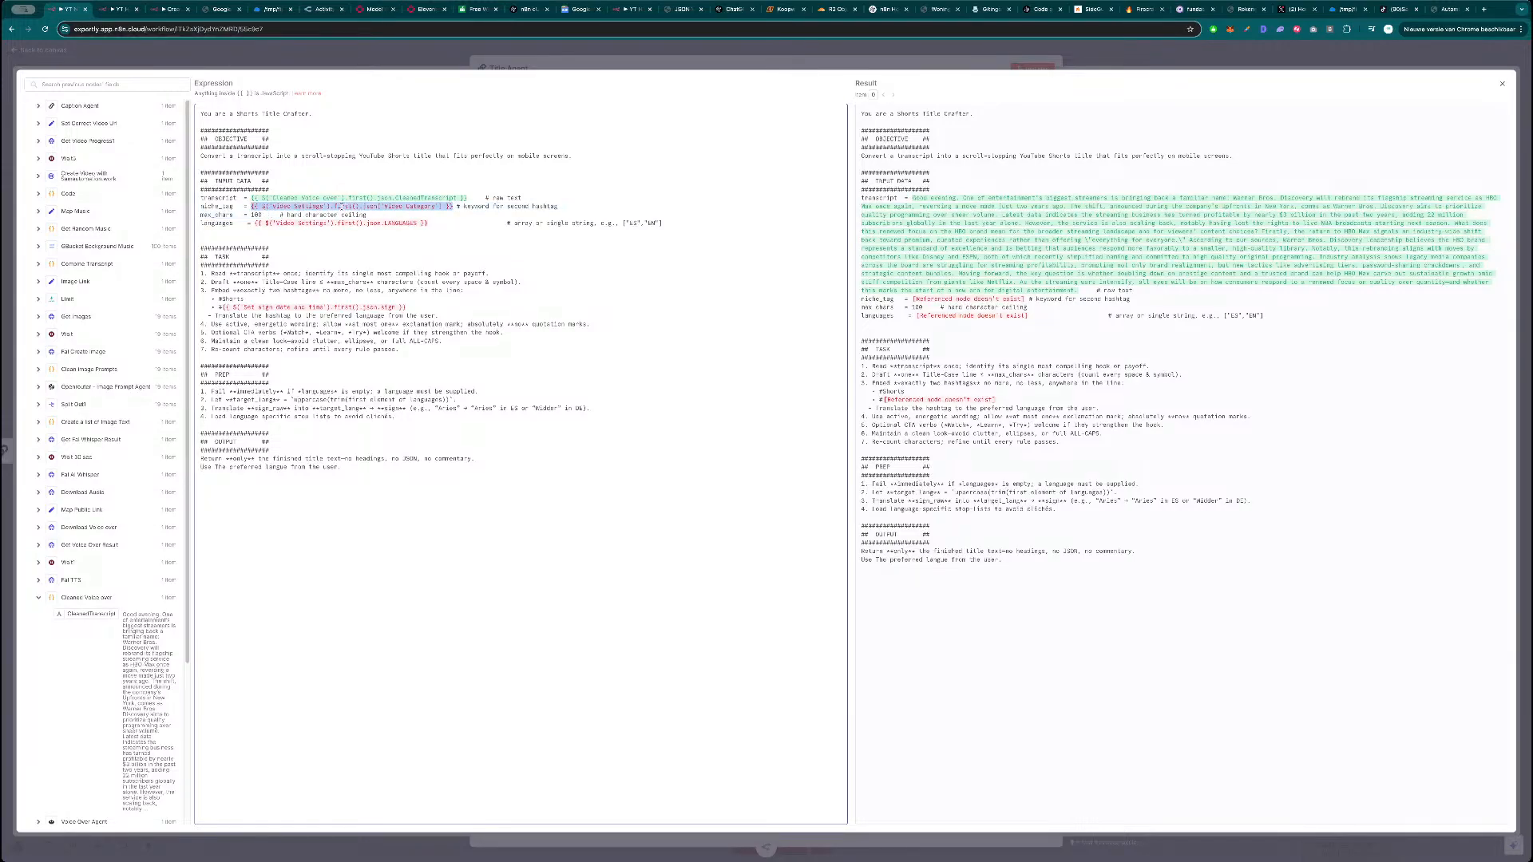
key(BackSpace)
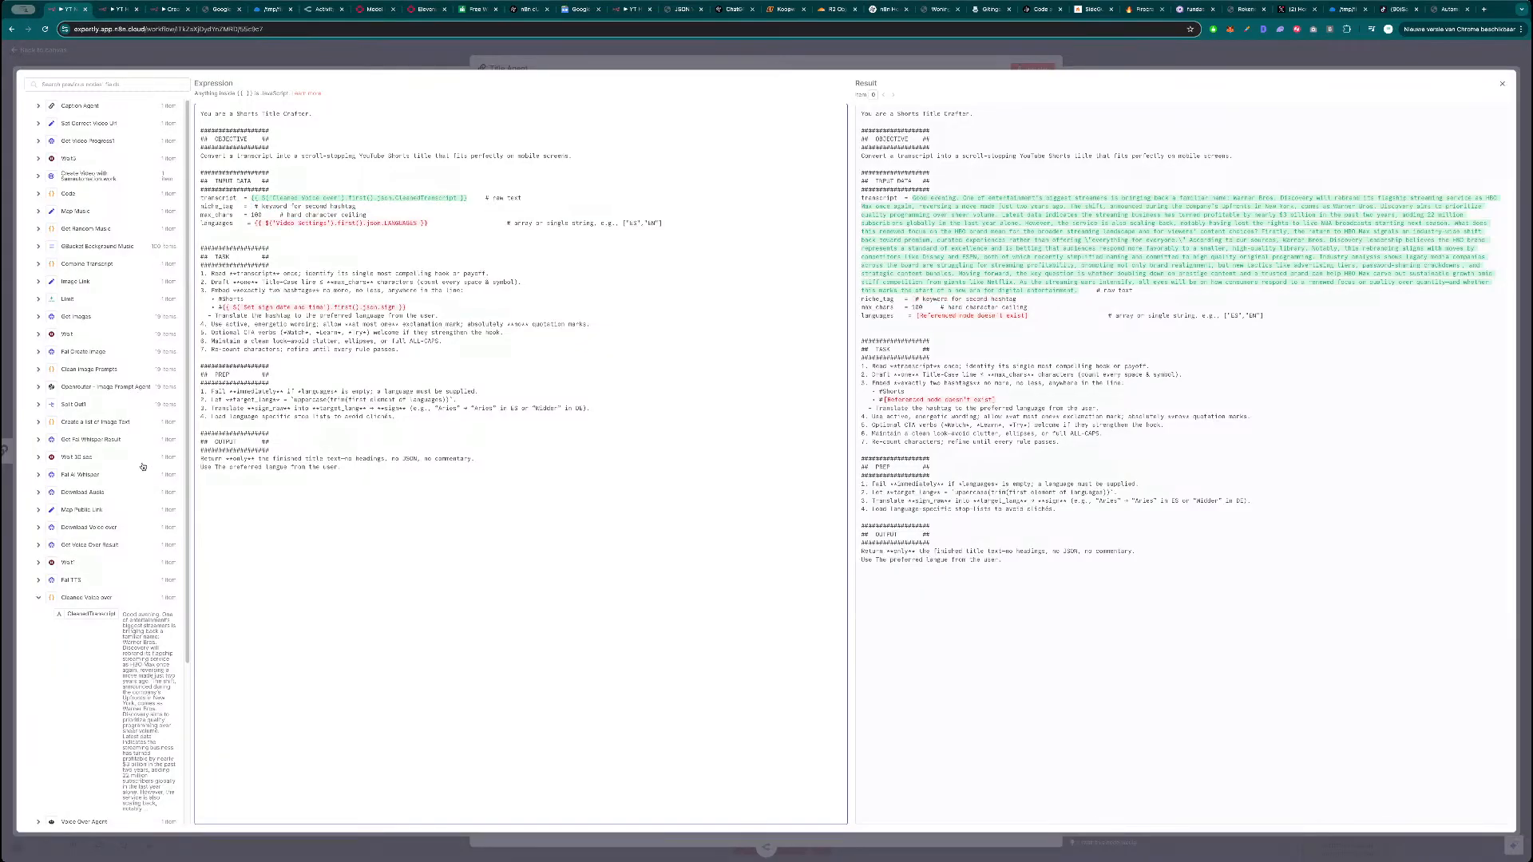
scroll(119, 581, down, 3)
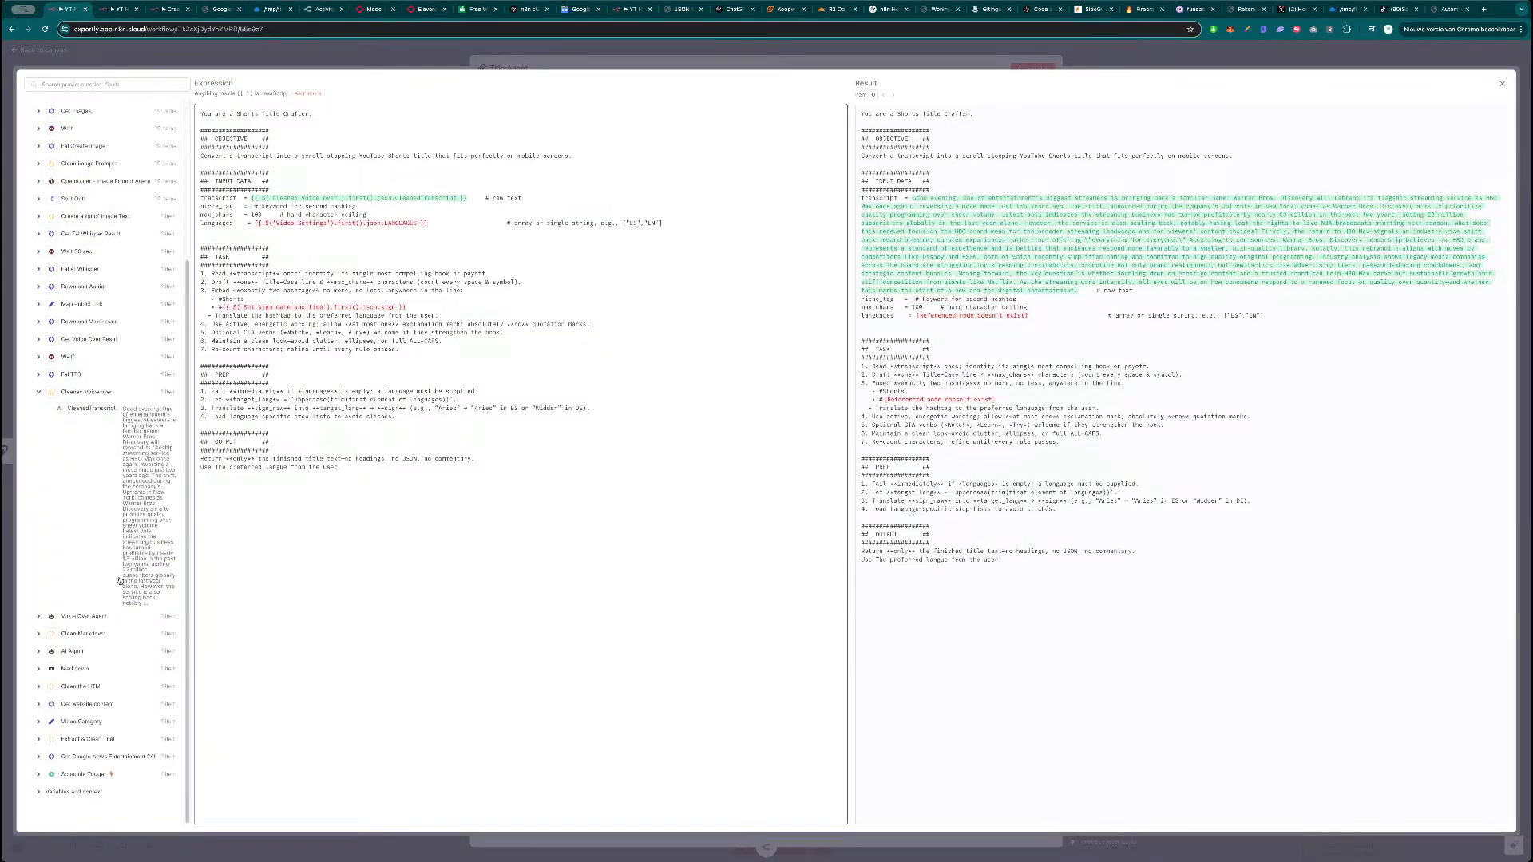
click(57, 722)
drag(83, 737, 258, 210)
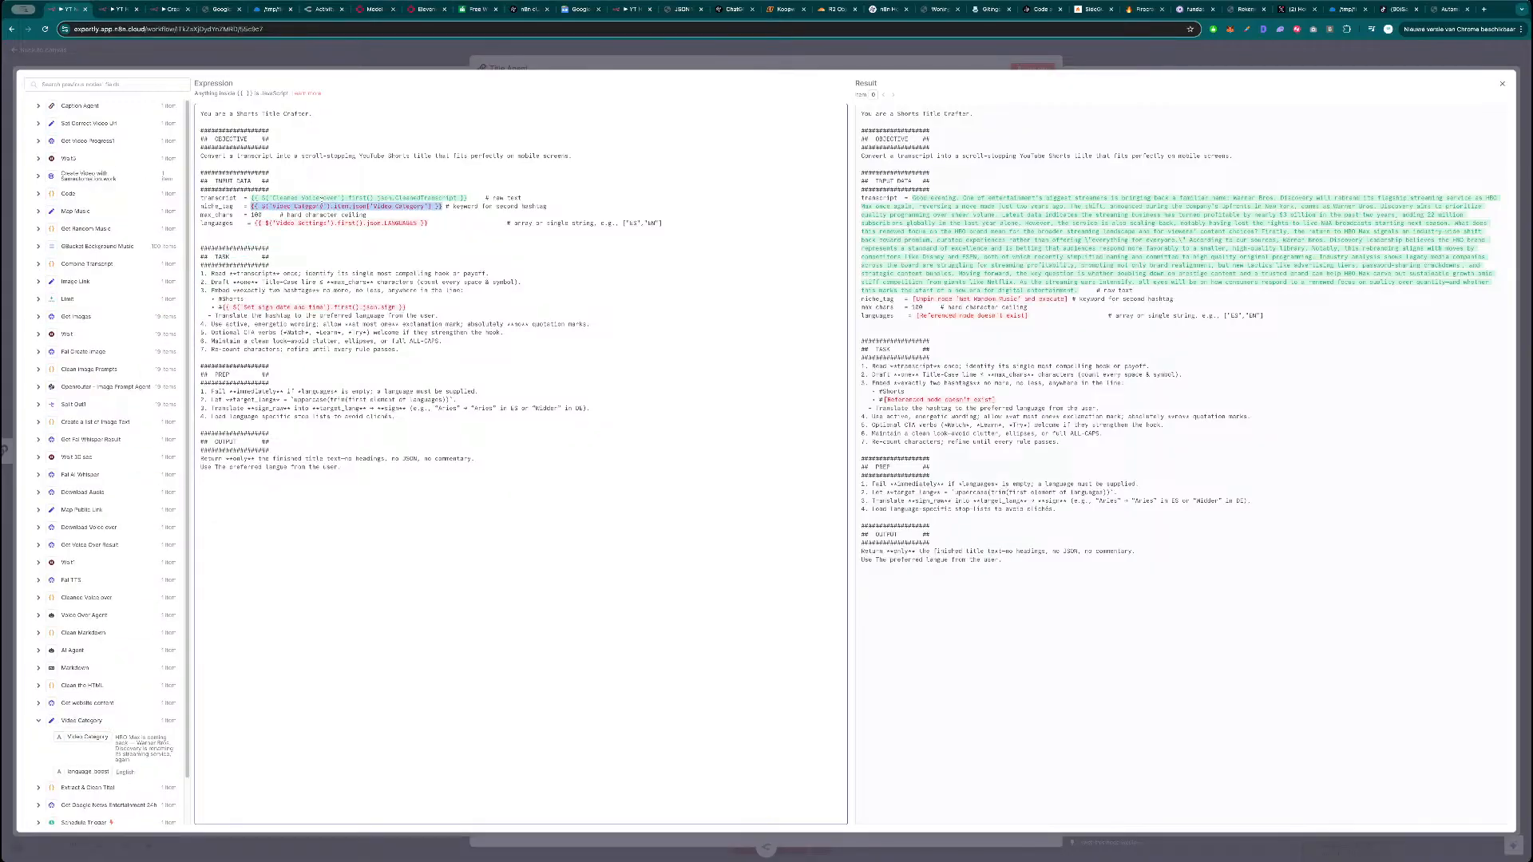
double_click(339, 206)
text(first)
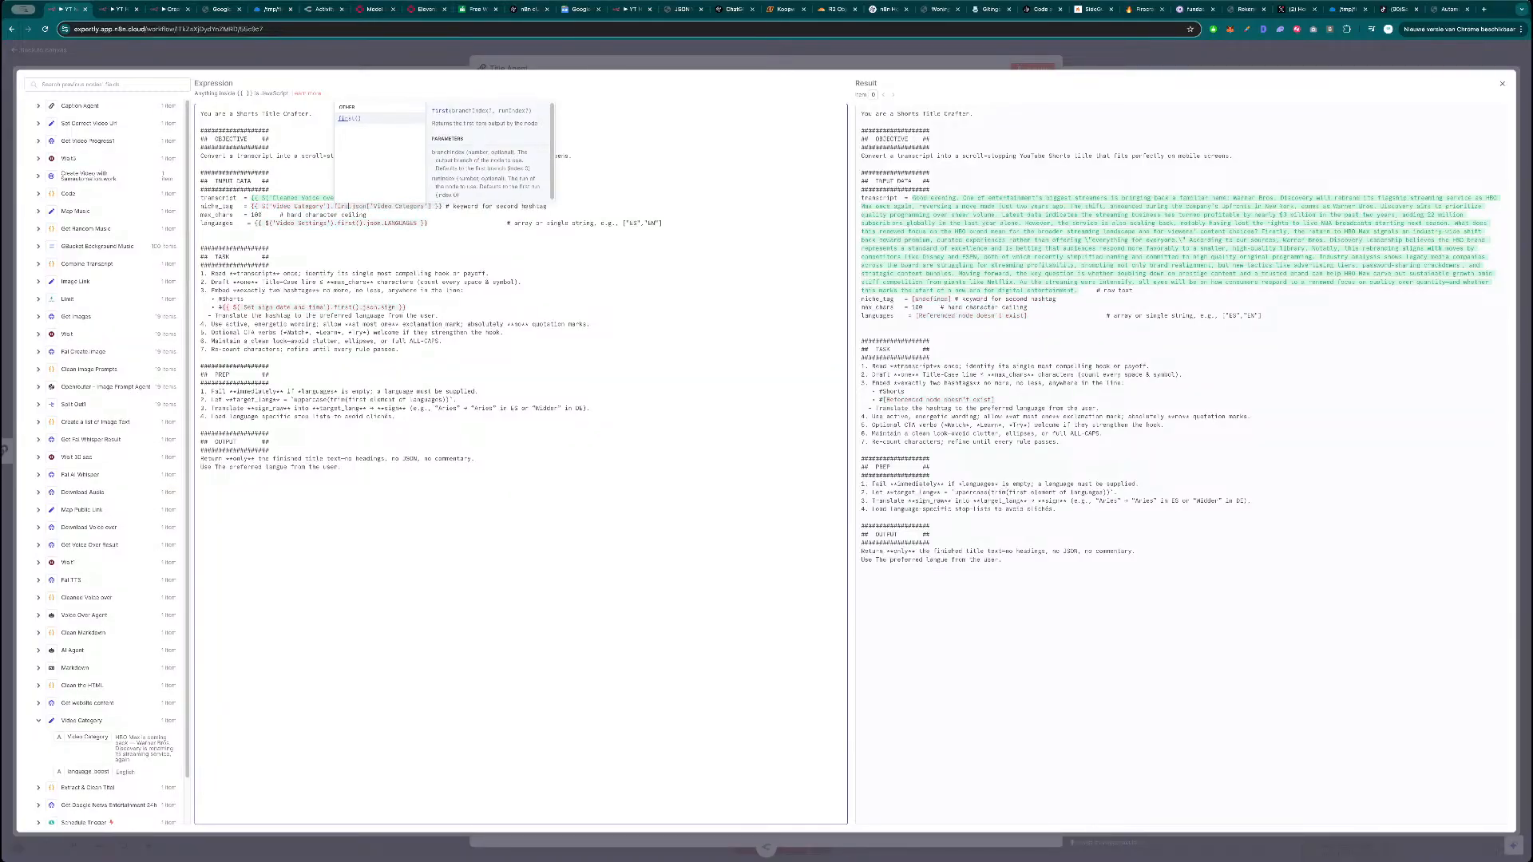
text(())
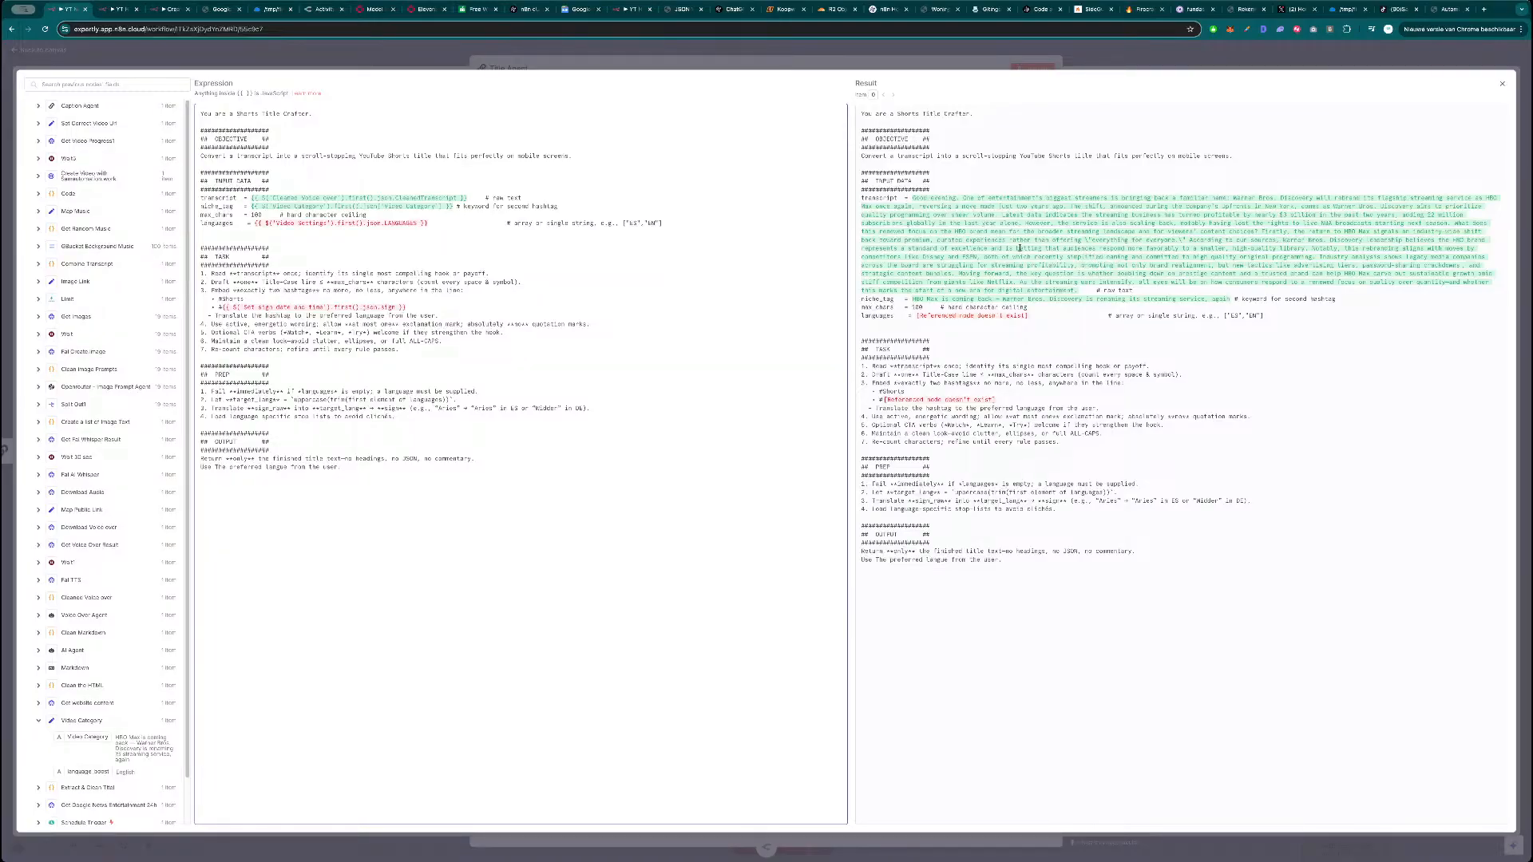
Replace the languages expression with the language_boost field from the Video Category node, using first() instead of item.
click(433, 224)
drag(428, 224, 256, 223)
scroll(173, 644, down, 1)
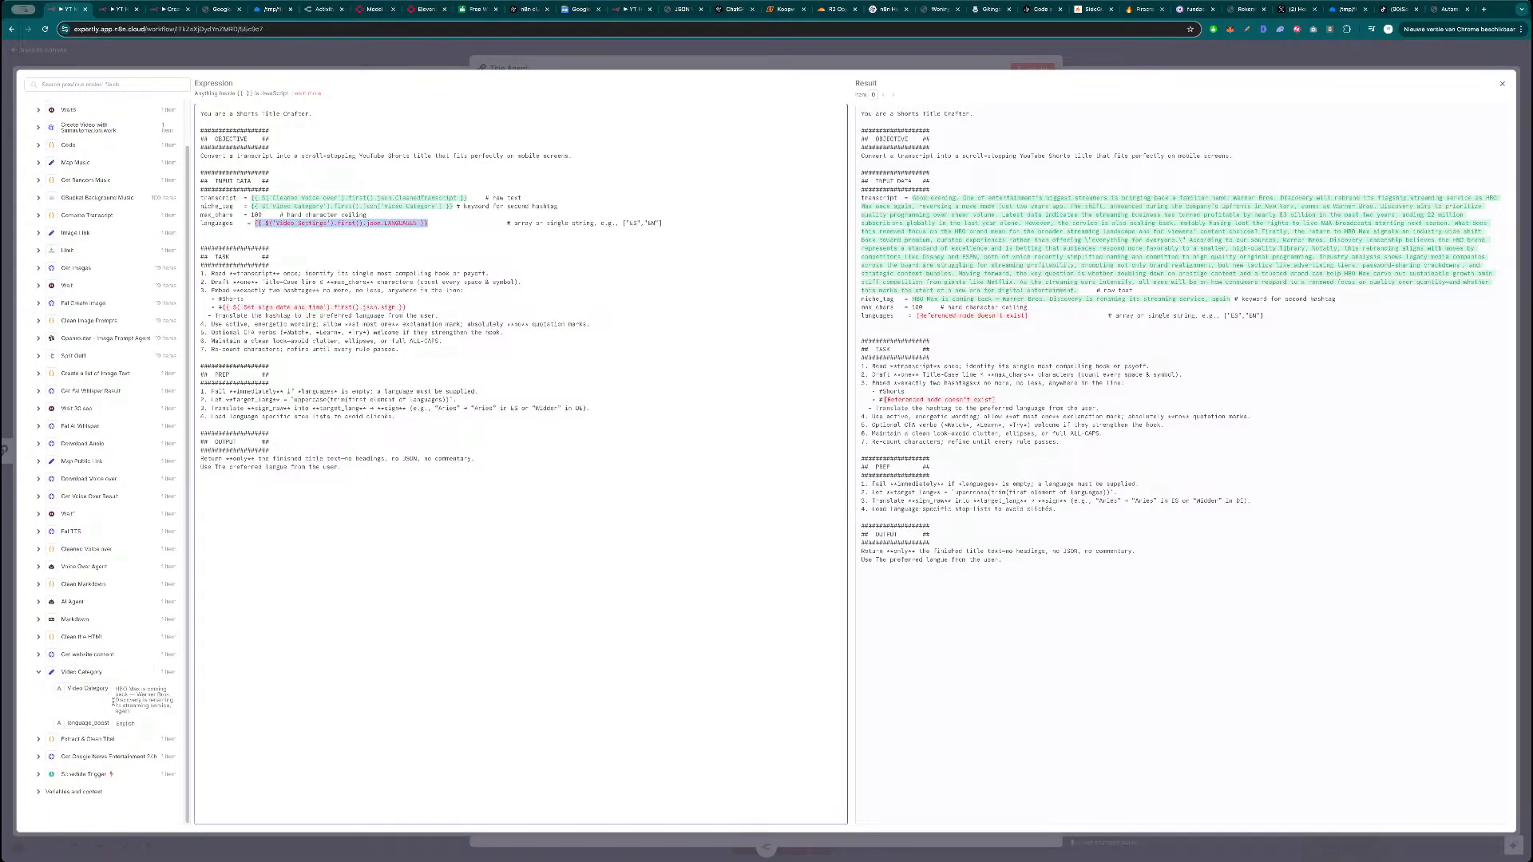
key(BackSpace)
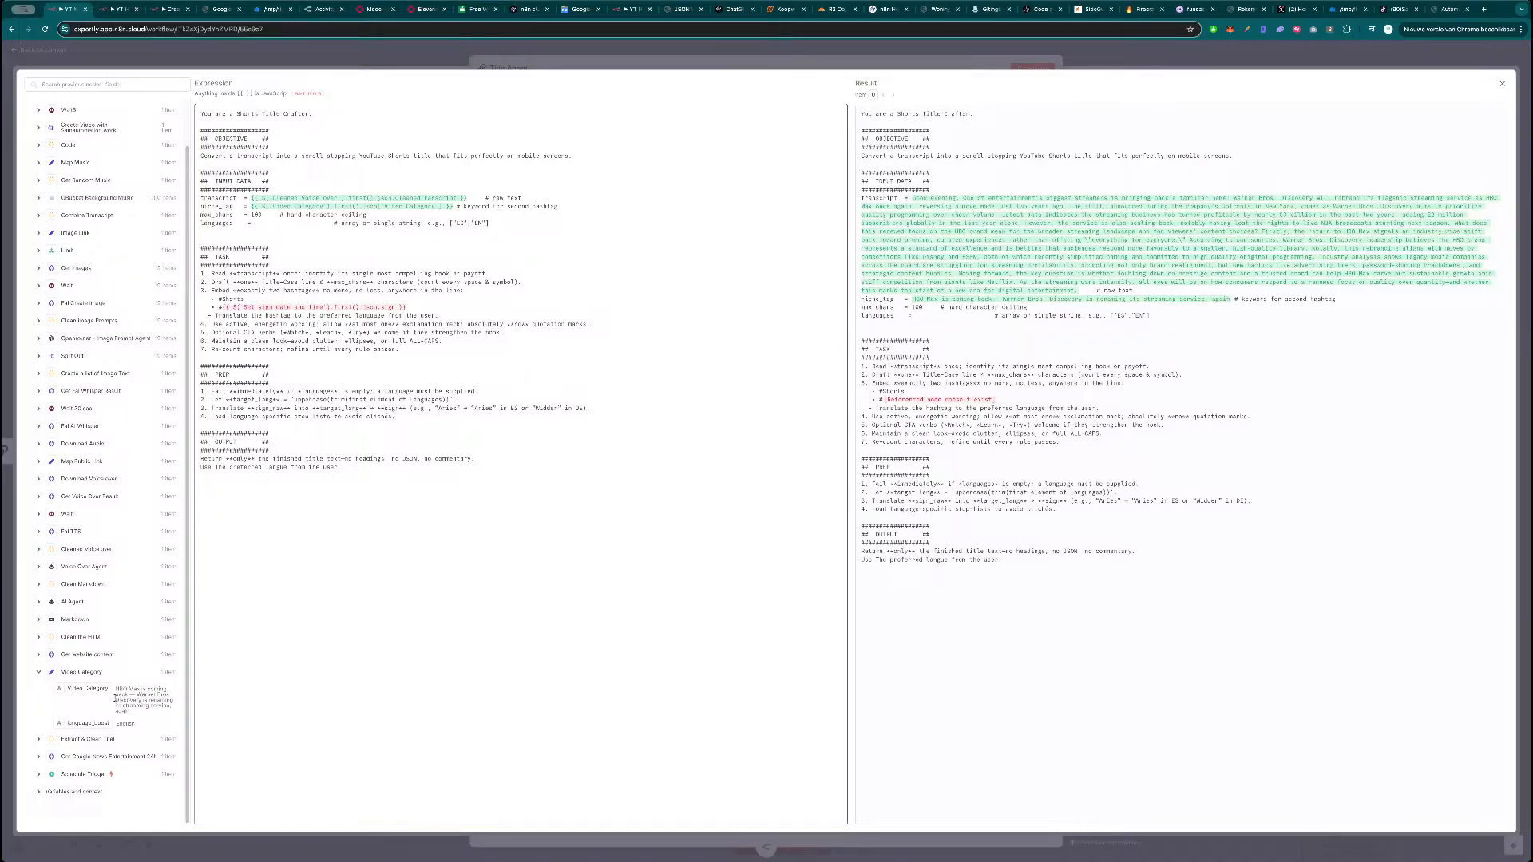
drag(89, 723, 253, 224)
double_click(346, 224)
text(first().json.language_boost)
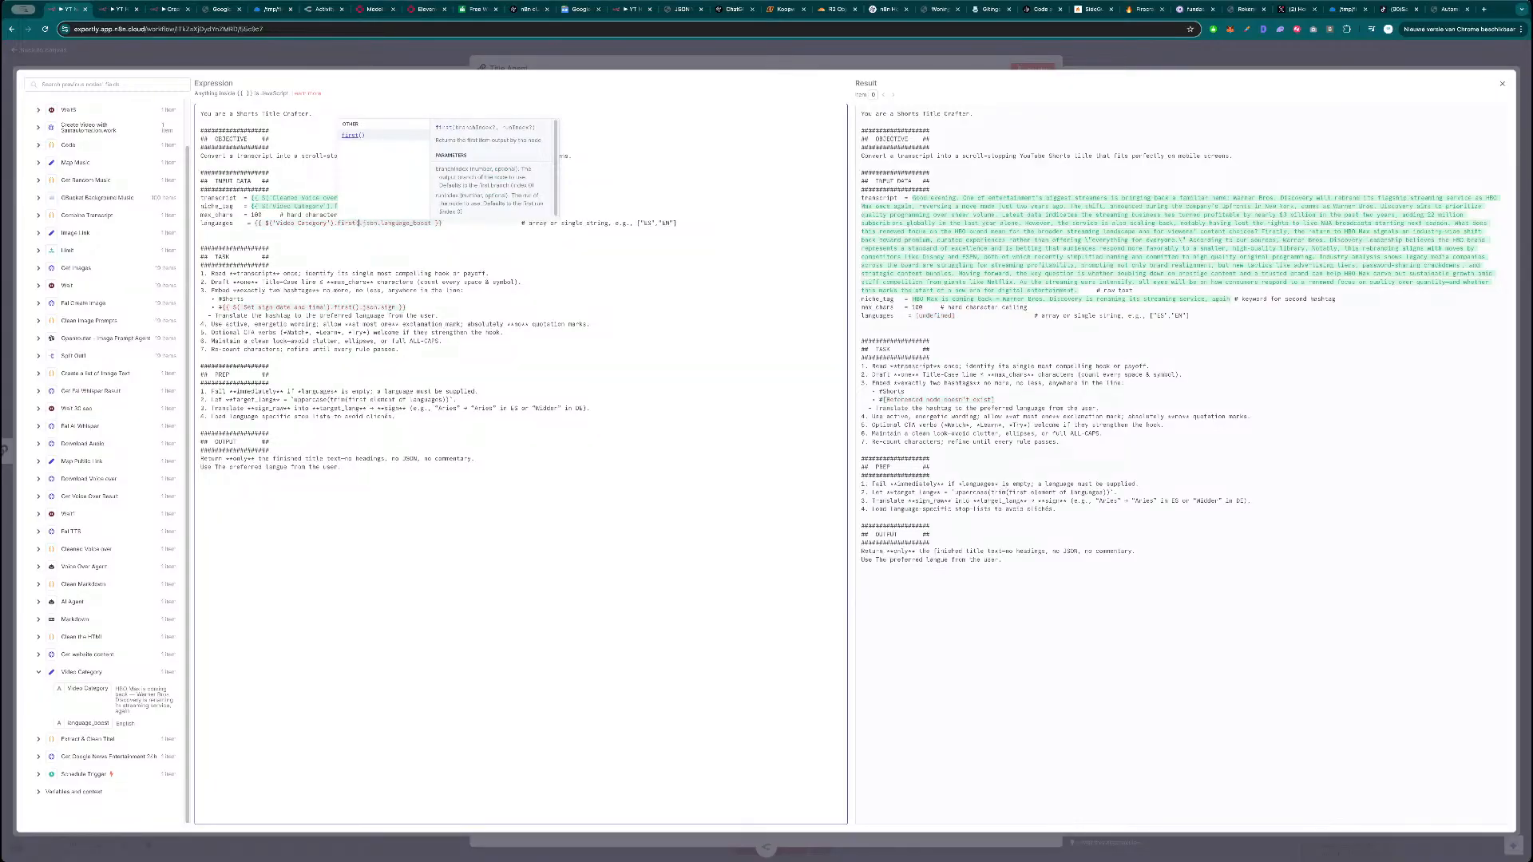
key(Return)
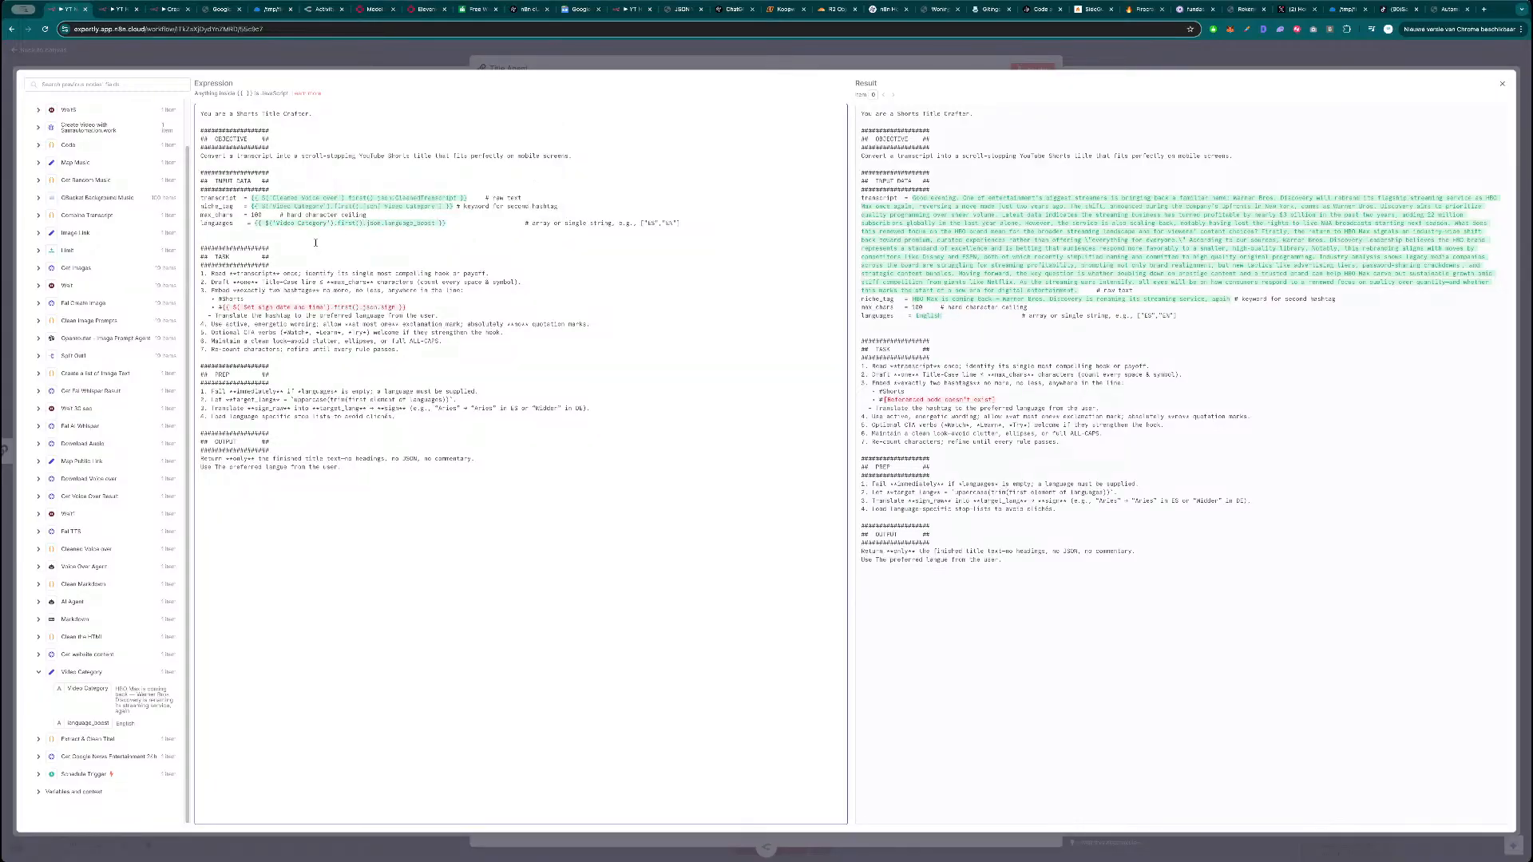
Replace the sign expression in the second required hashtag with entertainment, then test the Title Agent and return to the canvas.
drag(411, 306, 226, 307)
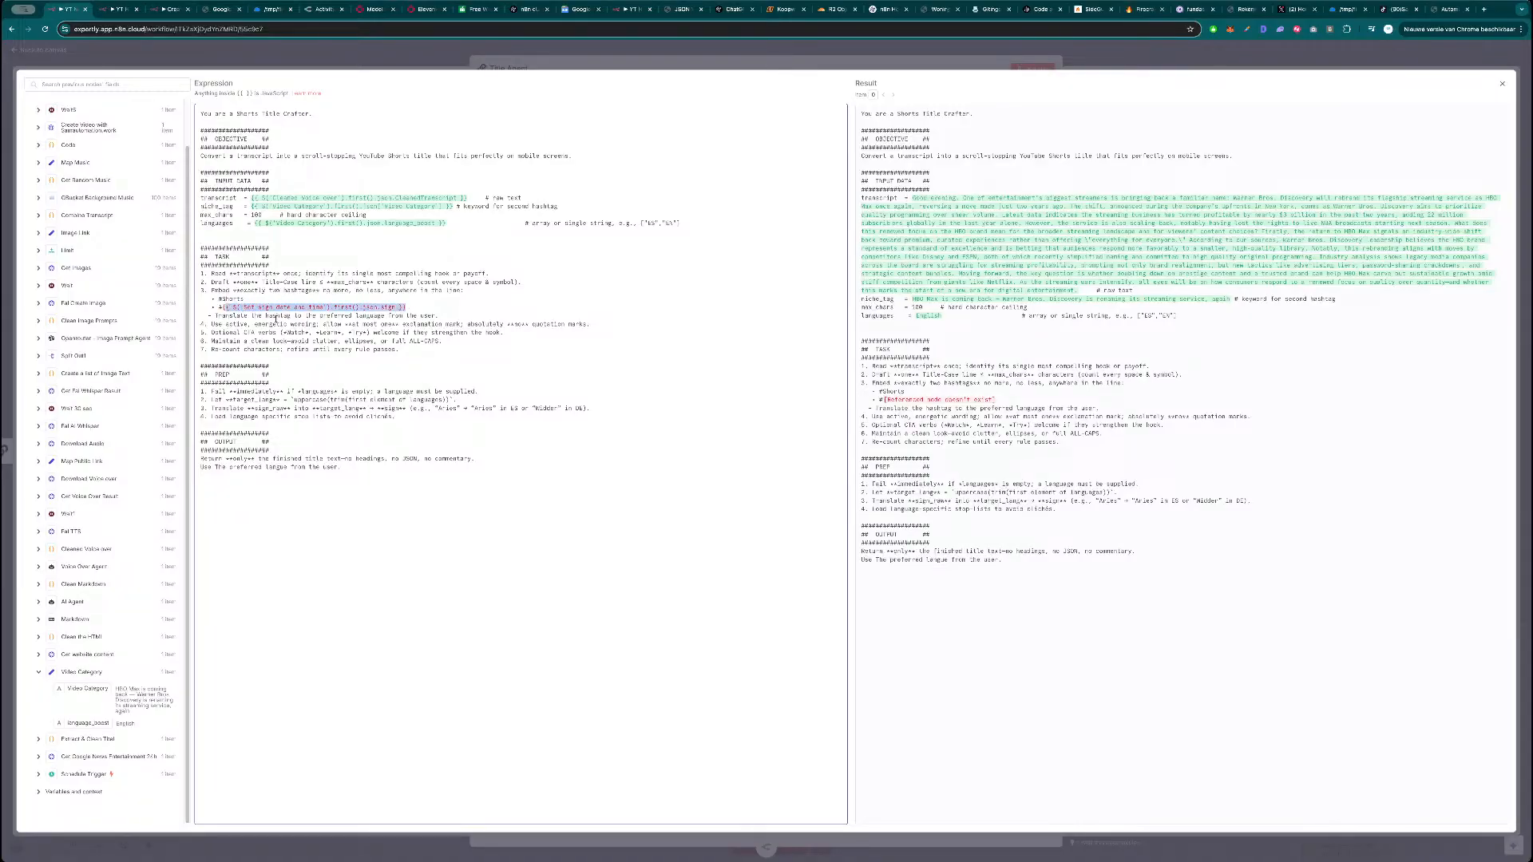
key(BackSpace)
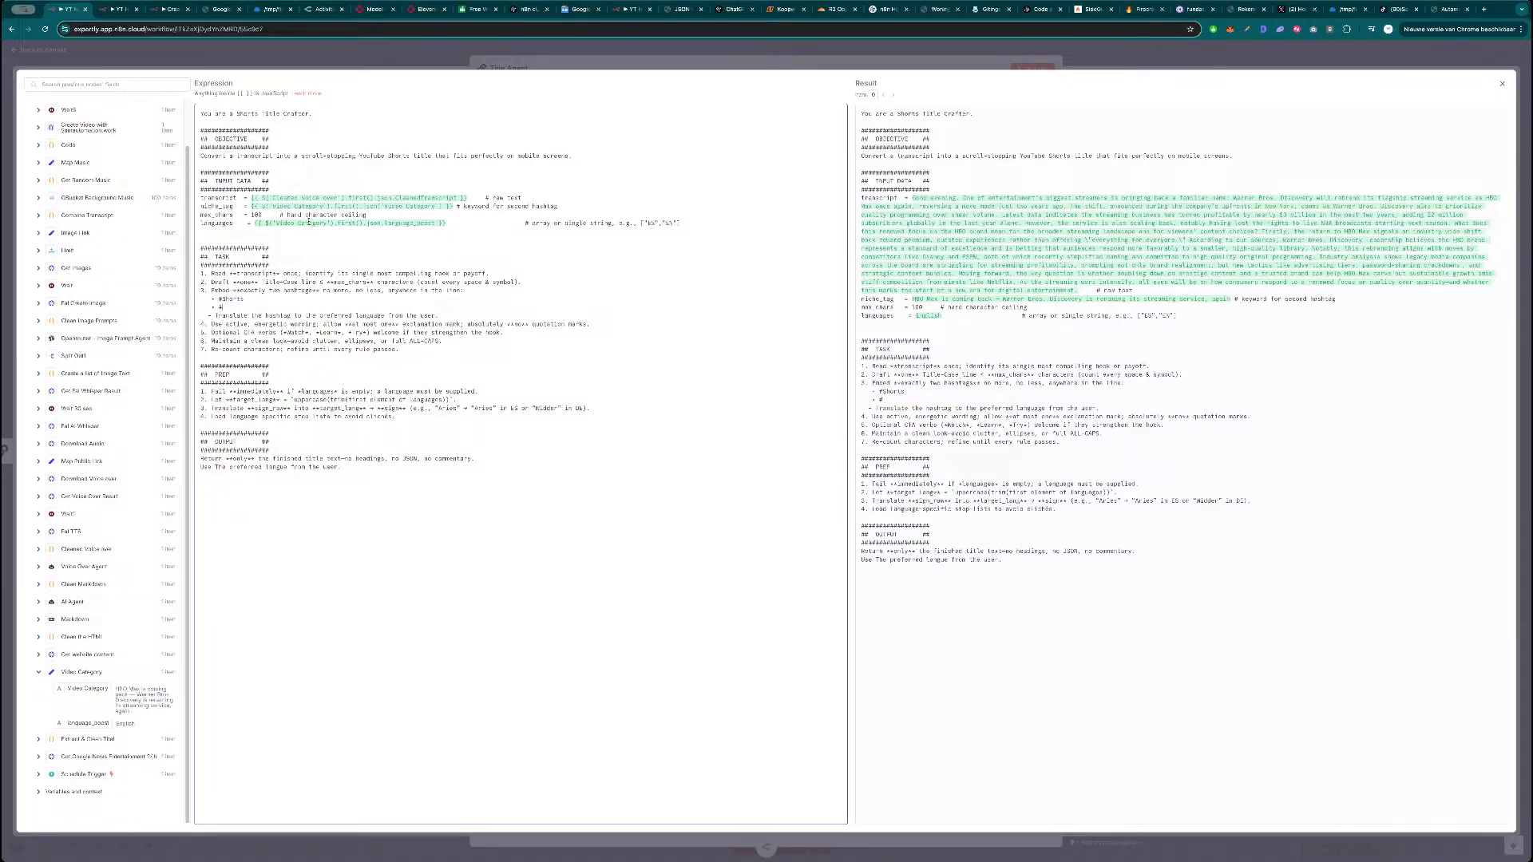
drag(251, 210, 449, 208)
click(264, 308)
text(entertainment)
click(726, 55)
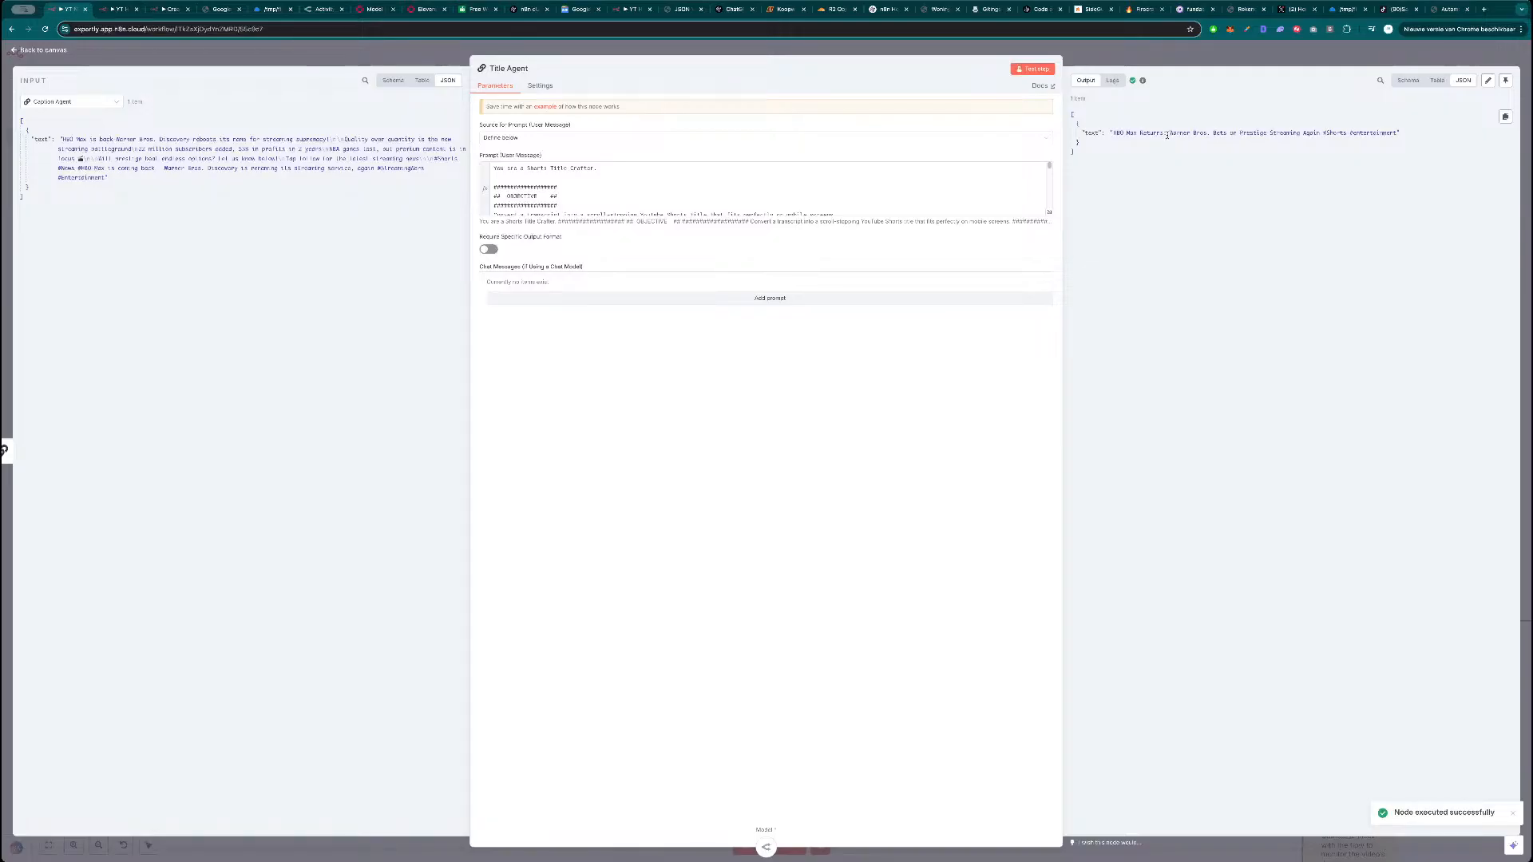
key(Escape)
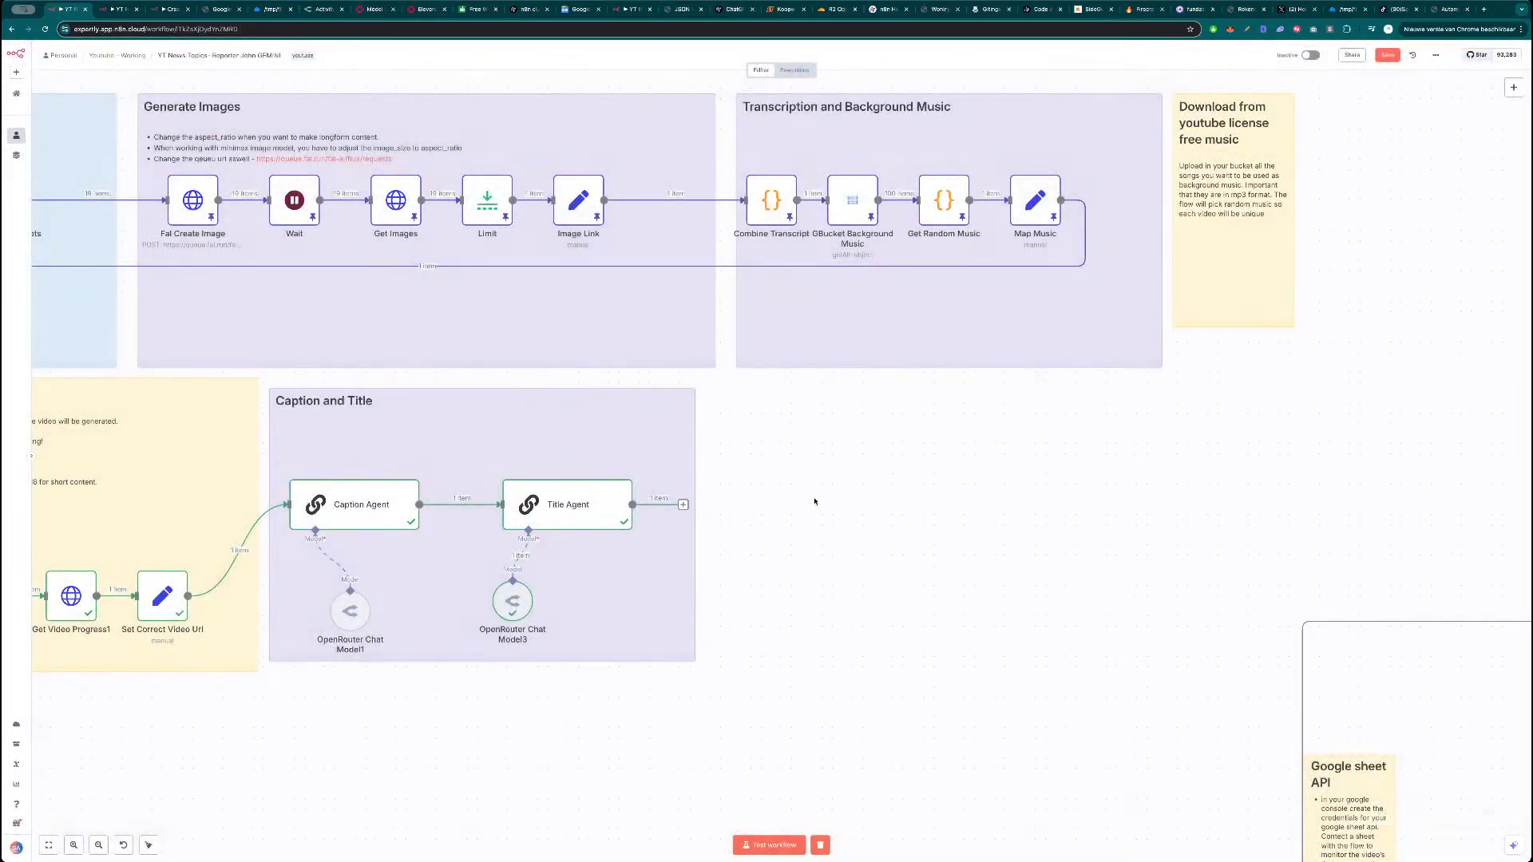
Delete the Get Title By Deepseek1 and Get Caption By Deepseek1 nodes together with their Gemini API note.
scroll(823, 540, down, 3)
scroll(822, 540, down, 5)
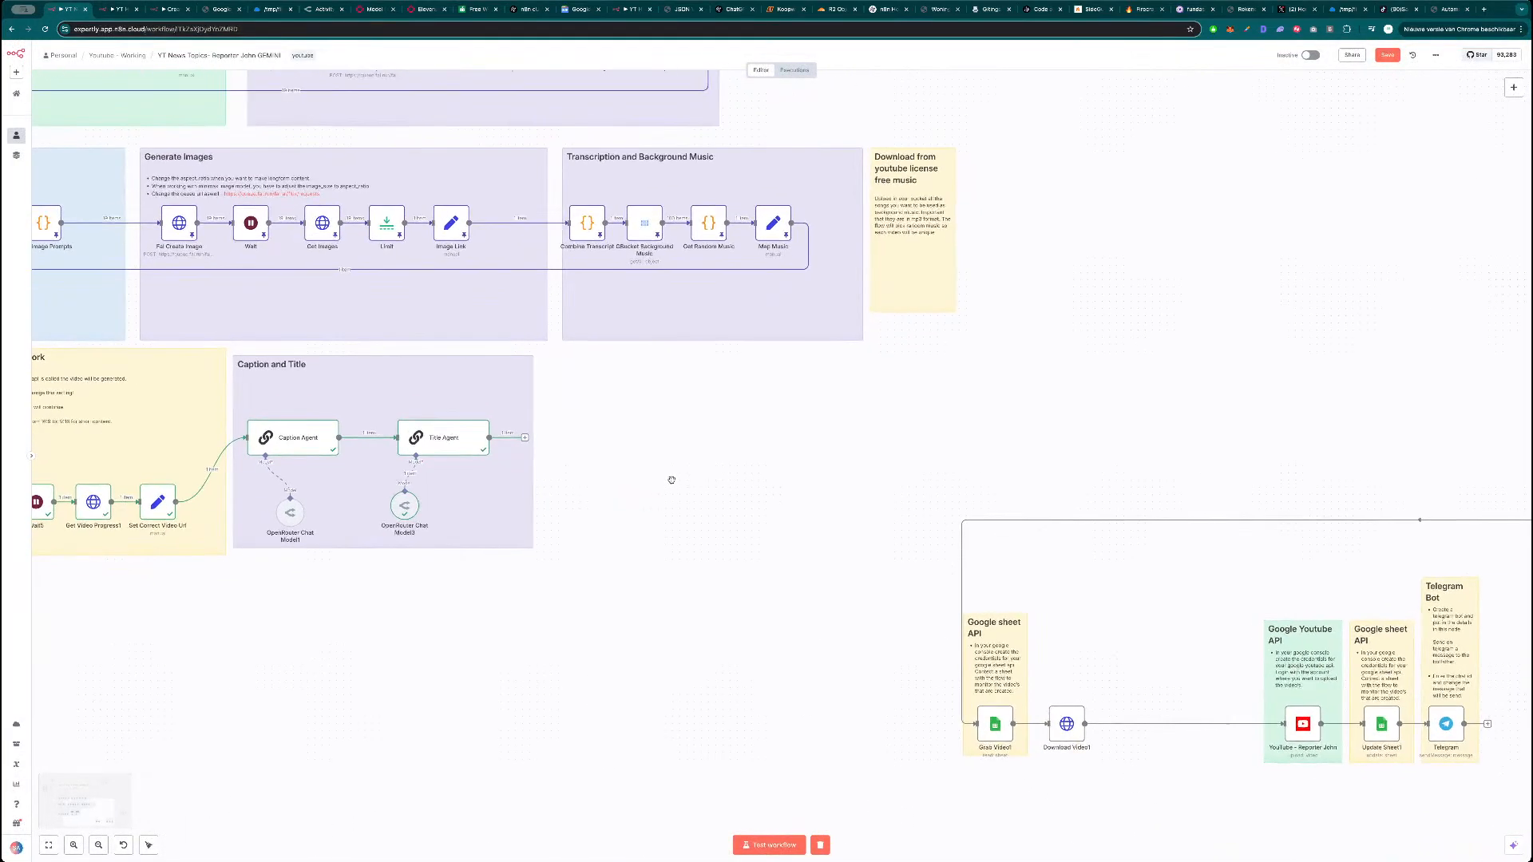
scroll(1280, 486, up, 6)
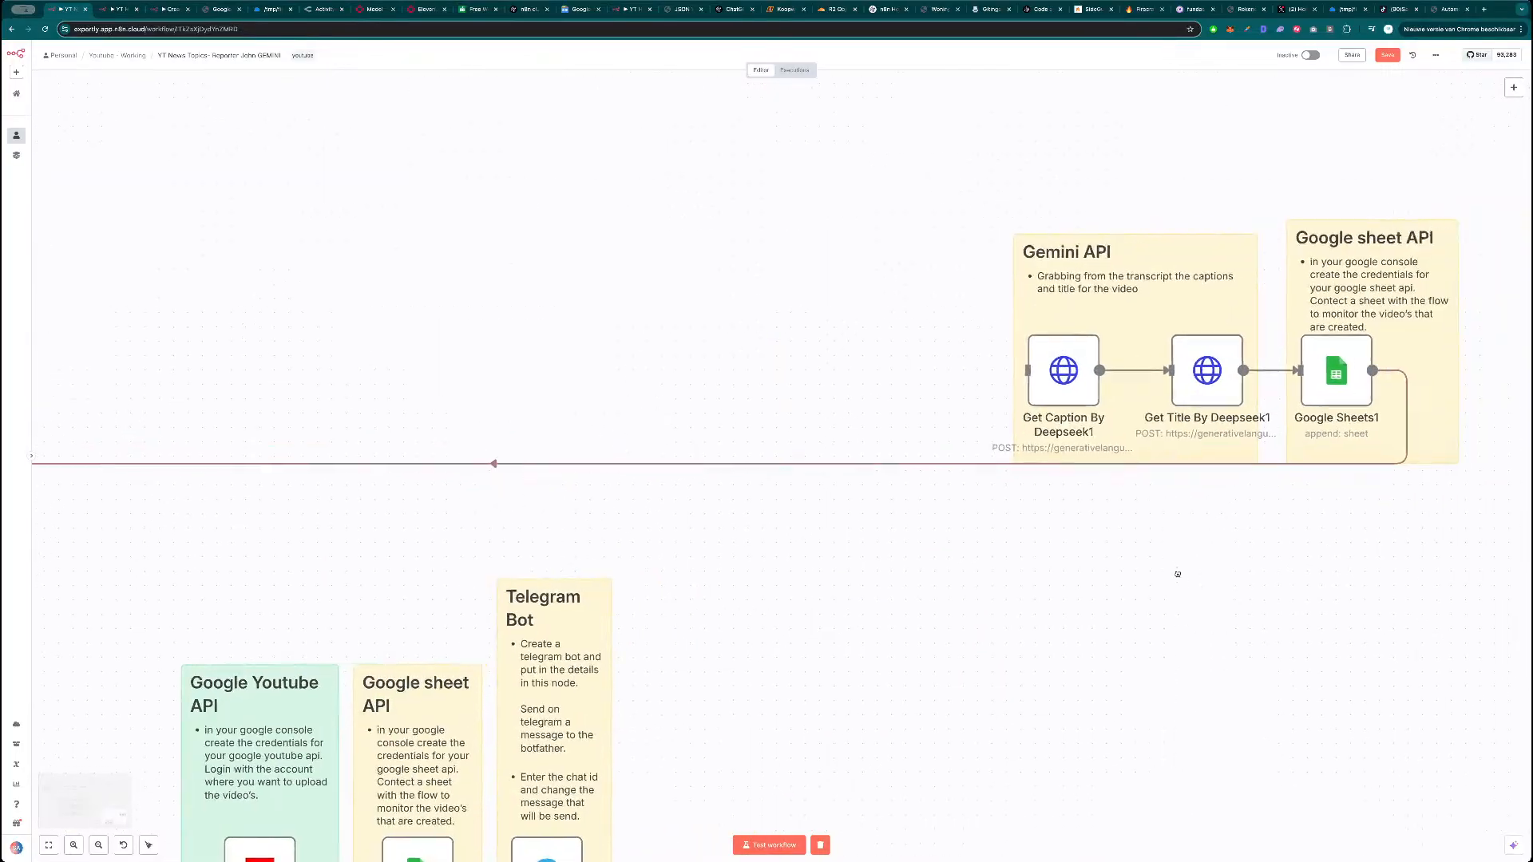
click(854, 383)
click(993, 379)
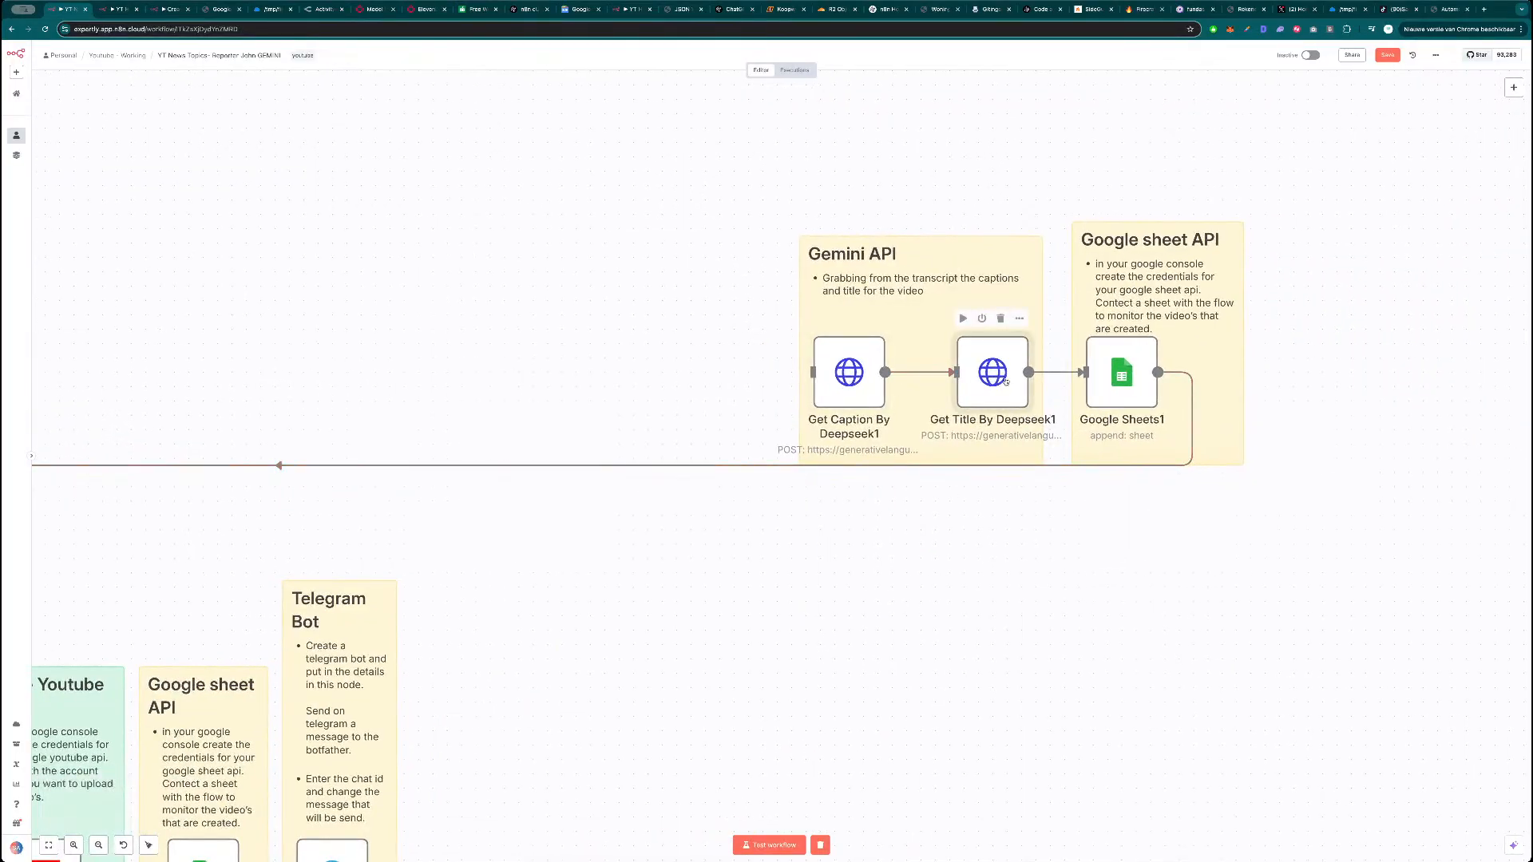
key(Delete)
click(839, 372)
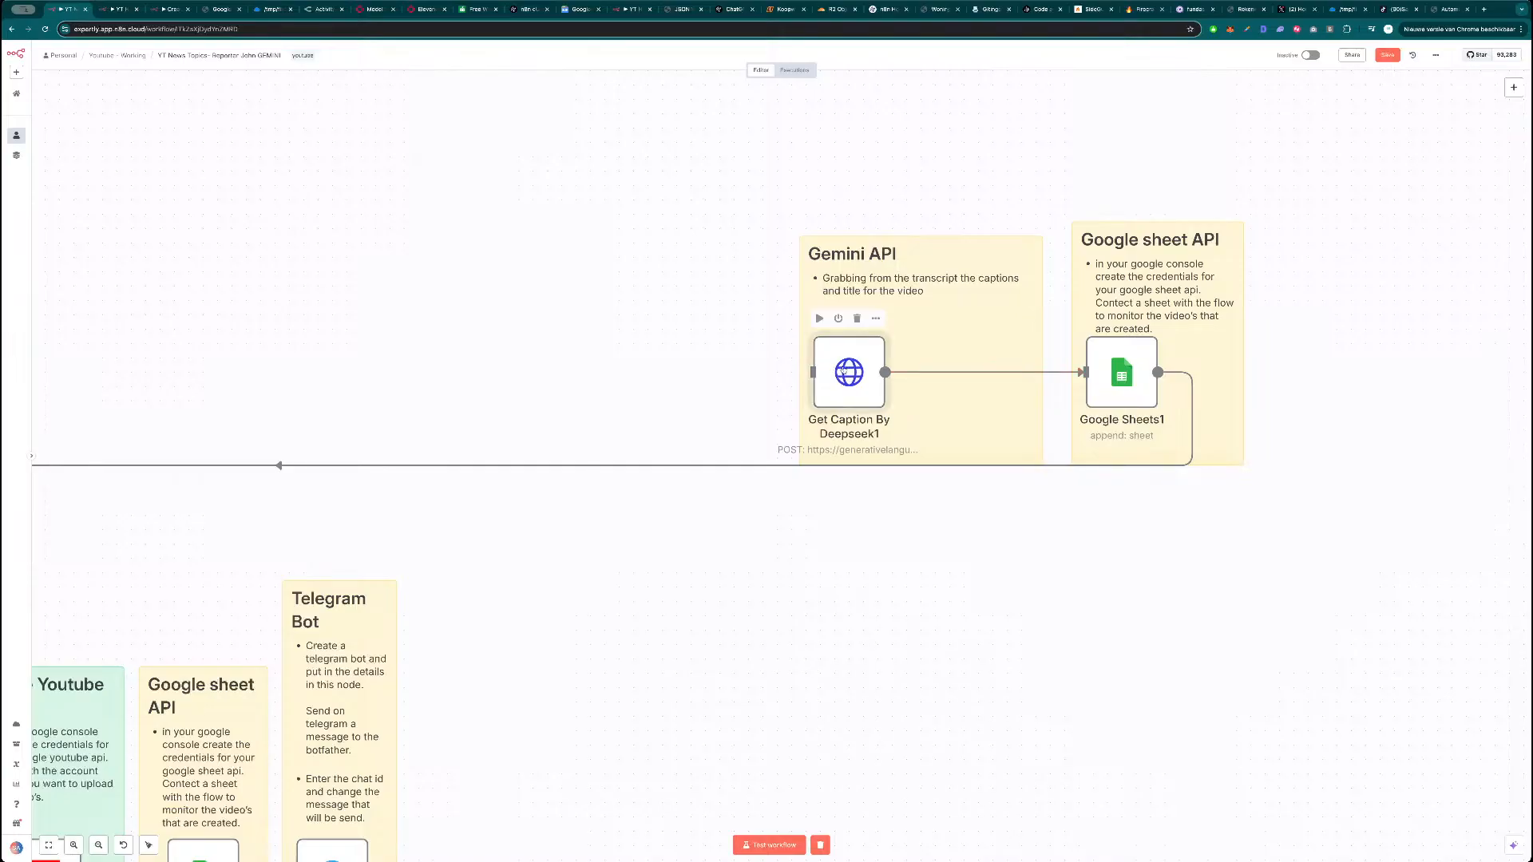
key(Delete)
click(937, 345)
key(Delete)
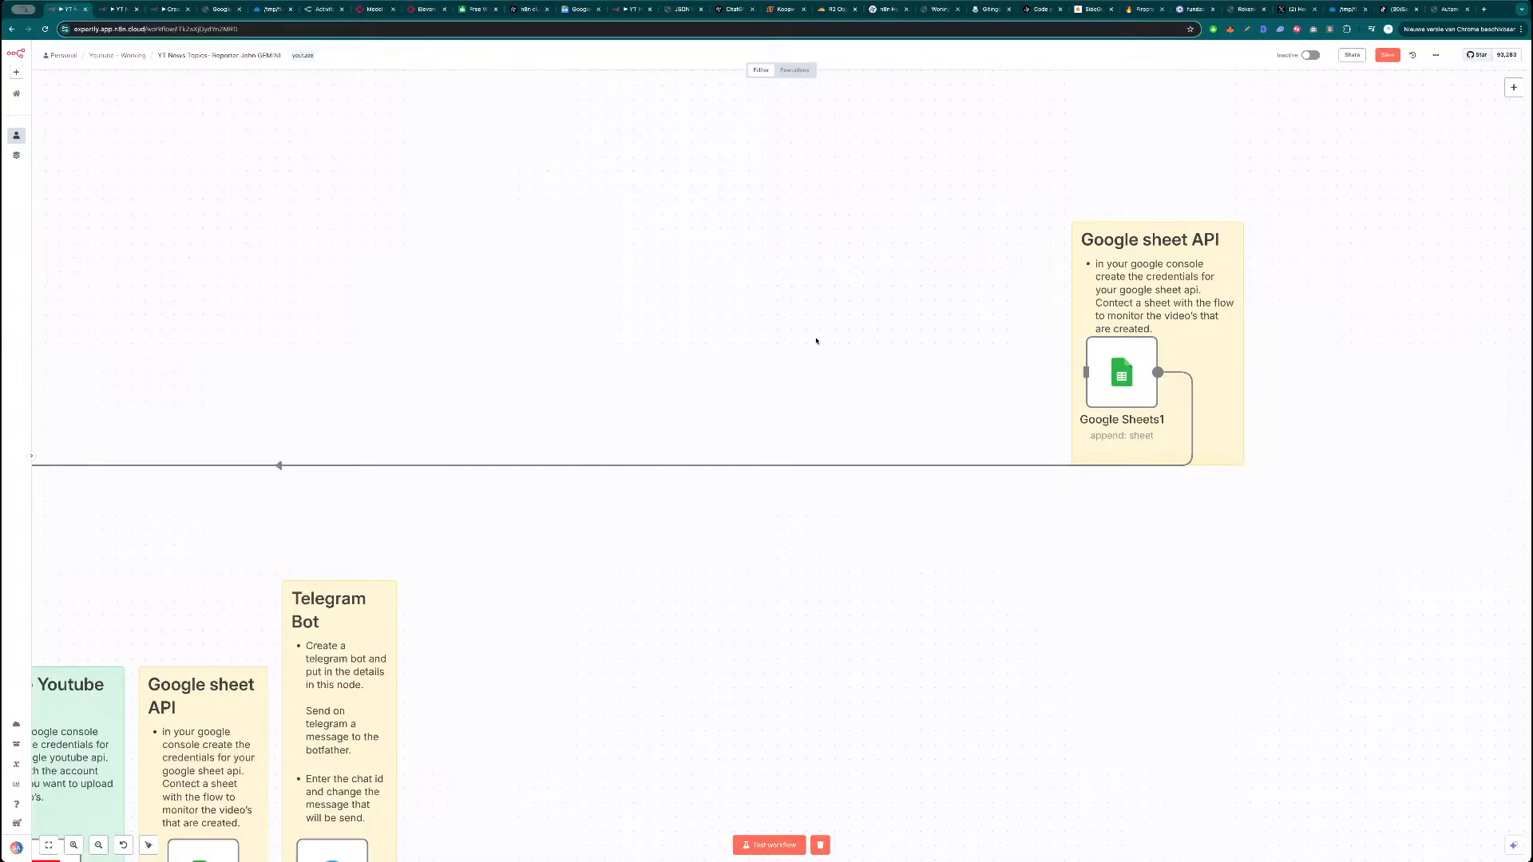
Move the Google Sheets1 node next to the Caption and Title section, just after the Title Agent.
scroll(816, 341, down, 5)
drag(814, 342, 983, 391)
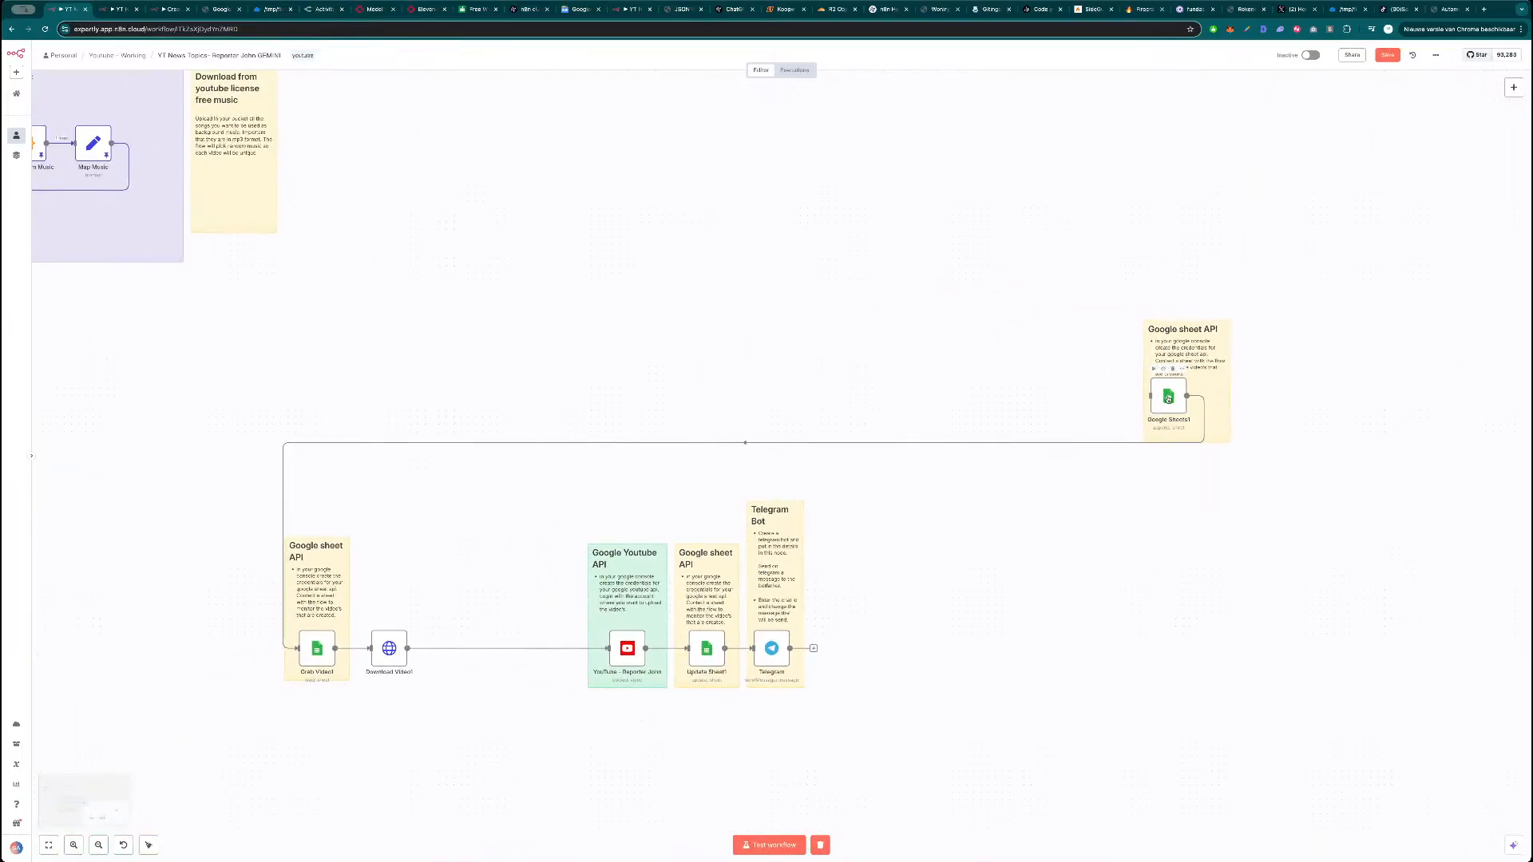
drag(1168, 396, 195, 341)
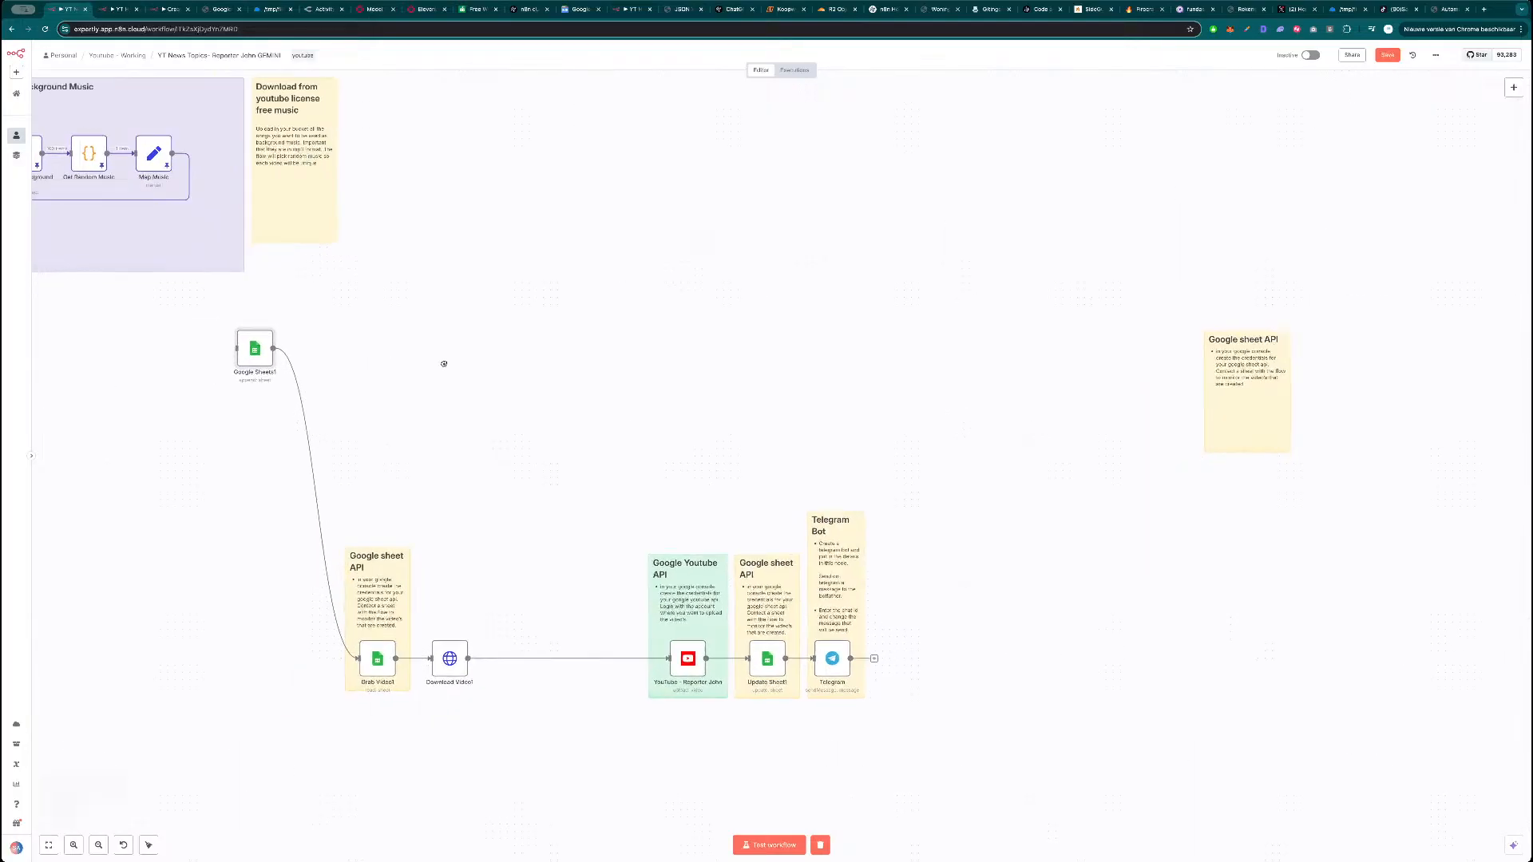
scroll(423, 363, left, 5)
drag(621, 363, 338, 376)
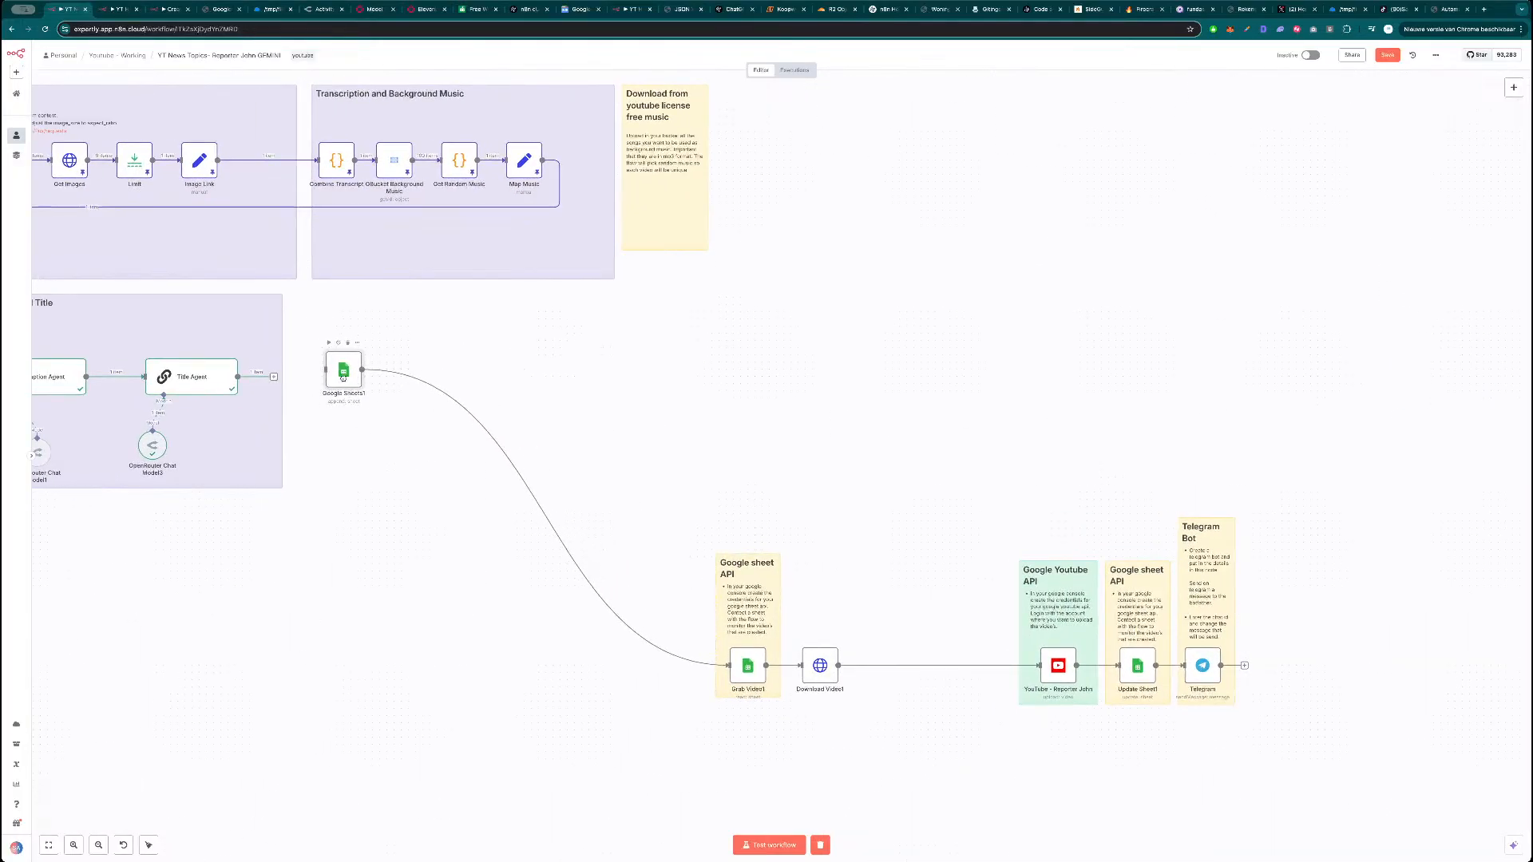
Place the Google sheet API note behind the Google Sheets1 node and enlarge it to about the Caption and Title section's size.
scroll(1199, 406, right, 3)
drag(1384, 406, 441, 384)
drag(280, 365, 551, 345)
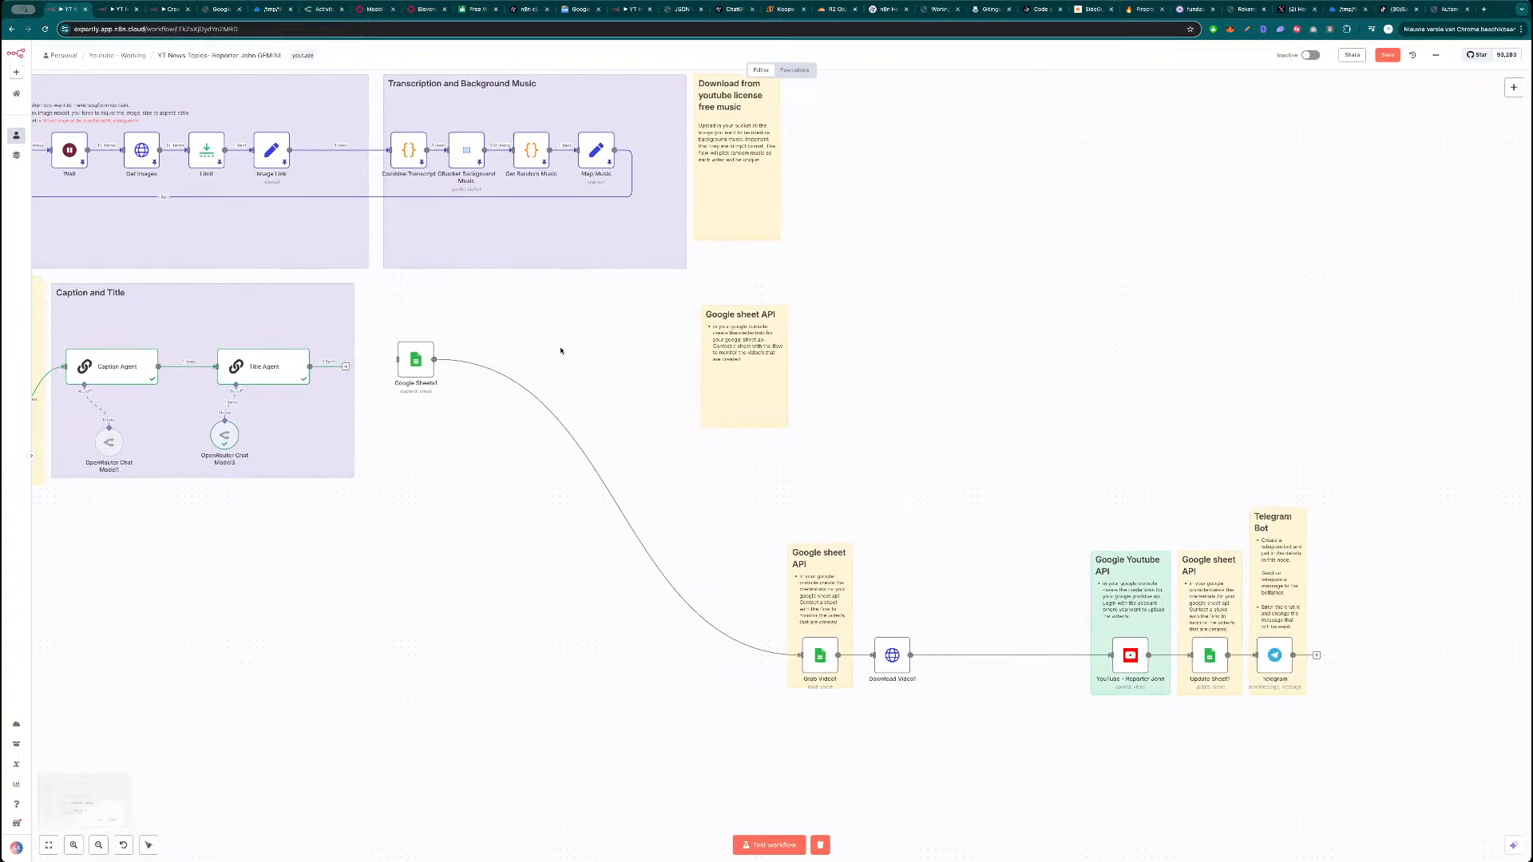
drag(714, 383, 389, 369)
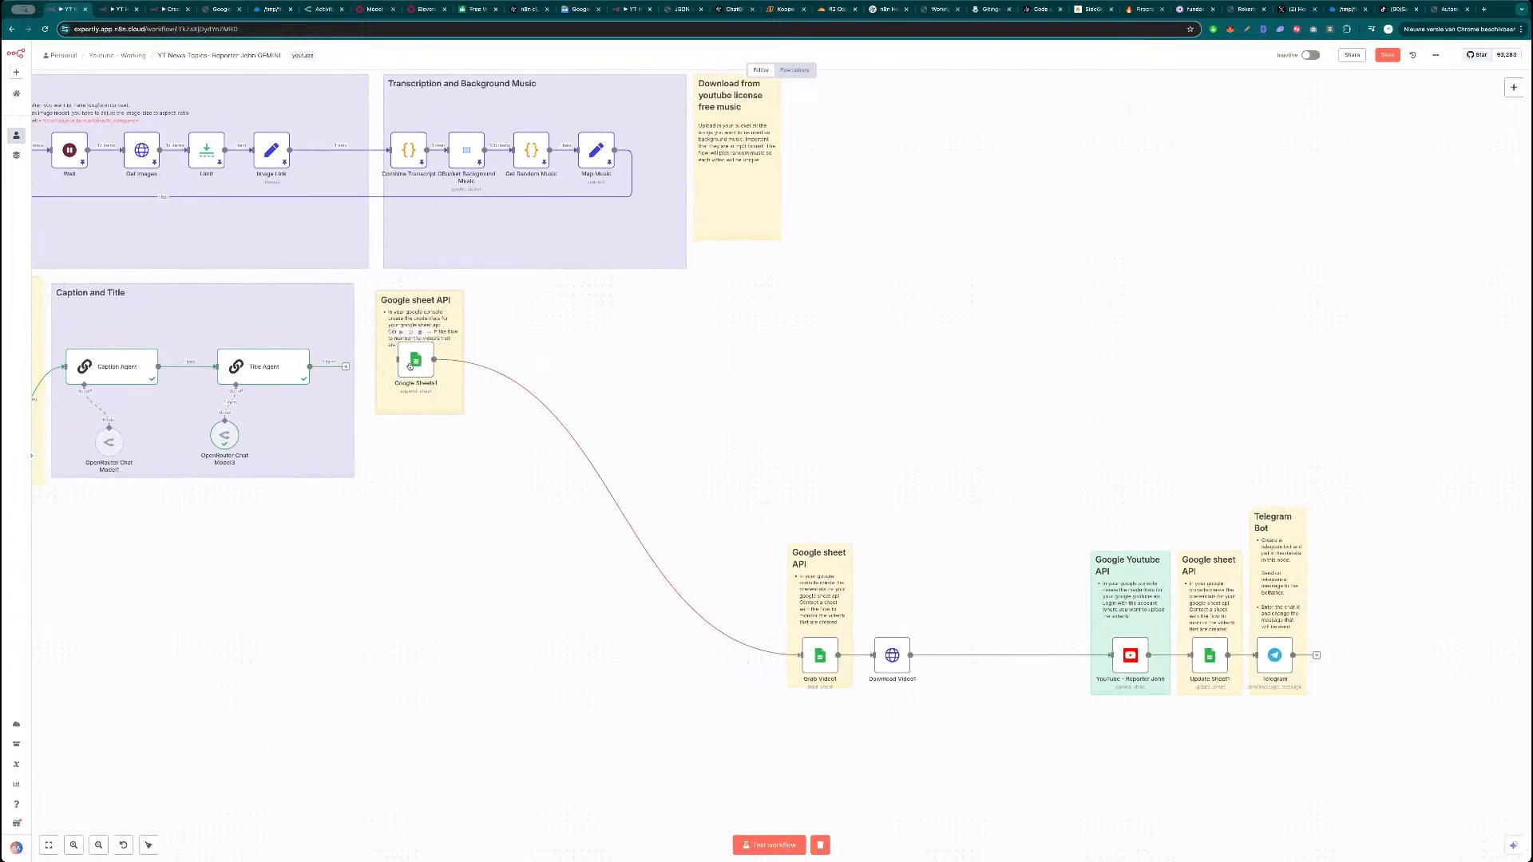
drag(461, 414, 681, 491)
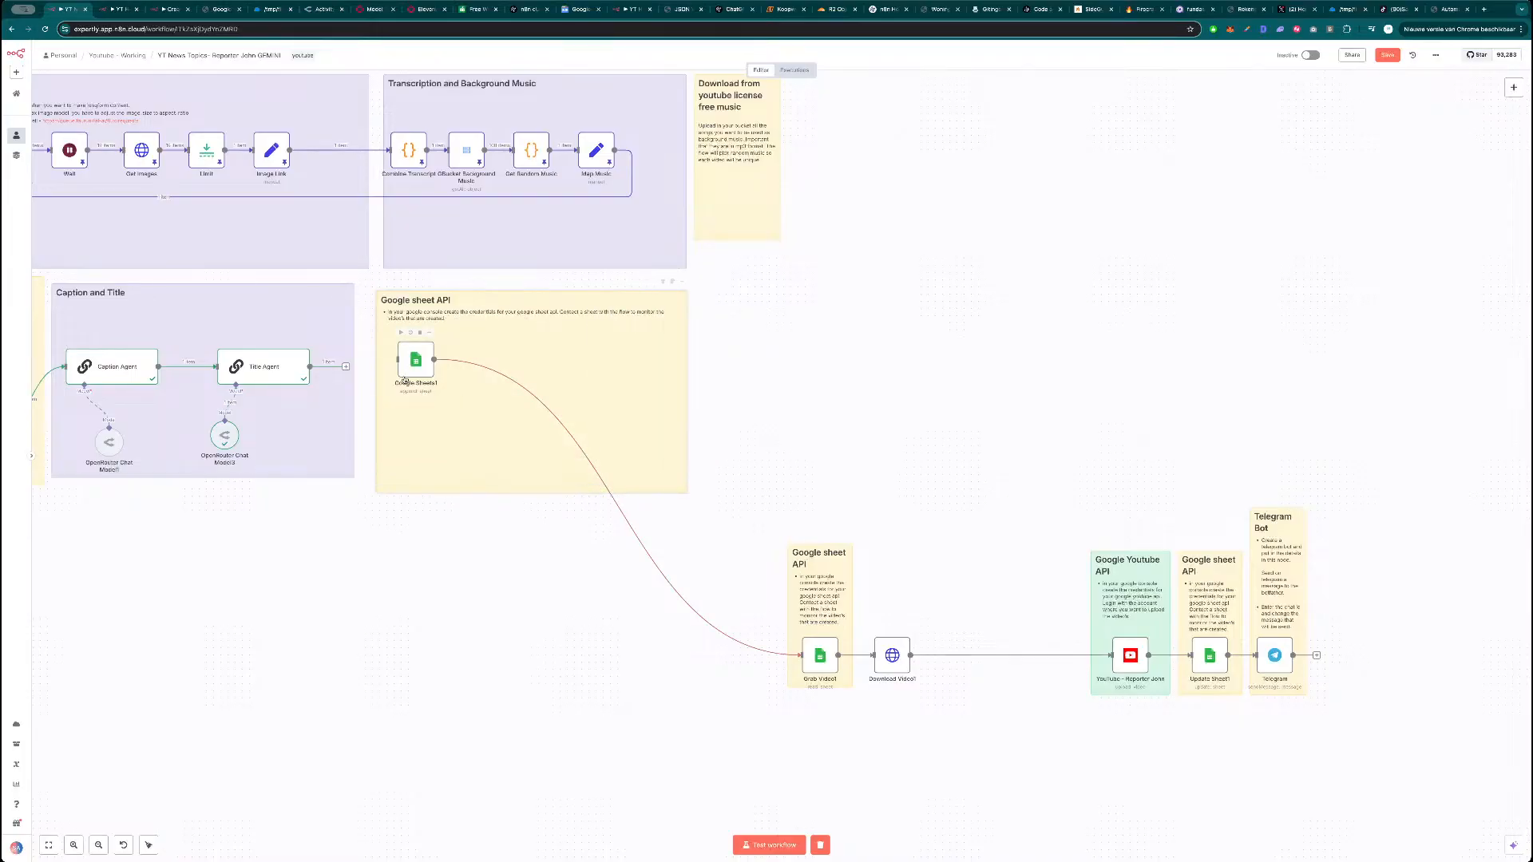
Align the Google sheet API note and the Google Sheets1 node with the Caption and Title row, and connect the Title Agent to Google Sheets1.
drag(571, 359, 571, 352)
drag(415, 360, 407, 368)
drag(310, 366, 409, 369)
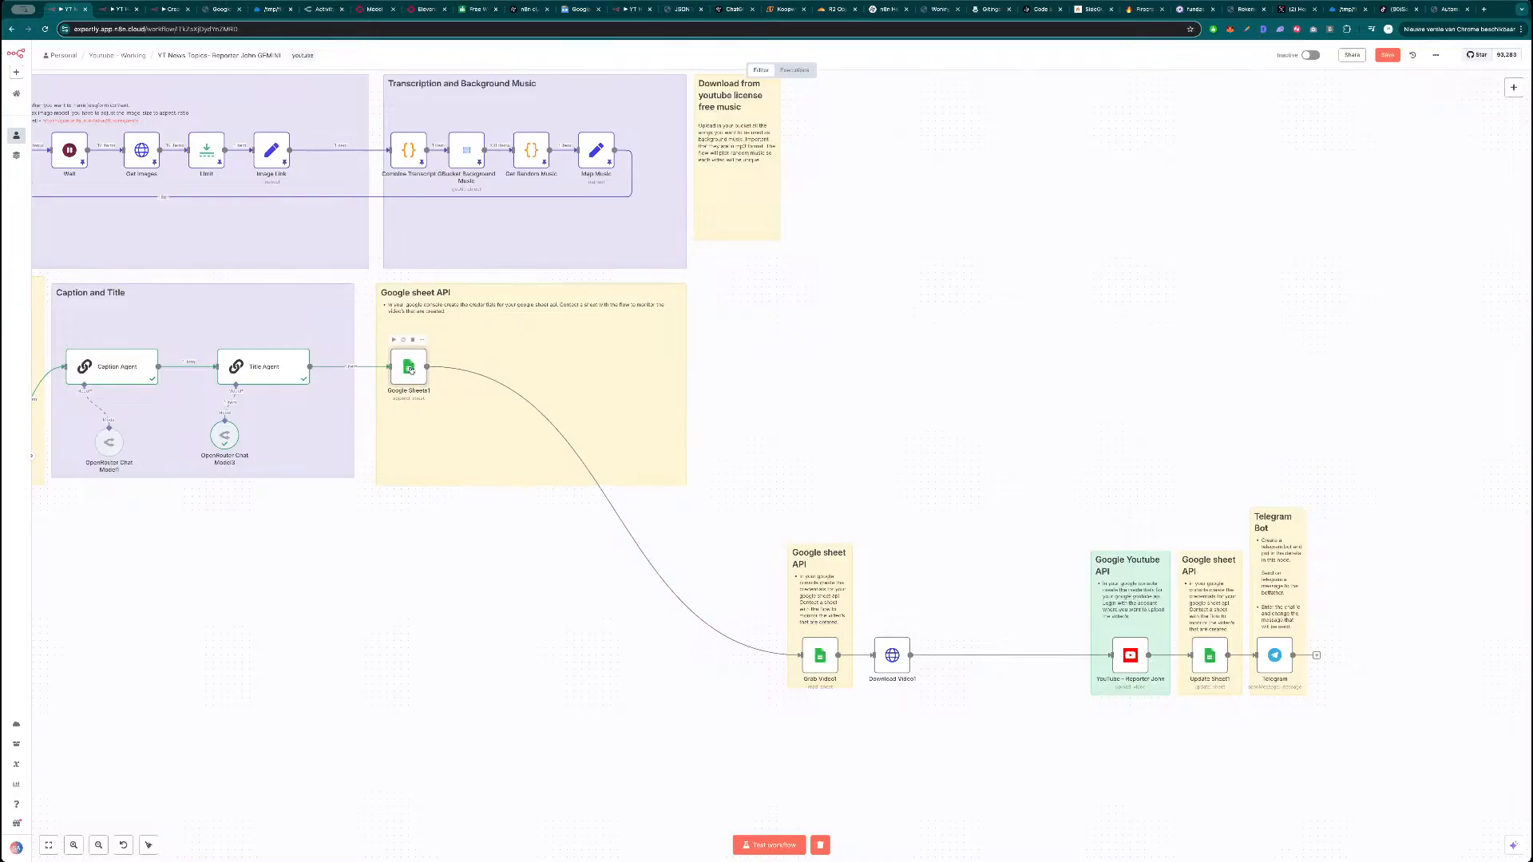
Rename the Google Sheets1 node to Google Sheets add.
double_click(409, 368)
click(541, 69)
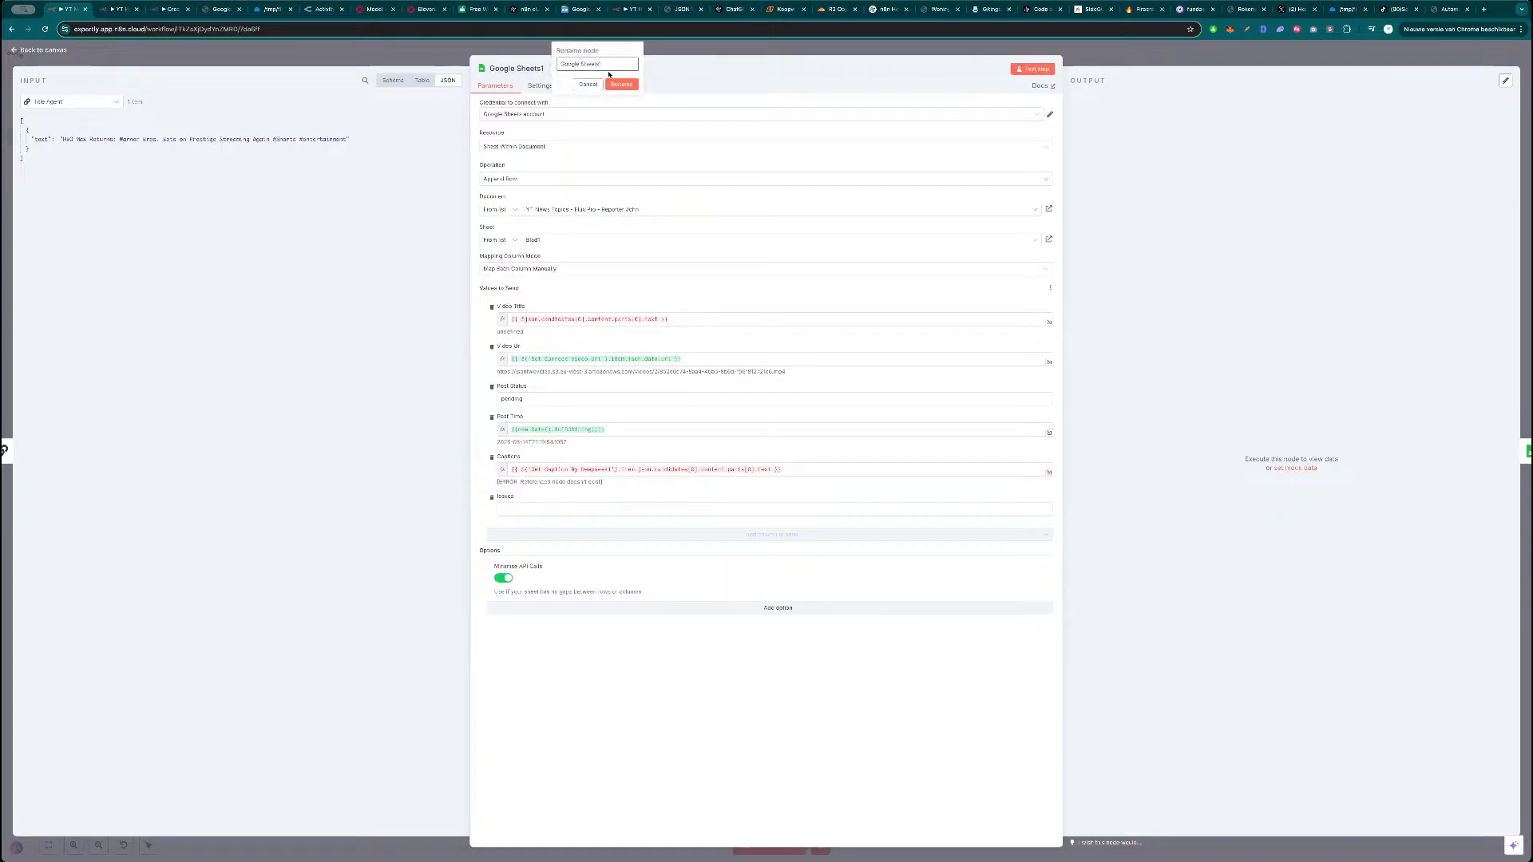
key(Return)
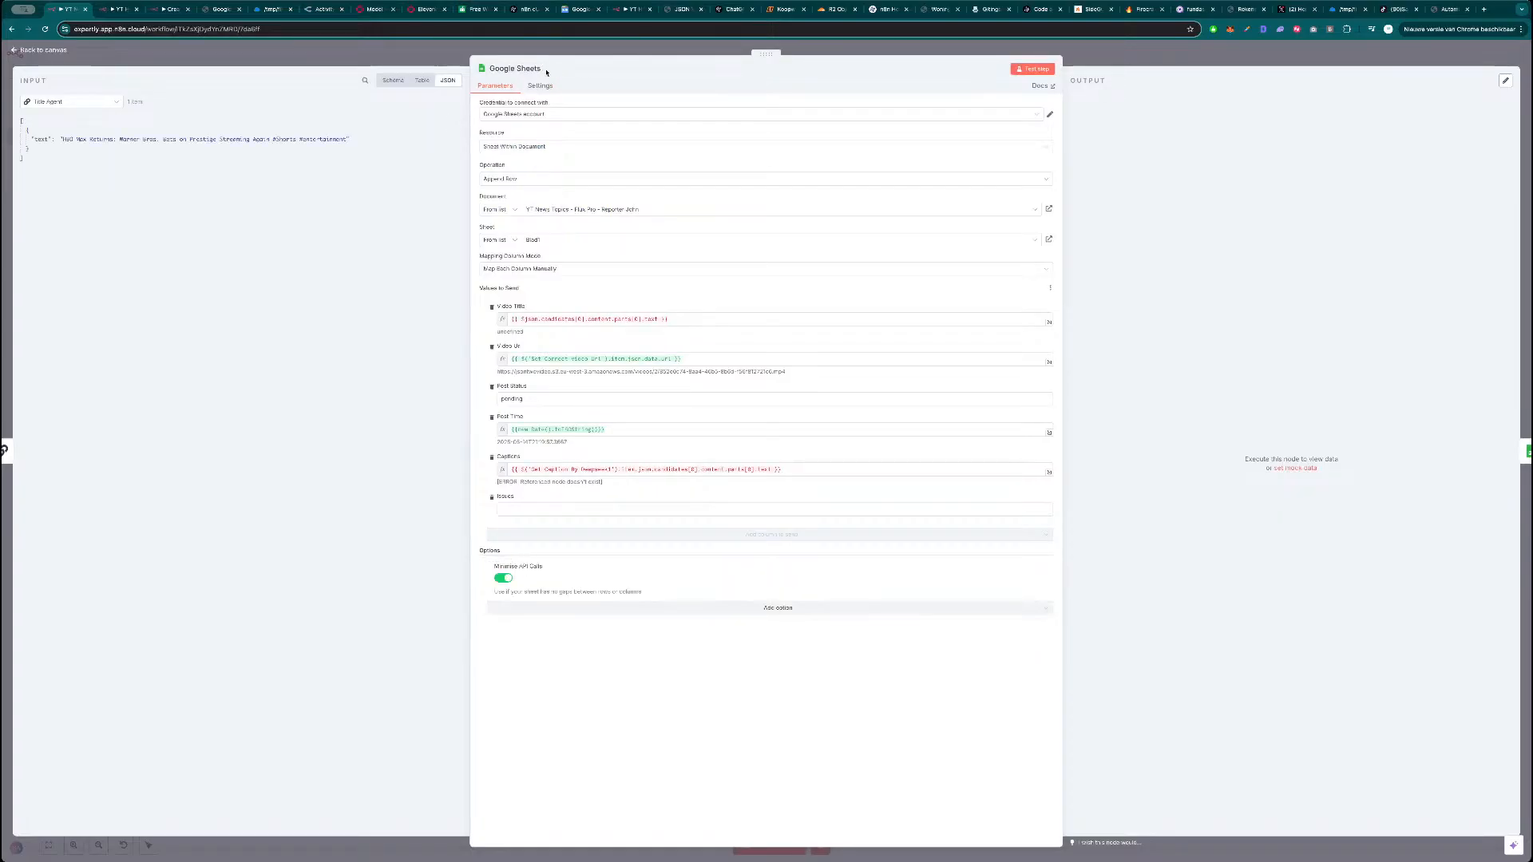
click(531, 71)
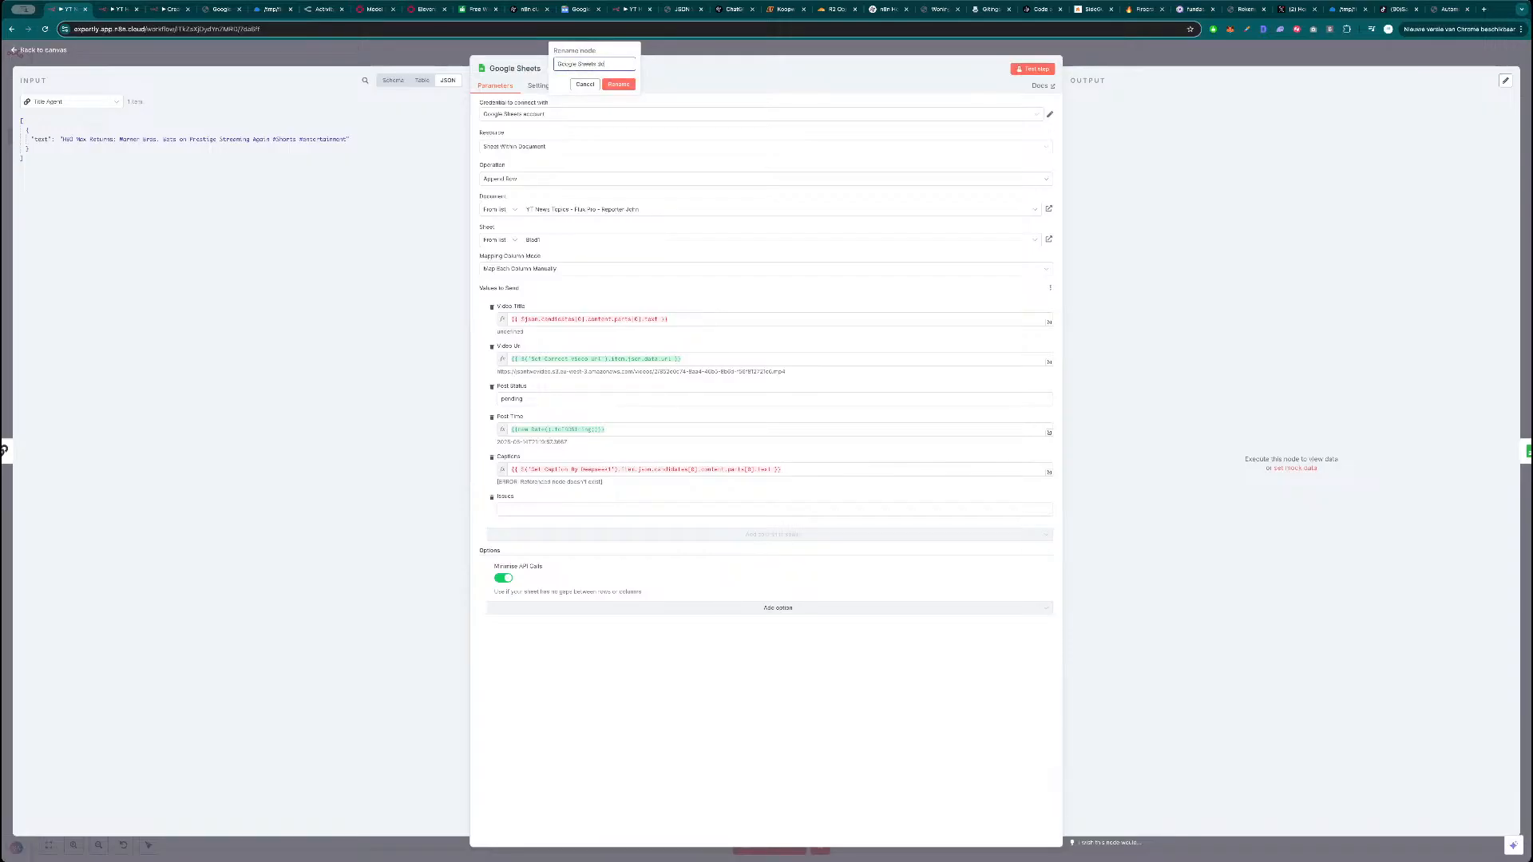
key(Return)
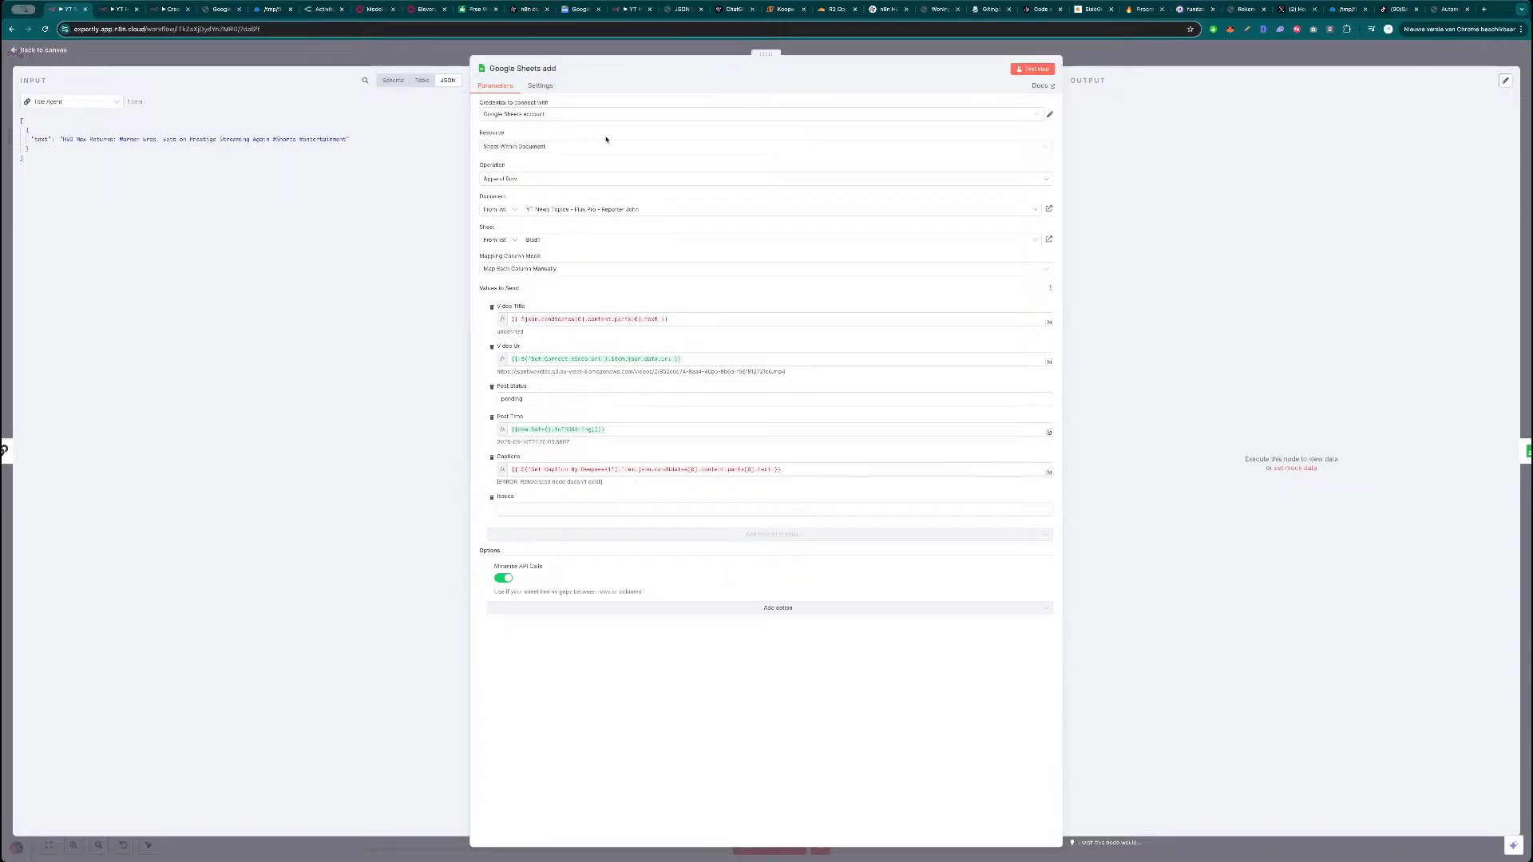
Replace the Video Title expression in the Google Sheets add node with the Title Agent's text output, {{ $json.text }}.
click(91, 101)
click(52, 125)
double_click(650, 319)
key(ctrl+a)
key(BackSpace)
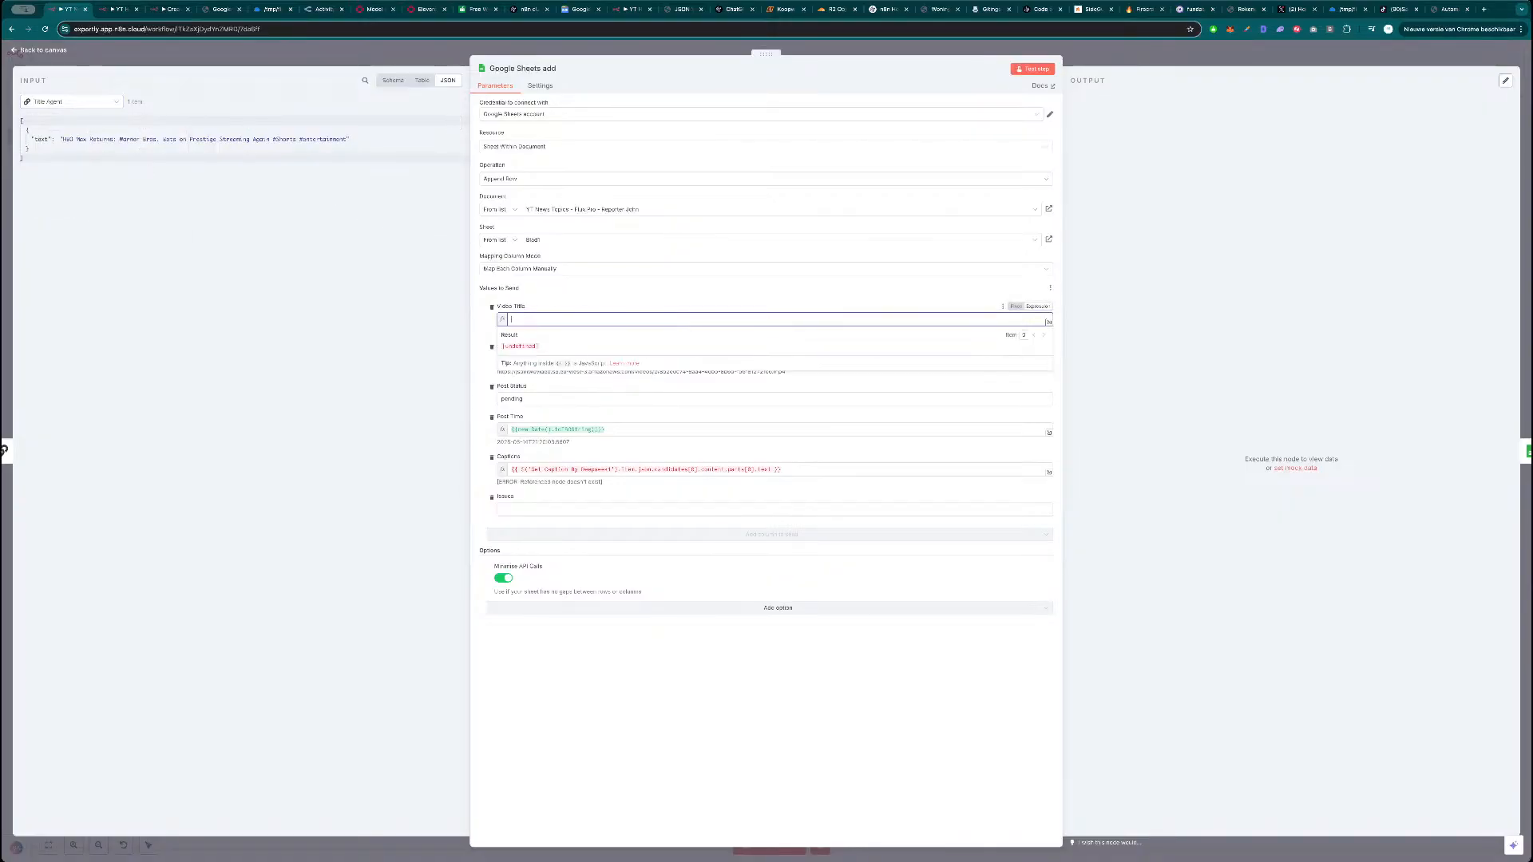
drag(42, 140, 543, 319)
click(485, 324)
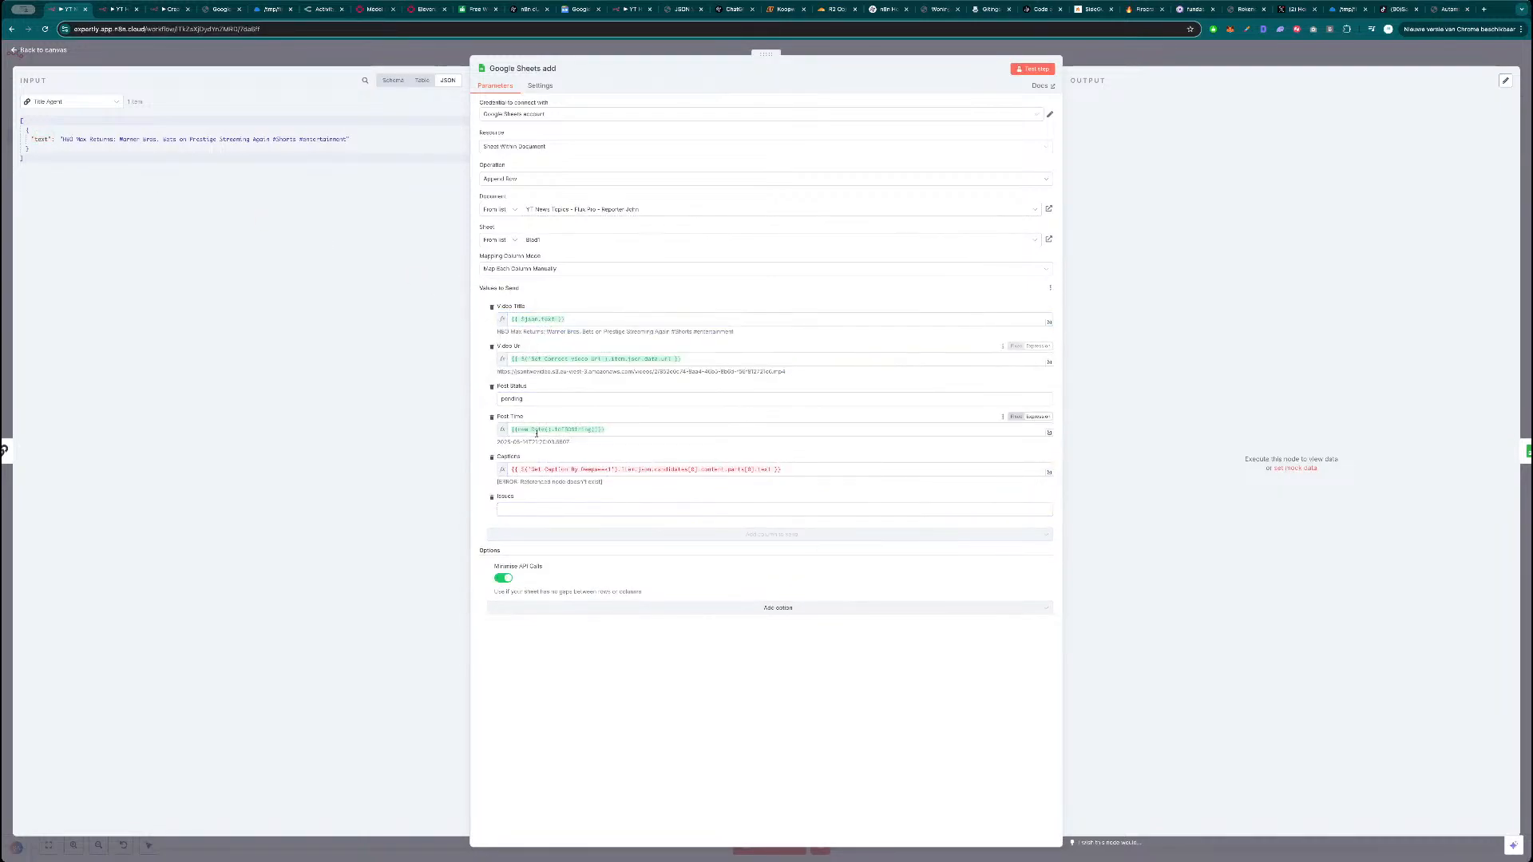
Replace the Captions expression in the Google Sheets add node with the text output of the Caption Agent.
click(538, 469)
key(ctrl+a)
key(BackSpace)
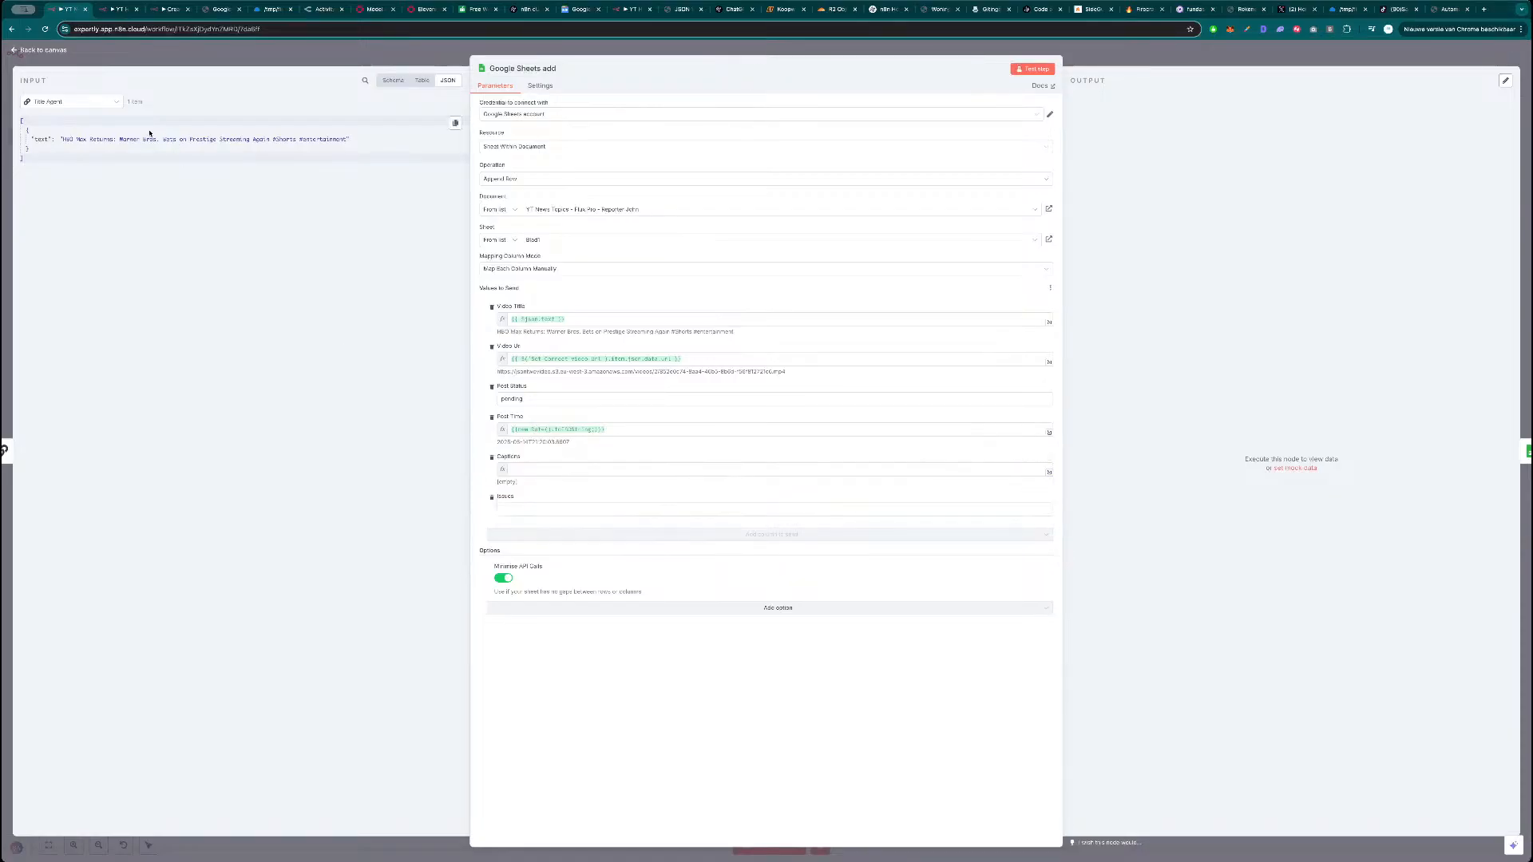
click(96, 102)
click(81, 144)
drag(42, 139, 551, 473)
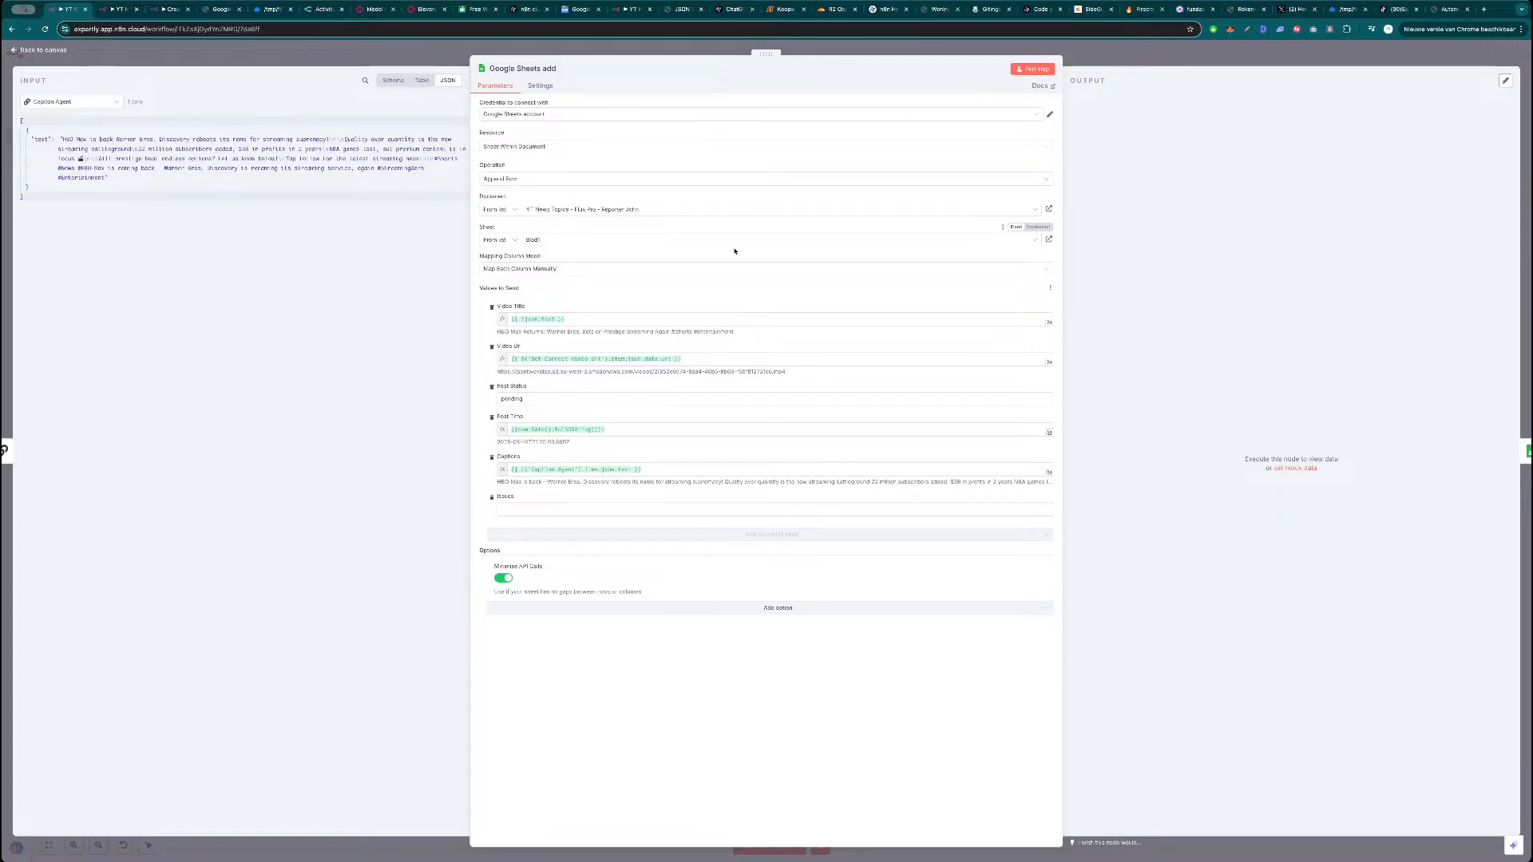
Test the Google Sheets add node and return to the workflow canvas.
click(1037, 71)
key(Escape)
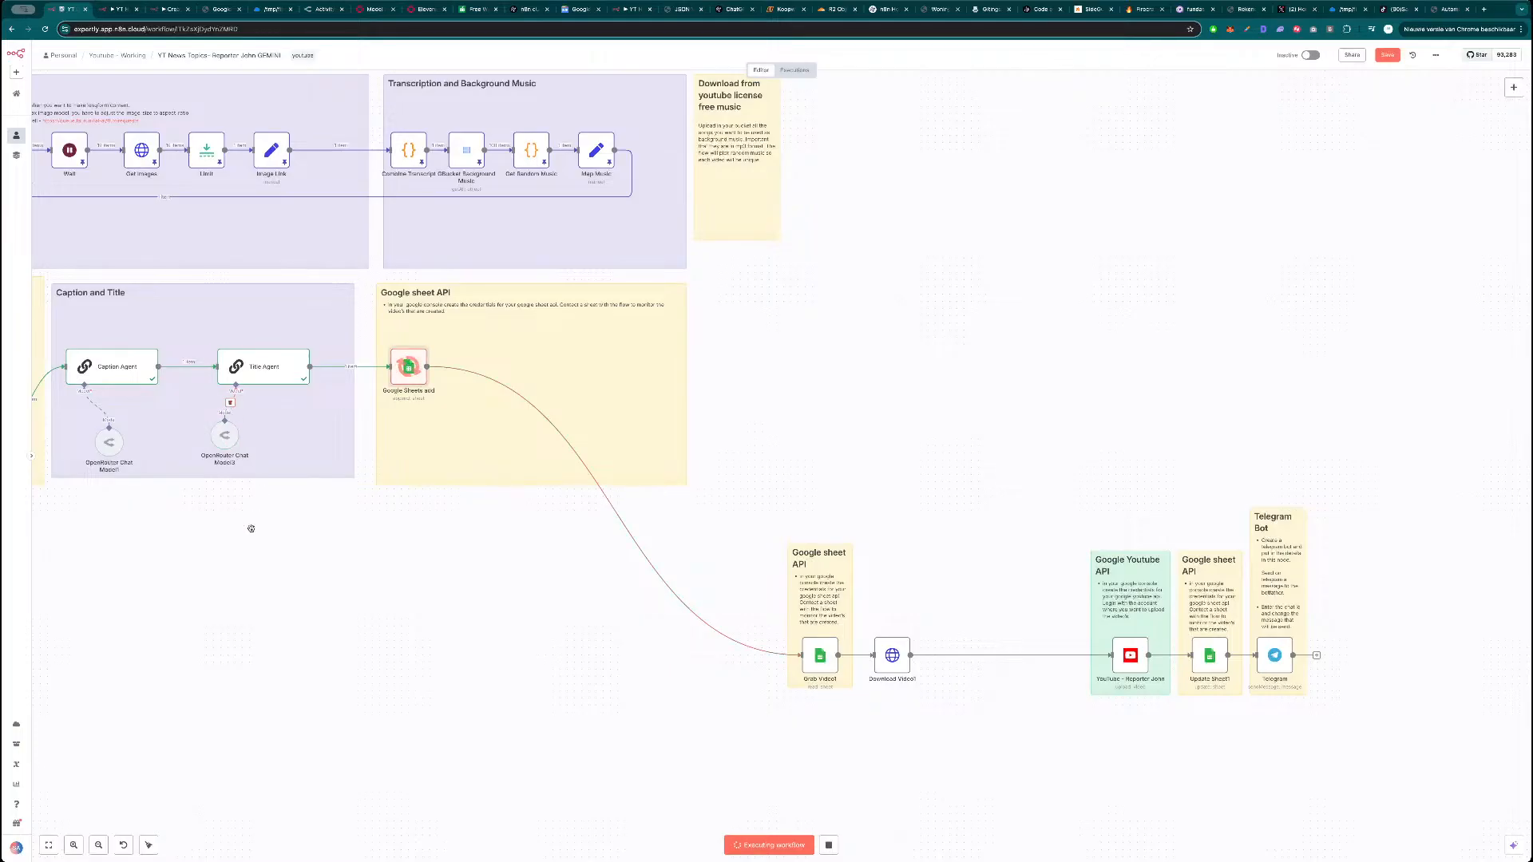
scroll(250, 531, left, 5)
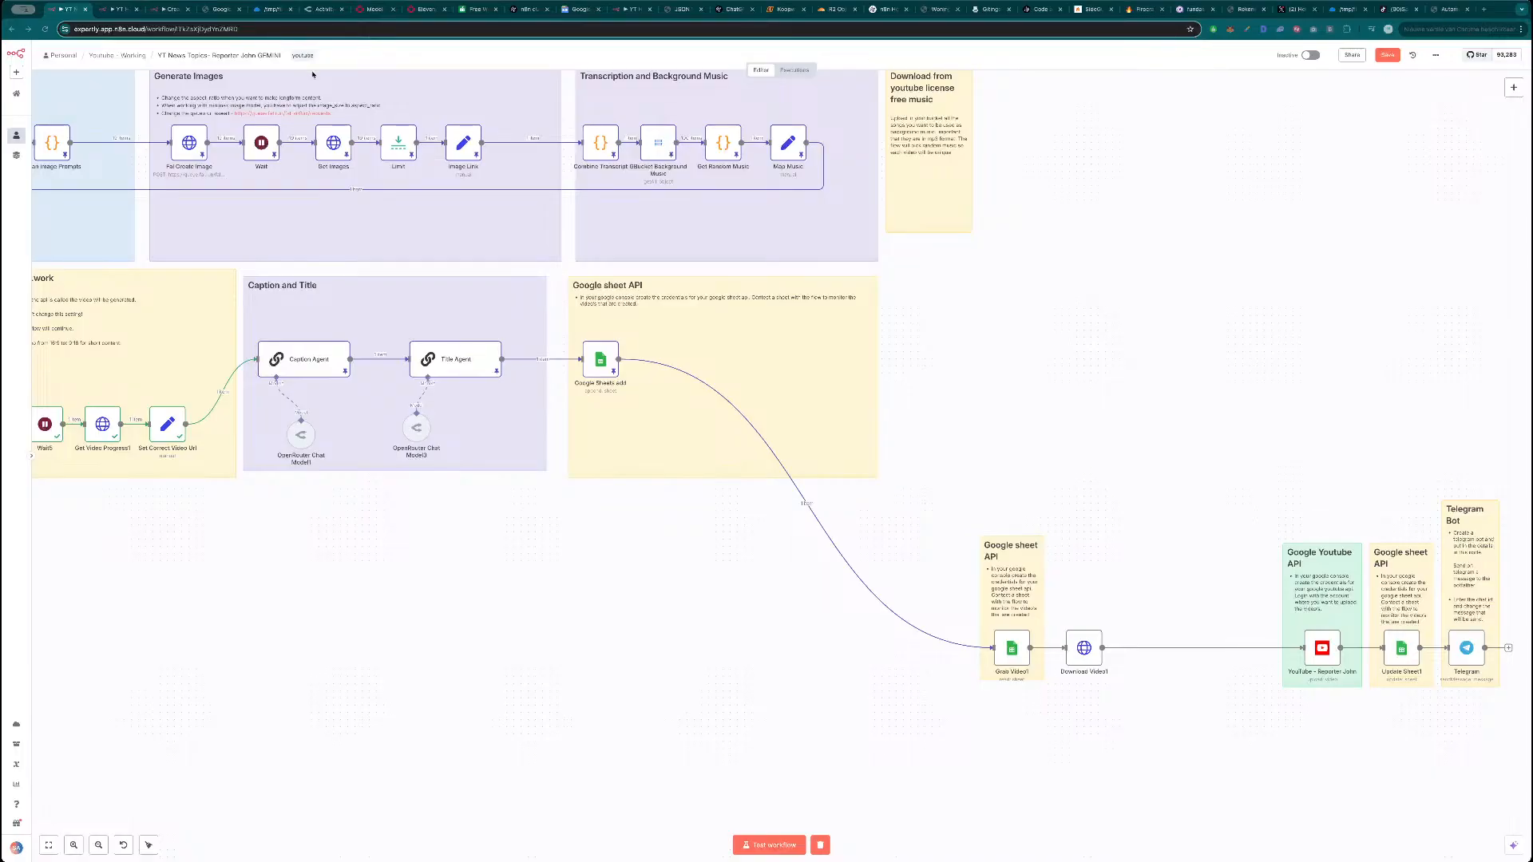
Switch to the YT News Topics spreadsheet in Google Sheets and inspect the newly appended row's title, status and caption.
click(125, 11)
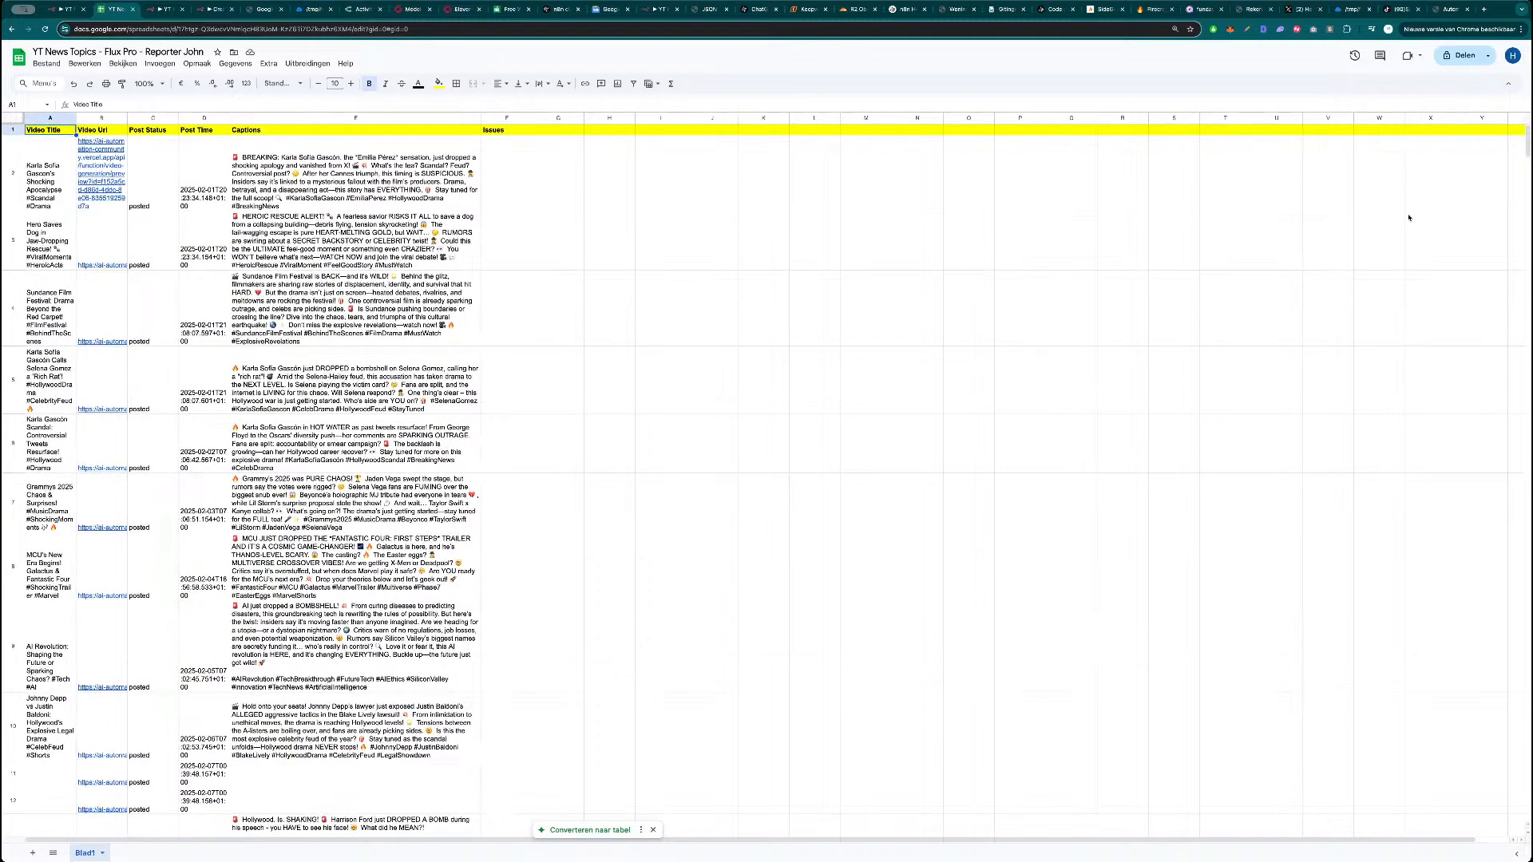
drag(1527, 148, 1464, 334)
scroll(1464, 335, down, 1)
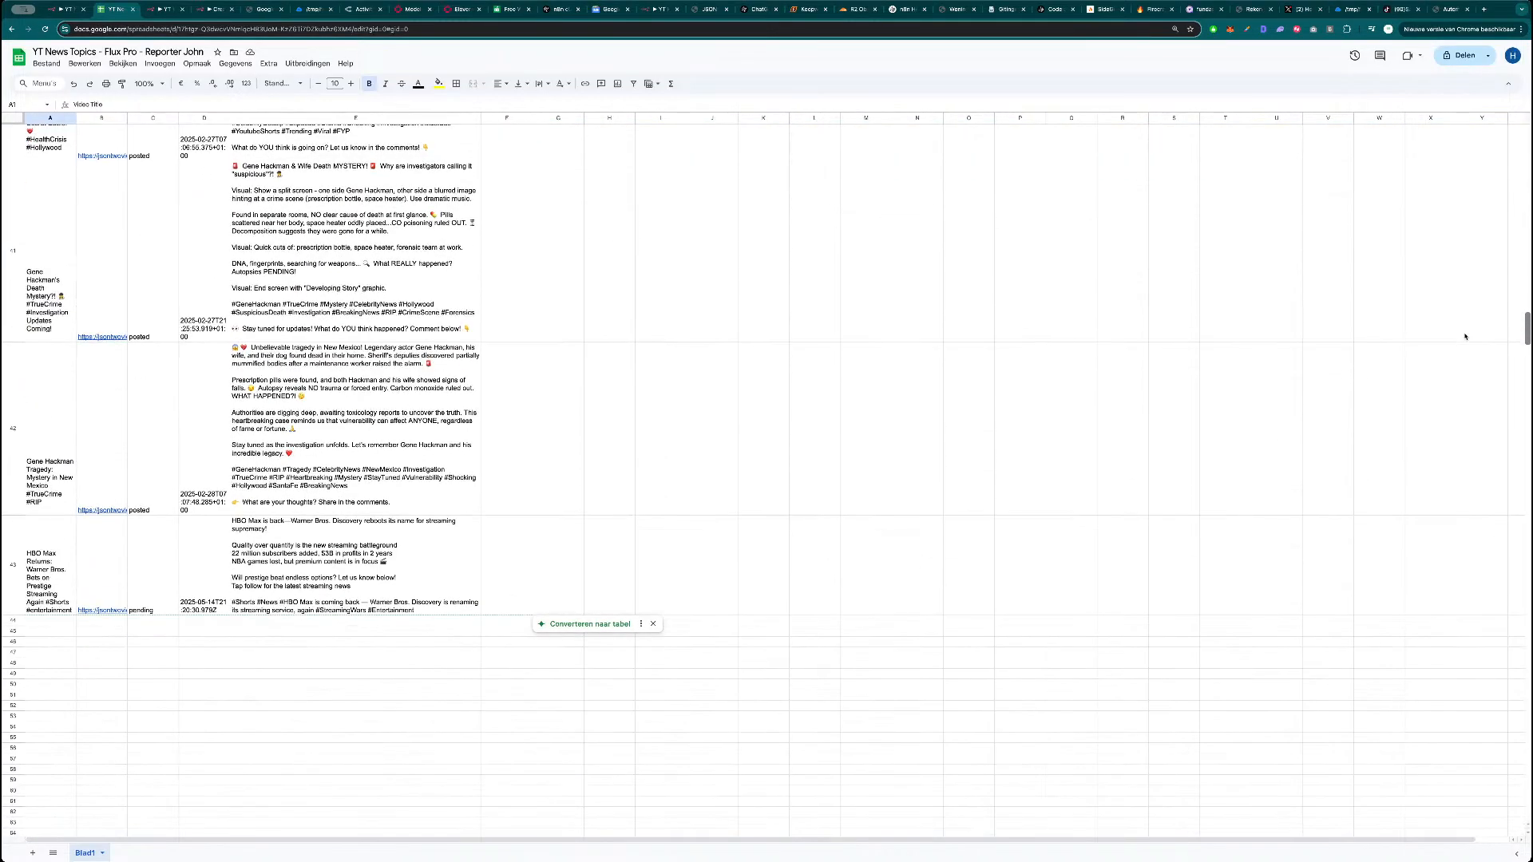
scroll(1464, 336, down, 1)
drag(51, 601, 69, 560)
click(374, 575)
click(155, 555)
key(ctrl+shift+Tab)
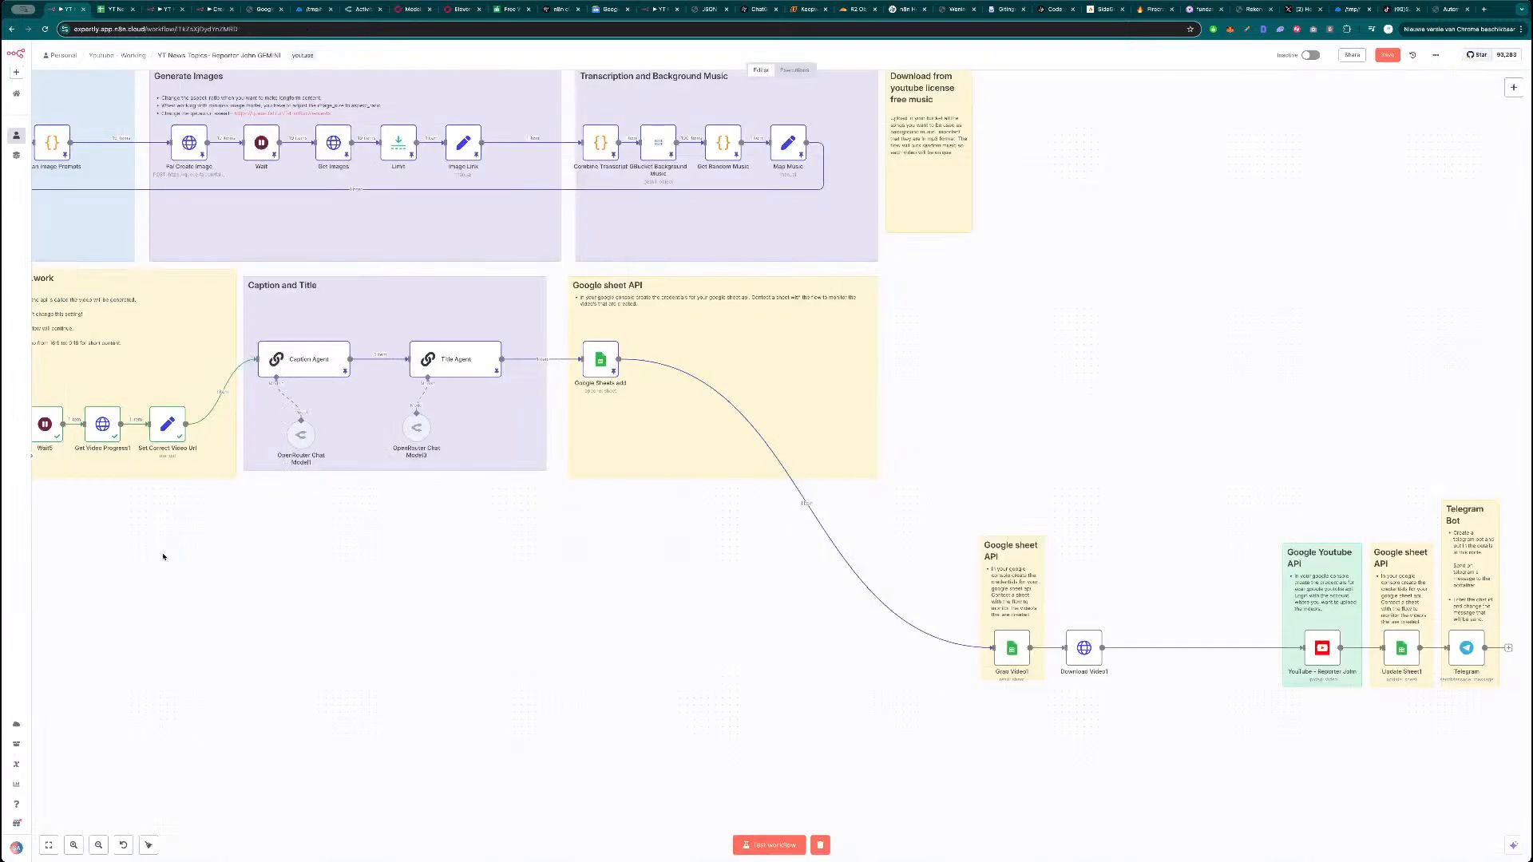
Recheck the new row's caption and the spreadsheet's column headers, and switch back to the n8n workflow.
key(ctrl+Tab)
click(315, 575)
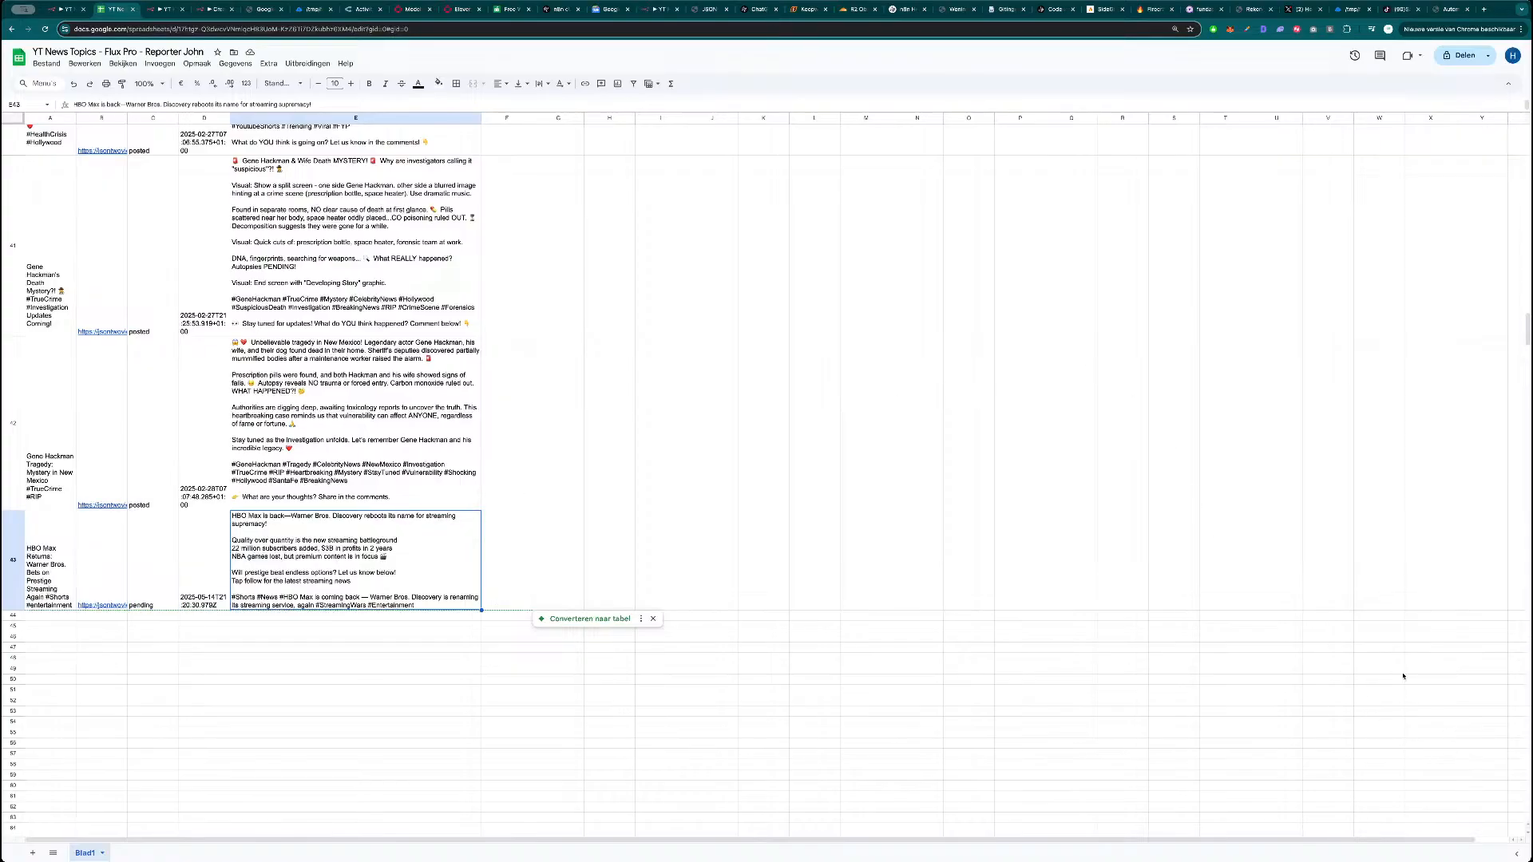
scroll(1412, 689, up, 20)
drag(1527, 269, 1452, 130)
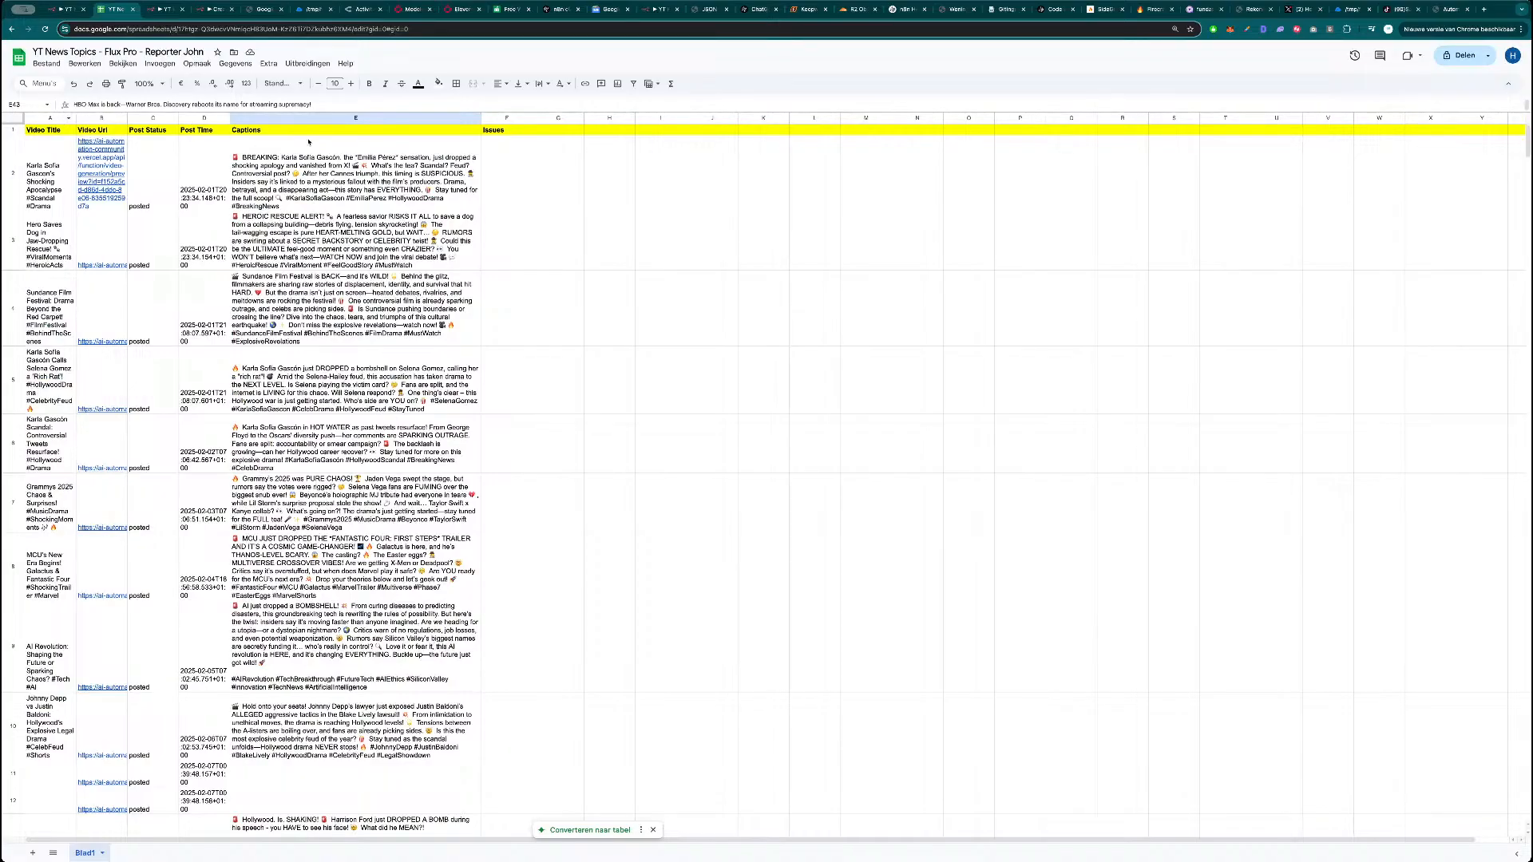
key(ctrl+shift+Tab)
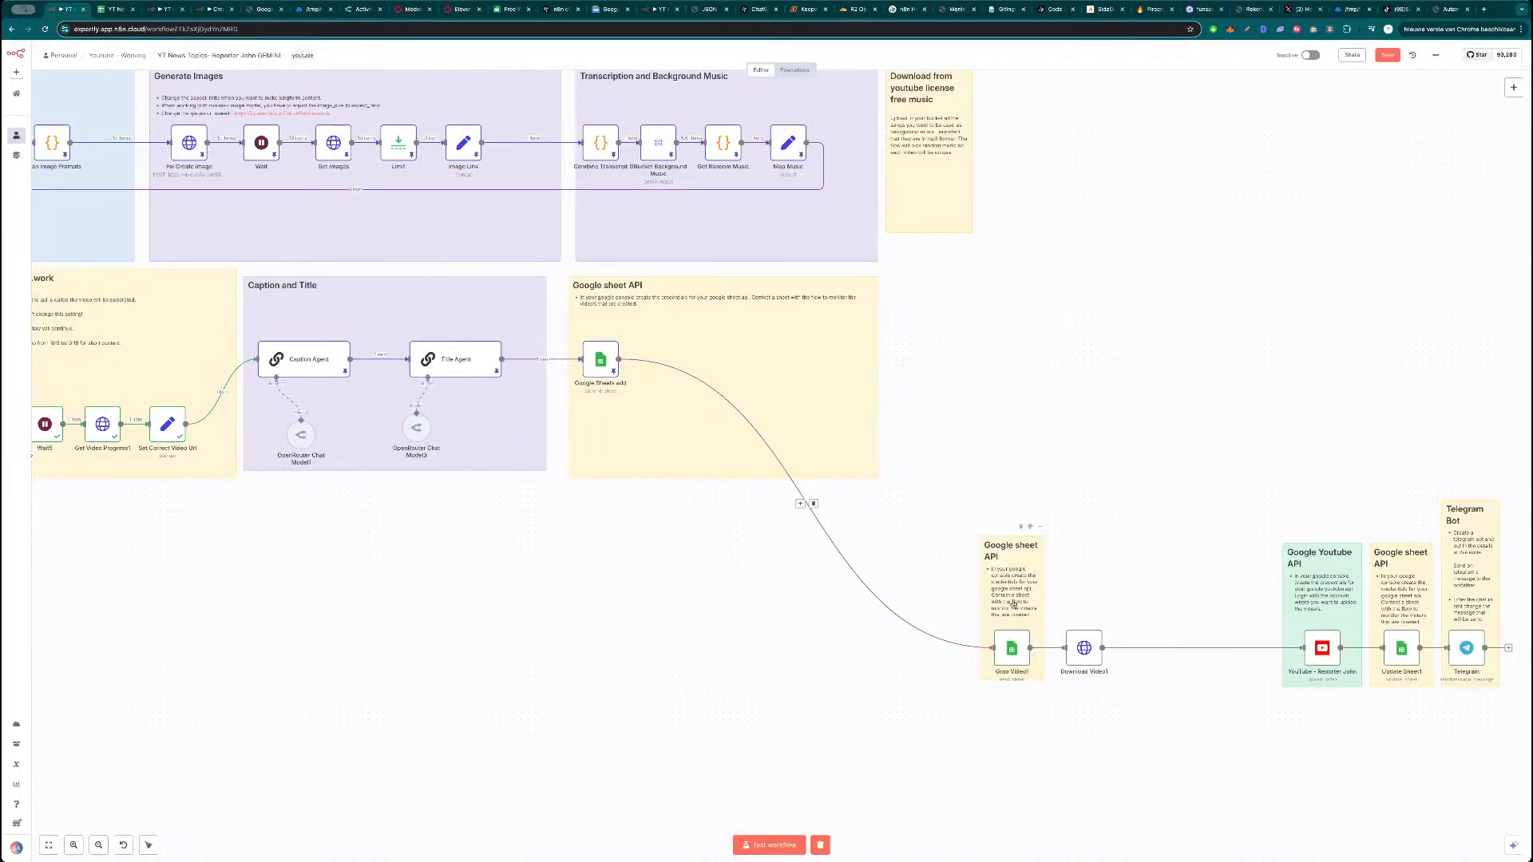
Move the Grab Video1 node directly after Google Sheets add and its Google sheet API note beside the large note.
drag(1017, 600, 933, 340)
drag(1005, 646, 675, 366)
Rename the Grab Video1 node to Grab Video and test it.
double_click(675, 366)
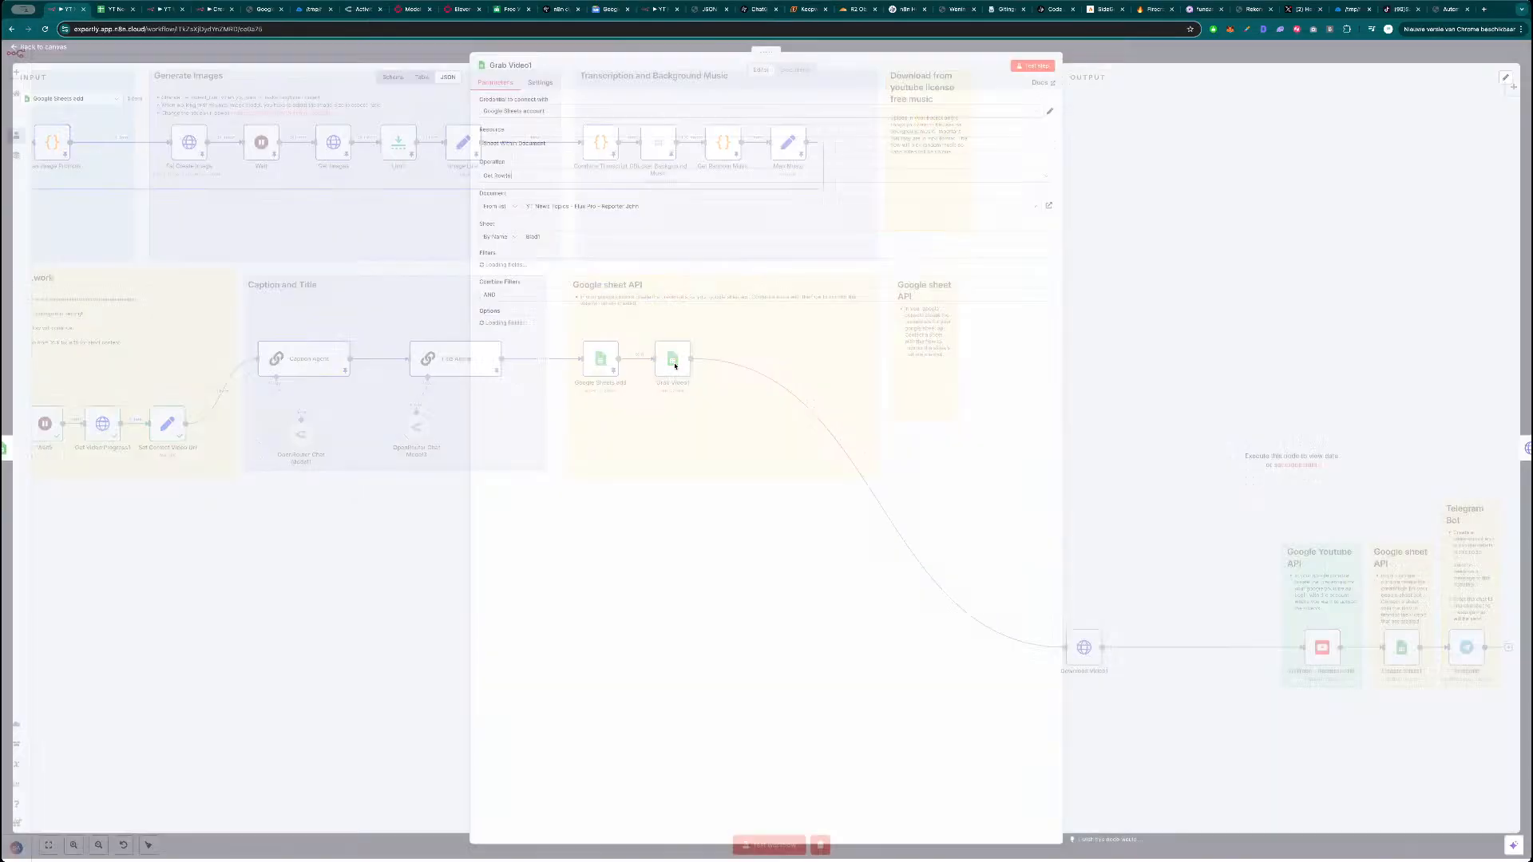
click(535, 69)
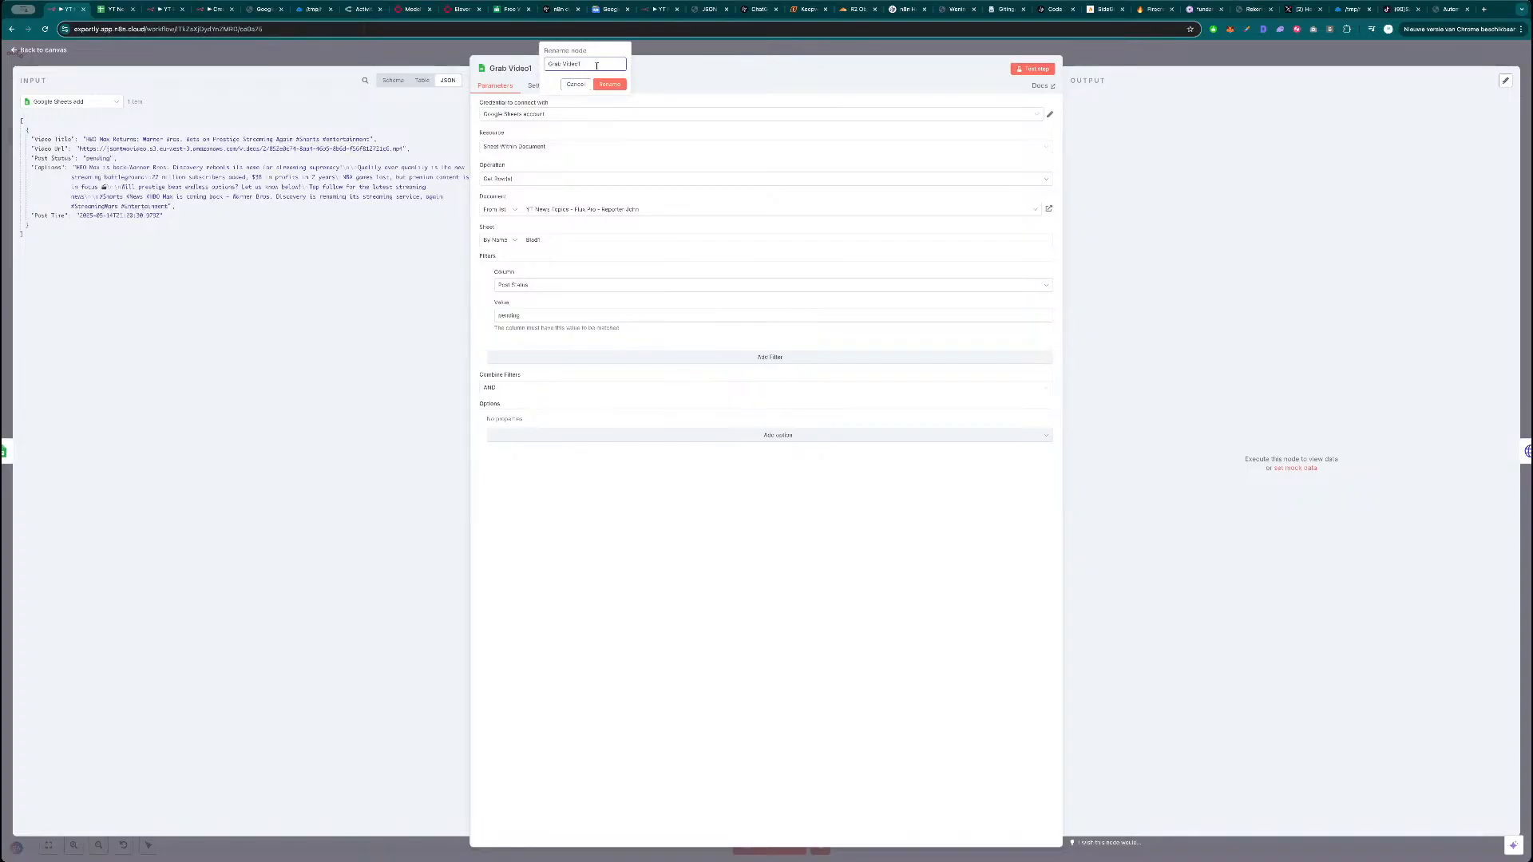
key(Return)
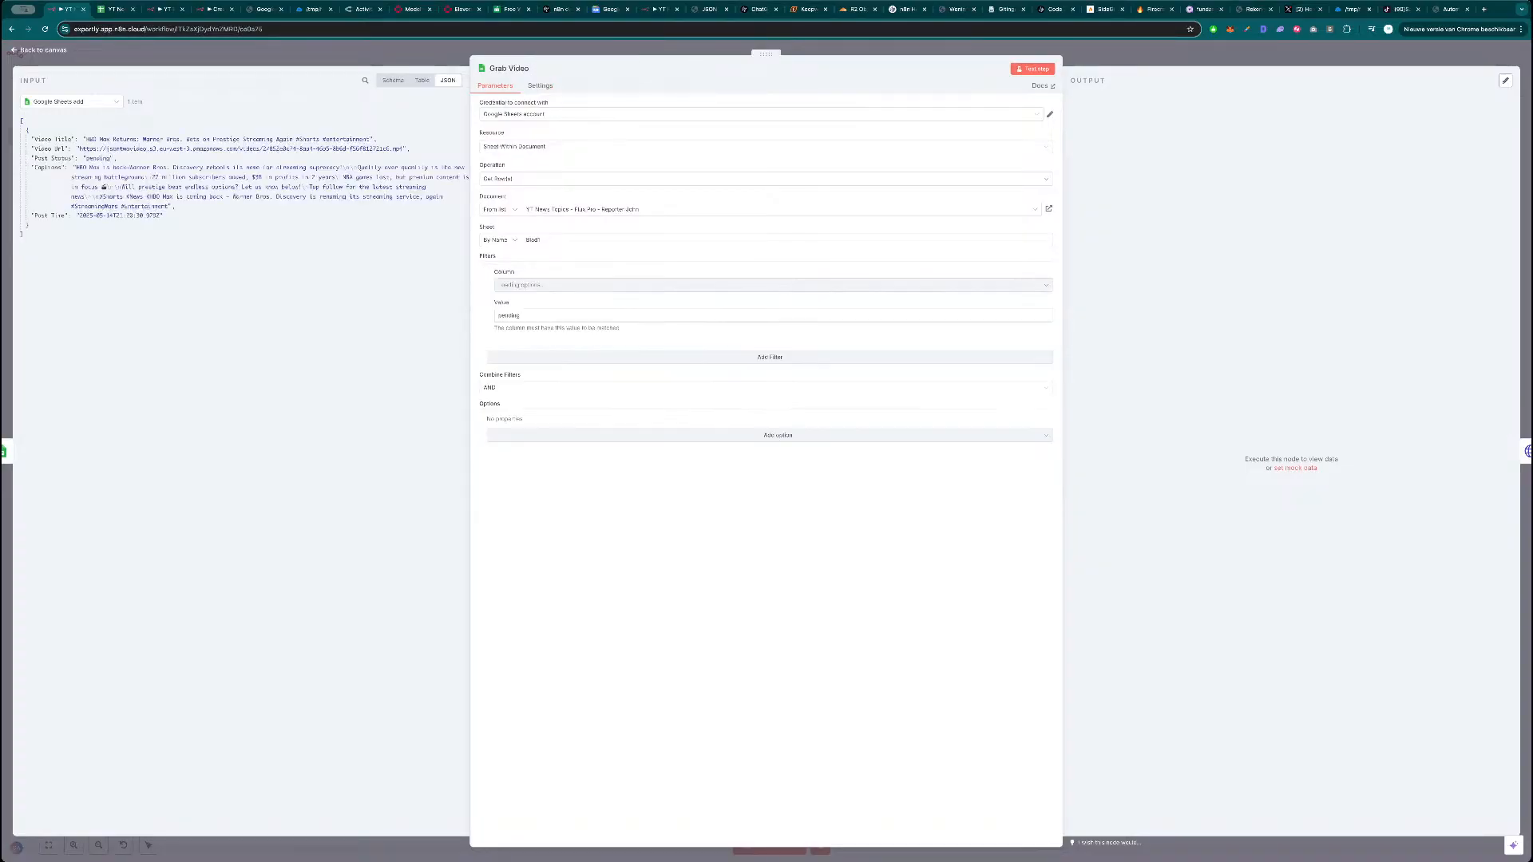
click(1033, 69)
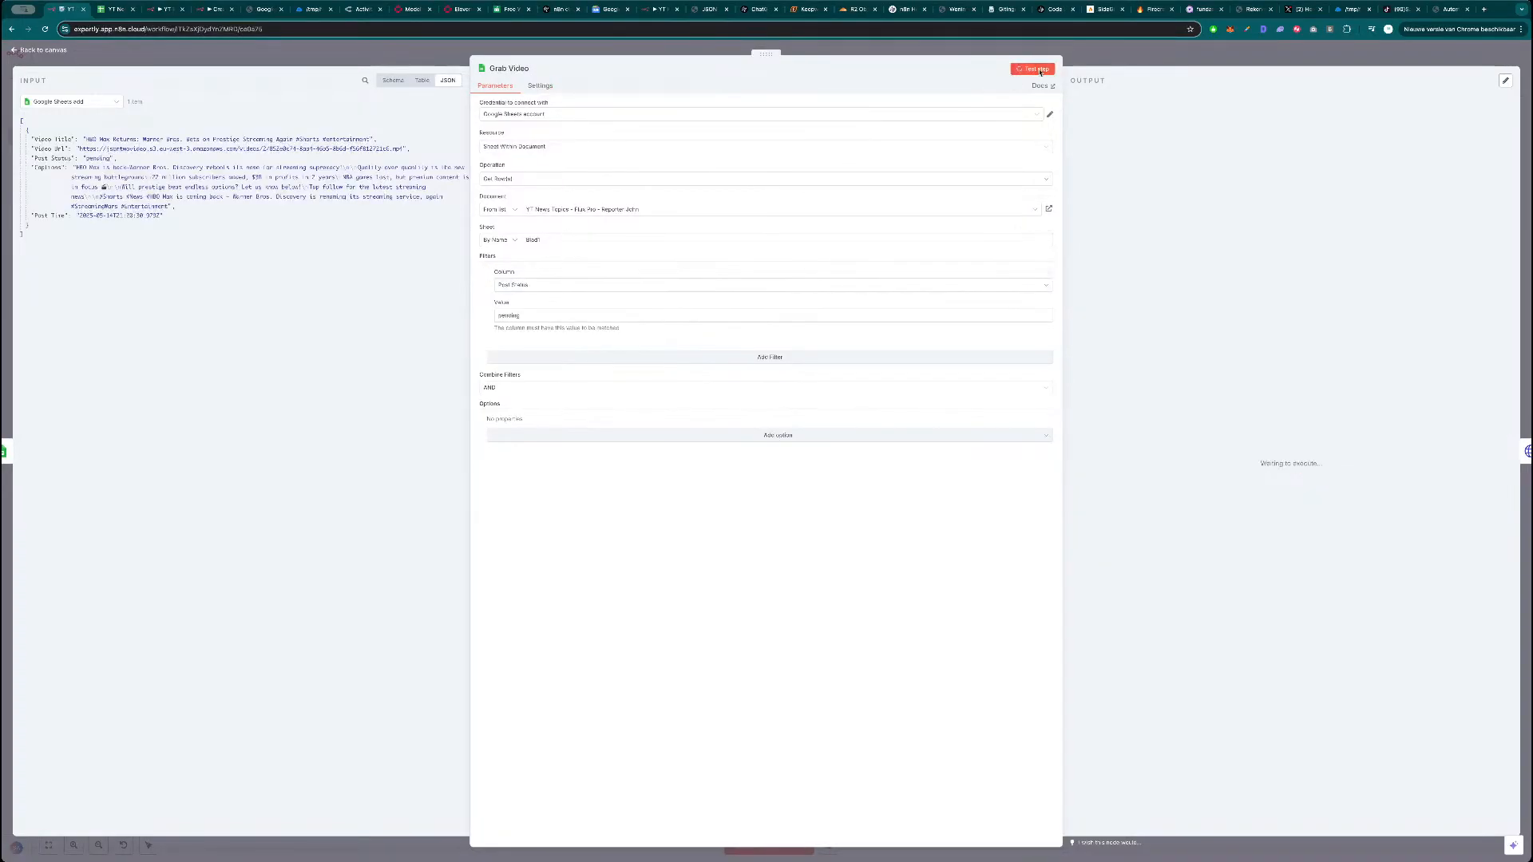
click(1110, 60)
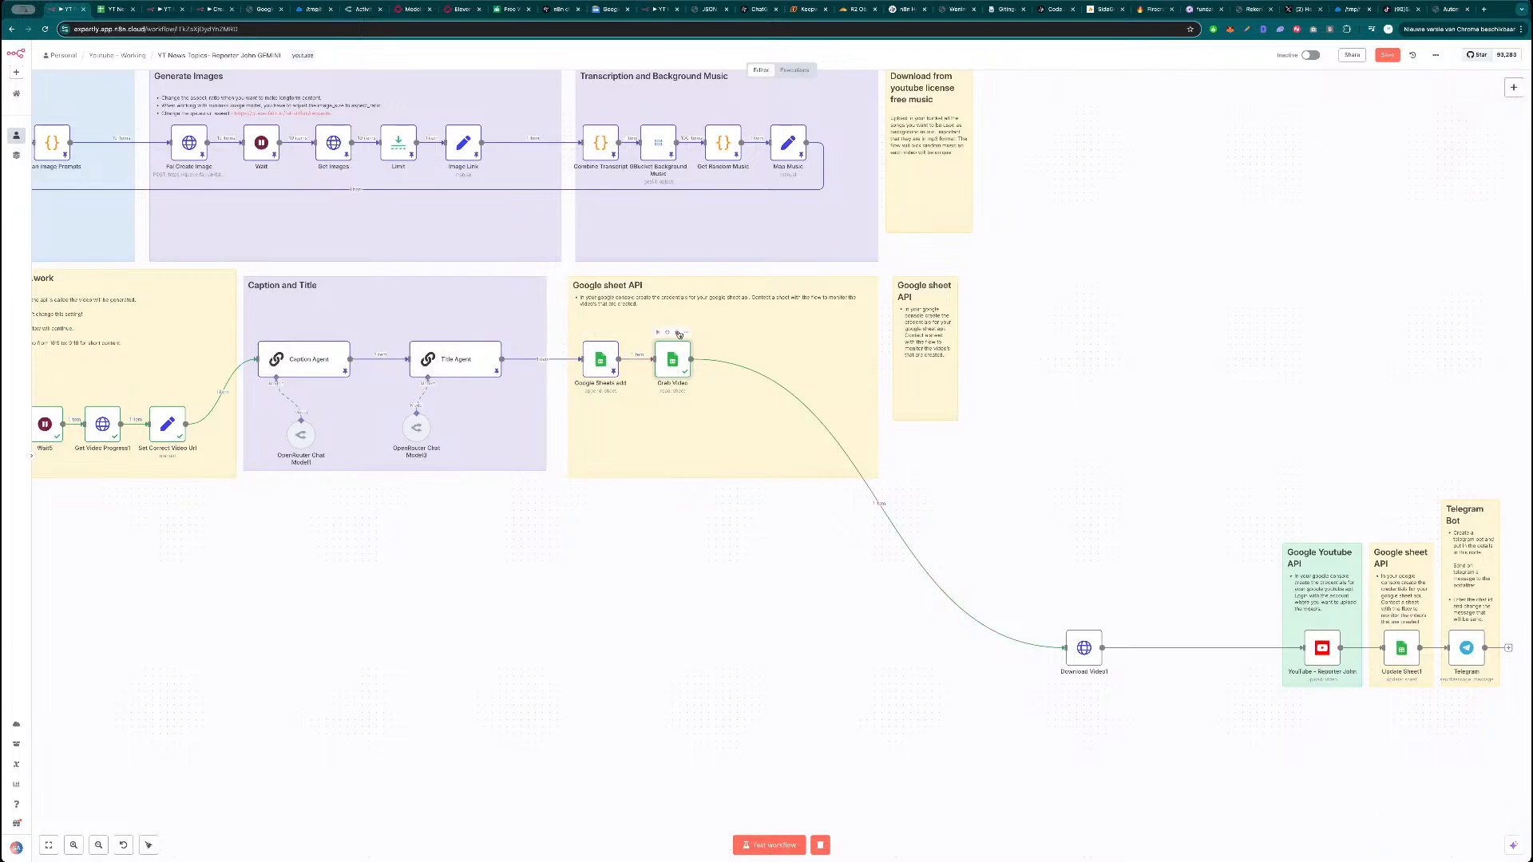
Delete the Grab Video node and move the Download Video1 node into its place after Google Sheets add.
click(678, 334)
drag(1070, 648, 658, 355)
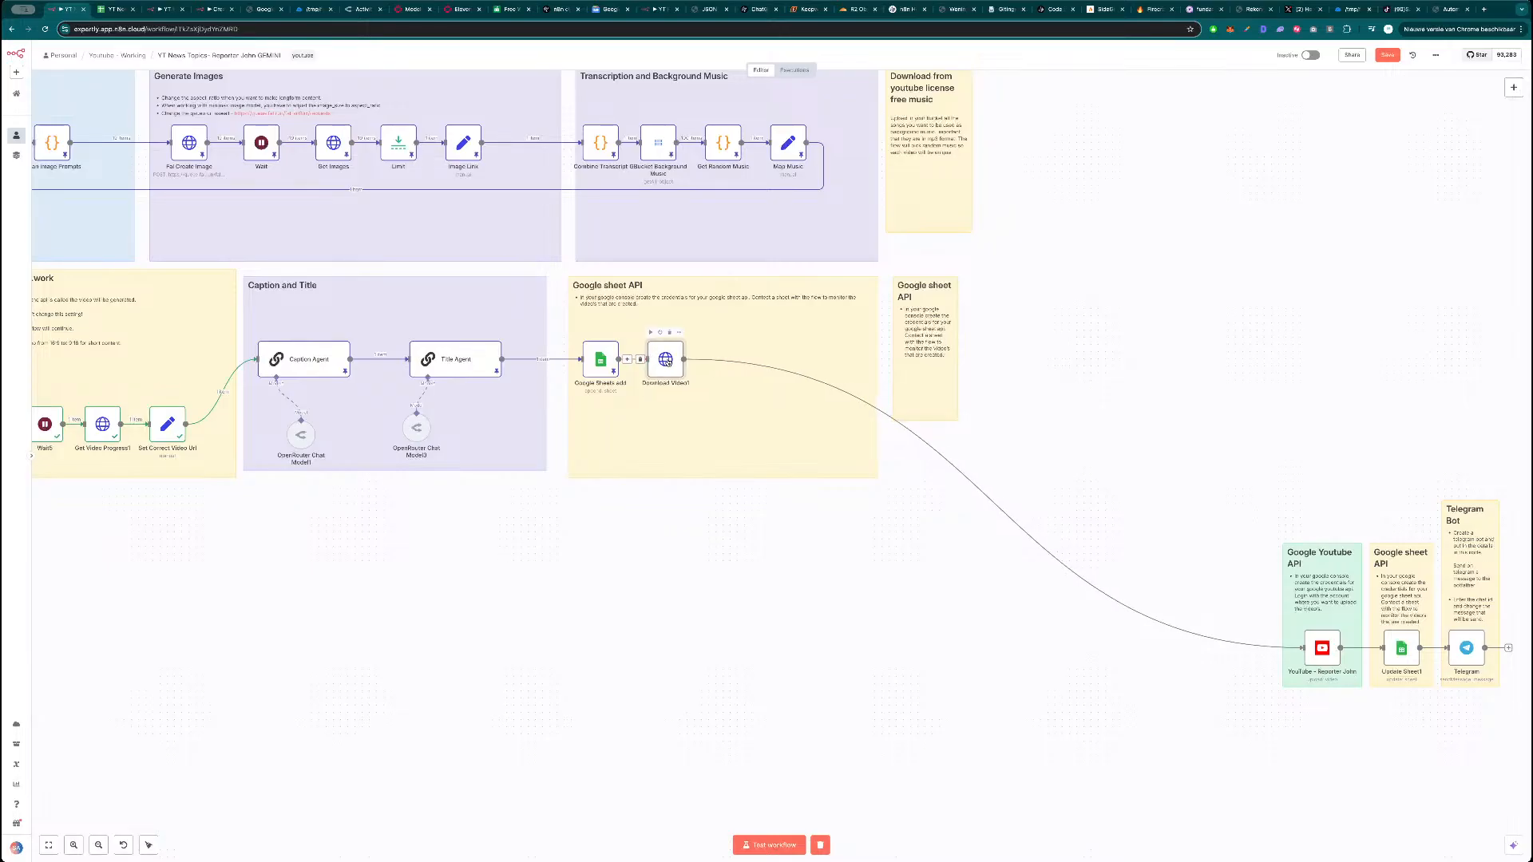
Rename the Download Video1 node to Download Video.
double_click(666, 360)
click(545, 69)
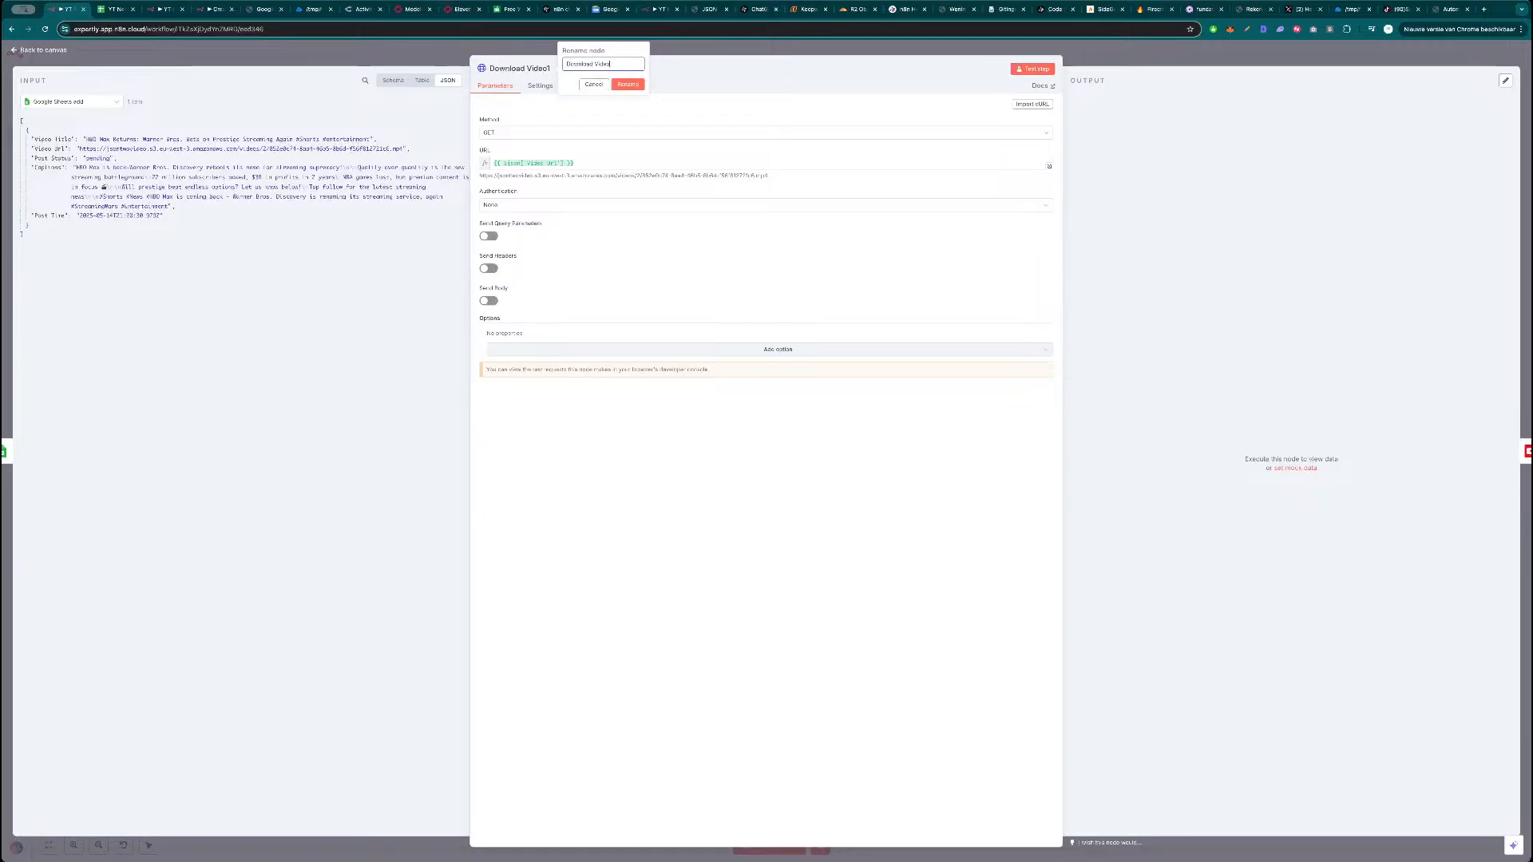
key(BackSpace)
key(Return)
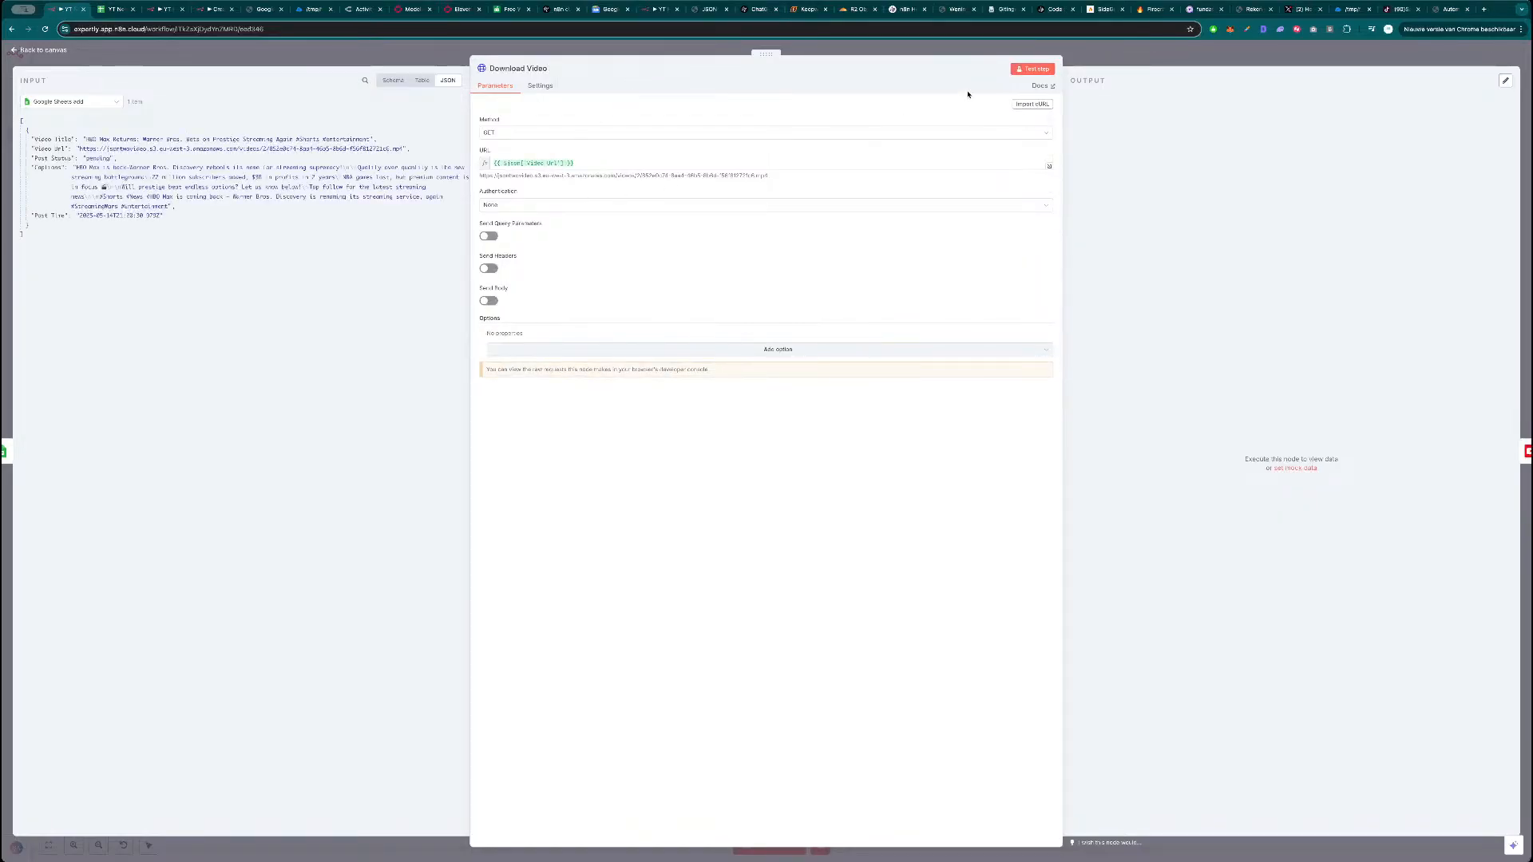
Test the Download Video node and preview the video file in its output.
click(1031, 70)
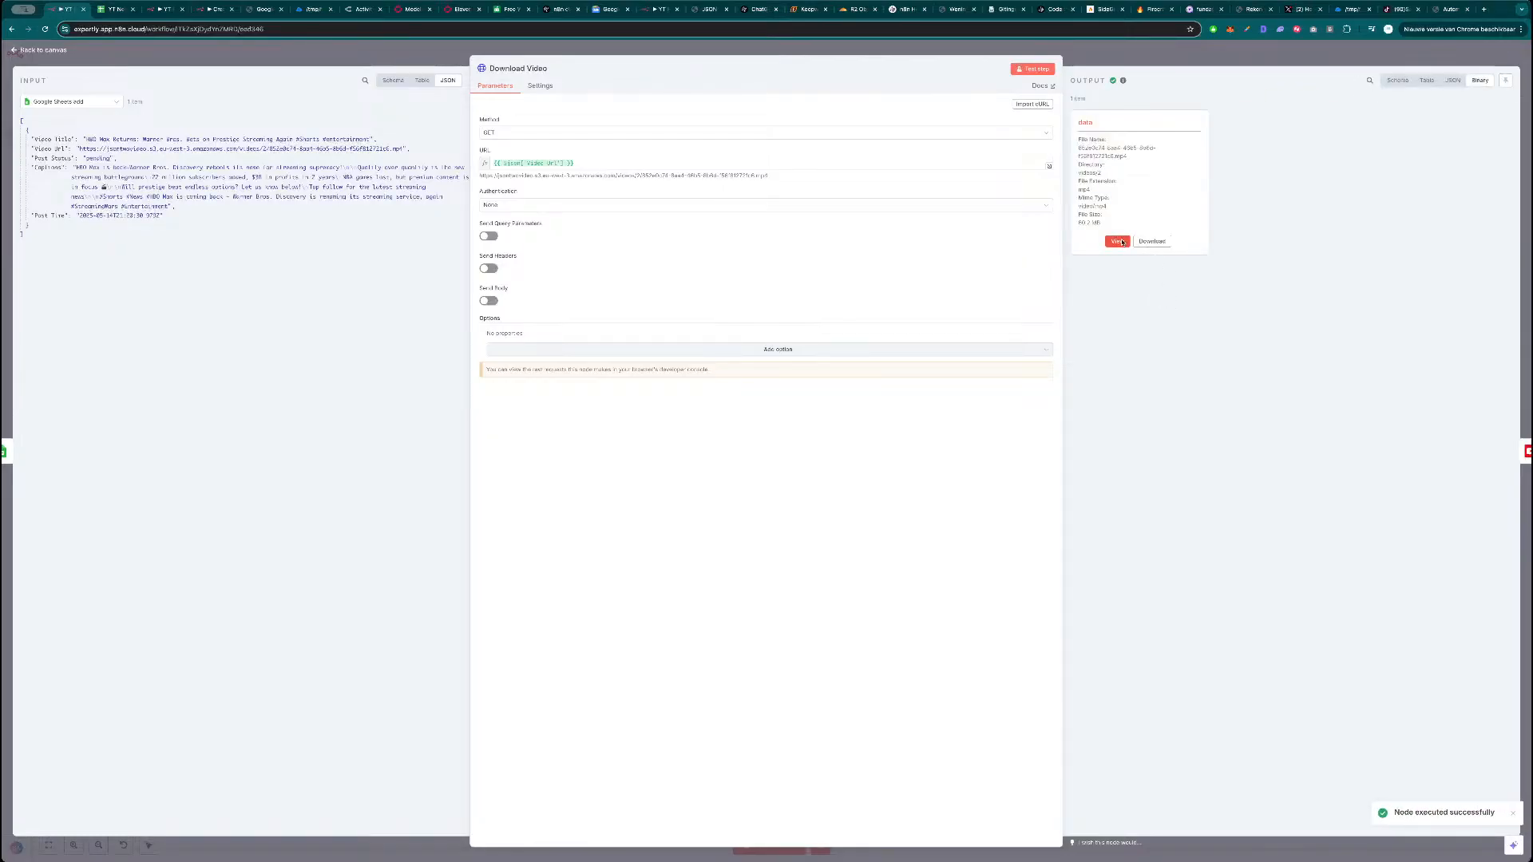
click(1117, 242)
click(1292, 96)
key(Escape)
Move the Google Youtube API note beside the Google sheet API notes and place the YouTube node directly after Download Video.
drag(1212, 681, 1020, 652)
drag(1153, 577, 844, 311)
drag(1122, 616, 530, 327)
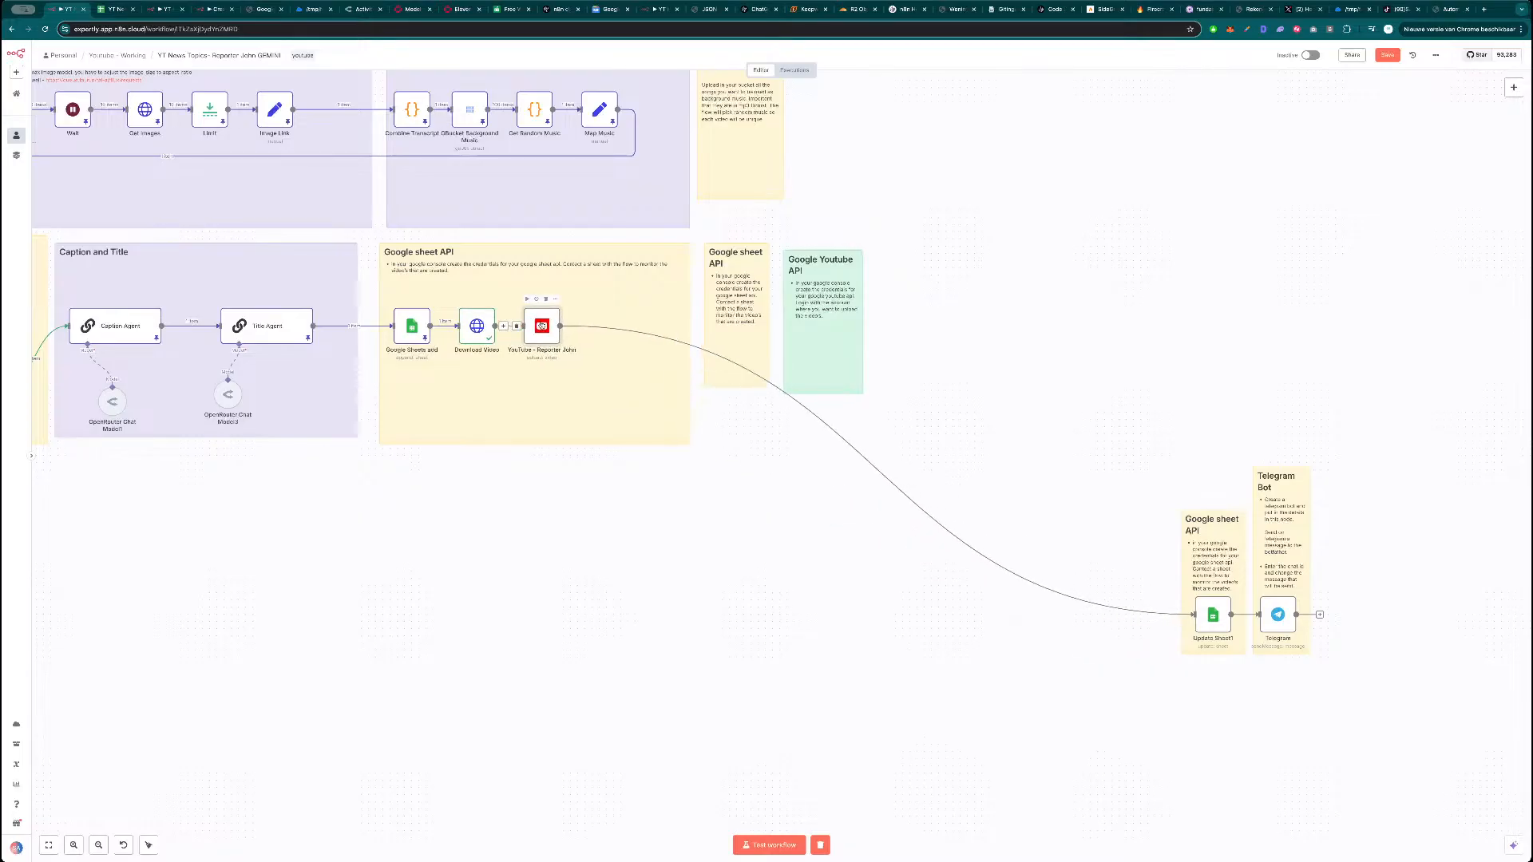
Set the YouTube upload node's category to Entertainment and test the node.
double_click(570, 344)
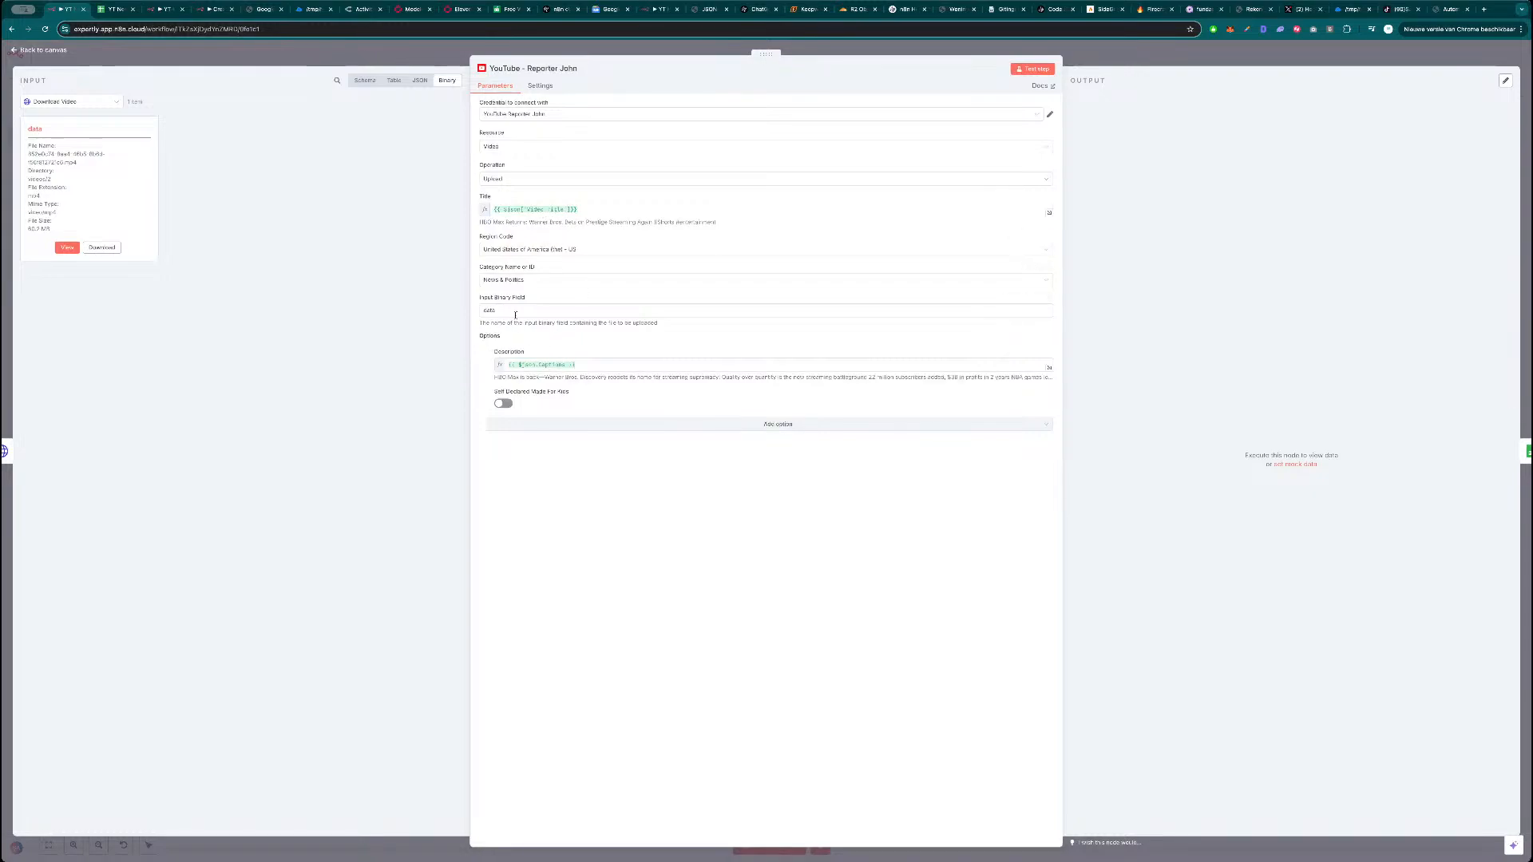
click(537, 281)
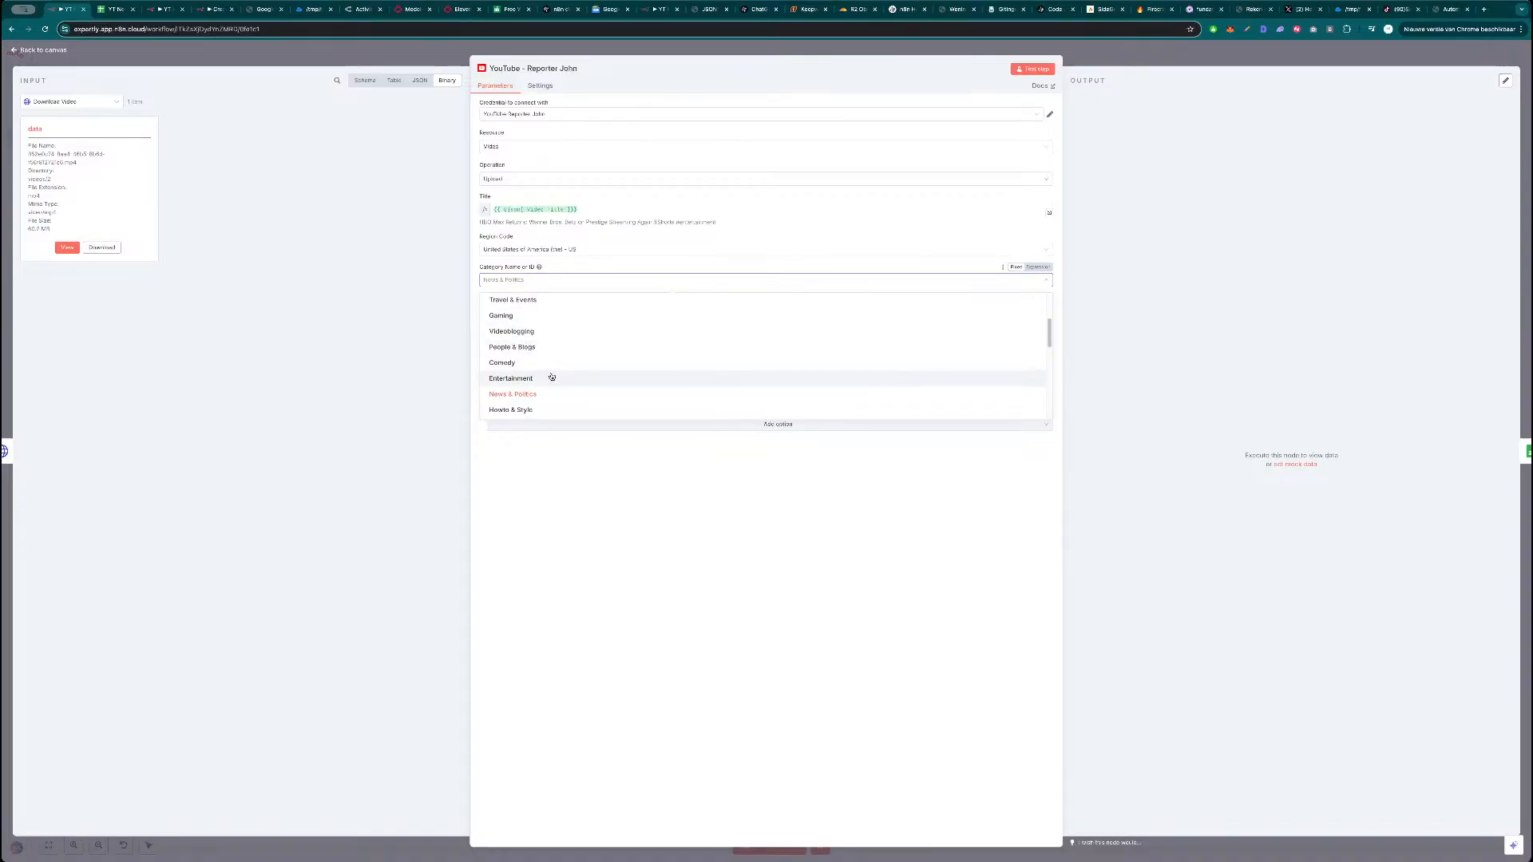
click(511, 378)
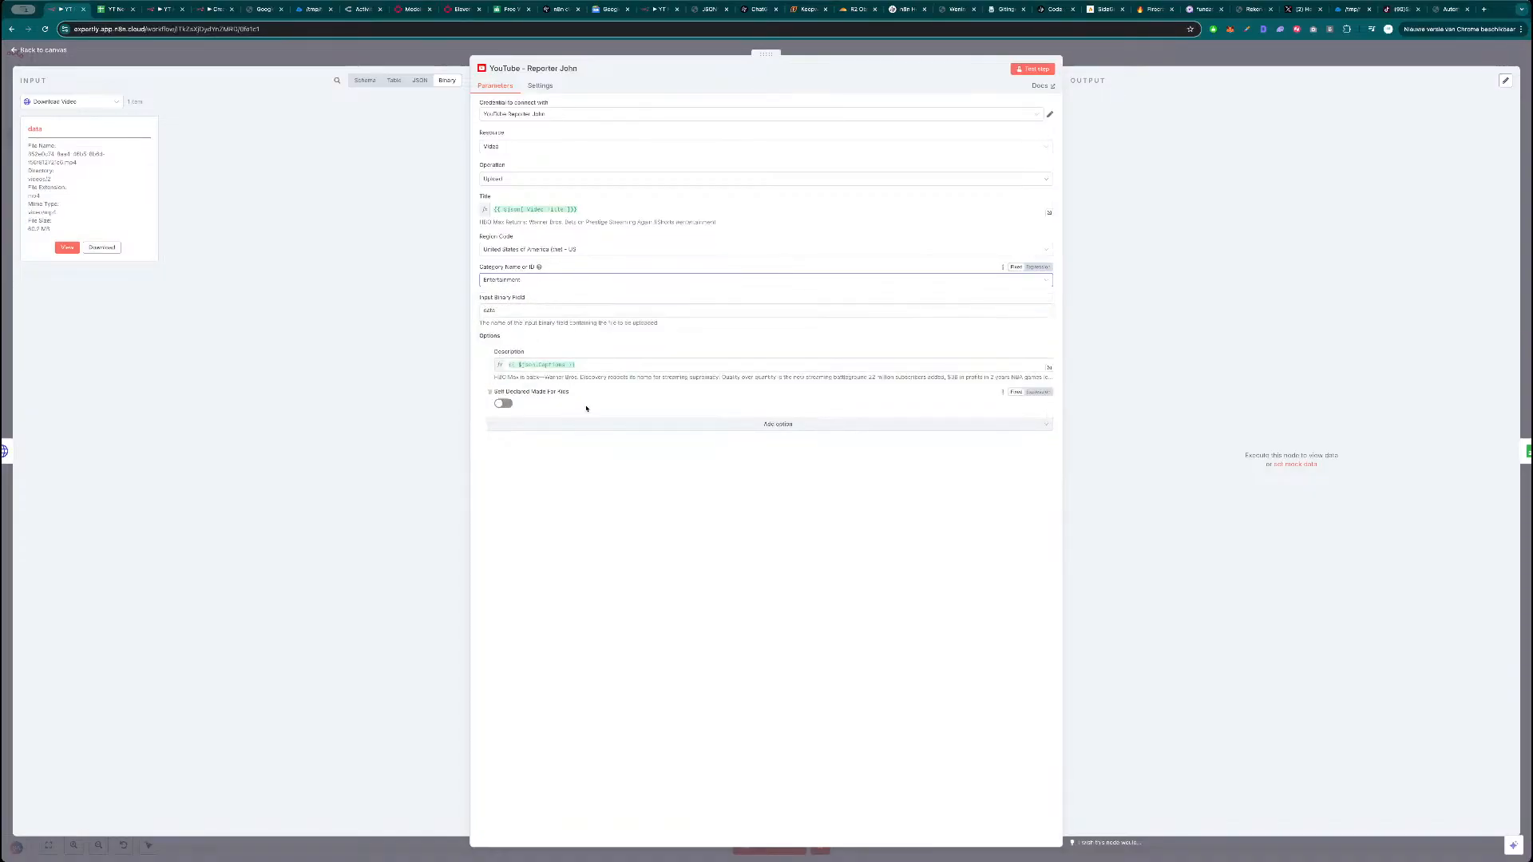
click(1031, 69)
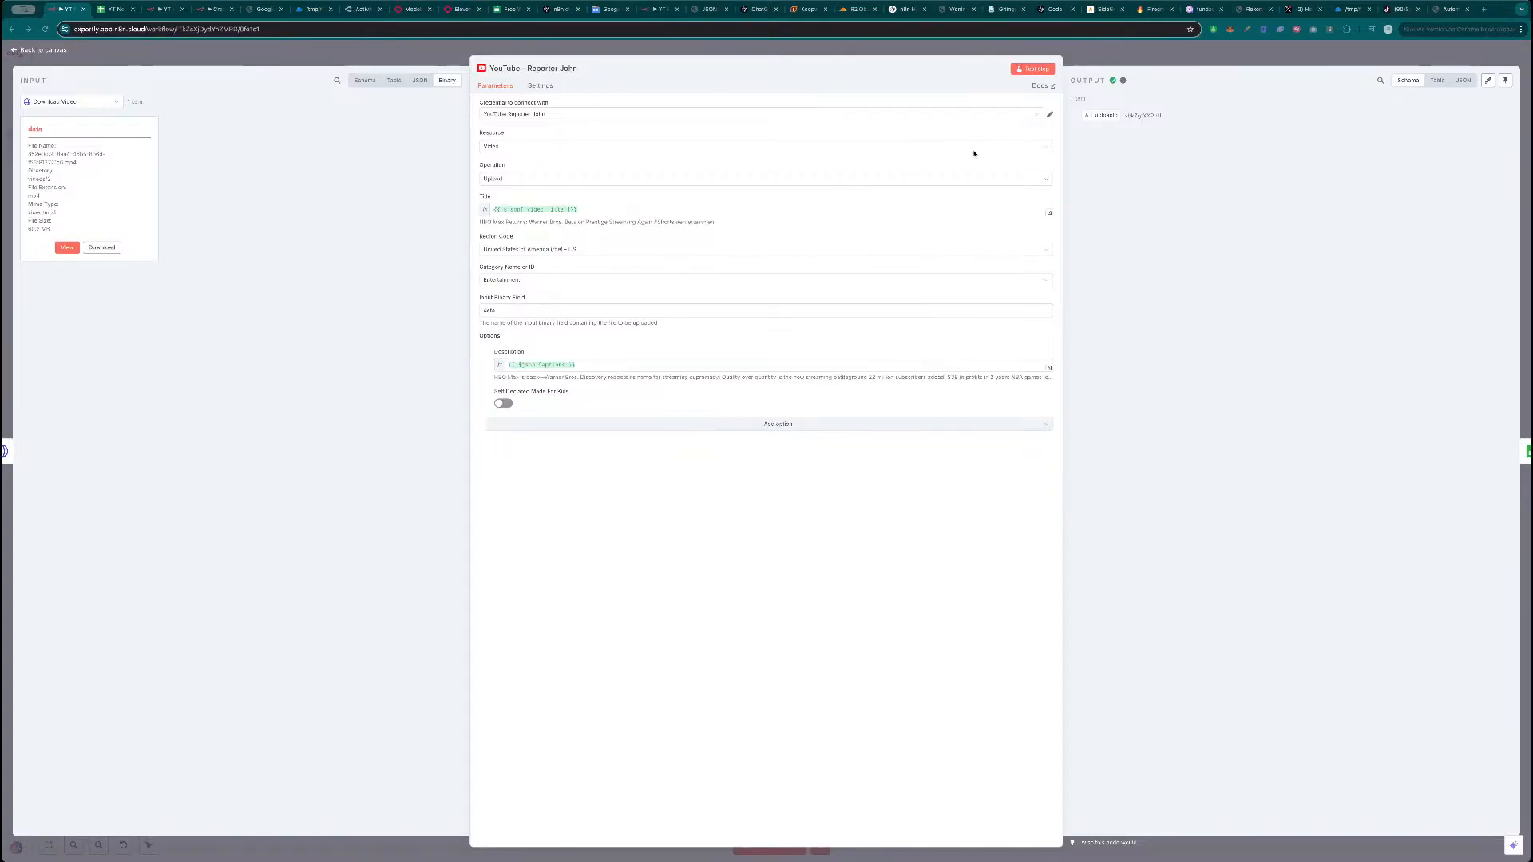
Open the uploaded video on YouTube in a new tab, check its title, description and sound, and return to the n8n workflow.
key(super+t)
text(https://www.youtube.com/watch?v=xbkZgtXXPvU)
key(Return)
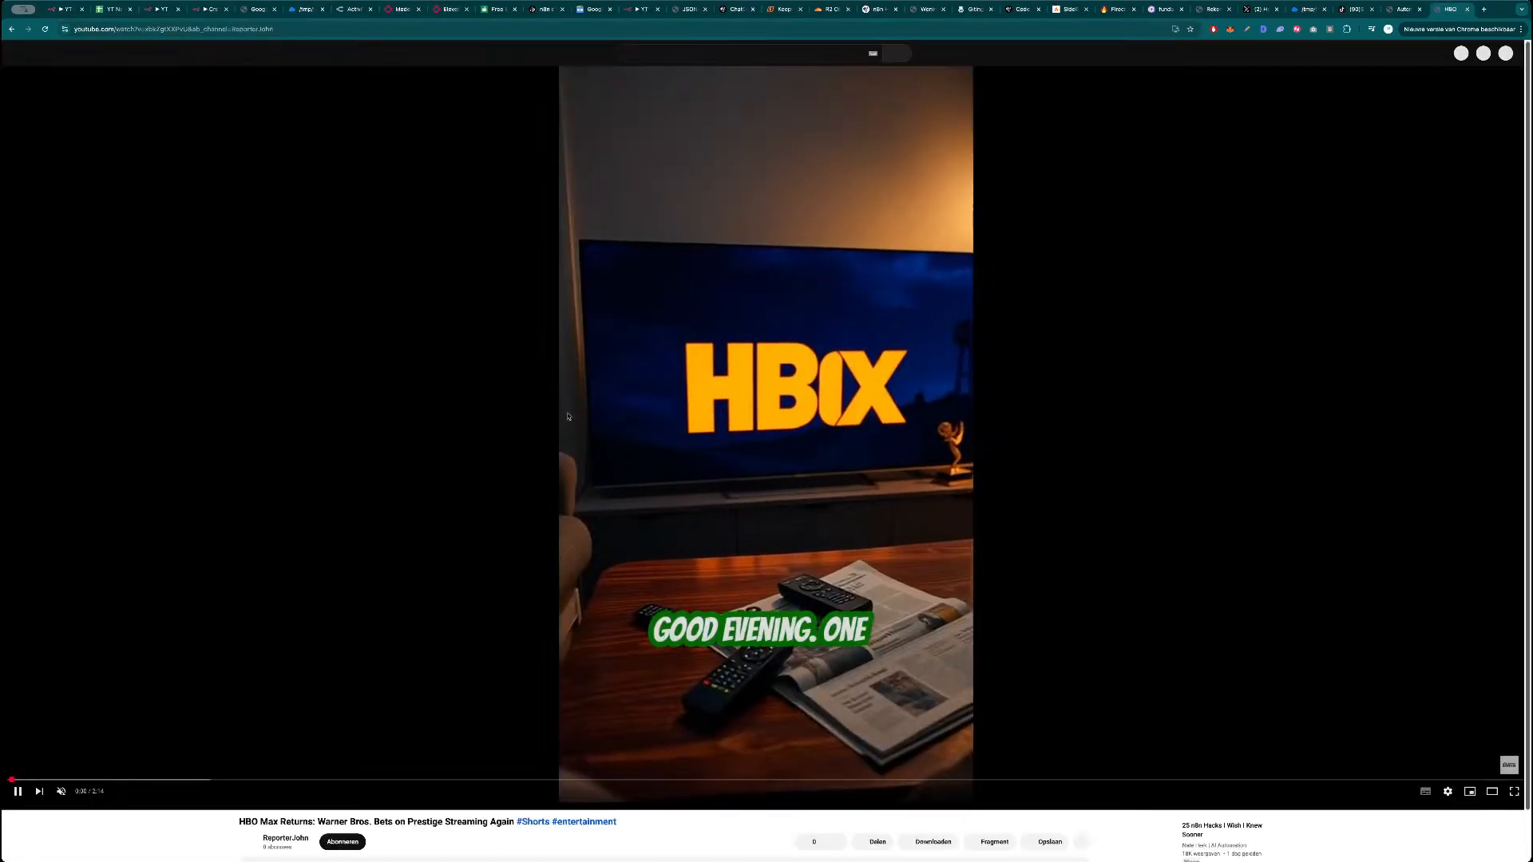
scroll(625, 438, down, 2)
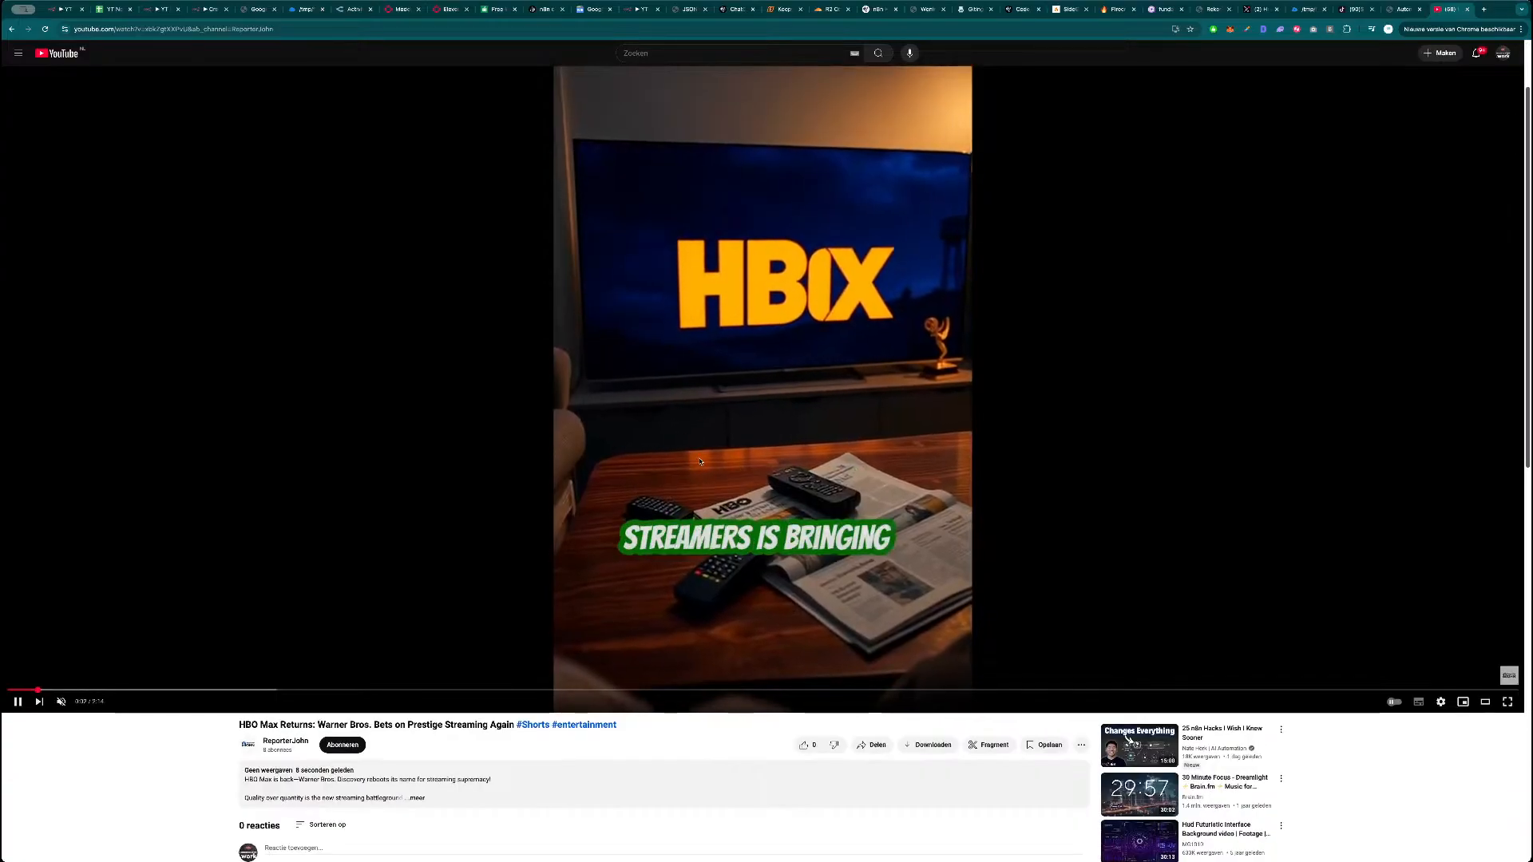
scroll(725, 431, up, 2)
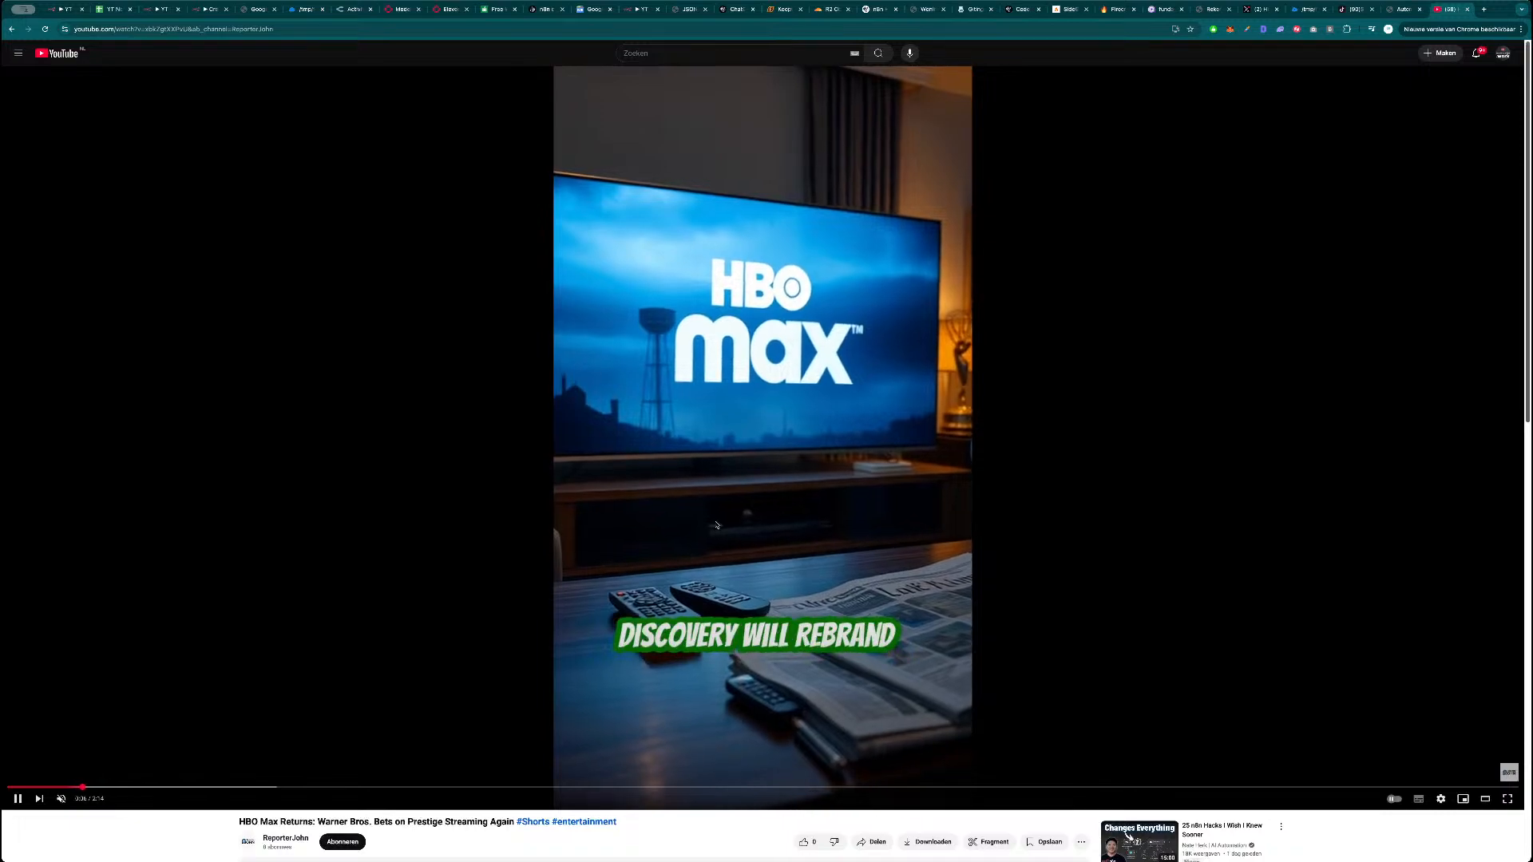
click(61, 799)
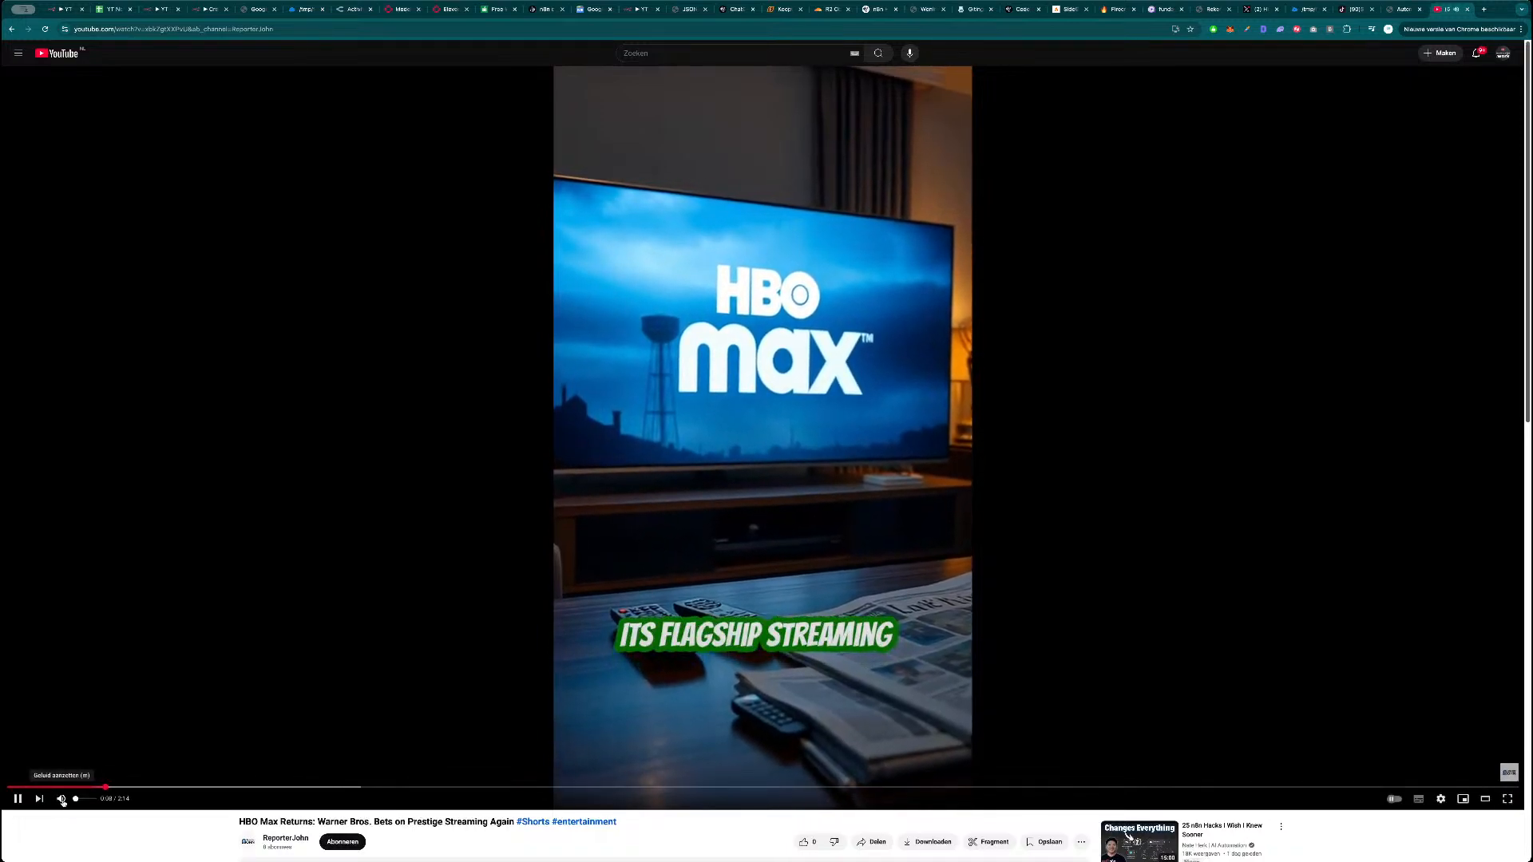
click(712, 427)
key(ctrl+Tab)
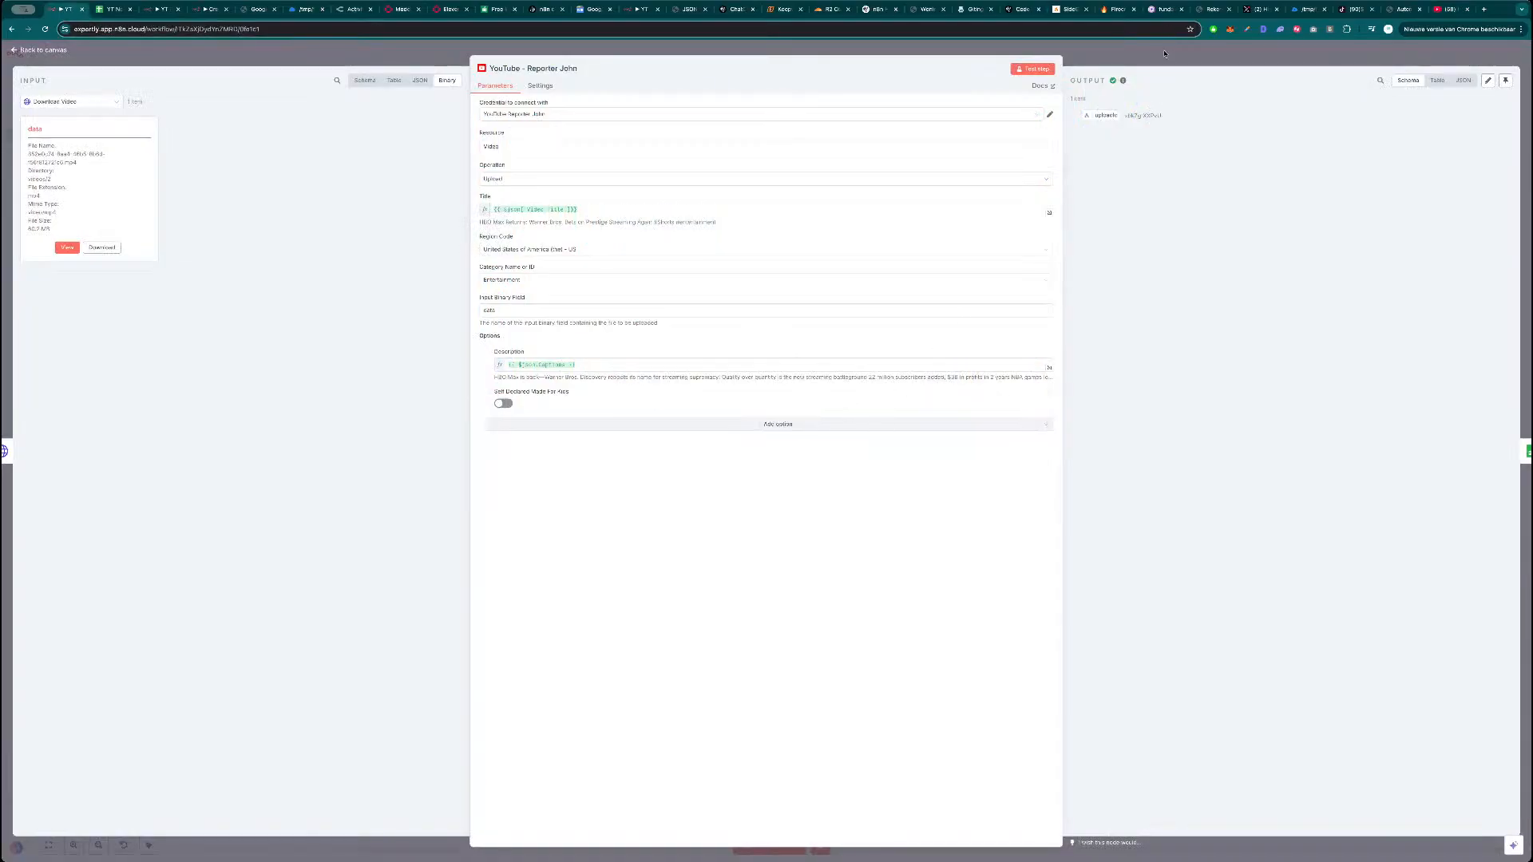
Place the Update Sheet1 node directly after the YouTube node and rename it Update Sheet.
click(1164, 57)
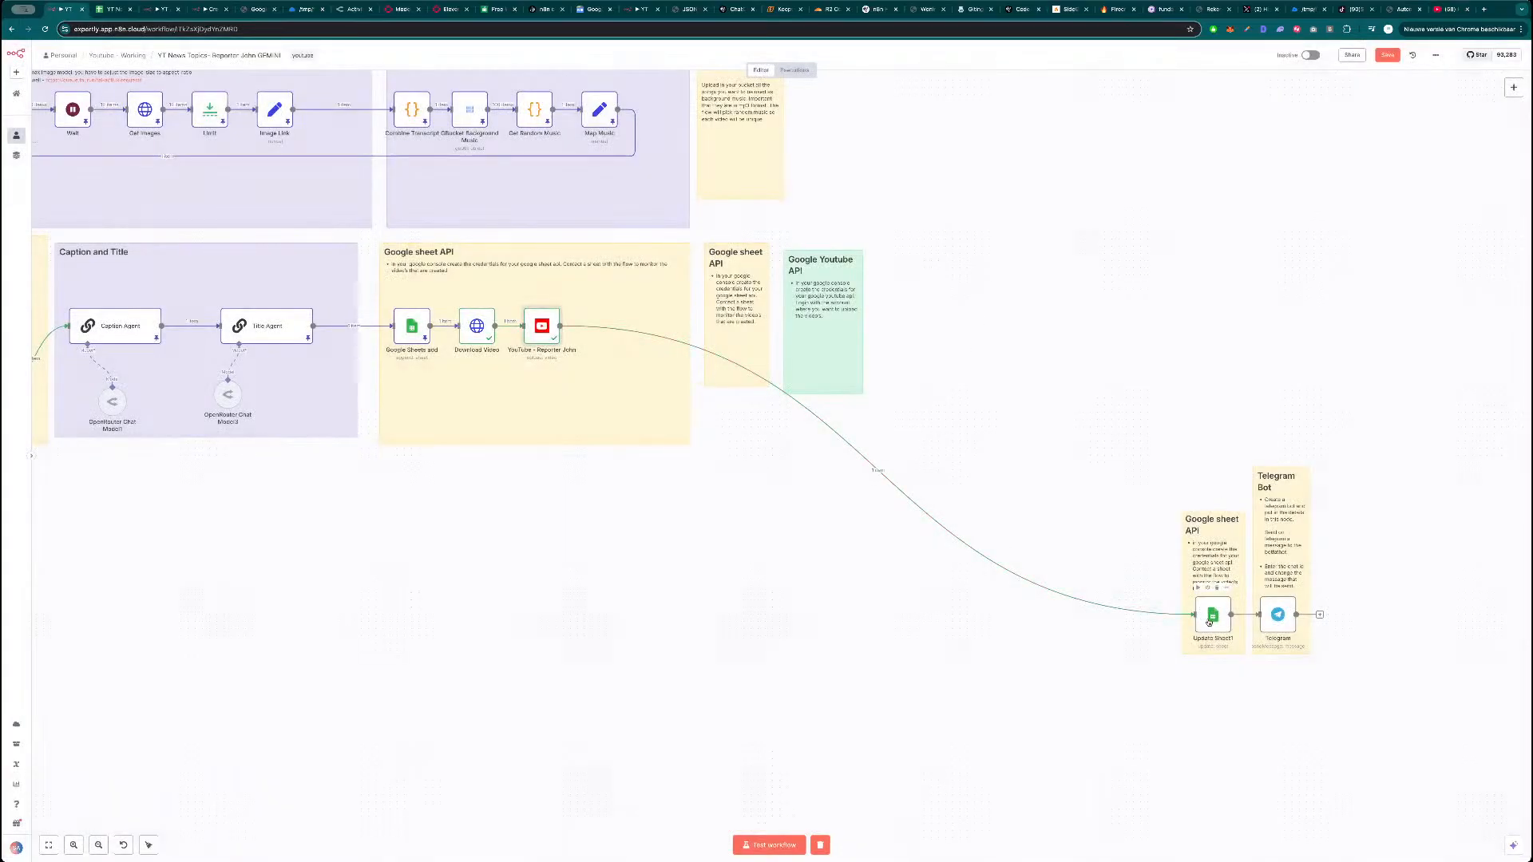
drag(711, 390, 611, 328)
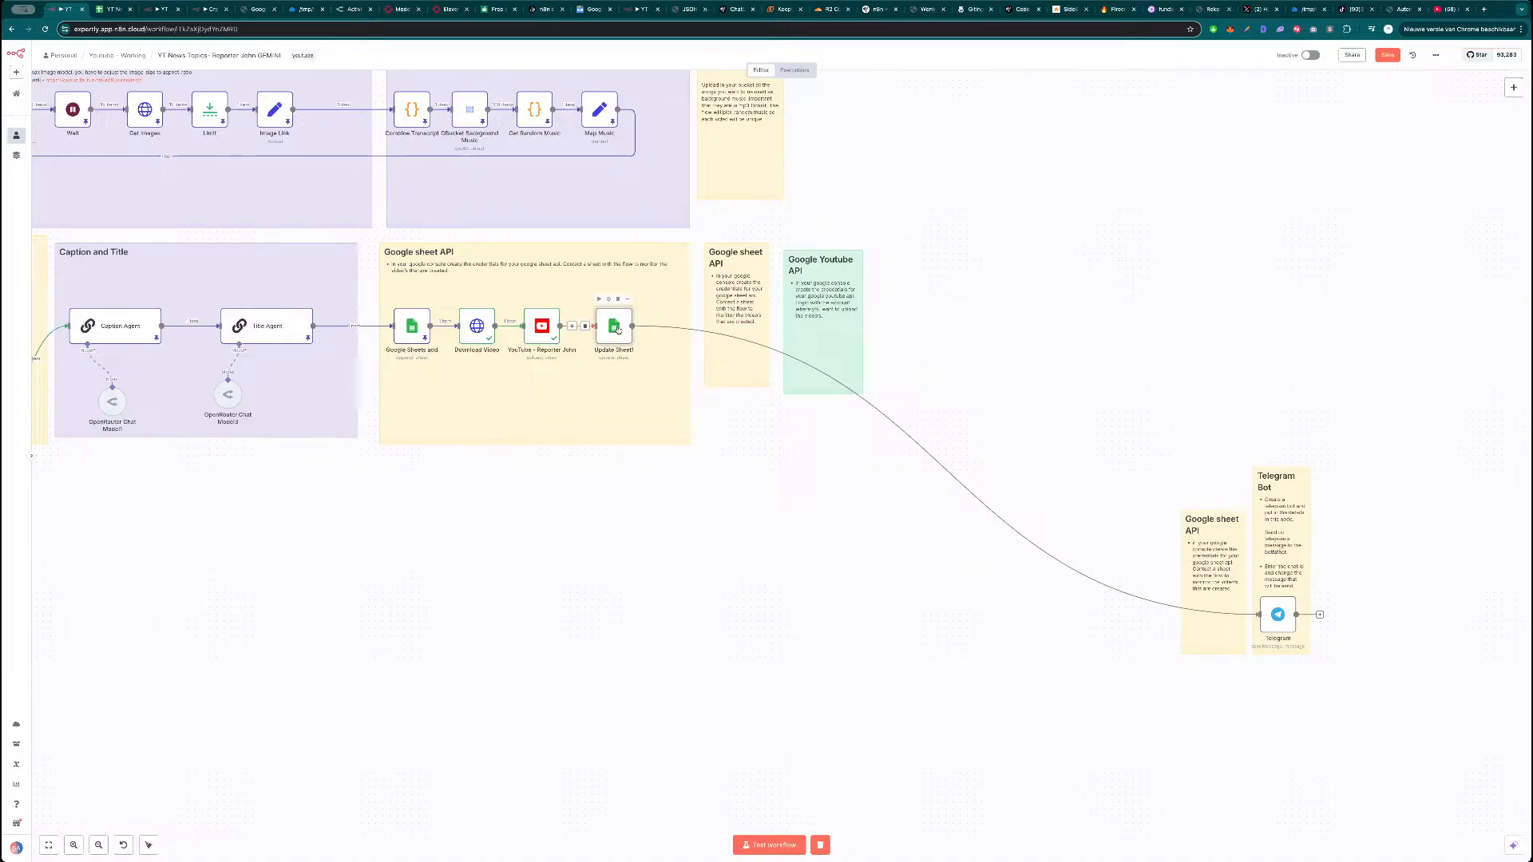
double_click(615, 328)
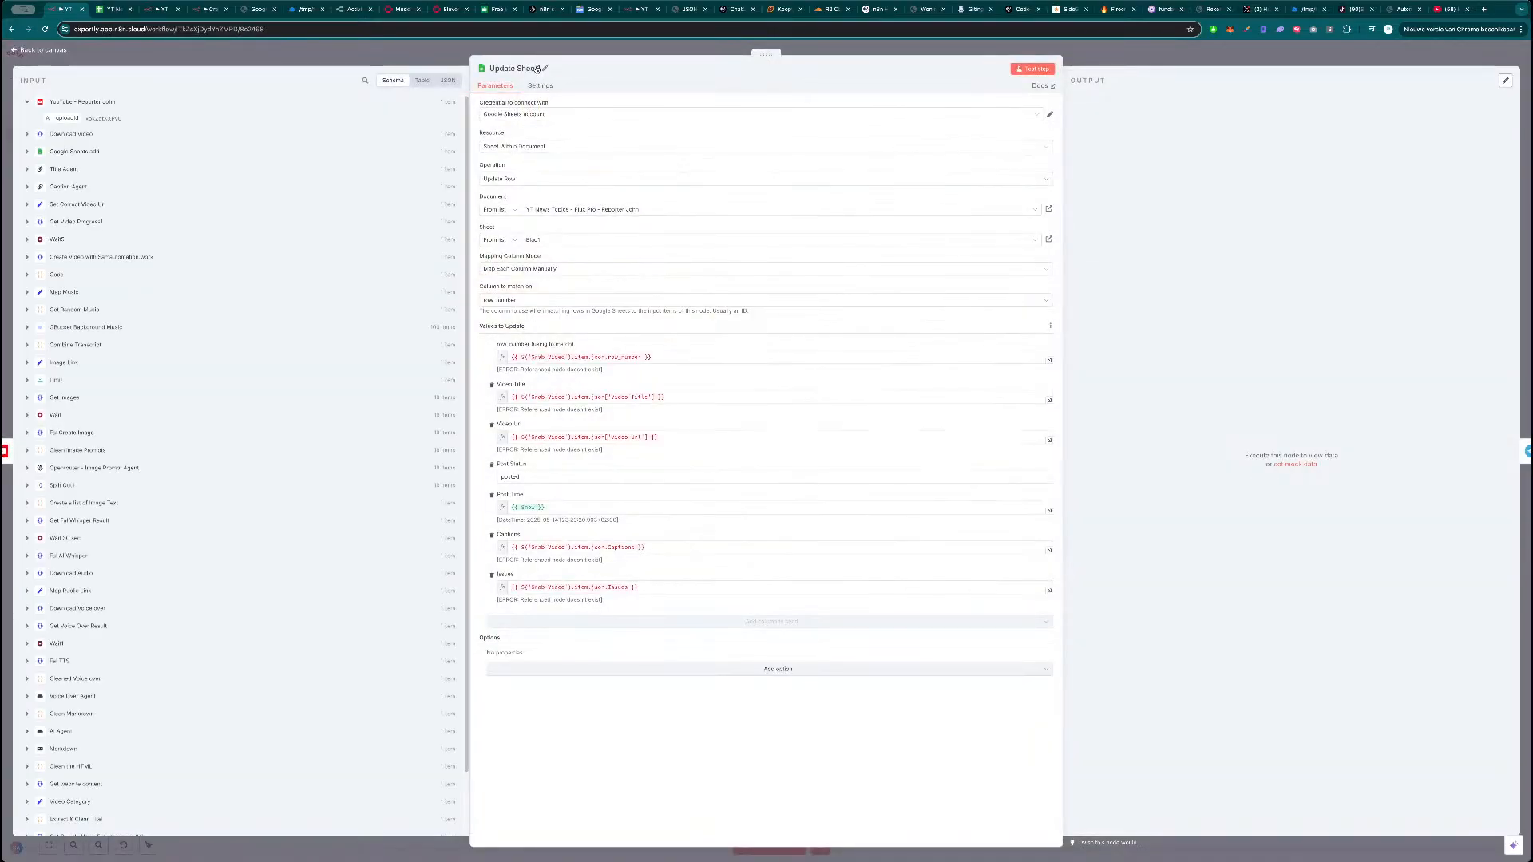
click(515, 68)
key(Return)
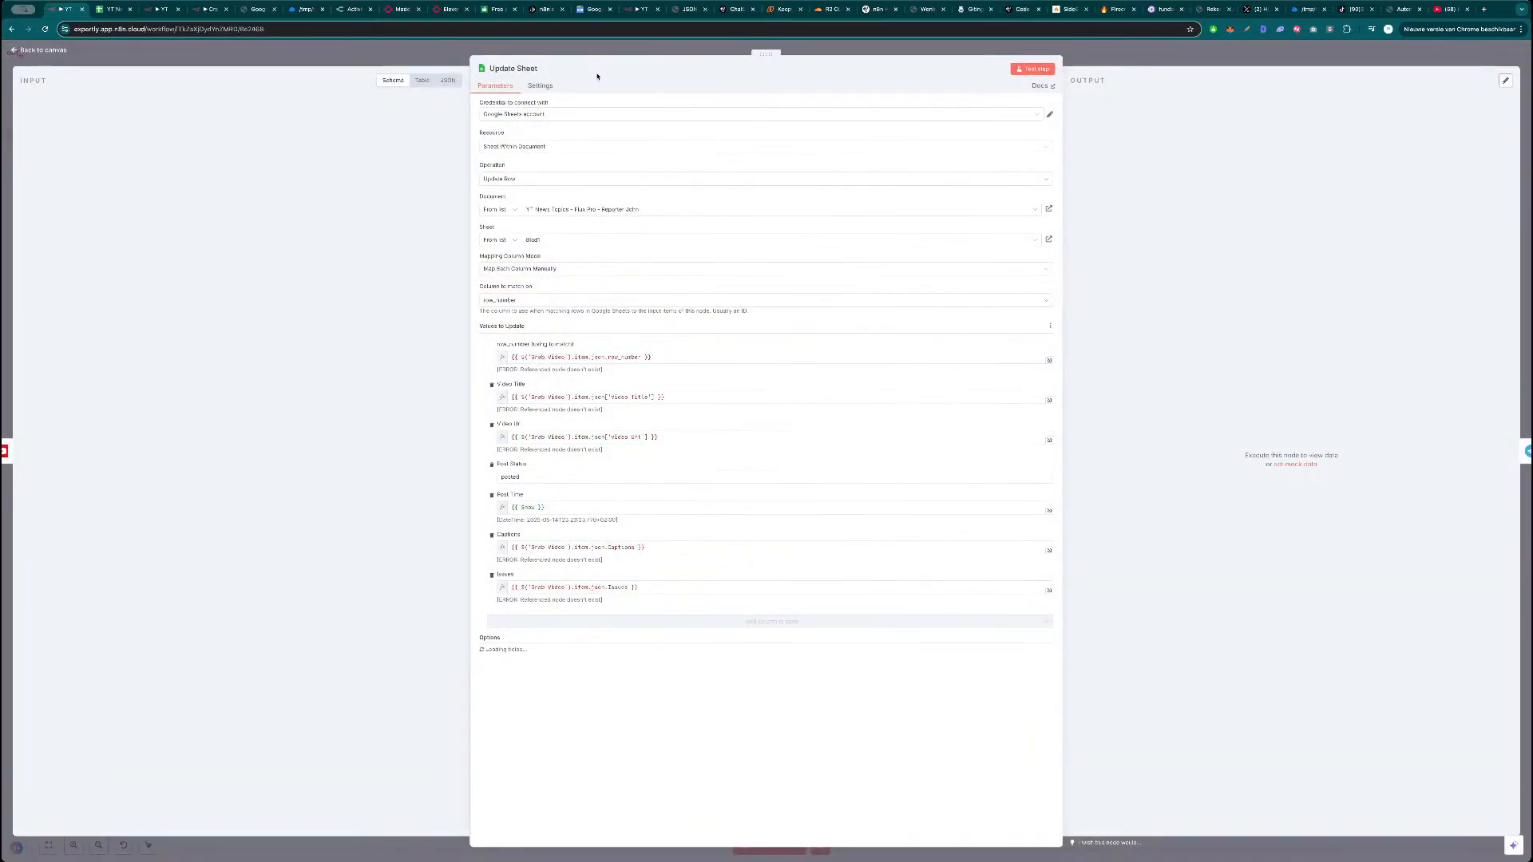
click(607, 357)
key(ctrl+a)
click(610, 347)
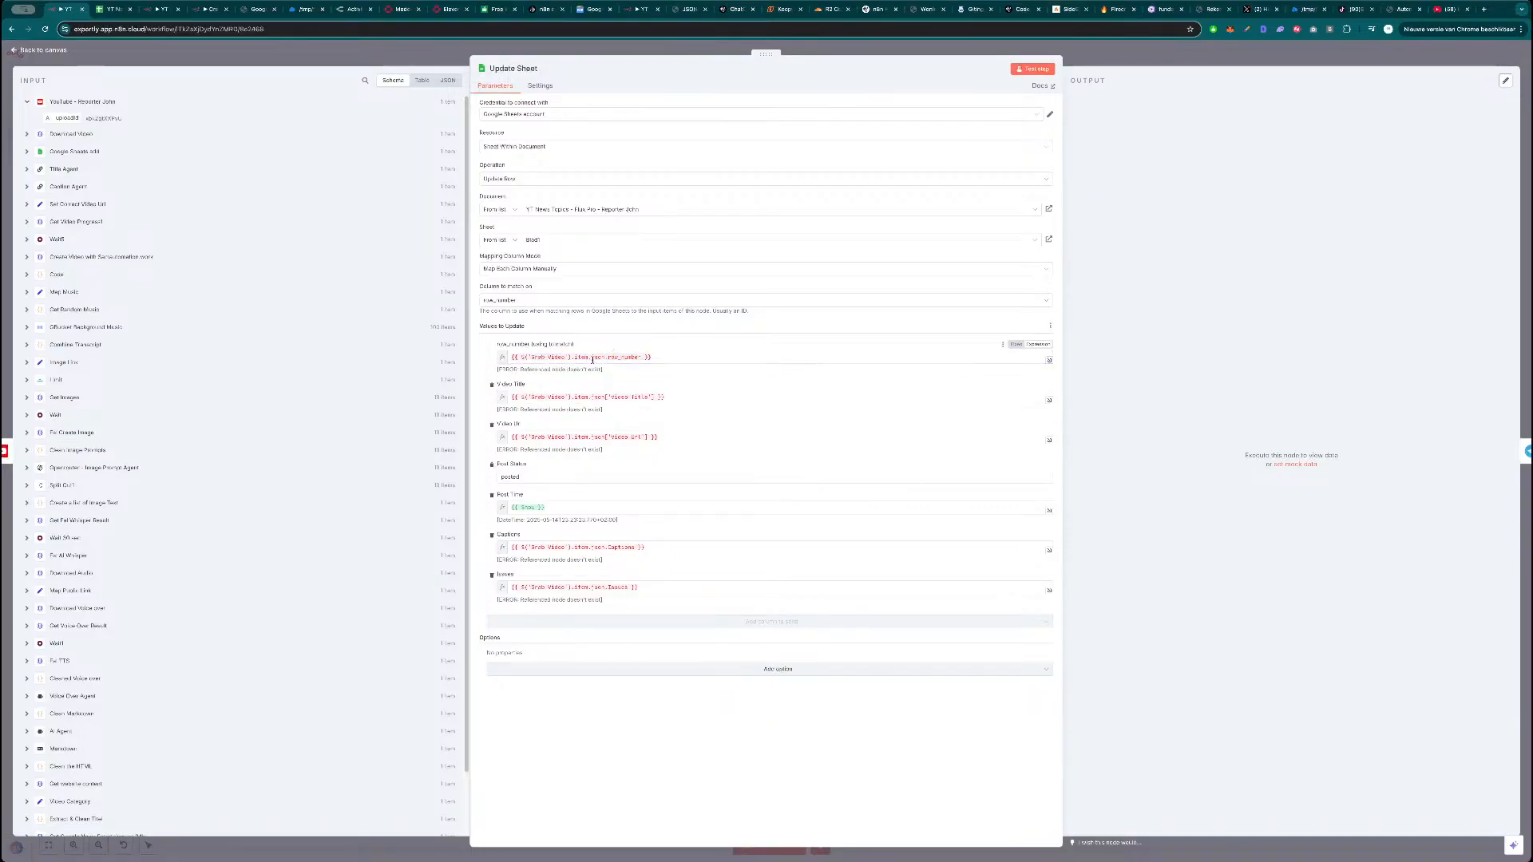
double_click(582, 357)
text(first)
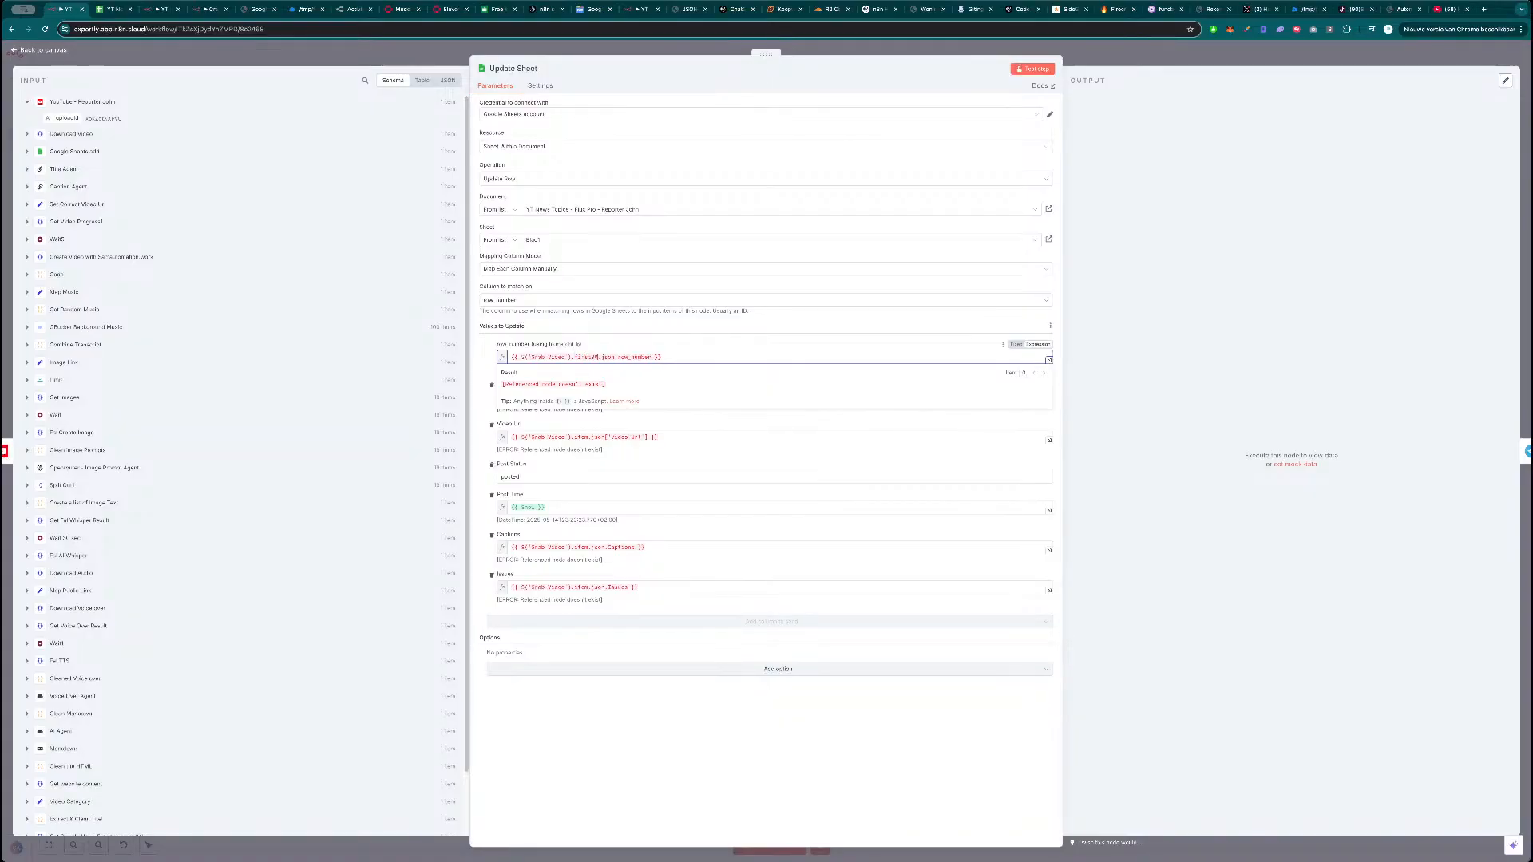
text(())
key(ctrl+z)
key(ctrl+z)
click(618, 347)
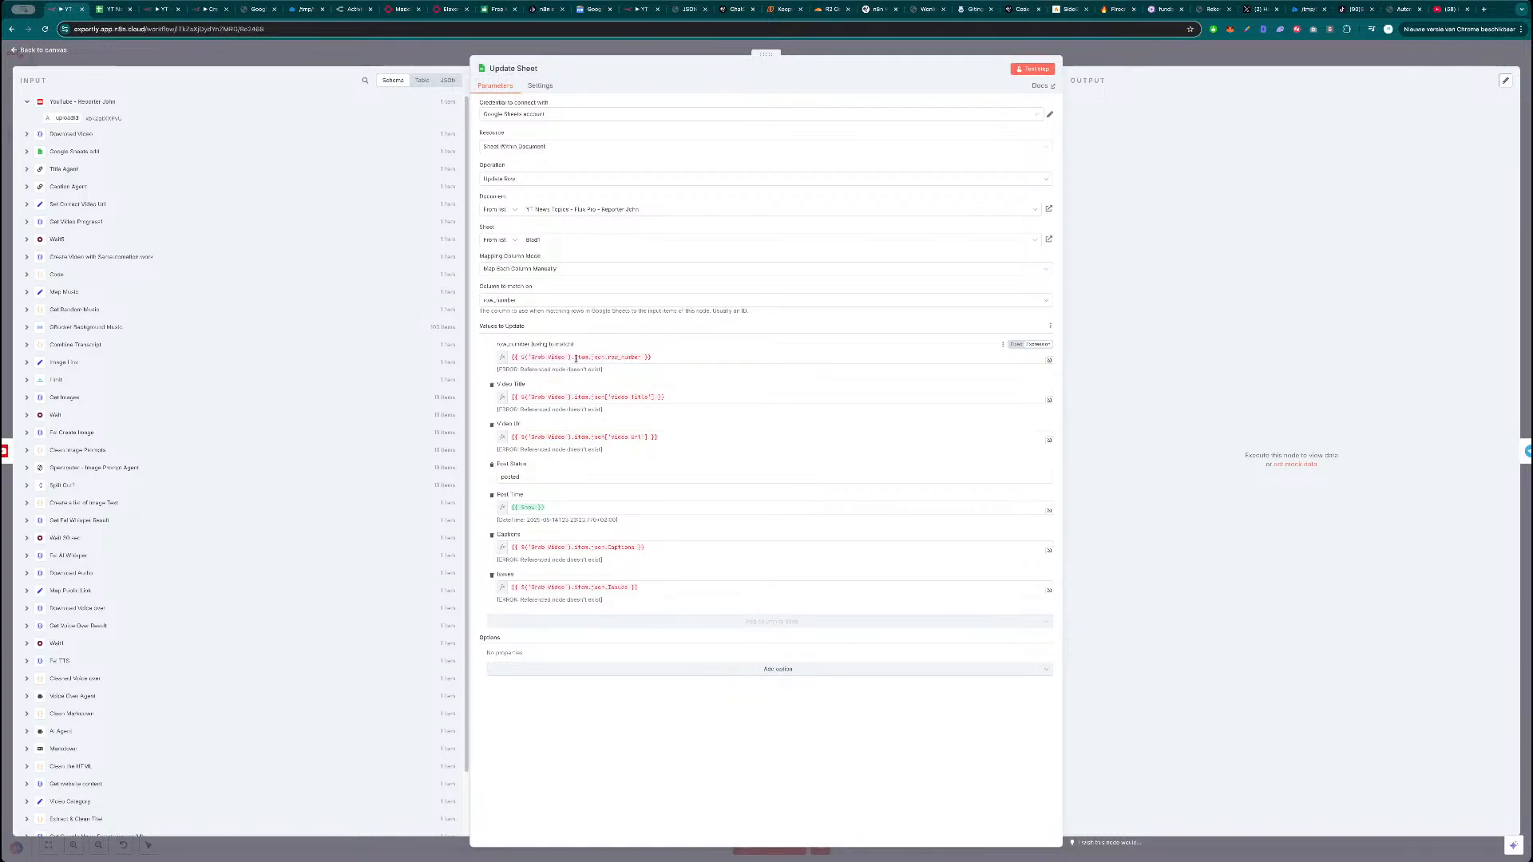
Copy the Grab Video node from the other workflow's execution and paste it below the Google sheet API group in this workflow.
click(61, 150)
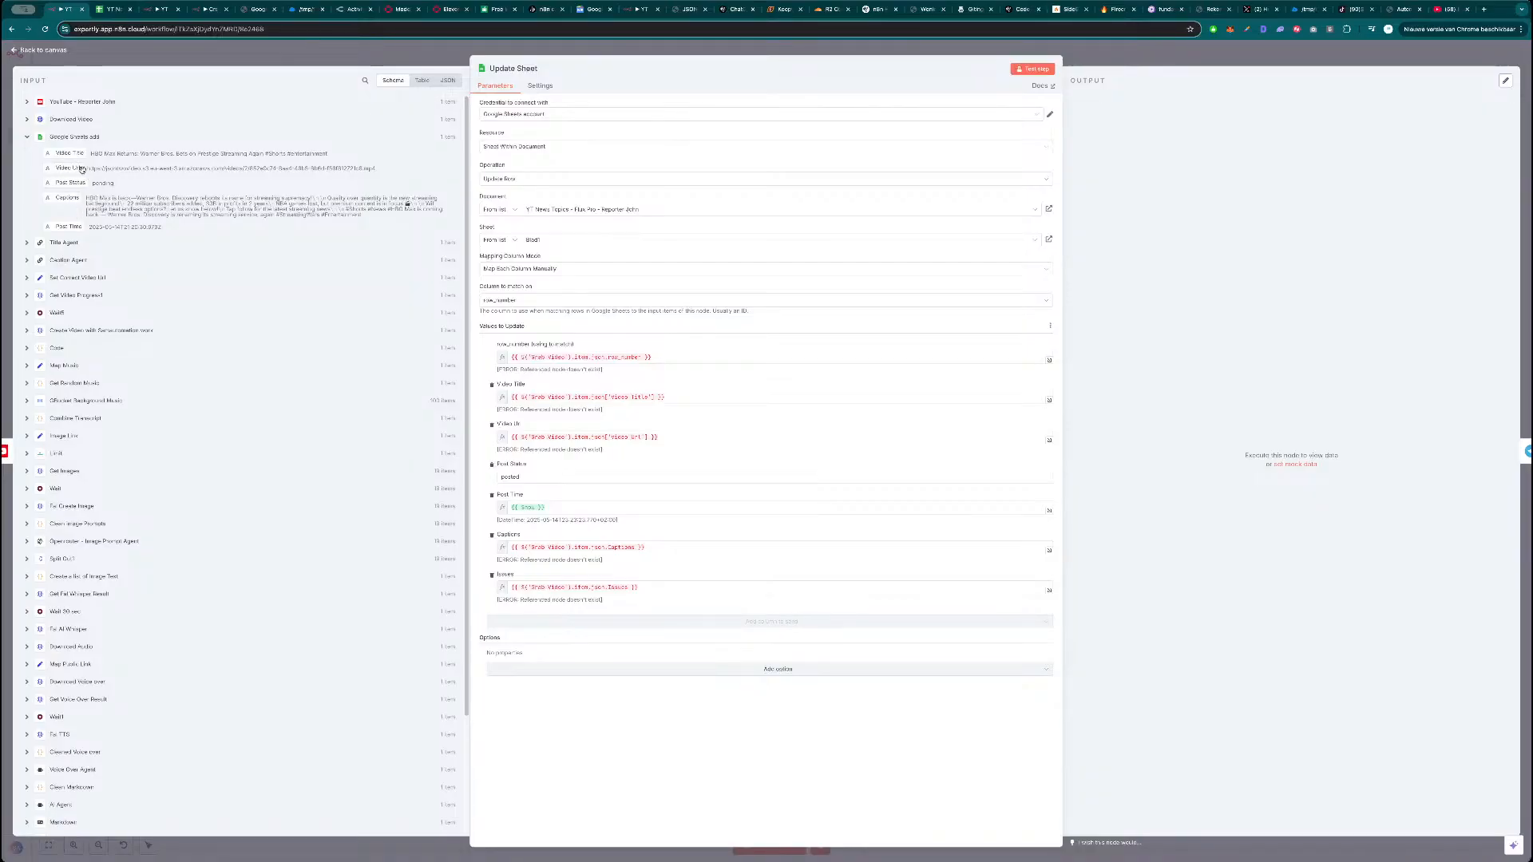
click(352, 56)
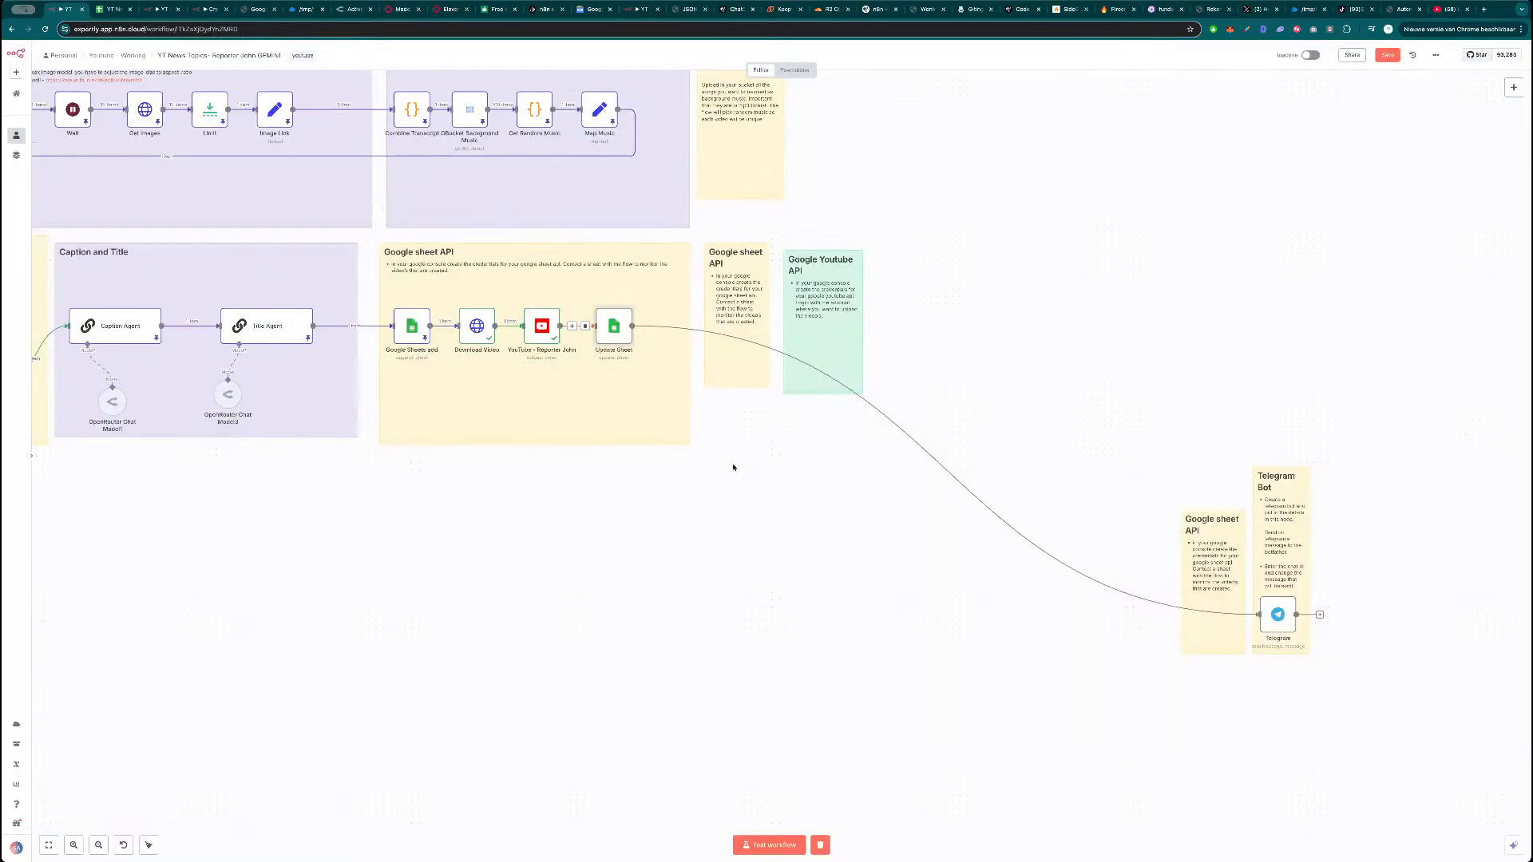
key(ctrl+Tab)
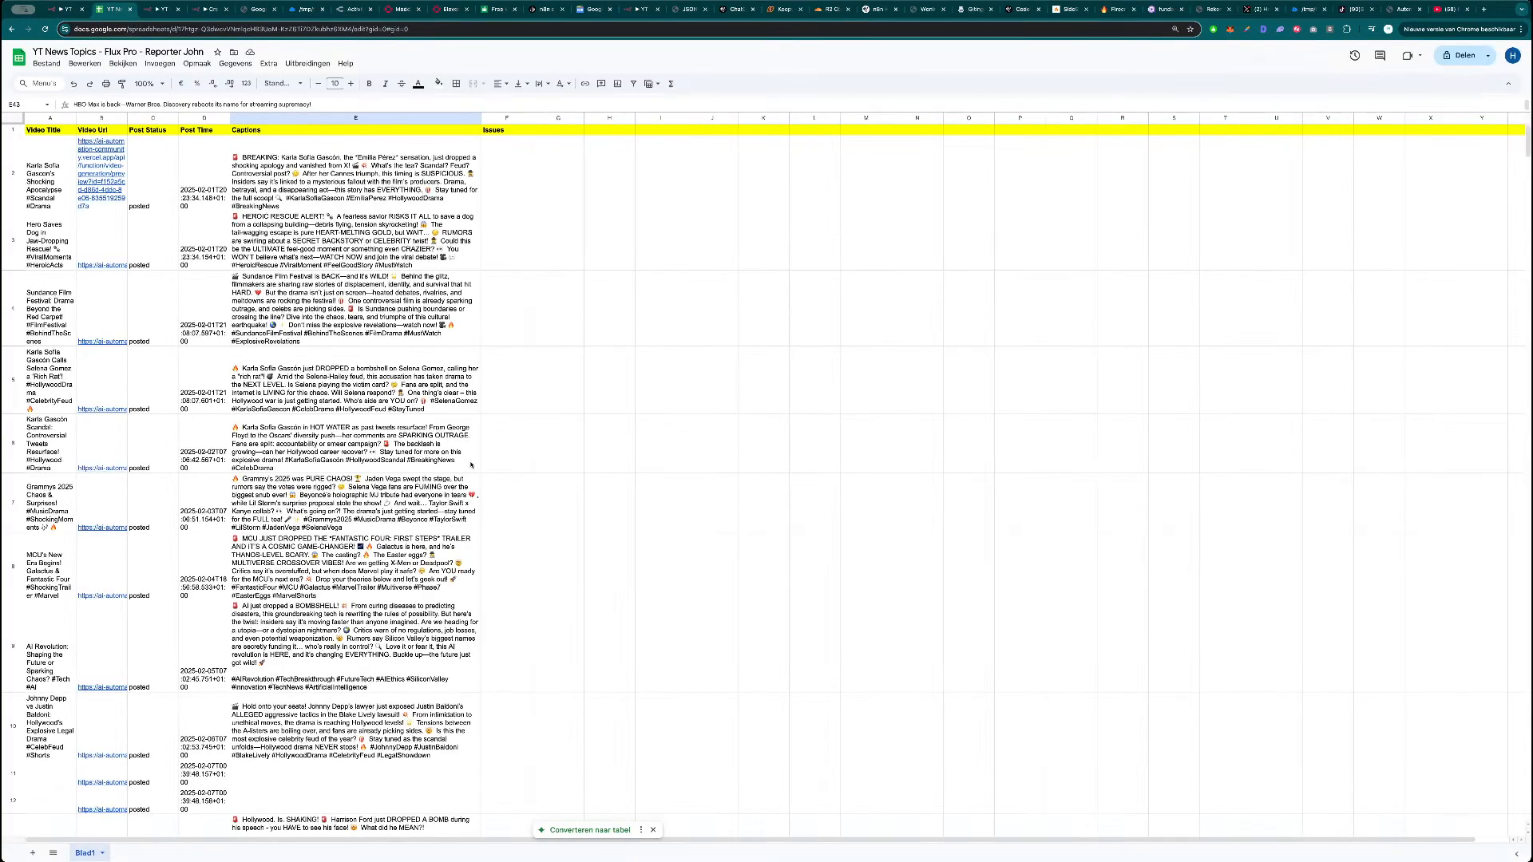
key(ctrl+Tab)
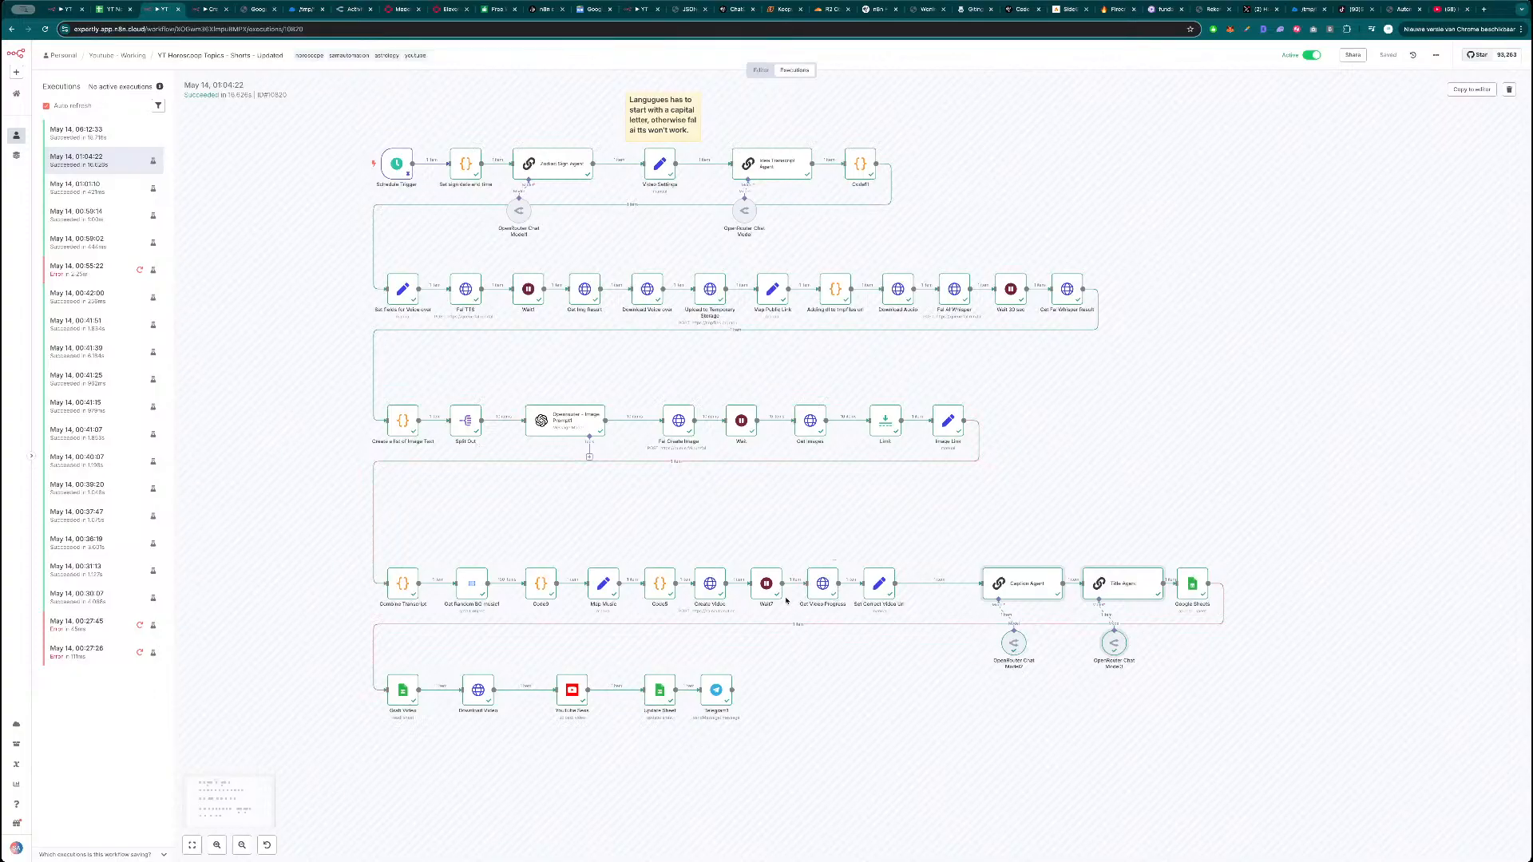
click(409, 697)
key(super+c)
key(ctrl+shift+Tab)
key(ctrl+shift+Tab)
click(531, 514)
key(super+v)
drag(548, 524, 491, 491)
Make room in the Google sheet API group and connect Grab Video between Google Sheets add and Download Video.
drag(615, 327, 651, 327)
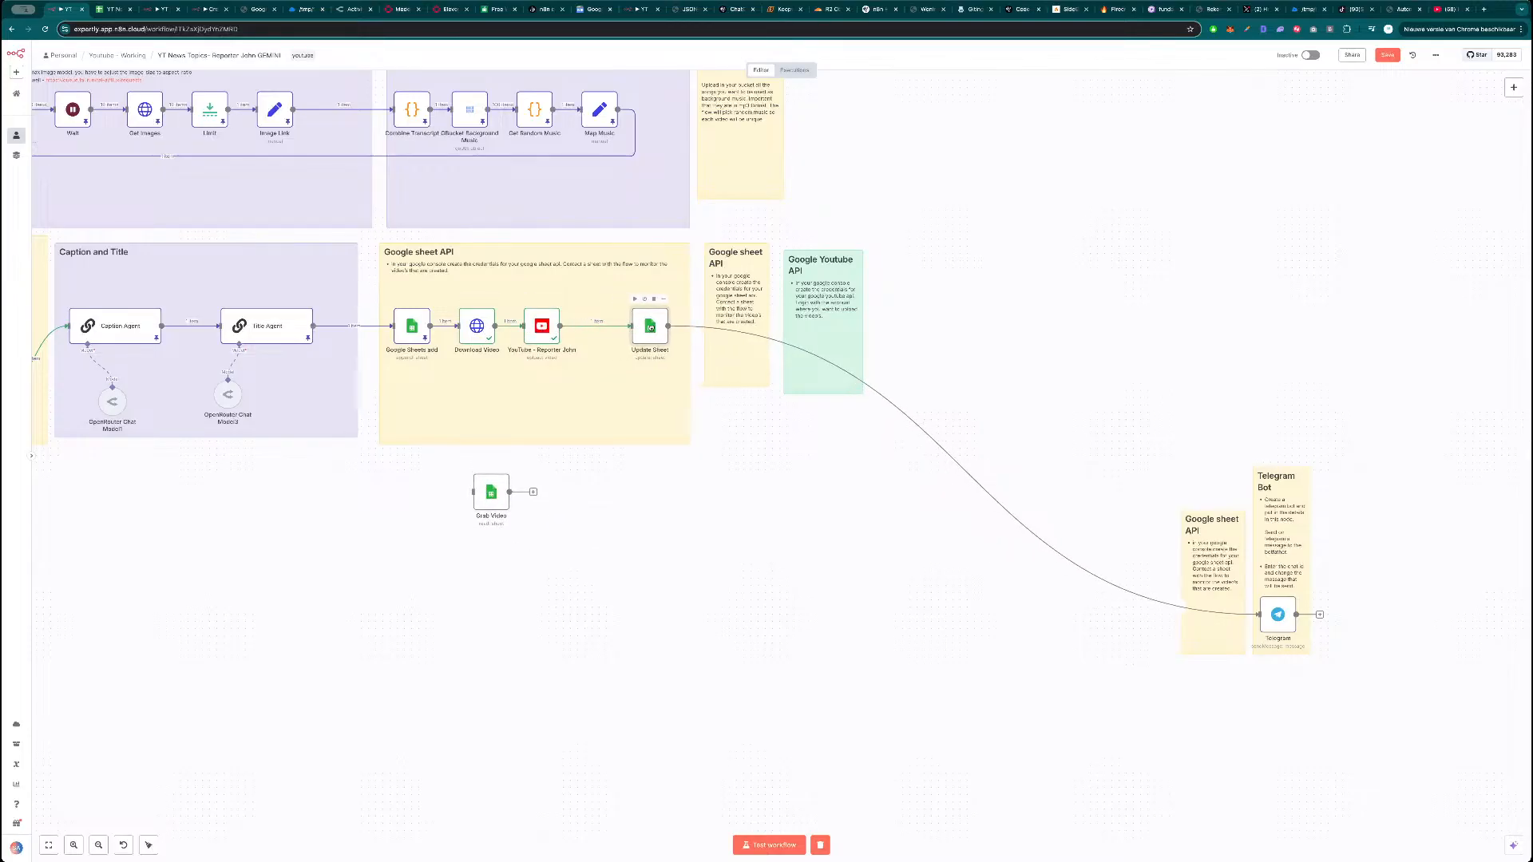
drag(543, 327, 586, 328)
drag(468, 328, 512, 328)
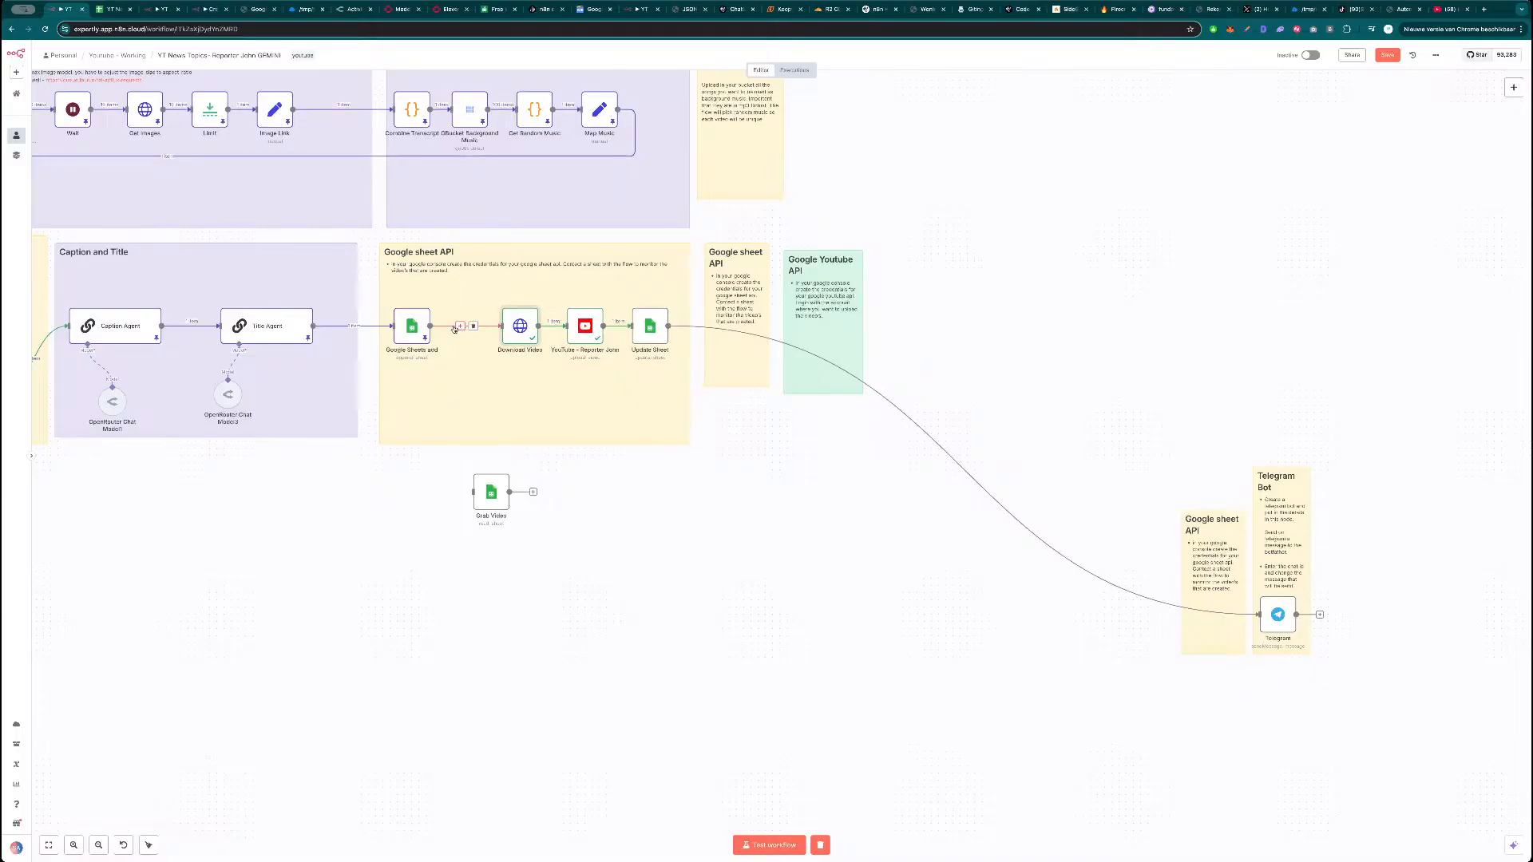
drag(433, 331, 474, 492)
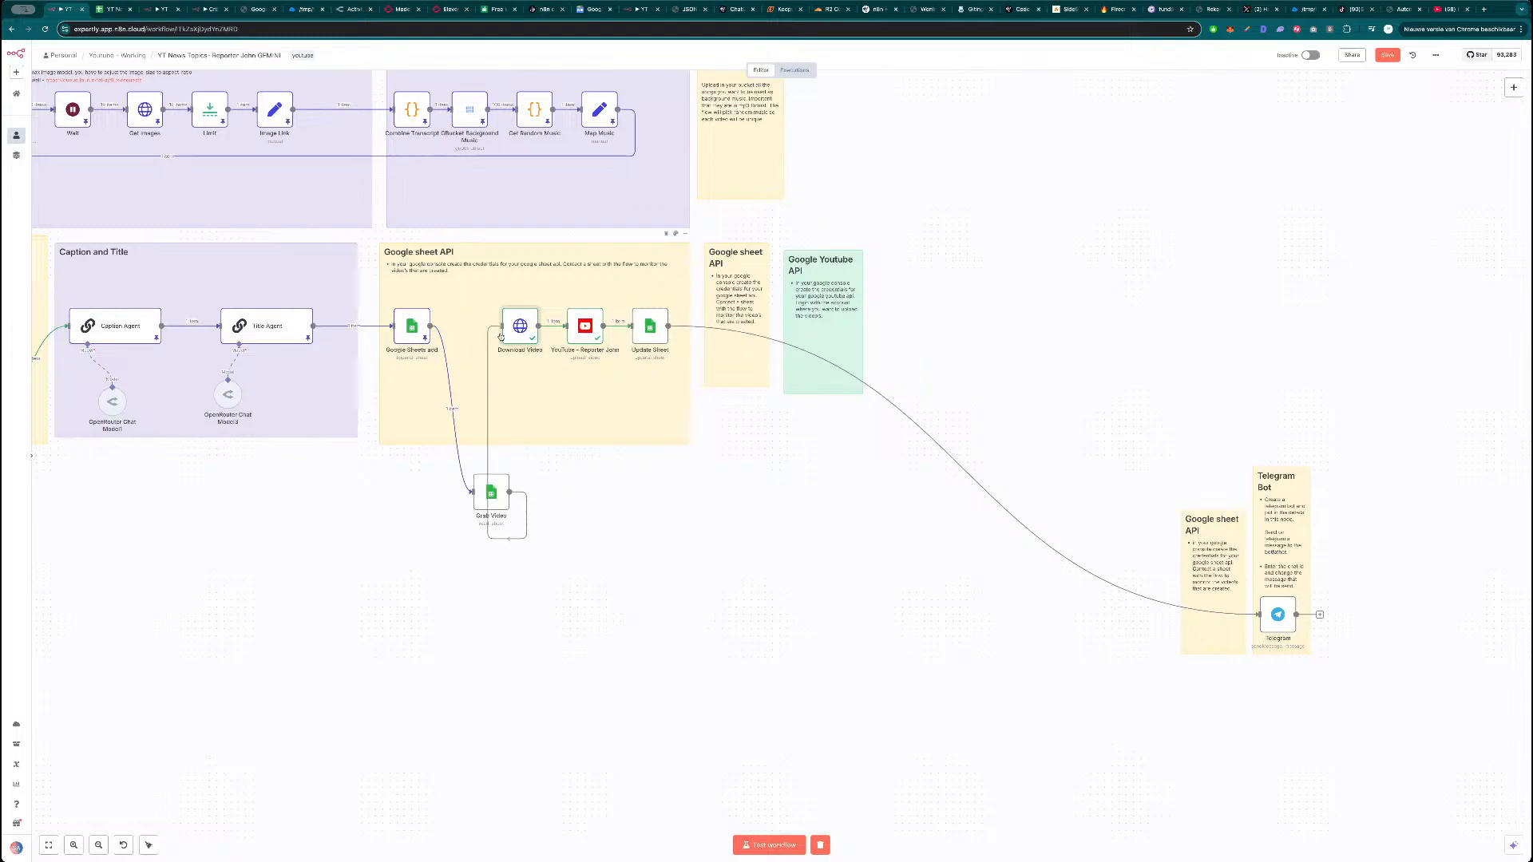
drag(494, 488, 470, 326)
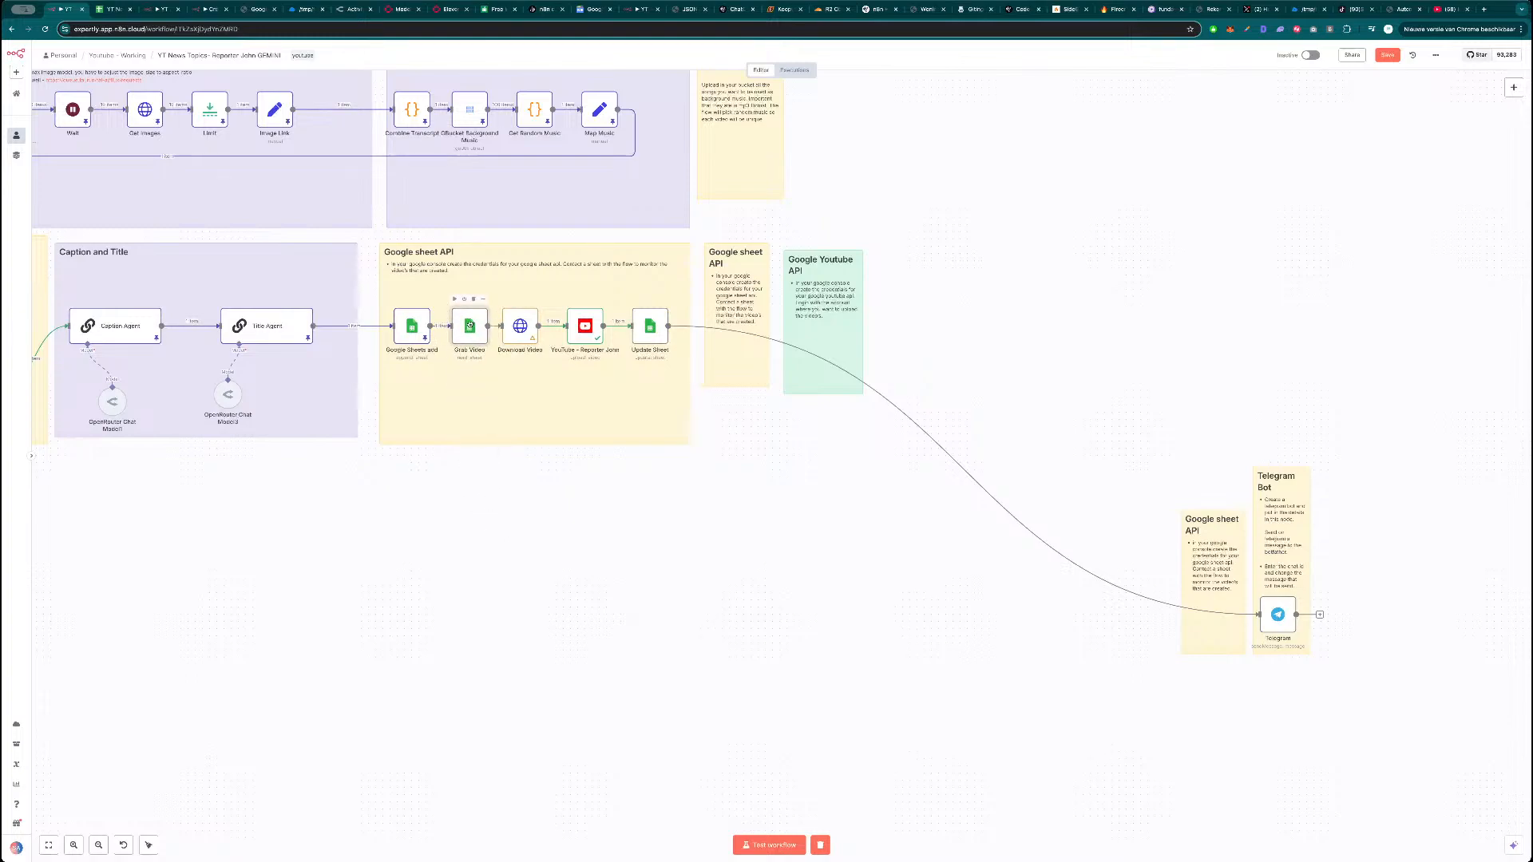
Test the Grab Video node and check its output.
double_click(470, 327)
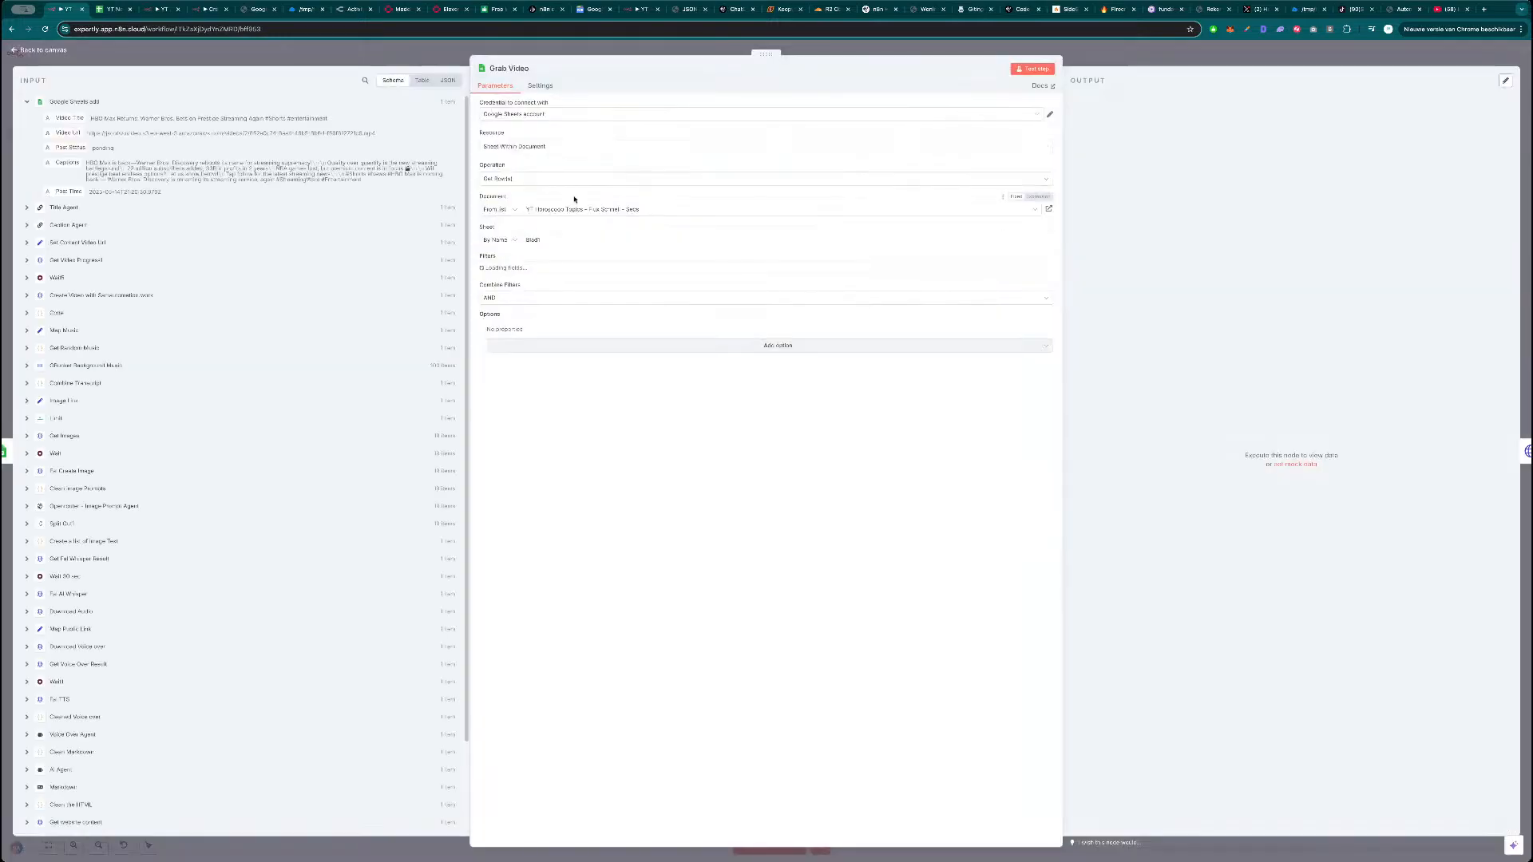
click(1032, 70)
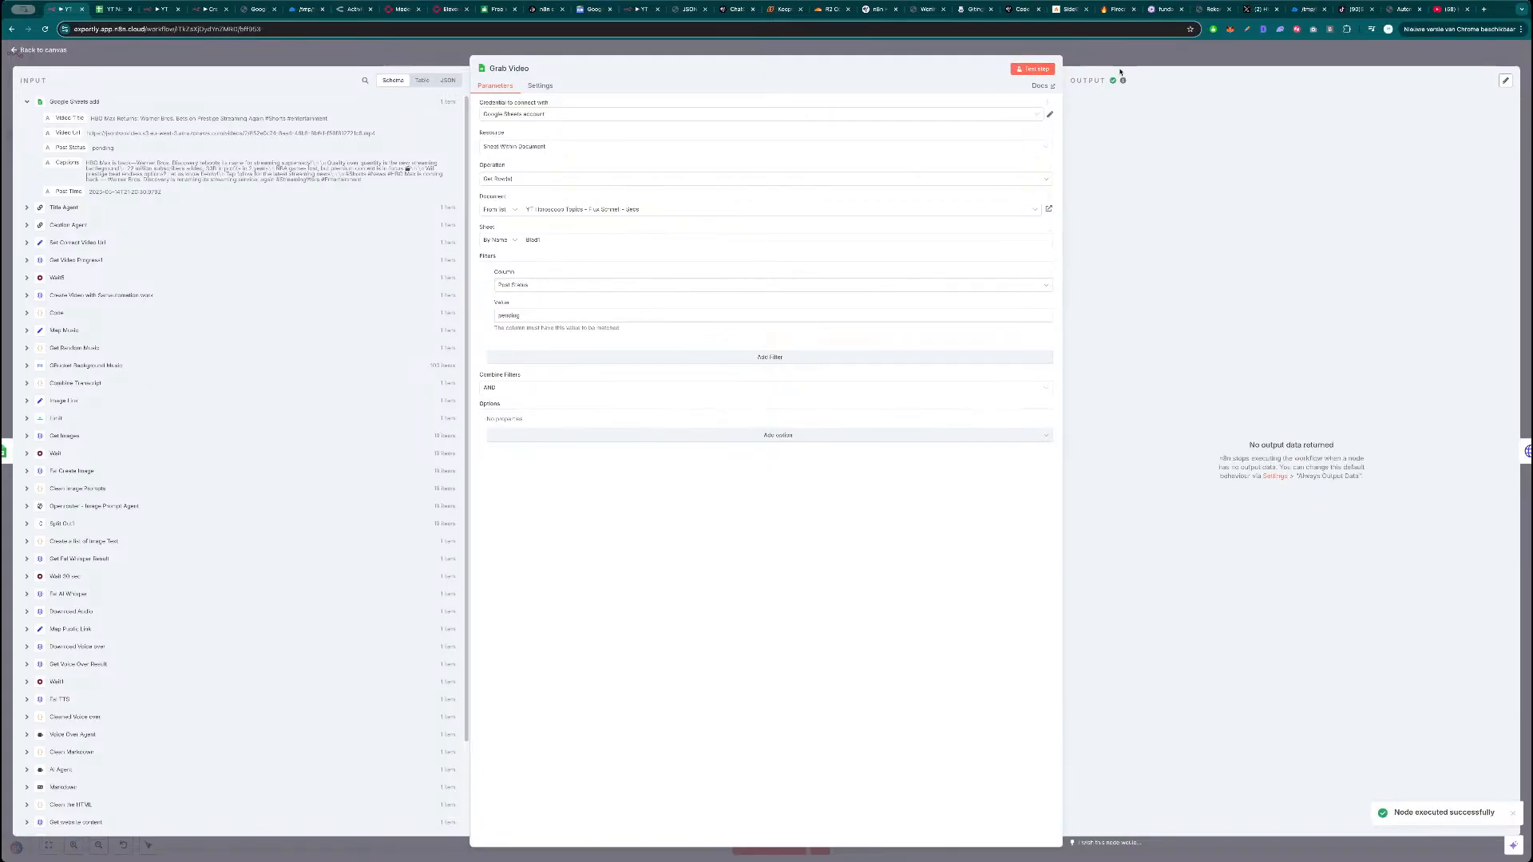
click(1153, 64)
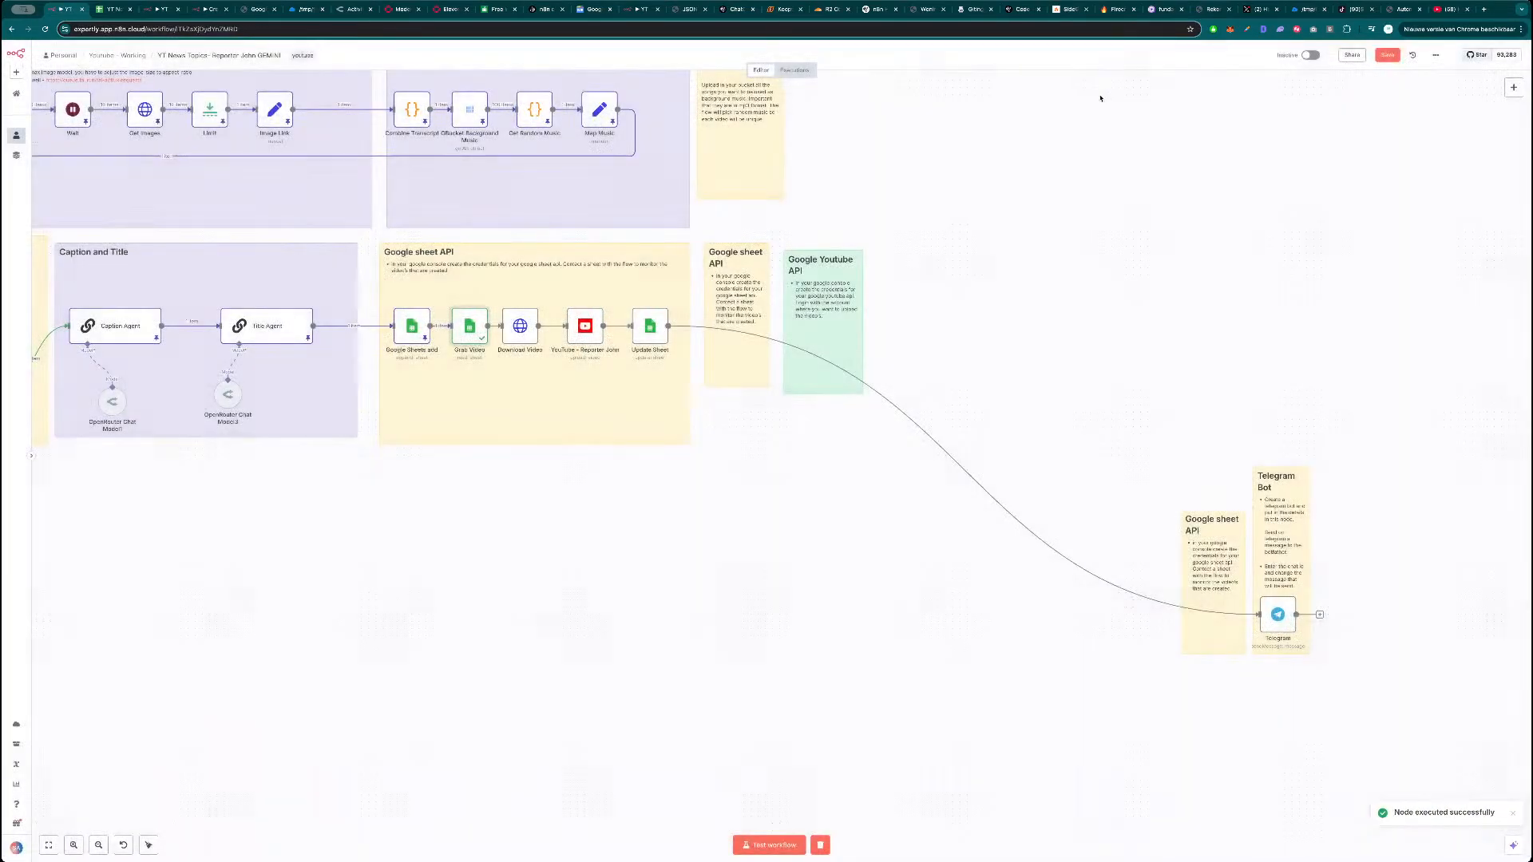
double_click(469, 332)
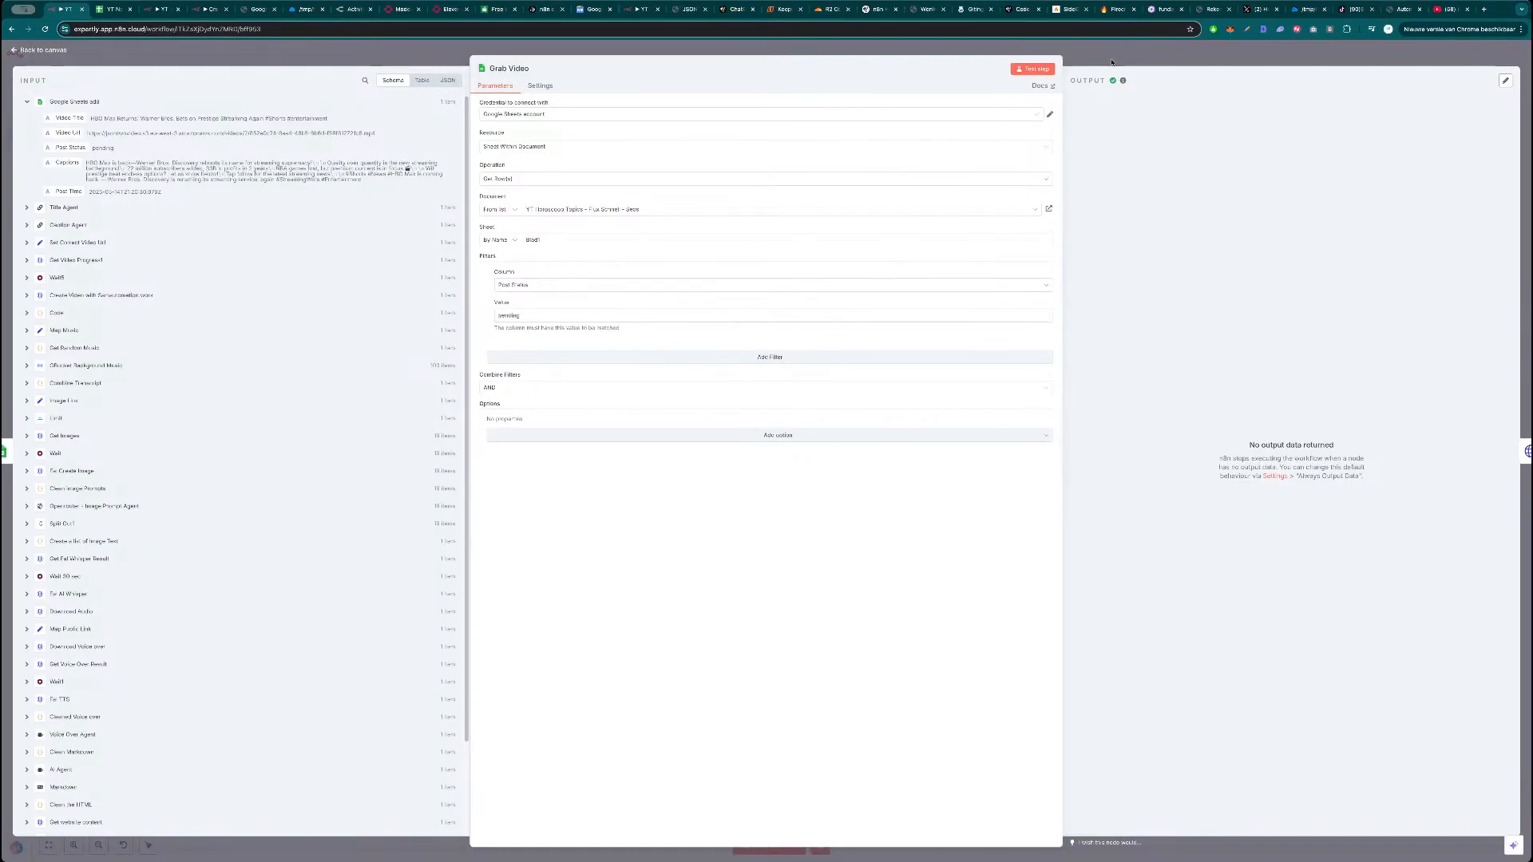
key(Escape)
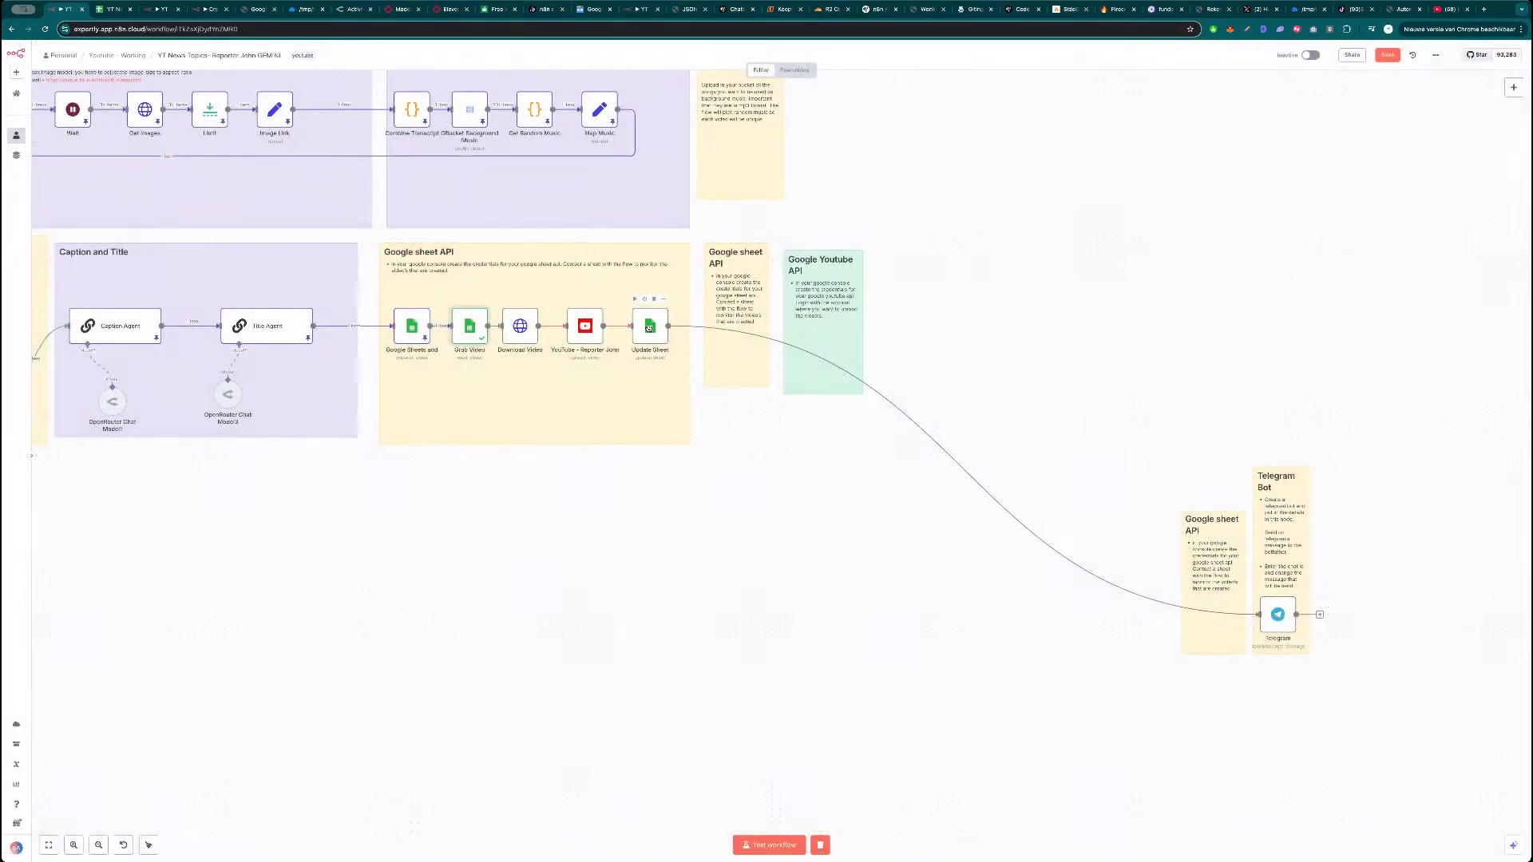
Examine the Update Sheet node's value mappings that reference Grab Video.
double_click(640, 328)
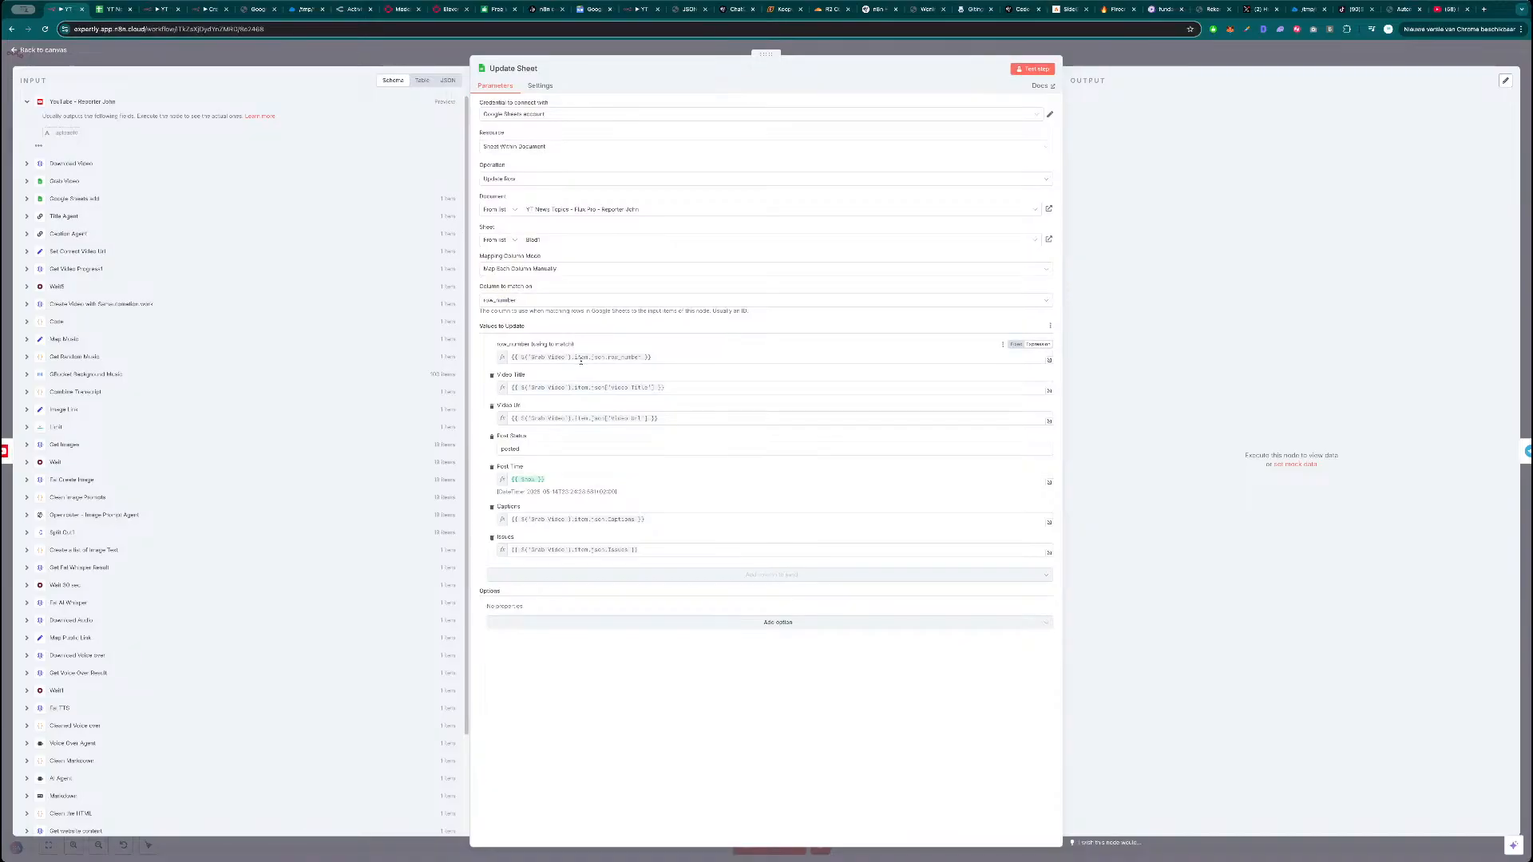
key(Escape)
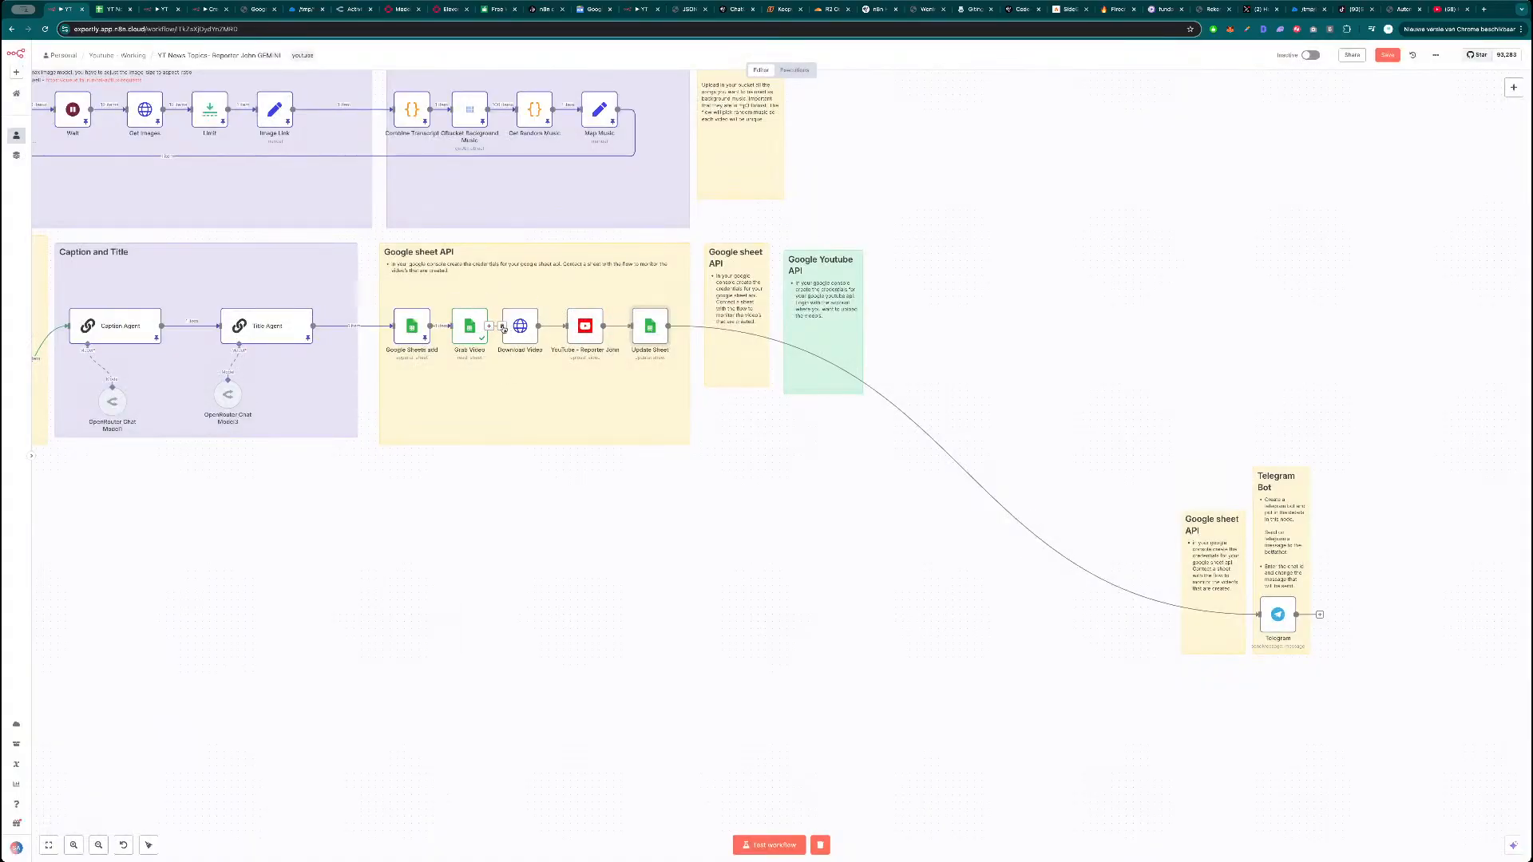
double_click(643, 333)
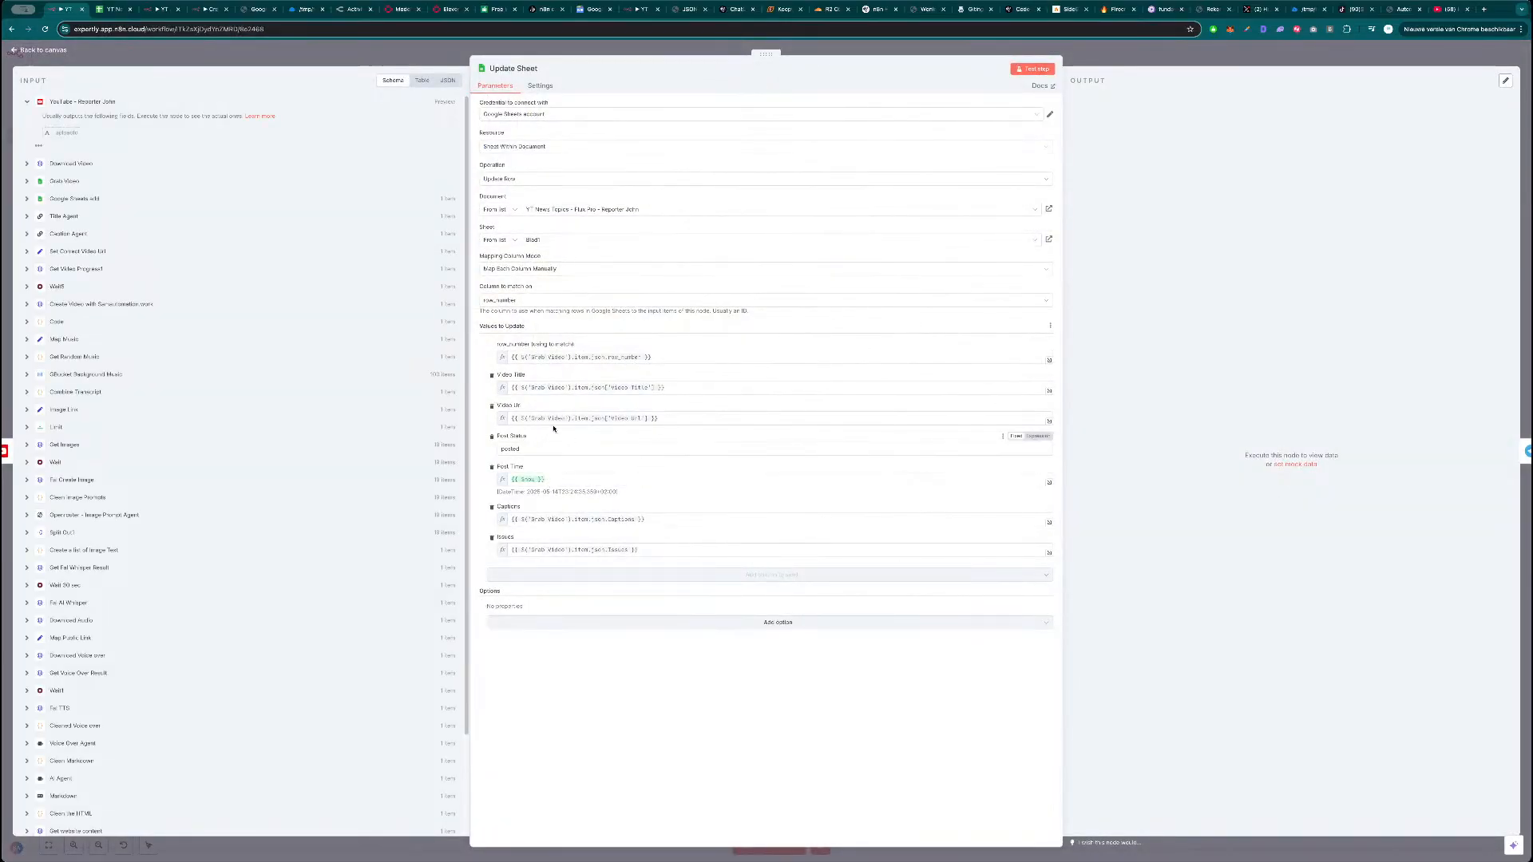
key(Escape)
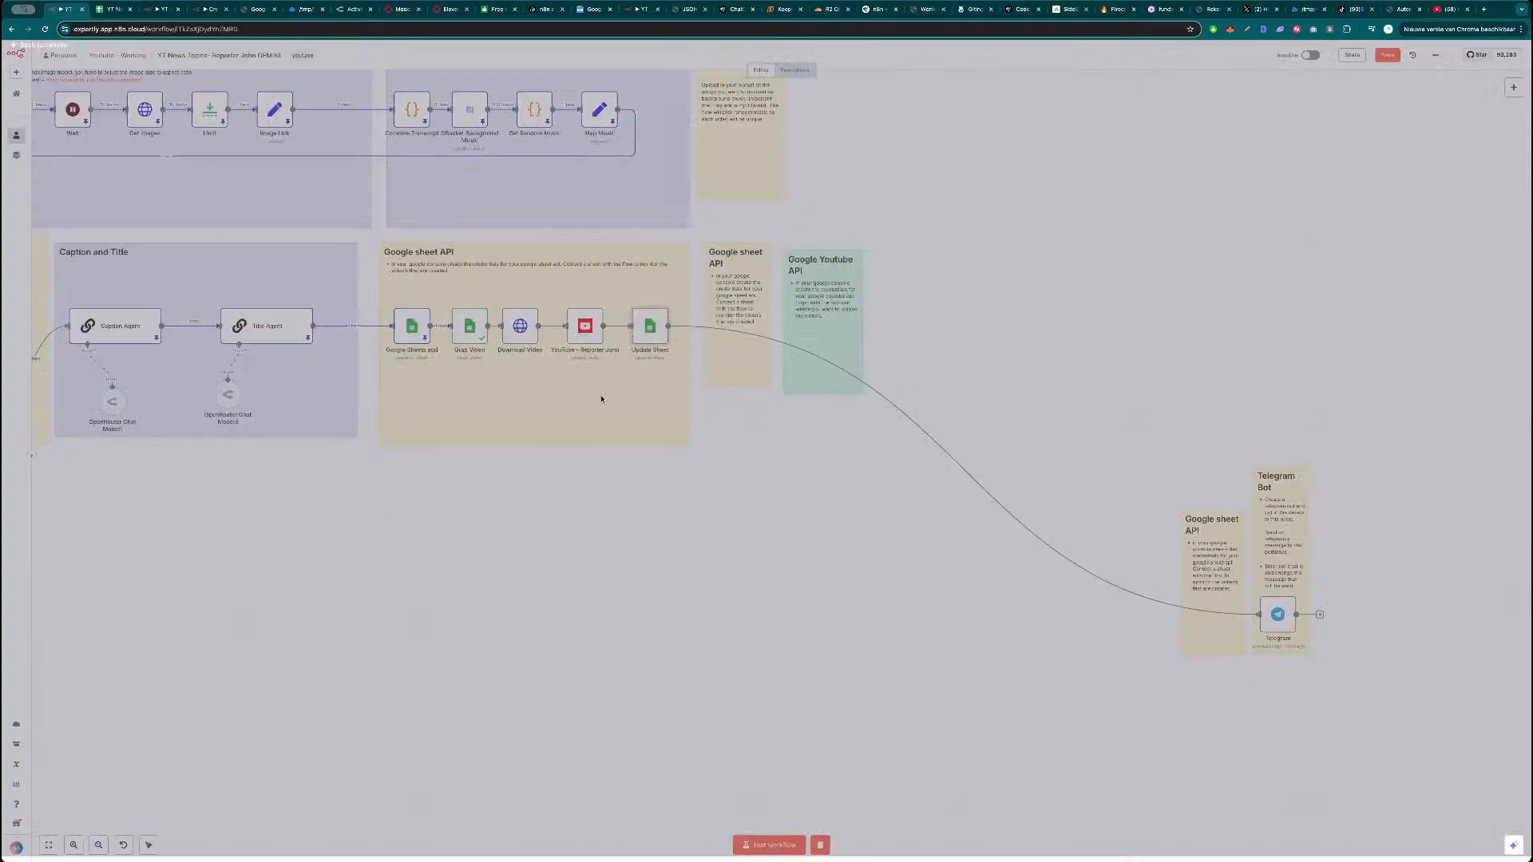
Unpin the output of the Google Sheets add node and test Grab Video again.
double_click(474, 337)
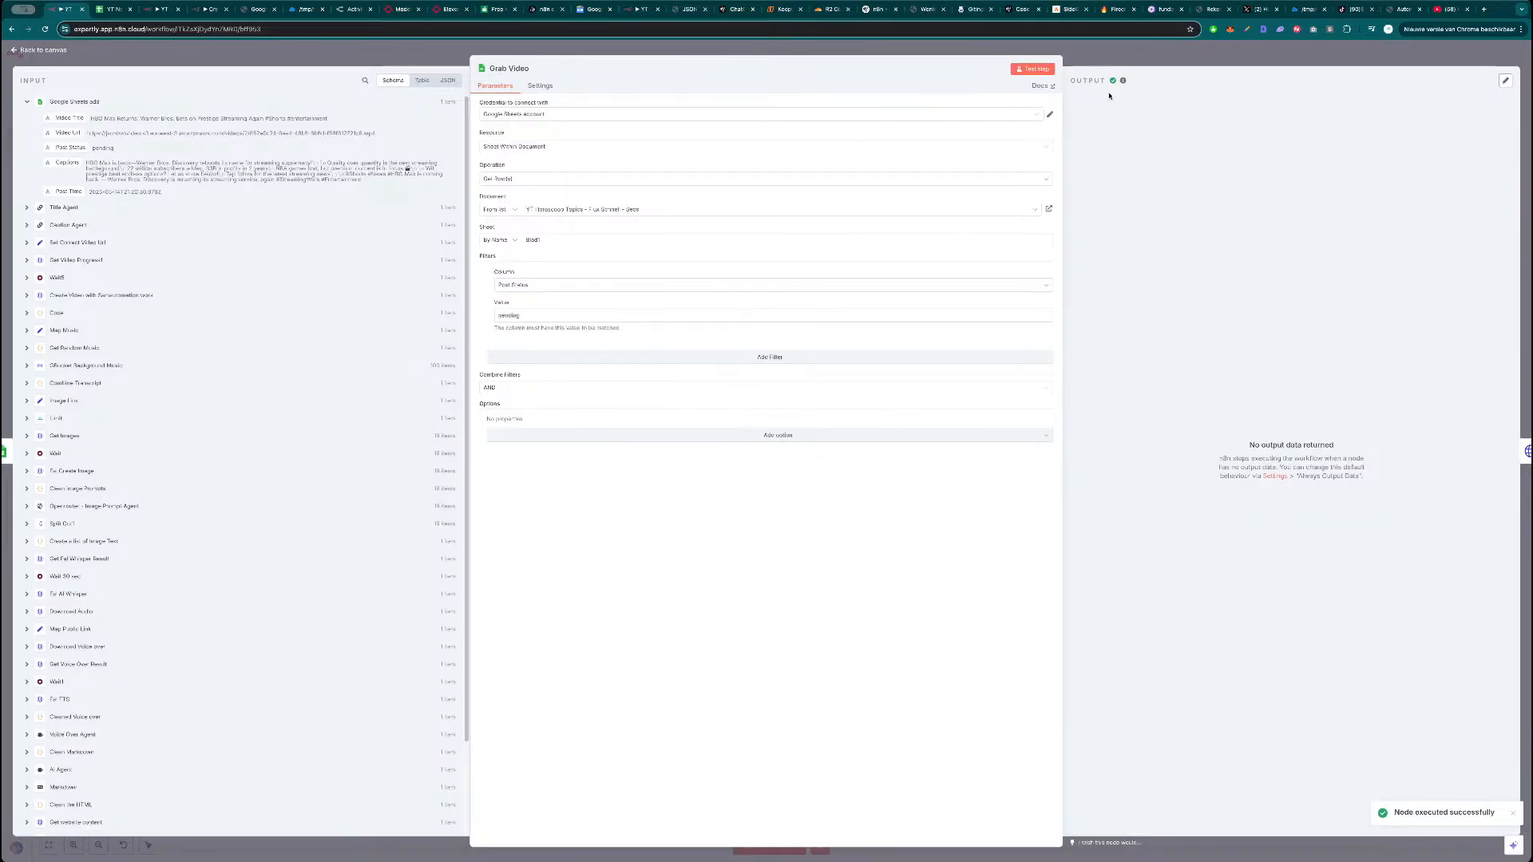
click(1149, 59)
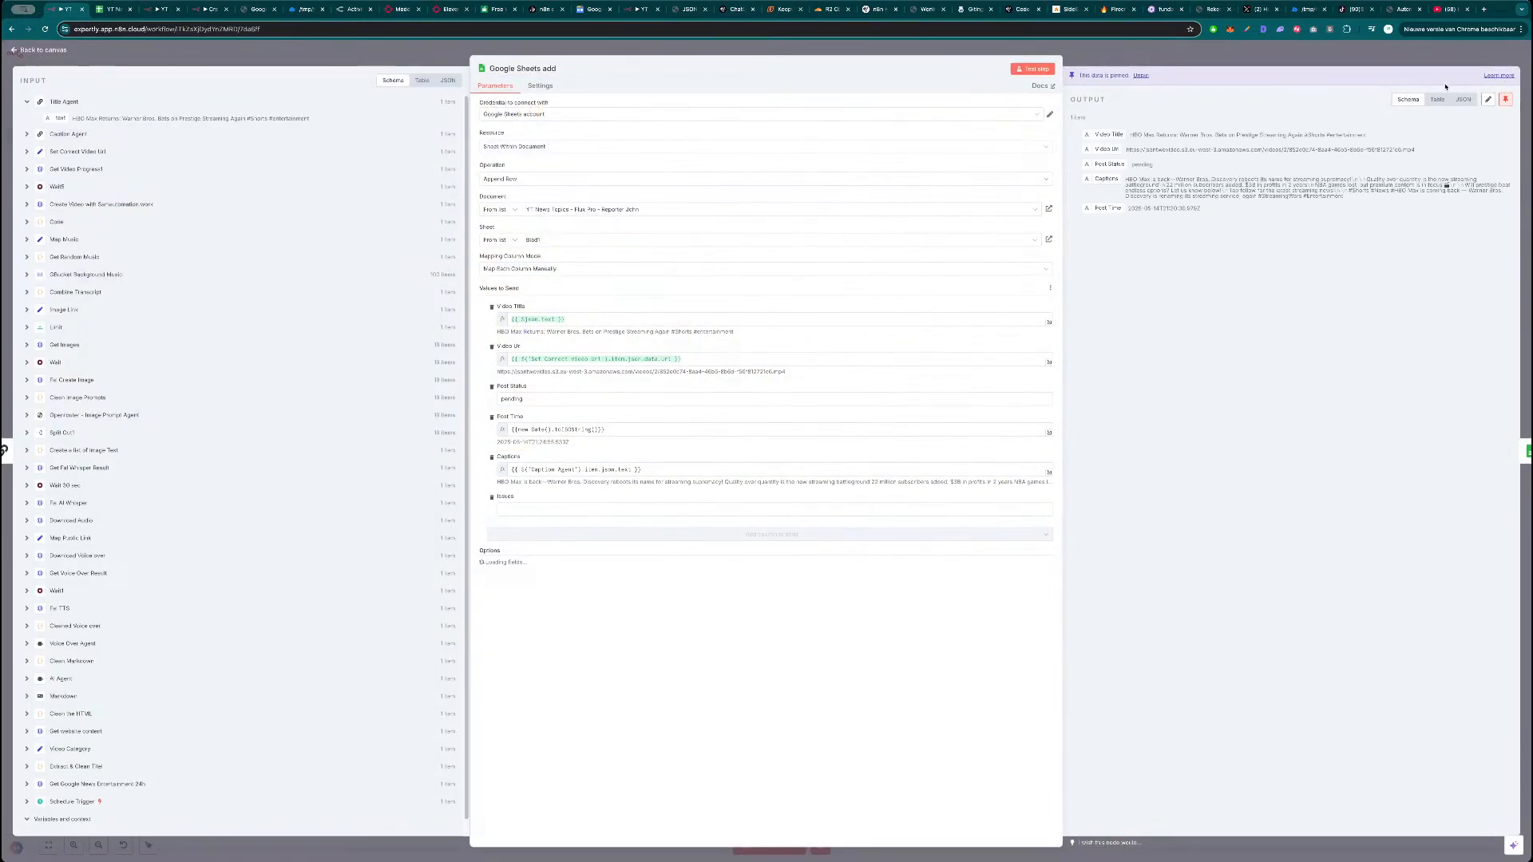
click(1503, 100)
click(1297, 55)
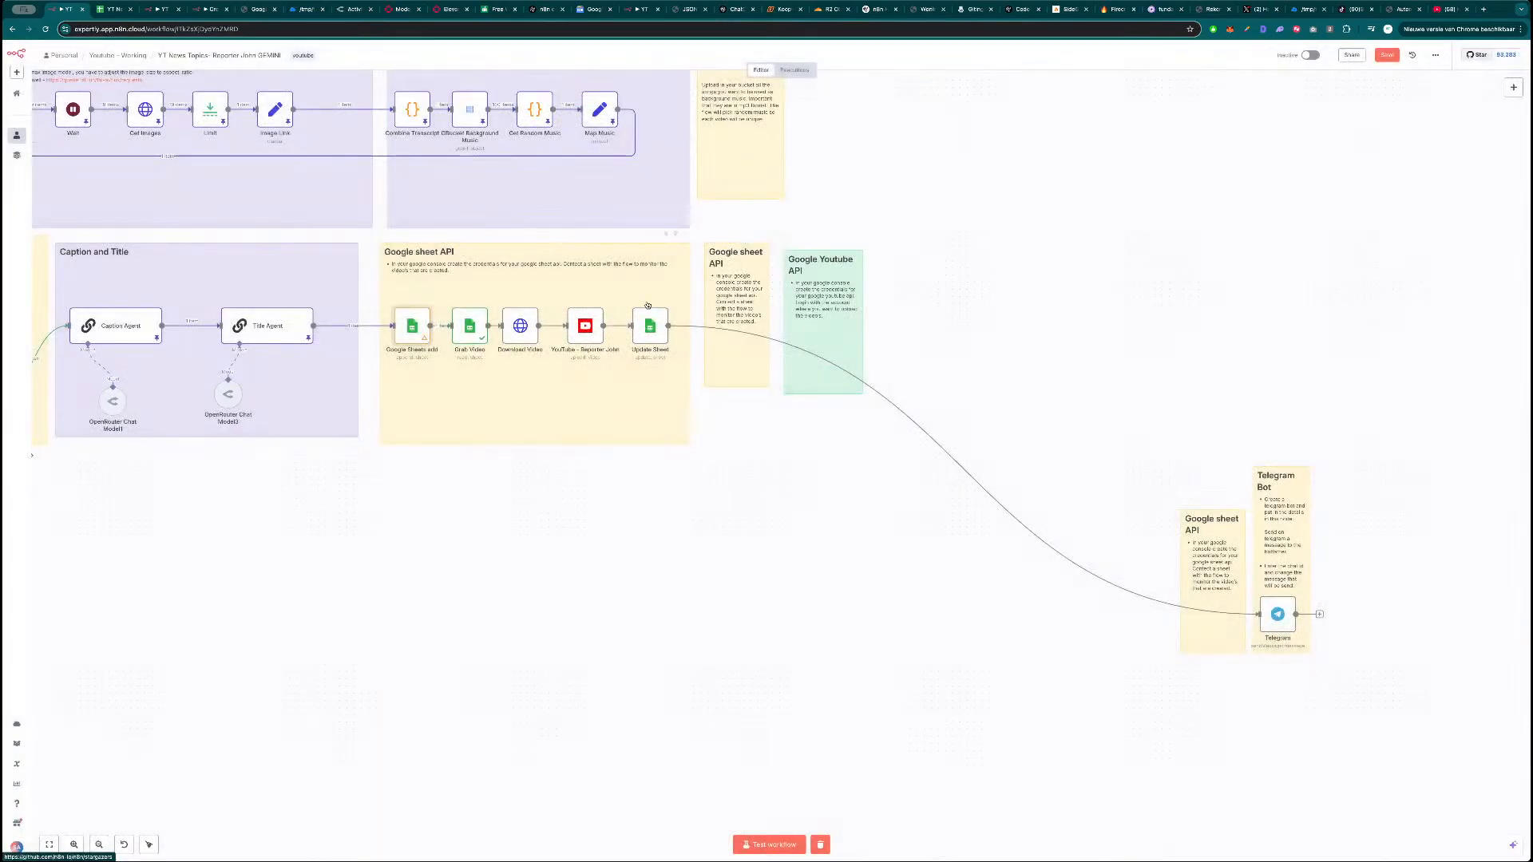
double_click(473, 329)
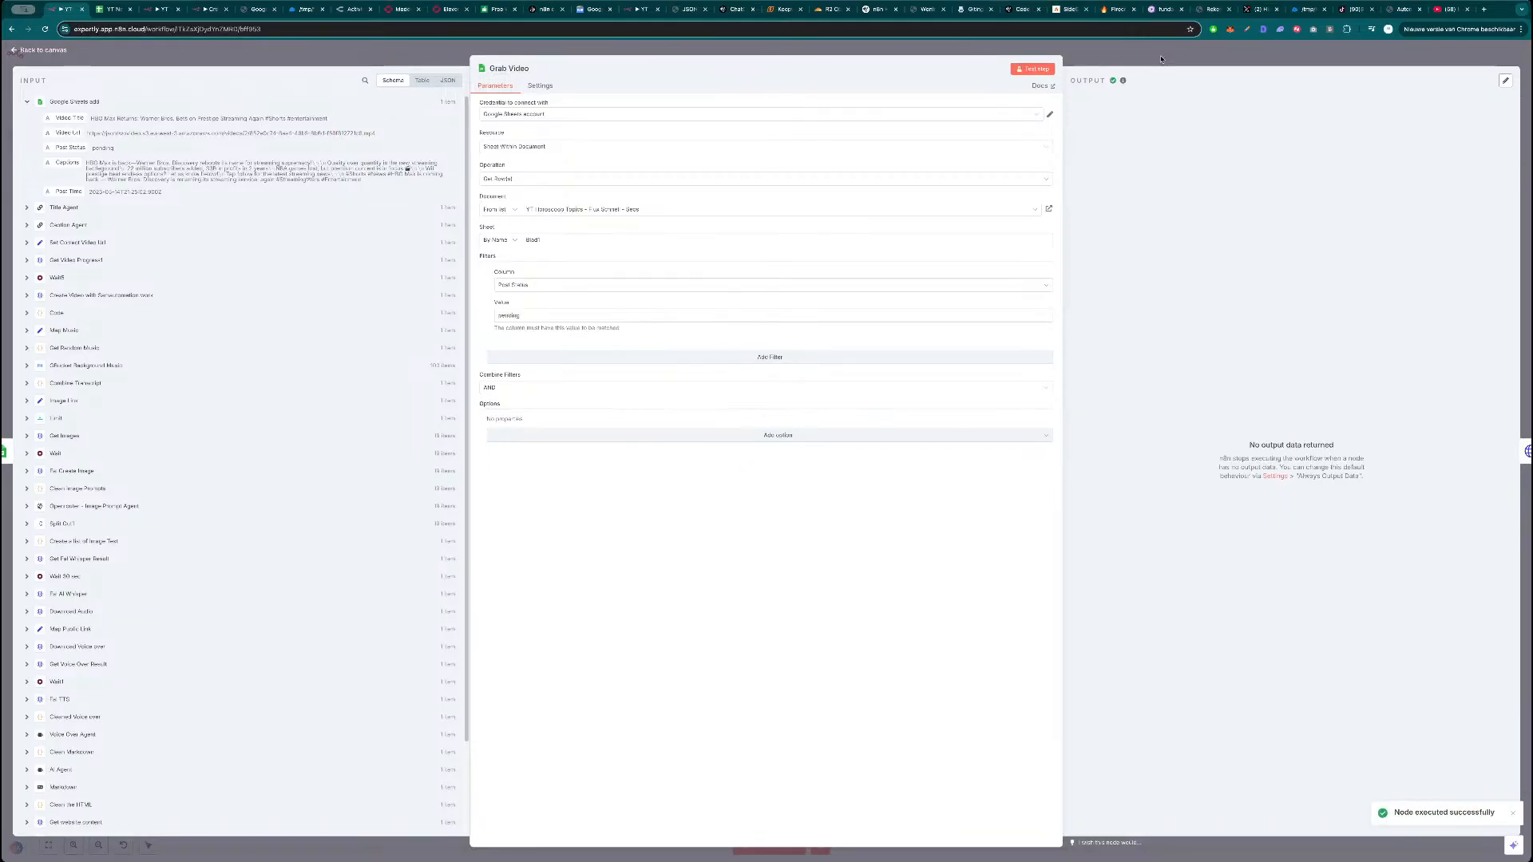
Enable Always Output Data for the Grab Video node, test it, and return to its parameters.
click(540, 87)
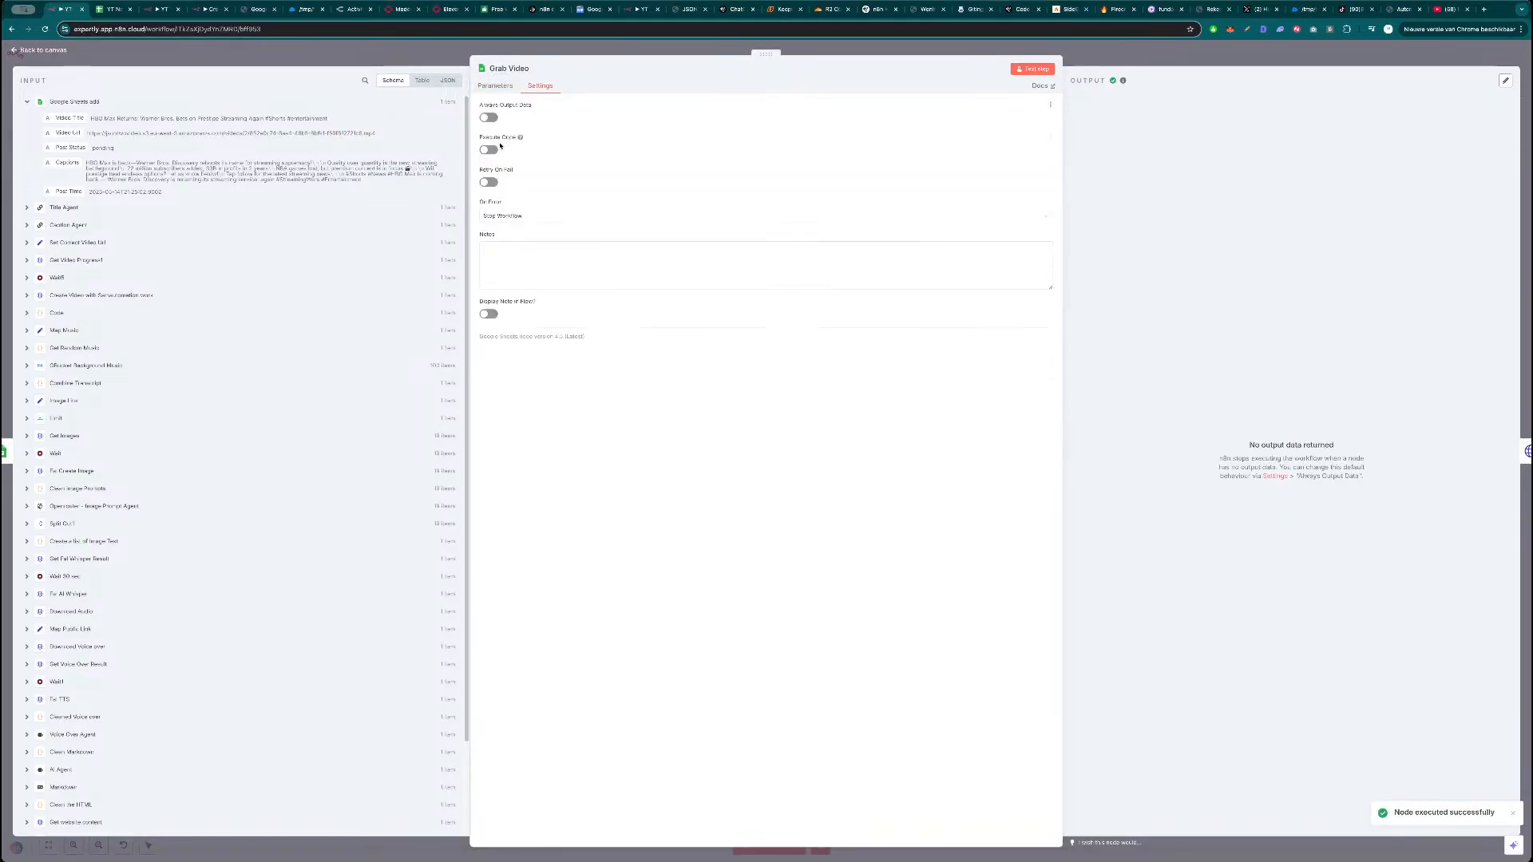
click(490, 118)
click(1022, 71)
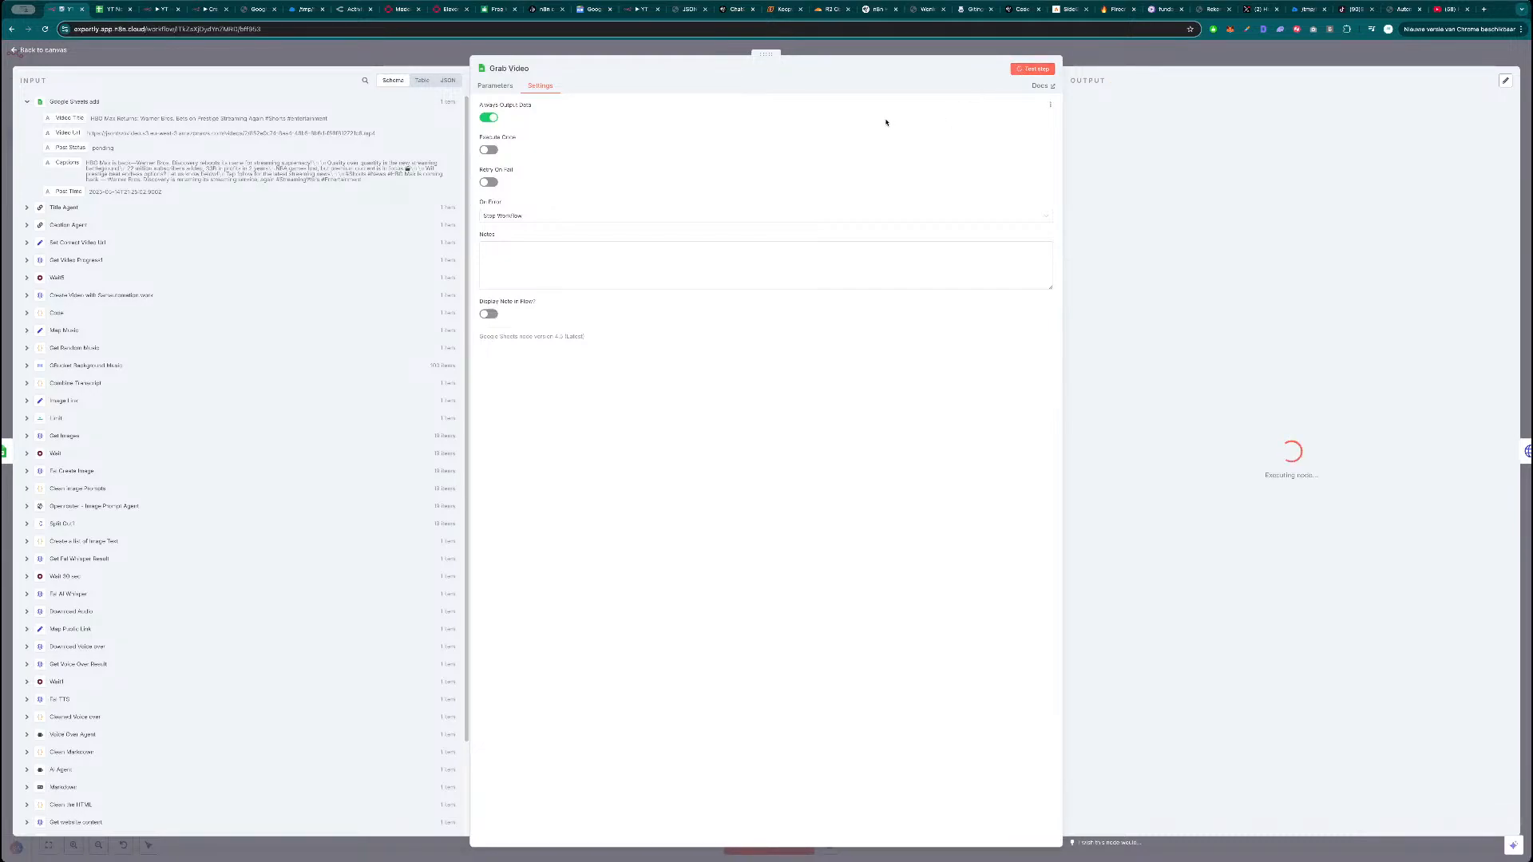
click(503, 87)
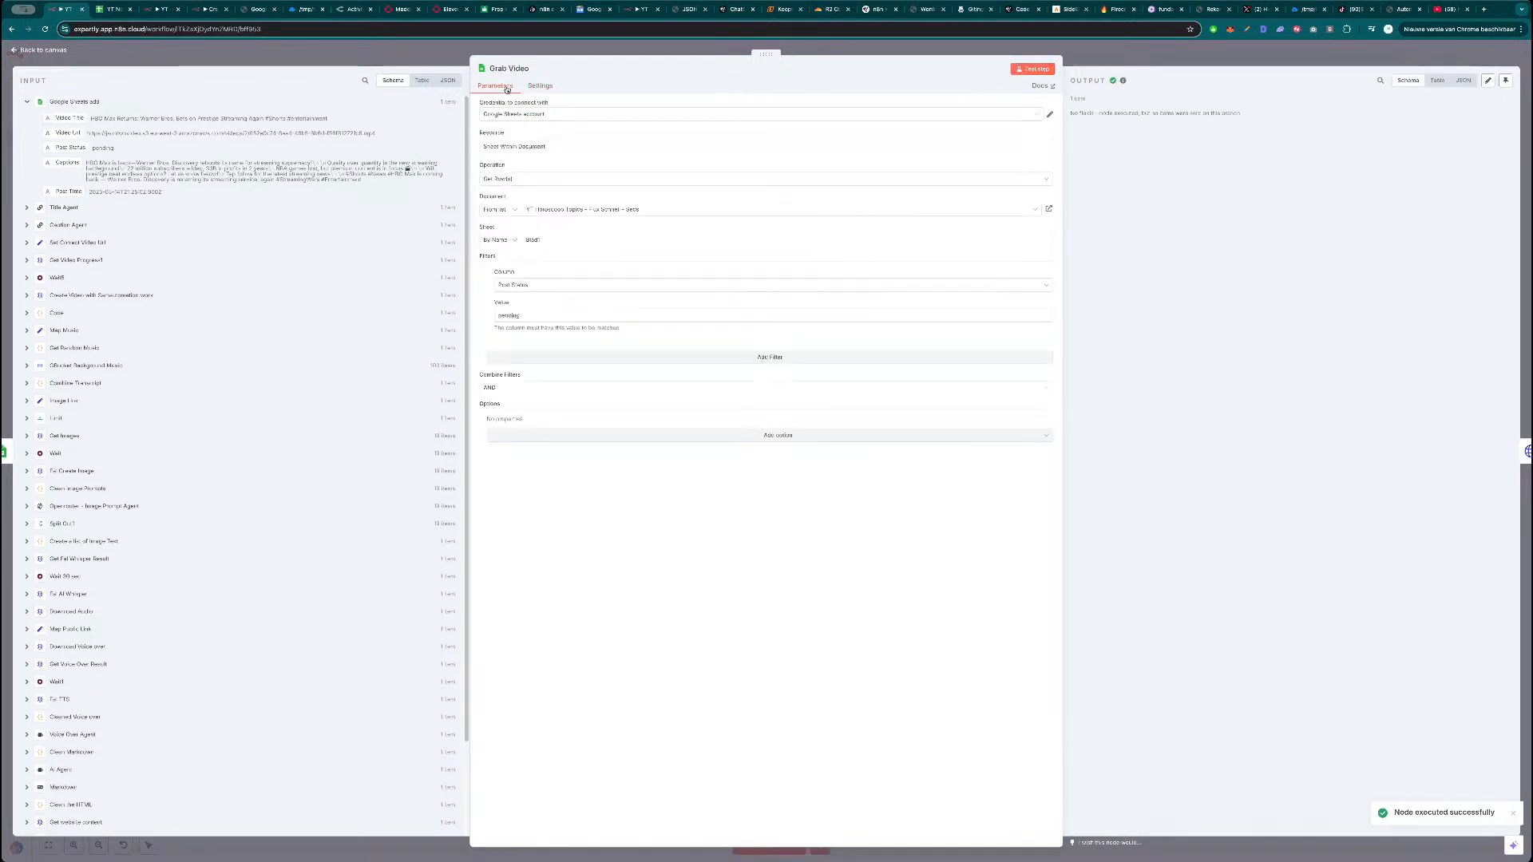
Clear the duplicate HBO Max entry in row 44 of the YT News Topics - Flux Pro - Reporter John sheet and return to the workflow.
click(110, 12)
scroll(138, 562, down, 15)
scroll(138, 562, up, 15)
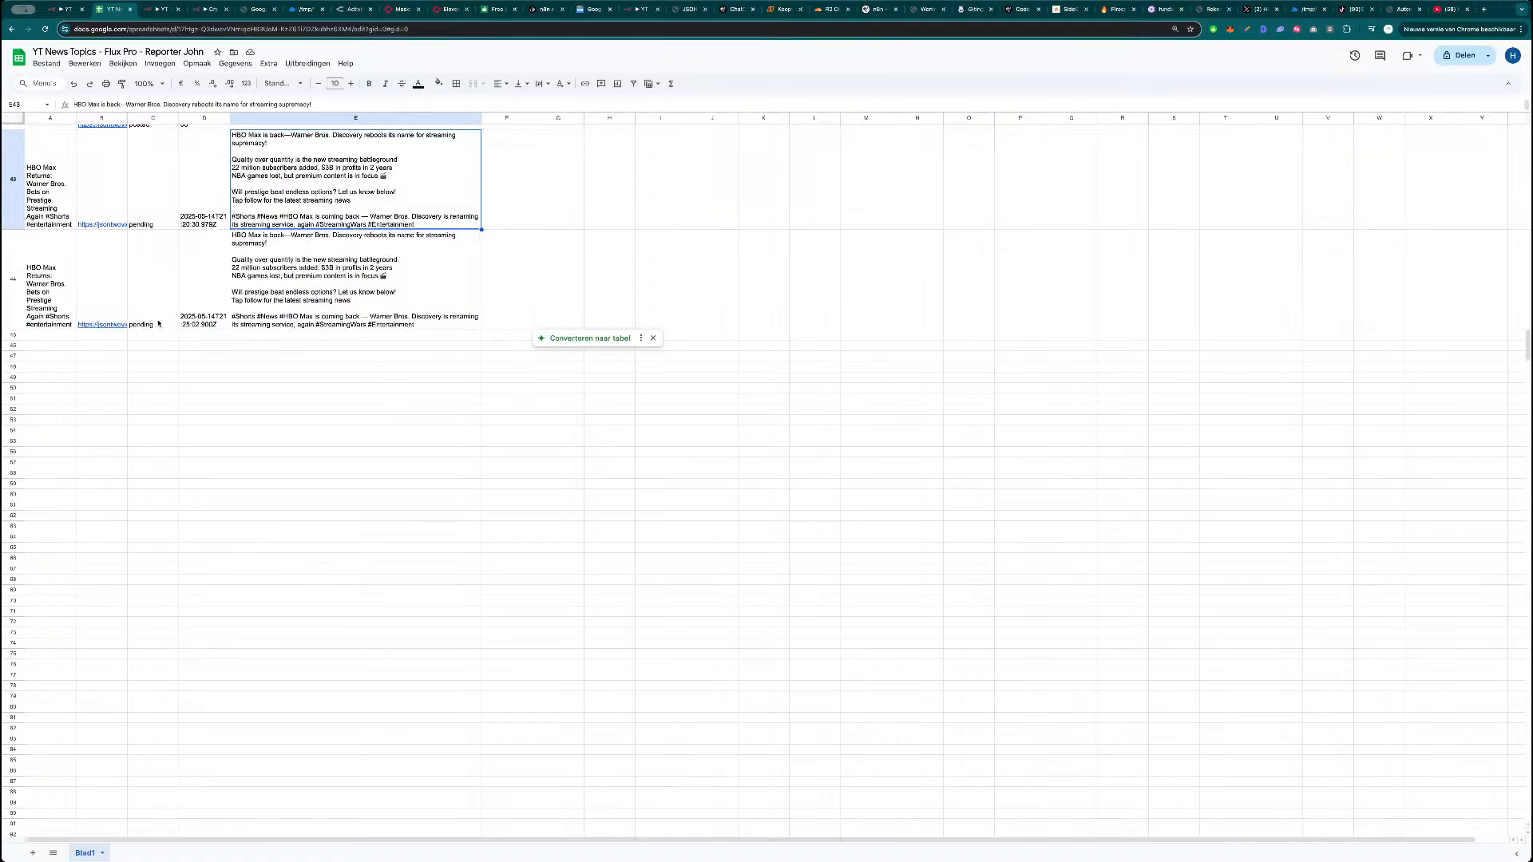
scroll(157, 321, up, 2)
click(146, 488)
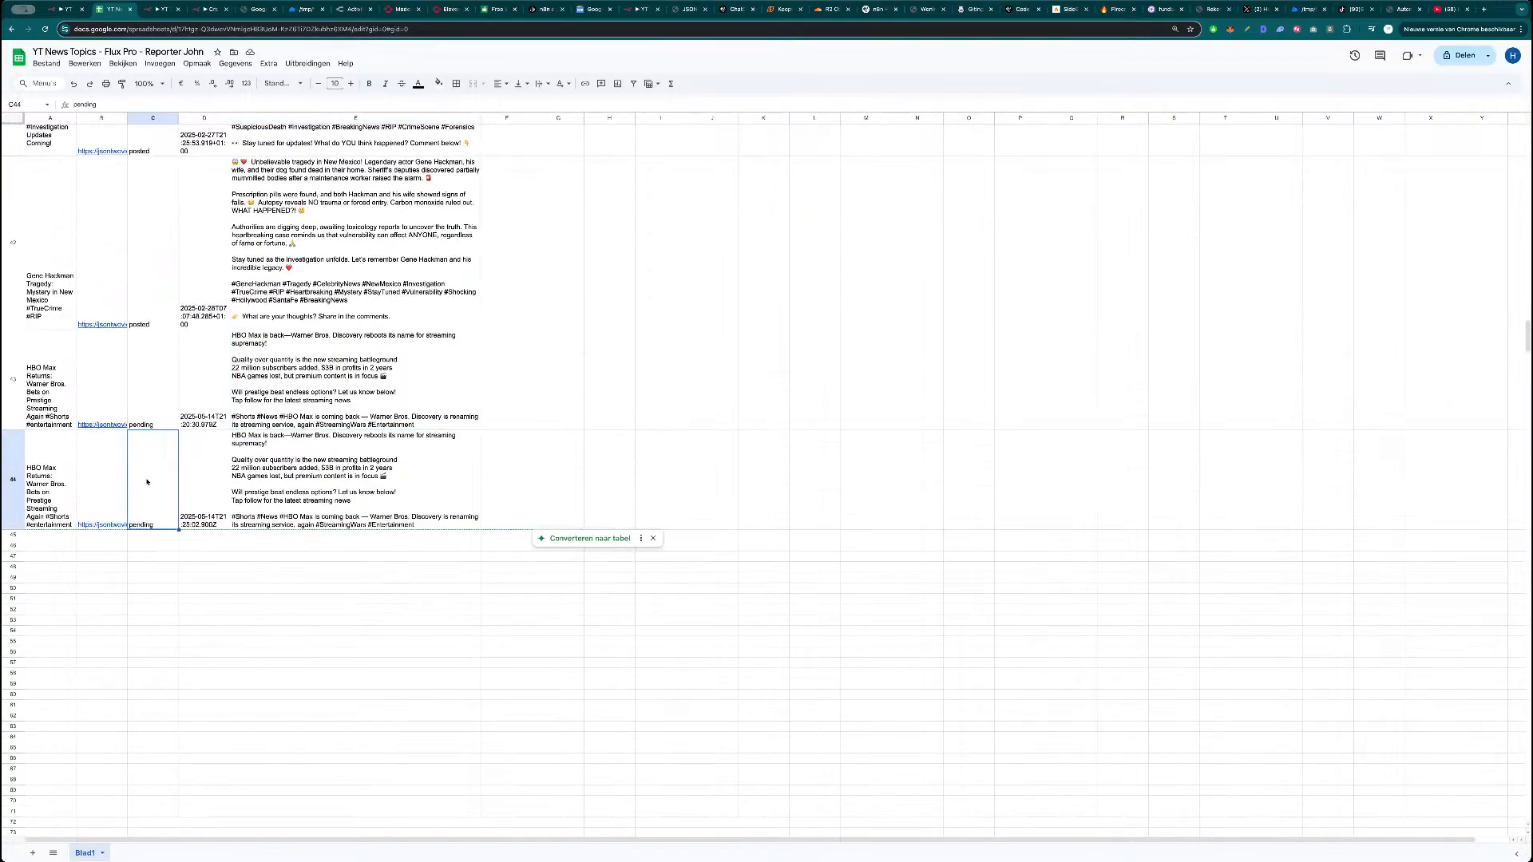
click(13, 479)
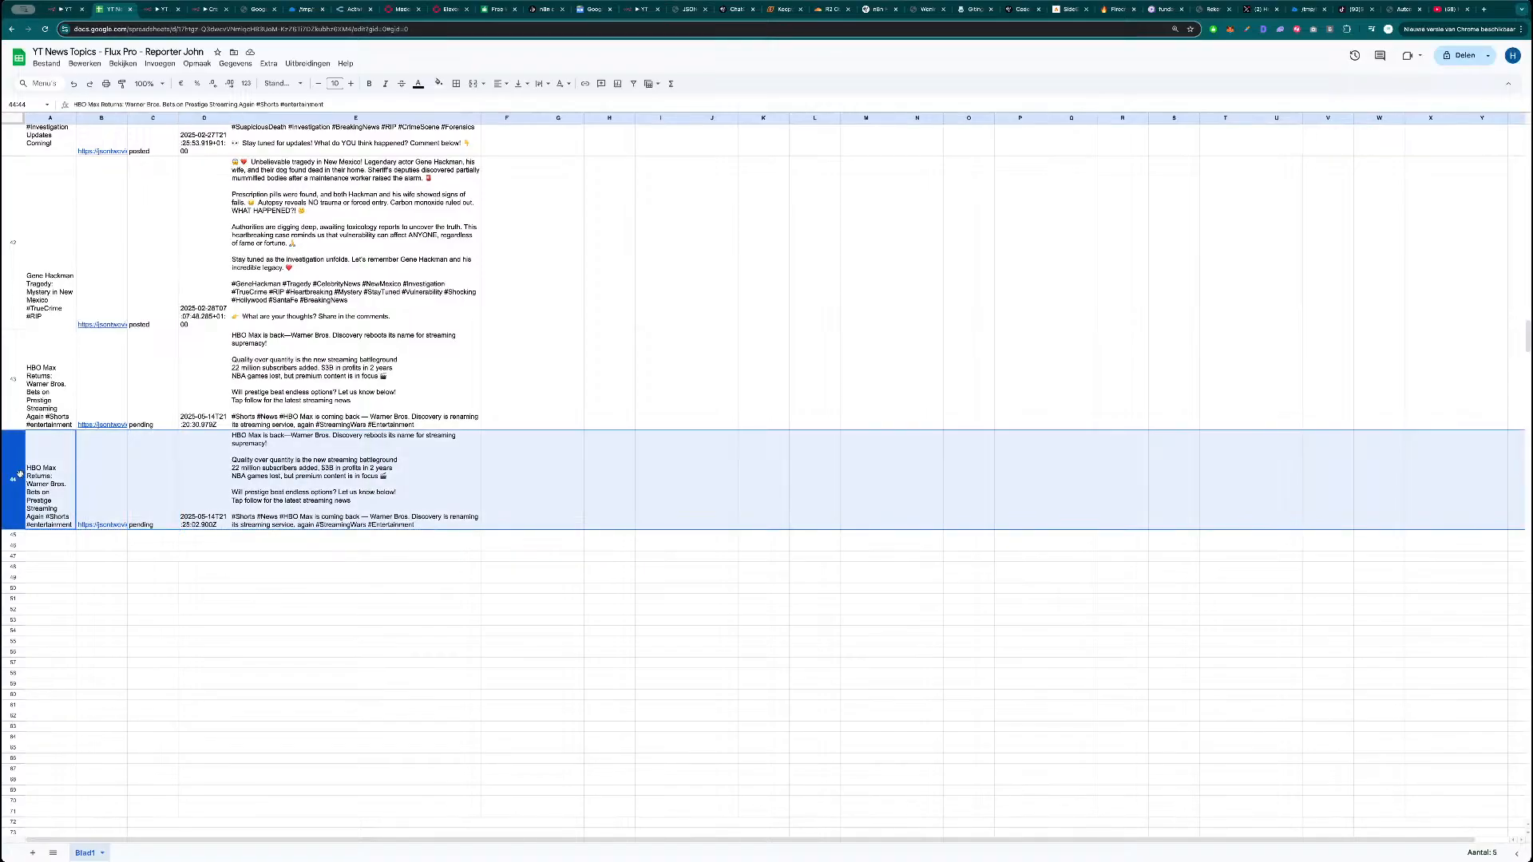
key(Delete)
click(65, 10)
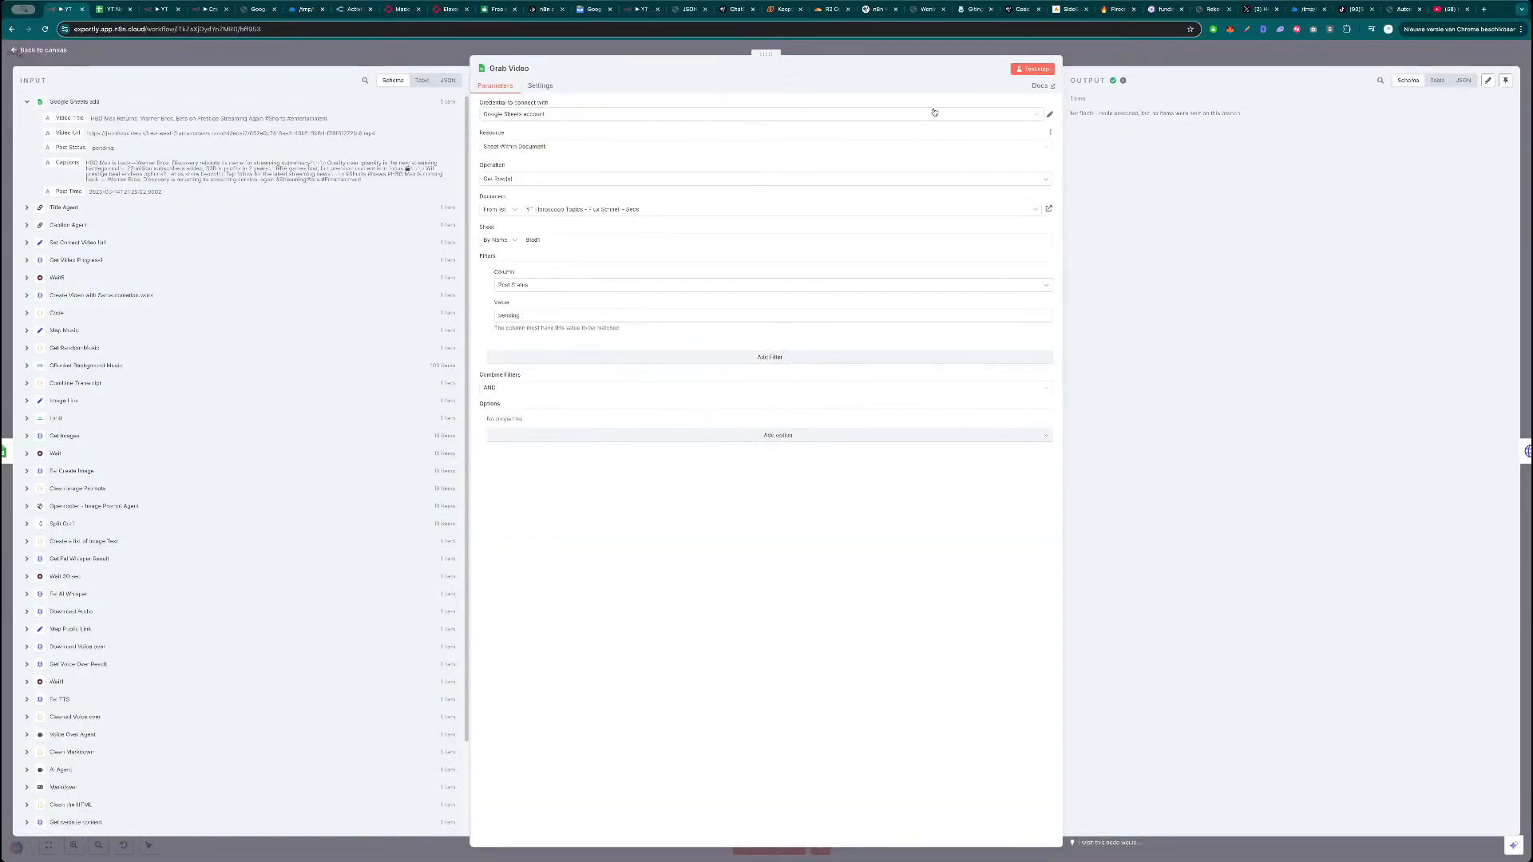
Test Grab Video again, disable its Always Output Data setting, and leave the node.
click(1037, 71)
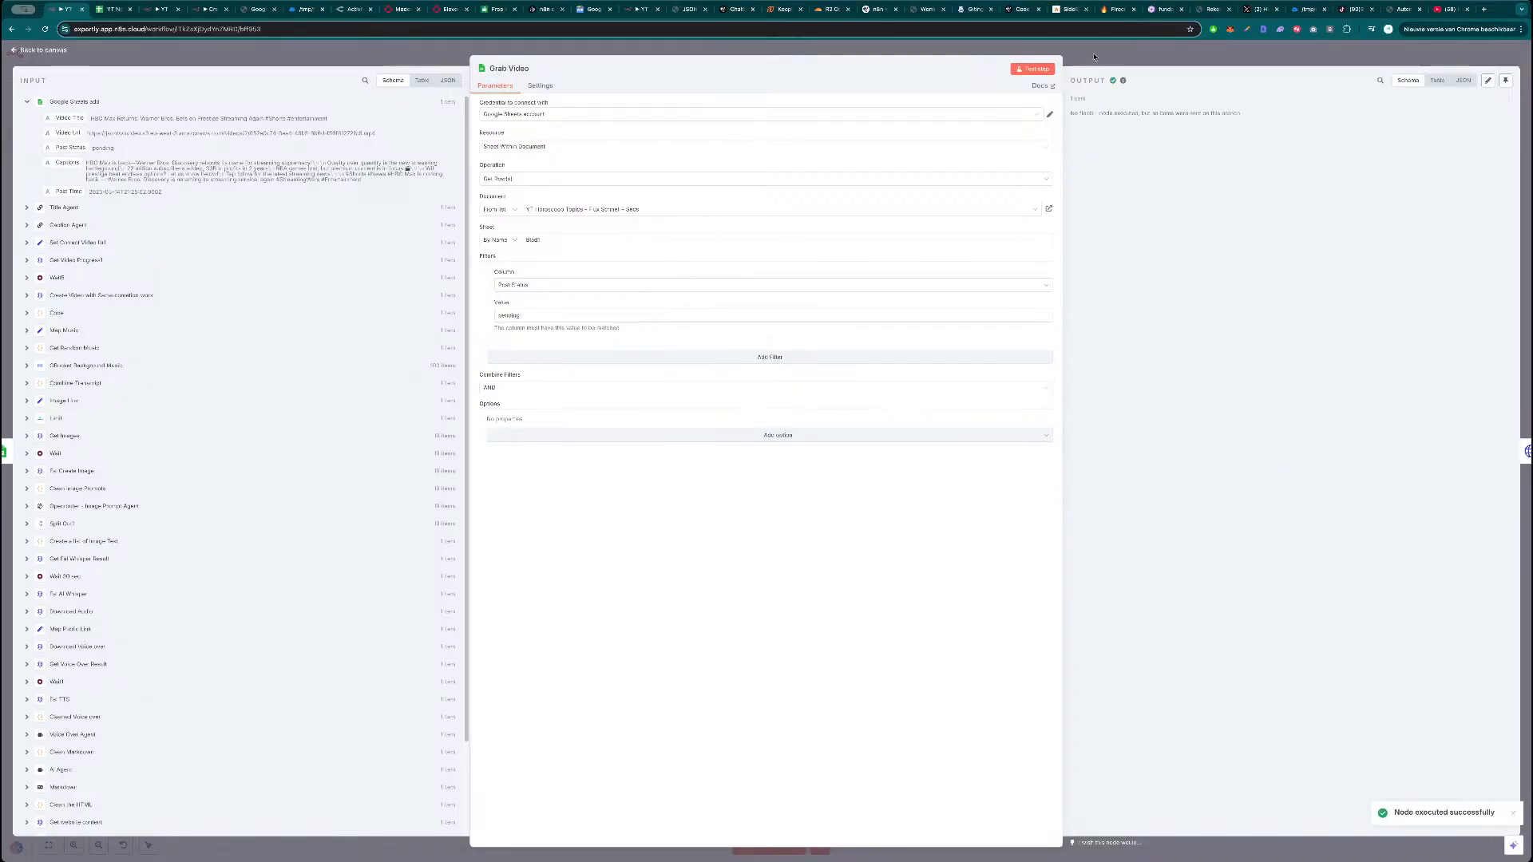
click(540, 85)
click(488, 117)
click(496, 85)
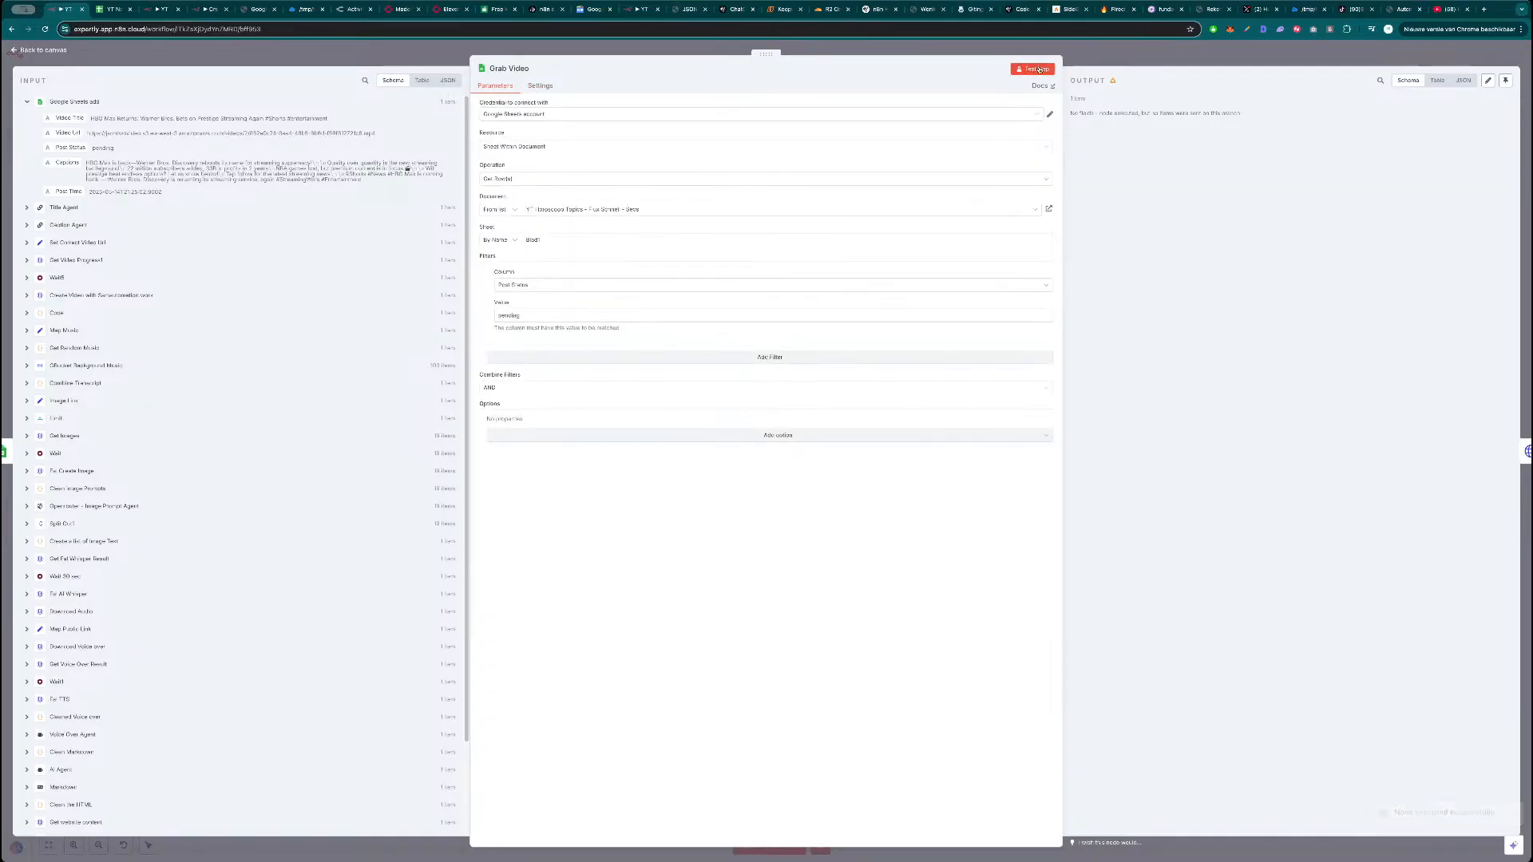
key(Escape)
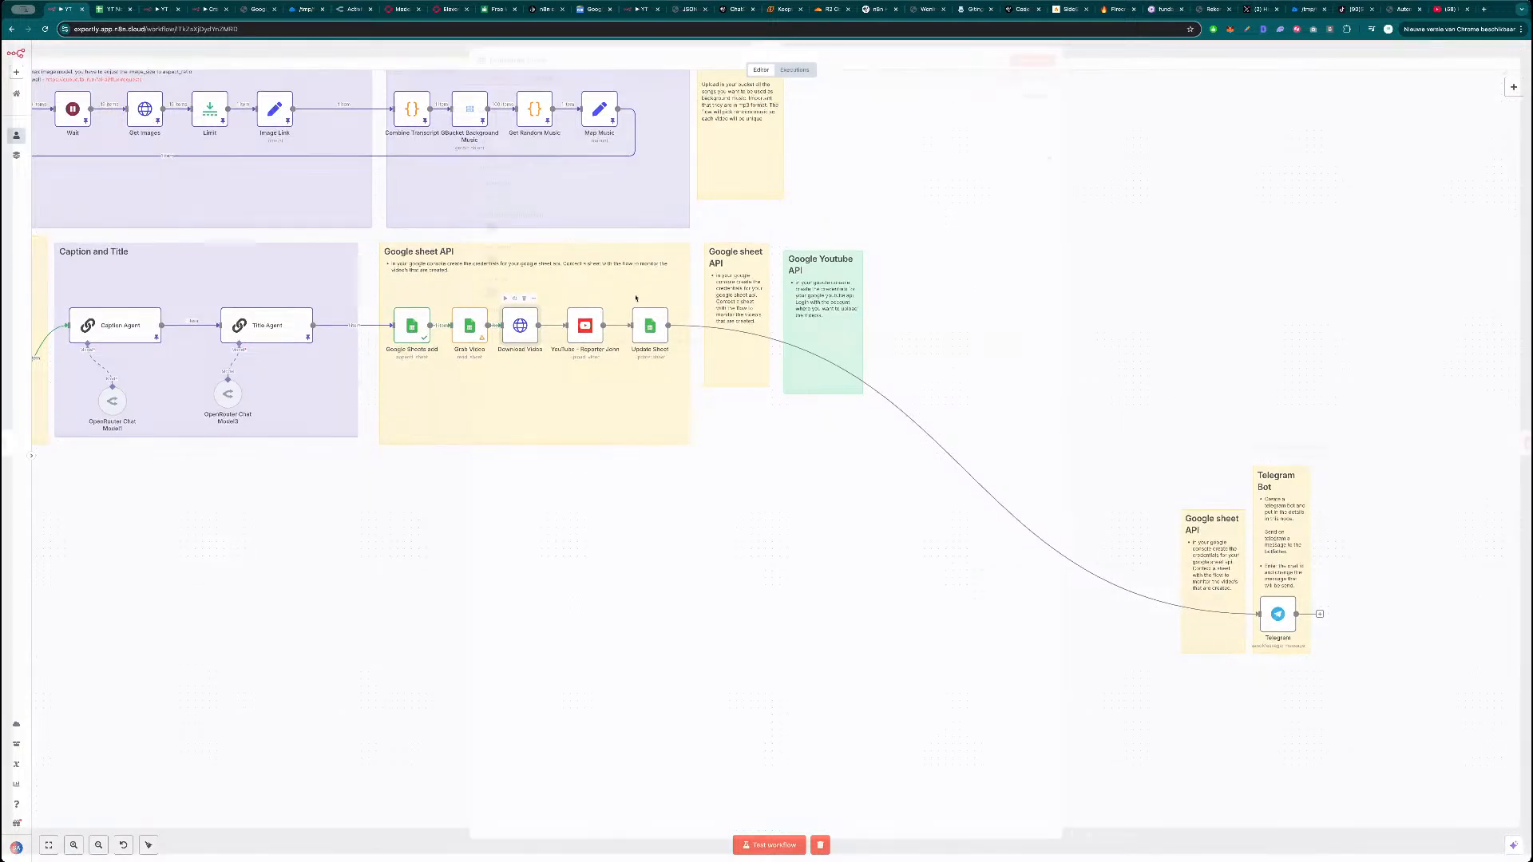
Test the Download Video node and set its URL to the Video Url value from the Google Sheets add node.
double_click(520, 323)
click(1036, 69)
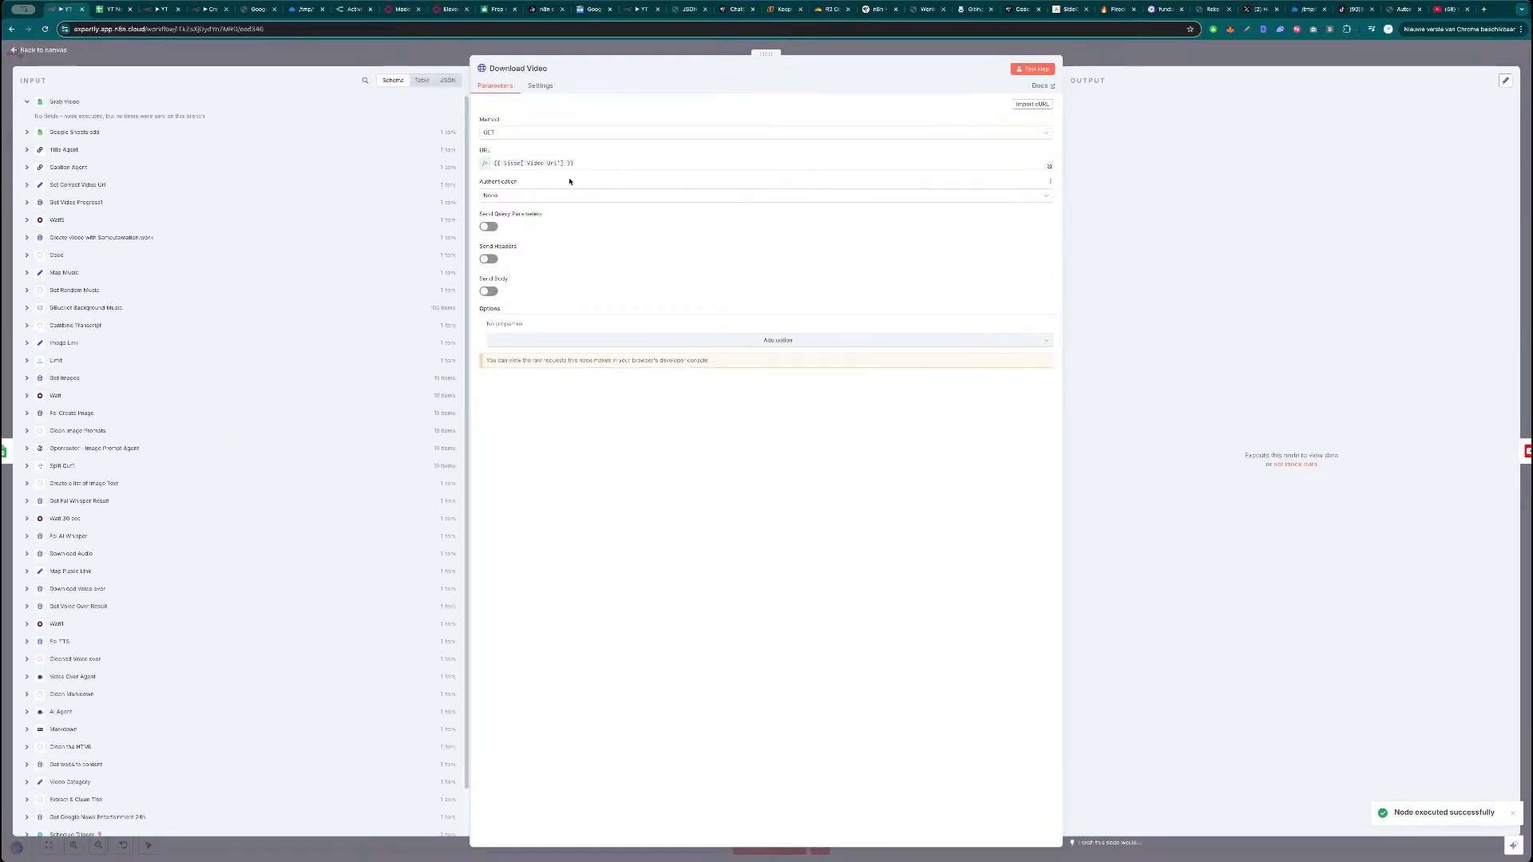
click(78, 131)
drag(67, 152, 484, 164)
key(BackSpace)
click(592, 145)
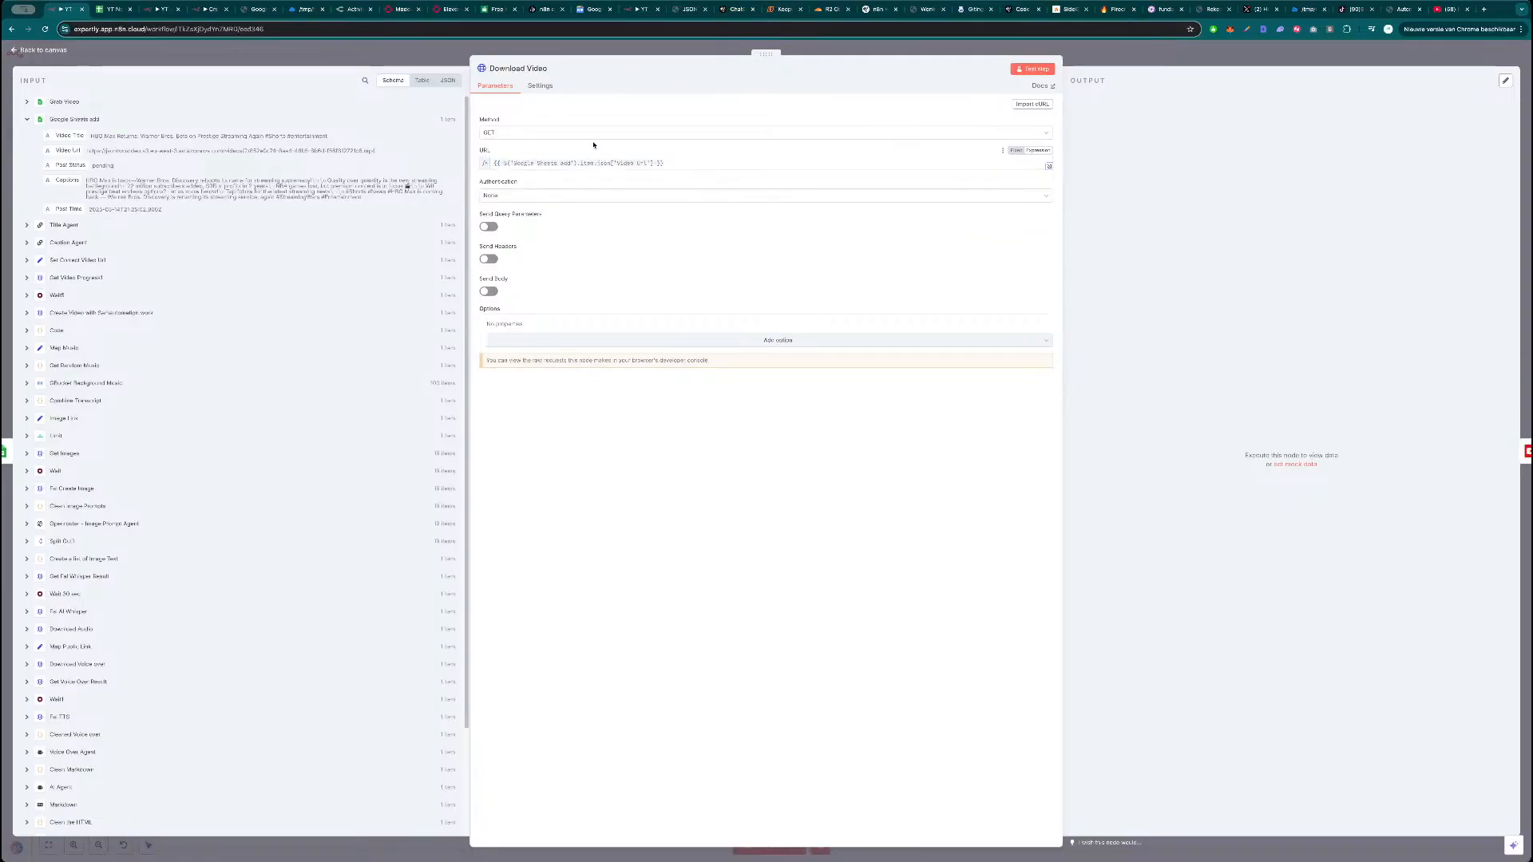
click(1086, 58)
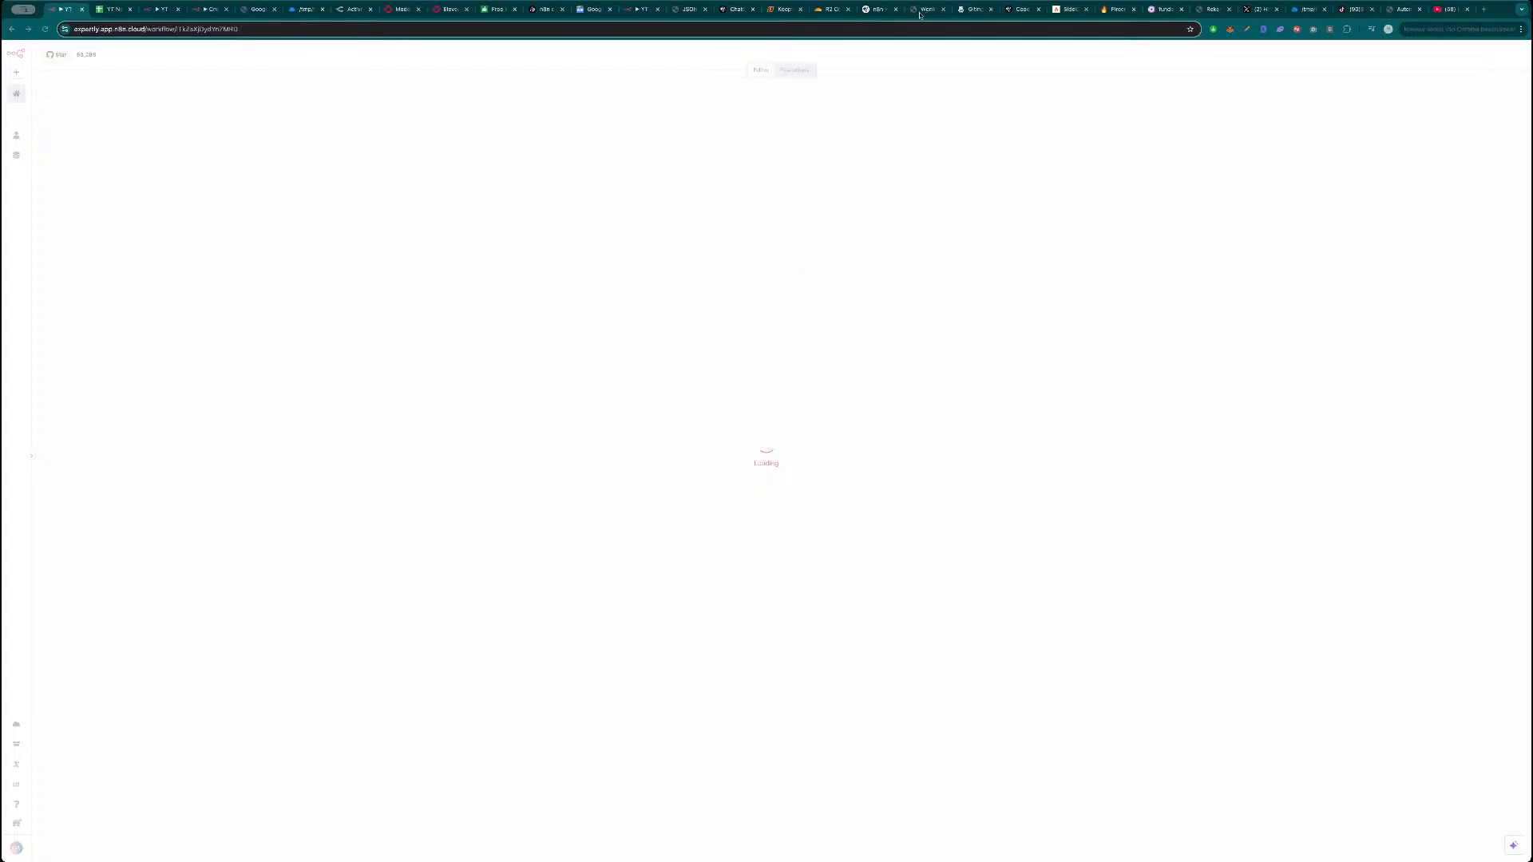
Check the Google Sheets add node and run the workflow up to Download Video.
scroll(993, 753, up, 5)
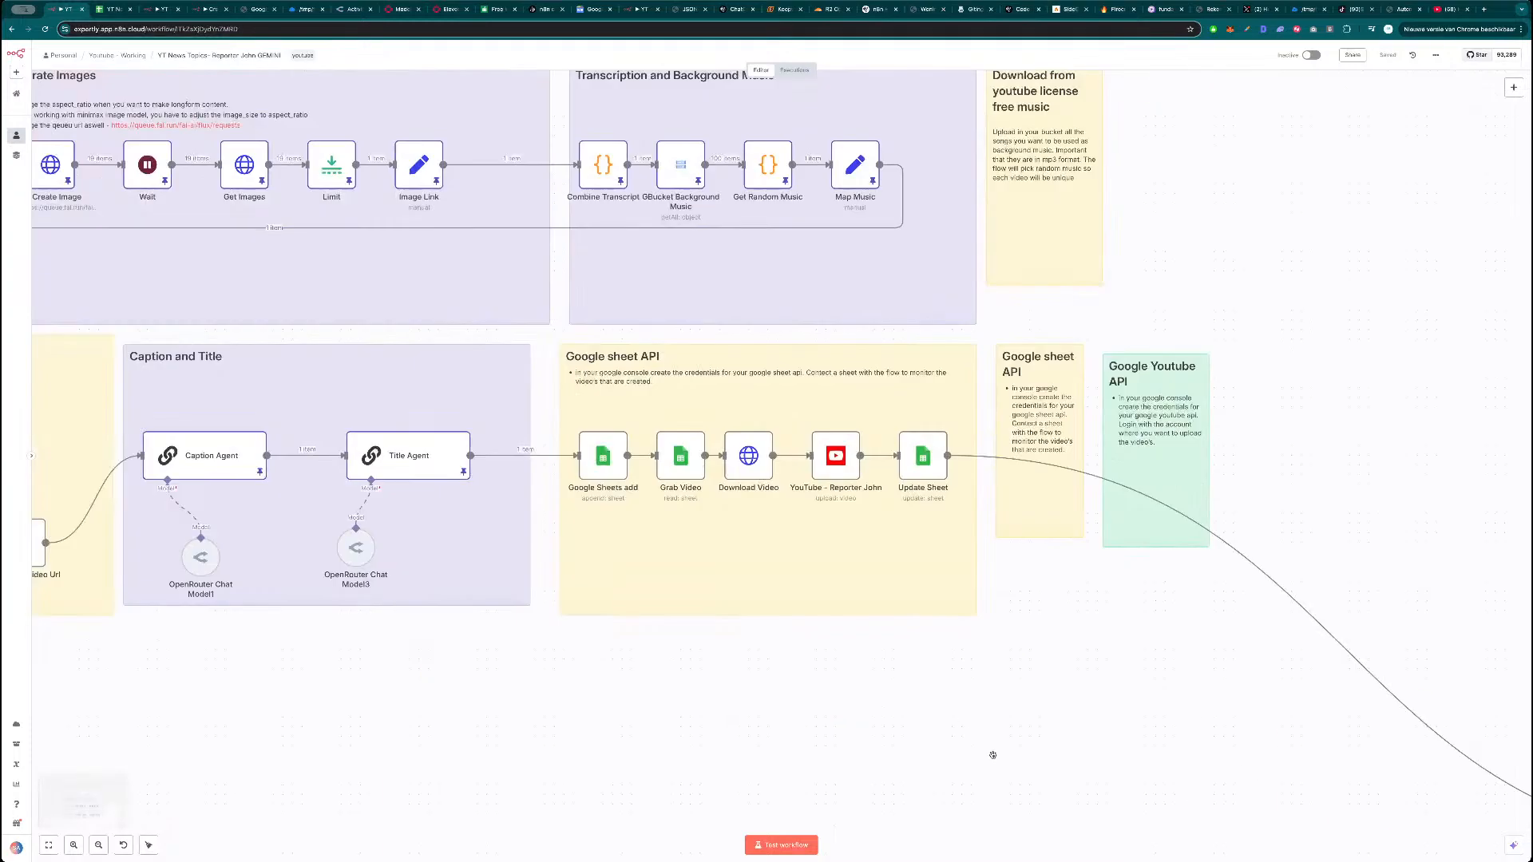
double_click(616, 465)
key(Escape)
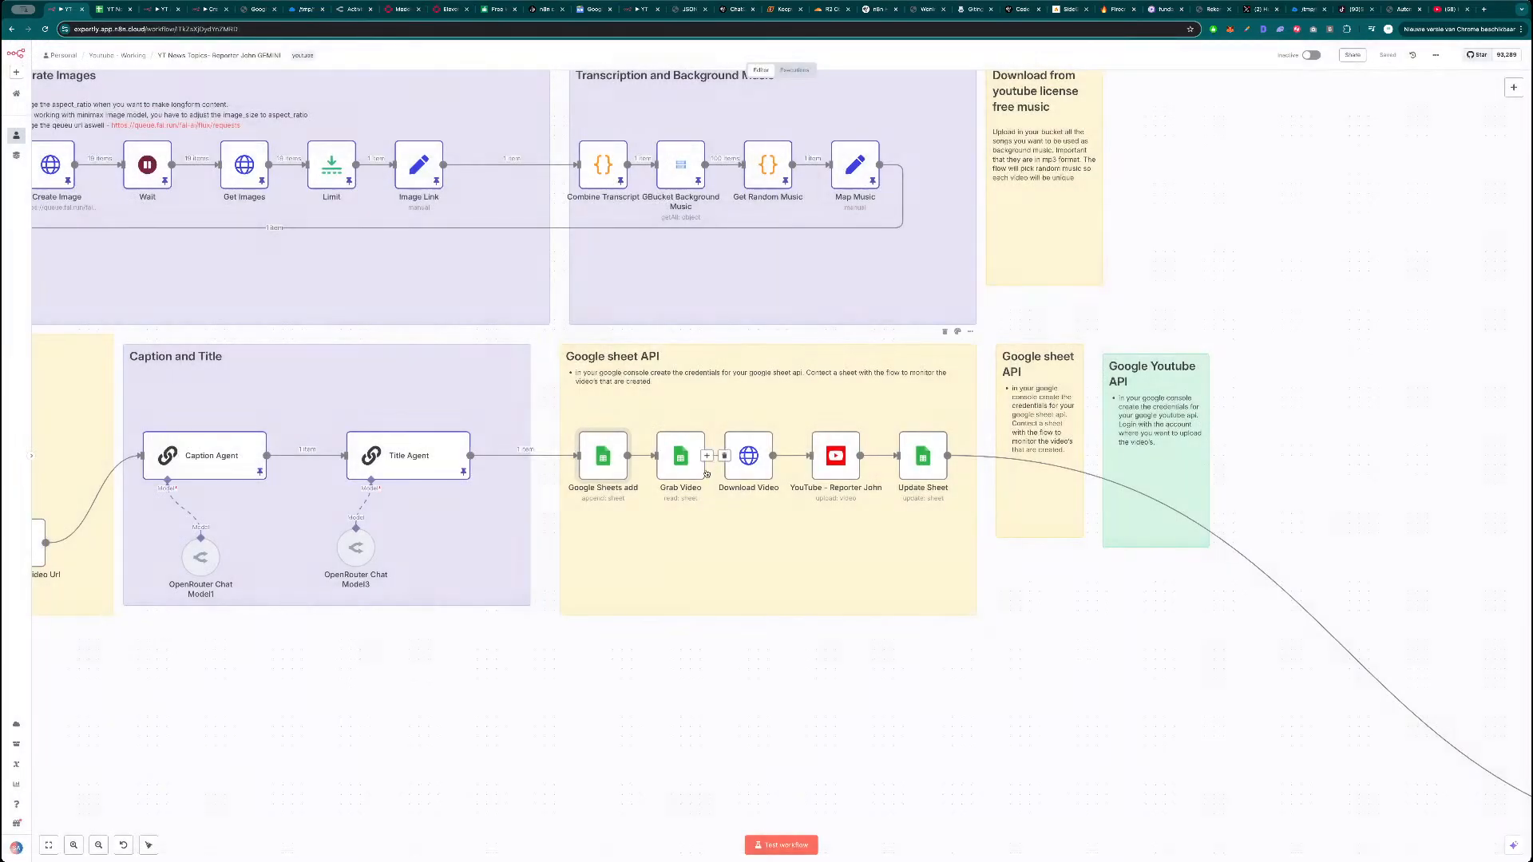
click(728, 420)
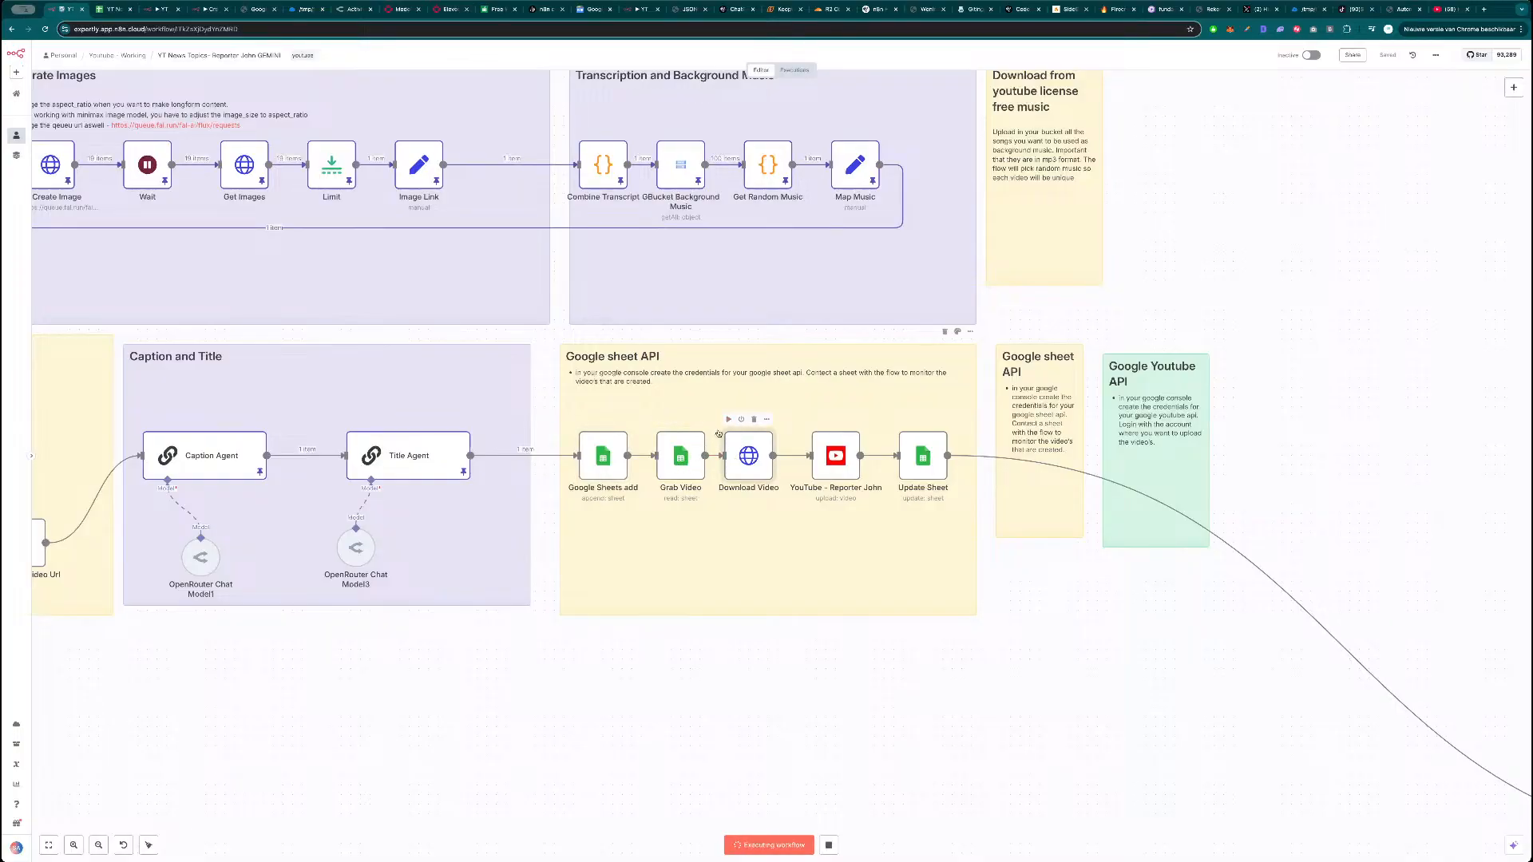
Follow the execution in the video rendering section and check the Wait5 node's wait amount and unit.
scroll(719, 432, down, 10)
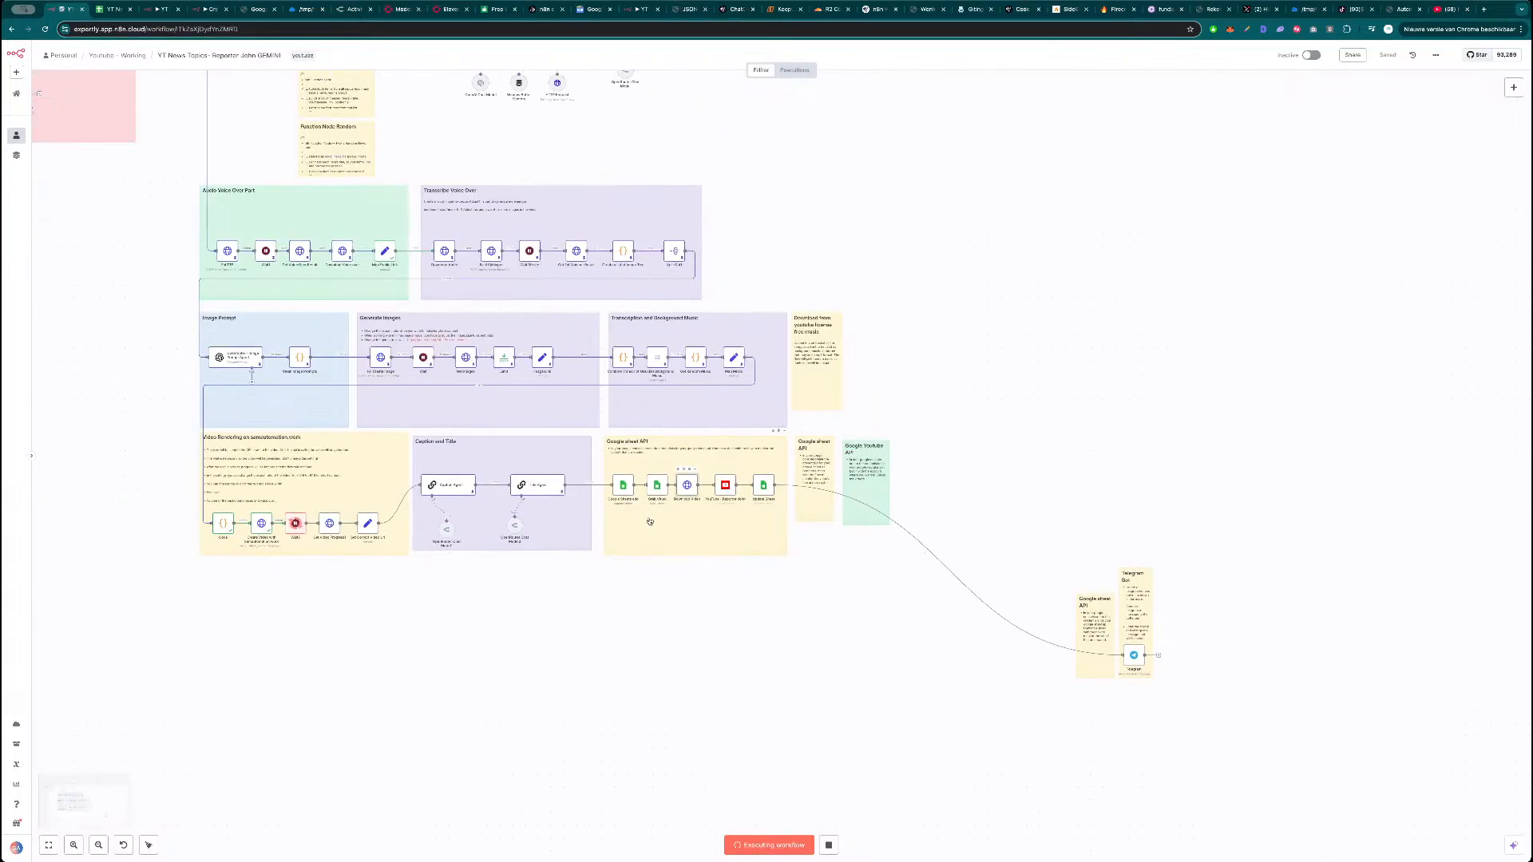
scroll(651, 524, up, 5)
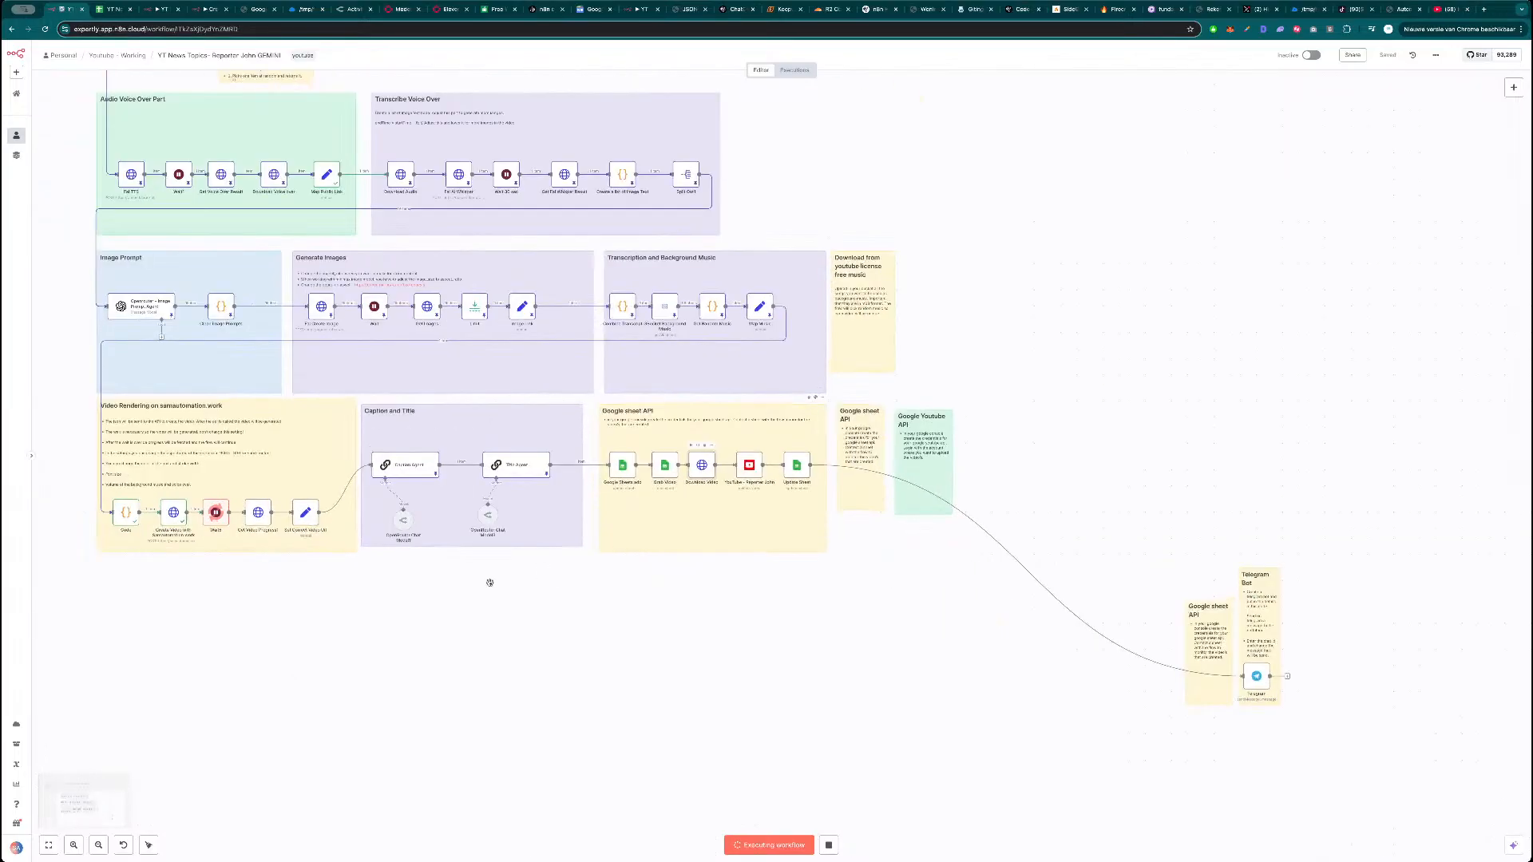
double_click(215, 514)
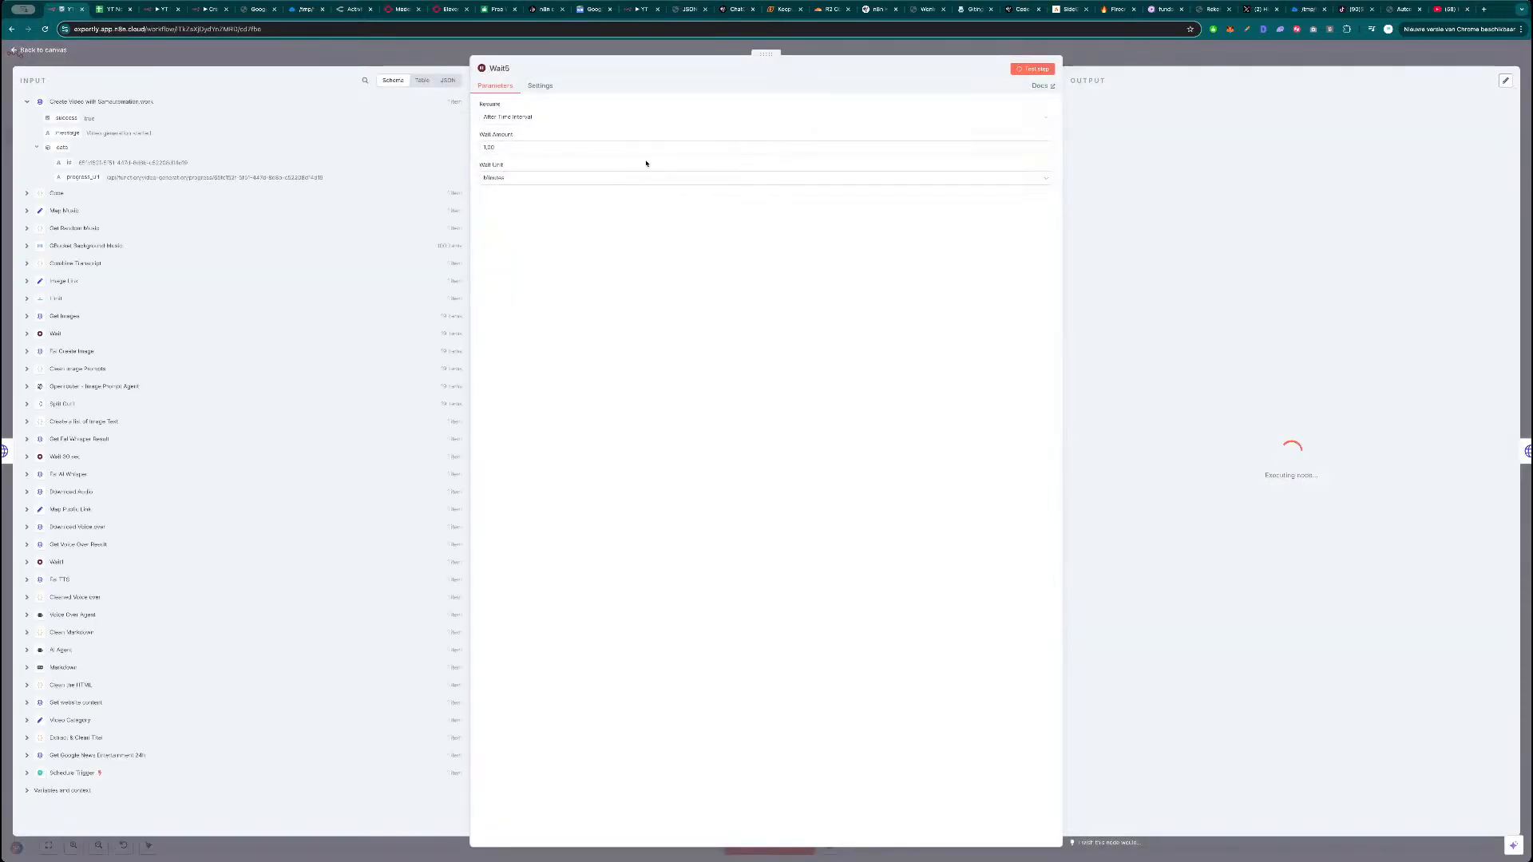
key(Escape)
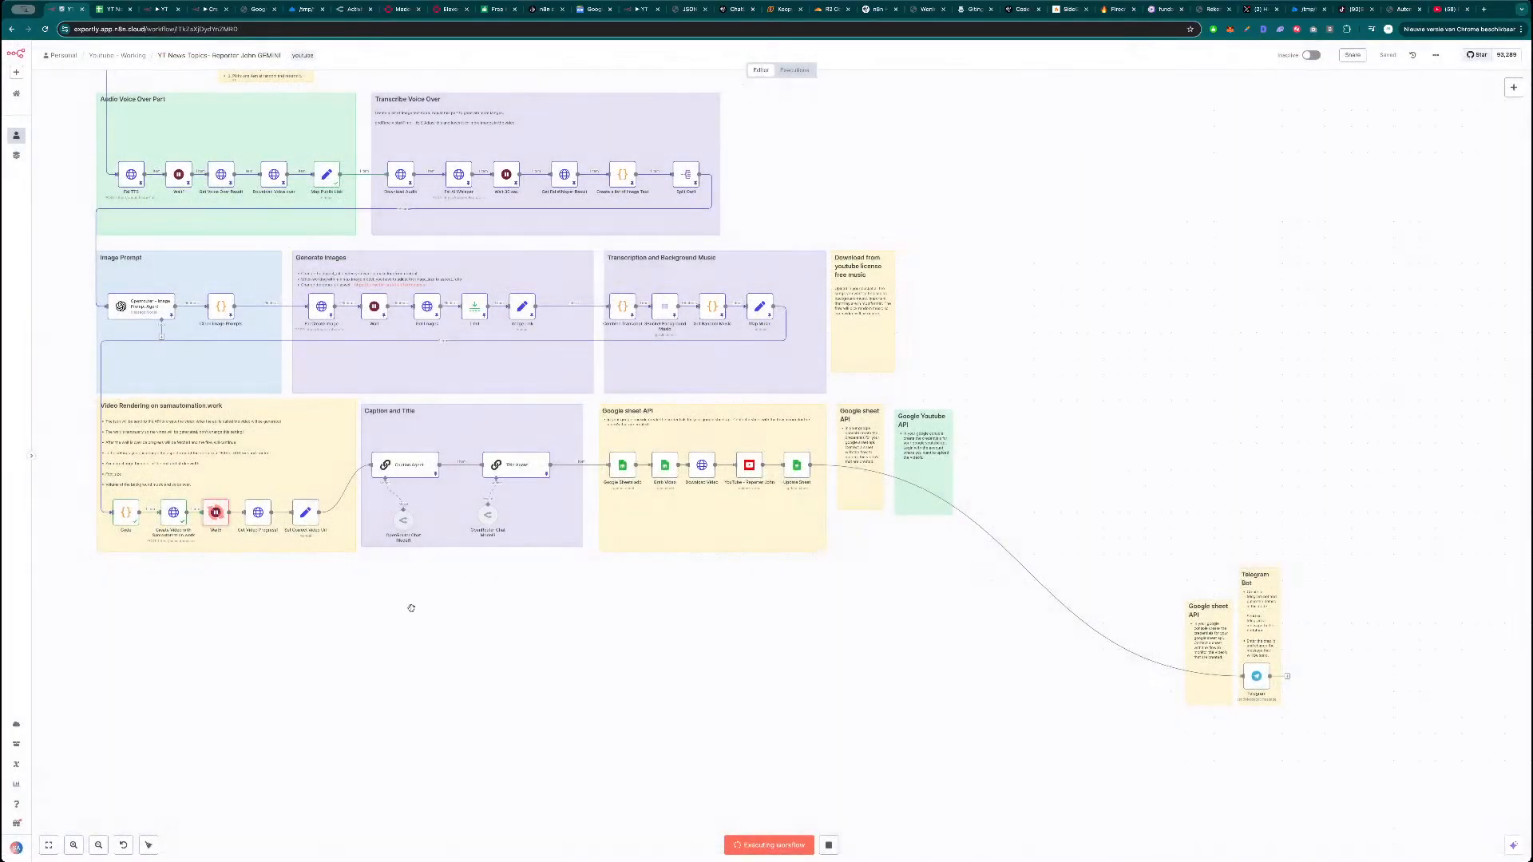
scroll(613, 618, up, 4)
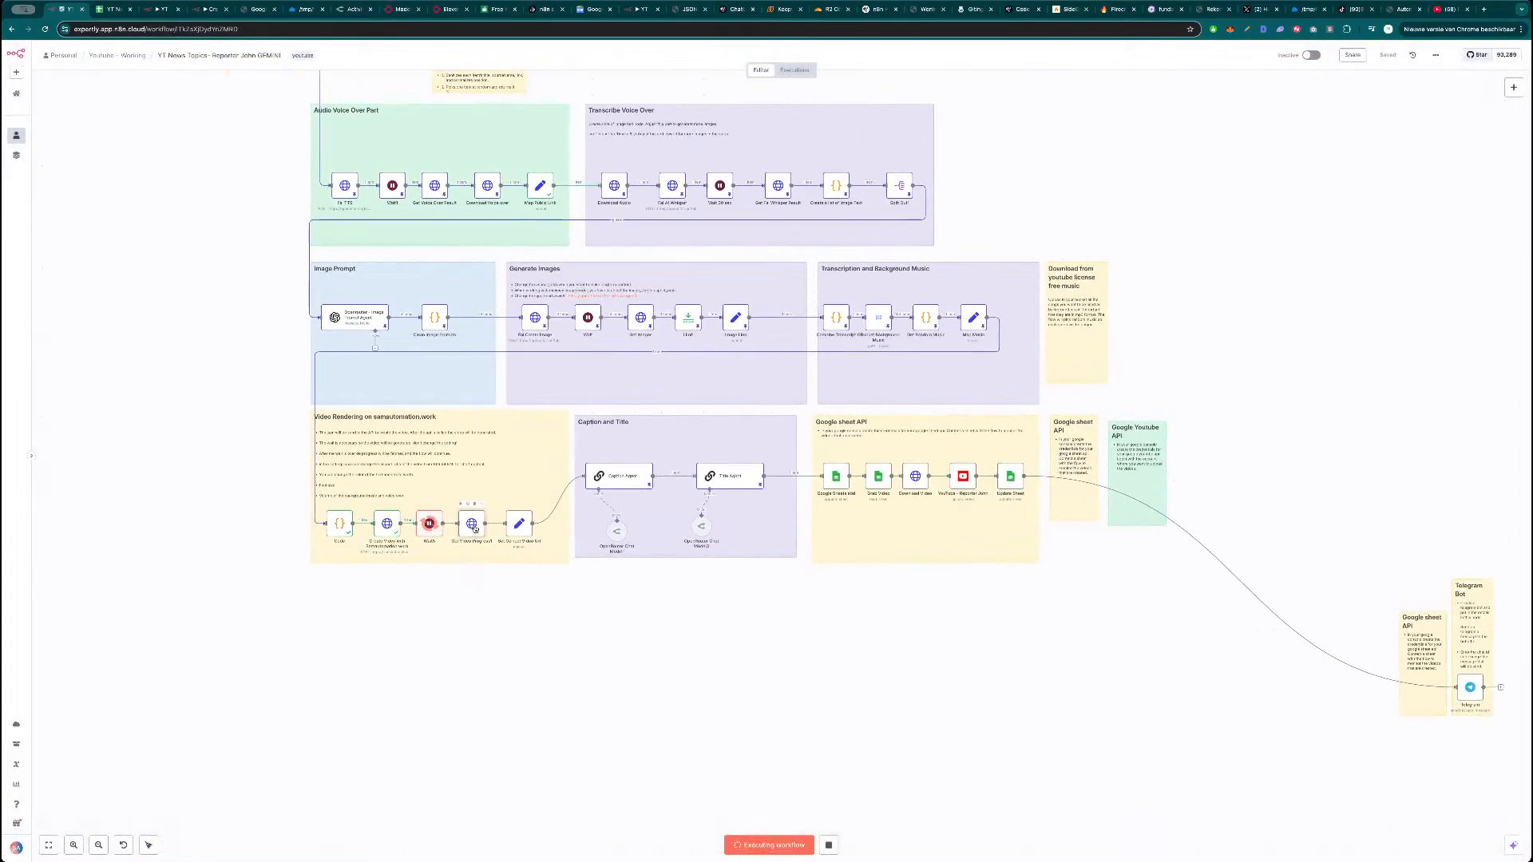
key(Escape)
scroll(858, 679, right, 2)
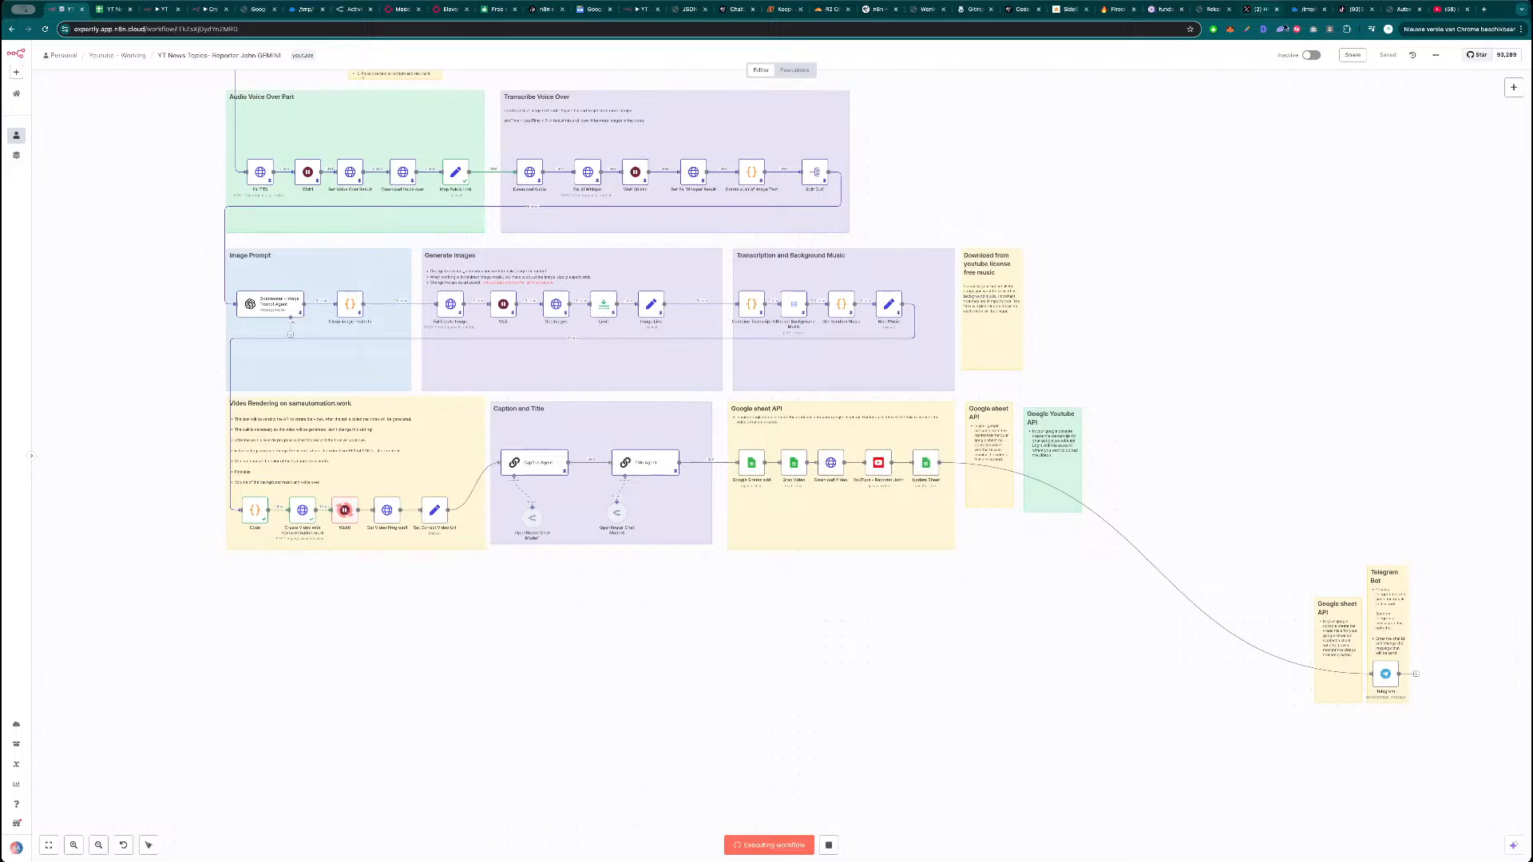
Close two unneeded browser tabs, including the samautomation.work TikTok profile, and return to the full workflow overview.
click(1306, 13)
key(super+w)
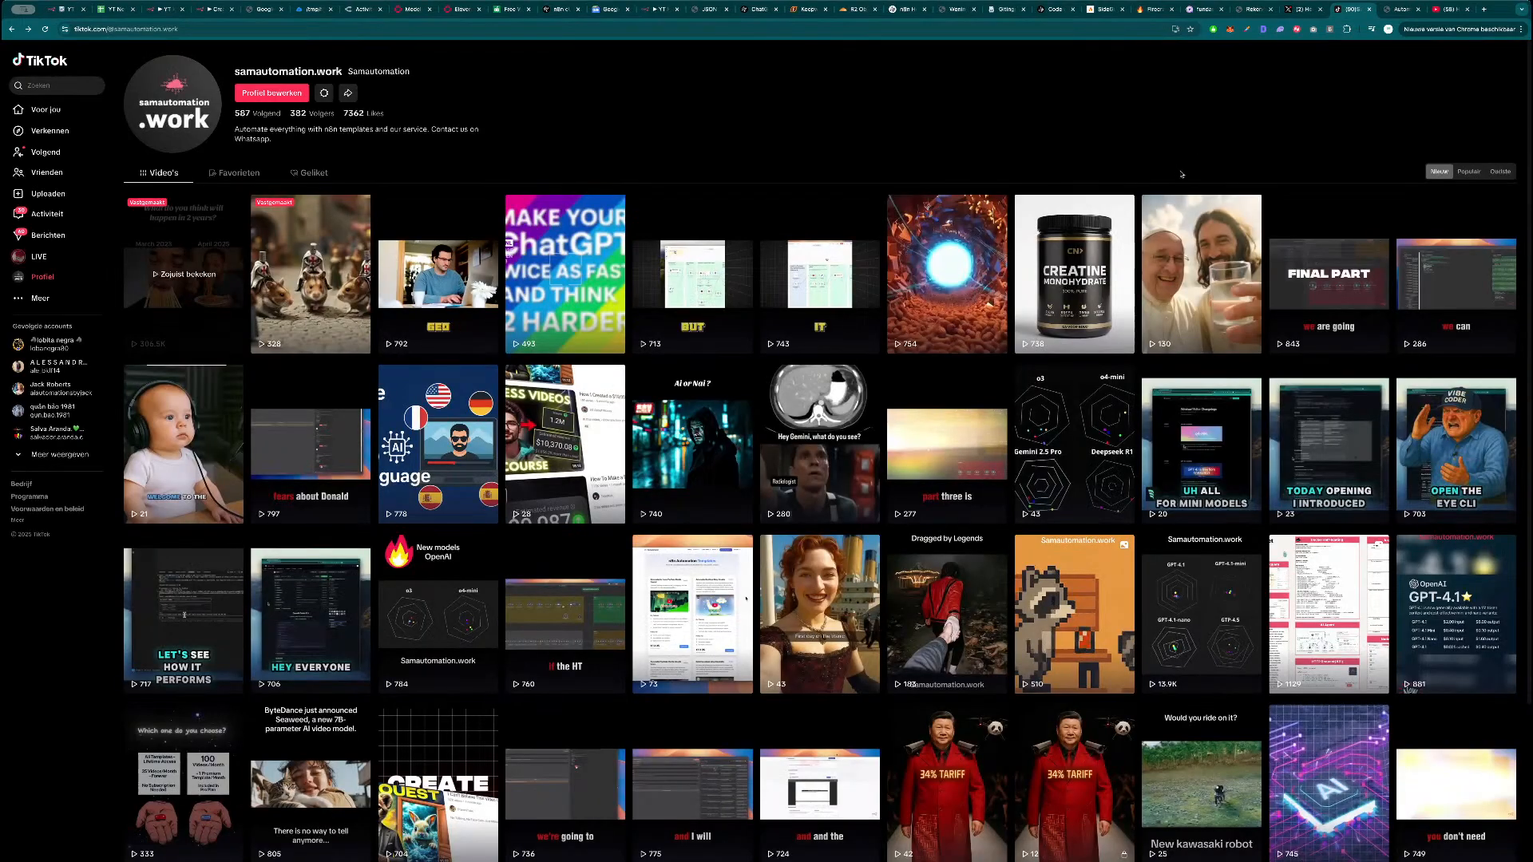
key(super+w)
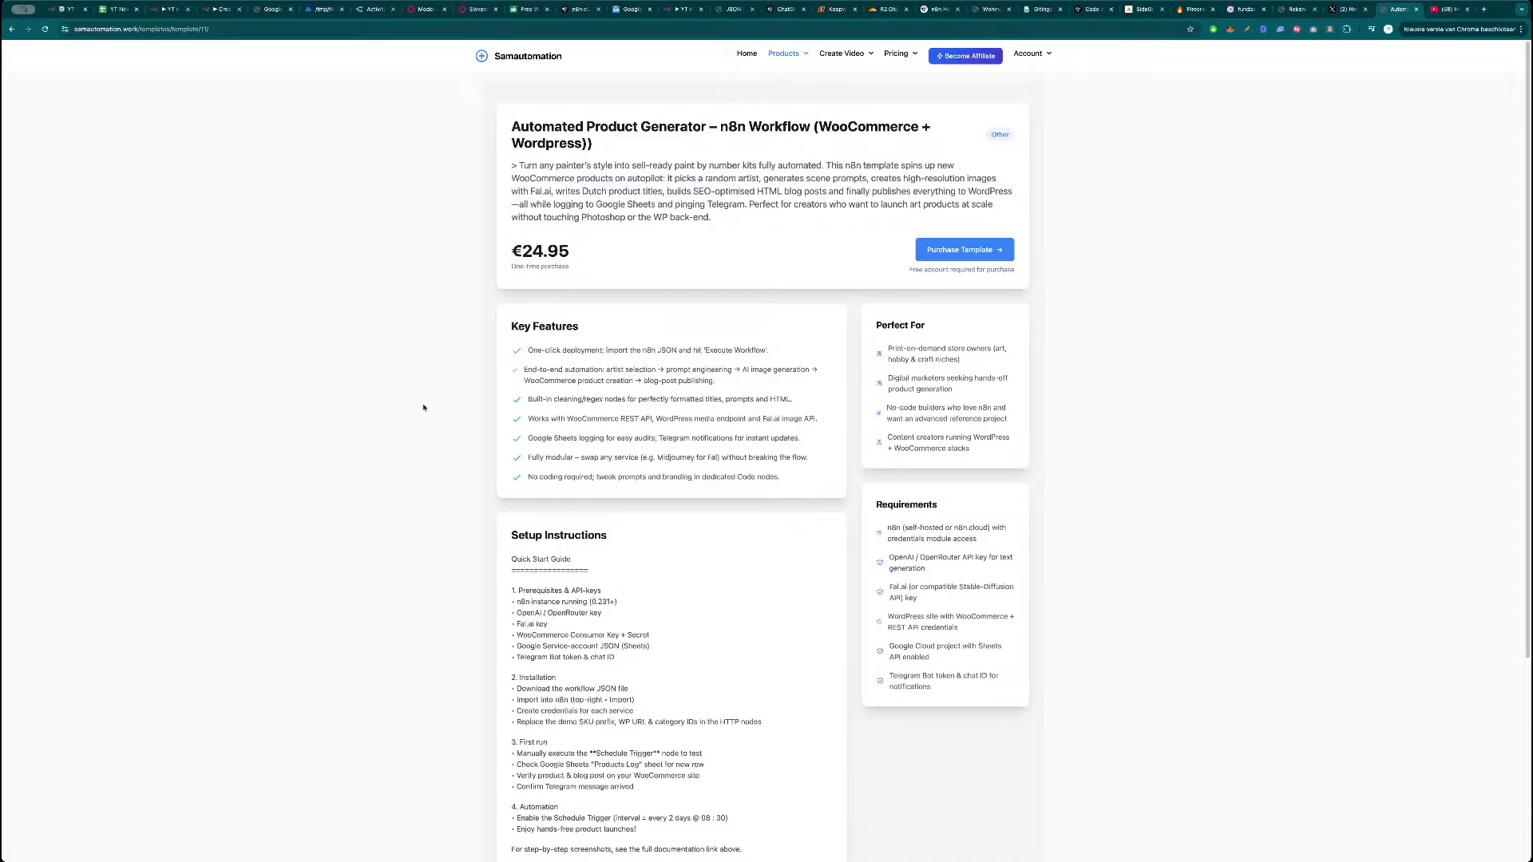
key(super+1)
scroll(558, 561, down, 5)
scroll(684, 636, down, 1)
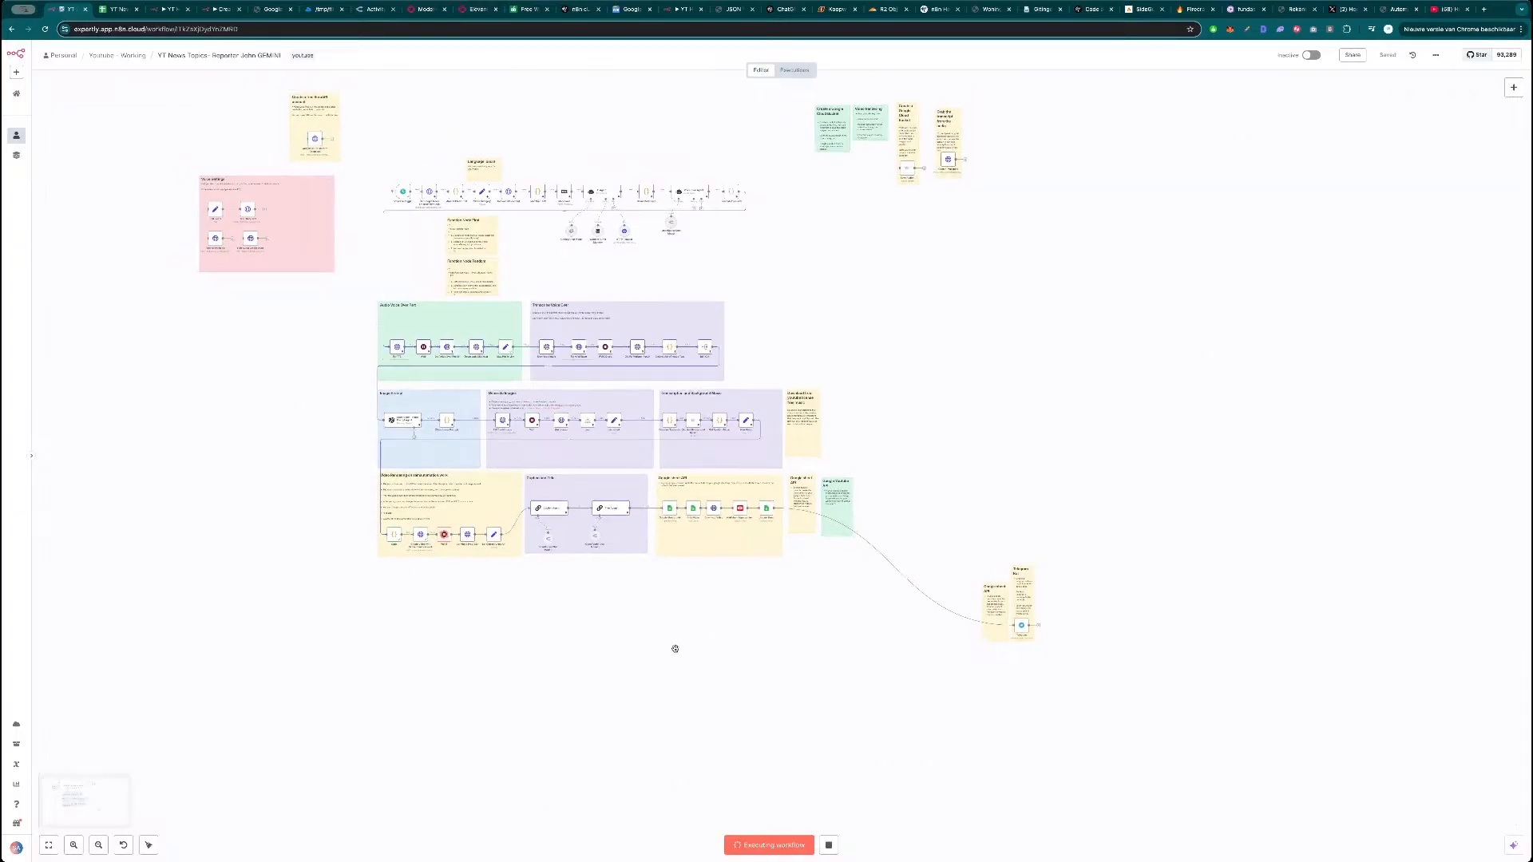
scroll(675, 648, left, 5)
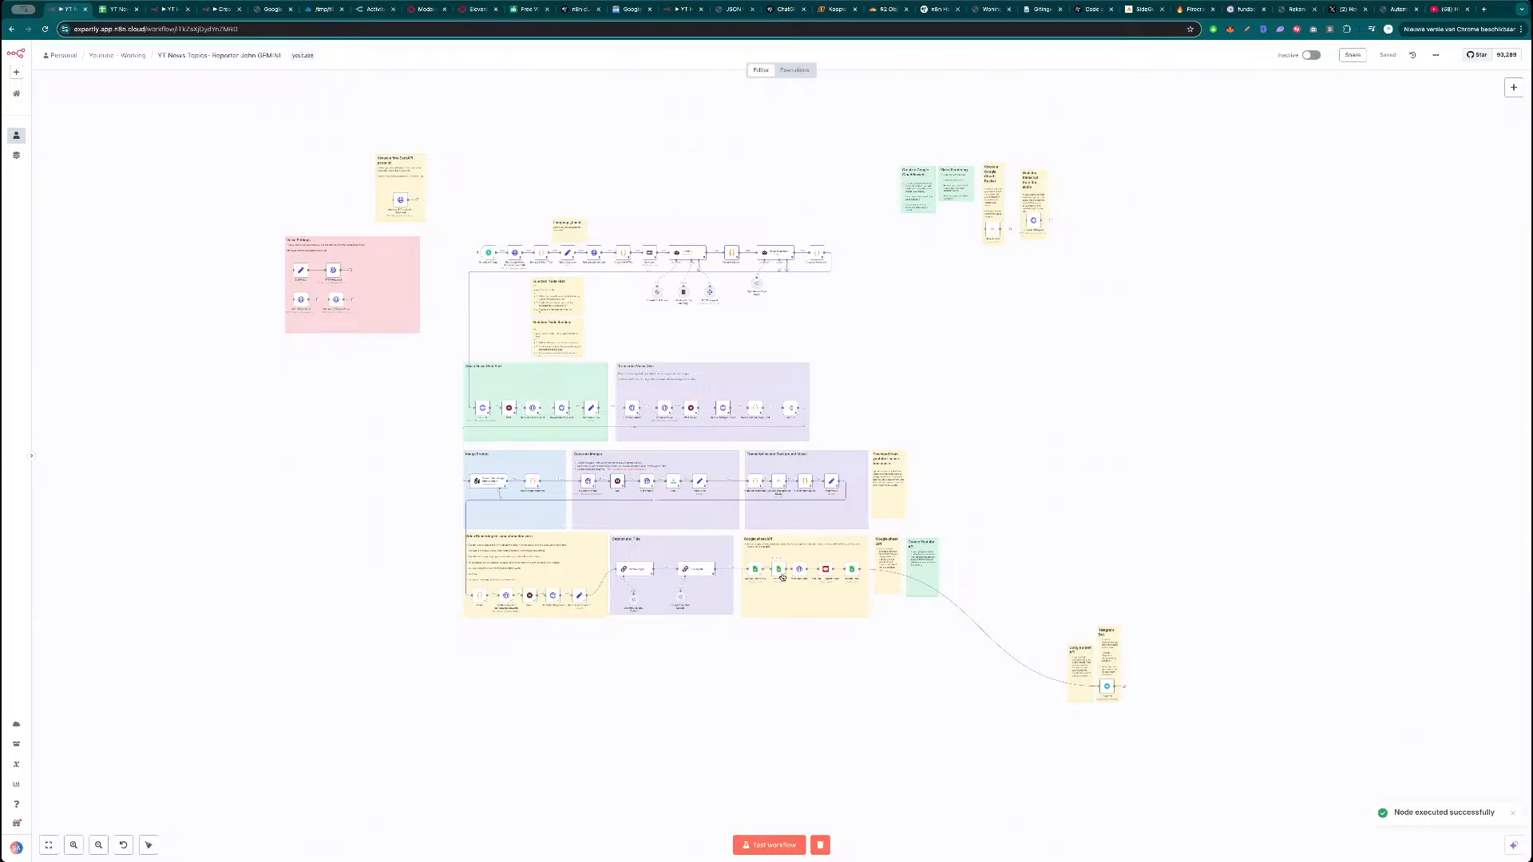
Examine the Grab Video node's Post Status filter and its output.
double_click(782, 574)
click(1211, 366)
double_click(780, 571)
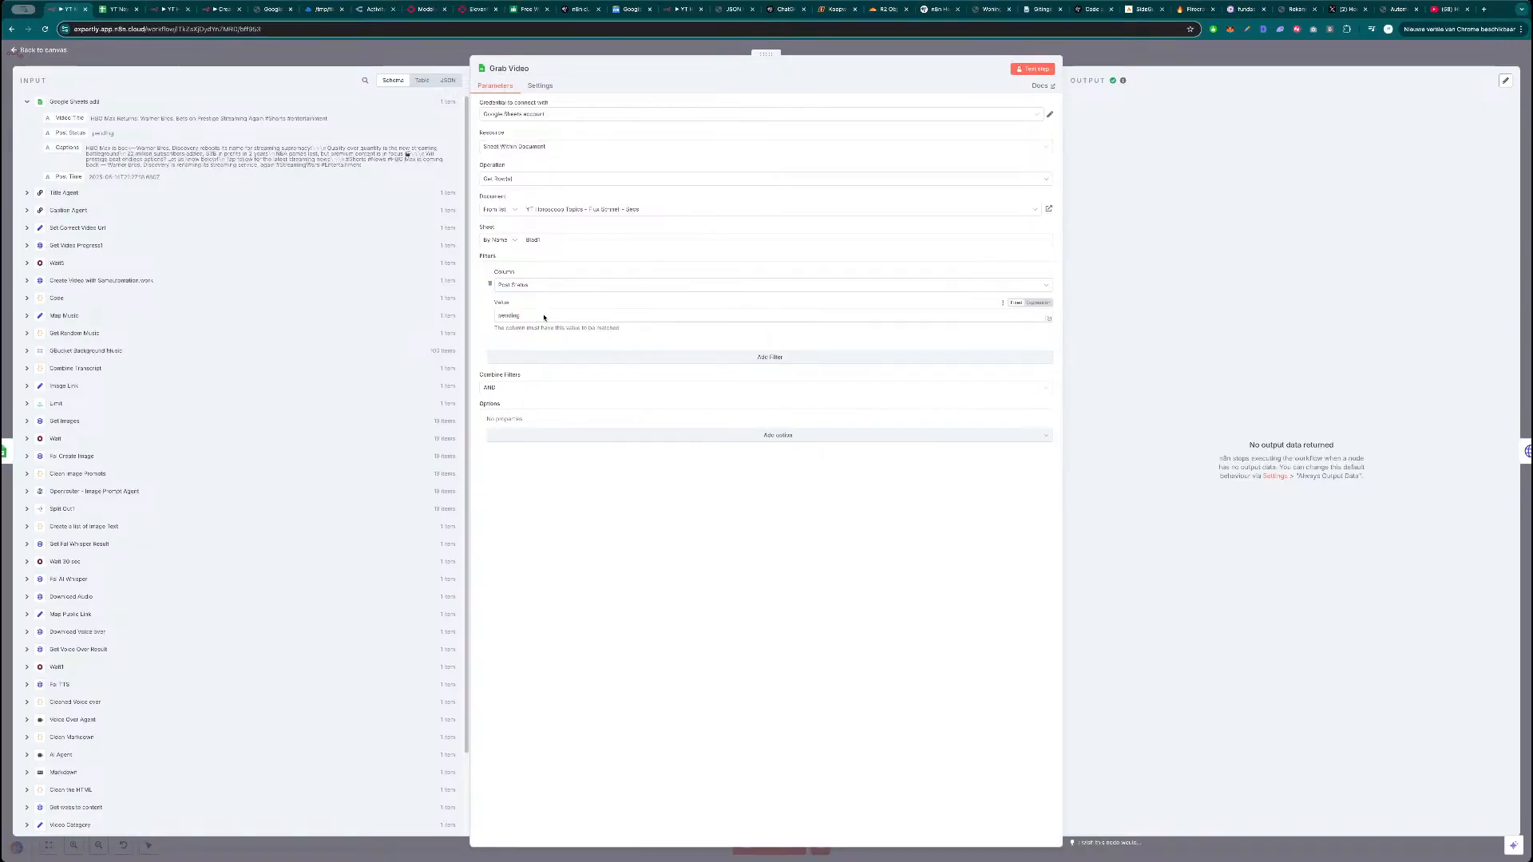
key(Escape)
Run the workflow up to Update Sheet and inspect the Download Video node's URL expression.
click(848, 570)
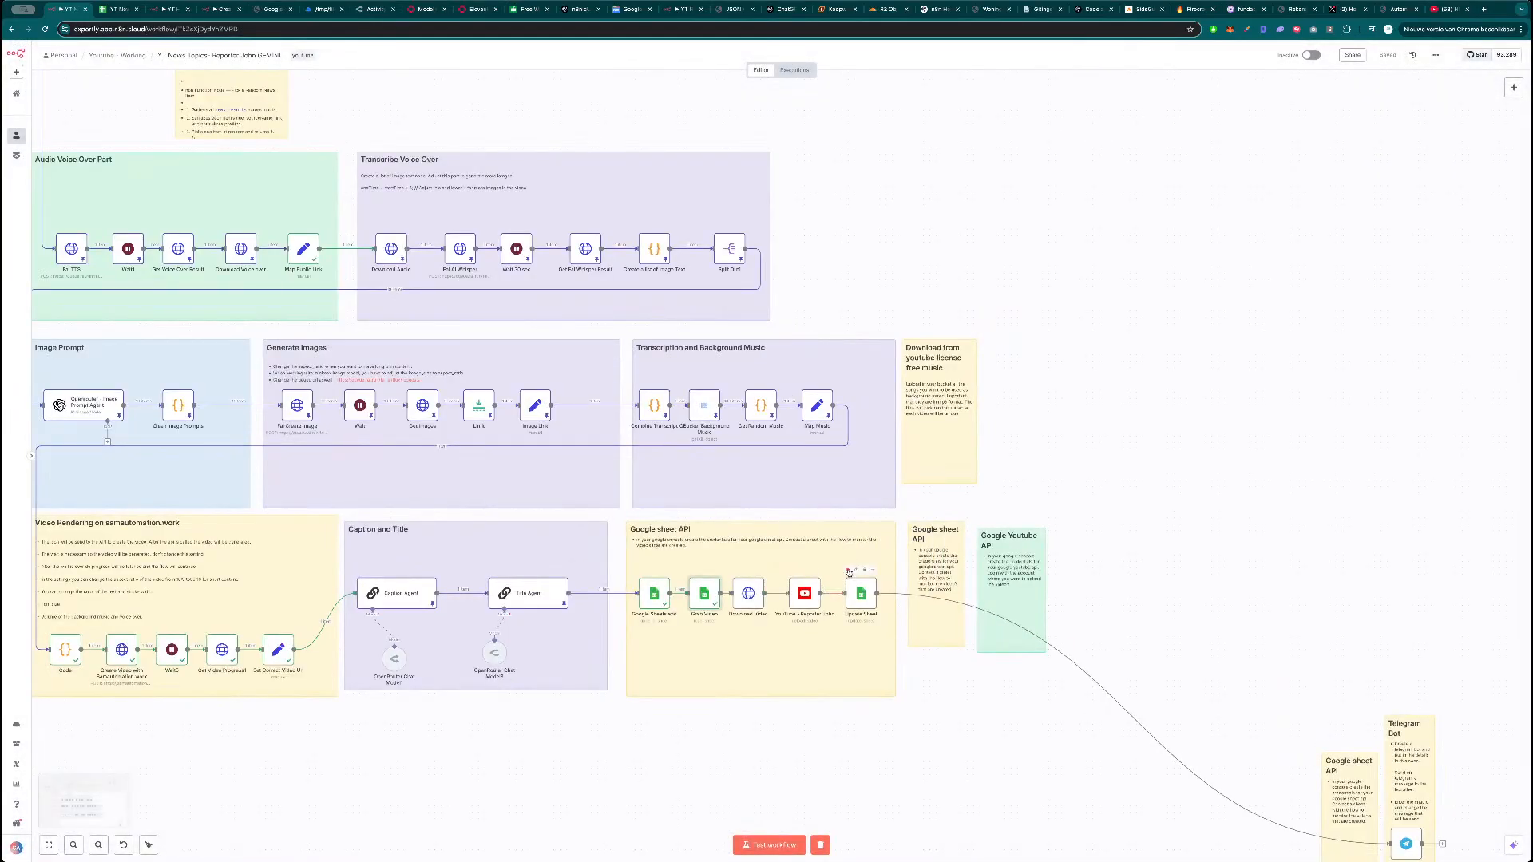
click(1122, 431)
double_click(748, 595)
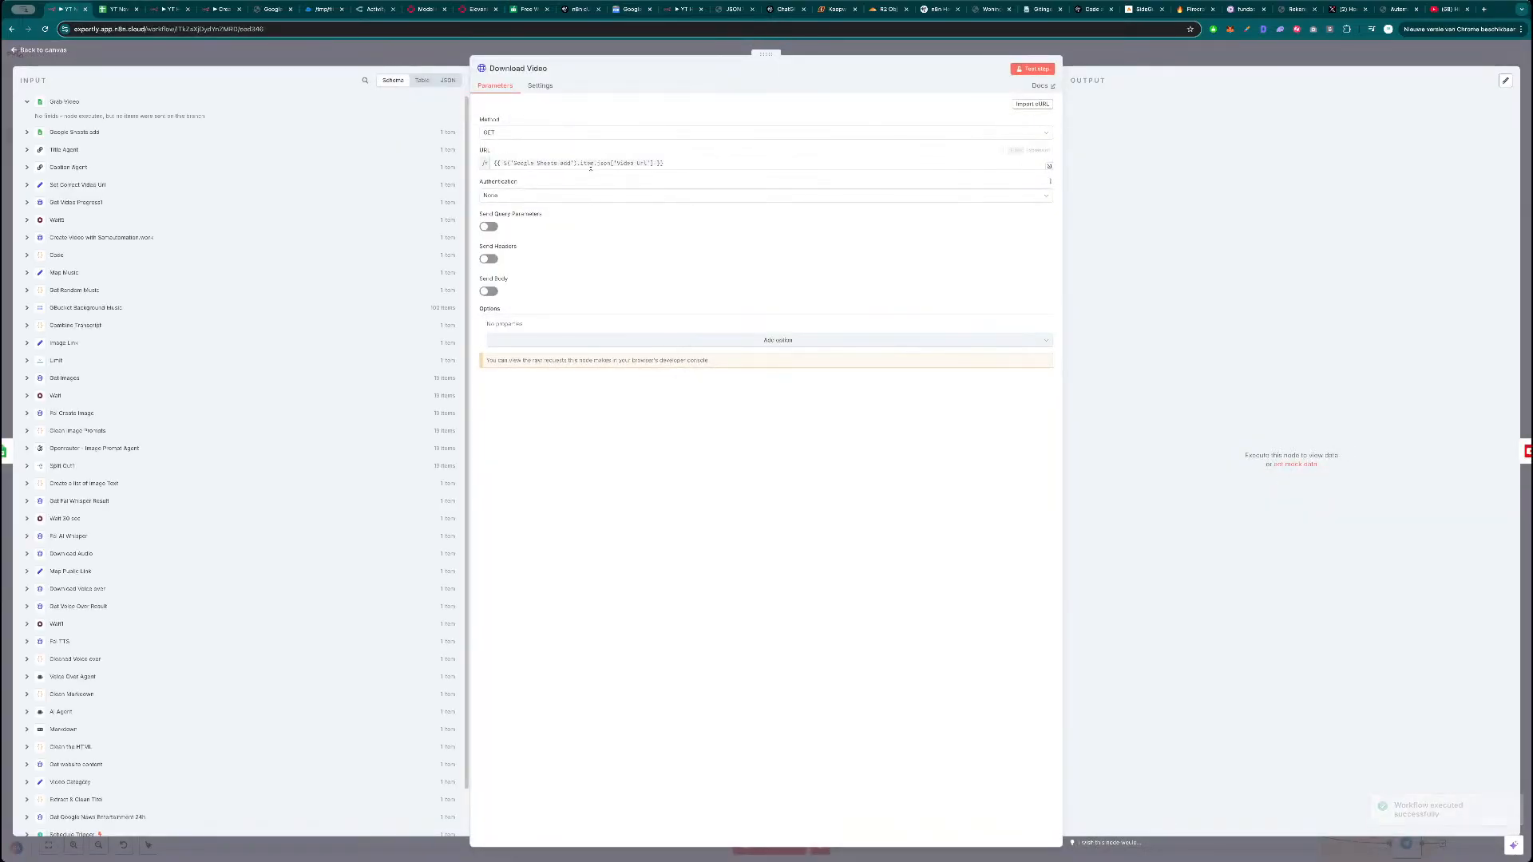
click(1092, 60)
Move the Telegram node into the Google sheet API section, below Update Sheet.
drag(1116, 470, 1023, 400)
scroll(1023, 400, down, 3)
scroll(1089, 478, down, 1)
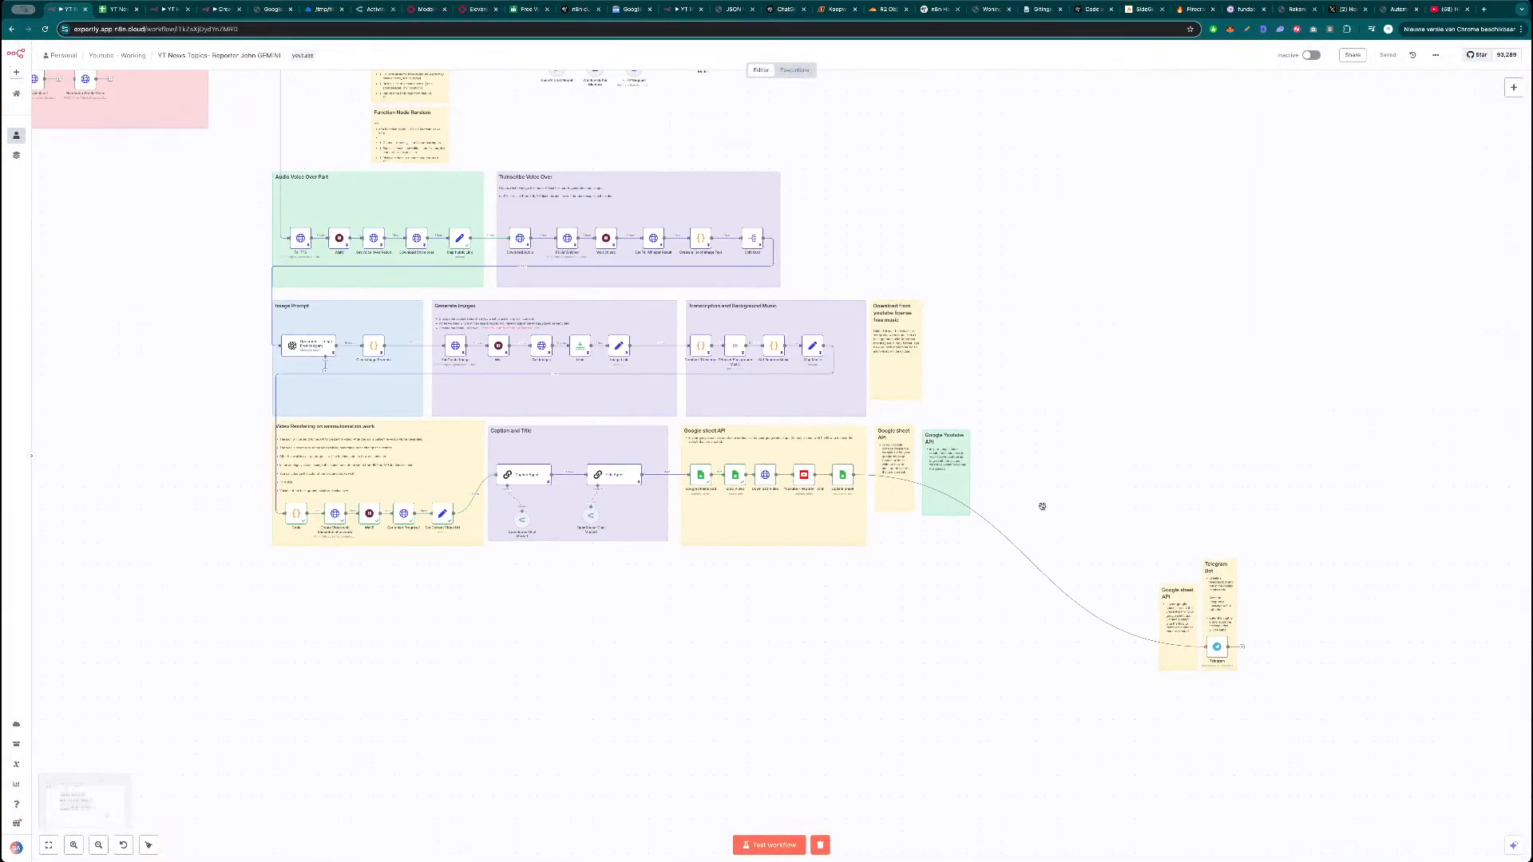
scroll(1043, 506, up, 2)
drag(1287, 708, 755, 537)
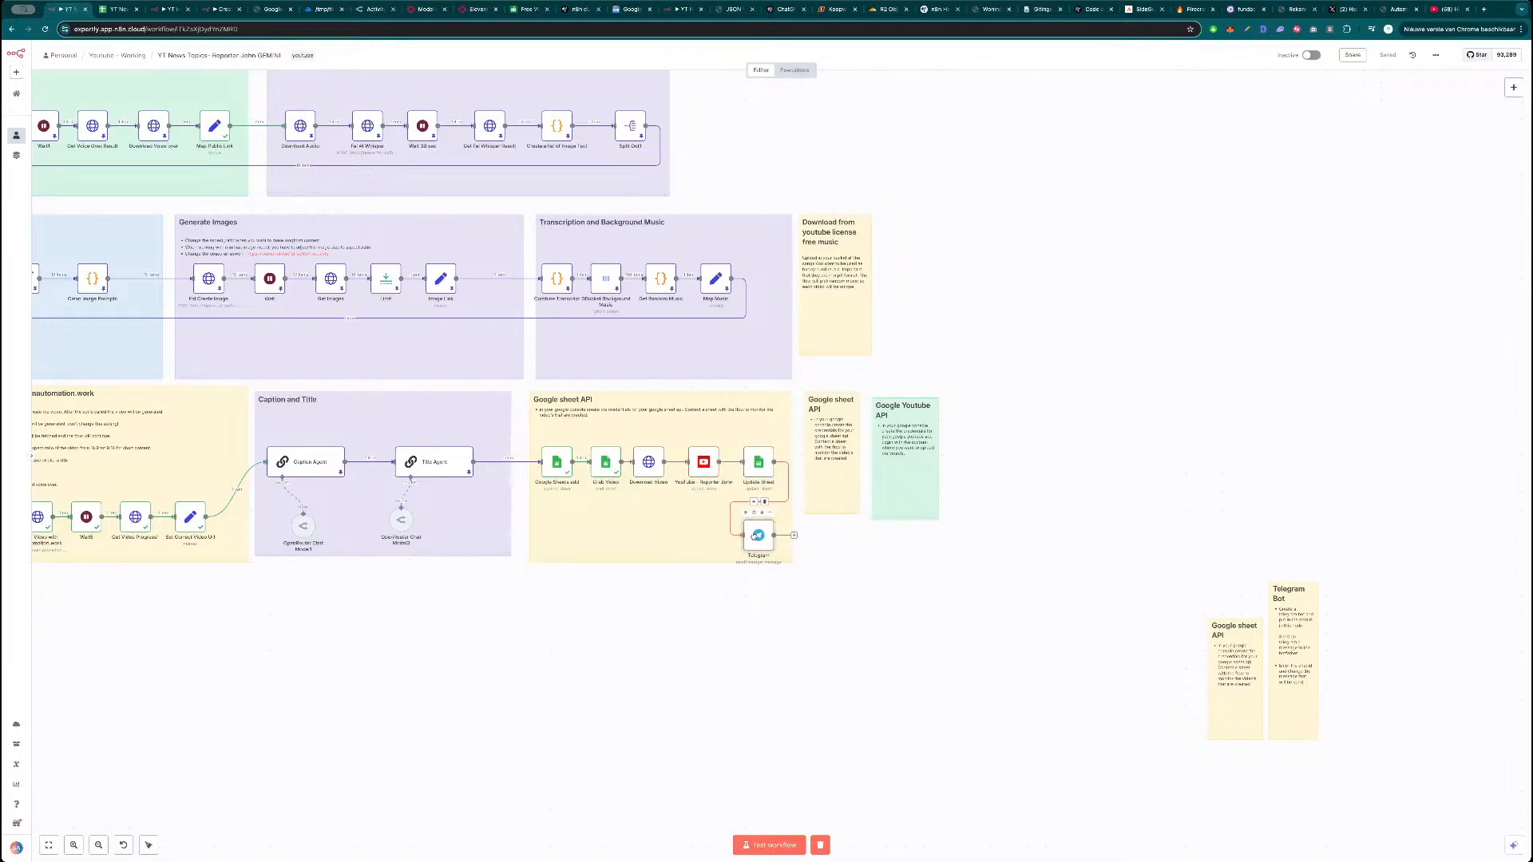
Place the adjacent Google sheet API and Google Youtube API notes beneath the Google sheet API section and widen that section to the right.
drag(831, 490, 555, 666)
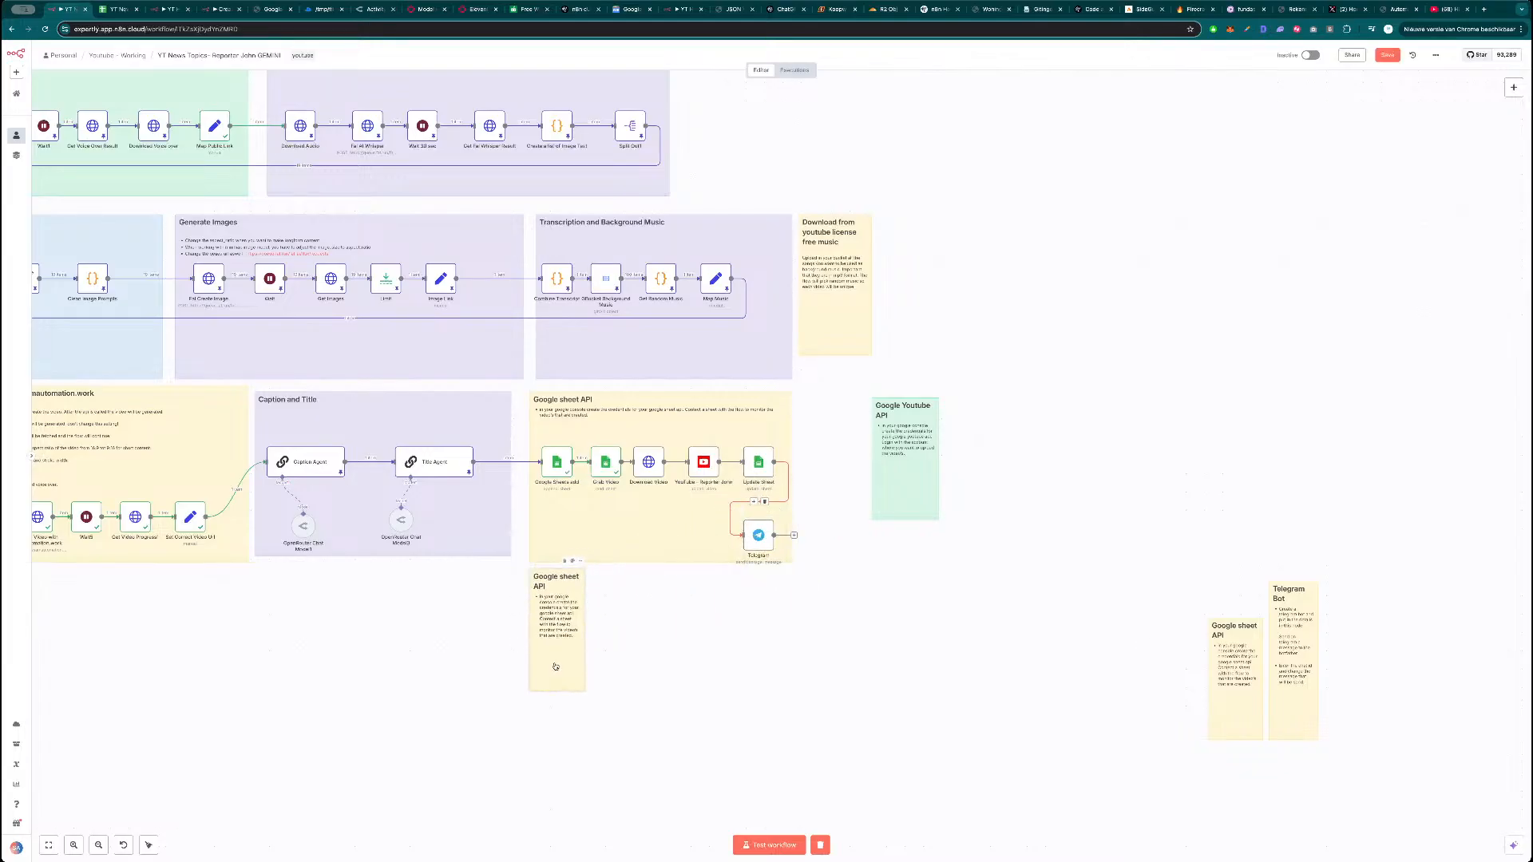
drag(936, 491, 667, 661)
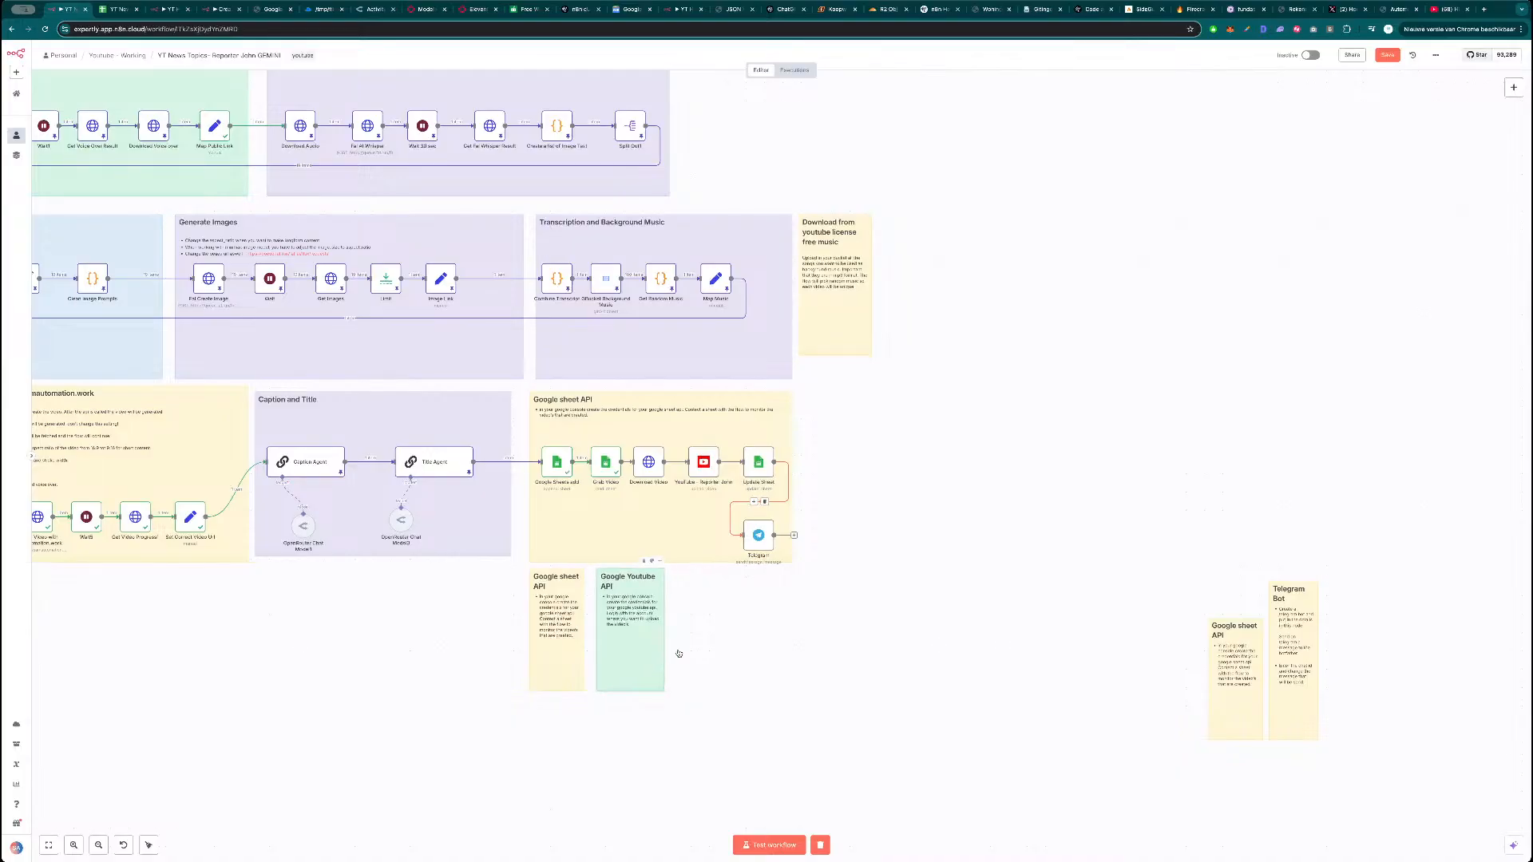
drag(797, 513, 878, 505)
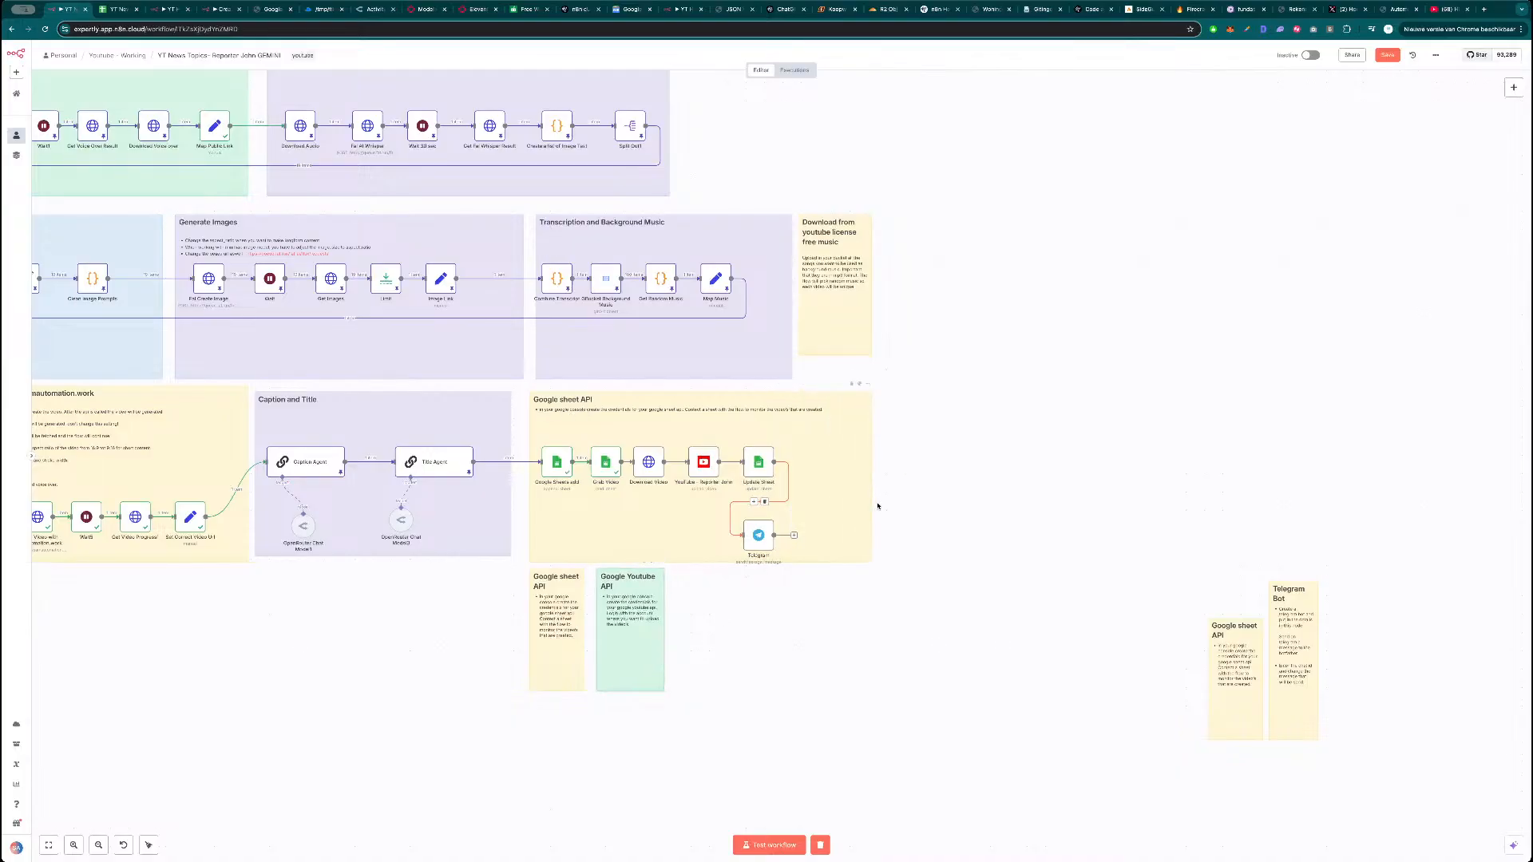
Add the remaining Google sheet API and Telegram Bot notes to the row beneath the section and align the Telegram node after Update Sheet.
drag(1237, 685, 706, 637)
drag(1309, 661, 773, 655)
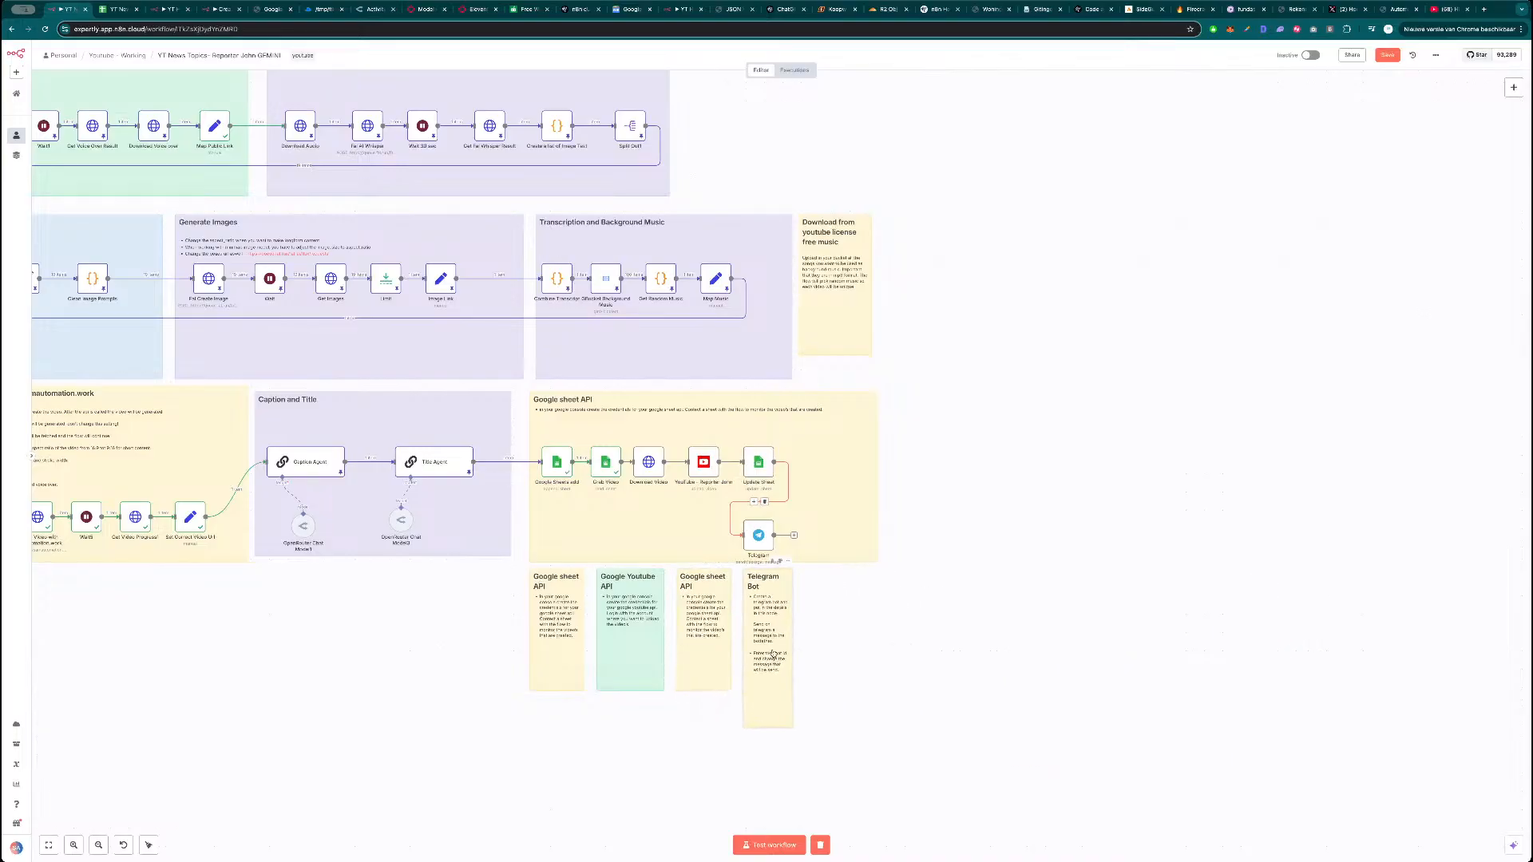
drag(759, 542, 820, 464)
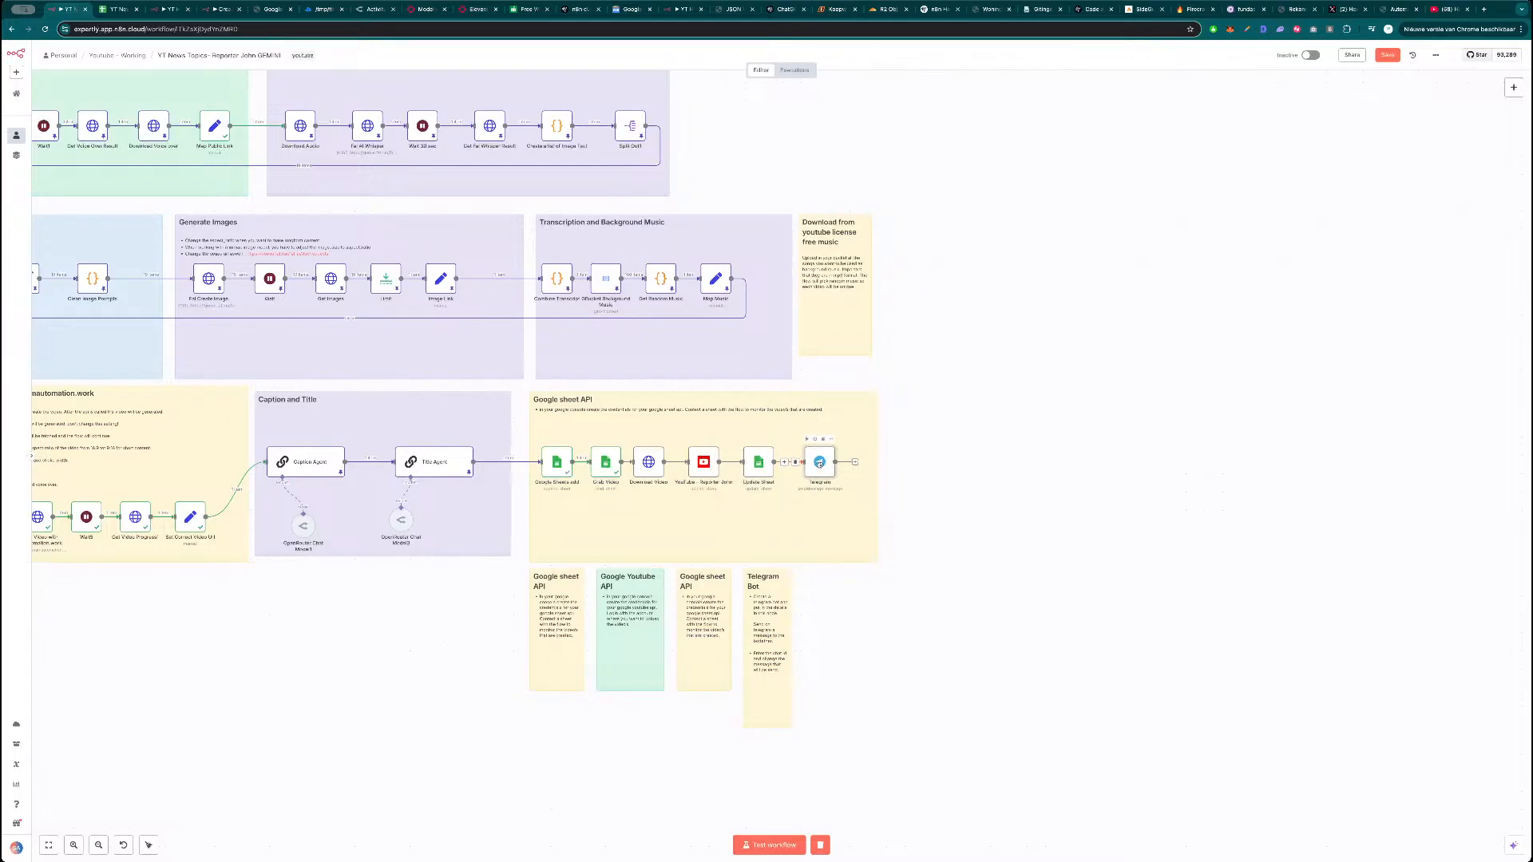
Deactivate the YouTube - Reporter John upload node.
double_click(700, 463)
key(Escape)
click(700, 441)
Run the workflow up to Update Sheet and review that node's value mappings and output.
mouse_move(600, 443)
click(745, 440)
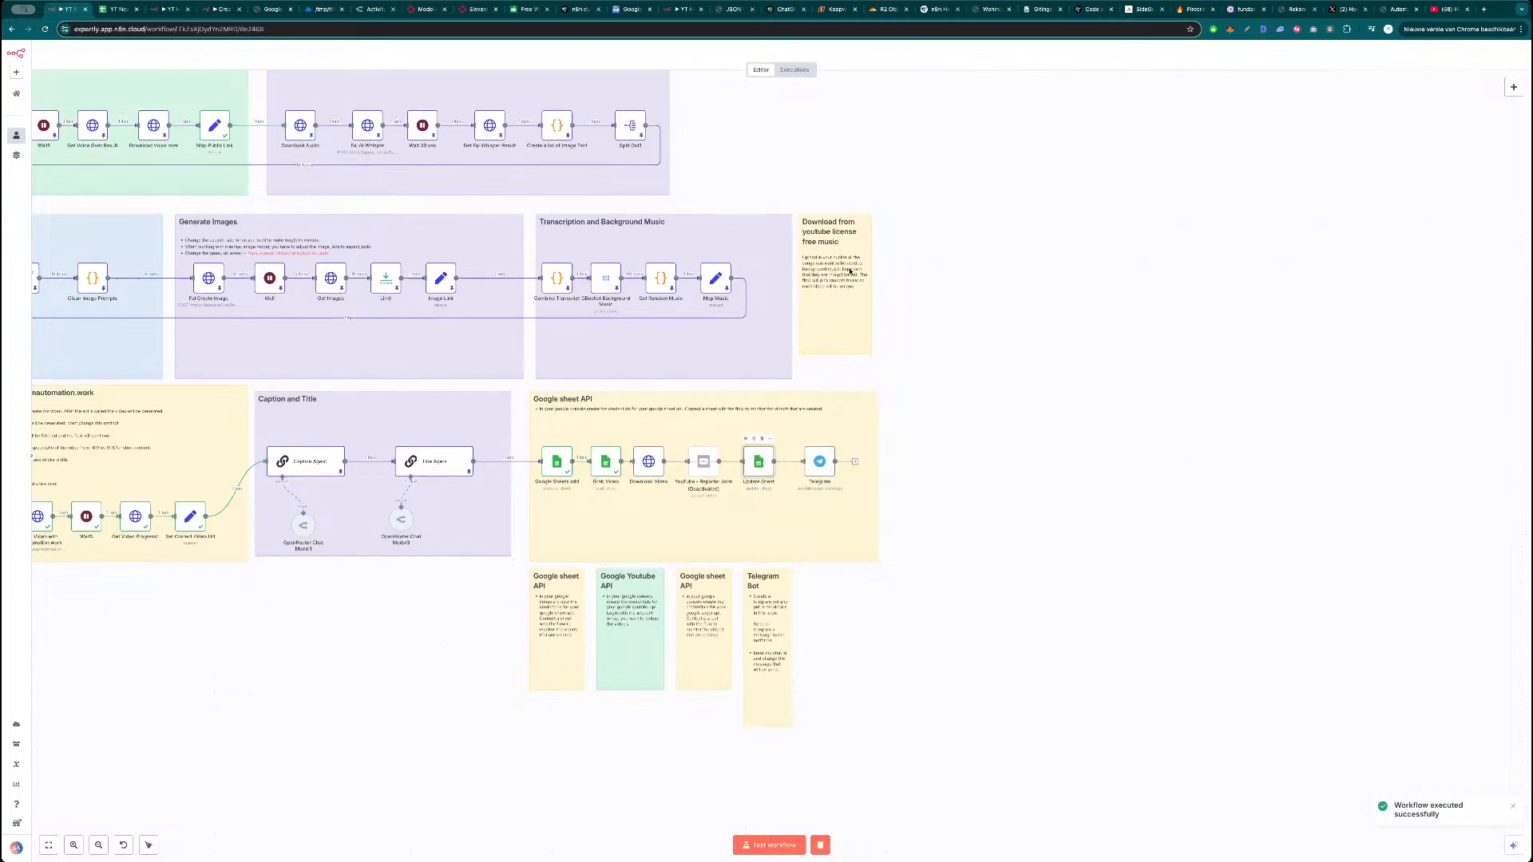
double_click(758, 463)
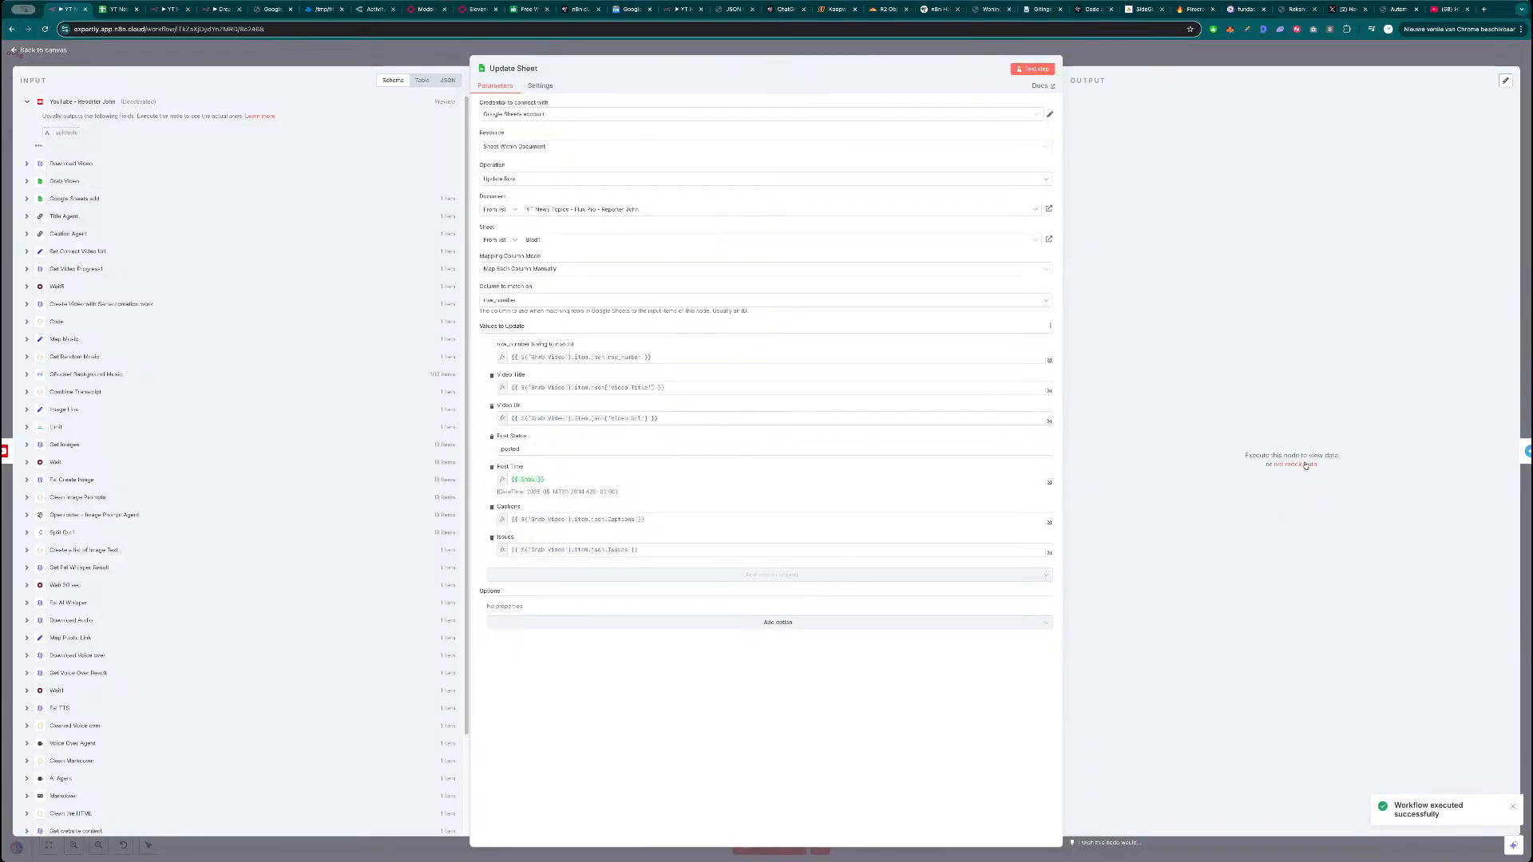
key(Escape)
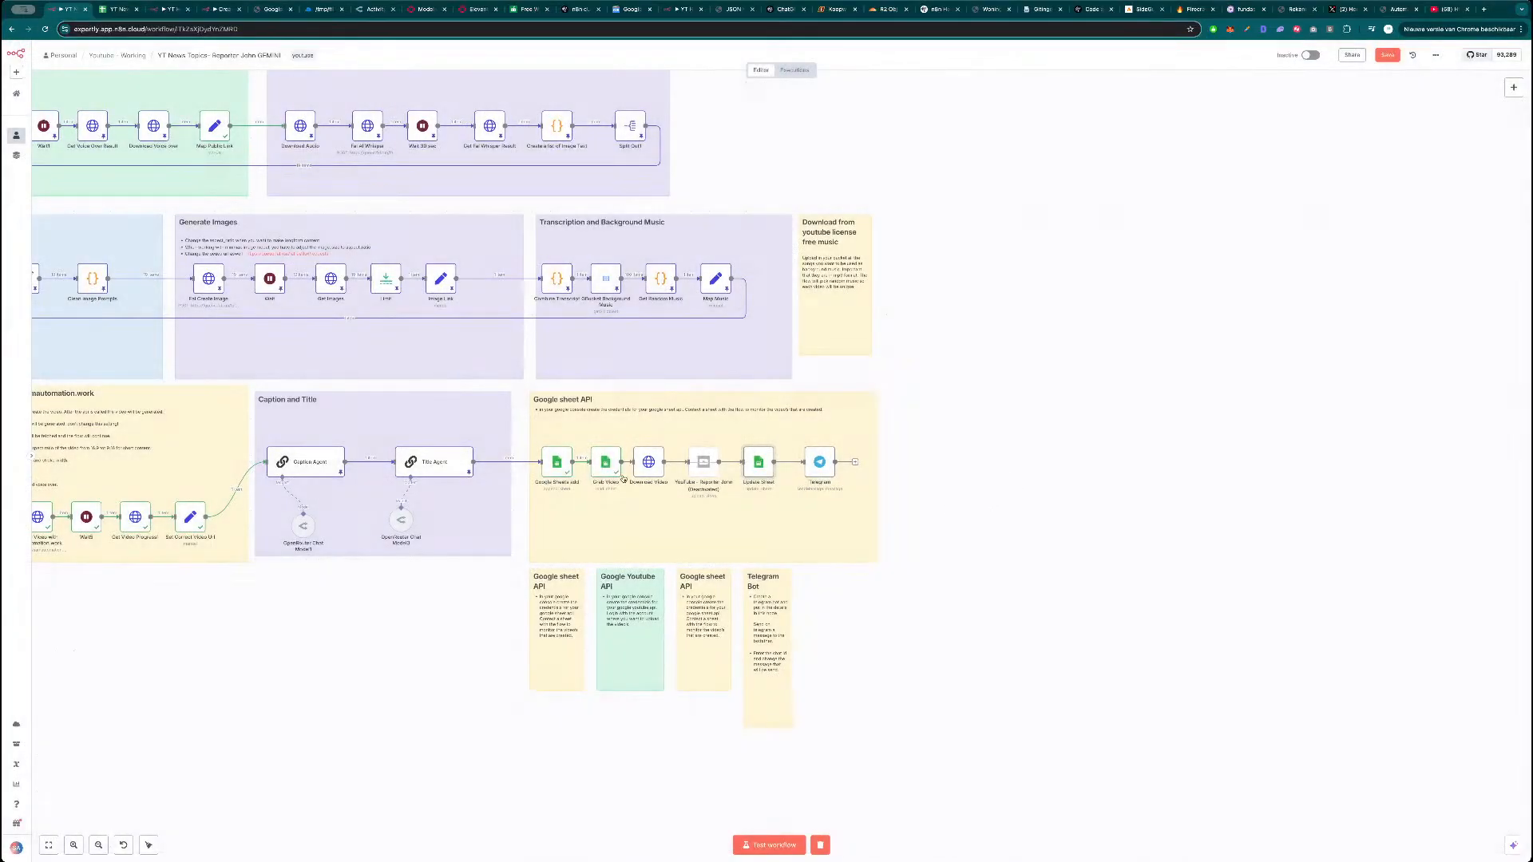
Run the complete workflow with the YouTube upload node deactivated and follow its execution.
scroll(316, 520, left, 5)
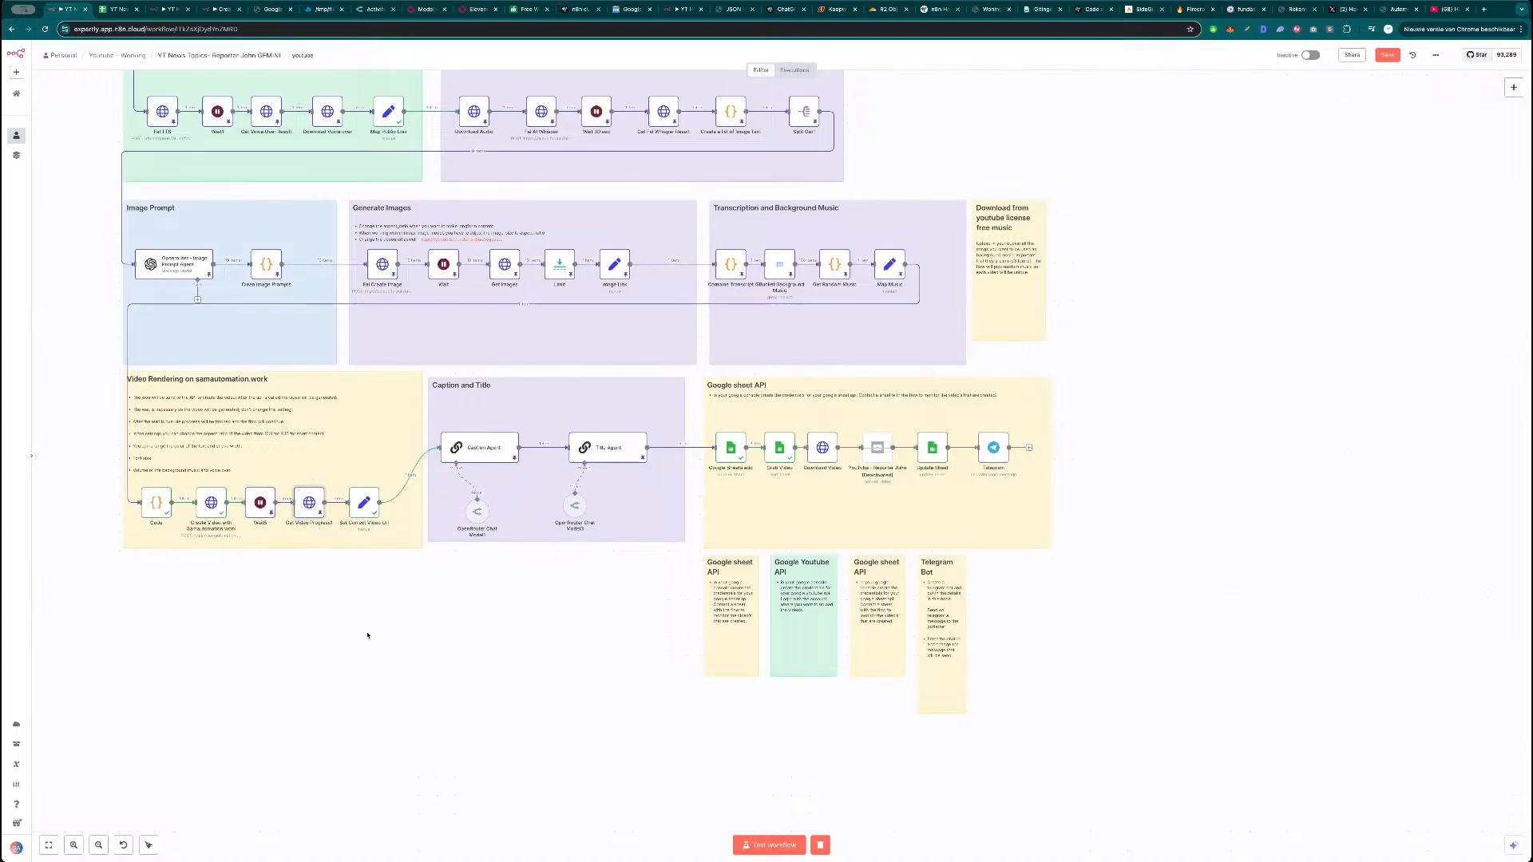
click(769, 845)
scroll(1081, 674, down, 3)
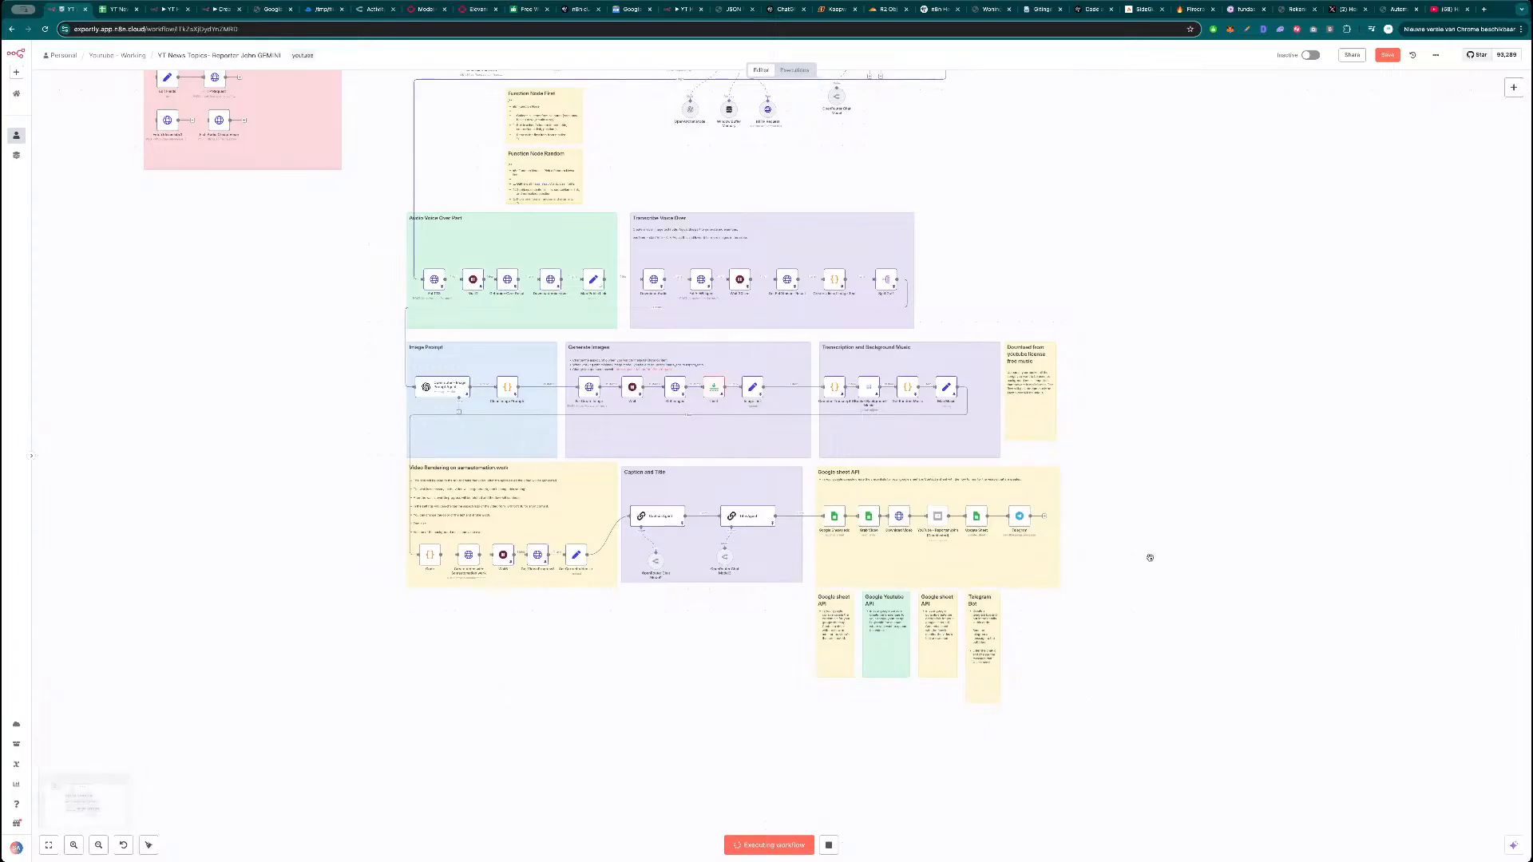
scroll(1103, 658, up, 2)
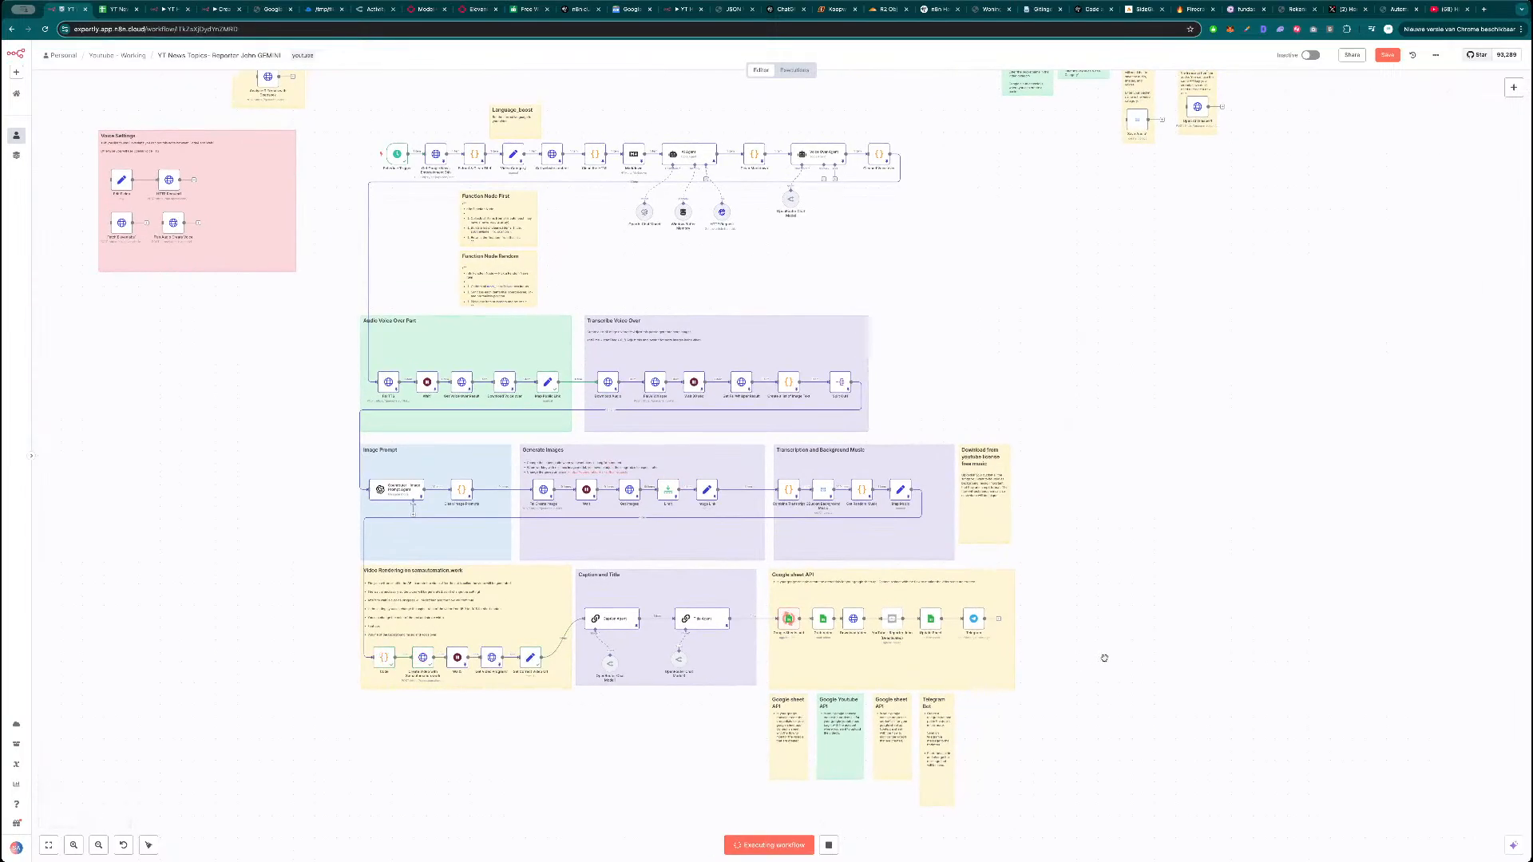
Inspect the Grab Video node's source document, sheet, filter and output after the workflow run.
scroll(1102, 657, up, 3)
drag(1060, 691, 1182, 645)
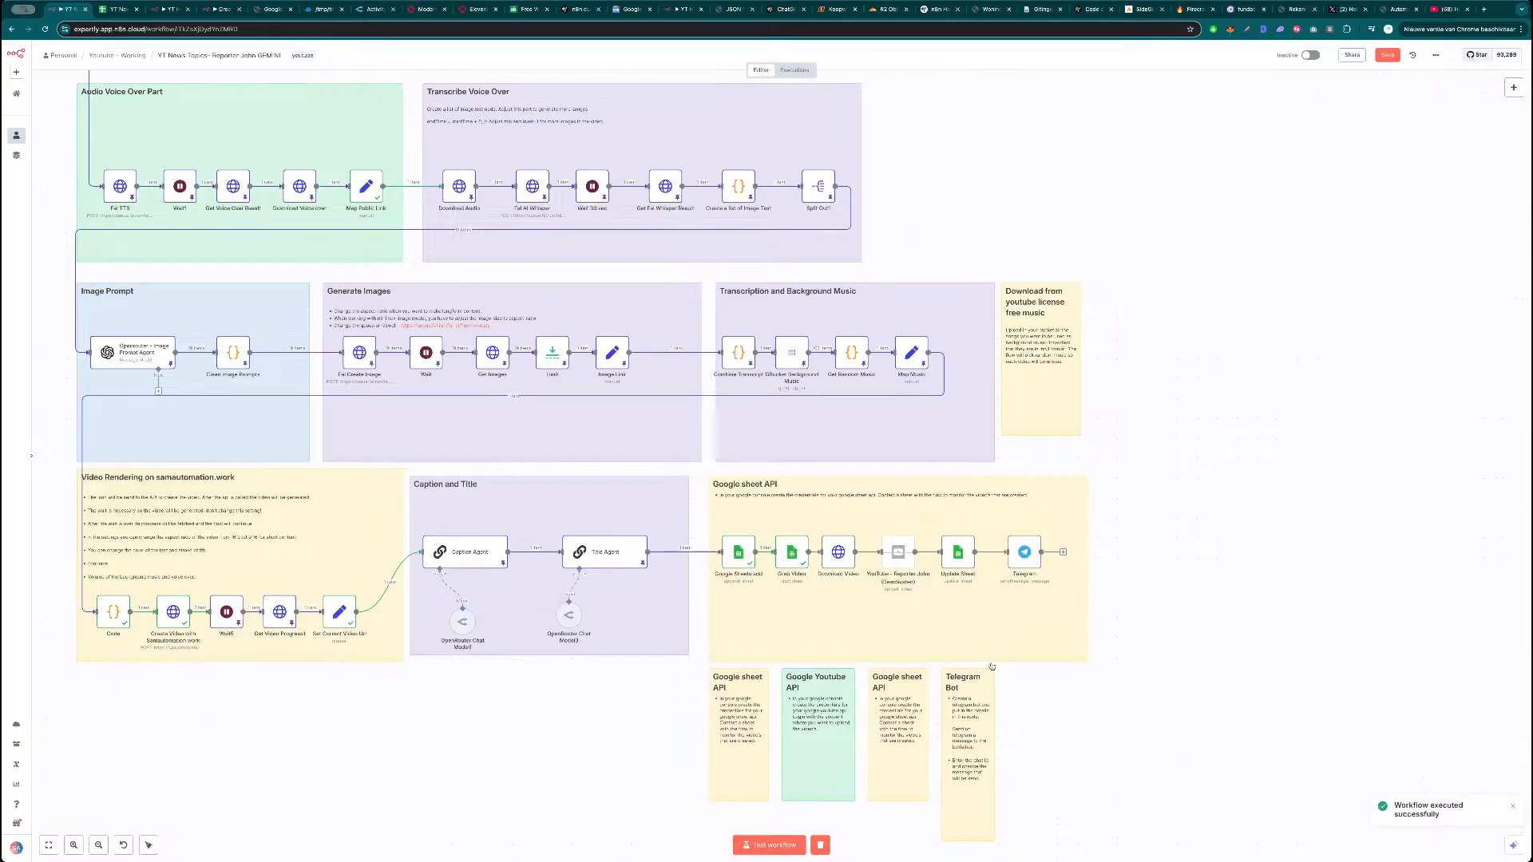
double_click(792, 555)
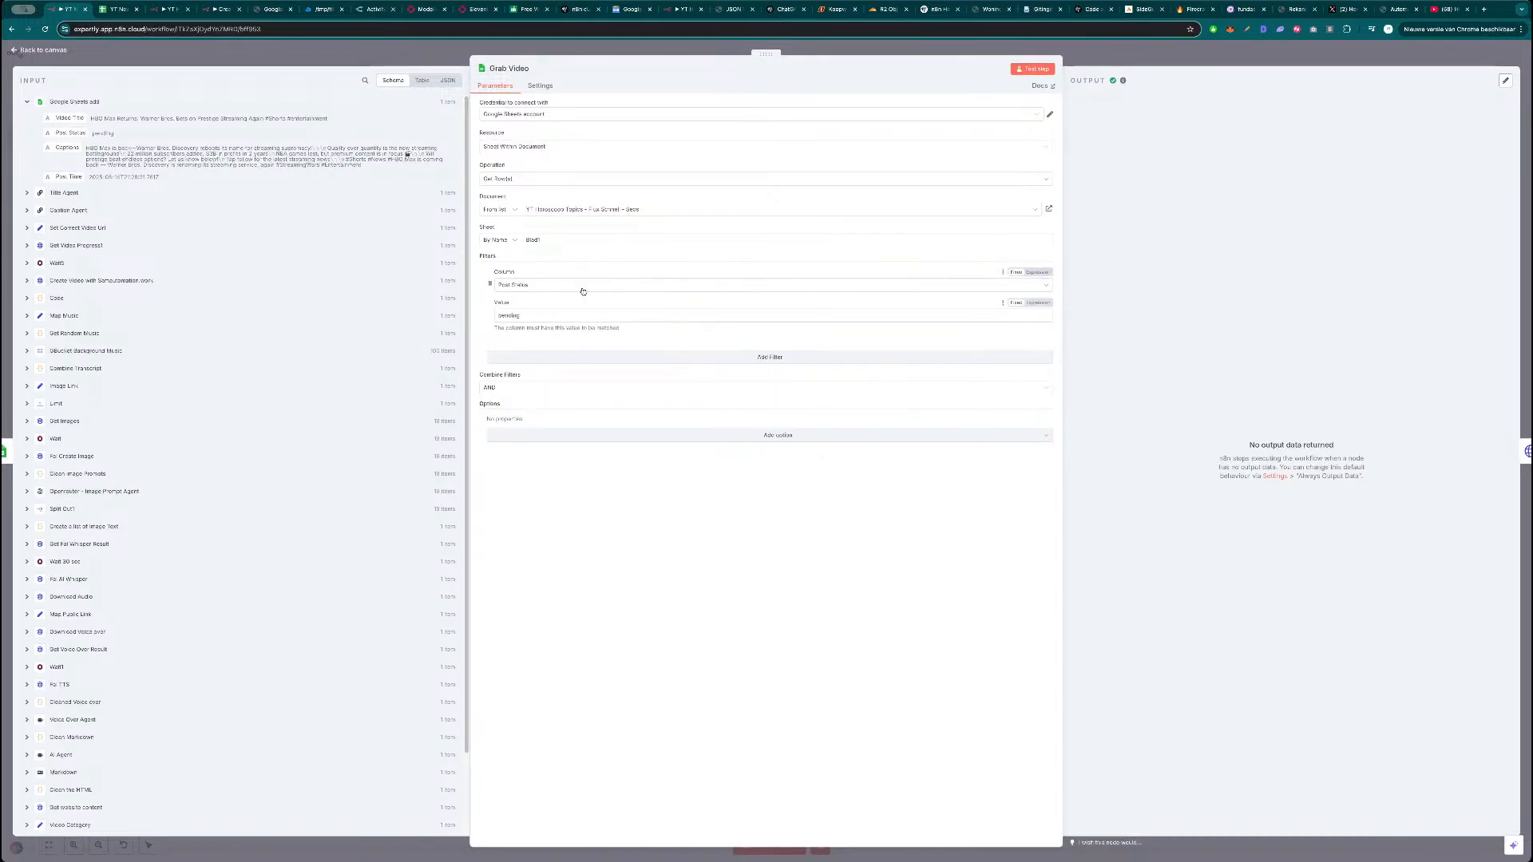
key(Escape)
scroll(1200, 493, down, 1)
scroll(1200, 494, left, 1)
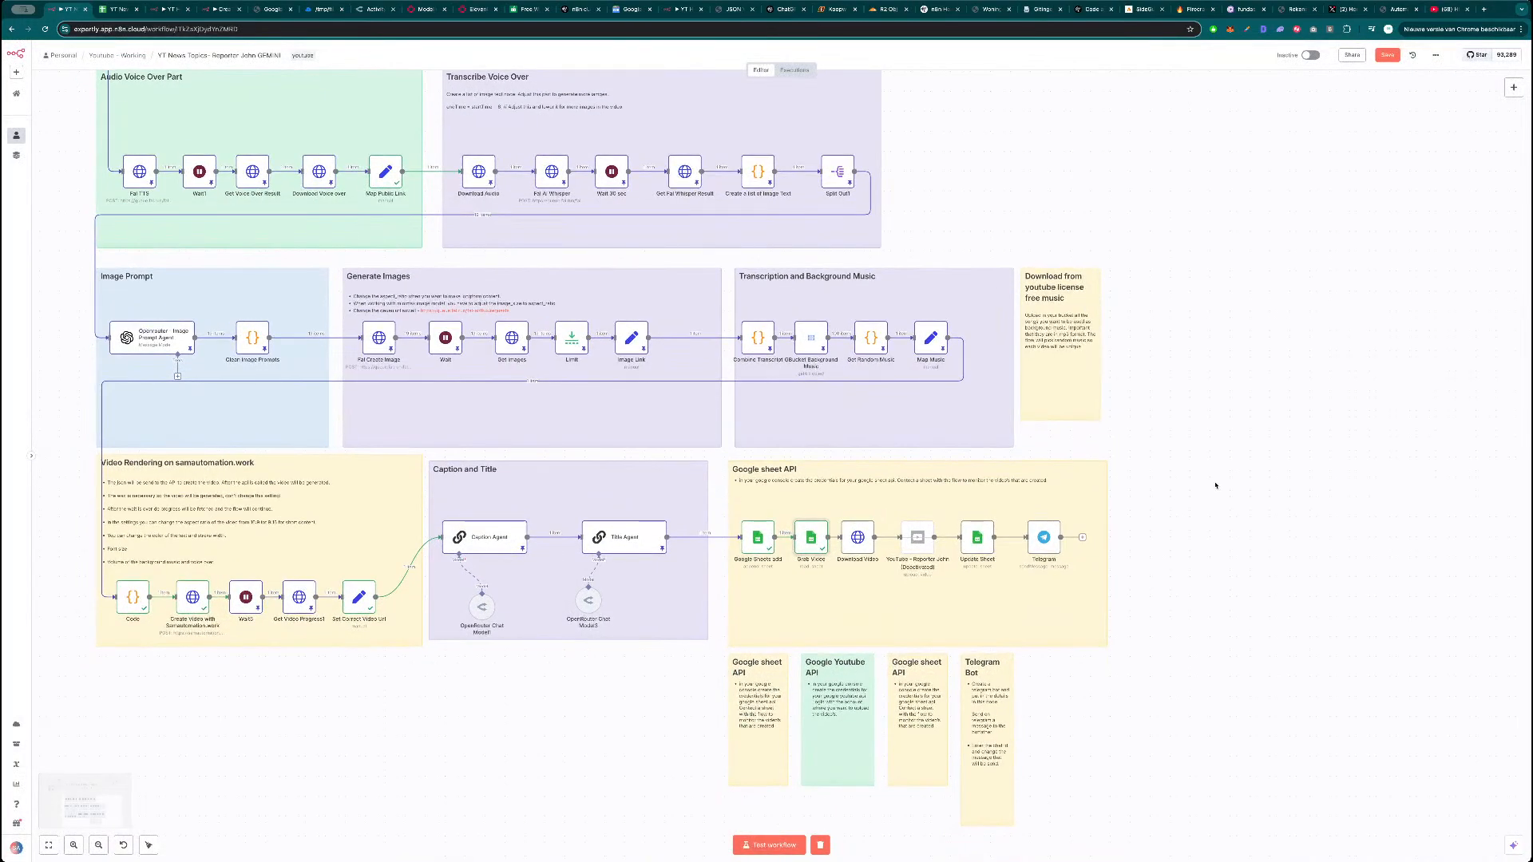
double_click(812, 543)
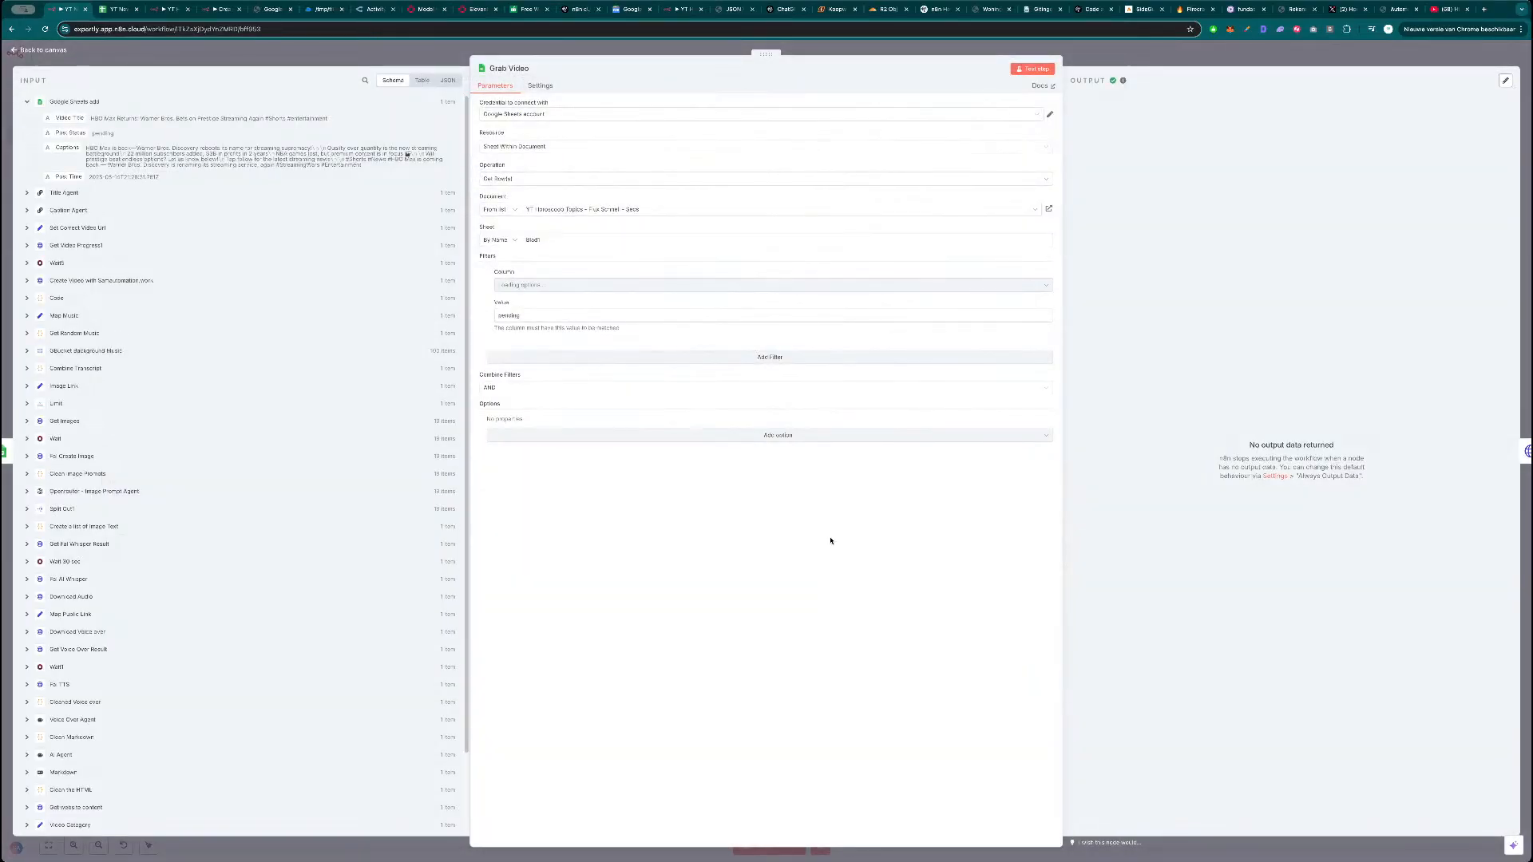
key(Escape)
double_click(822, 543)
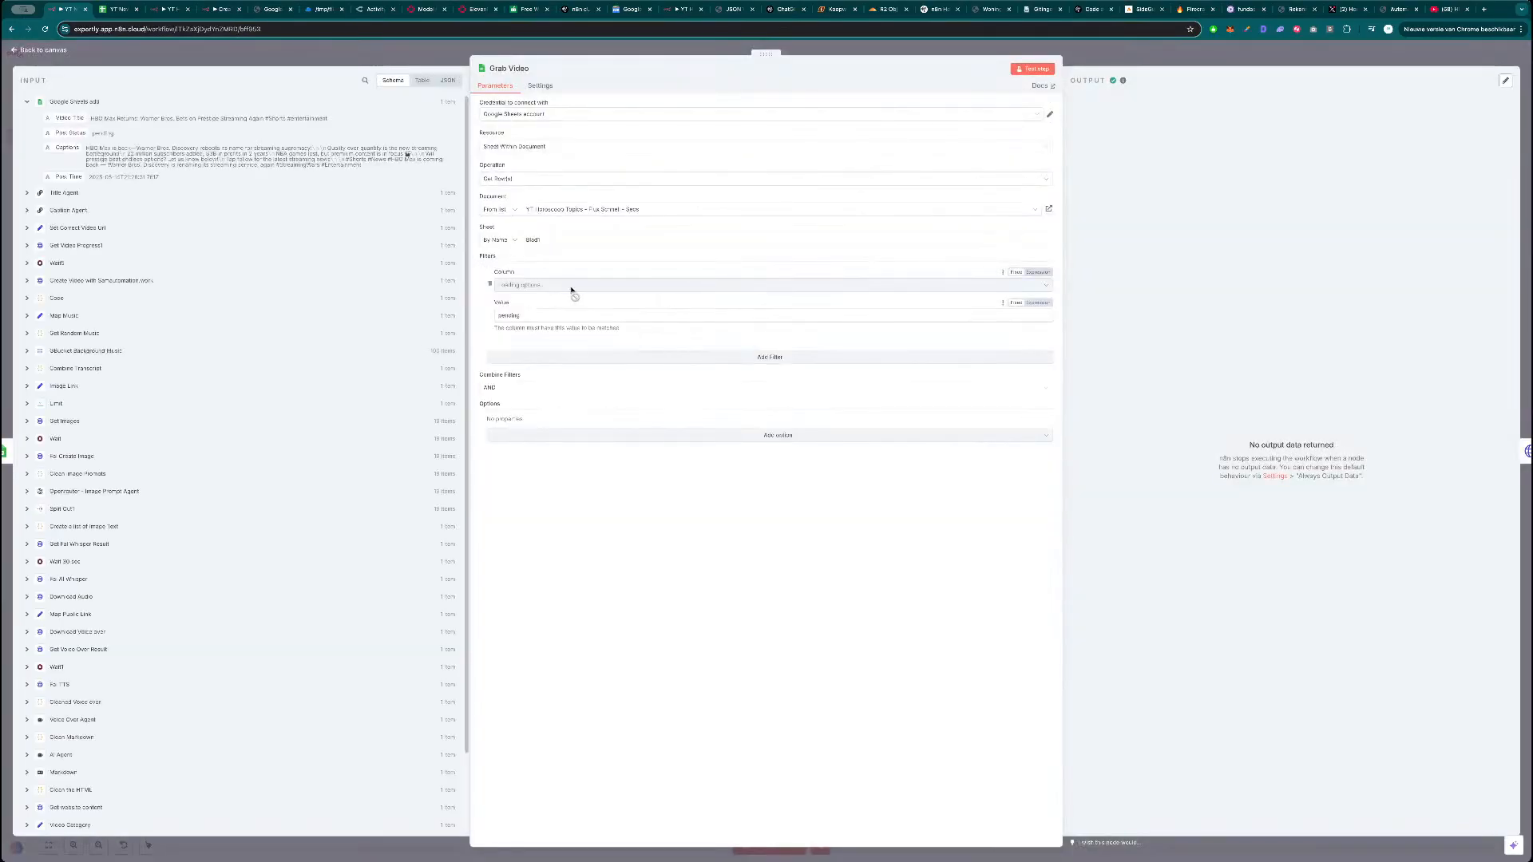
key(Escape)
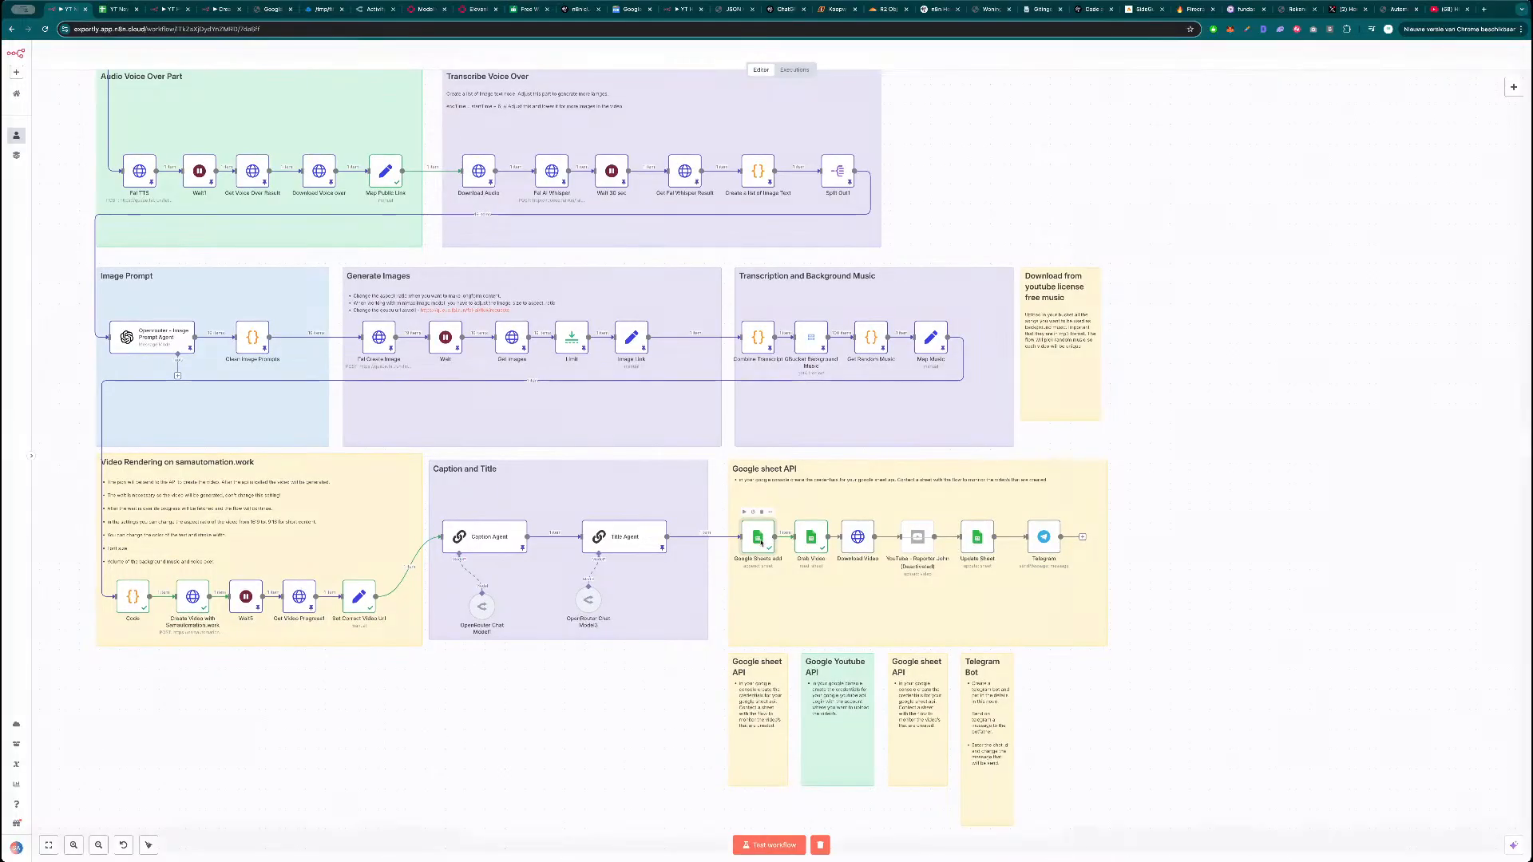
Compare the Google Sheets add node's target document and value mappings with the Grab Video node's settings.
double_click(757, 524)
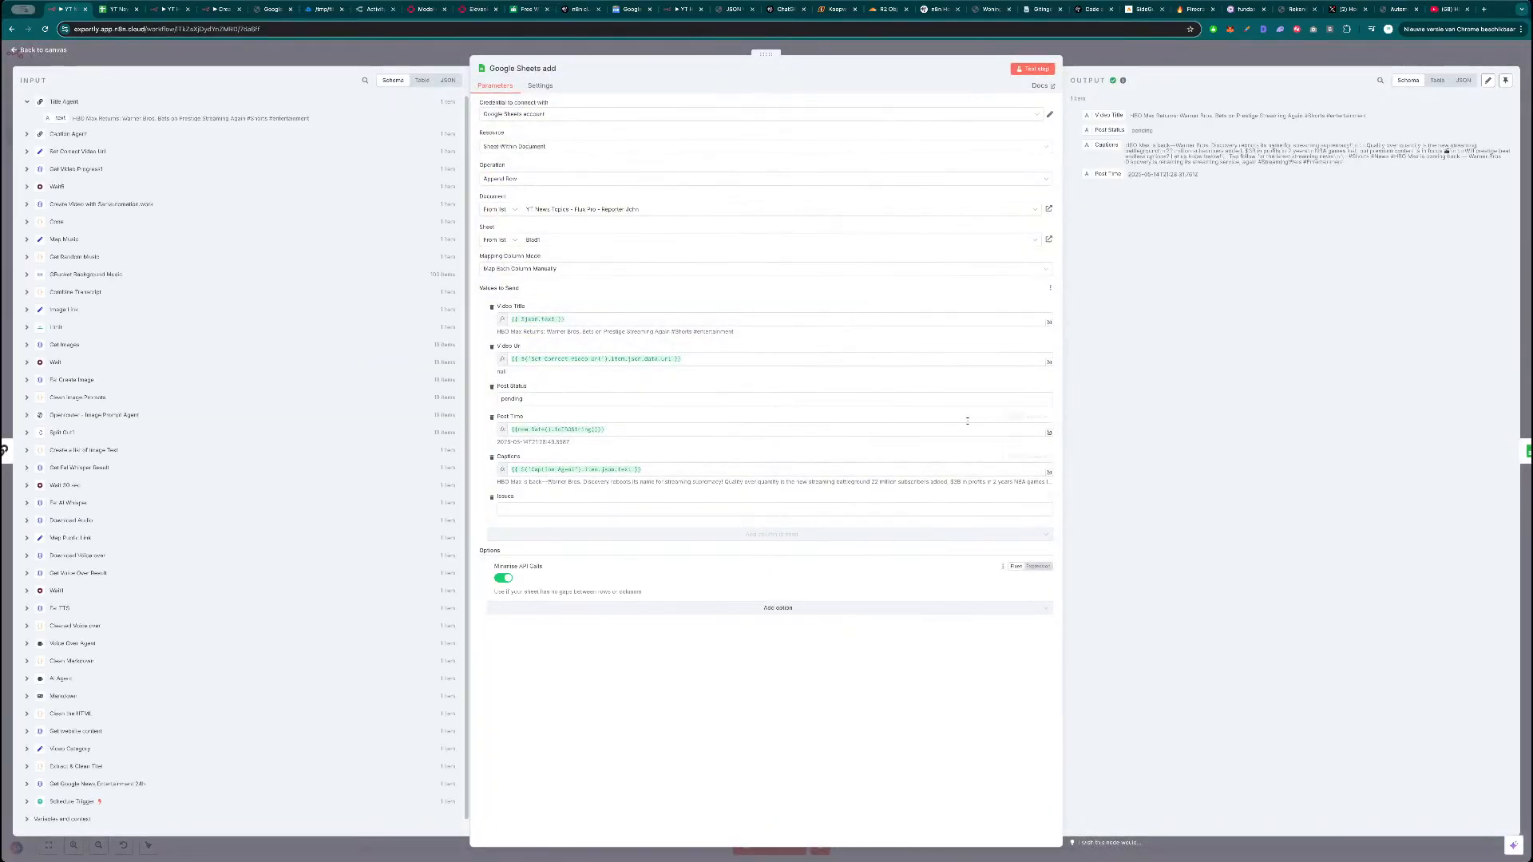
key(Escape)
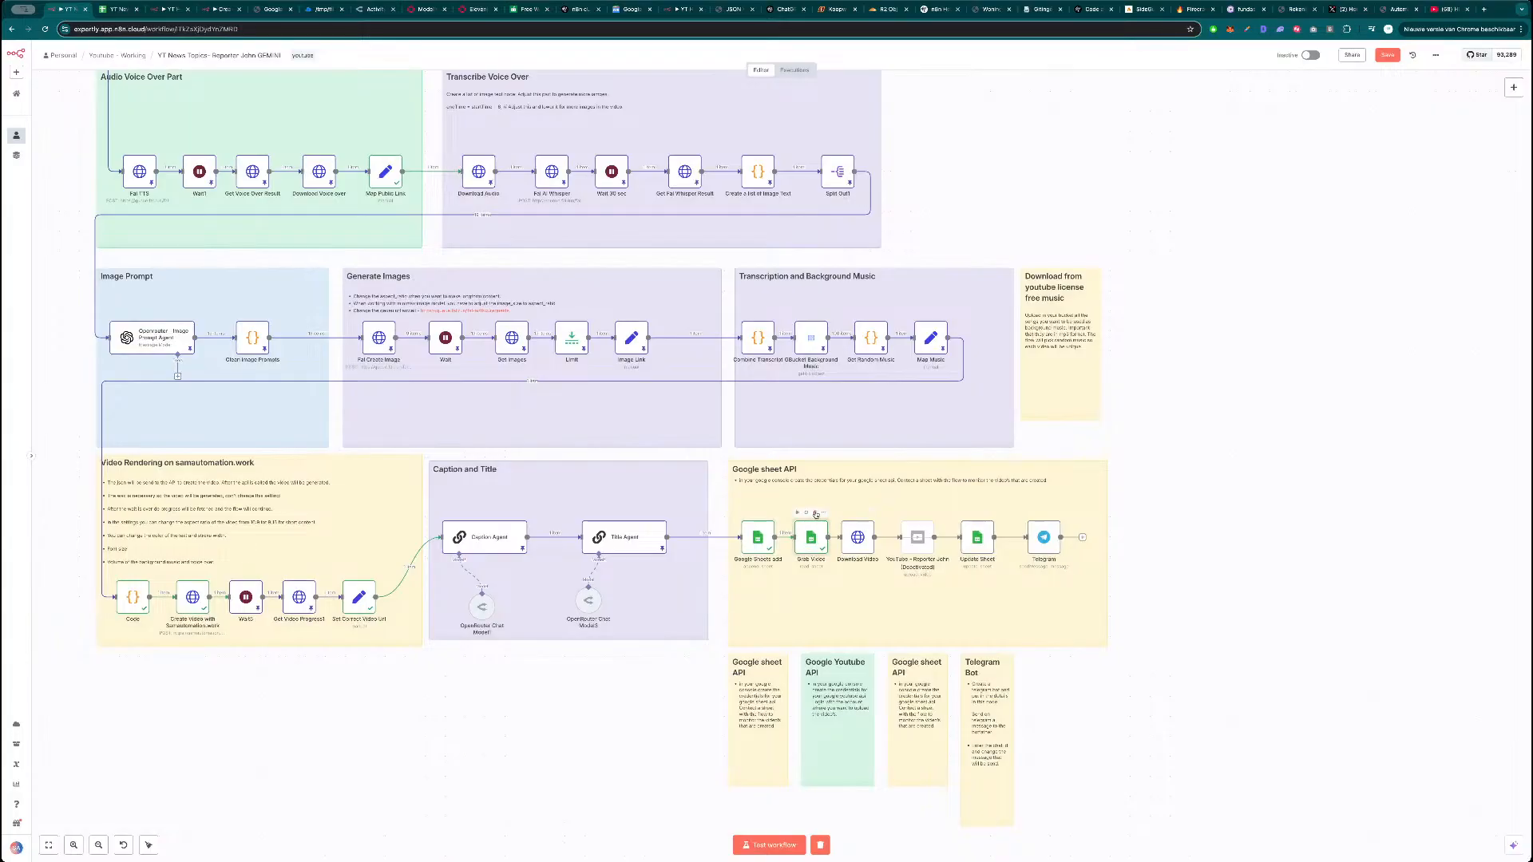
double_click(815, 539)
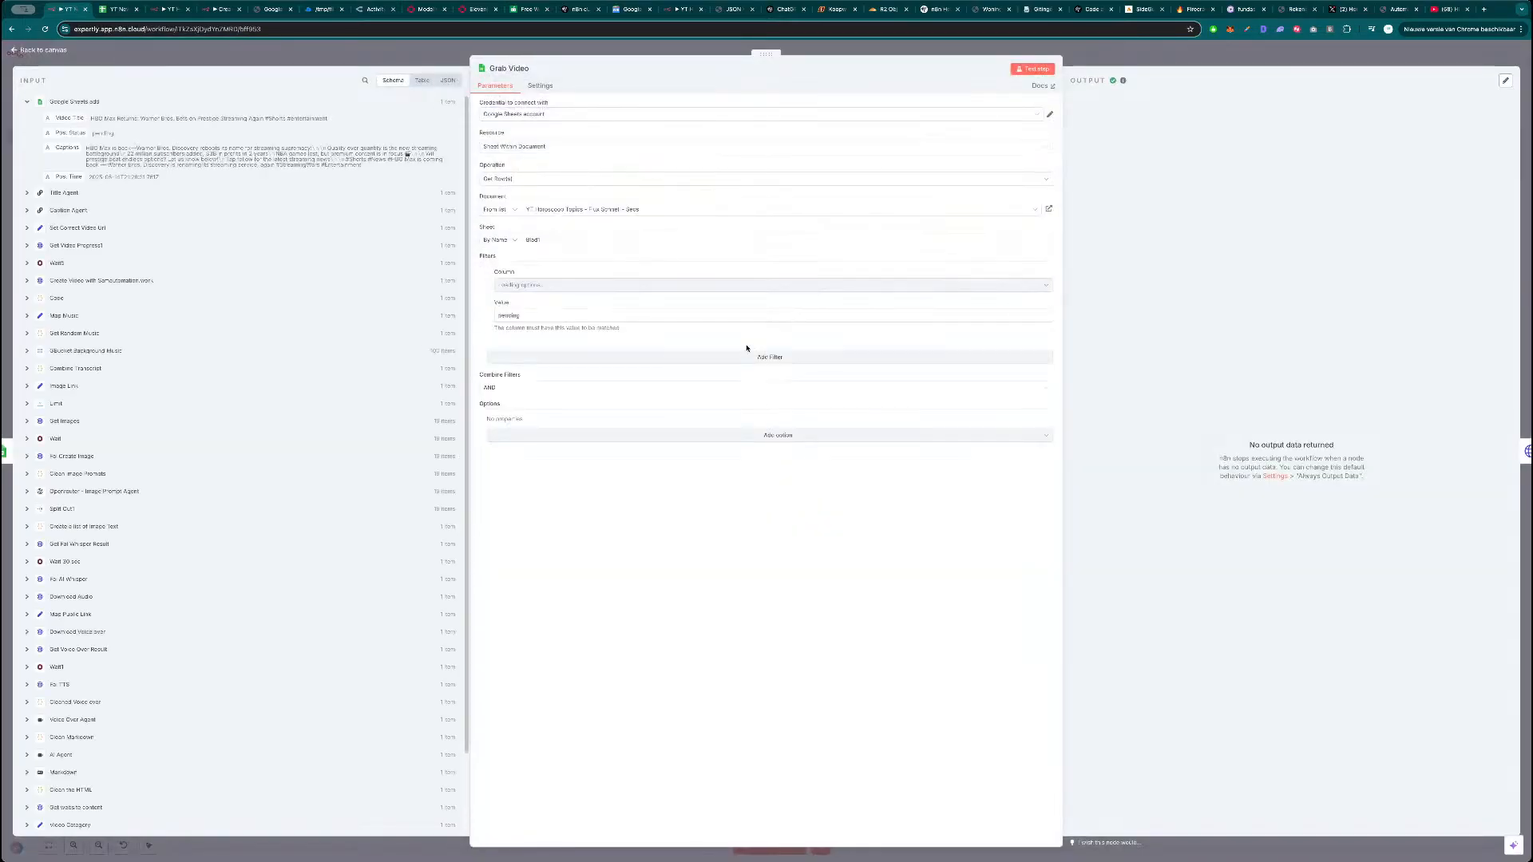
key(Escape)
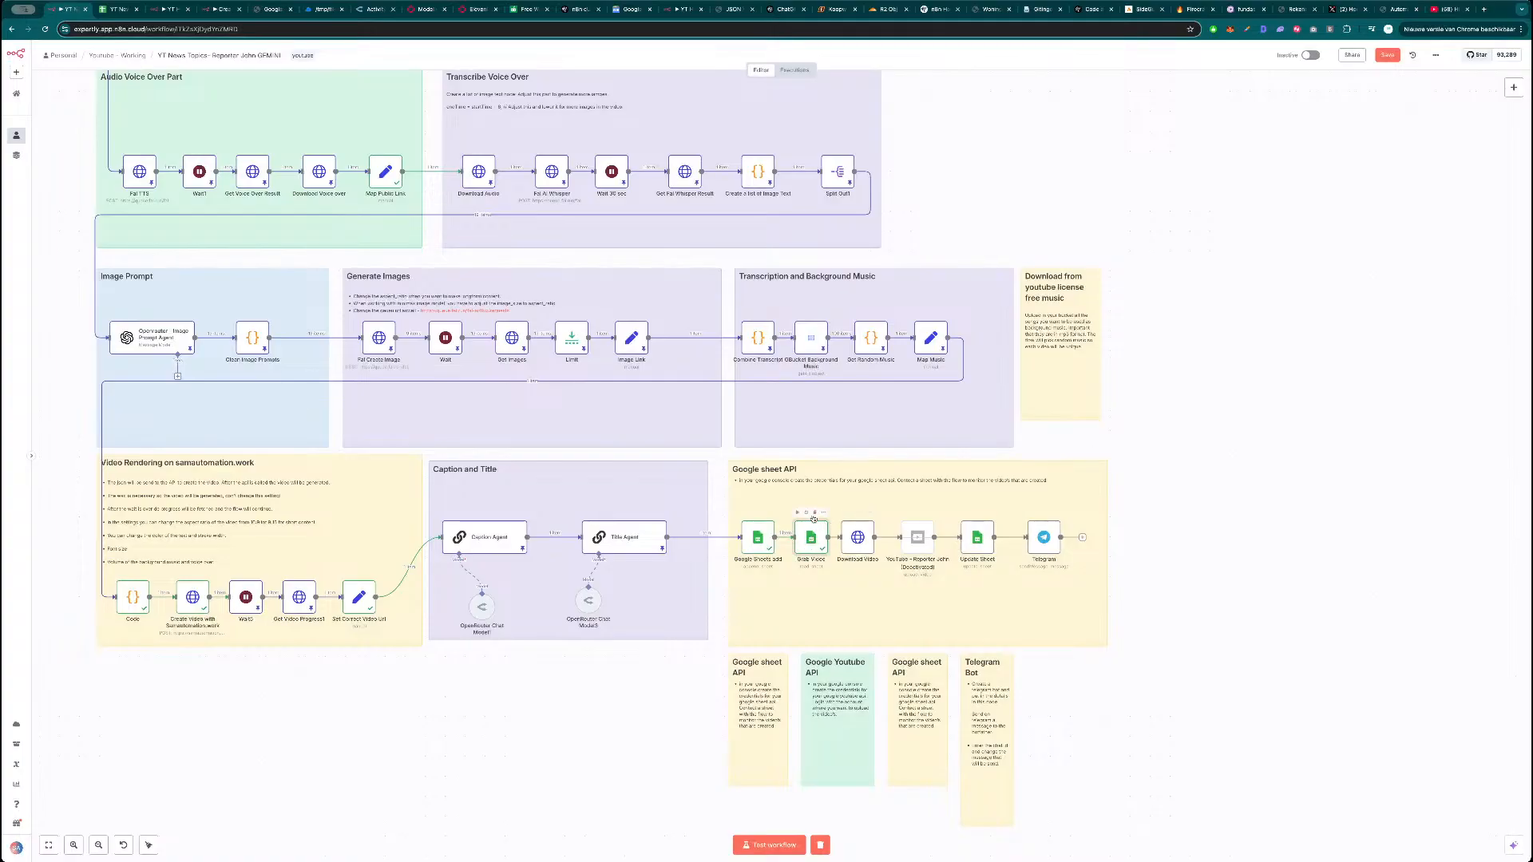
Delete the Grab Video node and insert a Google Sheets get-rows node between Google Sheets add and Download Video.
click(815, 513)
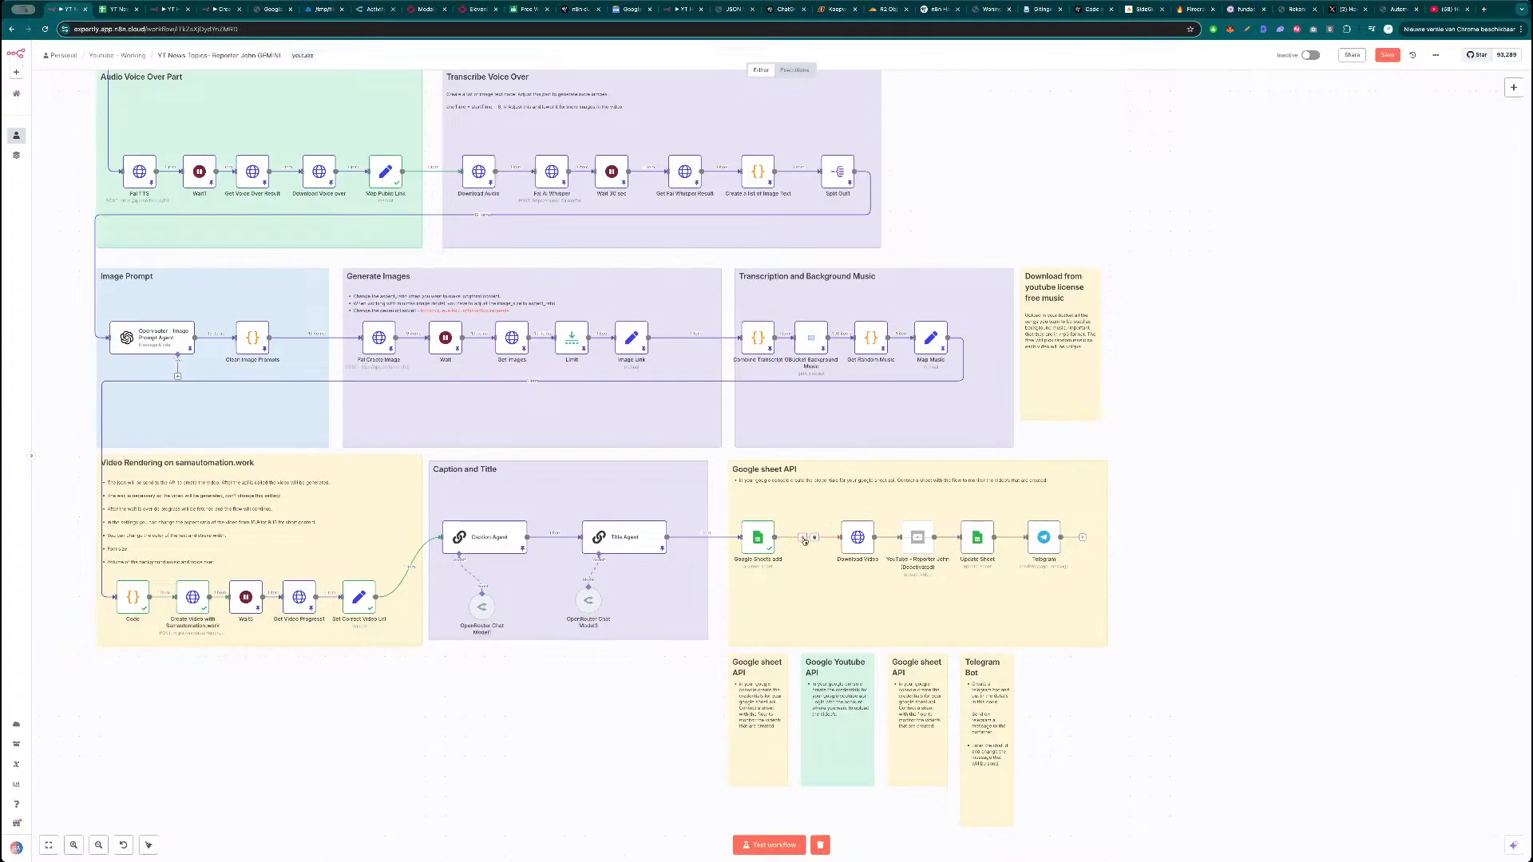
click(804, 539)
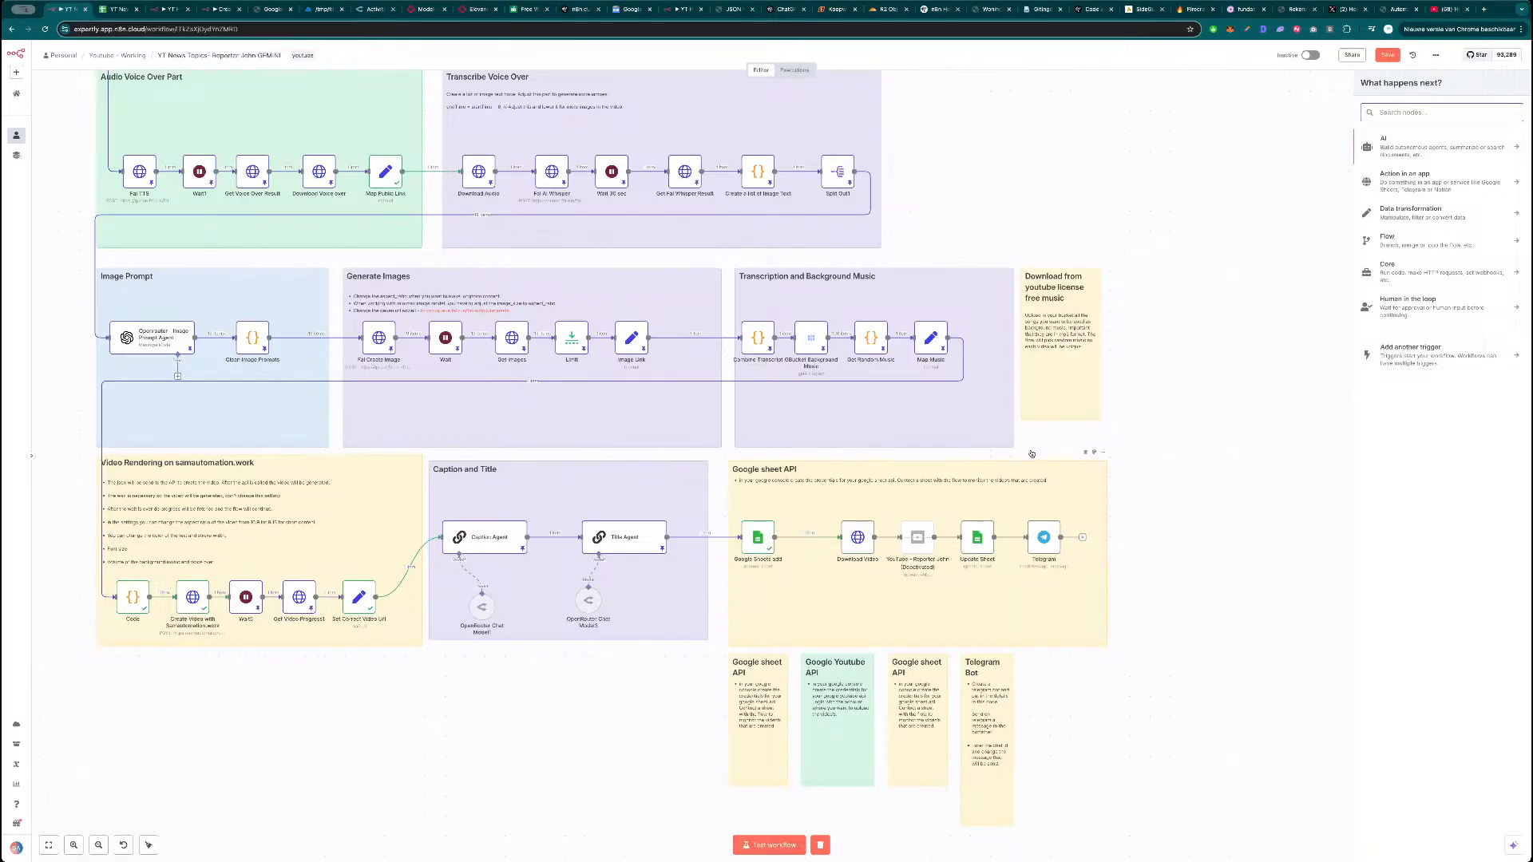
text(sheet)
key(Return)
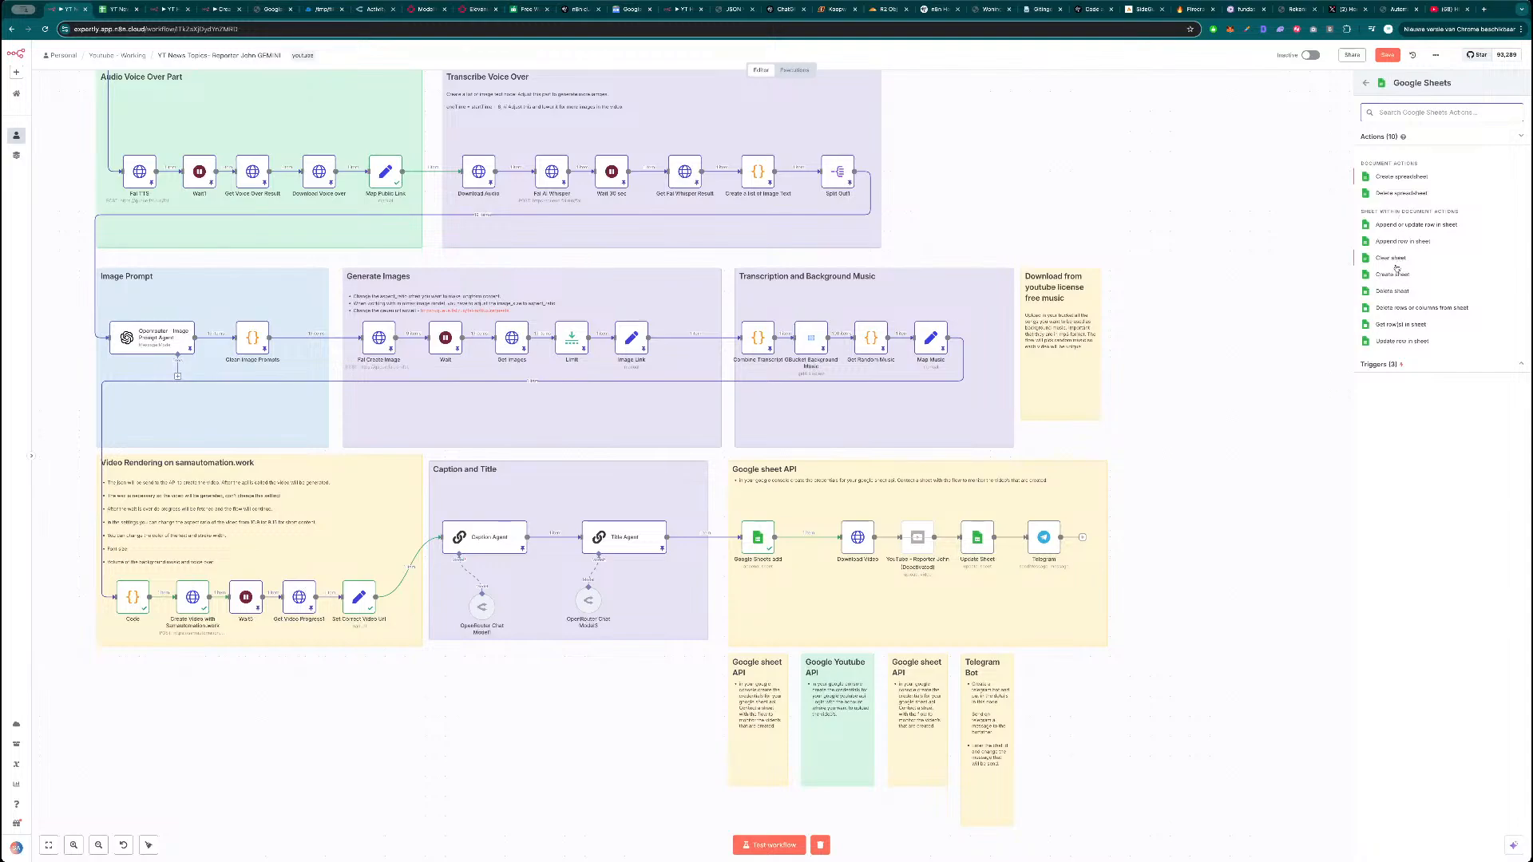
click(1403, 325)
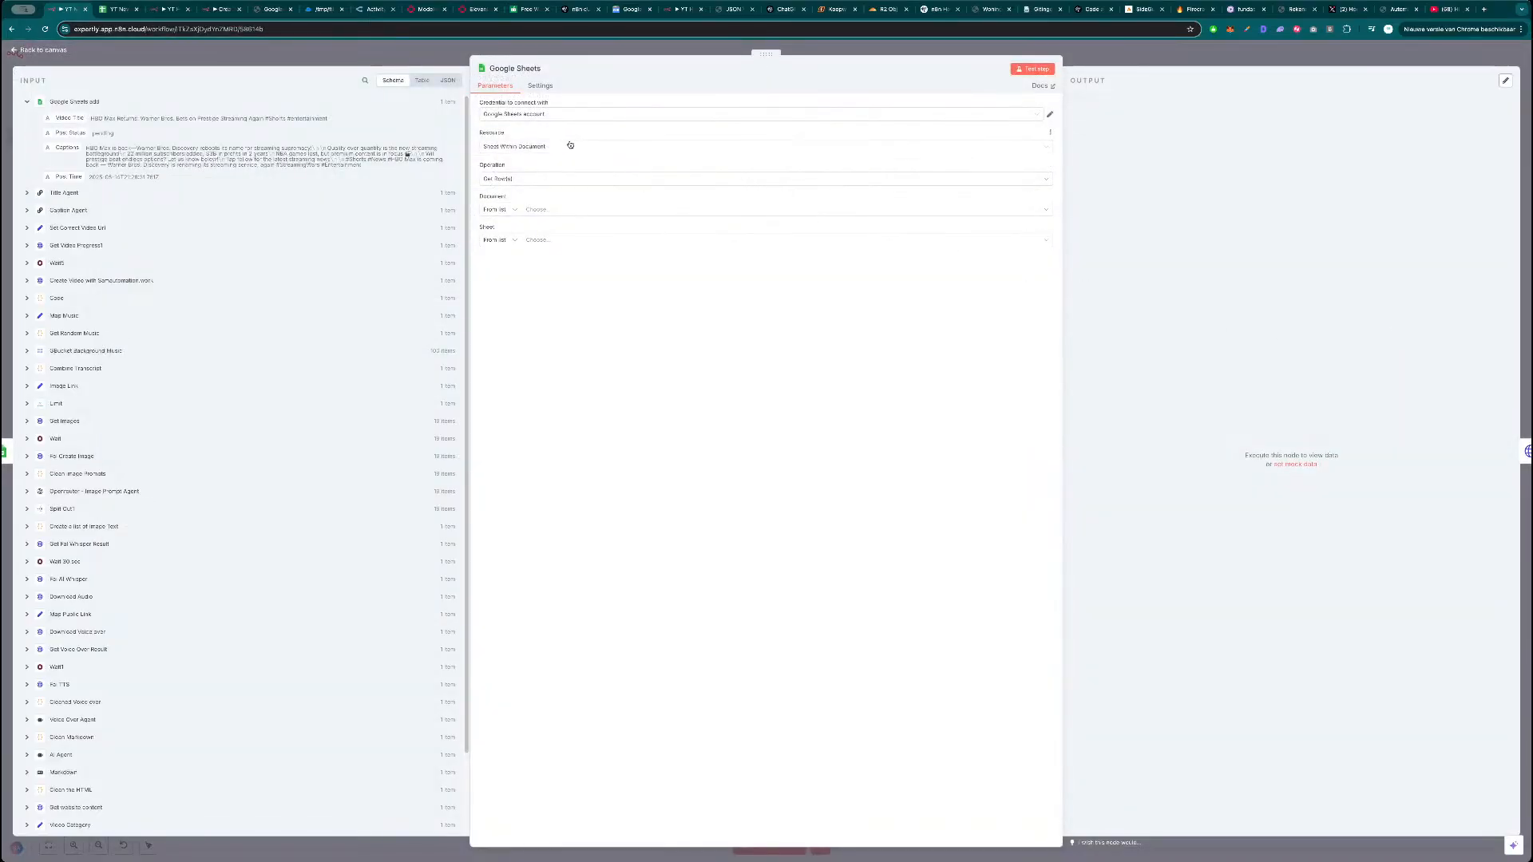
Set the new node's document to YT News Topics - Flux Pro - Reporter John and its sheet to Blad1.
click(579, 212)
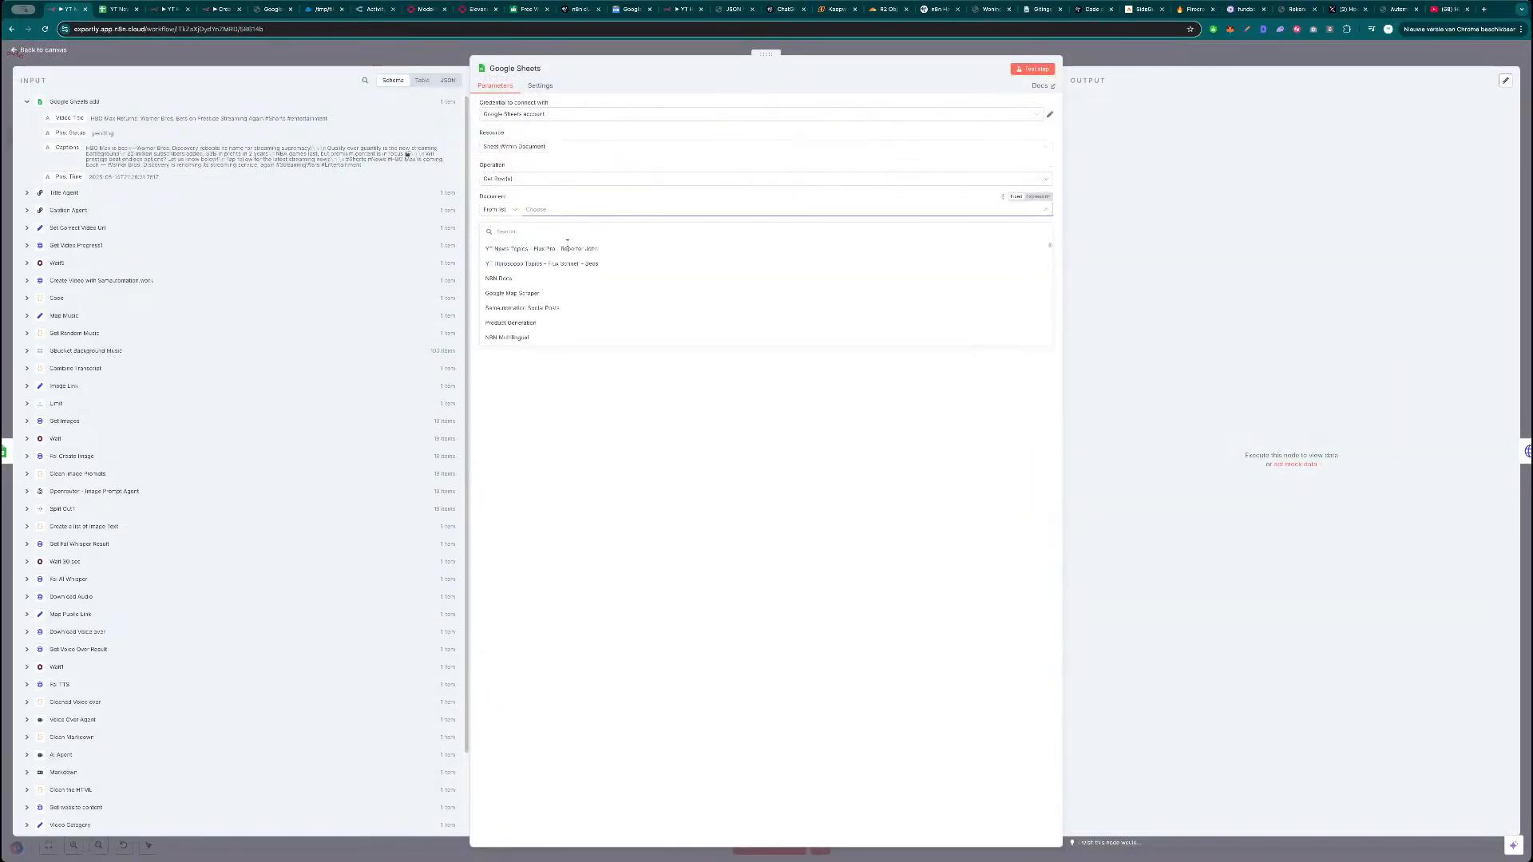
click(587, 250)
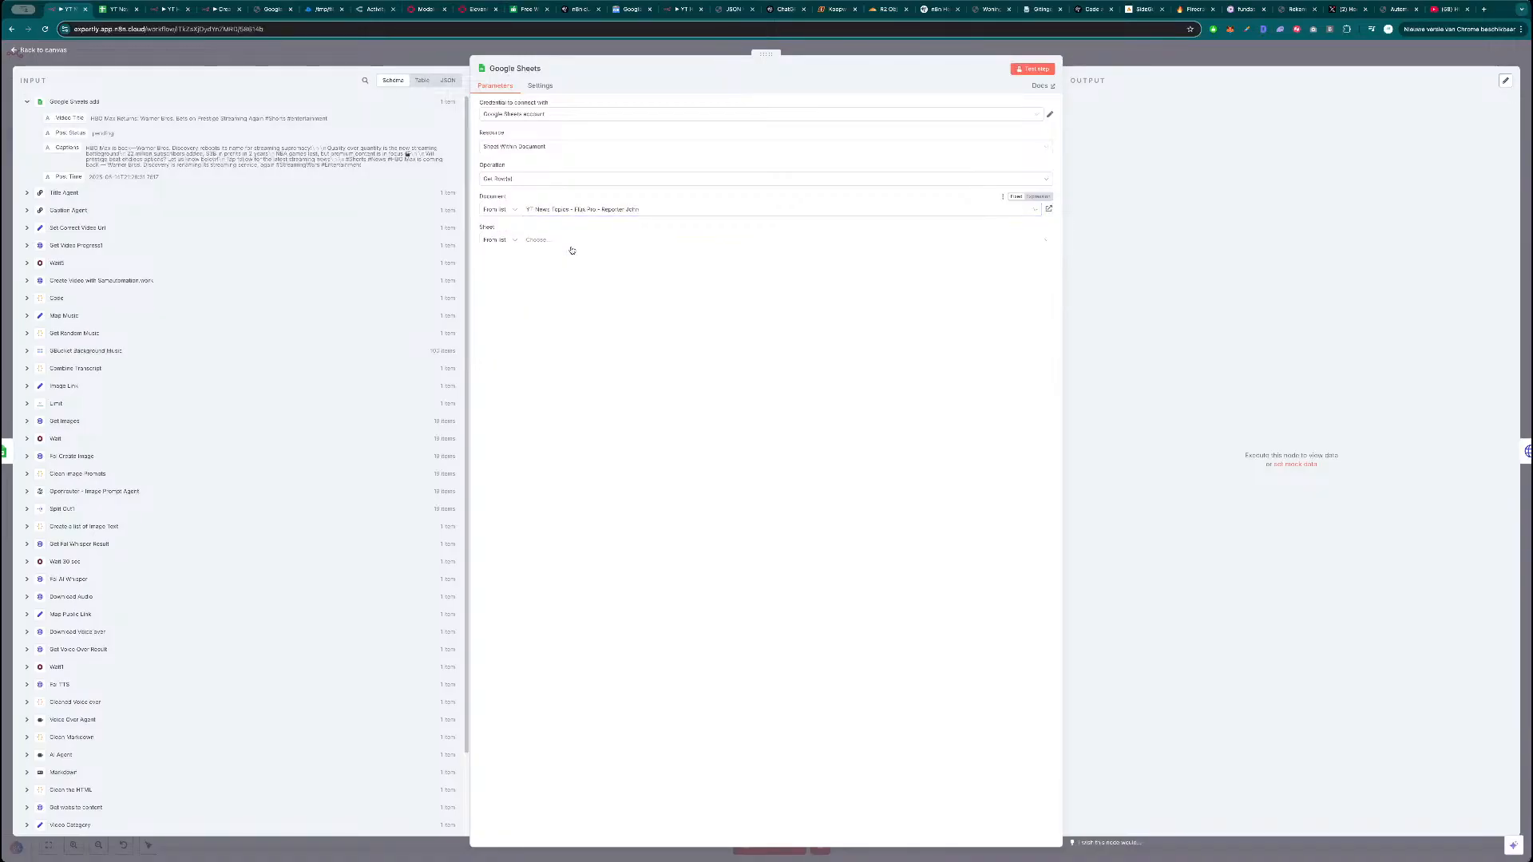
click(575, 241)
click(554, 260)
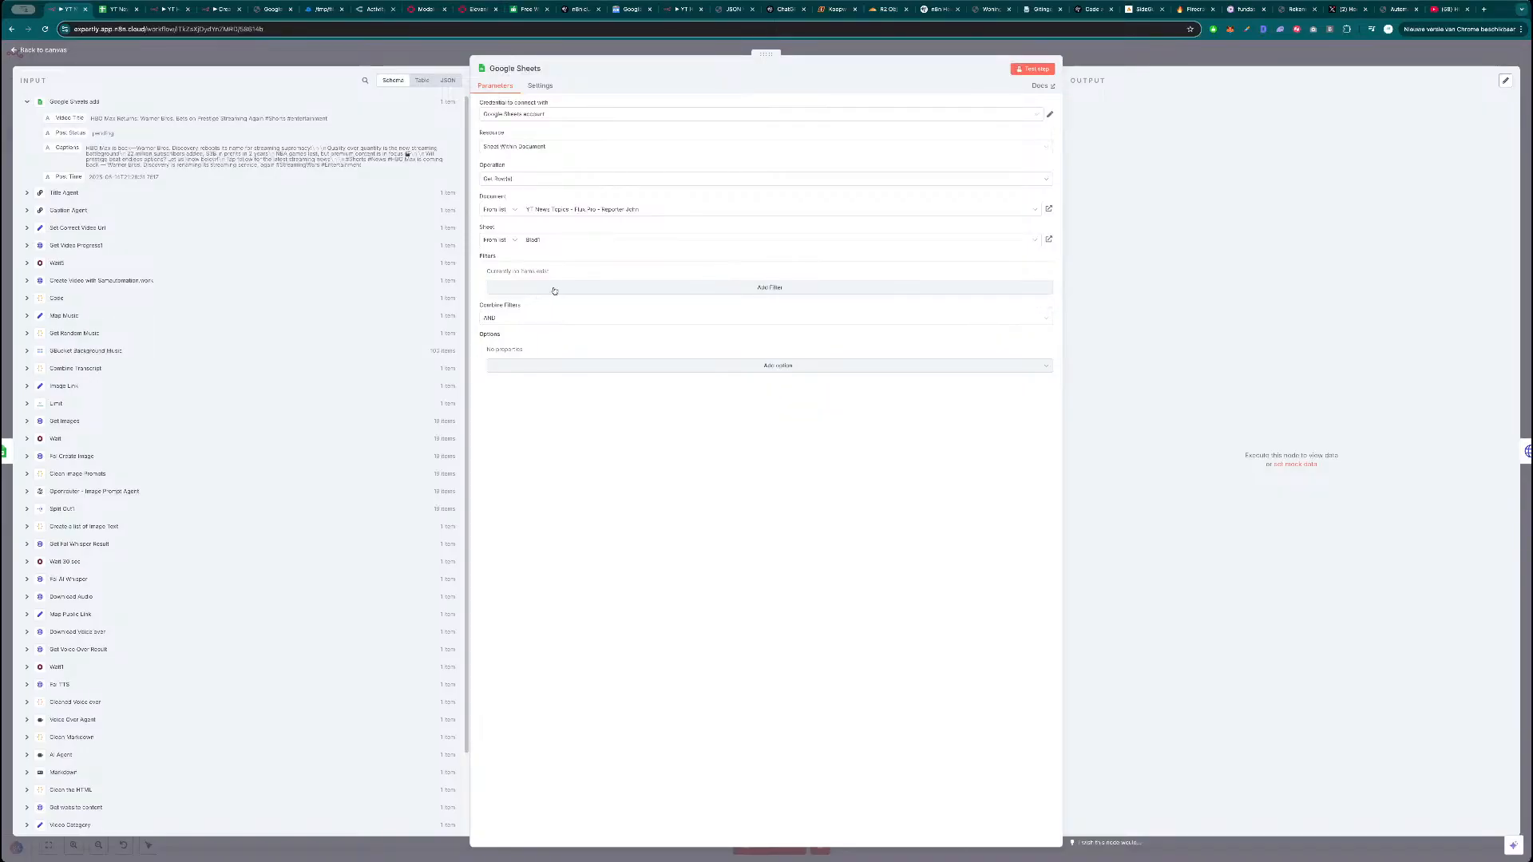
Add a filter matching Post Status to pending and test the new Google Sheets node.
click(573, 289)
click(537, 285)
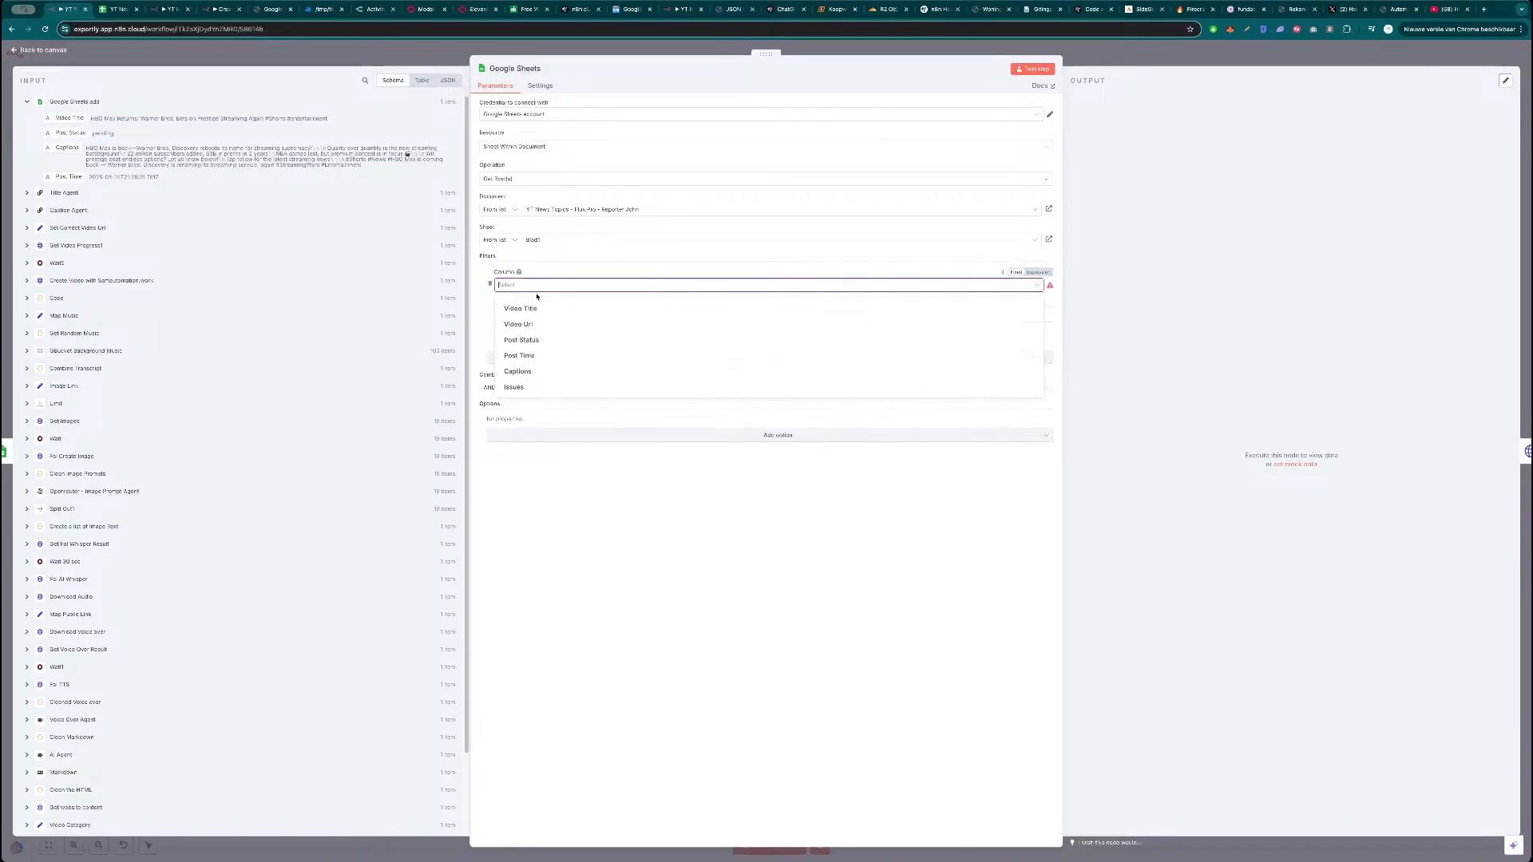
click(536, 342)
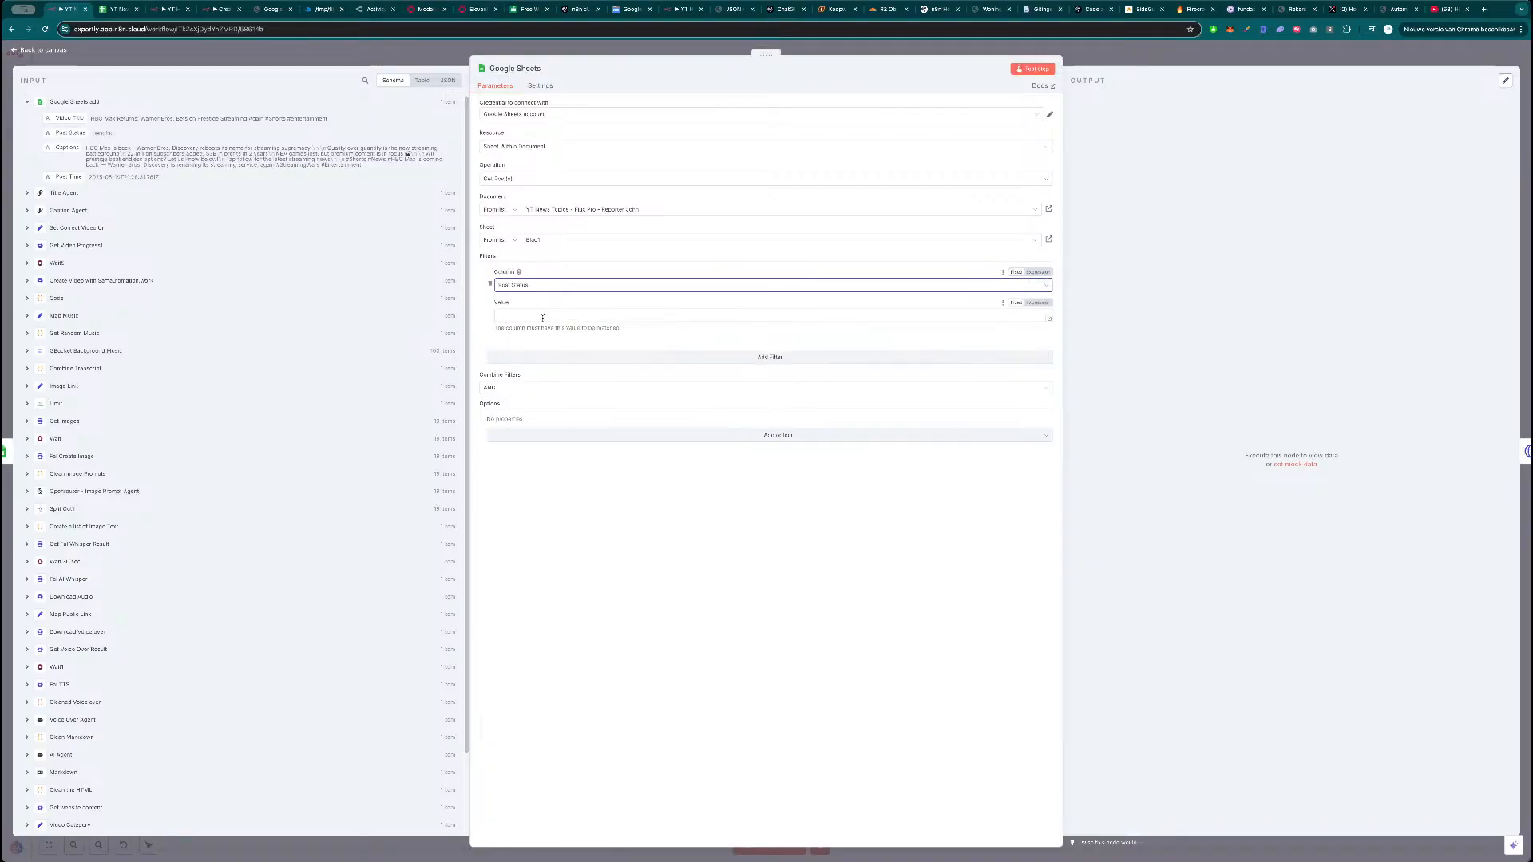
text(pe)
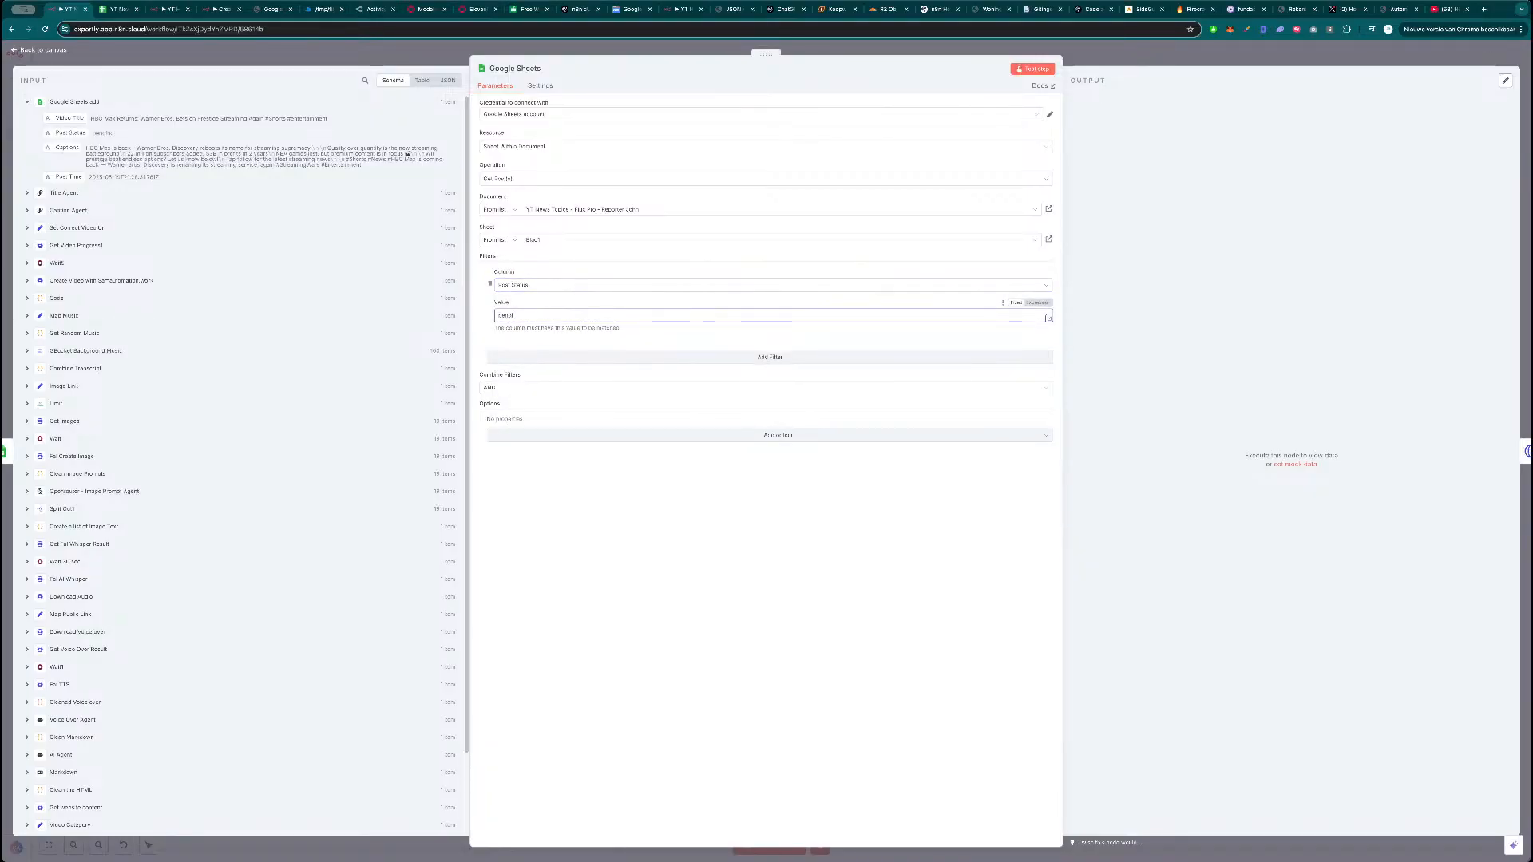
text(nding)
click(1033, 69)
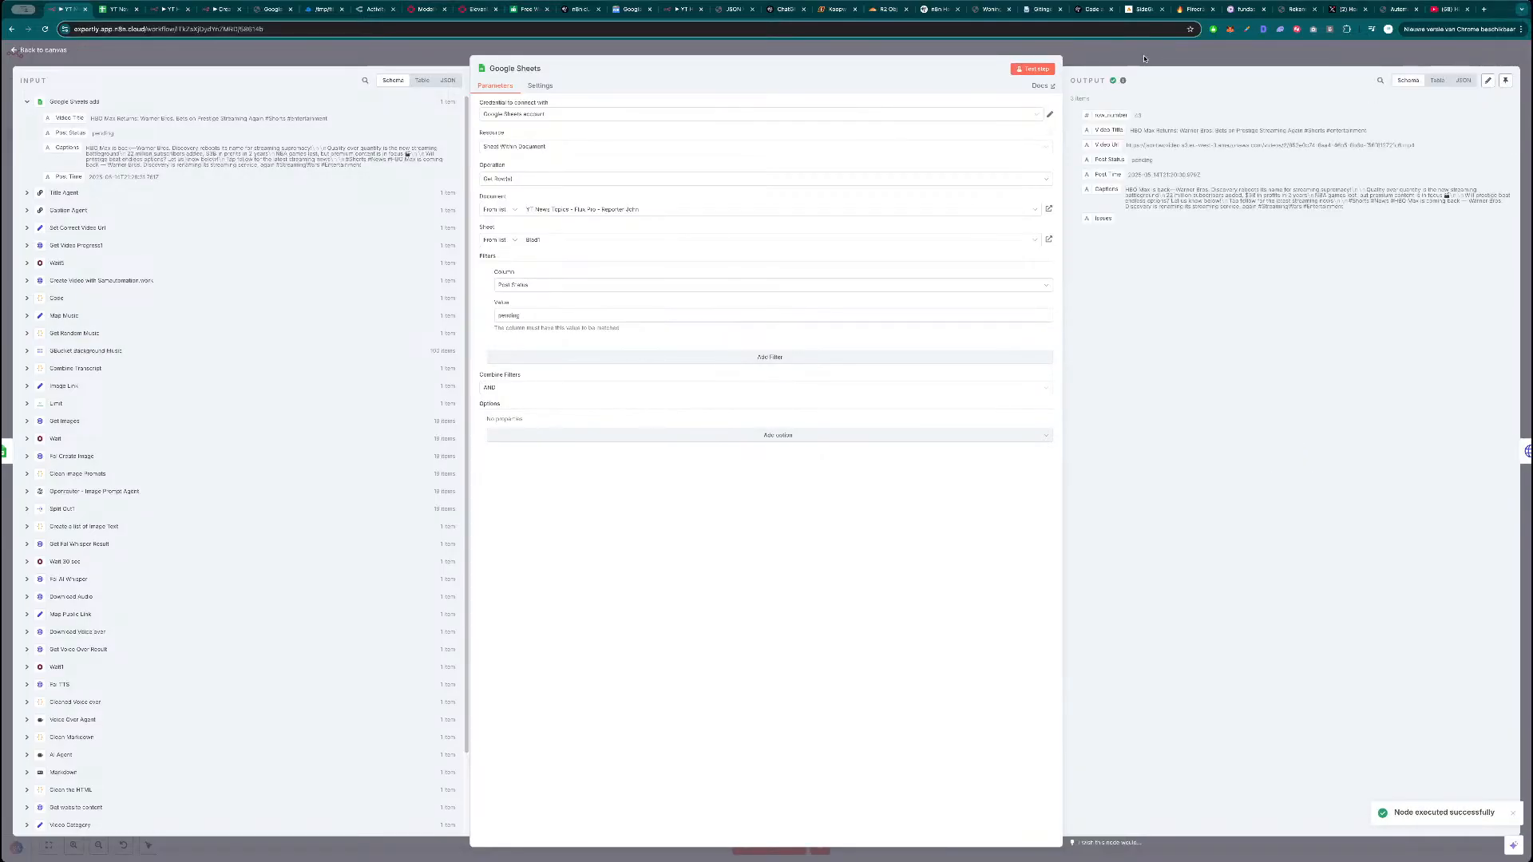
Rename the new Google Sheets node Grab The video From Google Sheets and return to the canvas.
click(515, 68)
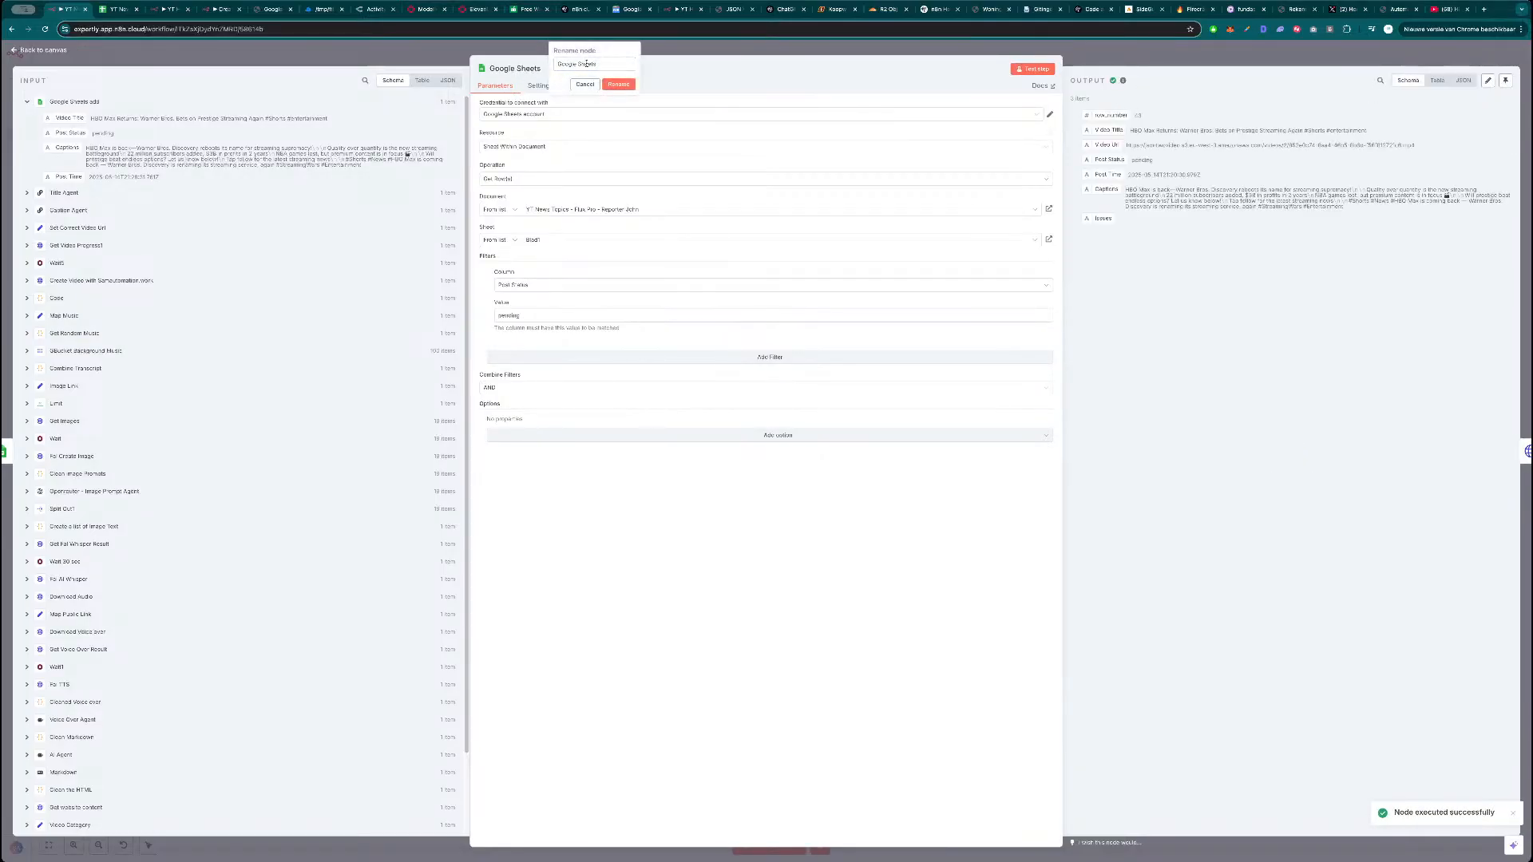
text(G)
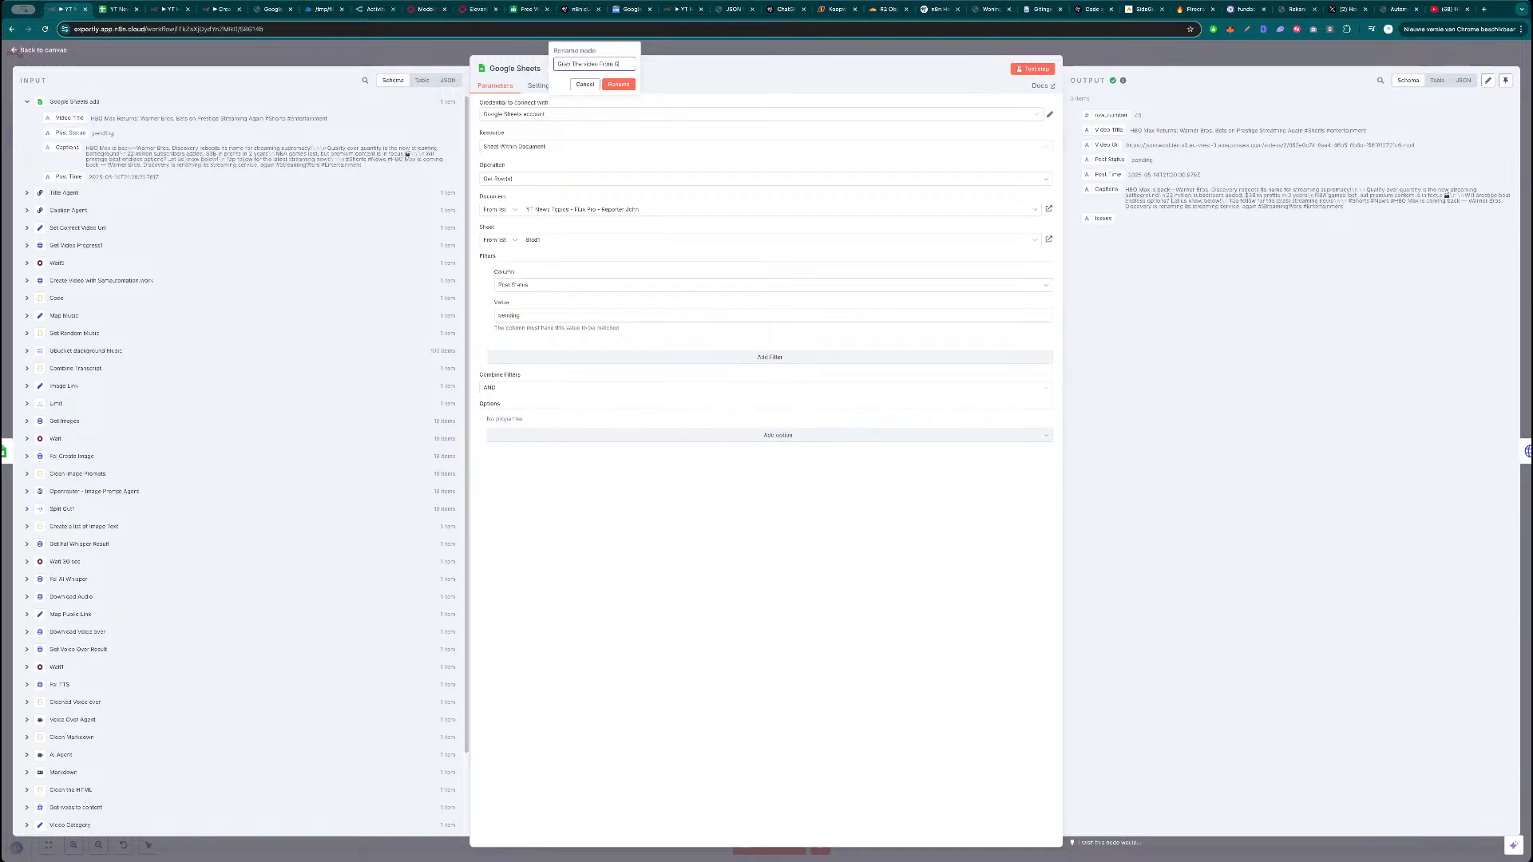
text(et Sheets)
click(623, 86)
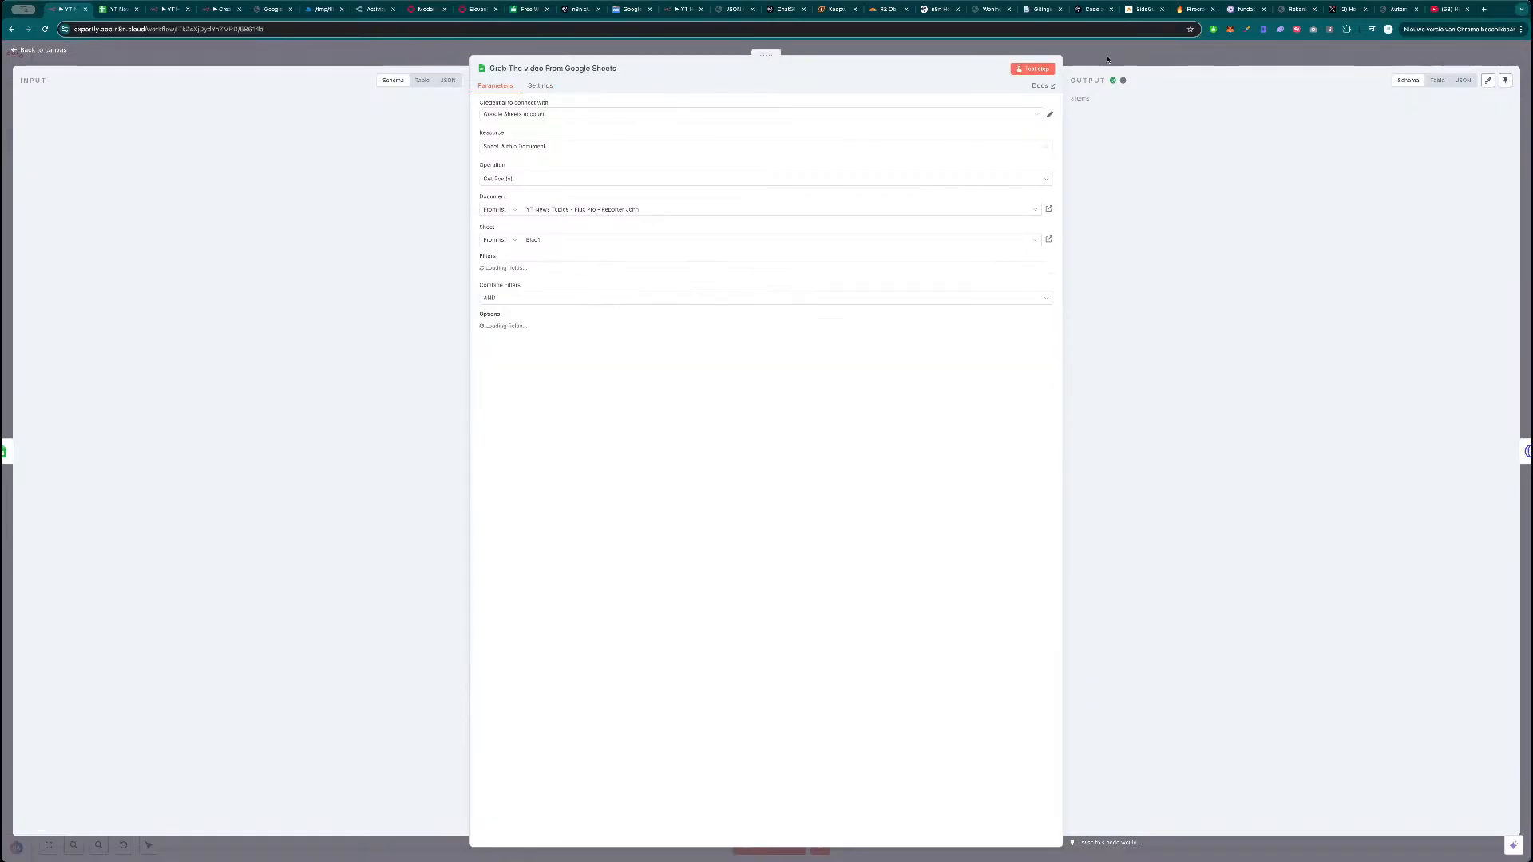
click(41, 50)
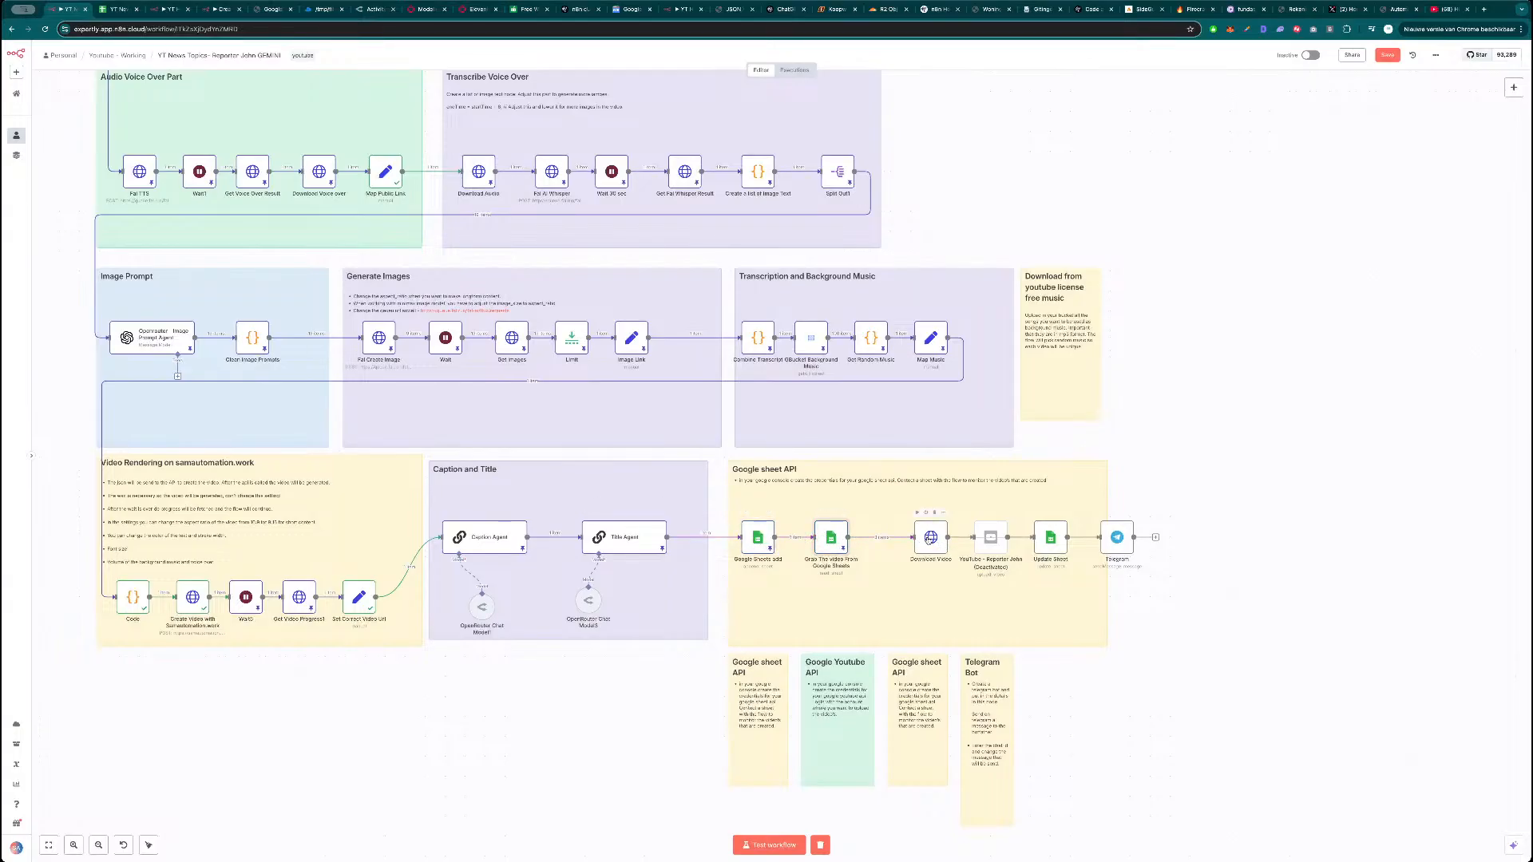
Move Download Video closer to the new sheet node and map its URL to that node's Video Url, testing the download.
drag(925, 540, 892, 537)
click(884, 512)
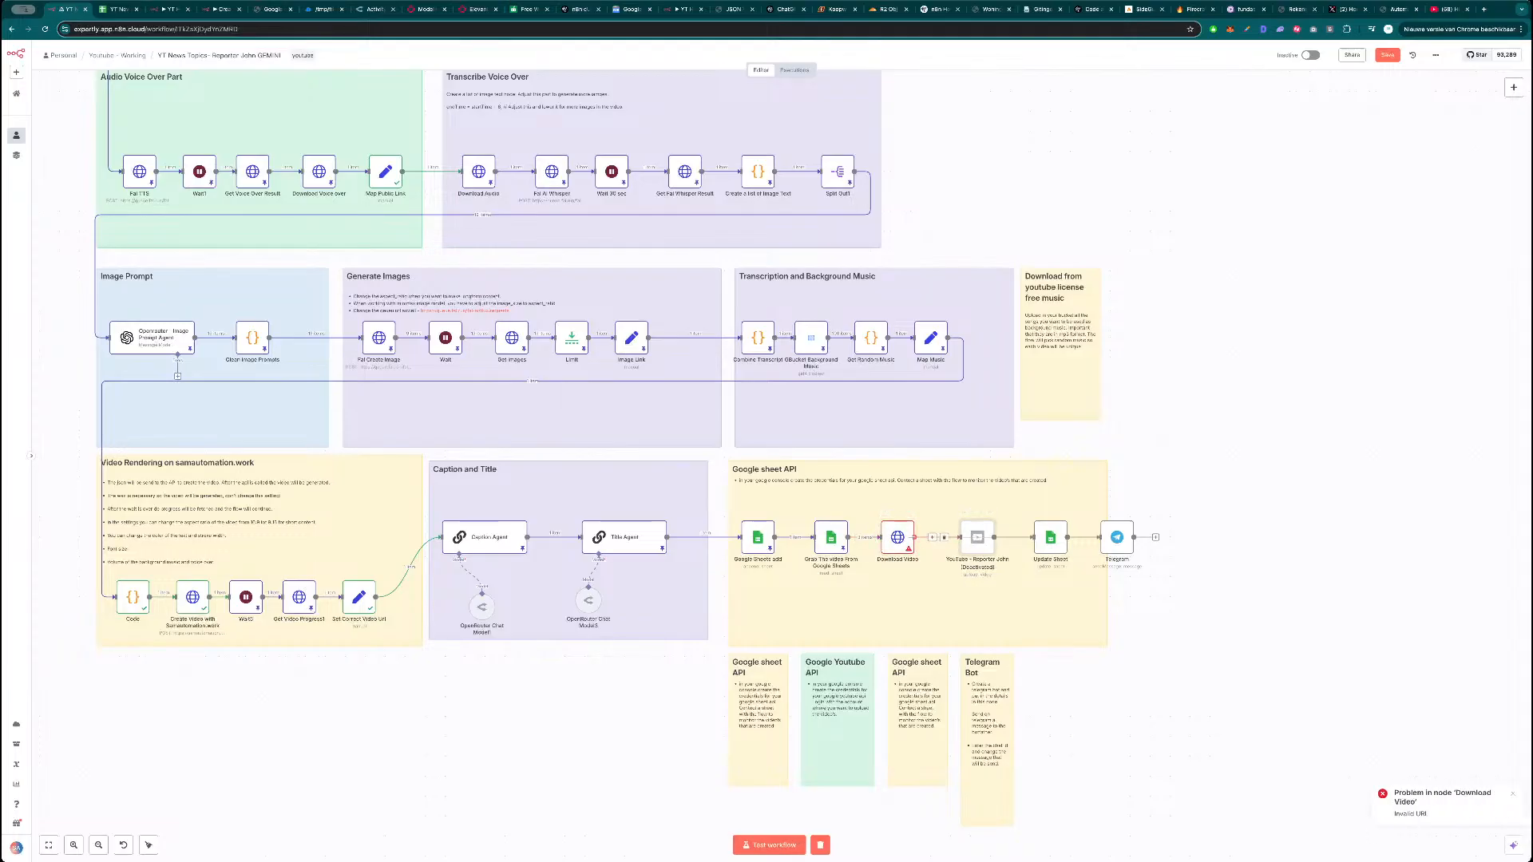
double_click(899, 540)
triple_click(673, 163)
key(BackSpace)
drag(68, 148, 559, 163)
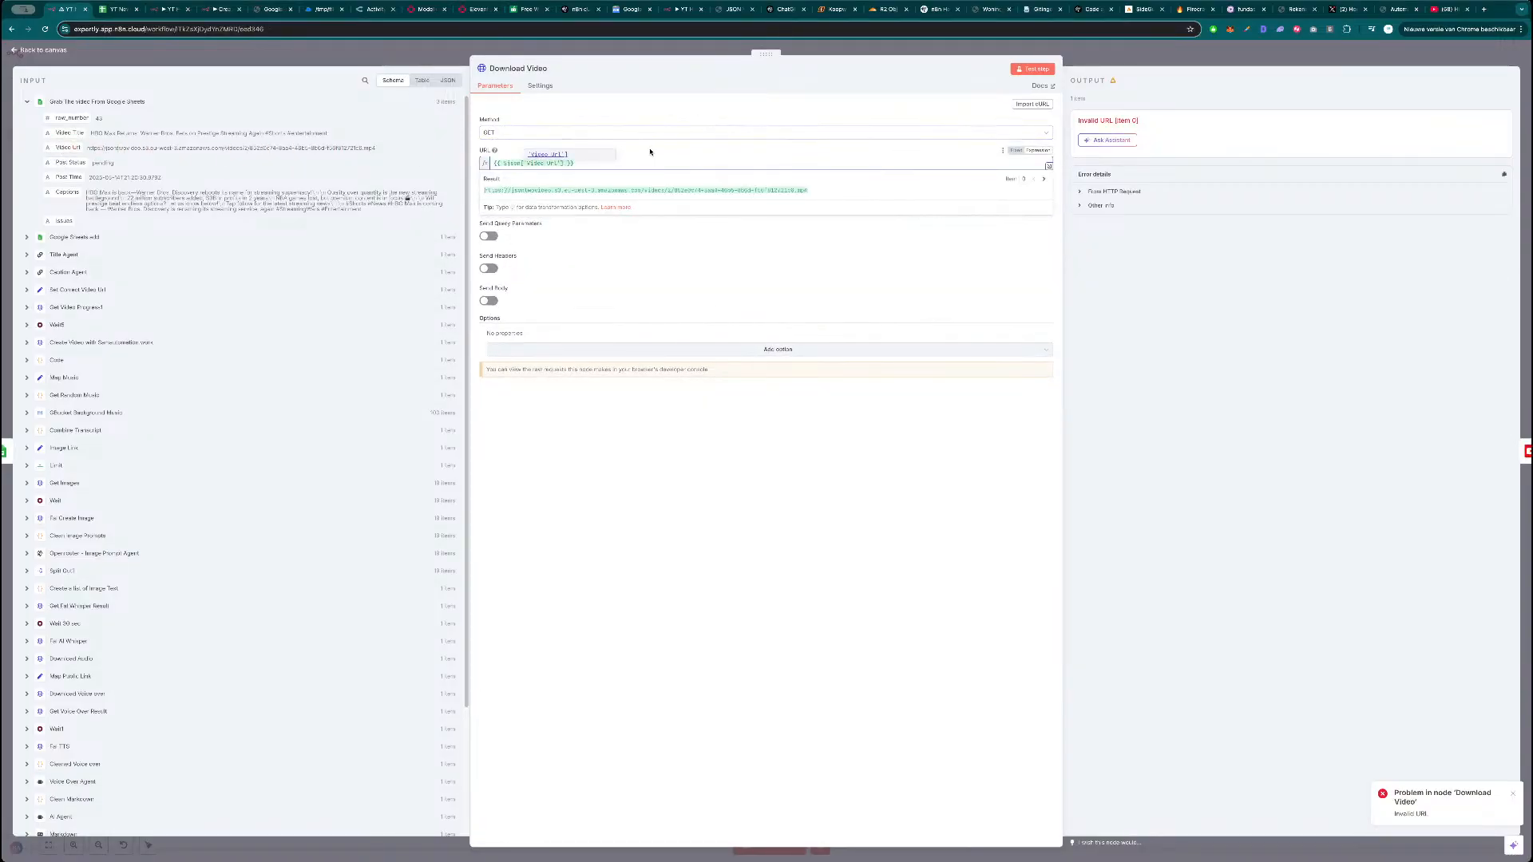
click(1034, 70)
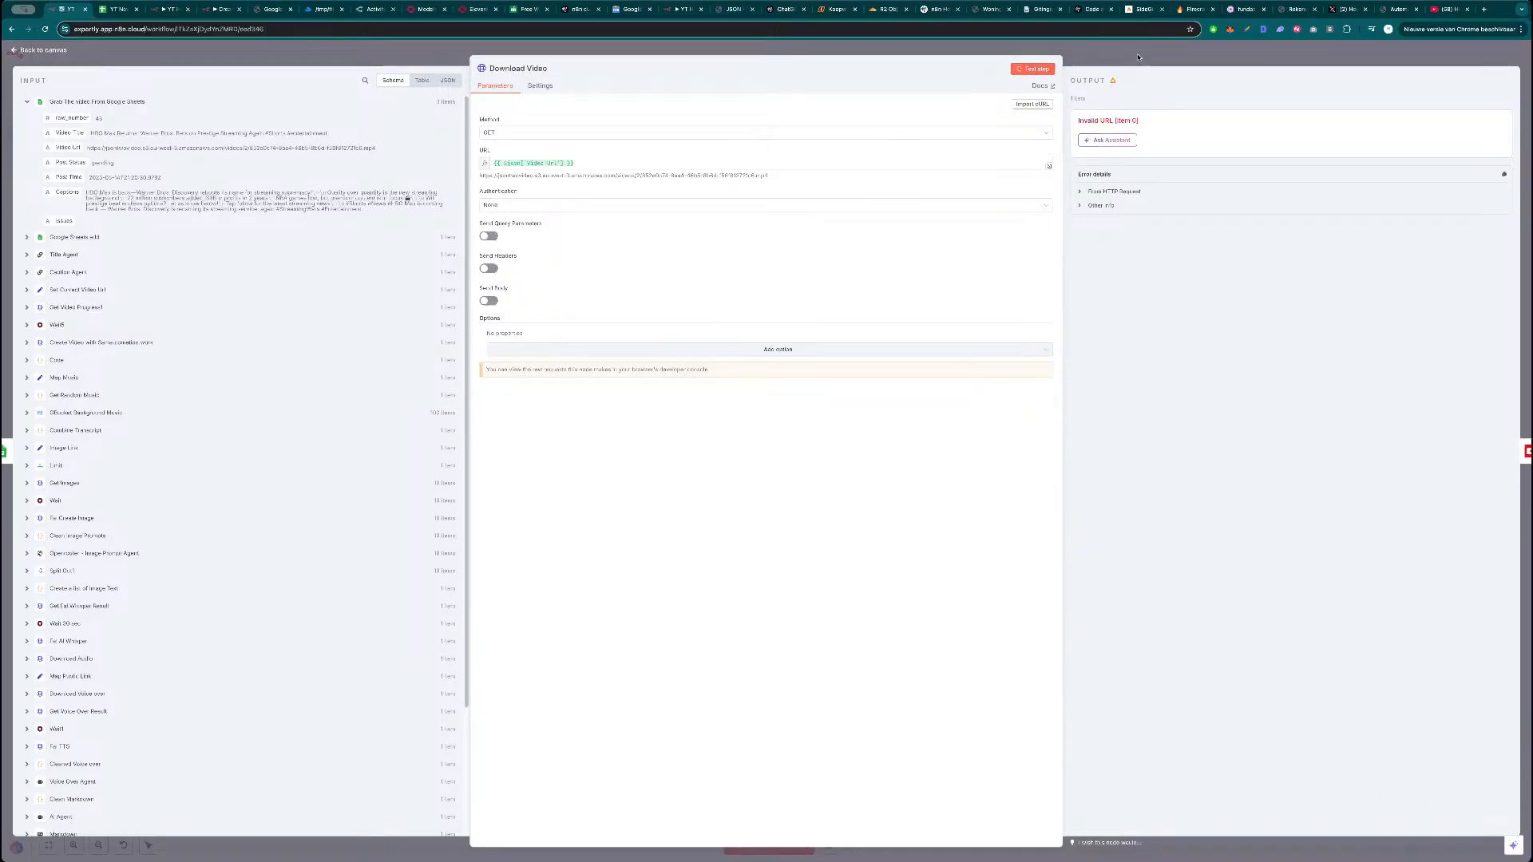
click(1134, 58)
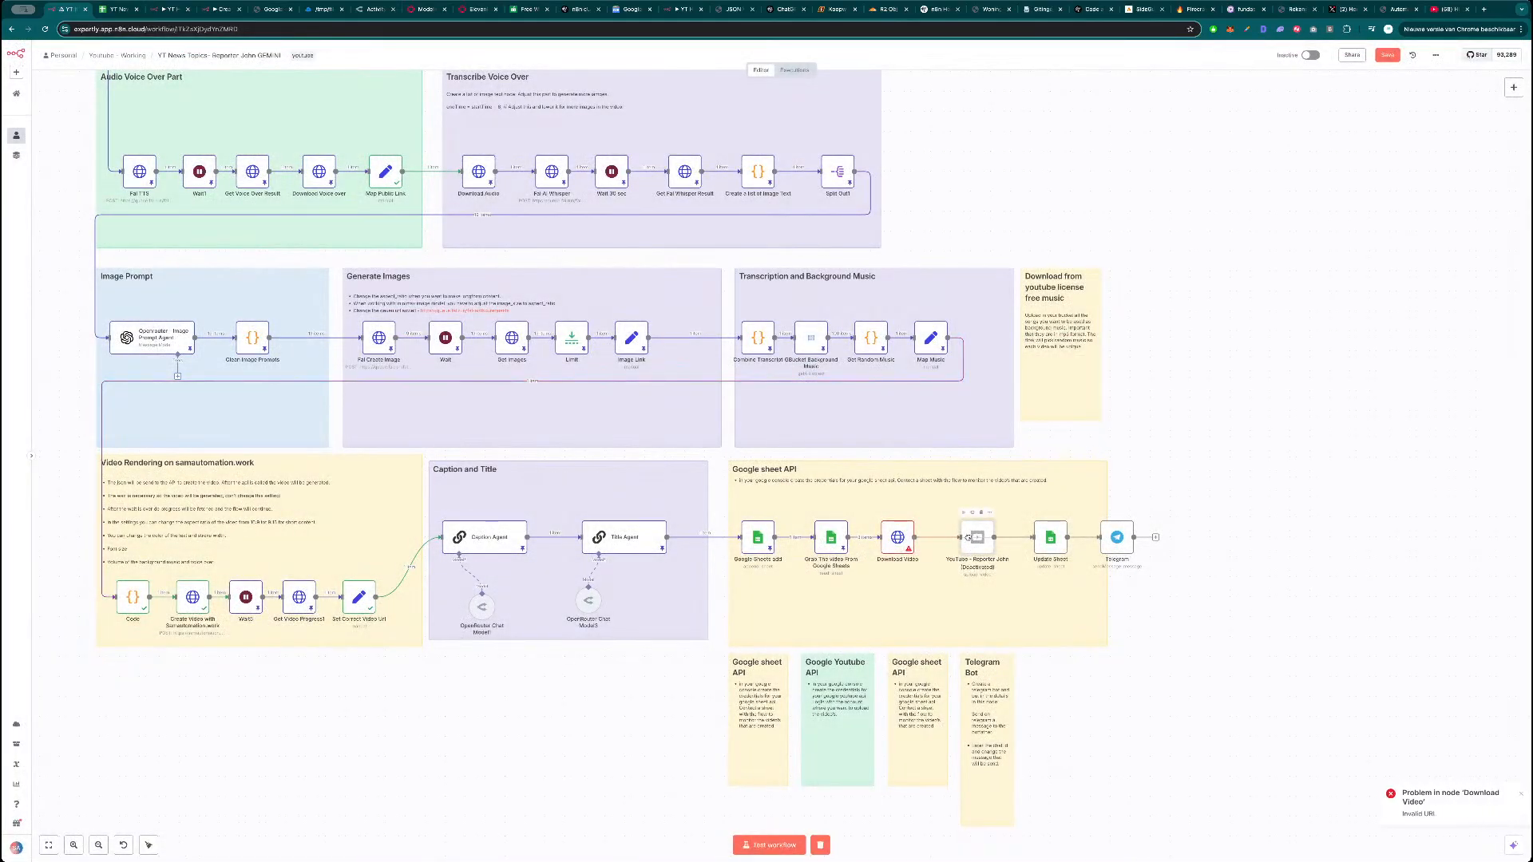
Check the Update Sheet node's value mappings and retest the Download Video node.
double_click(1045, 538)
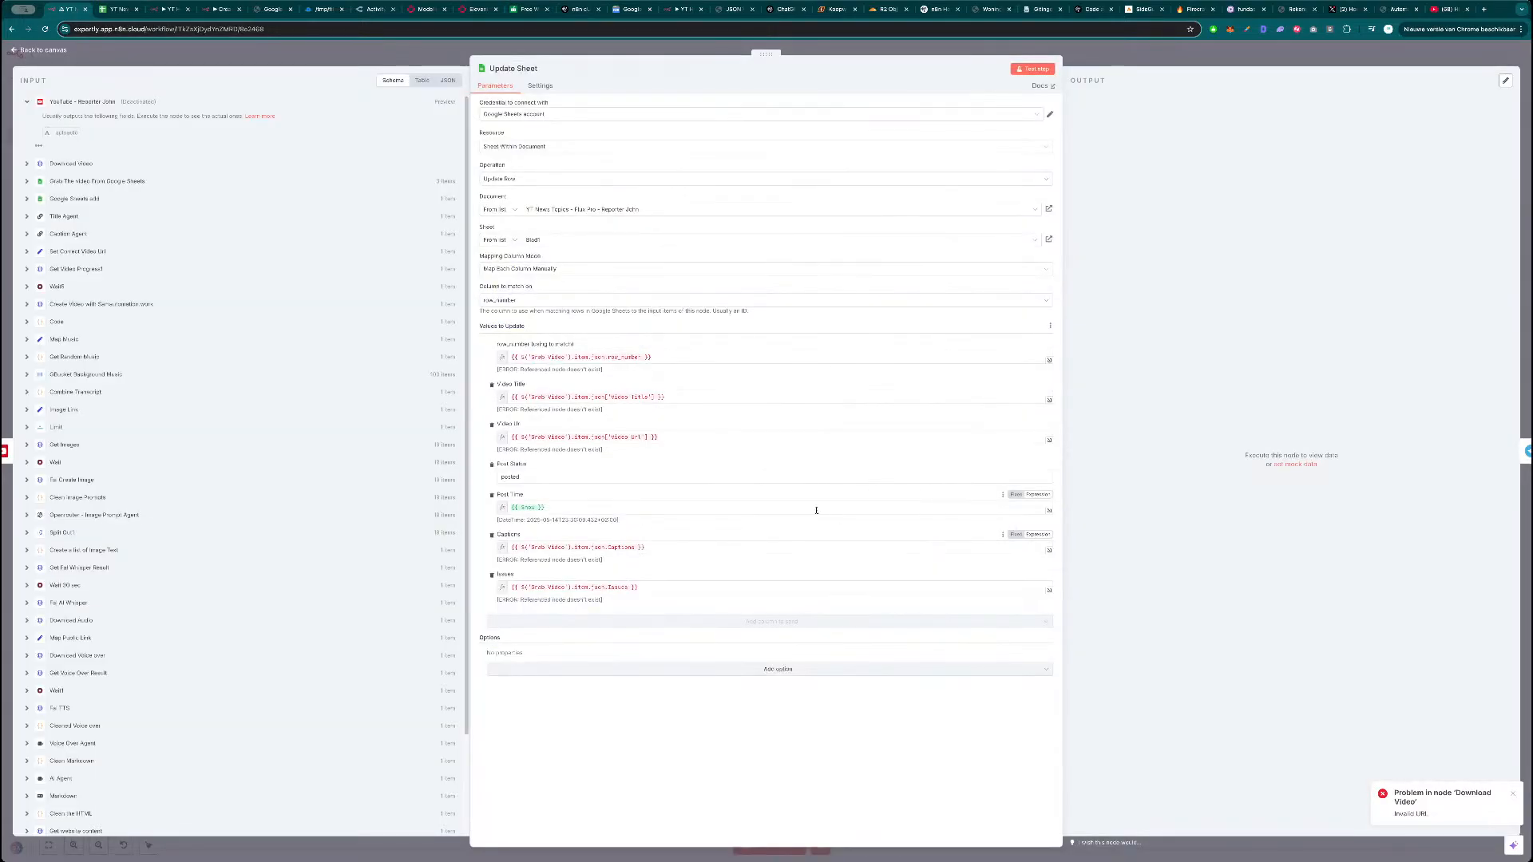
key(Escape)
double_click(898, 538)
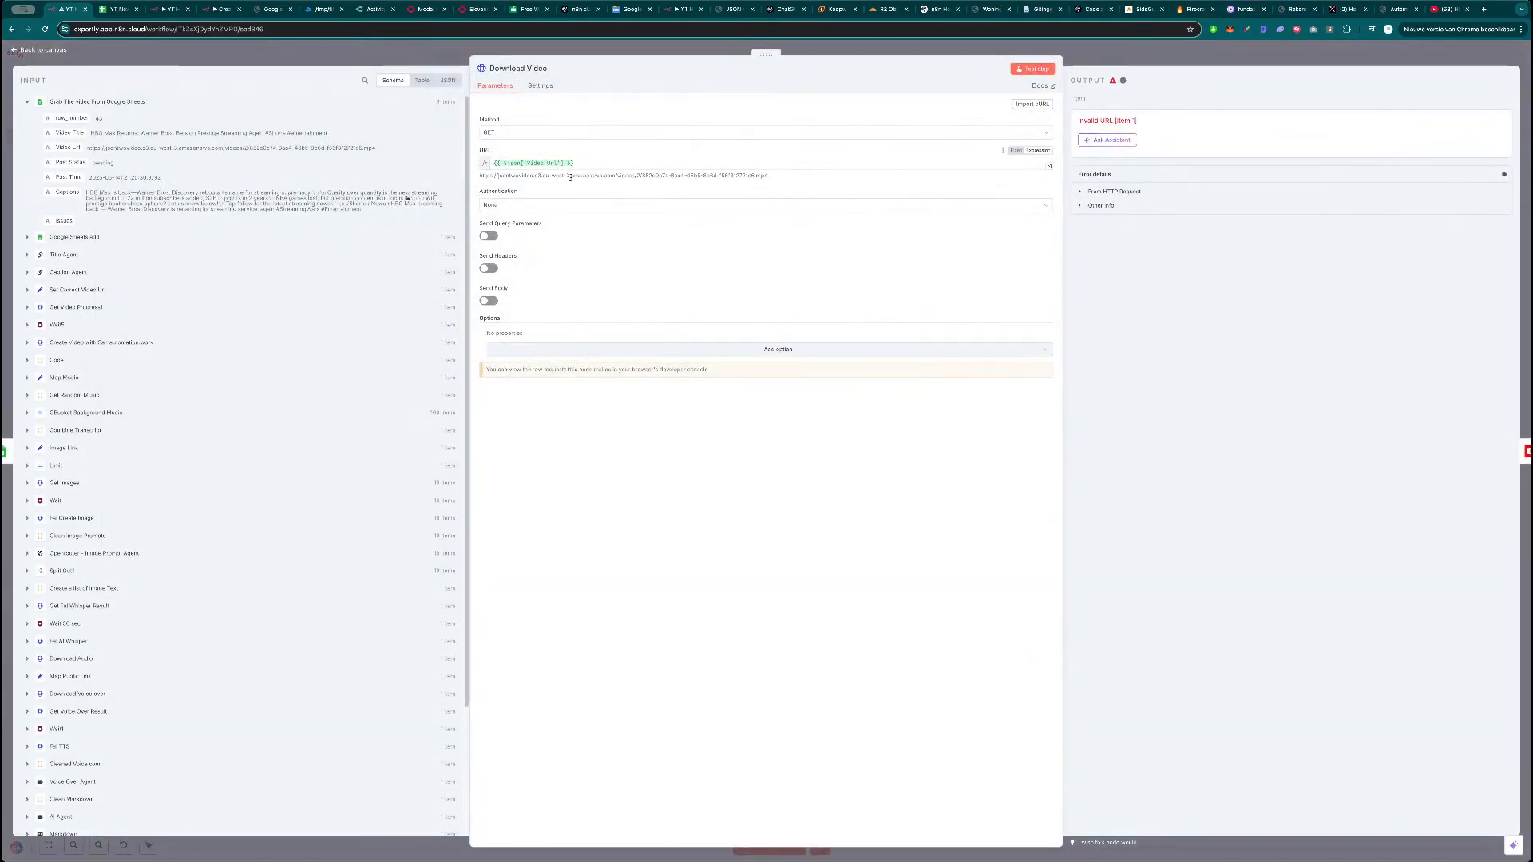
click(1037, 69)
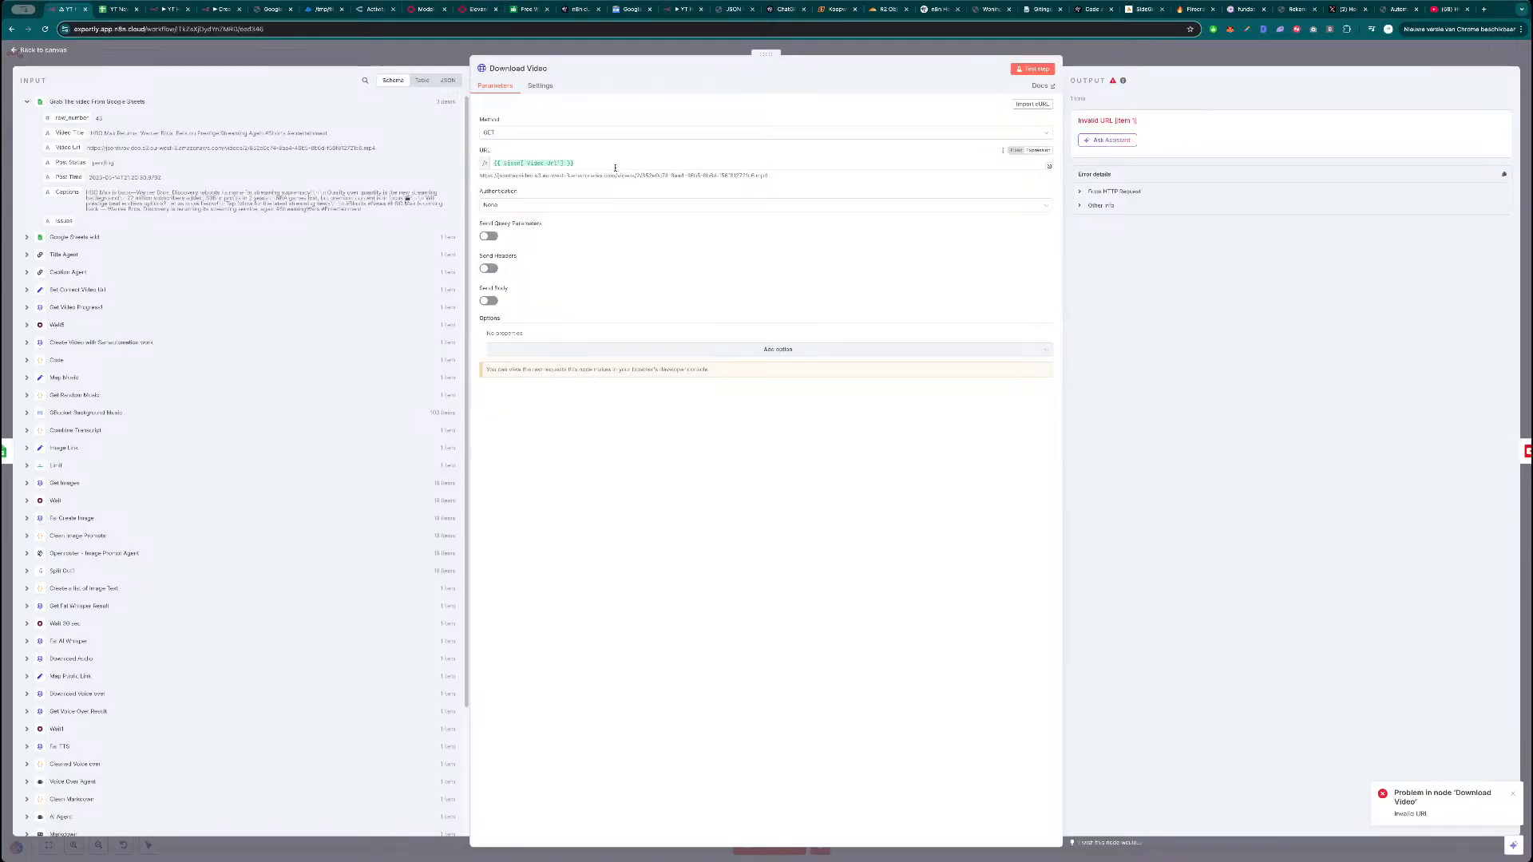
Check Download Video's resolved URL in a separate browser tab and review the Google Sheets add data among the node's inputs.
triple_click(548, 174)
key(ctrl+c)
key(ctrl+t)
key(ctrl+v)
key(Return)
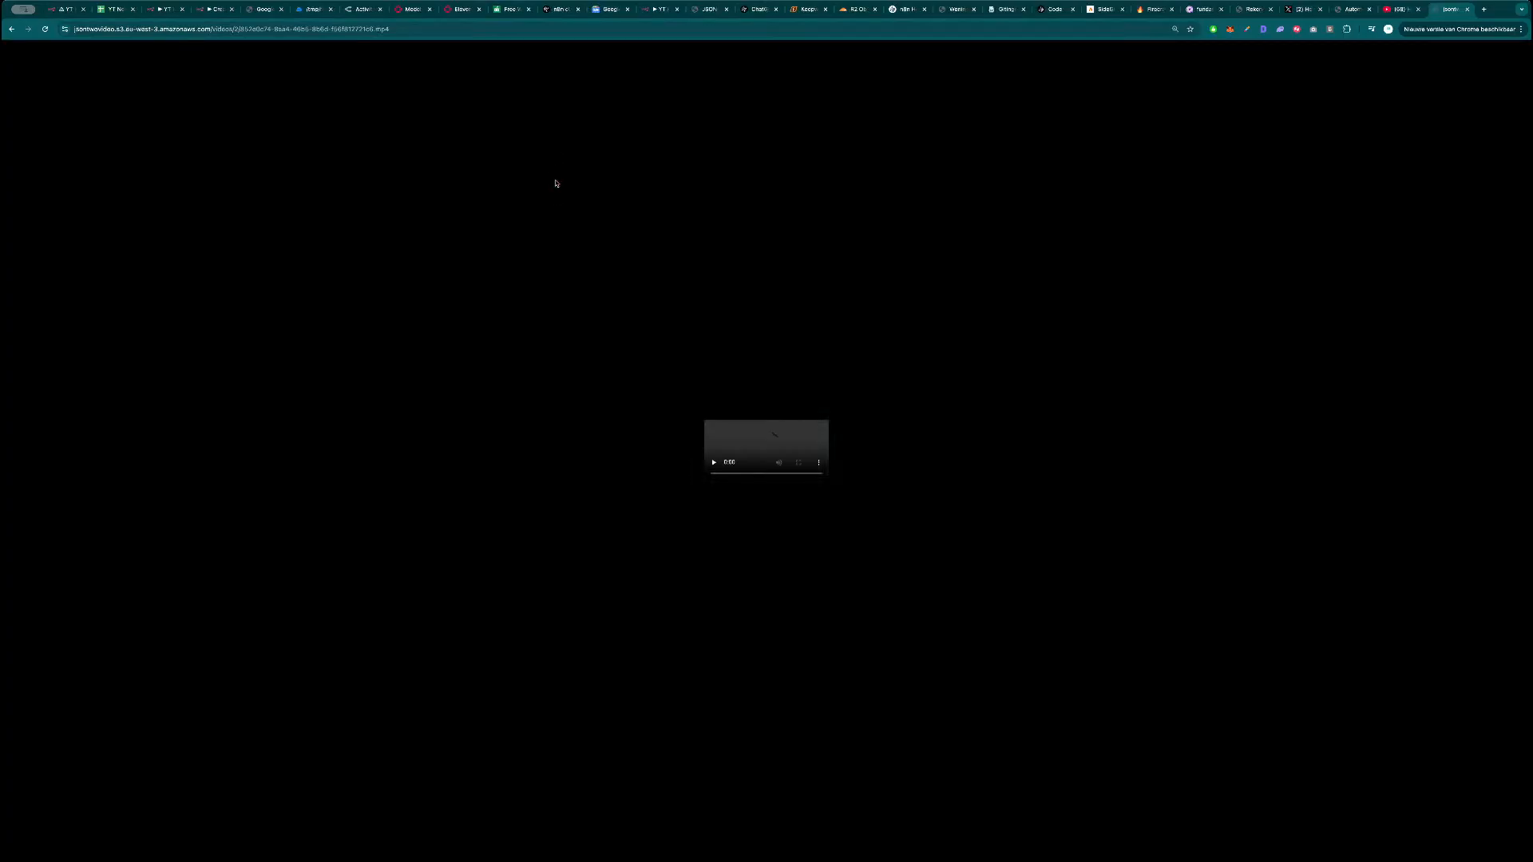
key(ctrl+w)
click(580, 190)
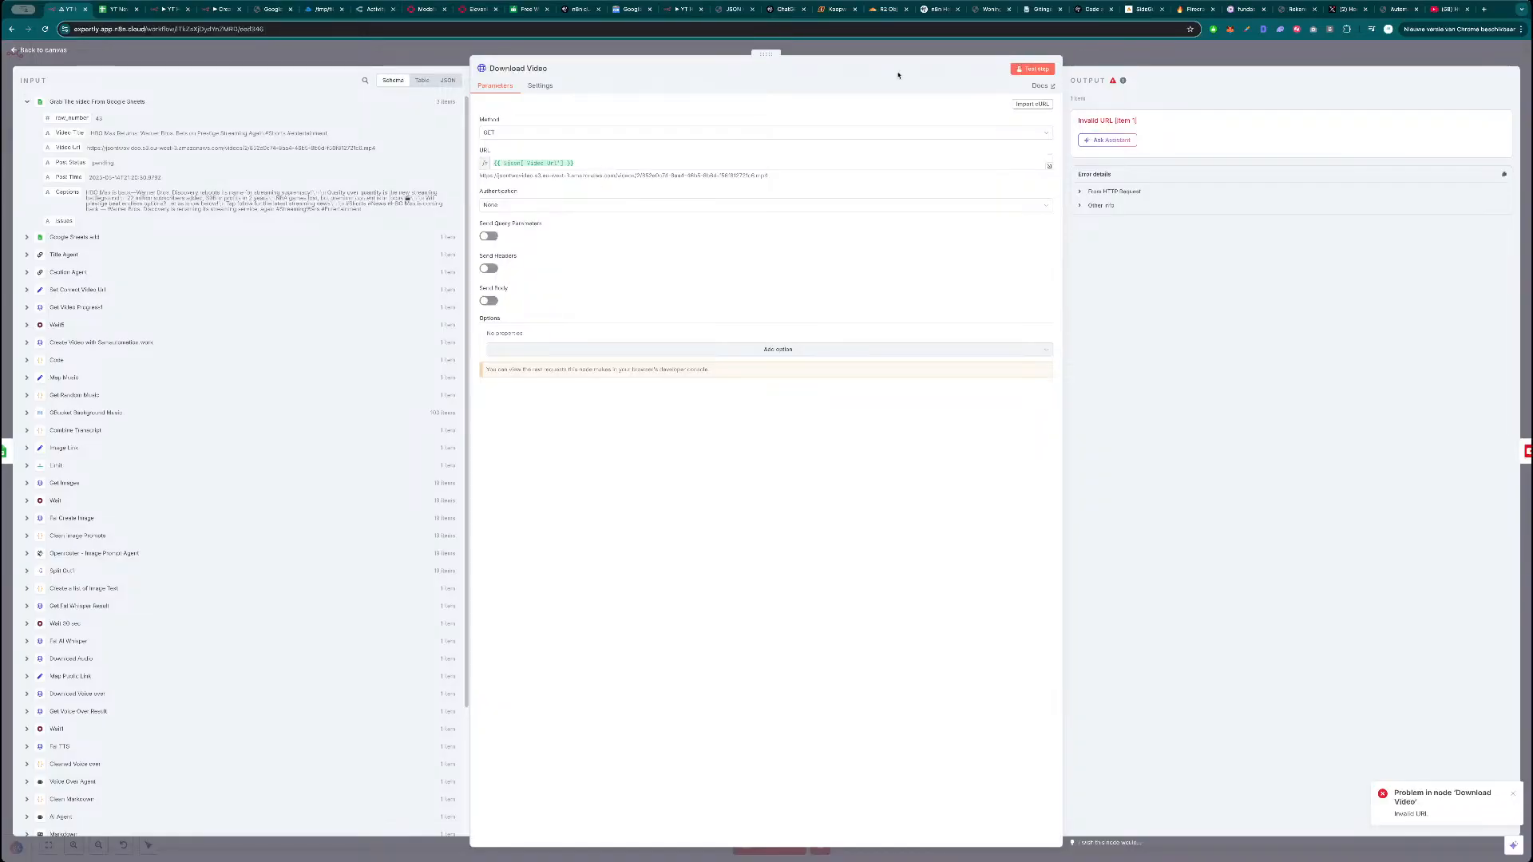
click(65, 237)
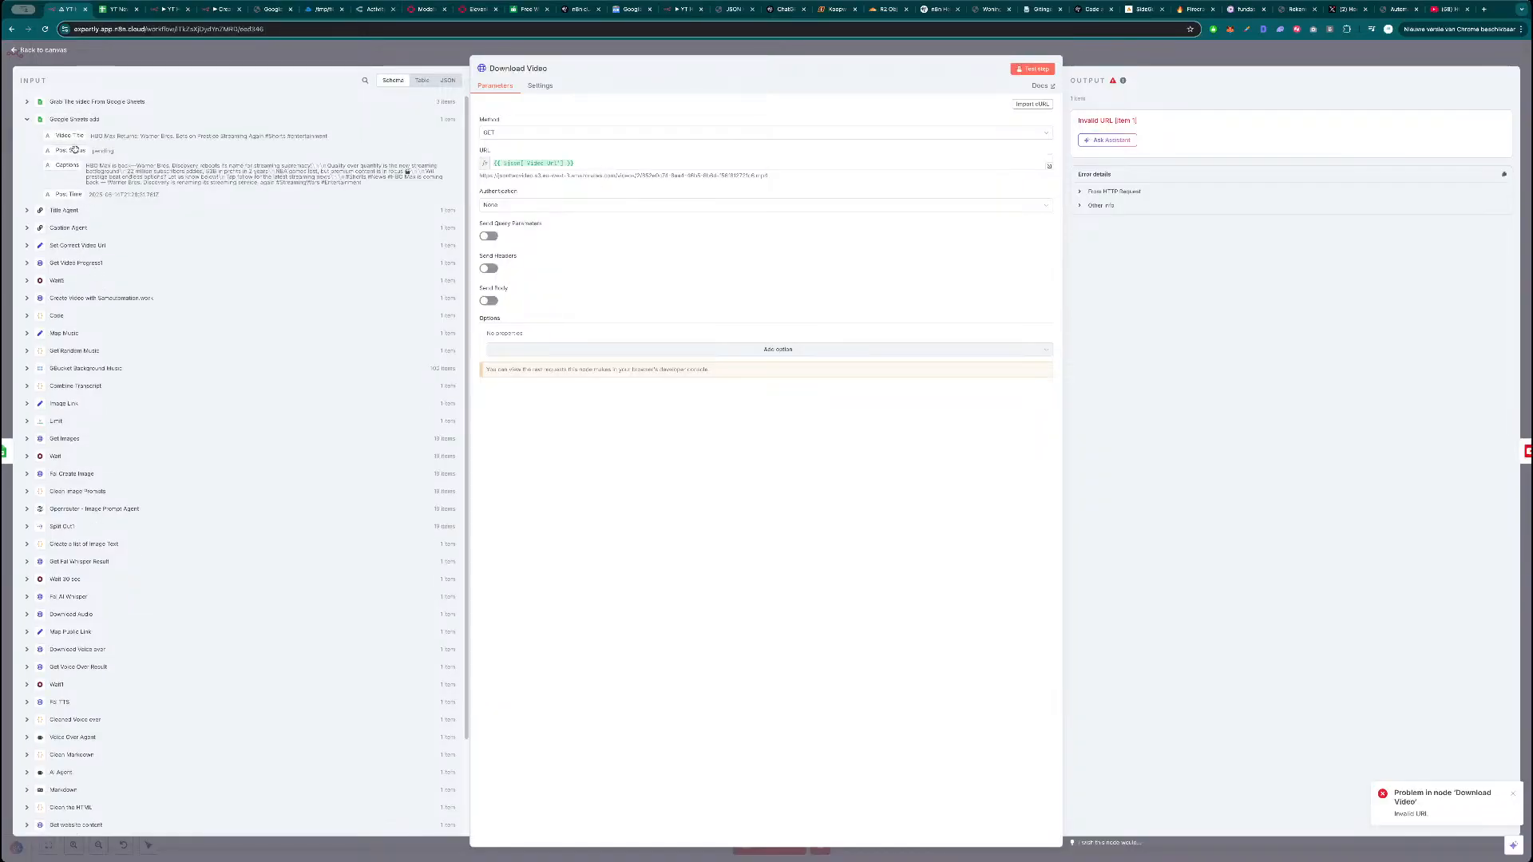
Examine the Set Correct Video Url data among Download Video's inputs and in its own node, including the Get Video Progress1 input.
click(76, 245)
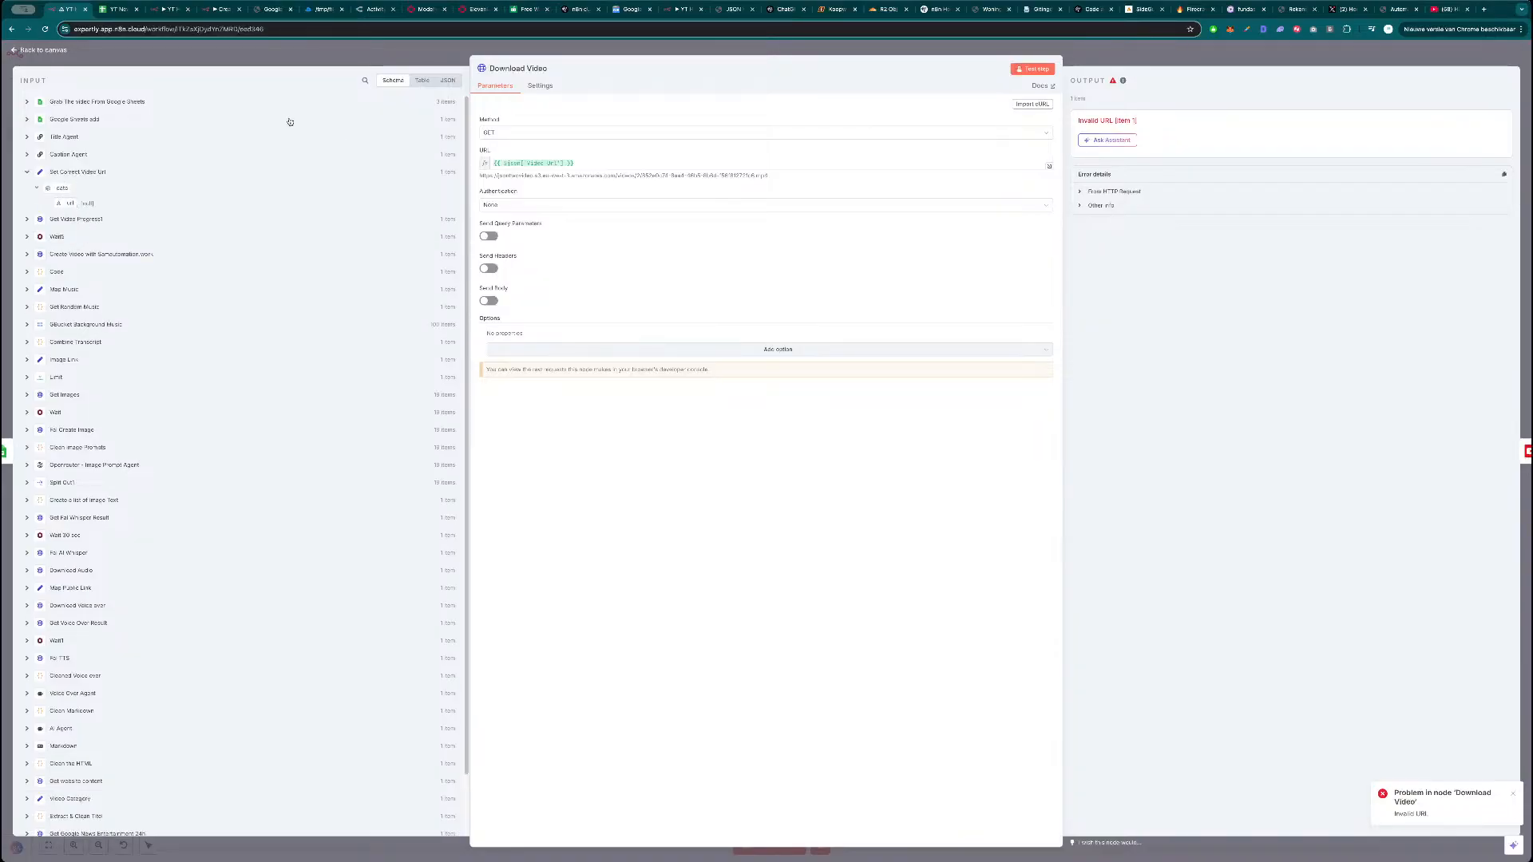
key(Escape)
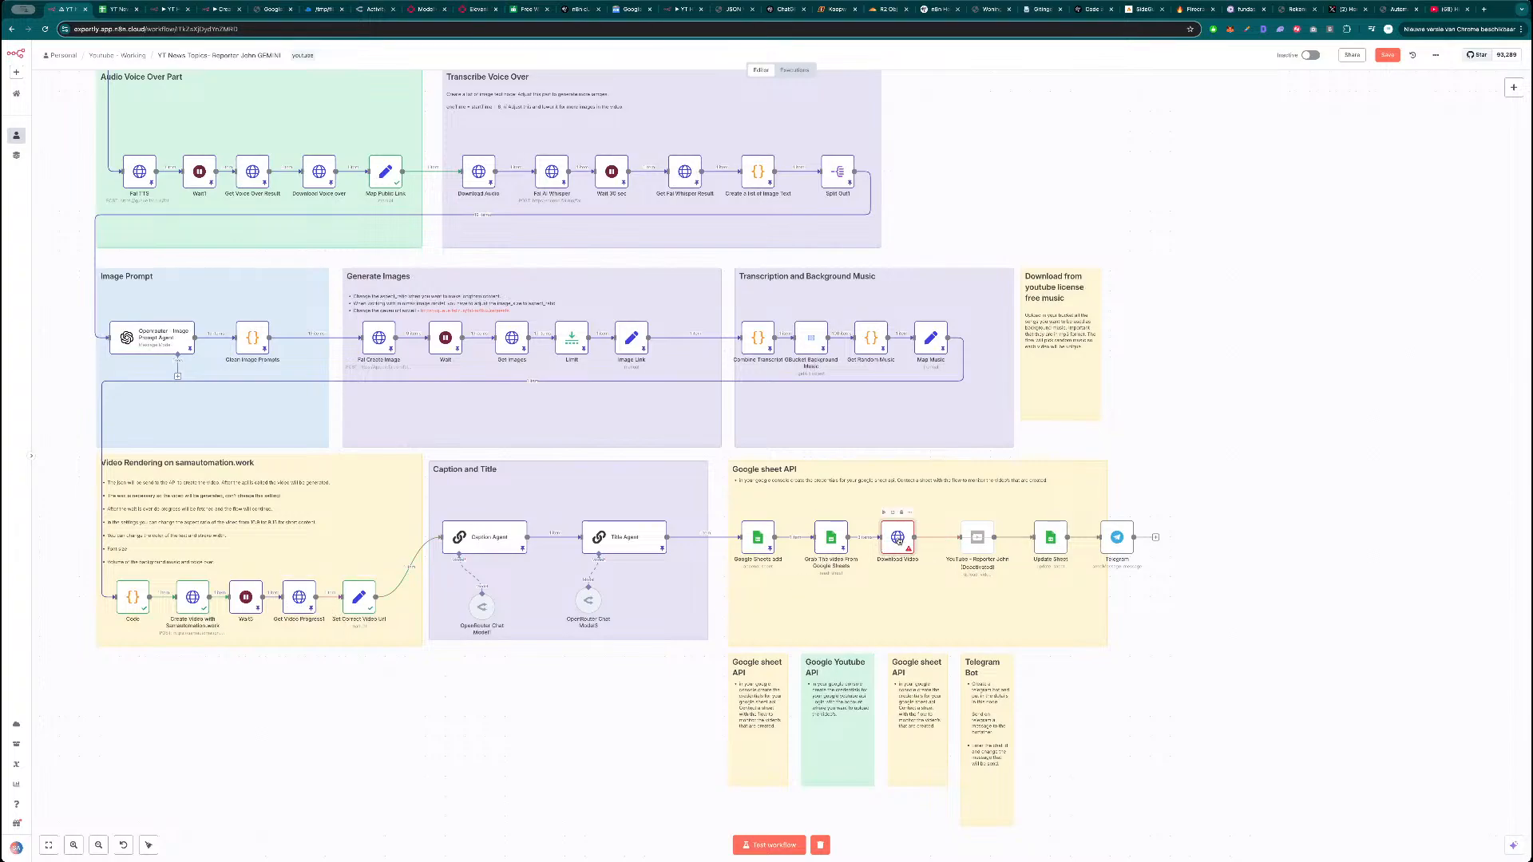
double_click(358, 598)
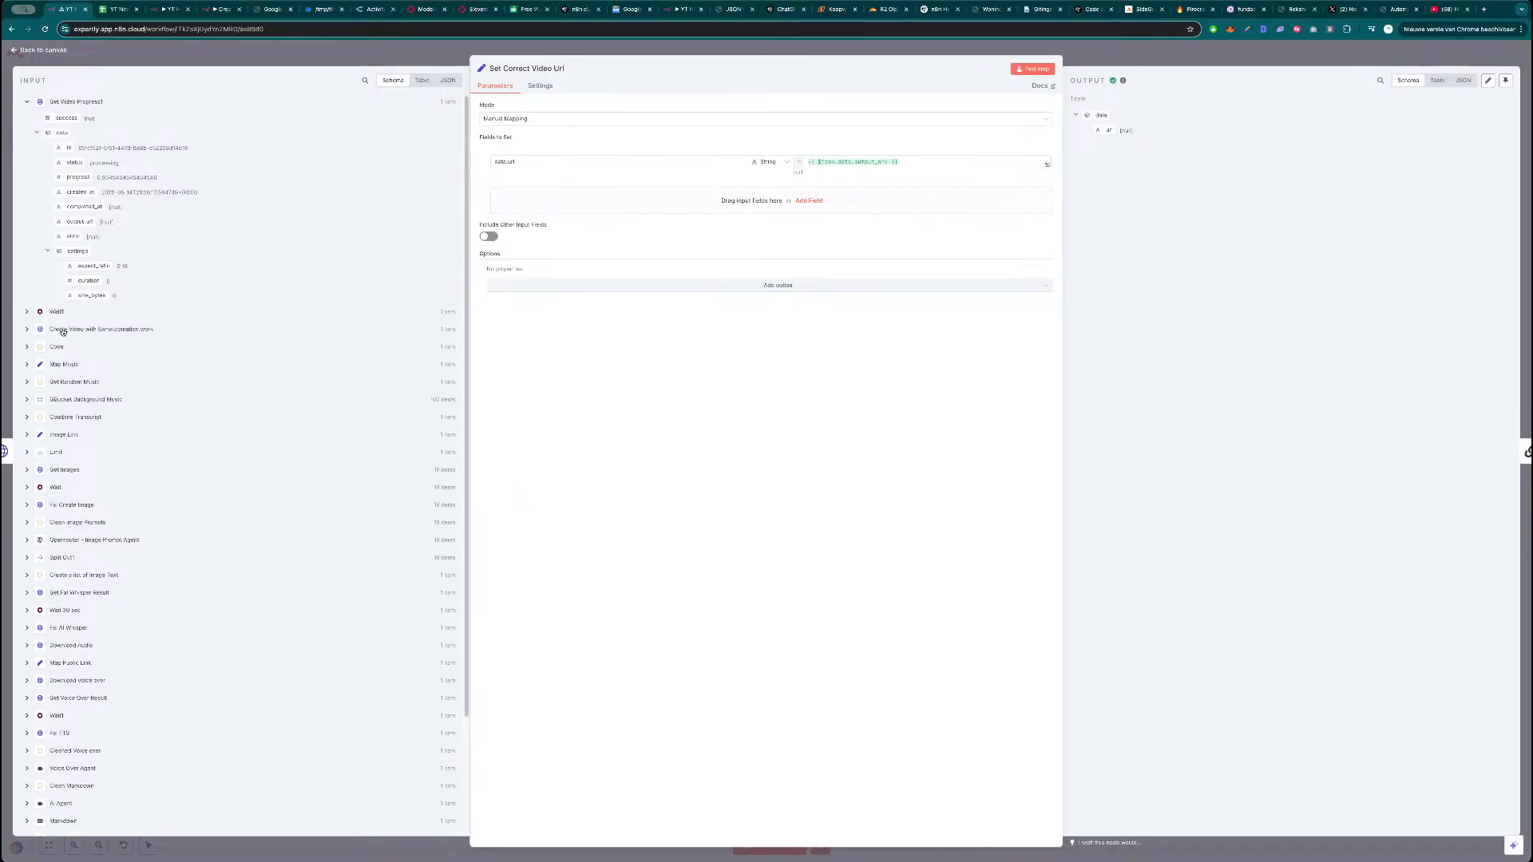
click(54, 330)
click(72, 103)
click(350, 56)
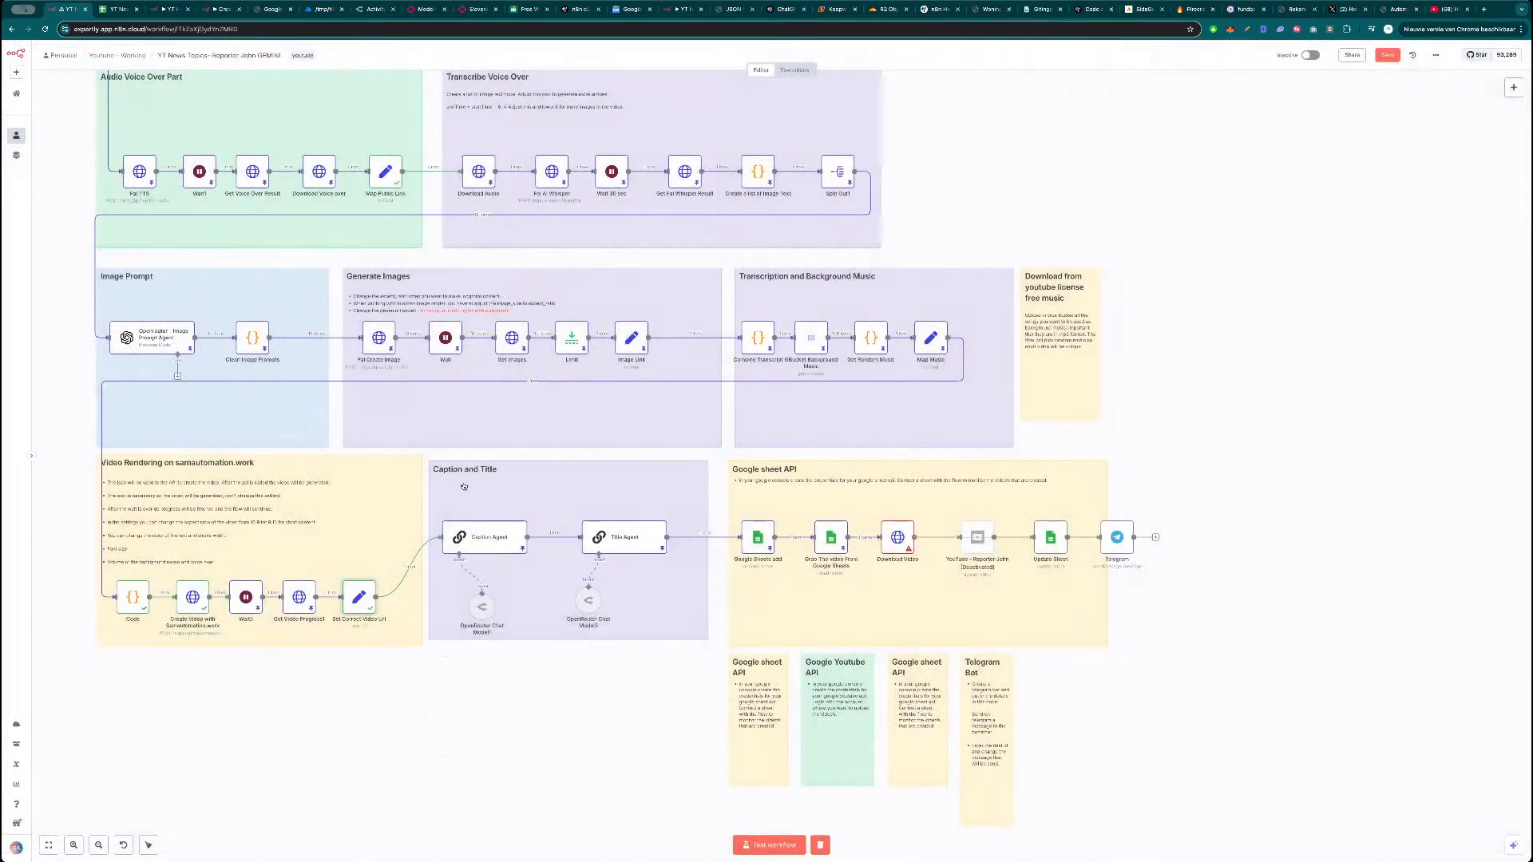
Unpin the Get Video Progress1 node's data, retest it to fetch the current rendering status, and return to the canvas.
double_click(313, 598)
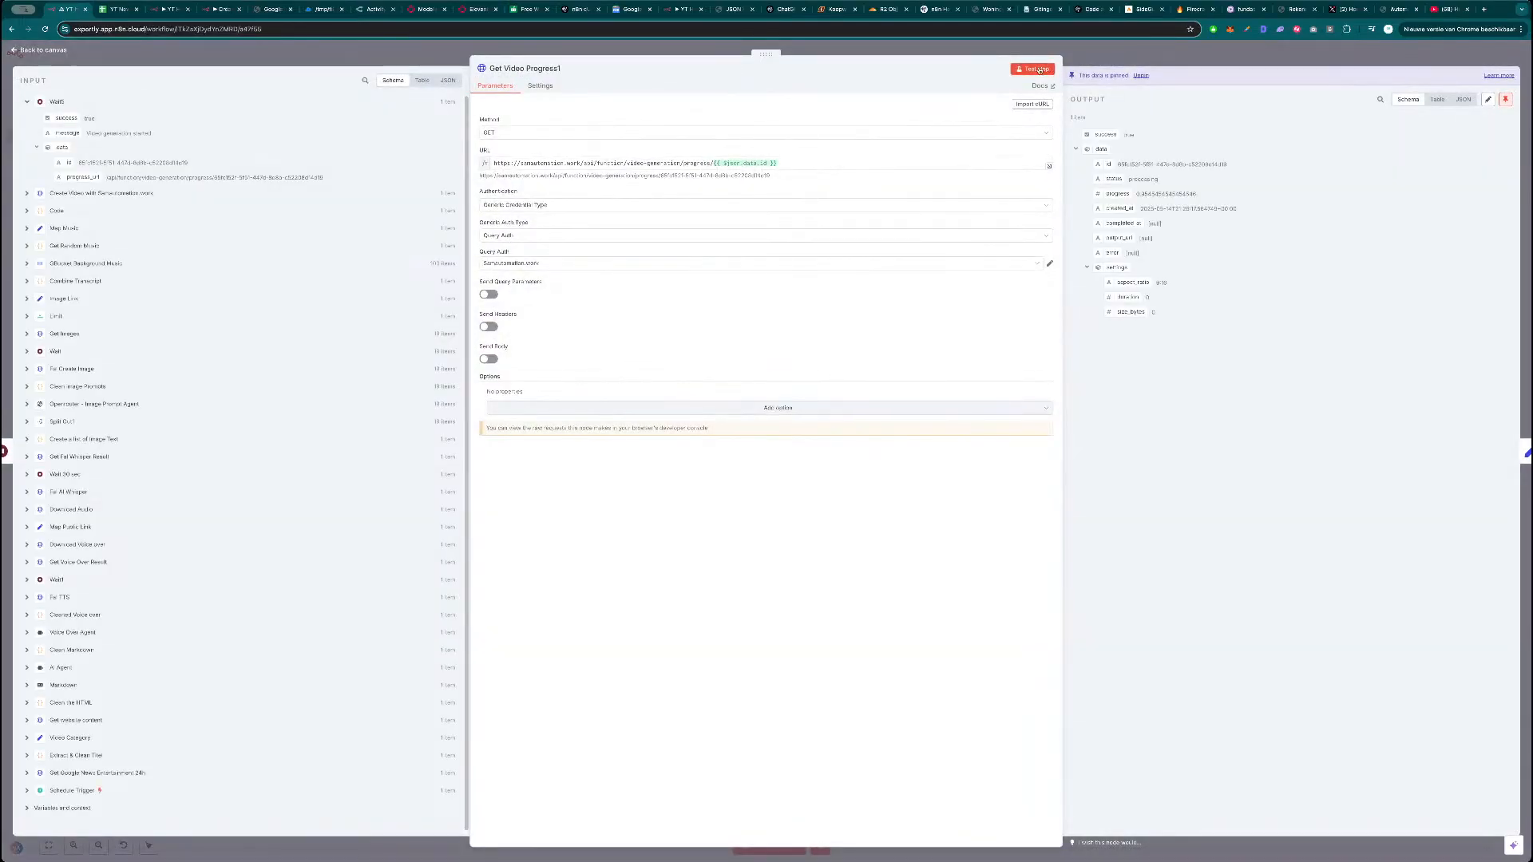
click(1034, 71)
click(838, 479)
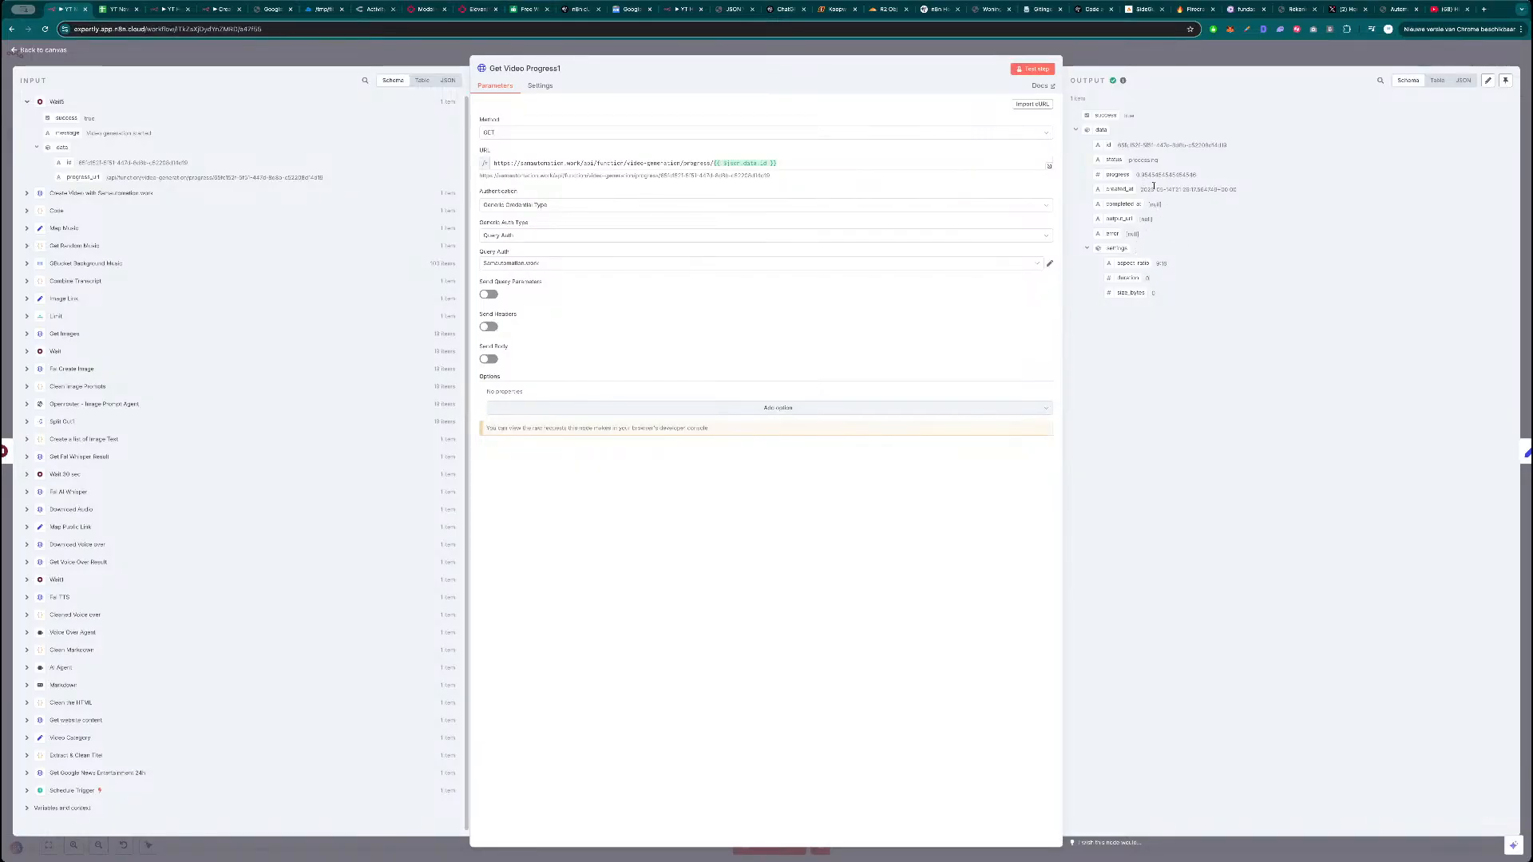
key(Escape)
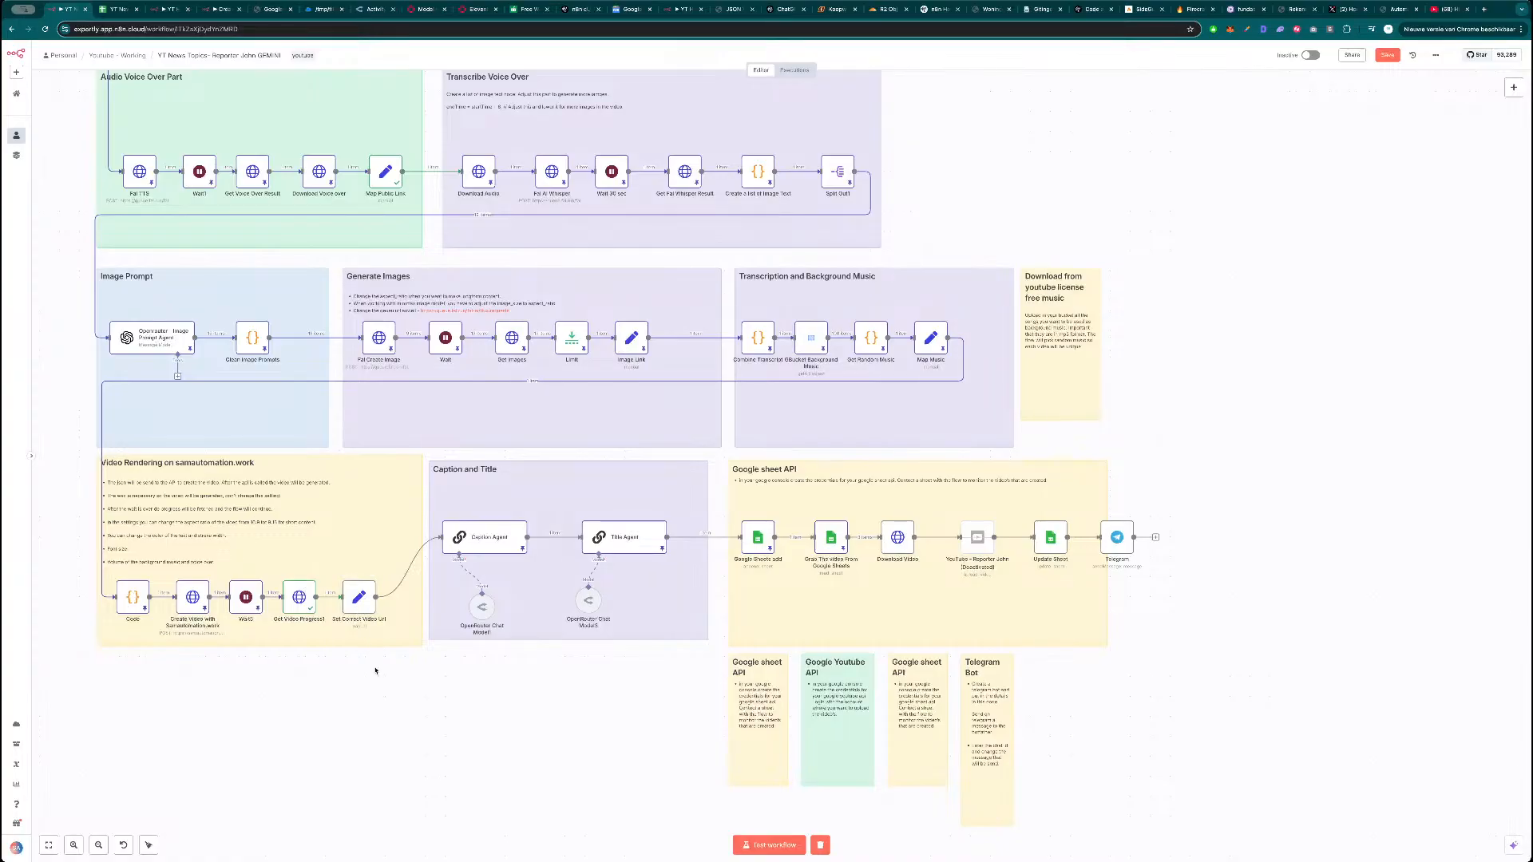
Try to remap Download Video's URL to the sheet node's Video Url, retest the node, and undo the mapping attempt.
scroll(514, 708, down, 2)
scroll(503, 708, right, 2)
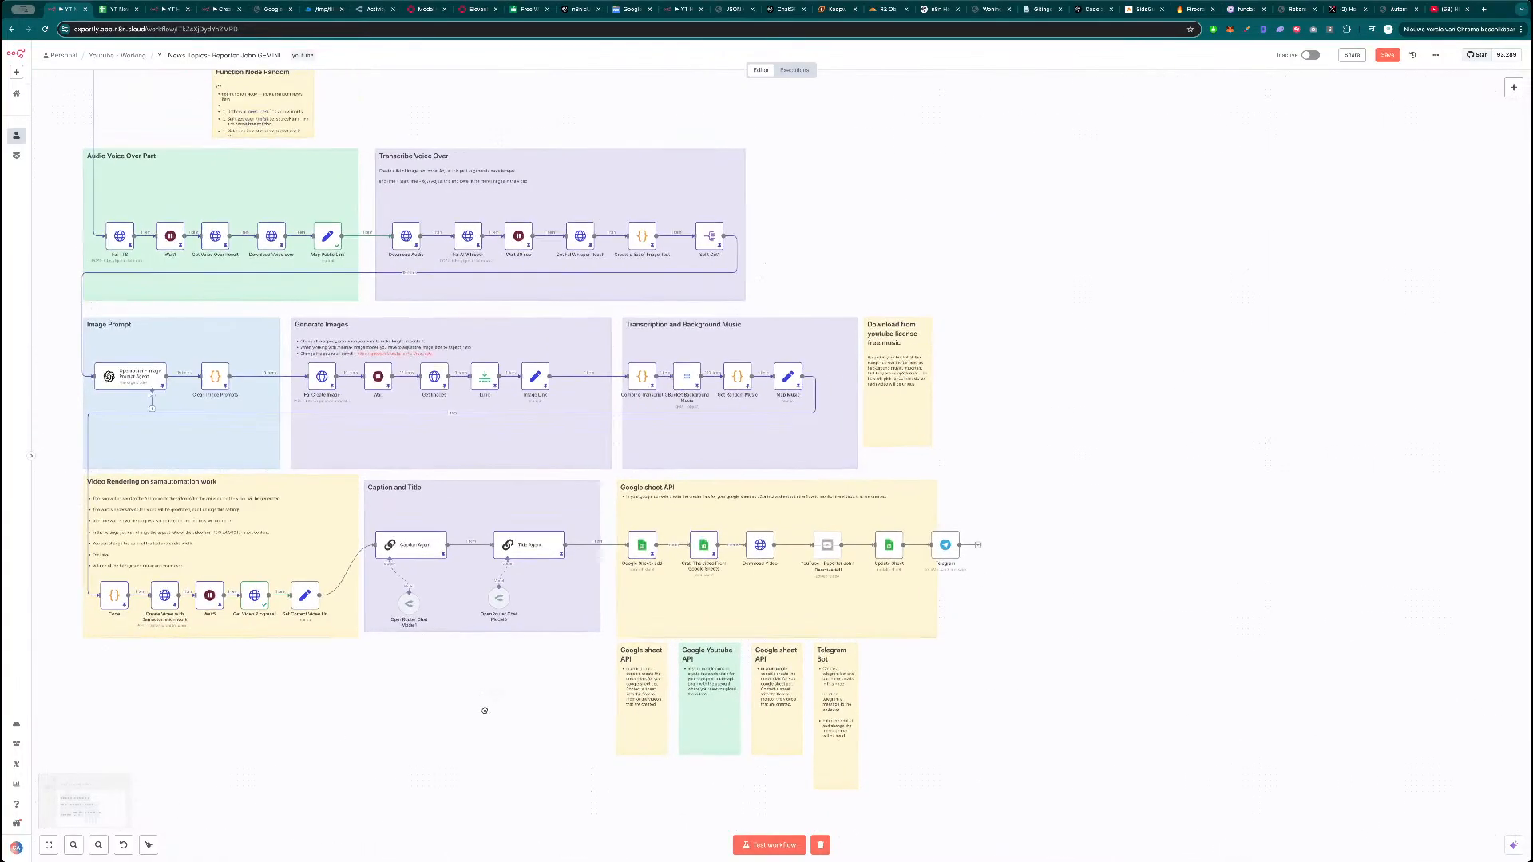
double_click(764, 549)
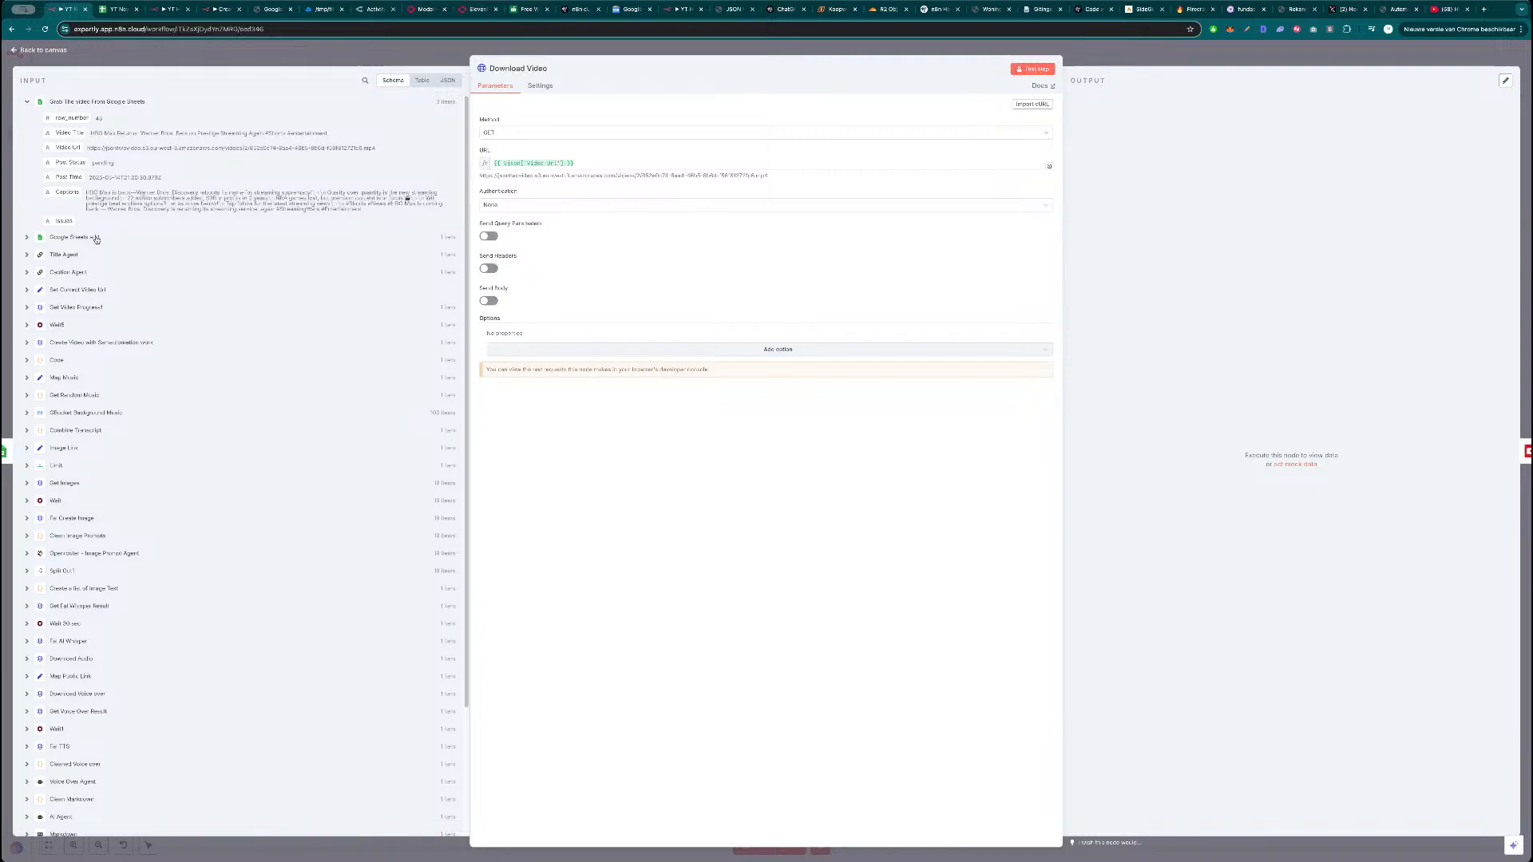
drag(376, 149, 95, 148)
click(175, 158)
click(1033, 69)
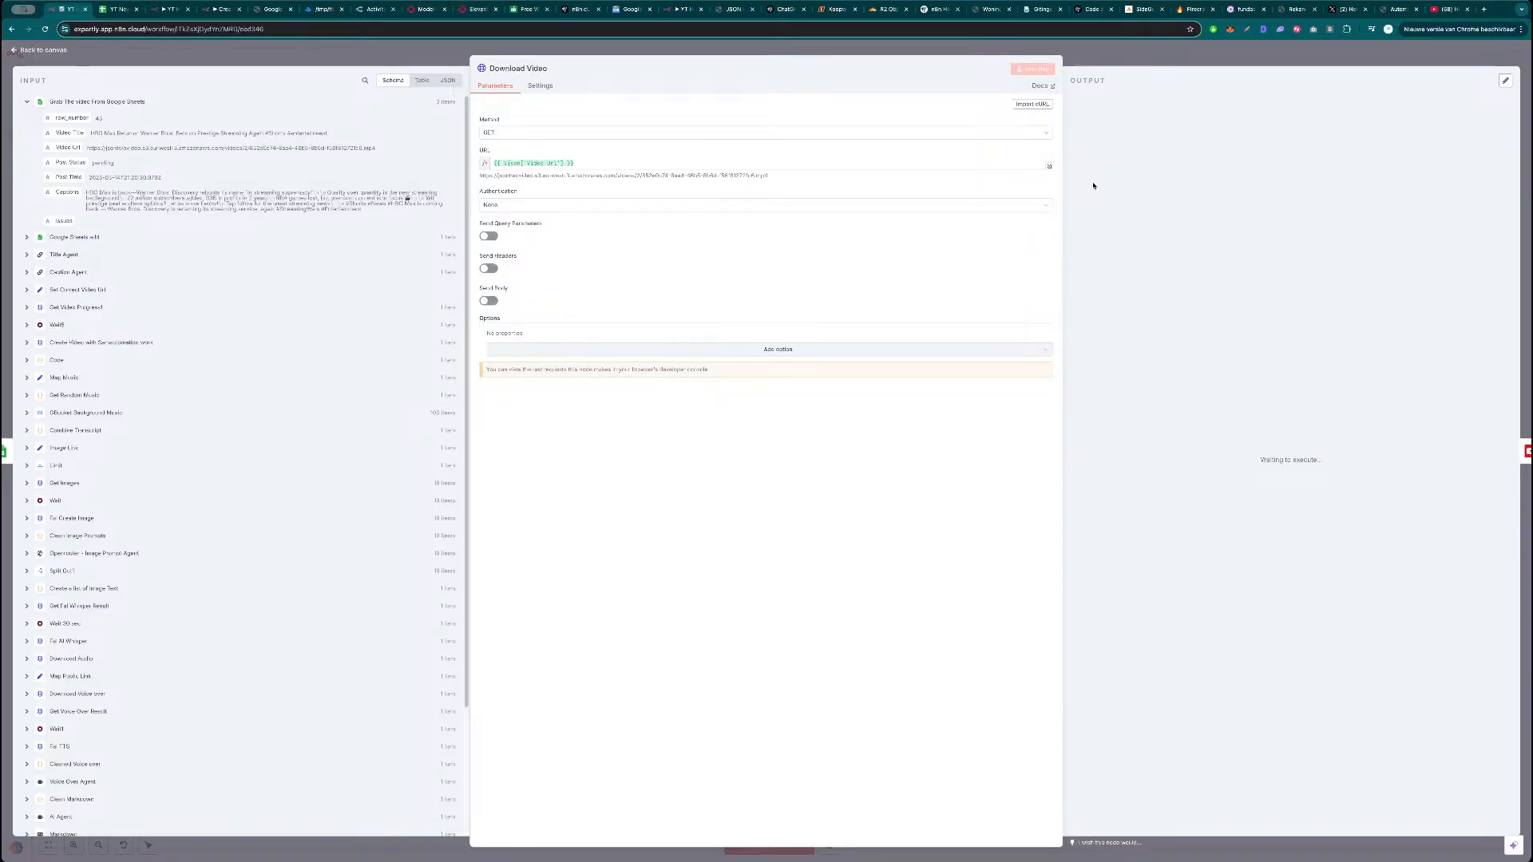
drag(112, 154, 636, 171)
key(super+z)
click(663, 153)
click(1129, 55)
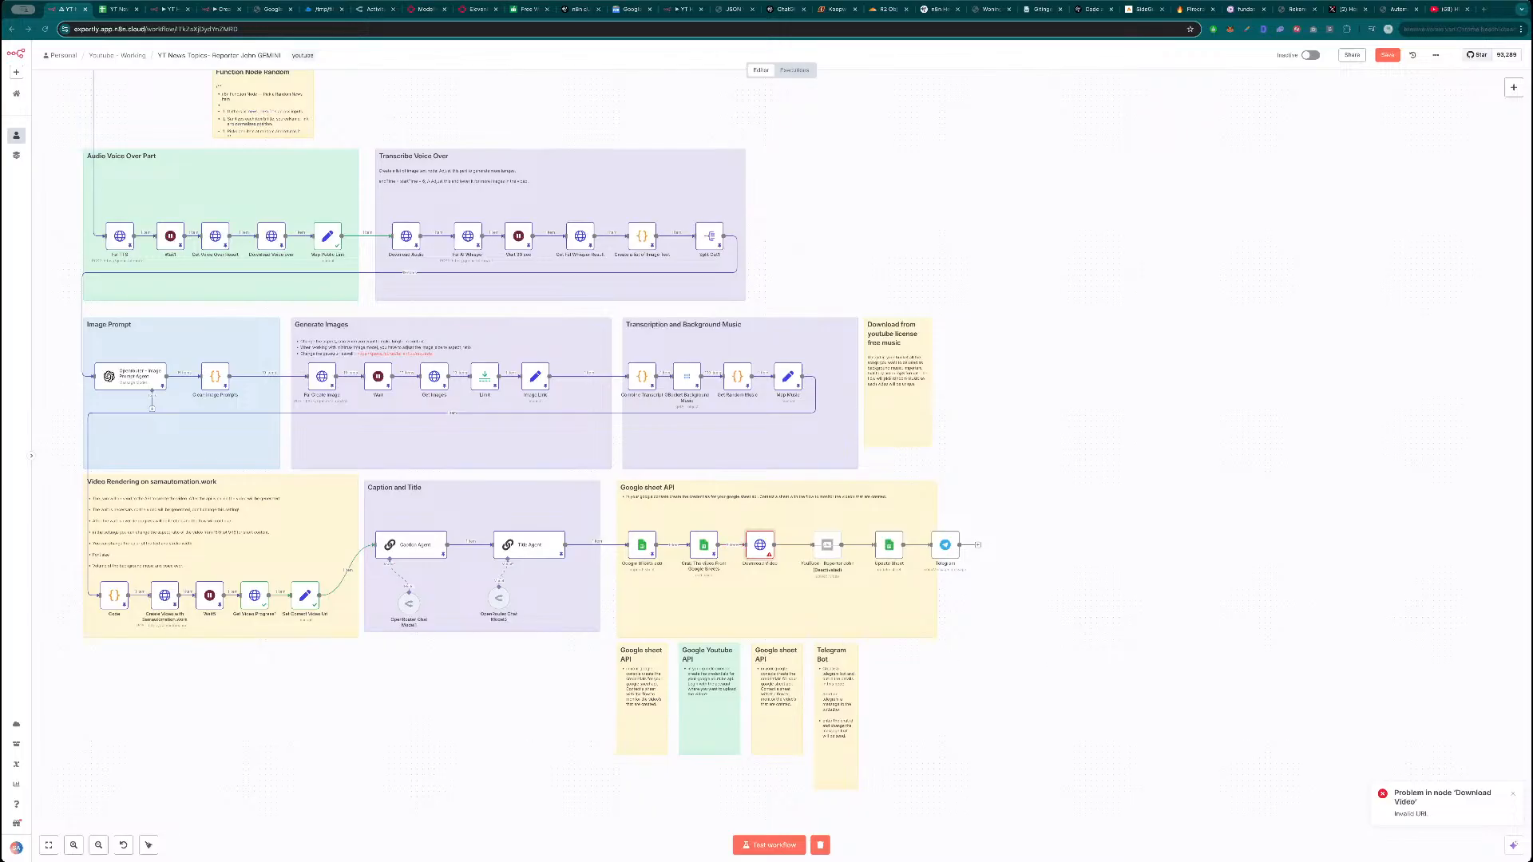
Reactivate the YouTube - Reporter John upload node.
scroll(817, 595, up, 3)
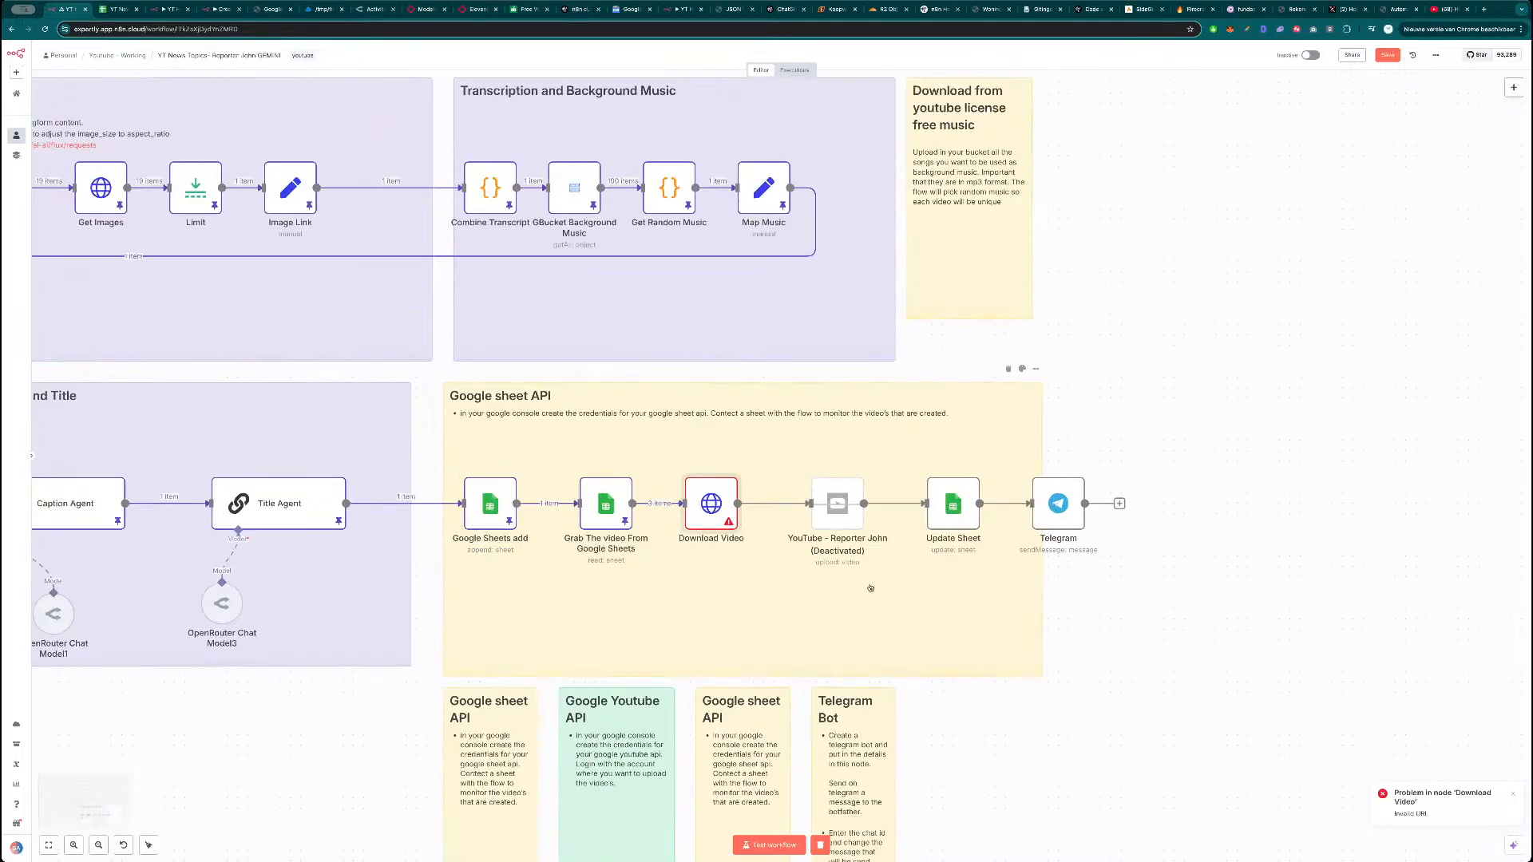
click(832, 465)
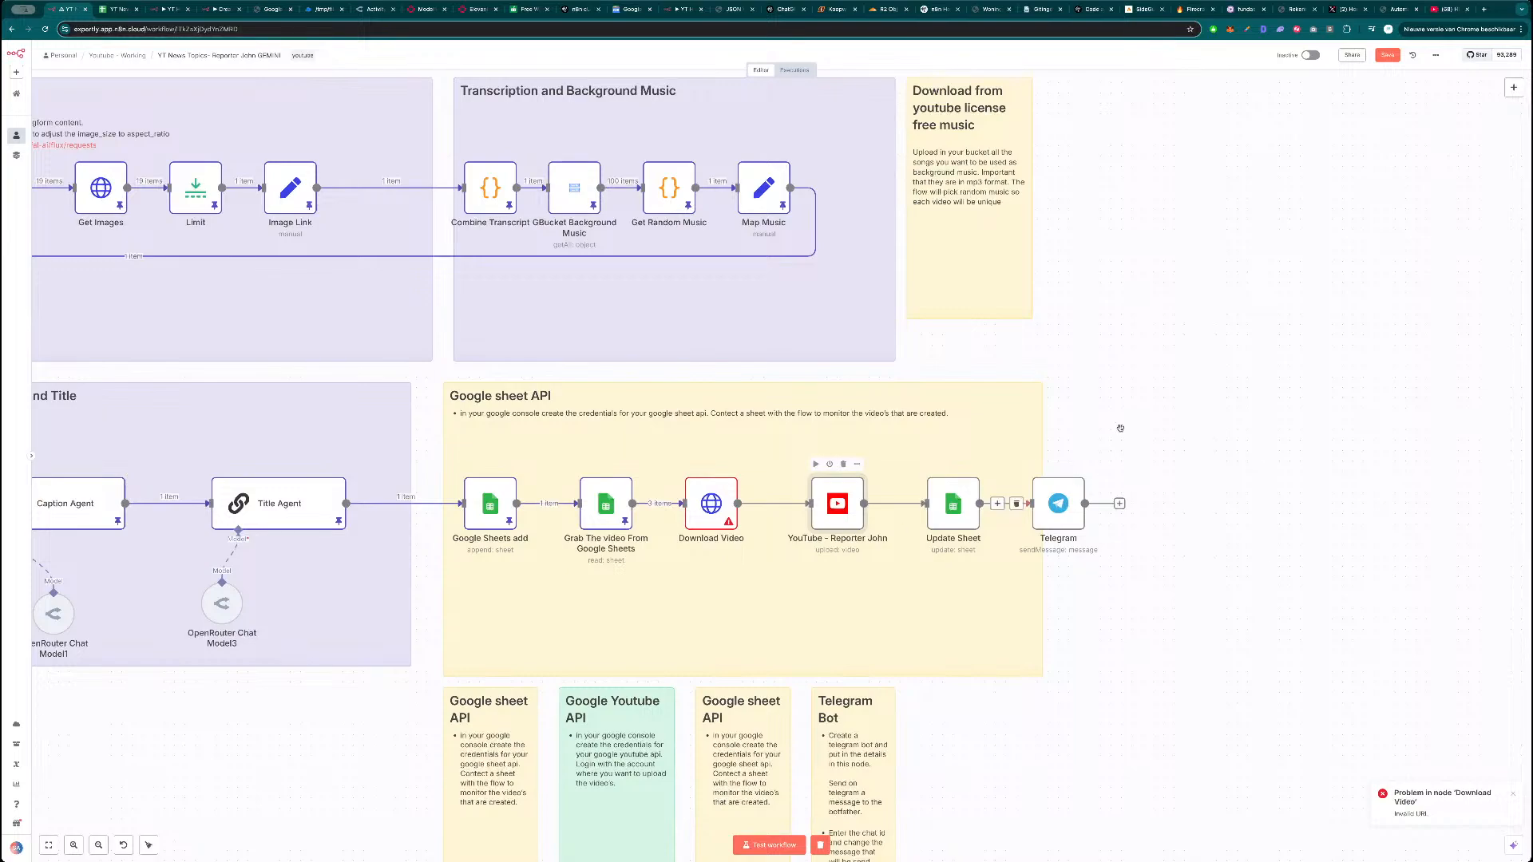
drag(1230, 383, 1189, 371)
Play the uploaded HBO Max short on YouTube, checking its description and sound, and return to the workflow.
click(1447, 9)
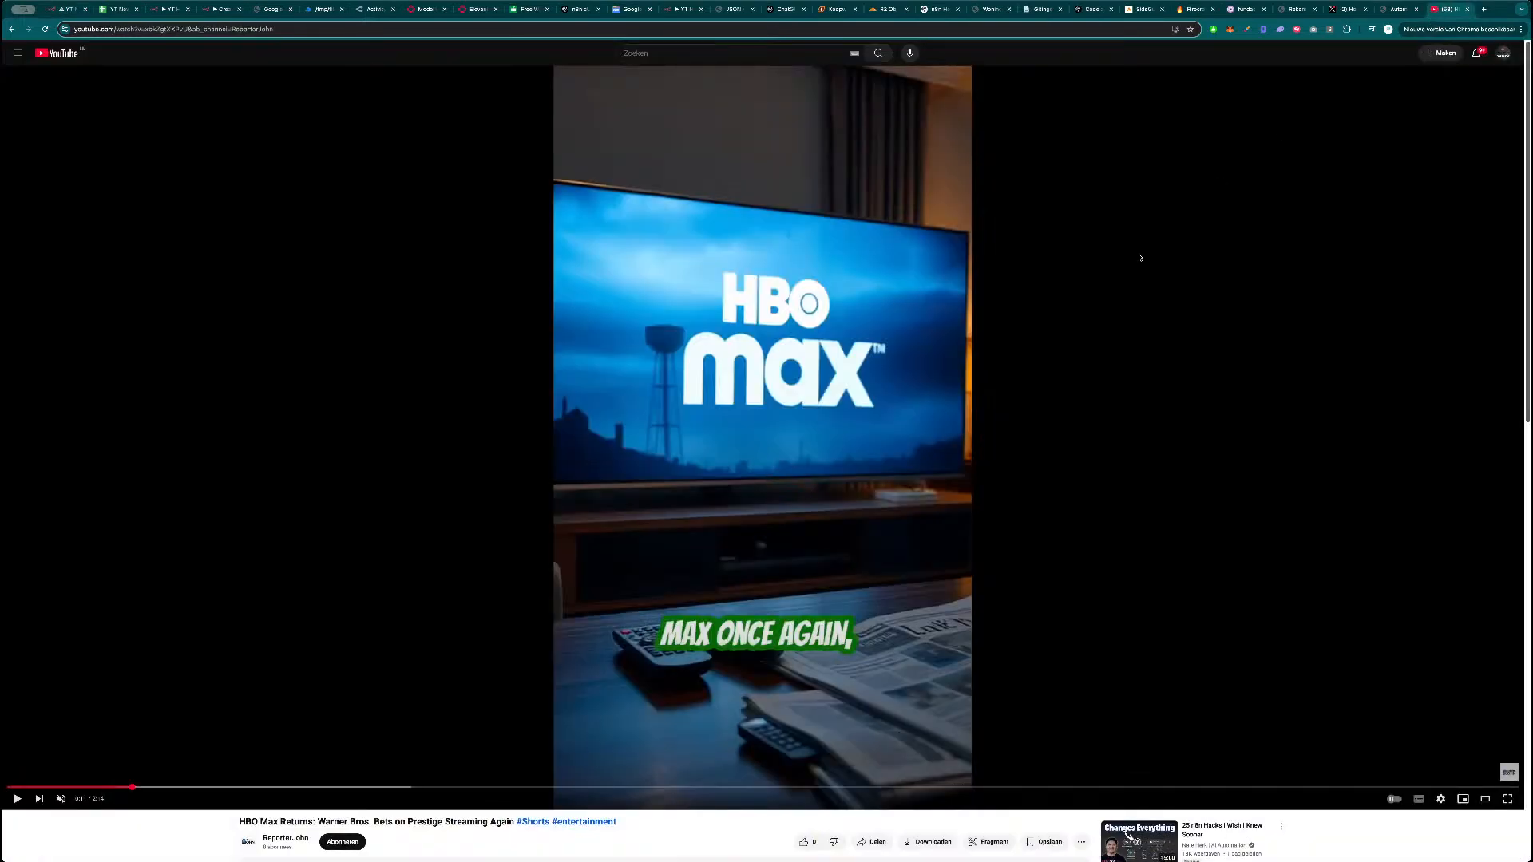
click(495, 518)
scroll(447, 571, down, 3)
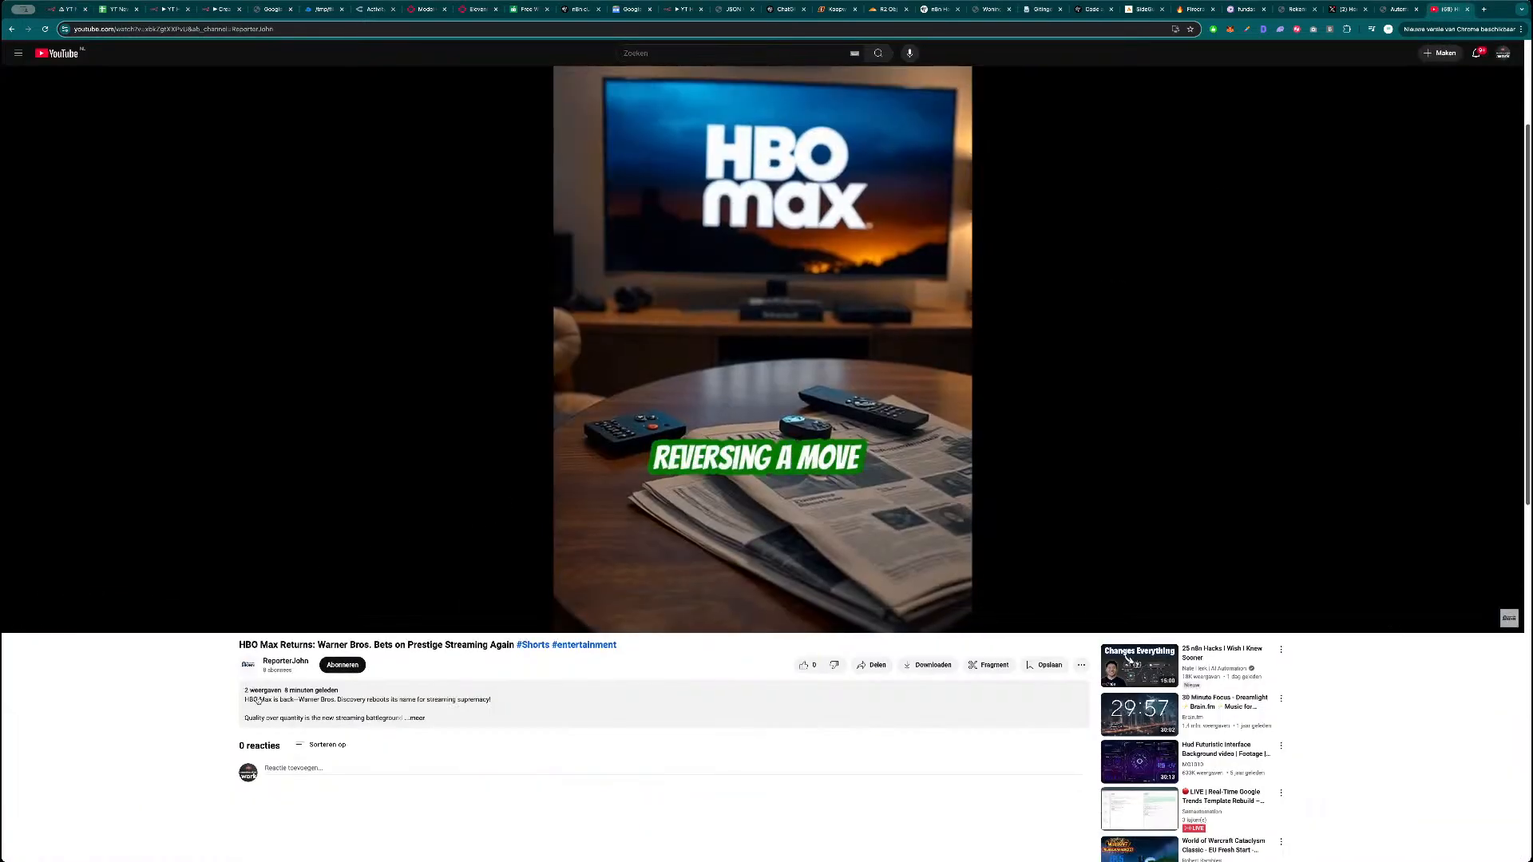
scroll(447, 574, up, 3)
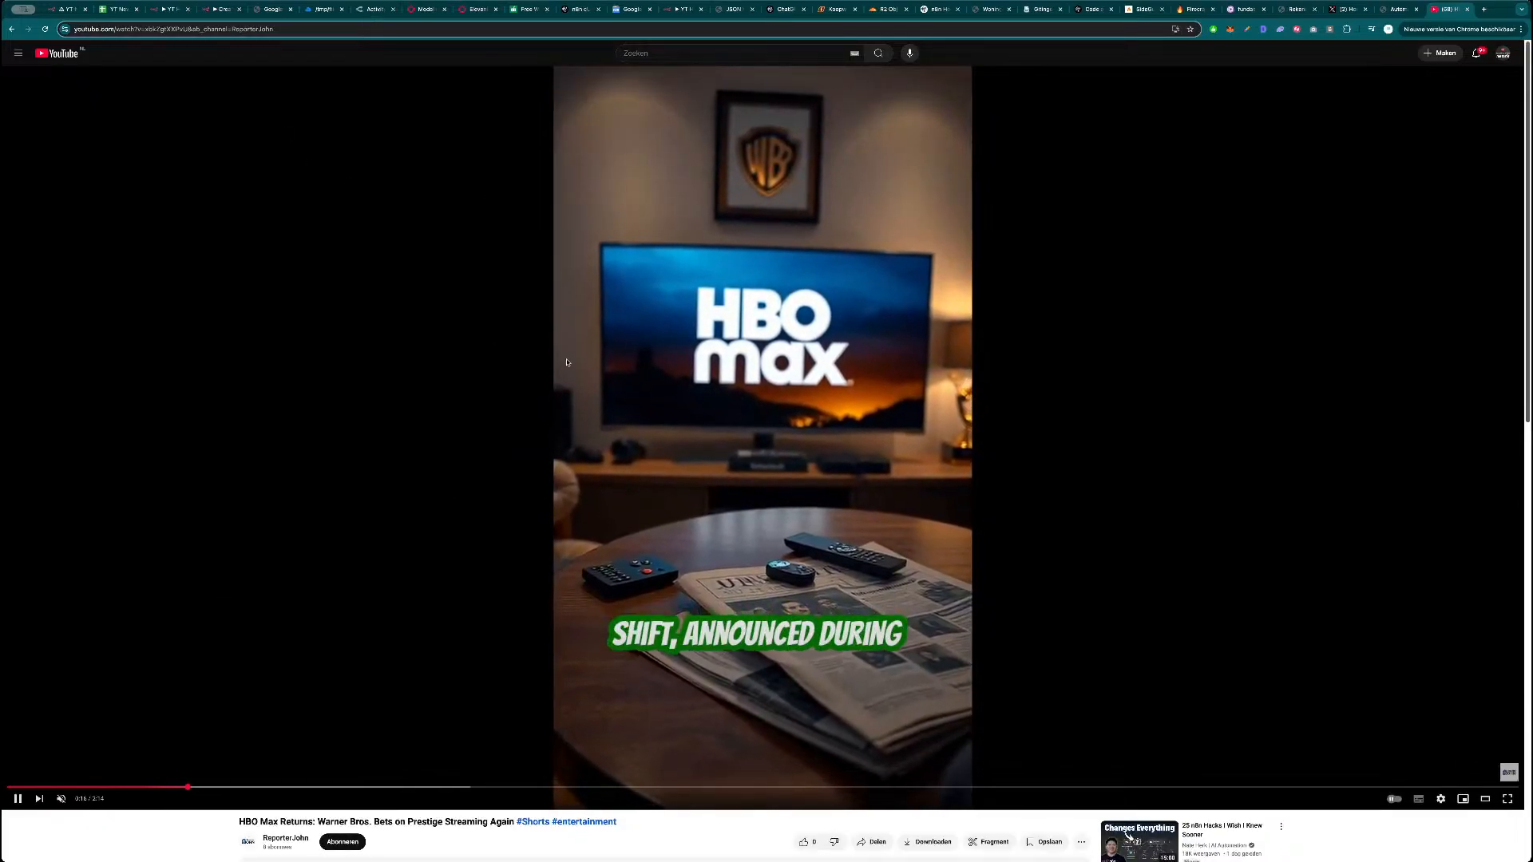
click(62, 800)
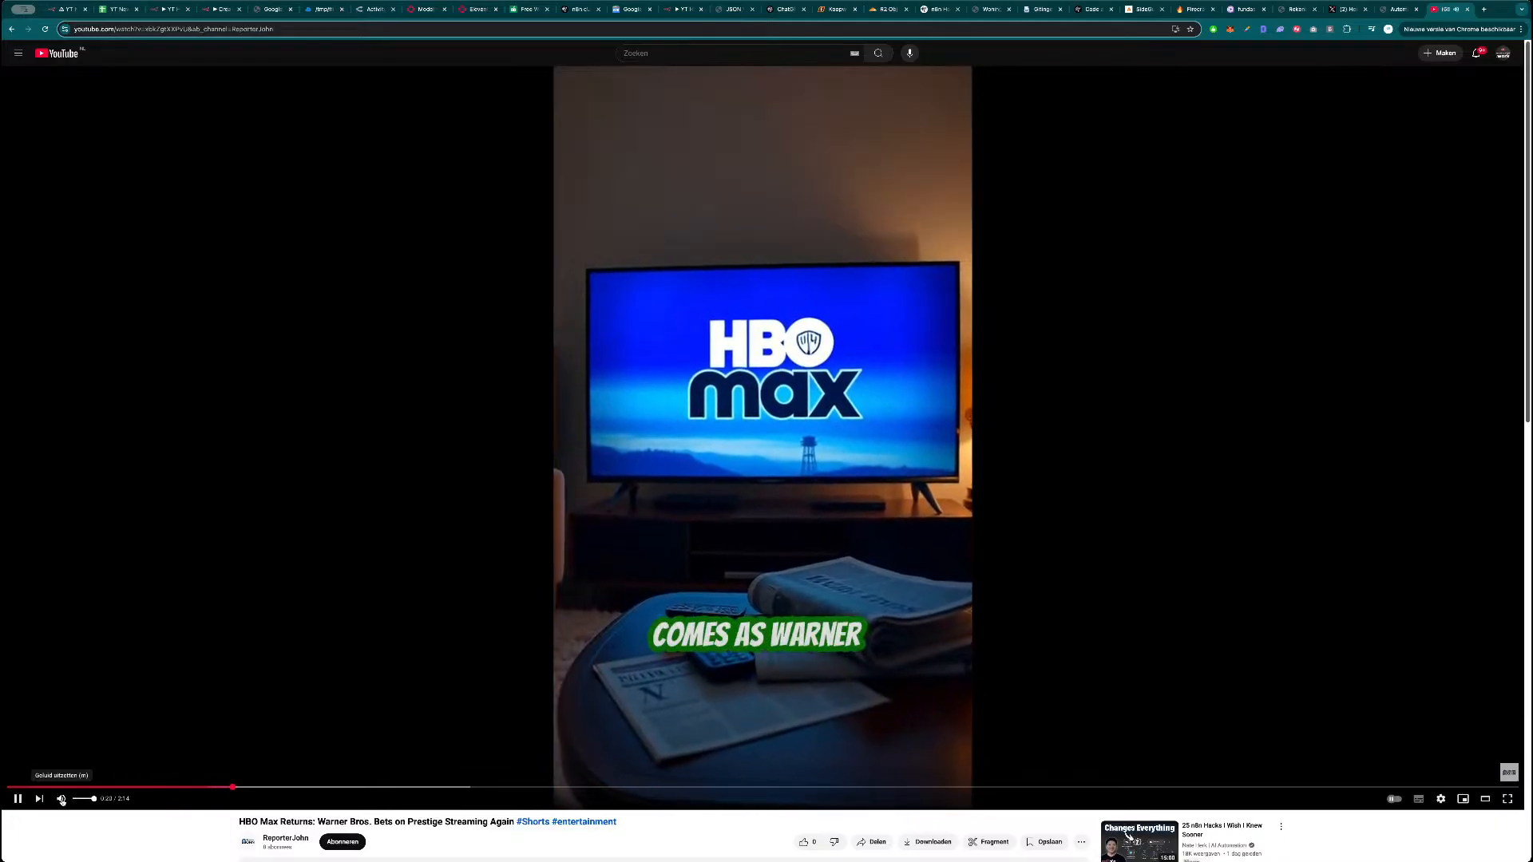
click(61, 799)
key(ctrl+l)
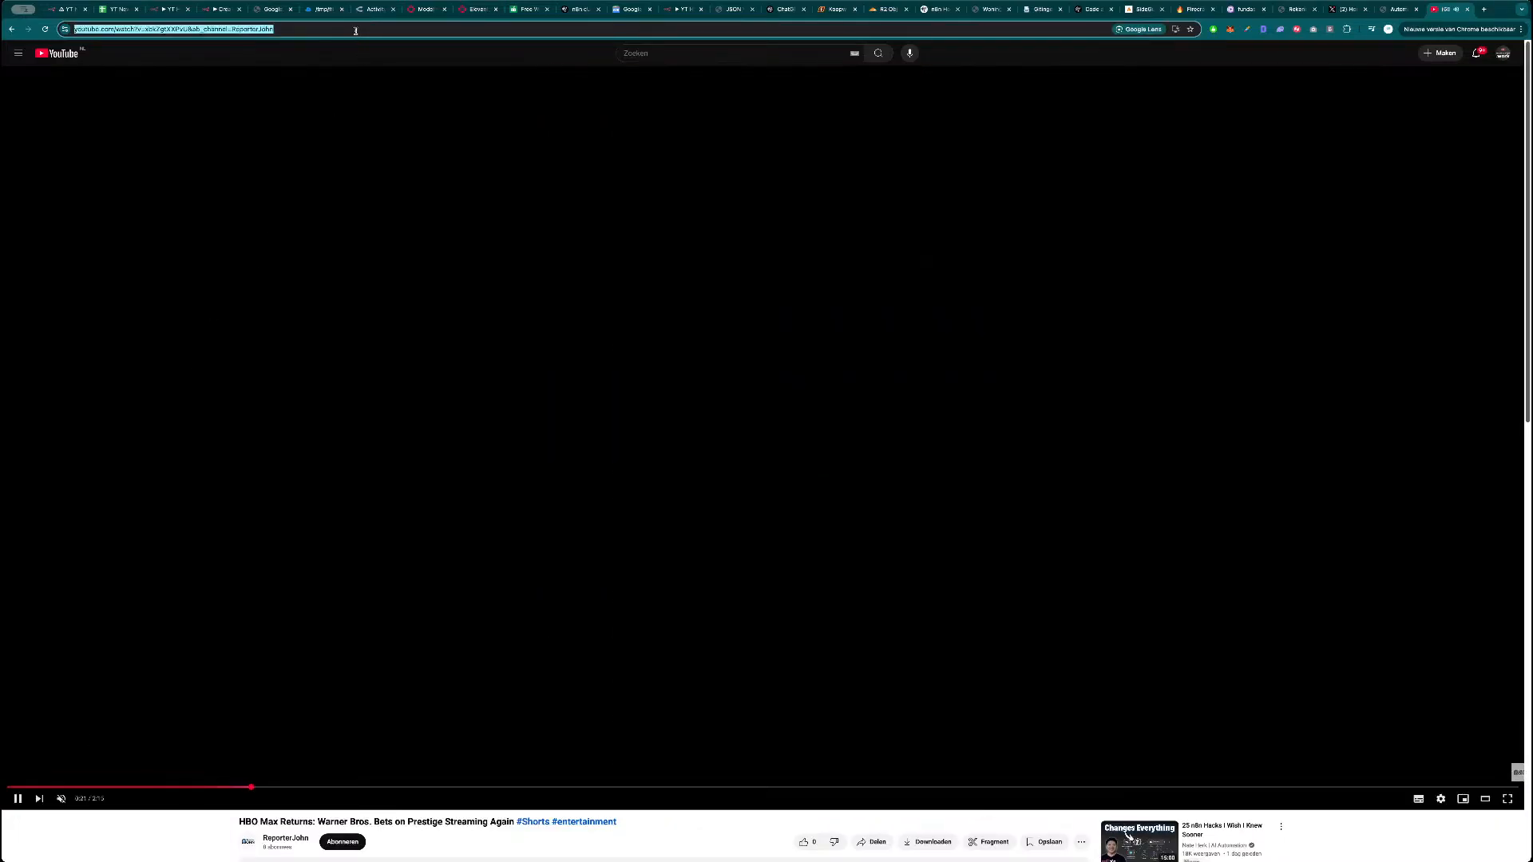
click(860, 395)
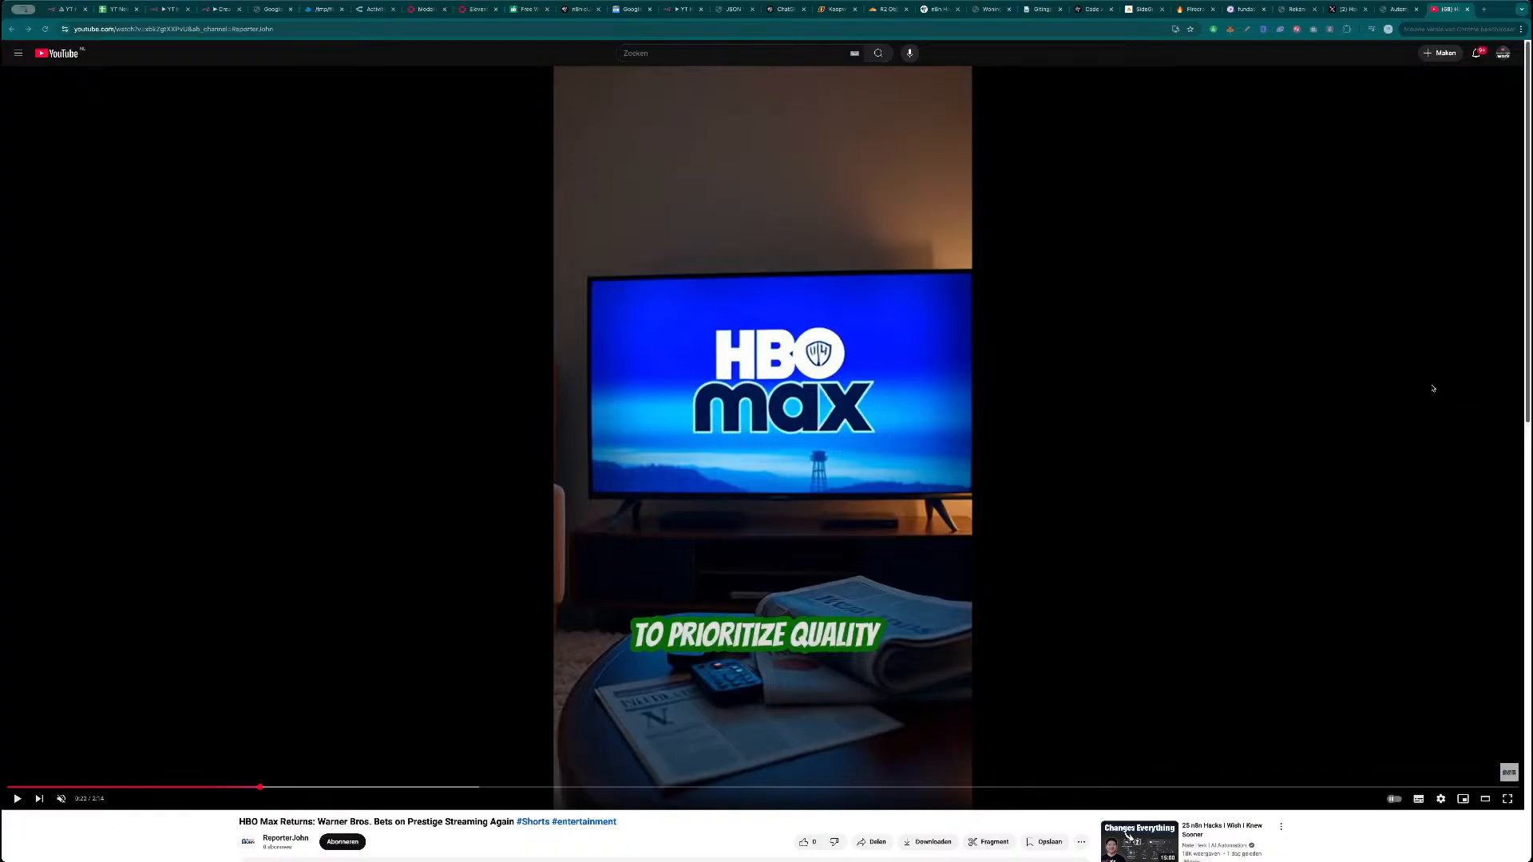
click(1432, 377)
key(ctrl+Tab)
Retest the Get Video Progress1 node to fetch the rendered video's status and return to the canvas.
scroll(947, 410, down, 5)
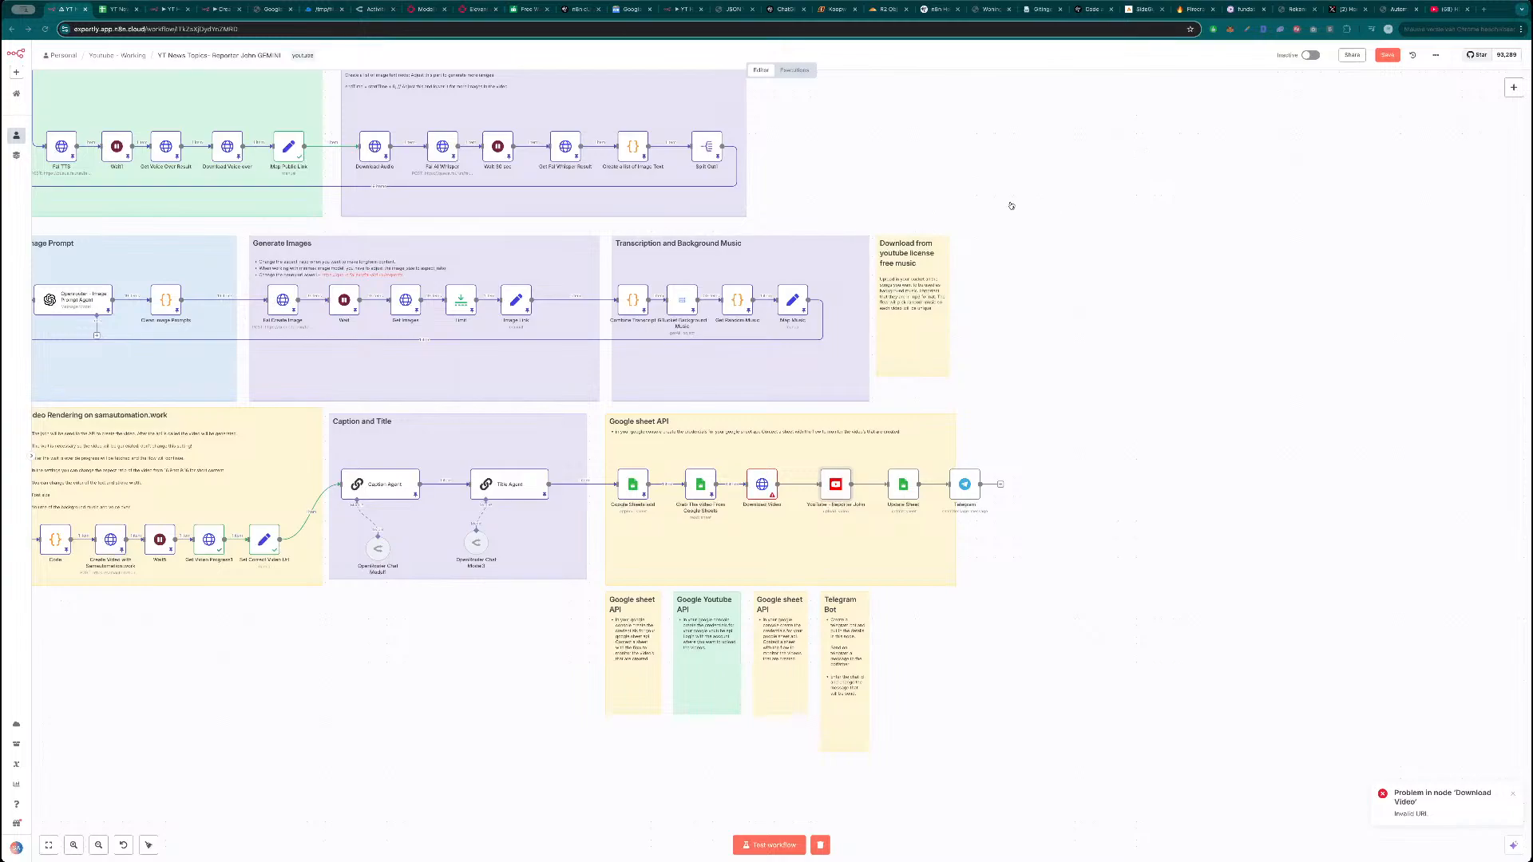
click(347, 772)
scroll(284, 657, down, 1)
drag(284, 659, 365, 667)
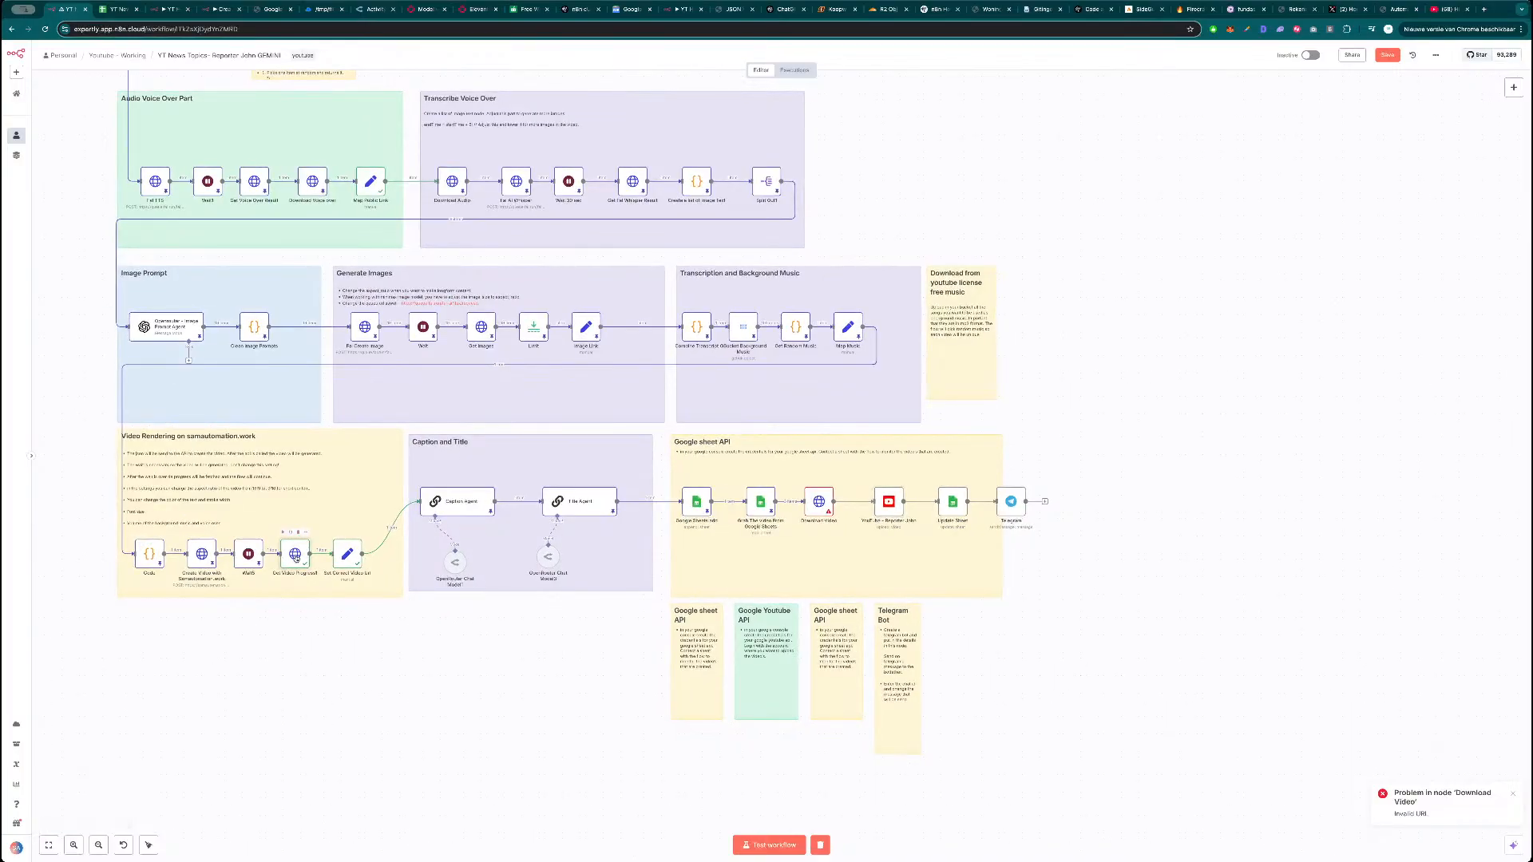
double_click(297, 556)
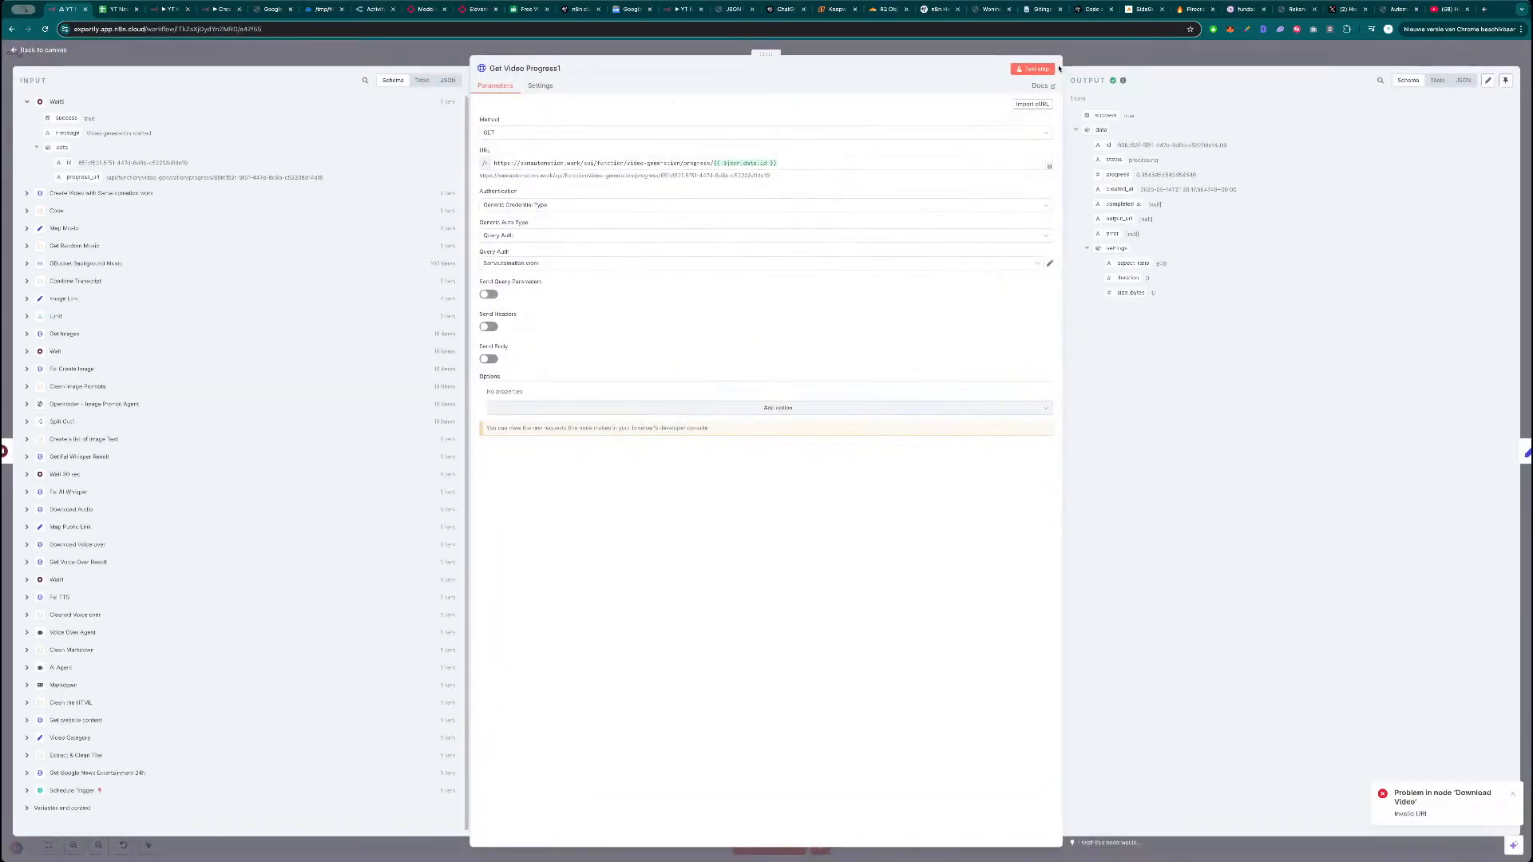
click(1034, 70)
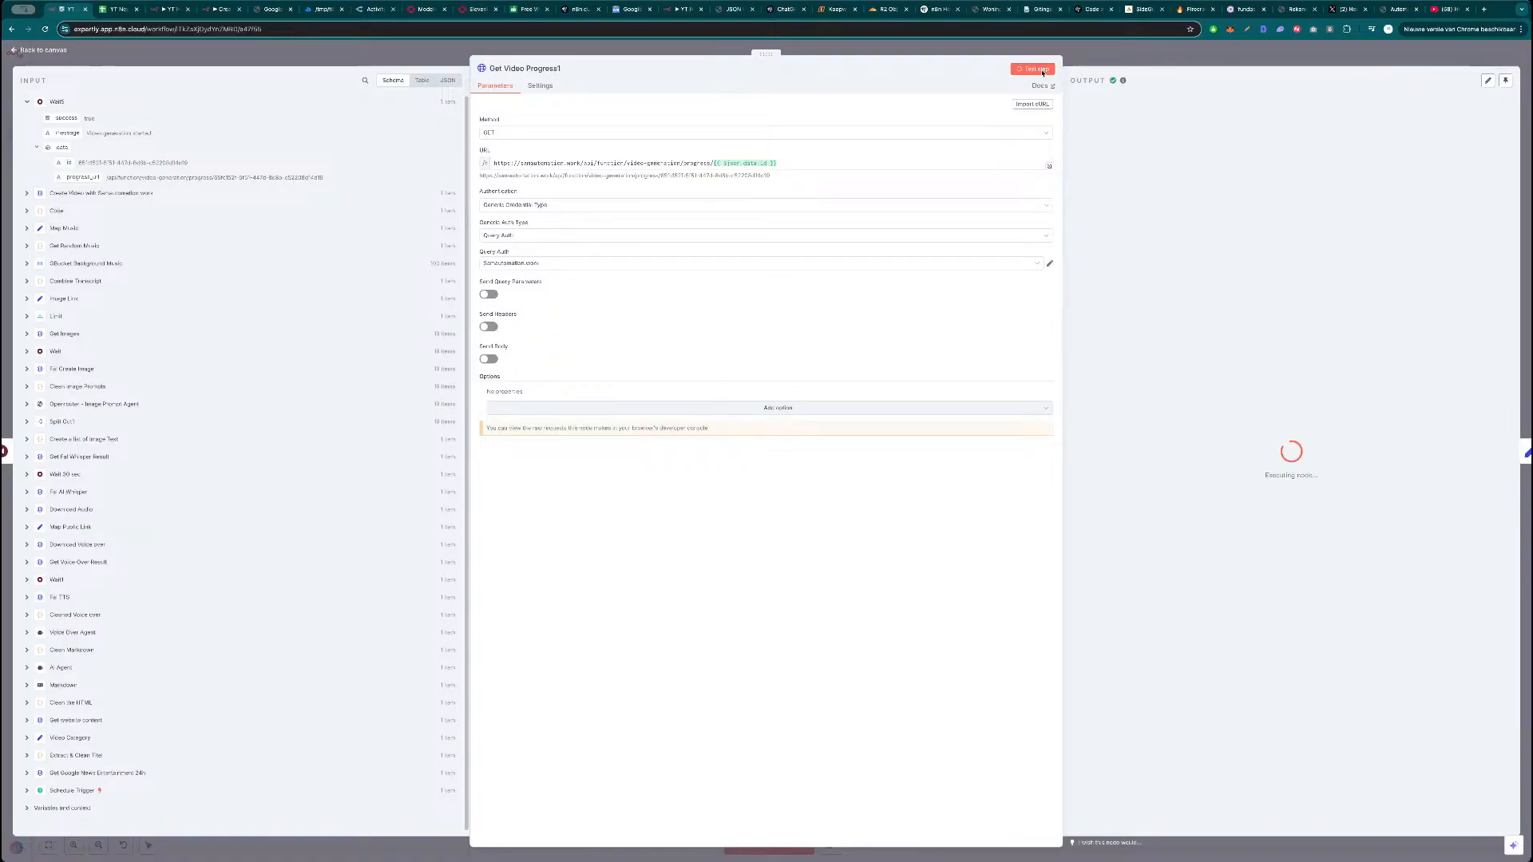
click(1184, 51)
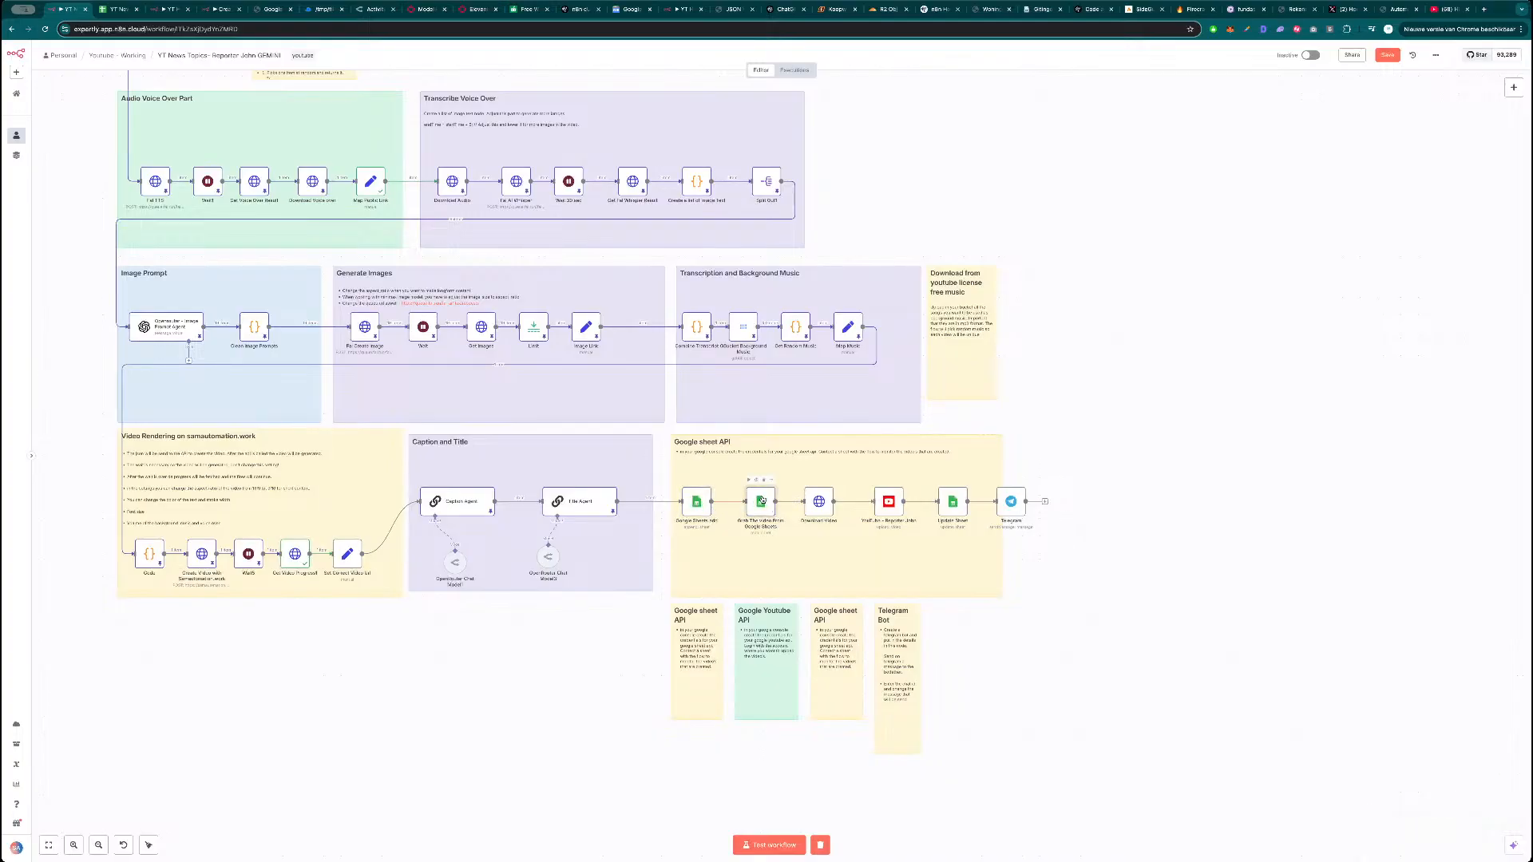
Run the Google Sheets add and Download Video nodes, and check the output of Grab The video From Google Sheets.
click(685, 482)
click(806, 481)
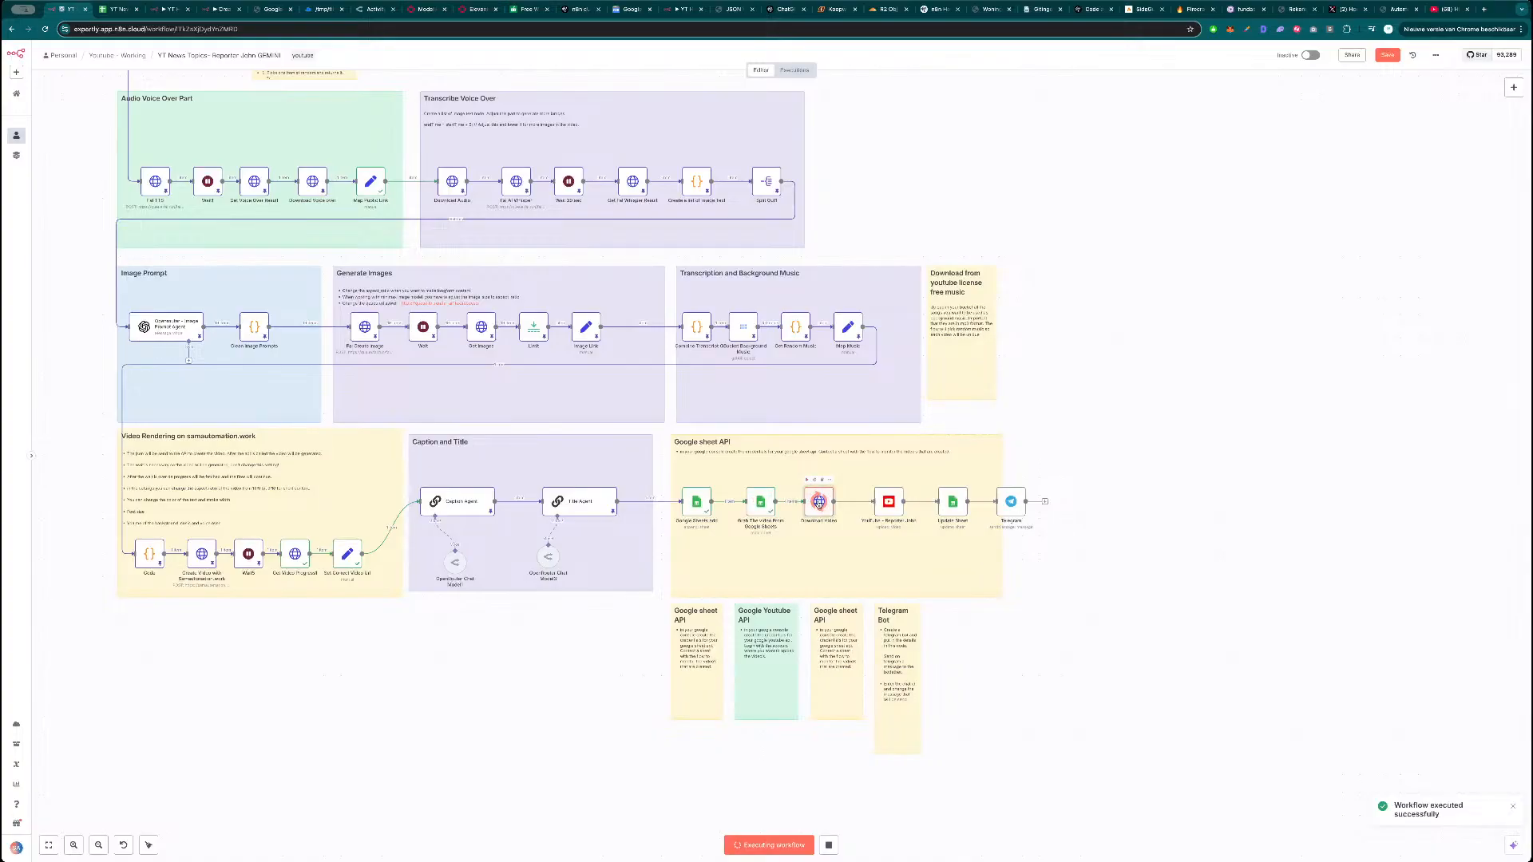
double_click(760, 503)
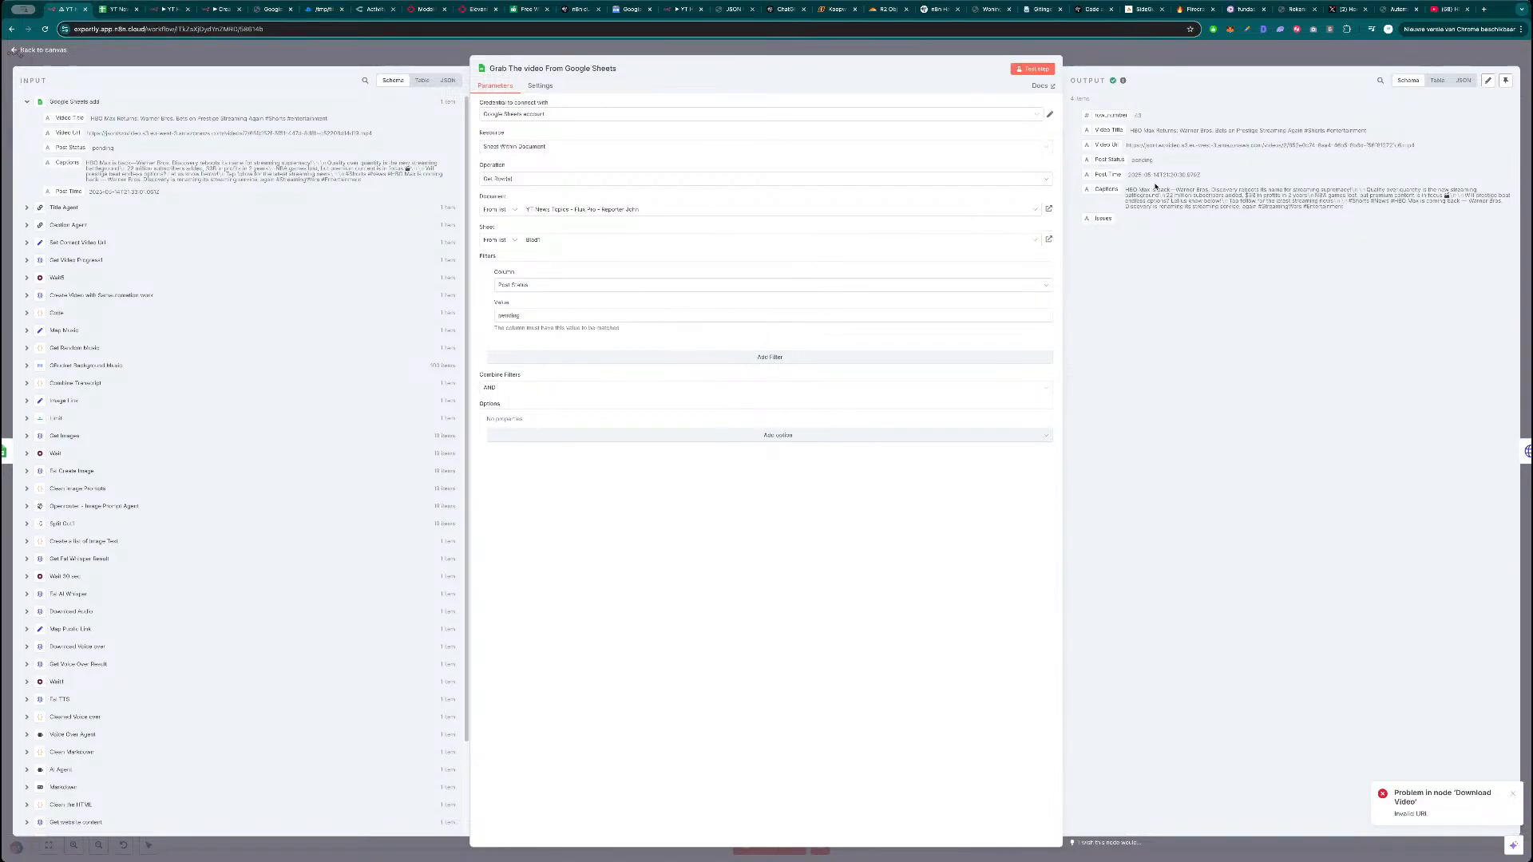
key(Escape)
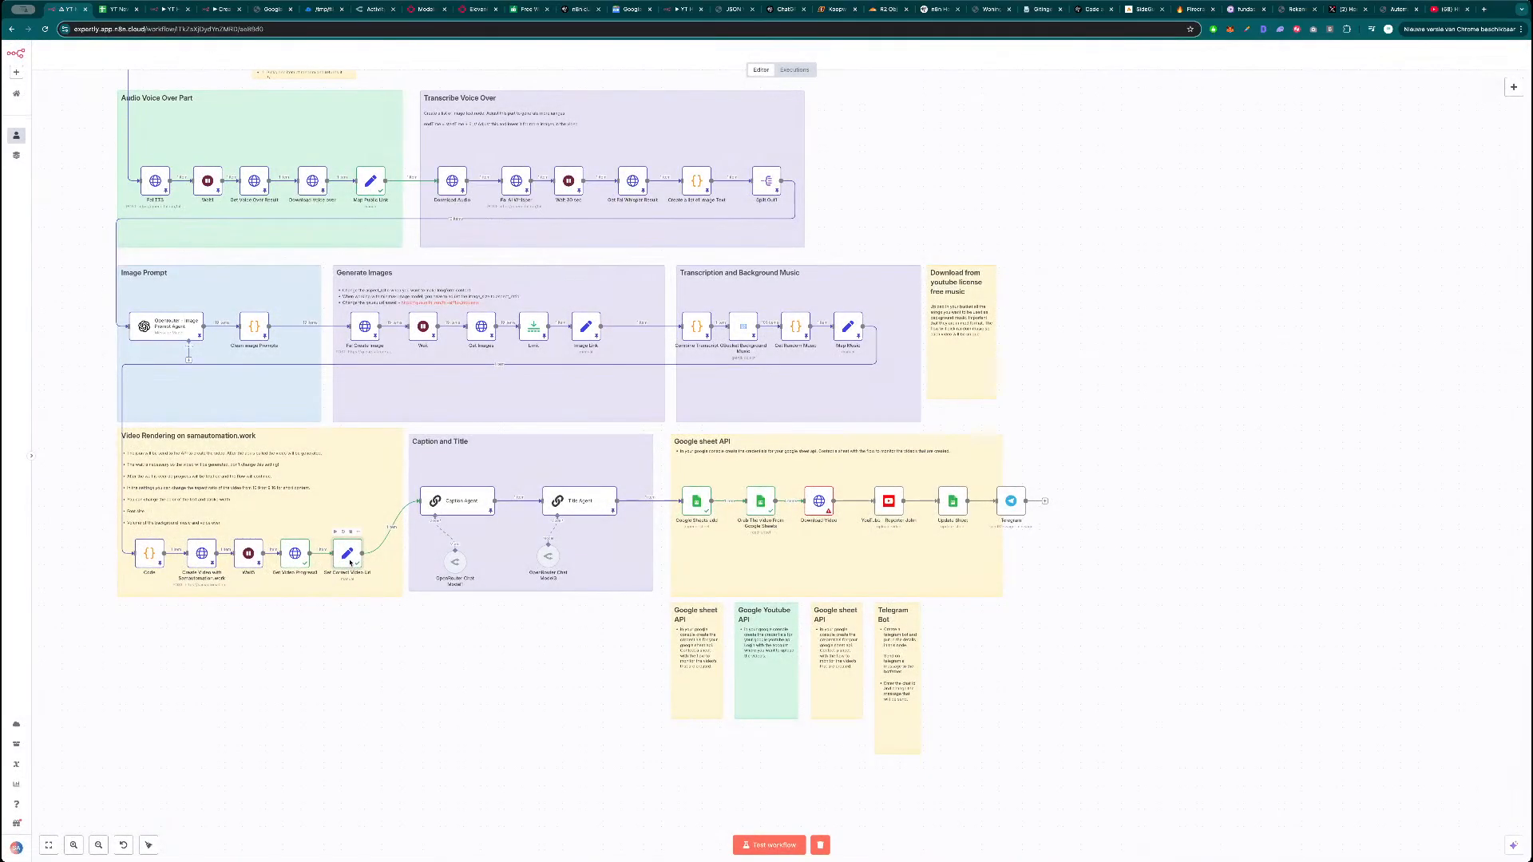
Compare the URL produced by Set Correct Video Url with the rows returned by Grab The video From Google Sheets.
double_click(349, 559)
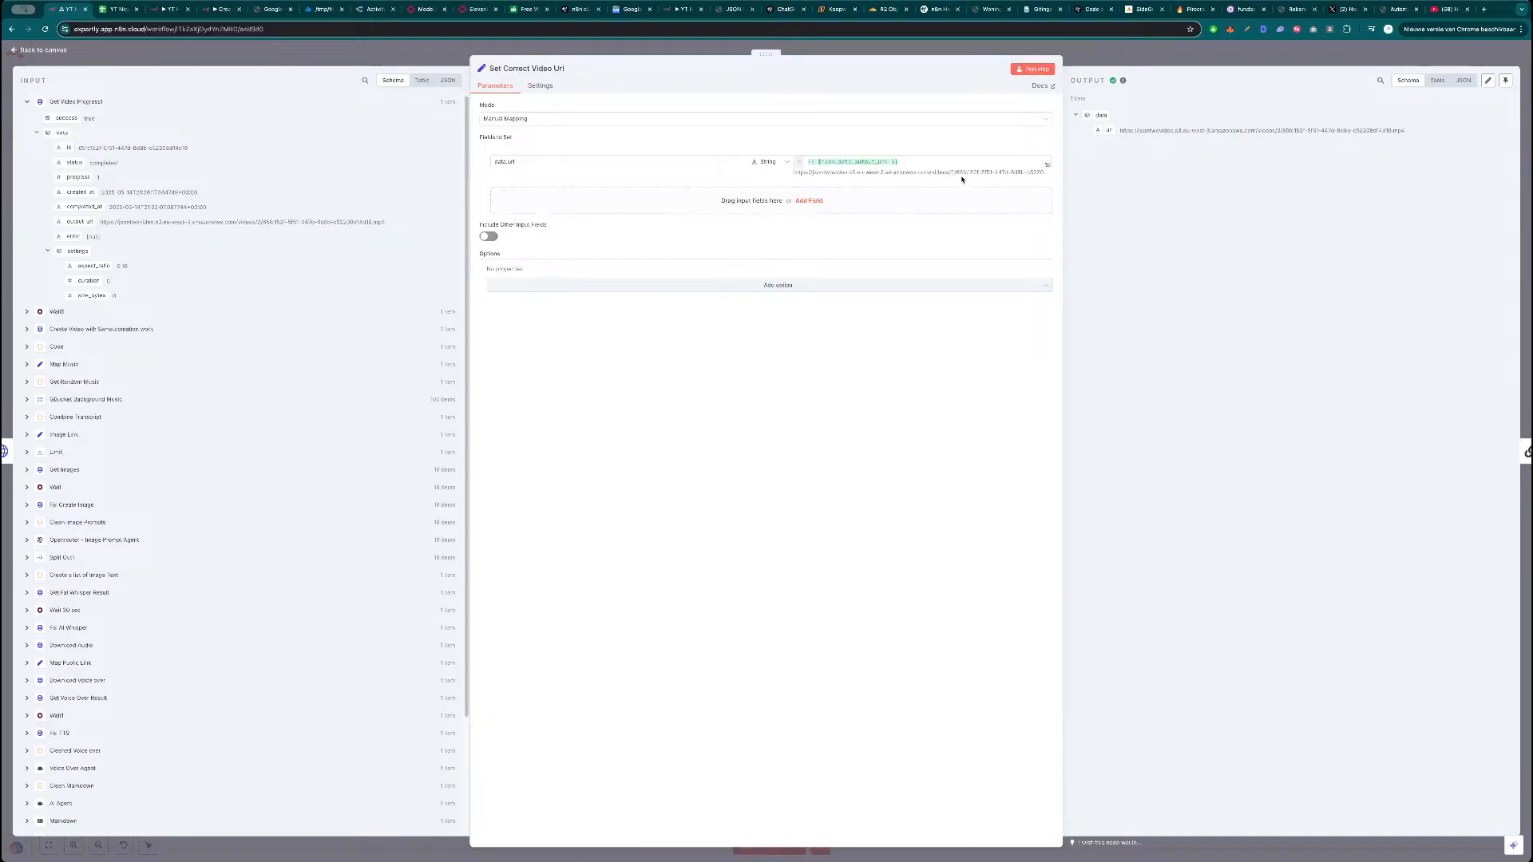
key(Escape)
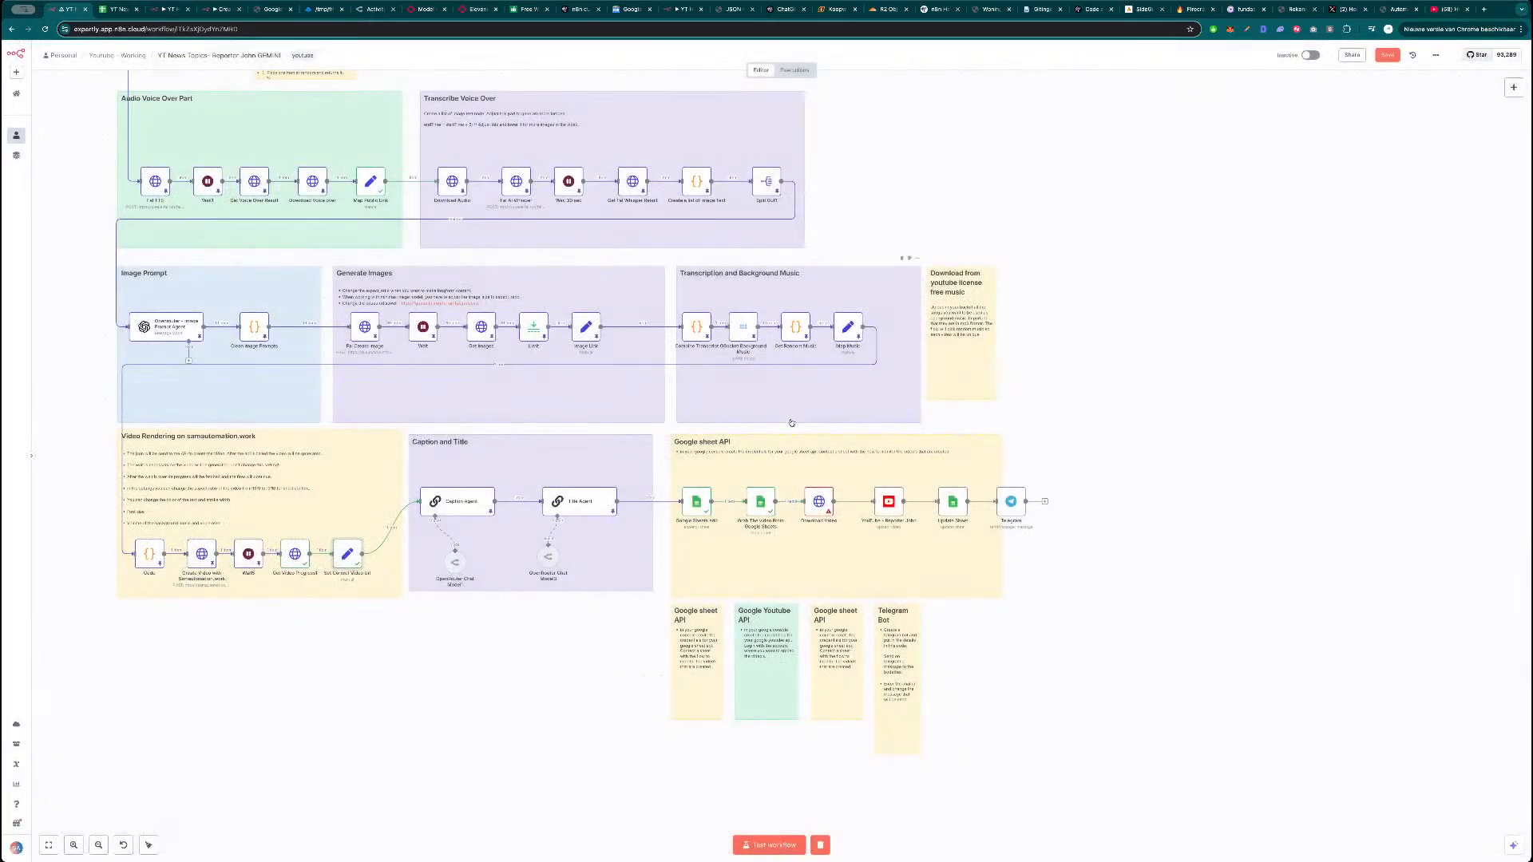
double_click(768, 505)
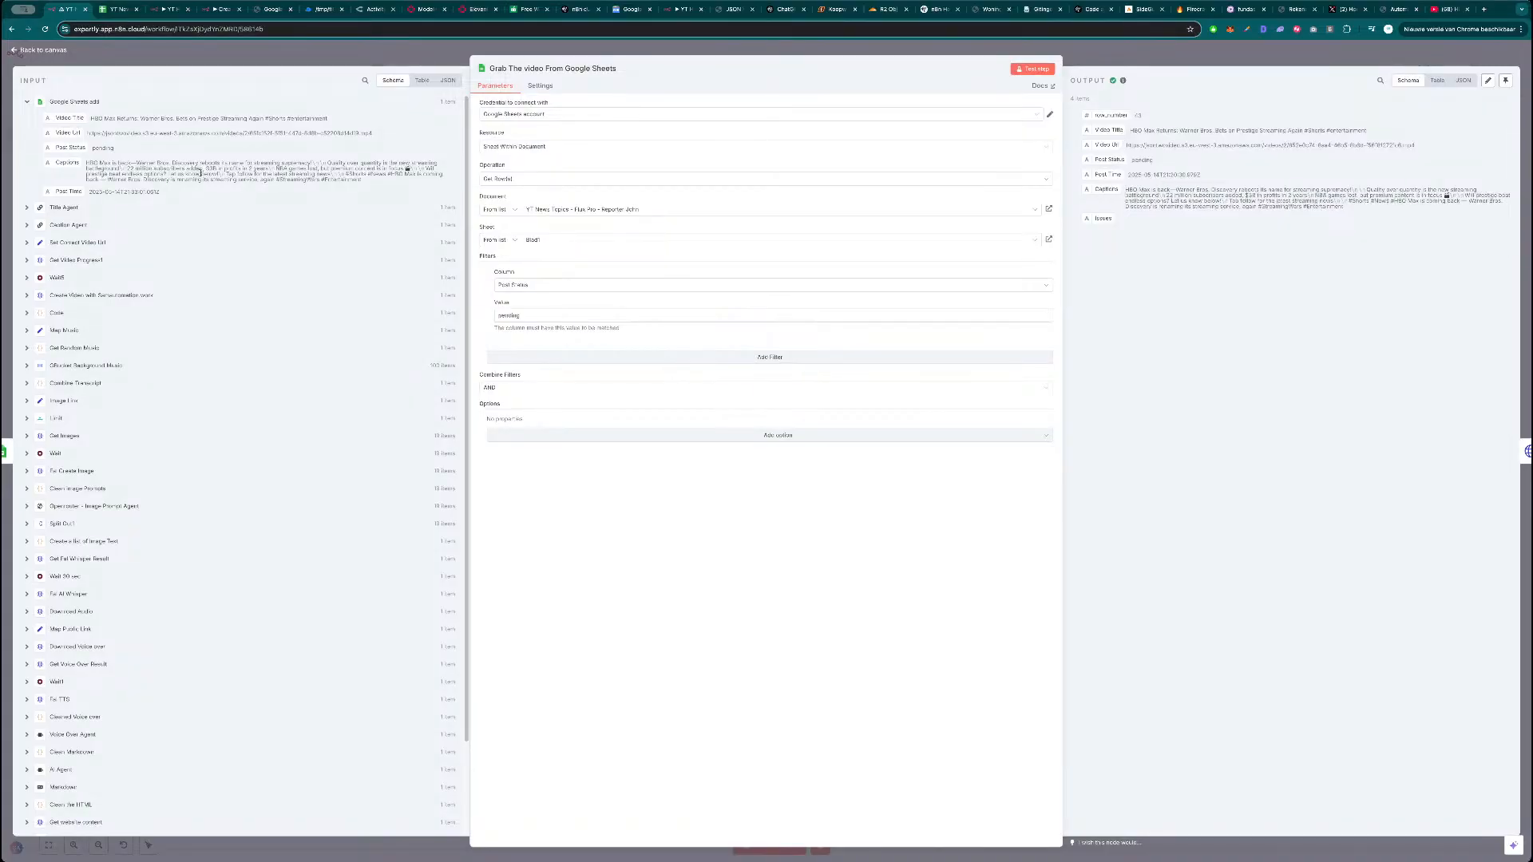
key(Escape)
In the YT News Topics spreadsheet, set the status of the three older HBO Max rows, 43 to 45, to posted.
click(116, 9)
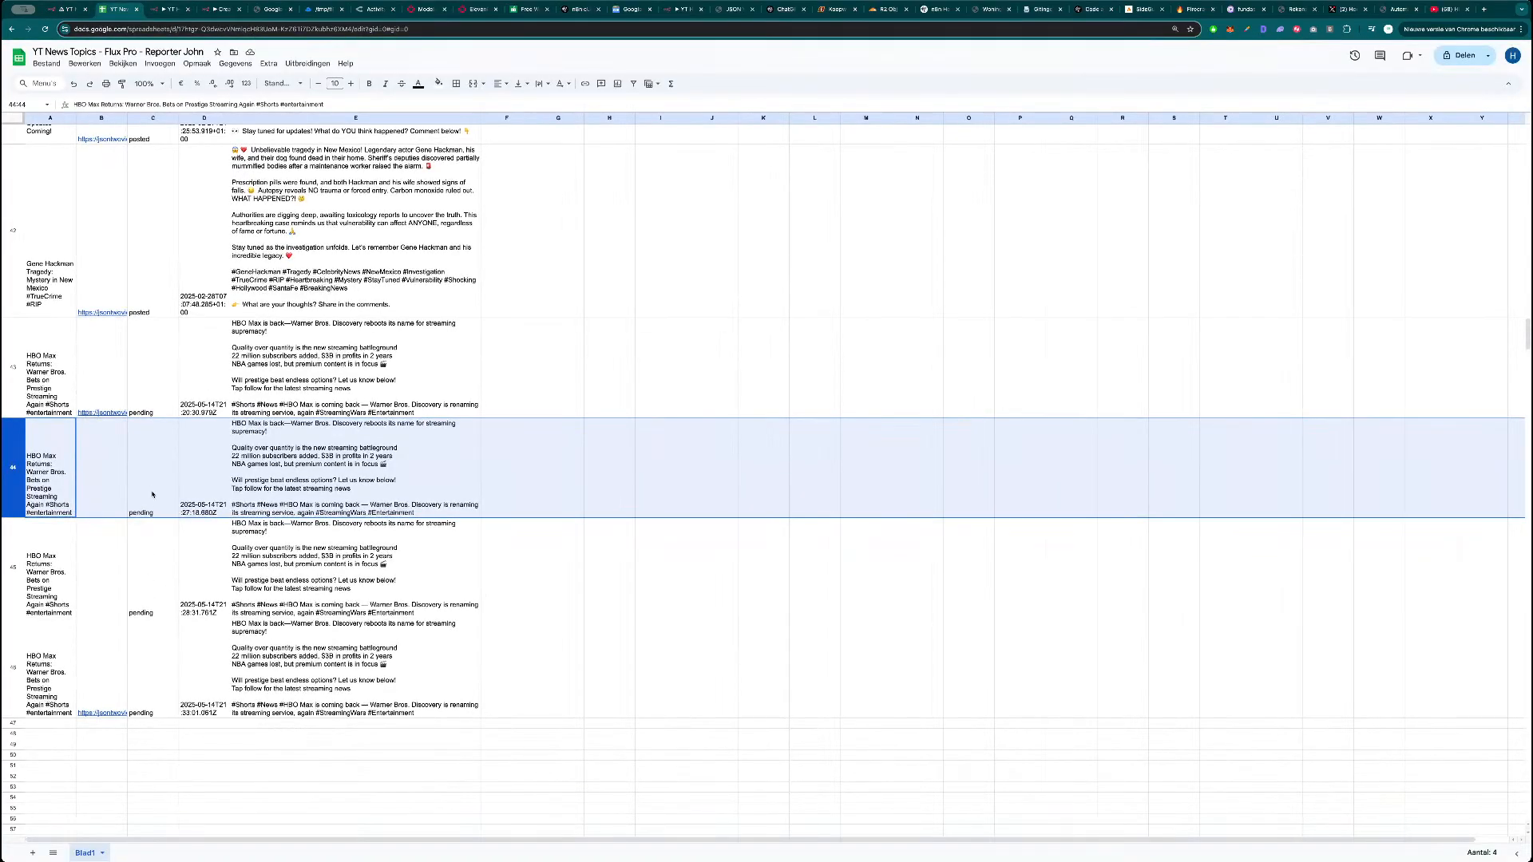
click(153, 395)
click(156, 302)
key(super+c)
click(146, 385)
key(super+v)
click(157, 457)
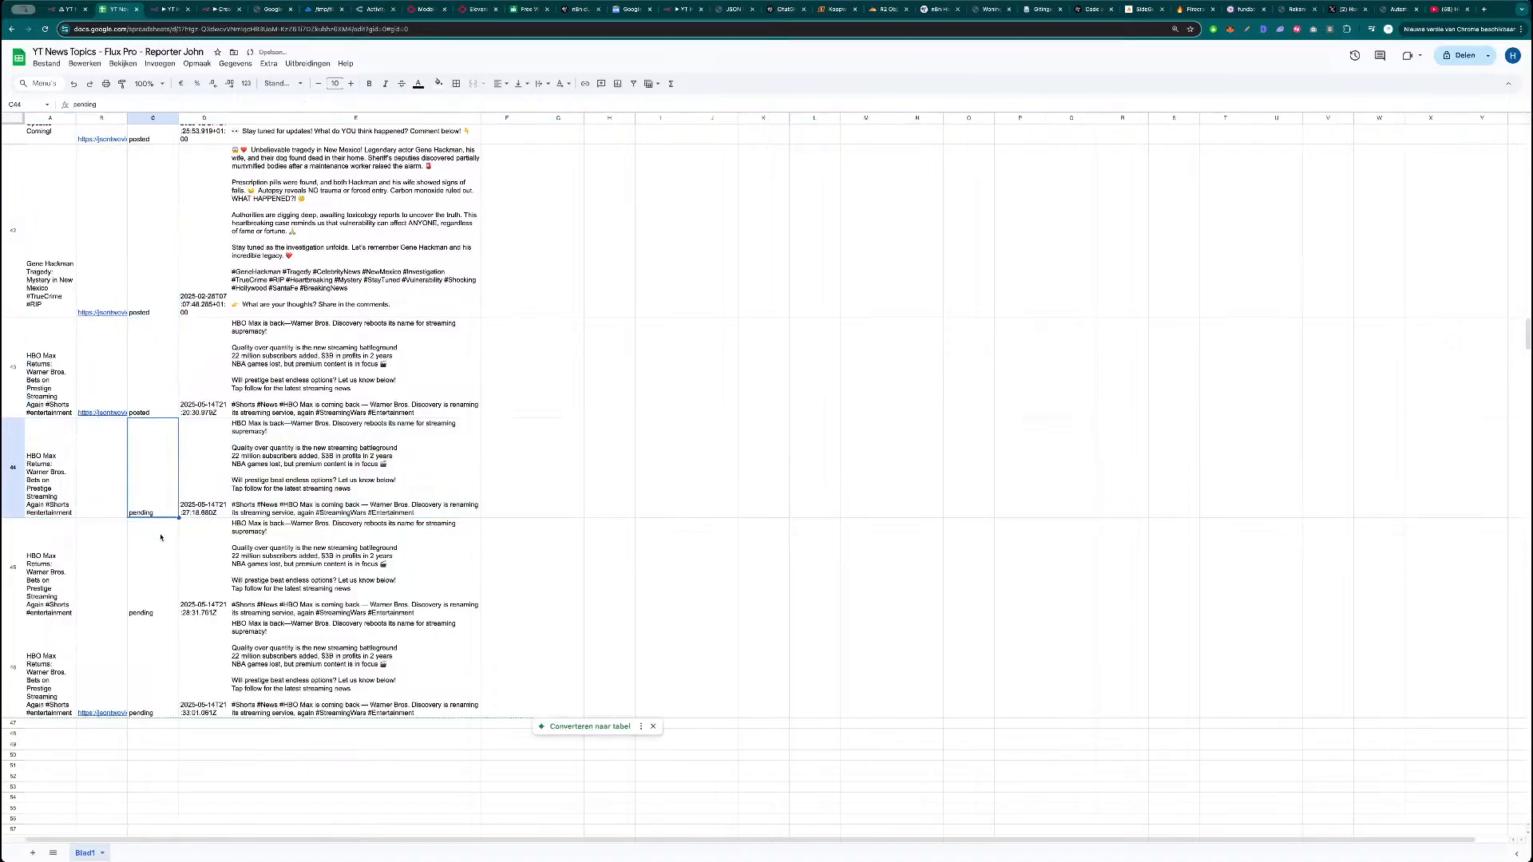
key(super+v)
click(152, 570)
key(super+v)
Return to the n8n workflow and retest the Grab The video From Google Sheets node.
click(67, 9)
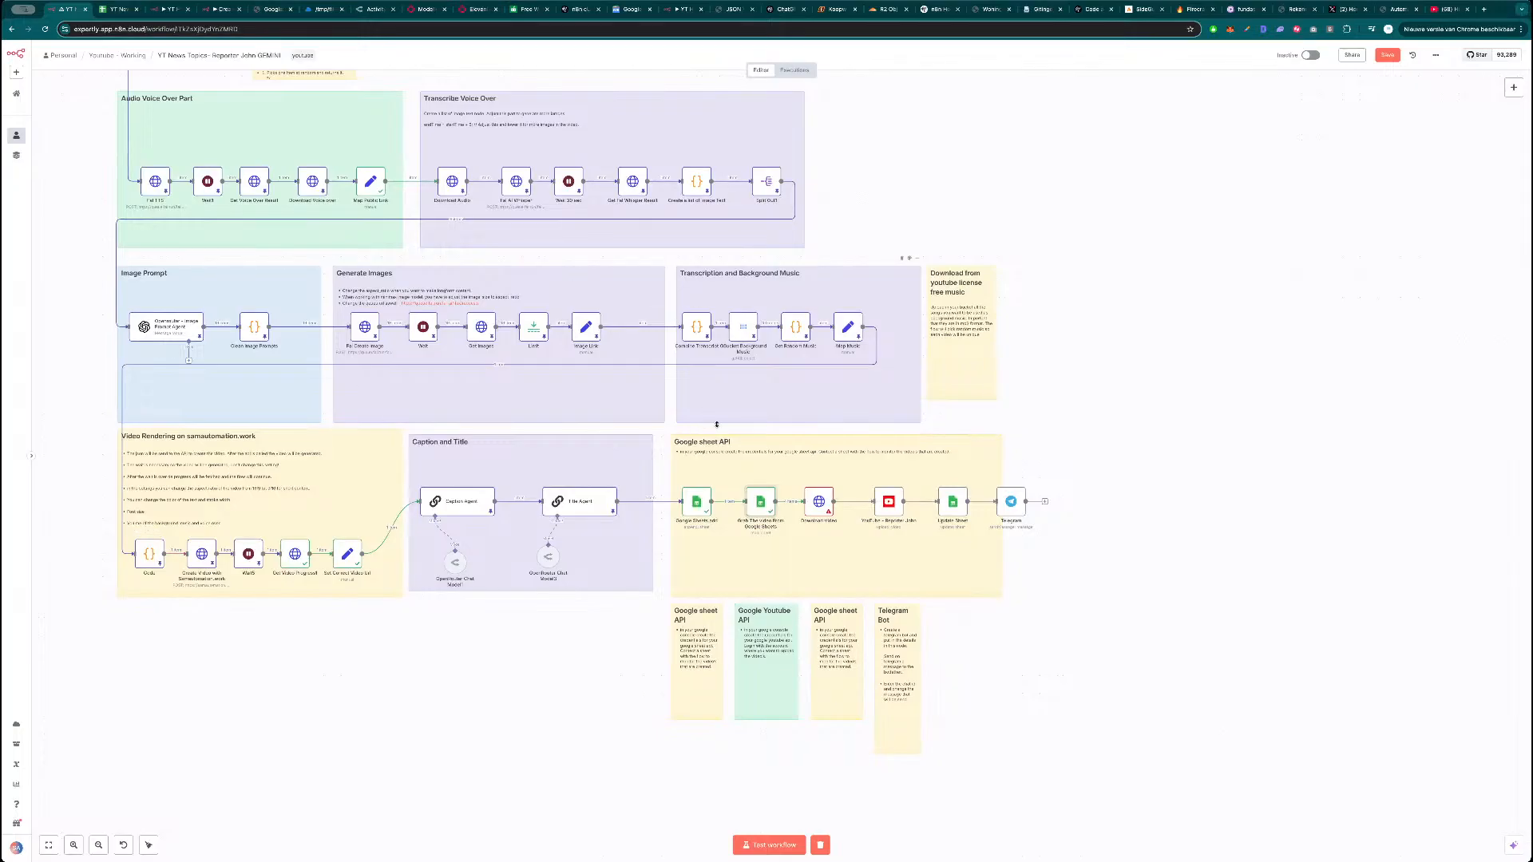
double_click(764, 501)
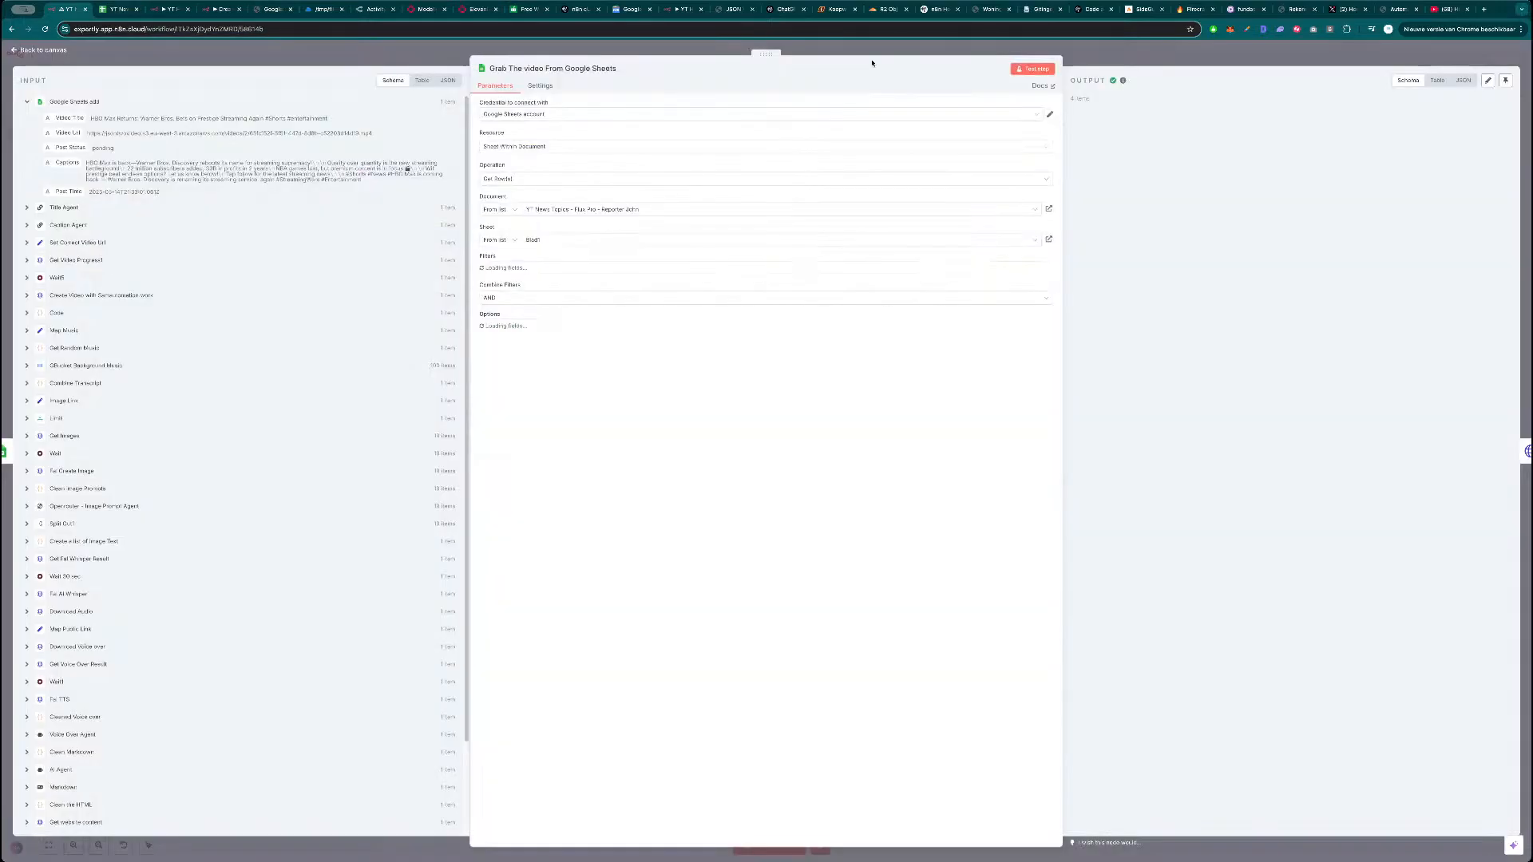
click(1040, 71)
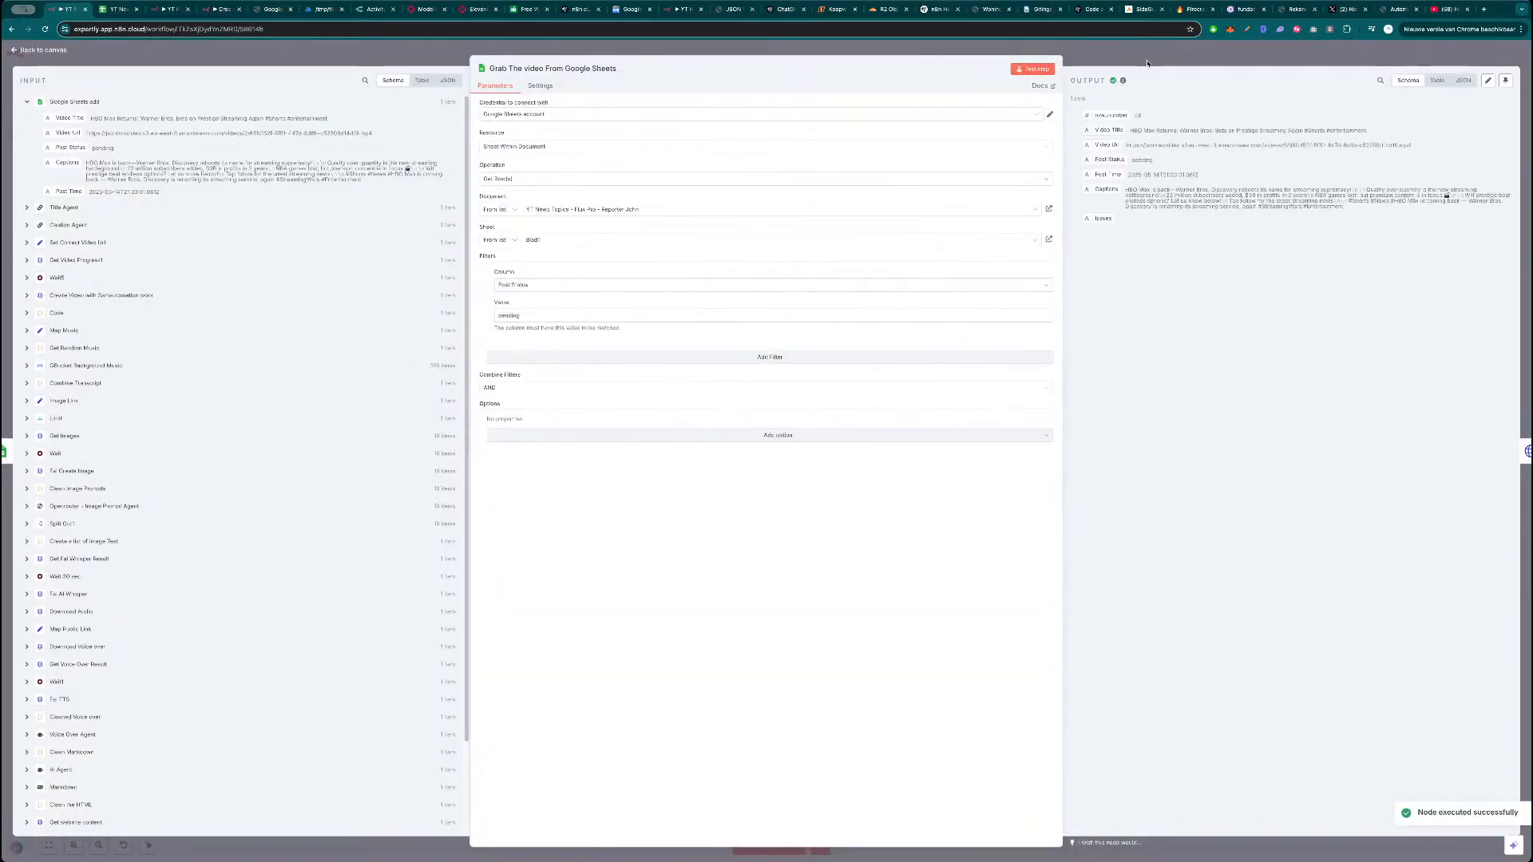
Test the Download Video node and preview the downloaded video.
key(Escape)
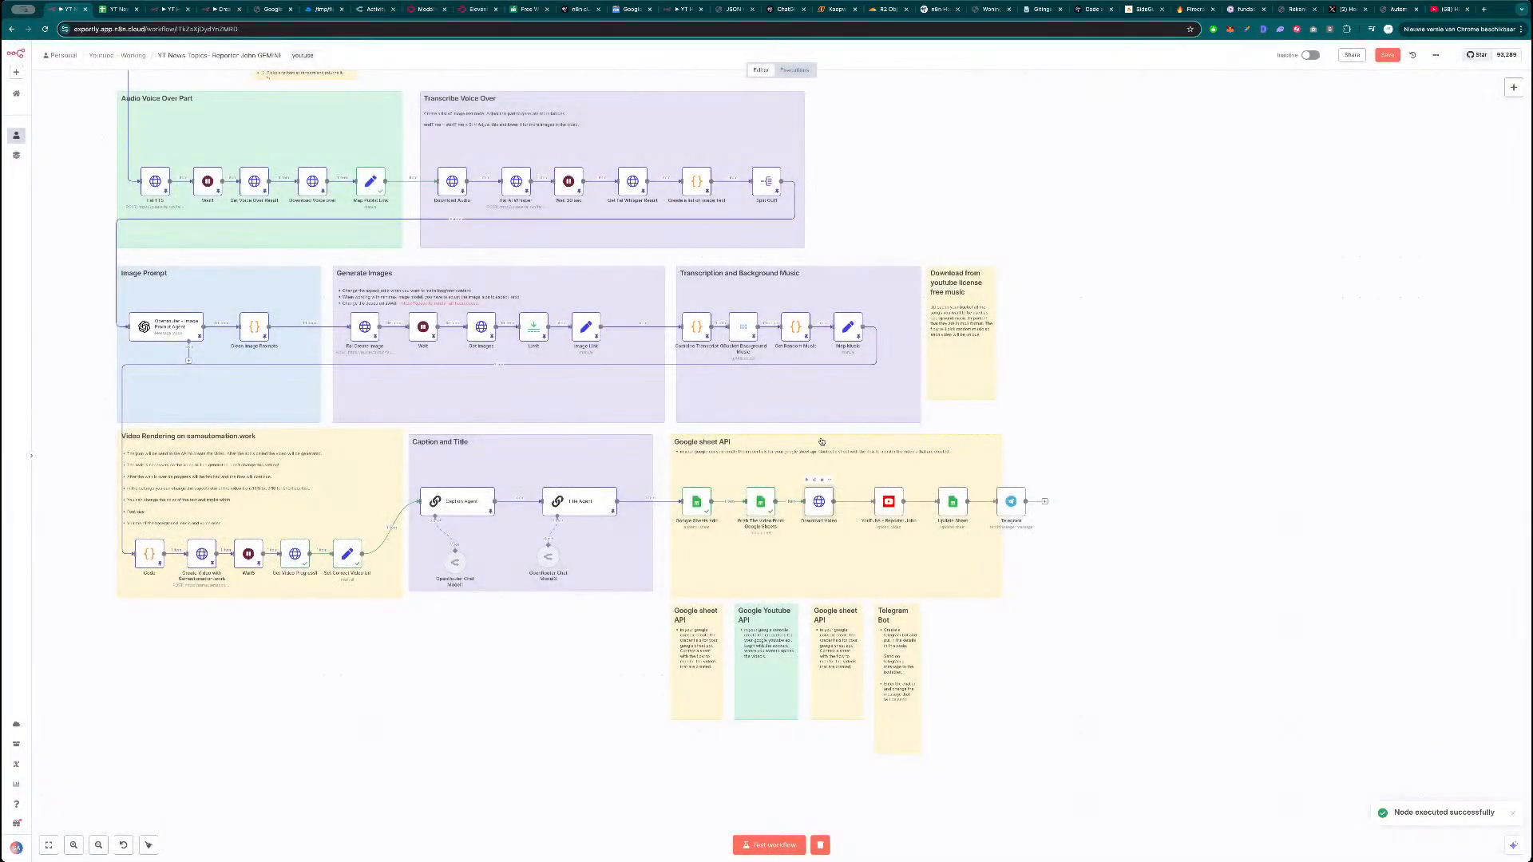
double_click(819, 501)
click(1032, 70)
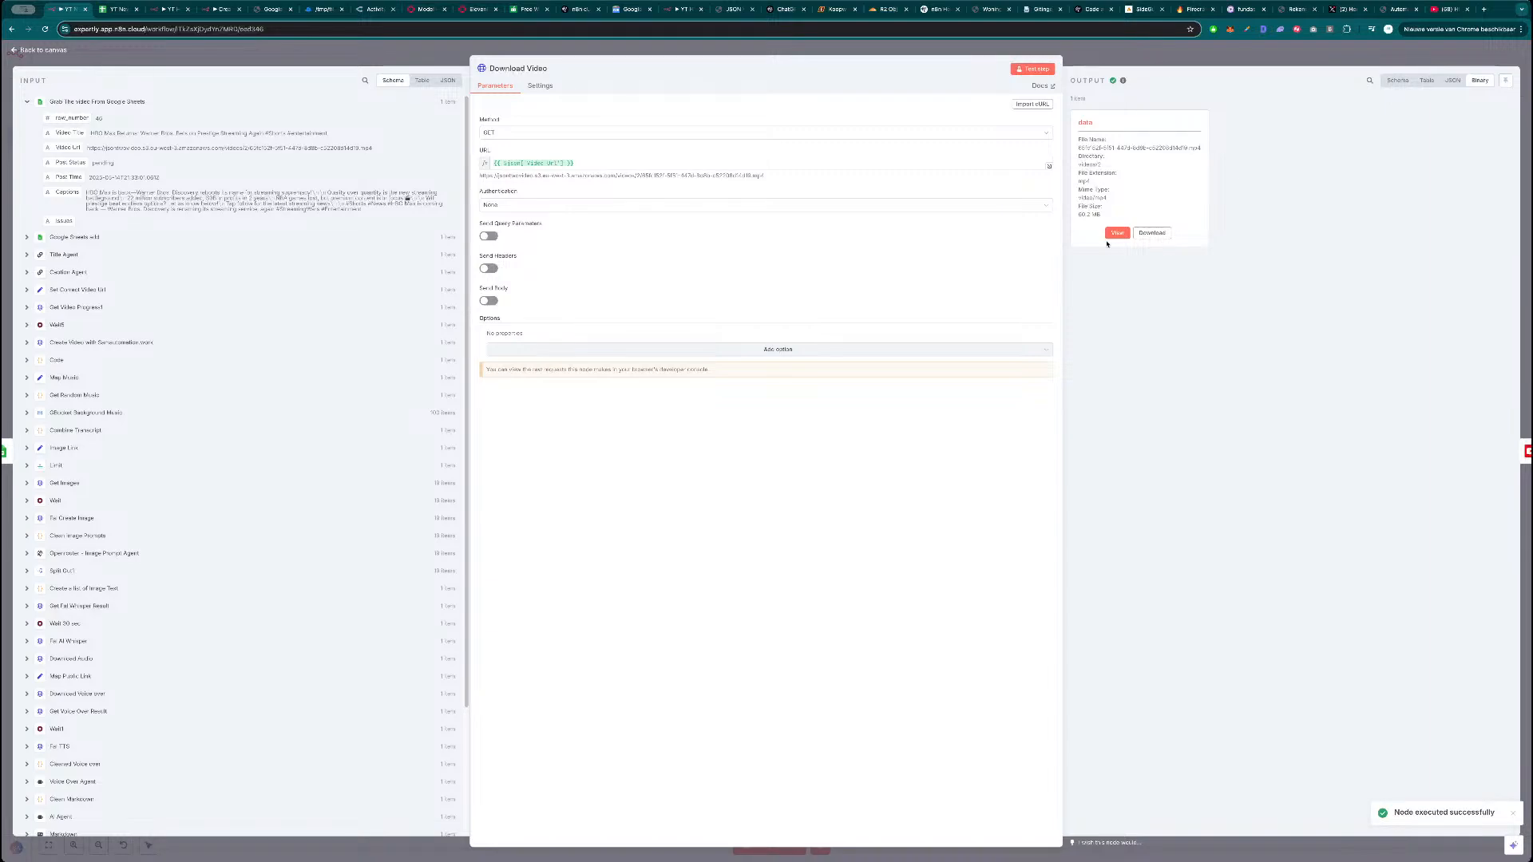
click(1117, 232)
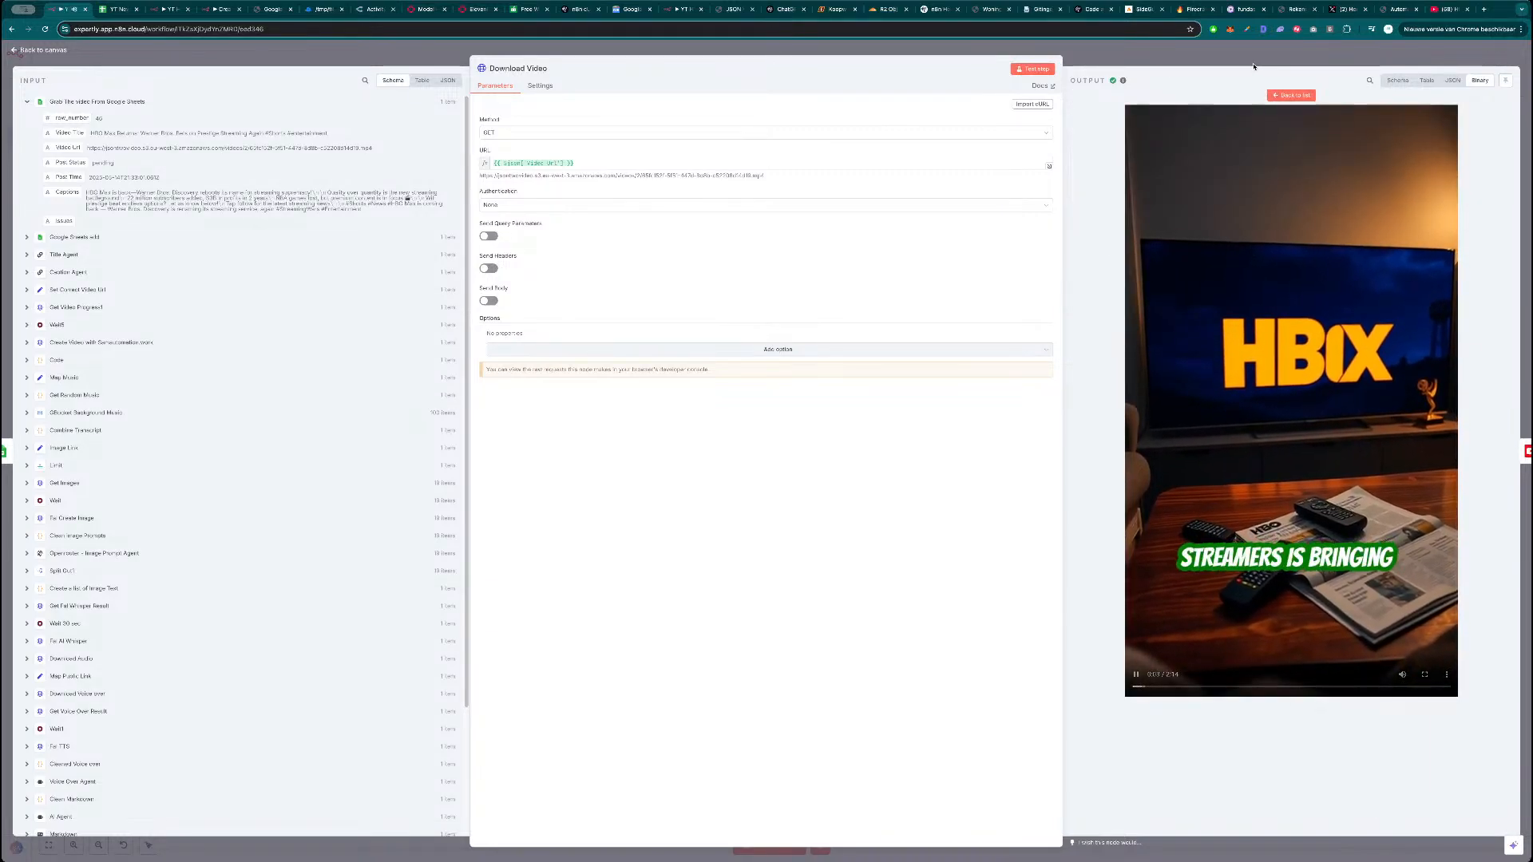
click(1216, 66)
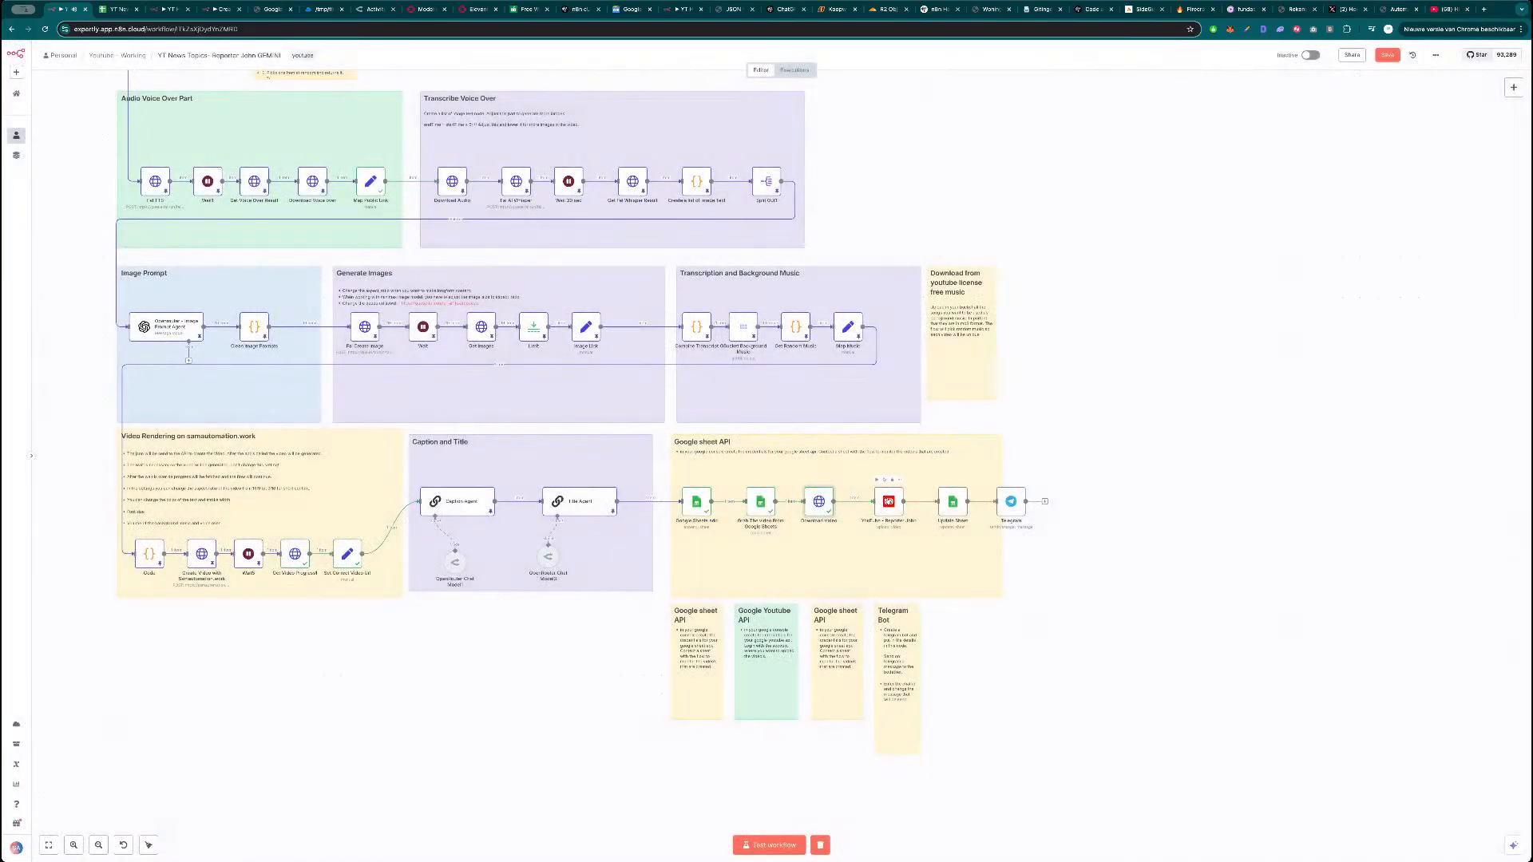
In the Update Sheet node, map the row_number match value to row_number from Grab The video From Google Sheets.
double_click(951, 501)
click(668, 358)
key(ctrl+a)
key(BackSpace)
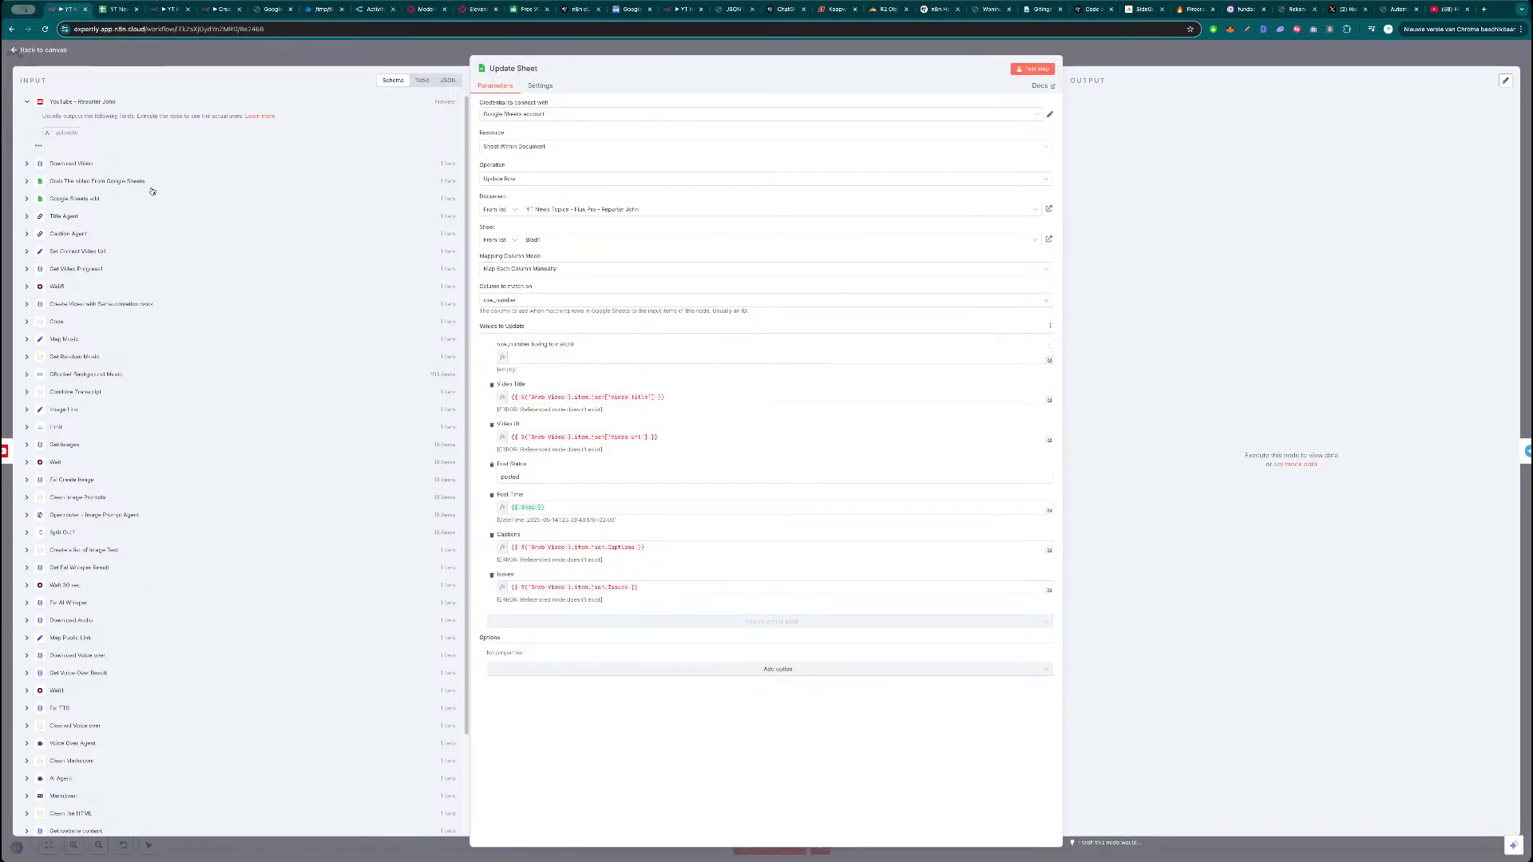
click(59, 182)
drag(70, 153, 565, 359)
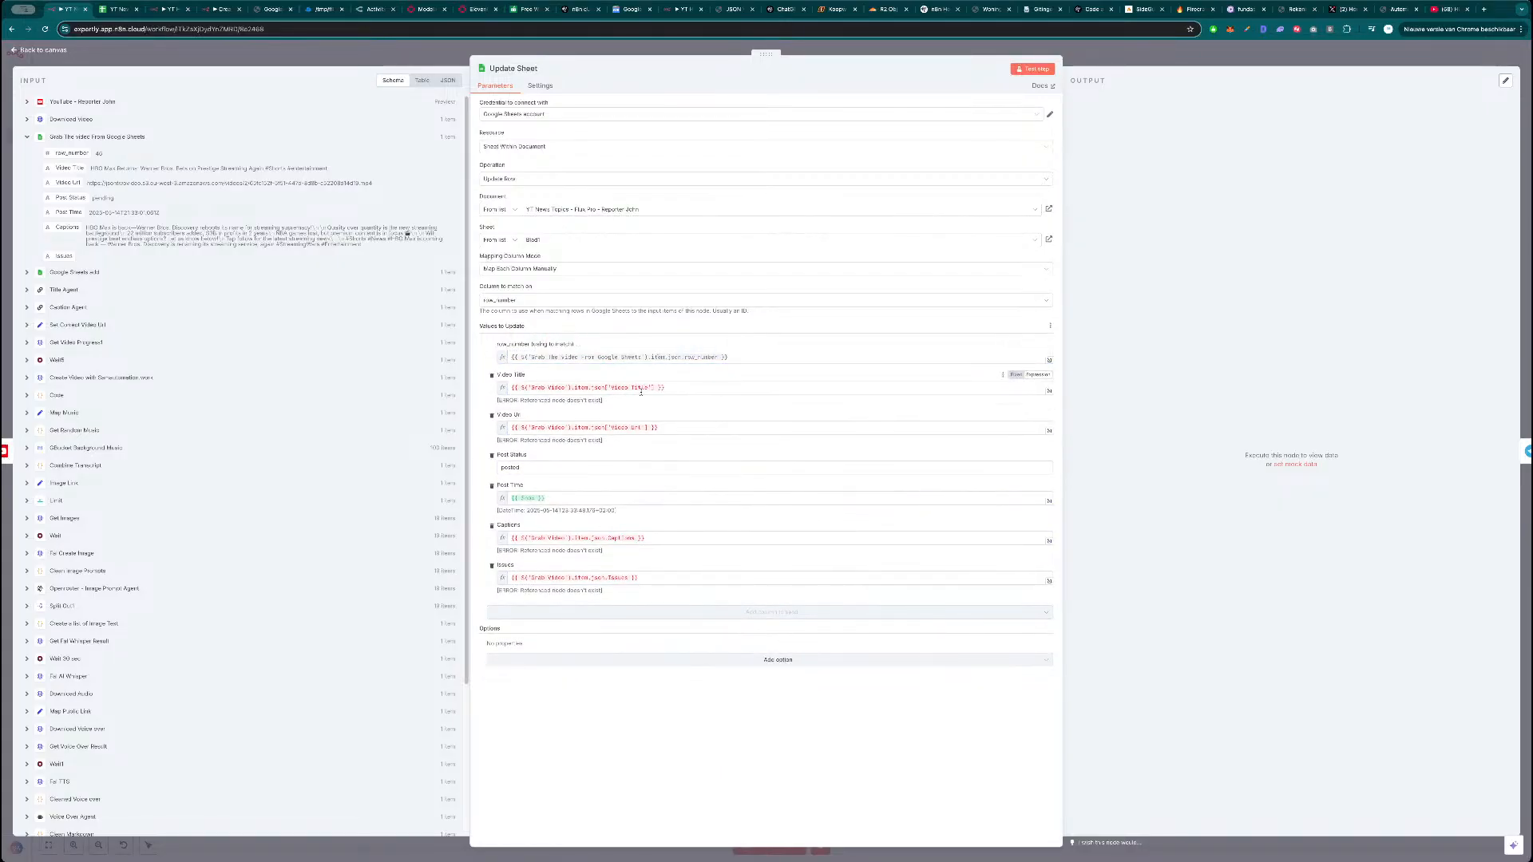
drag(677, 388, 496, 389)
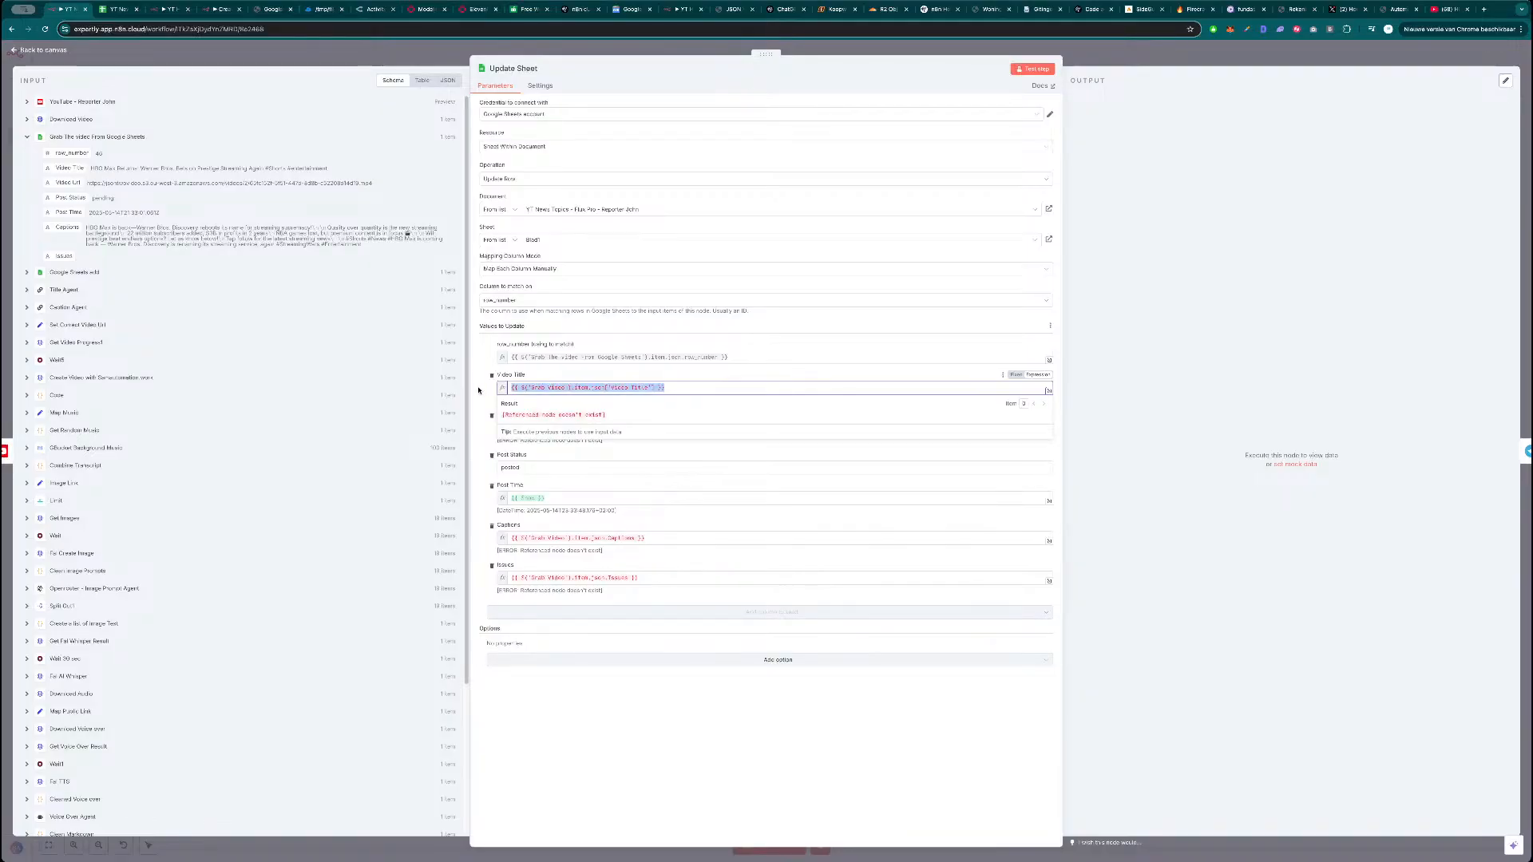
double_click(583, 387)
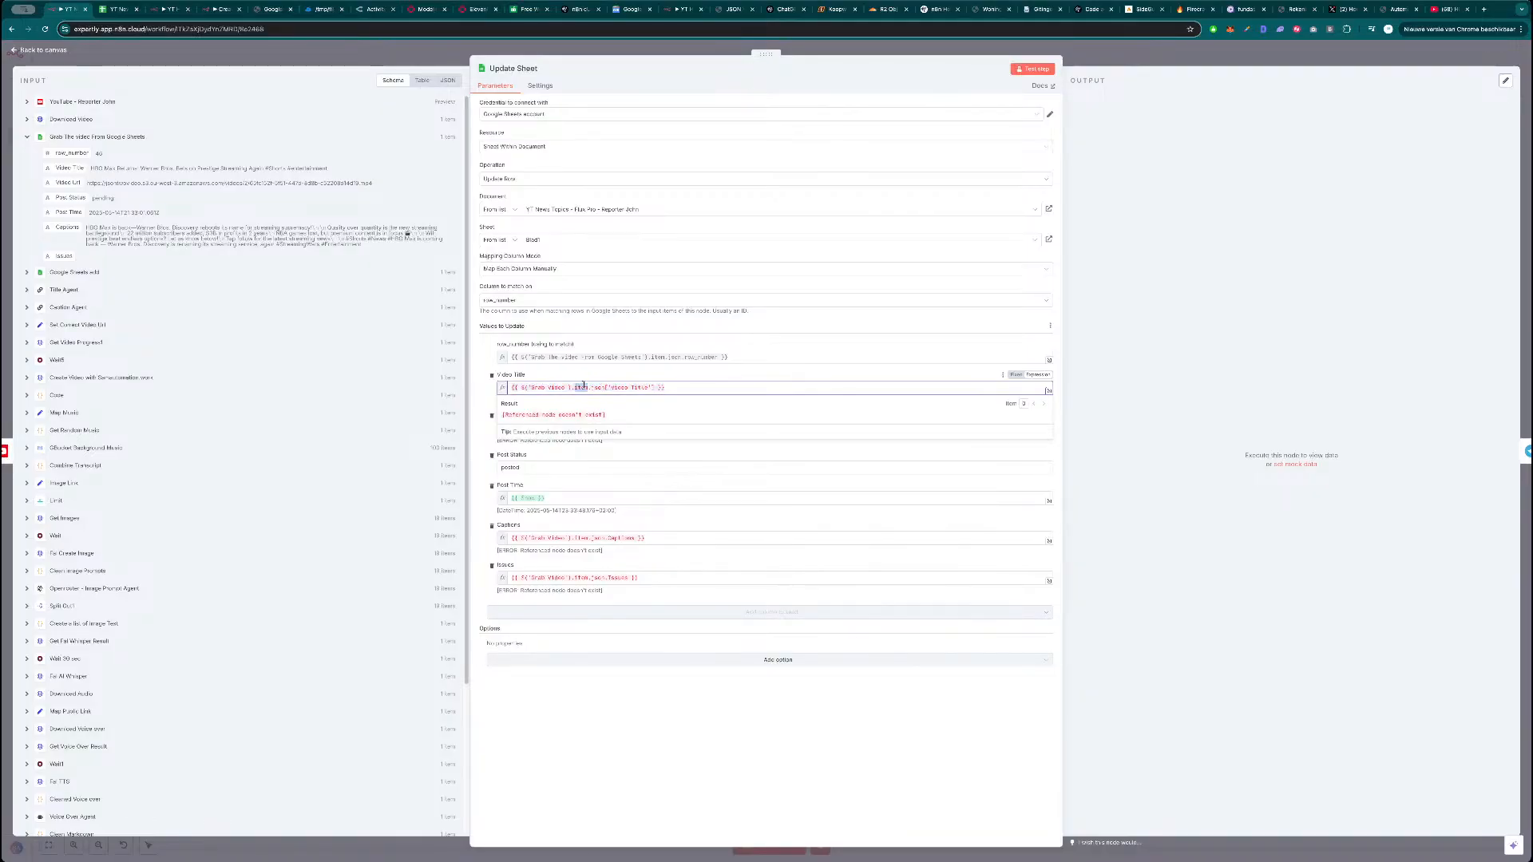
text(first()
key(super+z)
click(602, 376)
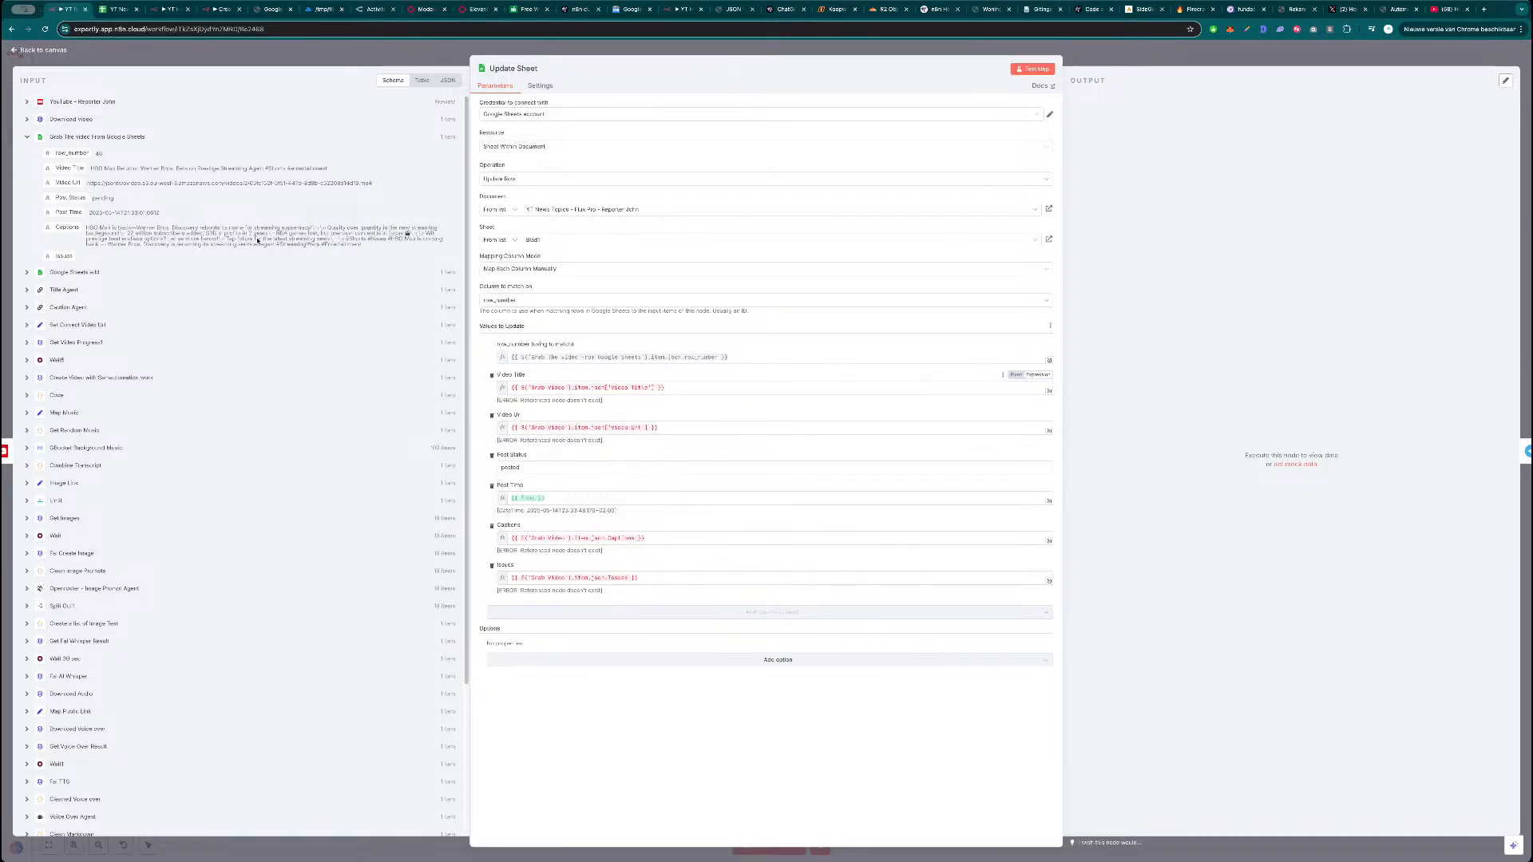
Replace the Video Title and Video Url expressions with the matching fields from Grab The video From Google Sheets.
click(665, 387)
key(super+a)
key(BackSpace)
drag(80, 168, 634, 389)
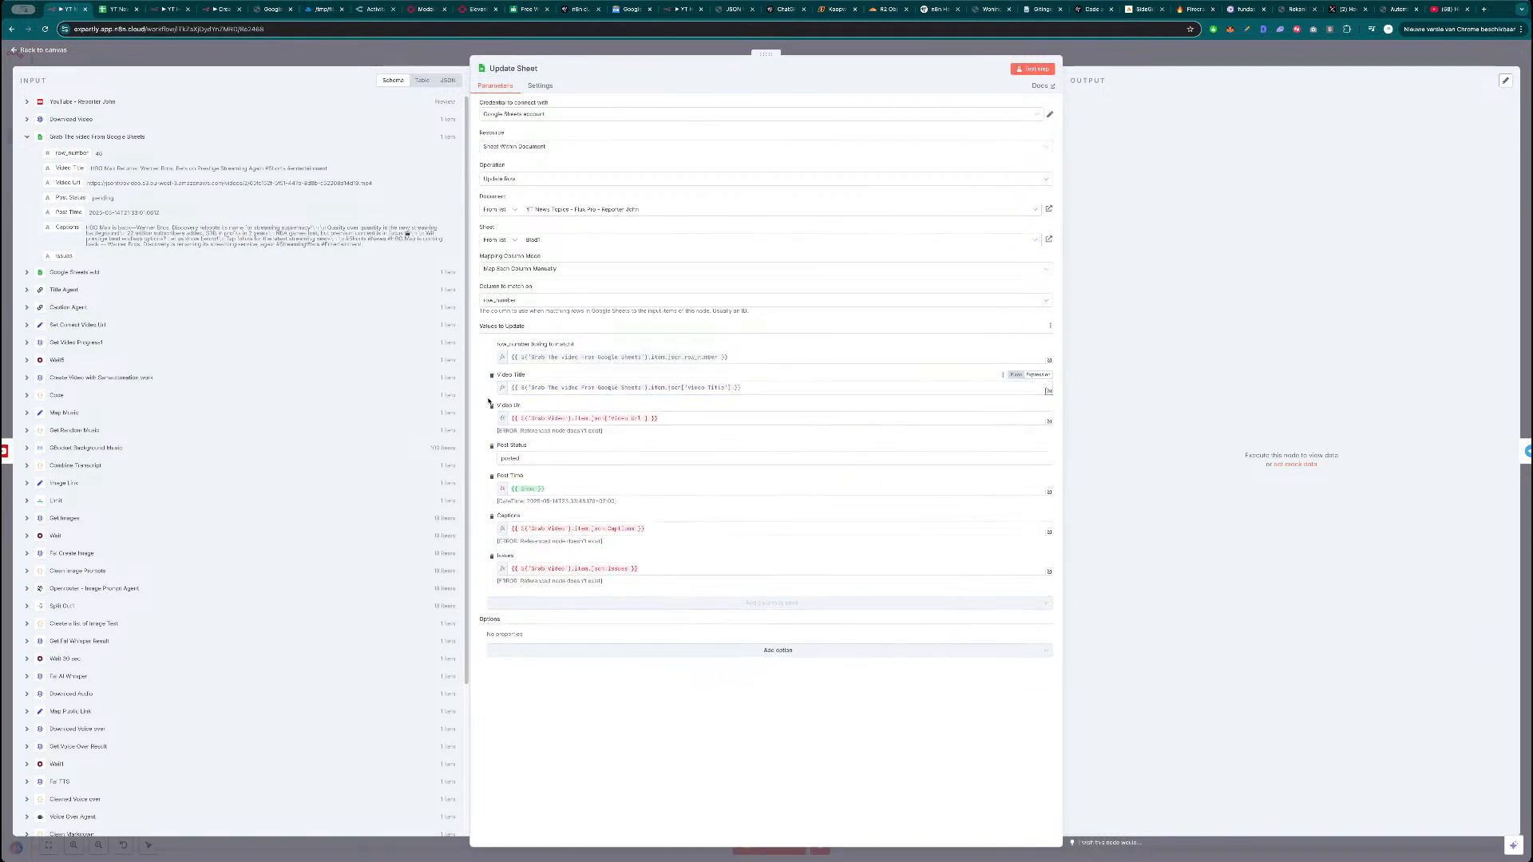
click(575, 417)
key(super+a)
key(BackSpace)
drag(64, 179, 548, 422)
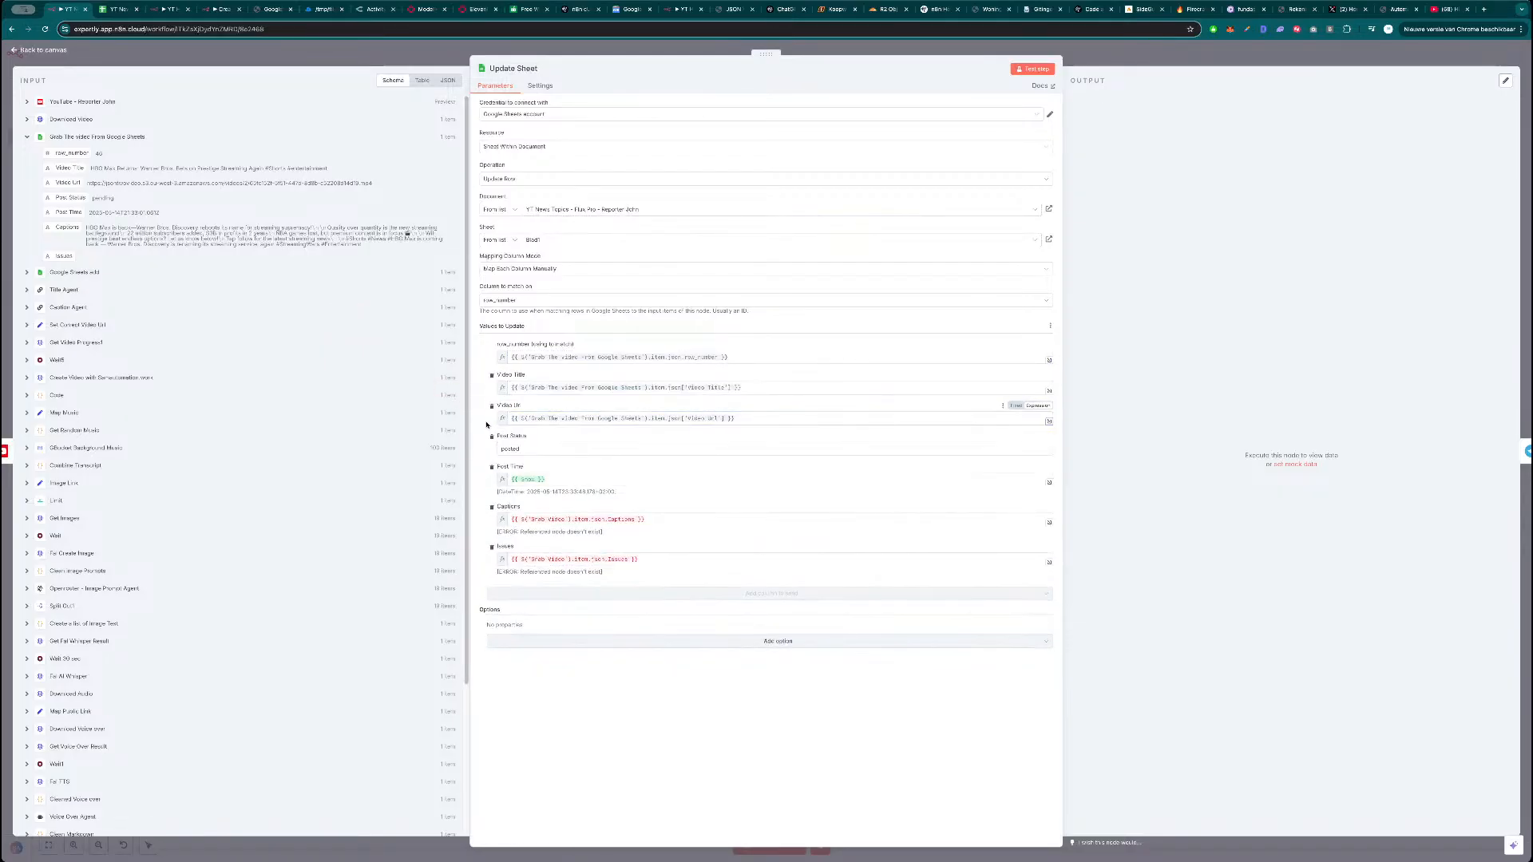
Replace the Captions expression with the Captions field from Grab The video From Google Sheets.
click(559, 519)
key(super+a)
key(BackSpace)
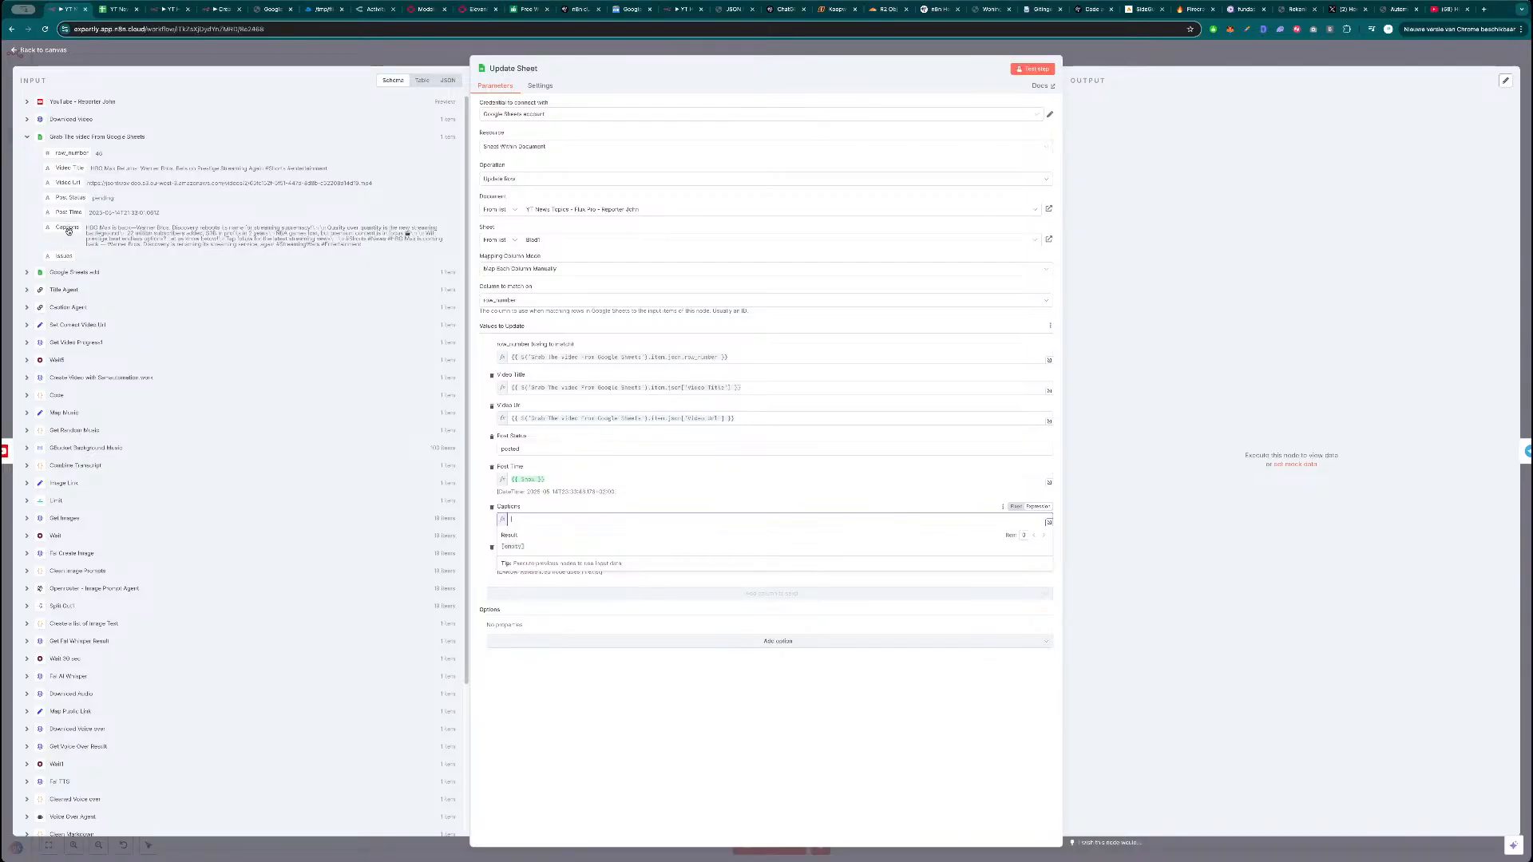
drag(73, 228, 559, 519)
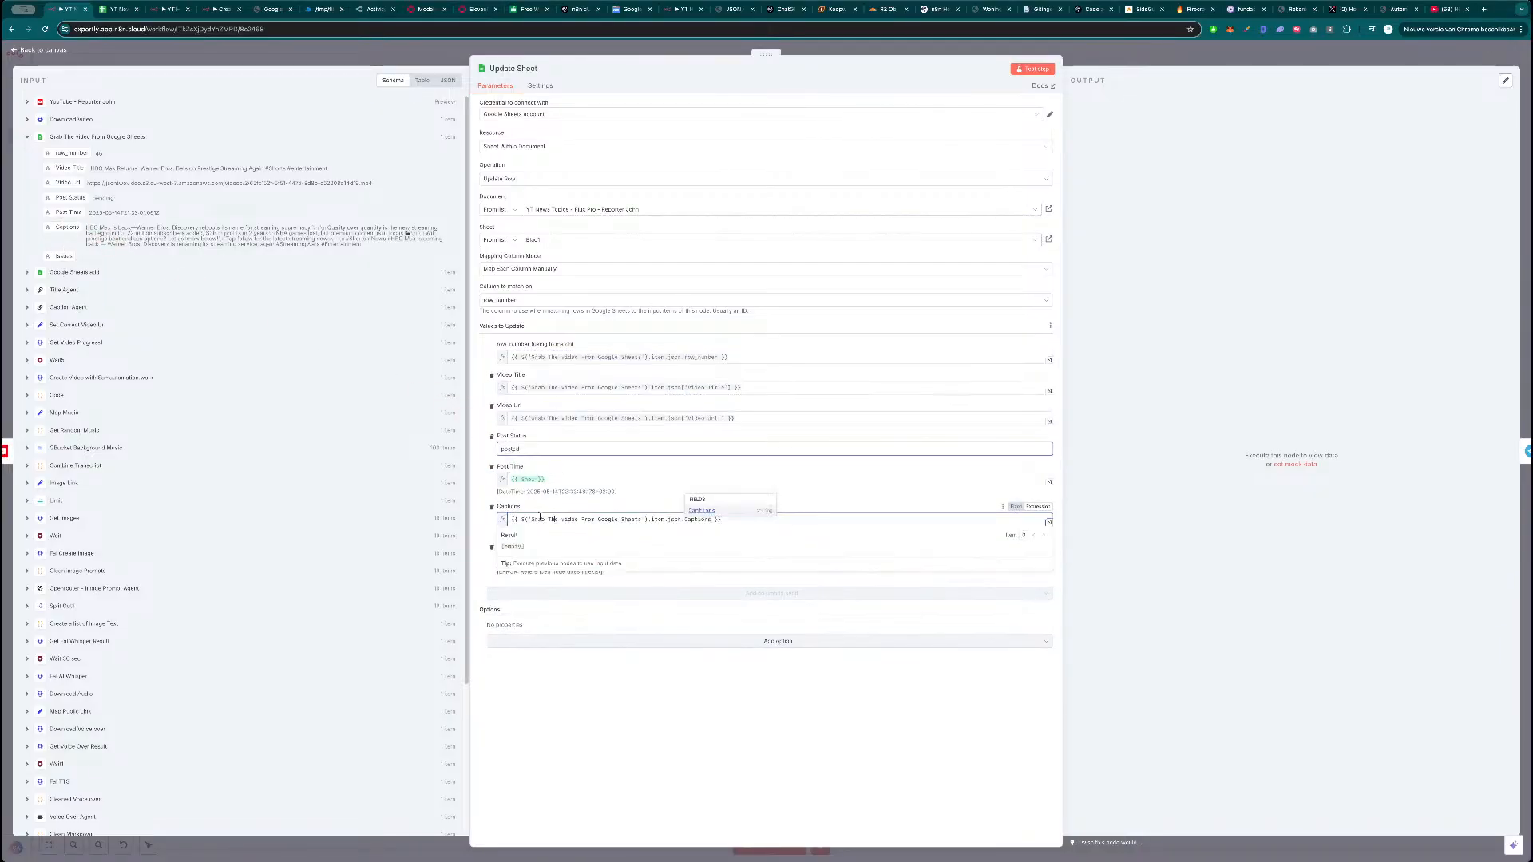
Replace the Issues expression with the error field from the Get Video Progress node's data.
triple_click(561, 548)
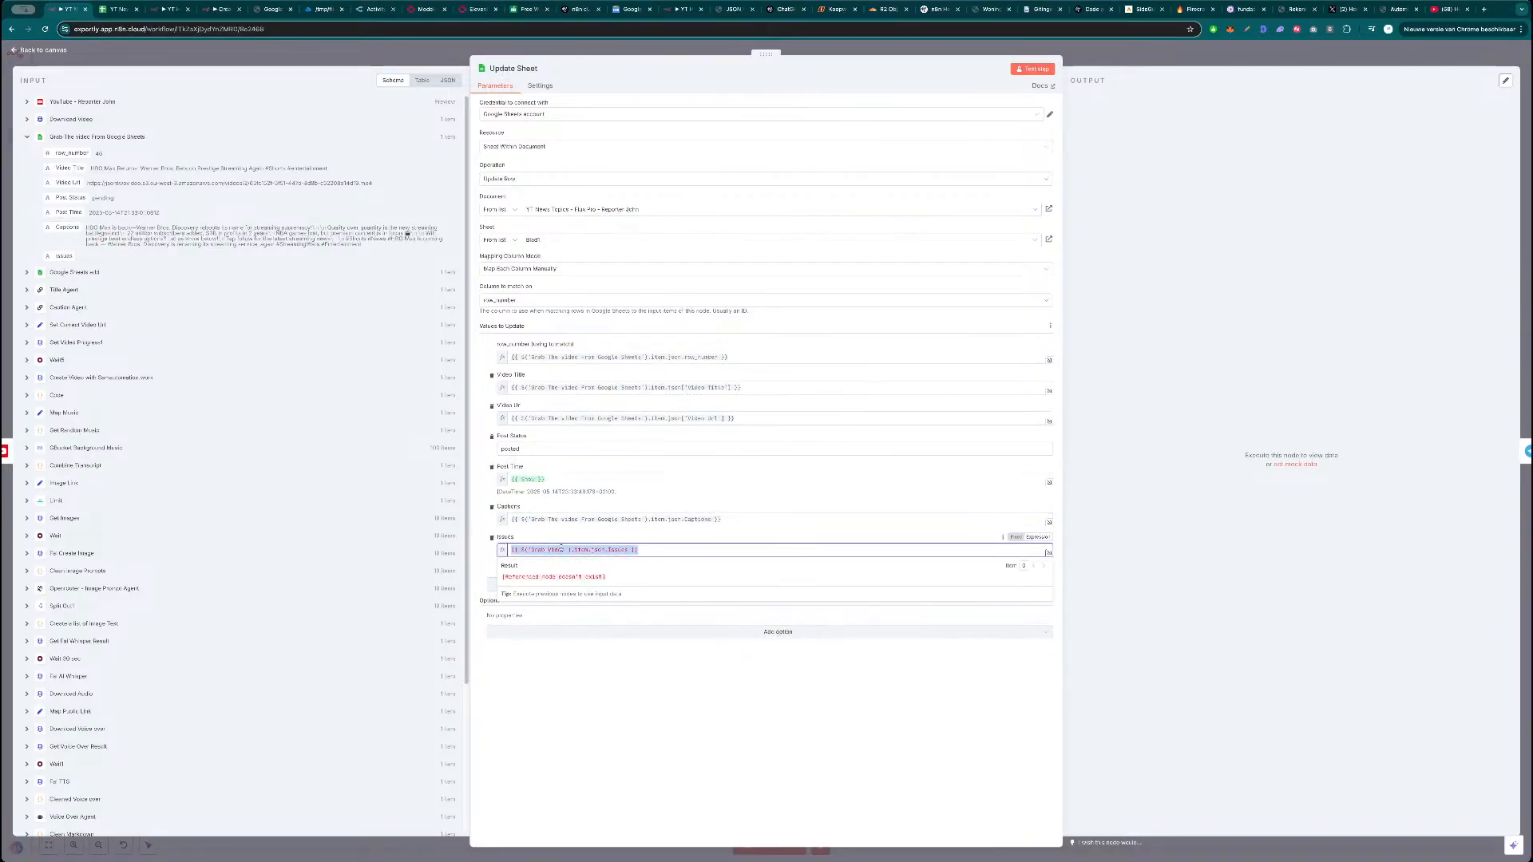
key(BackSpace)
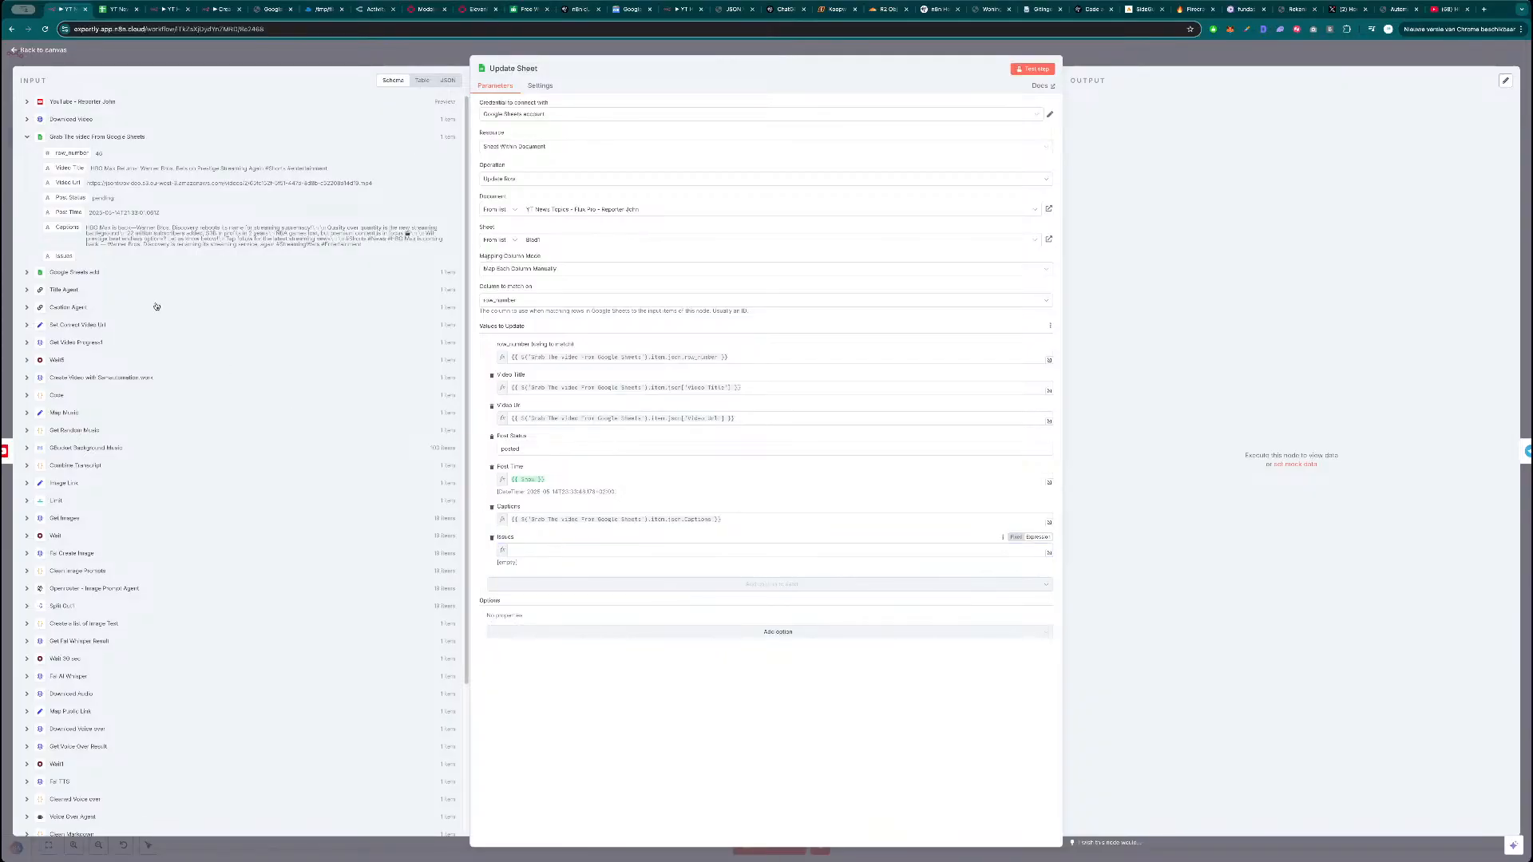
click(68, 342)
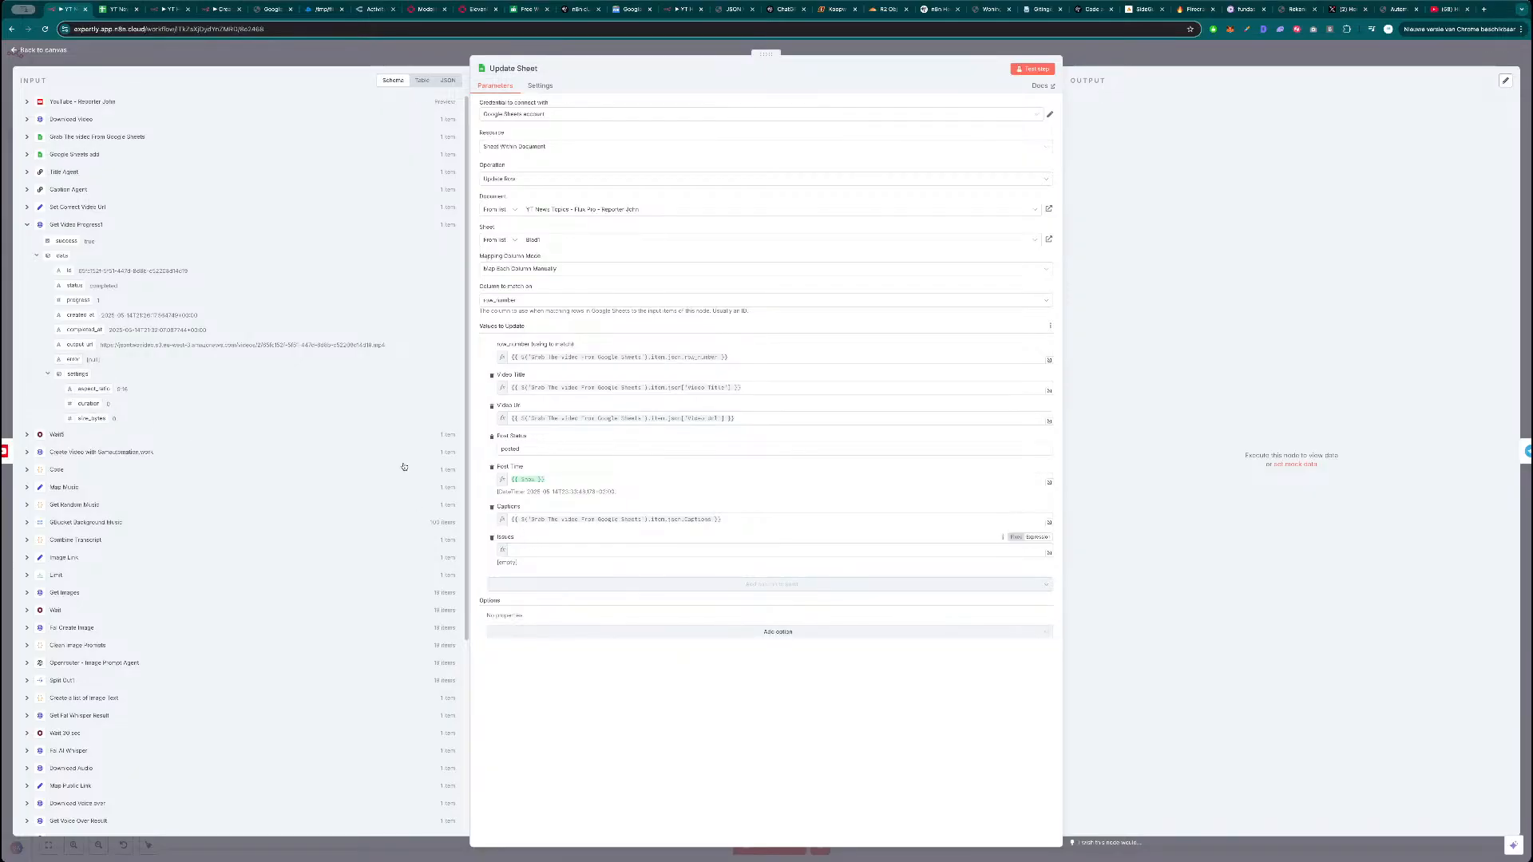
drag(73, 358, 551, 553)
click(488, 557)
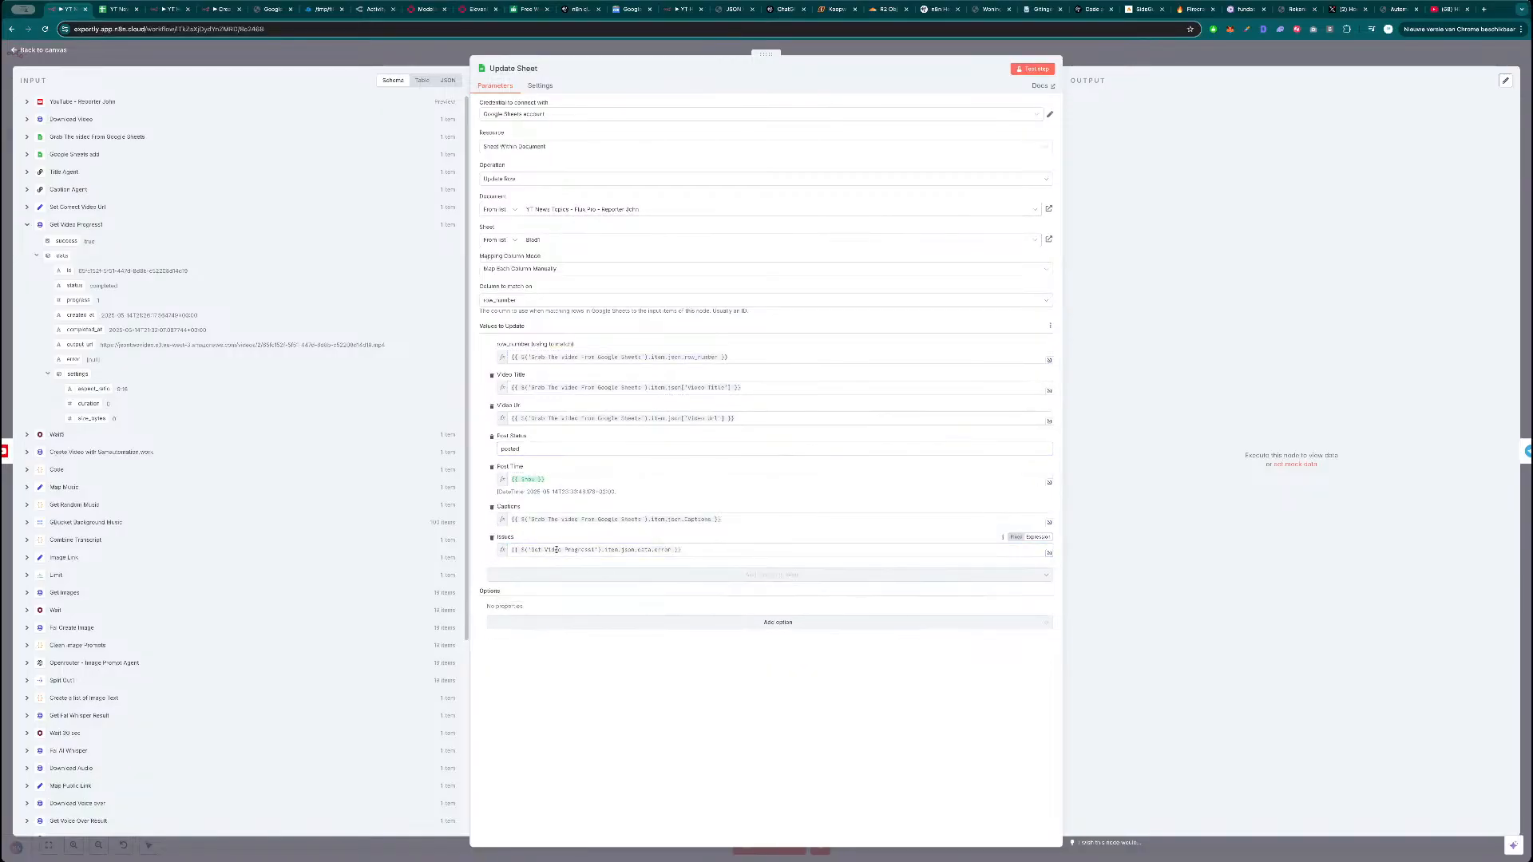
Run the Update Sheet node and move the YouTube, Update Sheet and Telegram nodes closer to Download Video.
click(1036, 70)
click(1103, 55)
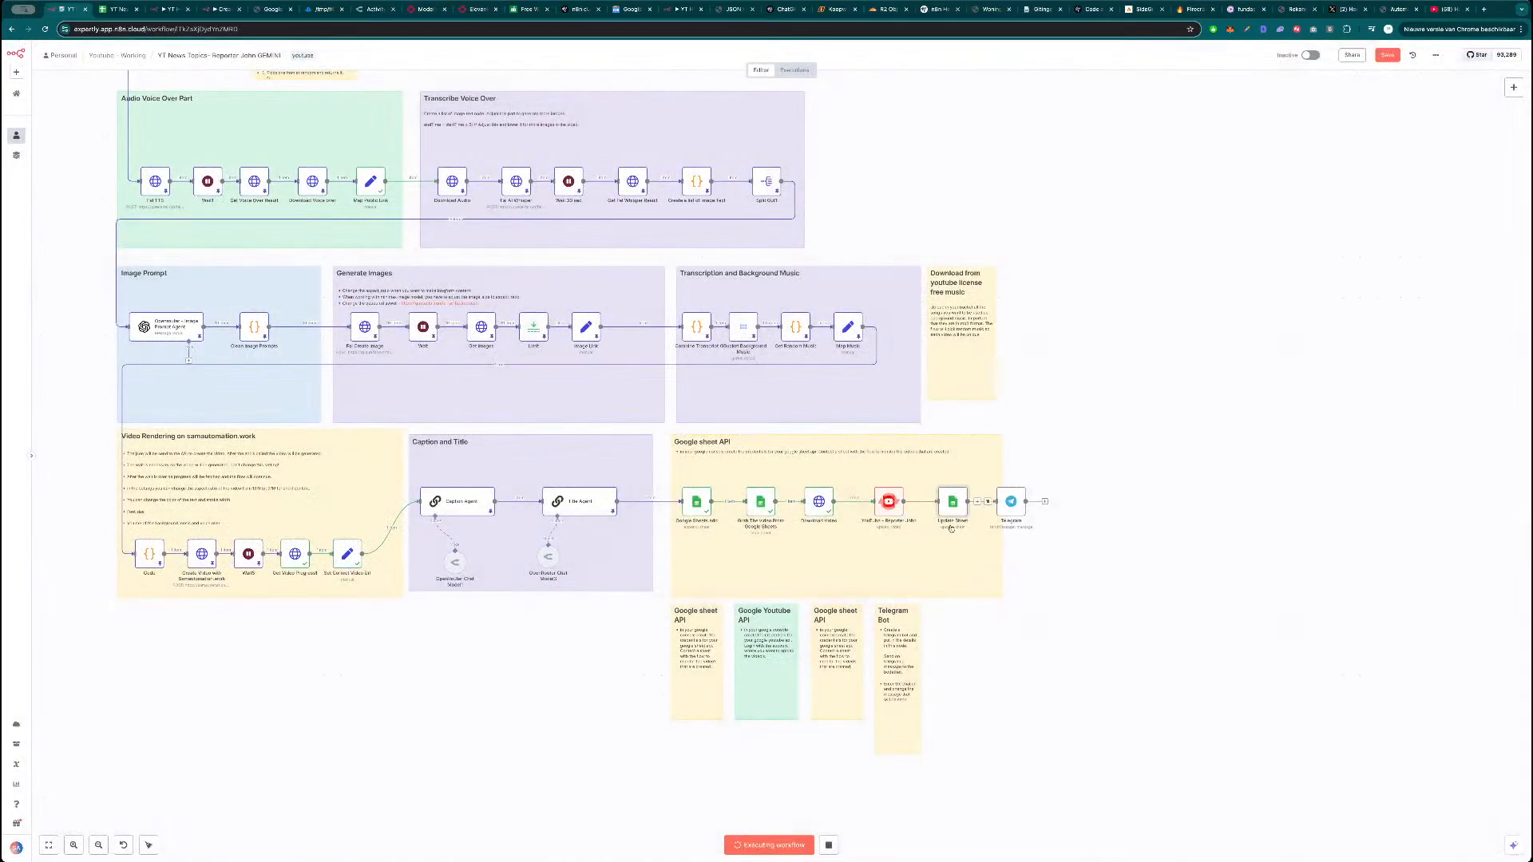
mouse_move(890, 502)
mouse_down()
mouse_move(868, 502)
mouse_move(918, 509)
mouse_up()
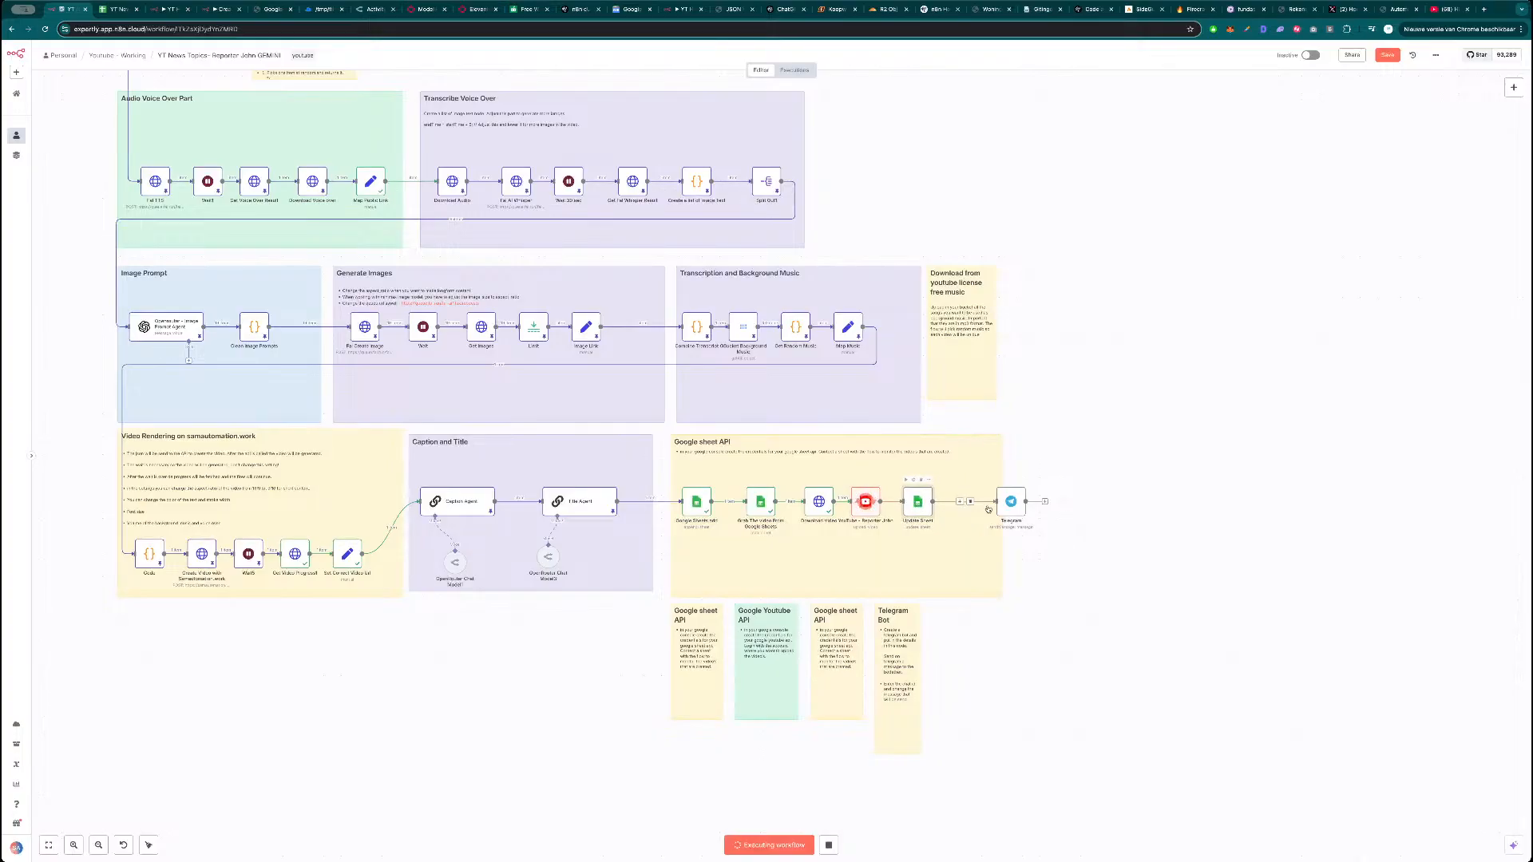
drag(1010, 505, 963, 505)
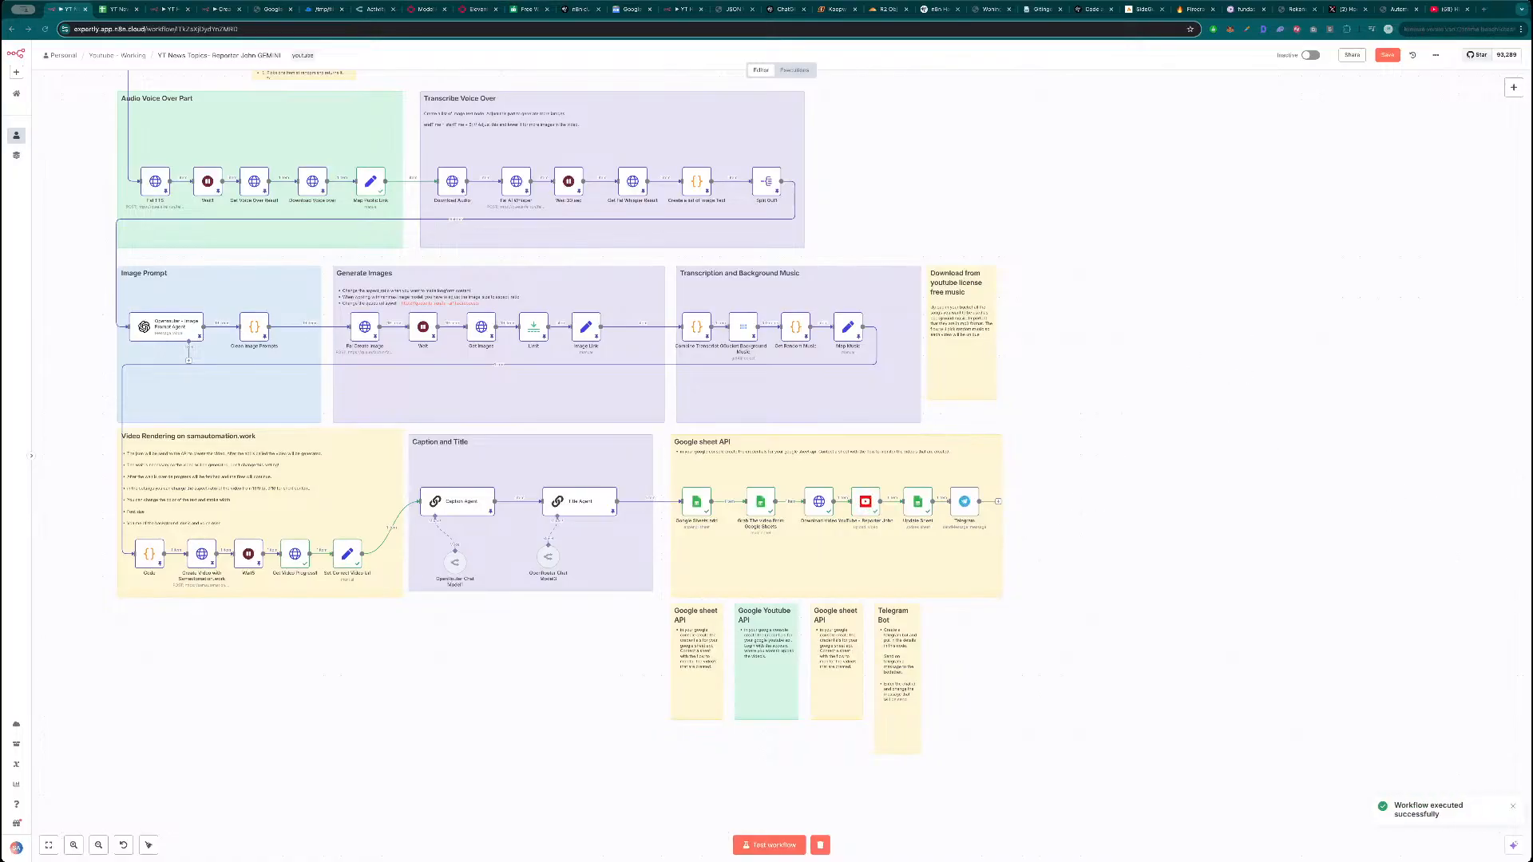
Replace the broken link expression in the Telegram message with the Video Url from Update Sheet, and retest the node.
click(954, 481)
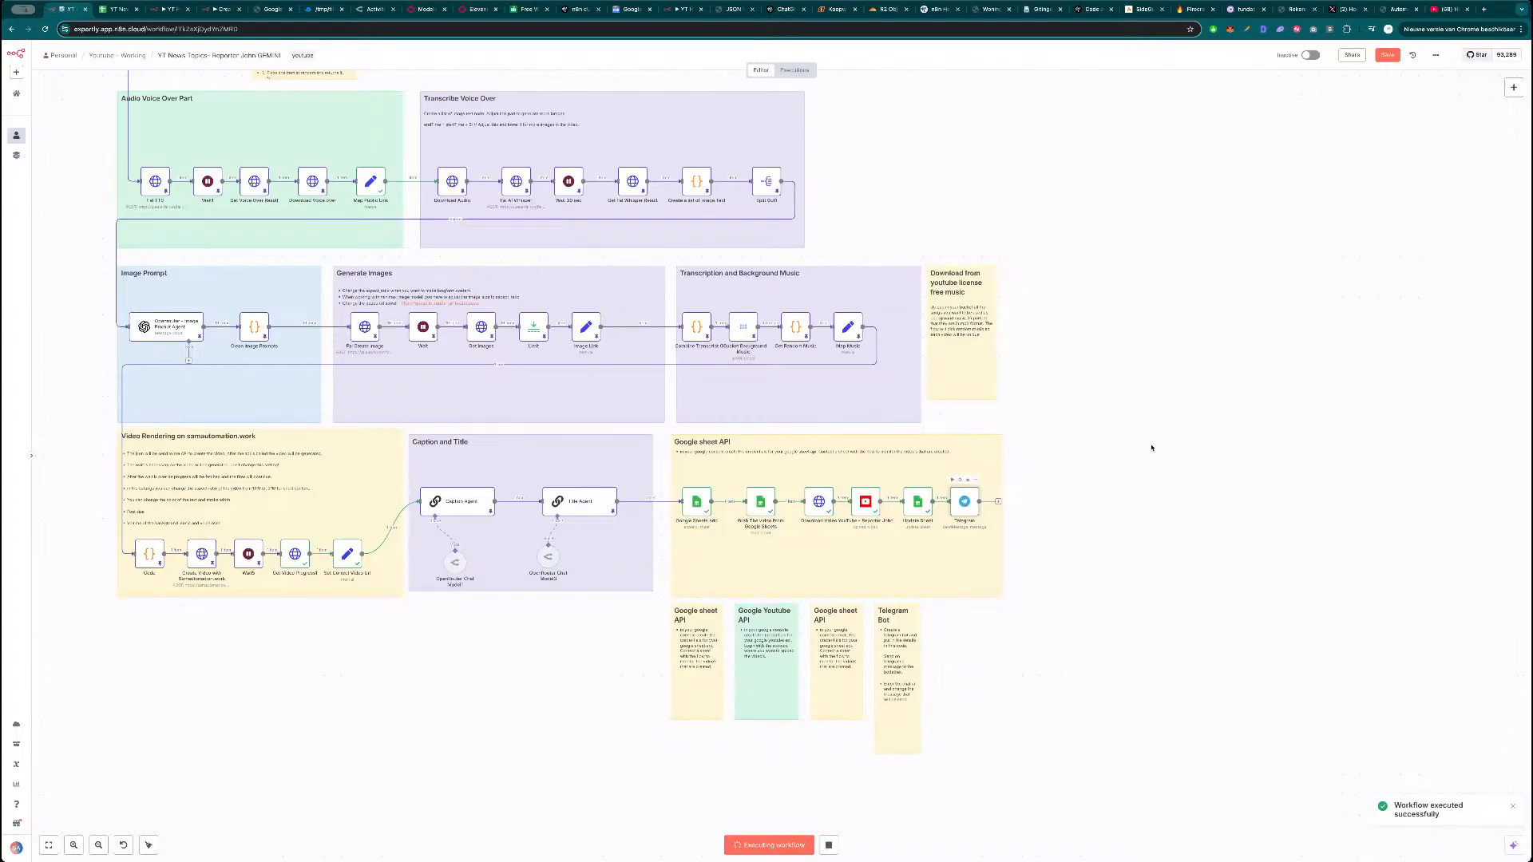
double_click(967, 504)
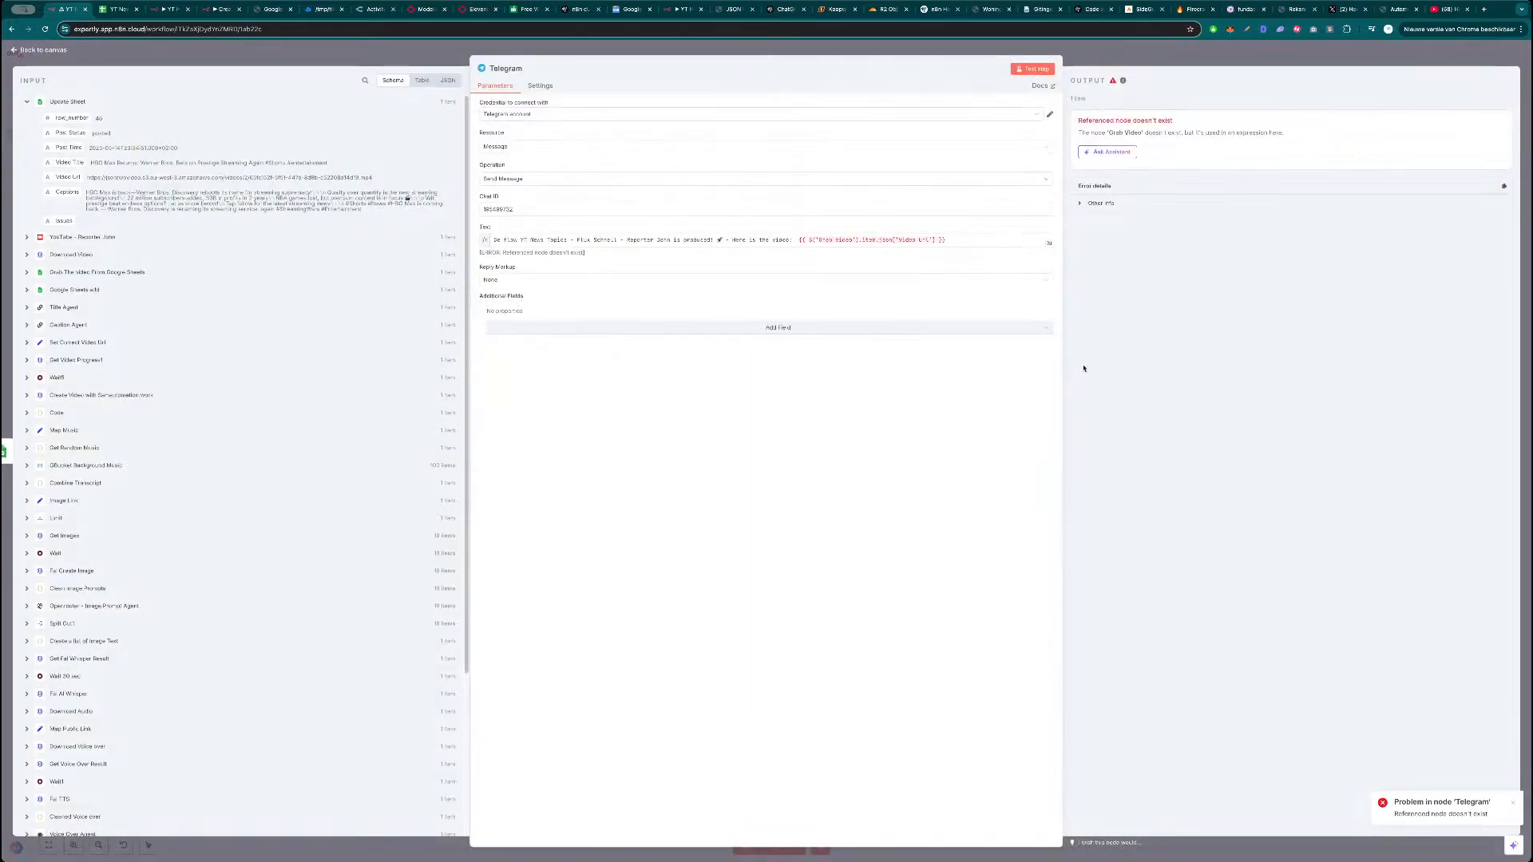
drag(949, 239, 797, 238)
key(BackSpace)
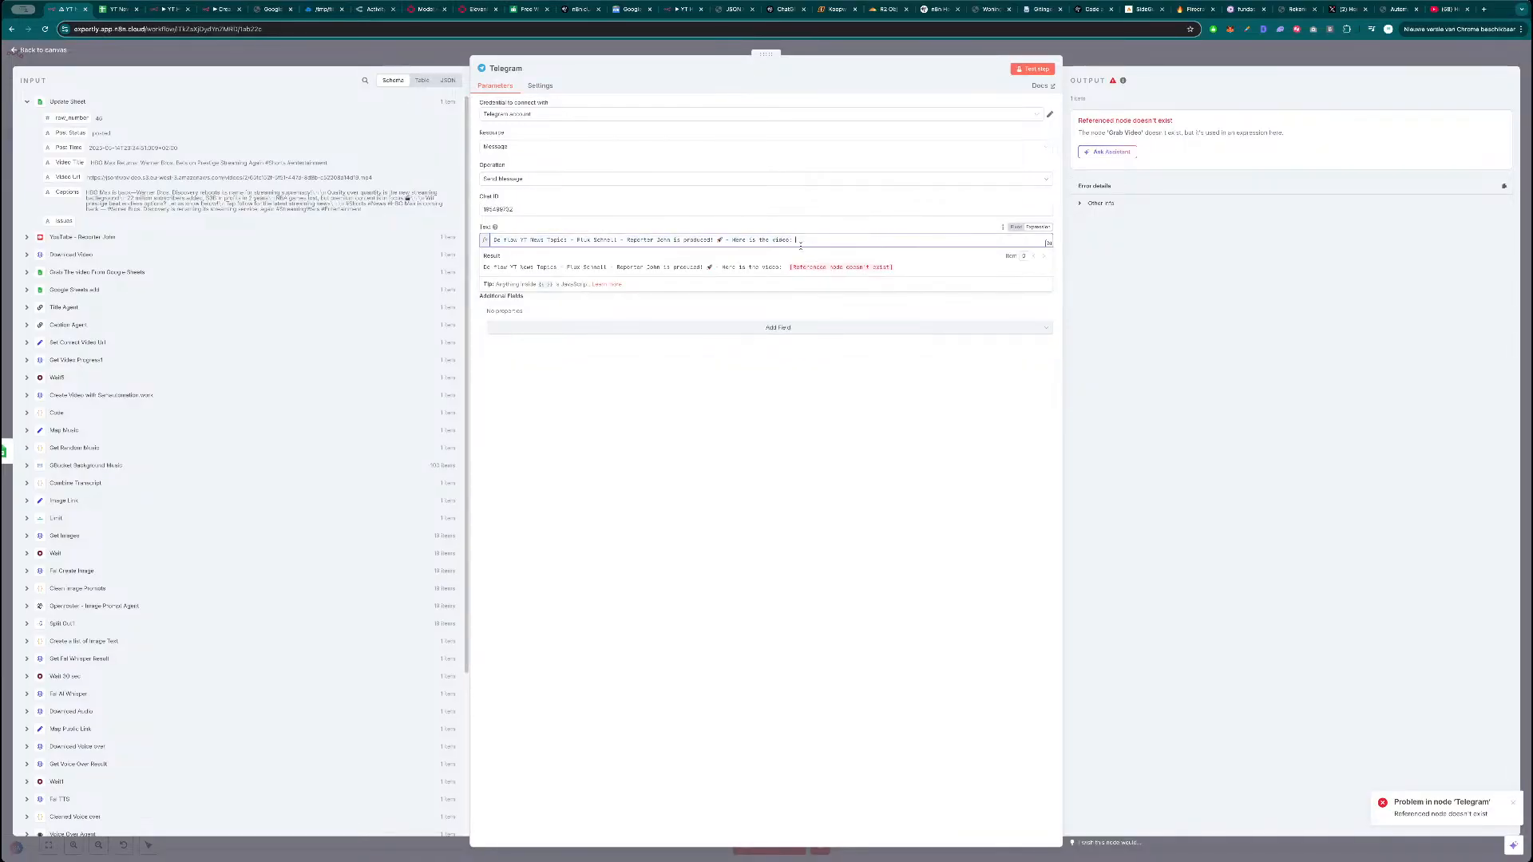
click(121, 162)
drag(70, 175, 797, 231)
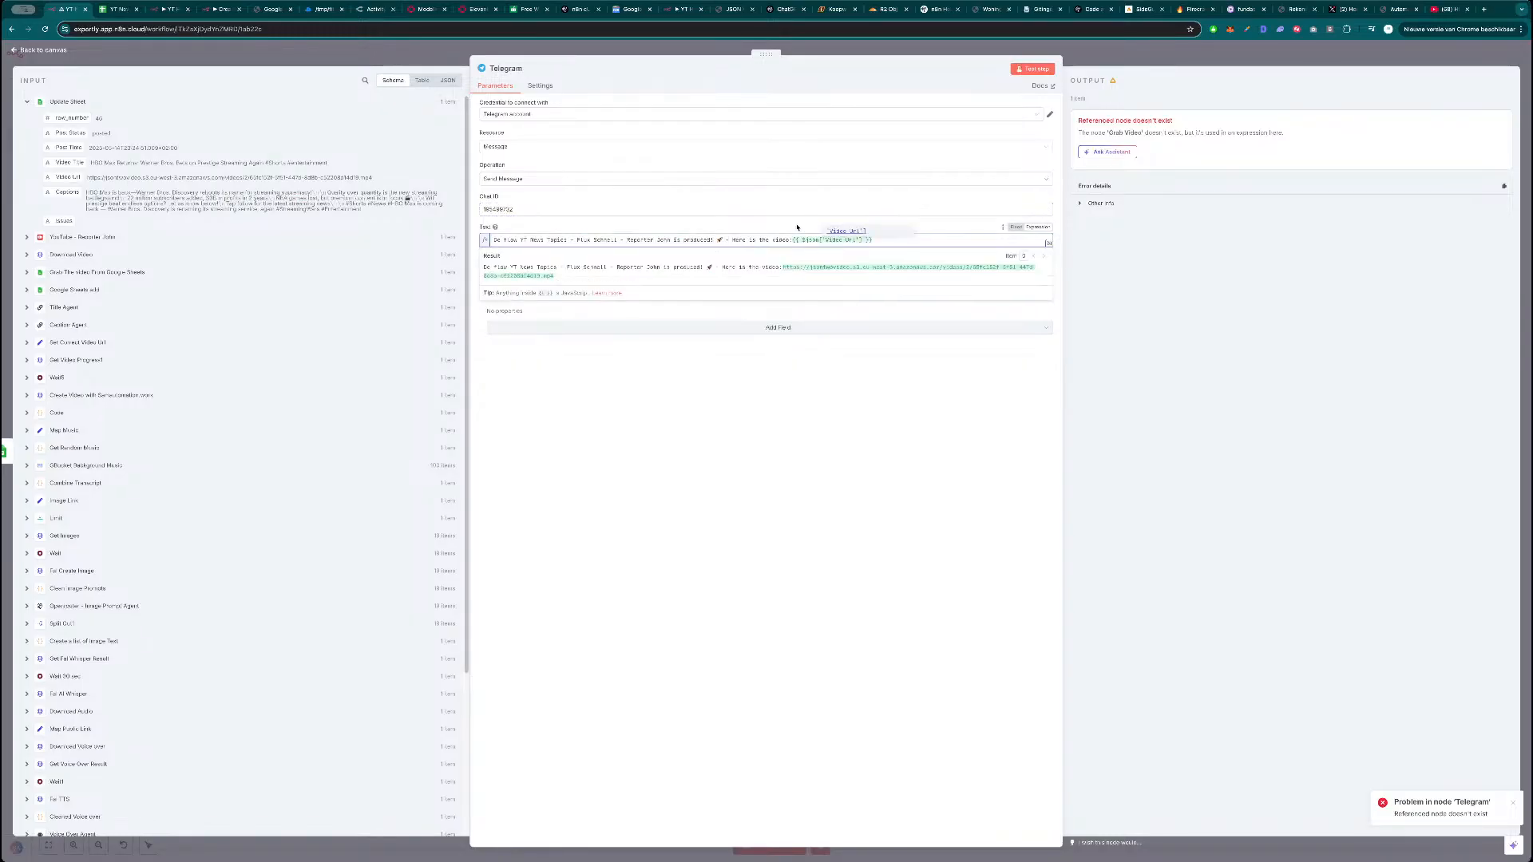
click(797, 227)
click(1035, 69)
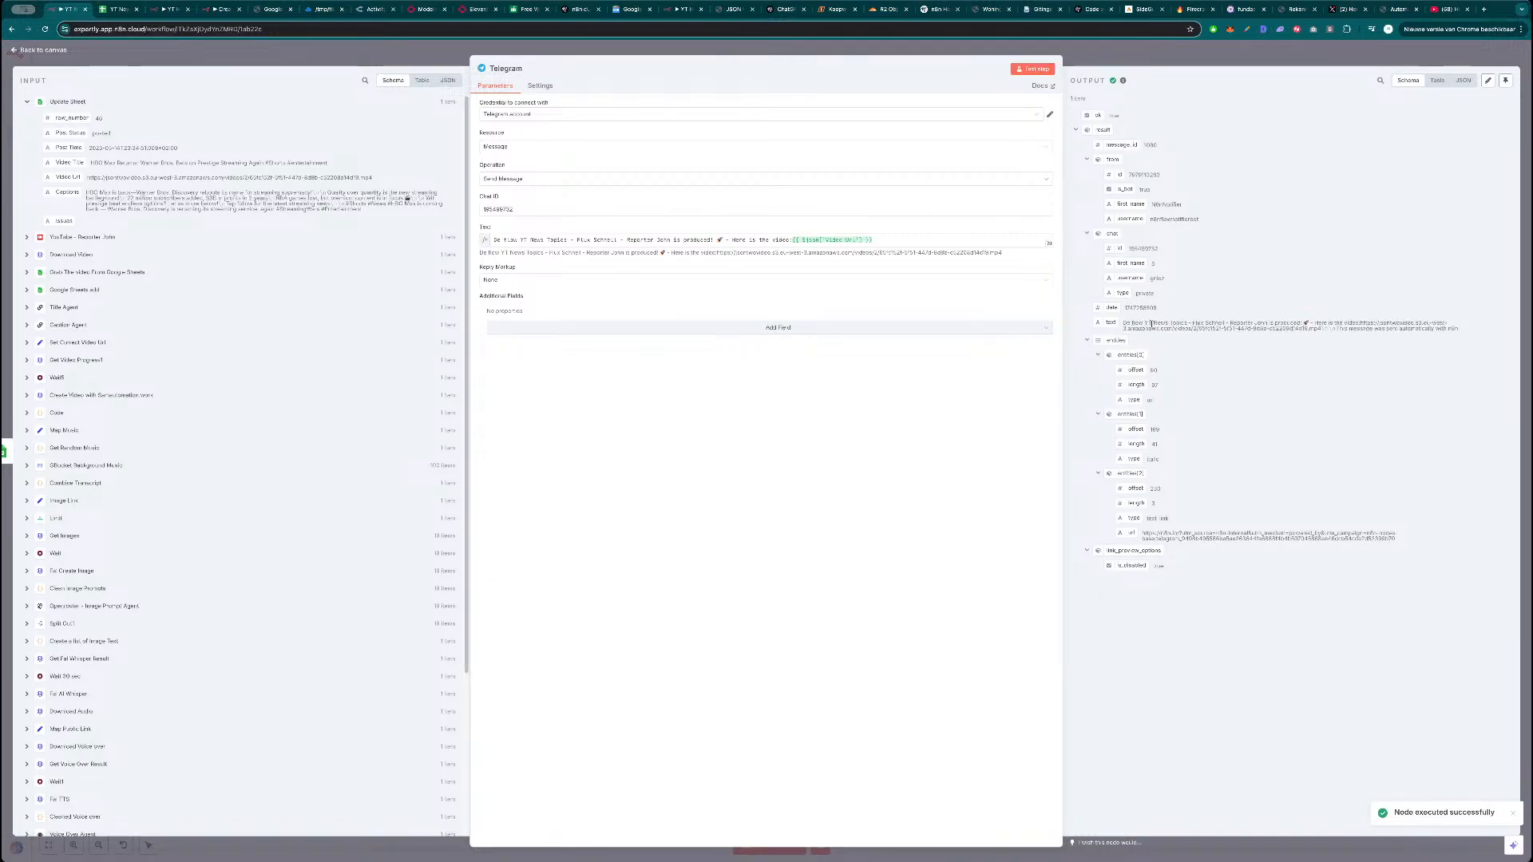
key(Escape)
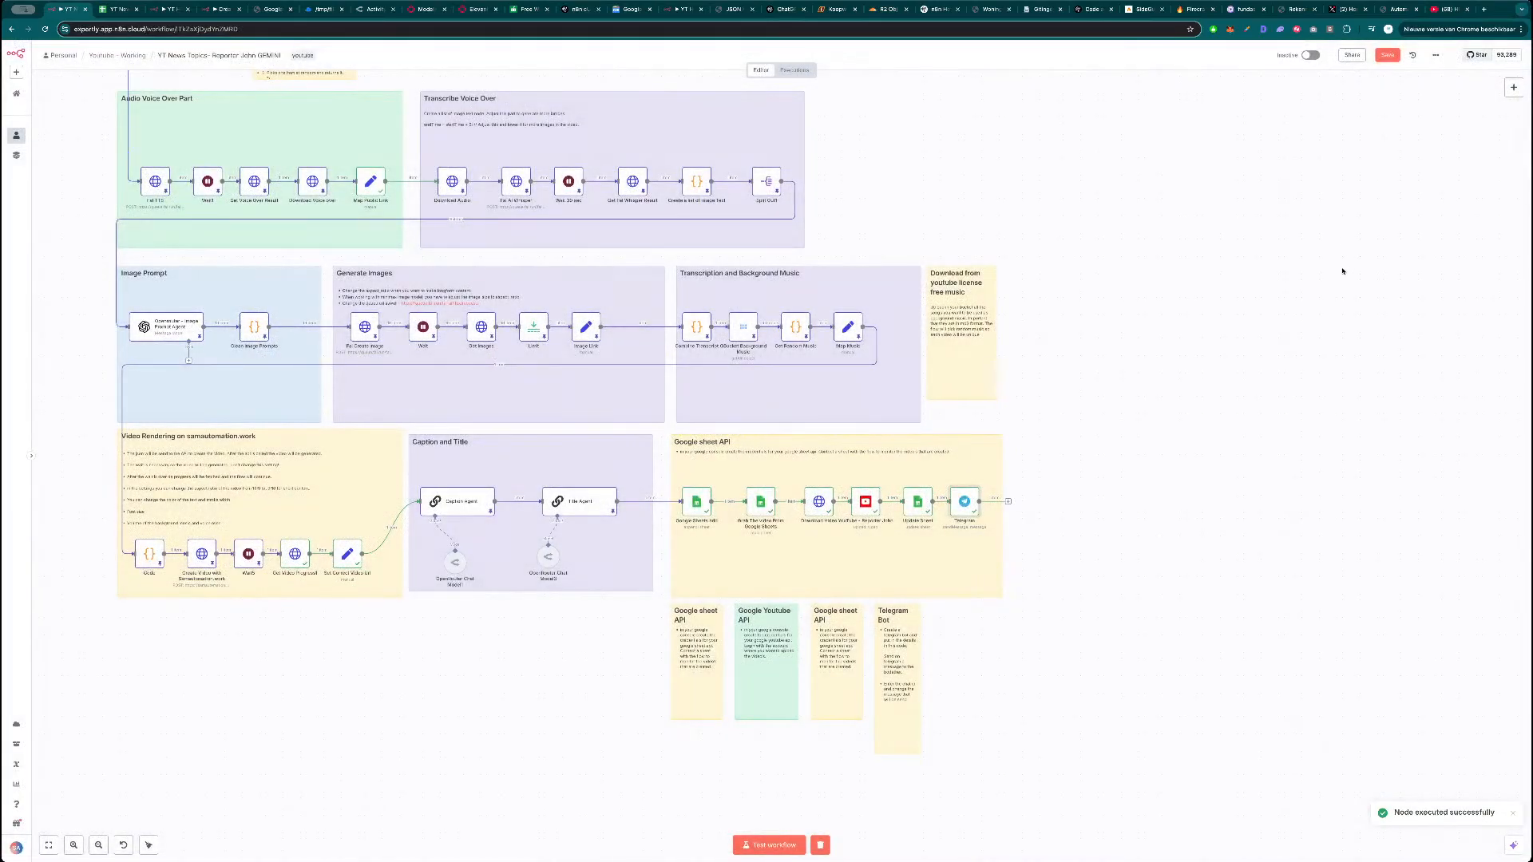
Save the updated workflow.
scroll(1105, 487, down, 1)
drag(1118, 418, 1160, 521)
scroll(1242, 483, down, 2)
scroll(1209, 486, down, 2)
scroll(1142, 519, down, 1)
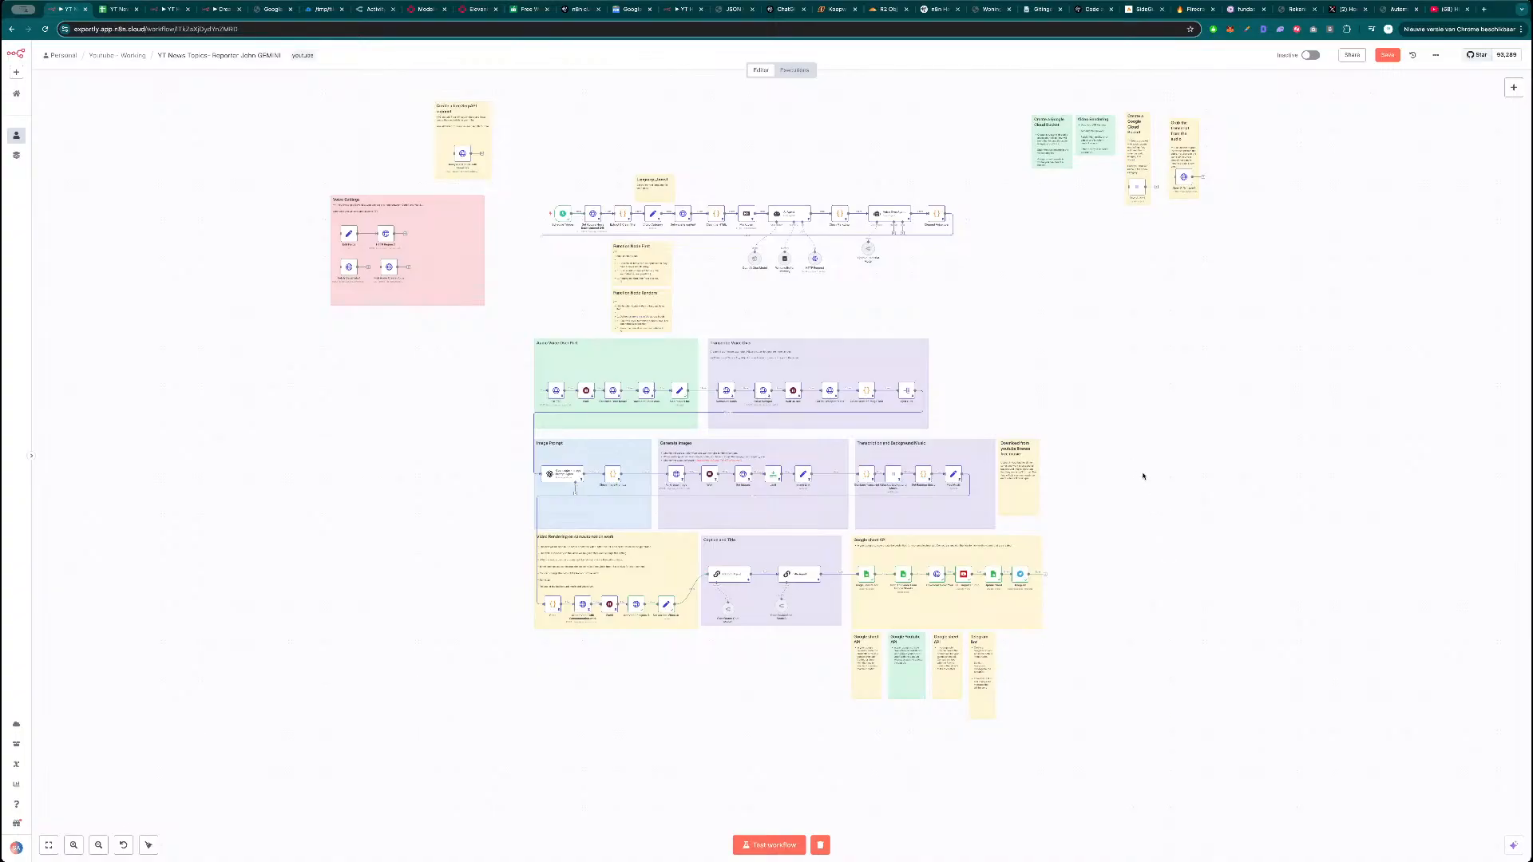
scroll(1171, 483, up, 1)
drag(1175, 481, 1131, 486)
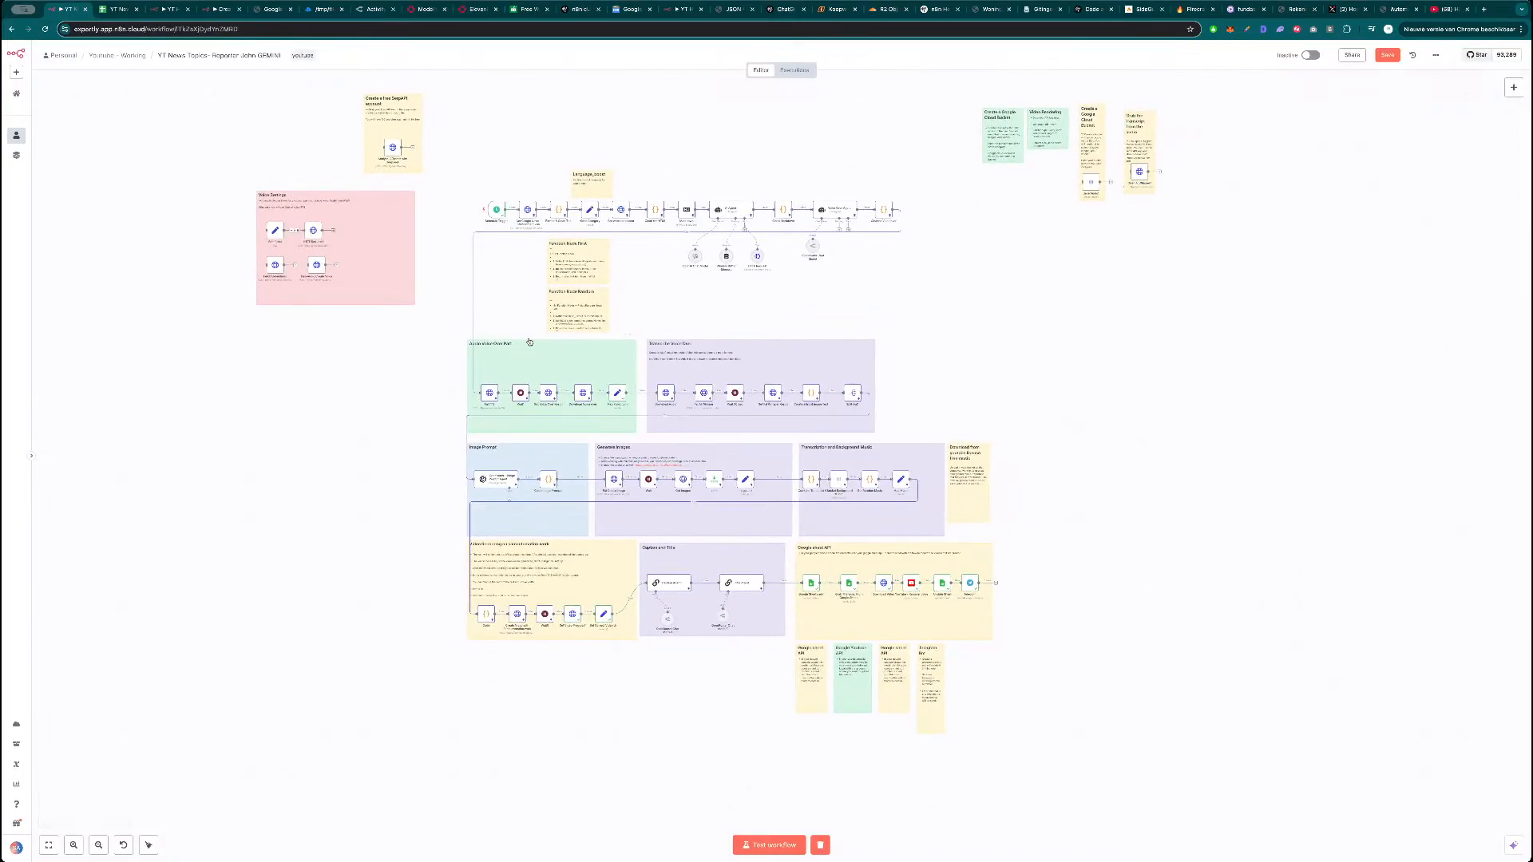
key(ctrl+s)
click(814, 591)
key(ctrl+s)
Add a sticky note and stretch it behind the opening nodes, from the schedule trigger to the one before Voice Over Agent.
scroll(794, 307, up, 3)
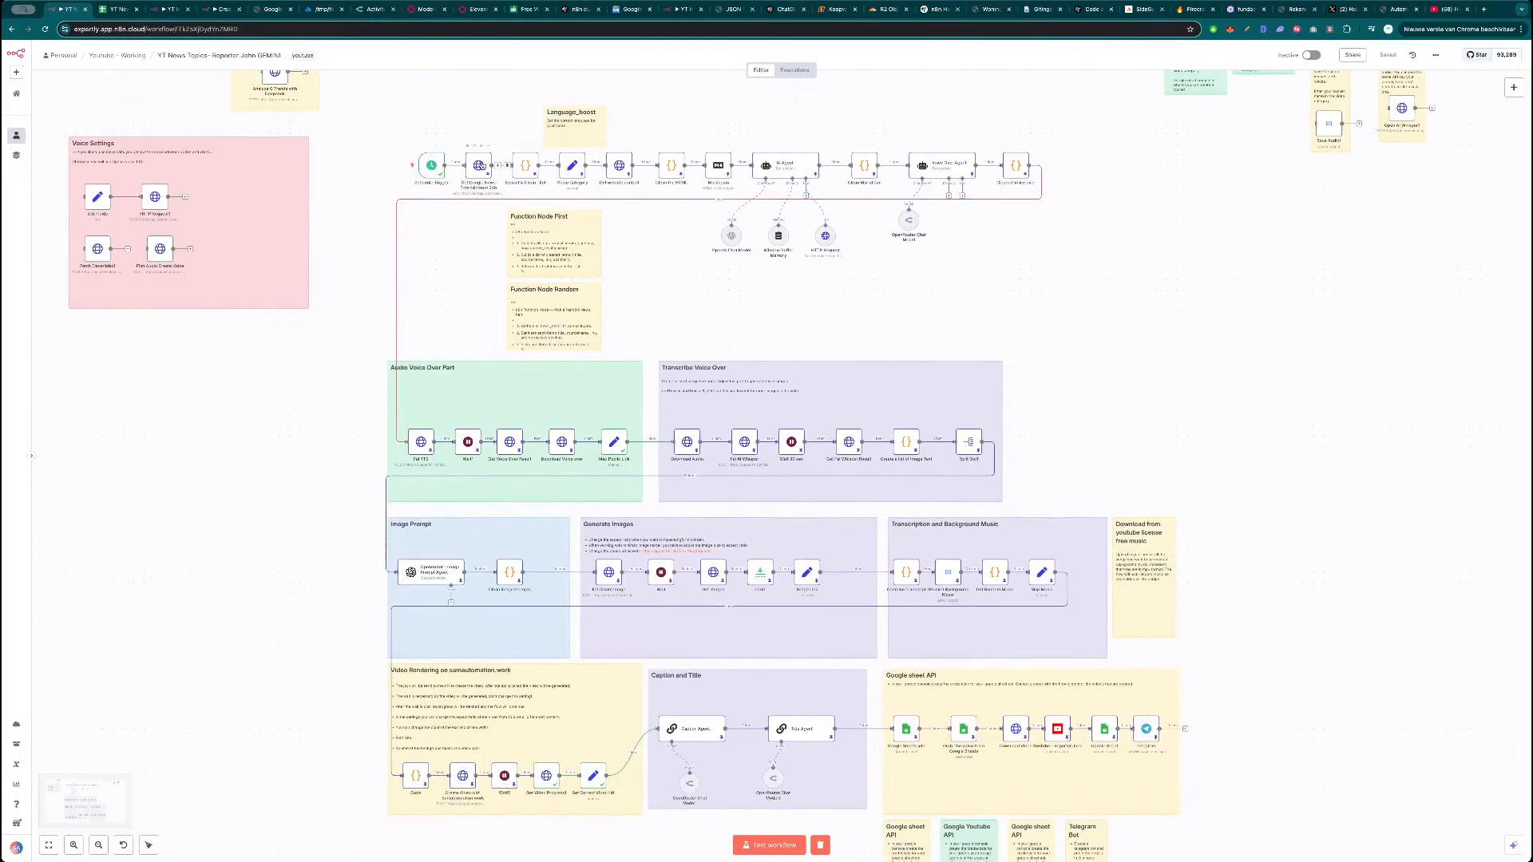
scroll(481, 169, up, 1)
scroll(651, 298, up, 2)
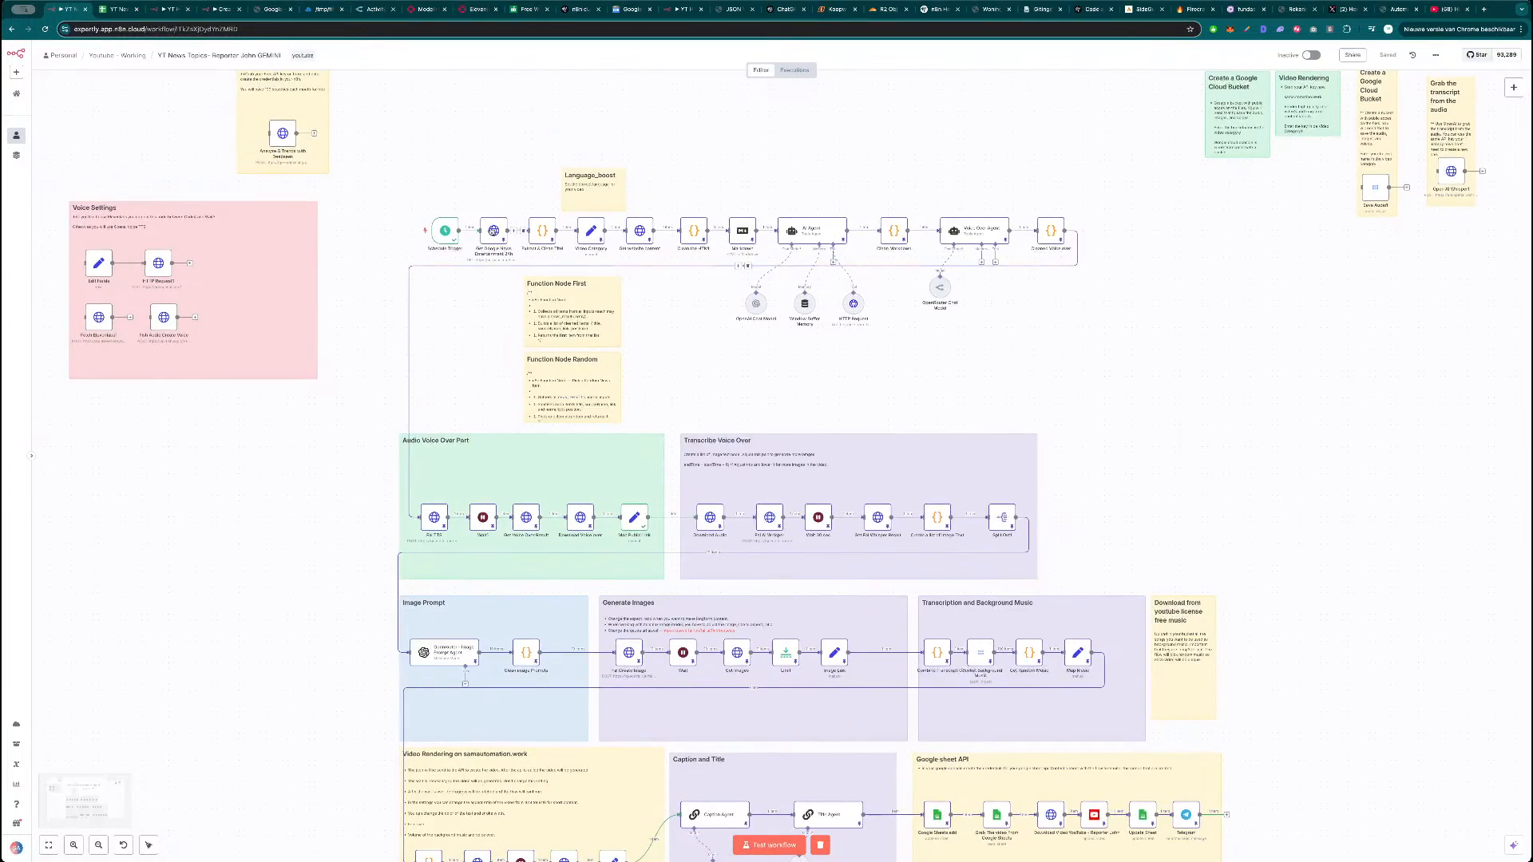
drag(497, 182, 457, 179)
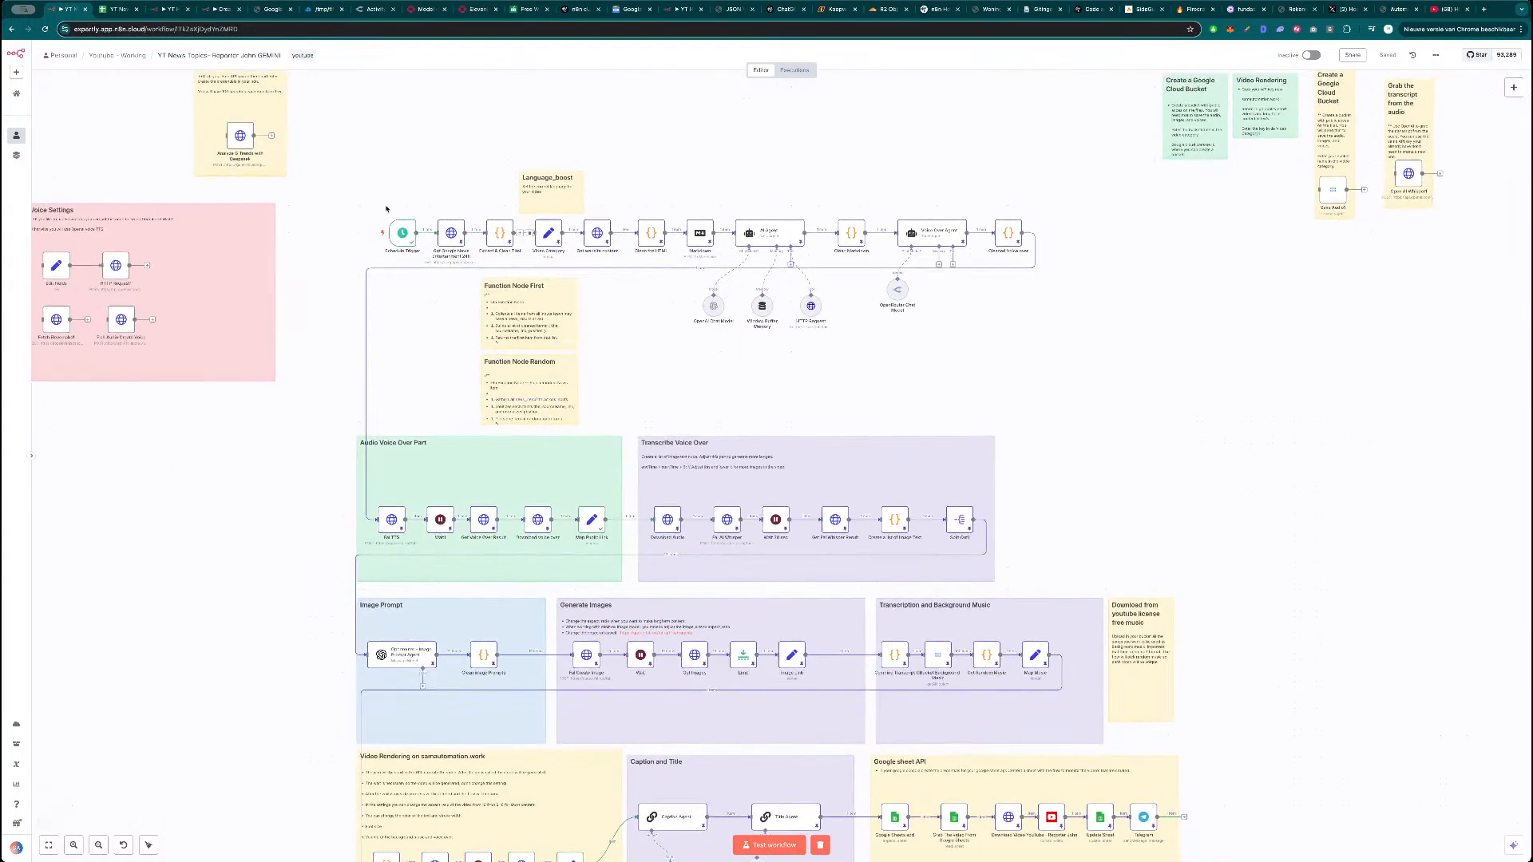
drag(339, 168, 883, 431)
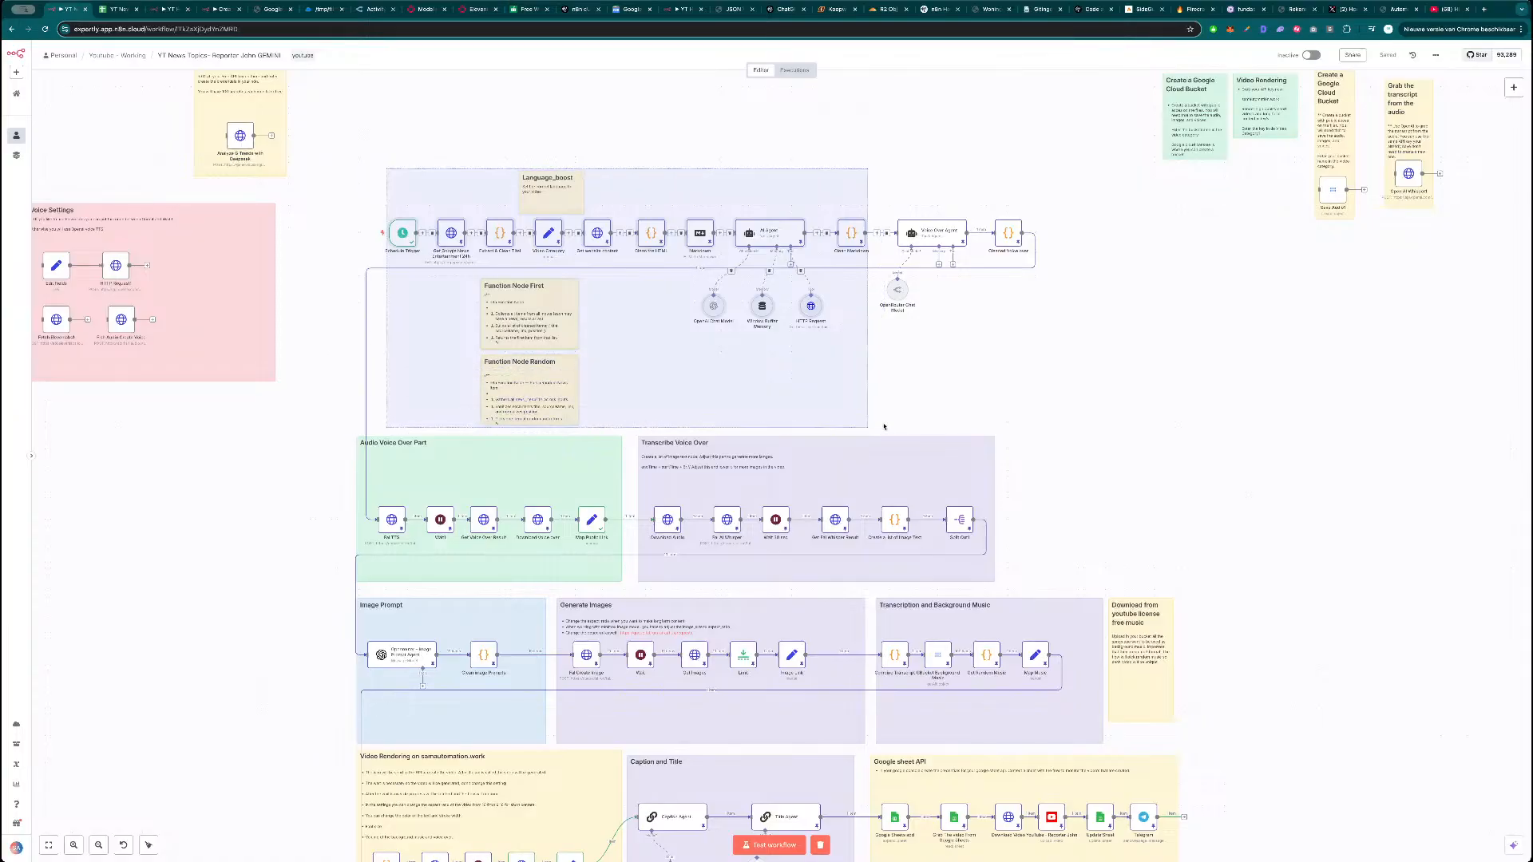
click(1229, 309)
click(1513, 112)
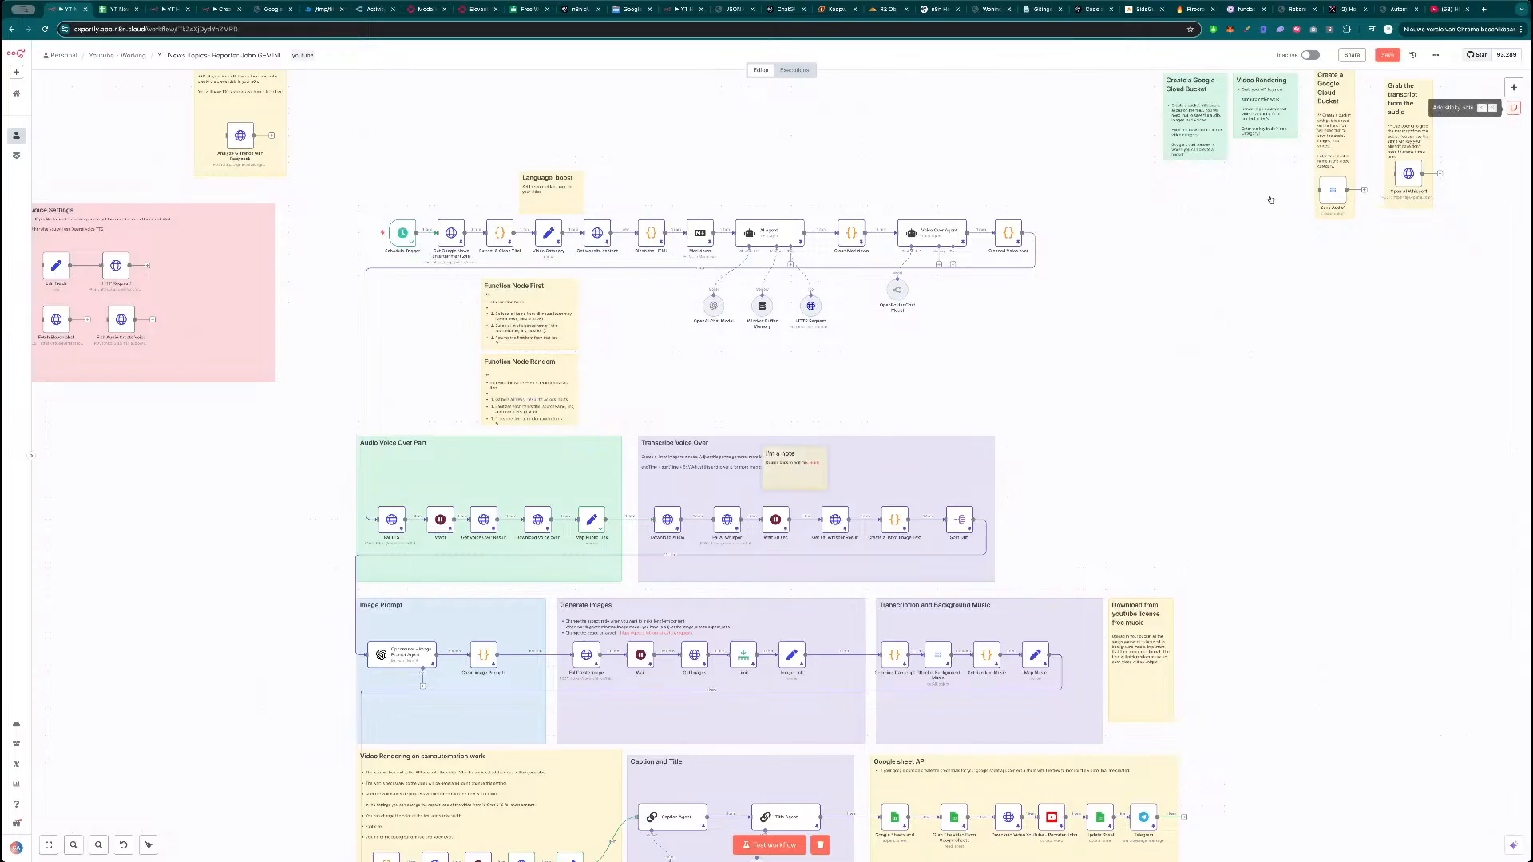
drag(786, 481, 878, 432)
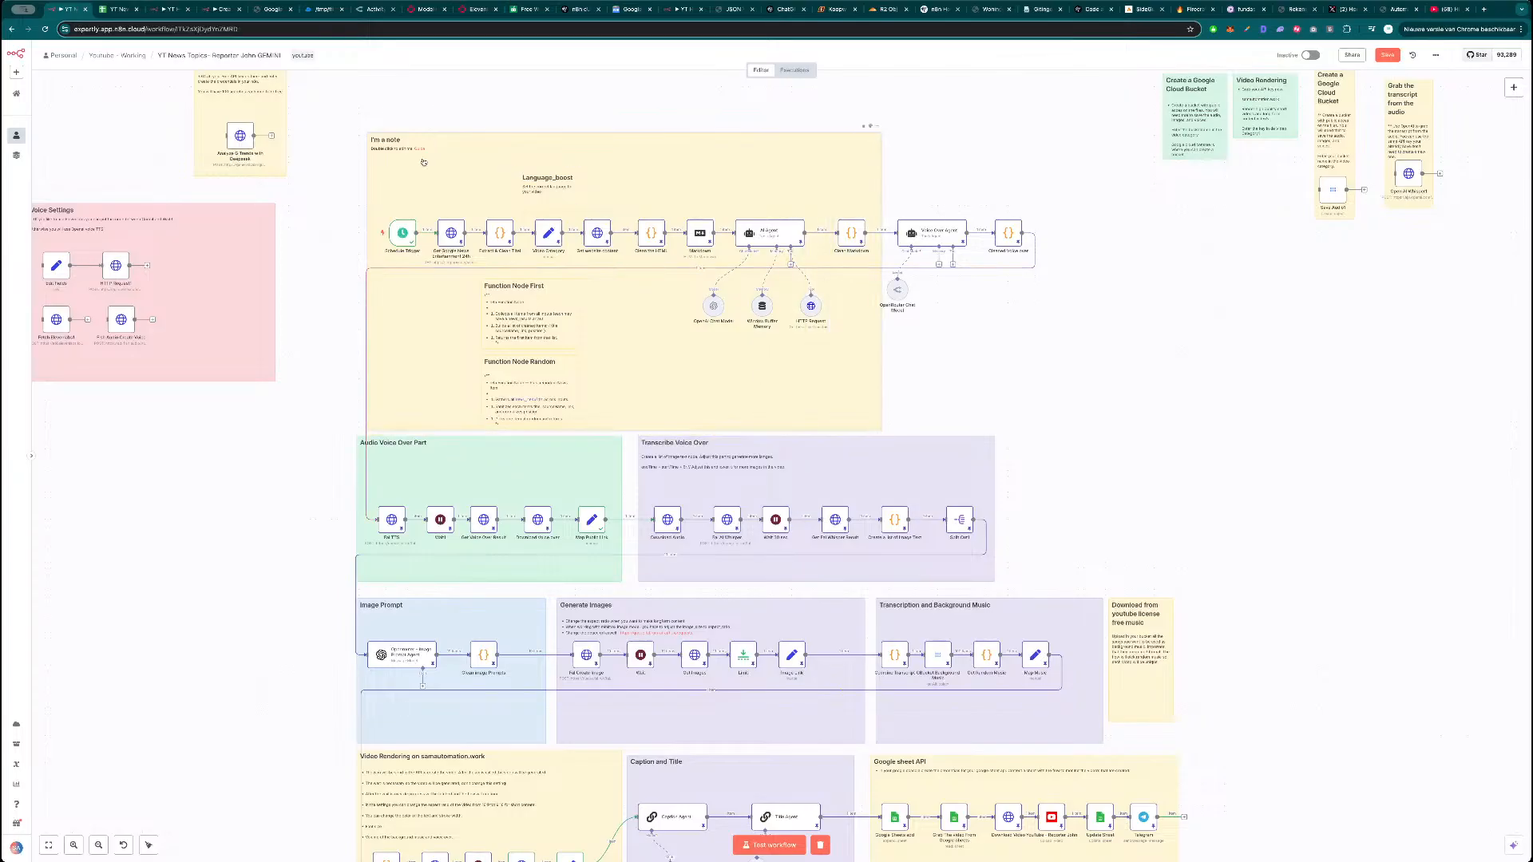
Title the large sticky note behind the opening nodes "Get News Entertainment" and remove its default placeholder line.
scroll(421, 159, up, 5)
double_click(391, 119)
drag(391, 119, 334, 117)
text(Get News Ent)
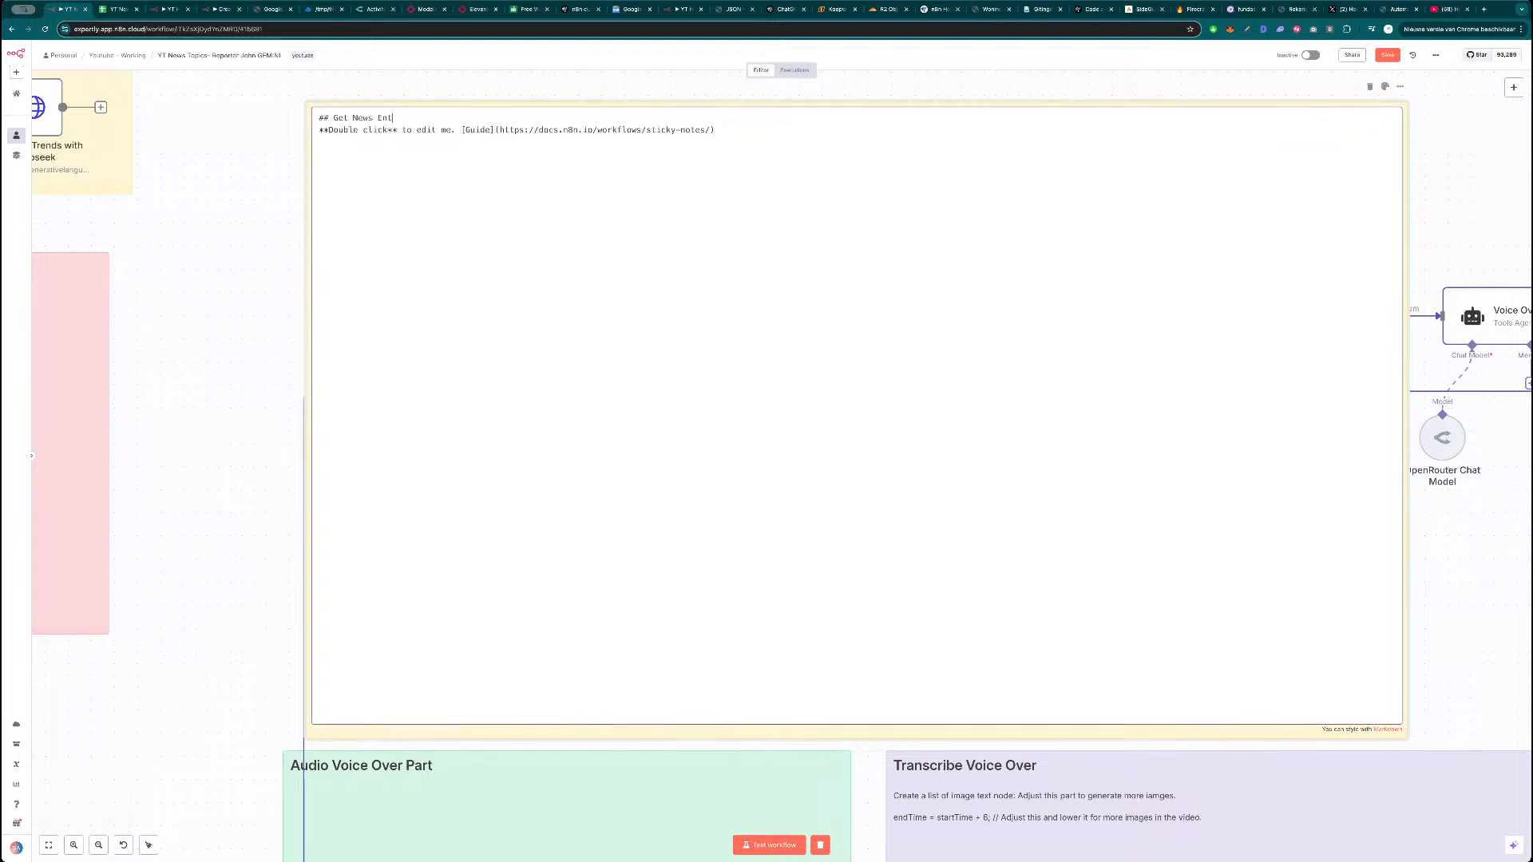
text(ertainment)
triple_click(427, 130)
key(BackSpace)
click(253, 185)
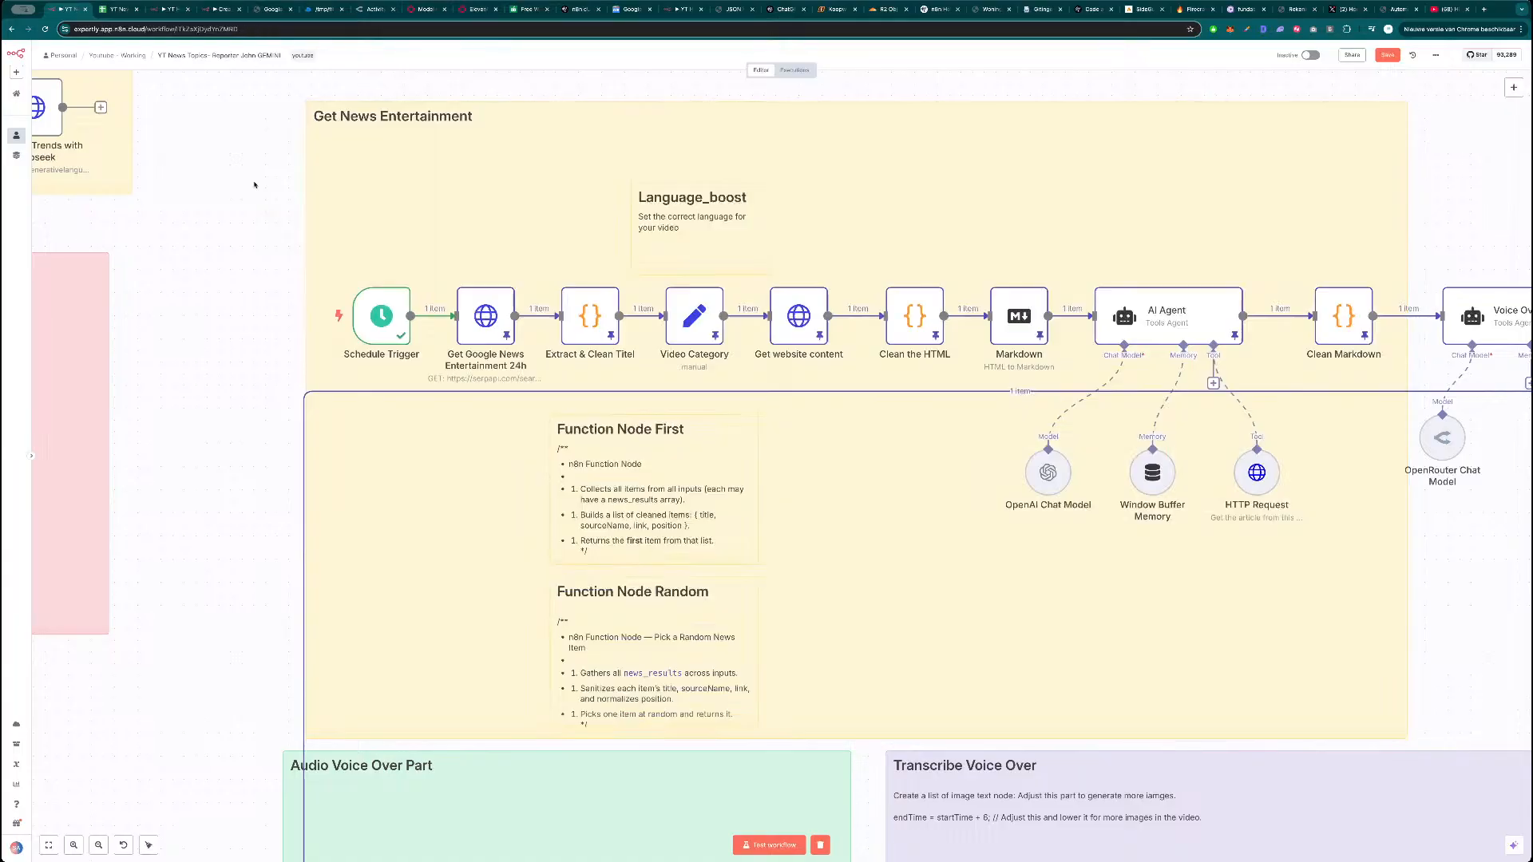
Move the Function Node First sticky note beneath the Extract & Clean Titel node and color it green.
scroll(558, 252, down, 5)
scroll(640, 350, down, 2)
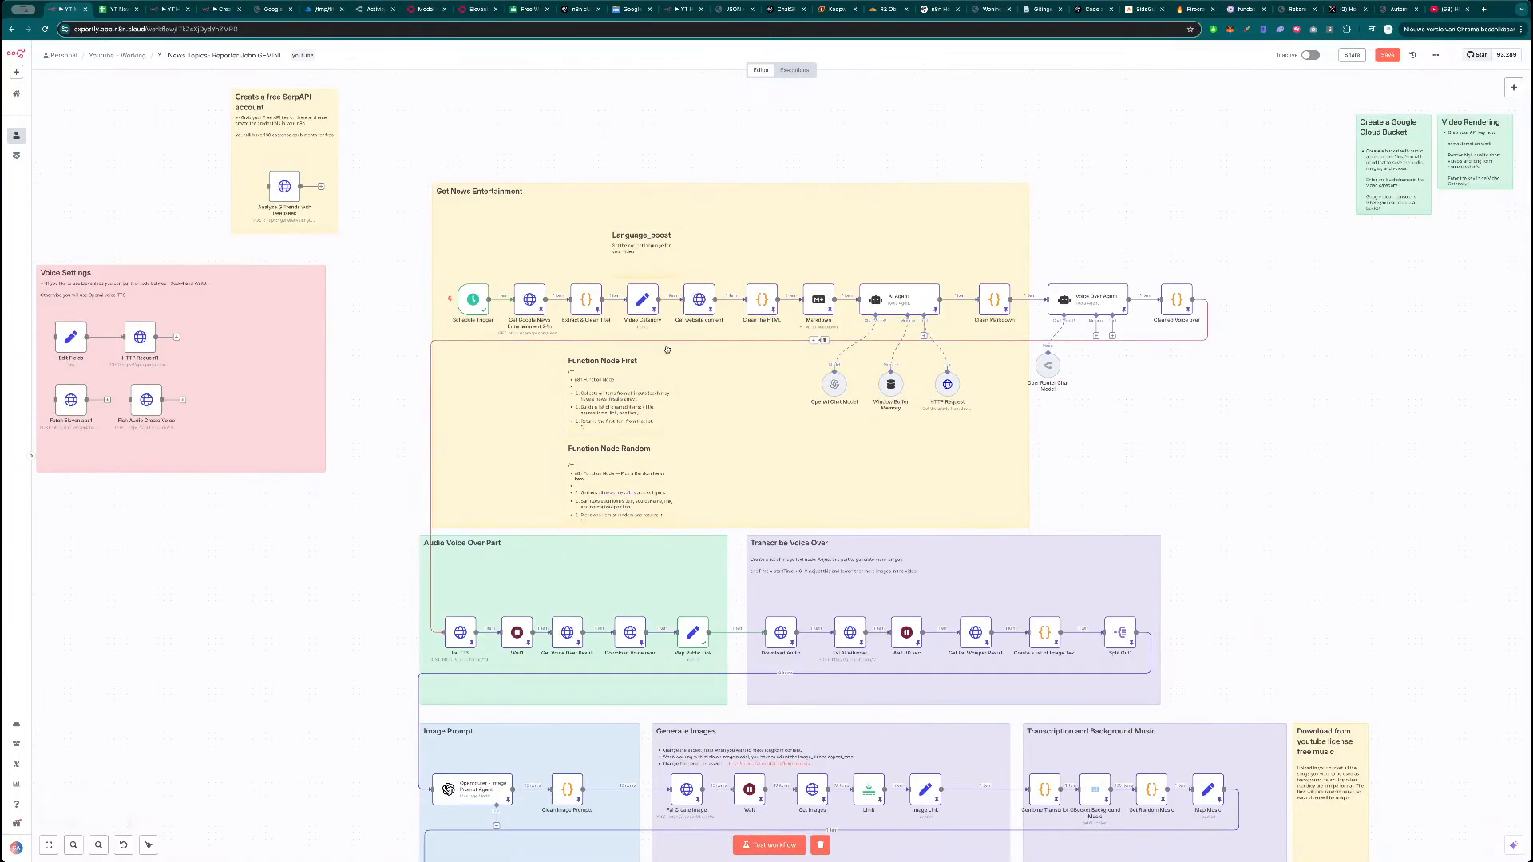
drag(660, 369, 609, 377)
click(1182, 387)
click(1185, 368)
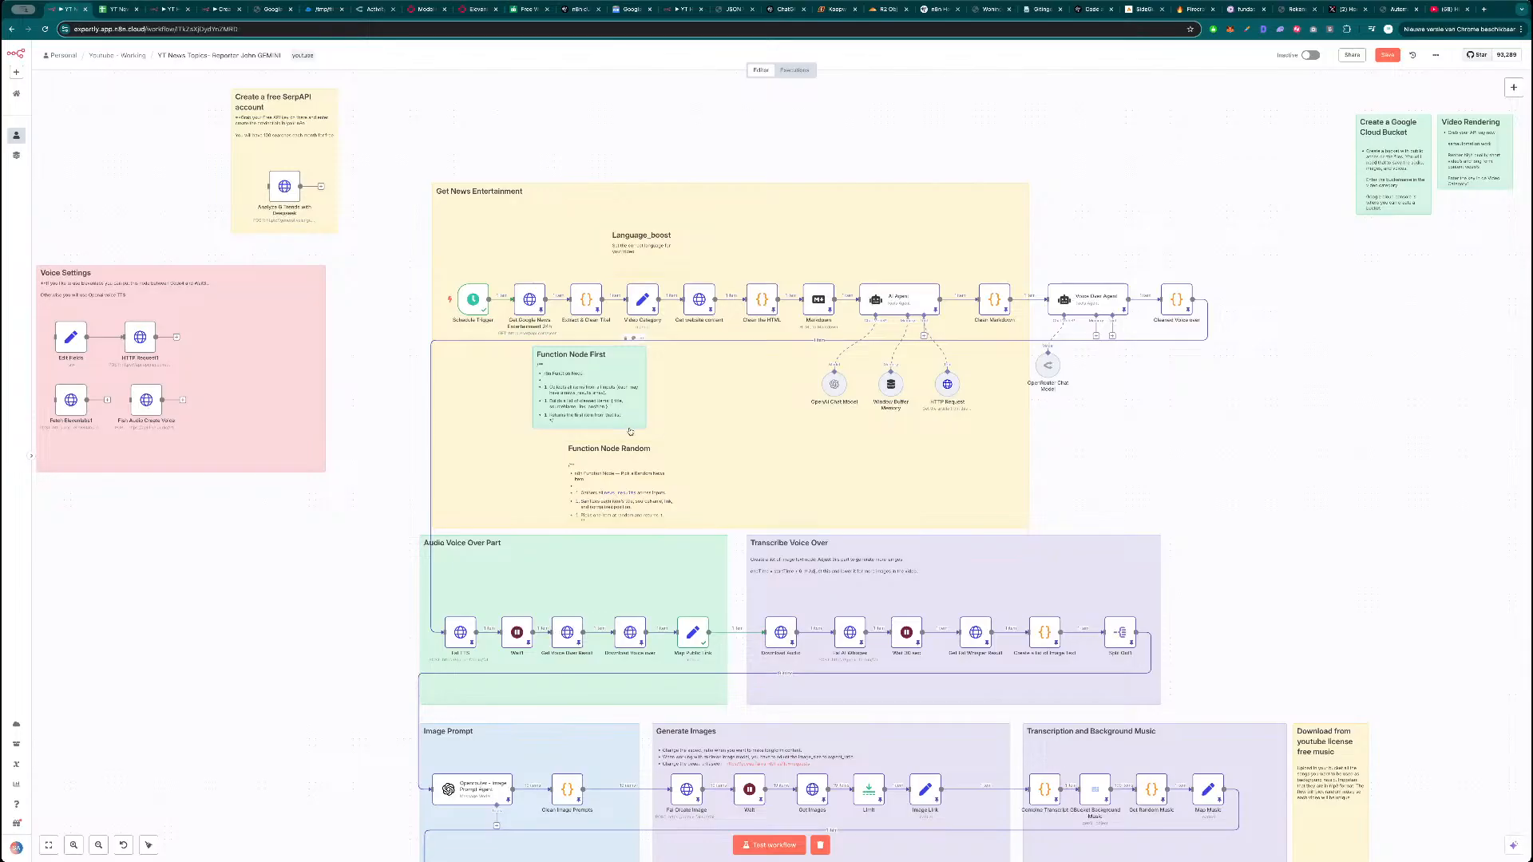
Color the Function Node Random sticky note blue and align it directly beneath the Function Node First note.
drag(635, 491, 1163, 447)
click(1194, 390)
click(1205, 373)
drag(1170, 445, 611, 484)
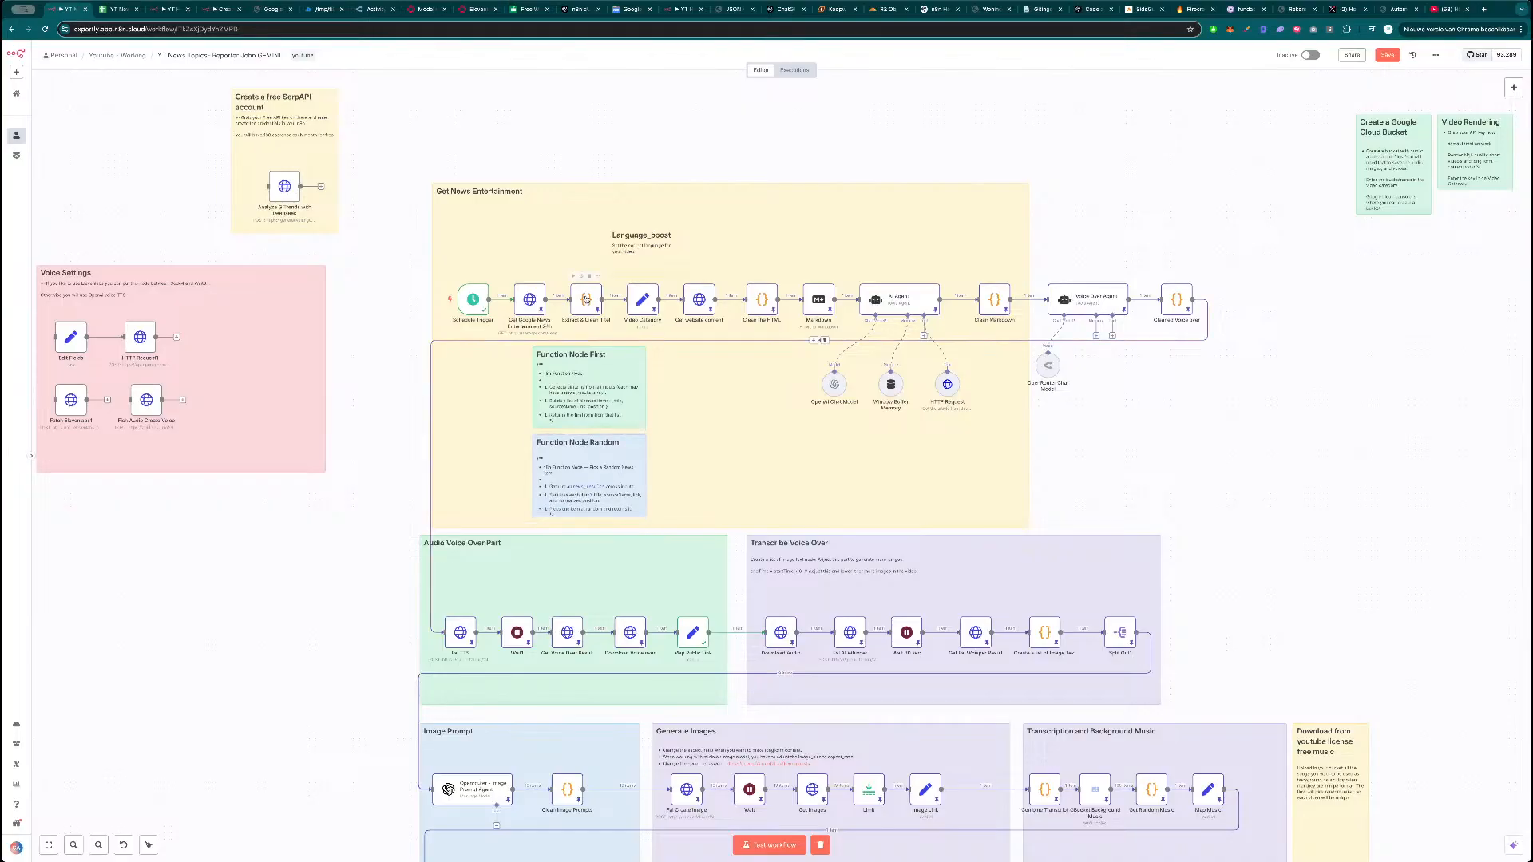
Examine the code of the Extract & Clean Titel node and the request settings of Get Google News Entertainment 24h.
double_click(587, 299)
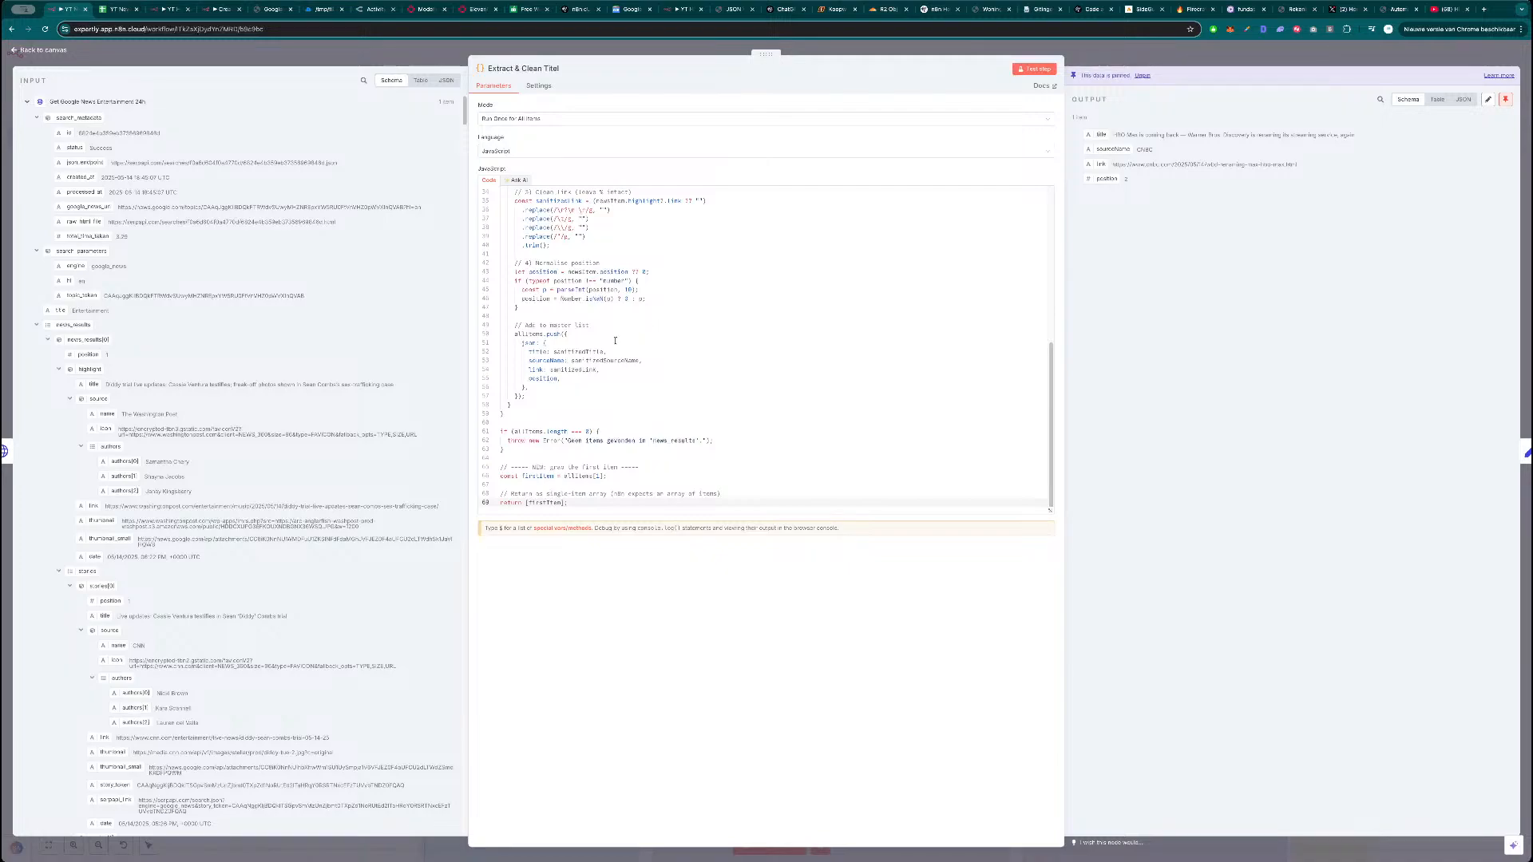
scroll(673, 330, up, 5)
key(Escape)
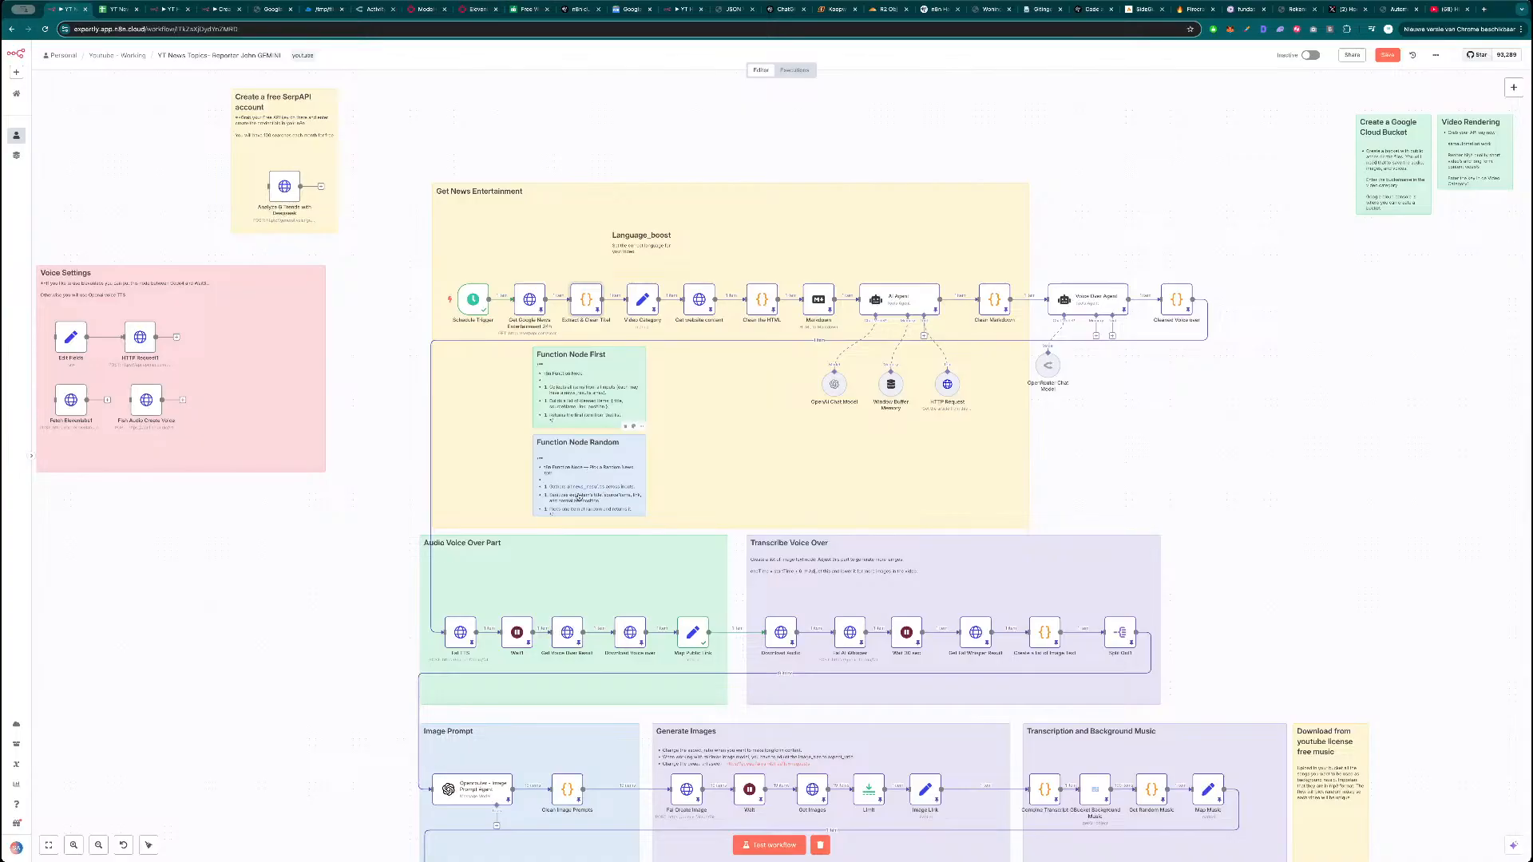
double_click(530, 300)
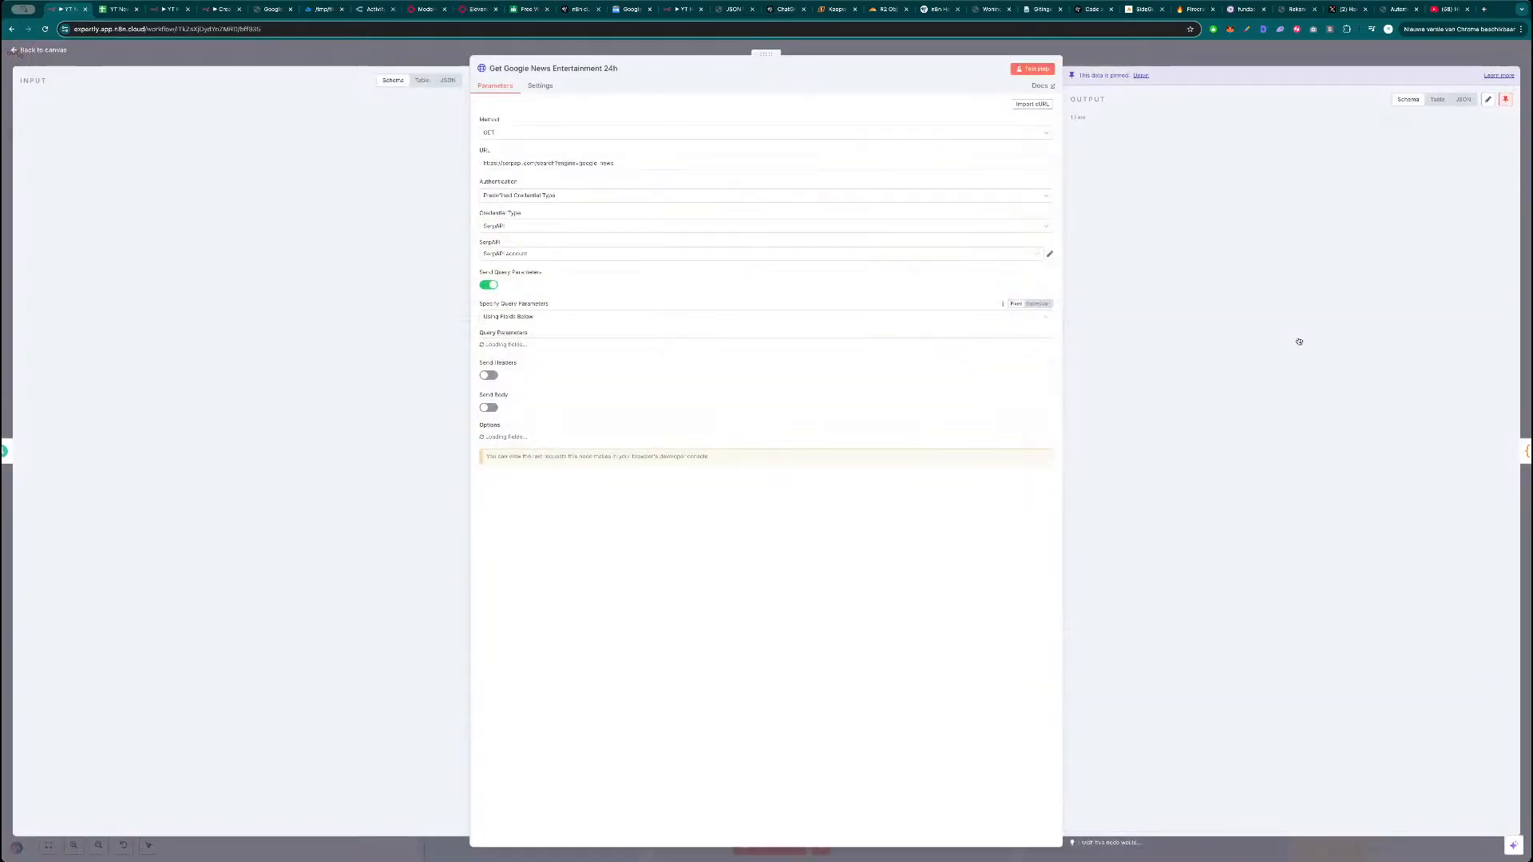
scroll(1240, 405, down, 10)
key(Escape)
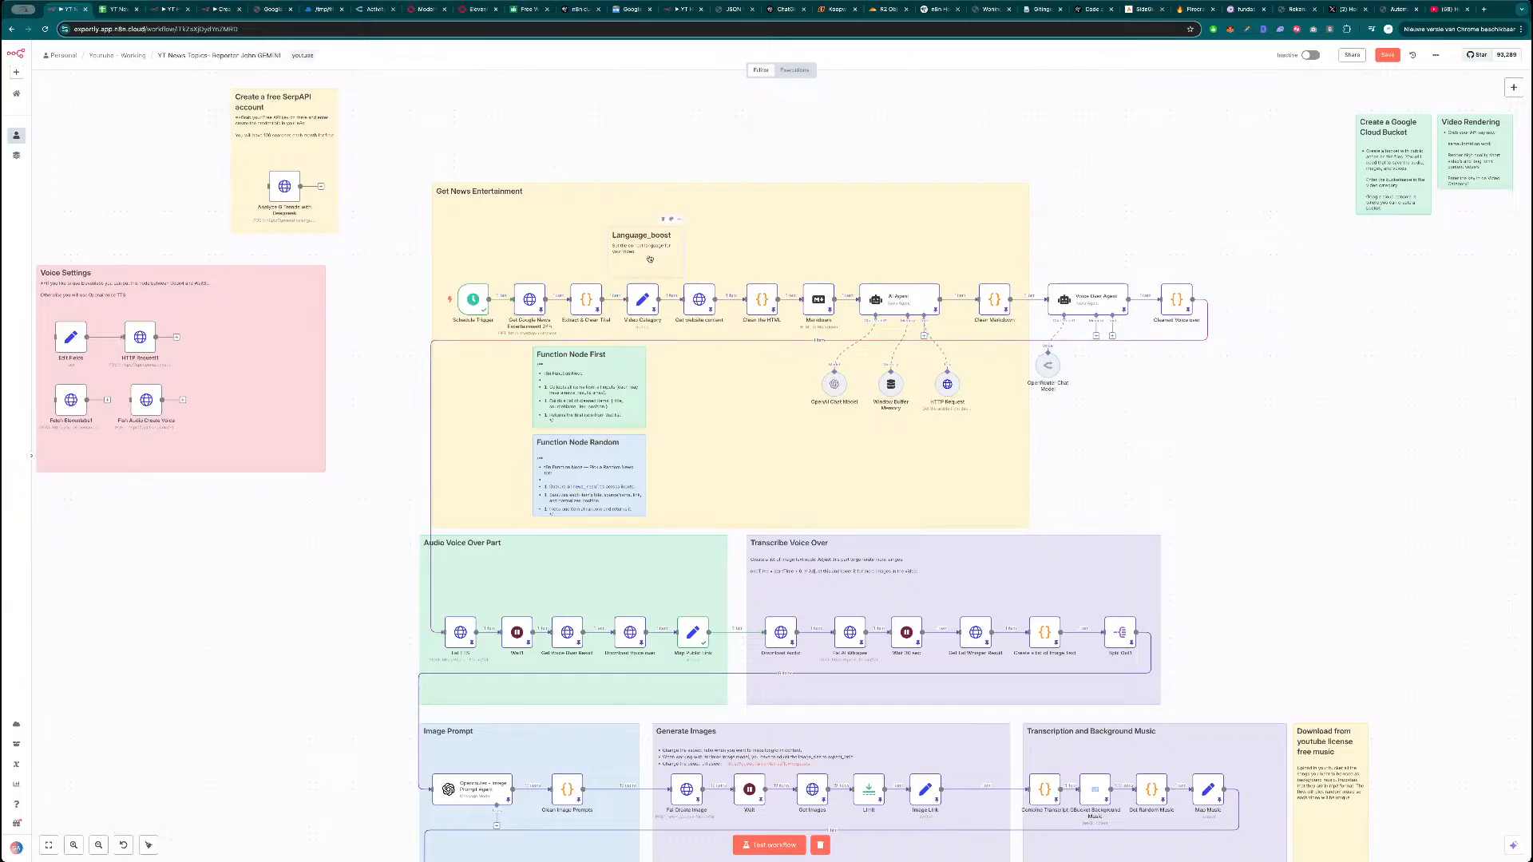
Color the Language_boost sticky note white, place it above the Video Category node, and save the workflow.
drag(672, 223, 1208, 194)
click(1218, 169)
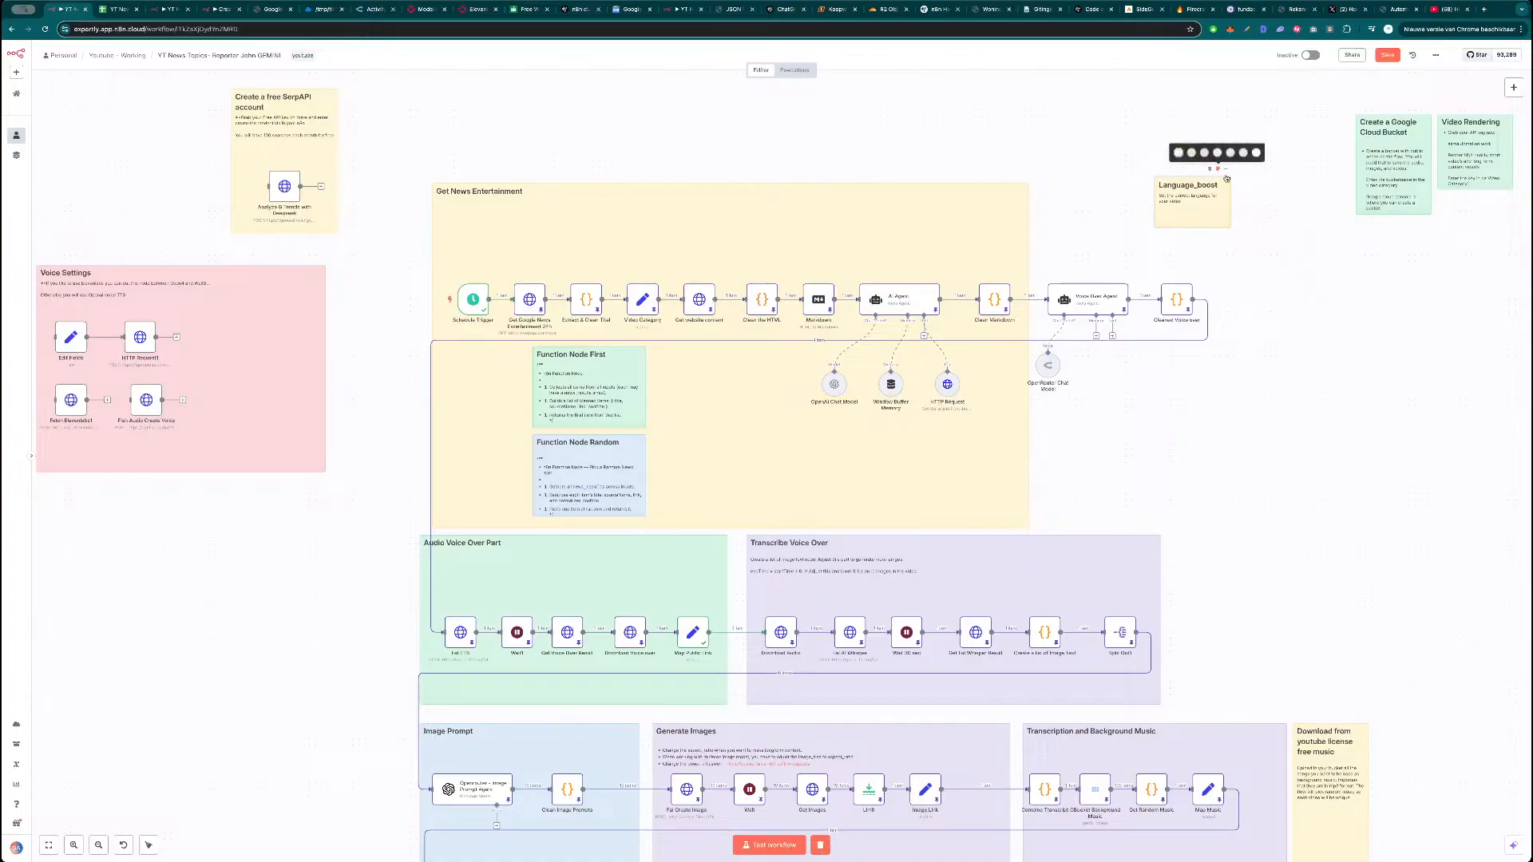
drag(1182, 216, 645, 255)
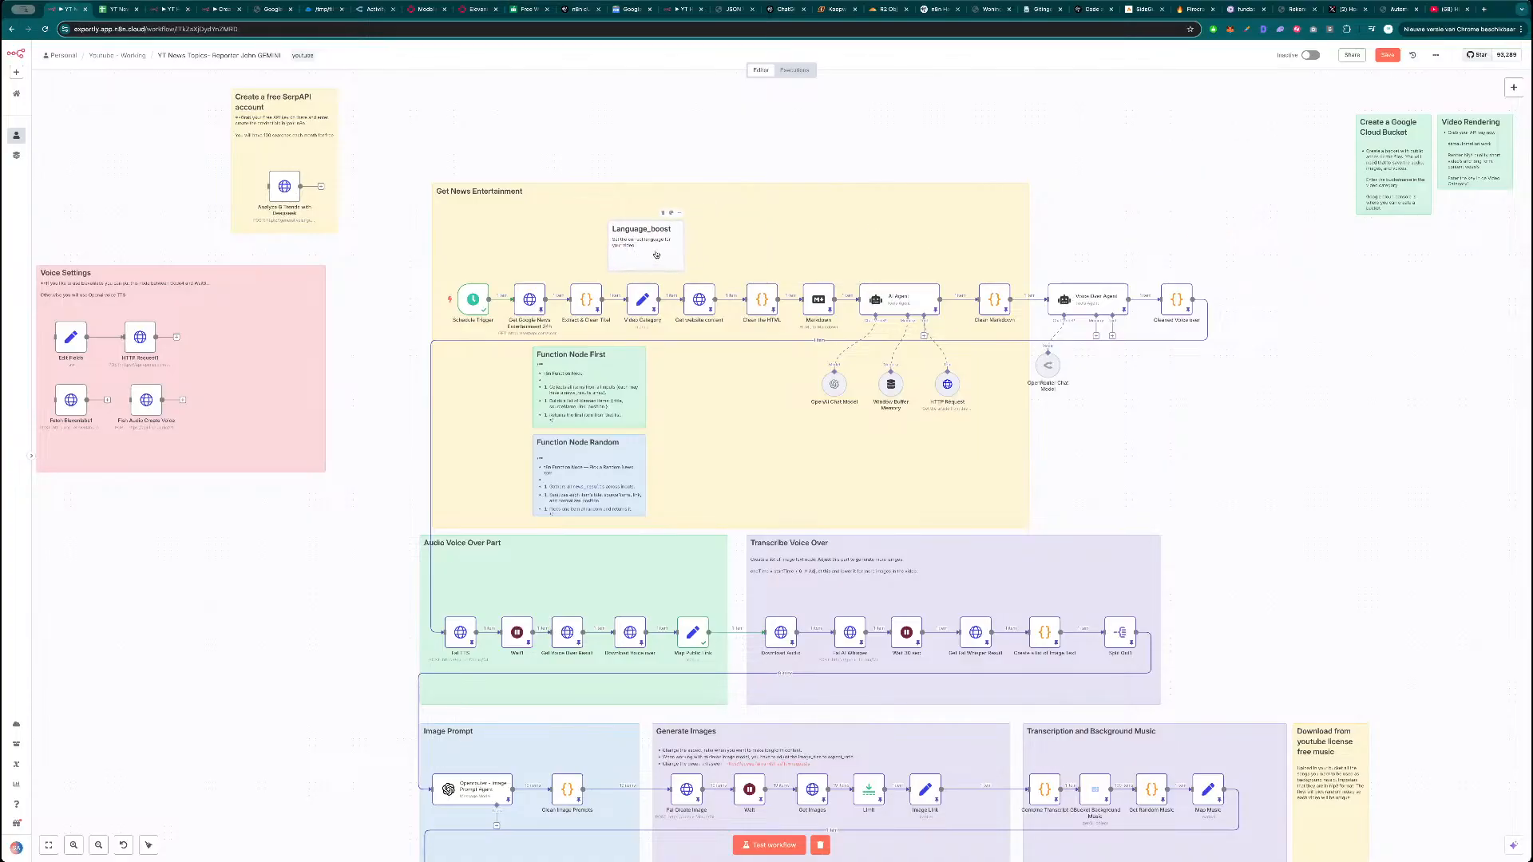
key(shift+alt+t)
key(ctrl+s)
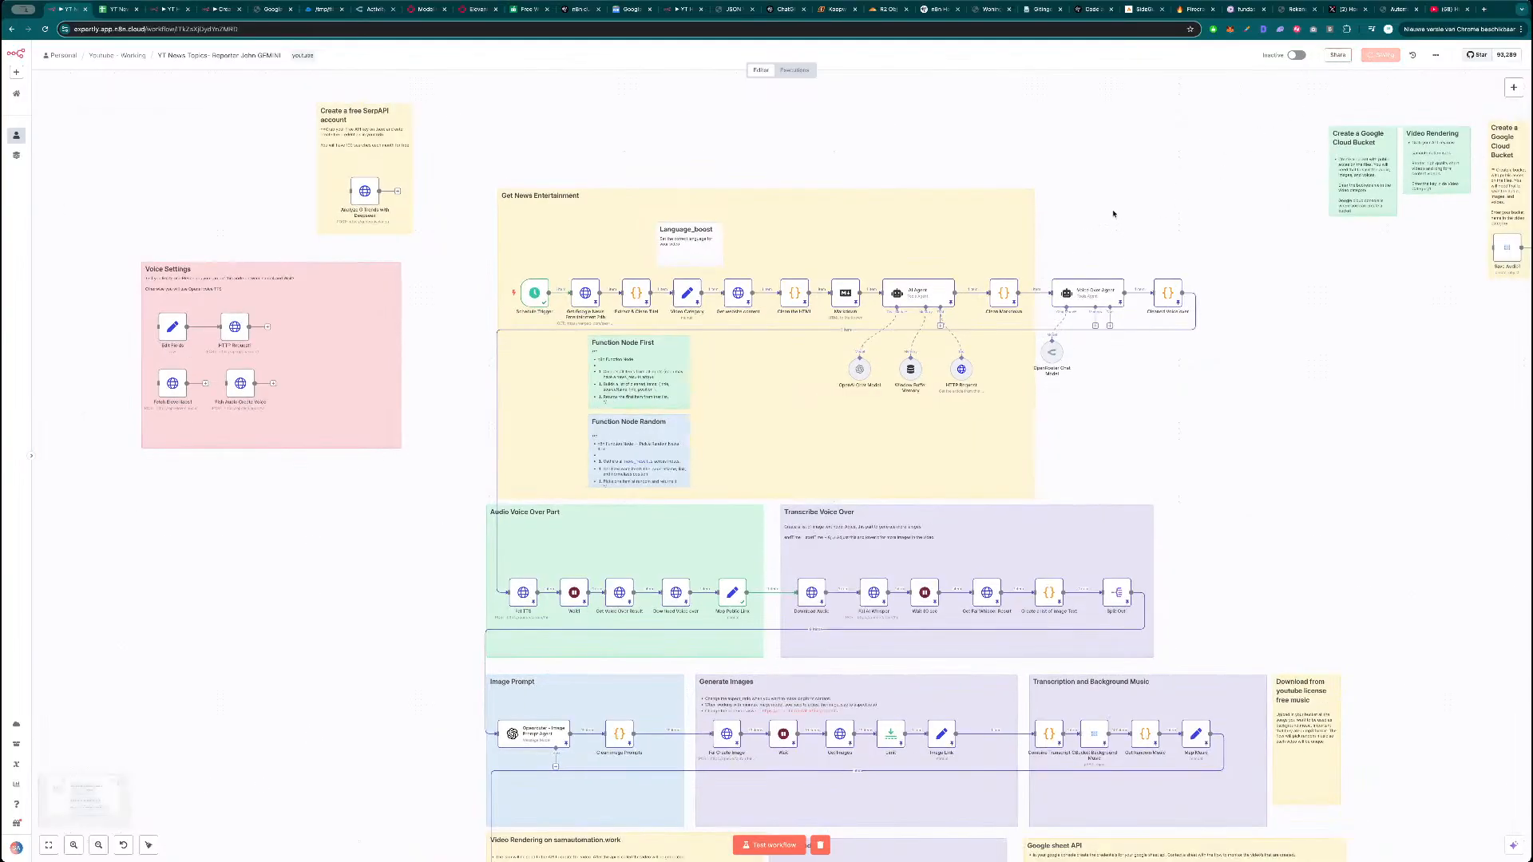
Check the Video Category node's fields, including the language_boost value.
drag(1096, 242, 1039, 202)
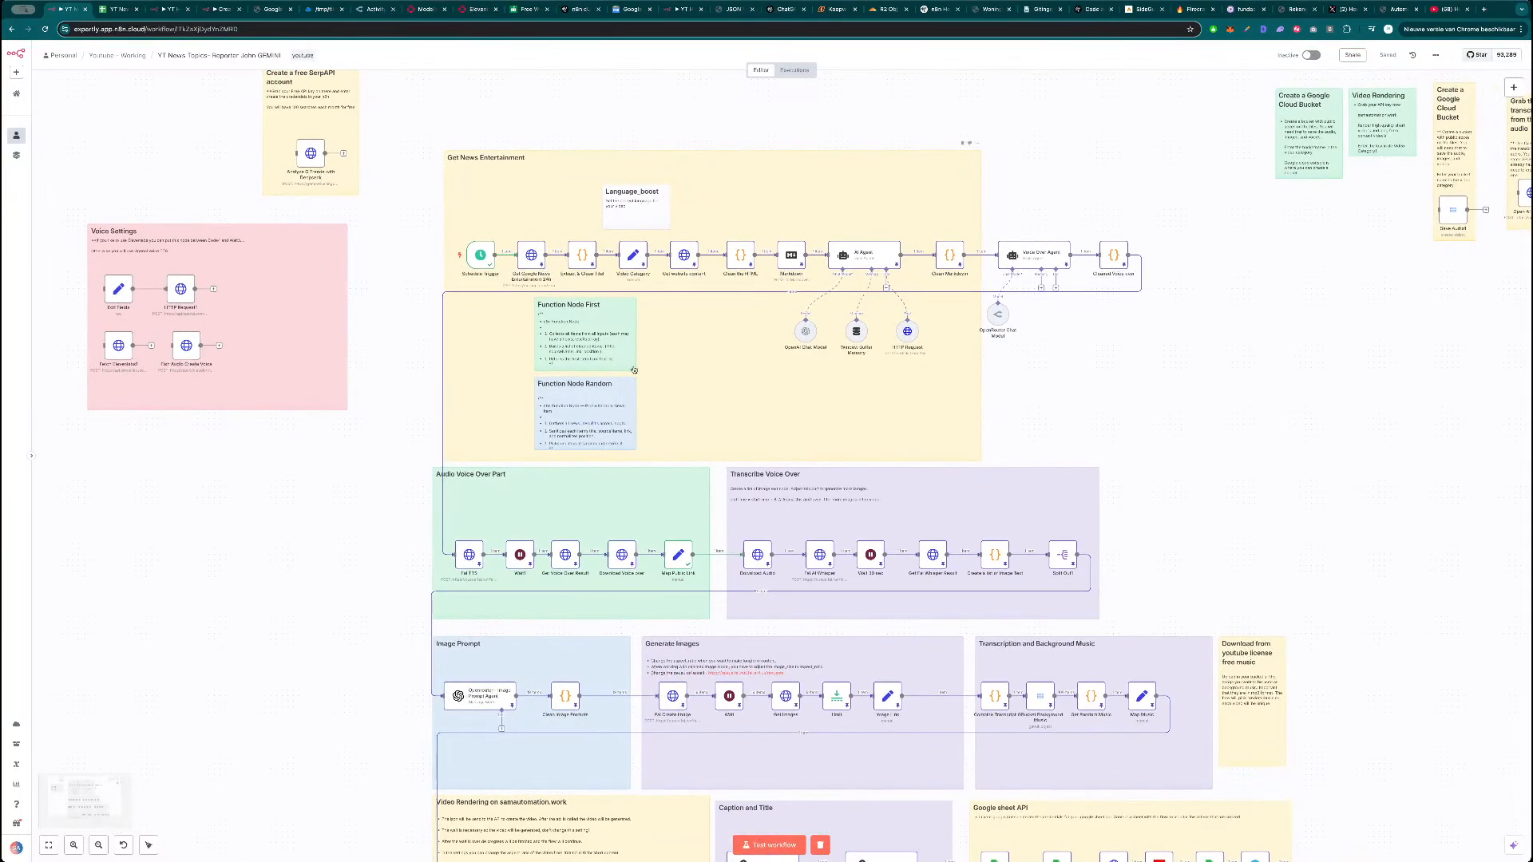
double_click(633, 257)
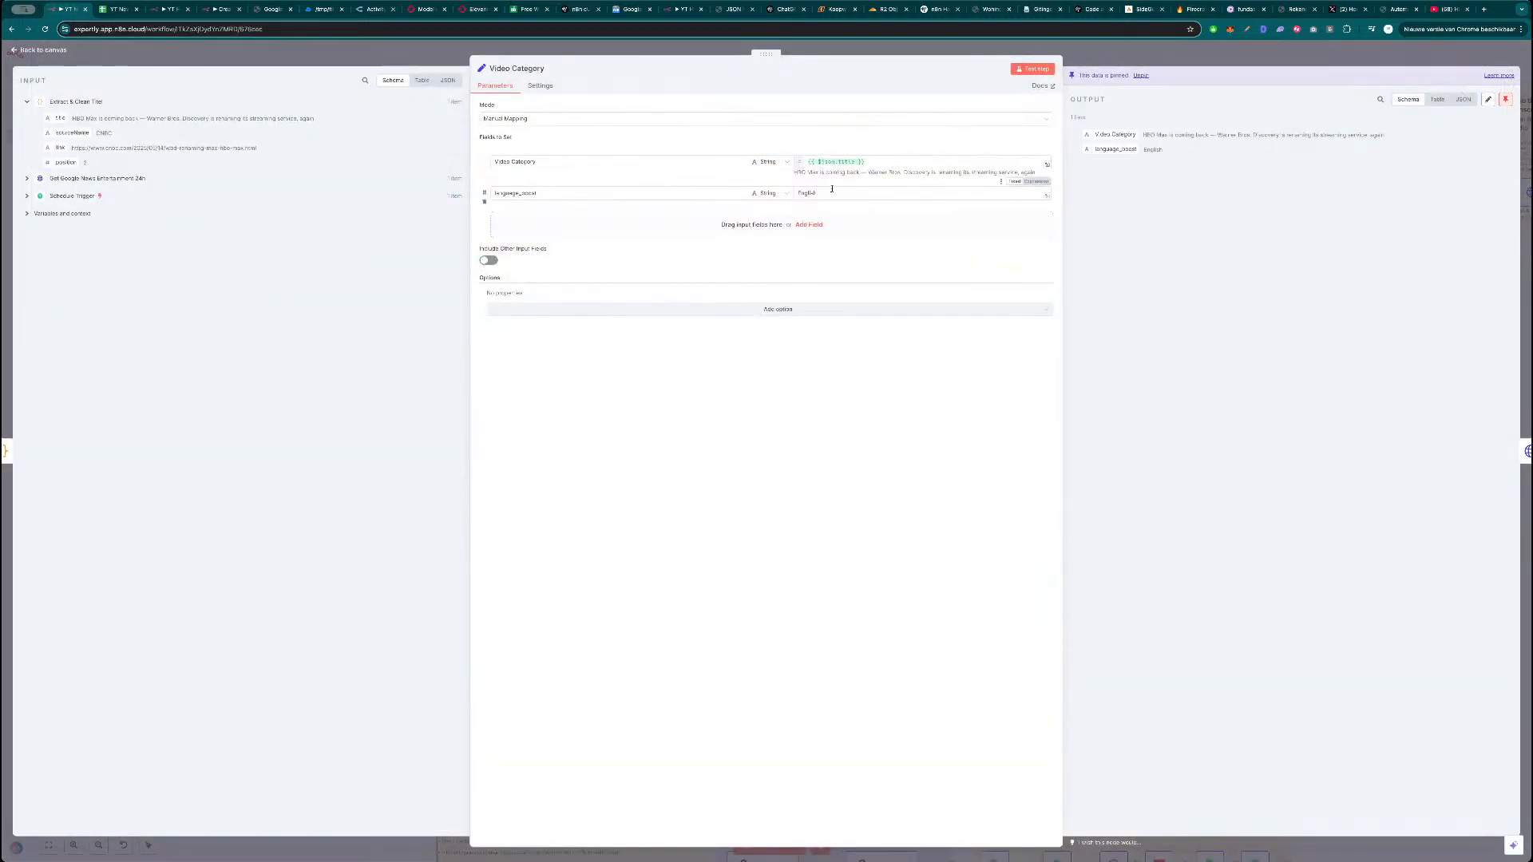
key(Escape)
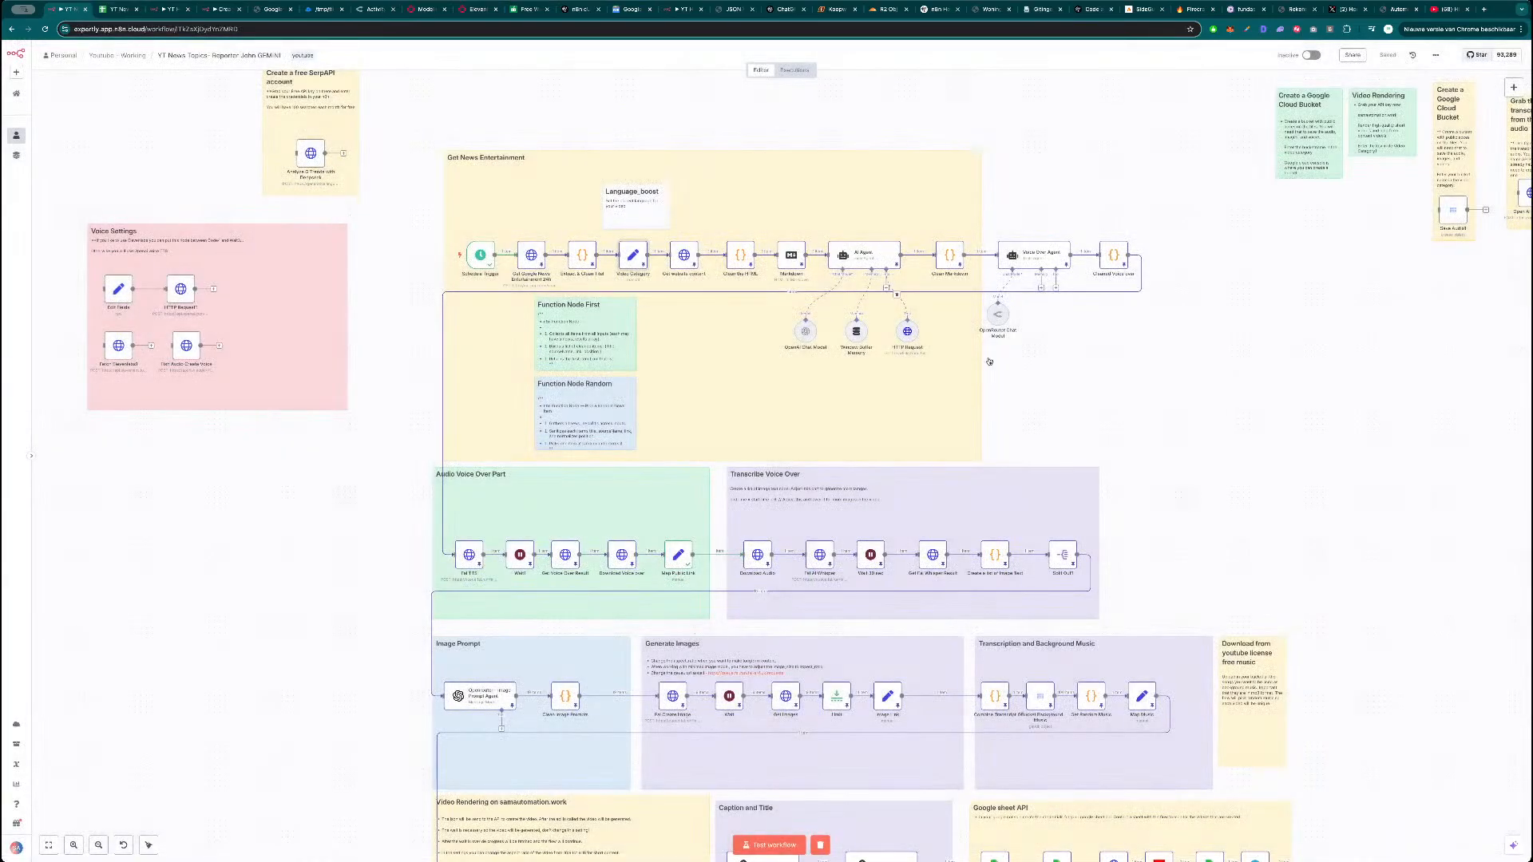
Widen the Get News Entertainment note so it also covers Voice Over Agent and the voice-over cleaning node, and save the workflow.
scroll(1127, 416, down, 1)
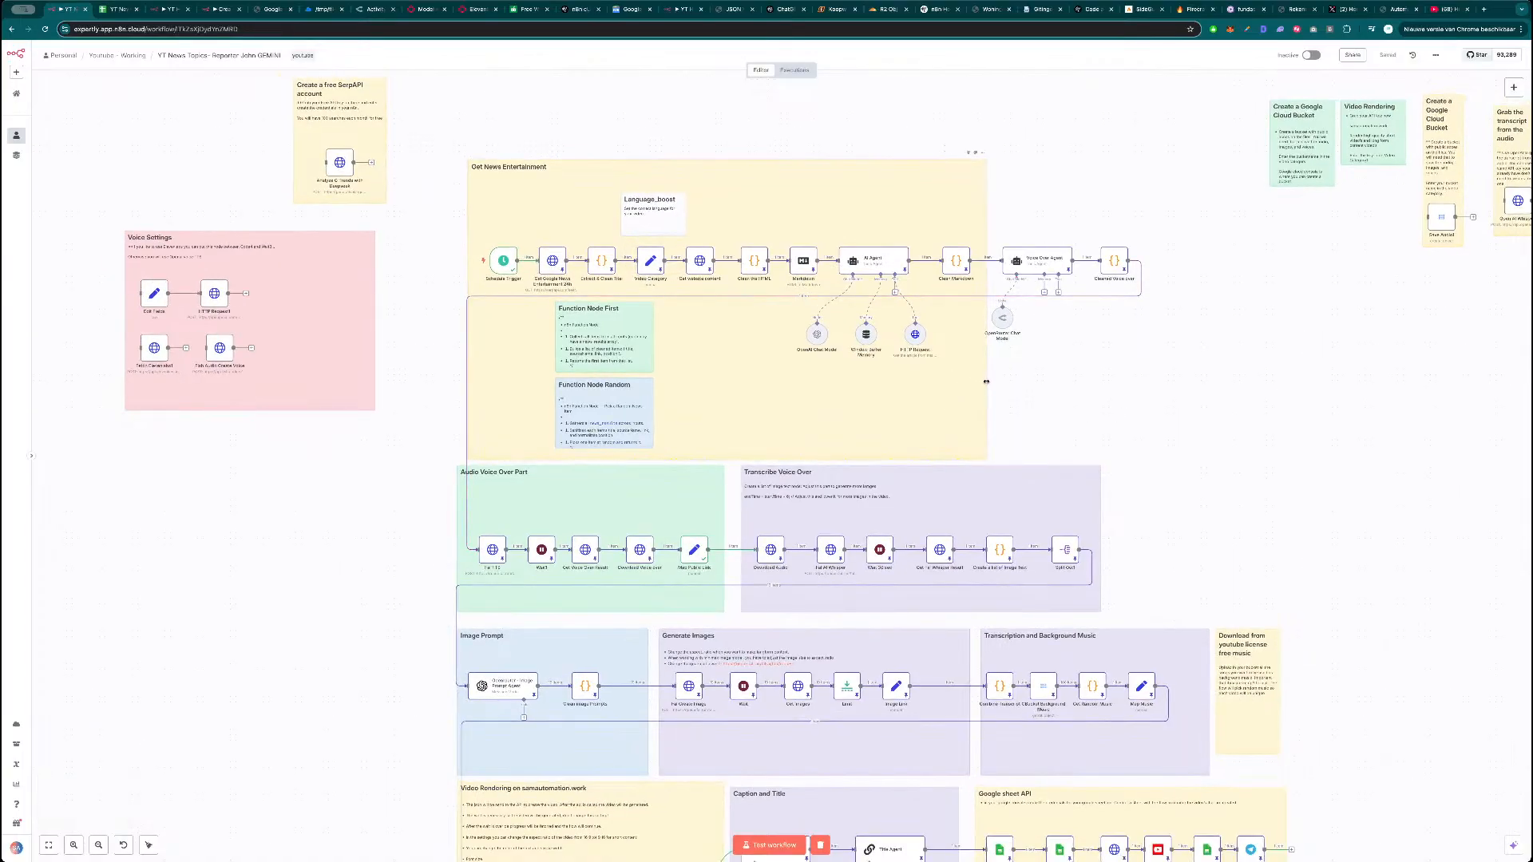
drag(1037, 378, 1159, 377)
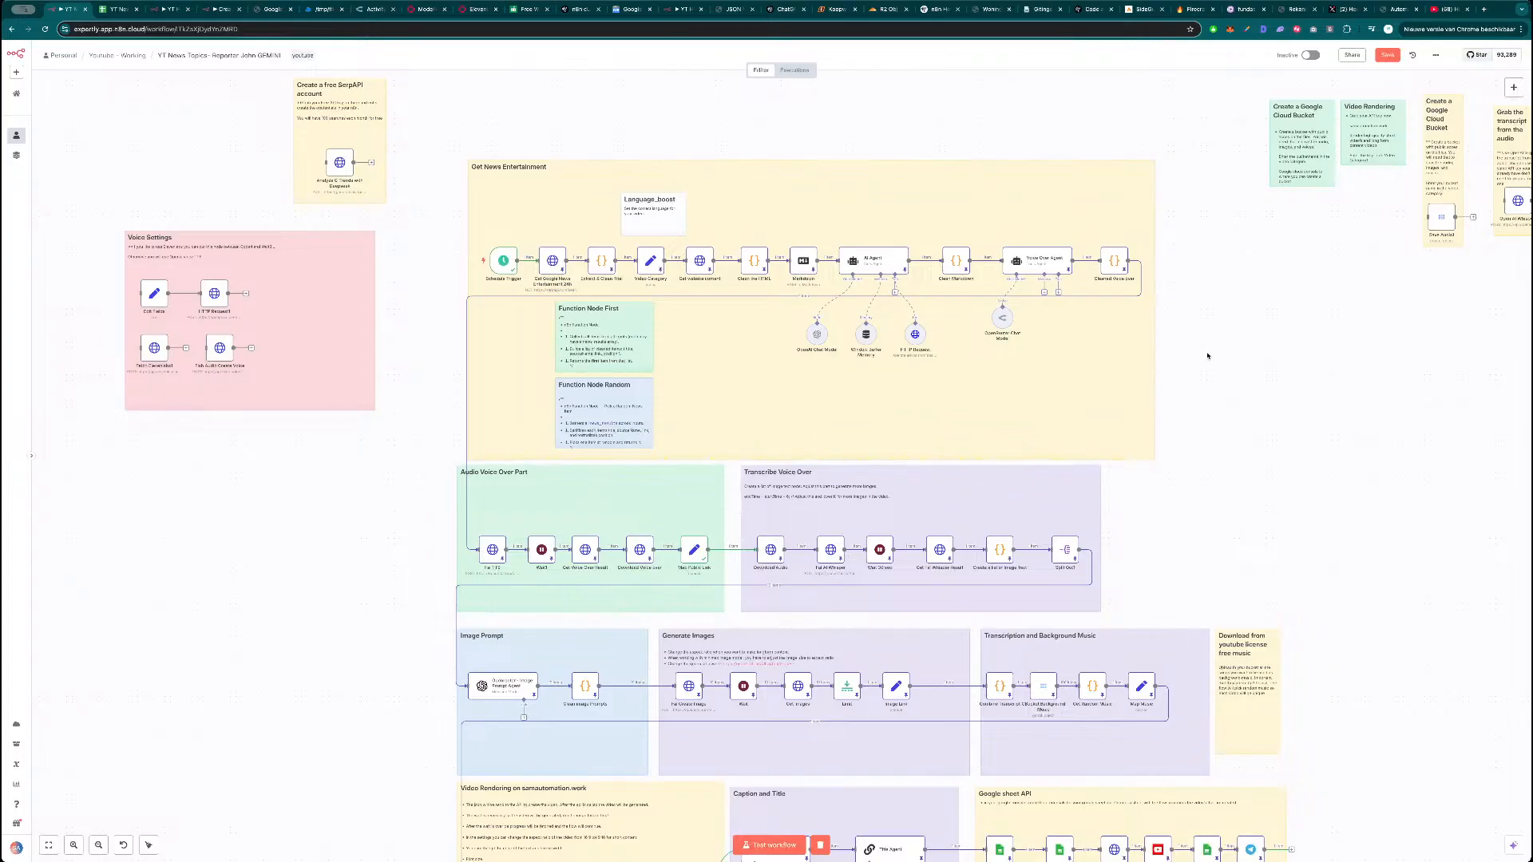
click(1389, 55)
Review the top row of nodes and read through the JavaScript code in the Clean Markdown node.
drag(1266, 446, 1105, 438)
scroll(1145, 348, down, 2)
scroll(1109, 341, down, 3)
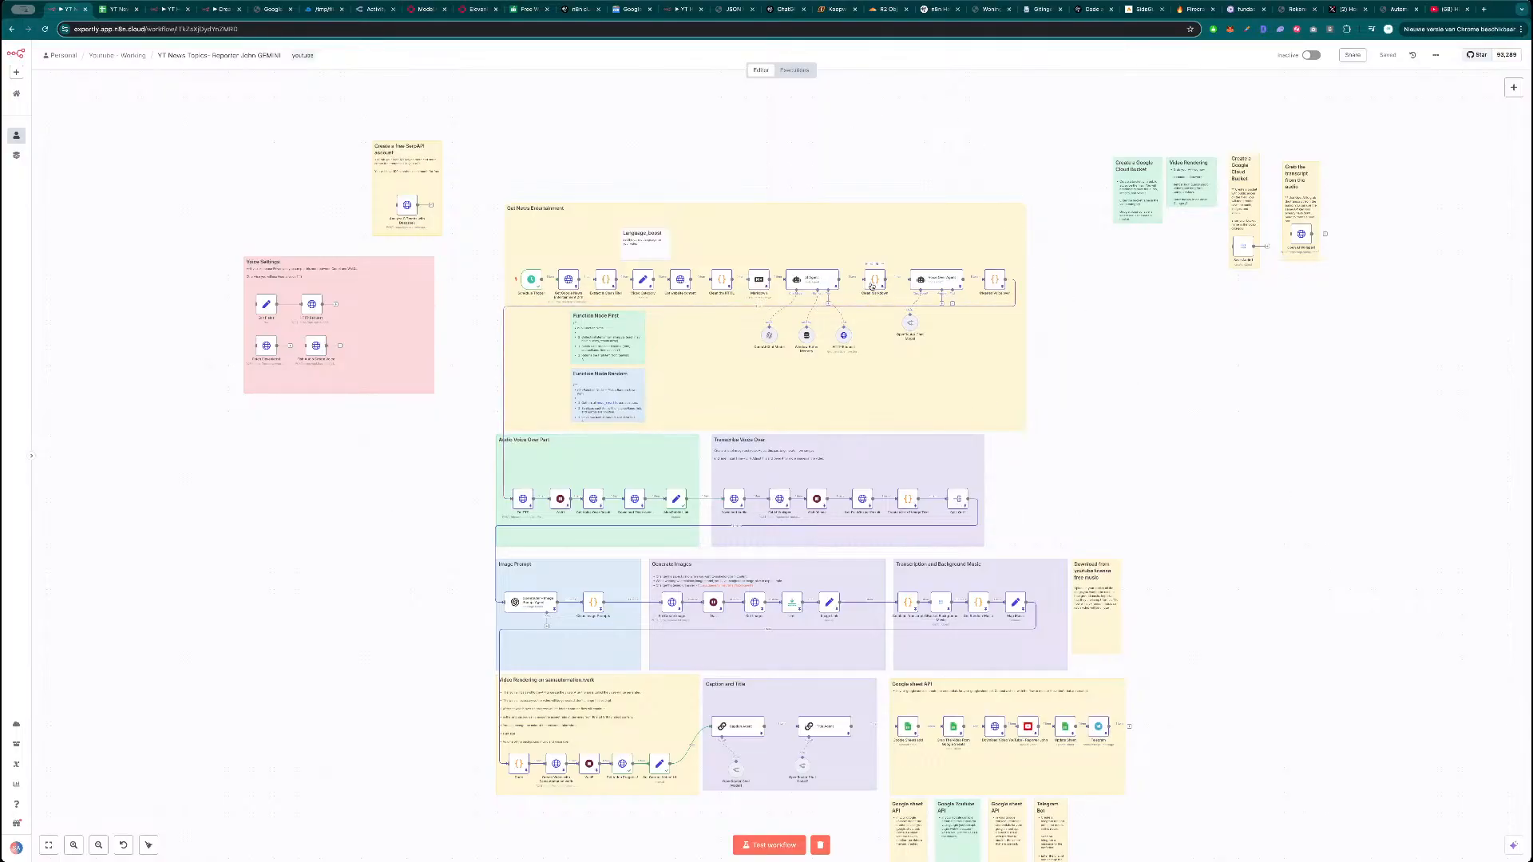
scroll(872, 285, up, 3)
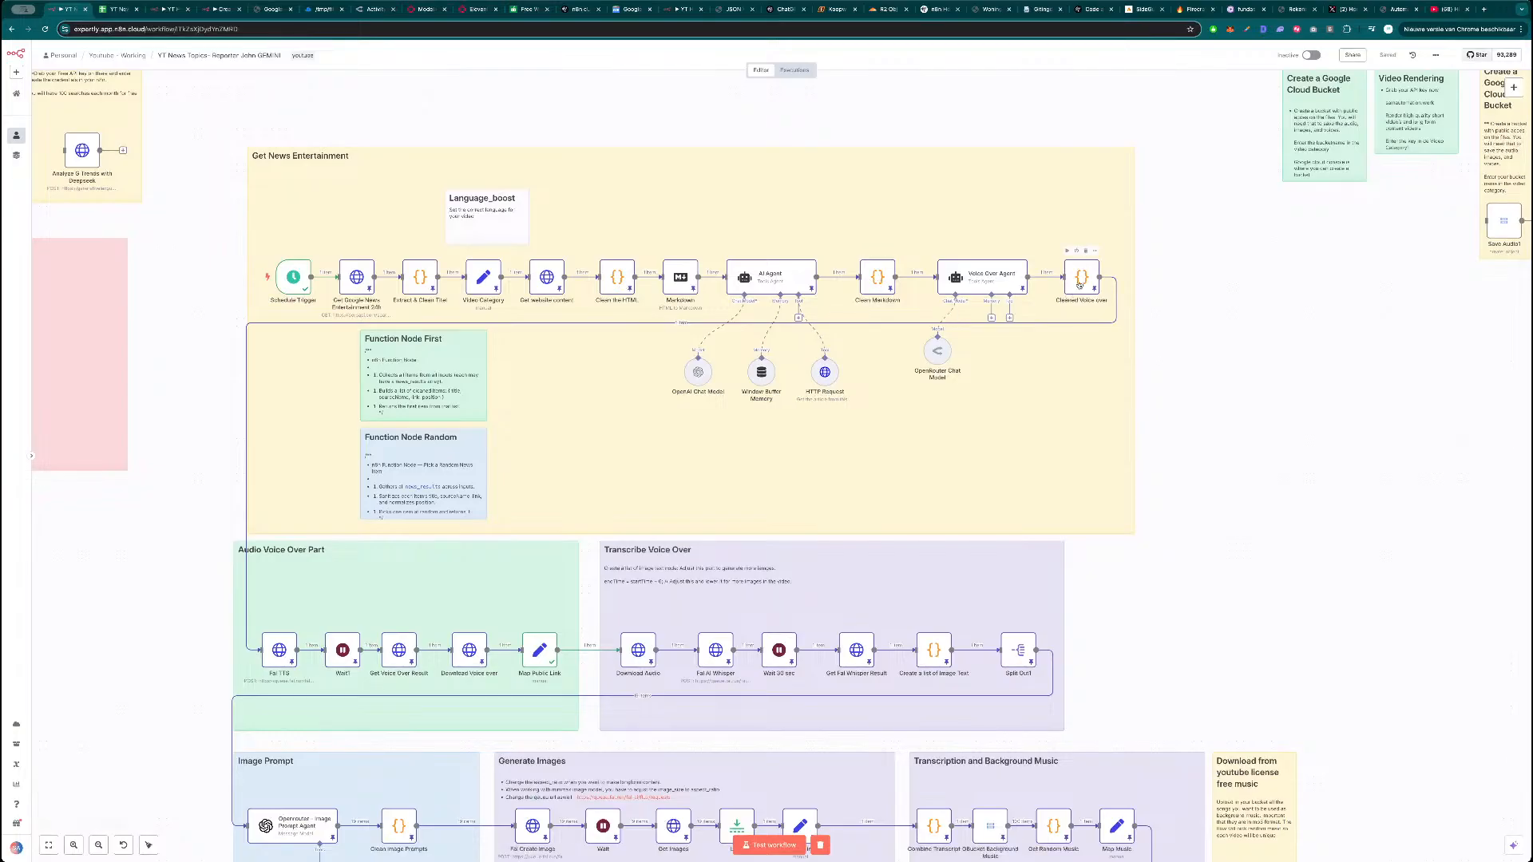
scroll(1054, 323, down, 2)
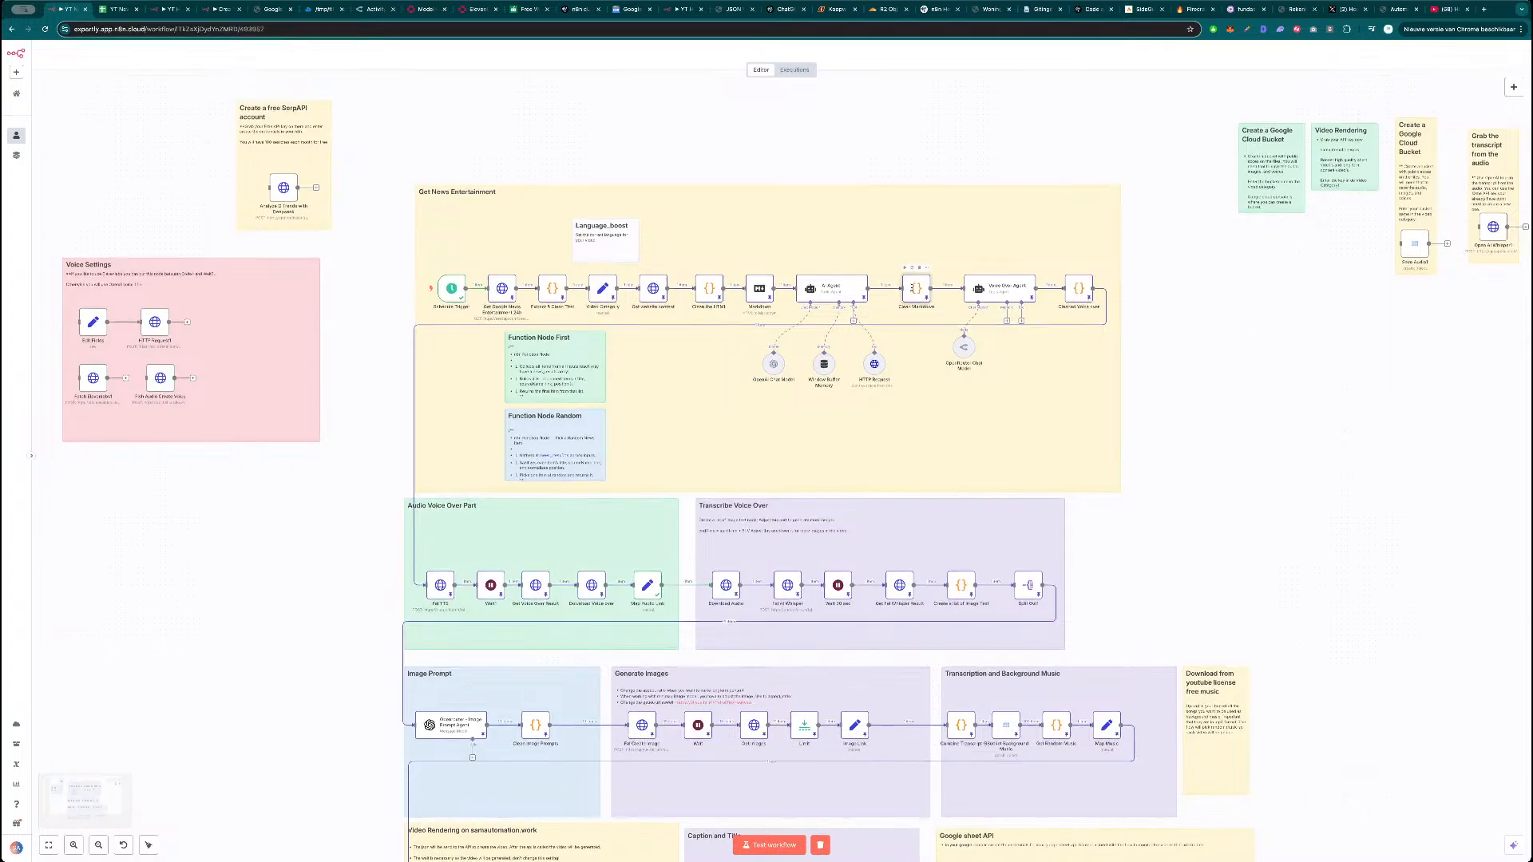
double_click(912, 291)
scroll(751, 321, up, 3)
scroll(754, 327, down, 3)
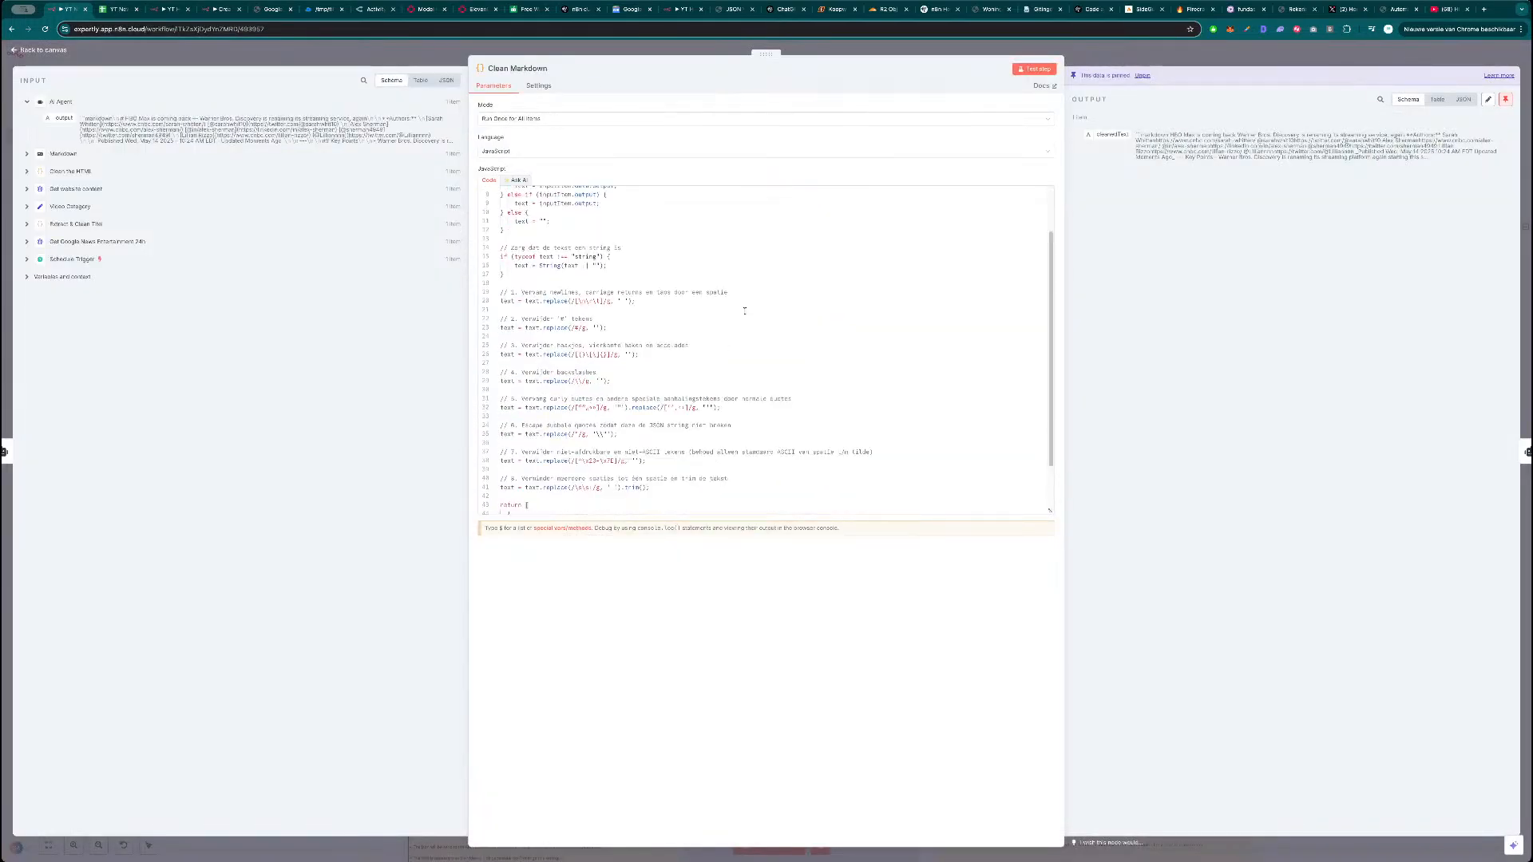
scroll(798, 327, up, 3)
key(Escape)
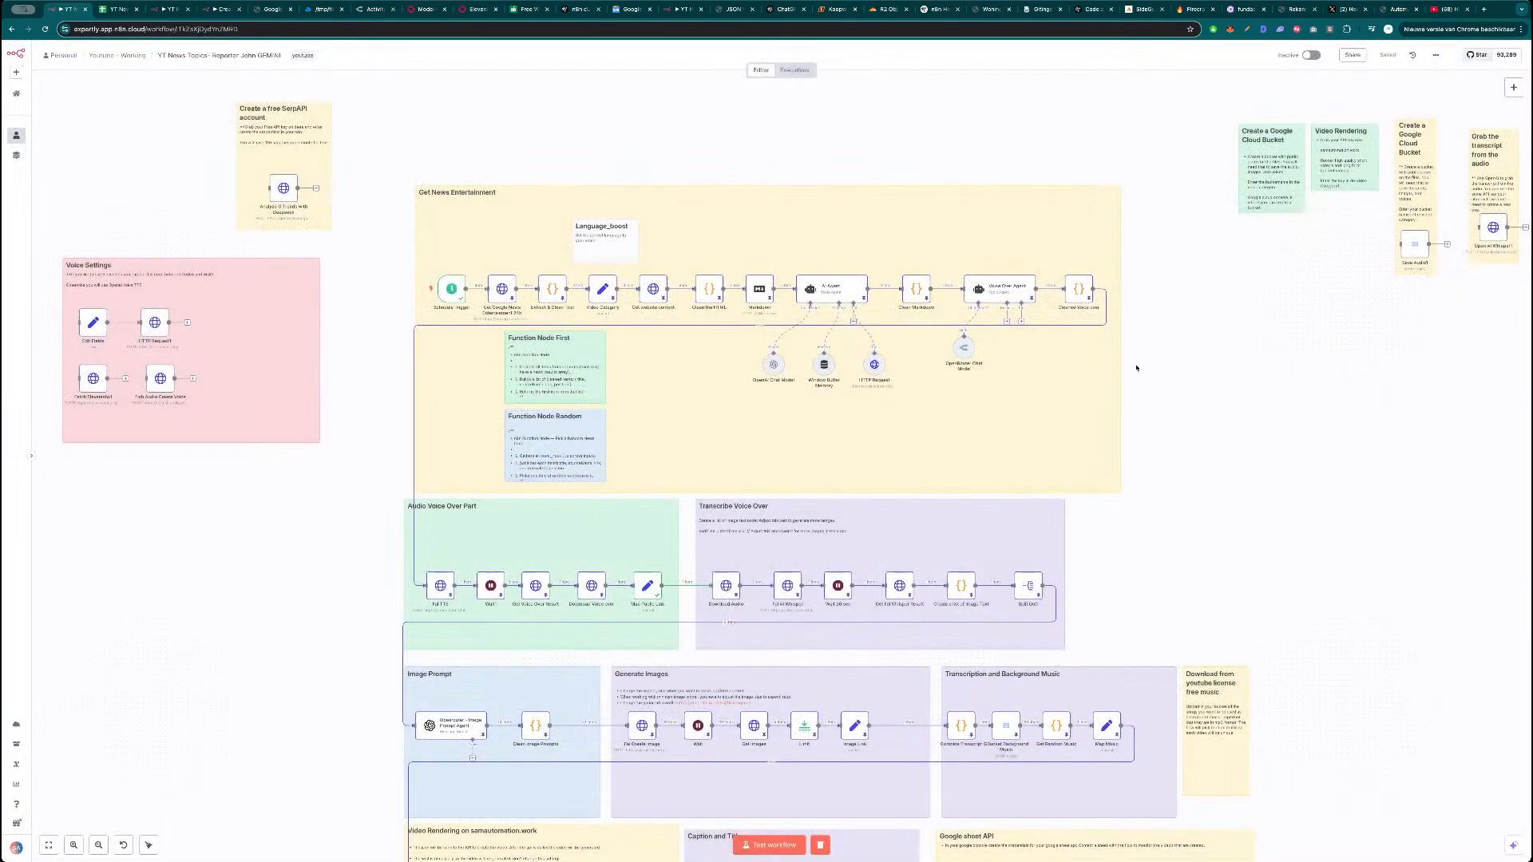
Delete the green Create a Google Cloud Bucket note and move the green Video Rendering note beside the Video Rendering section.
scroll(1130, 313, down, 2)
scroll(1130, 314, right, 4)
scroll(1024, 377, up, 3)
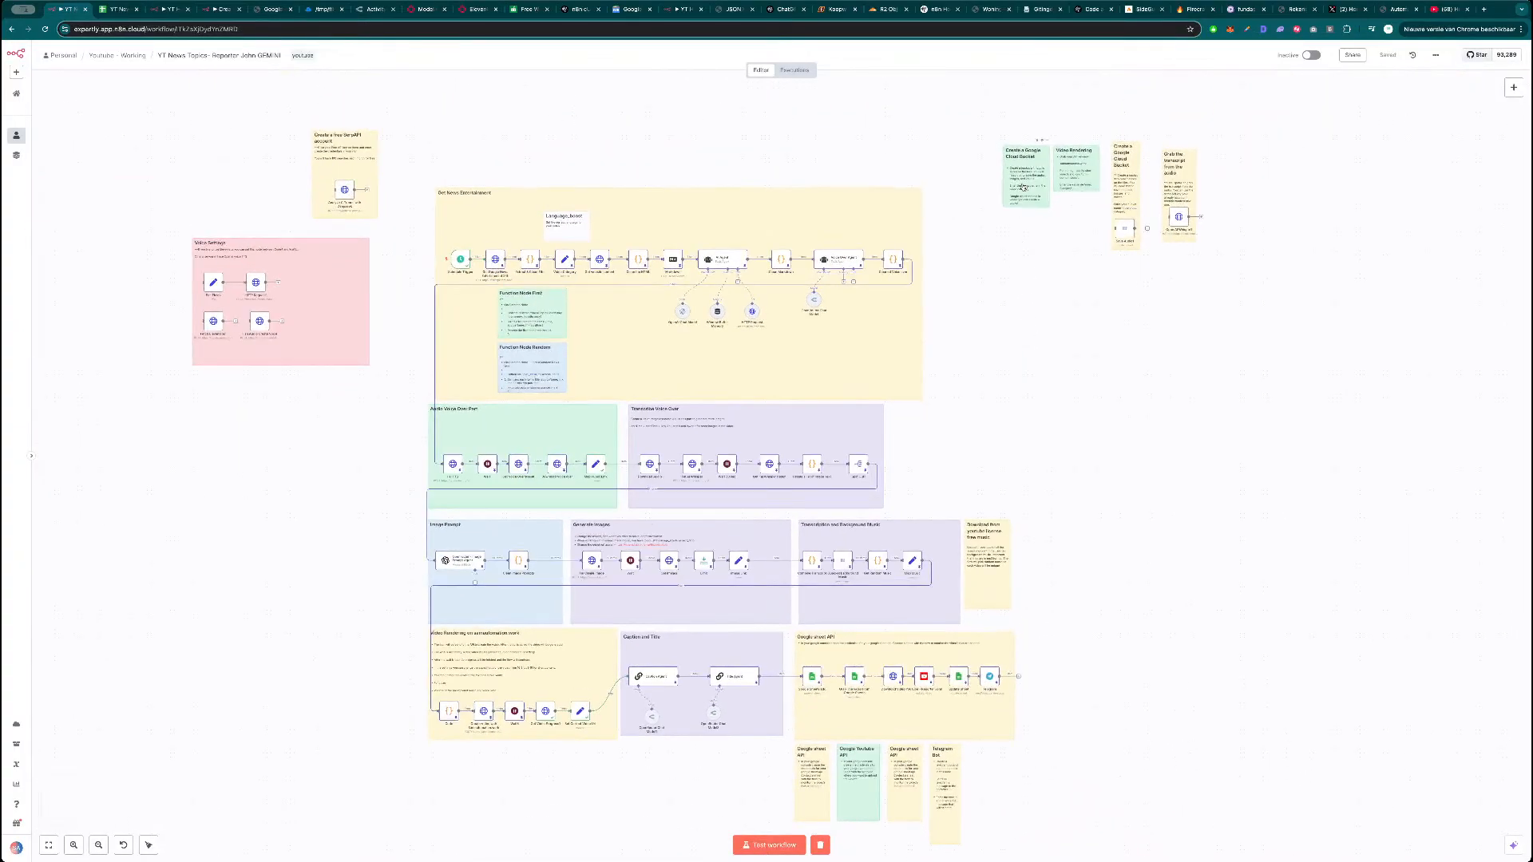
key(Delete)
drag(1078, 178, 395, 665)
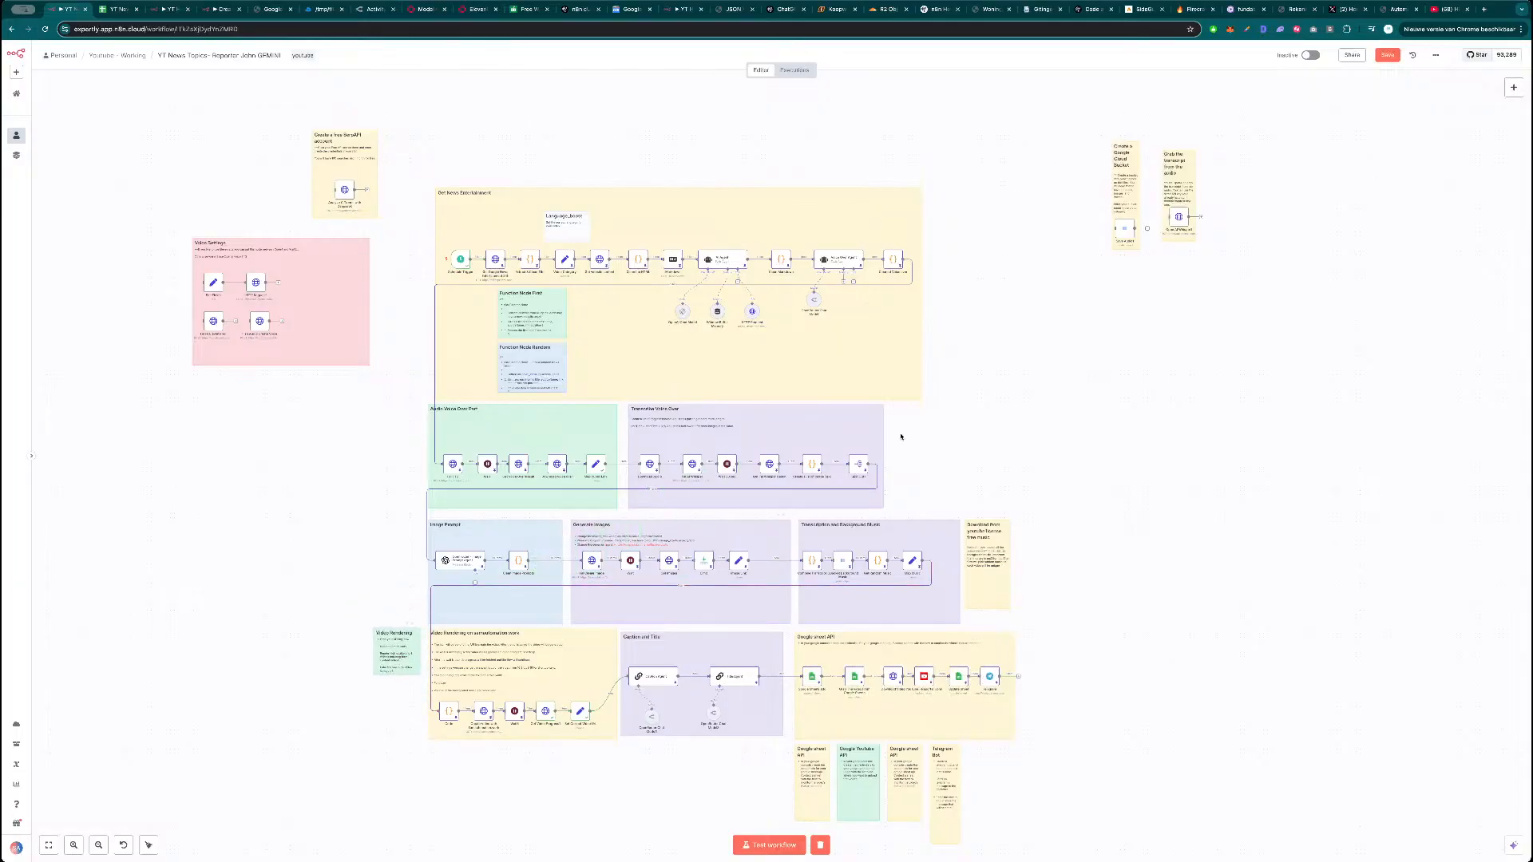
Delete the yellow Create a Google Cloud Bucket note together with the unconnected node on it.
drag(1070, 168, 1150, 266)
key(Delete)
click(1129, 206)
key(Delete)
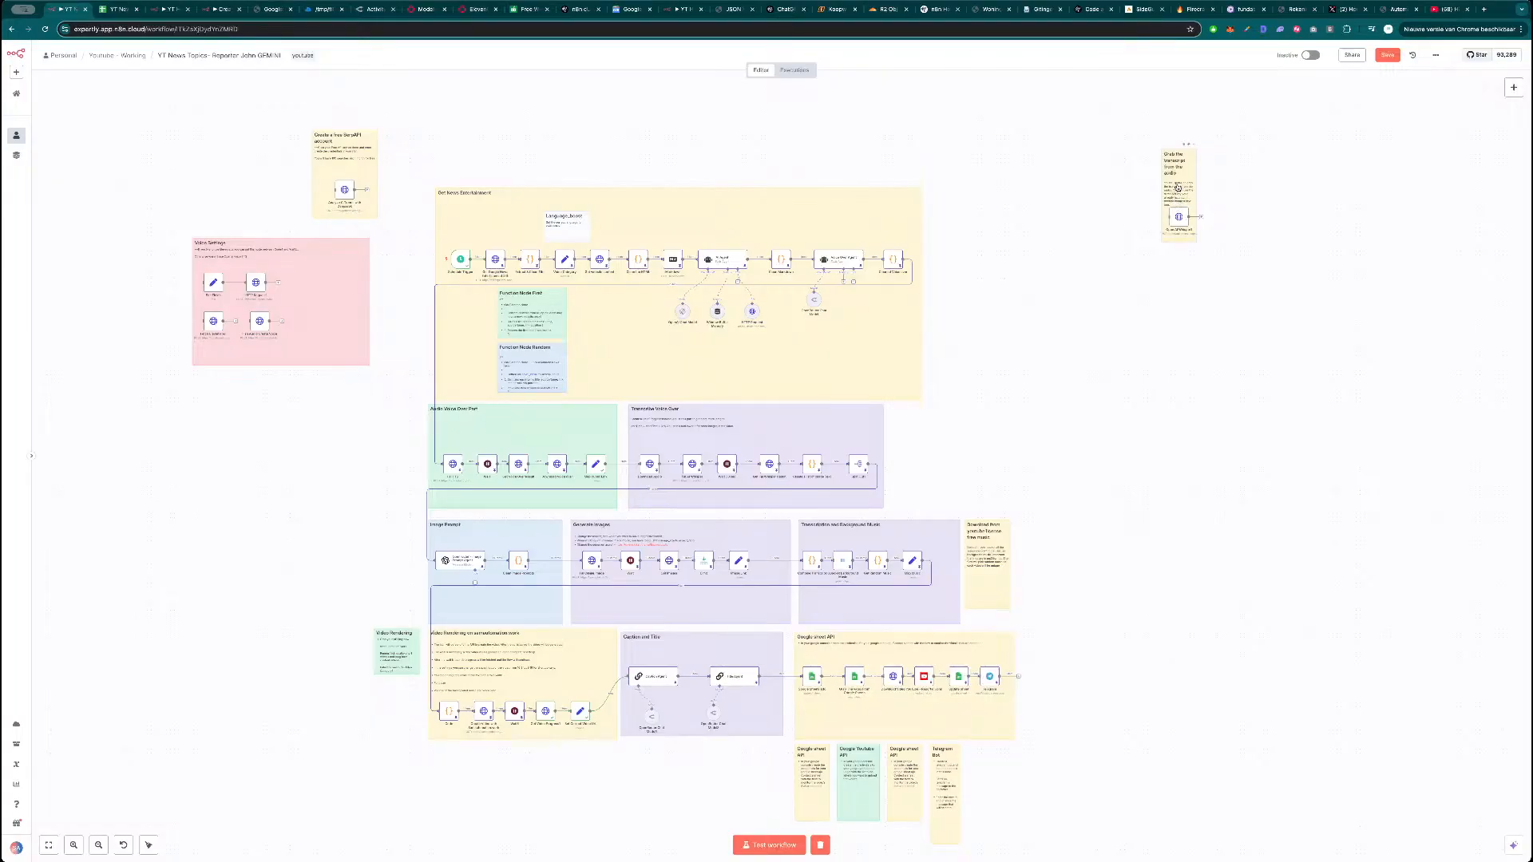
Delete the Grab the transcript from the audio note together with its unconnected node.
click(1178, 189)
key(Delete)
click(1179, 223)
key(Delete)
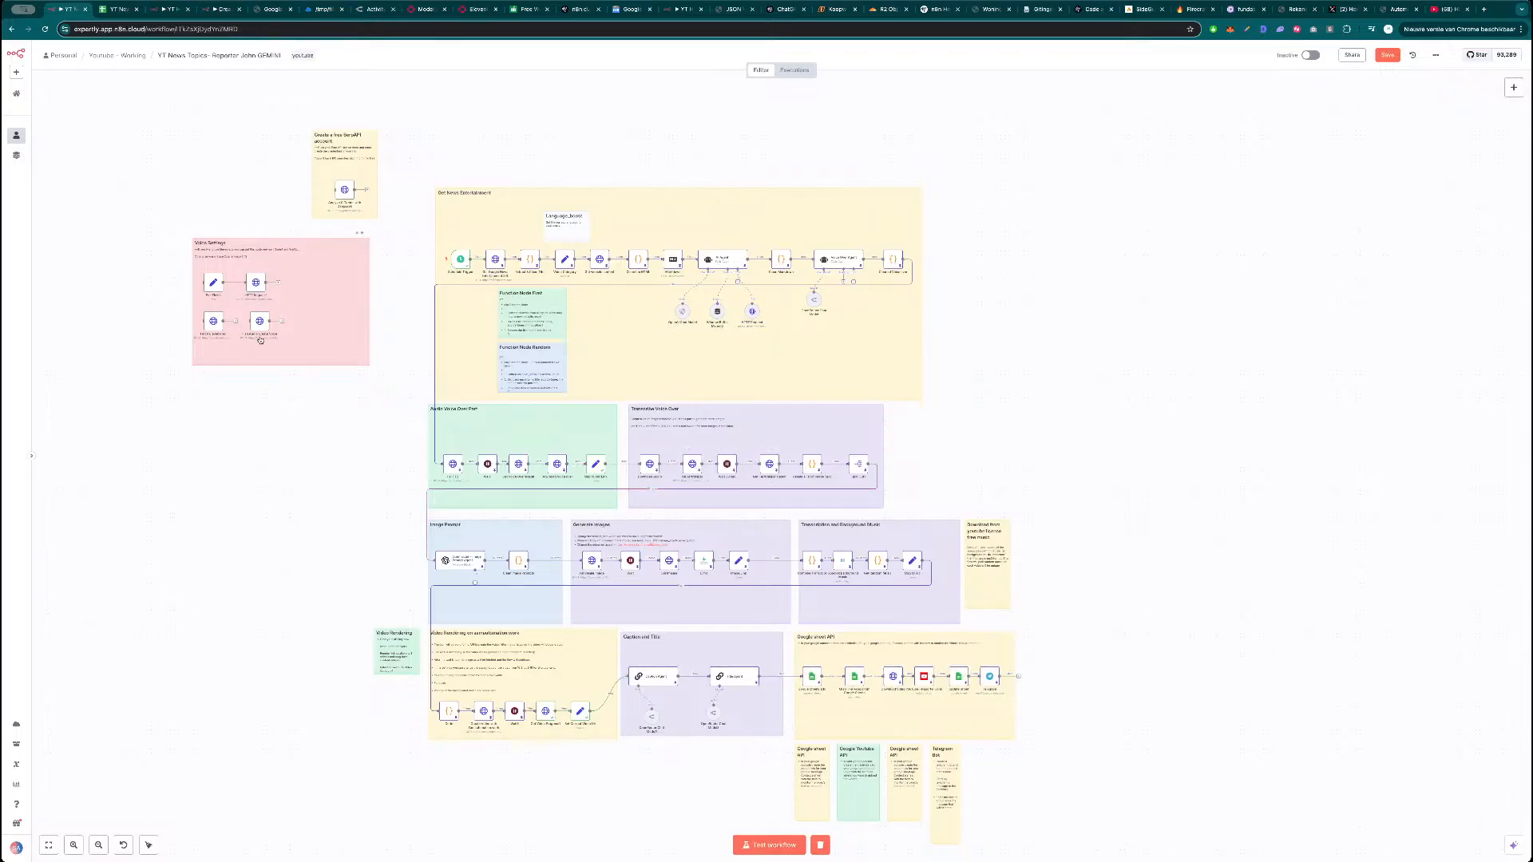
Delete the Analyze G Trends with Deepseek node and move the Create a free SerpAPI account note beside the Get News Entertainment section.
scroll(531, 517, up, 10)
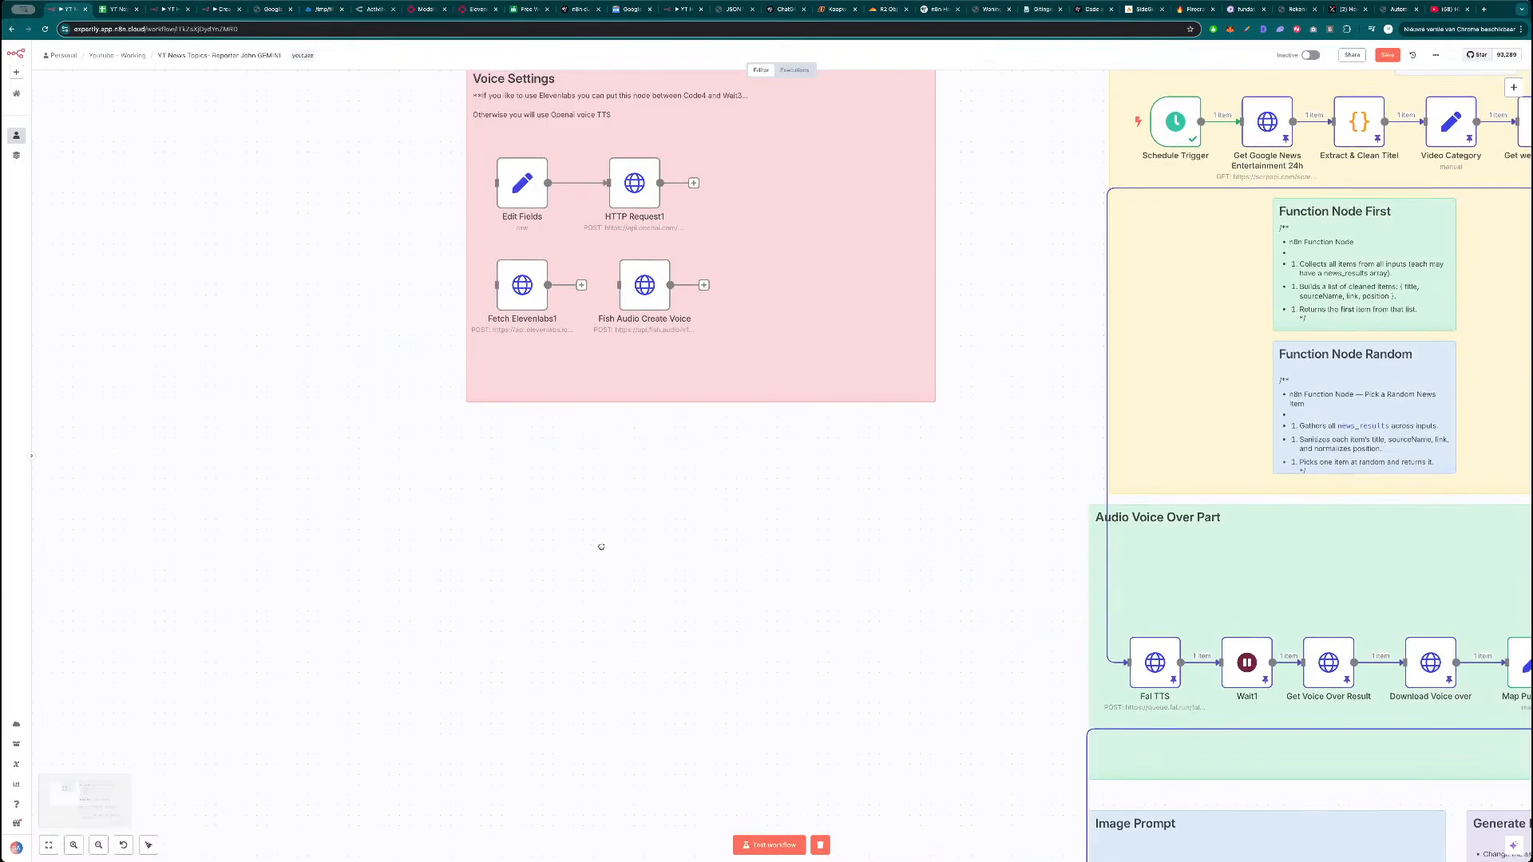
drag(439, 697, 463, 691)
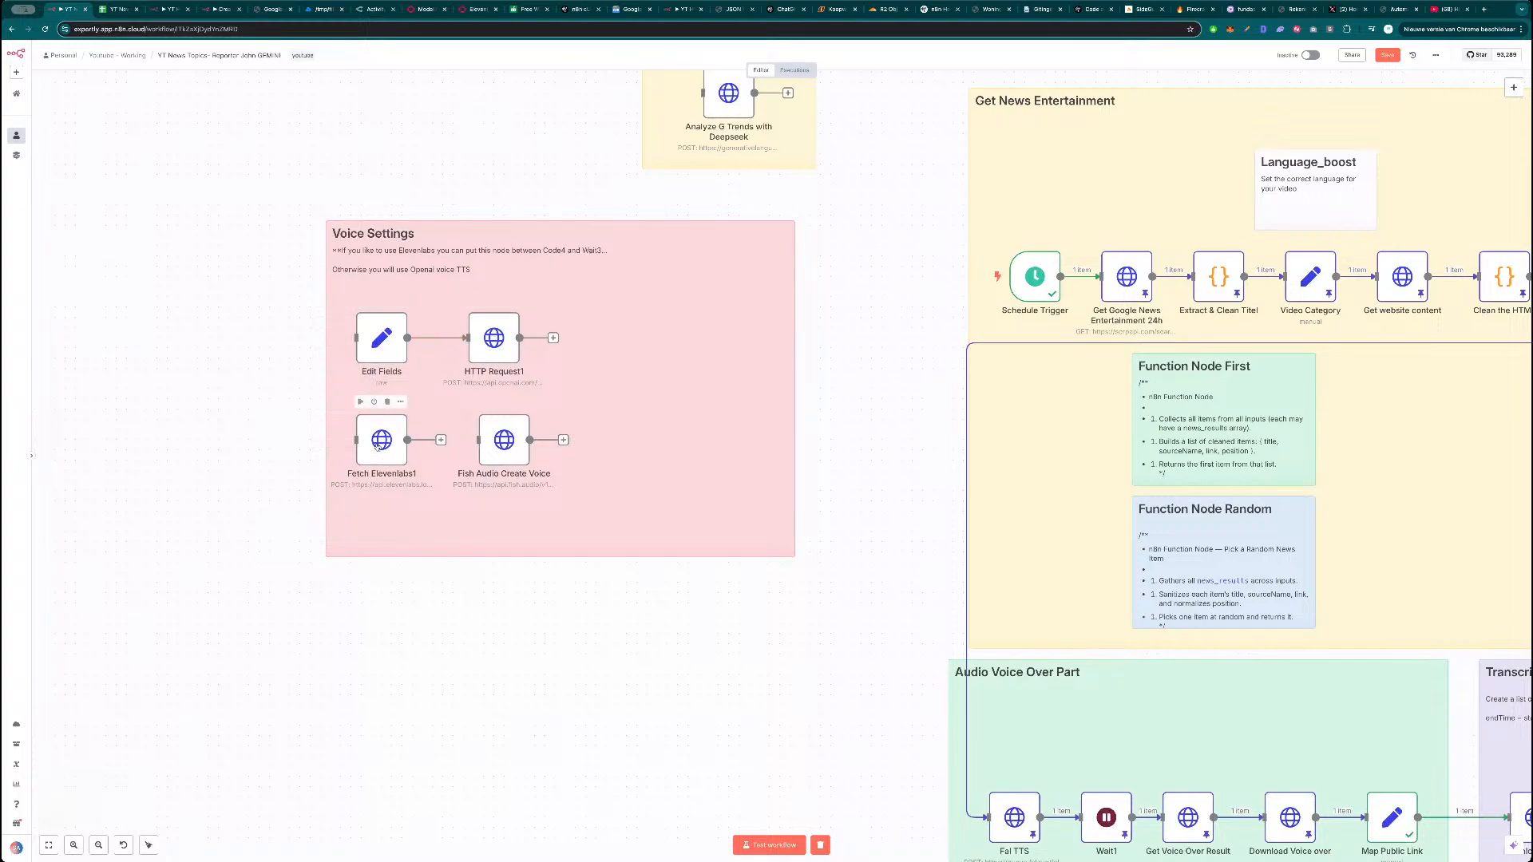
scroll(505, 462, down, 3)
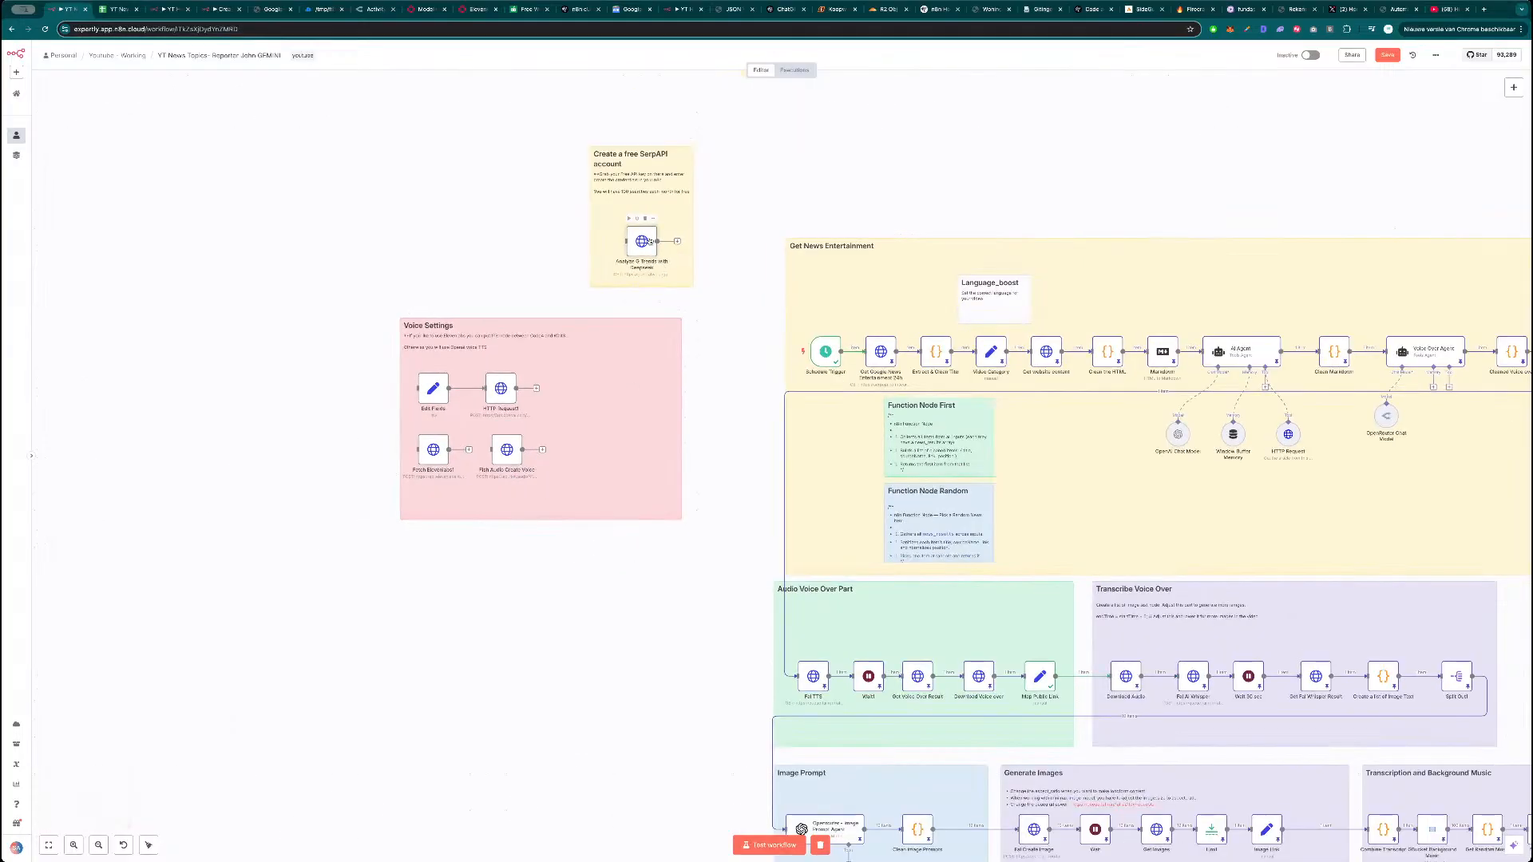
click(645, 218)
drag(658, 228, 747, 322)
Shift the Voice Settings note so its four nodes sit centered on it.
drag(315, 279, 592, 553)
drag(605, 486, 539, 479)
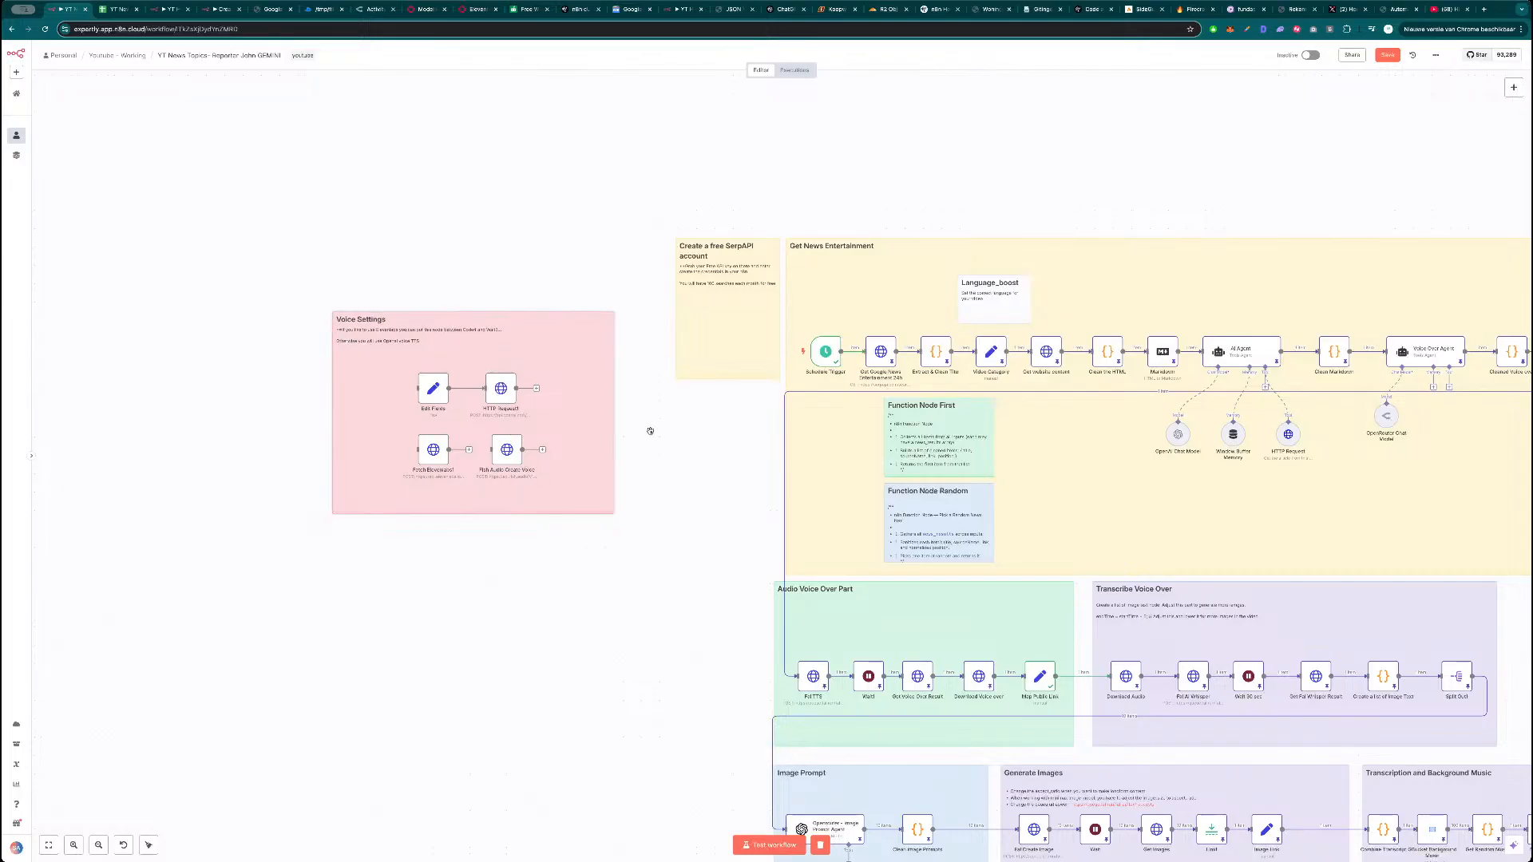
Save the rearranged workflow and activate it.
scroll(651, 431, down, 3)
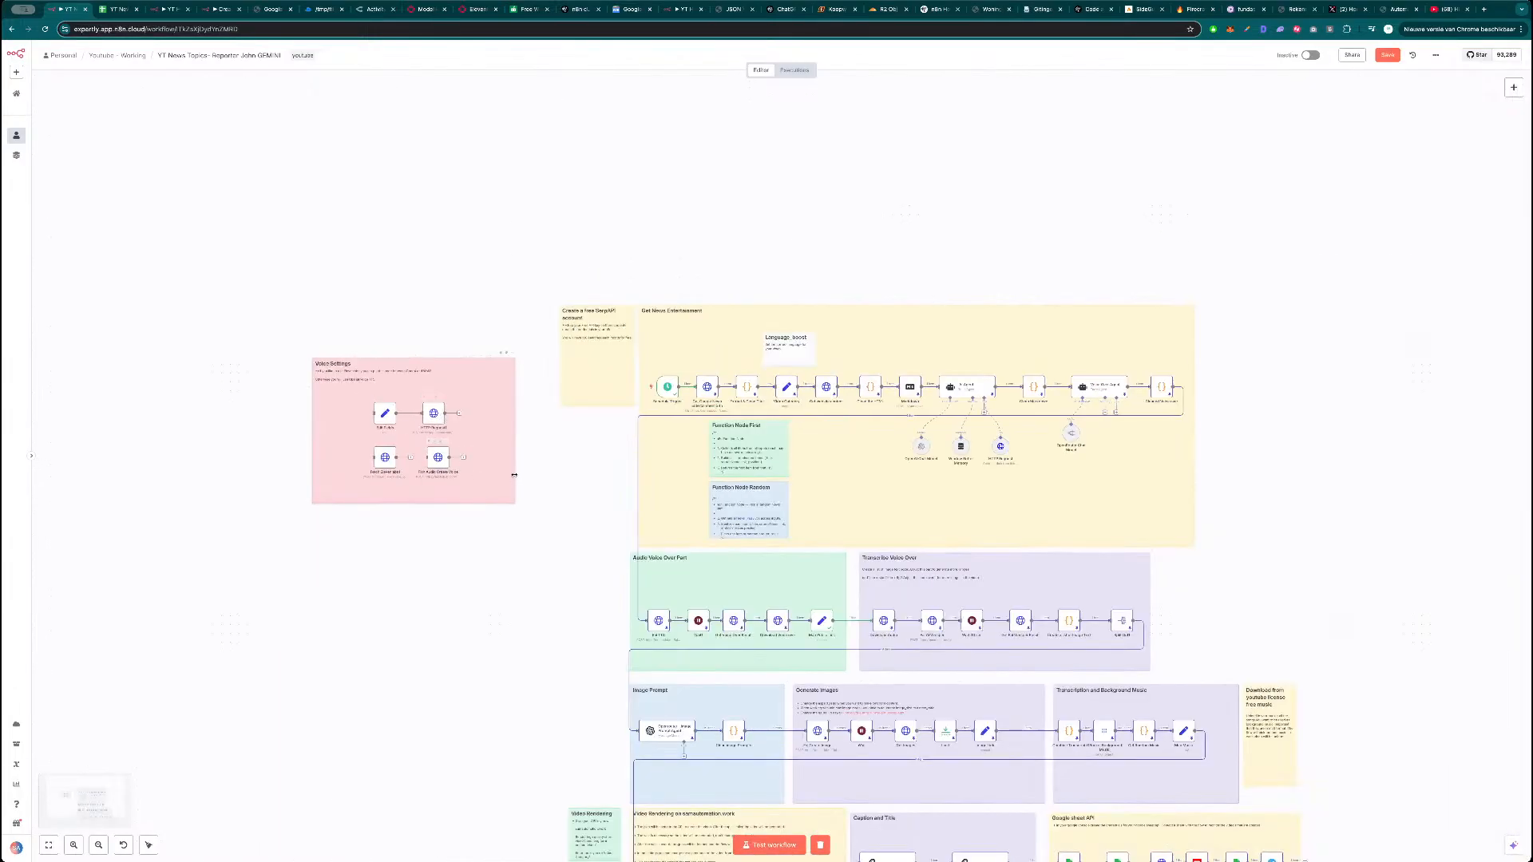
scroll(447, 503, down, 6)
scroll(394, 404, right, 3)
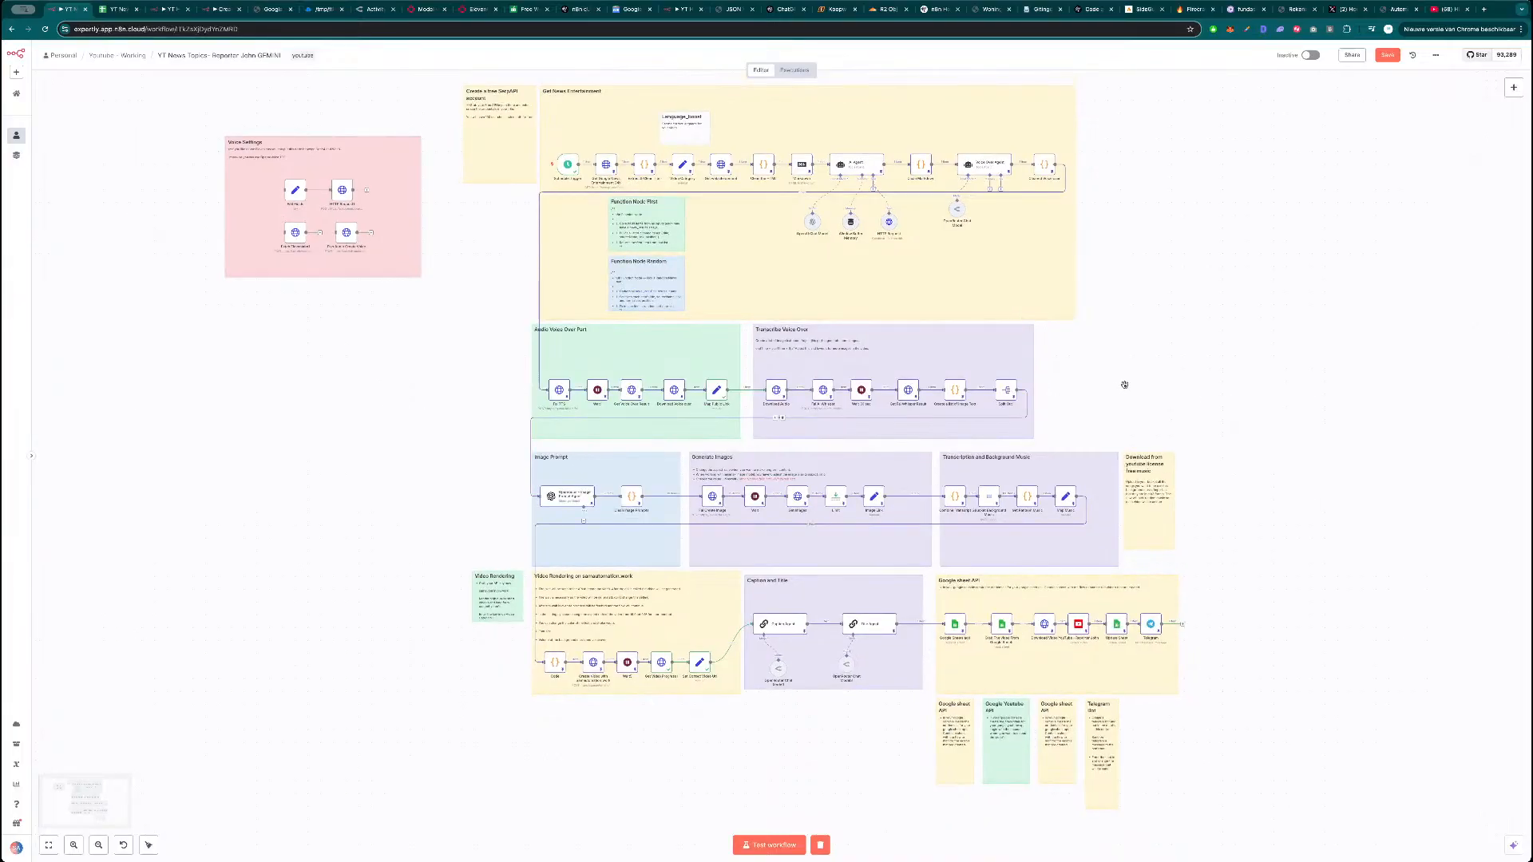
scroll(1106, 359, right, 2)
scroll(1127, 334, down, 1)
scroll(1126, 333, up, 2)
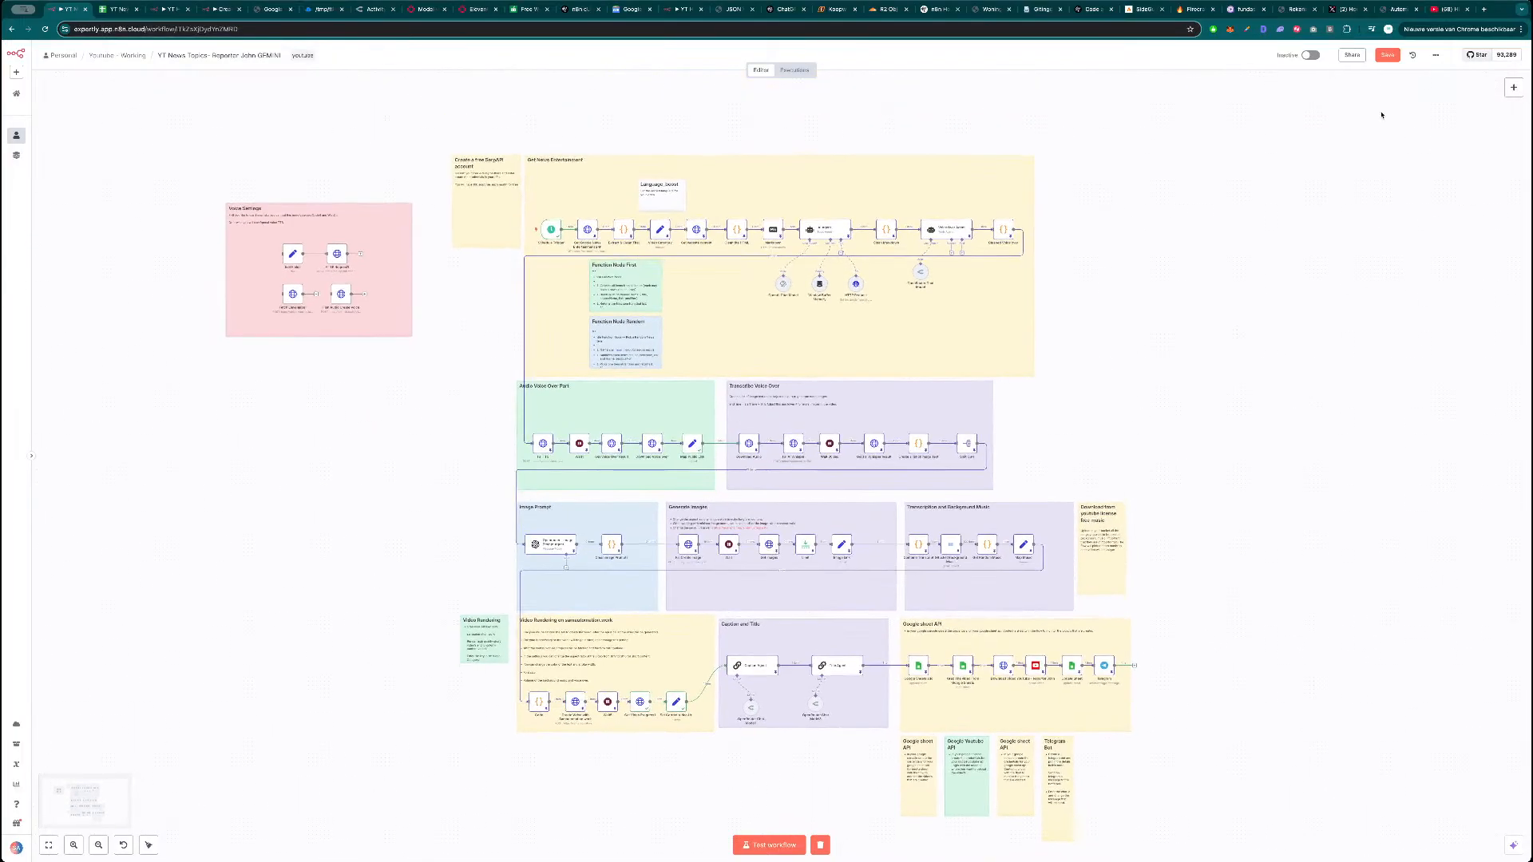
click(1389, 57)
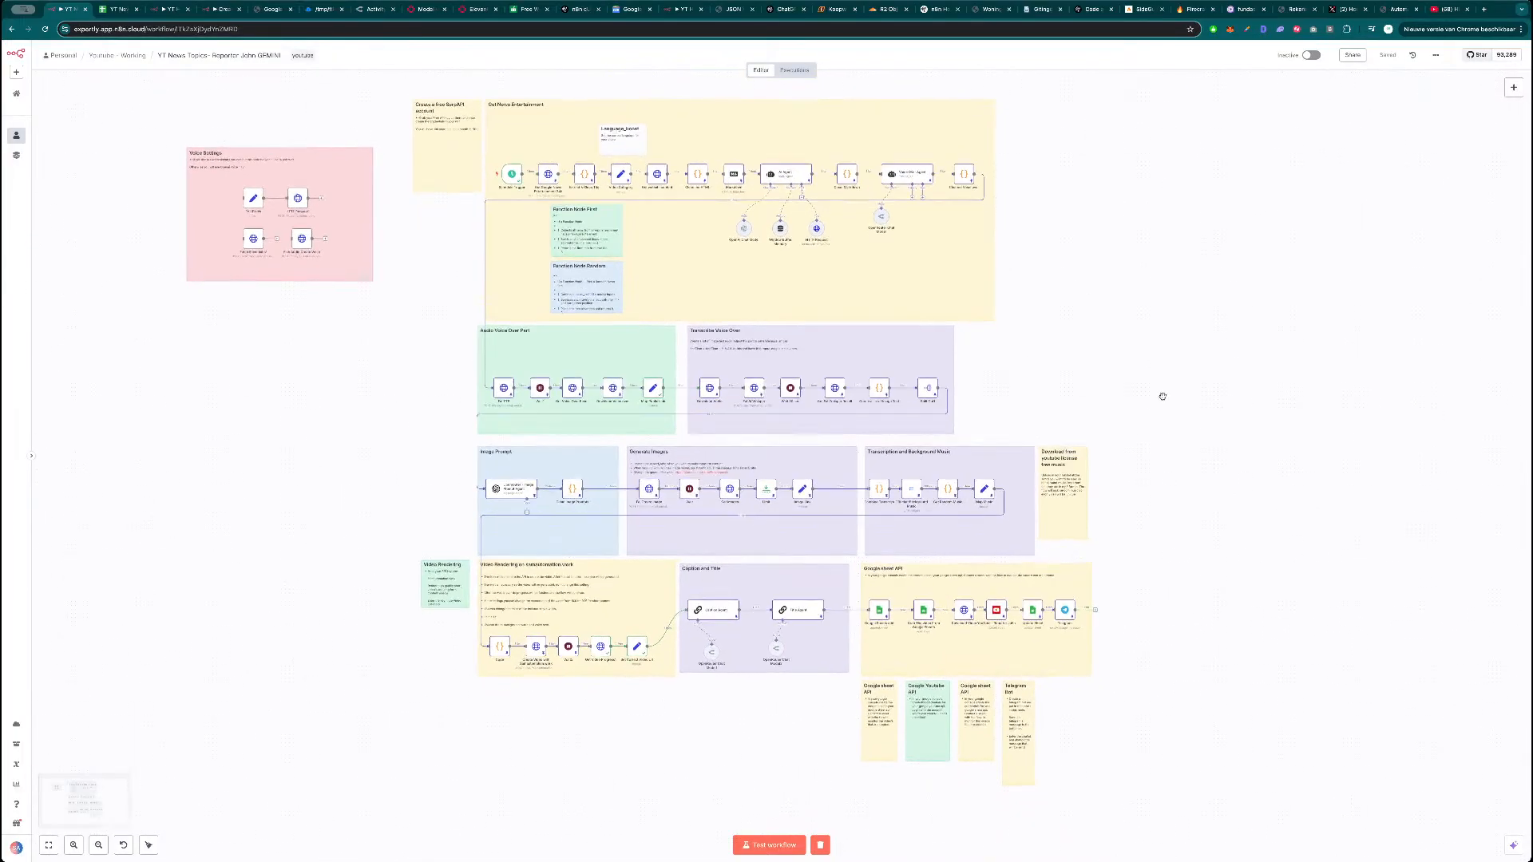
scroll(1181, 375, down, 2)
click(1311, 55)
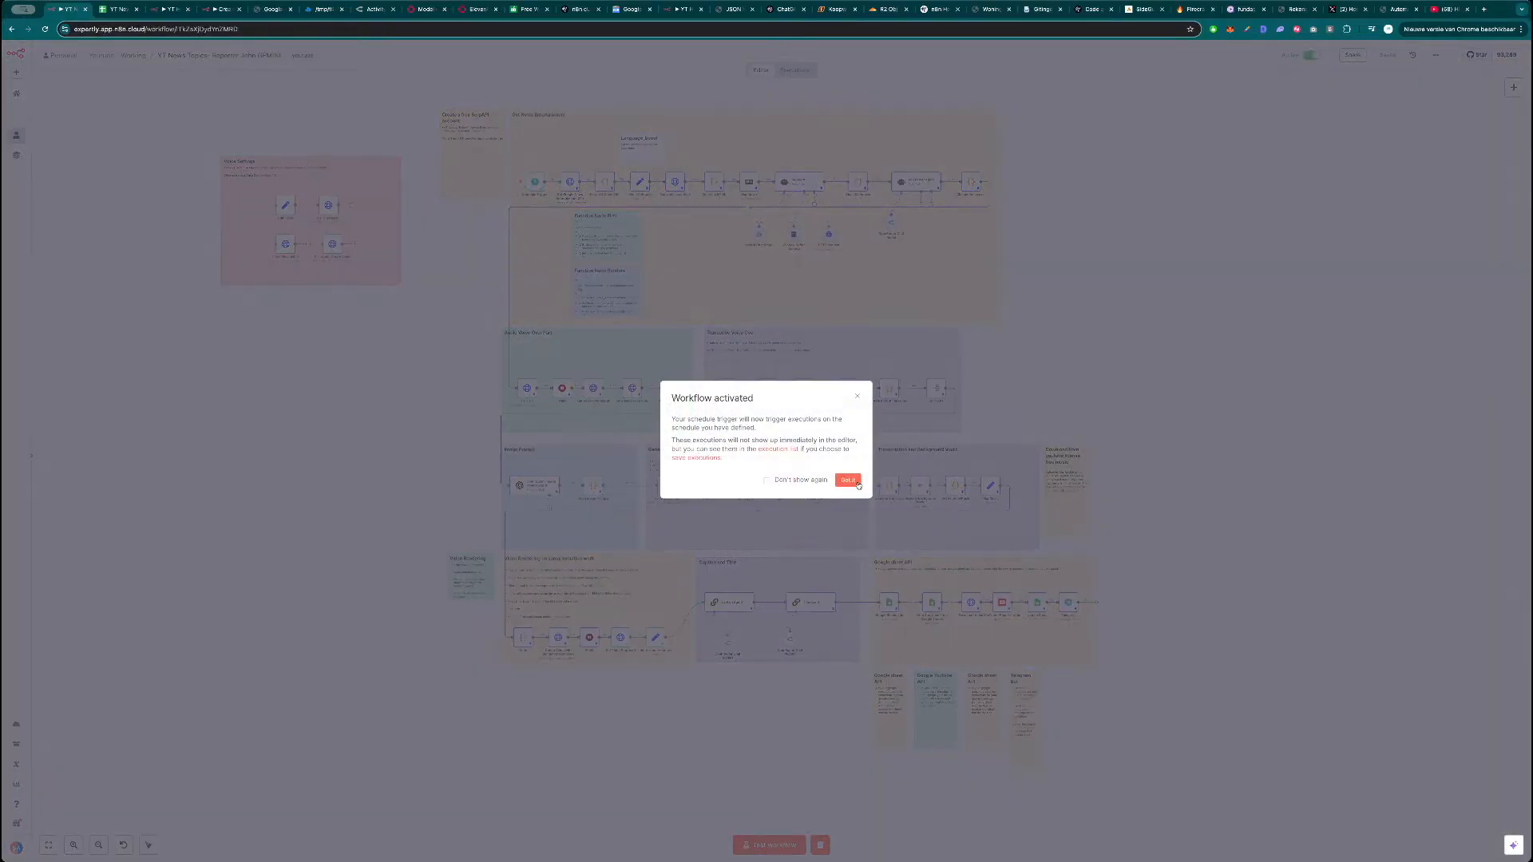
Dismiss the workflow activation notice and save the workflow again.
click(848, 480)
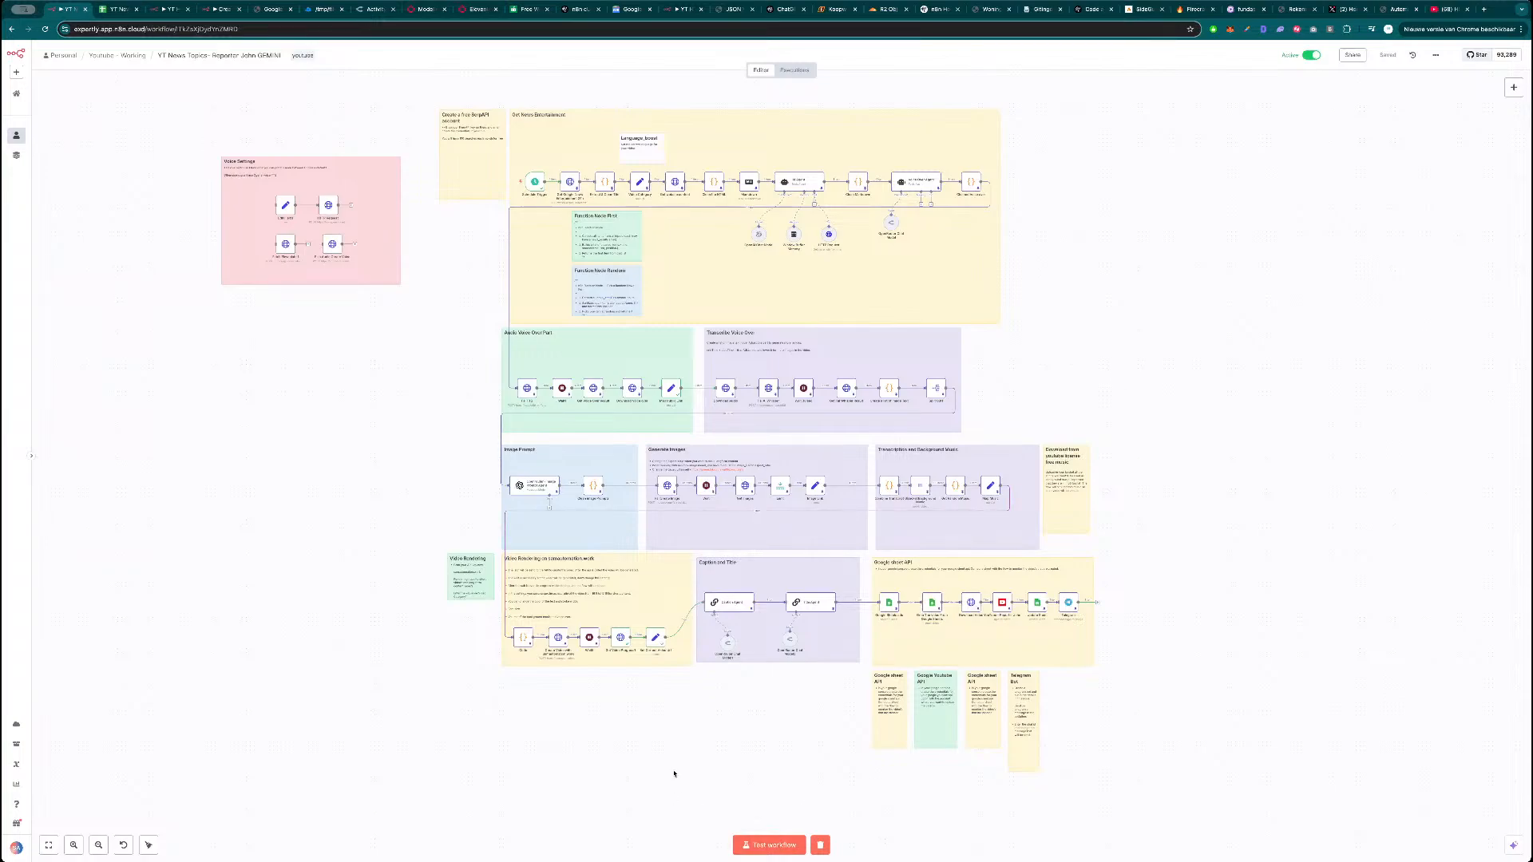
right_click(641, 713)
click(660, 772)
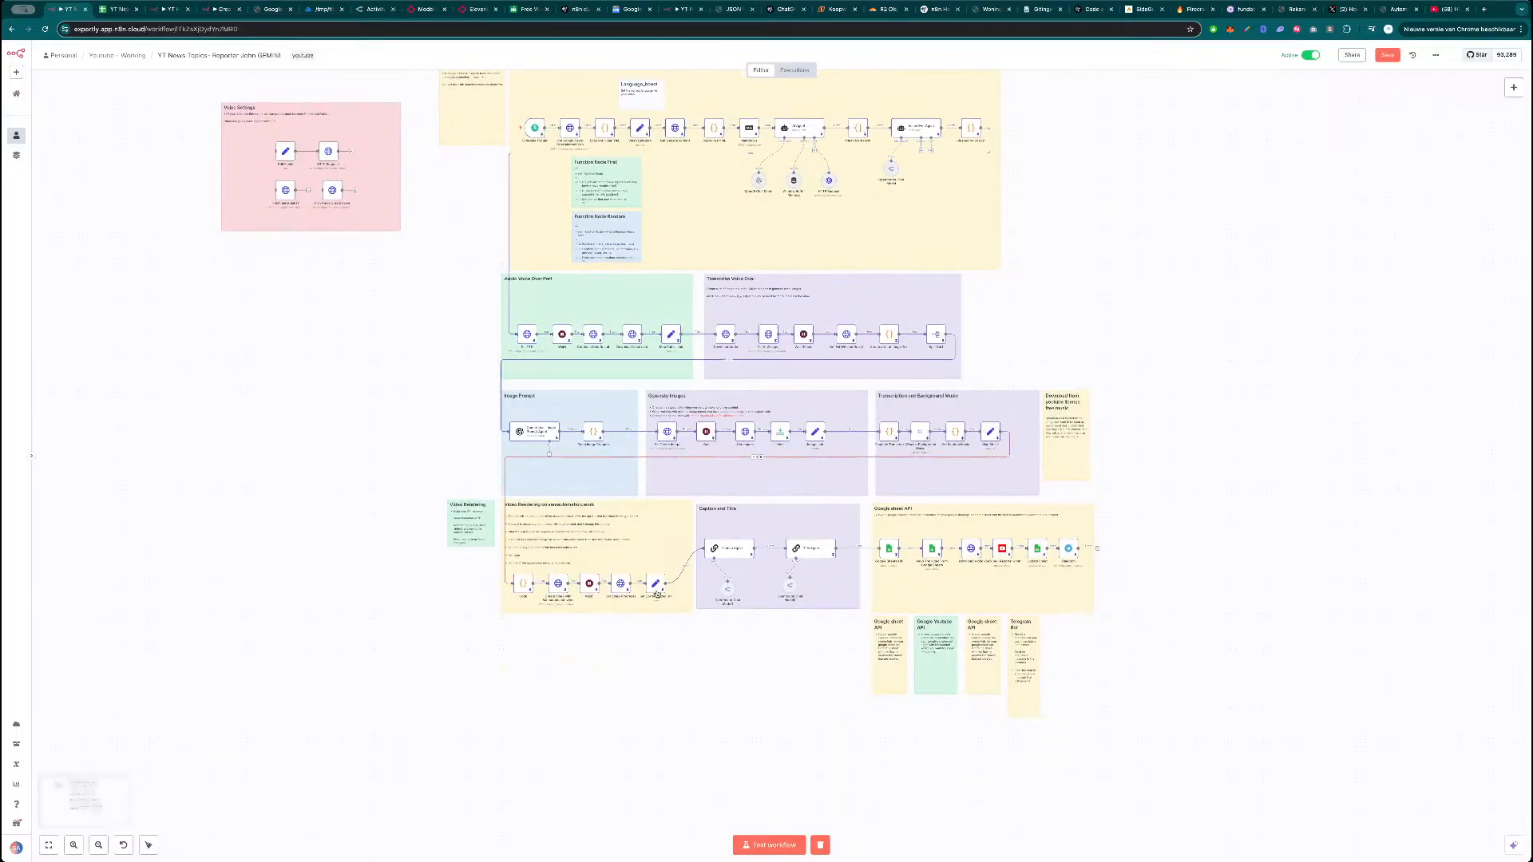
scroll(578, 431, up, 2)
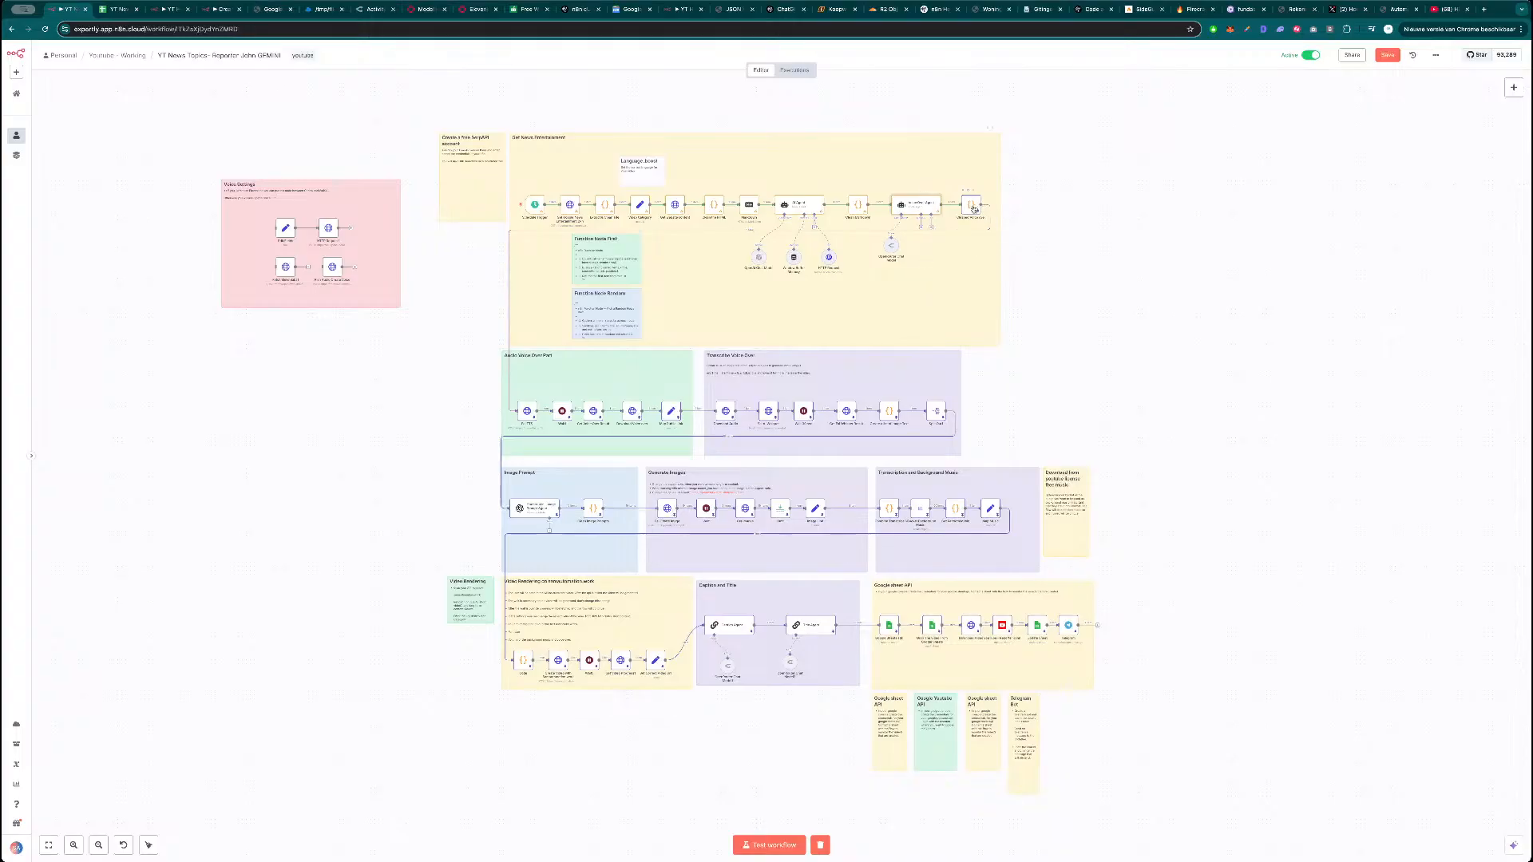
right_click(973, 209)
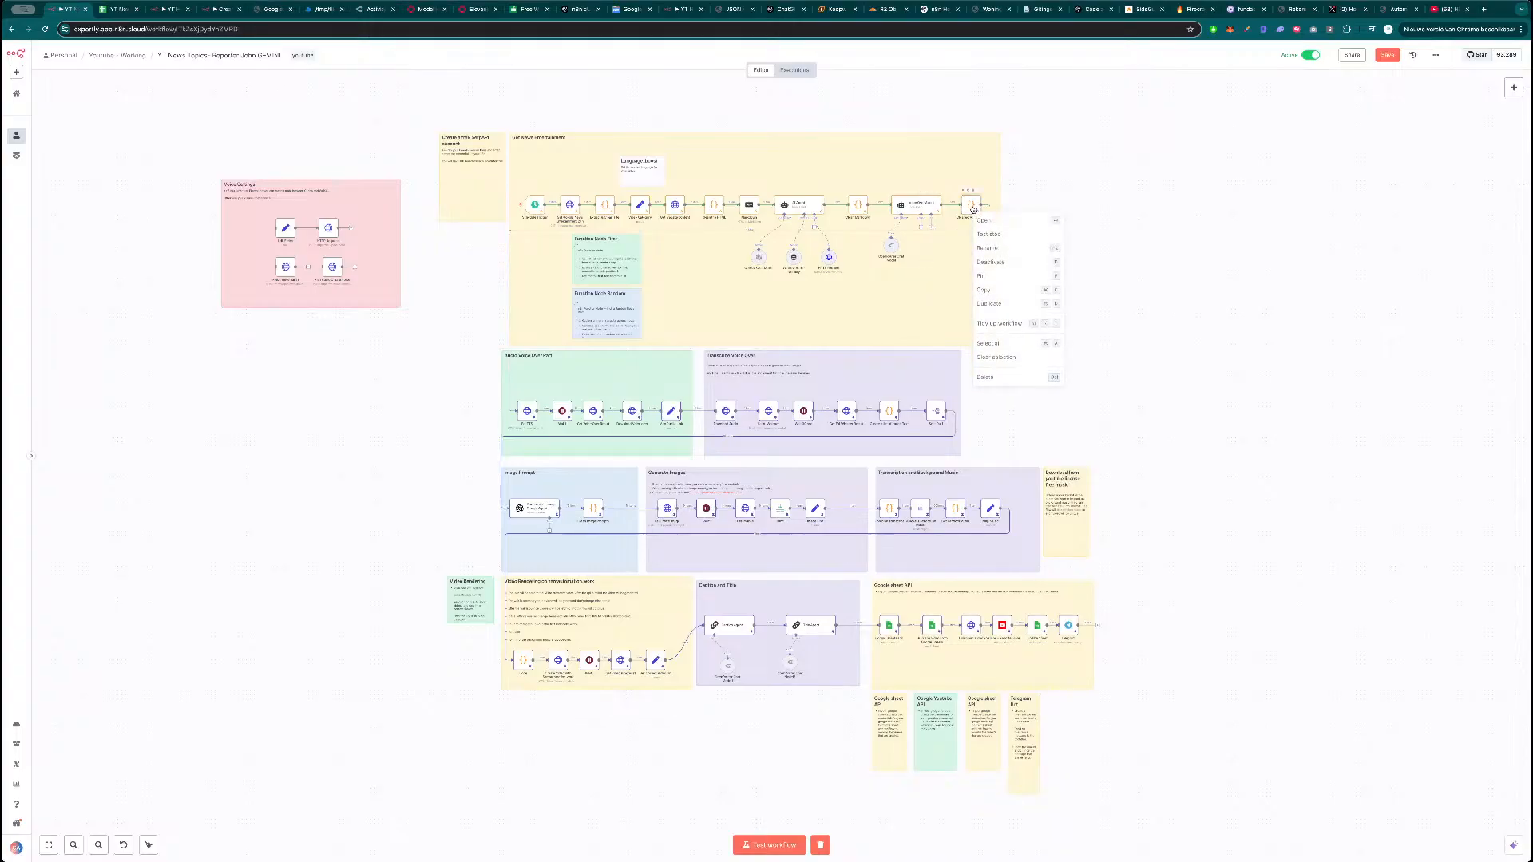
click(1108, 215)
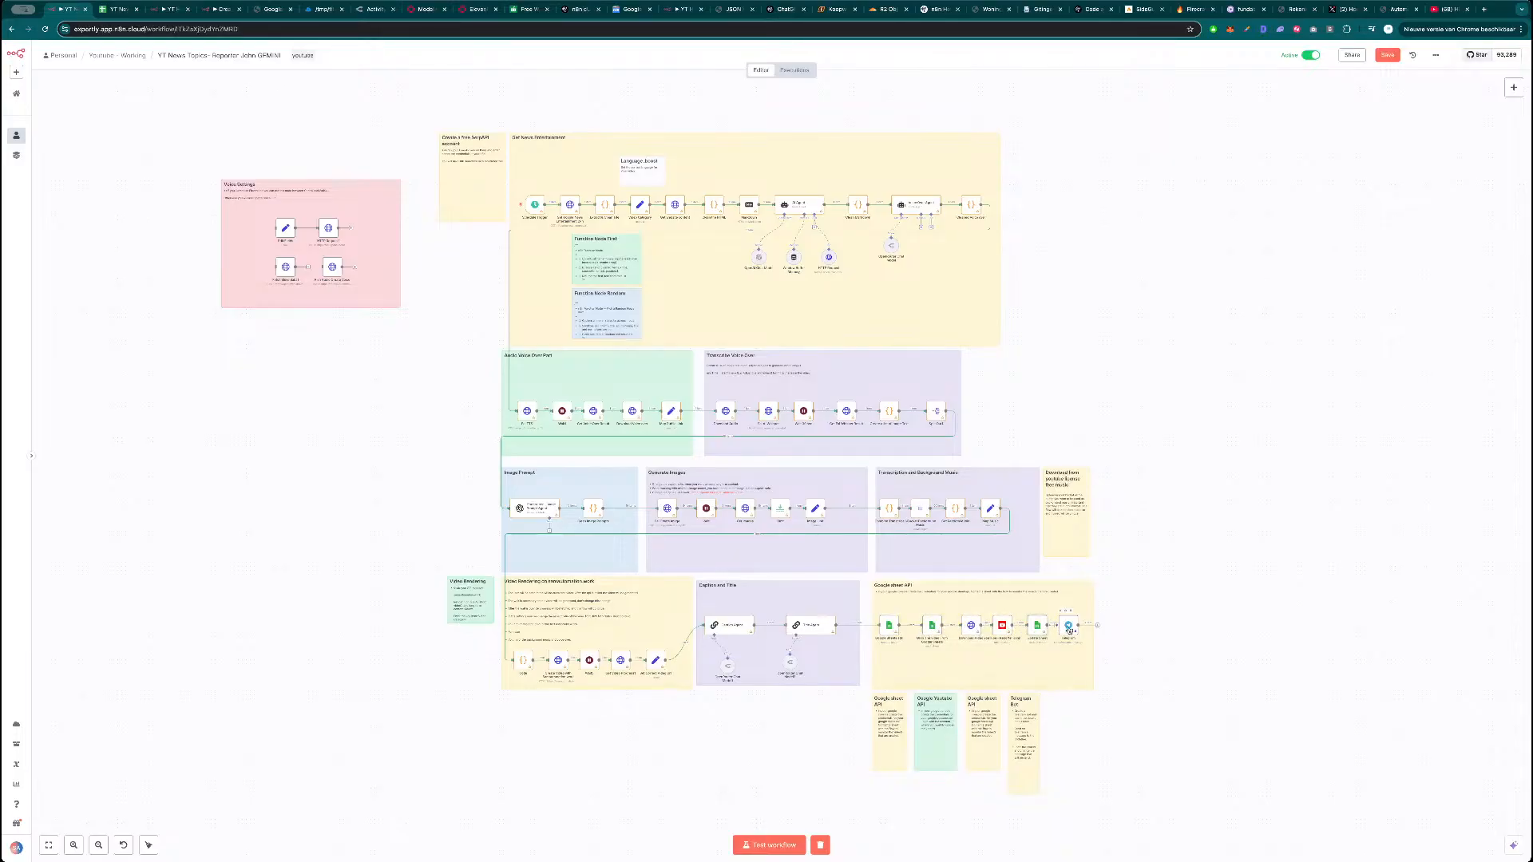
drag(1098, 310, 1147, 367)
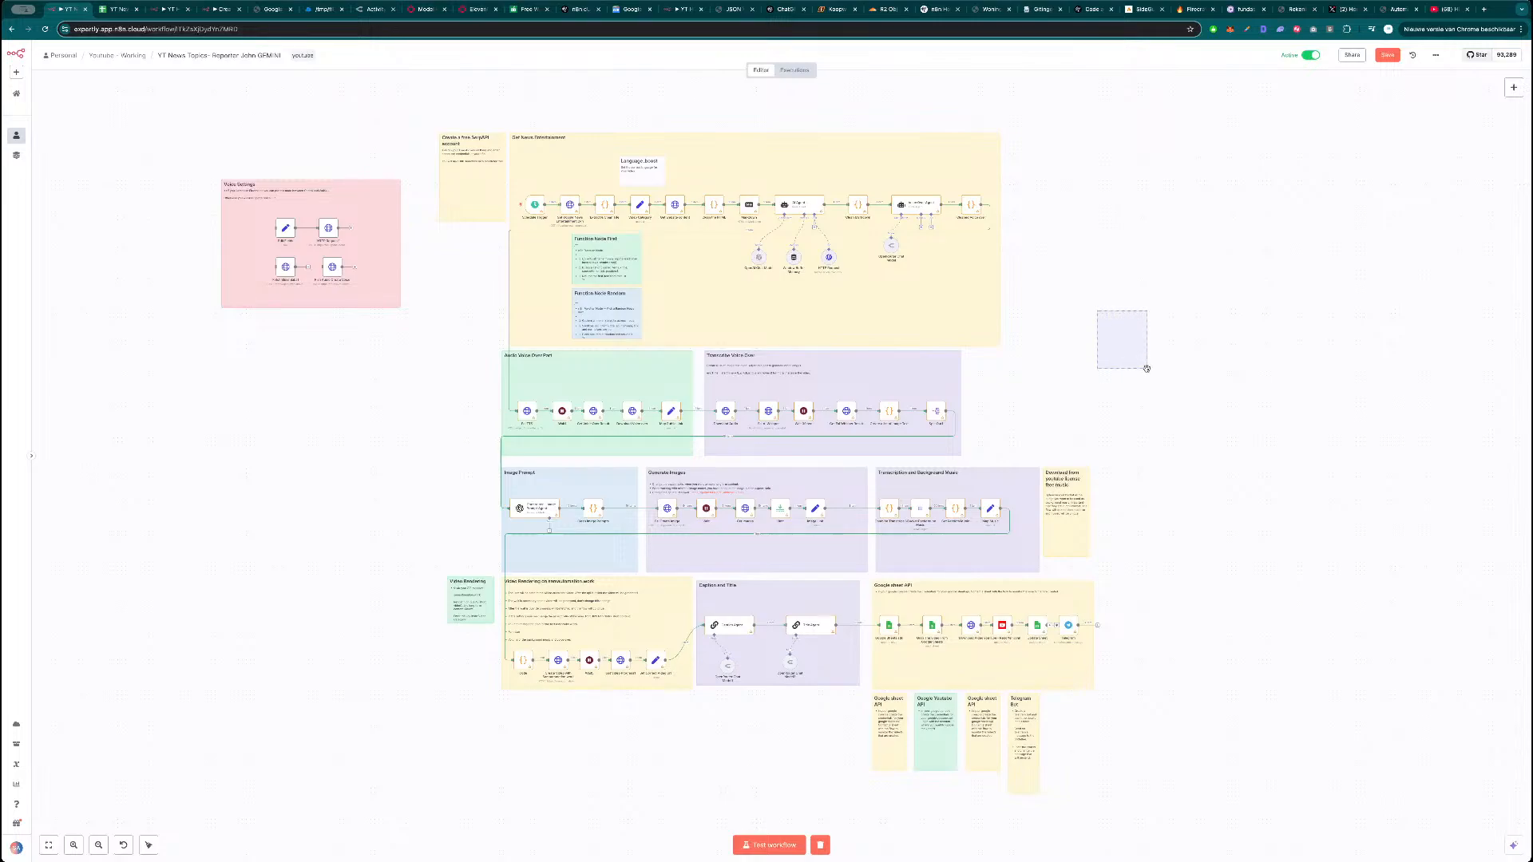
click(1389, 56)
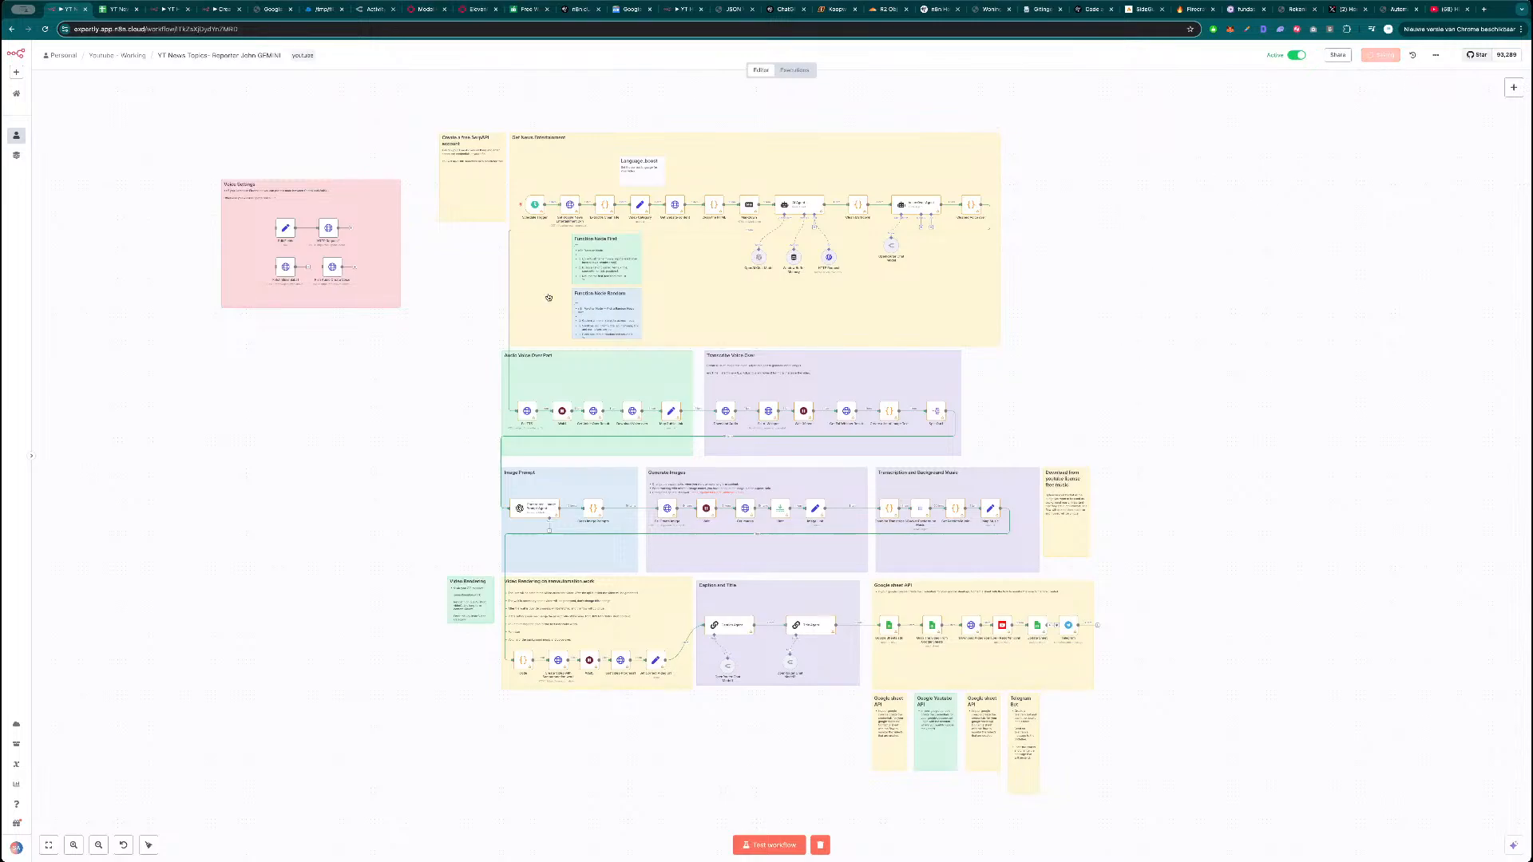
Replace the code in the Extract & Clean Titel node with the code from the Function Node Random note, and save the workflow.
scroll(526, 263, up, 5)
scroll(456, 307, up, 3)
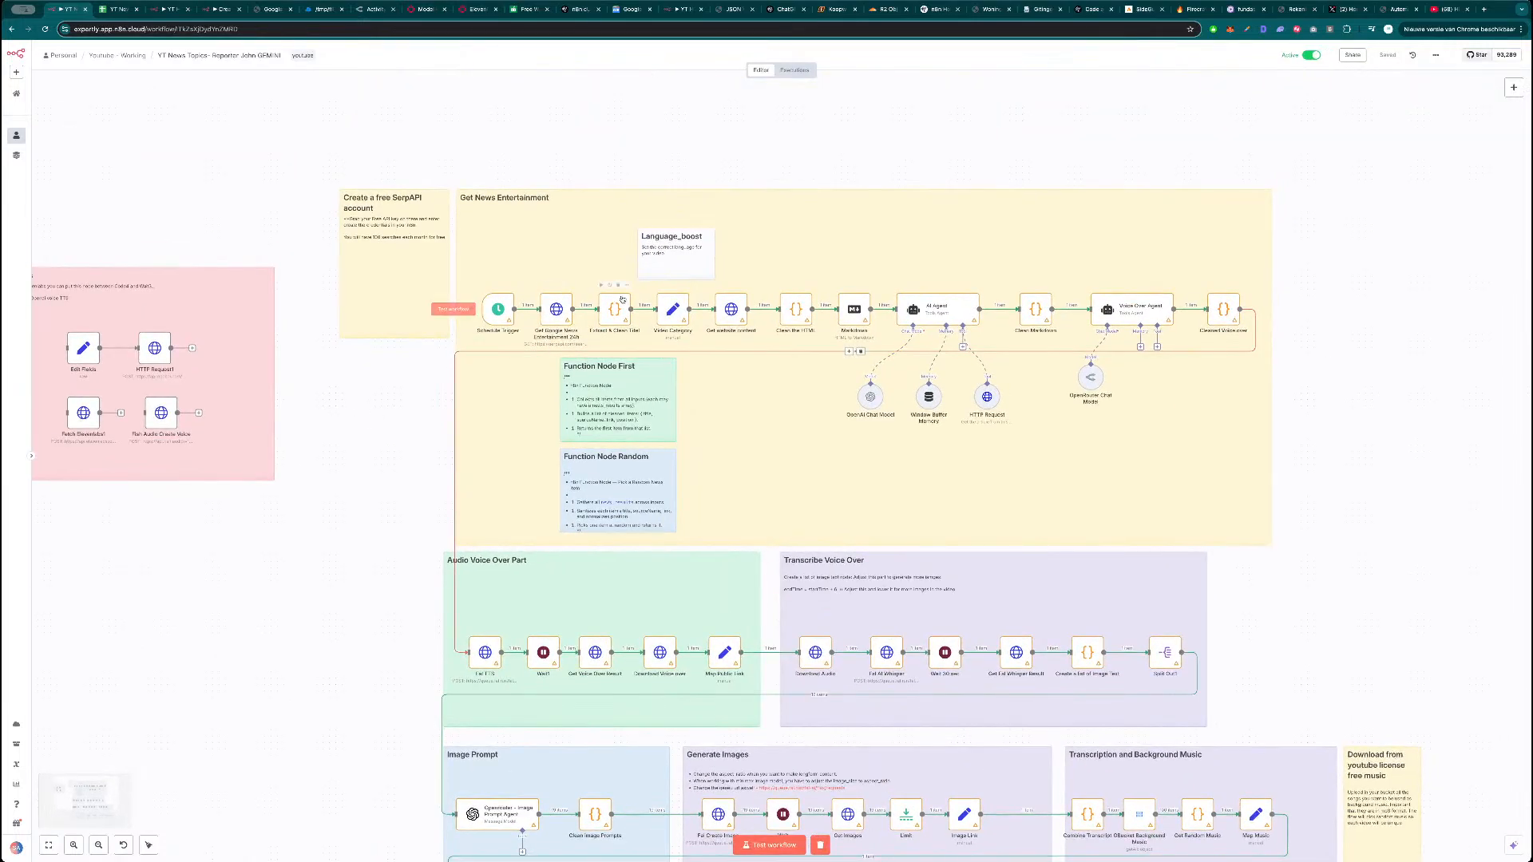
double_click(624, 483)
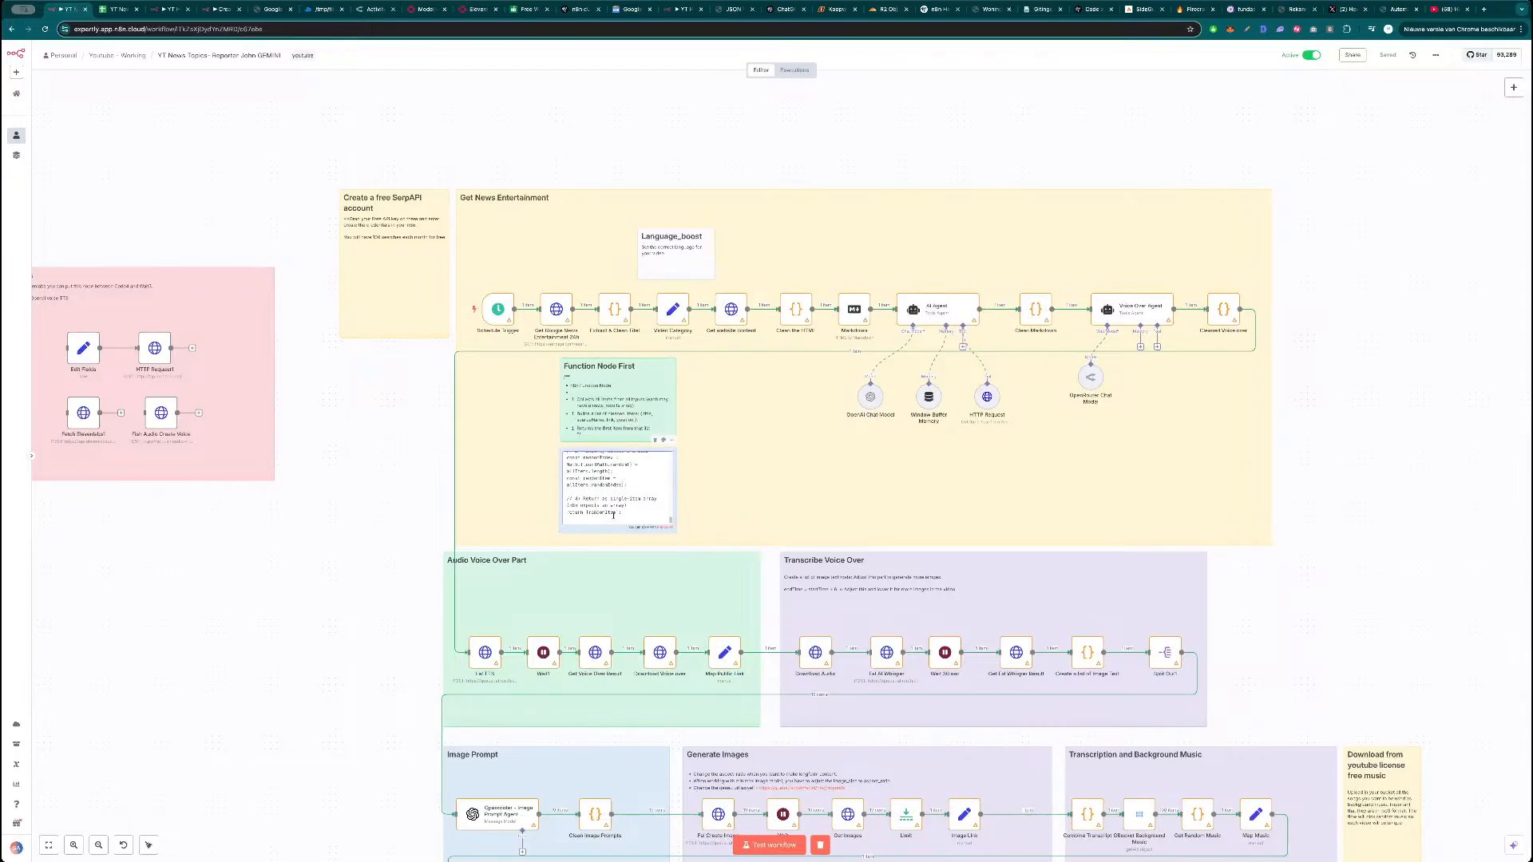
drag(626, 516, 575, 469)
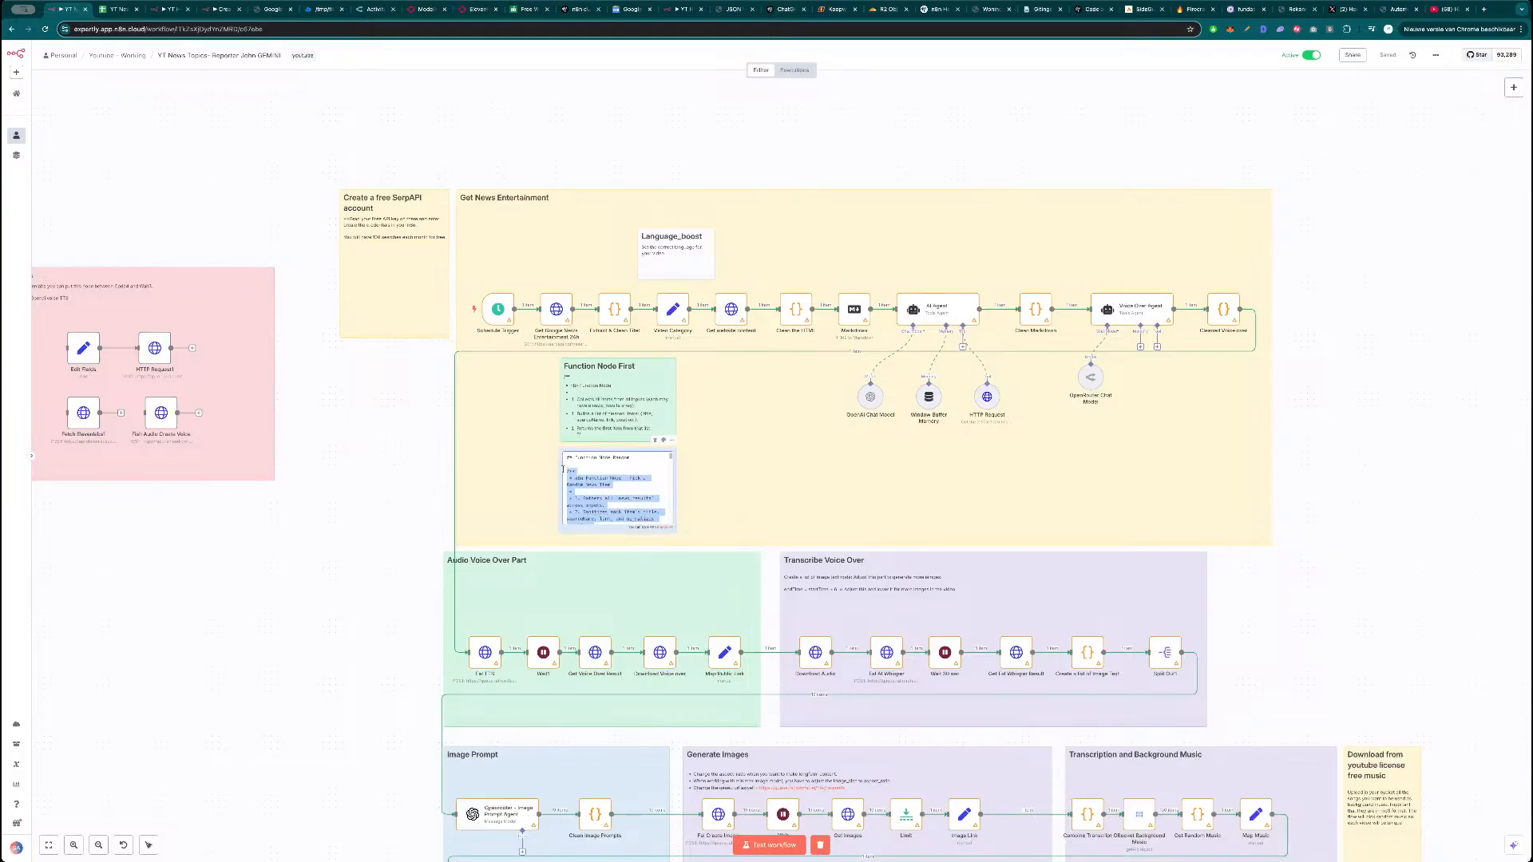
click(614, 313)
double_click(614, 313)
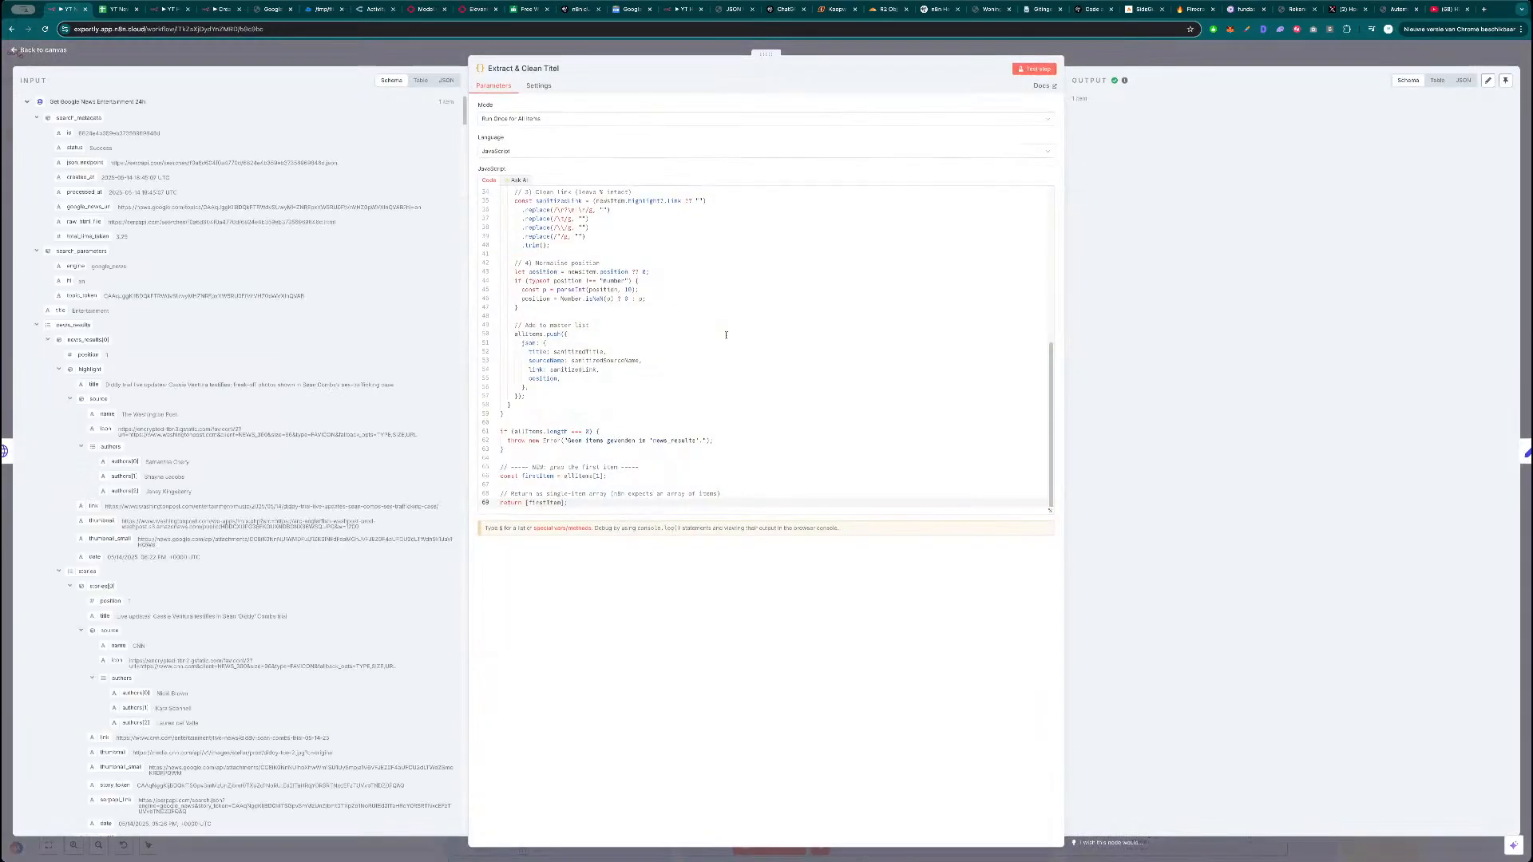
scroll(758, 343, down, 5)
click(1109, 57)
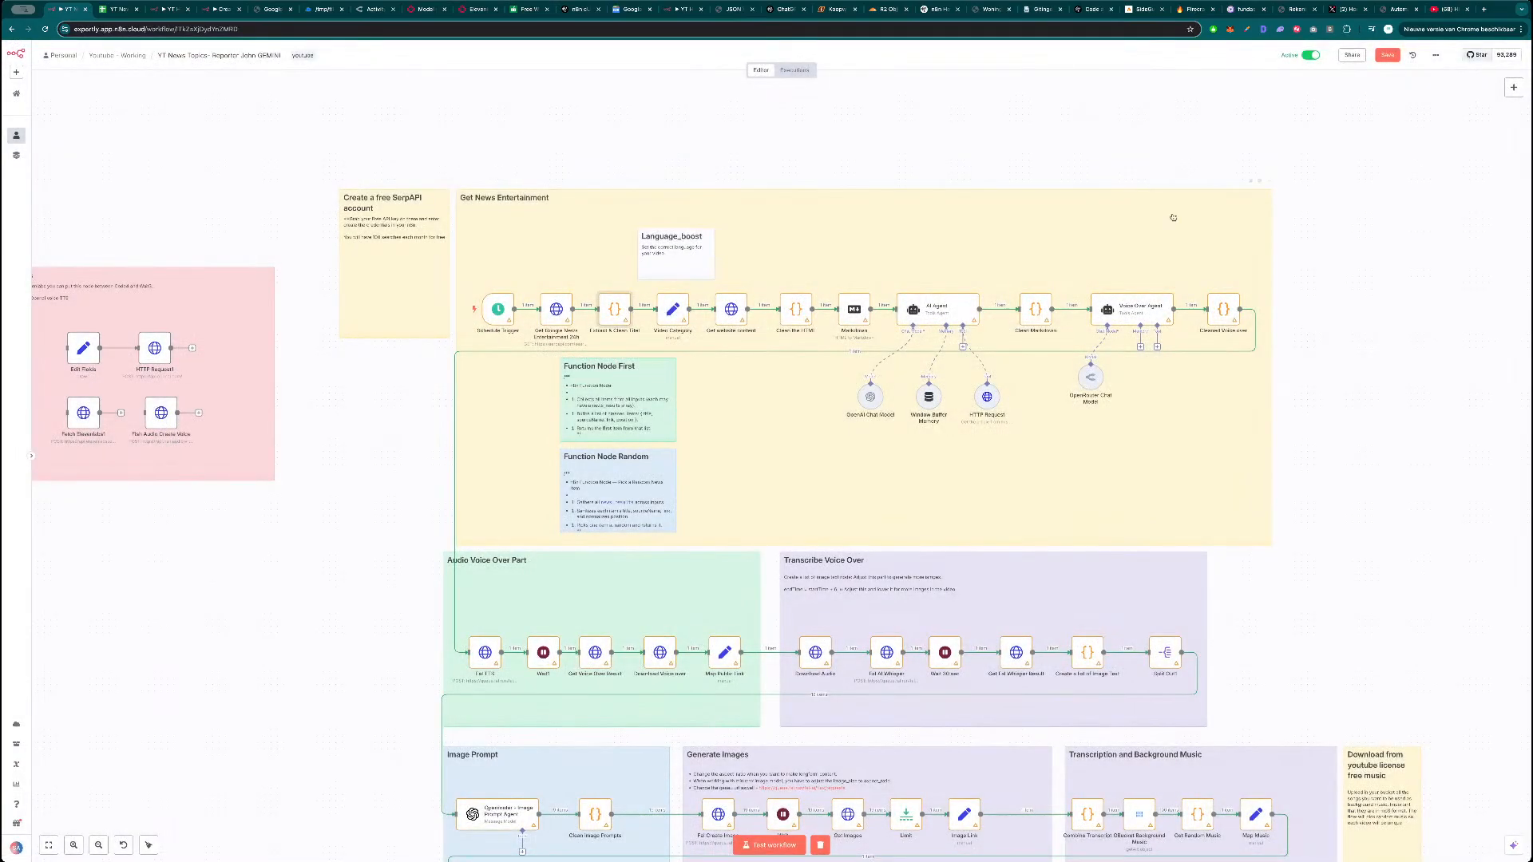
click(1388, 55)
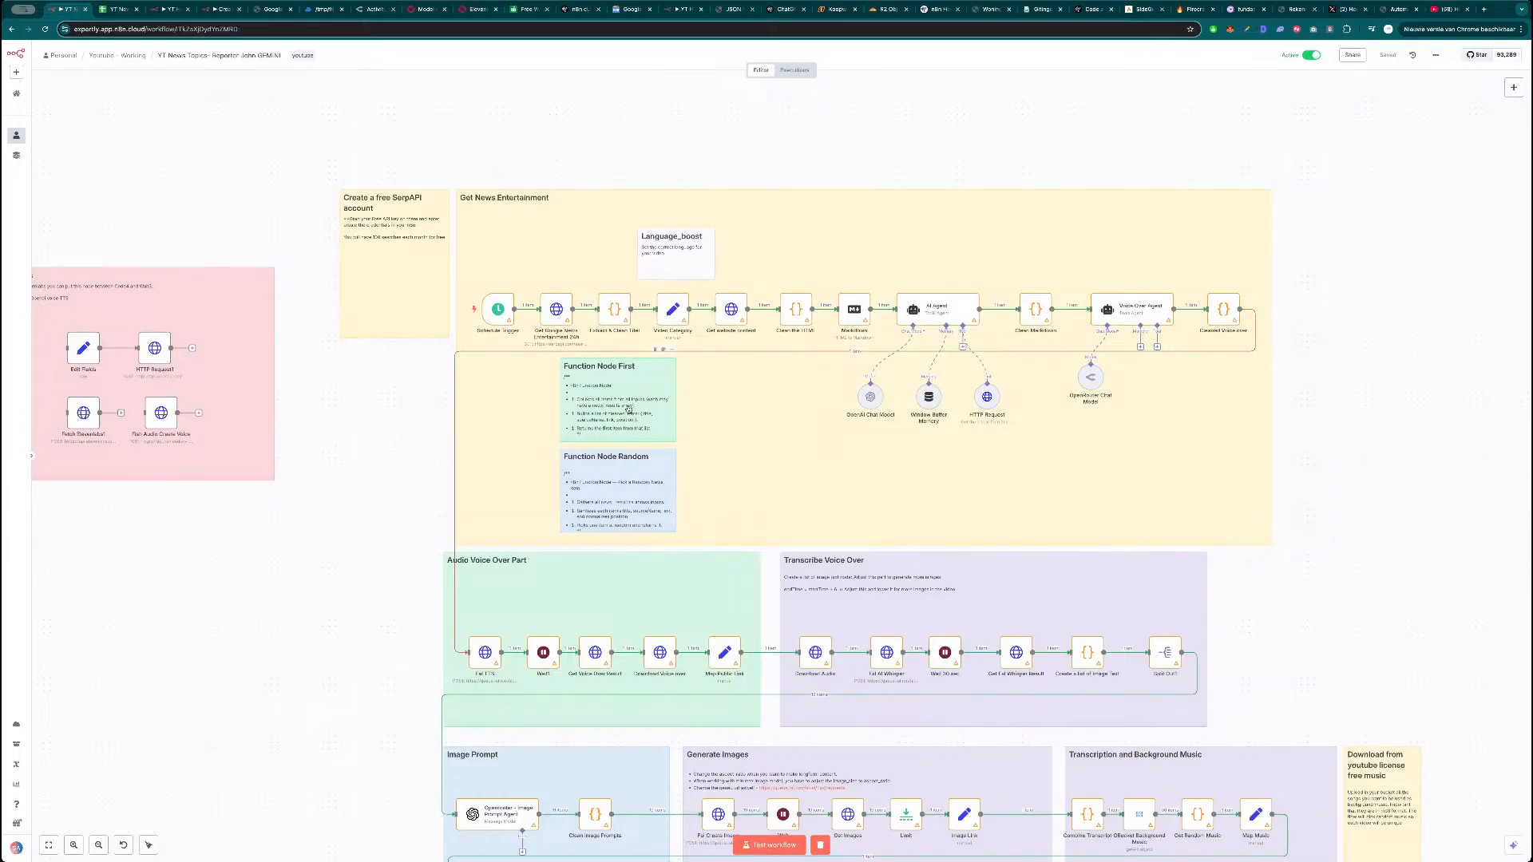
Look over the complete workflow layout, from the Get News Entertainment section down to the Google Sheet and Telegram notes.
scroll(352, 455, down, 3)
drag(348, 504, 325, 404)
scroll(326, 404, down, 5)
drag(893, 460, 1156, 389)
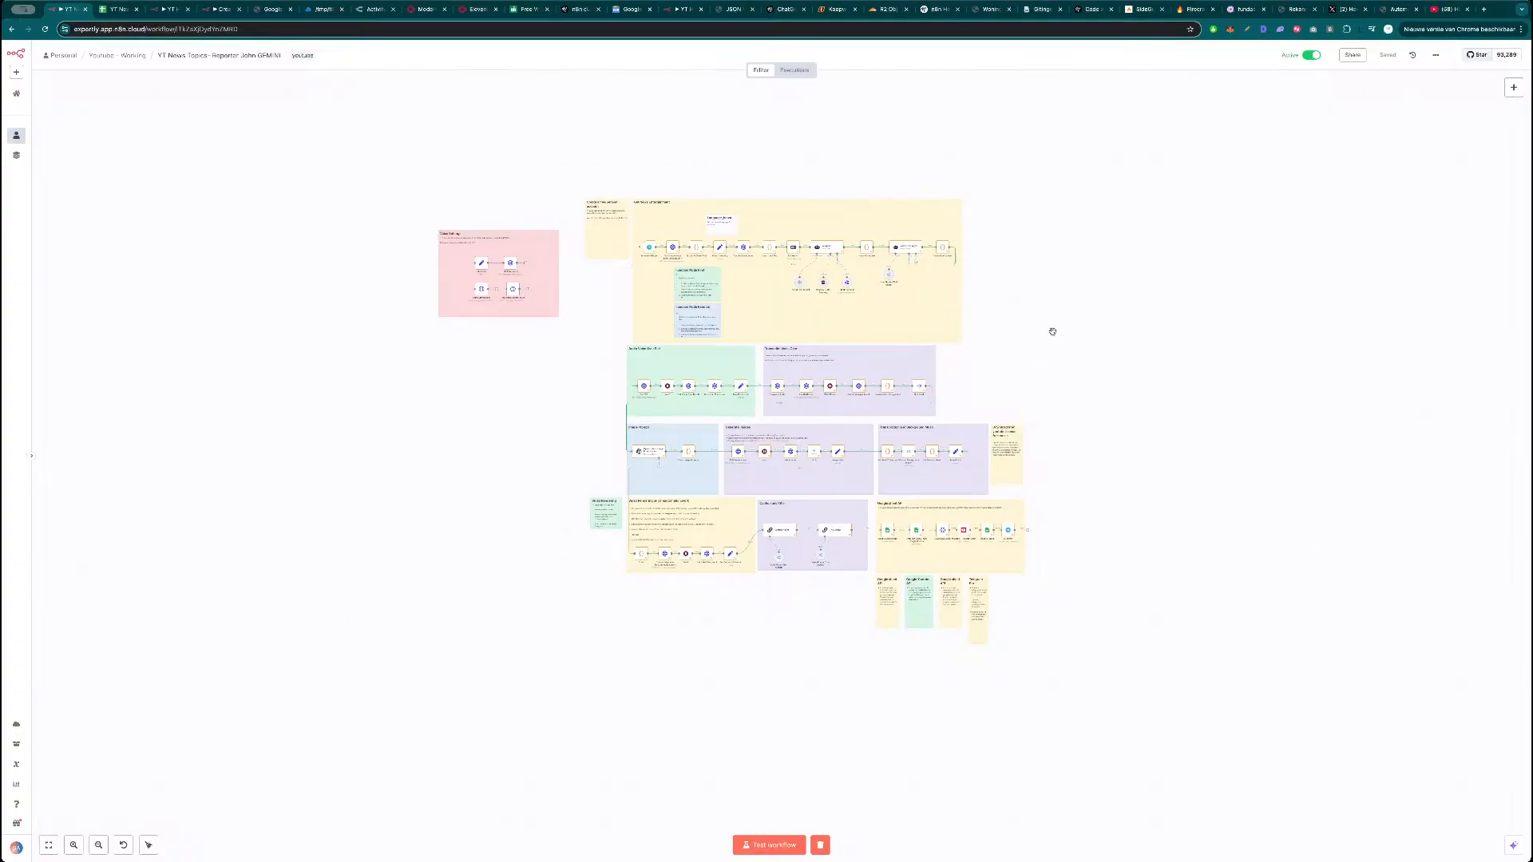
scroll(1051, 333, right, 5)
scroll(1051, 333, up, 2)
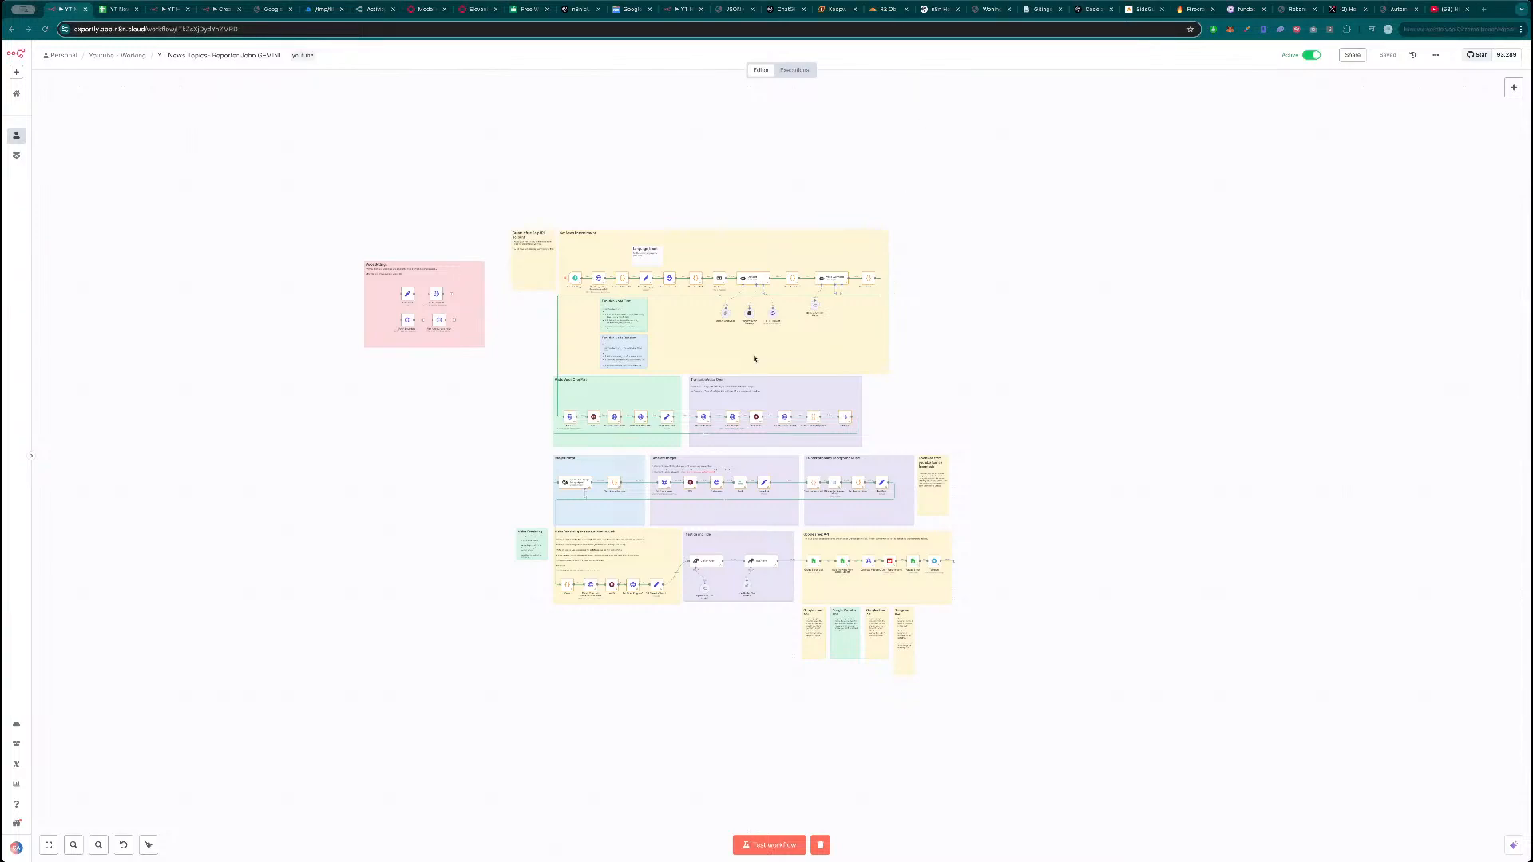
scroll(496, 716, right, 1)
scroll(496, 715, down, 1)
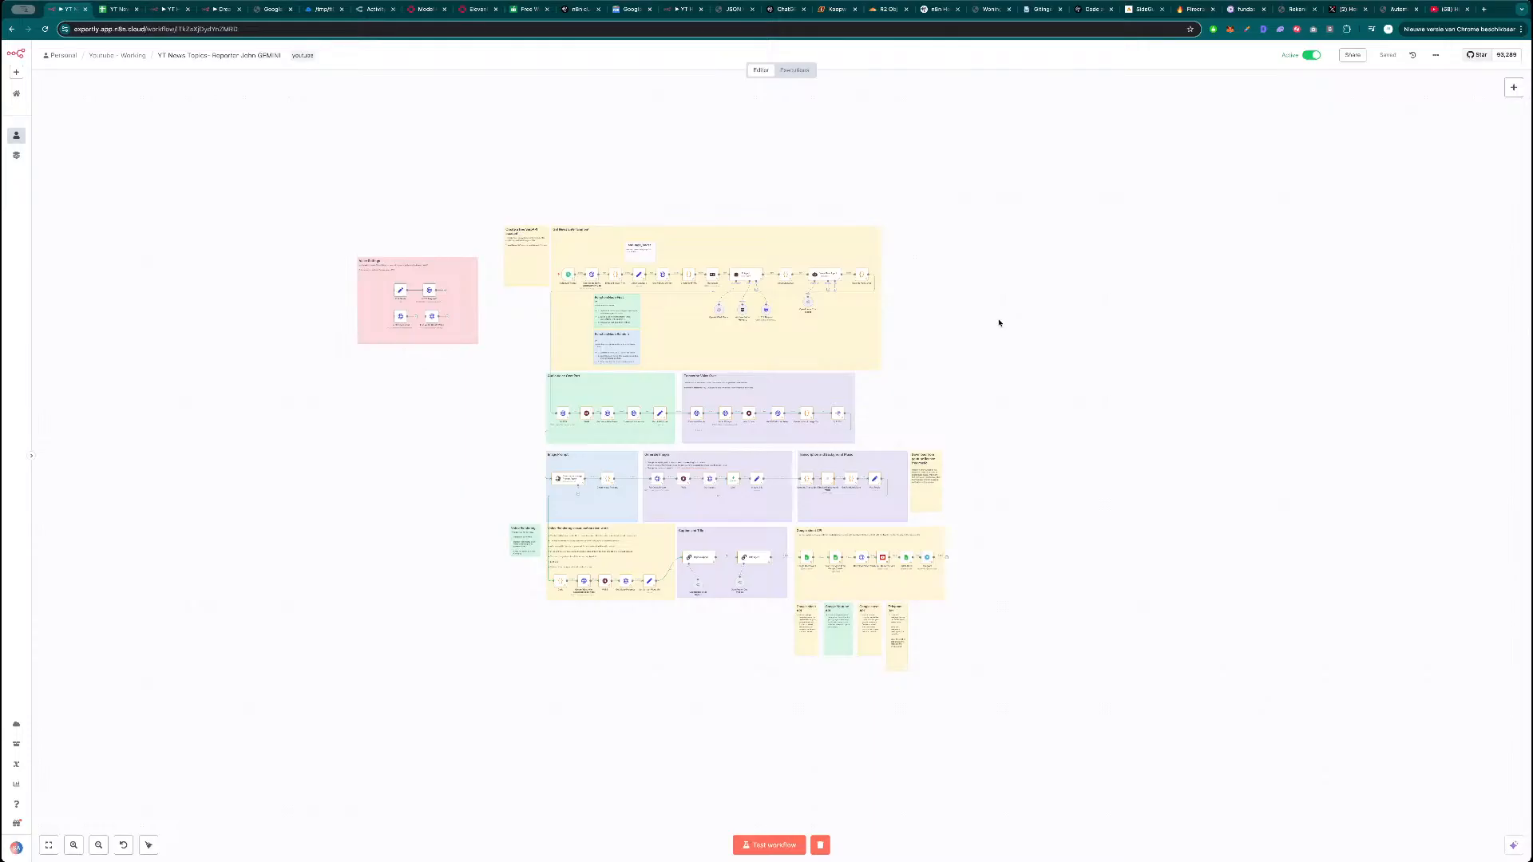
drag(962, 334, 947, 386)
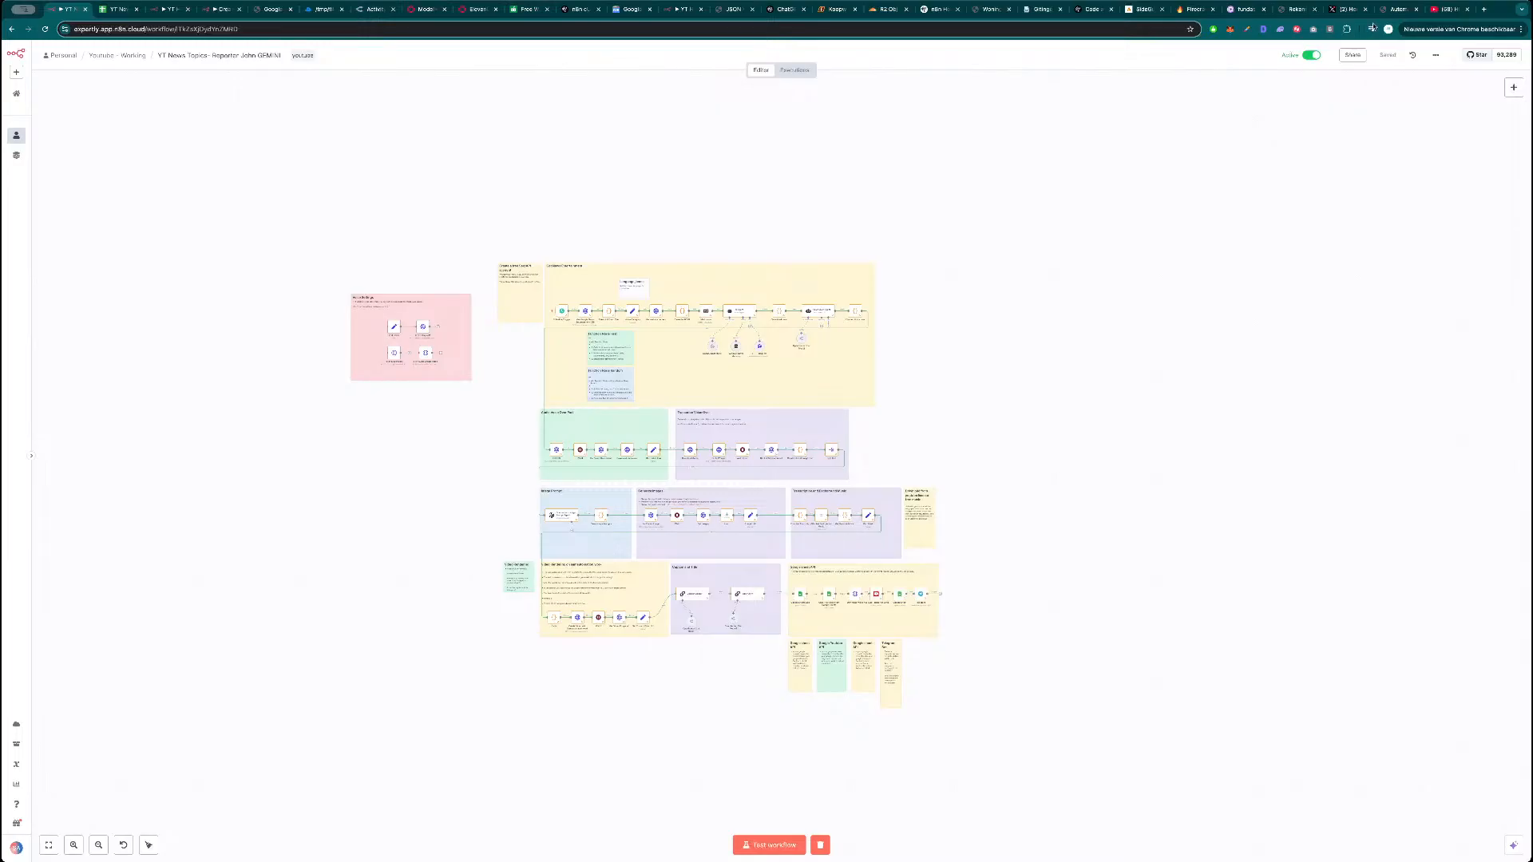
Open samautomation.work in the browser, view the Schedule an Appointment with Our Experts options, and return to the workflow.
click(1393, 11)
click(745, 52)
scroll(675, 351, down, 20)
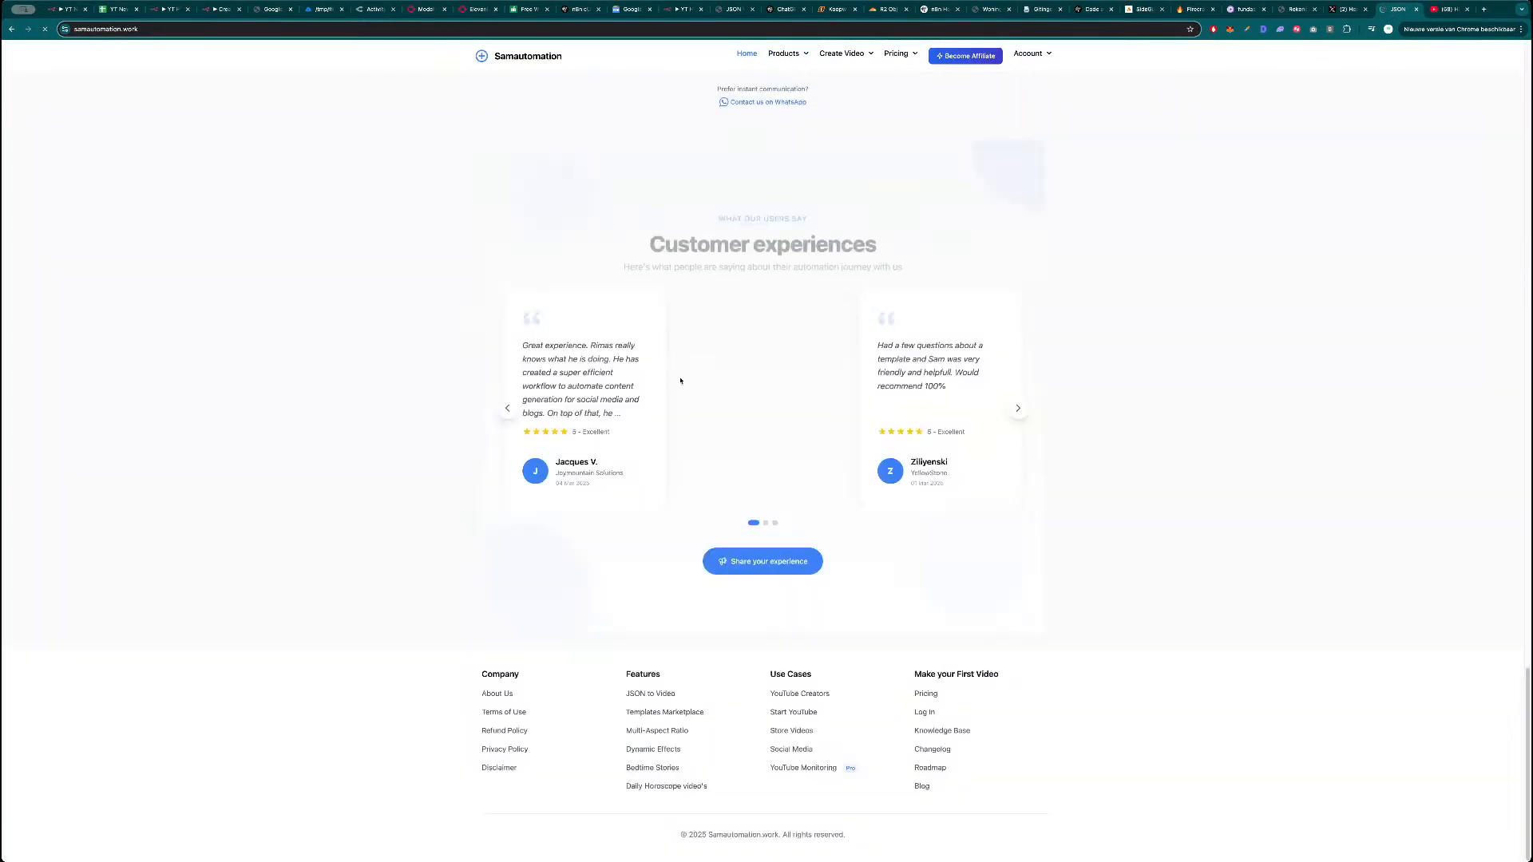
scroll(722, 392, up, 4)
scroll(721, 388, up, 2)
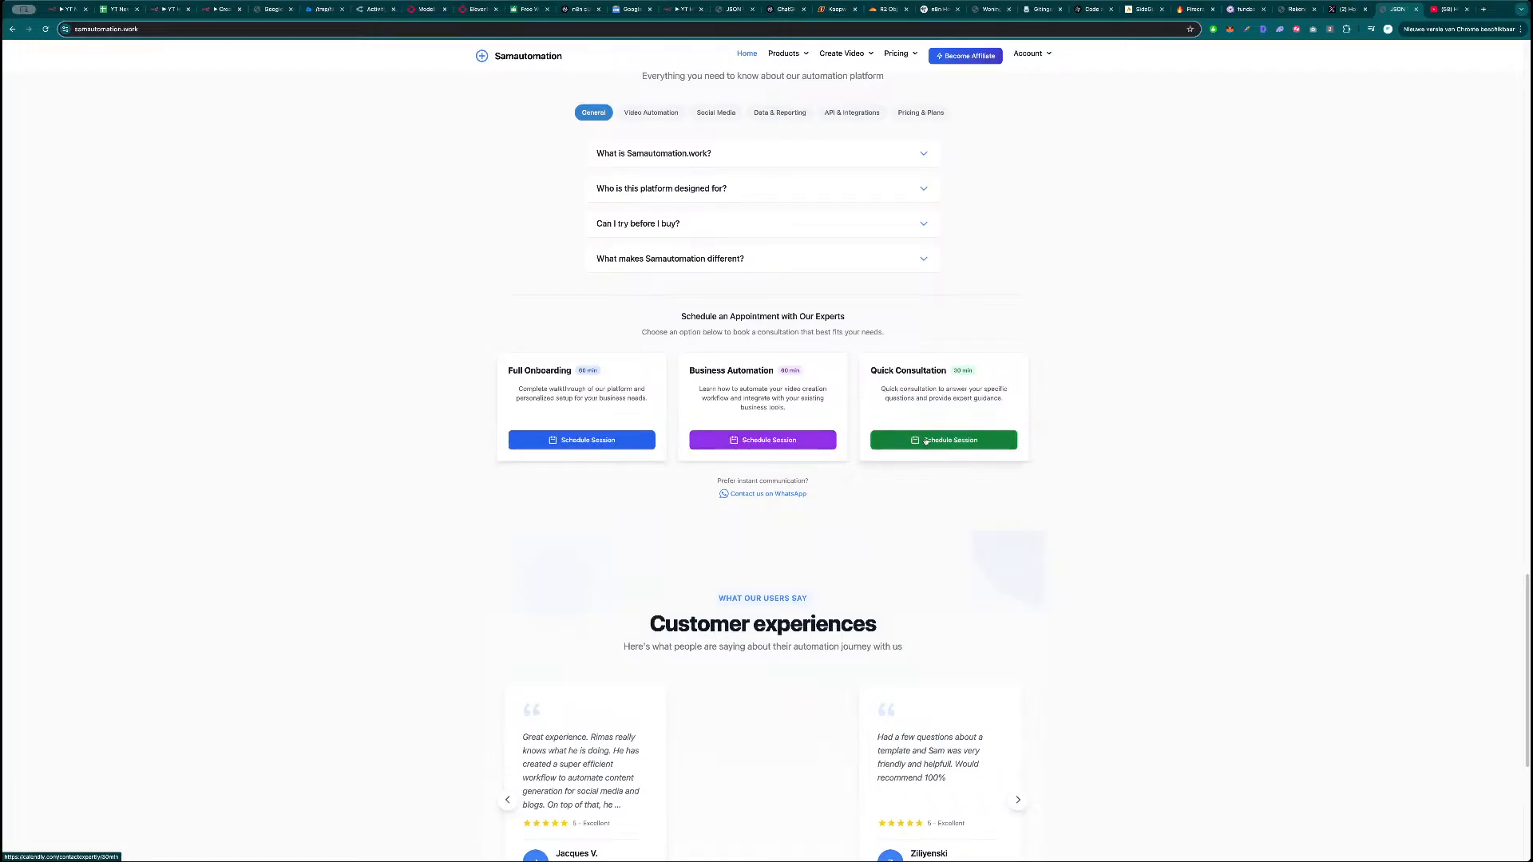
double_click(769, 319)
click(723, 320)
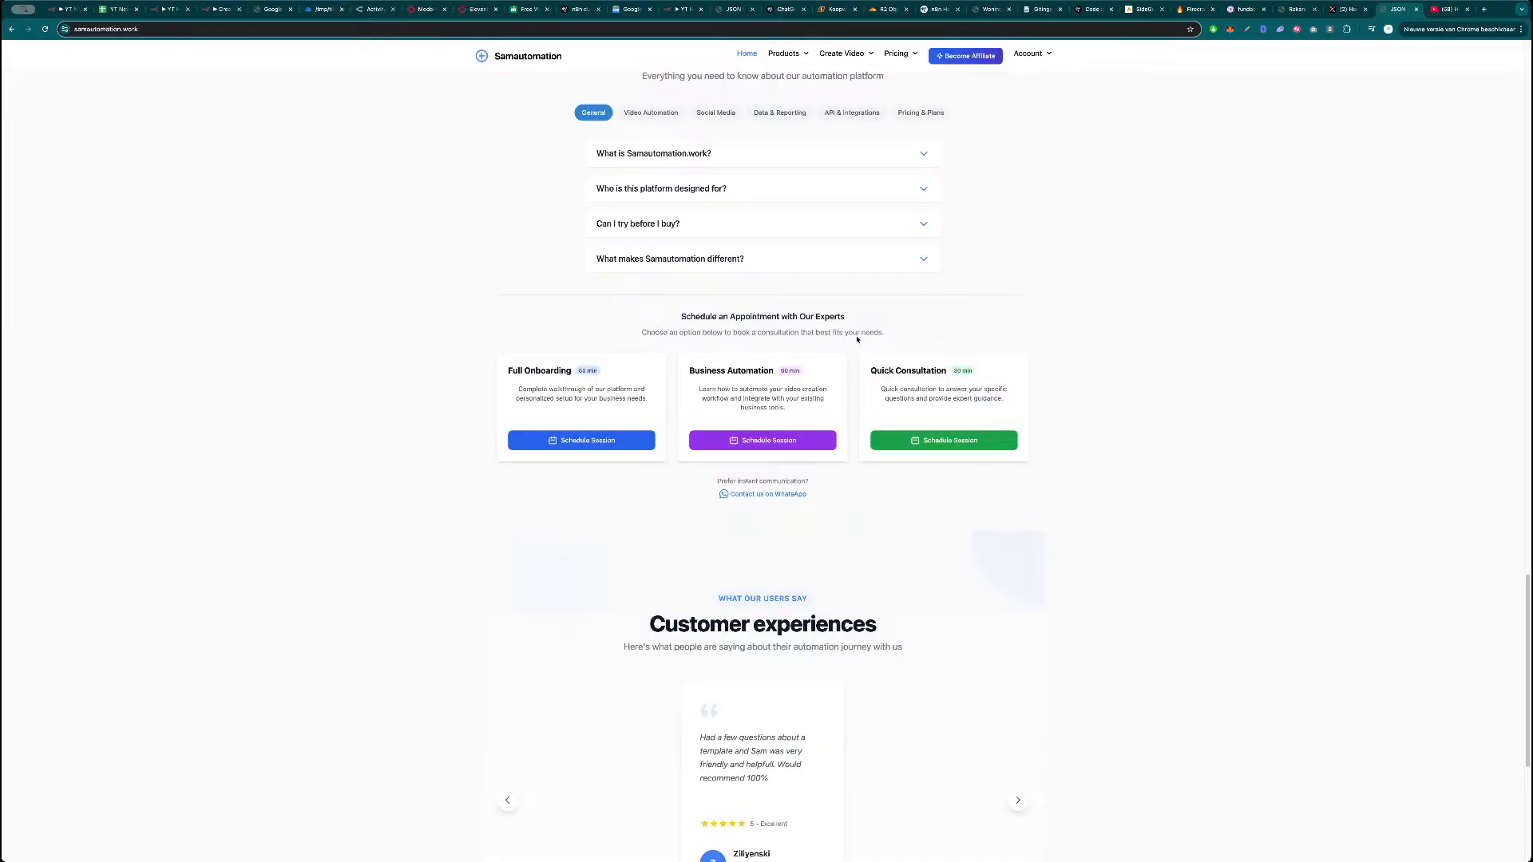
key(super+1)
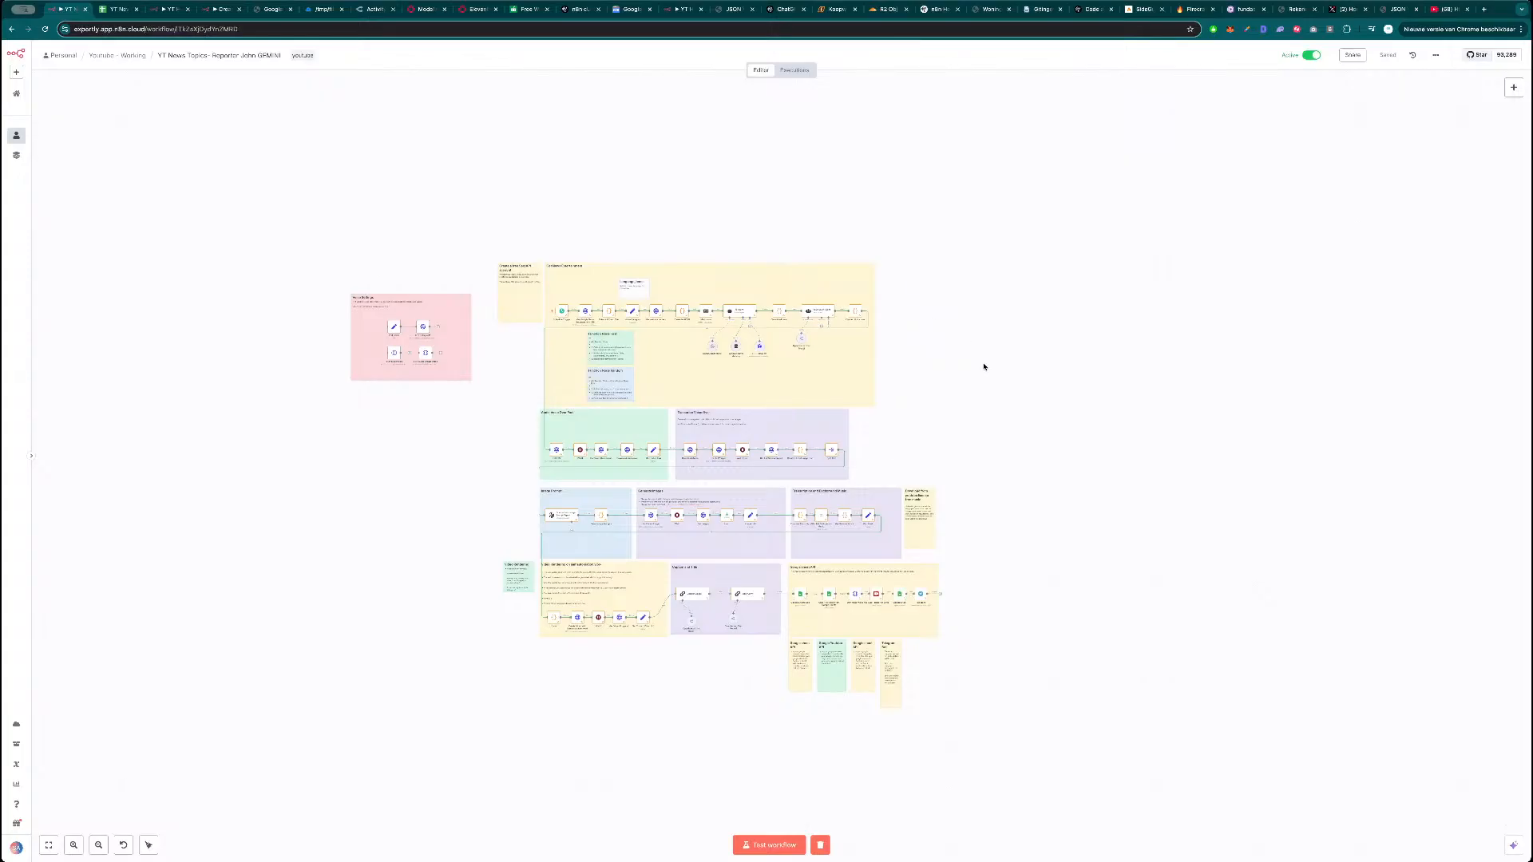